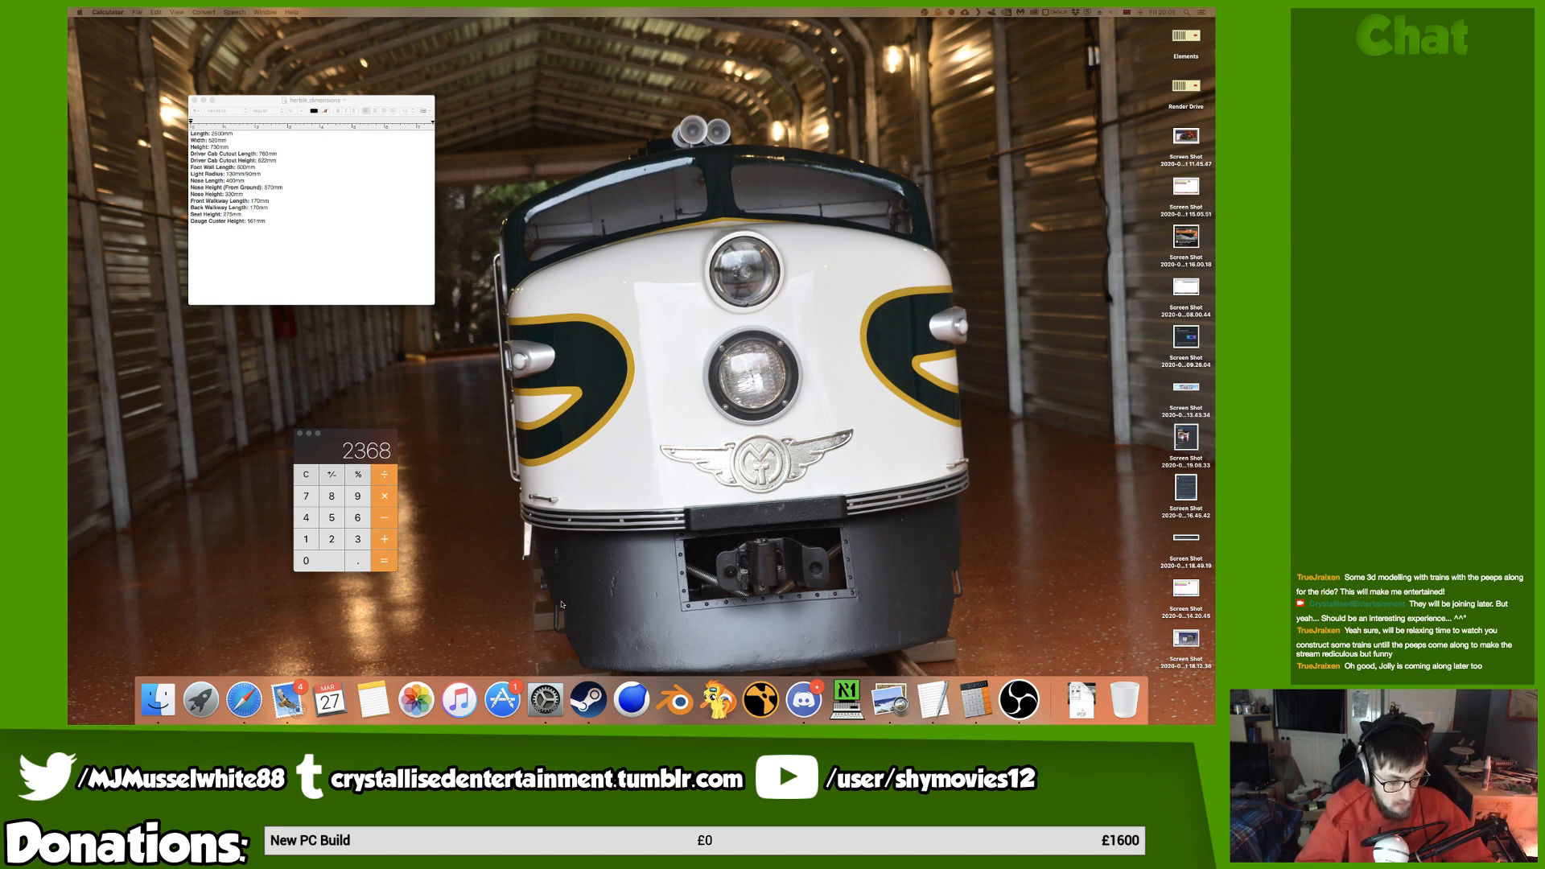
Launch FreeCAD through the system search.
key("super+space")
type("real")
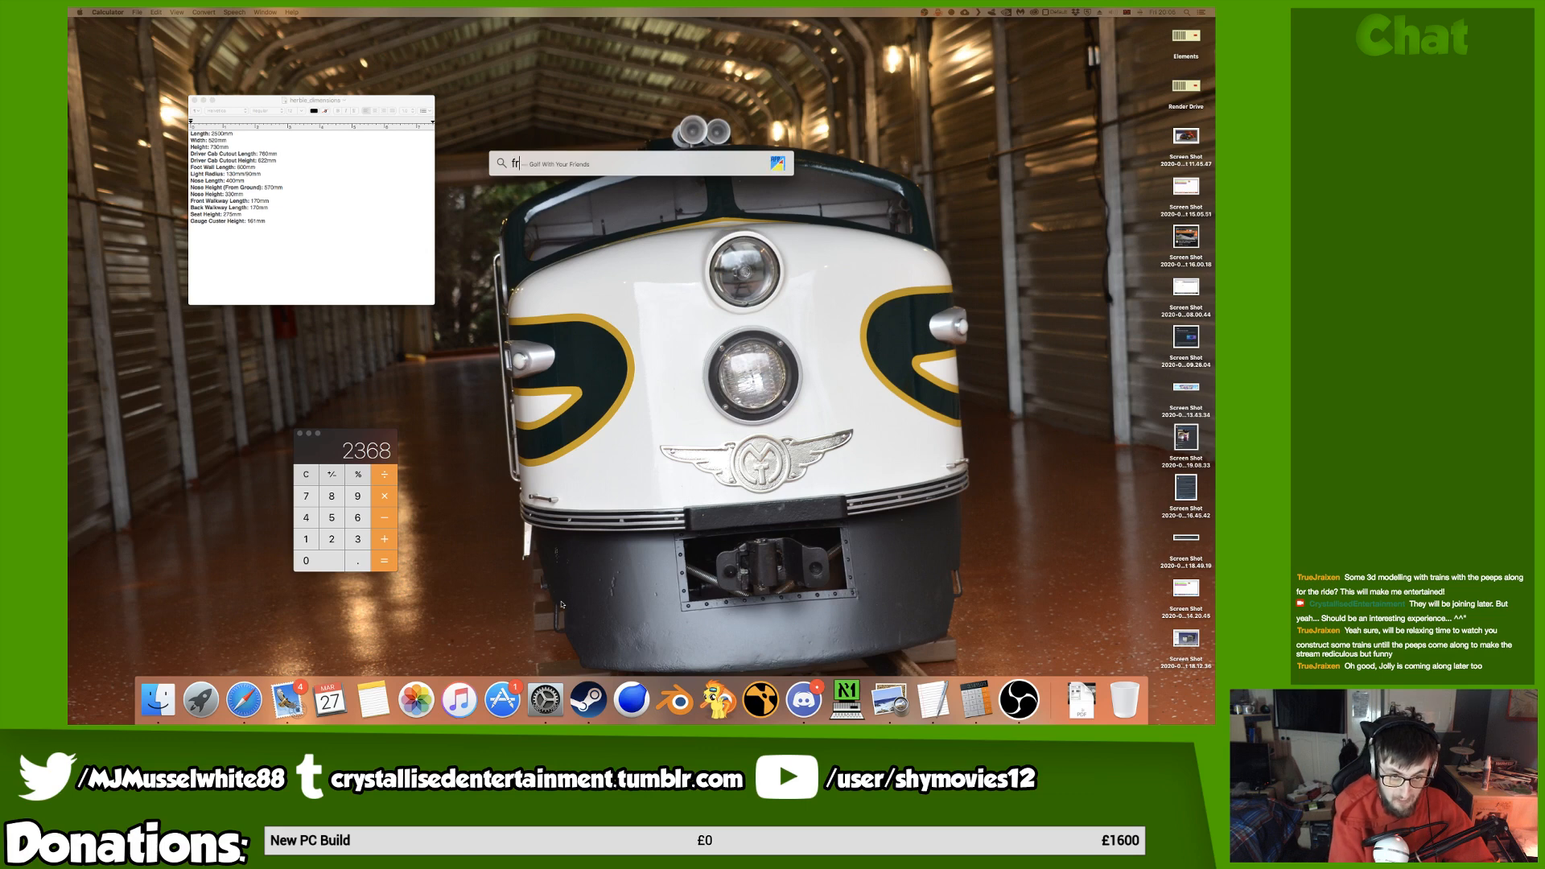
key("Return")
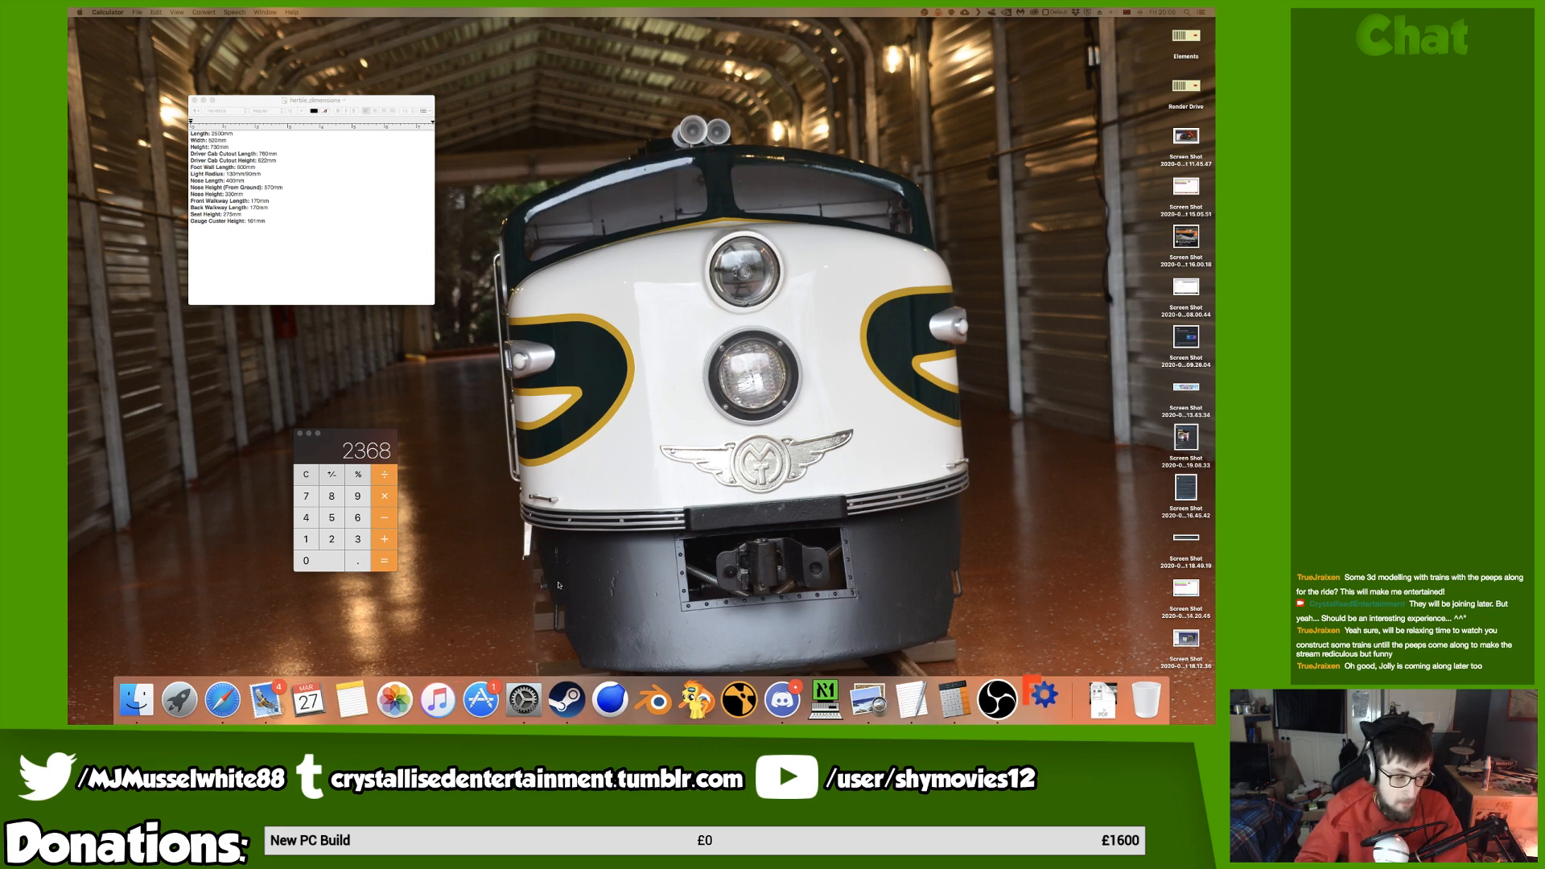
left_click(574, 583)
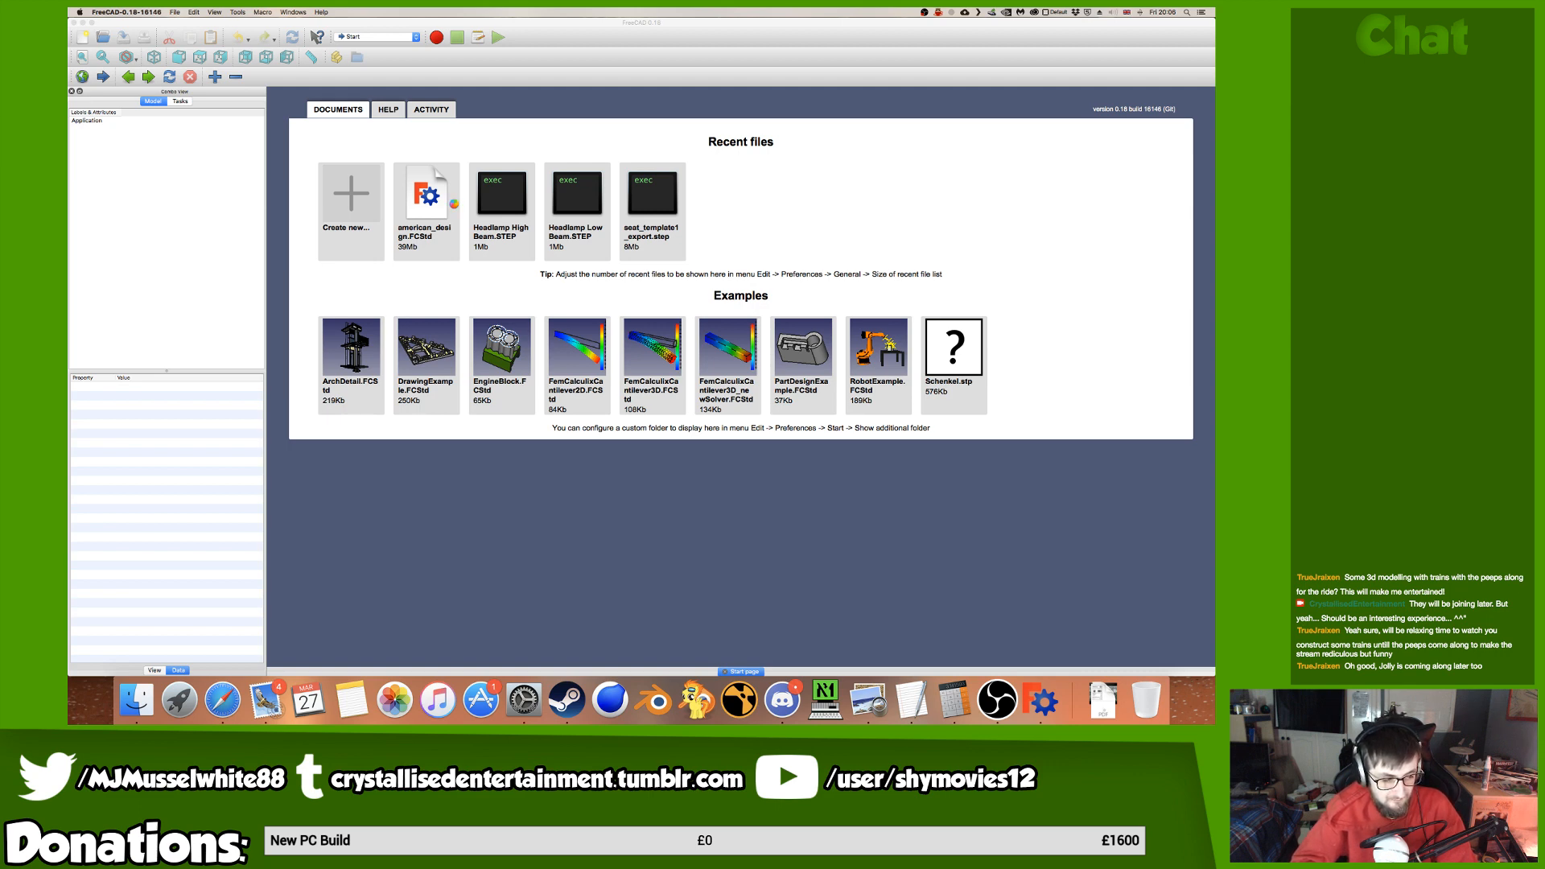
Switch to Discord and check the streaming-posts channel of The Chill Peep Zone server.
key("ctrl+Left")
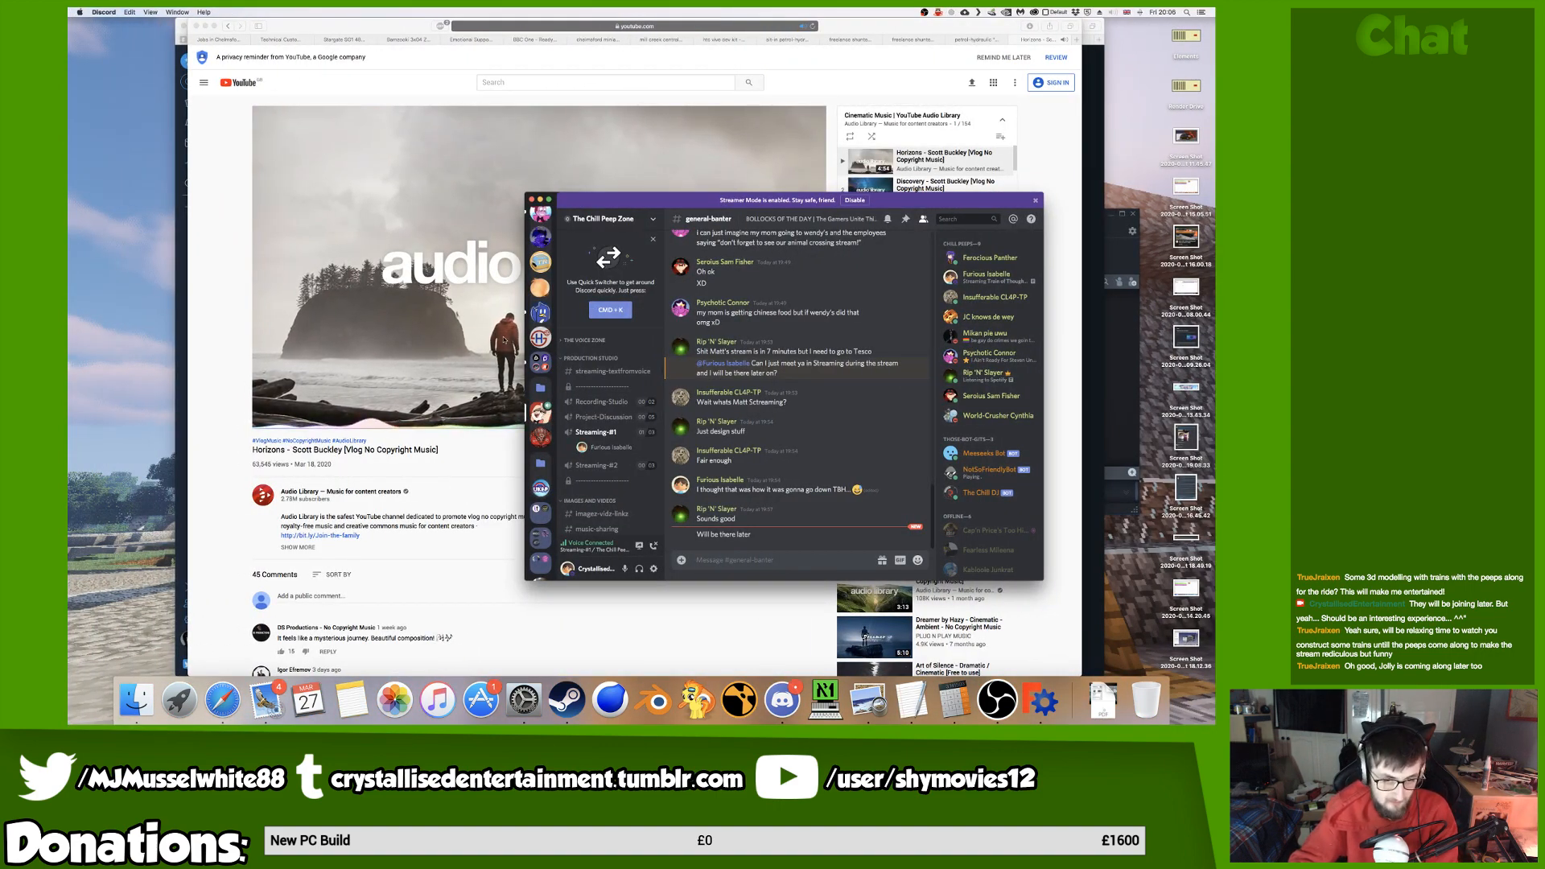
scroll(609, 358, "up", 3)
left_click(610, 383)
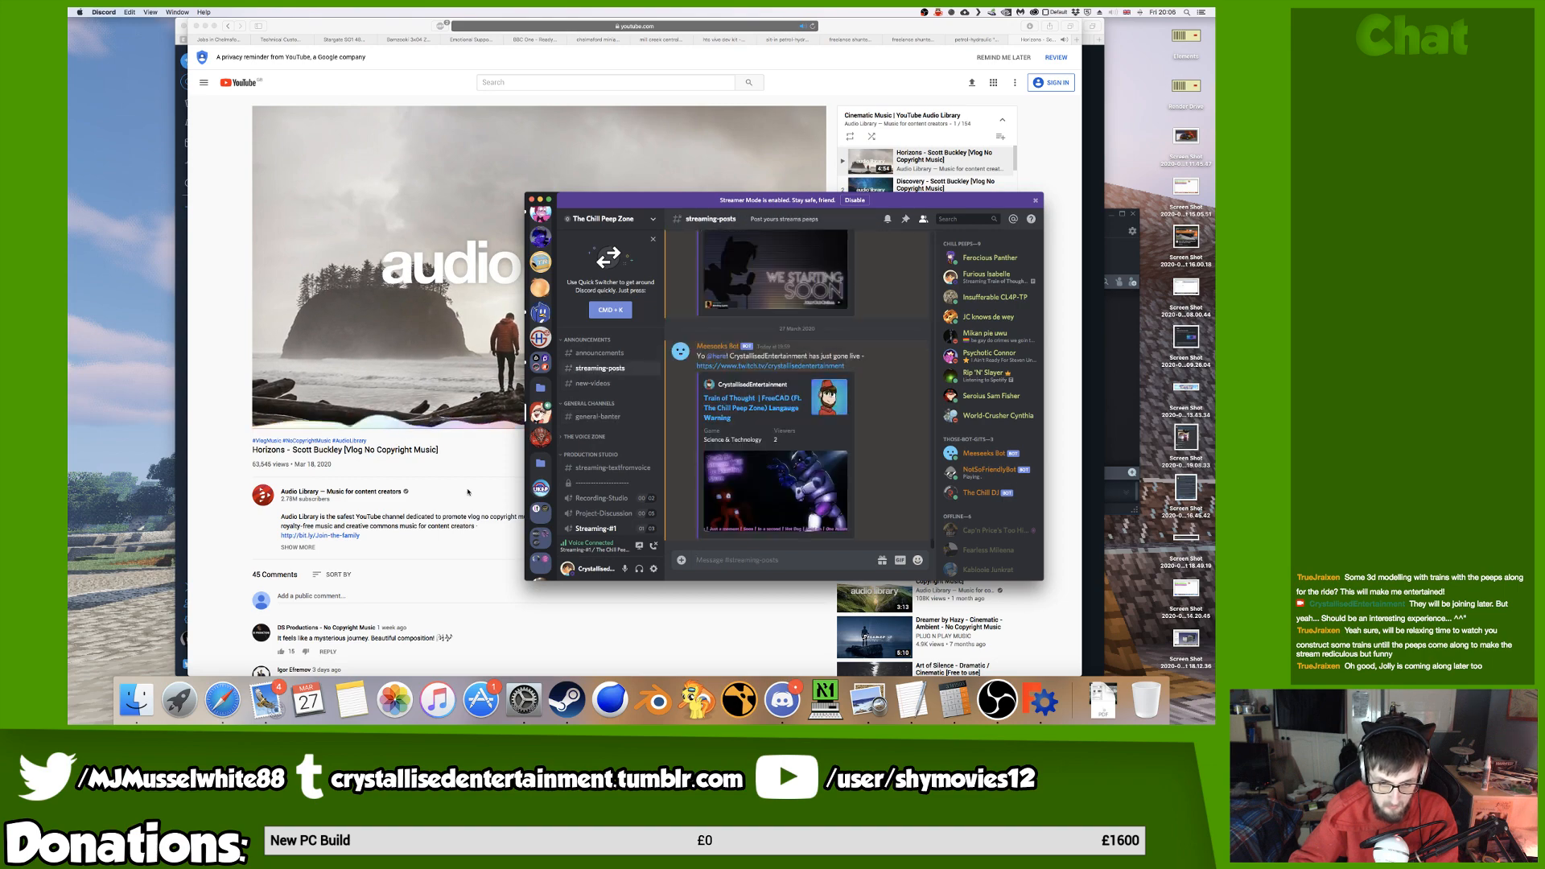
left_click(469, 494)
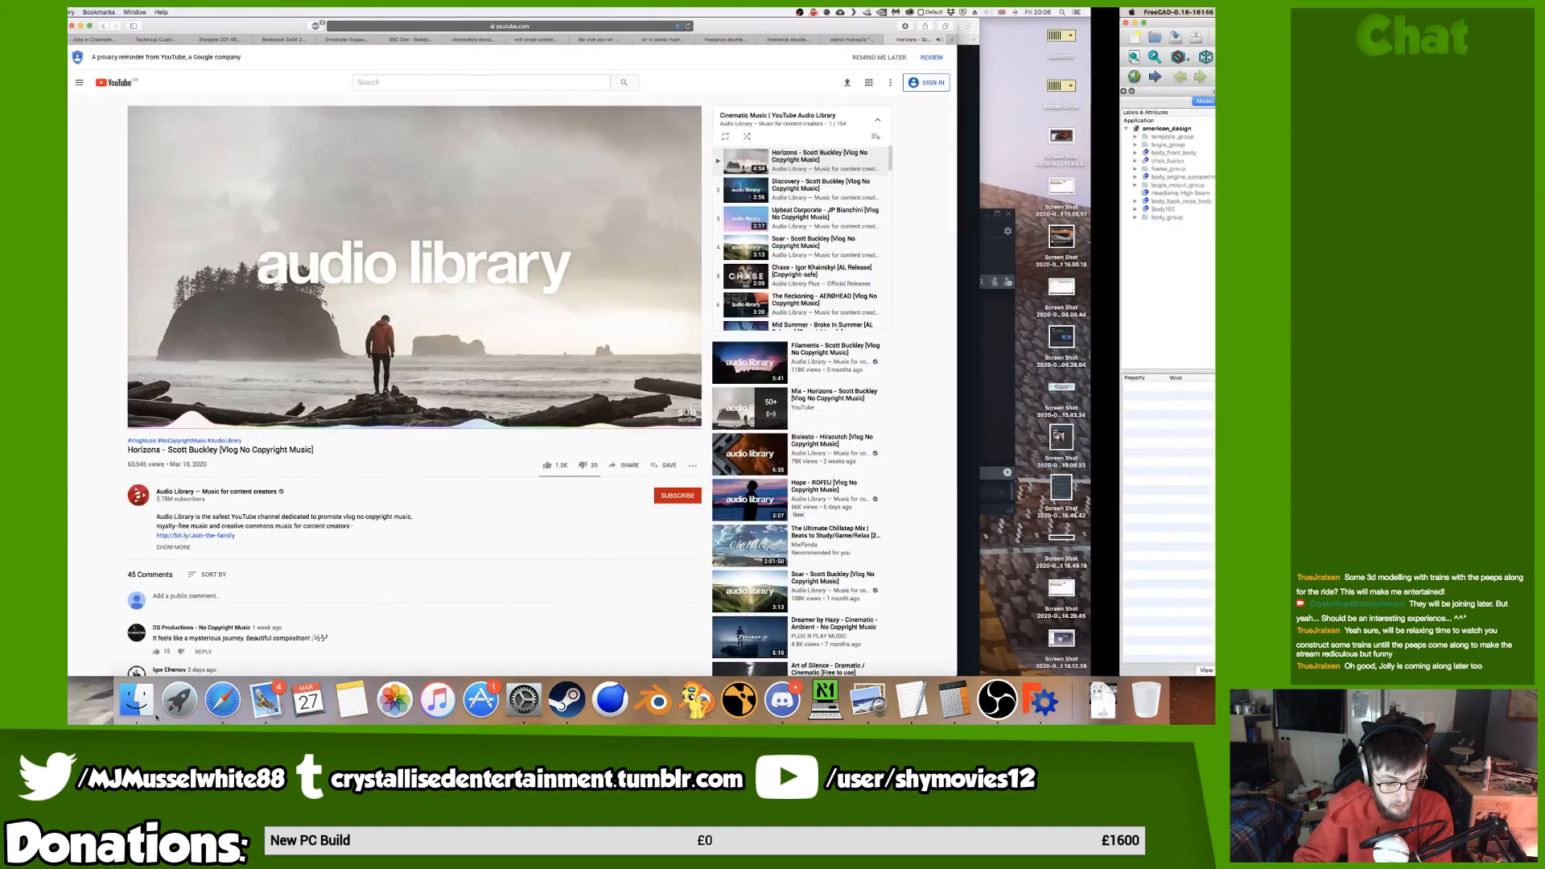
Switch to Finder and look through the american_freelance_design project folders, including the original folder.
left_click(123, 706)
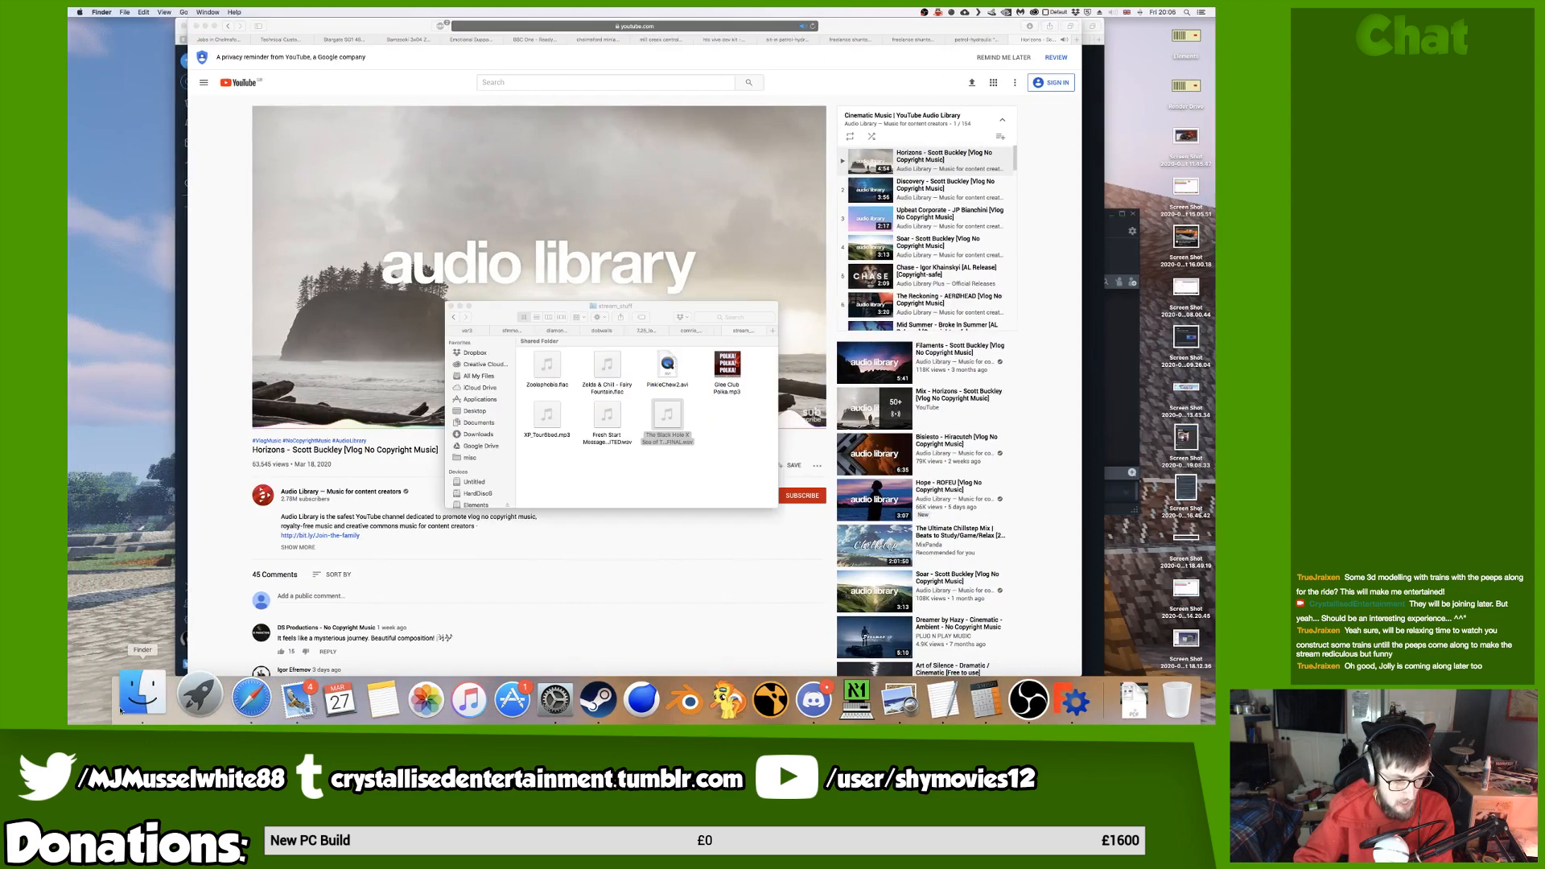
left_click(723, 330)
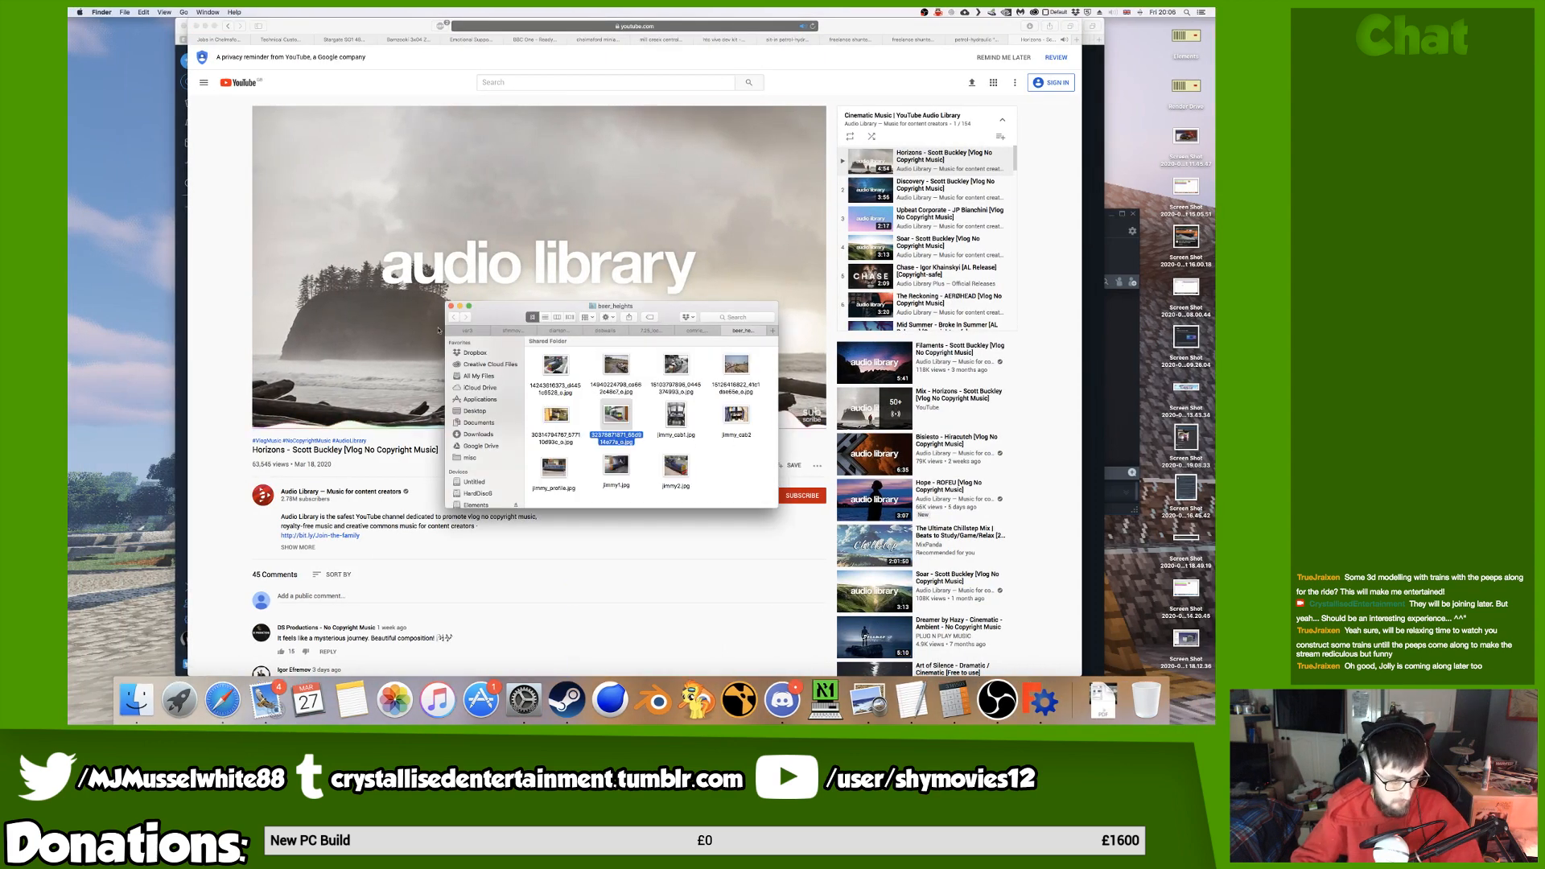
left_click(479, 332)
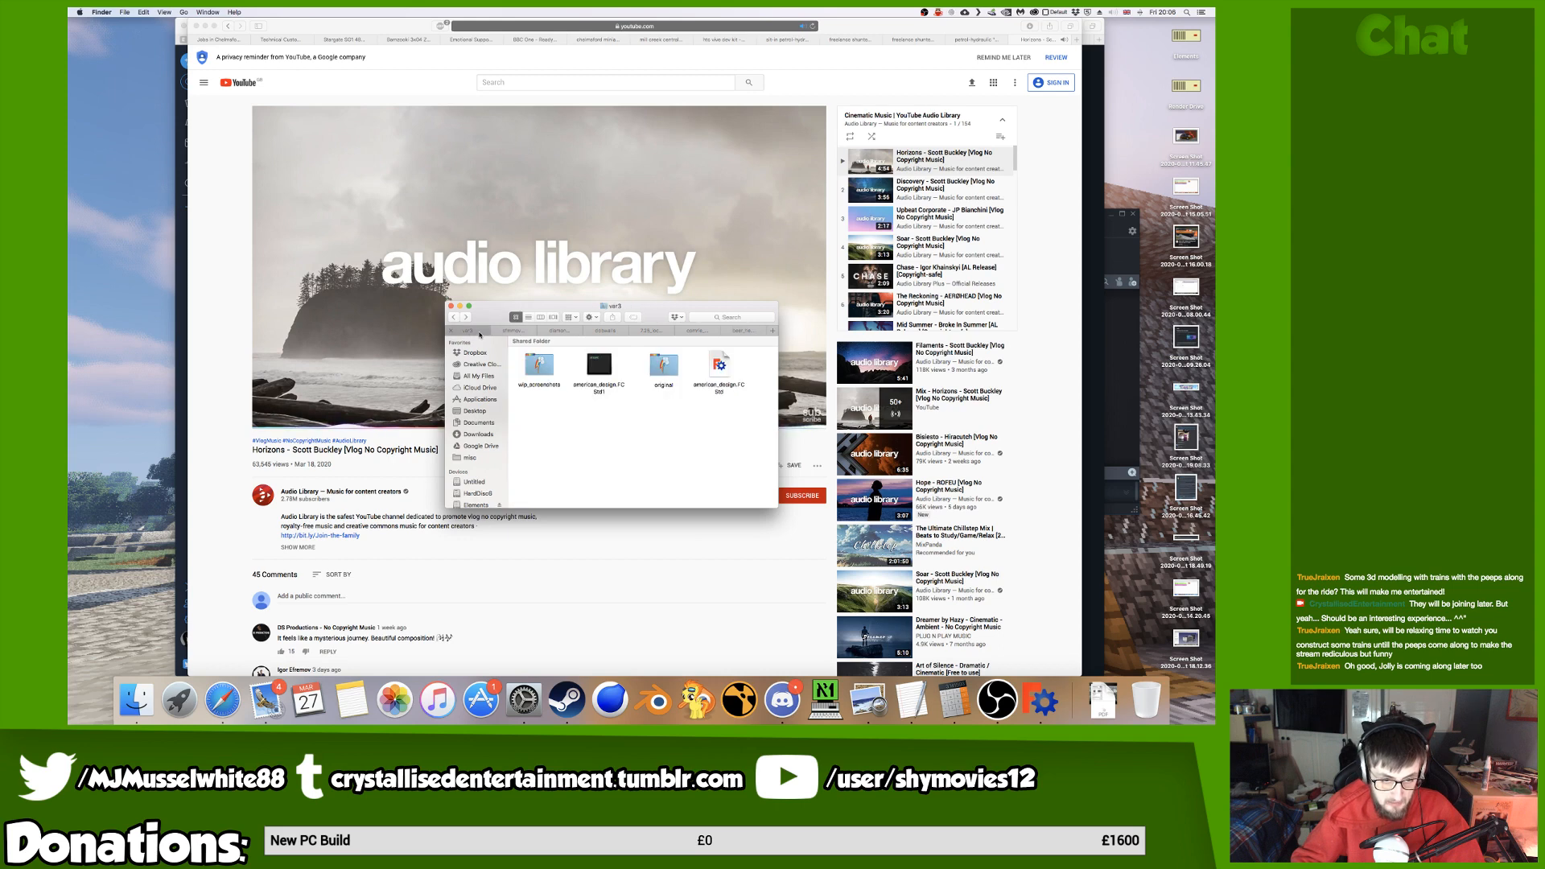
left_click(453, 318)
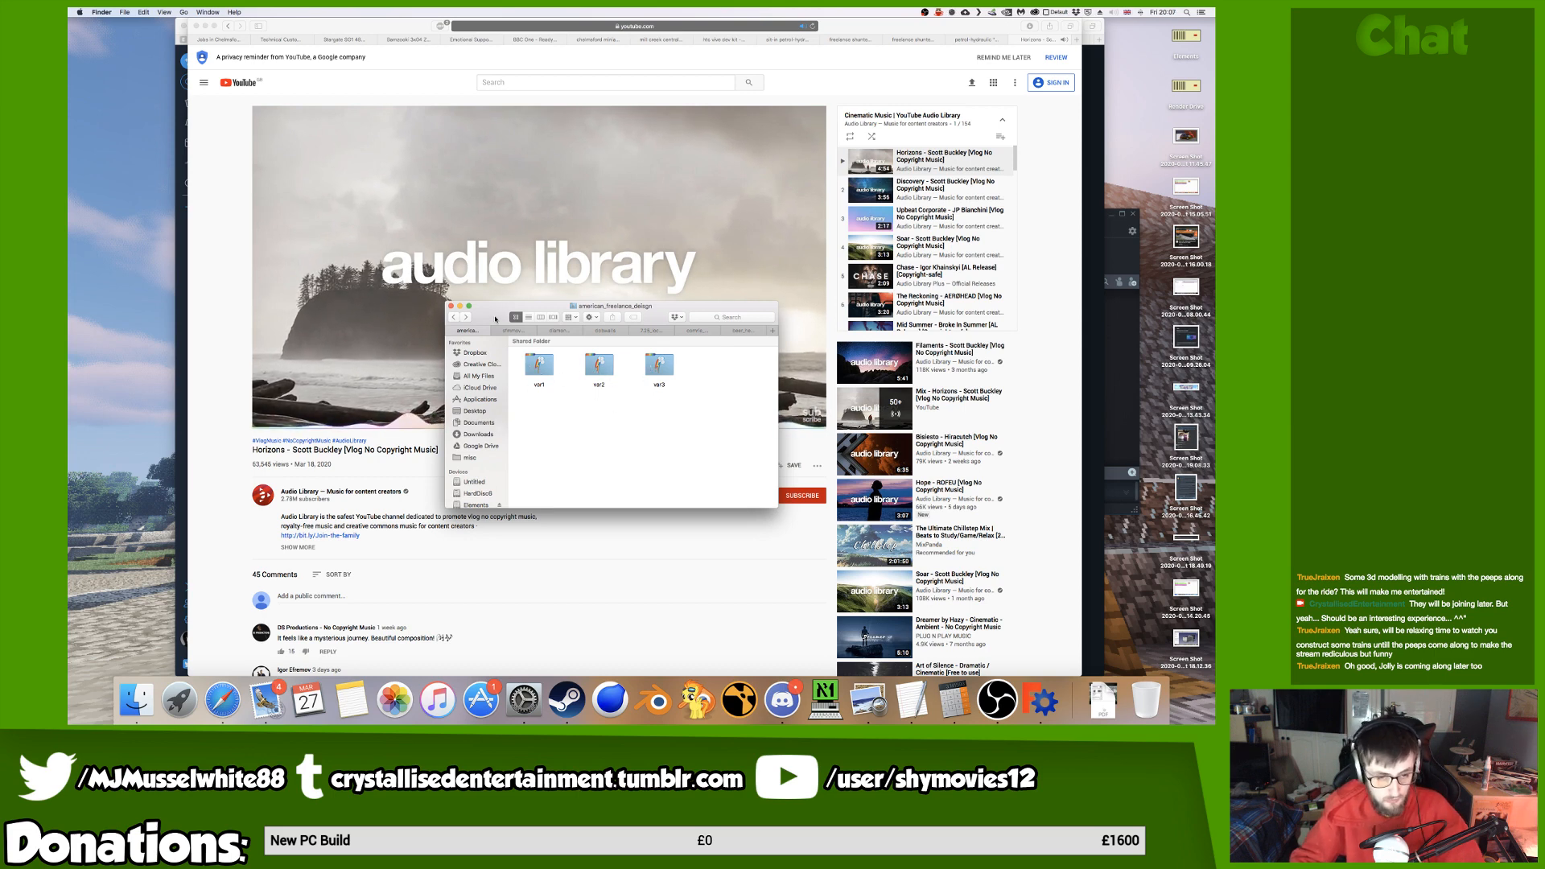
left_click(465, 318)
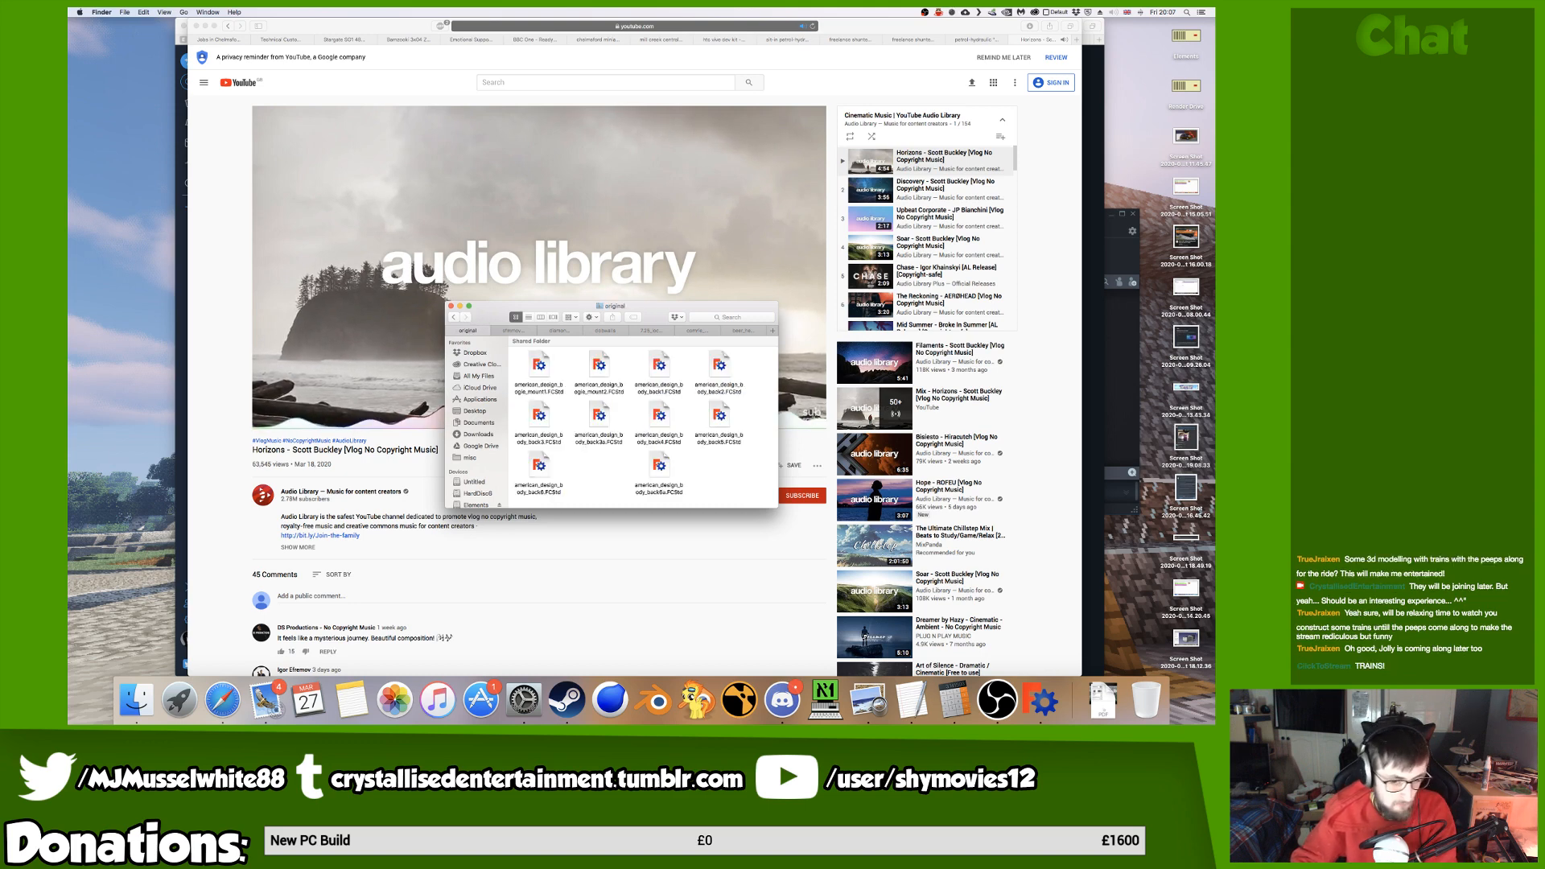
left_click(455, 317)
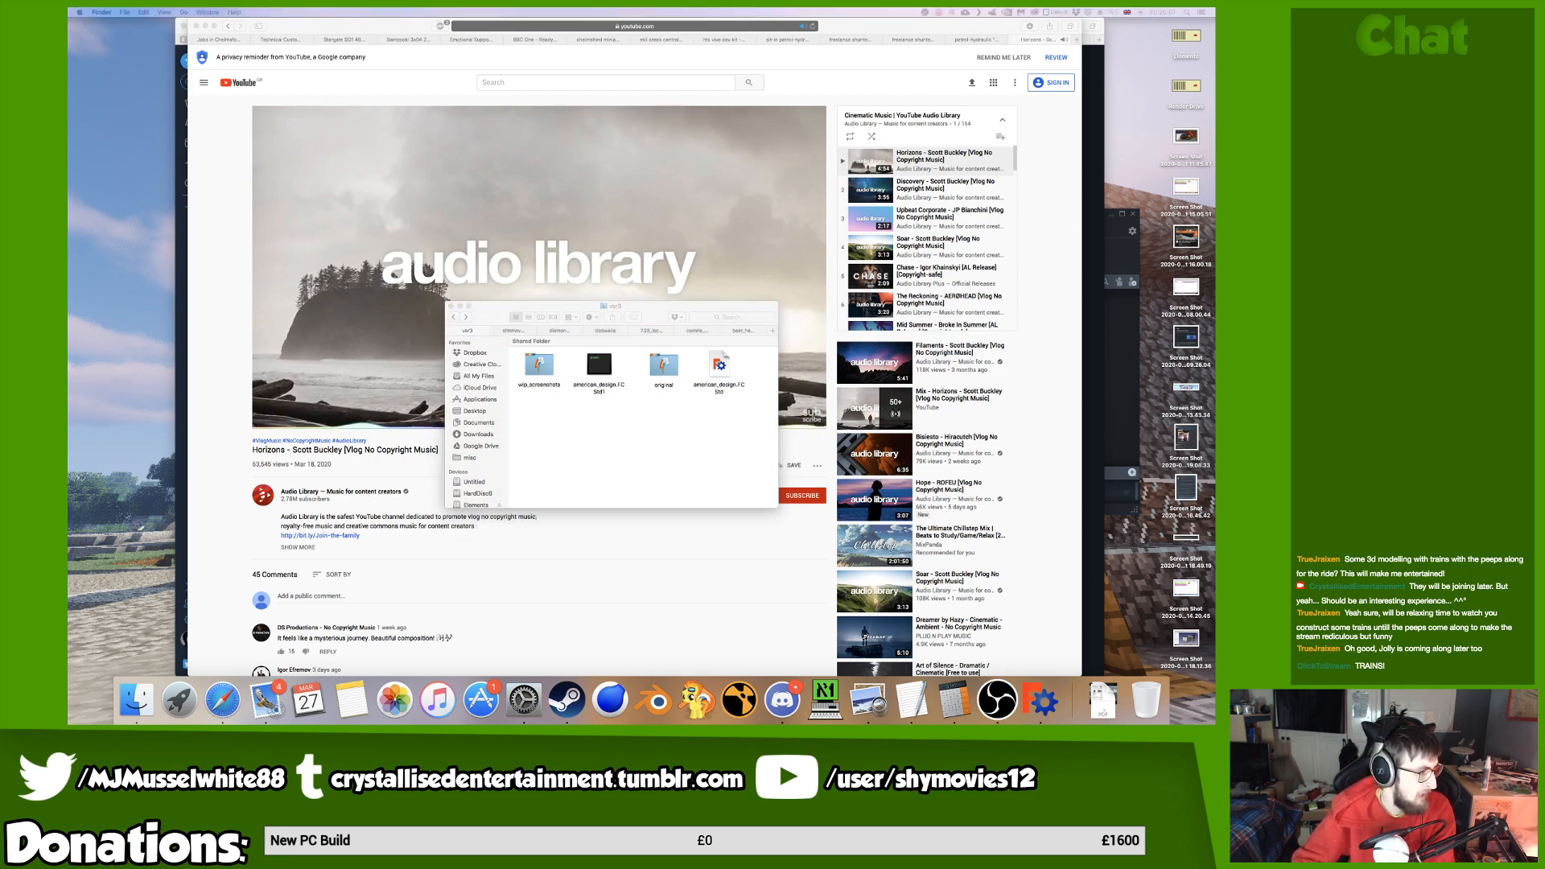
Examine the reference photos of the Rio Grande locomotive in Preview, then close them.
left_click_drag(1213, 91, 696, 151)
left_click(380, 265)
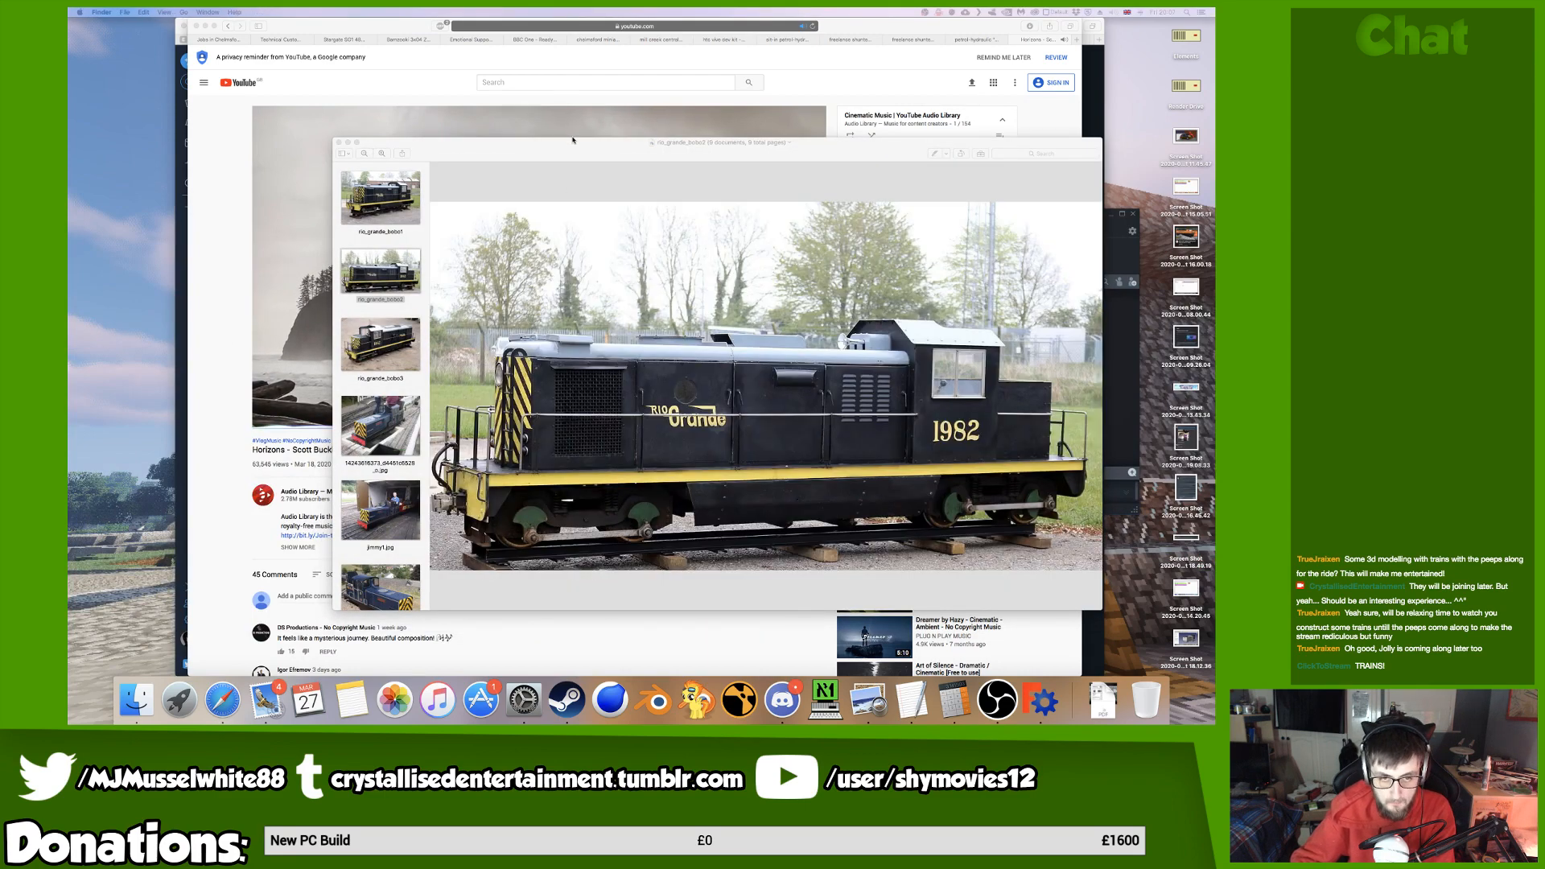
left_click_drag(576, 144, 596, 81)
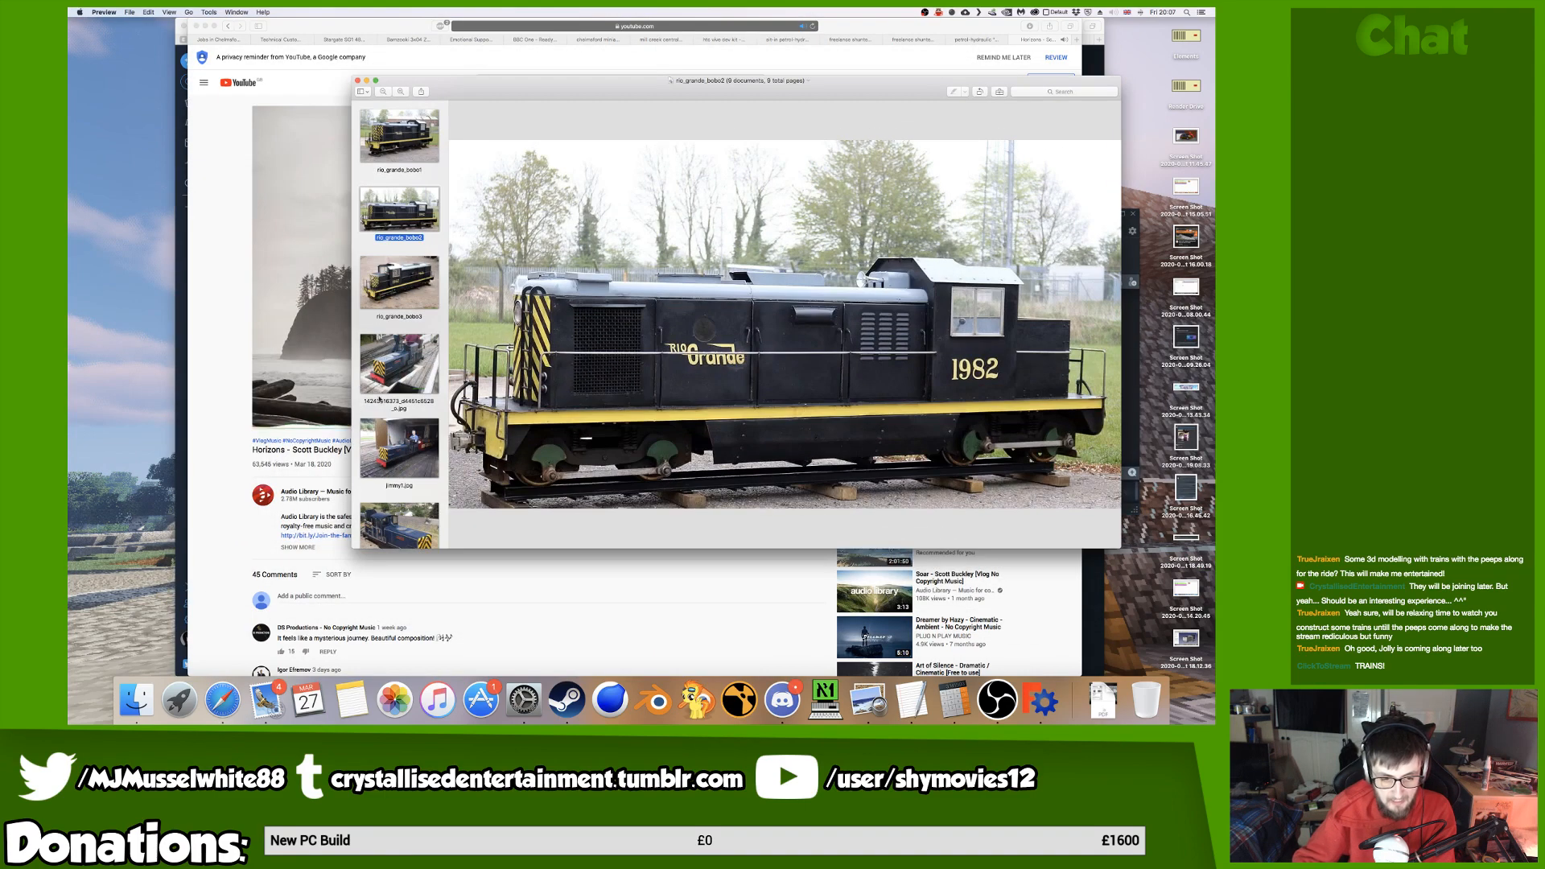
left_click(399, 362)
left_click_drag(728, 95, 598, 135)
key("super+w")
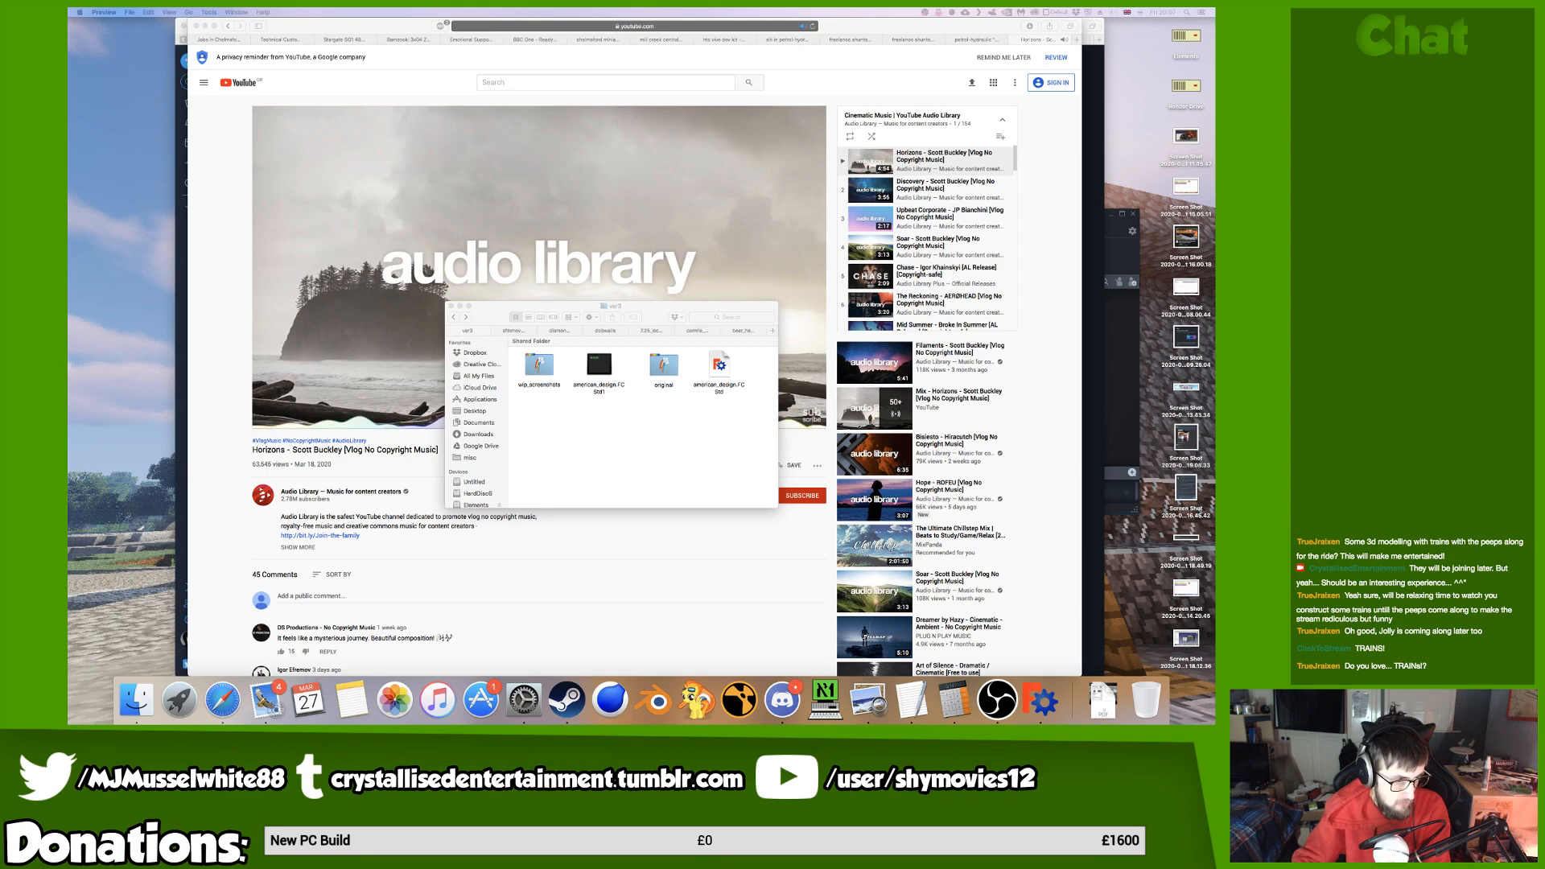
Return to FreeCAD, close the Start page and activate the Part Design workbench.
left_click(660, 555)
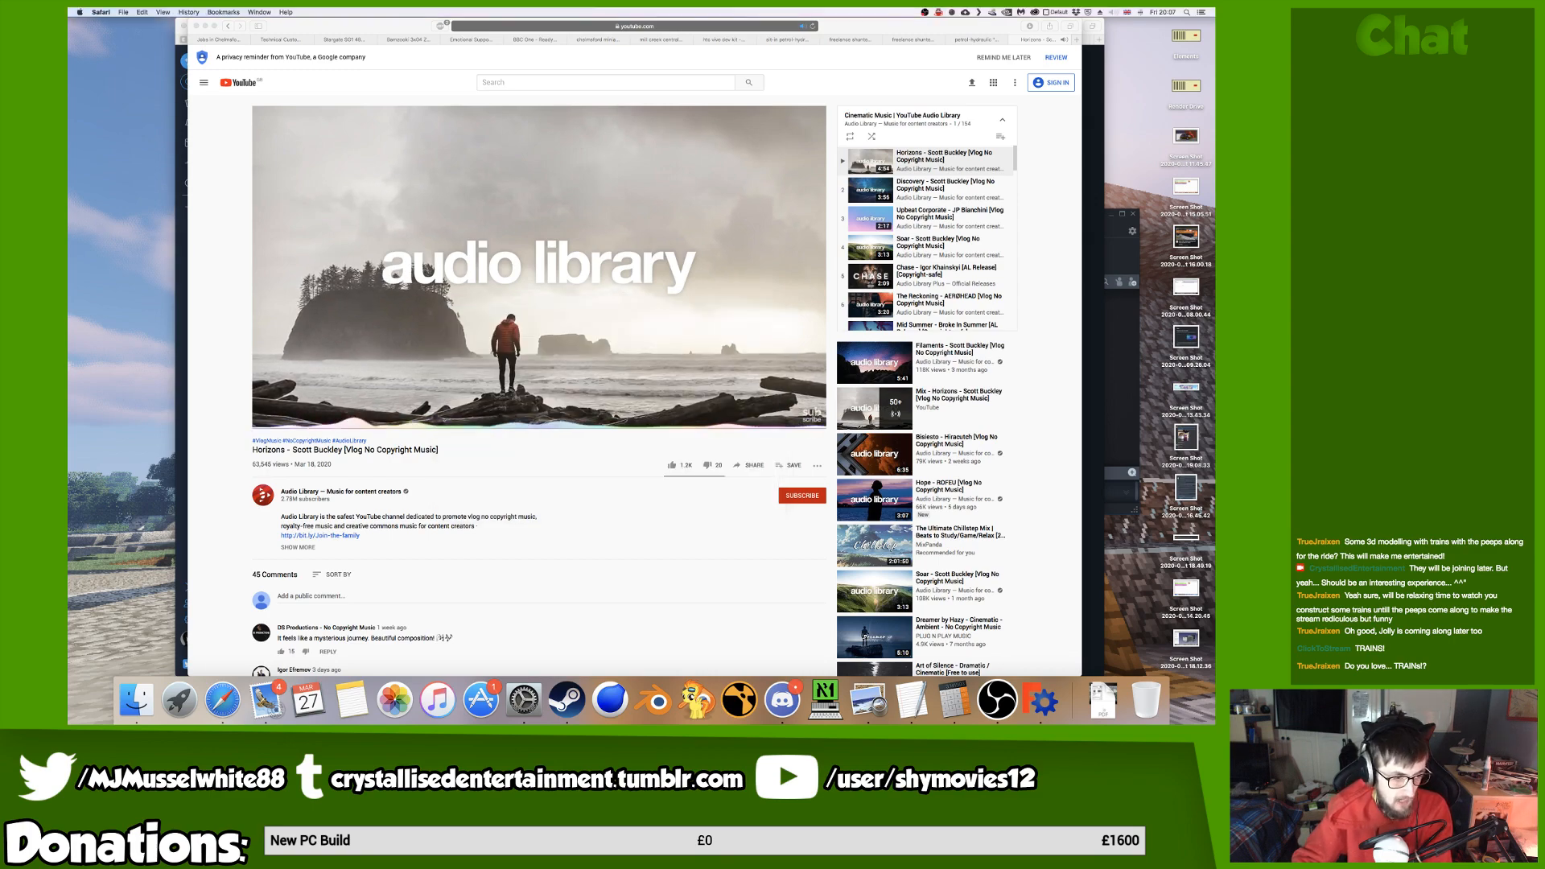
key("ctrl+Right")
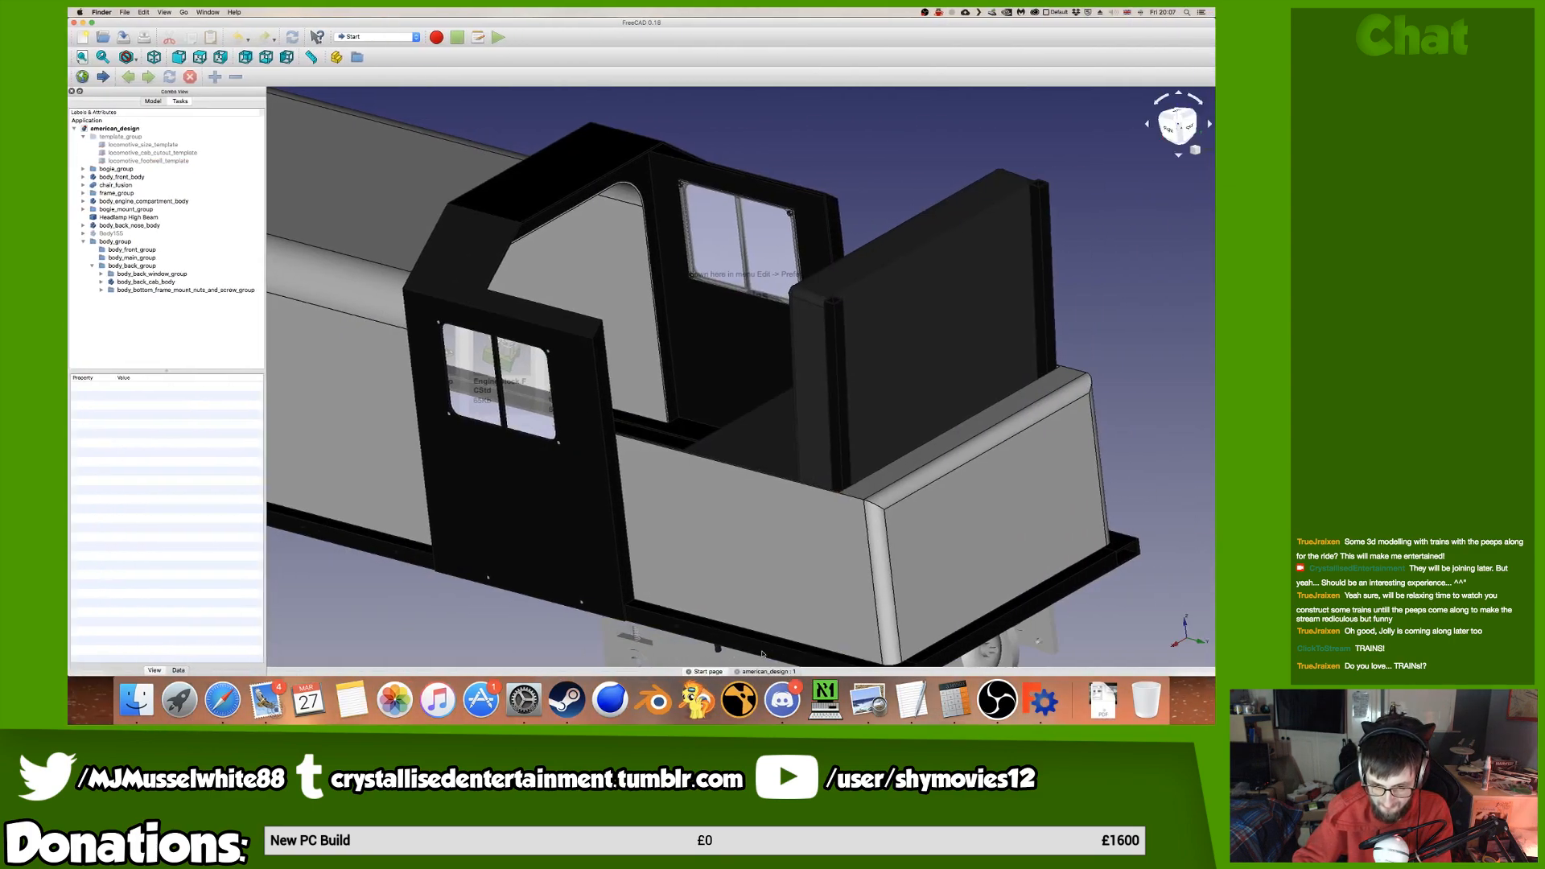
left_click(689, 671)
middle_click_drag(541, 379, 586, 411)
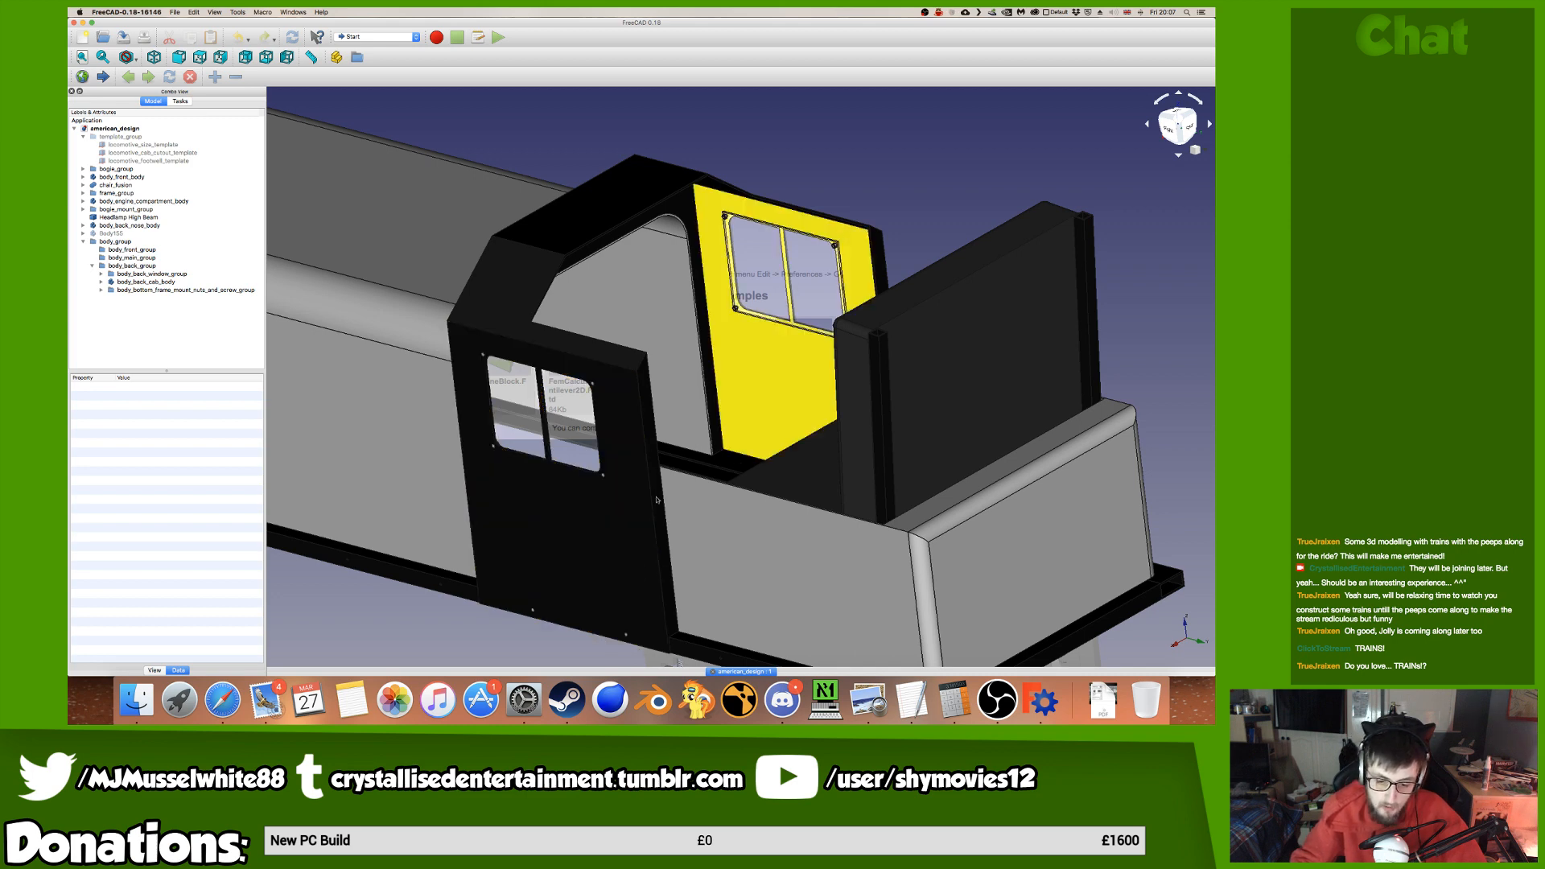
left_click(367, 37)
left_click(367, 113)
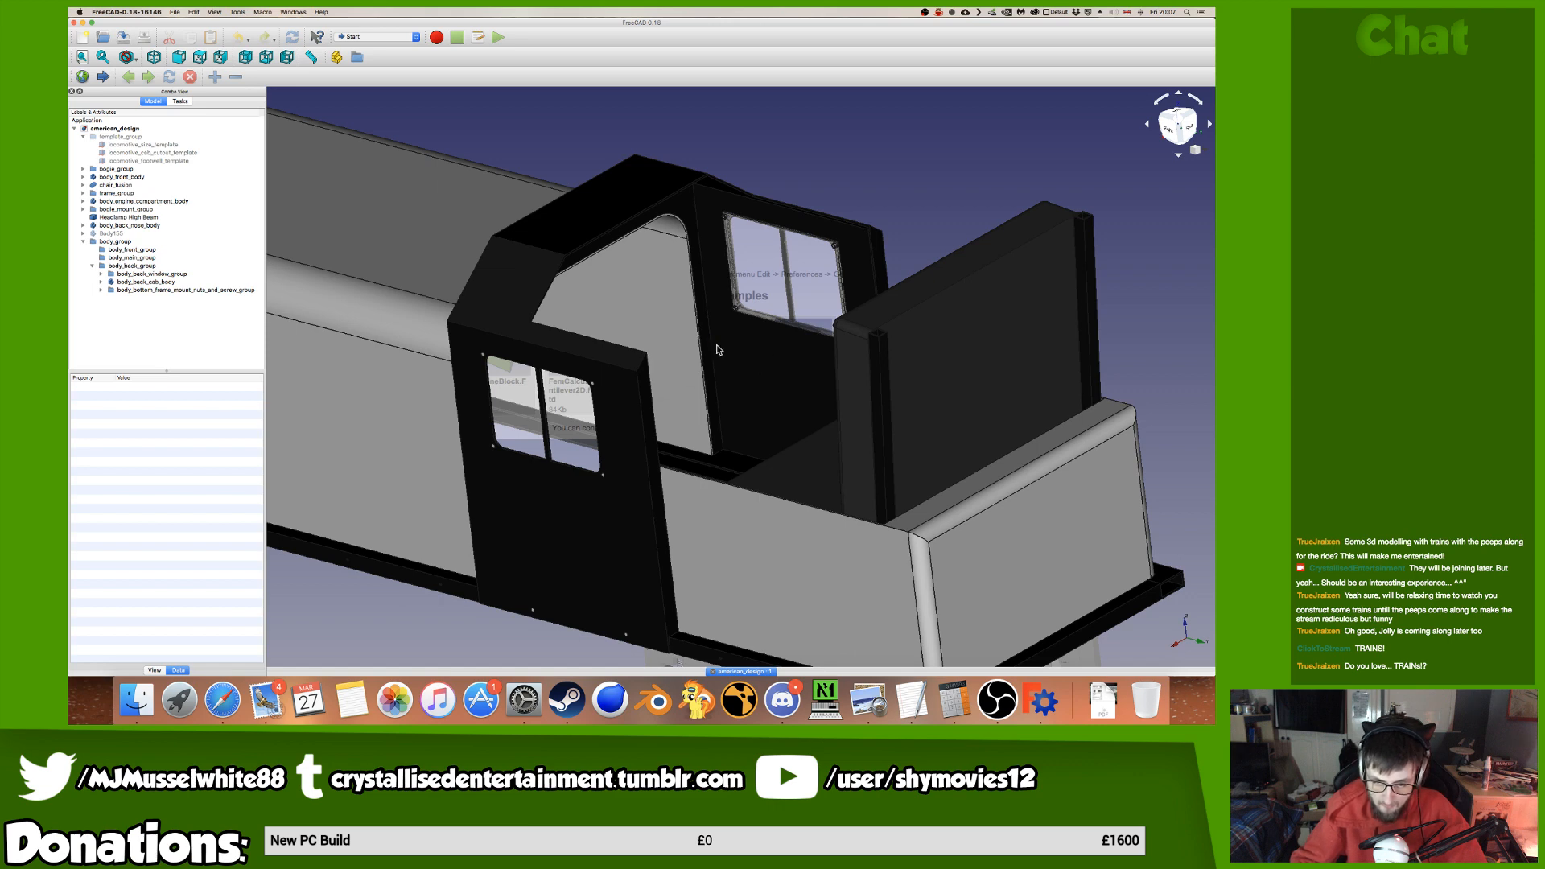
Examine the locomotive's body, cab and rear end from several angles and bring up the model tree.
scroll(770, 357, "down", 5)
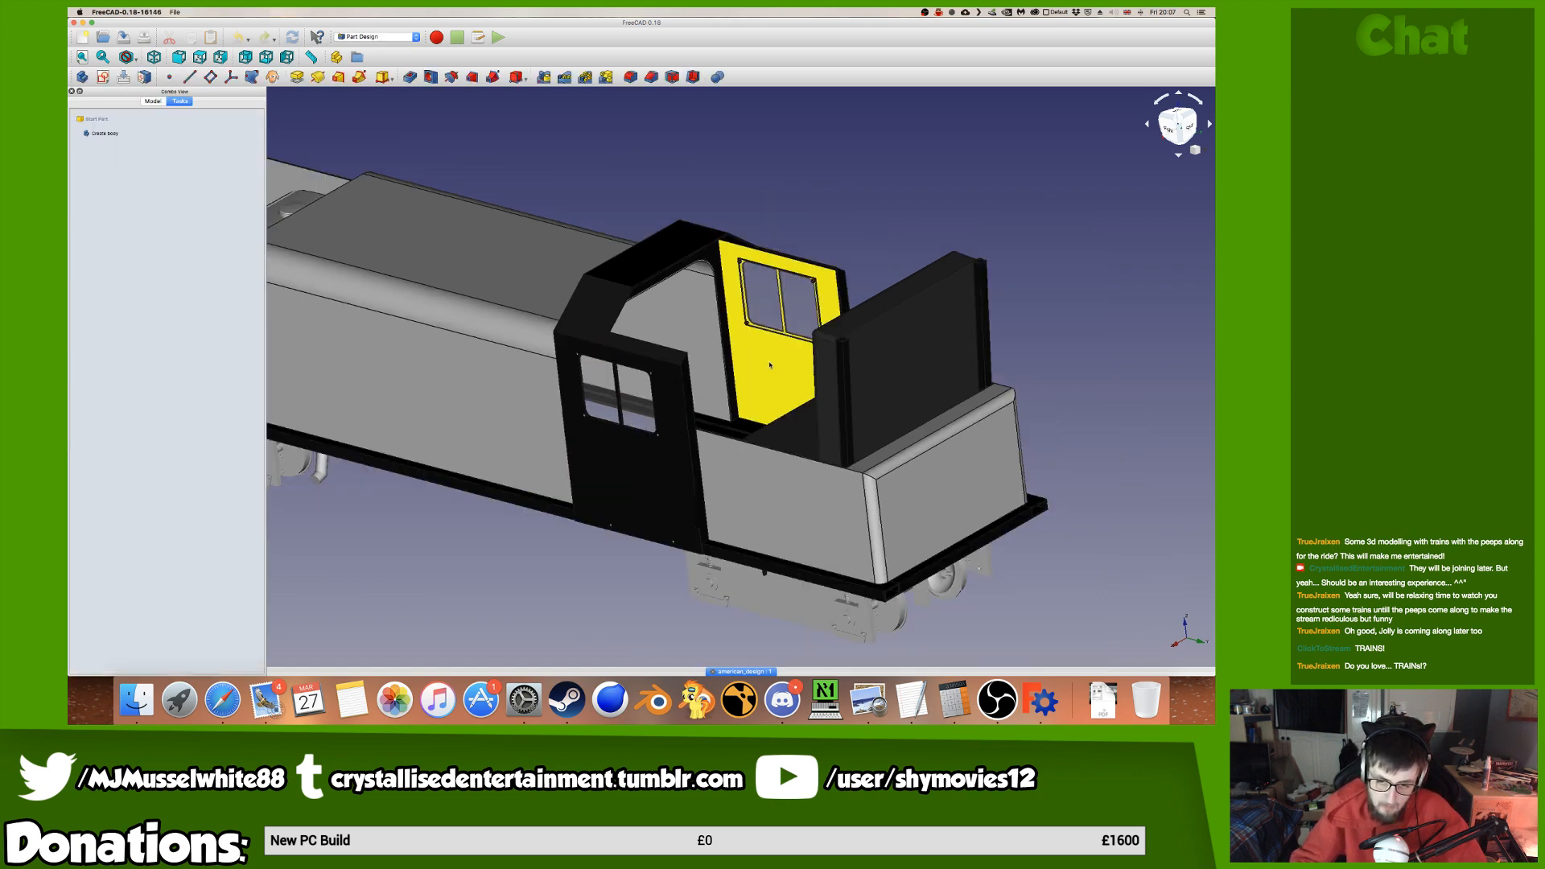
middle_click_drag(752, 489, 586, 476)
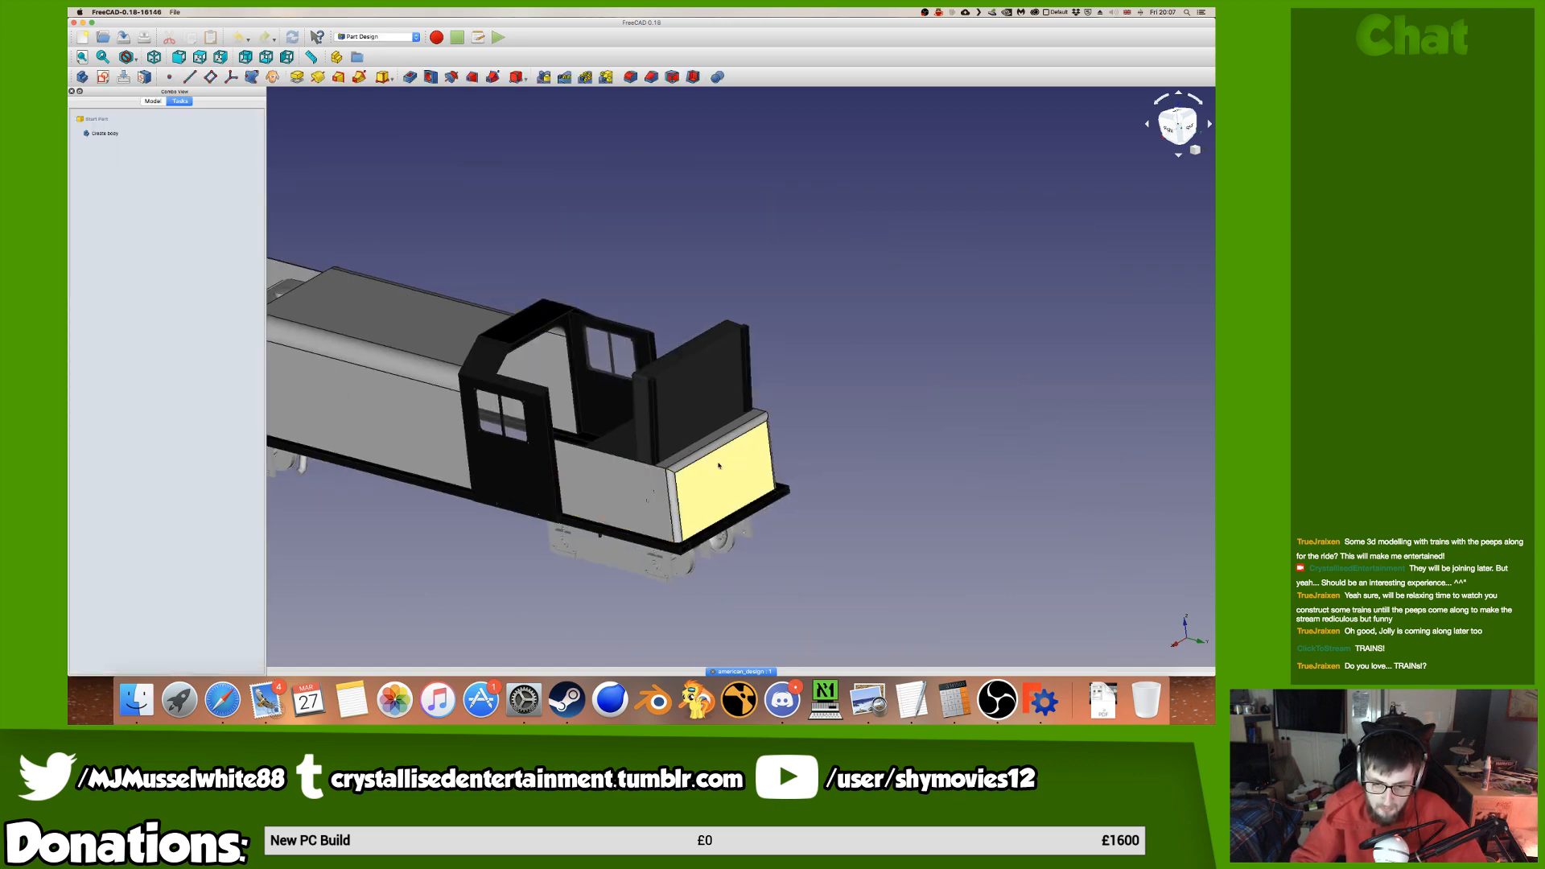
middle_click_drag(708, 480, 797, 505)
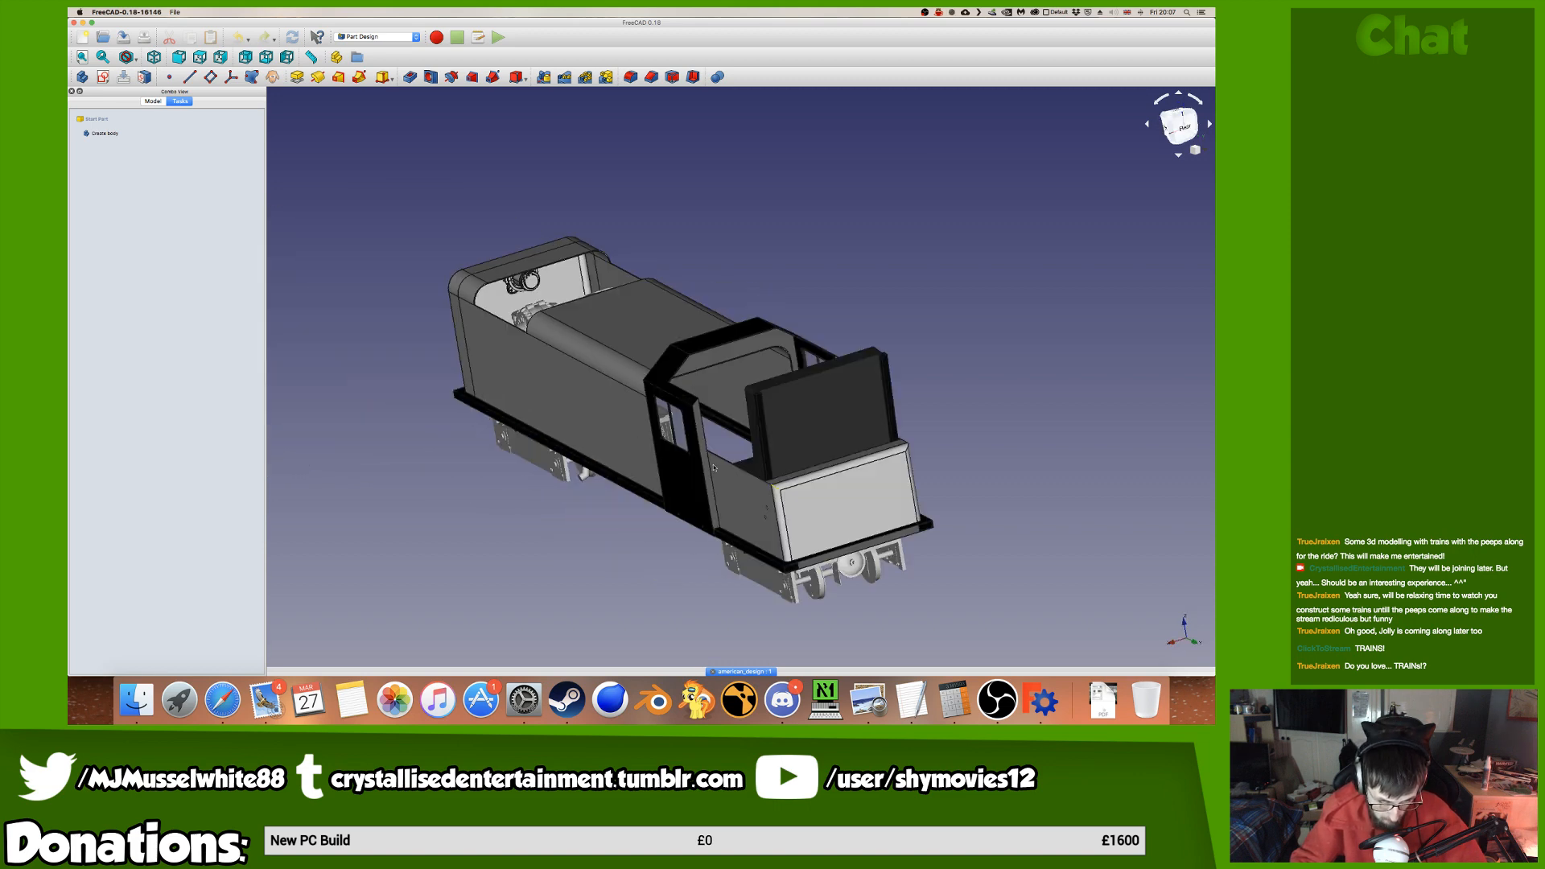
middle_click_drag(575, 377, 792, 352)
middle_click_drag(497, 344, 835, 387)
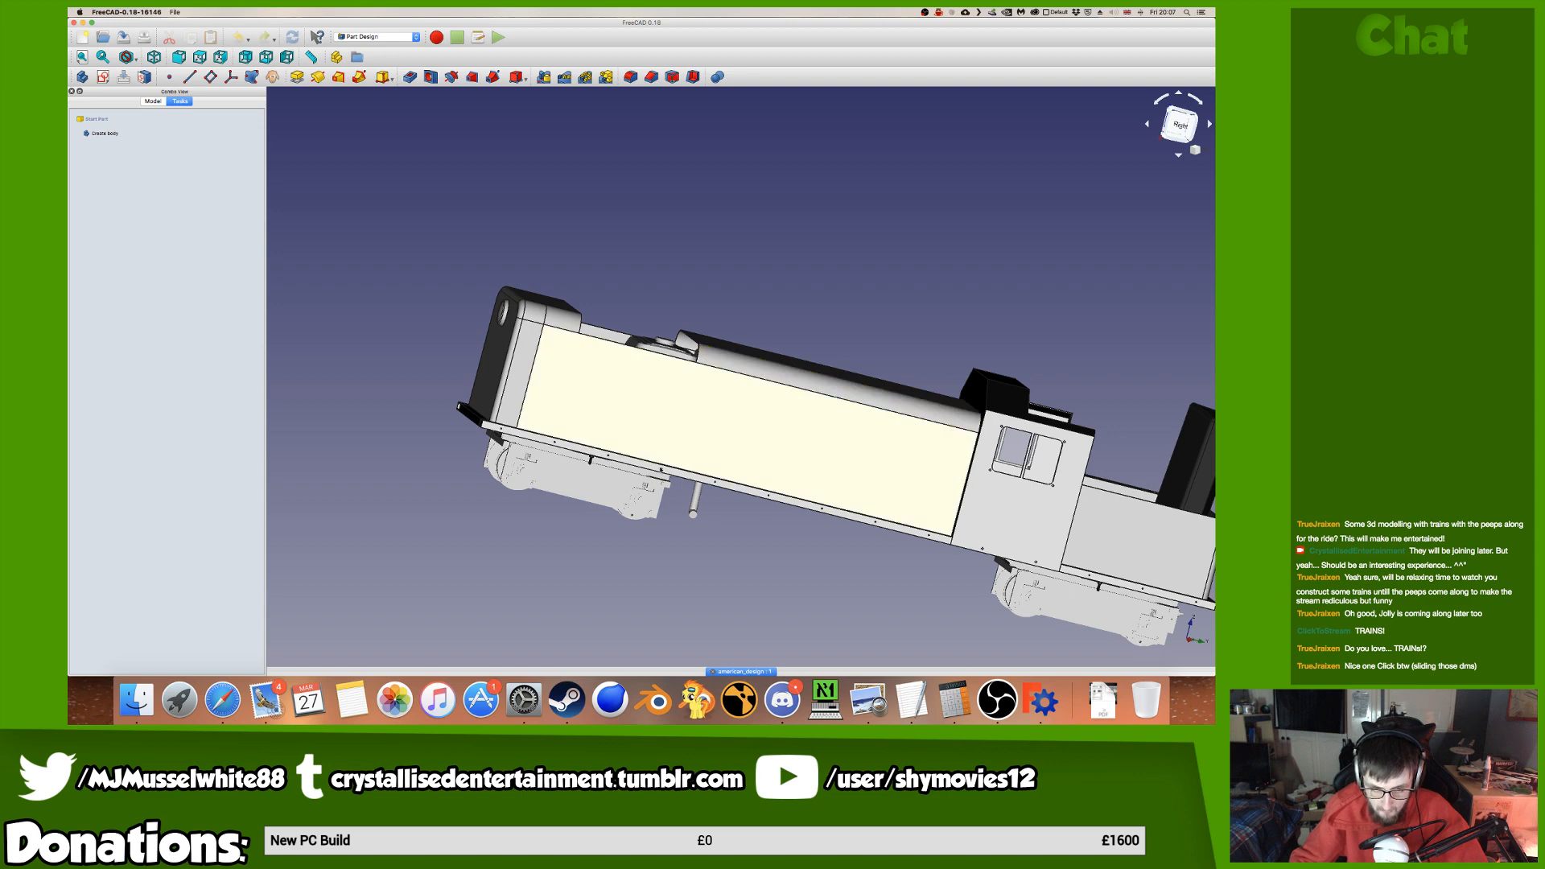
middle_click_drag(850, 476, 631, 459)
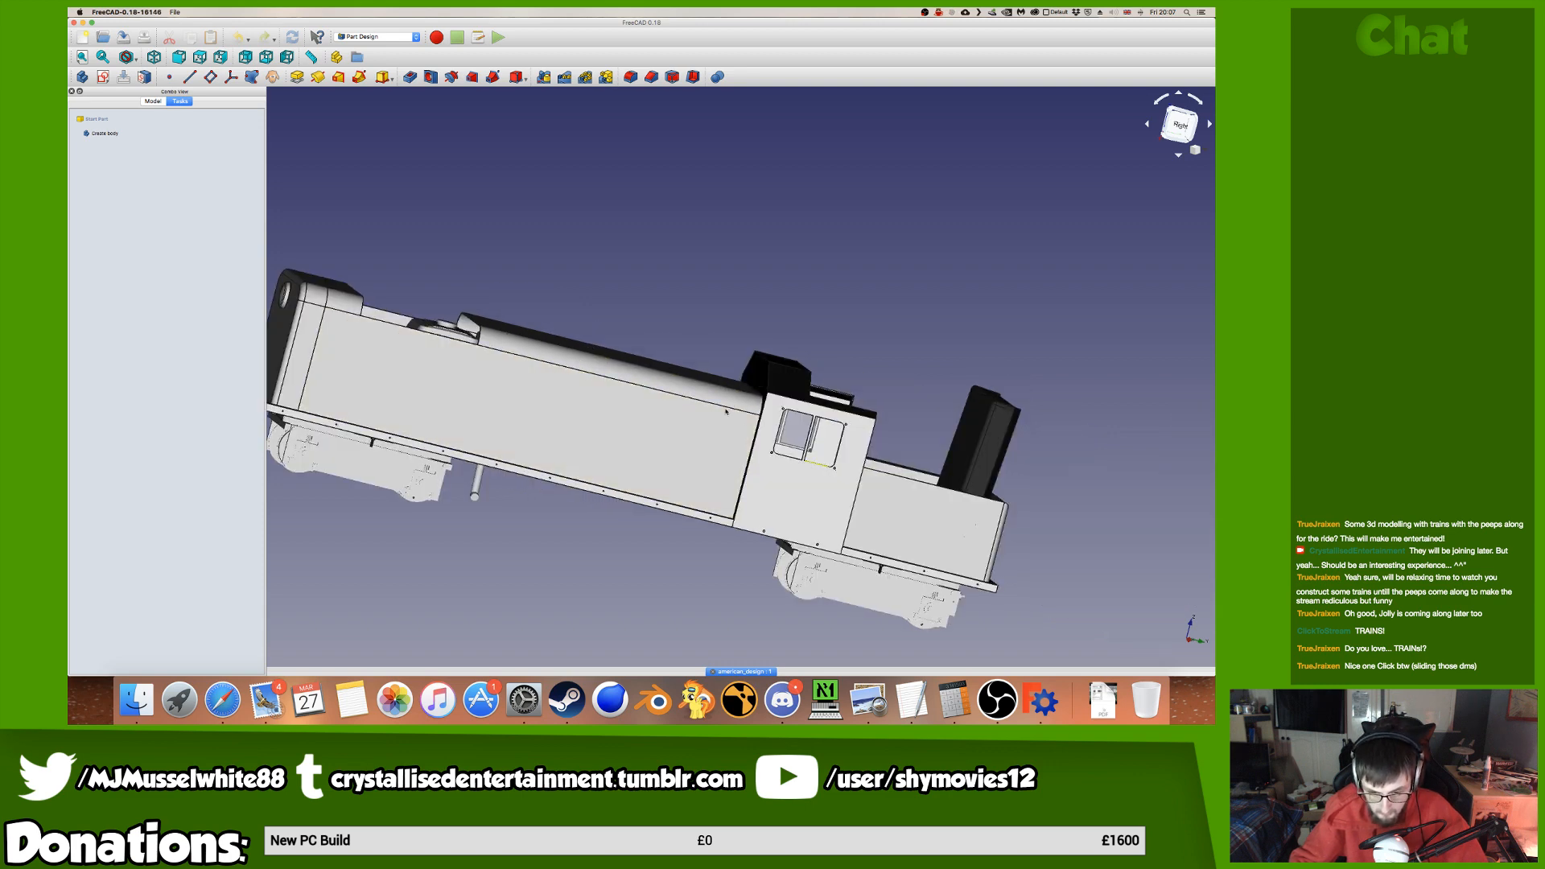
key("0")
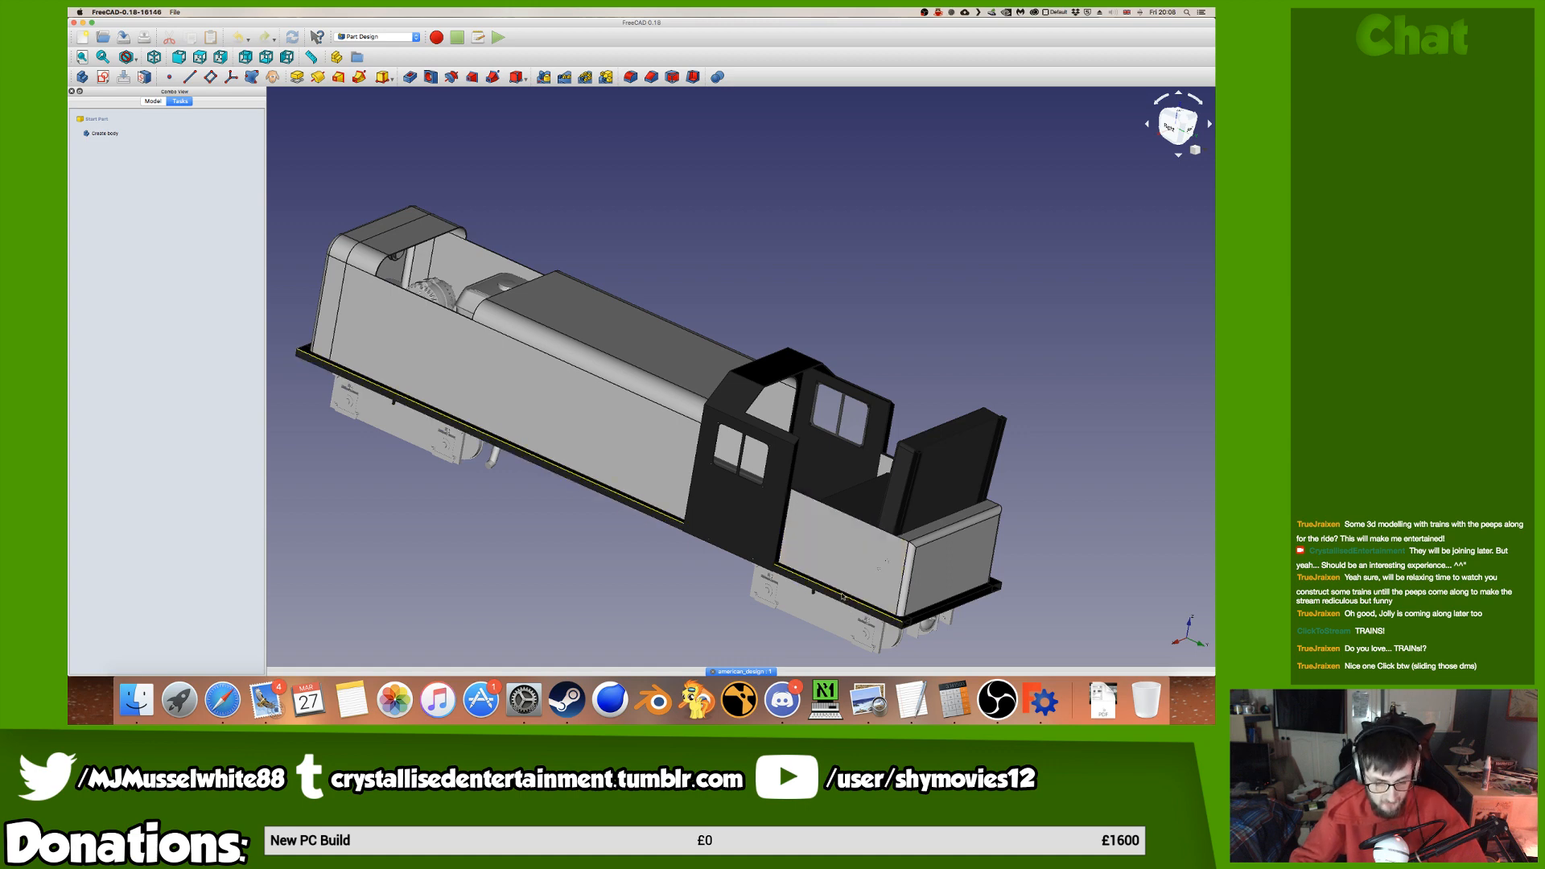
scroll(845, 595, "up", 5)
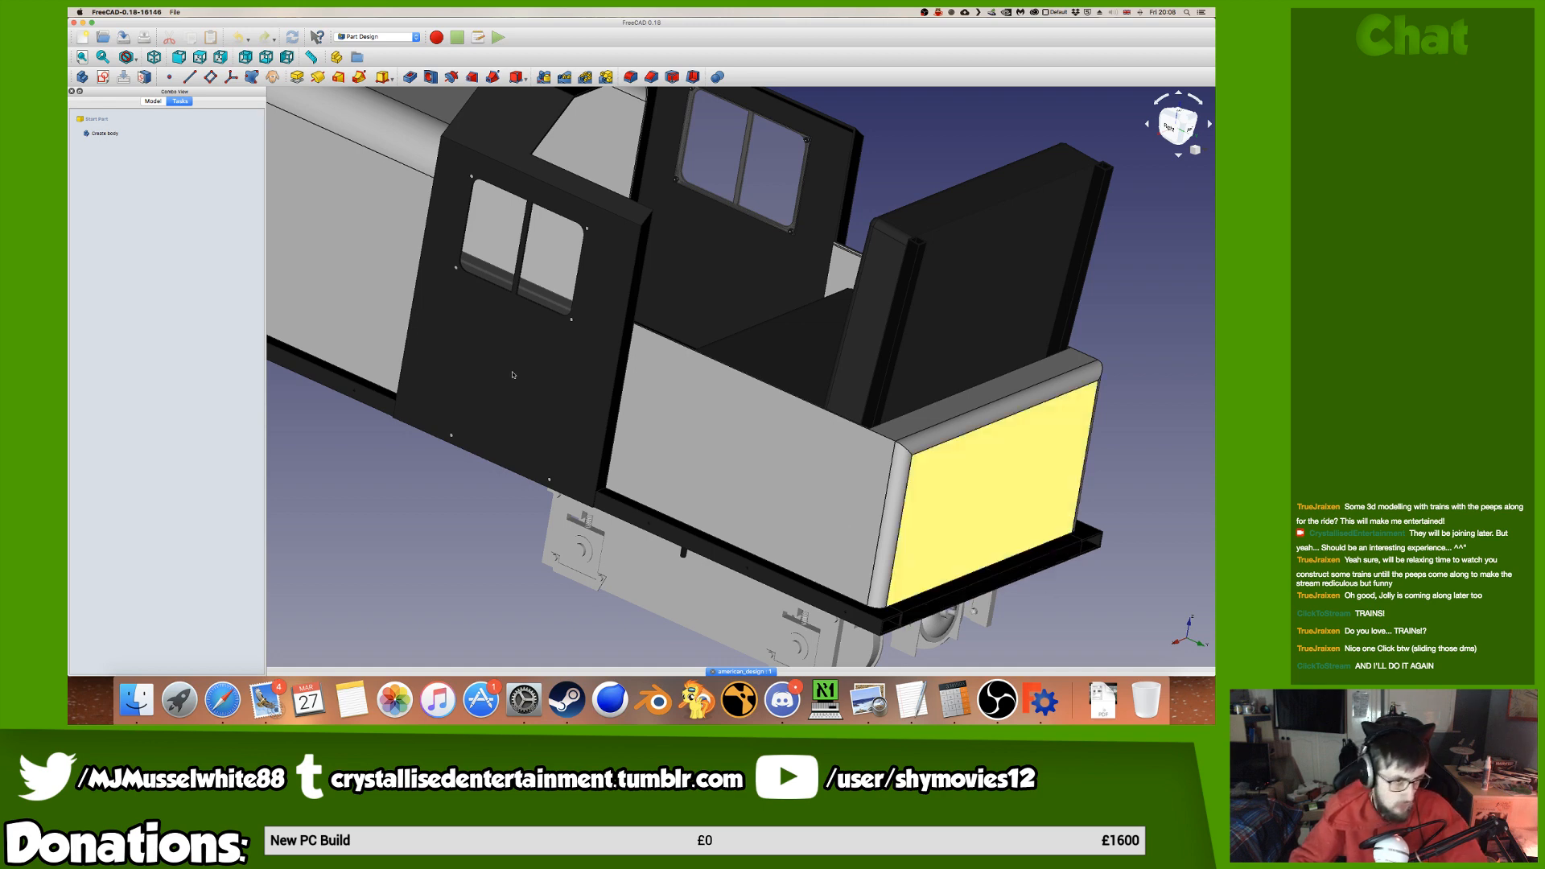
left_click(152, 101)
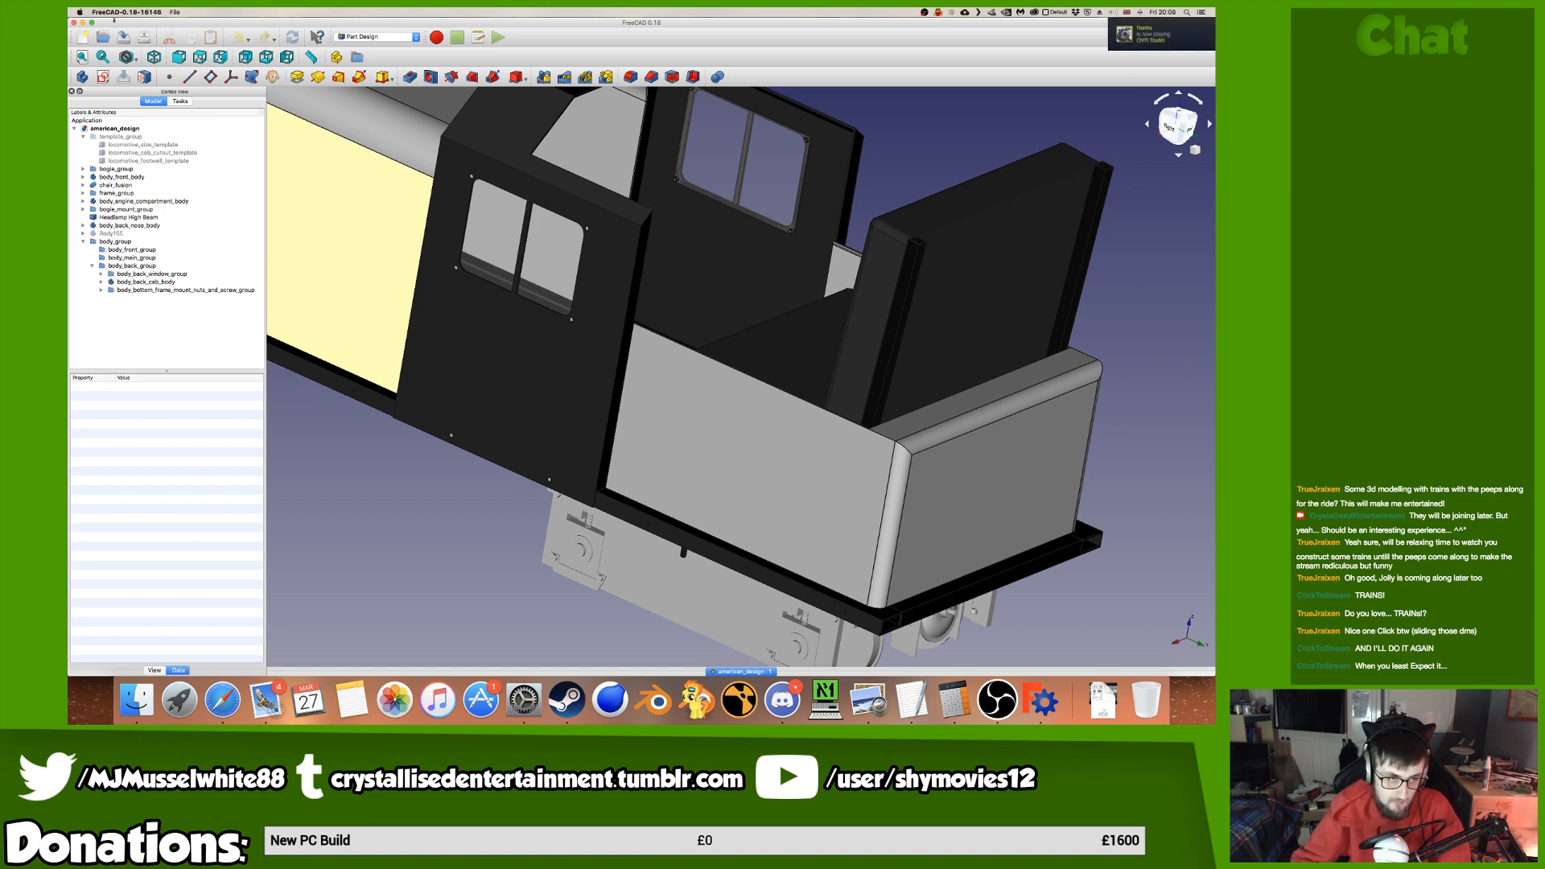
left_click(175, 12)
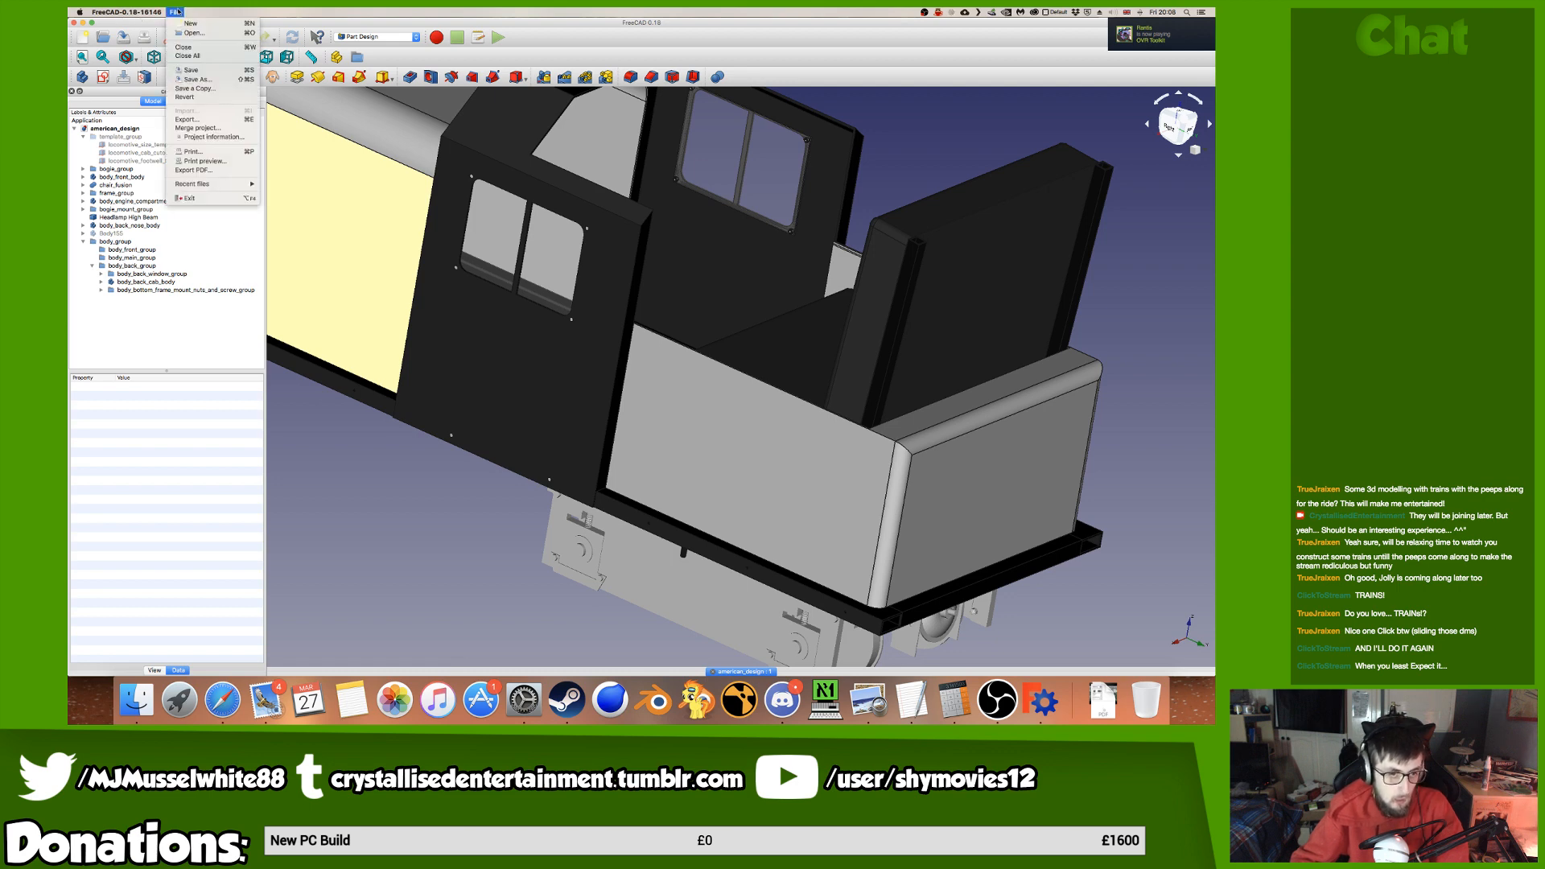
left_click(175, 12)
left_click(175, 12)
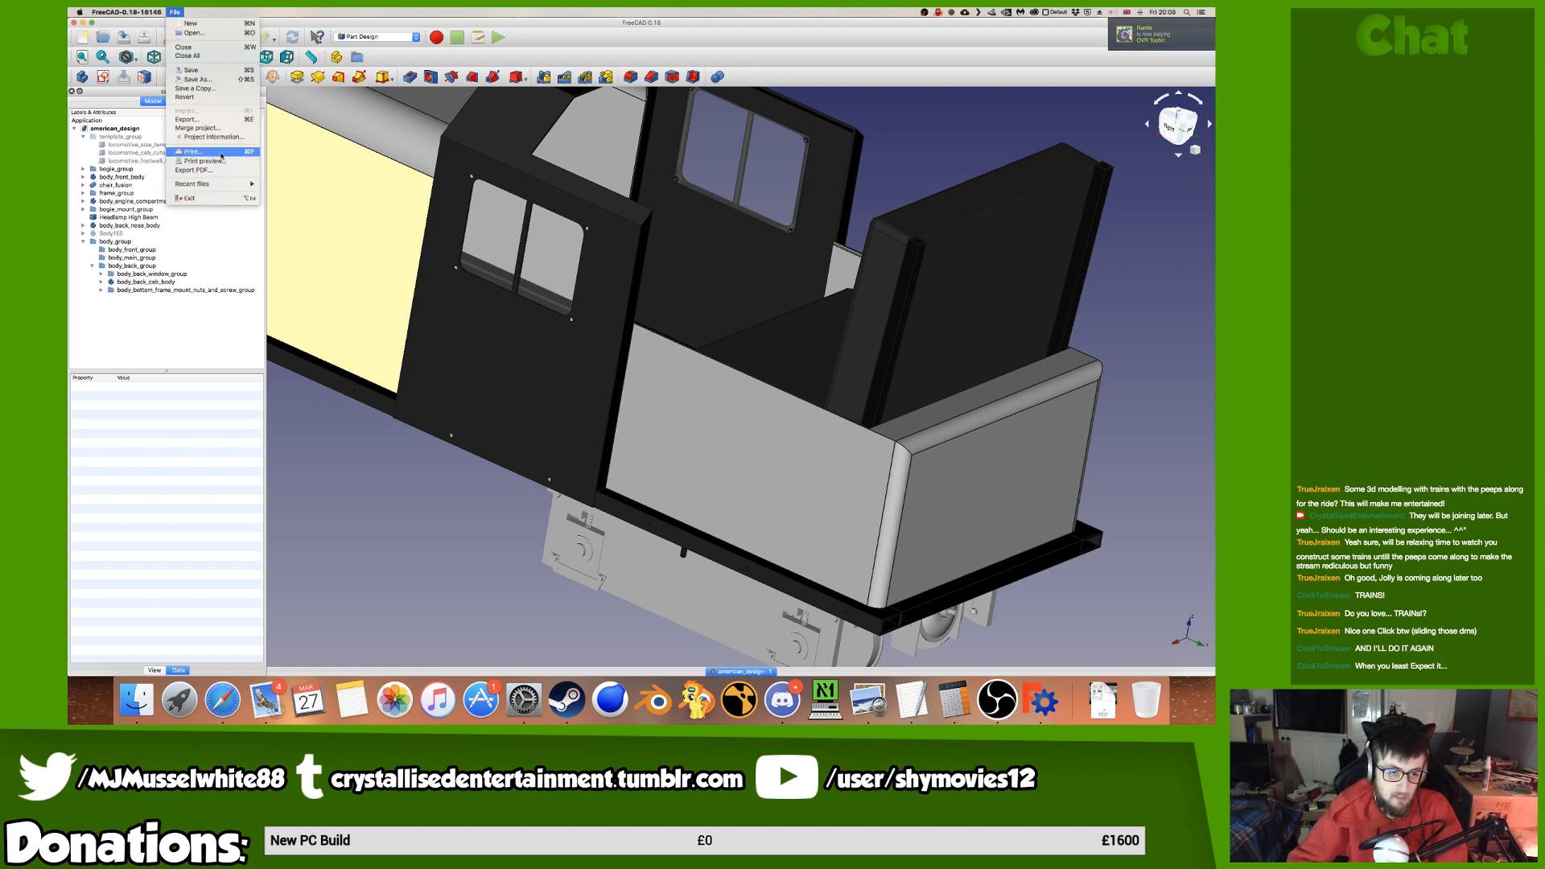
left_click(213, 130)
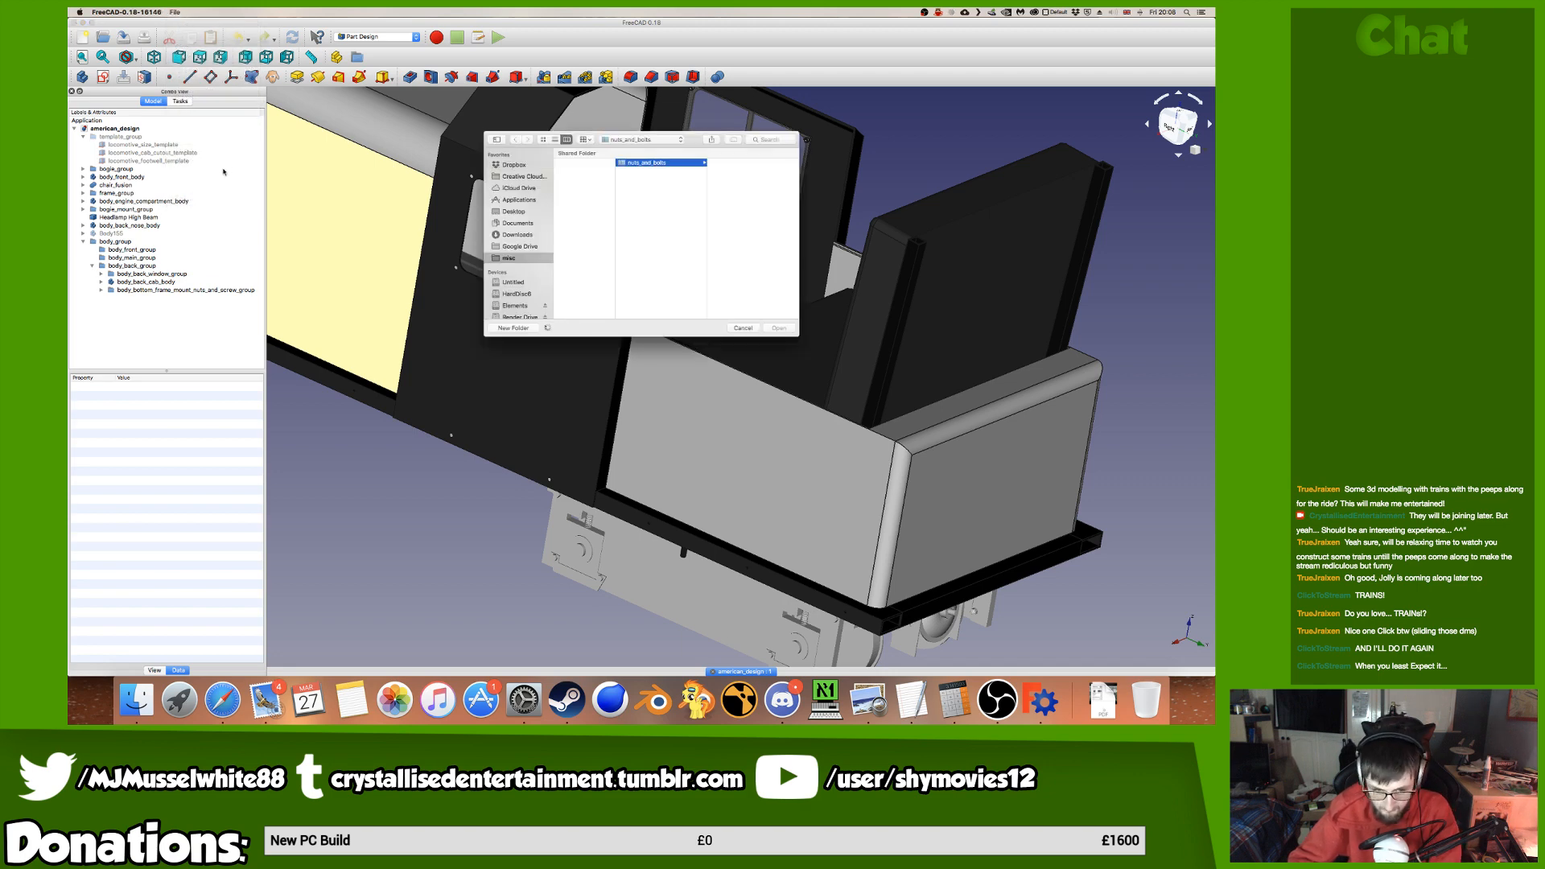
key("ctrl+Left")
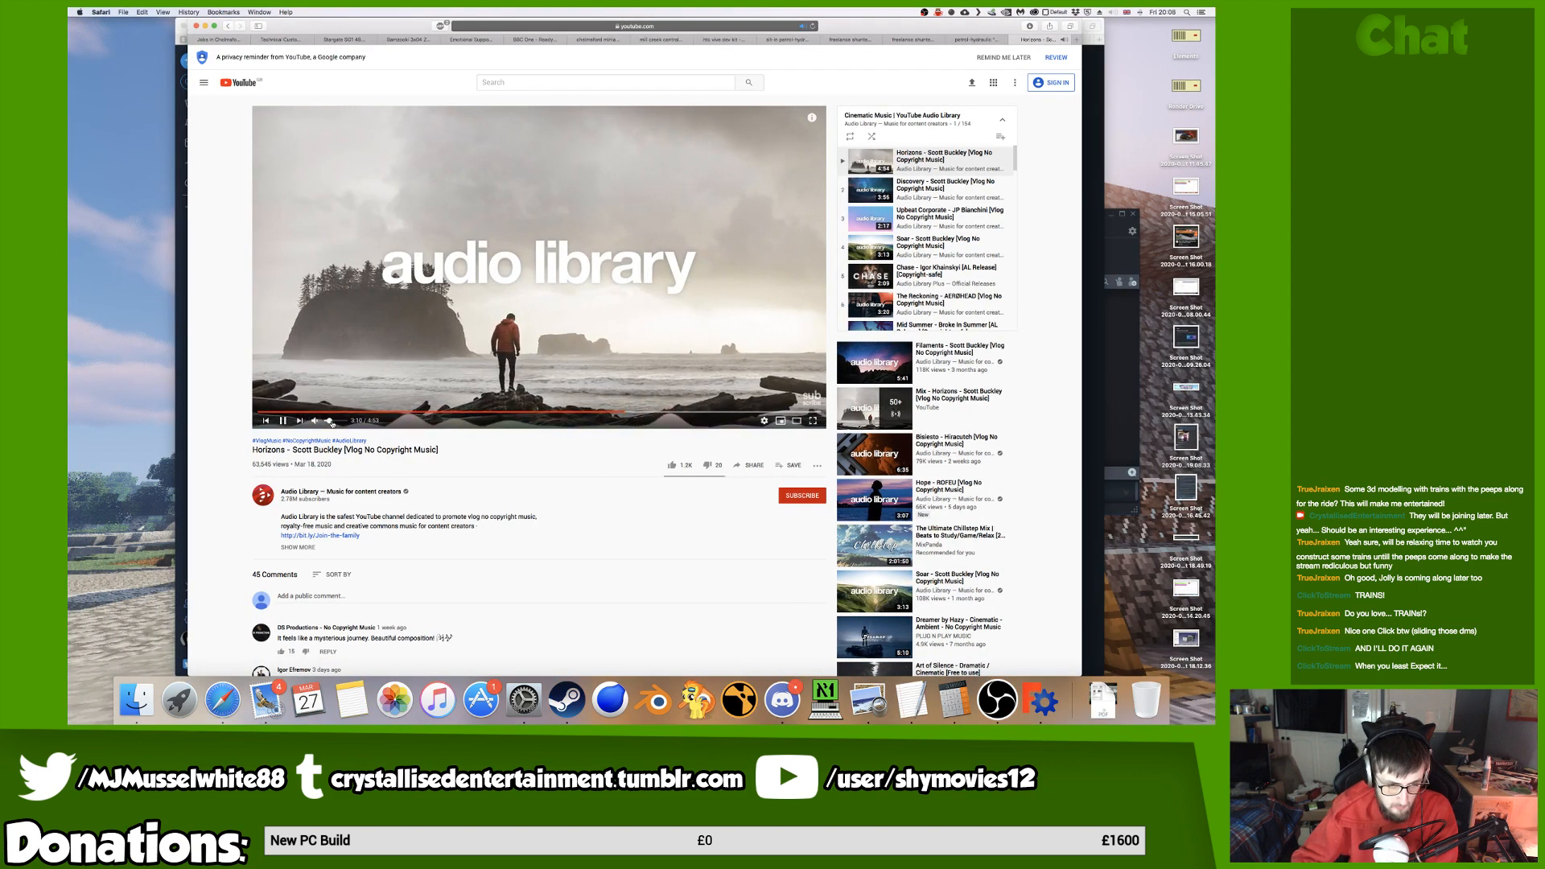
key("ctrl+Right")
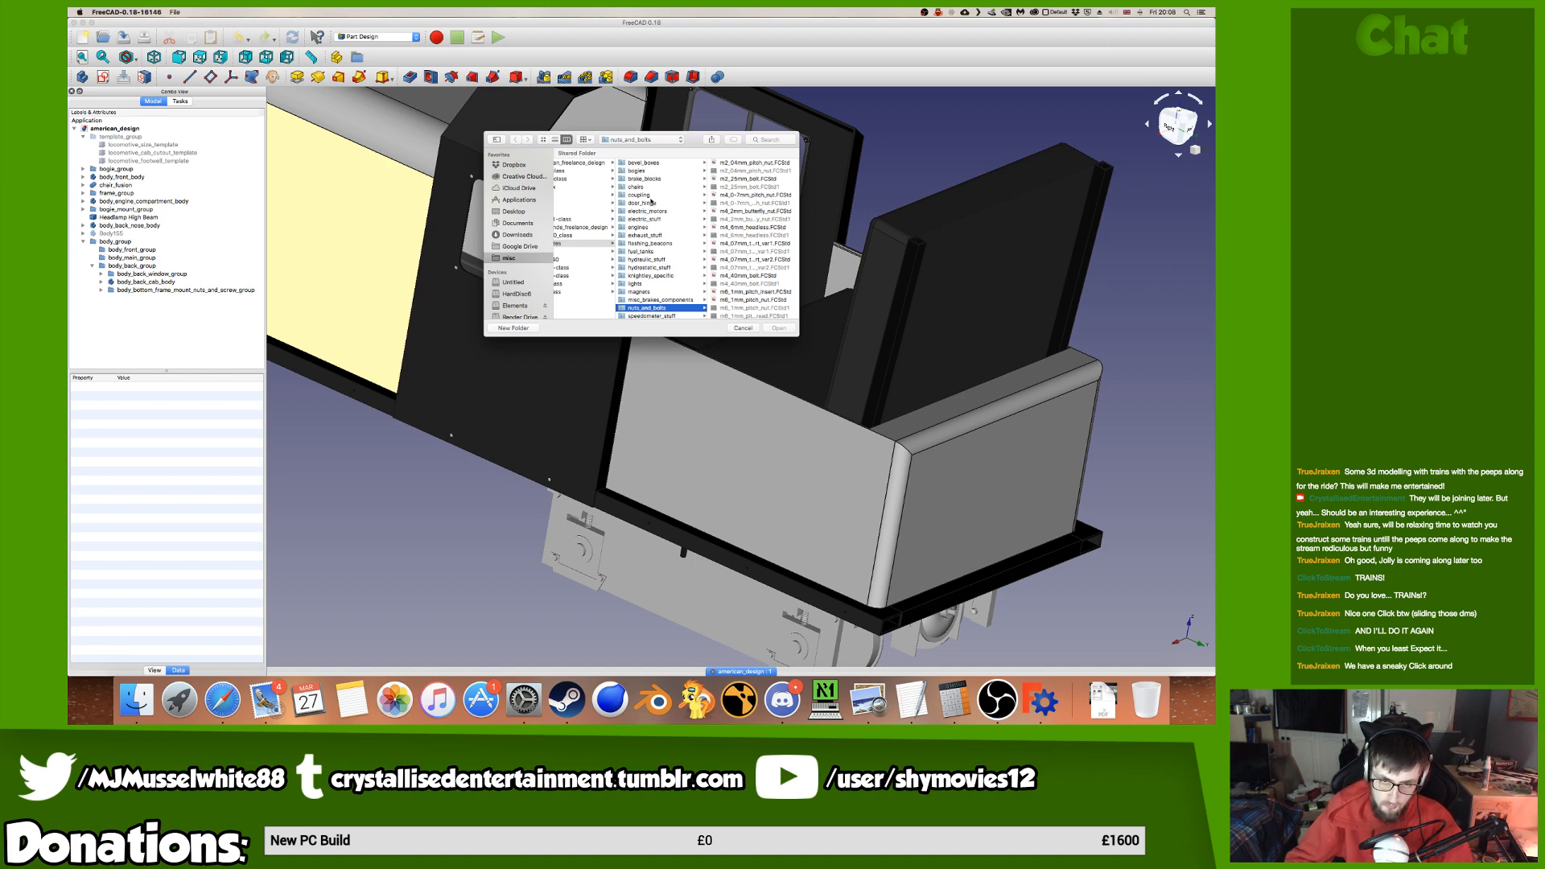
left_click(652, 284)
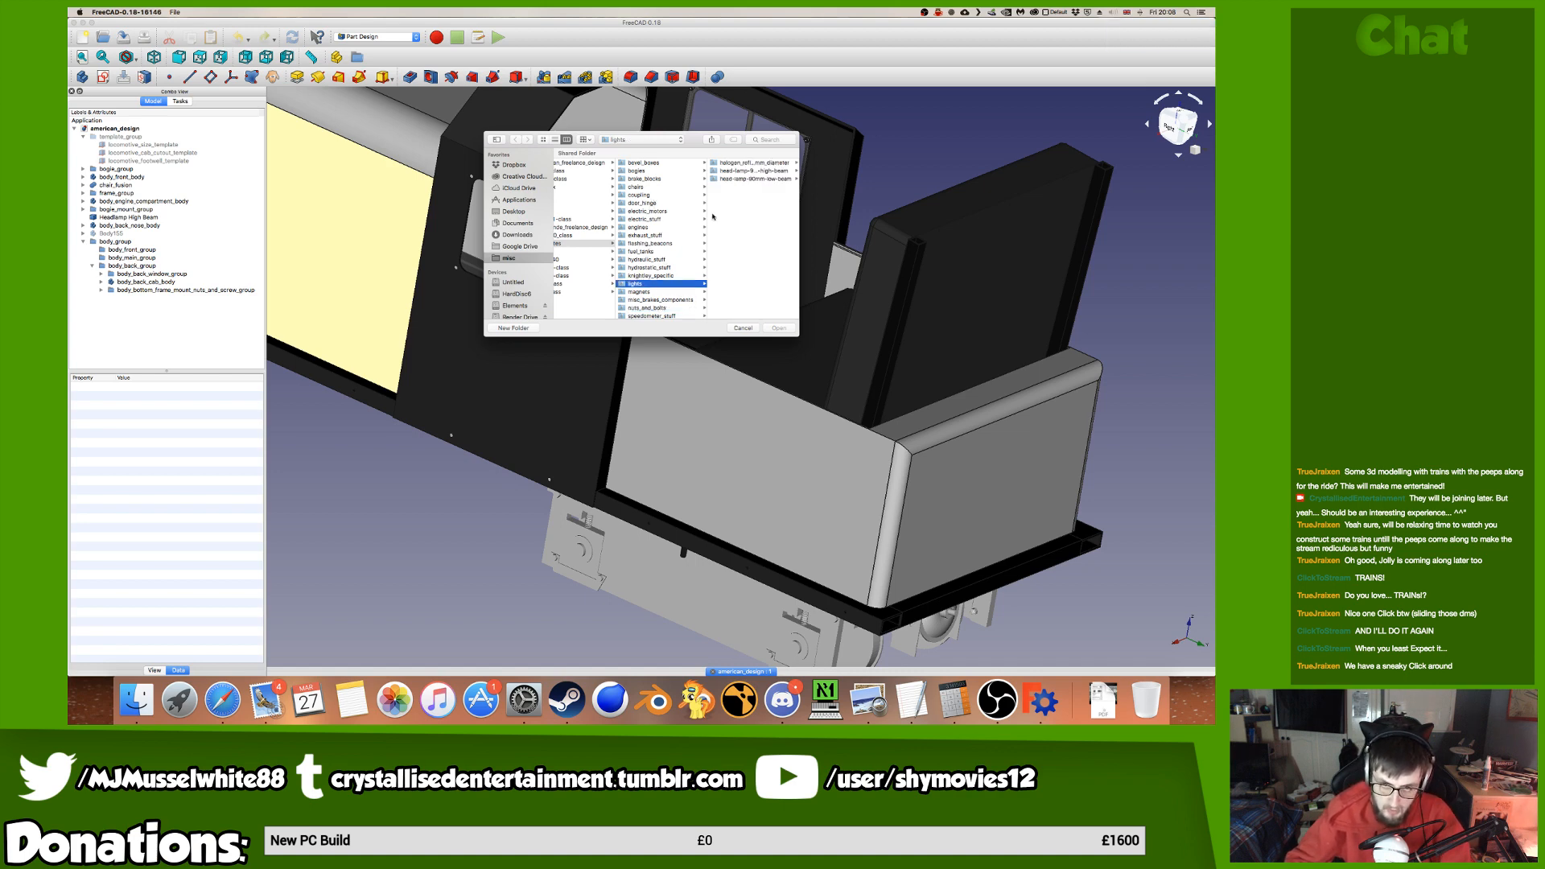
left_click(755, 179)
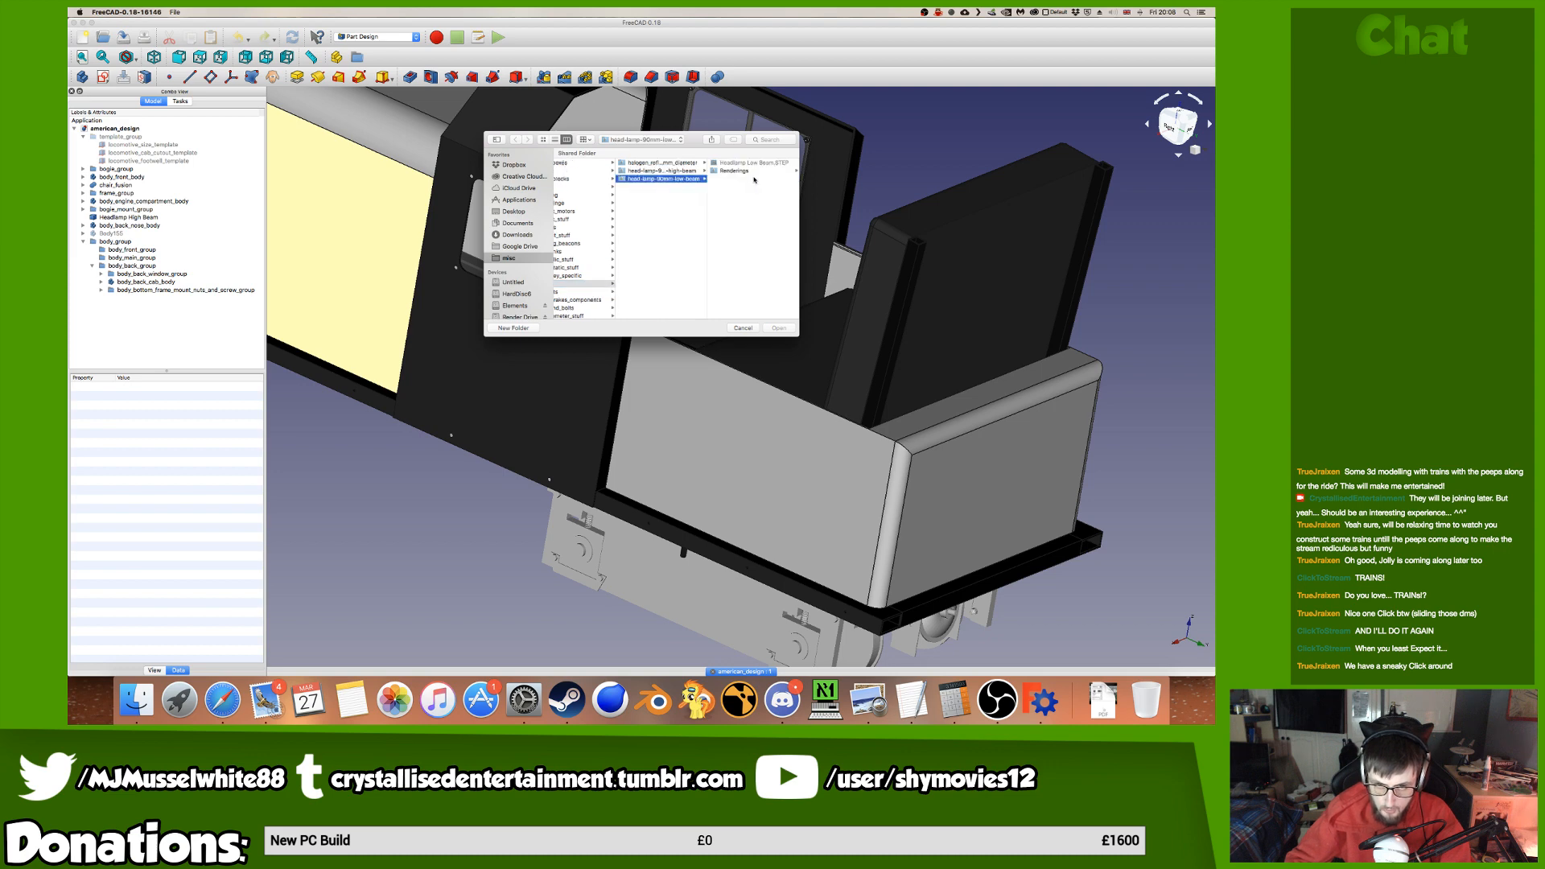
left_click(743, 327)
Try to import a part file into the american_design document.
left_click(174, 12)
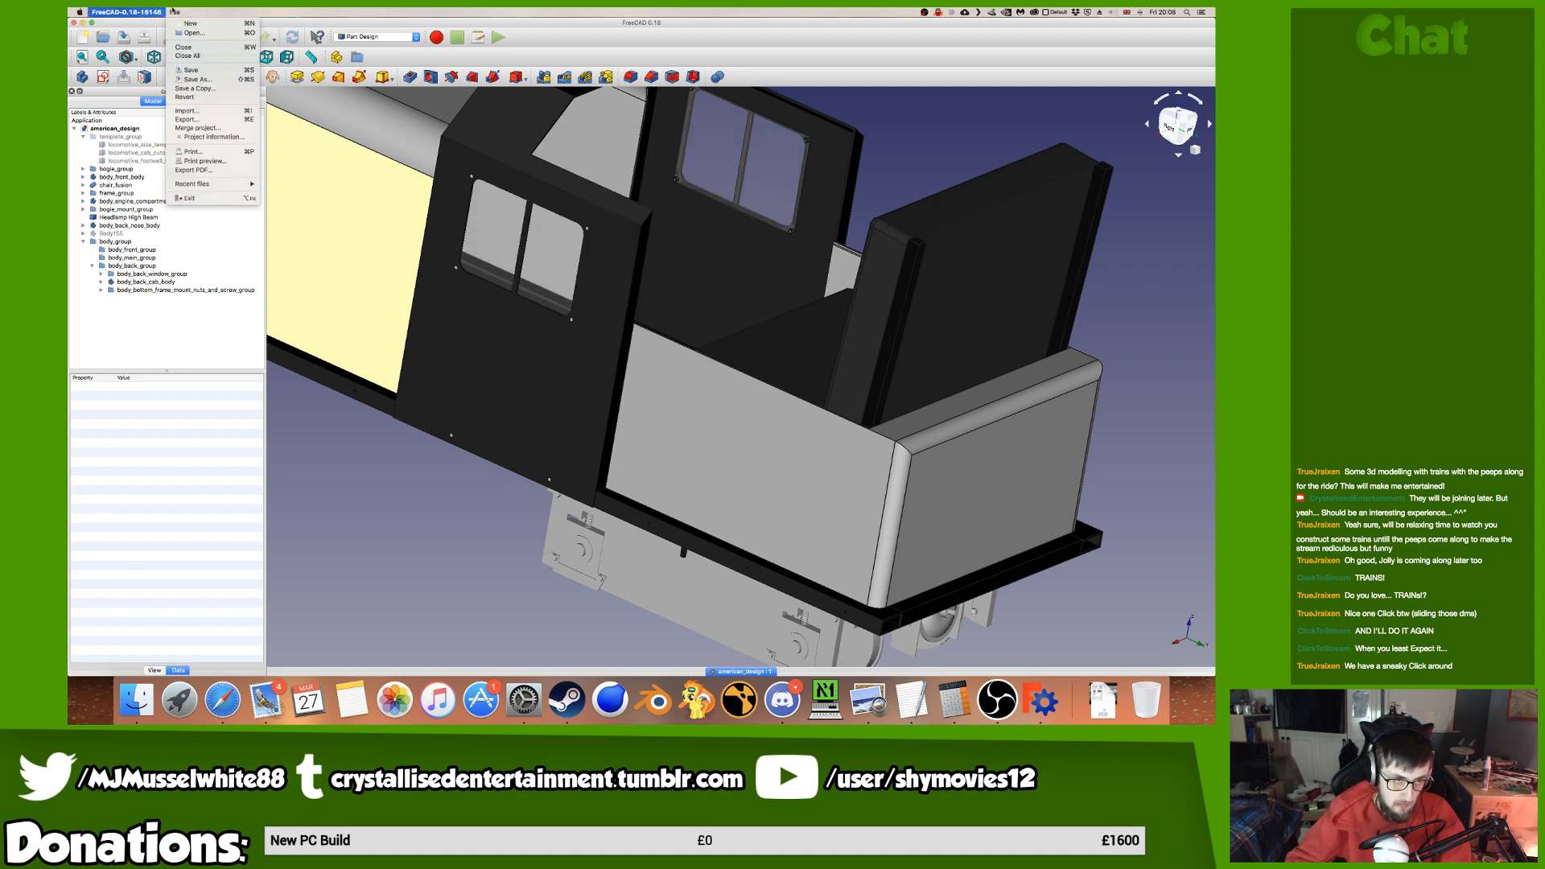
left_click(208, 111)
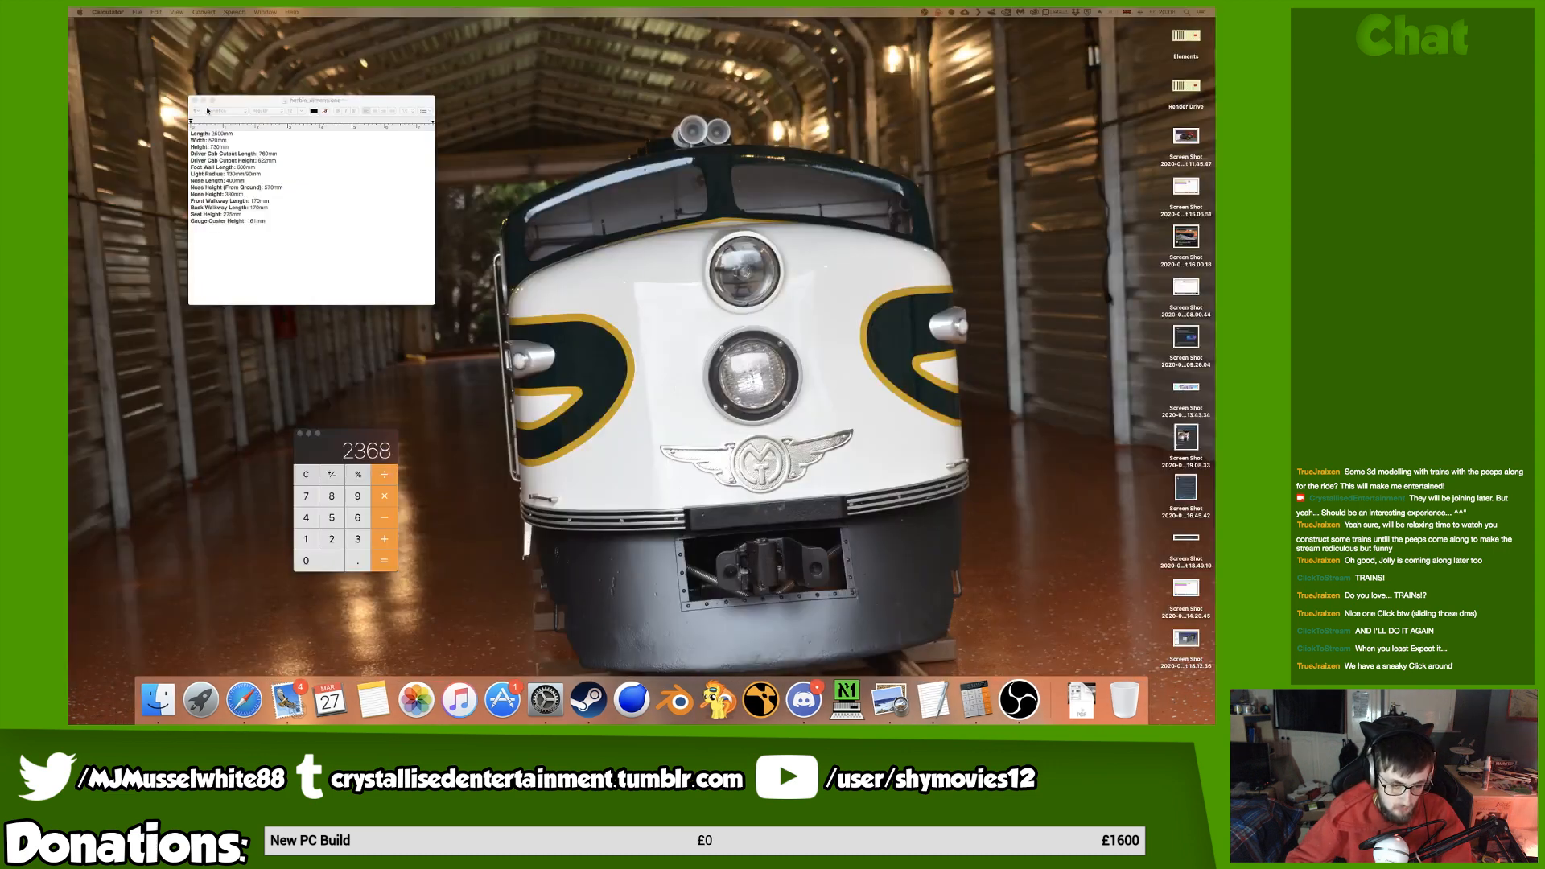
Relaunch FreeCAD, bring up the american_design document and activate the Part Design workbench.
key("super+space")
type("free")
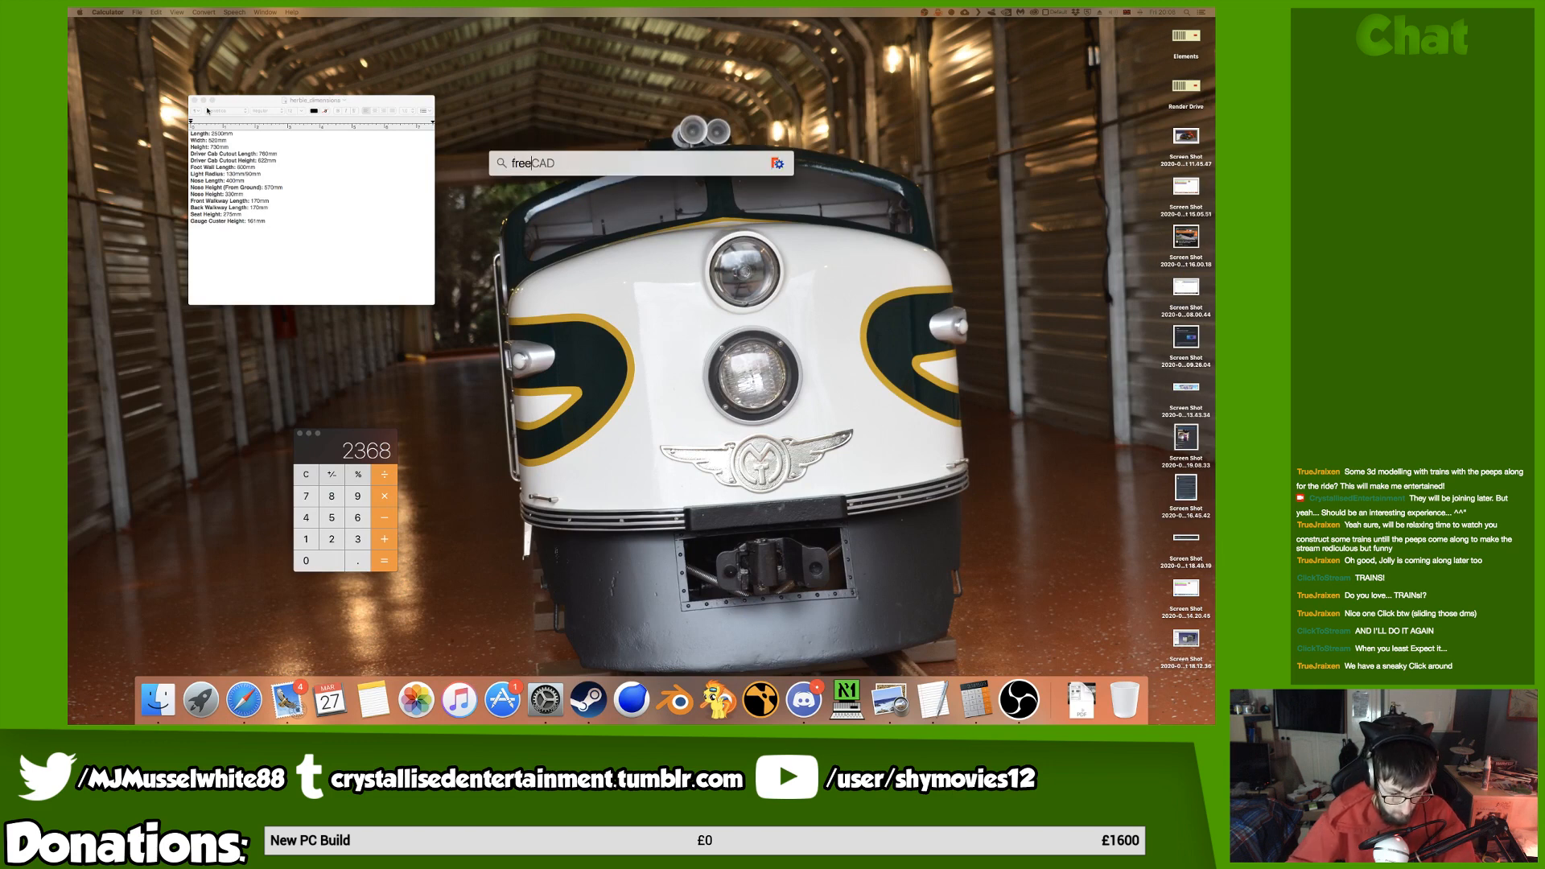
key("Return")
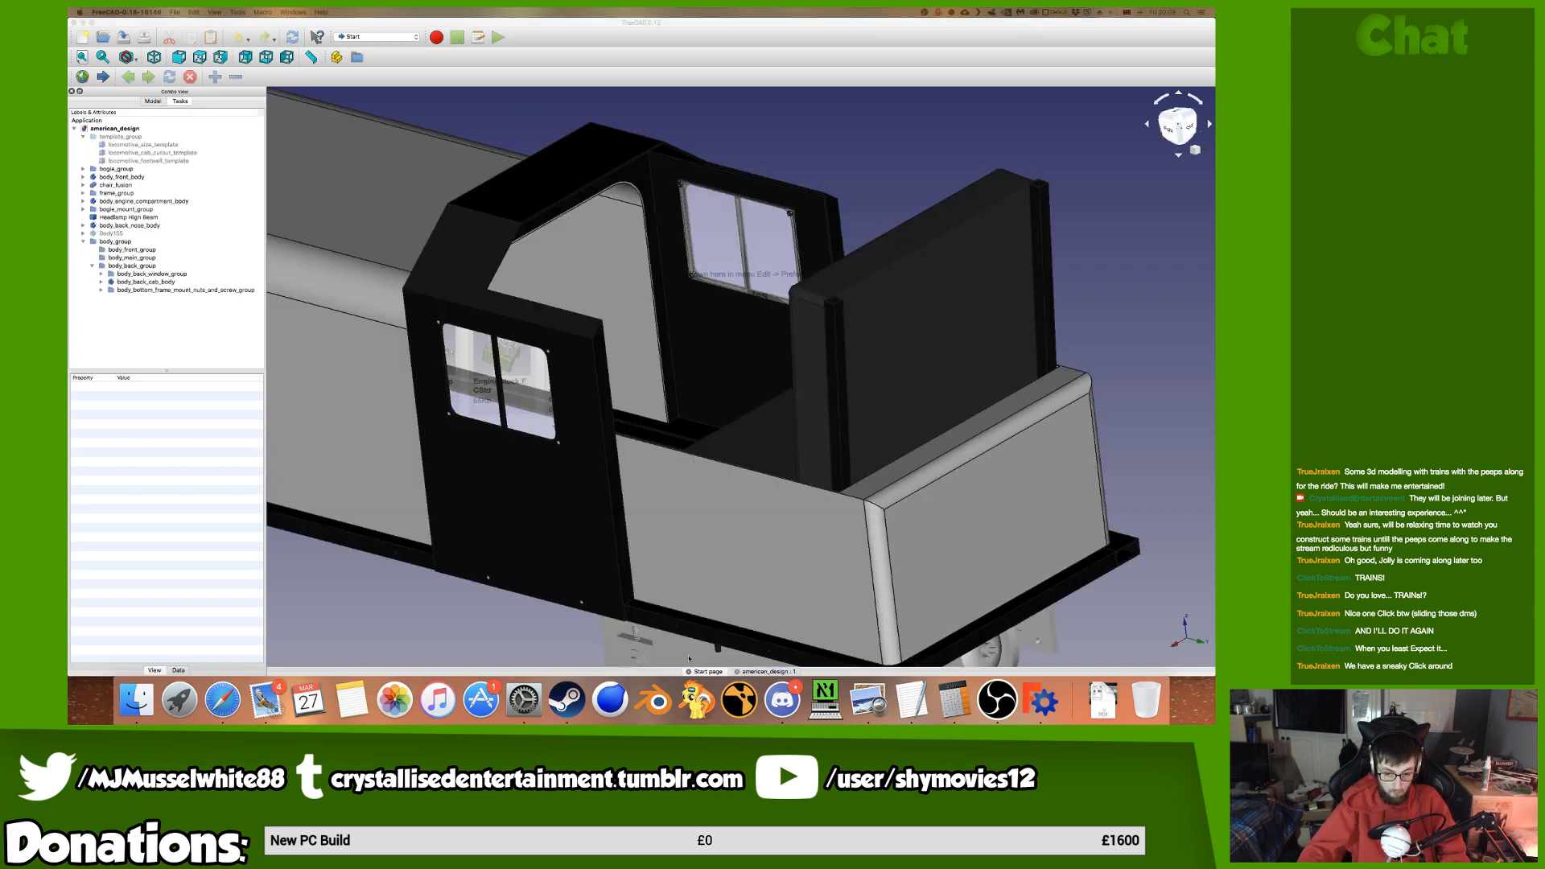
left_click(689, 672)
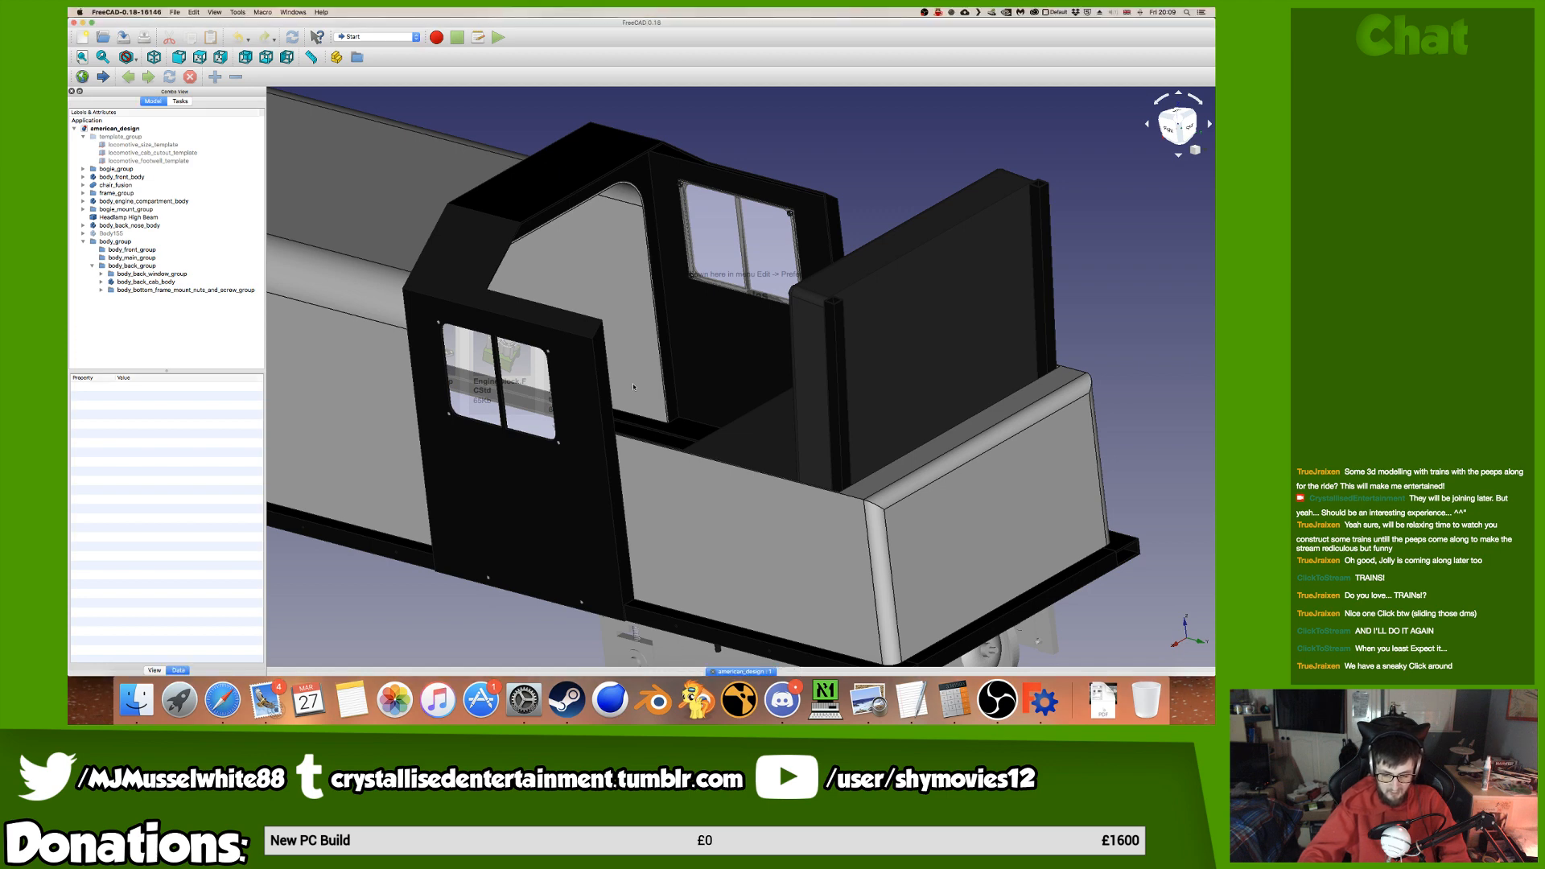
left_click(377, 36)
left_click(395, 114)
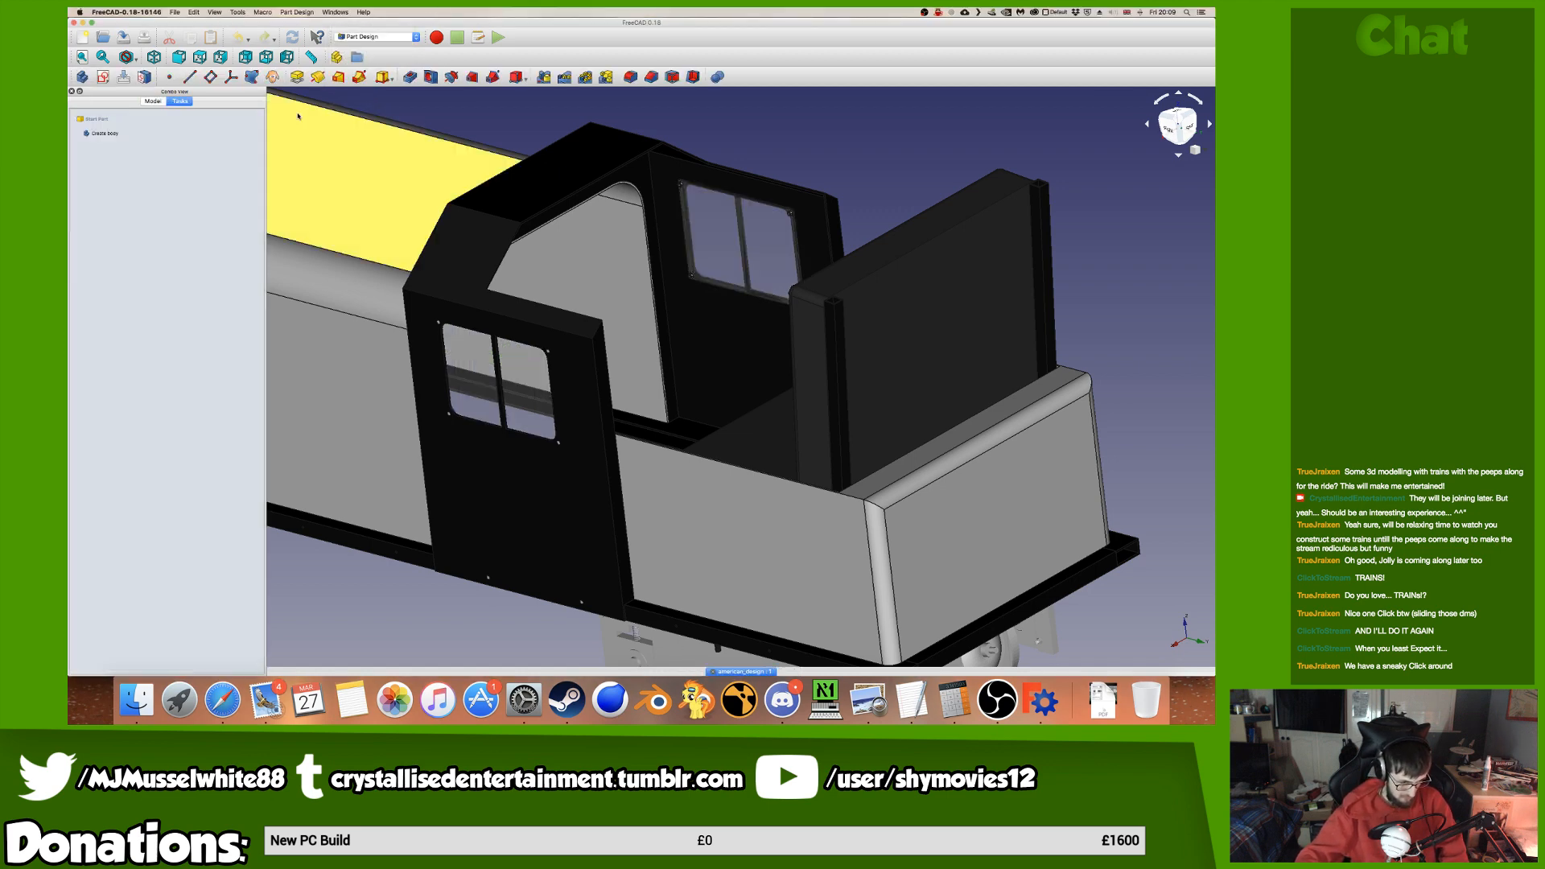
left_click(175, 12)
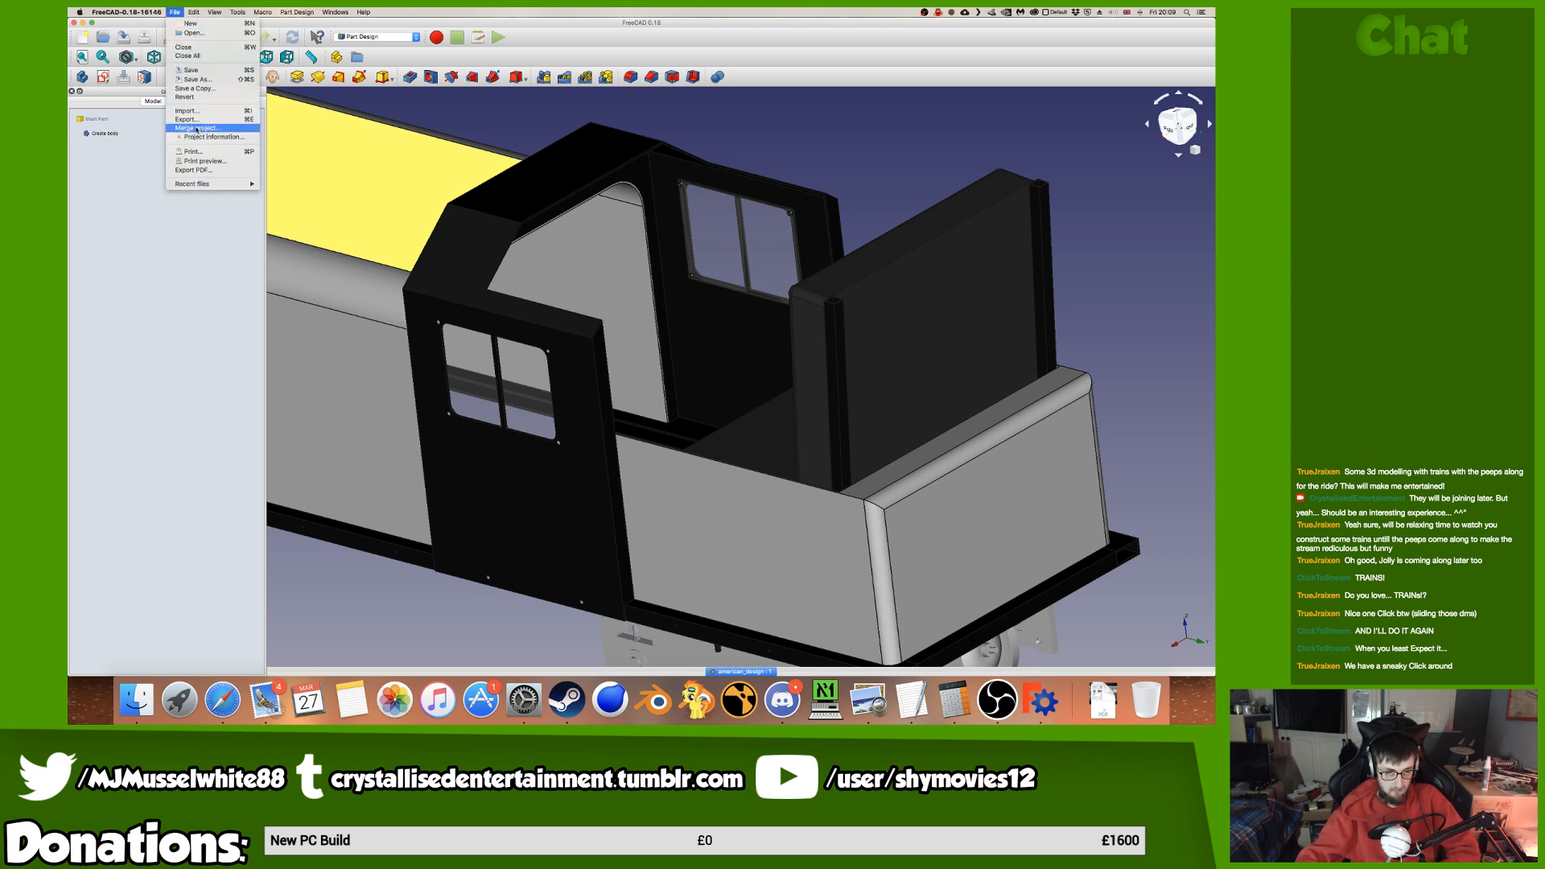
left_click(196, 130)
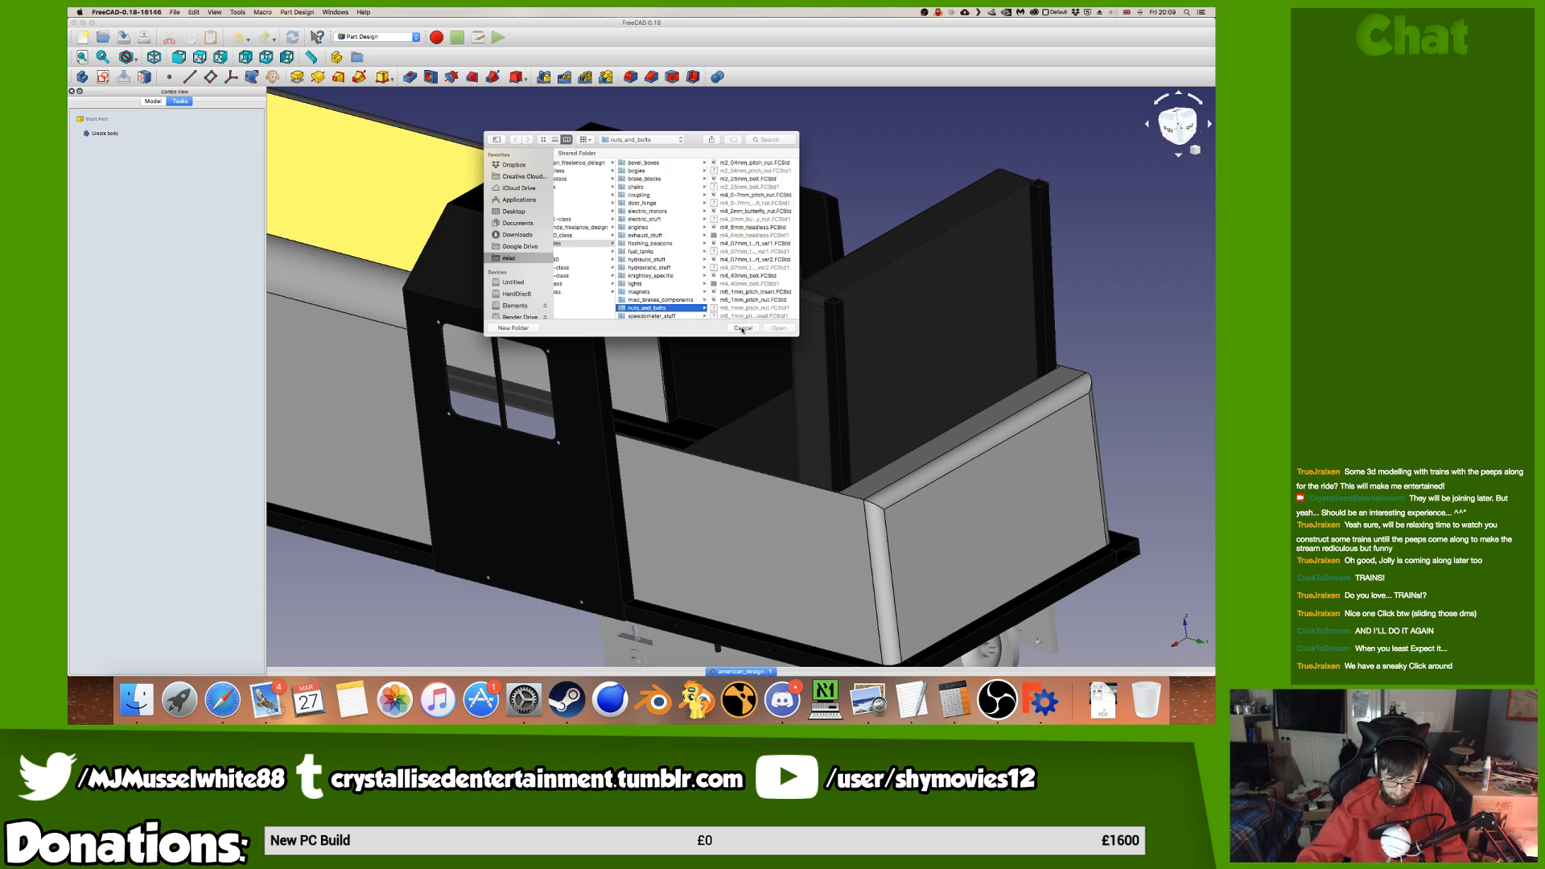
left_click(742, 328)
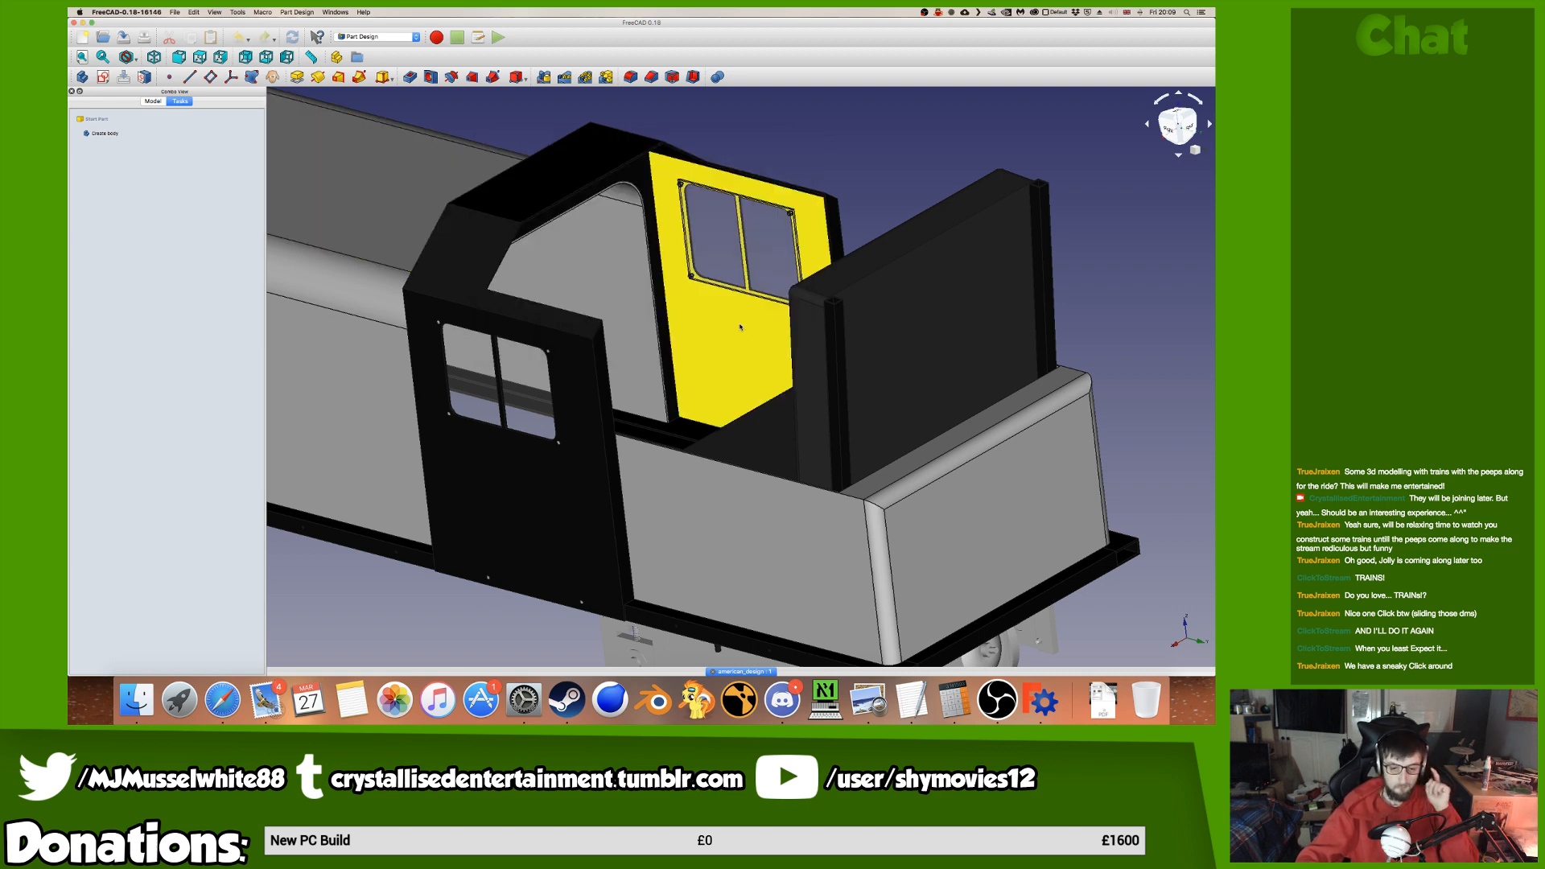
left_click(136, 12)
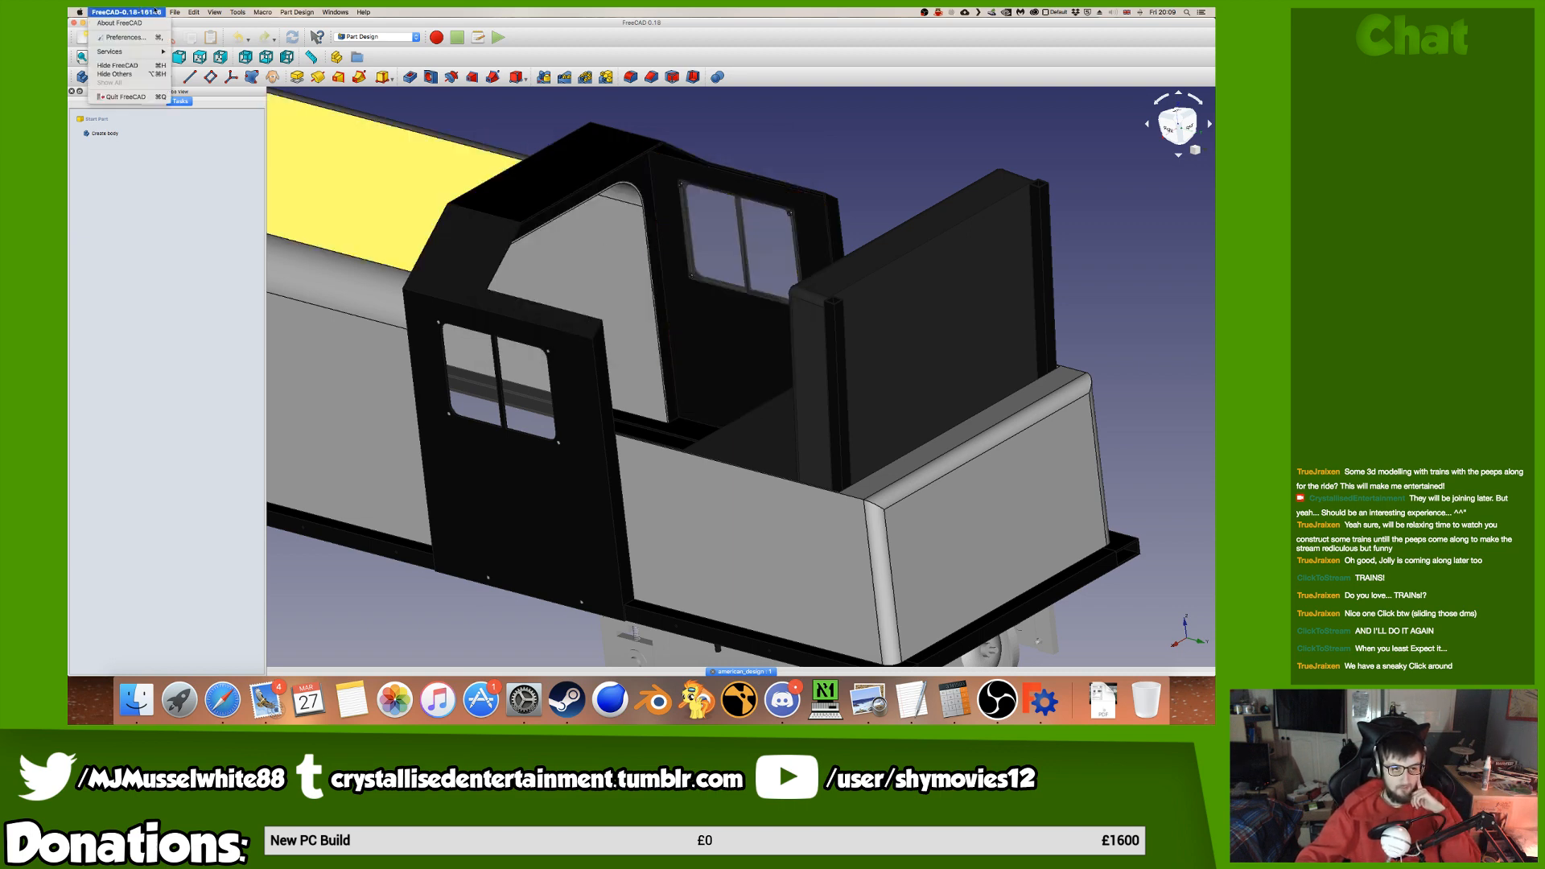
left_click(175, 11)
left_click(205, 110)
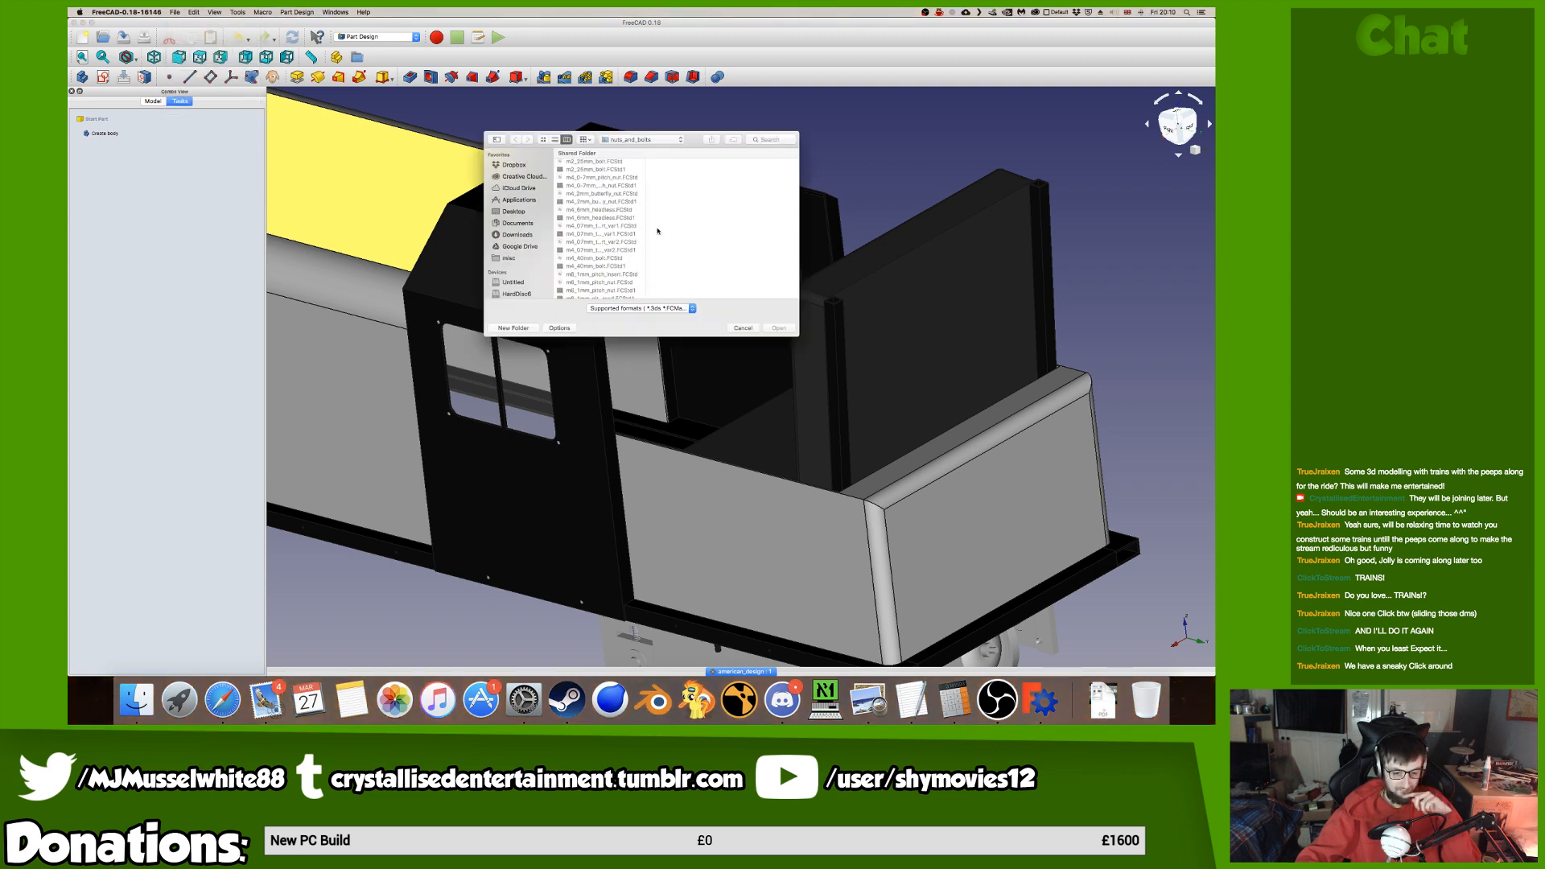
key("ctrl+Left")
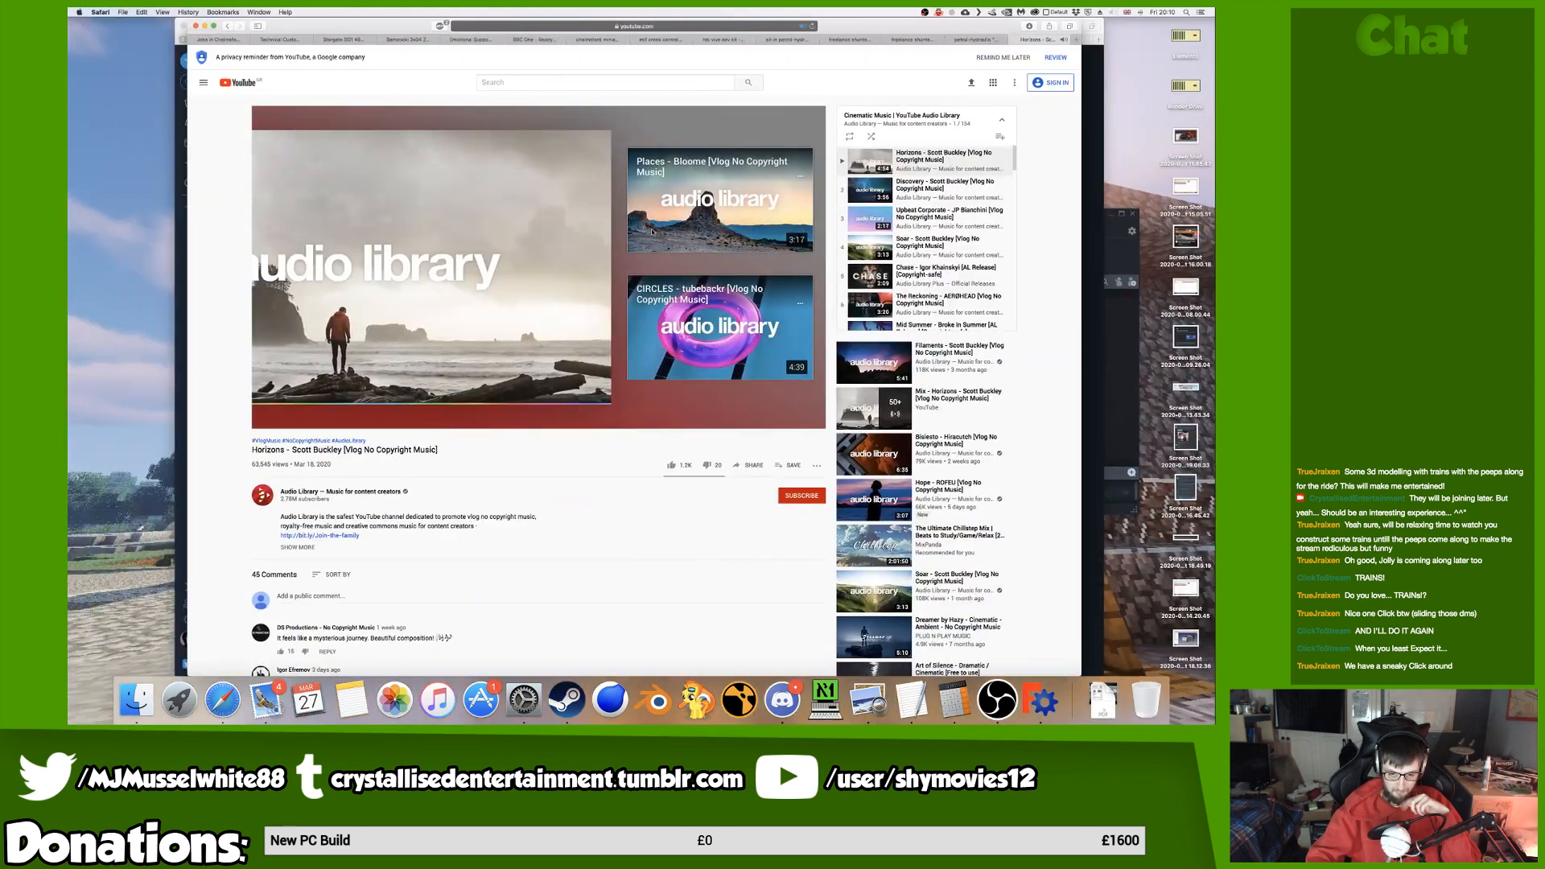
key("ctrl+Right")
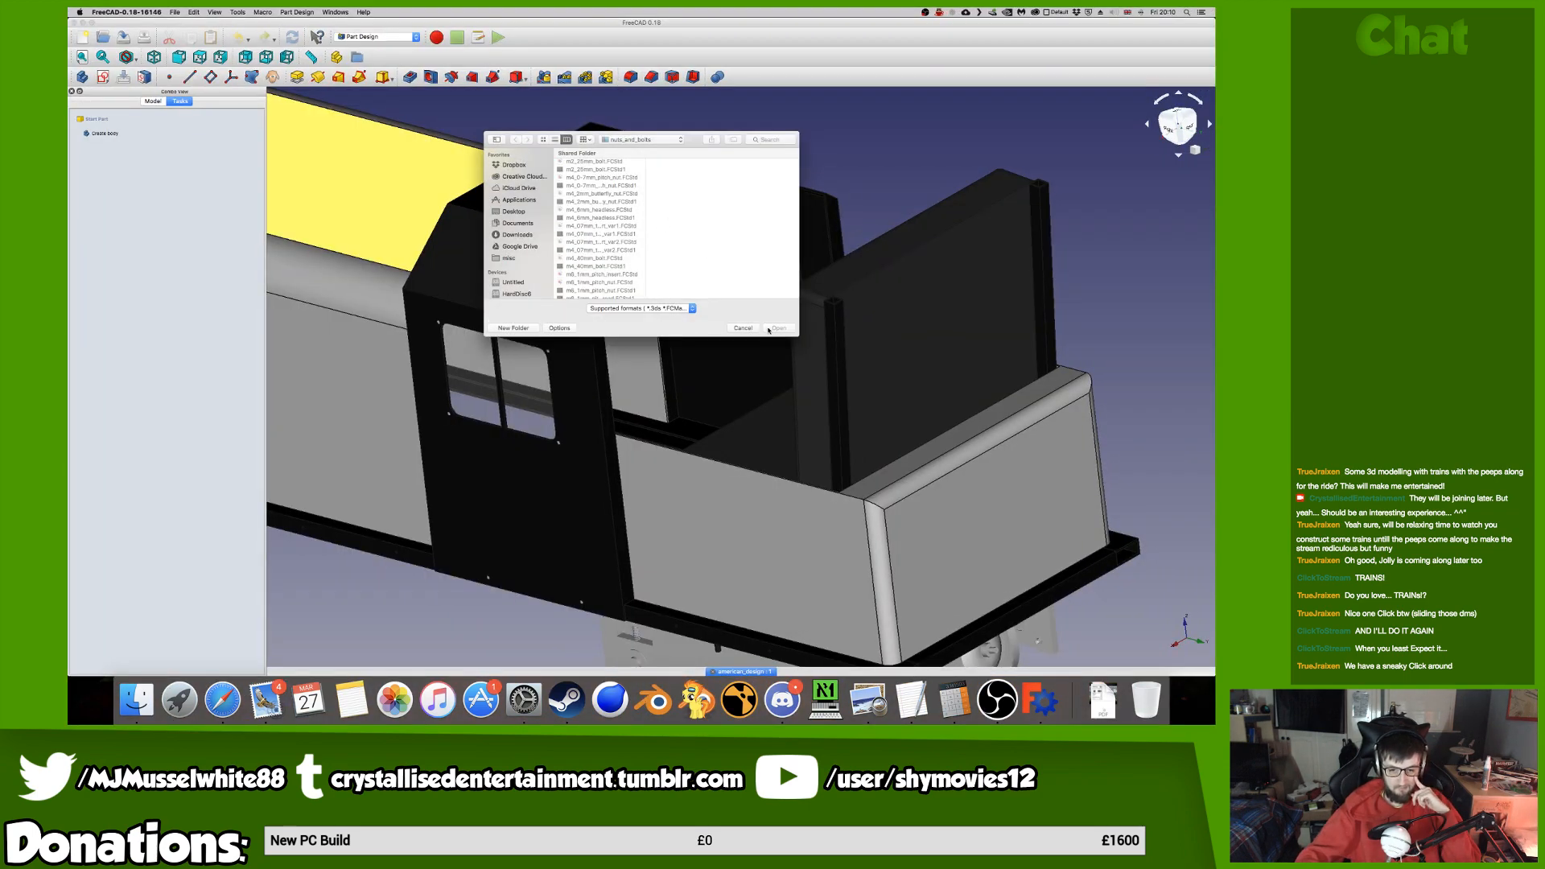
left_click(746, 328)
Start importing a file into the locomotive document and browse to the templates folder.
left_click(175, 12)
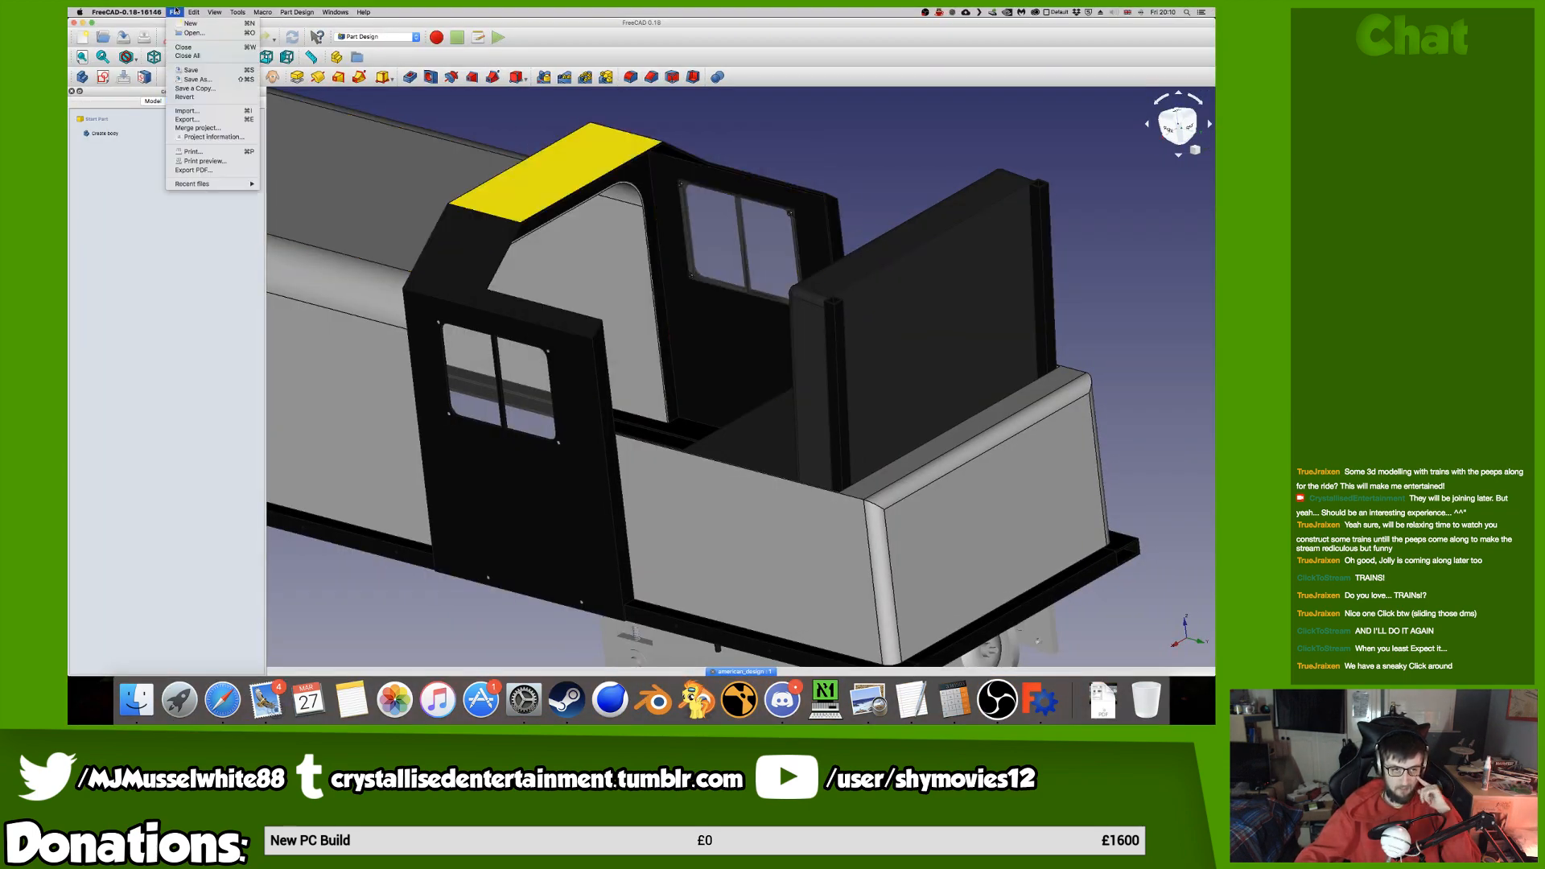
left_click(196, 110)
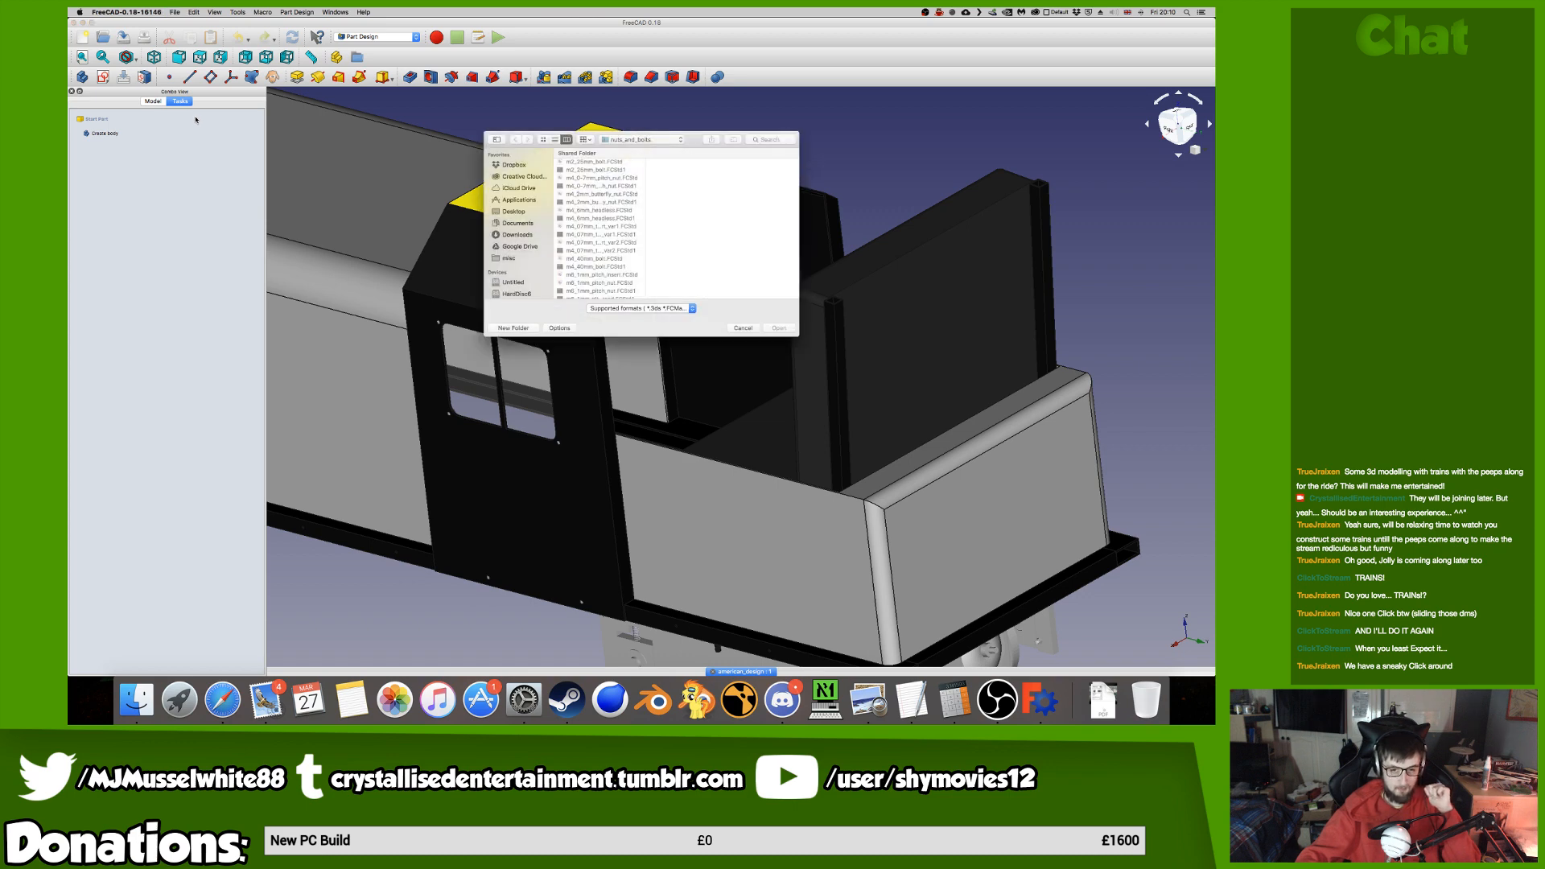
left_click(650, 139)
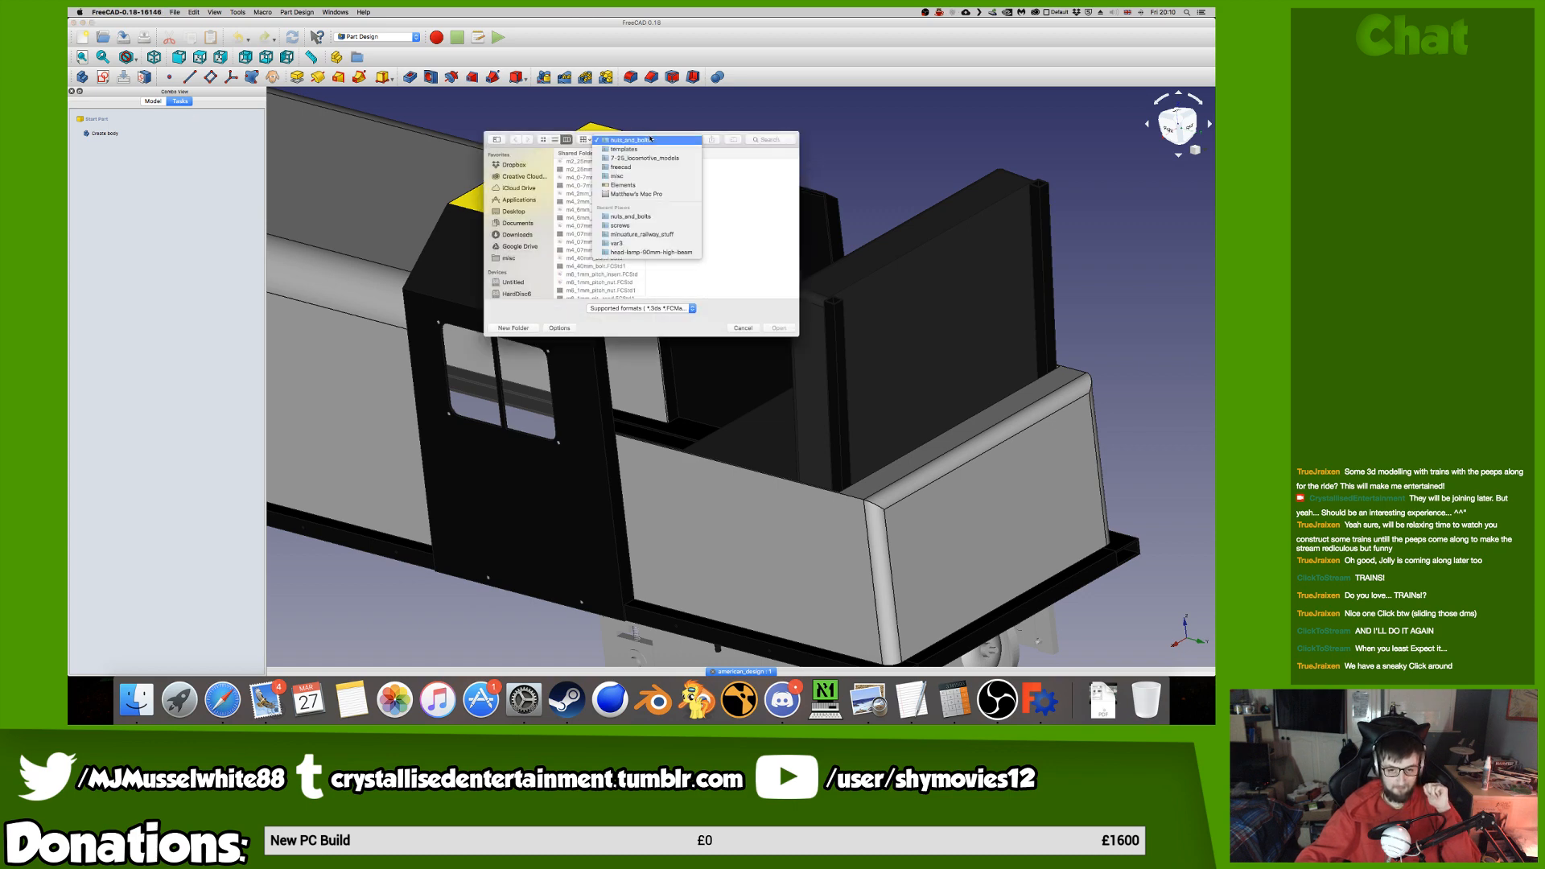
left_click(636, 150)
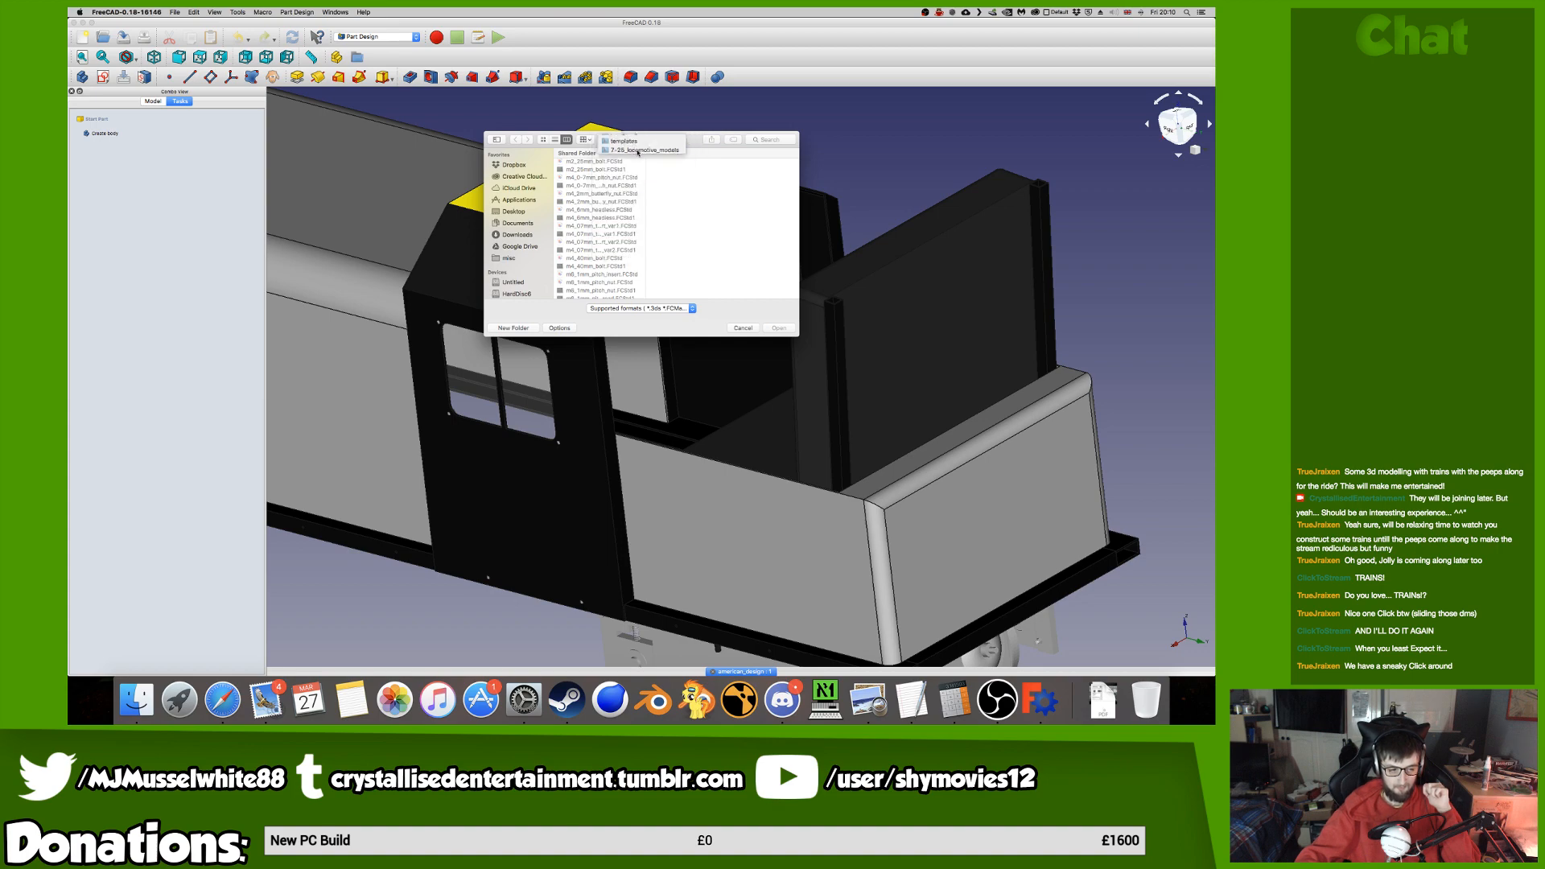
Switch to Discord to check the streaming channels, and return to the import dialog in FreeCAD.
left_click(779, 706)
scroll(652, 475, "down", 2)
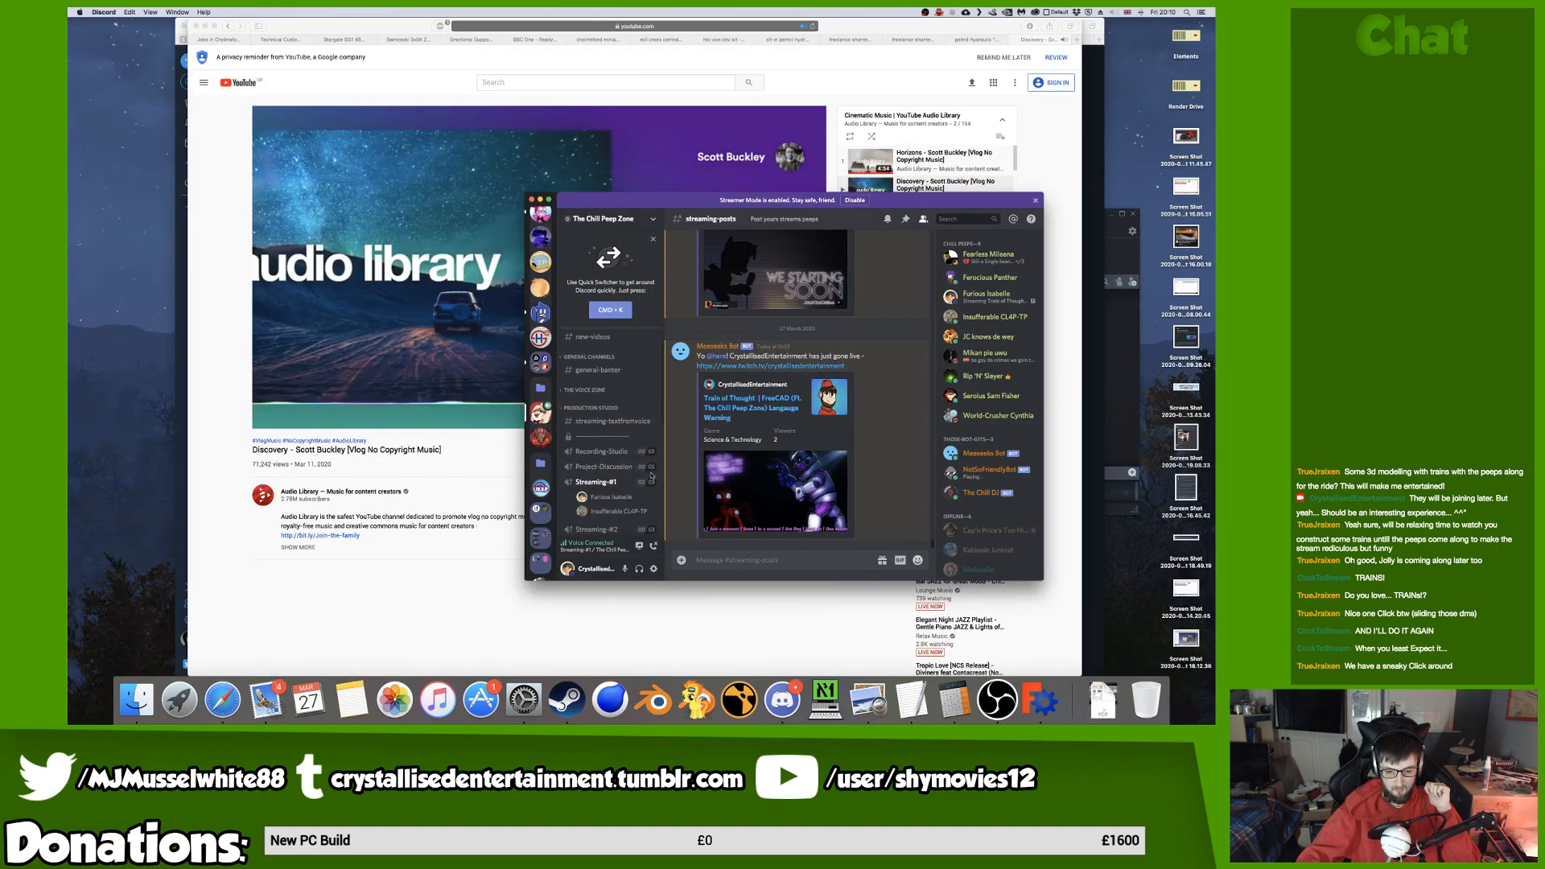
left_click(689, 606)
key("ctrl+Right")
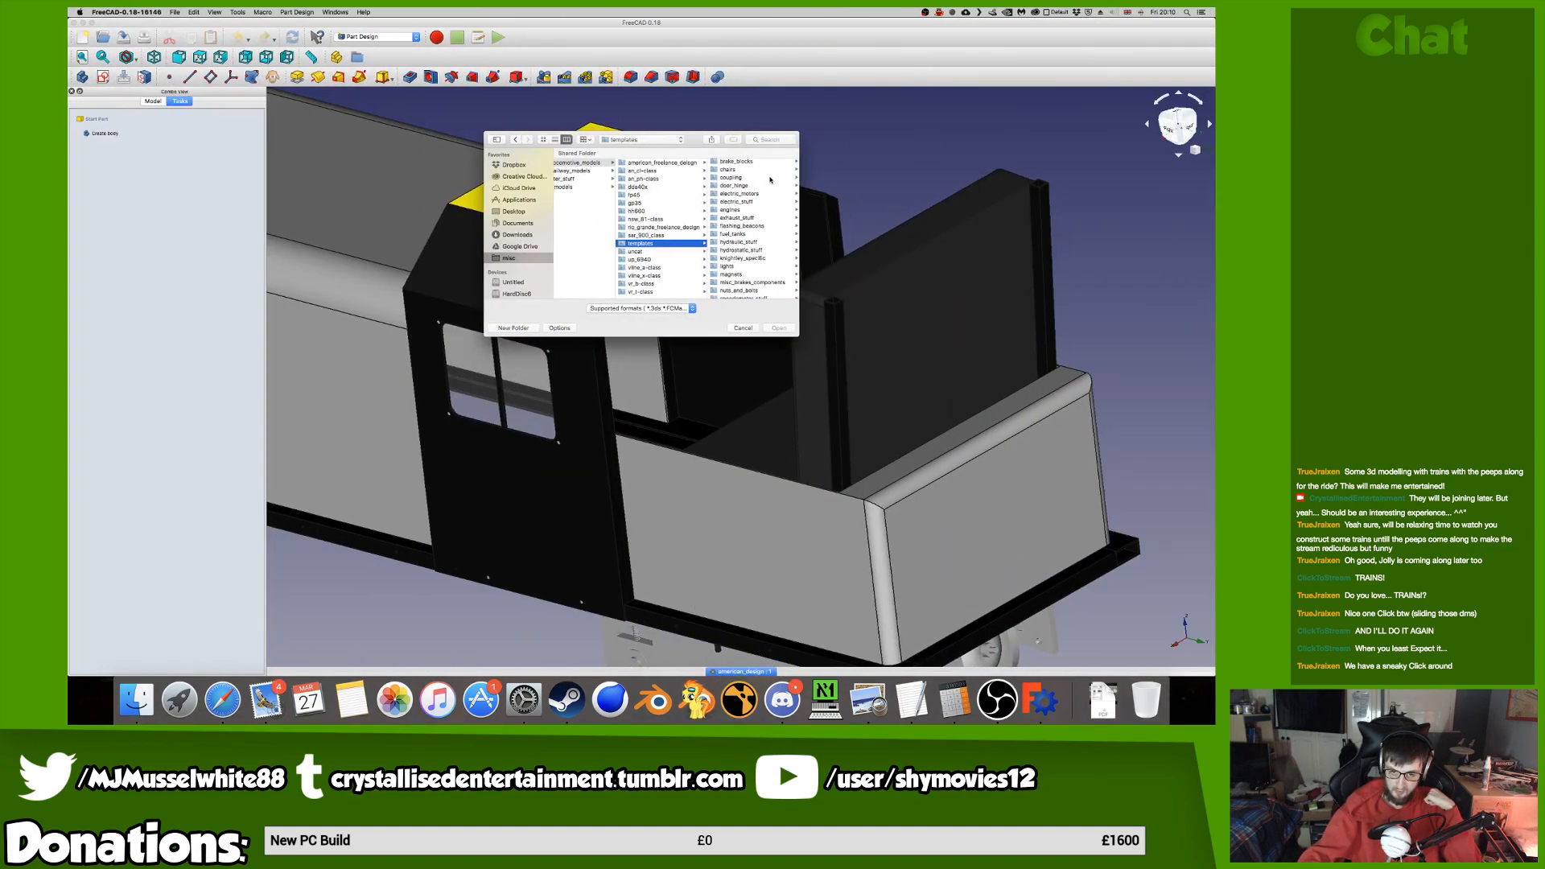
Import Headlamp Low Beam.STEP from the head-lamp-90mm-low-beam folder inside the lights folder.
left_click(745, 274)
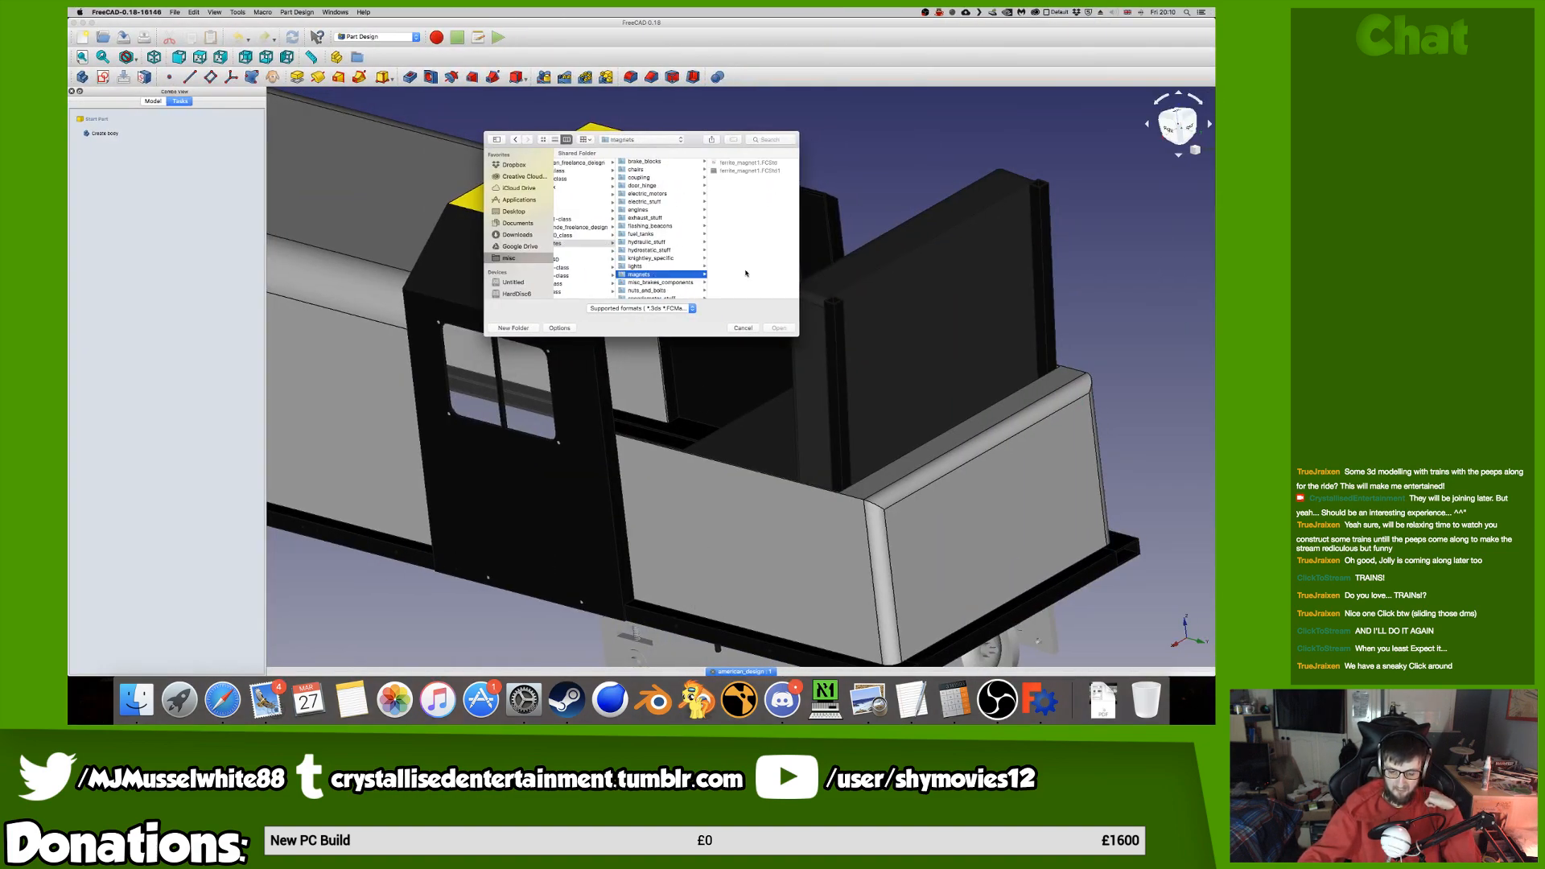
left_click(677, 266)
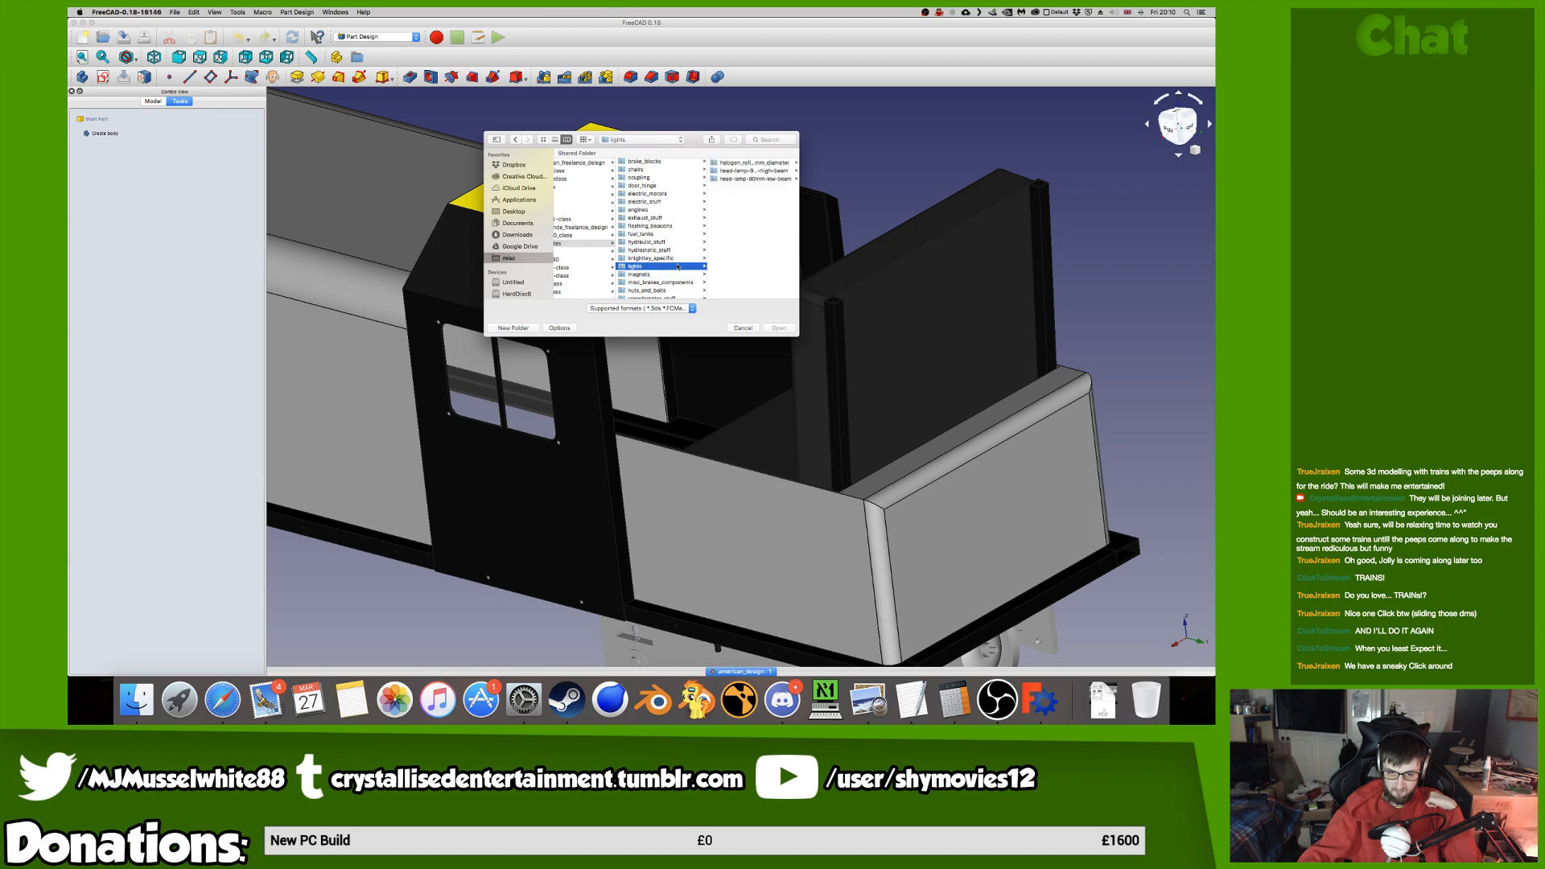
left_click(755, 180)
left_click(758, 162)
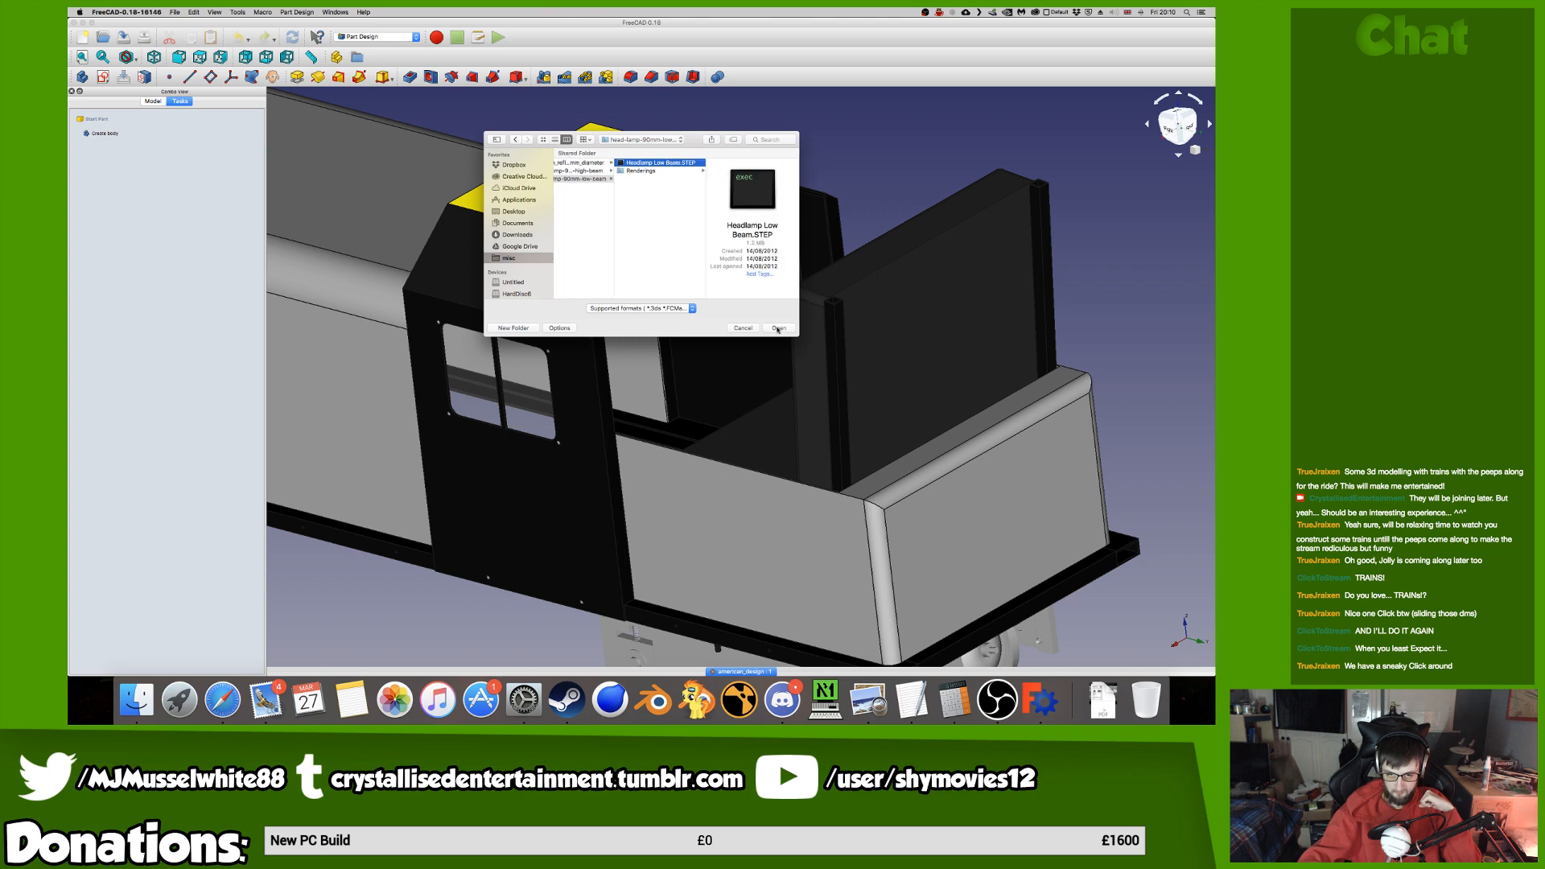
left_click(779, 329)
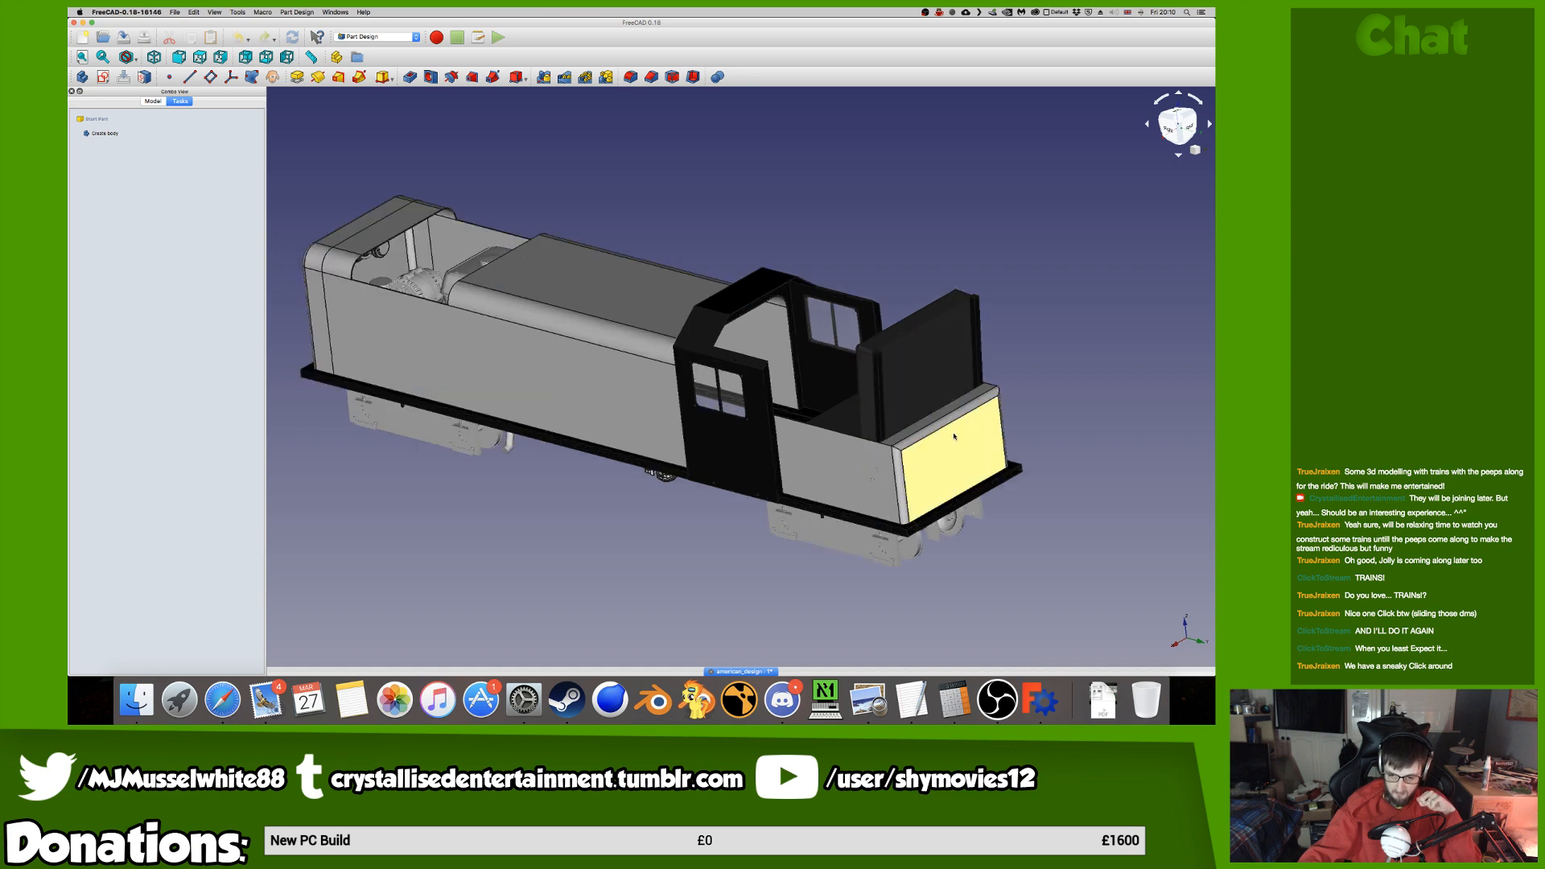
Transform the imported low-beam headlamp in the right-side view, rotating it 90° so its lens faces the locomotive's rear.
left_click(1168, 131)
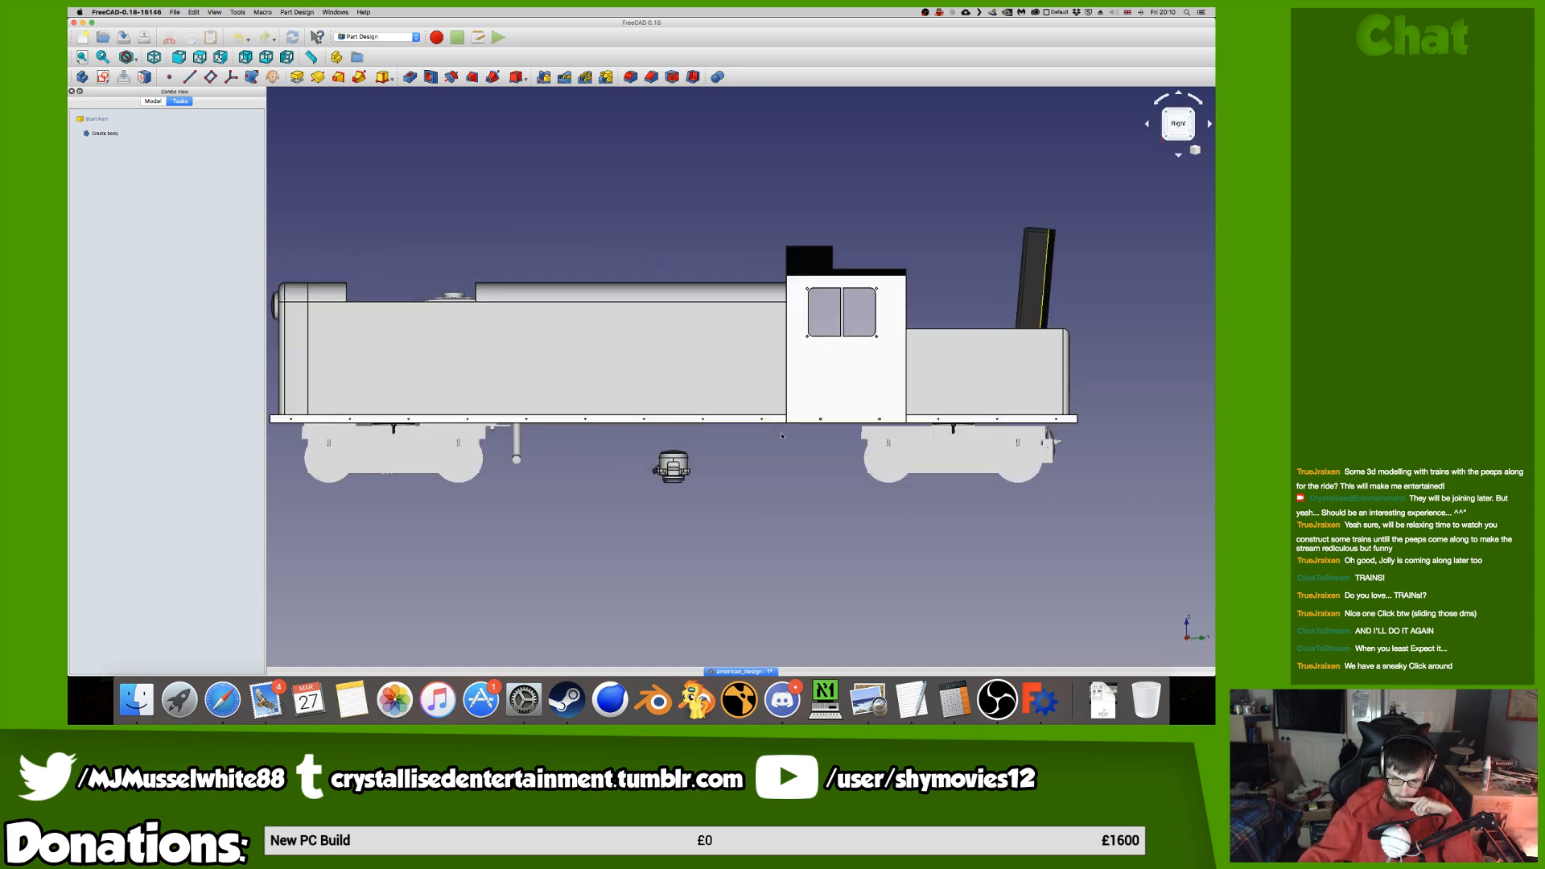
left_click(152, 102)
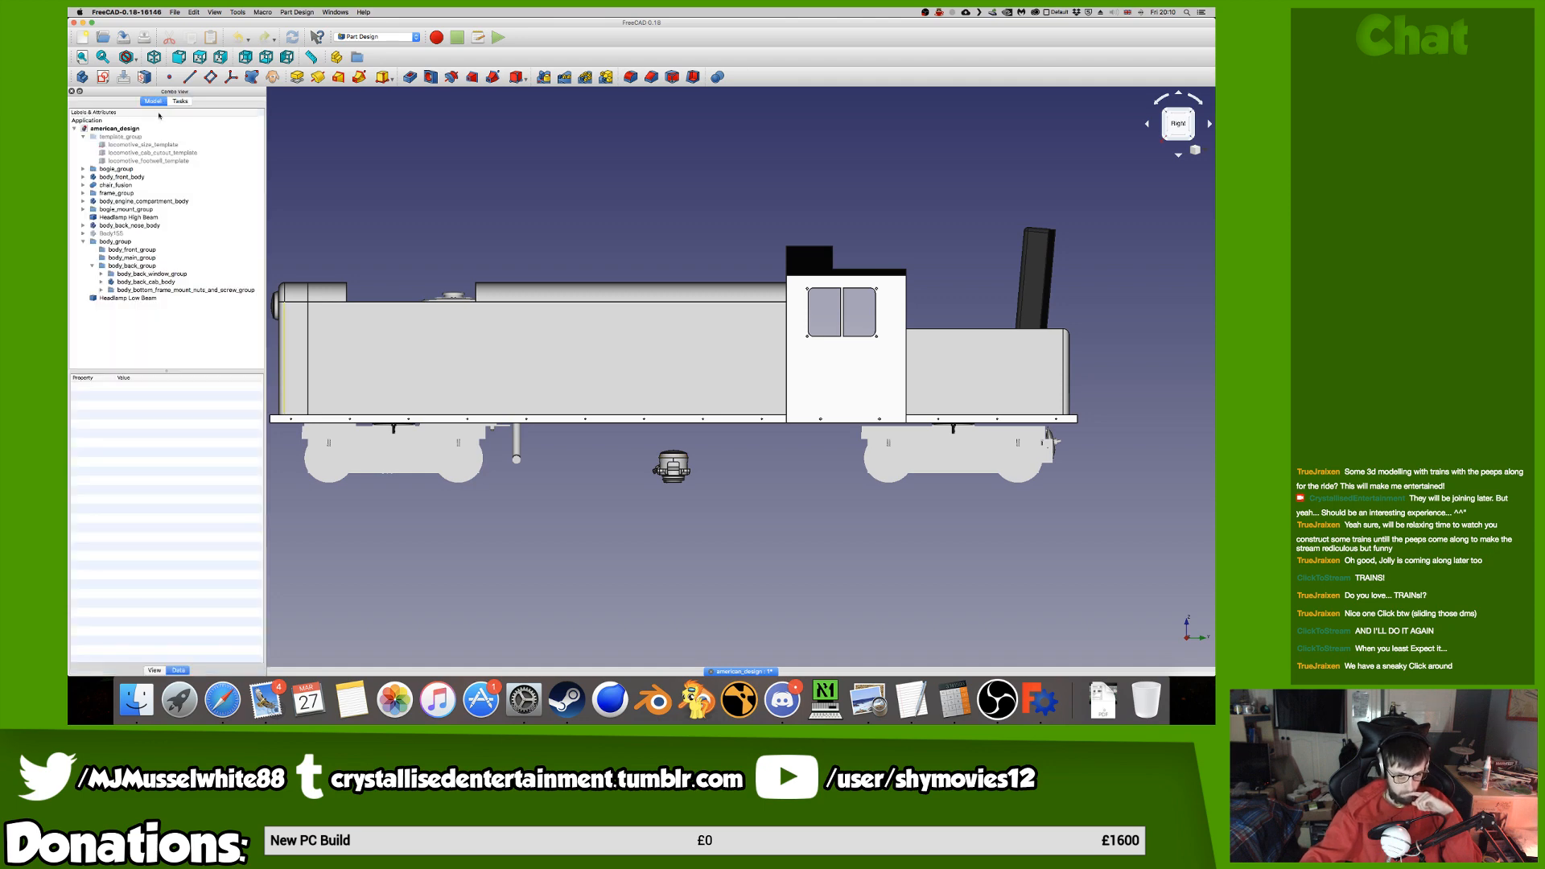
right_click(150, 299)
left_click(165, 302)
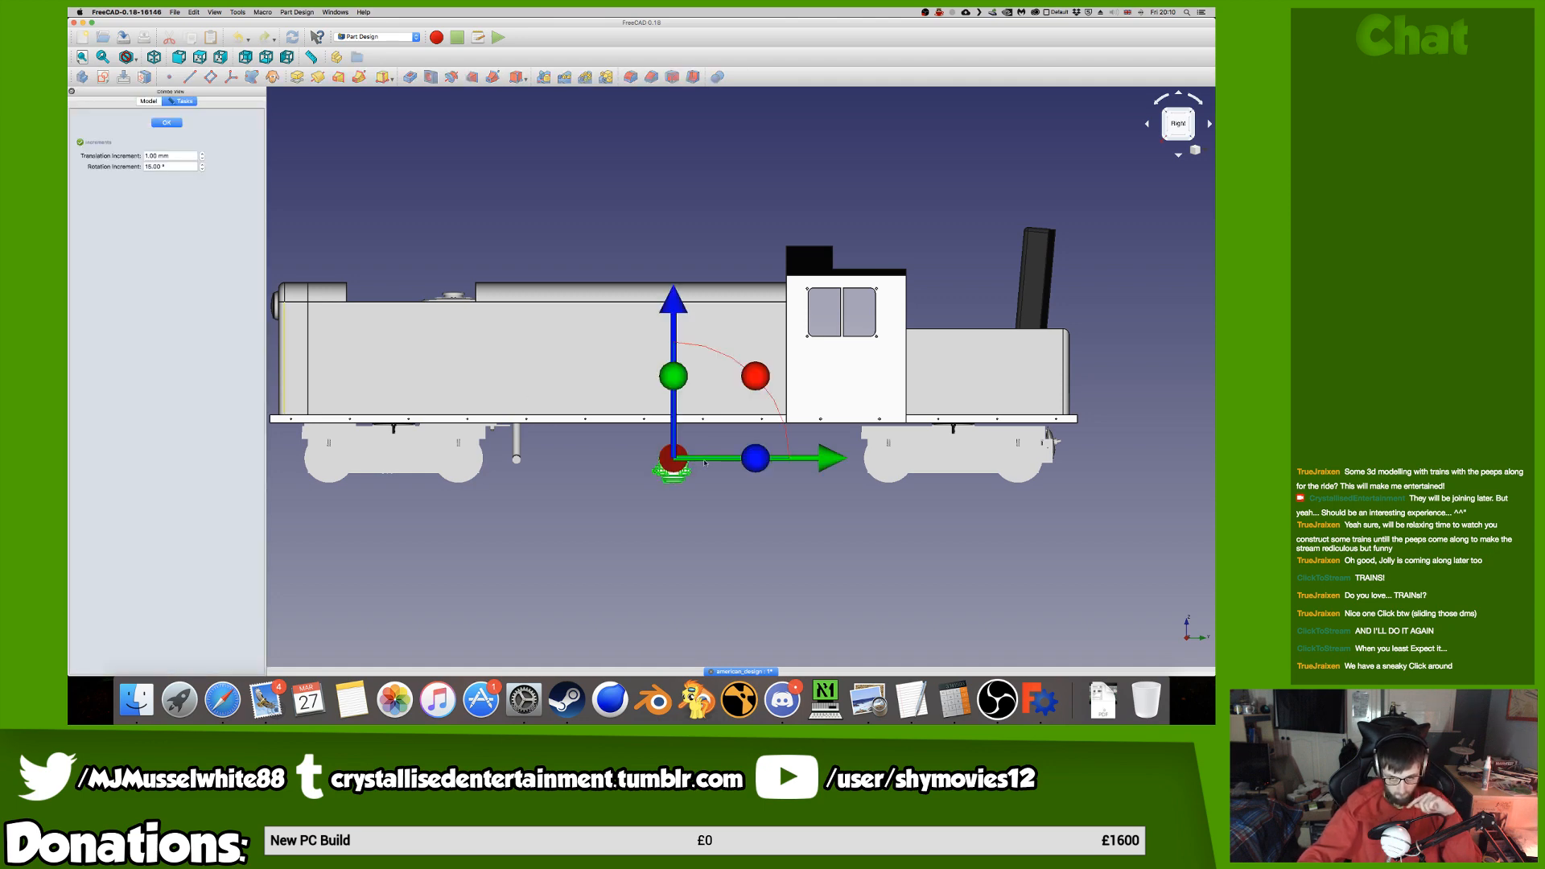
scroll(708, 414, "up", 4)
left_click_drag(723, 432, 696, 604)
Move the headlamp back to the locomotive's rear end and raise it to the top edge of the rear body.
left_click_drag(780, 515, 1074, 515)
middle_click_drag(928, 494, 511, 480)
left_click_drag(664, 499, 1172, 500)
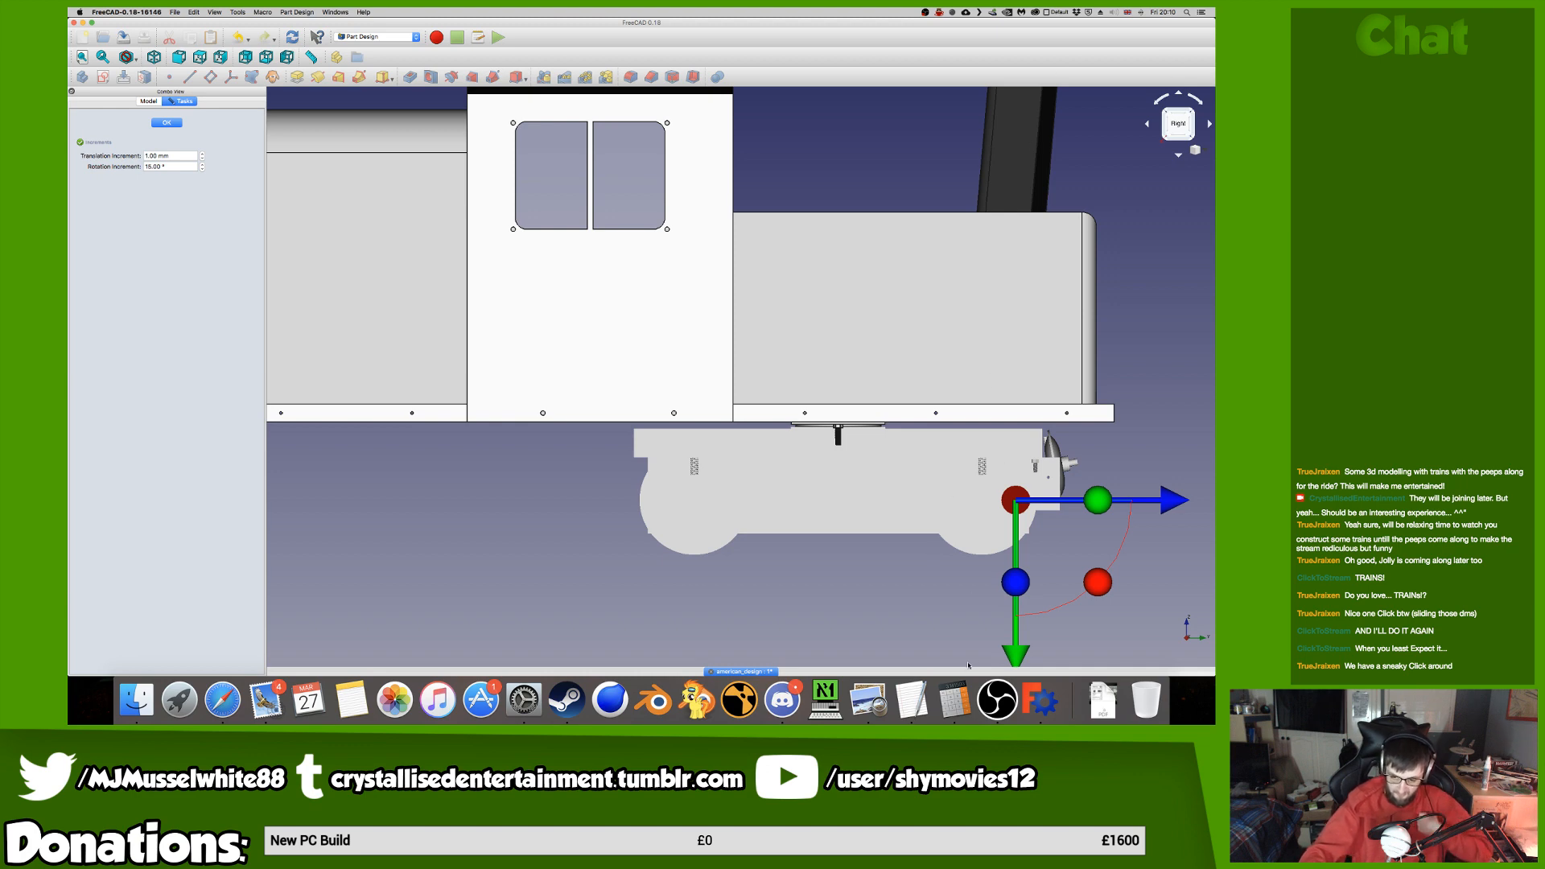
left_click_drag(1015, 650, 1010, 366)
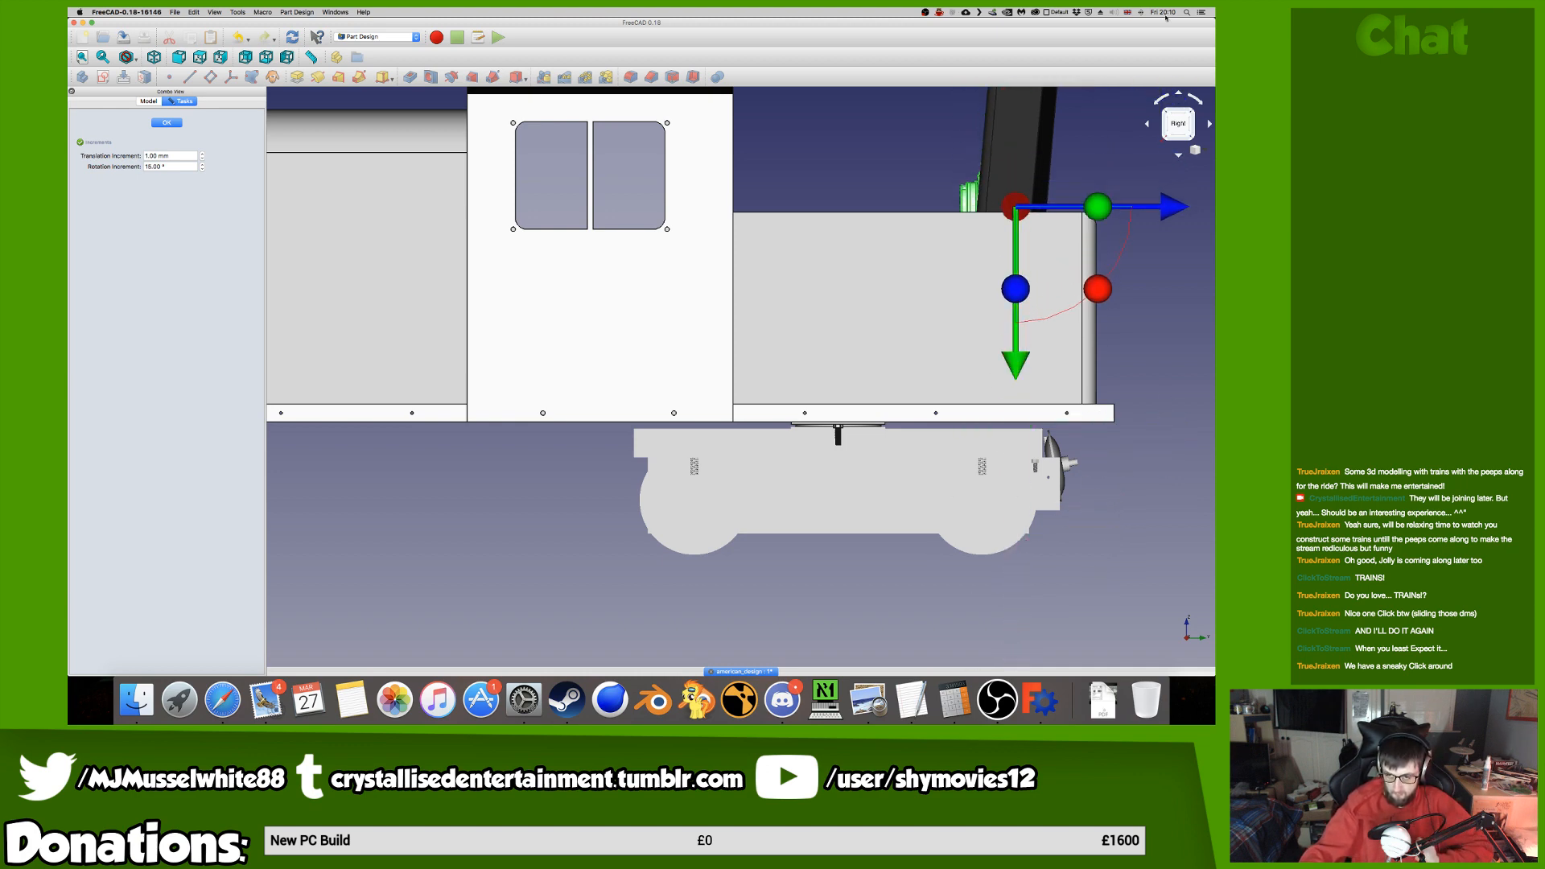
Align the headlamp's rim with the rear face of the body and lower the lamp below the body's top edge.
scroll(892, 134, "up", 5)
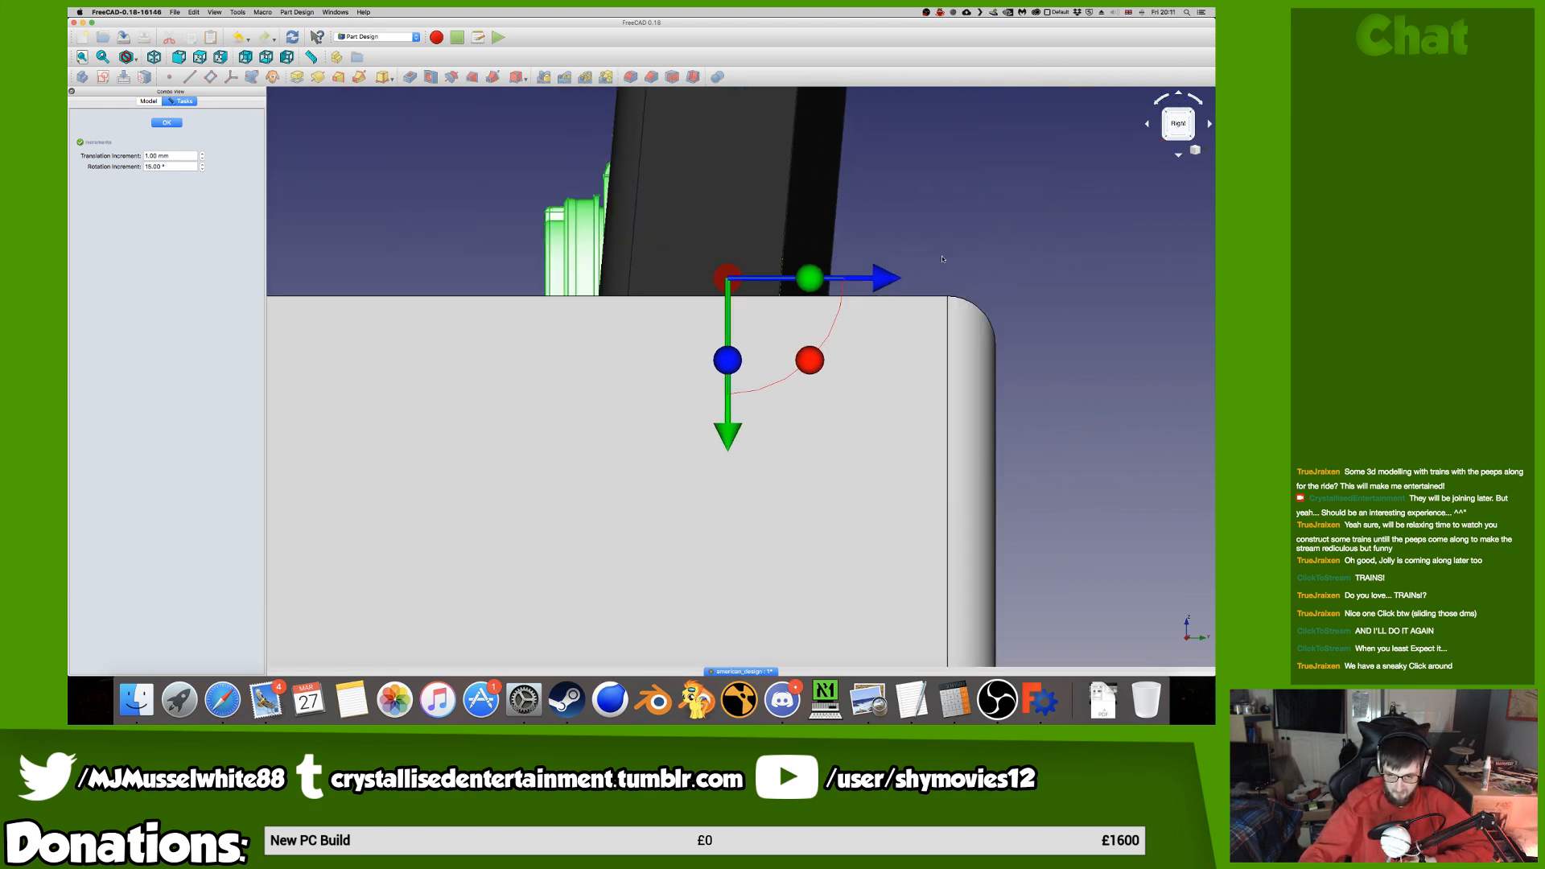
left_click_drag(889, 277, 1169, 277)
scroll(903, 289, "up", 4)
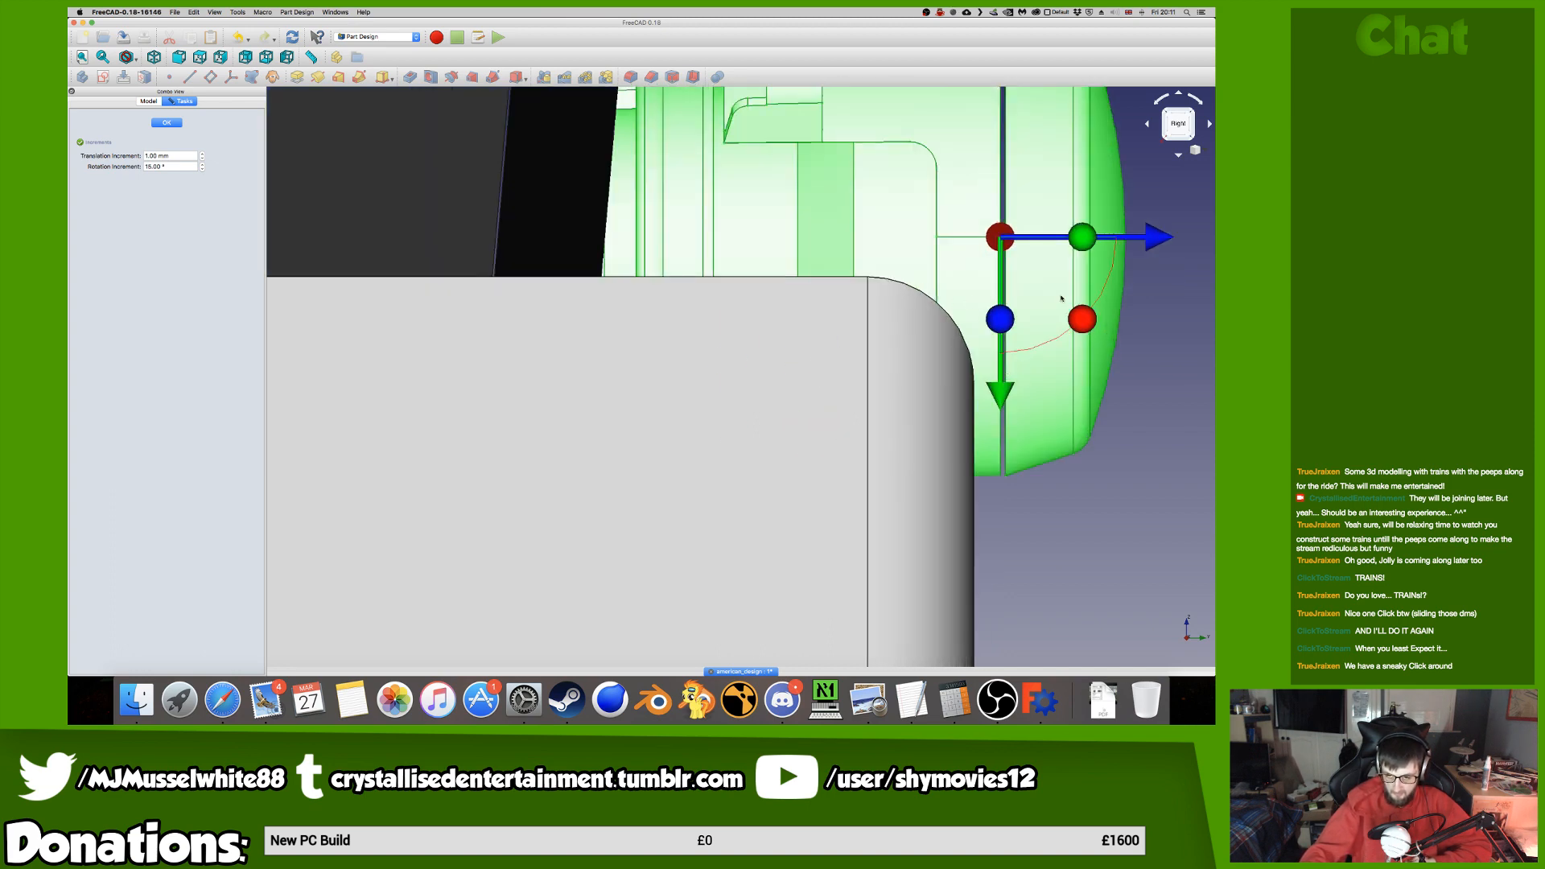
left_click_drag(1149, 237, 1126, 238)
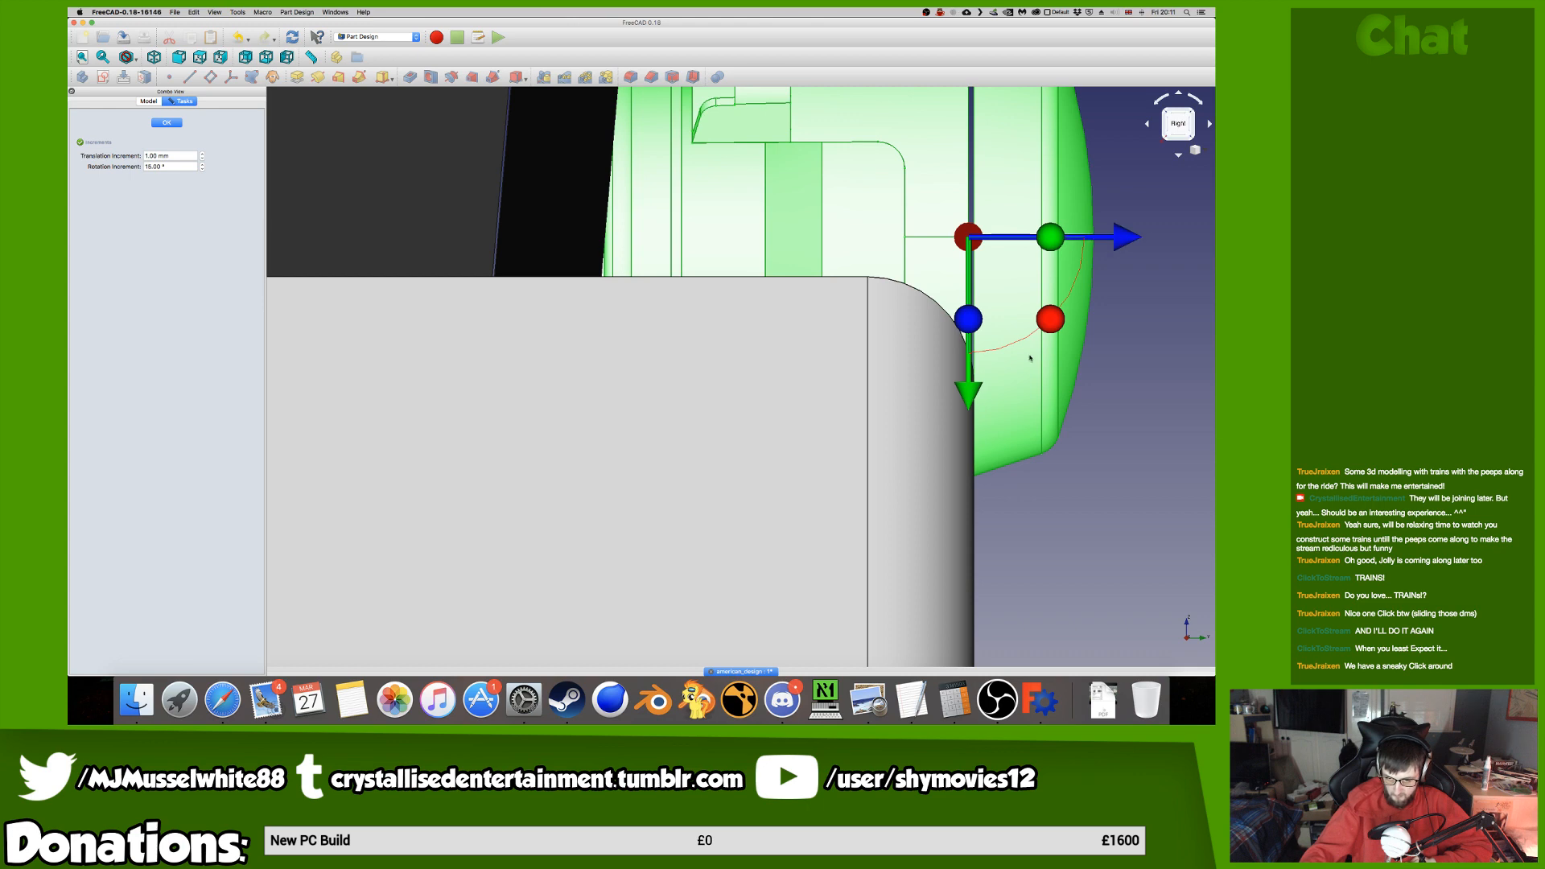
scroll(988, 380, "down", 4)
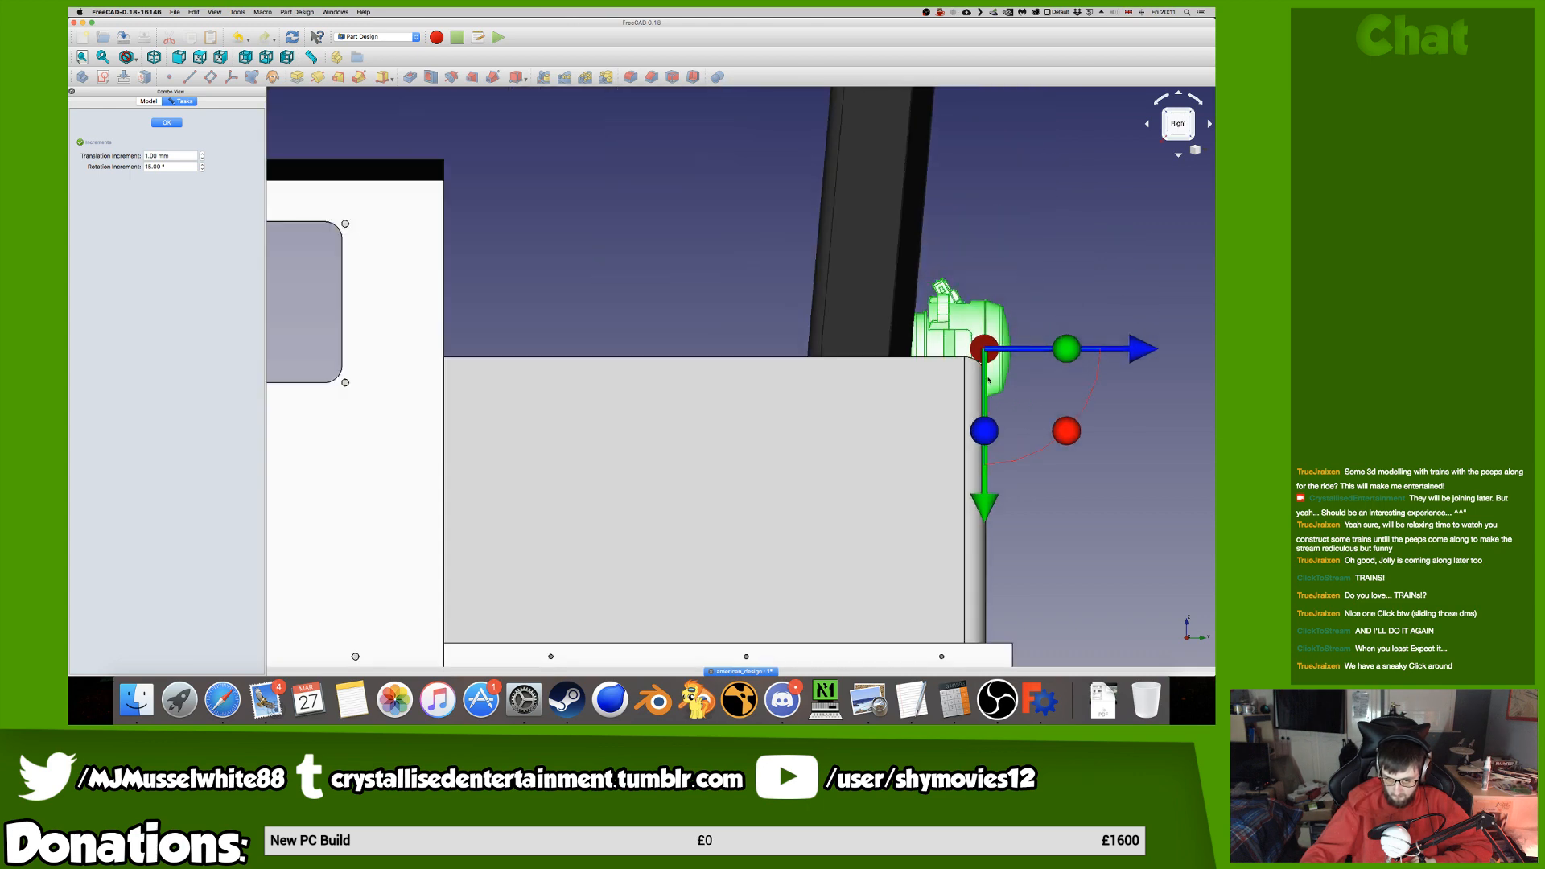
left_click(1191, 131)
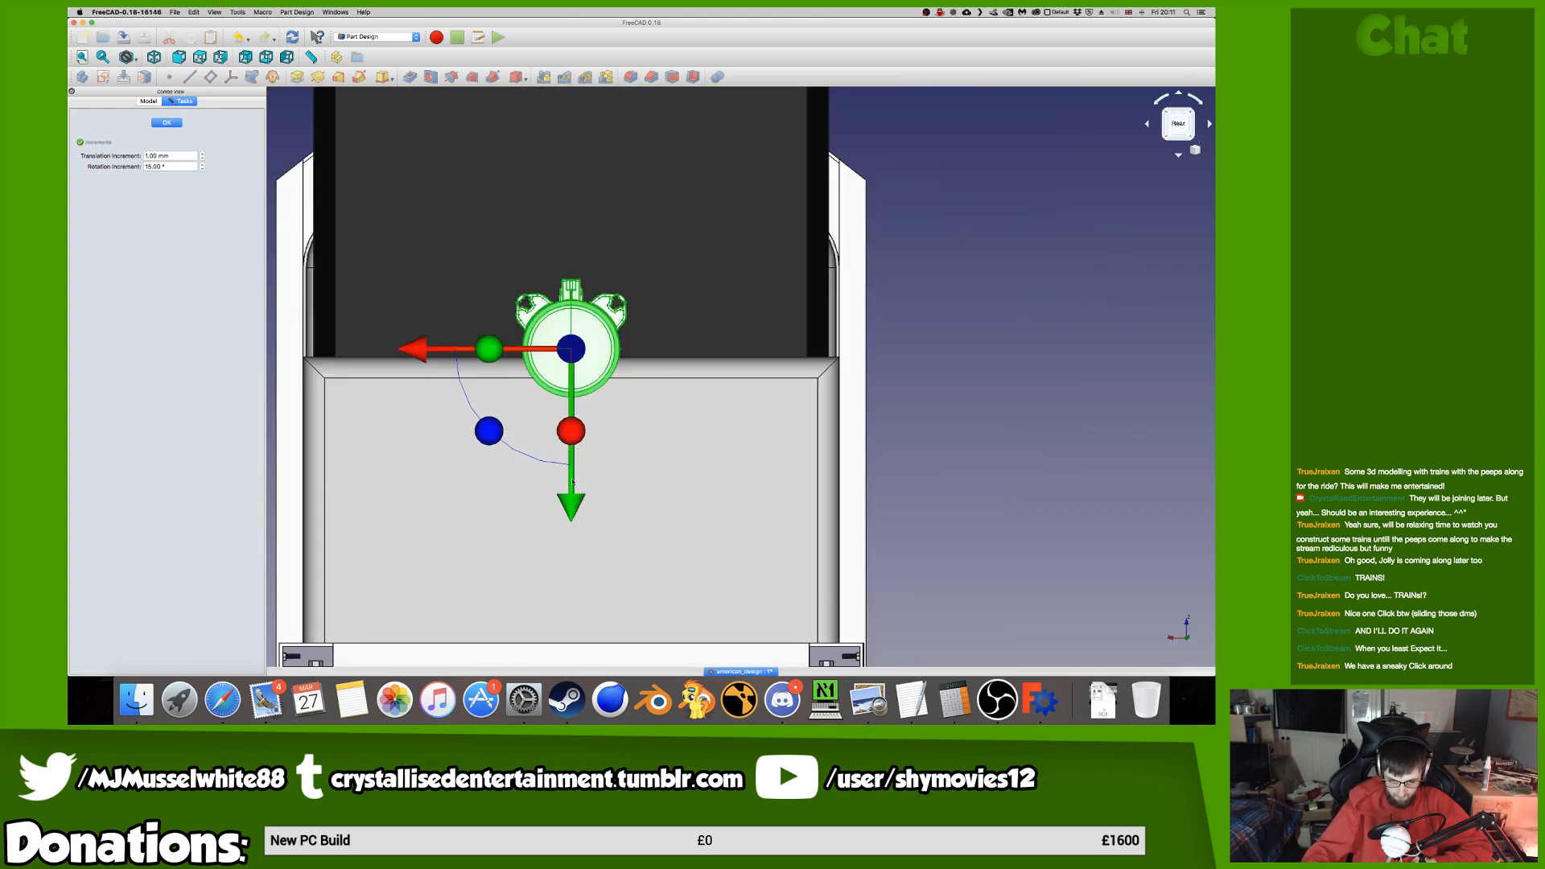
left_click_drag(571, 505, 573, 596)
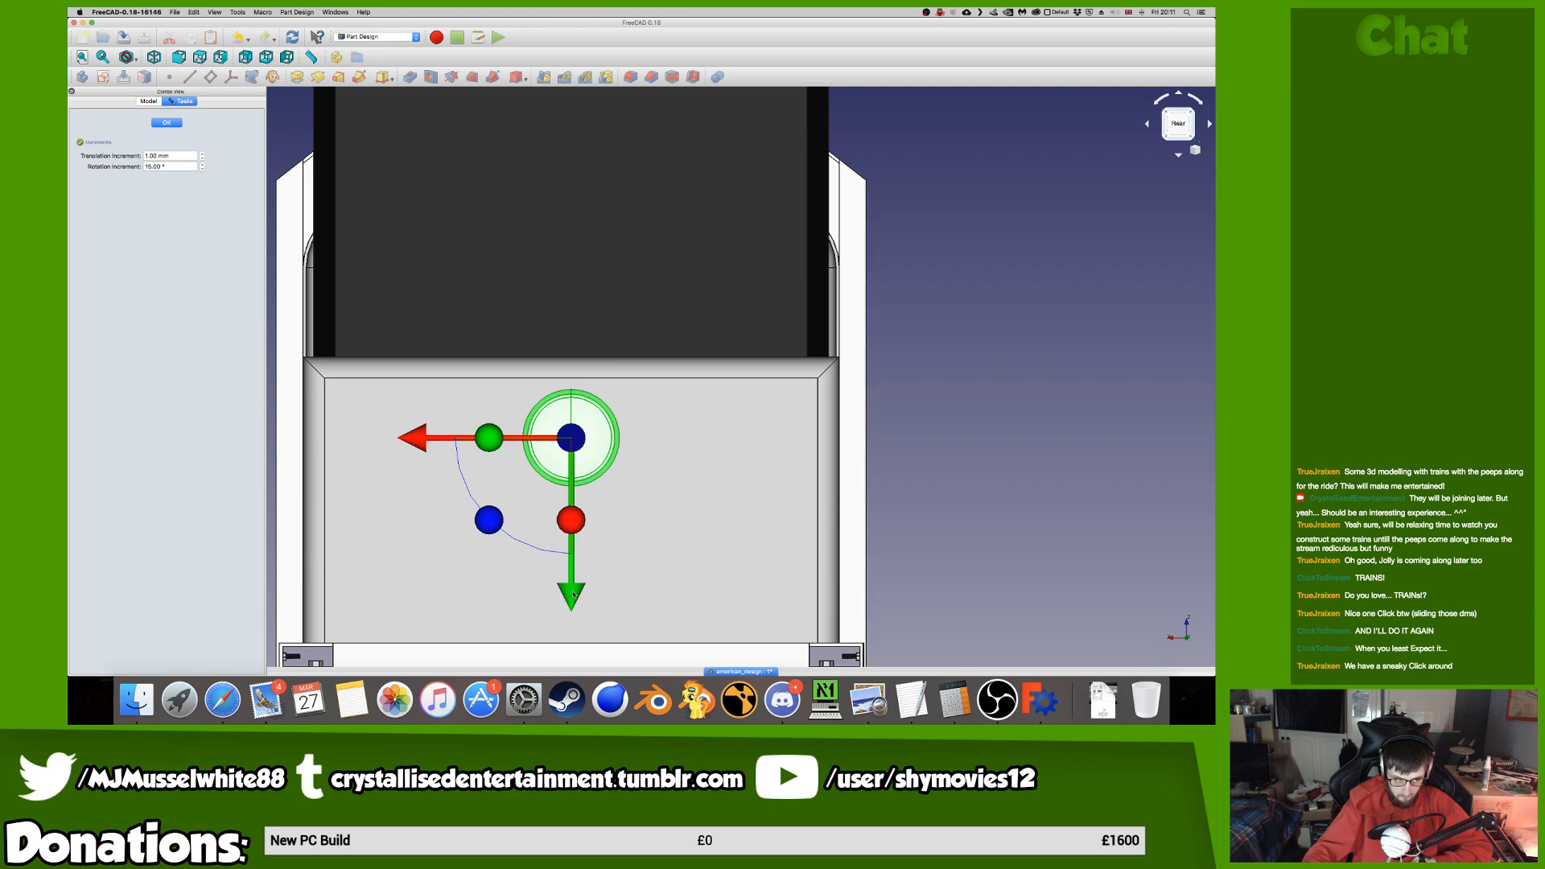
Switch to Discord, mute the lower participant in the Streaming-#1 voice channel, and return to FreeCAD.
key("ctrl+Left")
left_click(776, 692)
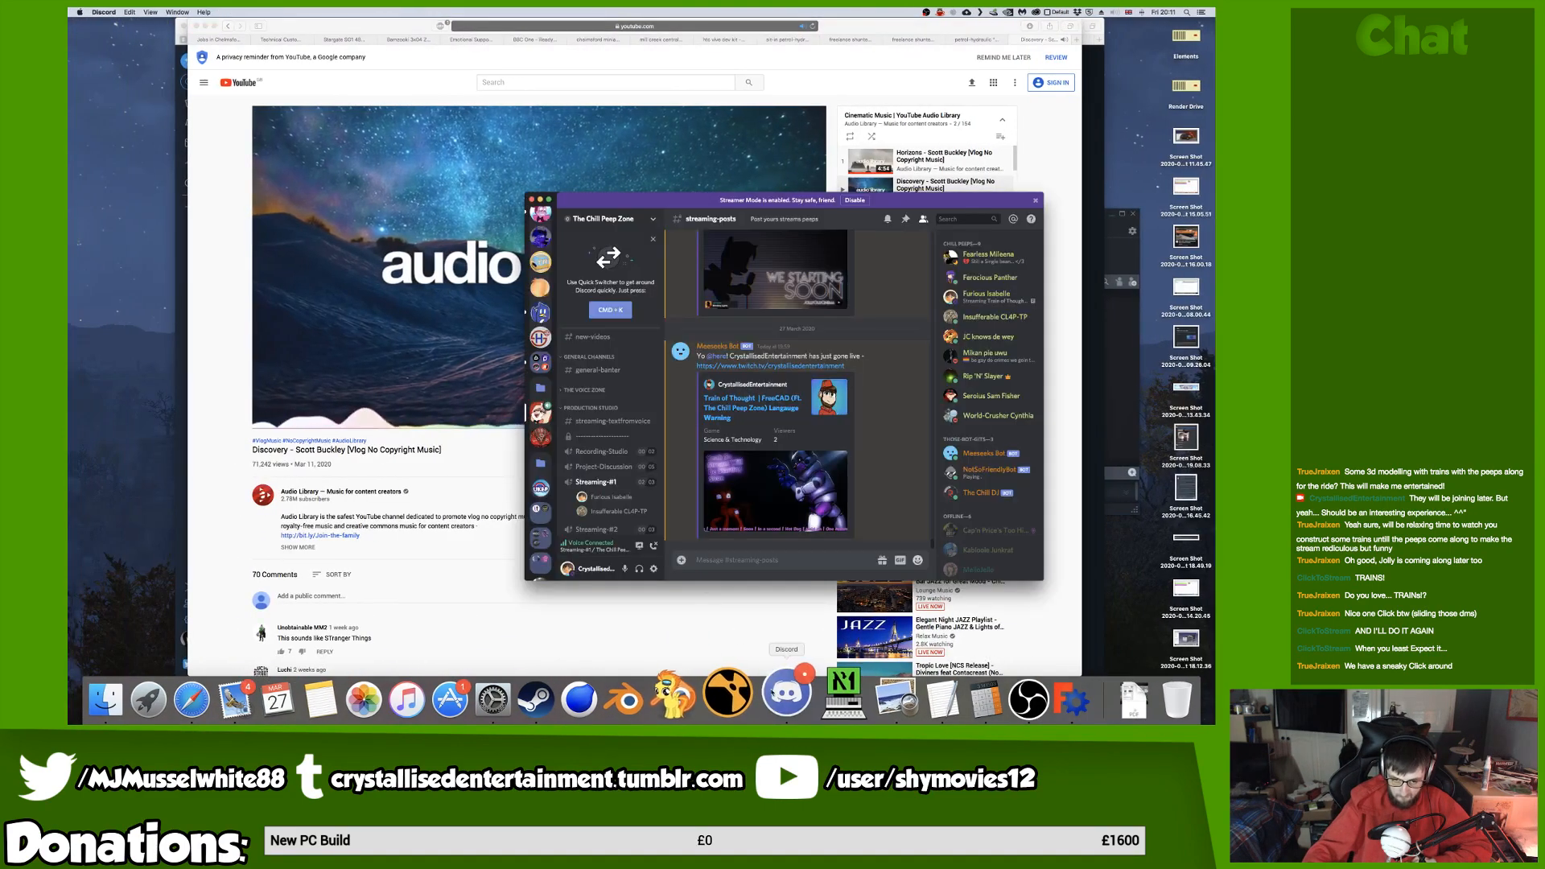
right_click(636, 510)
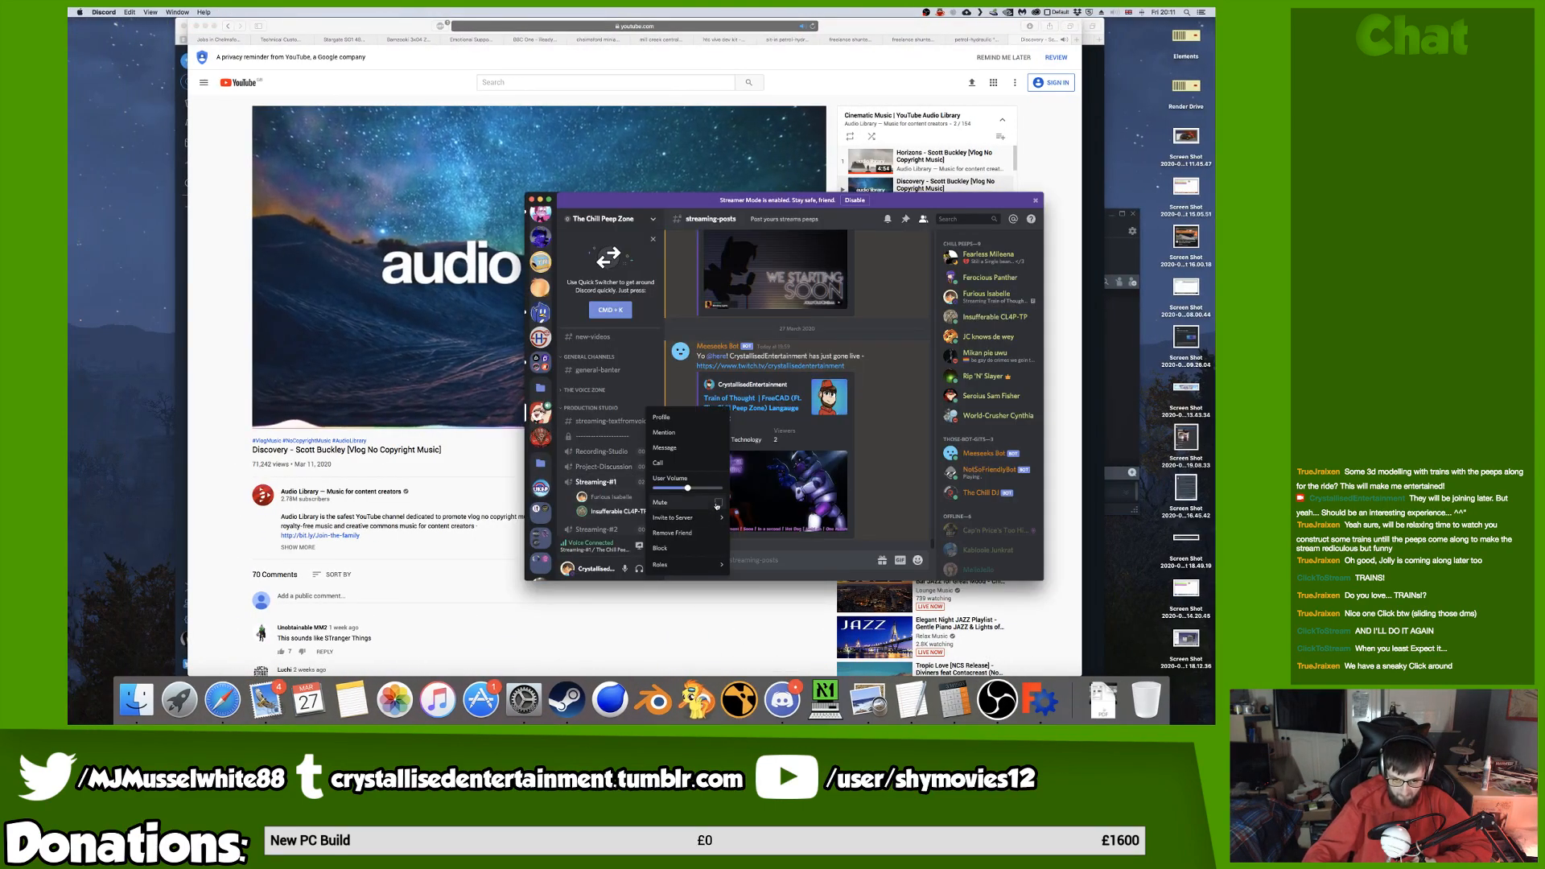
left_click(718, 502)
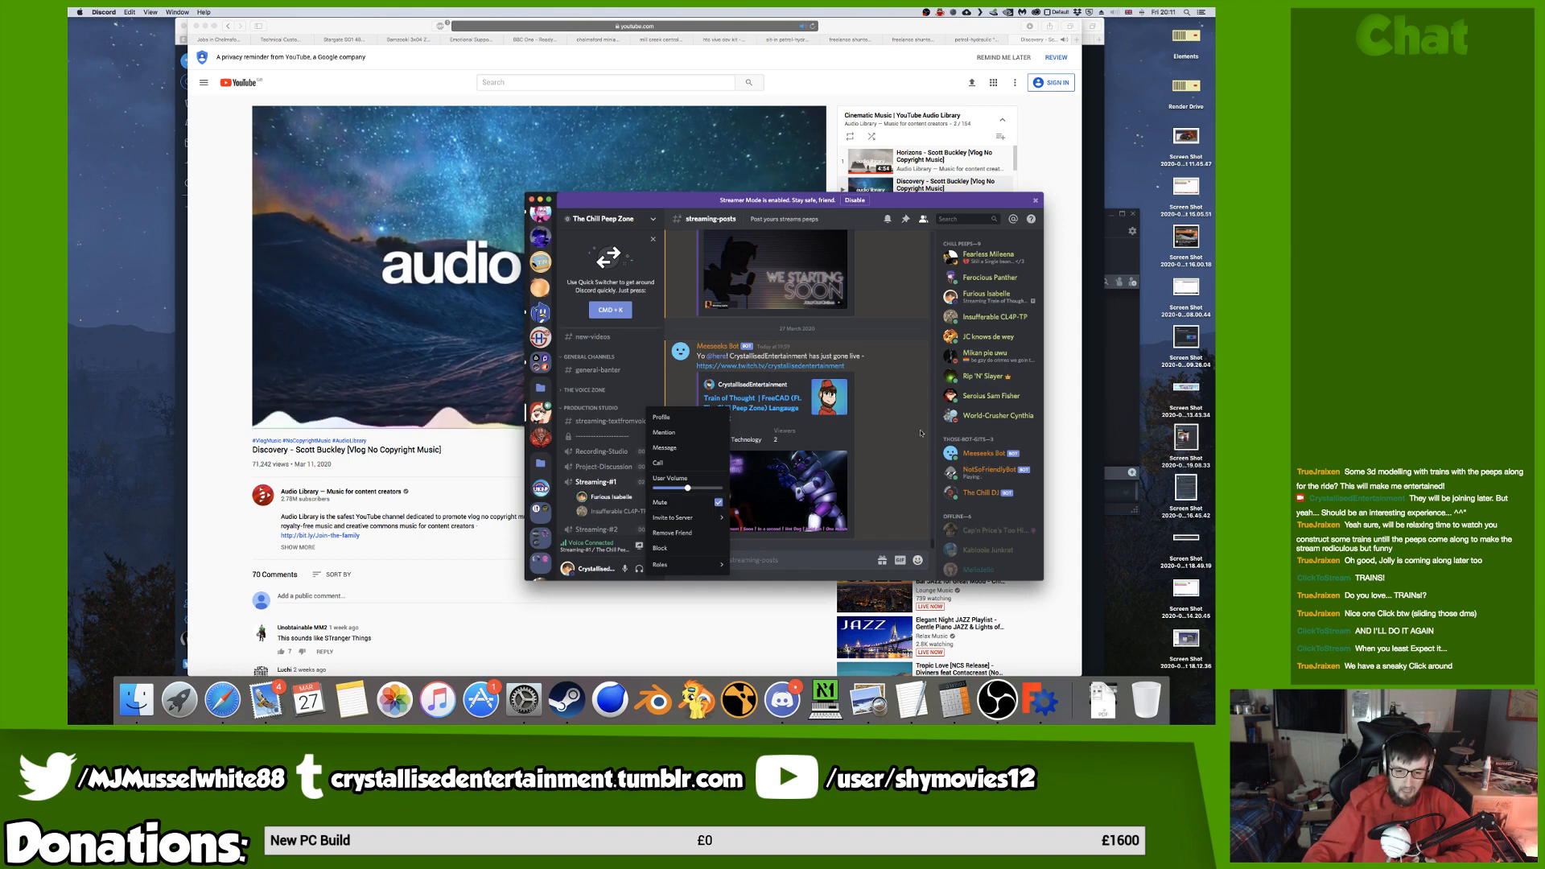
key("super+Tab")
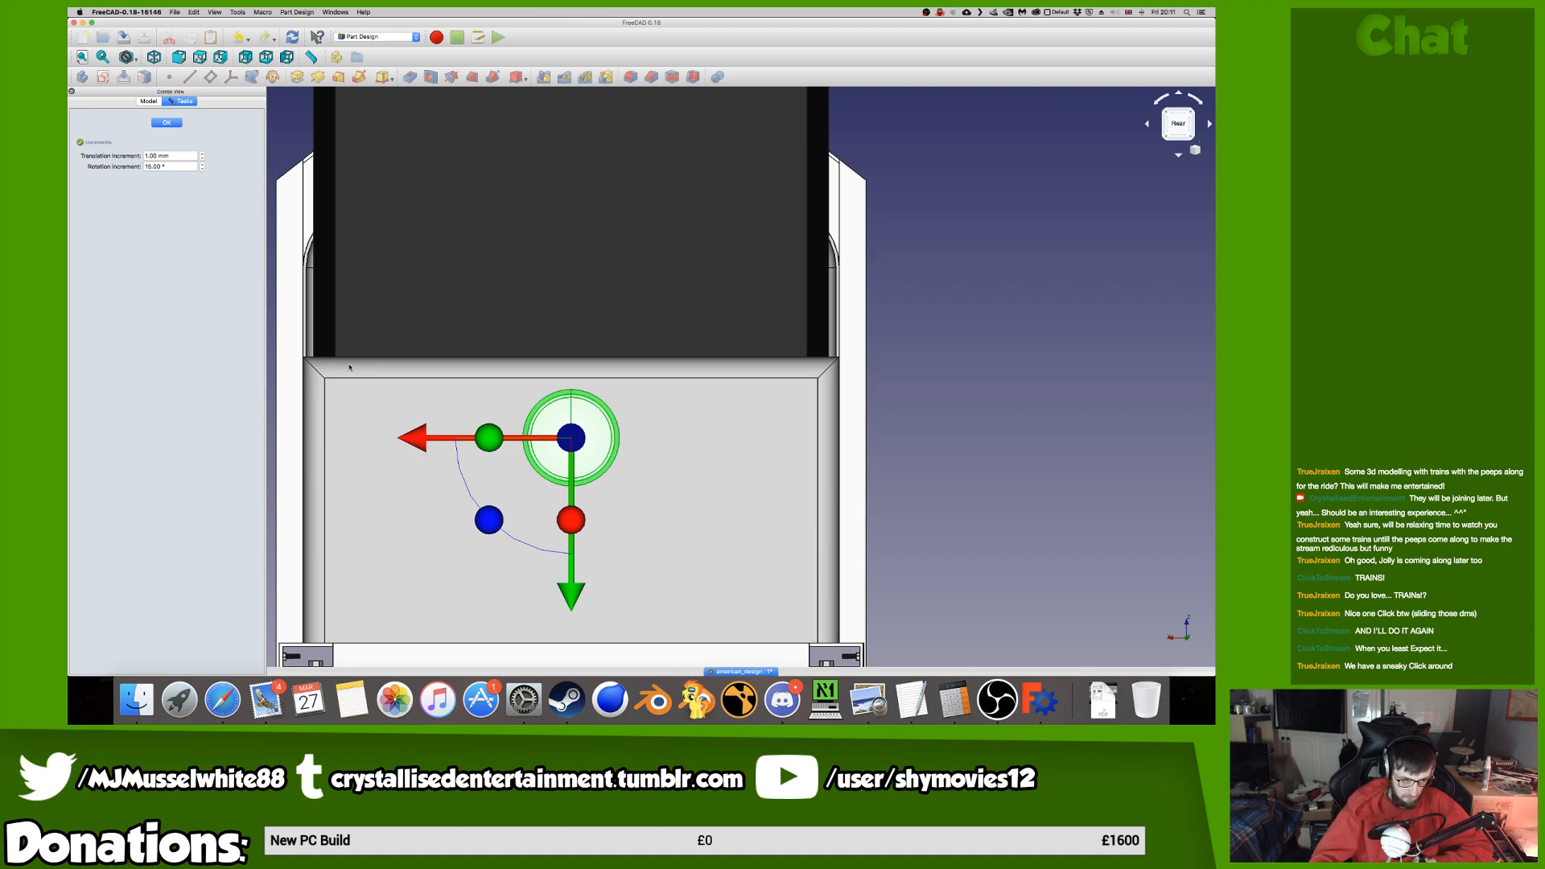
key("super+Tab")
key("super+Tab")
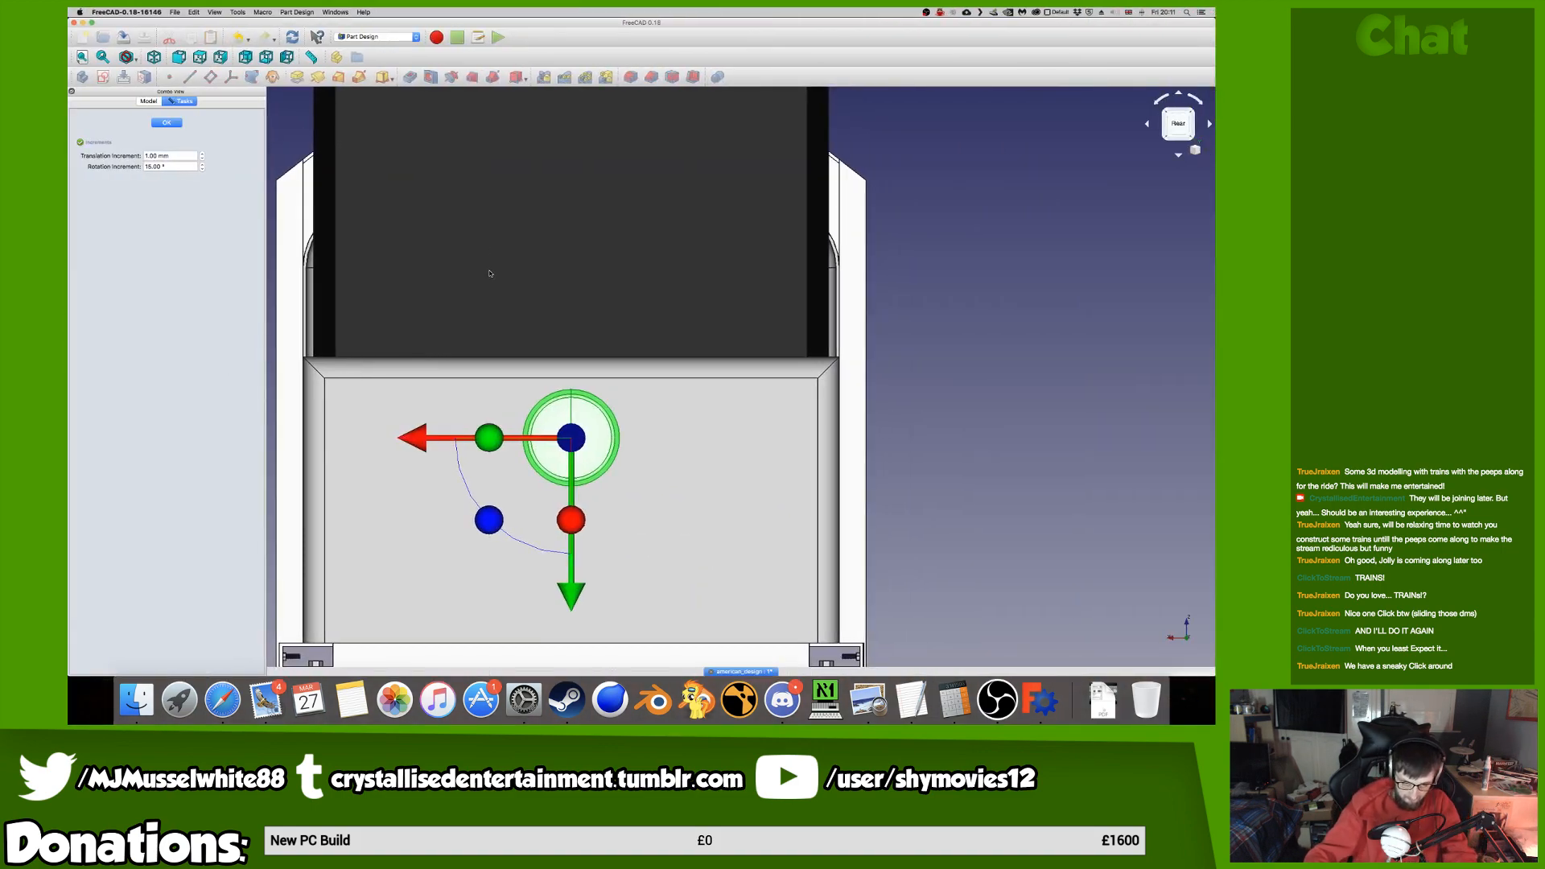
left_click(1165, 129)
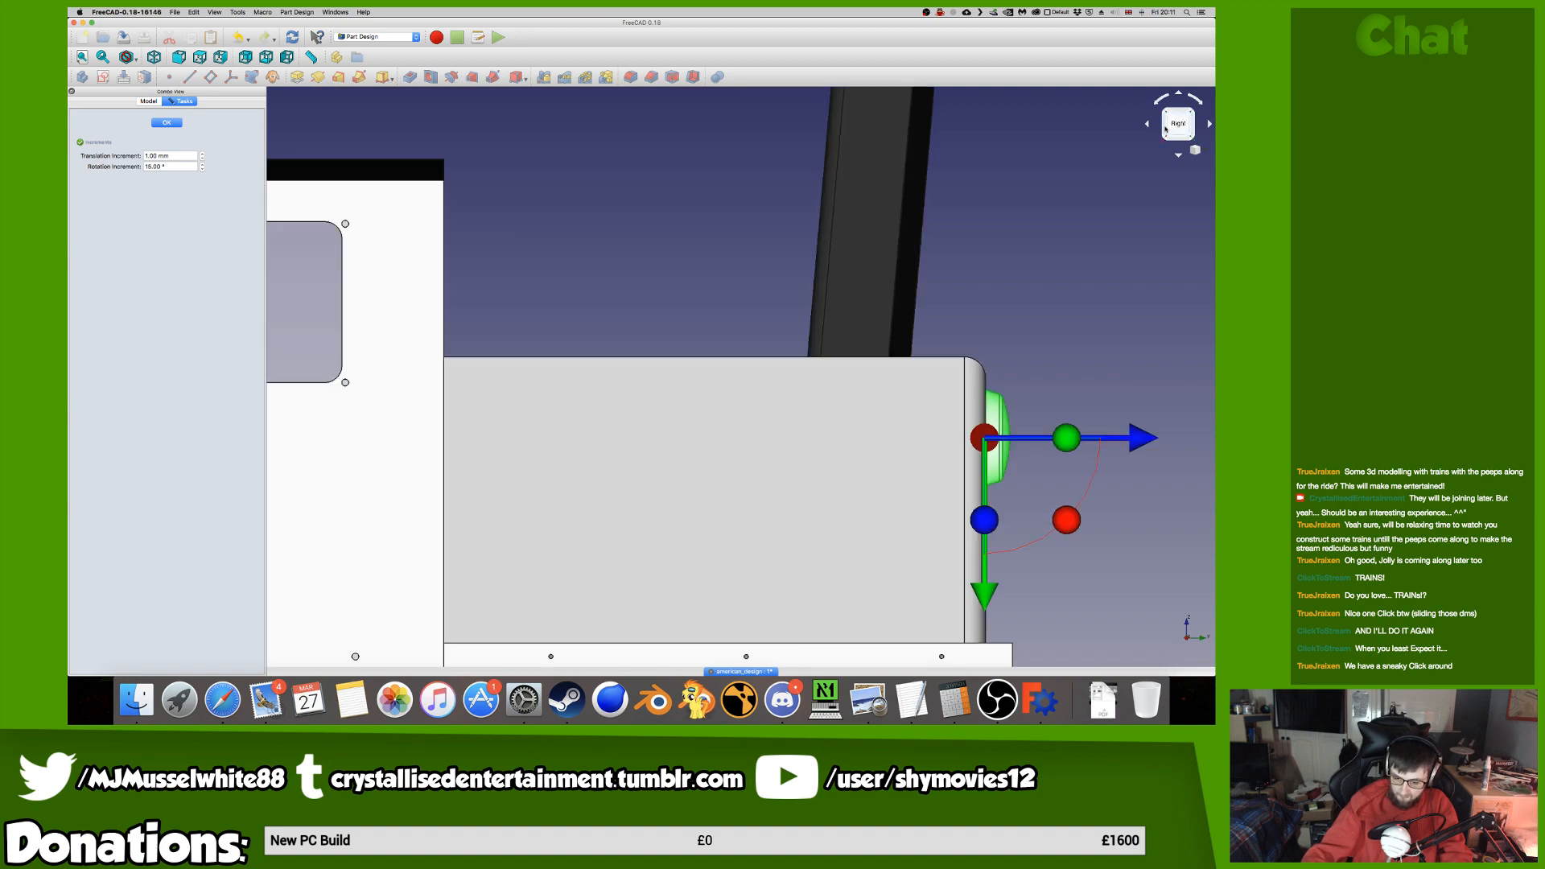
Unmute the same voice channel participant in Discord and switch back to FreeCAD.
key("ctrl+Left")
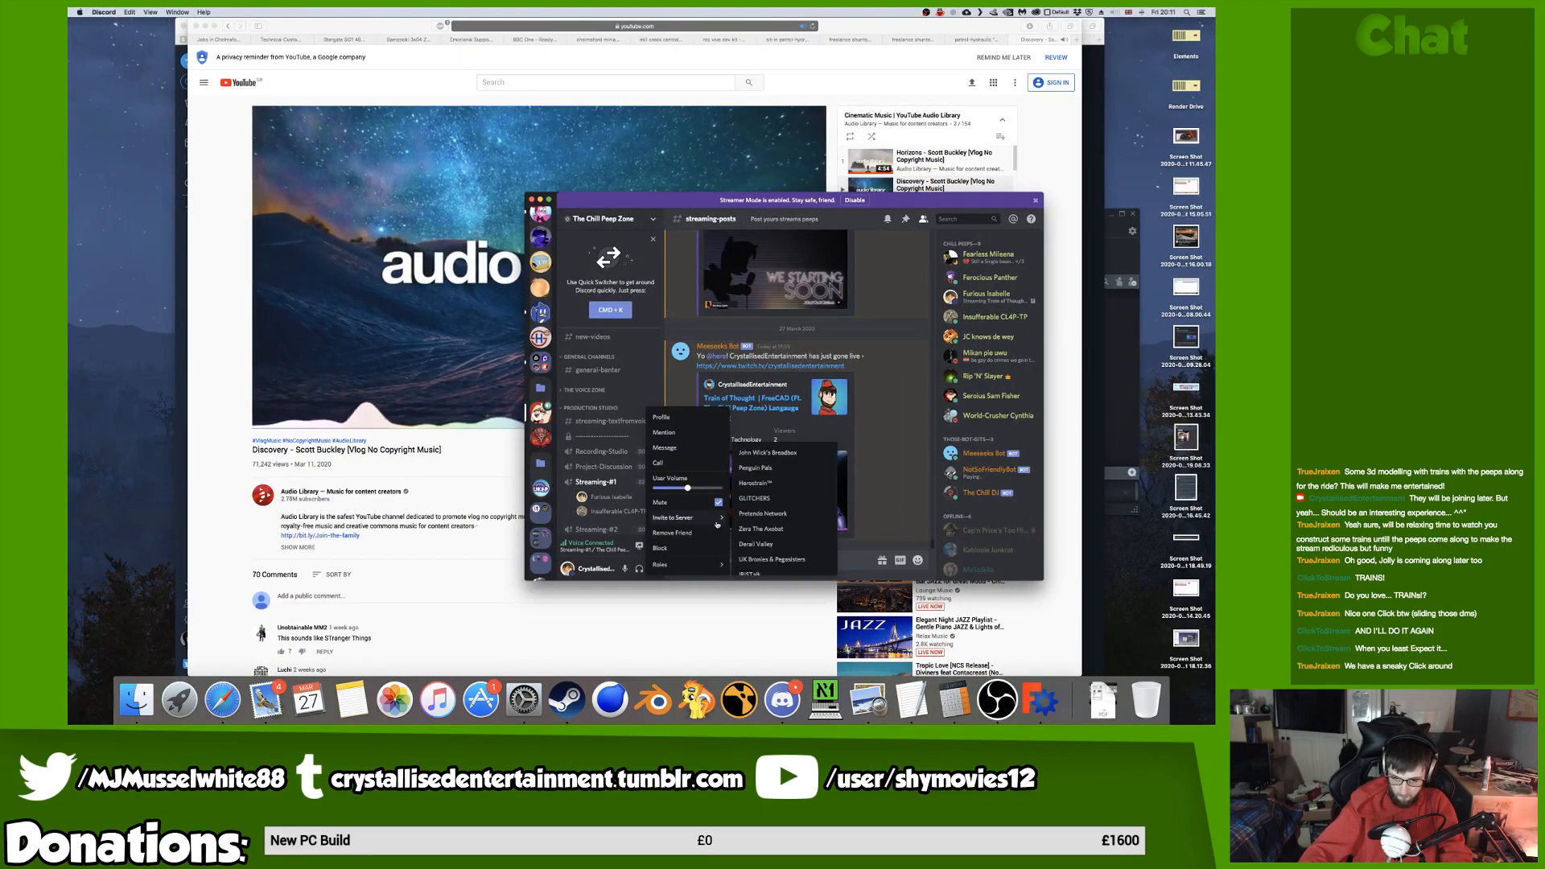
left_click(719, 502)
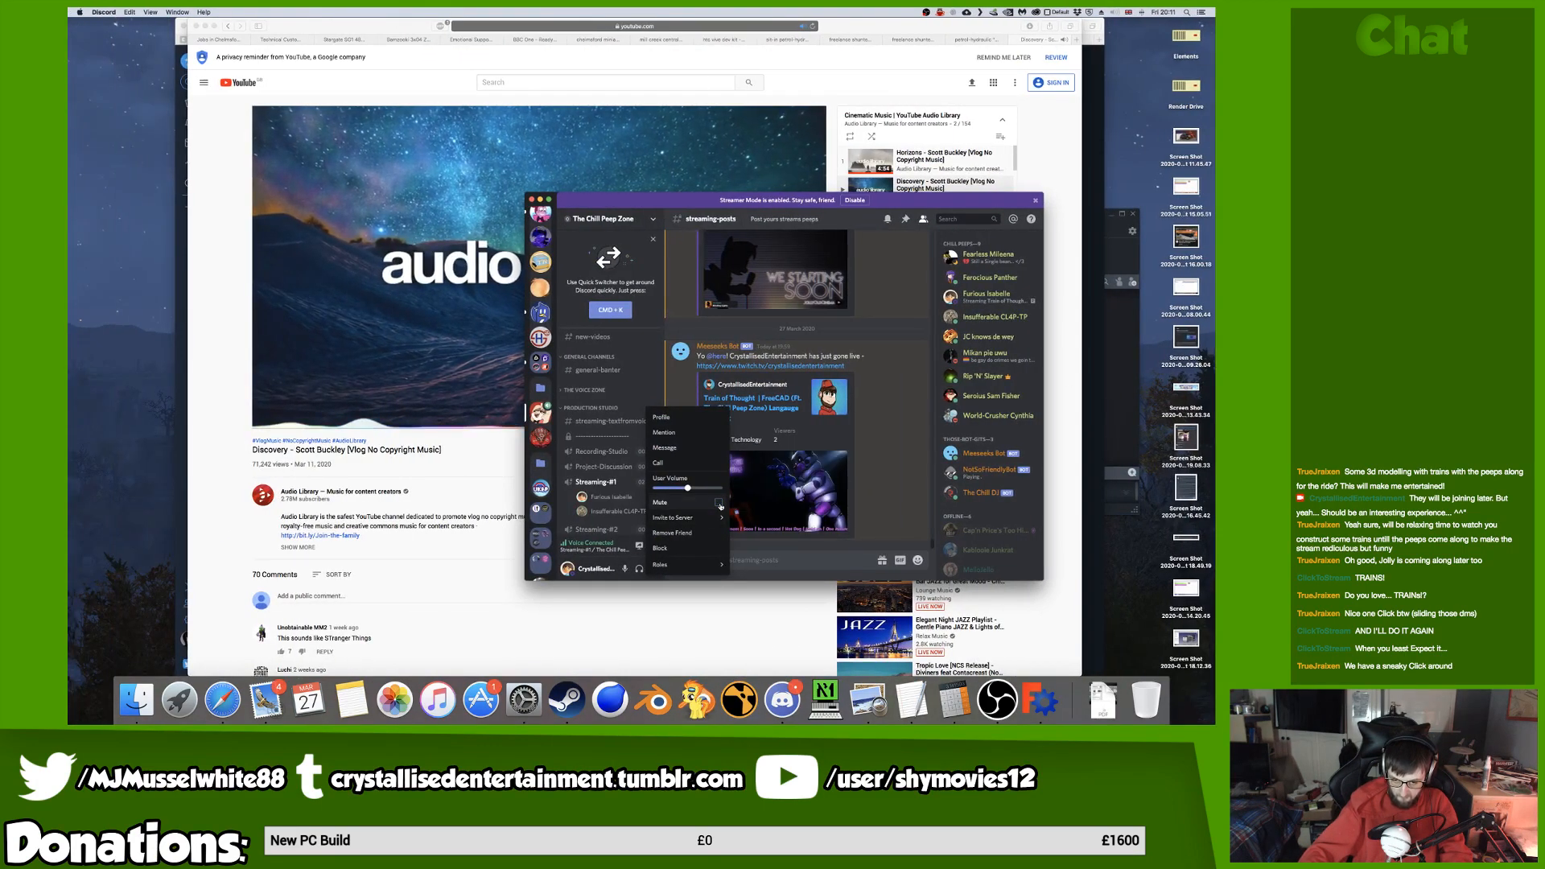
key("Escape")
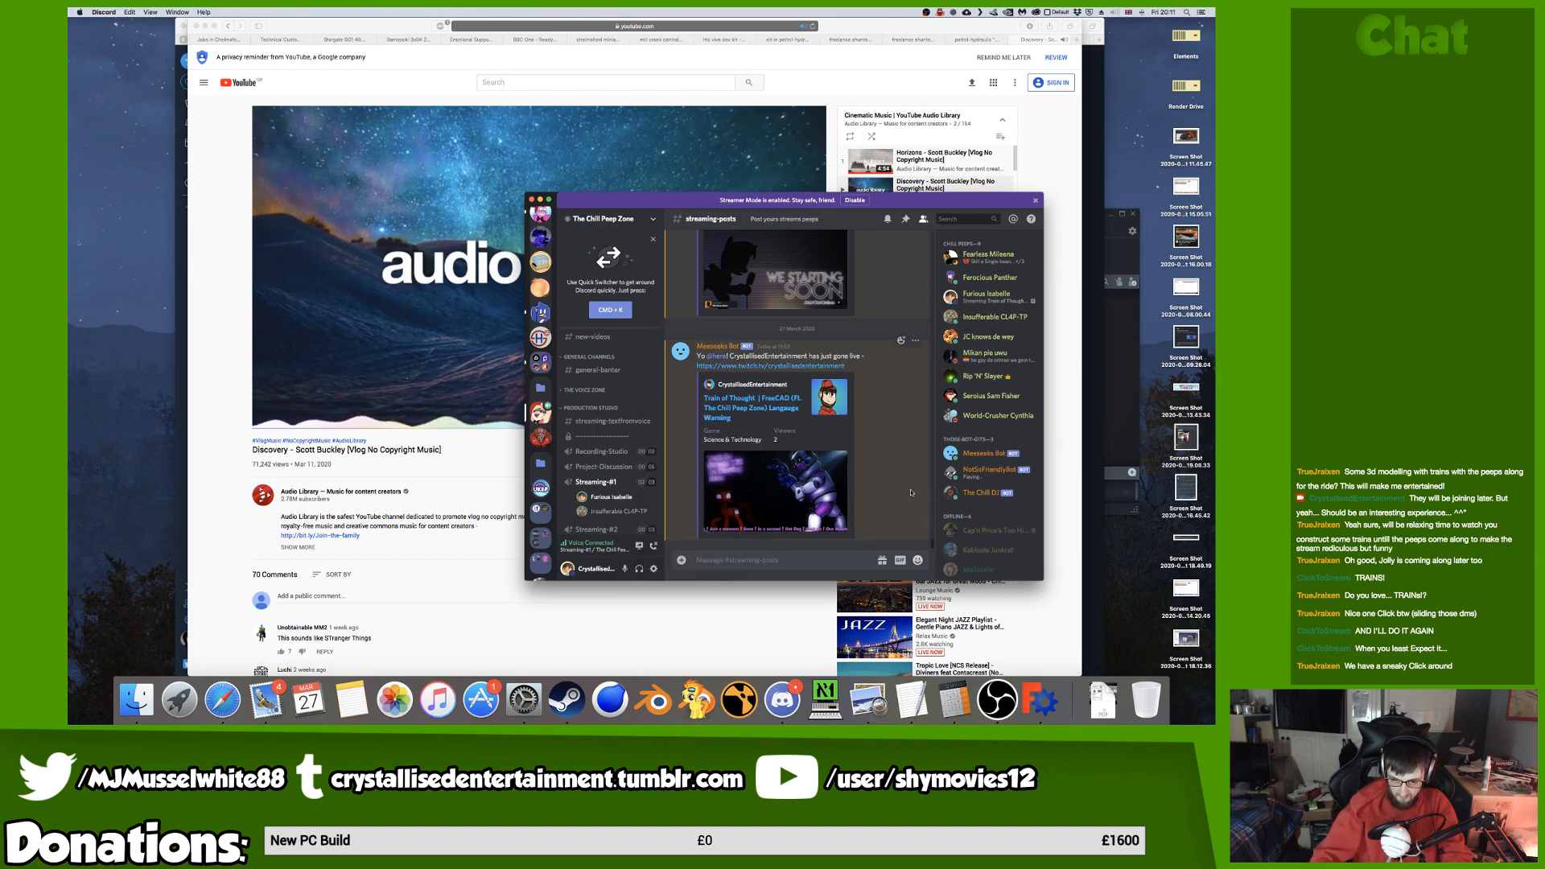
key("ctrl+Right")
Examine the headlamp's fit inside the rear body in Wireframe draw style from the right-side and rear views.
scroll(1103, 414, "up", 6)
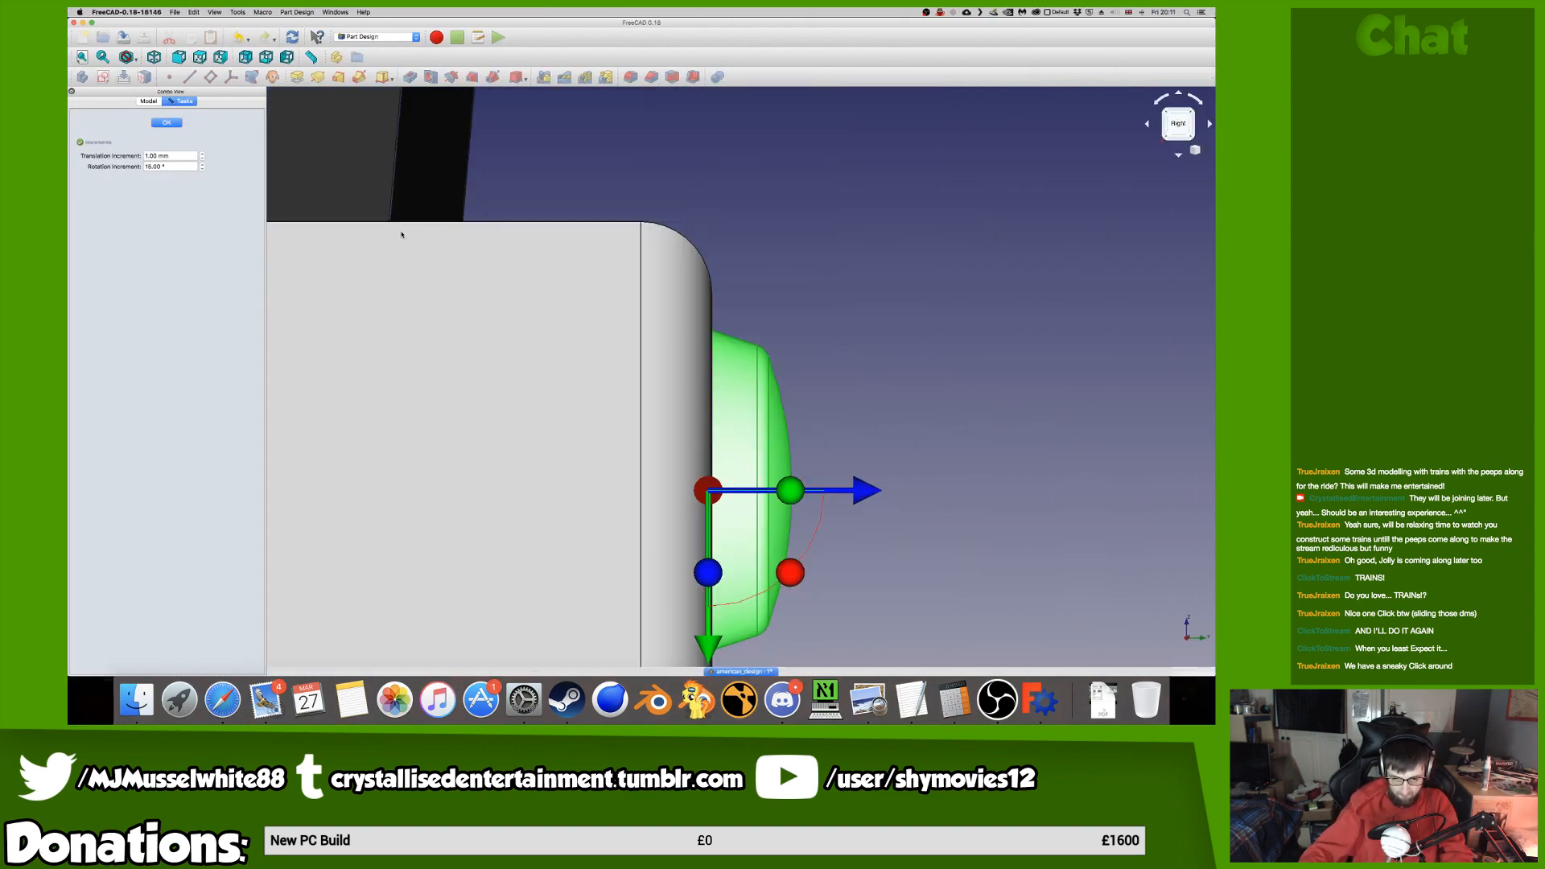
left_click(136, 61)
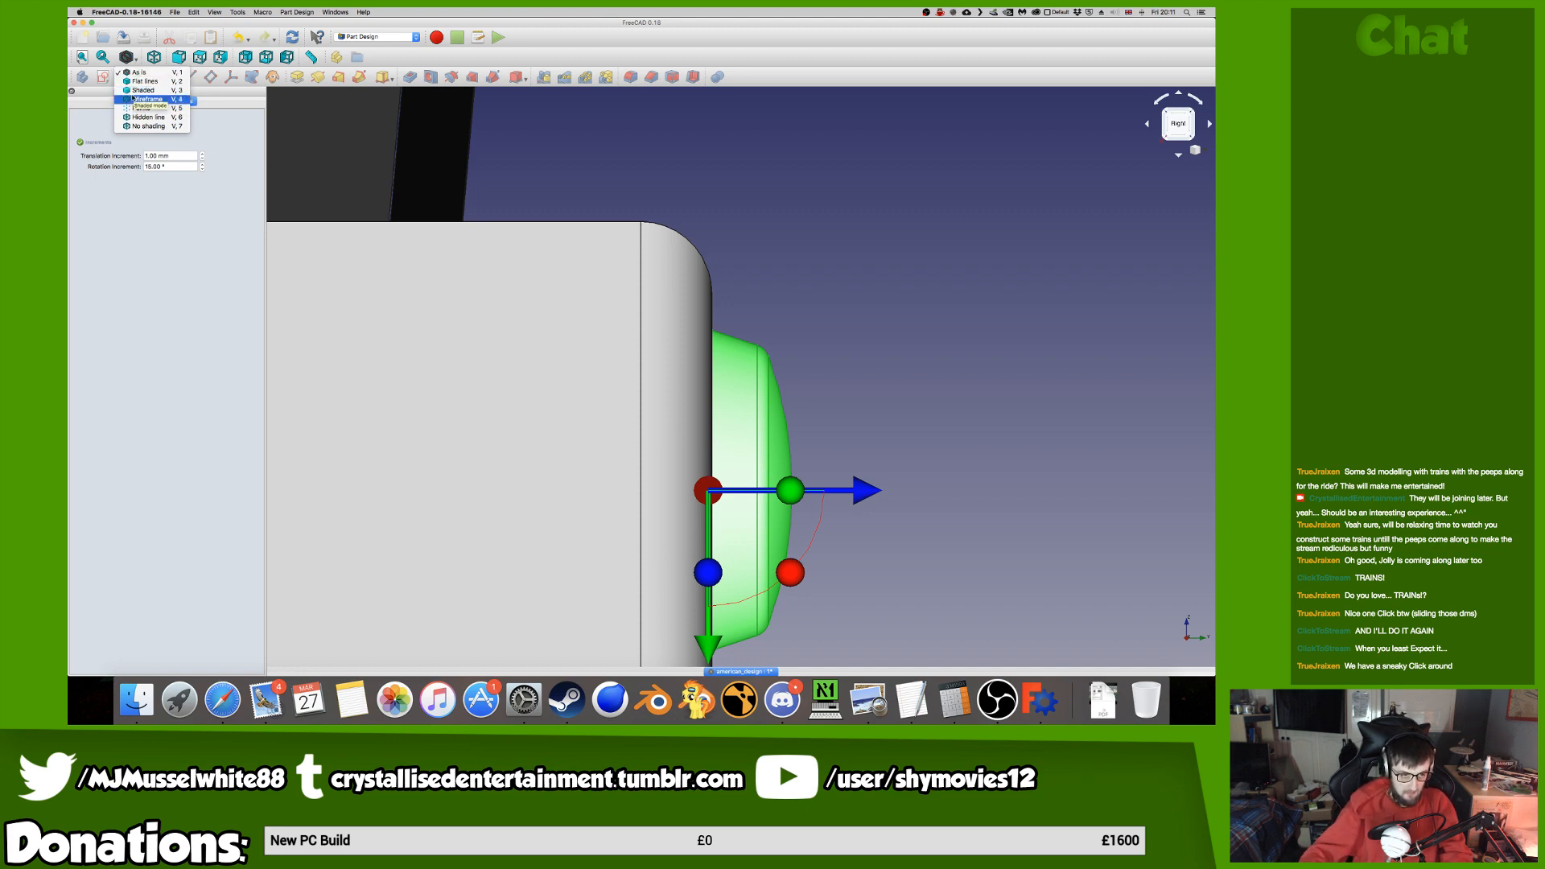
left_click(161, 100)
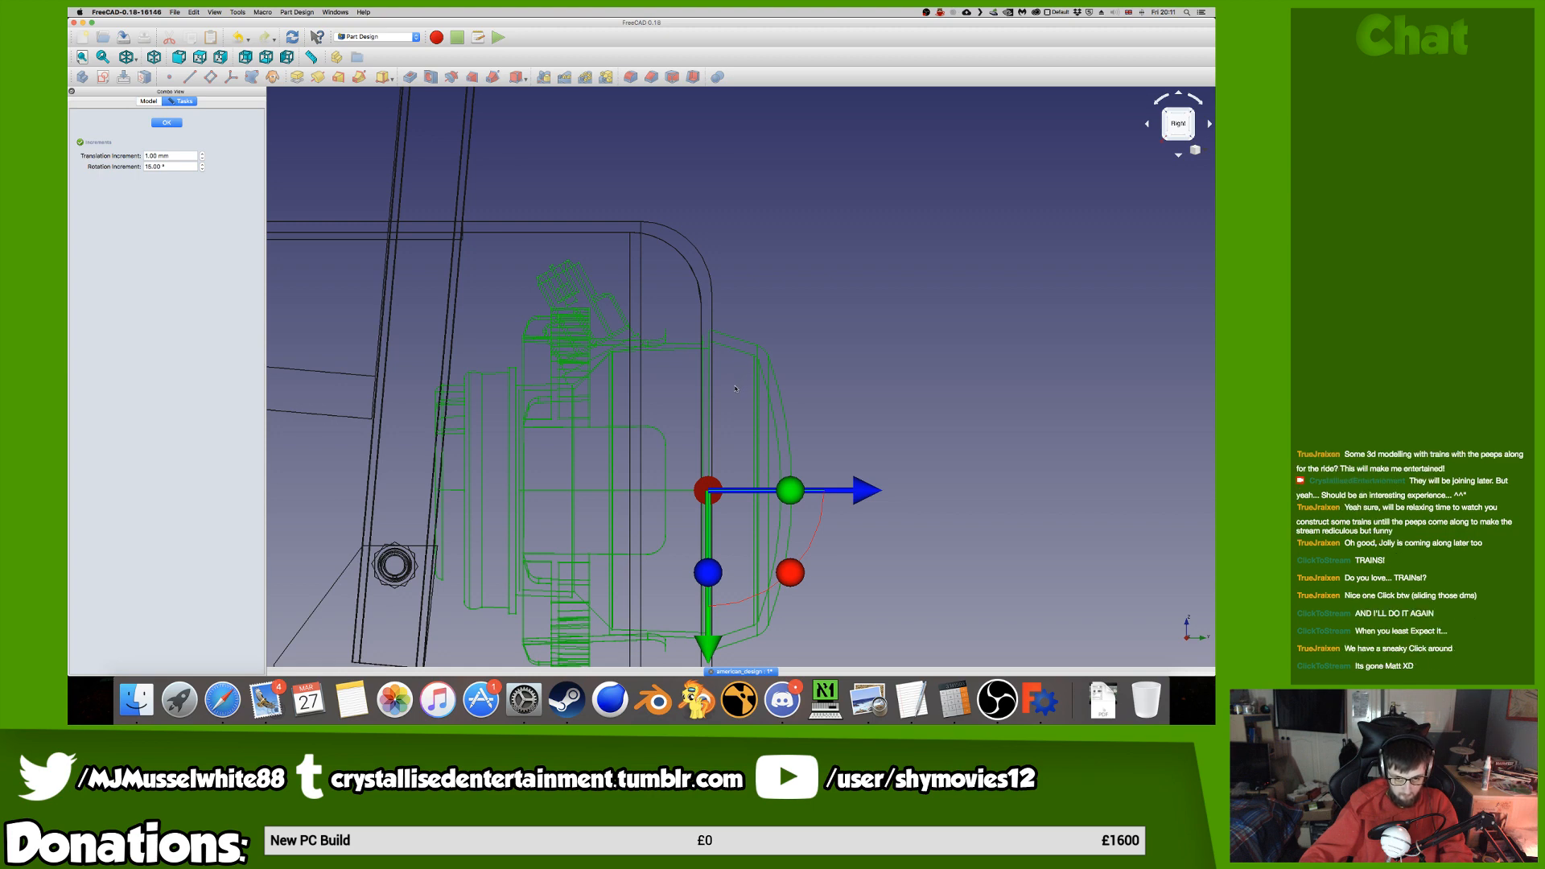
scroll(738, 388, "down", 2)
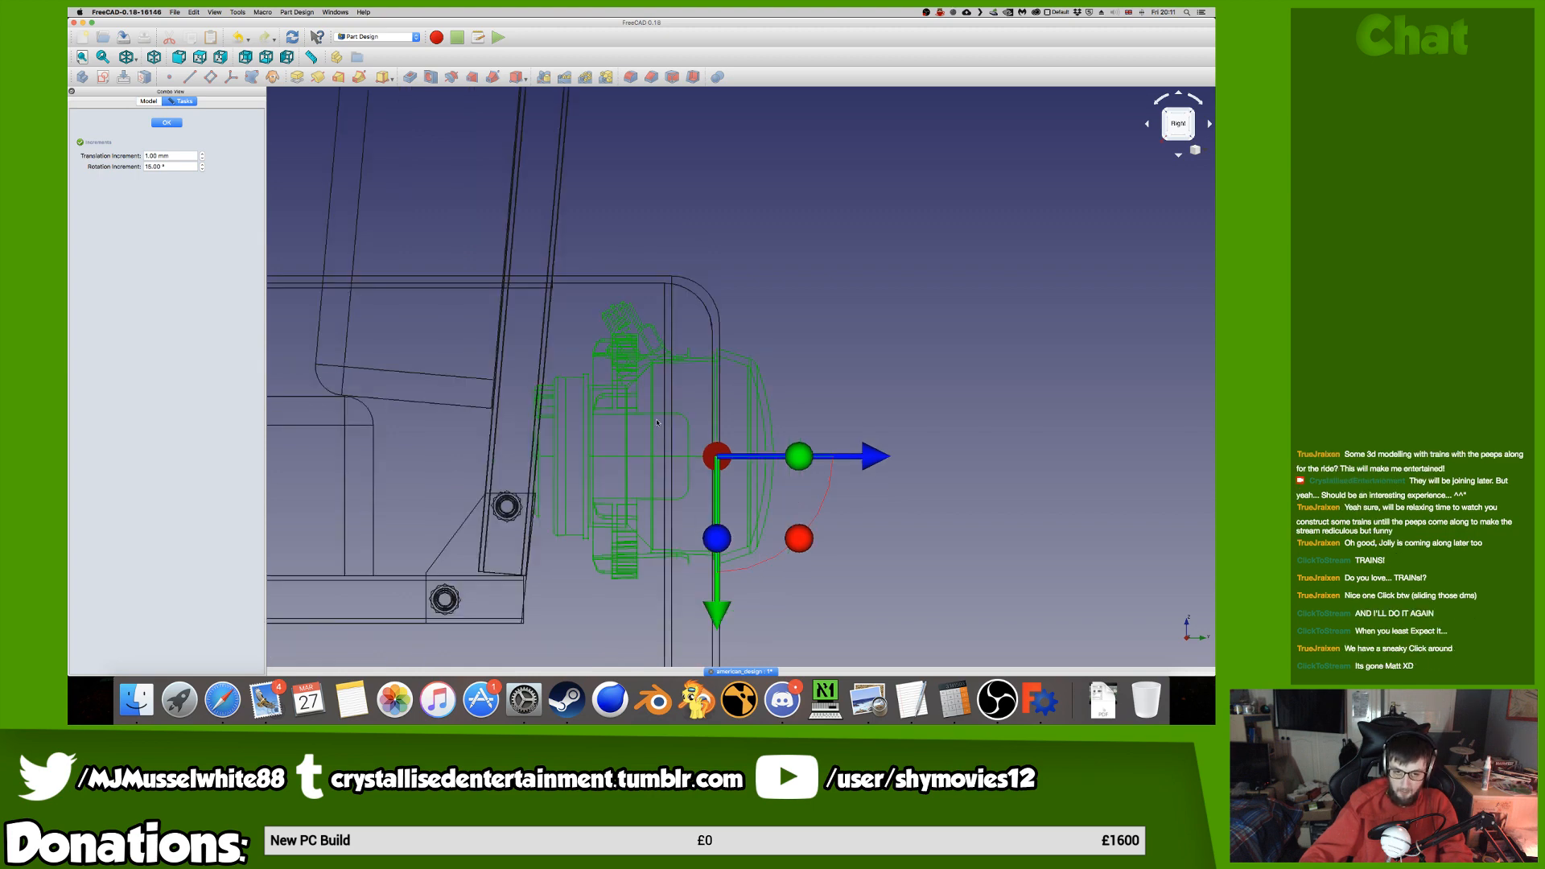
middle_click_drag(656, 423, 642, 362)
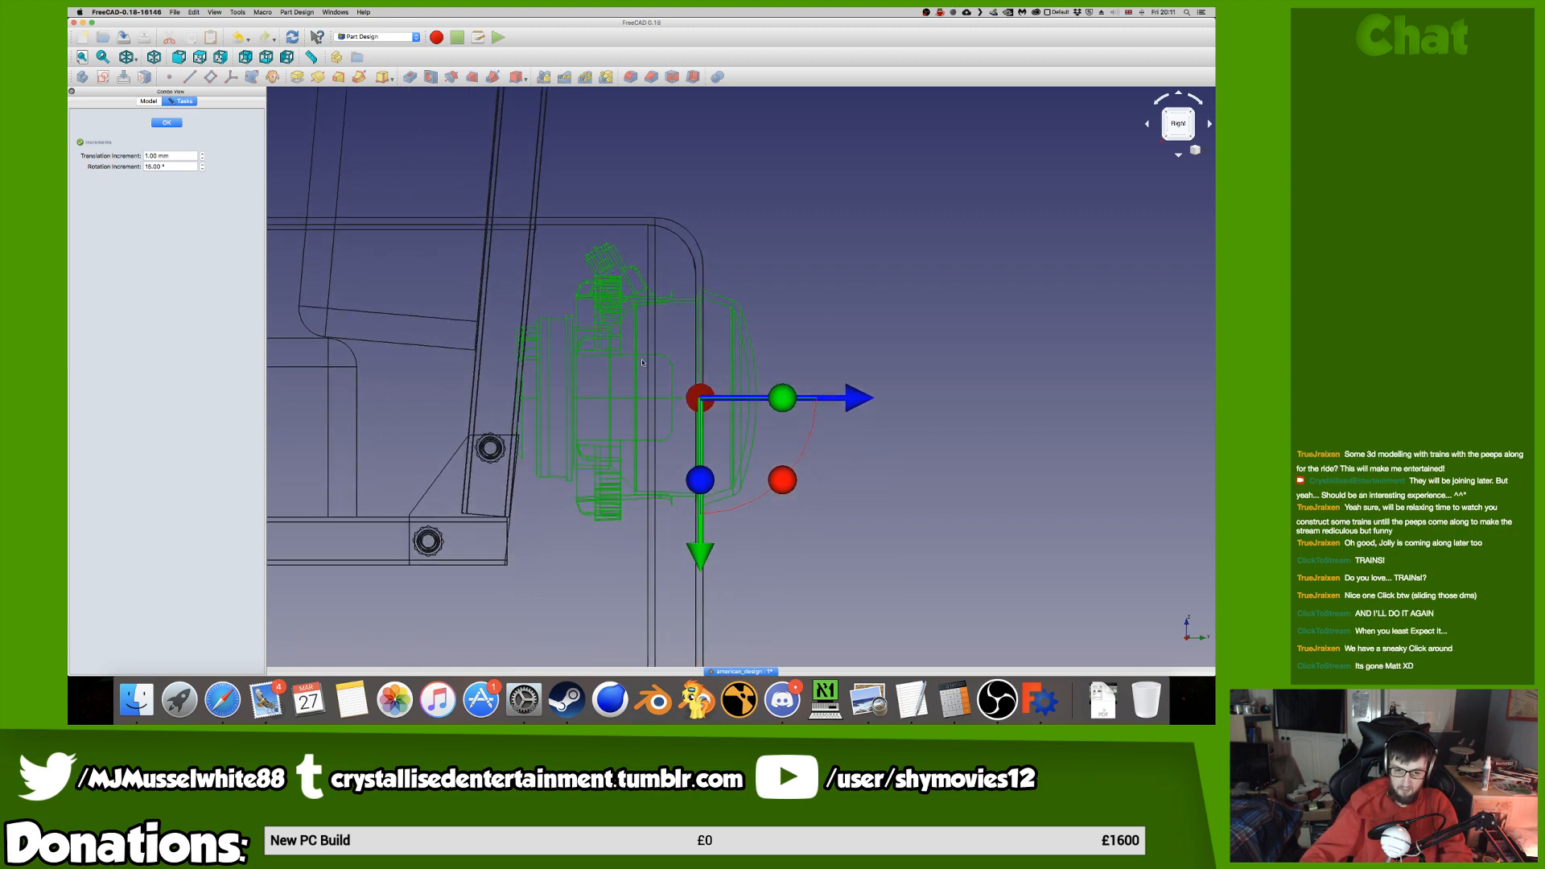
left_click(1195, 127)
middle_click_drag(579, 371, 796, 393)
scroll(448, 394, "down", 8)
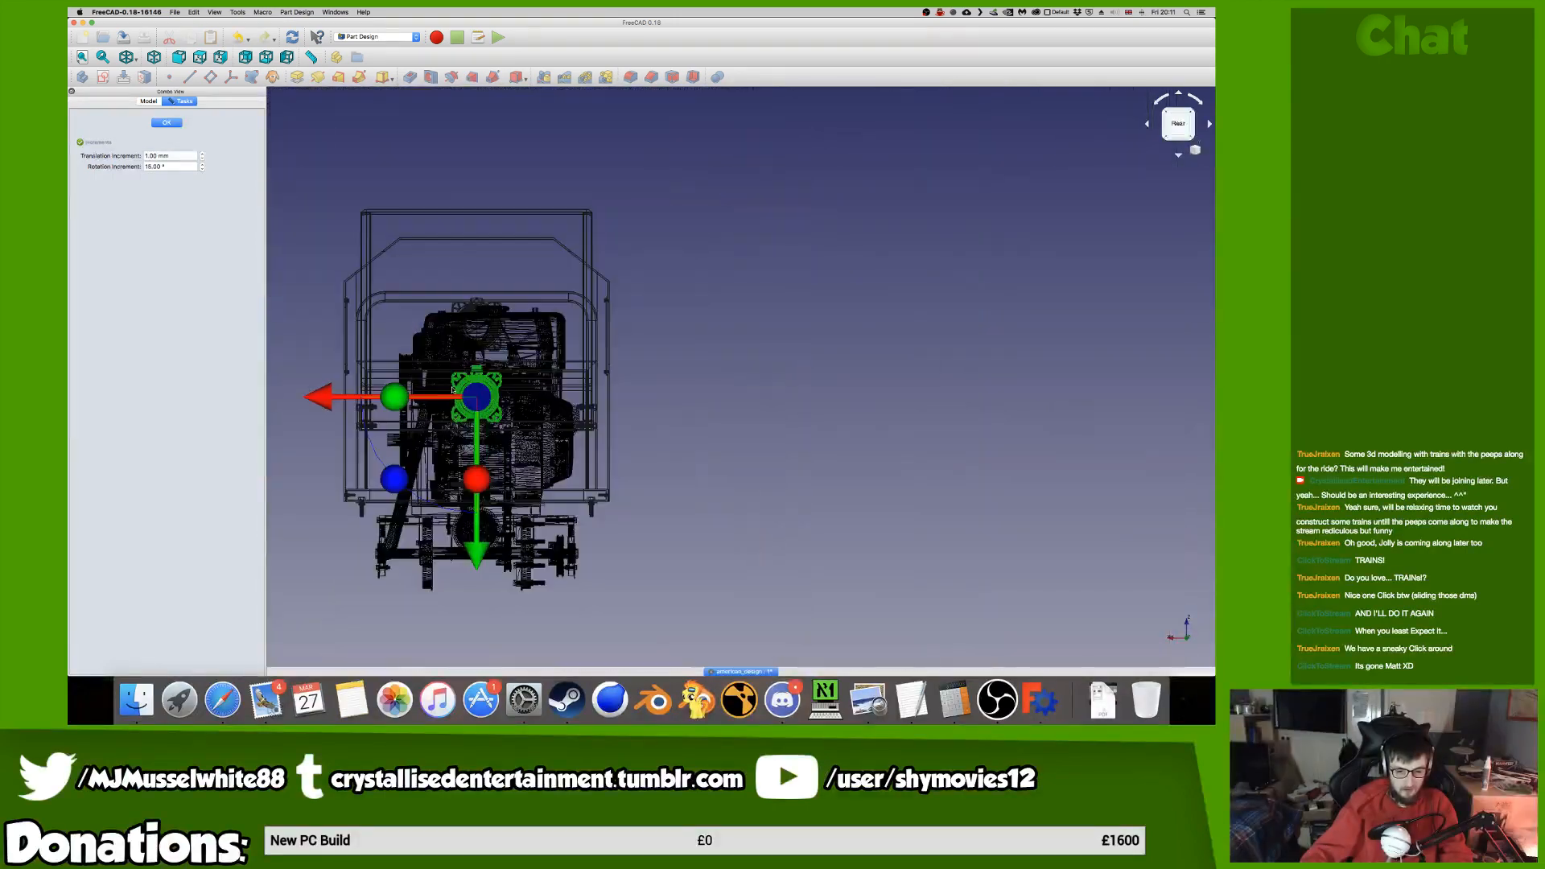
scroll(368, 272, "up", 6)
Restore the As Is draw style and lower the headlamp slightly on the rear face of the body.
left_click(135, 58)
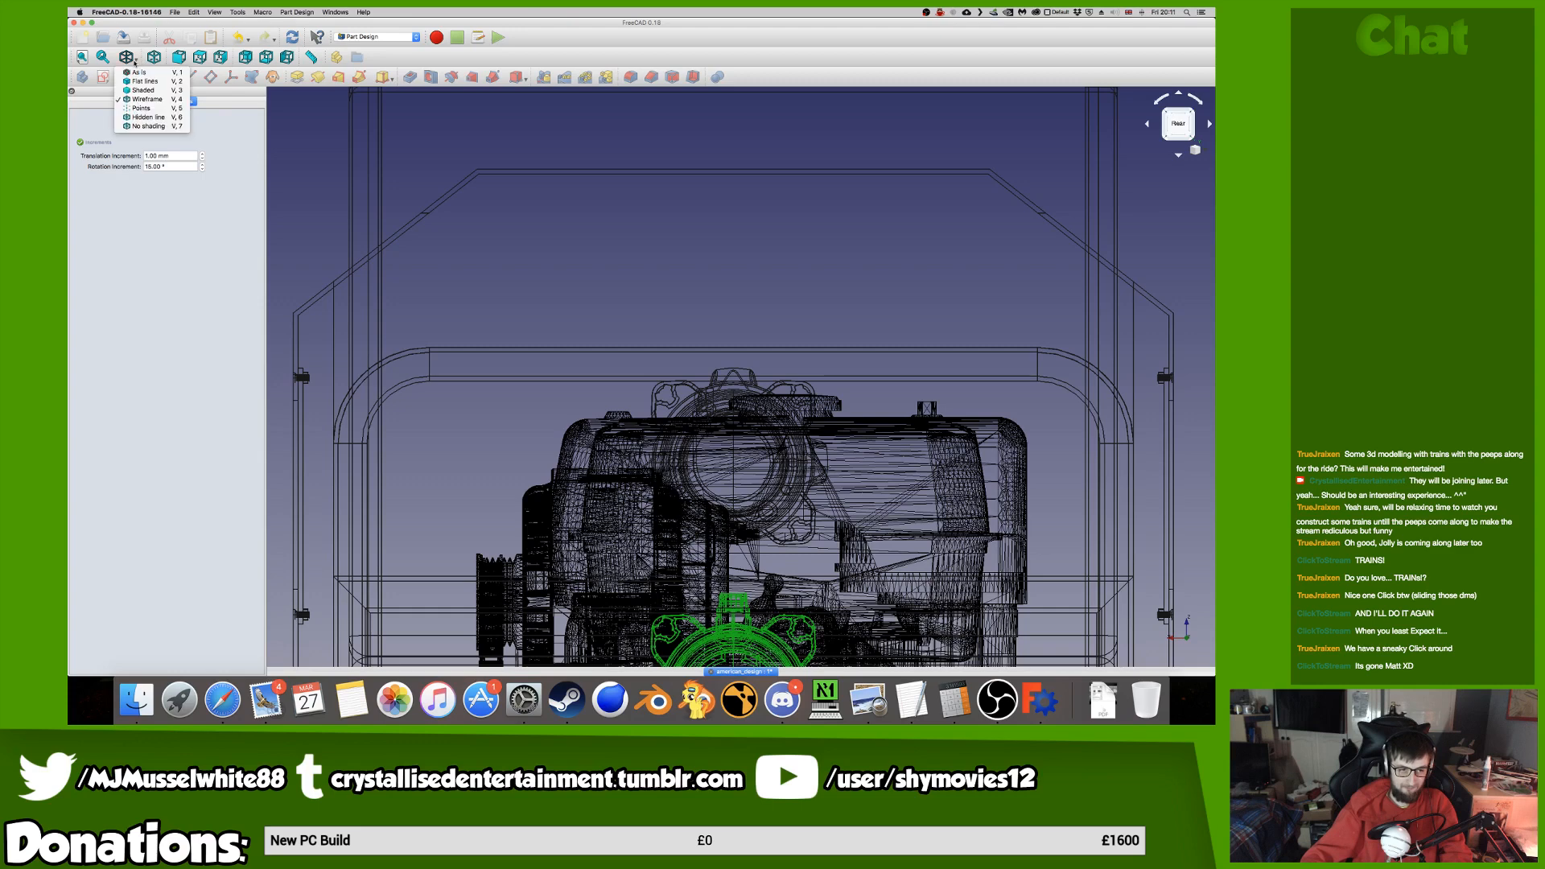
left_click(149, 71)
middle_click_drag(738, 281, 706, 92)
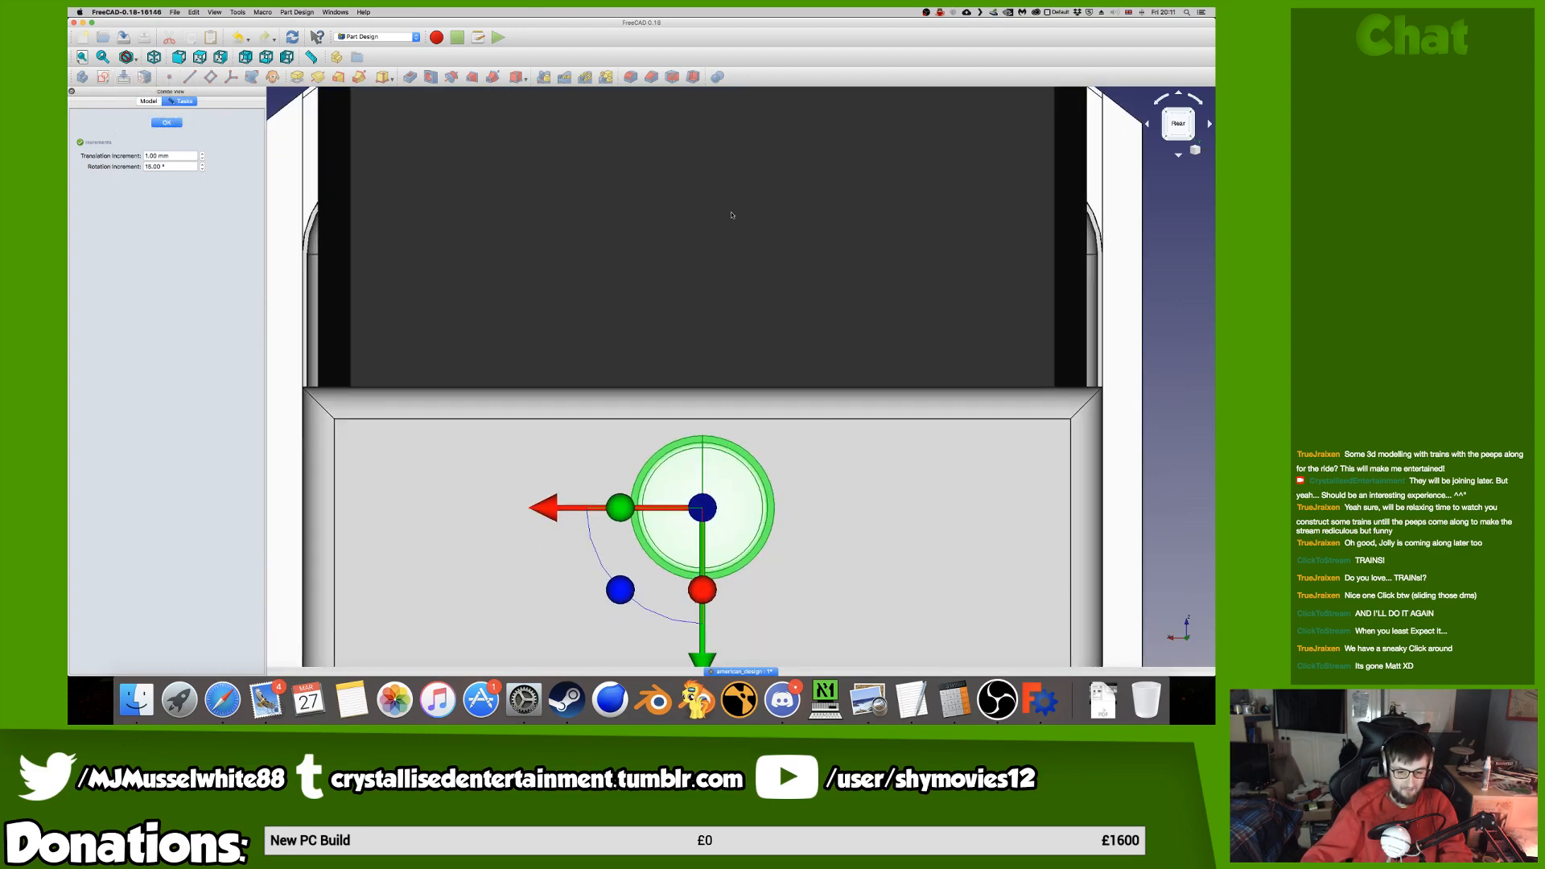
middle_click_drag(713, 605, 687, 445)
left_click_drag(676, 504, 667, 510)
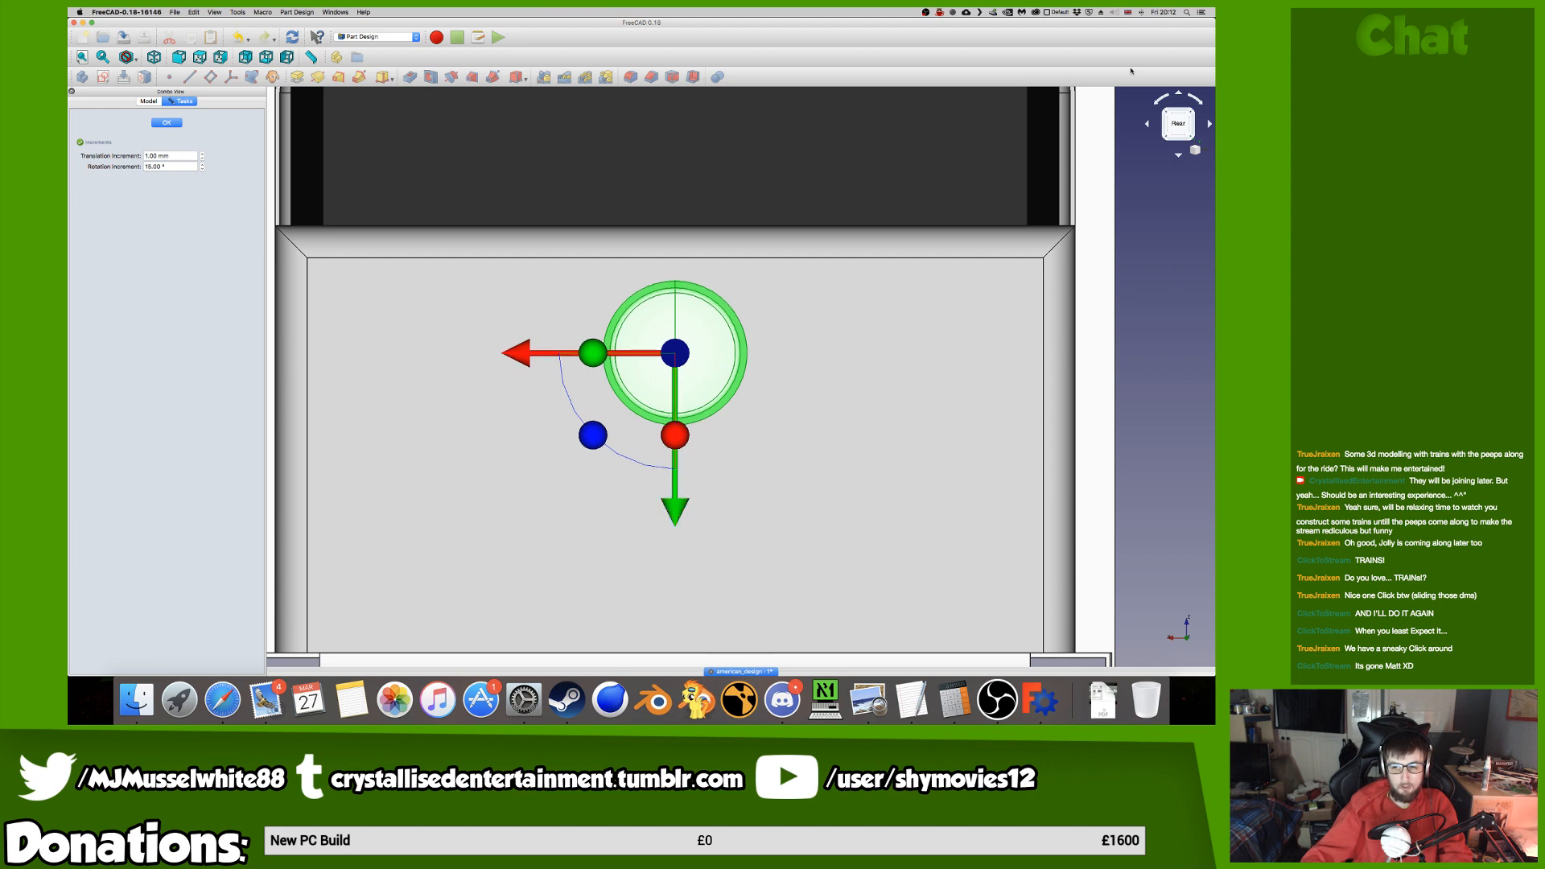
Examine the lowered headlamp in Wireframe draw style from both sides, comparing its rim and housing with the rear wall and inner frame.
left_click(1164, 126)
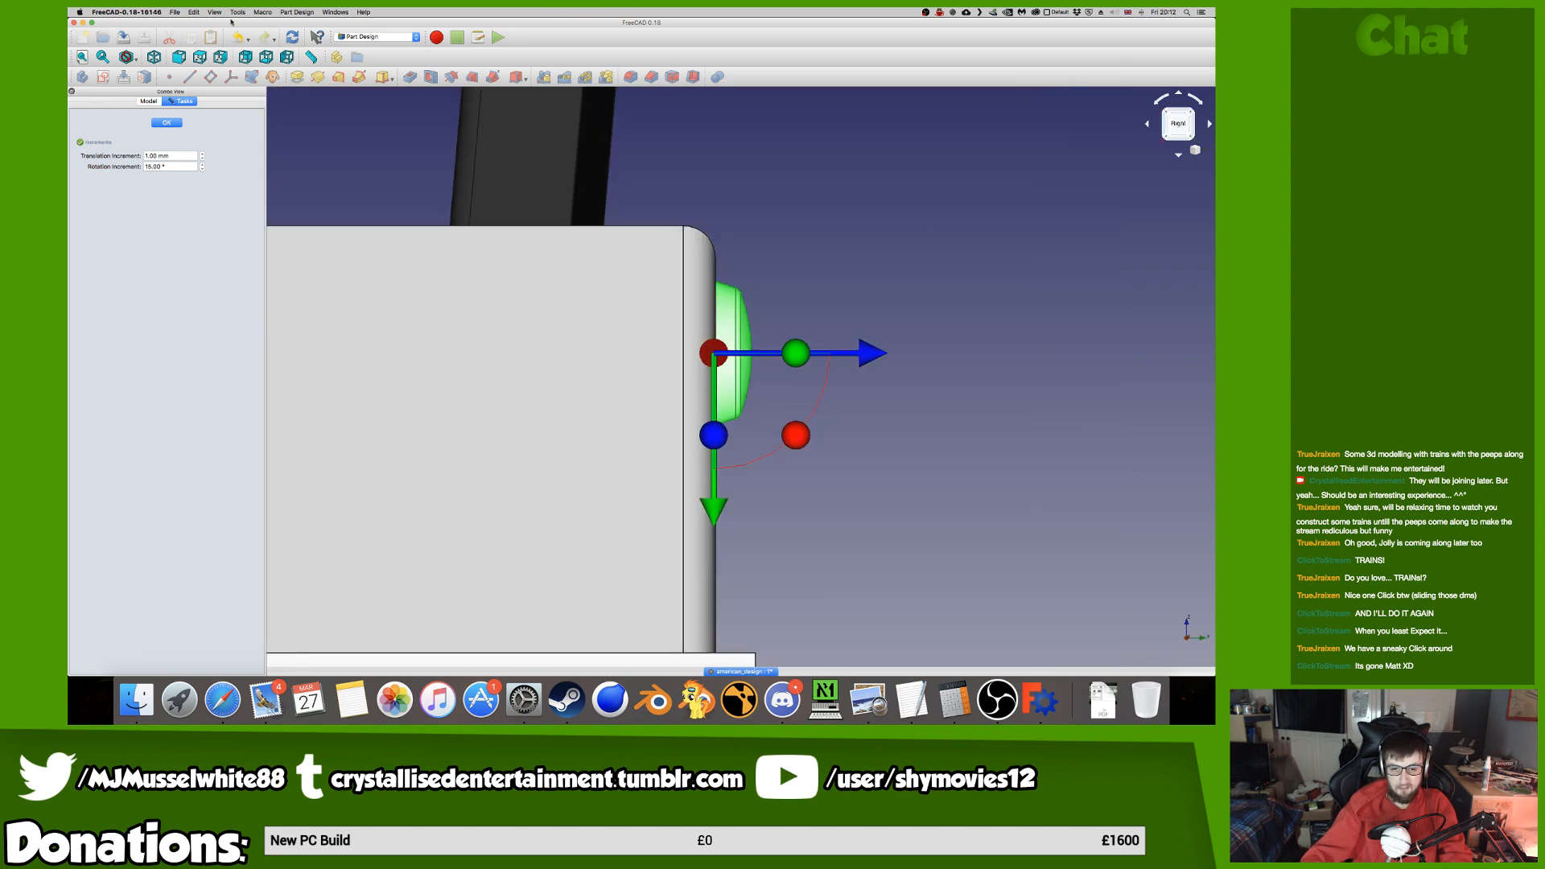
left_click(128, 57)
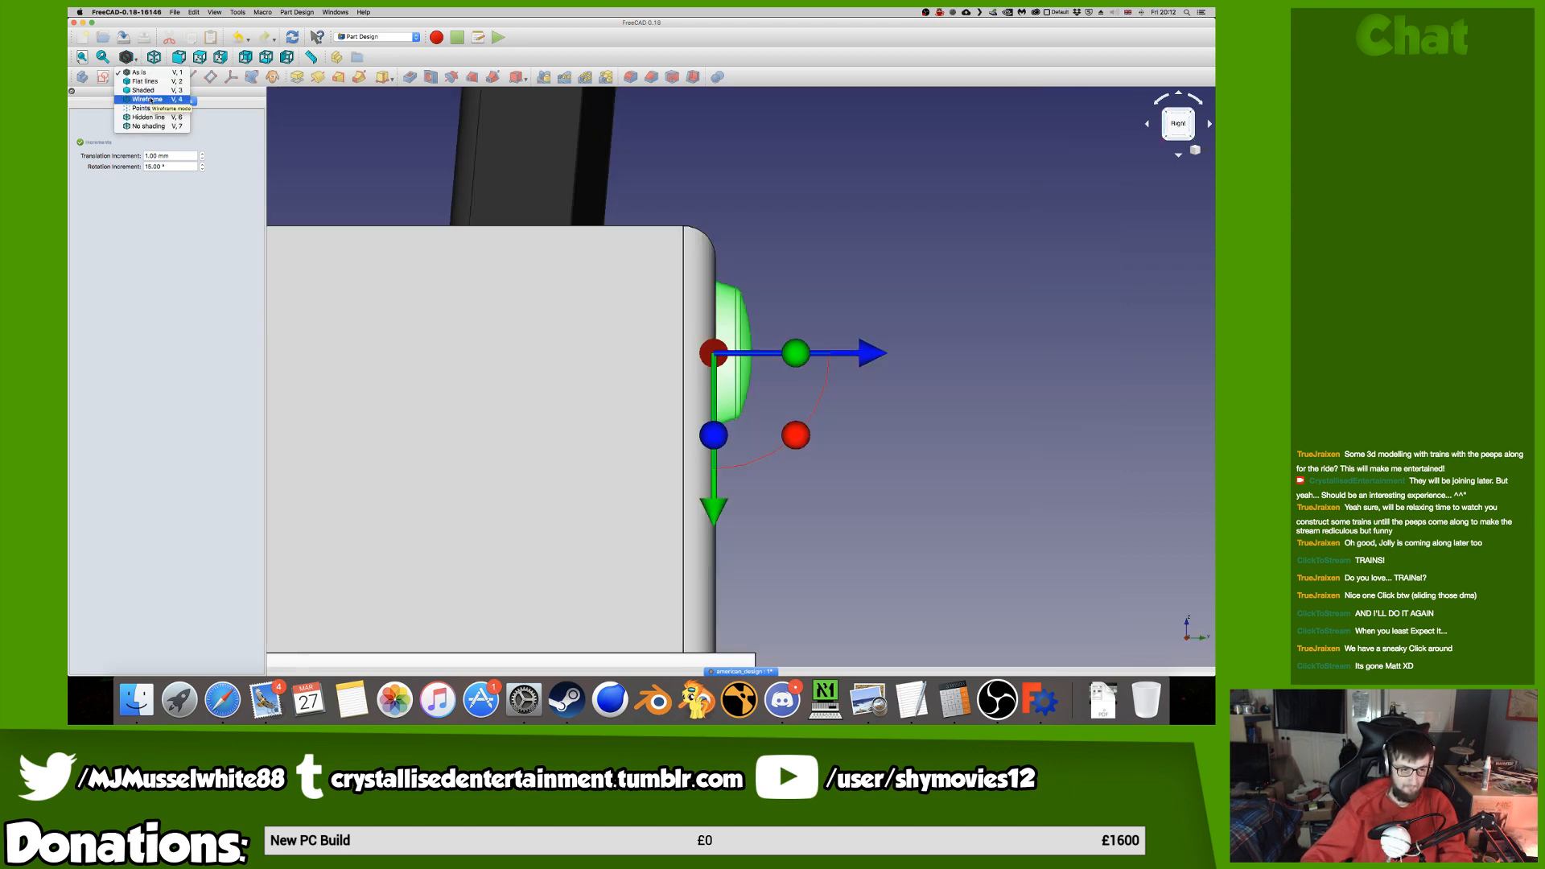
left_click(157, 100)
scroll(719, 342, "up", 2)
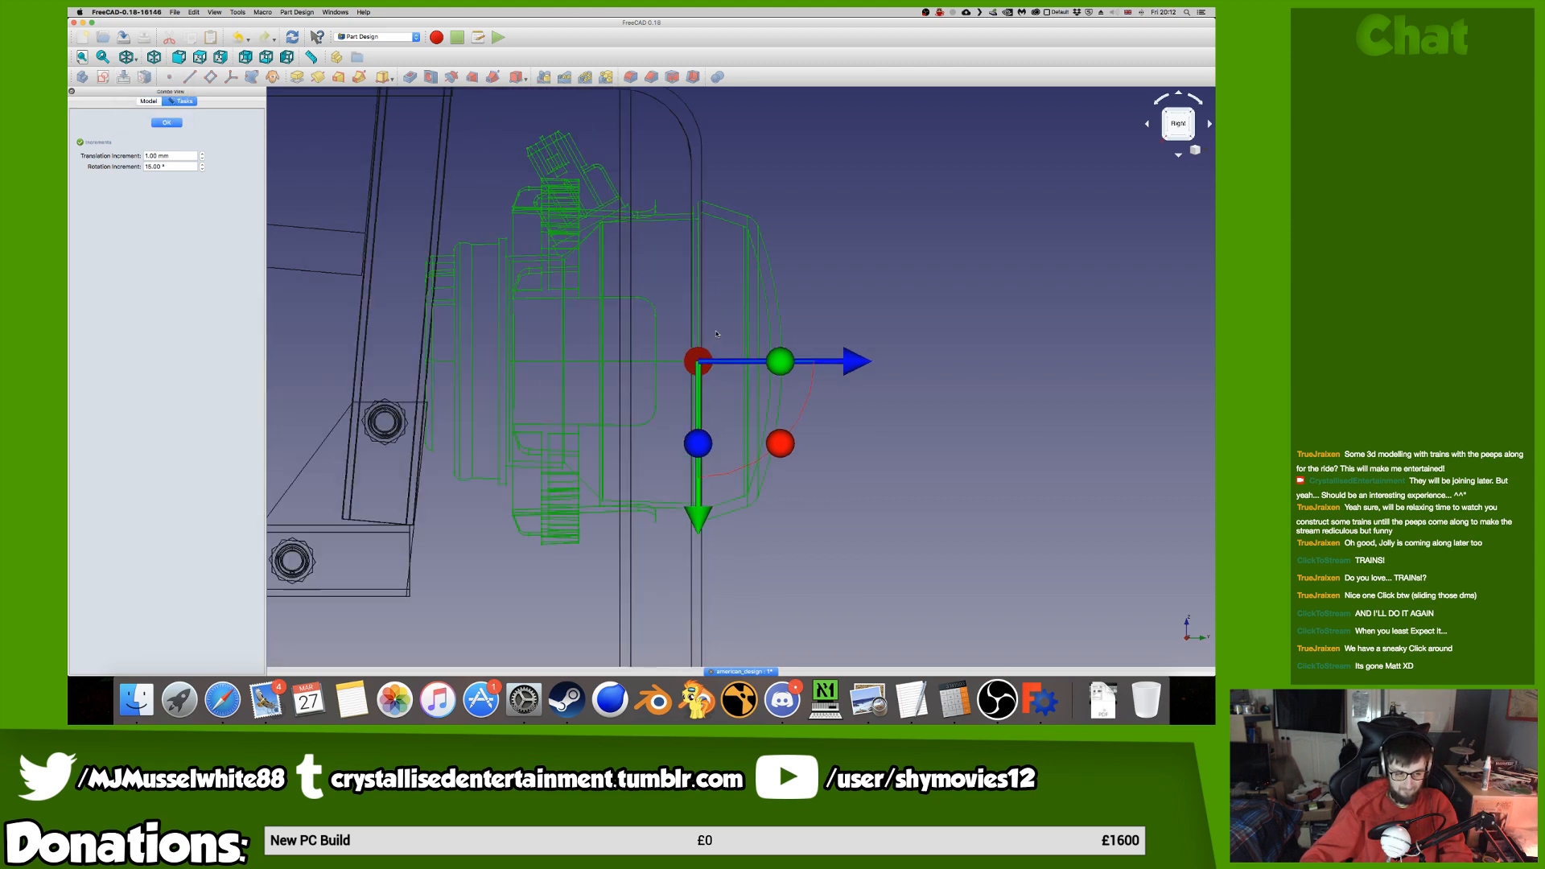
scroll(716, 334, "up", 5)
scroll(704, 218, "down", 5)
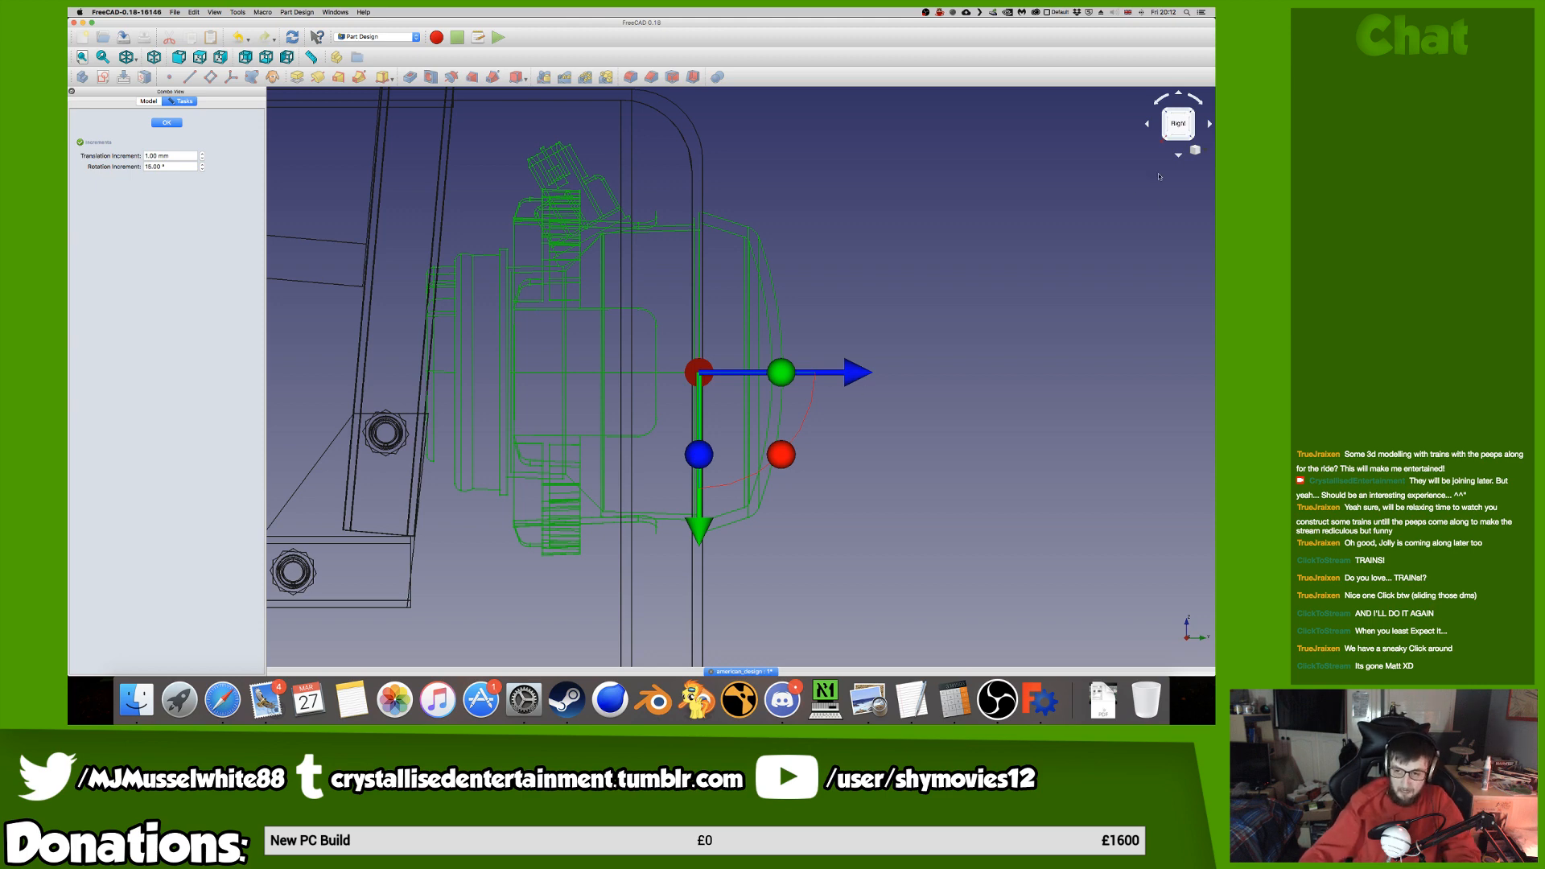
left_click(1192, 142)
left_click(1191, 133)
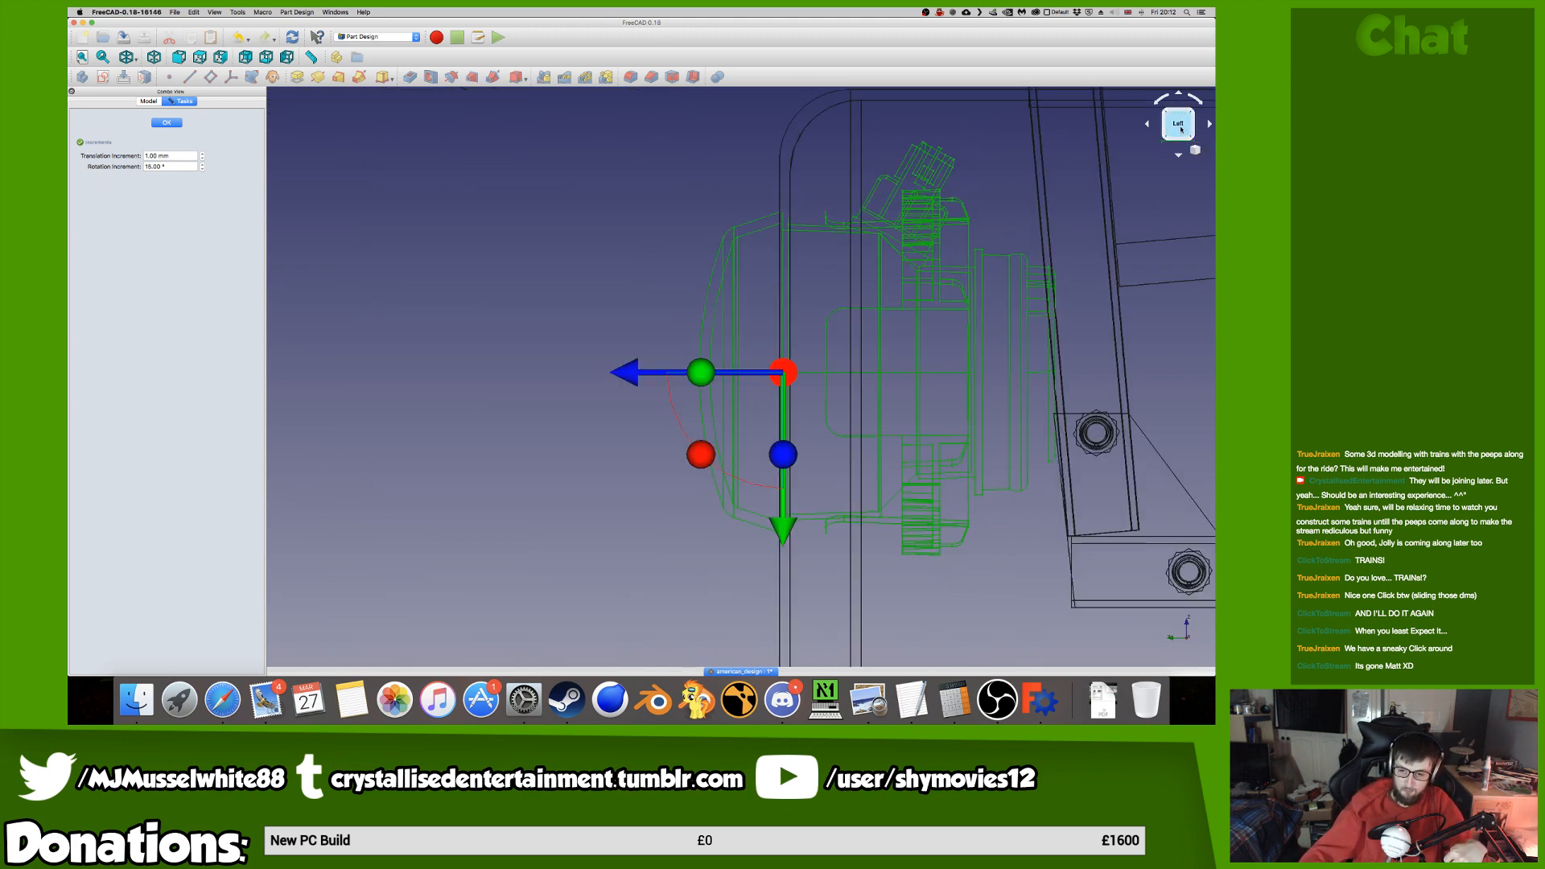
left_click(1163, 126)
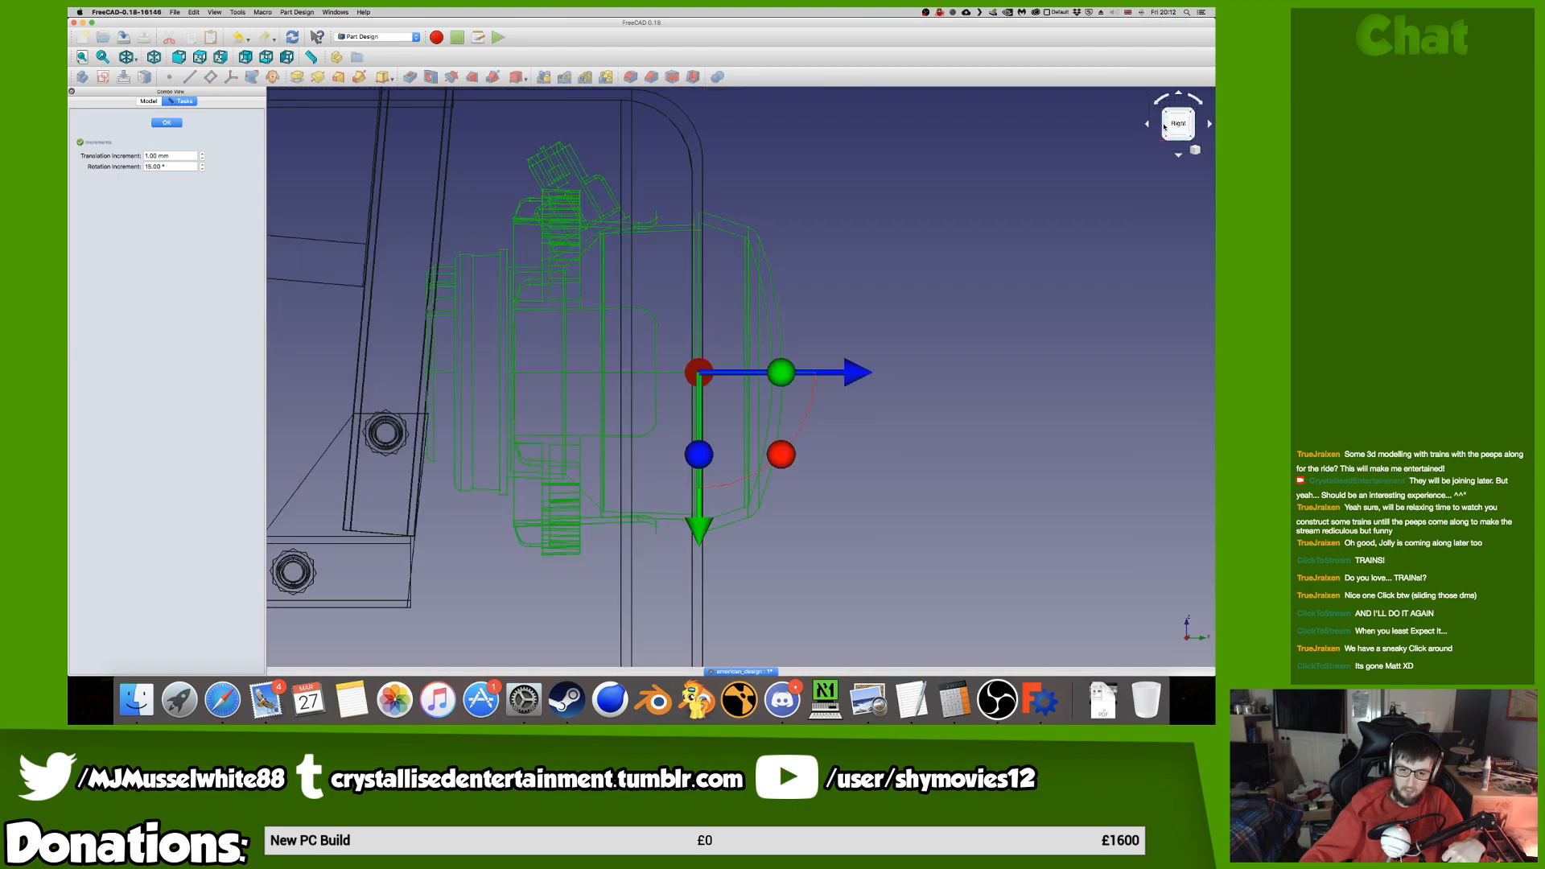
scroll(920, 277, "up", 10)
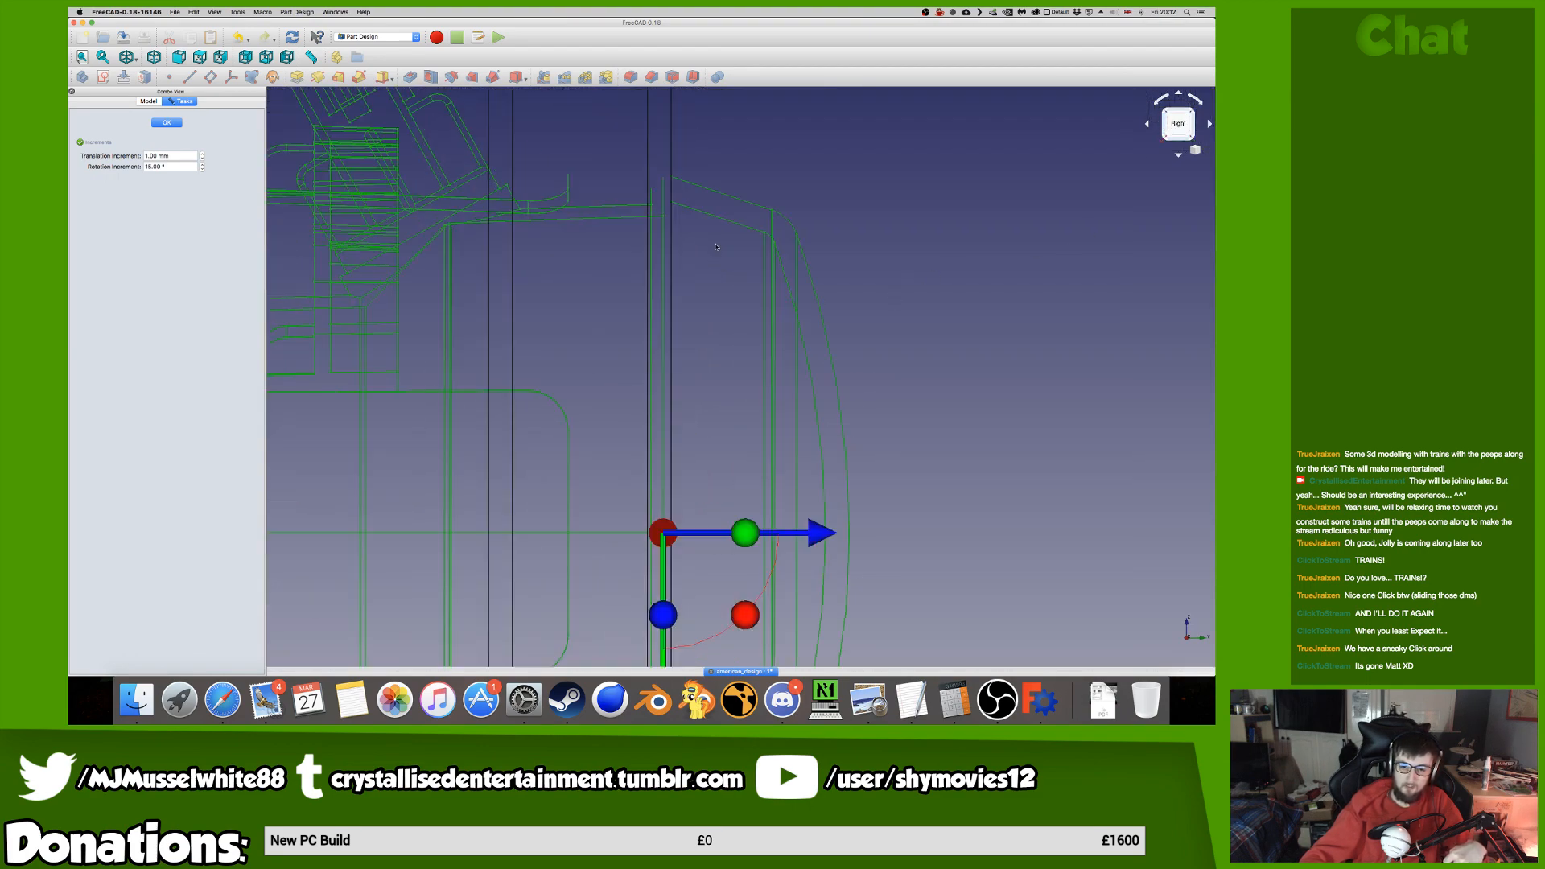
scroll(720, 263, "down", 5)
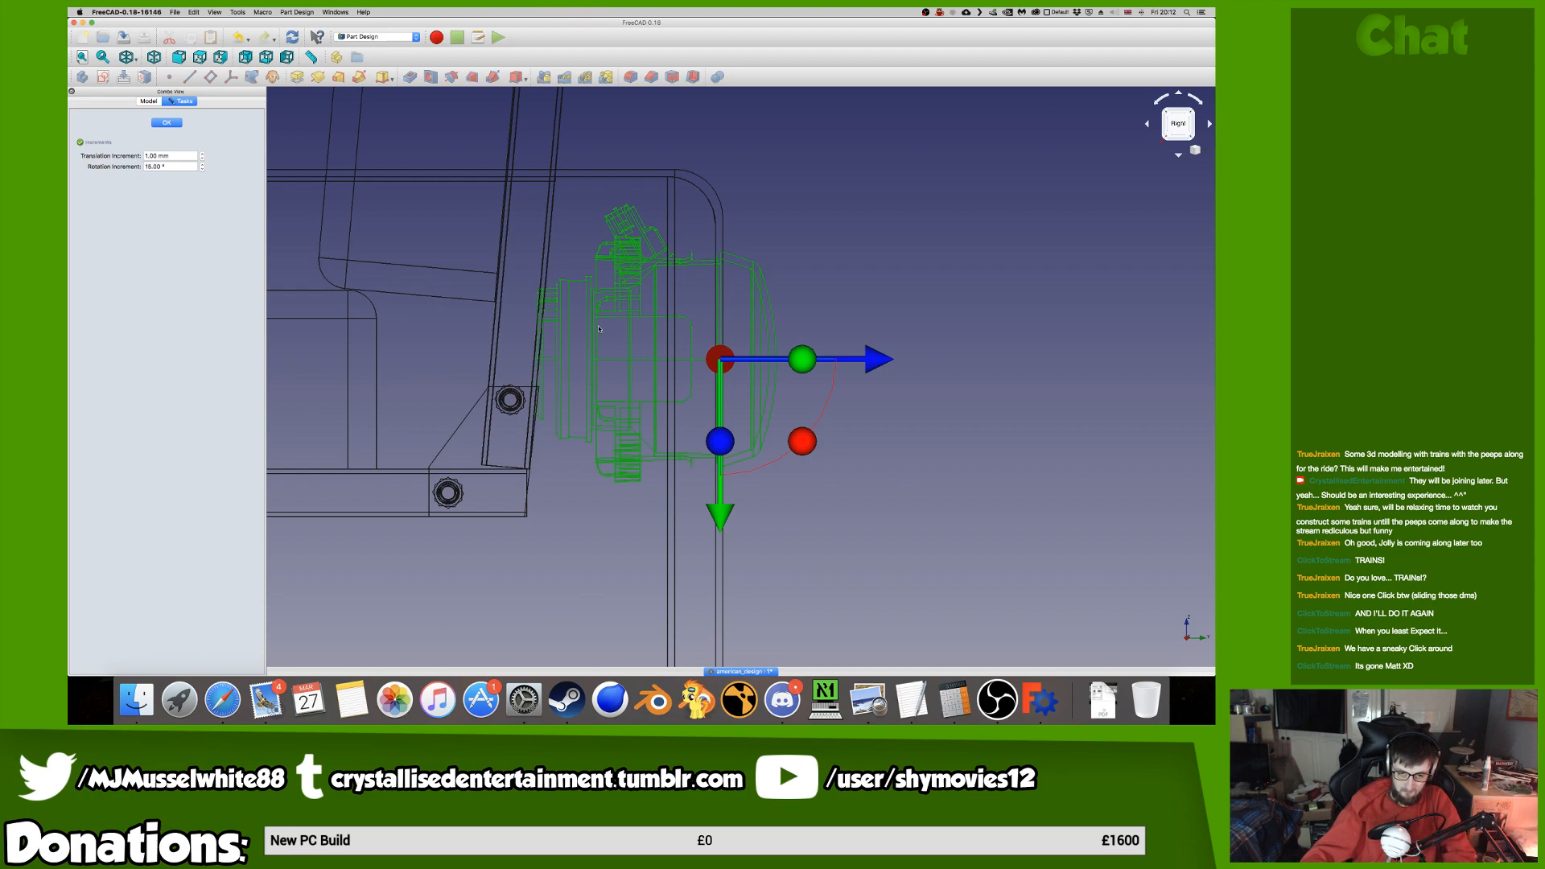
middle_click_drag(690, 346, 839, 365)
middle_click_drag(876, 313, 337, 111)
Return to the As Is draw style and finish the headlamp's transform, keeping its position on the rear body.
left_click(128, 57)
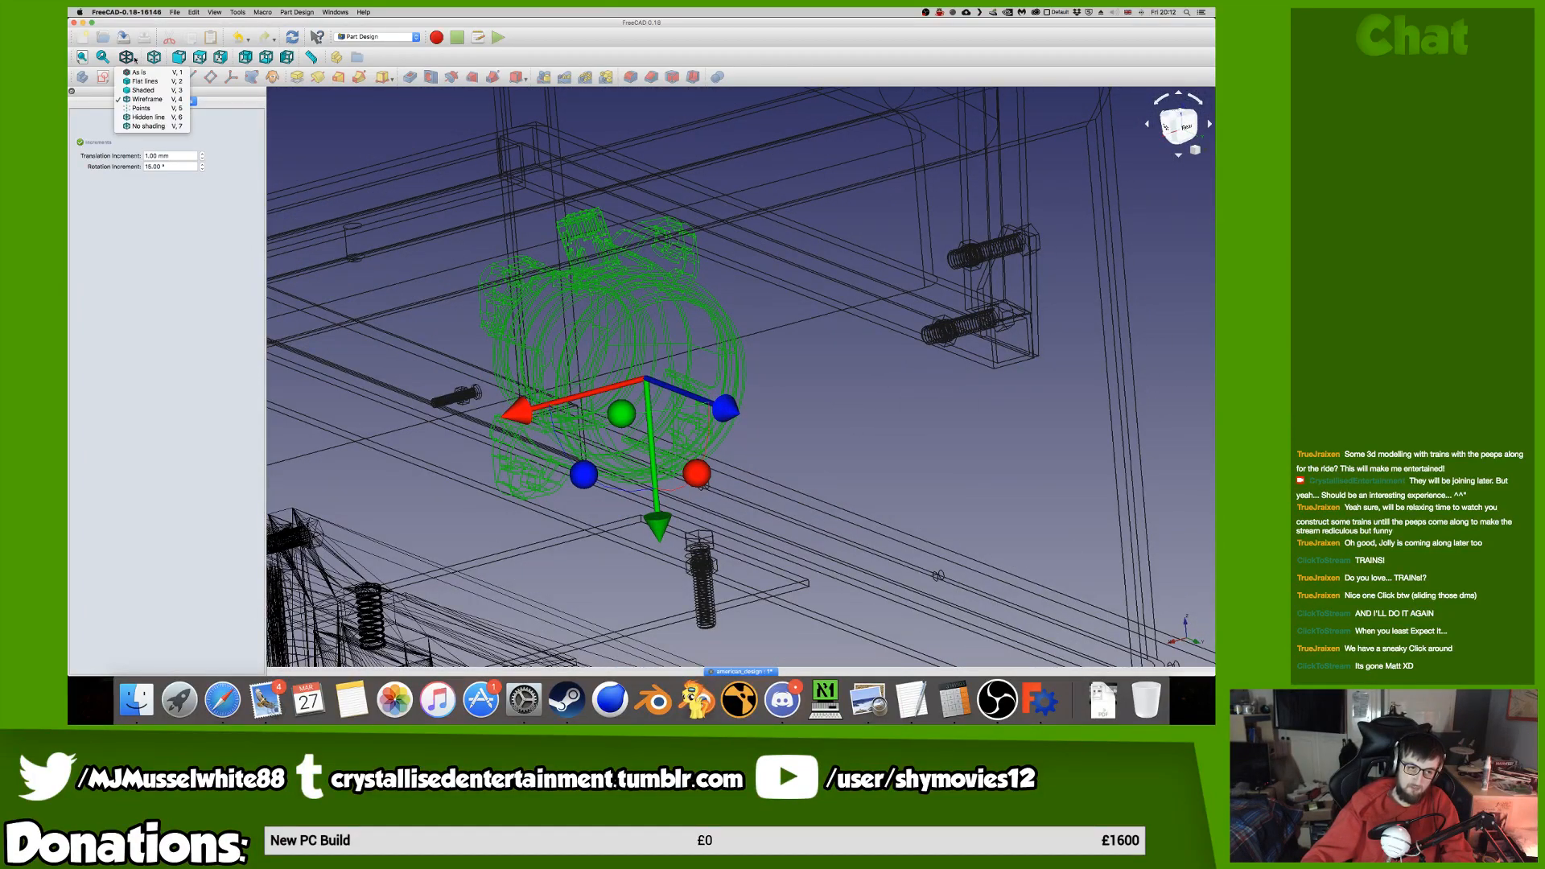
left_click(136, 75)
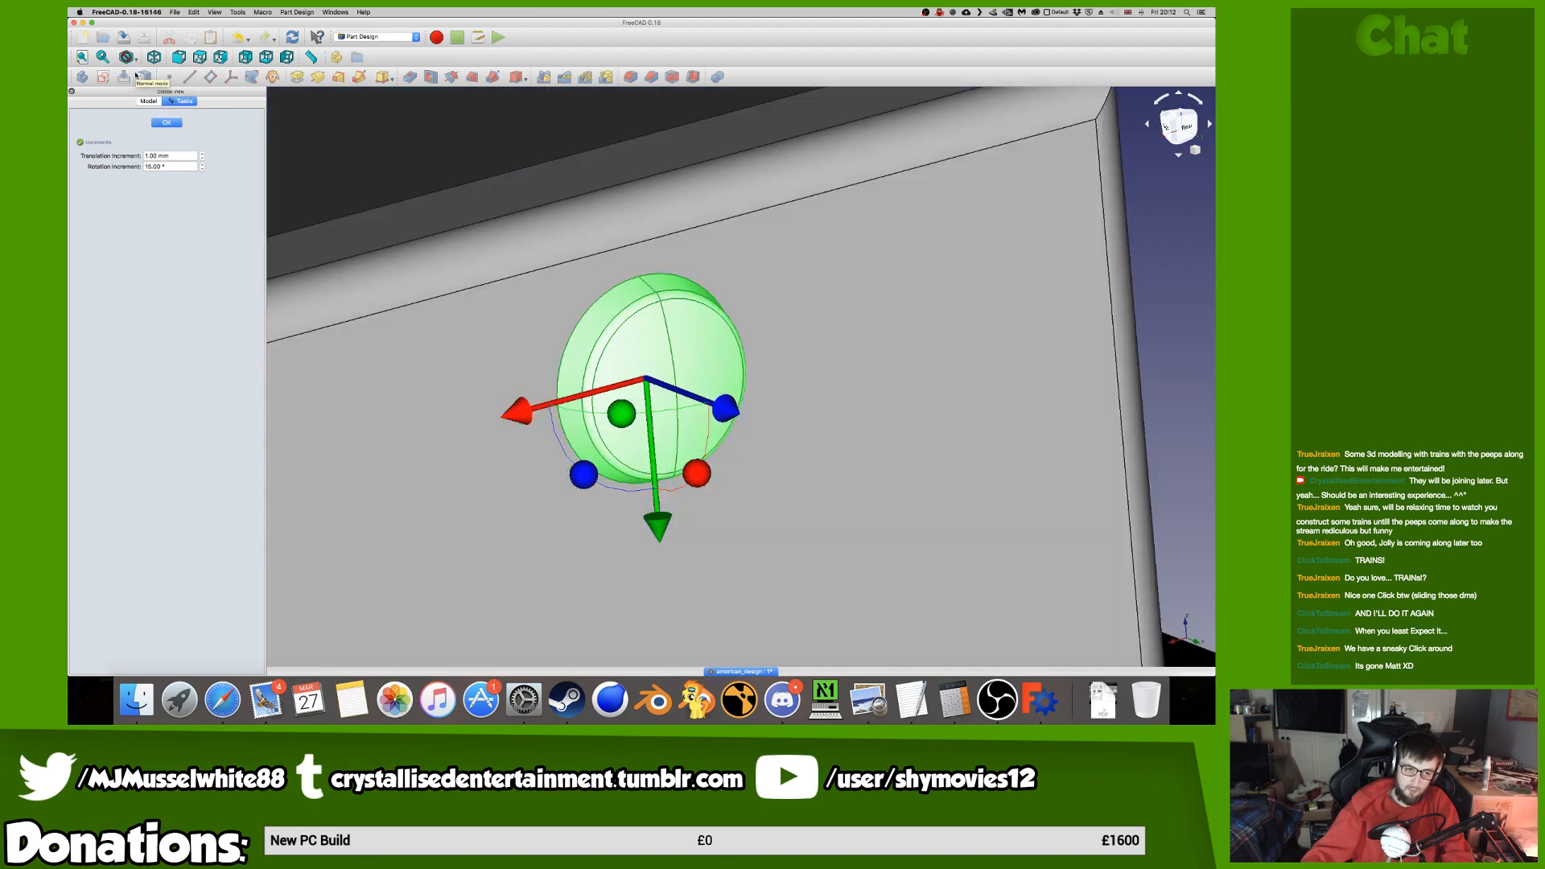
left_click(167, 122)
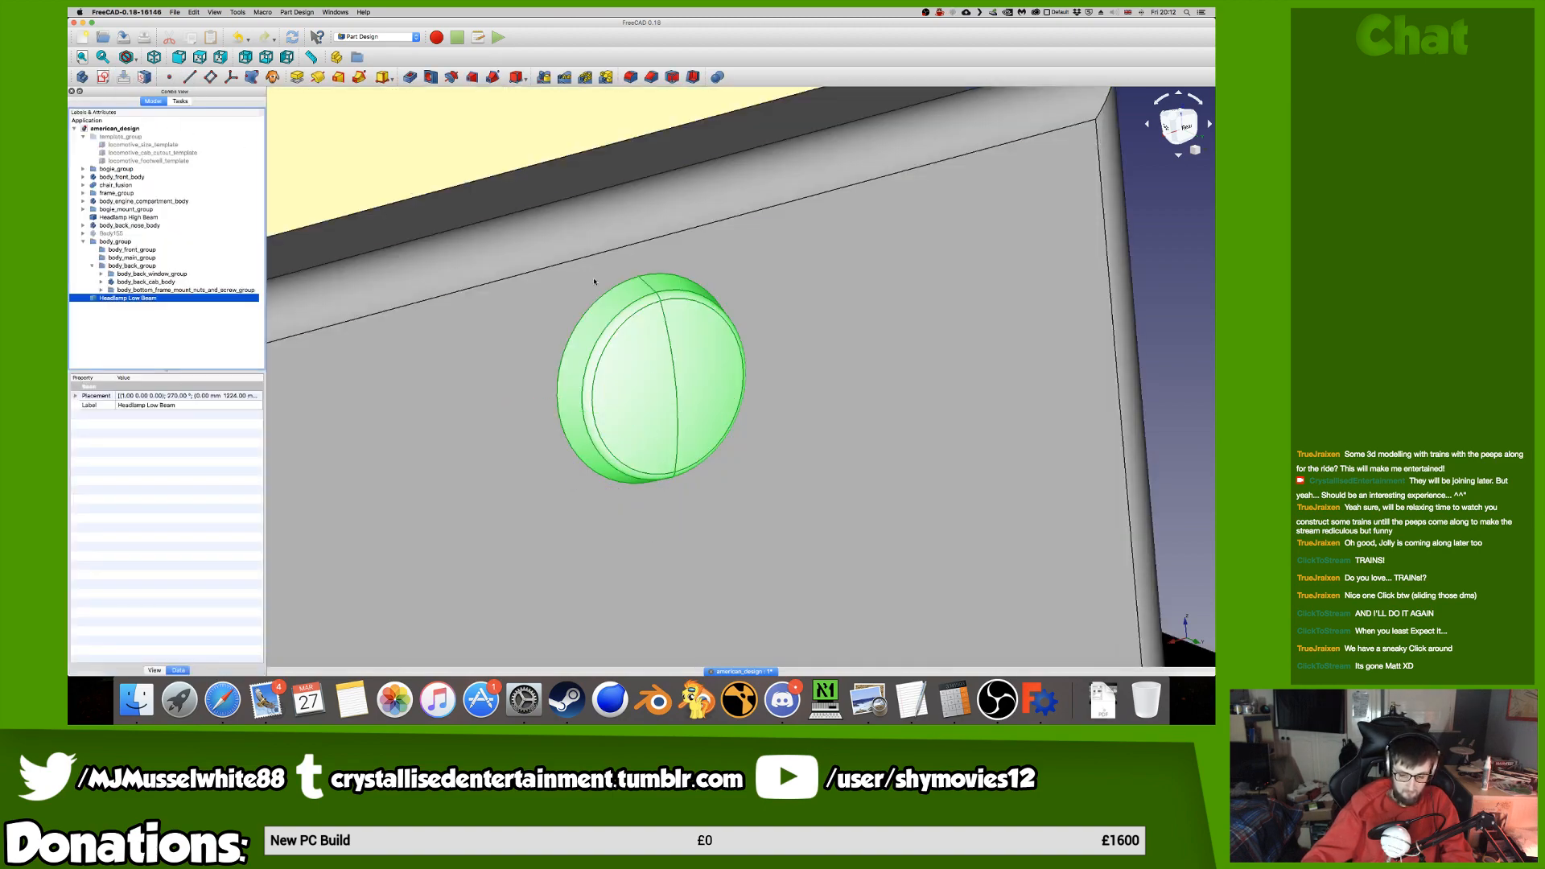
scroll(613, 284, "down", 5)
middle_click_drag(653, 370, 584, 387)
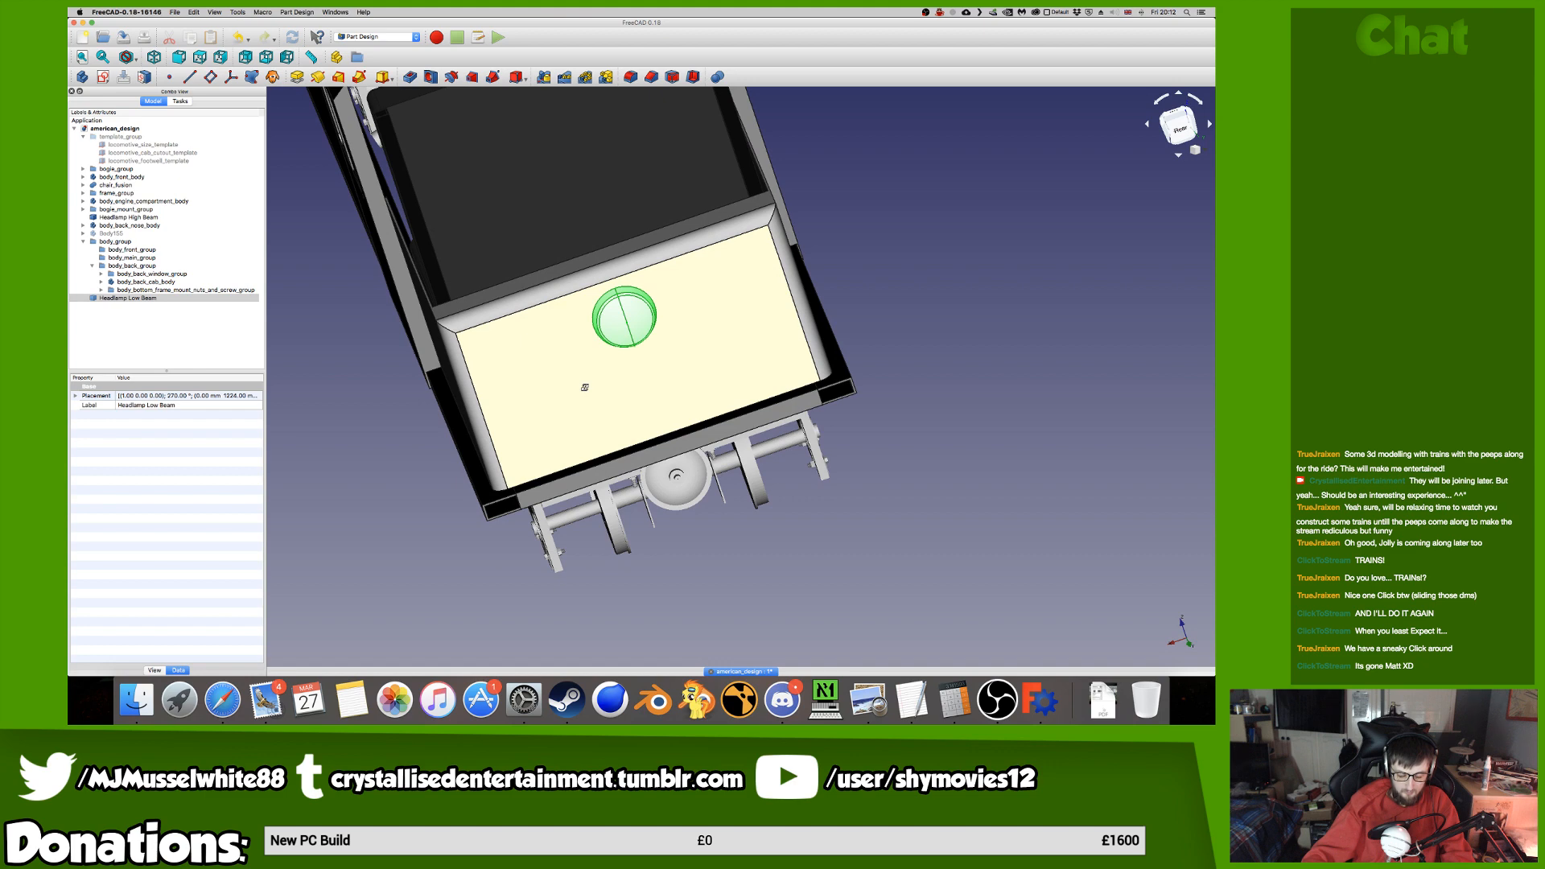
middle_click_drag(584, 387, 636, 330)
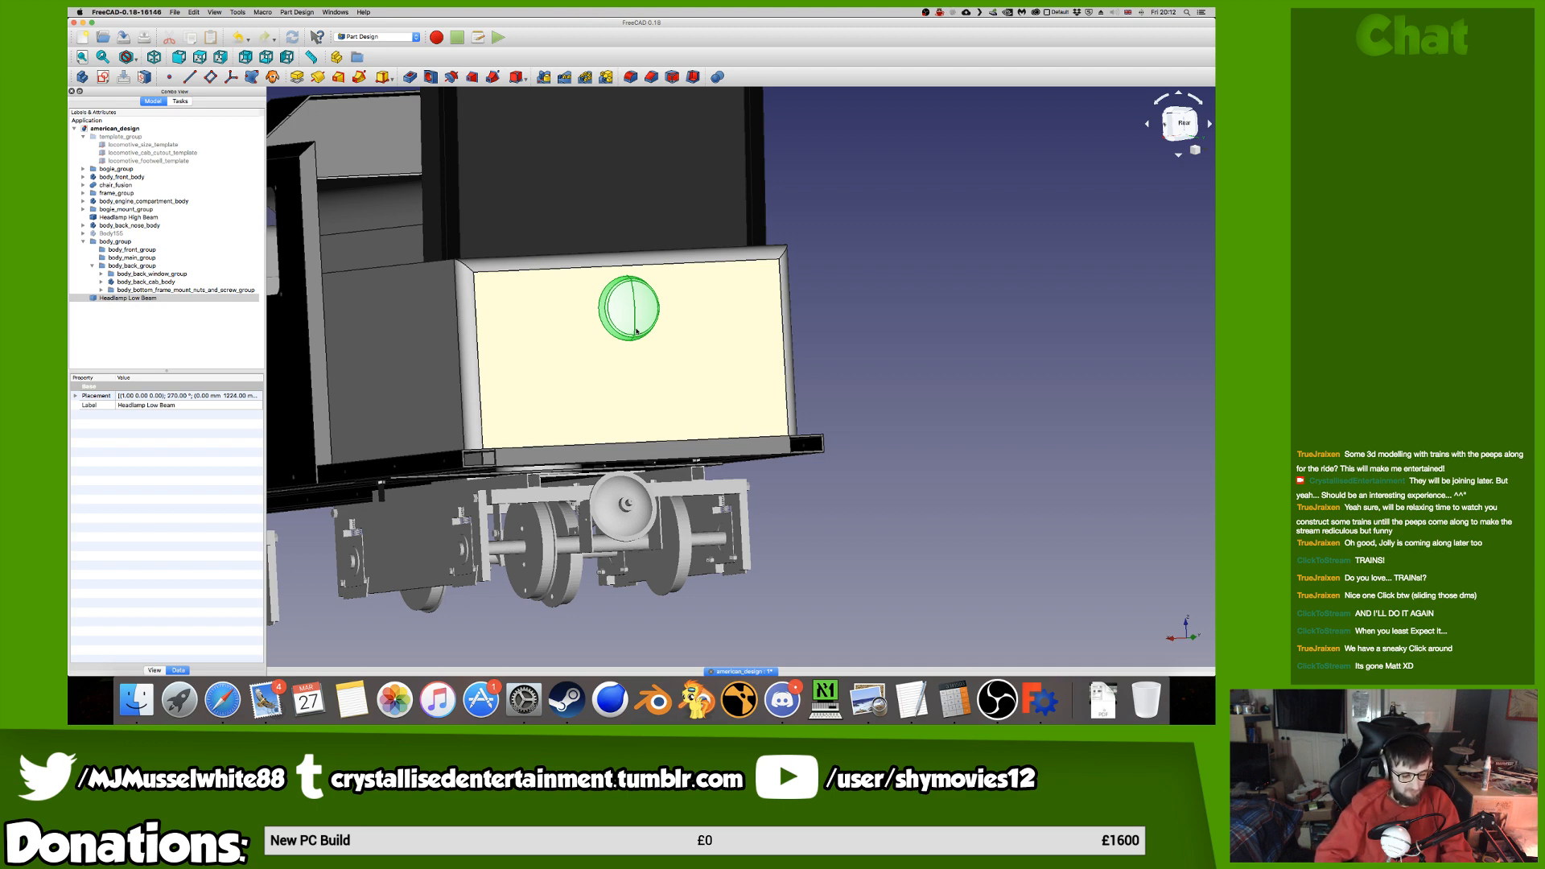
Switch to the YouTube music video in Safari and return to FreeCAD.
key("ctrl+Left")
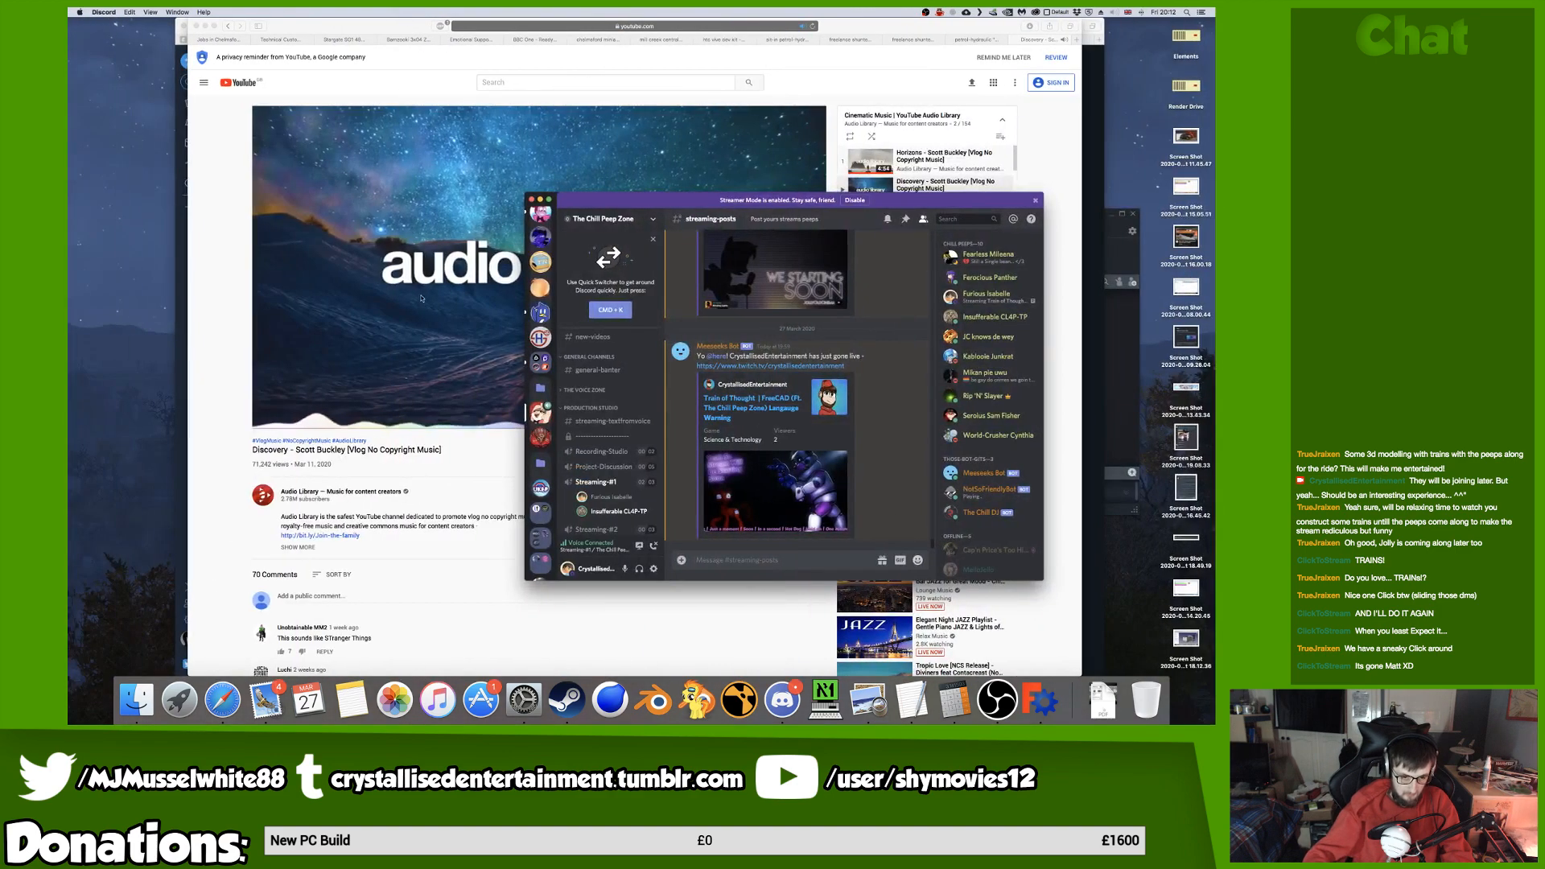
left_click(281, 444)
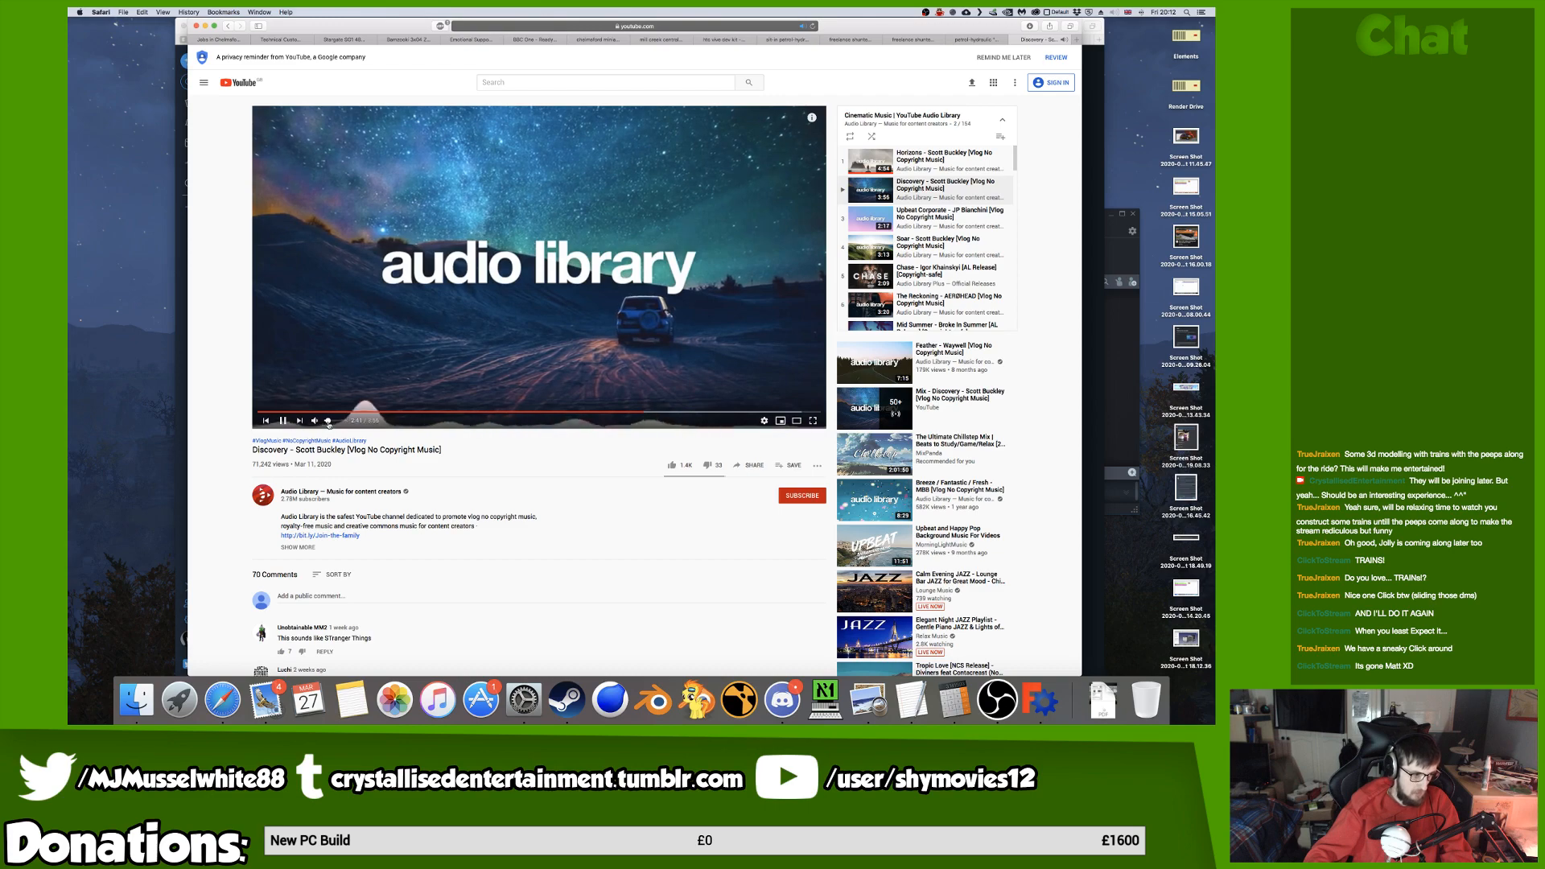
key("ctrl+Right")
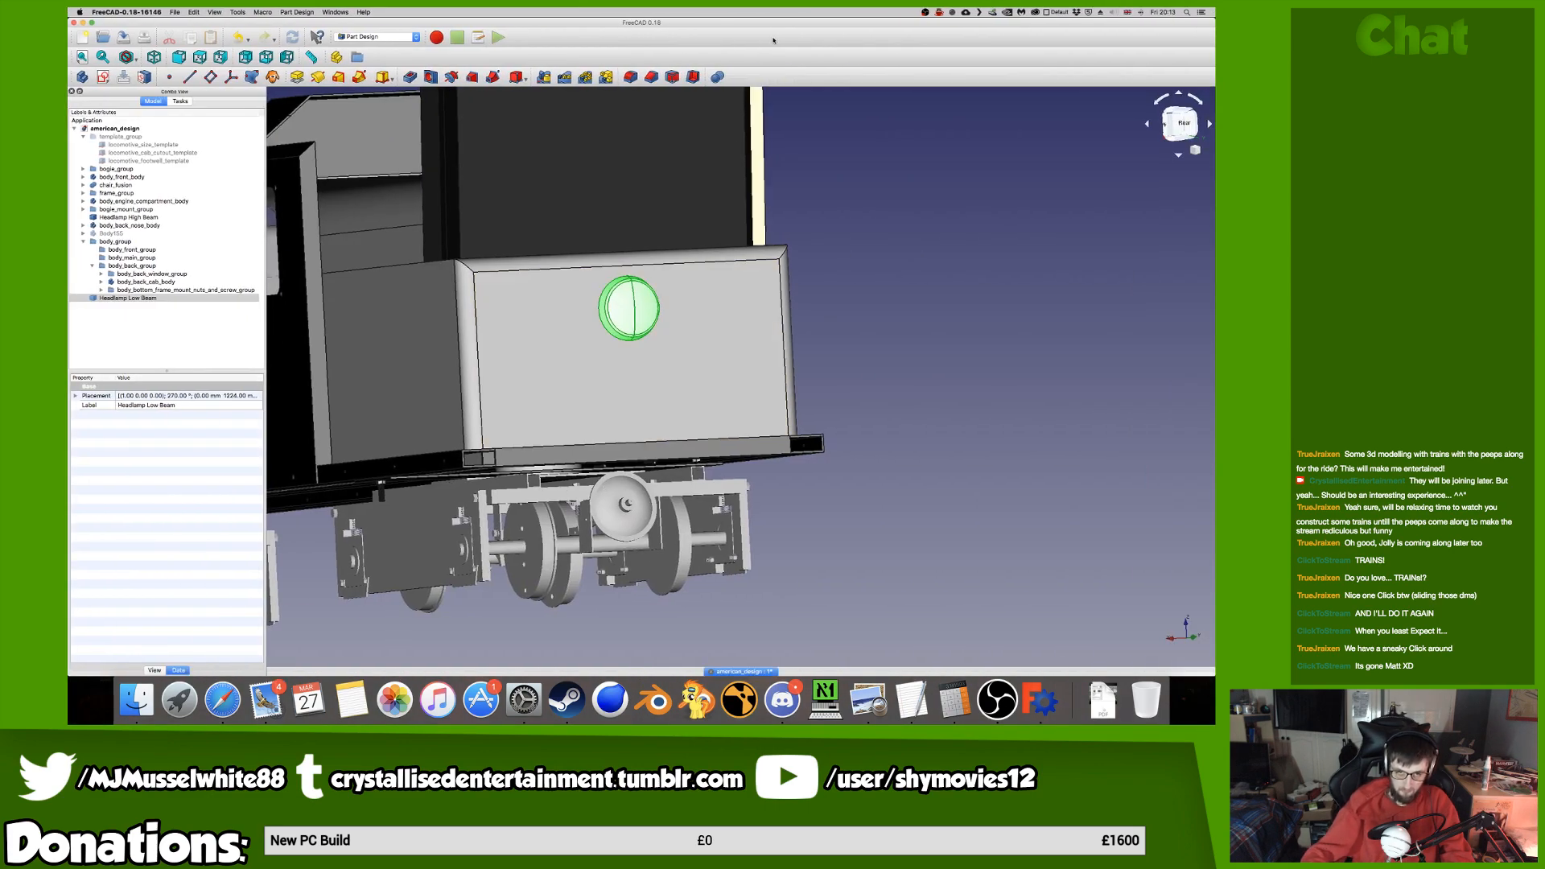
Delete the Headlamp Low Beam object from the rear of the locomotive.
middle_click_drag(670, 342, 731, 361)
left_click(207, 300)
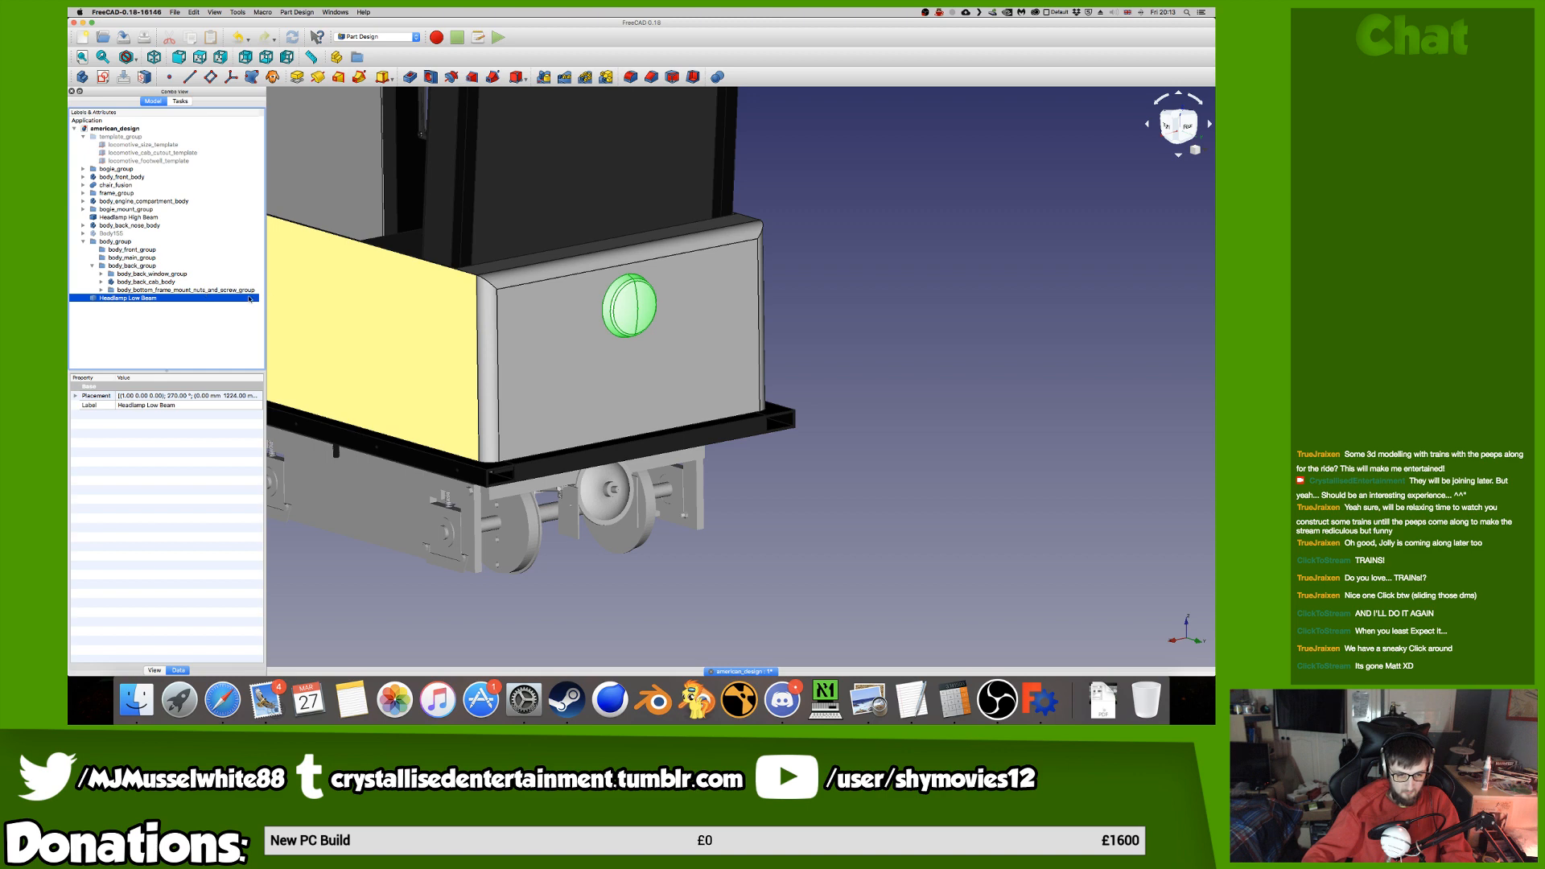
scroll(722, 281, "up", 3)
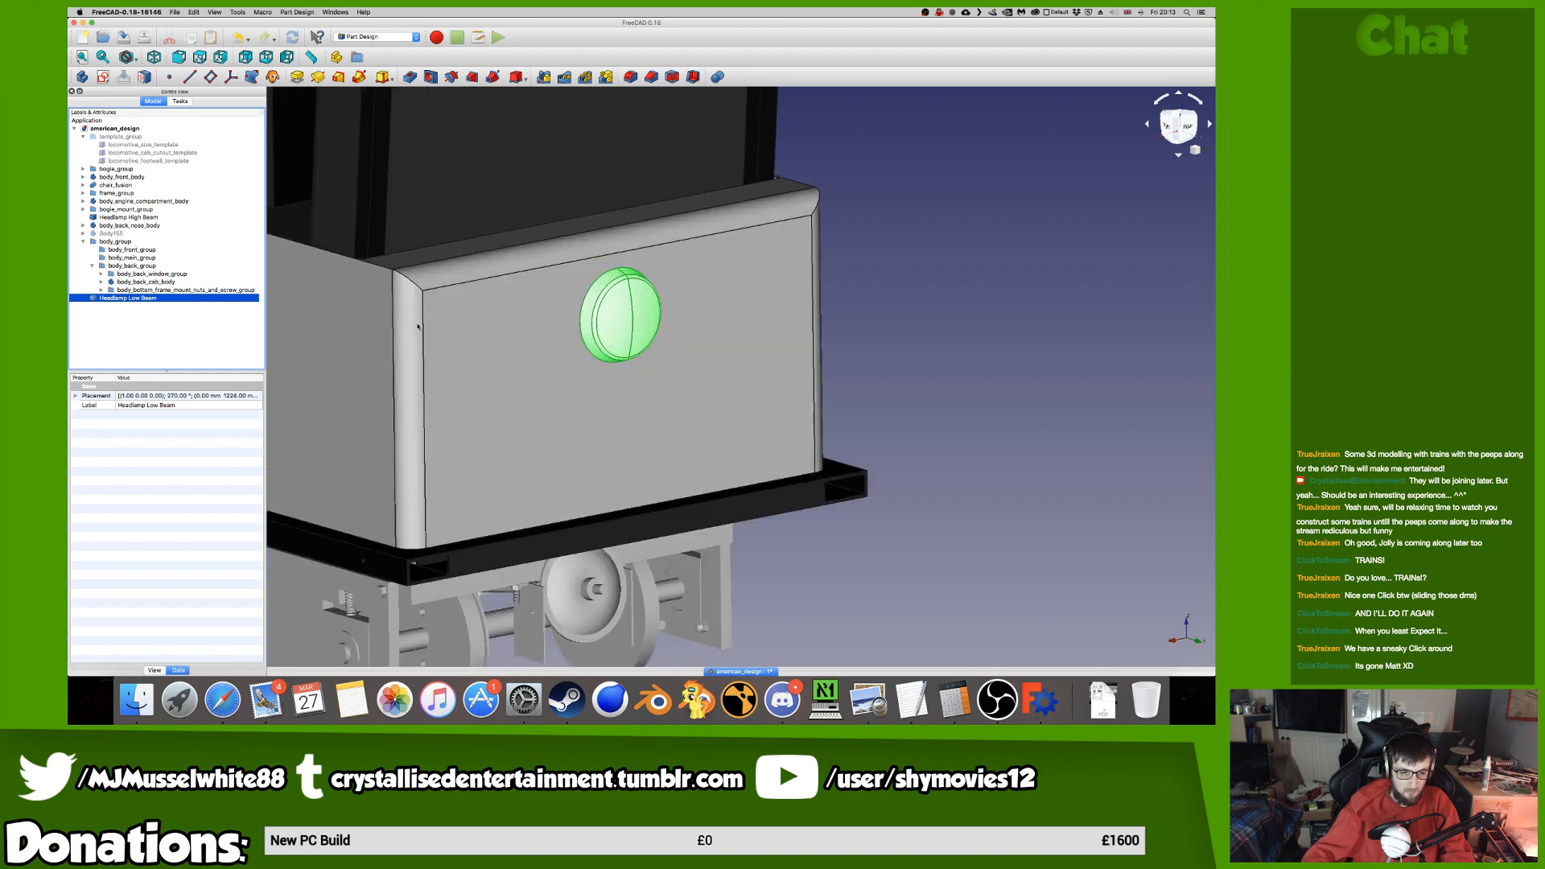
key("space")
key("space")
right_click(227, 301)
key("Escape")
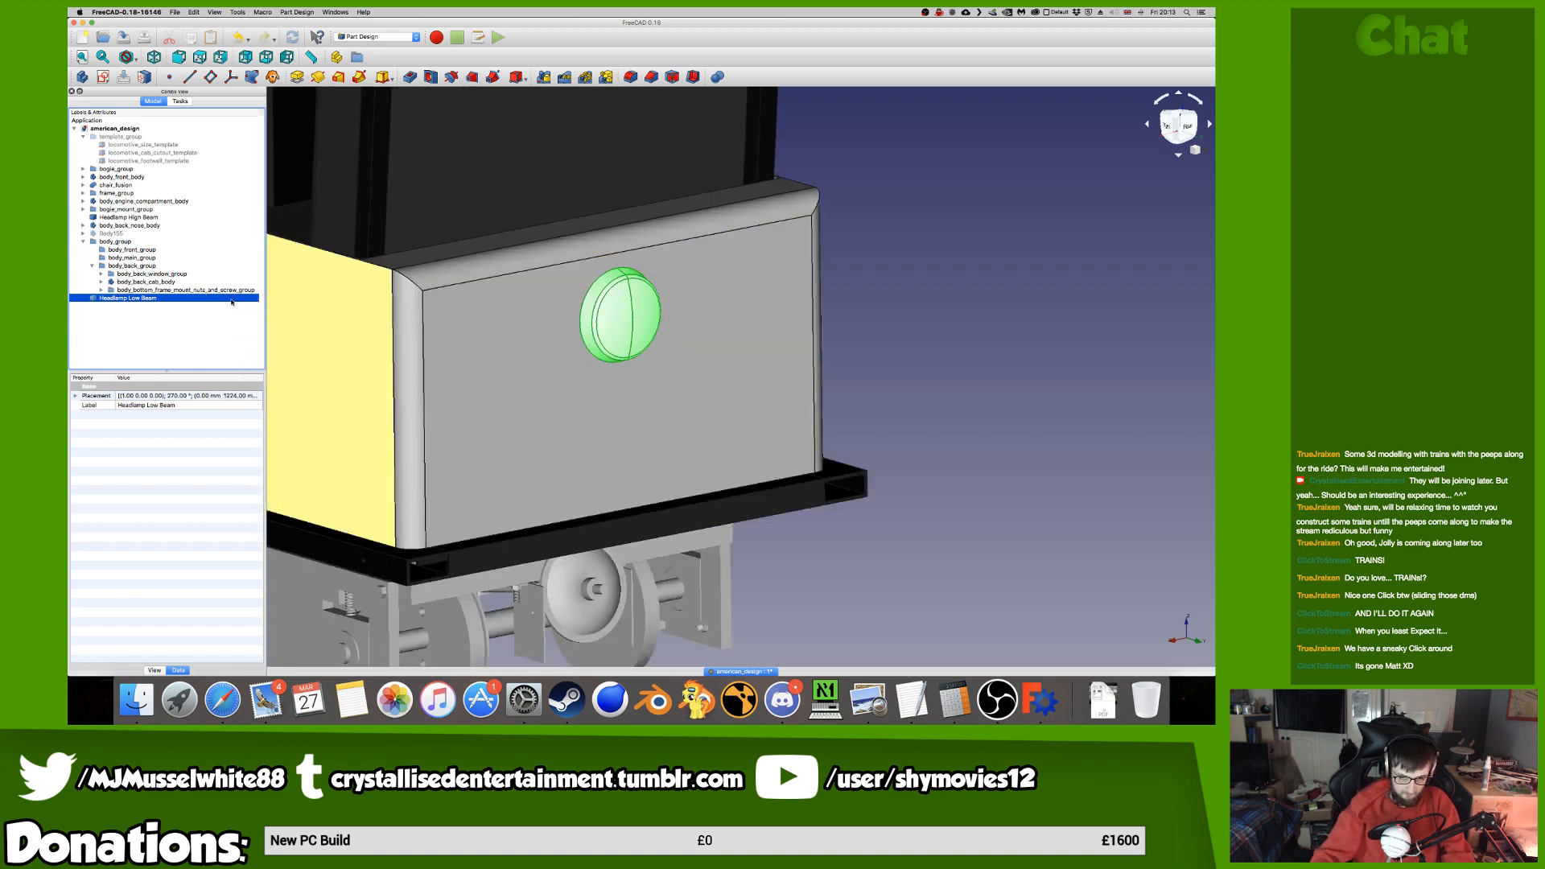
key("Delete")
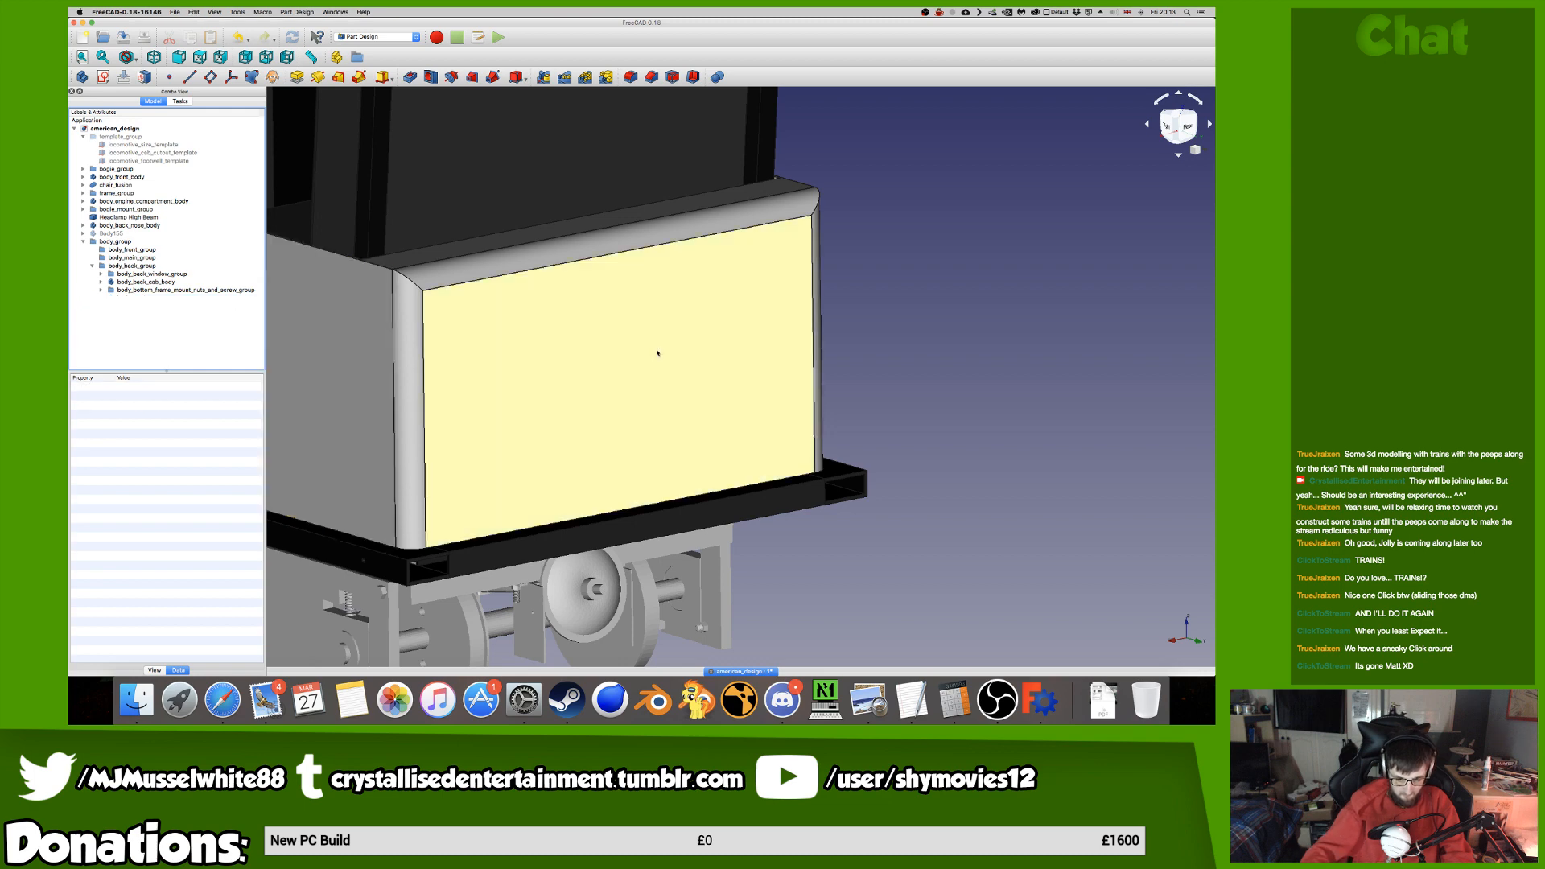
Make body_back_nose_body the active body and show its features in the model tree.
scroll(679, 370, "down", 7)
scroll(682, 377, "up", 5)
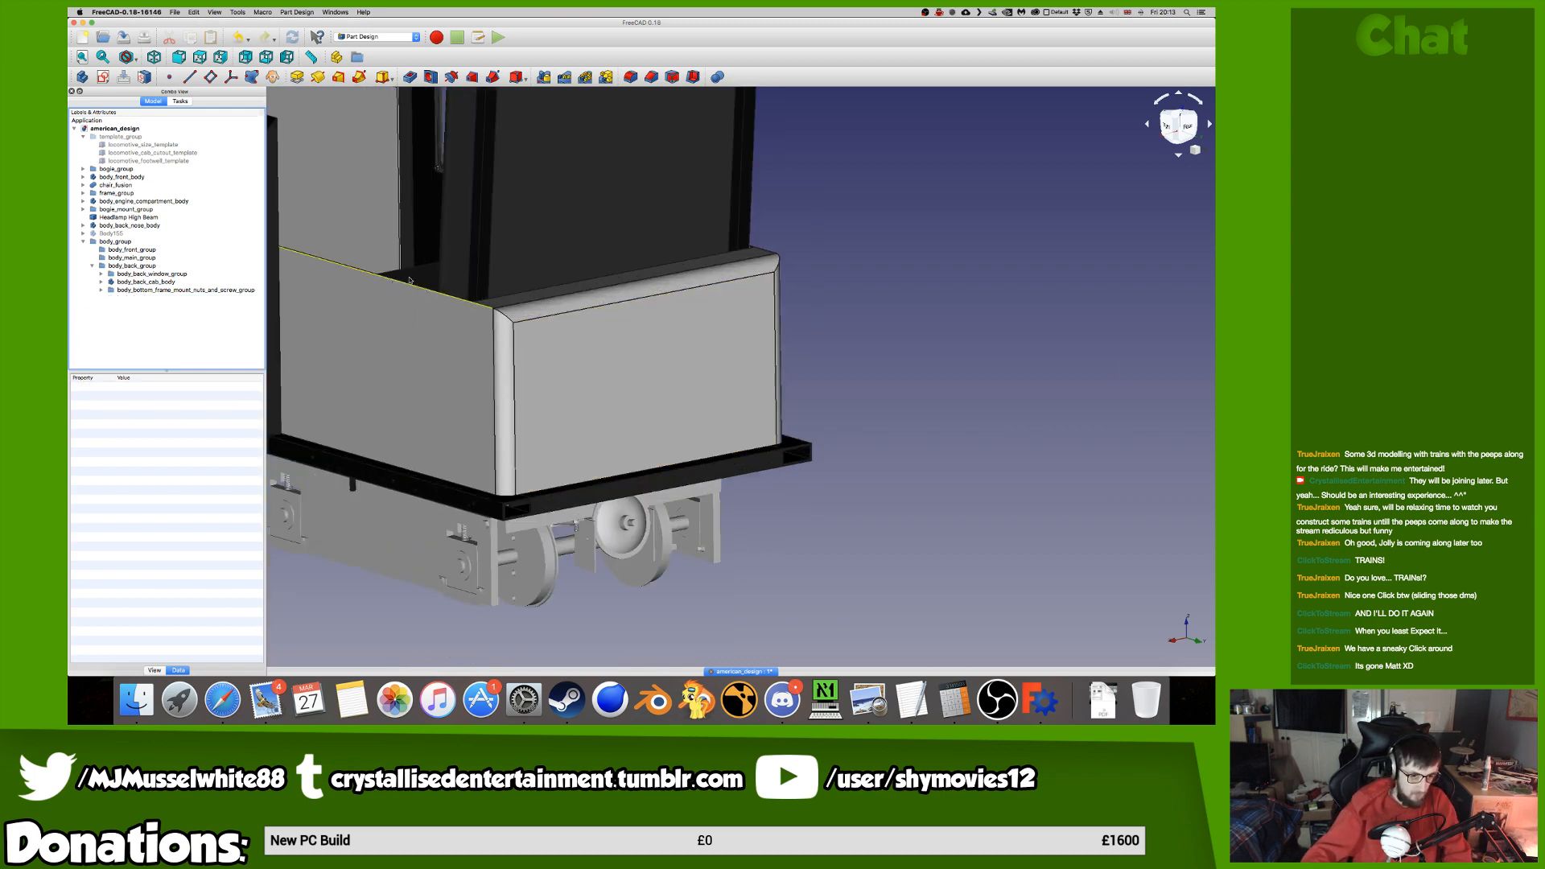
left_click(170, 274)
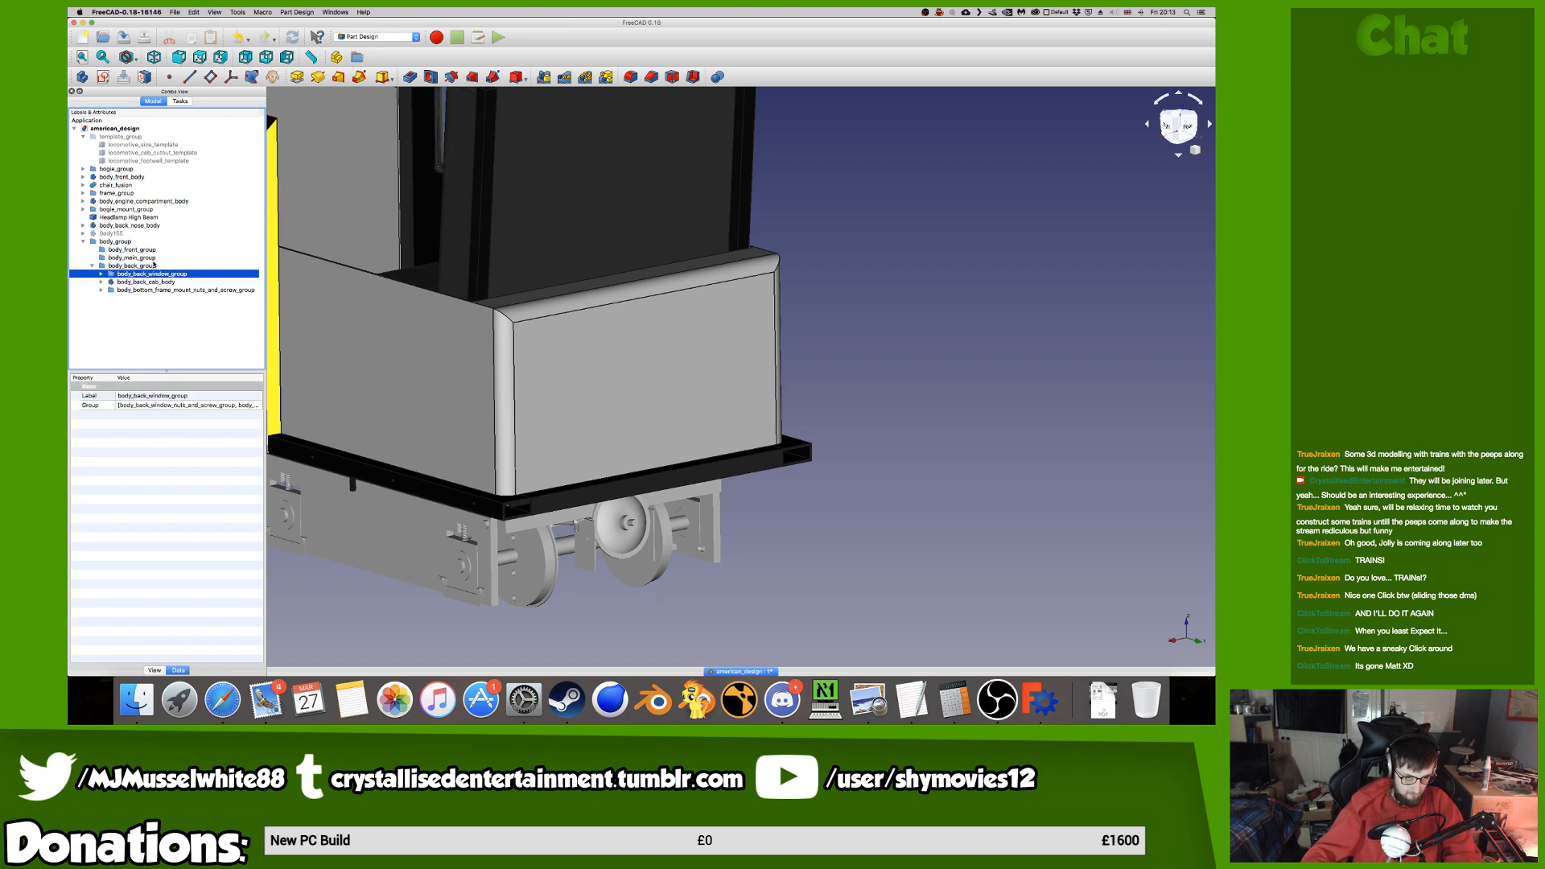
left_click(132, 201)
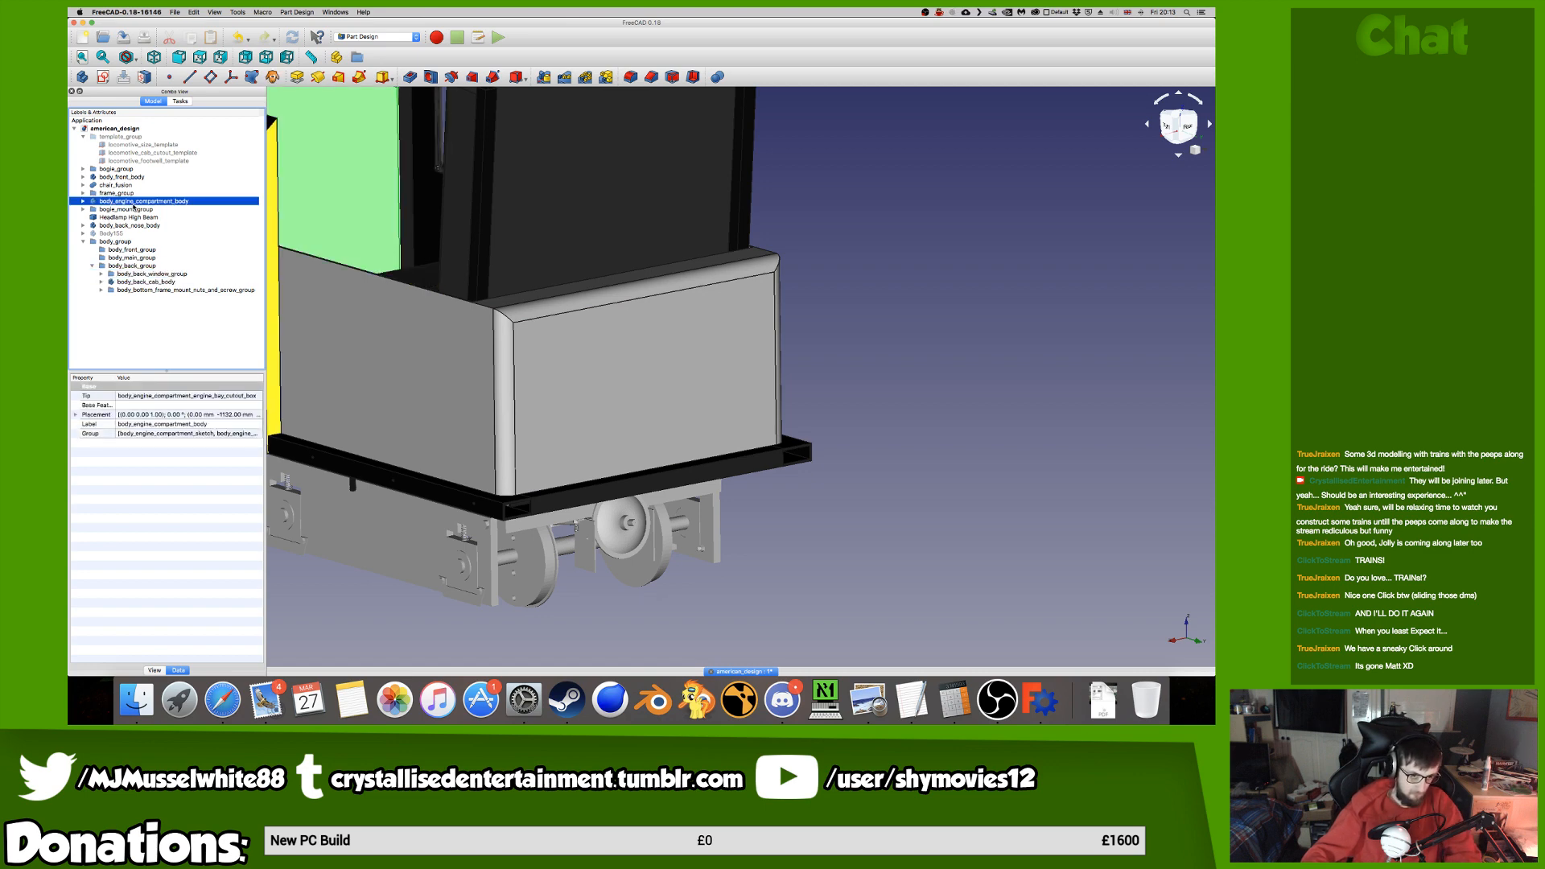
double_click(140, 226)
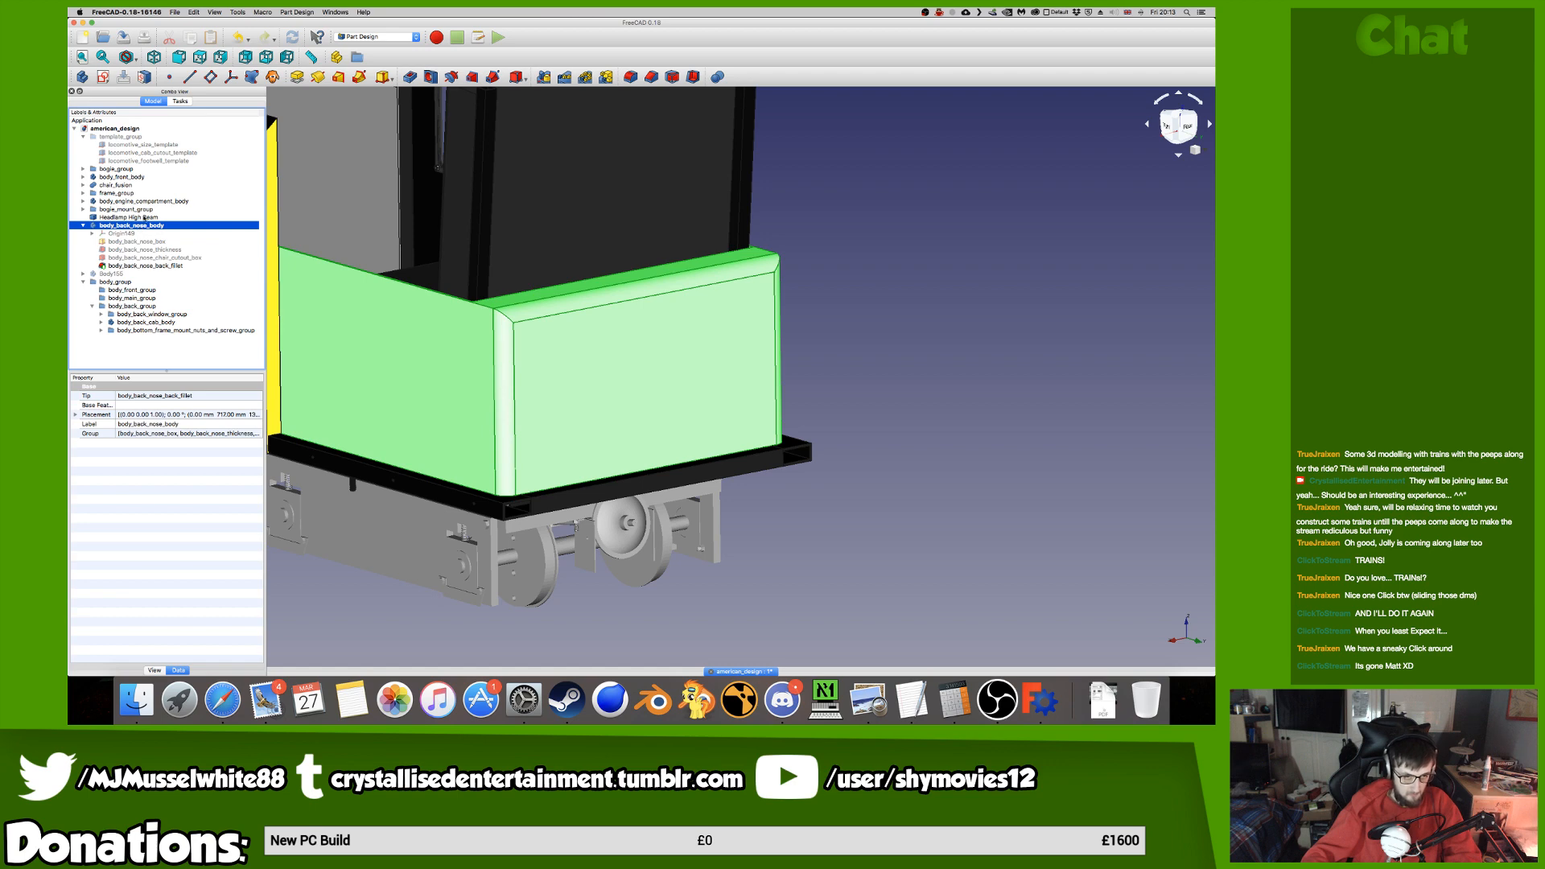
Add a cylinder in the Part workbench and set its radius to 15 mm.
left_click(359, 38)
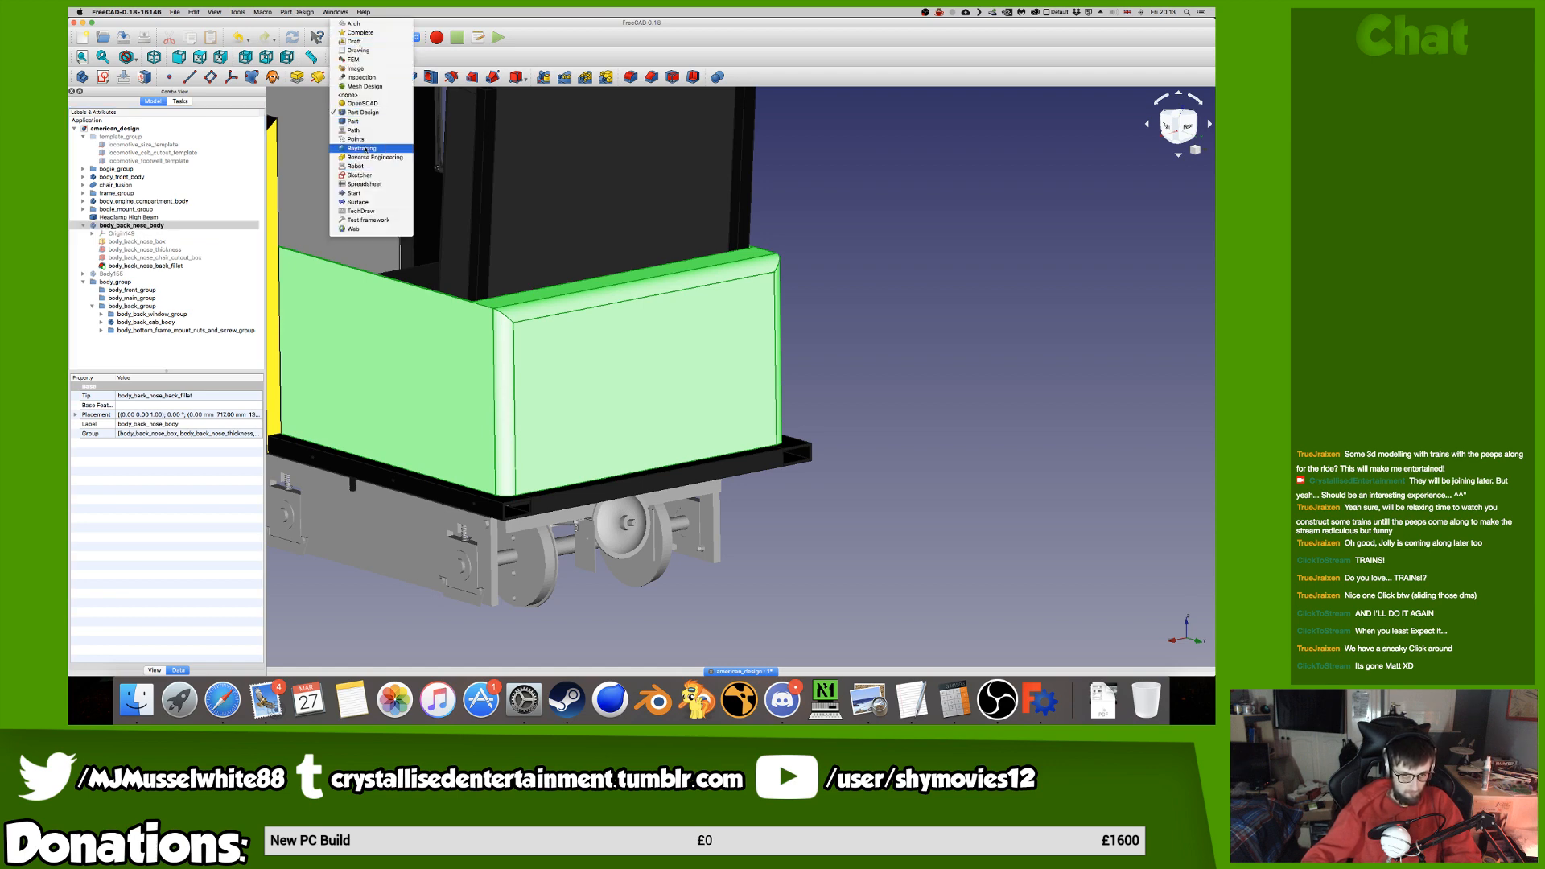
left_click(362, 123)
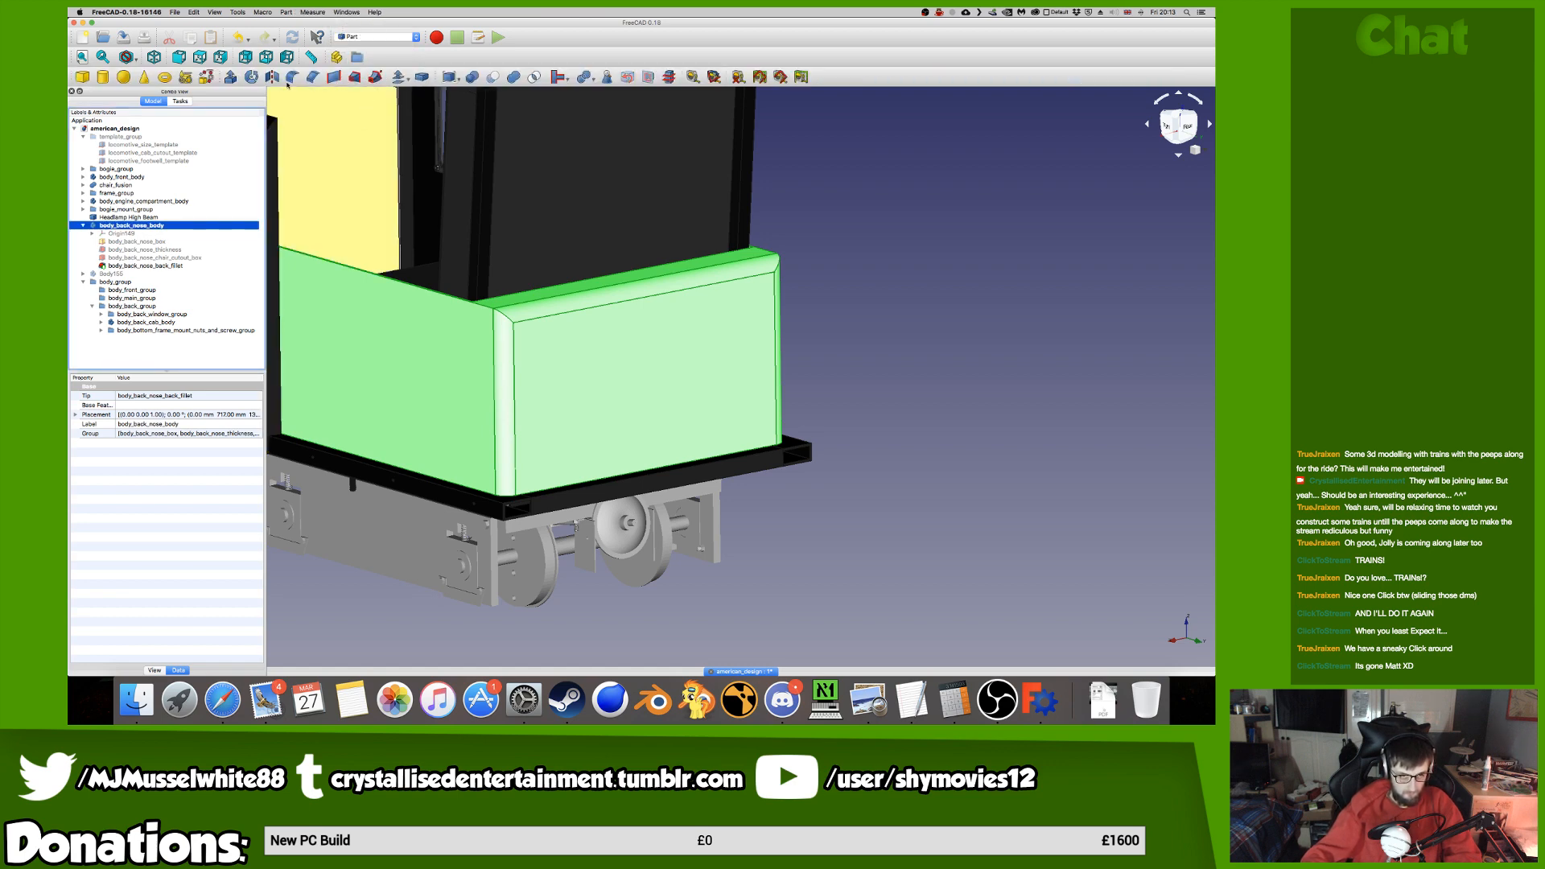
left_click(103, 76)
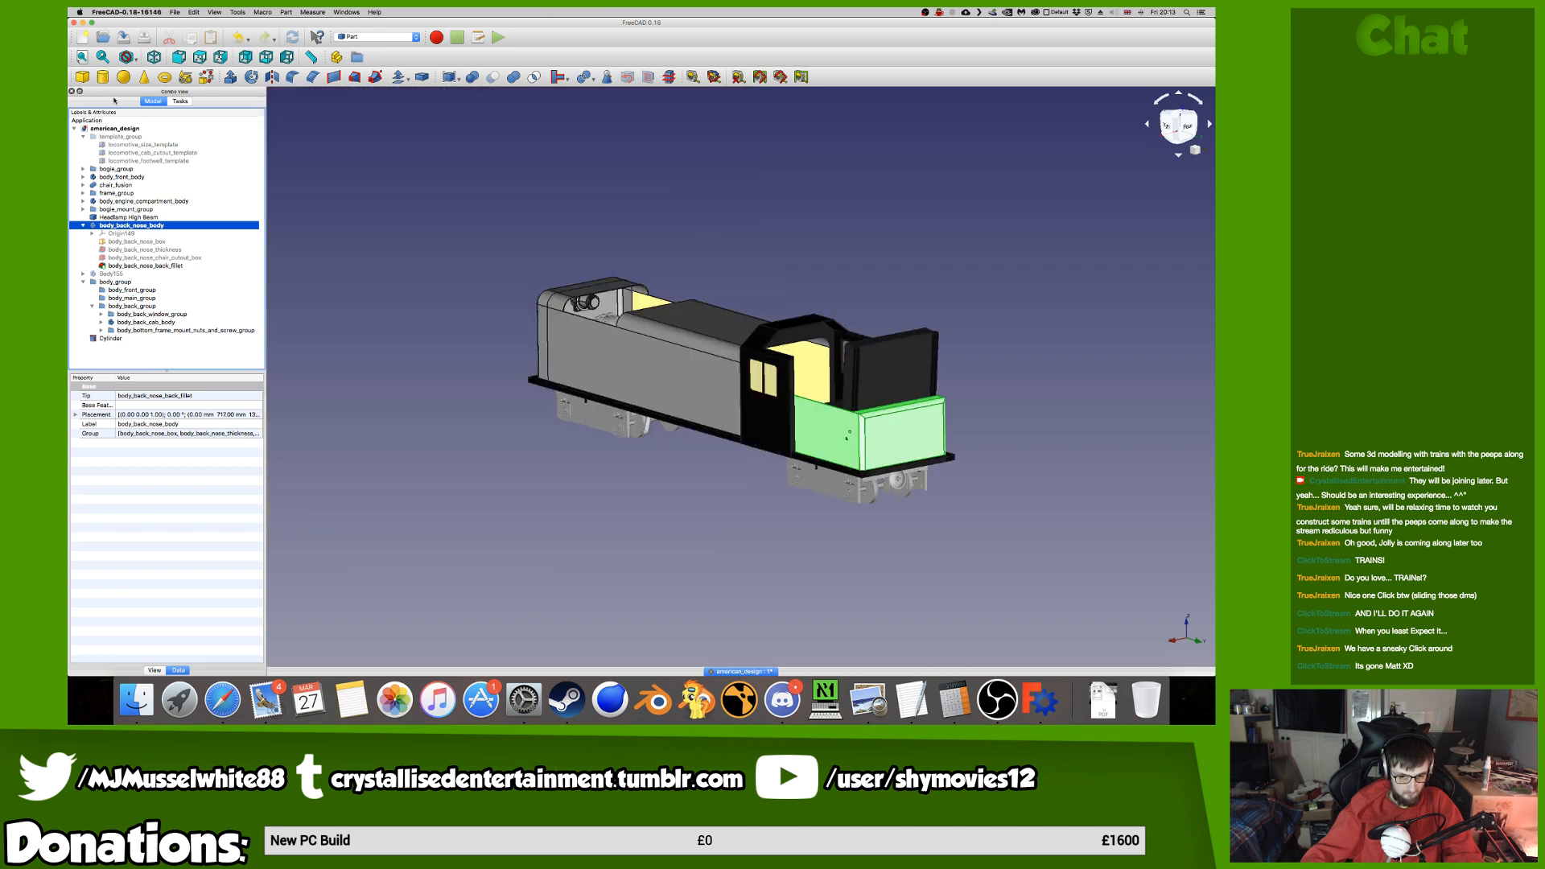
left_click(101, 338)
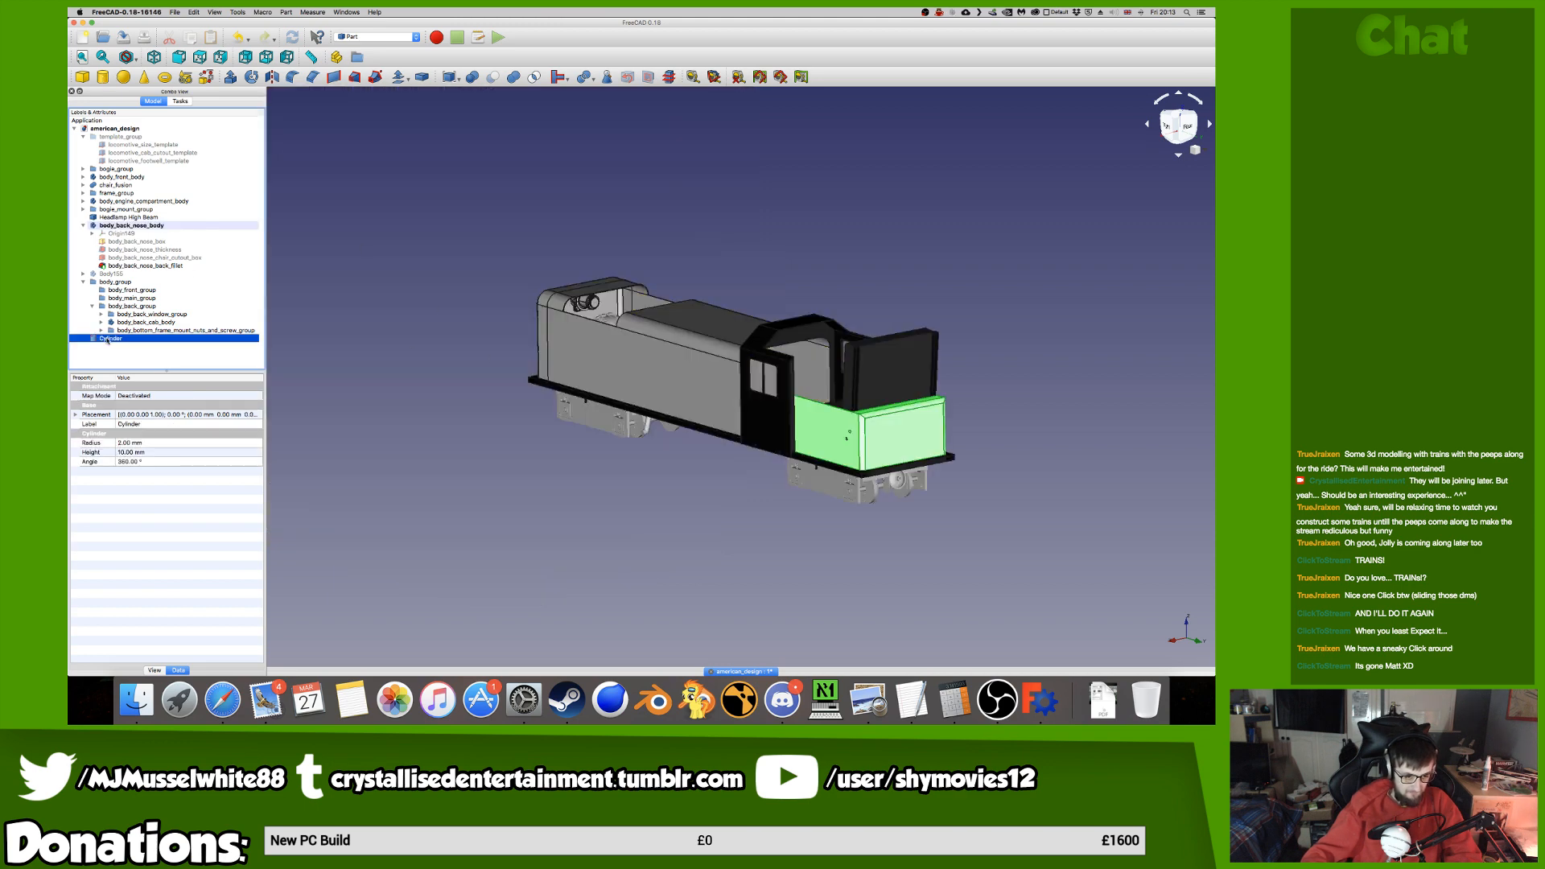
left_click(152, 443)
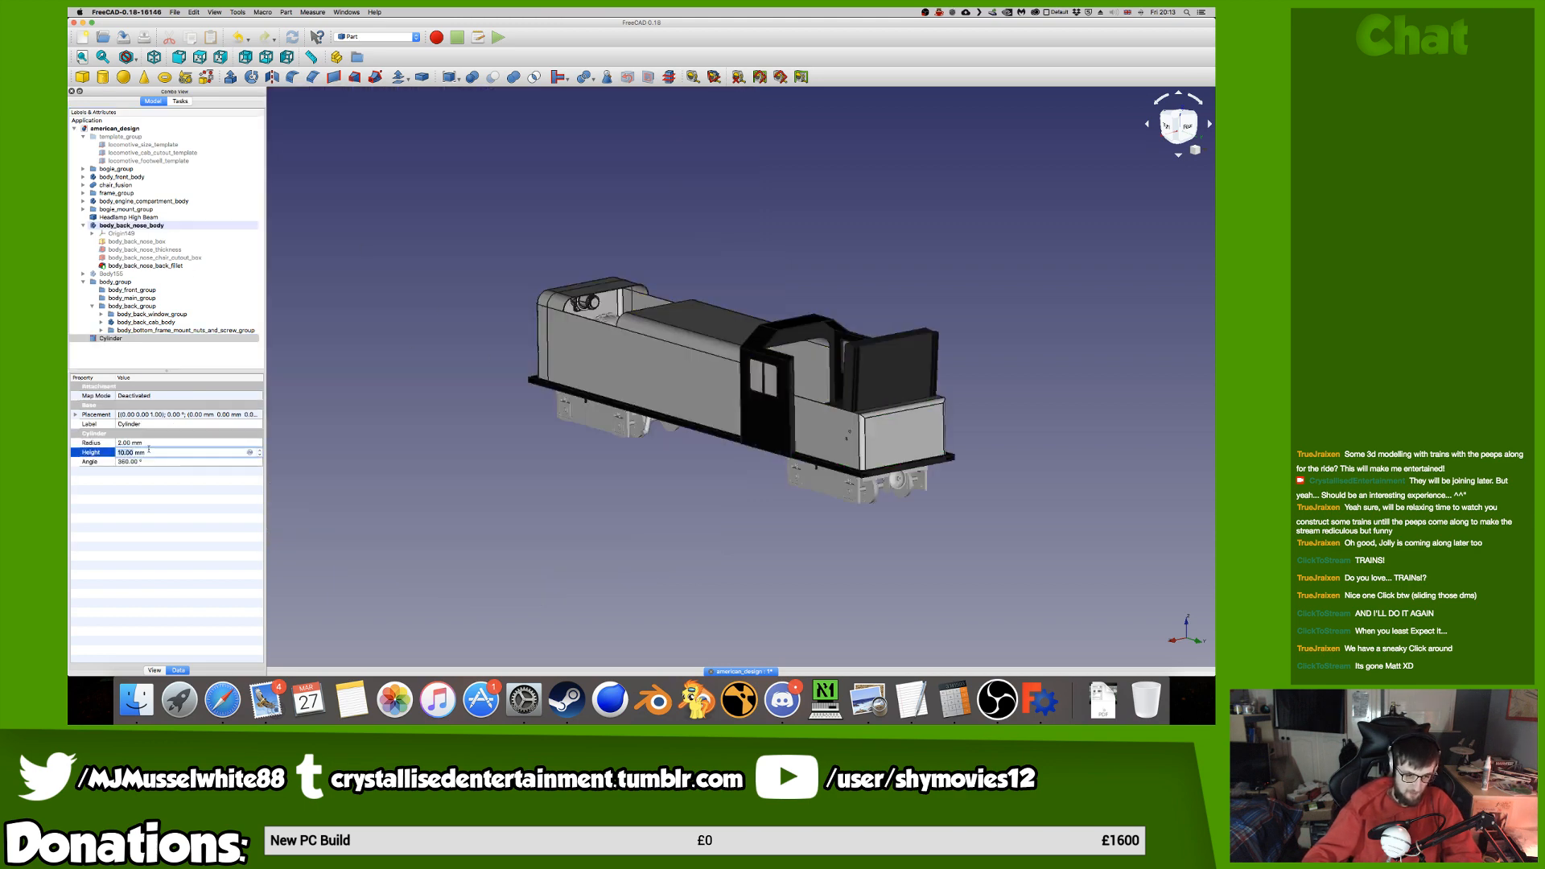
left_click(163, 442)
type("15")
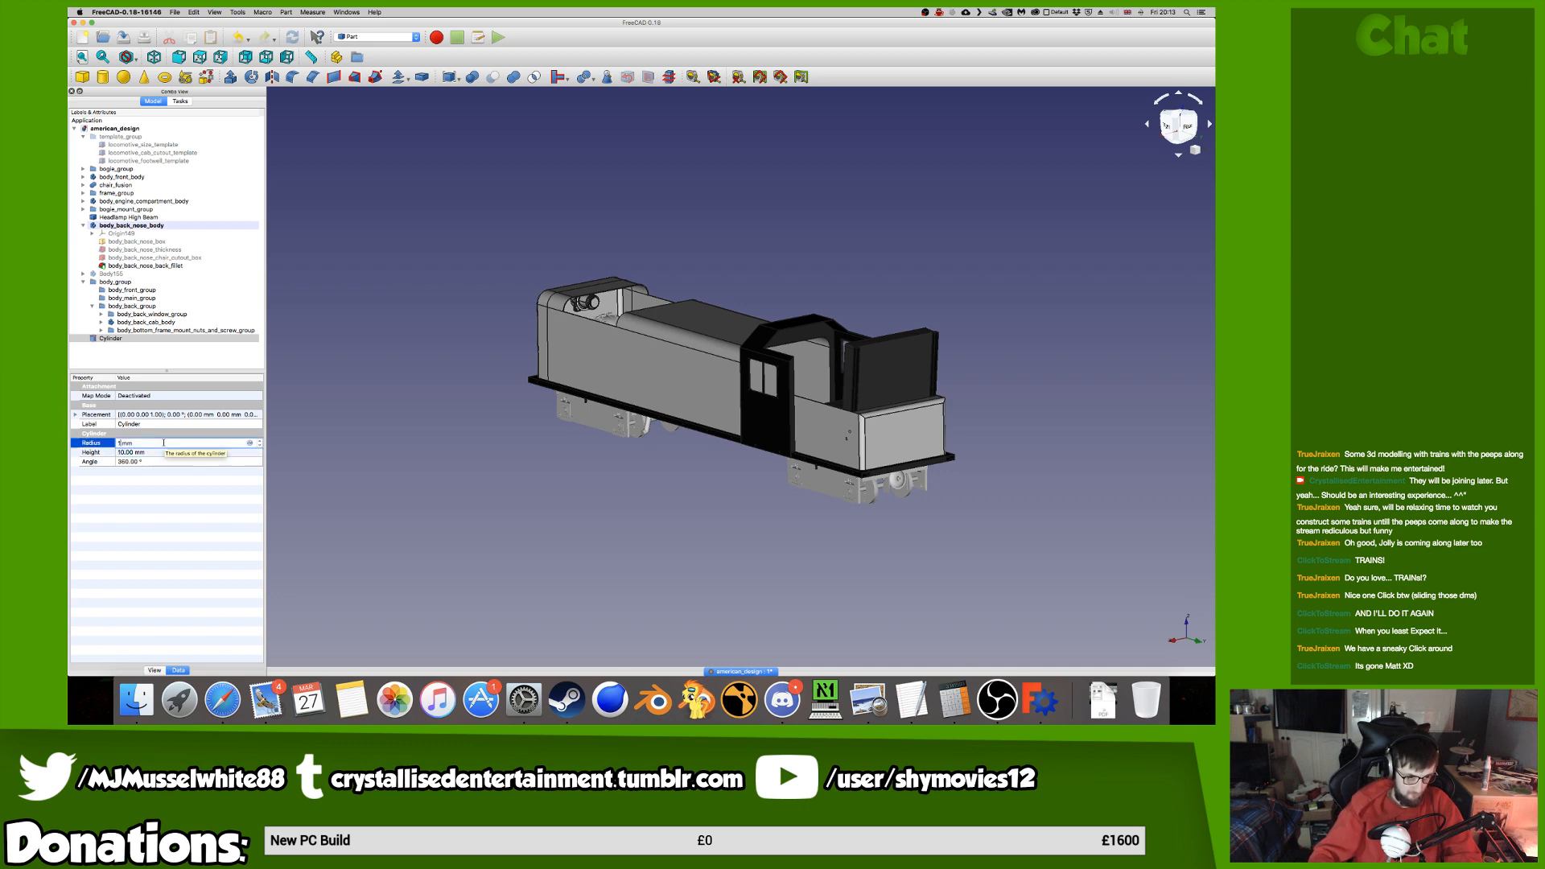
key("Return")
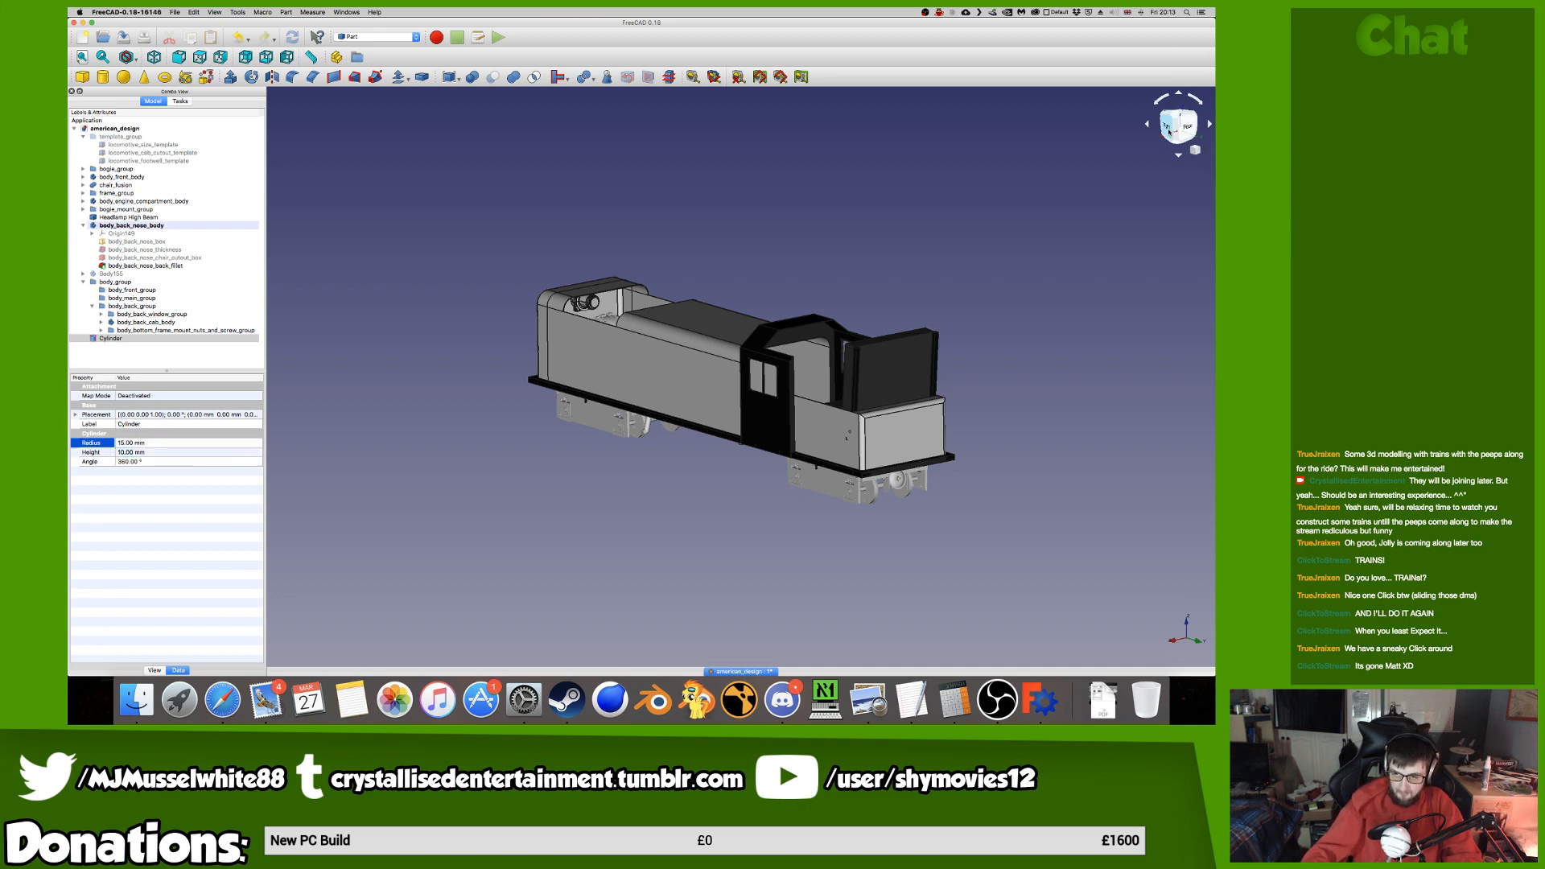
Transform the cylinder in the right-side view, rotating it to point rearward and moving it lengthwise towards the rear bogie.
left_click(1166, 124)
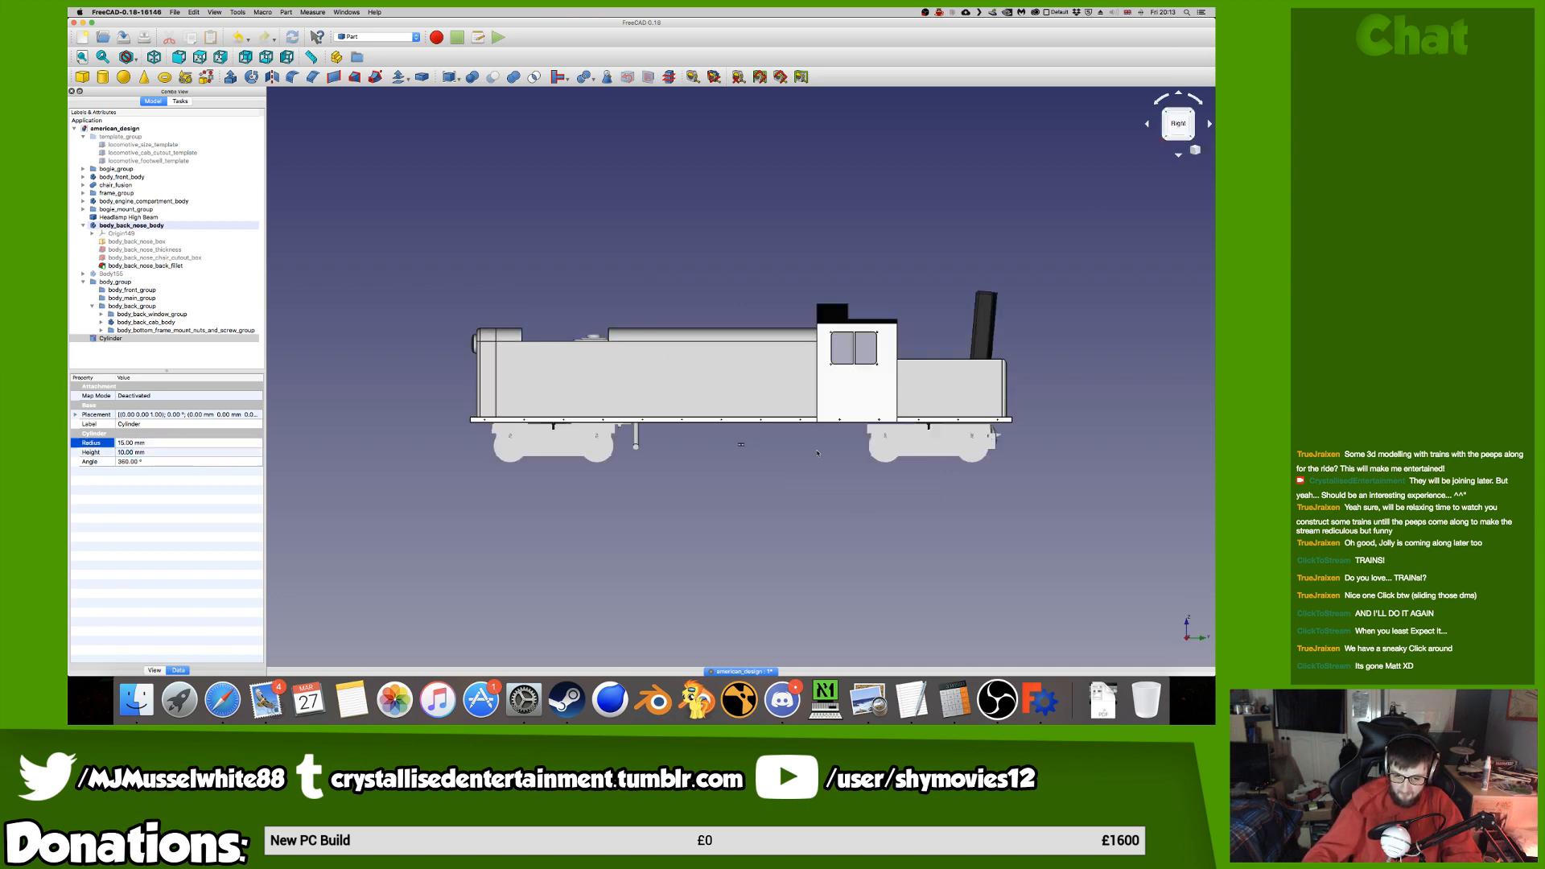
right_click(188, 339)
left_click(211, 358)
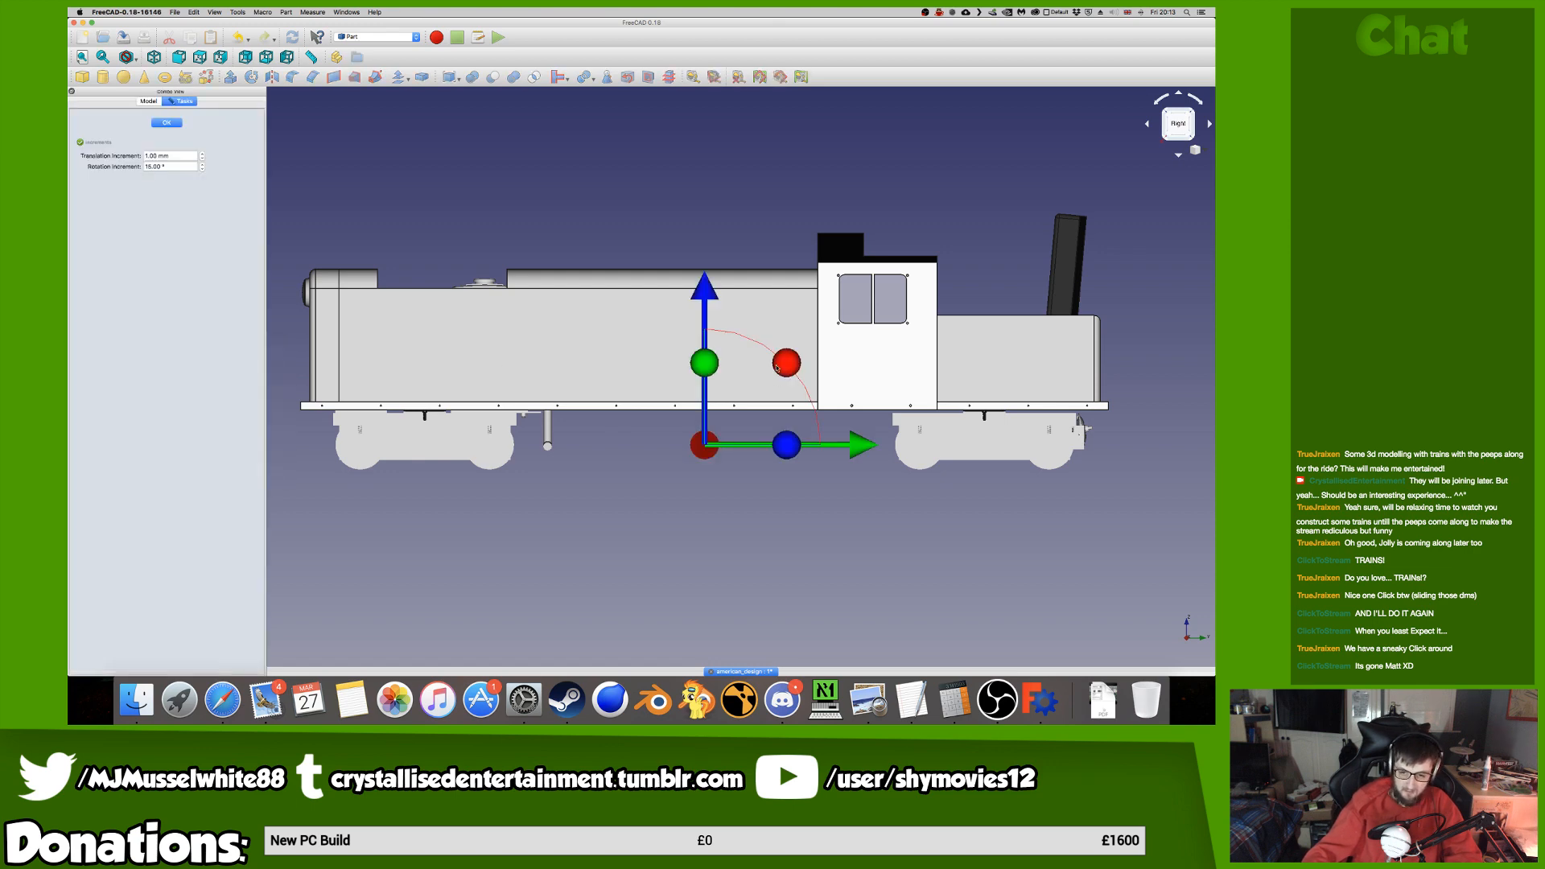
left_click_drag(776, 367, 772, 508)
left_click_drag(863, 438, 1165, 442)
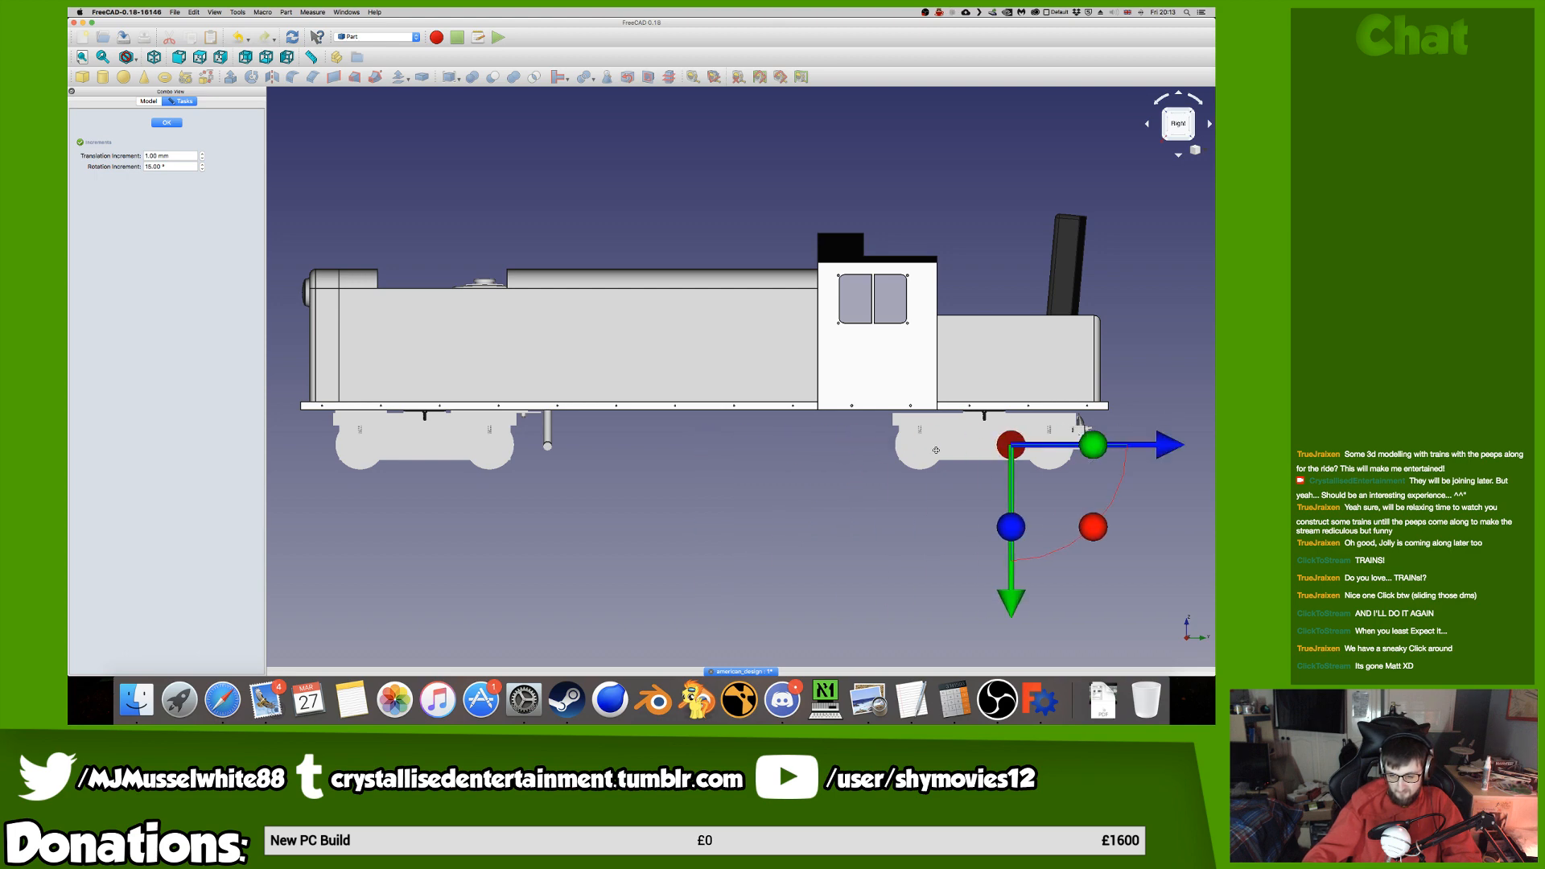
Raise the cylinder above the frame and move it lengthwise until its base sits against the nose's rear face.
scroll(880, 475, "up", 3)
left_click_drag(766, 505, 984, 506)
left_click_drag(837, 658, 837, 519)
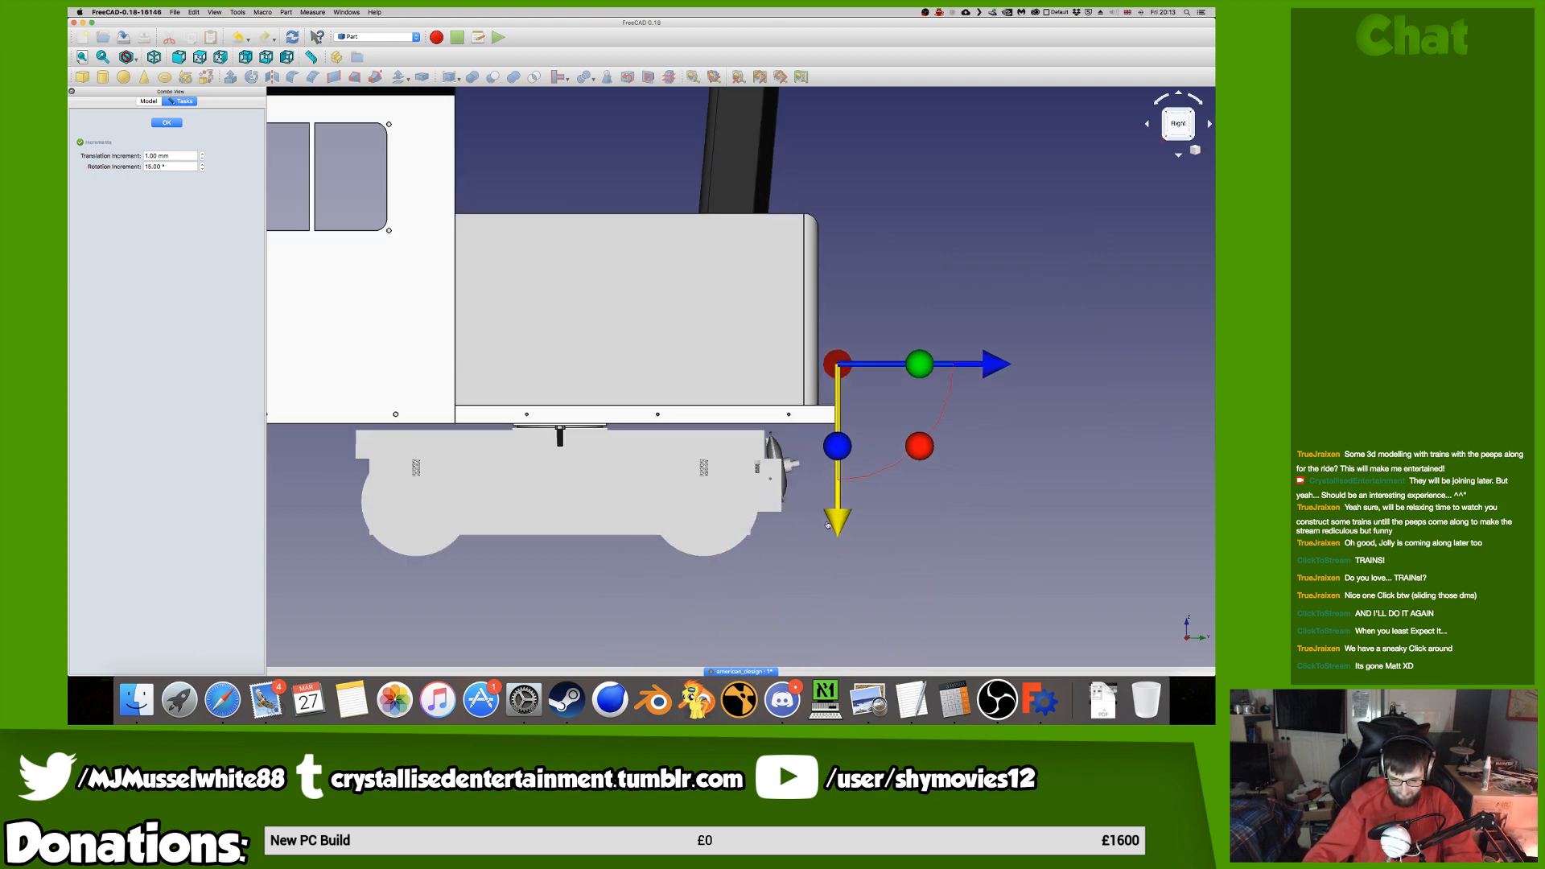
scroll(828, 370, "up", 6)
left_click_drag(1012, 292, 869, 293)
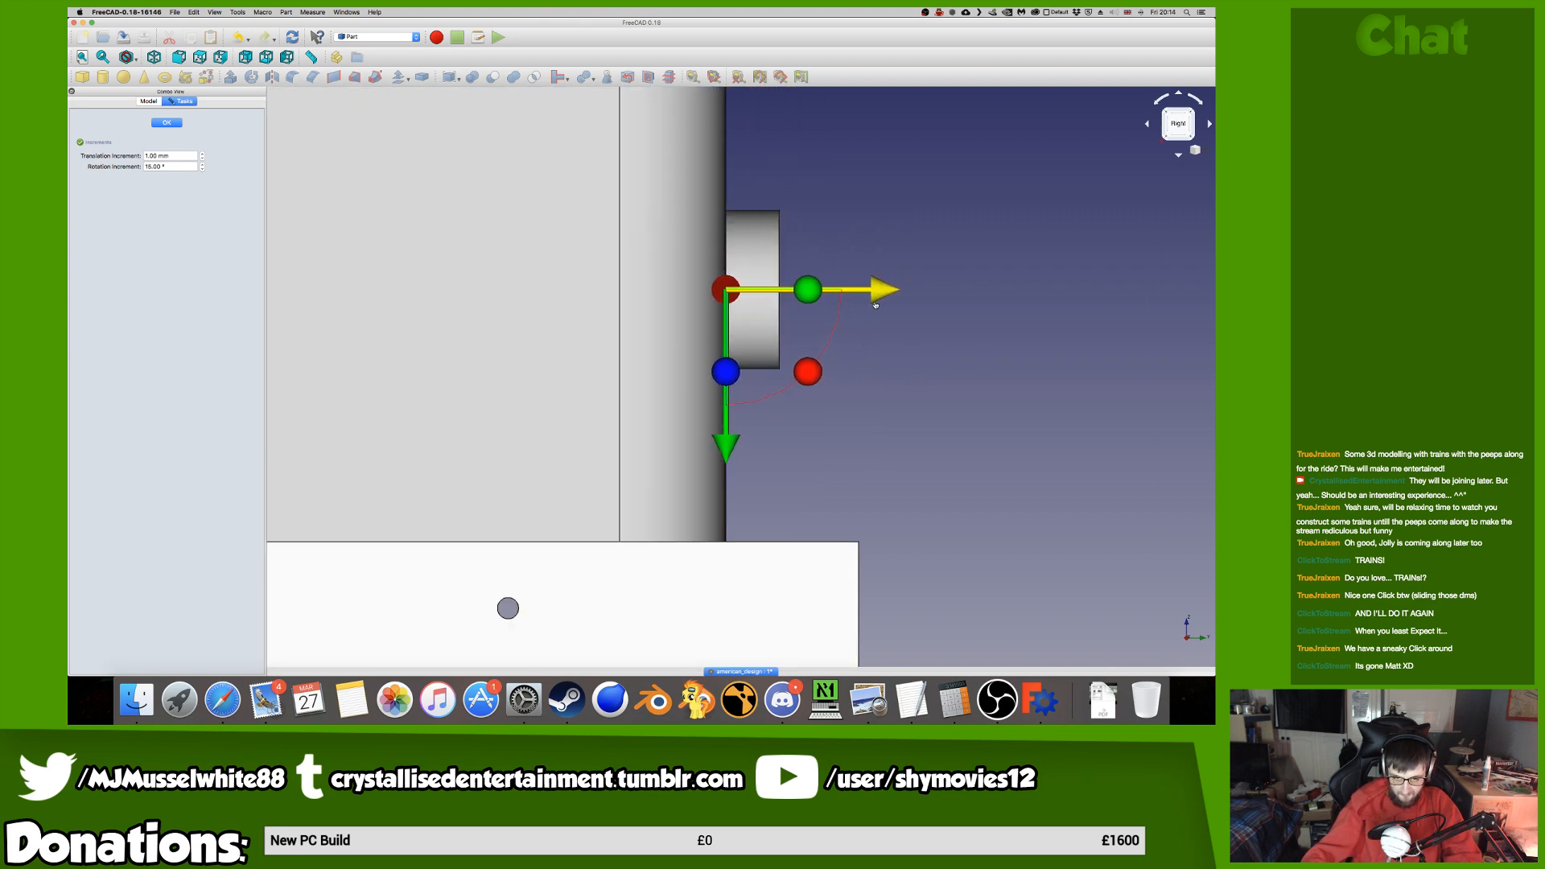
Shift the cylinder sideways in the rear view to sit just inside the nose's rounded vertical edge, and raise it above the frame.
left_click(1209, 124)
scroll(763, 321, "up", 3)
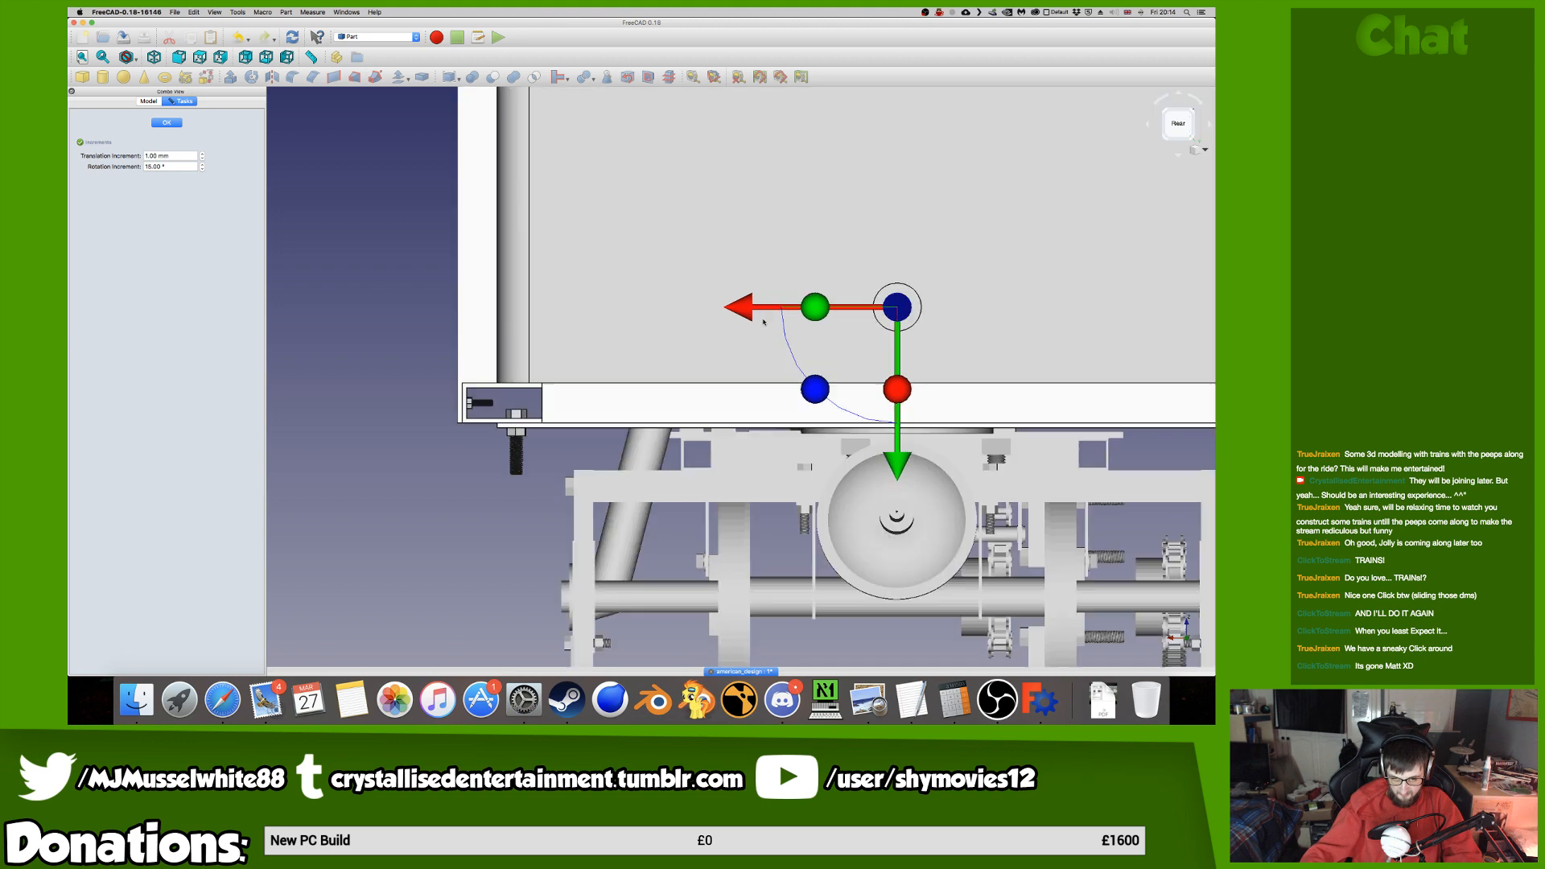
left_click_drag(745, 308, 408, 311)
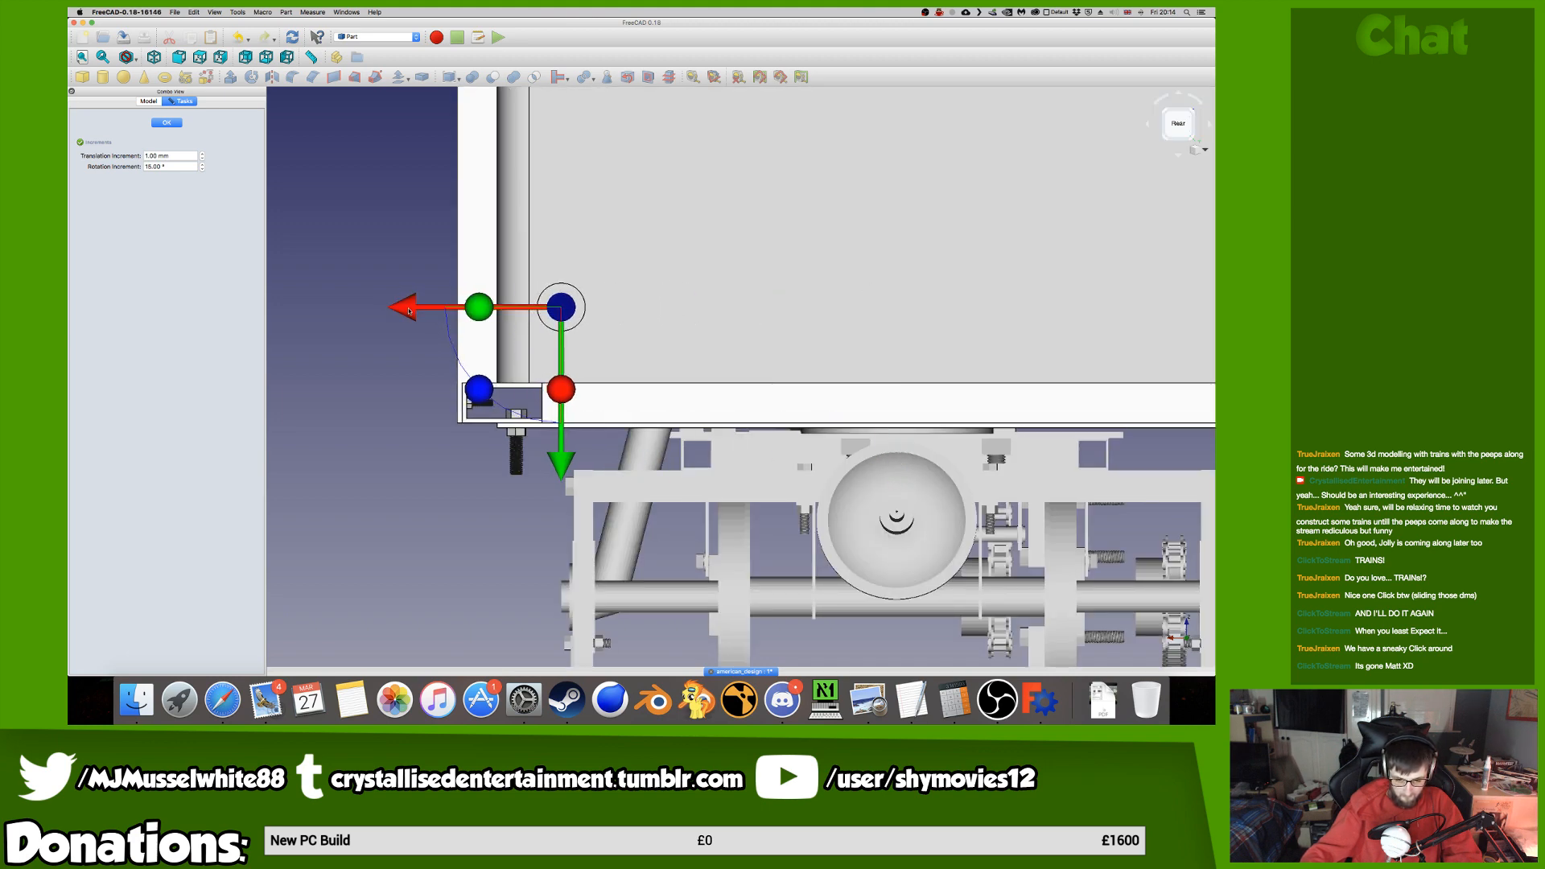
scroll(564, 350, "up", 3)
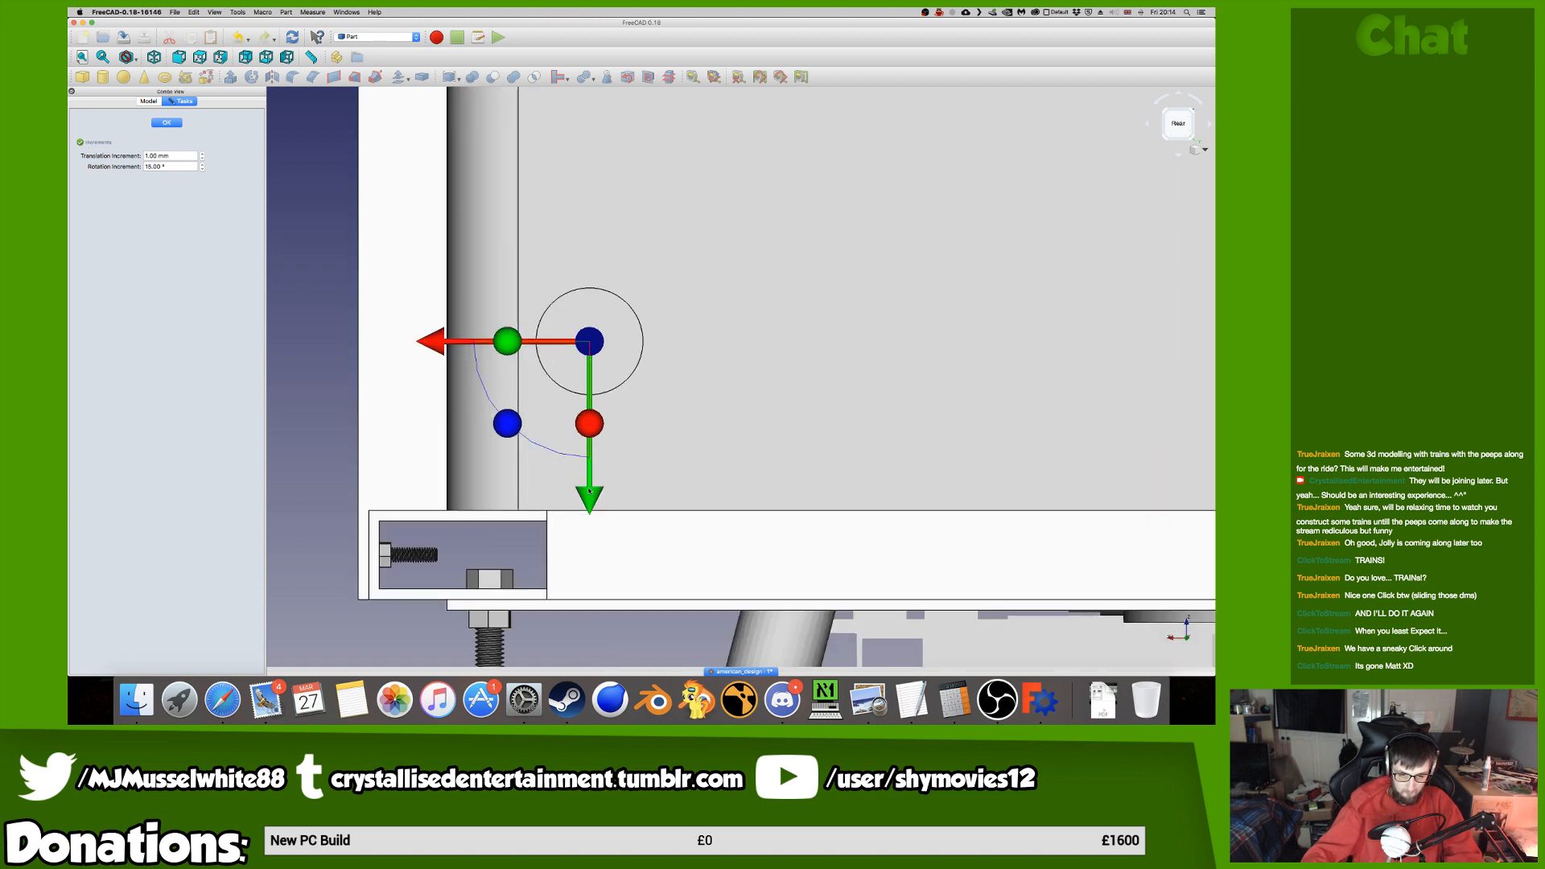
left_click_drag(586, 488, 586, 437)
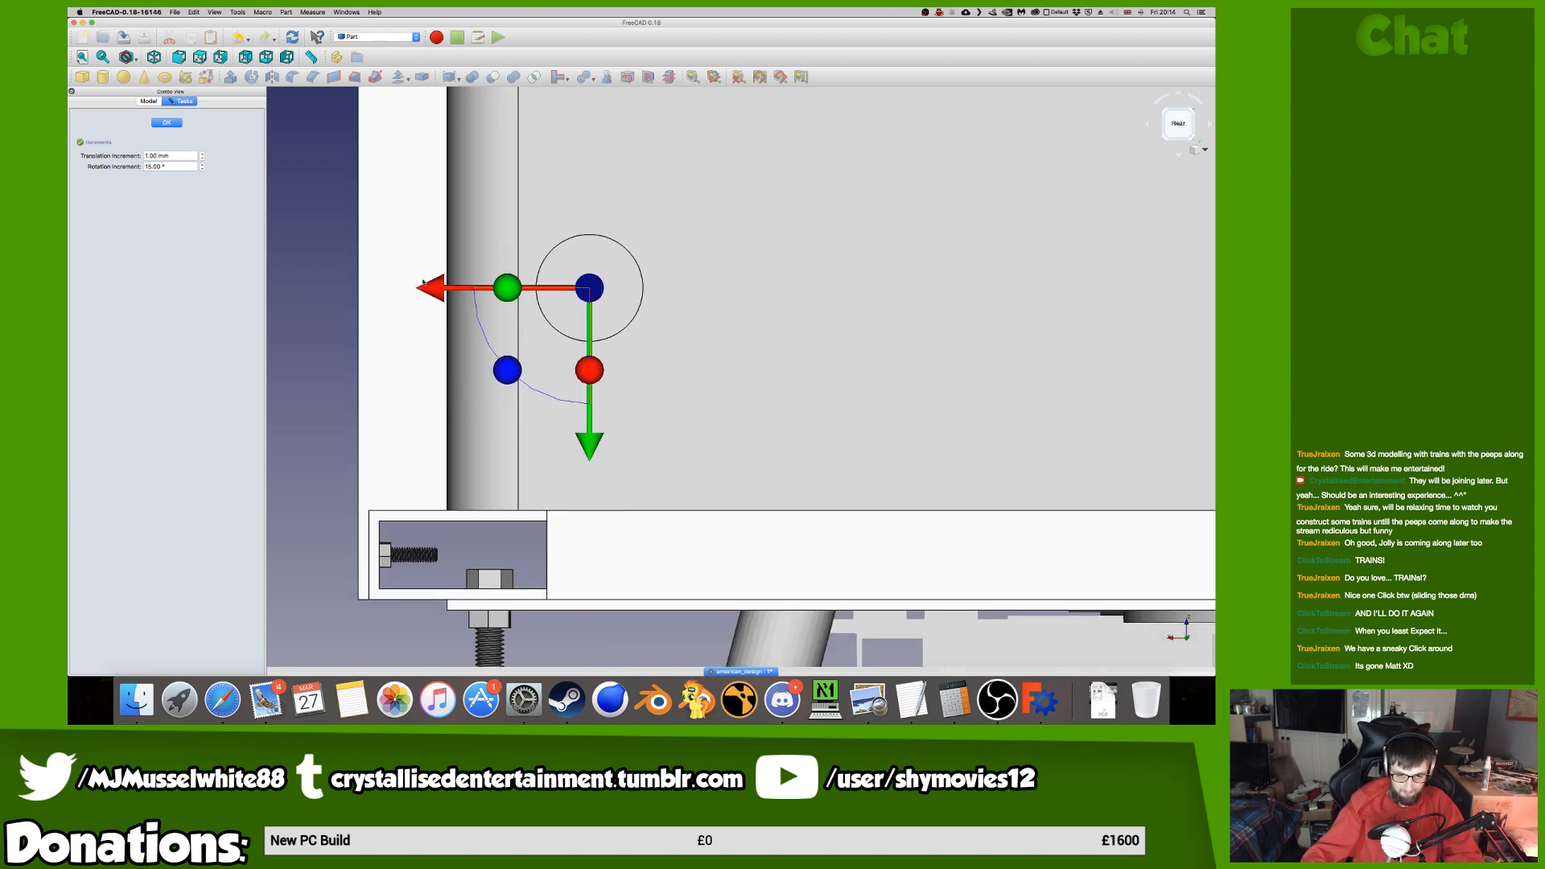
left_click_drag(437, 288, 445, 288)
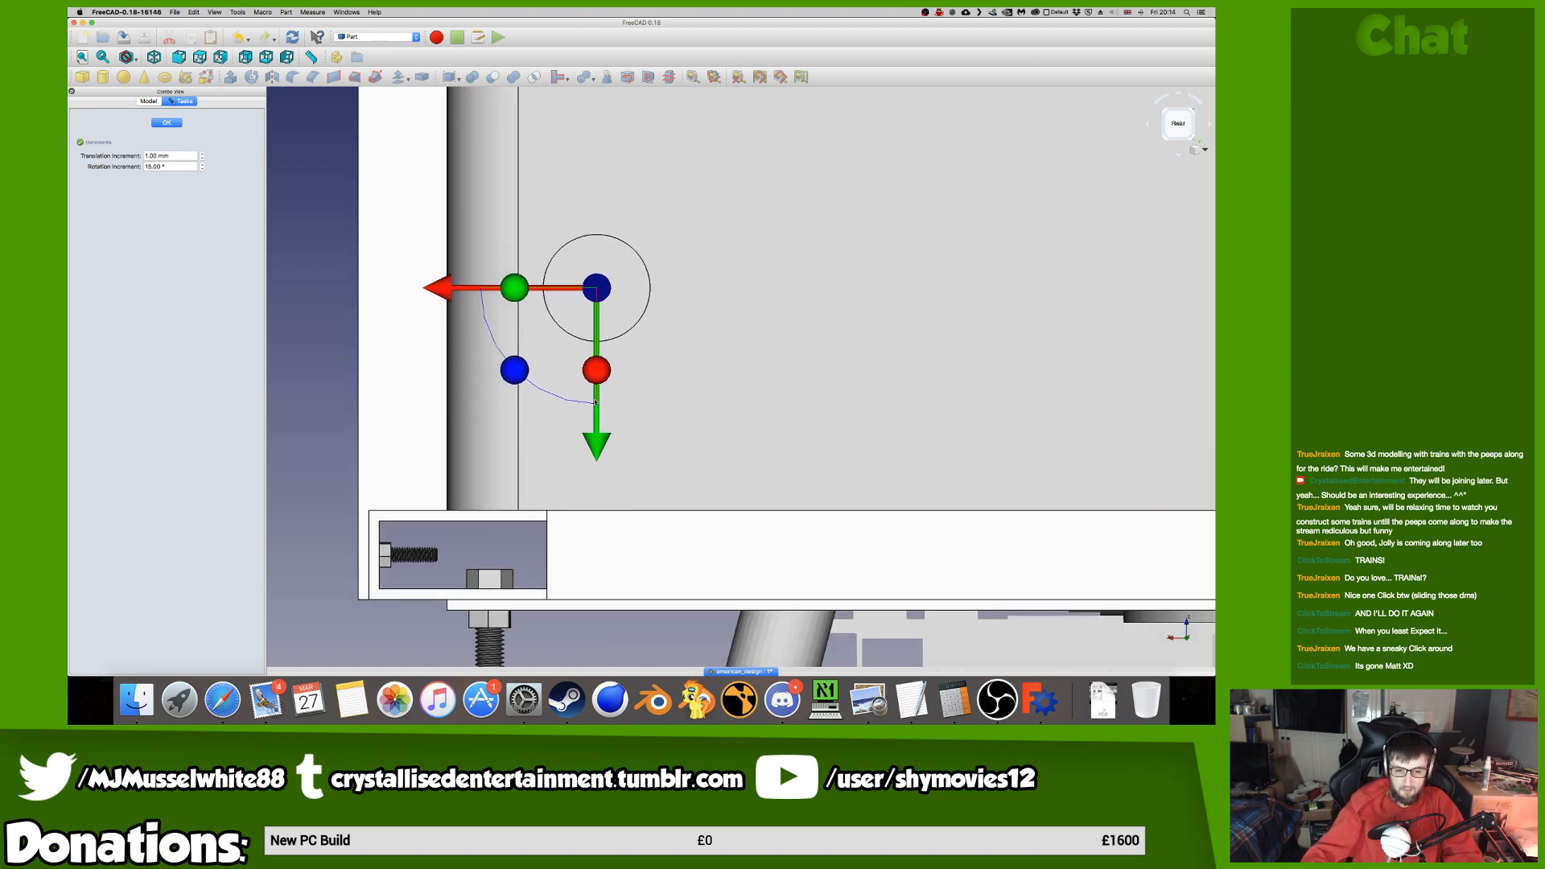
Rotate the cylinder 180° about its own axis, lower it slightly towards the frame, and finish the transform.
left_click_drag(508, 375, 659, 242)
scroll(658, 240, "down", 10)
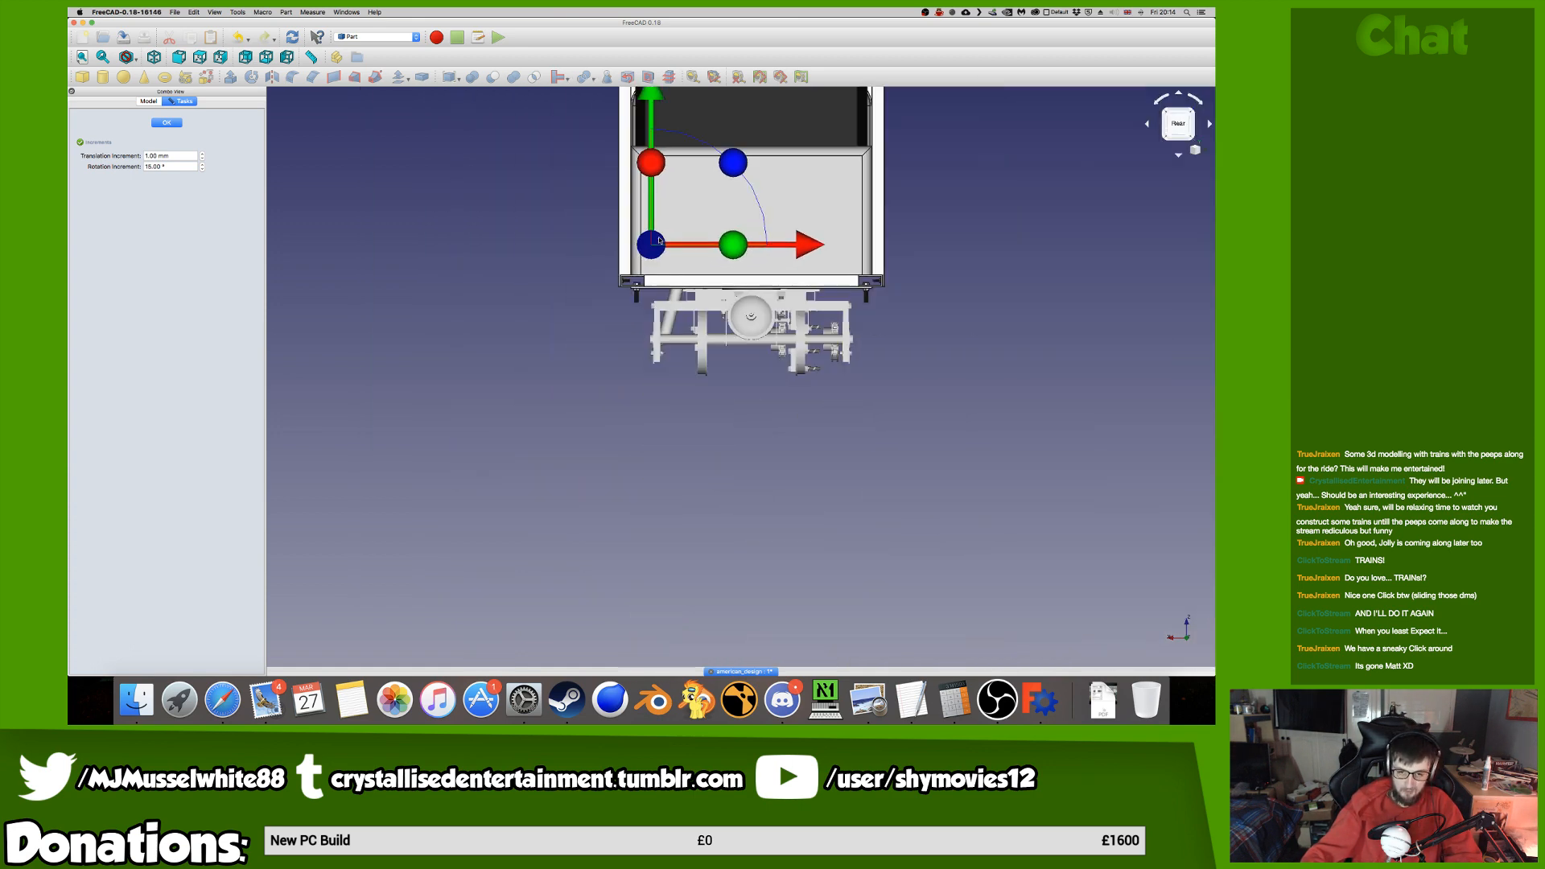
scroll(657, 240, "up", 10)
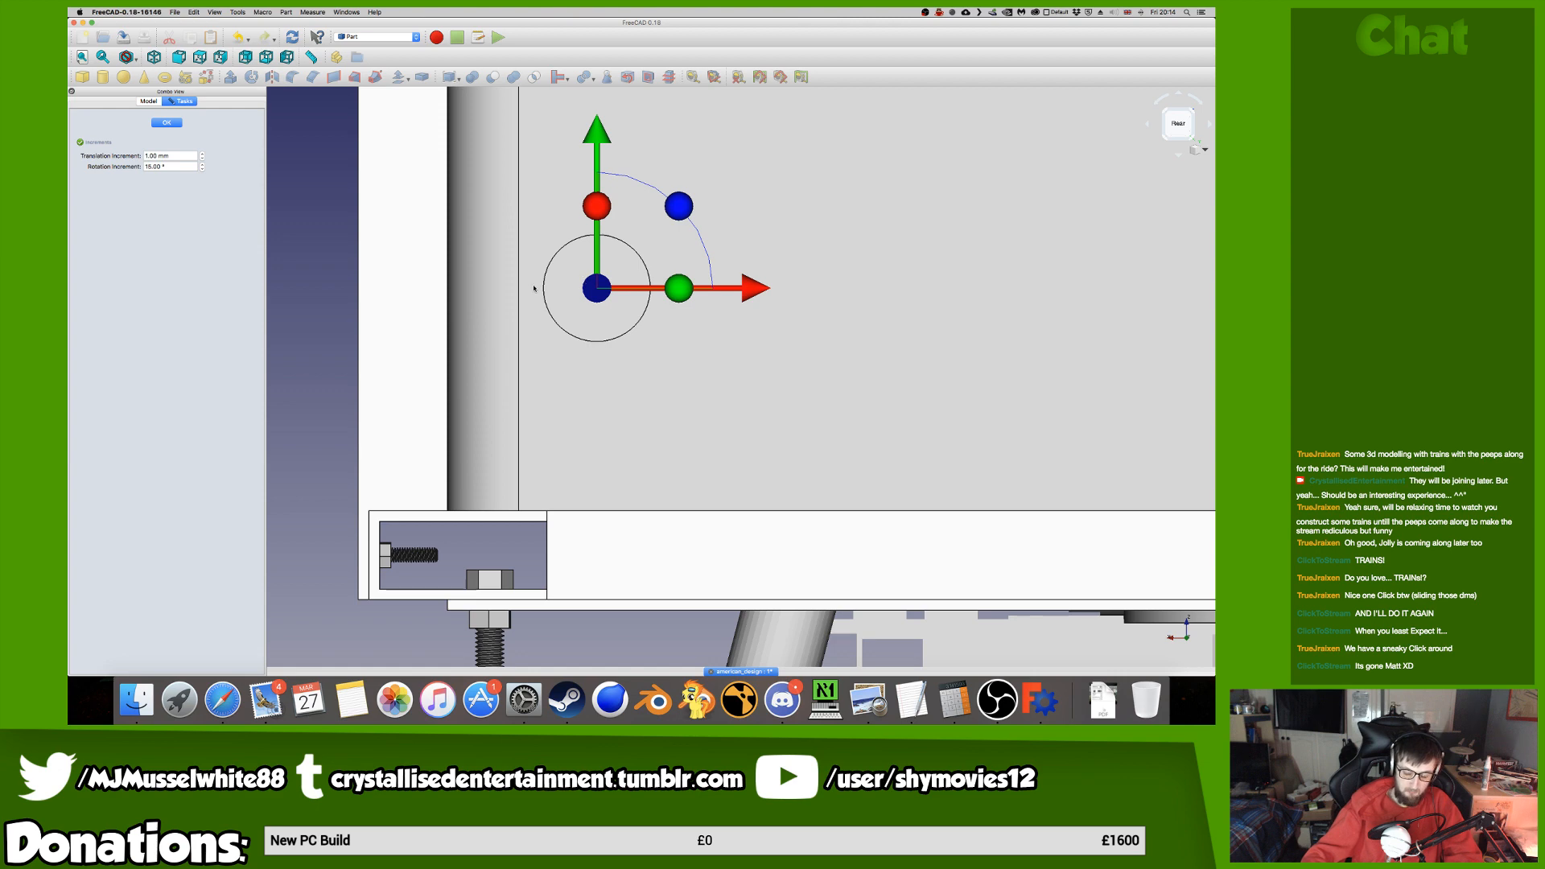
scroll(531, 291, "down", 5)
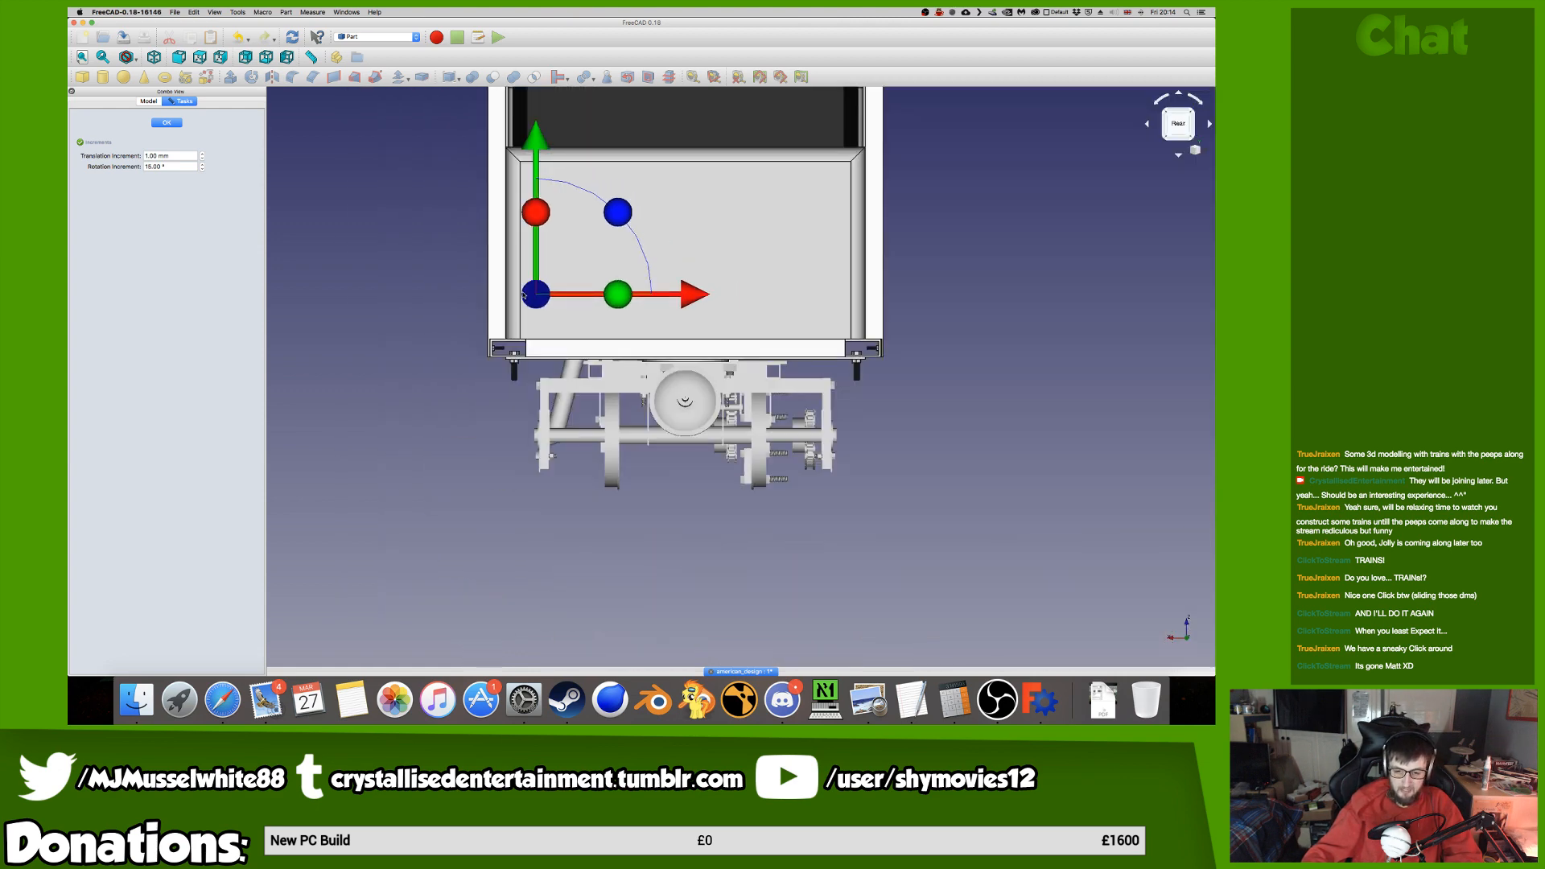
scroll(524, 295, "up", 5)
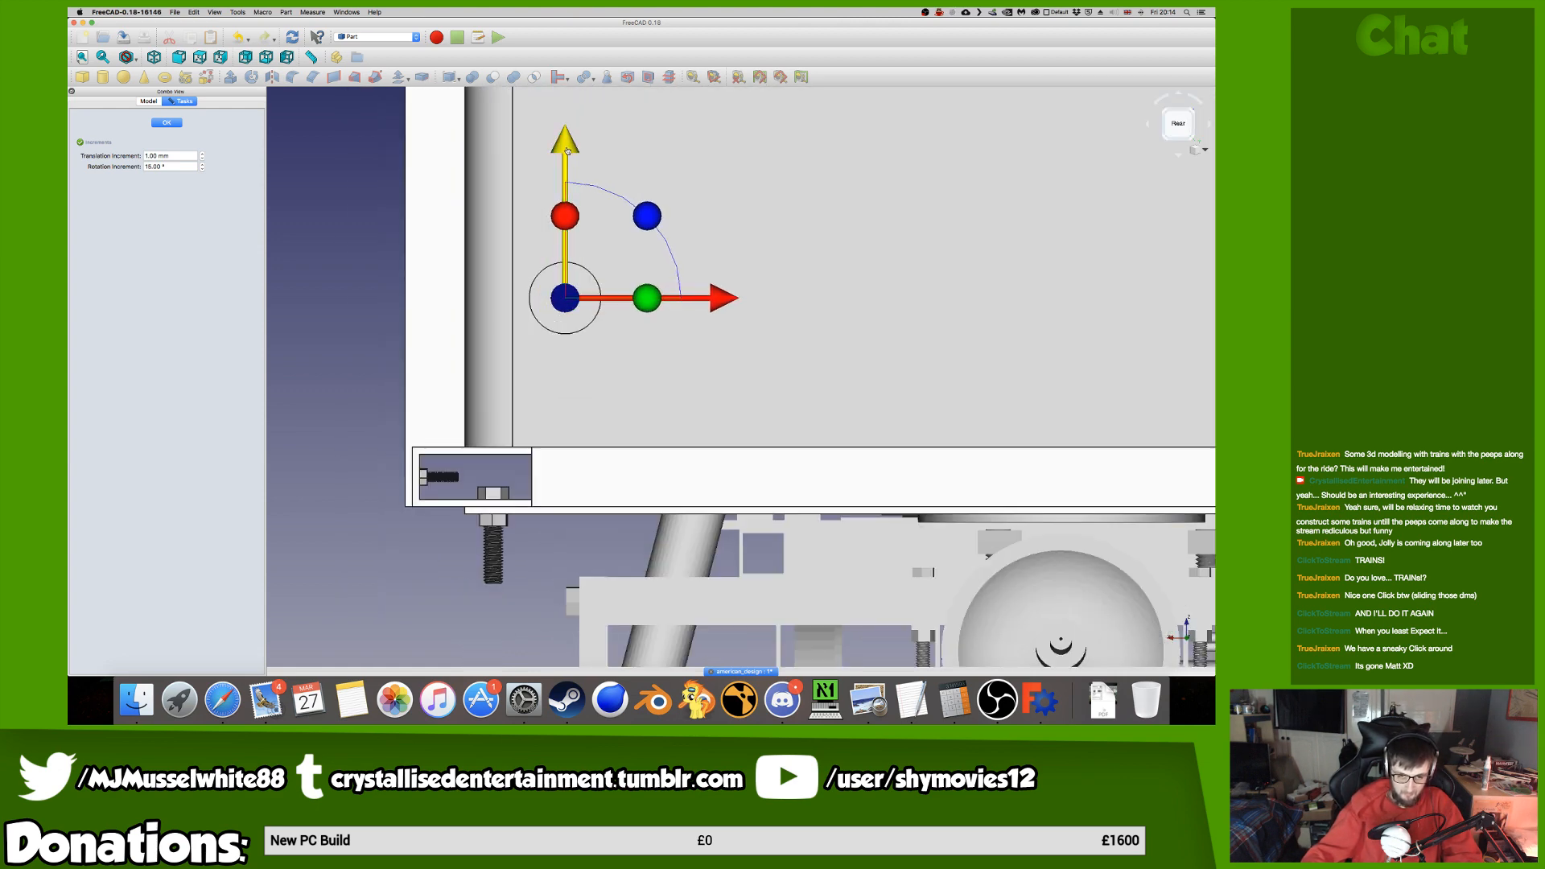
left_click_drag(568, 150, 569, 205)
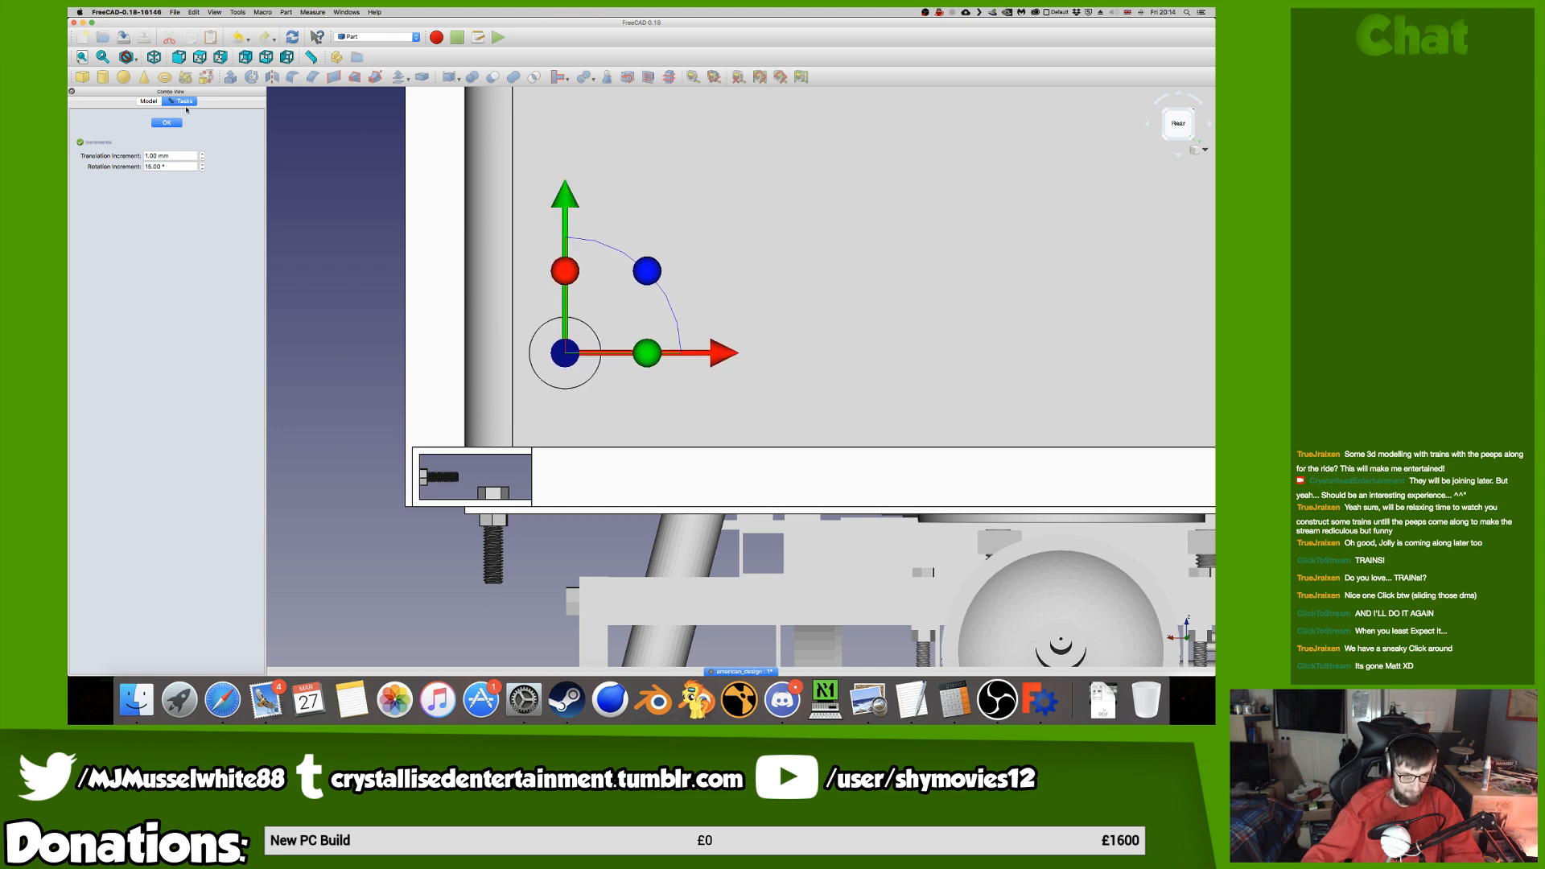
left_click(166, 122)
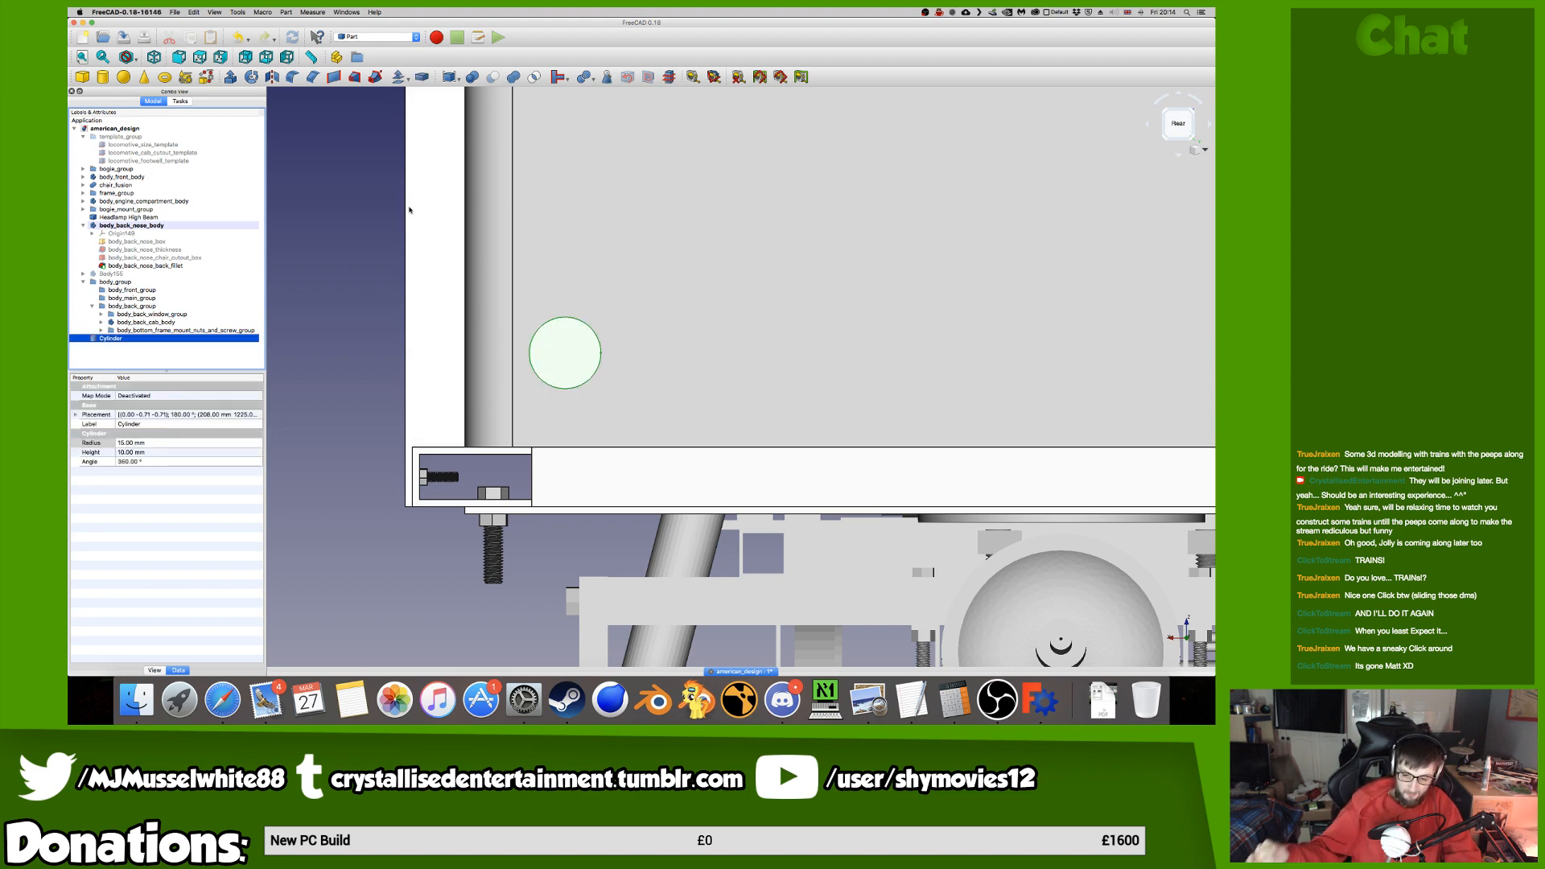
Return to the Part Design workbench and its model tree, and orbit the locomotive from the rear to a front three-quarter view.
left_click(362, 37)
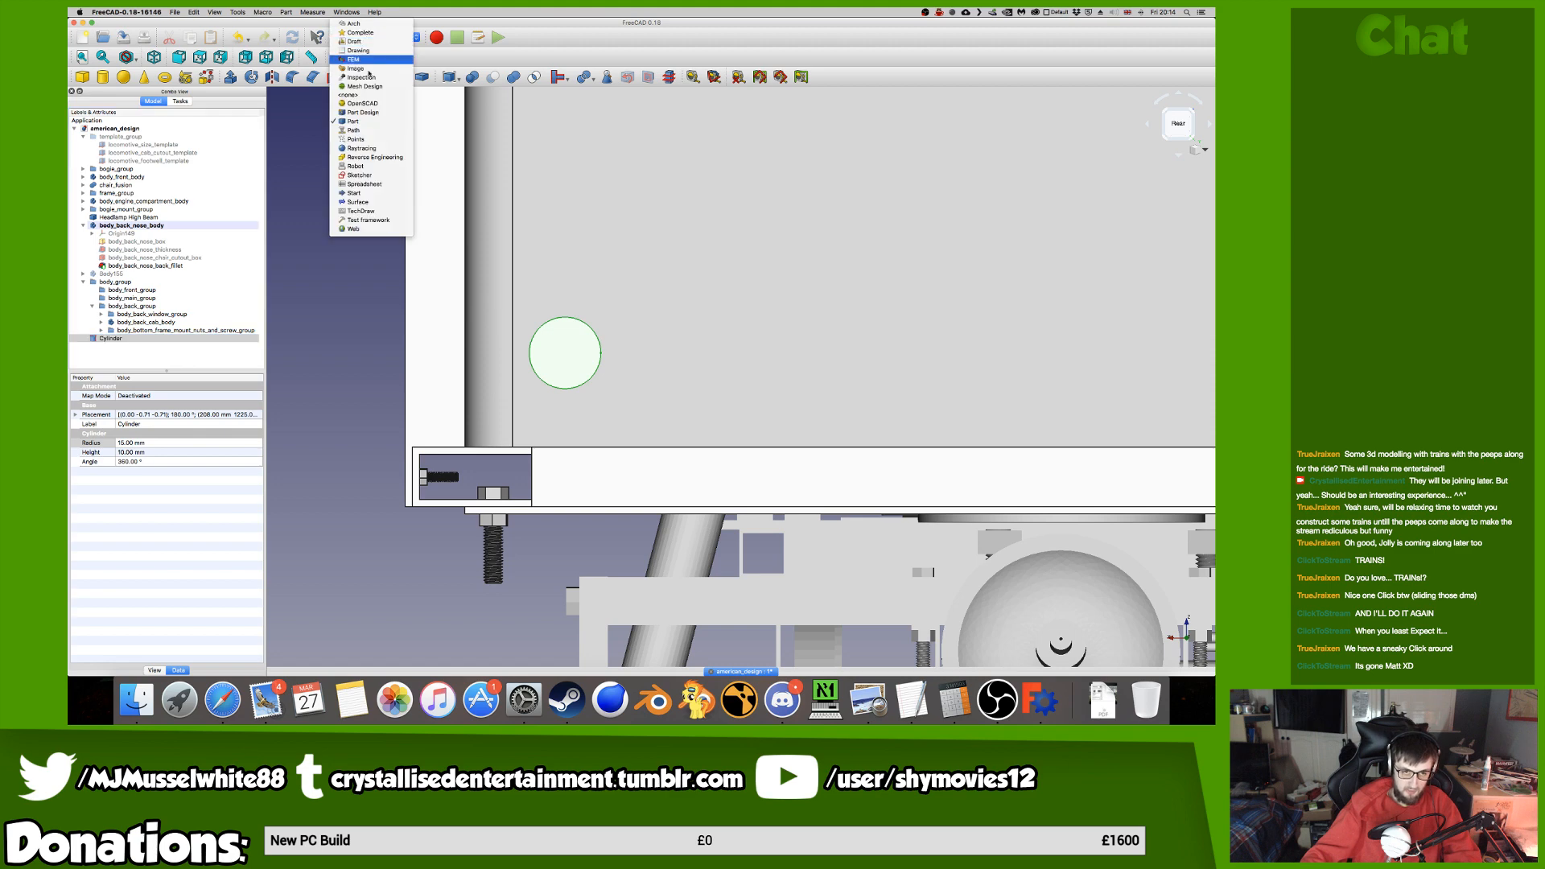
left_click(368, 112)
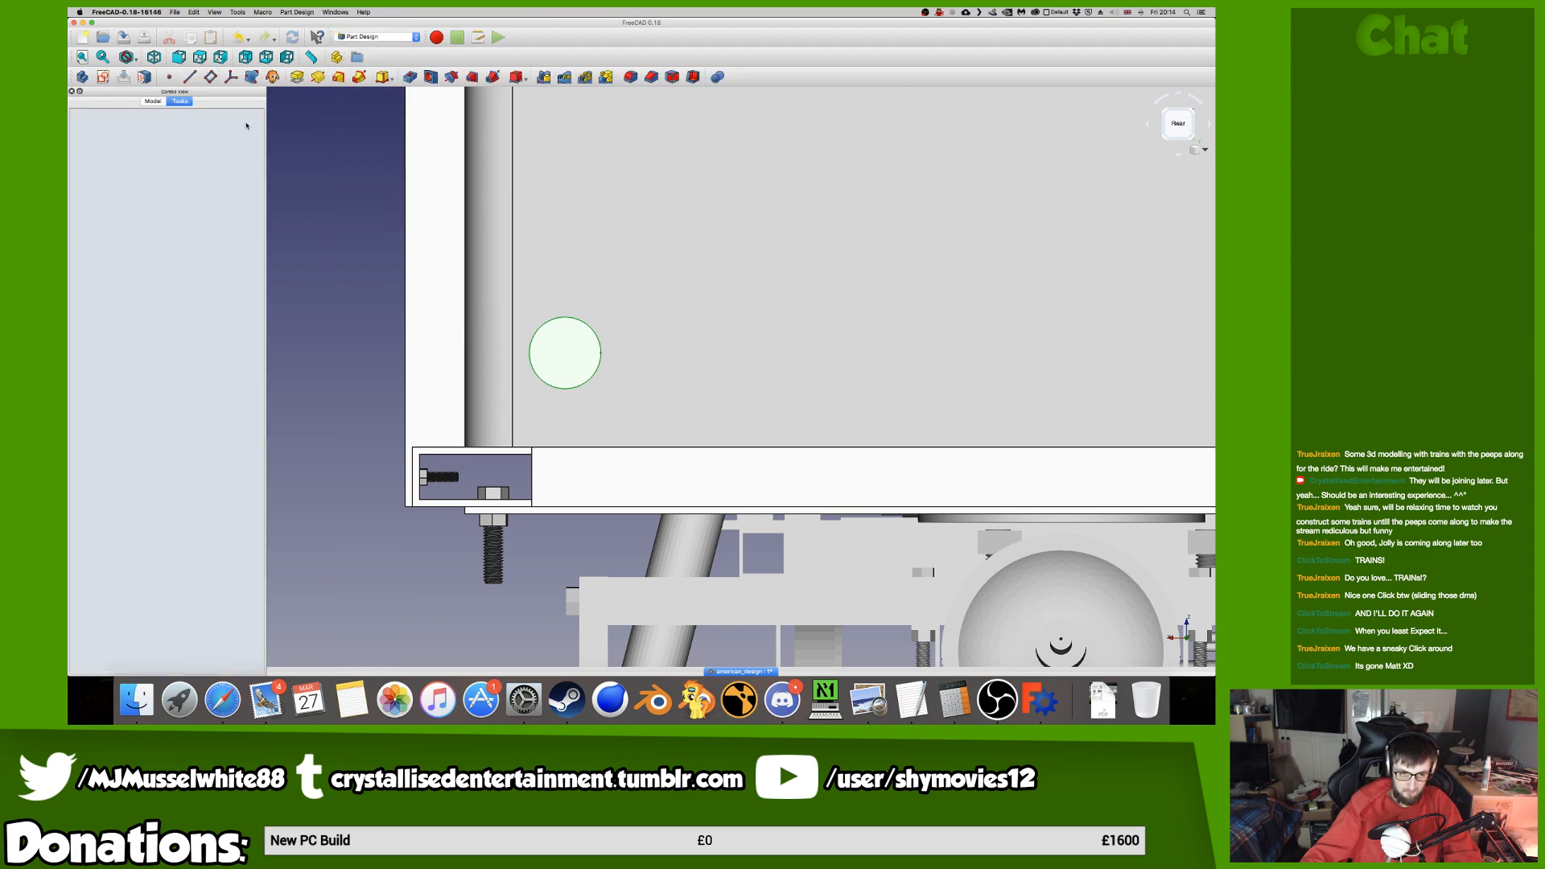
left_click(153, 100)
scroll(563, 354, "down", 10)
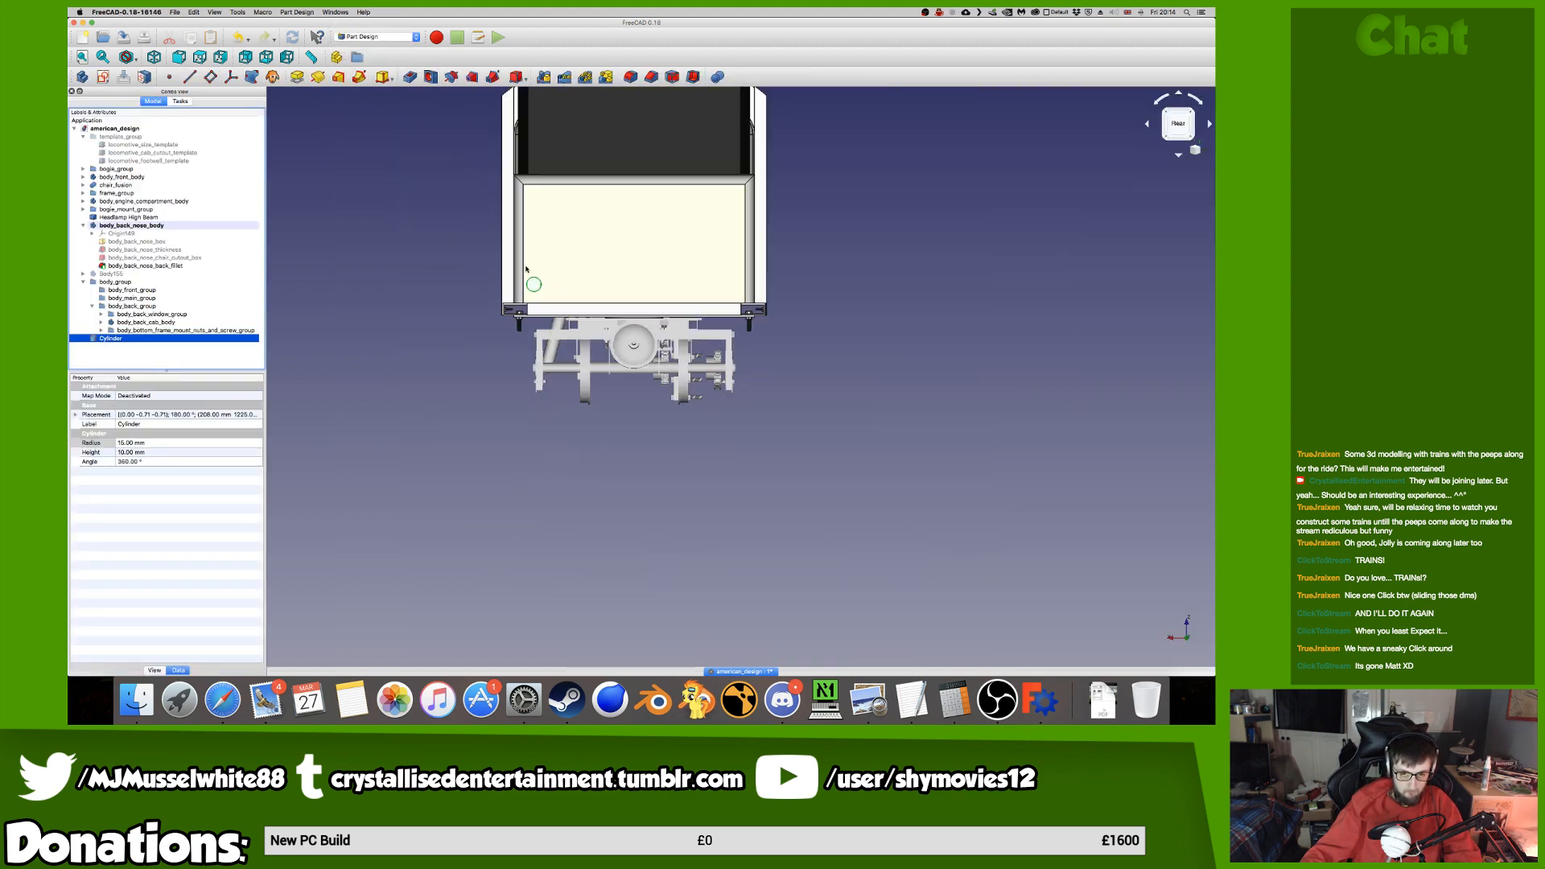
middle_click_drag(557, 368, 617, 354)
middle_click_drag(748, 373, 945, 378)
middle_click_drag(578, 344, 902, 412)
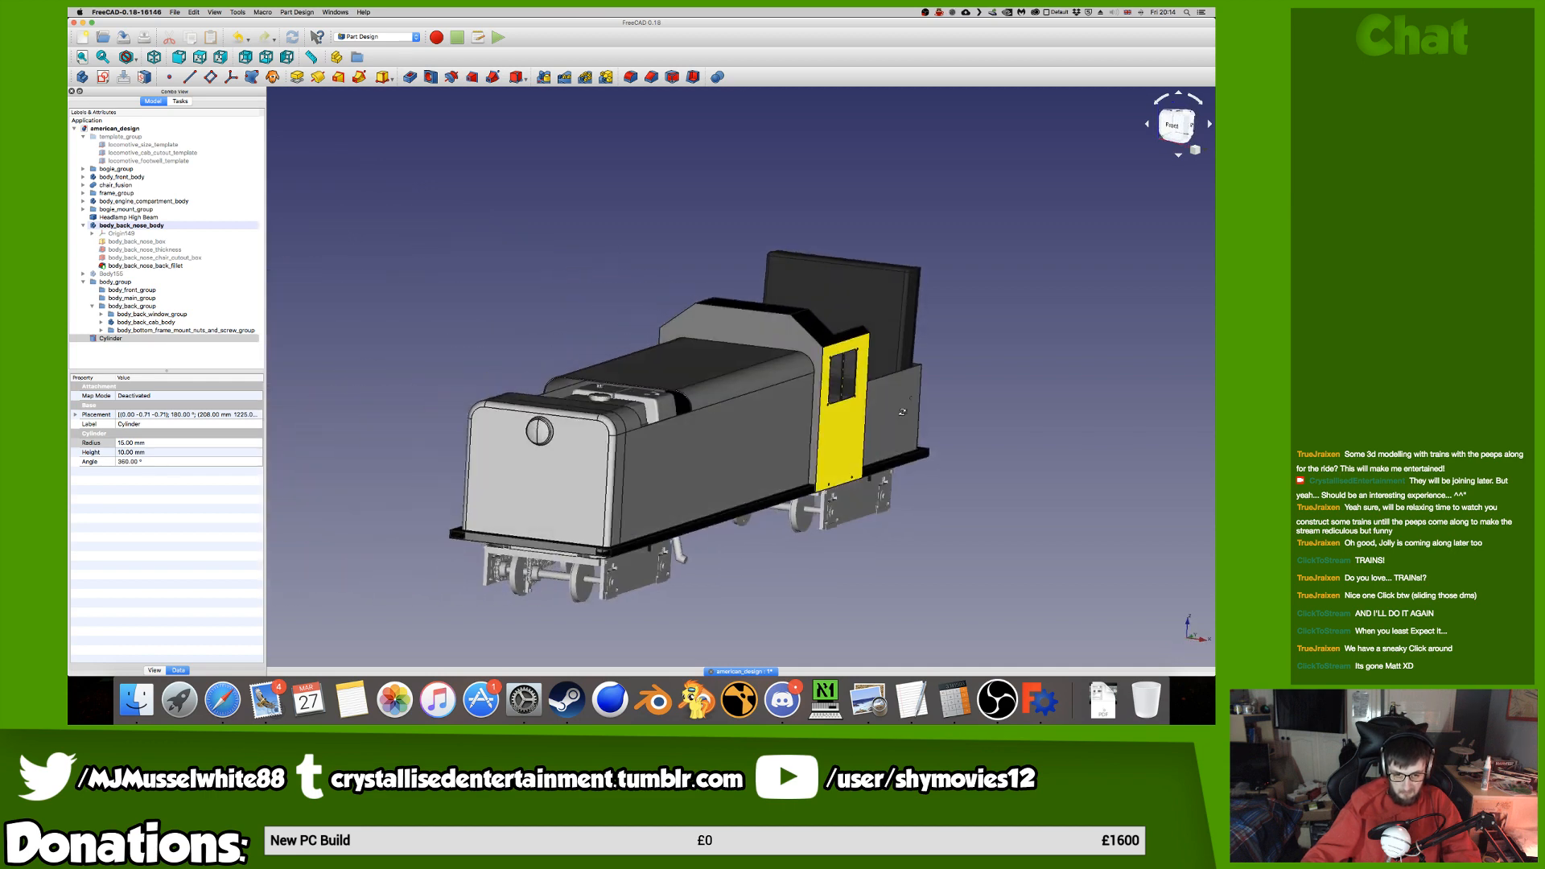
scroll(901, 338, "up", 2)
middle_click_drag(812, 396, 550, 437)
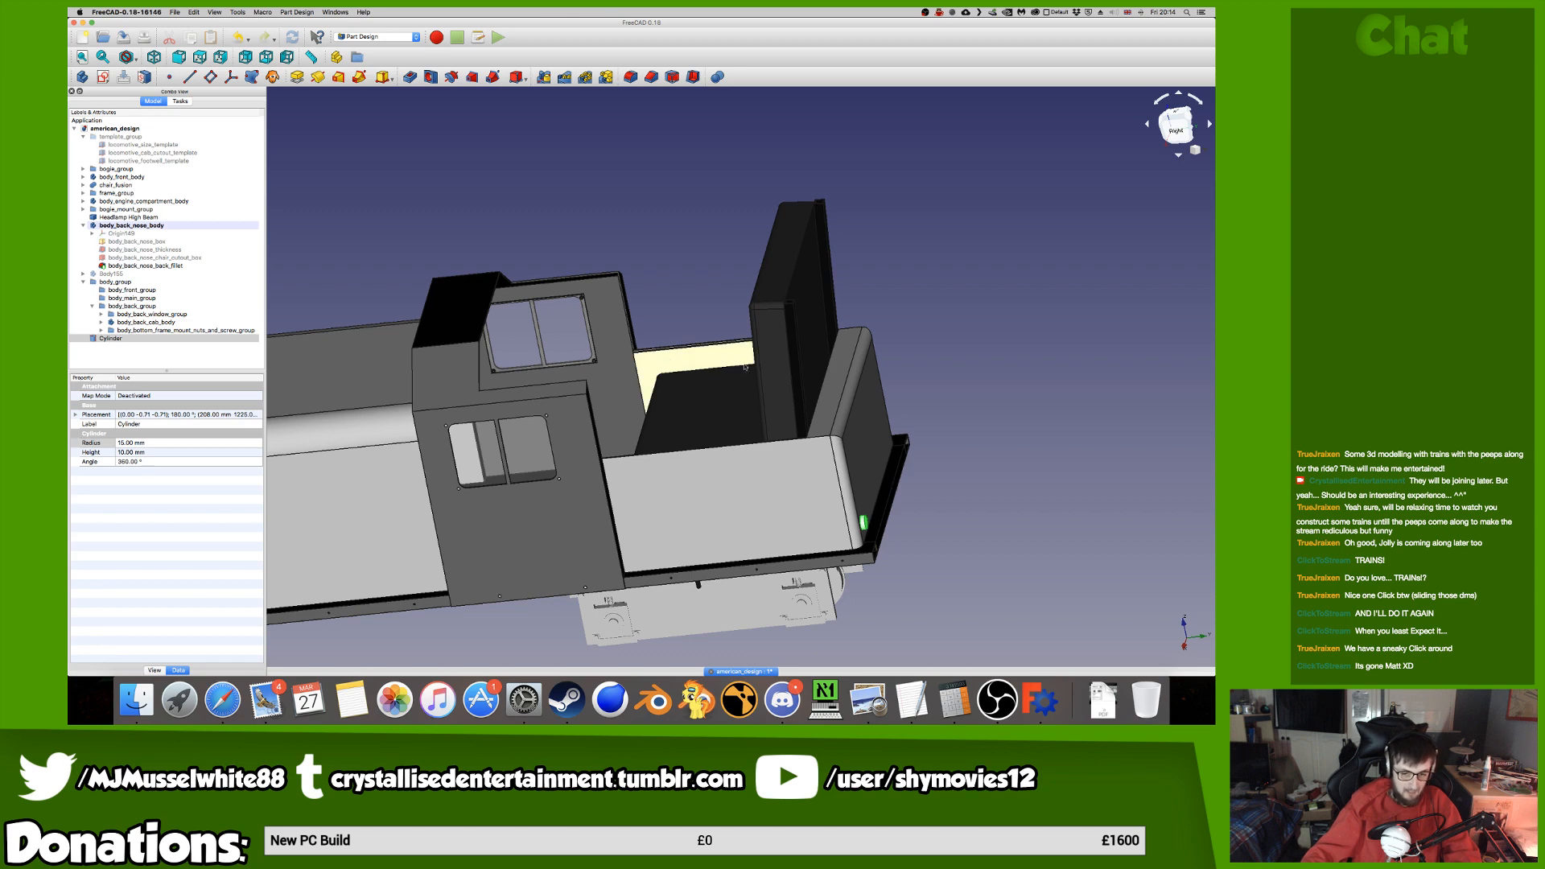
middle_click_drag(697, 382, 744, 403)
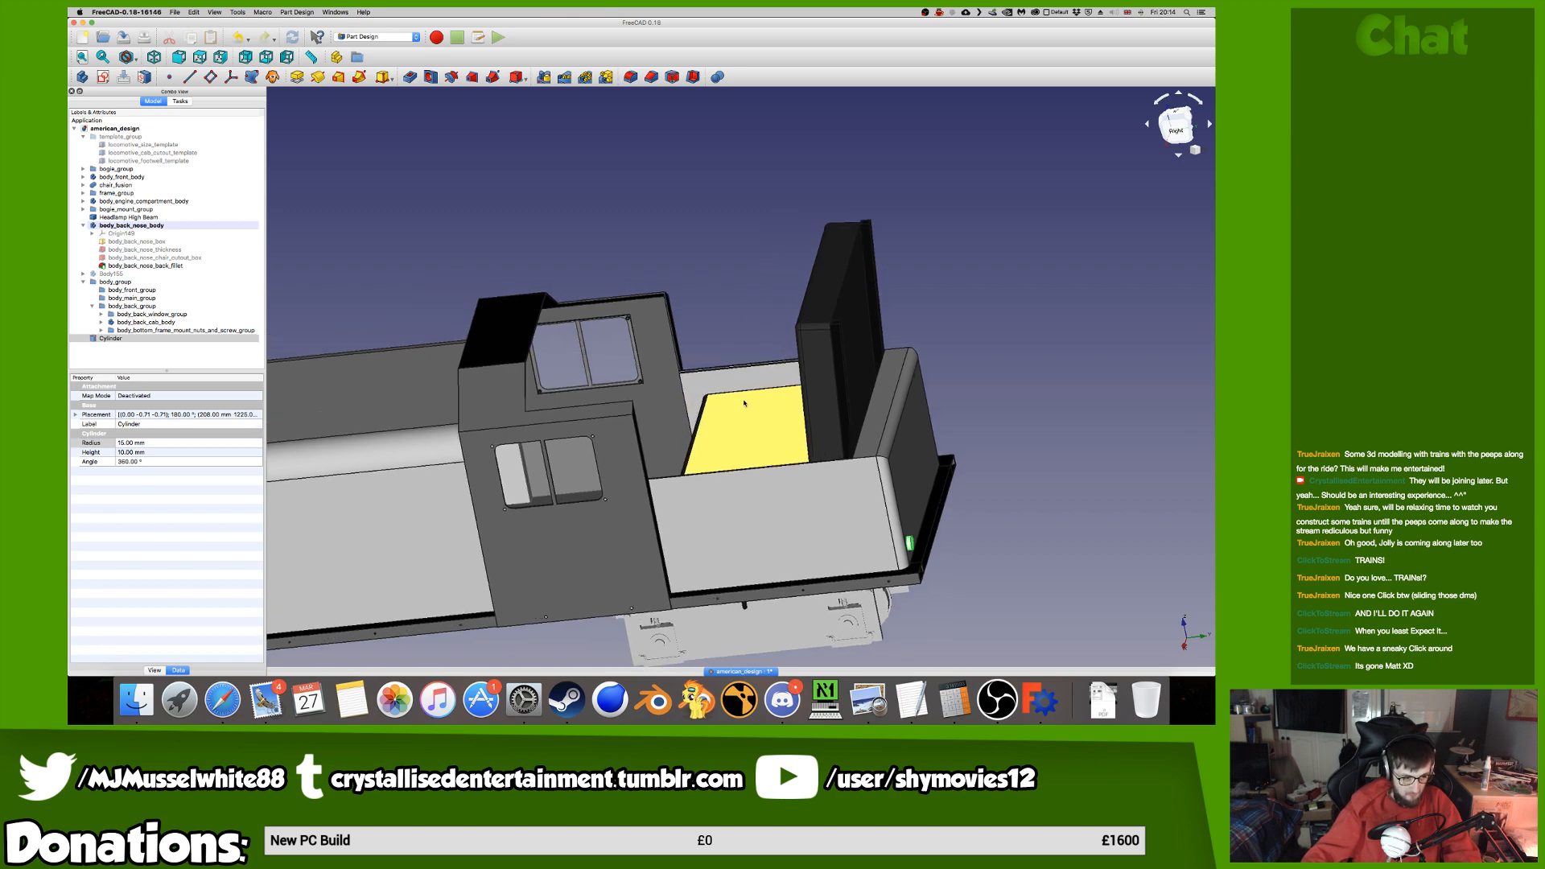
scroll(745, 403, "down", 2)
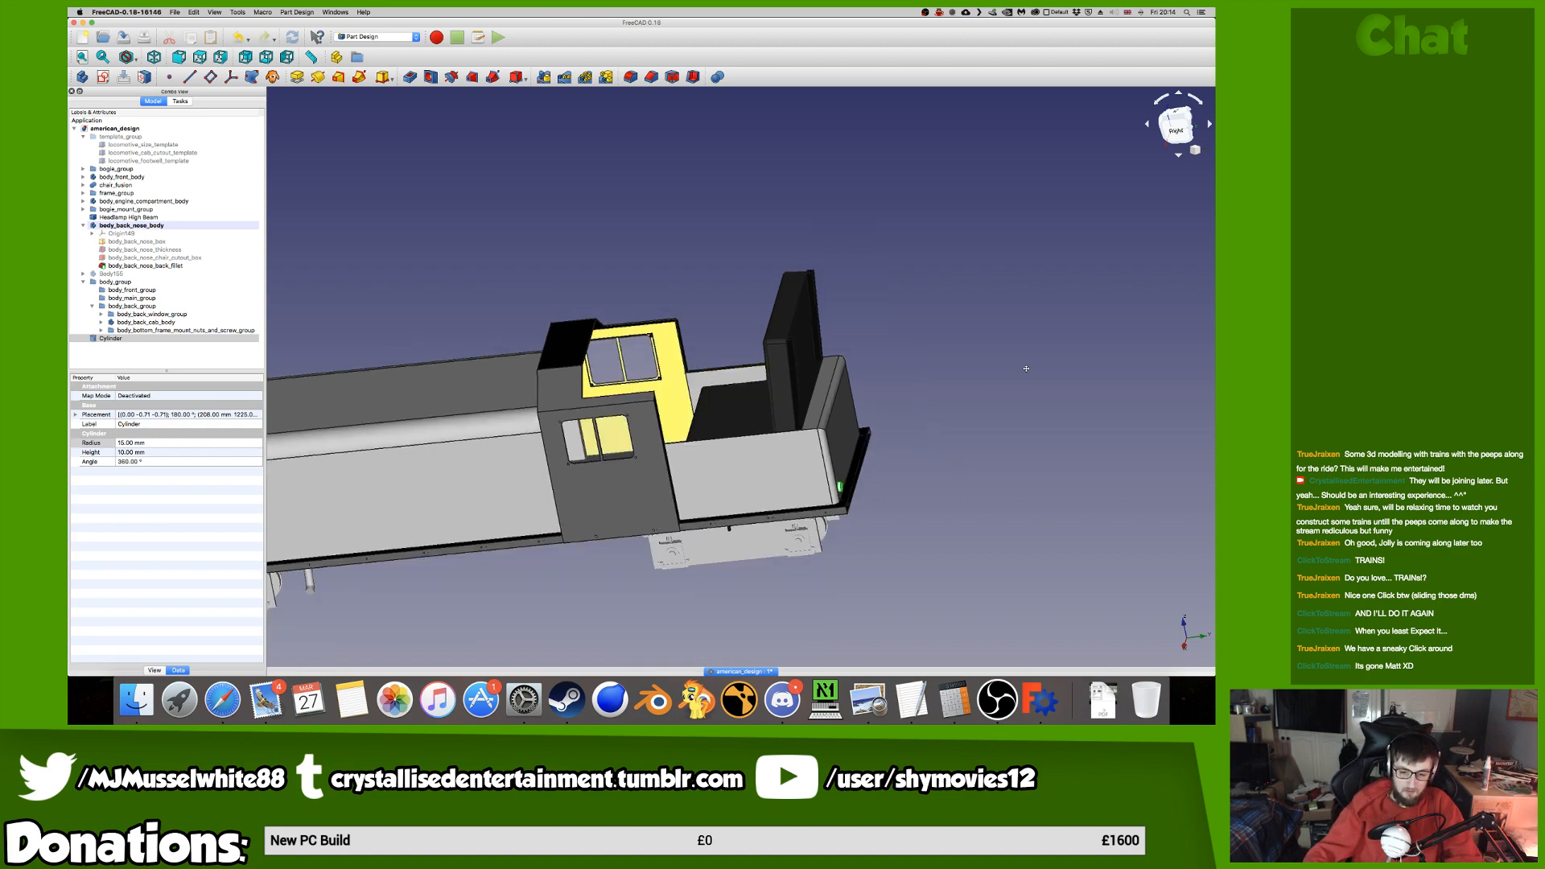
scroll(1026, 368, "down", 2)
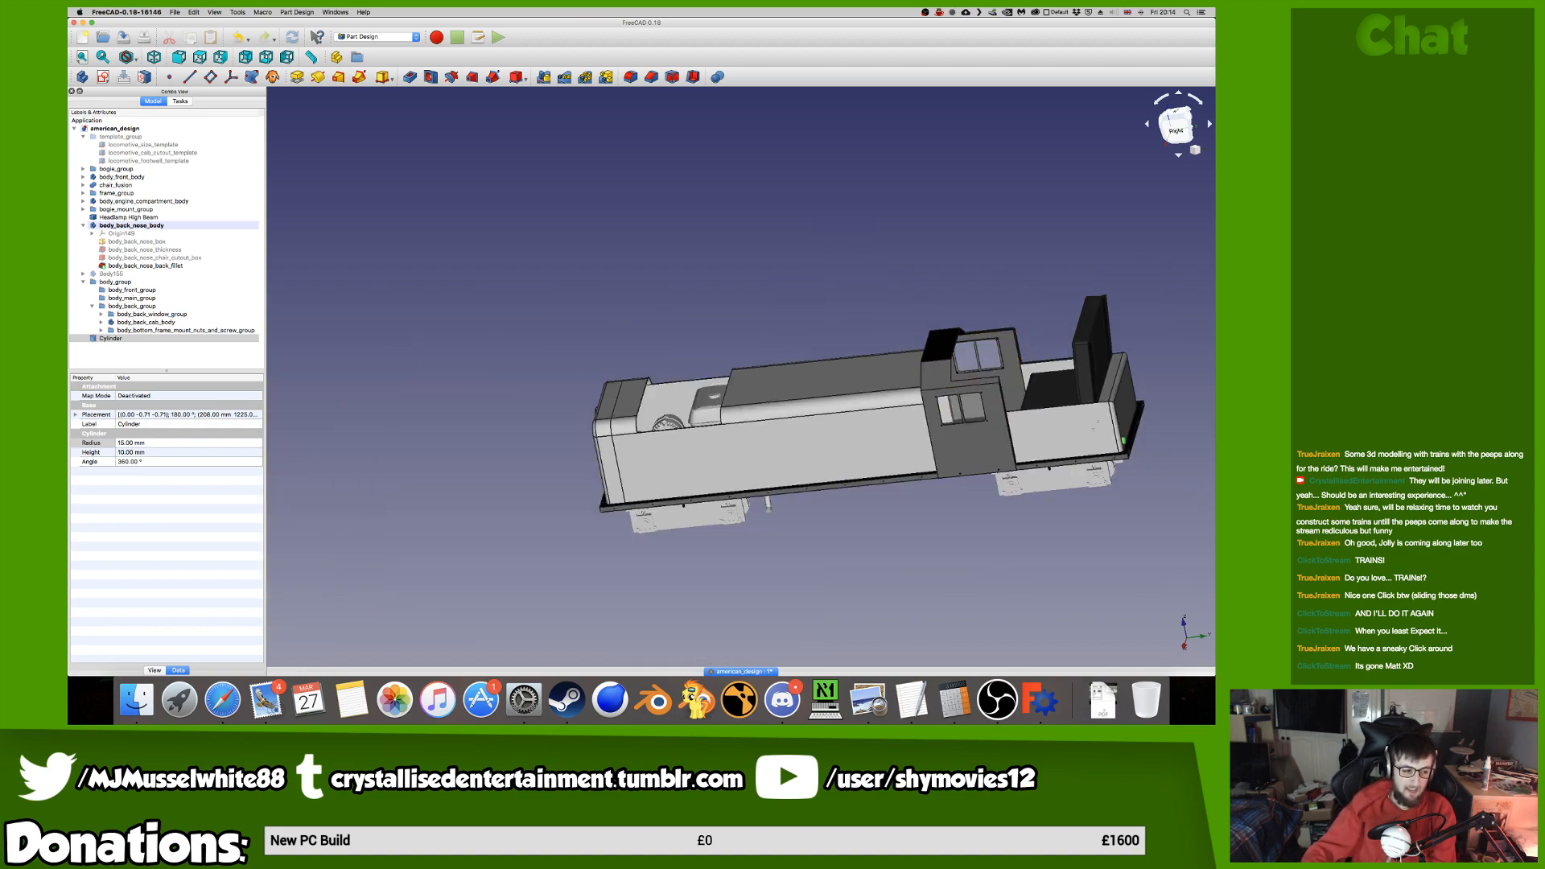
Switch to Discord and open the streaming-textfromvoice channel.
key("super+Tab")
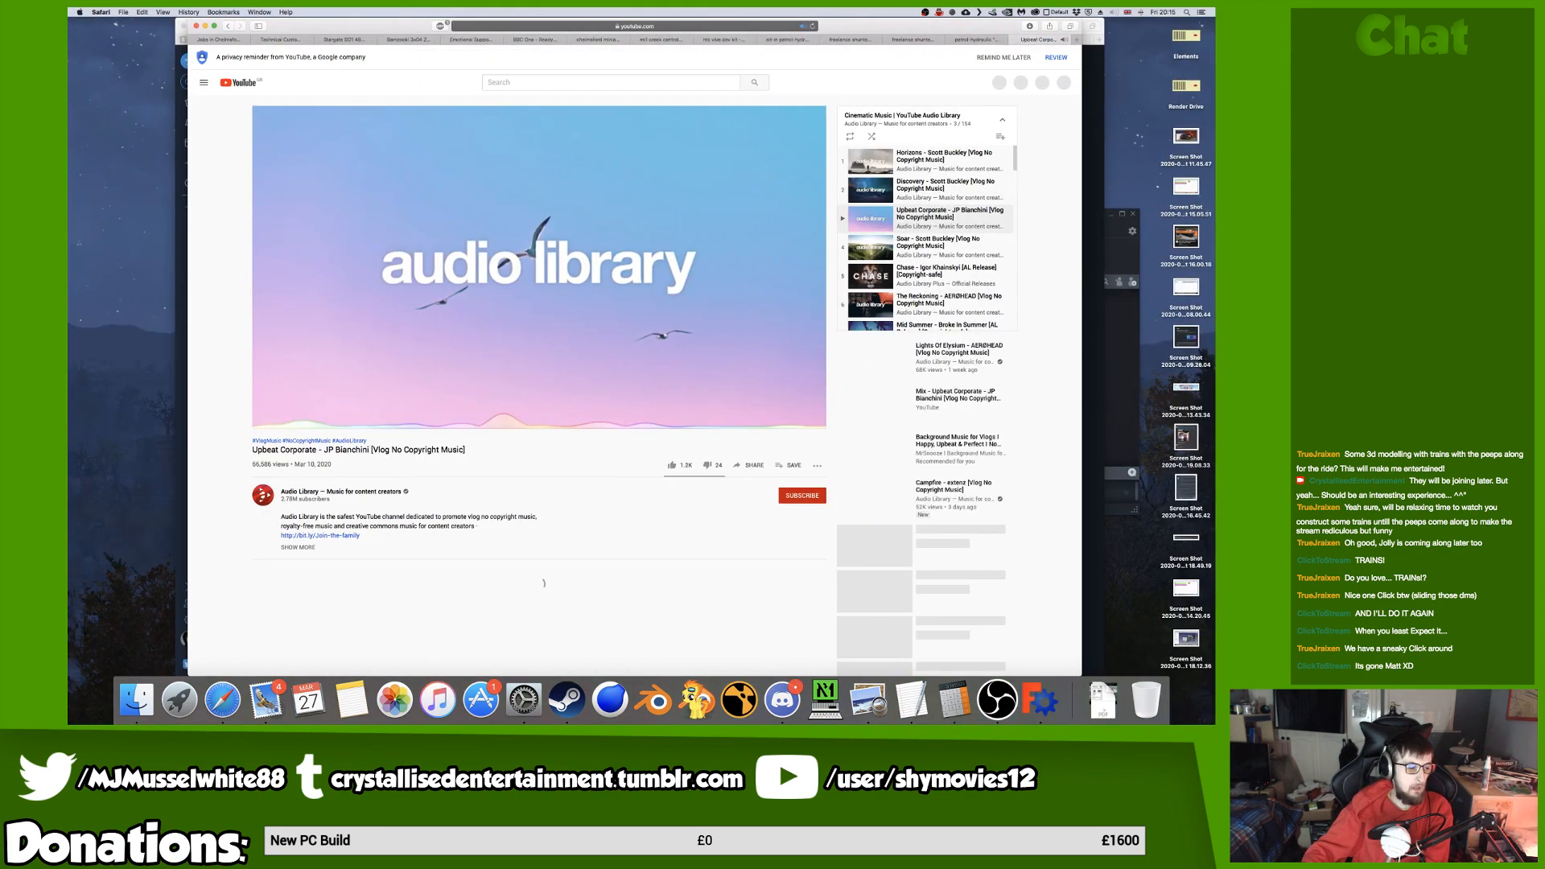
left_click_drag(70, 156, 70, 121)
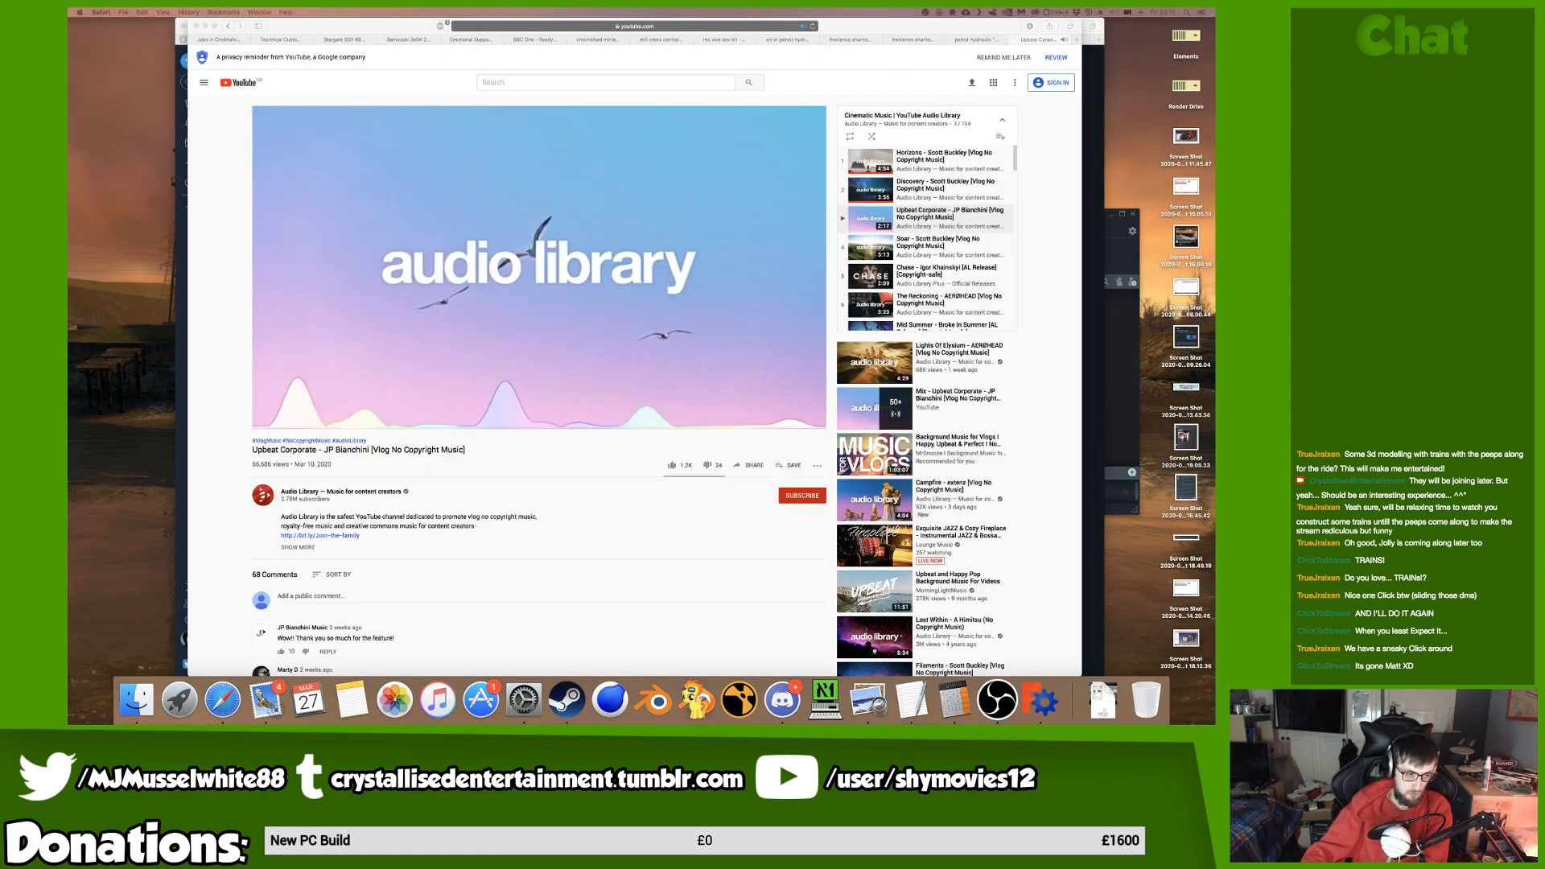
left_click(793, 698)
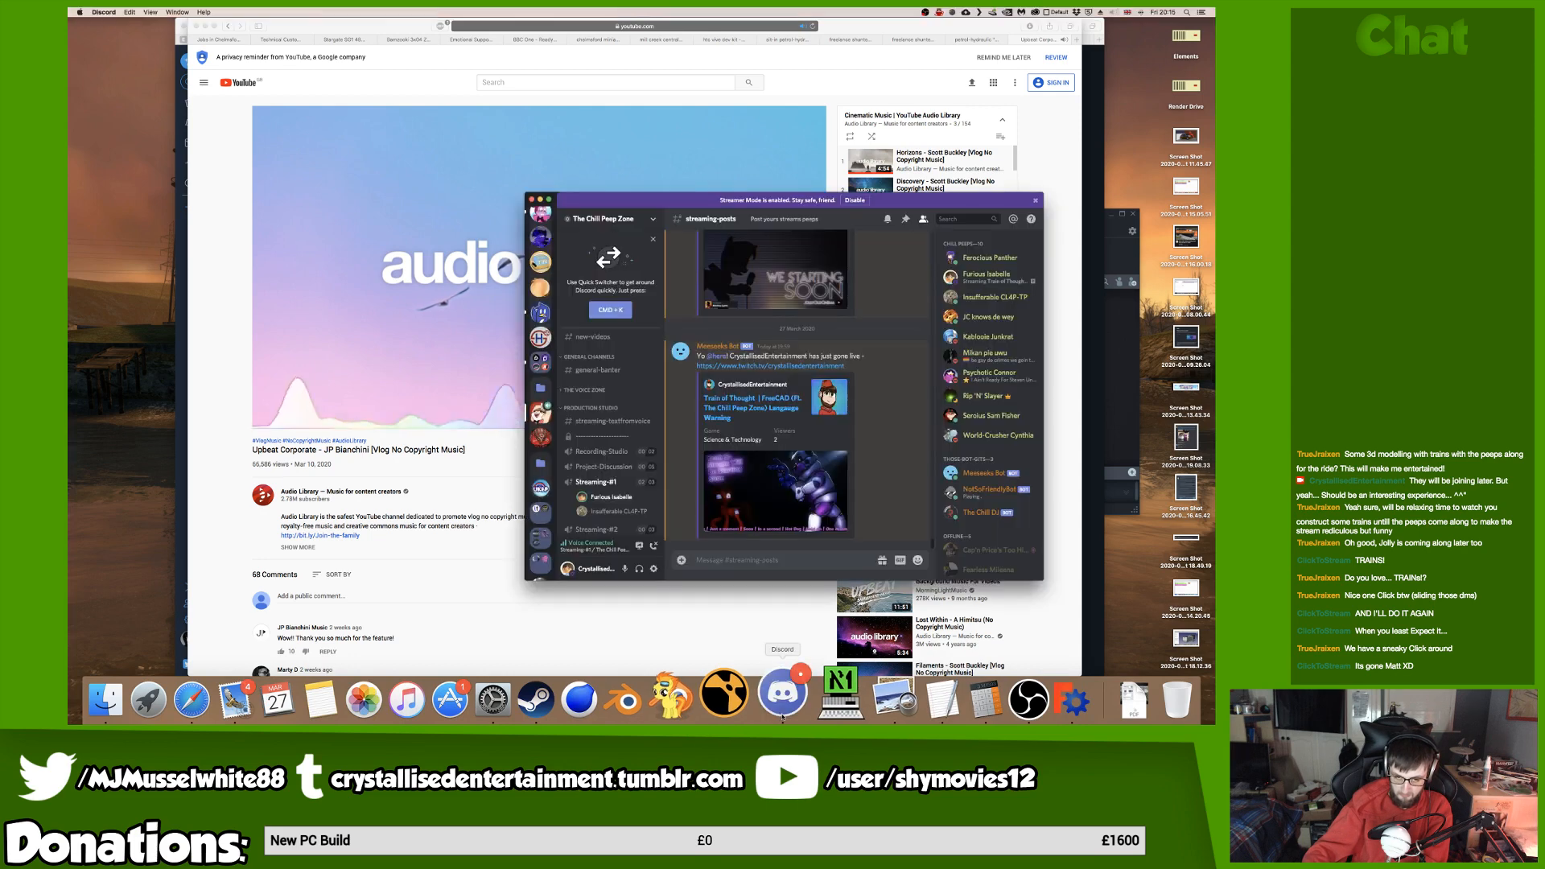
left_click(596, 421)
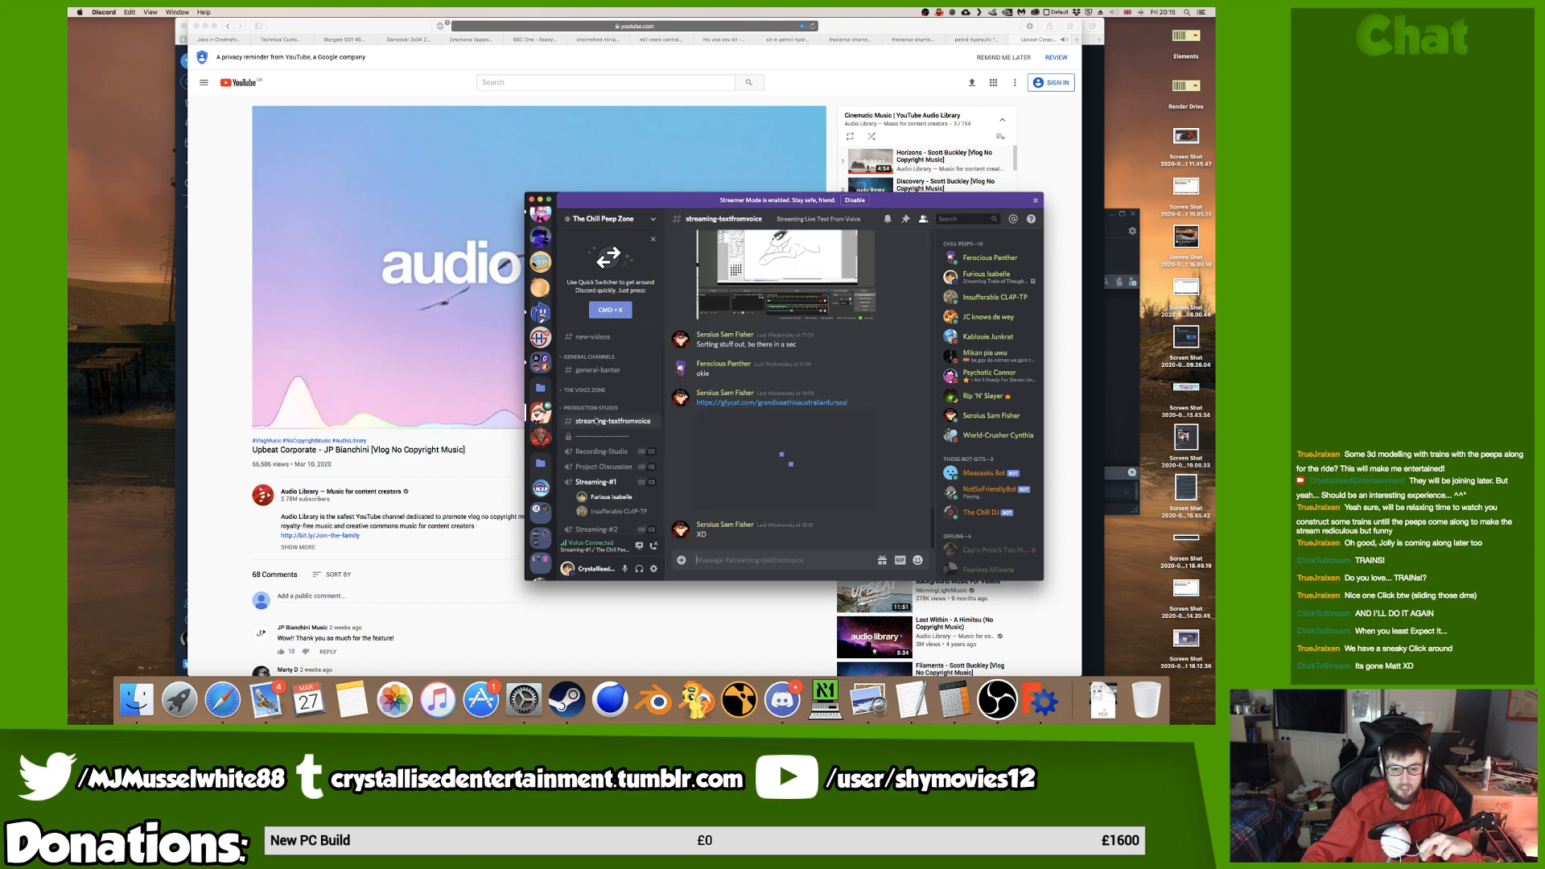
Upload the reference photo jimmy1.jpg from its Finder folder to the streaming-textfromvoice channel.
left_click(146, 708)
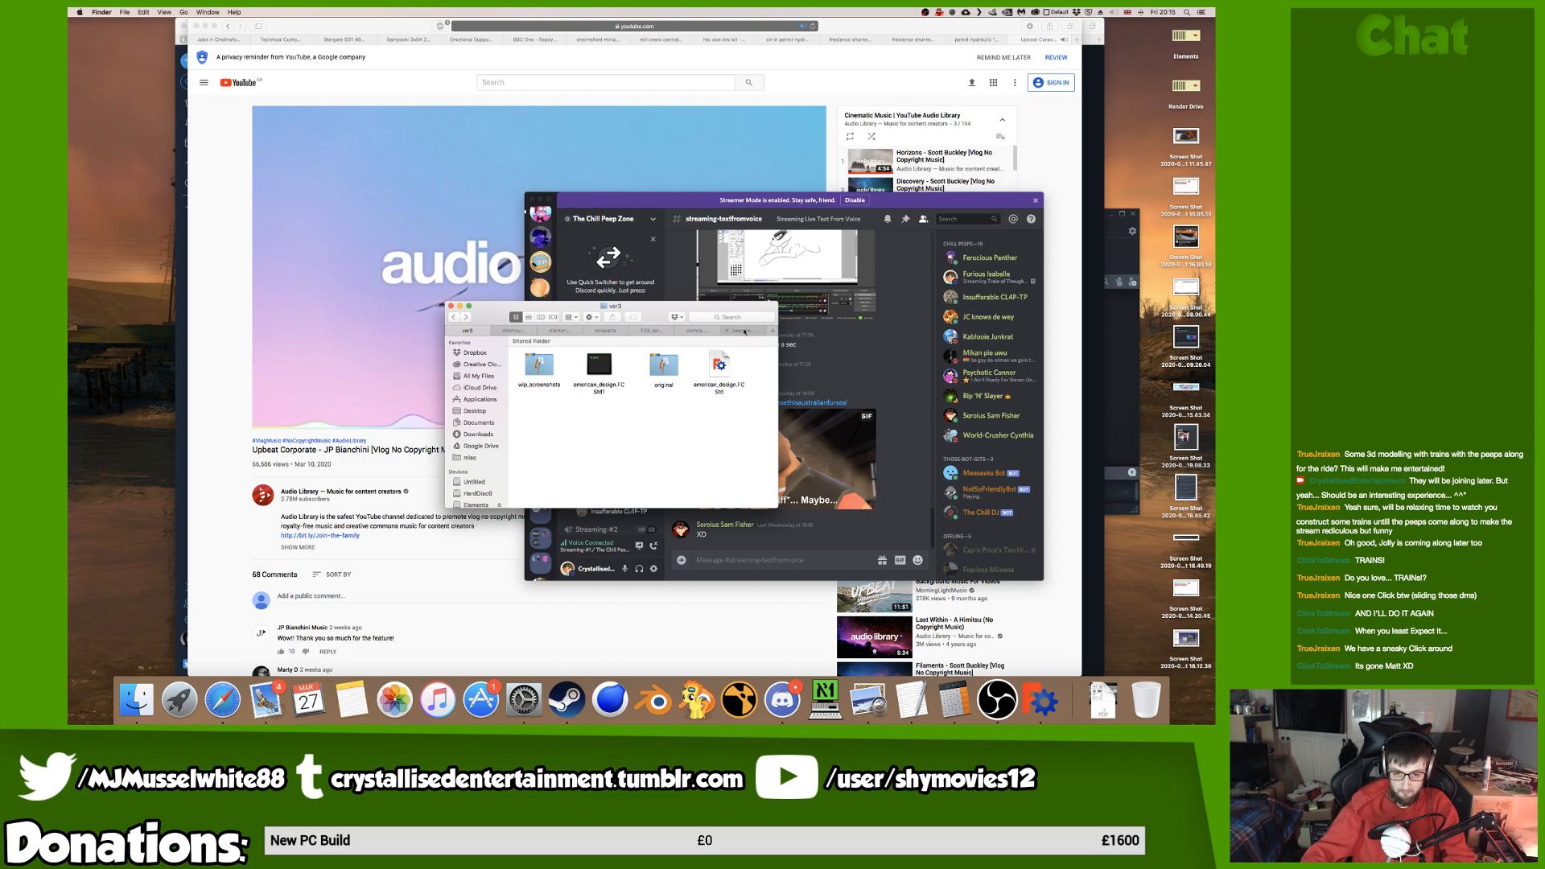
left_click(853, 482)
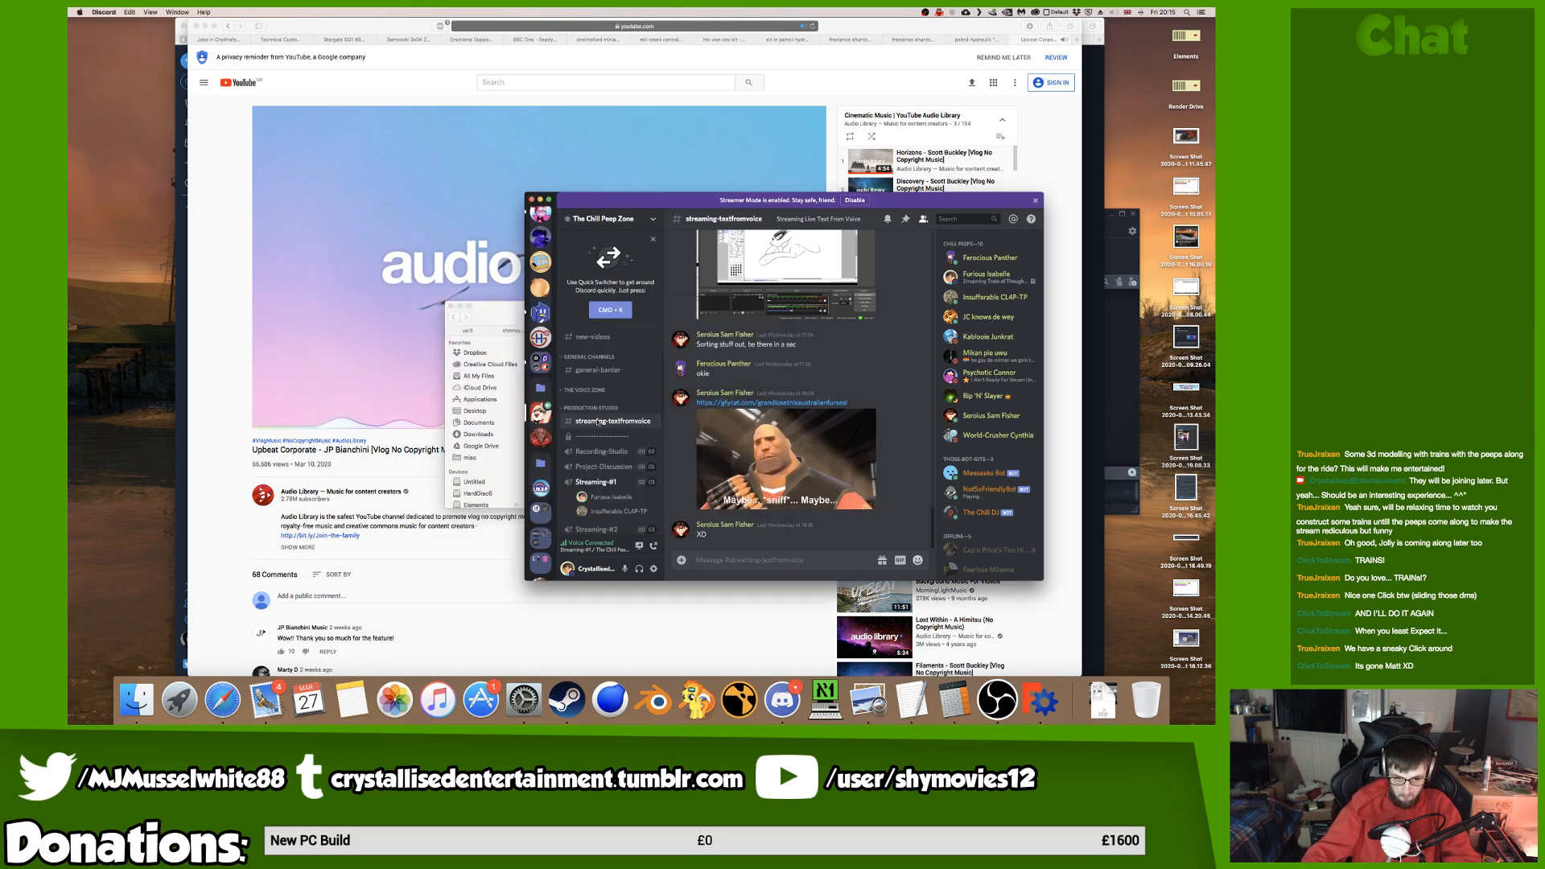
left_click(143, 692)
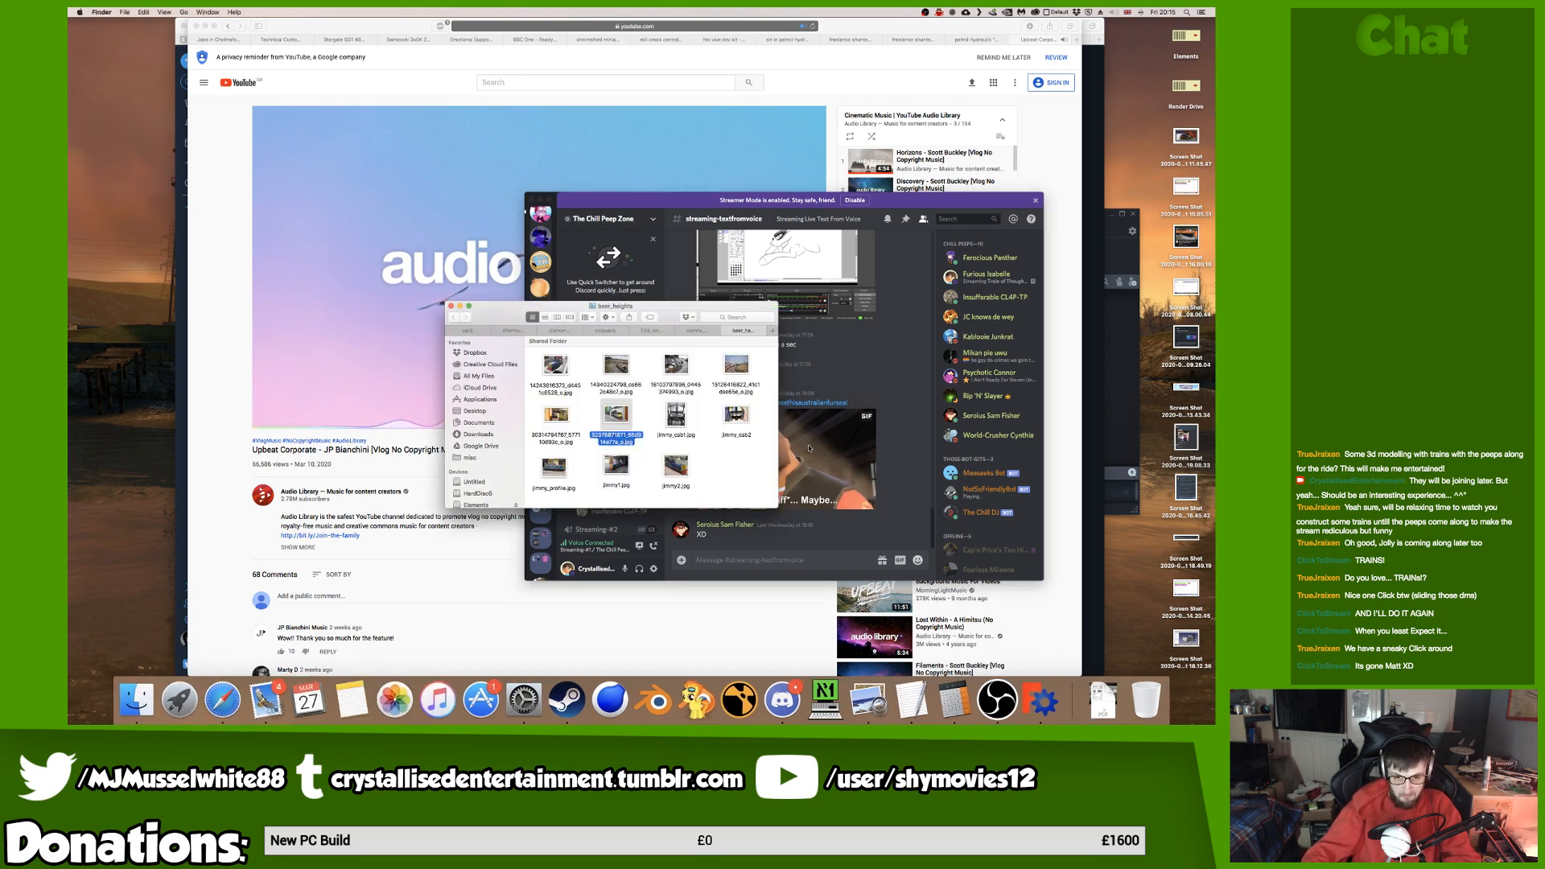
left_click(679, 461)
left_click_drag(616, 465, 842, 471)
left_click(872, 430)
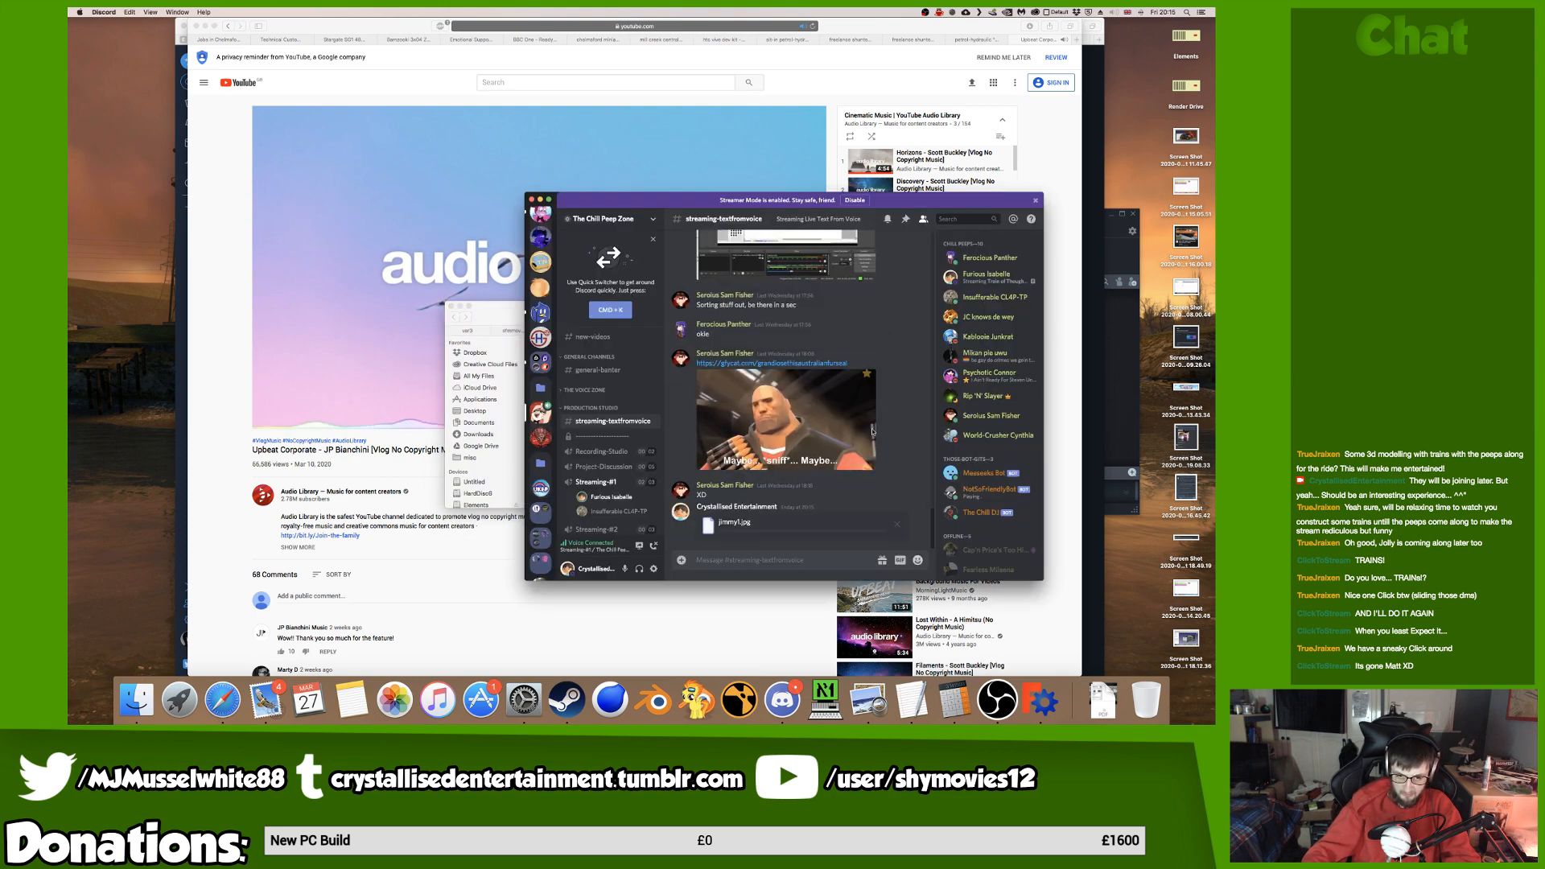
Move the Finder window clear of Discord and upload rio_grande_bobo1.jpg from the railroad photo folder to the same channel.
left_click_drag(499, 308, 180, 333)
left_click(391, 359)
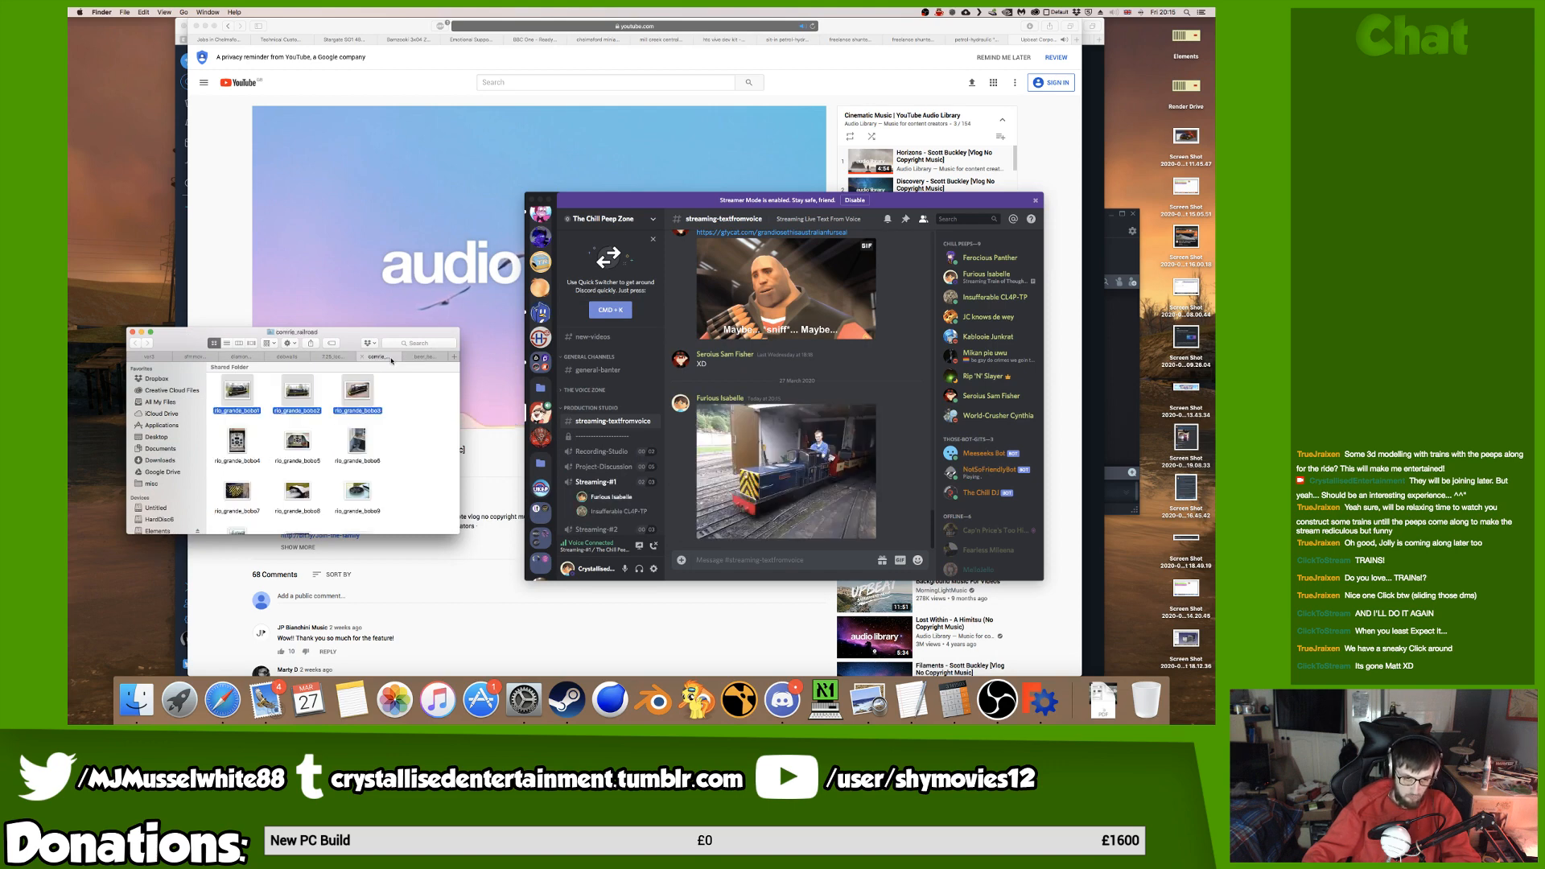
left_click(409, 418)
left_click_drag(250, 392, 808, 413)
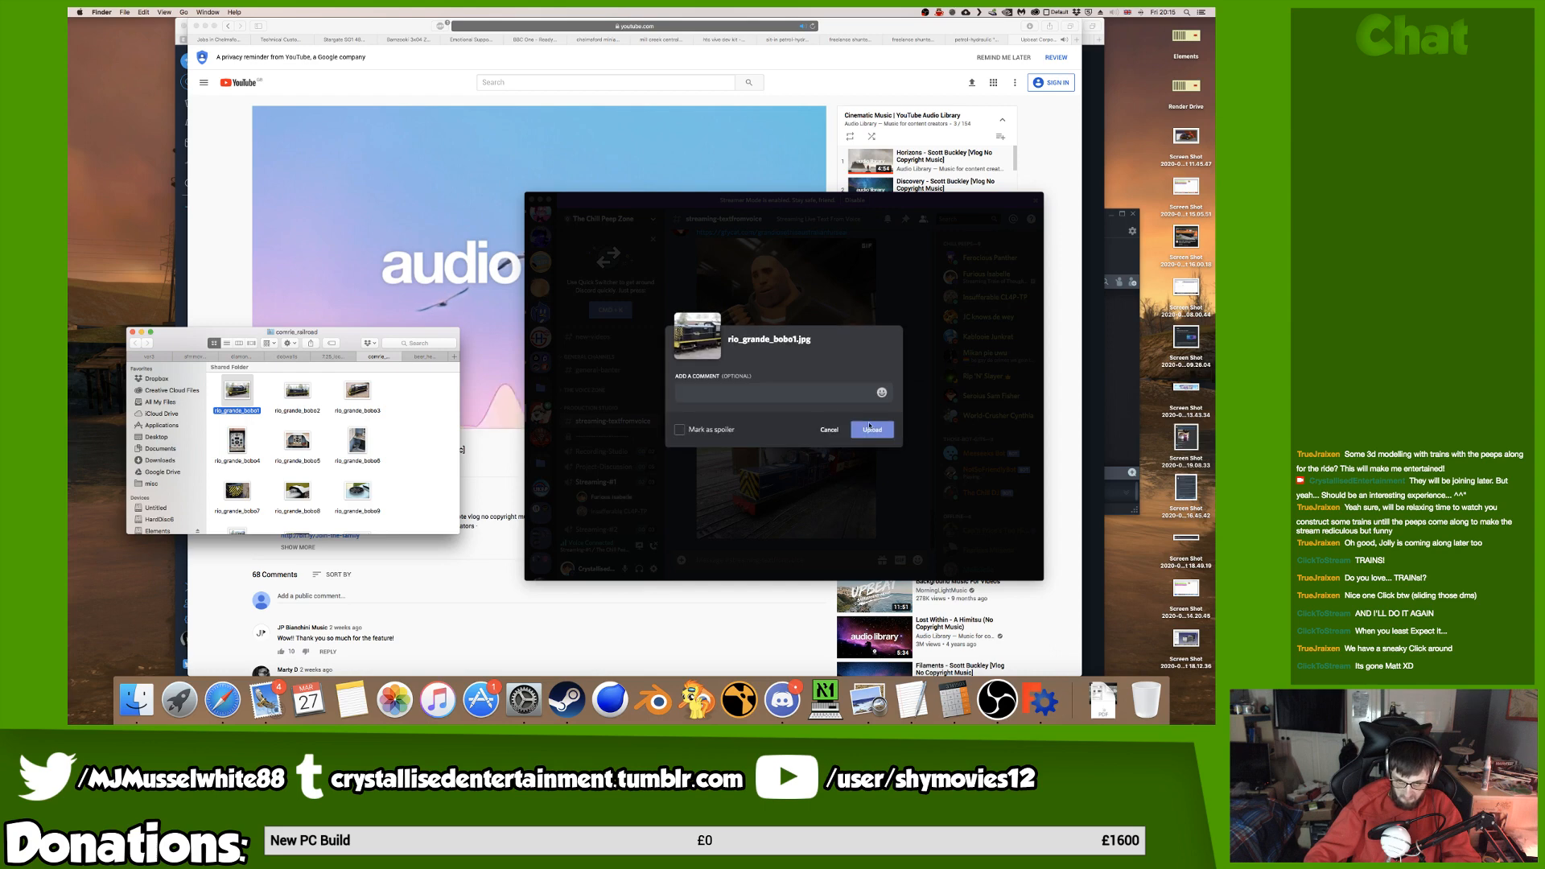
left_click(871, 428)
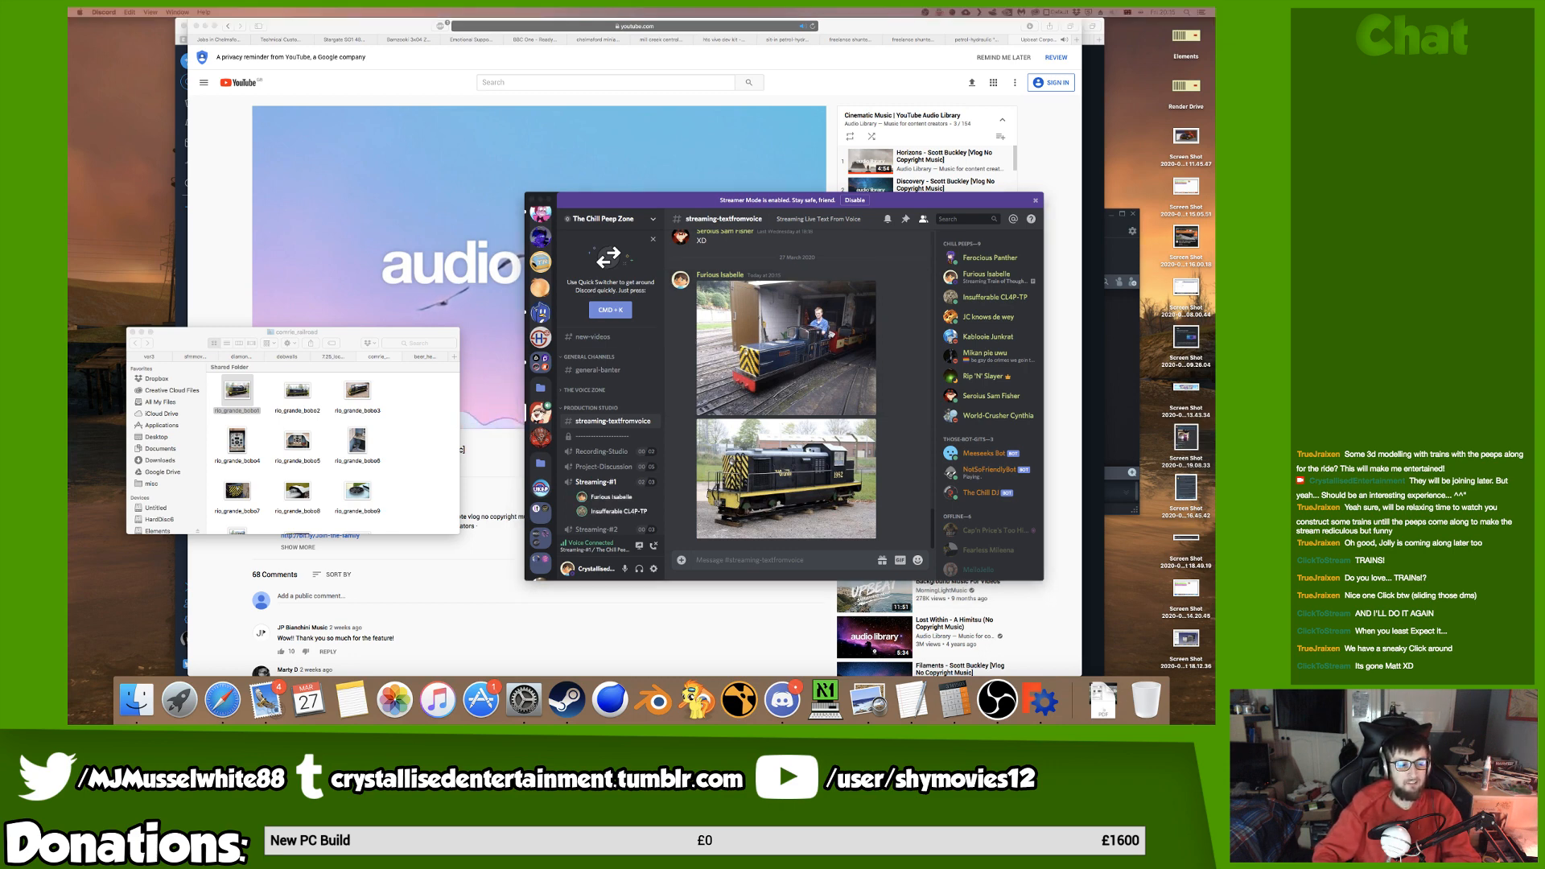
Switch back to FreeCAD and show the cylinder on the back nose up close in the rear view.
left_click(544, 598)
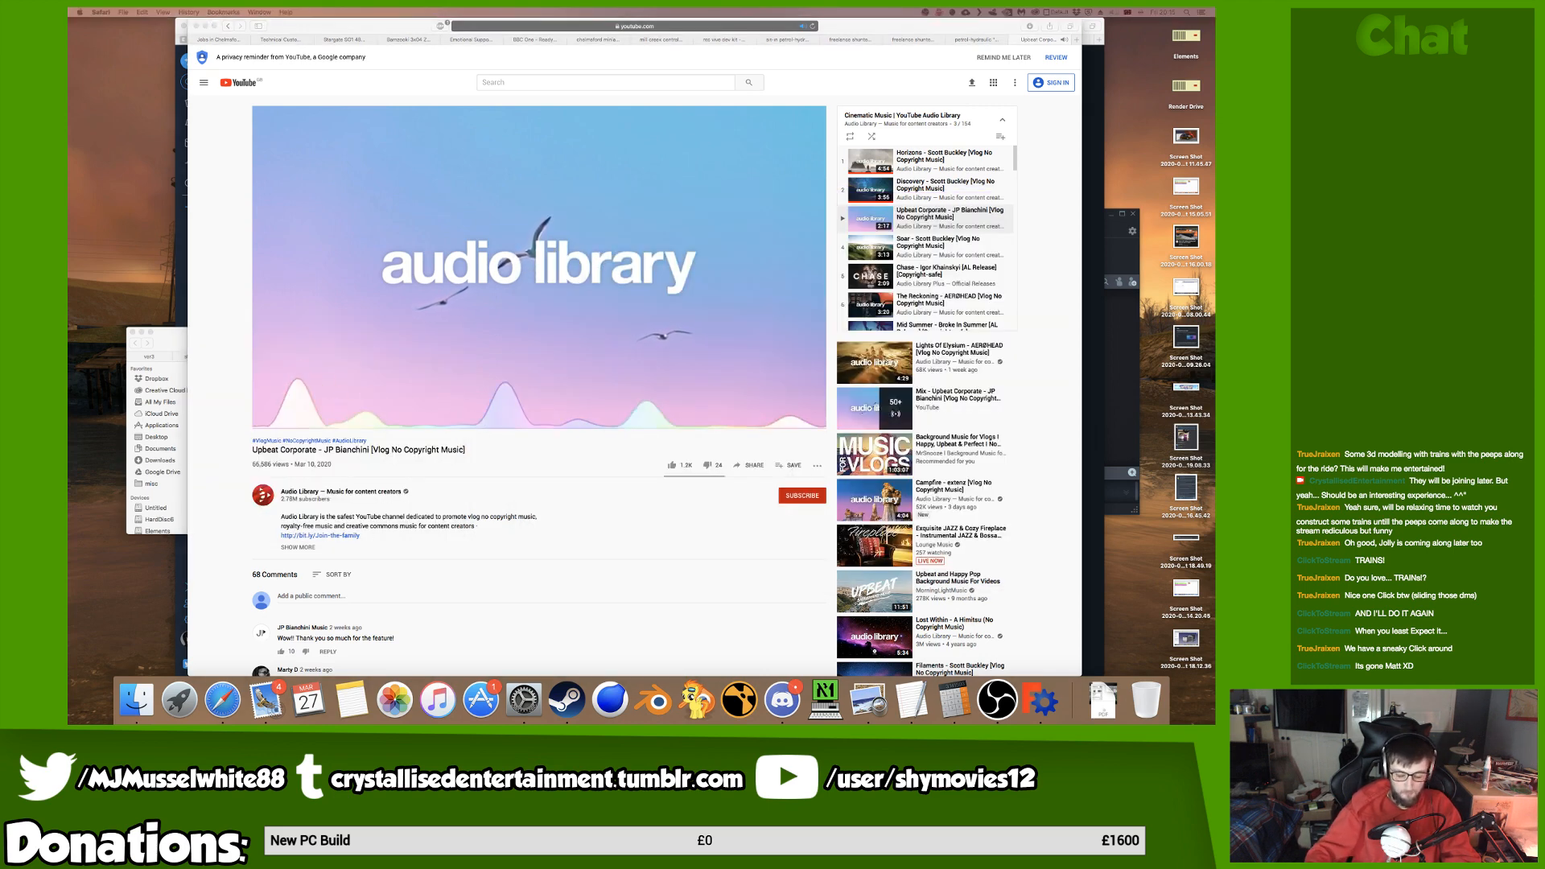
key("ctrl+Right")
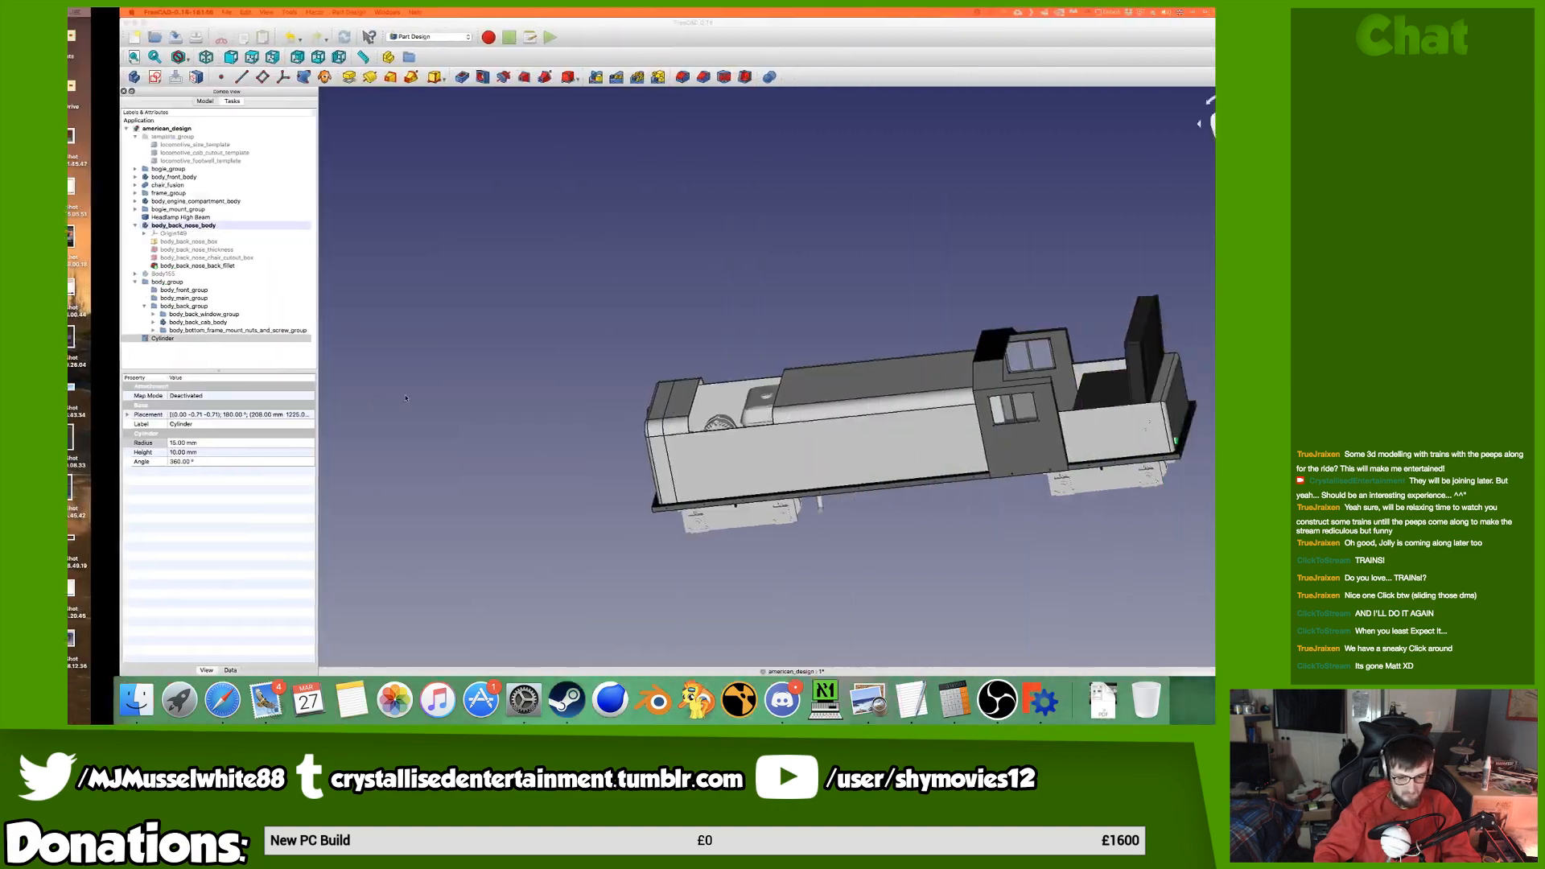
key("ctrl+Left")
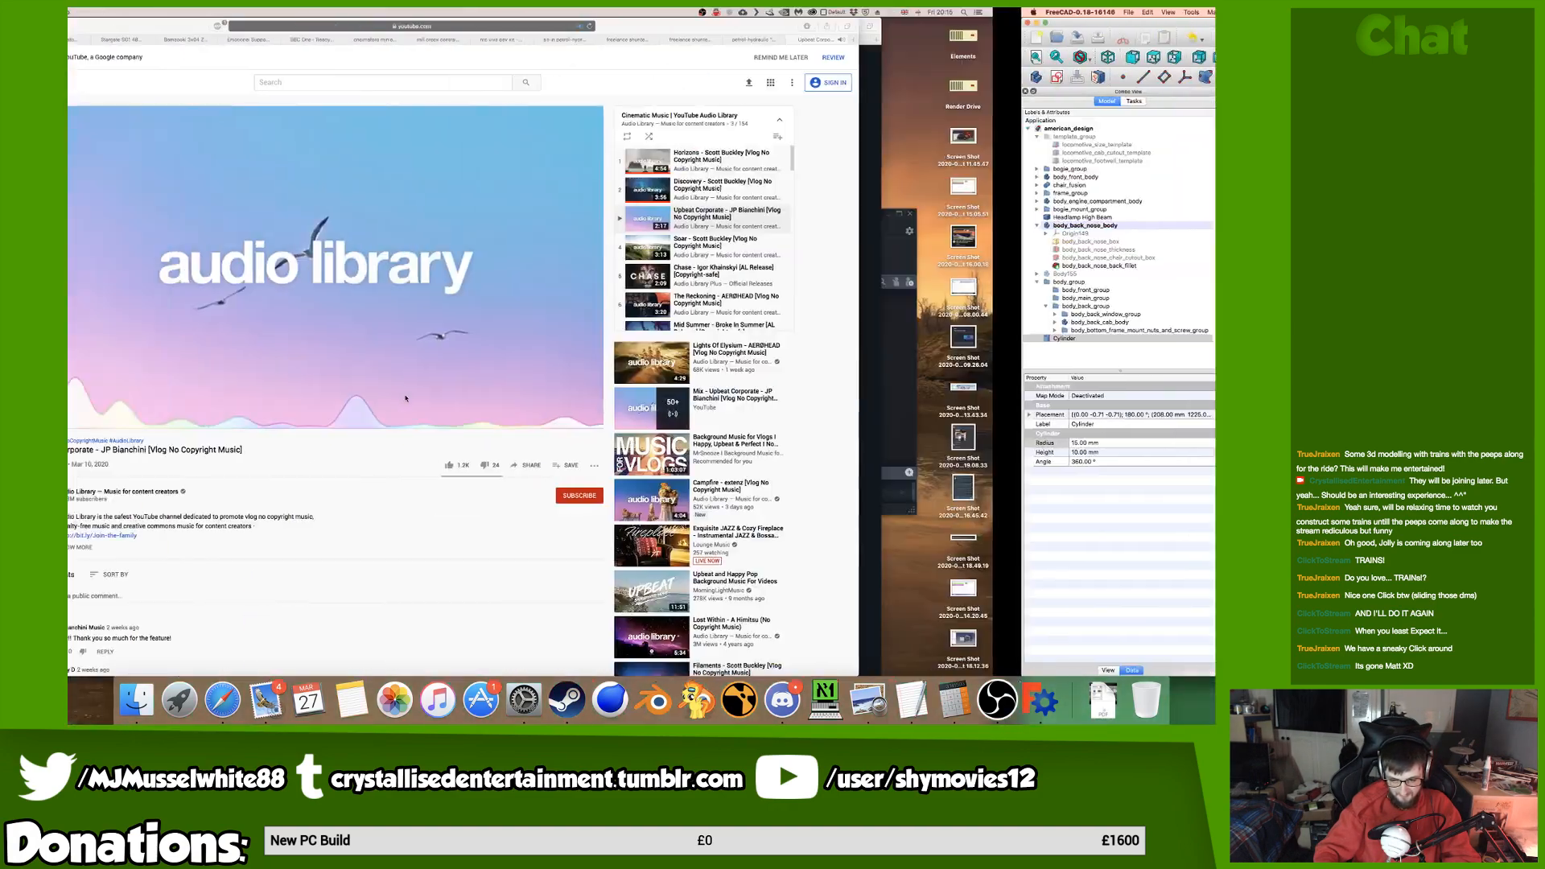
key("ctrl+Right")
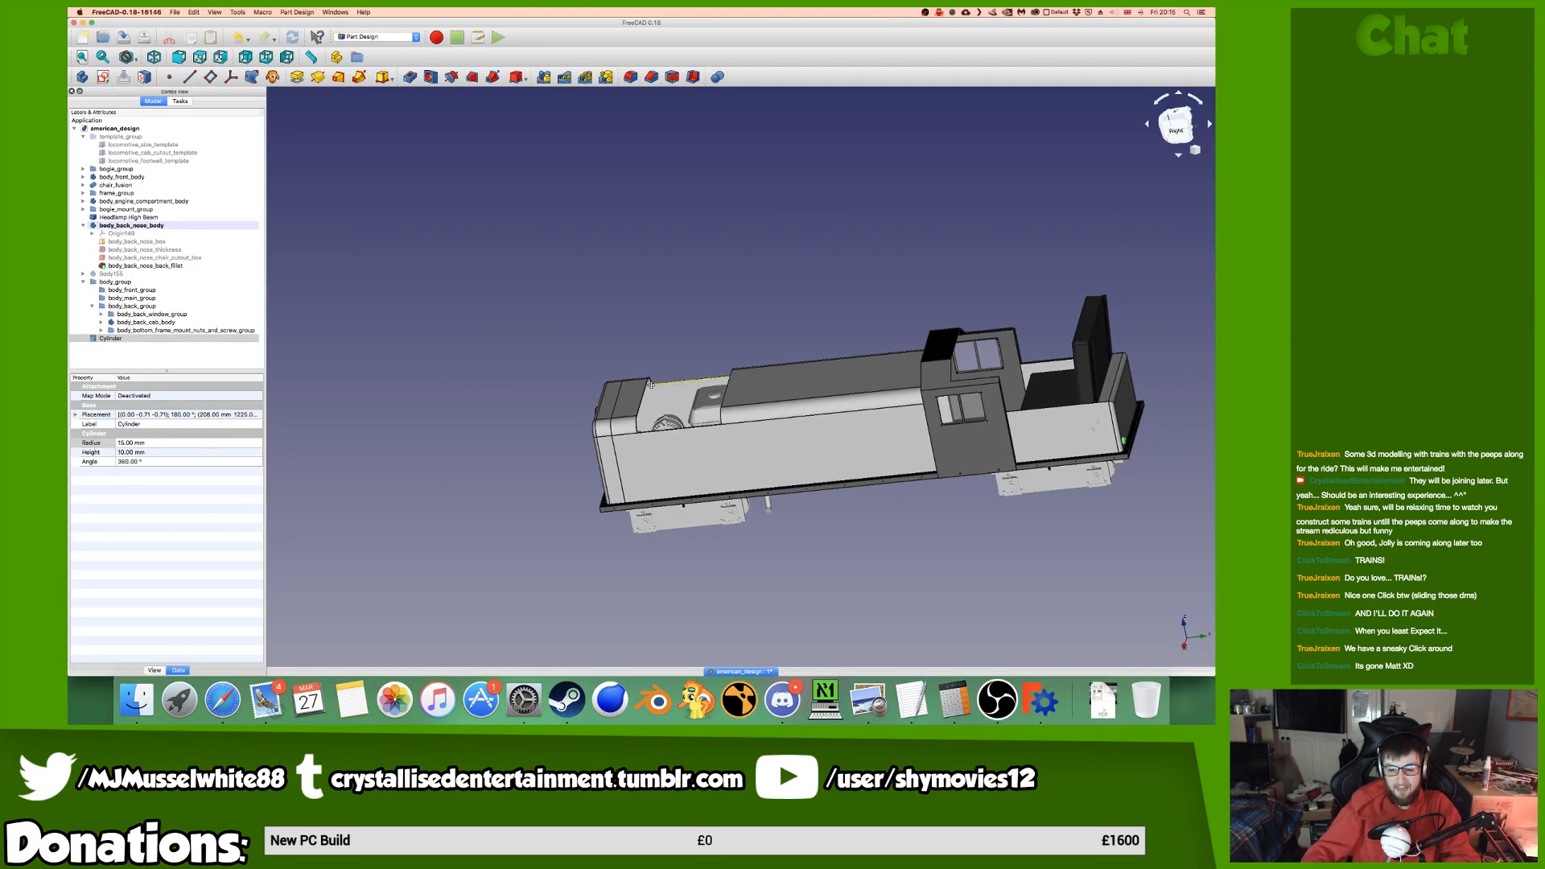
middle_click_drag(650, 384, 565, 404)
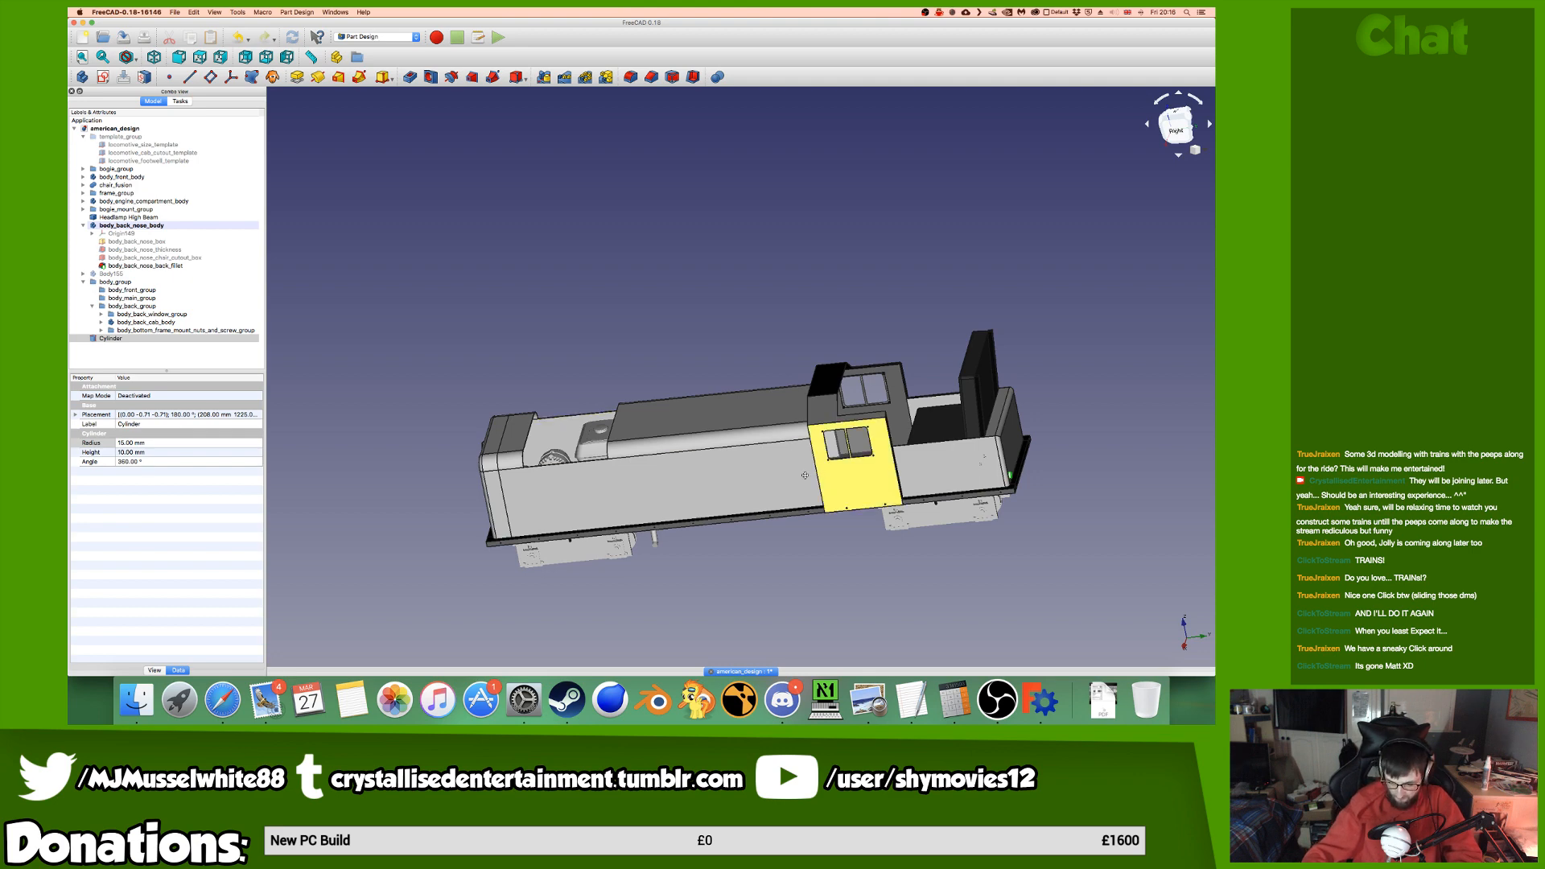
middle_click_drag(862, 484, 656, 470)
scroll(791, 545, "up", 5)
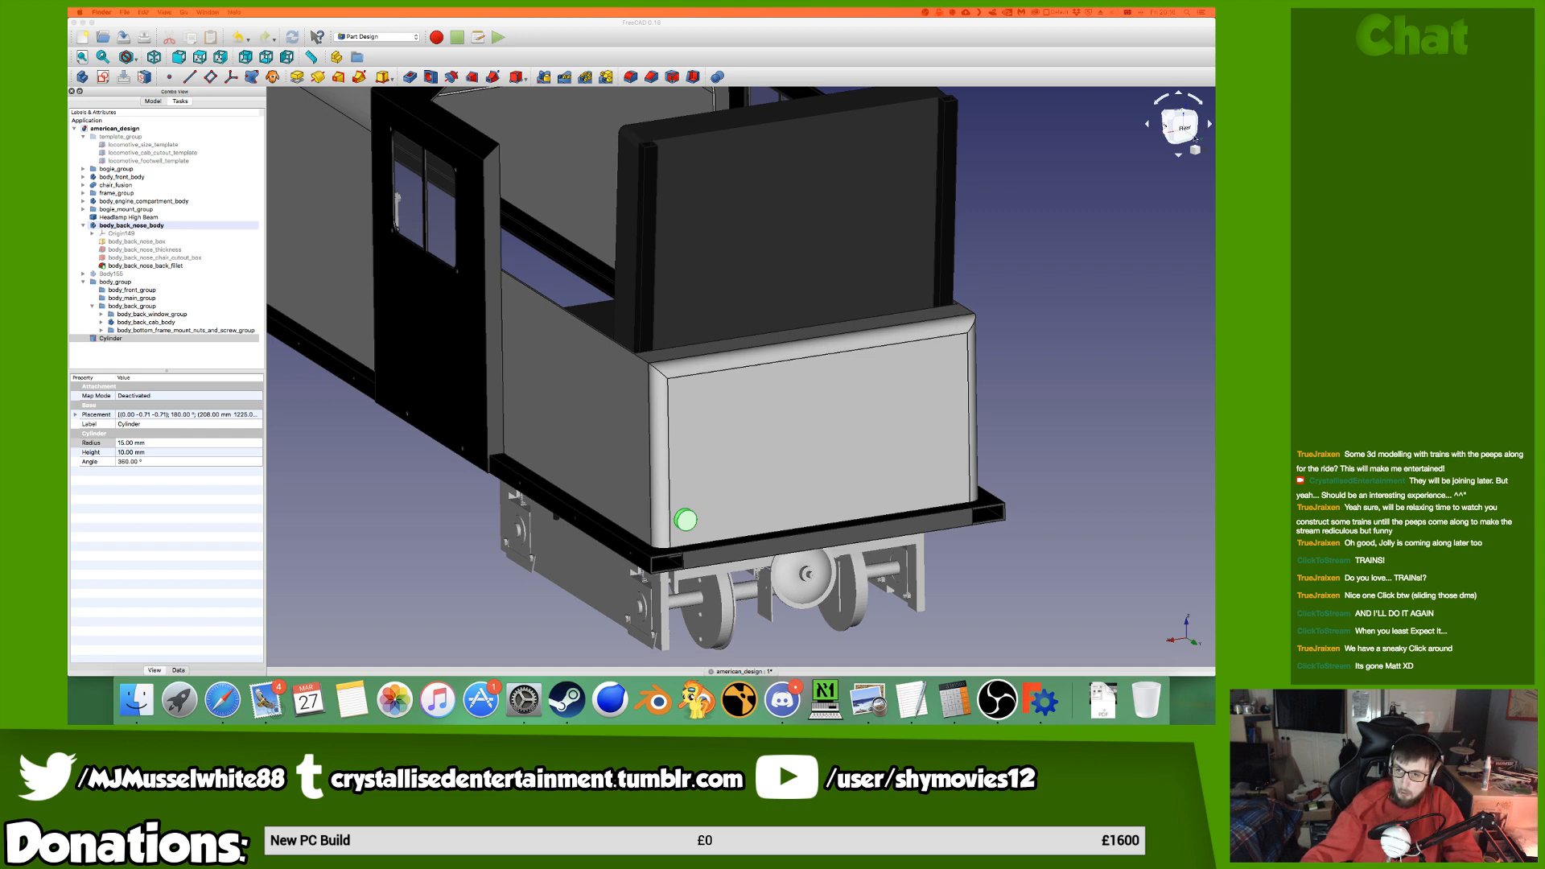
left_click(1188, 132)
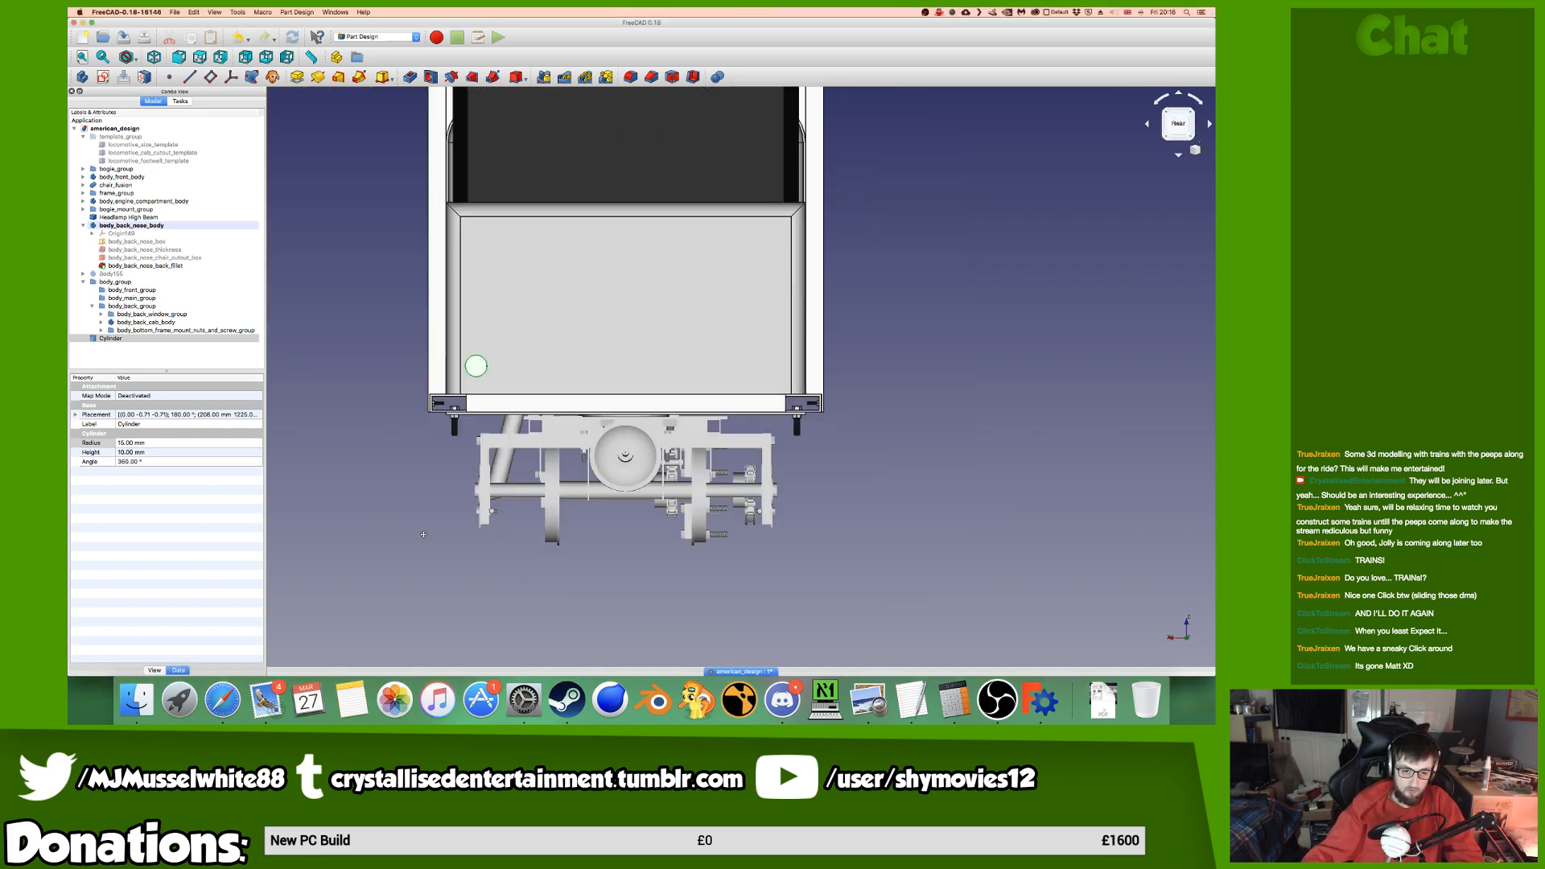
scroll(445, 399, "up", 6)
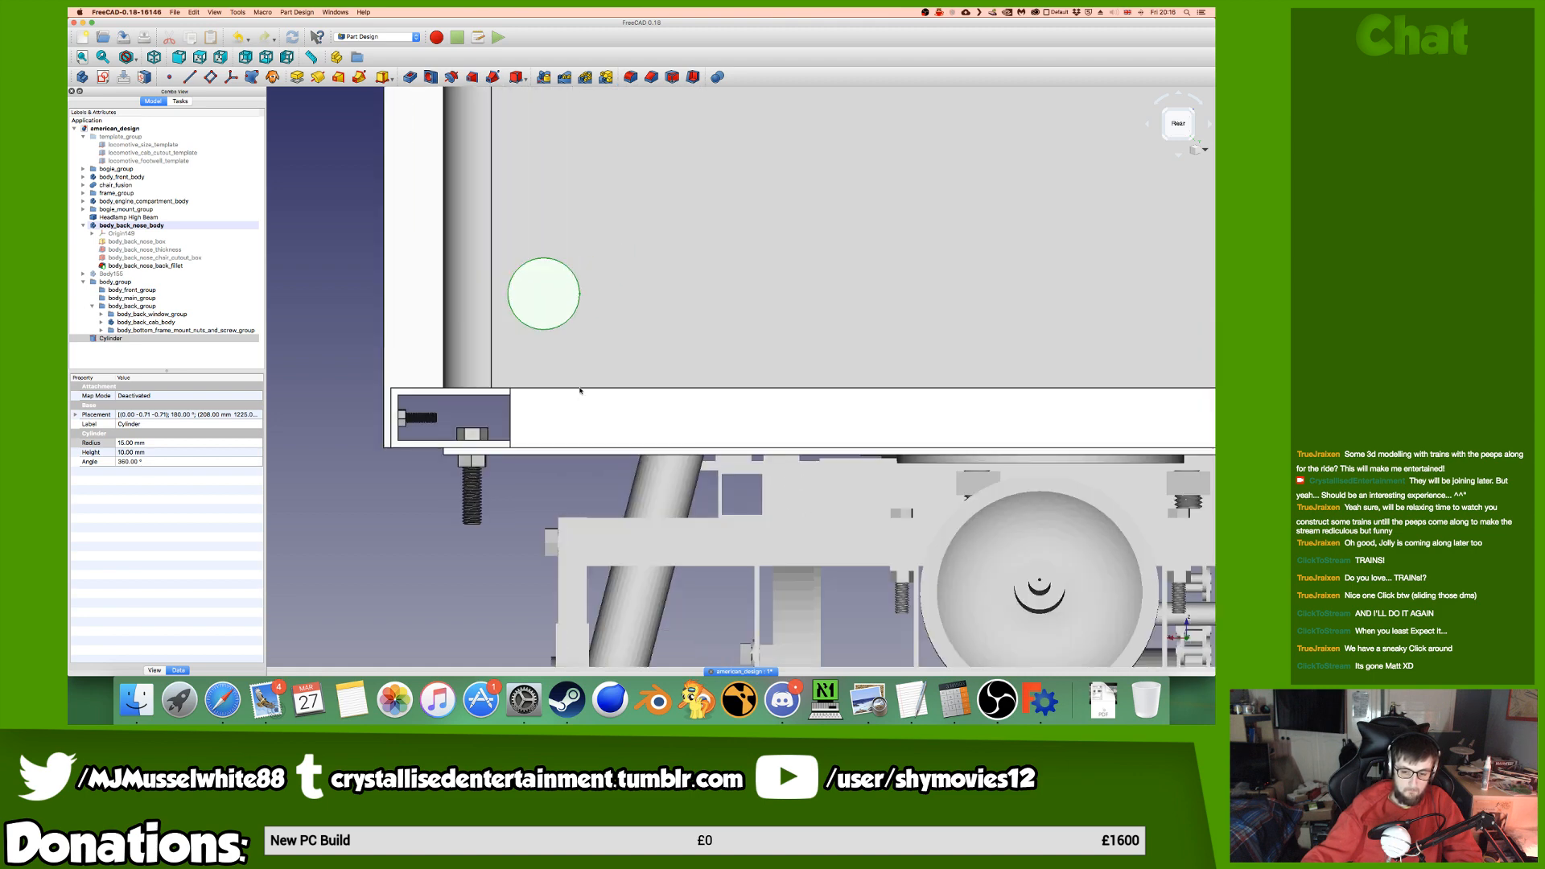
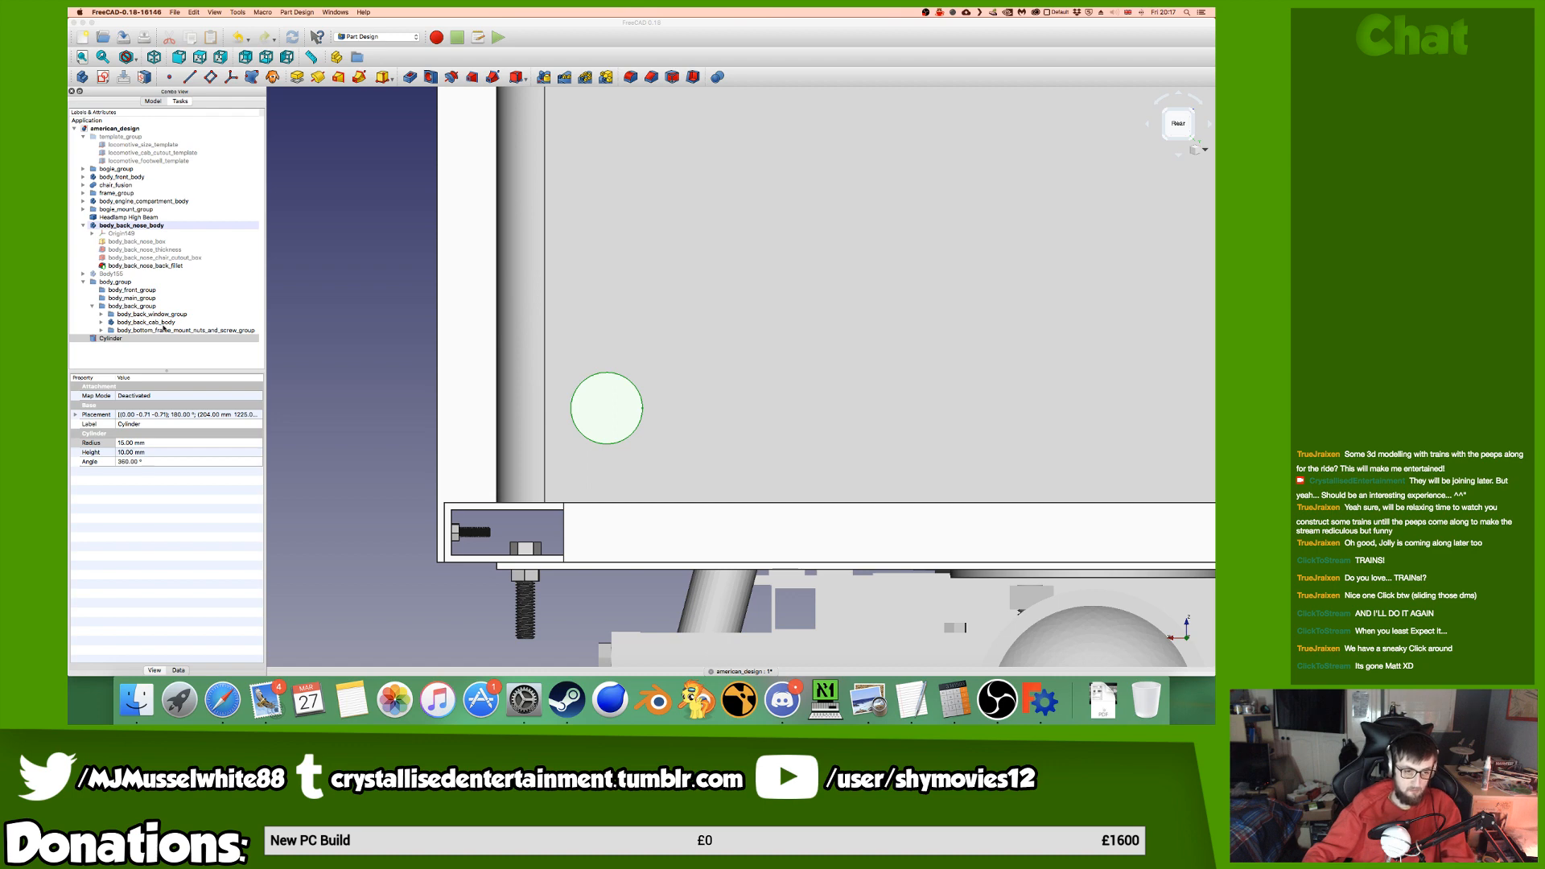
Transform the cylinder sideways to X 201 mm, farther in from the nose's vertical edge.
right_click(164, 338)
left_click(184, 343)
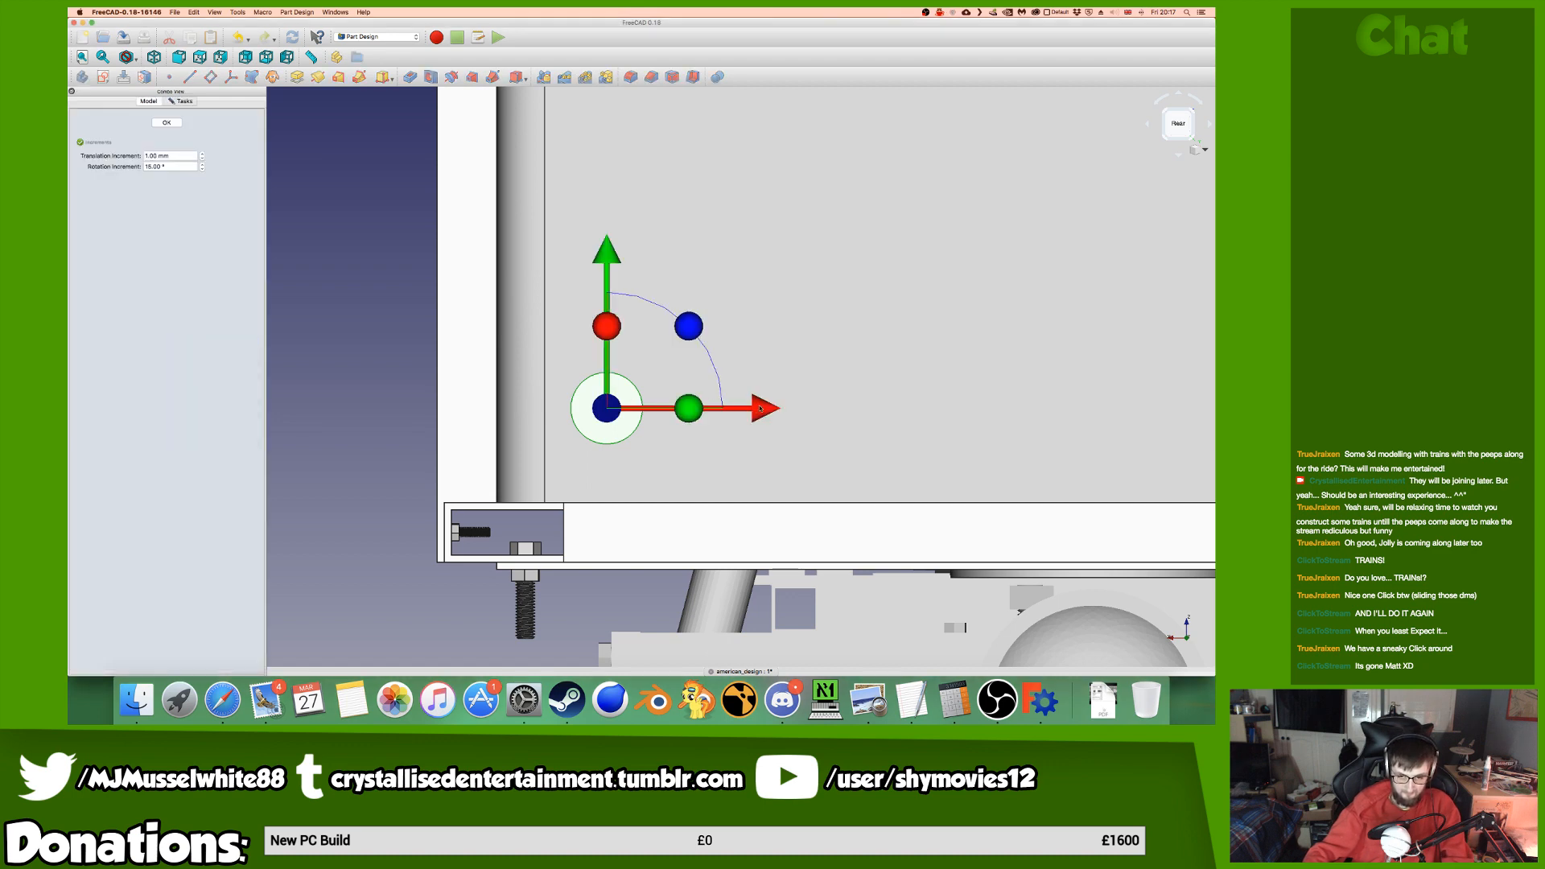
left_click_drag(760, 408, 766, 408)
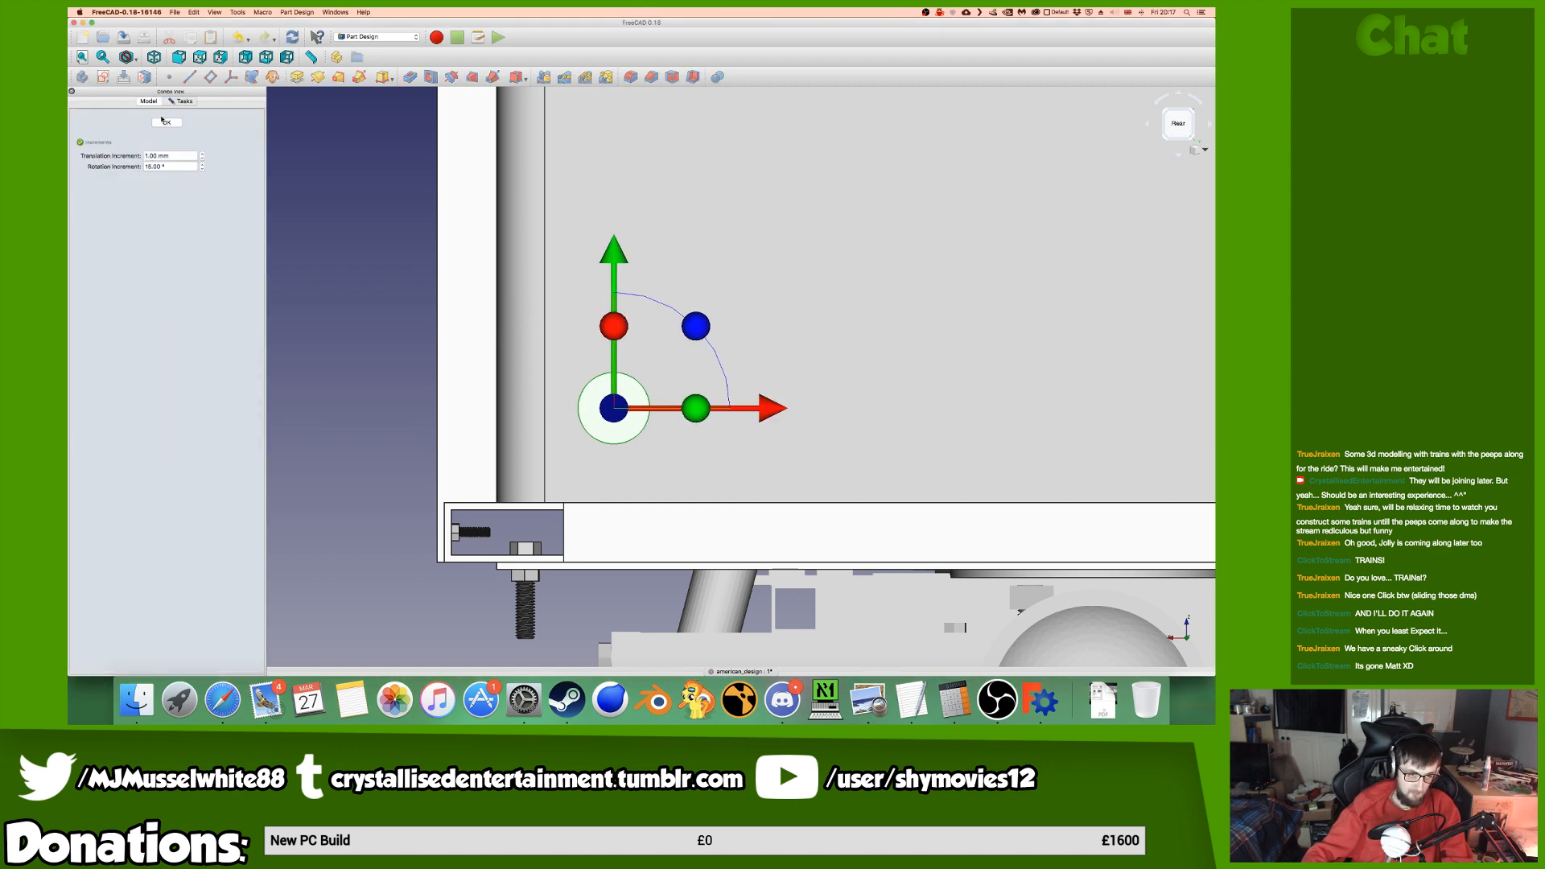
left_click(165, 121)
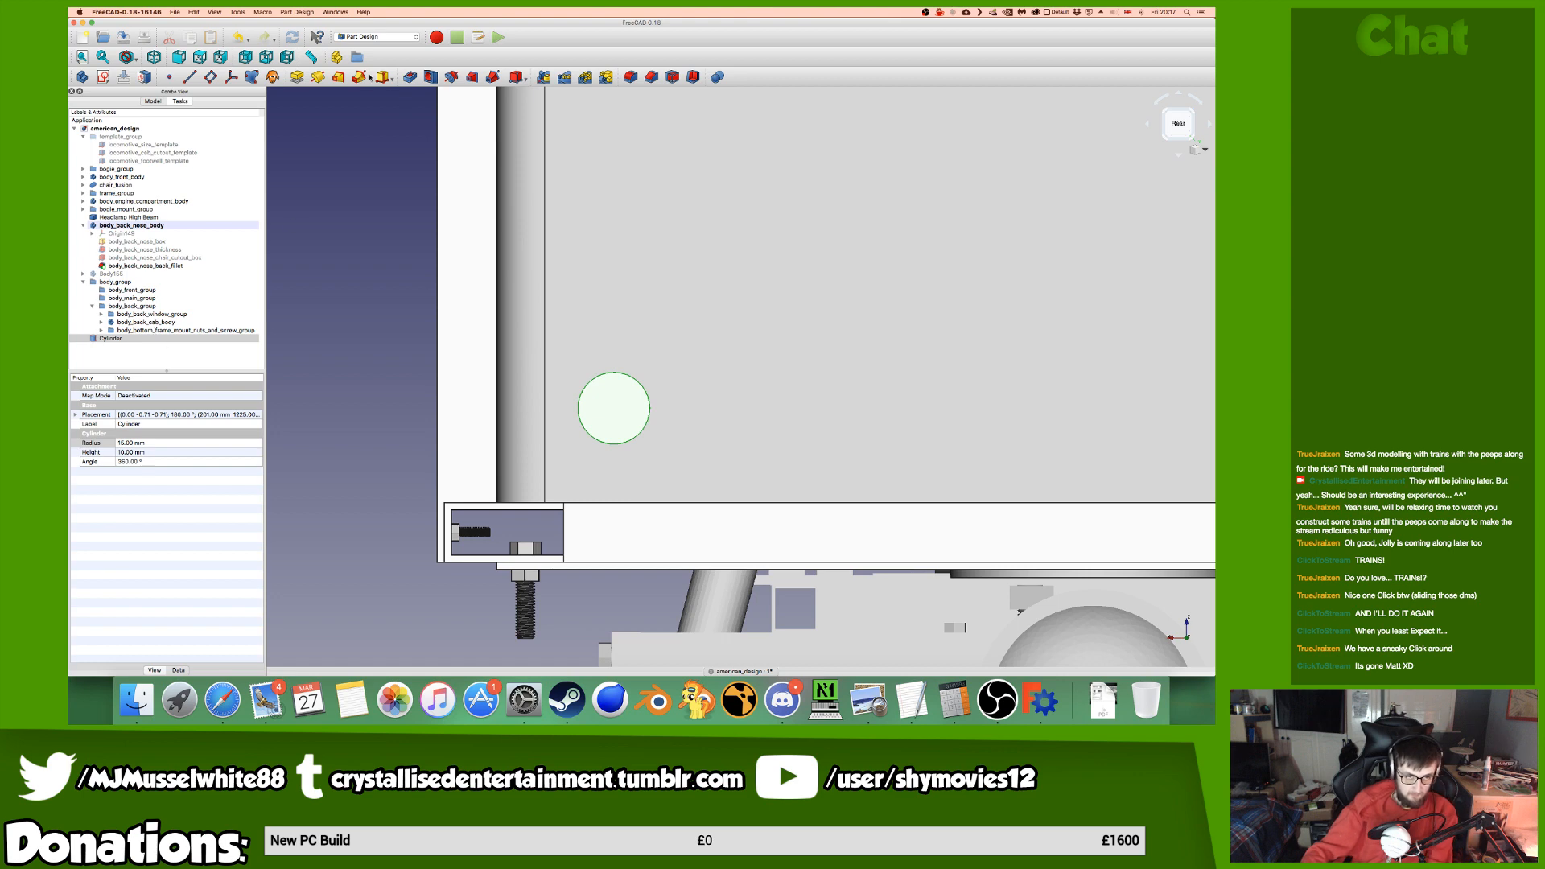
Create a clone of the cylinder and expand the clone's placement to its X, Y and Z position values.
left_click(272, 76)
left_click(166, 347)
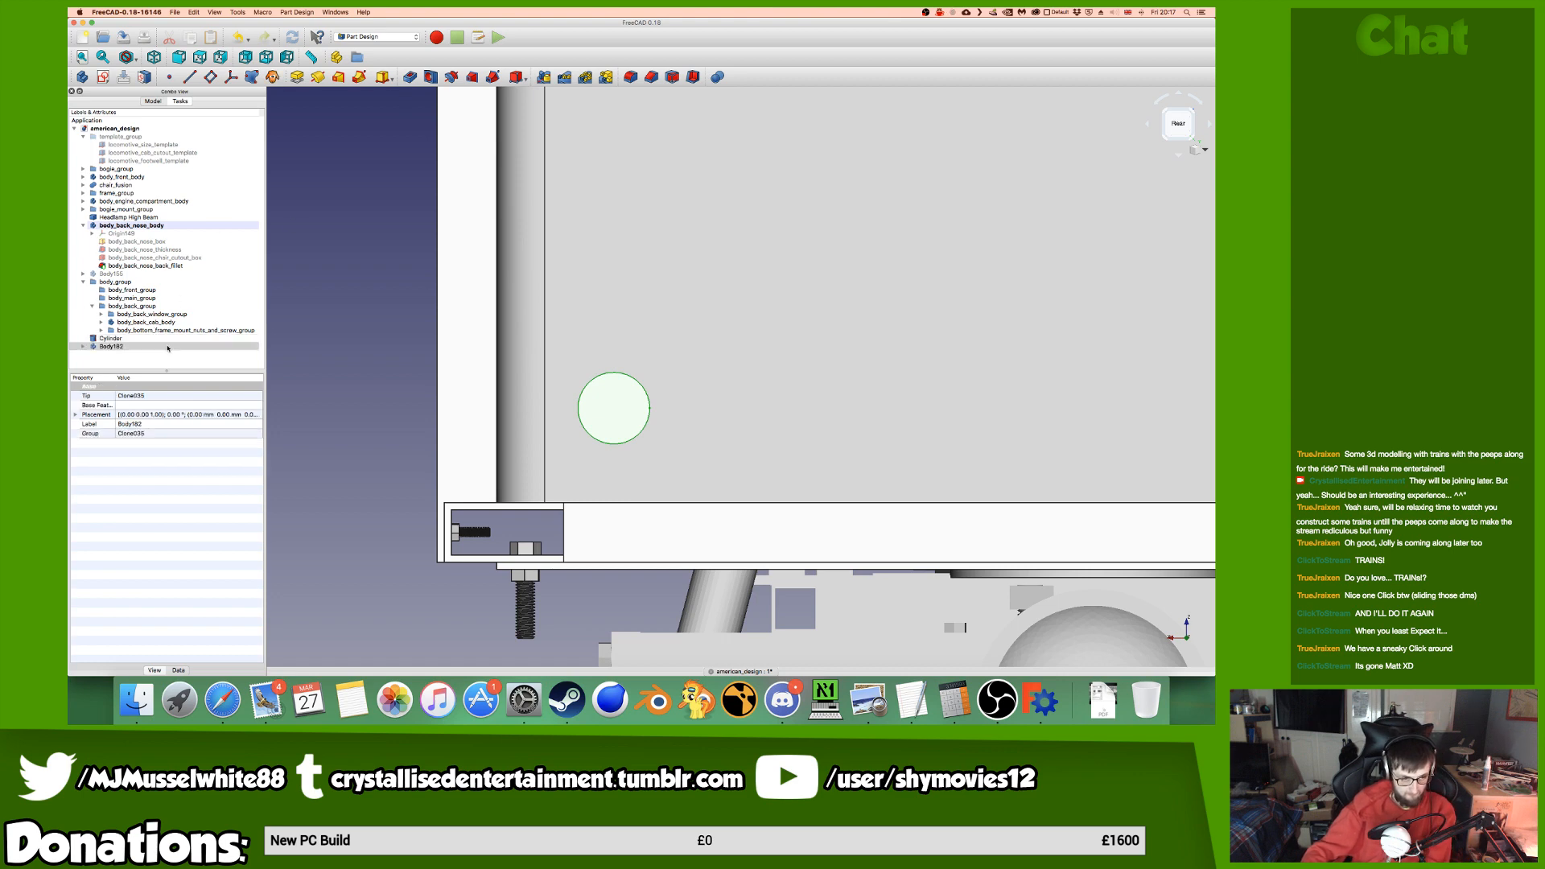
left_click(76, 415)
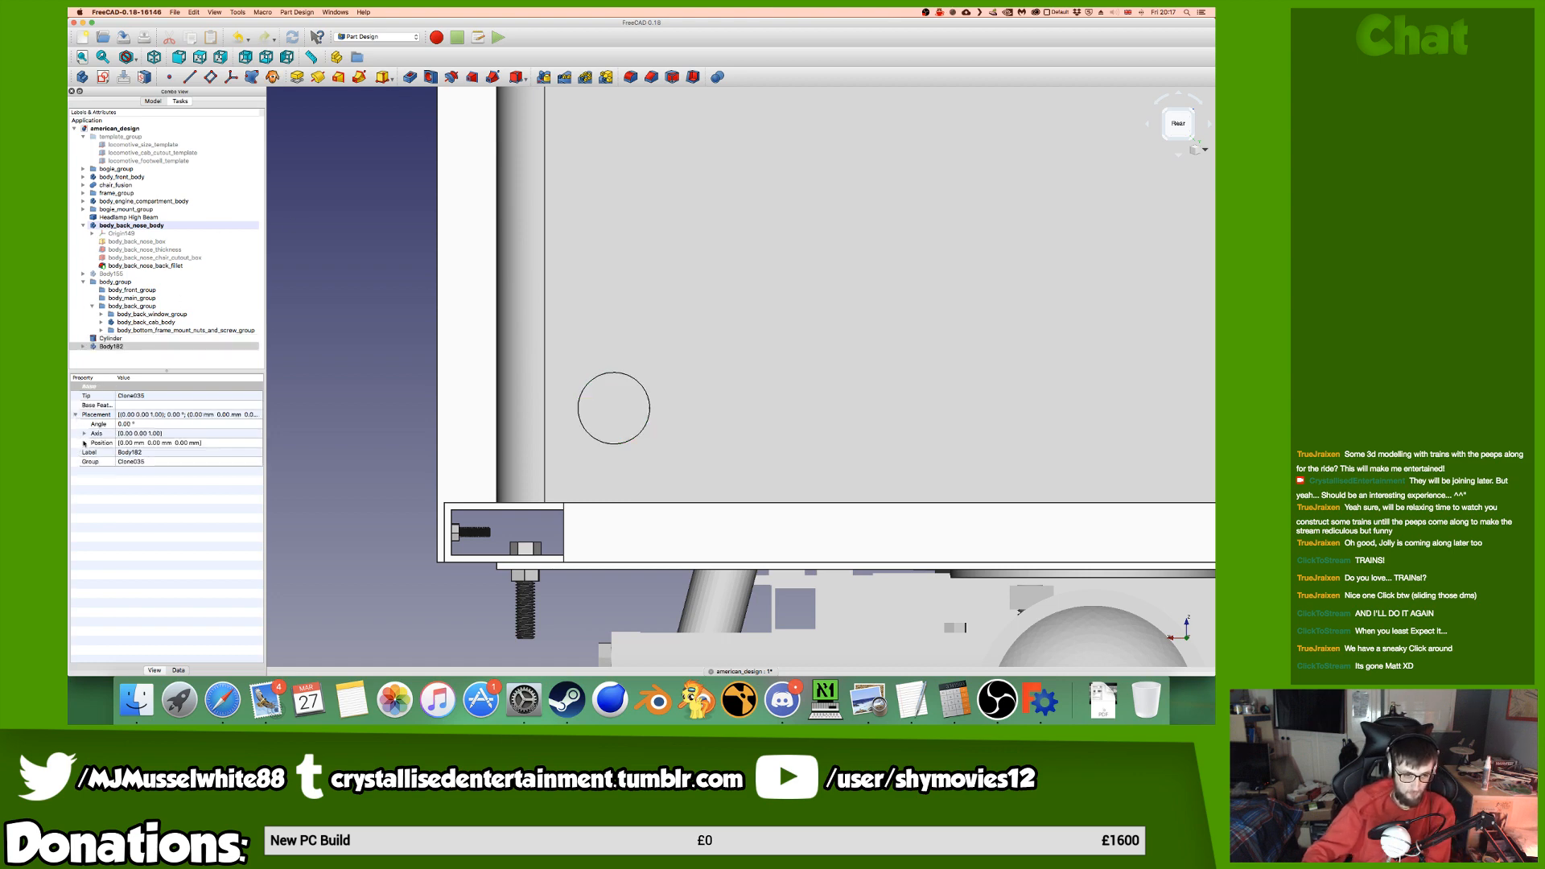
left_click(84, 443)
left_click(141, 452)
left_click(144, 461)
left_click(142, 470)
key("Up")
key("Up")
key("Up")
key("Up")
key("Up")
key("Up")
key("Up")
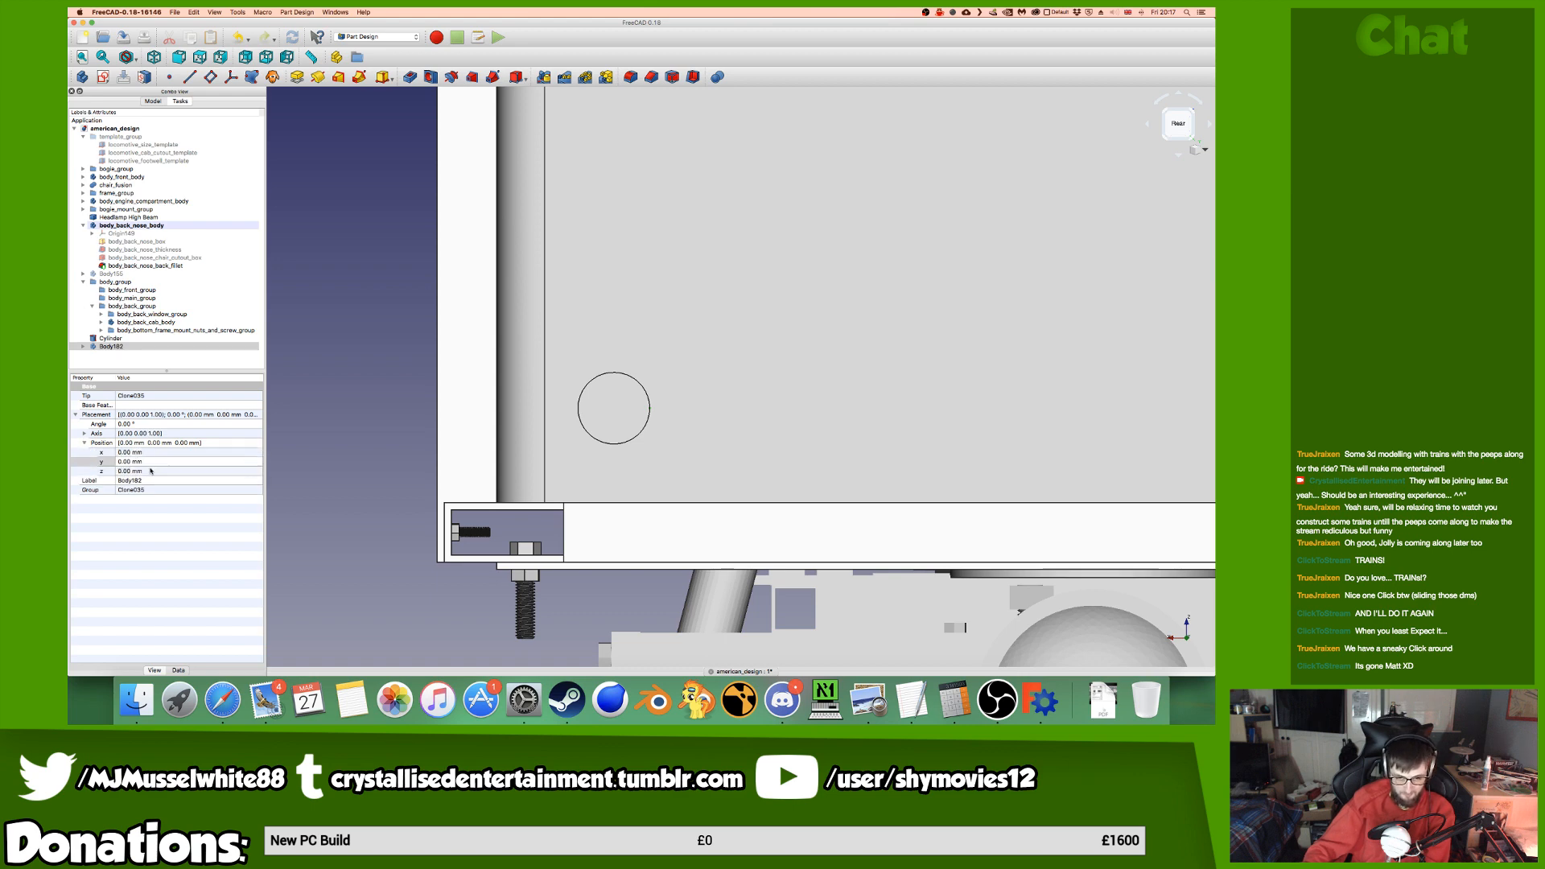
left_click(141, 471)
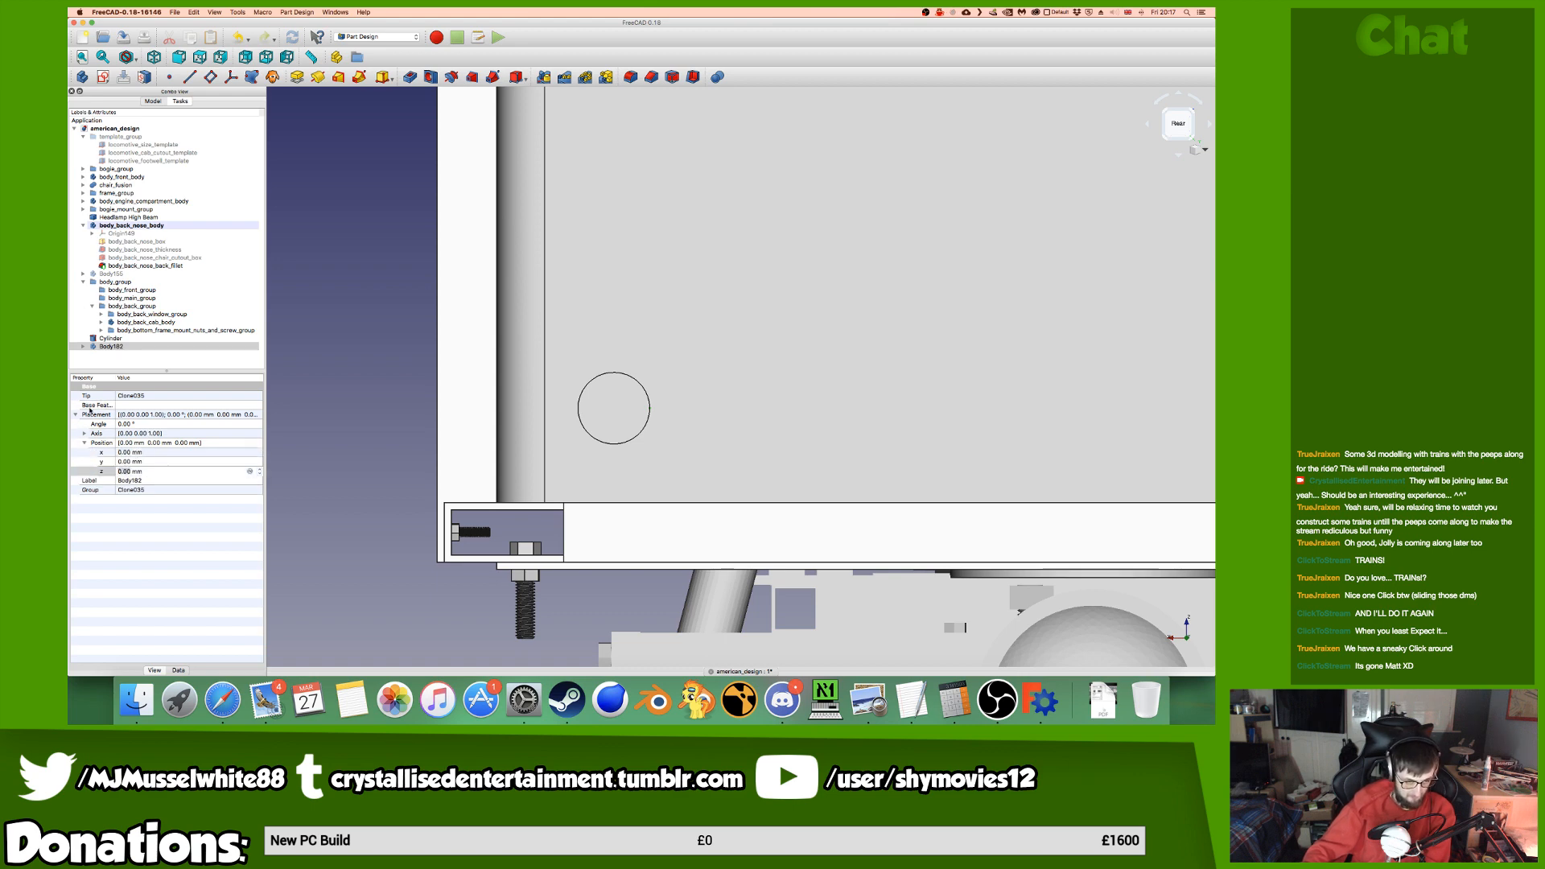
Transform the cloned cylinder straight up until it sits above the original with a small gap between them.
right_click(130, 348)
left_click(151, 362)
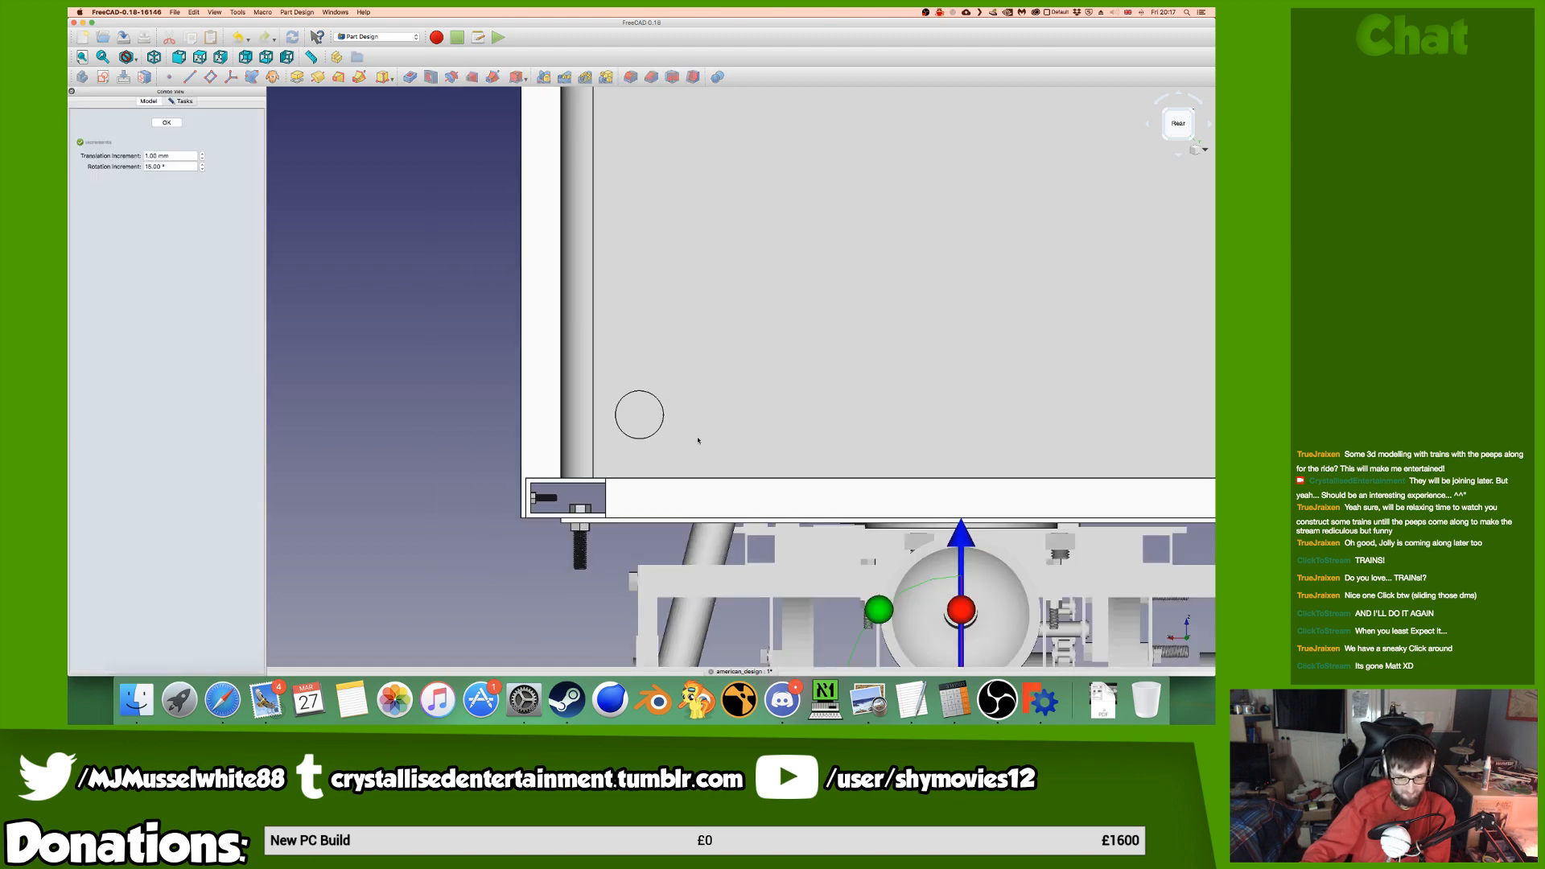
left_click_drag(862, 490, 861, 427)
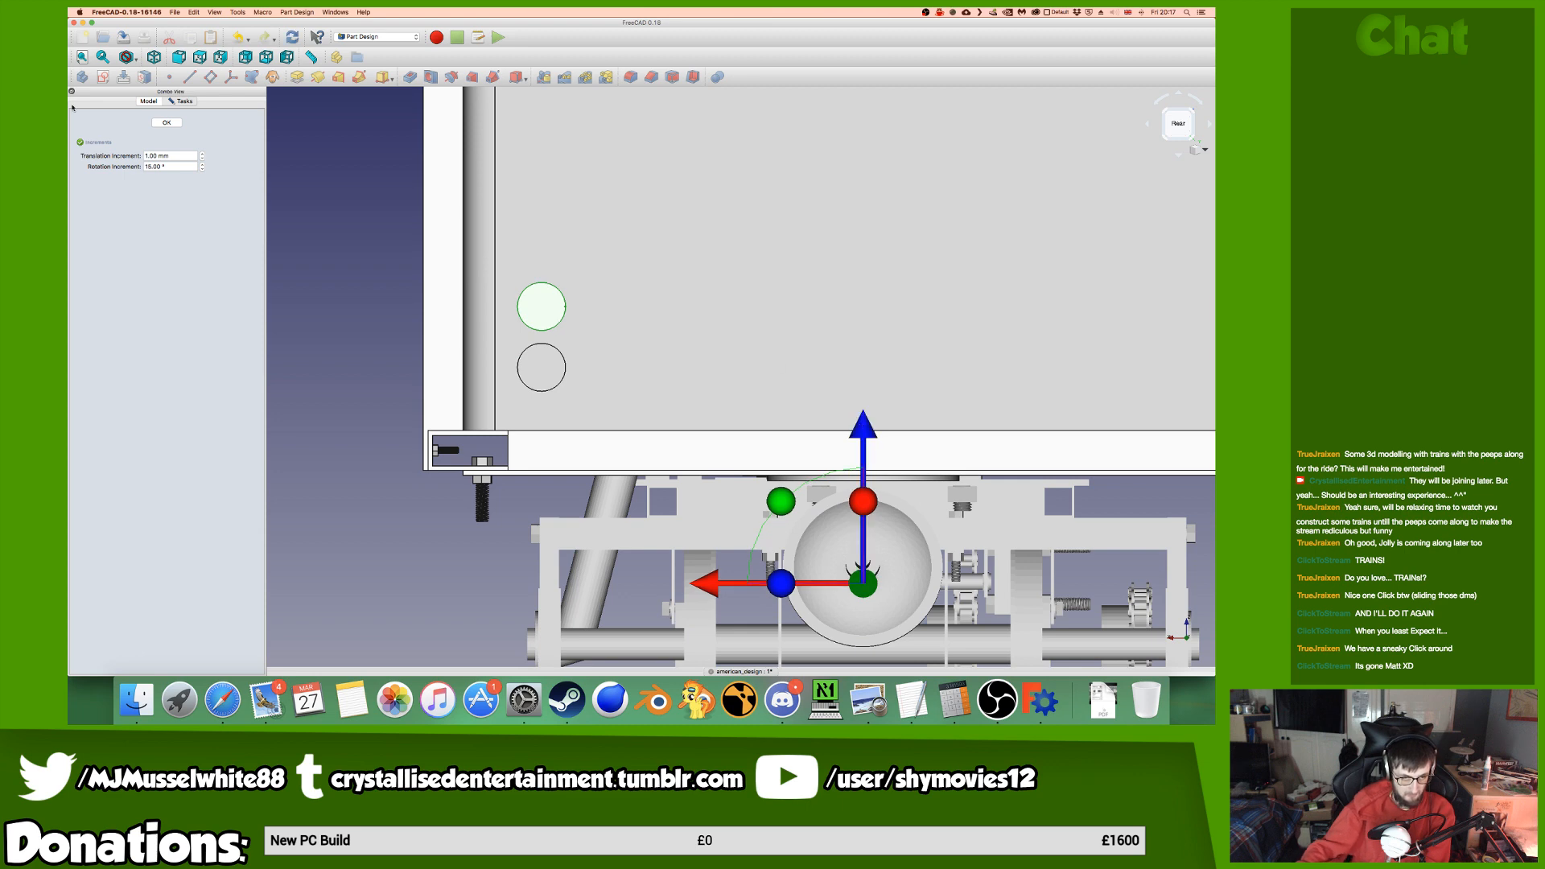
left_click(171, 125)
Set the shape colour of the lower cylinder on the back nose to bright red.
left_click(154, 339)
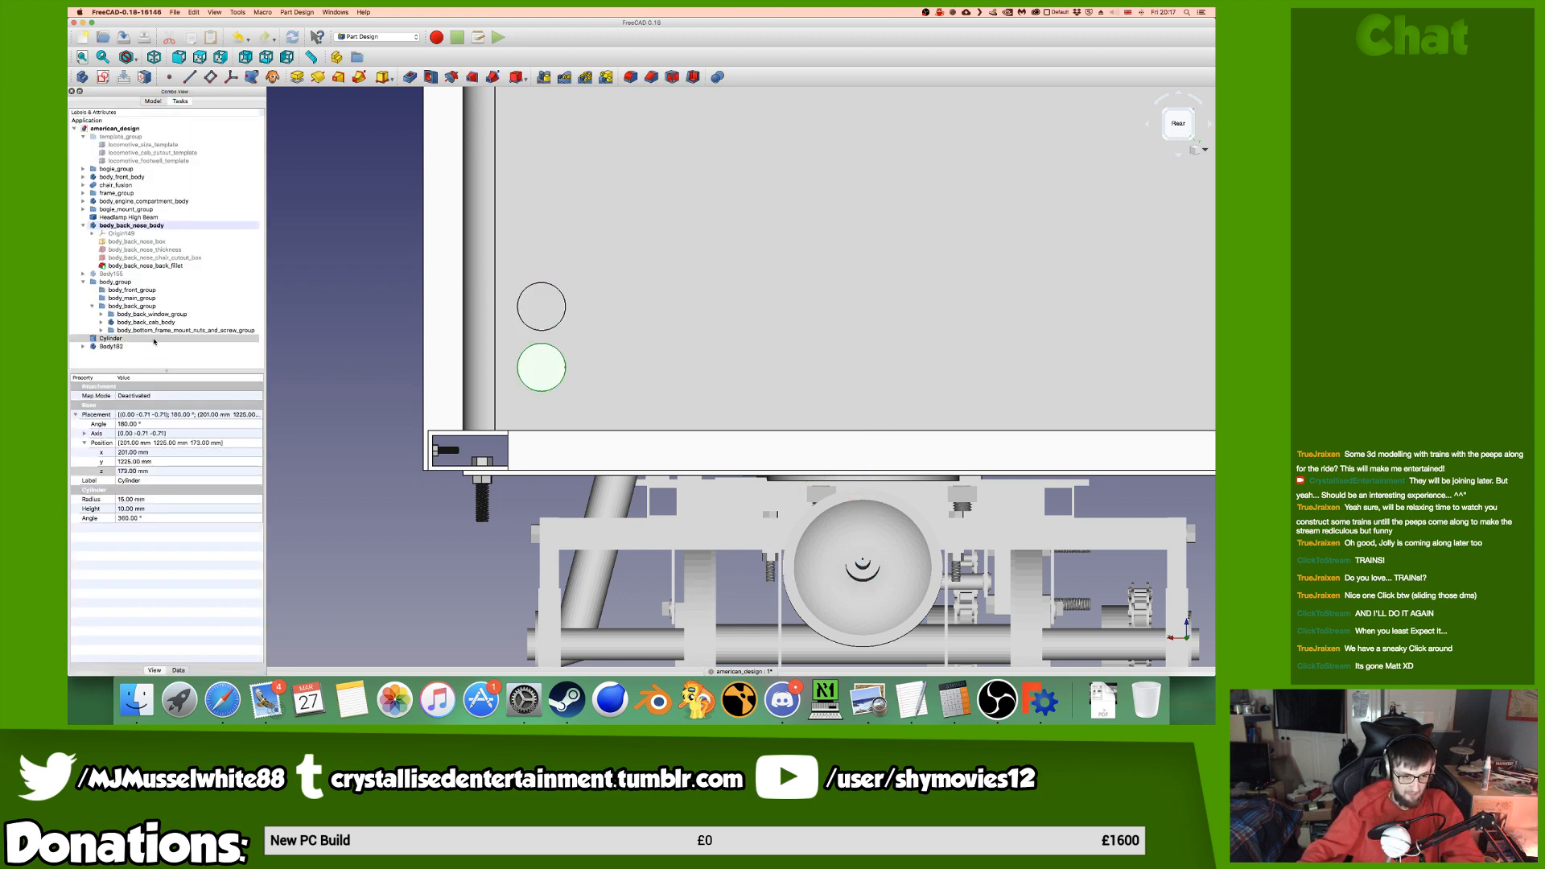
key("super+d")
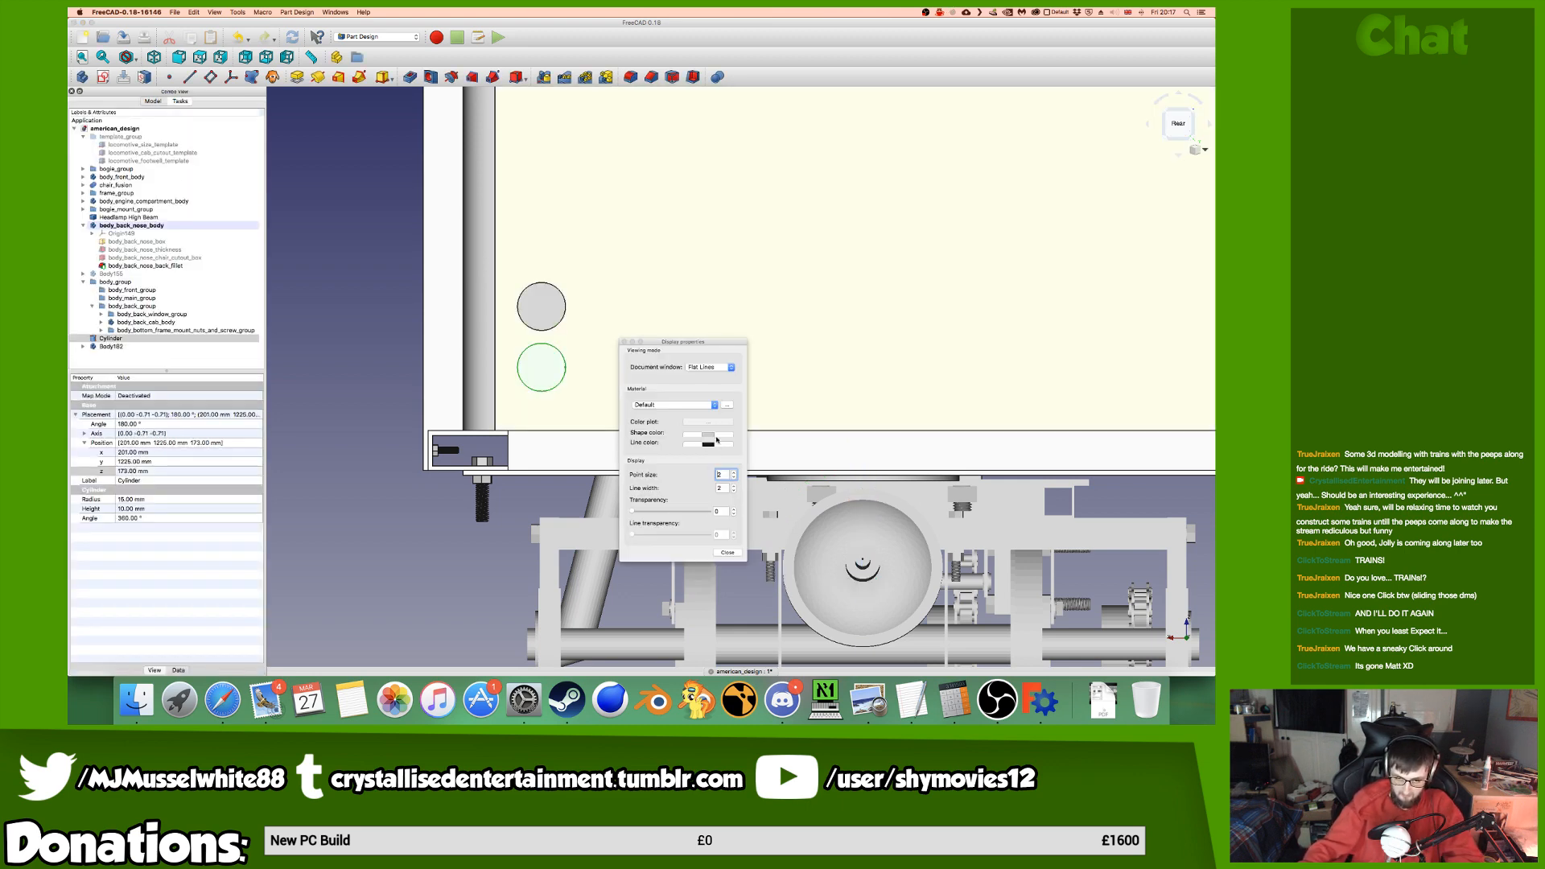
left_click(716, 442)
left_click_drag(760, 362, 768, 353)
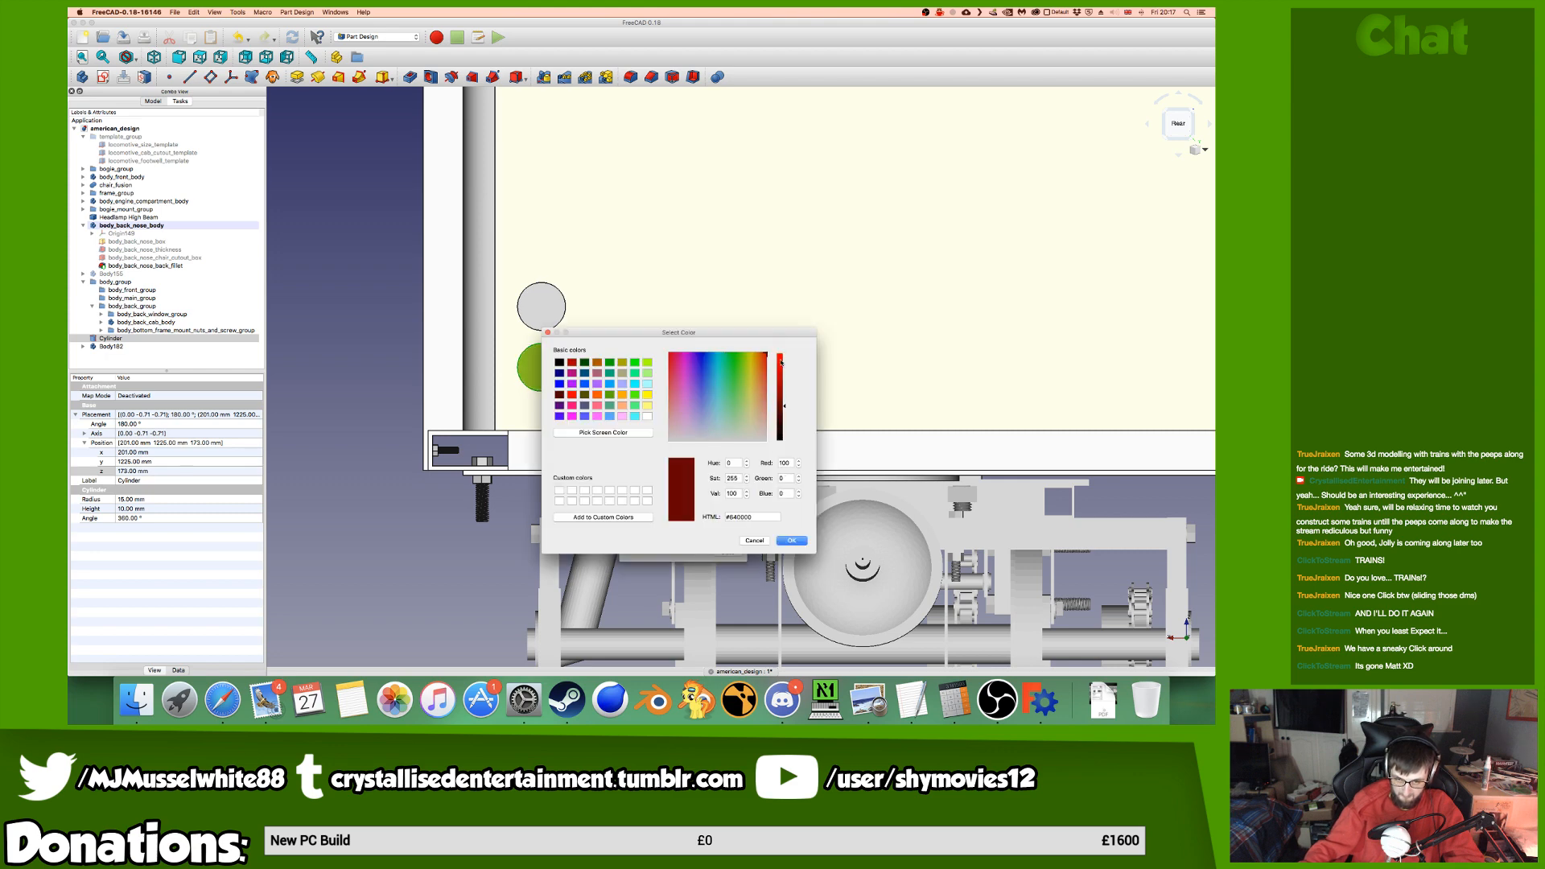
left_click(781, 363)
left_click(792, 539)
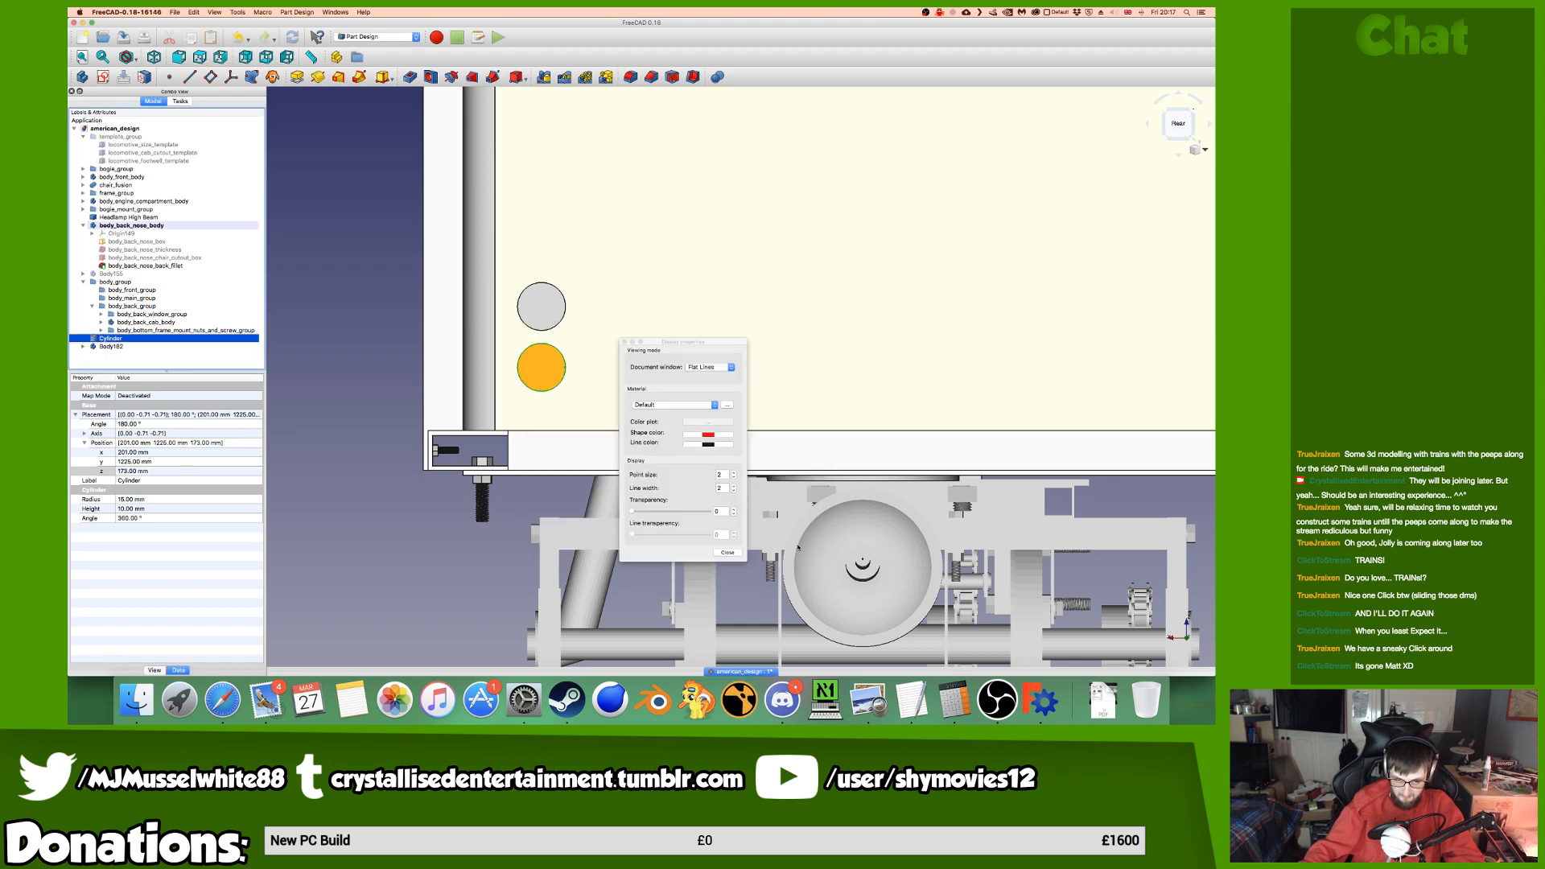
left_click(729, 553)
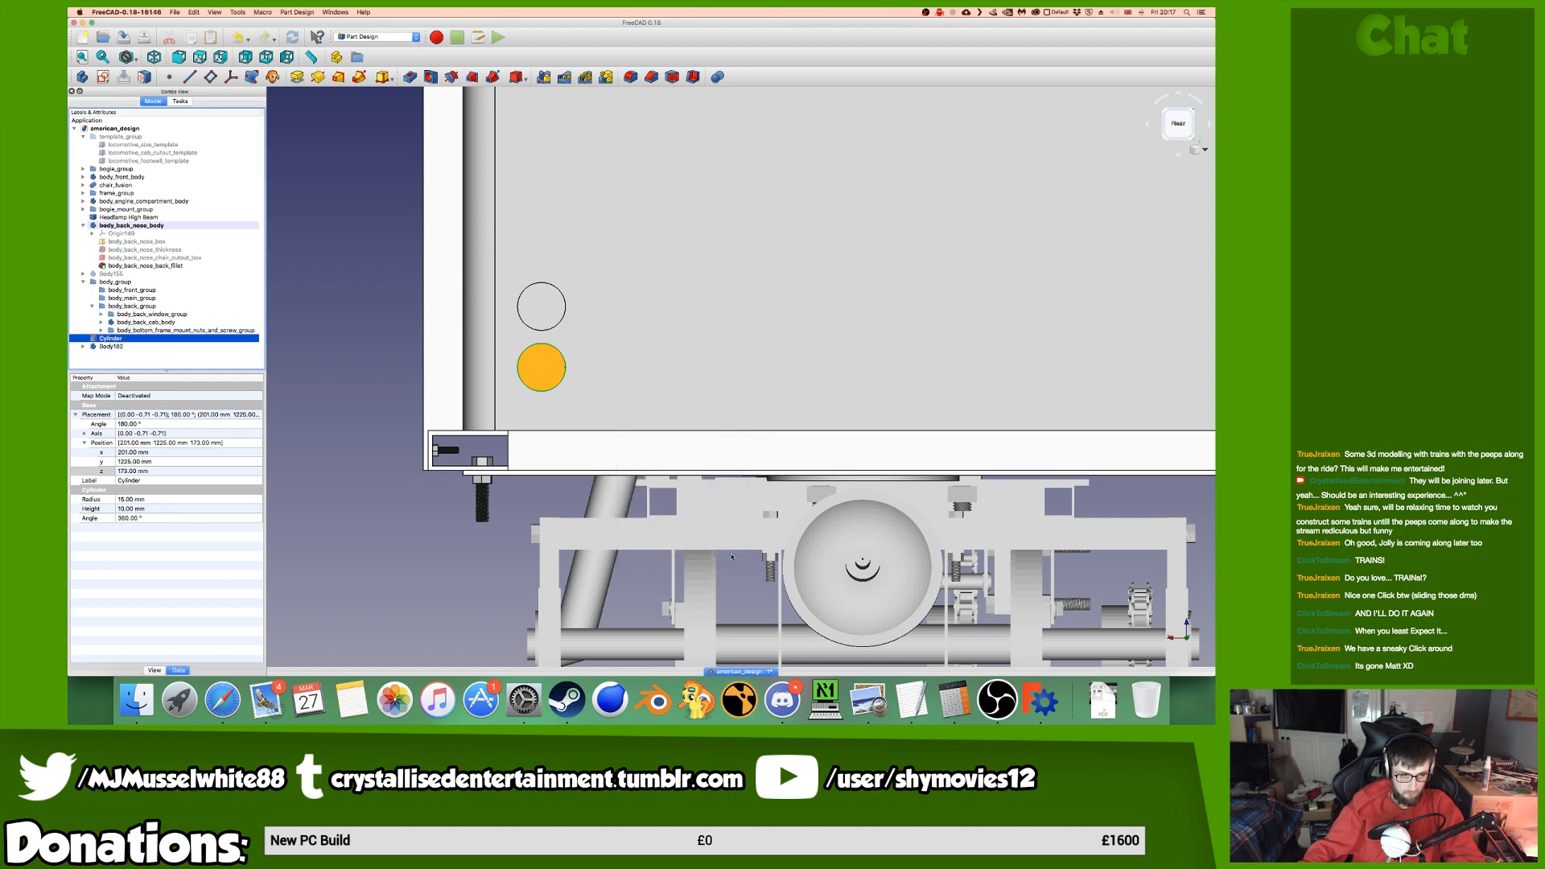
Examine the locomotive from several angles, from the rear lamps and cab along the engine compartment to the front nose.
scroll(608, 502, "down", 4)
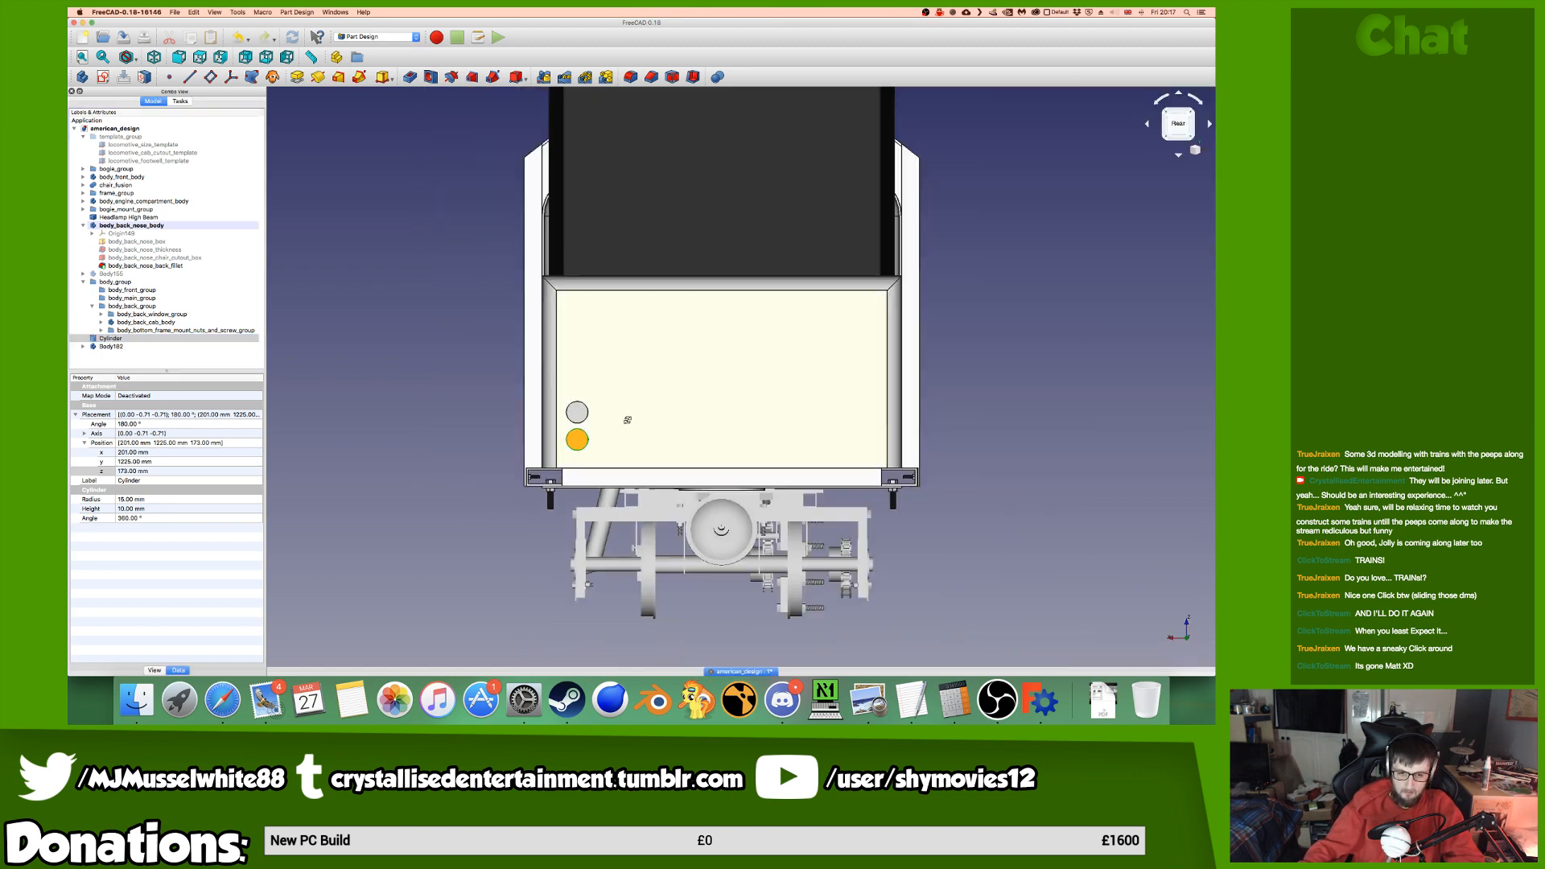
middle_click_drag(627, 420, 781, 443)
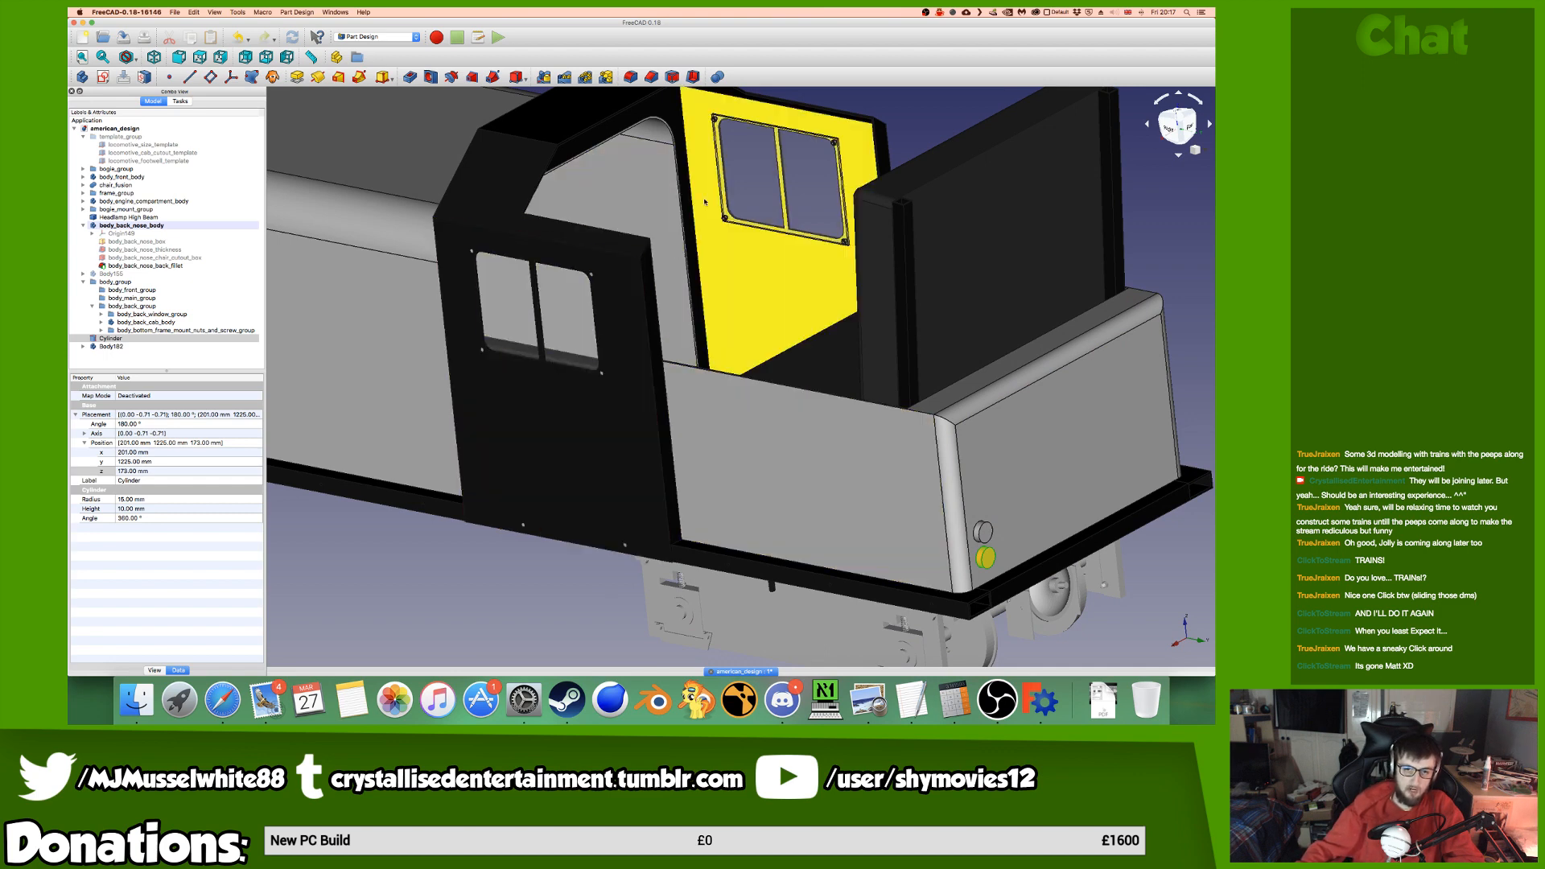
middle_click_drag(565, 309, 642, 364)
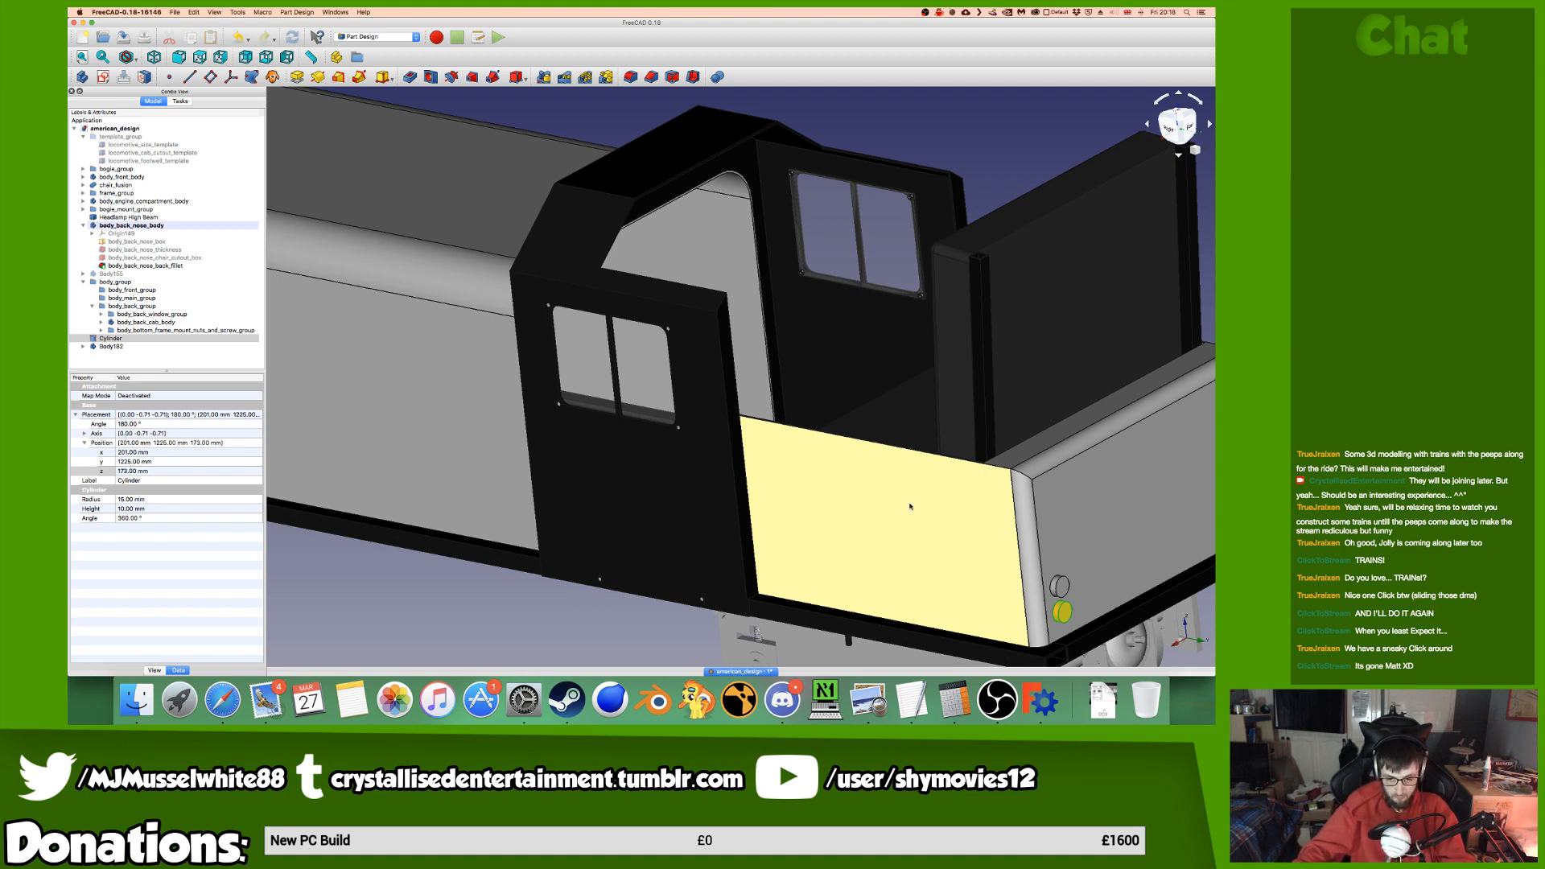
scroll(910, 506, "down", 4)
scroll(910, 506, "up", 2)
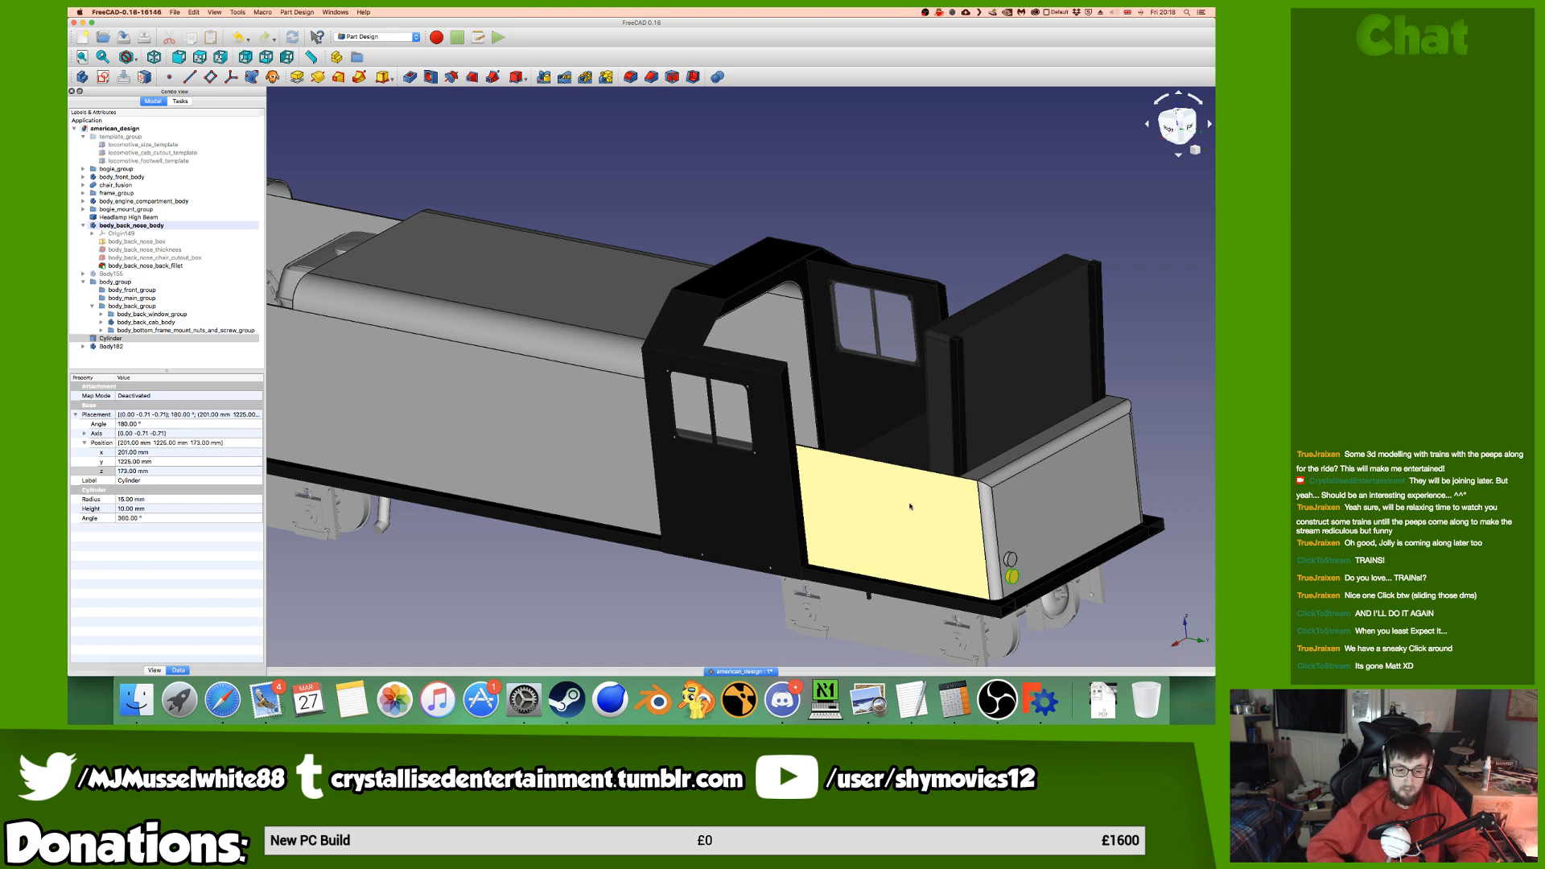
middle_click_drag(320, 281, 637, 389)
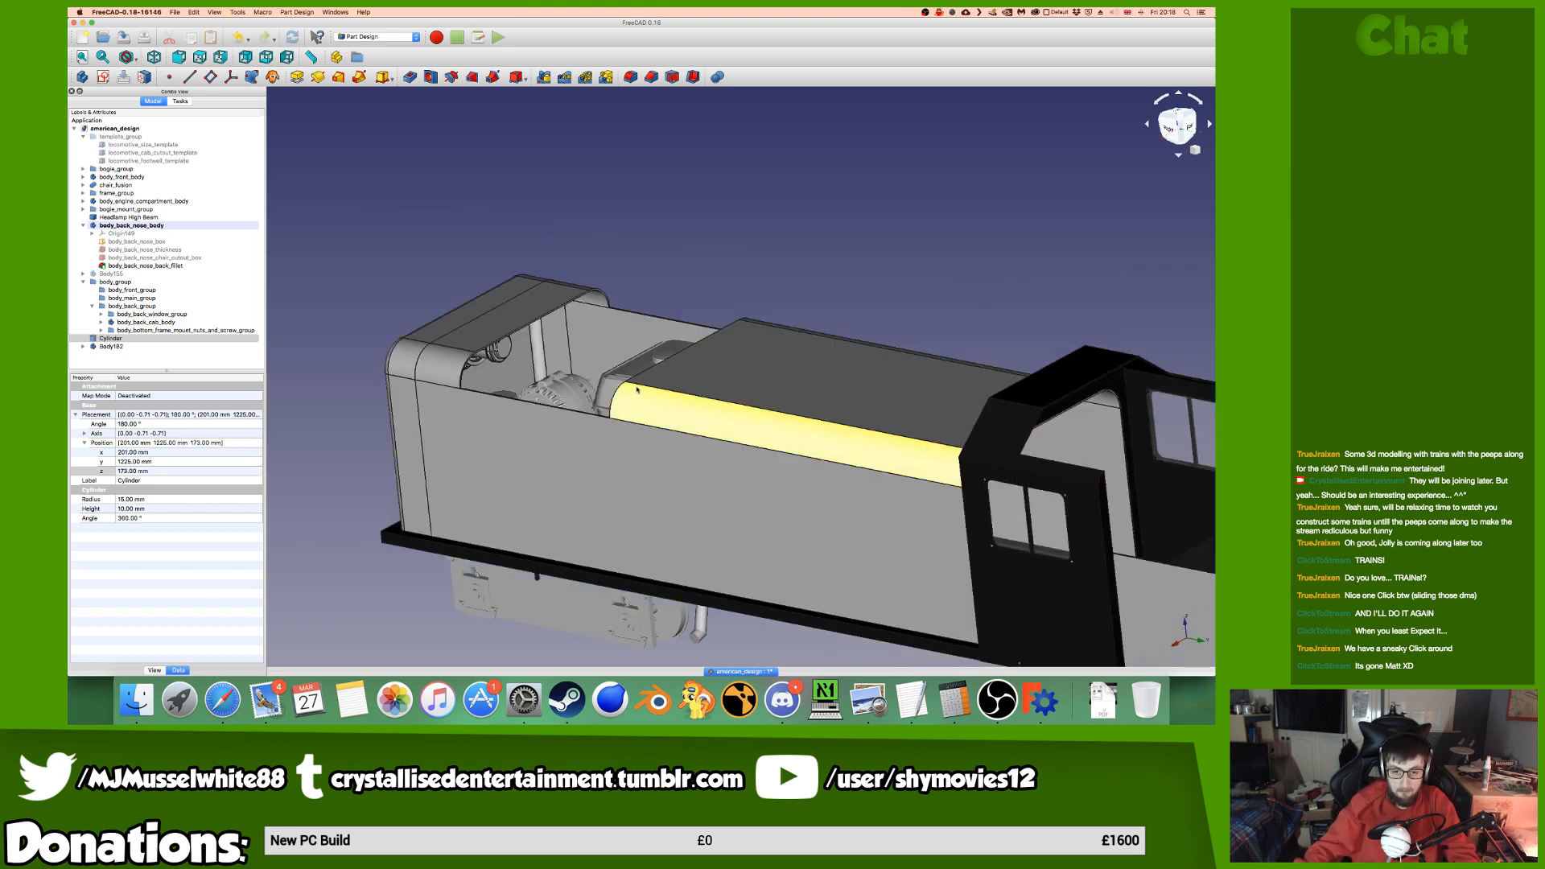
middle_click_drag(362, 277, 555, 430)
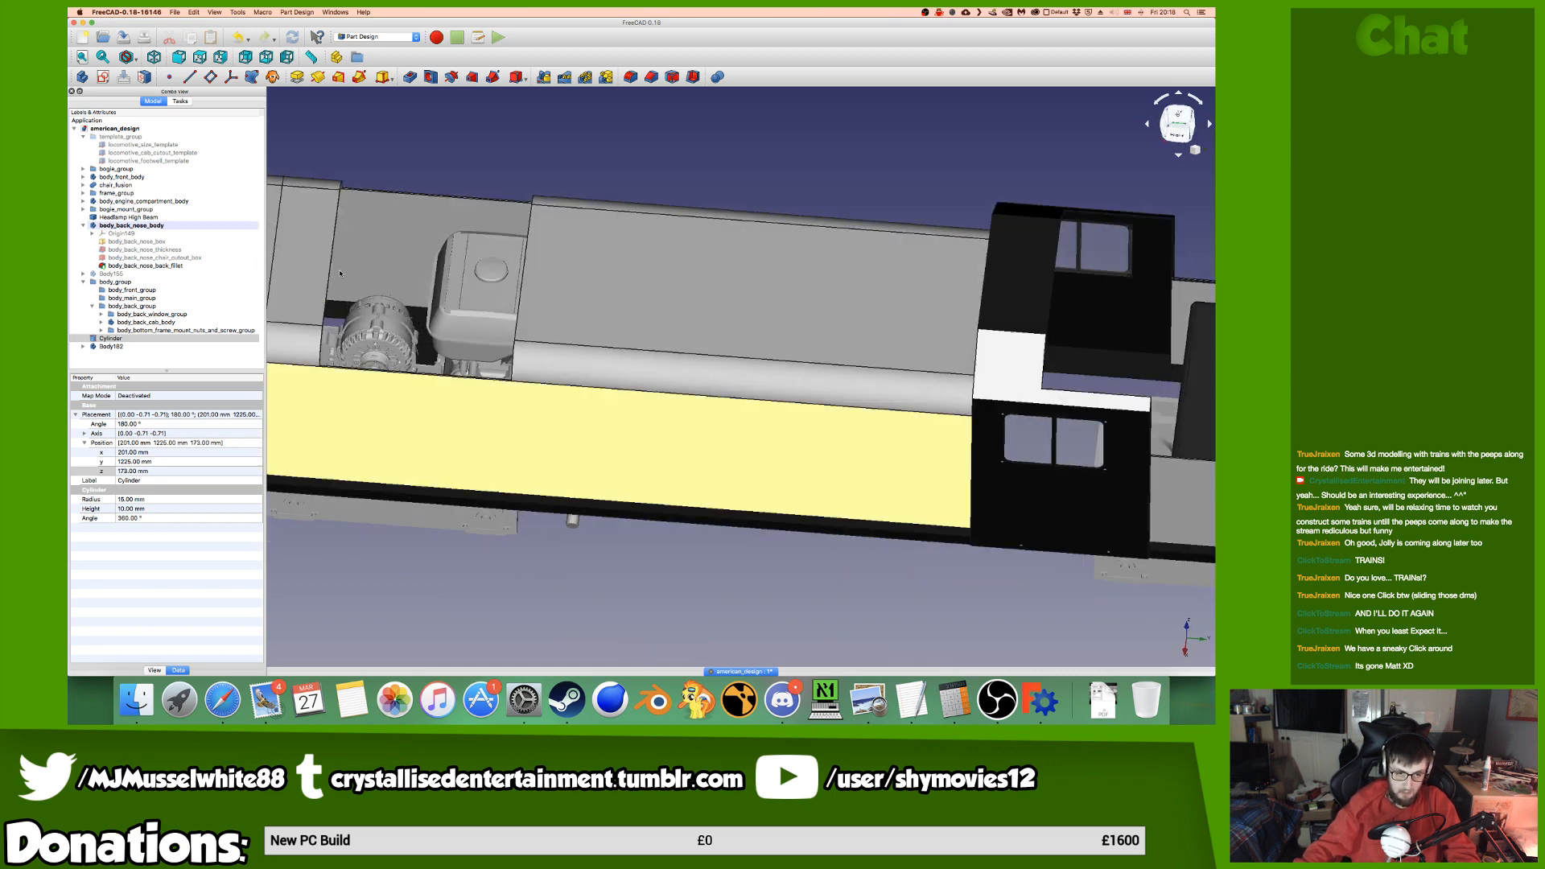
scroll(756, 452, "down", 3)
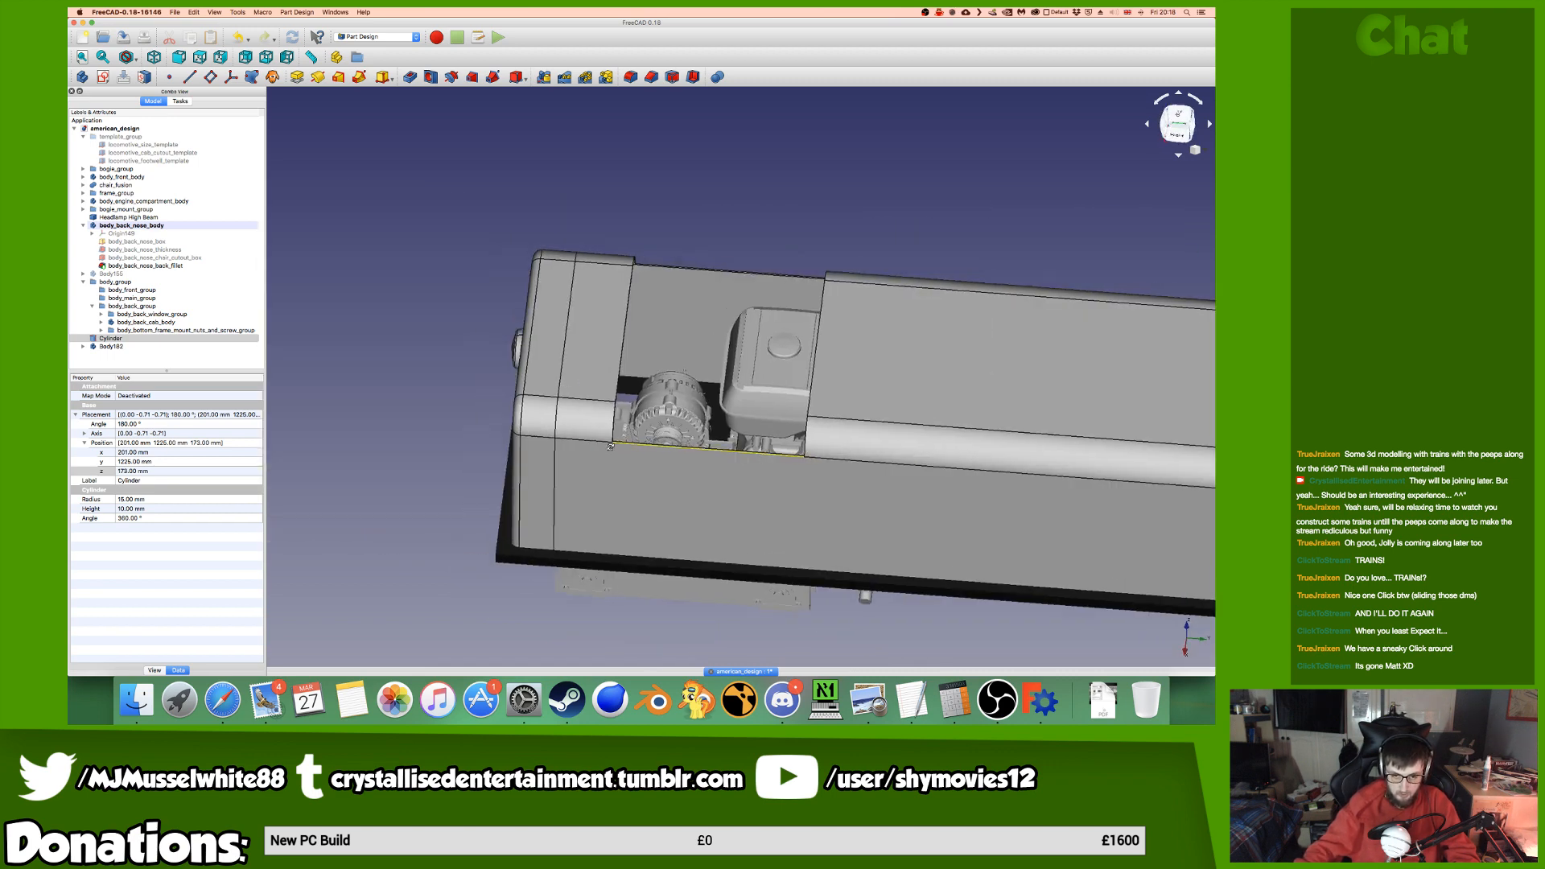
middle_click_drag(610, 446, 537, 350)
middle_click_drag(758, 402, 542, 376)
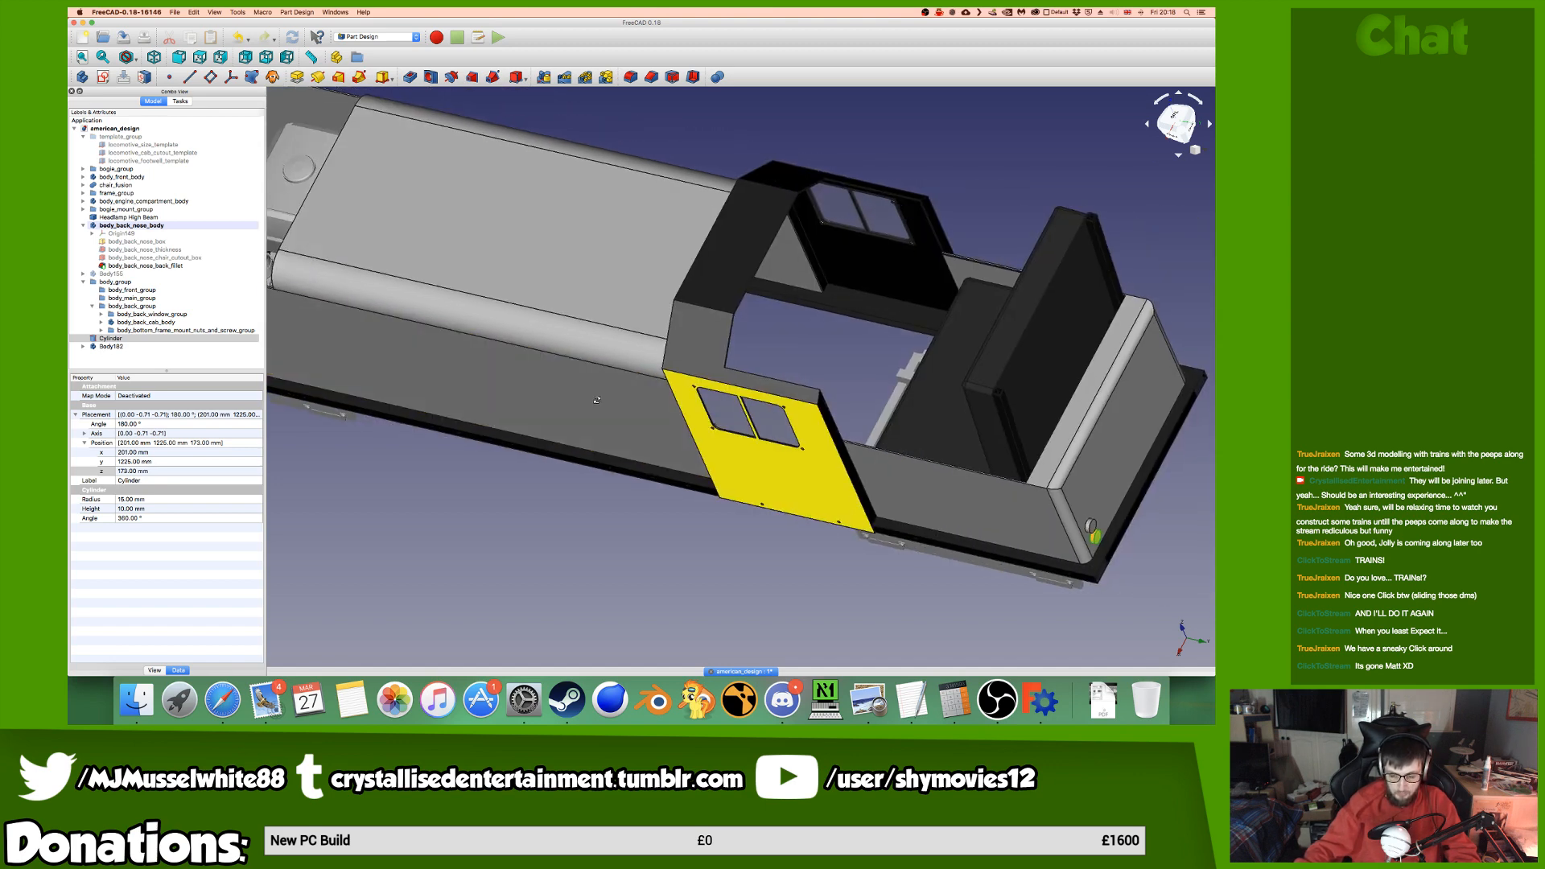
middle_click_drag(760, 418, 456, 357)
middle_click_drag(654, 320, 820, 315)
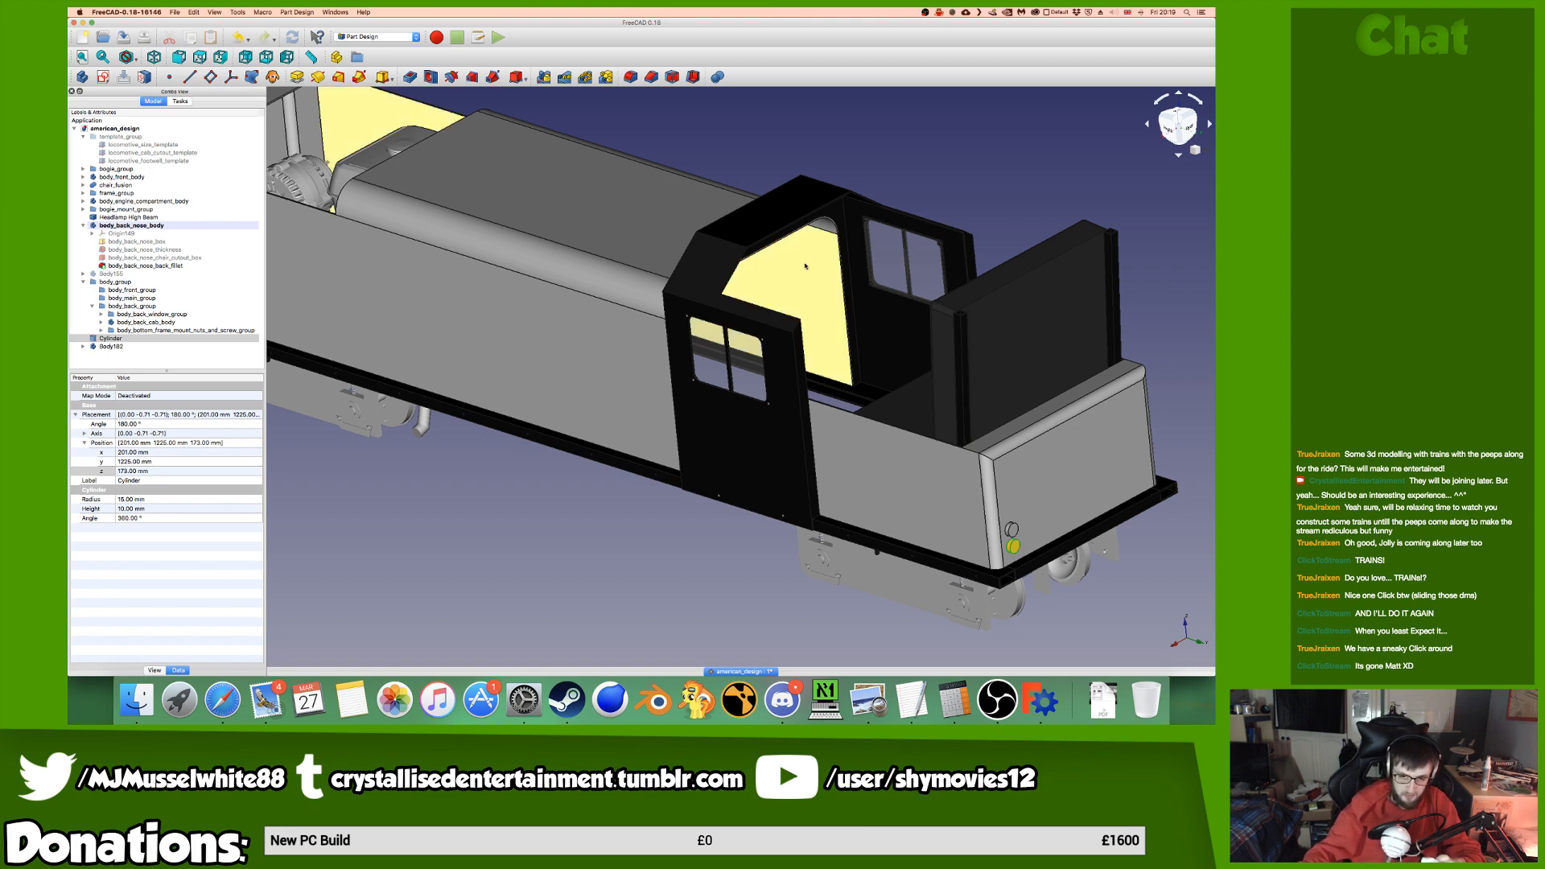
middle_click_drag(728, 435, 685, 452)
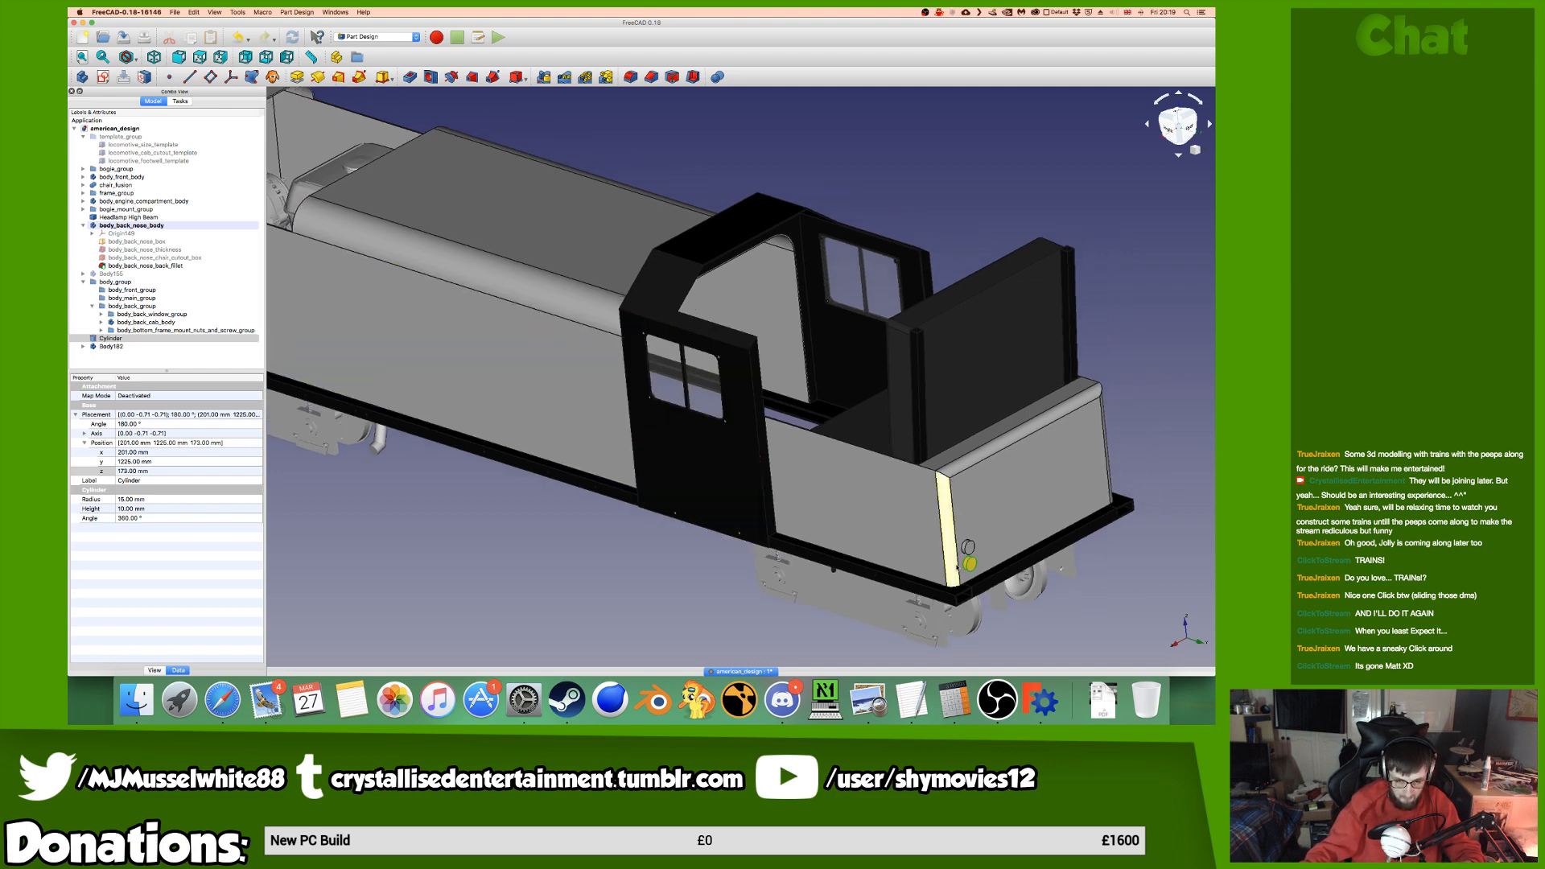
scroll(956, 549, "up", 5)
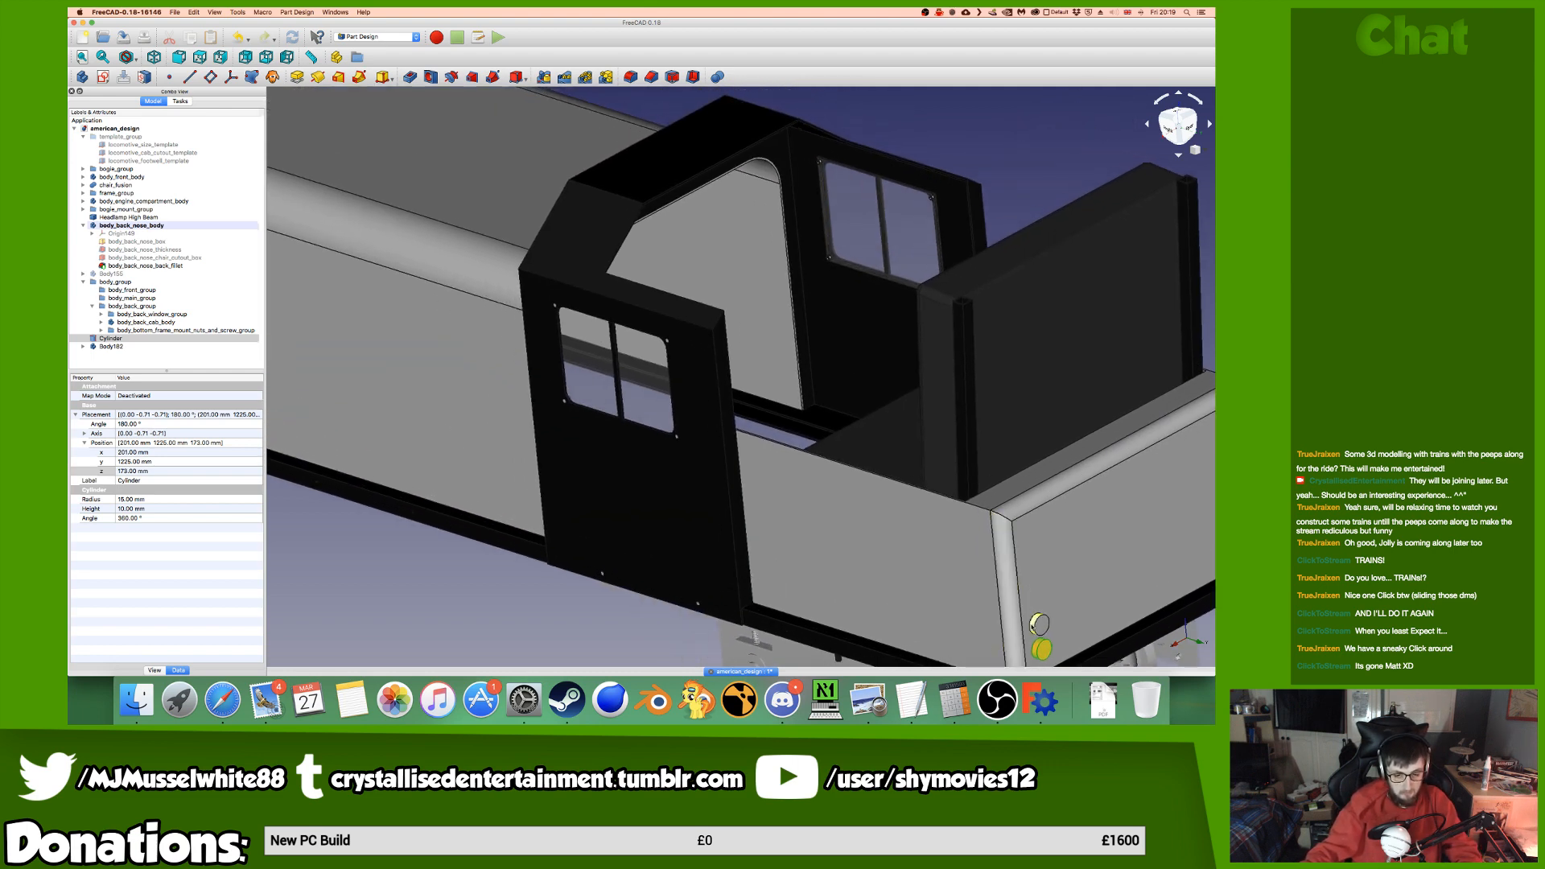
scroll(1023, 614, "down", 3)
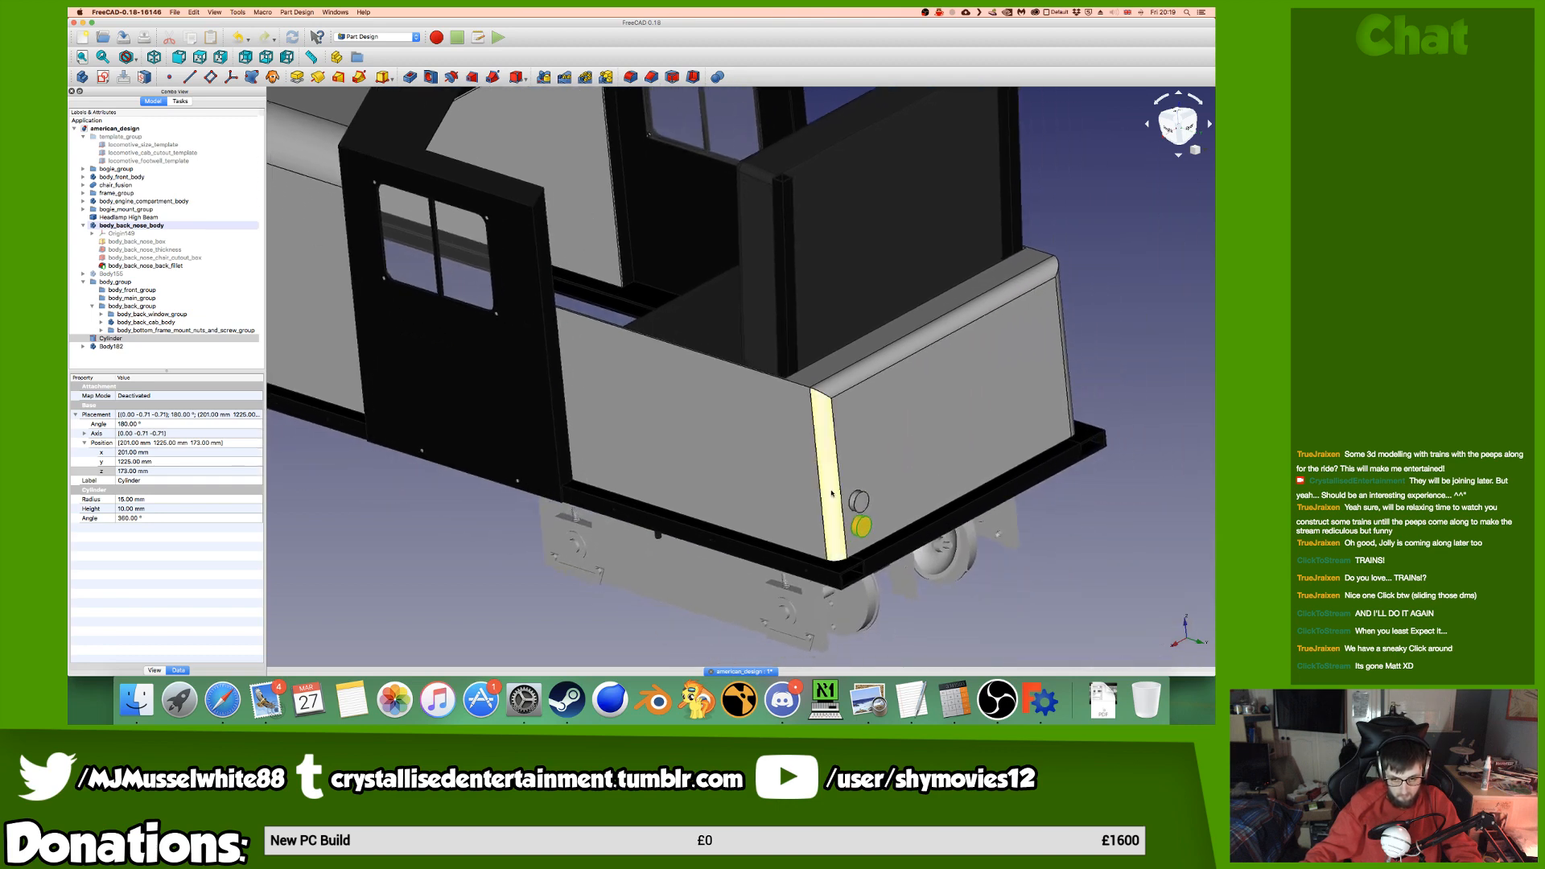
Create one clone of the red cylinder and another of the lamp body above it.
left_click(197, 339)
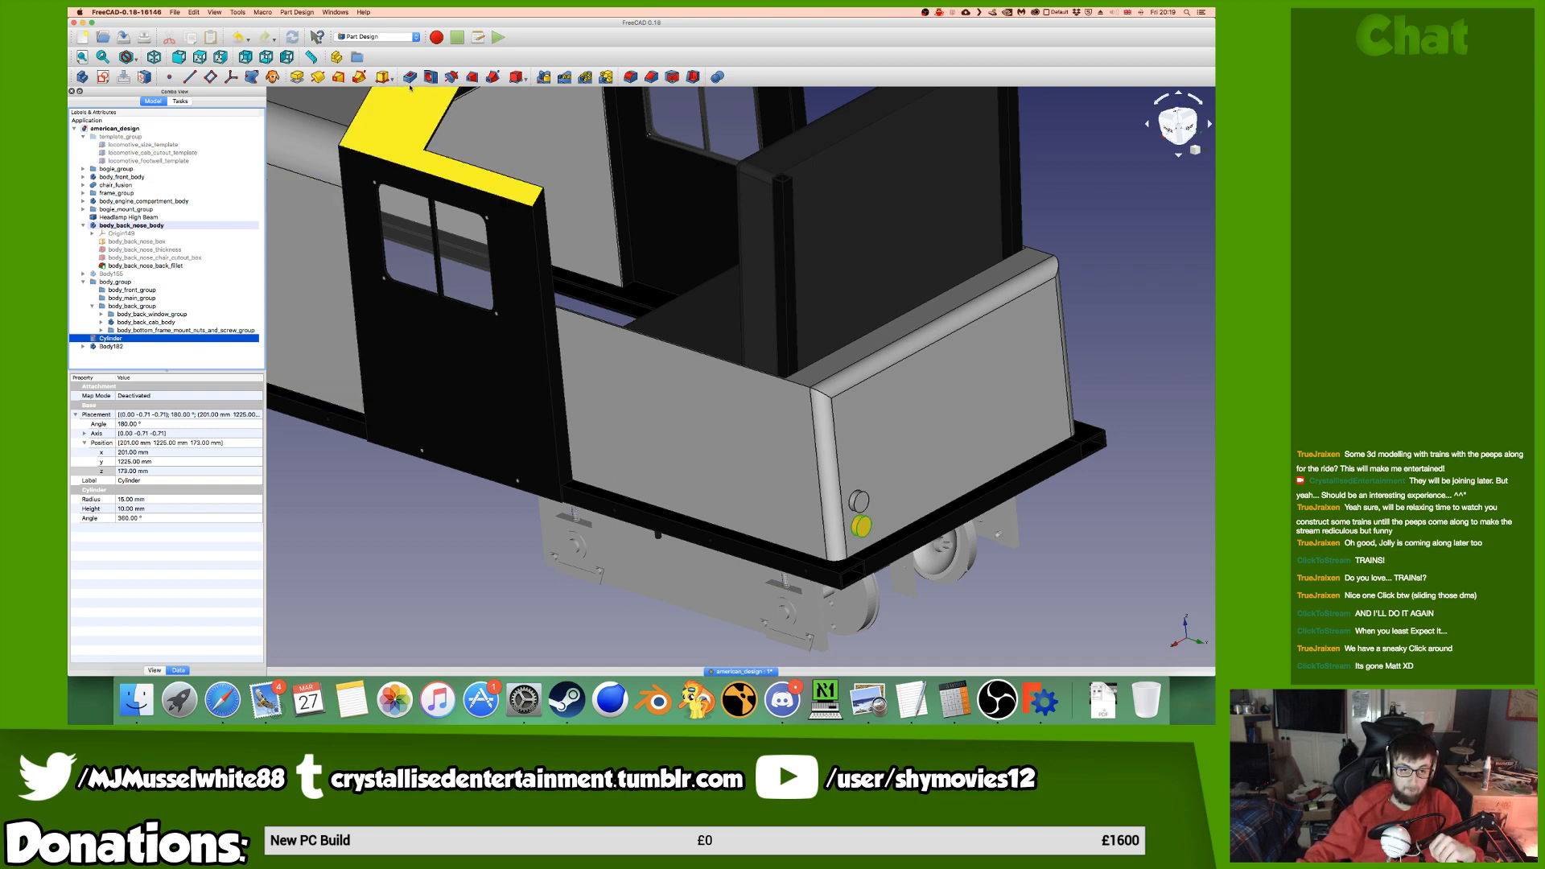
left_click(273, 78)
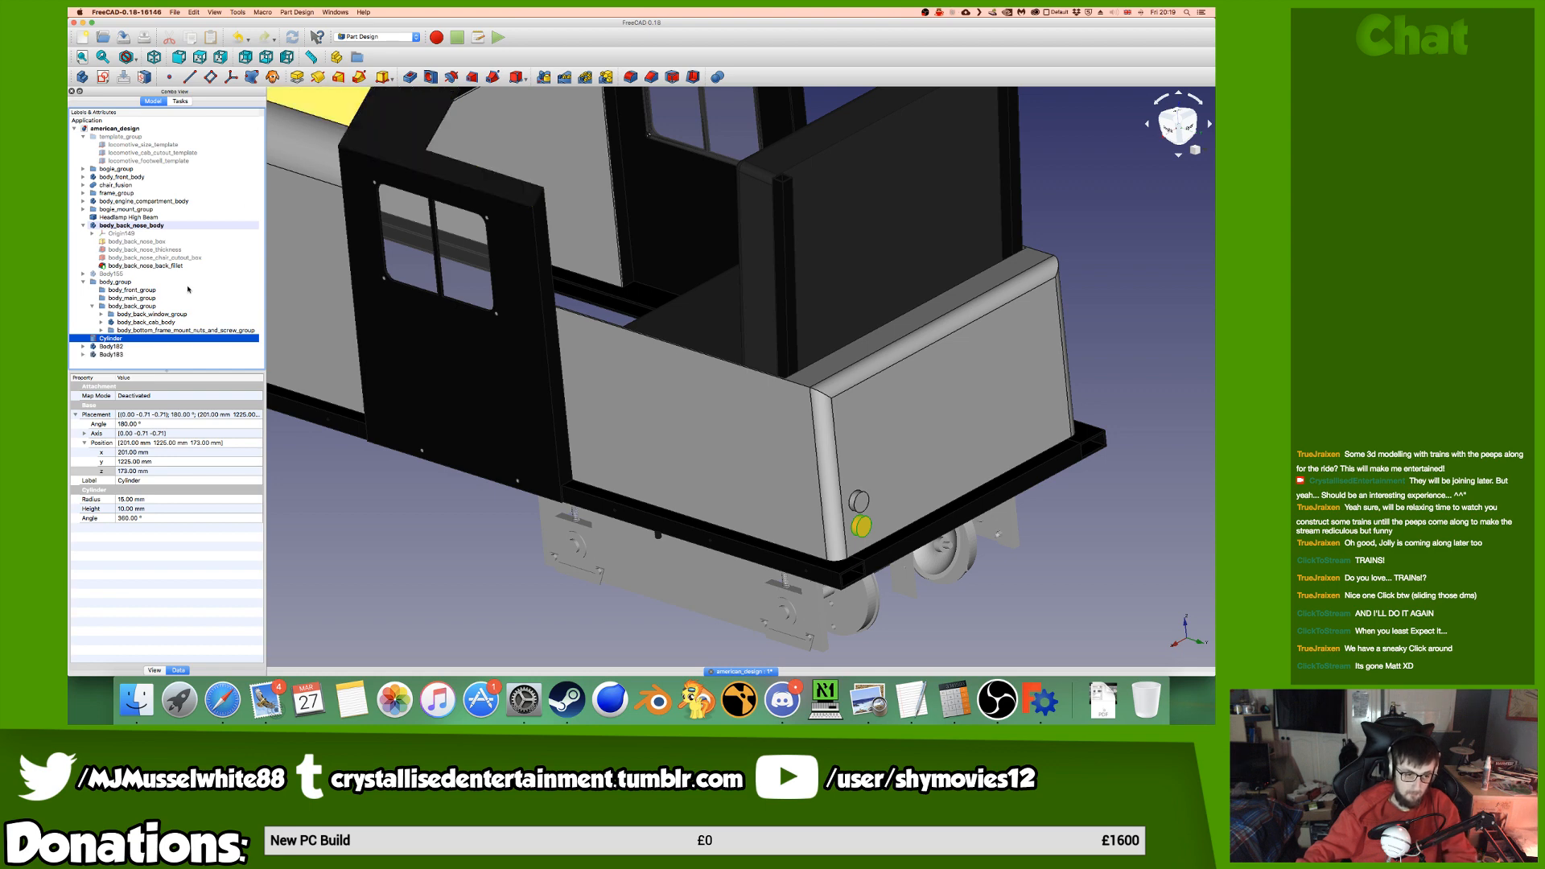
key("Down")
left_click(271, 78)
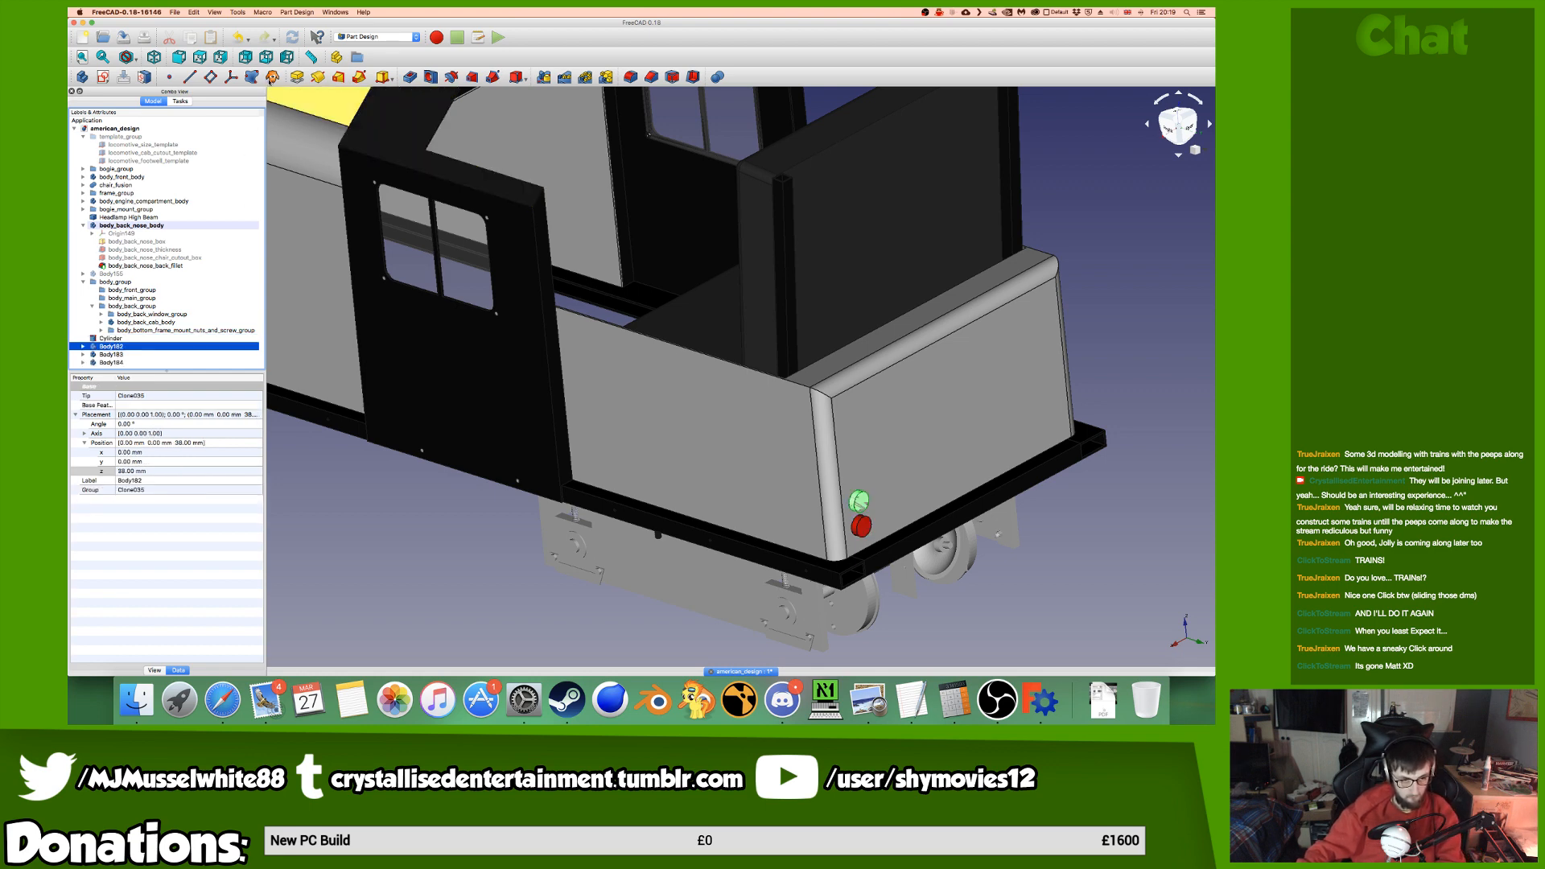
Move both new lamp clones together across the back nose to its opposite side by setting their X position to -401 mm.
left_click(113, 354)
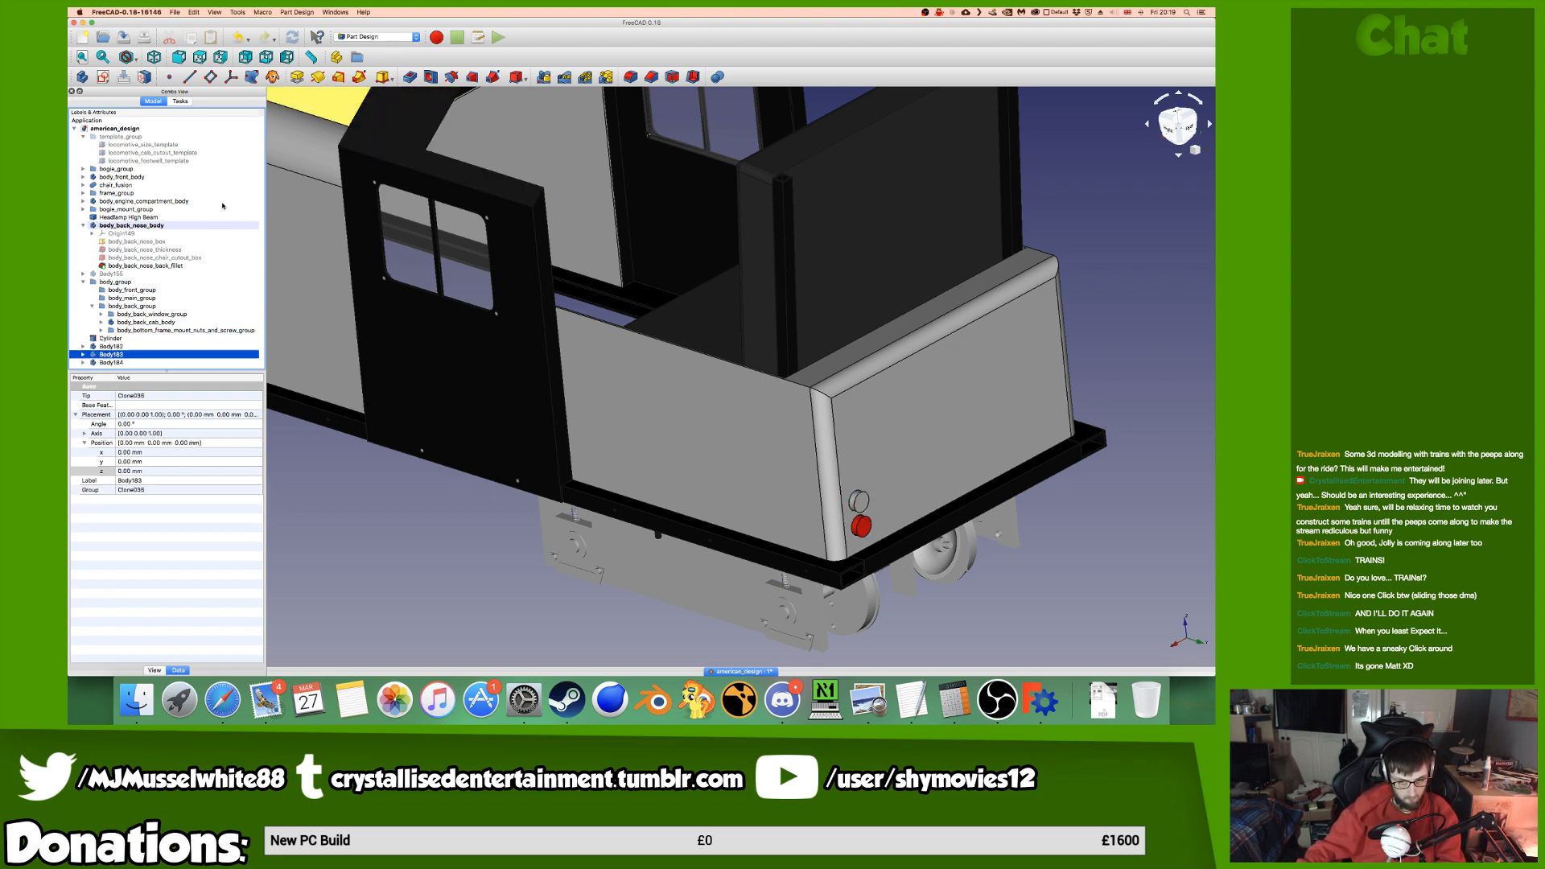
left_click(158, 363, "shift")
left_click(180, 461)
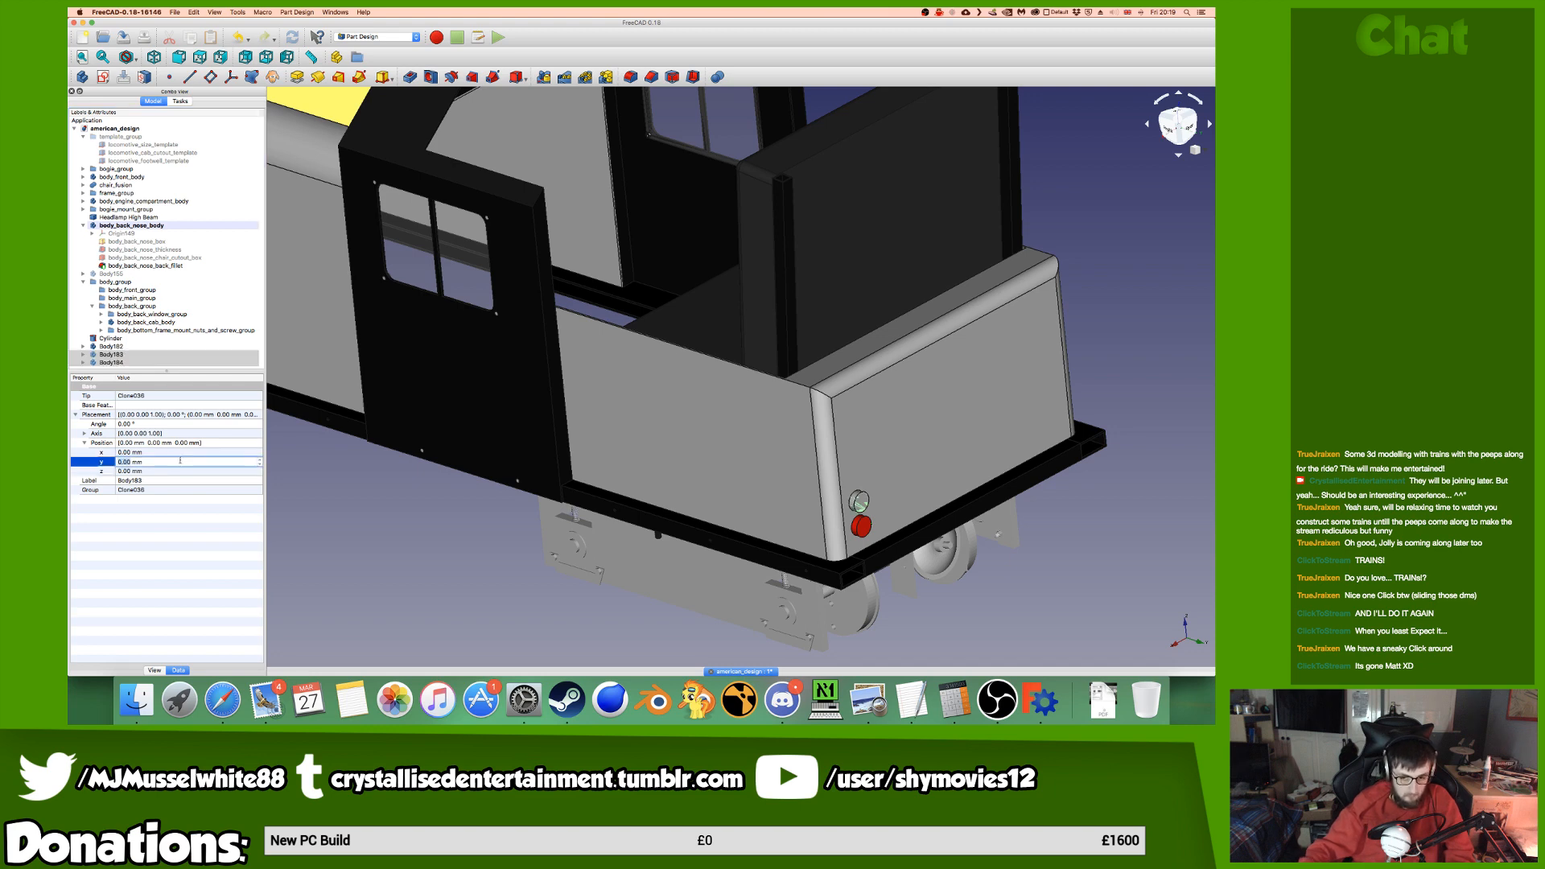
key("BackSpace")
type("0")
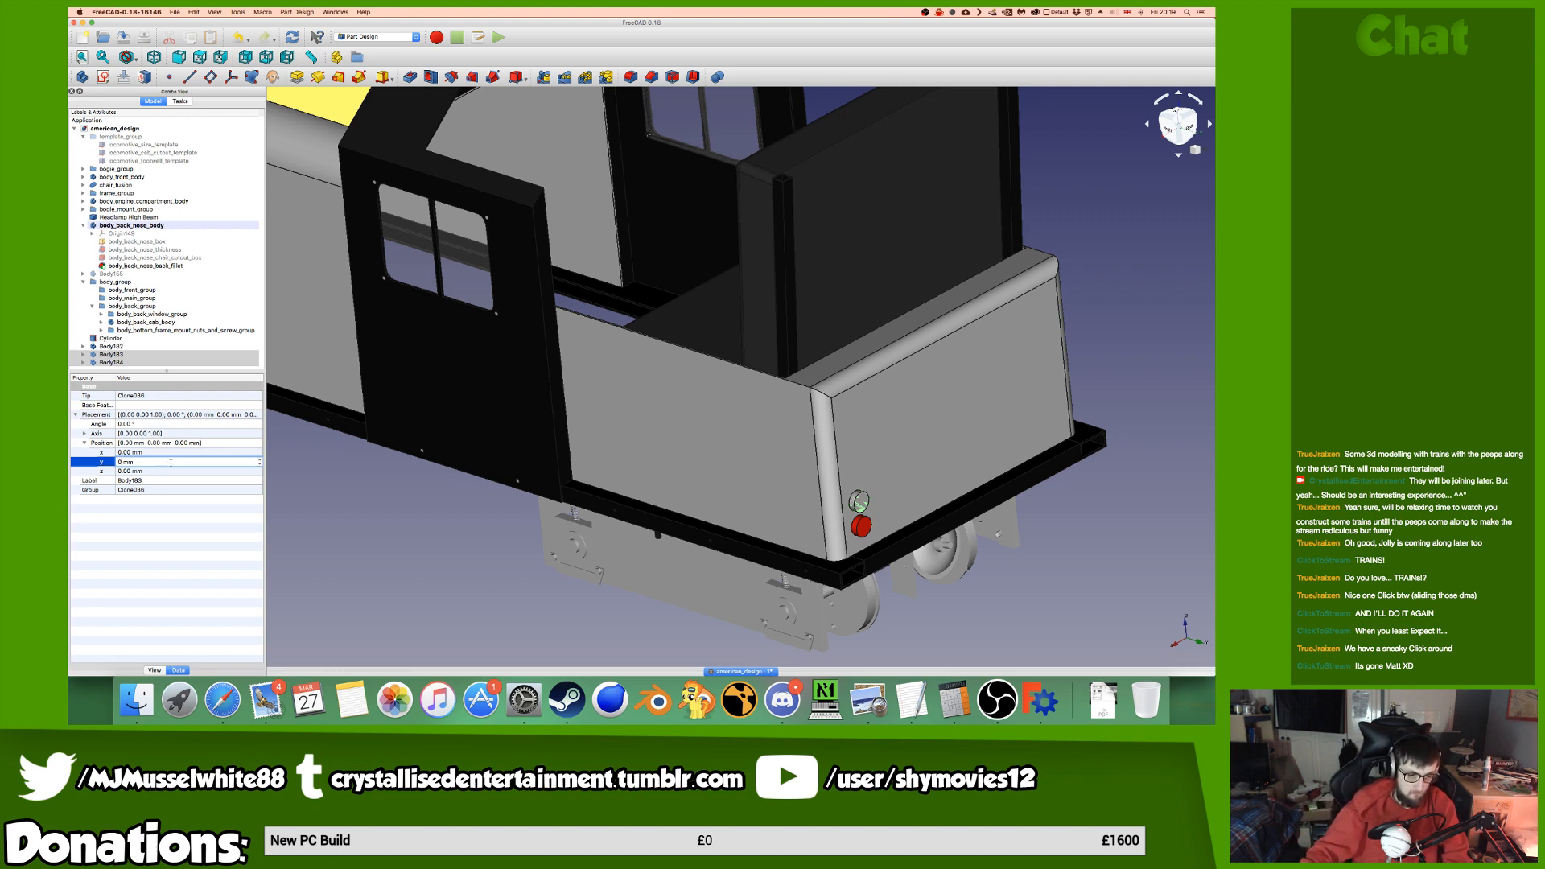
left_click(171, 453)
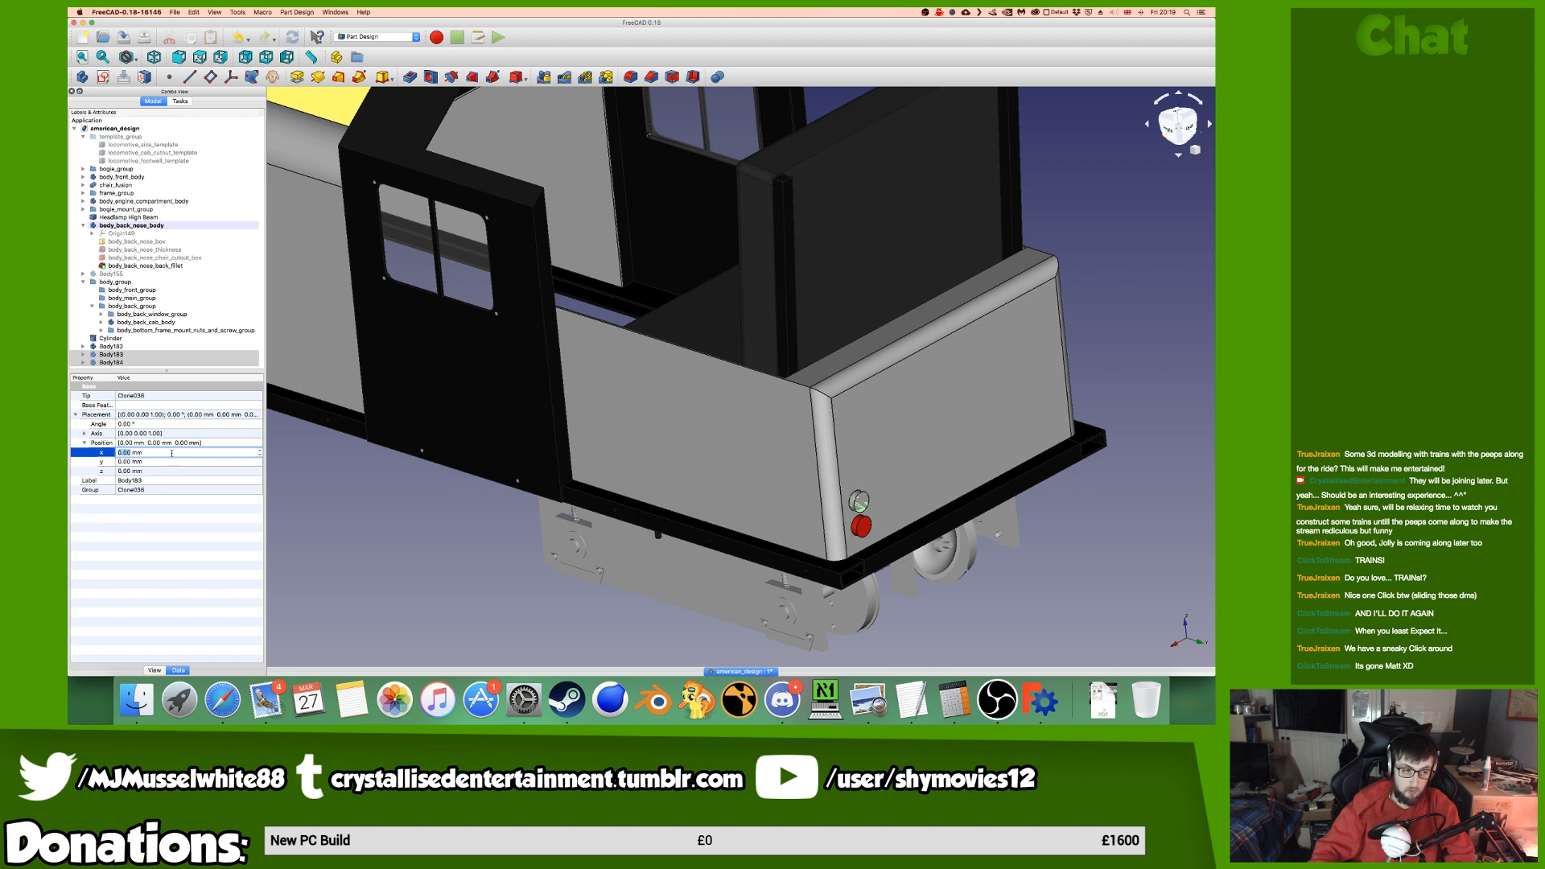
type("10")
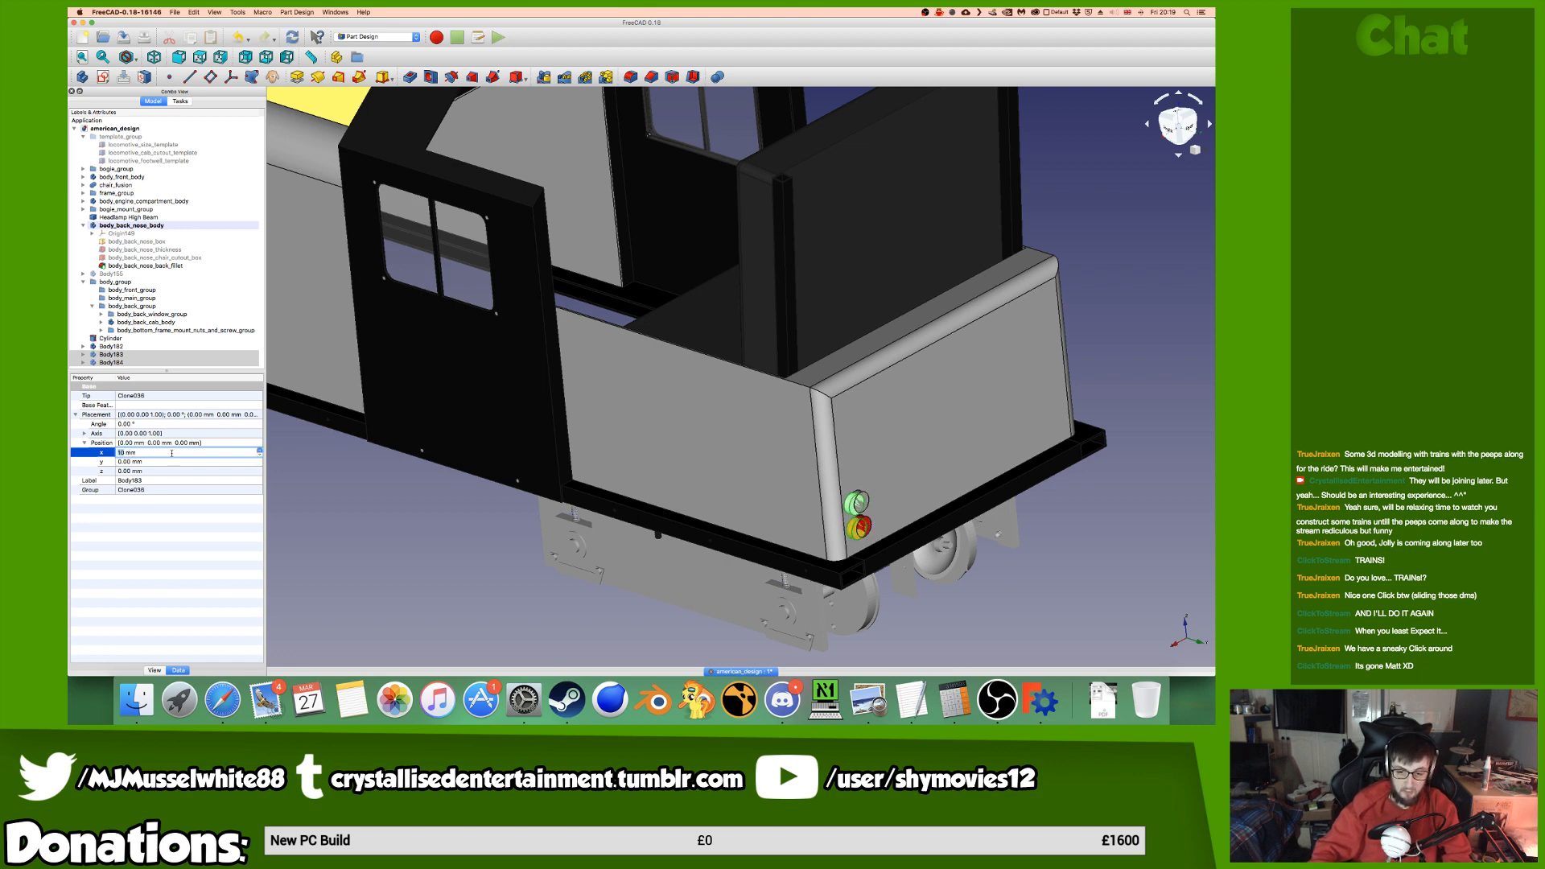
key("Down")
key("Down")
key("Down")
key("Down")
key("Down")
key("Down")
key("Down")
key("Down")
key("Down")
key("Down")
key("Down")
key("Down")
key("Down")
key("Down")
key("Down")
key("Down")
key("Down")
key("Down")
key("Down")
key("Down")
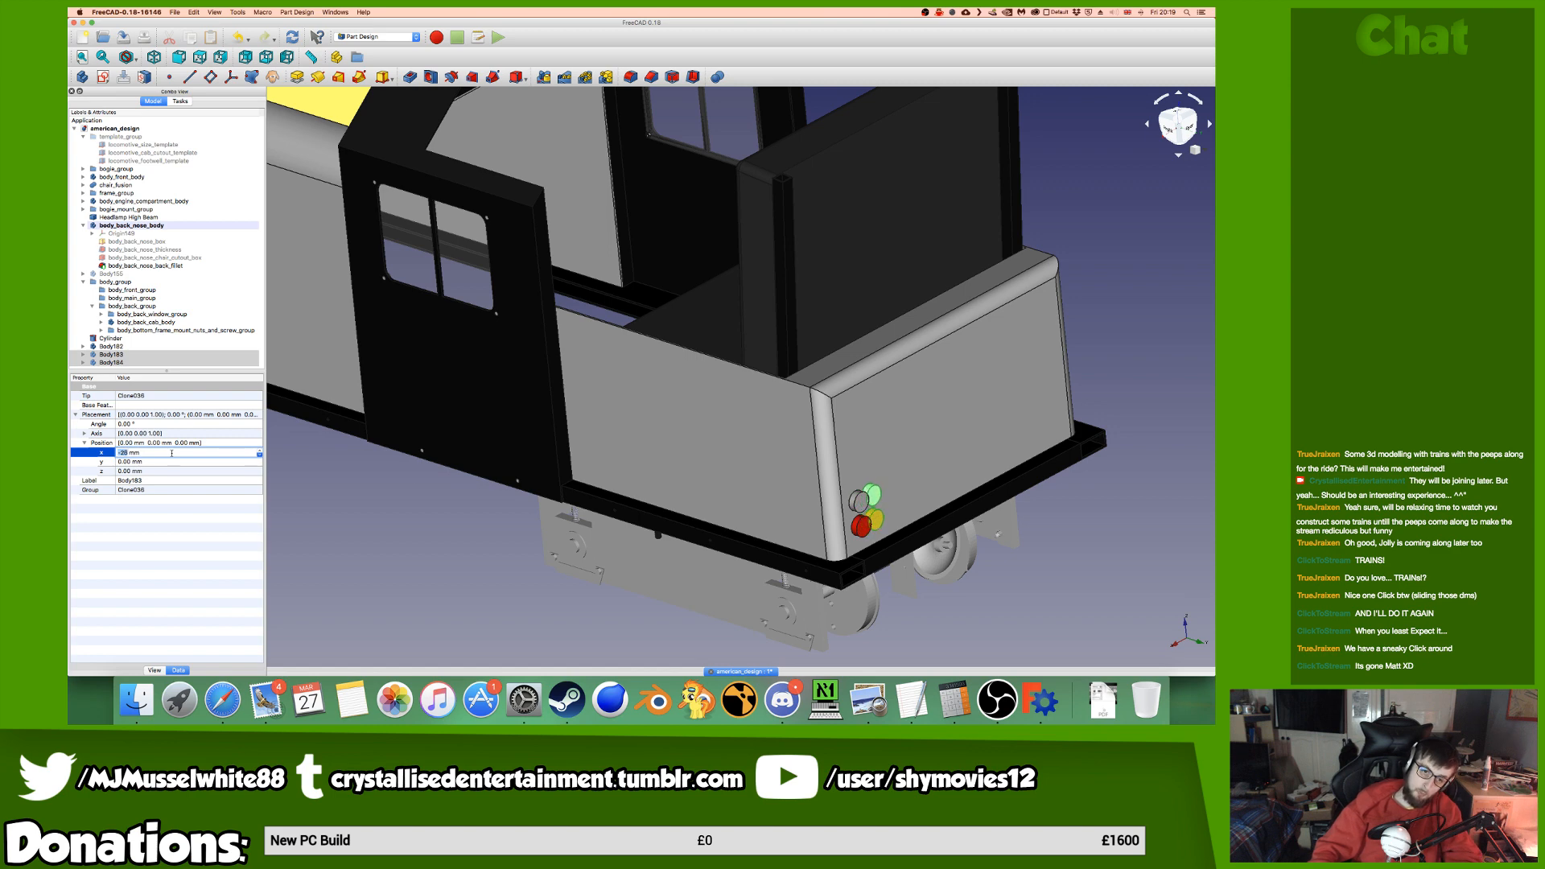
key("Down")
key("Down")
key("Down")
key("Down")
key("Down")
key("Down")
key("Down")
key("Down")
key("Down")
key("Down")
key("Down")
key("Down")
key("Down")
key("Down")
key("Down")
key("Down")
key("Down")
key("Down")
key("Down")
key("Down")
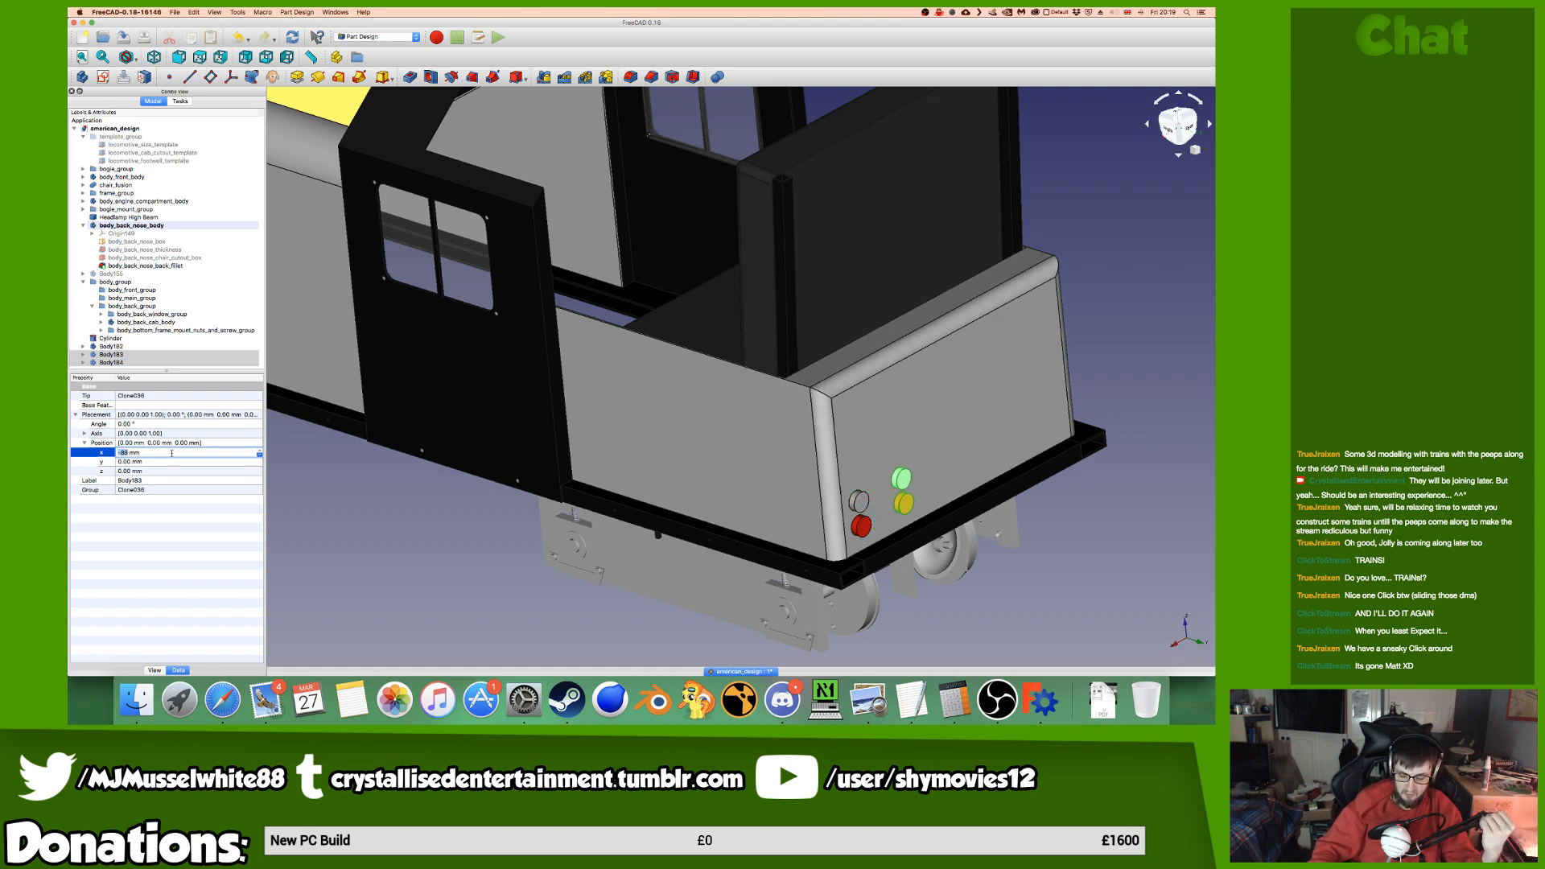
key("Down")
key("Down")
key("Down")
key("Down")
key("Down")
key("Down")
key("Down")
key("Down")
key("Down")
key("Down")
key("Down")
key("Down")
key("Down")
key("Down")
key("Down")
key("Down")
key("Down")
key("Down")
key("Down")
key("Down")
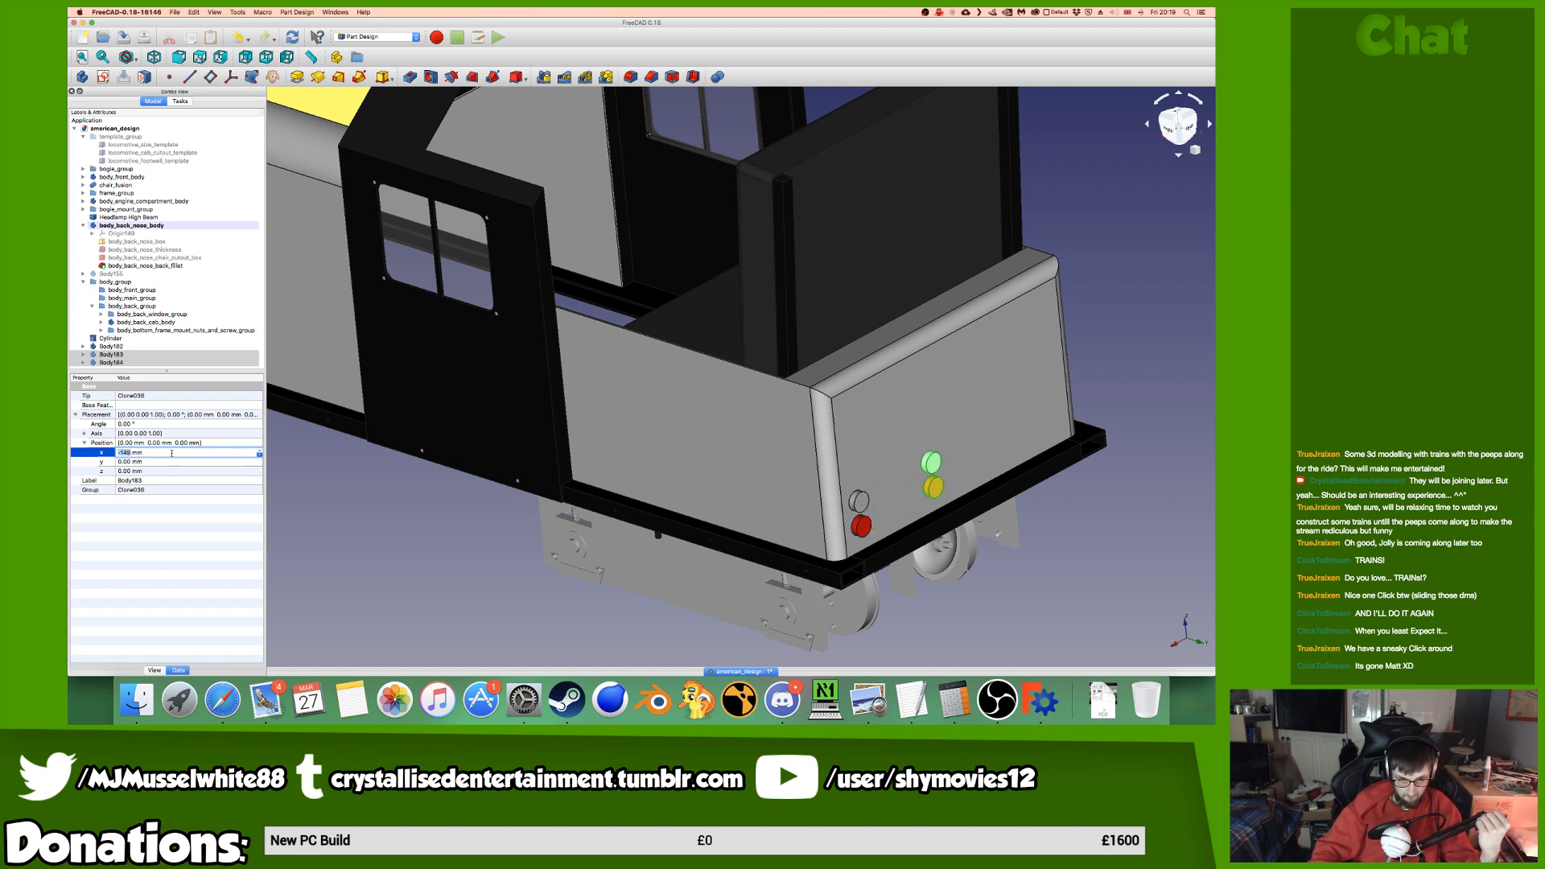
key("Down")
key("Down")
key("Down")
key("Down")
key("Down")
key("Down")
key("Down")
key("Down")
key("Down")
key("Down")
key("Down")
key("Down")
key("Down")
key("Down")
key("Down")
key("Down")
key("Down")
key("Down")
key("Down")
key("Down")
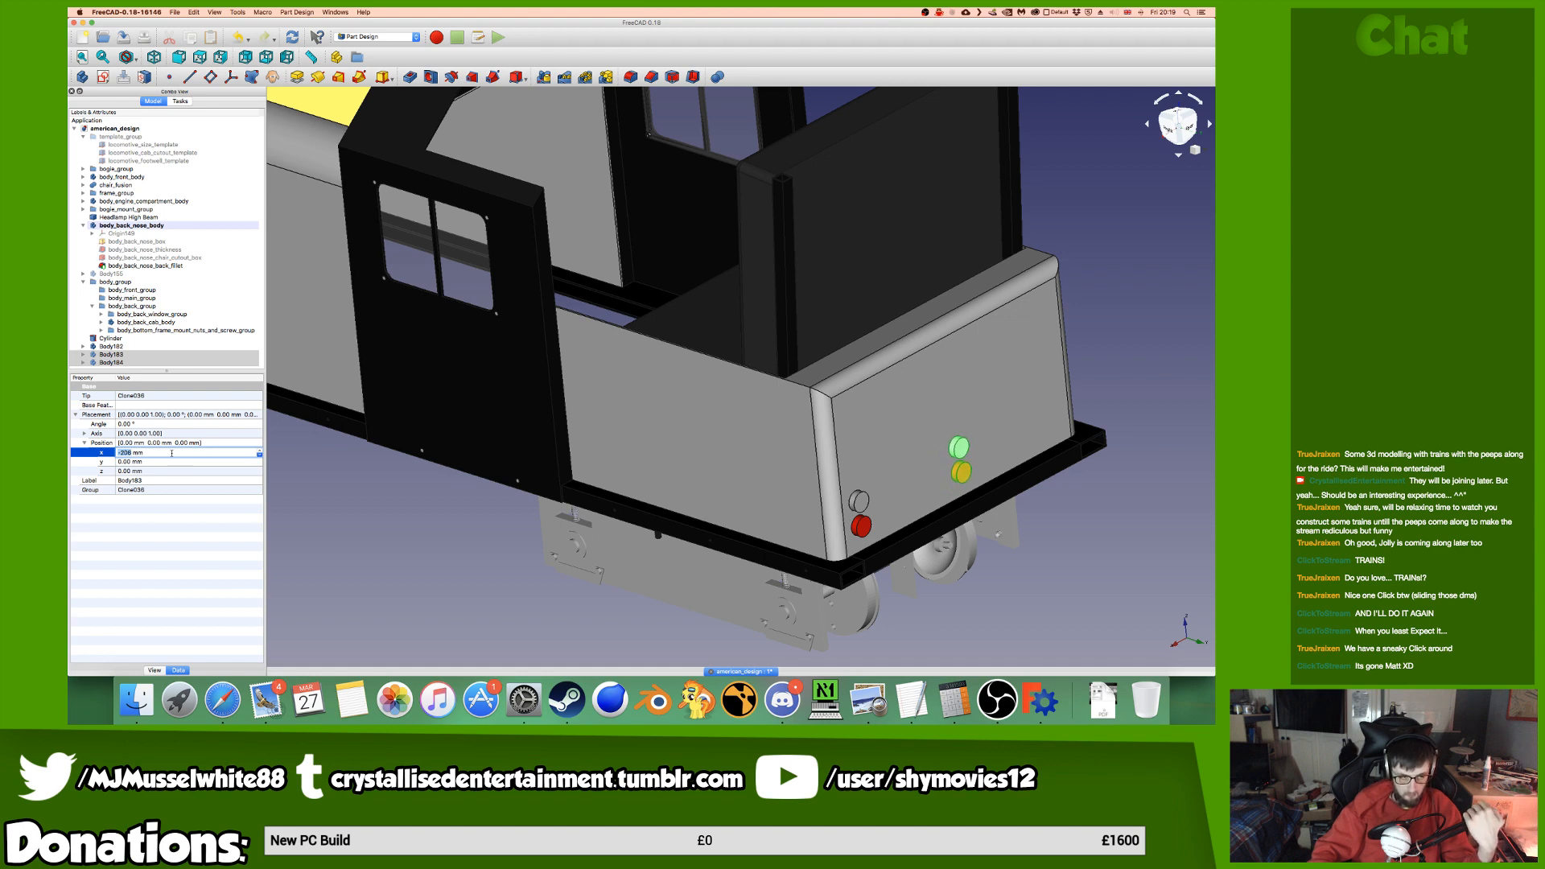
key("Down")
key("Down")
key("Down")
key("Down")
key("Down")
key("Down")
key("Down")
key("Down")
key("Down")
key("Down")
key("Down")
key("Down")
key("Down")
key("Down")
key("Down")
key("Down")
key("Down")
key("Down")
key("Down")
key("Down")
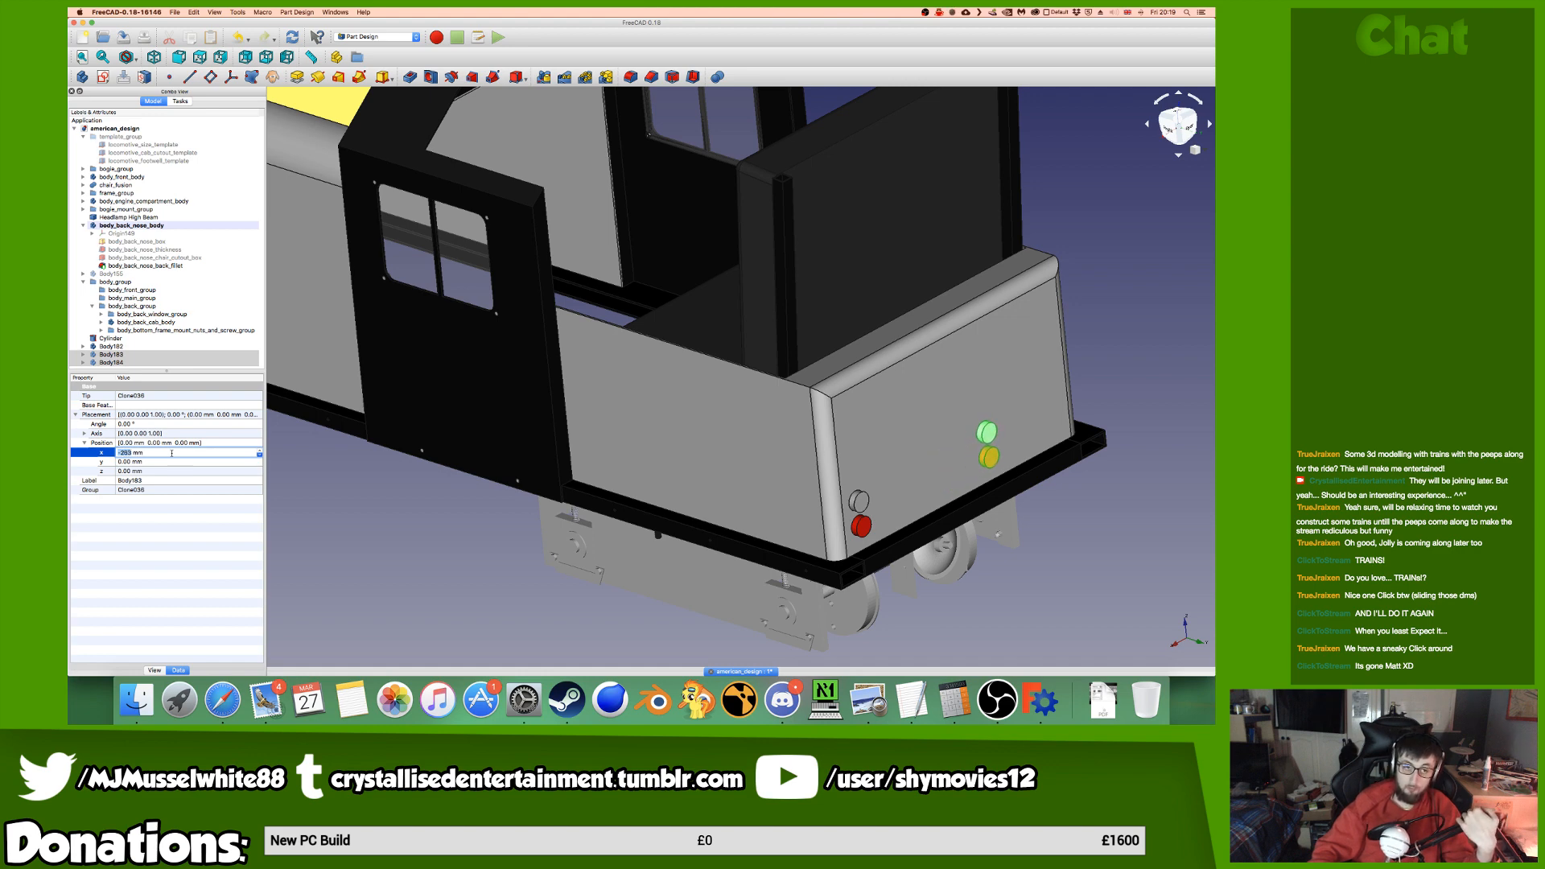
key("Down")
key("Down")
key("Down")
key("Down")
key("Down")
key("Down")
key("Down")
key("Down")
key("Down")
key("Down")
key("Down")
key("Down")
key("Down")
key("Down")
key("Down")
key("Down")
key("Down")
key("Down")
key("Down")
key("Down")
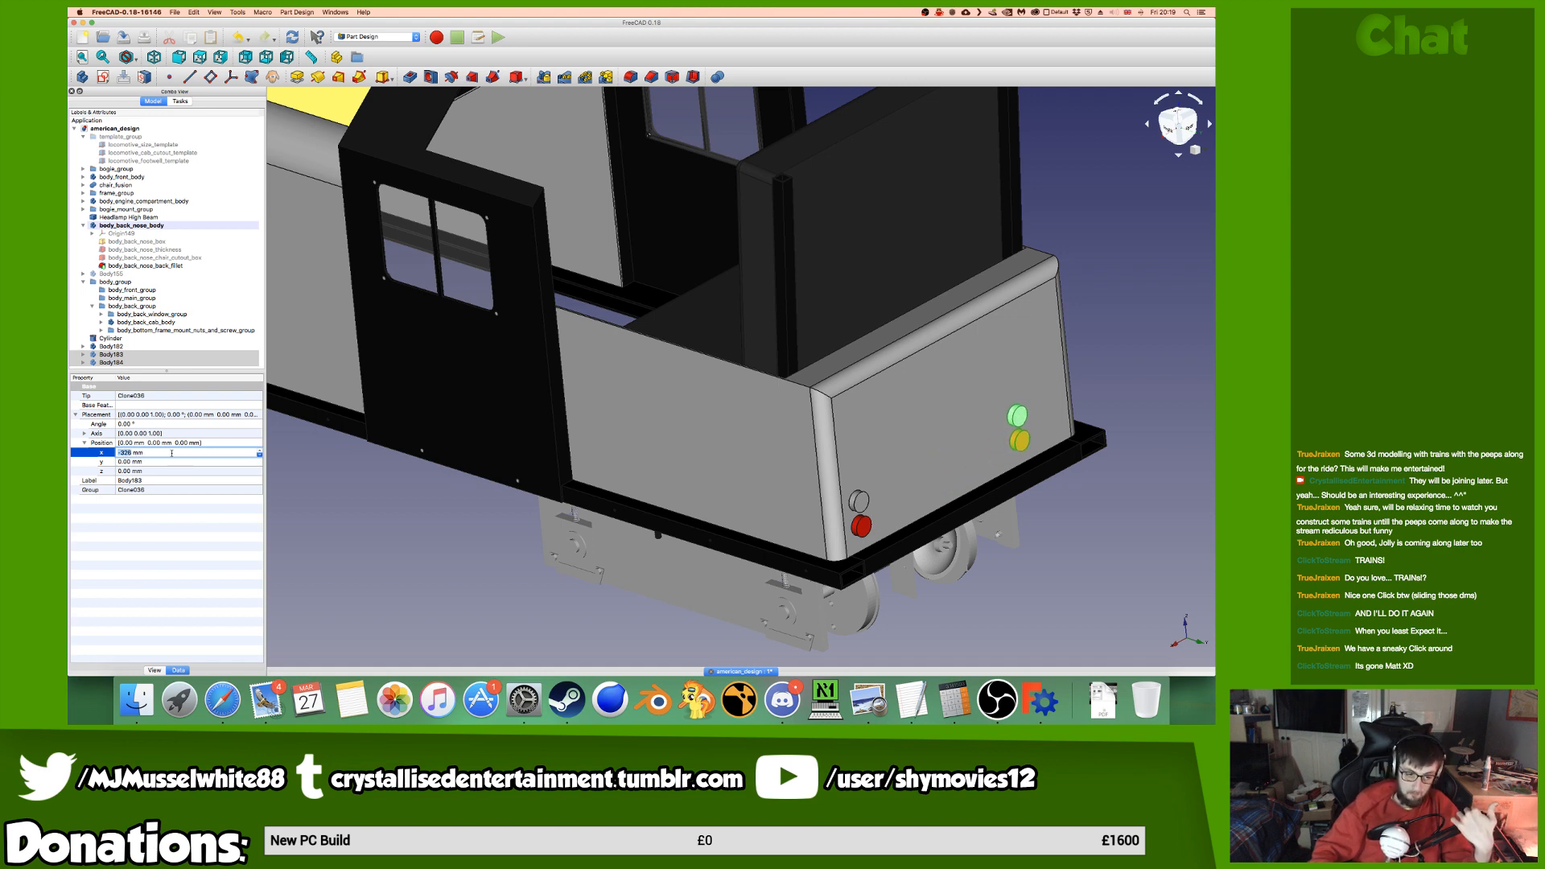
key("Down")
key("Down")
key("Down")
key("Down")
key("Down")
key("Down")
key("Down")
key("Down")
key("Down")
key("Down")
key("Down")
key("Down")
key("Down")
key("Down")
key("Down")
key("Down")
key("Down")
key("Down")
key("Down")
key("Down")
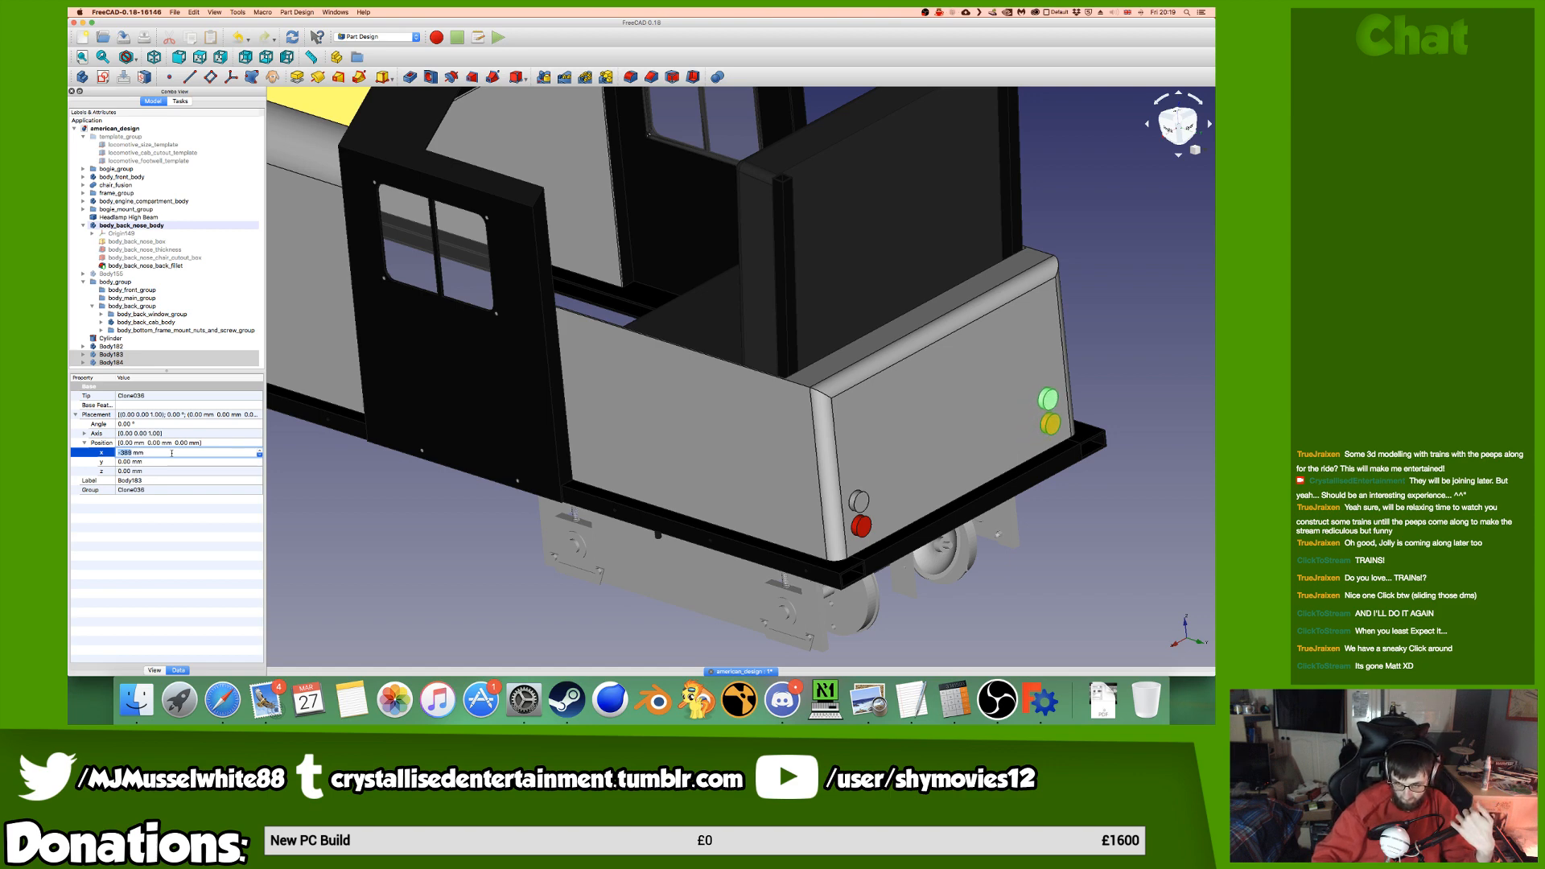
key("Down")
key("Down")
key("Down")
key("Down")
key("Down")
key("Down")
key("Down")
key("Down")
key("Down")
key("Down")
key("Down")
key("Down")
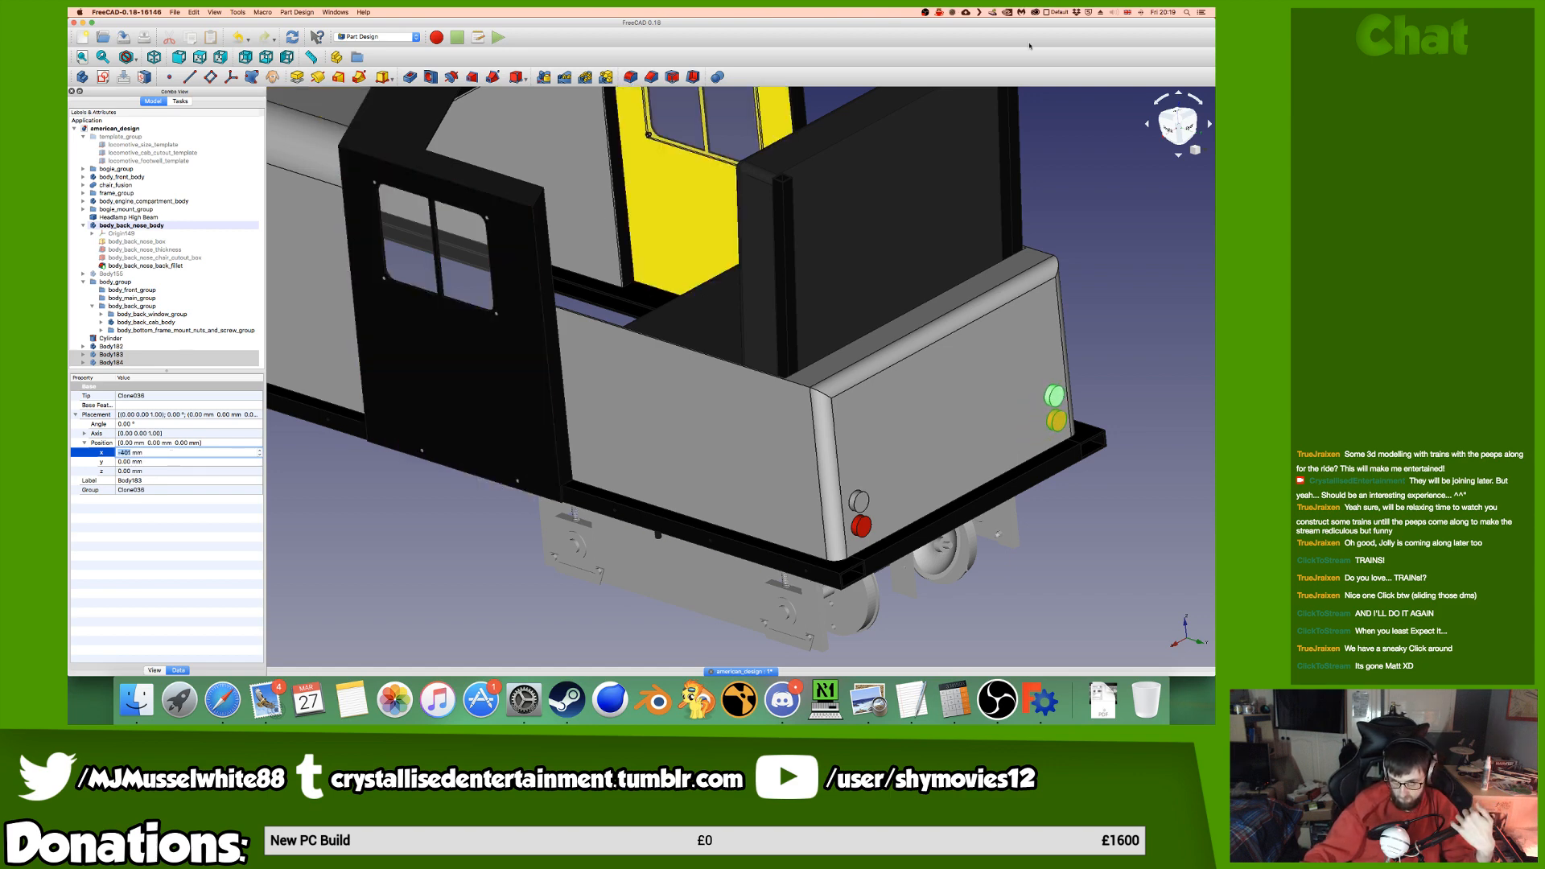
left_click(1185, 137)
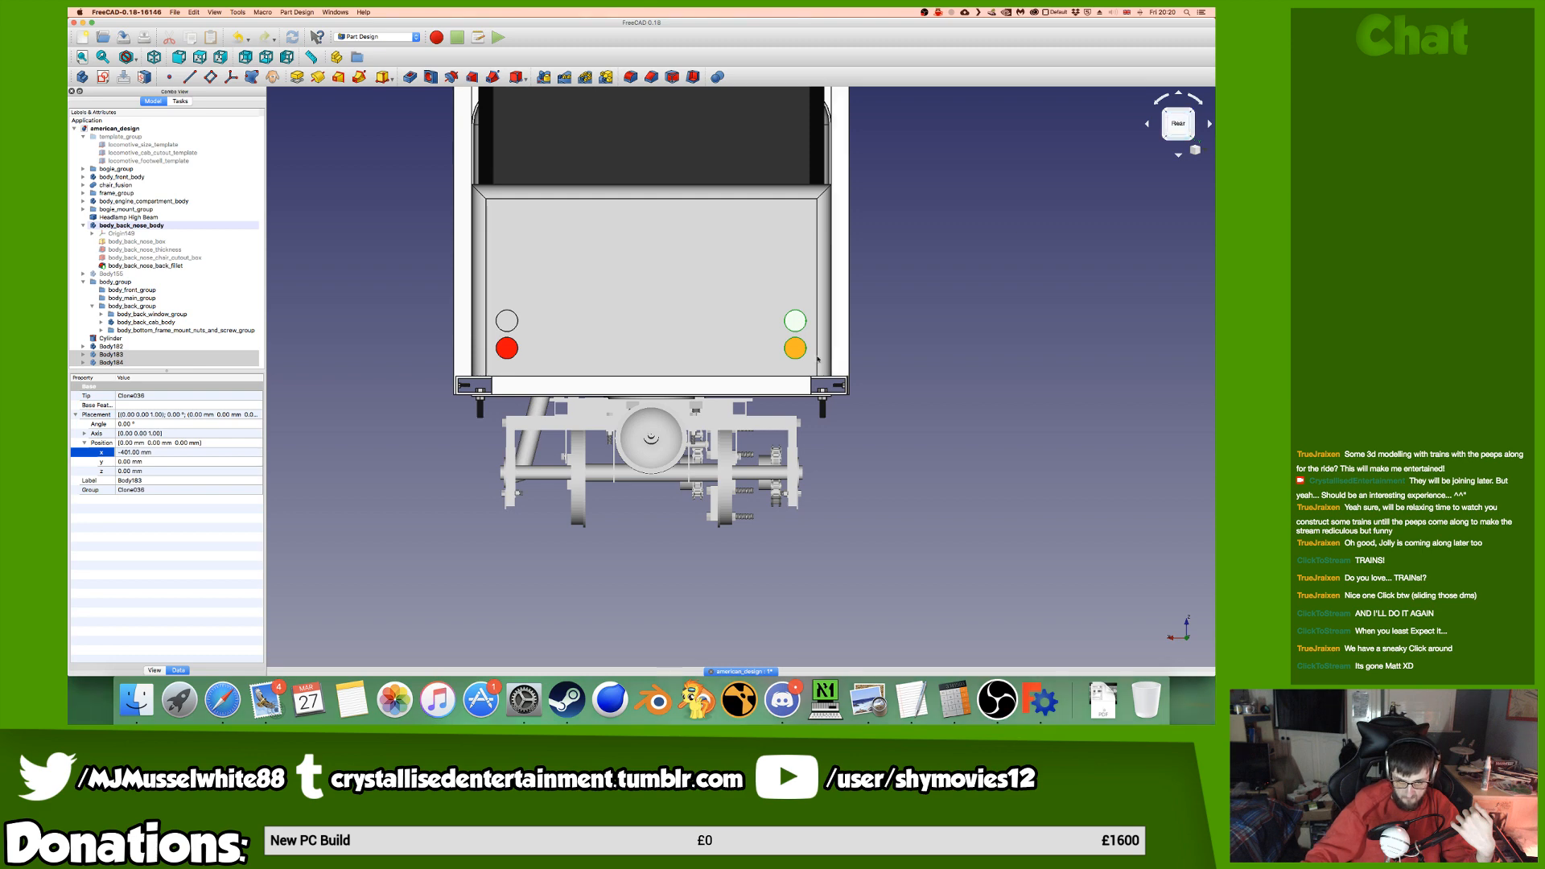
Examine the two pairs of lamps on the back nose from the rear, checking which one is the original cylinder.
scroll(745, 351, "up", 3)
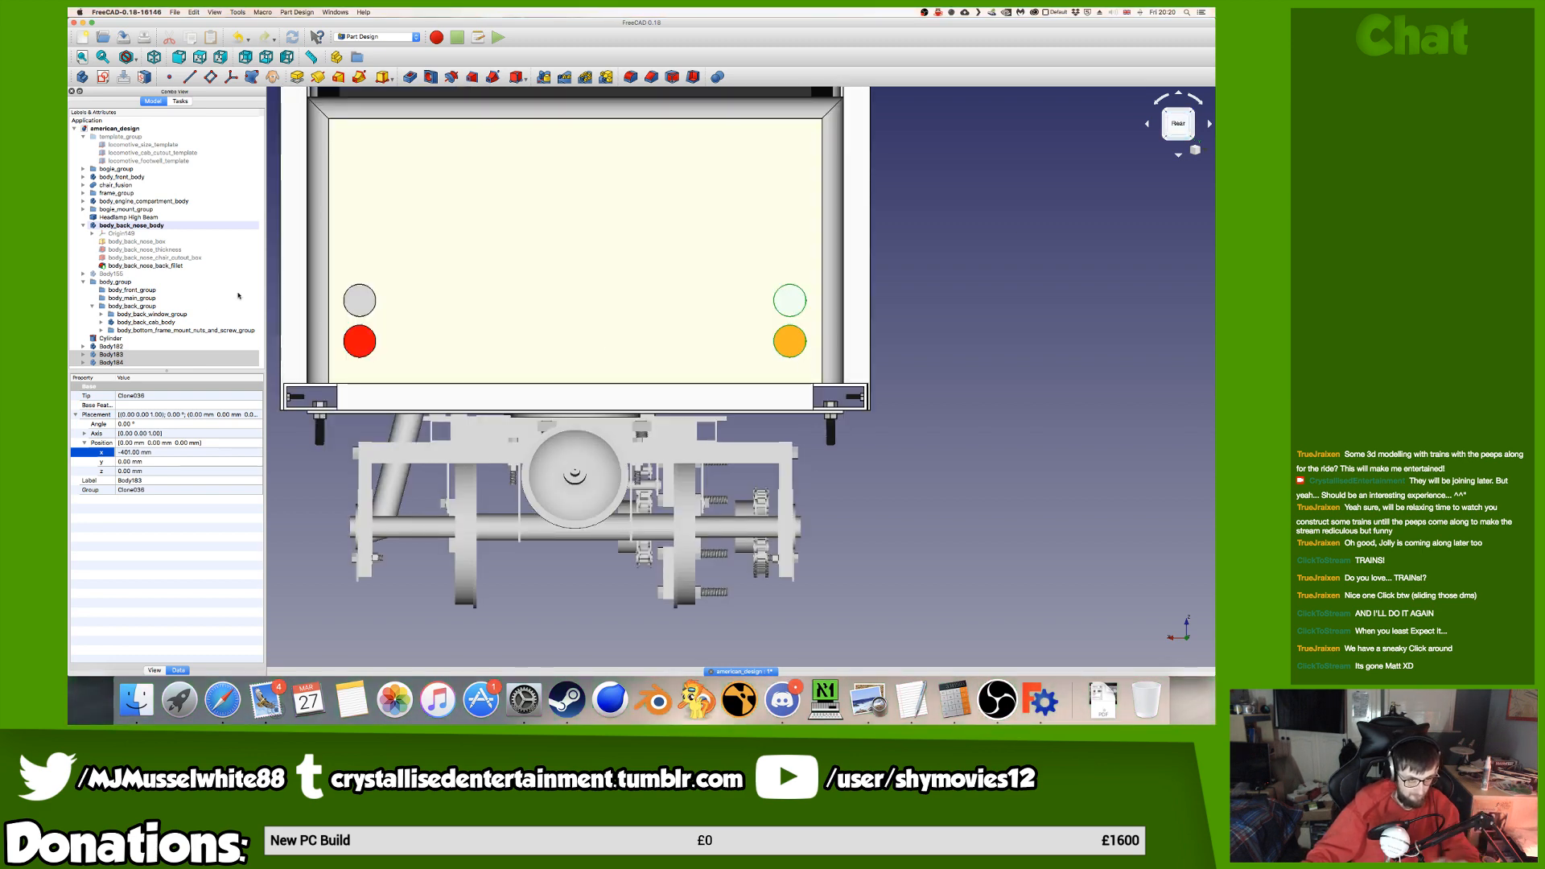
left_click(139, 339)
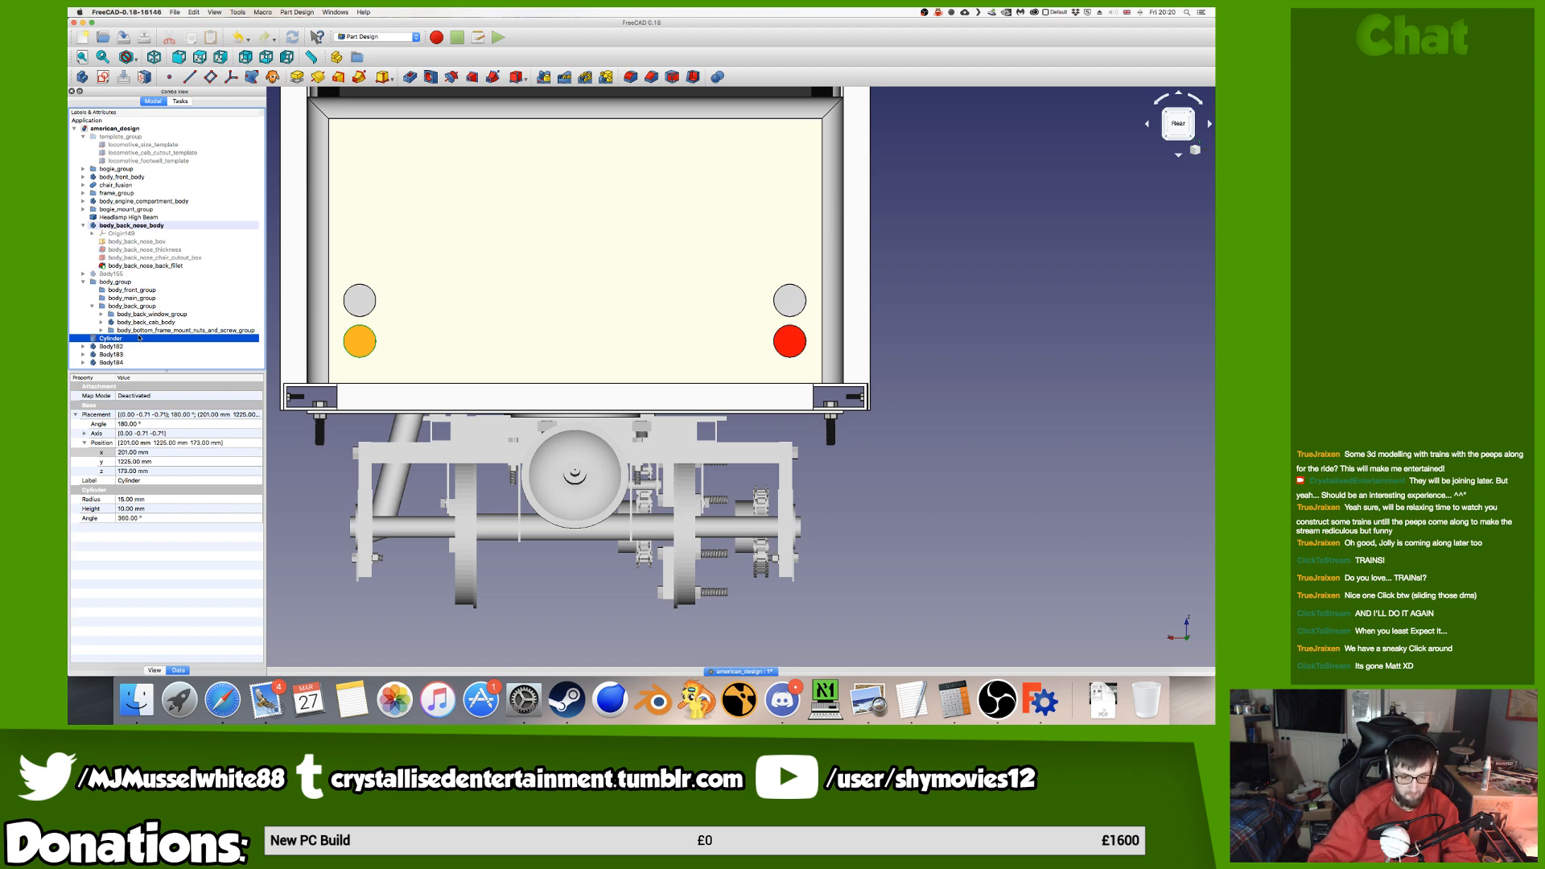
middle_click_drag(635, 181, 660, 406)
scroll(660, 404, "down", 4)
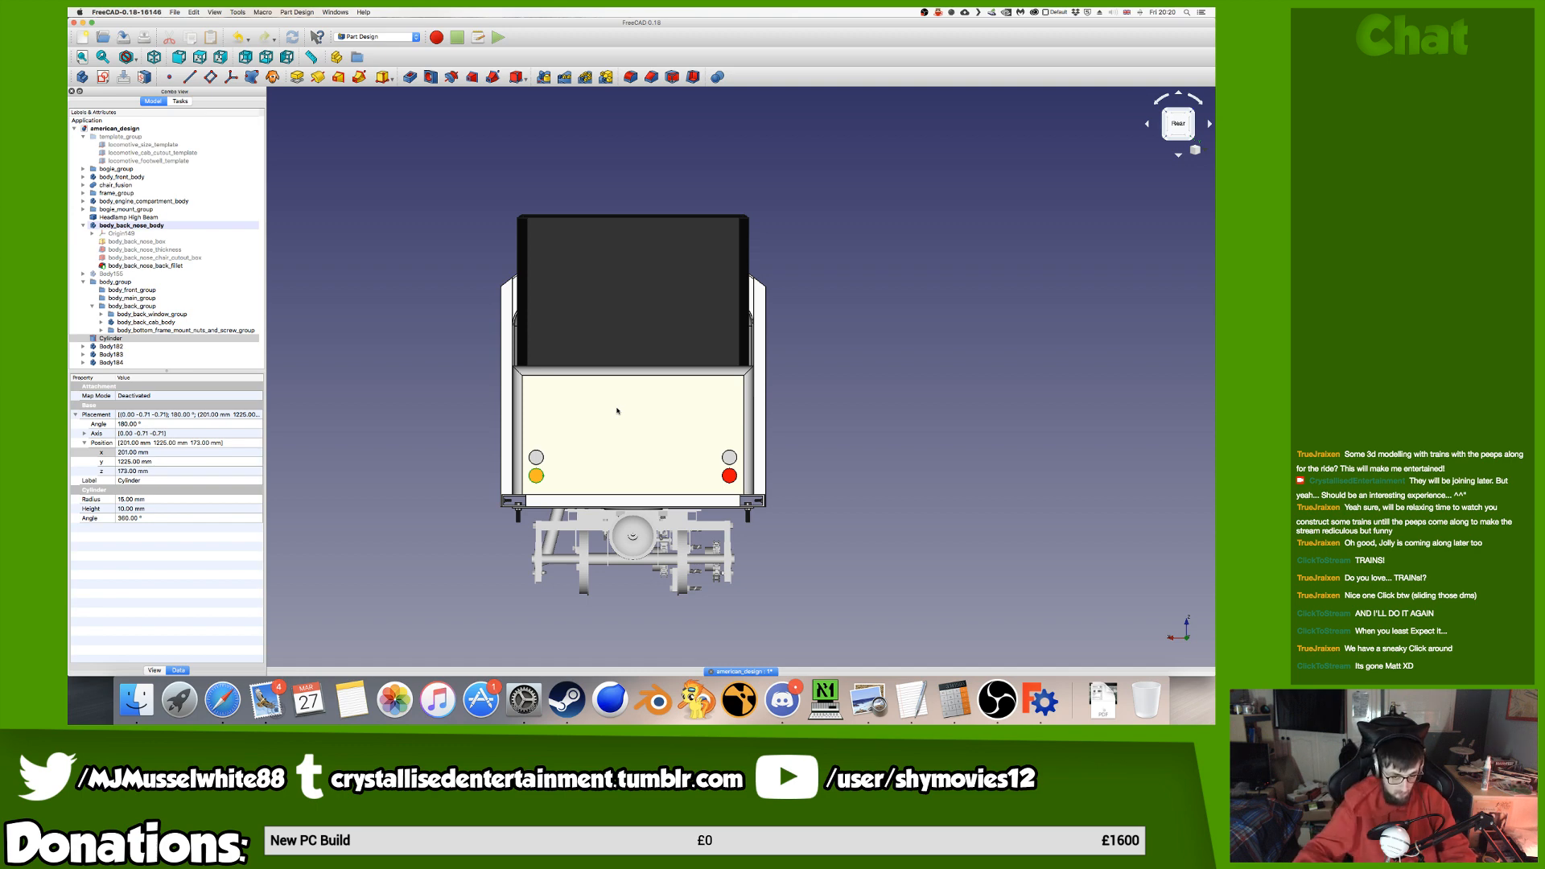
scroll(617, 411, "down", 3)
scroll(620, 438, "up", 5)
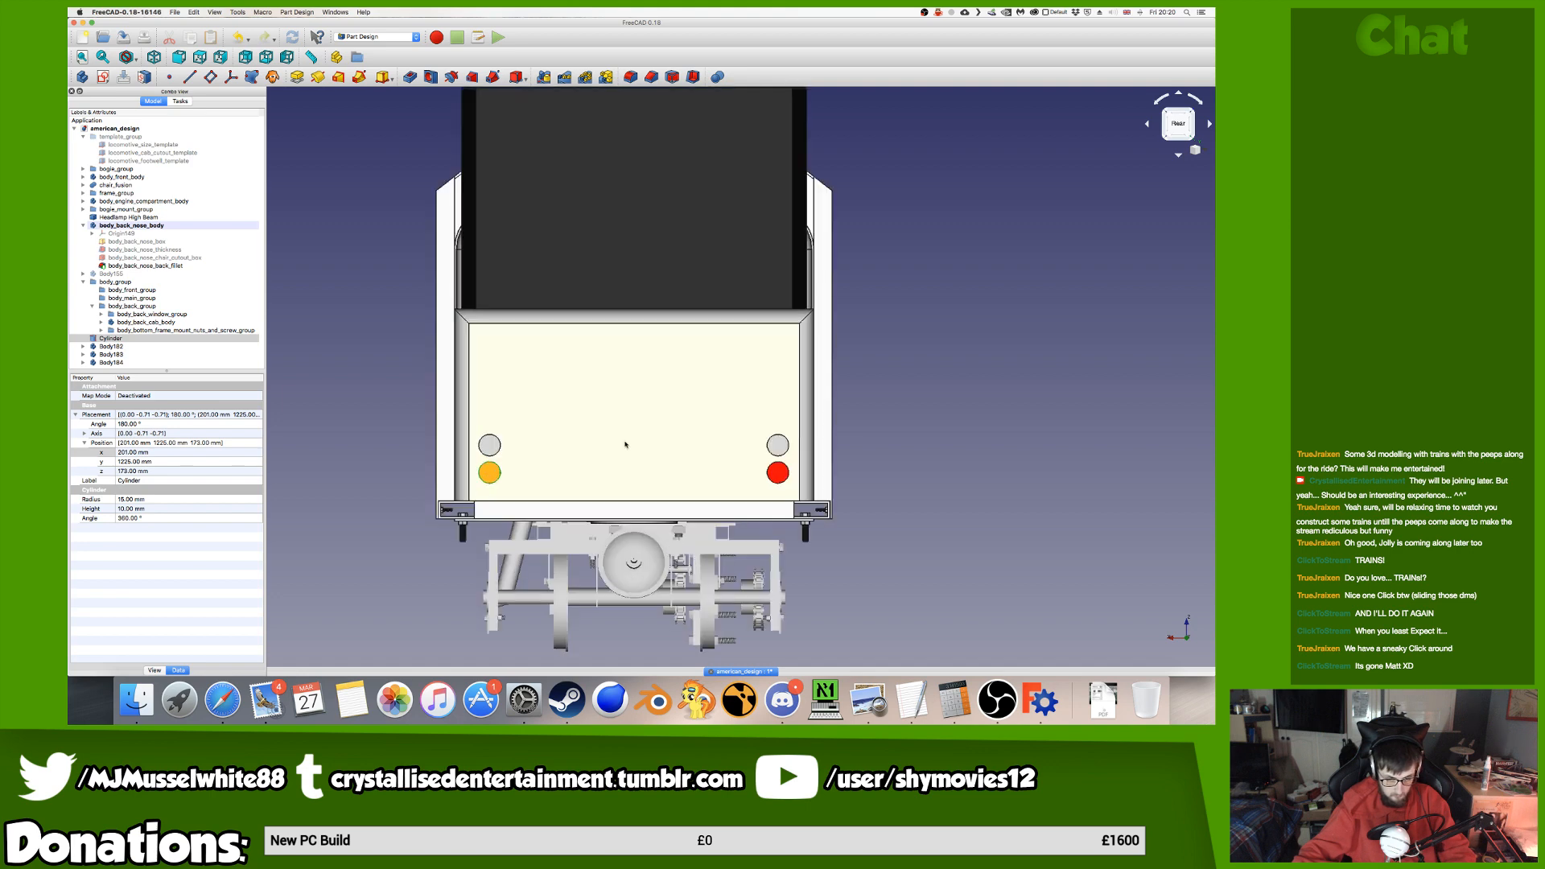
middle_click_drag(625, 455, 631, 471)
middle_click_drag(652, 498, 659, 503)
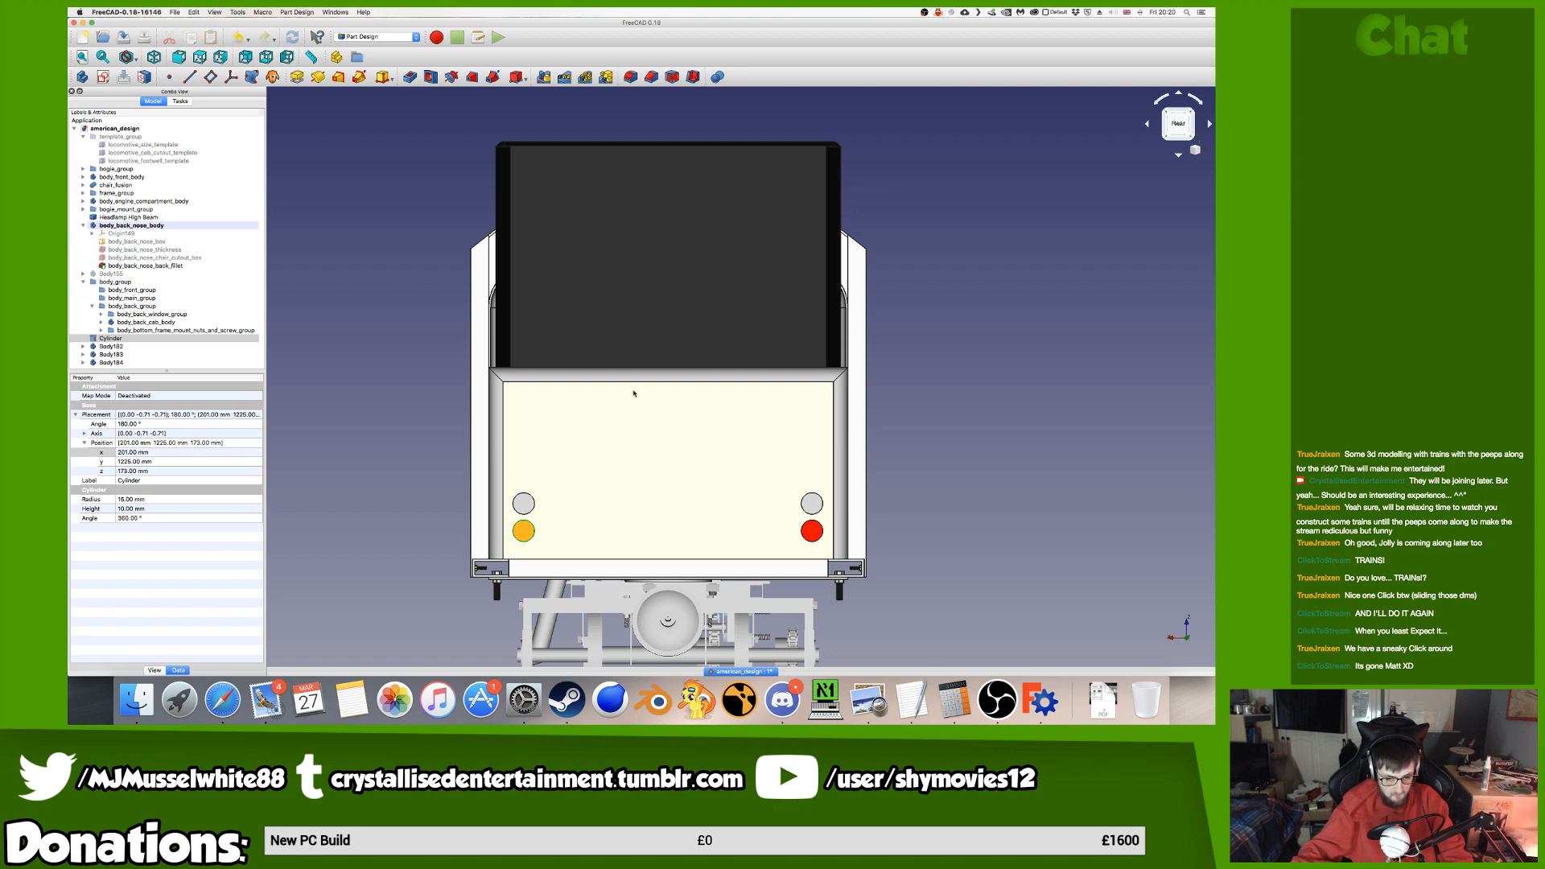
Rename the original red lamp cylinder as marker_light_red_template1.
left_click(230, 331)
left_click(231, 339)
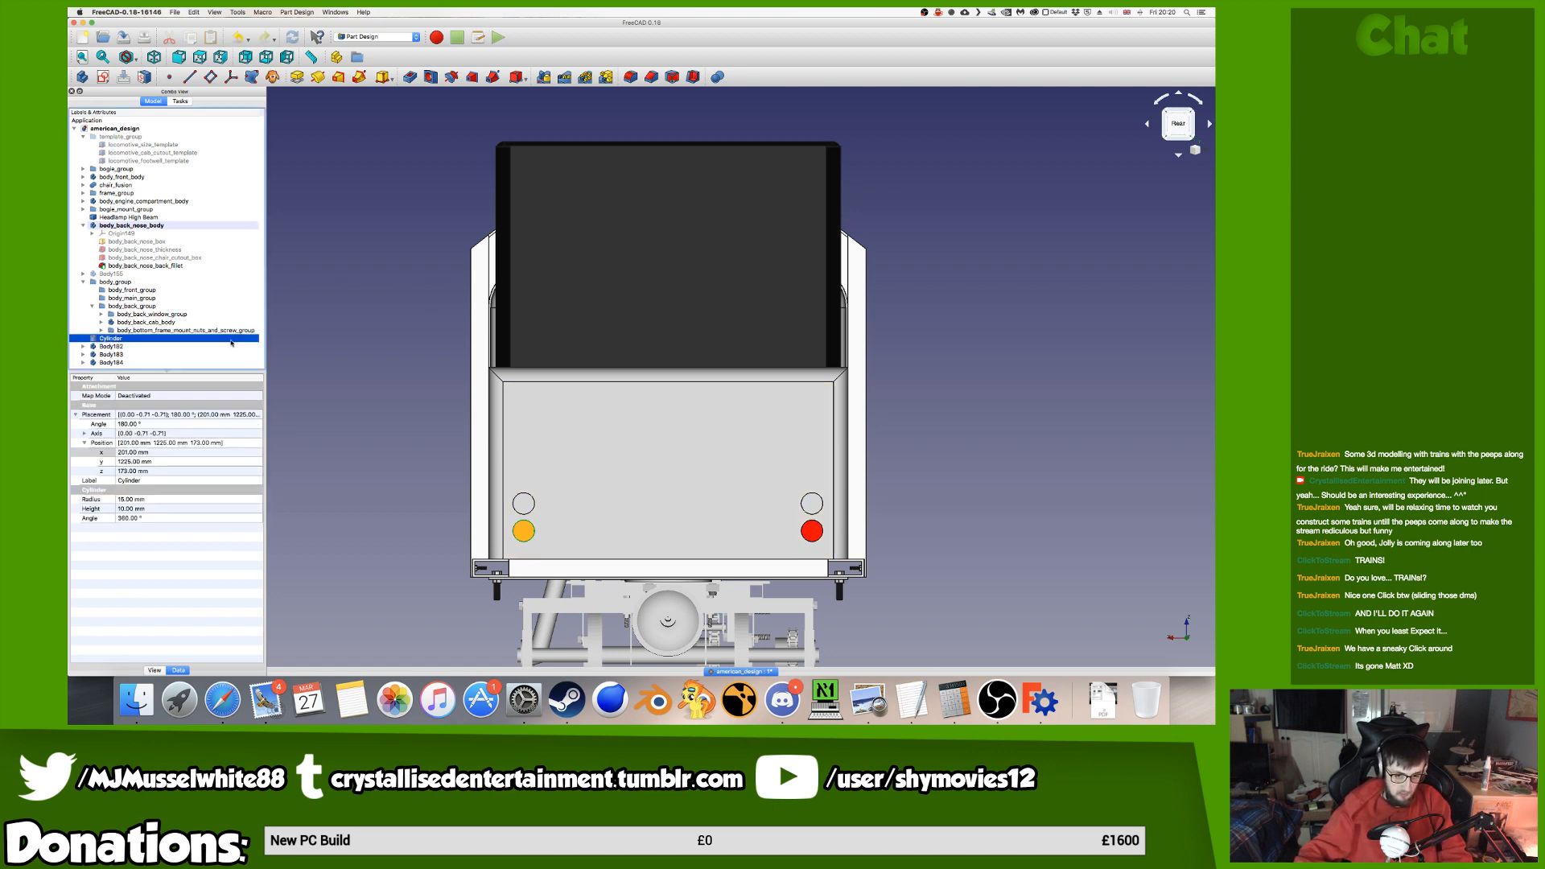
left_click(231, 338)
type("marke")
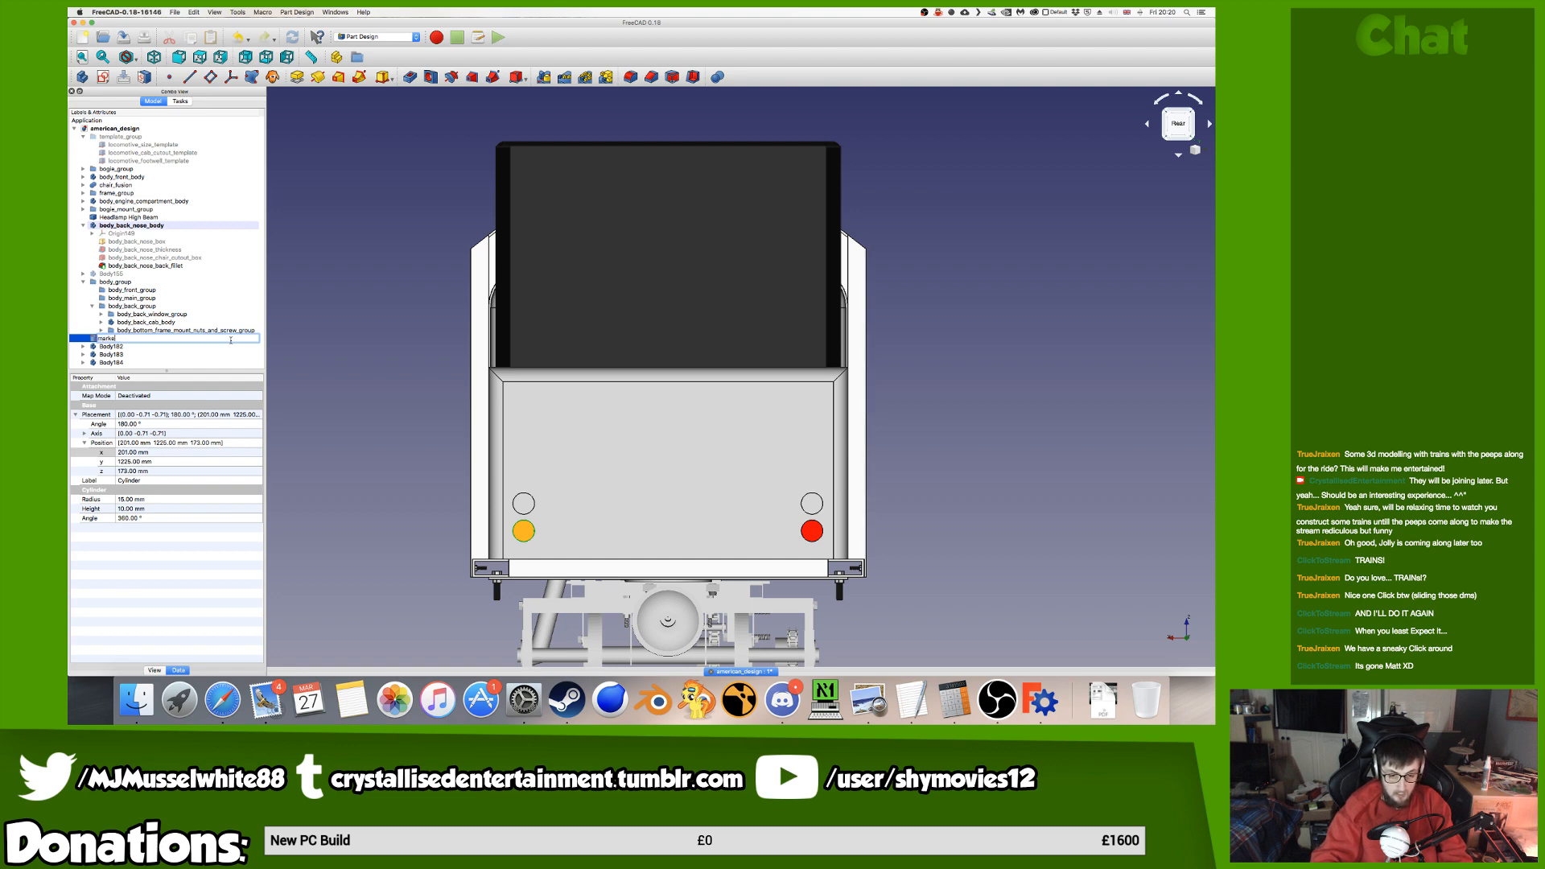
type("r_light_")
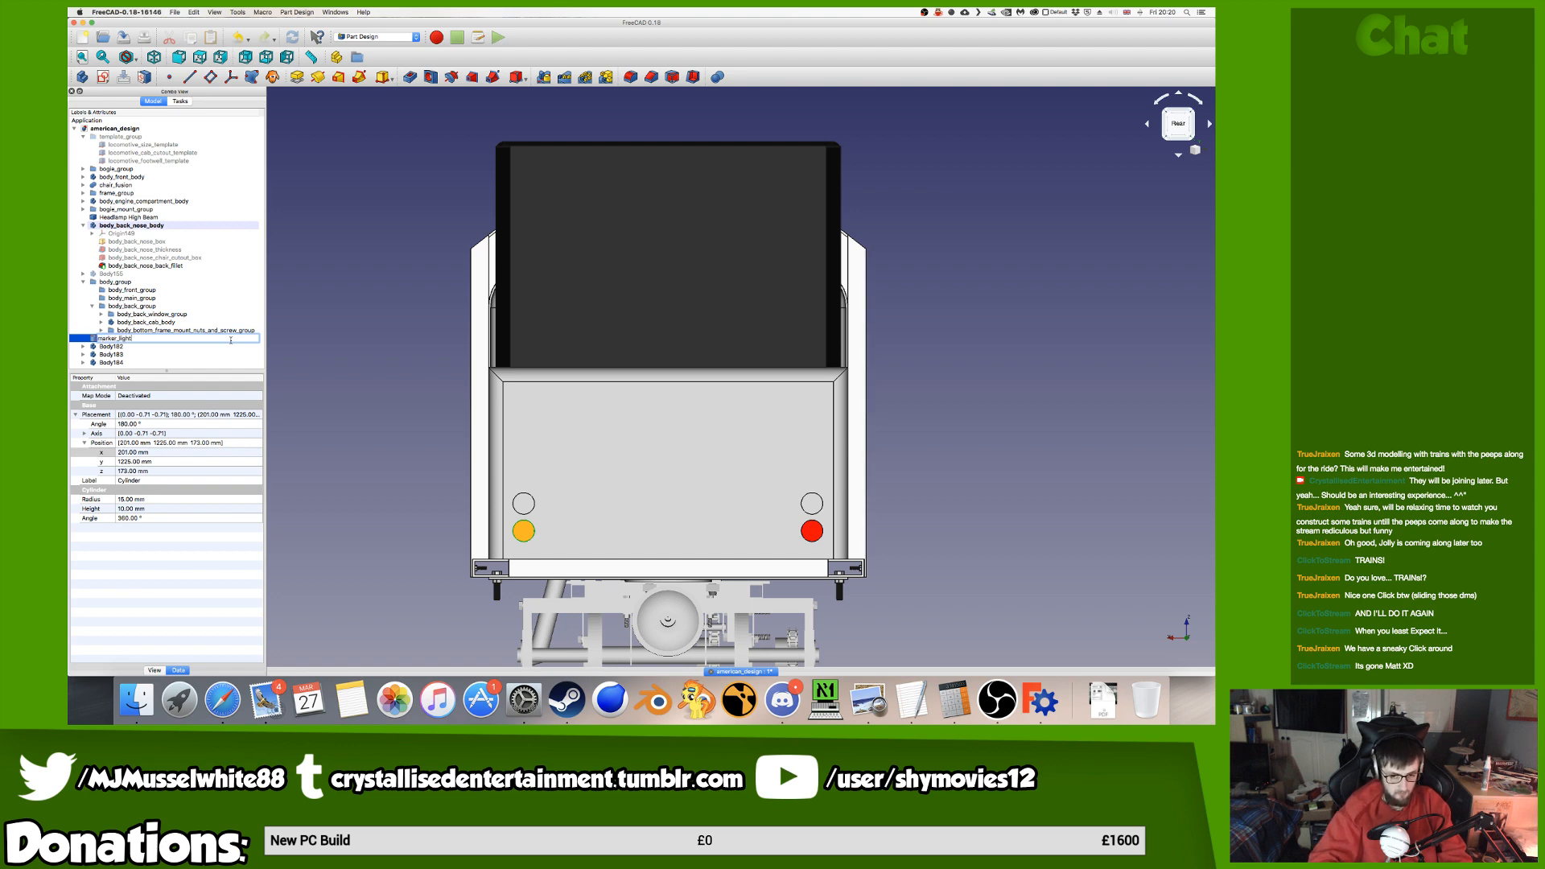
type("templ")
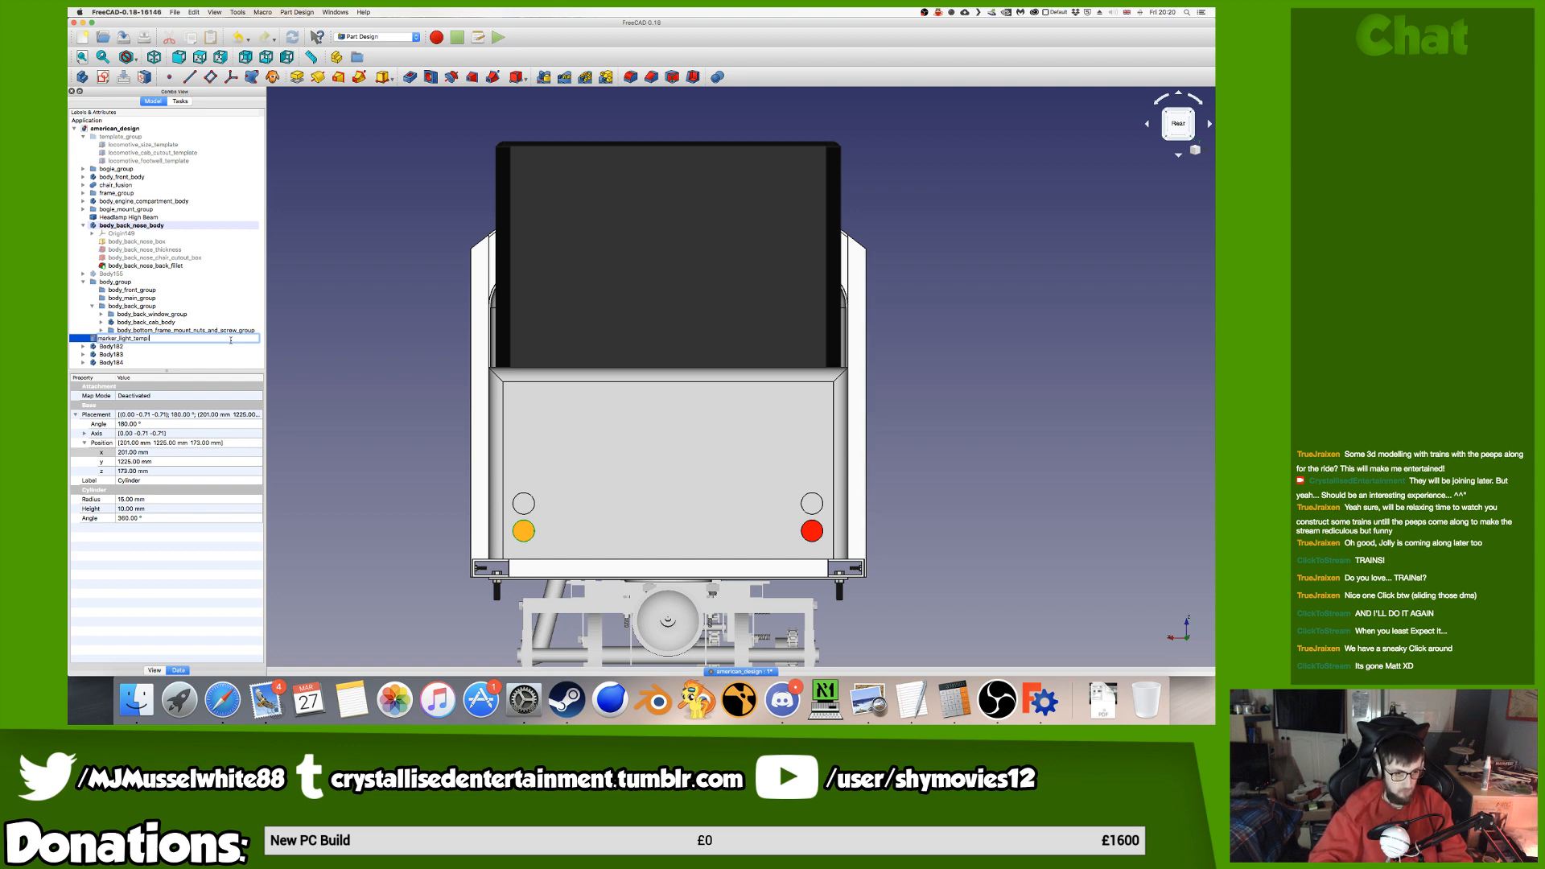
type("ate")
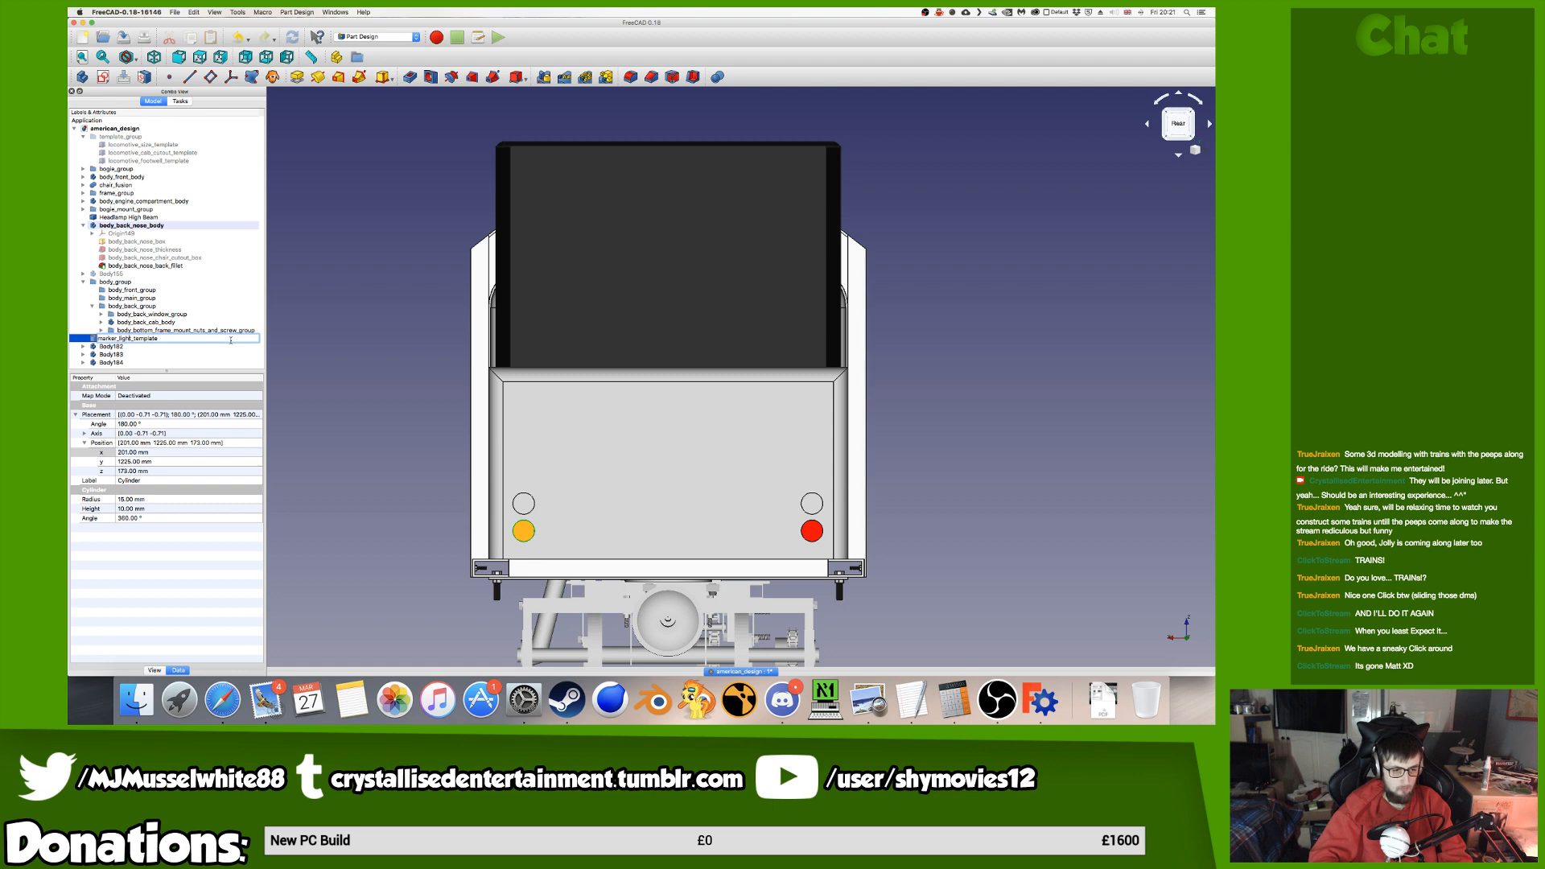
type("red_")
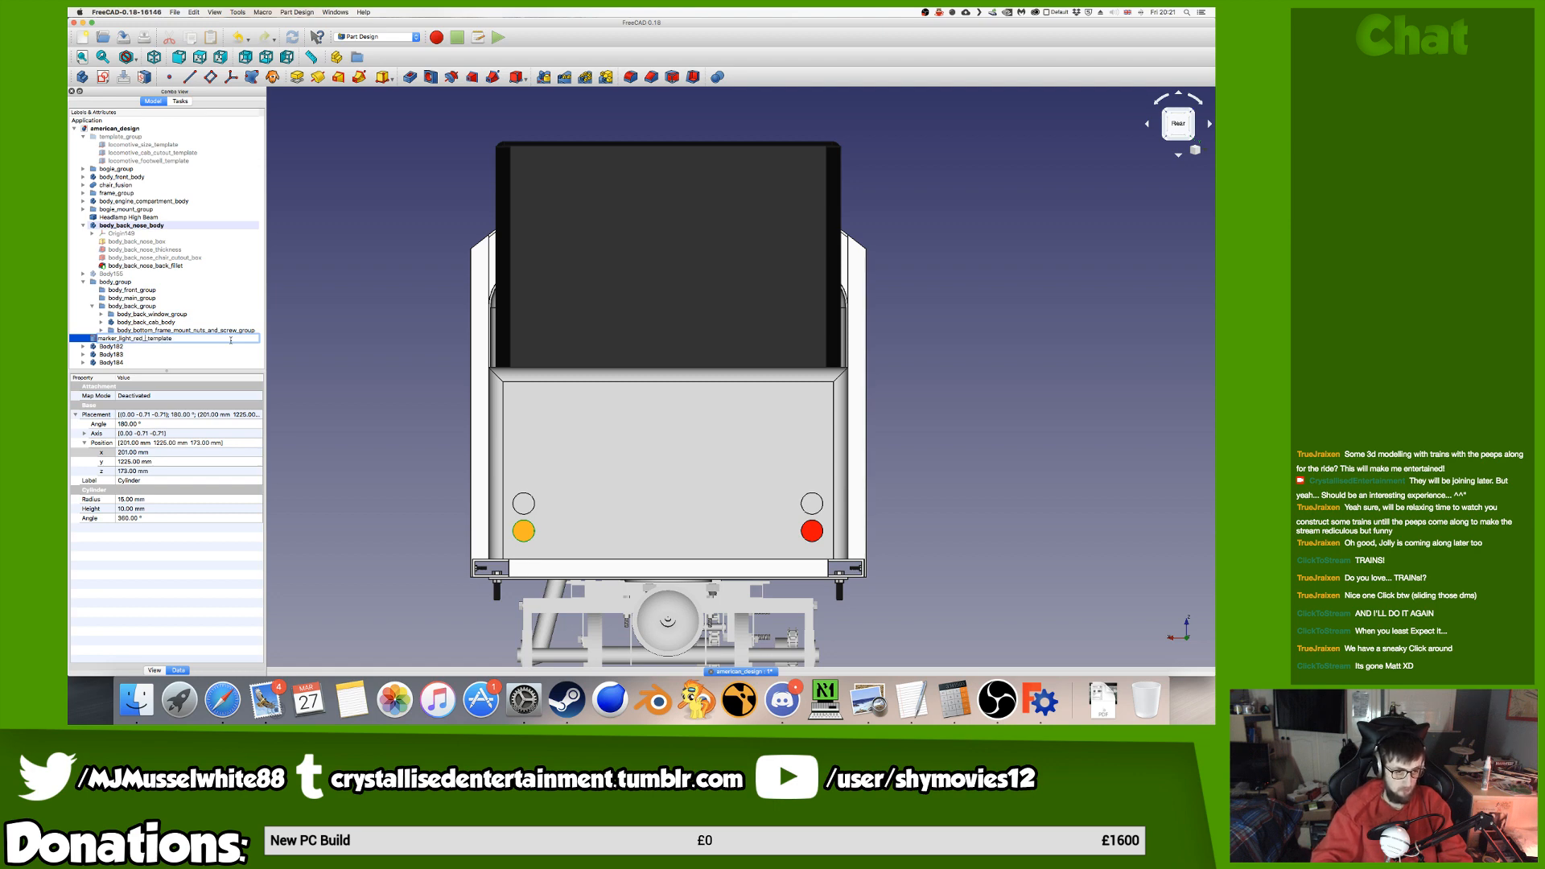
key("Return")
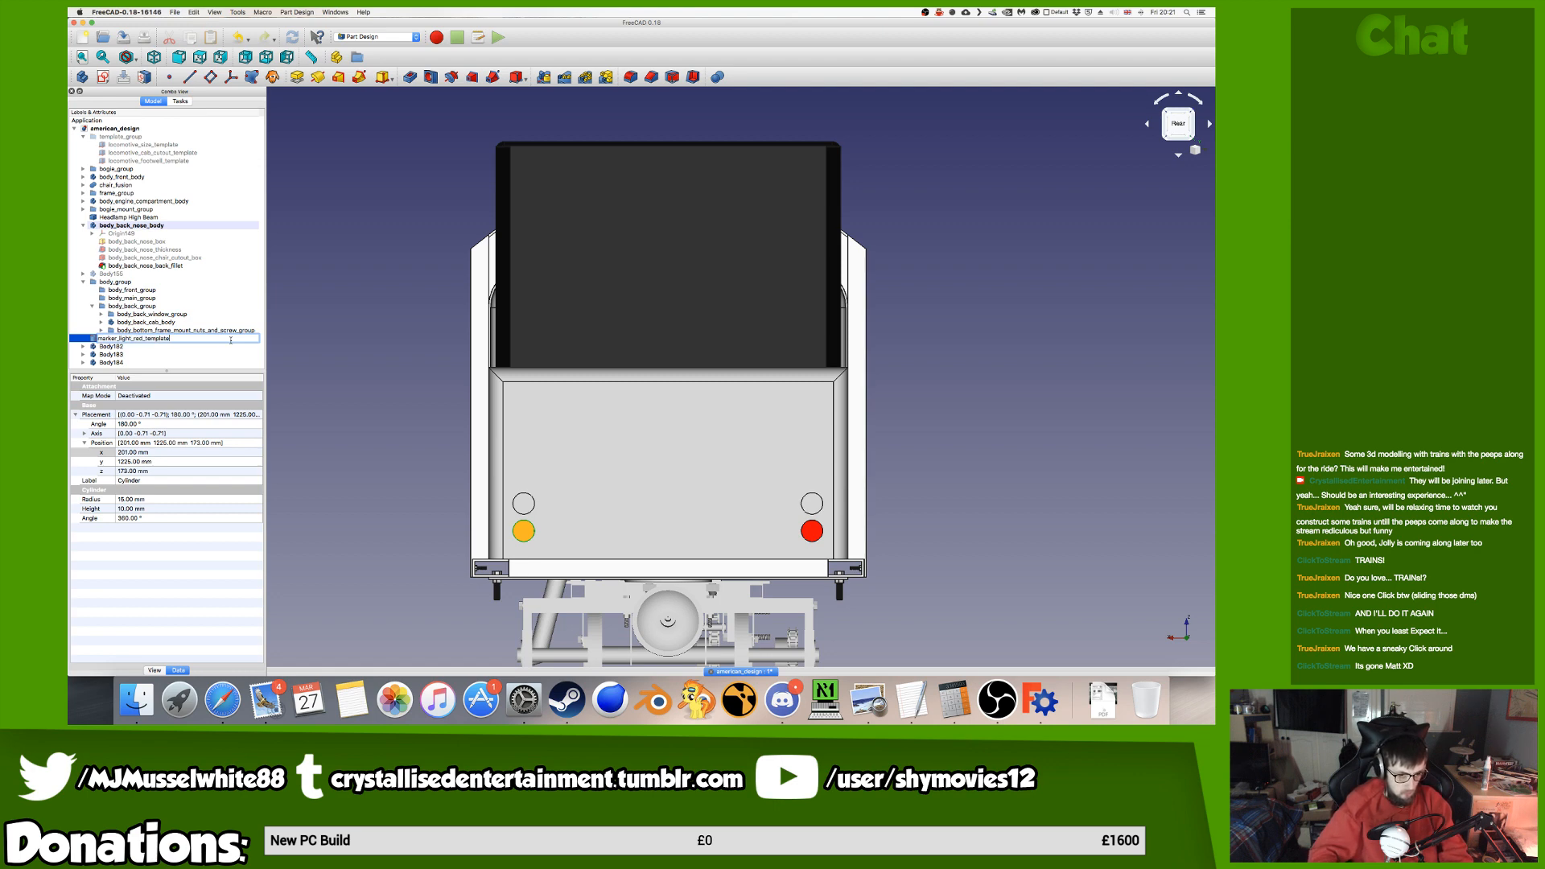
Rename the lamp body above the original red cylinder (Body182) as marker_light_white_template1.
left_click(231, 344)
type("marker_light_red_template")
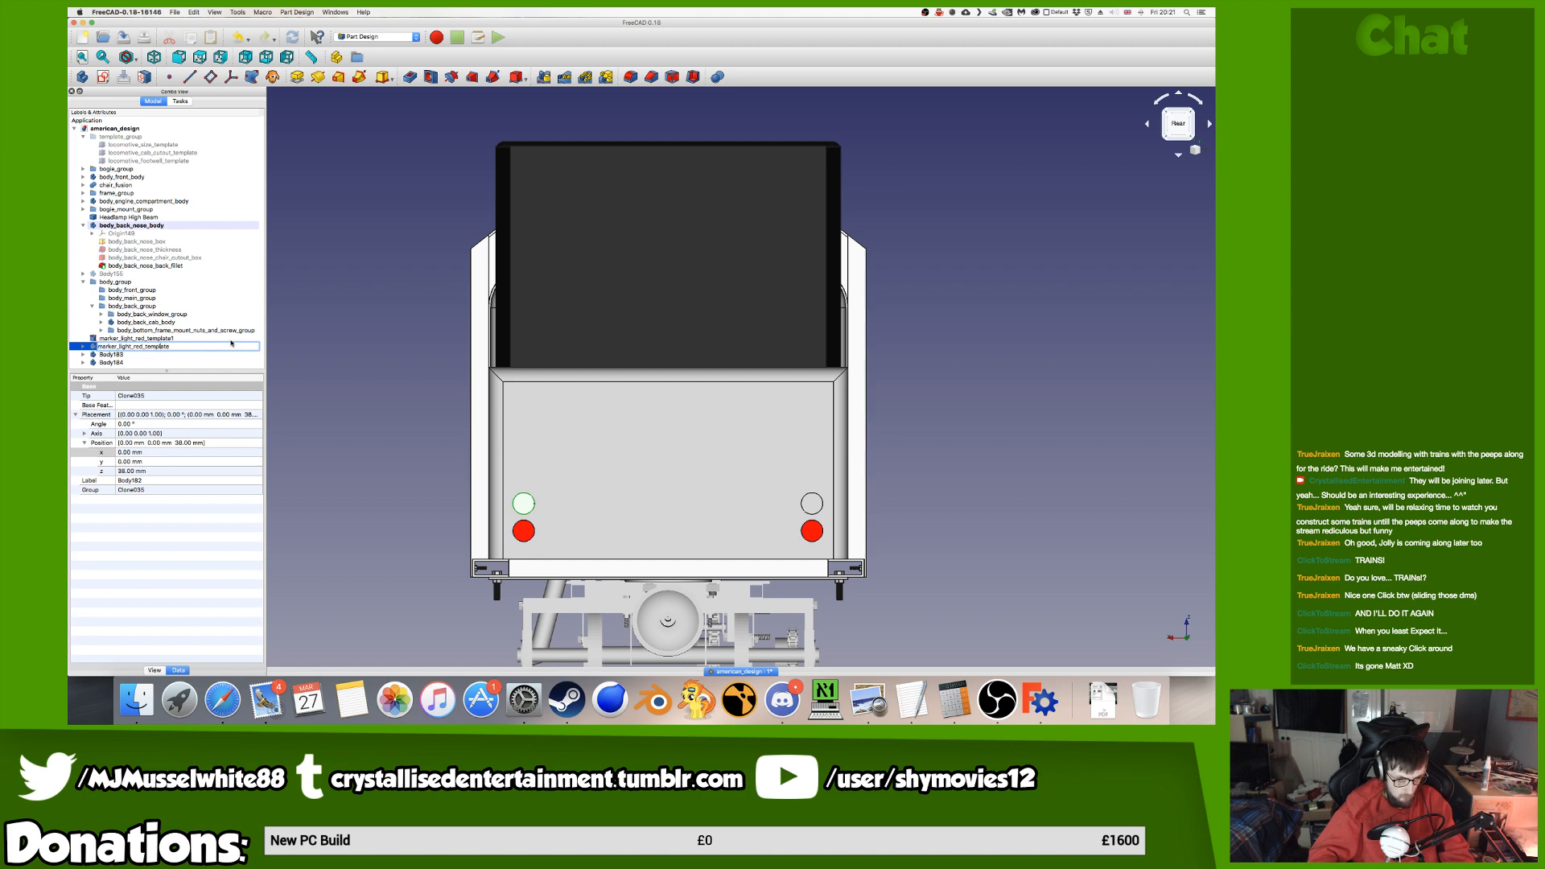
key("BackSpace")
key("BackSpace")
key("BackSpace")
type("whit")
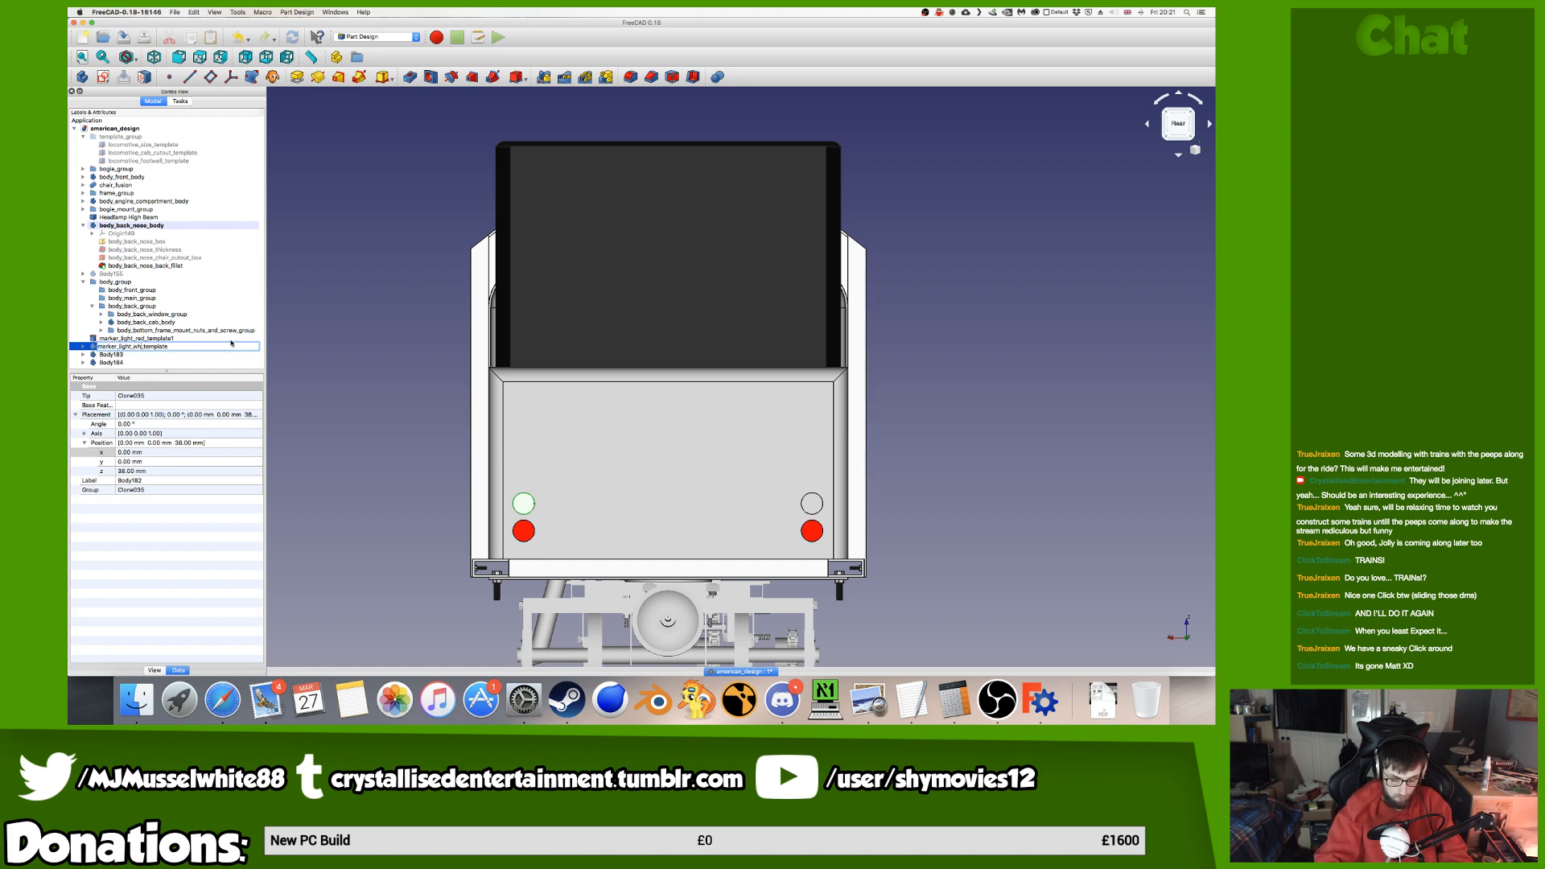
type("e")
key("End")
type("1")
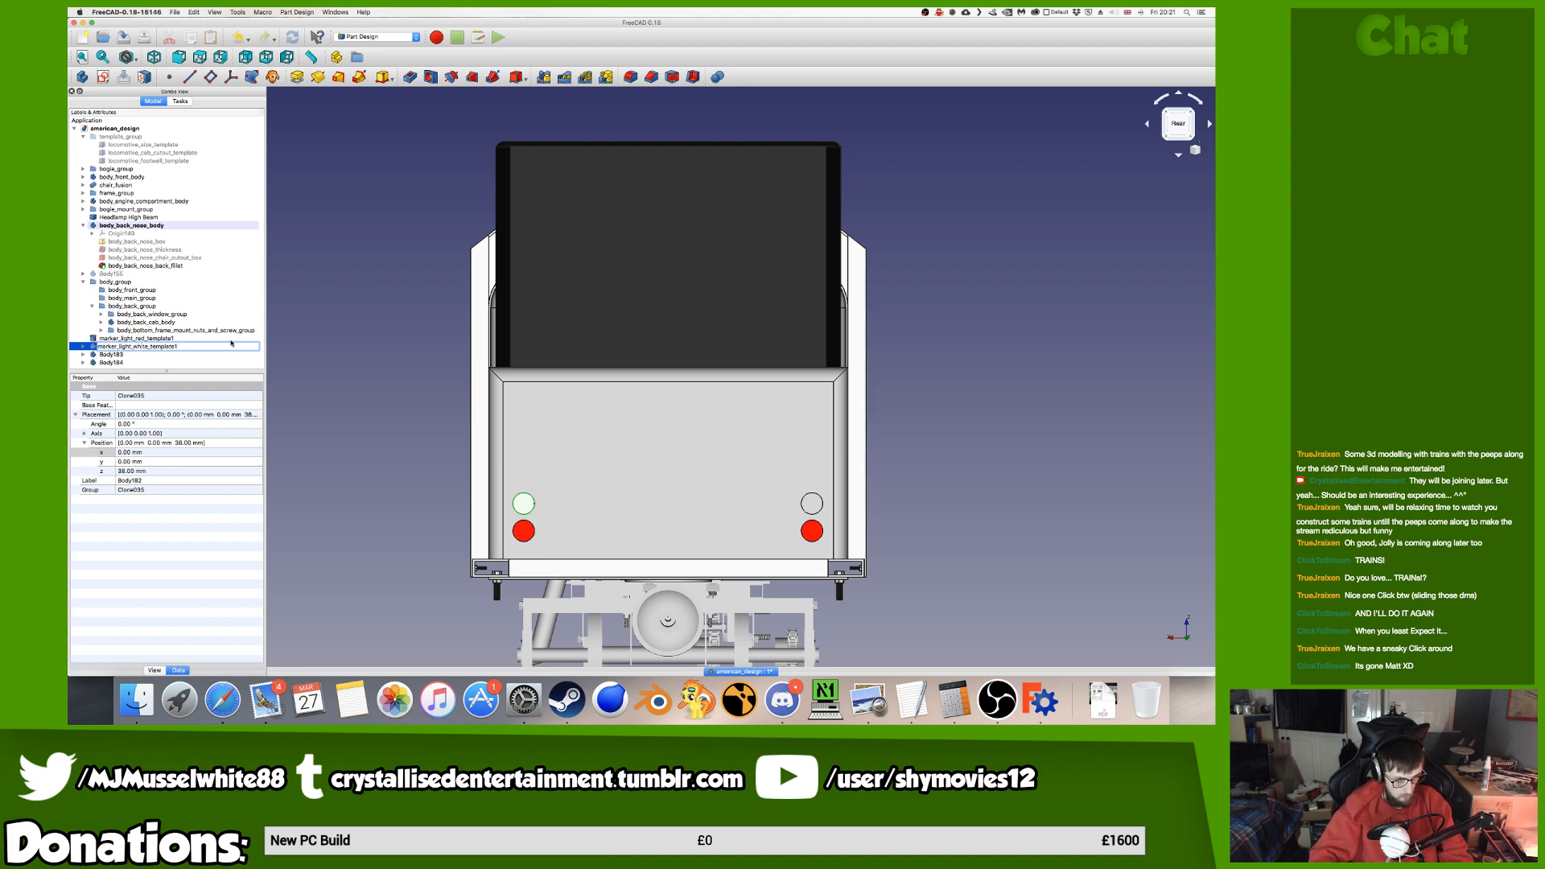
key("Return")
Rename the cloned red lamp on the opposite side (Body183) as marker_light_red_template2.
key("Down")
key("Return")
type("marker_light_red_template")
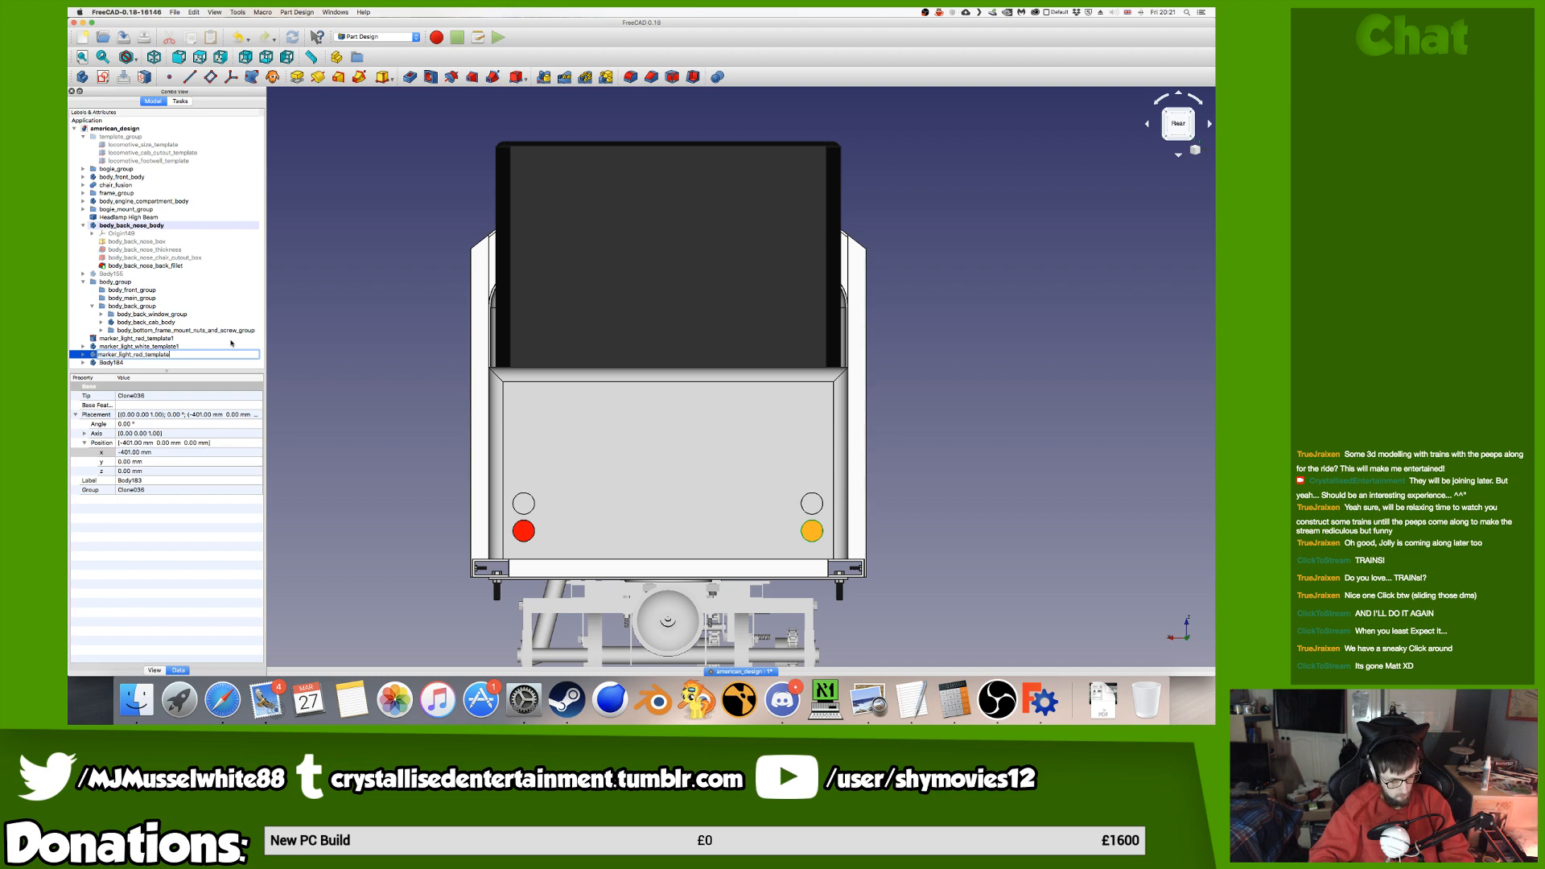
type("2")
key("Return")
Rename the cloned upper lamp on the opposite side (Body184) as marker_light_red_template.
key("Down")
key("Return")
type("marker_light_red_template")
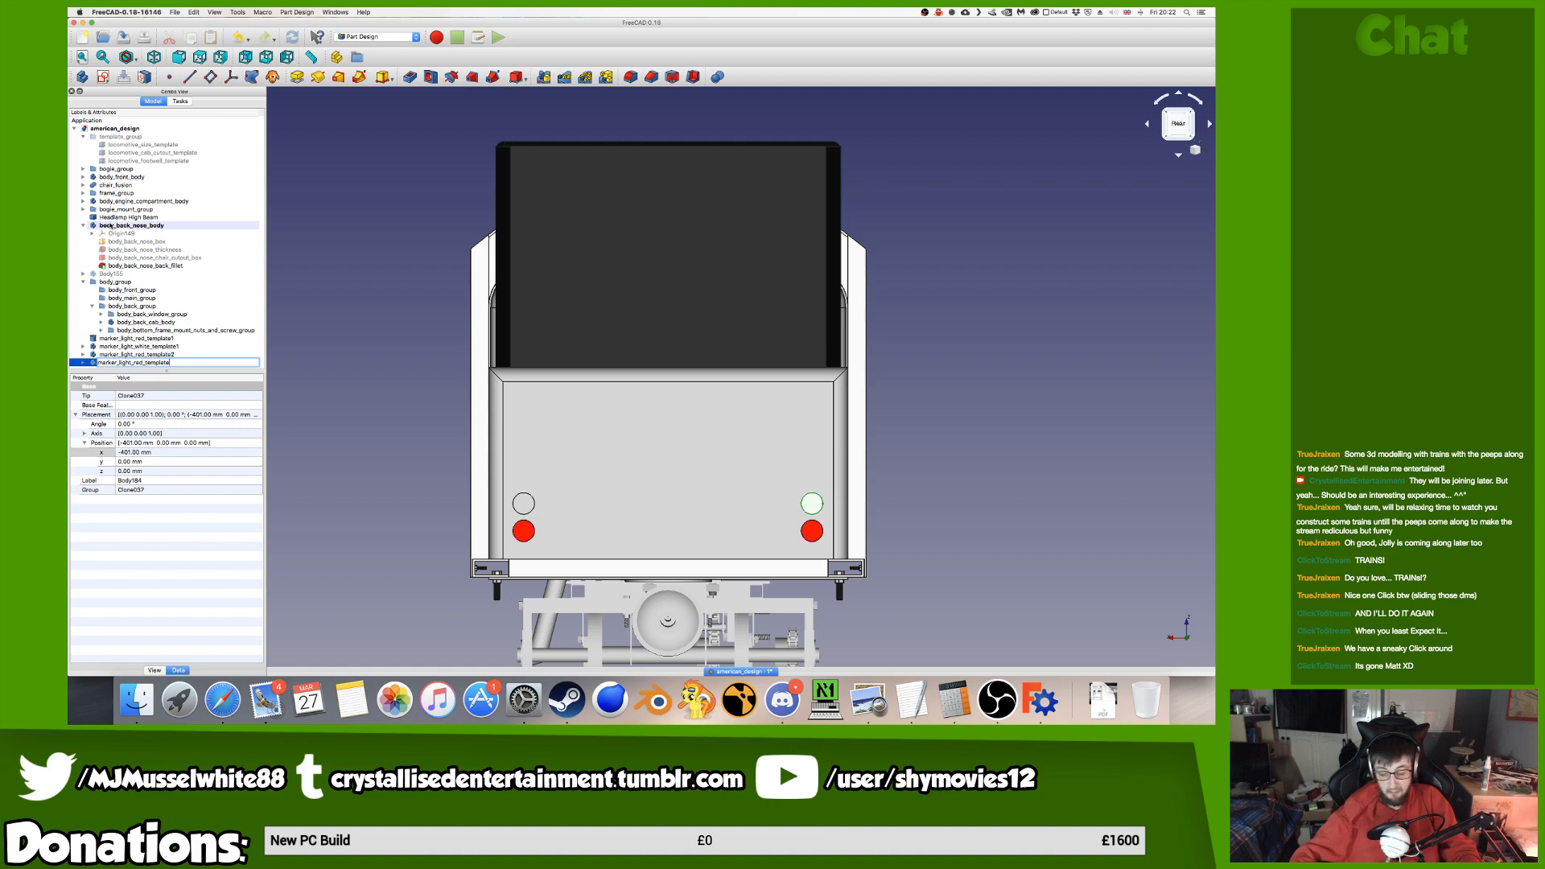
Switch to Discord, view the posted photo of the blue locomotive enlarged, and return to FreeCAD.
key("ctrl+Left")
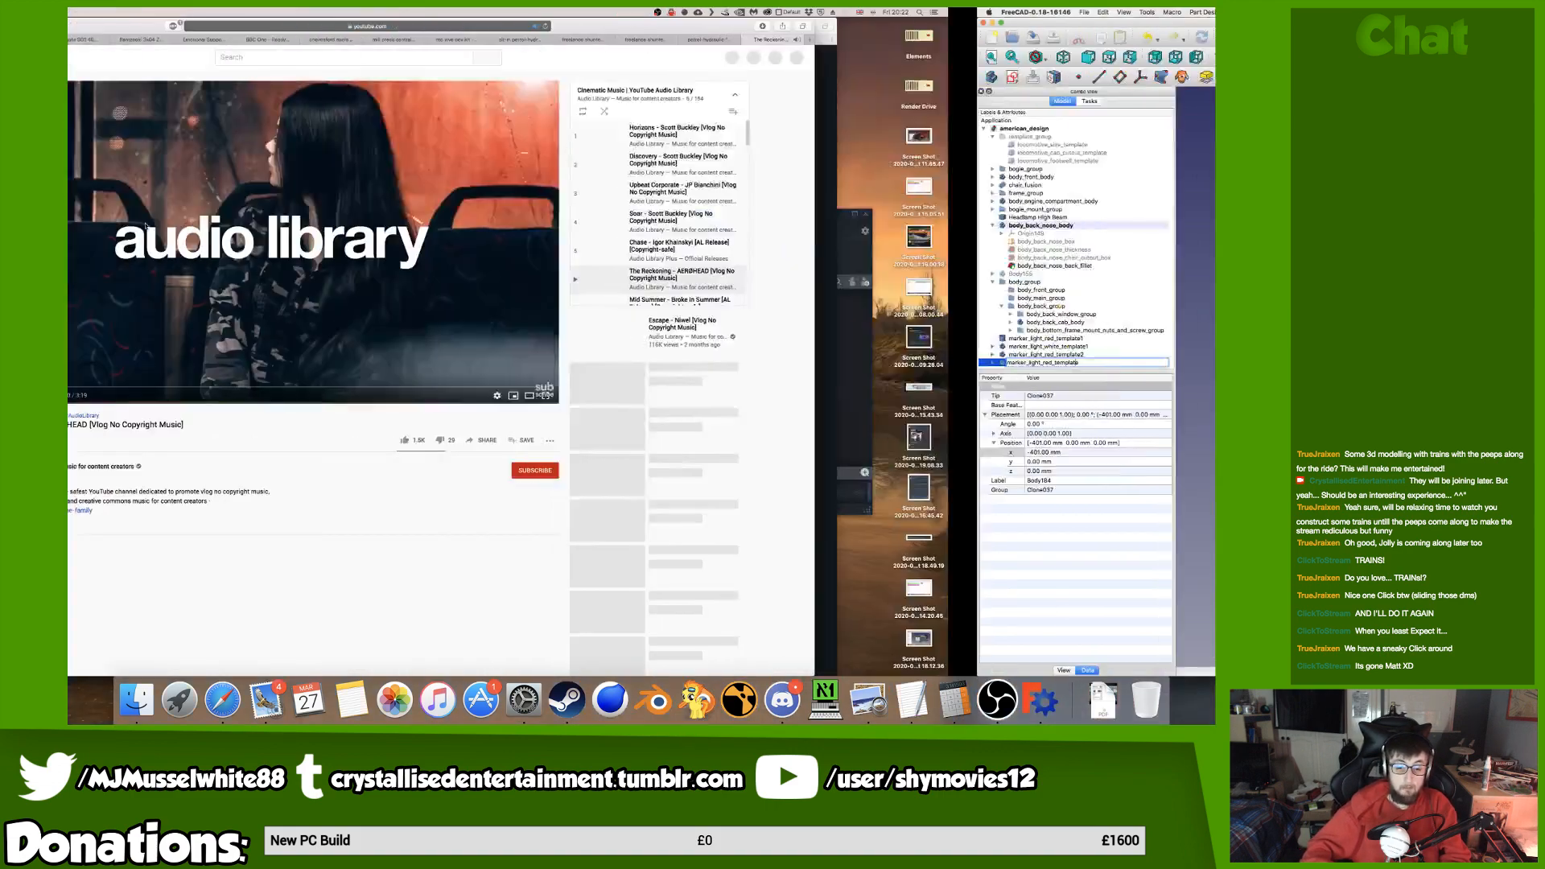
left_click(782, 698)
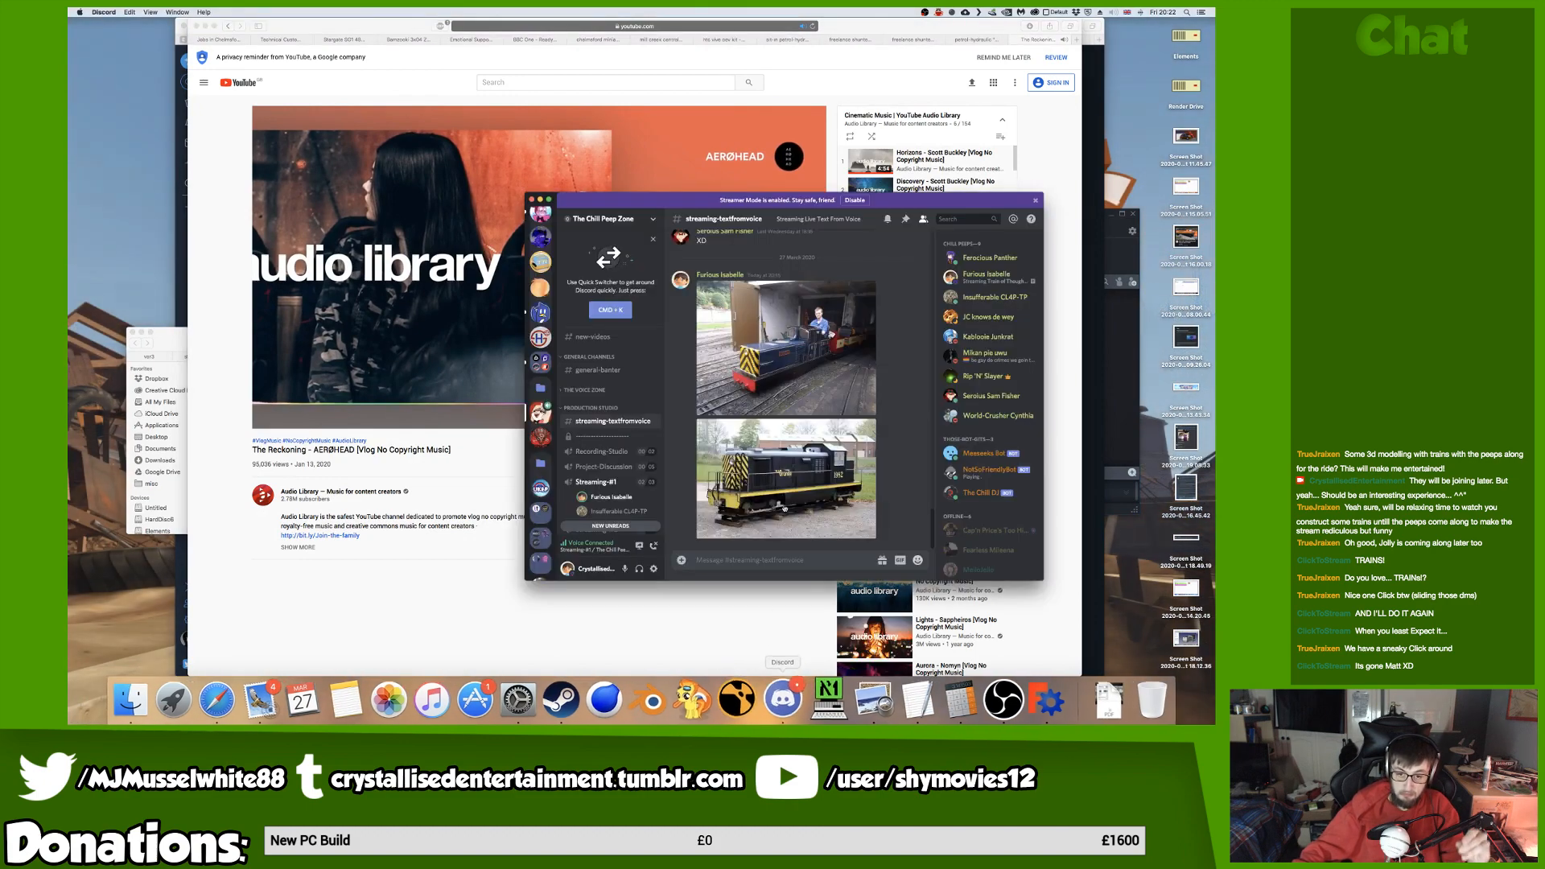
left_click(834, 346)
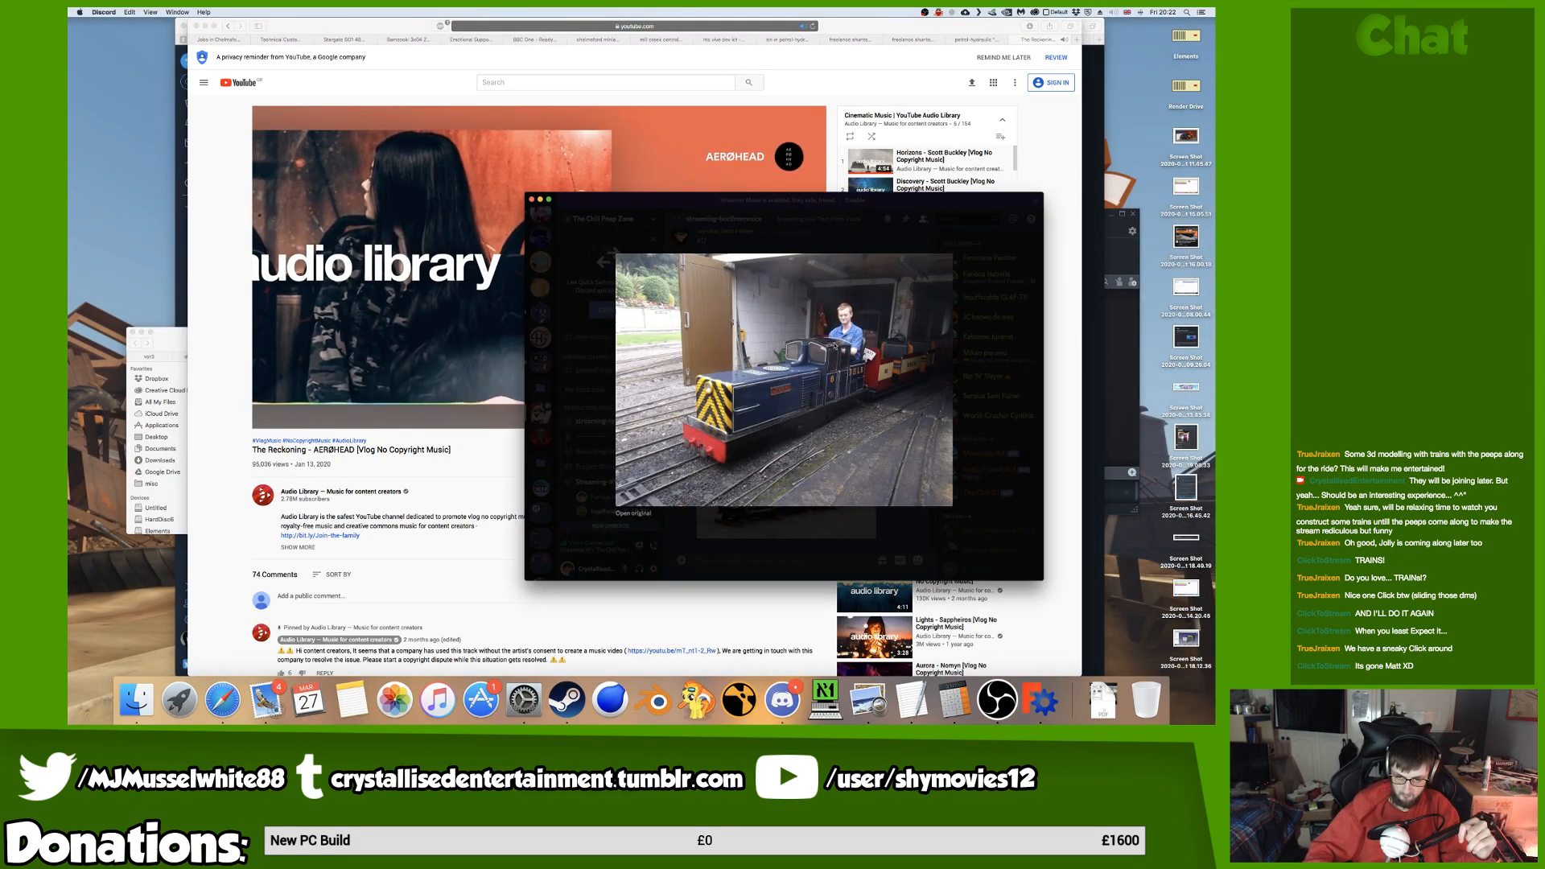
key("Escape")
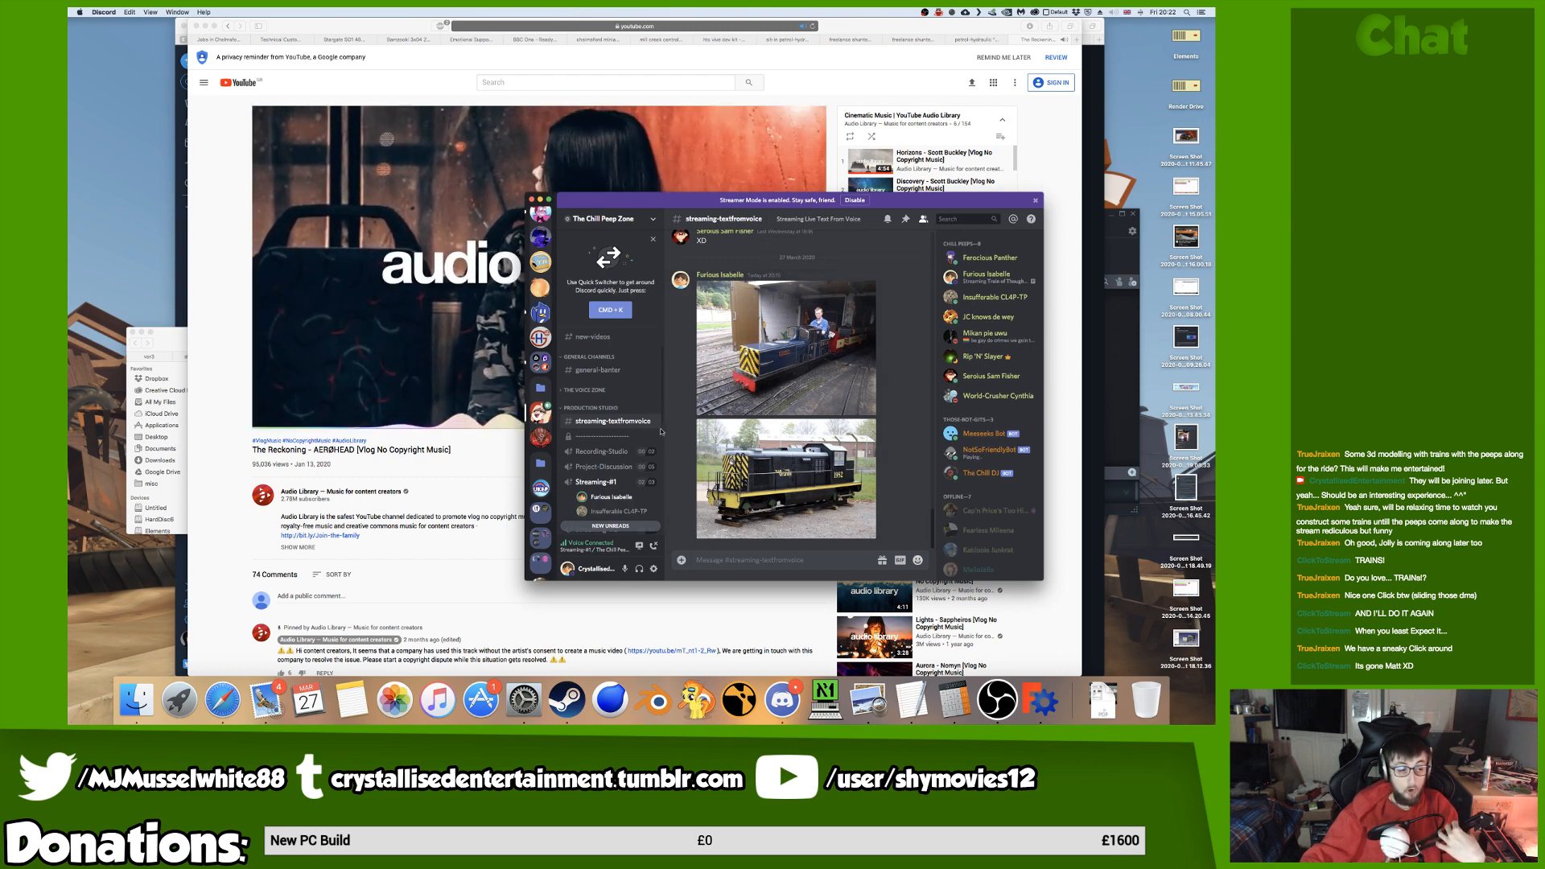
left_click(464, 485)
key("ctrl+Right")
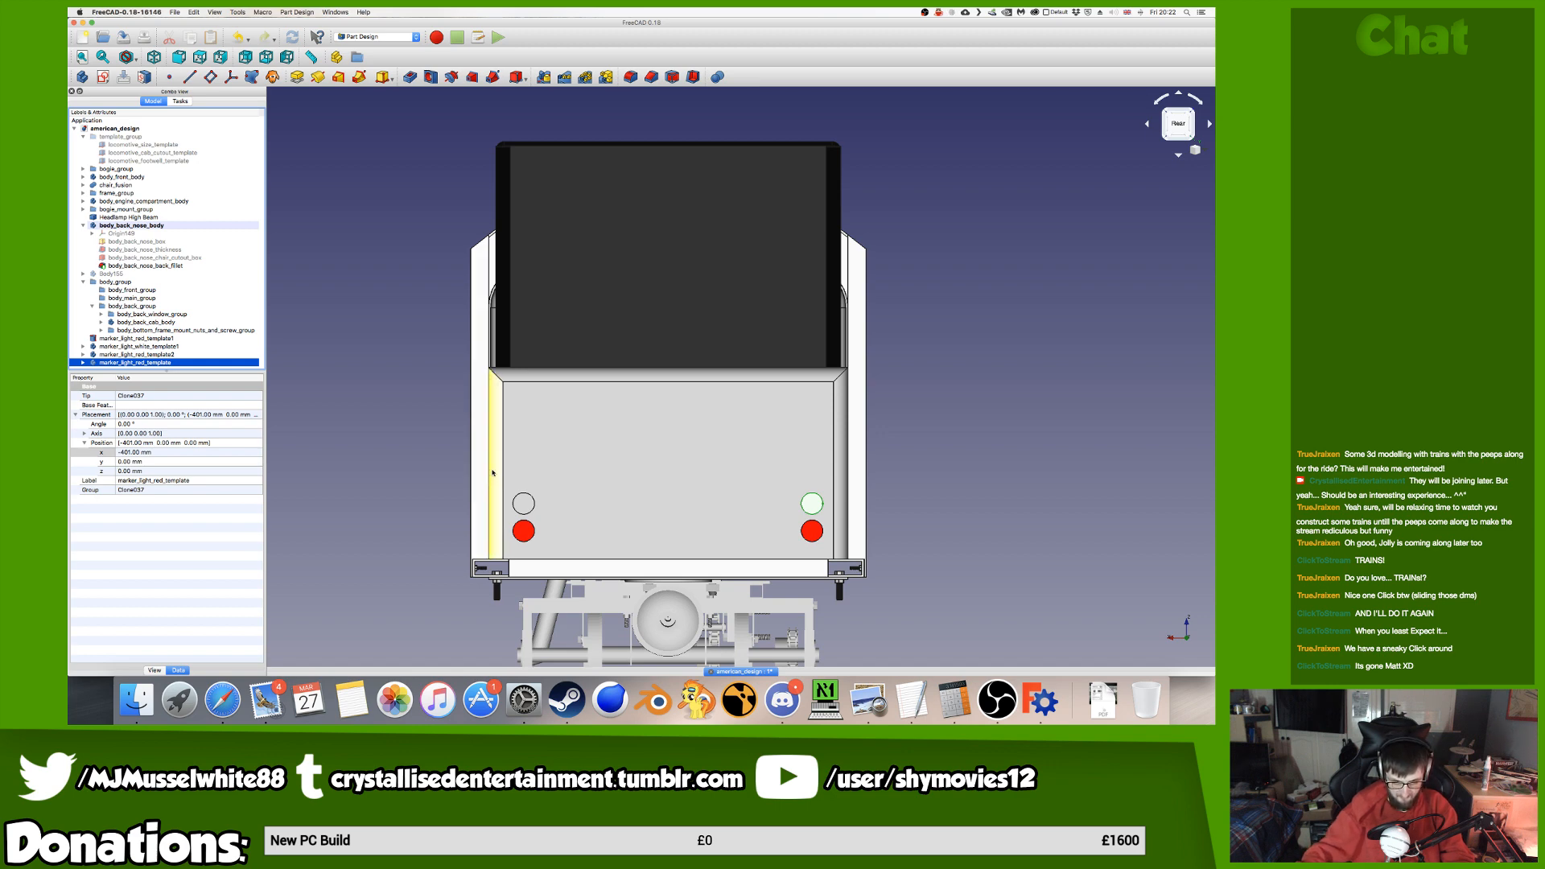
Start a subtractive cylinder in body_back_nose_body and attach it to the body's XZ plane.
scroll(901, 537, "up", 3)
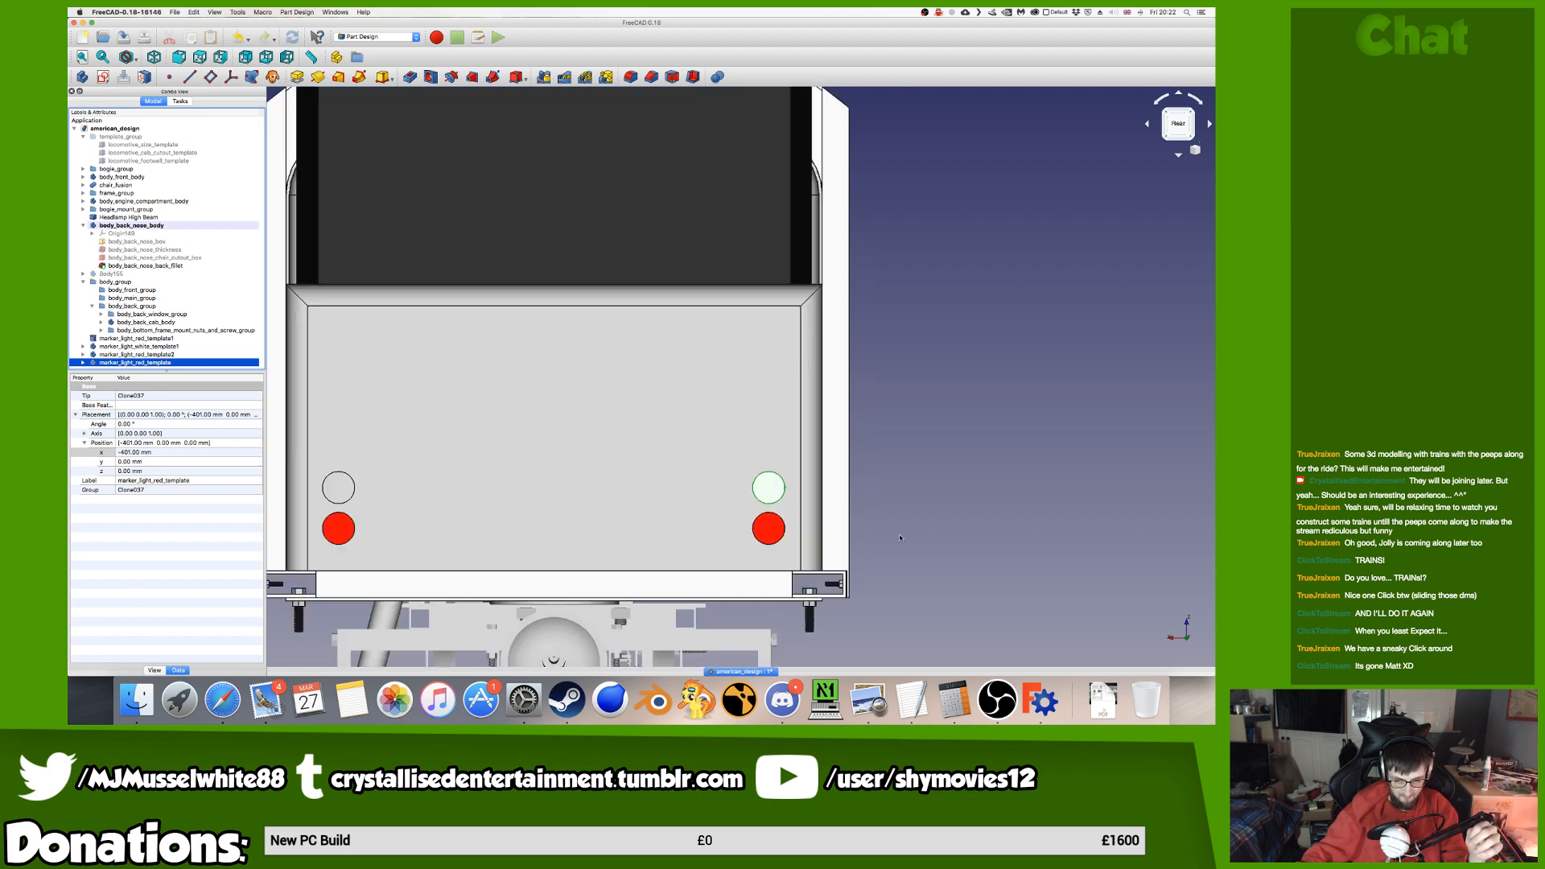
scroll(900, 537, "up", 4)
scroll(831, 523, "down", 6)
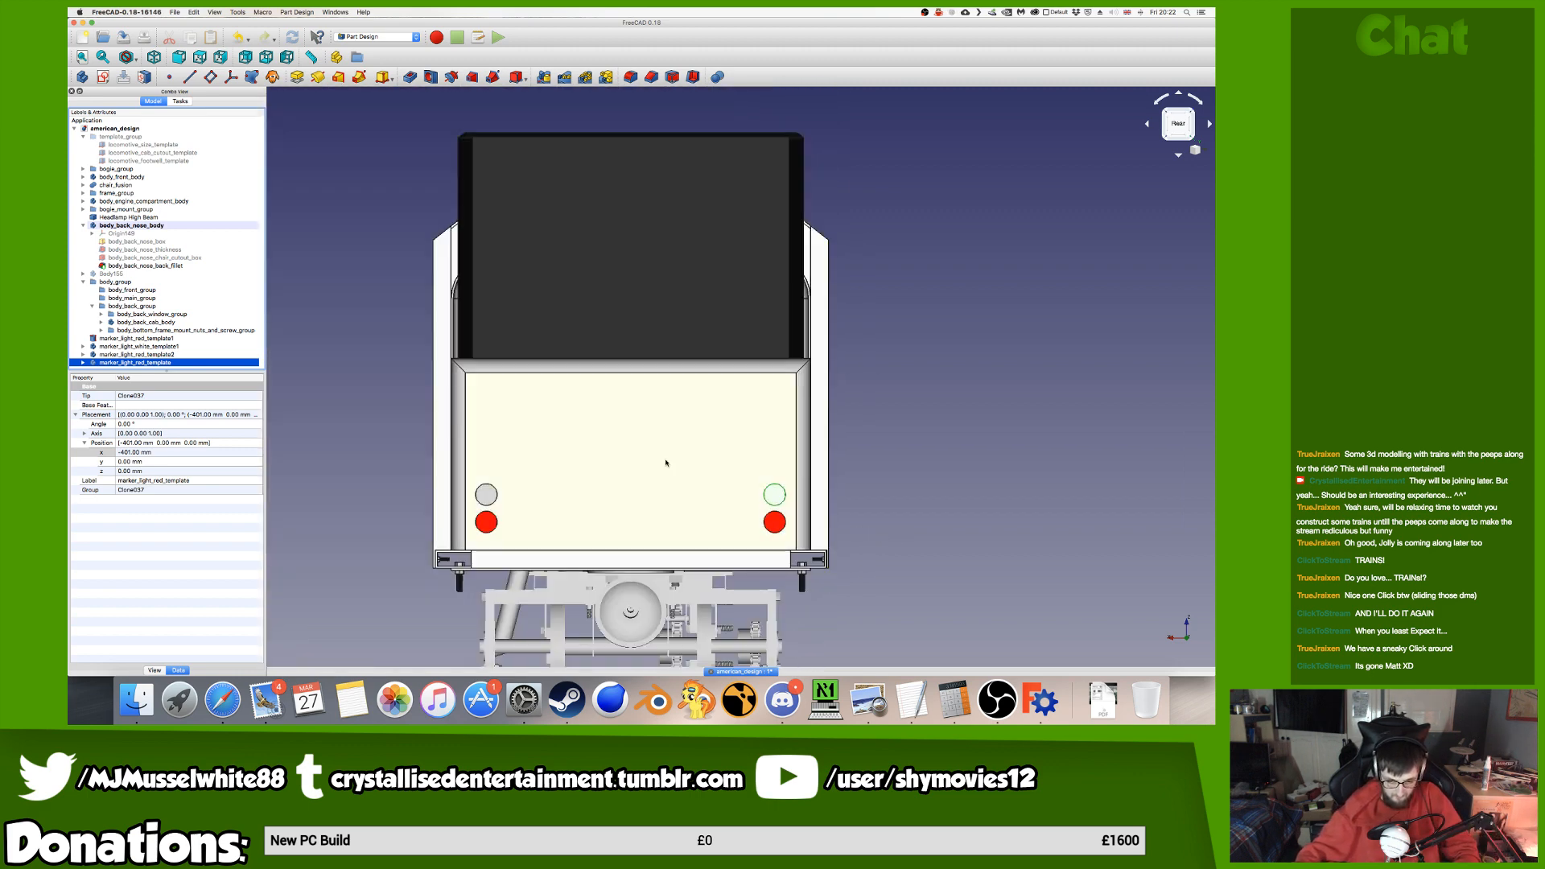
middle_click_drag(658, 462, 626, 480)
scroll(623, 467, "up", 2)
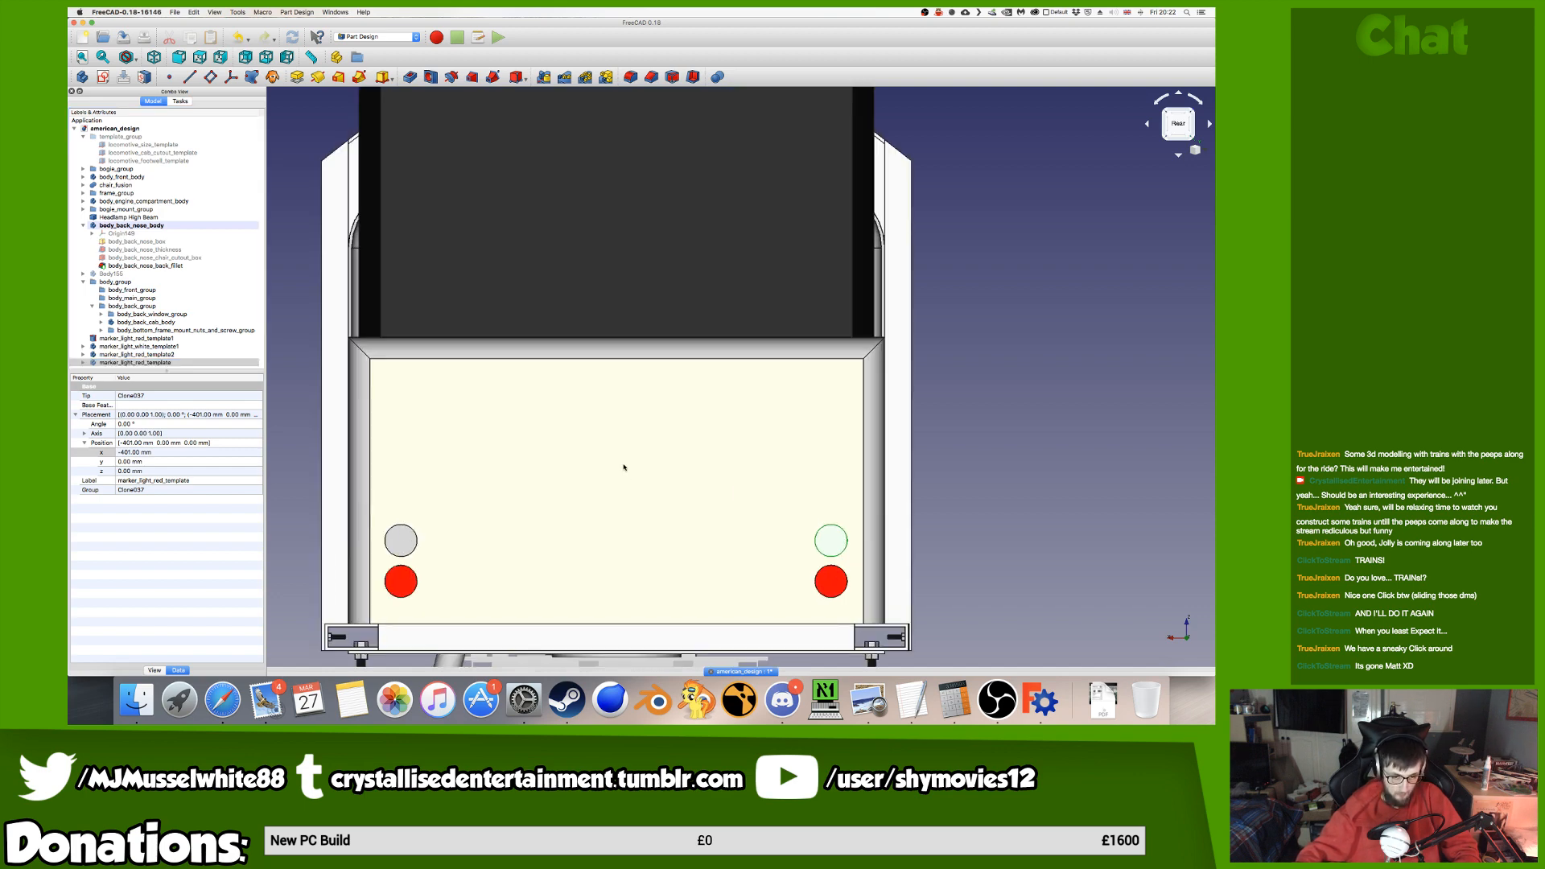
left_click(167, 227)
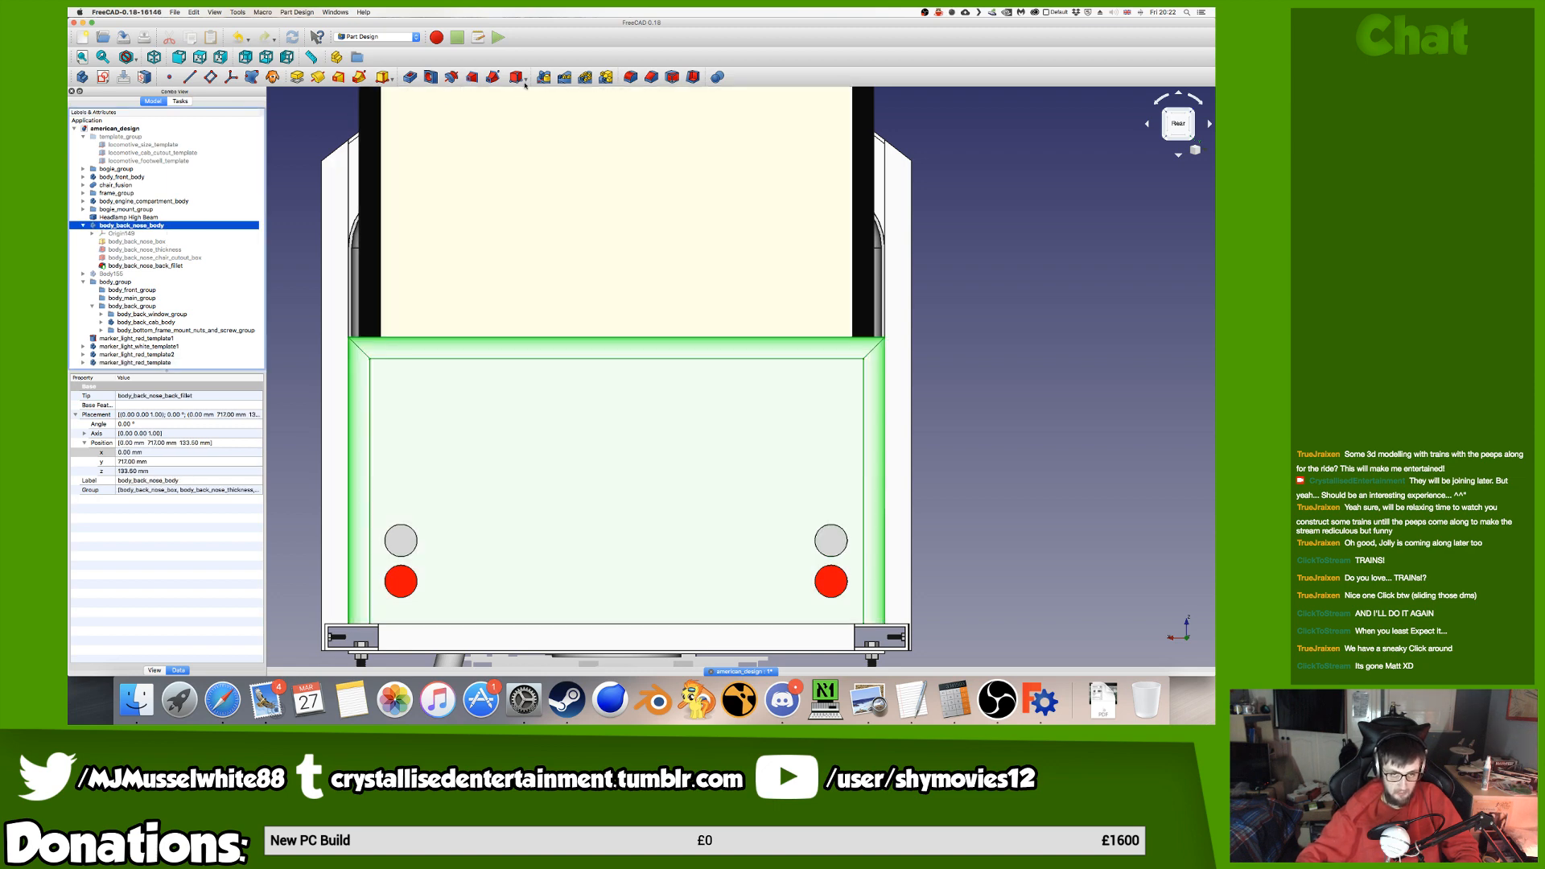
left_click(524, 81)
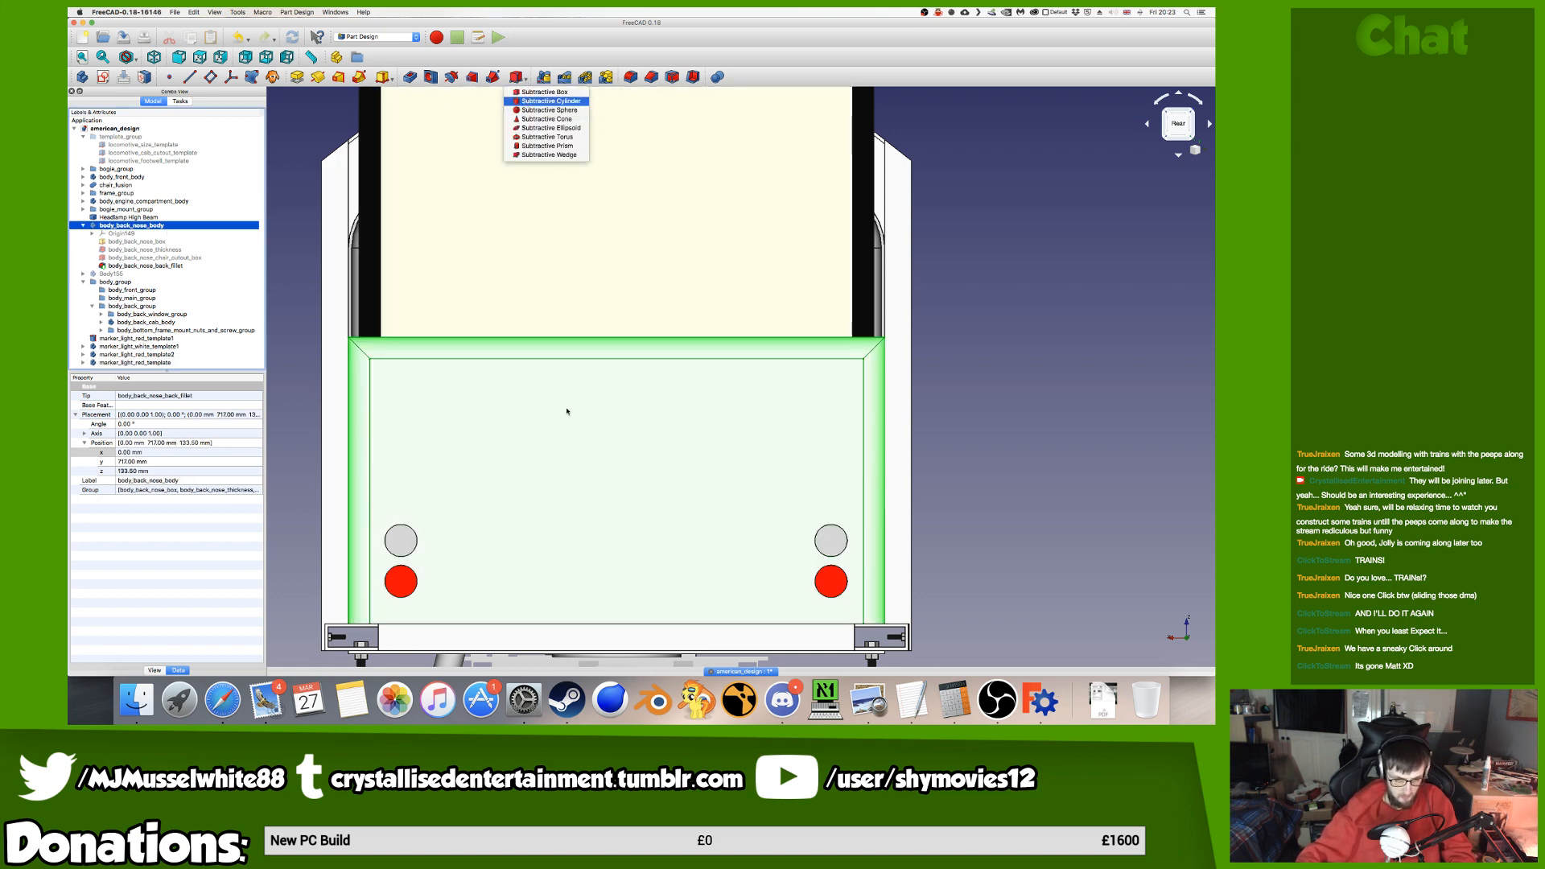
scroll(598, 413, "down", 8)
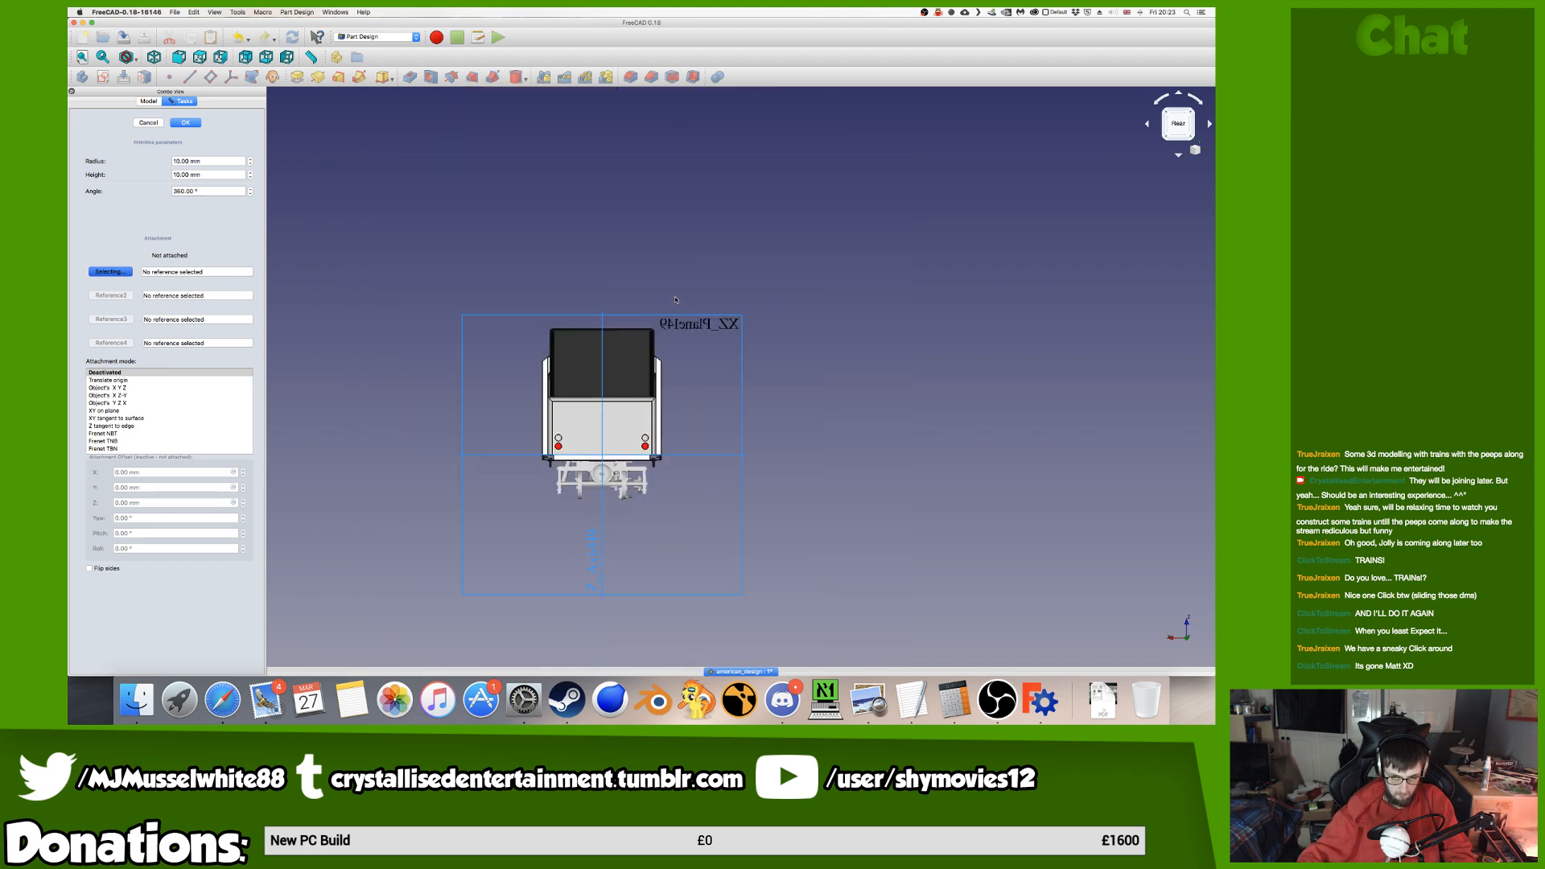
left_click(686, 320)
scroll(509, 487, "up", 6)
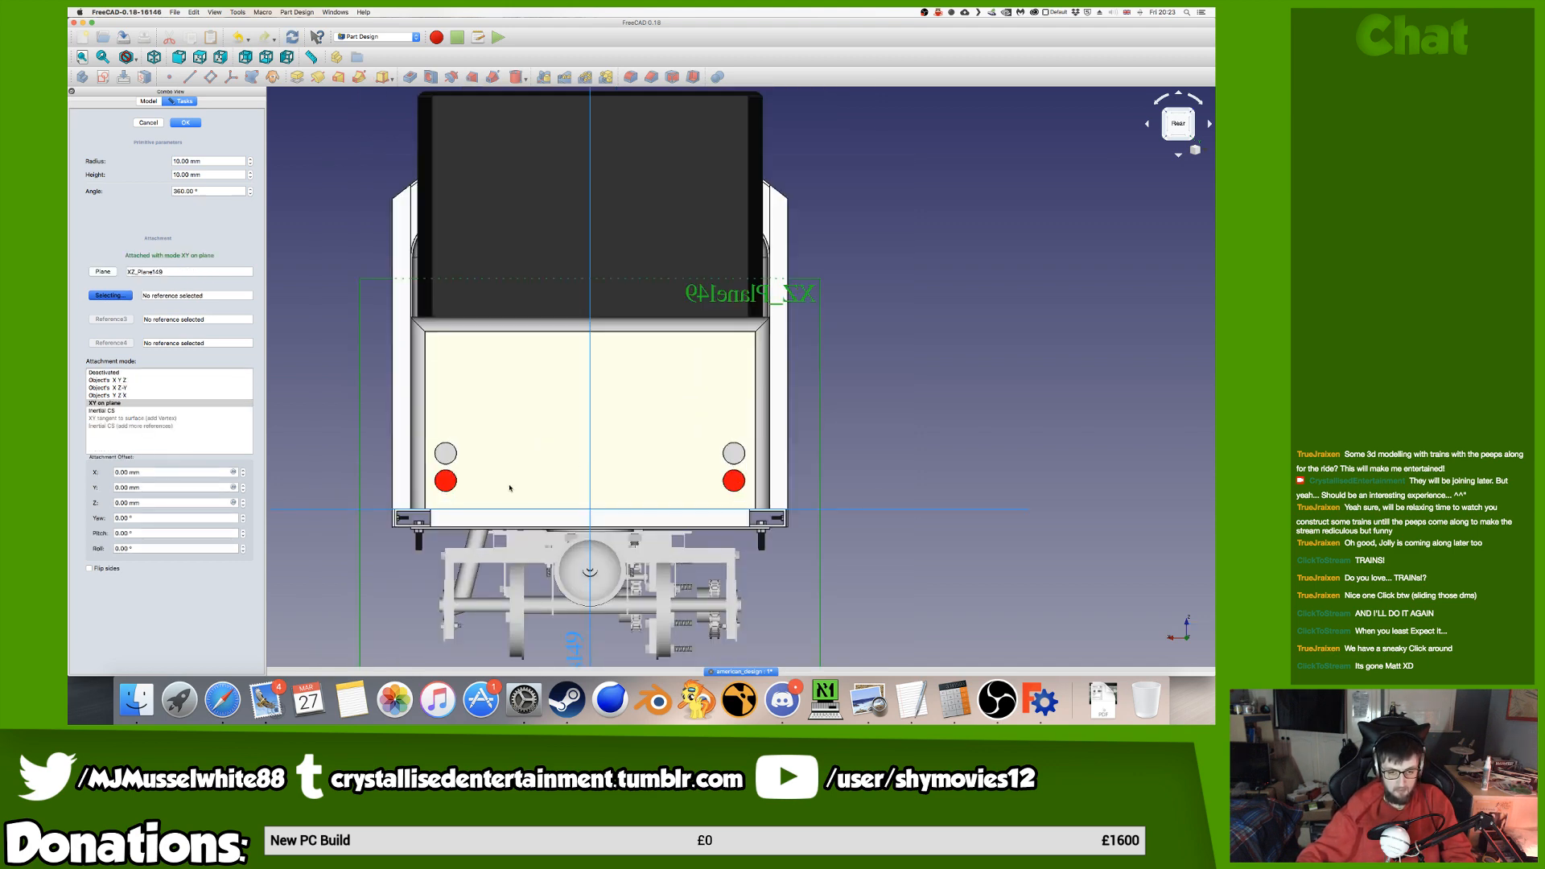
Set the subtractive cylinder's Z attachment offset to 102 mm.
middle_click_drag(626, 483, 441, 537)
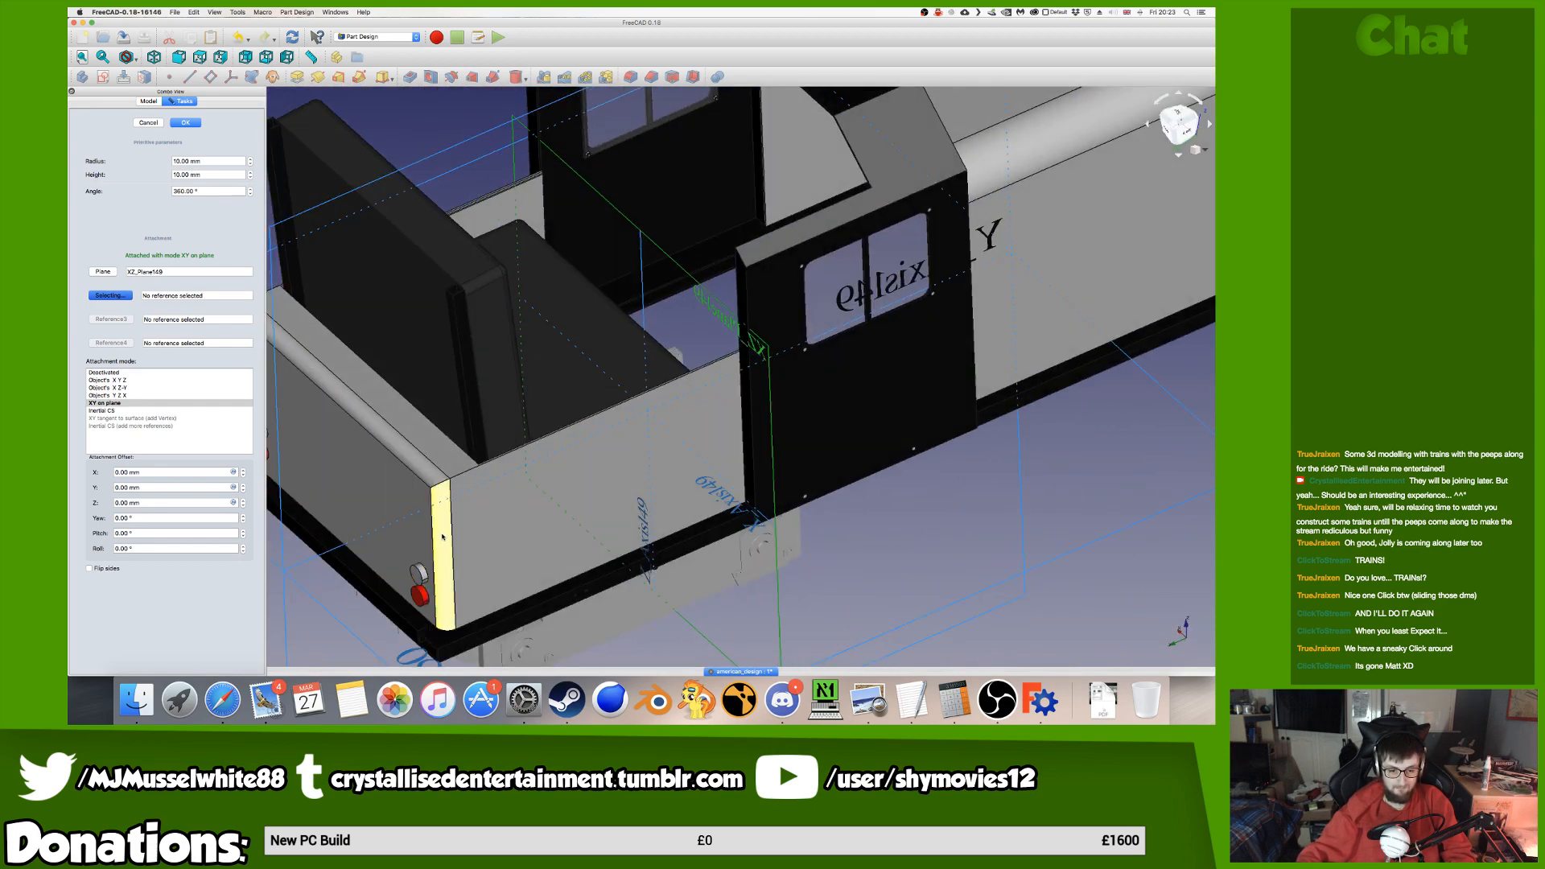
middle_click_drag(517, 459, 531, 475)
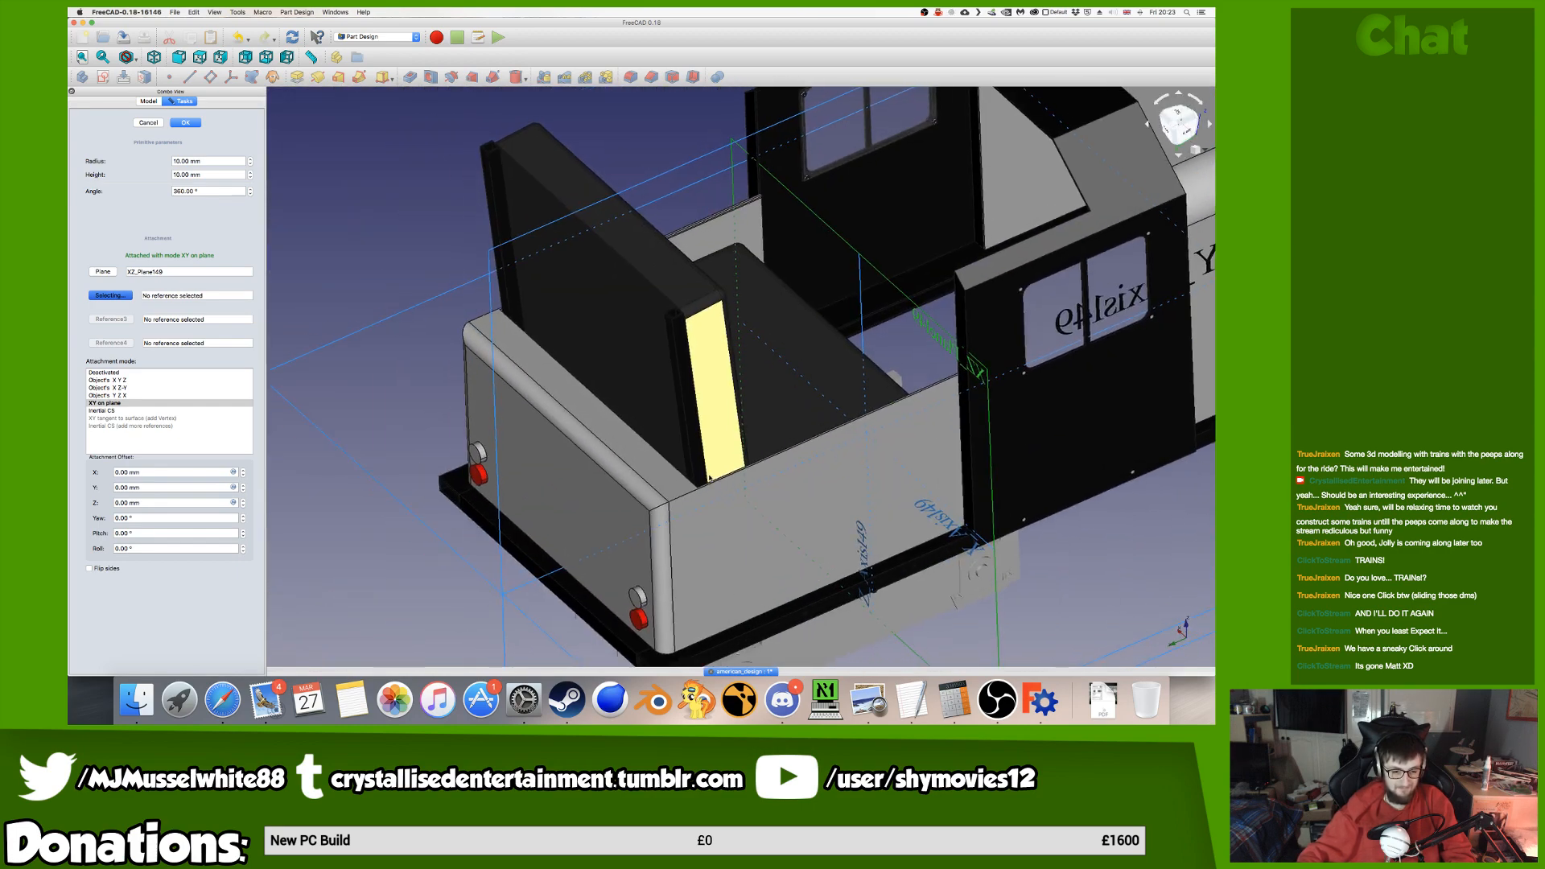
left_click(195, 499)
key("Left")
key("Left")
key("Left")
key("BackSpace")
key("BackSpace")
key("BackSpace")
key("BackSpace")
type("1")
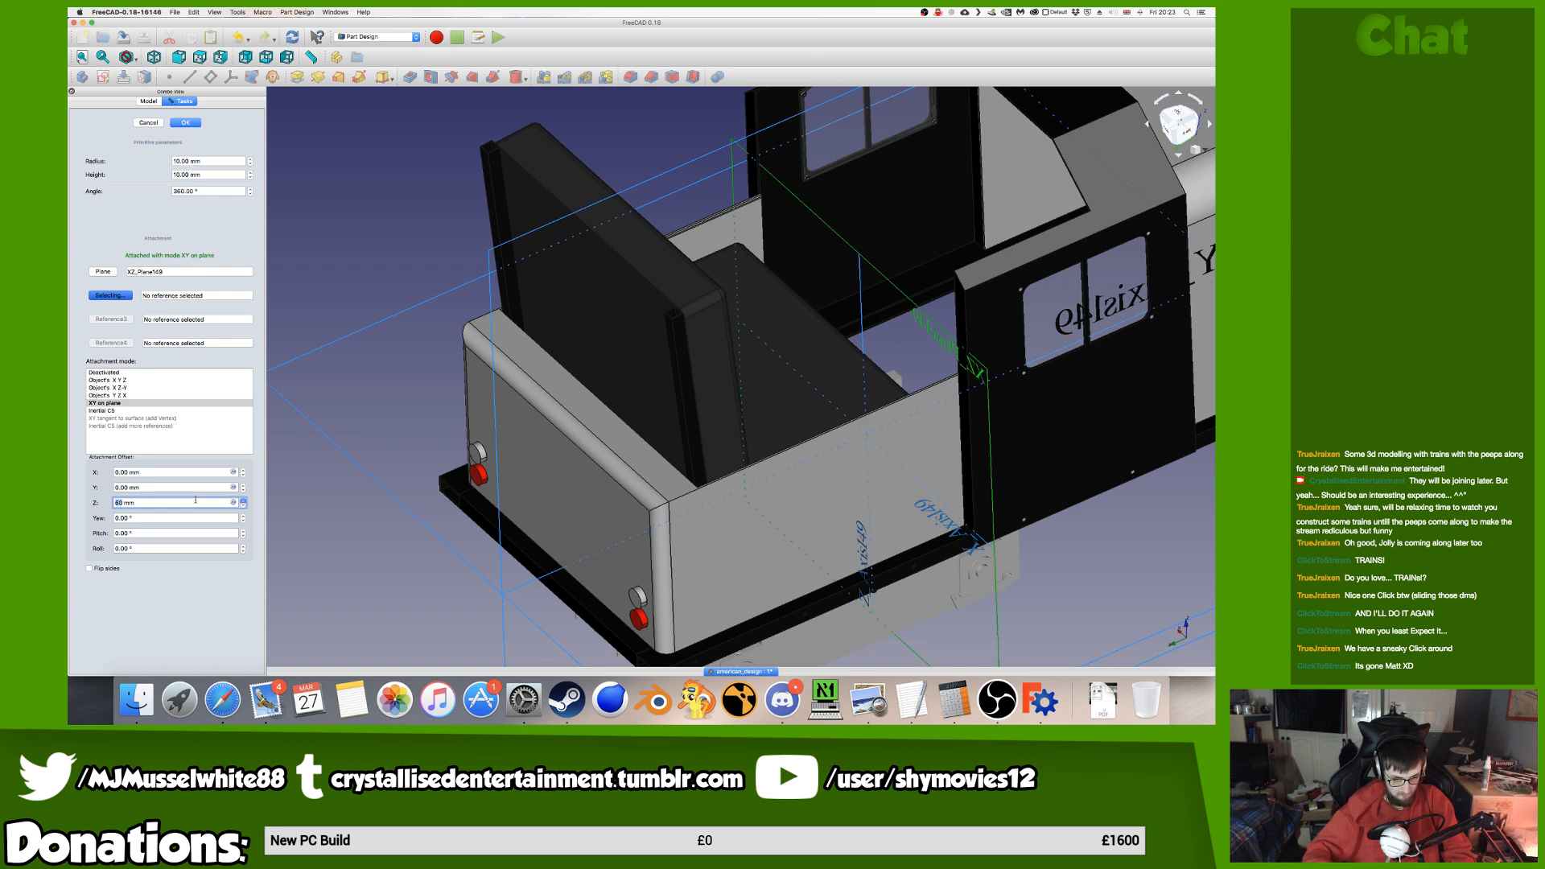
key("Up")
key("Up")
key("Up")
key("Up")
key("Up")
key("Up")
key("Up")
key("Up")
key("Up")
key("Up")
key("Up")
key("Up")
key("Up")
key("Up")
key("Up")
key("Up")
key("Up")
key("Up")
key("Up")
key("Up")
Set the subtractive cylinder's Z attachment offset to -446 mm, towards the rear of the back nose.
left_click(1180, 132)
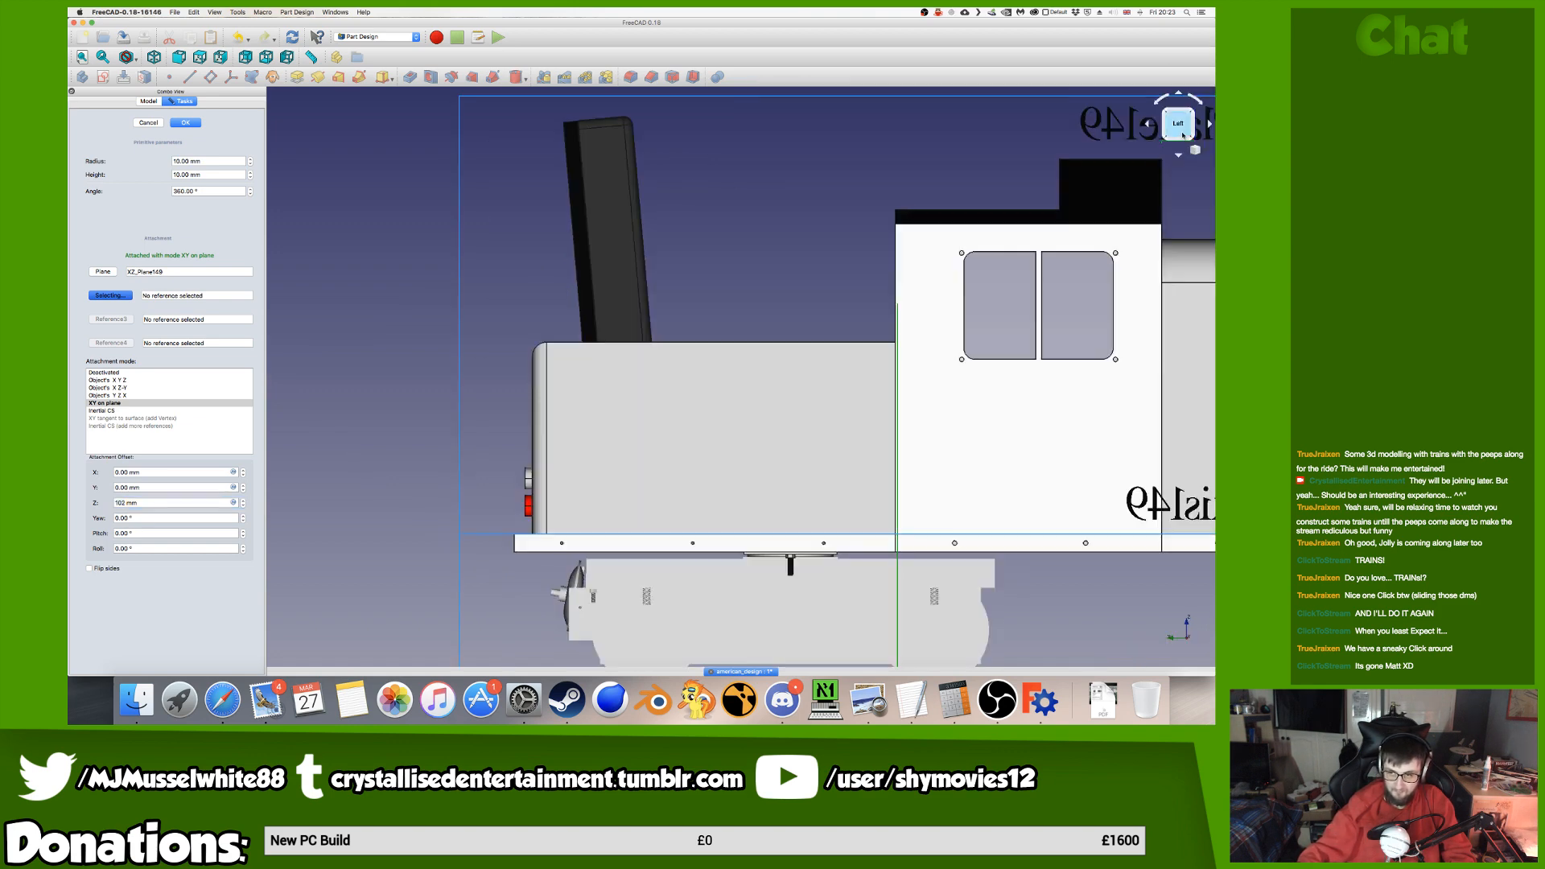
left_click(1177, 143)
middle_click_drag(778, 250, 745, 268)
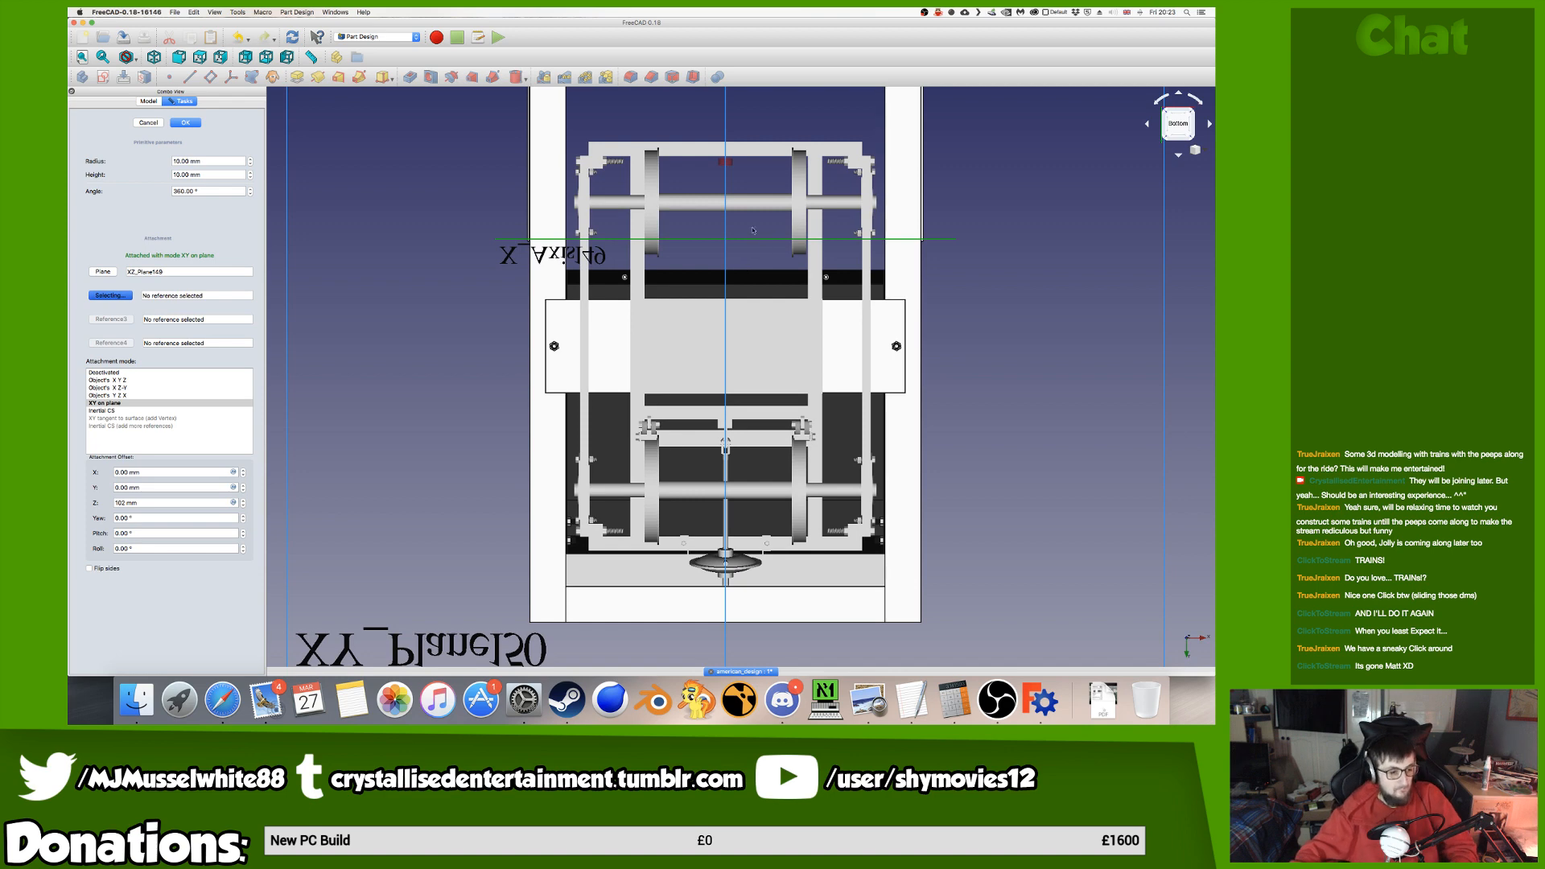
scroll(169, 507, "down", 1)
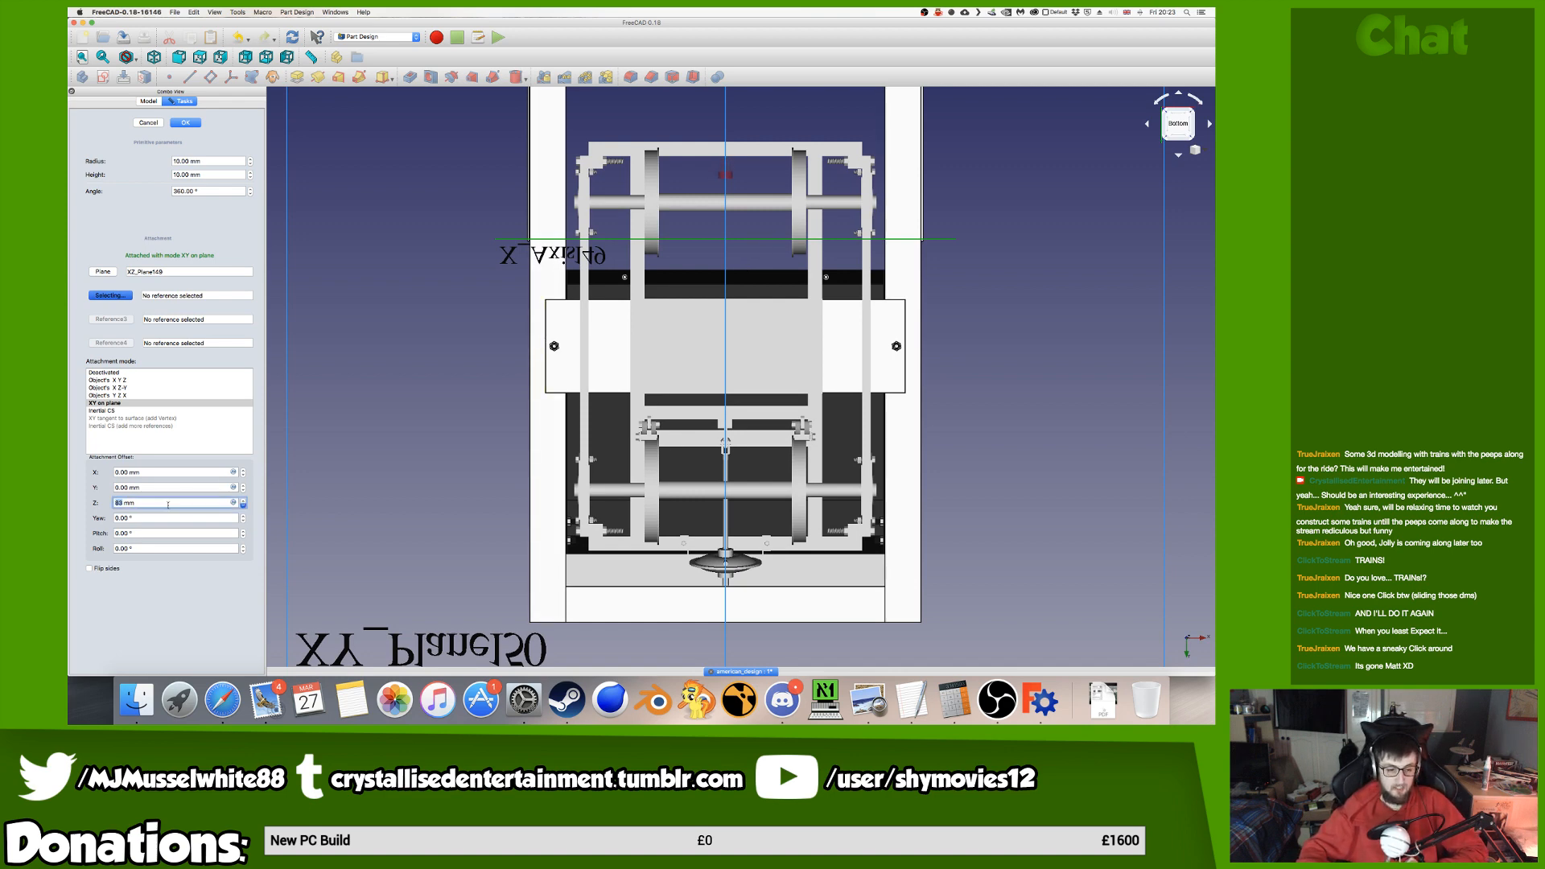
scroll(168, 505, "down", 20)
scroll(167, 504, "down", 20)
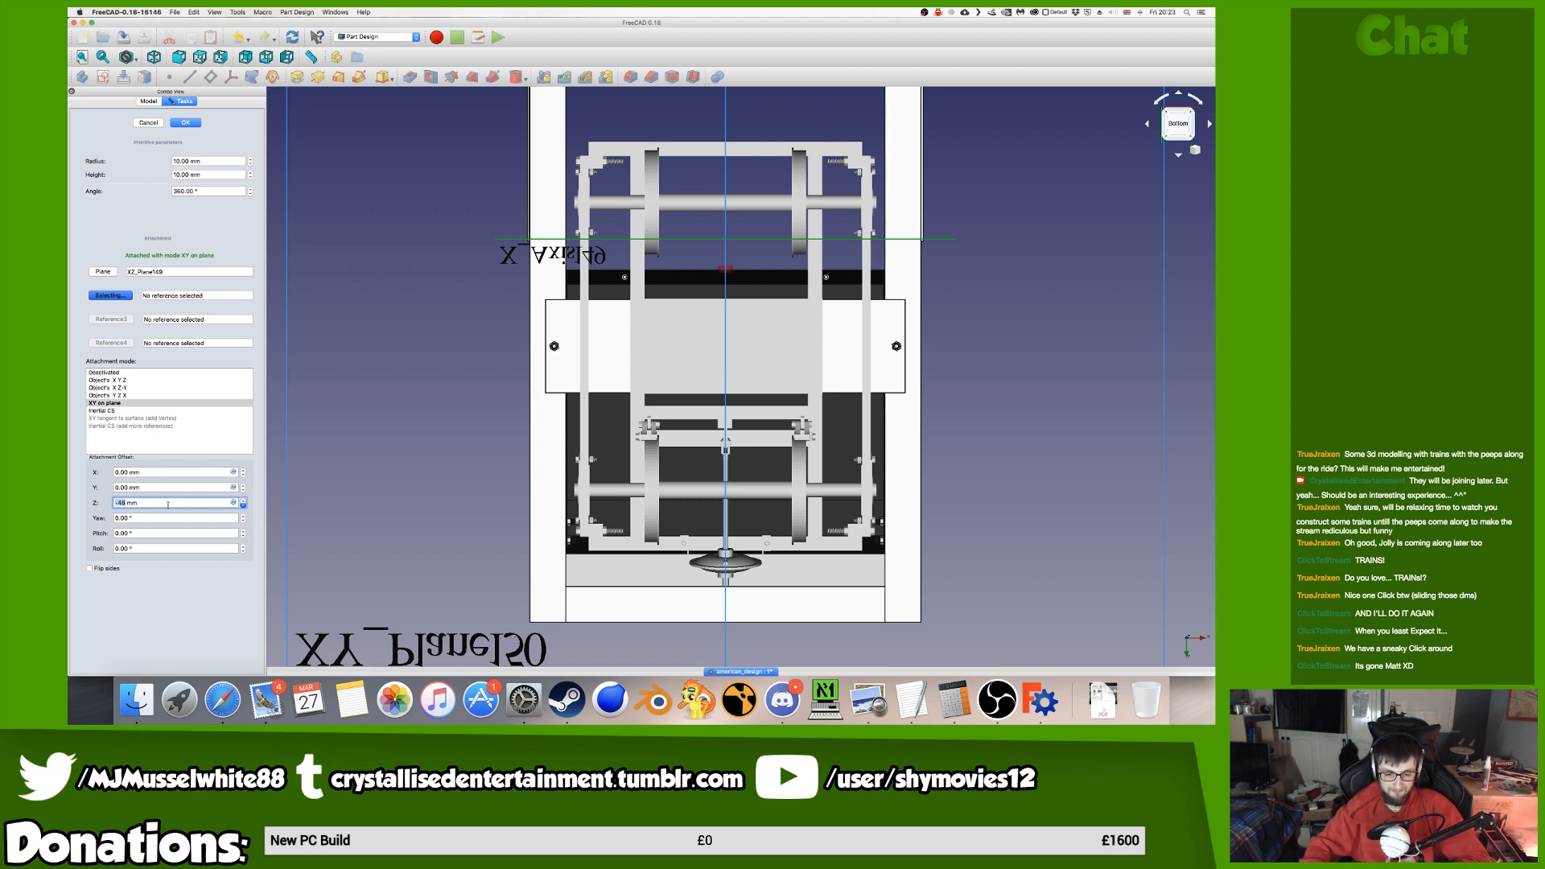
scroll(168, 504, "down", 16)
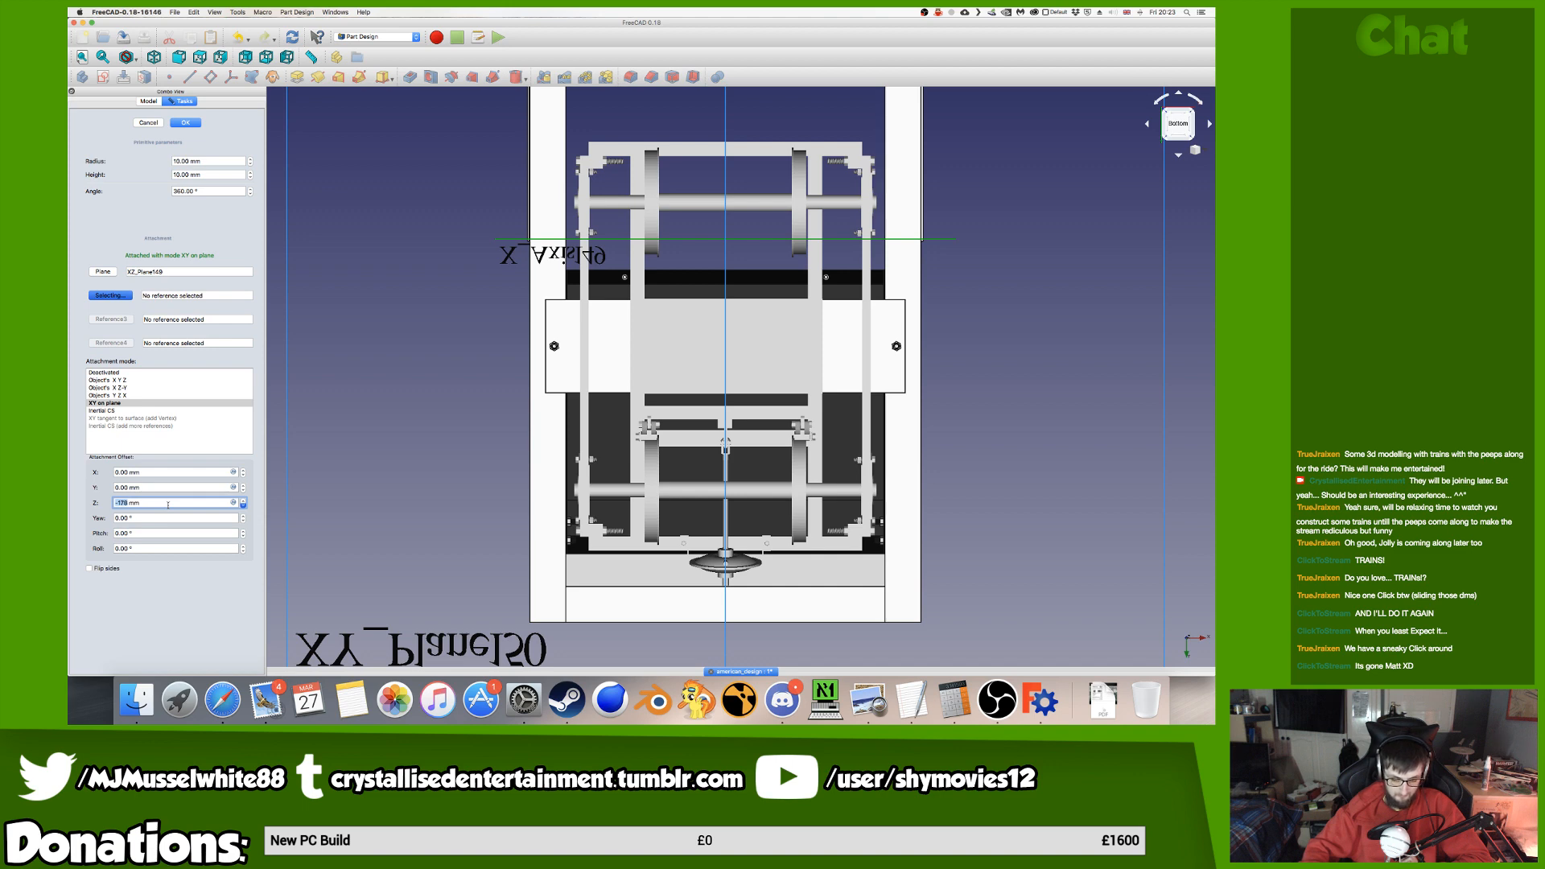
scroll(168, 504, "down", 20)
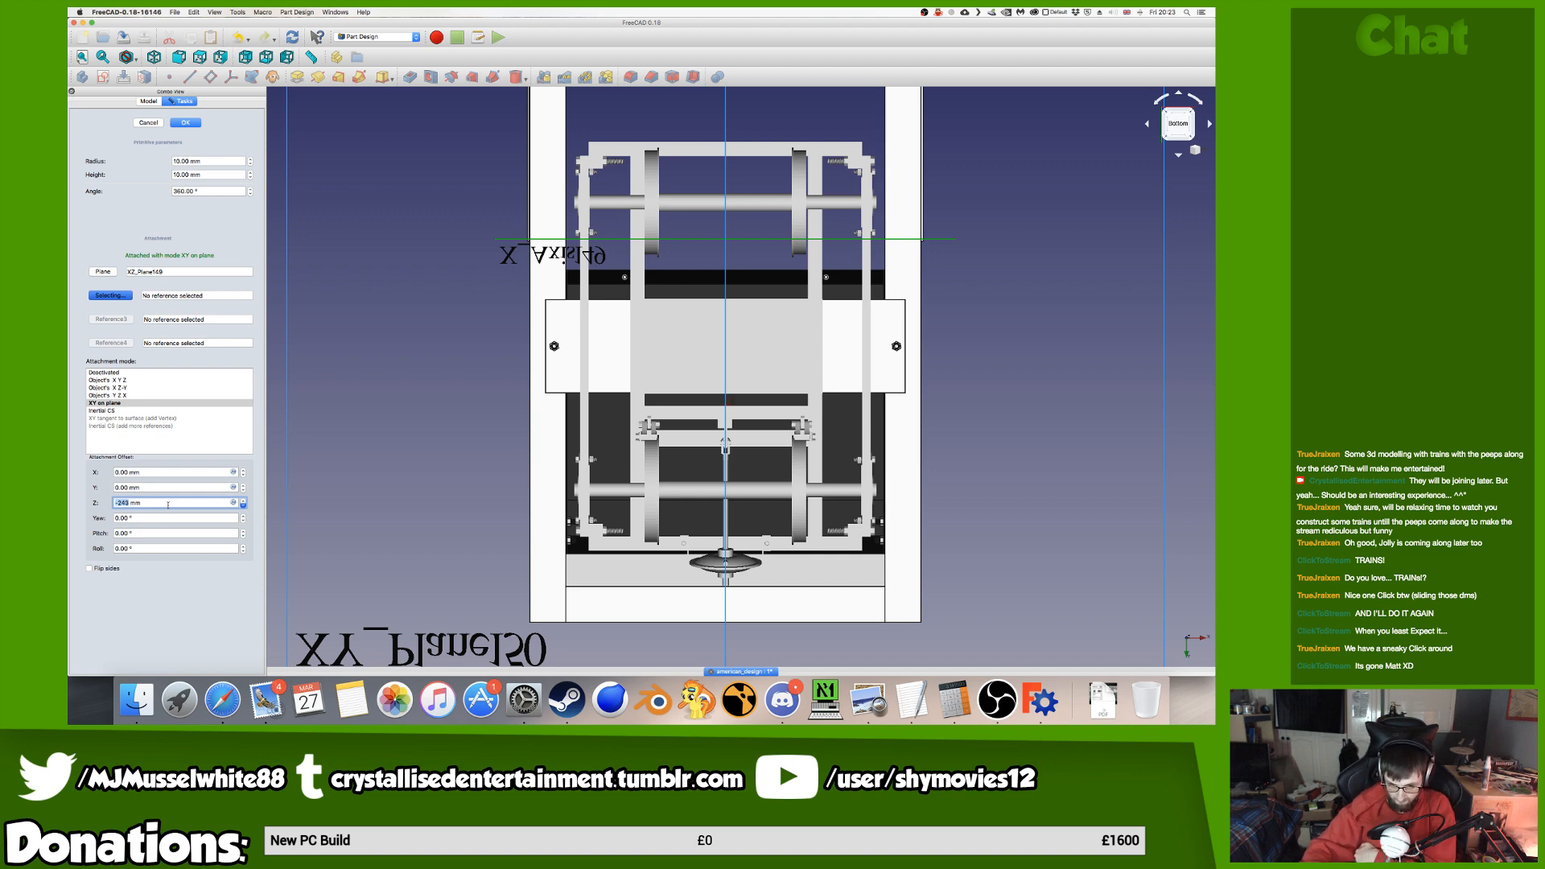
scroll(168, 504, "down", 20)
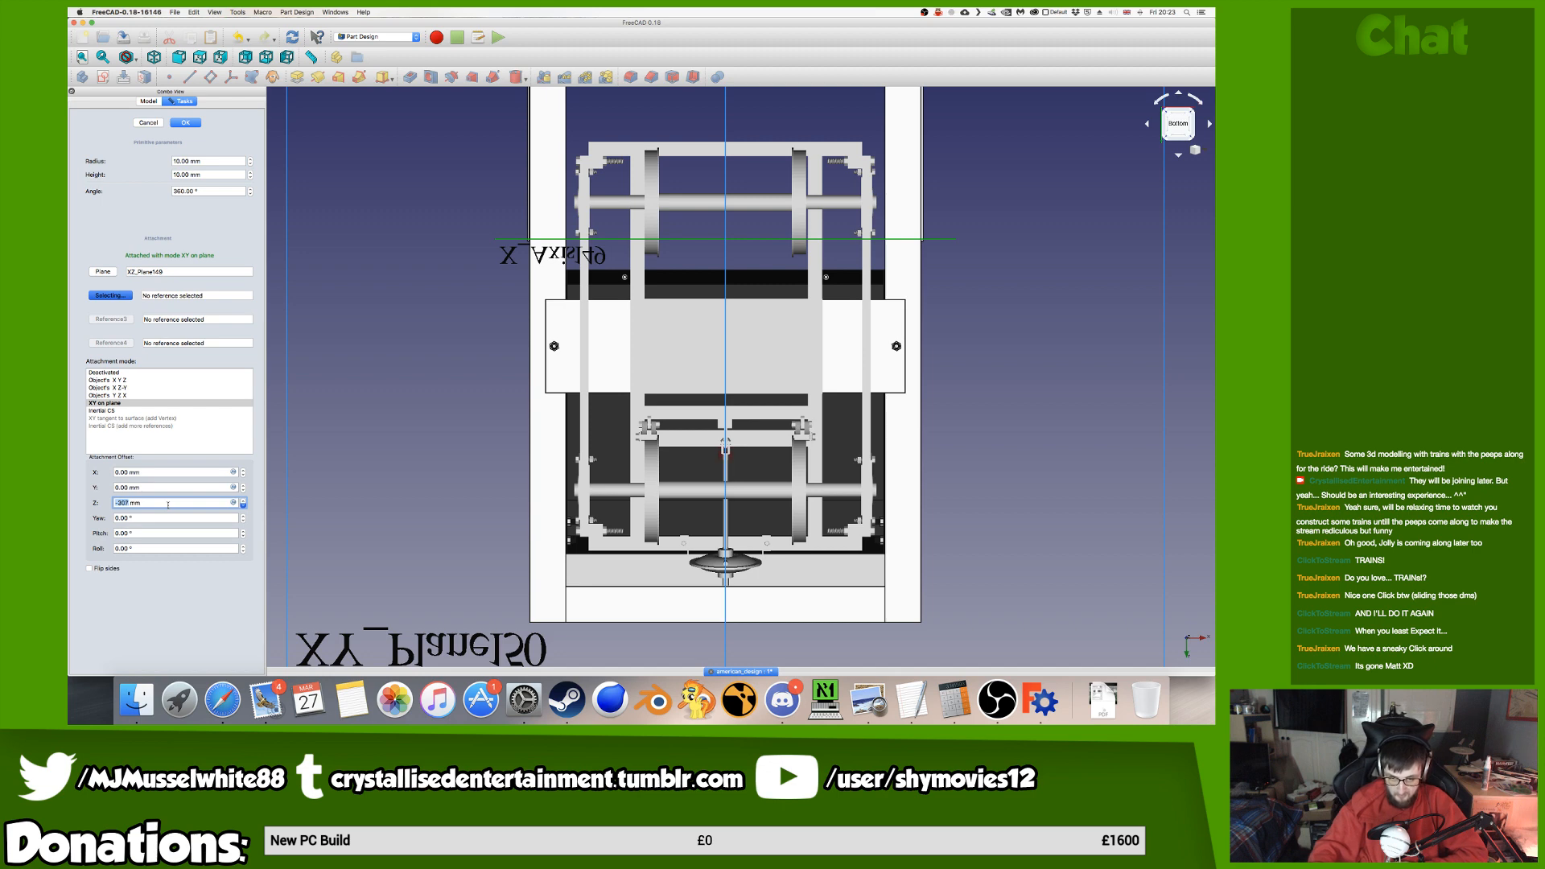
scroll(168, 504, "down", 20)
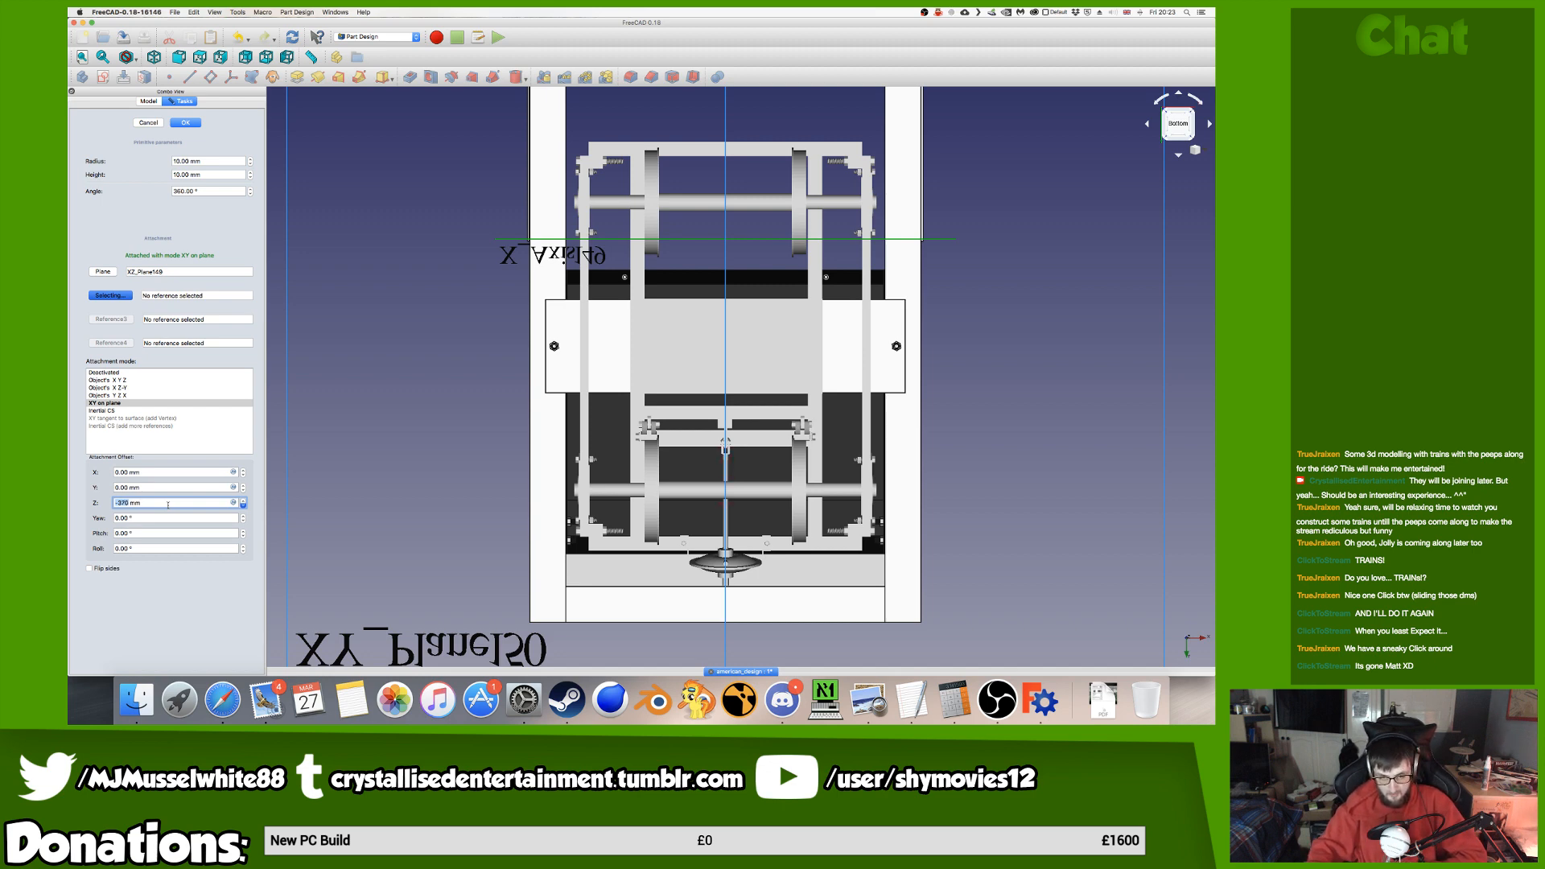
scroll(168, 504, "down", 18)
scroll(168, 505, "down", 18)
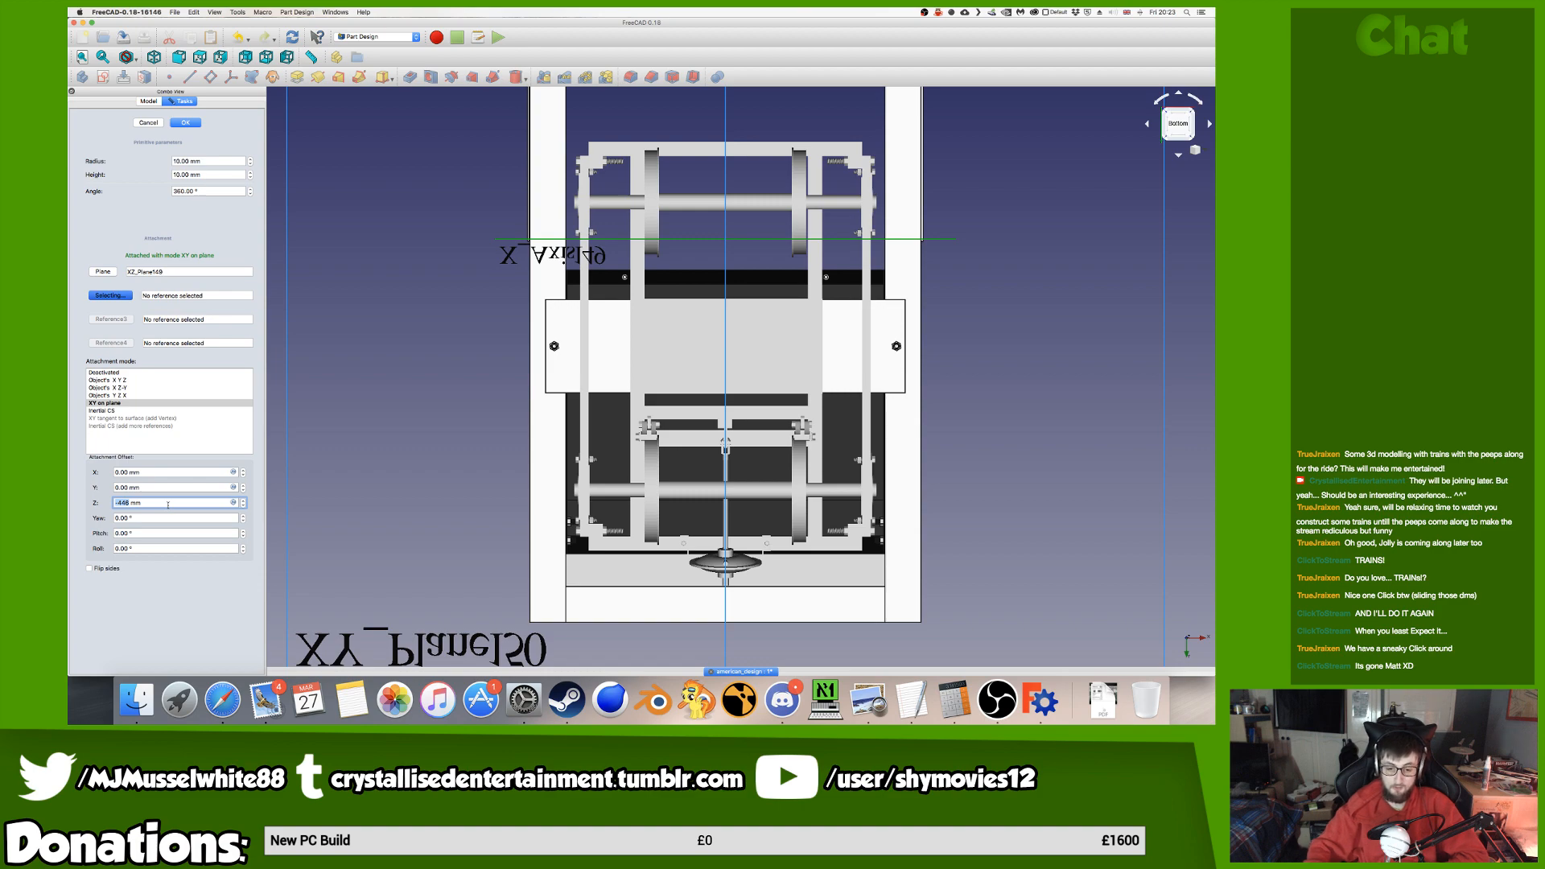
middle_click_drag(702, 461, 676, 157)
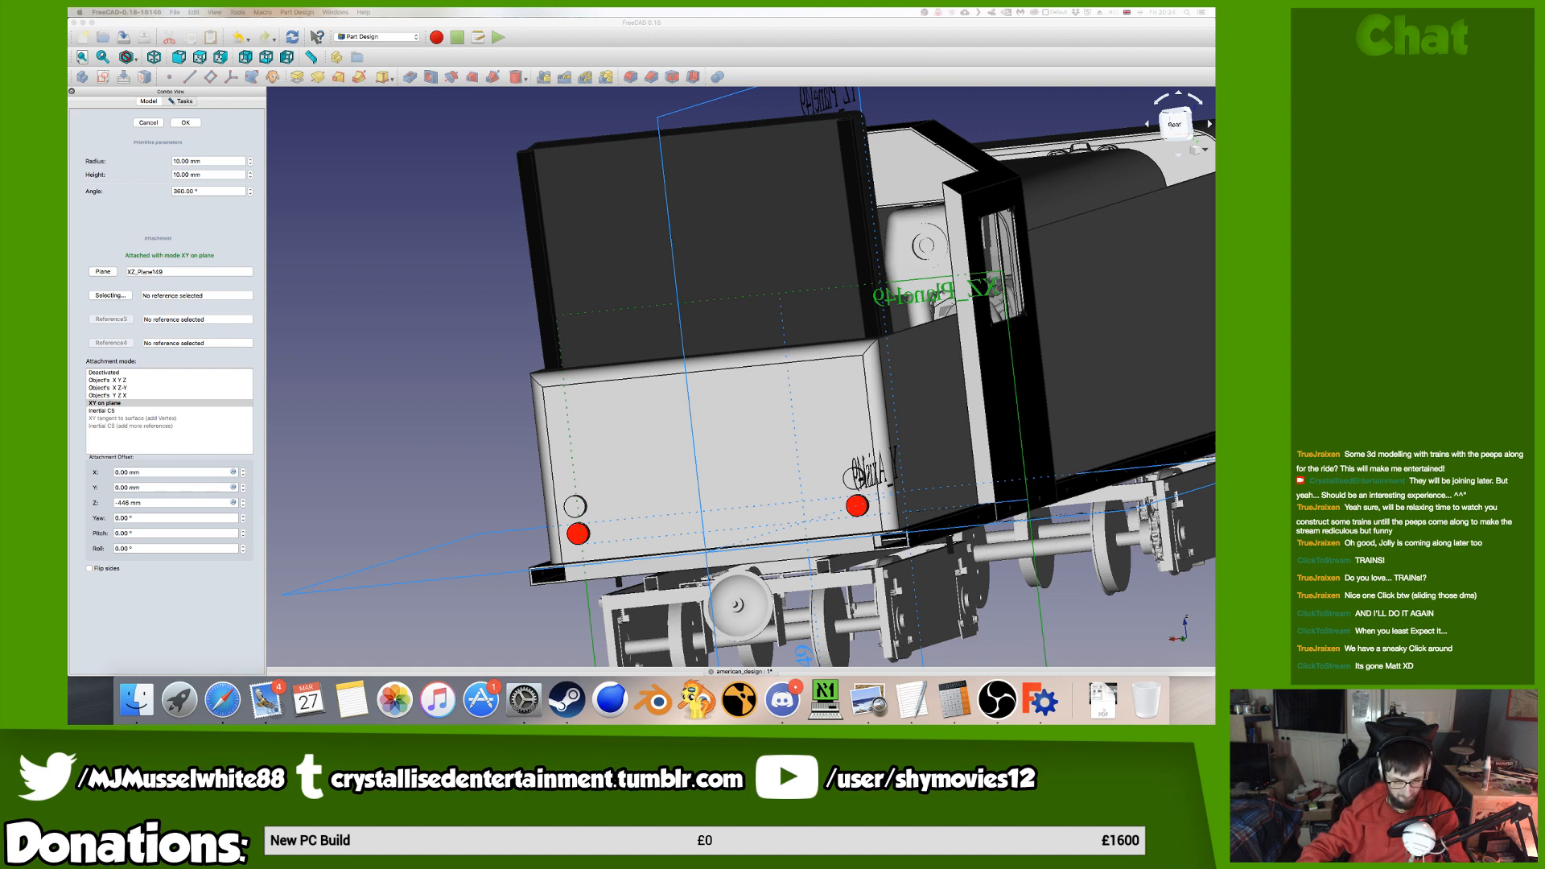
Check the back nose from the rear in Wireframe display, set the cylinder's radius to 10 mm and restore the As is display.
scroll(657, 532, "up", 5)
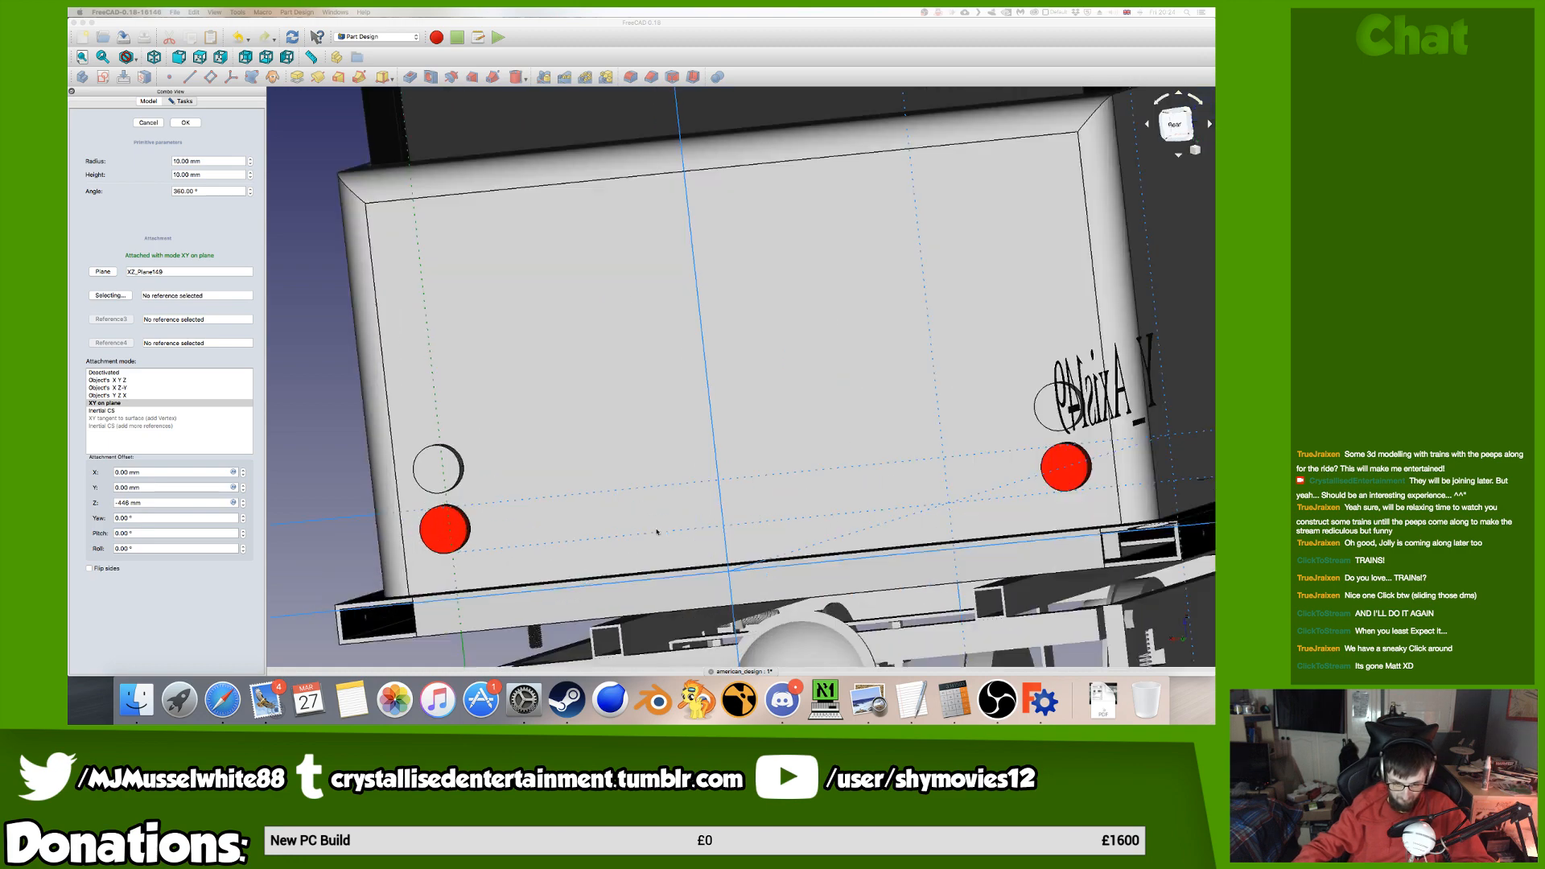
middle_click_drag(540, 507, 470, 523)
left_click(1170, 126)
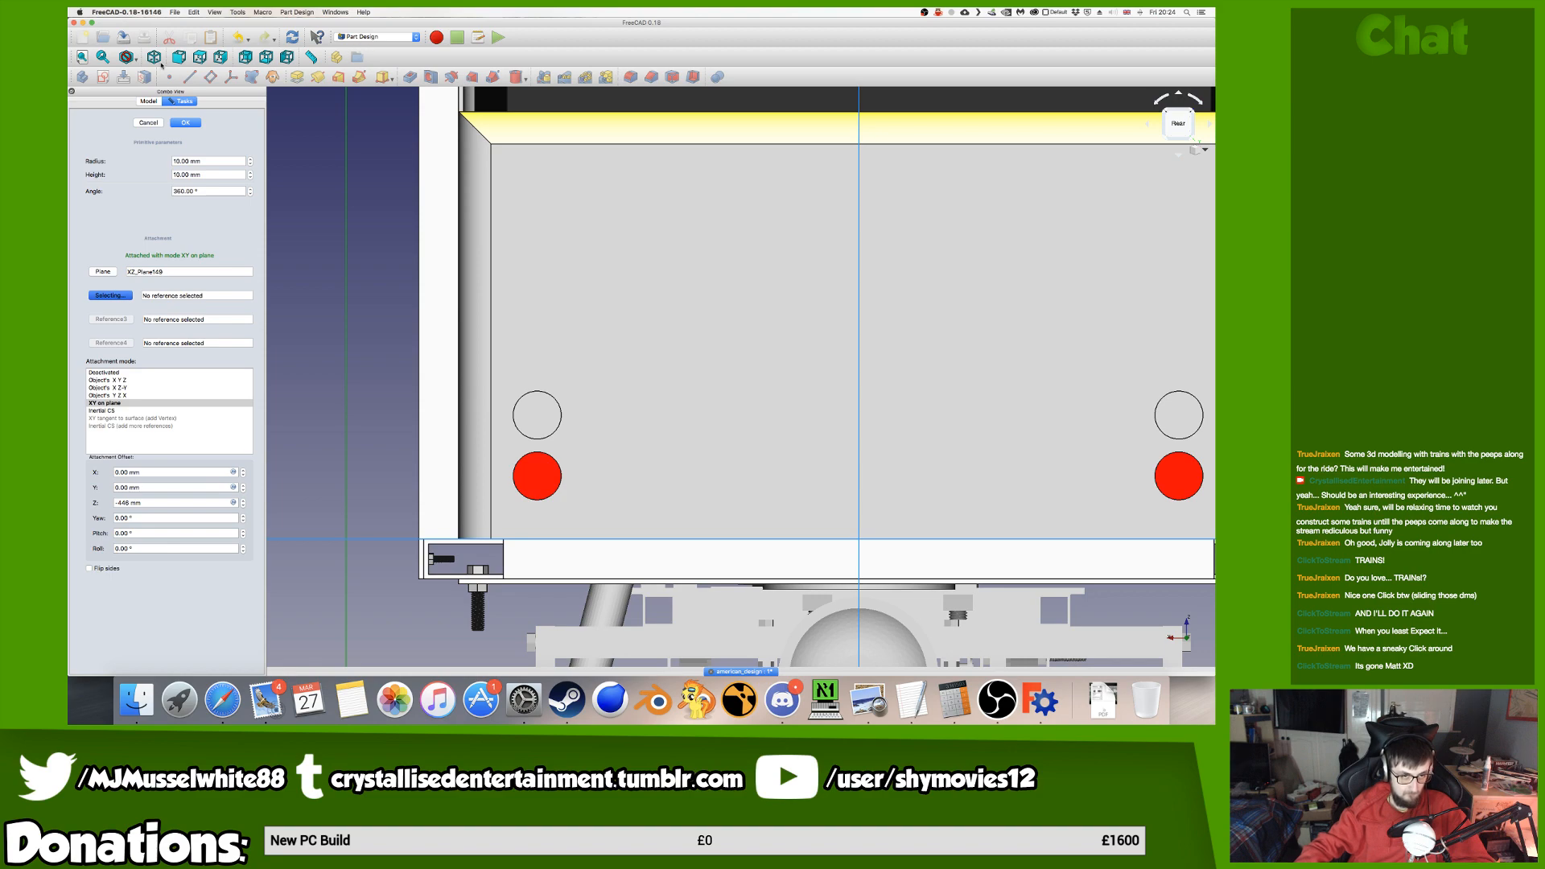
left_click(133, 60)
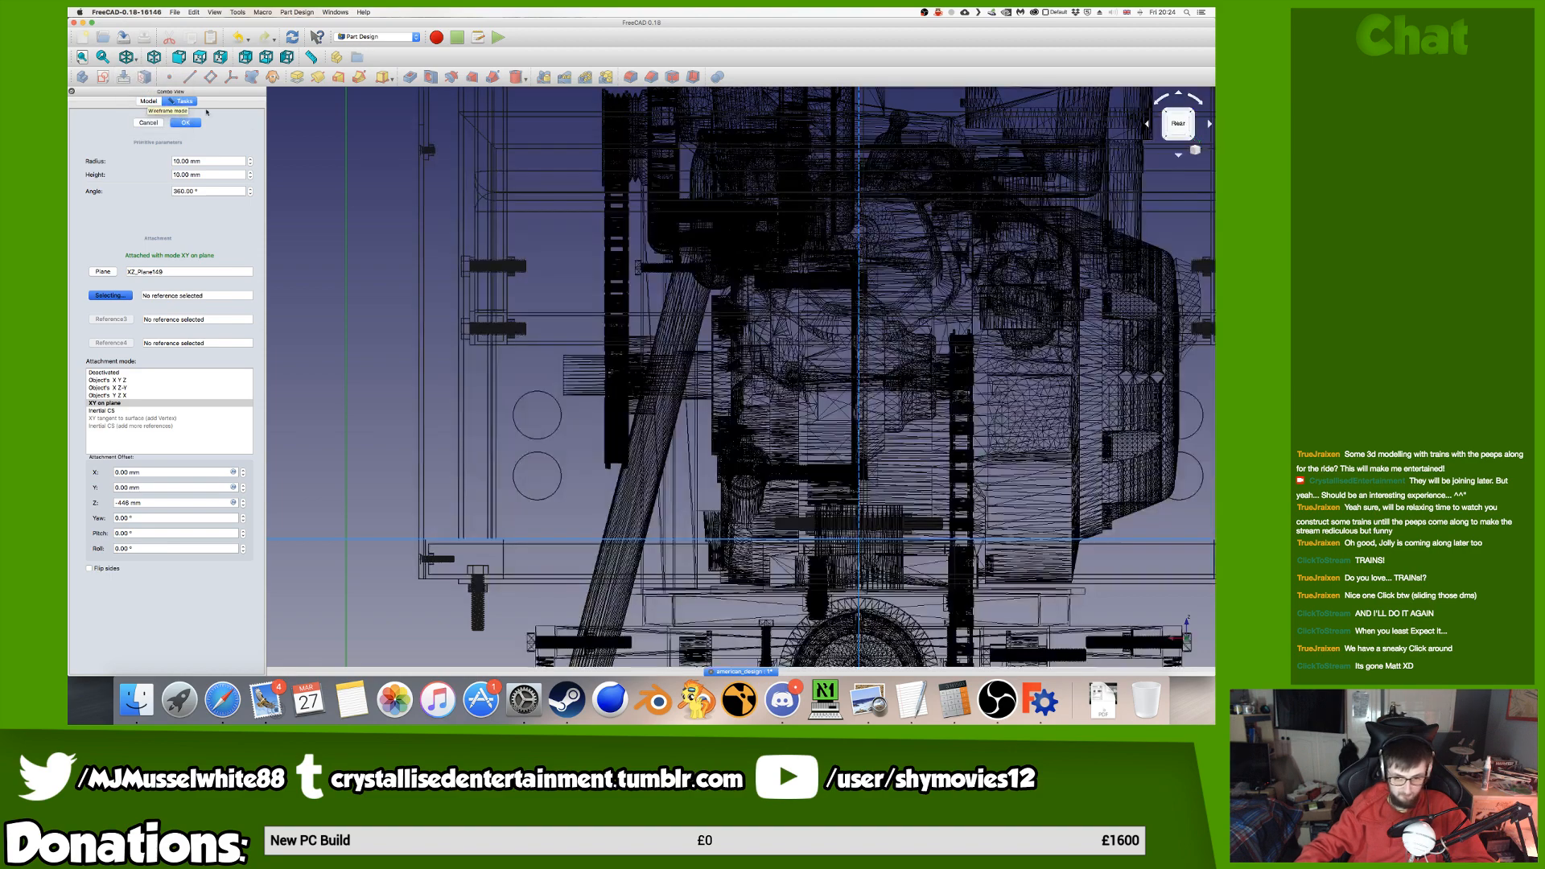
left_click(161, 100)
scroll(814, 334, "down", 5)
scroll(807, 334, "up", 5)
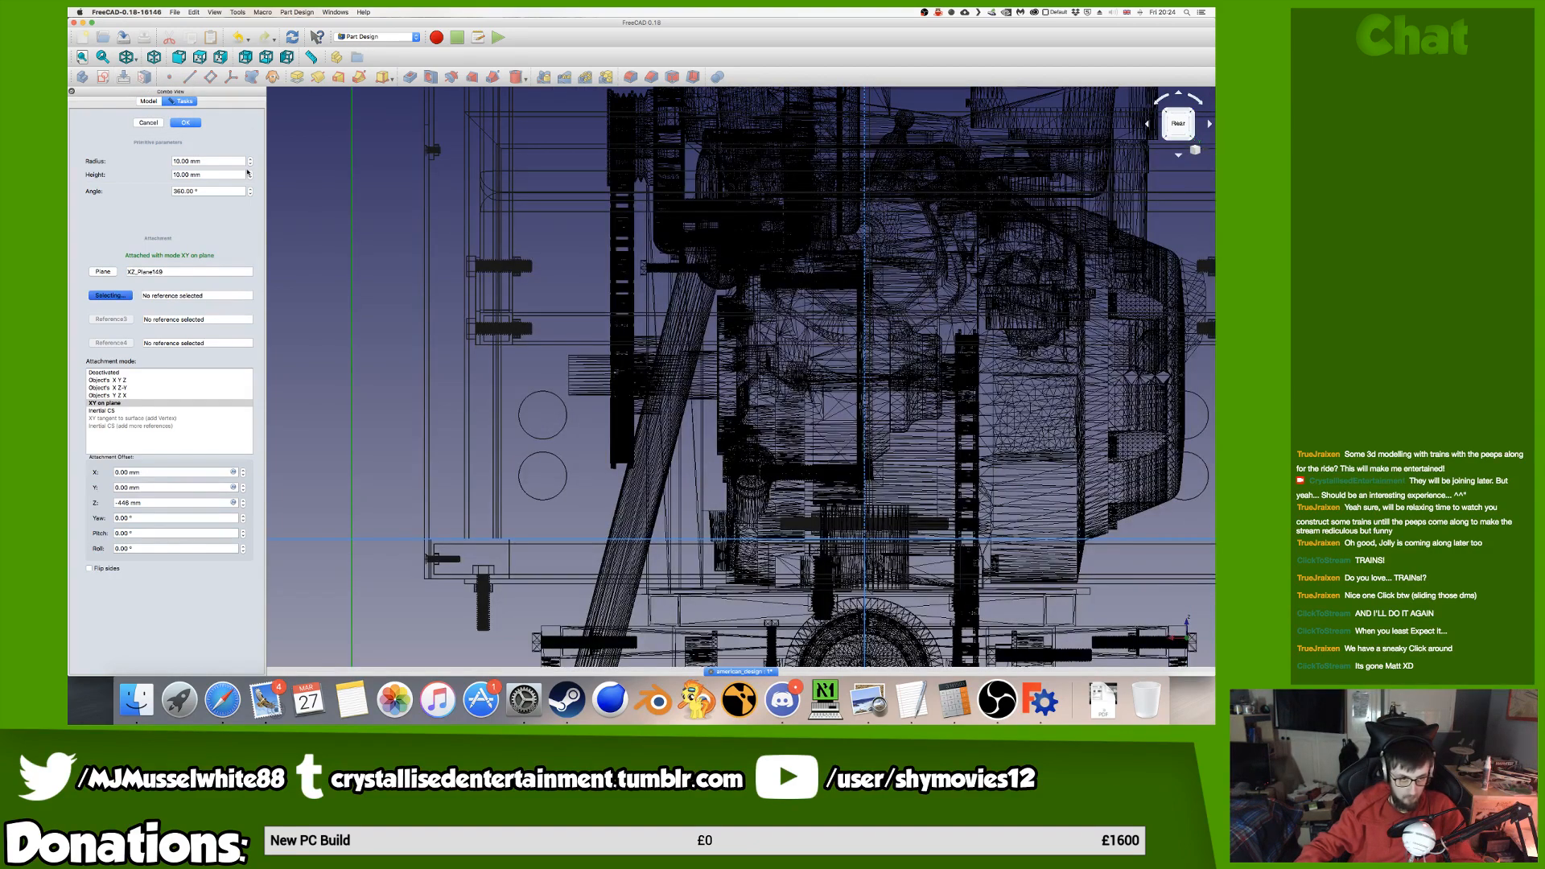
double_click(211, 160)
type("9")
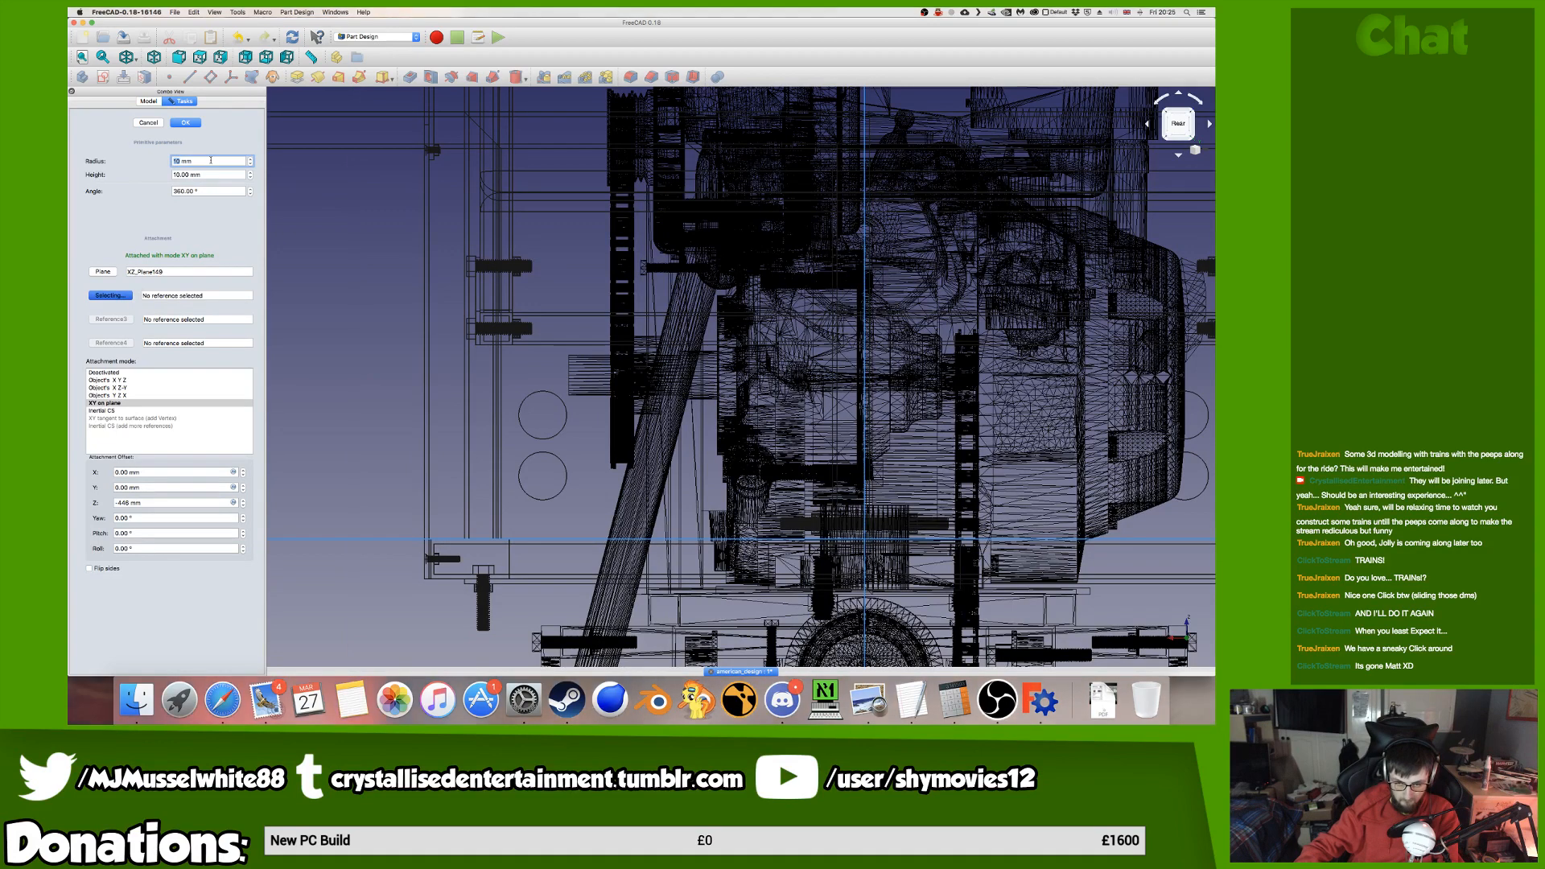
left_click(135, 59)
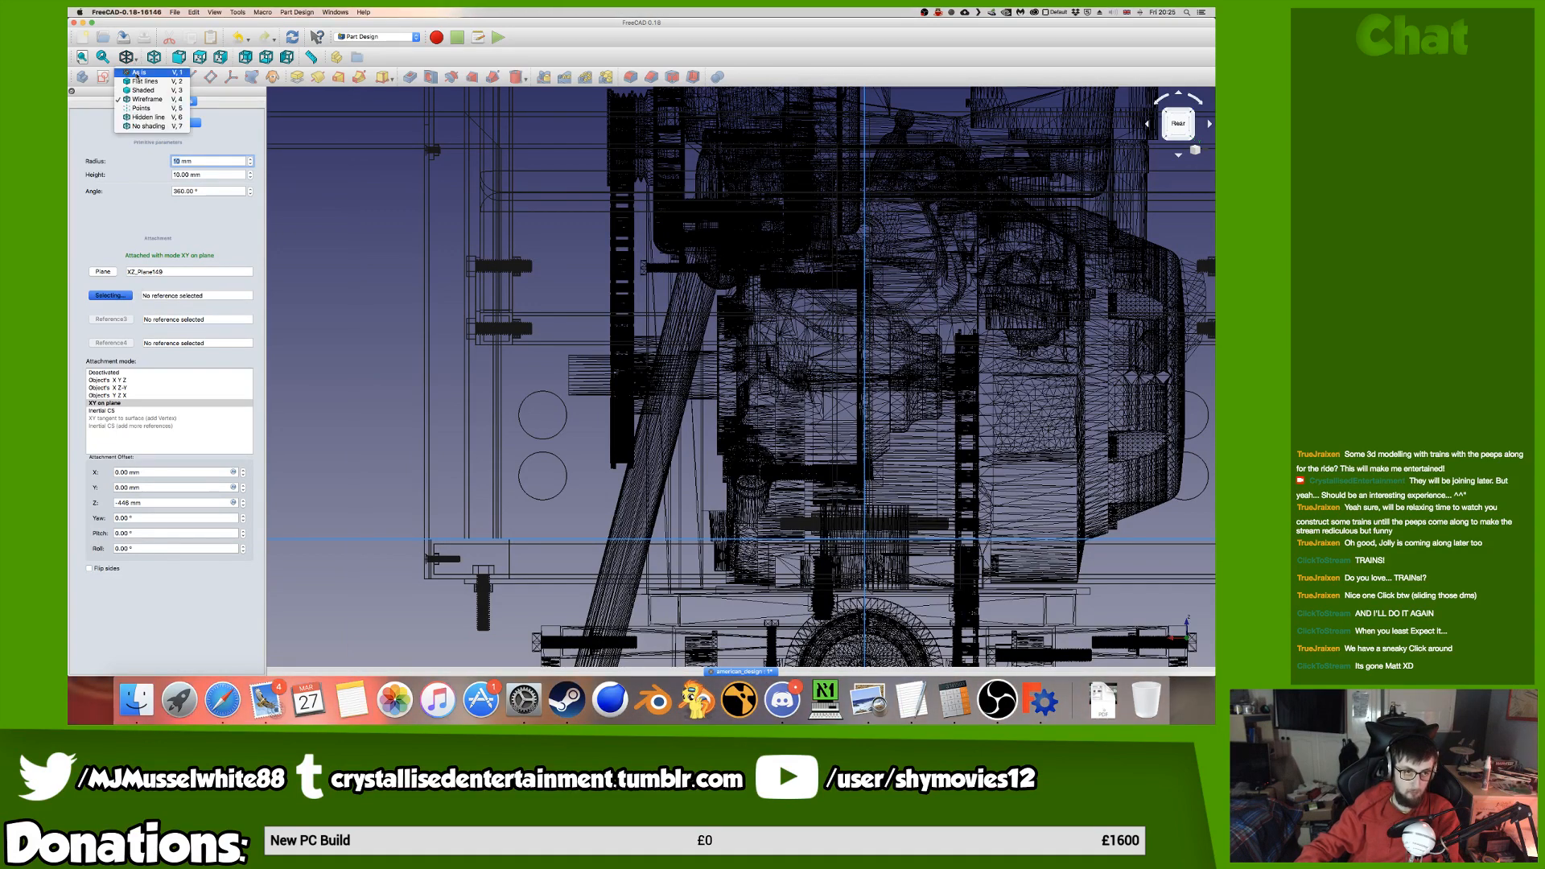
left_click(149, 73)
Set the subtractive cylinder's Z attachment offset to -527 mm.
middle_click_drag(683, 364, 708, 282)
left_click(173, 502)
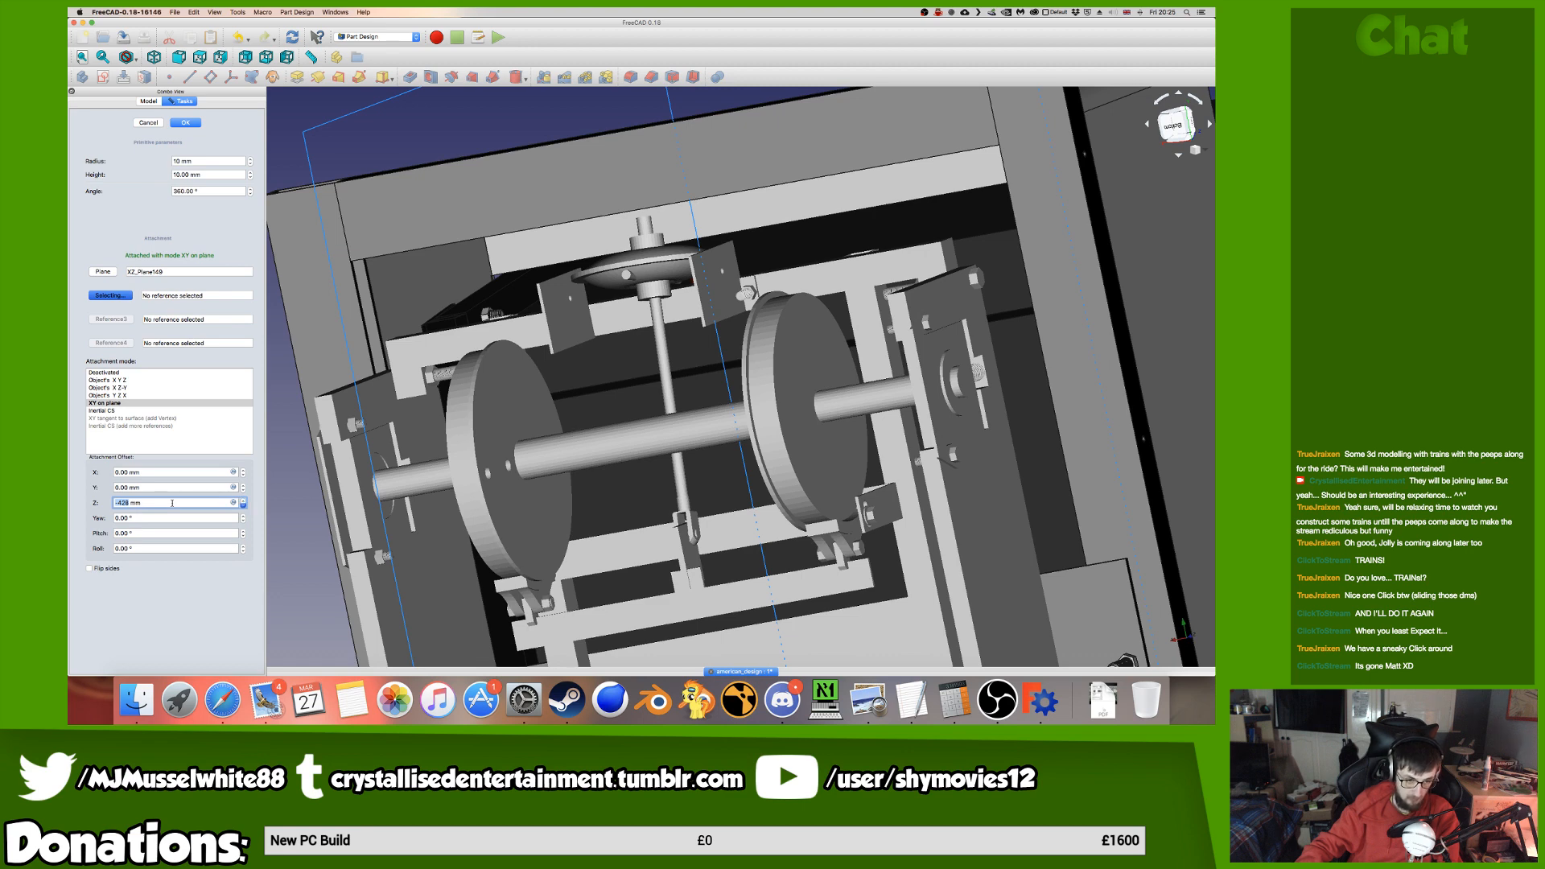
scroll(172, 503, "down", 20)
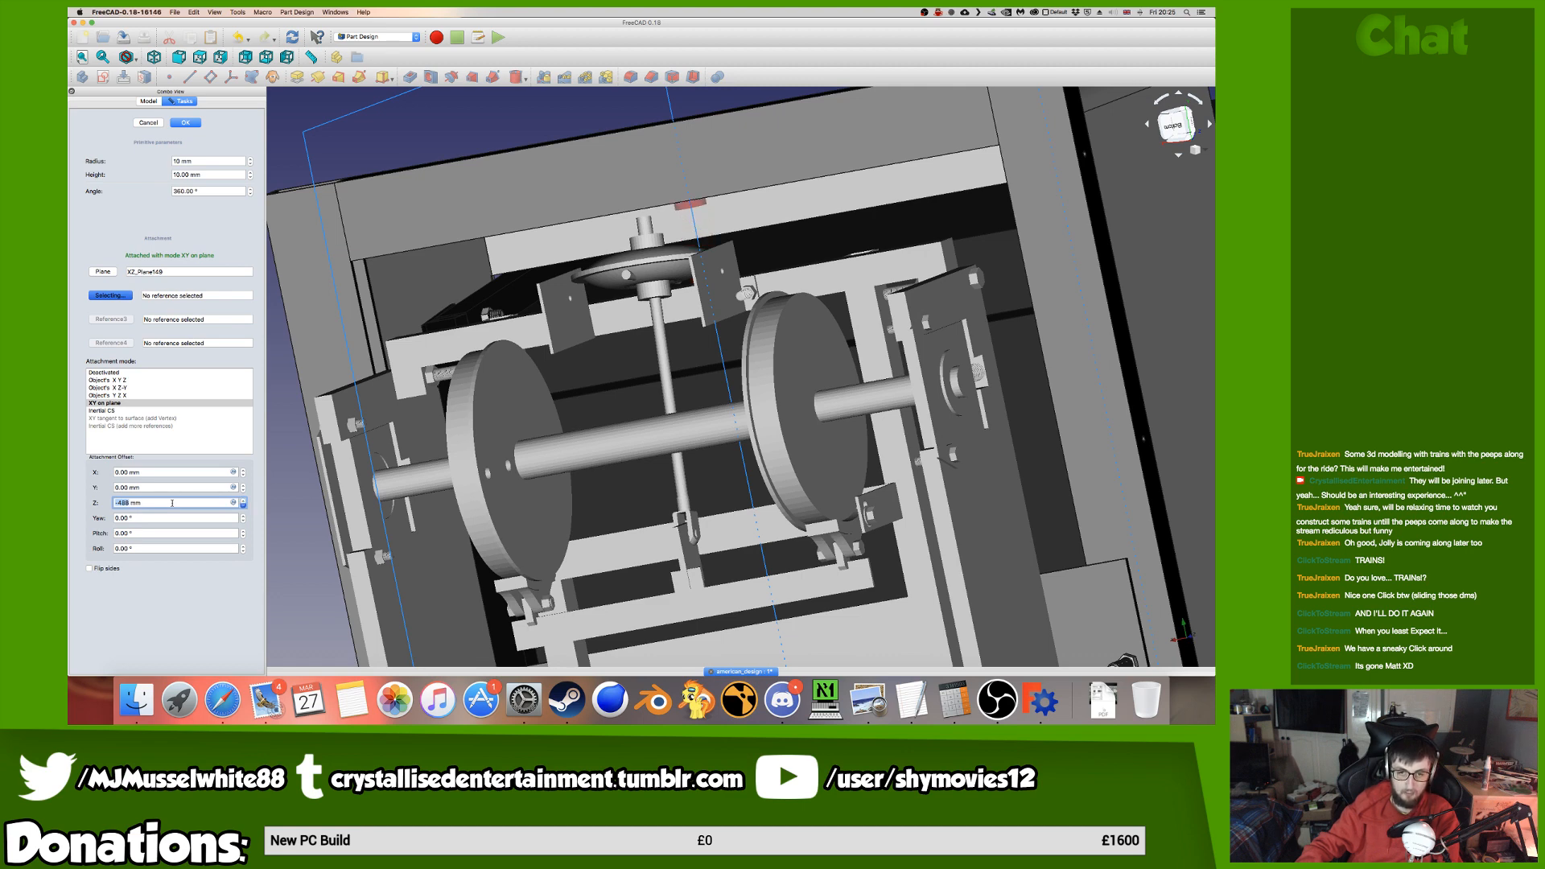
scroll(172, 503, "down", 20)
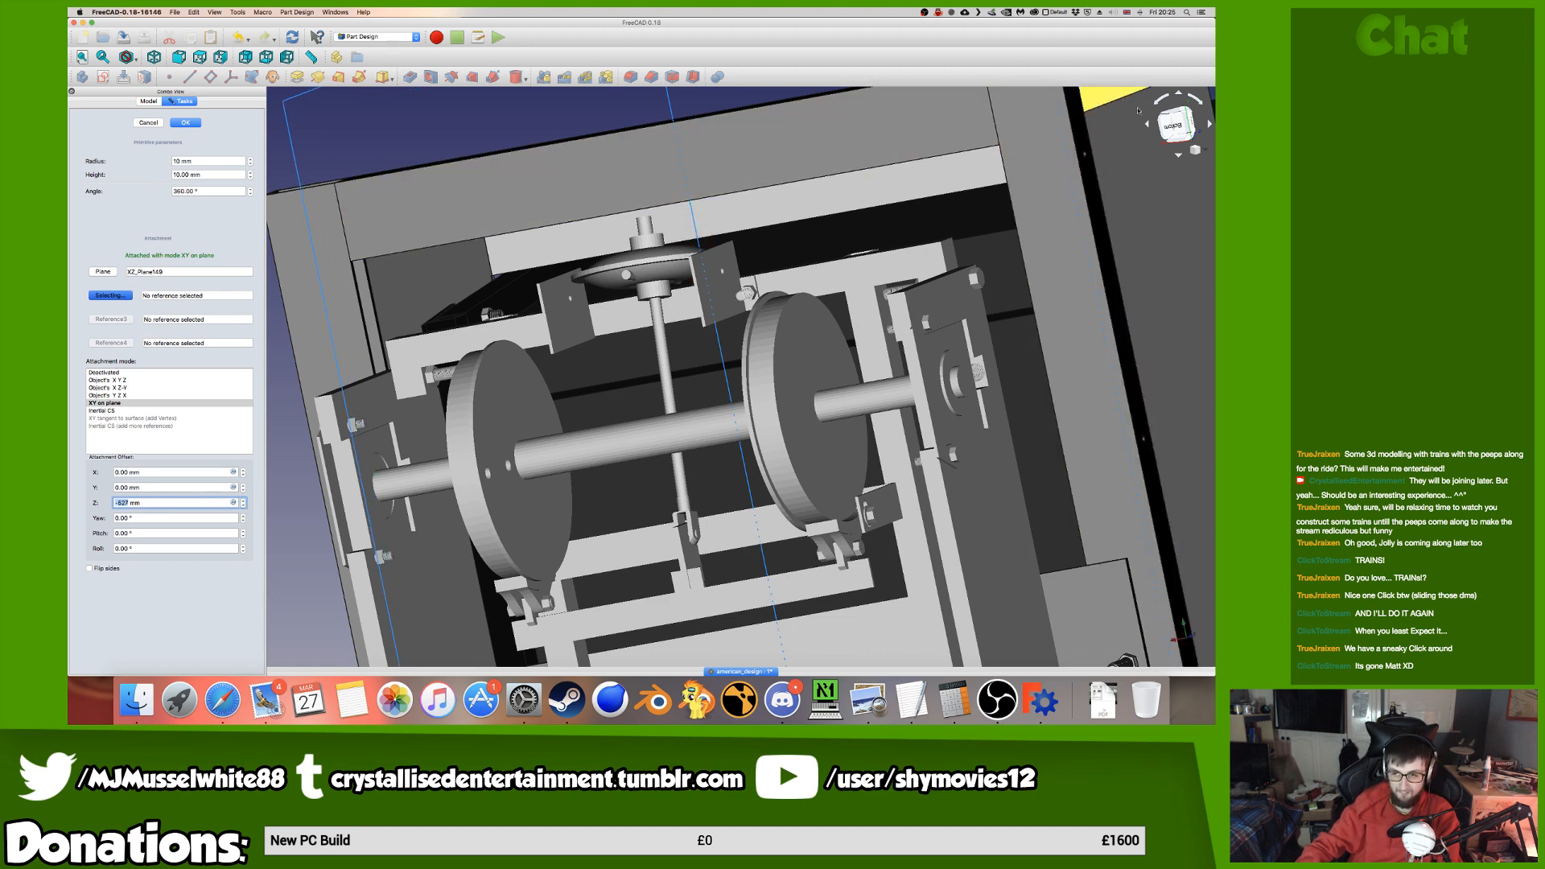
View the nose from the rear and clear the fillet face picked as the cylinder's second attachment reference.
left_click(1174, 114)
left_click(1171, 112)
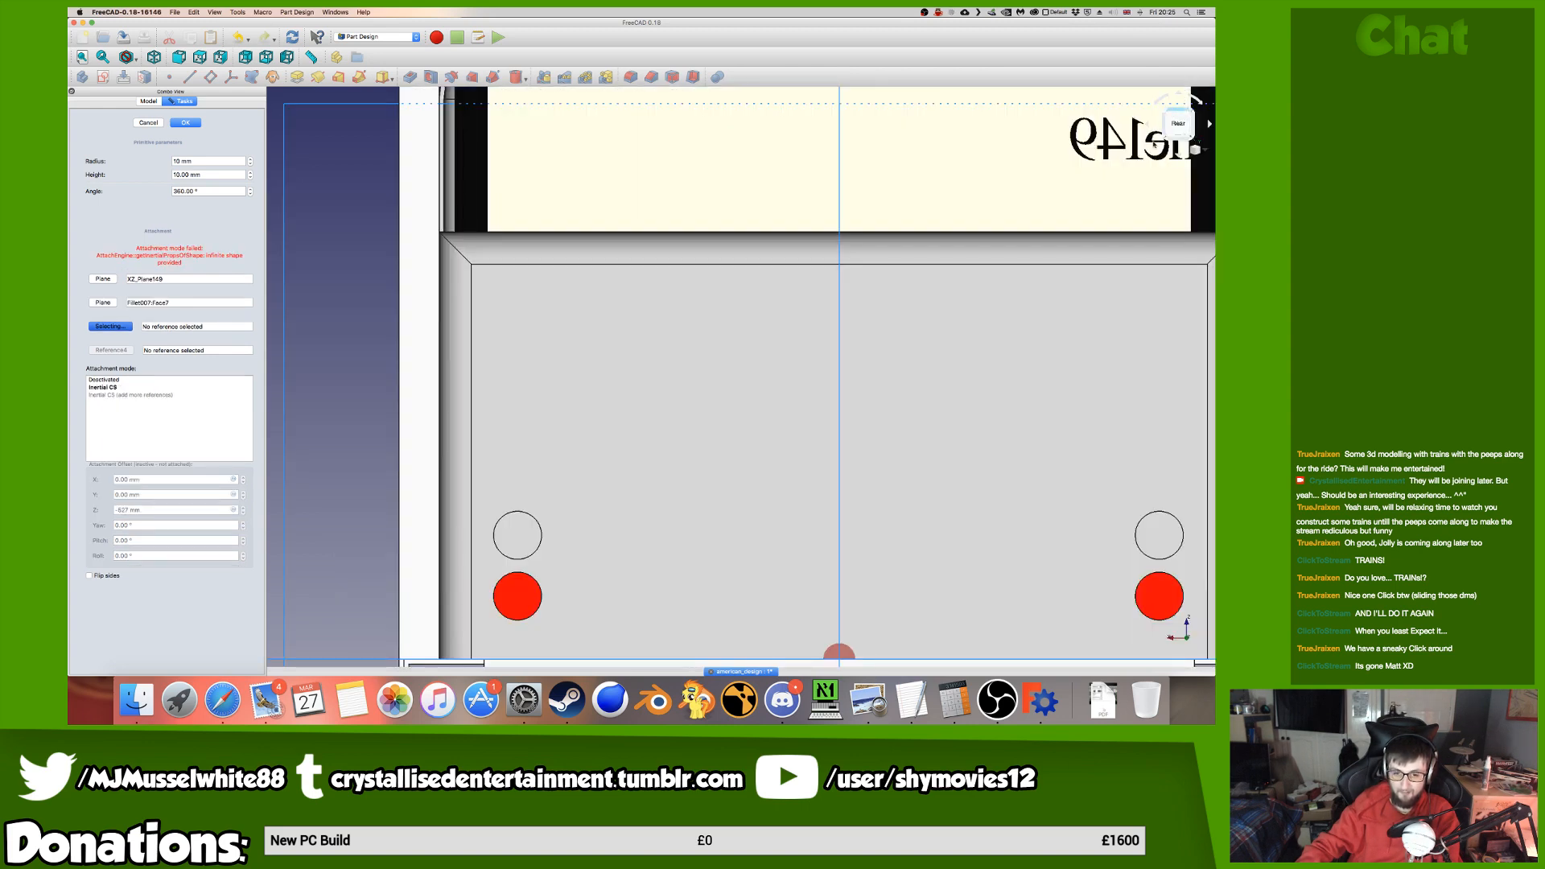
middle_click_drag(1018, 295, 1021, 217)
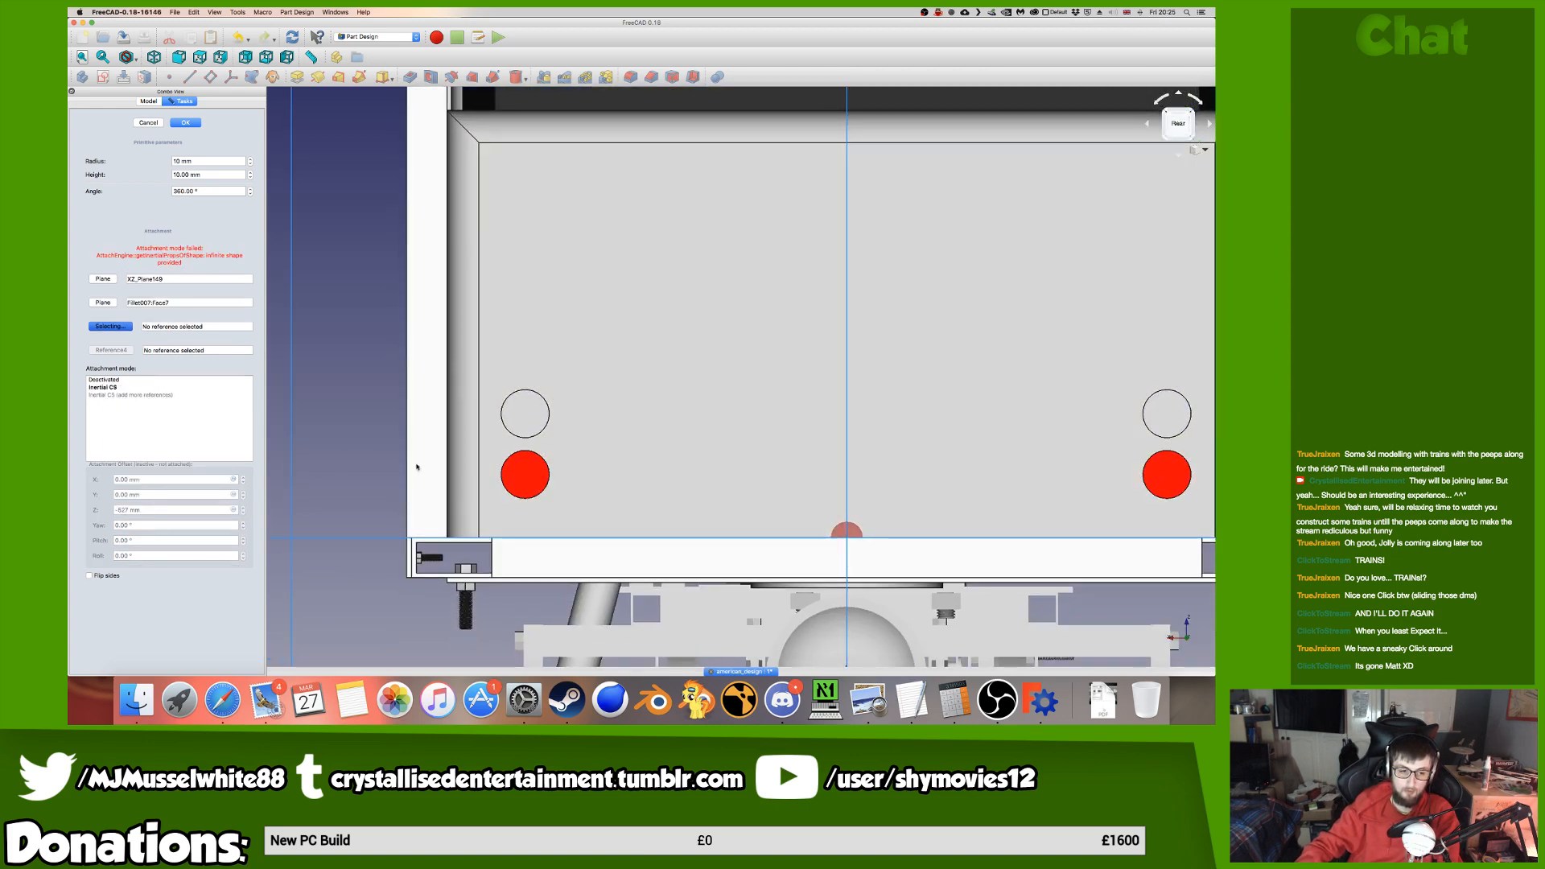
triple_click(187, 302)
key("BackSpace")
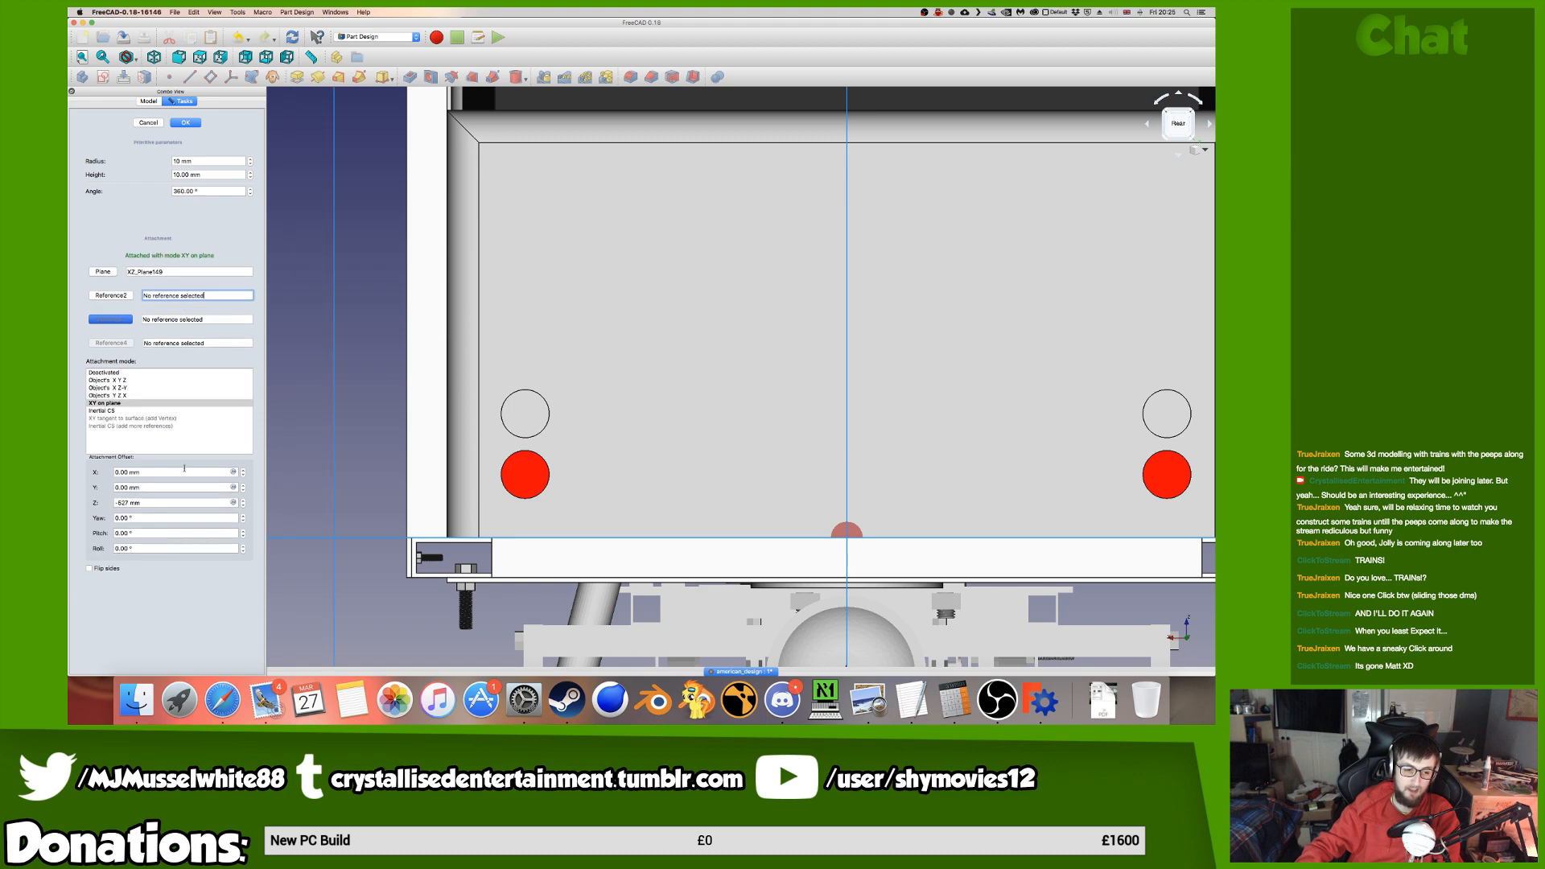
Raise the subtractive cylinder above the nose's lower edge with a Y attachment offset of 31 mm.
left_click(188, 489)
left_click(192, 502)
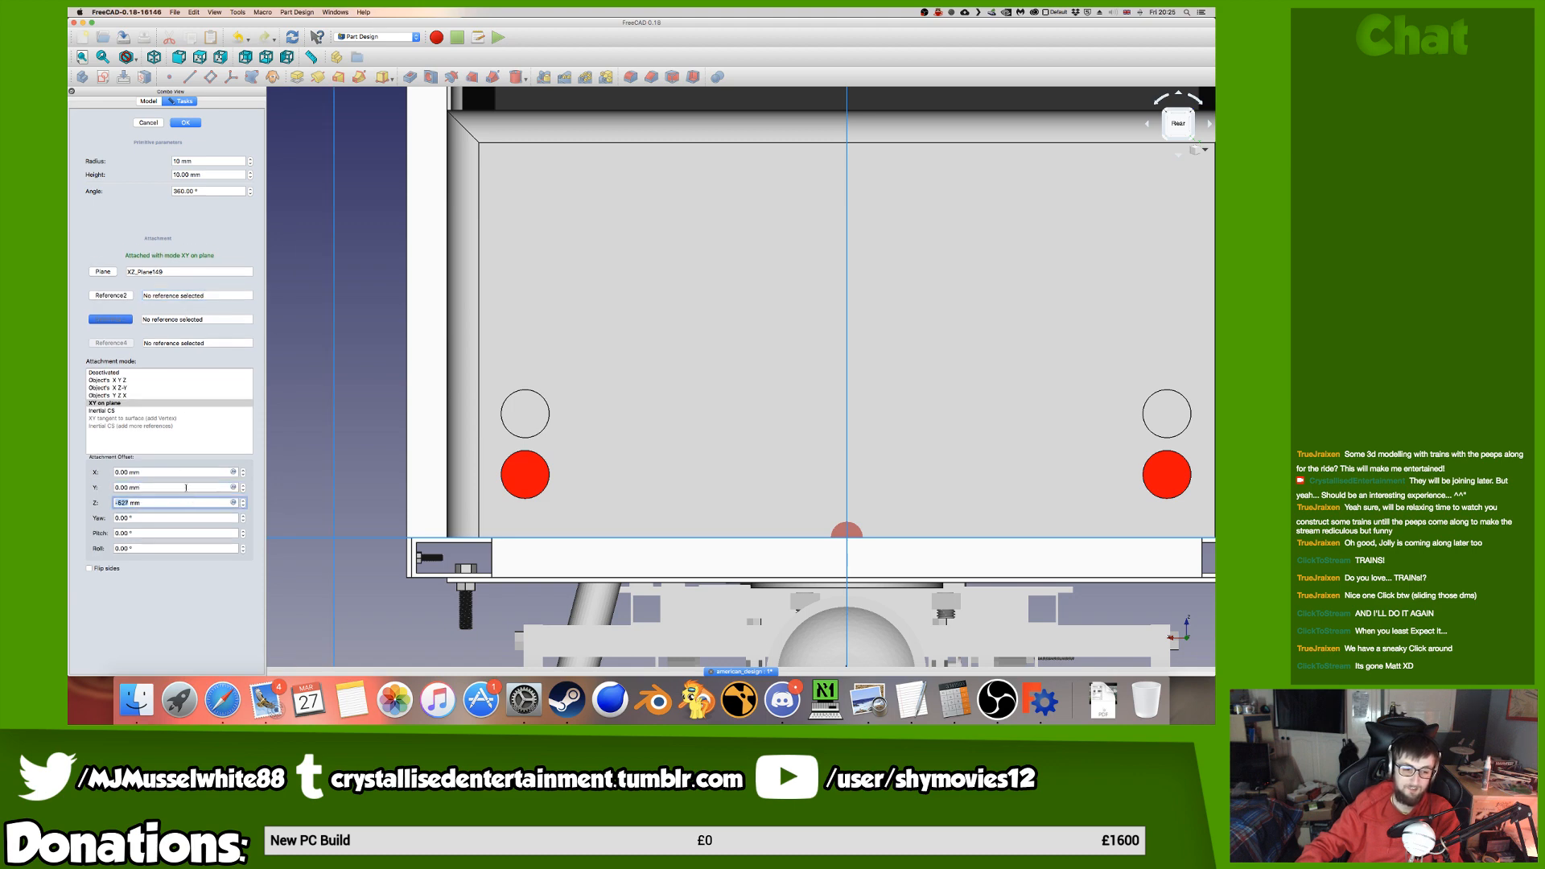
left_click(185, 487)
type("1")
scroll(185, 487, "up", 20)
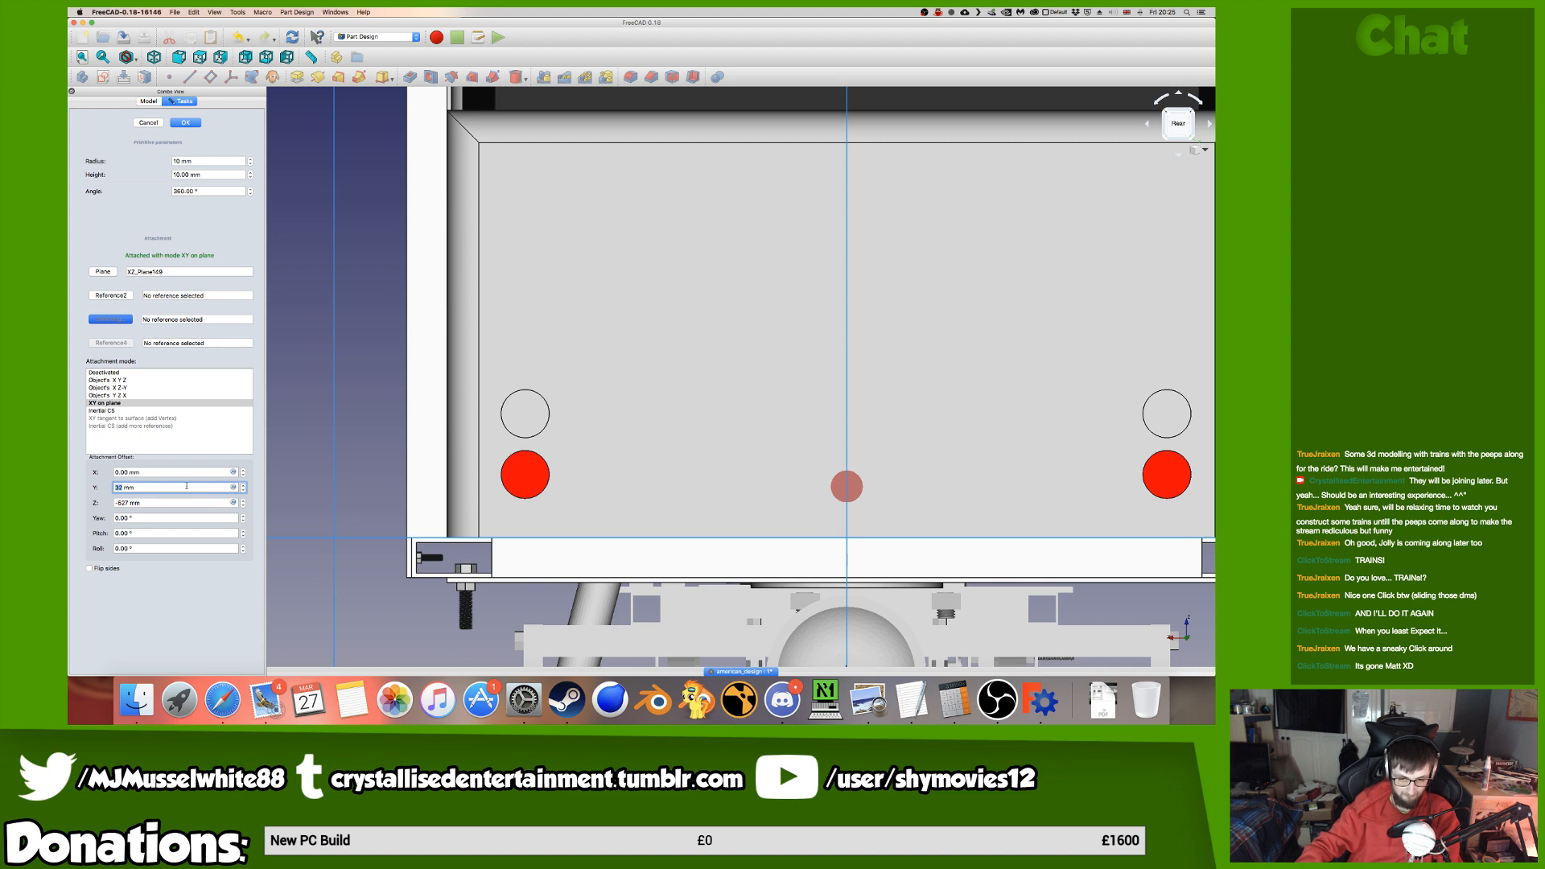
Move the subtractive cylinder sideways toward the red marker light by increasing its X attachment offset to 157 mm.
left_click(189, 473)
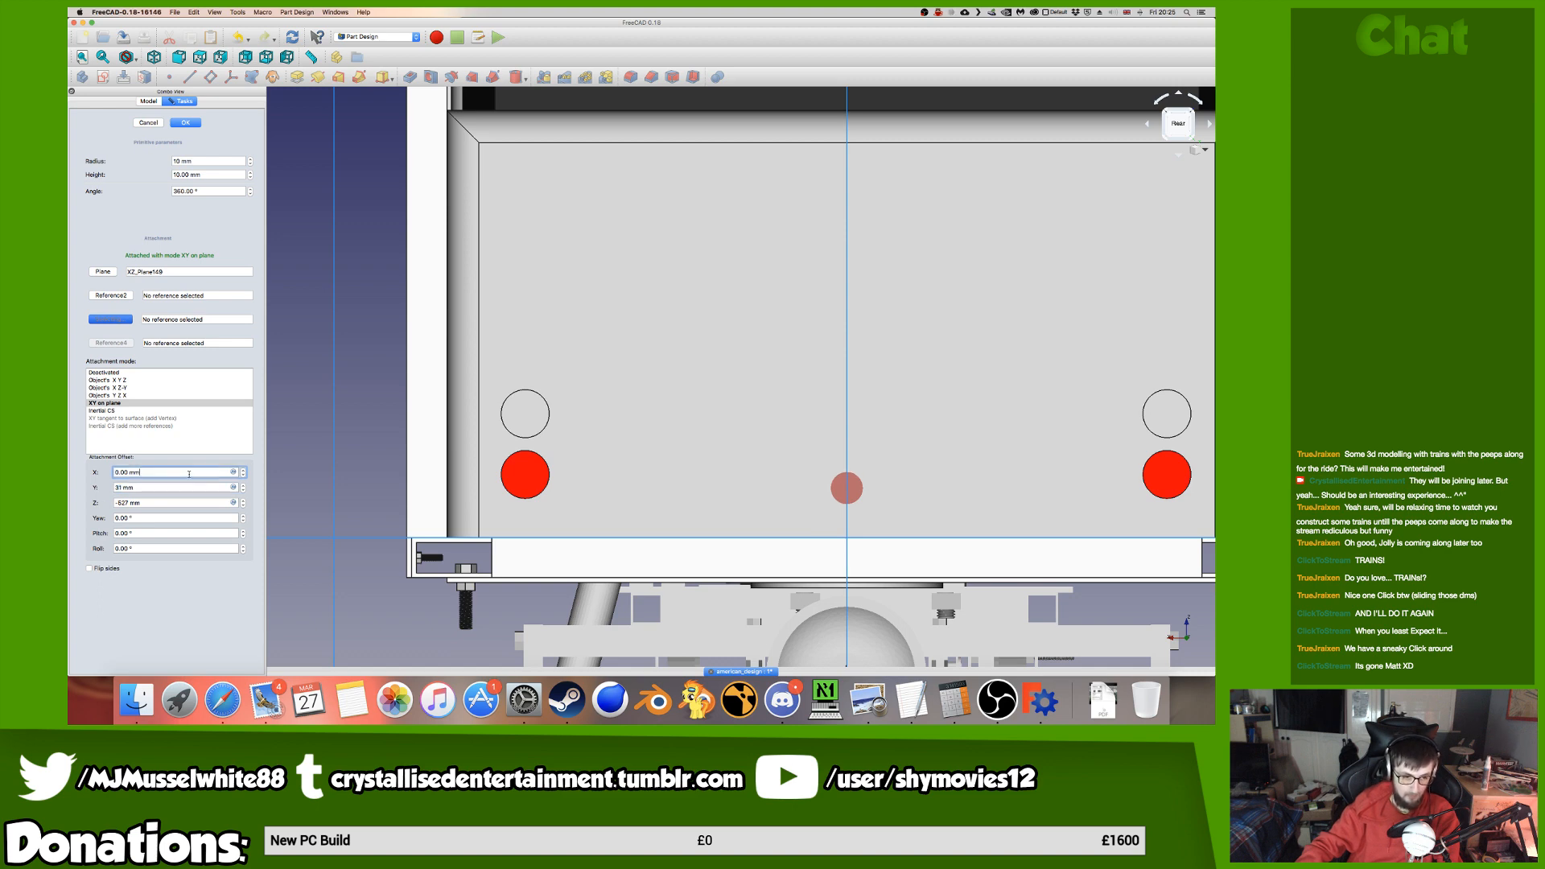
key("Down")
key("Down")
key("Down")
key("Down")
key("Down")
key("Down")
key("Down")
key("Down")
key("Down")
key("Down")
key("Down")
key("Down")
key("Down")
key("Down")
key("Down")
key("Down")
key("Down")
key("Down")
key("Down")
key("Up")
key("Up")
key("Up")
key("Up")
key("Up")
key("Up")
key("Up")
key("Up")
key("Up")
key("Up")
key("Up")
key("Up")
key("Up")
key("Up")
key("Up")
key("Up")
key("Up")
key("Up")
key("Up")
key("Up")
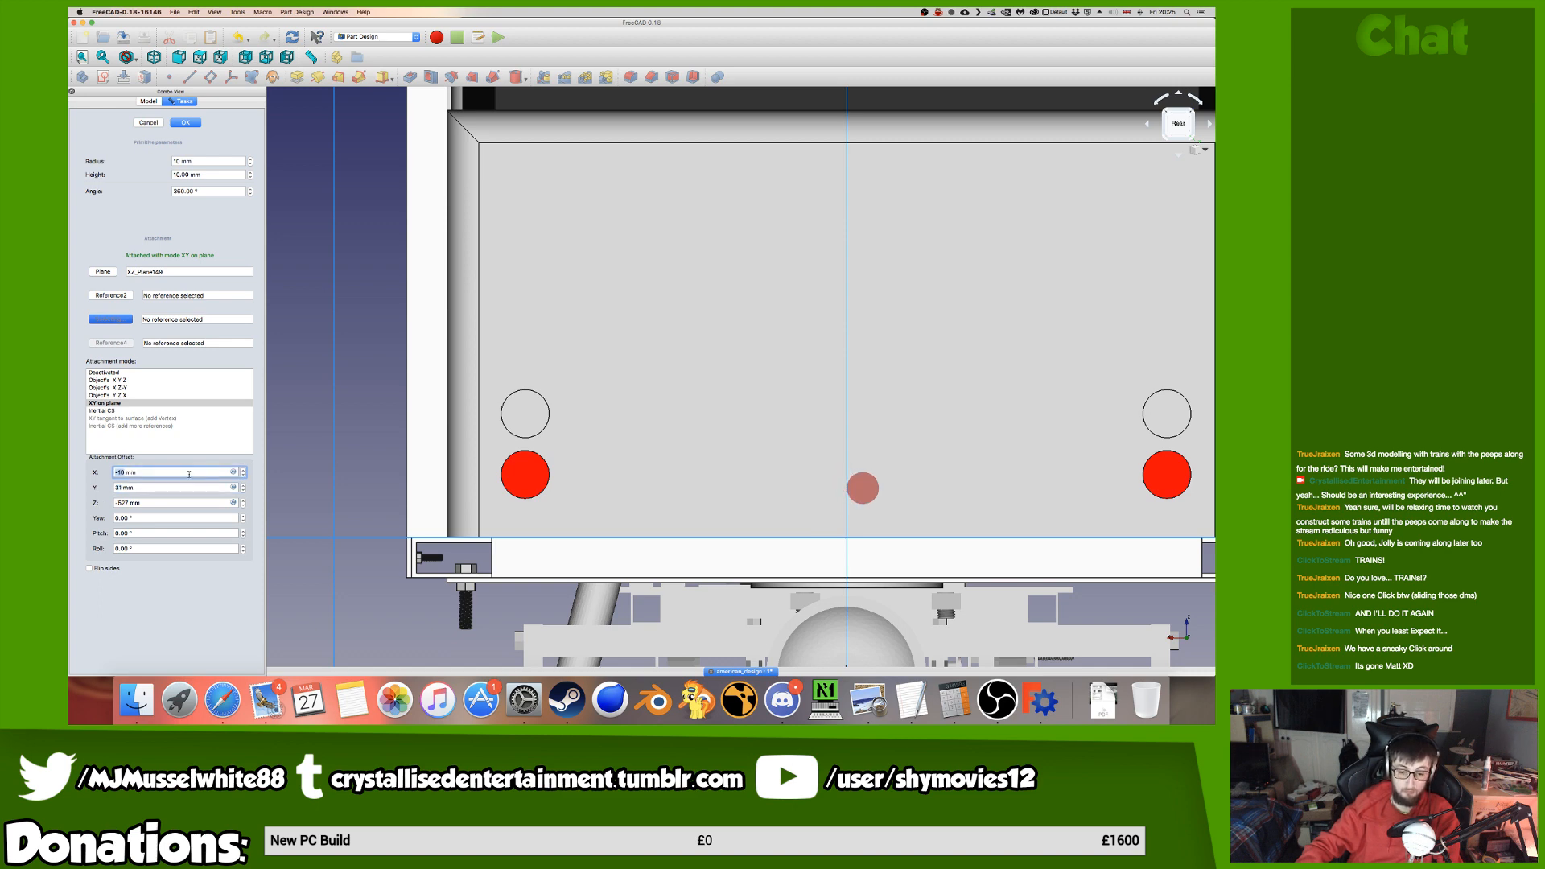
key("Up")
key("Up")
key("Up")
key("Up")
key("Up")
key("Up")
key("Up")
key("Up")
key("Up")
key("Up")
key("Up")
key("Up")
key("Up")
key("Up")
key("Up")
key("Up")
key("Up")
key("Up")
key("Up")
key("Up")
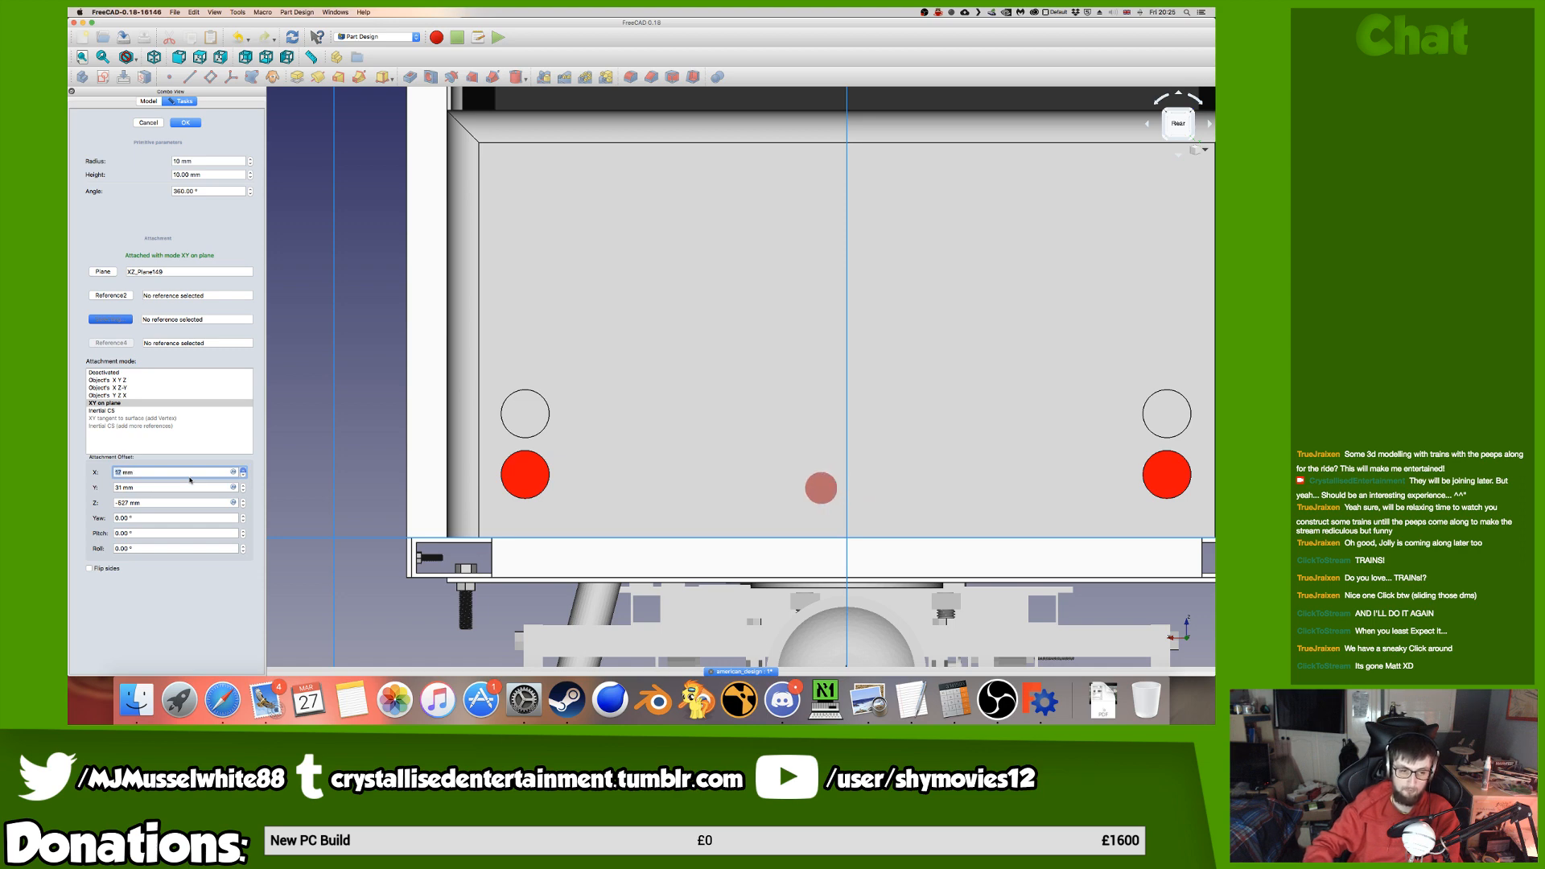
key("Up")
key("Up")
key("Up")
key("Up")
key("Up")
key("Up")
key("Up")
key("Up")
key("Up")
key("Up")
key("Up")
key("Up")
key("Up")
key("Up")
key("Up")
key("Up")
key("Up")
key("Up")
key("Up")
key("Up")
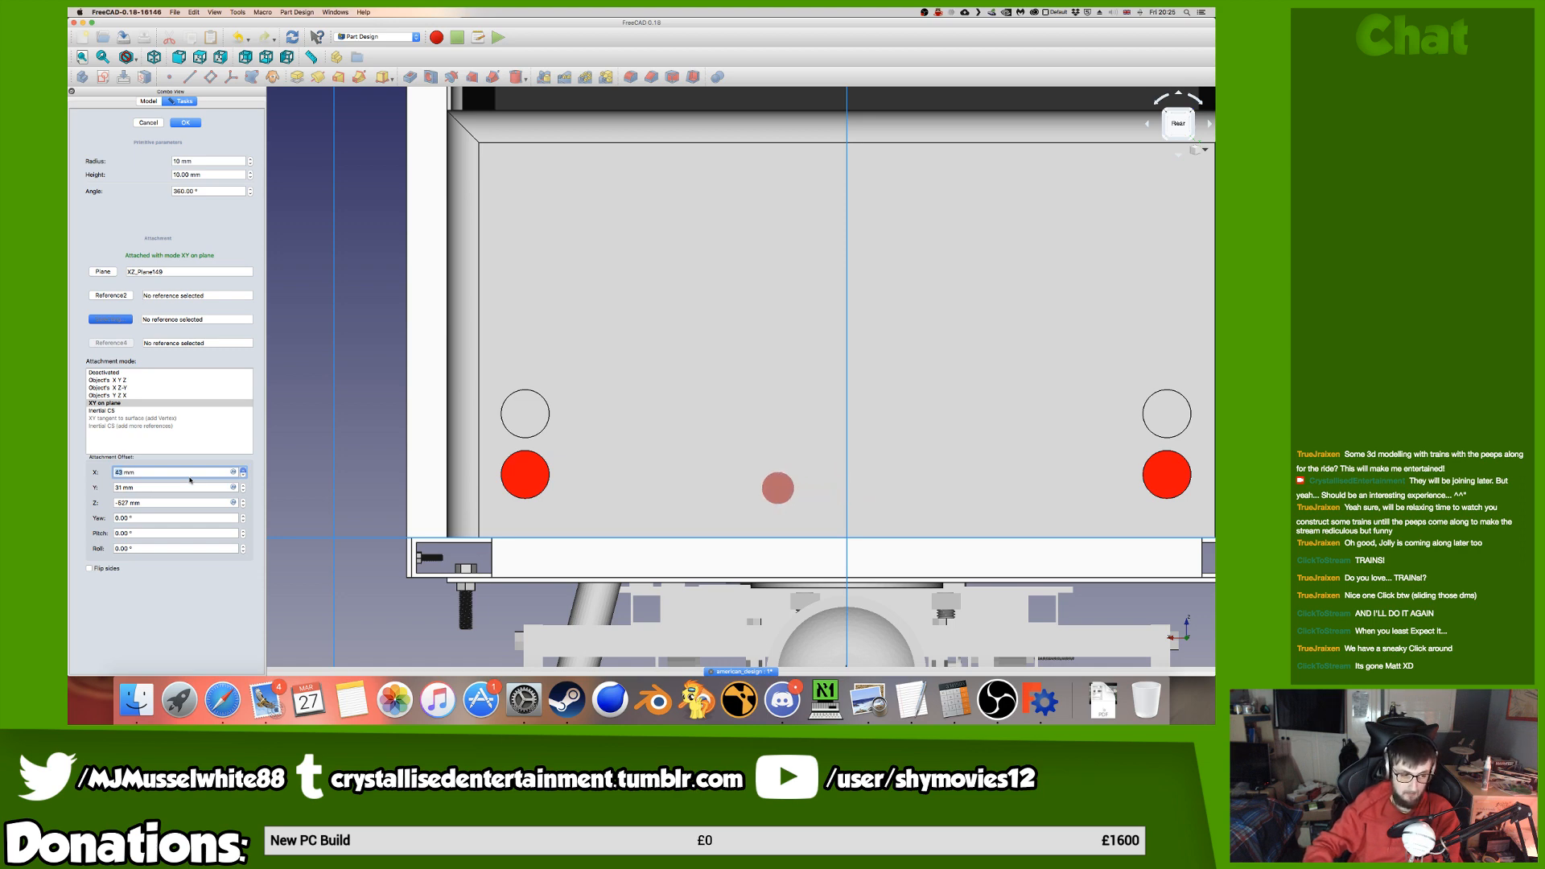
key("Up")
key("Up")
key("Up")
key("Up")
key("Up")
key("Up")
key("Up")
key("Up")
key("Up")
key("Up")
key("Up")
key("Up")
key("Up")
key("Up")
key("Up")
key("Up")
key("Up")
key("Up")
key("Up")
key("Up")
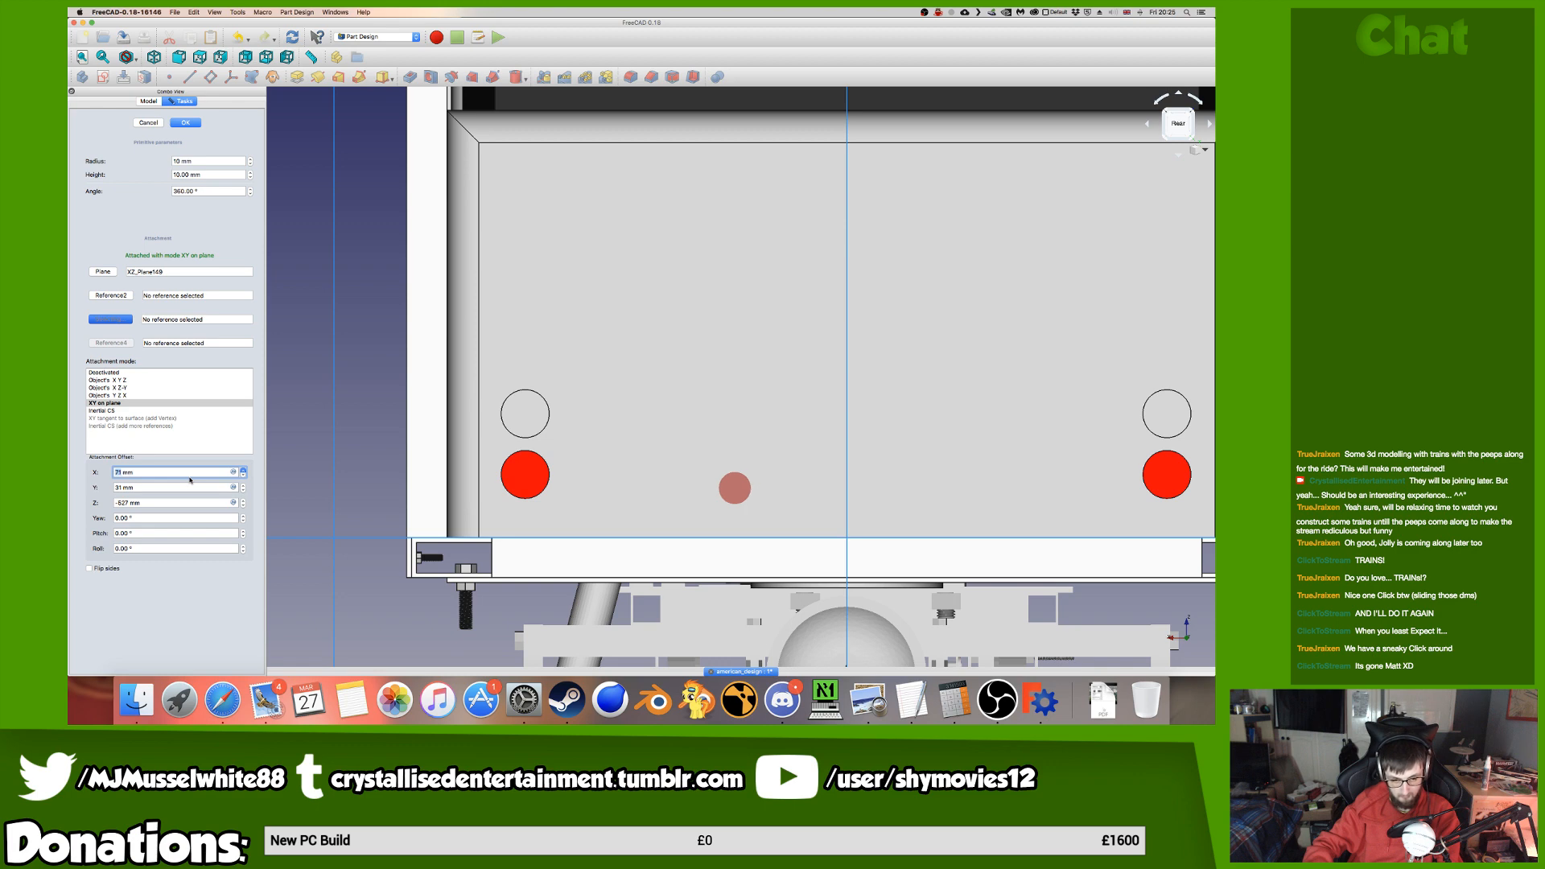
key("Up")
key("Up")
key("Up")
key("Up")
key("Up")
key("Up")
key("Up")
key("Up")
key("Up")
key("Up")
key("Up")
key("Up")
key("Up")
key("Up")
key("Up")
key("Up")
key("Up")
key("Up")
key("Up")
key("Up")
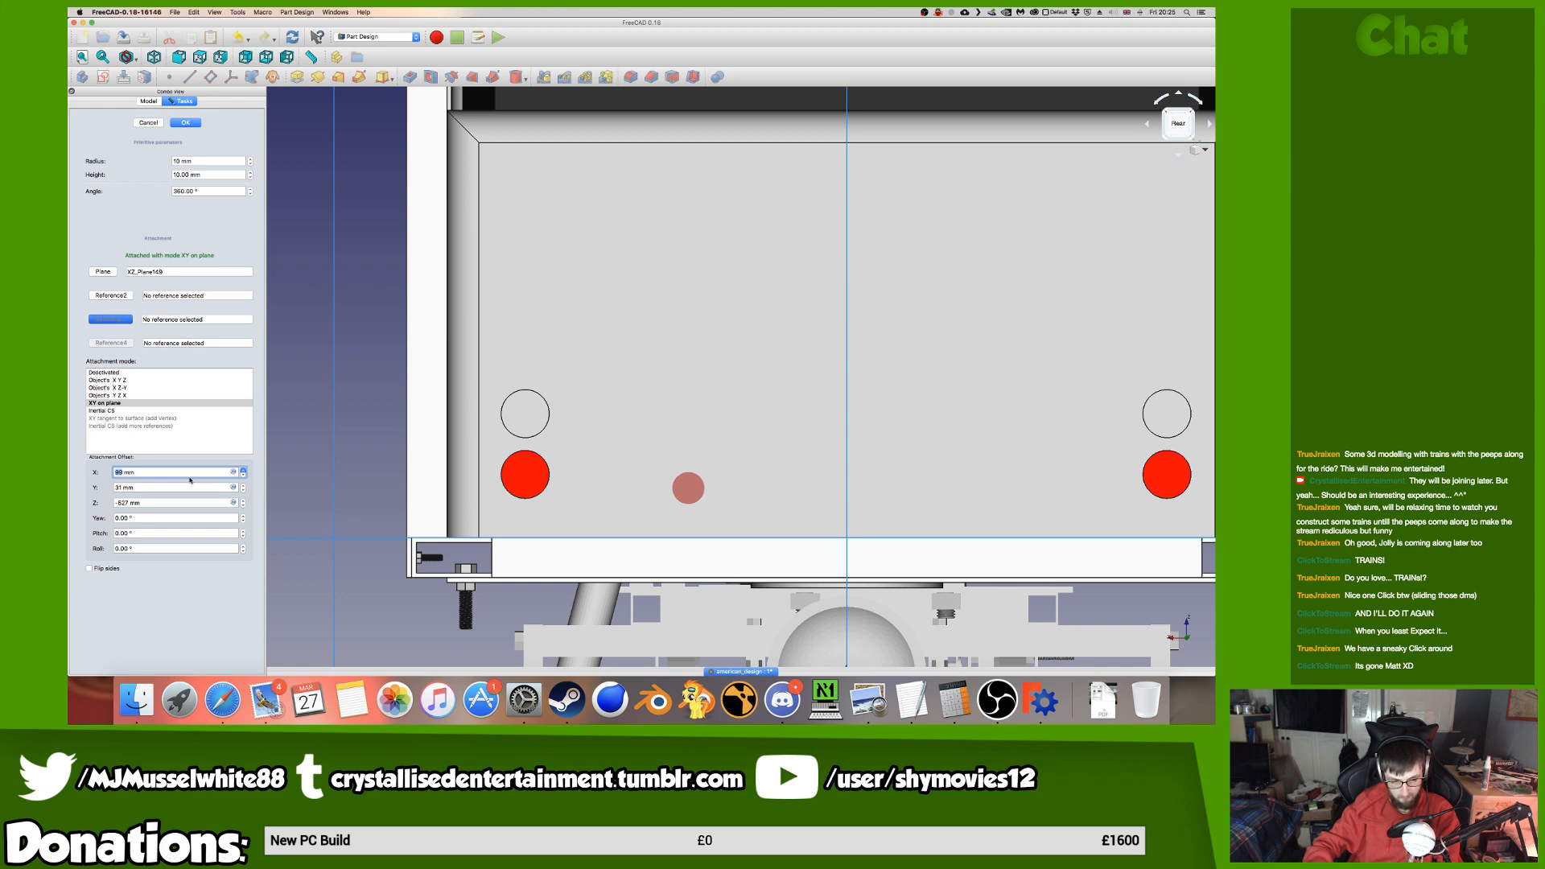
key("Up")
key("Up")
key("Up")
key("Up")
key("Up")
key("Up")
key("Up")
key("Up")
key("Up")
key("Up")
key("Up")
key("Up")
key("Up")
key("Up")
key("Up")
key("Up")
key("Up")
key("Up")
key("Up")
key("Up")
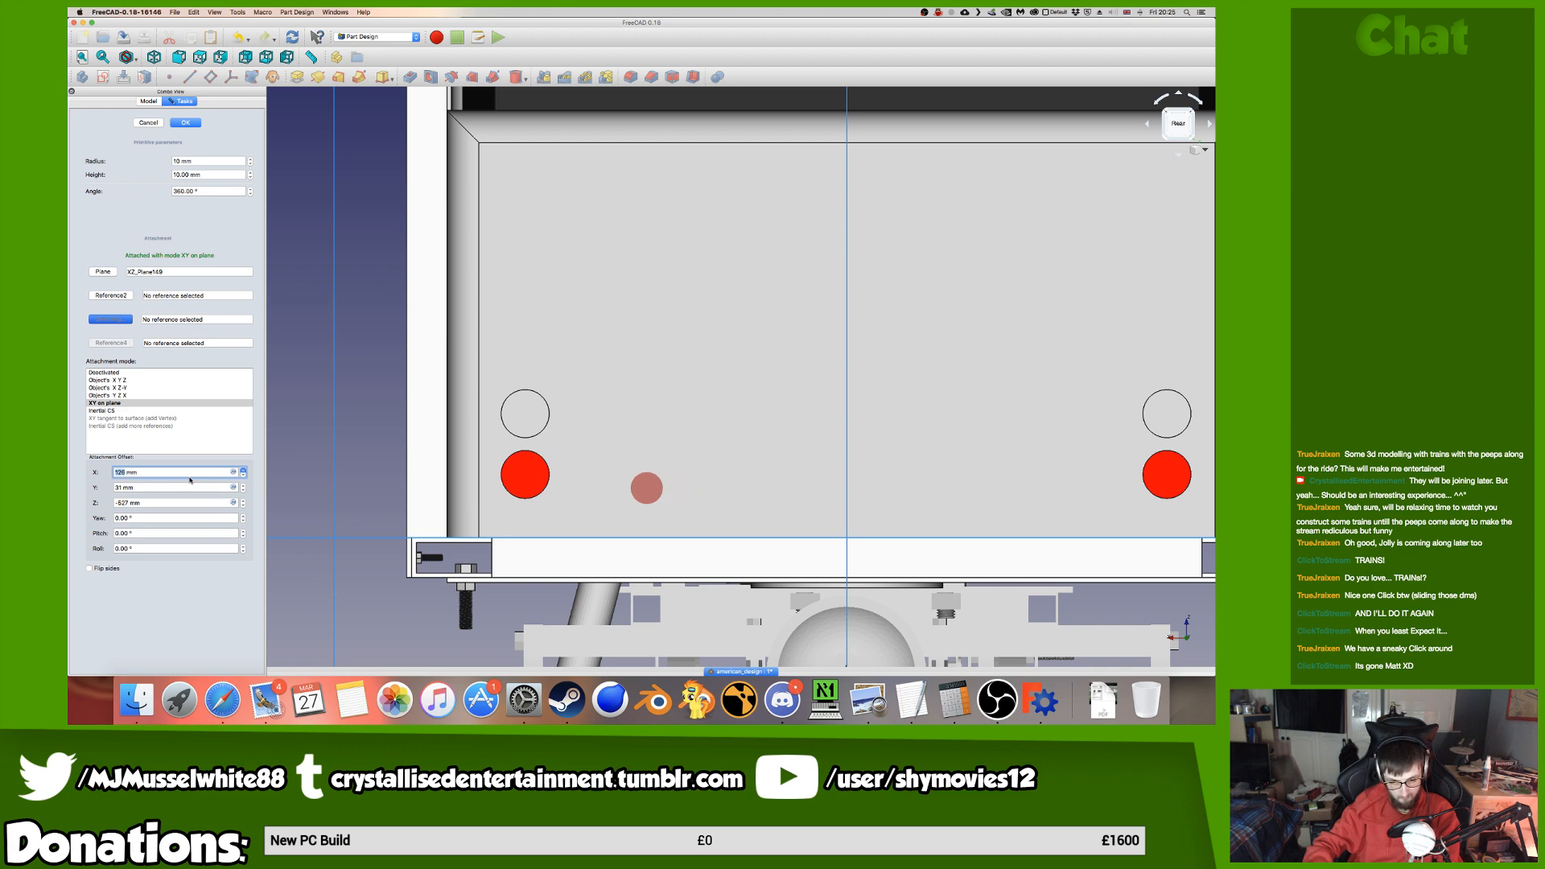
key("Up")
key("Up")
key("Up")
key("Up")
key("Up")
key("Up")
key("Up")
key("Up")
key("Up")
key("Up")
key("Up")
key("Up")
key("Up")
key("Up")
key("Up")
key("Up")
key("Up")
key("Up")
key("Up")
key("Up")
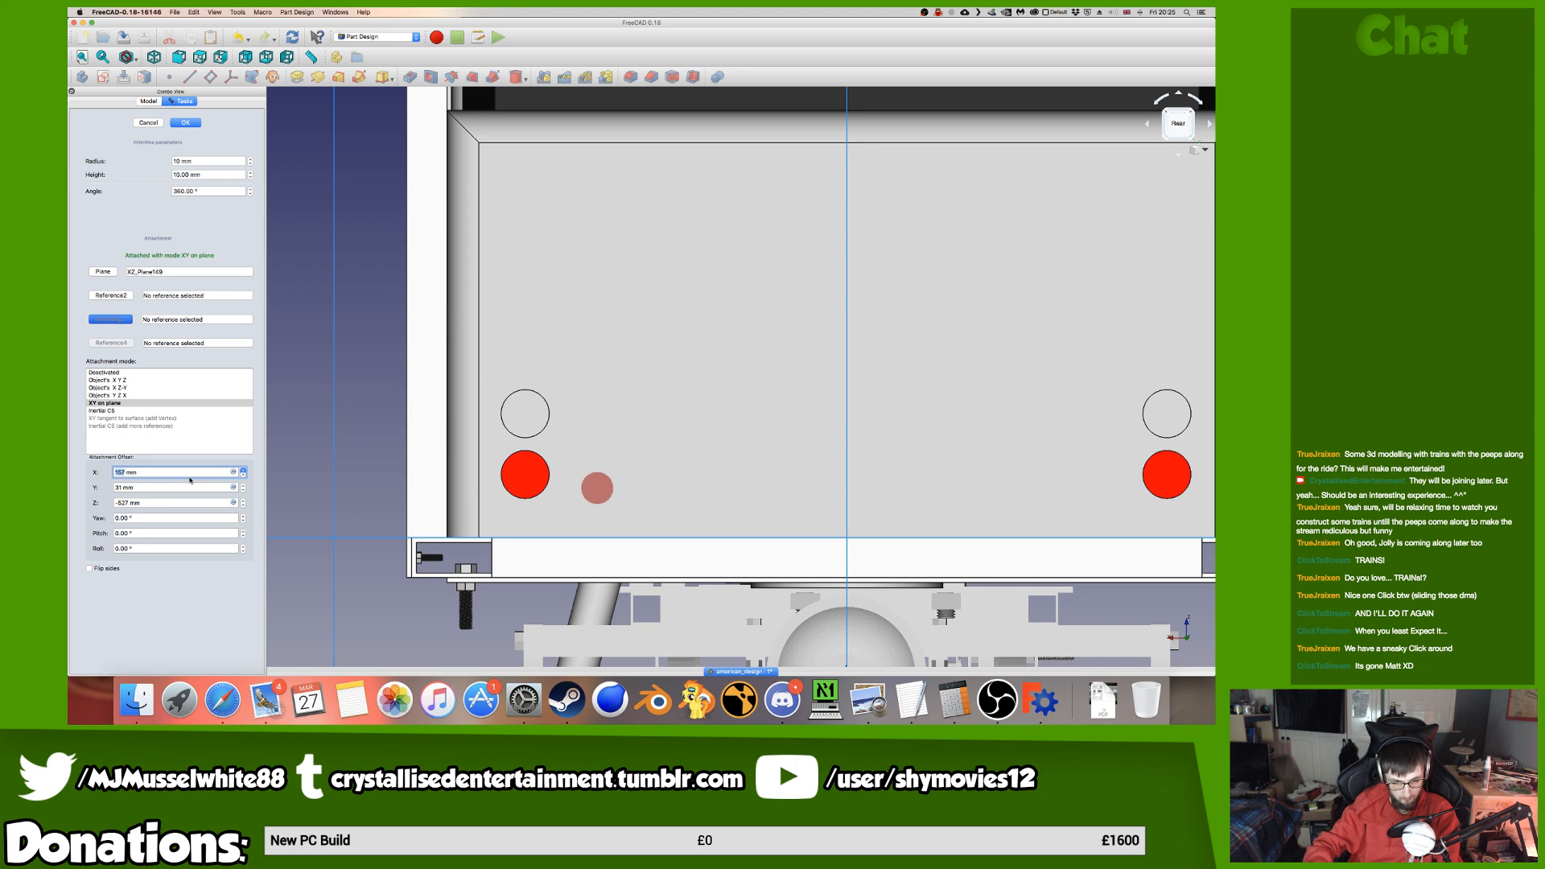
Position the subtractive cylinder behind the red marker light with attachment offsets of X 197 mm and Y 40 mm.
key("Up")
key("Up")
key("Up")
key("Up")
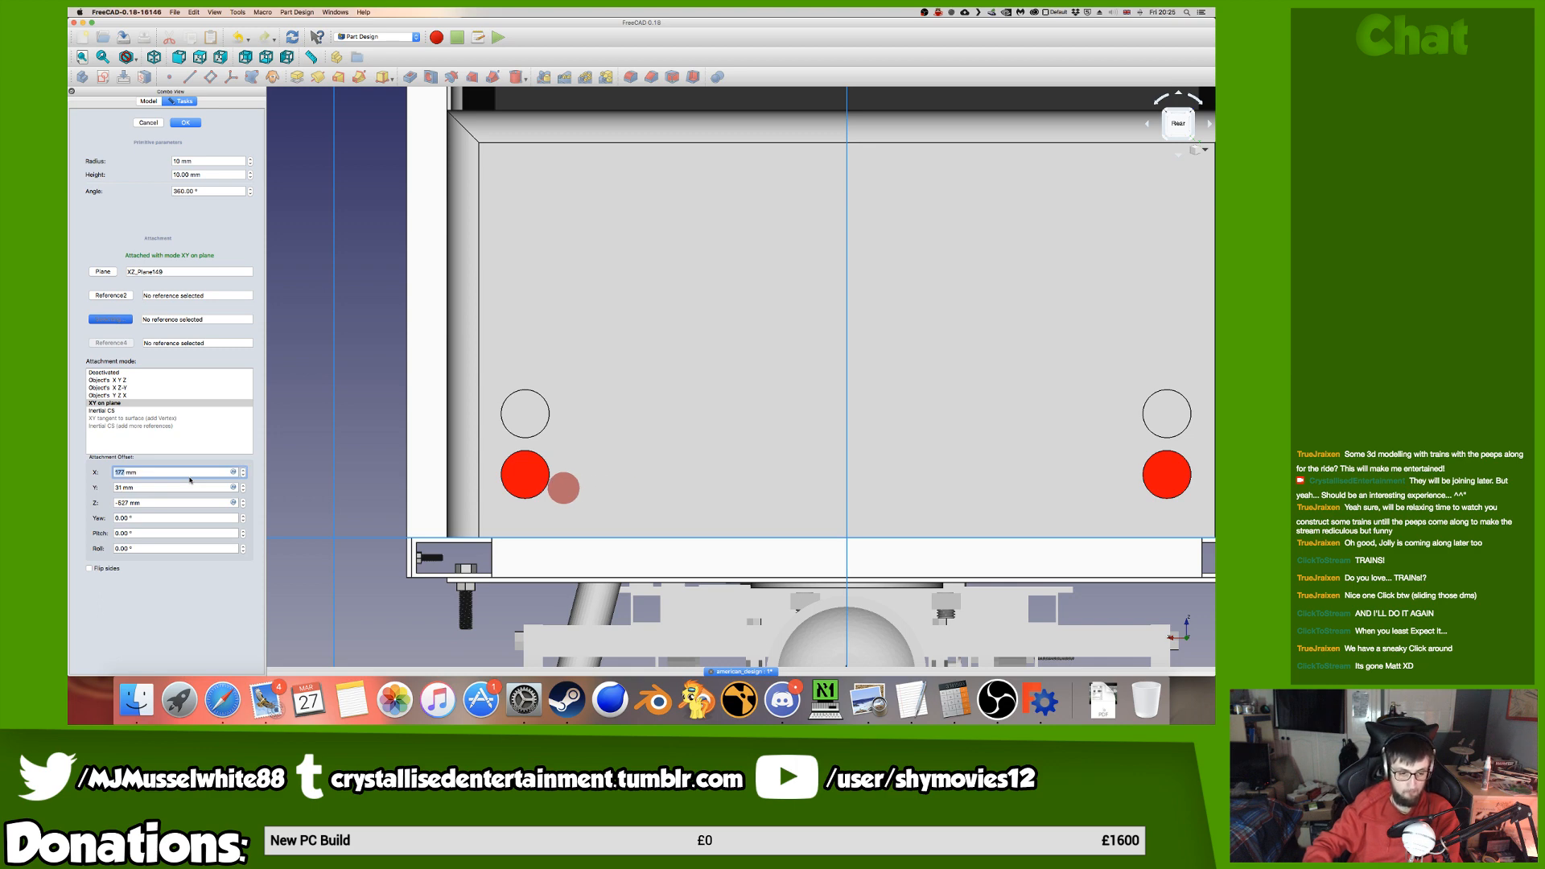
left_click(185, 487)
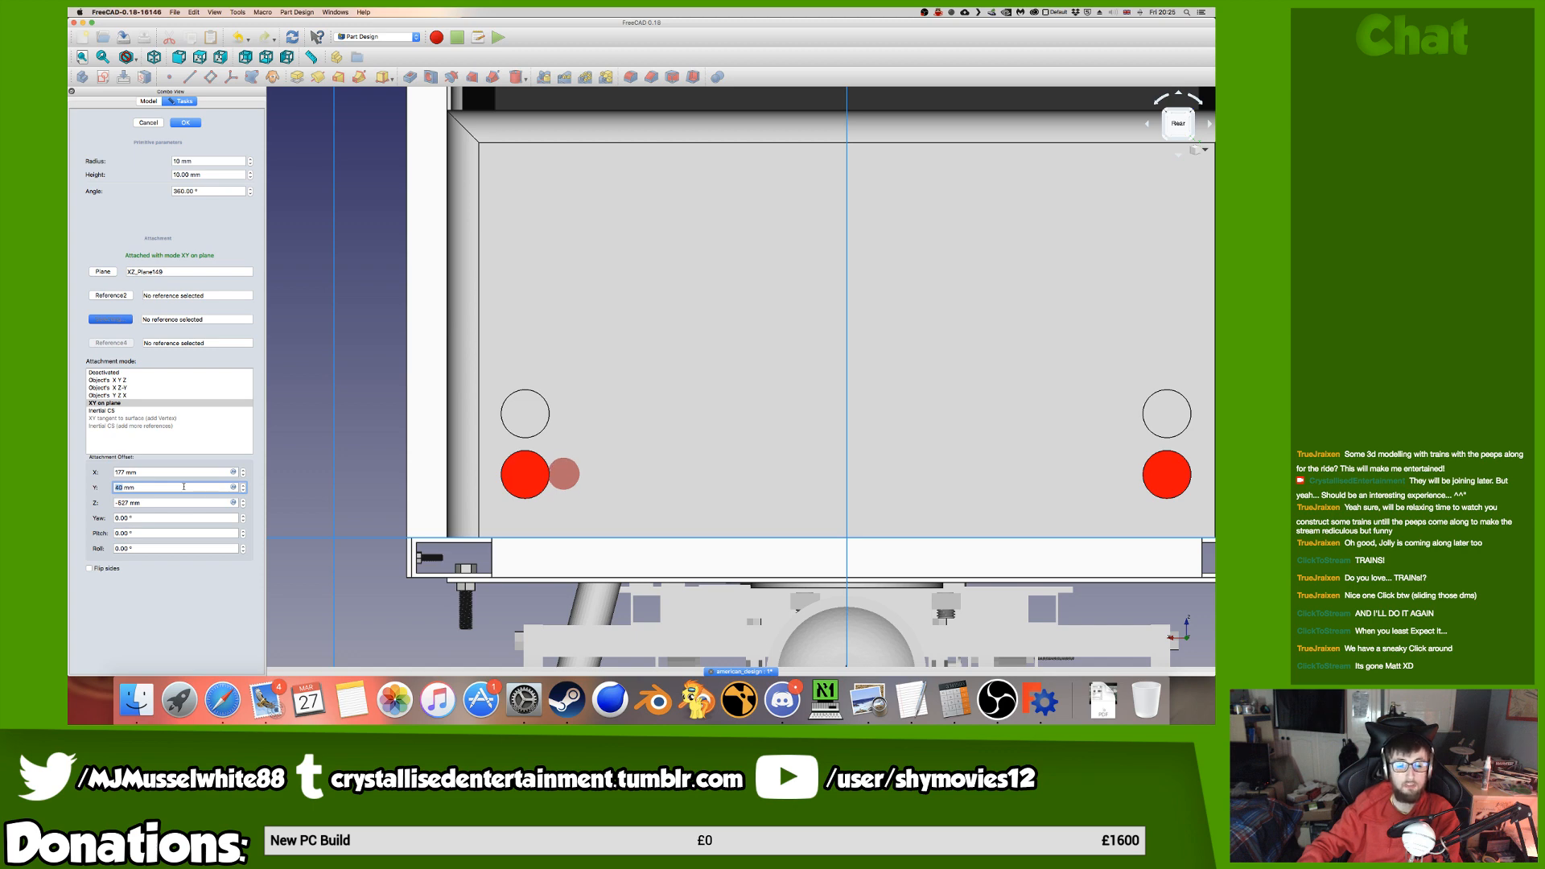
left_click(185, 474)
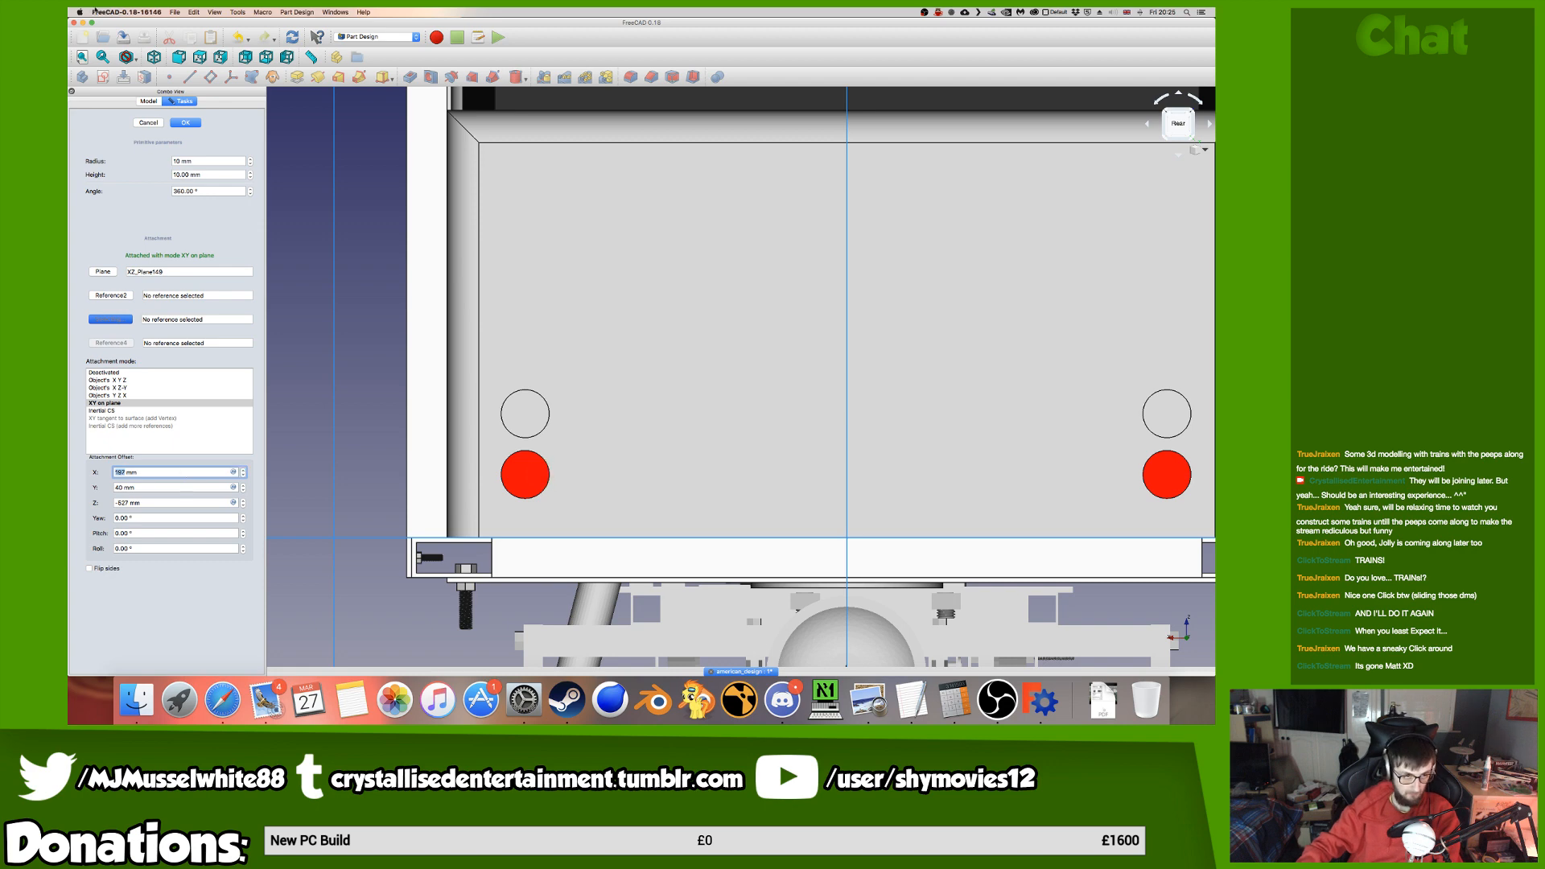
Try to locate the hidden subtractive cylinder in wireframe display while shifting its X attachment offset, and return to normal shading.
left_click(201, 163)
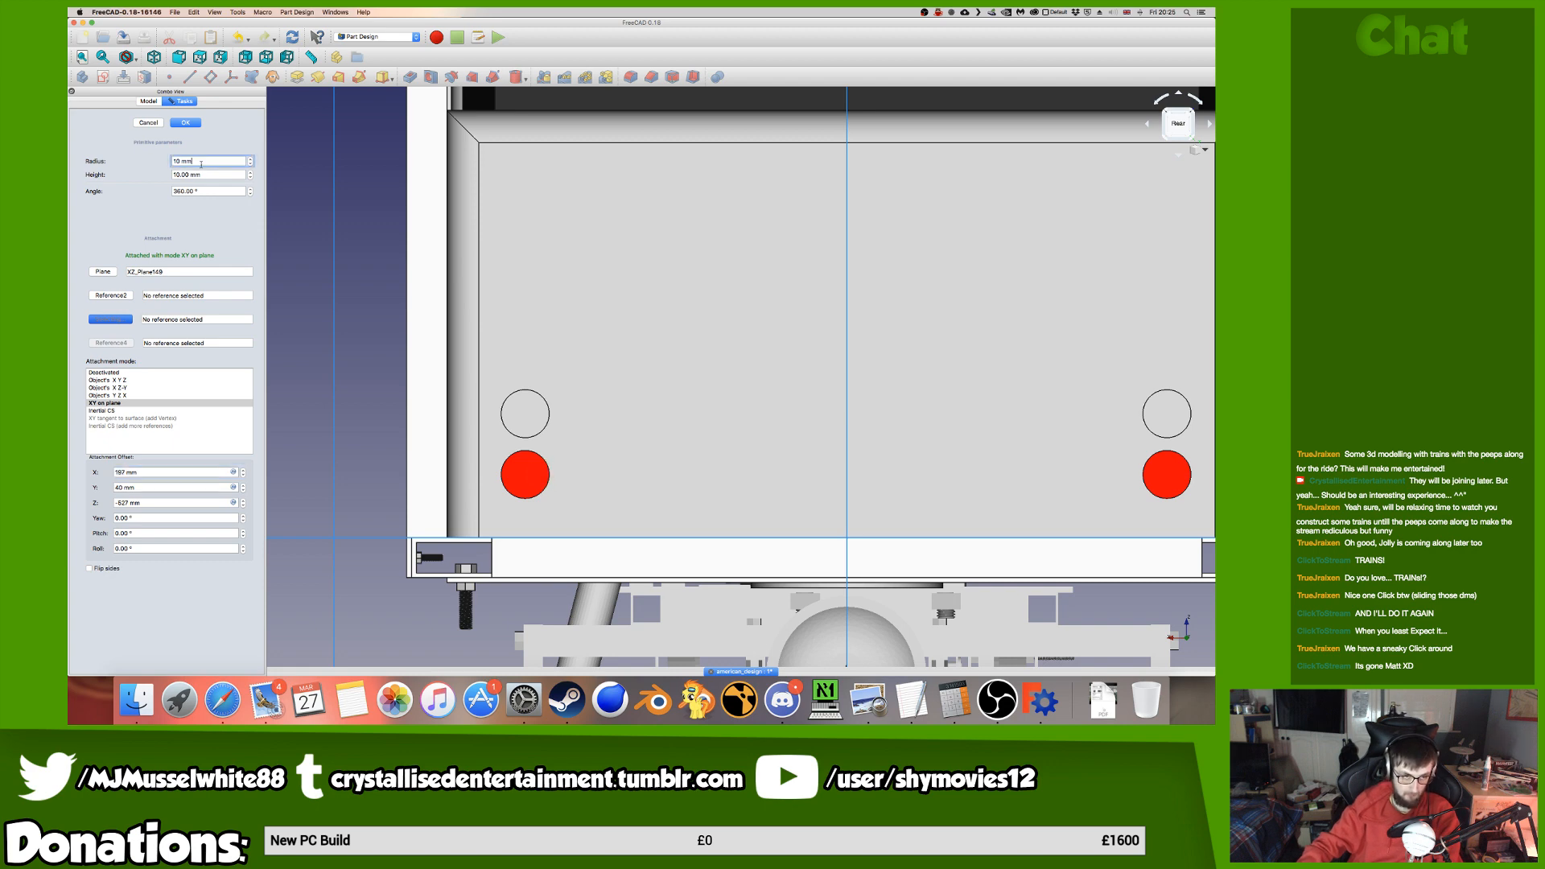
left_click(131, 57)
left_click(143, 103)
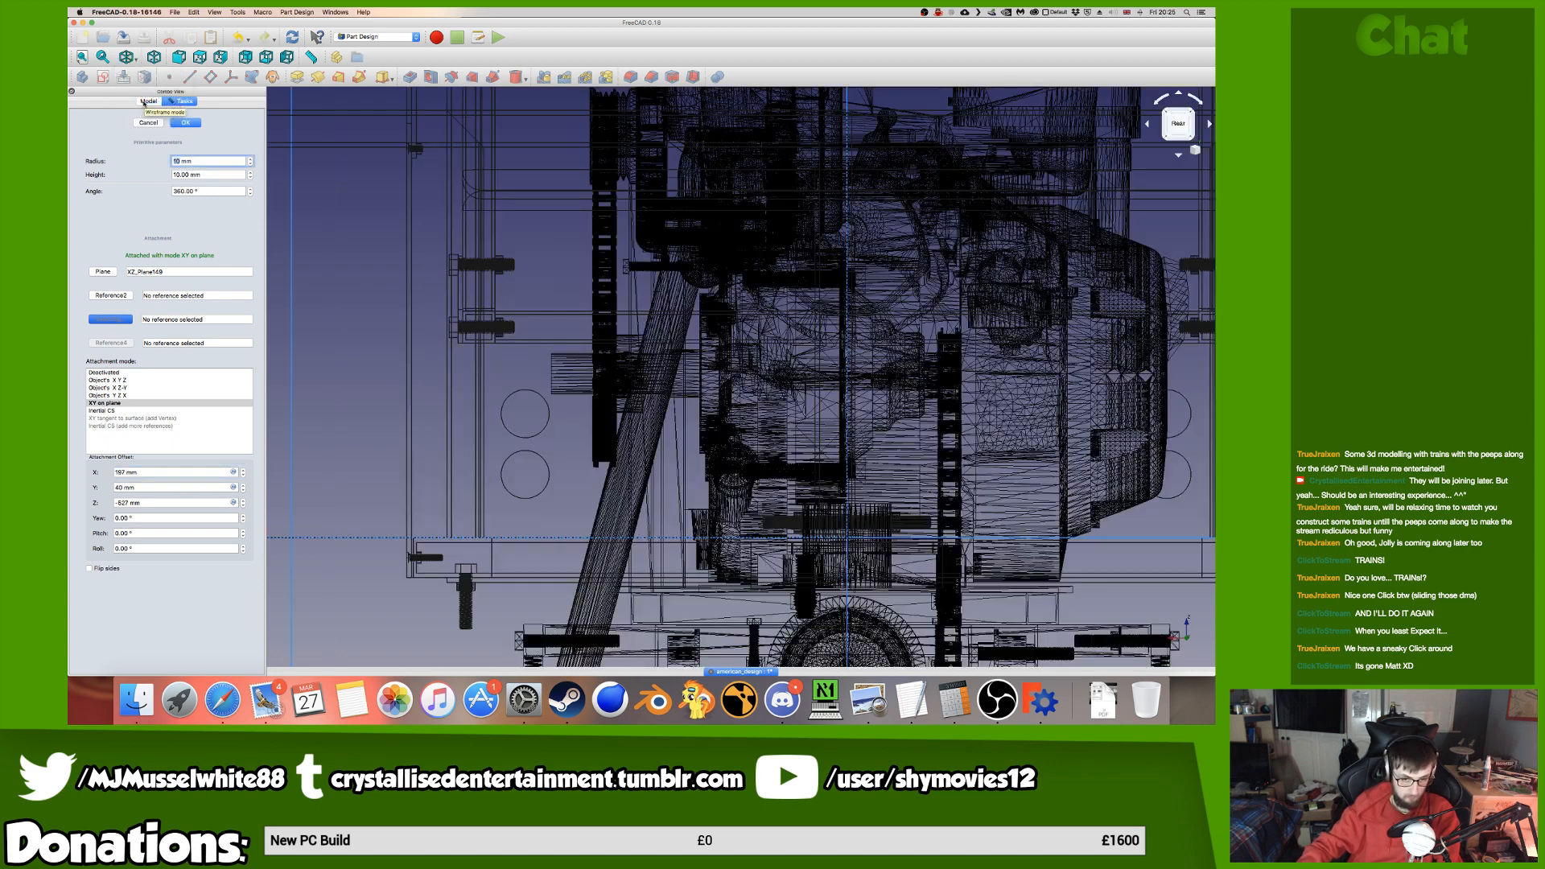
left_click(174, 474)
key("Down")
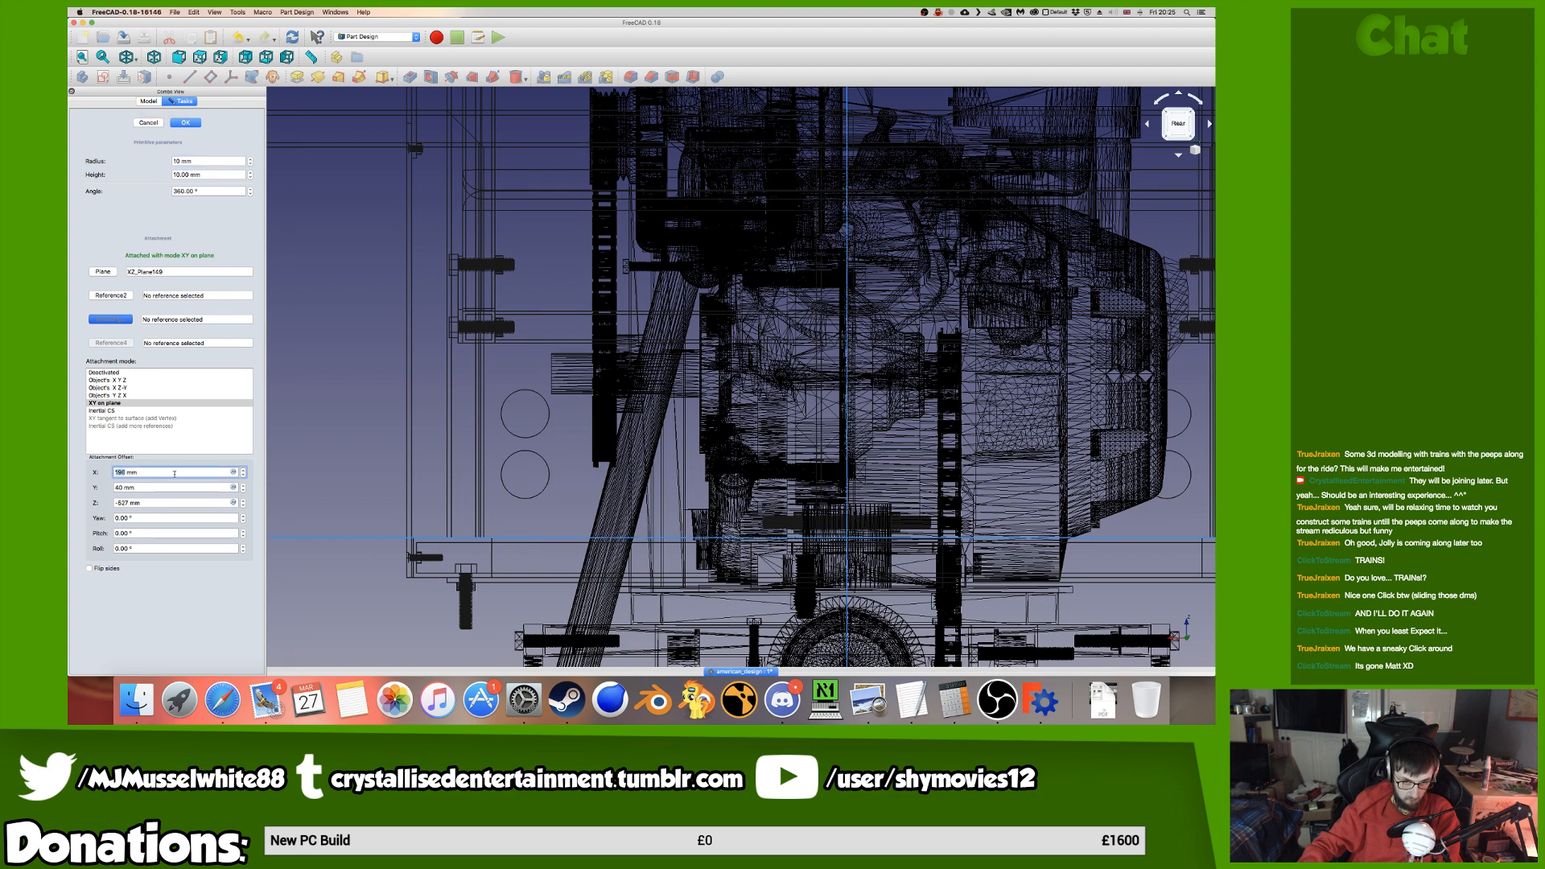
key("Down")
key("Down")
key("Down")
key("Down")
key("Down")
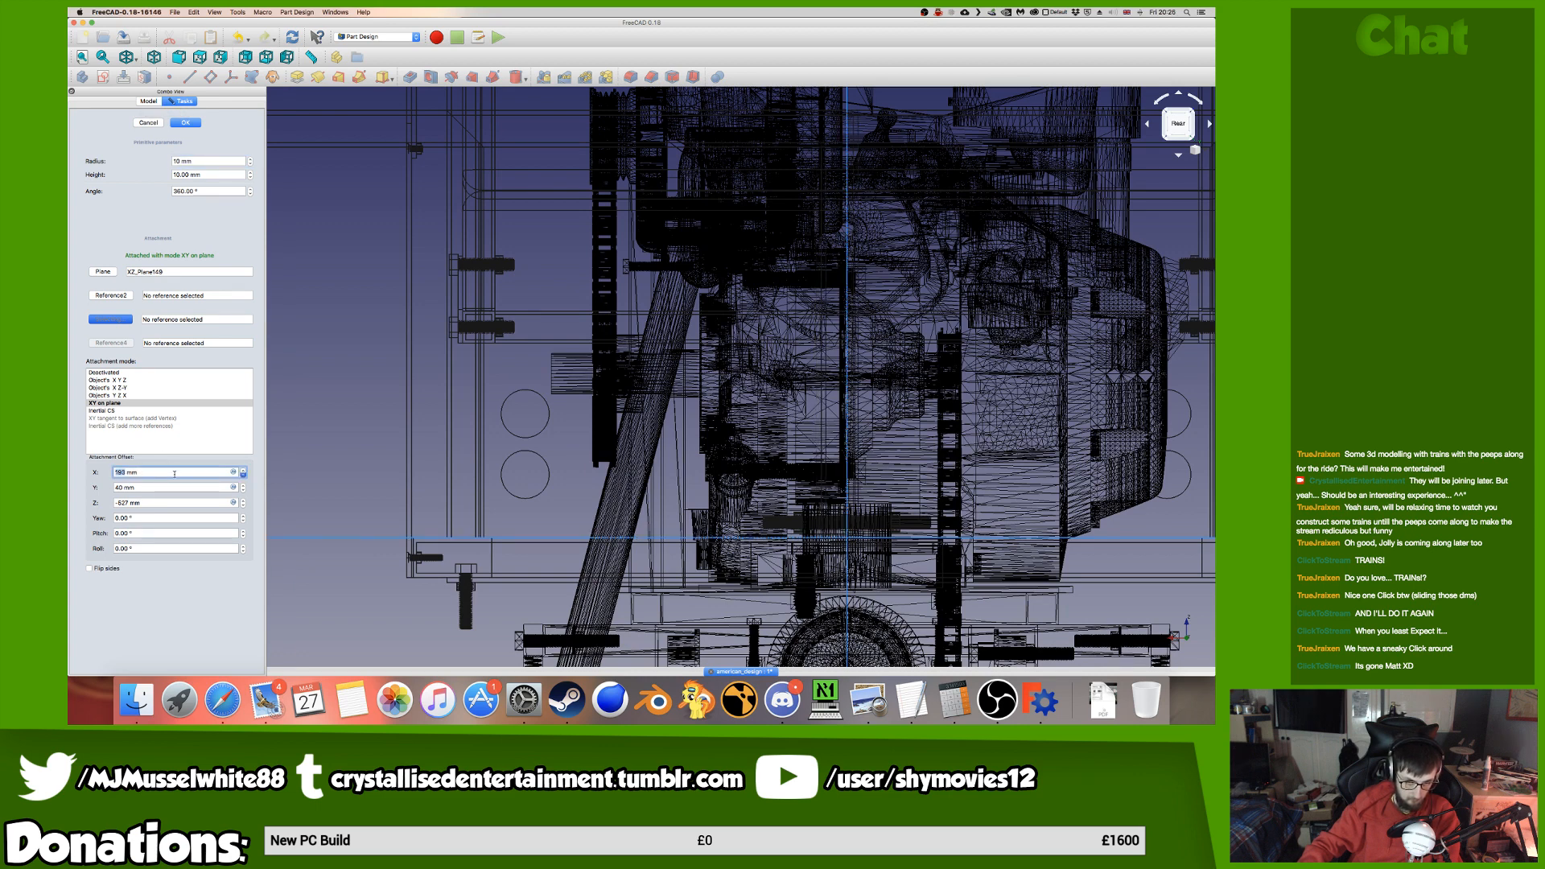
key("Up")
key("Up")
key("Up")
key("Up")
key("Up")
key("Up")
key("Up")
key("Up")
key("Up")
key("Up")
key("Up")
key("Up")
key("Up")
key("Up")
key("Up")
key("Up")
key("Up")
key("Up")
key("Up")
key("Up")
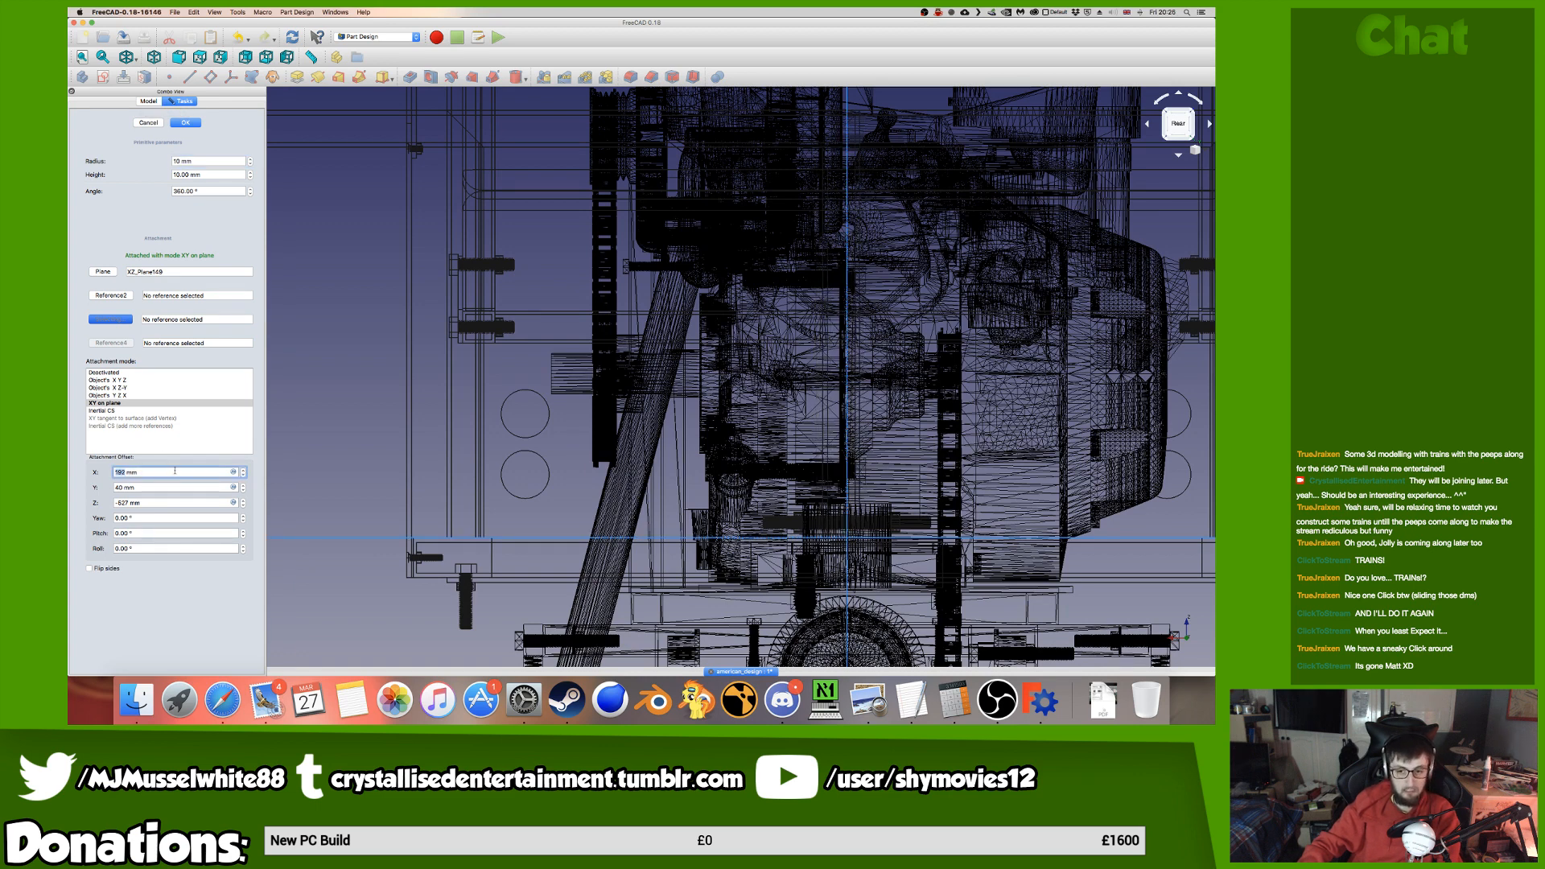
left_click(194, 162)
key("Down")
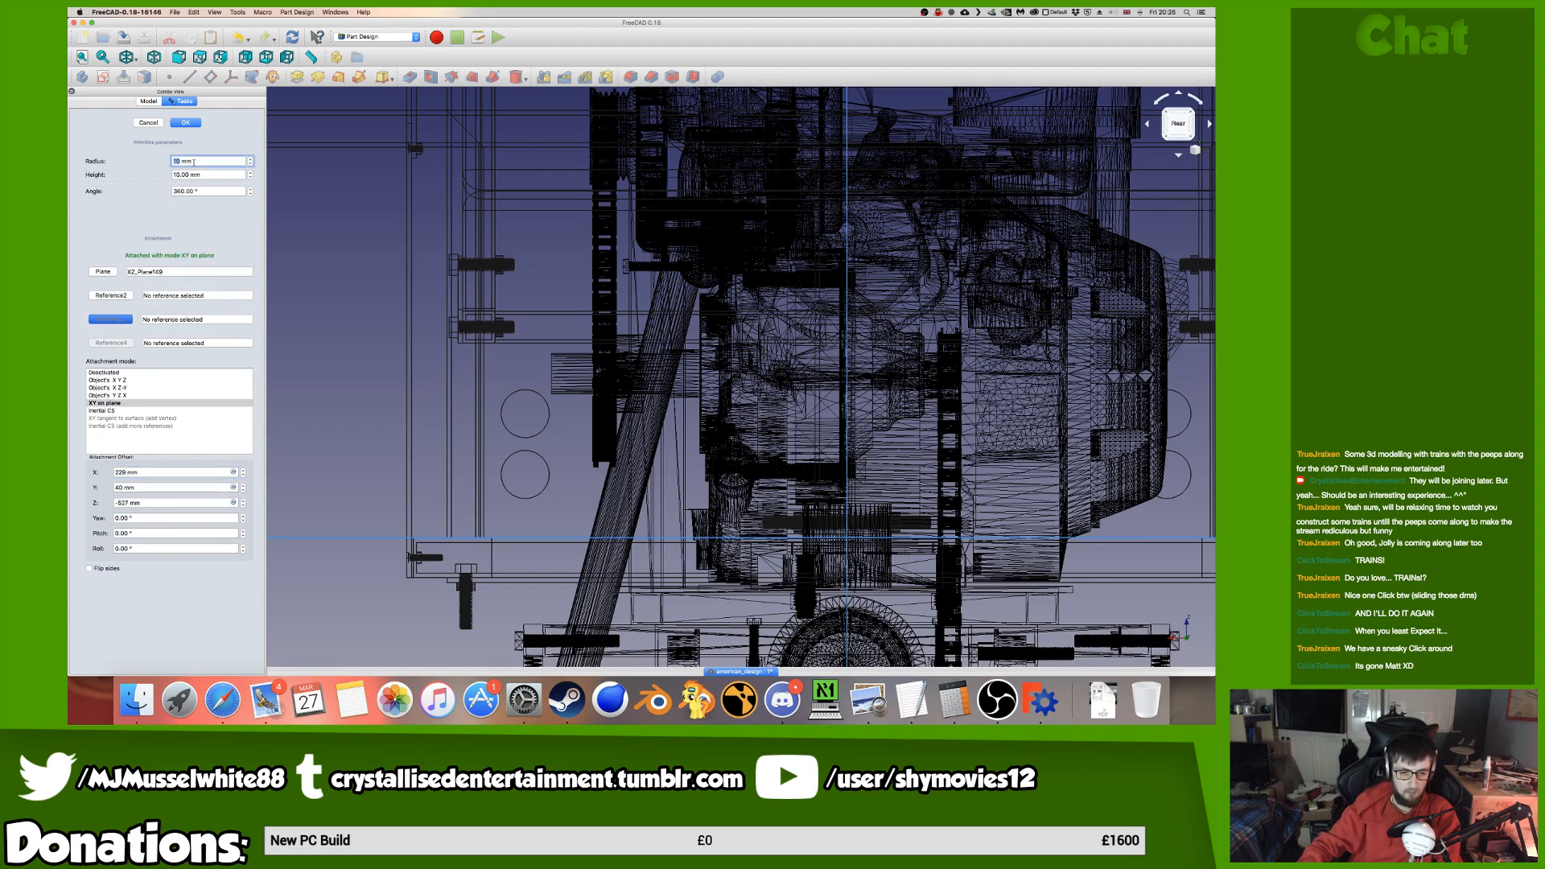
left_click(128, 57)
left_click(142, 74)
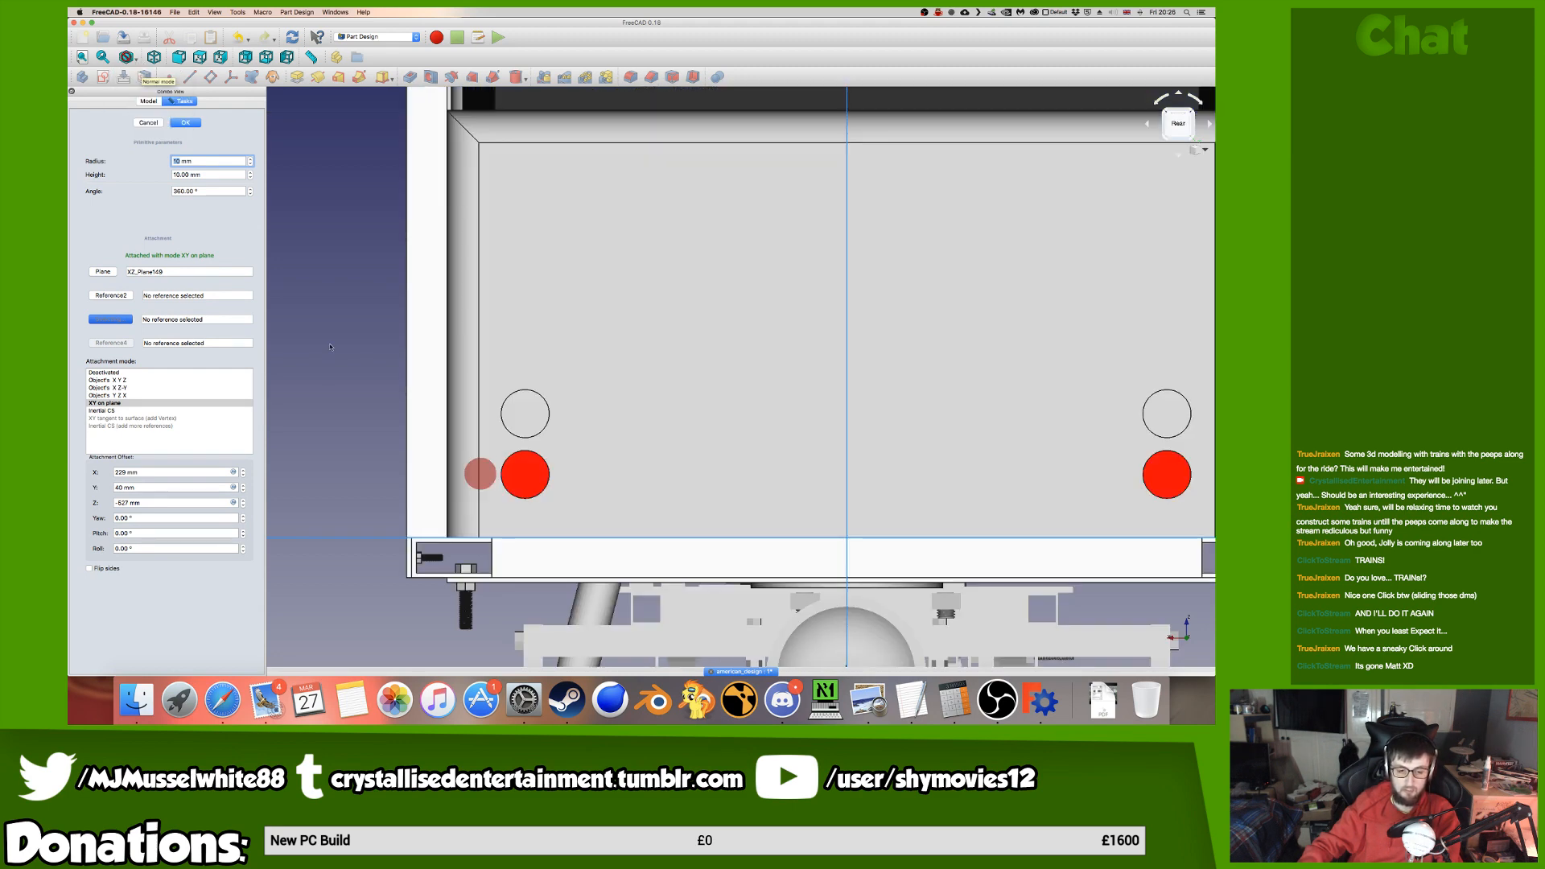
Move the subtractive cylinder back behind the red marker light with an X attachment offset of 203 mm.
left_click(171, 502)
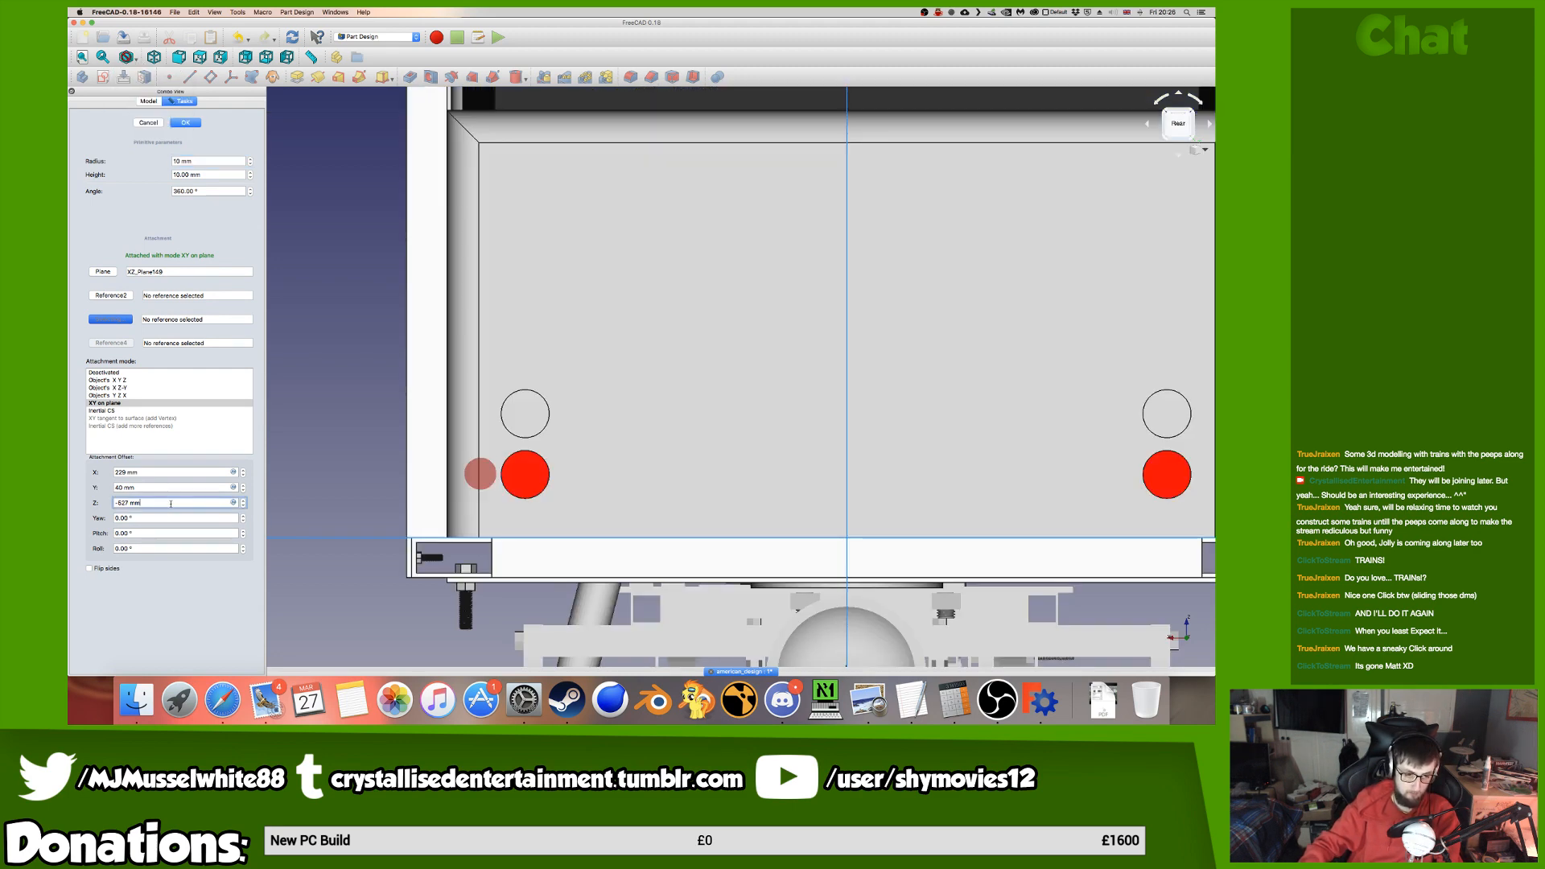
double_click(171, 487)
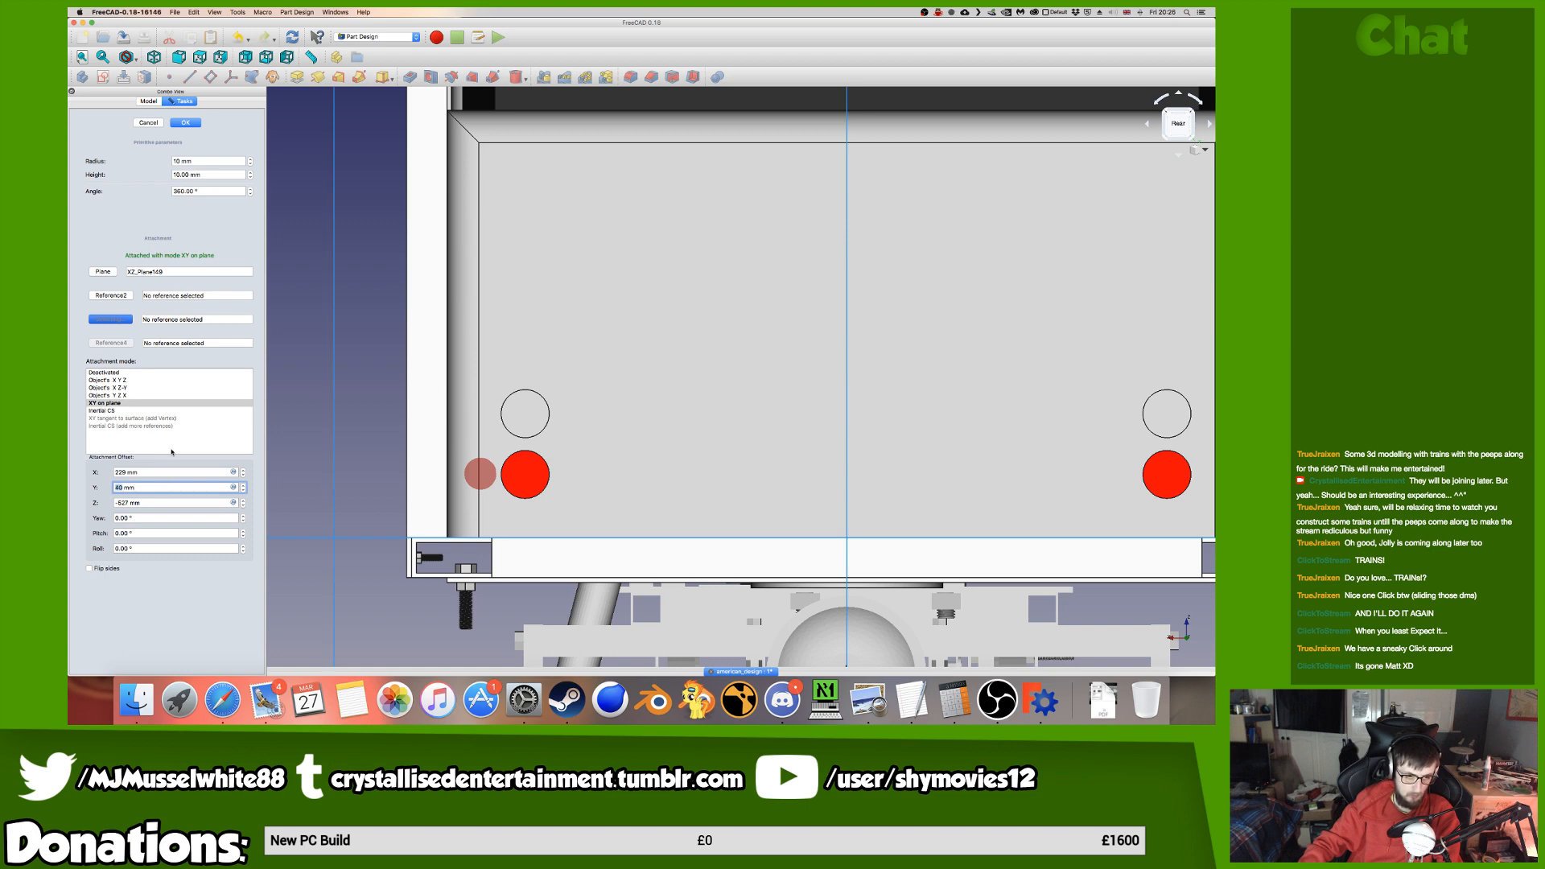
left_click(178, 471)
key("Down")
key("Down")
key("Down")
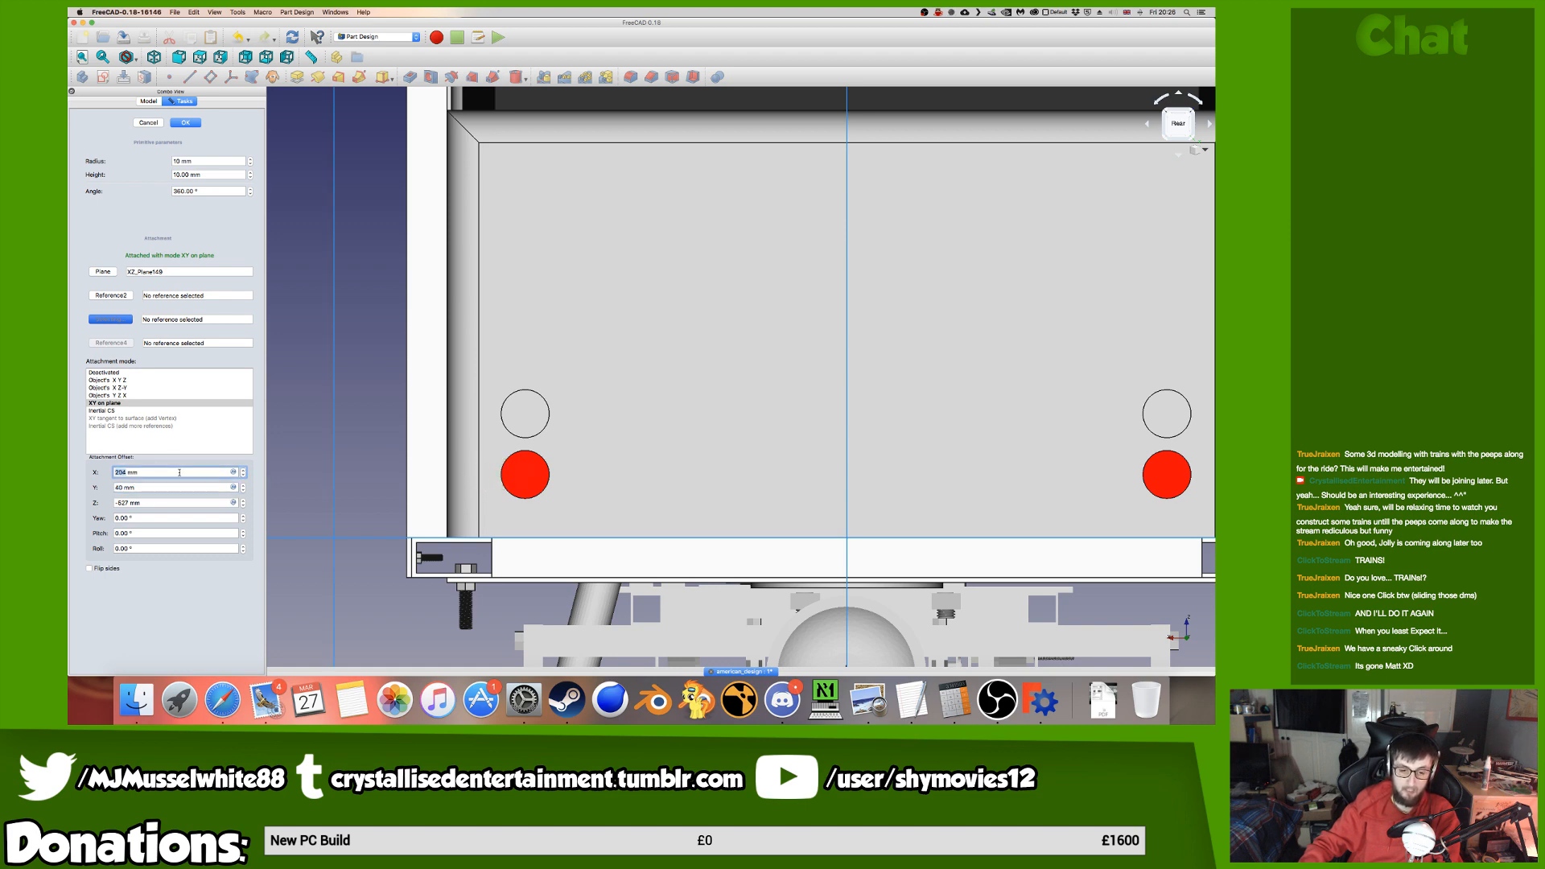
key("Down")
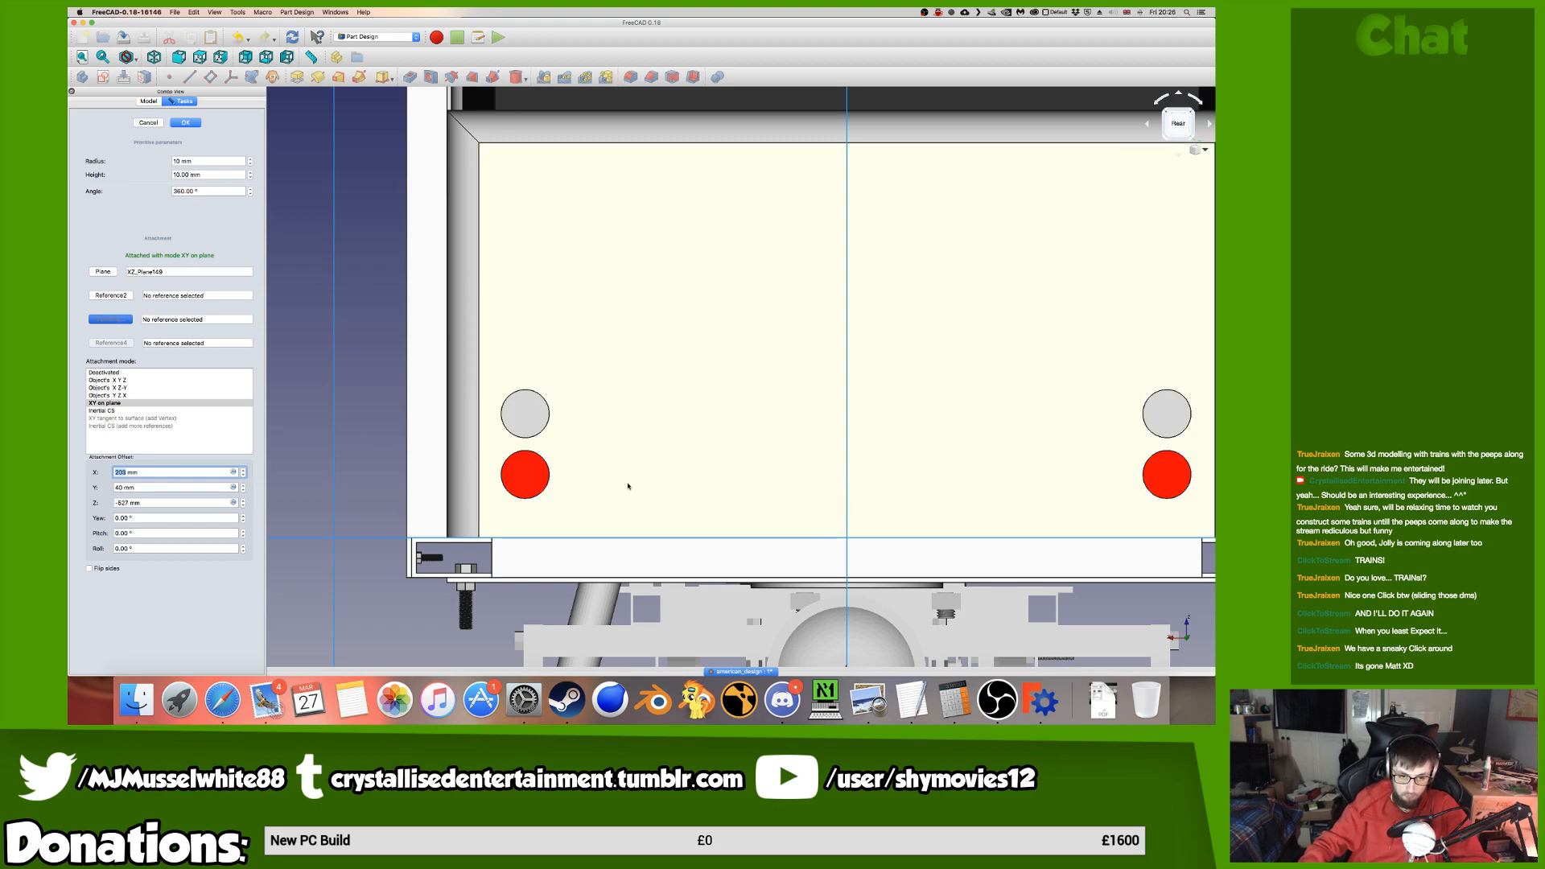
Check the red marker light from an angle and set the subtractive cylinder's height to 20 mm.
mouse_move(596, 427)
middle_mouse_down()
mouse_move(614, 346)
mouse_move(821, 278)
mouse_move(668, 307)
mouse_move(727, 335)
mouse_move(789, 314)
mouse_move(872, 363)
mouse_move(872, 448)
mouse_move(807, 472)
mouse_move(913, 397)
mouse_move(893, 457)
middle_mouse_up()
middle_click_drag(599, 682, 609, 698)
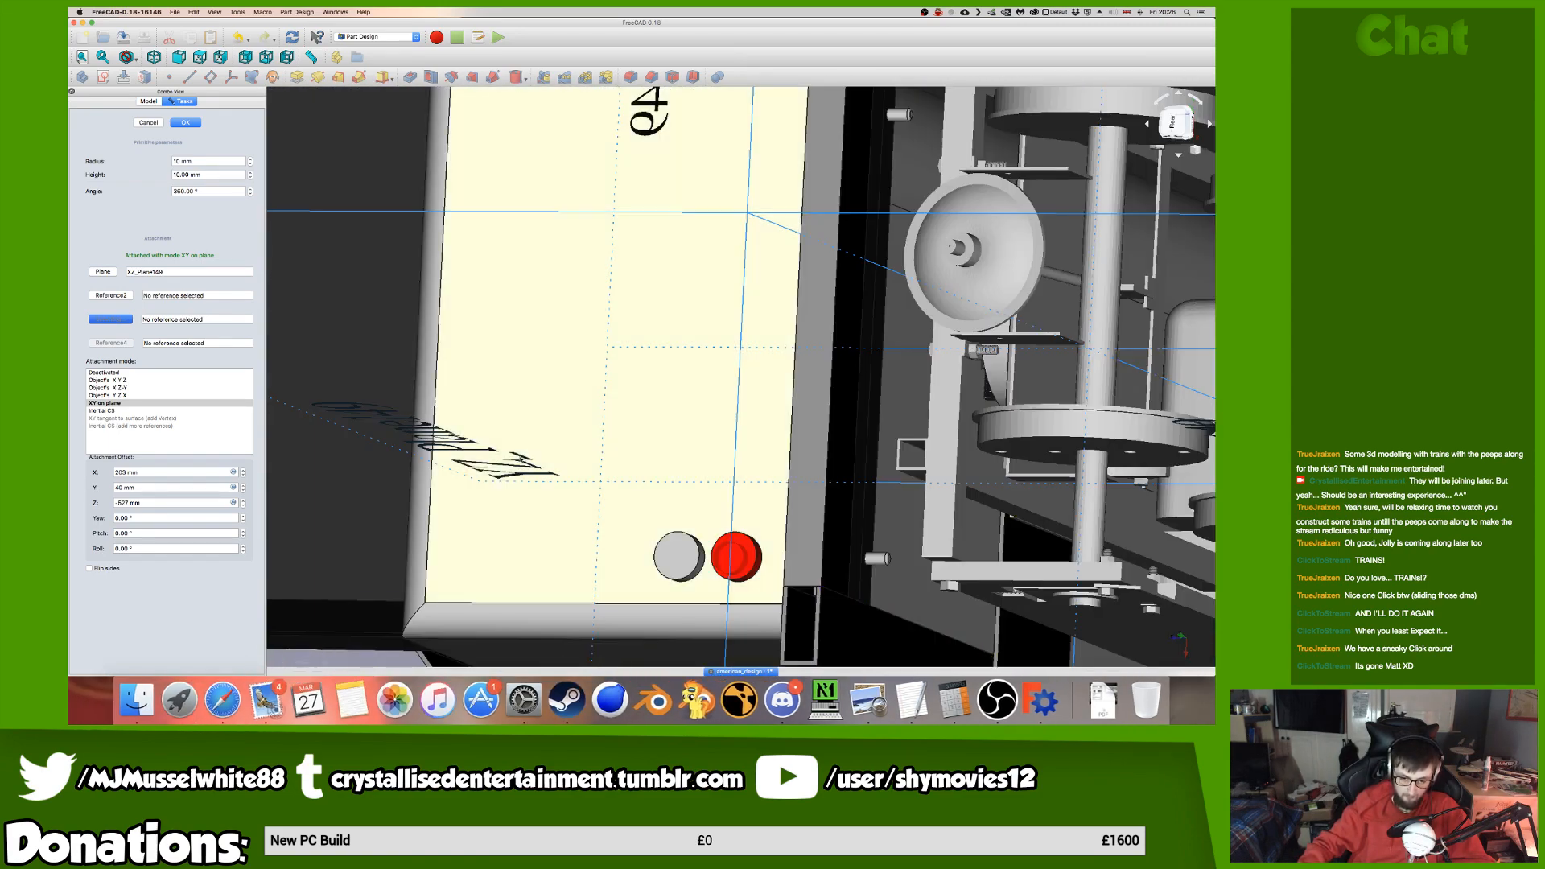
left_click(1173, 123)
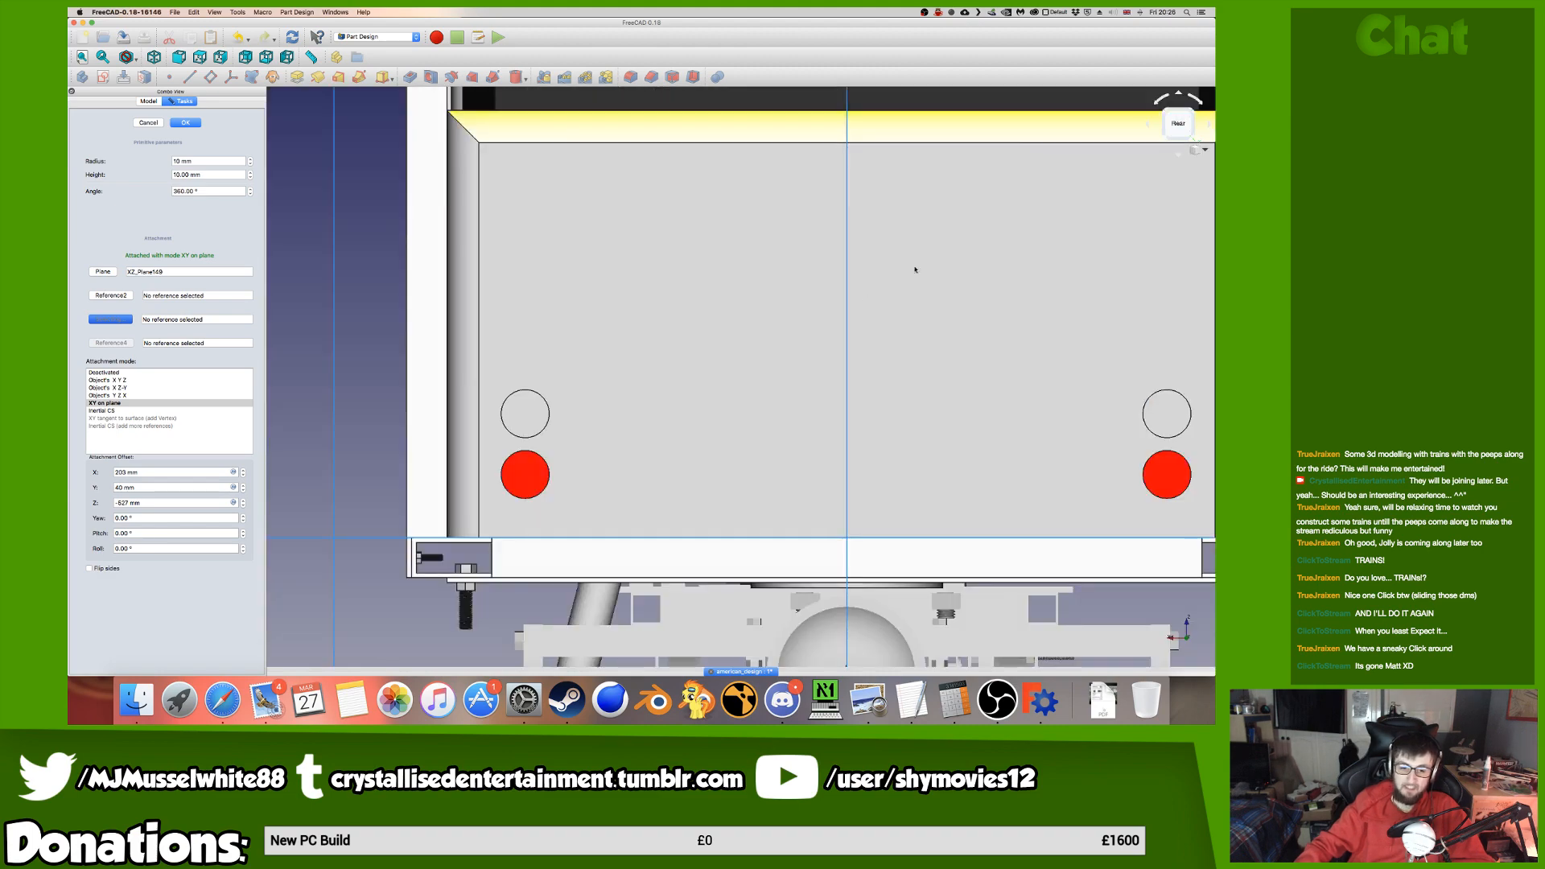
middle_click_drag(476, 471, 490, 462)
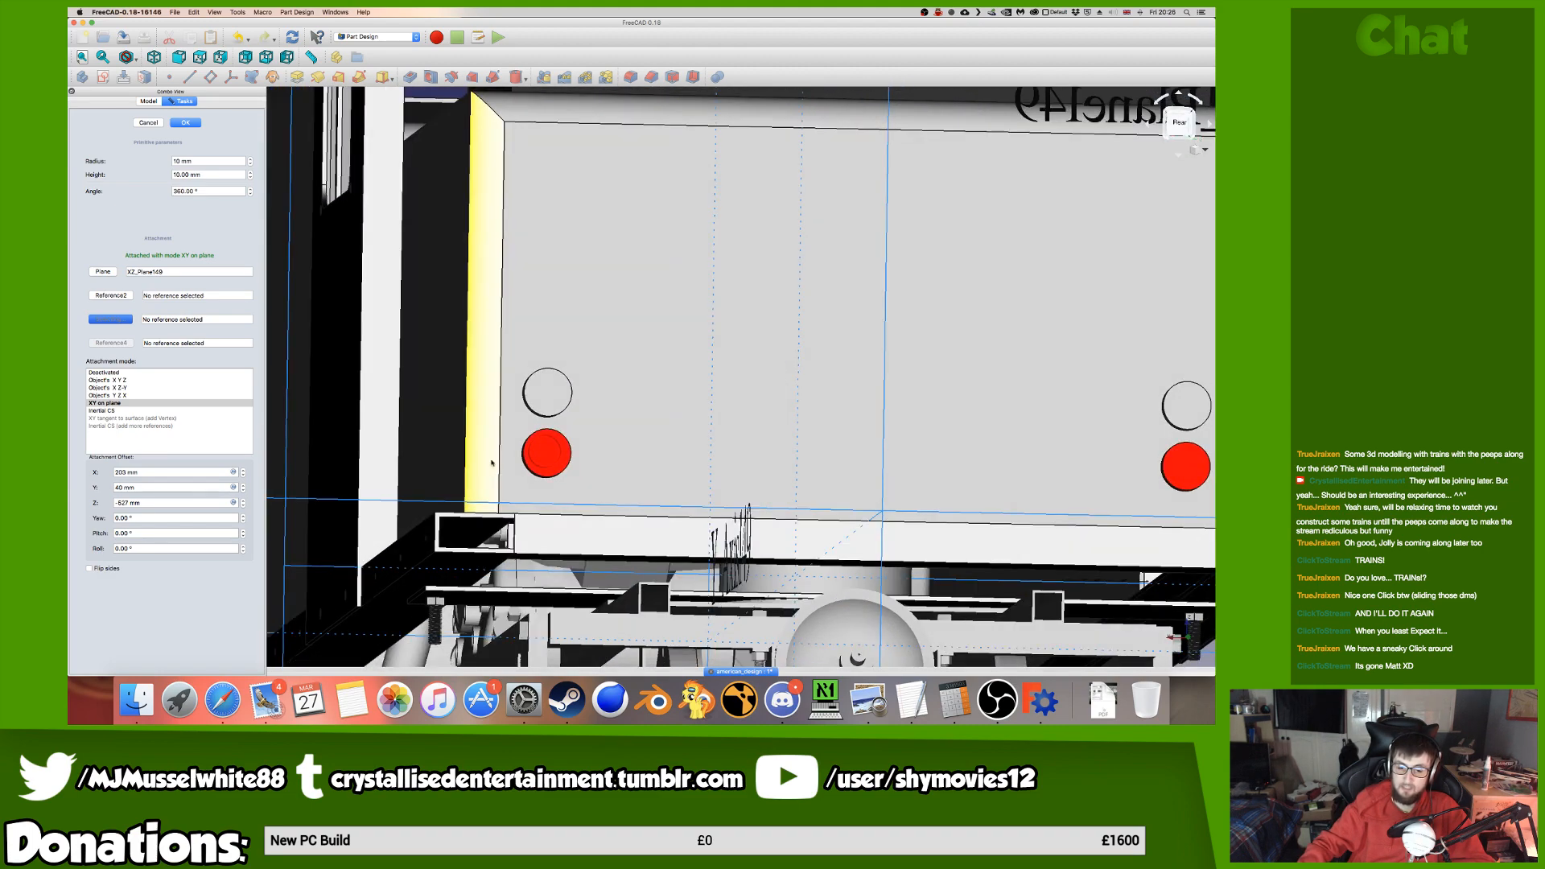
left_click(1176, 122)
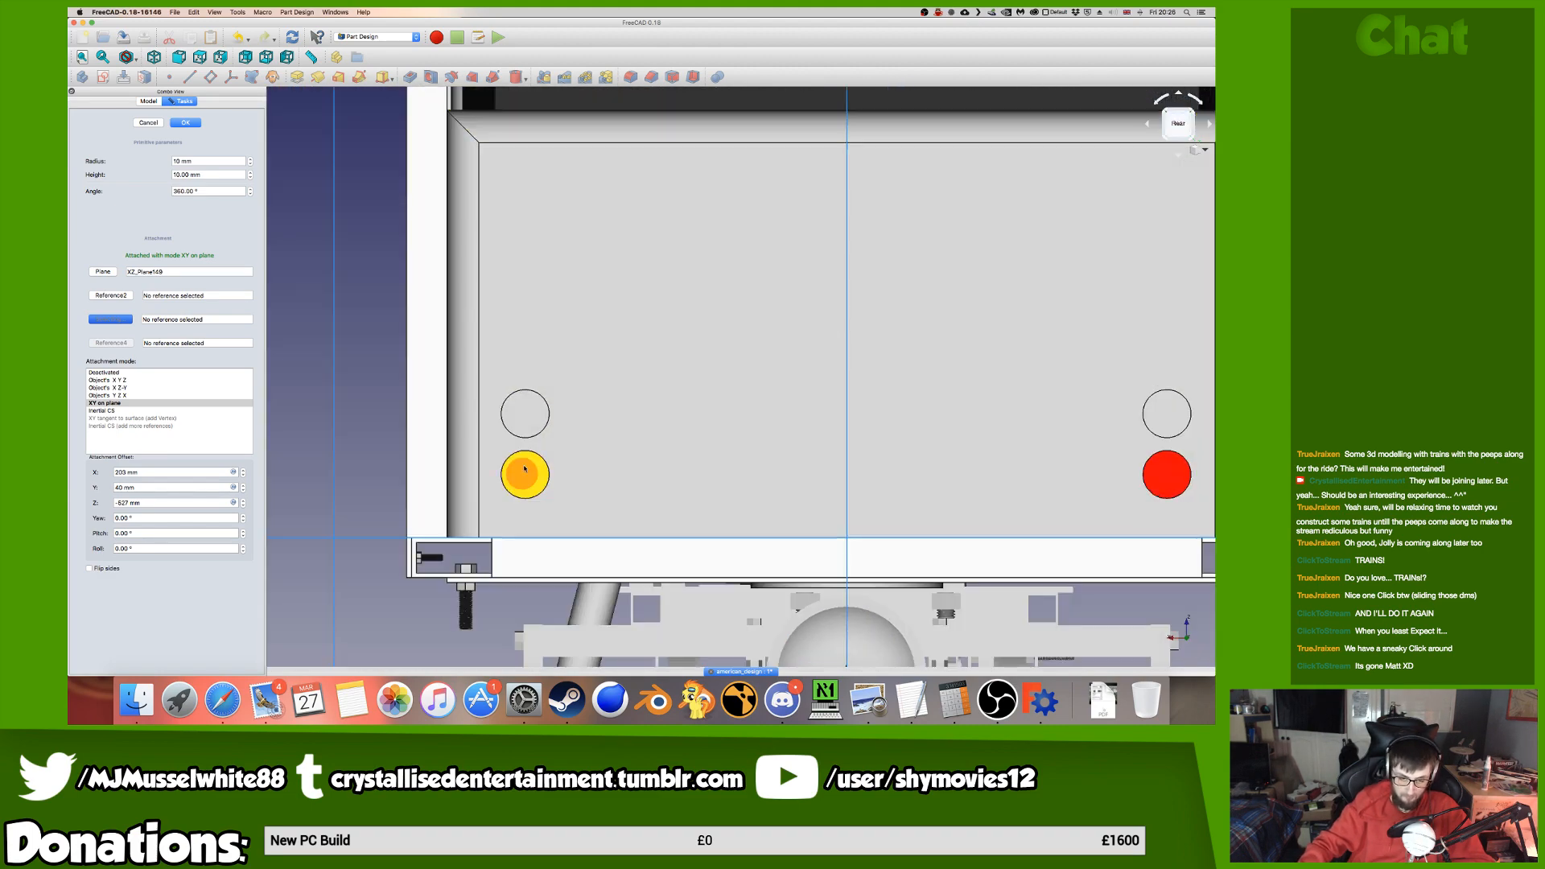
left_click(211, 174)
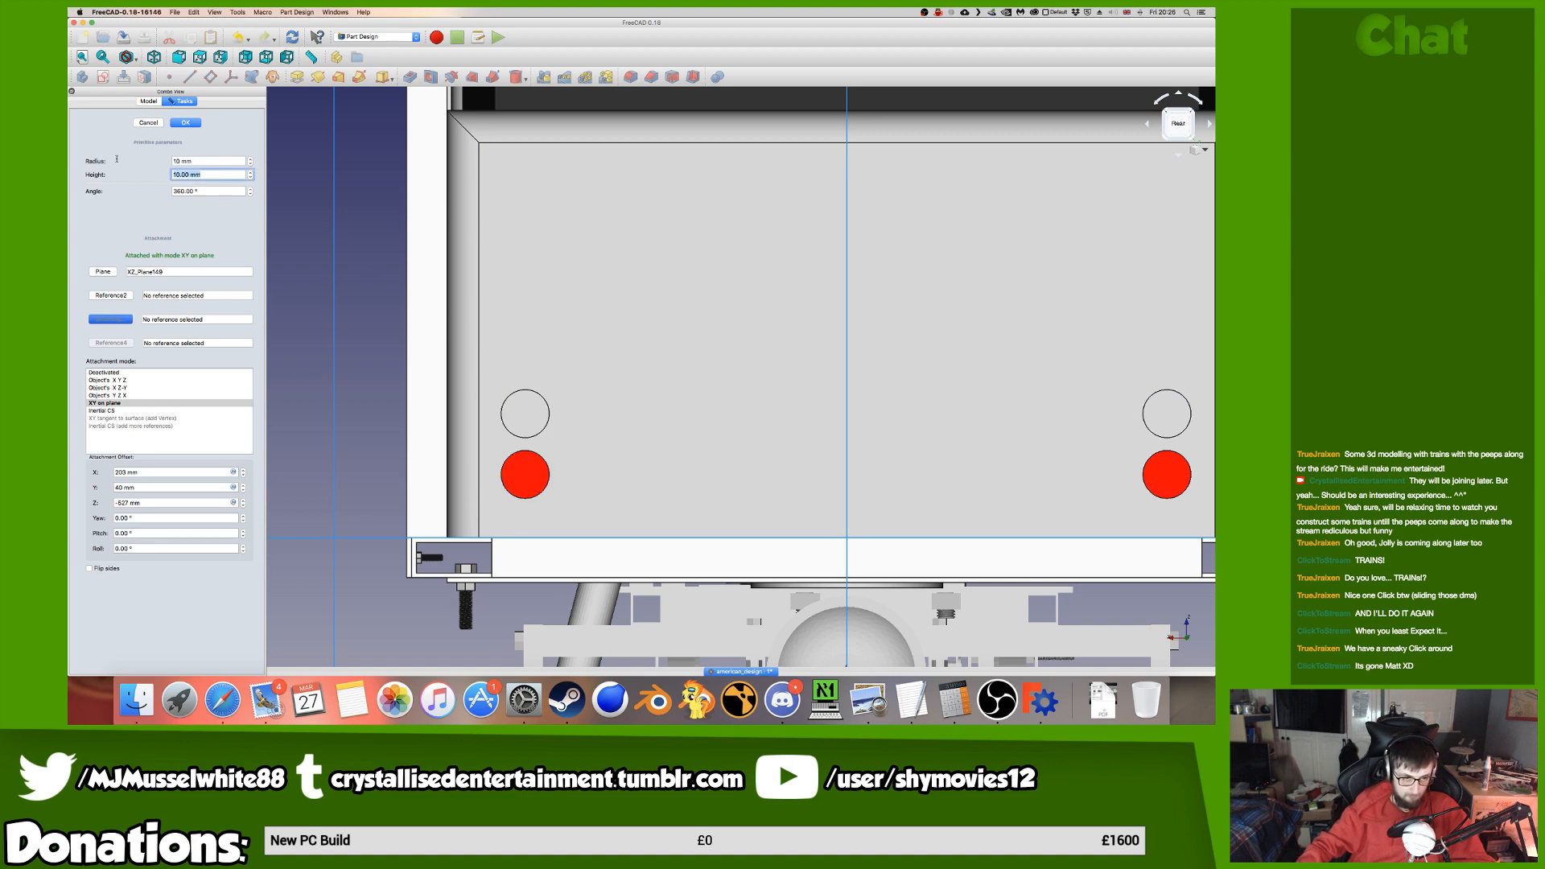
type("20")
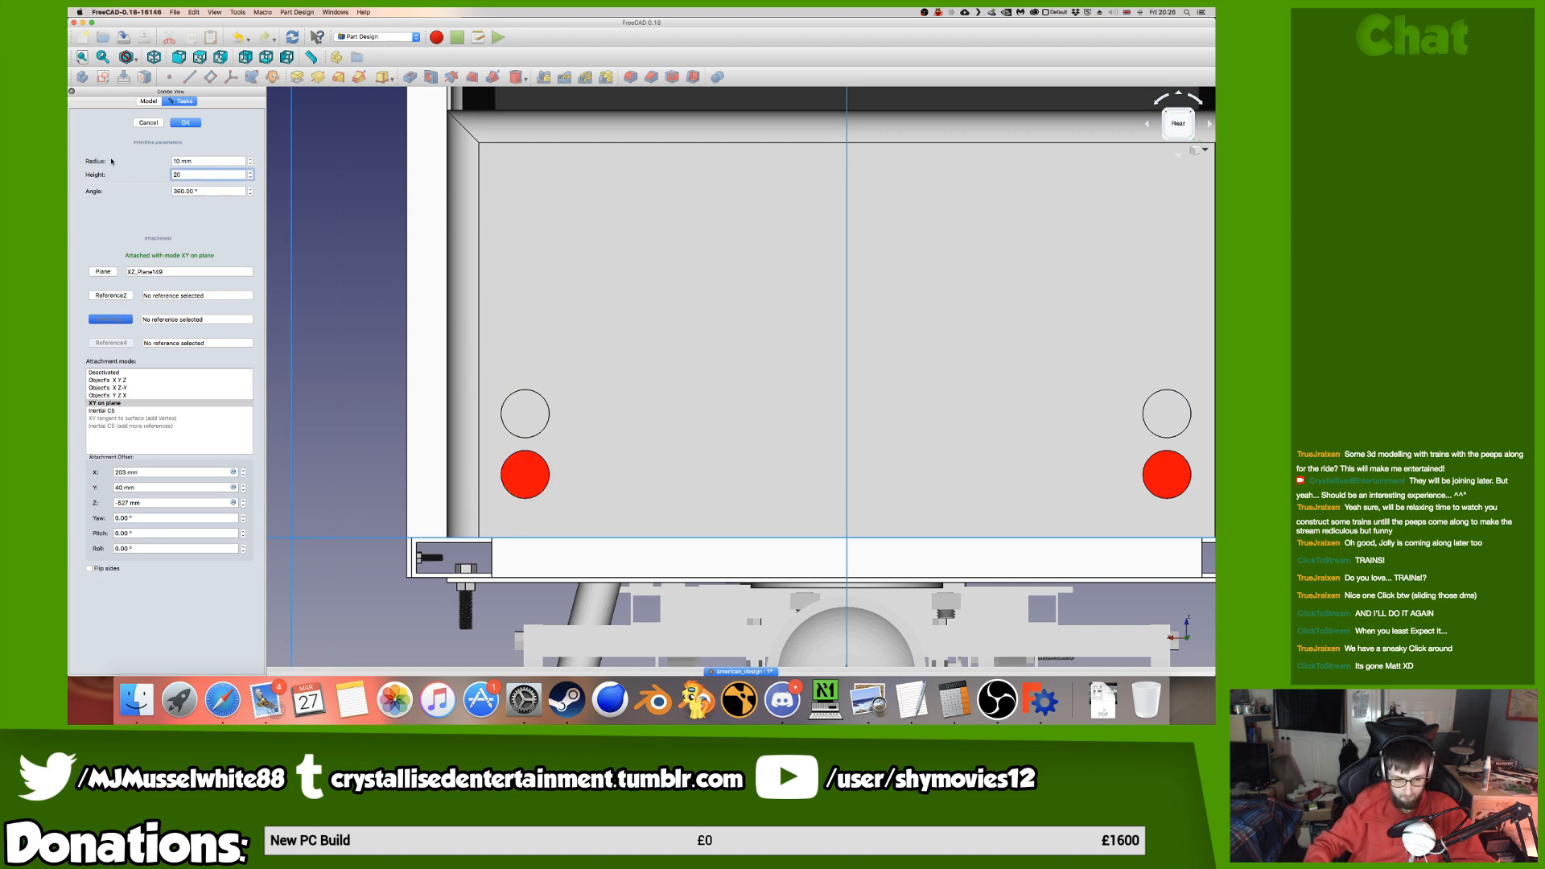
key("Tab")
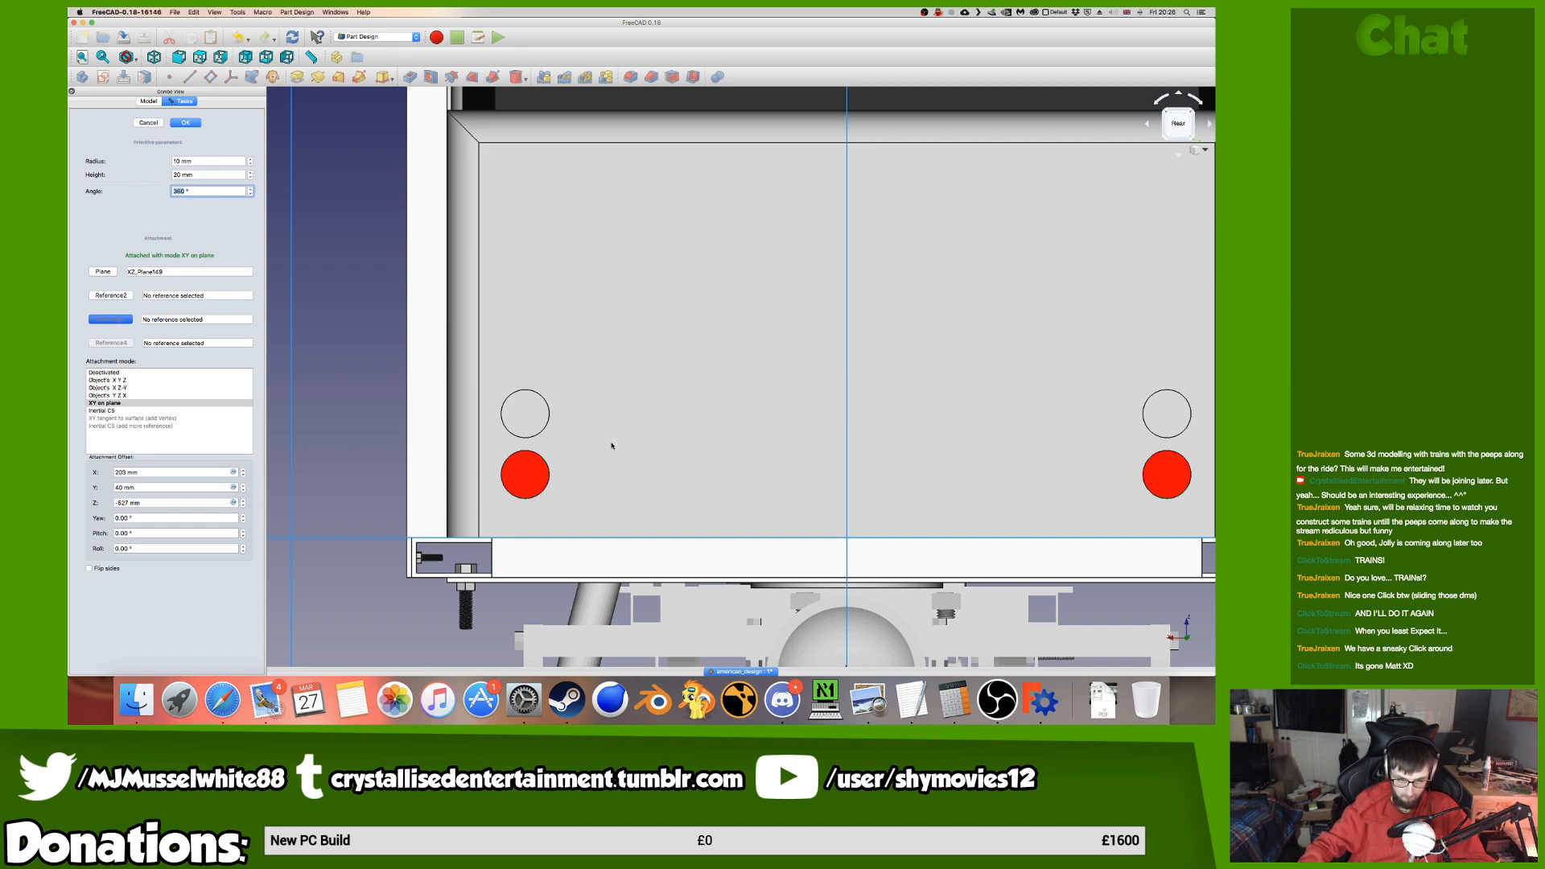
Raise the subtractive cylinder into the upper marker light's circle with a Y attachment offset of 77 mm.
middle_click_drag(627, 459, 680, 449)
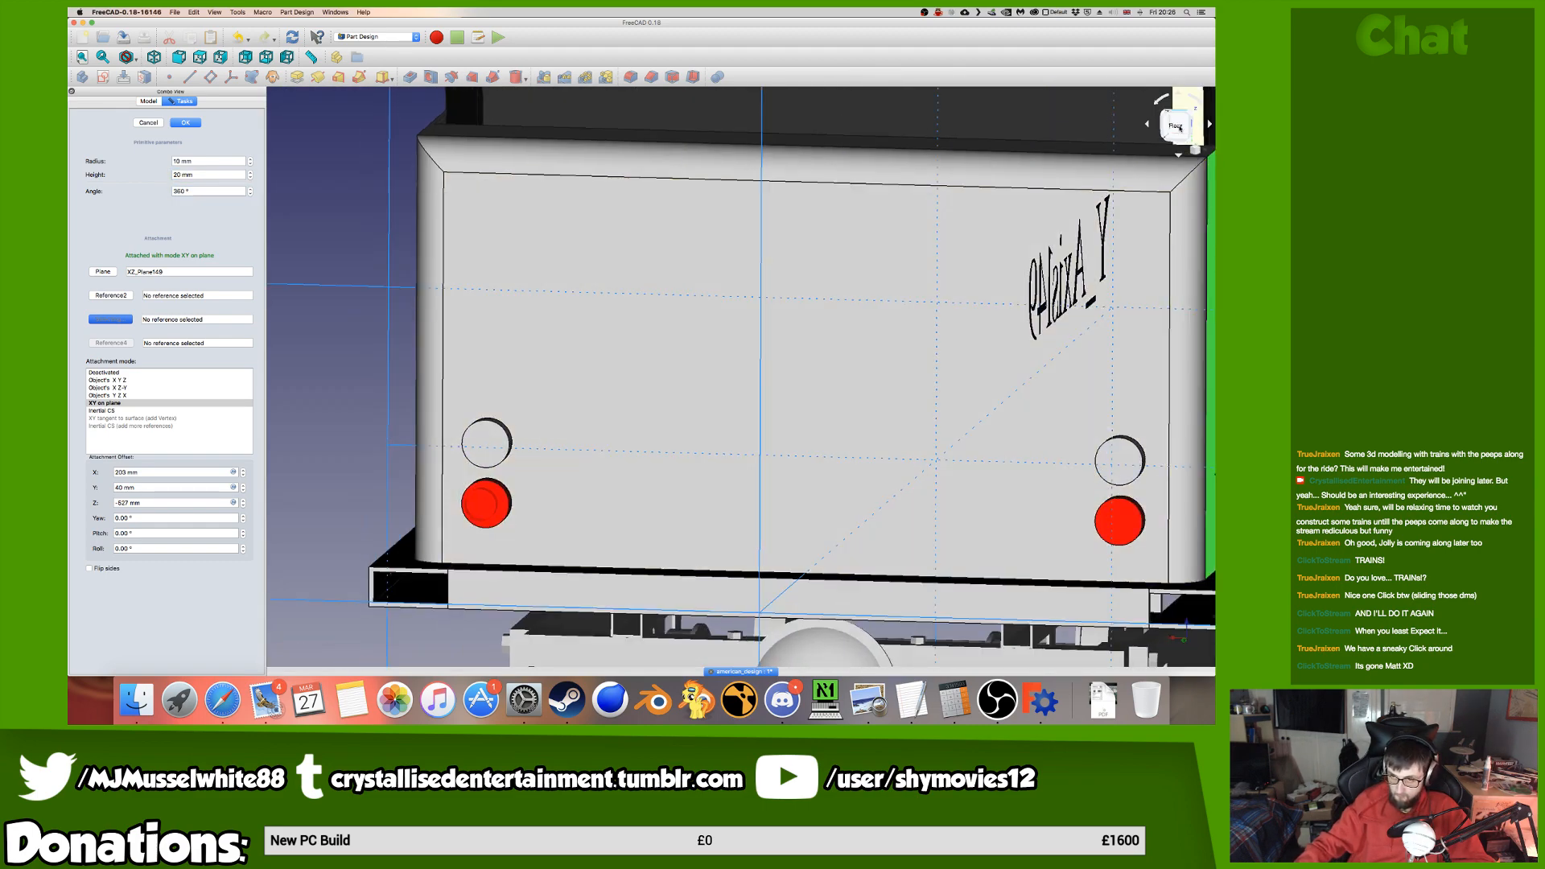
left_click(1177, 126)
scroll(455, 470, "up", 4)
left_click(160, 487)
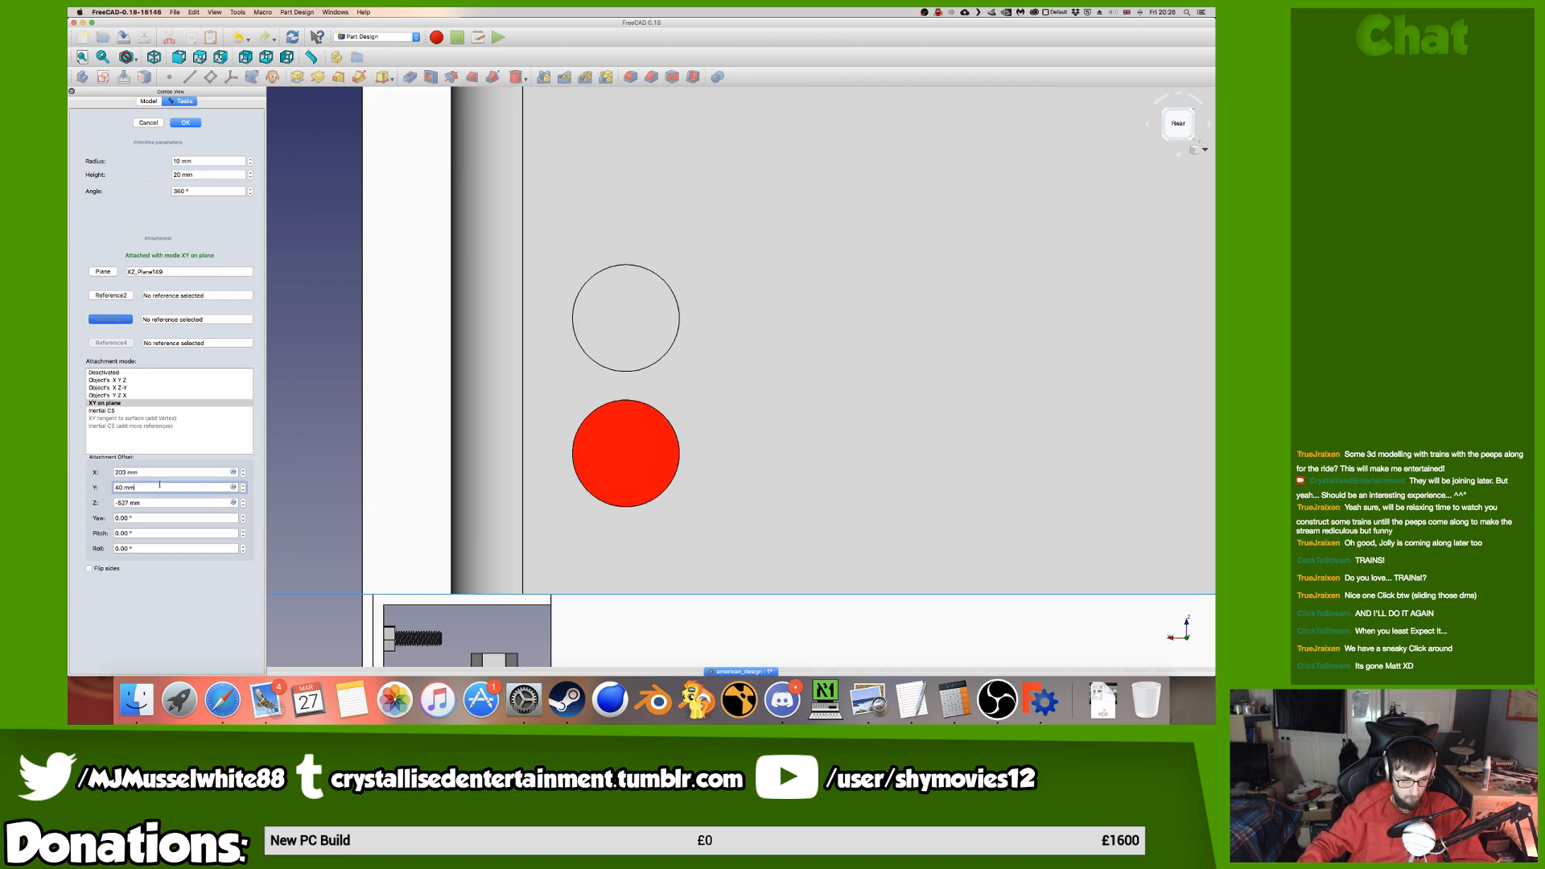
scroll(160, 485, "up", 1)
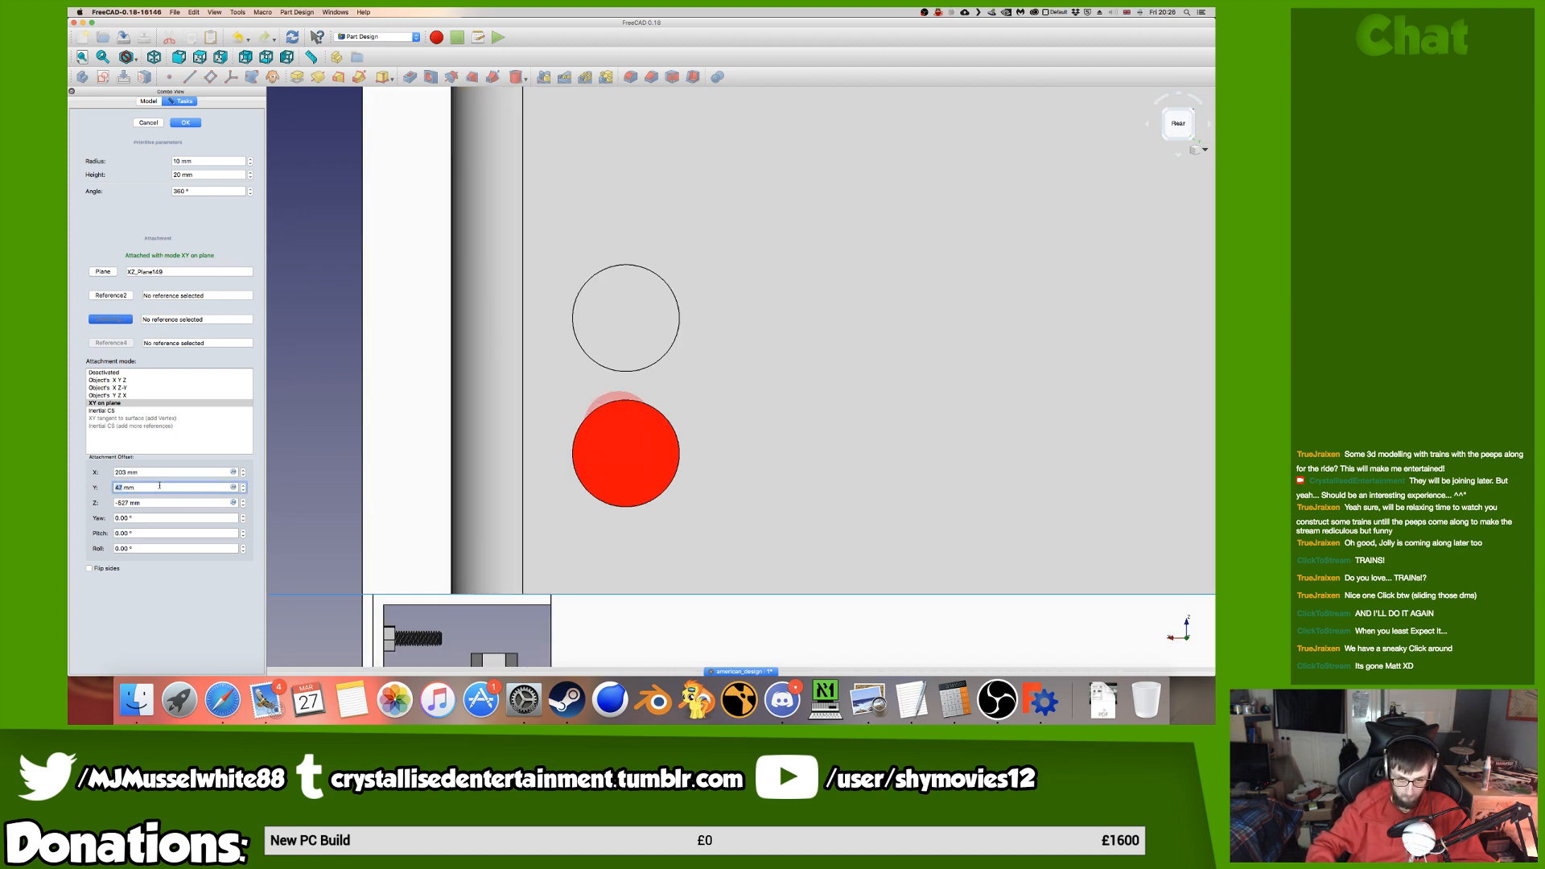
scroll(159, 485, "up", 20)
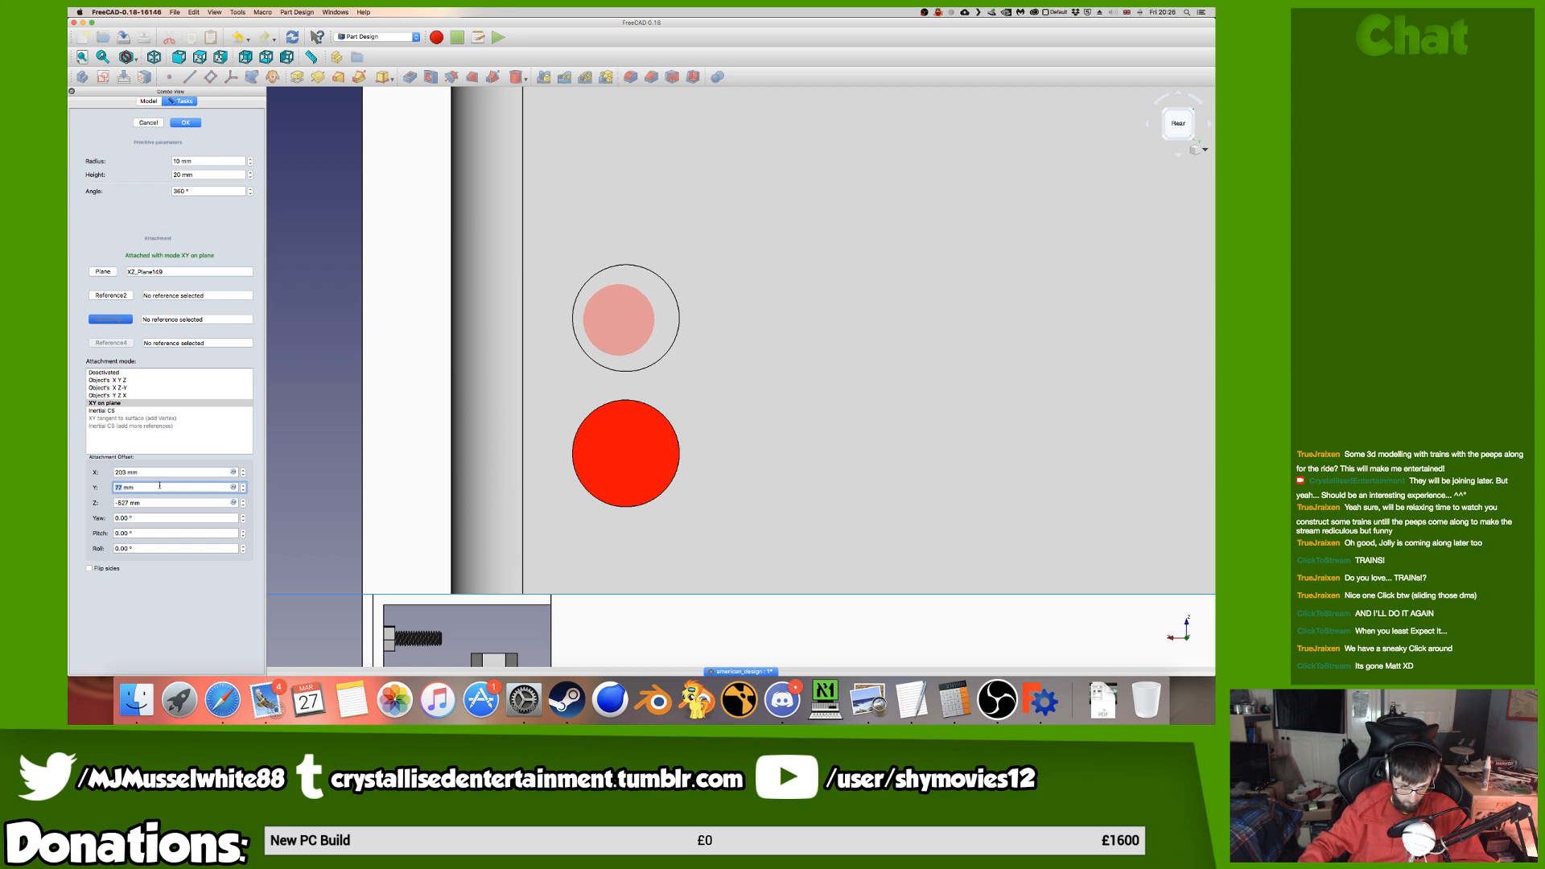
Centre the subtractive cylinder sideways in the upper marker light's circle with an X attachment offset of 201 mm.
left_click(164, 470)
key("Up")
key("Down")
key("Down")
key("Down")
key("Down")
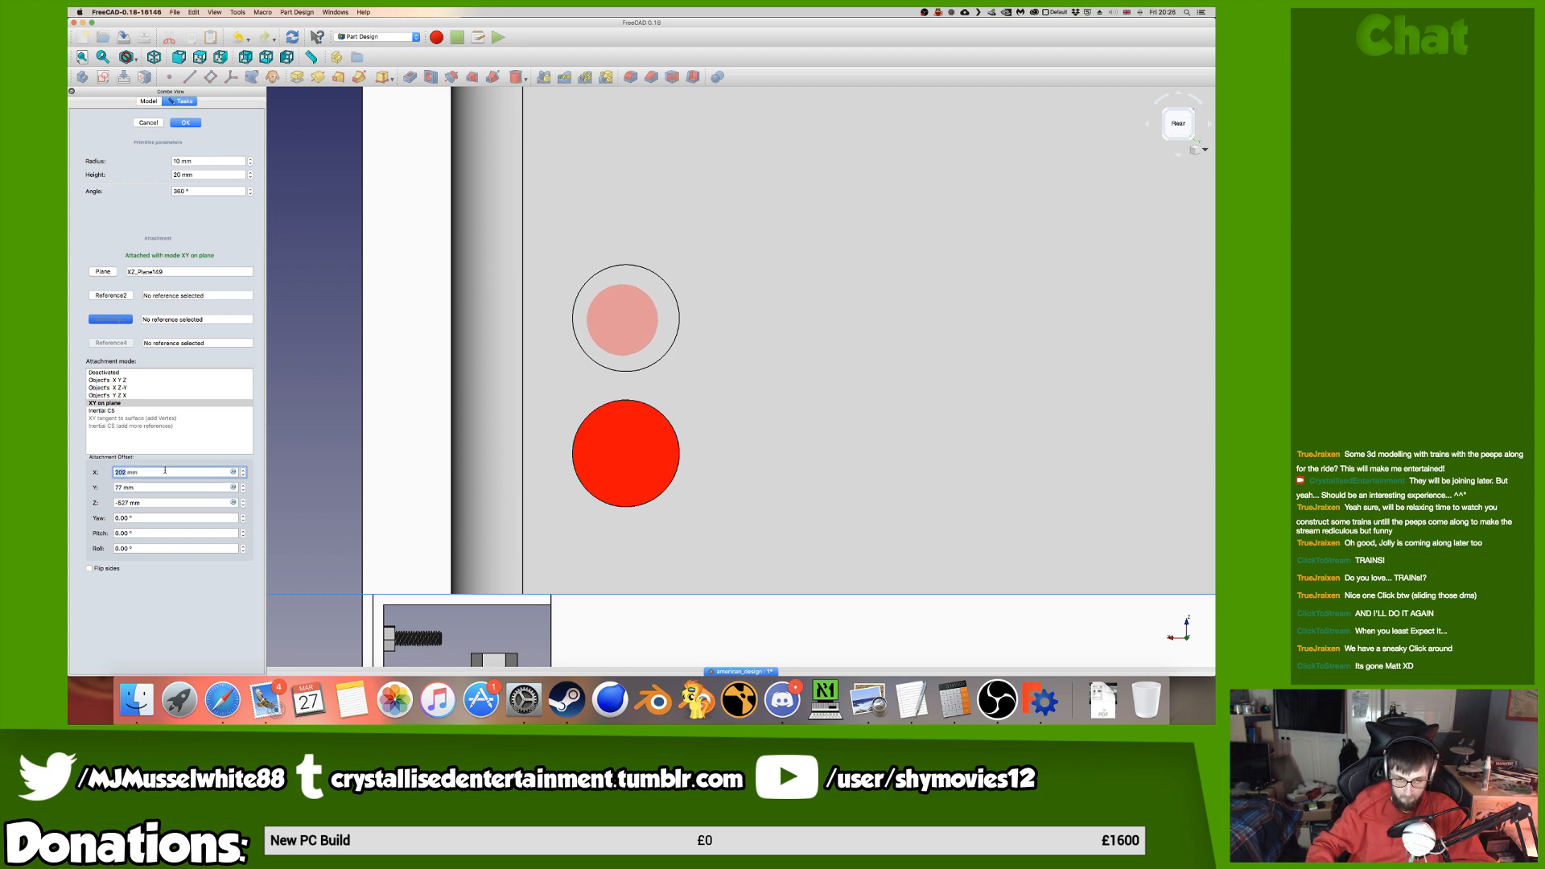
key("Up")
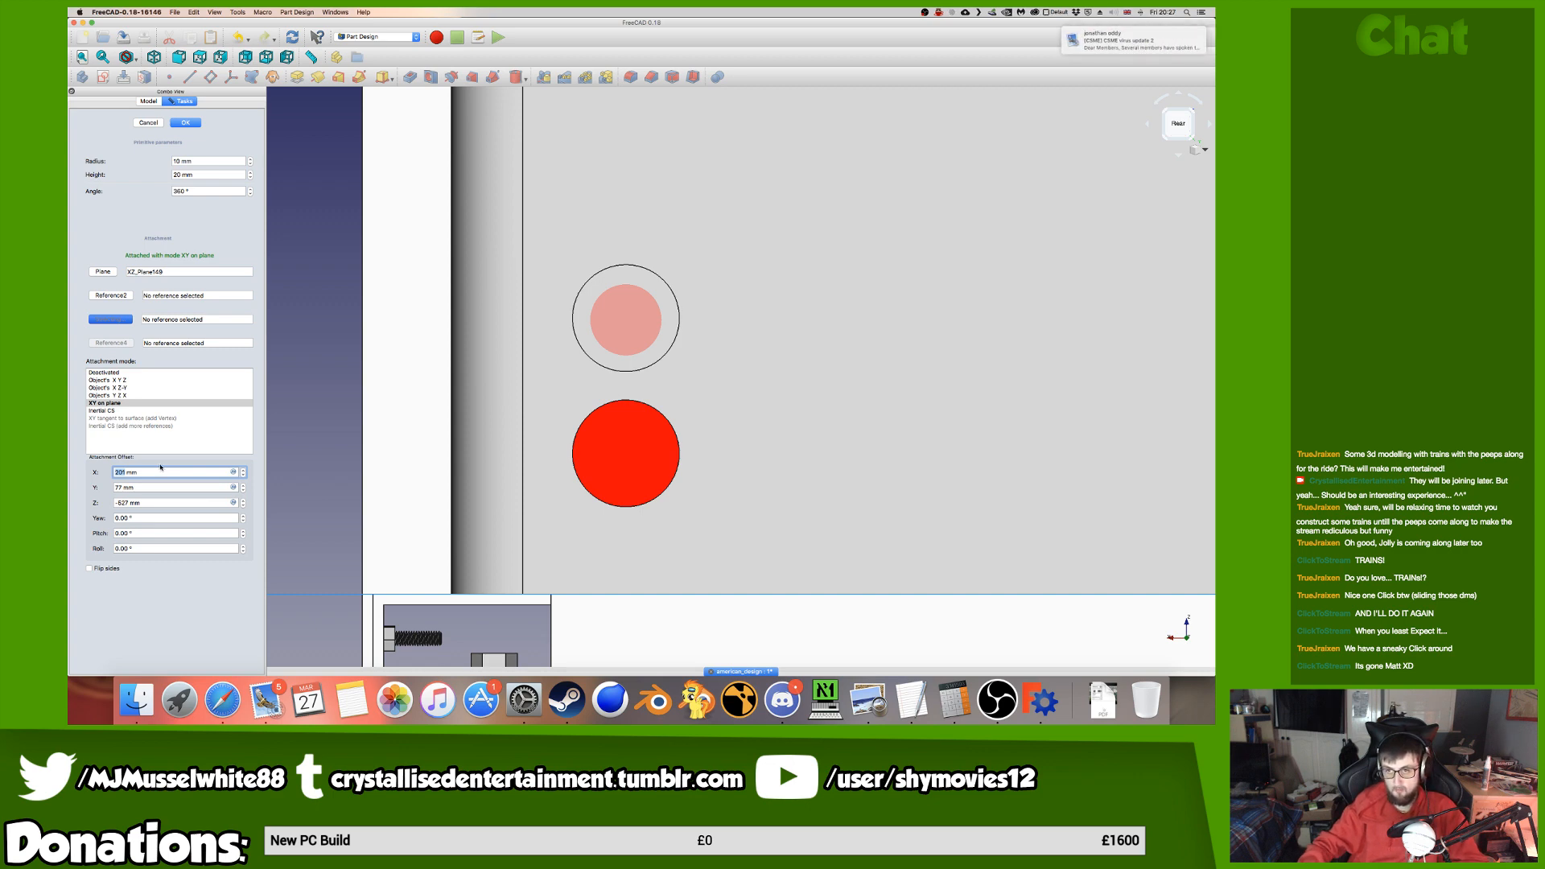
Try half-millimetre adjustments to the subtractive cylinder's Z and X attachment offsets.
left_click(128, 503)
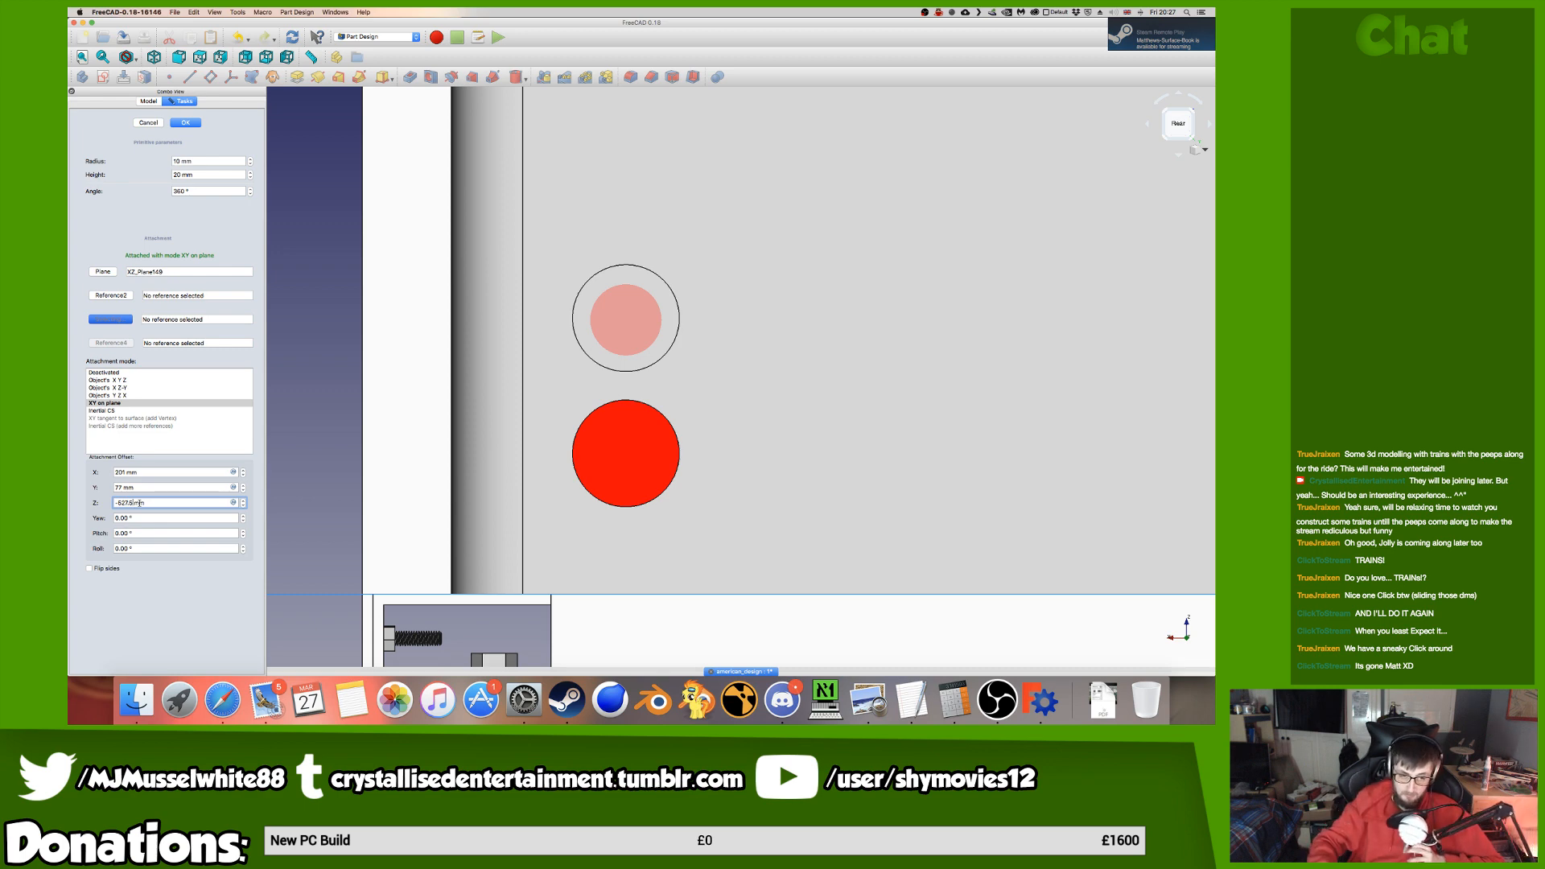
key("BackSpace")
key("BackSpace")
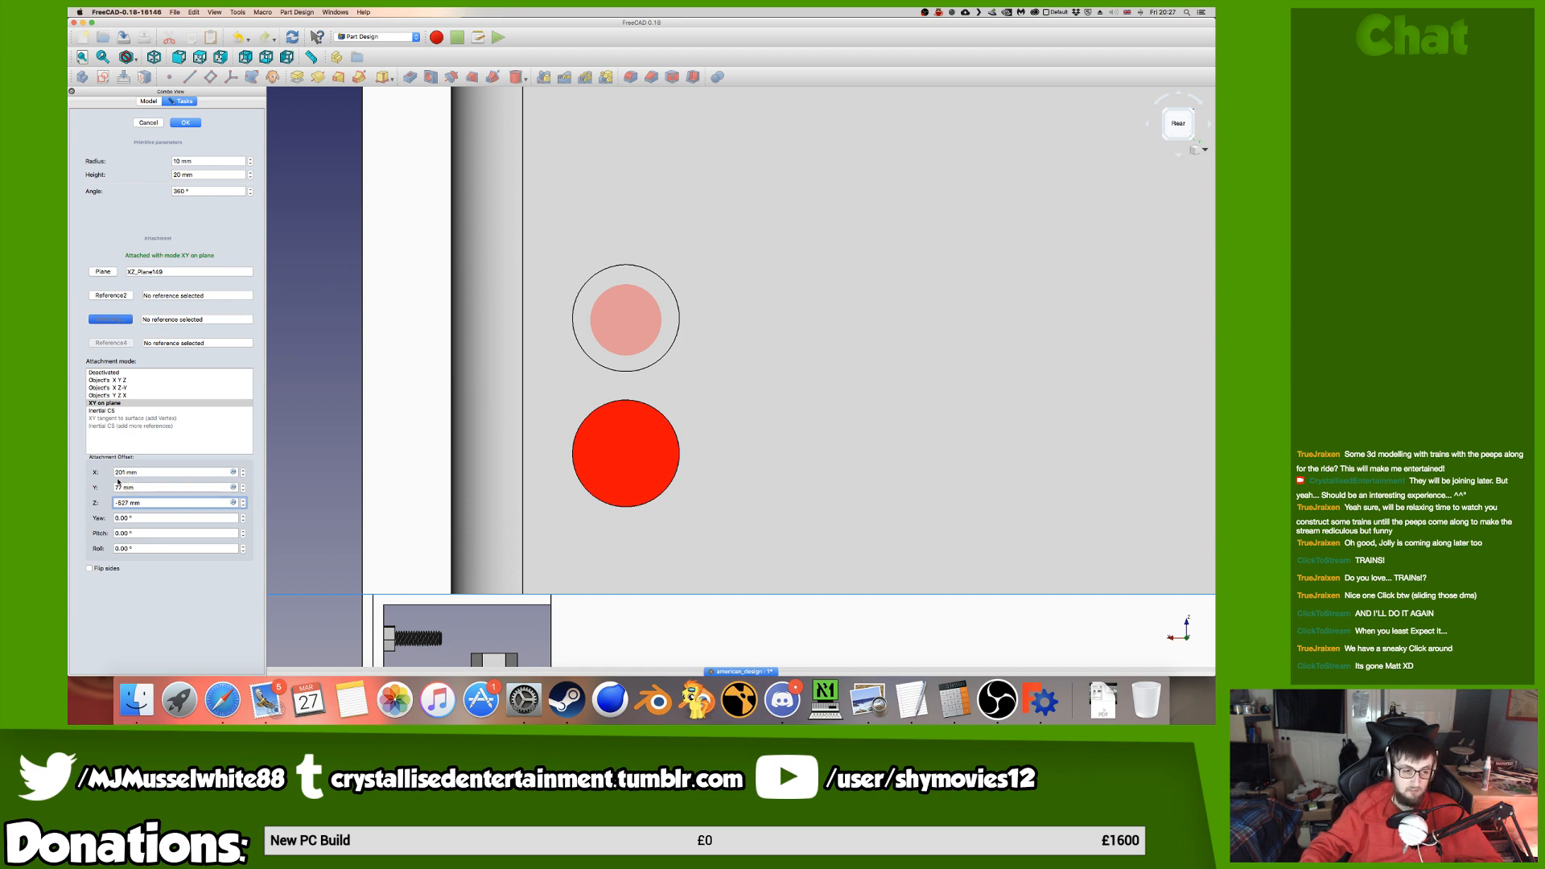
left_click(118, 472)
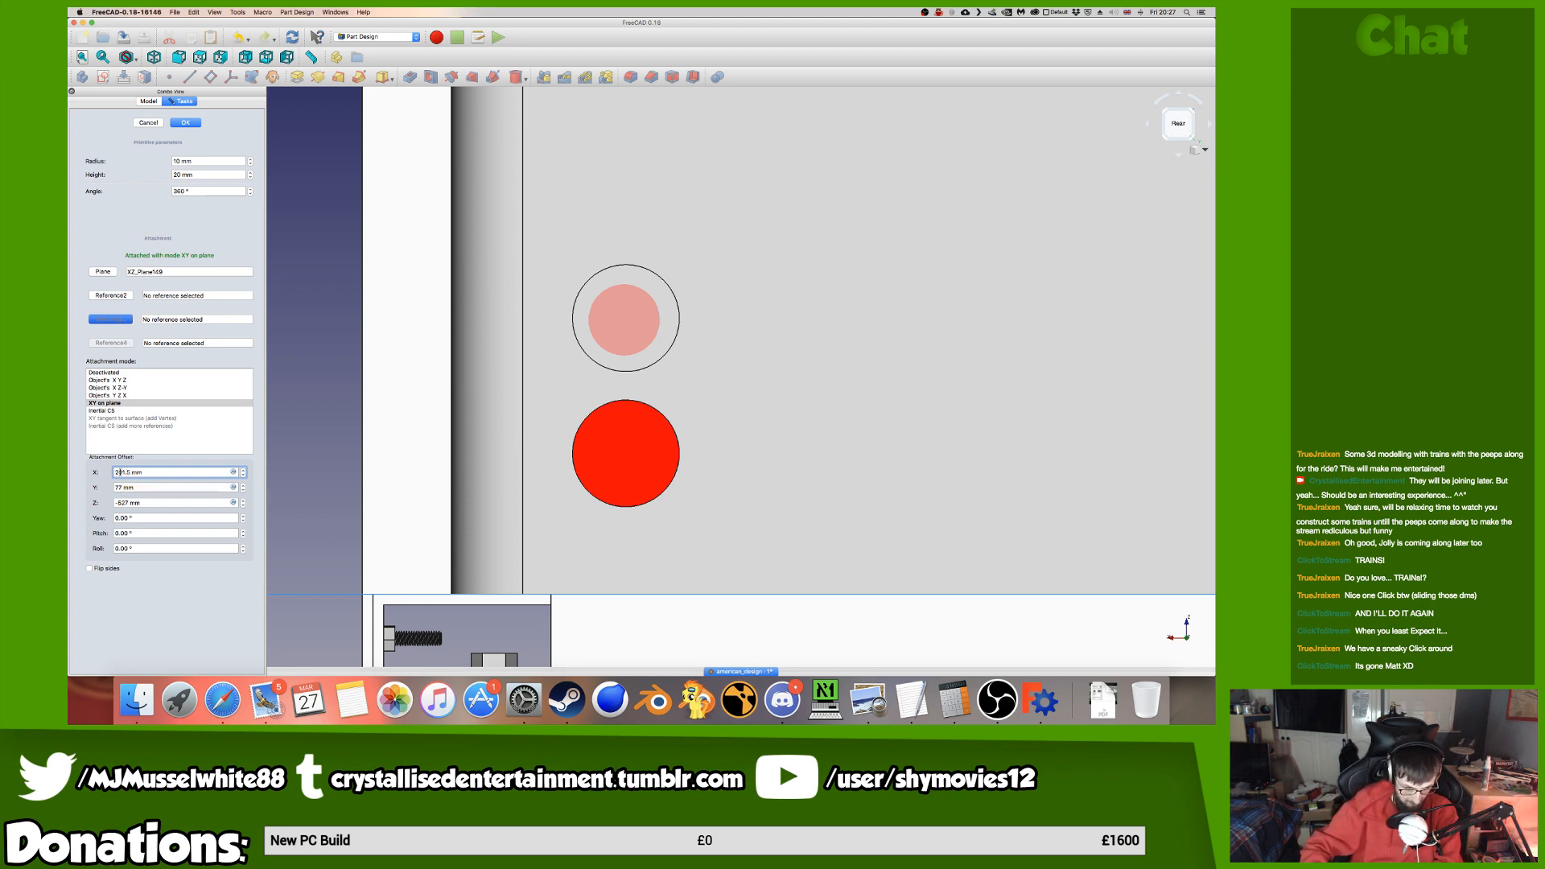
Set the subtractive cylinder's Y attachment offset to 77.5 mm and accept the feature.
left_click(121, 486)
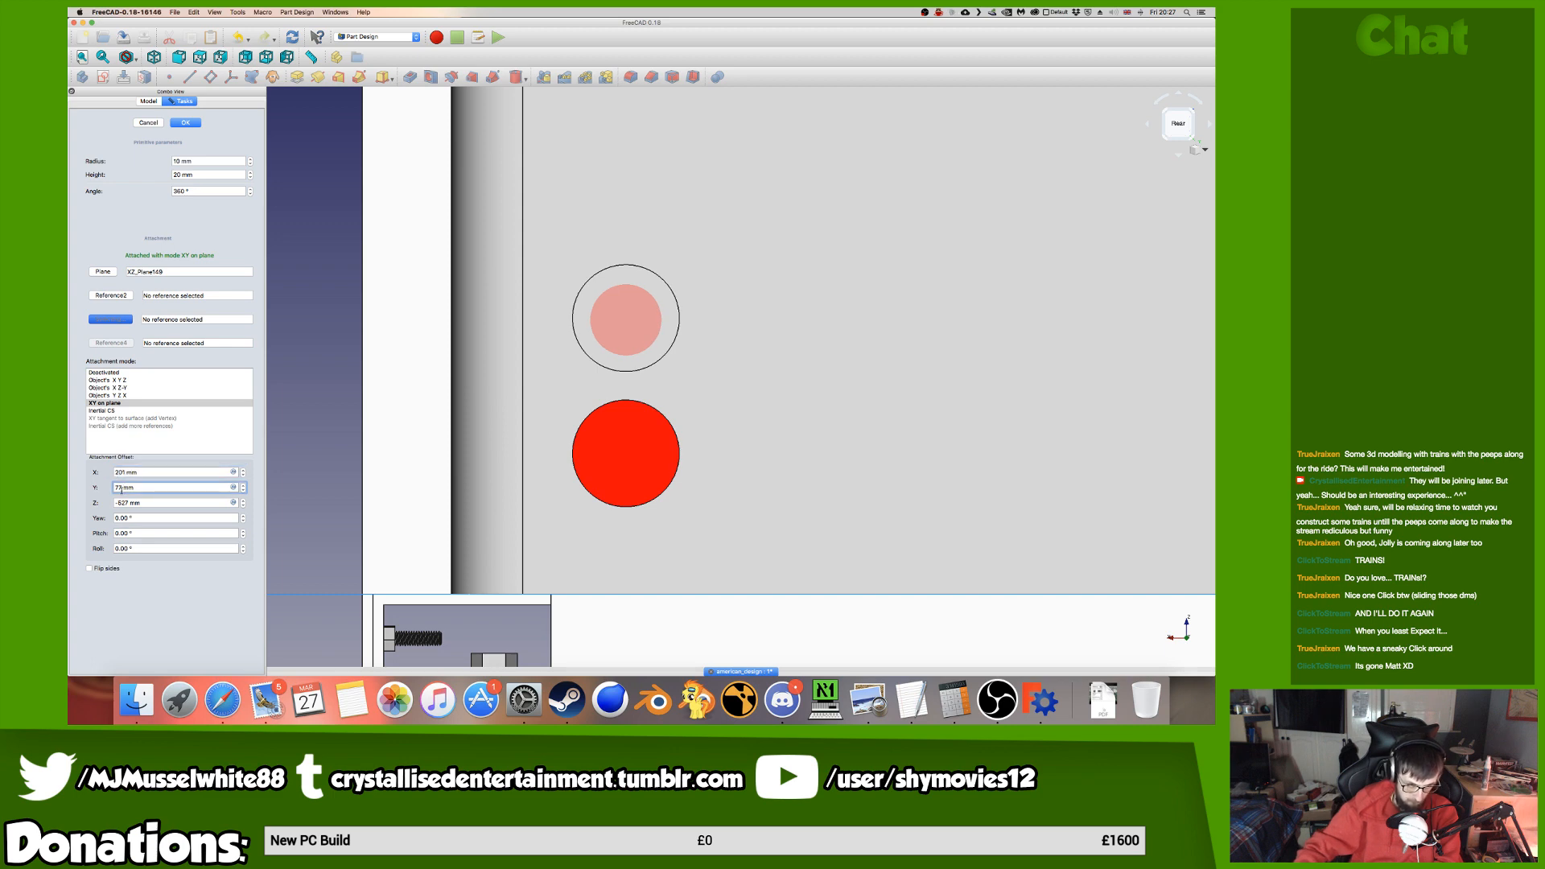
type("5")
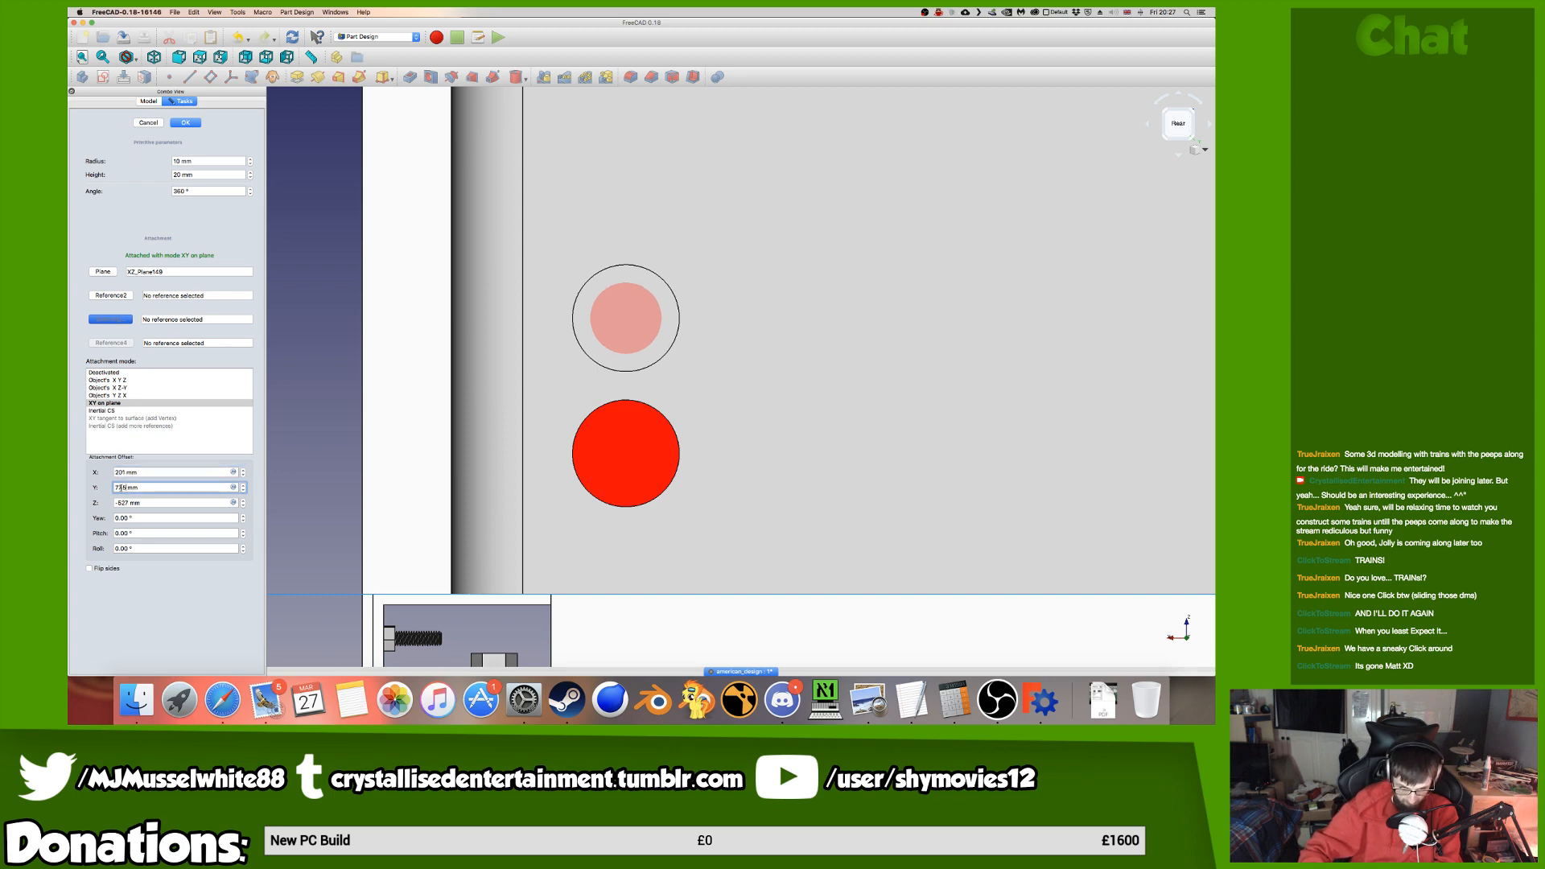
scroll(692, 385, "up", 2)
middle_click_drag(673, 380, 283, 357)
left_click(186, 122)
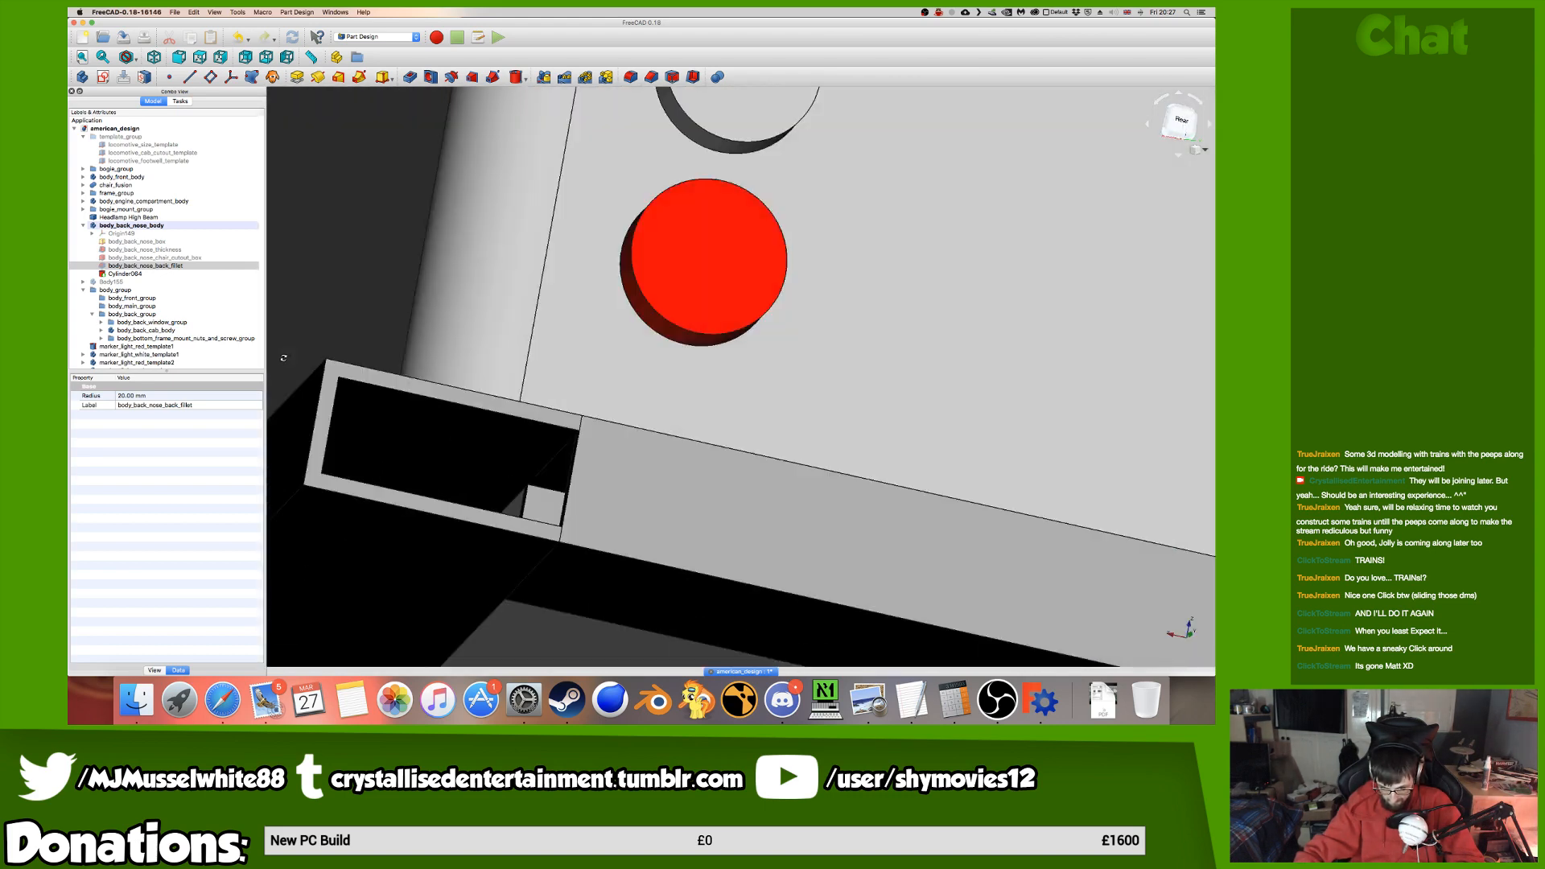
Start a MultiTransform of the subtractive cylinder in the back nose with a linear pattern along the reversed Base Z axis.
key("4")
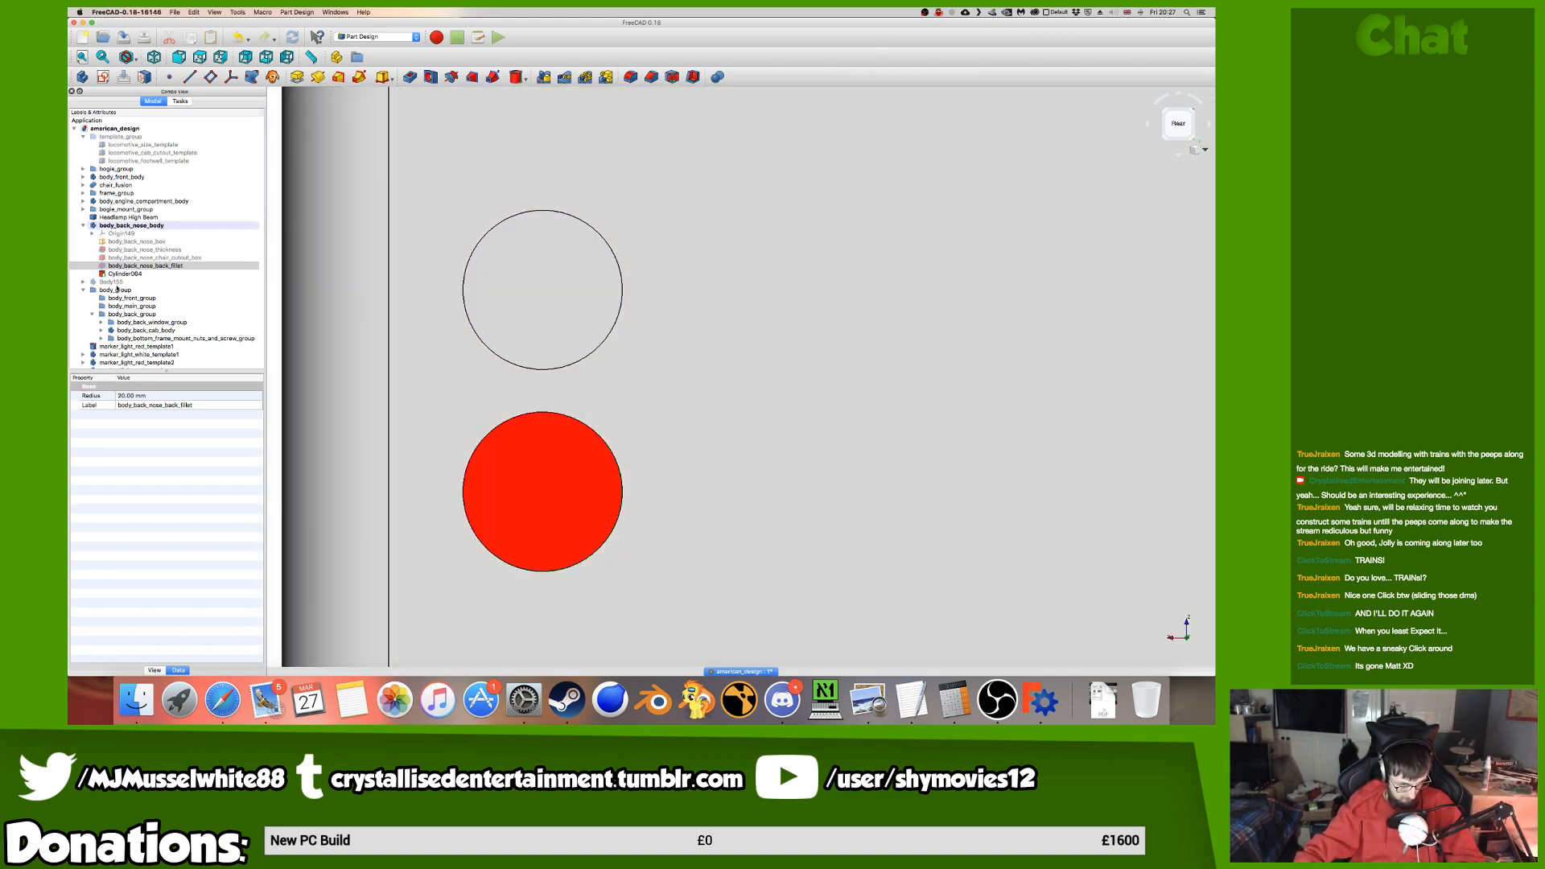
left_click(124, 274)
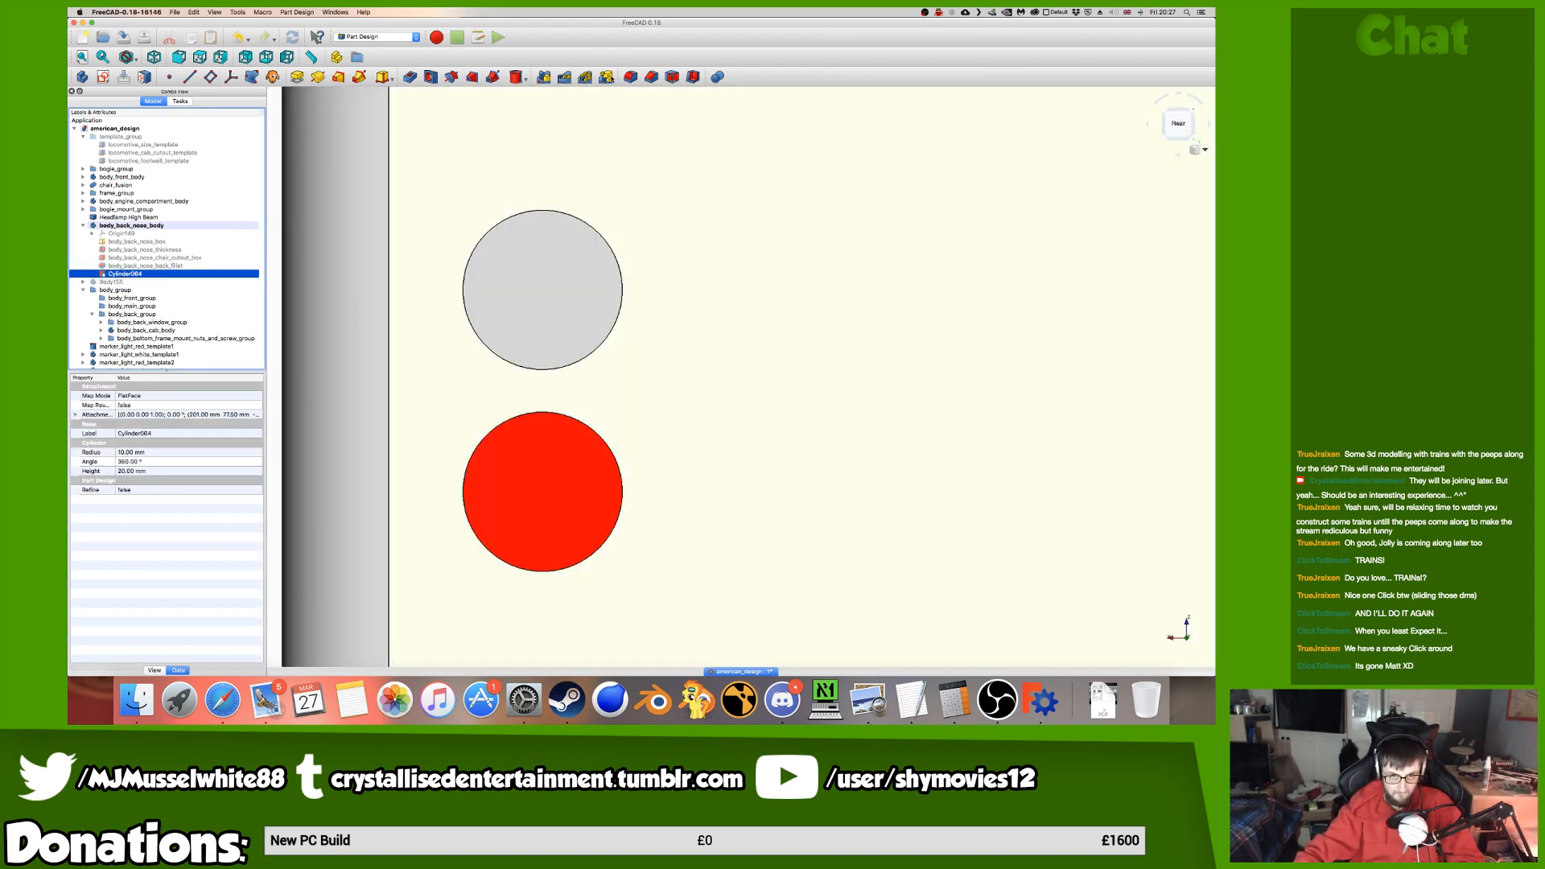
left_click(606, 77)
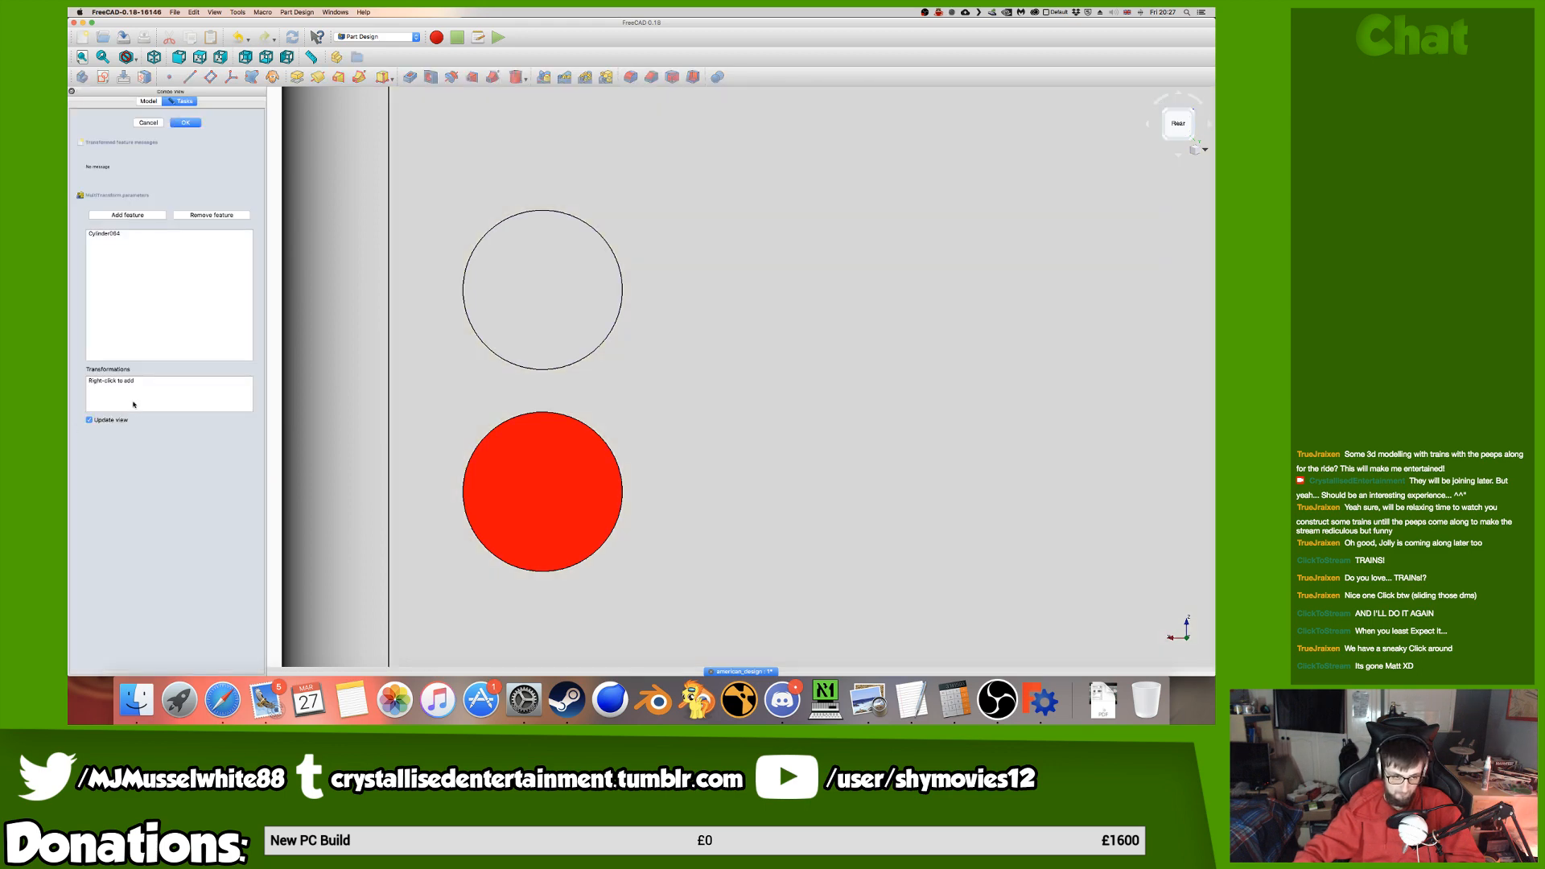
right_click(134, 405)
left_click(161, 431)
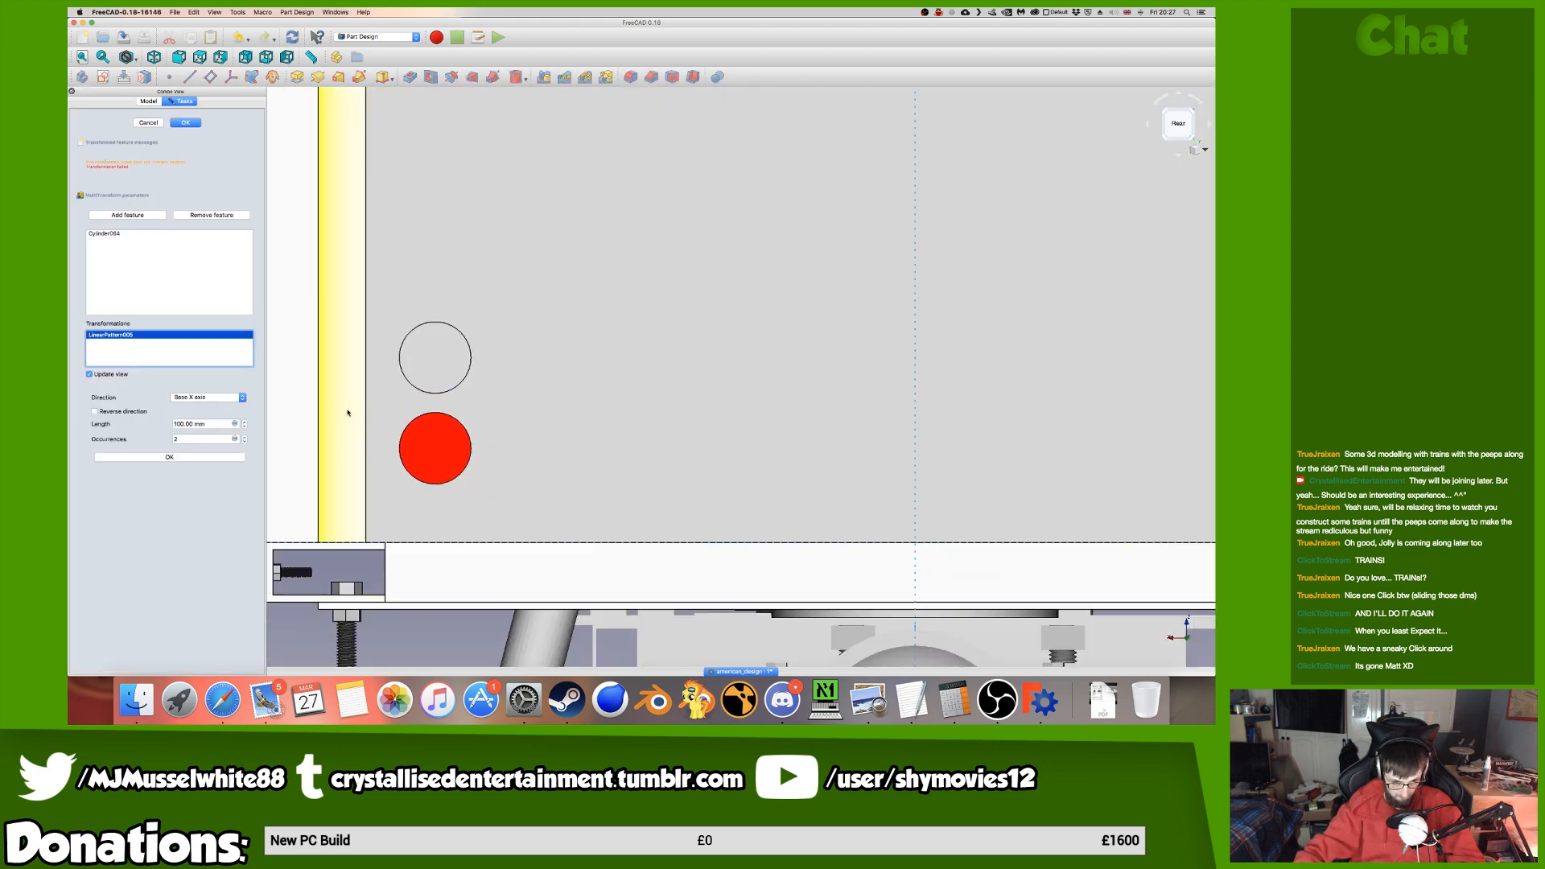
scroll(348, 412, "down", 10)
scroll(386, 450, "up", 2)
middle_click_drag(437, 517, 438, 518)
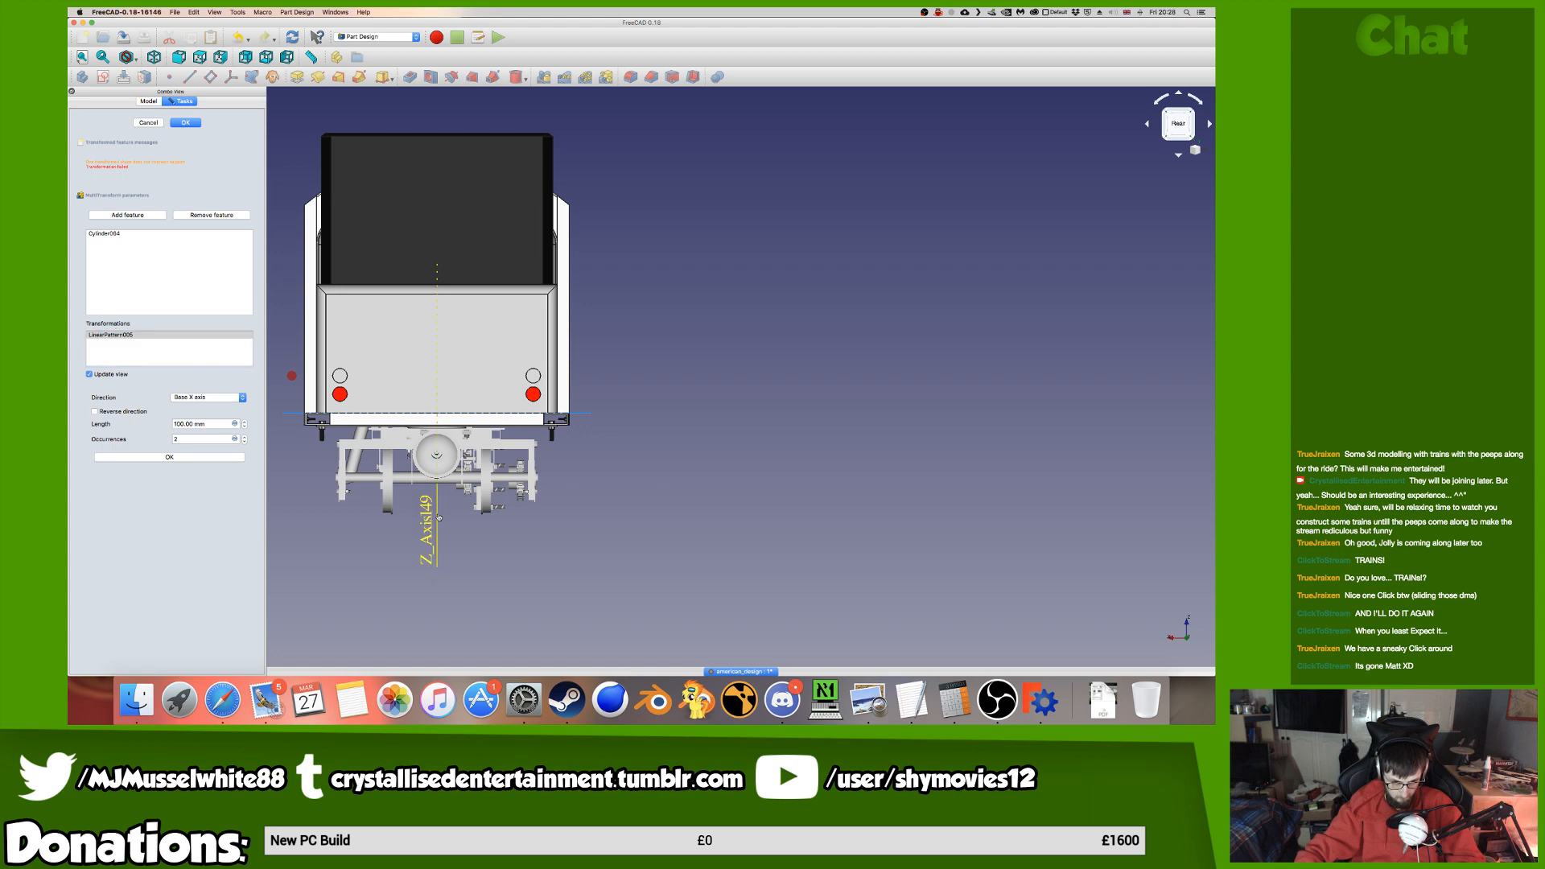
left_click(439, 518)
left_click(127, 411)
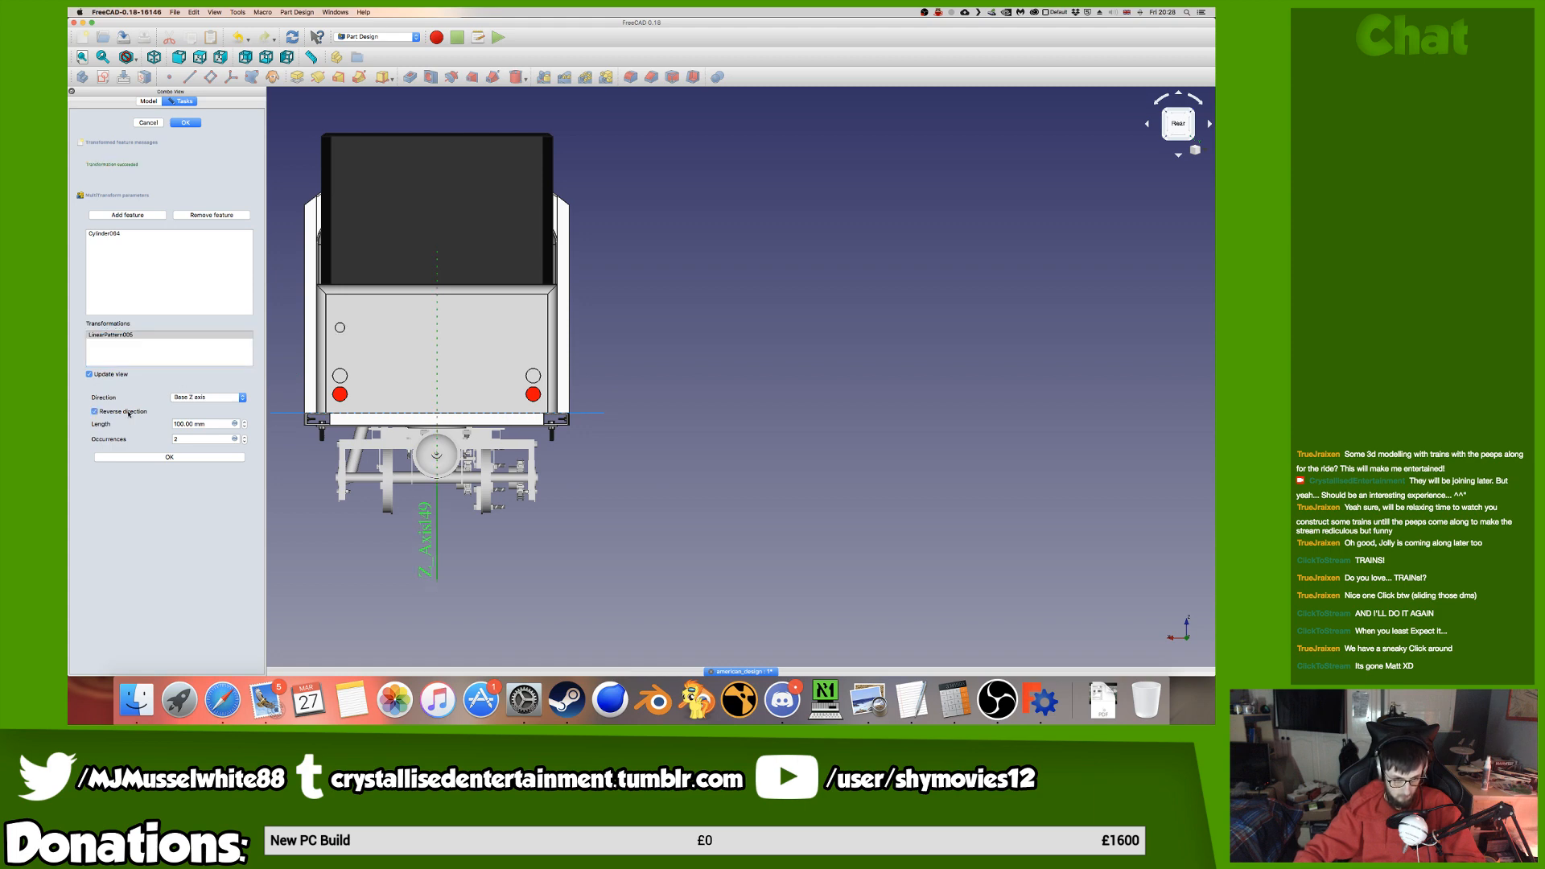
Show the model in wireframe and set the linear pattern's length to 38 mm, matching the lower marker light.
left_click(135, 59)
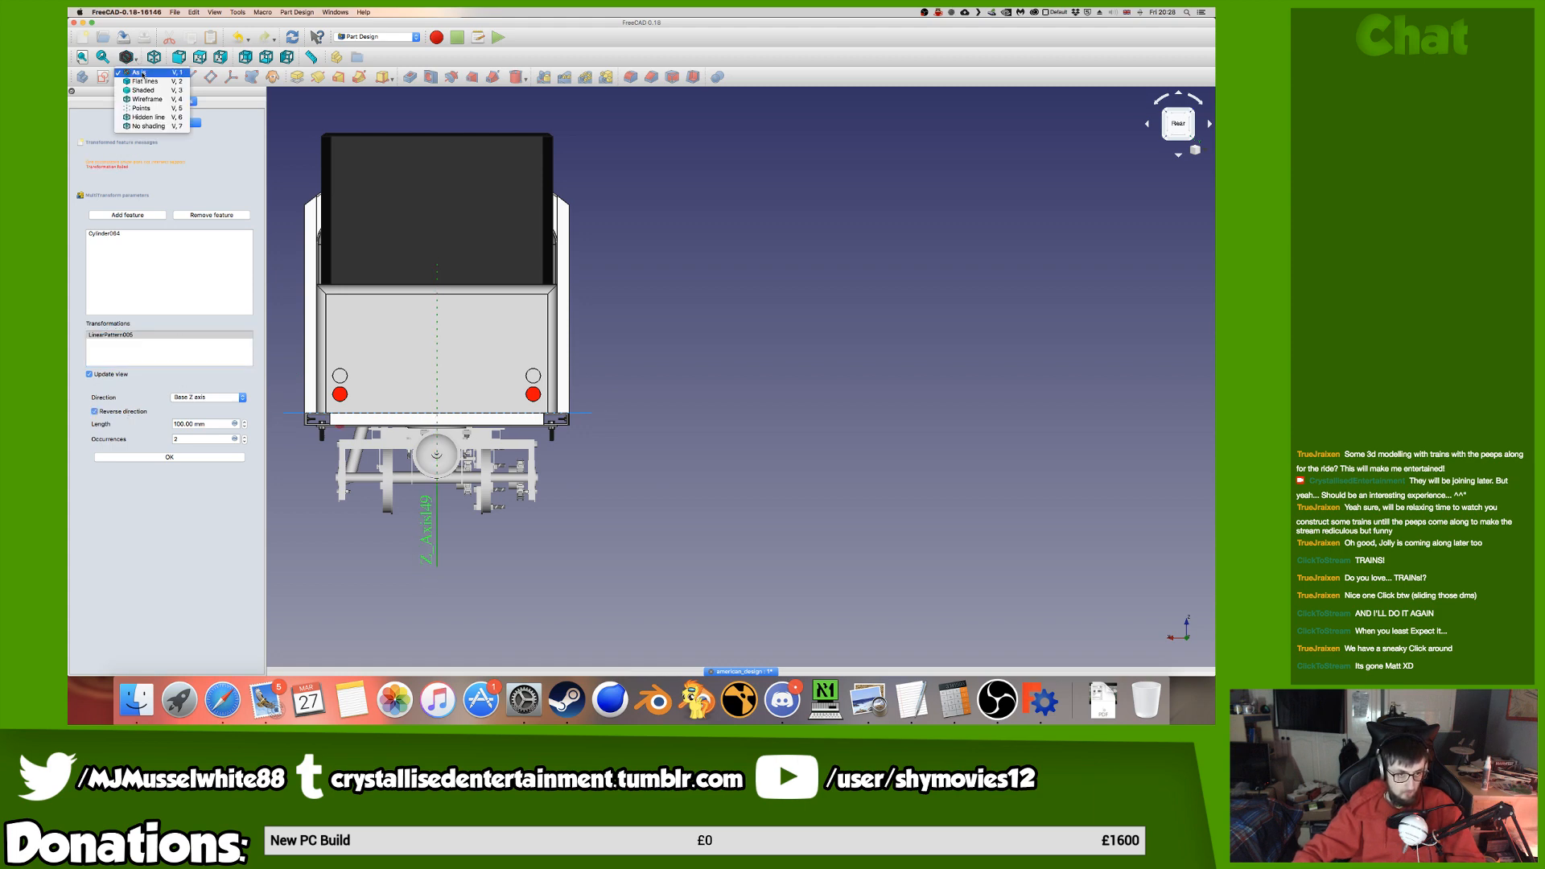
left_click(147, 95)
scroll(421, 431, "up", 3)
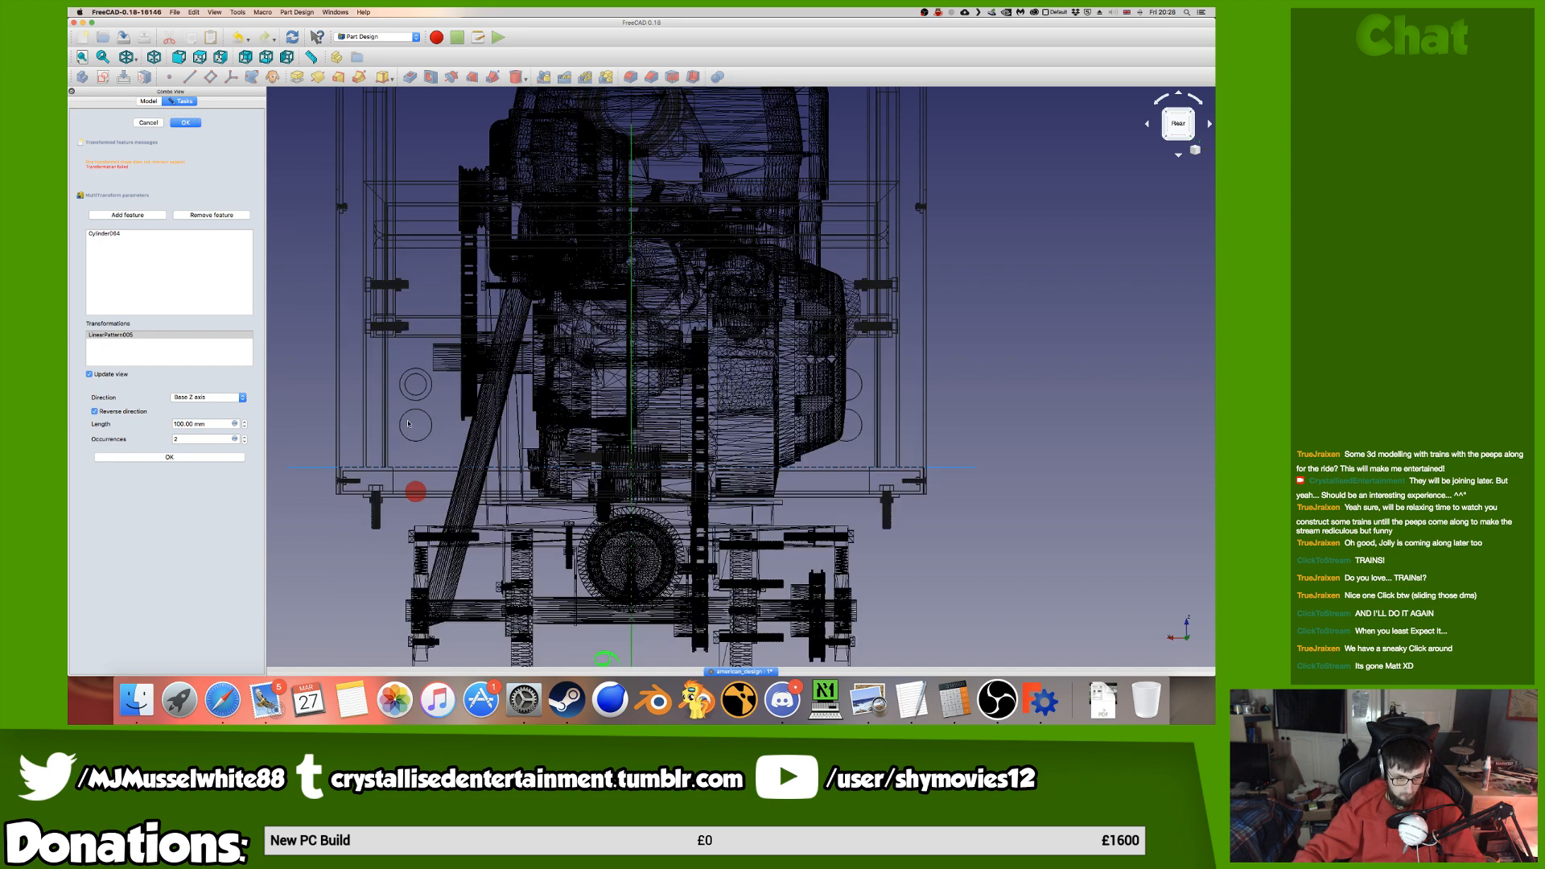
double_click(193, 424)
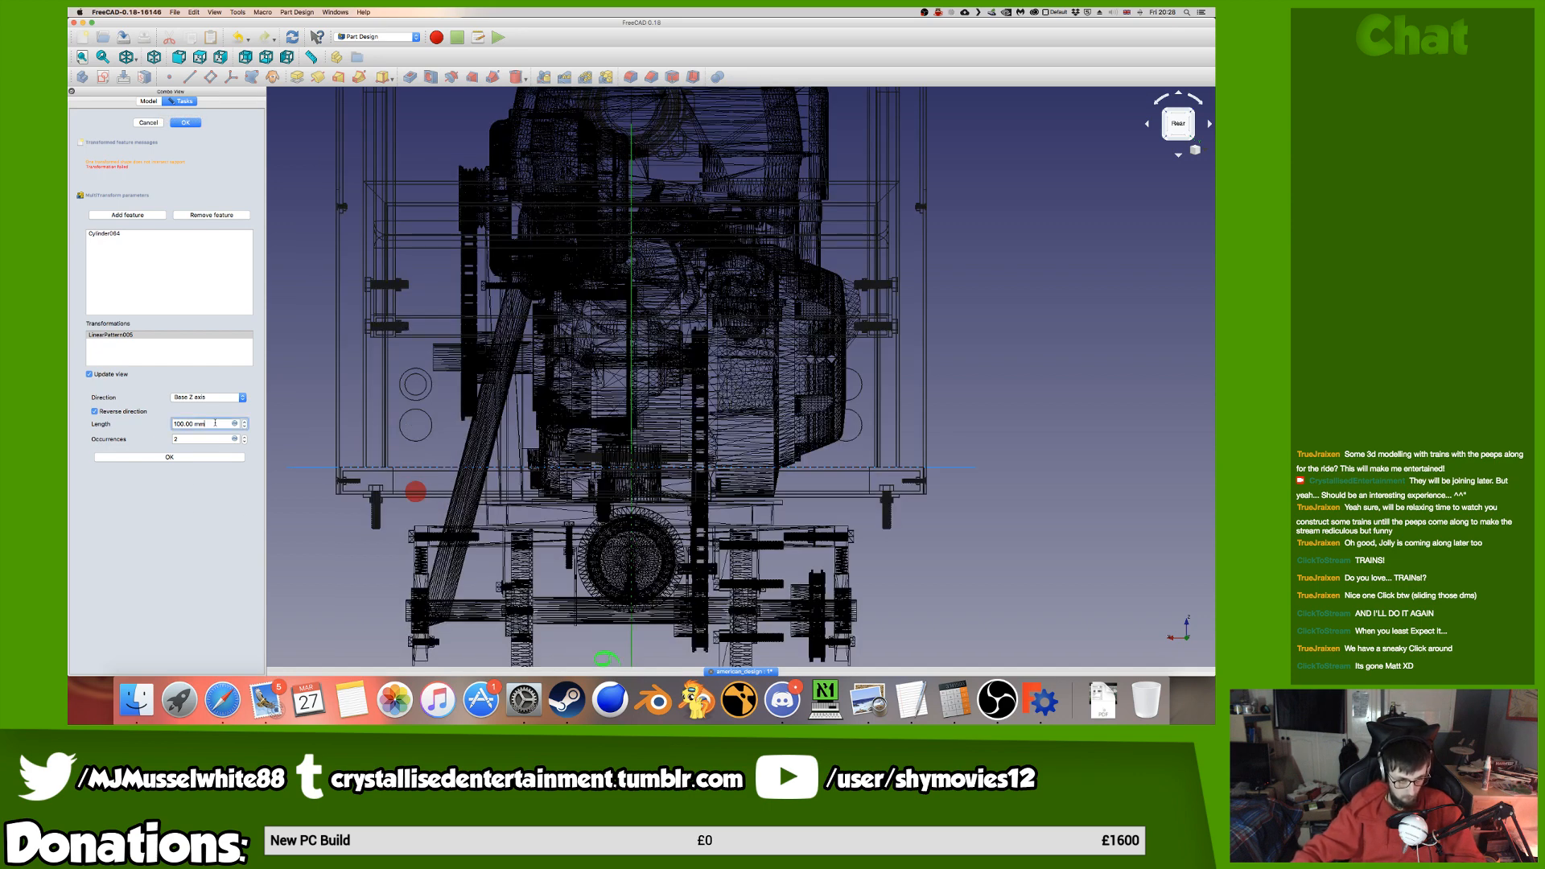
type("9977")
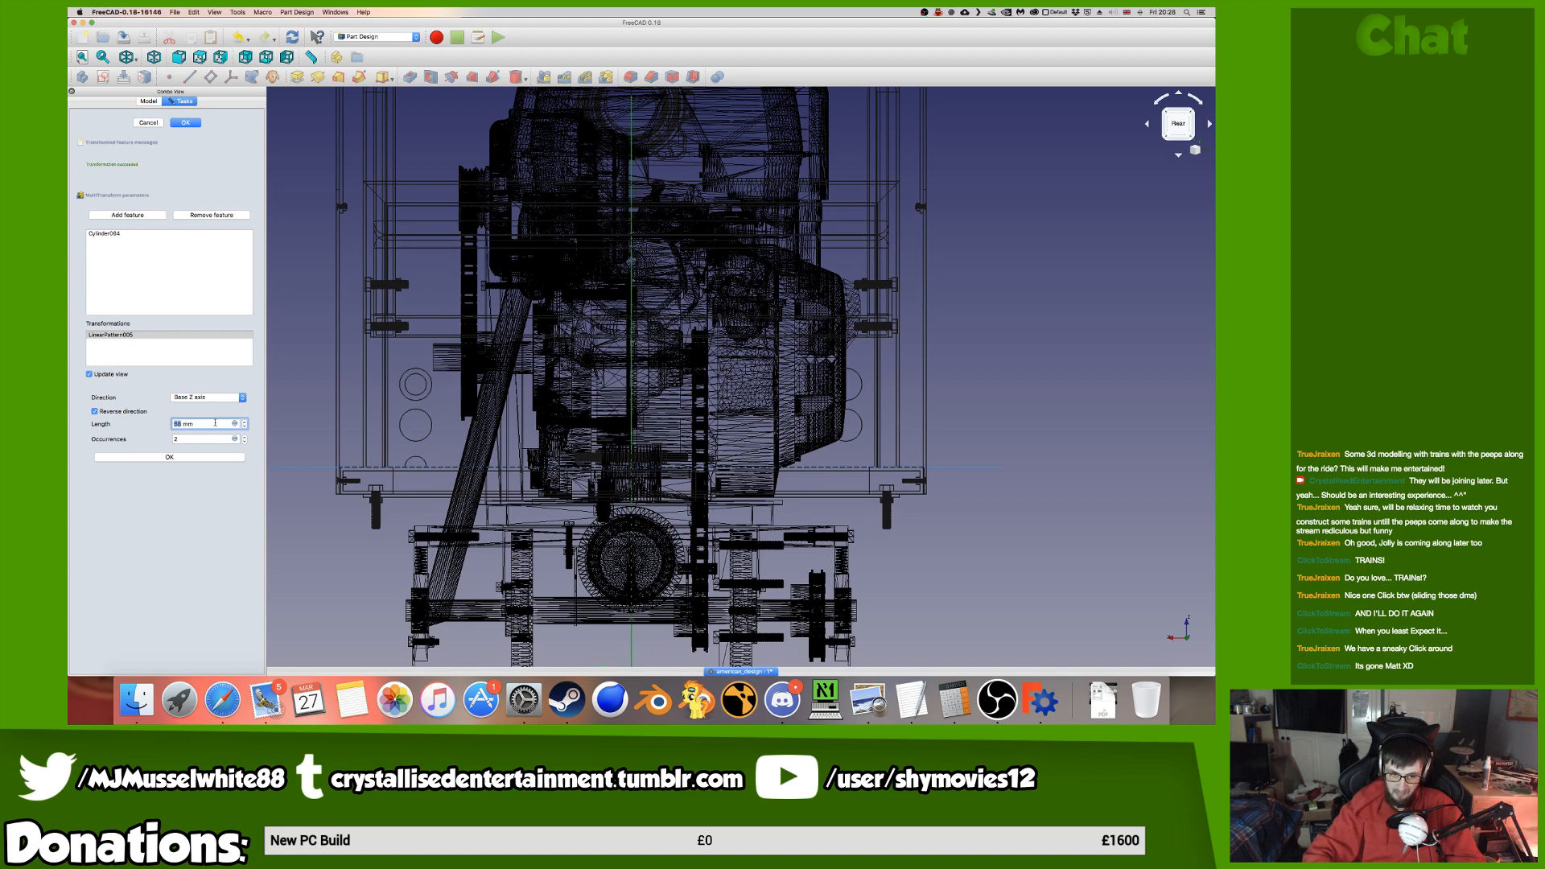
scroll(215, 422, "down", 1)
scroll(214, 422, "down", 12)
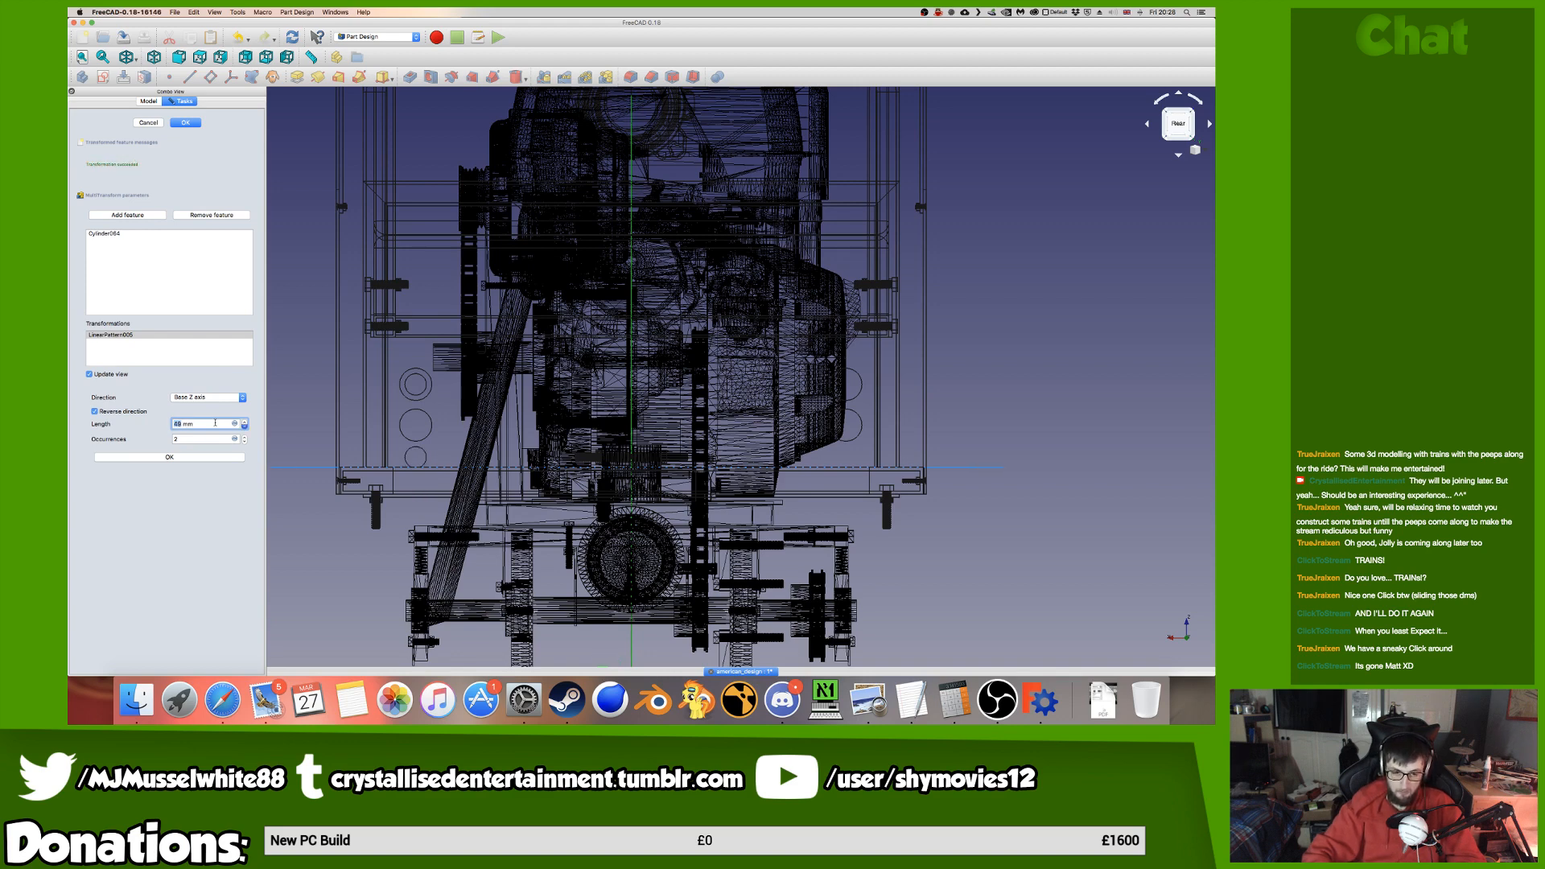
scroll(215, 423, "down", 3)
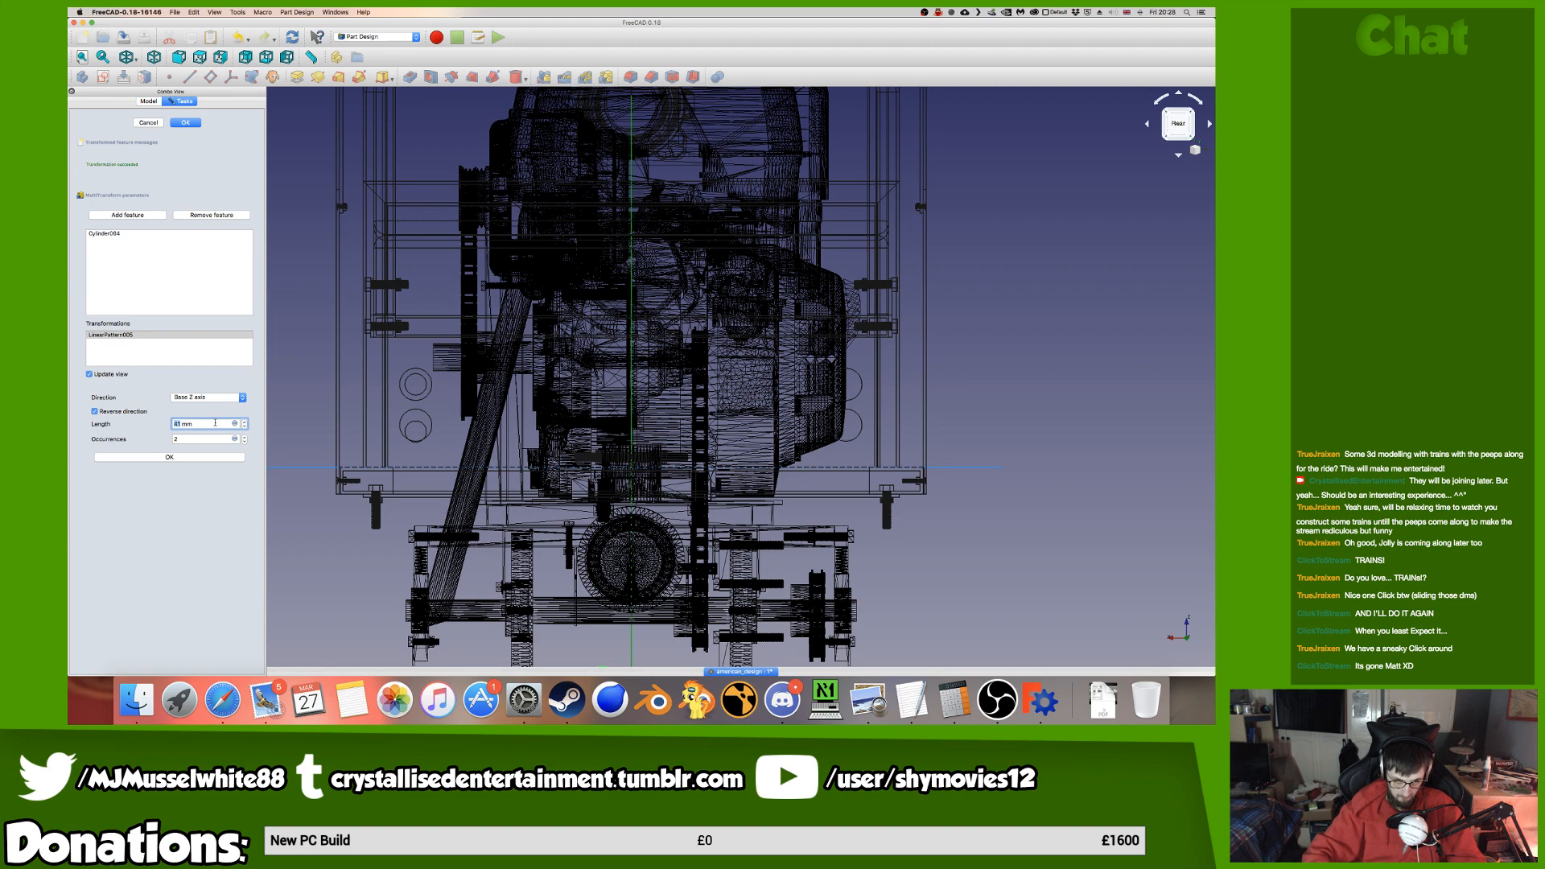
scroll(215, 423, "down", 1)
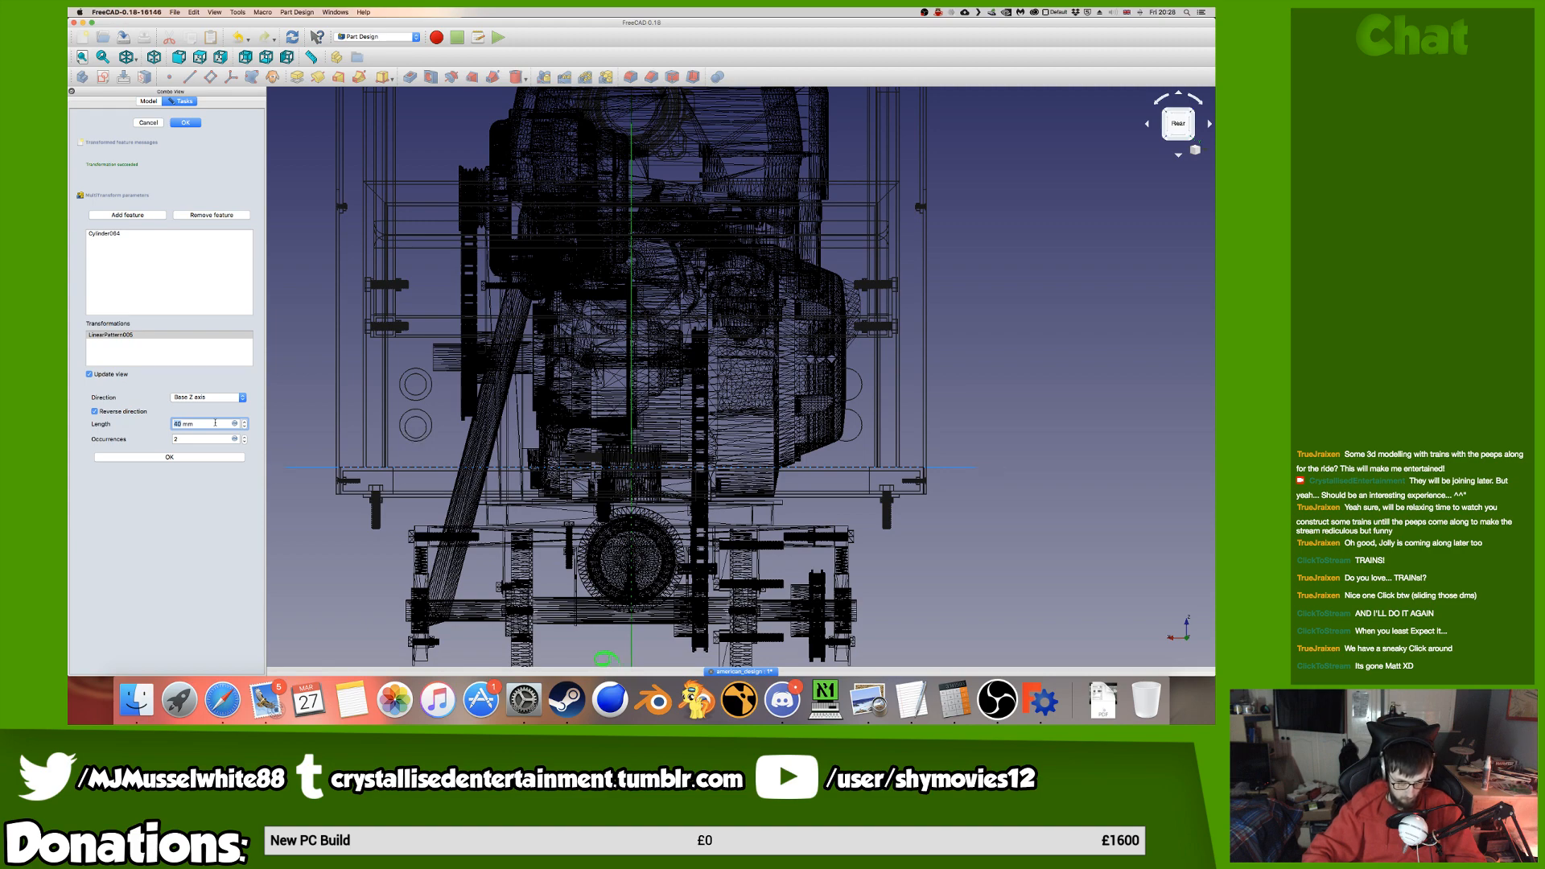
scroll(217, 422, "down", 2)
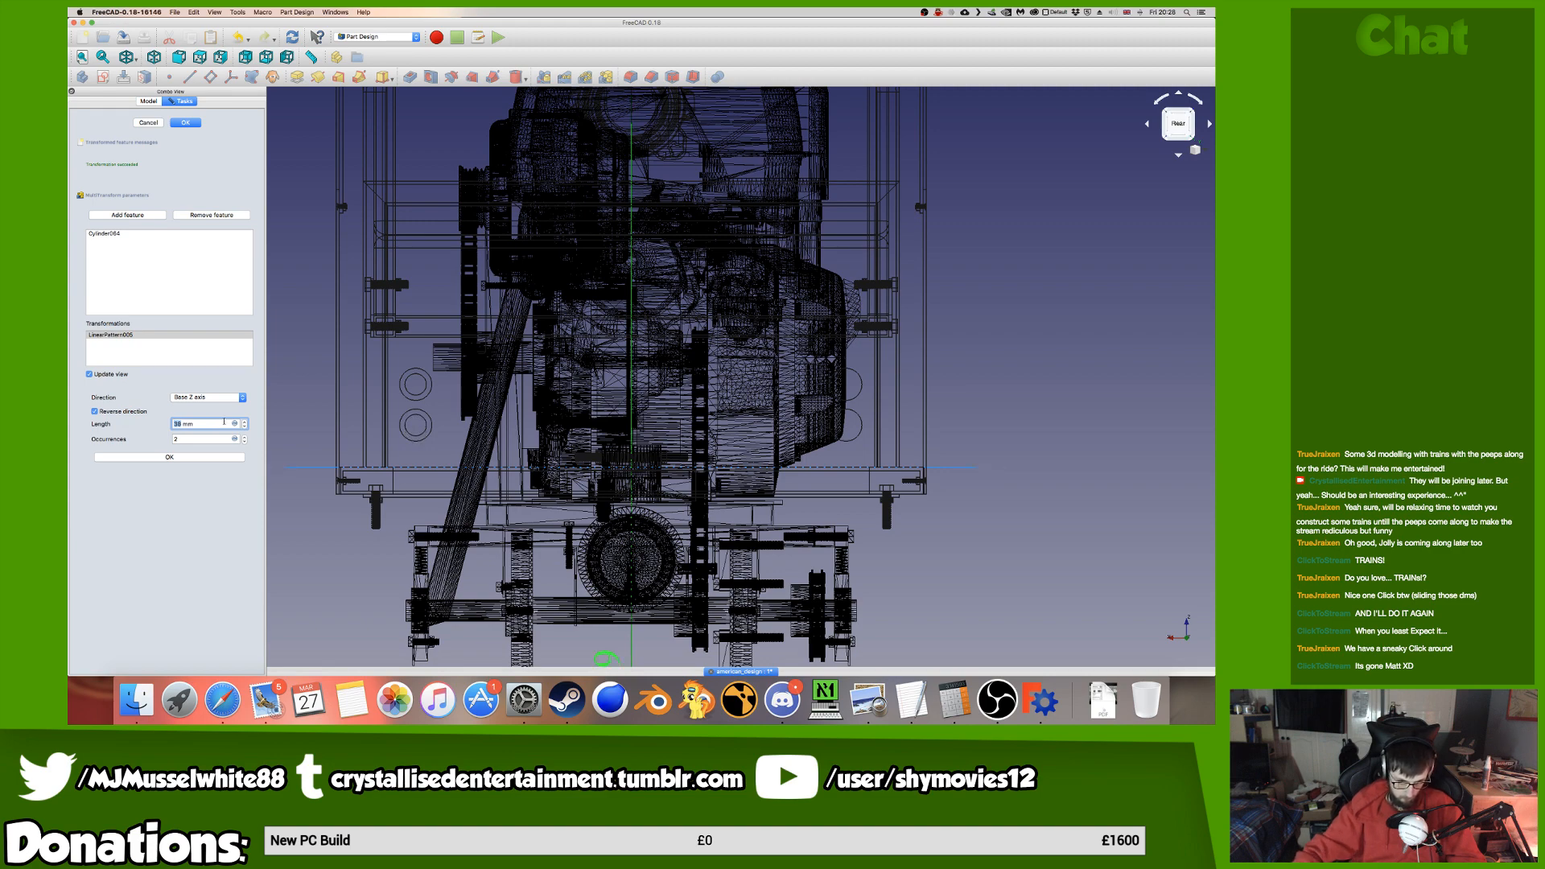
scroll(395, 401, "up", 5)
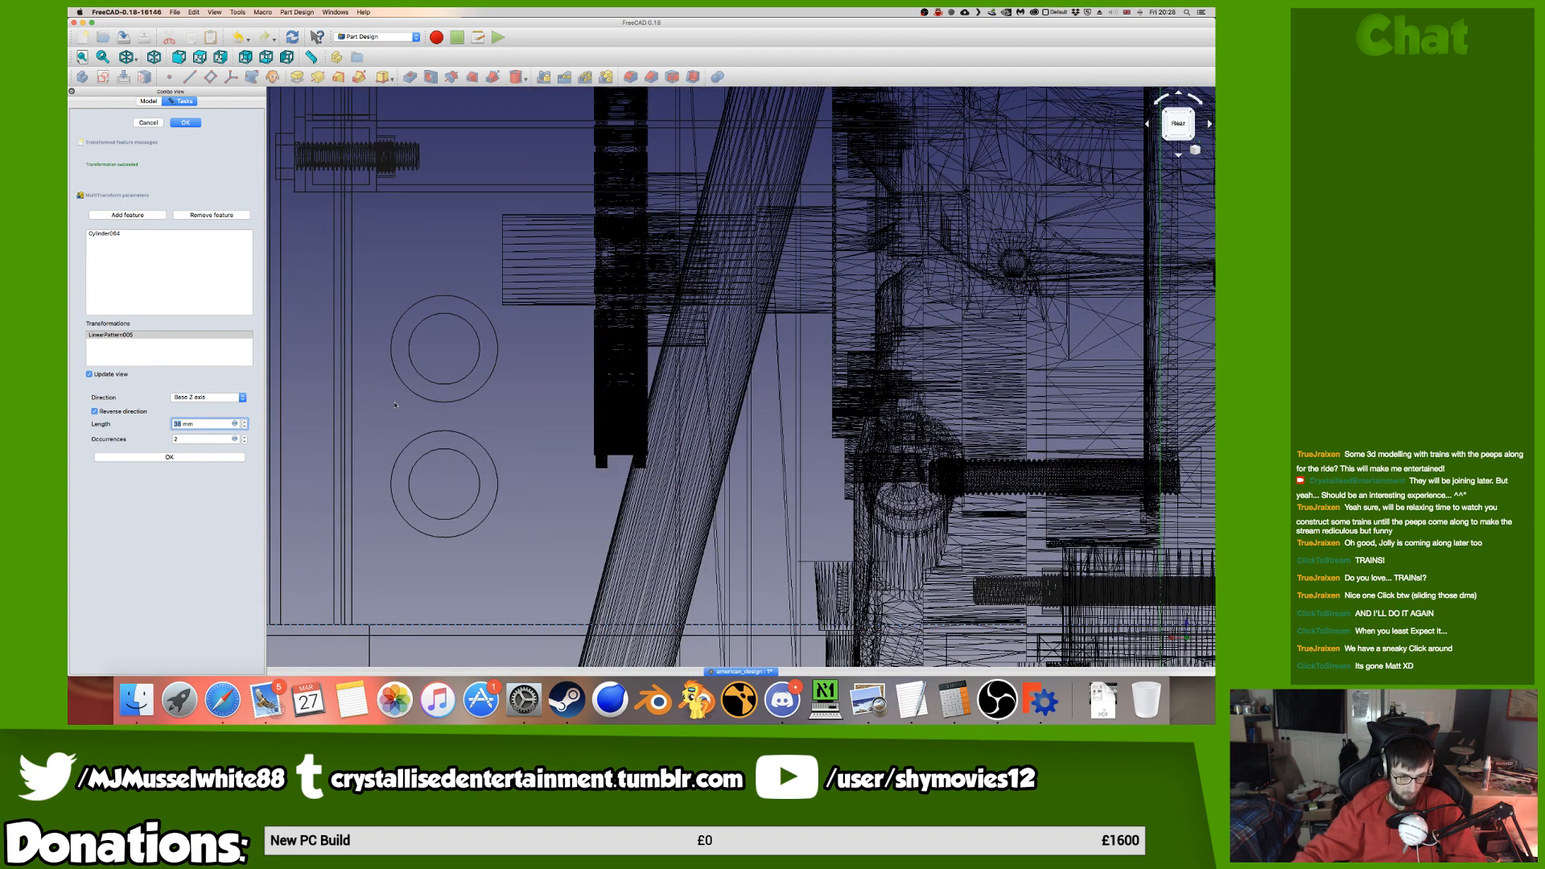
Accept the linear pattern, add a mirrored transformation about the Base YZ plane, and finish the MultiTransform.
left_click(205, 457)
right_click(184, 396)
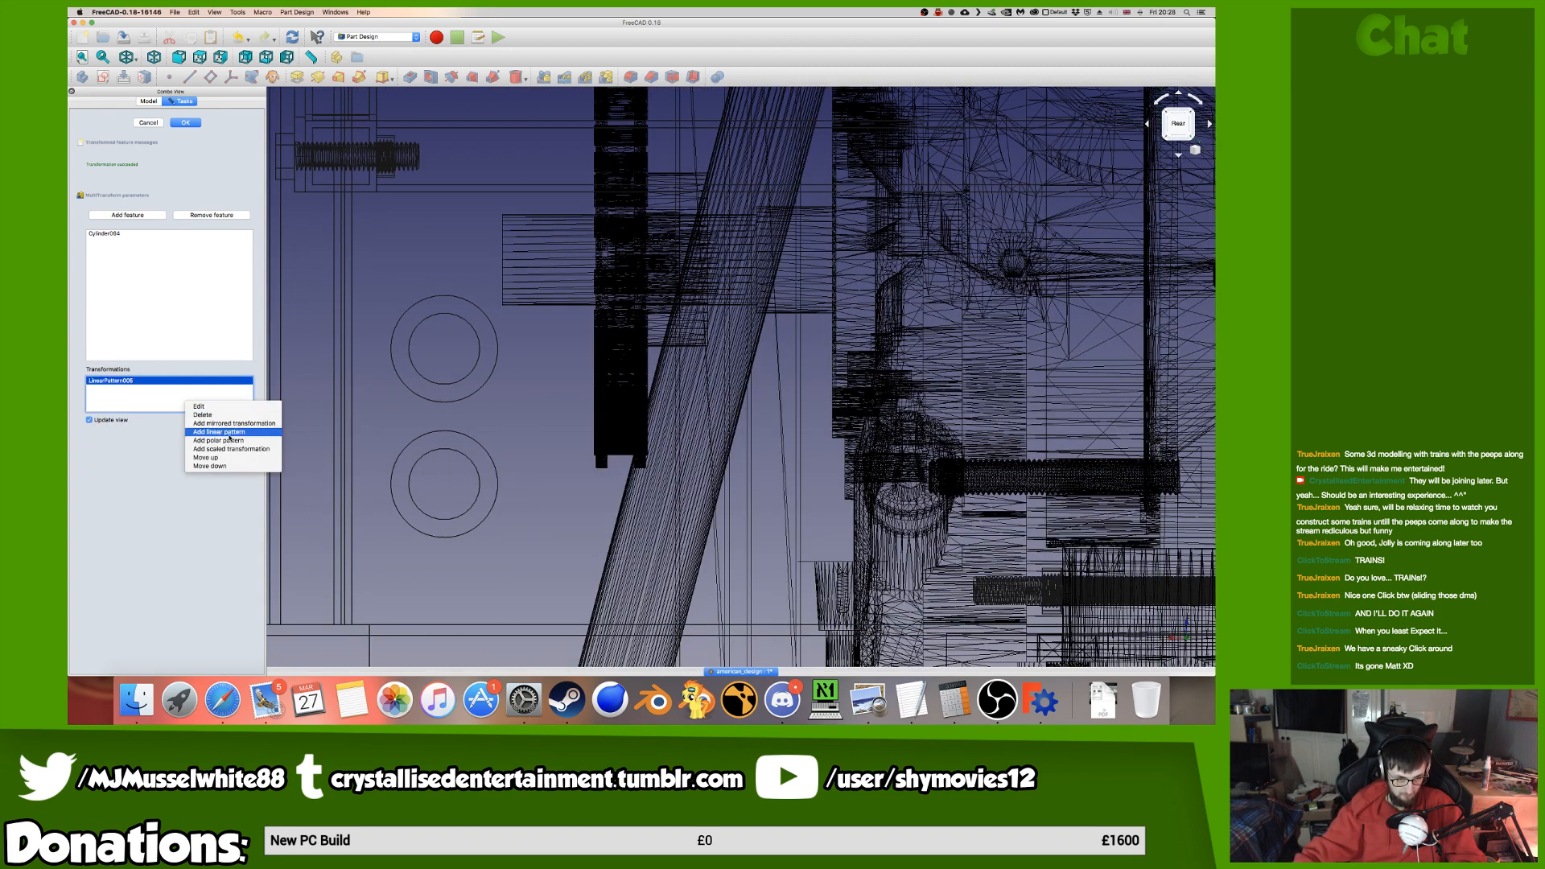
left_click(211, 424)
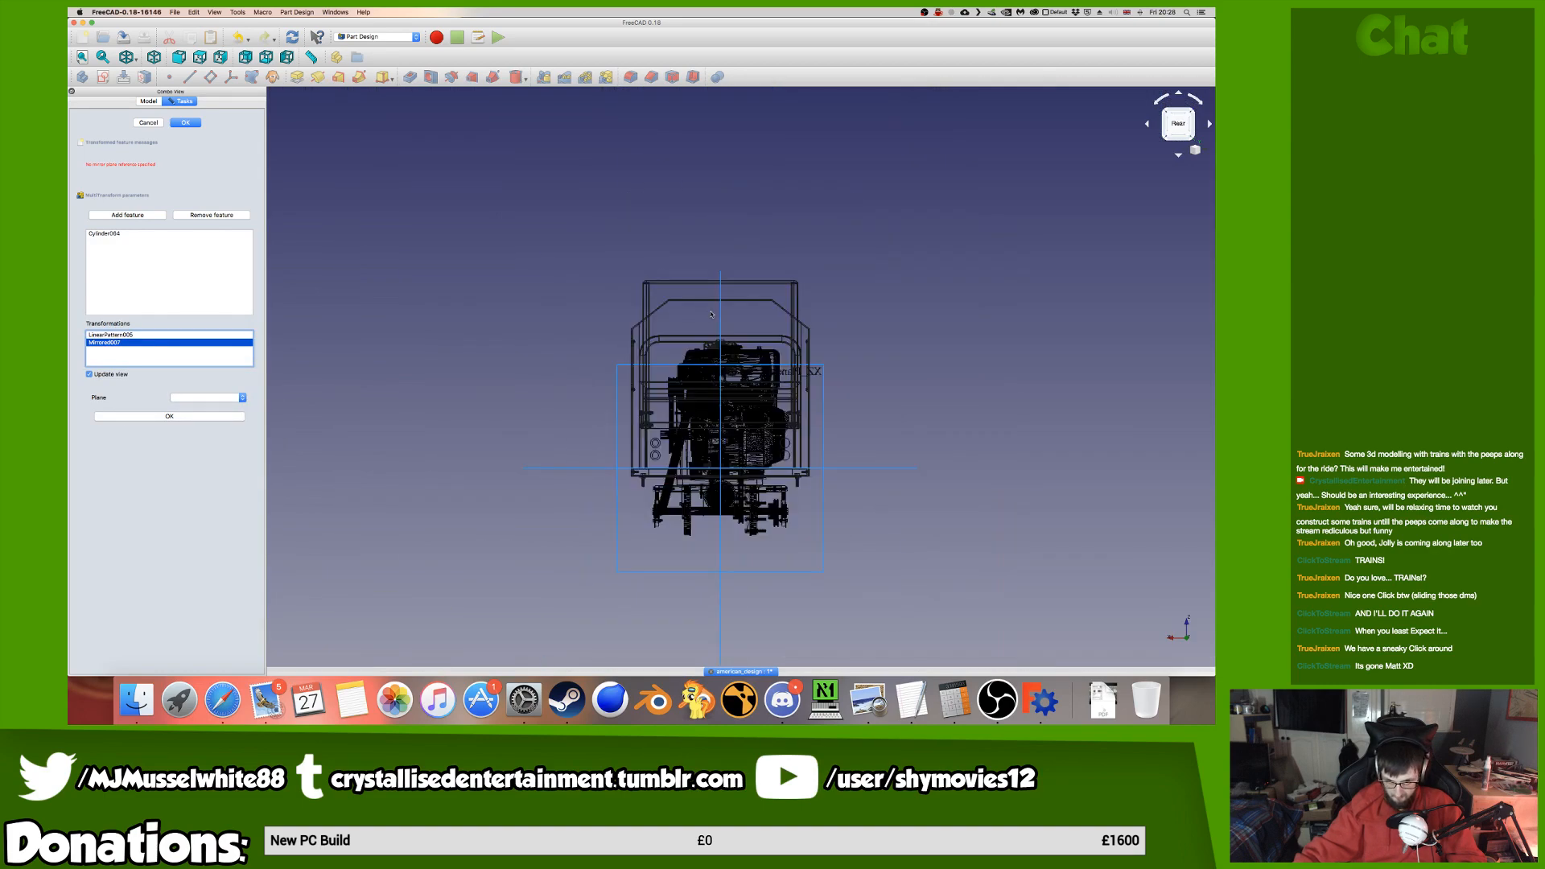
left_click(720, 318)
scroll(772, 410, "up", 5)
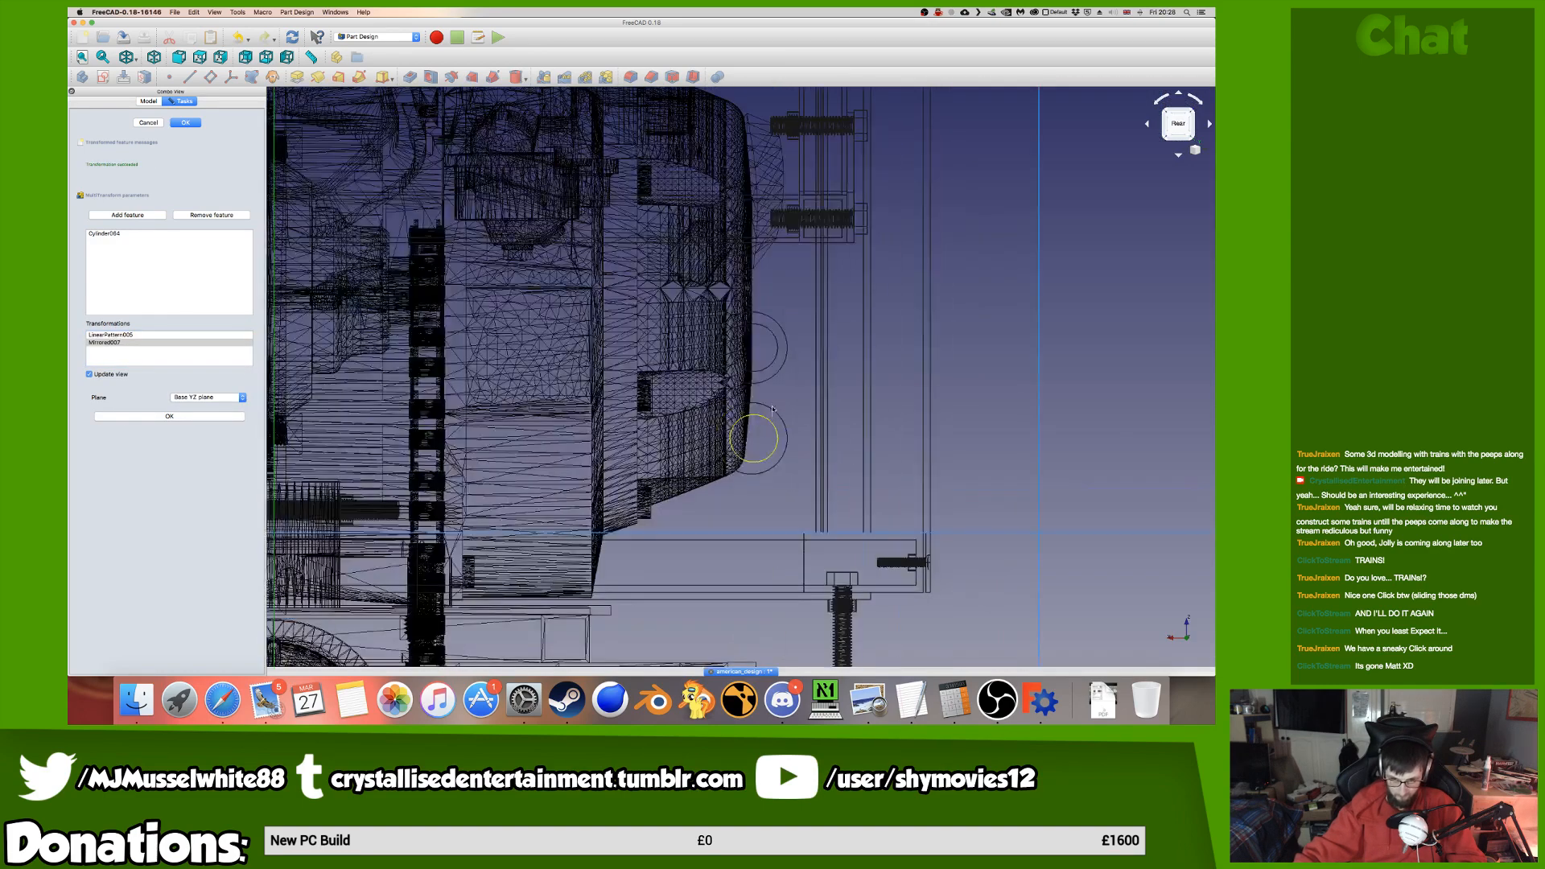
scroll(772, 410, "up", 3)
left_click(175, 123)
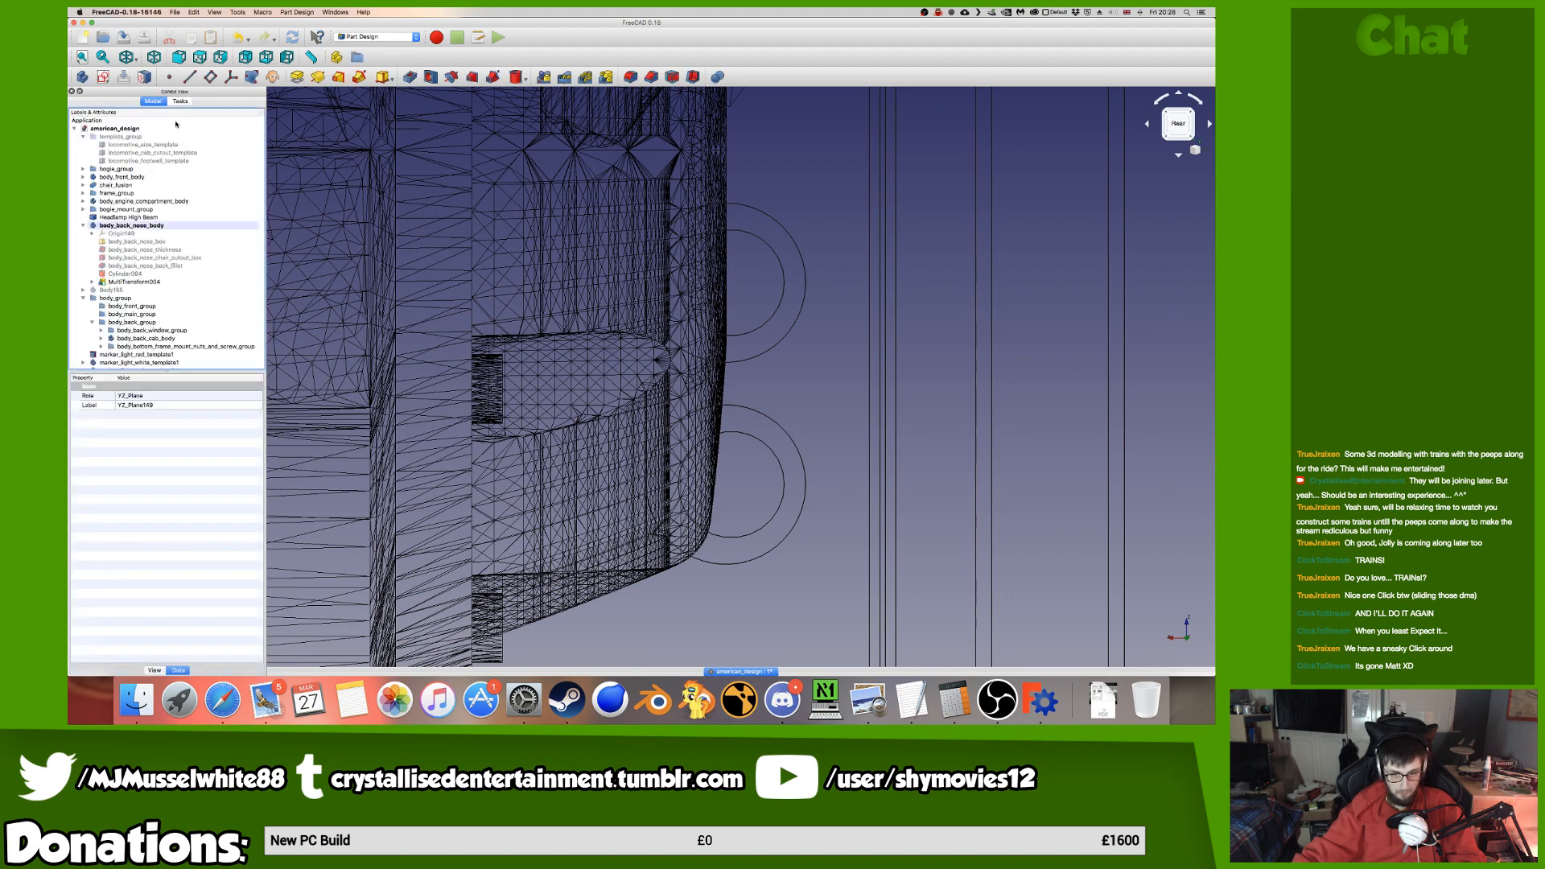
Set the X position of marker_light_red_template2 and the last marker light template to -402 mm.
key("super+v")
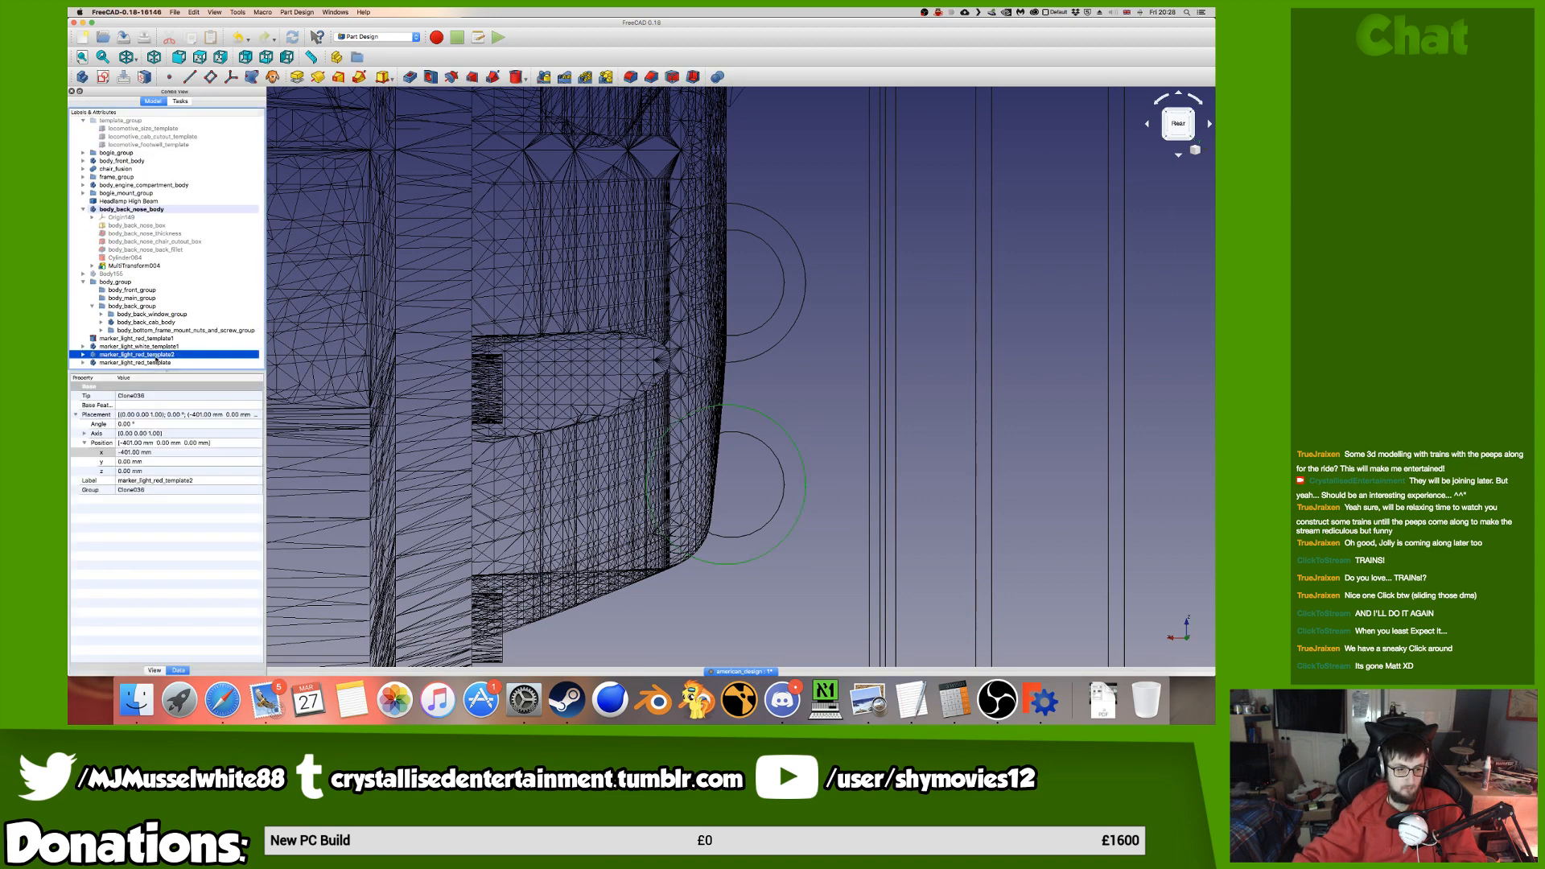
left_click(173, 456)
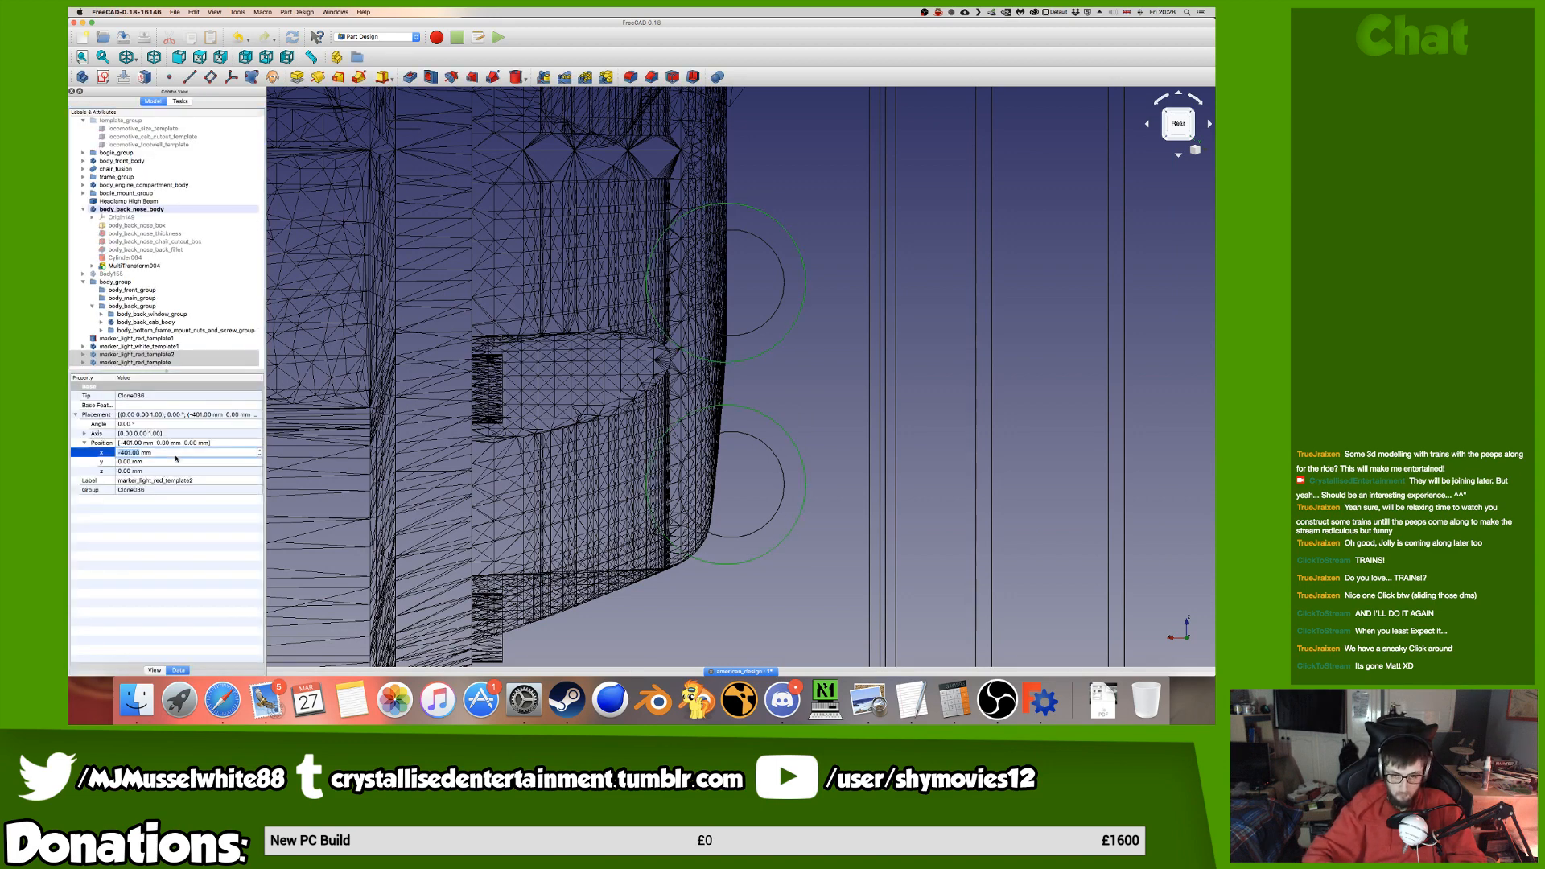
key("Down")
key("Down")
key("Up")
key("Return")
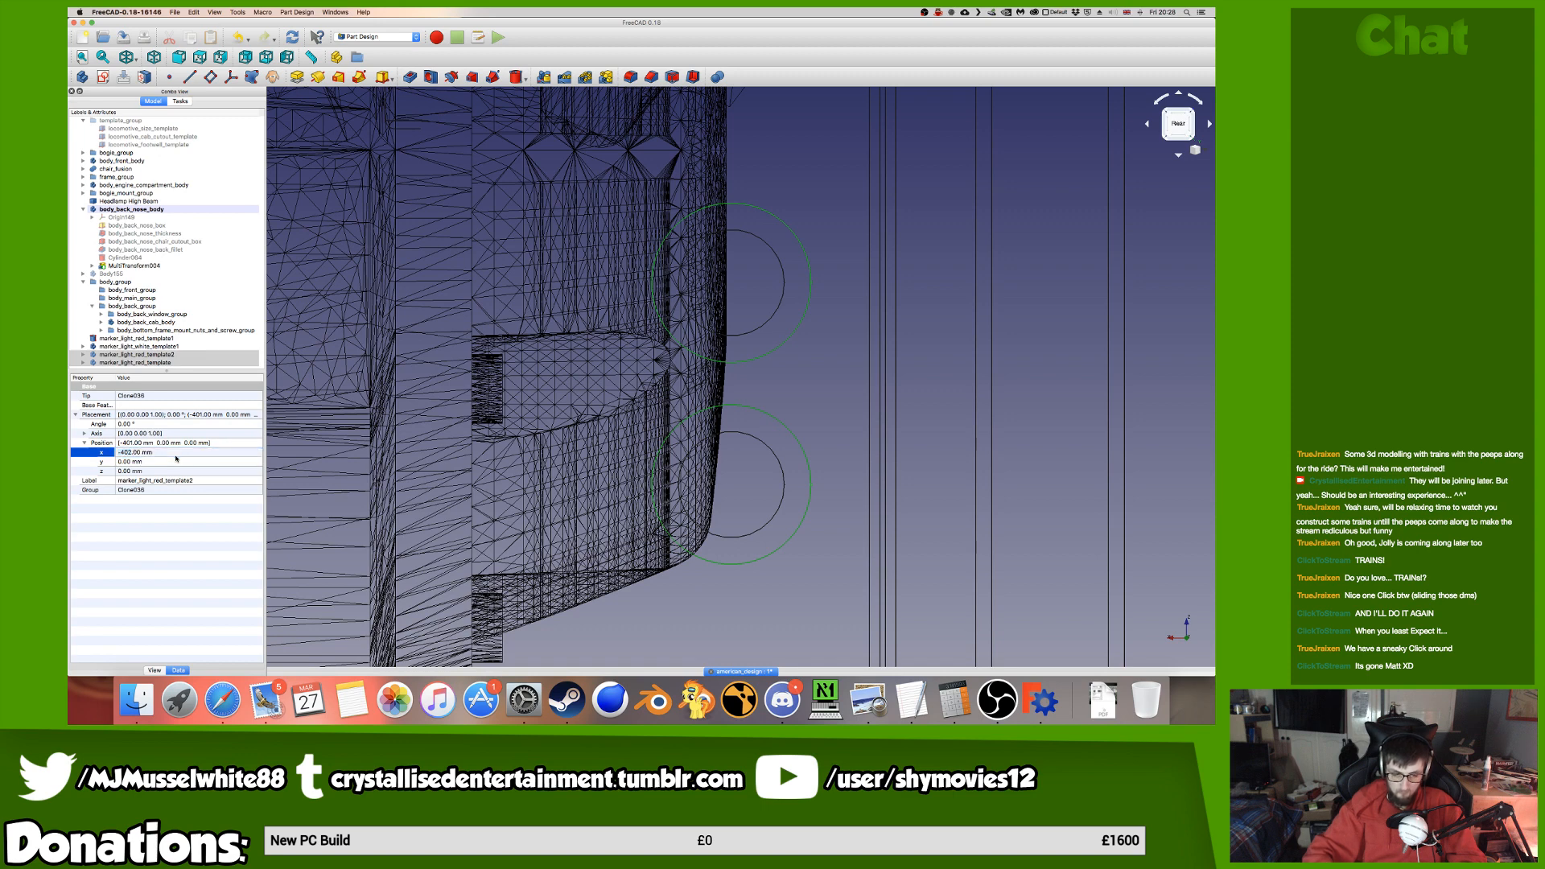
Restore the As is display style and bring the whole rear end into an angled view.
left_click(171, 345)
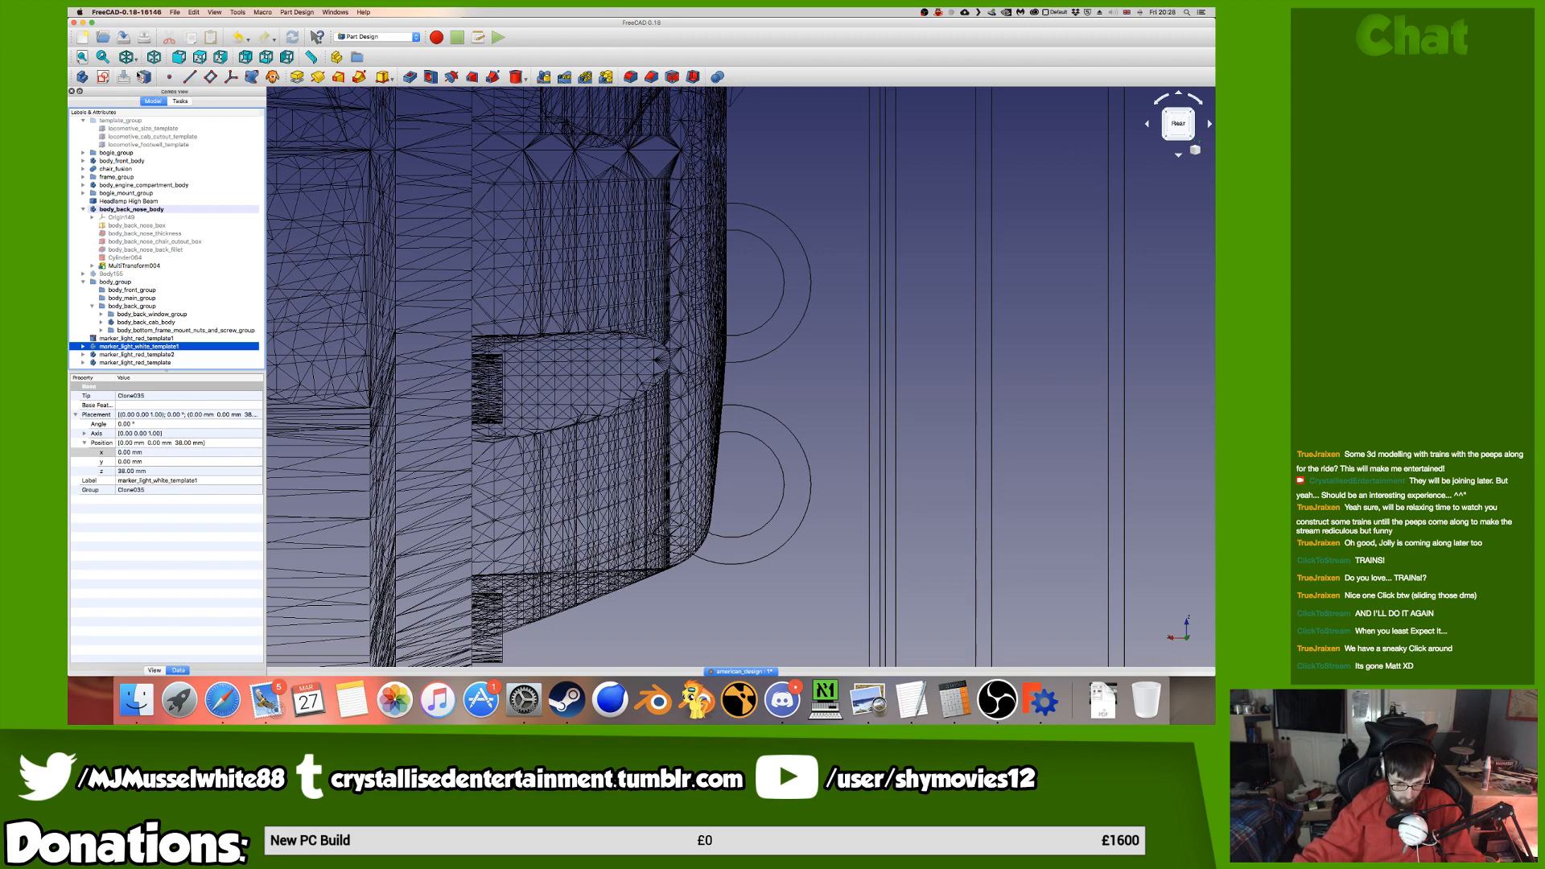
left_click(142, 76)
left_click(646, 358)
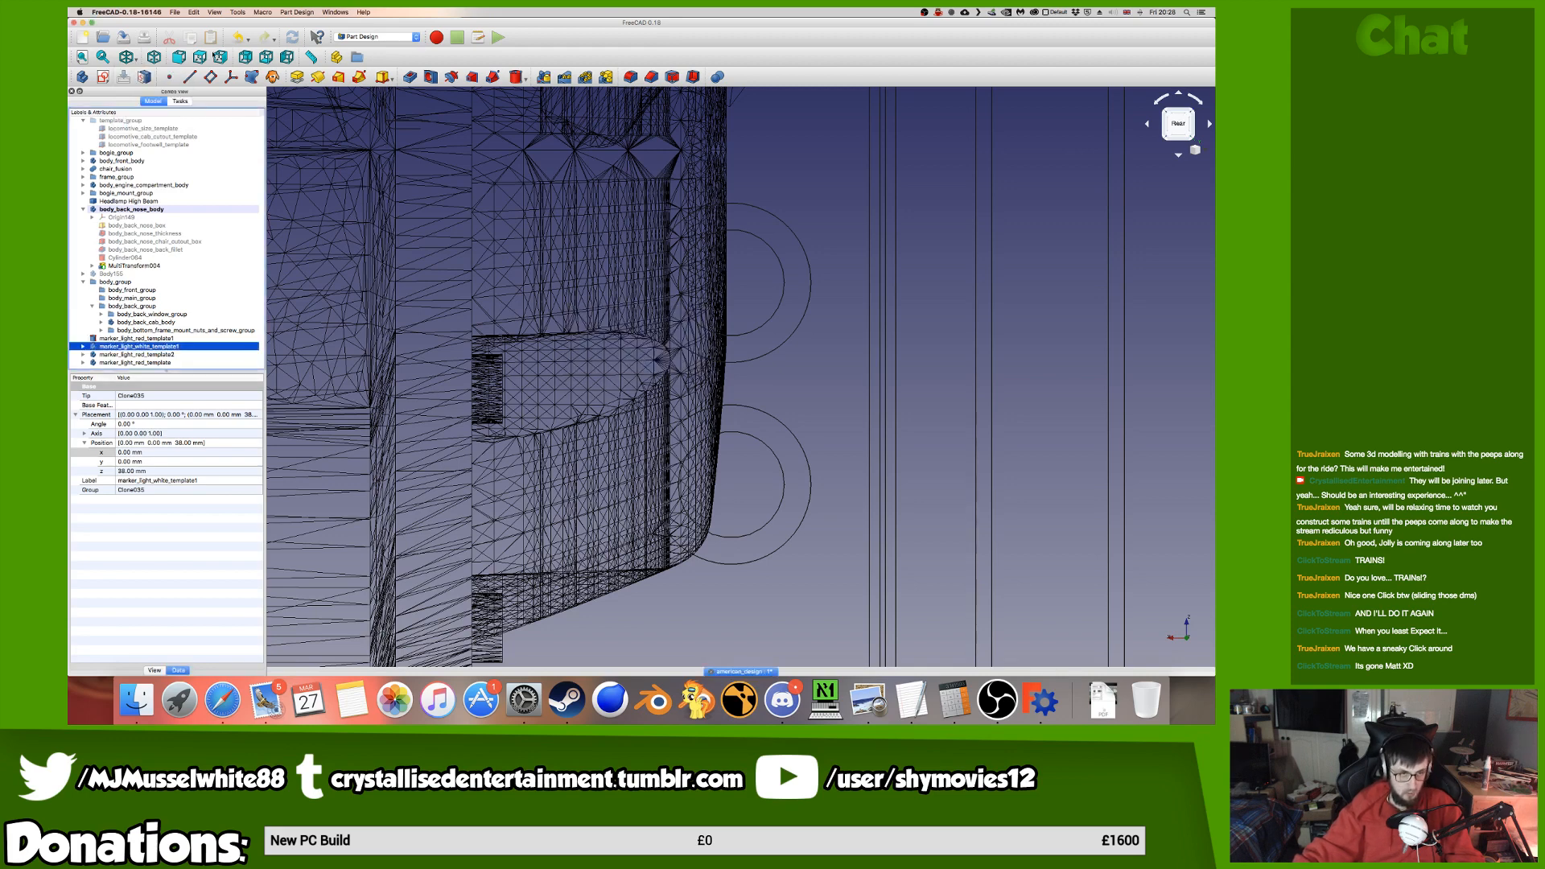
left_click(136, 58)
left_click(135, 71)
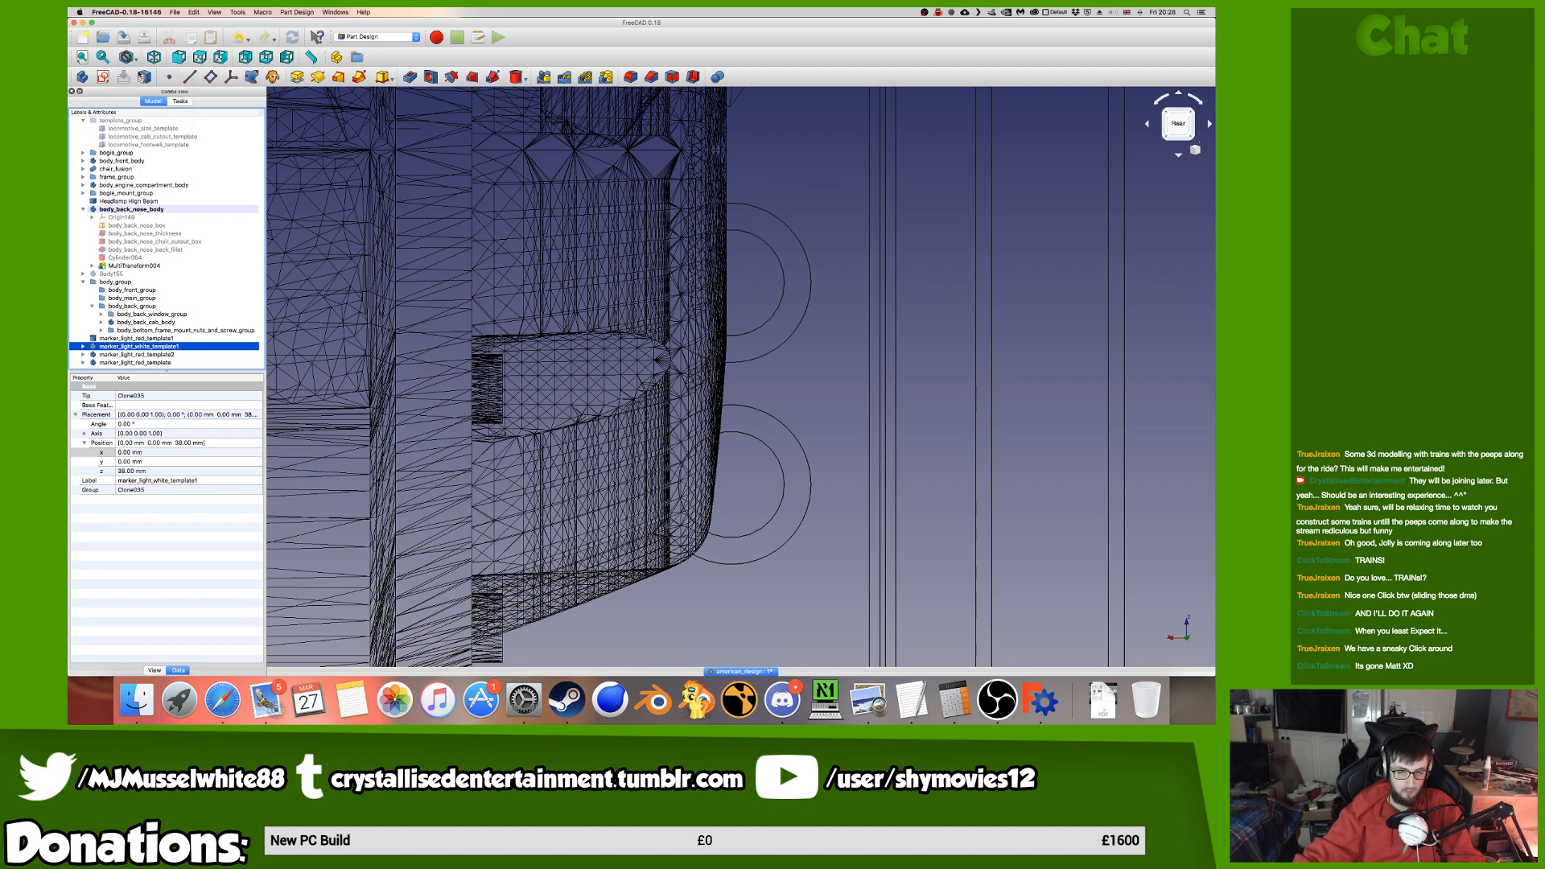
scroll(658, 333, "down", 10)
scroll(658, 332, "down", 3)
middle_click_drag(630, 329, 515, 374)
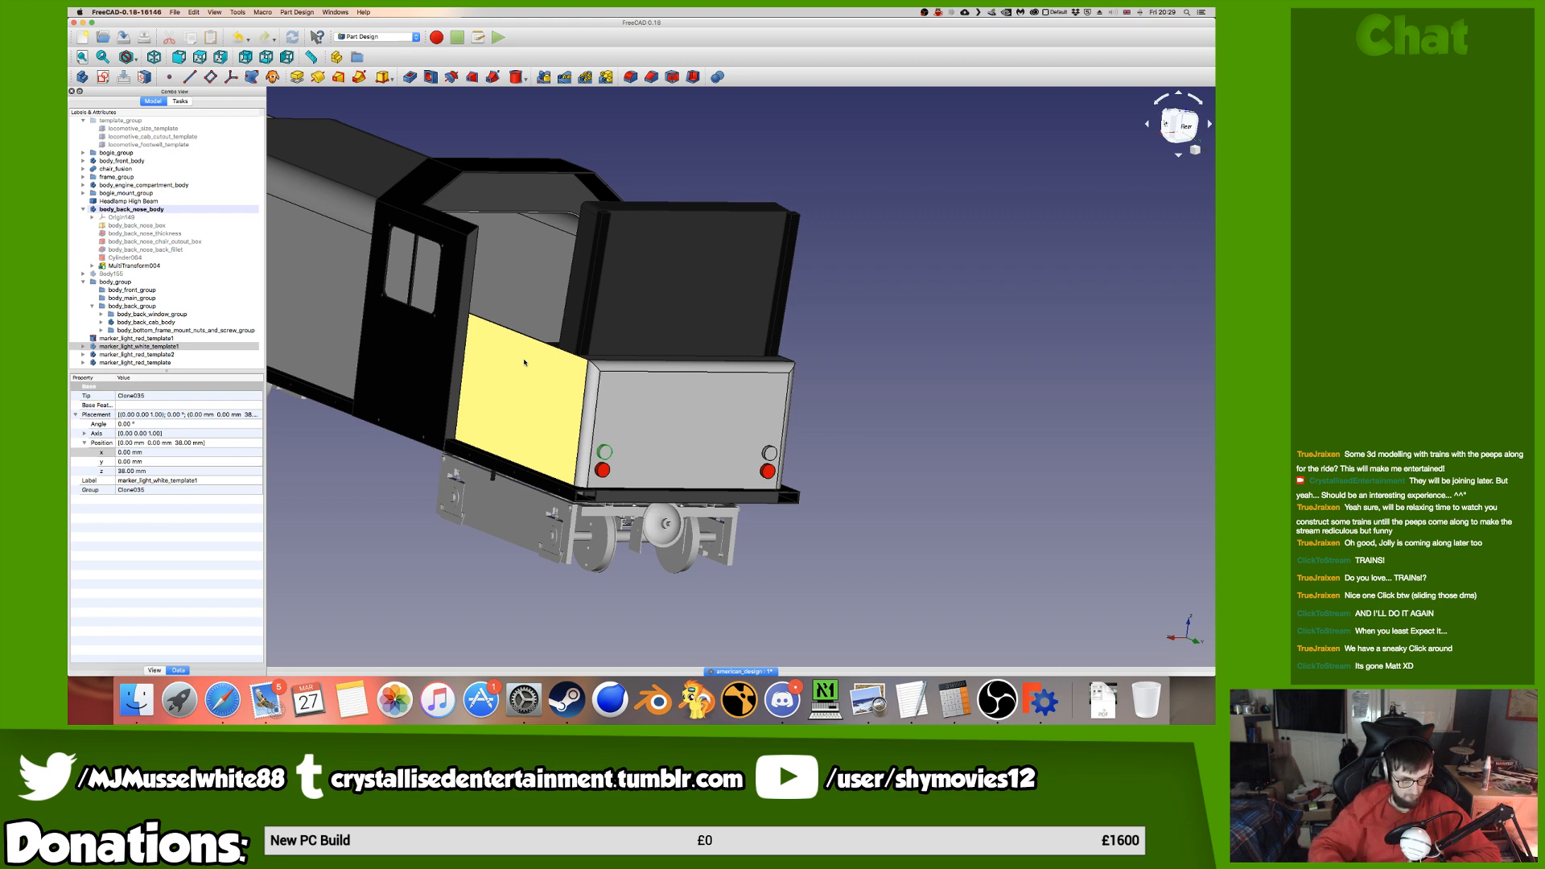
Create a new group inside template_group.
scroll(187, 203, "up", 1)
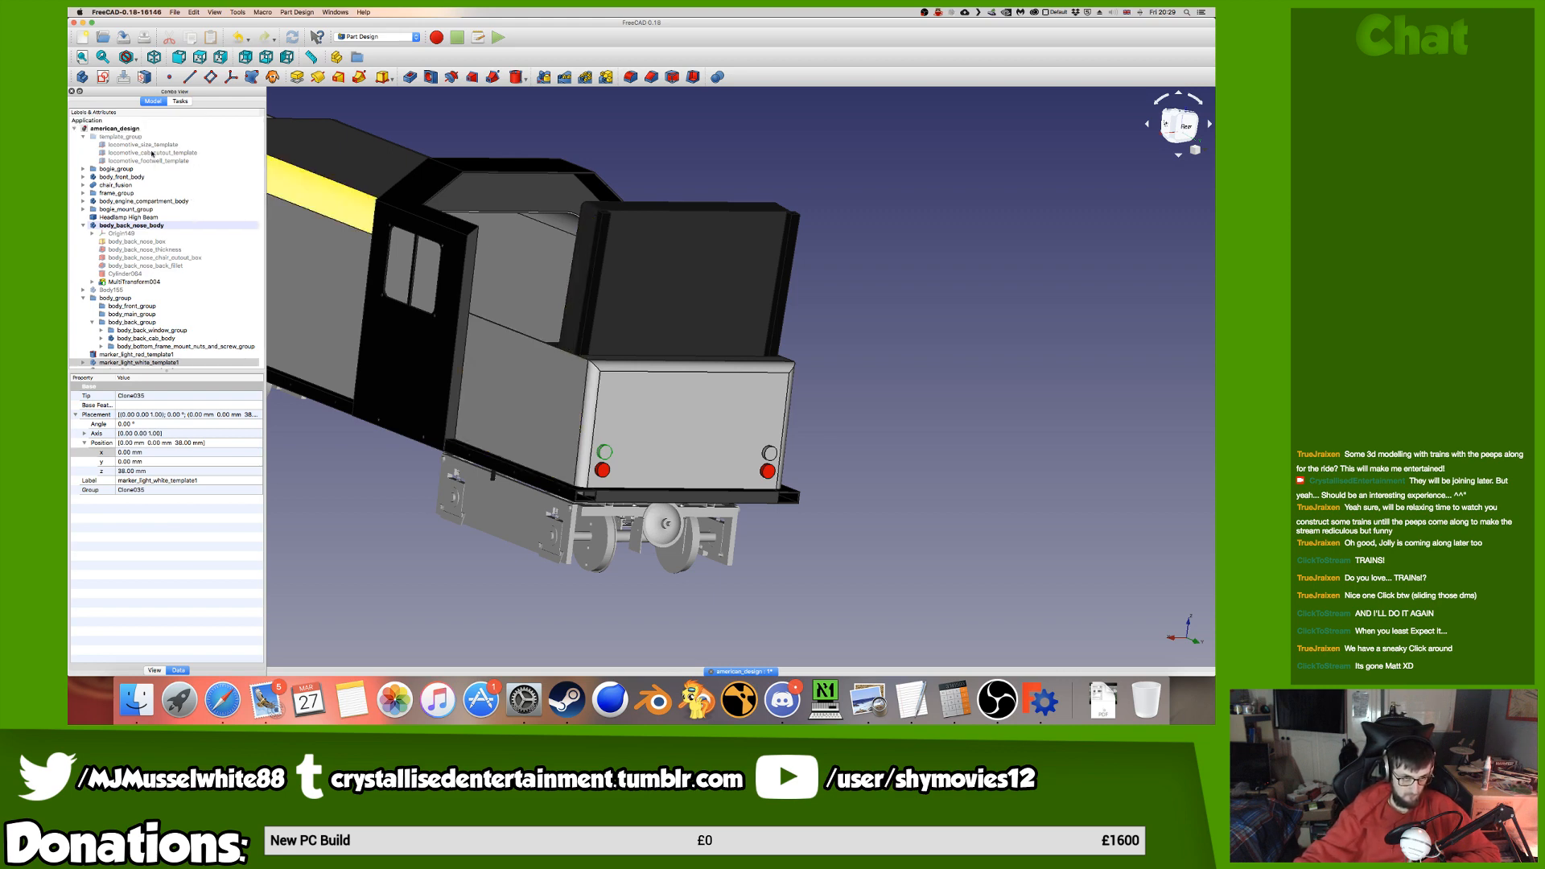
right_click(149, 139)
left_click(151, 145)
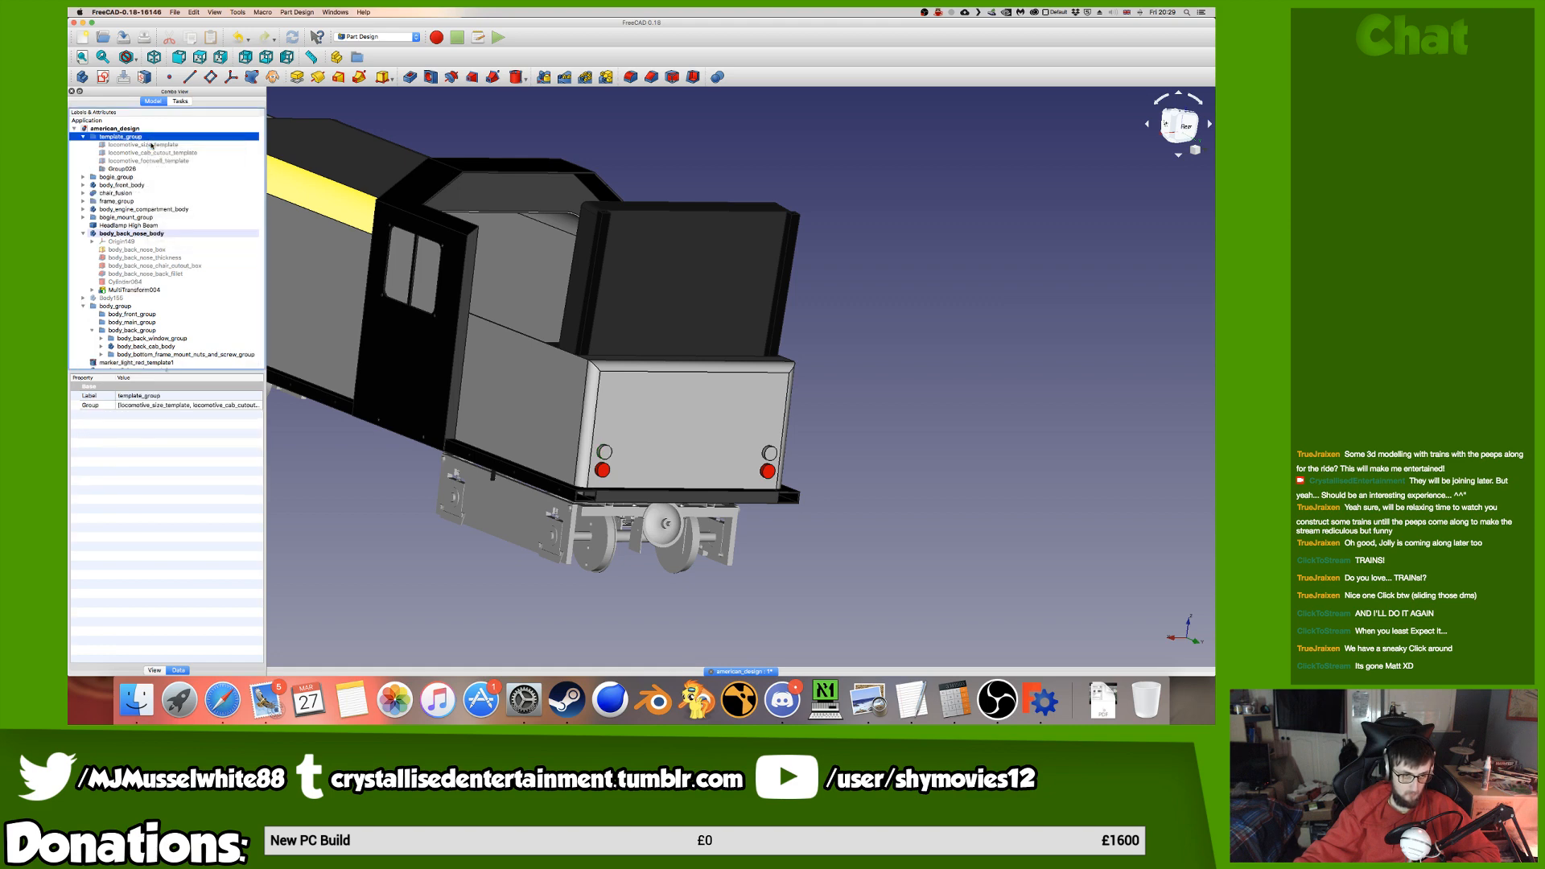
Move the four marker light templates into the new group and check its contents.
scroll(151, 146, "down", 1)
left_click(137, 338)
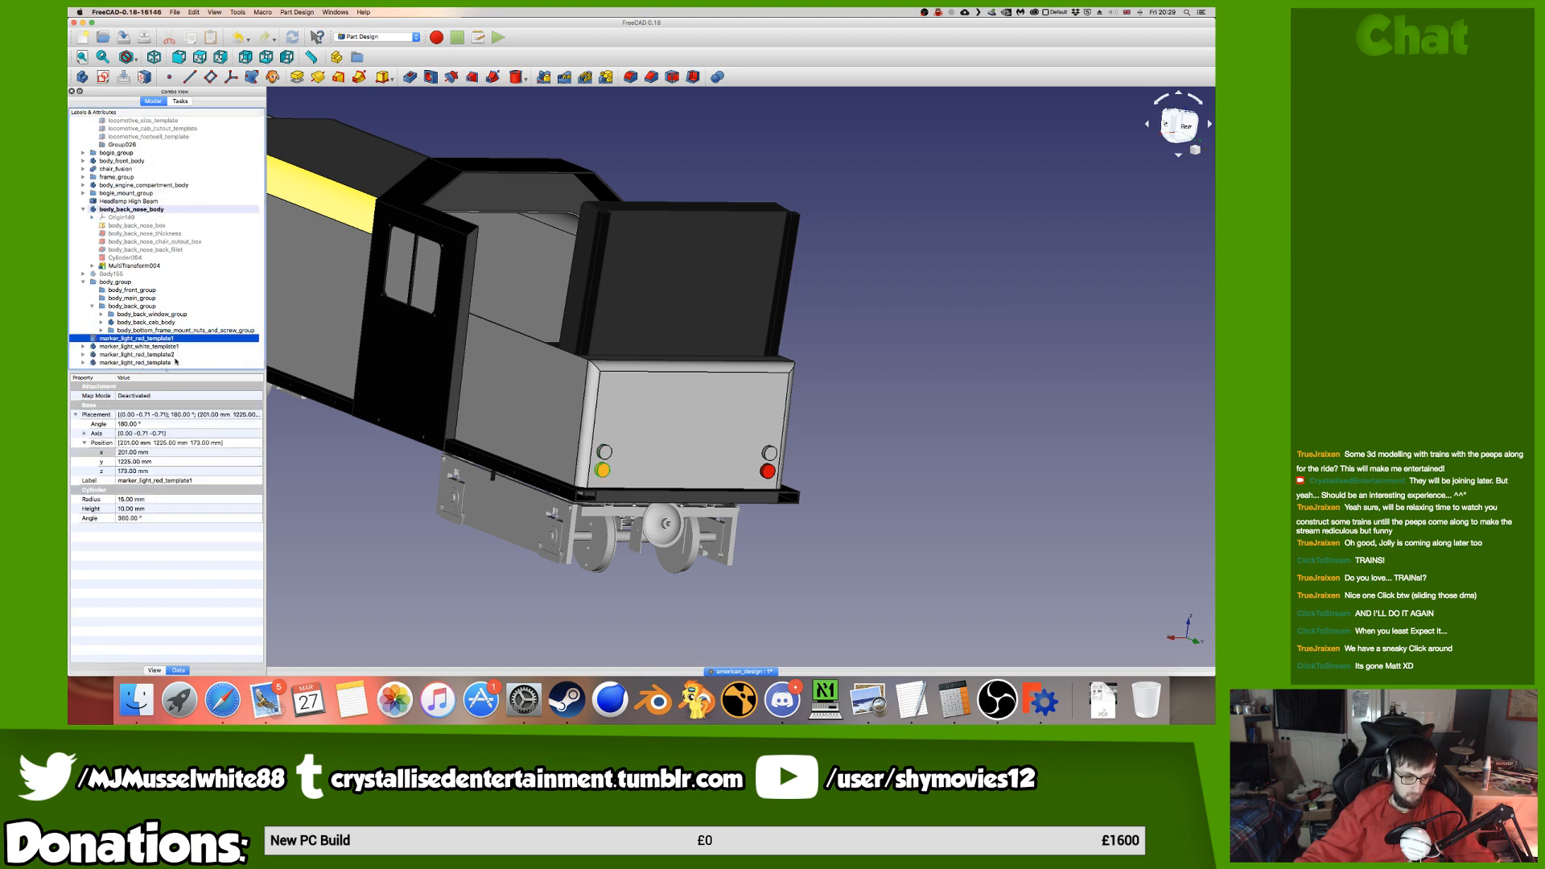
left_click(176, 362, "shift")
left_click_drag(175, 362, 137, 170)
left_click(137, 171)
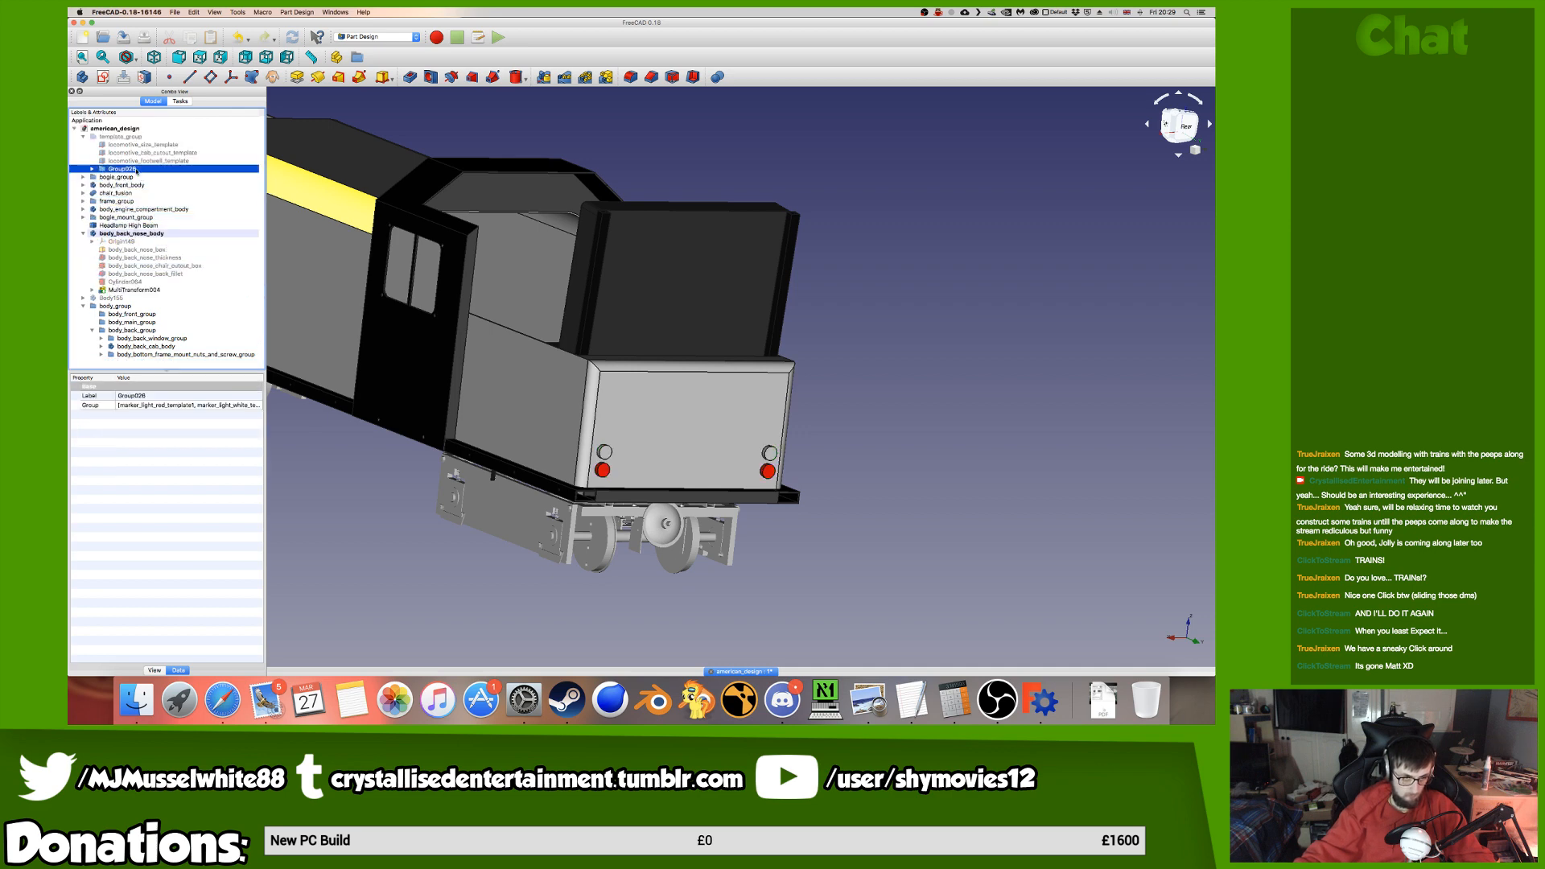
left_click(93, 169)
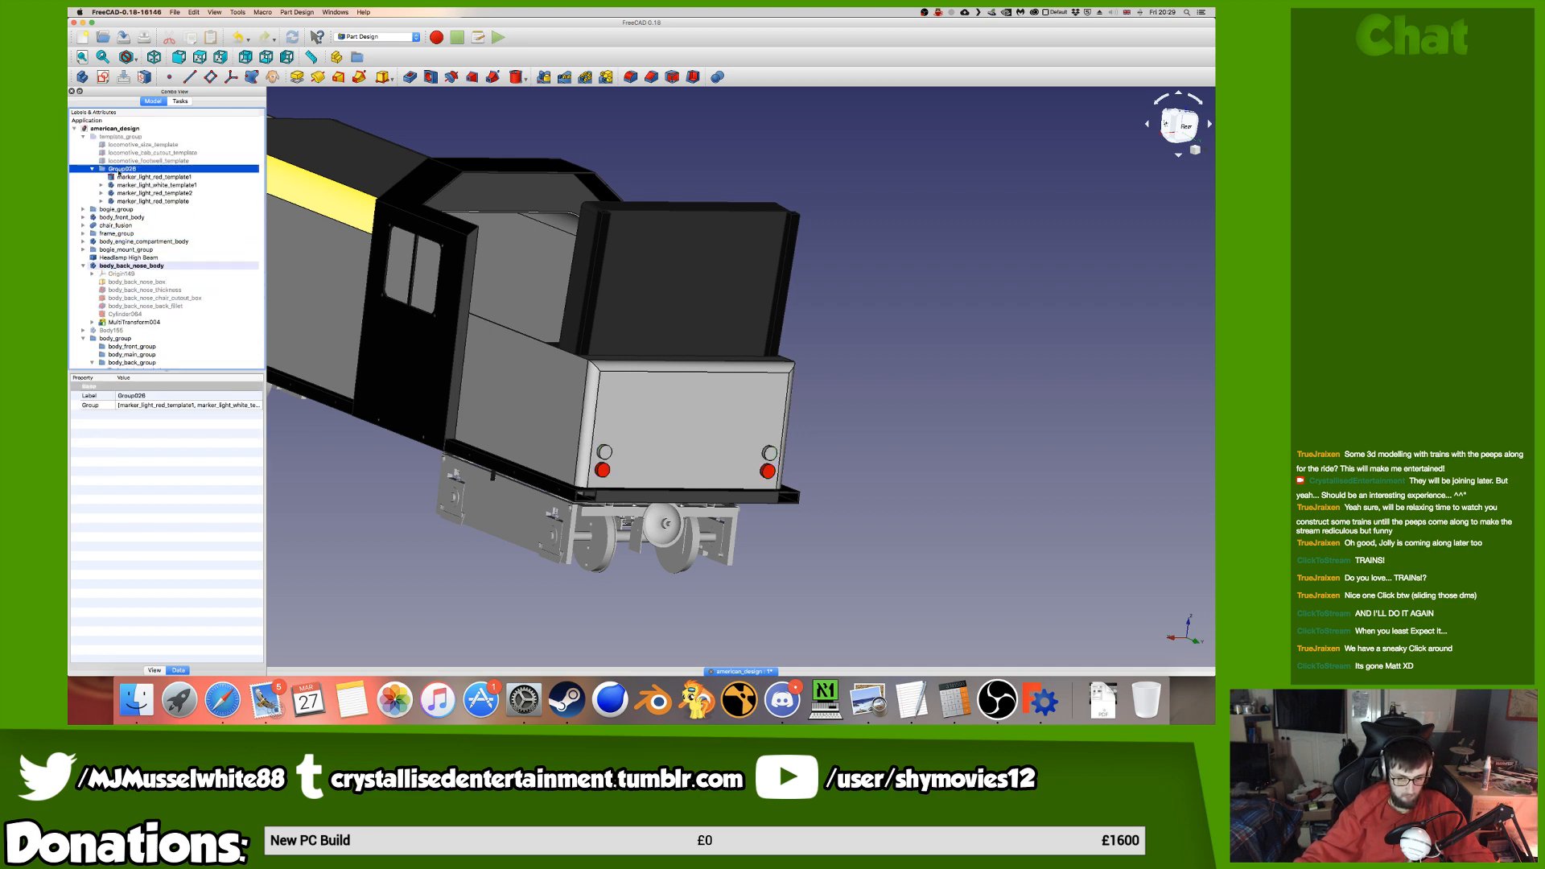
left_click(92, 169)
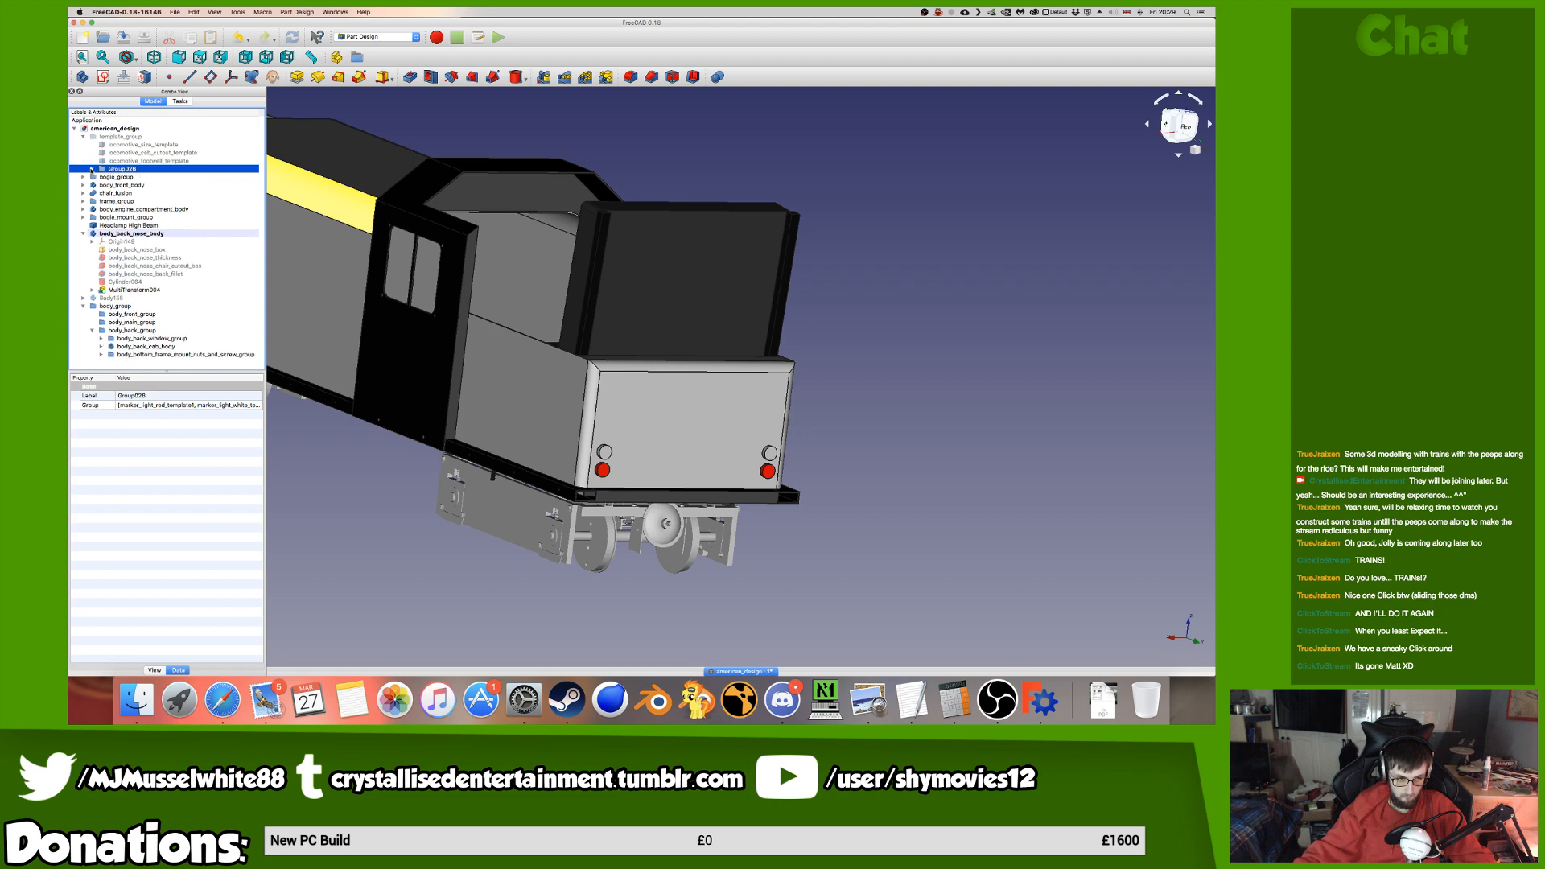
left_click(91, 169)
left_click(92, 169)
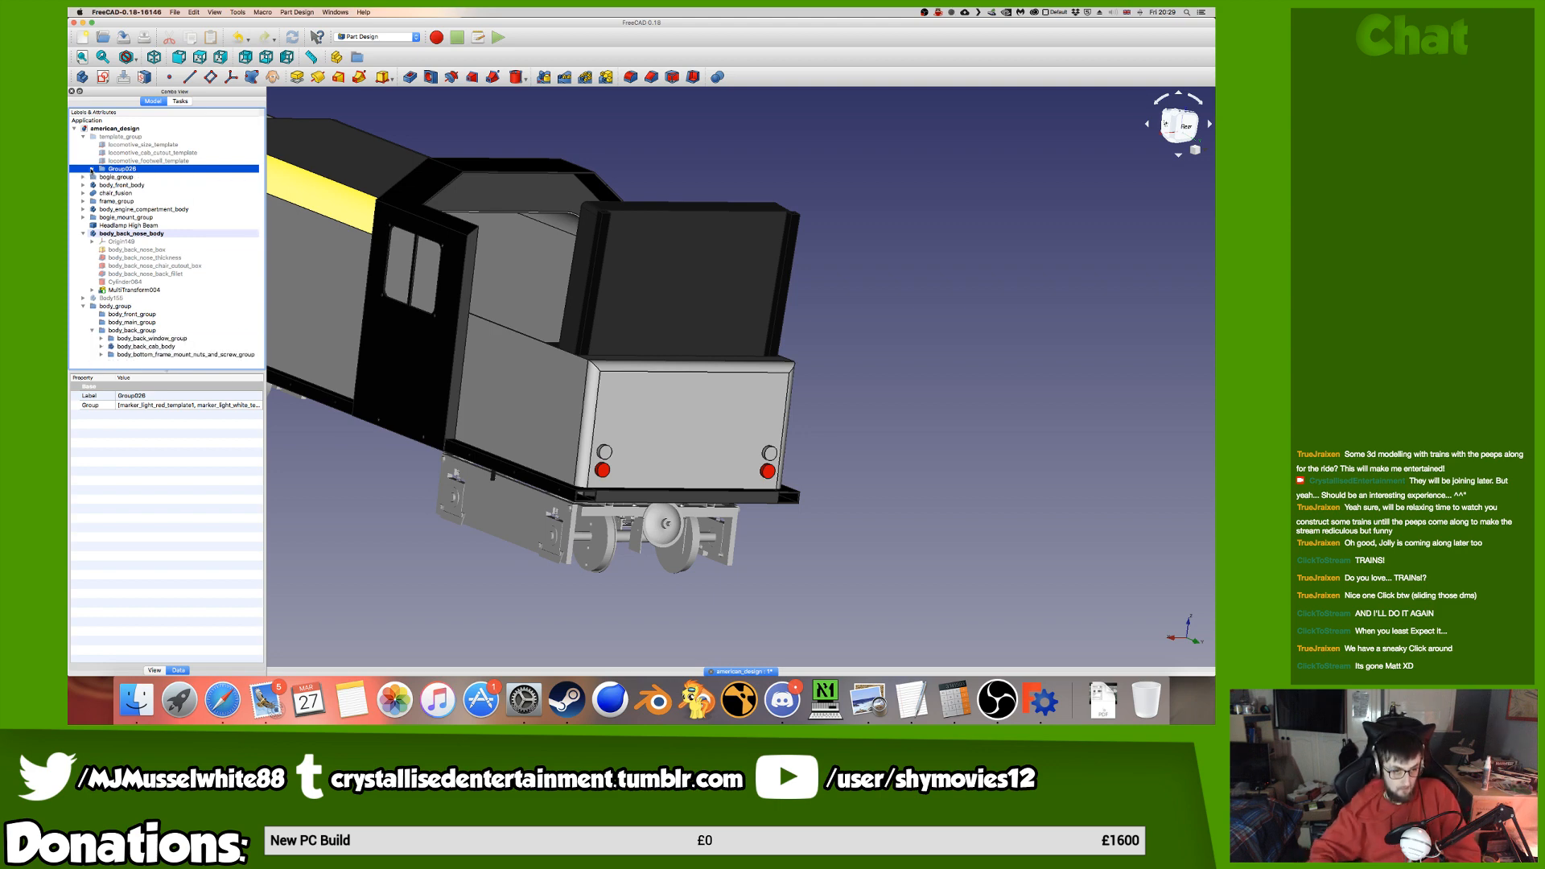
Rename the new group inside template_group as marker_light_template and save the document.
key("F2")
type("te")
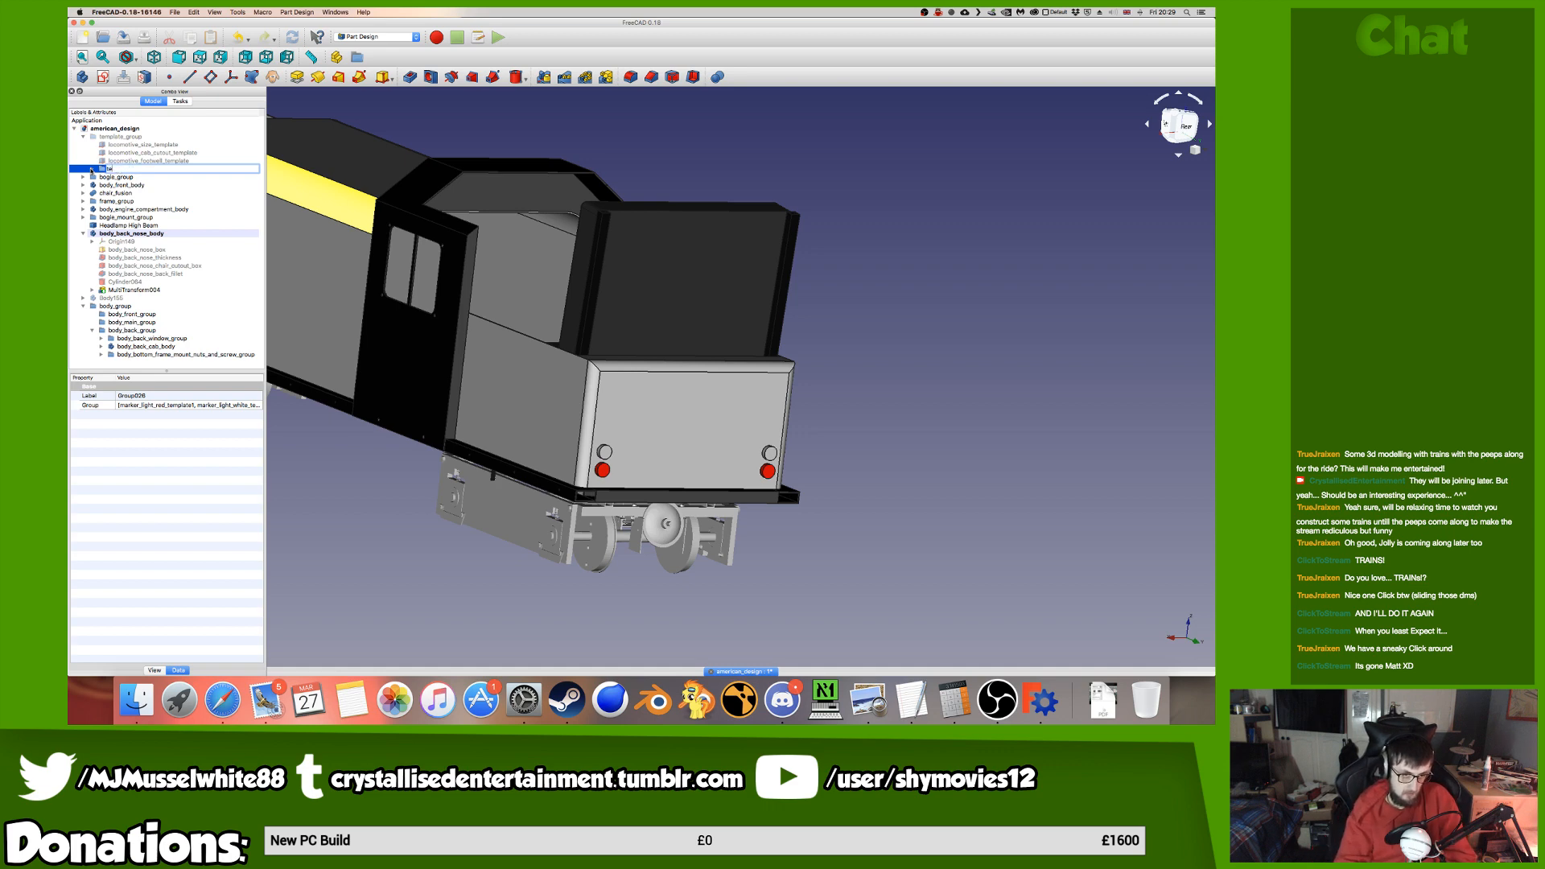
type("rker")
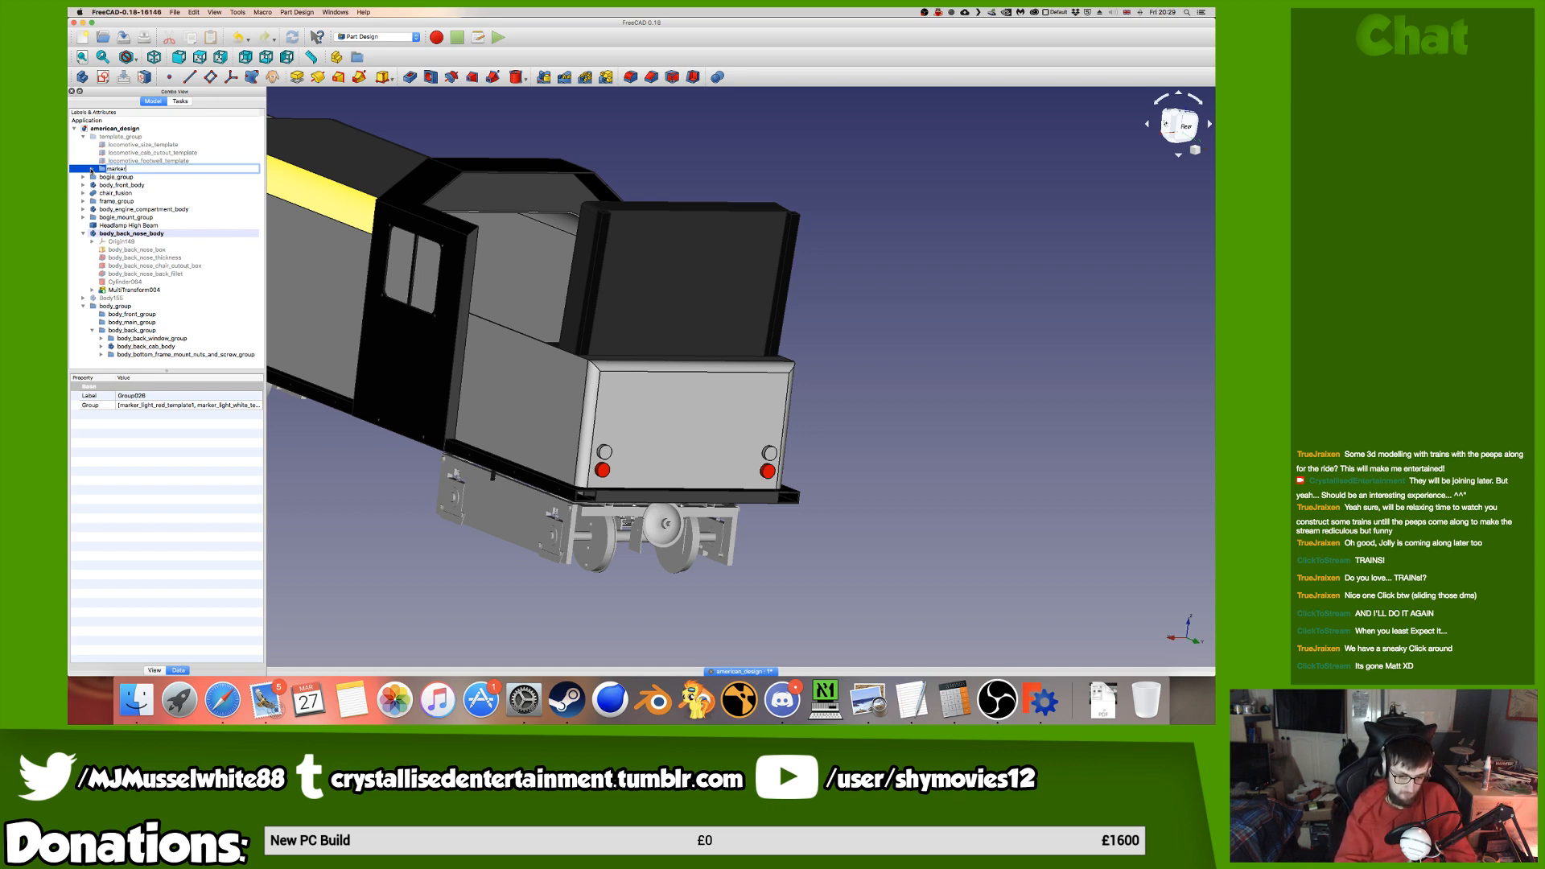
type("_light")
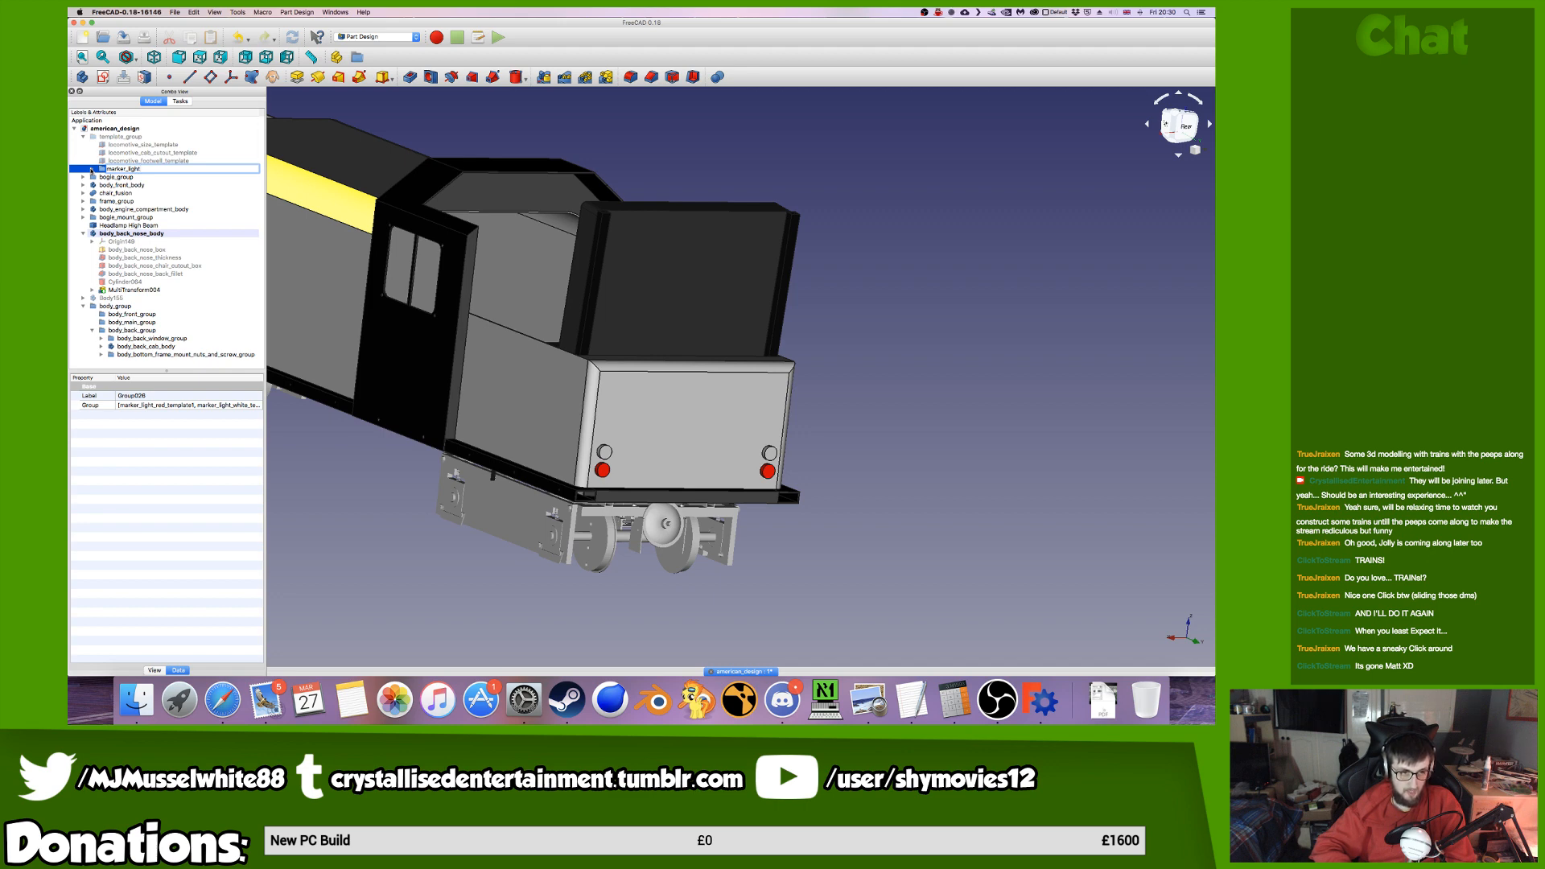
type("_")
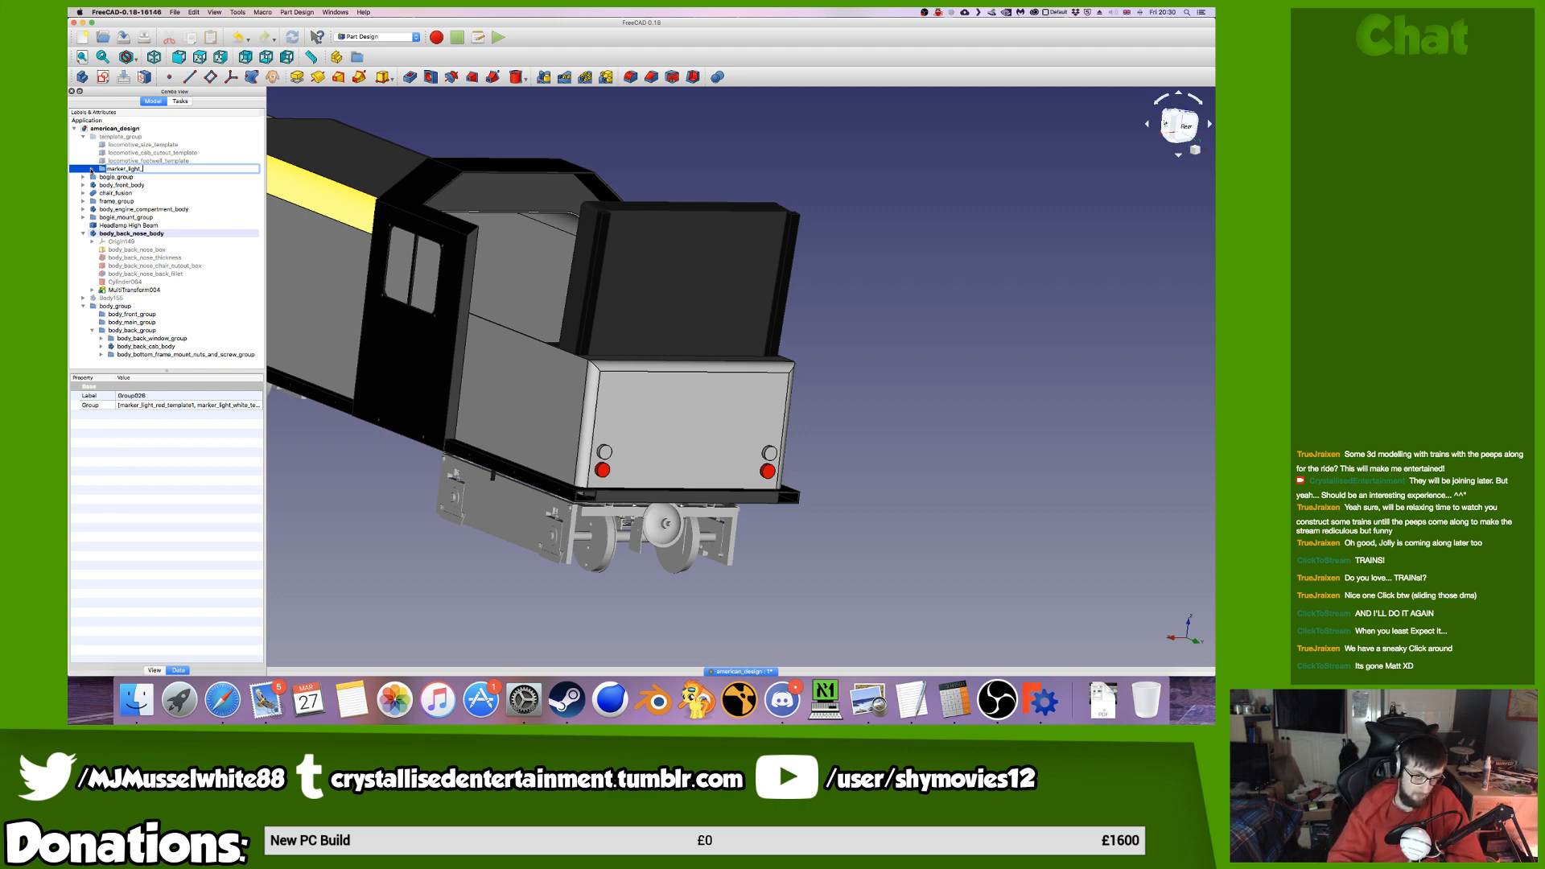
type("t")
type("emplate")
key("Return")
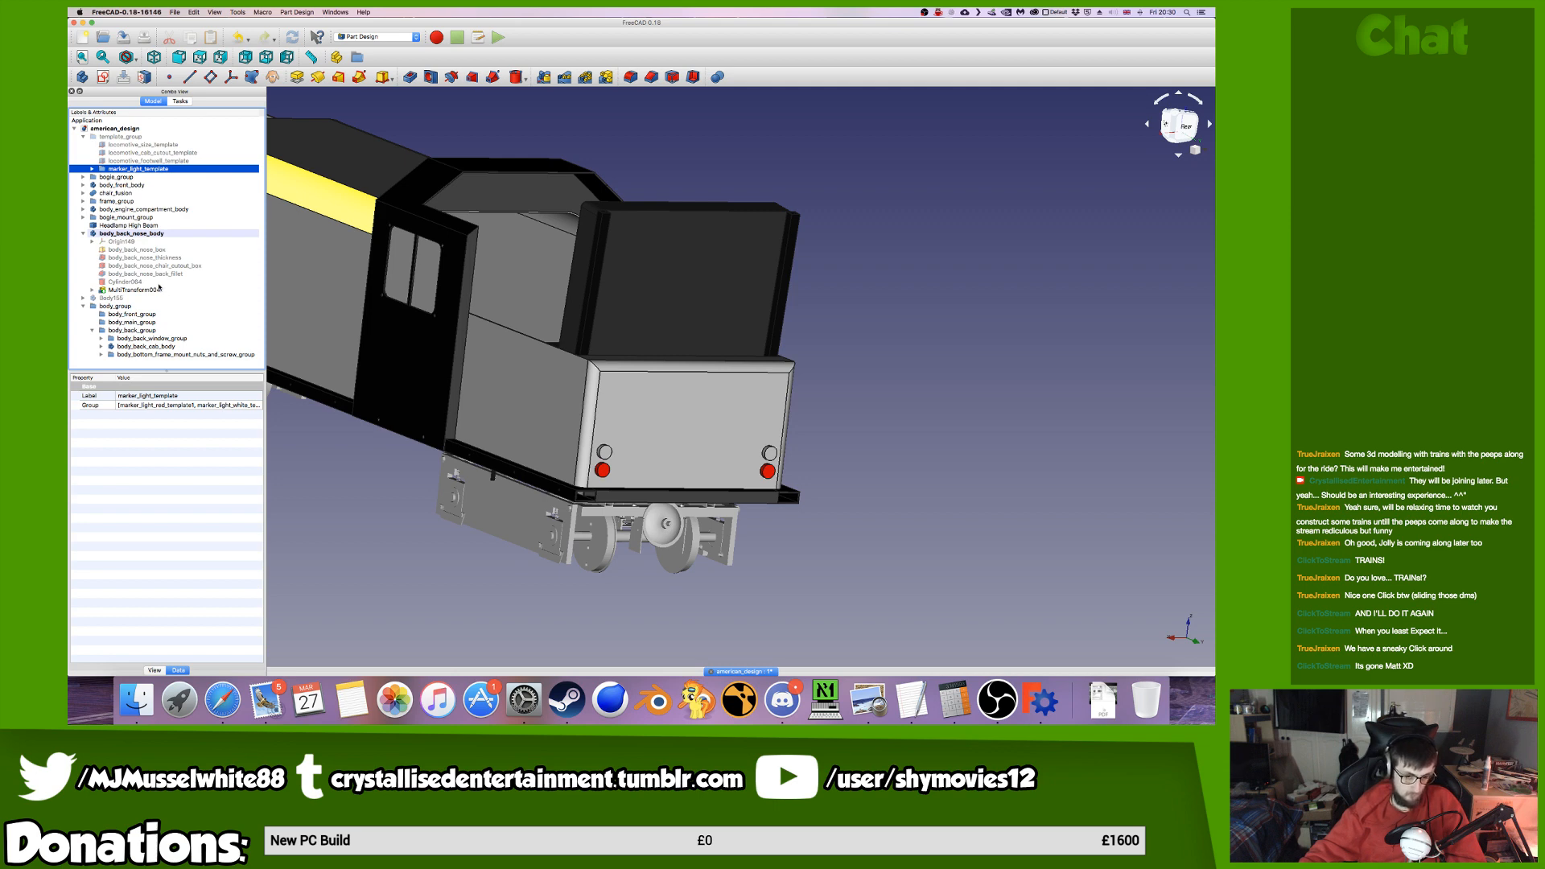
middle_click_drag(730, 604, 774, 625)
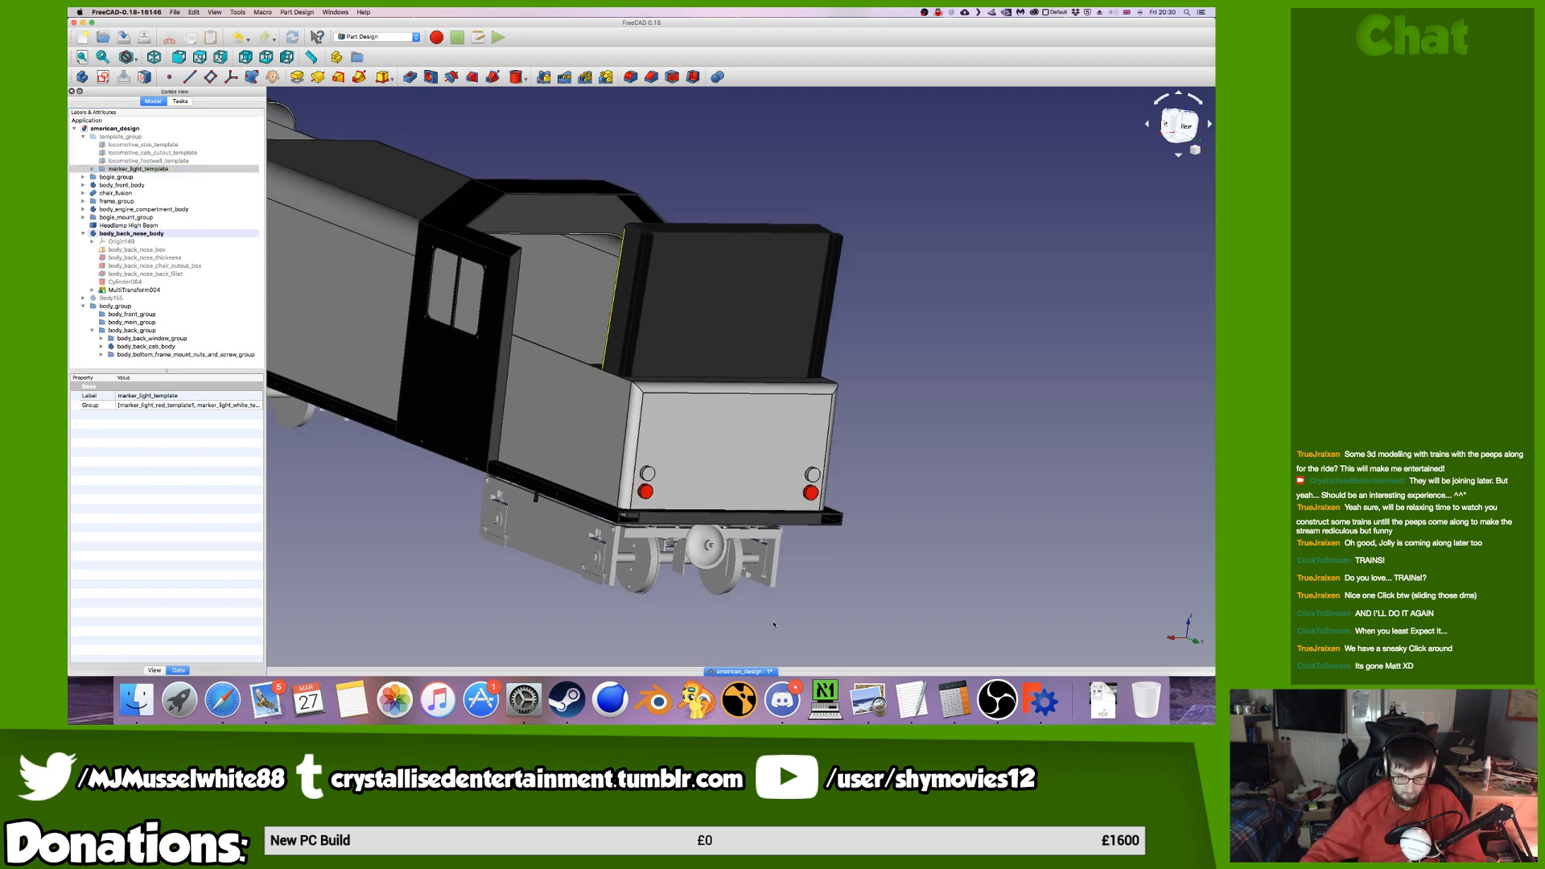
key("super+s")
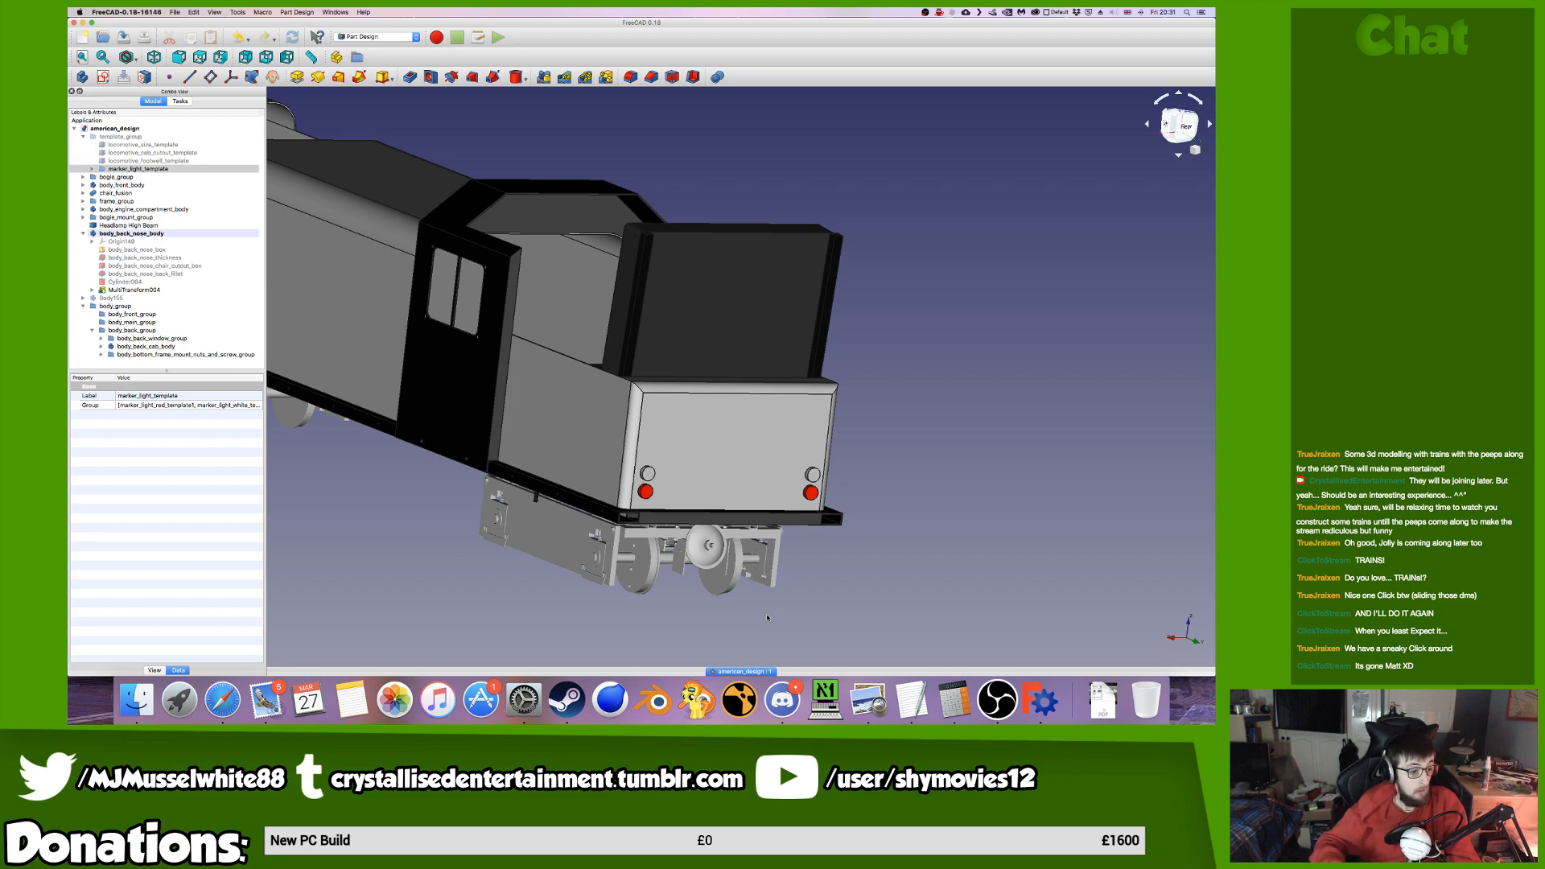
Switch to Discord to check the streaming-testfromvoice channel and return to FreeCAD.
key("ctrl+Left")
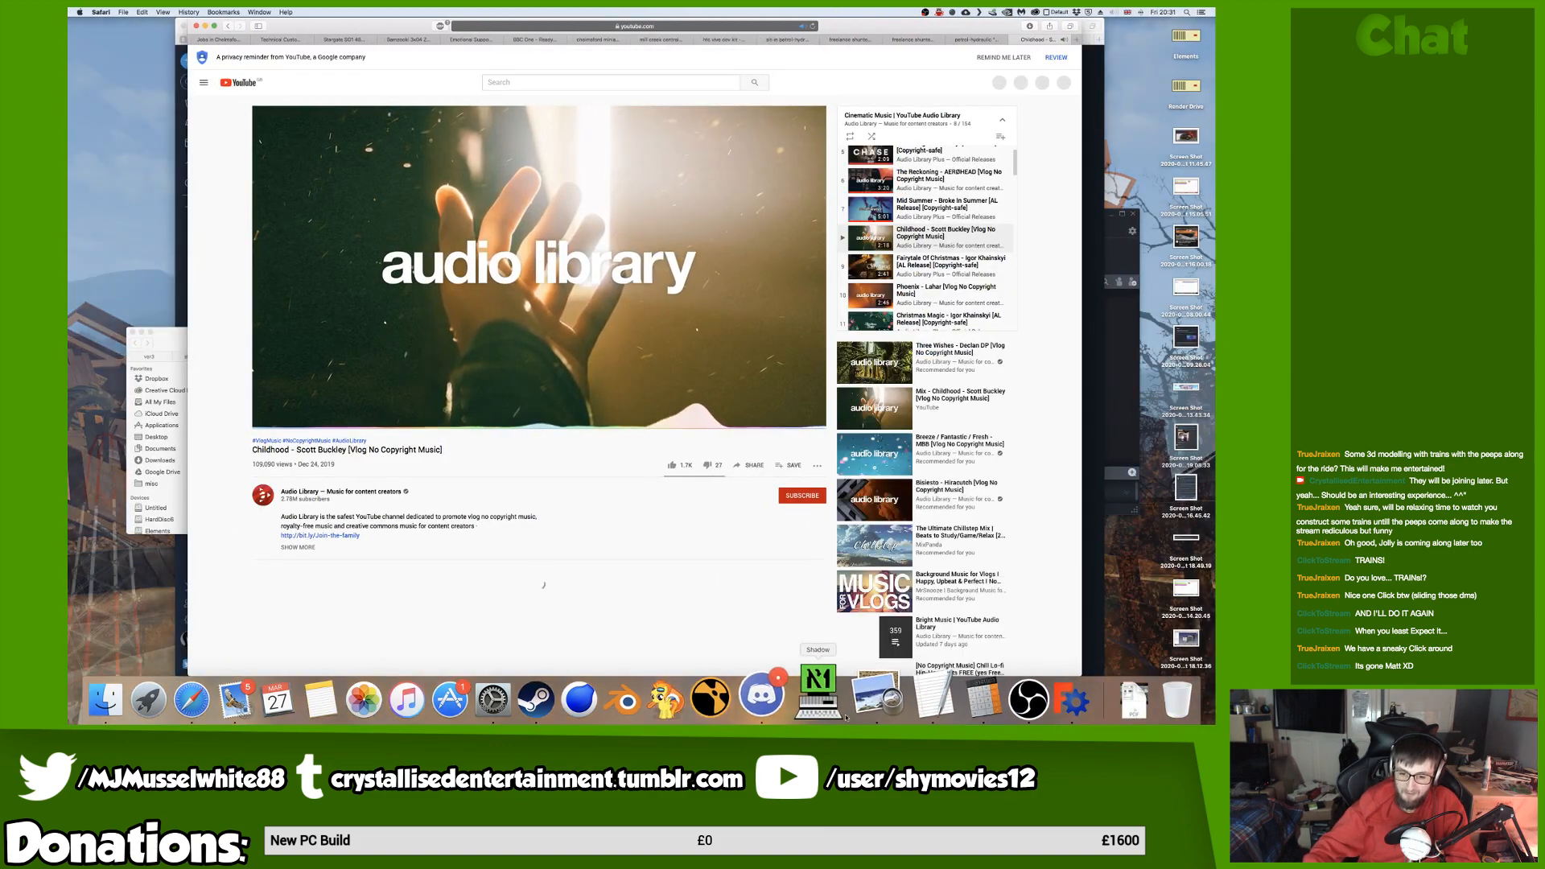
left_click(783, 691)
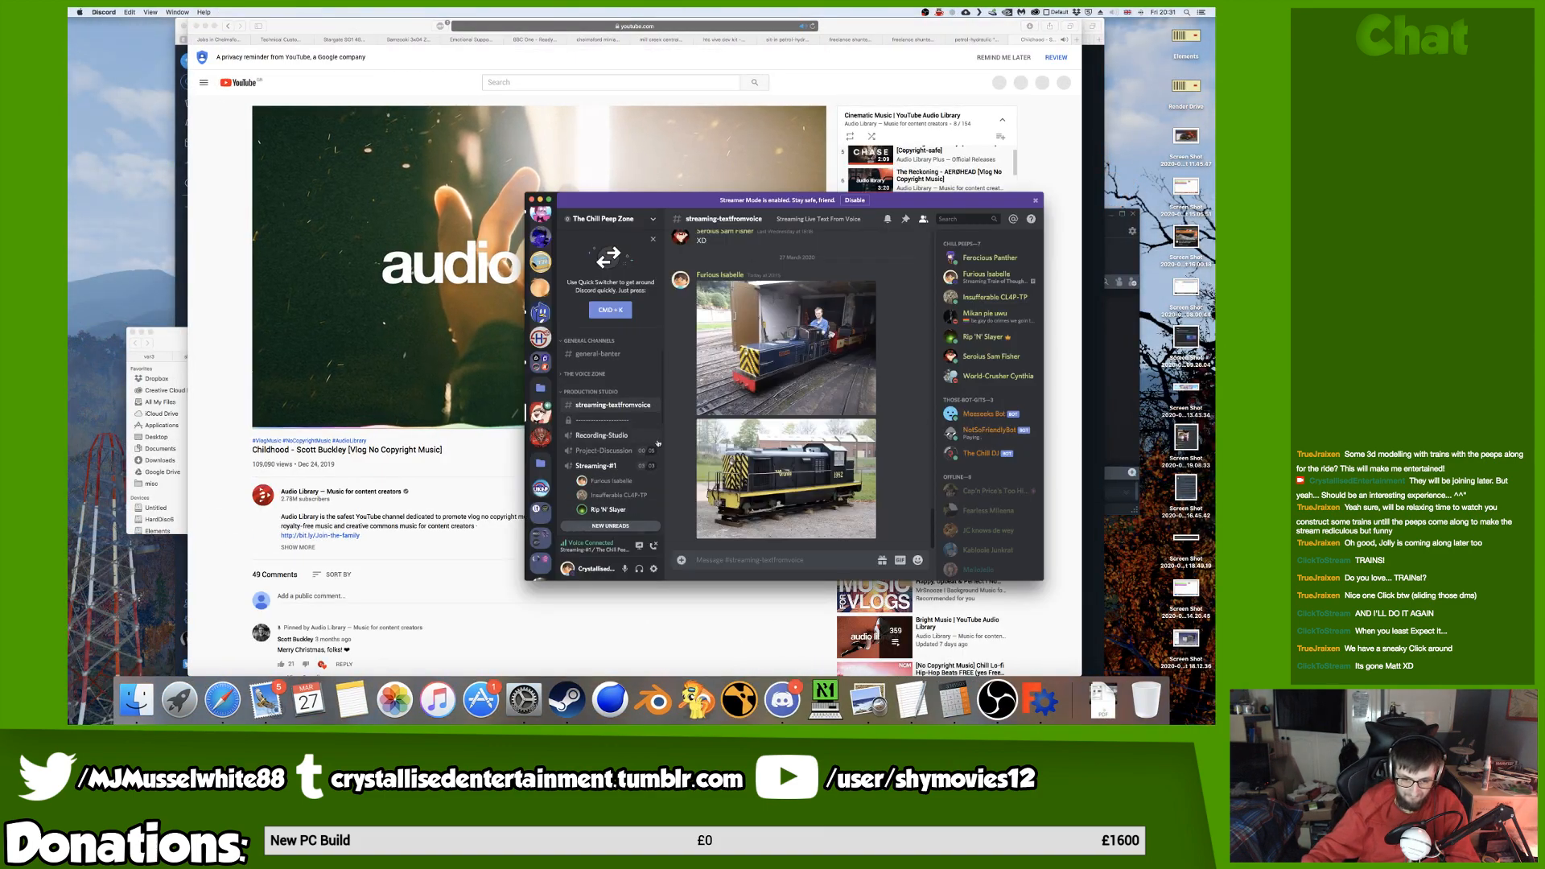
left_click(410, 310)
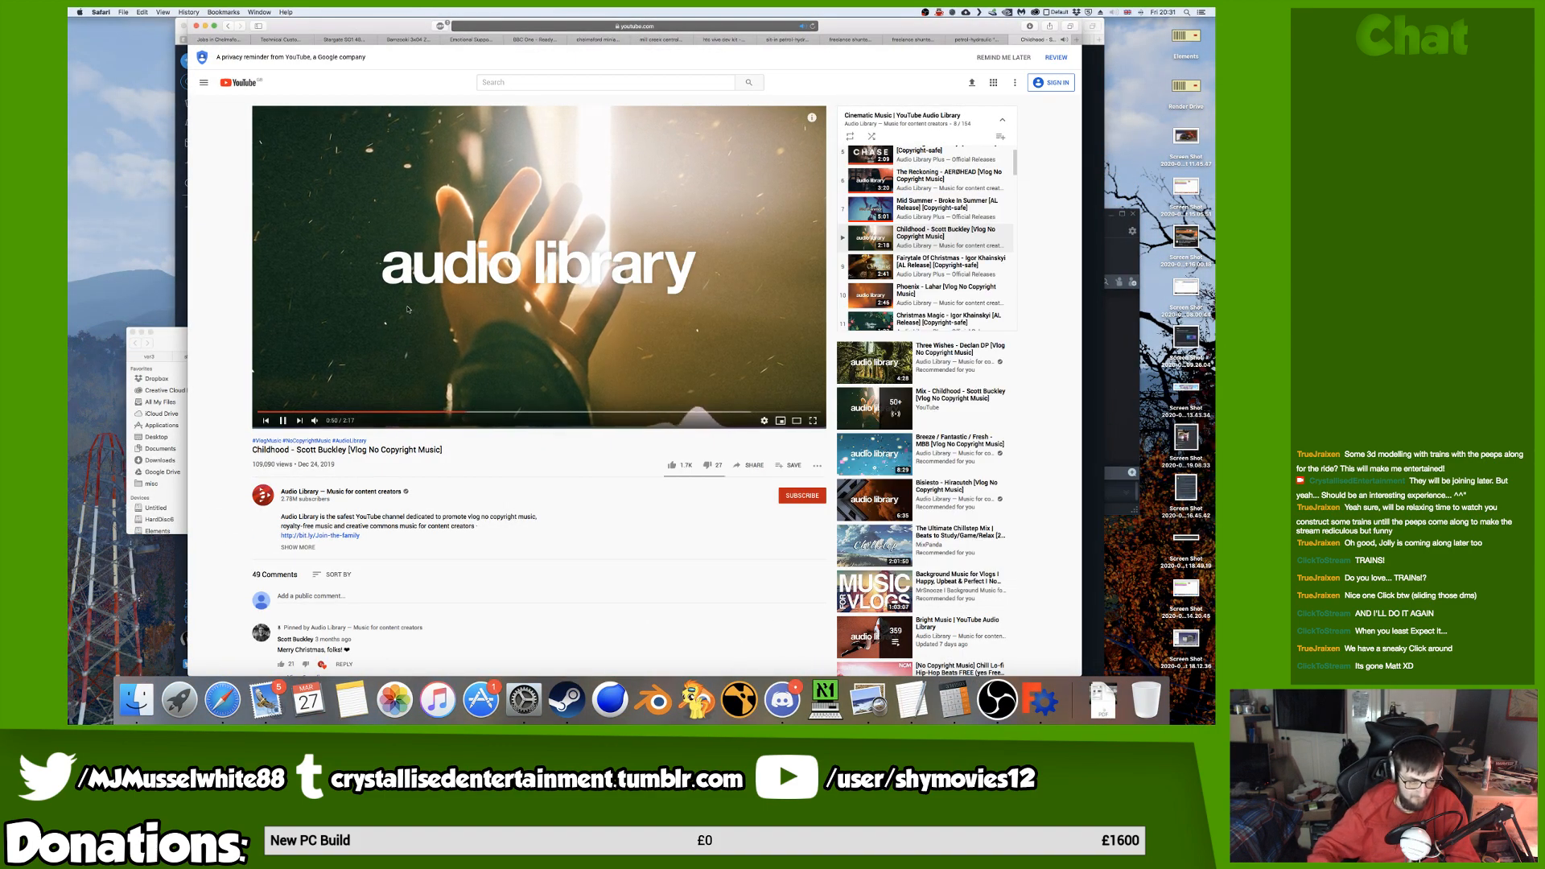
left_click(783, 698)
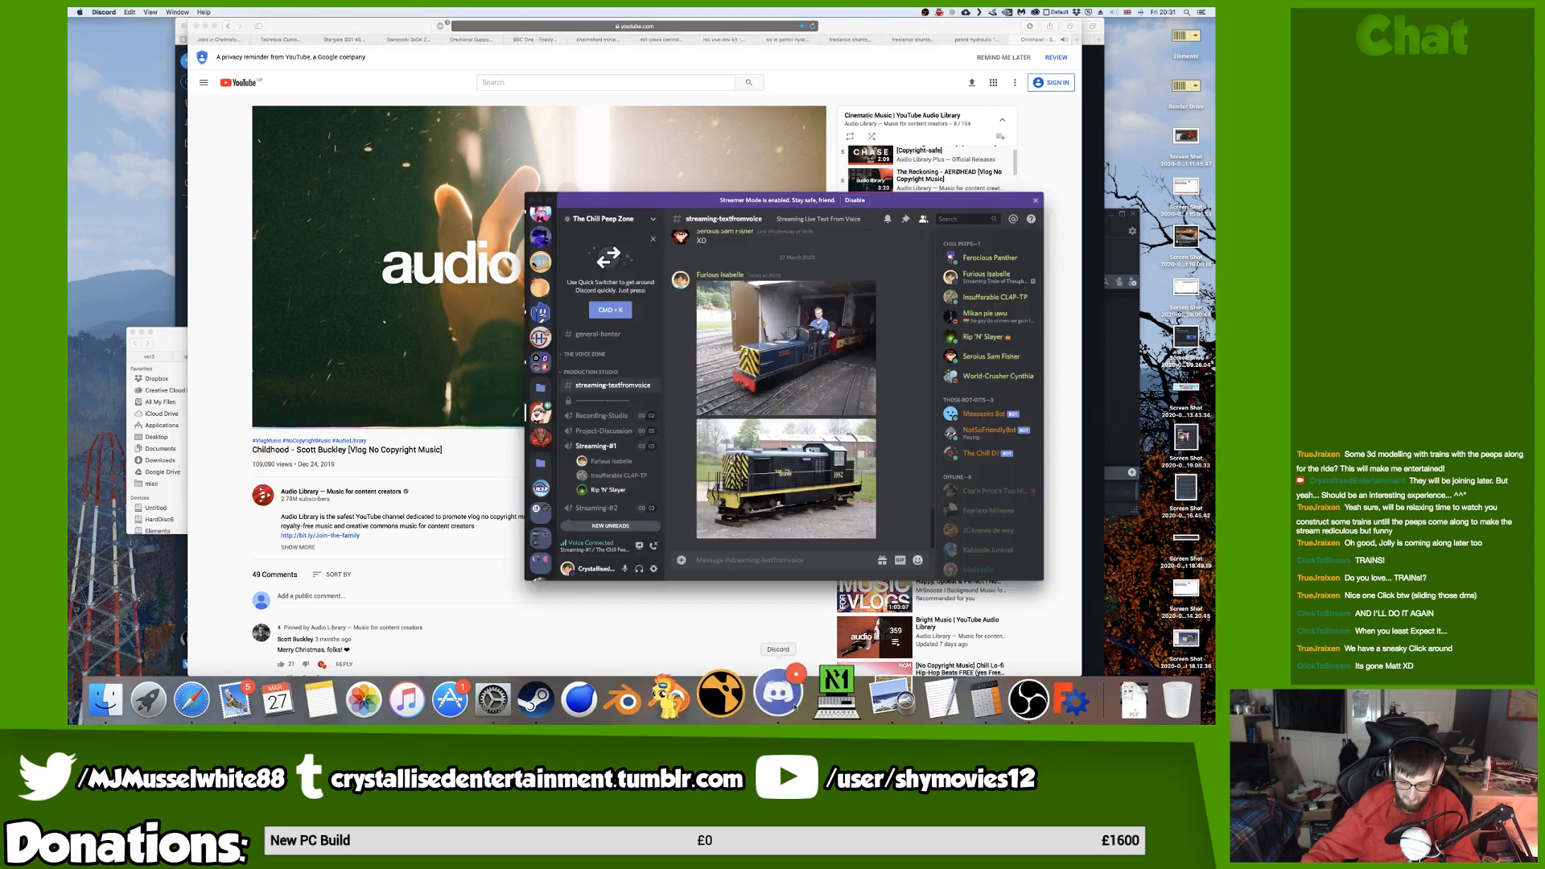
left_click(701, 610)
key("ctrl+Right")
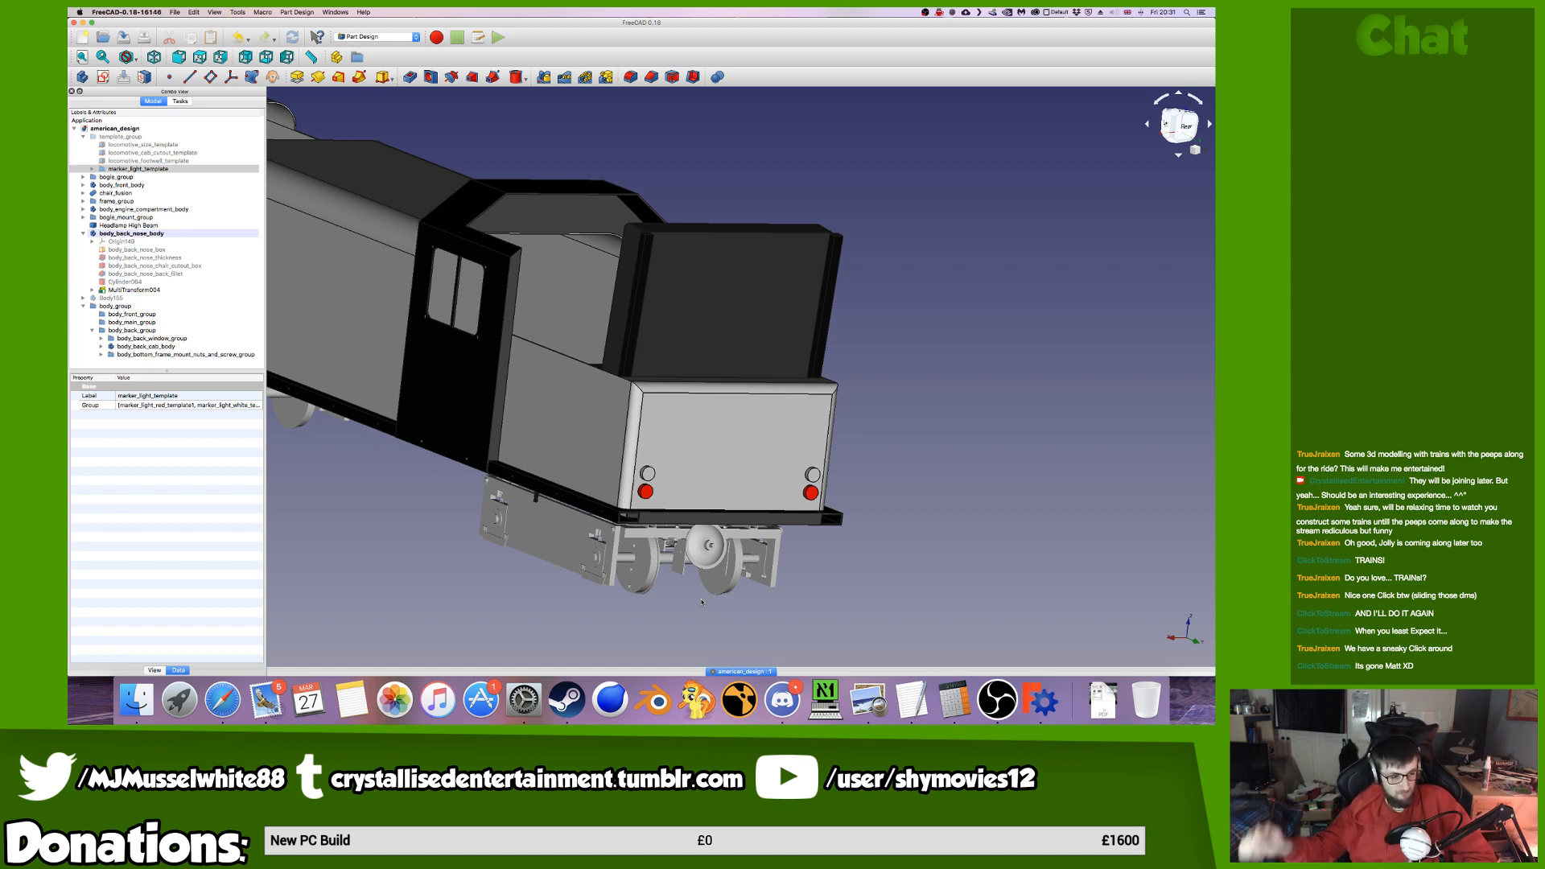
Start a subtractive cylinder in body_back_nose_body and attach it to the body's XZ plane.
scroll(641, 460, "up", 2)
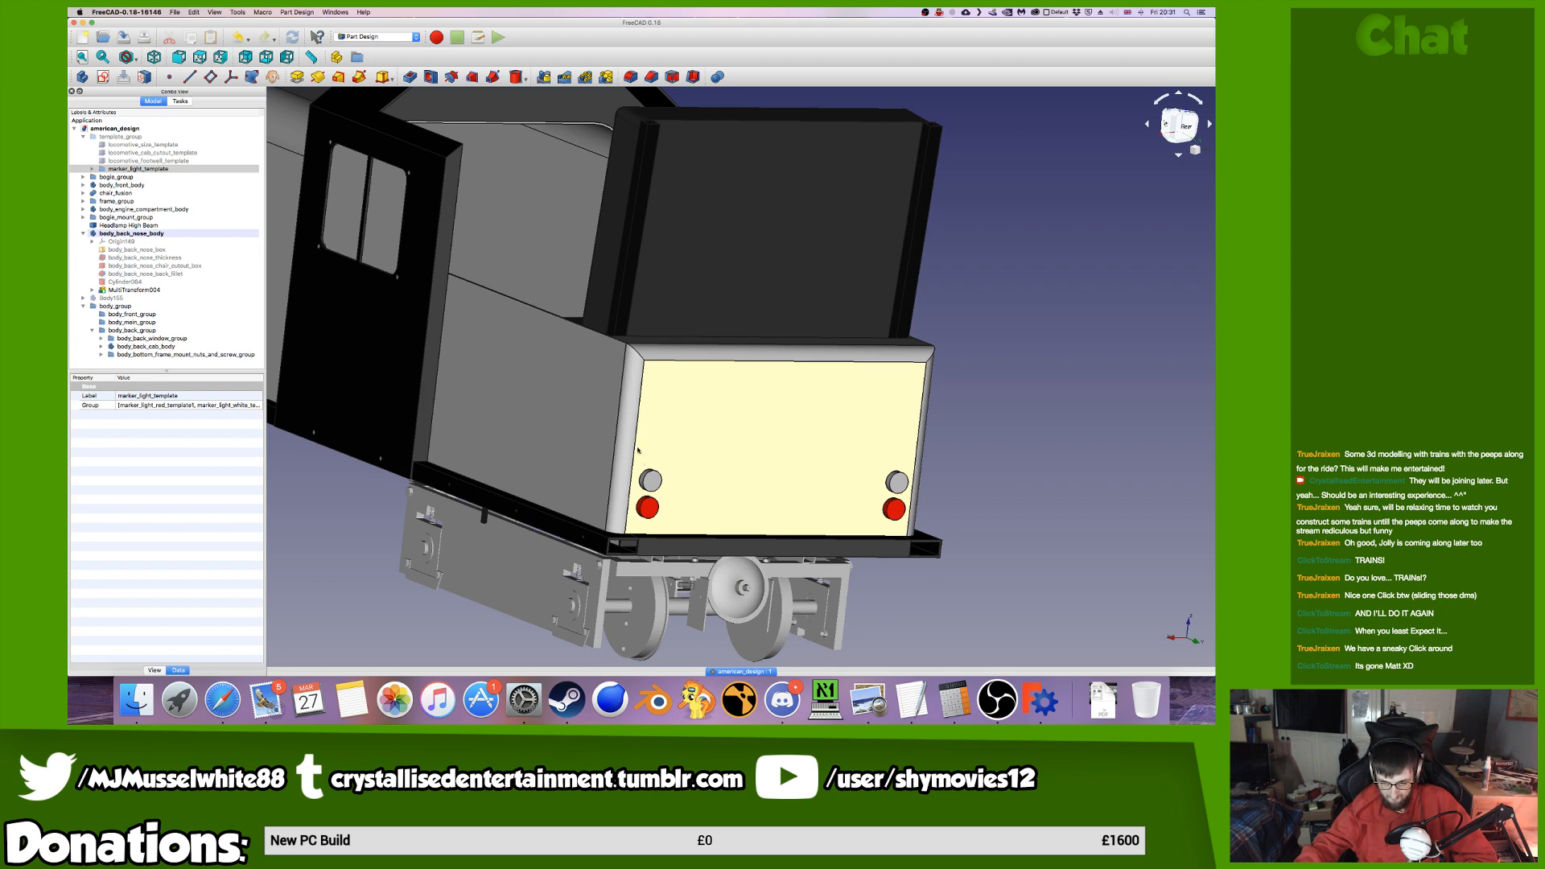
scroll(637, 449, "up", 2)
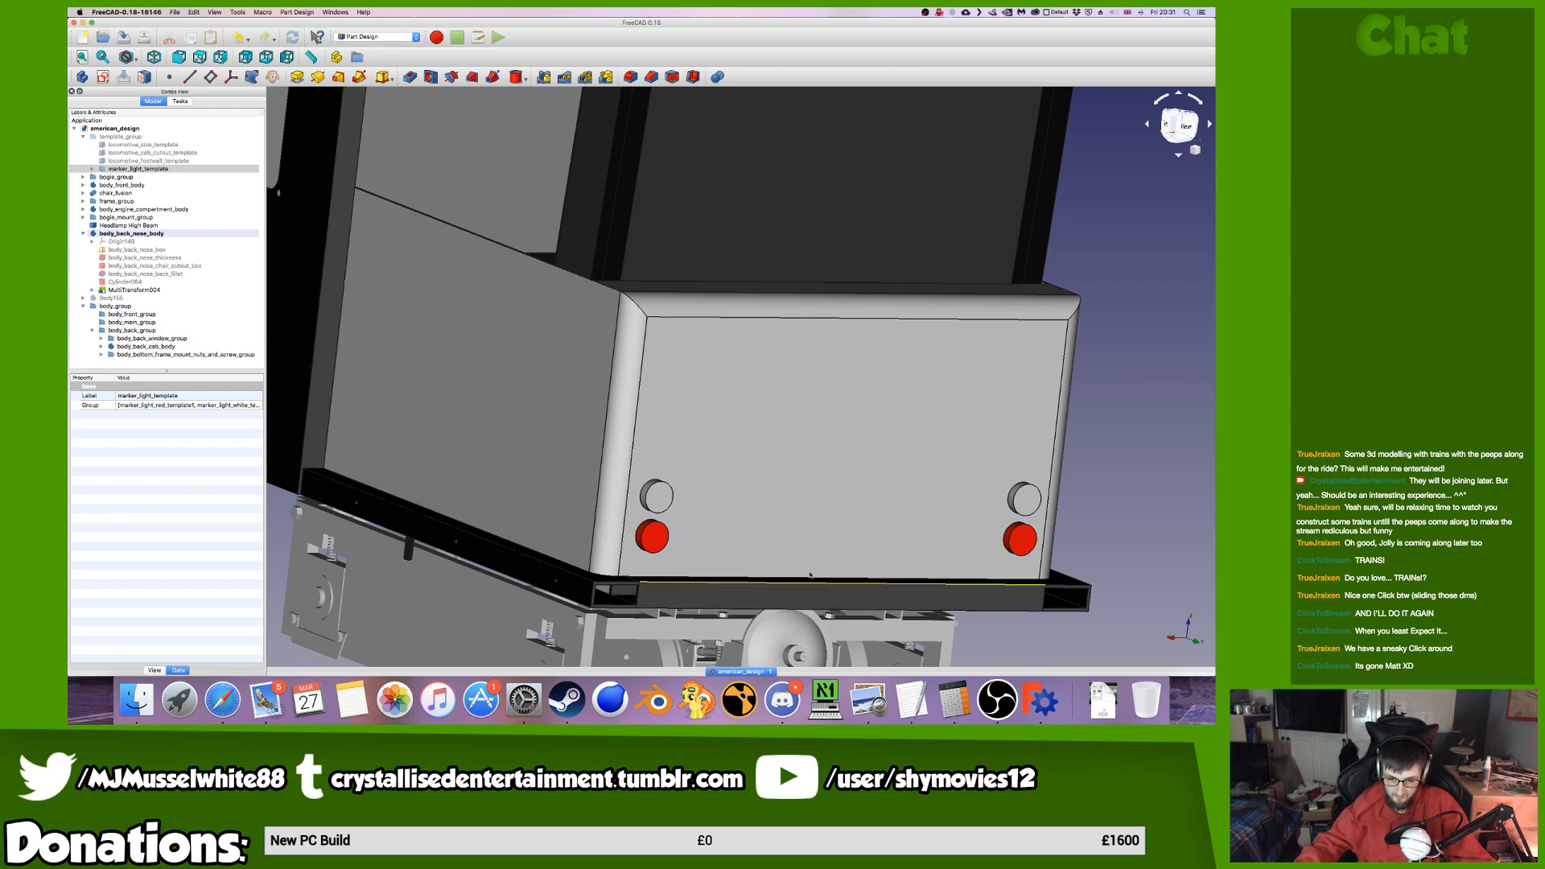
middle_click_drag(805, 573, 928, 657)
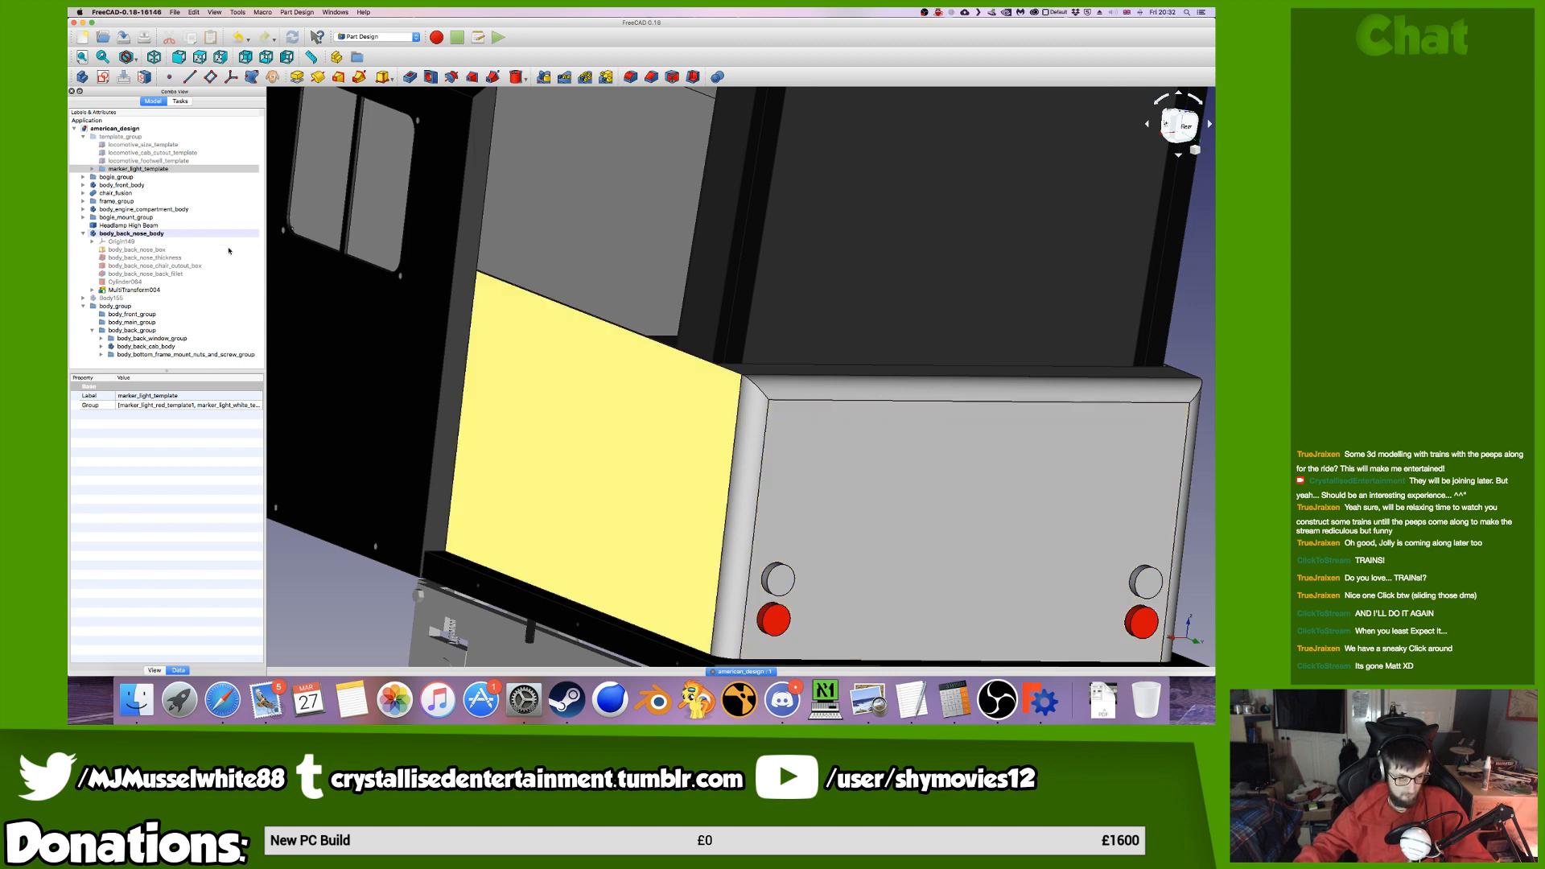
left_click(169, 235)
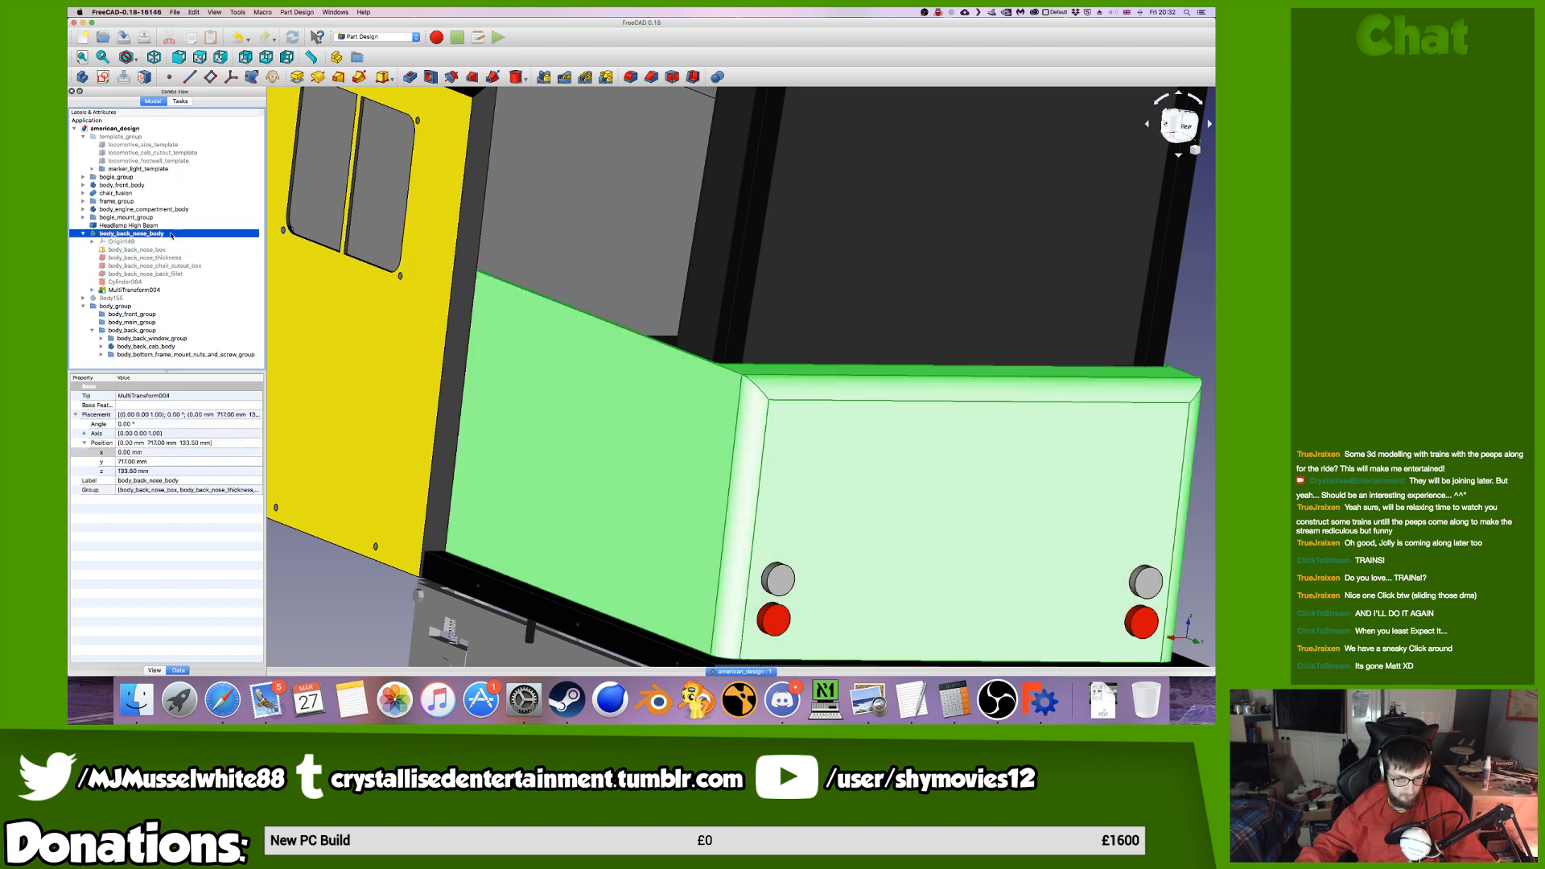
left_click(517, 77)
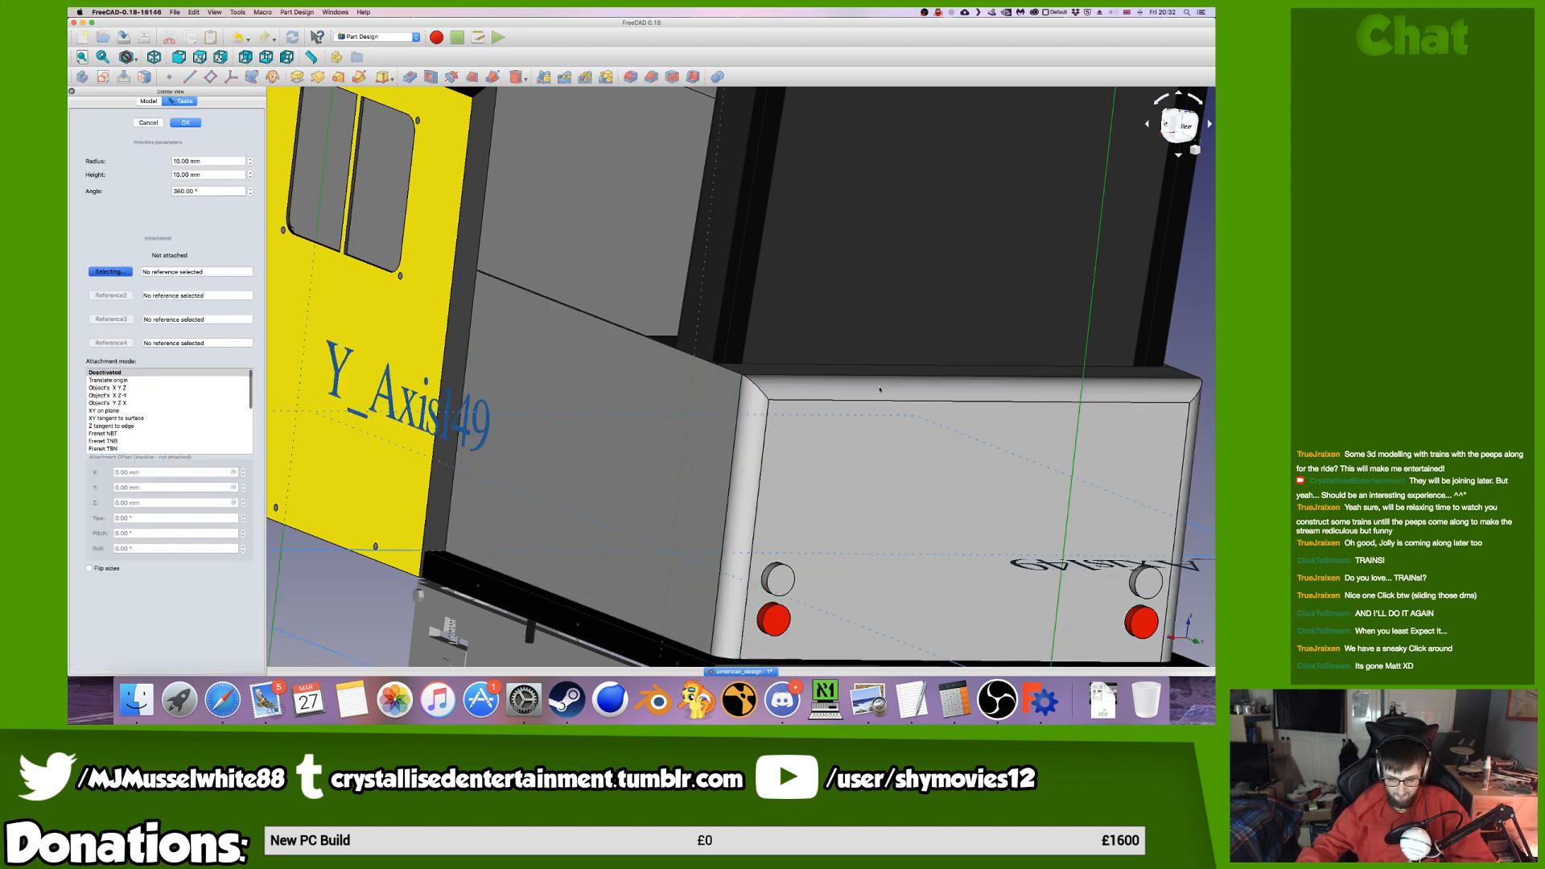
scroll(698, 363, "down", 4)
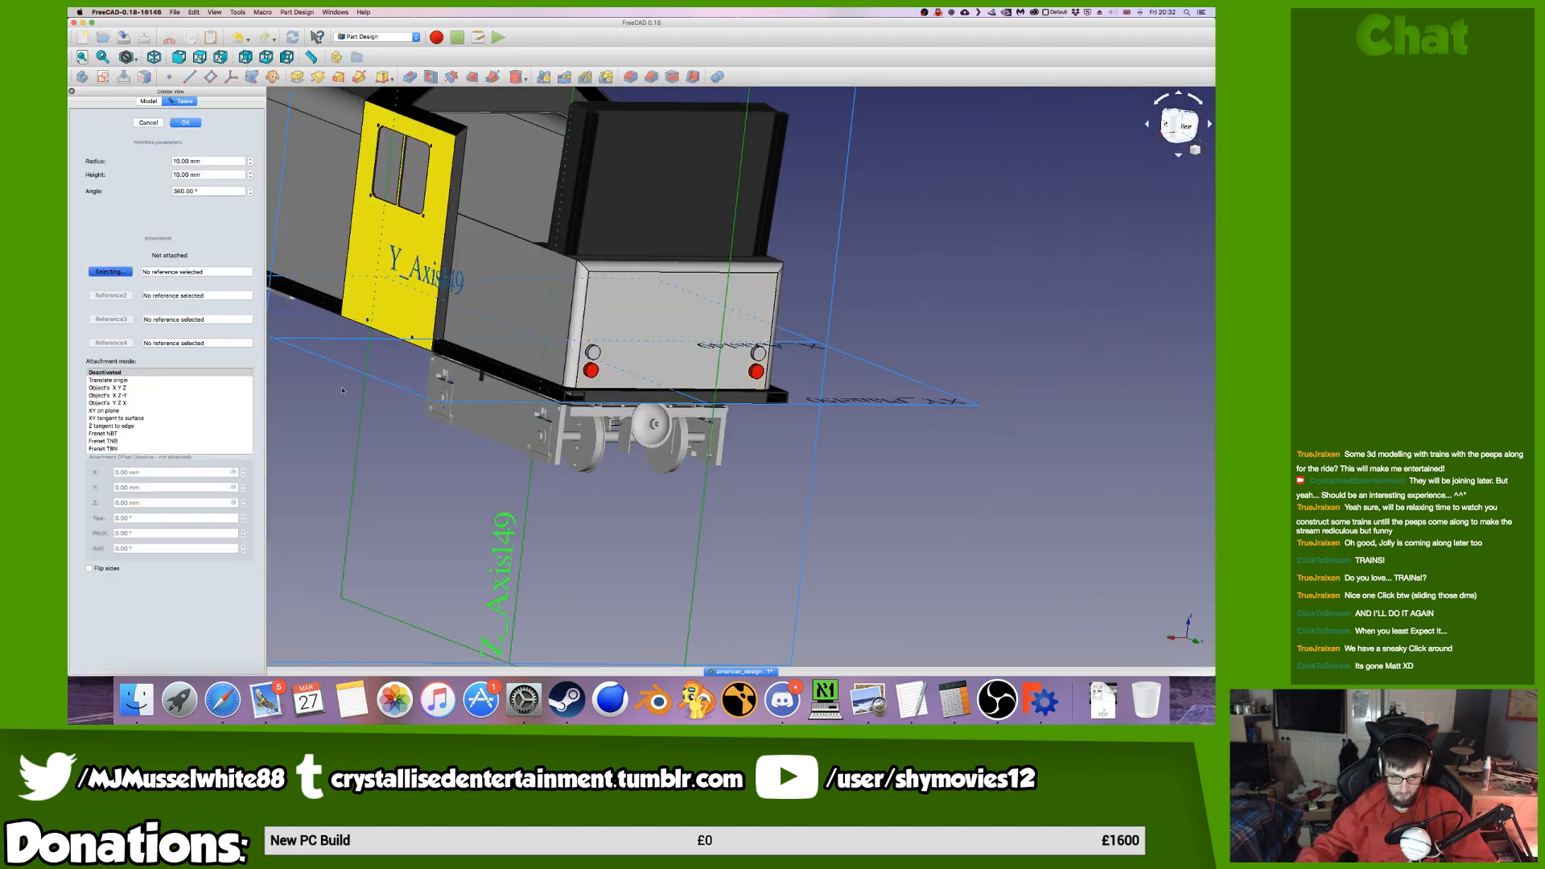
scroll(587, 356, "up", 3)
left_click(375, 388)
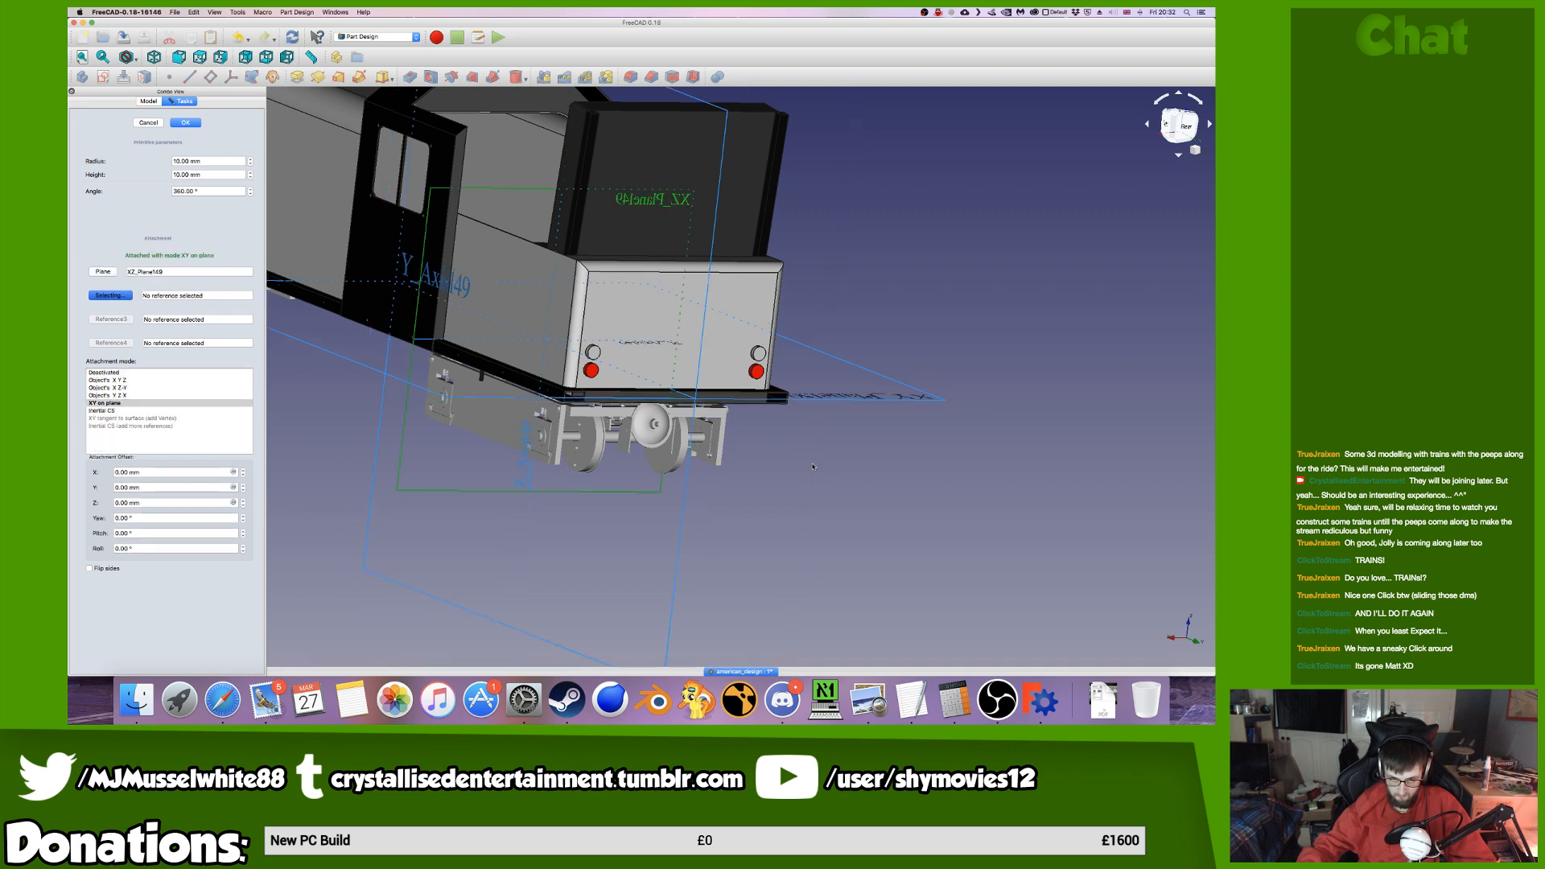
Set the subtractive cylinder's Z attachment offset to -510 mm to bring it to the back nose's rear face.
double_click(165, 503)
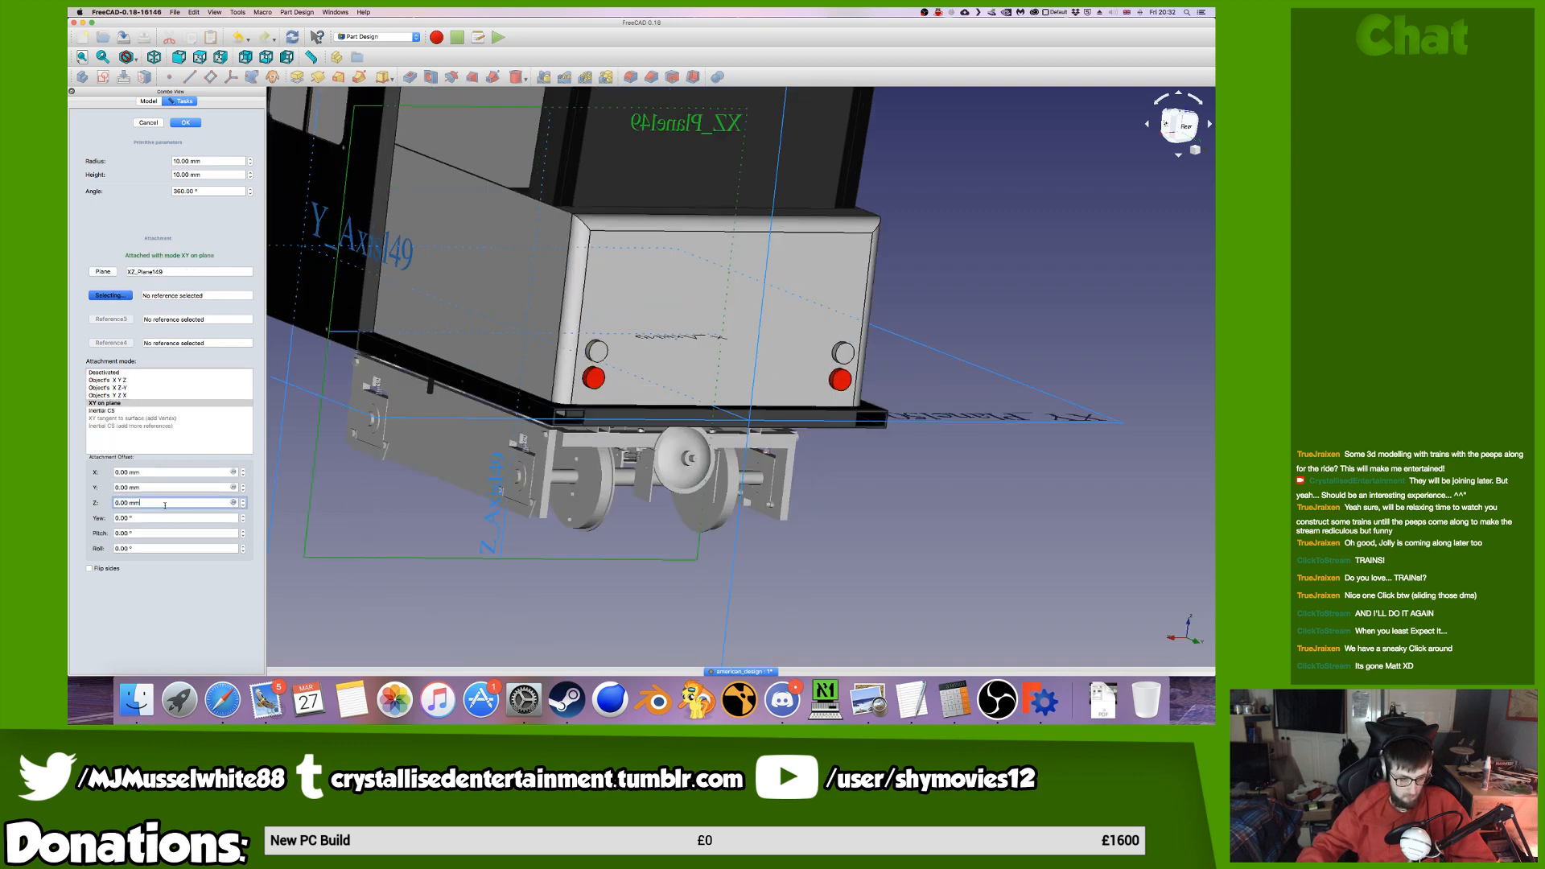
type("128")
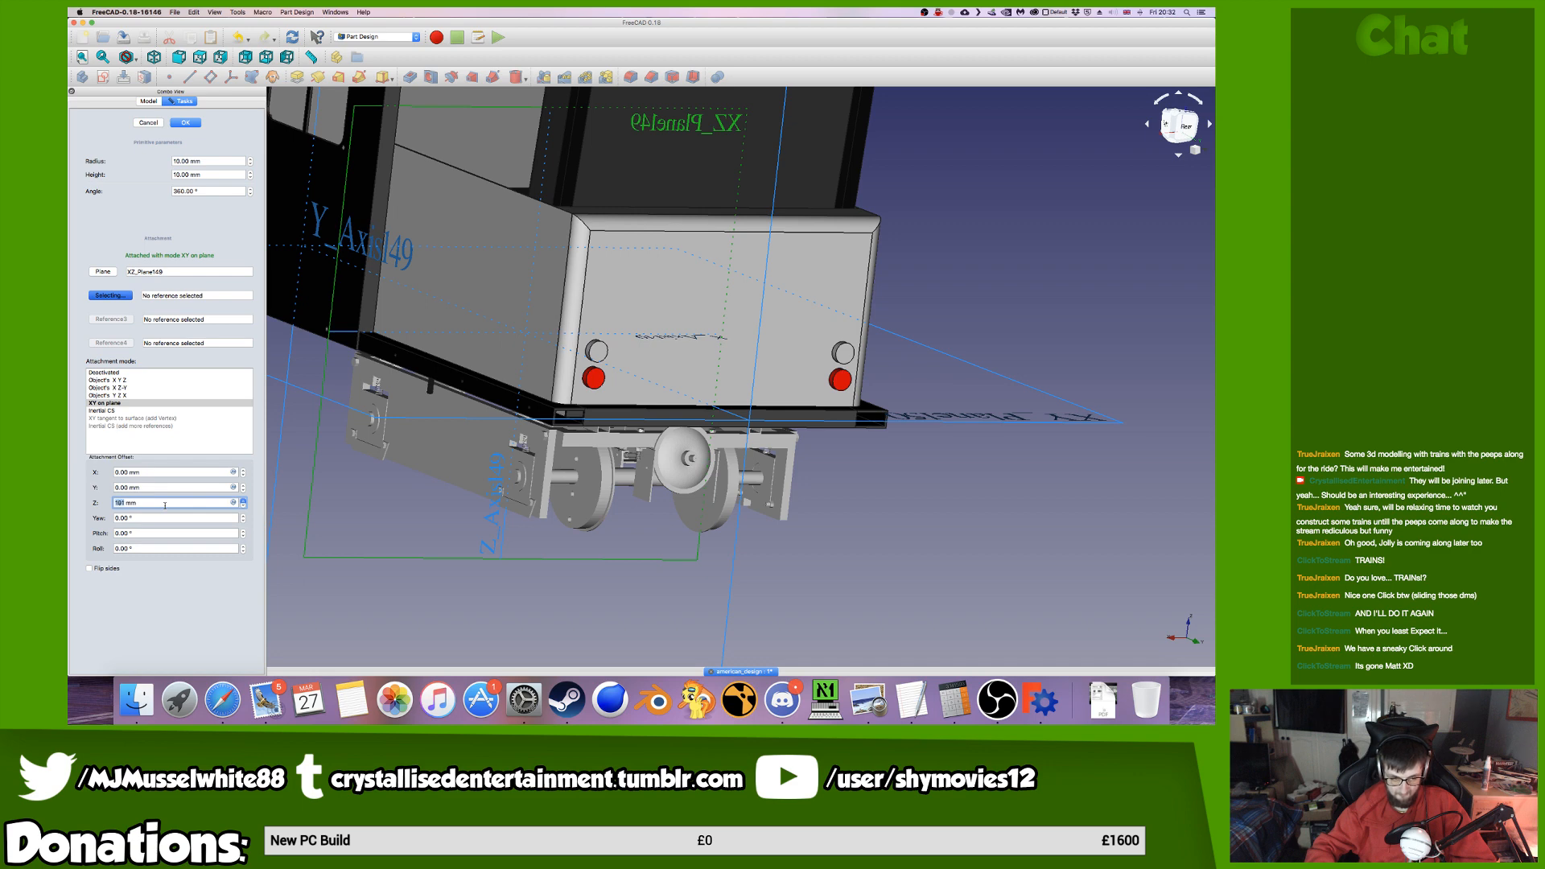
type("250")
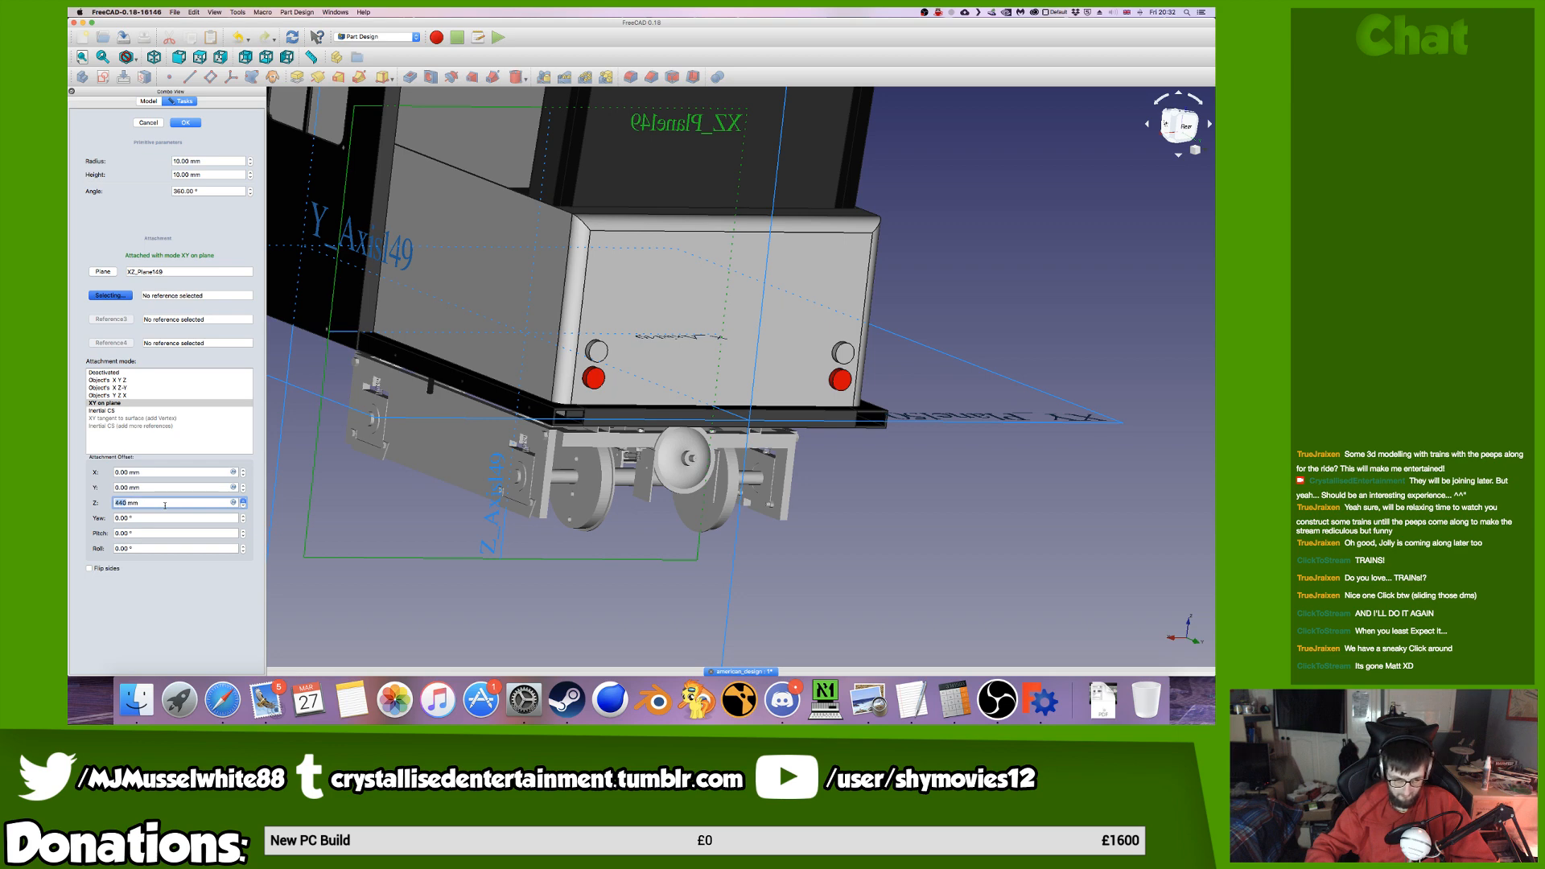
key("Left")
type("-")
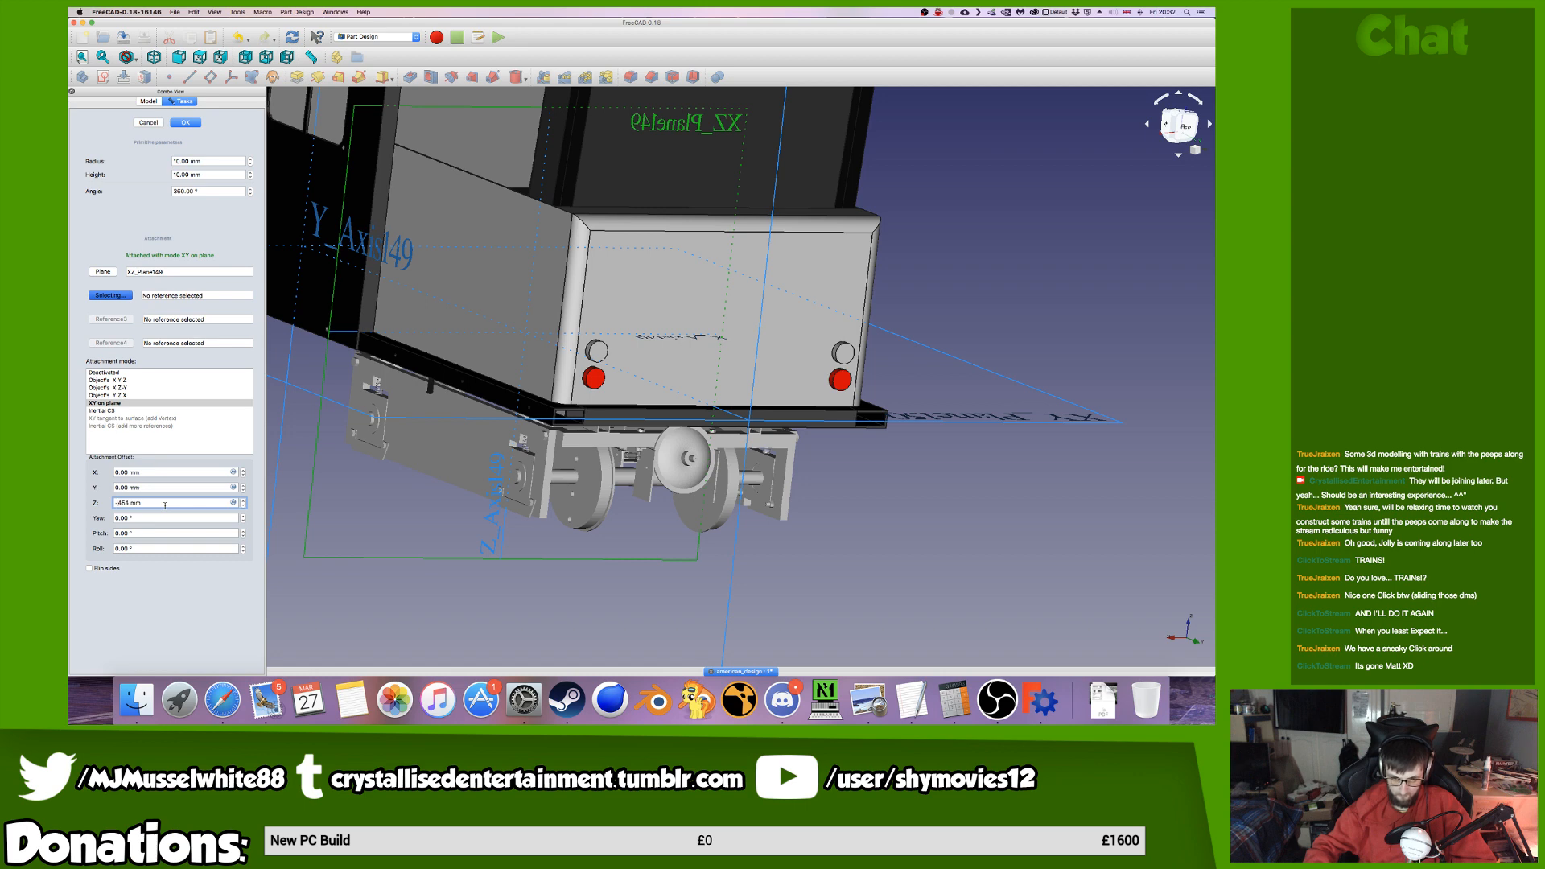
key("Down")
key("Down")
key("Down")
key("Down")
key("Down")
key("Down")
key("Down")
key("Down")
key("Down")
key("Down")
key("Down")
key("Down")
key("Down")
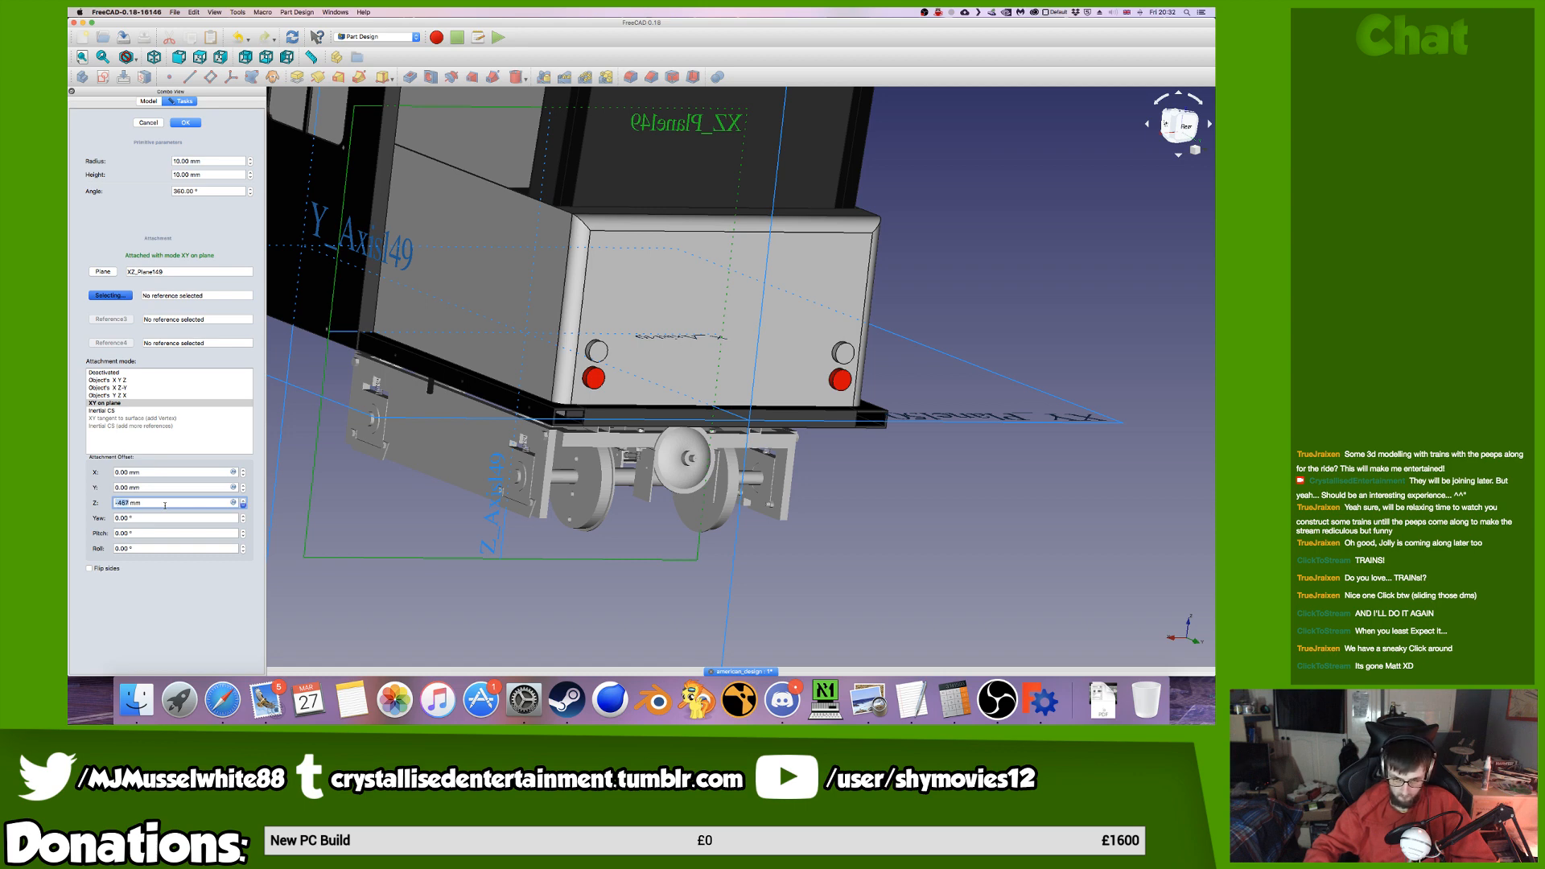
key("Down")
key("Down")
key("Down")
key("Down")
key("Down")
key("Down")
key("Down")
key("Down")
key("Down")
key("Down")
key("Down")
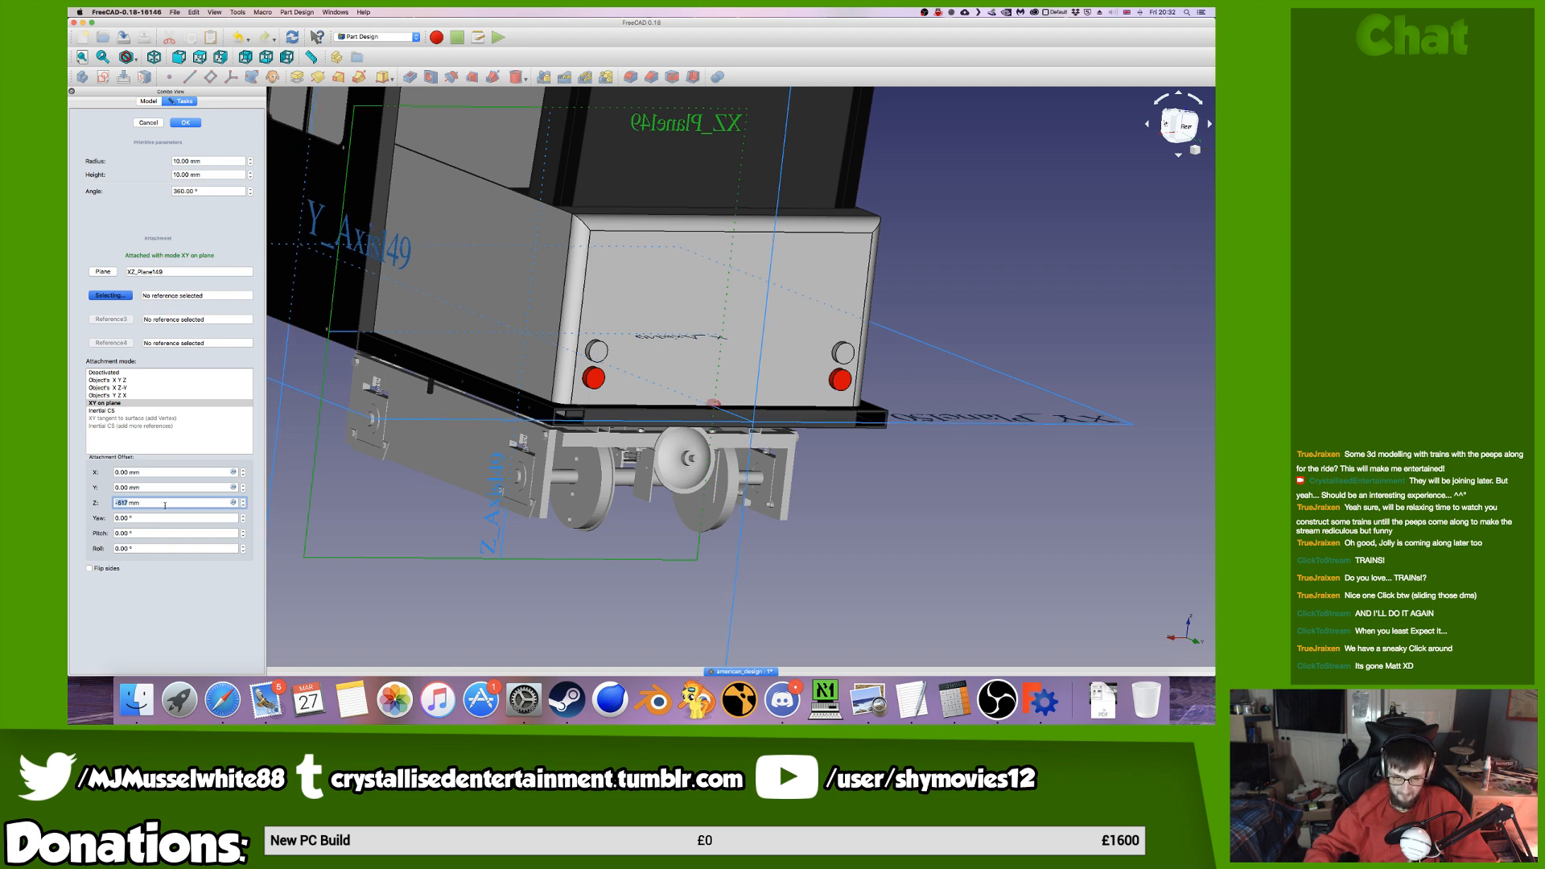
key("Up")
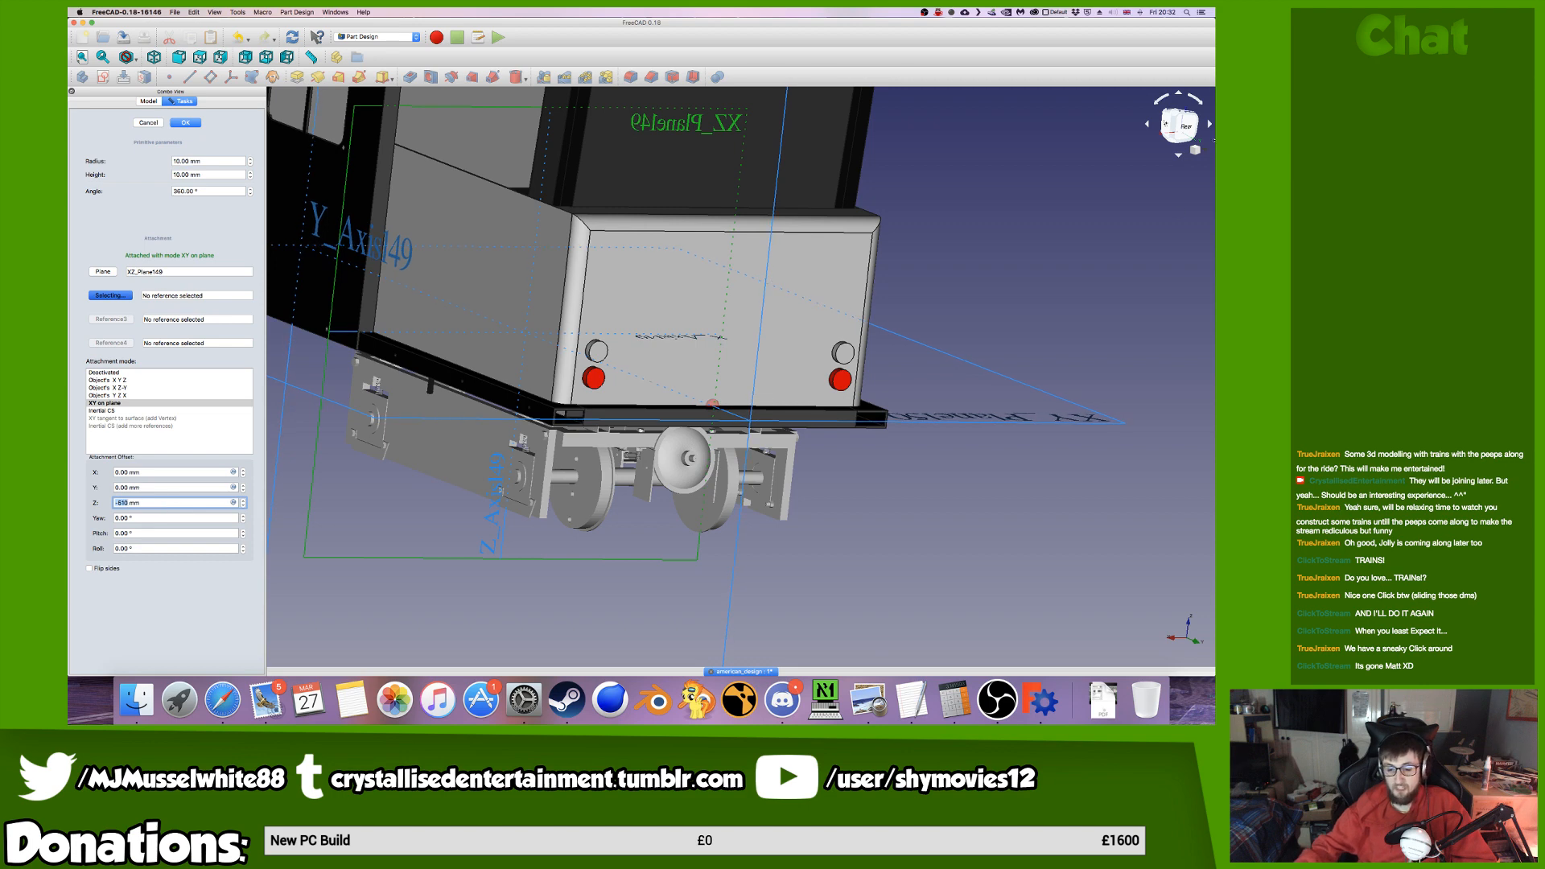
Check the cylinder in the rear view and raise it above the frame with a Y attachment offset of 15 mm.
left_click(1181, 114)
left_click(1180, 114)
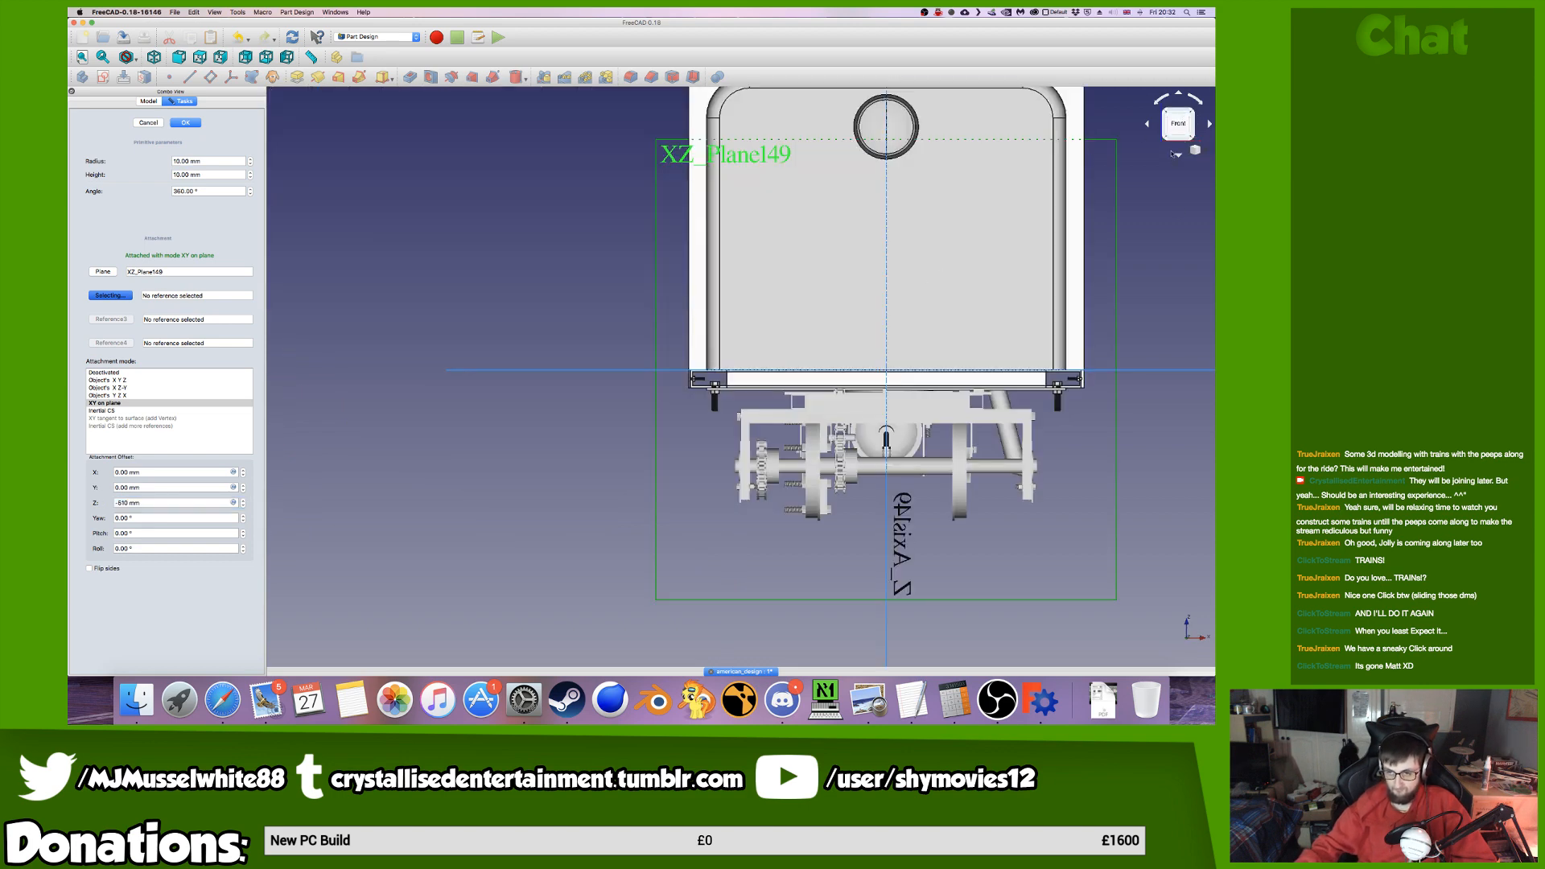
left_click(1194, 127)
left_click(1194, 127)
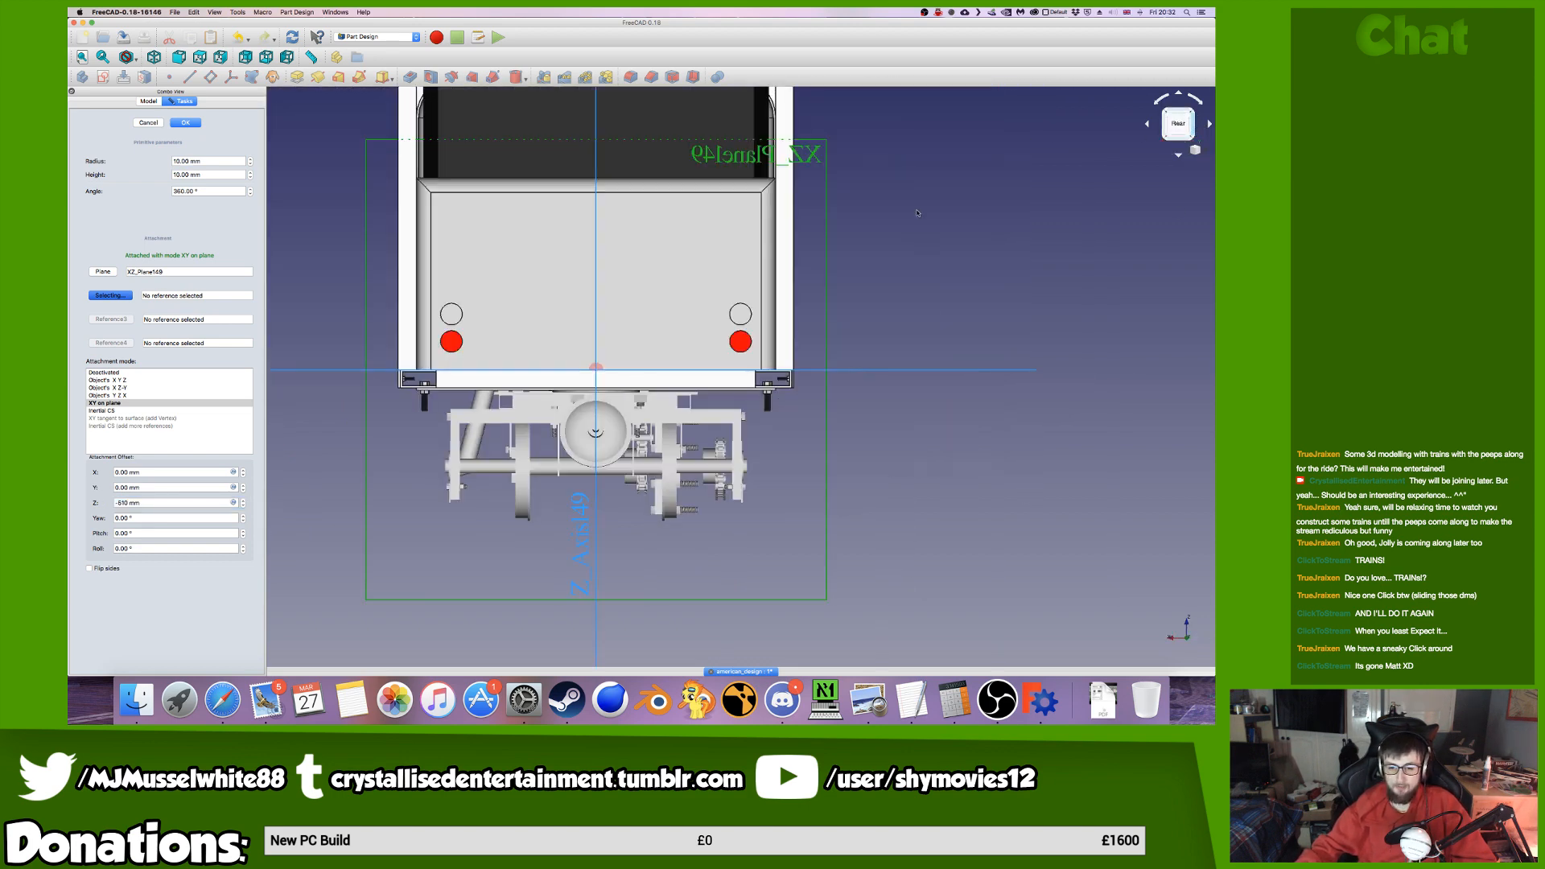
scroll(585, 424, "up", 3)
scroll(586, 424, "up", 3)
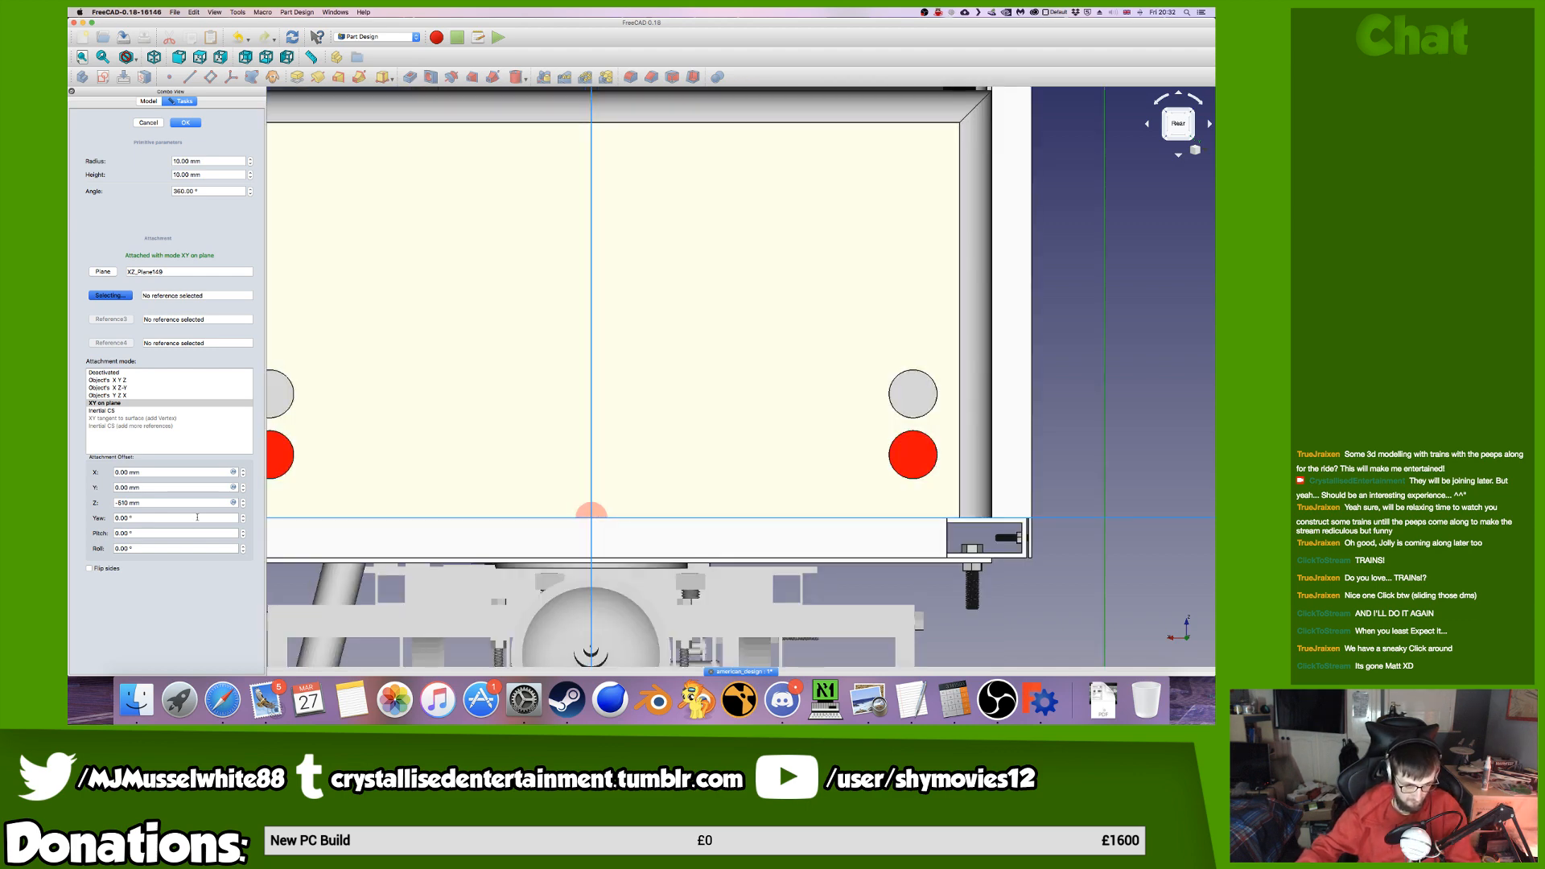
left_click(195, 505)
key("Up")
left_click(194, 488)
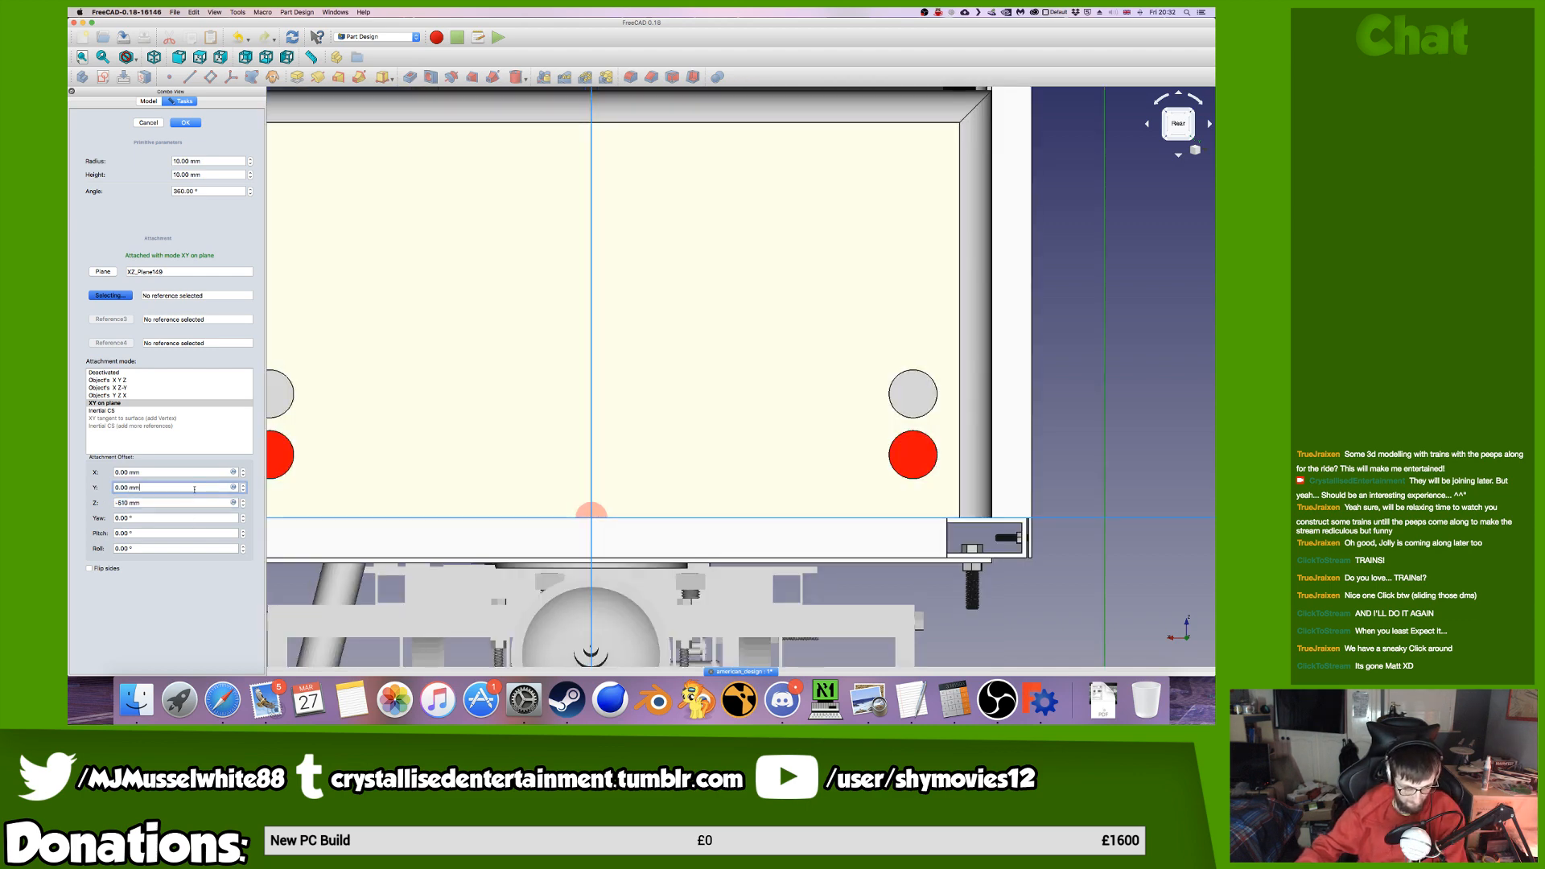
key("Up")
key("Up")
key("Up")
key("Up")
key("Up")
key("Up")
key("Up")
key("Up")
key("Up")
key("Up")
key("Up")
key("Up")
key("Up")
key("Up")
key("Up")
key("Up")
key("Up")
key("Up")
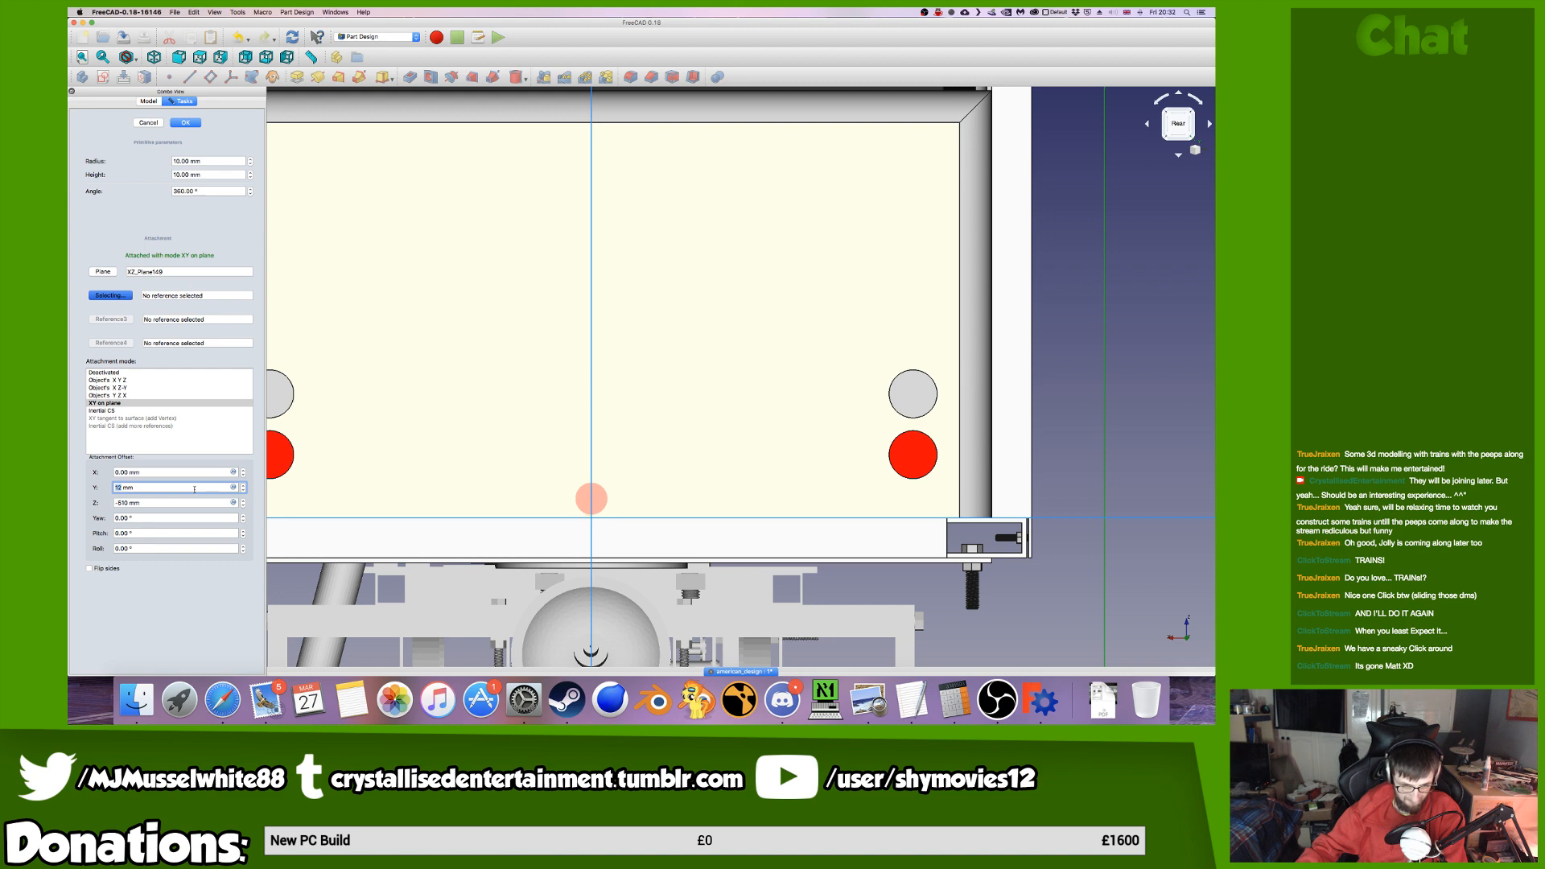
key("Up")
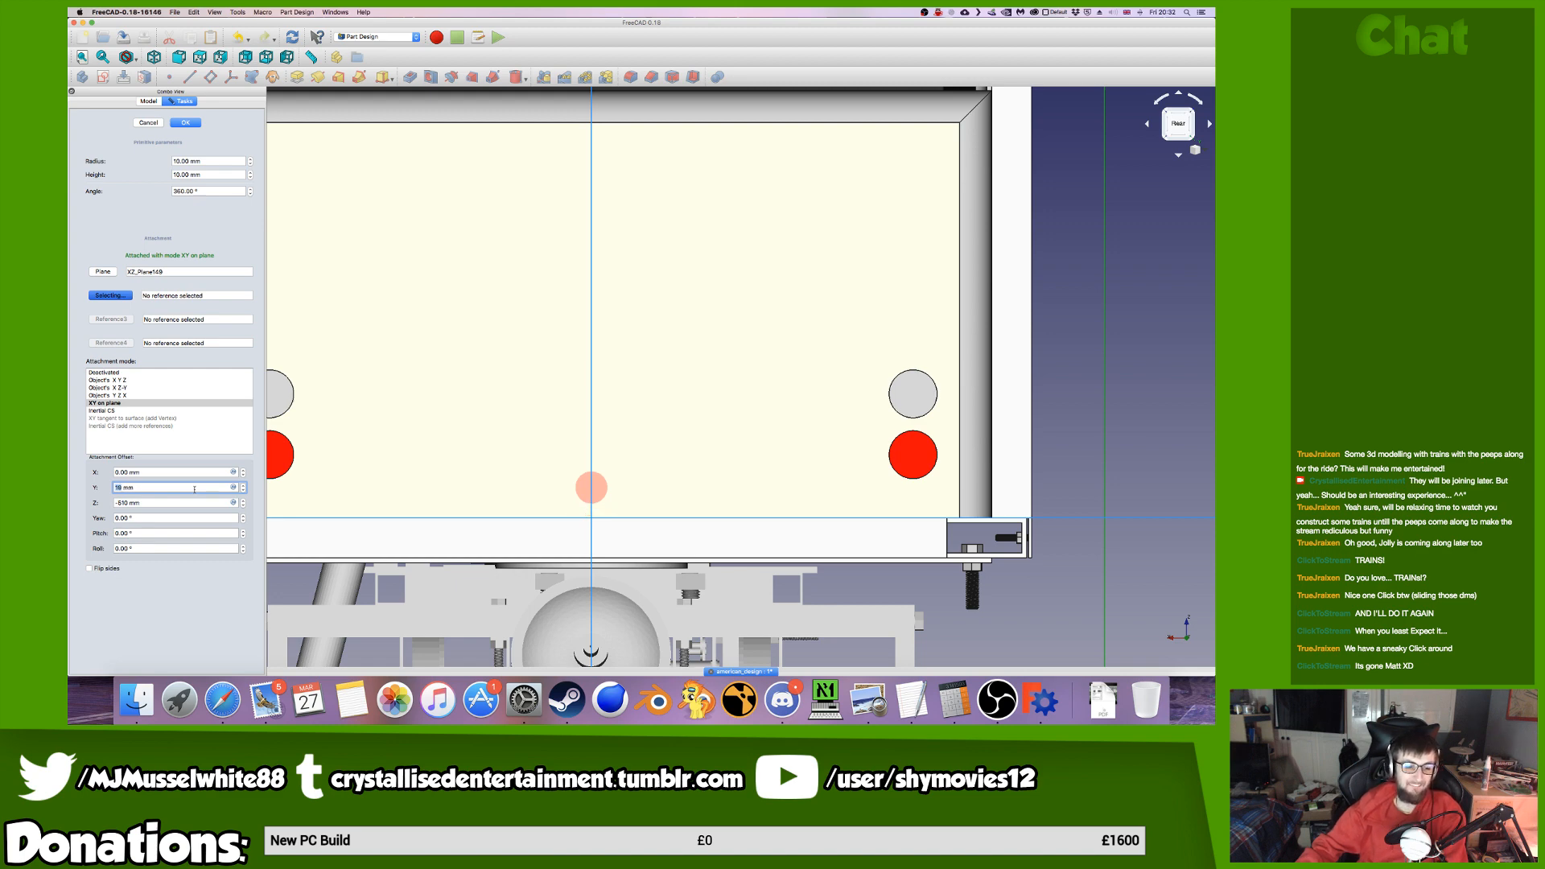
key("Up")
key("Down")
key("Down")
key("Down")
key("Down")
key("Down")
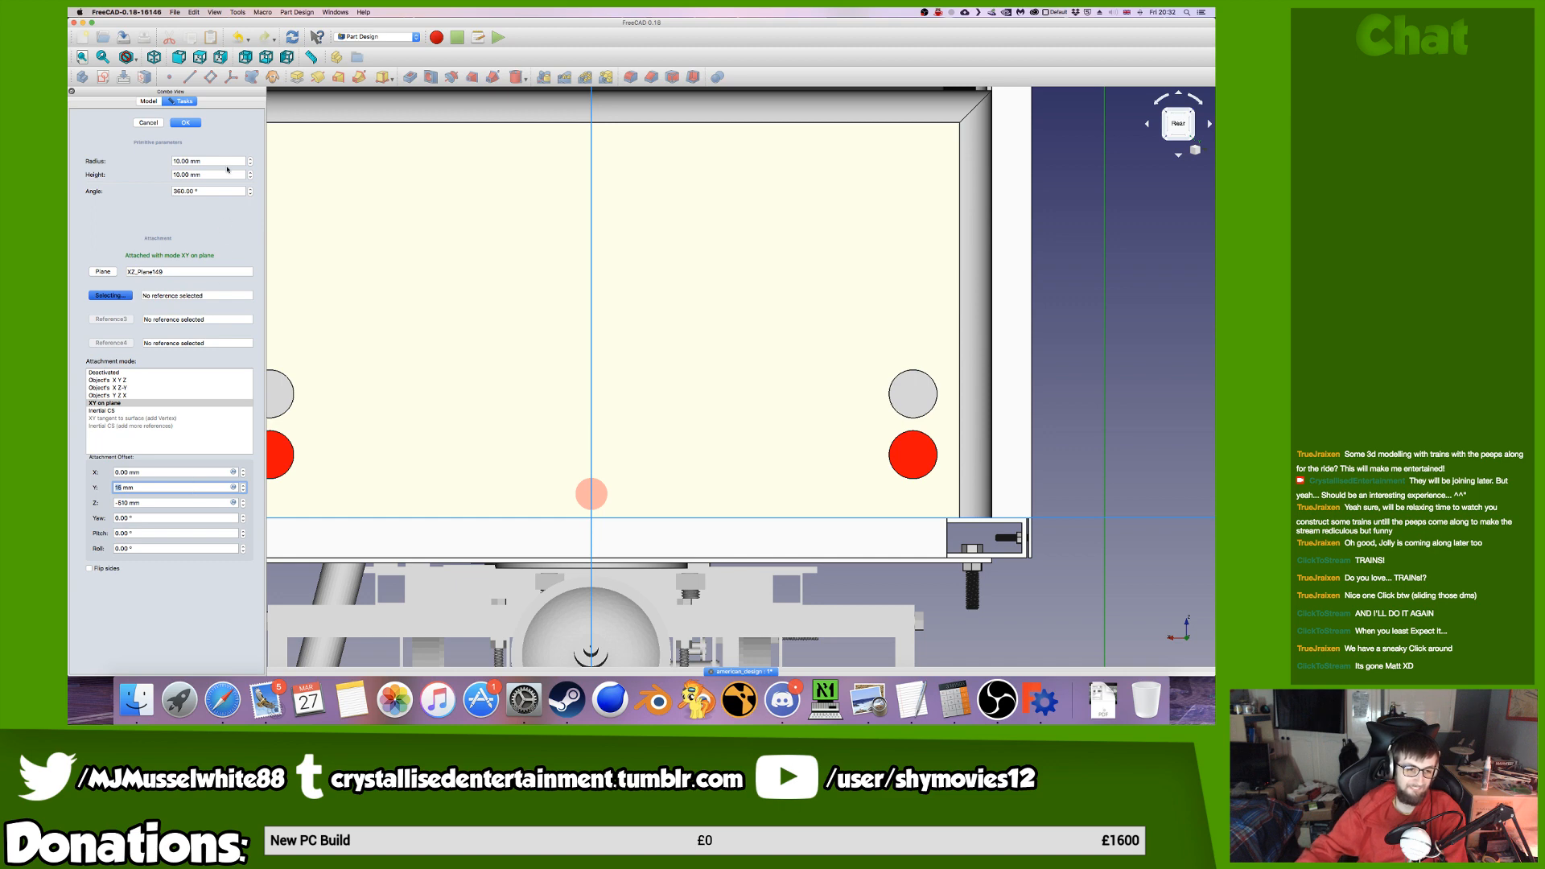
Set a smaller radius for the subtractive cylinder.
left_click_drag(229, 163, 70, 148)
type("2")
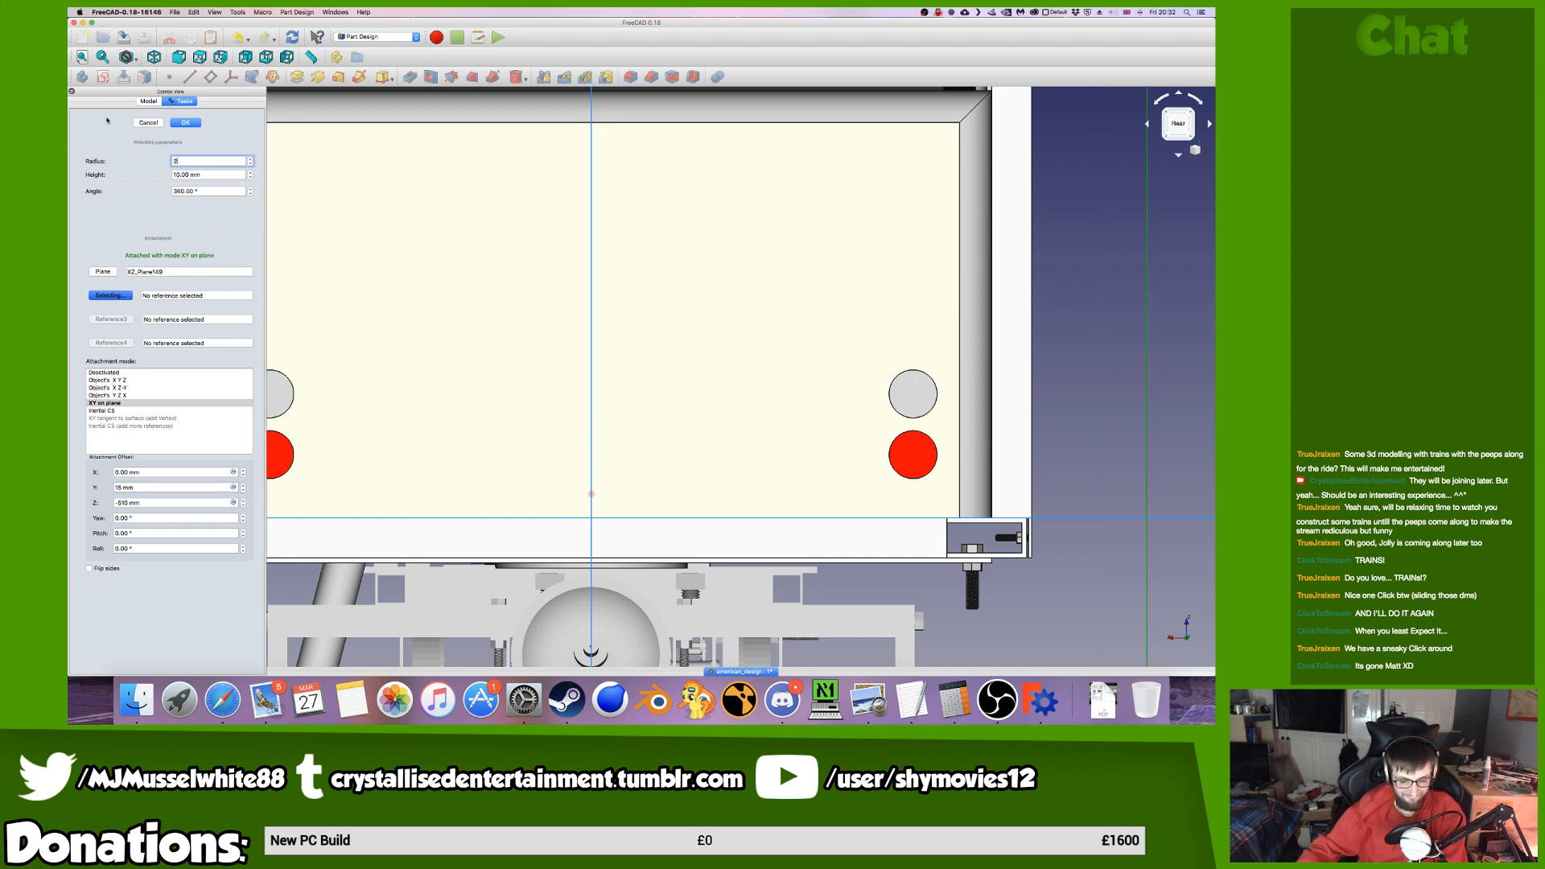
Offset the 3 mm radius cylinder about 160 mm in X along the nose's lower edge and accept it.
left_click(184, 474)
key("Down")
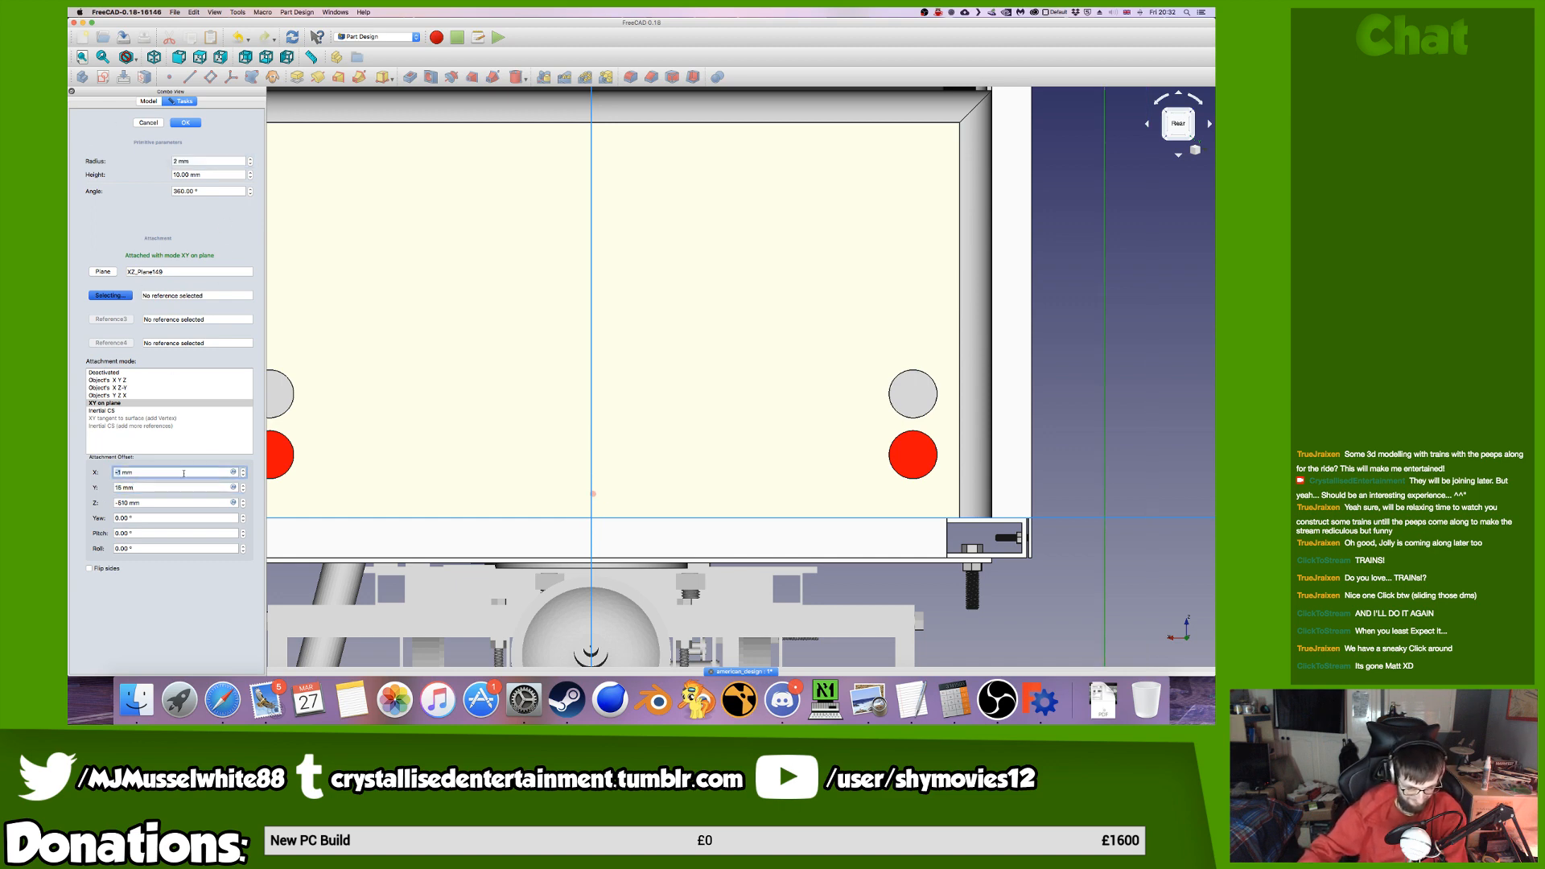
key("Up")
key("Up")
key("Up")
key("Up")
key("Up")
key("Up")
key("Up")
key("Up")
key("Up")
key("Up")
key("Up")
key("Up")
key("Up")
key("Up")
key("Up")
key("Up")
key("Up")
key("Up")
key("Up")
key("Up")
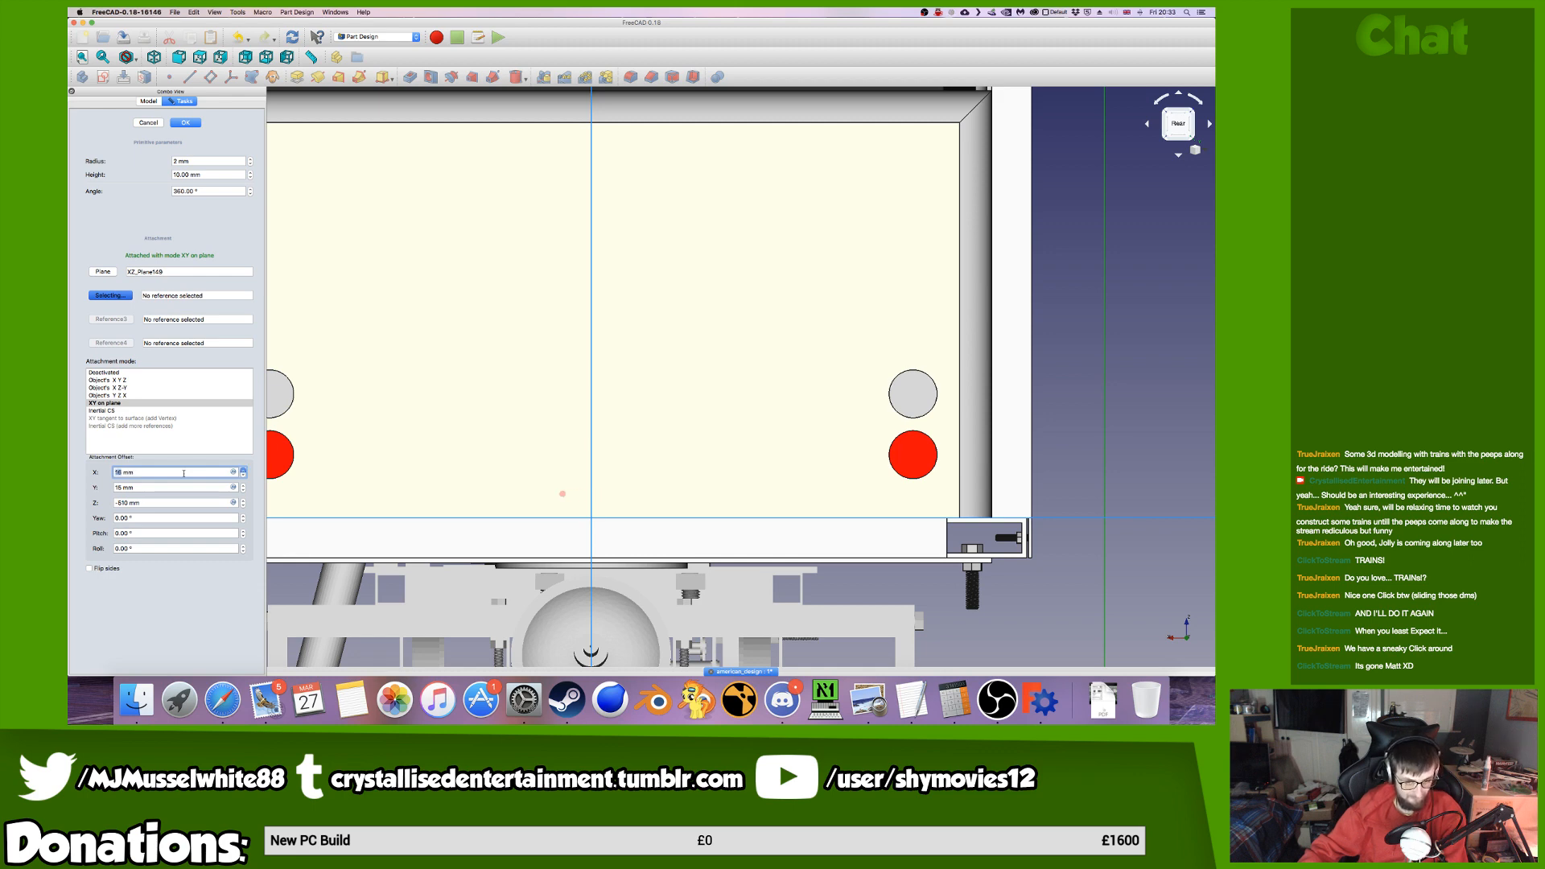
key("Up")
key("Up")
key("Up")
key("Up")
key("Up")
key("Up")
key("Up")
key("Up")
key("Up")
key("Up")
key("Up")
key("Up")
key("Up")
key("Up")
key("Up")
key("Up")
key("Up")
key("Up")
key("Up")
key("Up")
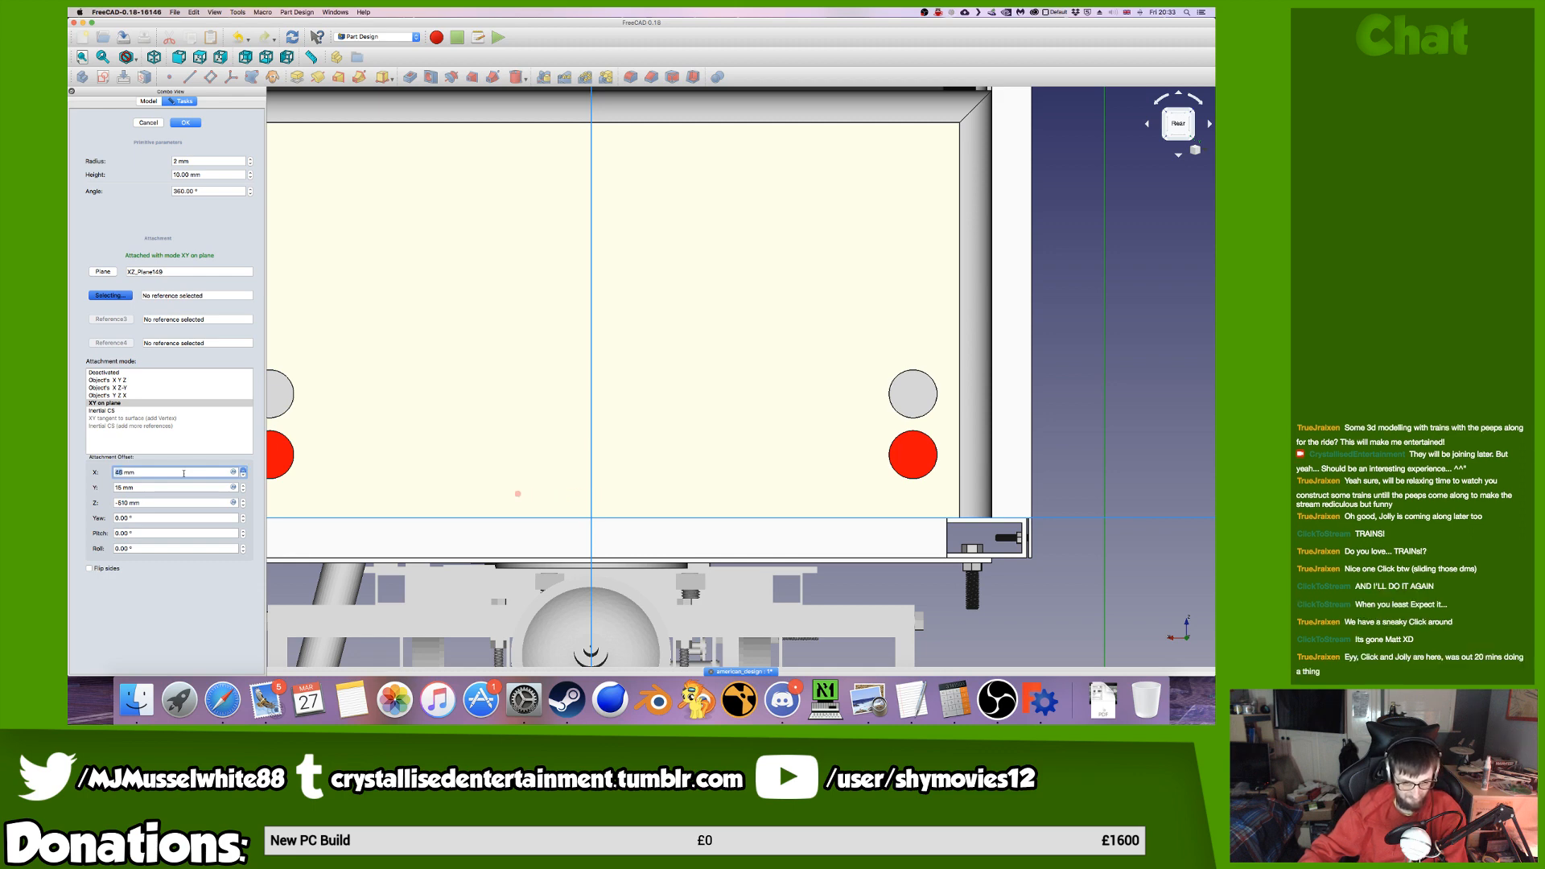
key("Up")
key("Up")
key("Up")
key("Up")
key("Up")
key("Up")
key("Up")
key("Up")
key("Up")
key("Up")
key("Up")
key("Up")
key("Up")
key("Up")
key("Up")
key("Up")
key("Up")
key("Up")
key("Up")
key("Up")
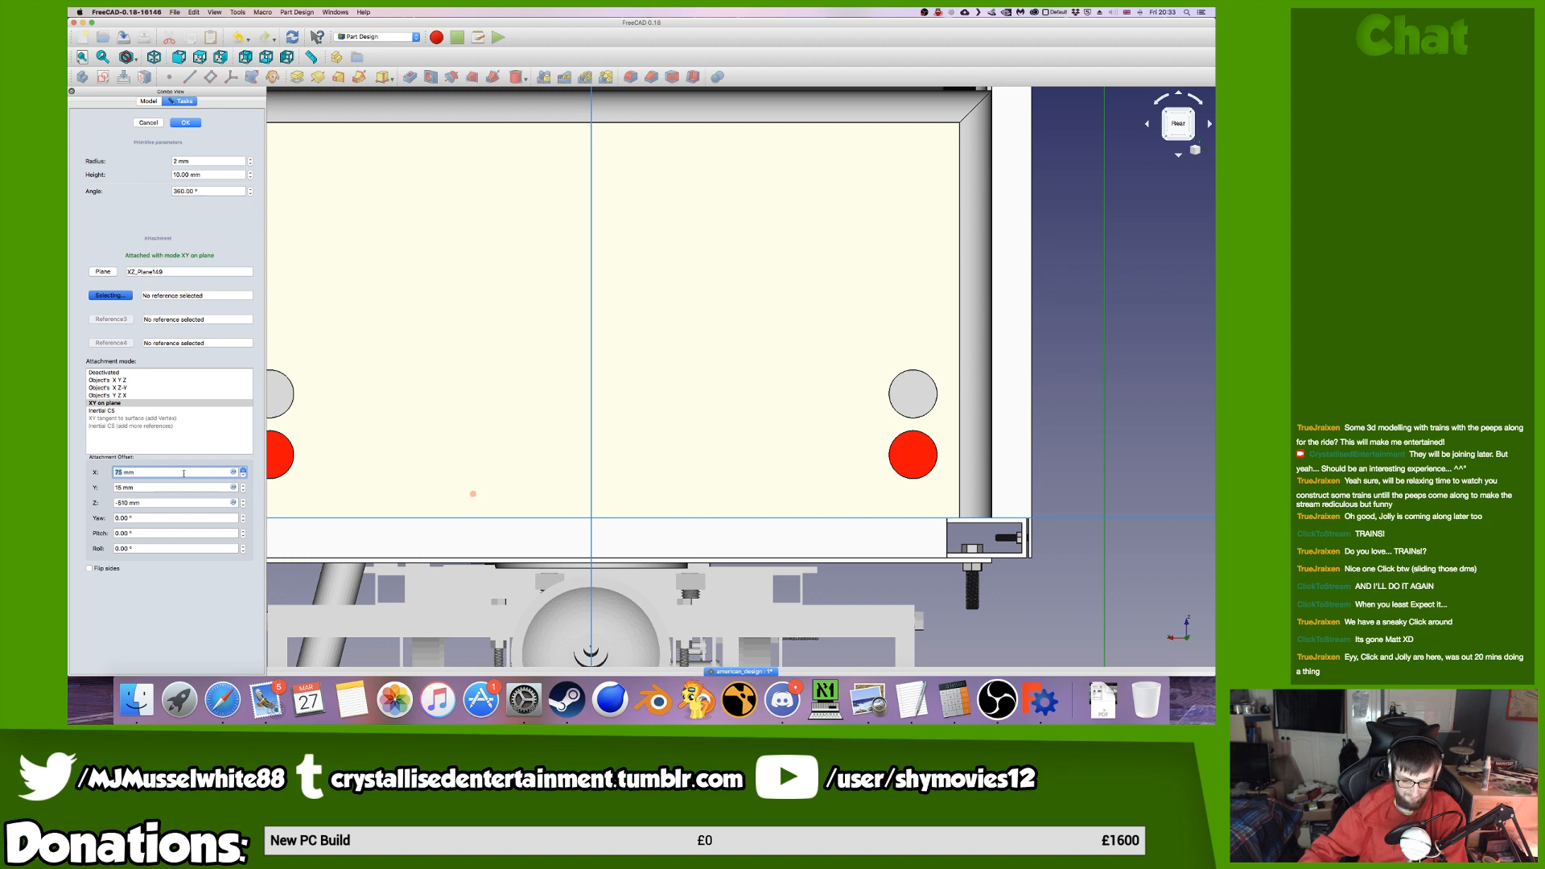
key("Up")
key("Up")
key("Up")
key("Up")
key("Up")
key("Up")
key("Up")
key("Up")
key("Up")
key("Up")
key("Up")
key("Up")
key("Up")
key("Up")
key("Up")
key("Up")
key("Up")
key("Up")
key("Up")
key("Up")
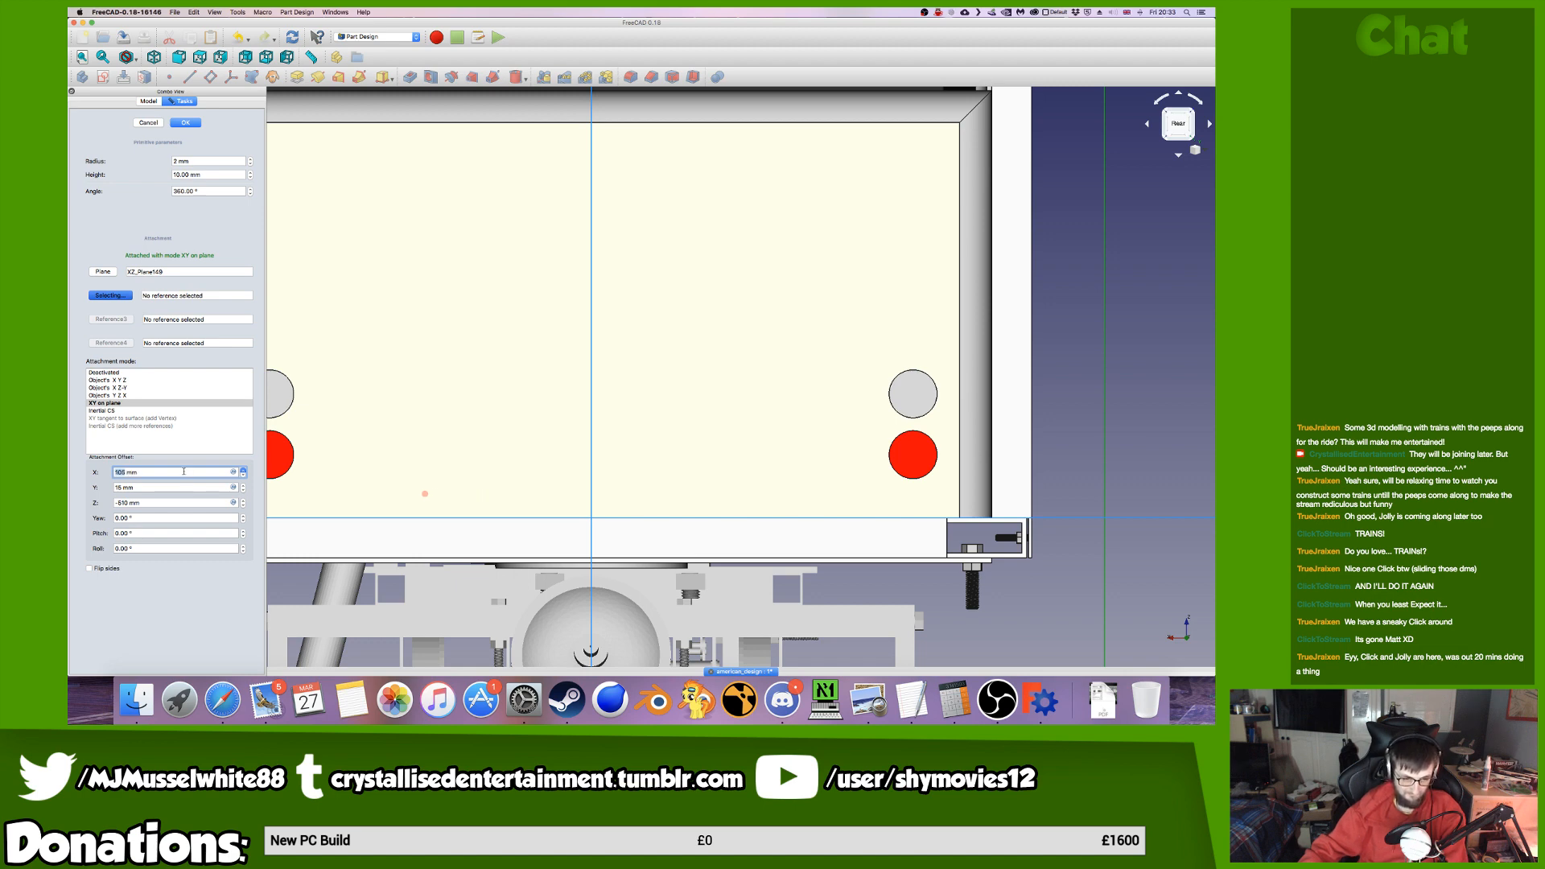
key("Up")
key("Up")
key("Up")
key("Up")
key("Up")
key("Up")
key("Up")
key("Up")
key("Up")
key("Up")
key("Up")
key("Up")
key("Up")
key("Up")
key("Up")
key("Up")
key("Up")
key("Up")
key("Up")
key("Up")
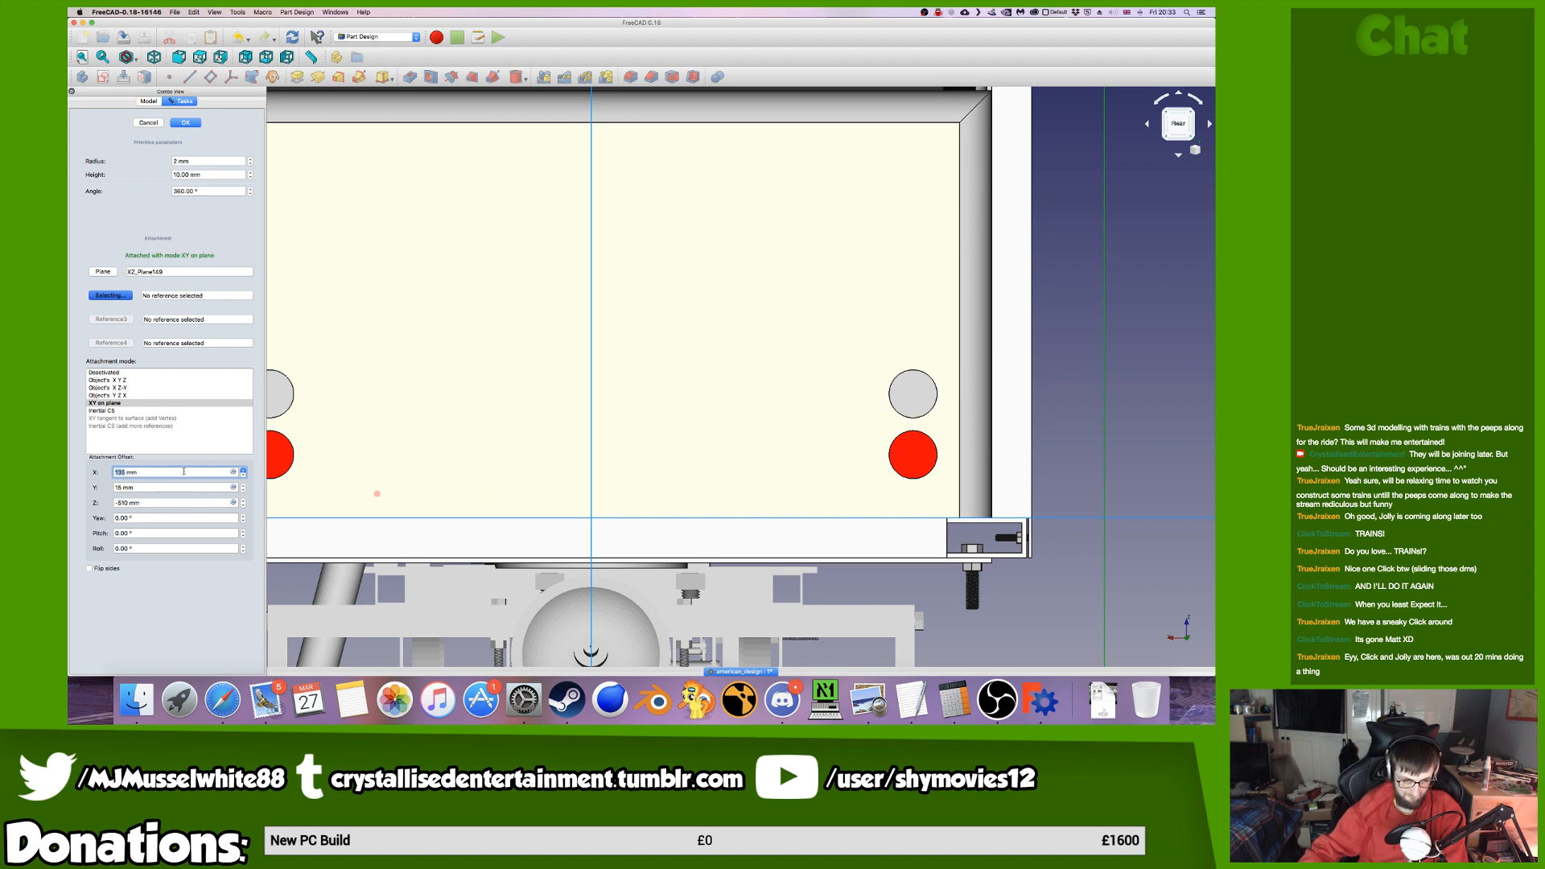
key("Up")
key("Up")
key("Up")
key("Up")
key("Up")
key("Up")
key("Up")
key("Up")
key("Up")
key("Up")
key("Up")
key("Up")
key("Up")
key("Up")
key("Up")
key("Up")
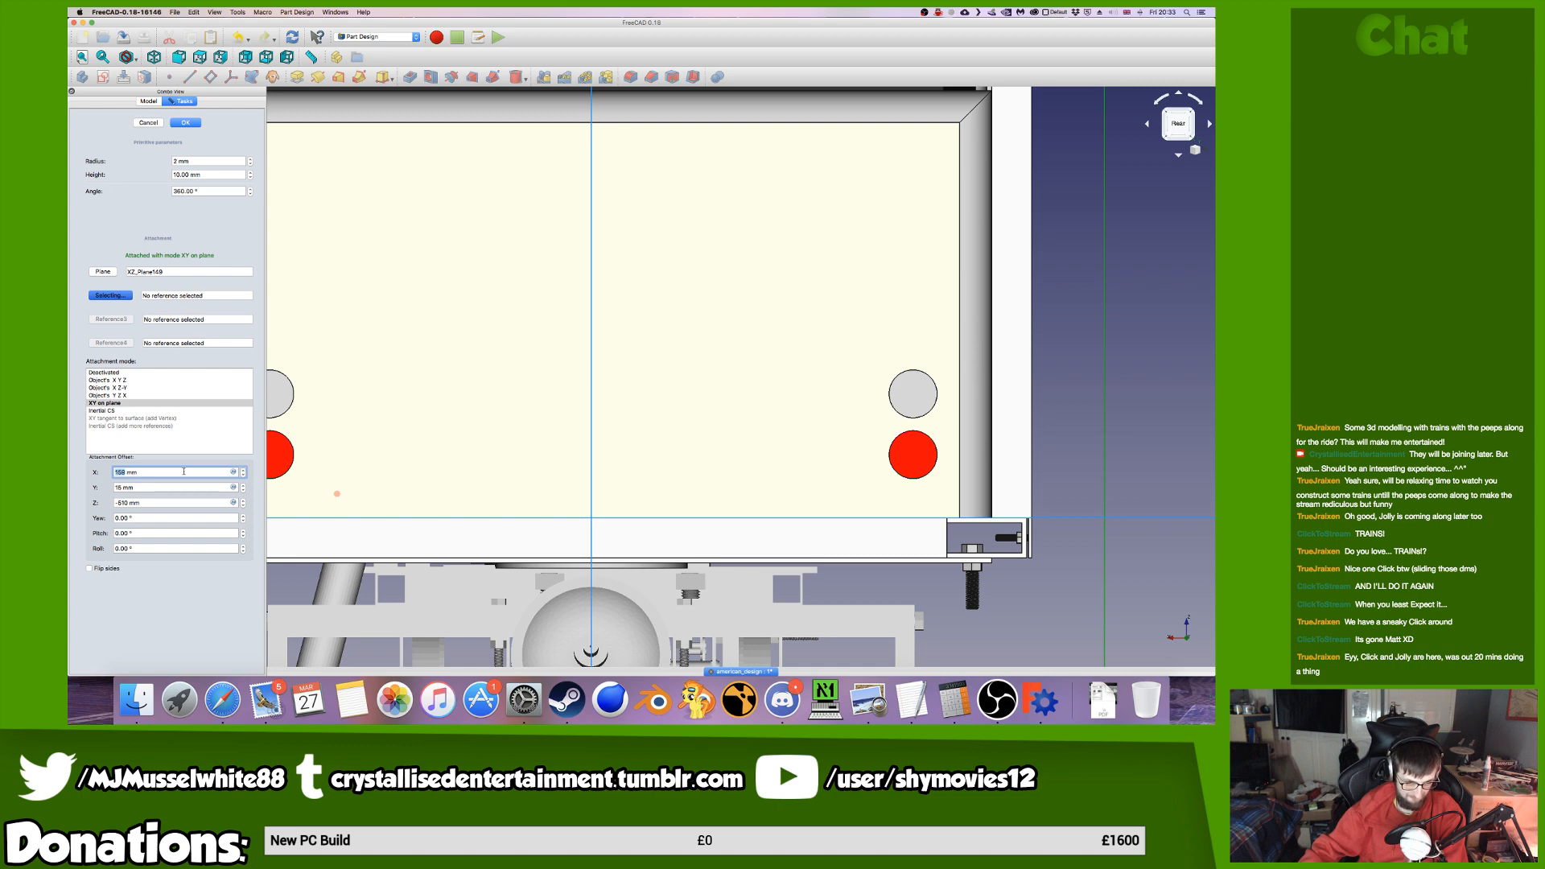
left_click(192, 126)
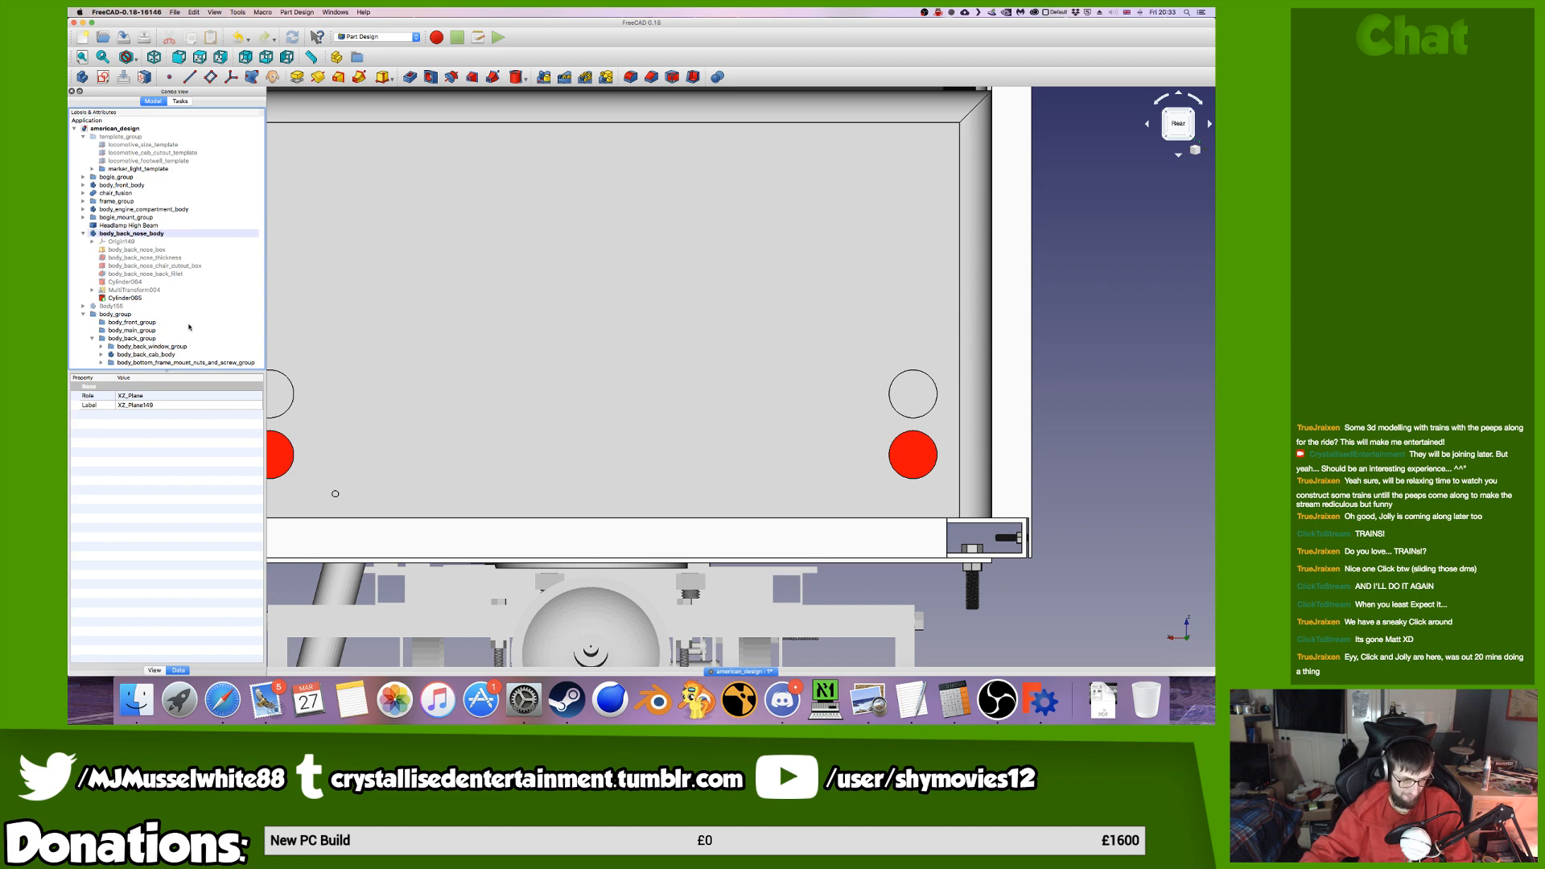
Create a new body and transform it along Y to the end of the locomotive.
left_click(94, 339)
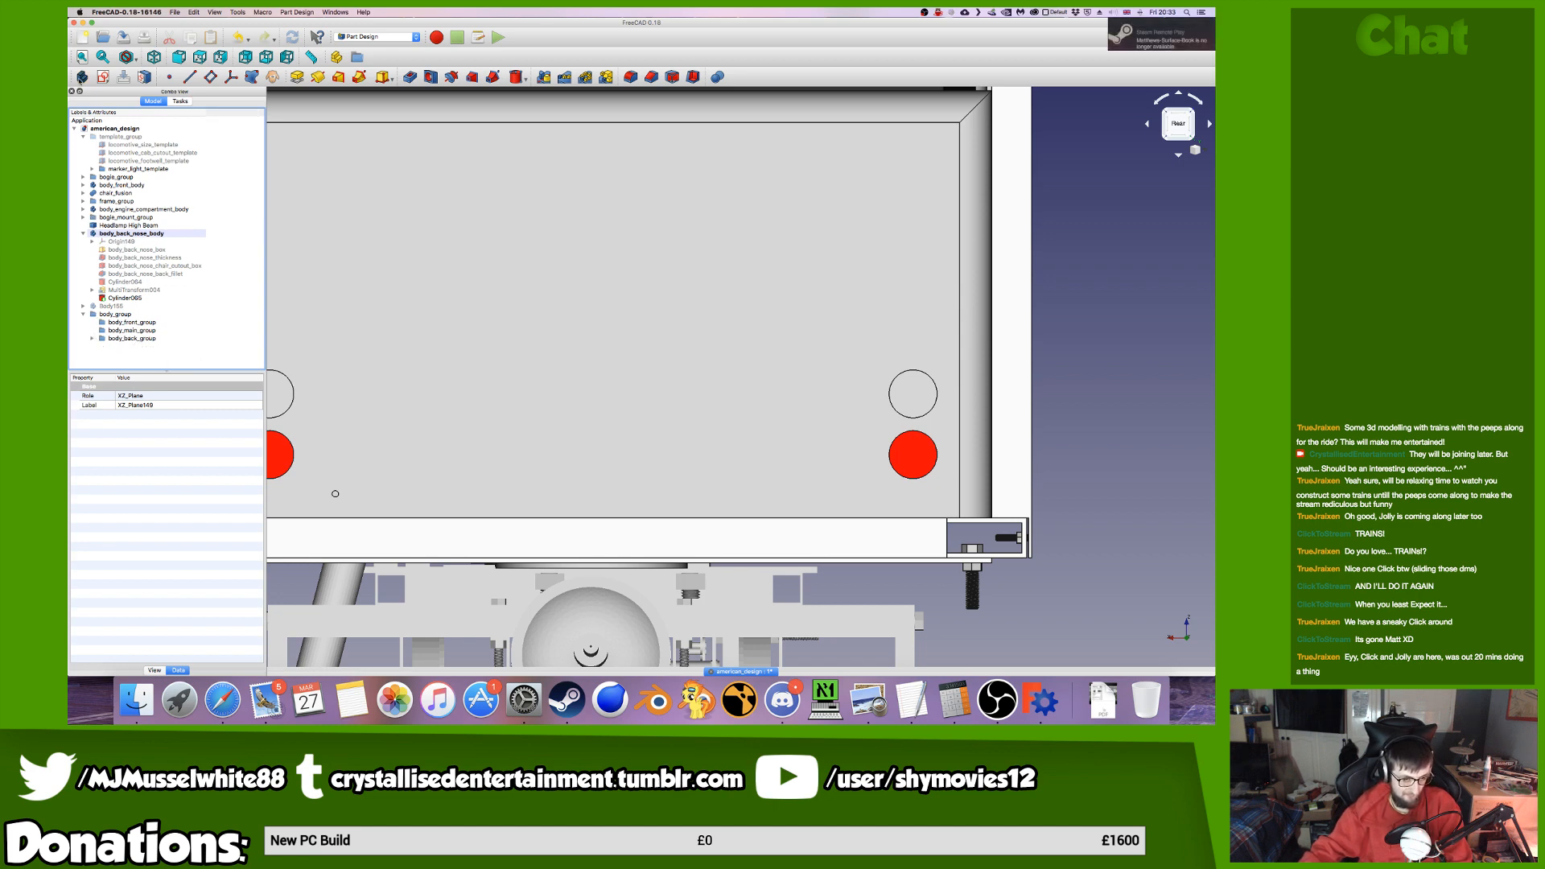
left_click(82, 77)
right_click(169, 285)
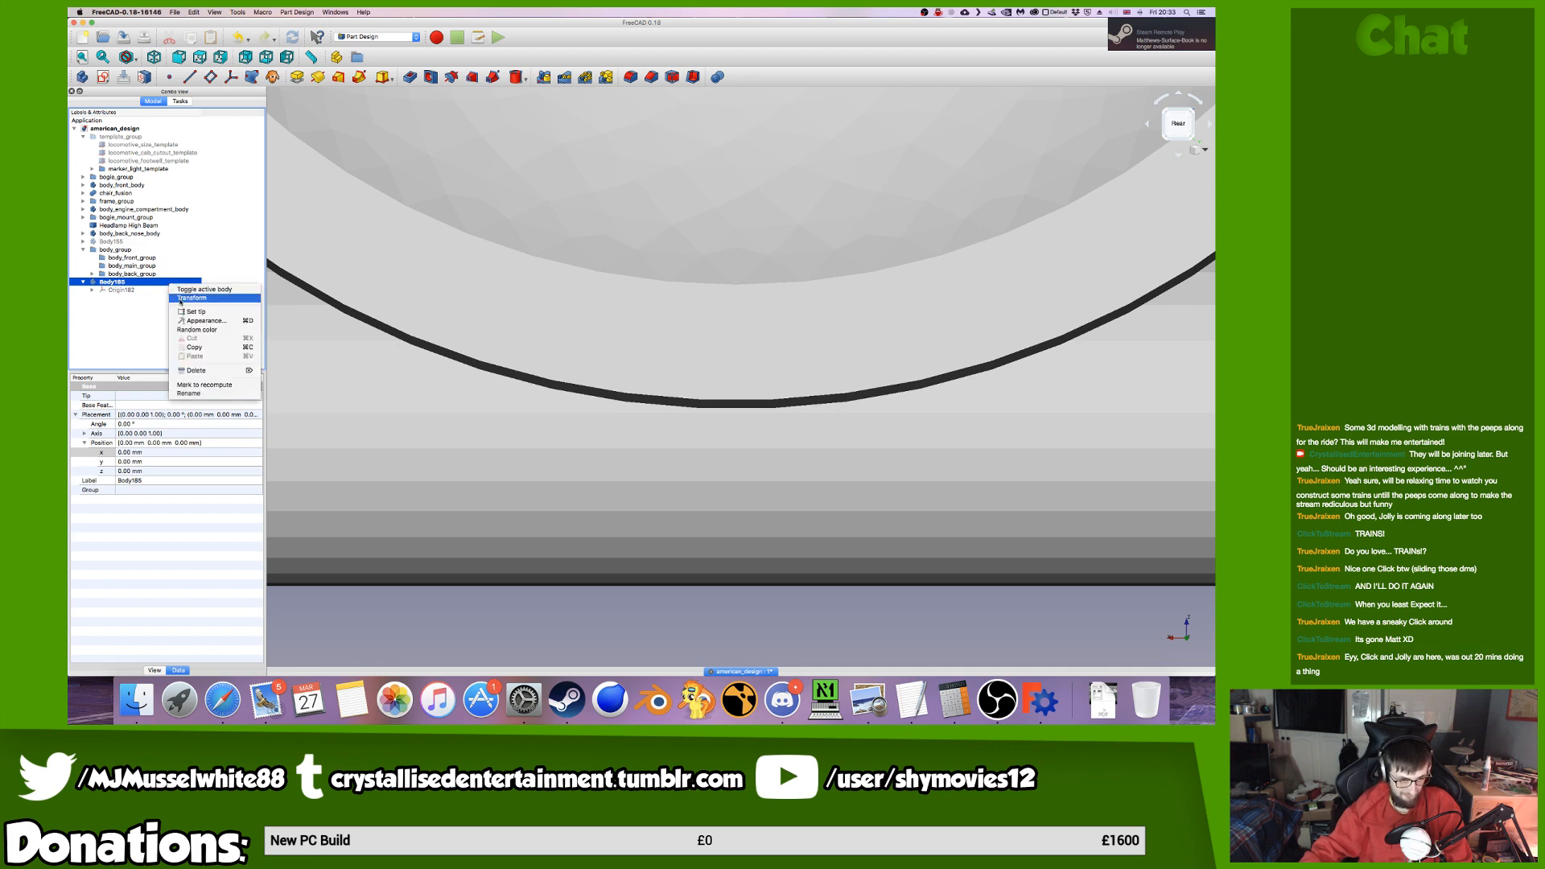
left_click(190, 298)
scroll(757, 394, "down", 12)
scroll(757, 394, "down", 6)
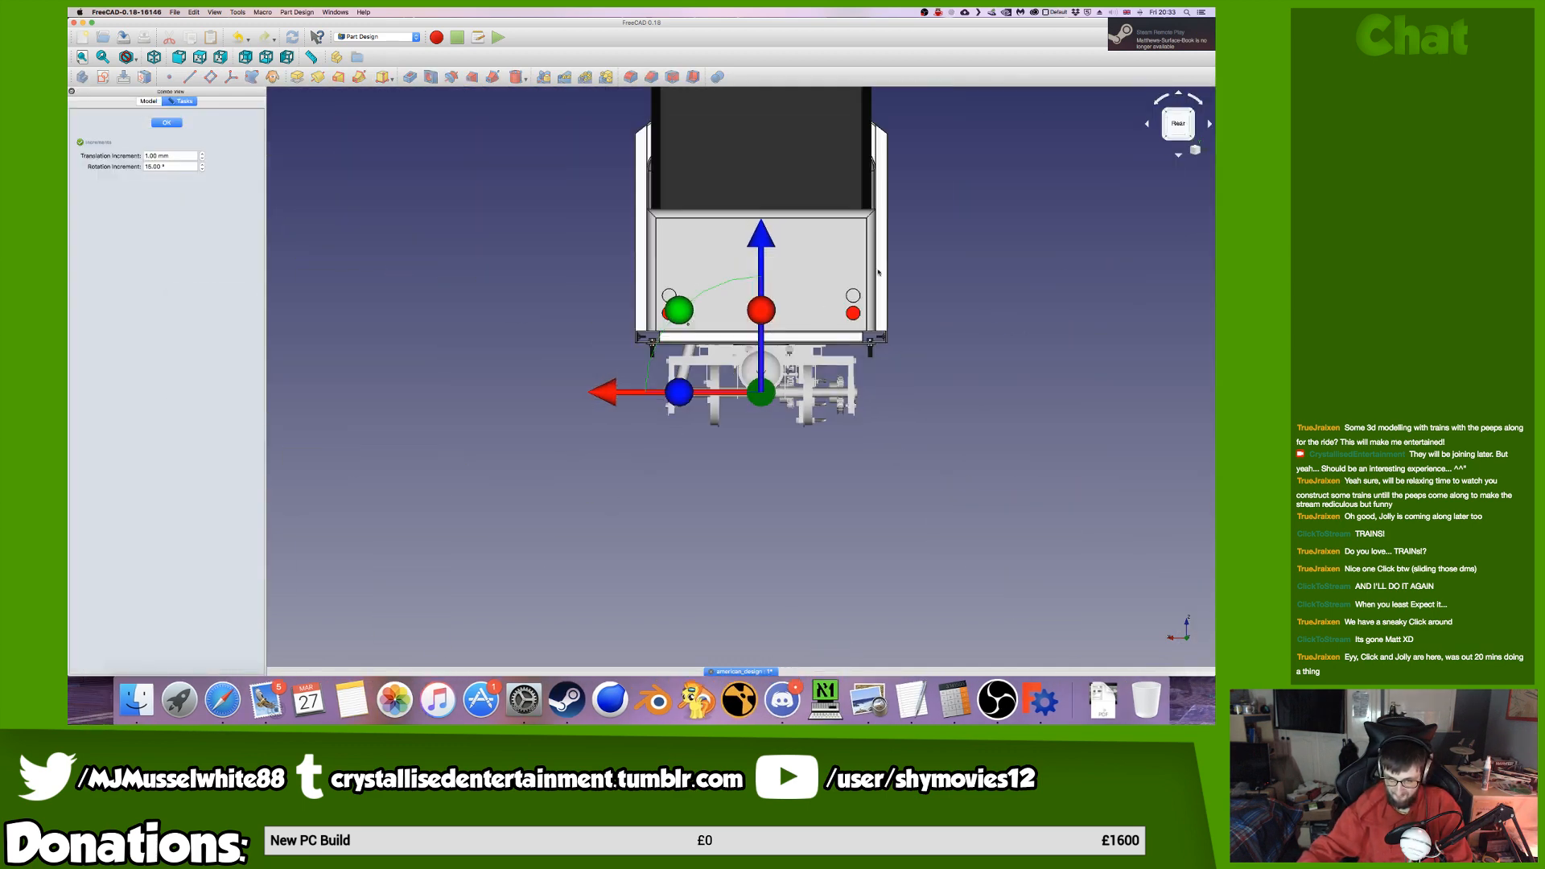
left_click(1161, 128)
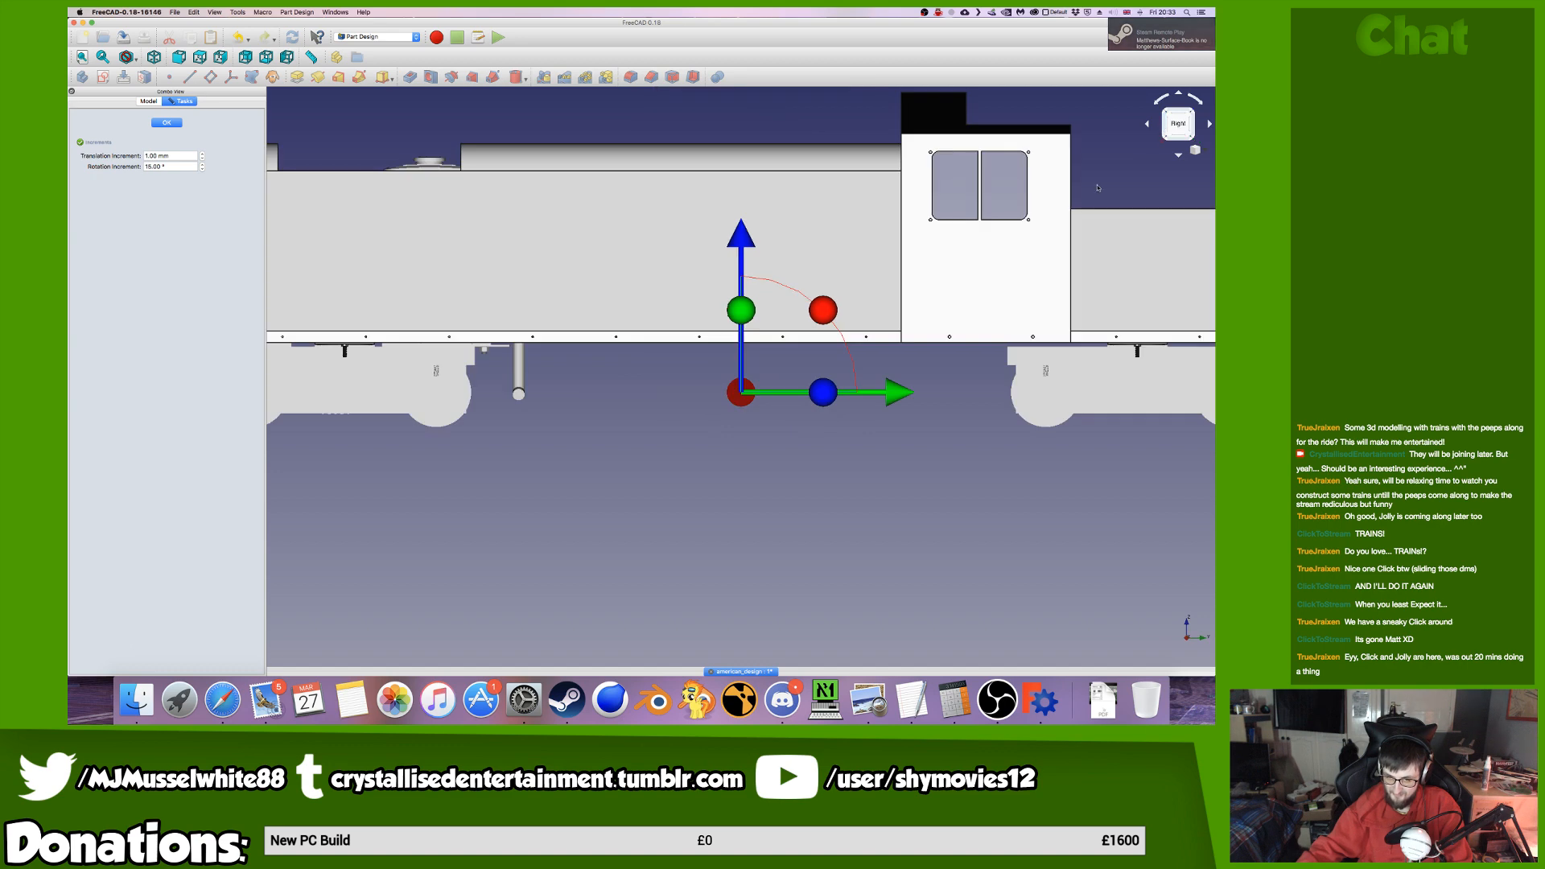
scroll(1052, 399, "up", 5)
left_click_drag(1090, 456, 534, 456)
scroll(425, 370, "up", 4)
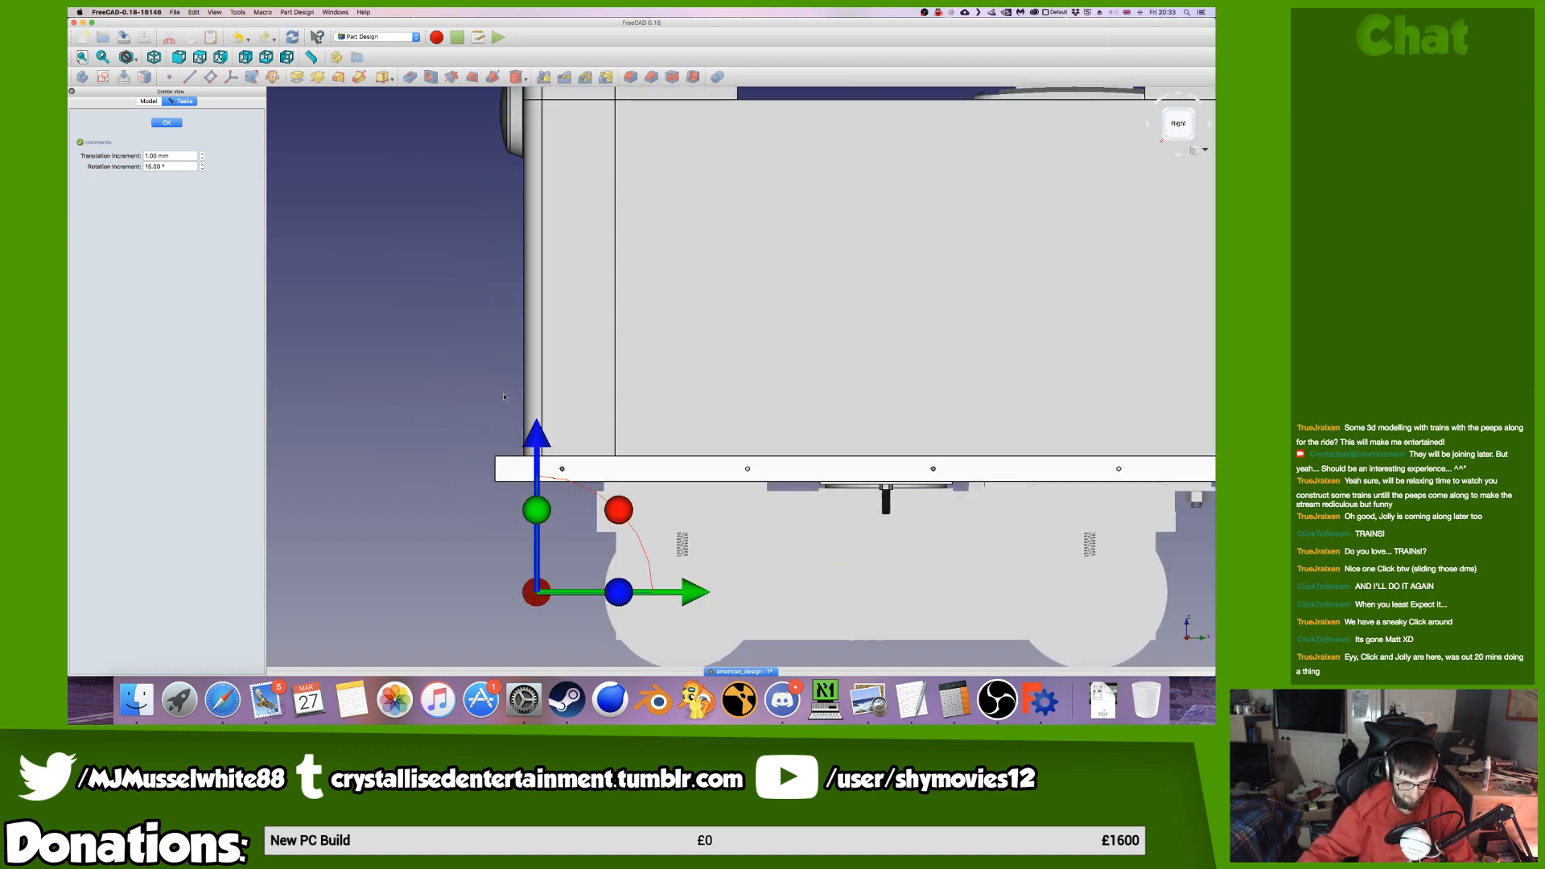
Raise the new body along Z to the upper edge of the frame.
left_click_drag(553, 297, 552, 285)
scroll(531, 462, "up", 12)
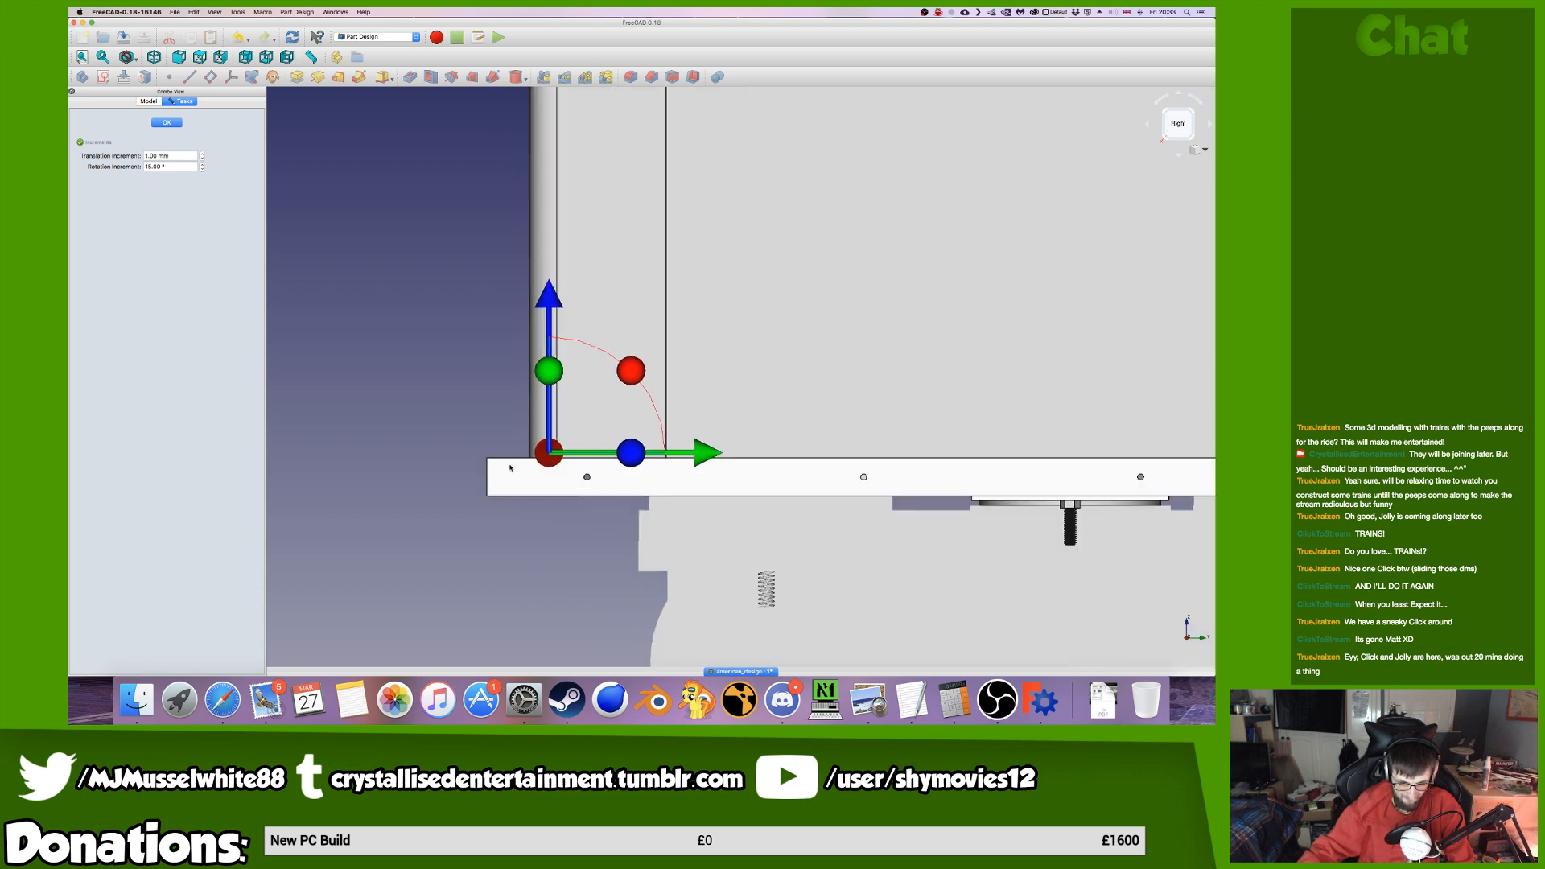
left_click_drag(566, 218, 565, 250)
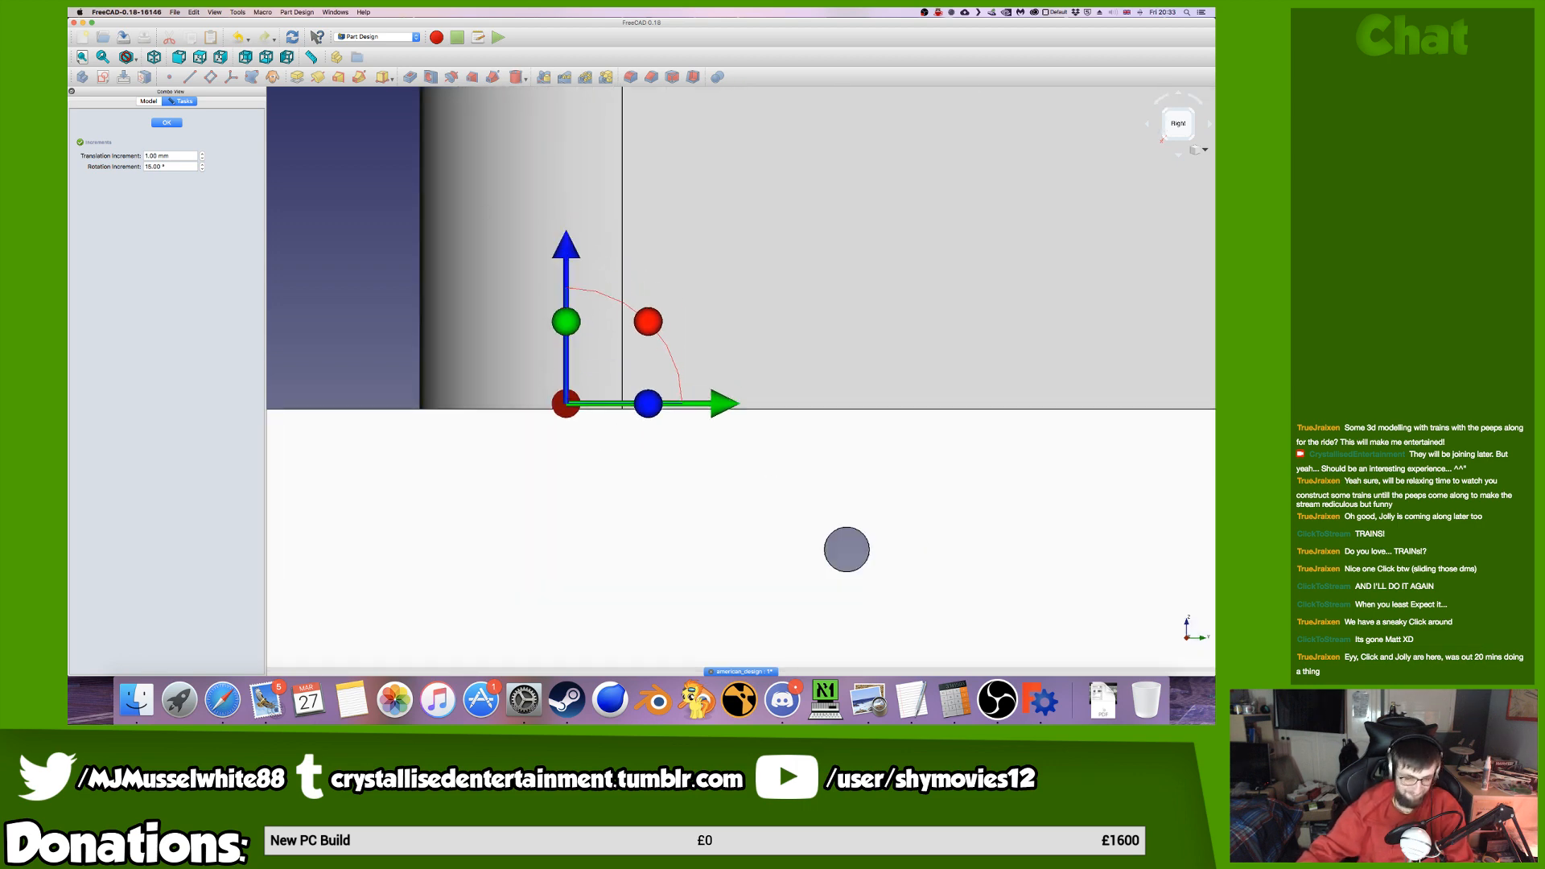
Set the translation increment to 0.5 mm and fine-tune the body's height to Z 133.5 mm at the frame's upper edge.
left_click(179, 166)
left_click_drag(179, 156, 144, 156)
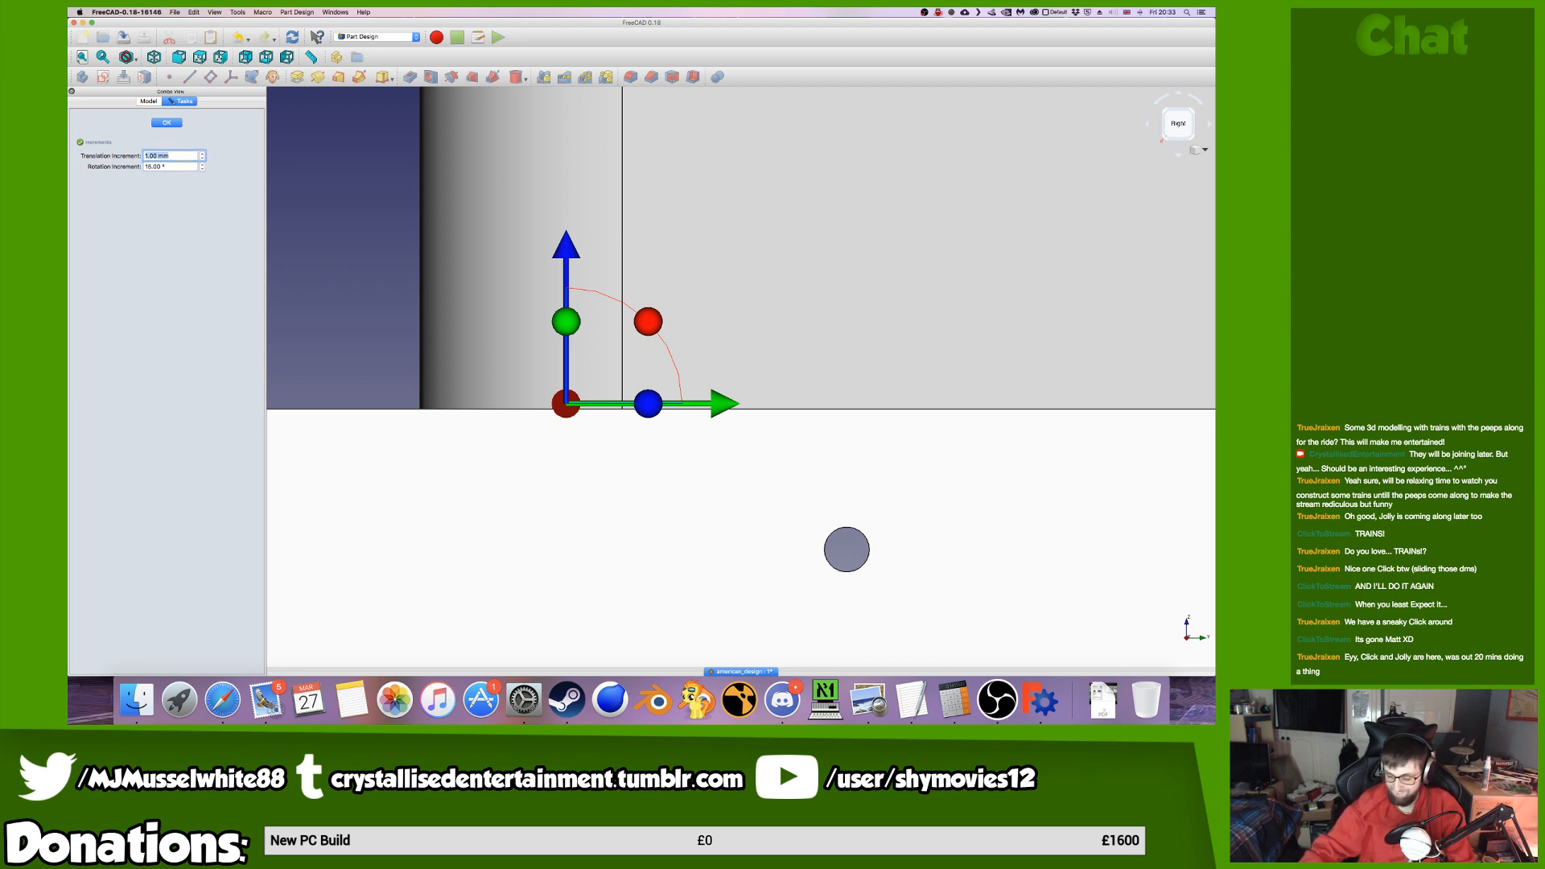
type("0.5")
middle_click_drag(671, 316, 707, 290)
scroll(708, 289, "up", 2)
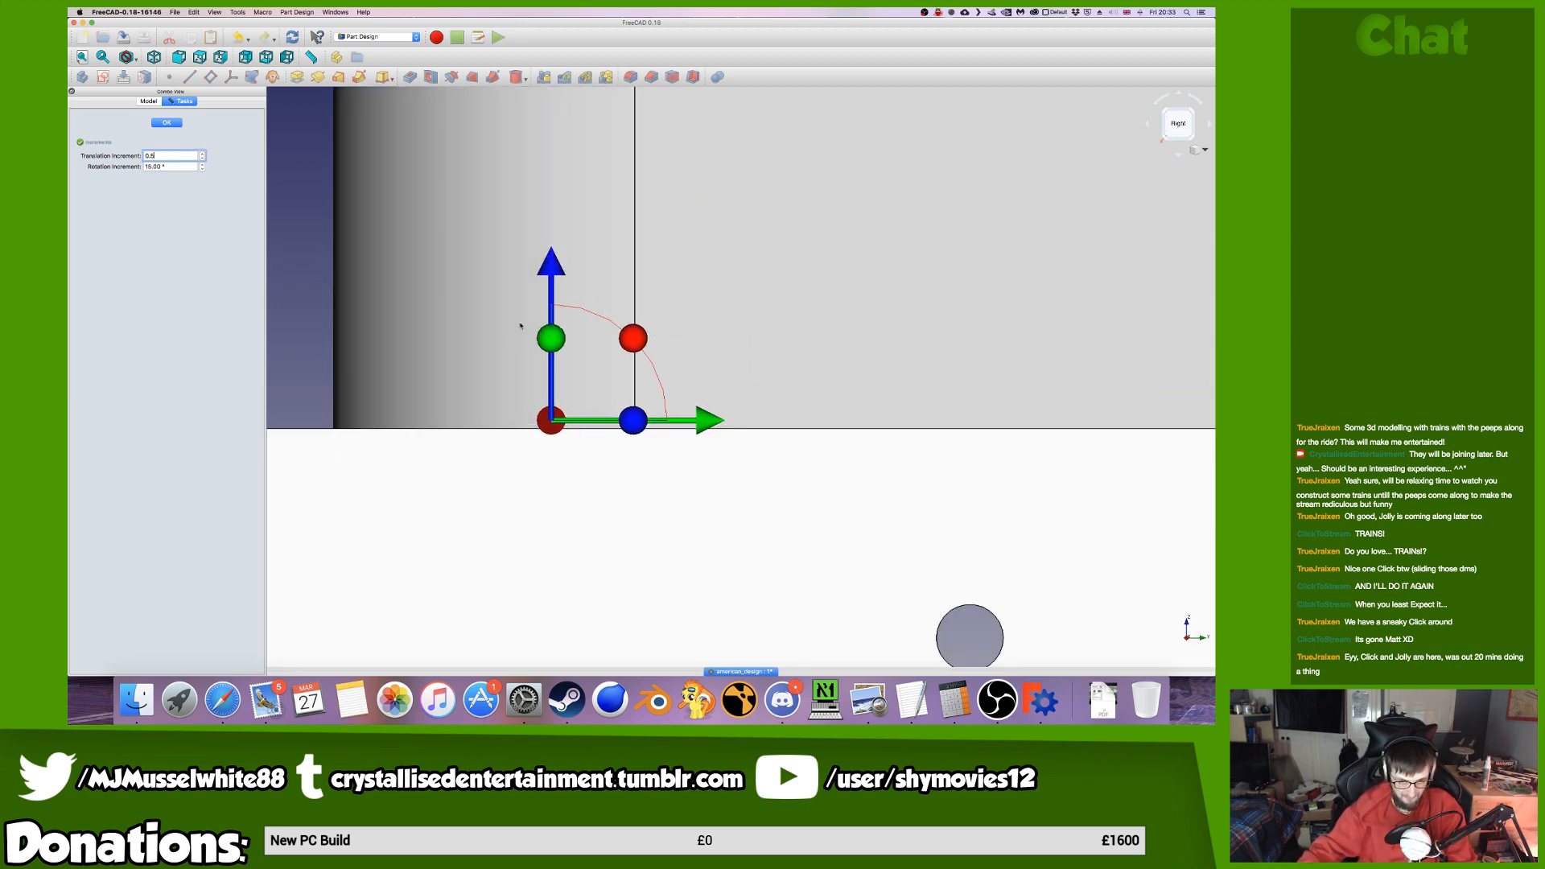
scroll(547, 330, "up", 6)
middle_click_drag(572, 483, 667, 303)
left_click_drag(660, 305, 660, 344)
scroll(894, 482, "down", 10)
scroll(900, 482, "down", 10)
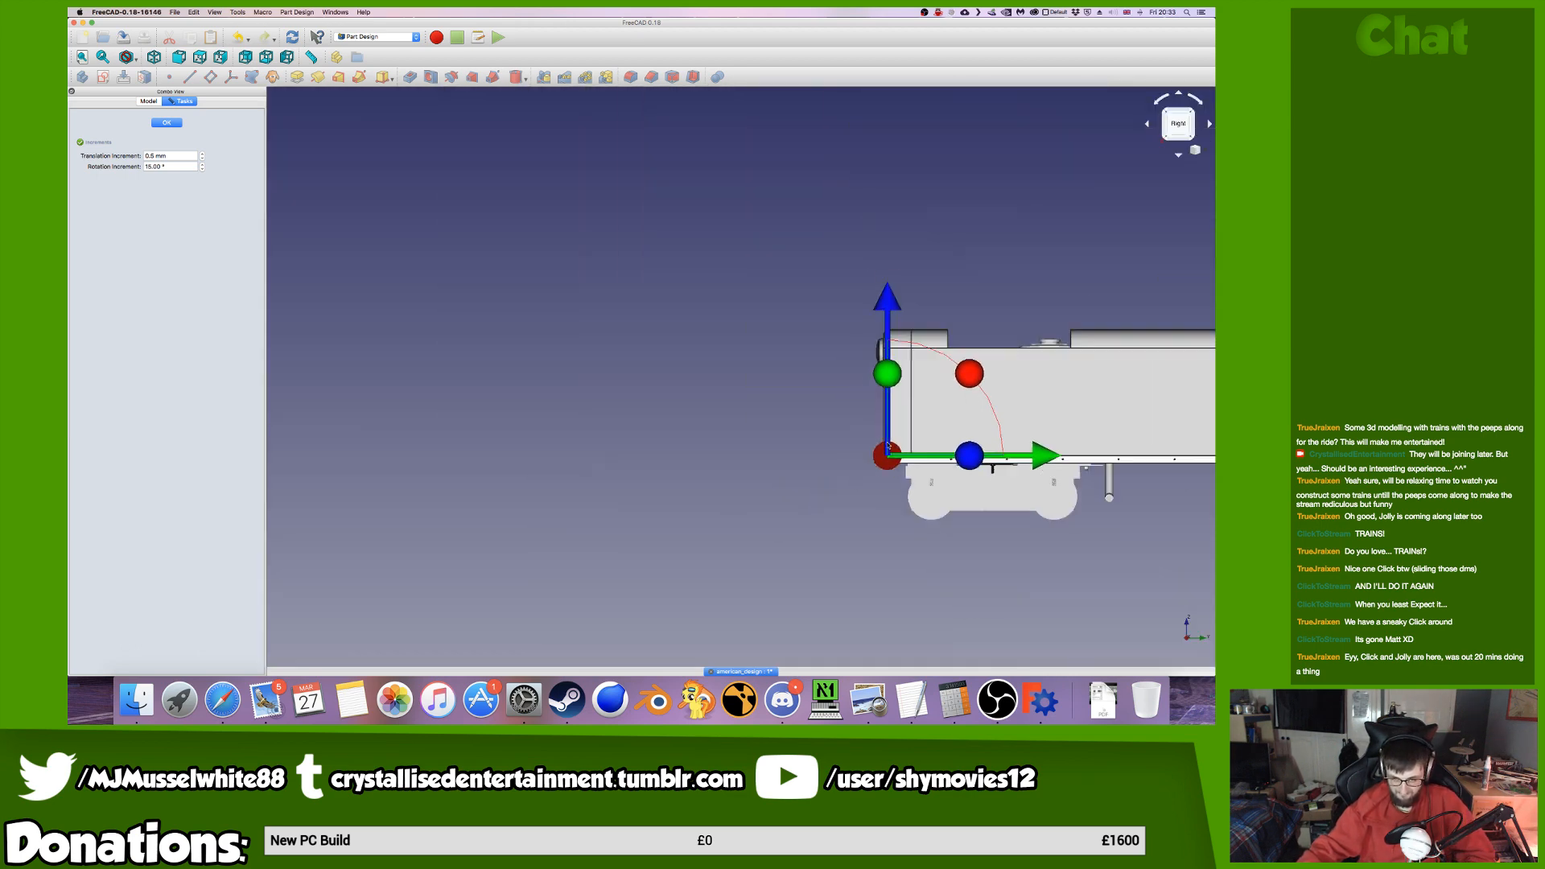
Move the new body along Y to the opposite end of the locomotive, beside the red light.
middle_click_drag(898, 455, 447, 440)
left_click_drag(616, 434, 1061, 440)
scroll(844, 428, "up", 10)
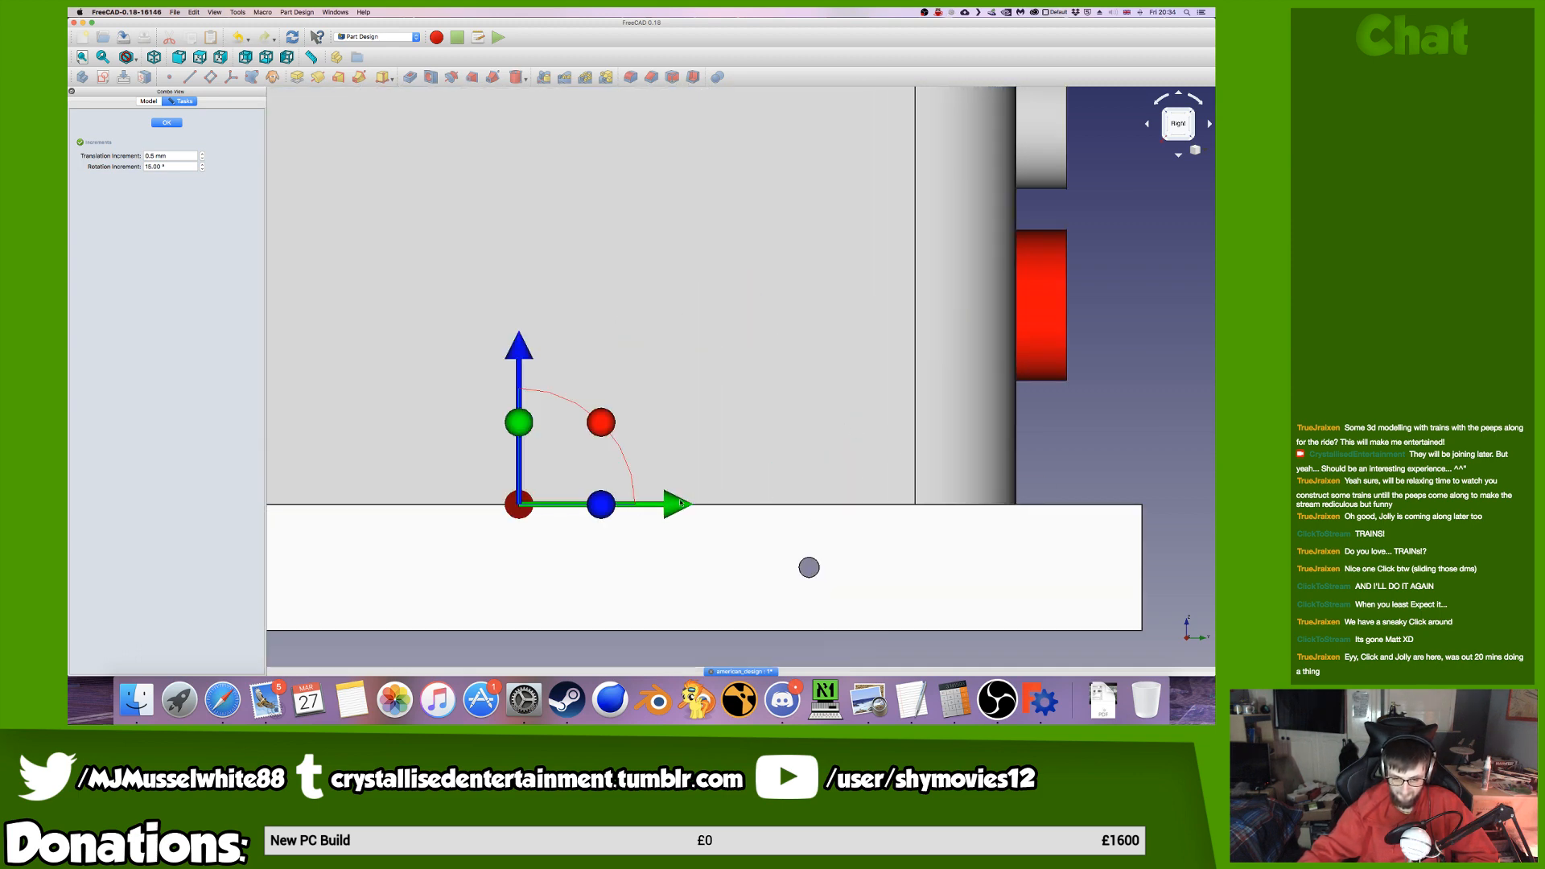
left_click_drag(680, 502, 1137, 503)
Switch to wireframe display, align the body's origin with the nose's vertical edge at Y about 1222 mm, and finish the transform.
left_click(126, 56)
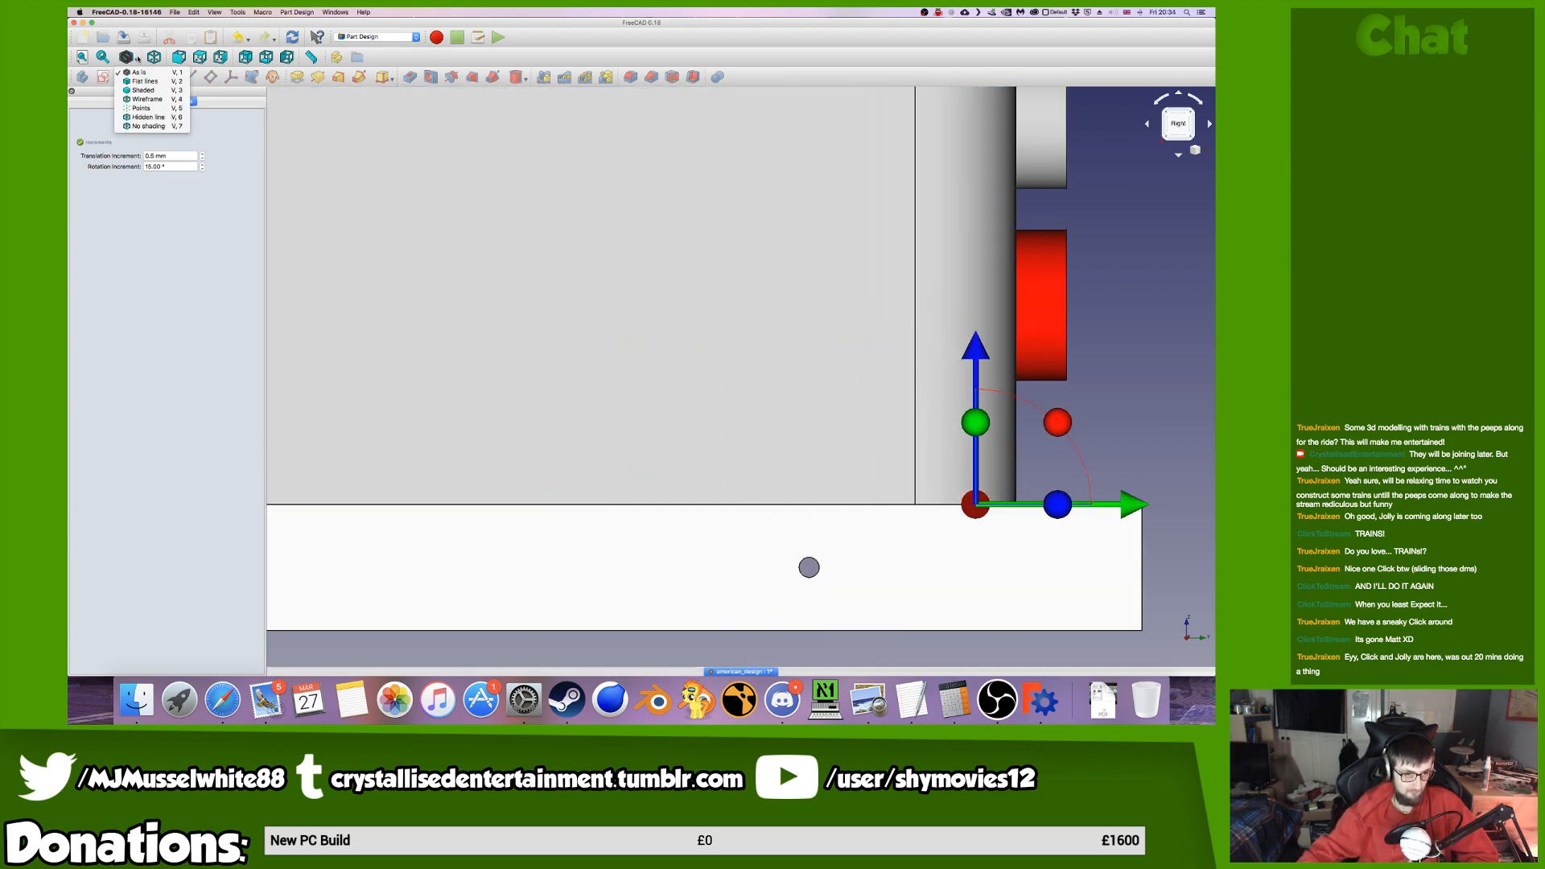
left_click(161, 95)
scroll(1136, 534, "up", 5)
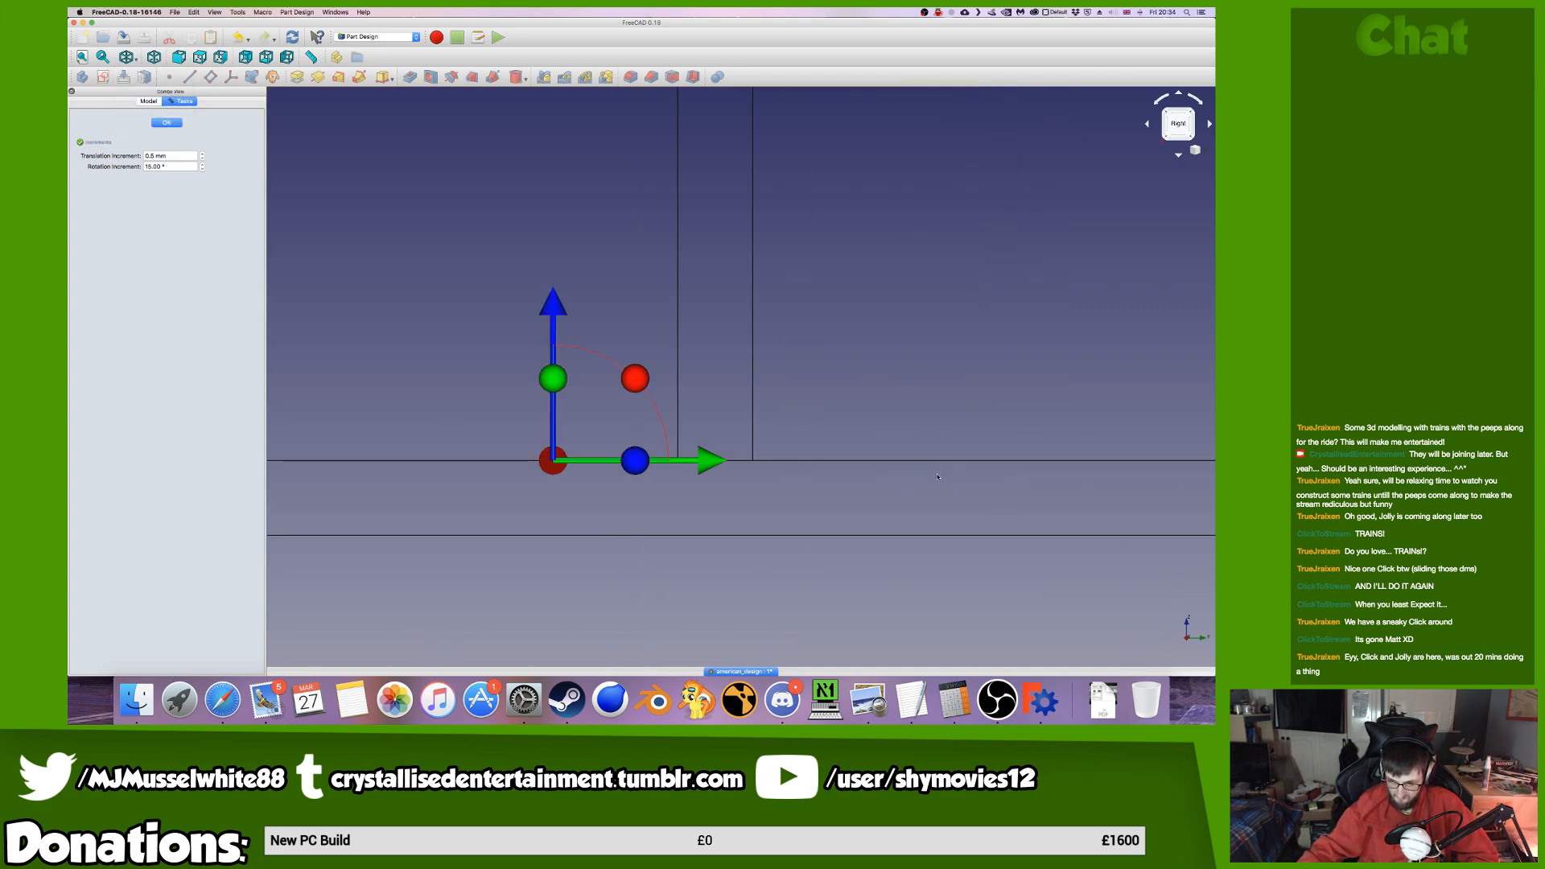
left_click_drag(705, 457, 831, 461)
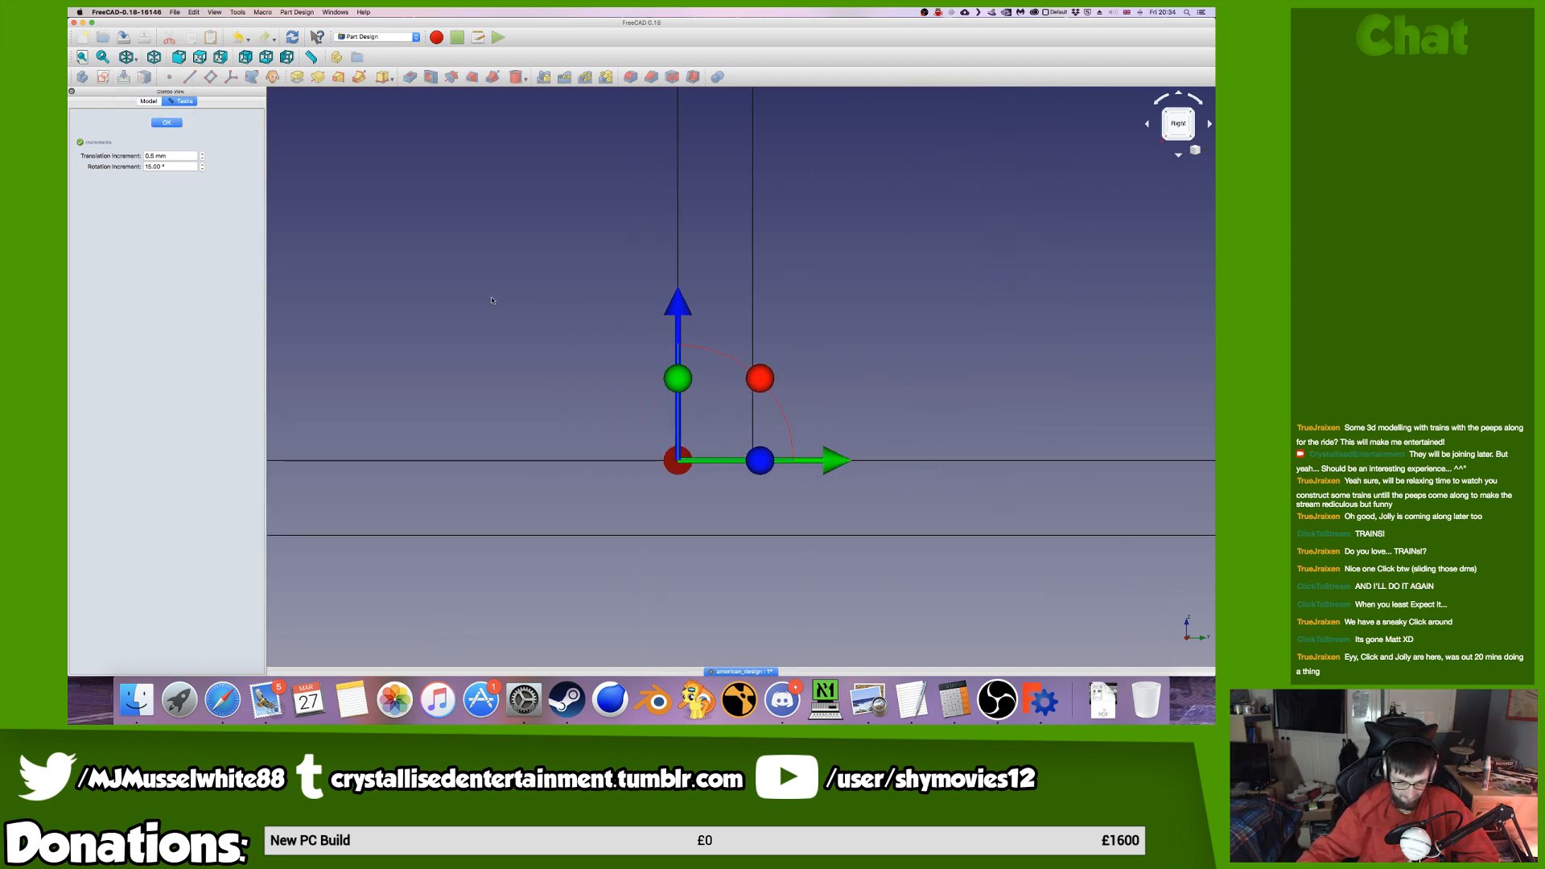
left_click(167, 122)
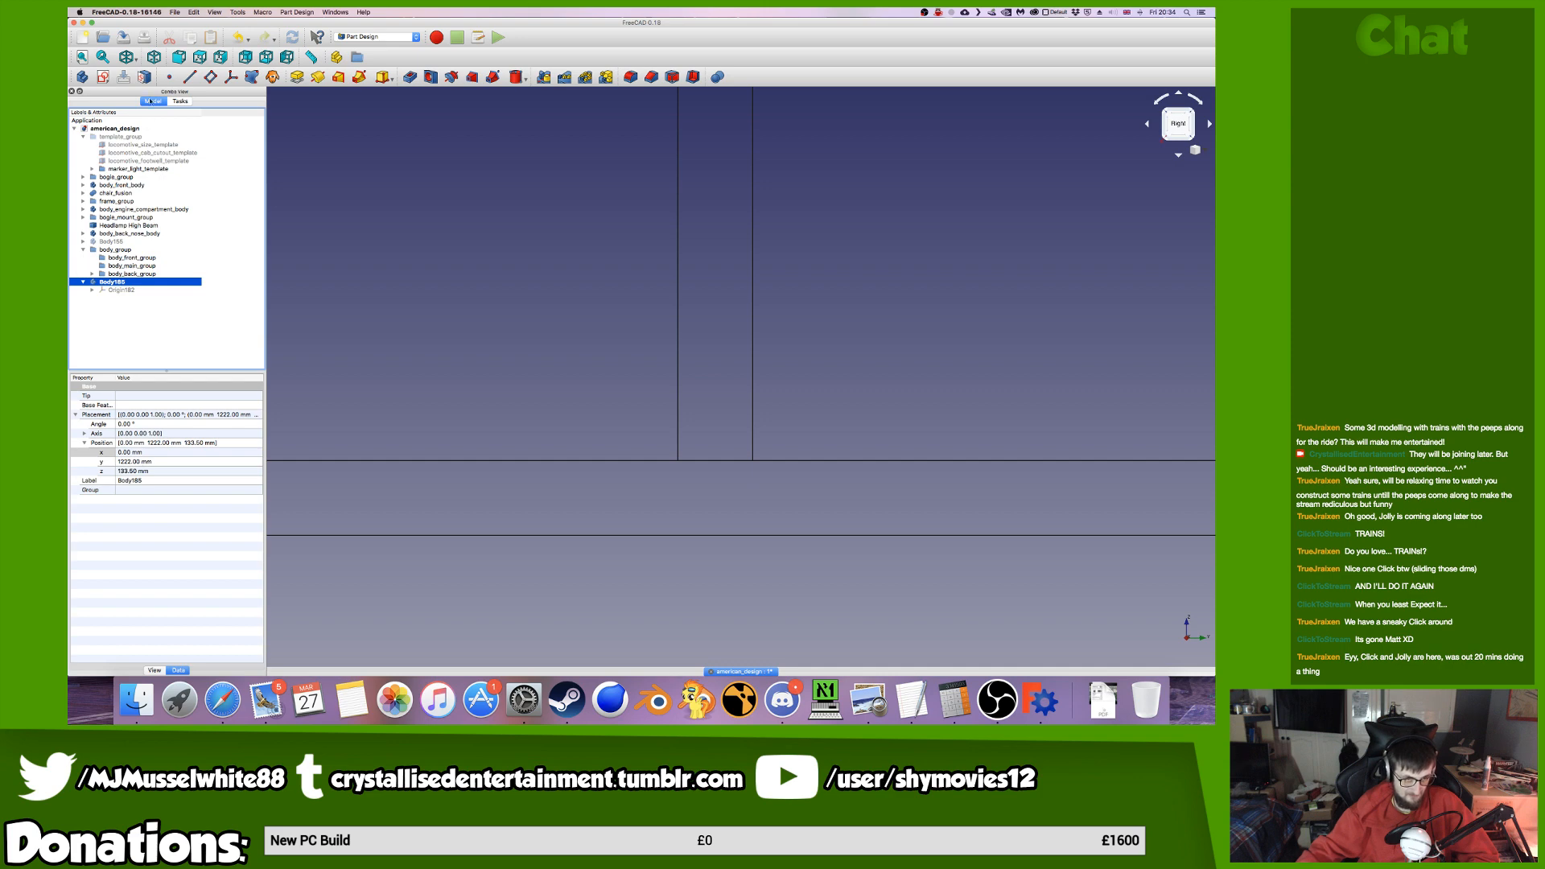
Create a sketch on the new body's YZ plane.
left_click(102, 76)
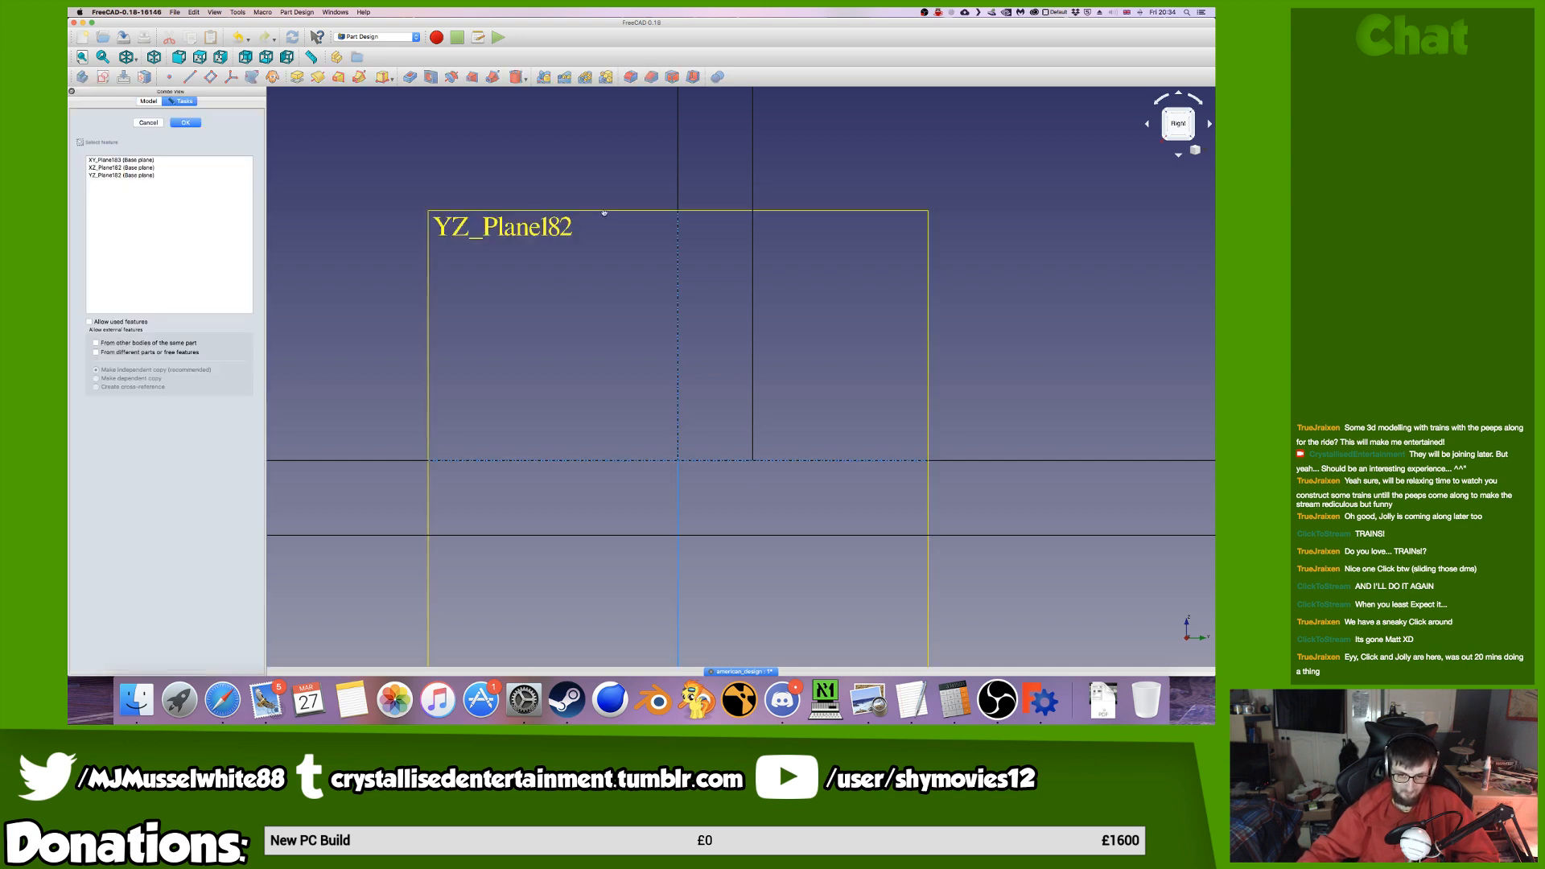
left_click(603, 212)
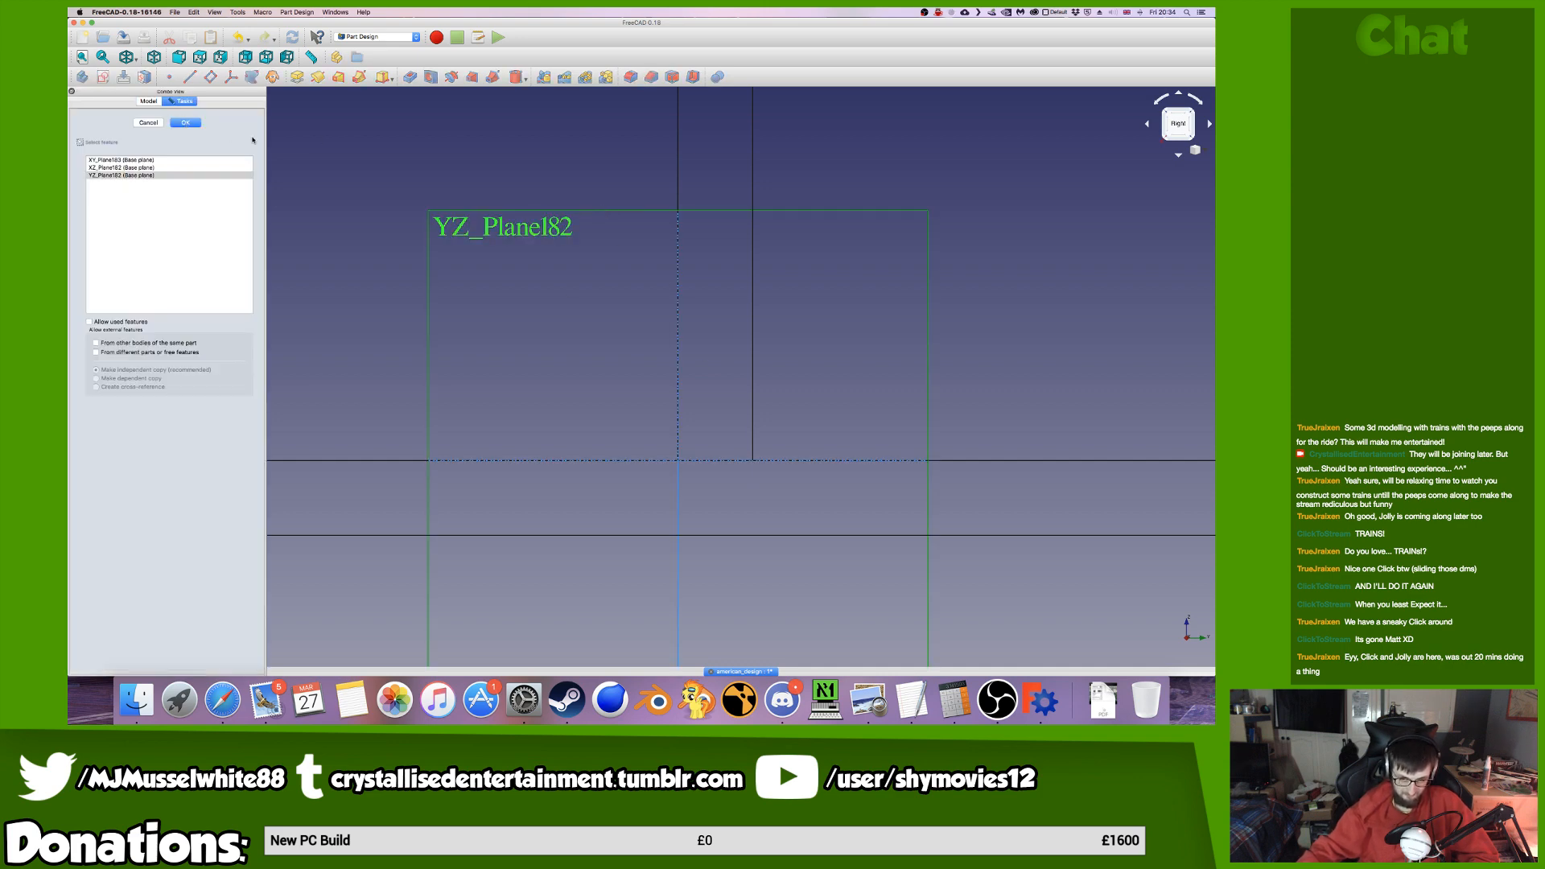
left_click(186, 123)
scroll(605, 298, "down", 10)
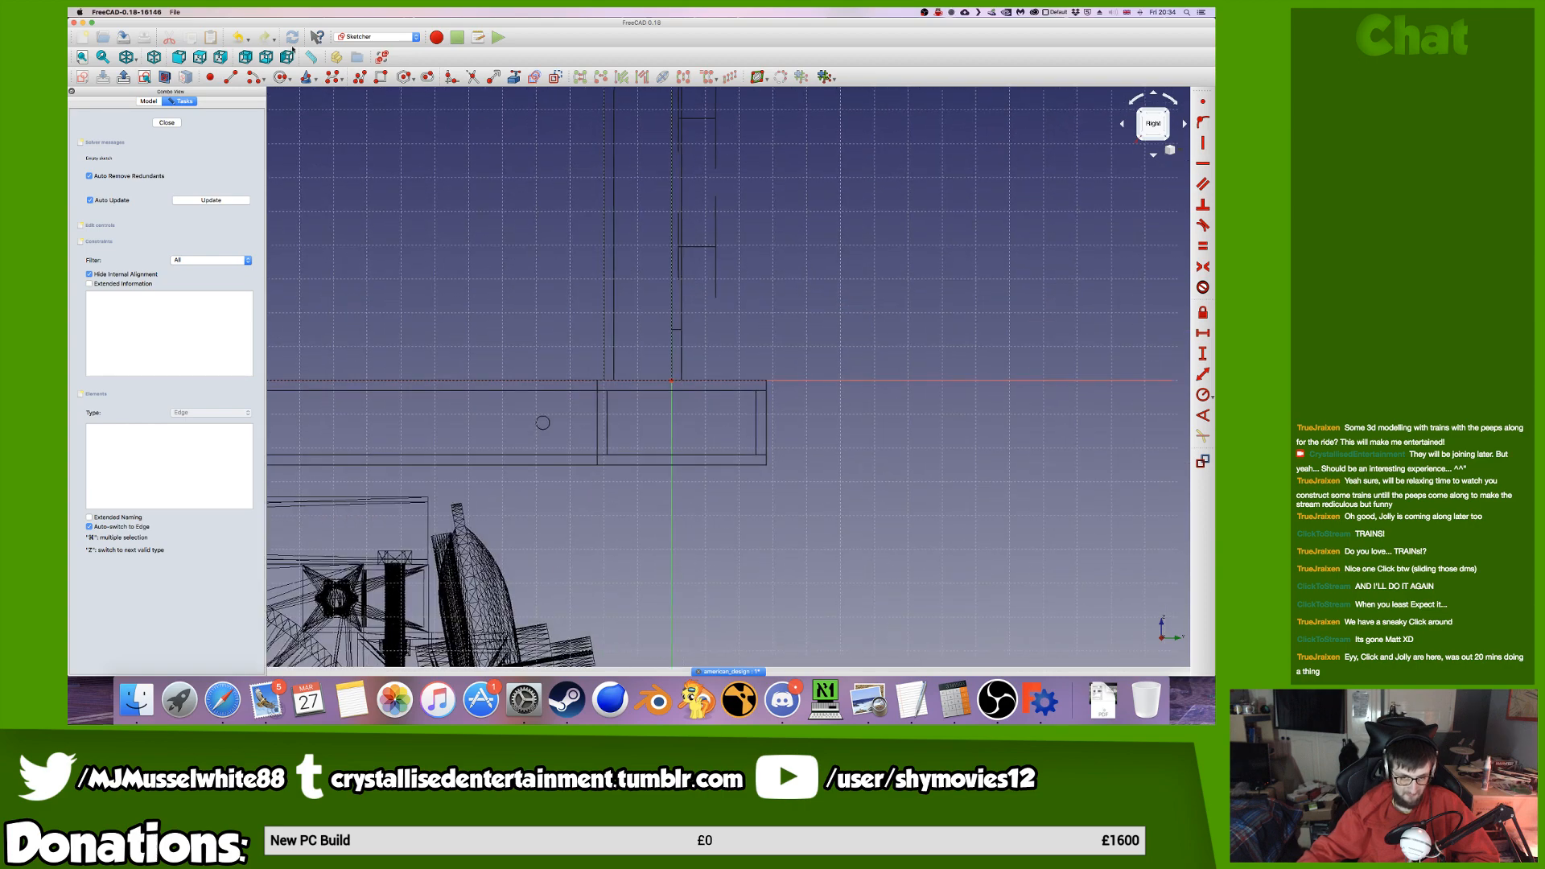
Sketch a closed L-shaped polyline profile in the new body's sketch, with its foot along the frame's upper edge and its upright beside the vertical axis.
left_click(363, 78)
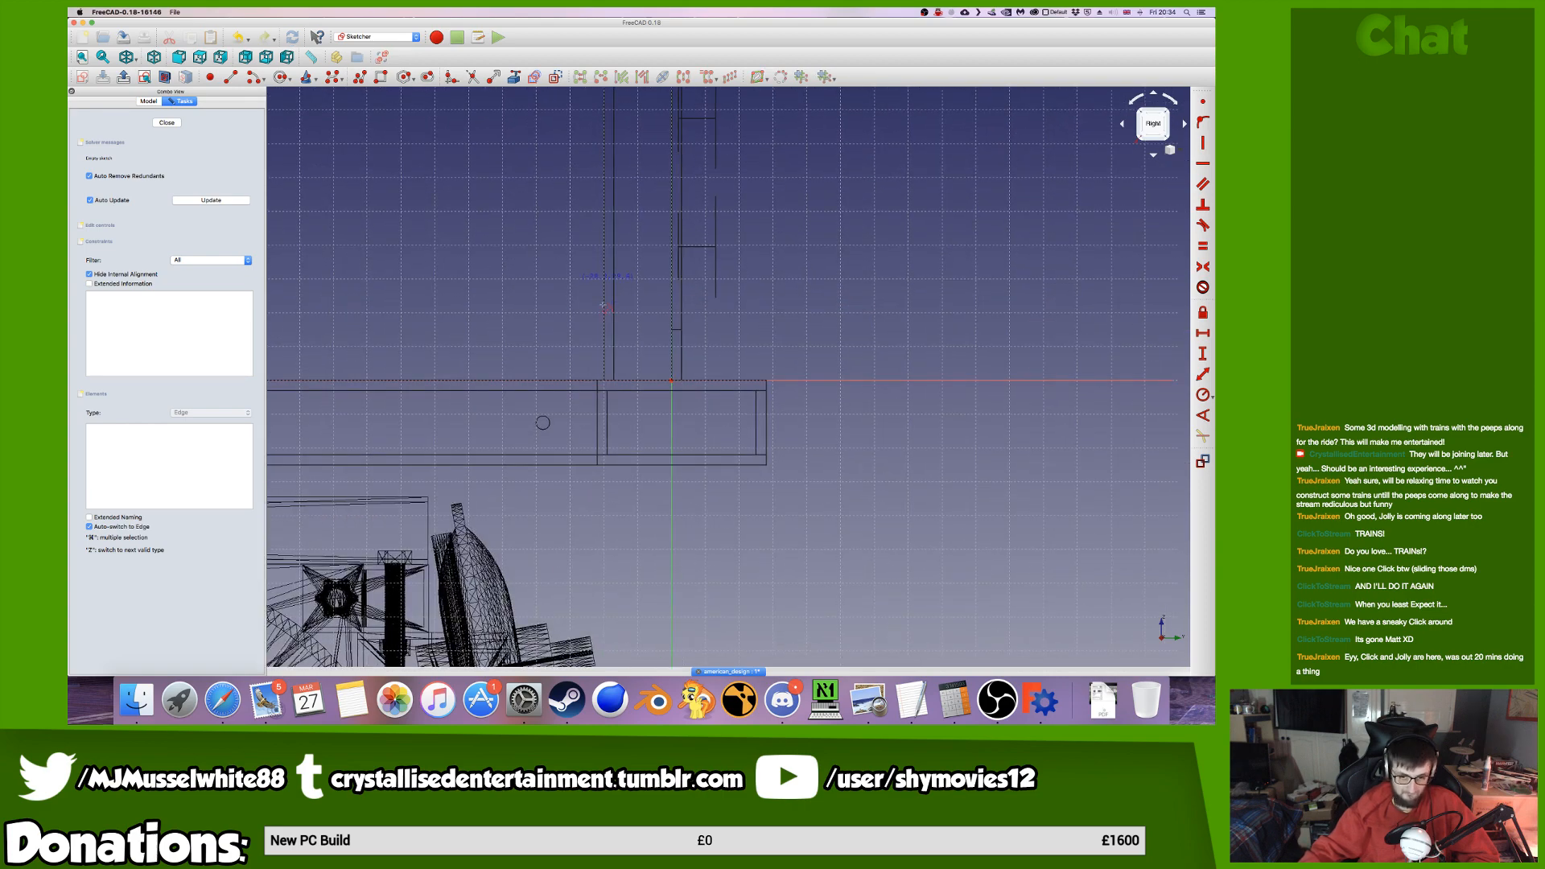
left_click(599, 378)
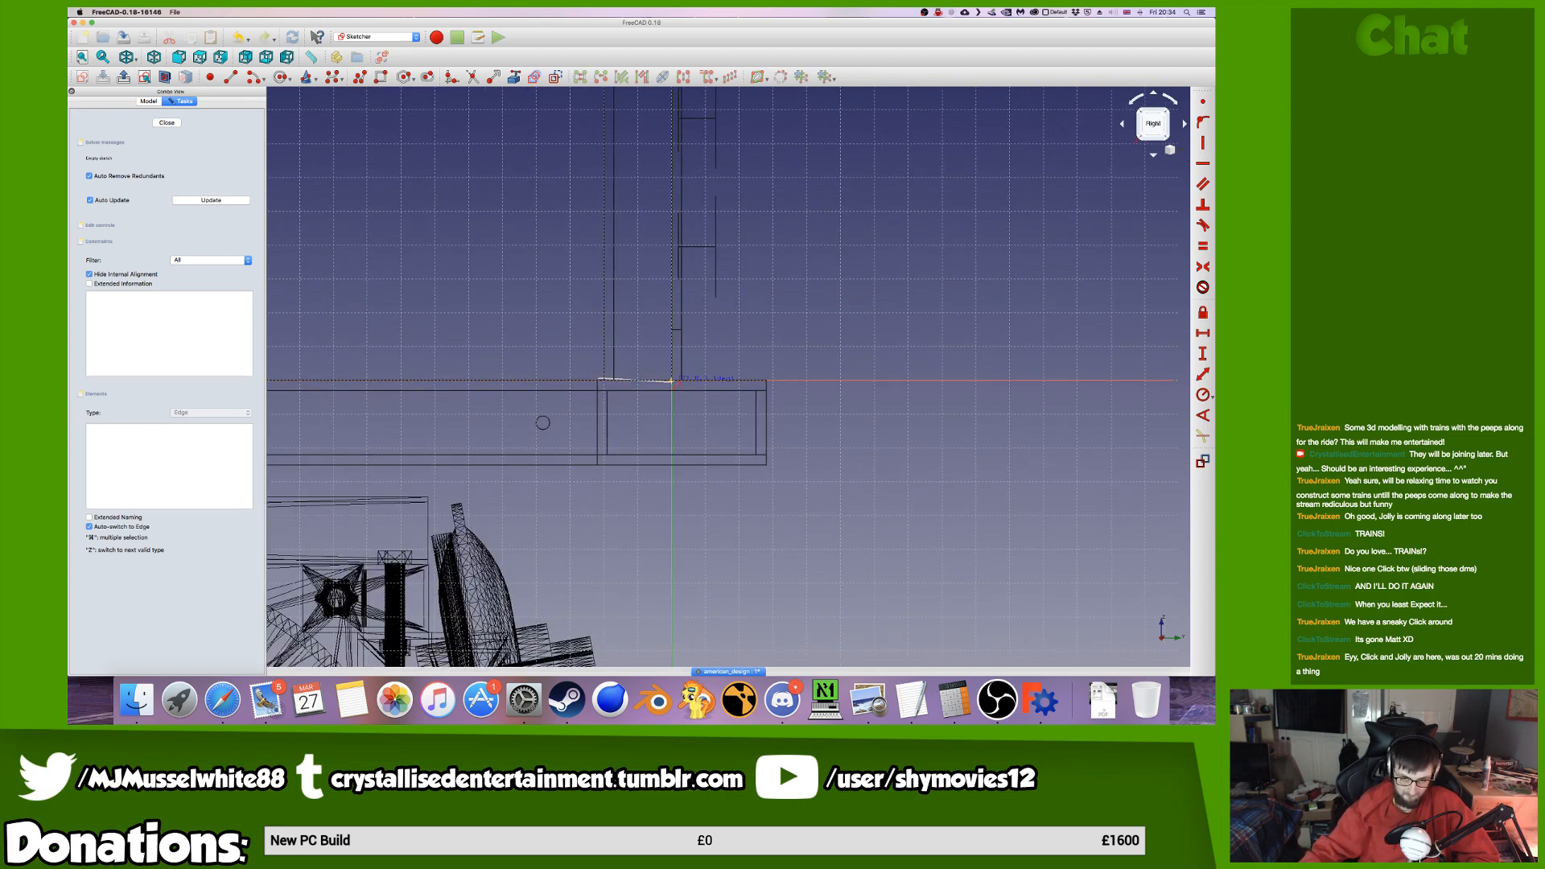
left_click(672, 381)
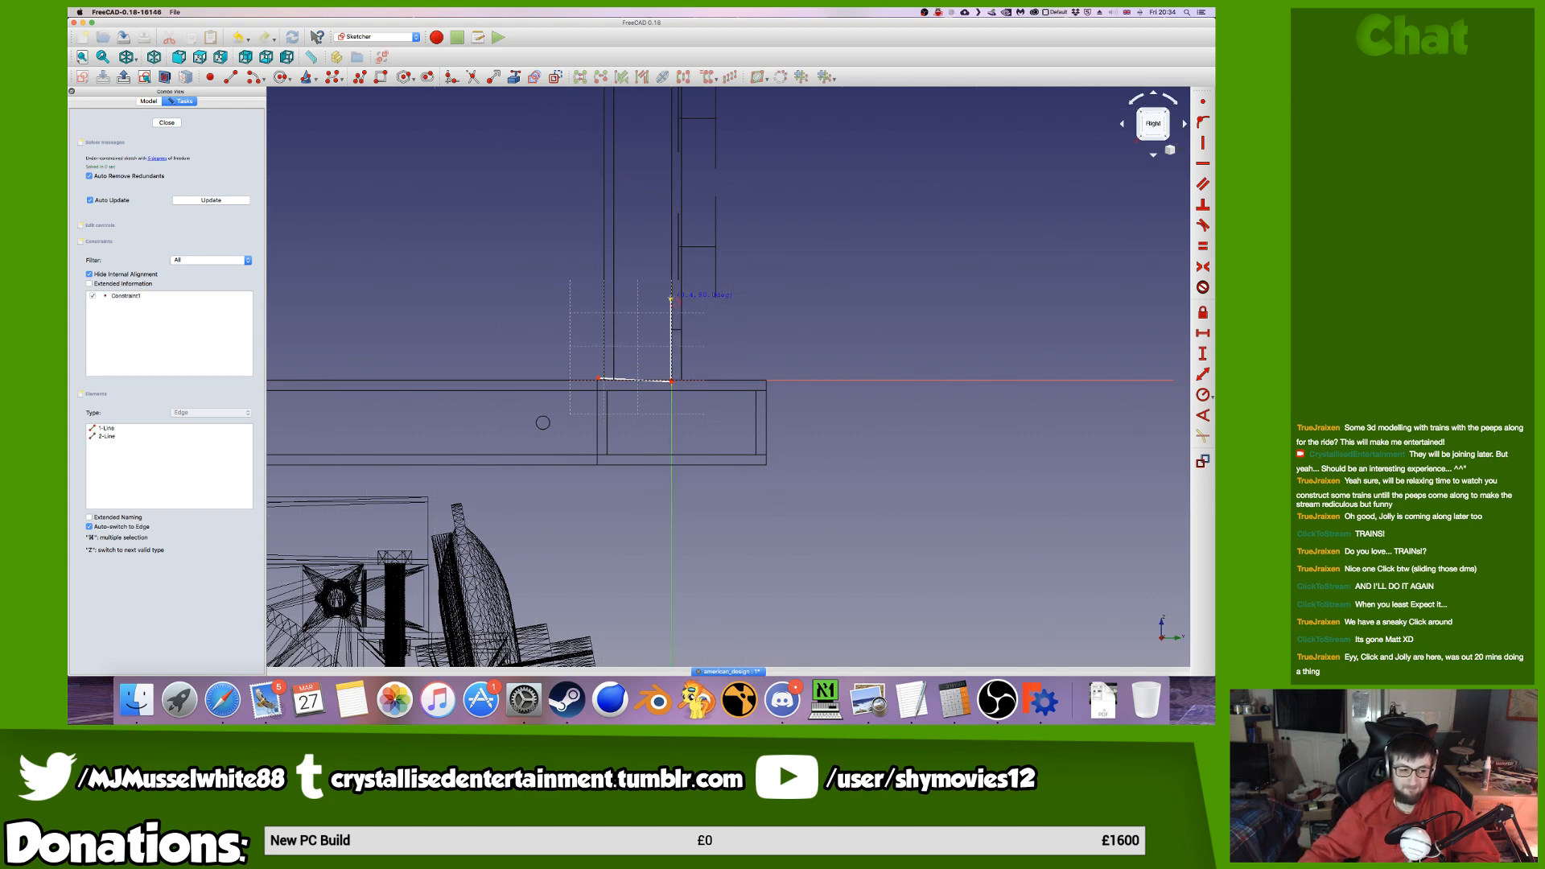
left_click(668, 299)
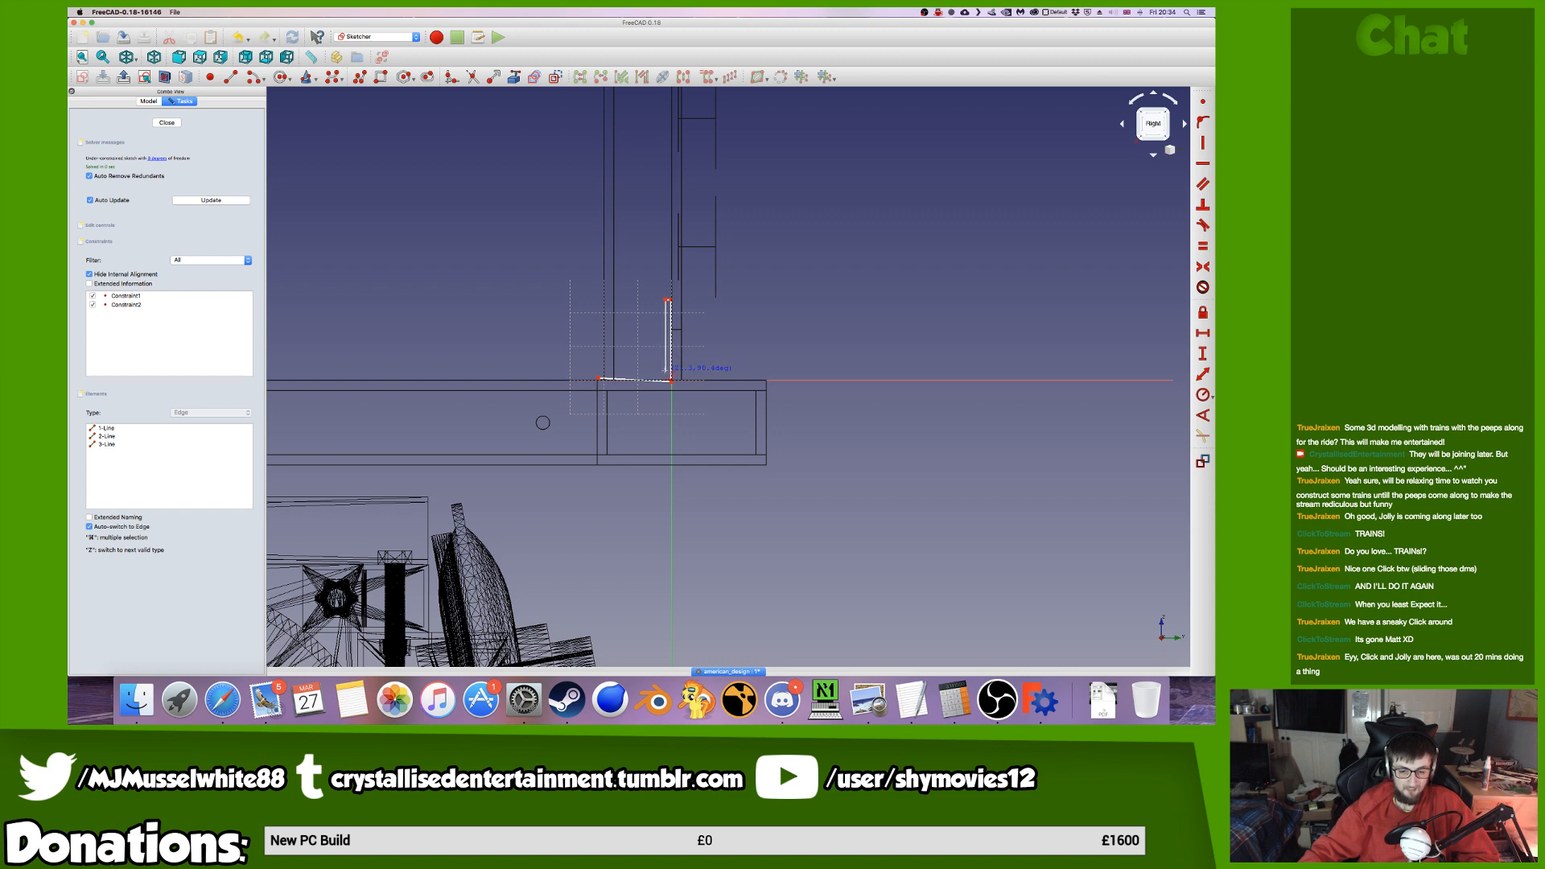
left_click(663, 371)
left_click(598, 371)
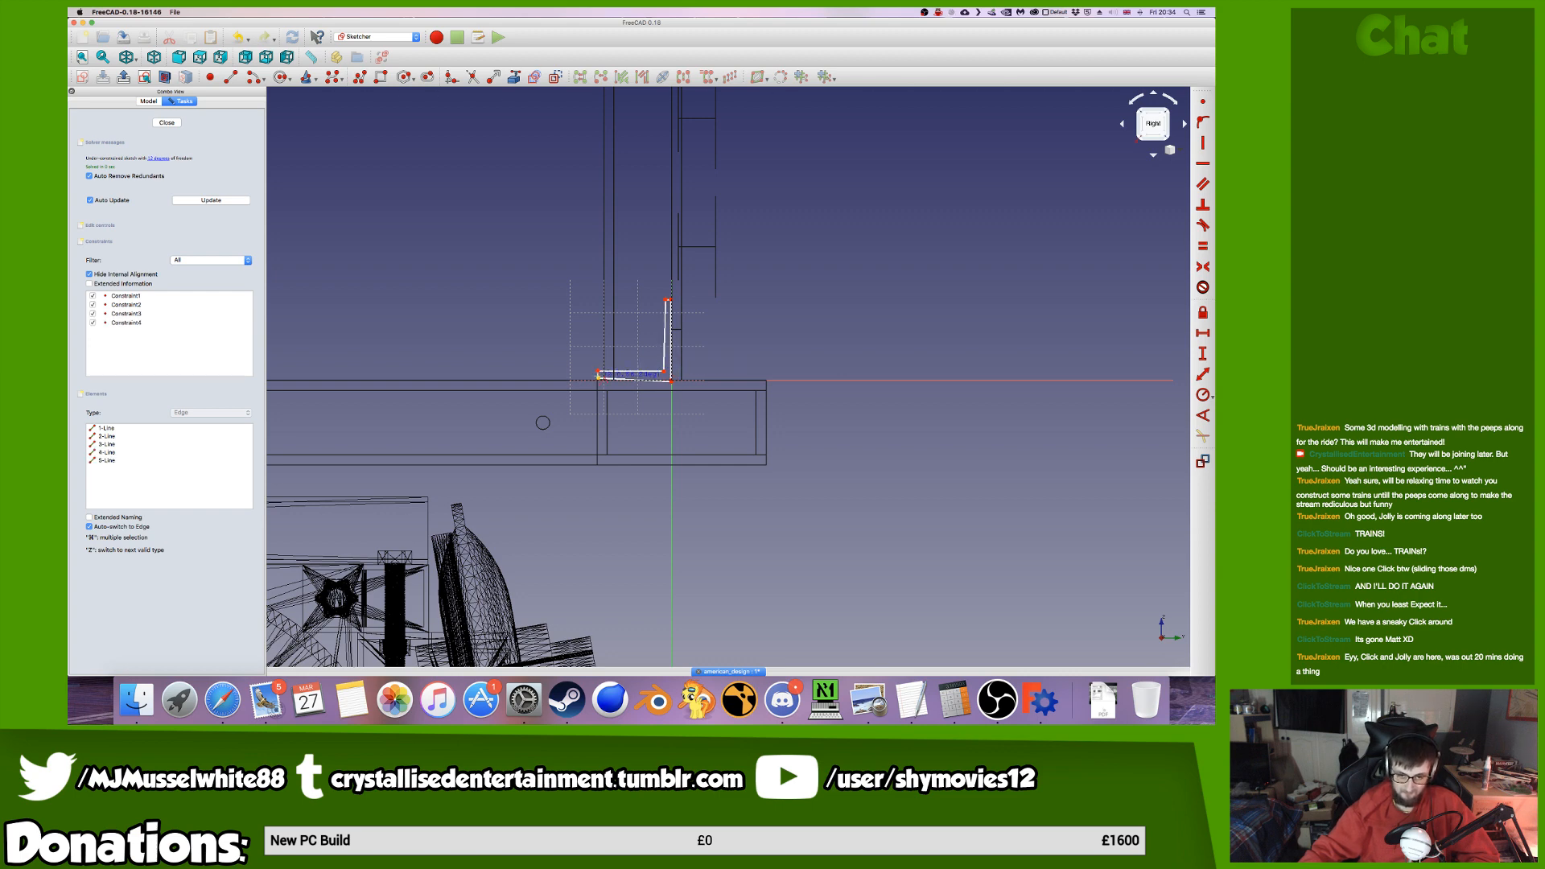
left_click(598, 378)
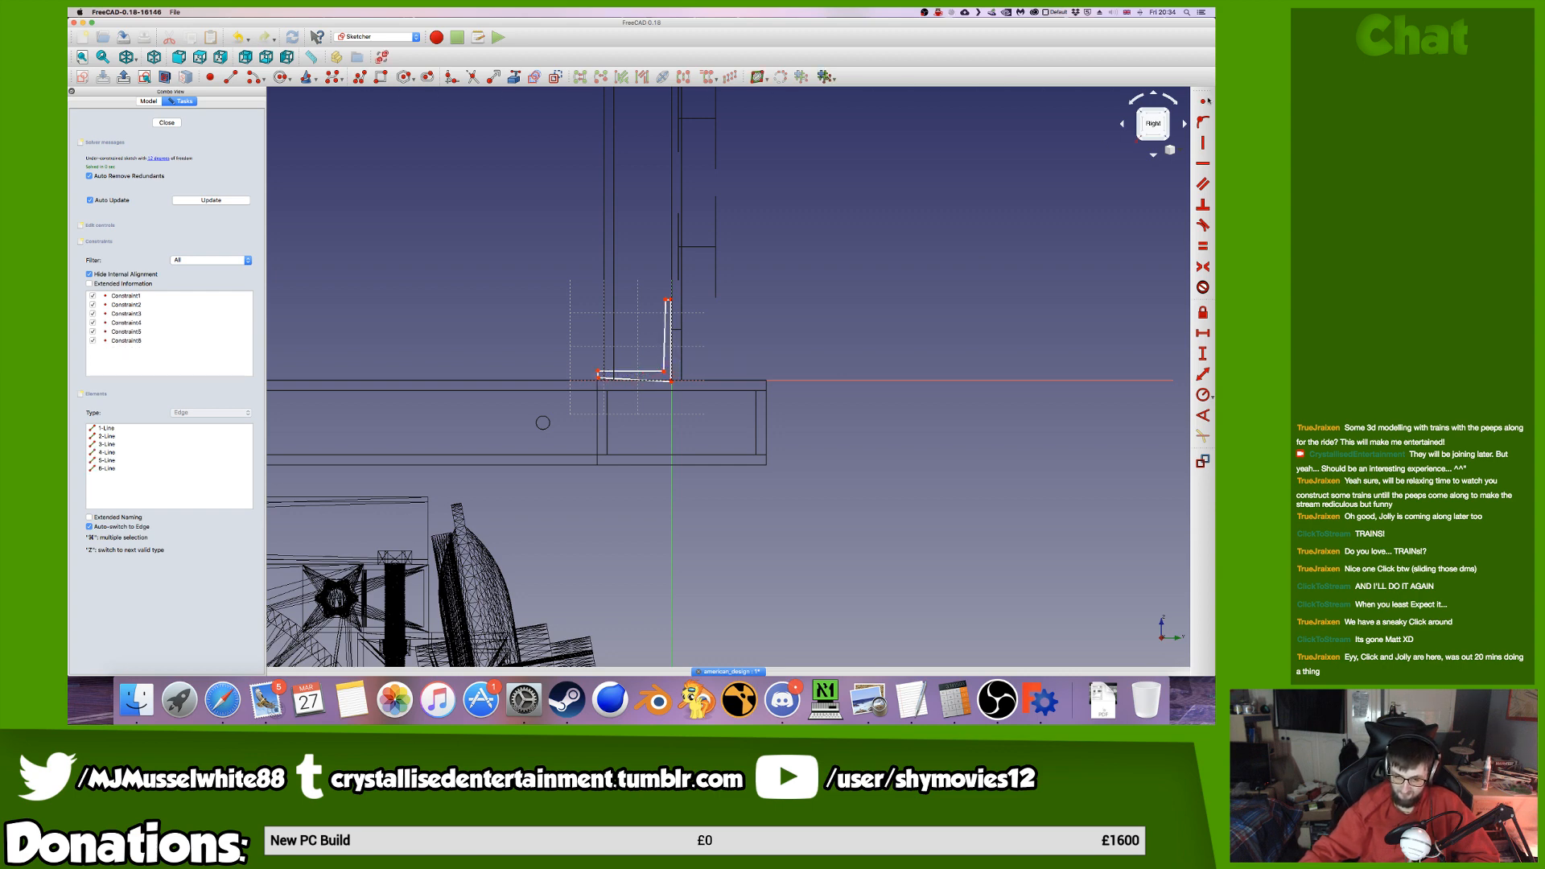
Make the L-profile's outer corner coincident with the sketch origin.
scroll(640, 406, "up", 8)
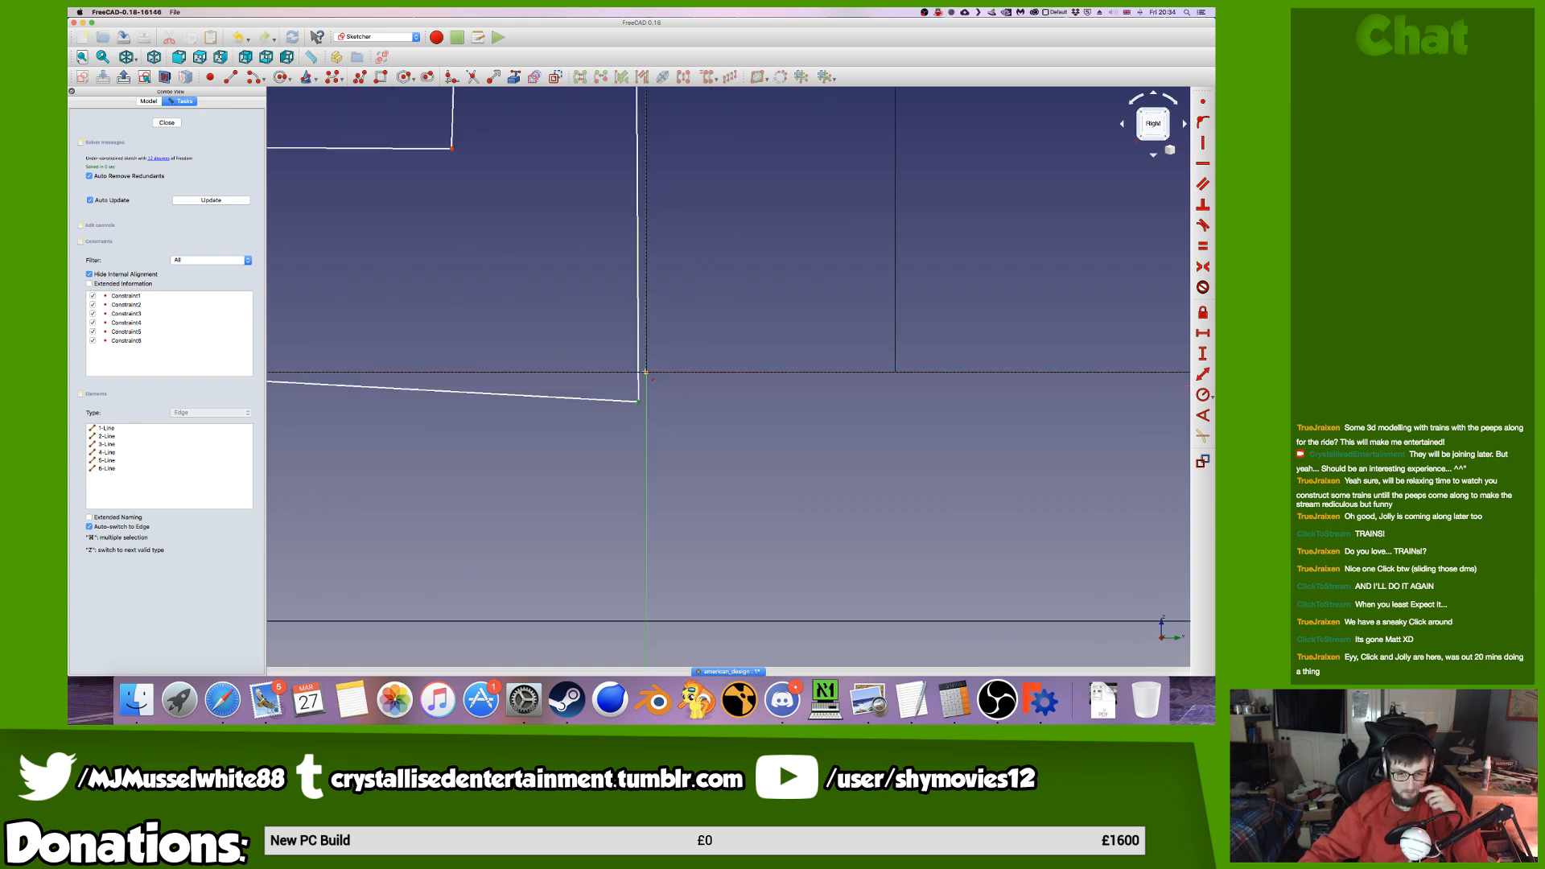
left_click(645, 372)
key("c")
scroll(646, 374, "down", 4)
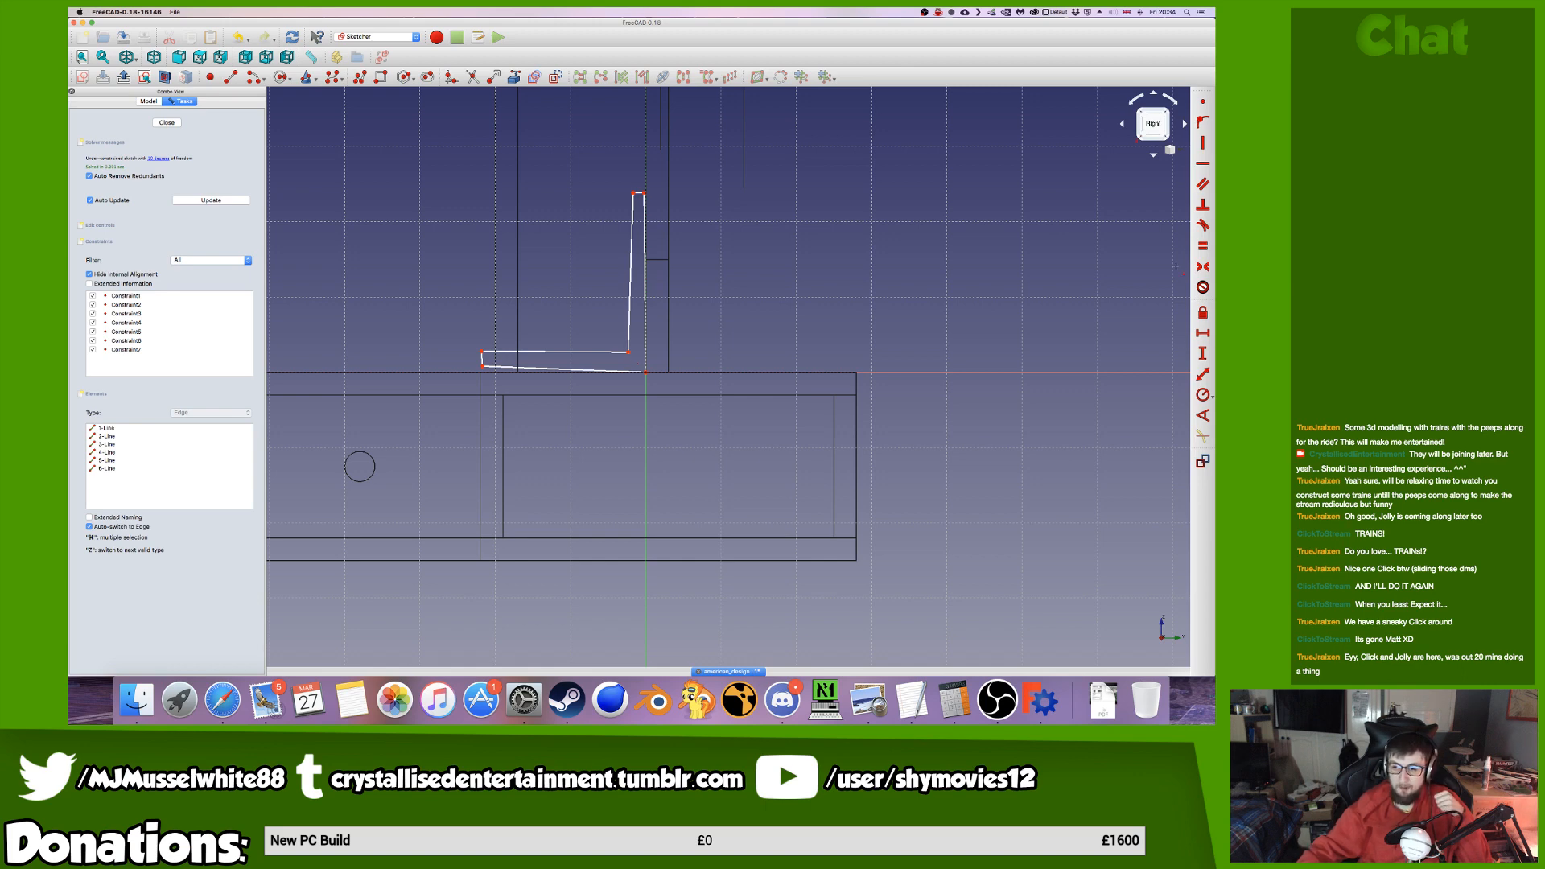
Constrain the foot's lower and upper edges and the upright's short end edge to be horizontal.
left_click(1202, 165)
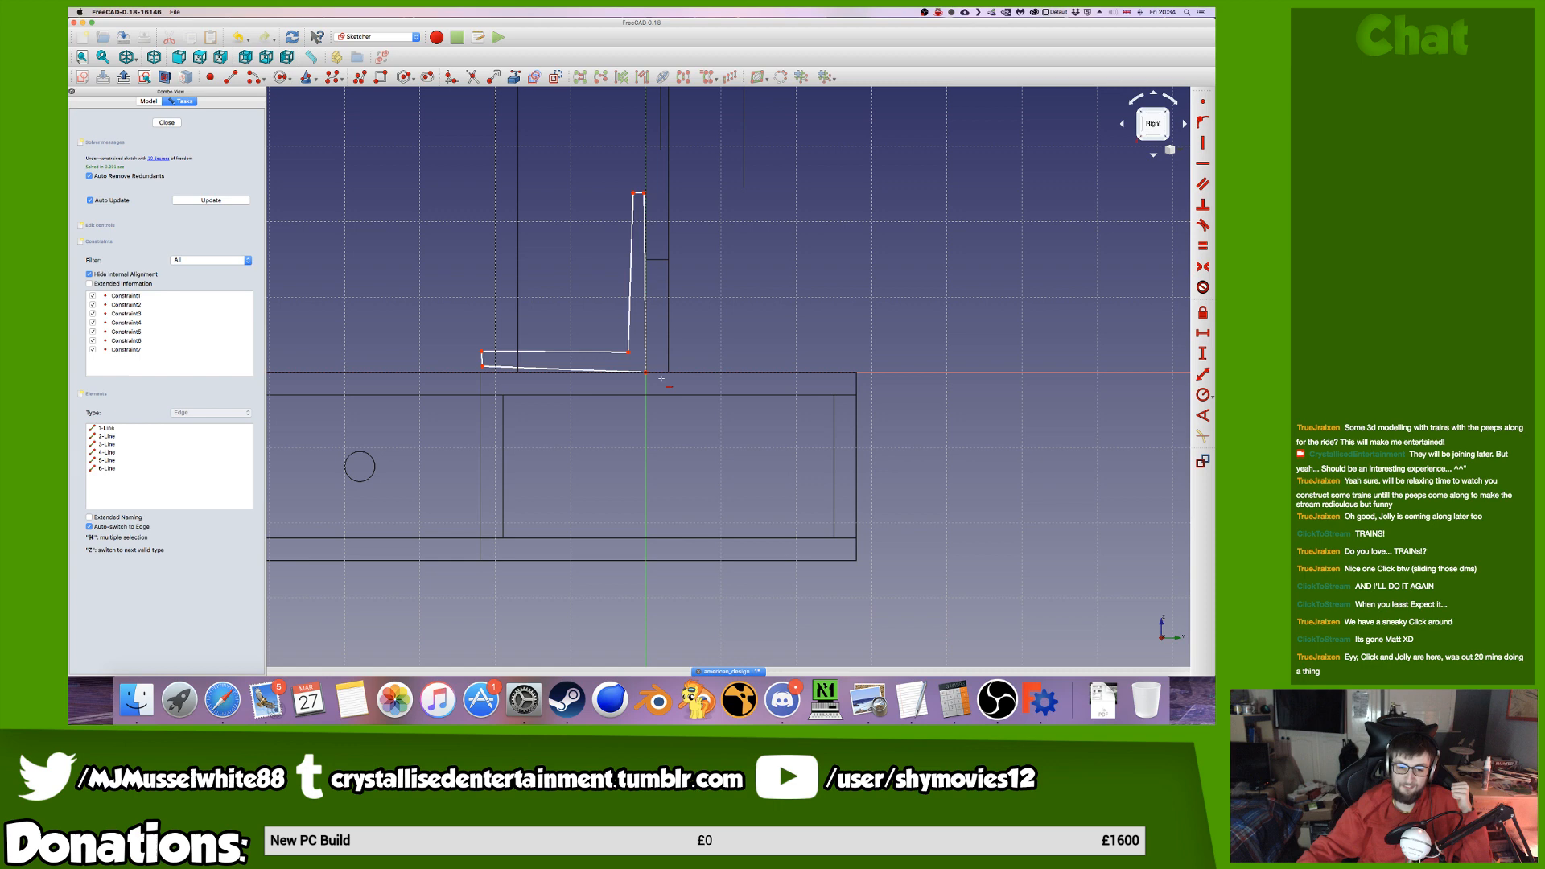
left_click(602, 369)
left_click(639, 194)
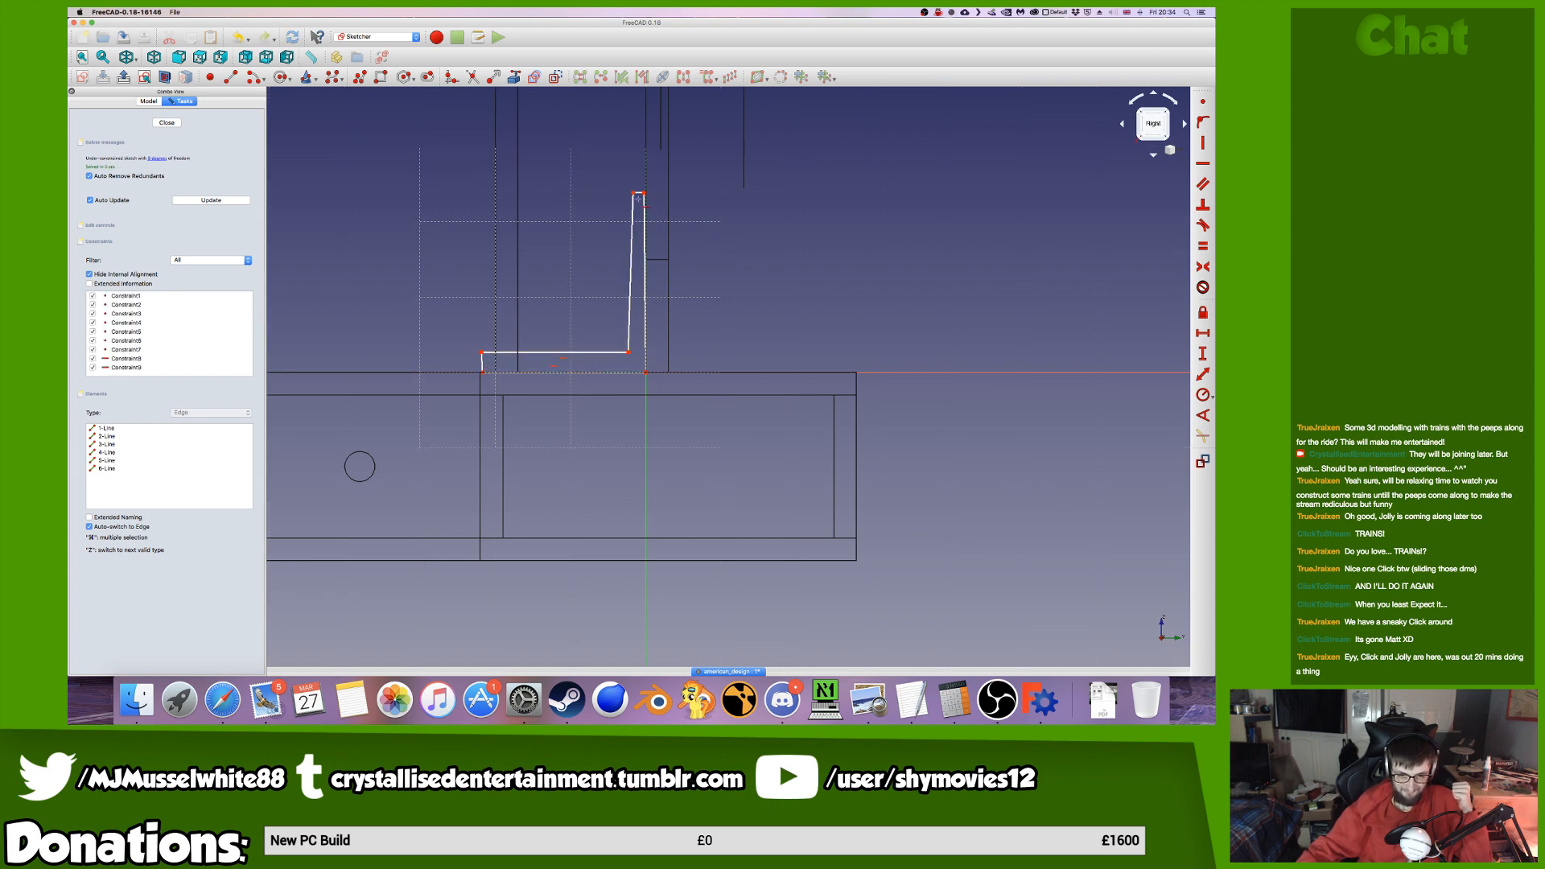
left_click(639, 193)
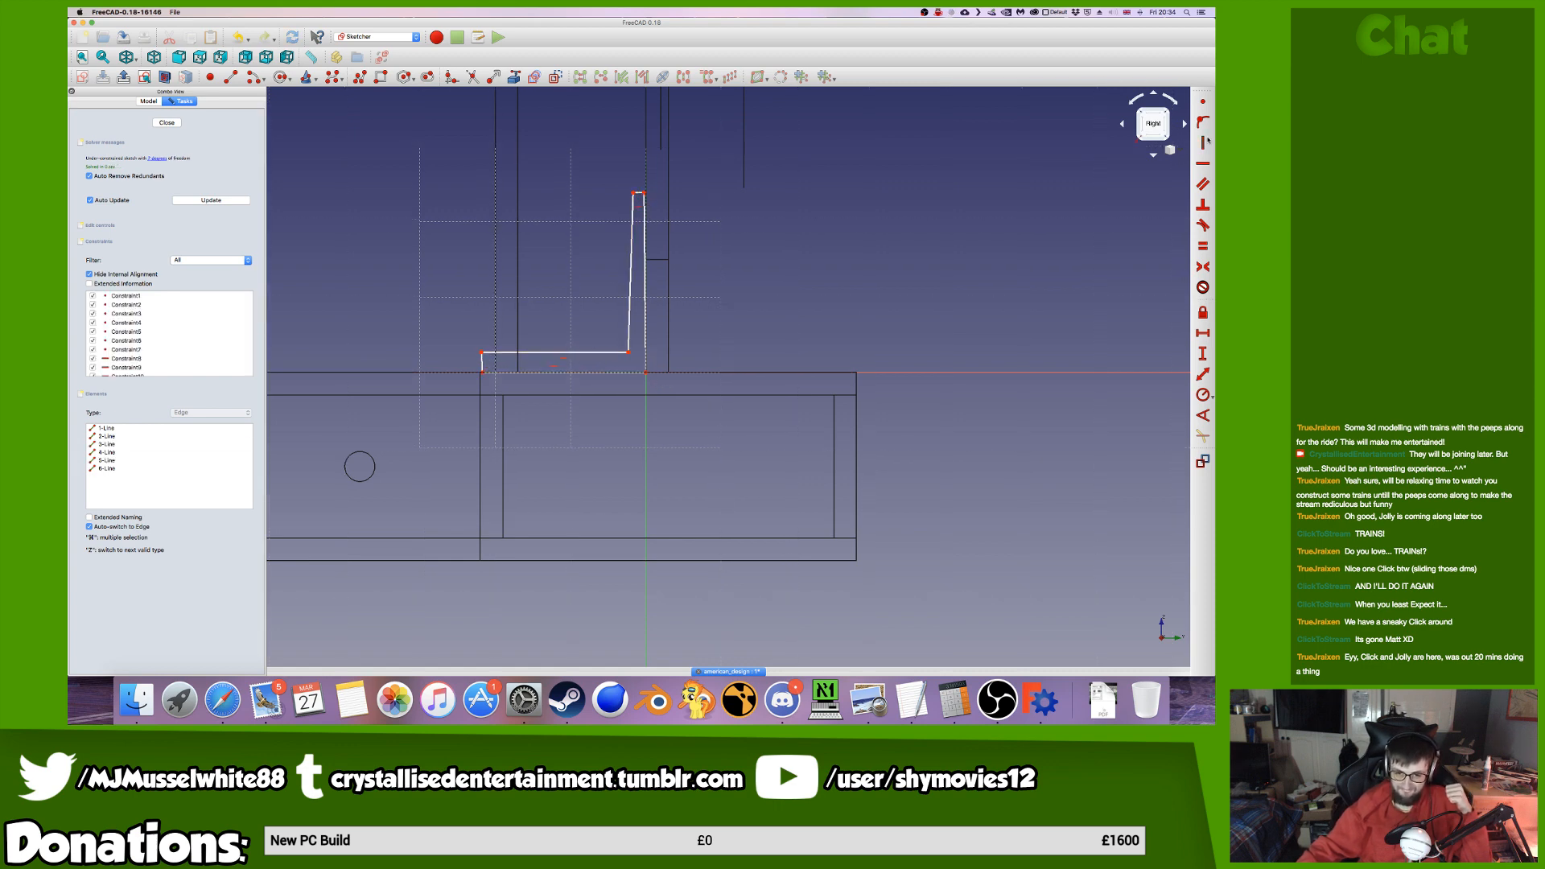
Constrain both long edges of the upright and the short end edge of the foot to be vertical.
scroll(596, 362, "up", 5)
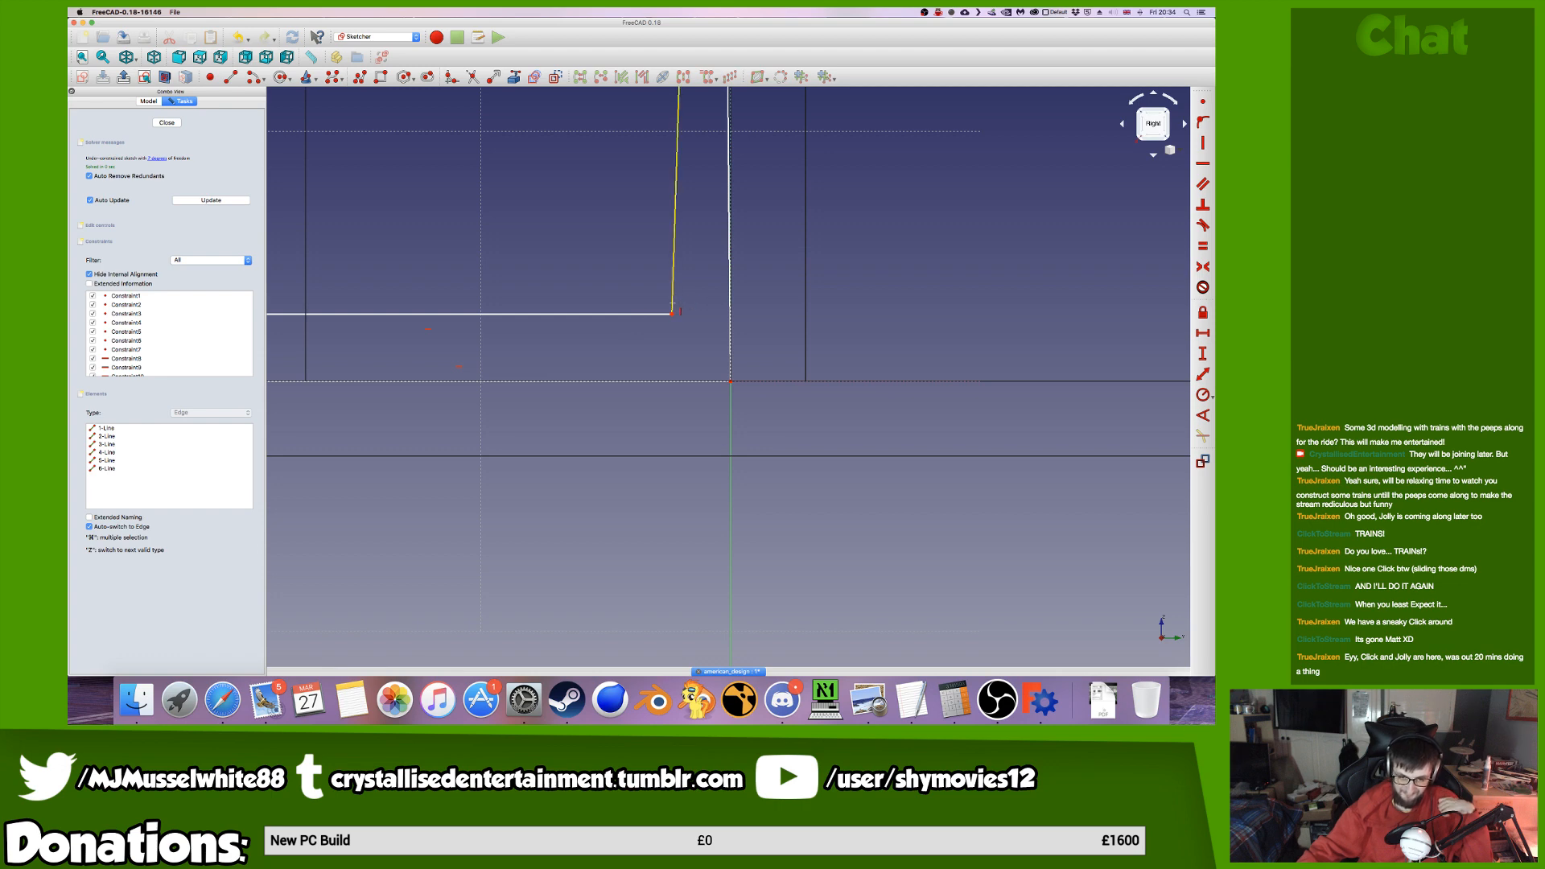
left_click(673, 299)
left_click(730, 318)
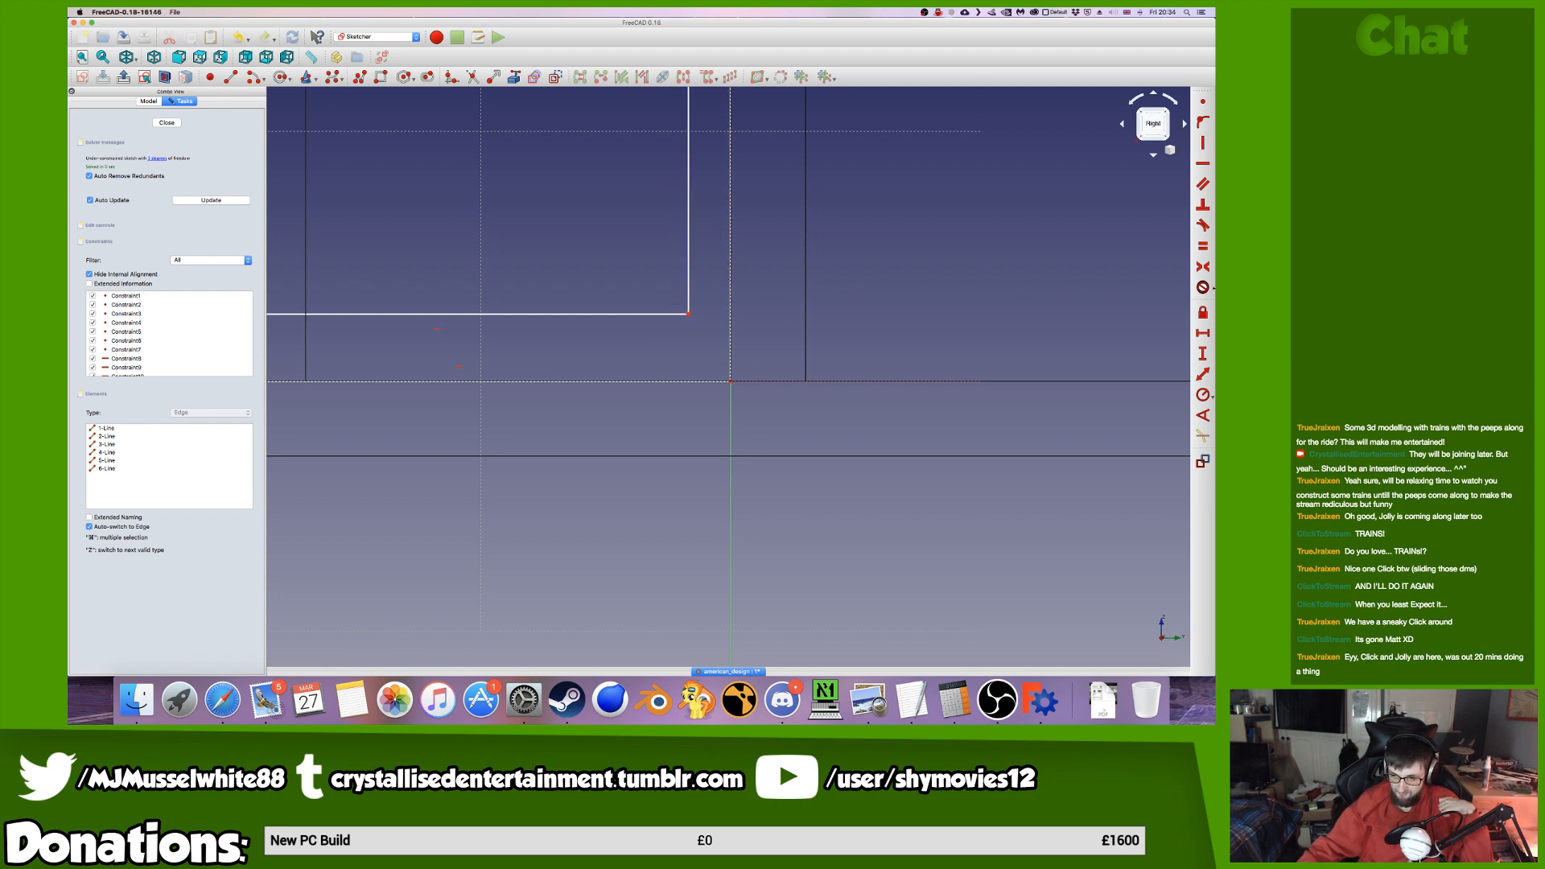
mouse_move(567, 355)
middle_mouse_down()
mouse_move(535, 355)
mouse_move(695, 391)
middle_mouse_up()
scroll(535, 355, "down", 2)
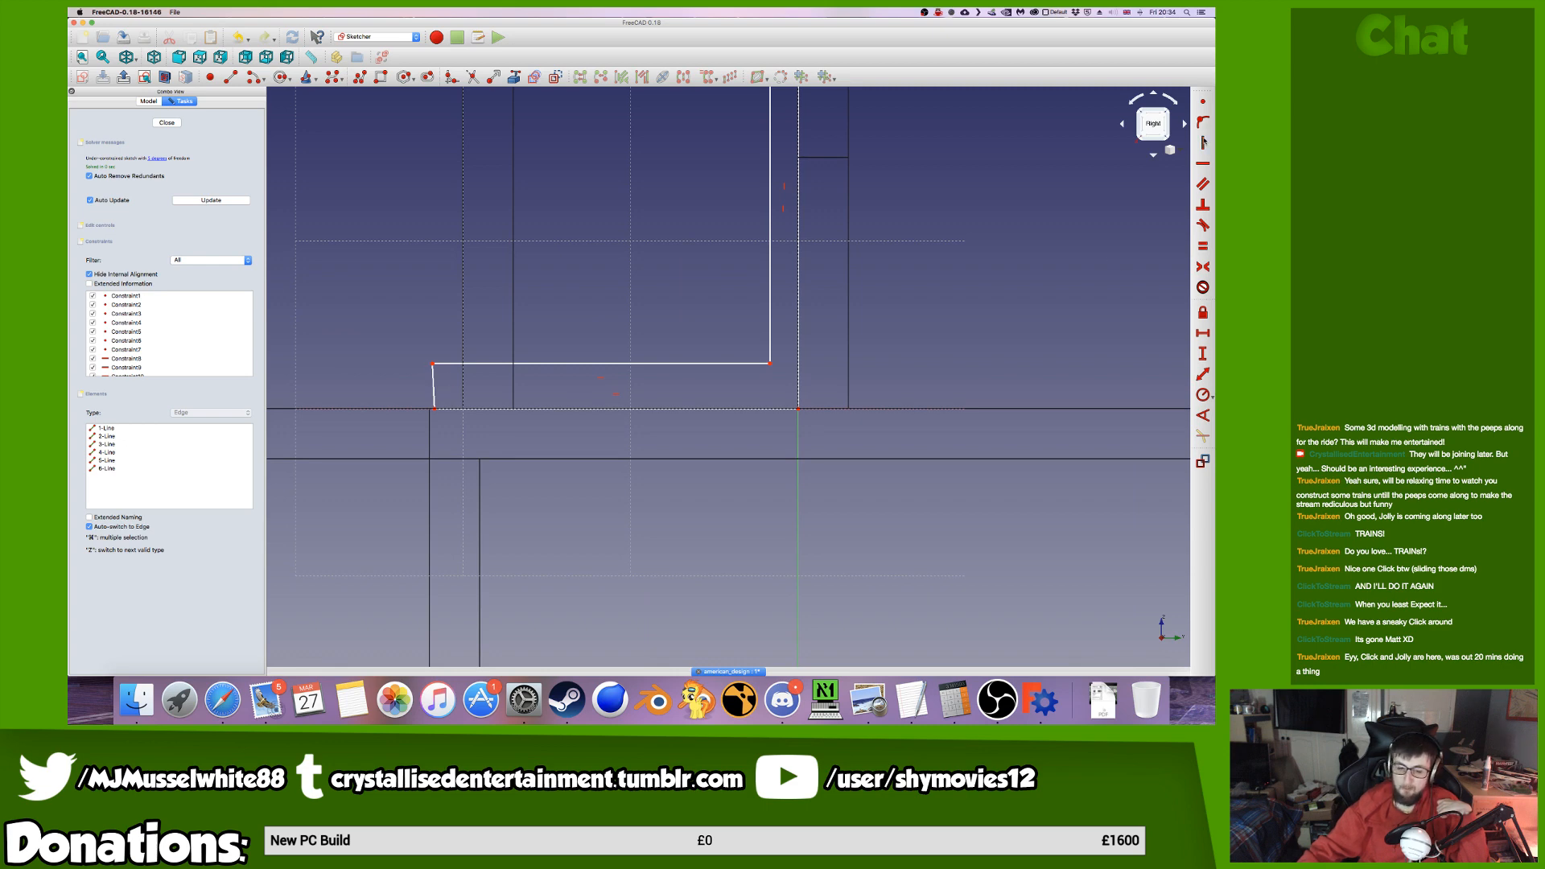
left_click(1203, 142)
left_click(434, 385)
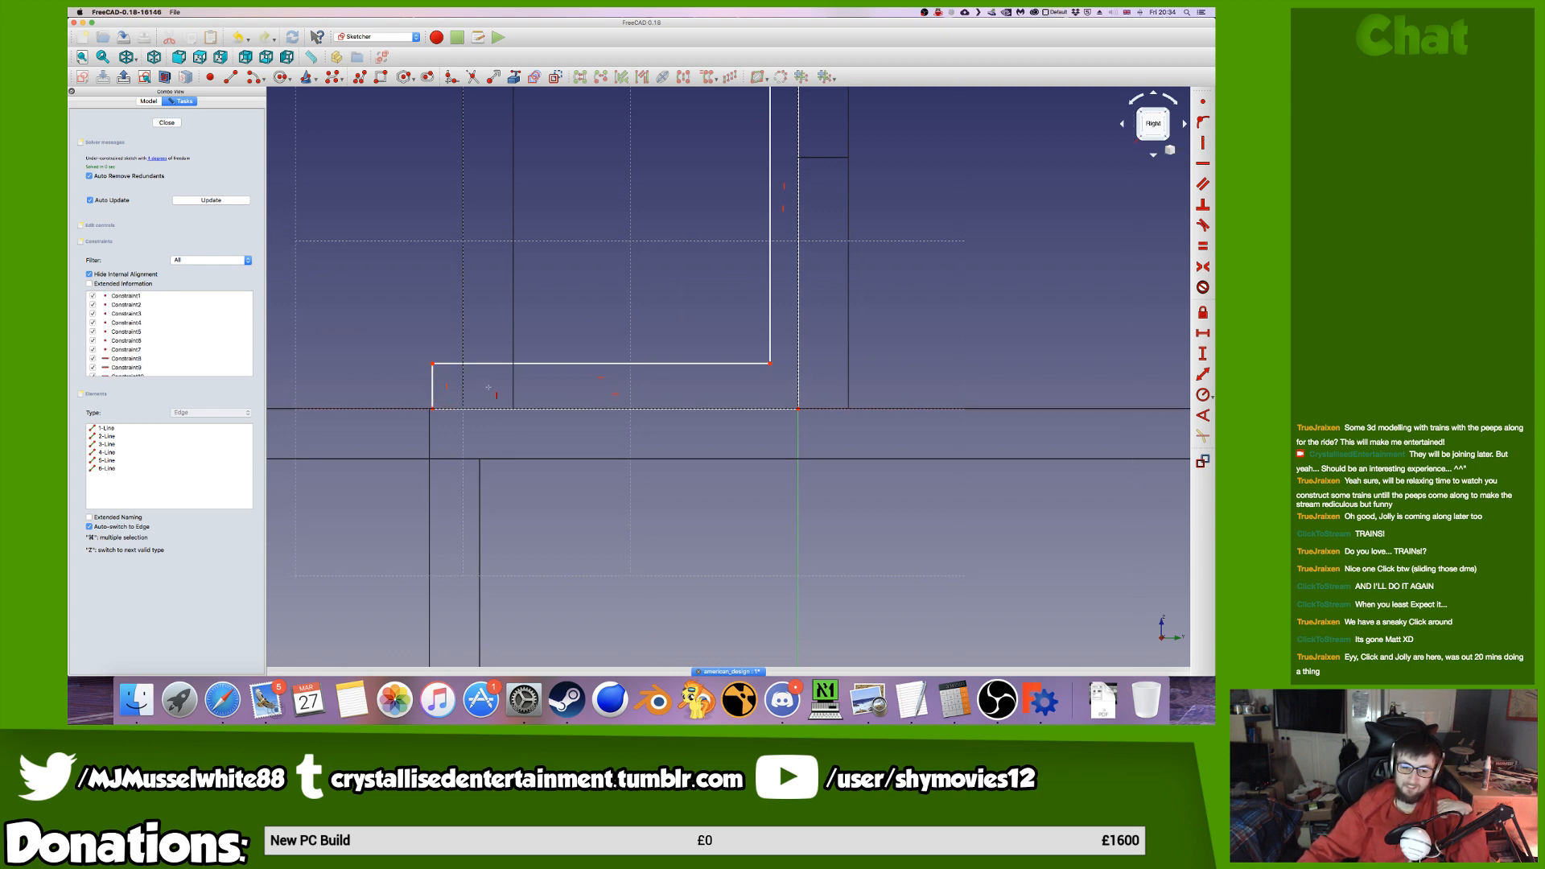
Add a horizontal distance constraint of 20 mm to the L-profile's bottom edge.
left_click(1202, 354)
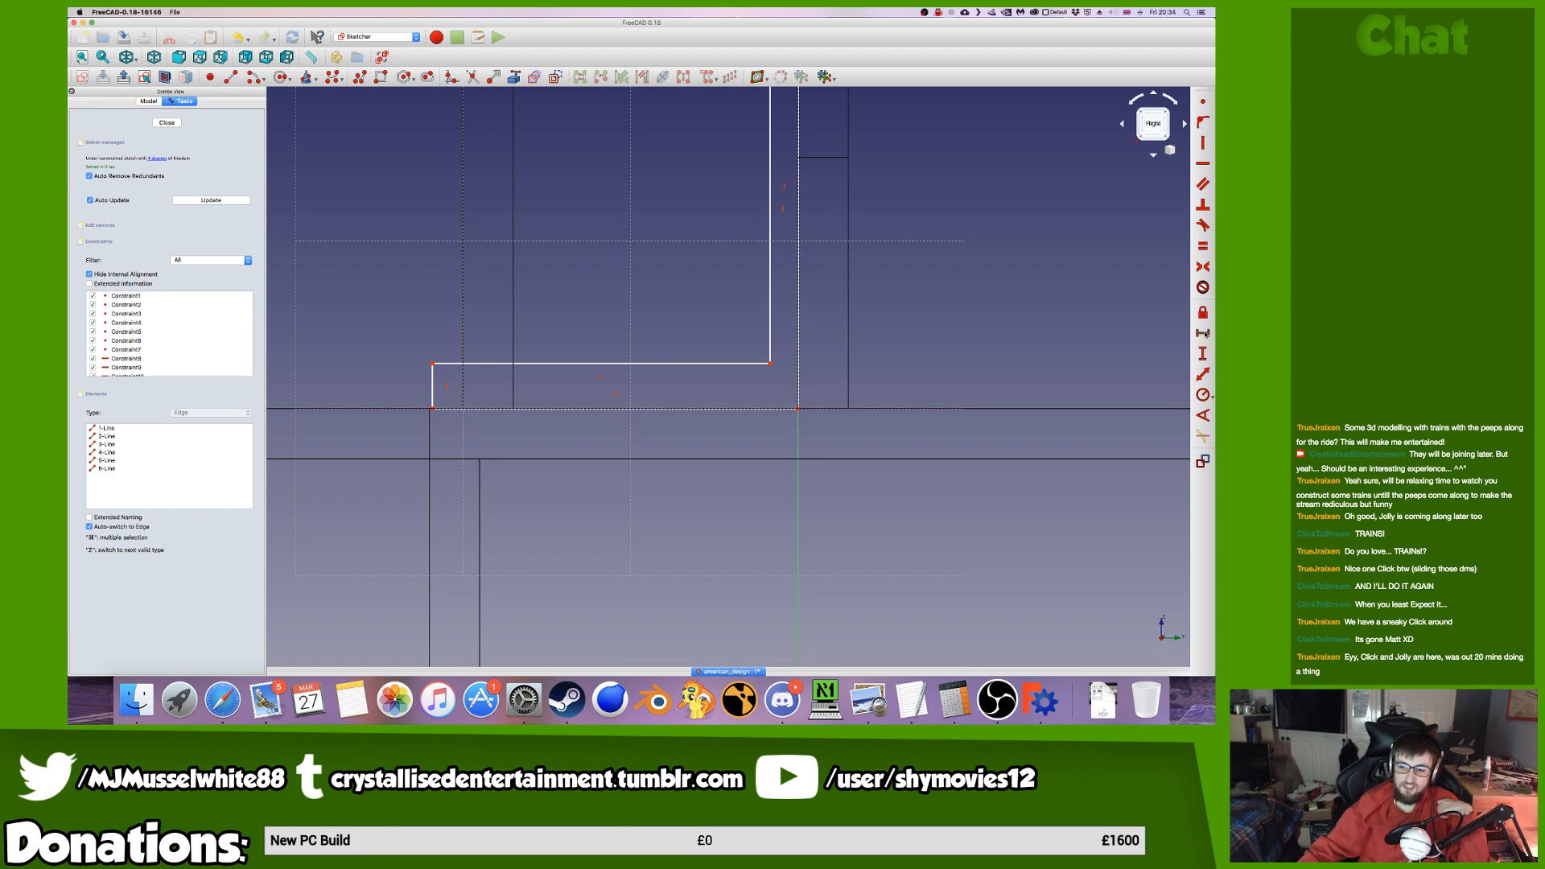
left_click(706, 409)
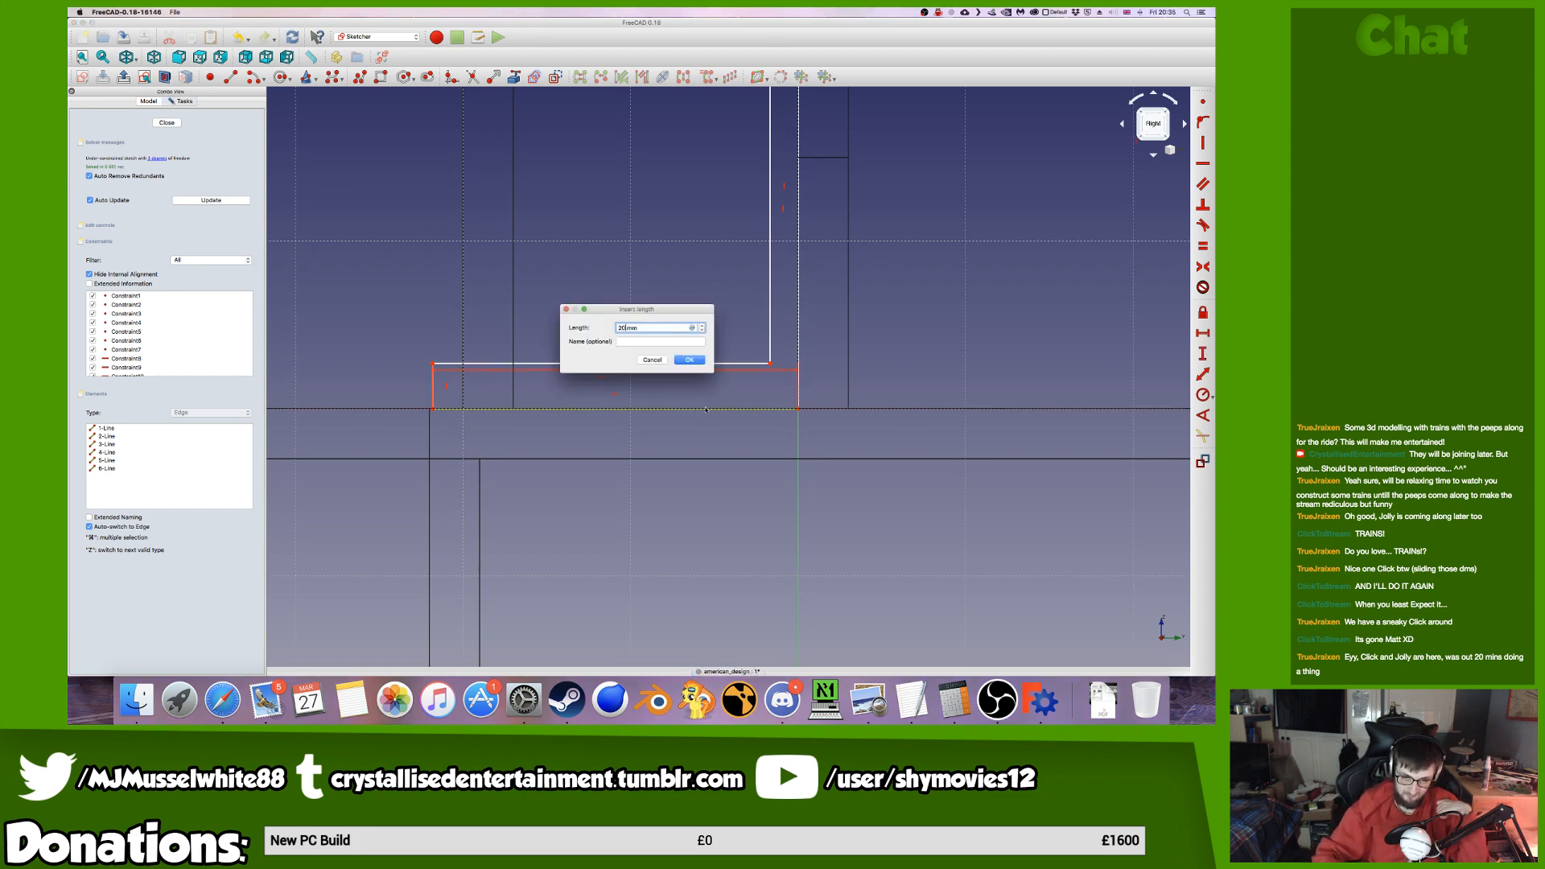
key("Escape")
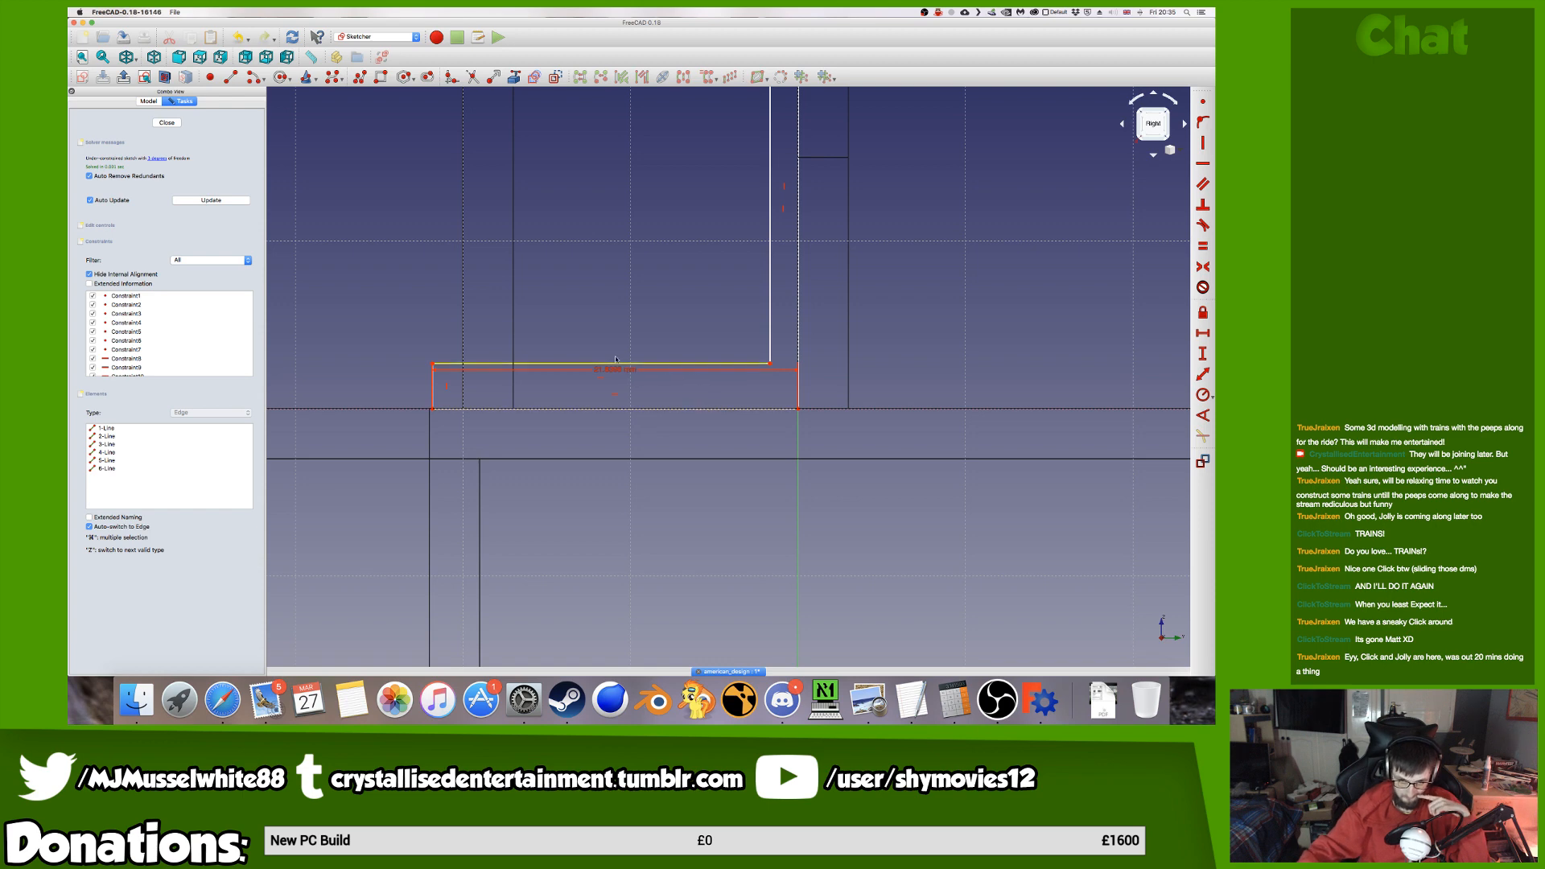
left_click(158, 124)
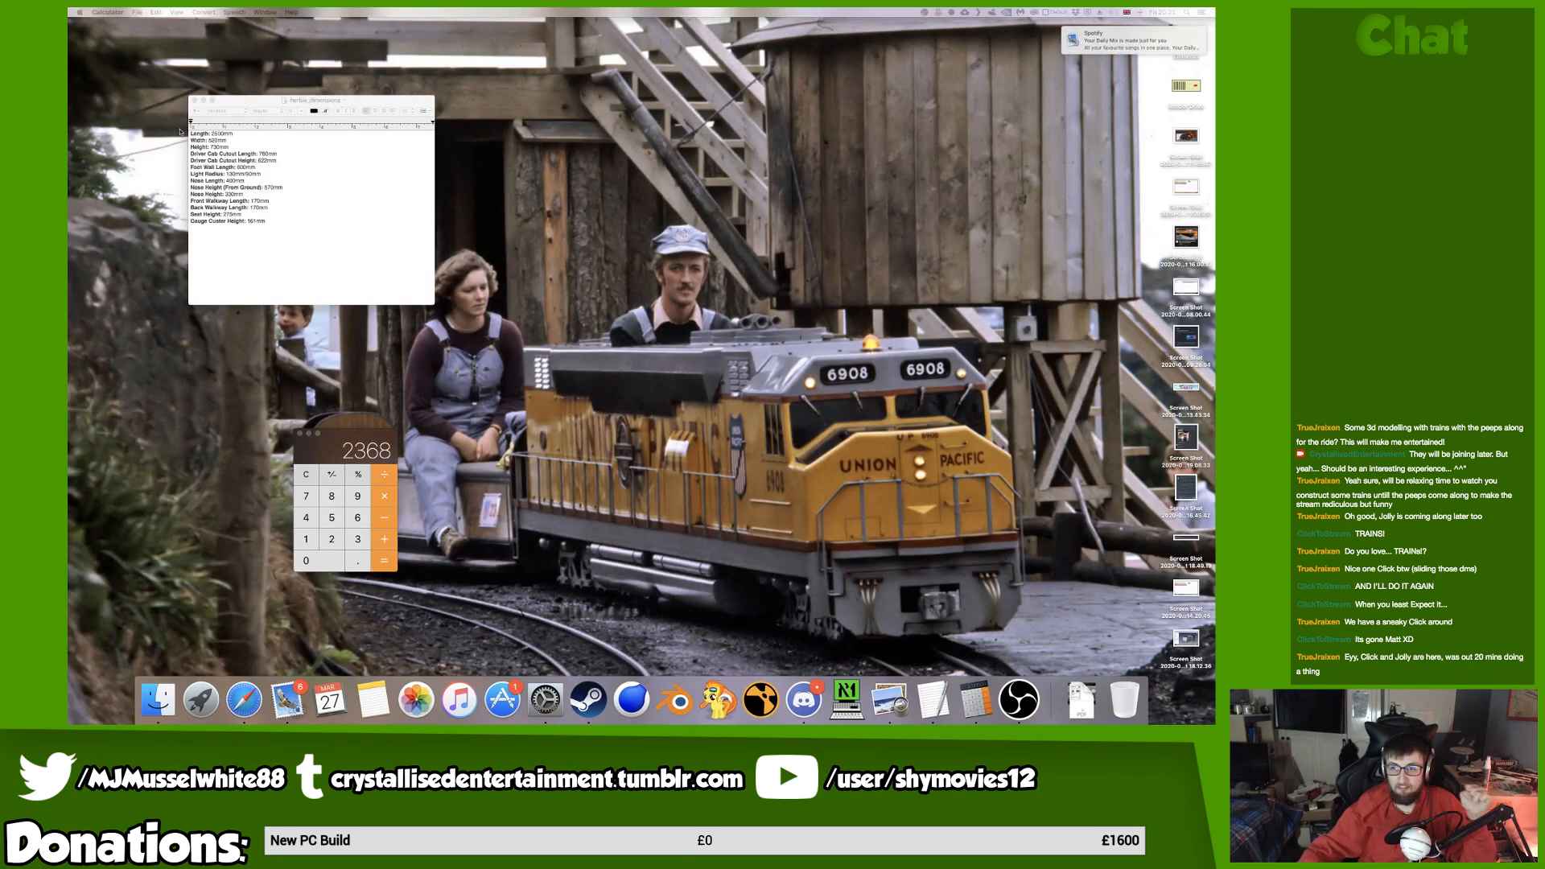
Relaunch FreeCAD from the desktop.
key("super+space")
type("fr")
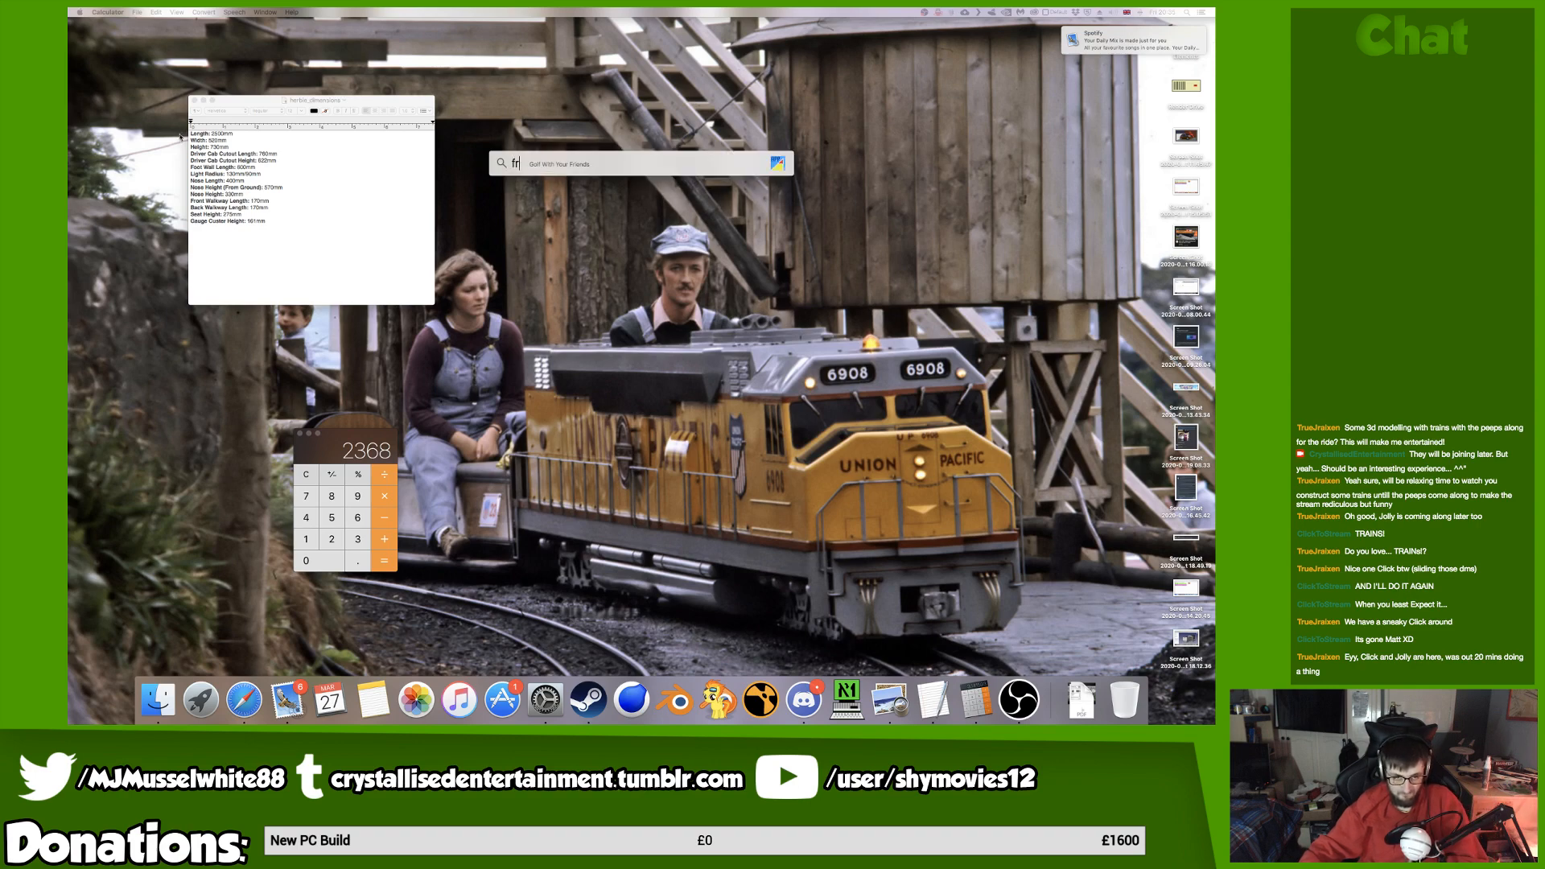
type("ee.")
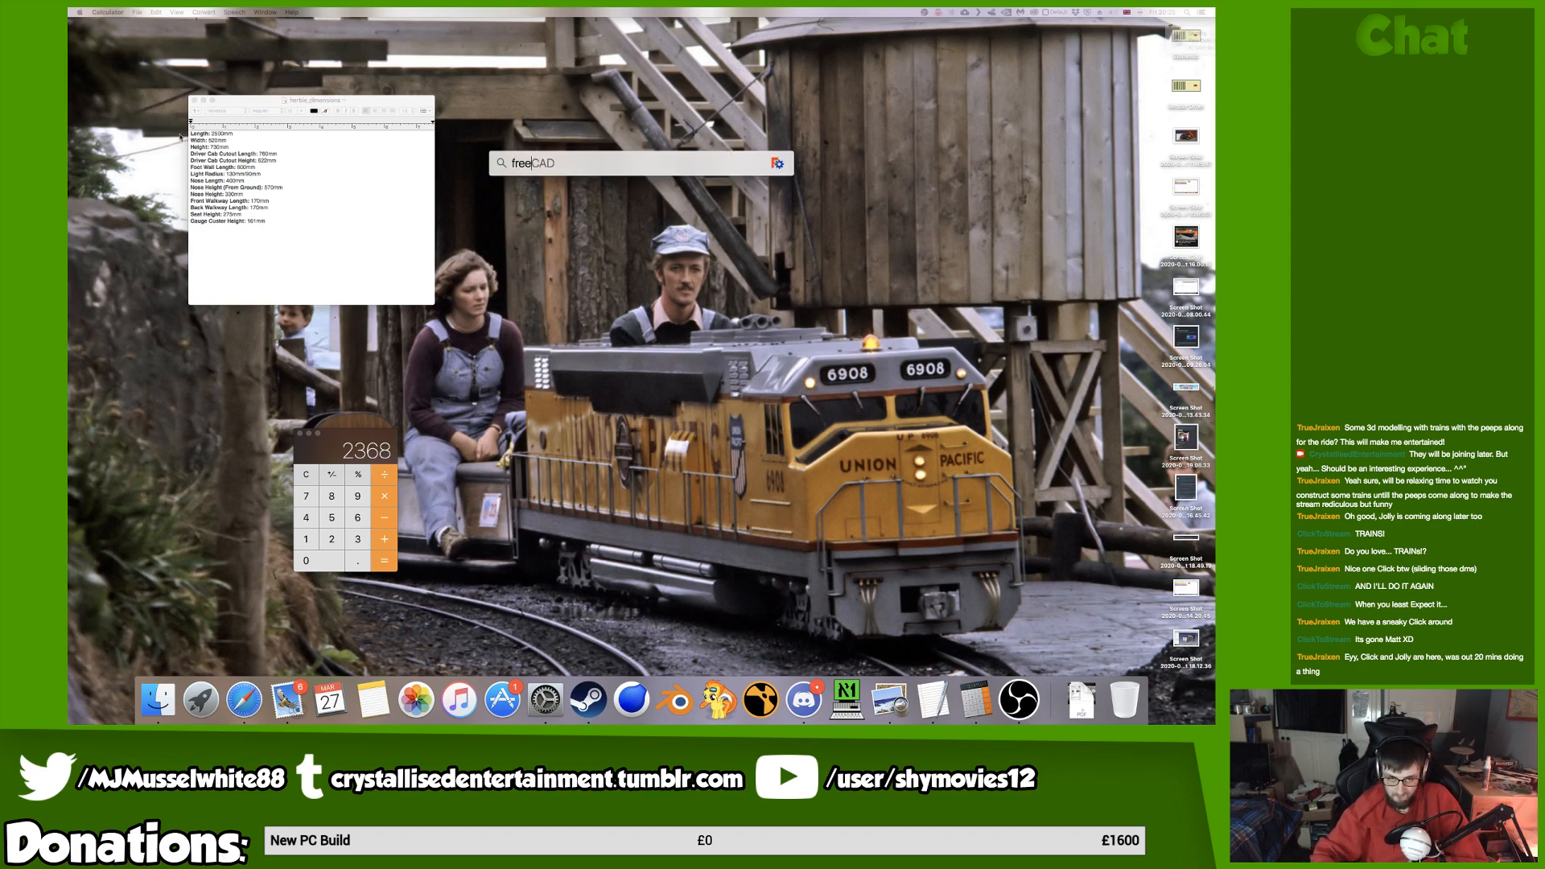
key("Return")
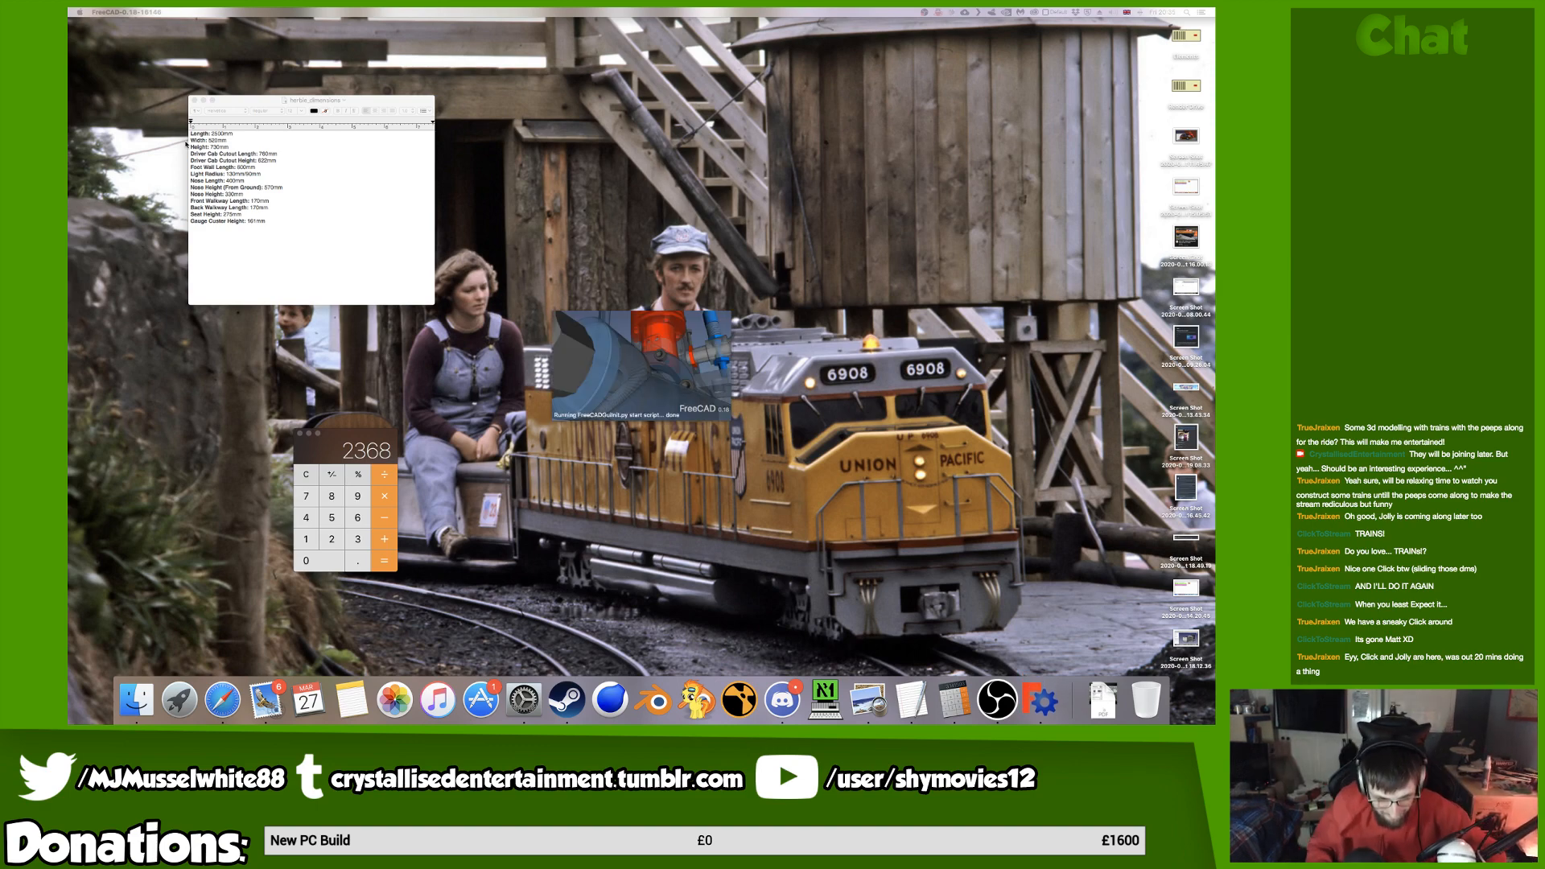
Switch to Mail and move its inbox window out of the way of the FreeCAD window.
key("ctrl+Left")
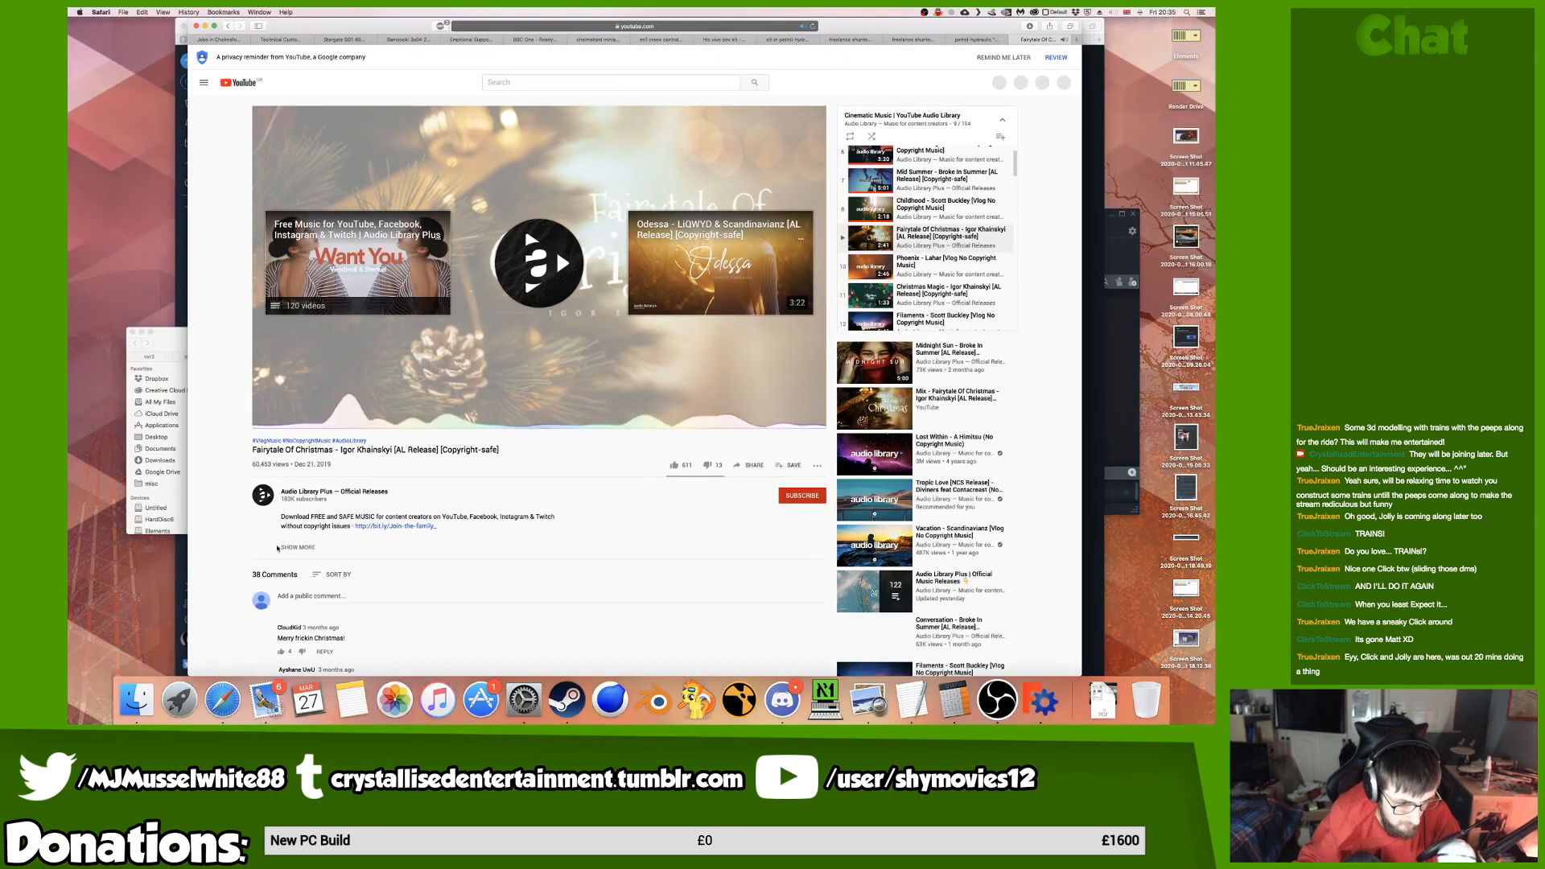
left_click(268, 697)
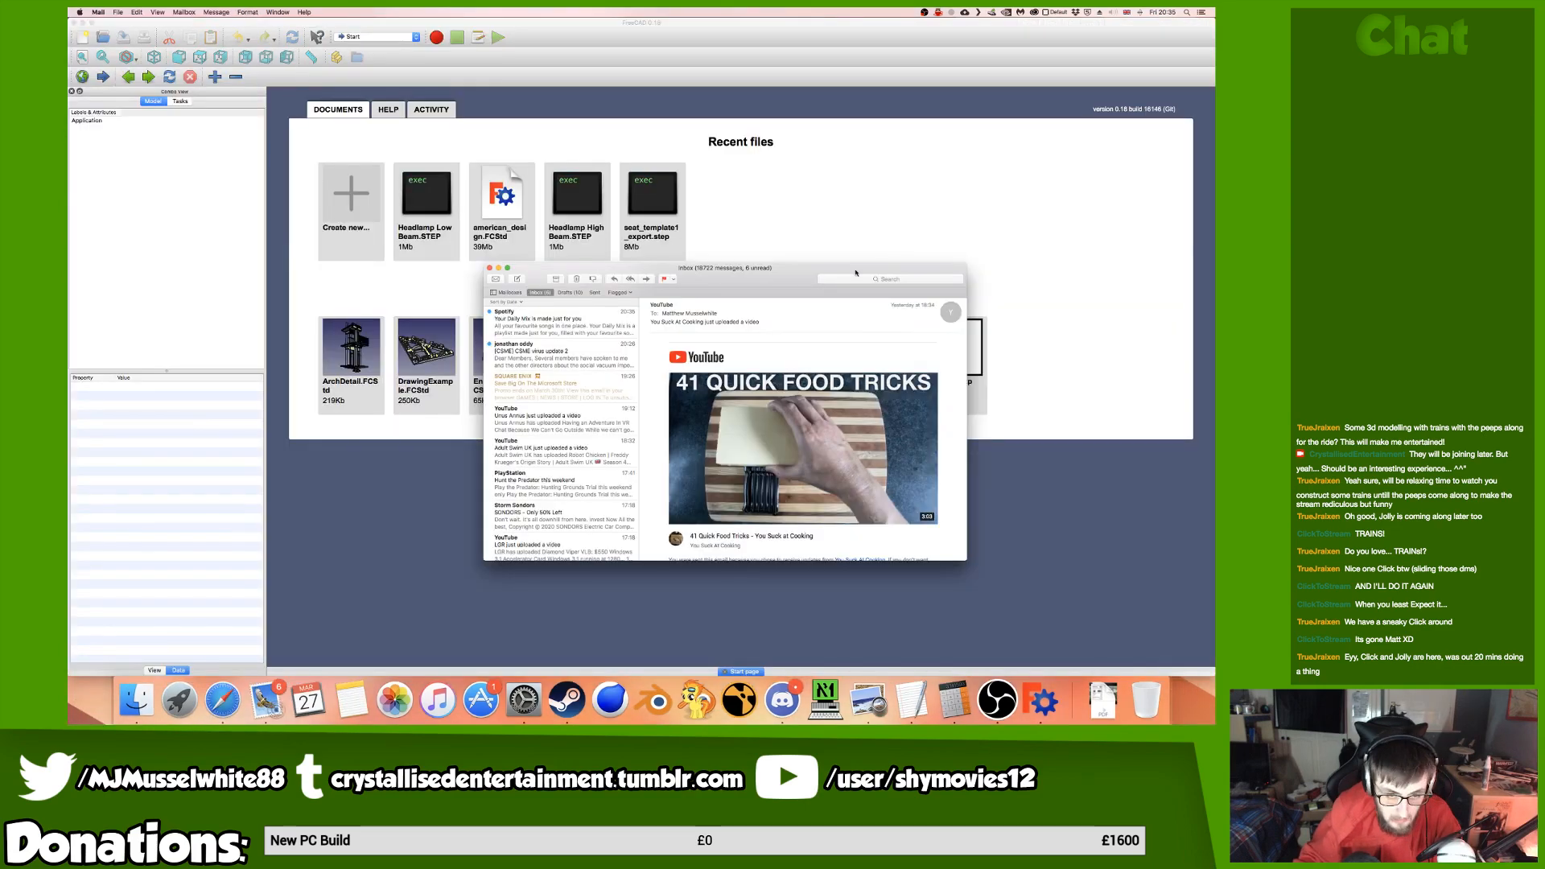
left_click_drag(765, 268, 69, 234)
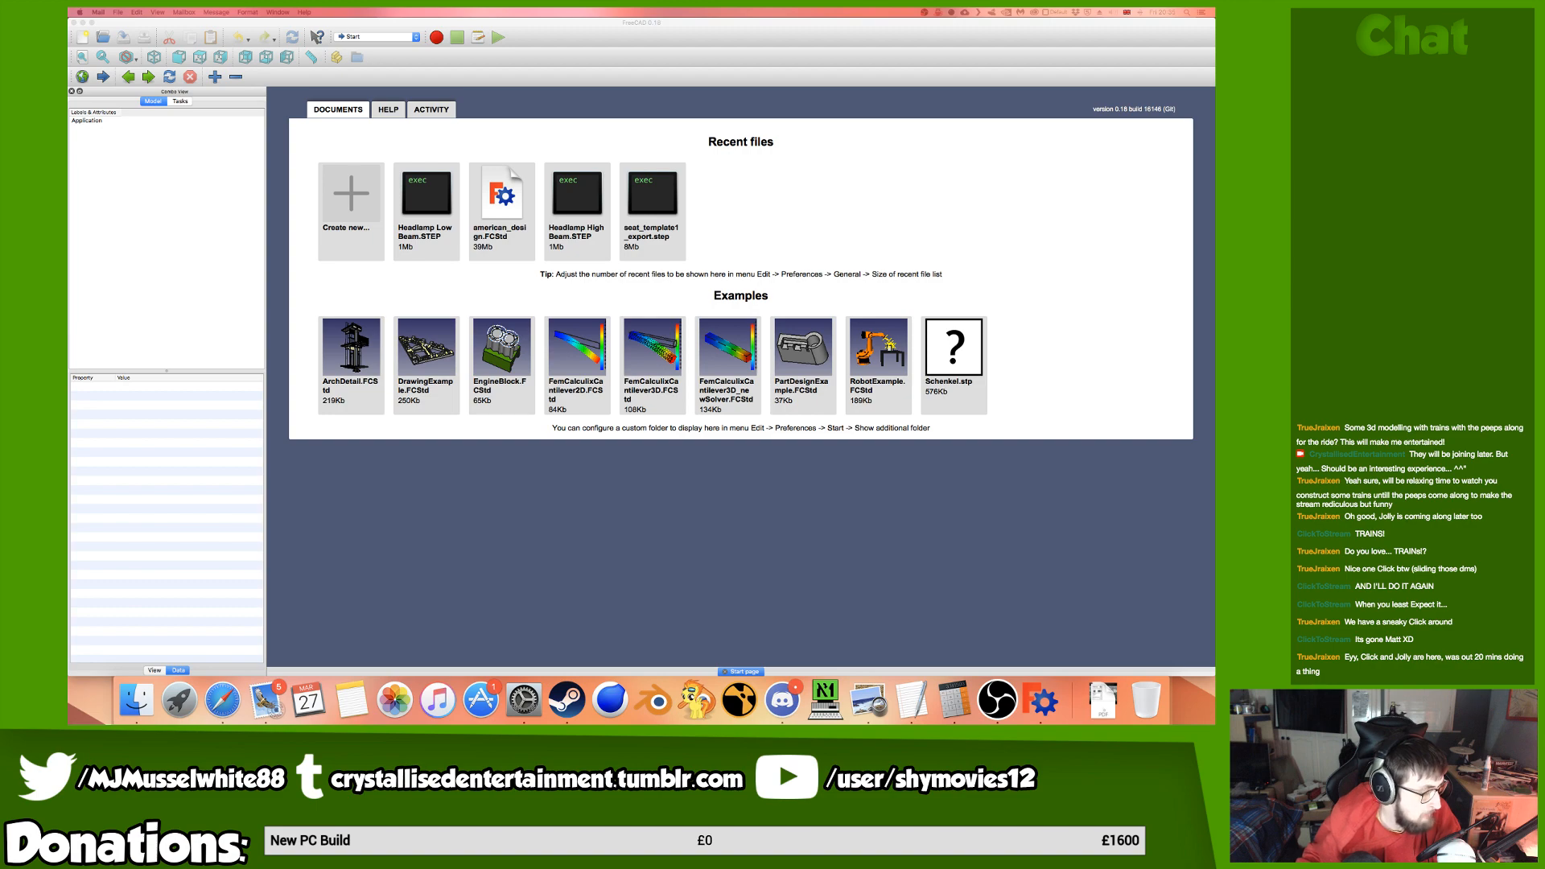
Move the FreeCAD window to another desktop and open the recent file american_design.FCStd.
key("ctrl+Up")
left_click_drag(769, 404, 706, 56)
left_click(706, 56)
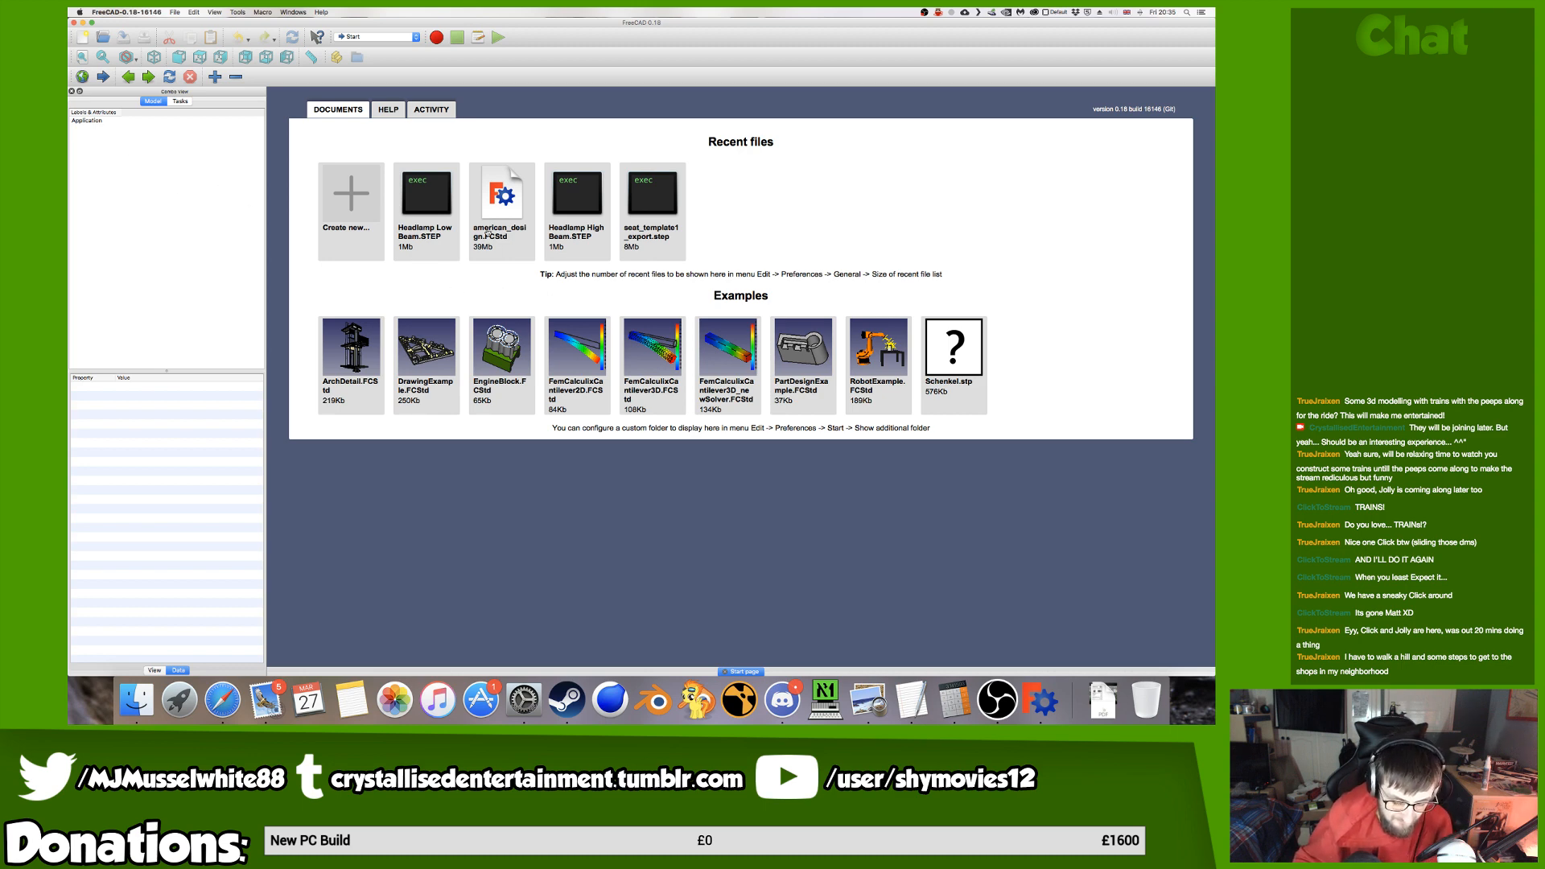
key("ctrl+Up")
left_click_drag(559, 354, 712, 64)
left_click_drag(598, 308, 623, 291)
left_click(625, 290)
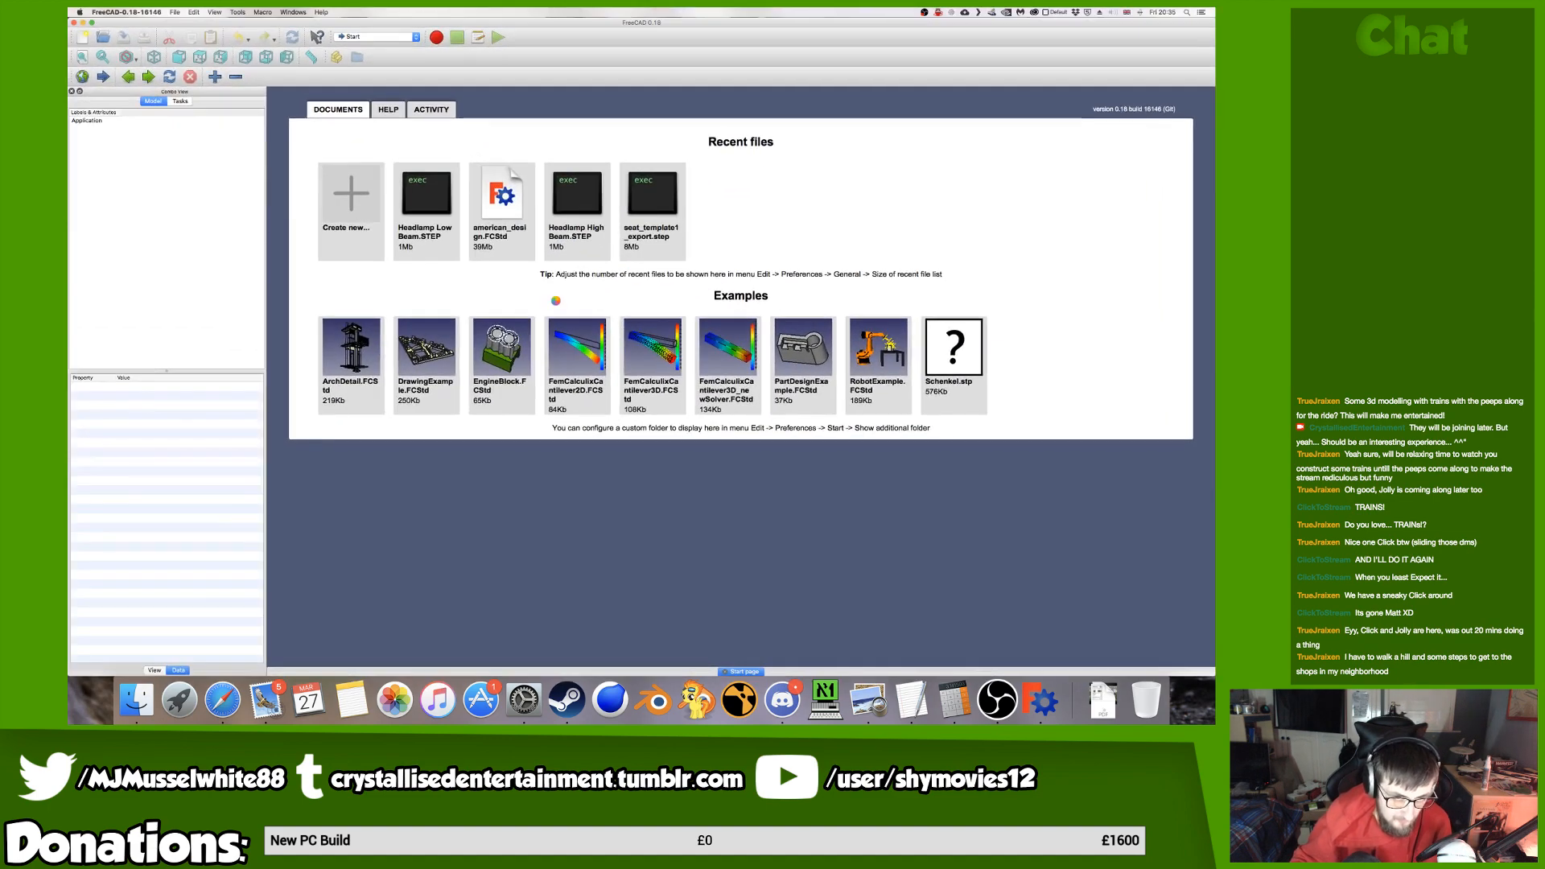
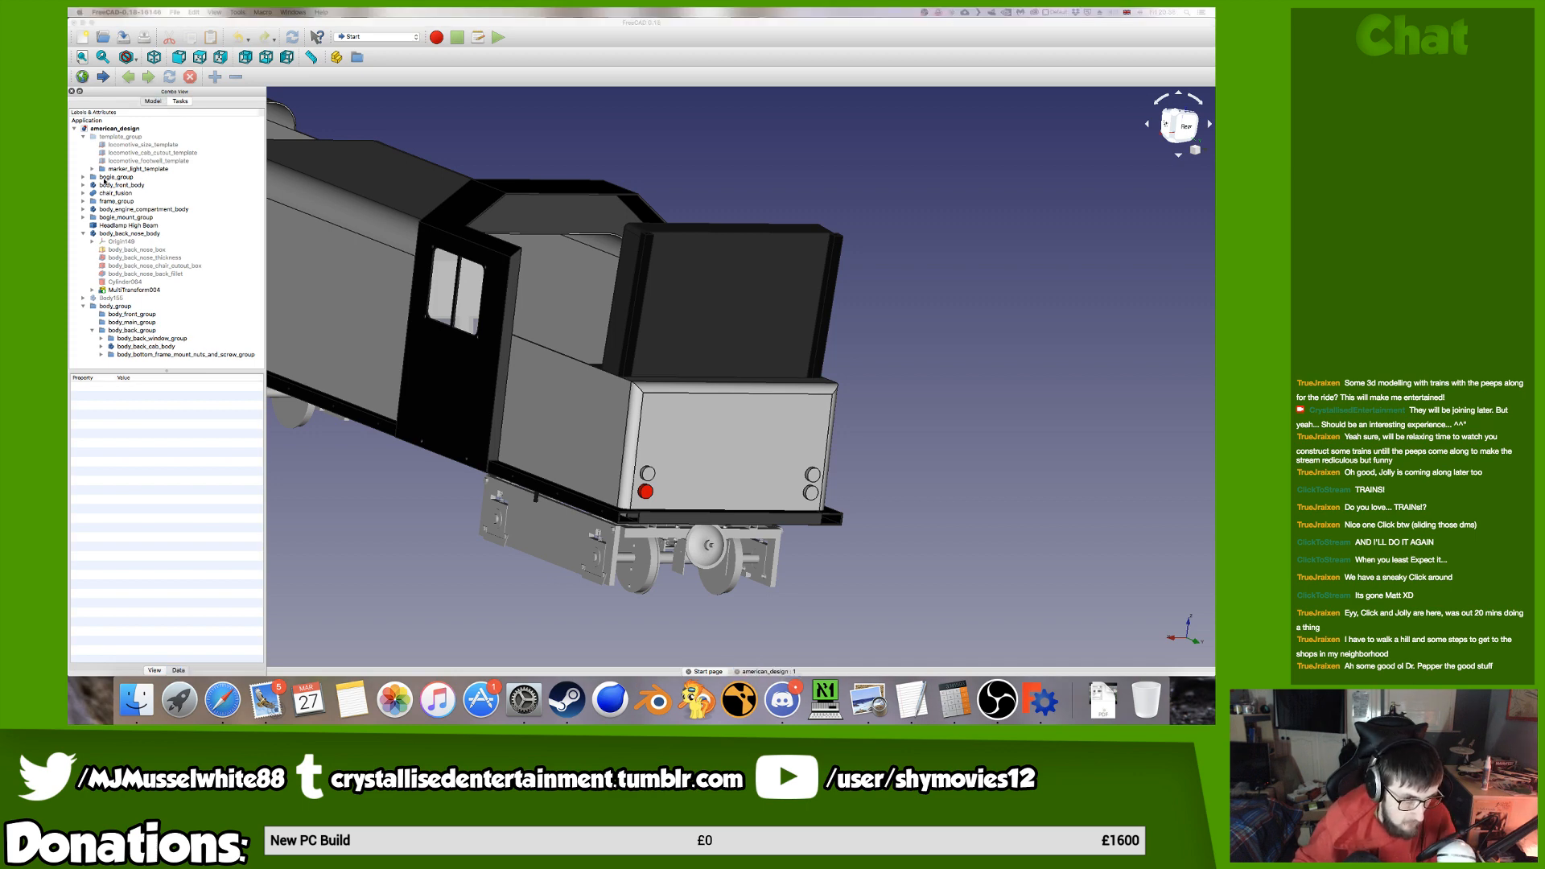
Set the shape colour of marker_light_red_template2 in the marker_light_template group to red (#e20000).
left_click(92, 170)
left_click(92, 170)
left_click(153, 193)
key("super+d")
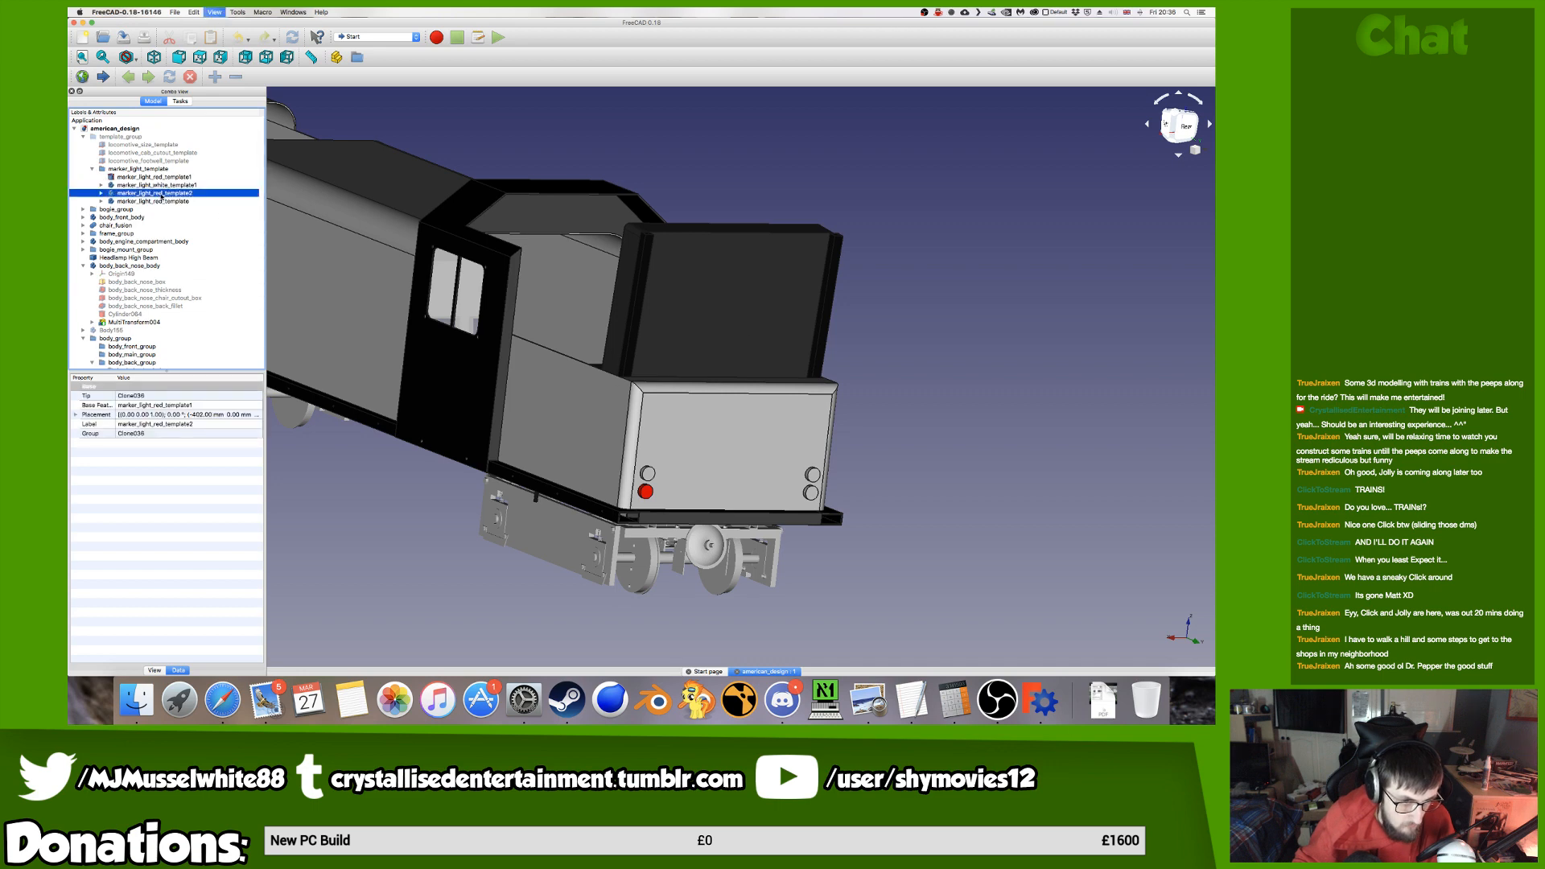
left_click(708, 435)
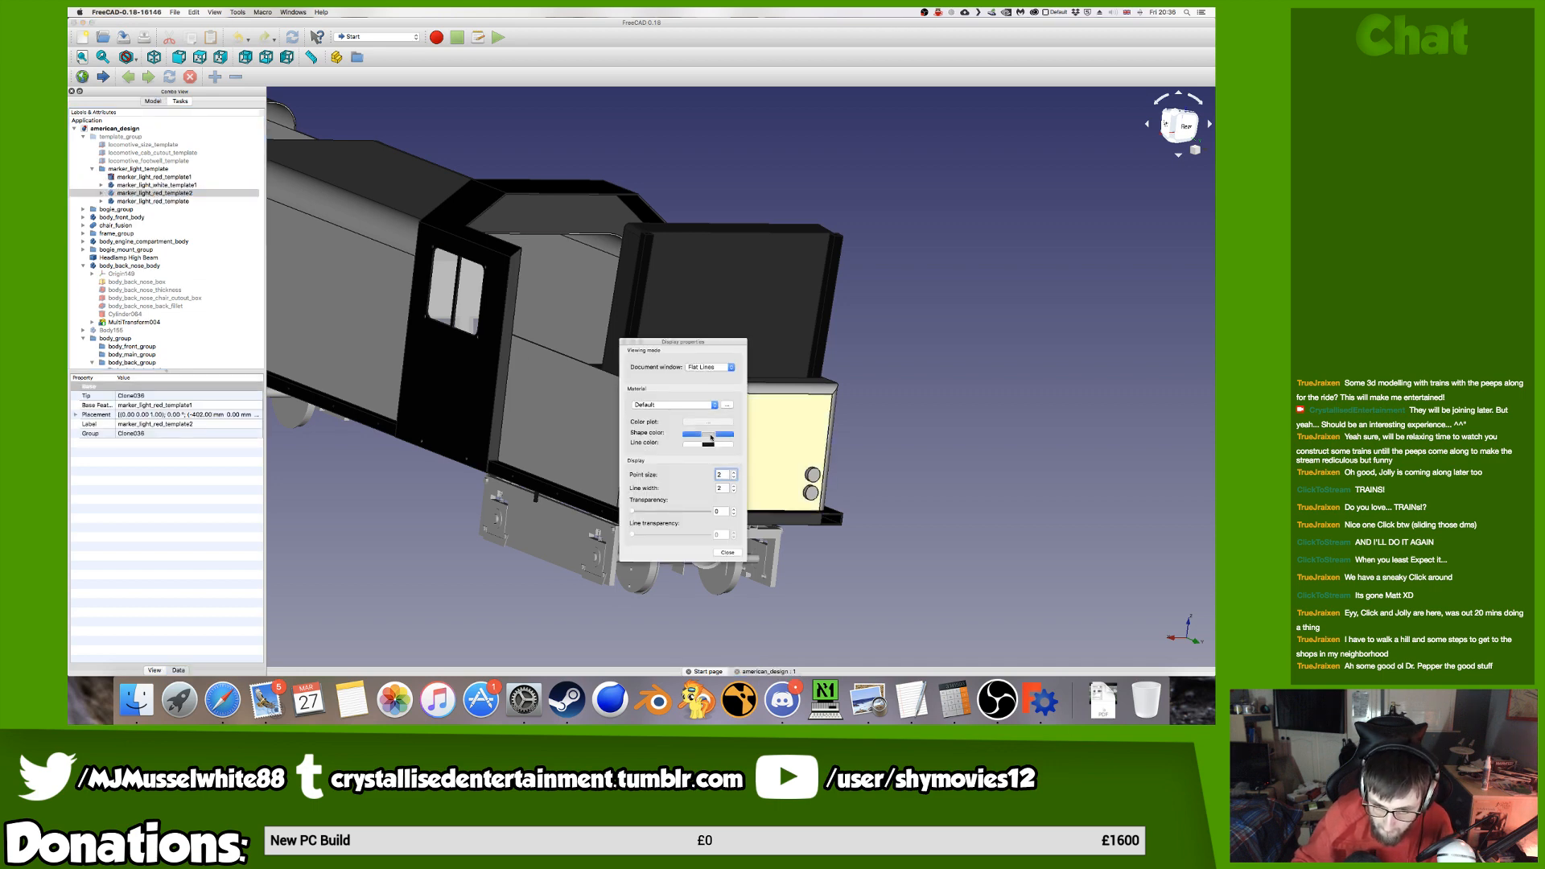
left_click(779, 353)
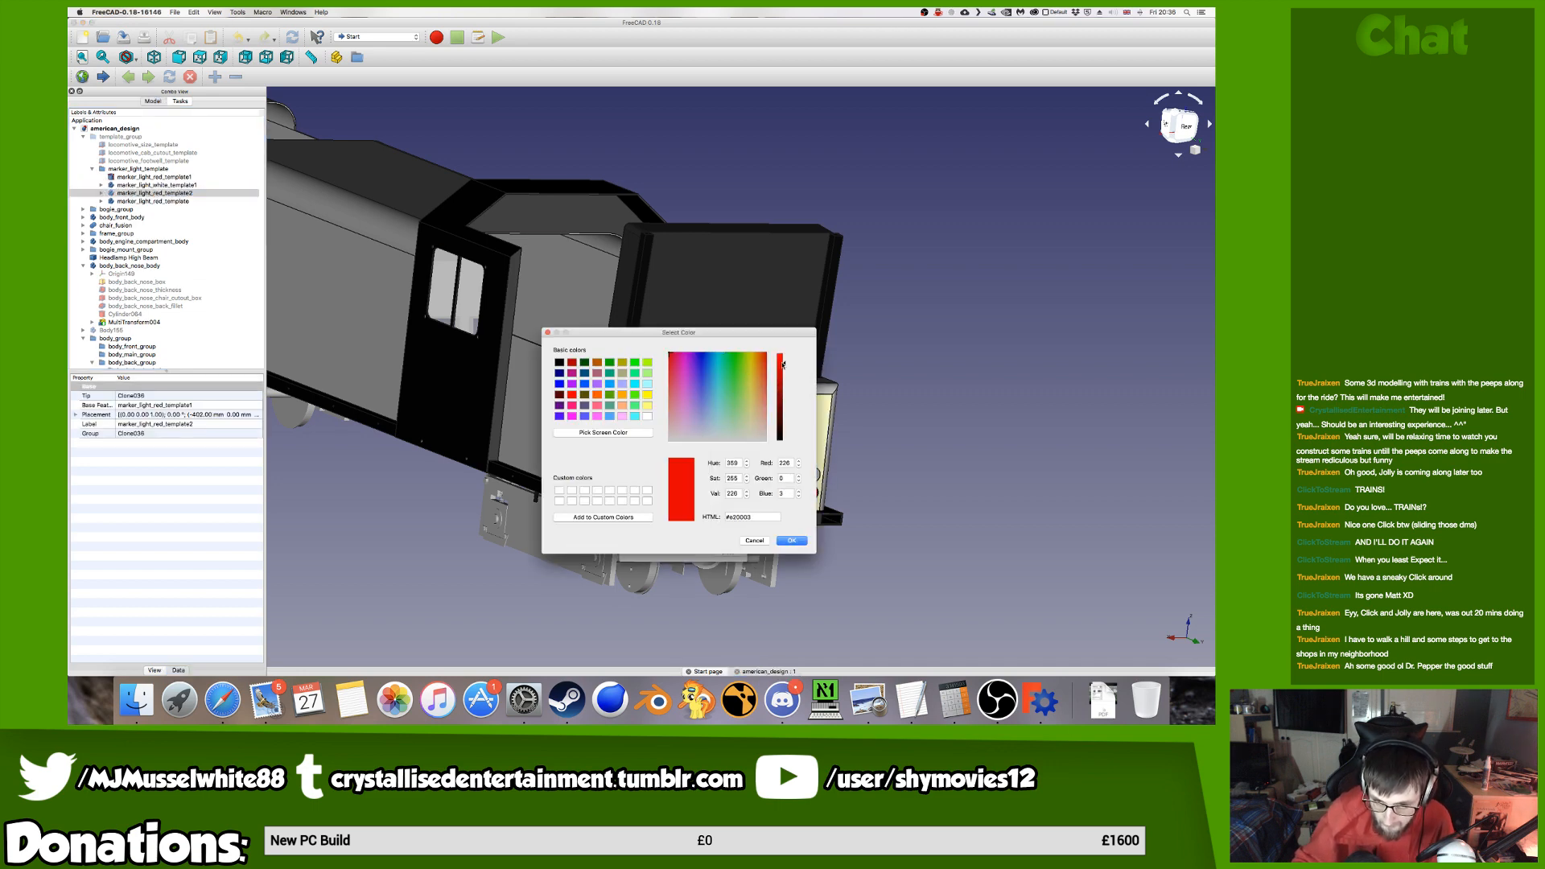
left_click(792, 541)
left_click(728, 551)
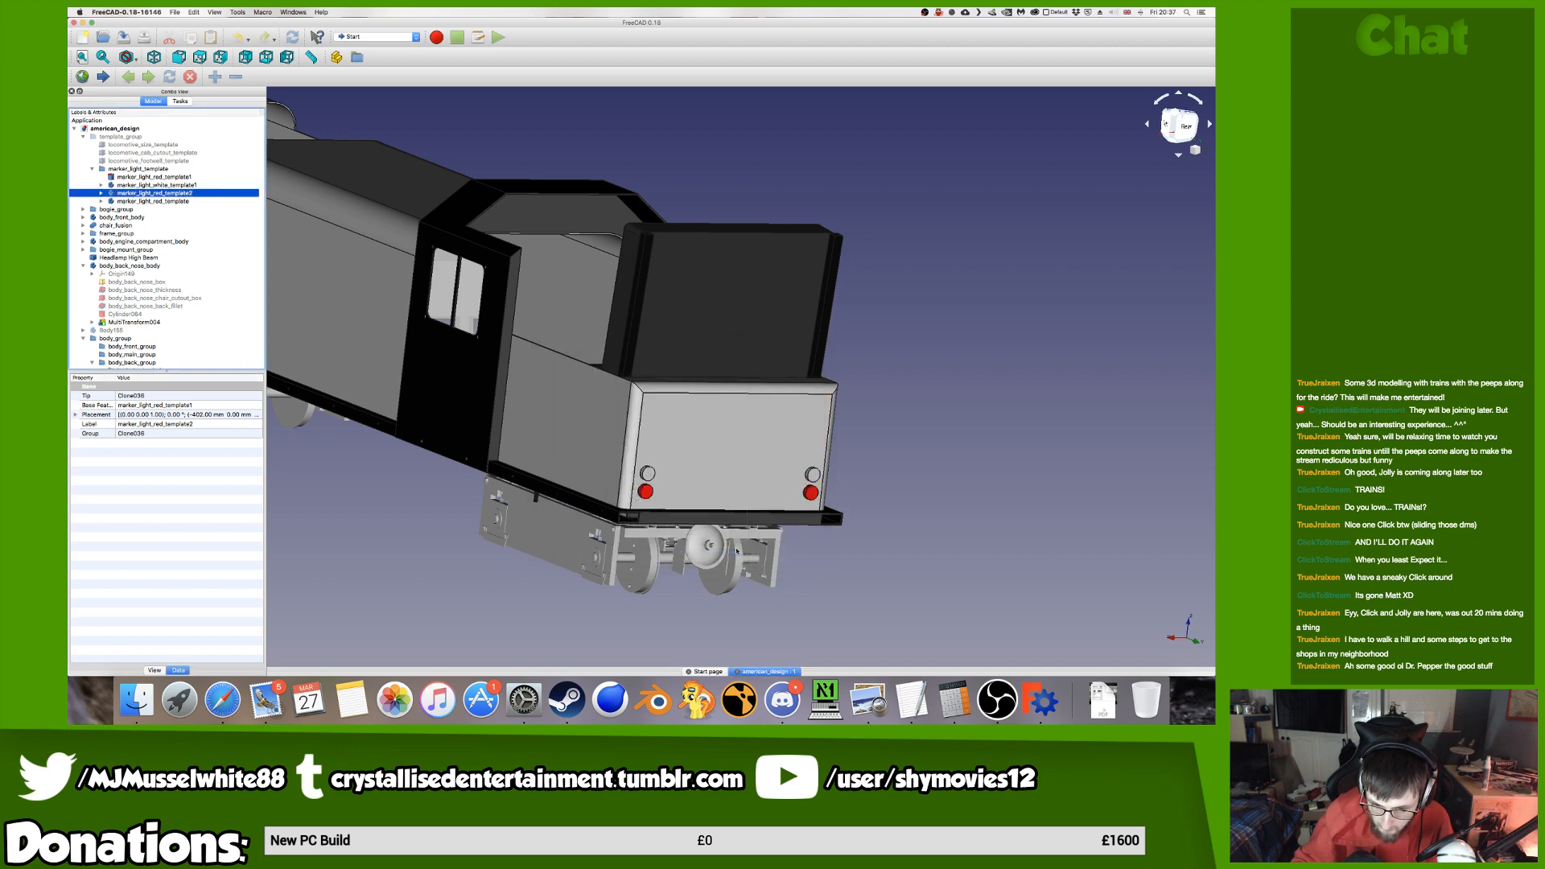
Switch to the Part Design workbench and close the Start page, leaving only american_design open.
middle_click_drag(843, 565, 864, 575)
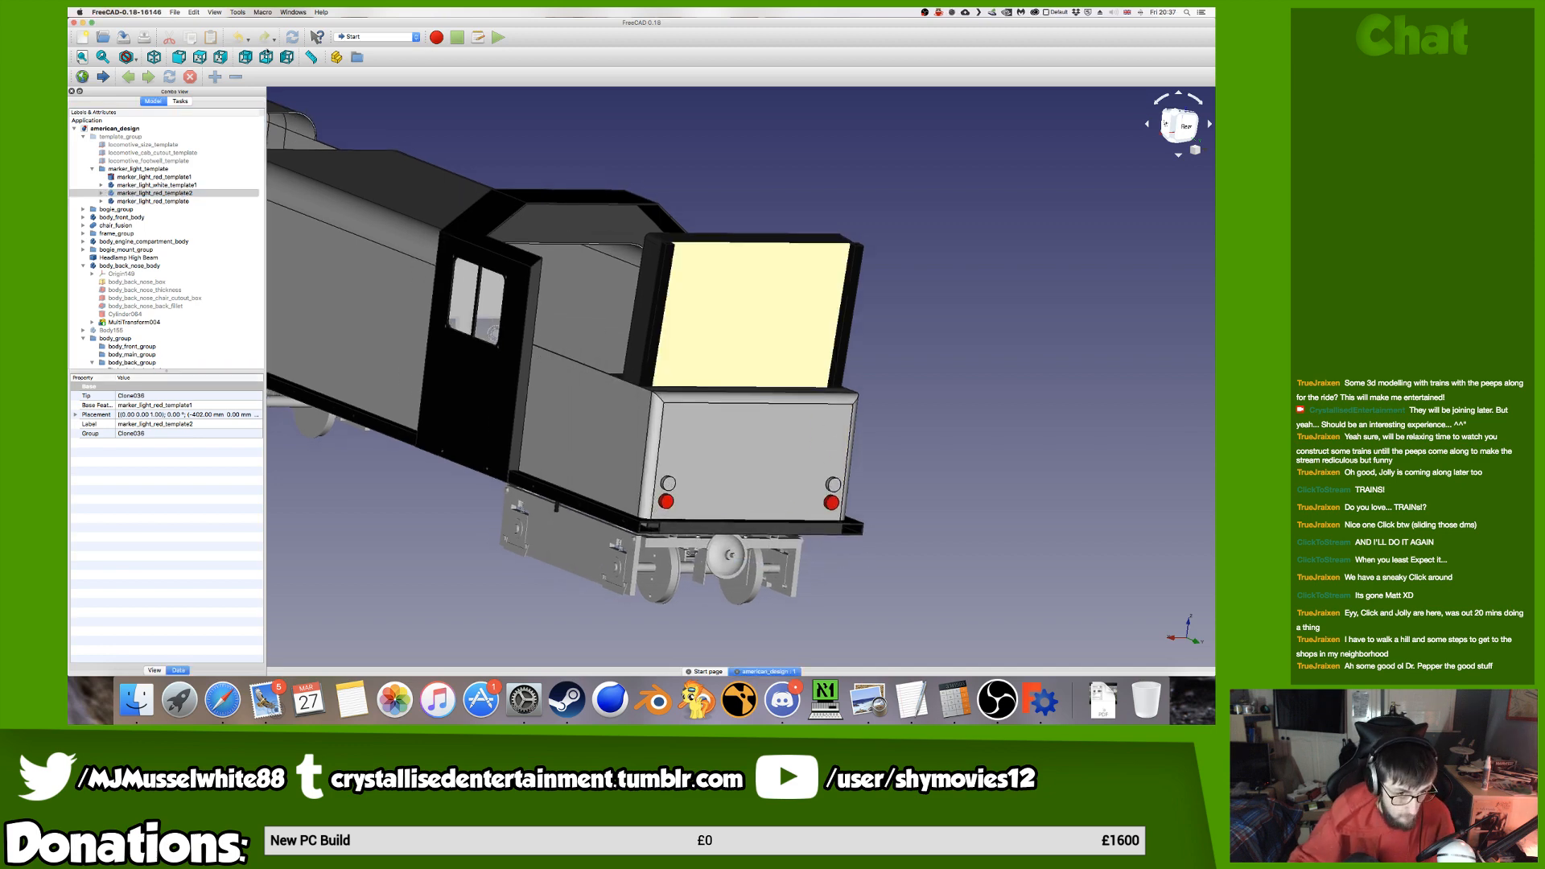
left_click(361, 37)
left_click(362, 113)
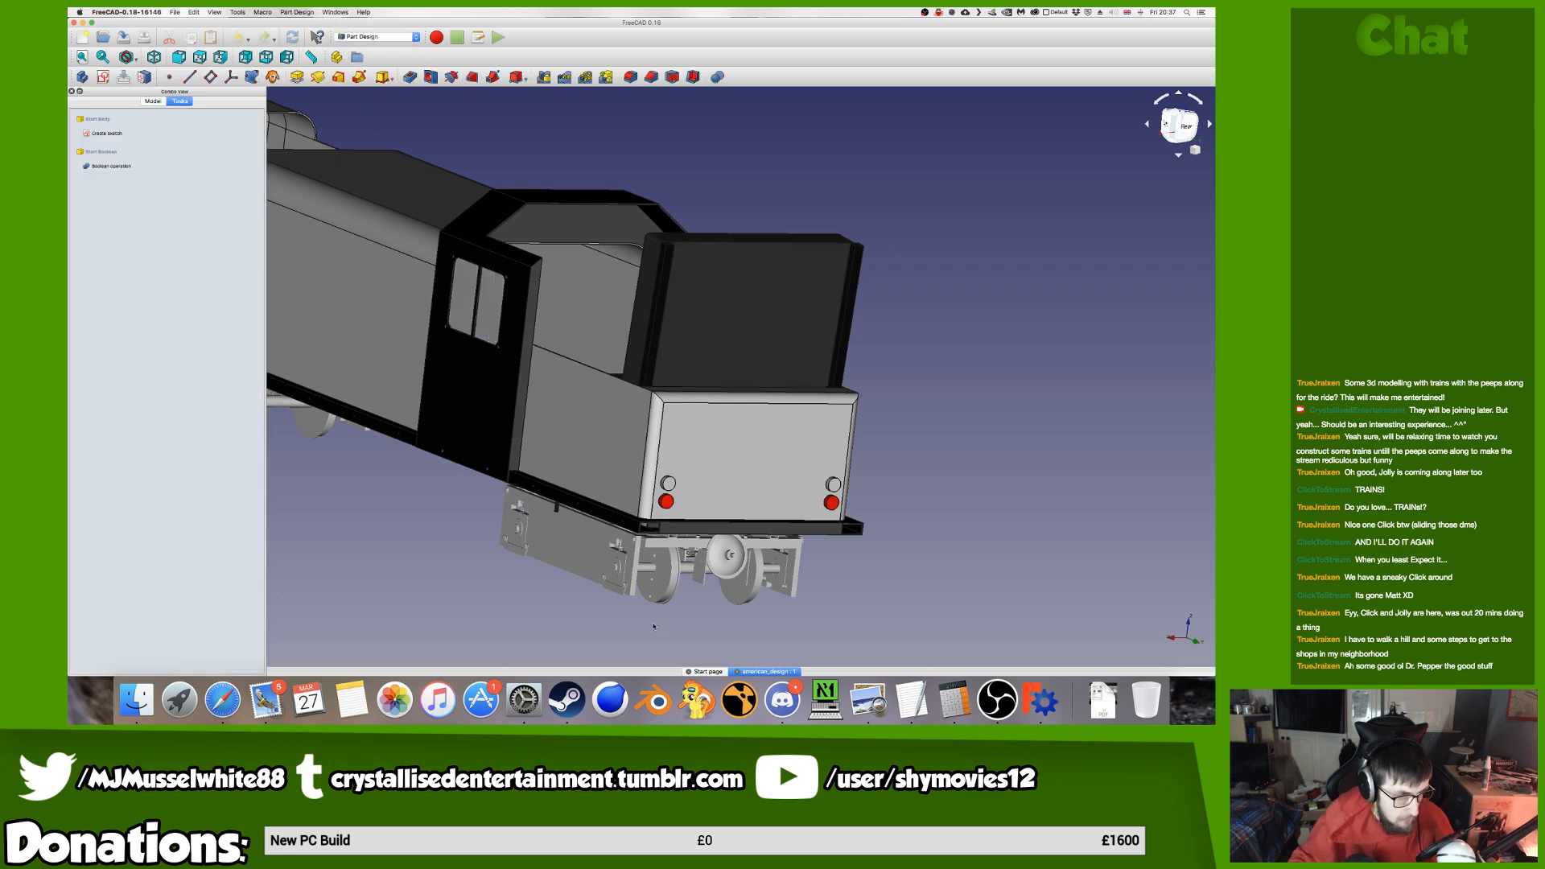
left_click(689, 672)
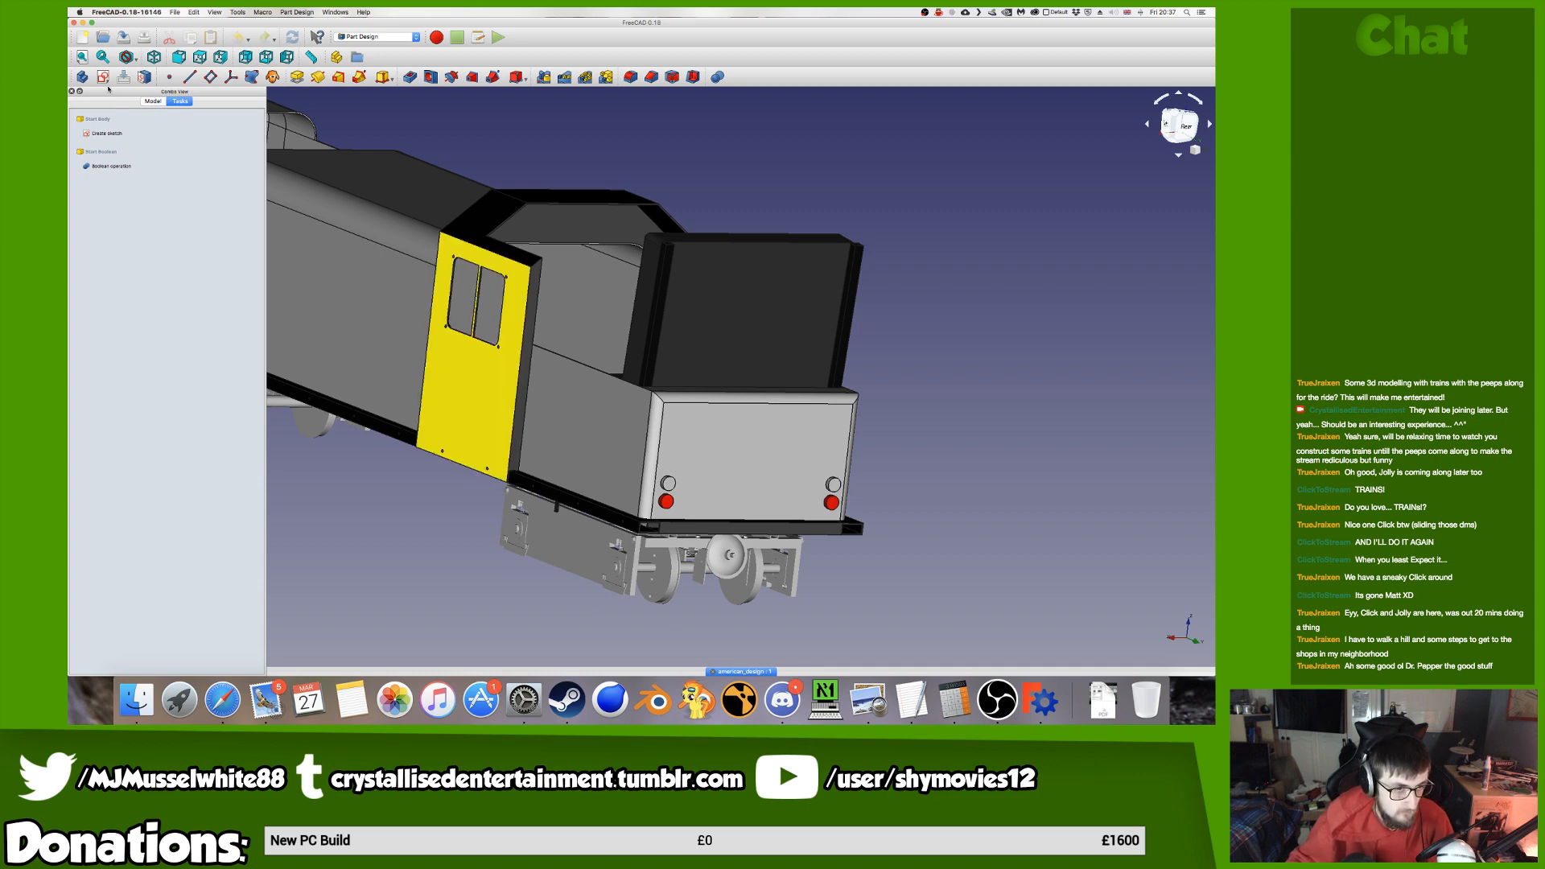
Create a new body and start transforming it with a translation increment of 0.5 mm.
left_click(82, 78)
left_click(691, 357)
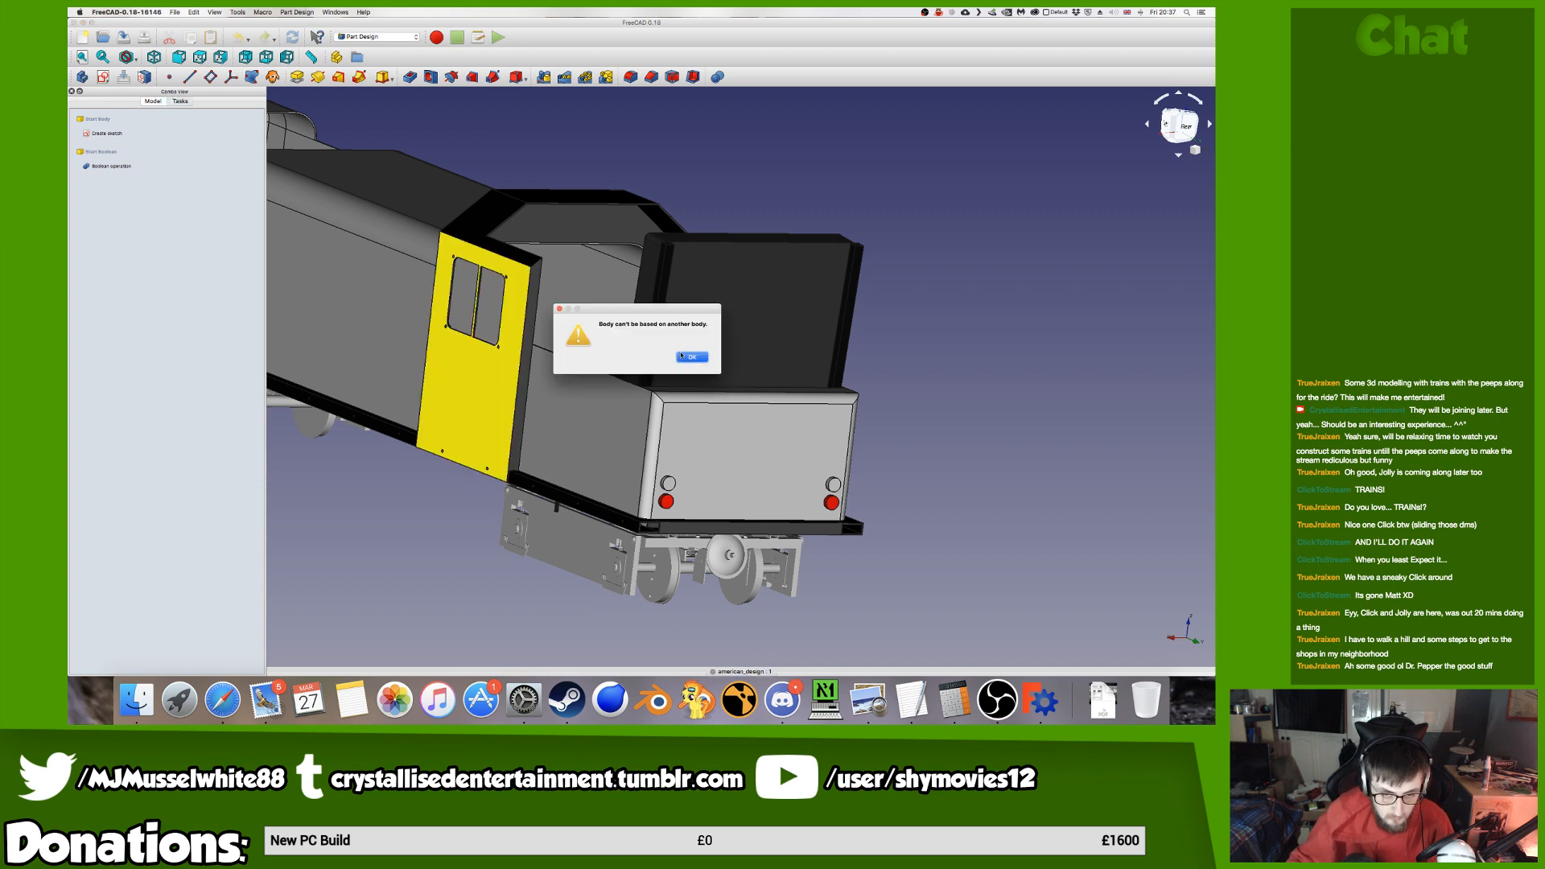
left_click(152, 101)
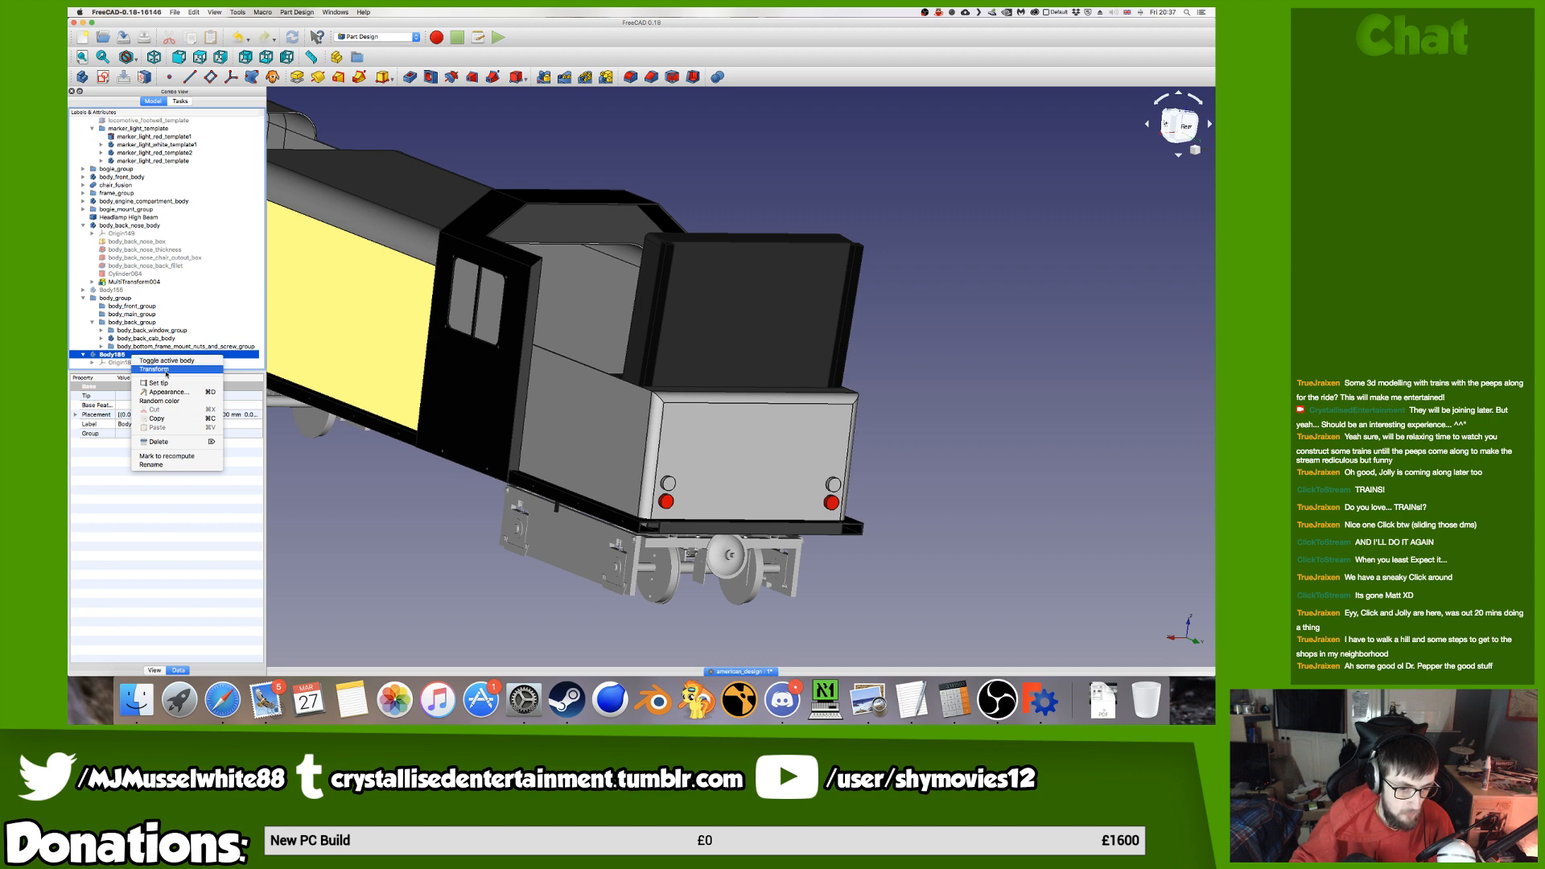
left_click(155, 369)
triple_click(183, 156)
type("0.5")
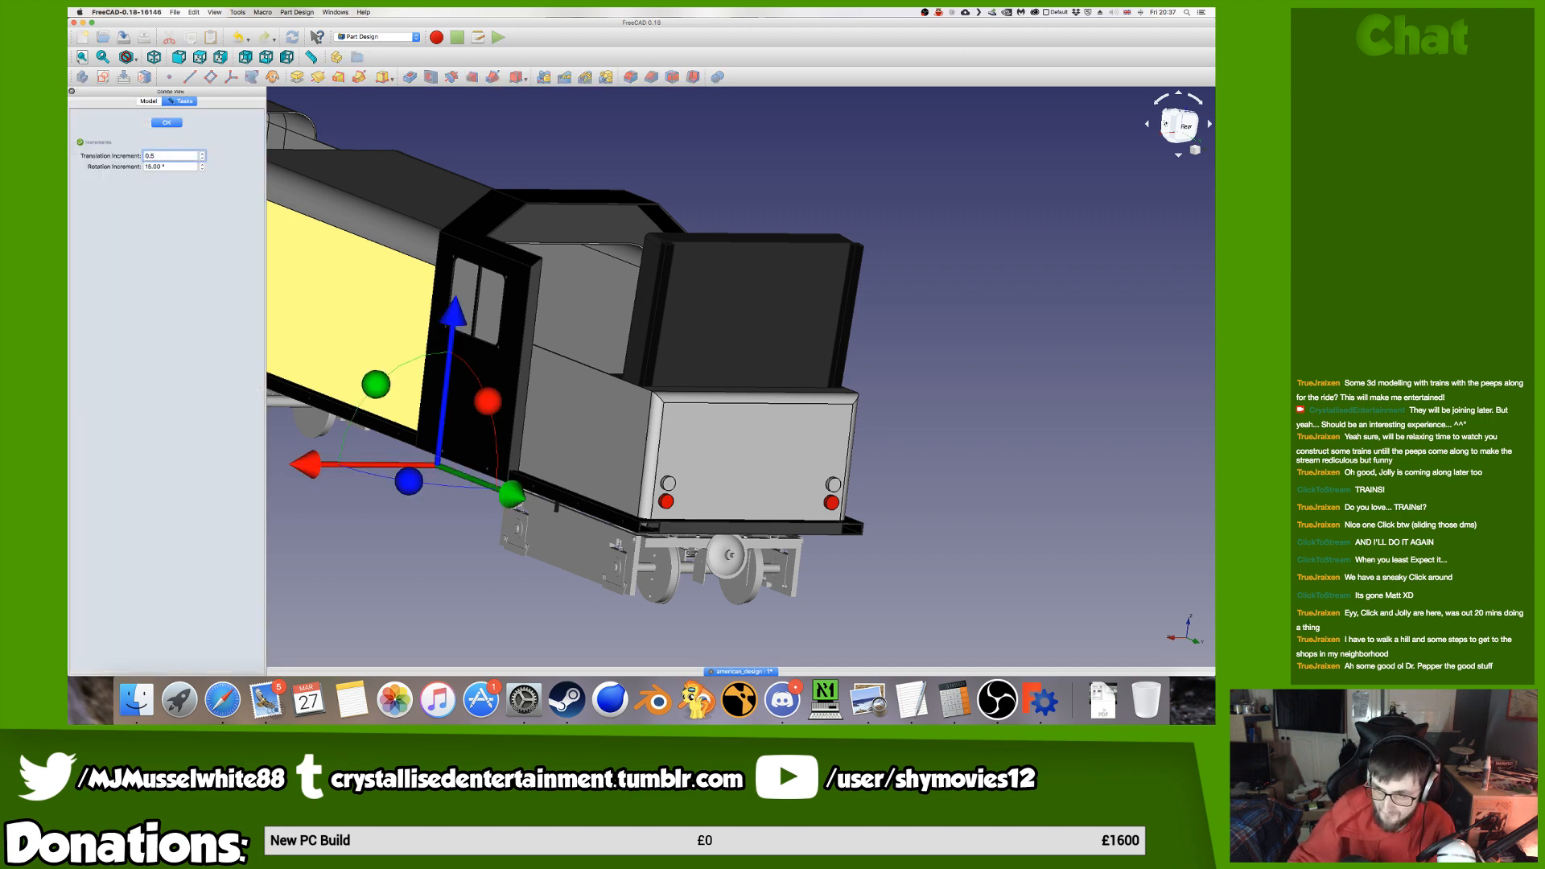
Move the new body in the side view so its origin sits on the frame's upper edge beneath the rear nose.
left_click(1166, 127)
left_click(1165, 127)
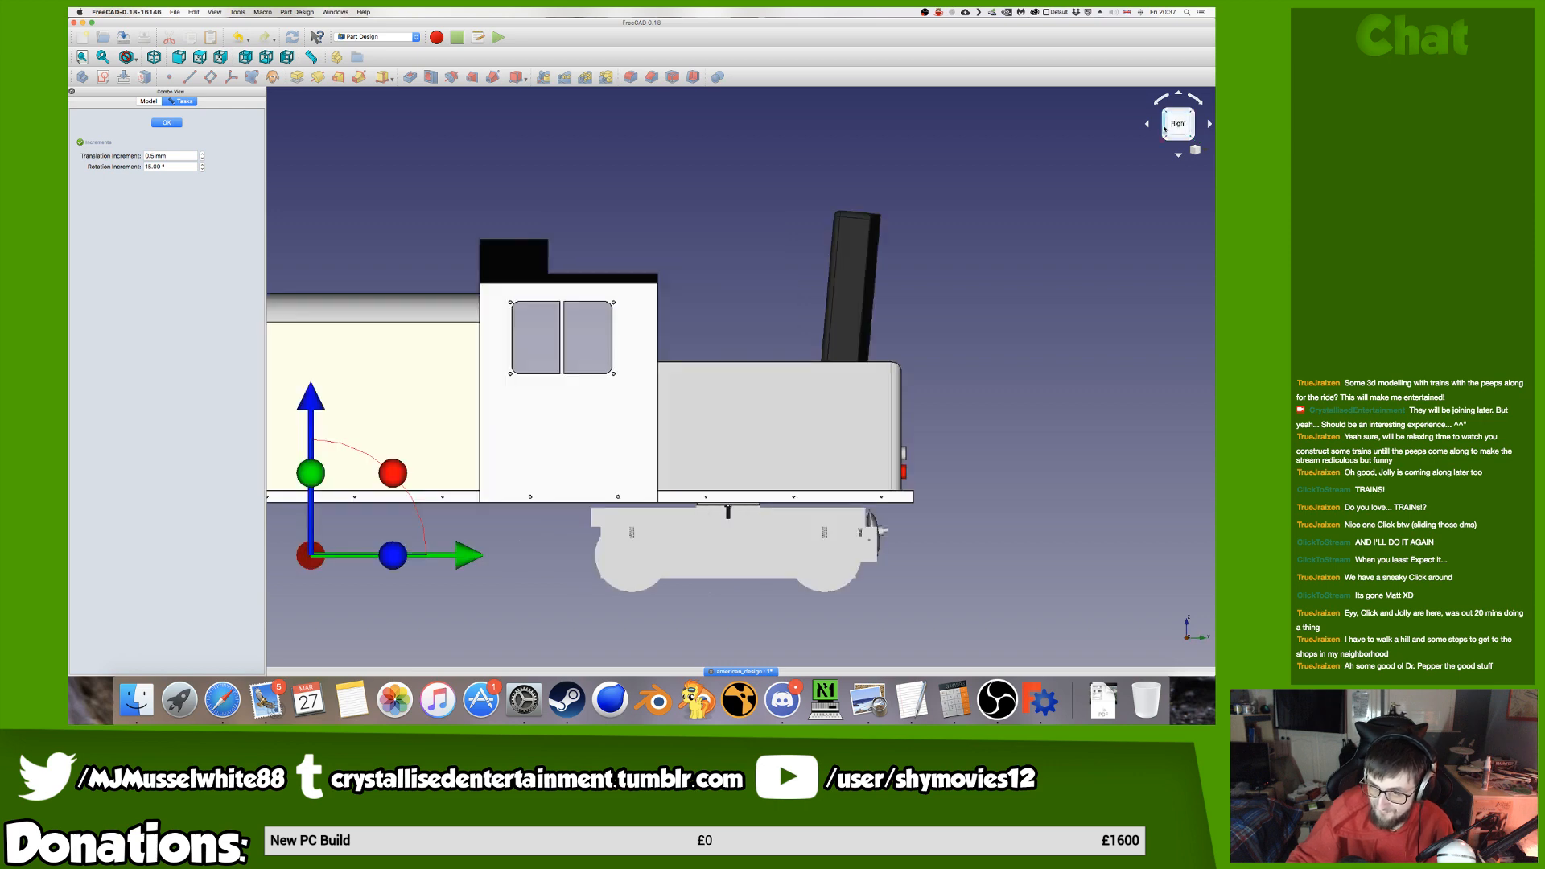
left_click(1165, 128)
left_click(1193, 135)
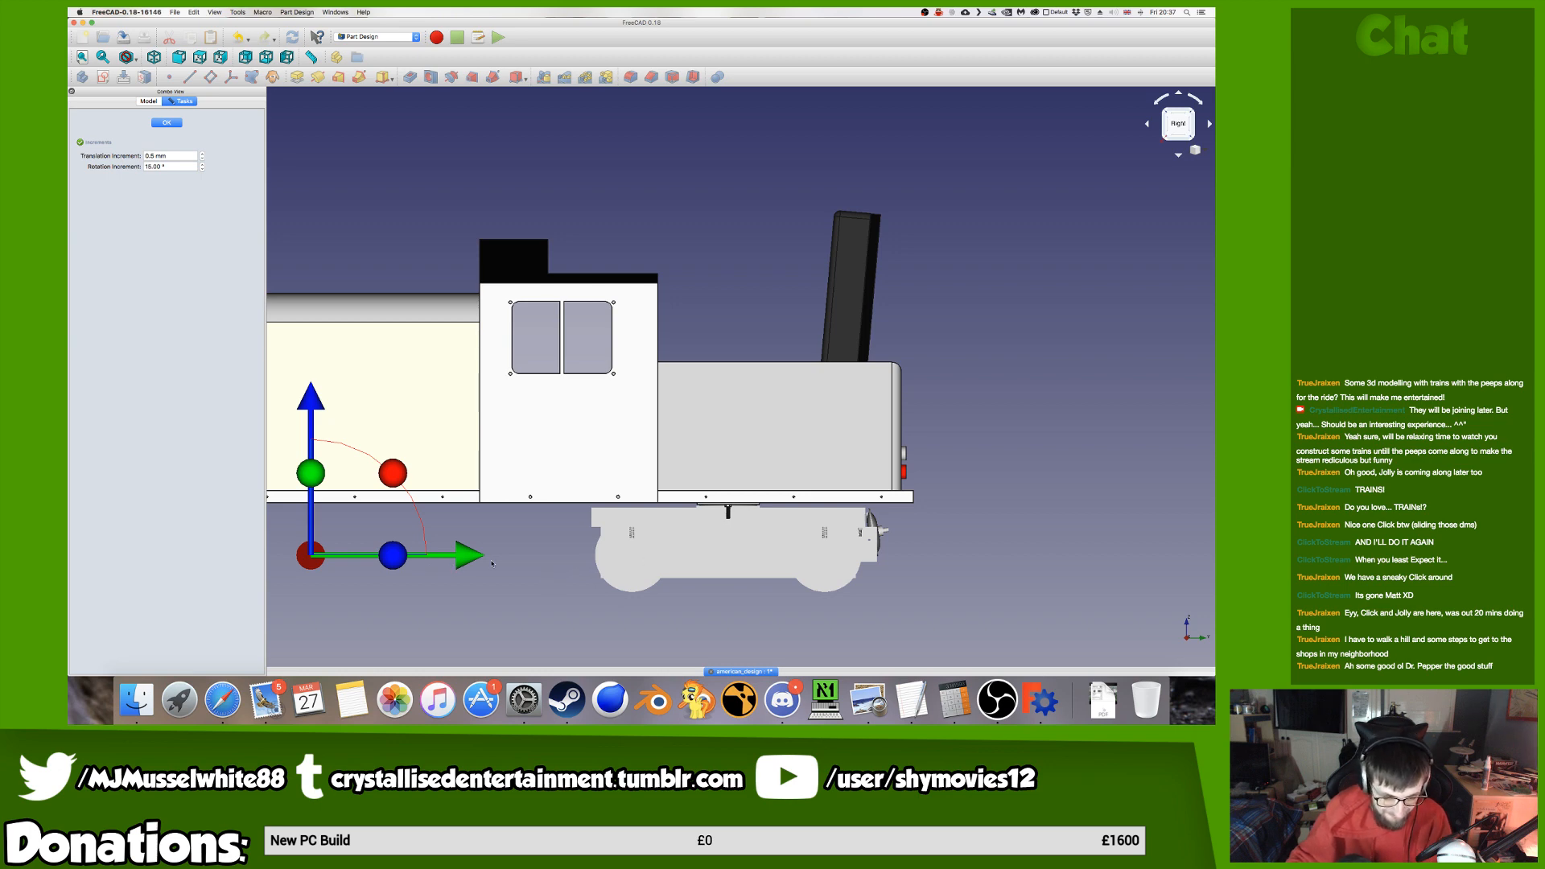
left_click_drag(471, 555, 1070, 555)
scroll(874, 506, "up", 4)
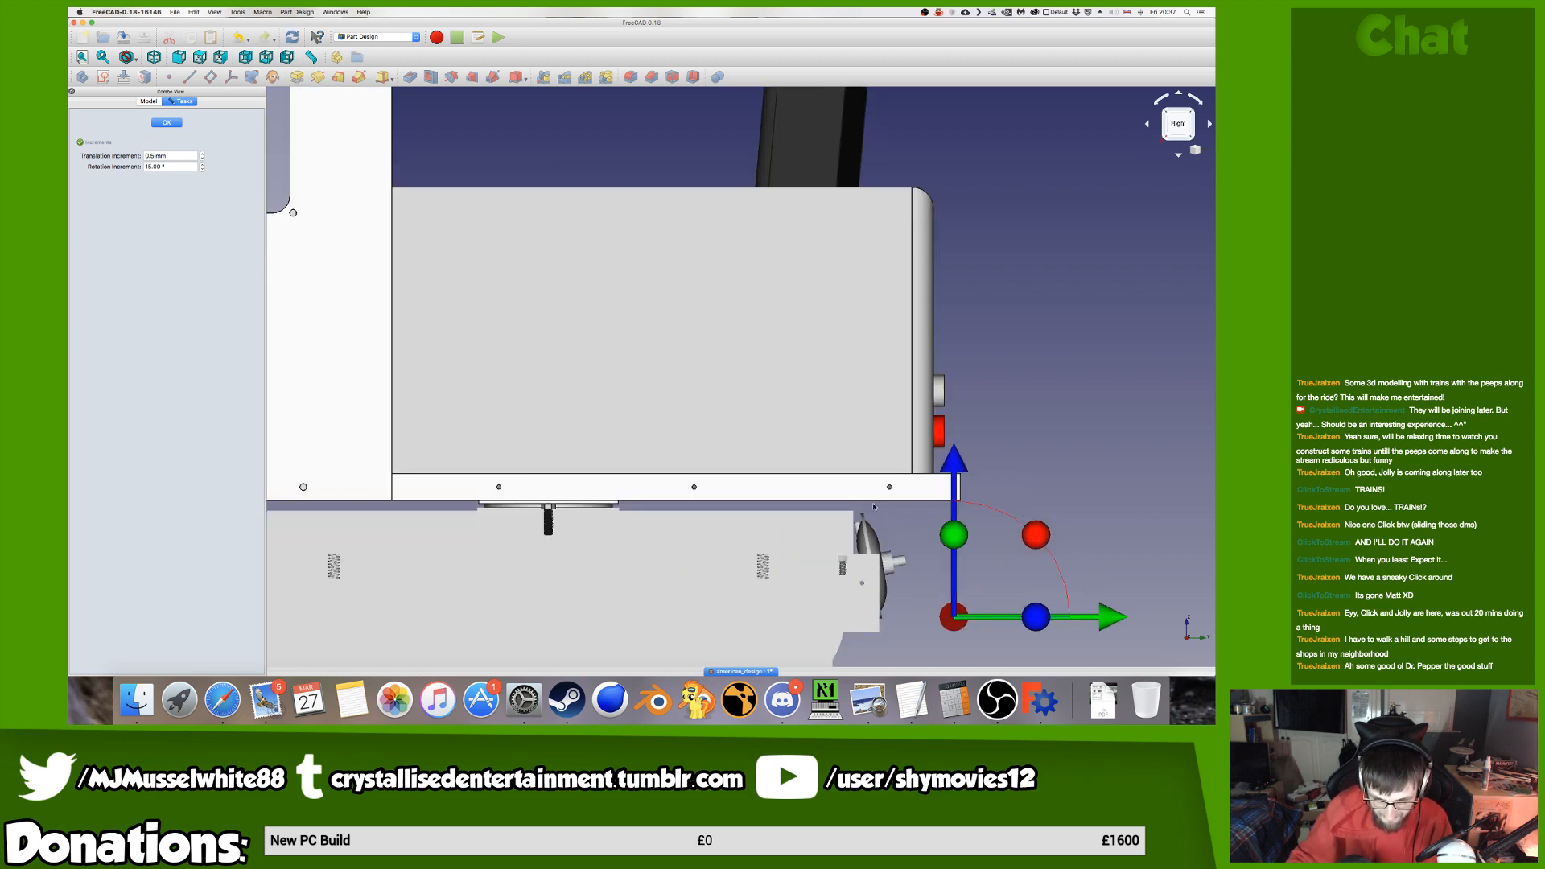
scroll(914, 497, "up", 2)
left_click_drag(973, 519, 1012, 321)
scroll(998, 476, "up", 8)
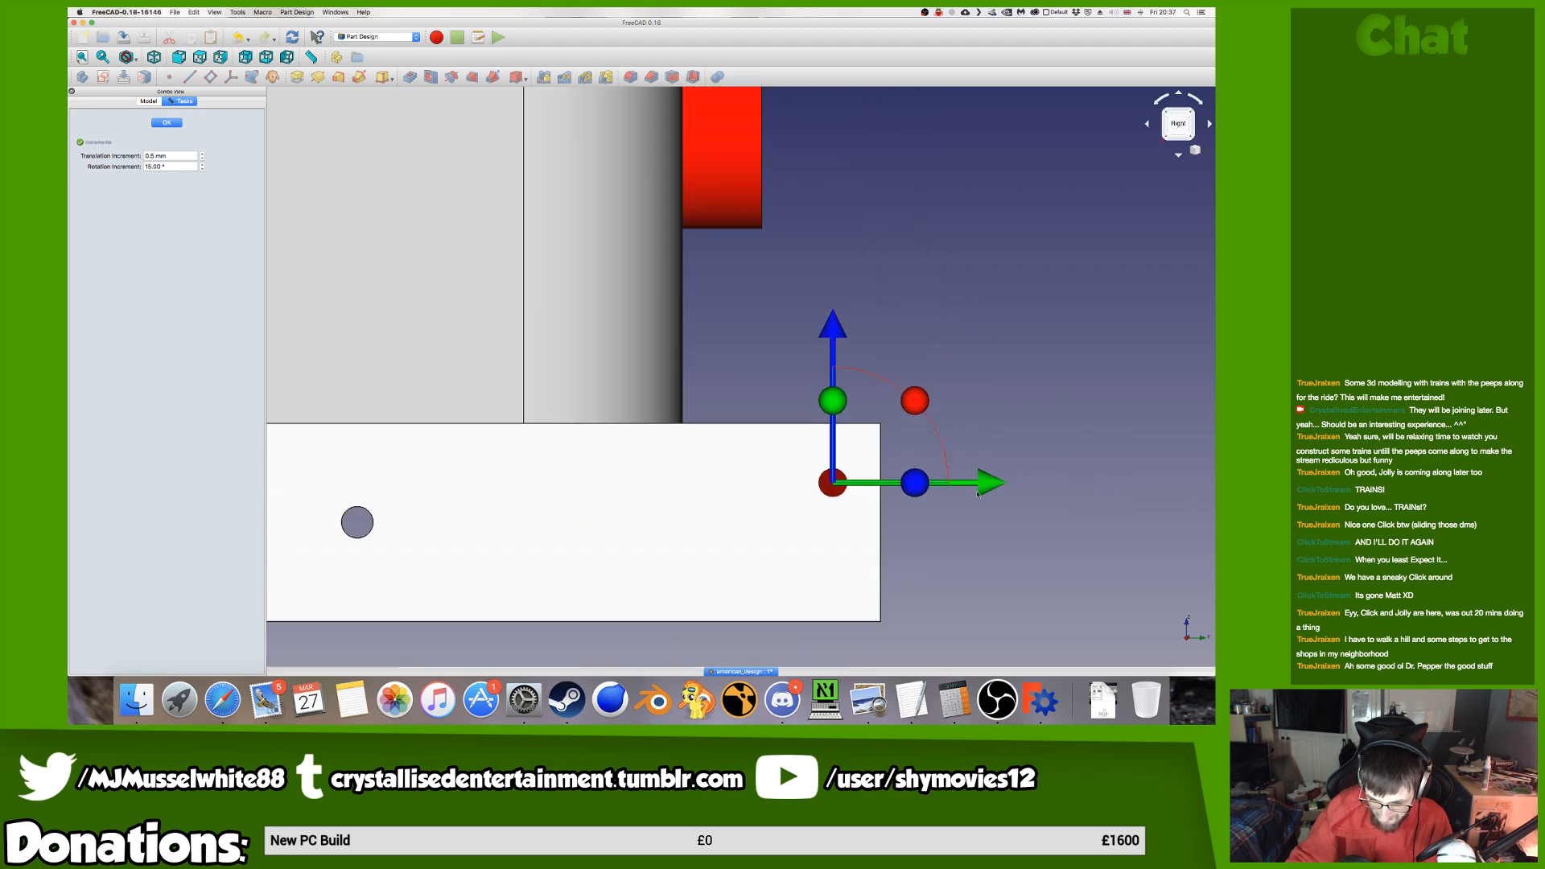
left_click_drag(836, 343, 834, 280)
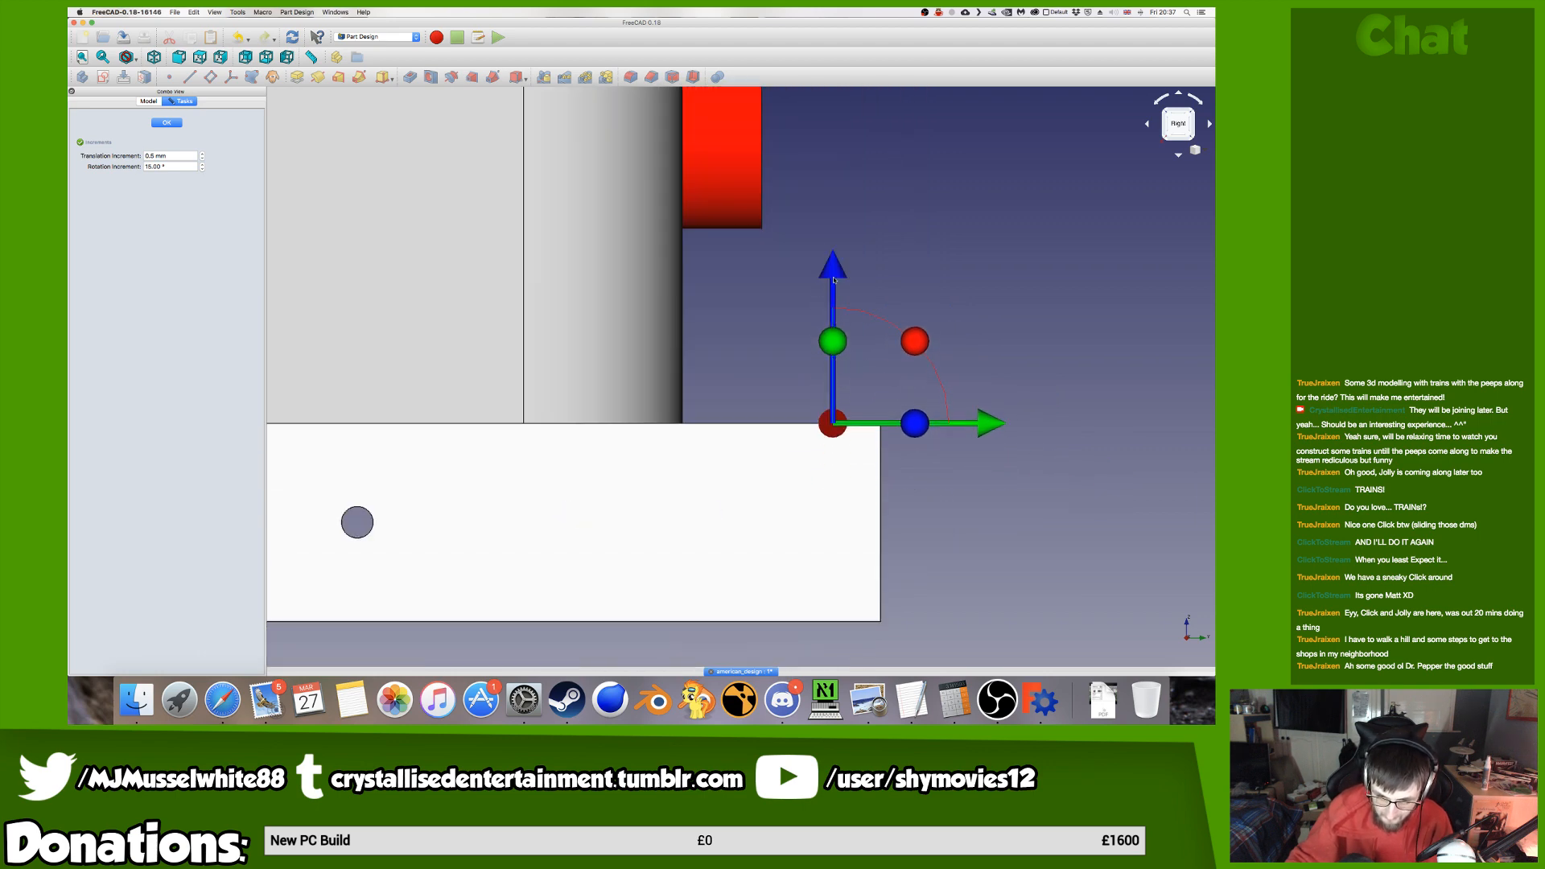
left_click_drag(1004, 424, 672, 408)
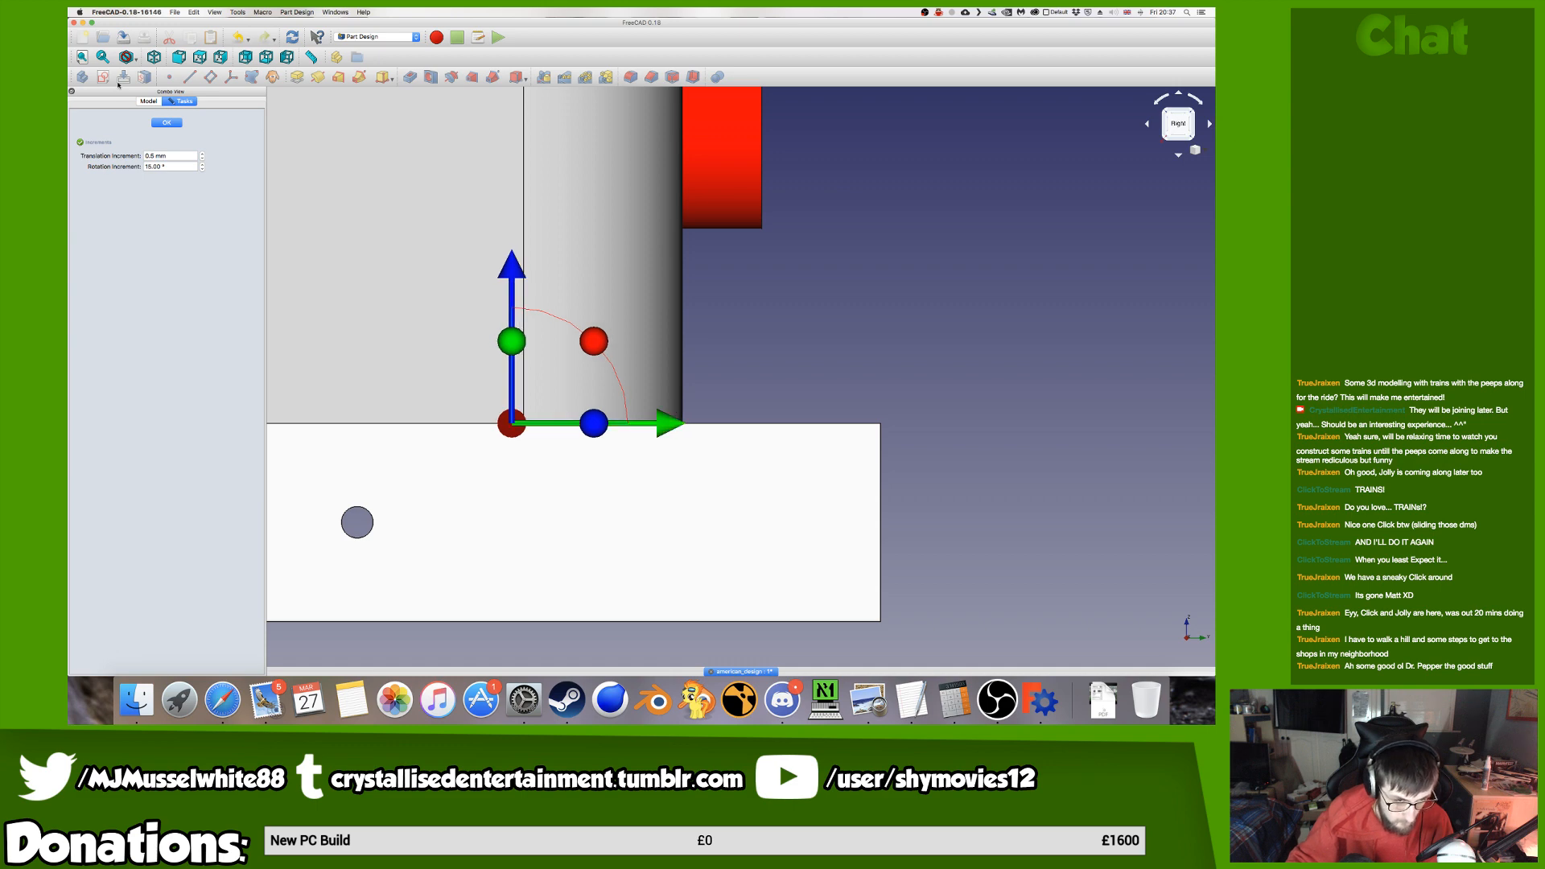
left_click(167, 122)
Switch the draw style to wireframe.
left_click(128, 56)
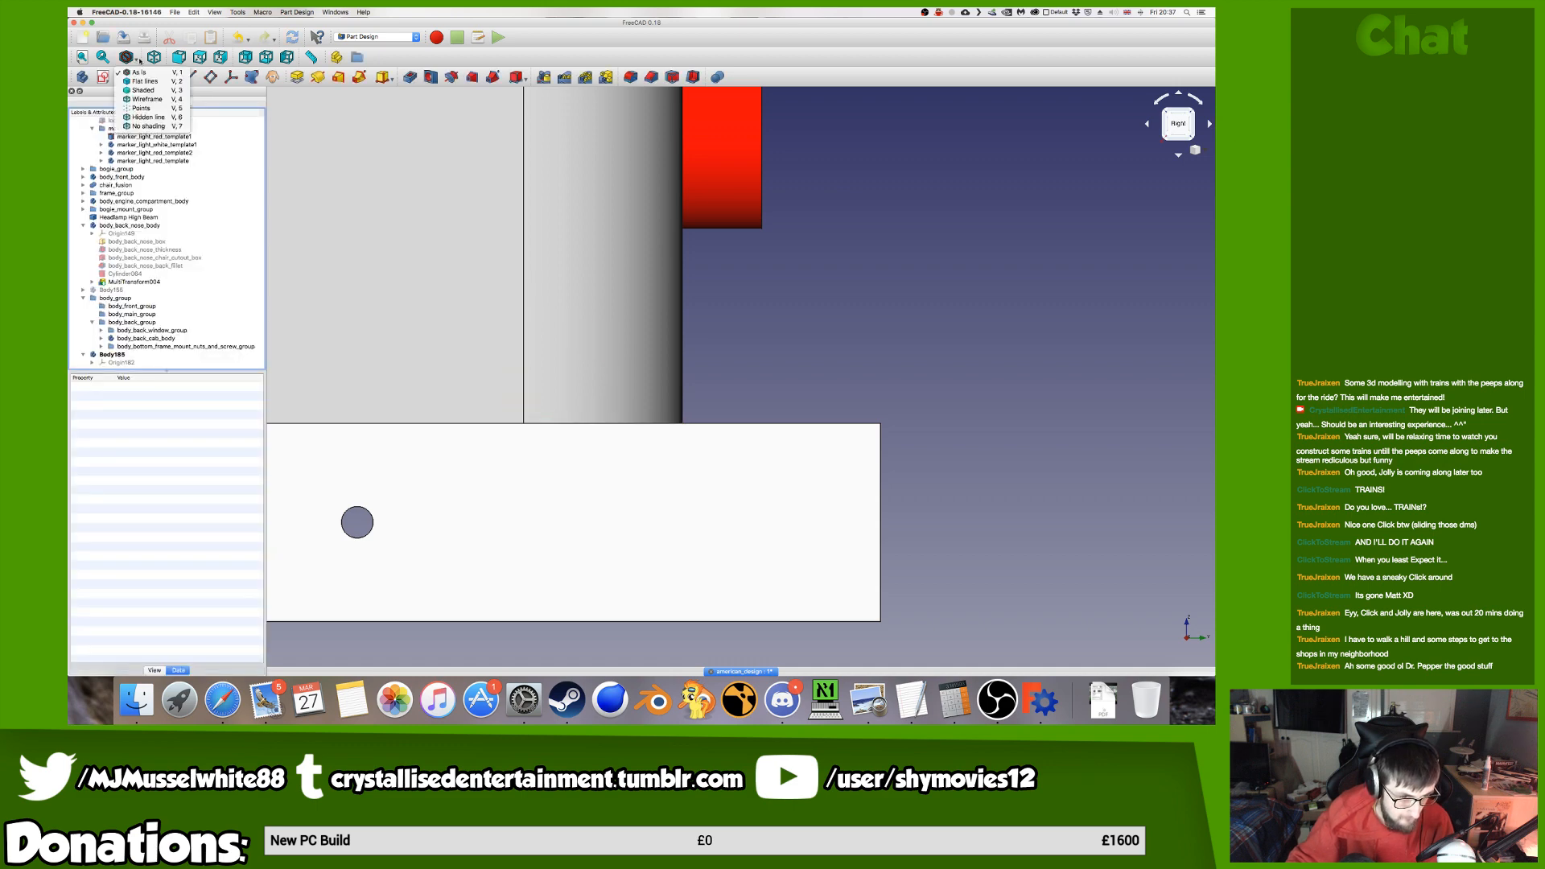
left_click(148, 99)
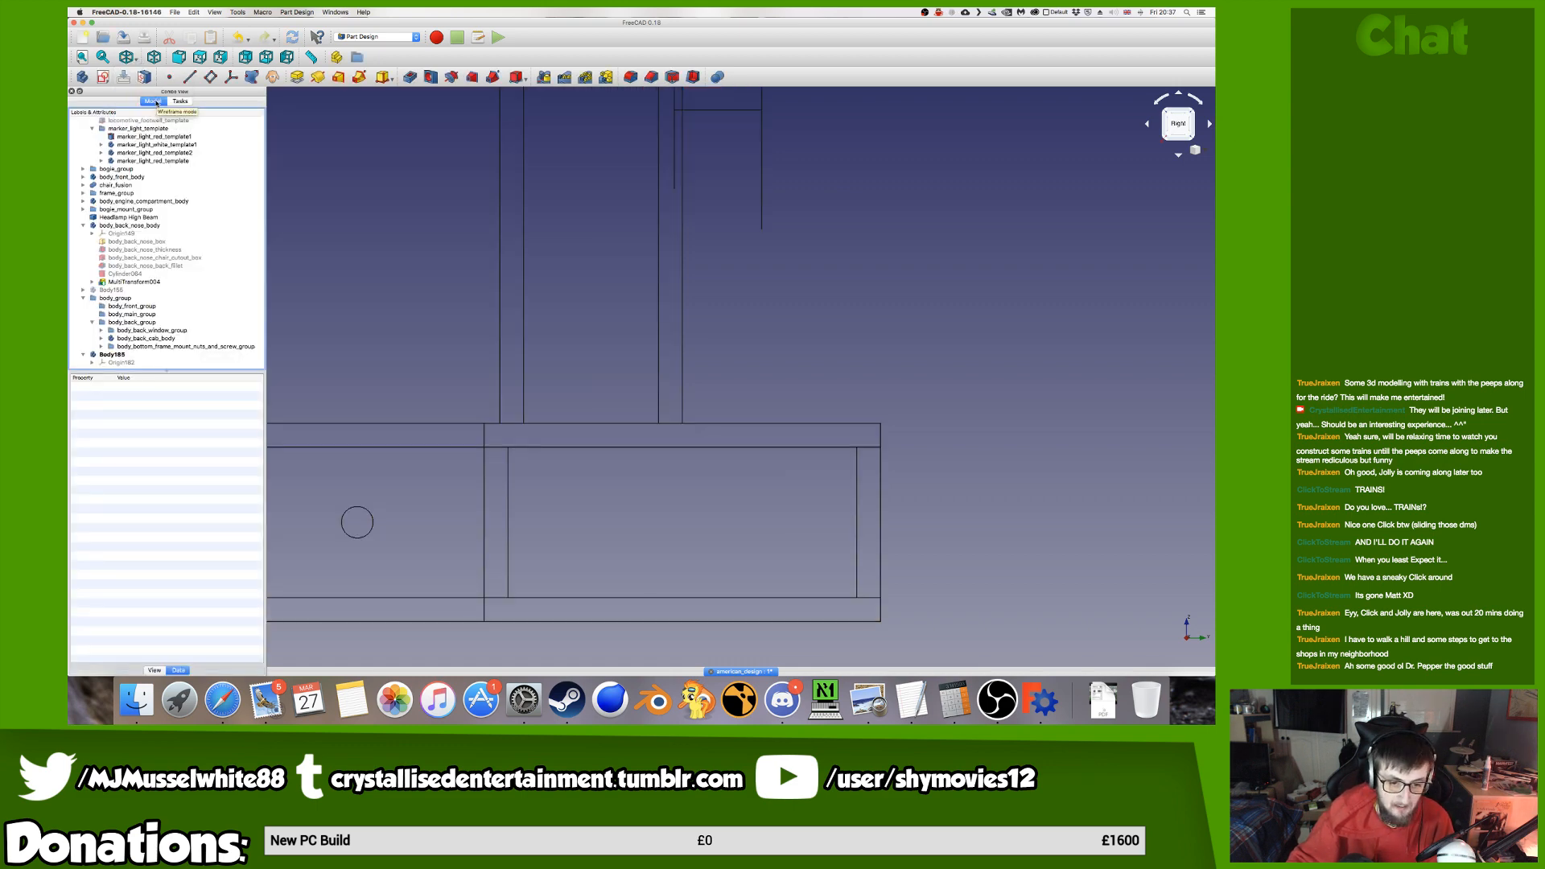
left_click(113, 355)
left_click(103, 76)
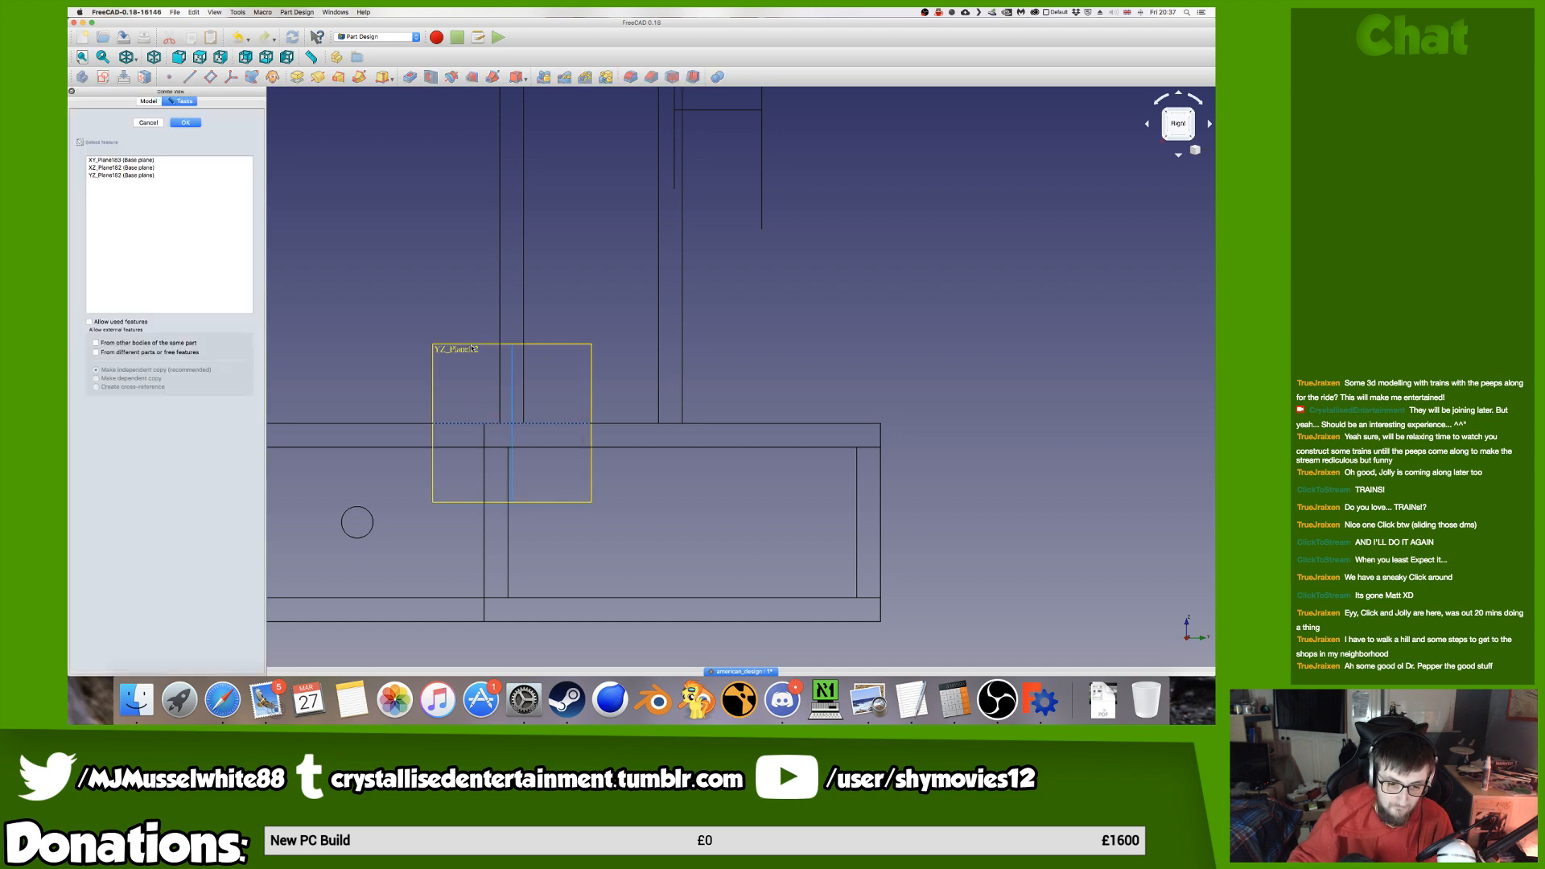
left_click(147, 122)
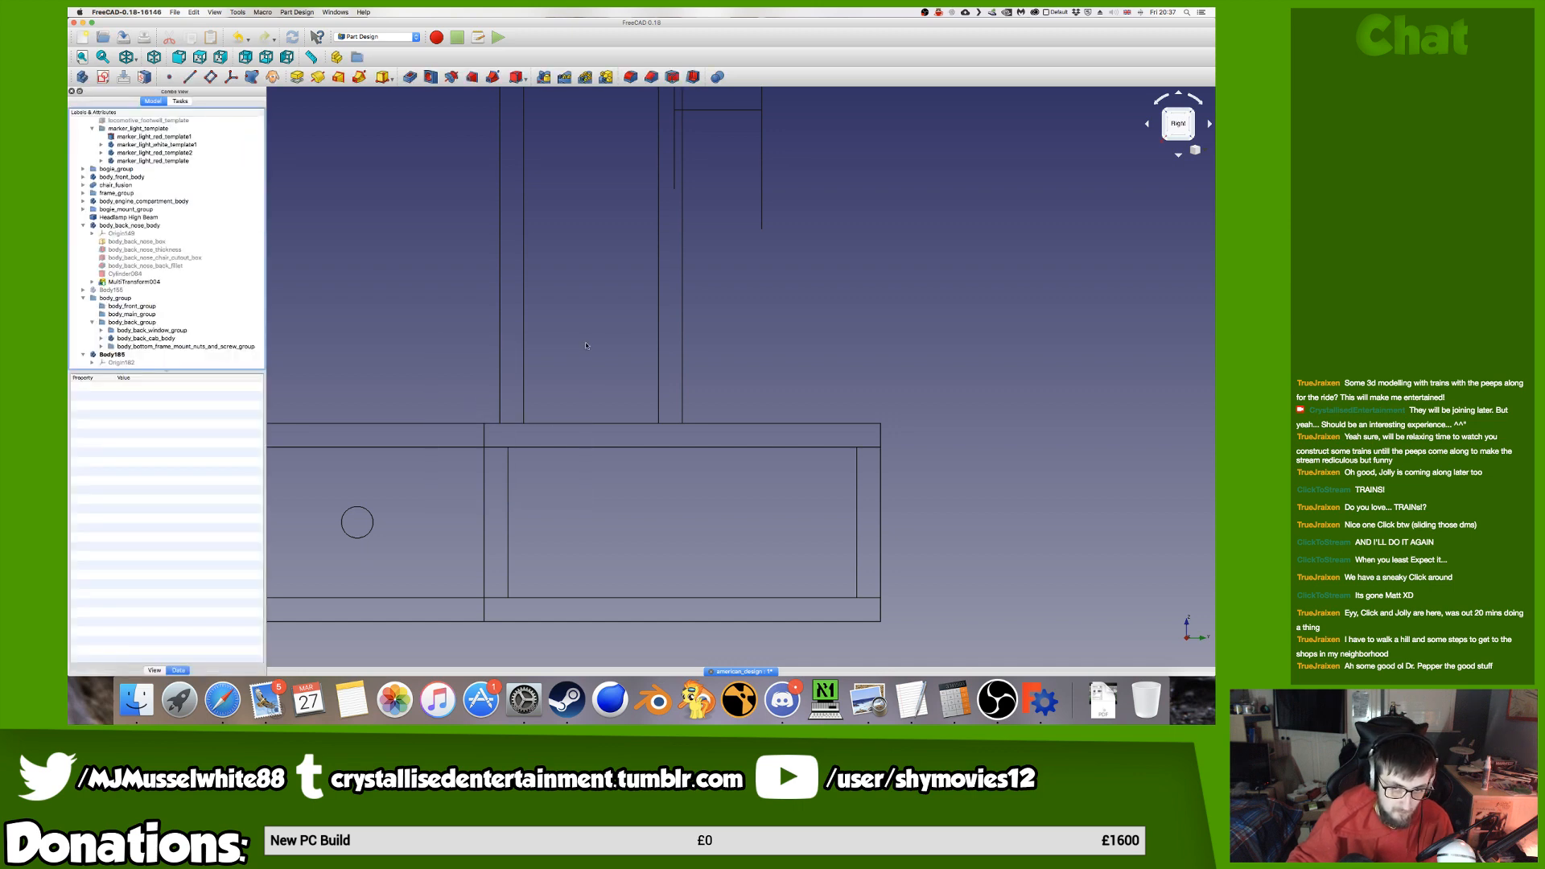
Move the new body's origin rearward to the inner face of the nose's rear wall and save the document.
scroll(670, 349, "down", 8)
middle_click_drag(670, 350, 658, 383)
scroll(656, 383, "up", 6)
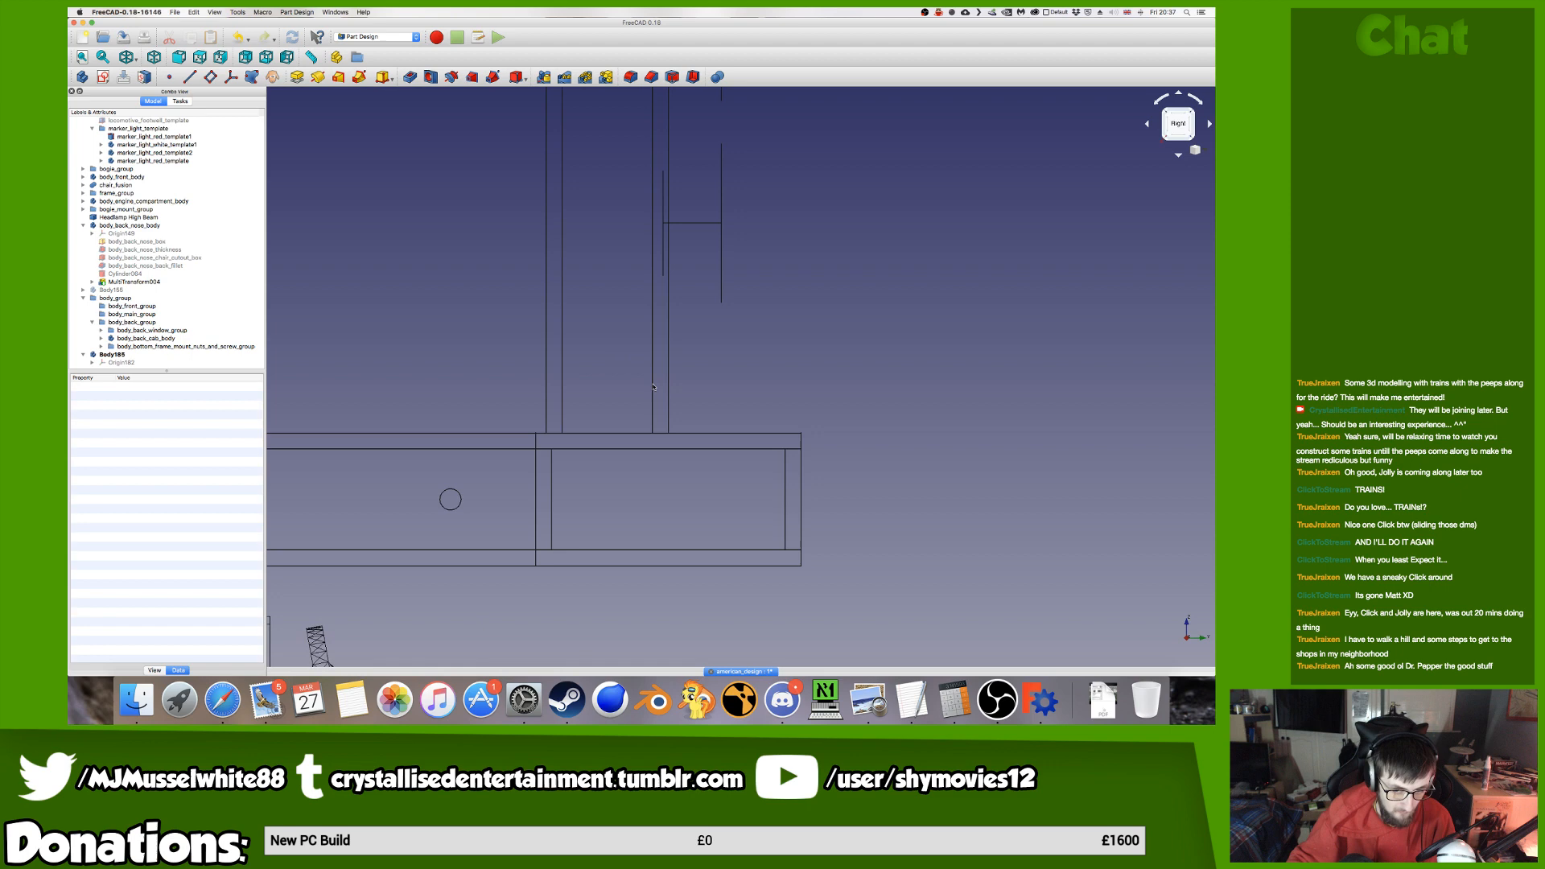
right_click(136, 341)
left_click(165, 366)
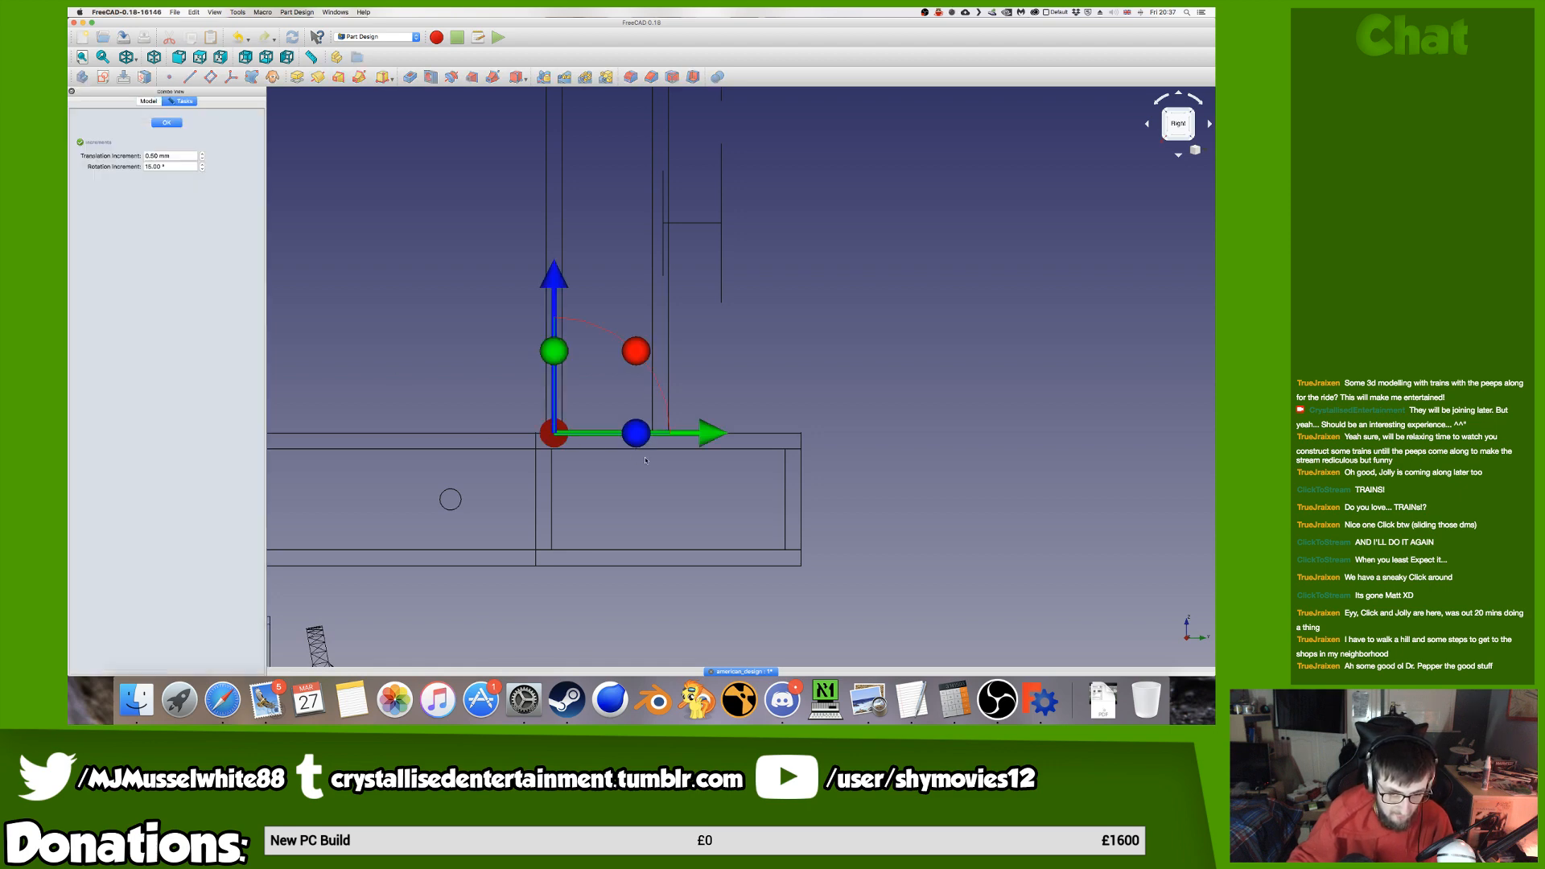
scroll(644, 460, "up", 3)
left_click_drag(545, 402, 868, 389)
left_click(167, 122)
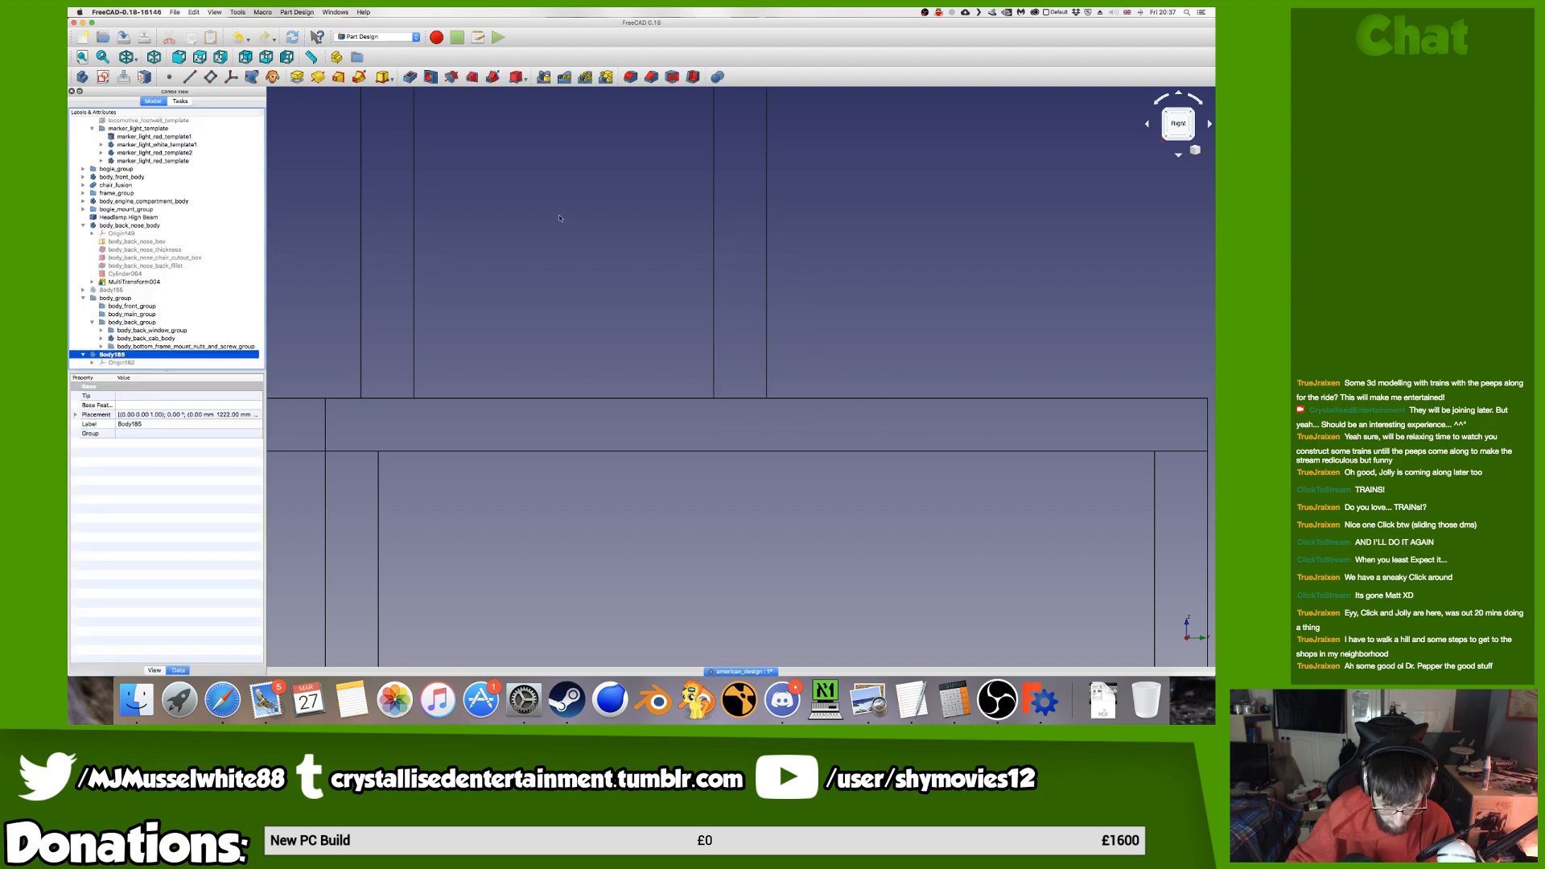
scroll(747, 459, "down", 5)
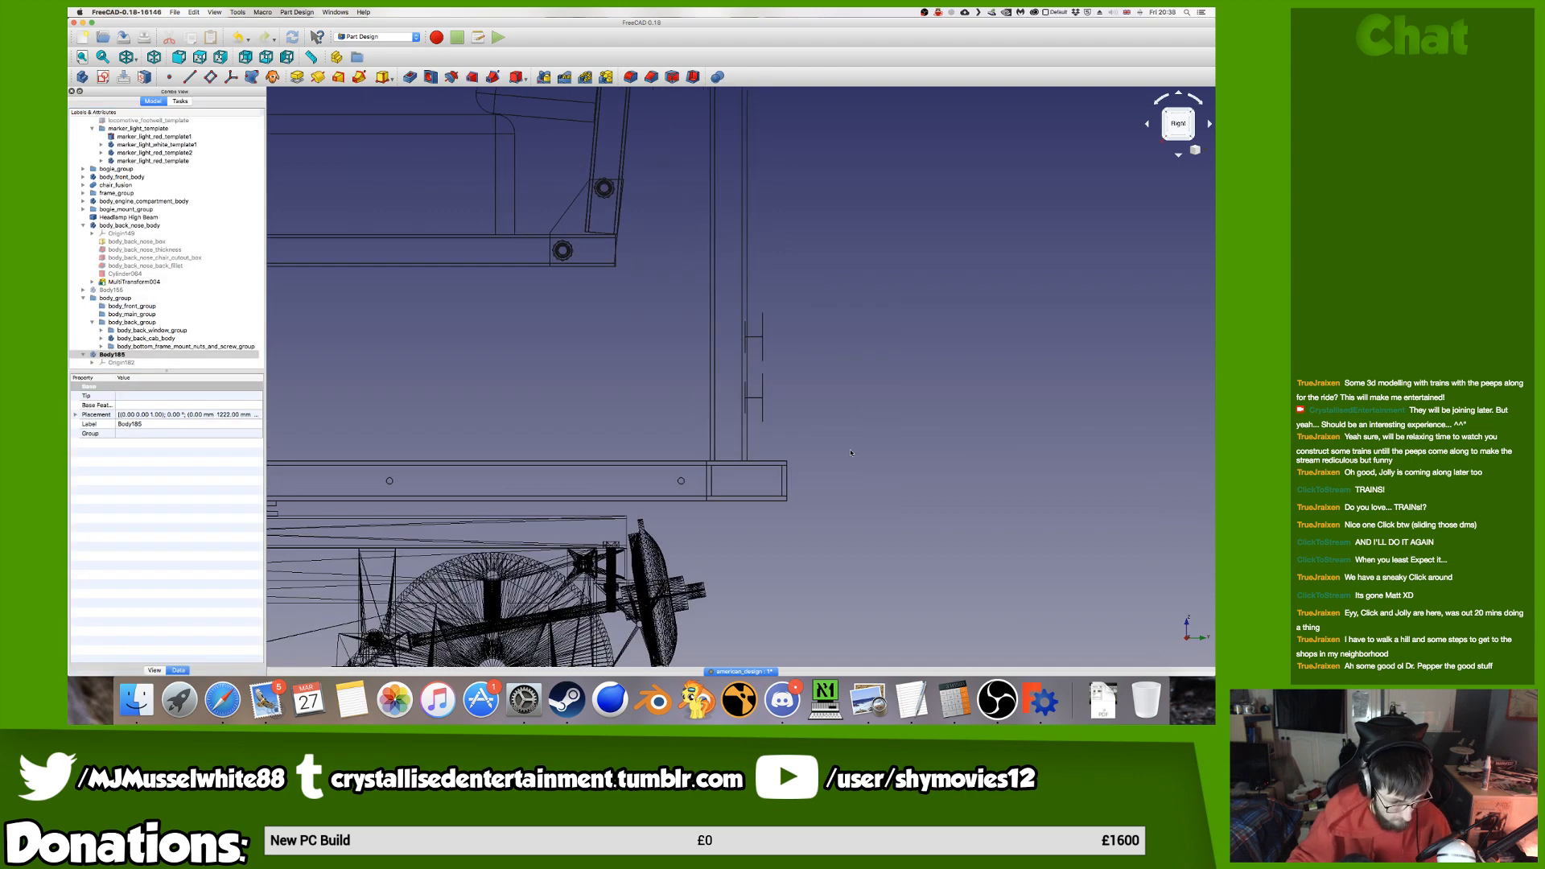
key("super+s")
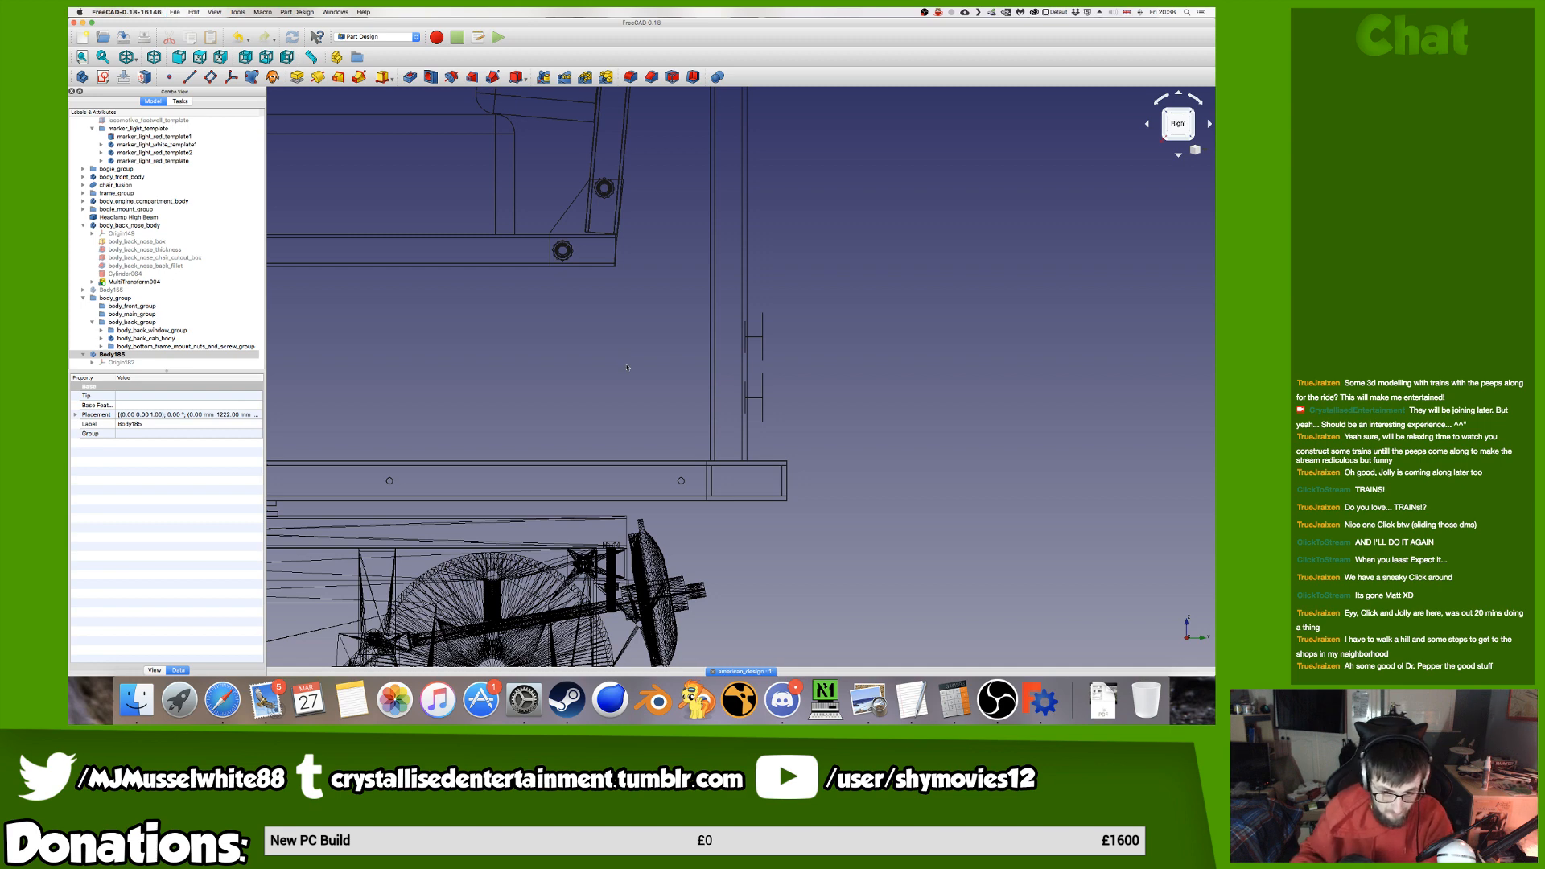
Create a sketch on the YZ plane of the new body.
left_click(104, 76)
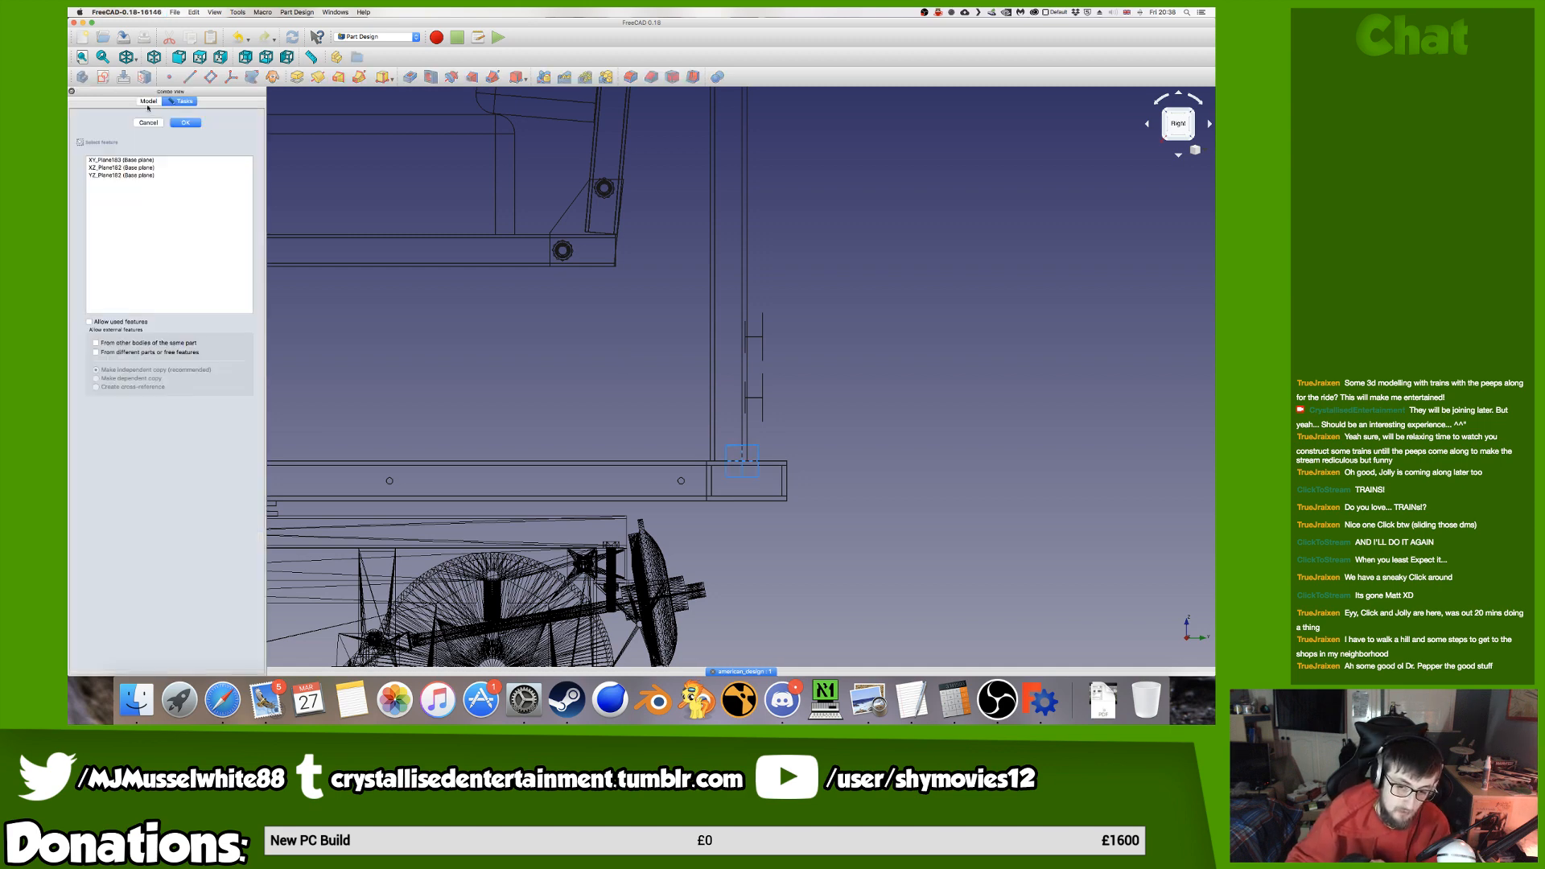
scroll(720, 447, "up", 11)
scroll(757, 460, "down", 2)
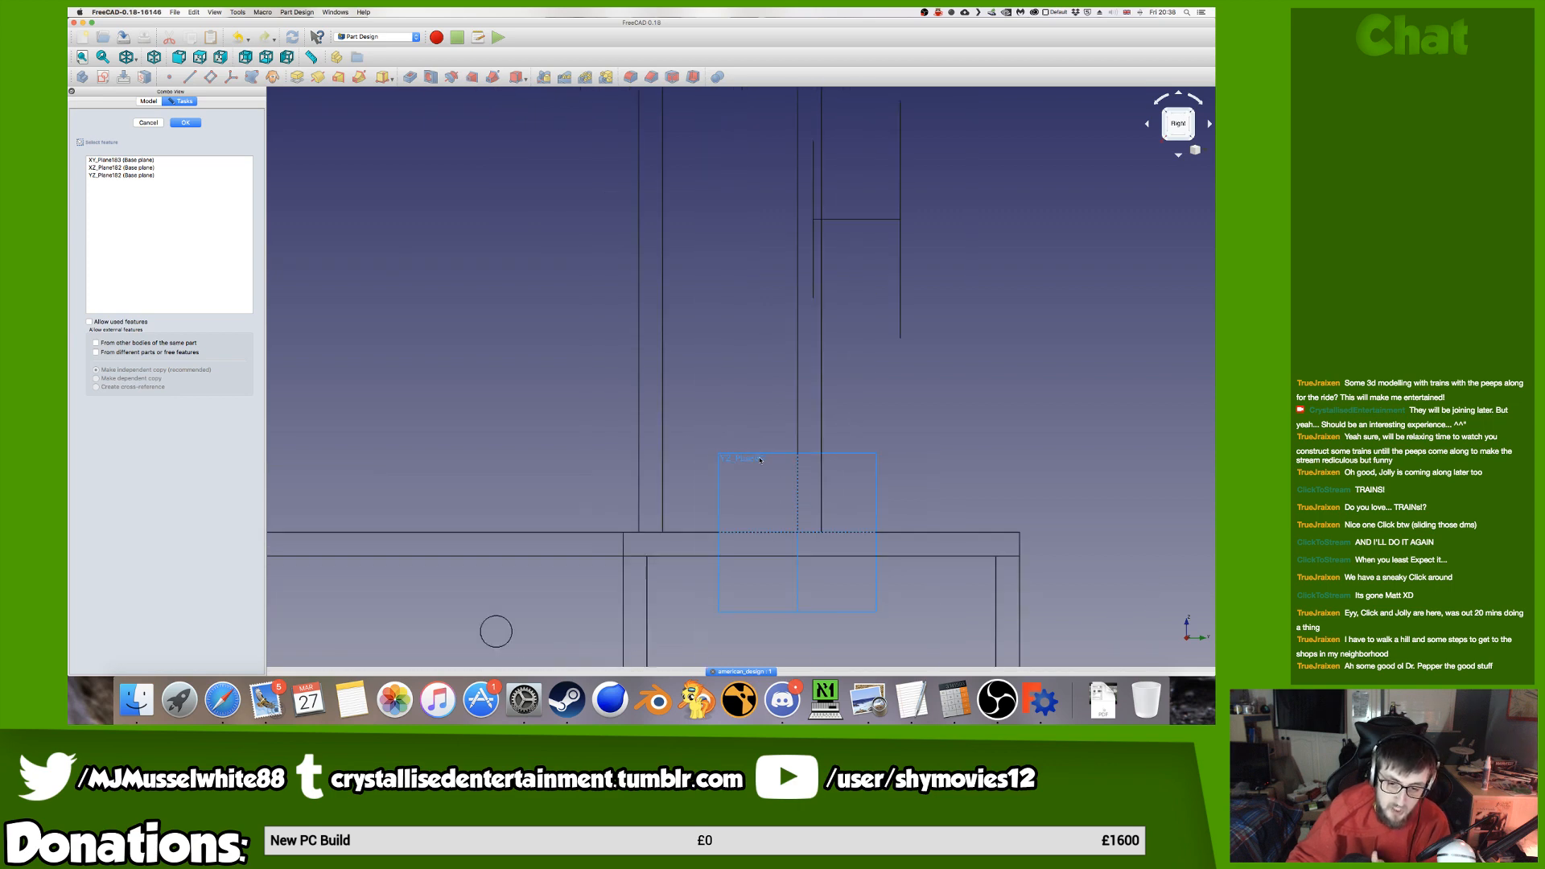
left_click(757, 458)
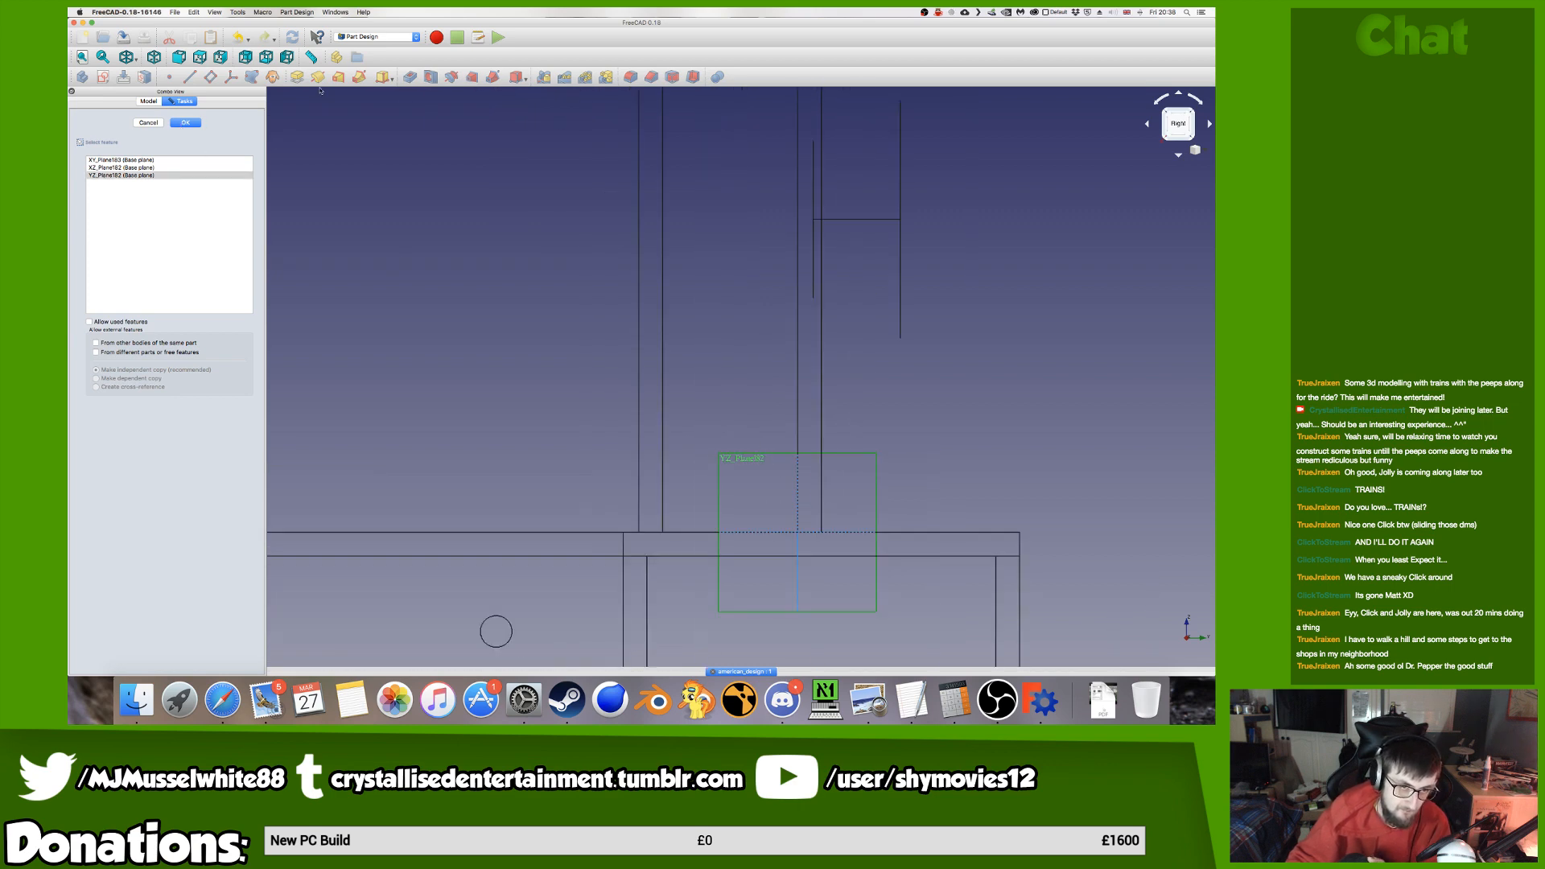
left_click(185, 123)
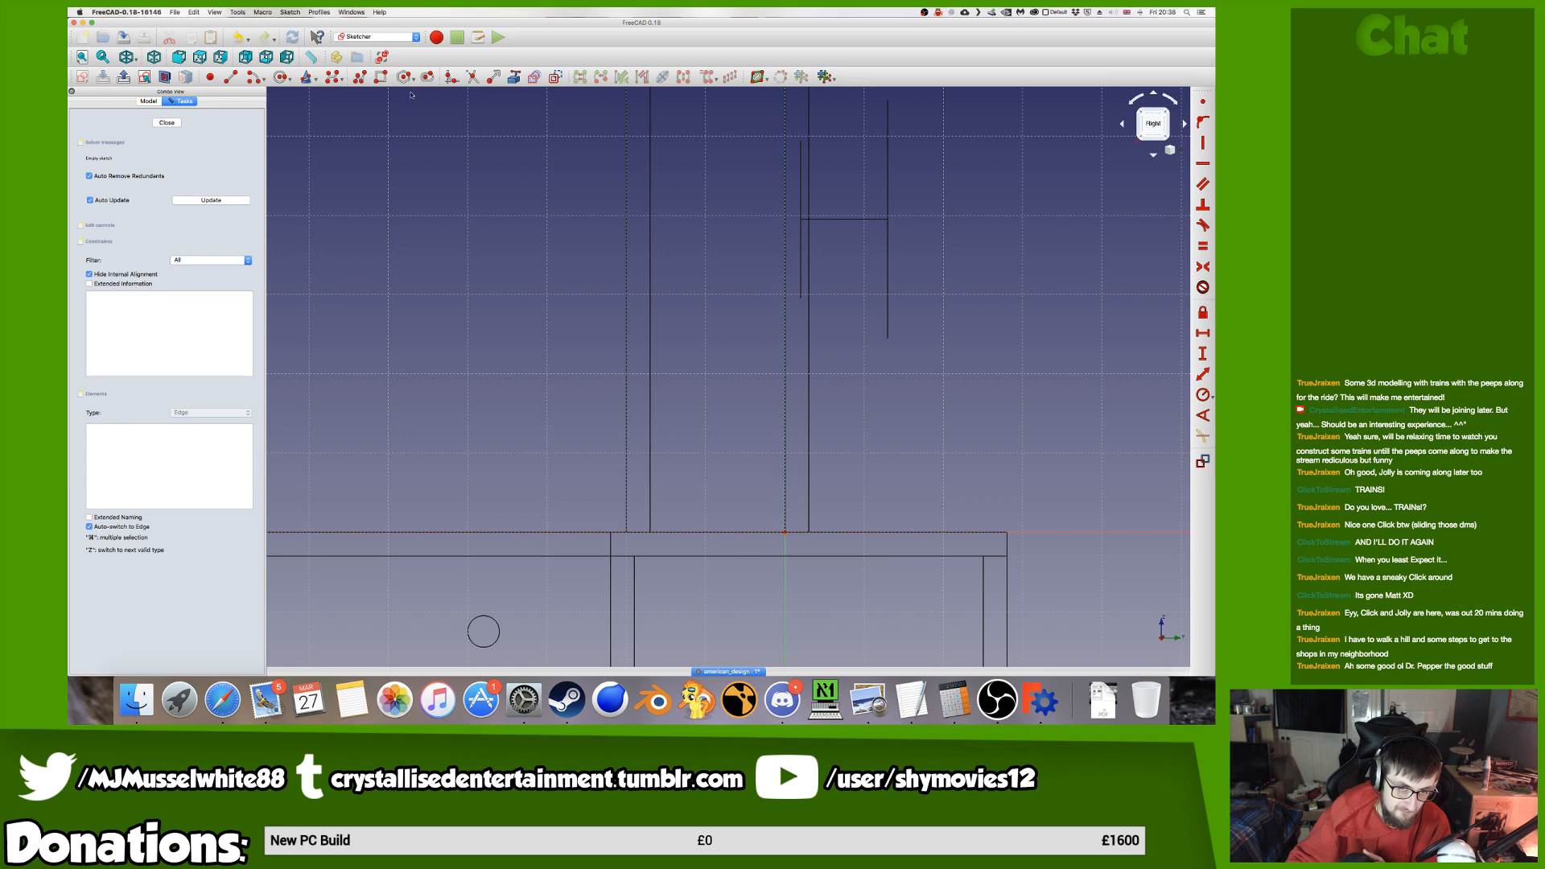
Draw a six-line L-shaped profile with a horizontal leg about 17 mm long on the frame and an upright leg along the rear wall.
left_click(650, 532)
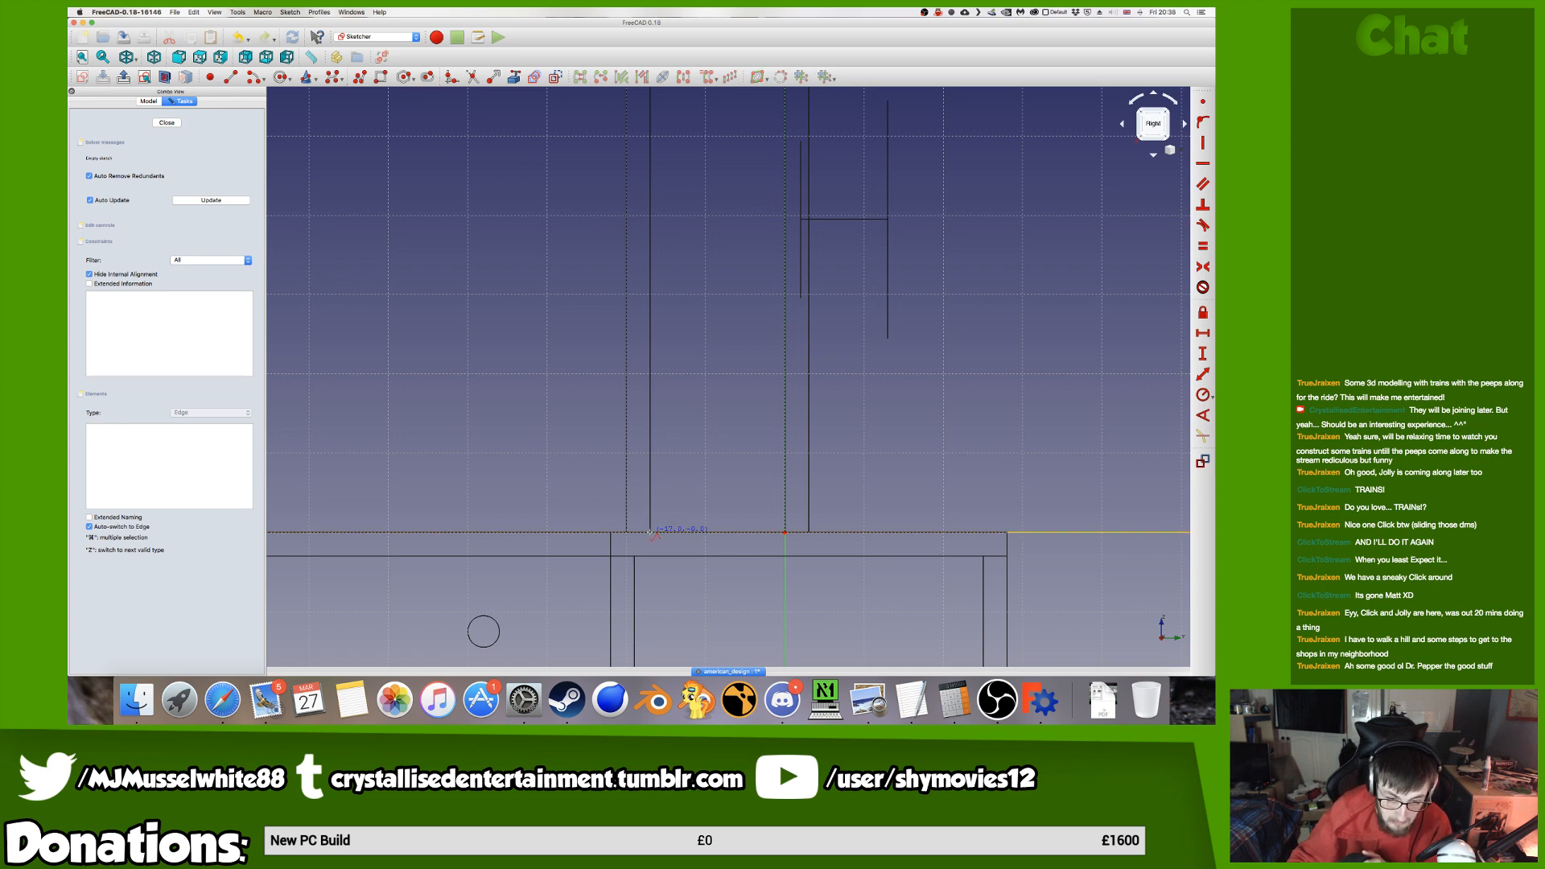
left_click(784, 531)
left_click(784, 415)
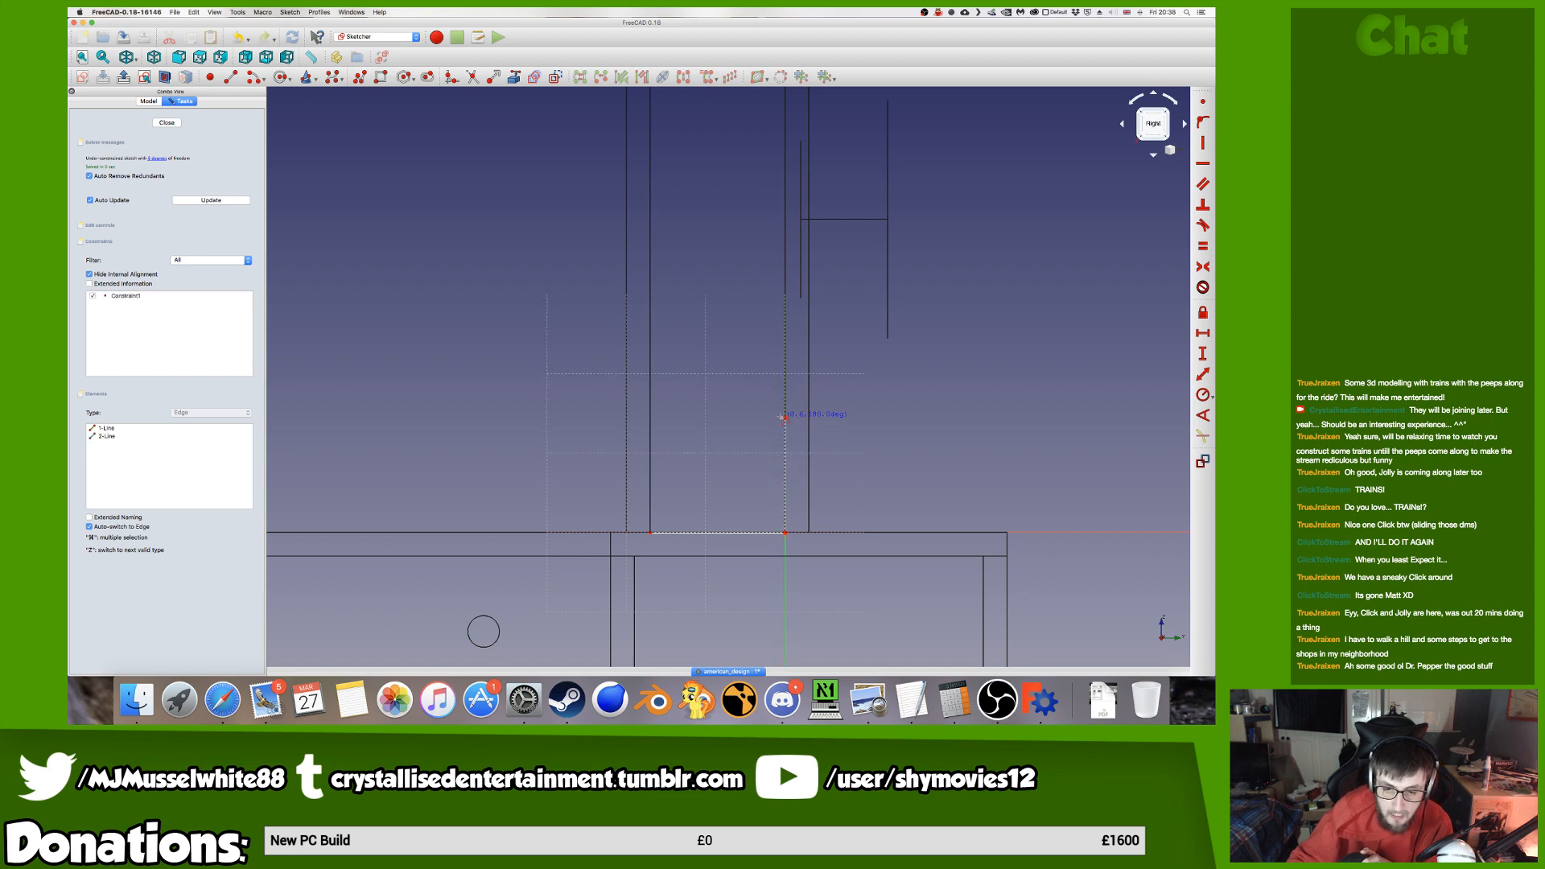
left_click(778, 418)
left_click(779, 517)
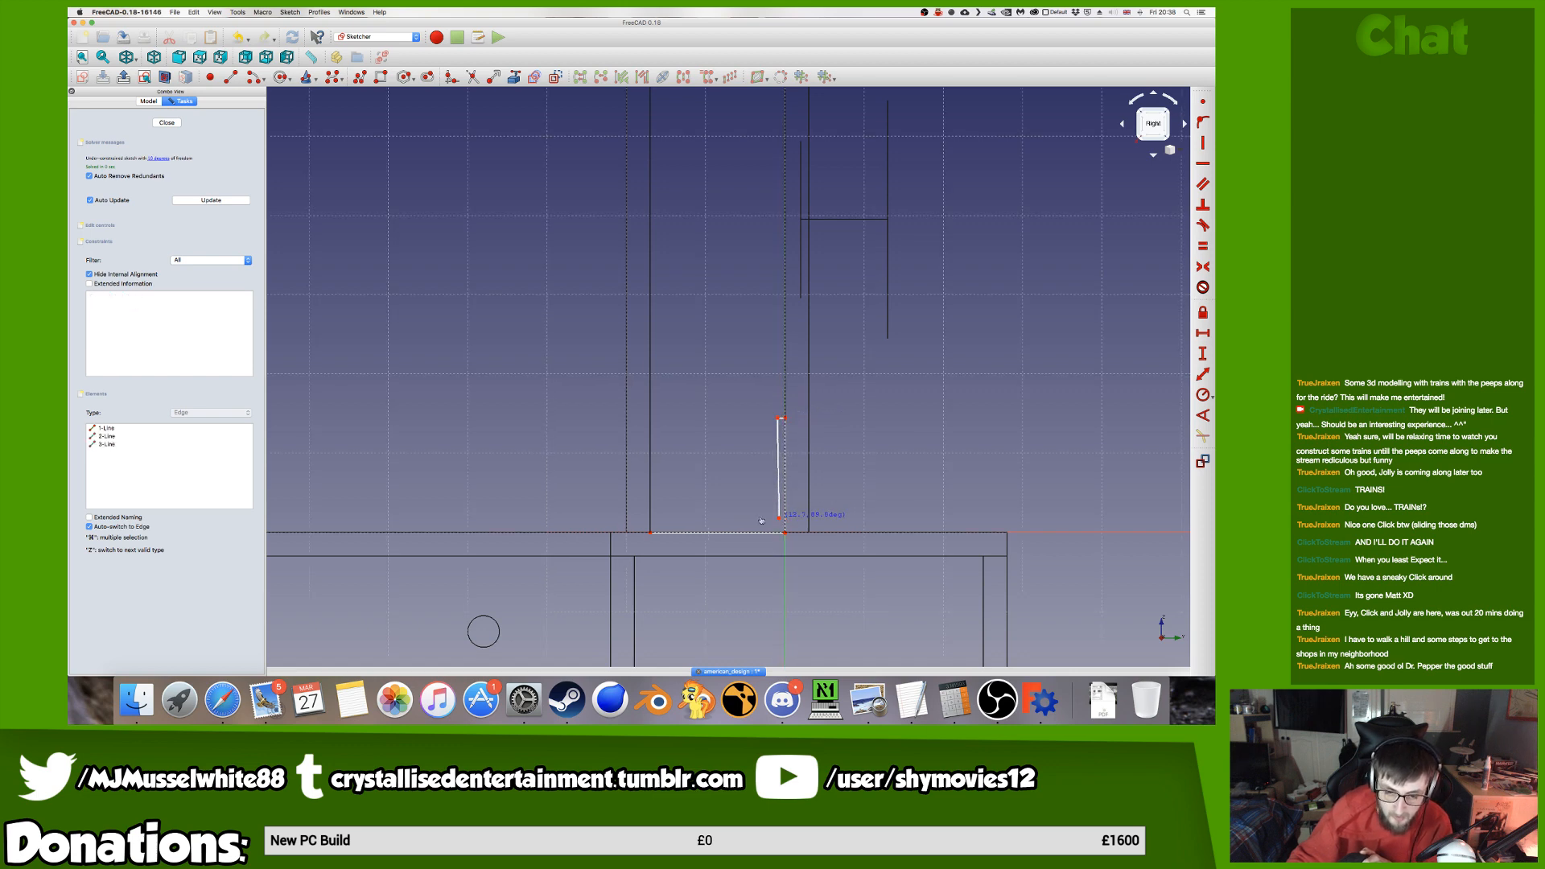
left_click(658, 517)
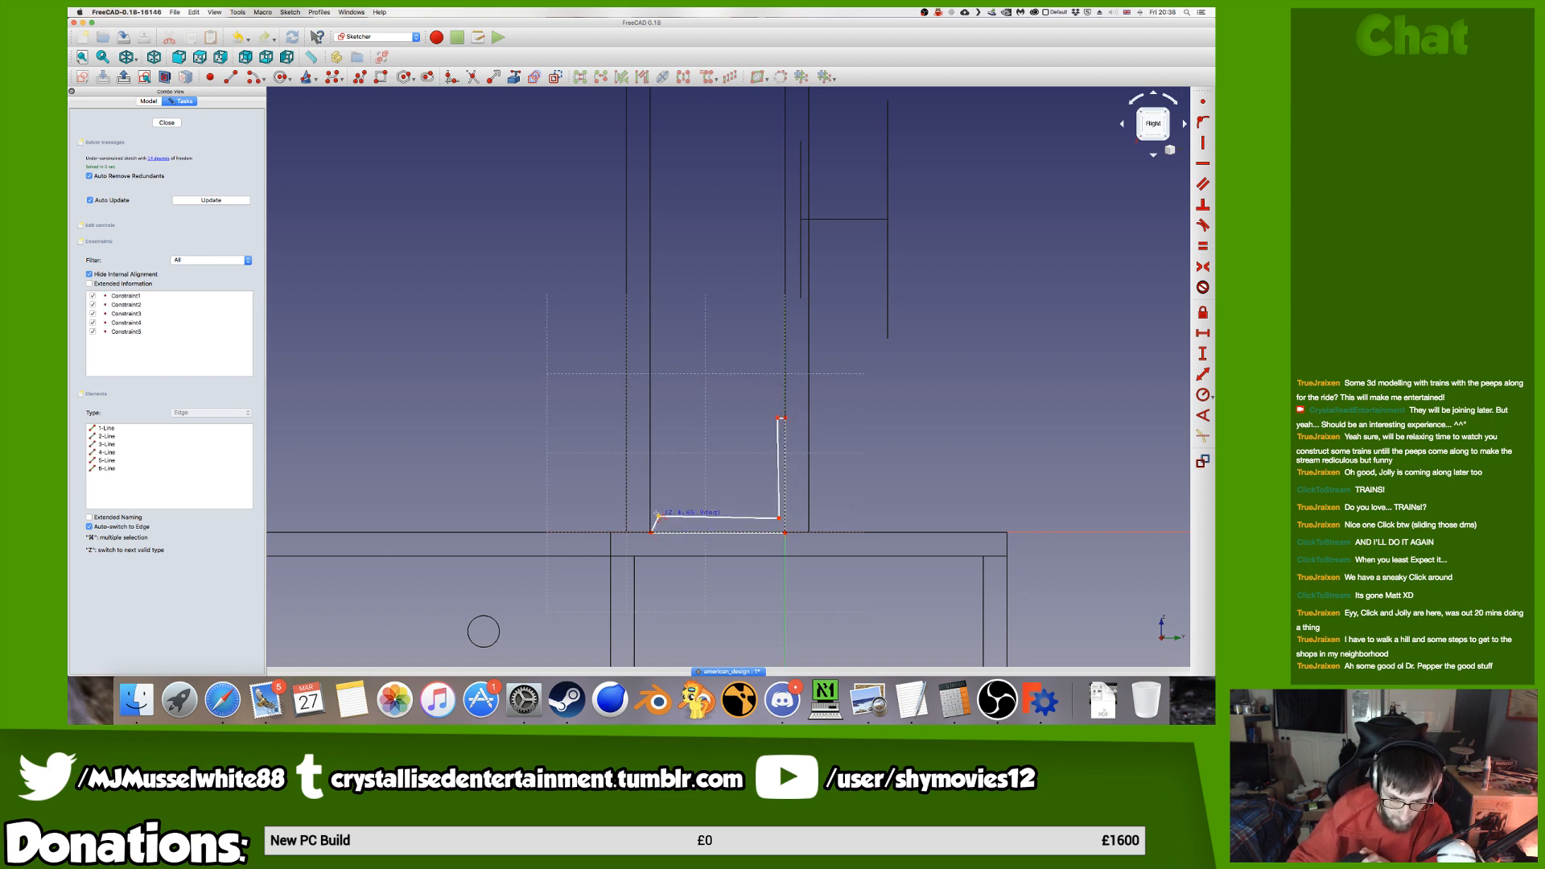
left_click(652, 532)
Close the profile's open corner with a coincident constraint and make its outer corner coincident with the sketch origin.
scroll(654, 535, "up", 15)
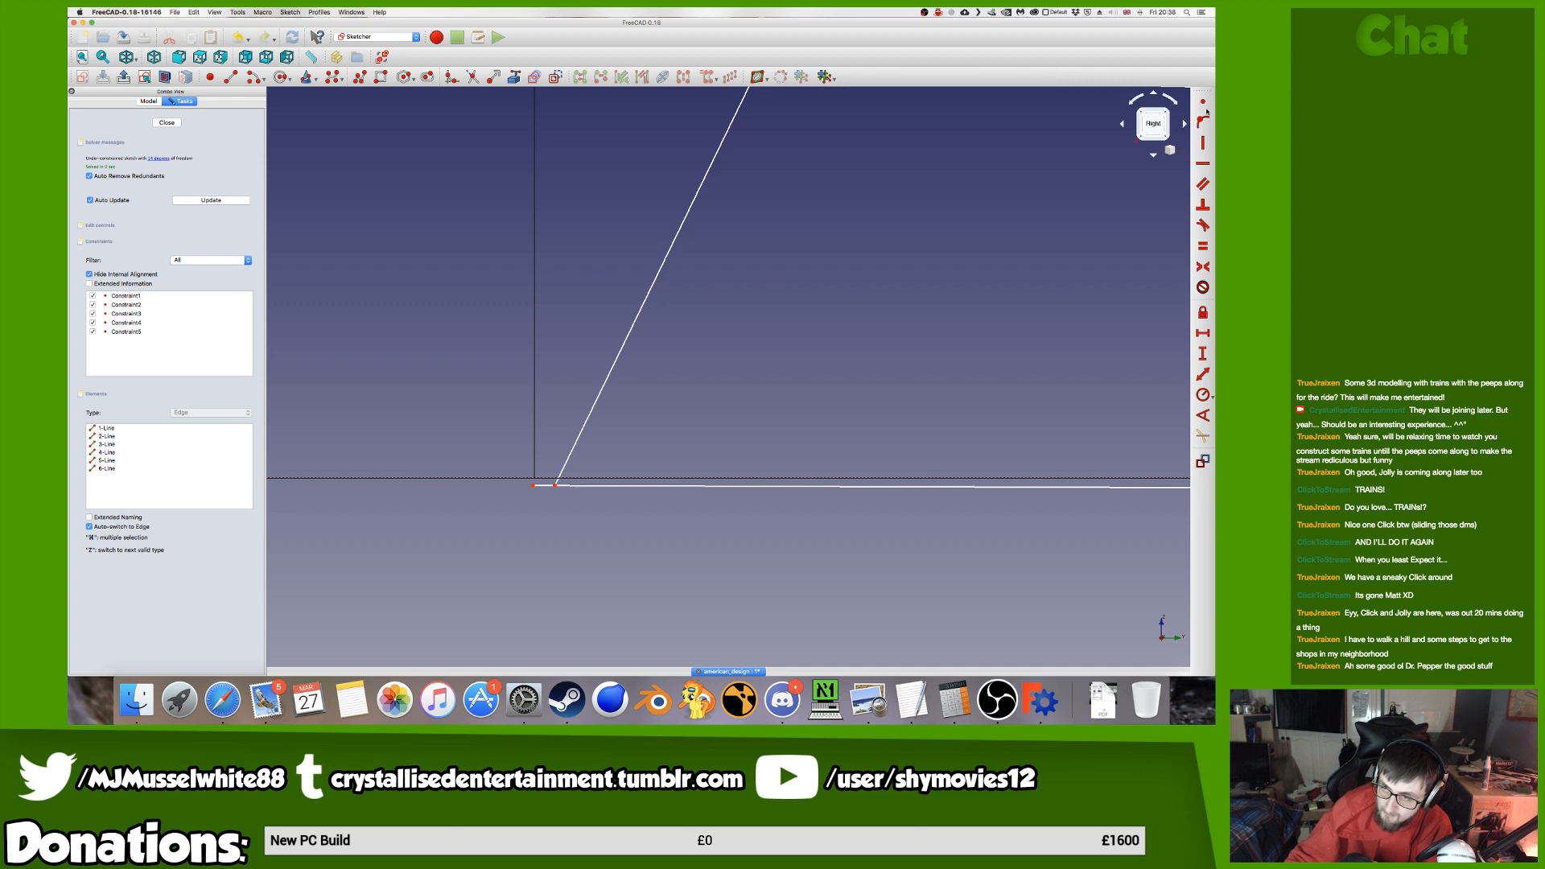
left_click(1202, 103)
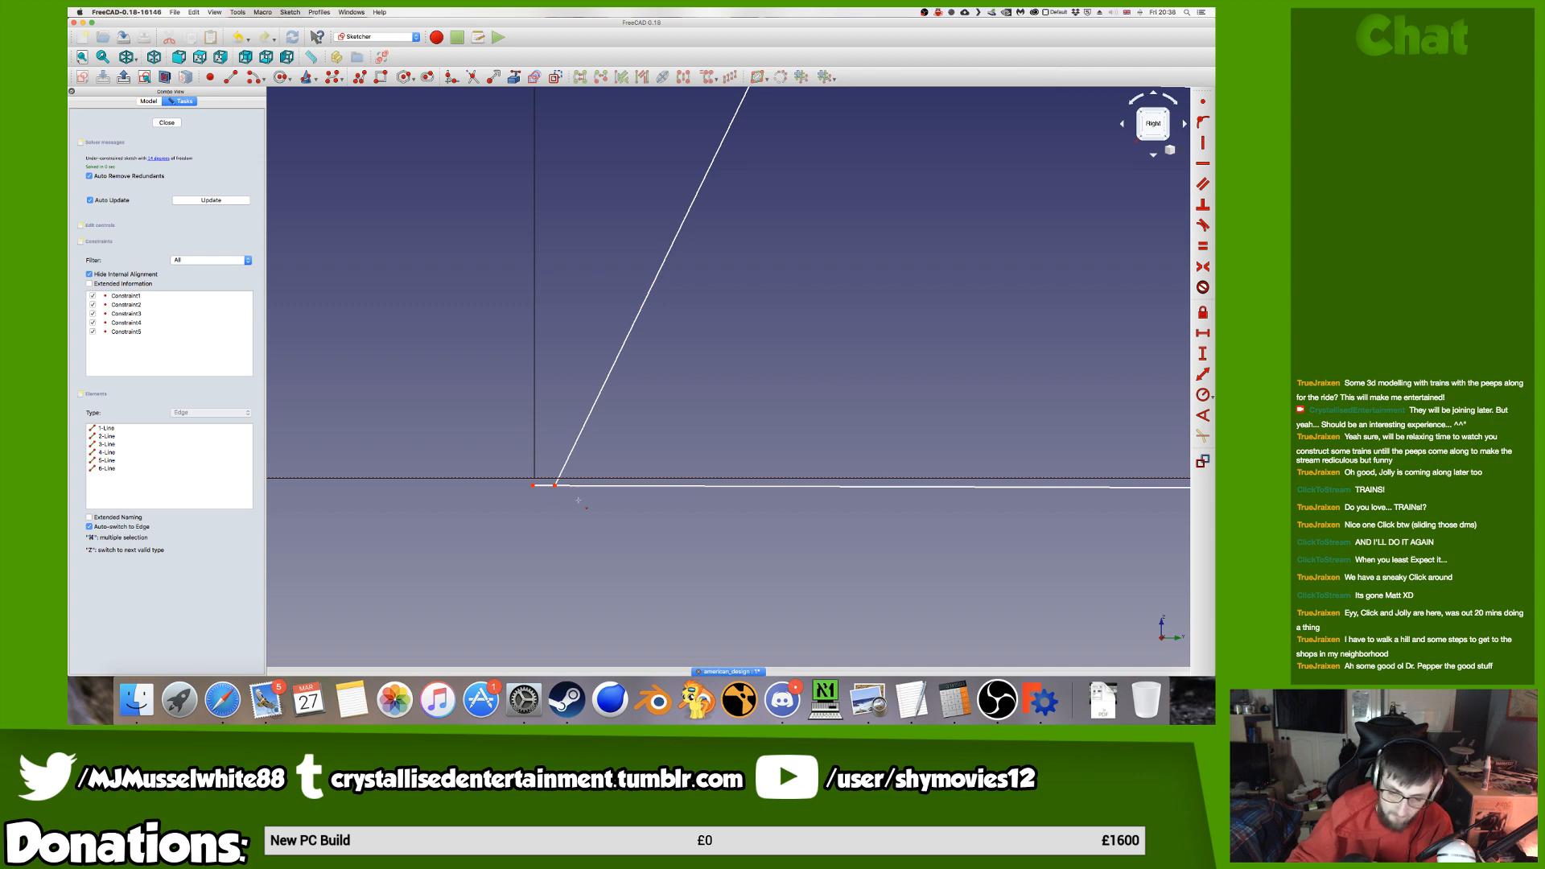
left_click(532, 486)
scroll(647, 492, "down", 10)
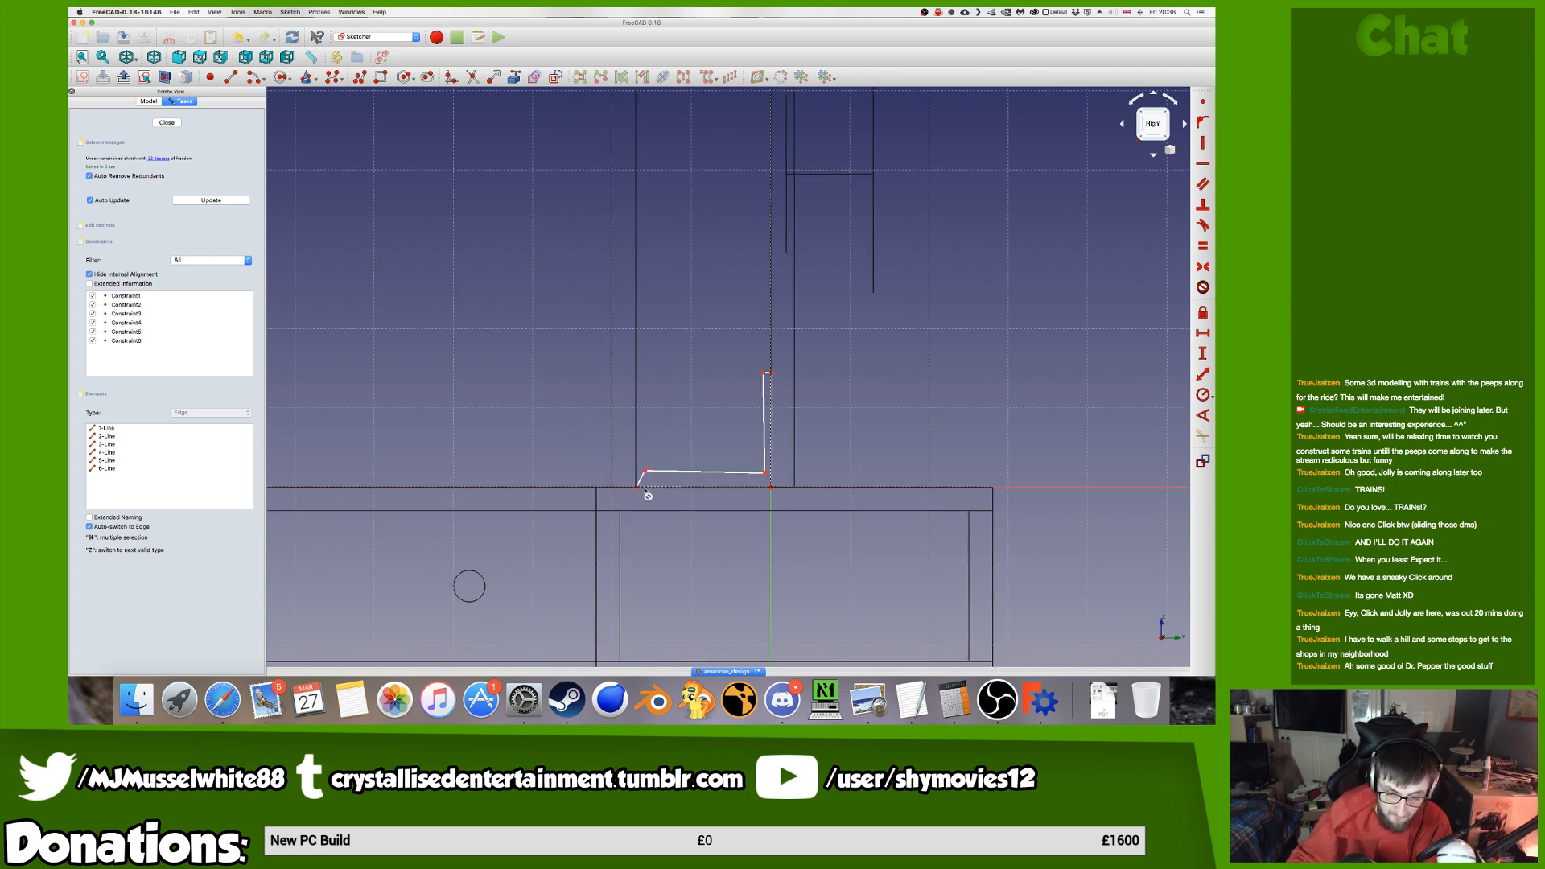
scroll(737, 489, "up", 10)
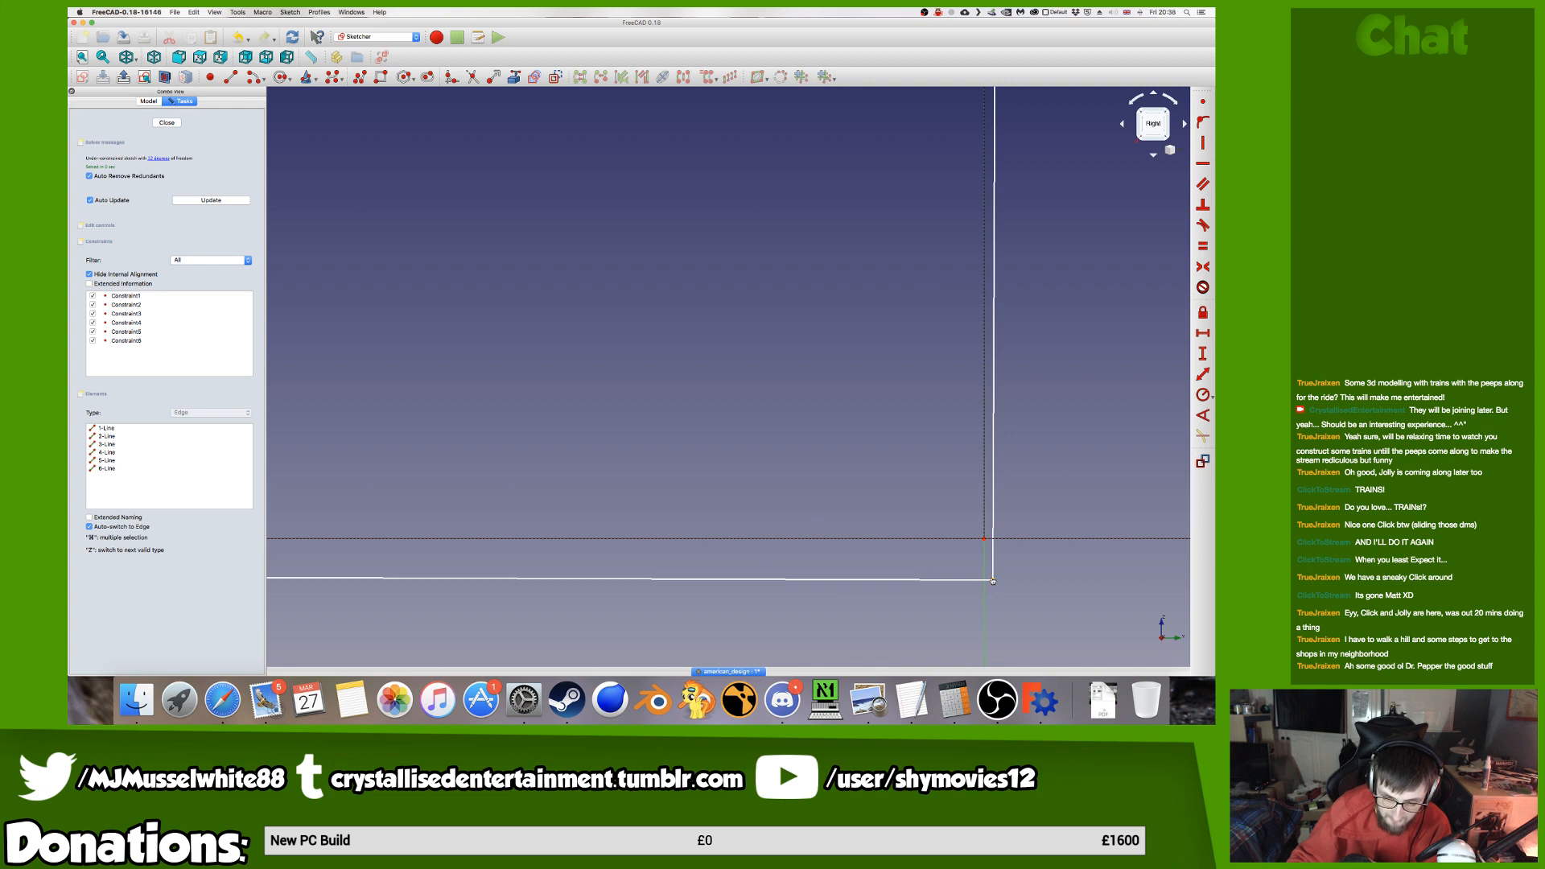
left_click(982, 539)
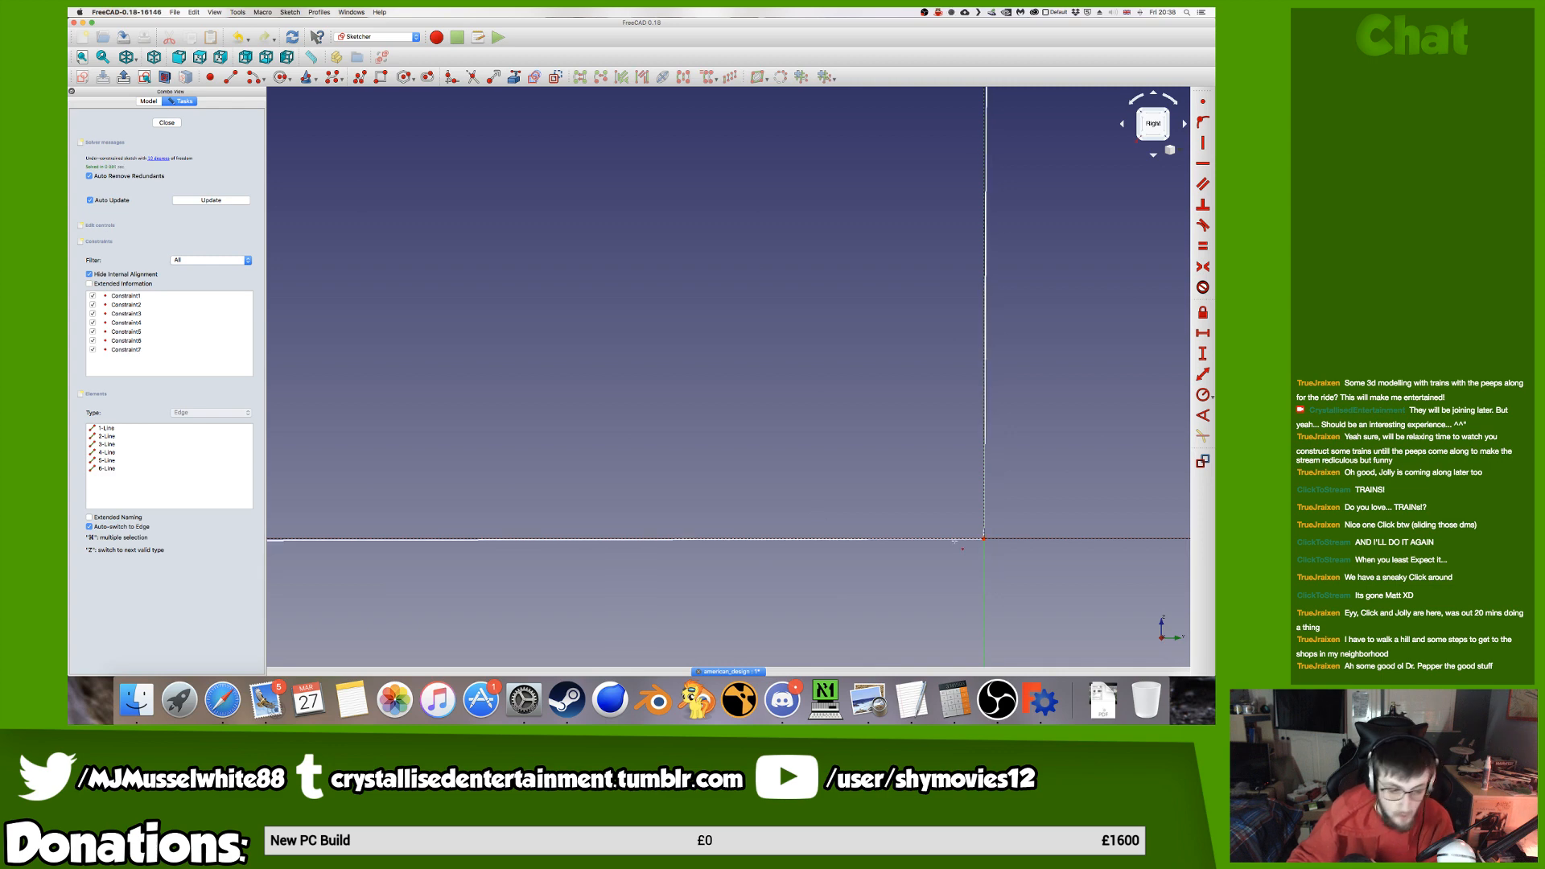
Constrain the upright leg's short end and the lower leg's upper and lower edges to be horizontal.
scroll(960, 541, "down", 5)
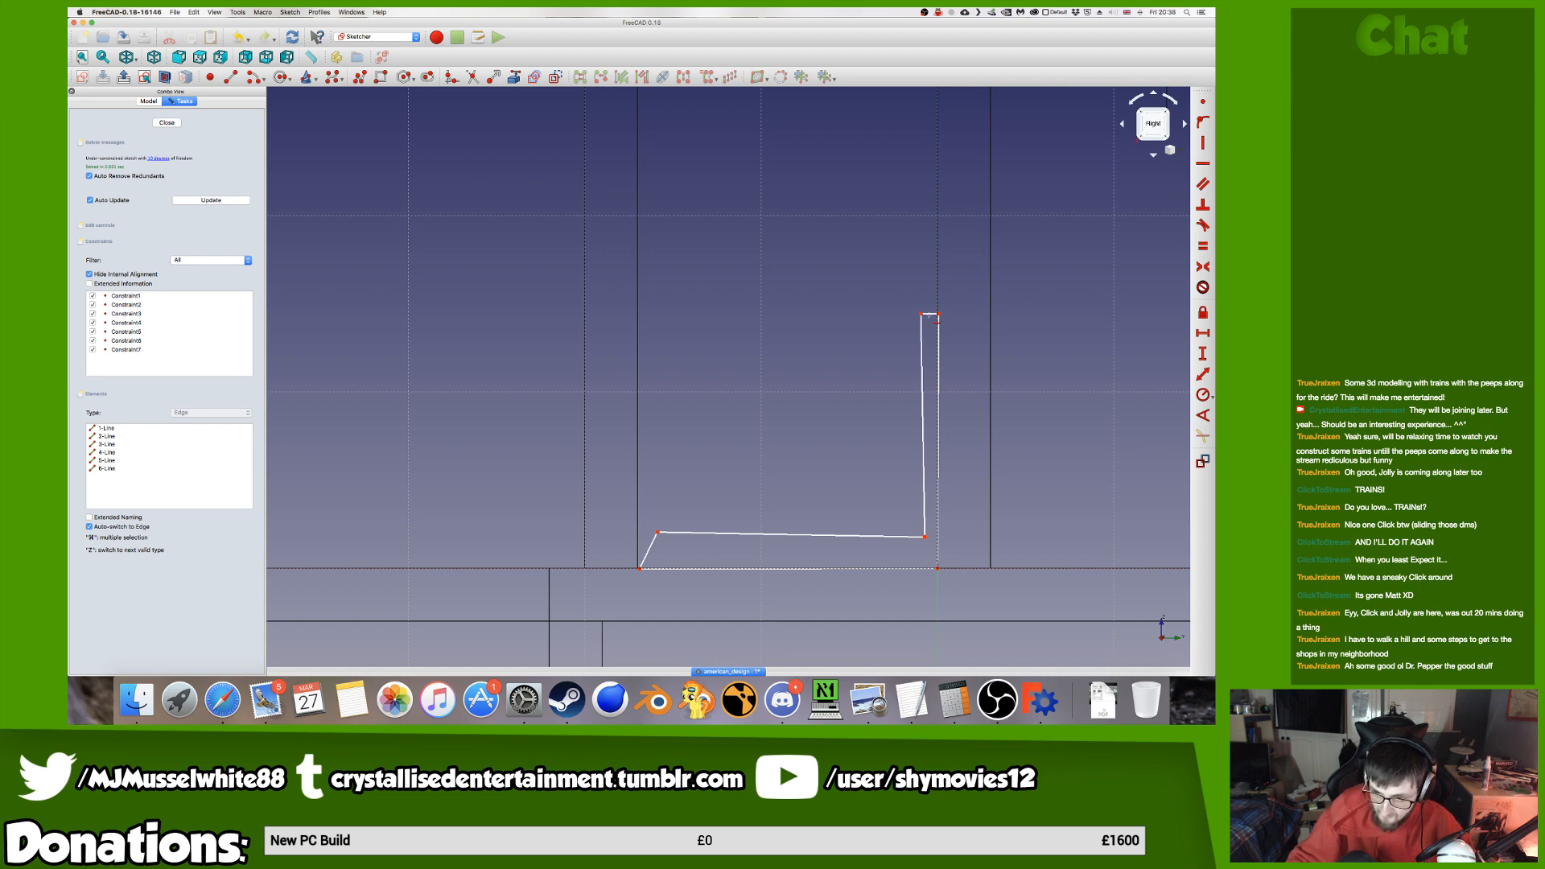
left_click(929, 315)
key("h")
left_click(701, 358)
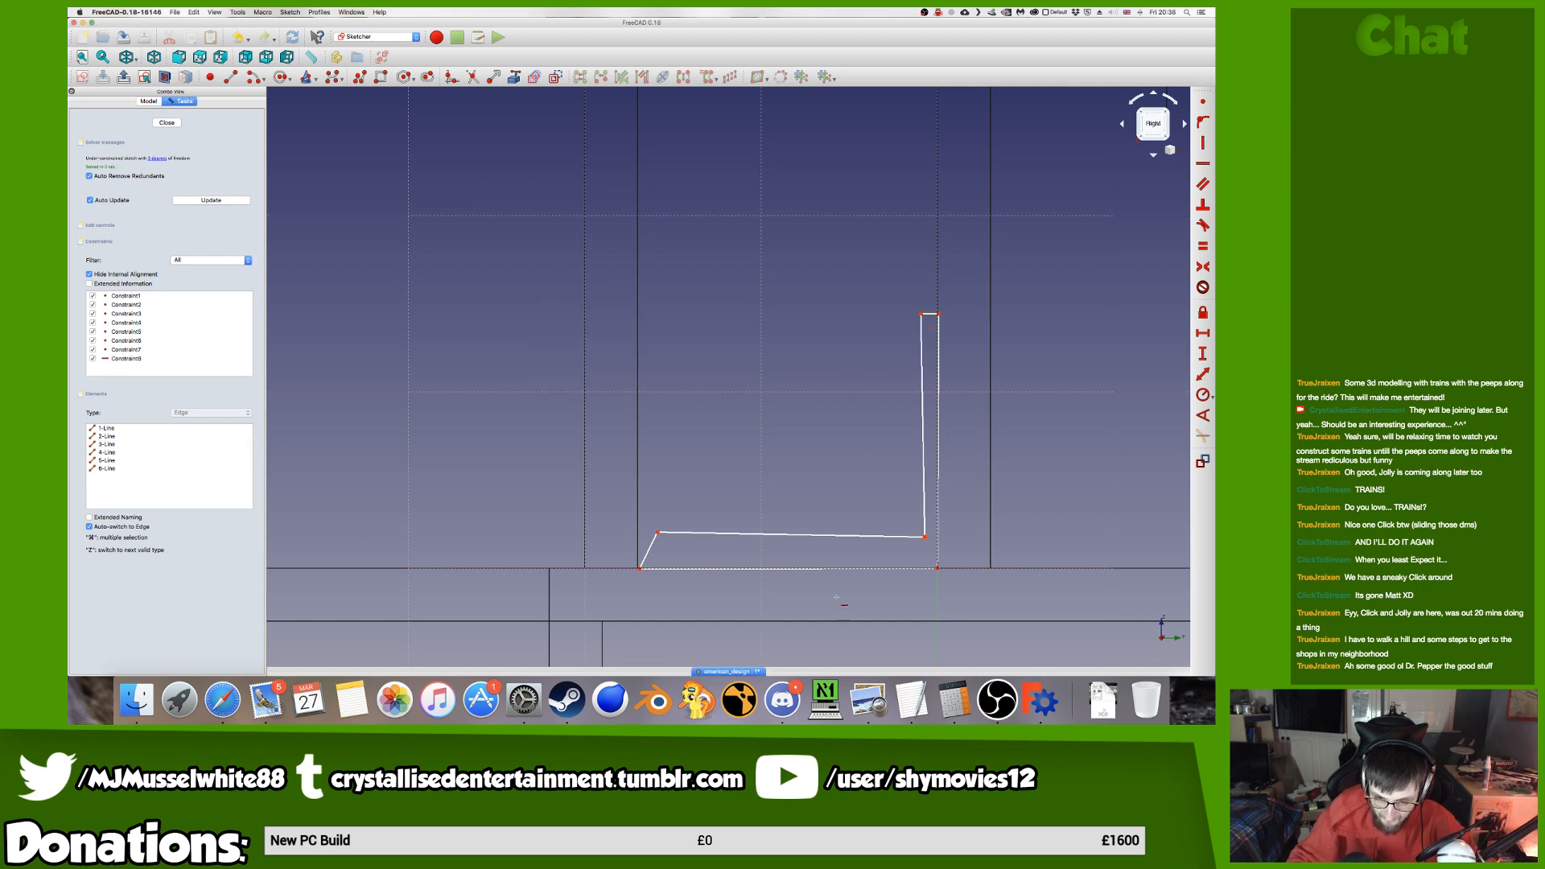
left_click(855, 536)
key("h")
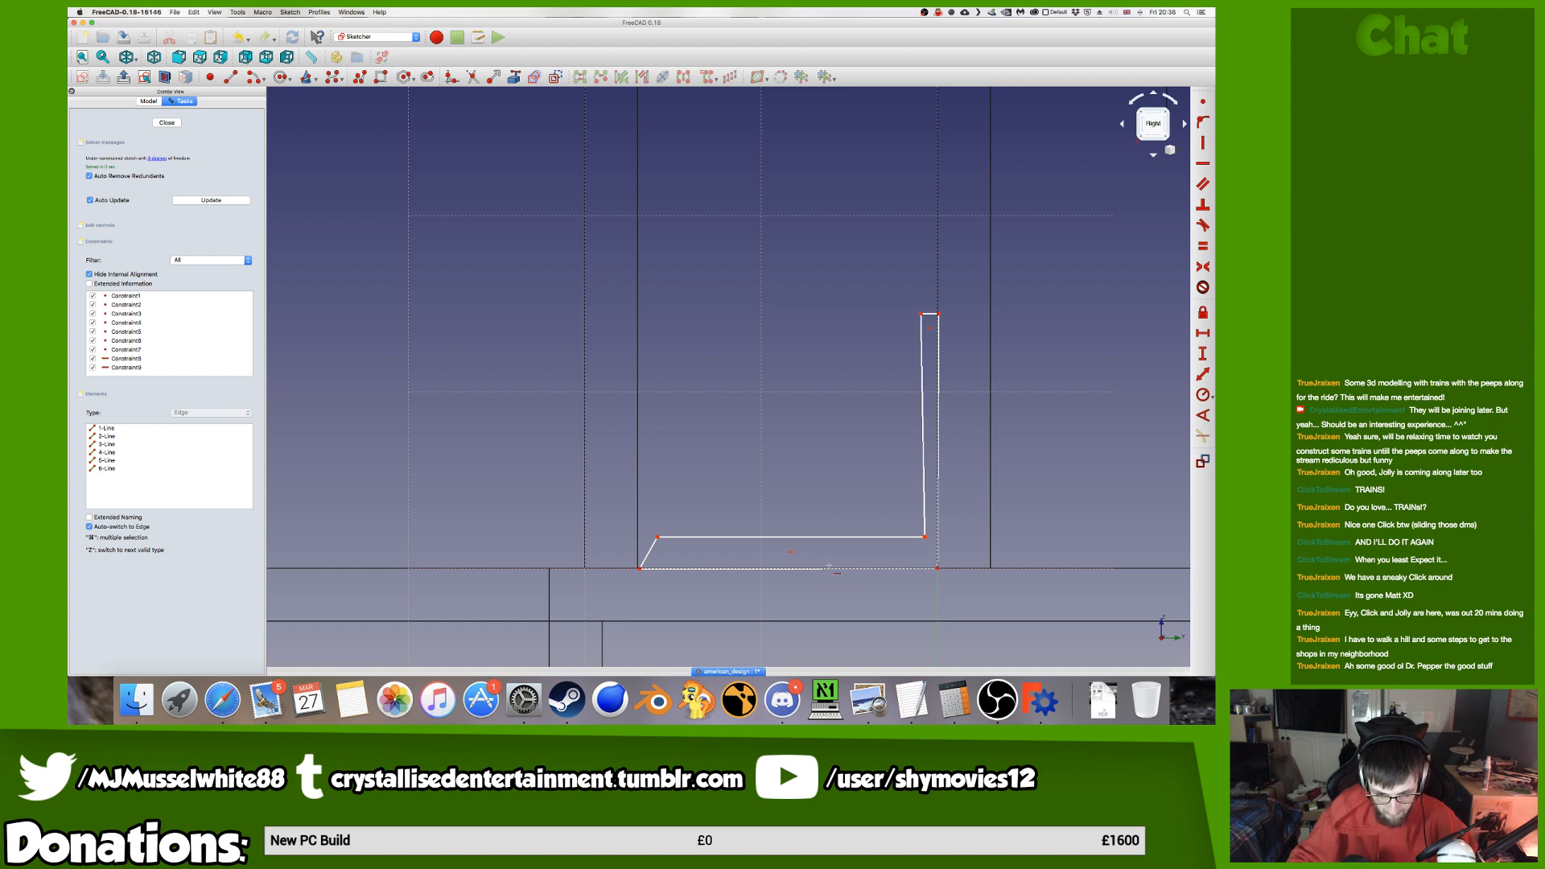
left_click(828, 567)
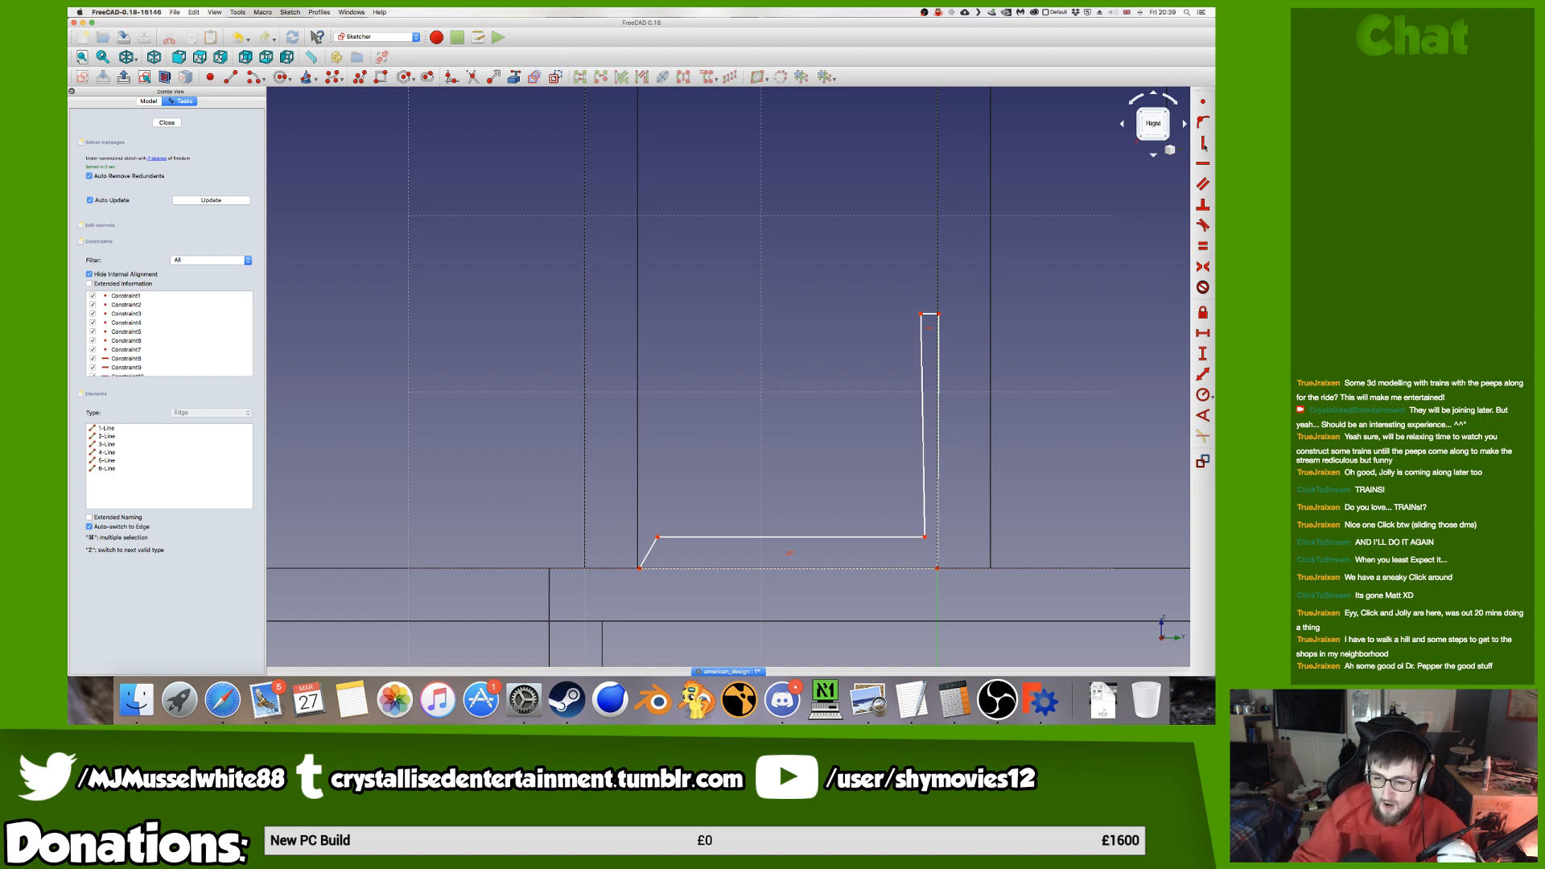
Constrain the horizontal leg's short end and the upright leg's inner and outer edges to be vertical.
left_click(1203, 144)
left_click(648, 545)
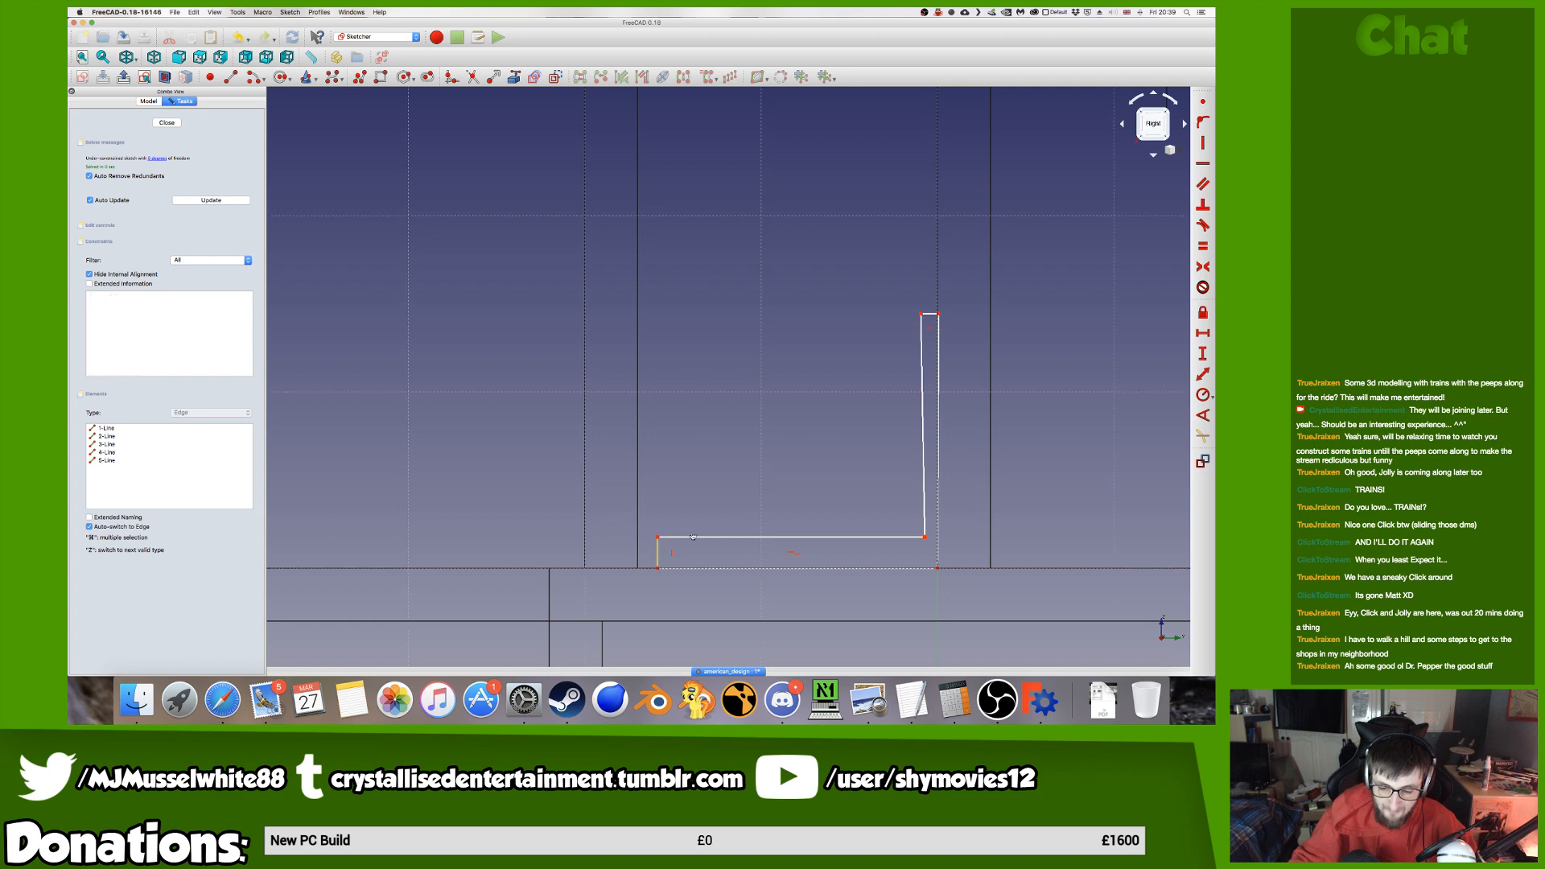
left_click(934, 475)
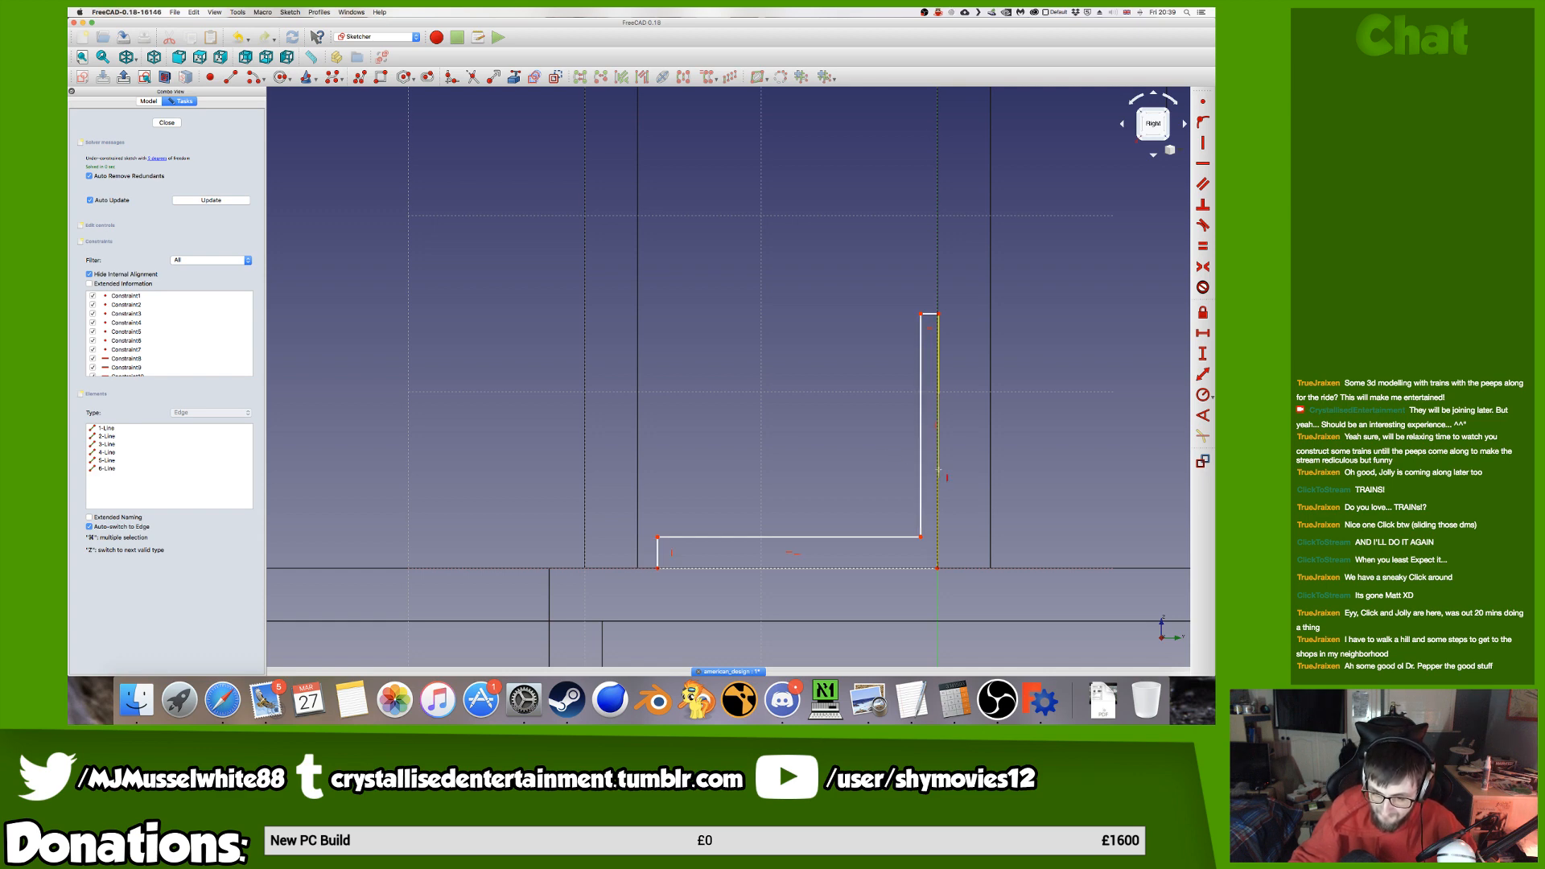
left_click(938, 470)
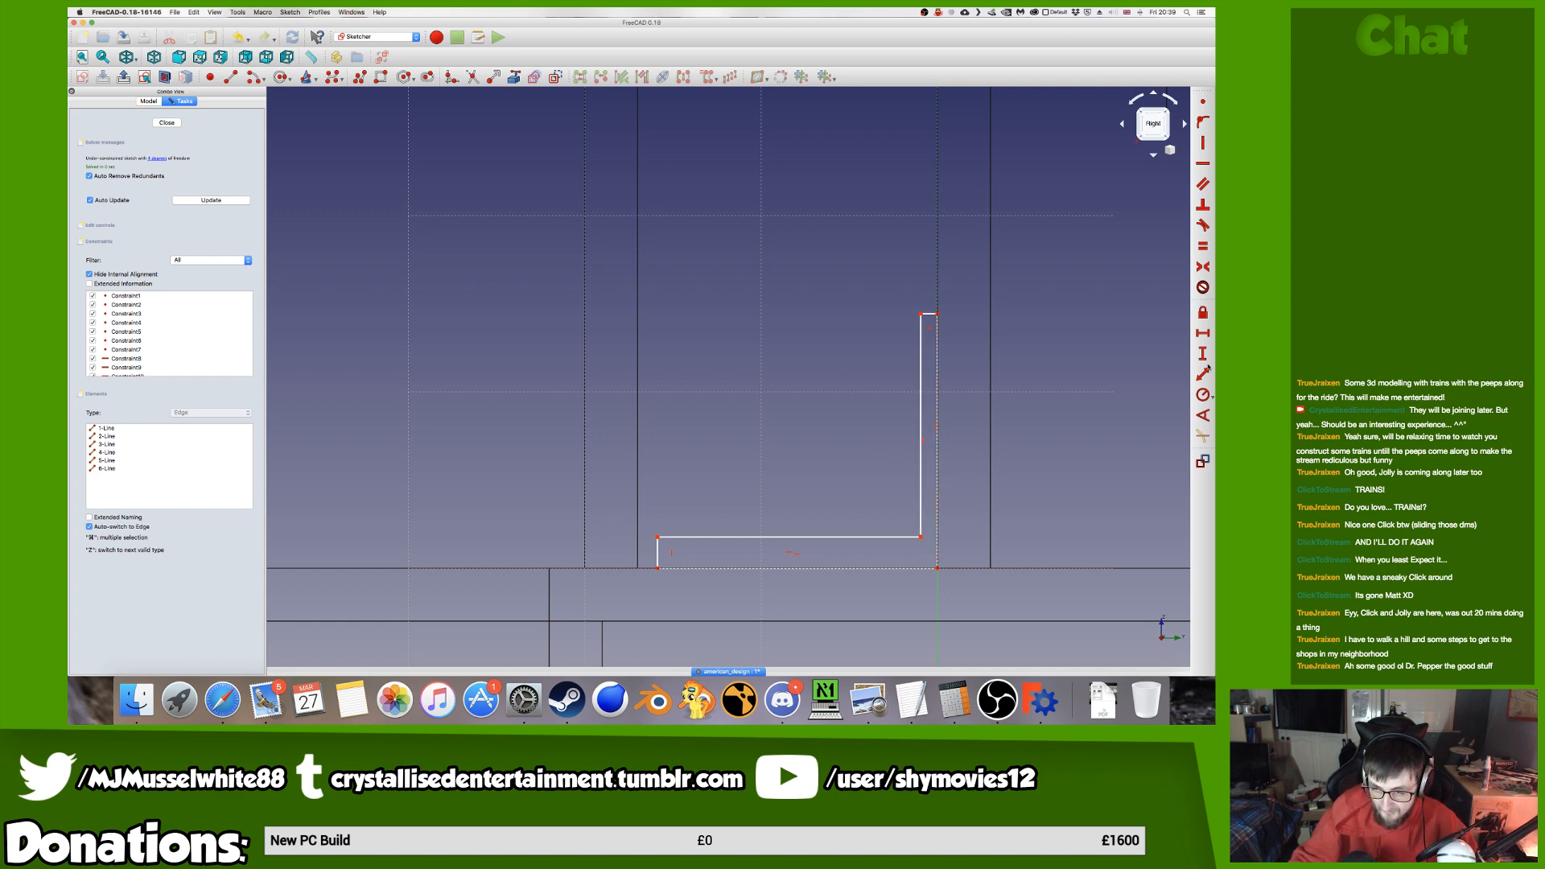
Dimension the L-profile's outer upright edge and its bottom edge at 20 mm each.
left_click(938, 515)
type("20")
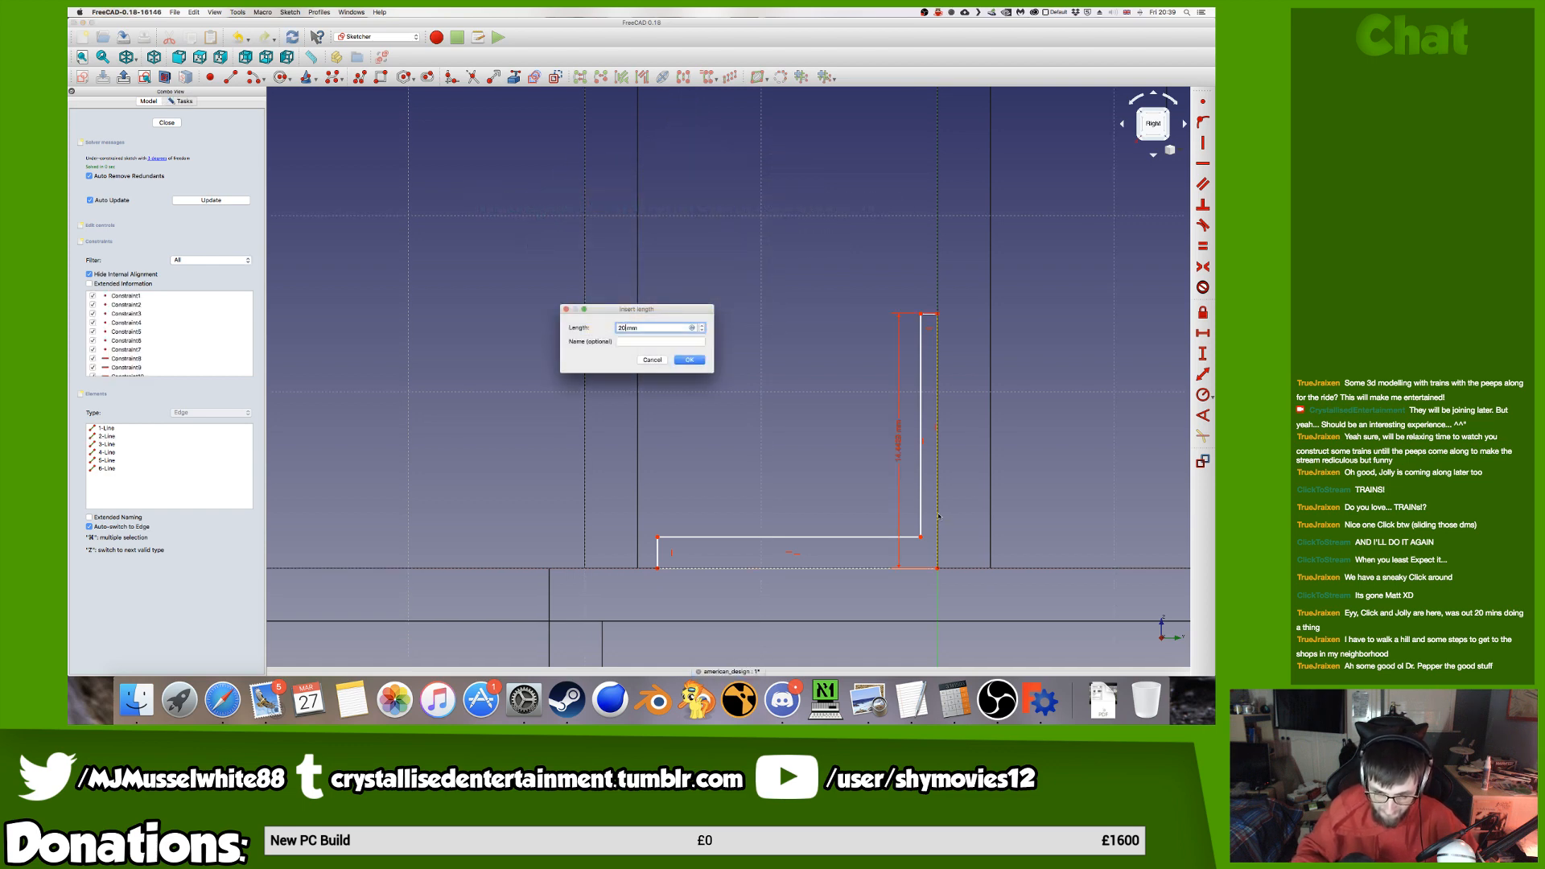
key("Return")
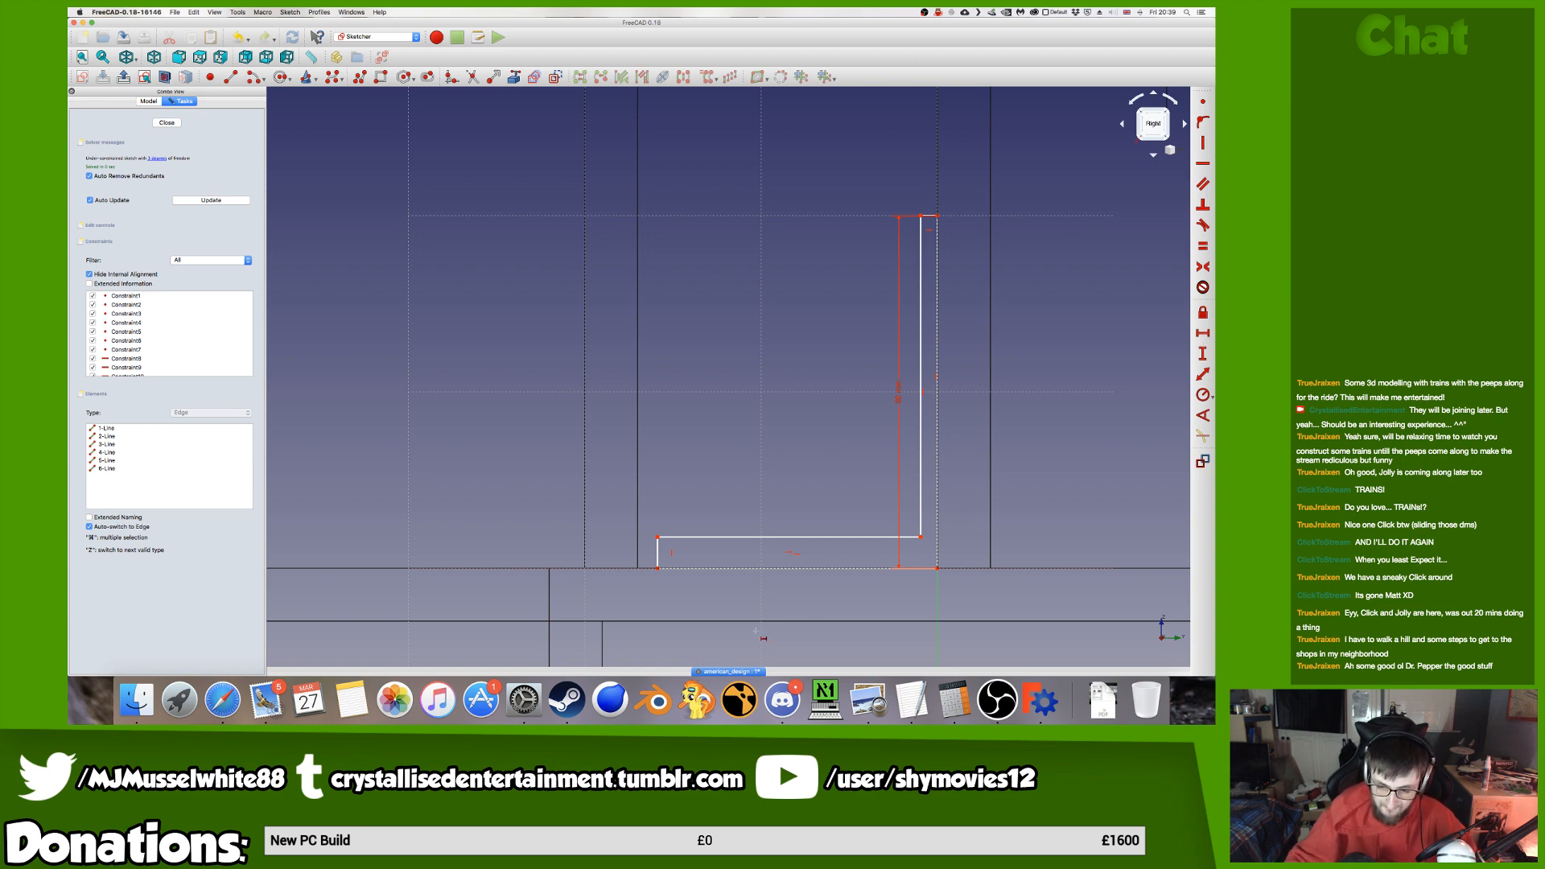
left_click(804, 568)
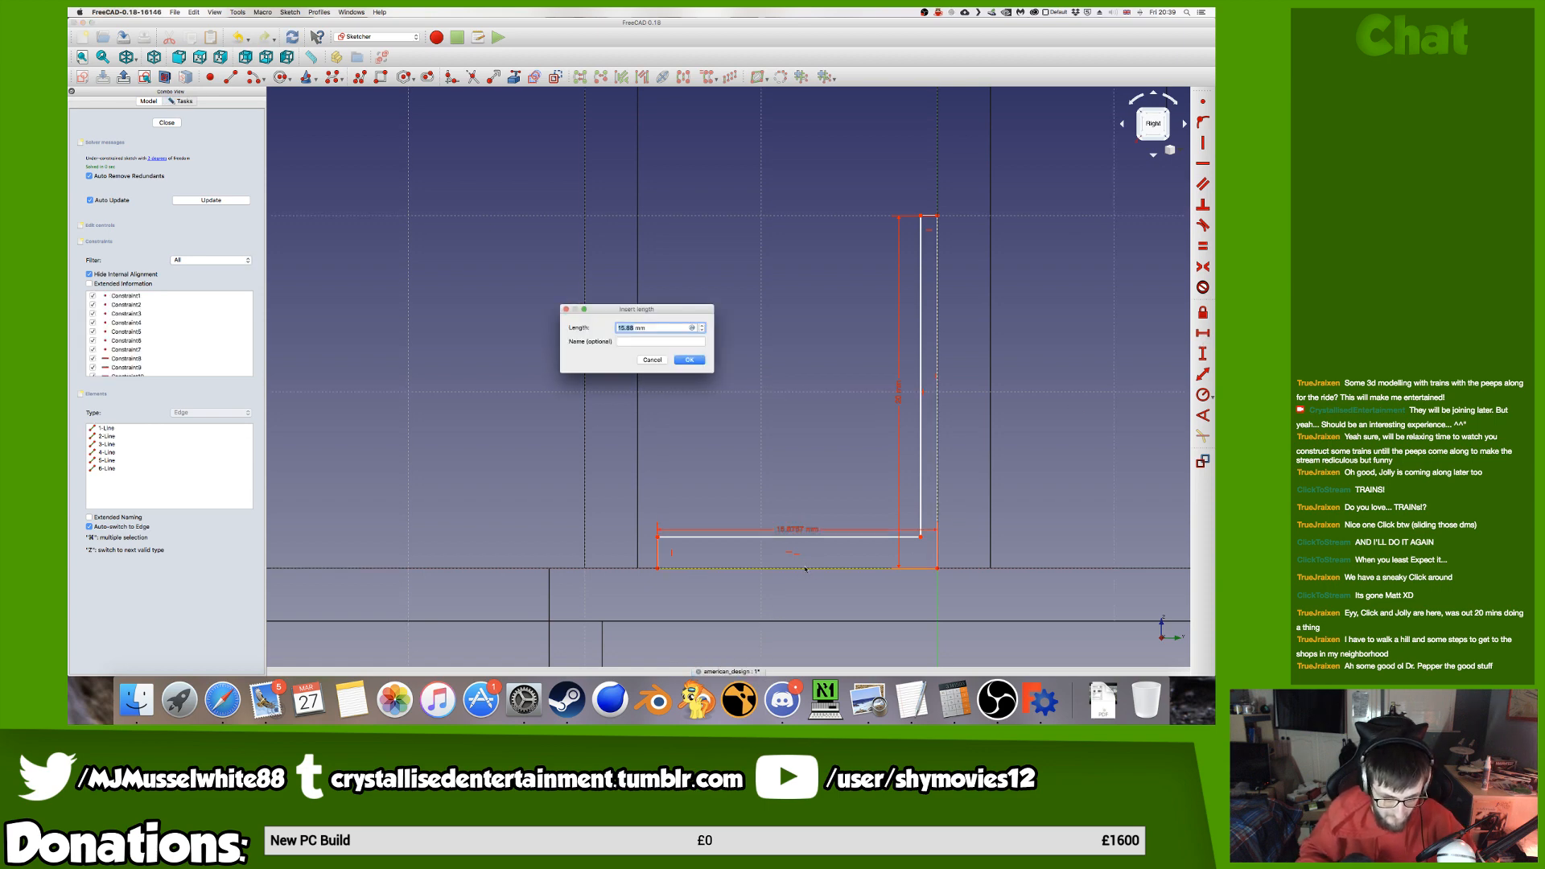
type("20")
key("Return")
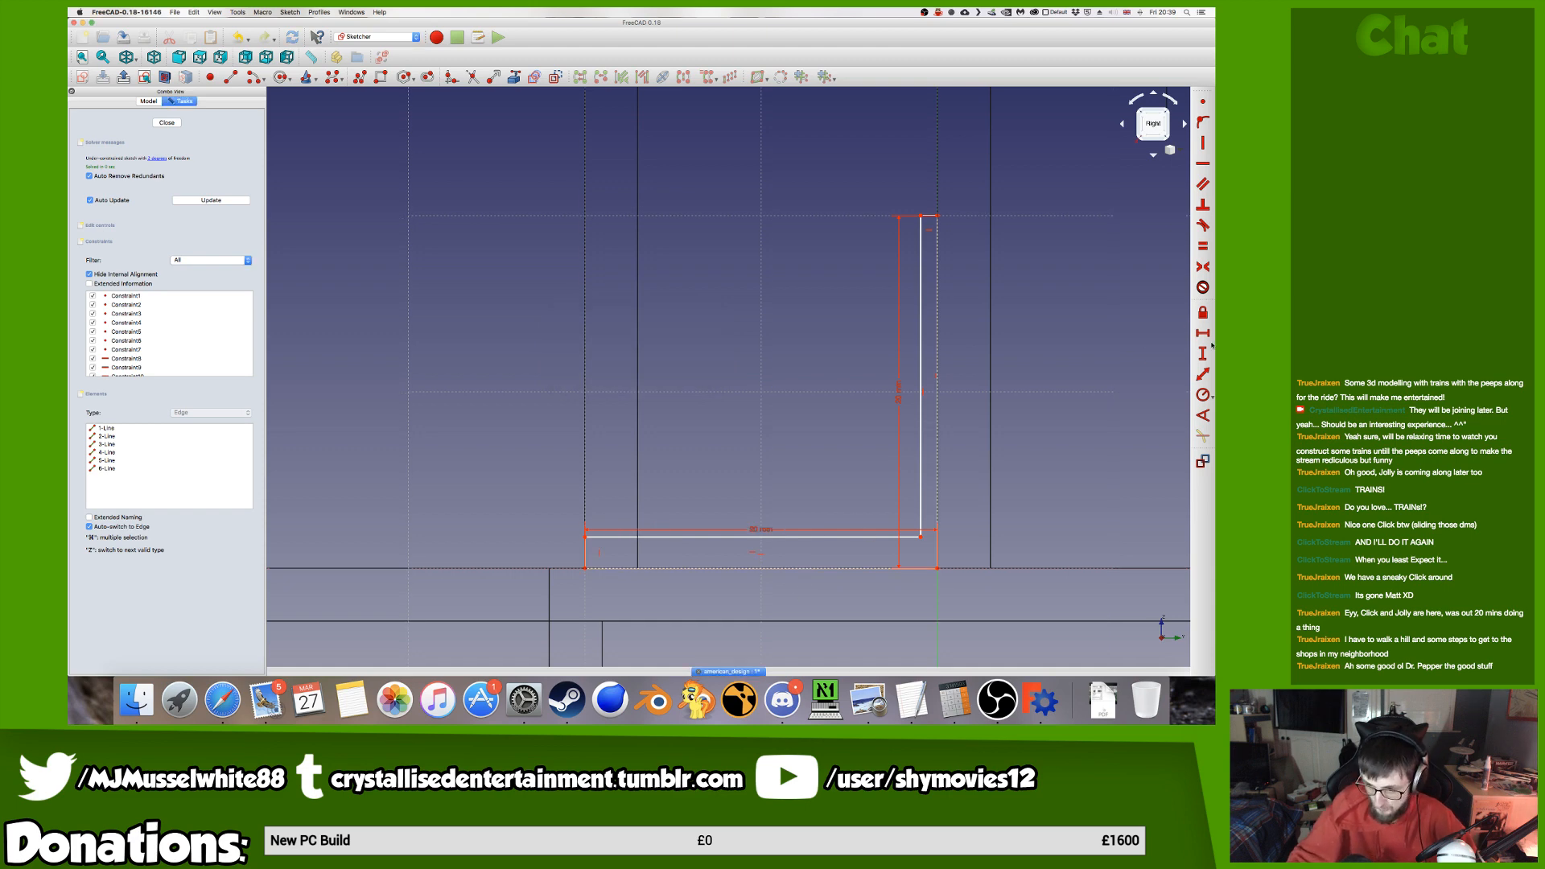
Dimension the short ends of the horizontal and upright legs at 3 mm each.
left_click(1205, 352)
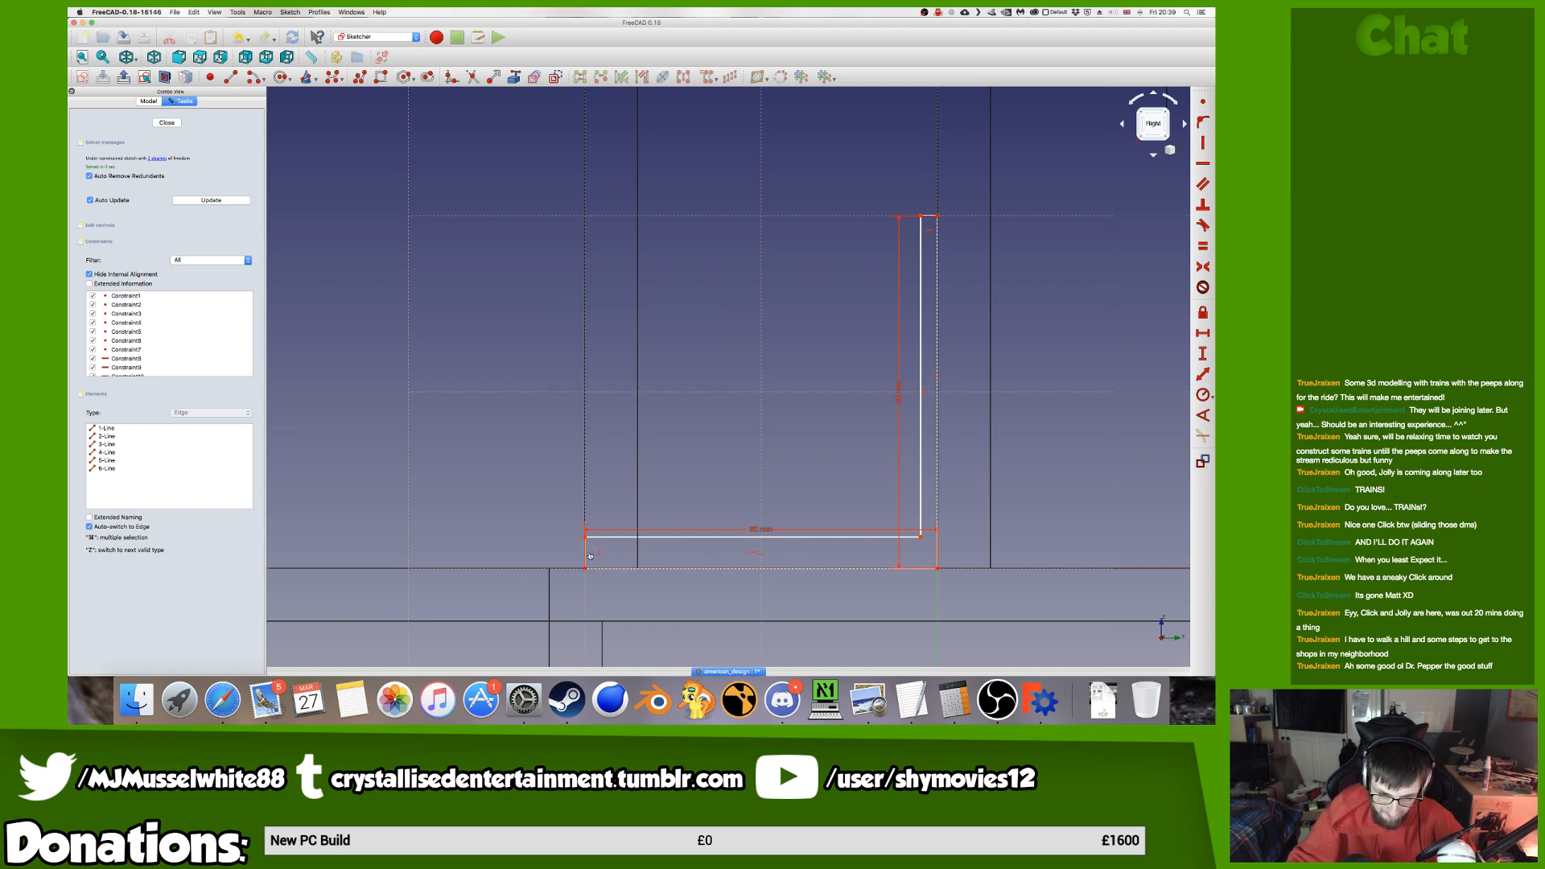
left_click(586, 555)
type("3")
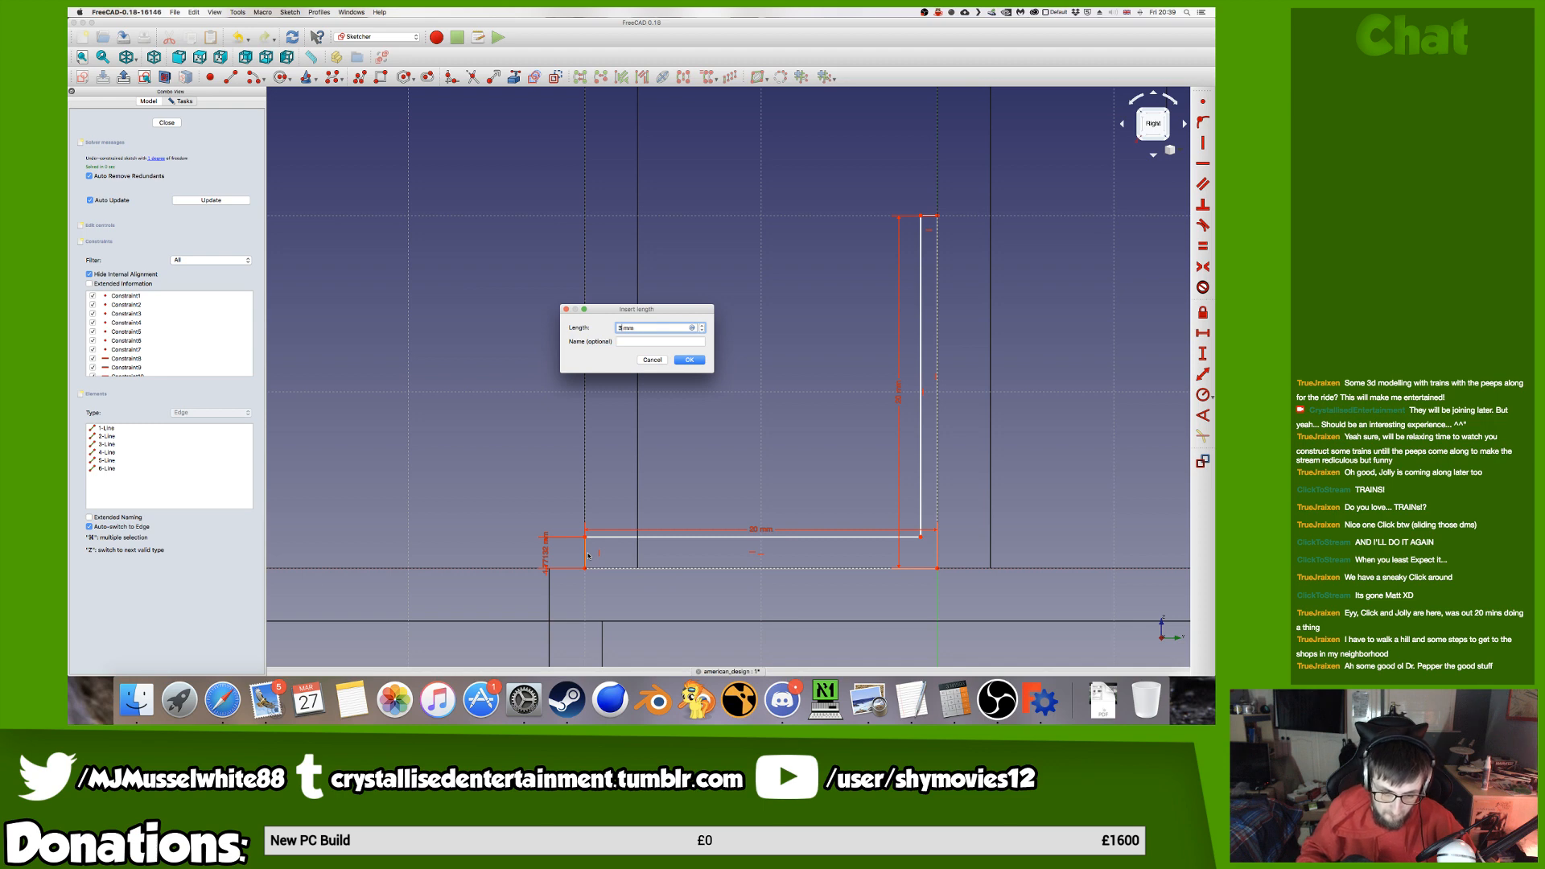
key("Return")
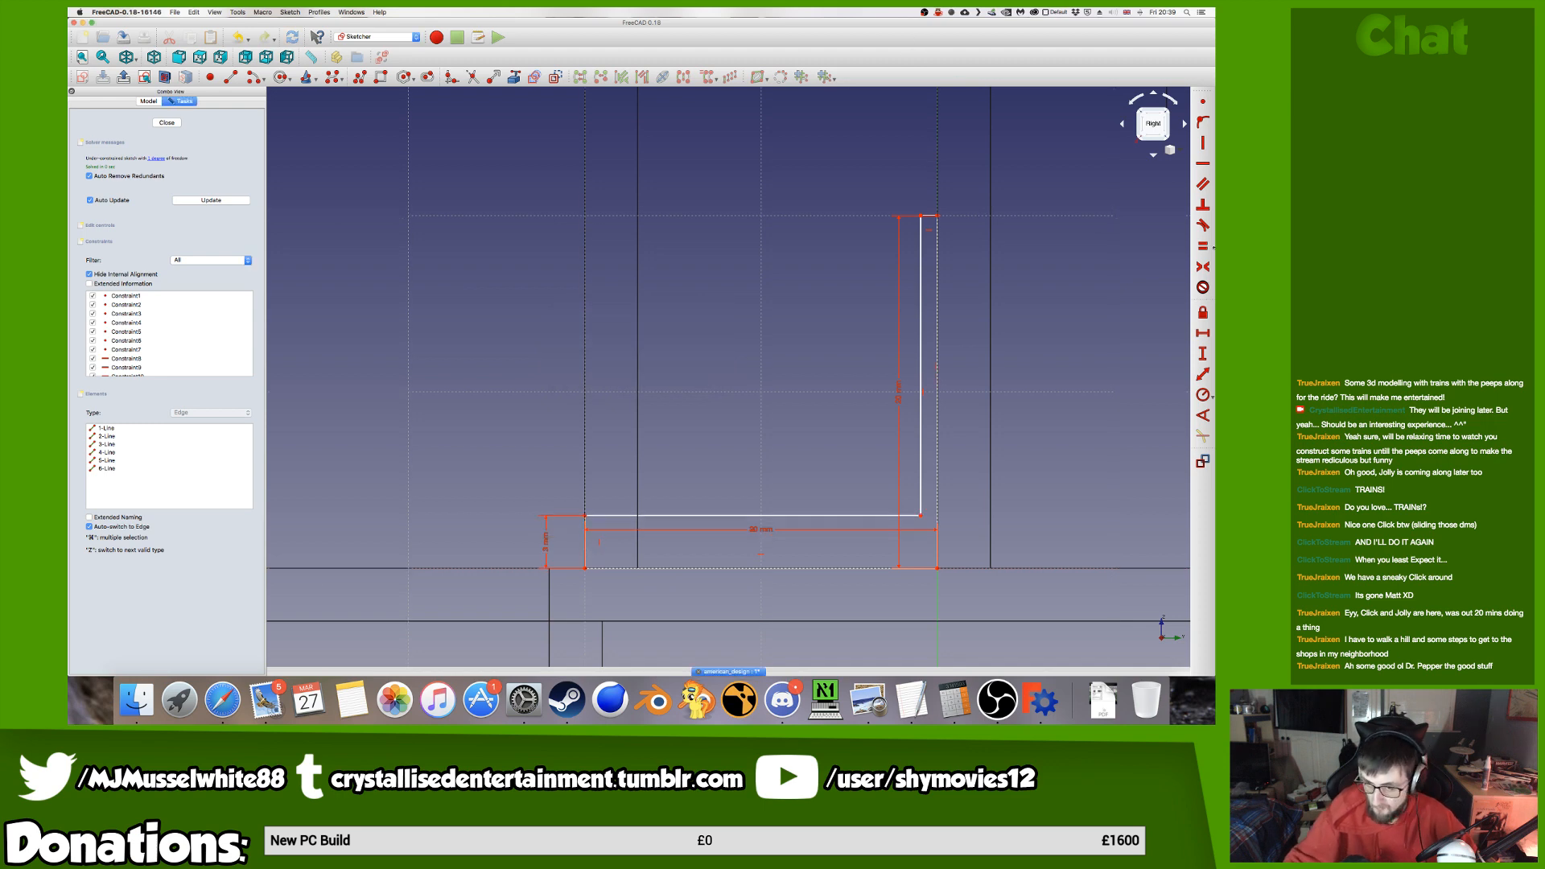
left_click(933, 214)
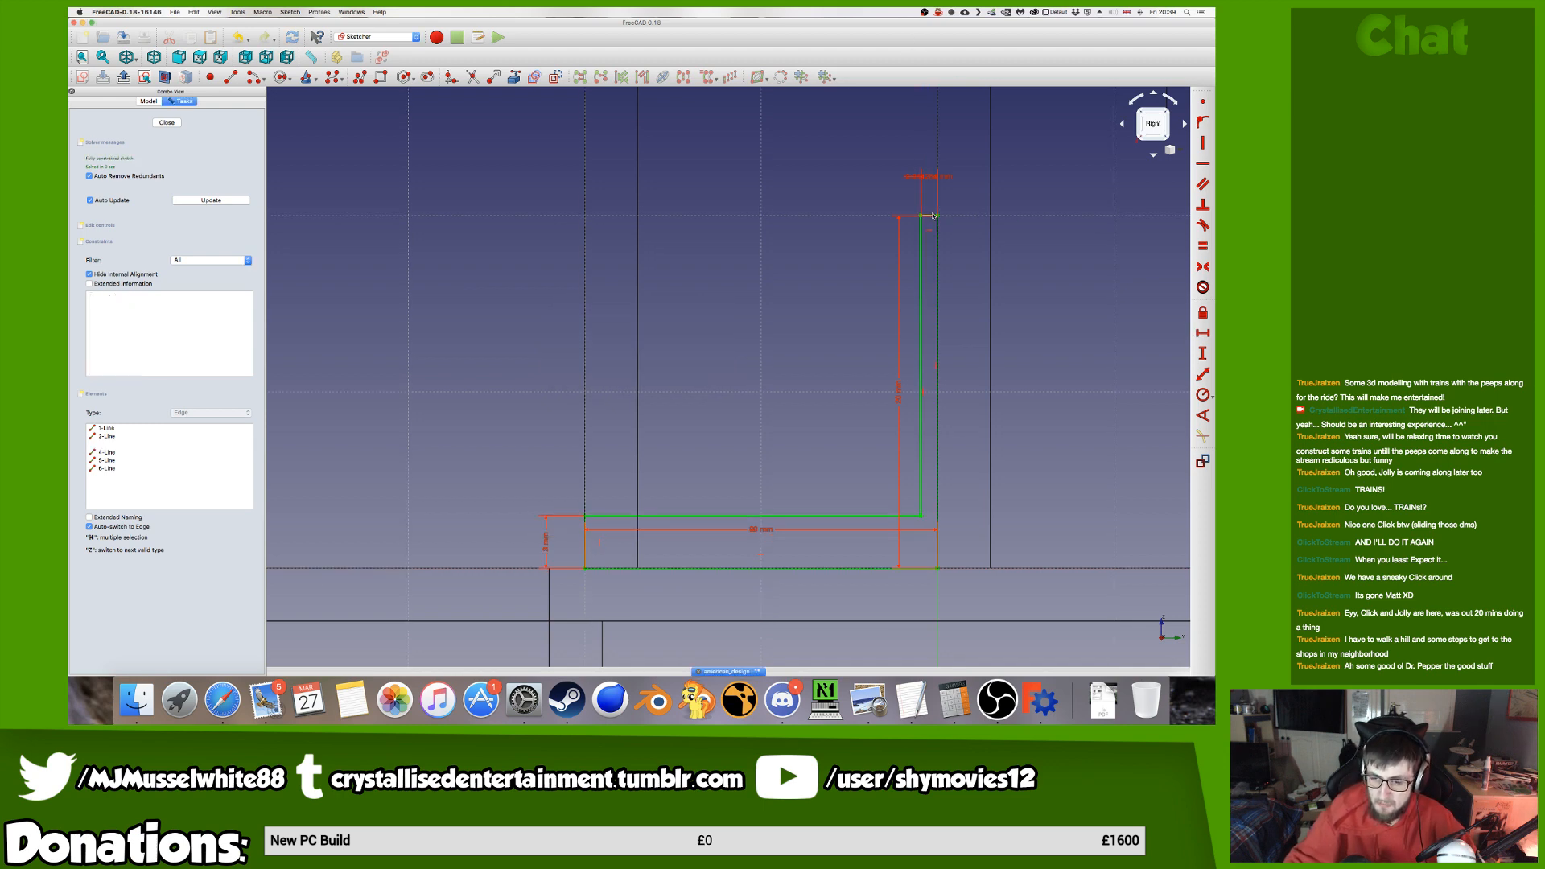
type("3")
key("Return")
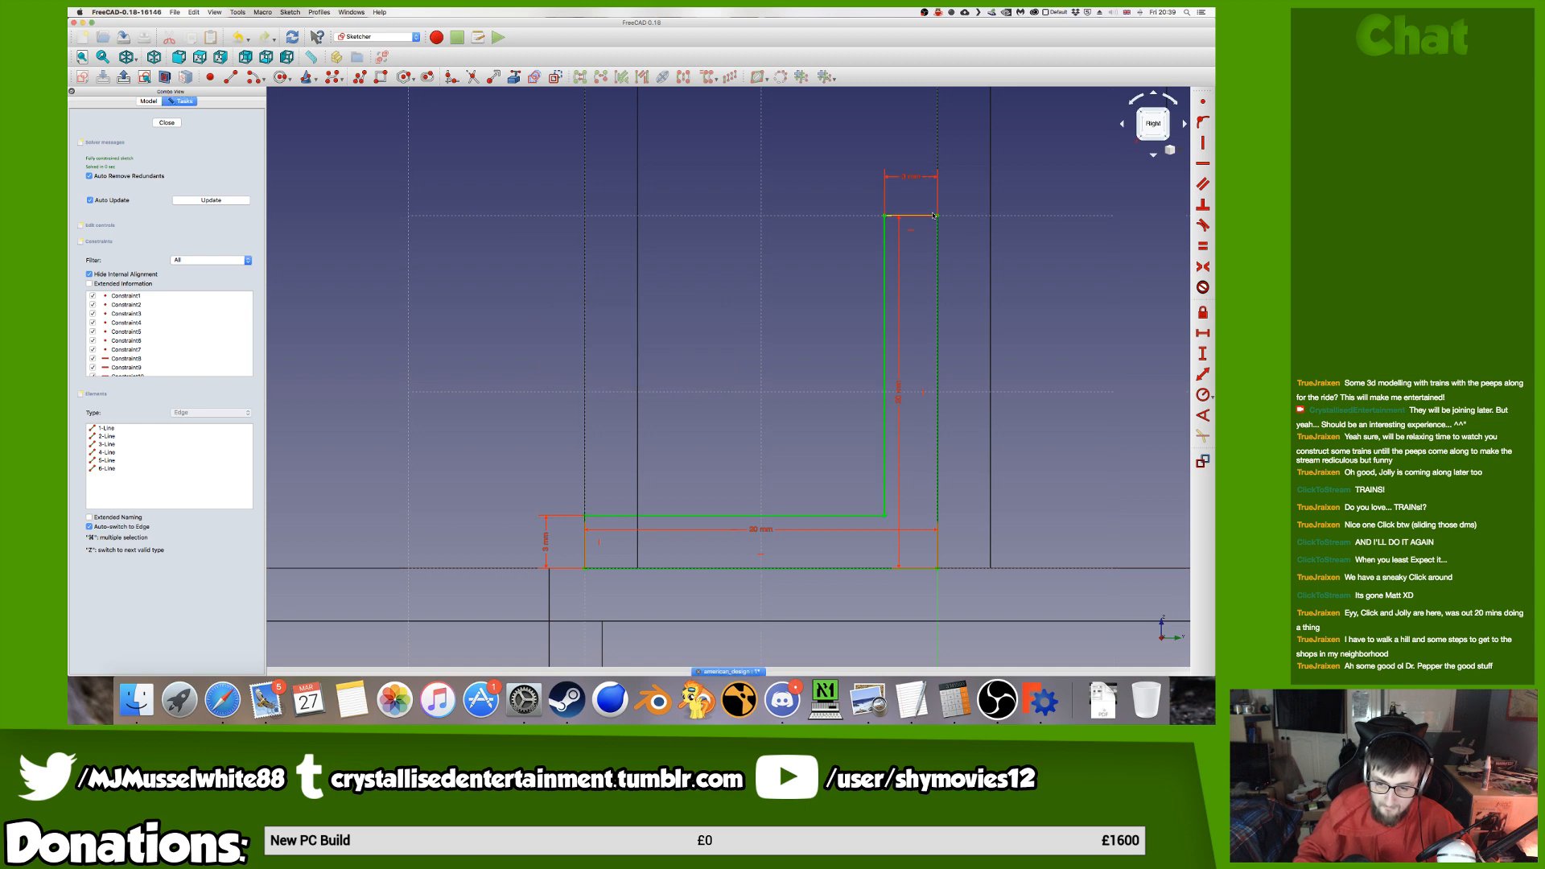
Set the thickness of both L-profile legs to 2 mm and close the sketch.
double_click(913, 180)
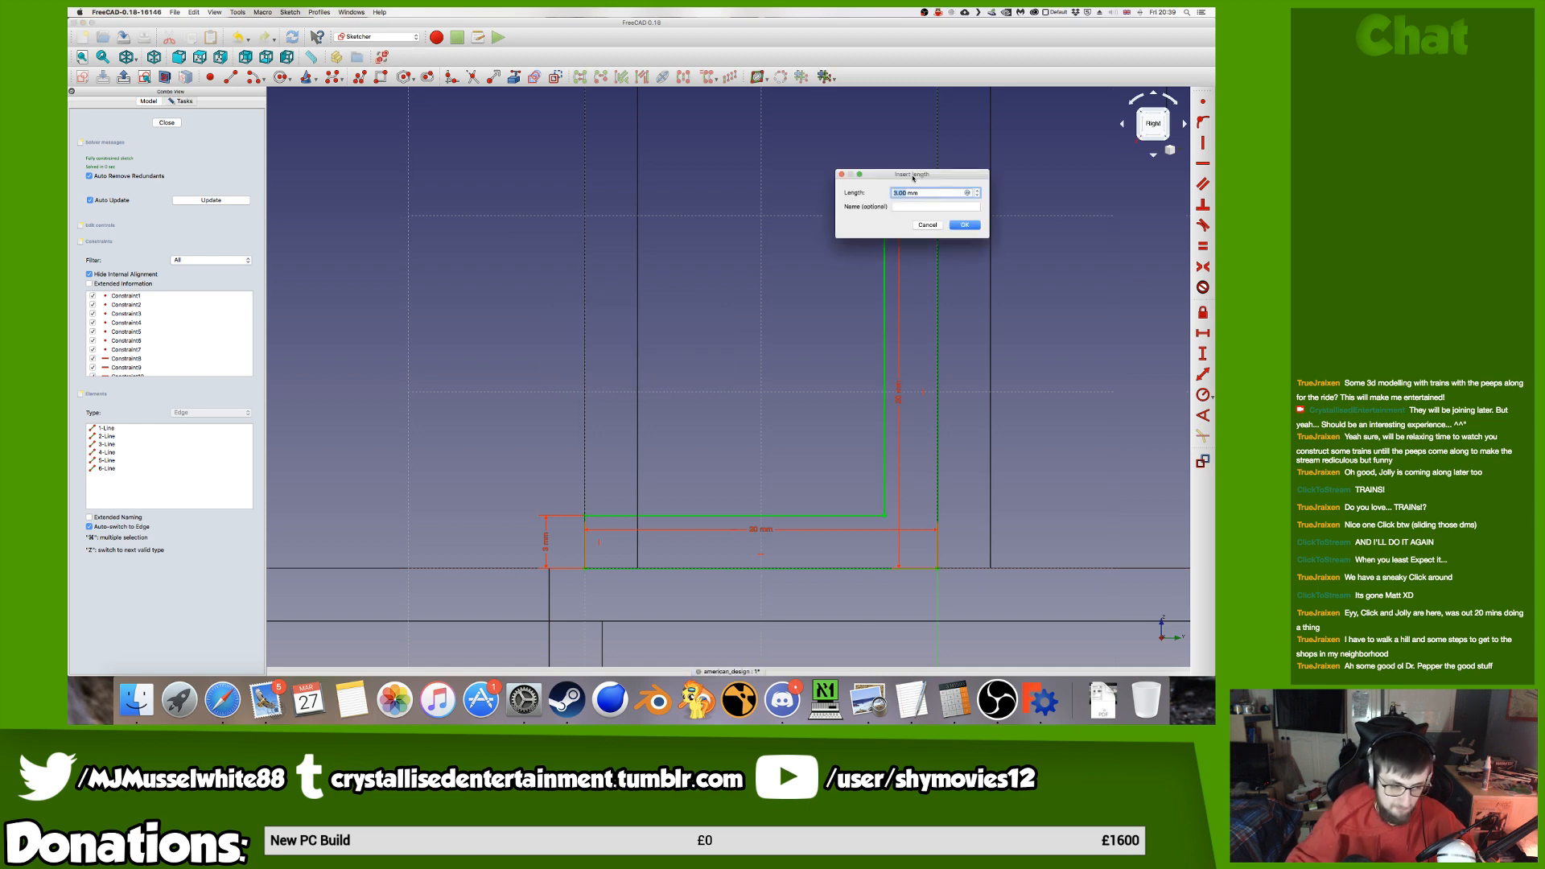
type("2")
key("Return")
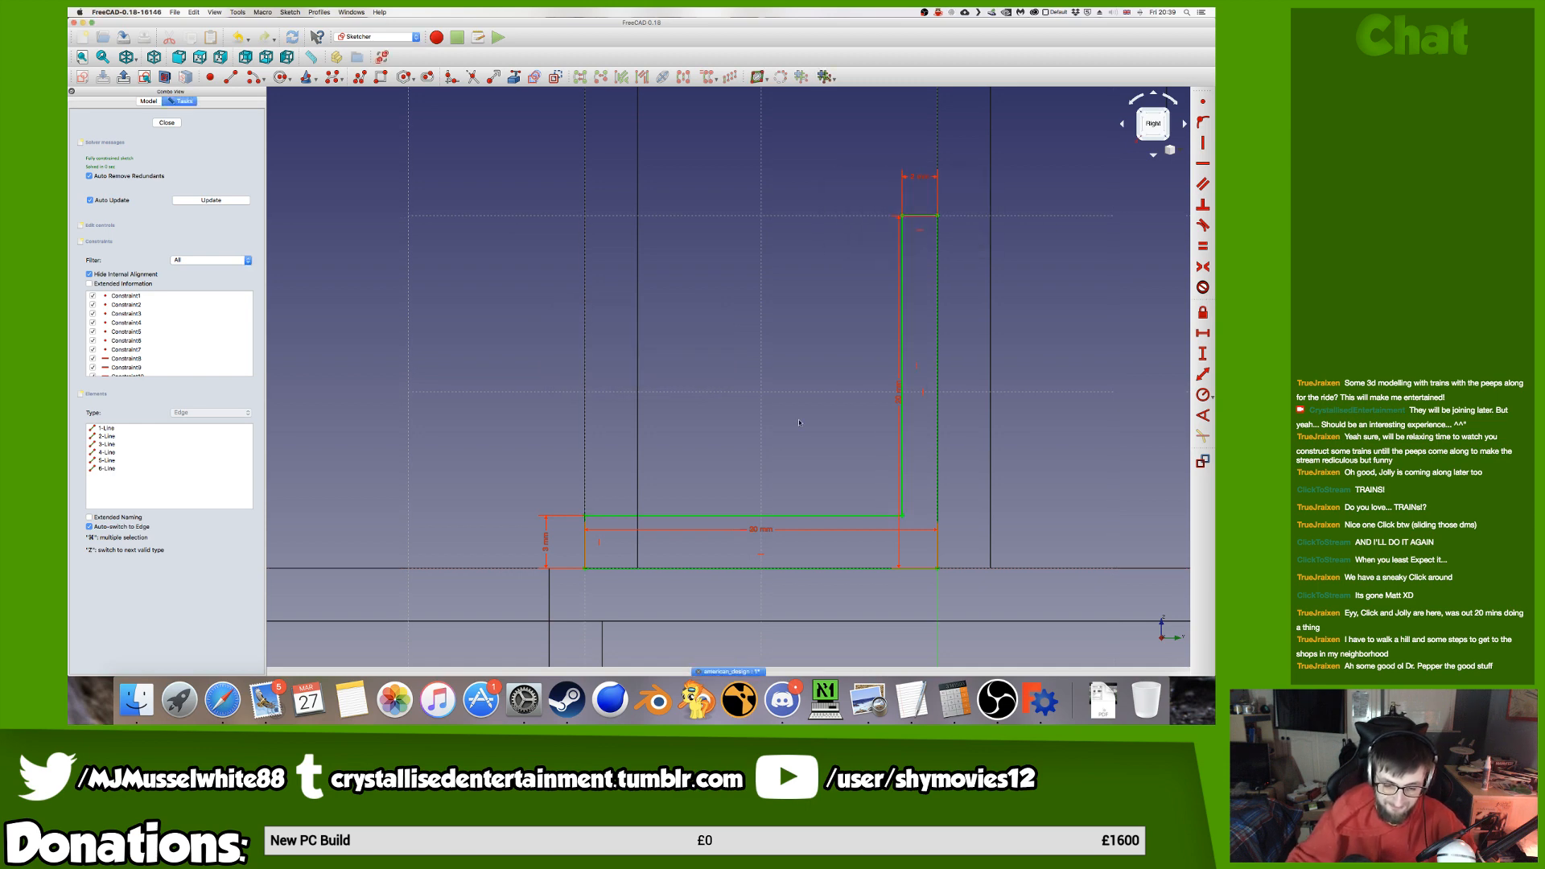
double_click(546, 539)
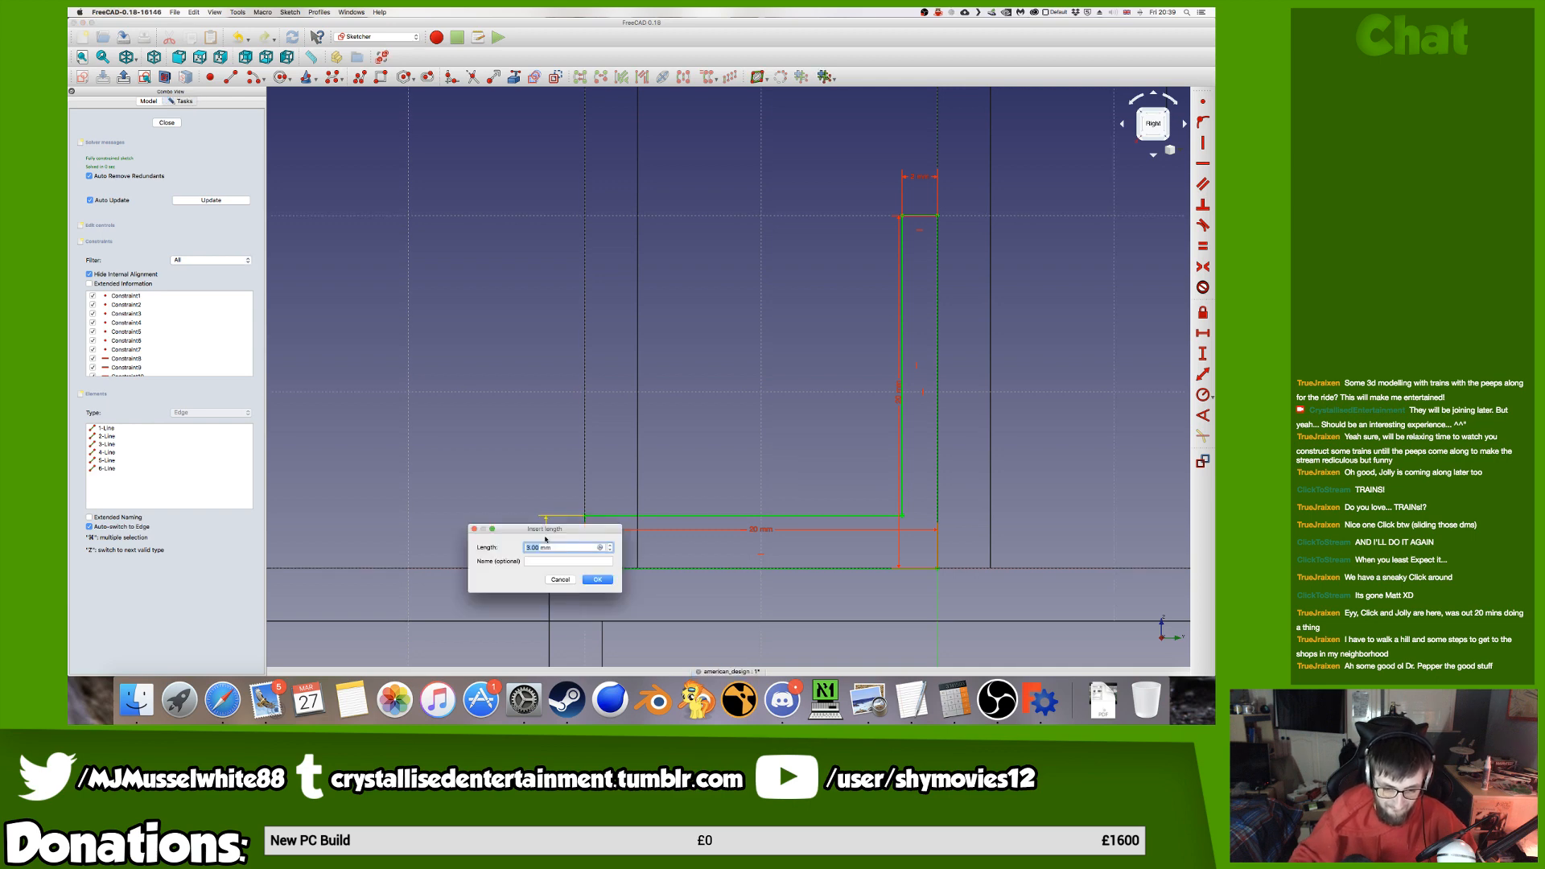
type("2")
key("Return")
scroll(753, 352, "down", 2)
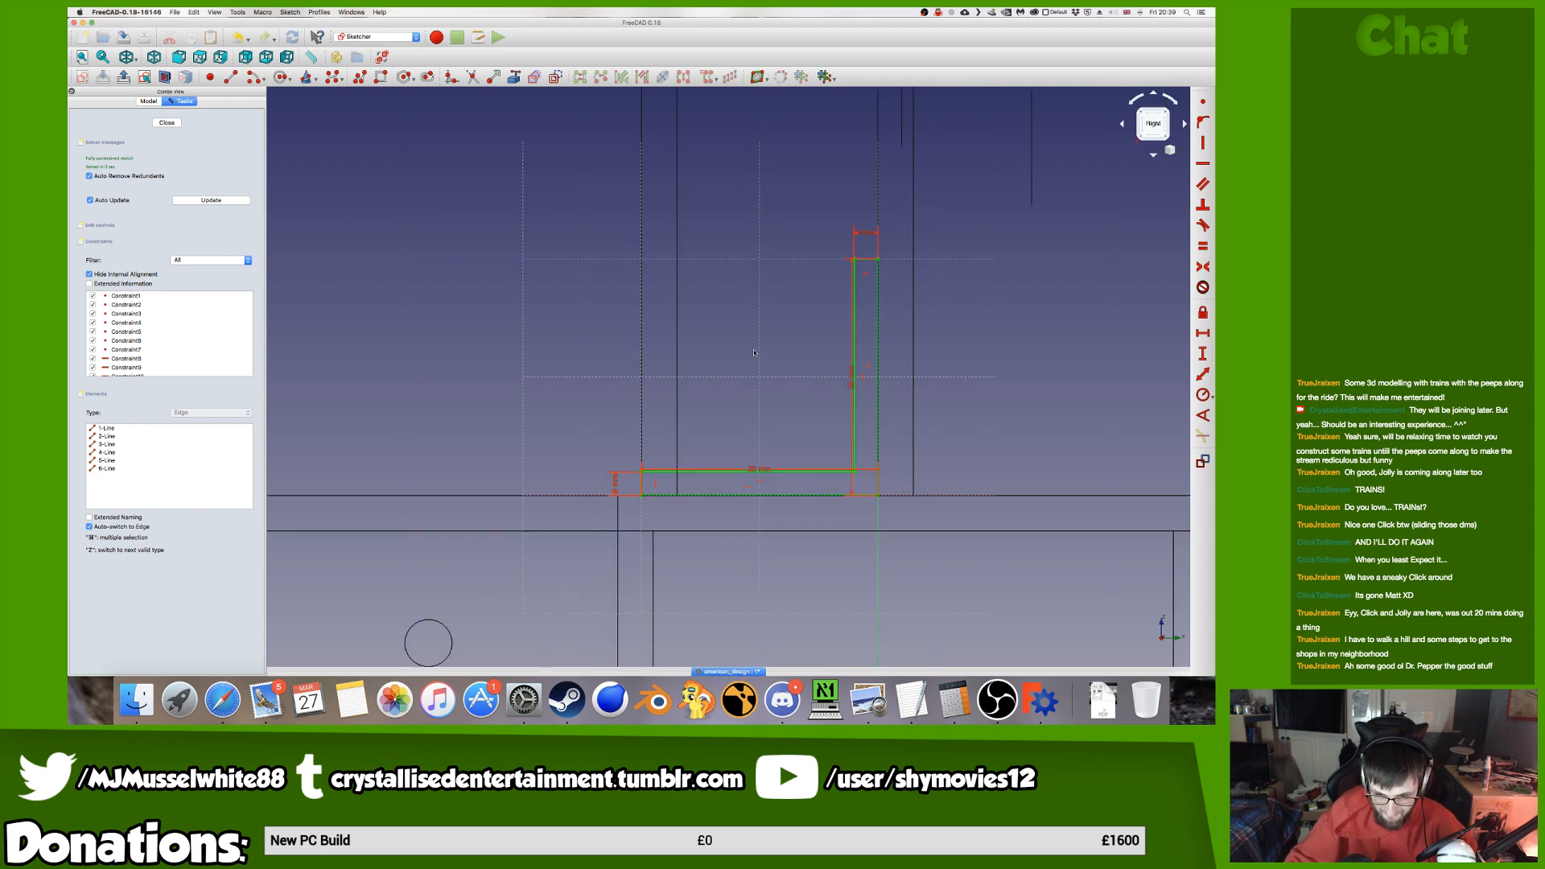
left_click(165, 123)
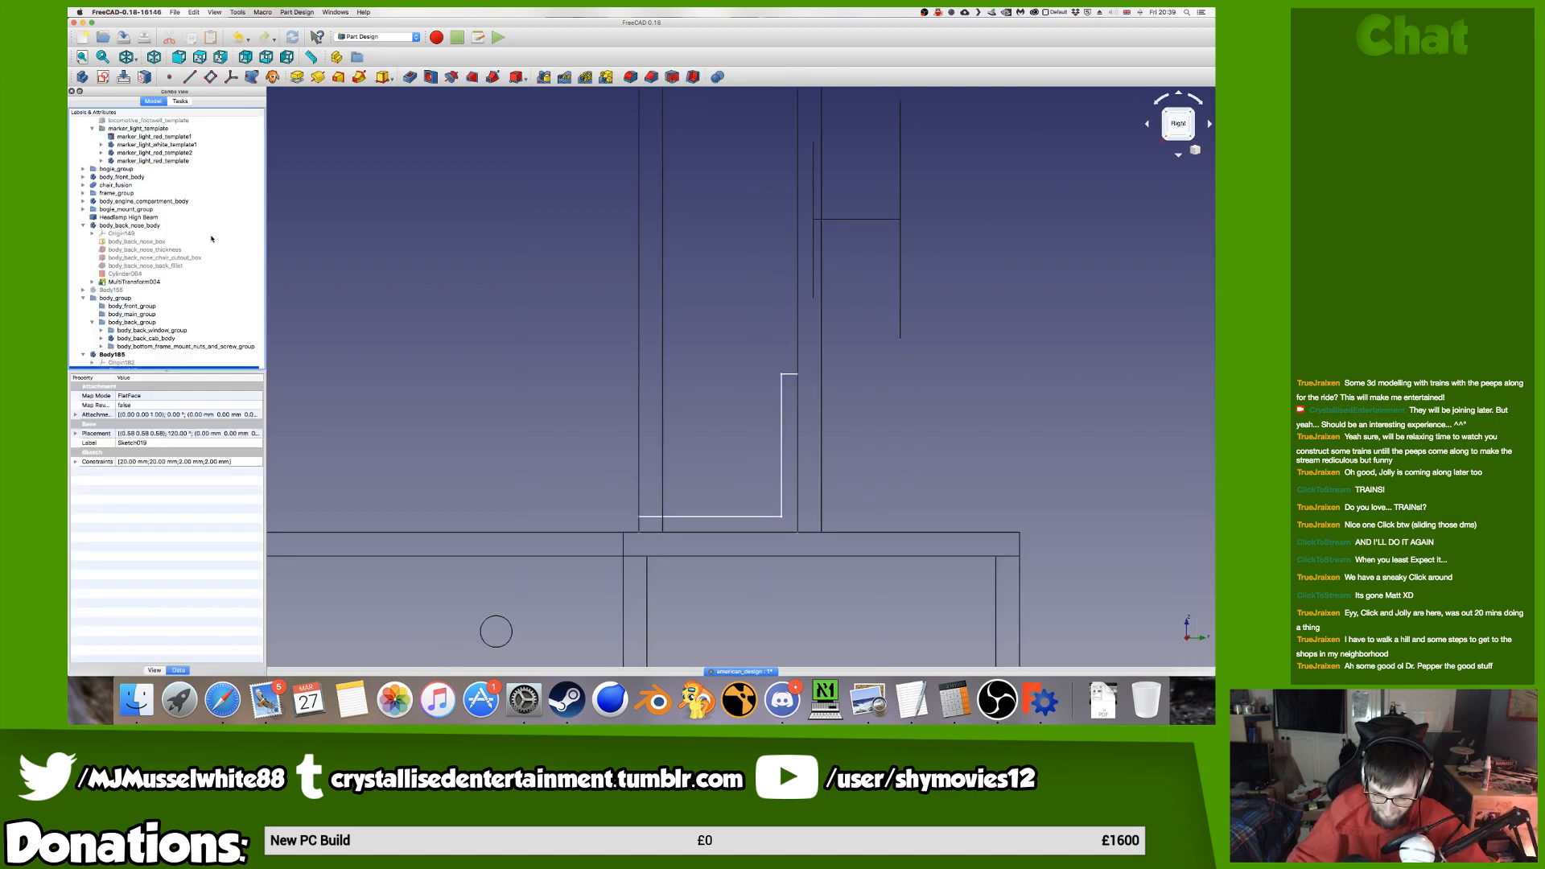
Set the Z position of the L-profile sketch's attachment offset to -350 mm and check its placement from the rear.
middle_click_drag(760, 495, 660, 548)
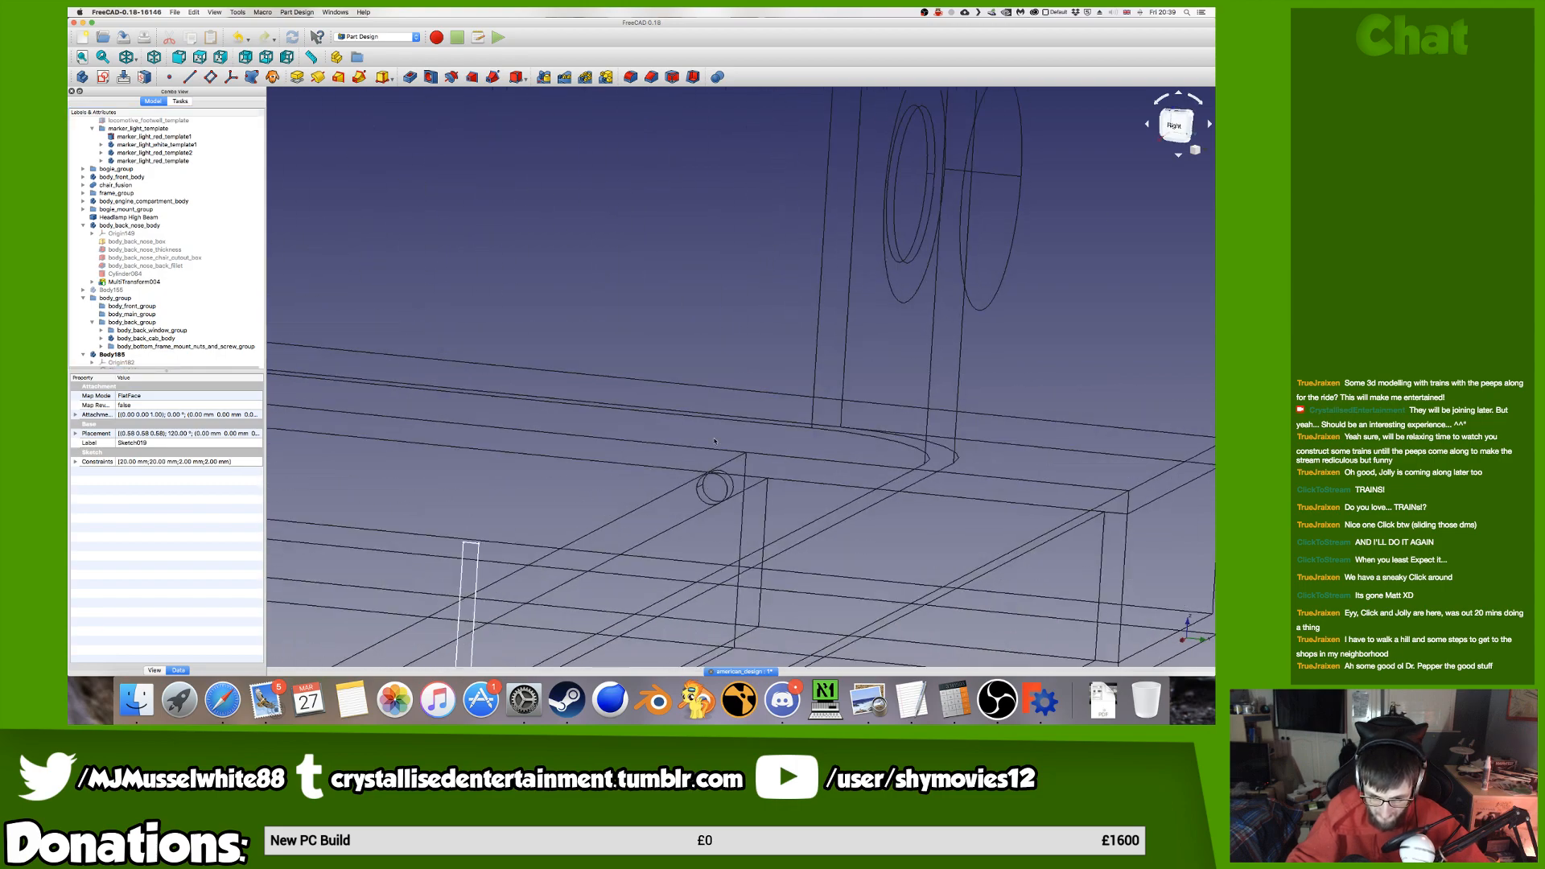
left_click(1186, 127)
left_click(1209, 124)
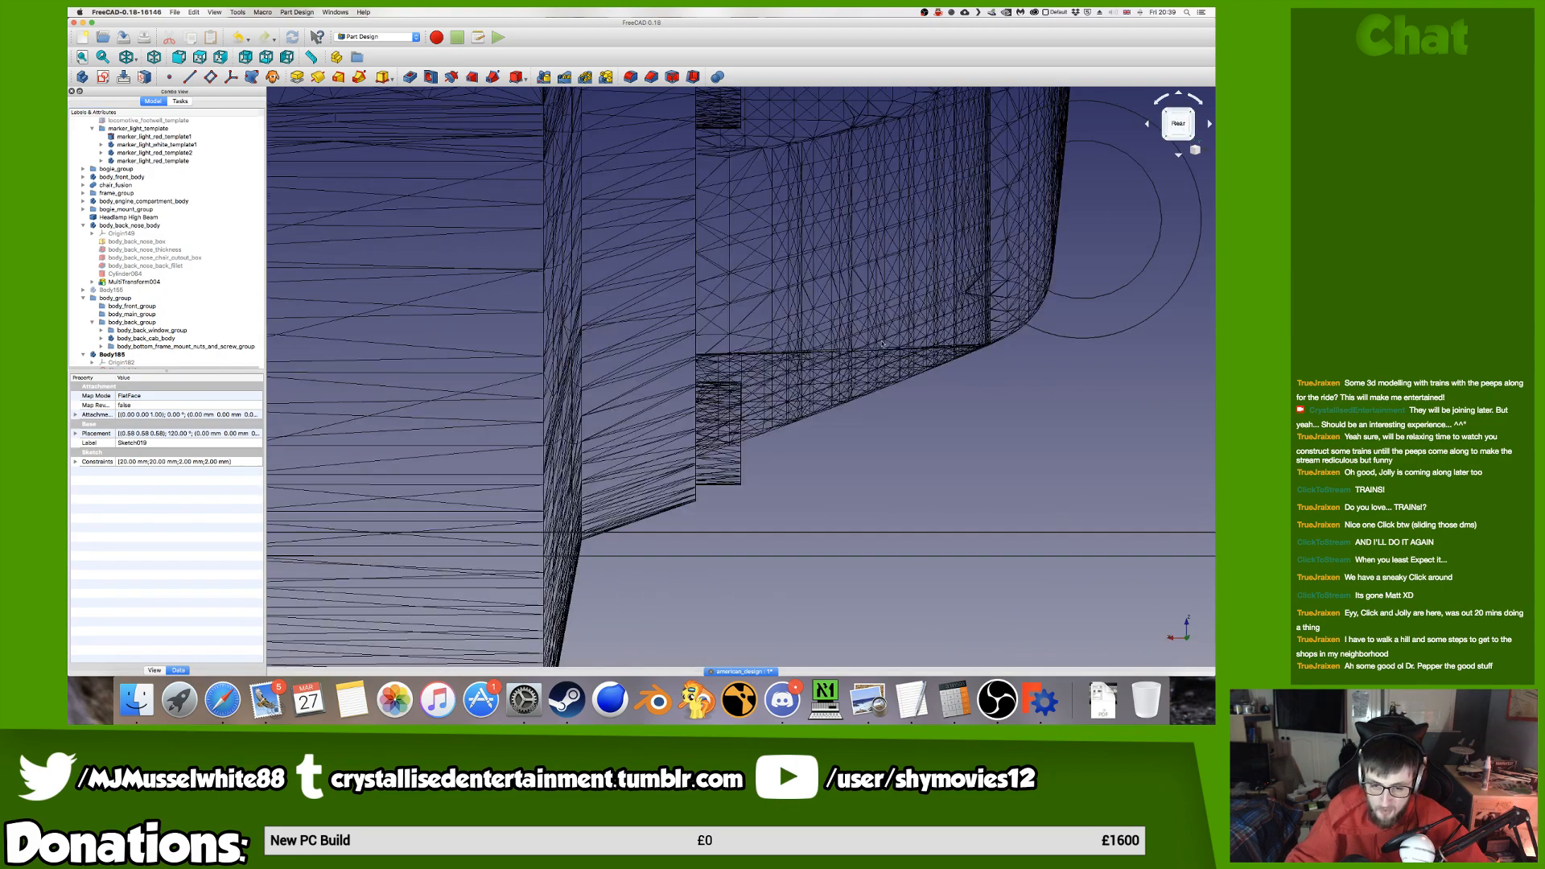
scroll(960, 377, "down", 10)
scroll(902, 376, "up", 4)
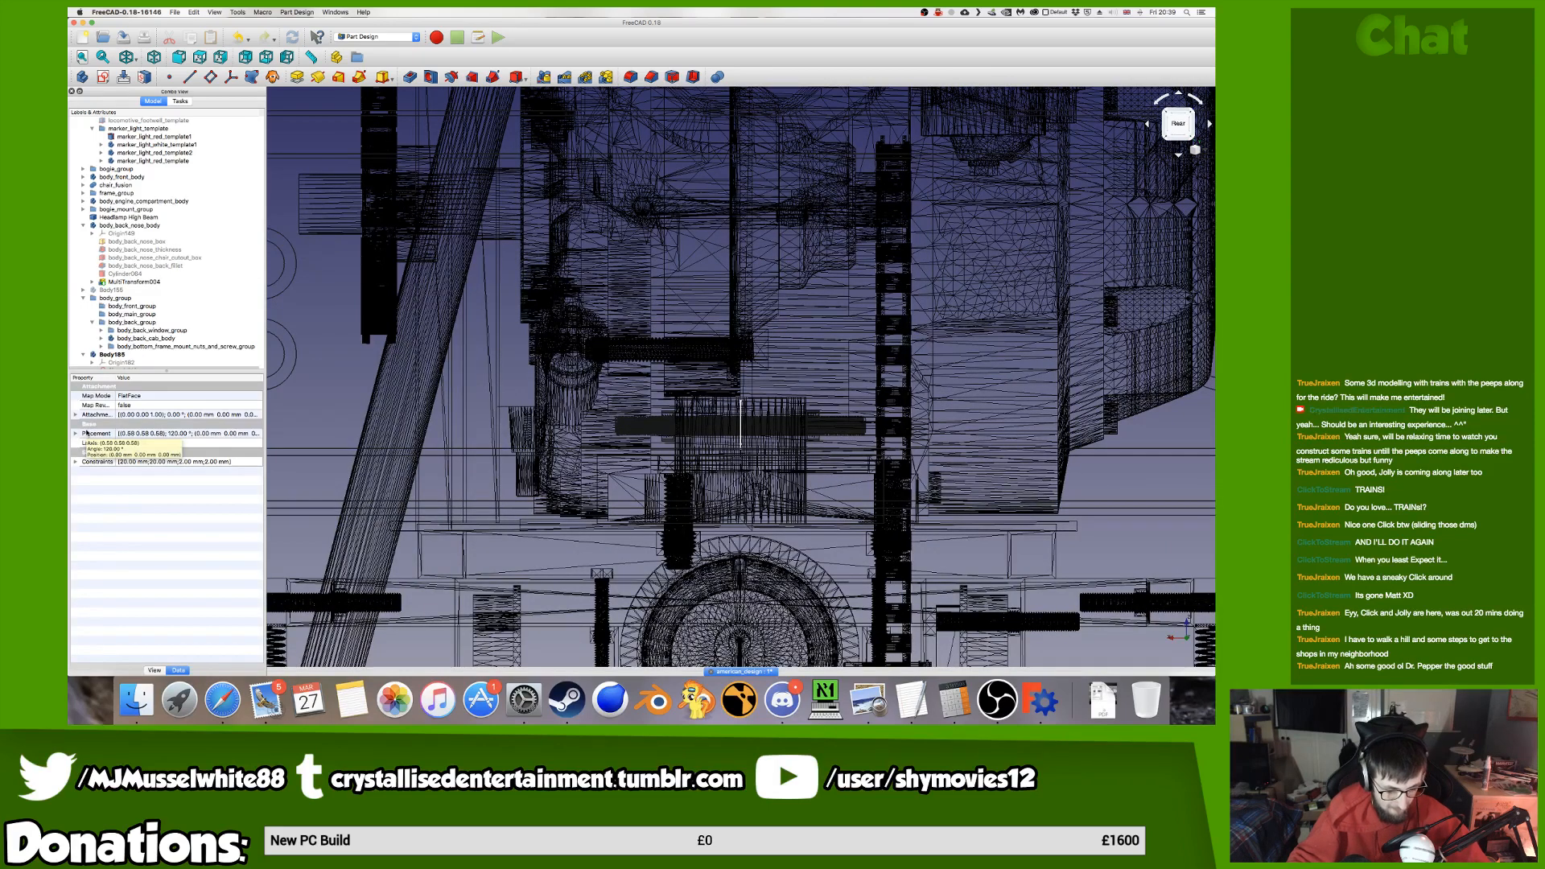
scroll(125, 359, "down", 1)
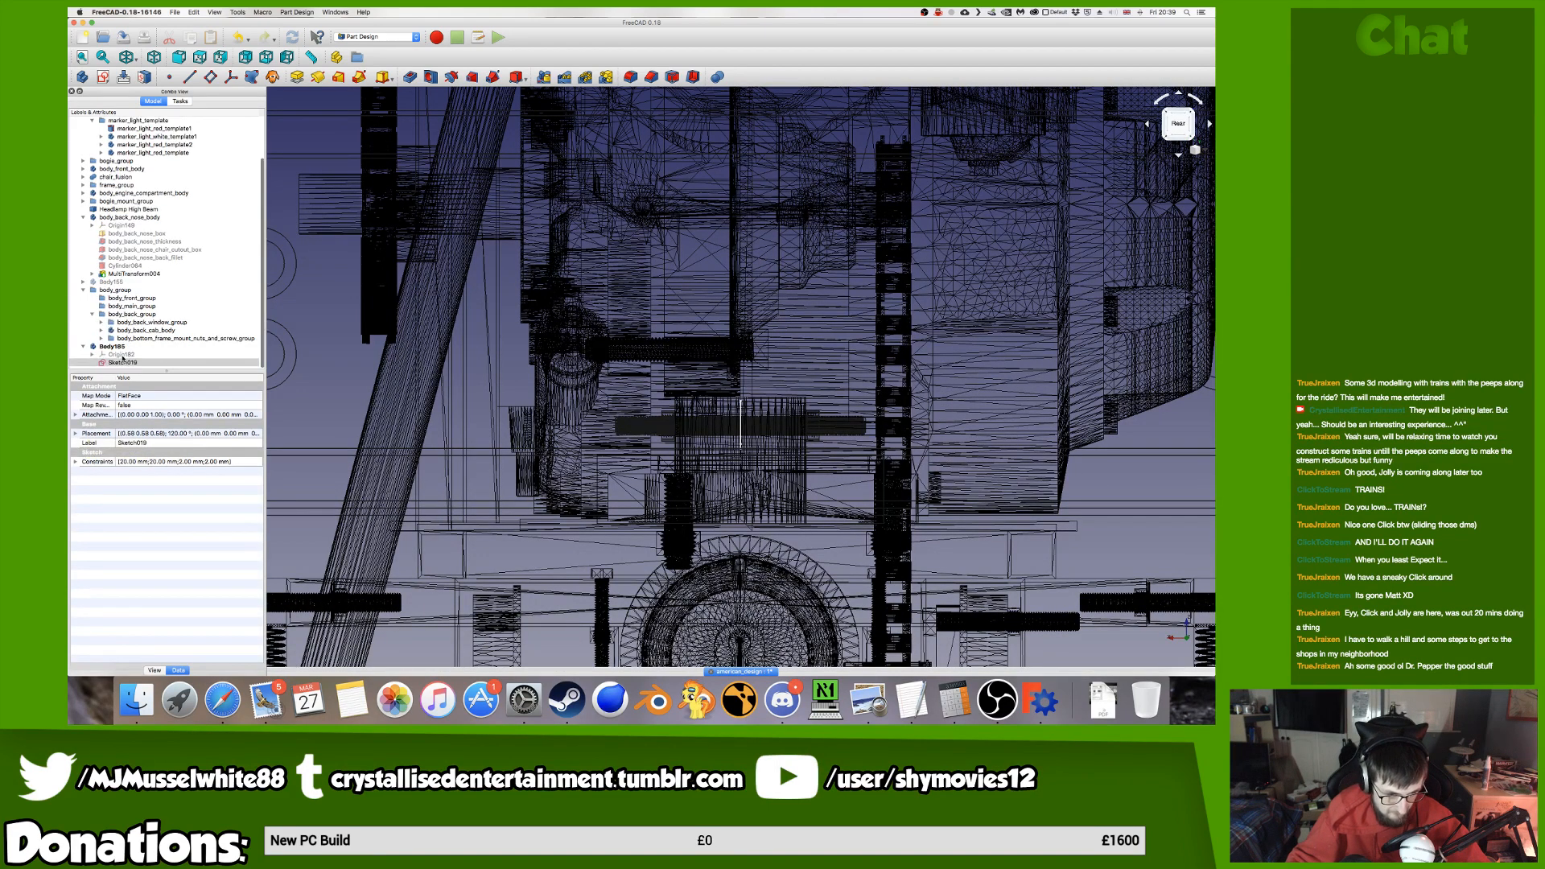
left_click(125, 364)
left_click(90, 414)
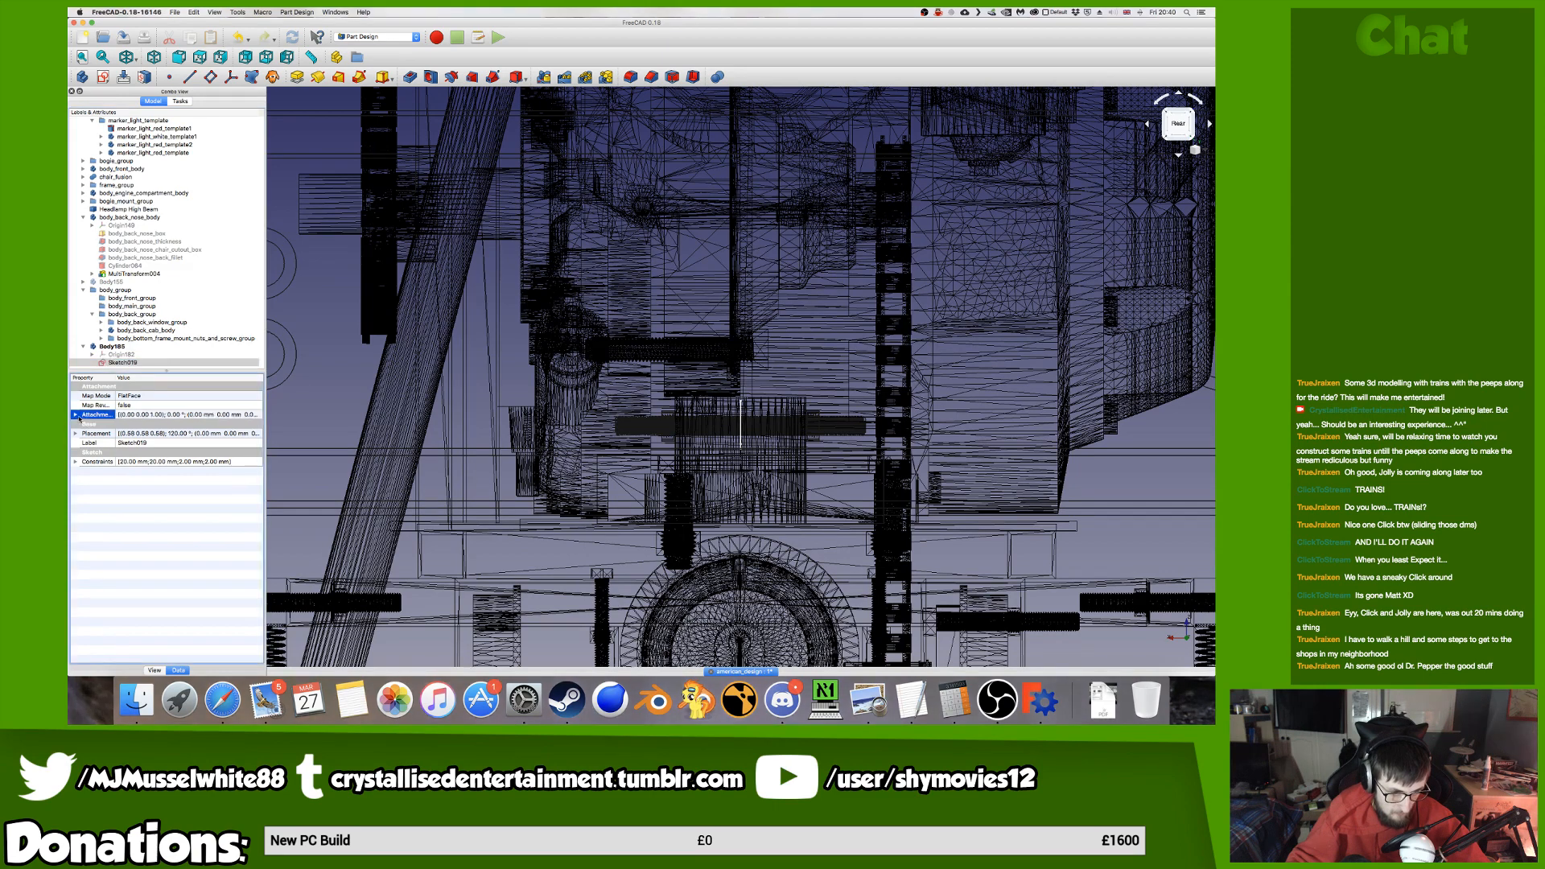
left_click(75, 414)
left_click(85, 443)
left_click(144, 472)
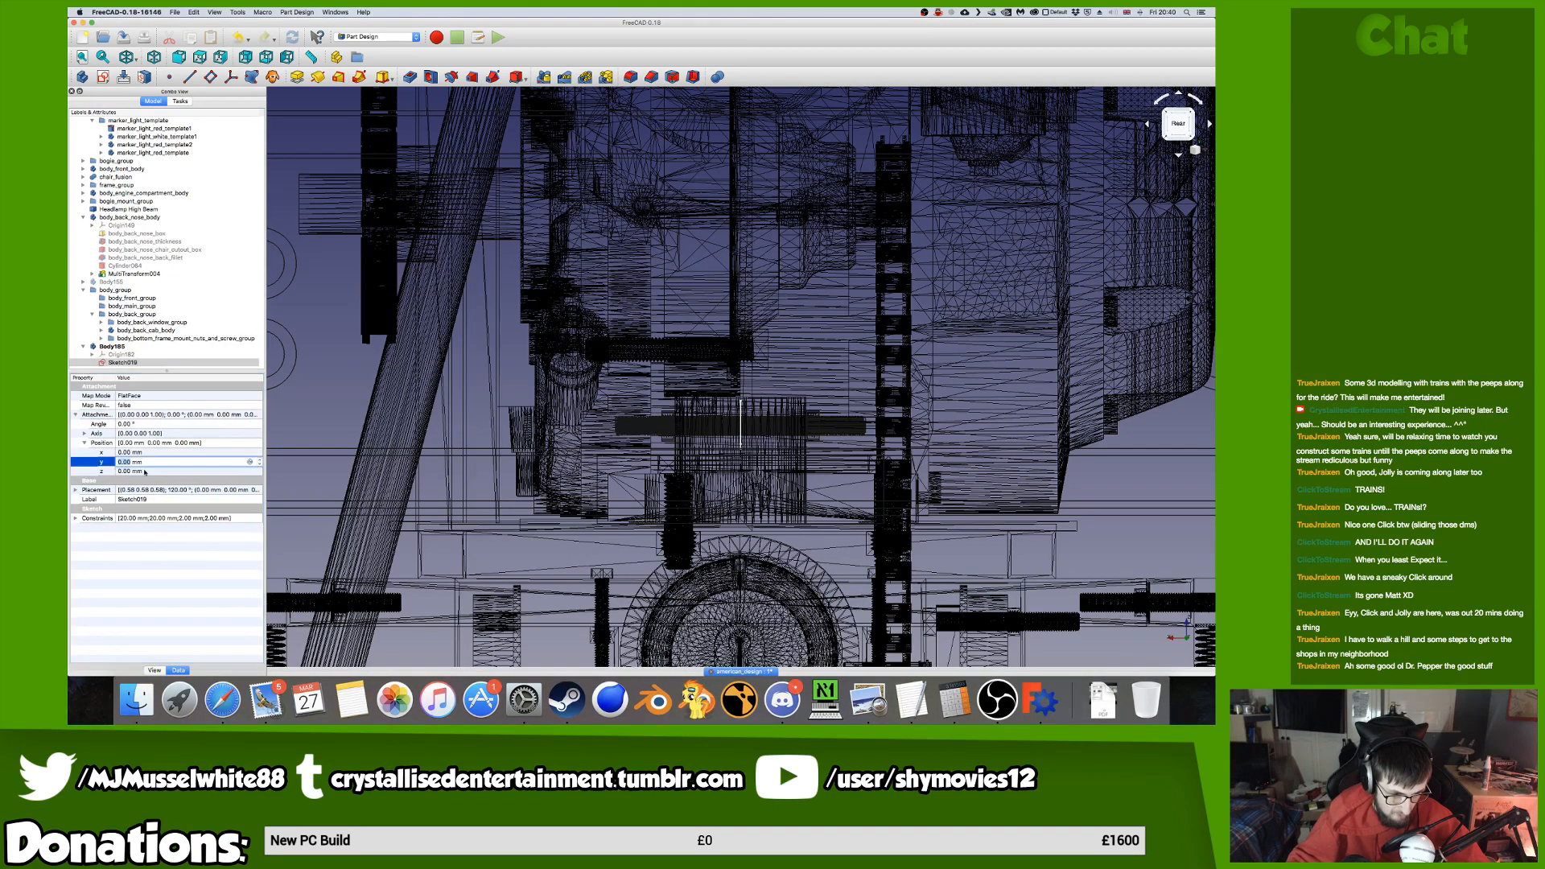
type("-350")
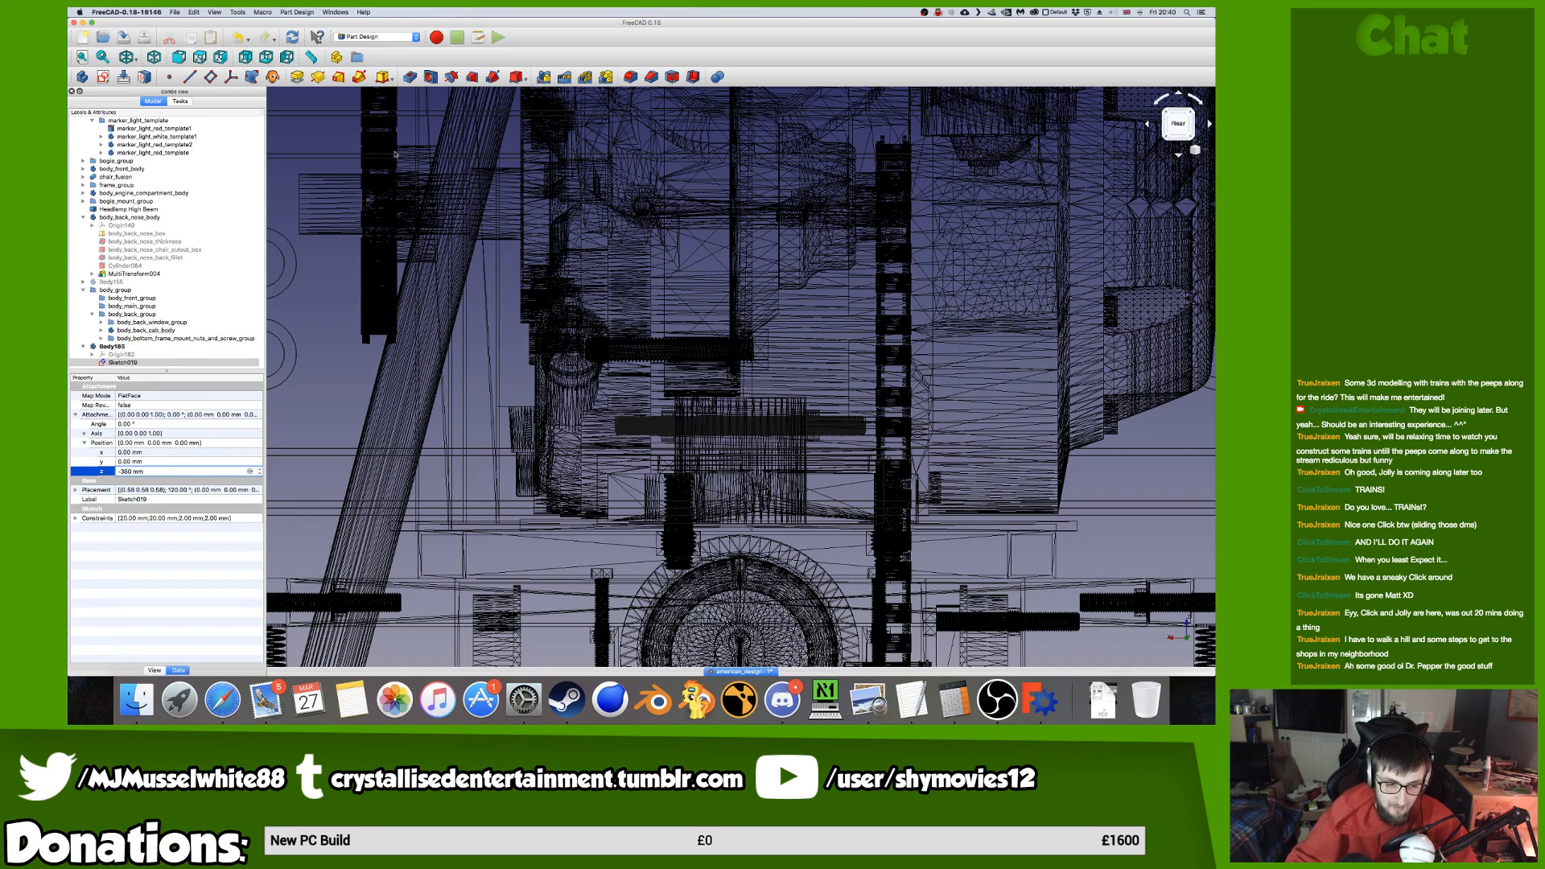
left_click(132, 362)
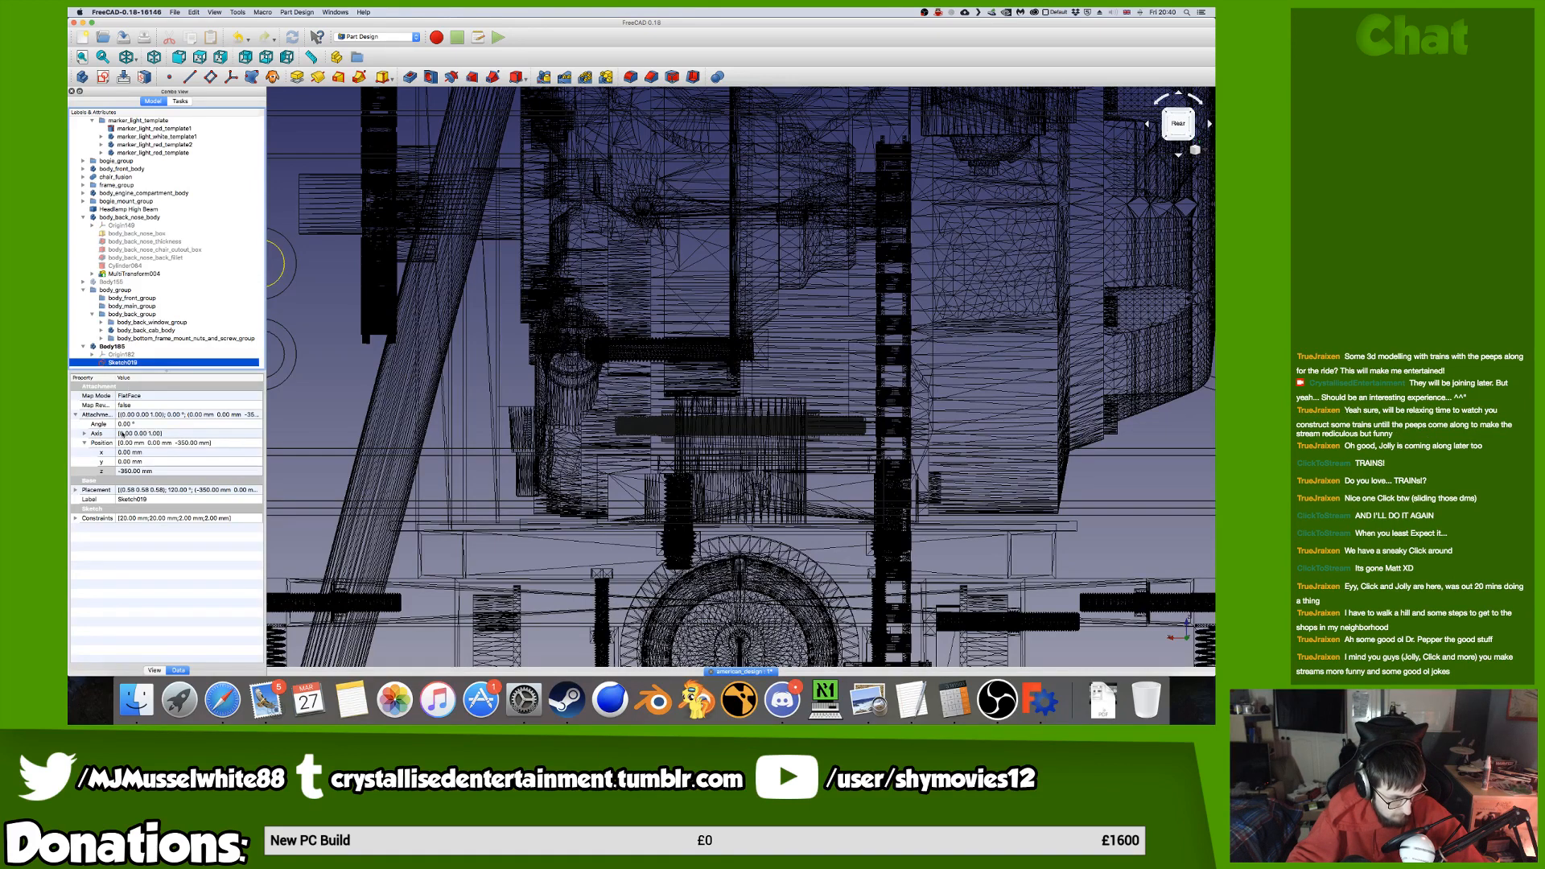
scroll(952, 529, "down", 10)
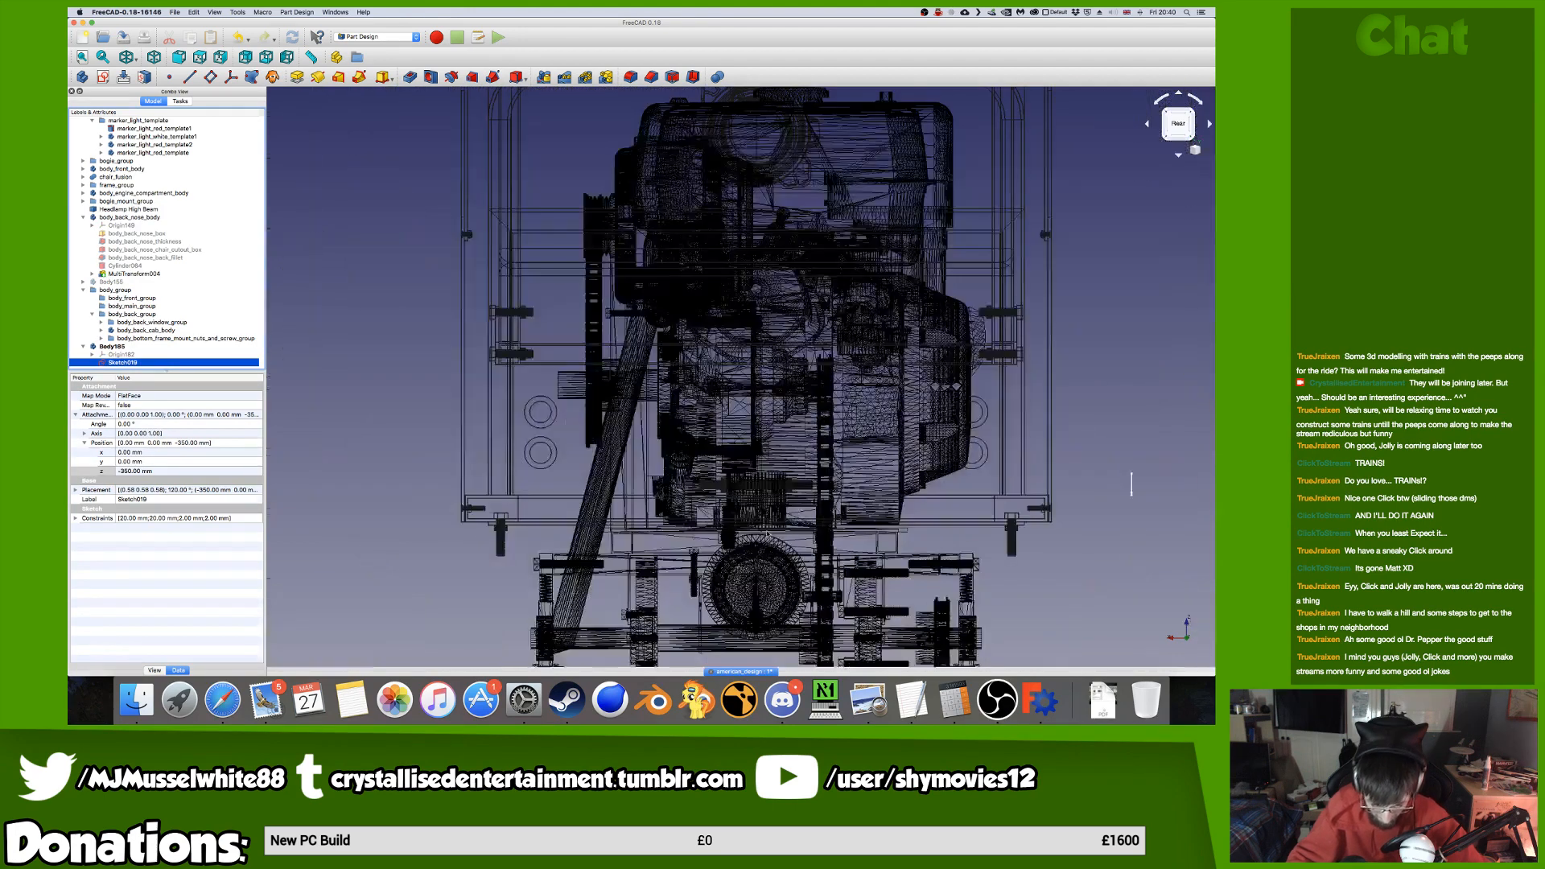
scroll(945, 528, "up", 3)
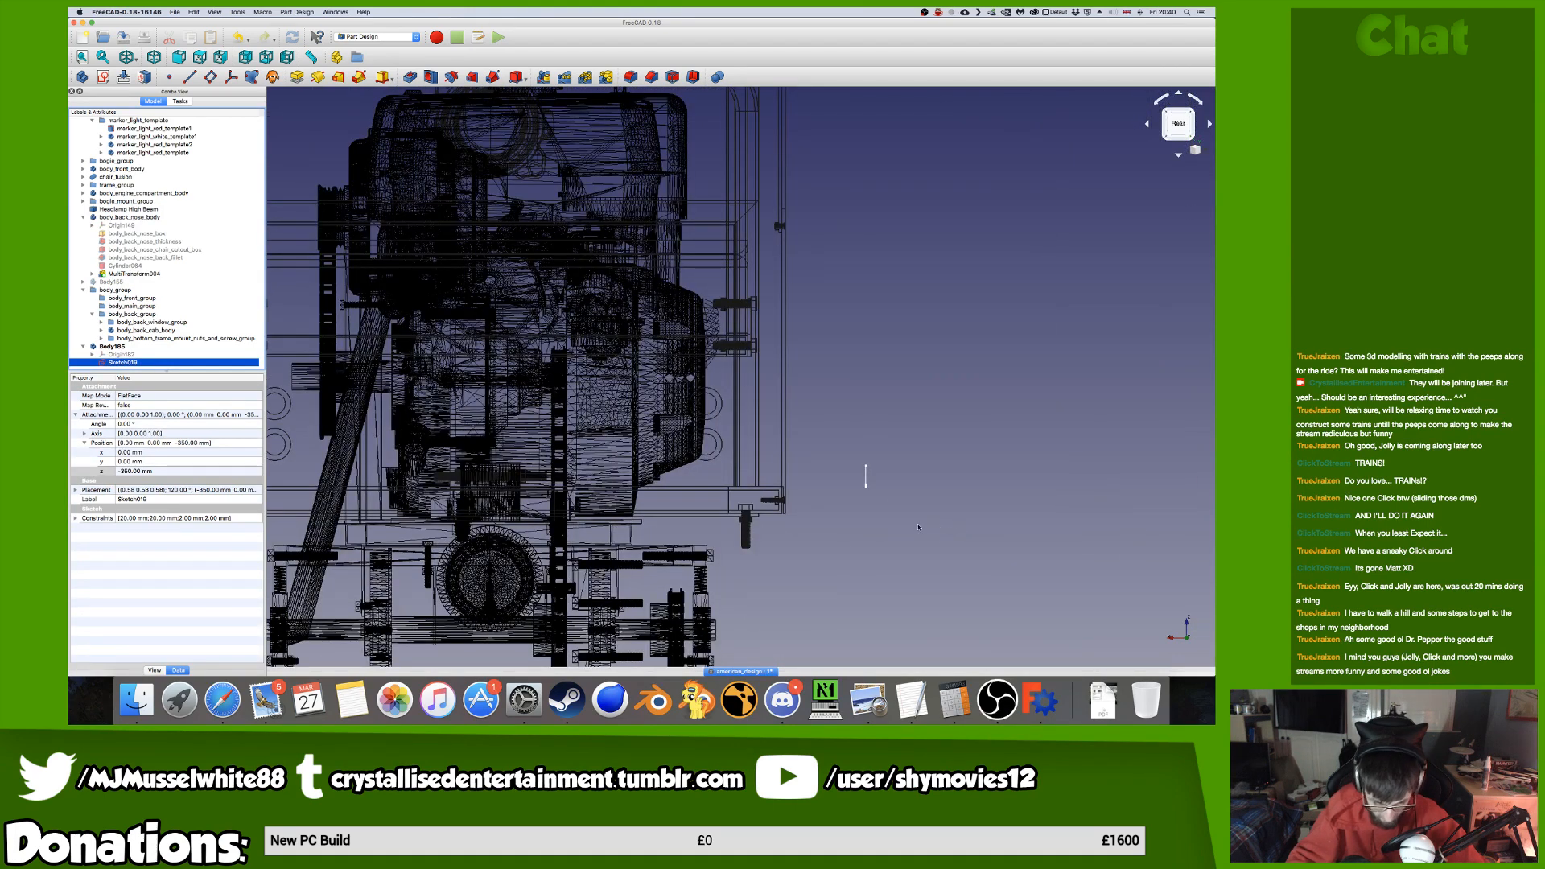
left_click(196, 346)
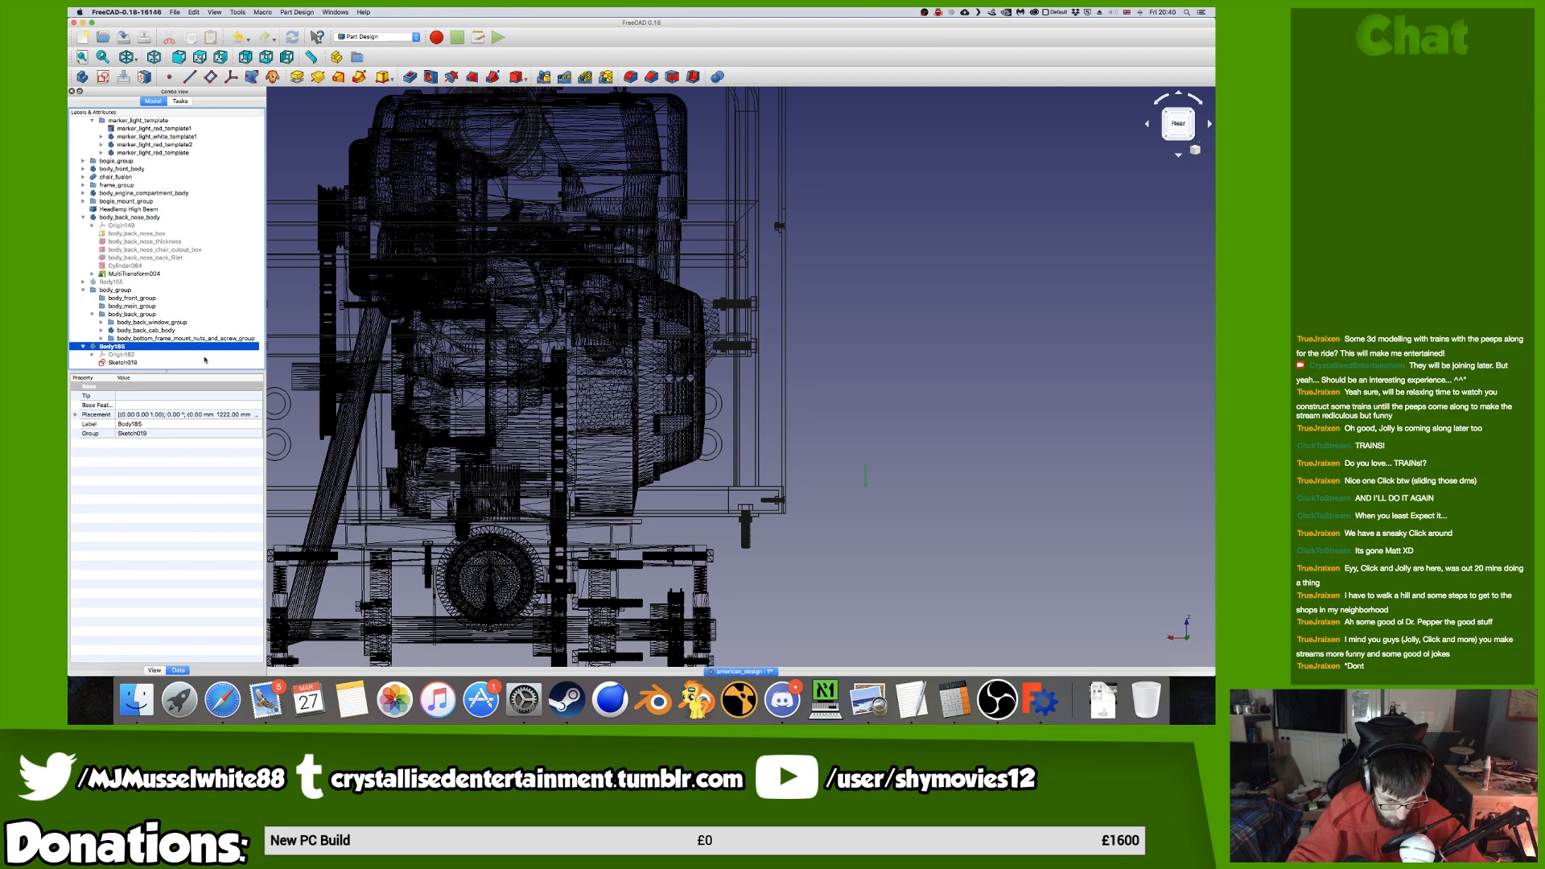
left_click(76, 414)
left_click(83, 442)
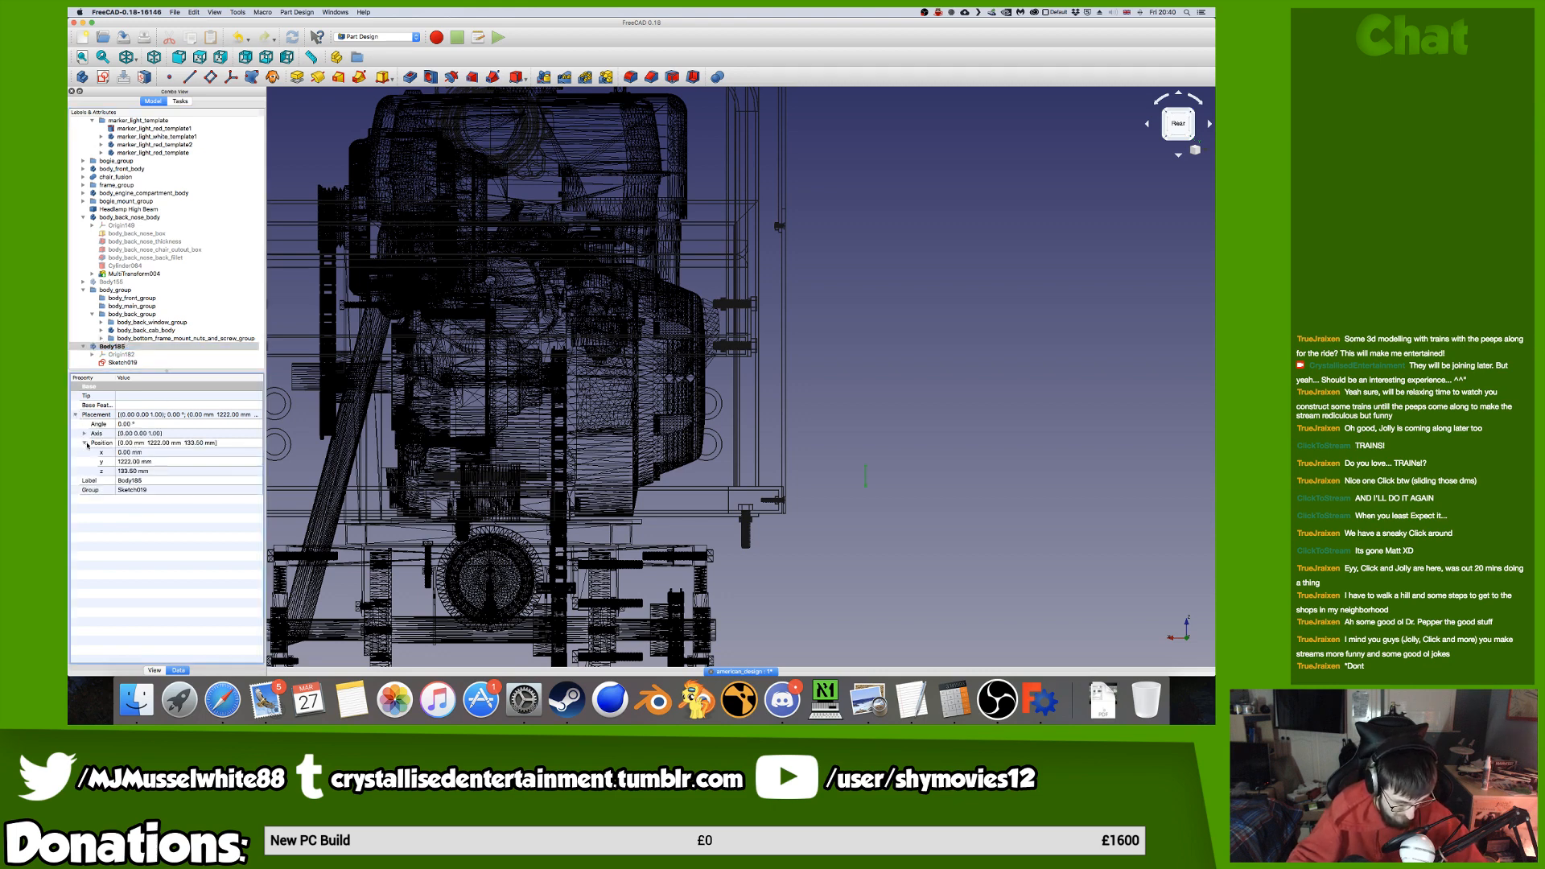
left_click(154, 472)
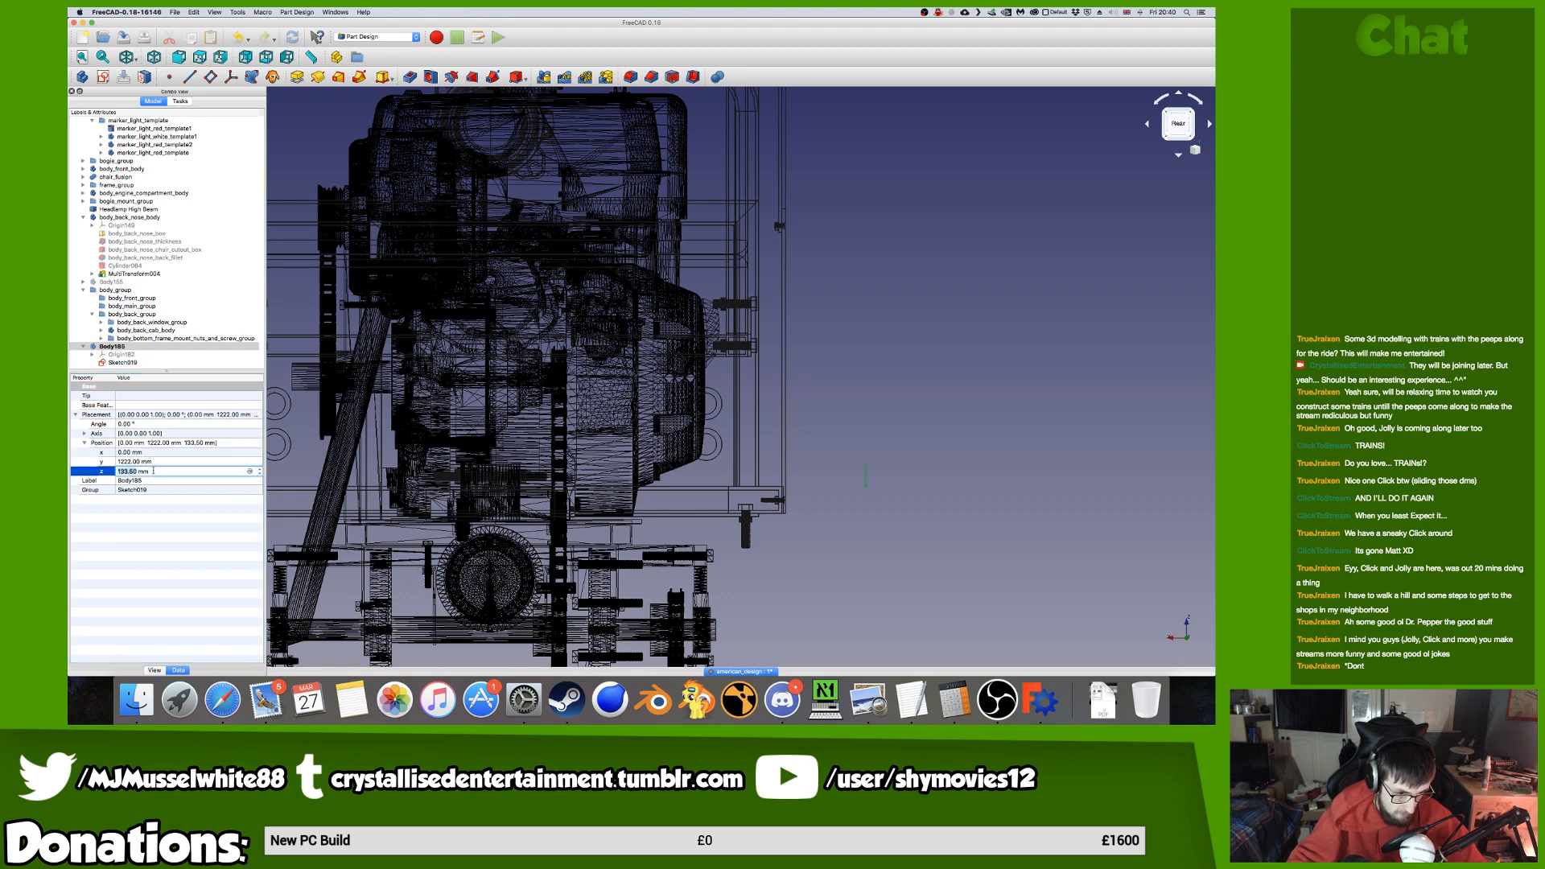
Set the Z position of the L-profile sketch's attachment offset to -180 mm and check its placement against the nose.
left_click(123, 363)
left_click(153, 472)
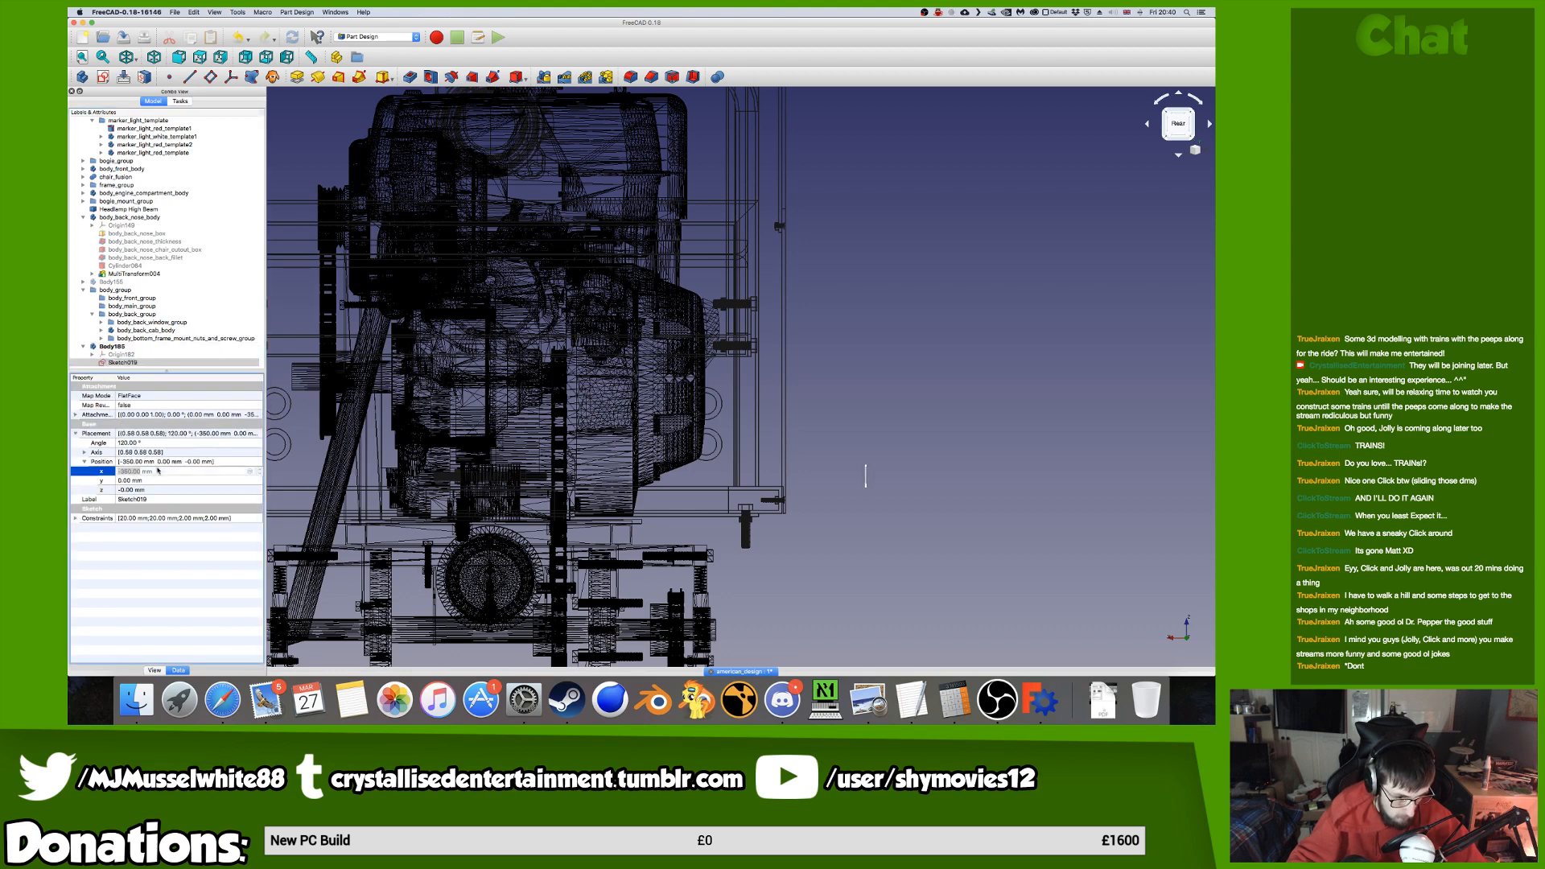
left_click(77, 414)
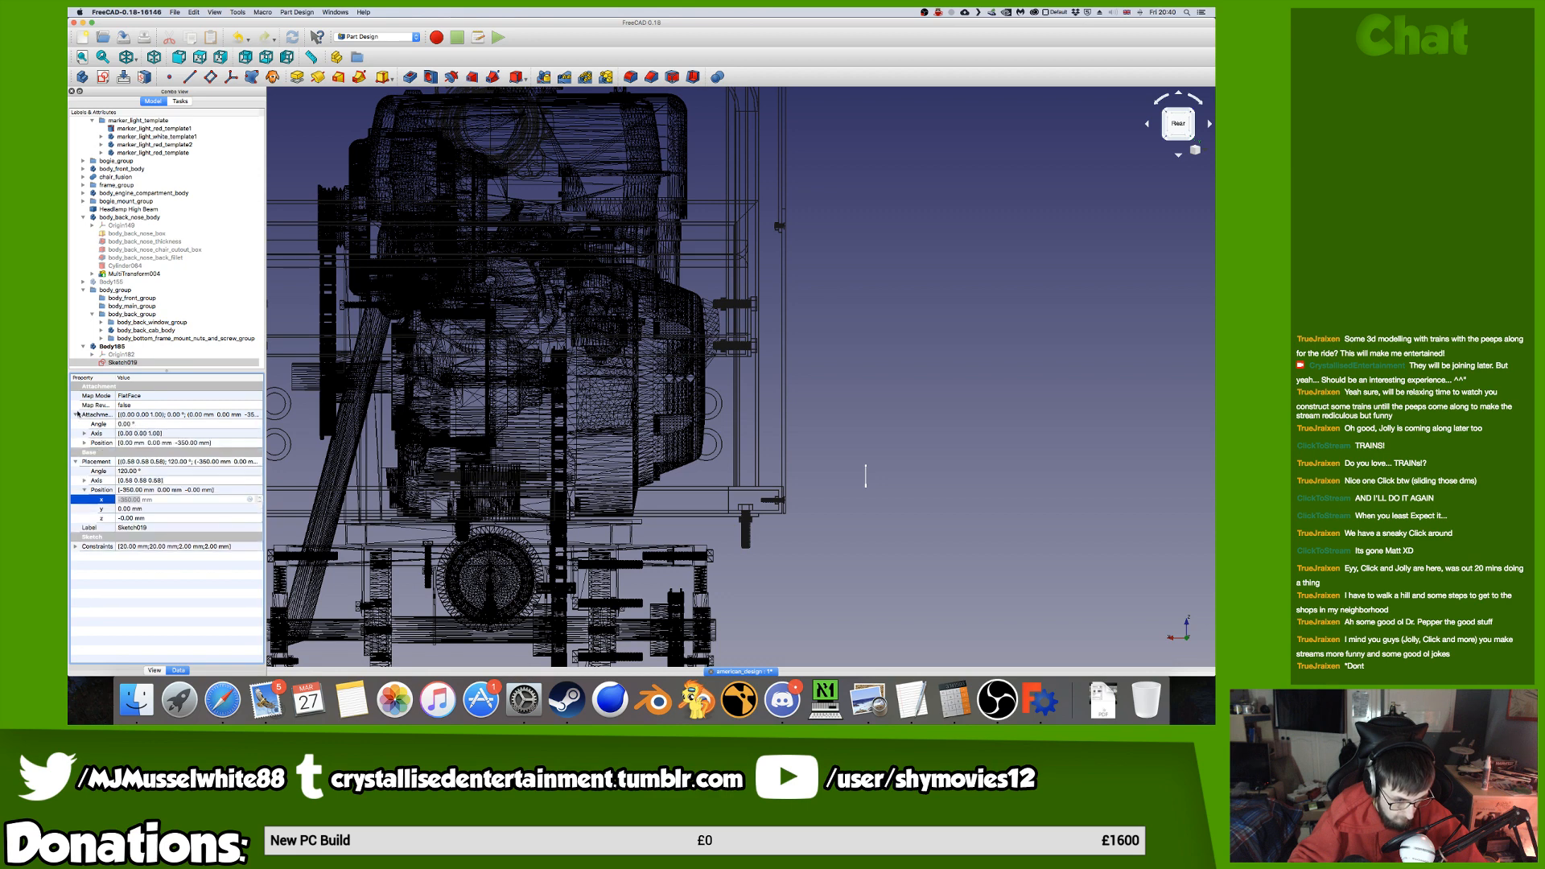
left_click(85, 443)
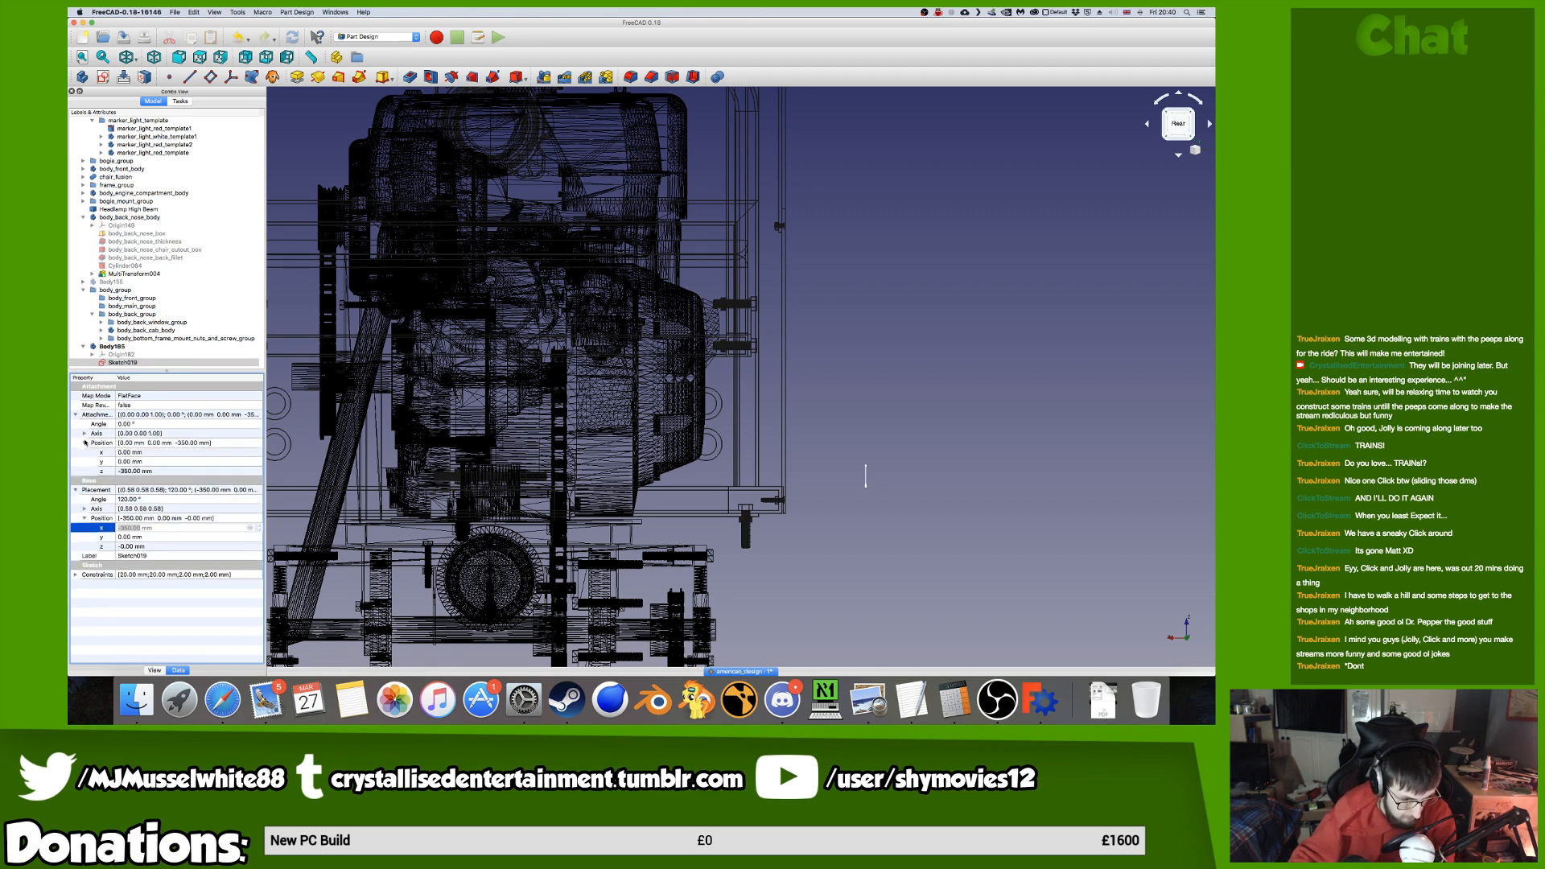
left_click(132, 471)
left_click(128, 471)
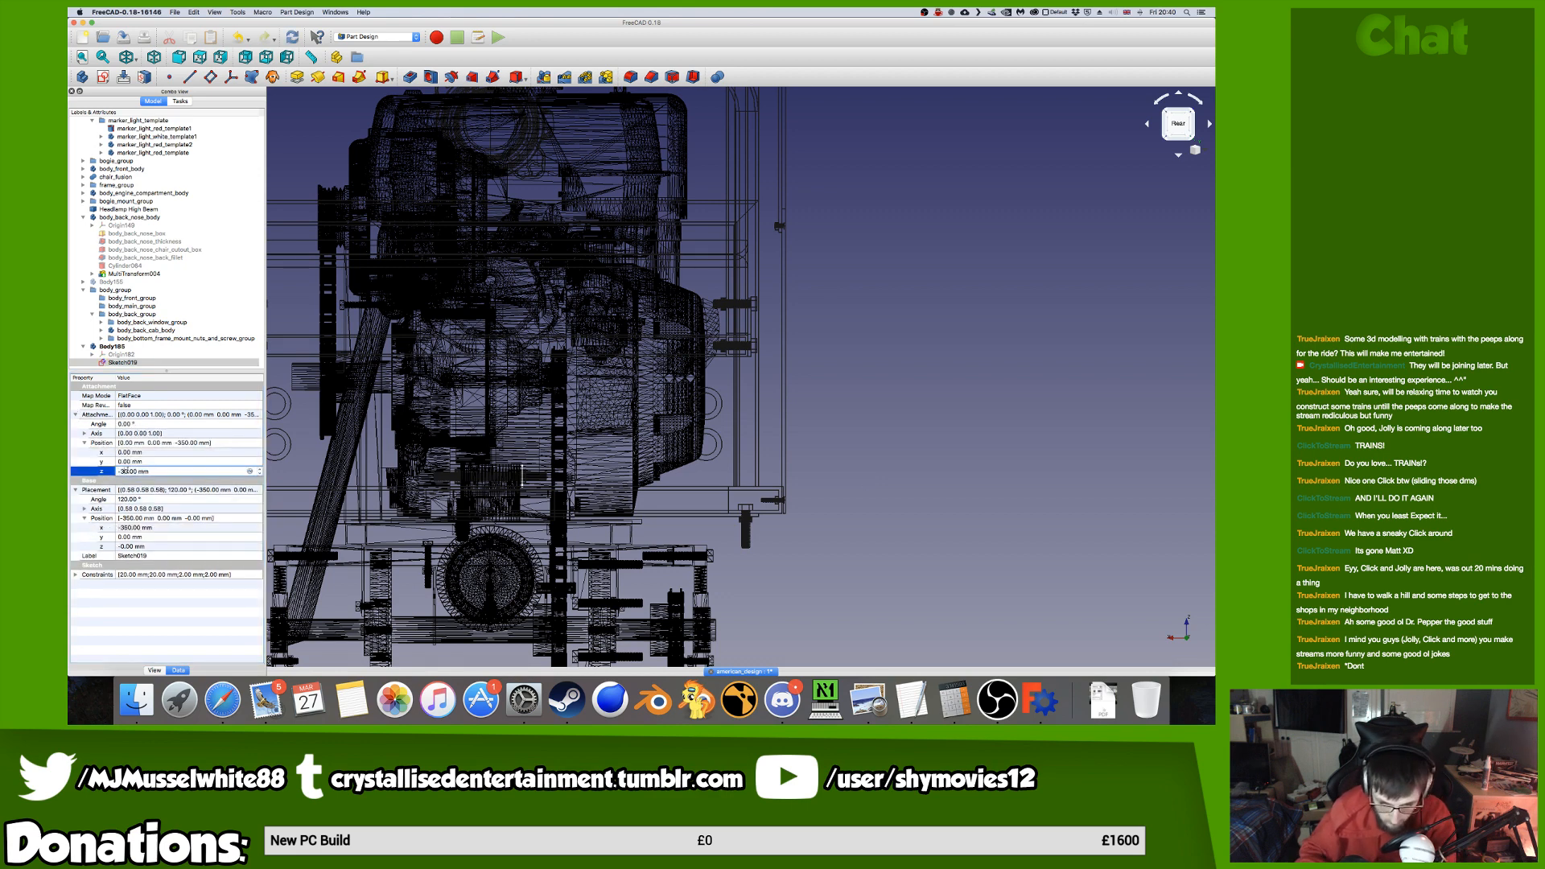
key("BackSpace")
type("3")
key("BackSpace")
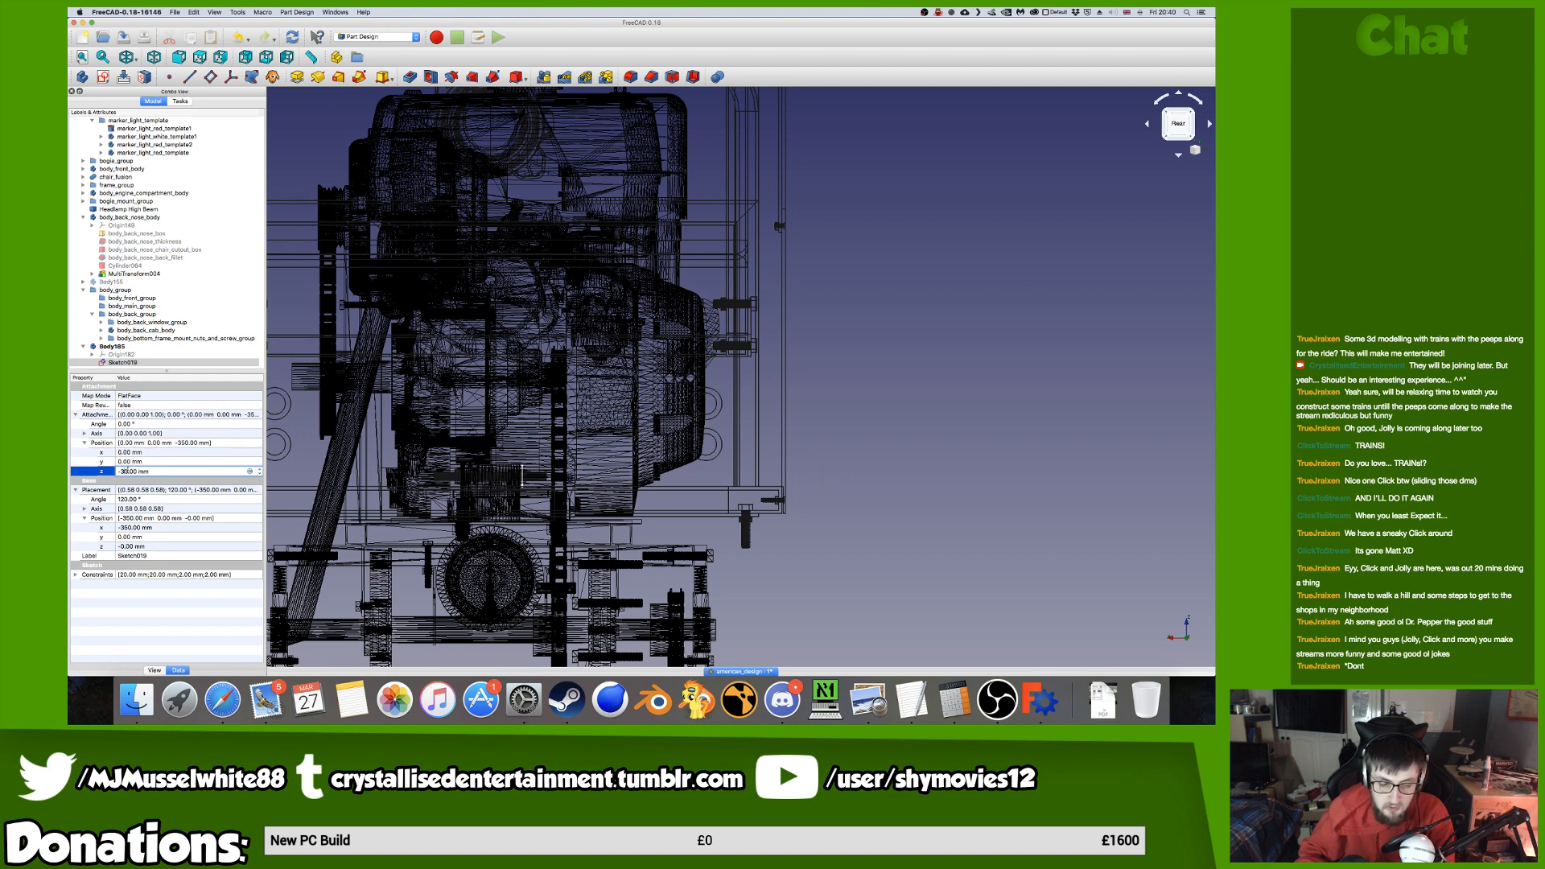
type("5")
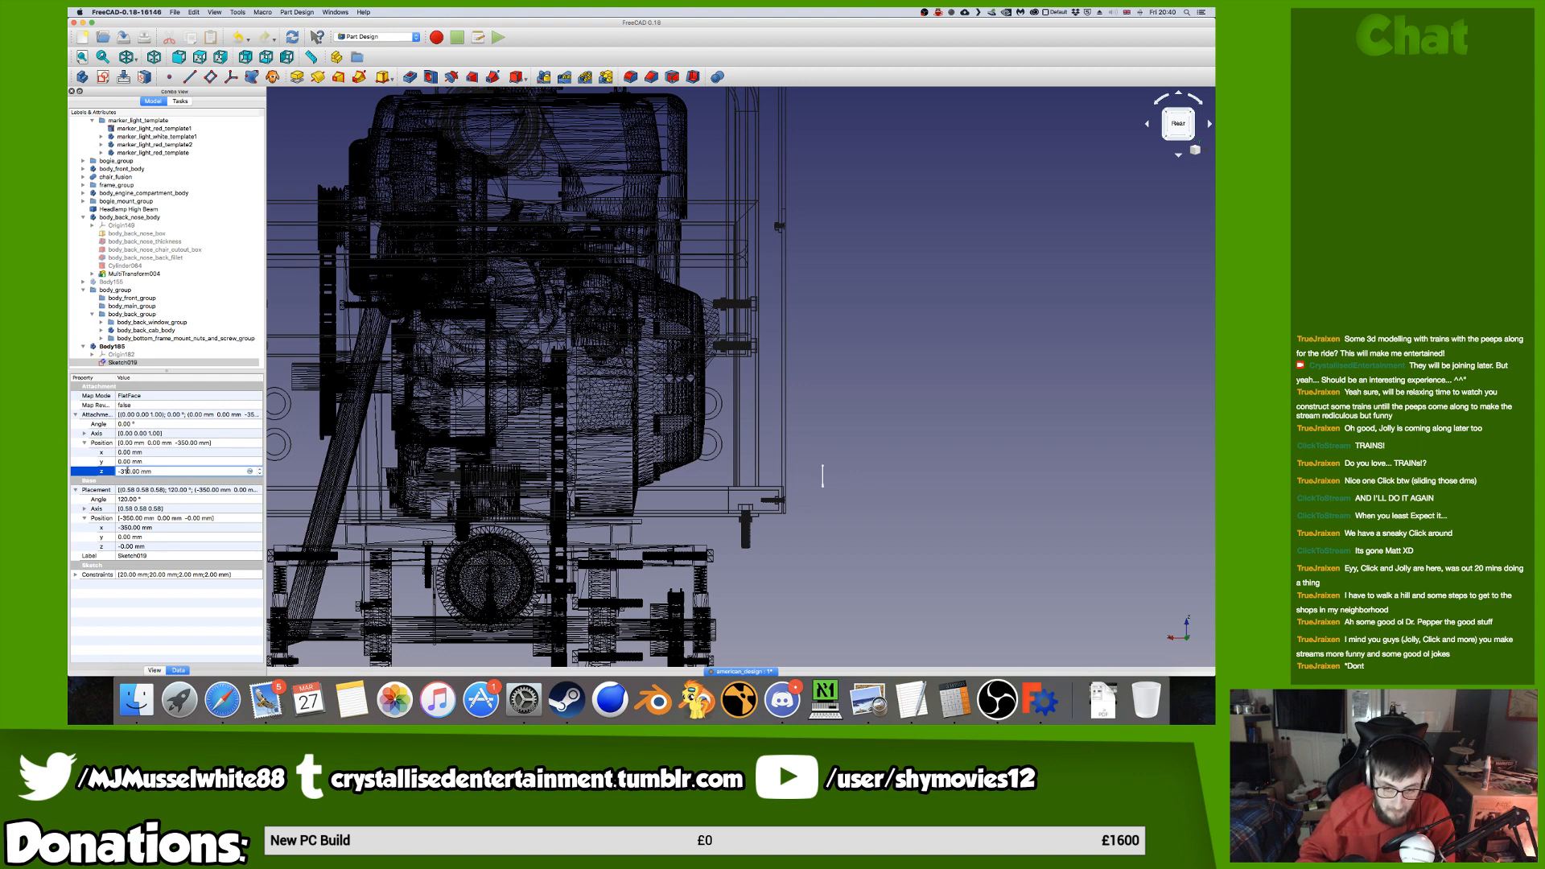
key("BackSpace")
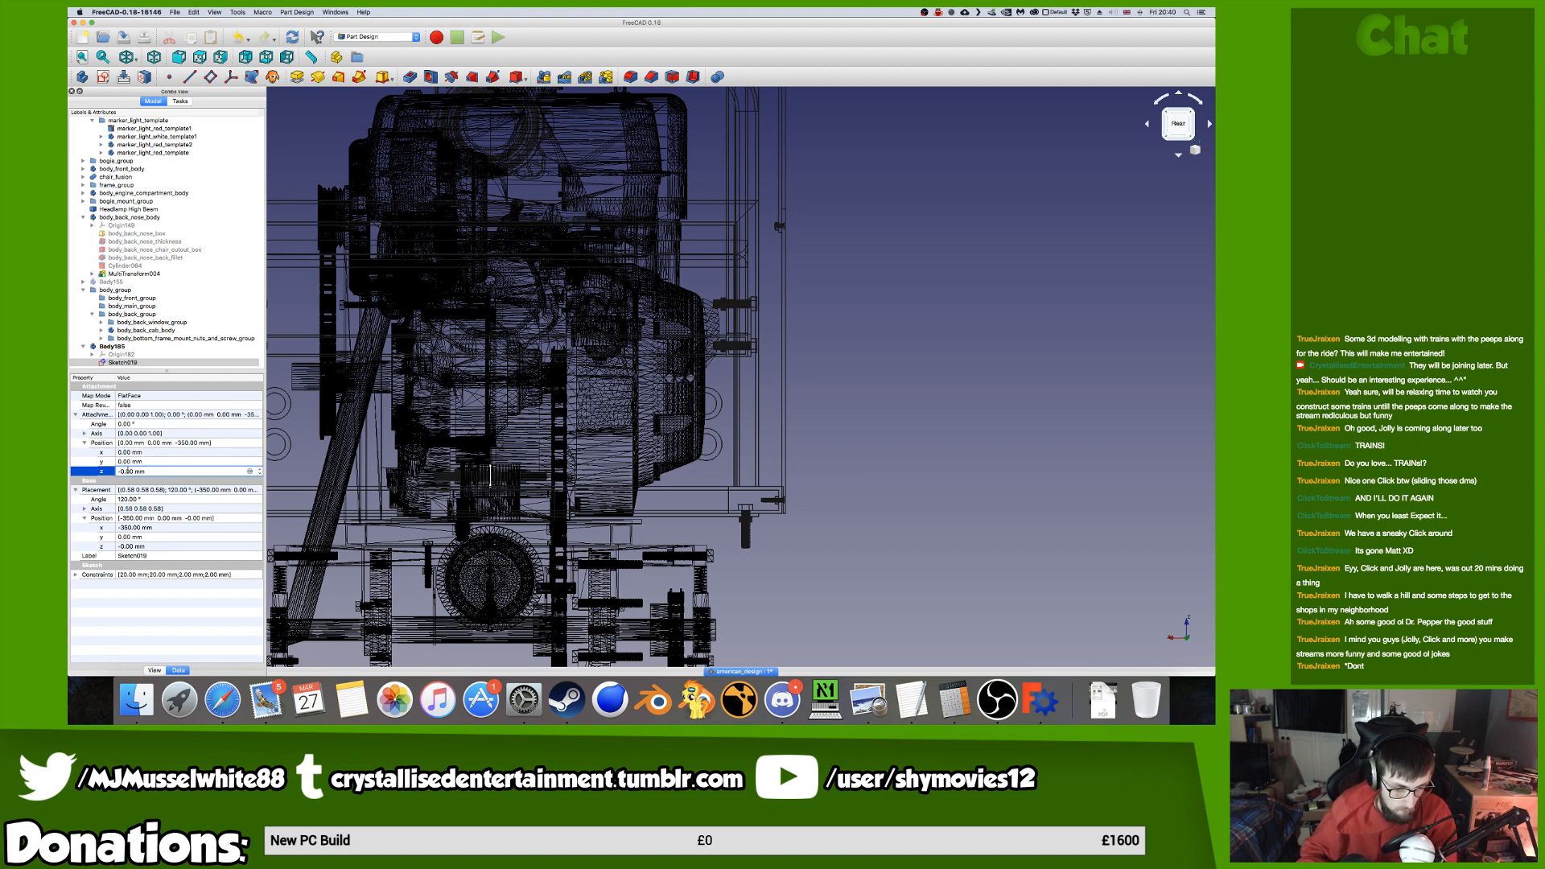
type("18")
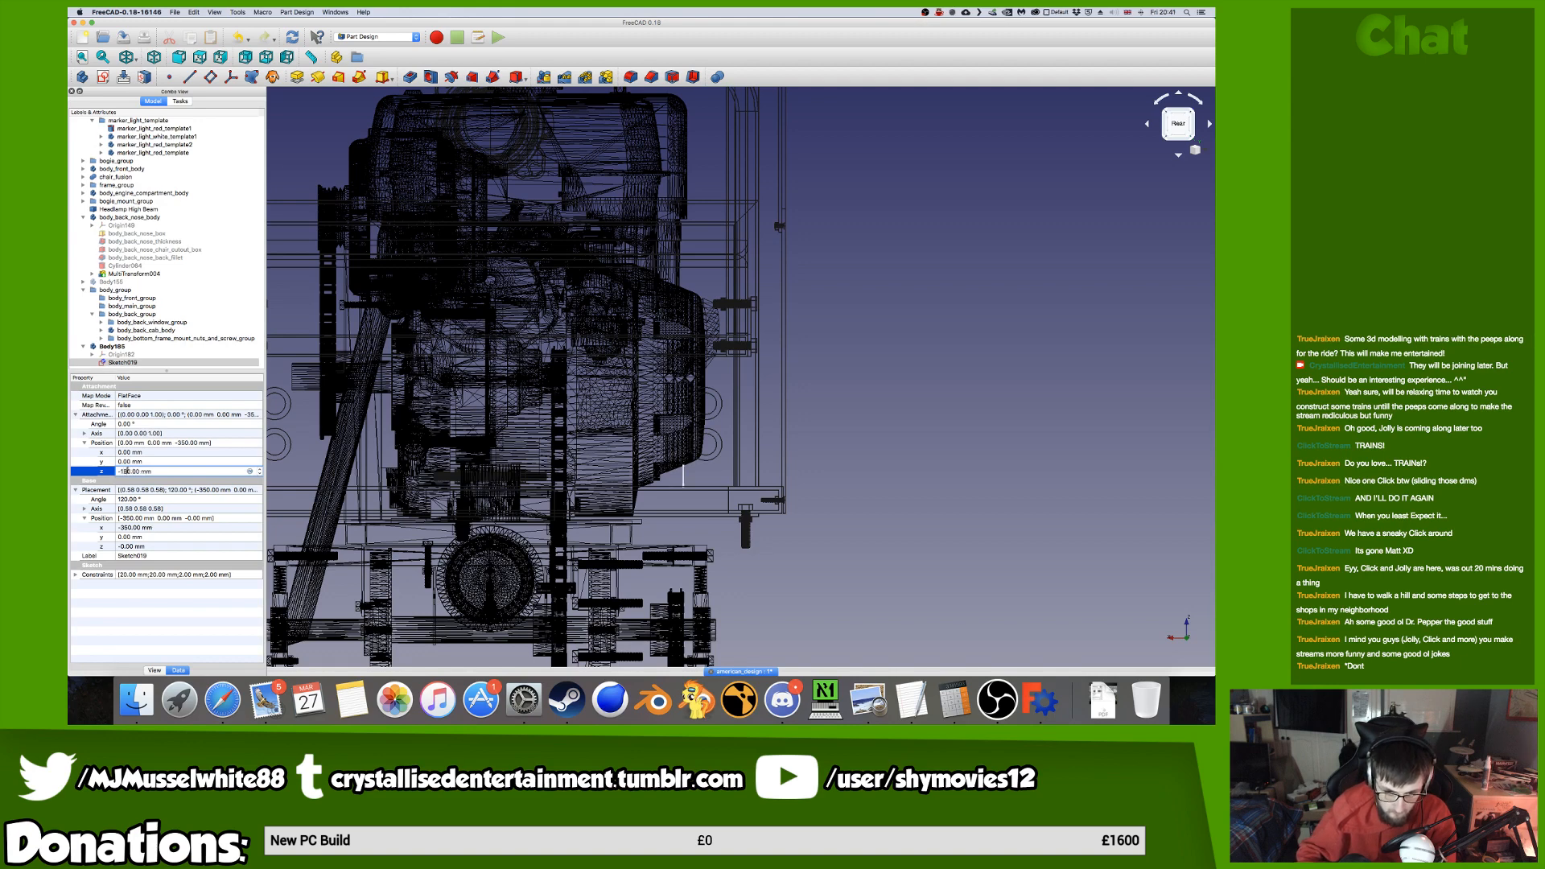
key("BackSpace")
type("9")
key("BackSpace")
type("8")
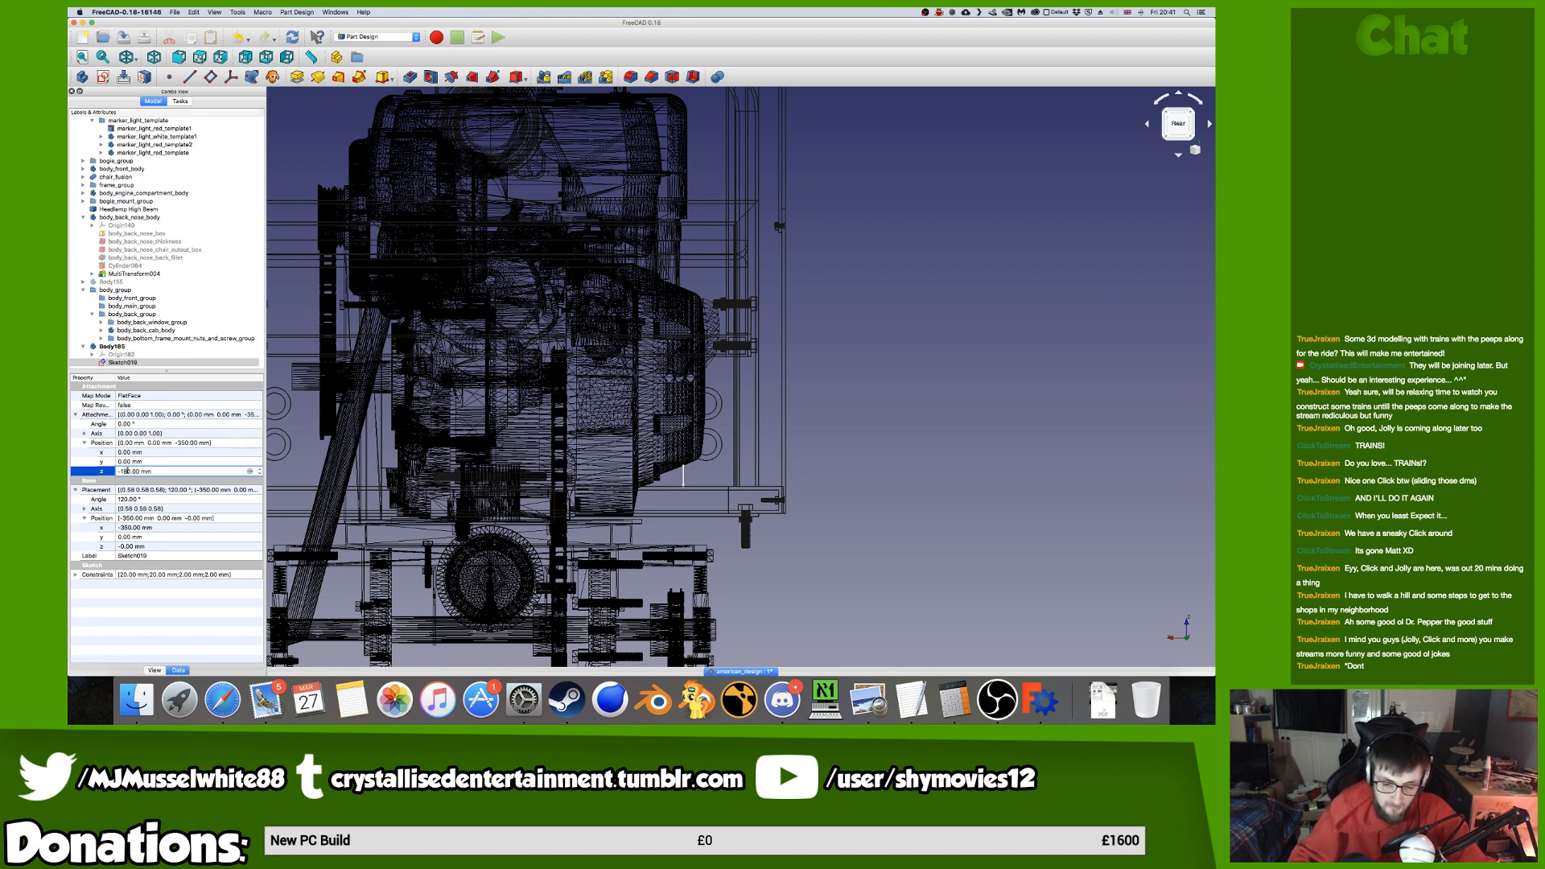
scroll(532, 487, "up", 2)
key("Return")
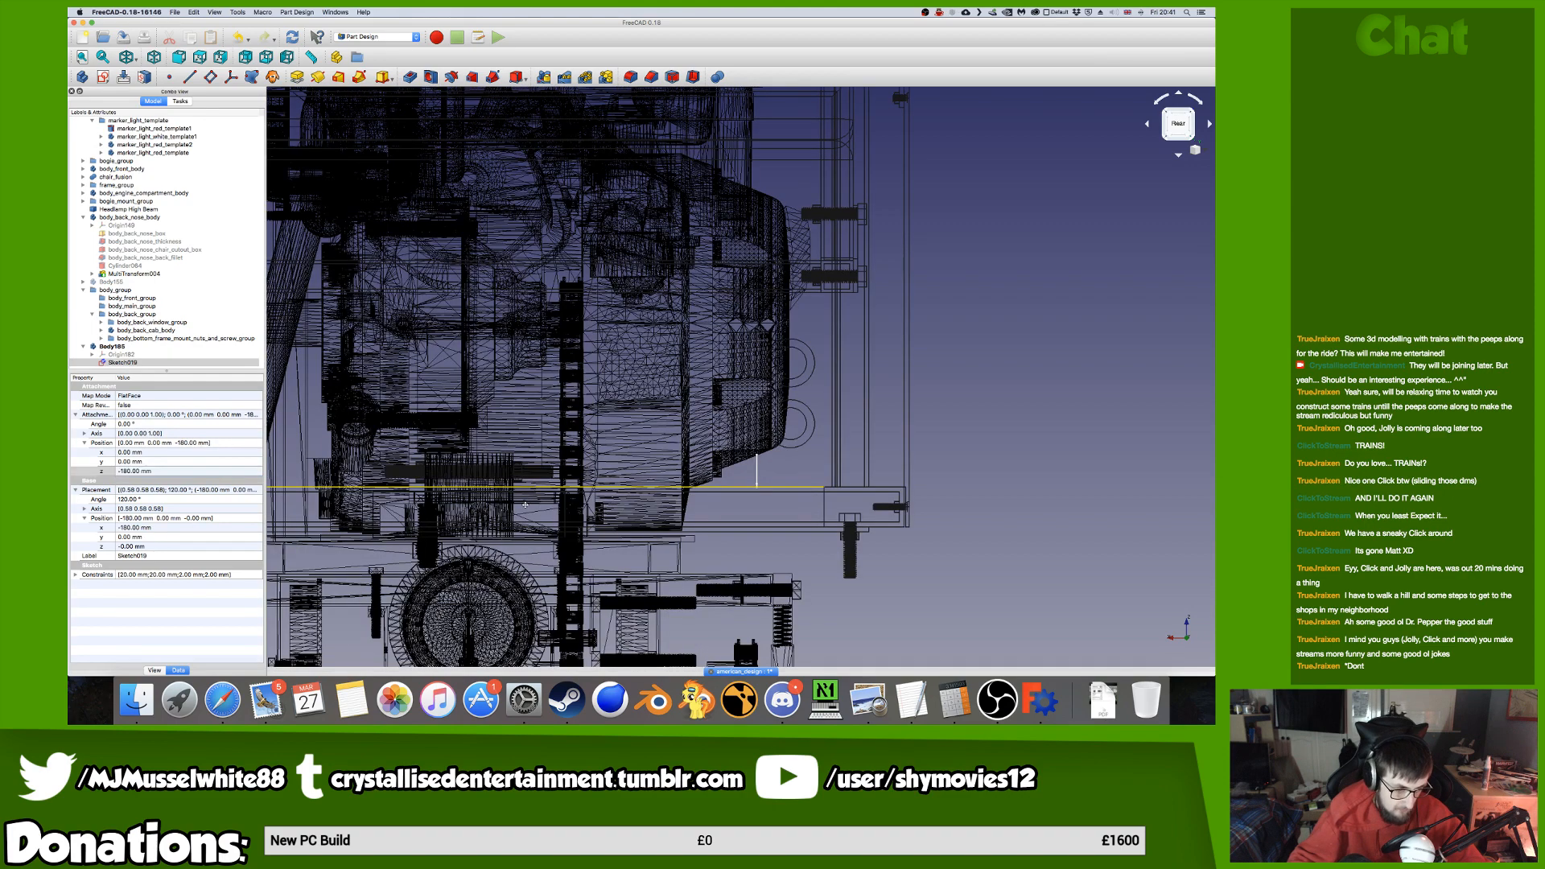
scroll(533, 488, "up", 2)
scroll(721, 494, "up", 2)
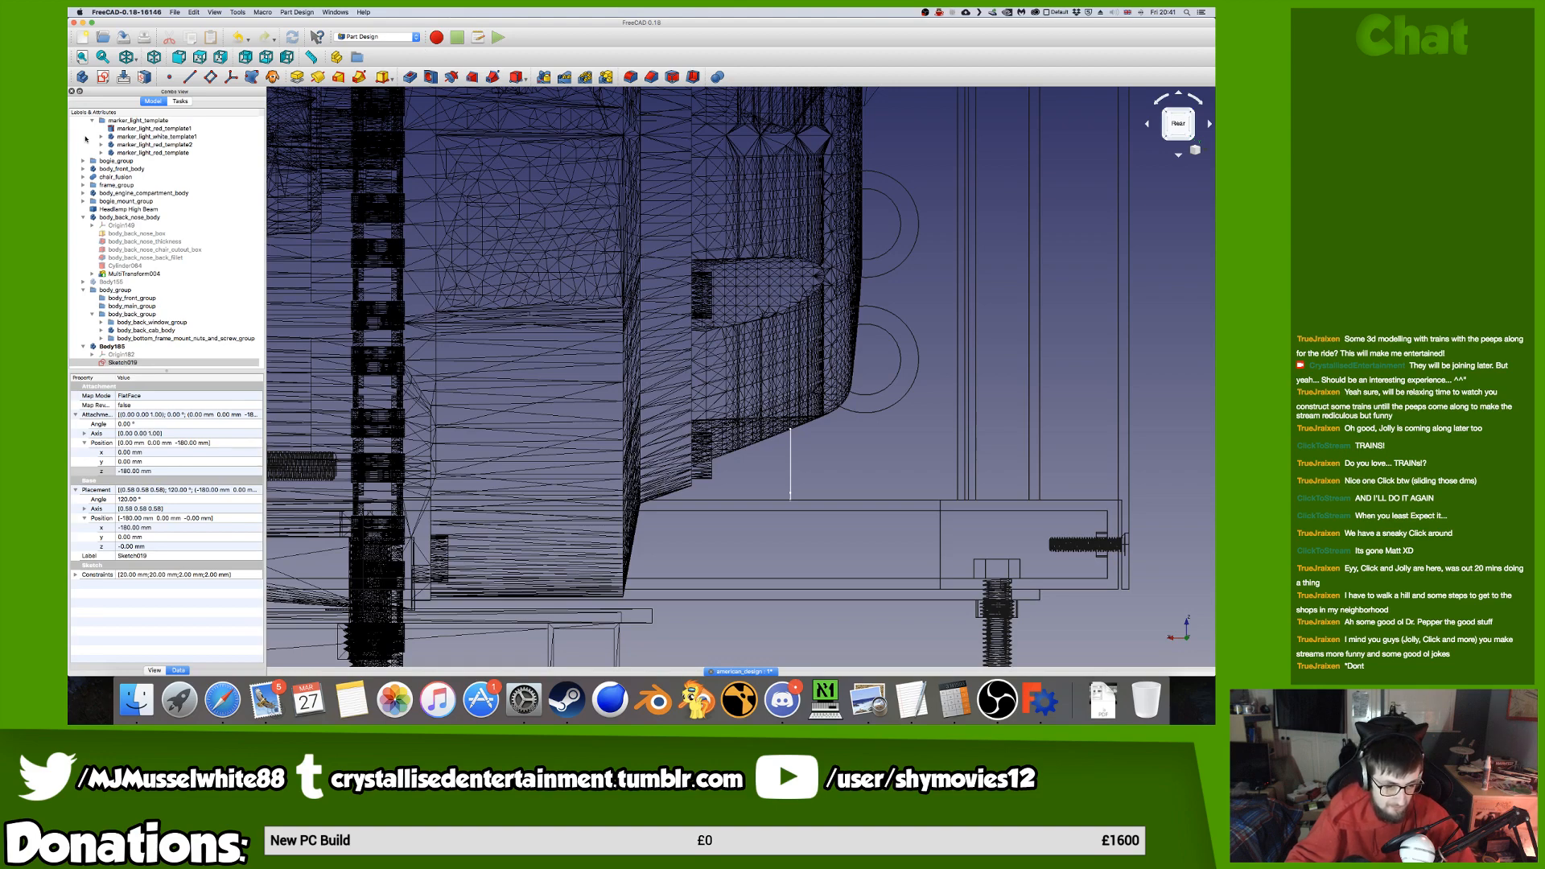
Pad the L-profile sketch with a length of 360 mm.
left_click(142, 363)
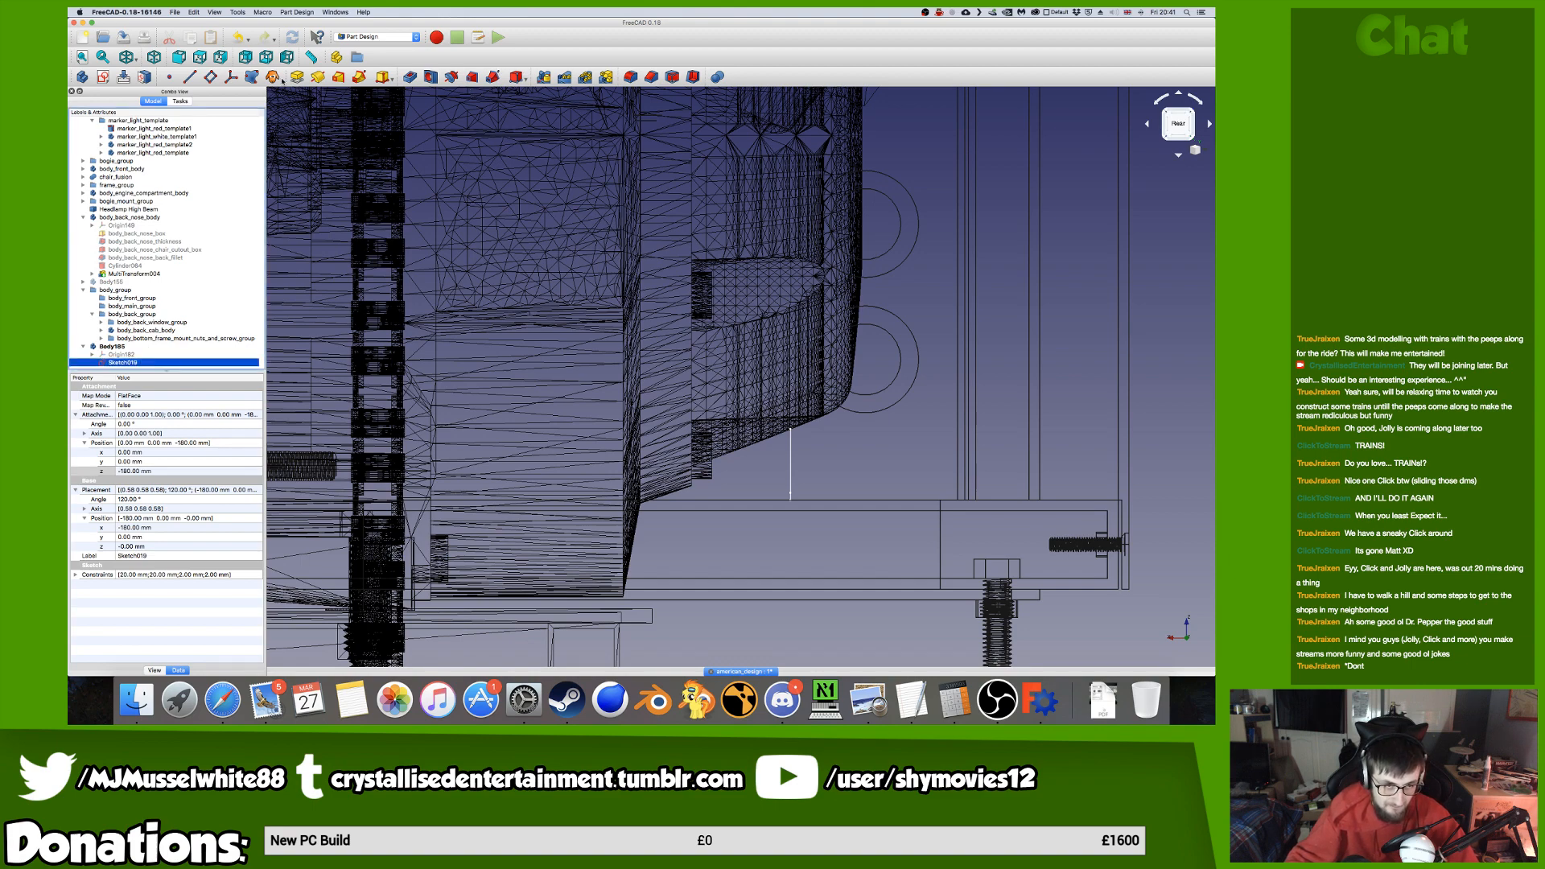
left_click(297, 77)
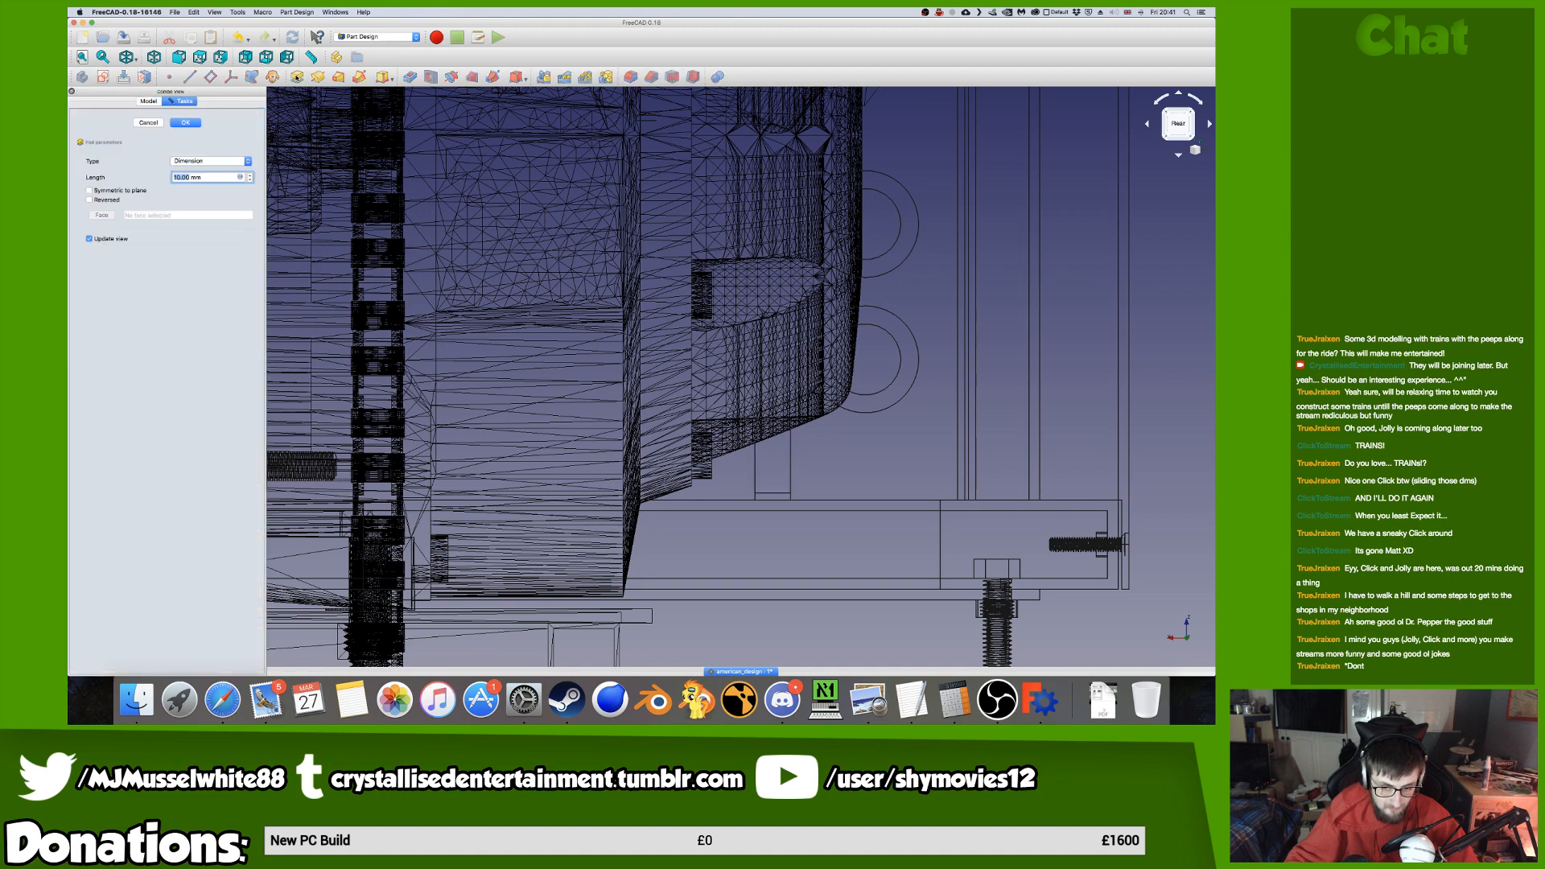
type("360")
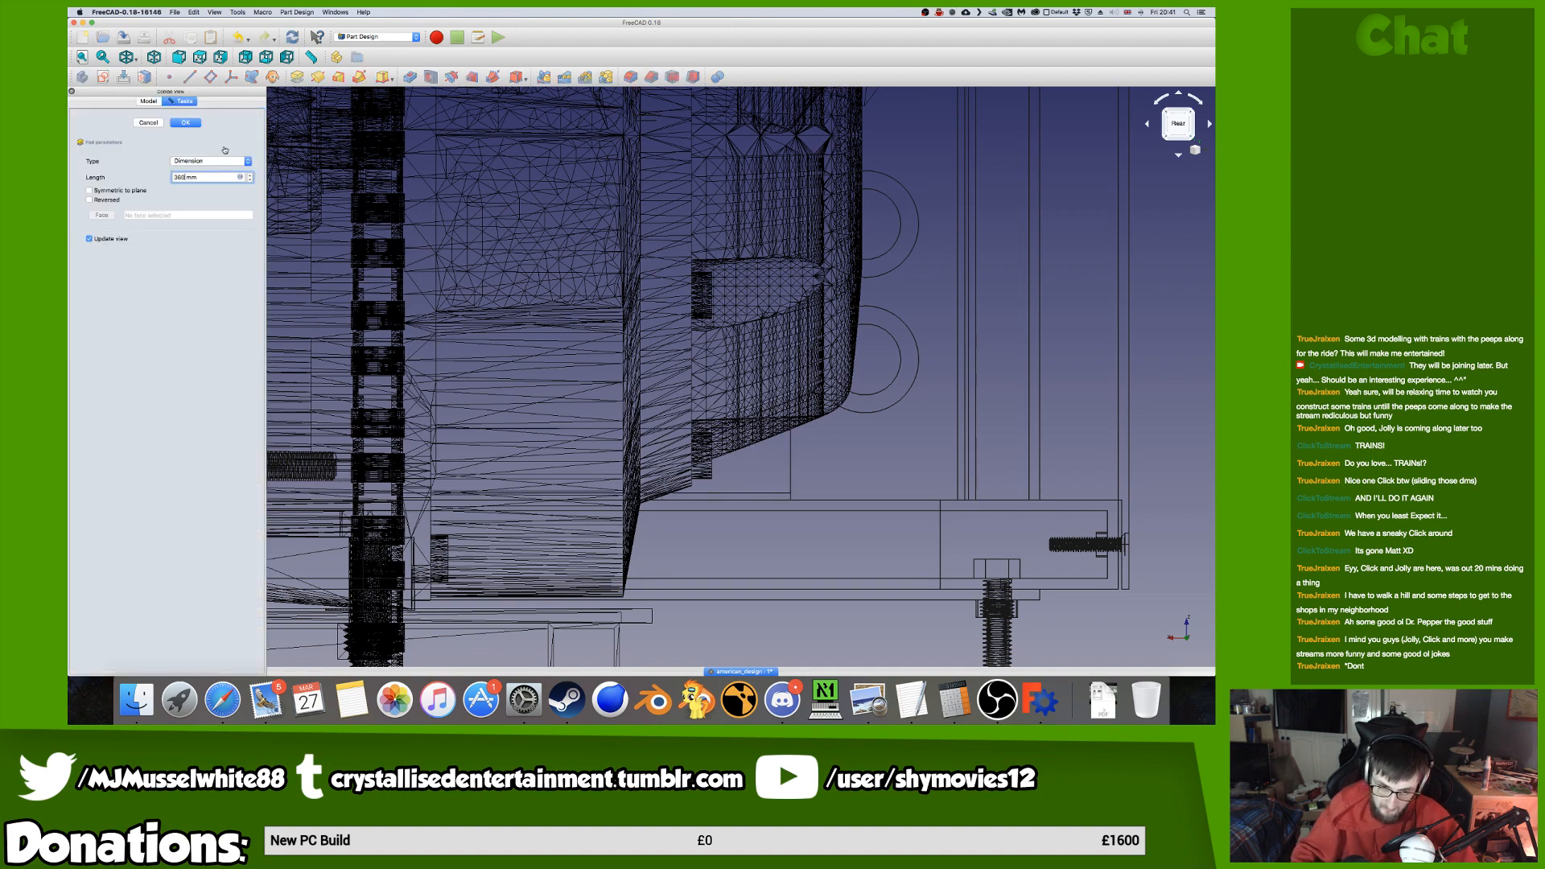
scroll(587, 346, "down", 5)
scroll(585, 455, "up", 6)
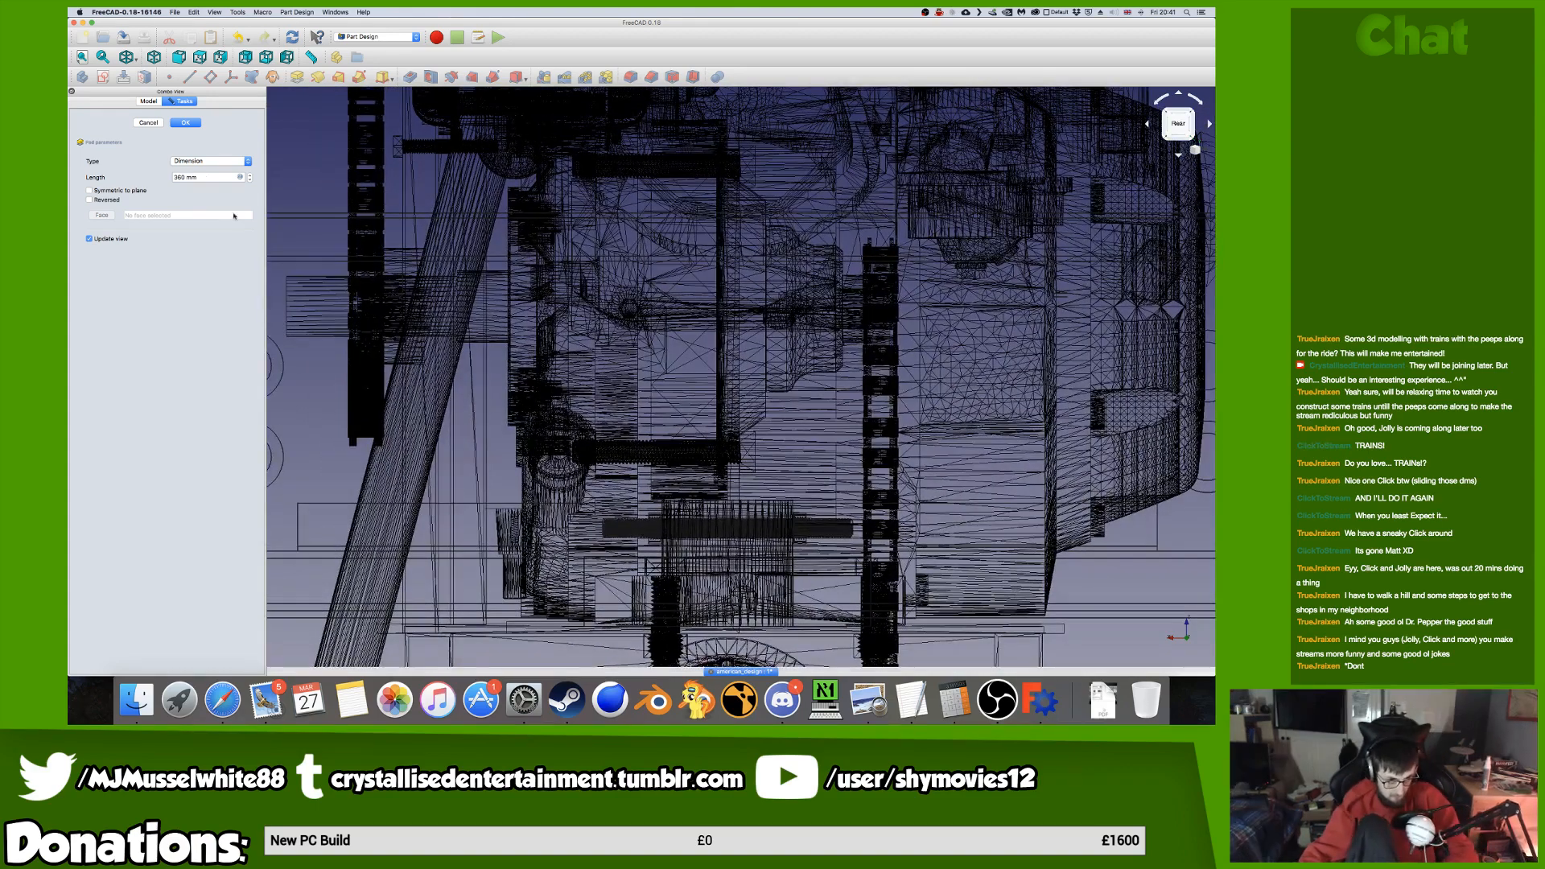
left_click(186, 123)
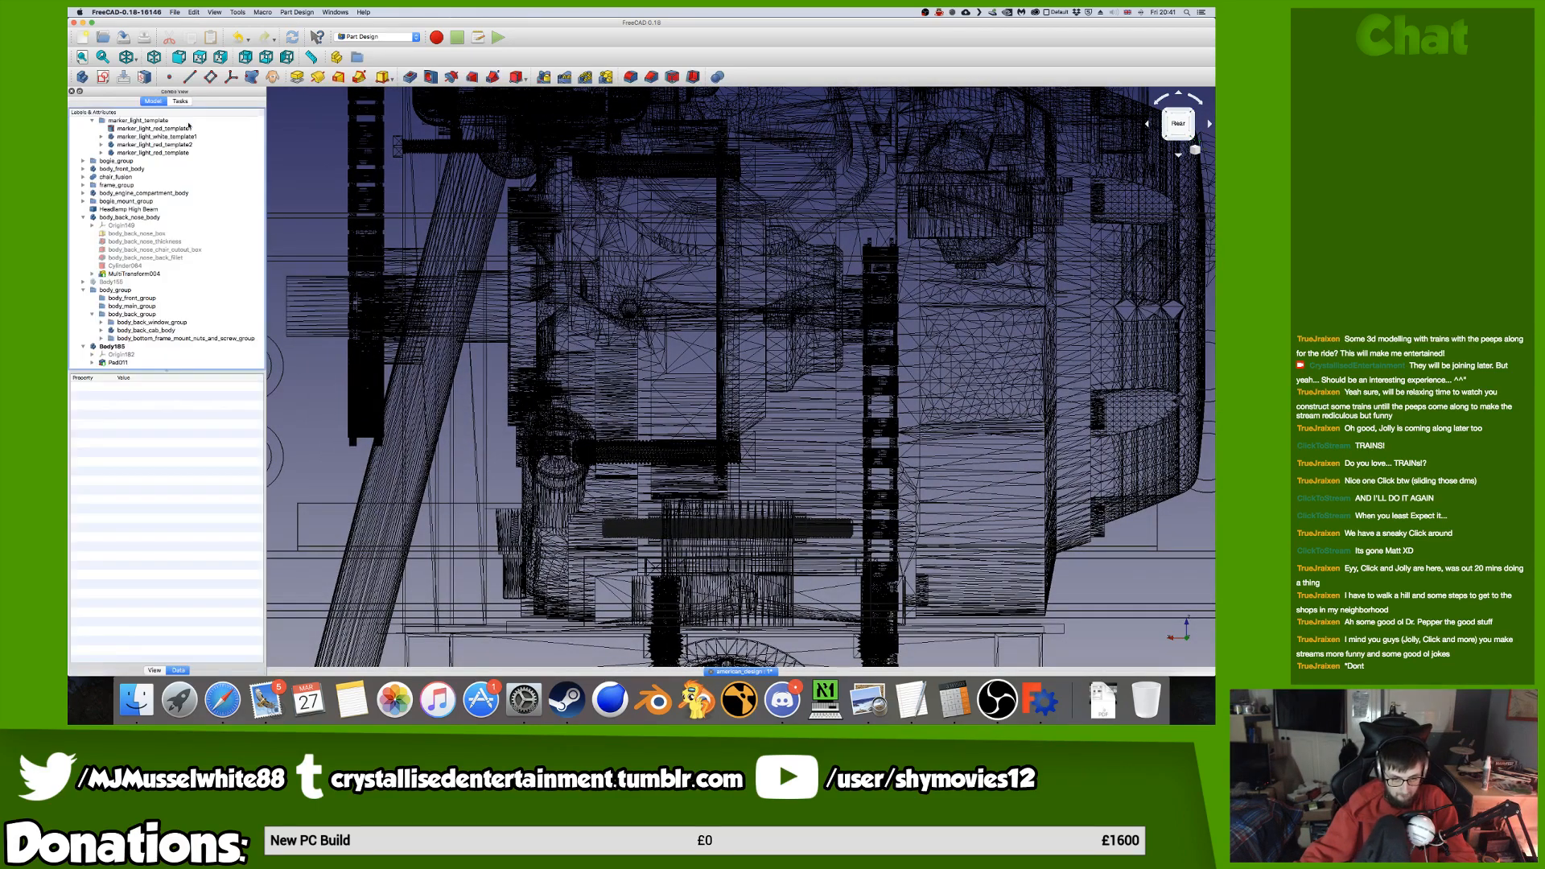
Add a subtractive cylinder to the padded L-profile body, attached to its XZ plane, with a radius of 2 mm.
left_click(146, 352)
left_click(146, 346)
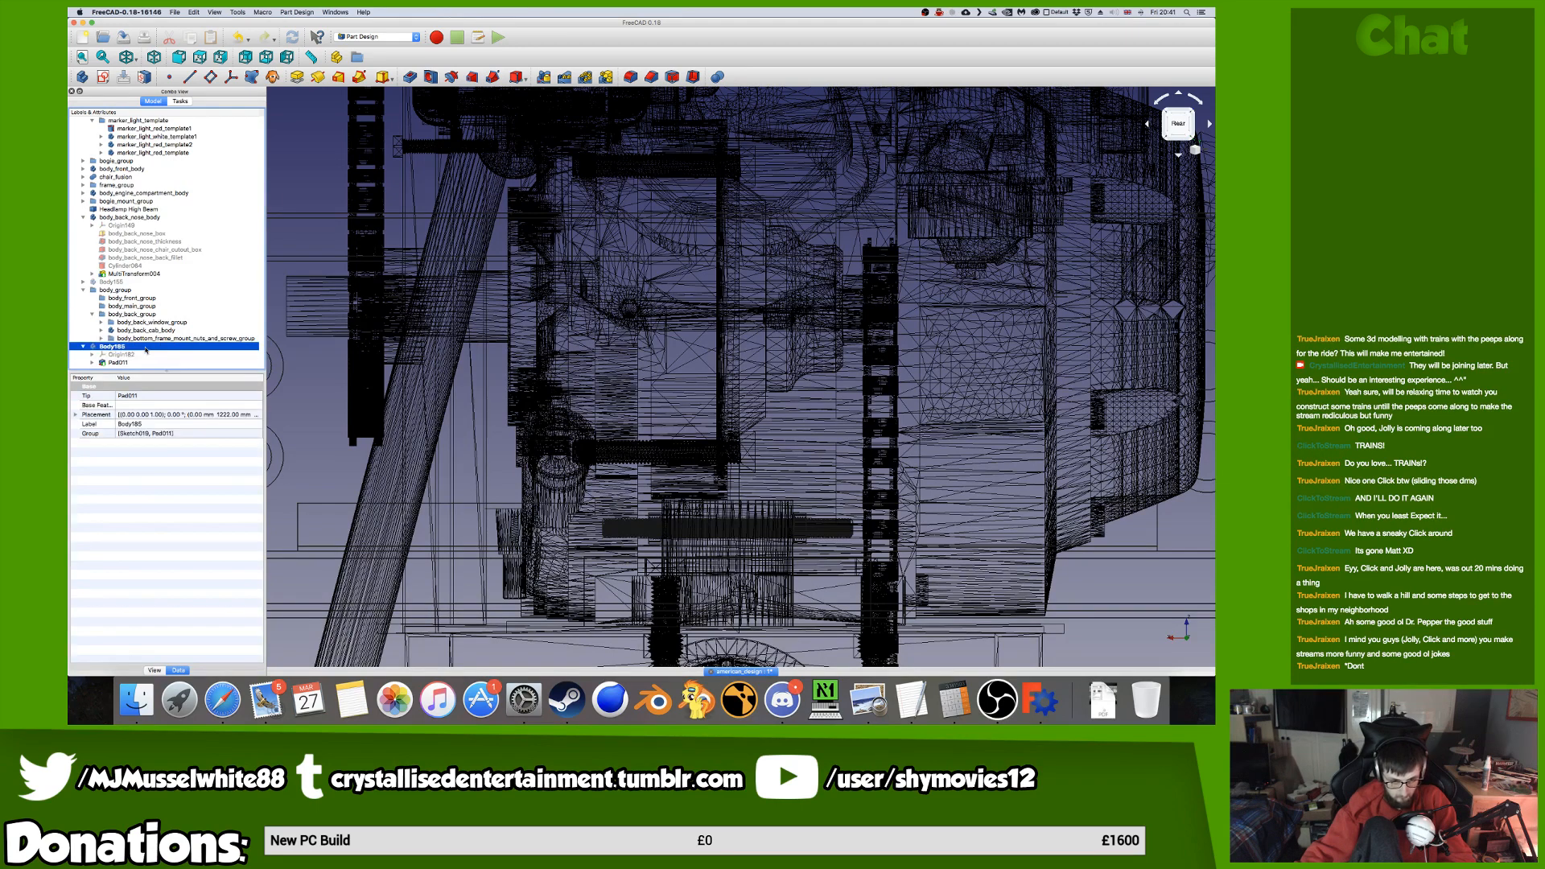
scroll(556, 424, "down", 4)
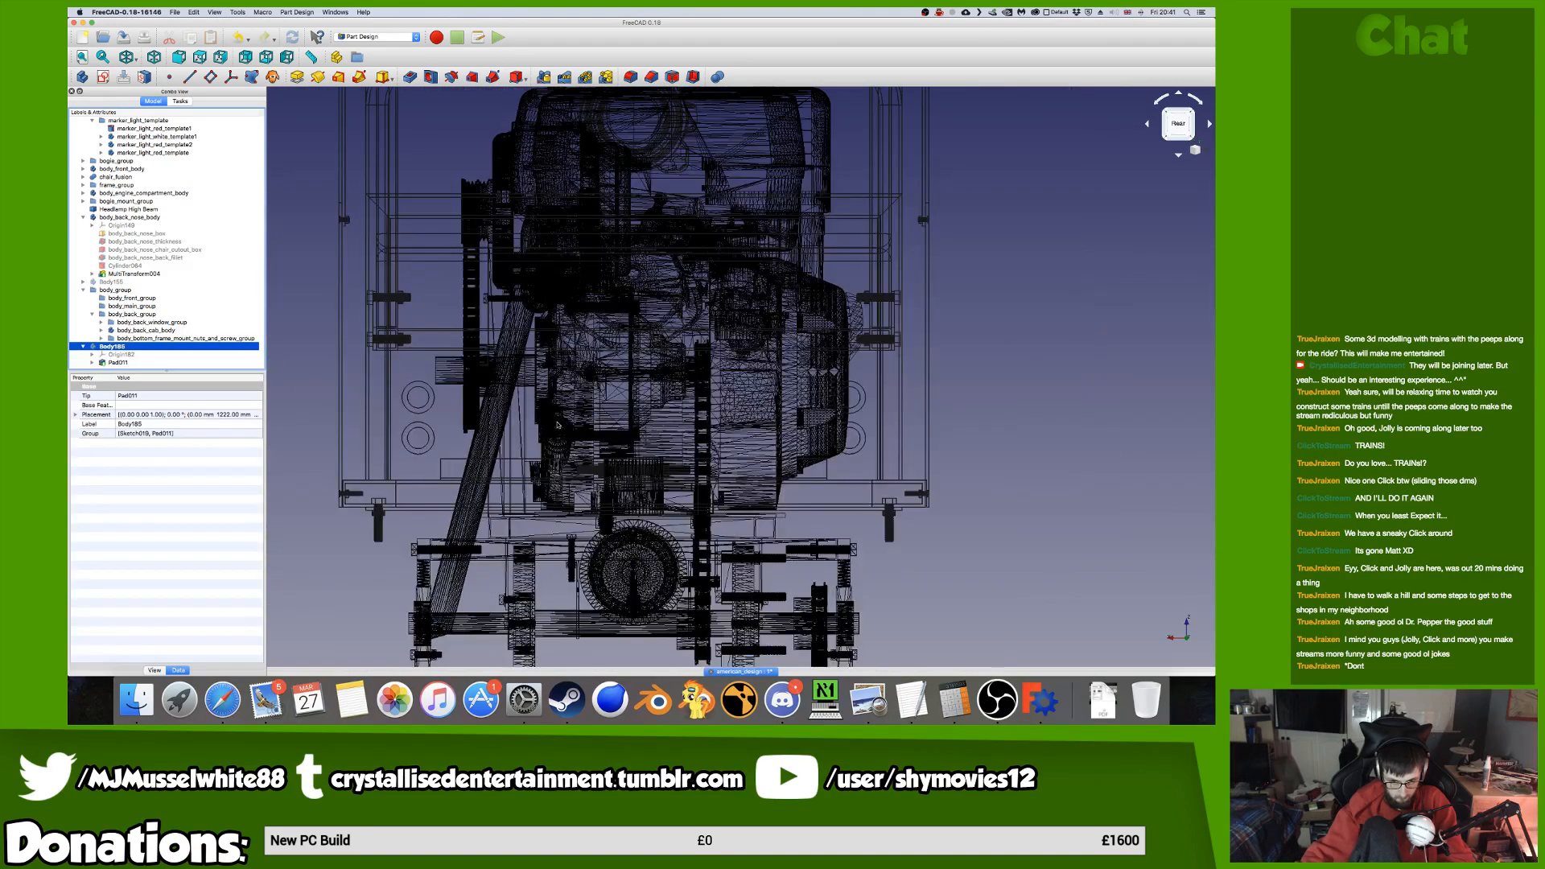
scroll(556, 424, "up", 2)
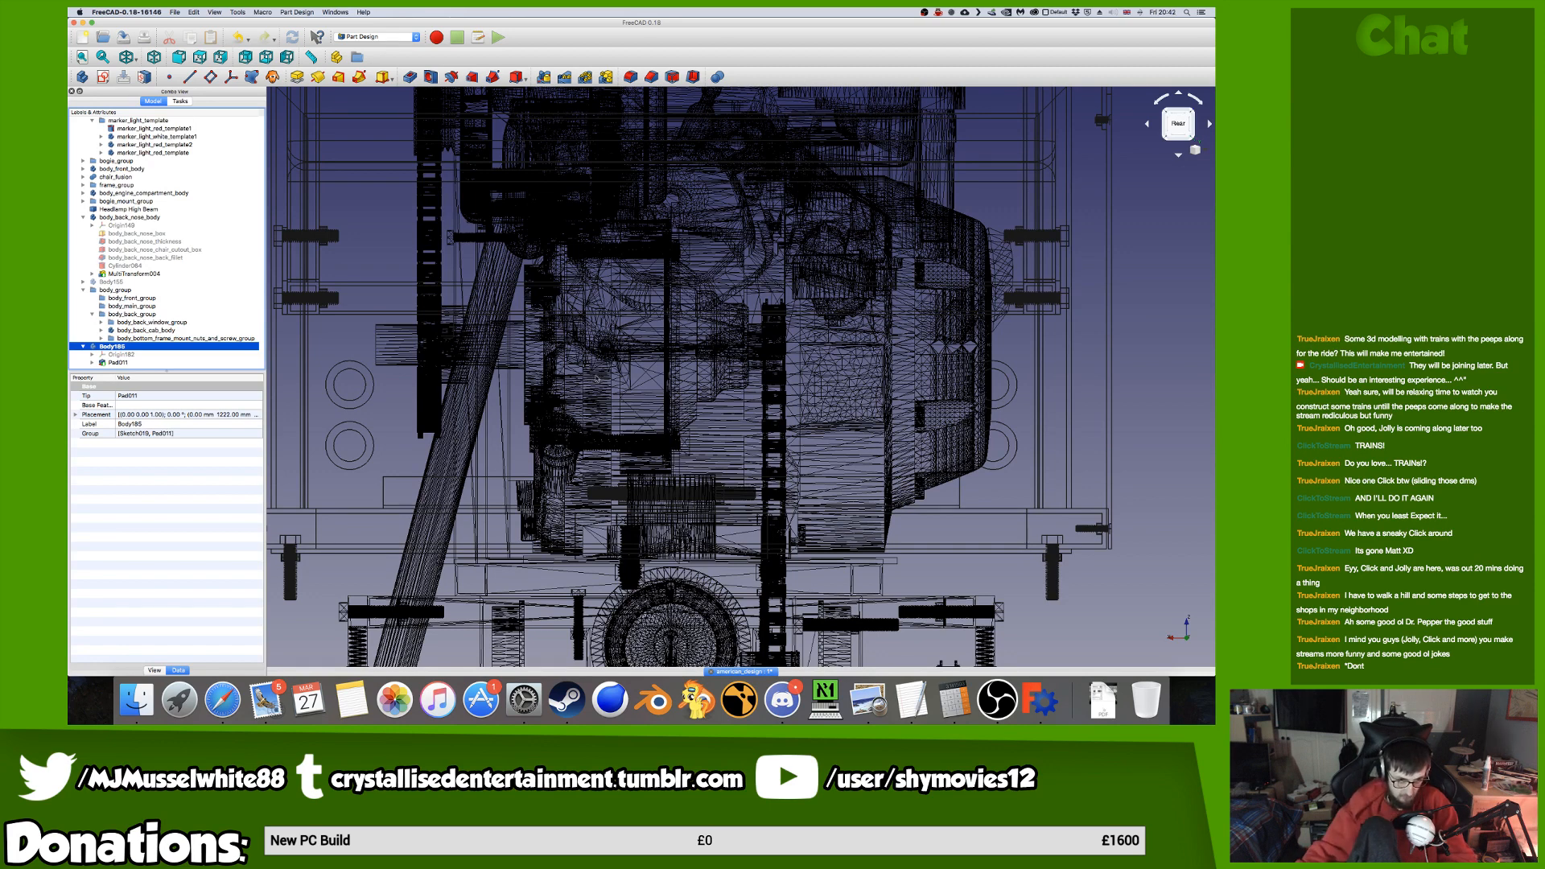
left_click(523, 77)
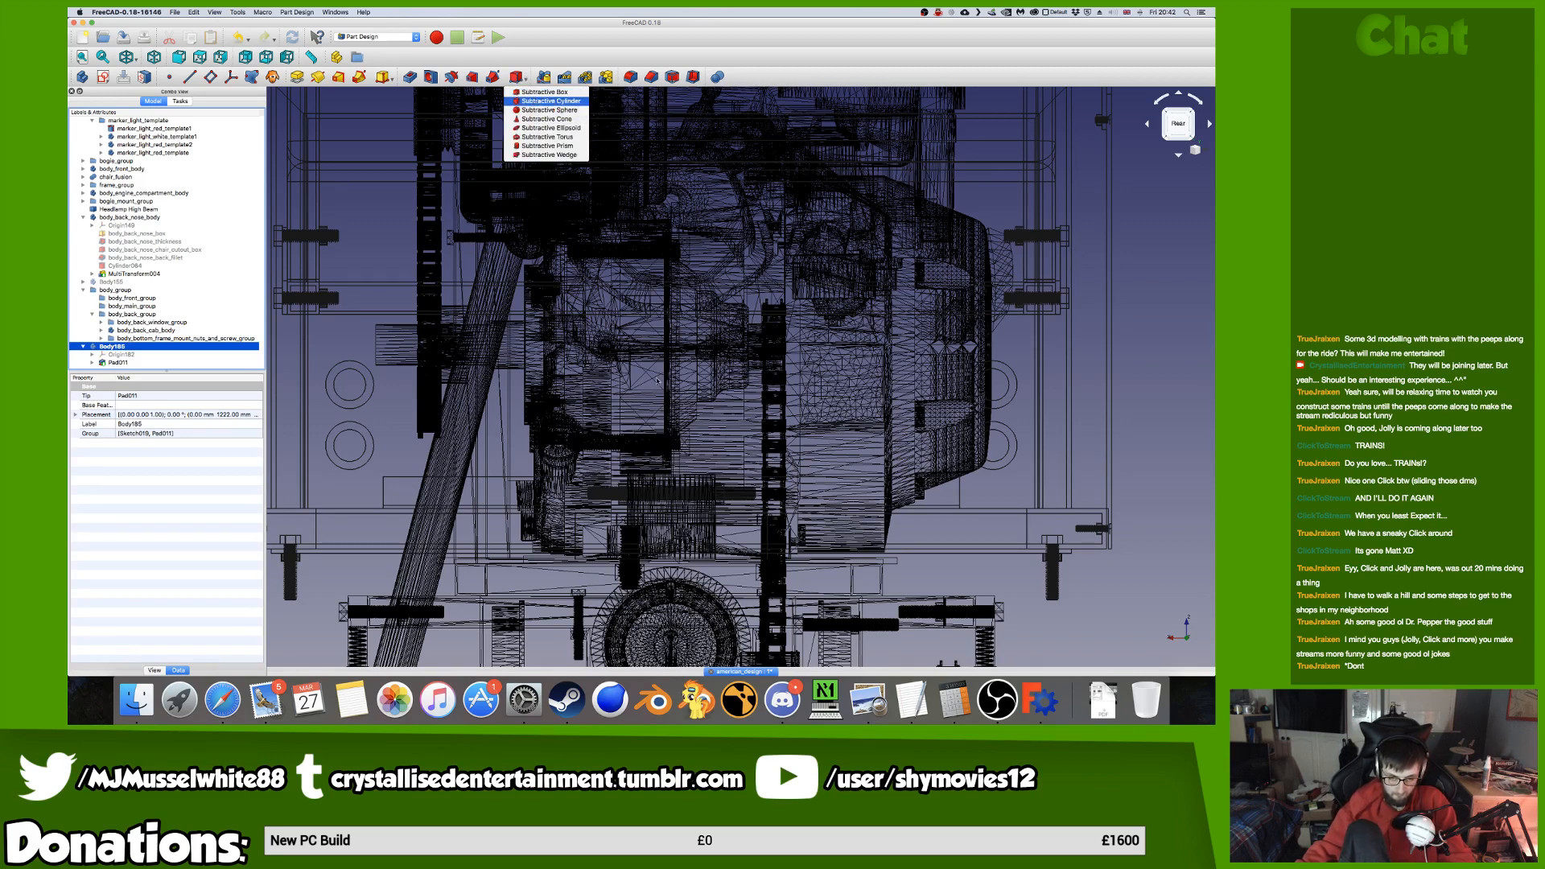
left_click(536, 101)
left_click(375, 164)
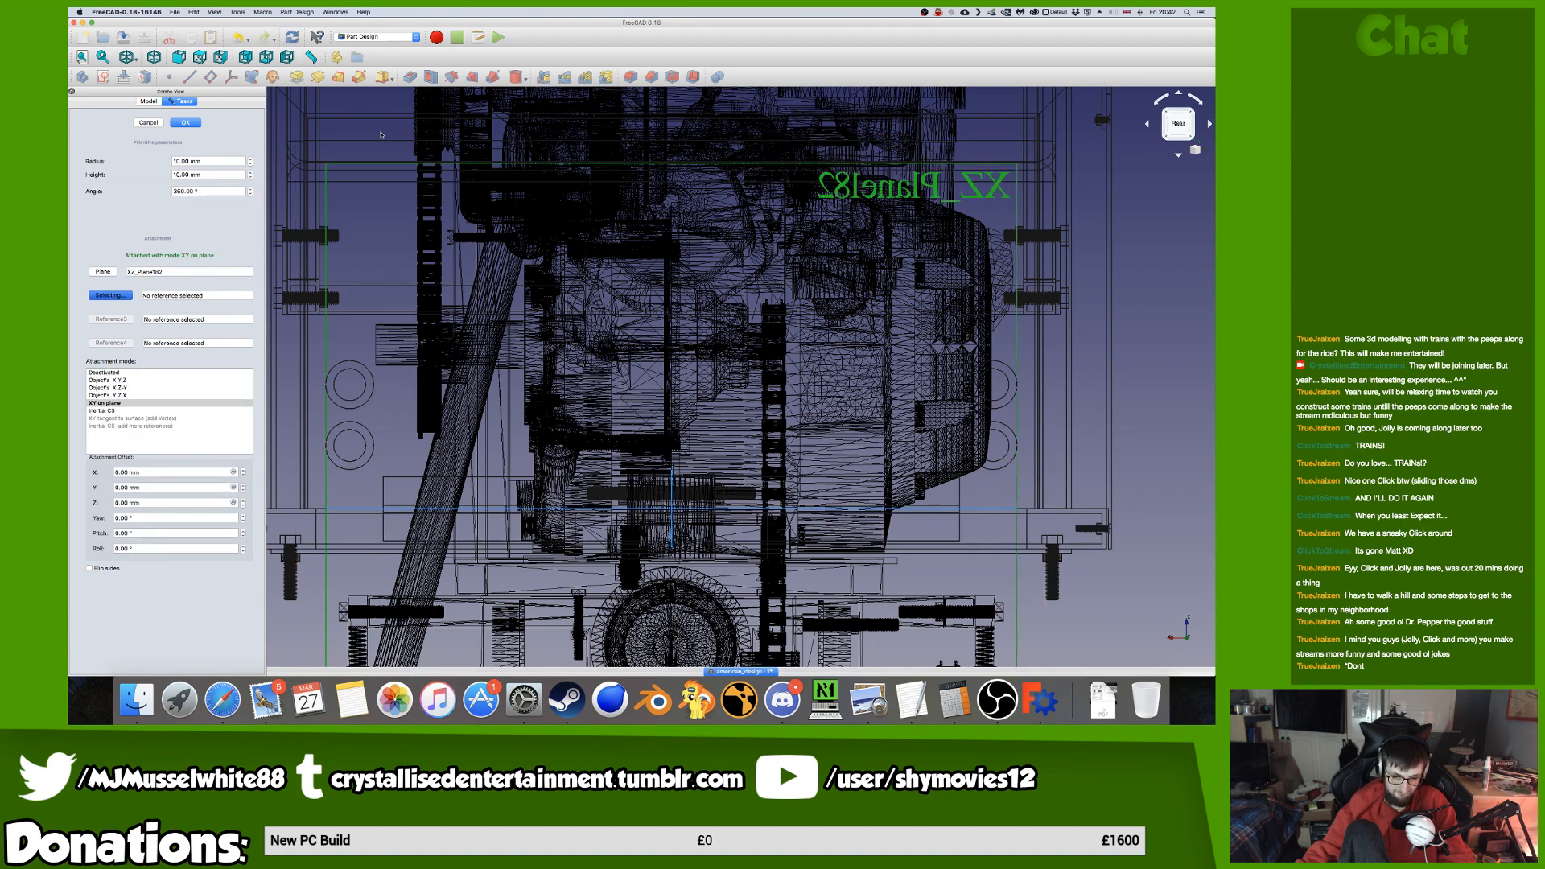
scroll(724, 513, "up", 9)
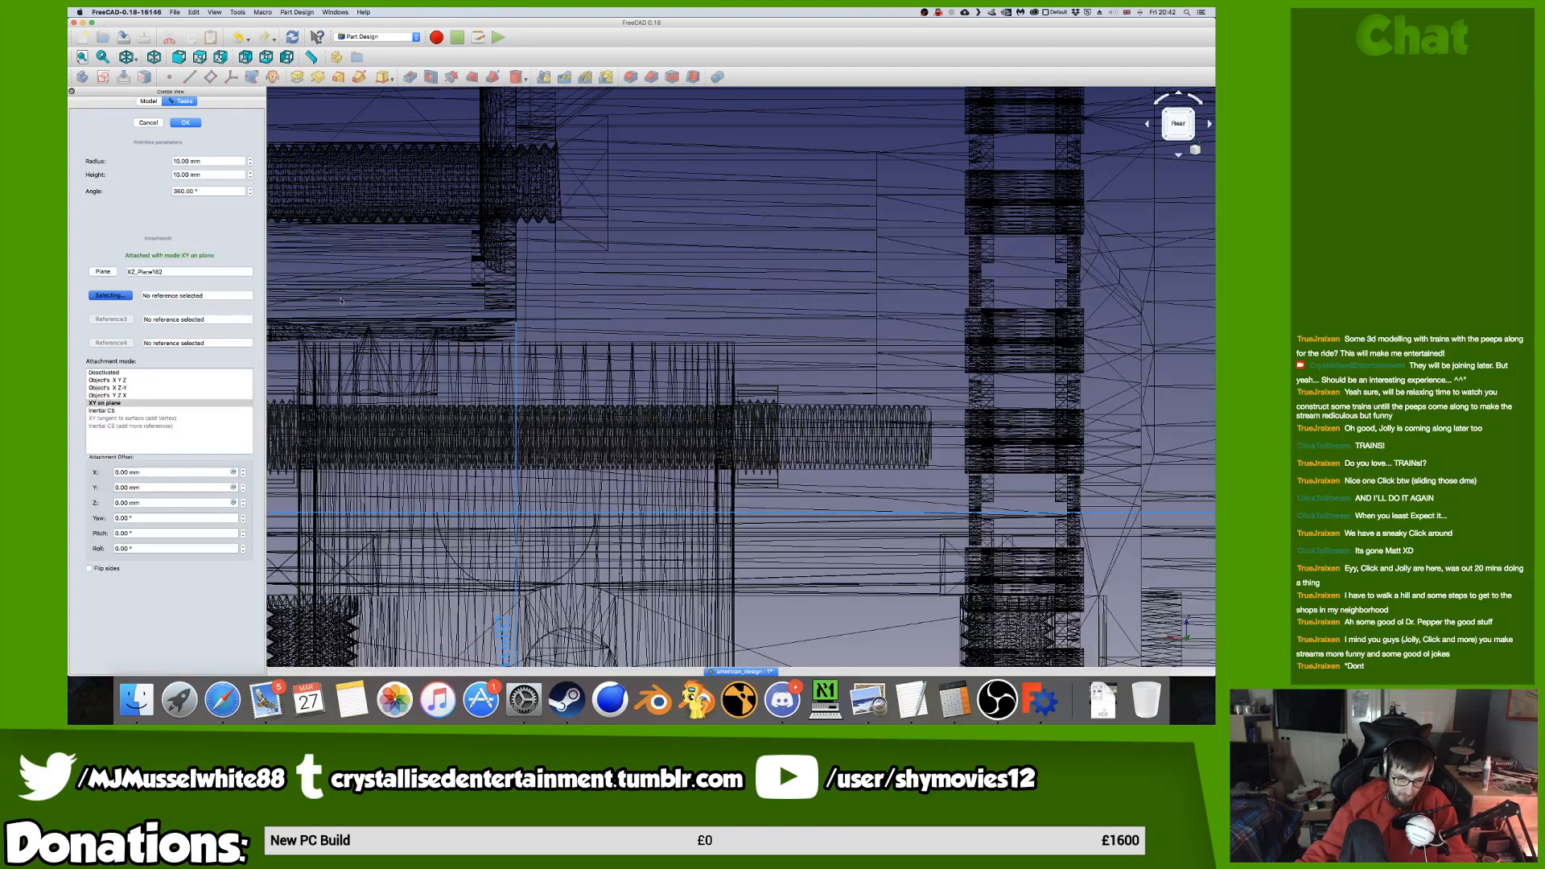
left_click_drag(196, 161, 174, 155)
type("2")
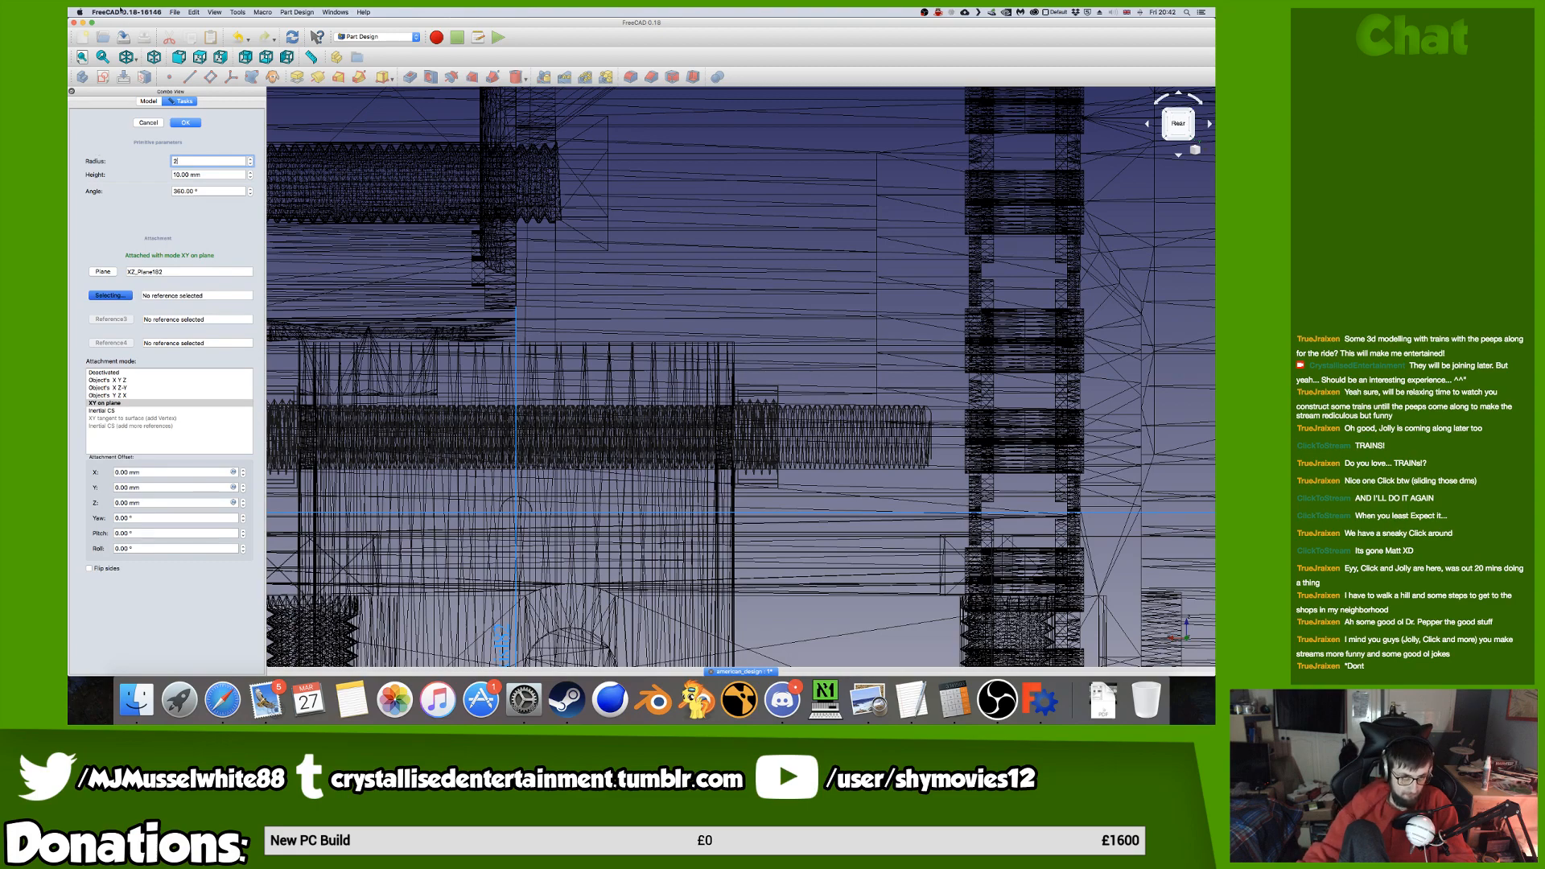
Set the subtractive cylinder's Y attachment offset to 10 mm and check its height on the L-profile from the side.
scroll(581, 423, "down", 7)
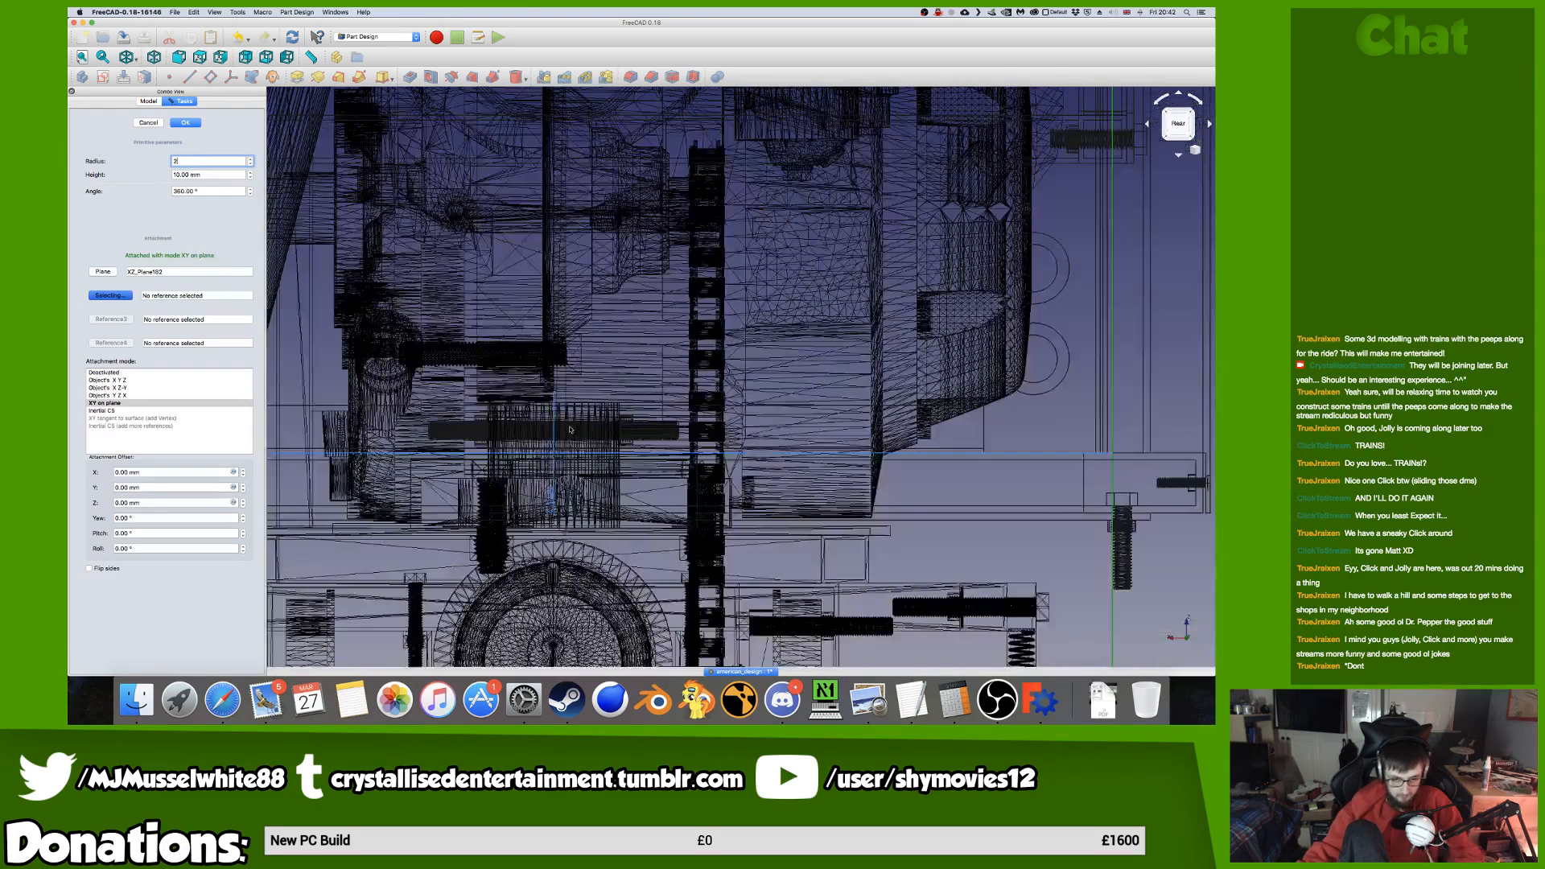
middle_click_drag(564, 458, 620, 496)
scroll(748, 367, "up", 6)
scroll(697, 436, "up", 4)
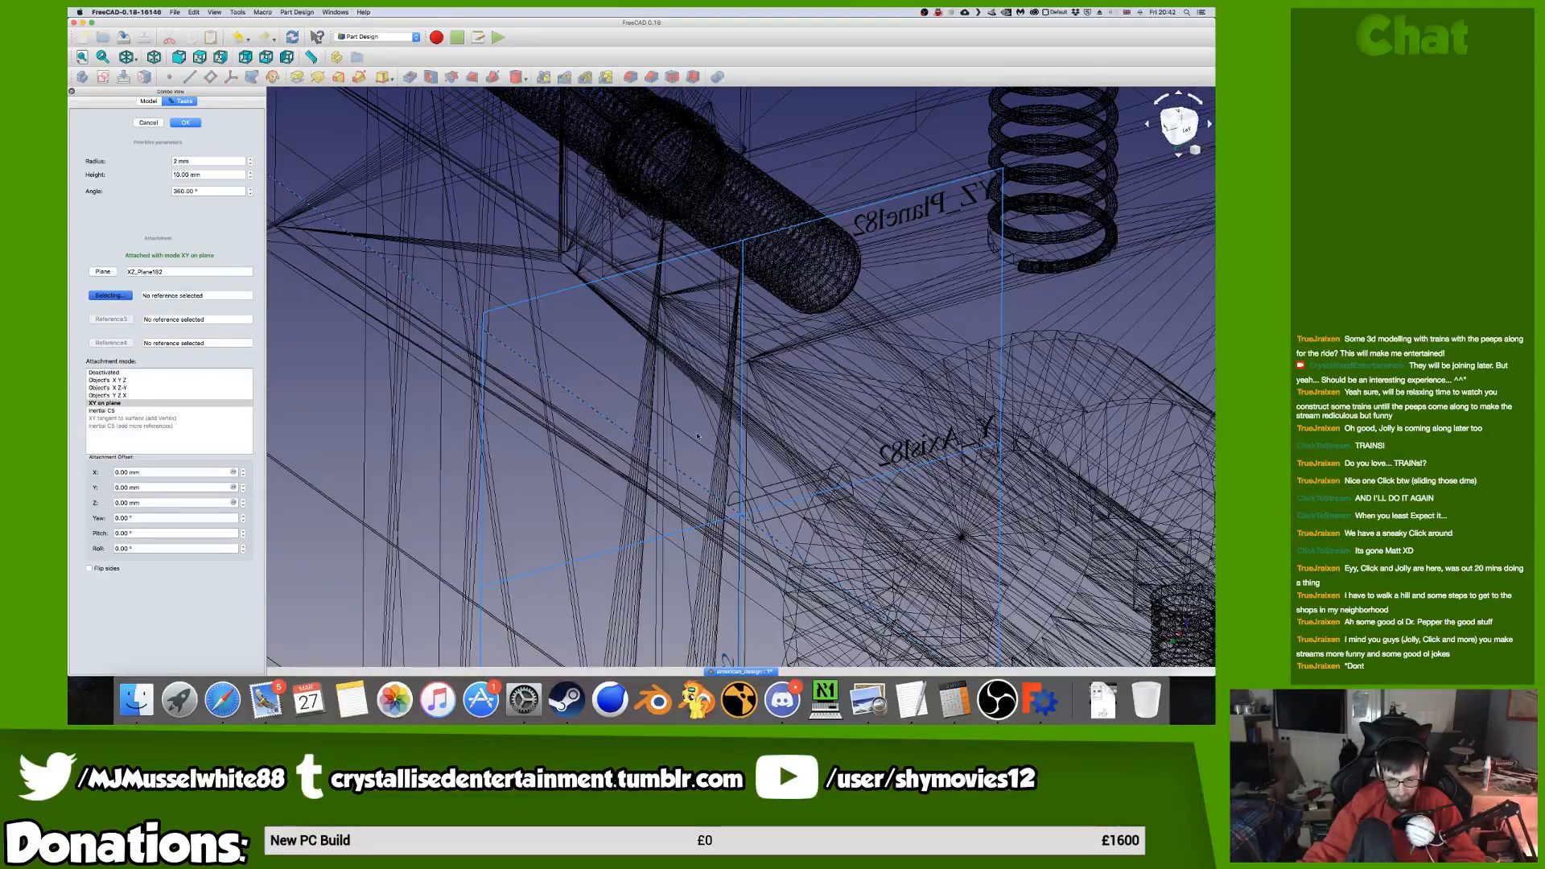
left_click(169, 487)
type("2")
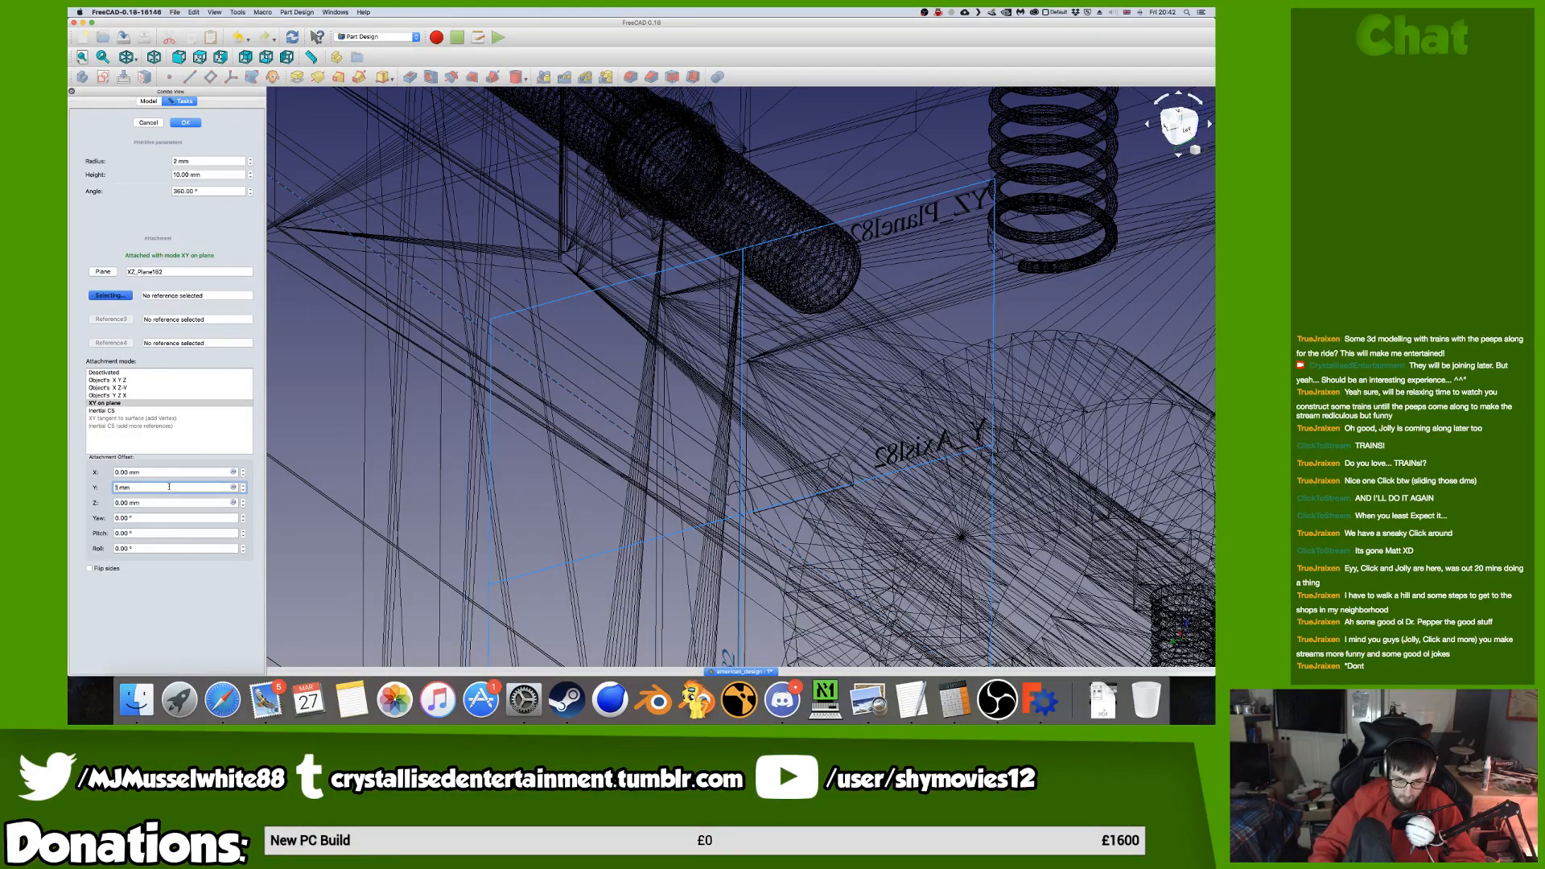
key("BackSpace")
type("10")
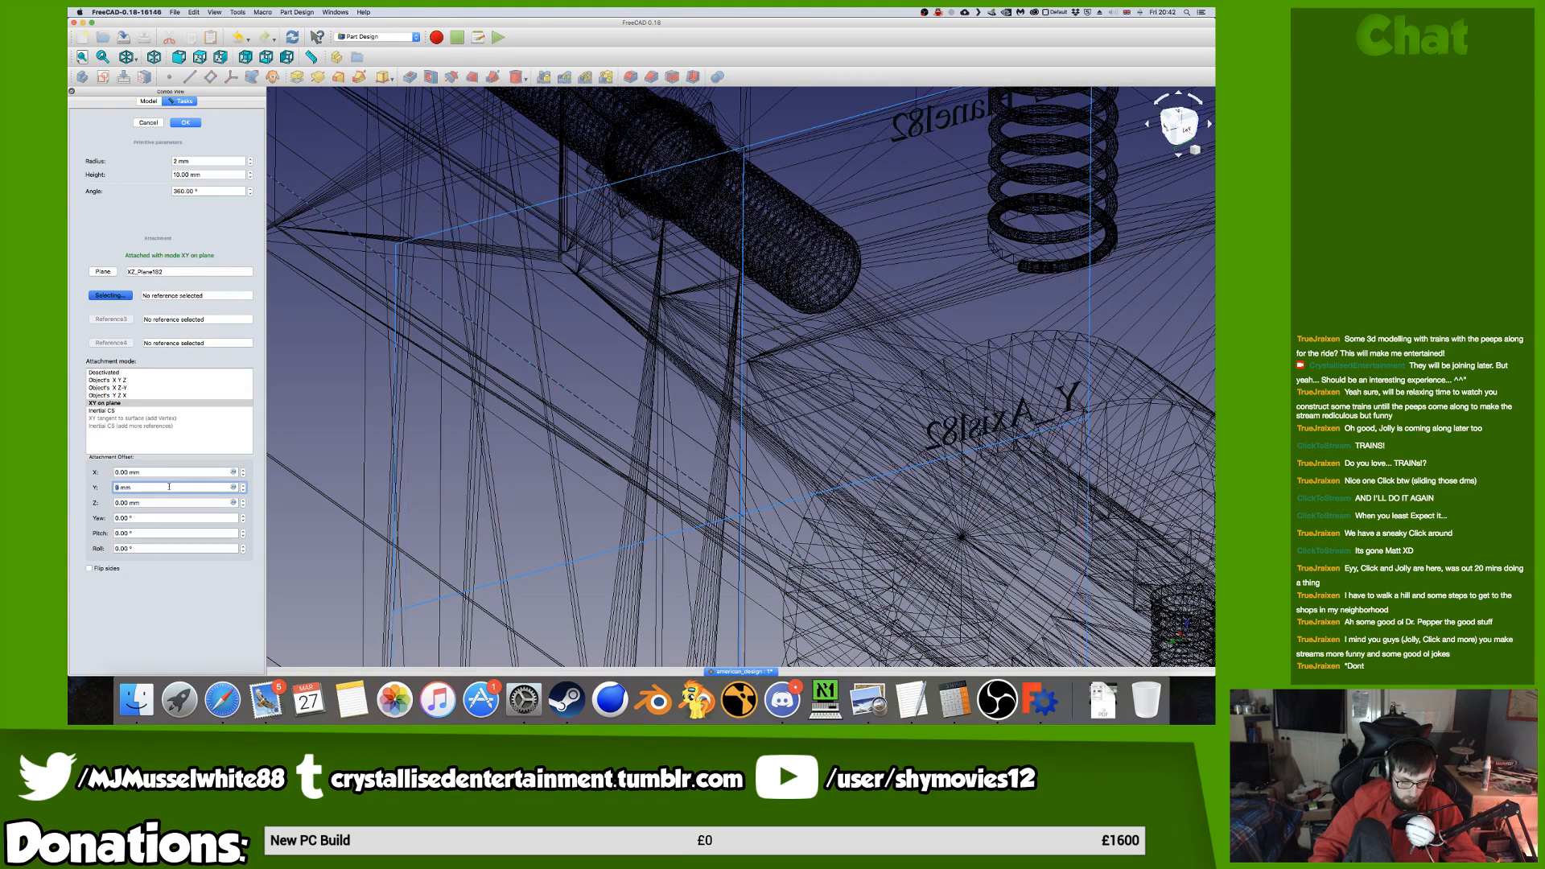
left_click(1166, 126)
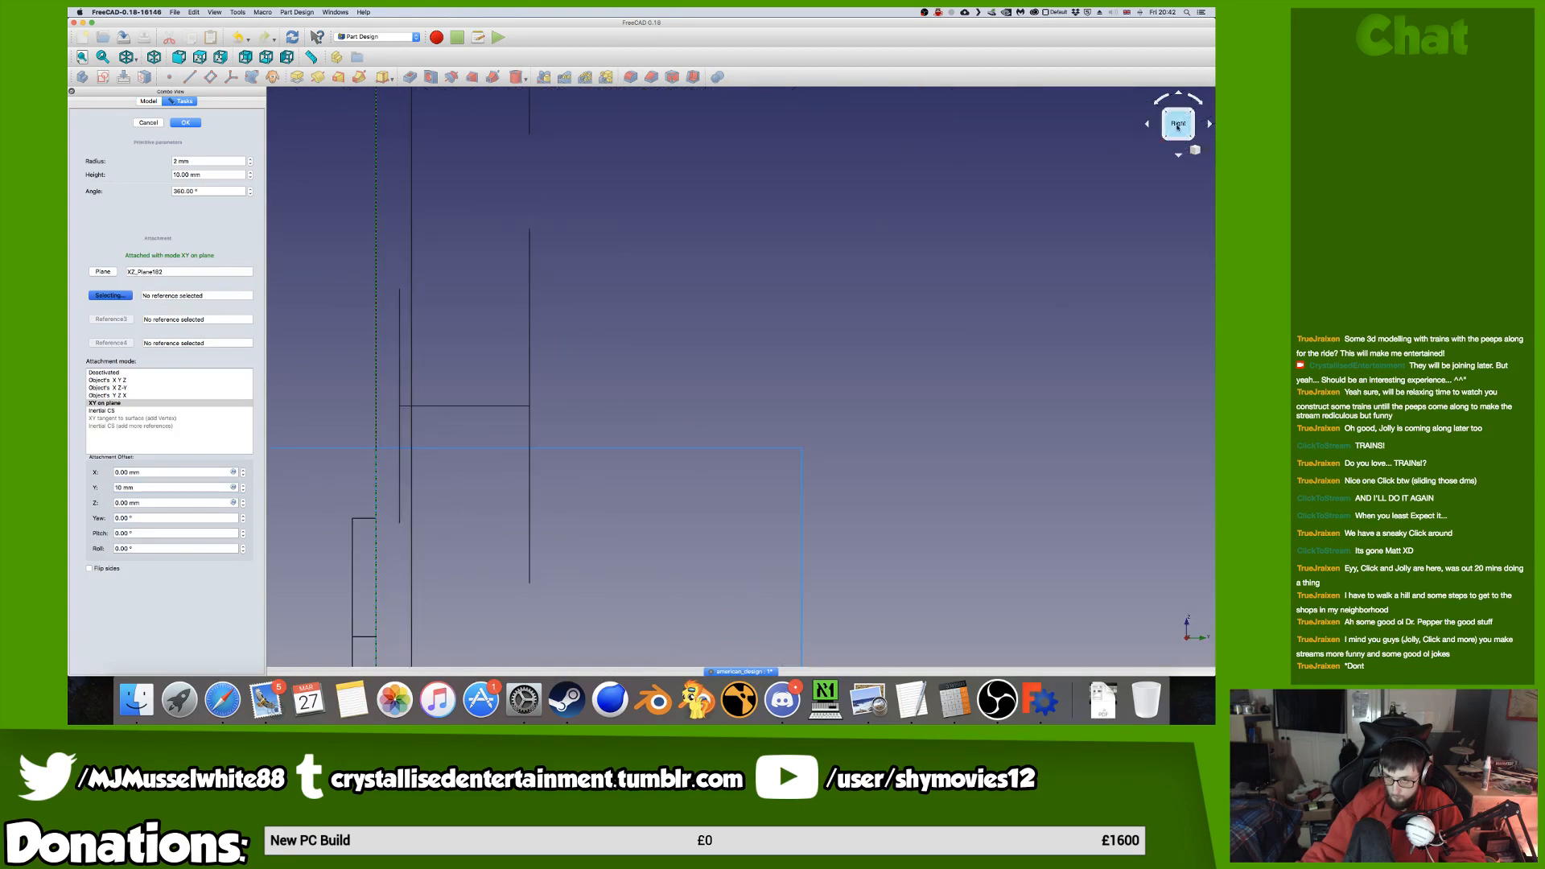
scroll(1070, 297, "down", 10)
scroll(1034, 322, "up", 6)
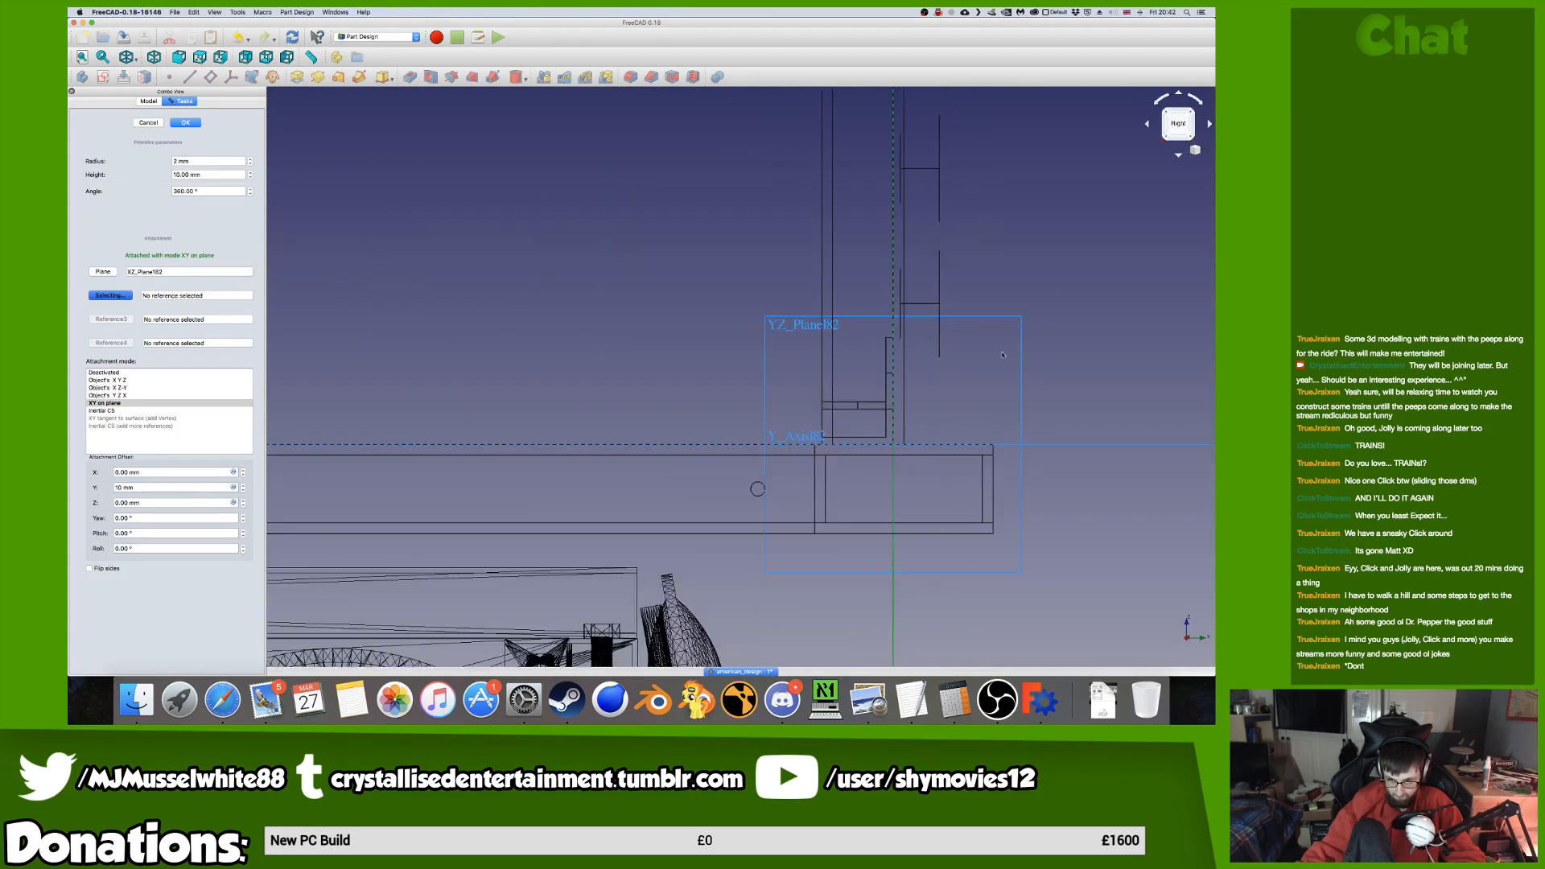
Set the subtractive cylinder's radius to 3 mm and its Z attachment offset to -2 mm.
double_click(210, 161)
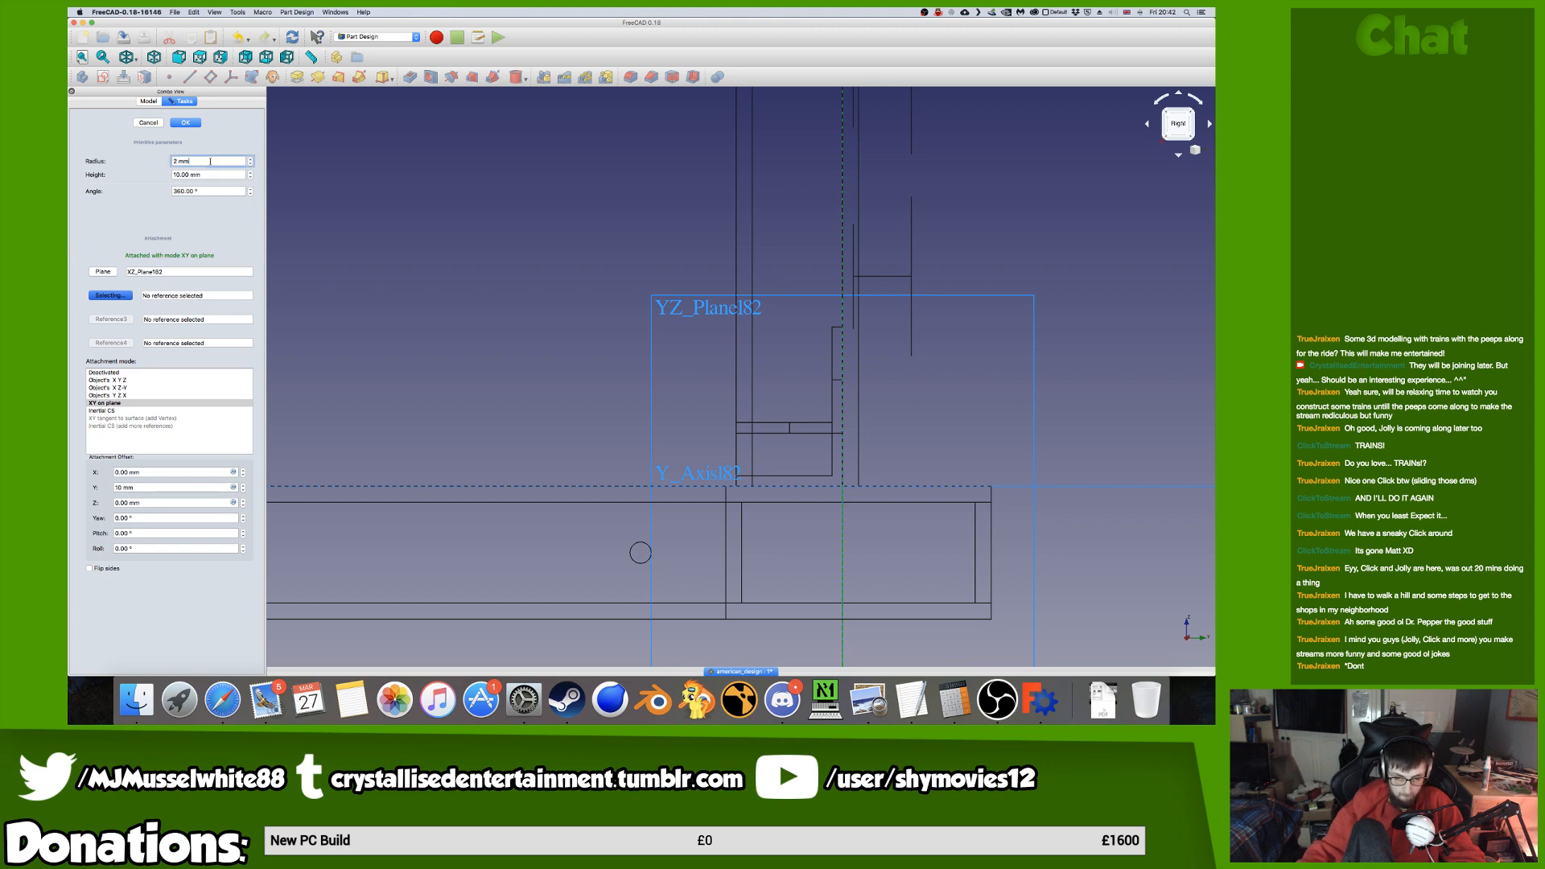
type("3")
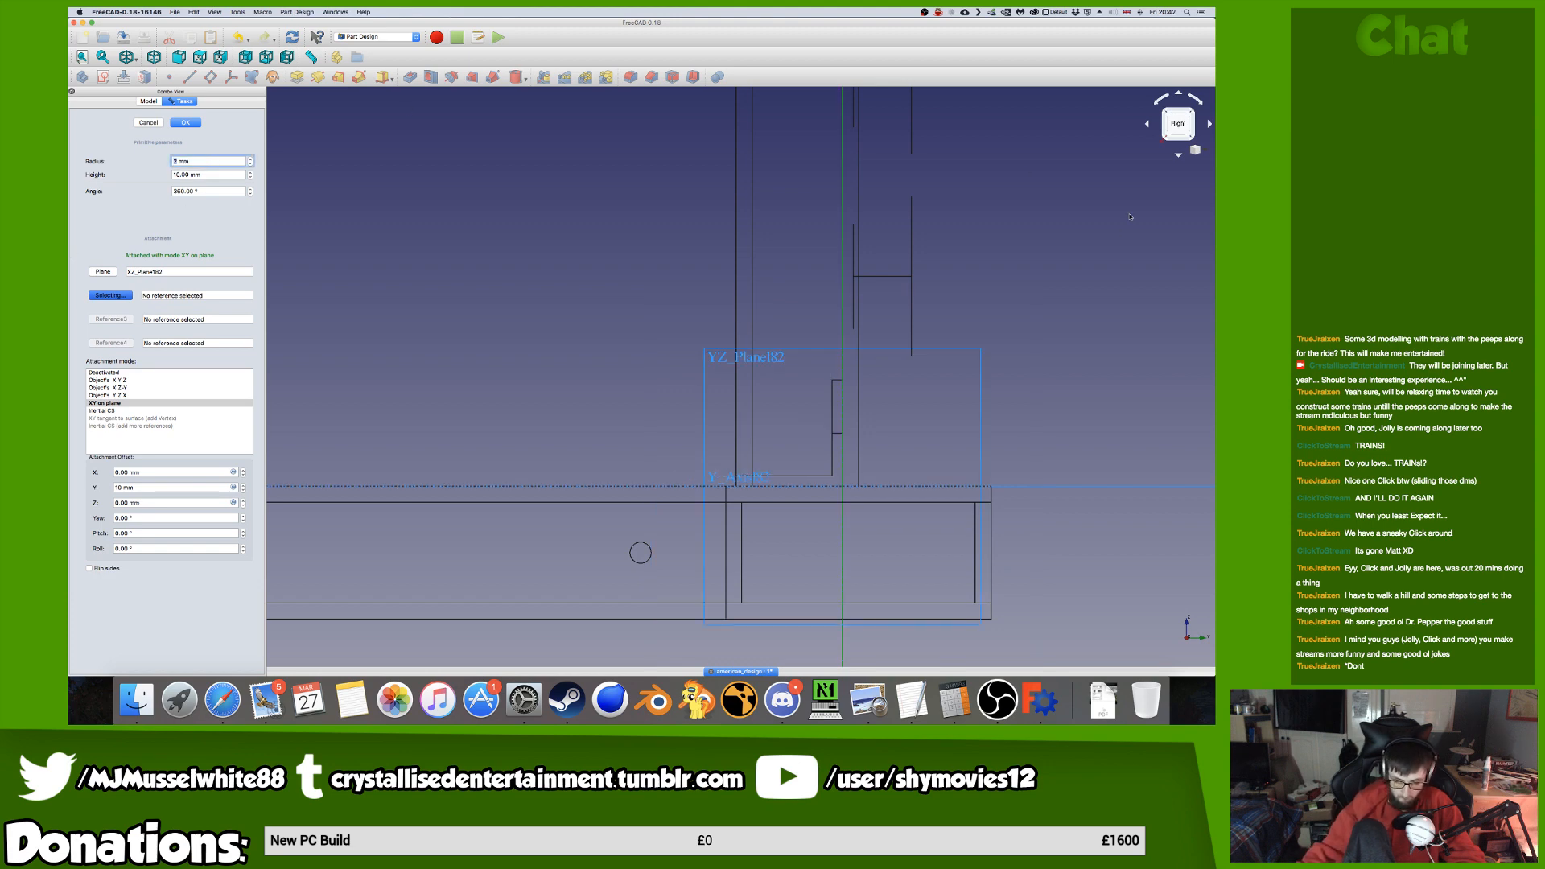
scroll(199, 502, "down", 1)
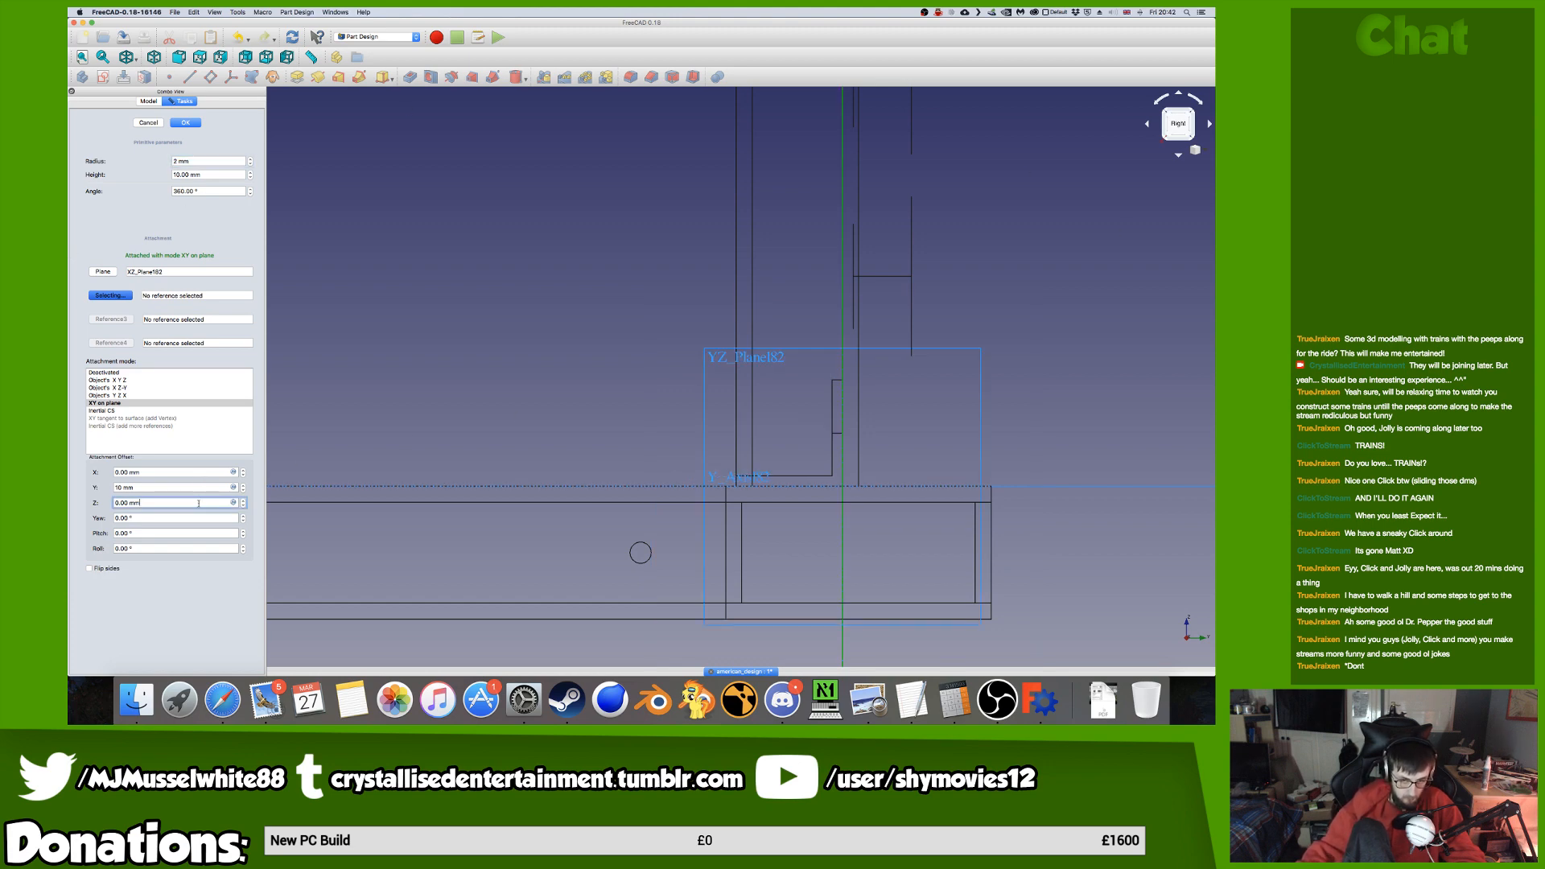
scroll(199, 502, "down", 1)
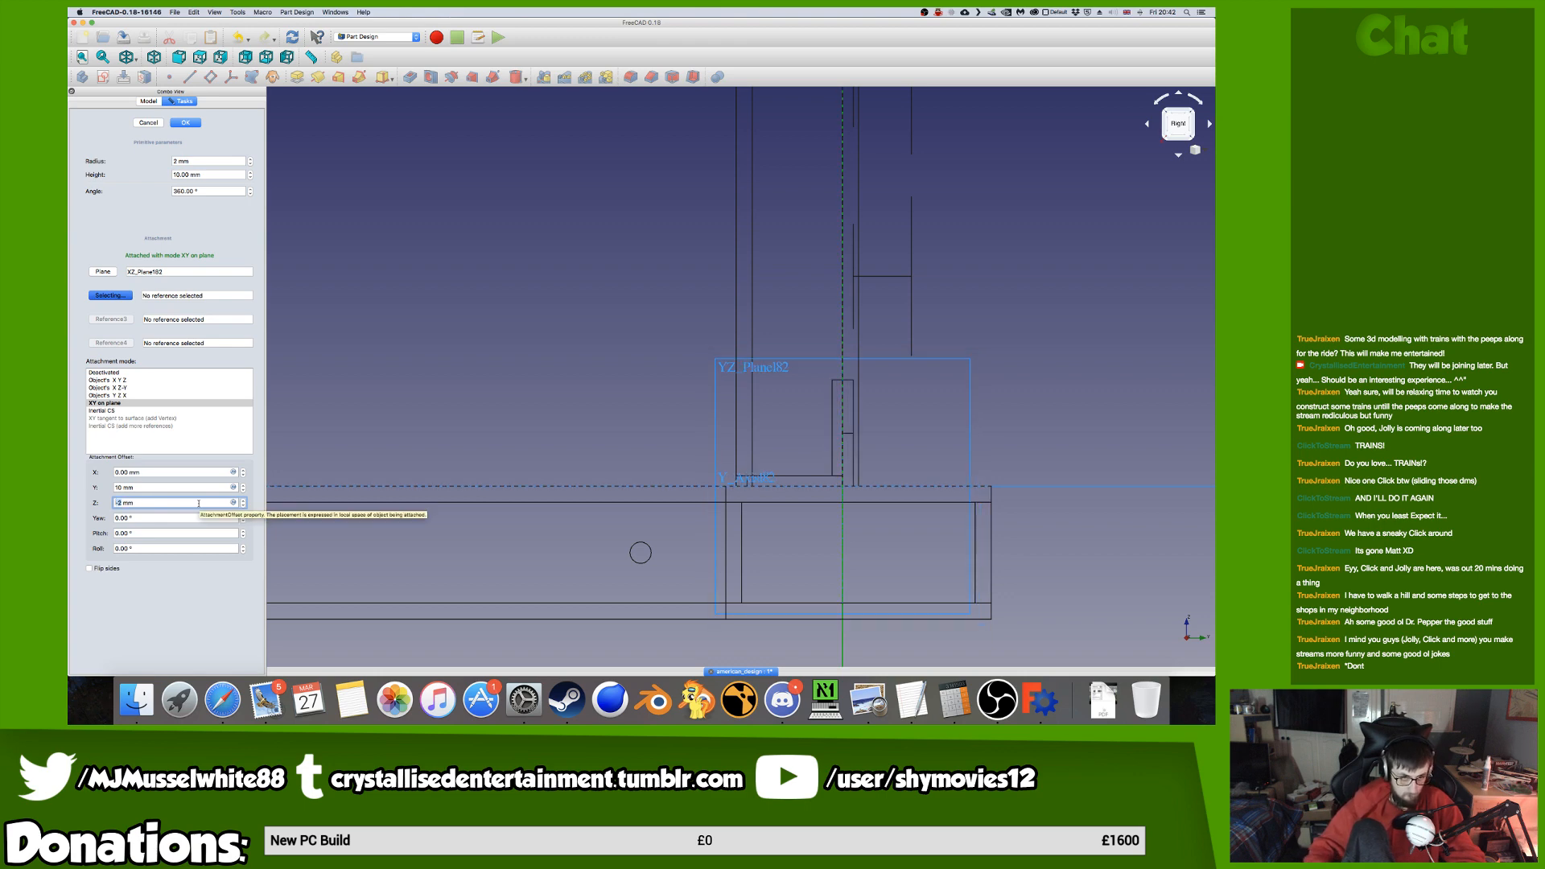
Set the subtractive cylinder's X attachment offset to -160 mm, viewed from the rear, and accept its parameters.
left_click(1192, 127)
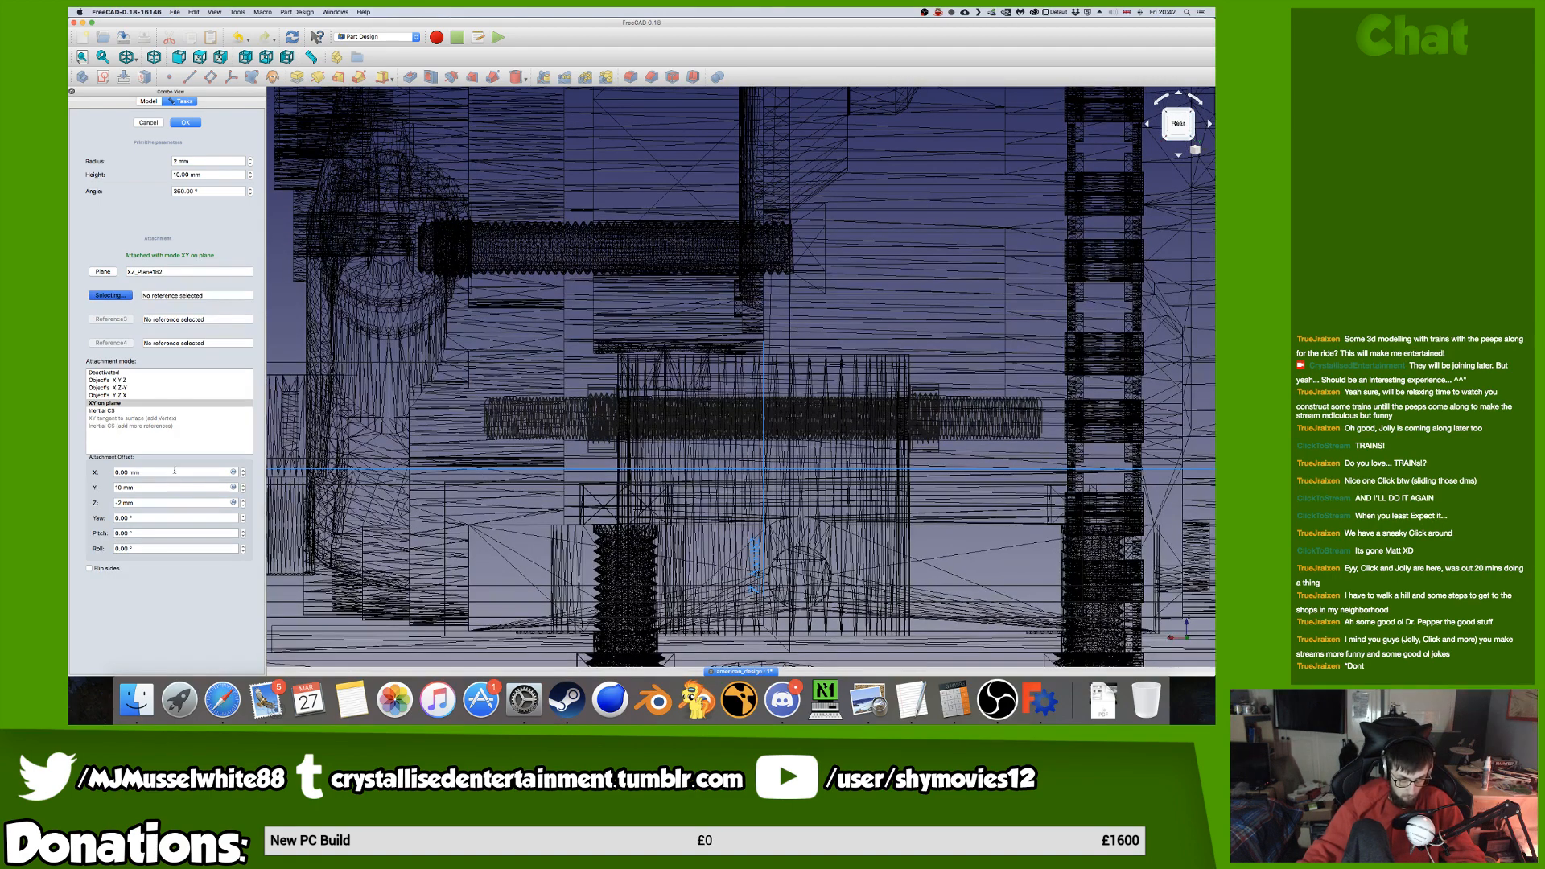
triple_click(174, 470)
type("-")
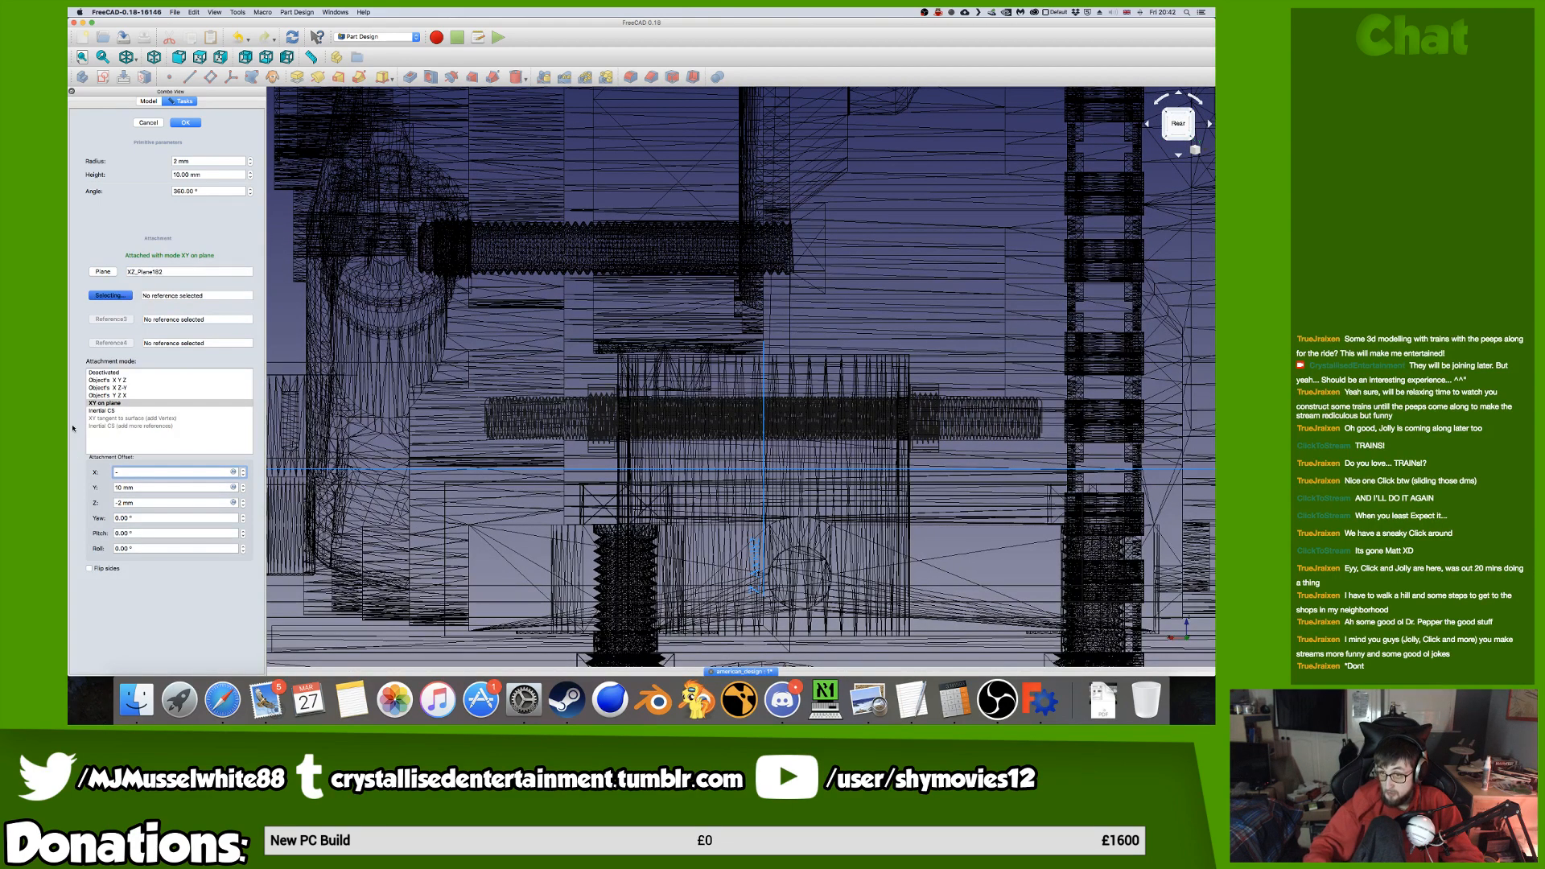
type("160")
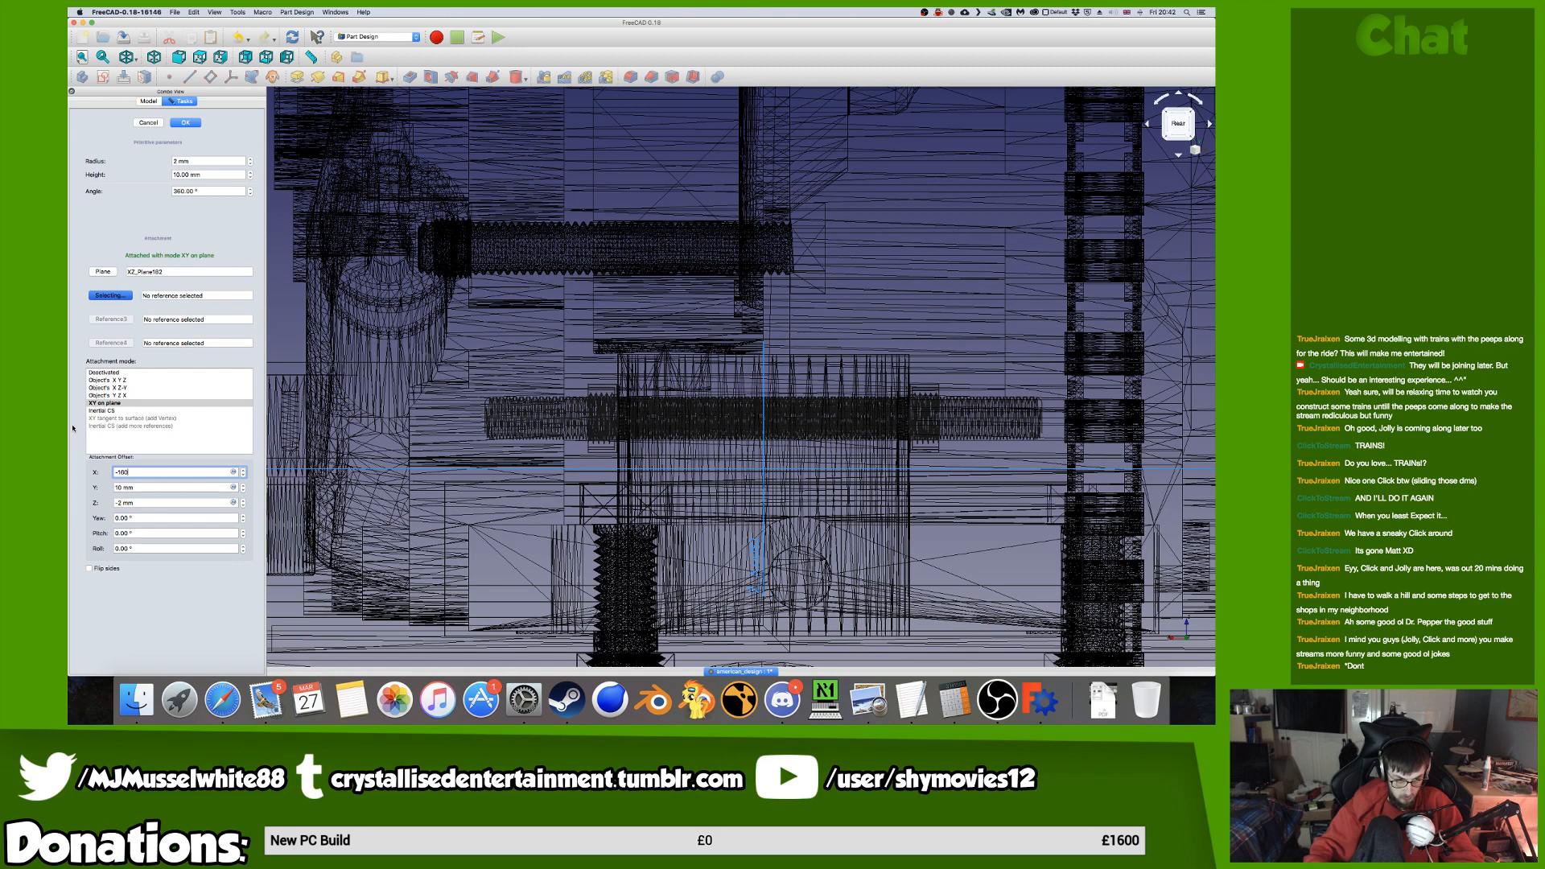
left_click(185, 123)
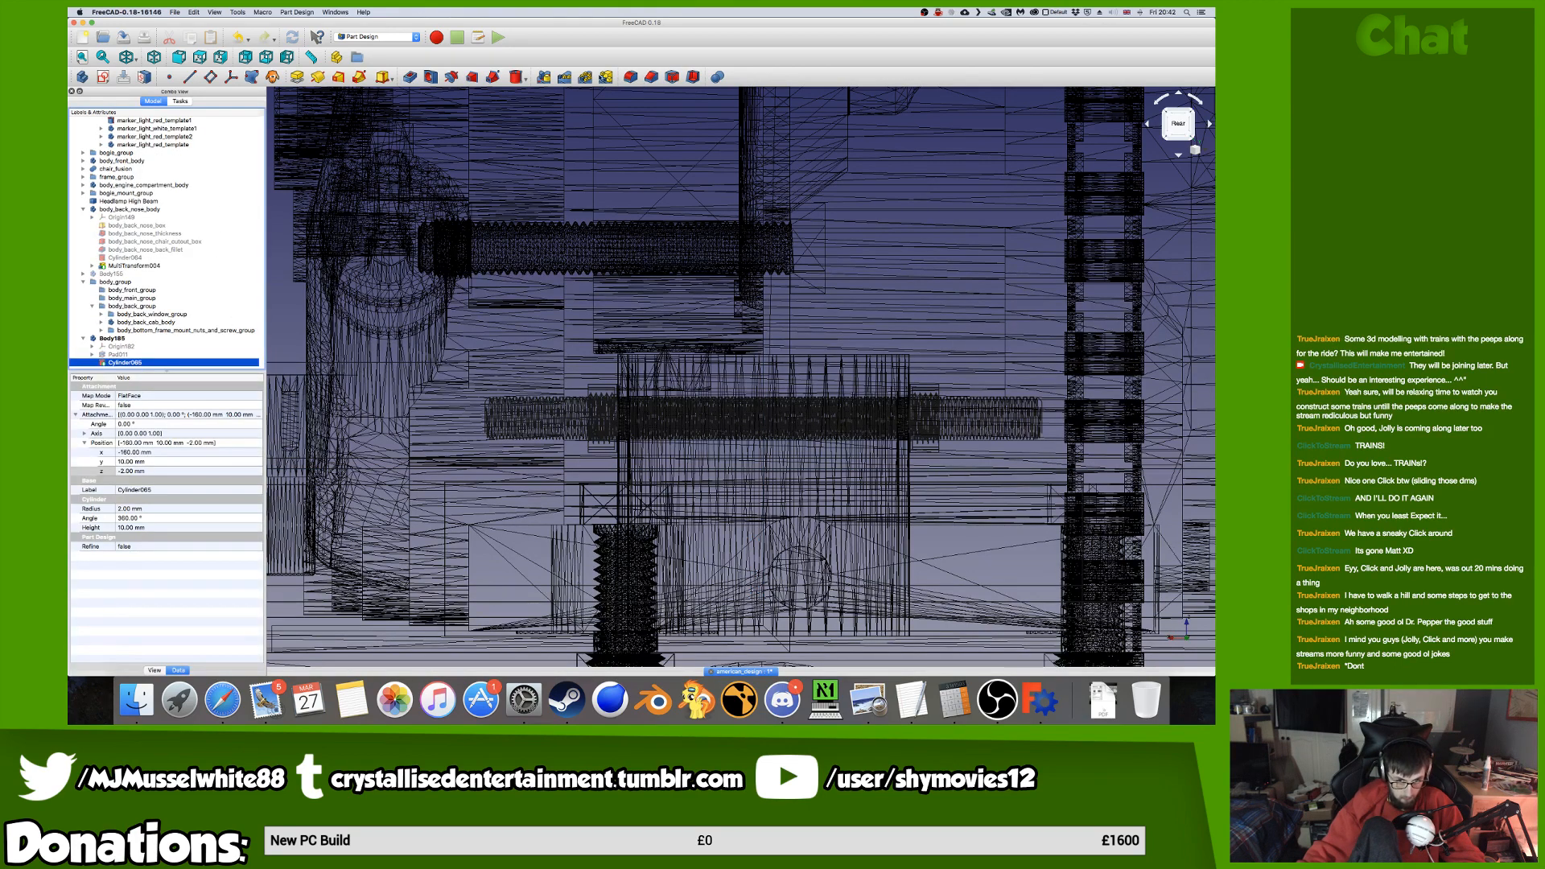
Create a linear pattern of the subtractive cylinder along the base X axis with a length of 320 mm and 4 occurrences.
left_click(564, 77)
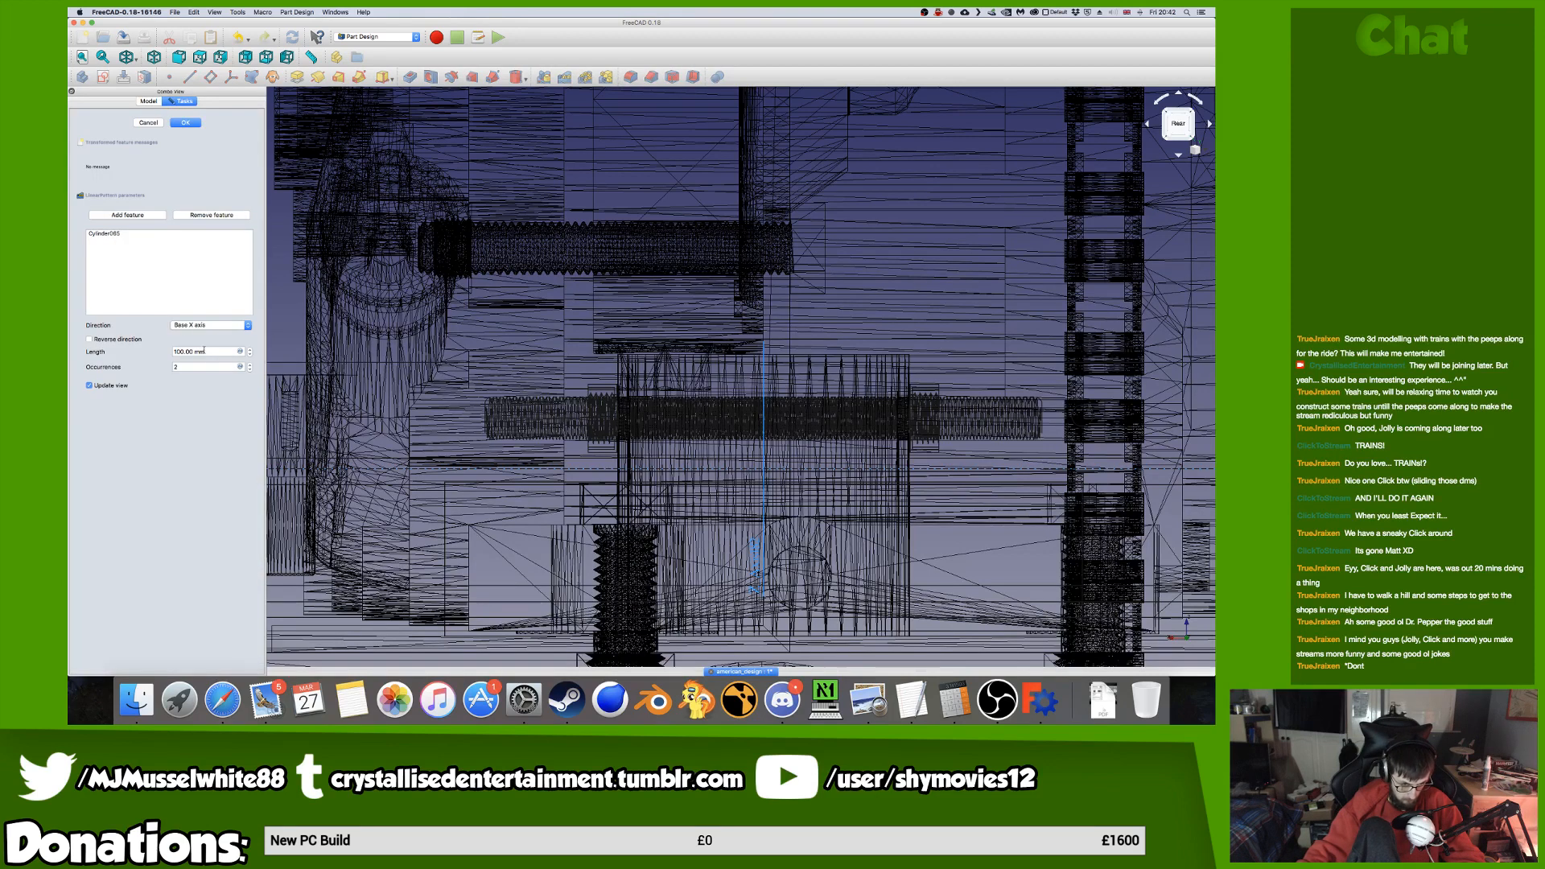
triple_click(203, 351)
type("32")
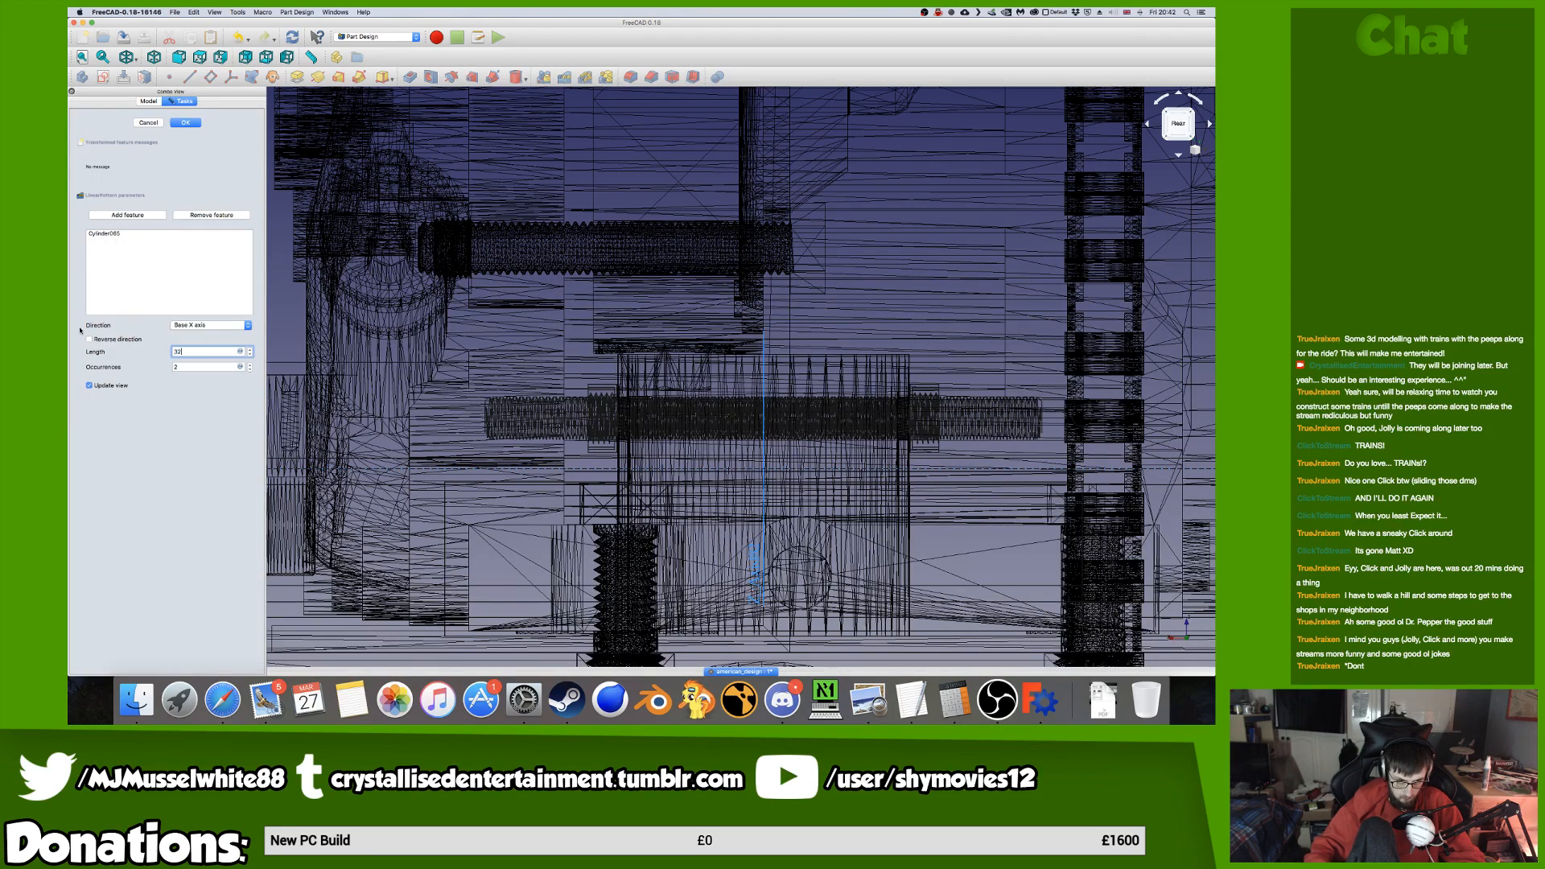
type("0")
key("Tab")
type("4")
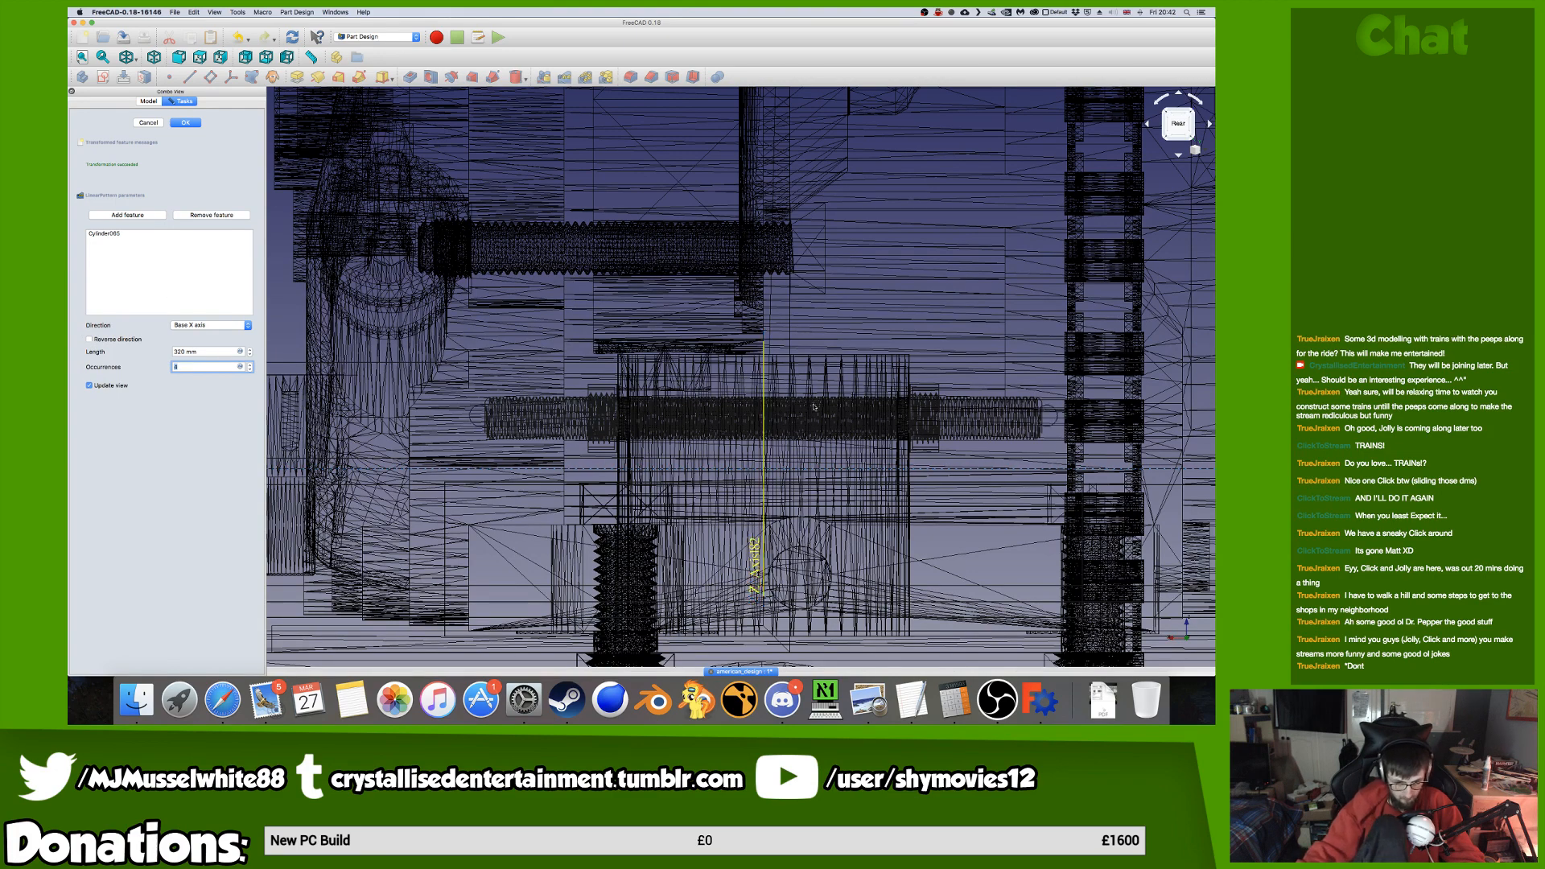
middle_click_drag(803, 409, 792, 396)
left_click(185, 122)
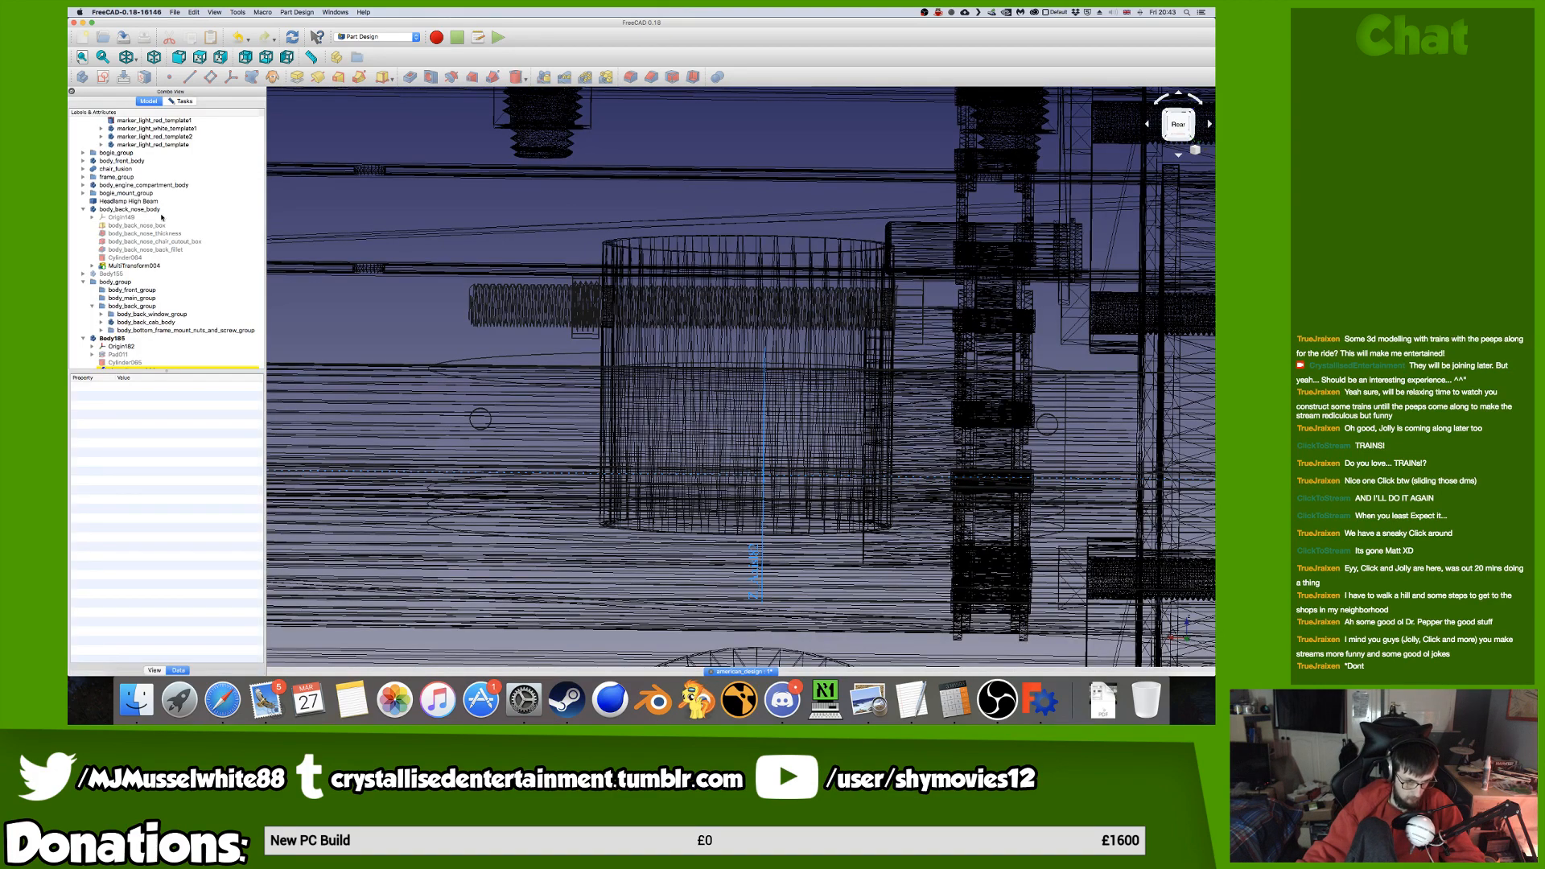
Change the display from wireframe to a shaded draw style and check the row of screw holes along the bracket from the rear.
left_click(130, 209)
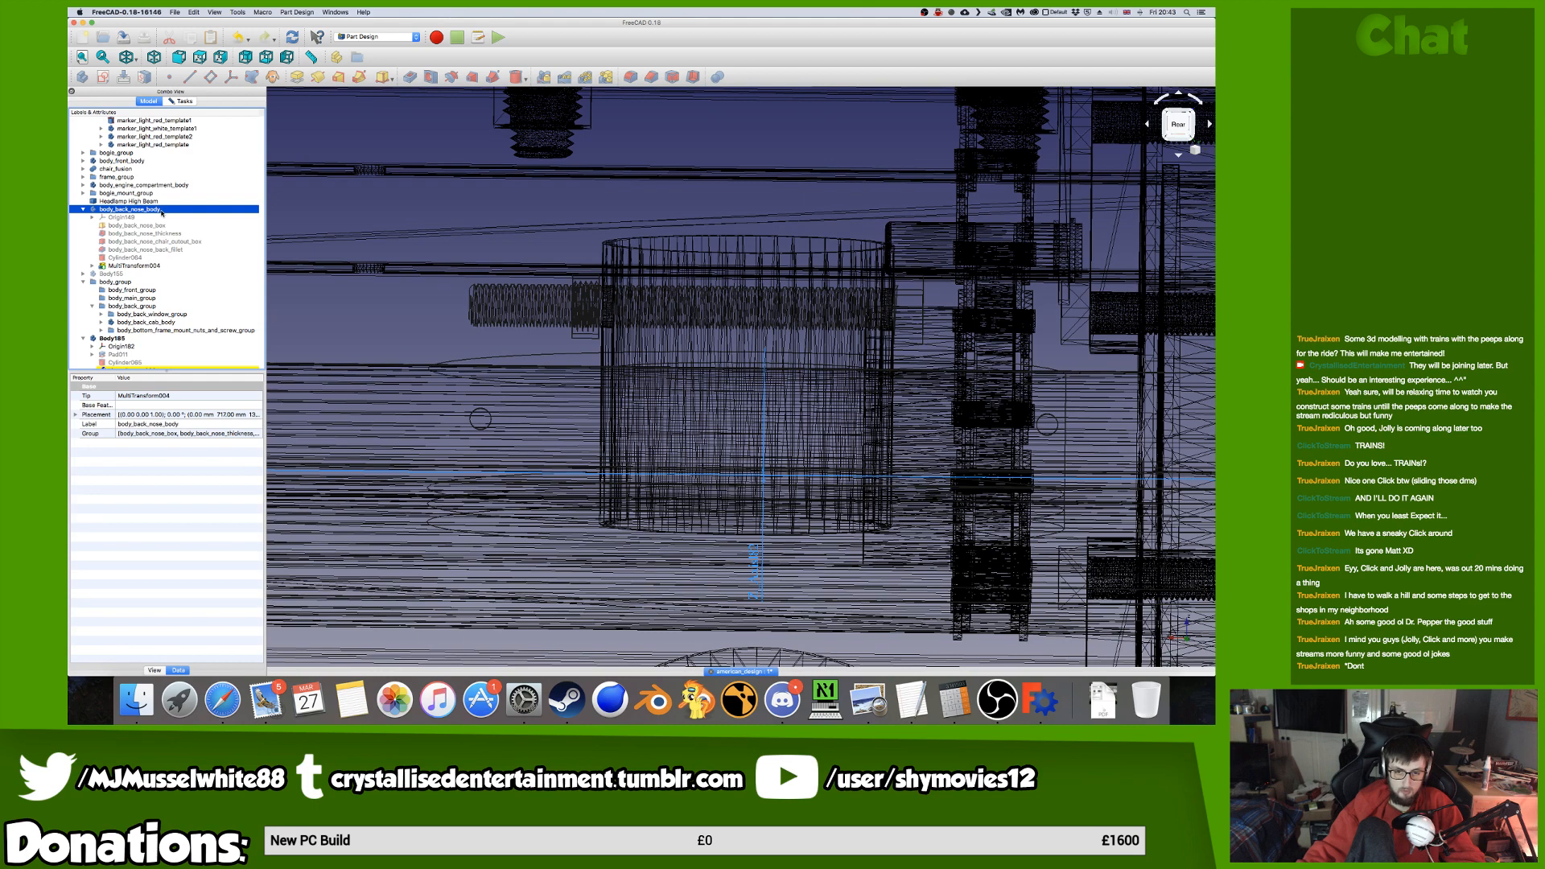
left_click(129, 58)
left_click(149, 73)
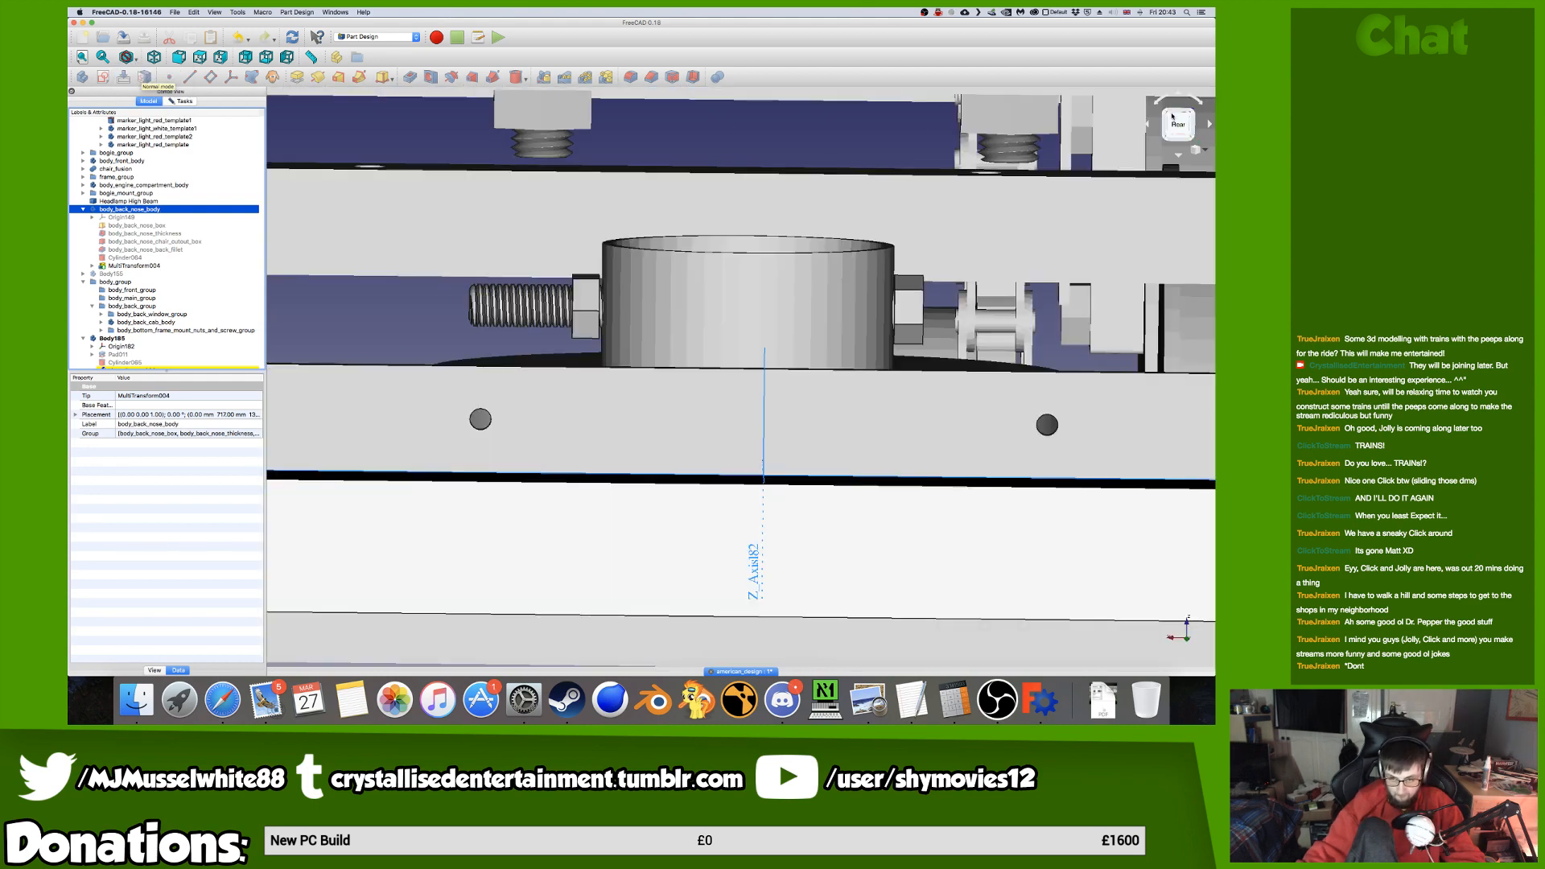
scroll(880, 356, "down", 6)
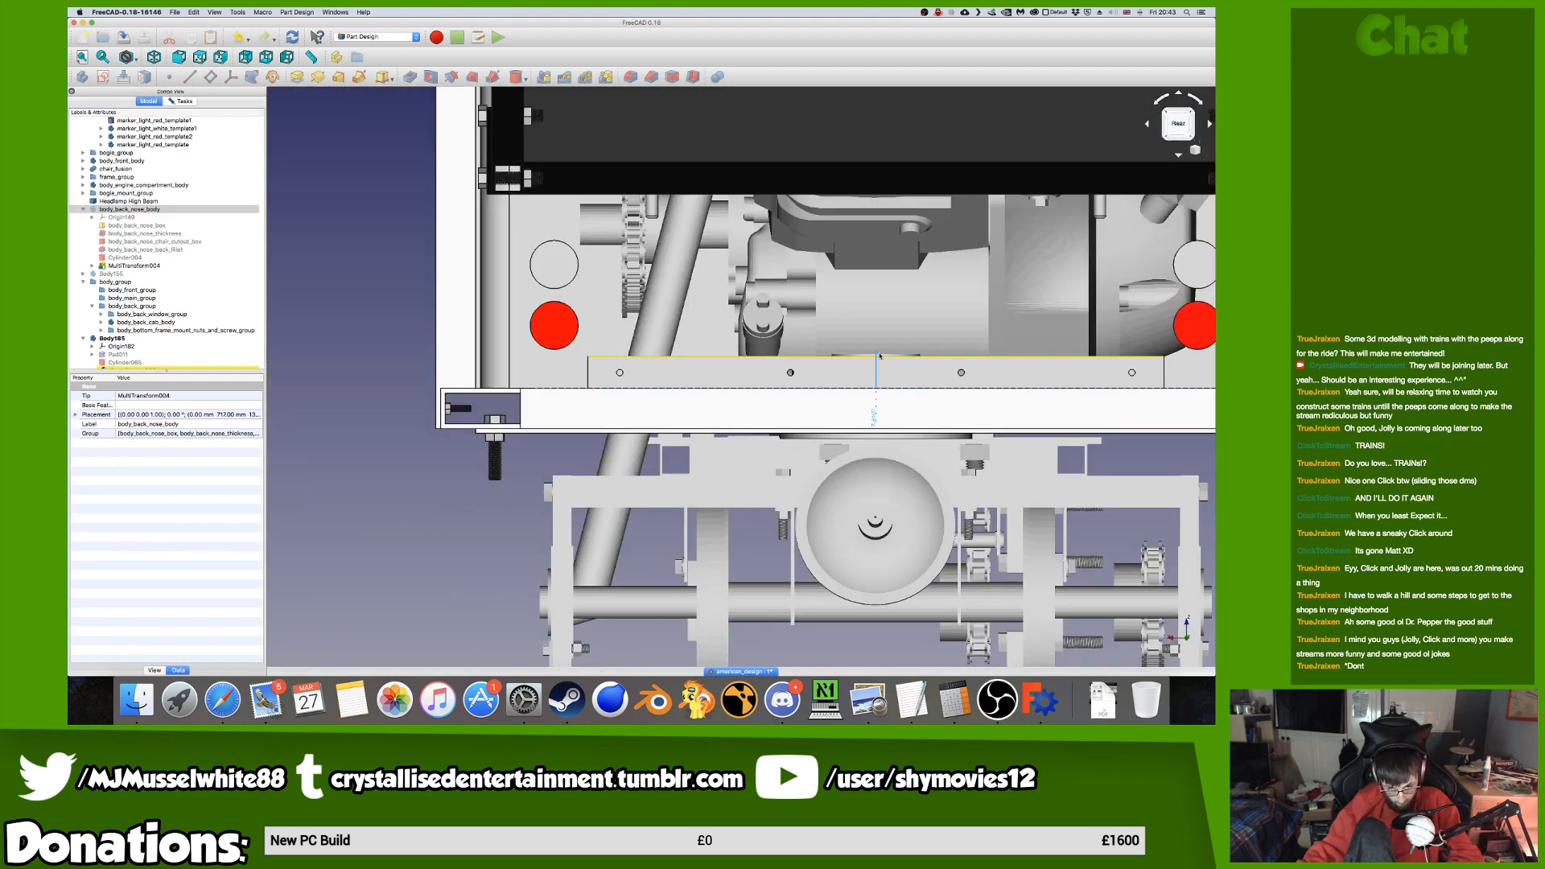
scroll(879, 356, "up", 2)
middle_click_drag(764, 349, 547, 371)
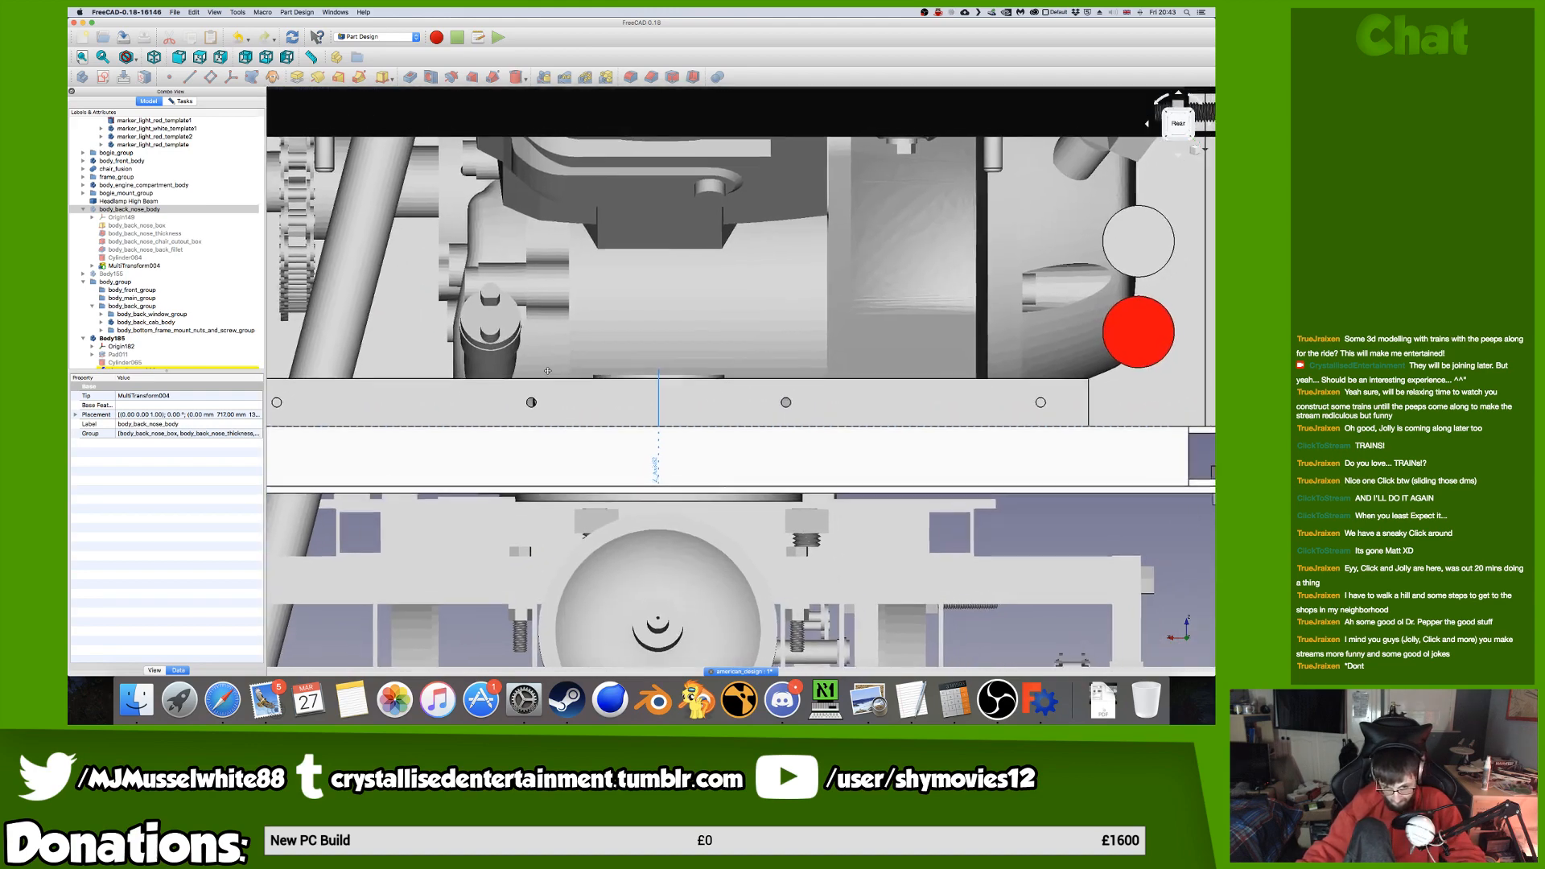
scroll(549, 371, "down", 3)
scroll(557, 374, "up", 1)
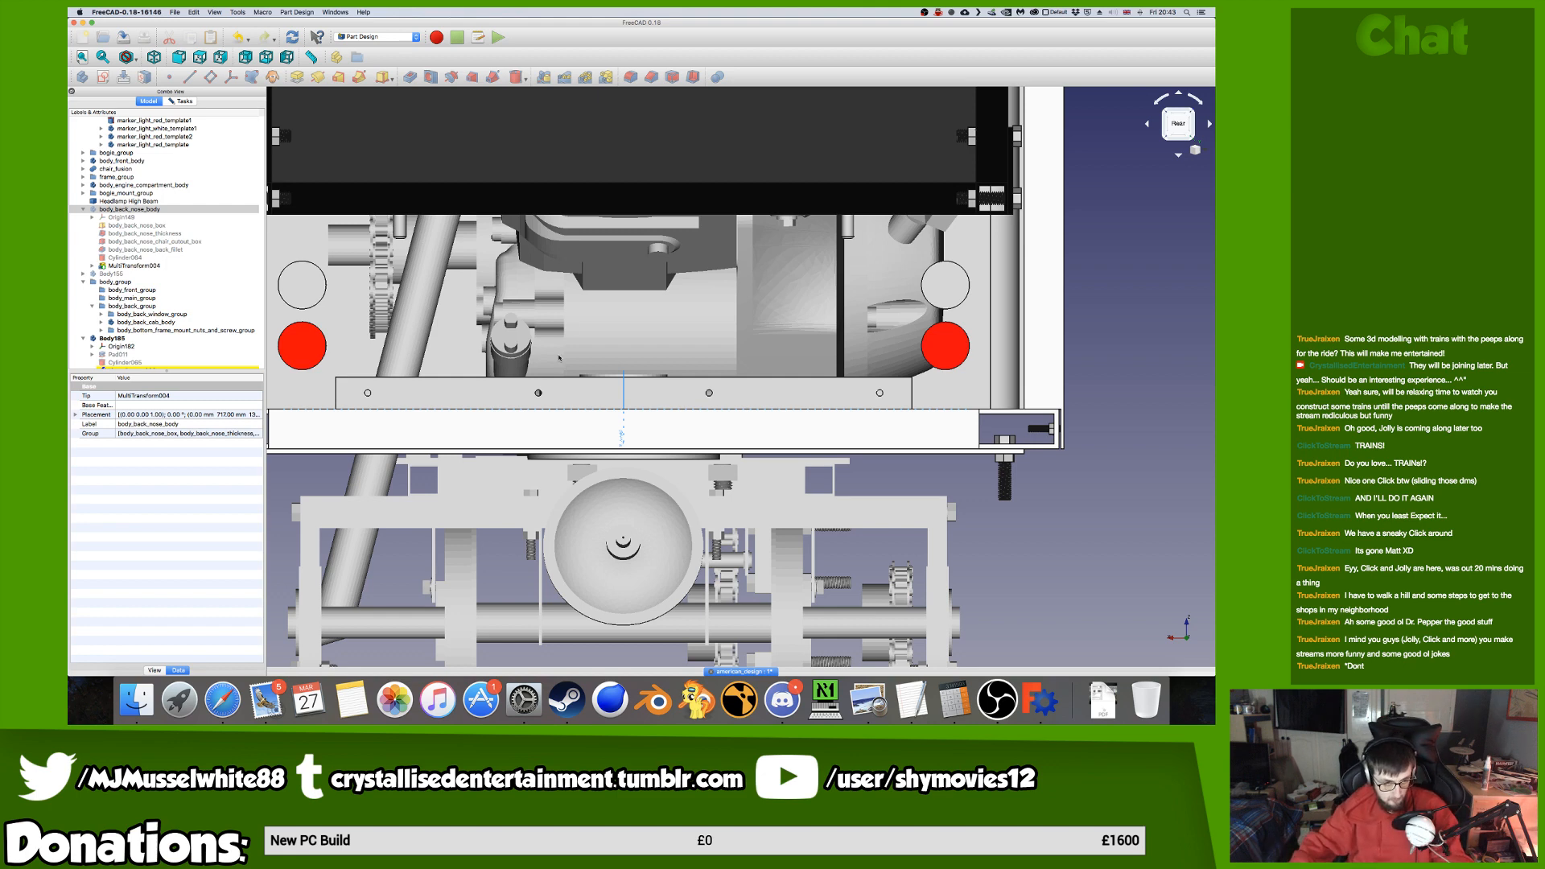
Accept the linear pattern of screw holes and save the document.
left_click_drag(179, 93, 77, 177)
left_click(184, 102)
left_click(196, 124)
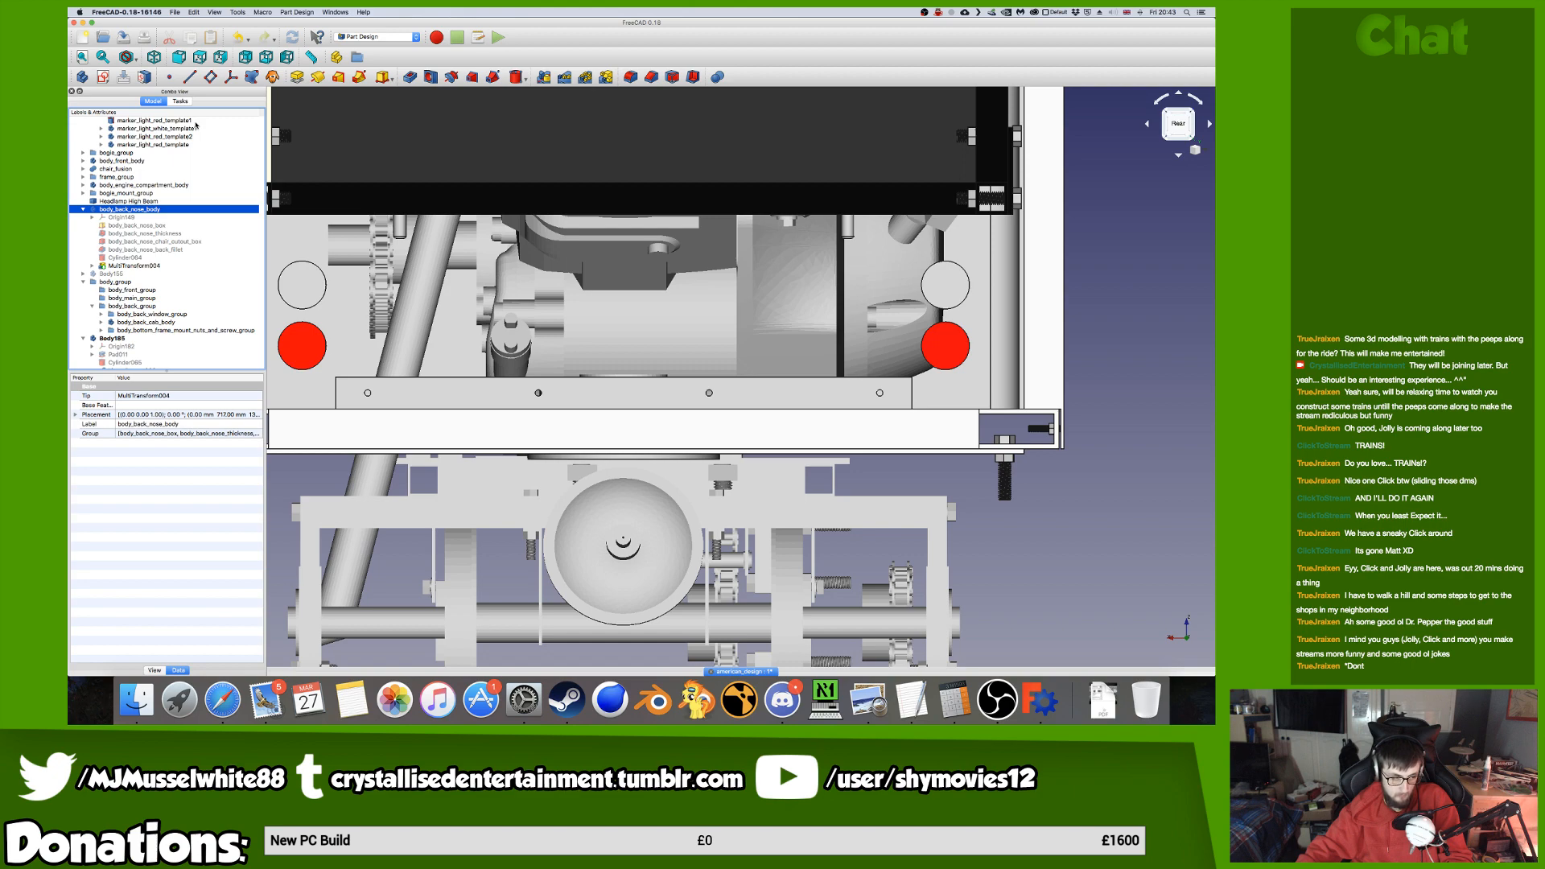
key("super+s")
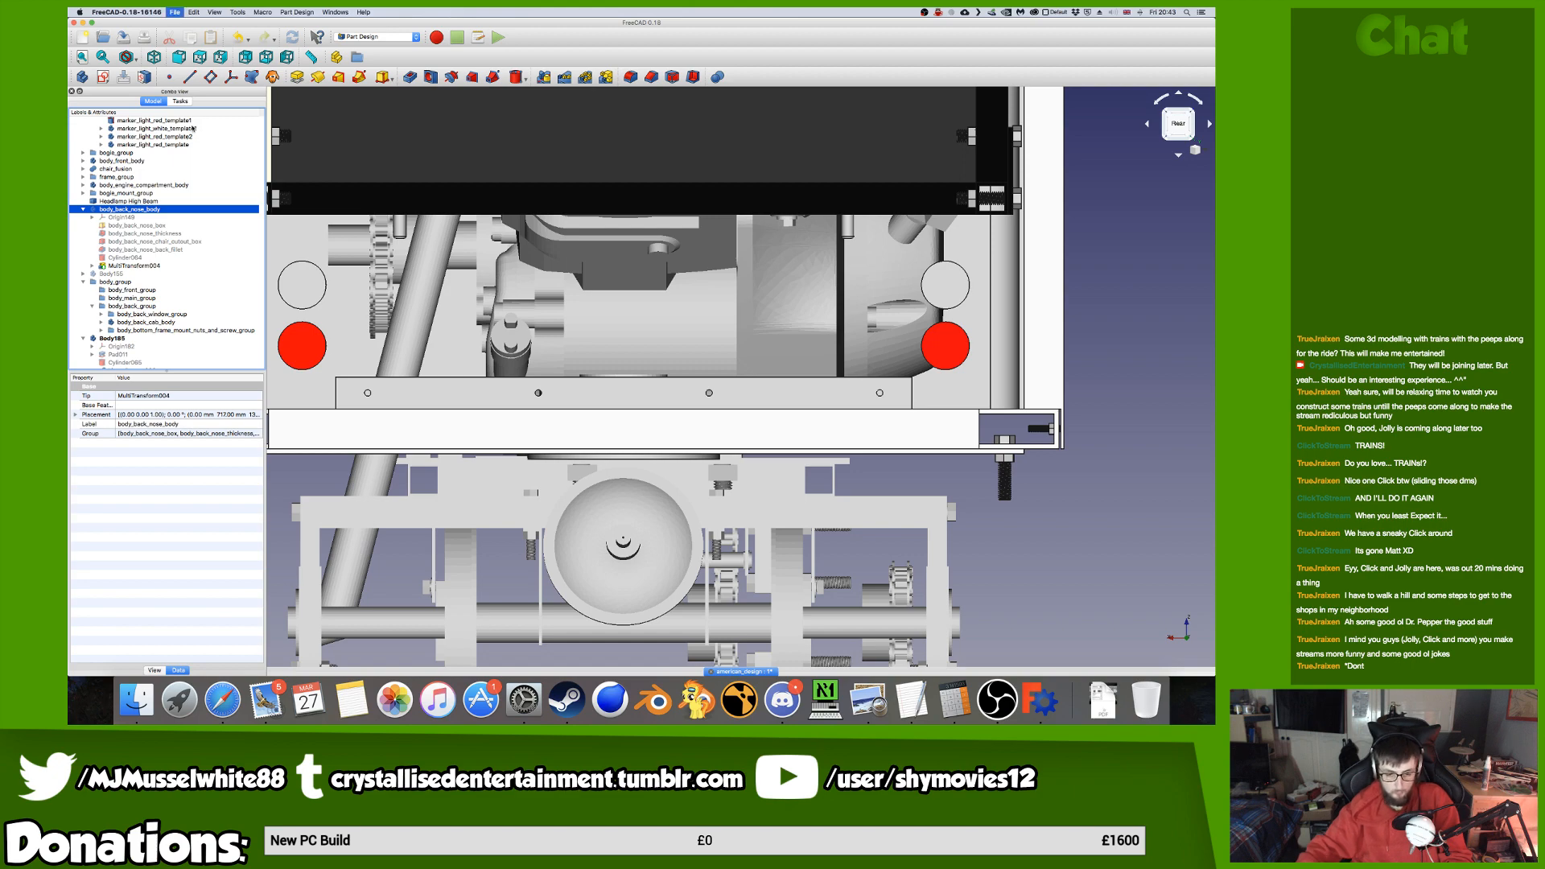
Switch to Discord, look through the server's streaming channels, and return to the browser window.
key("super+h")
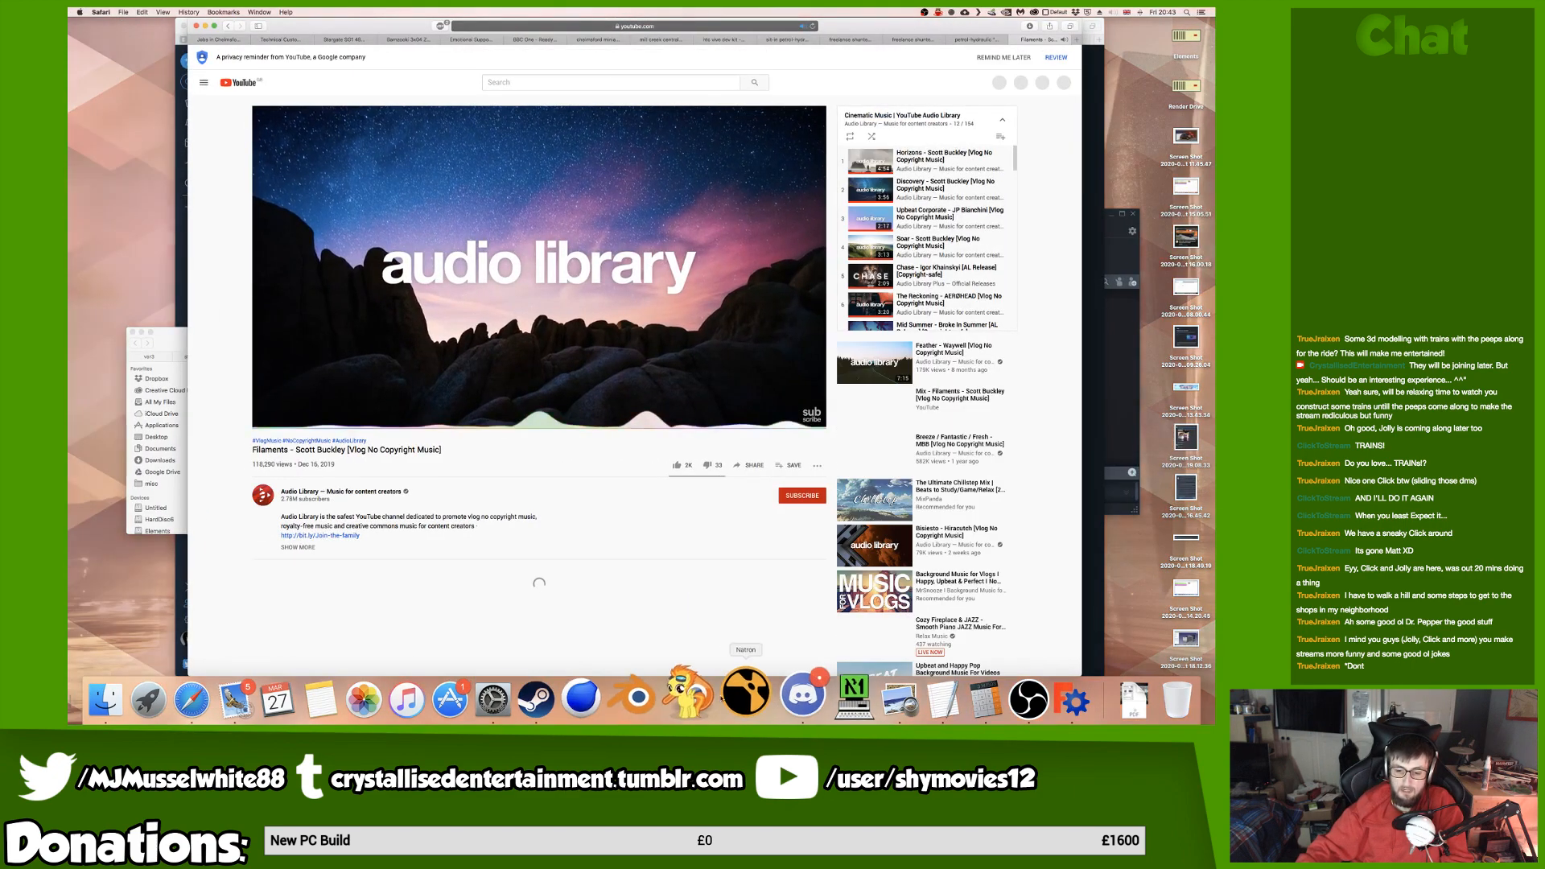
left_click(790, 695)
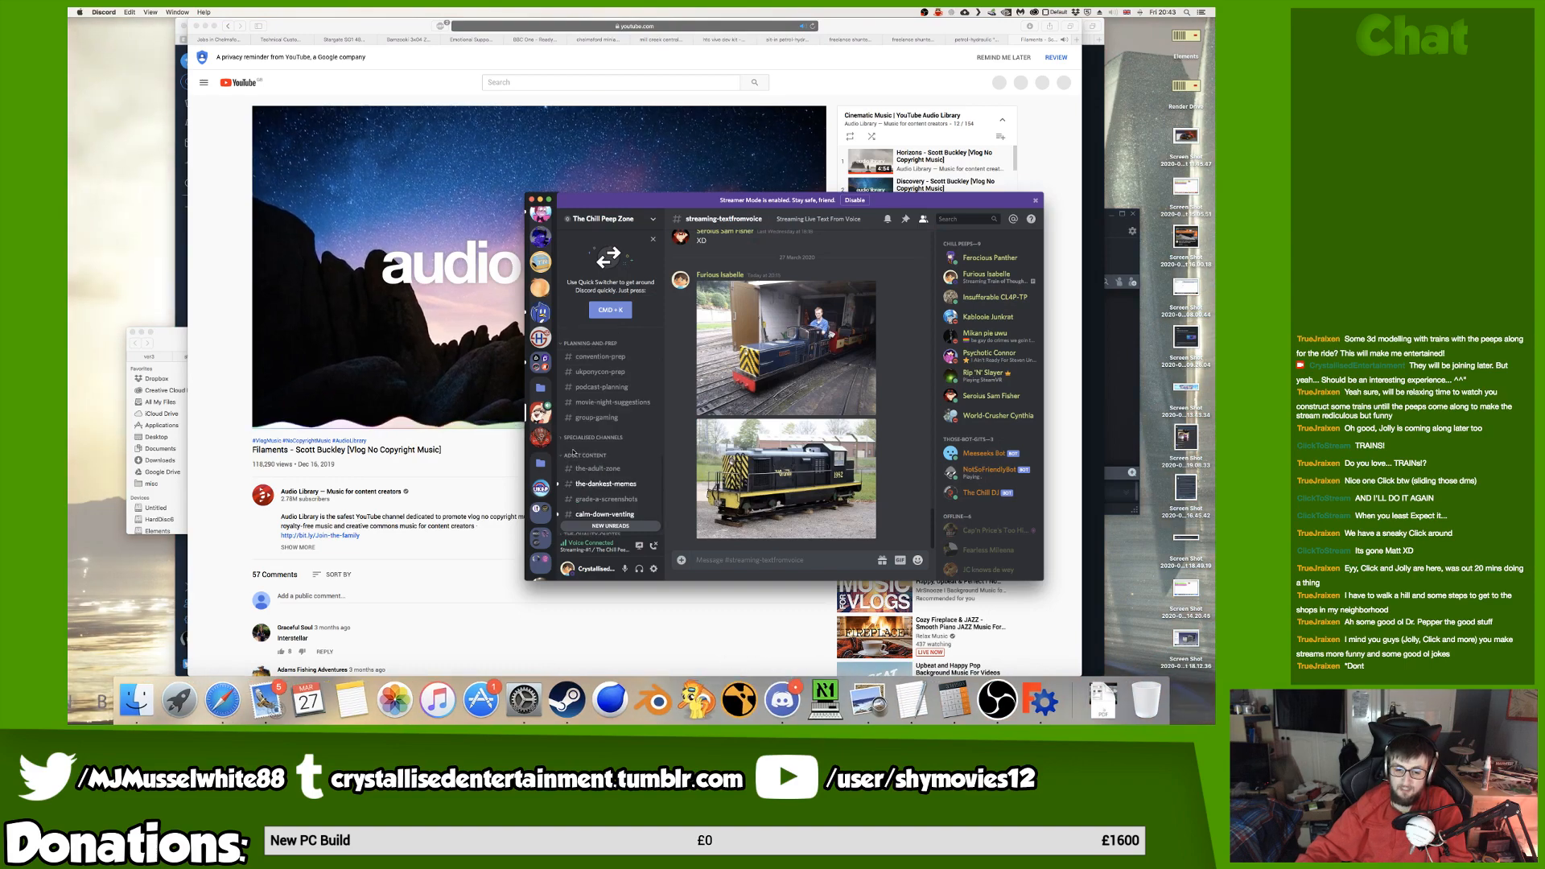
scroll(588, 466, "down", 5)
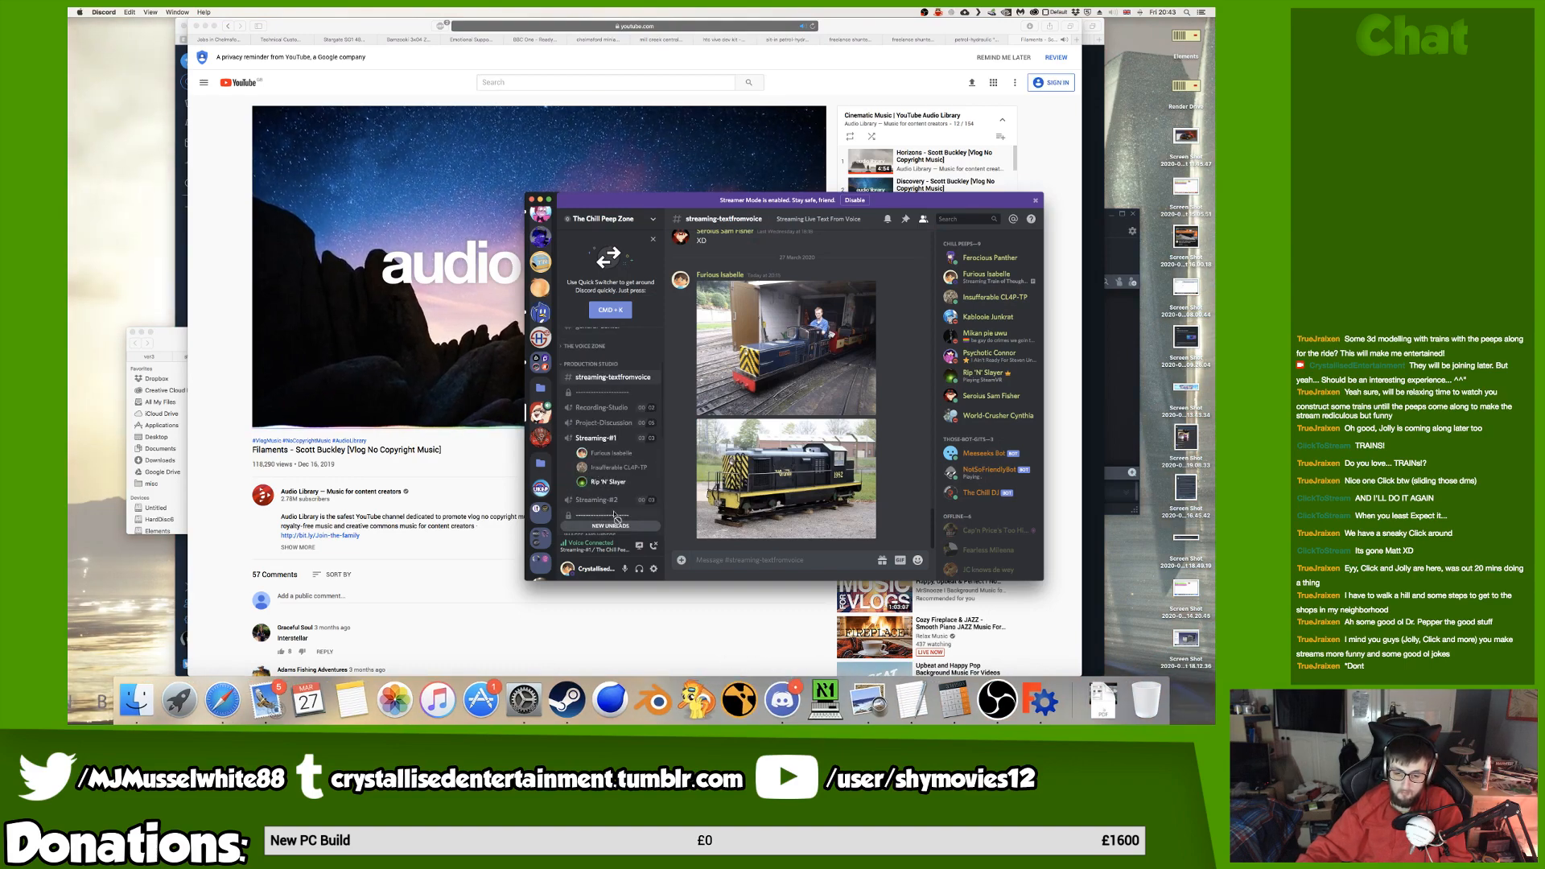
left_click(439, 489)
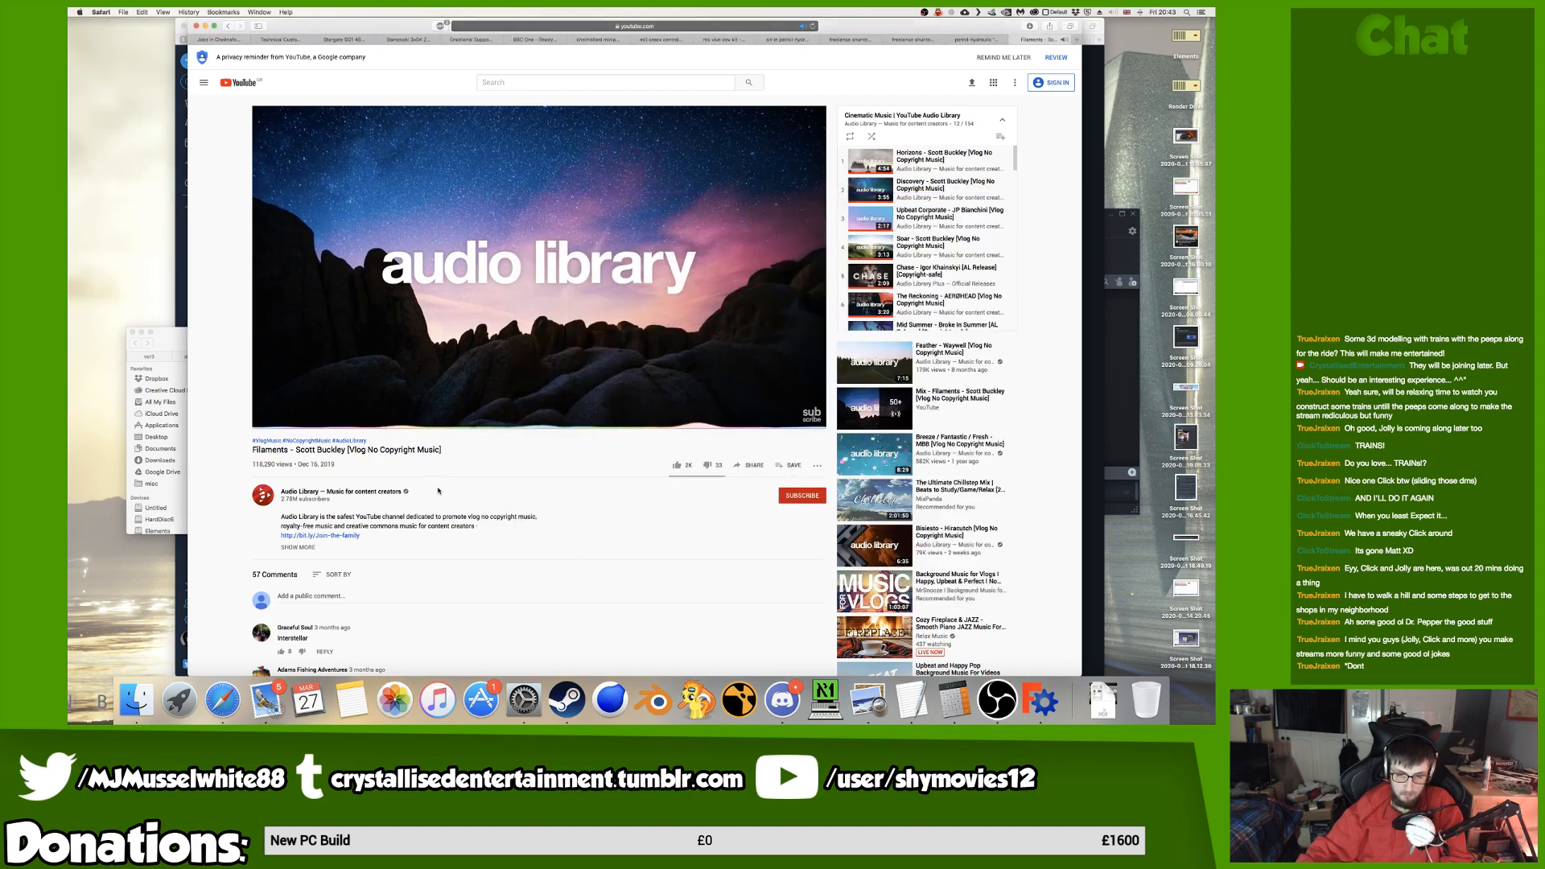
Switch to Steam, open the HLA: Metropolice Model page in the Source Filmmaker workshop and enlarge its second preview image.
left_click(1120, 256)
left_click(986, 219)
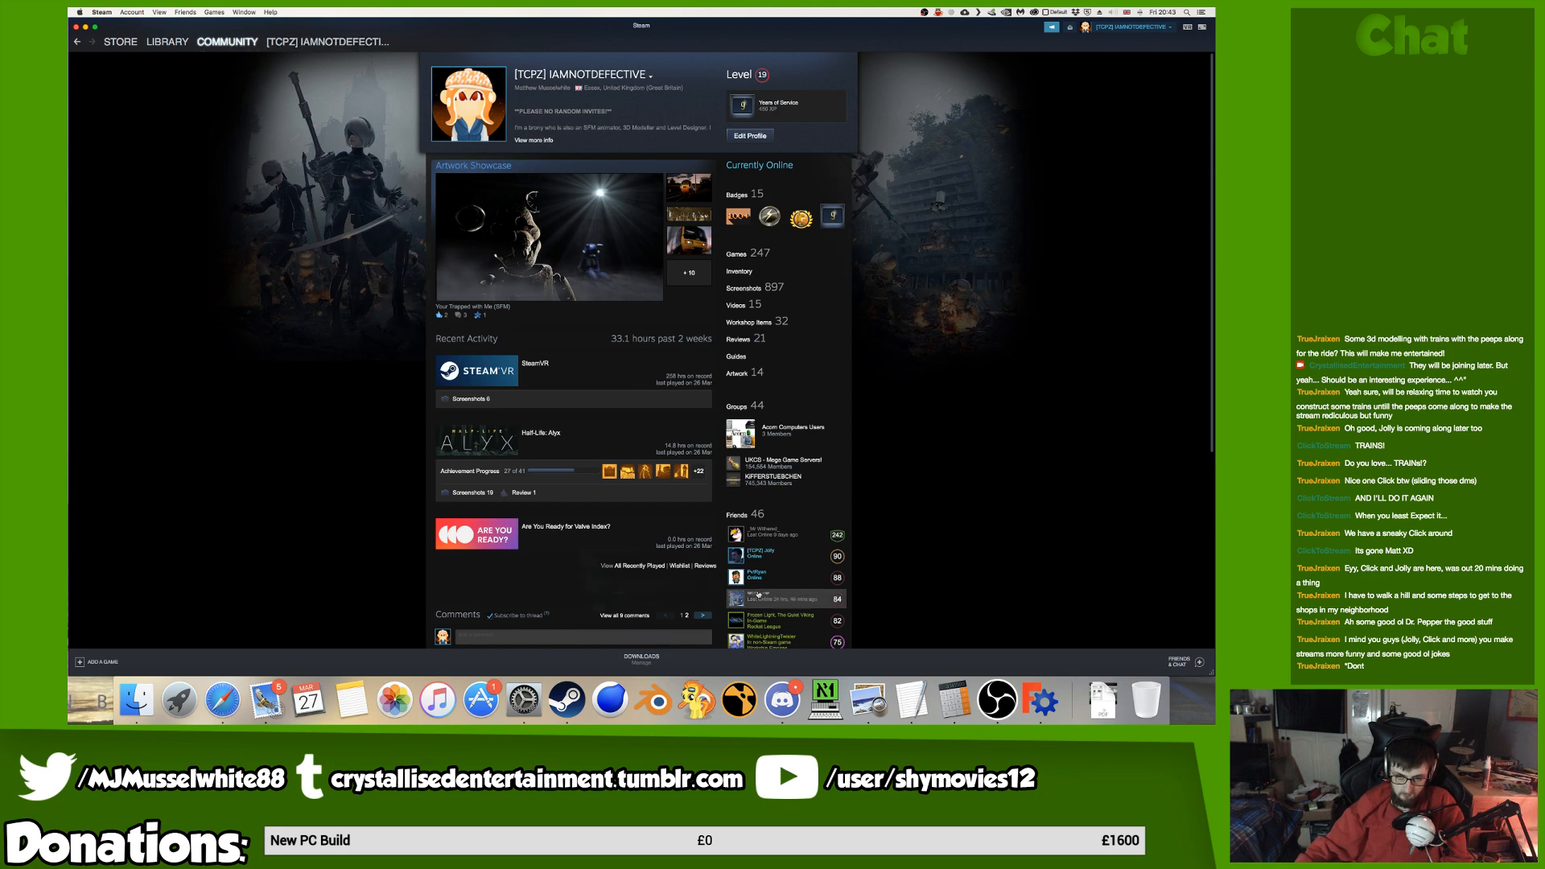
mouse_move(757, 593)
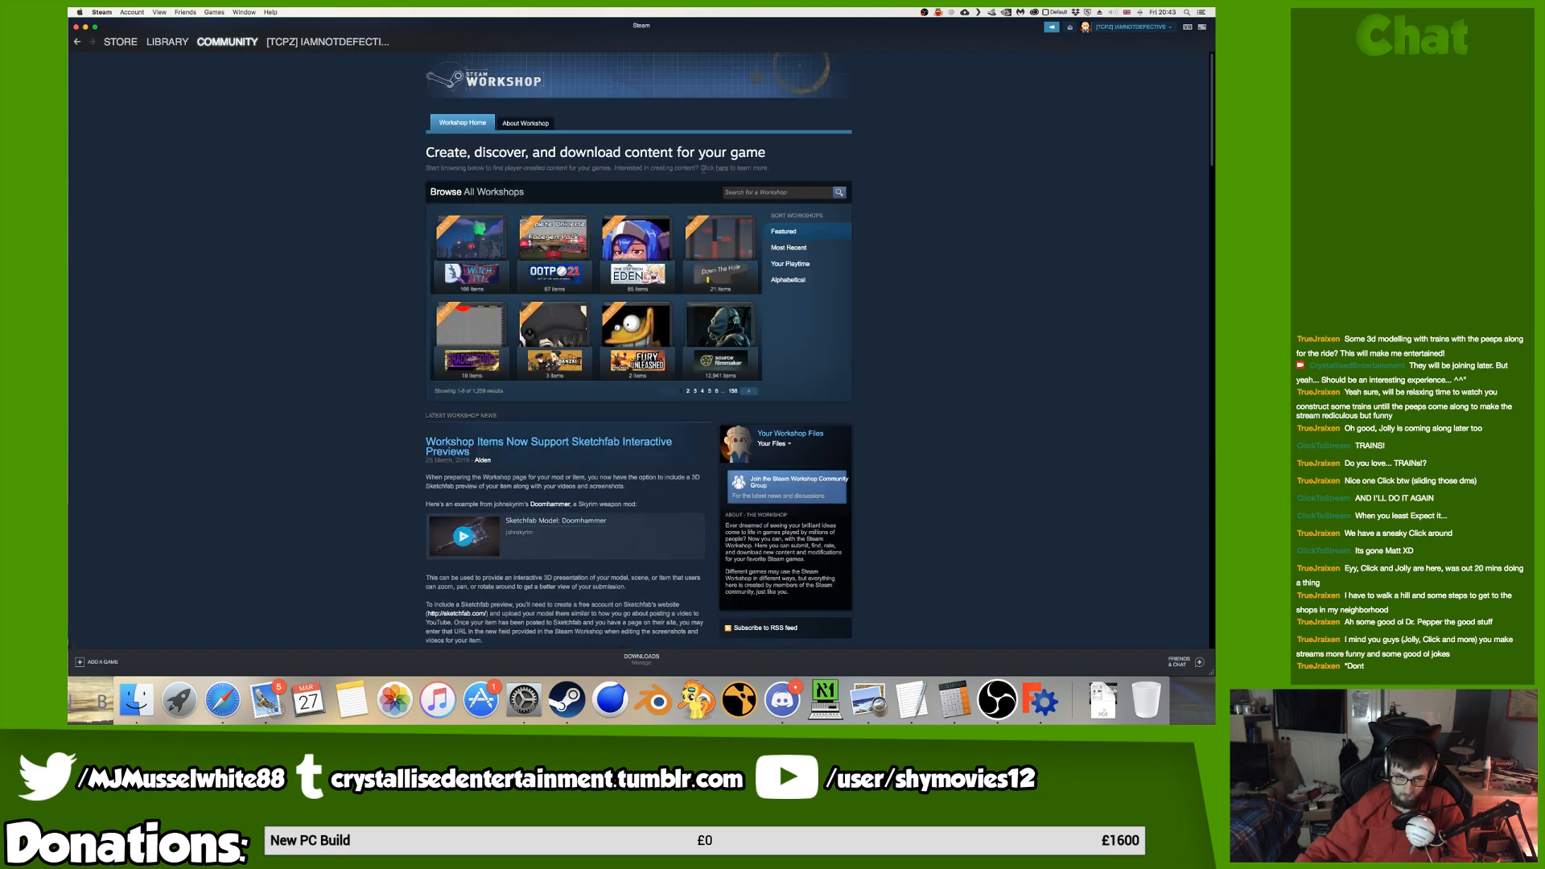
left_click(720, 330)
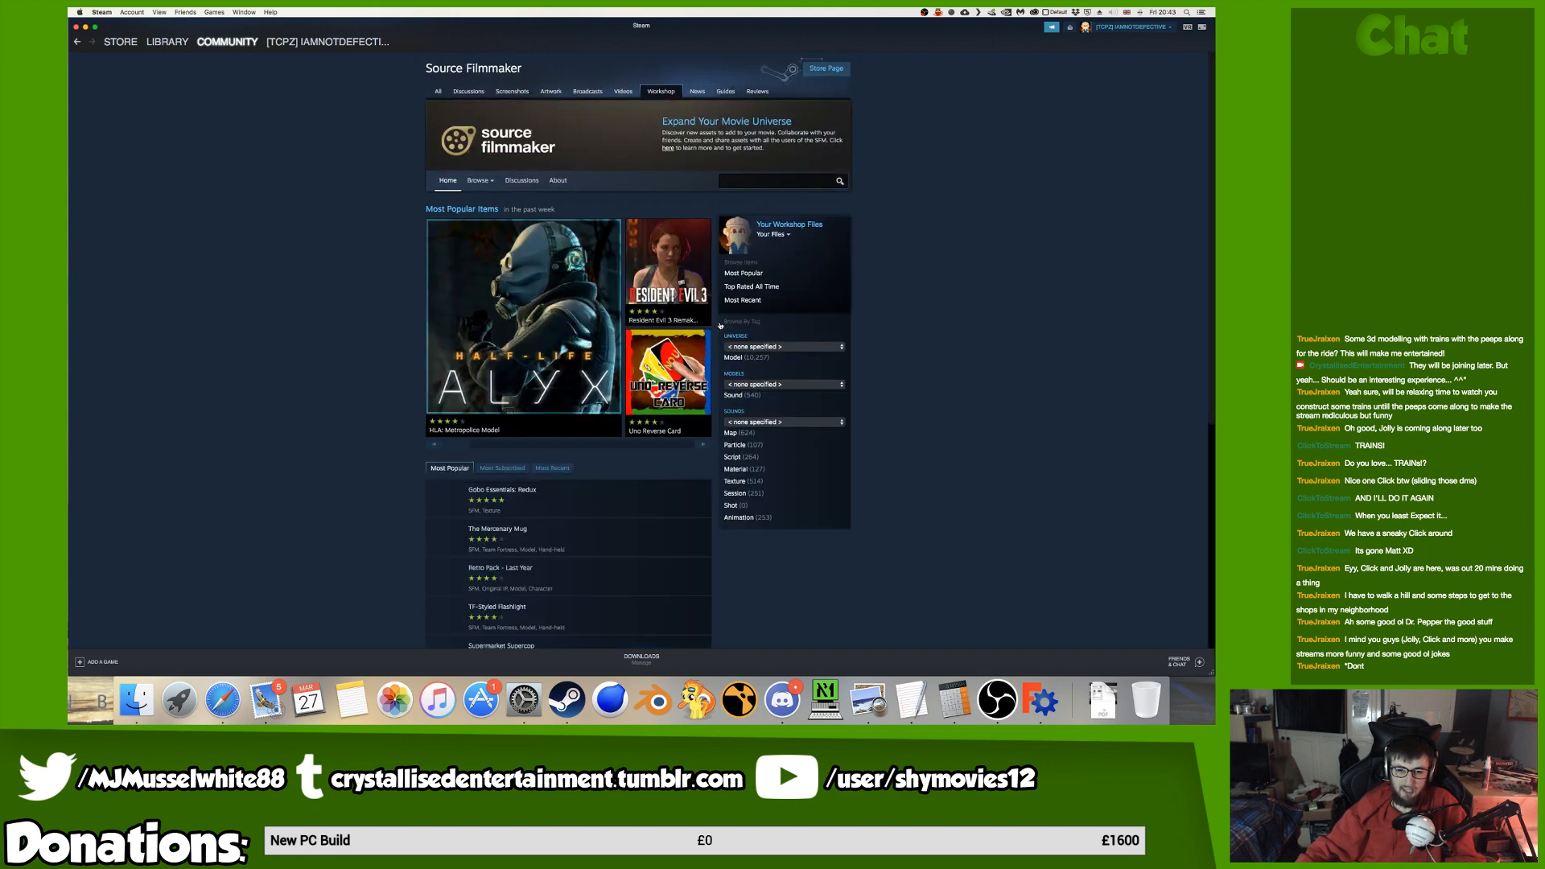
left_click(574, 322)
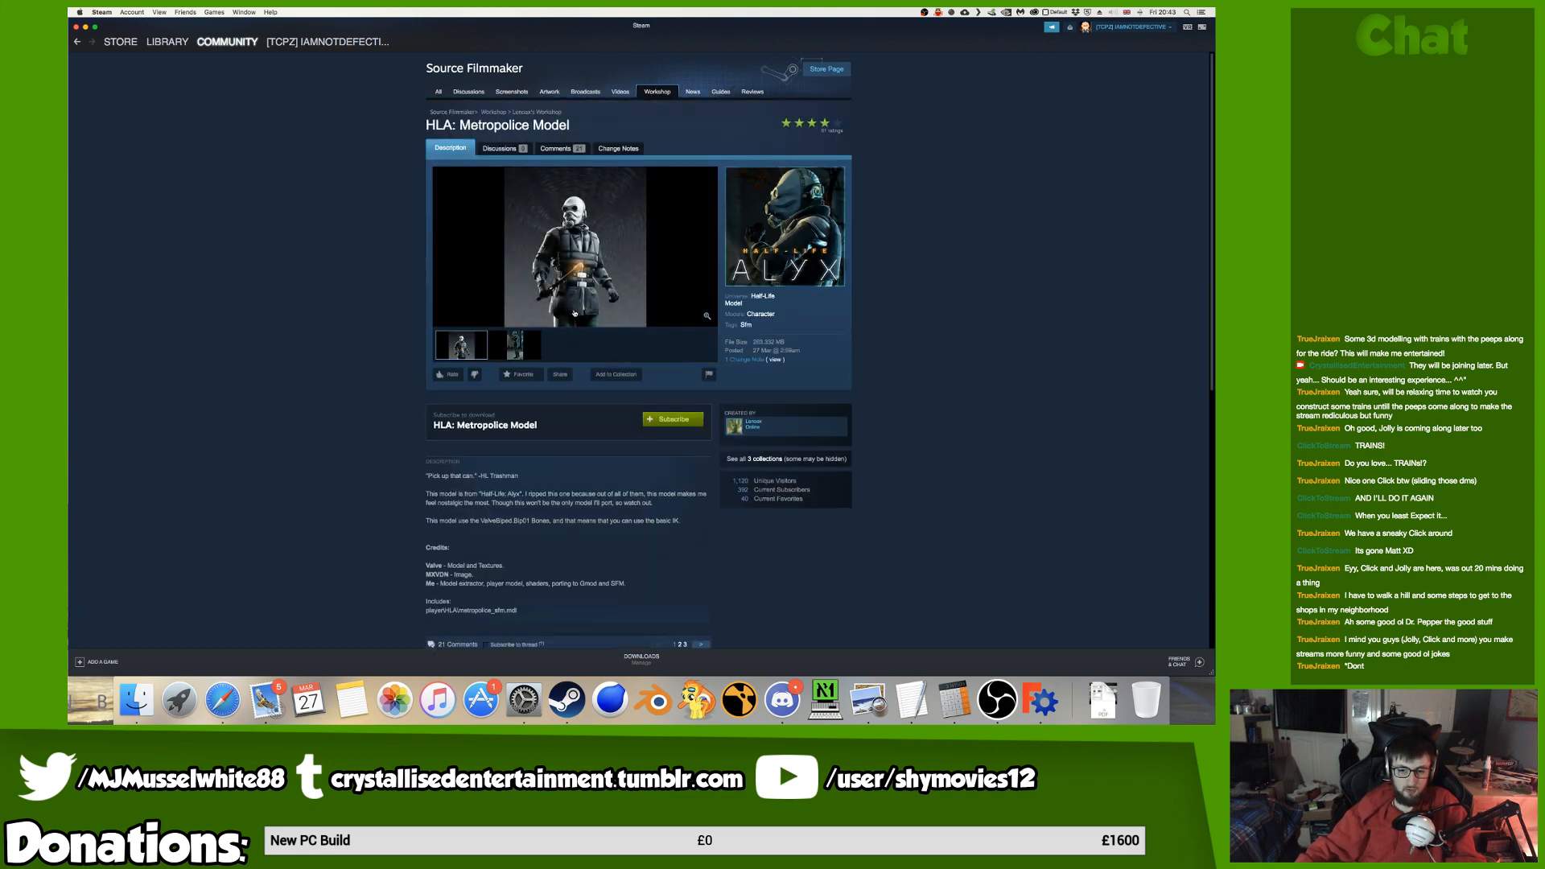
left_click(528, 350)
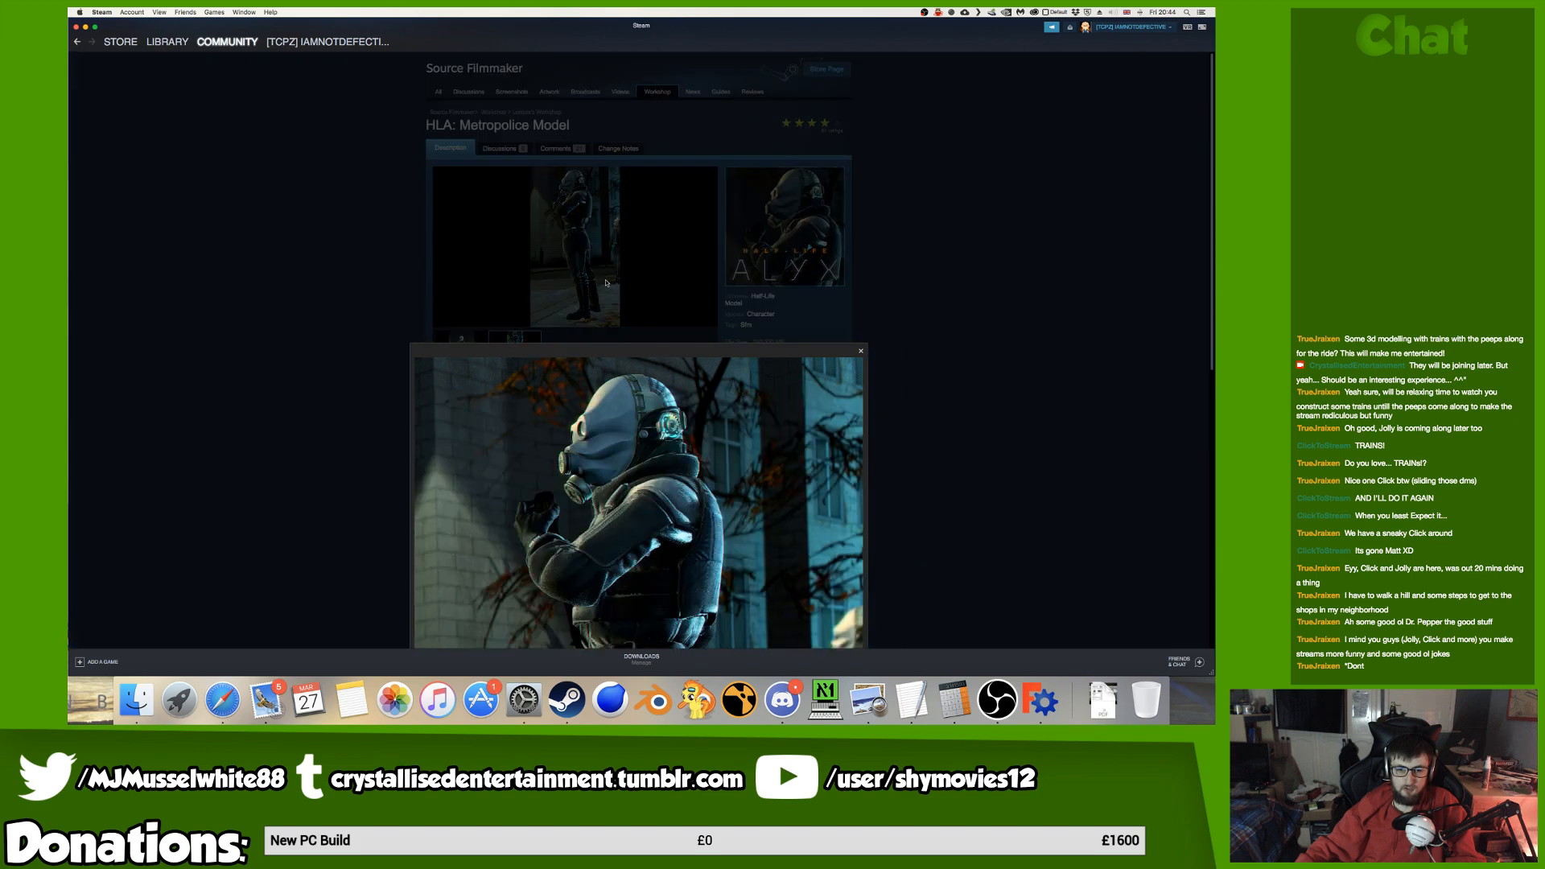
Copy the HLA: Metropolice Model page's address and post it in Discord's streaming-textfromvoice channel.
right_click(1018, 319)
left_click(1027, 362)
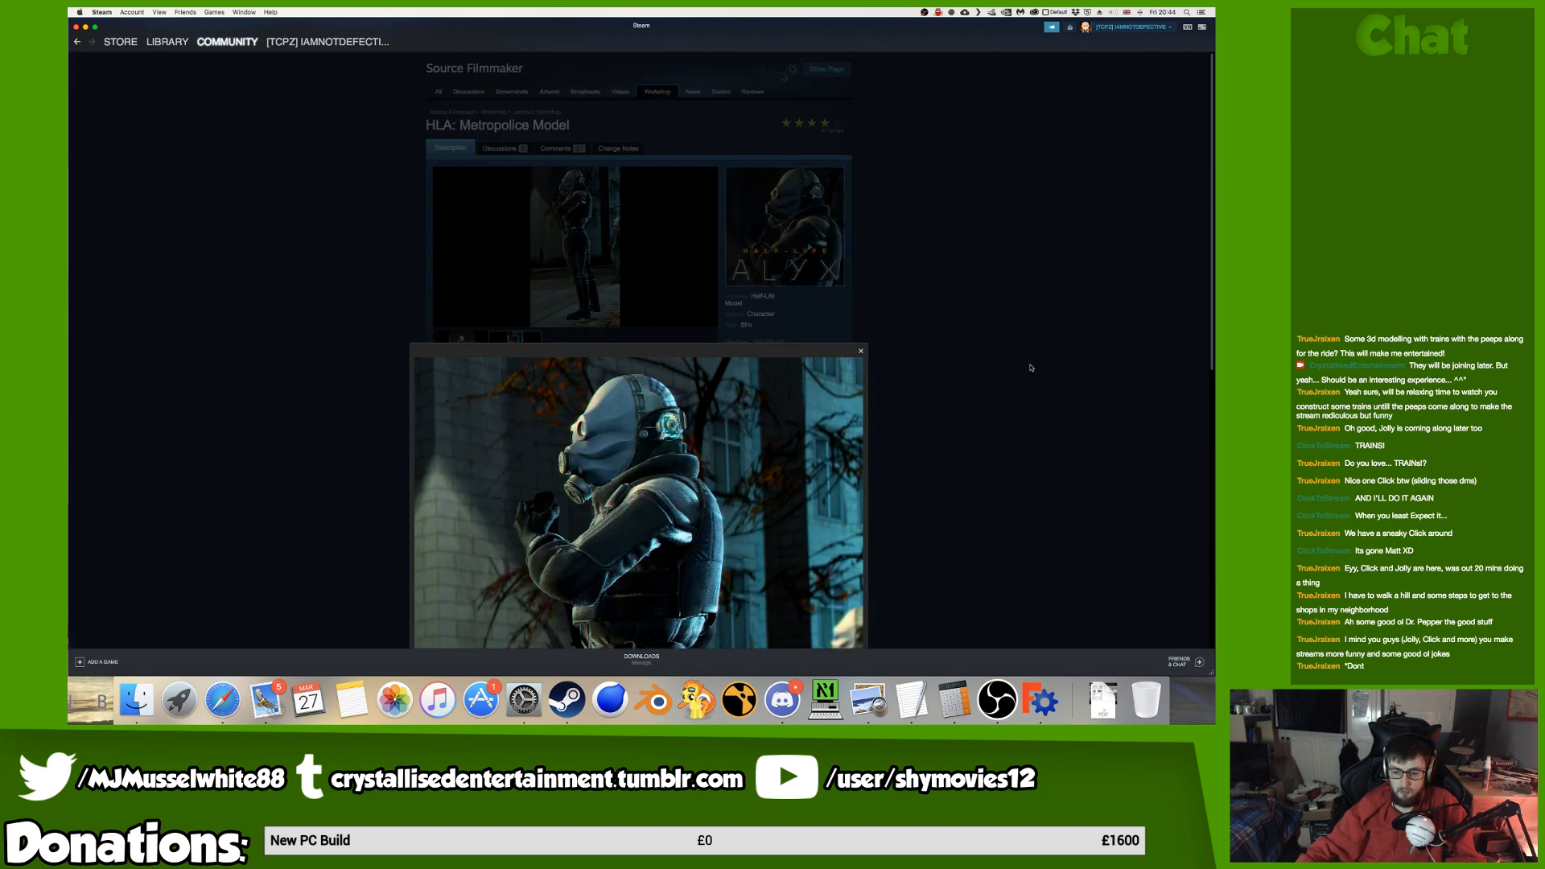
left_click(781, 699)
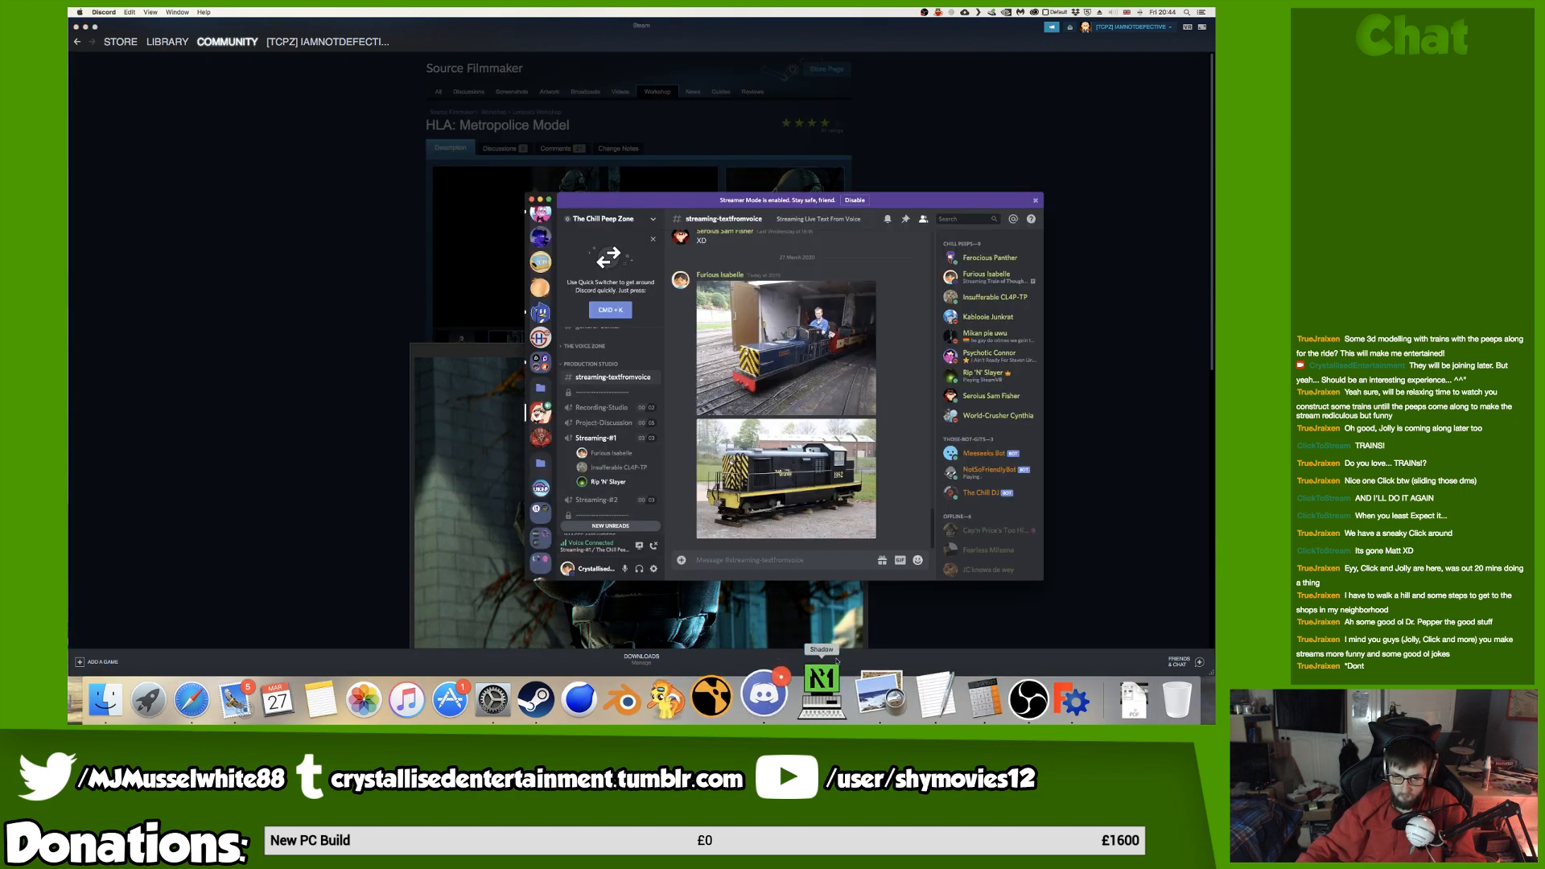
left_click(910, 636)
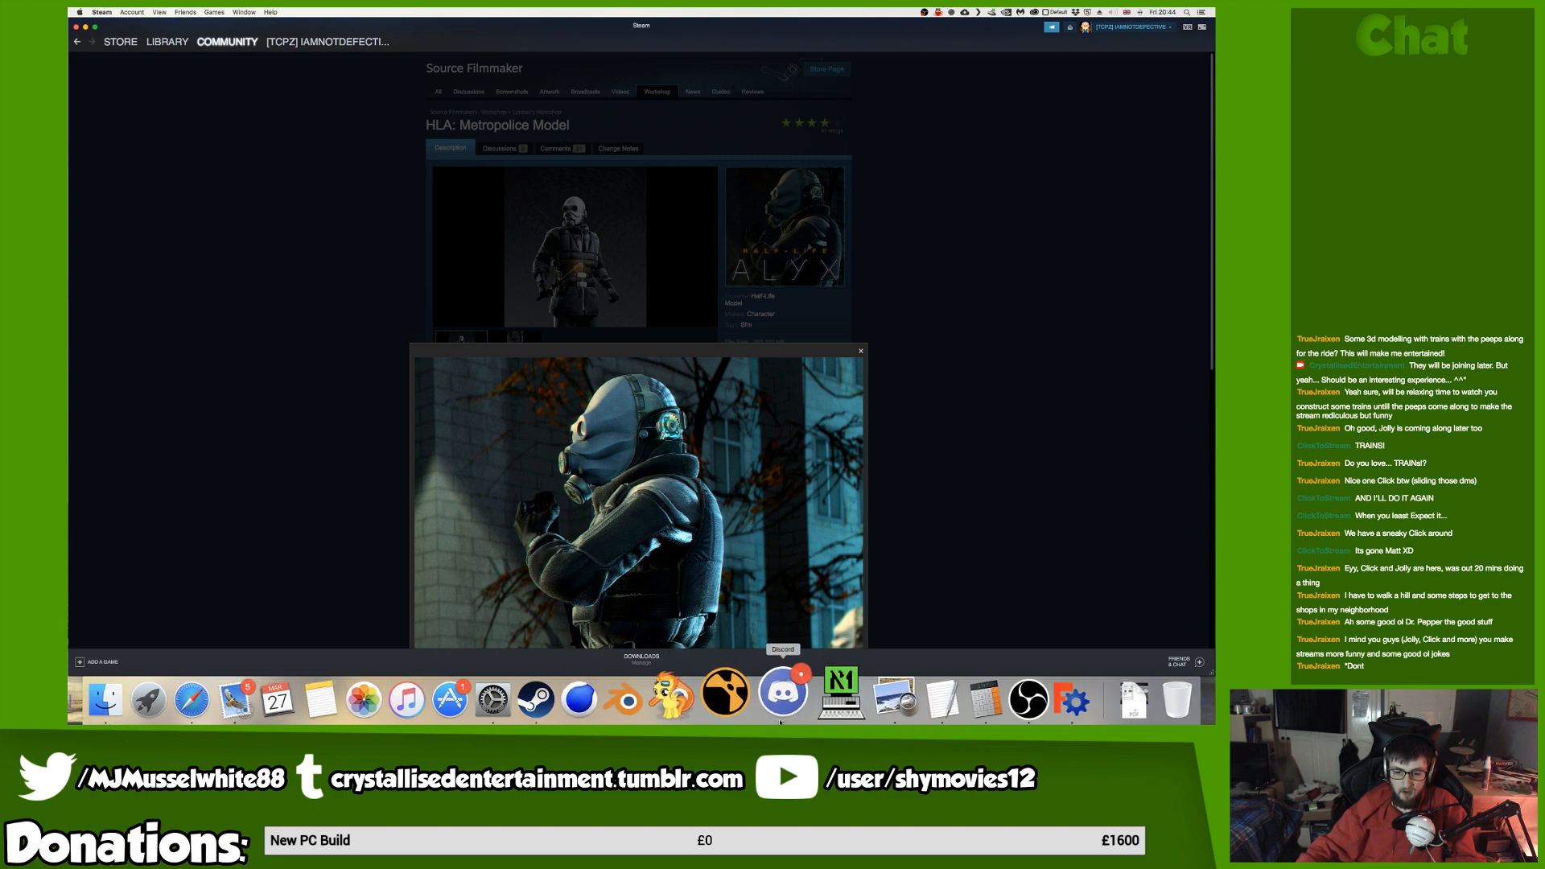
left_click(800, 697)
key("super+v")
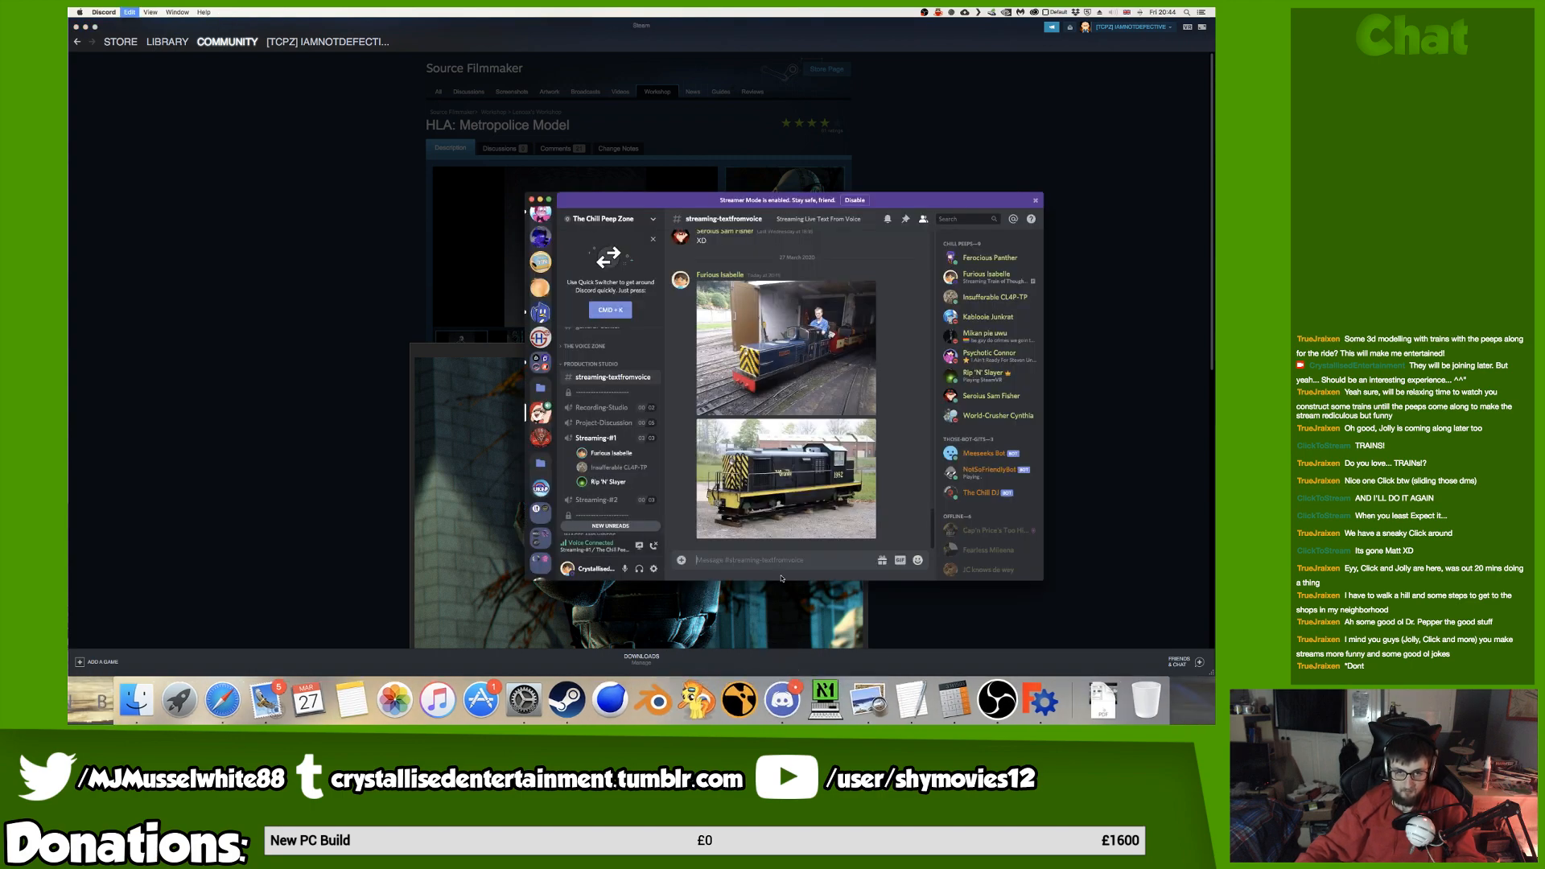
key("Return")
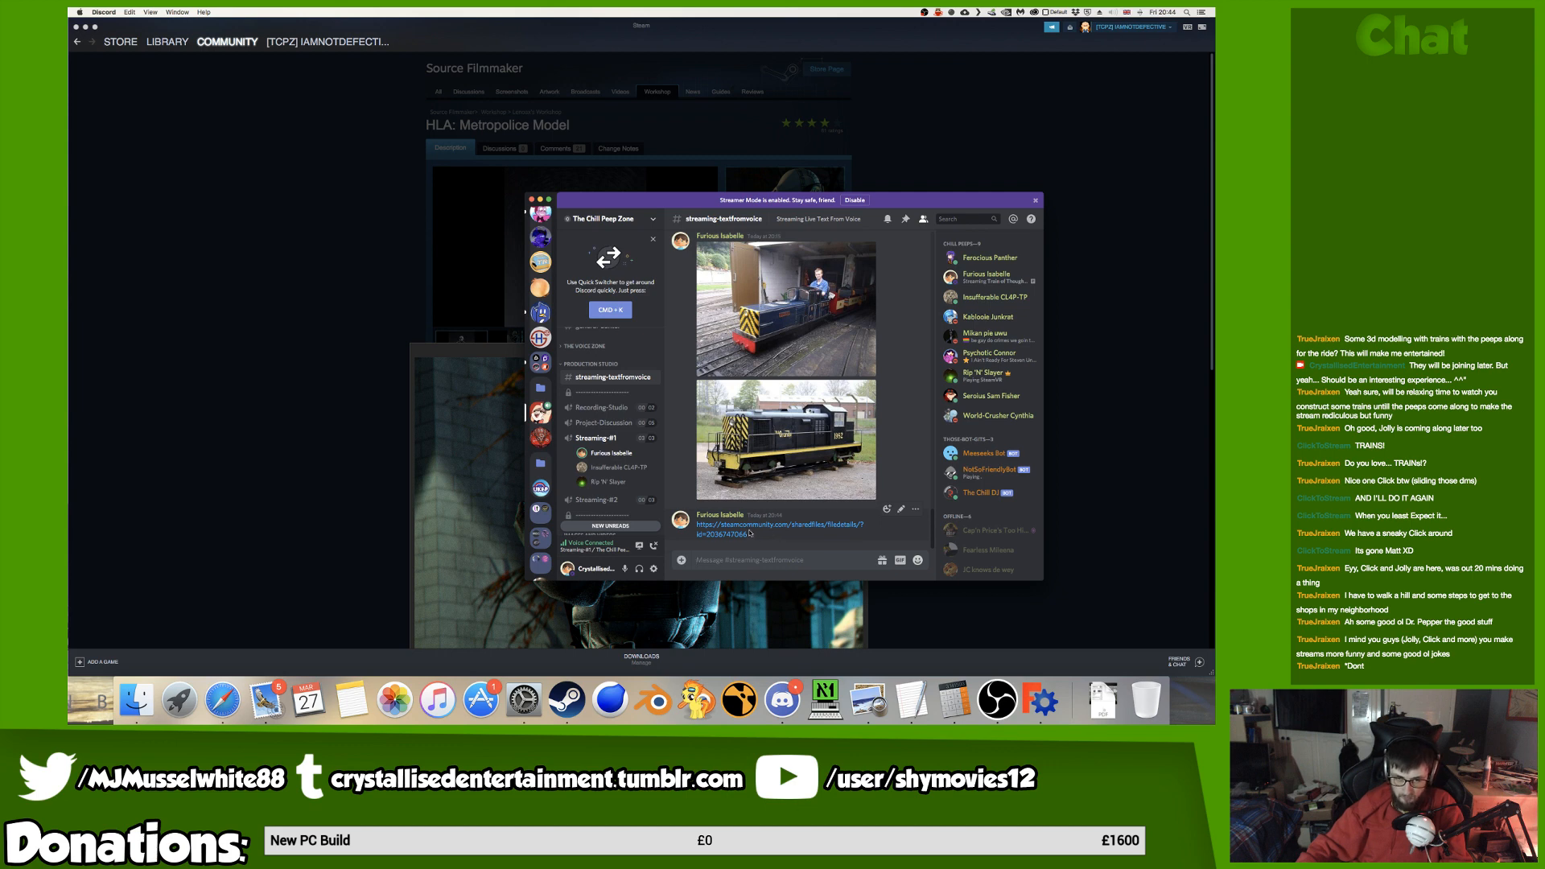
Switch back to Steam, close the enlarged preview image and return to the Workshop home page.
left_click(1022, 625)
left_click(1000, 596)
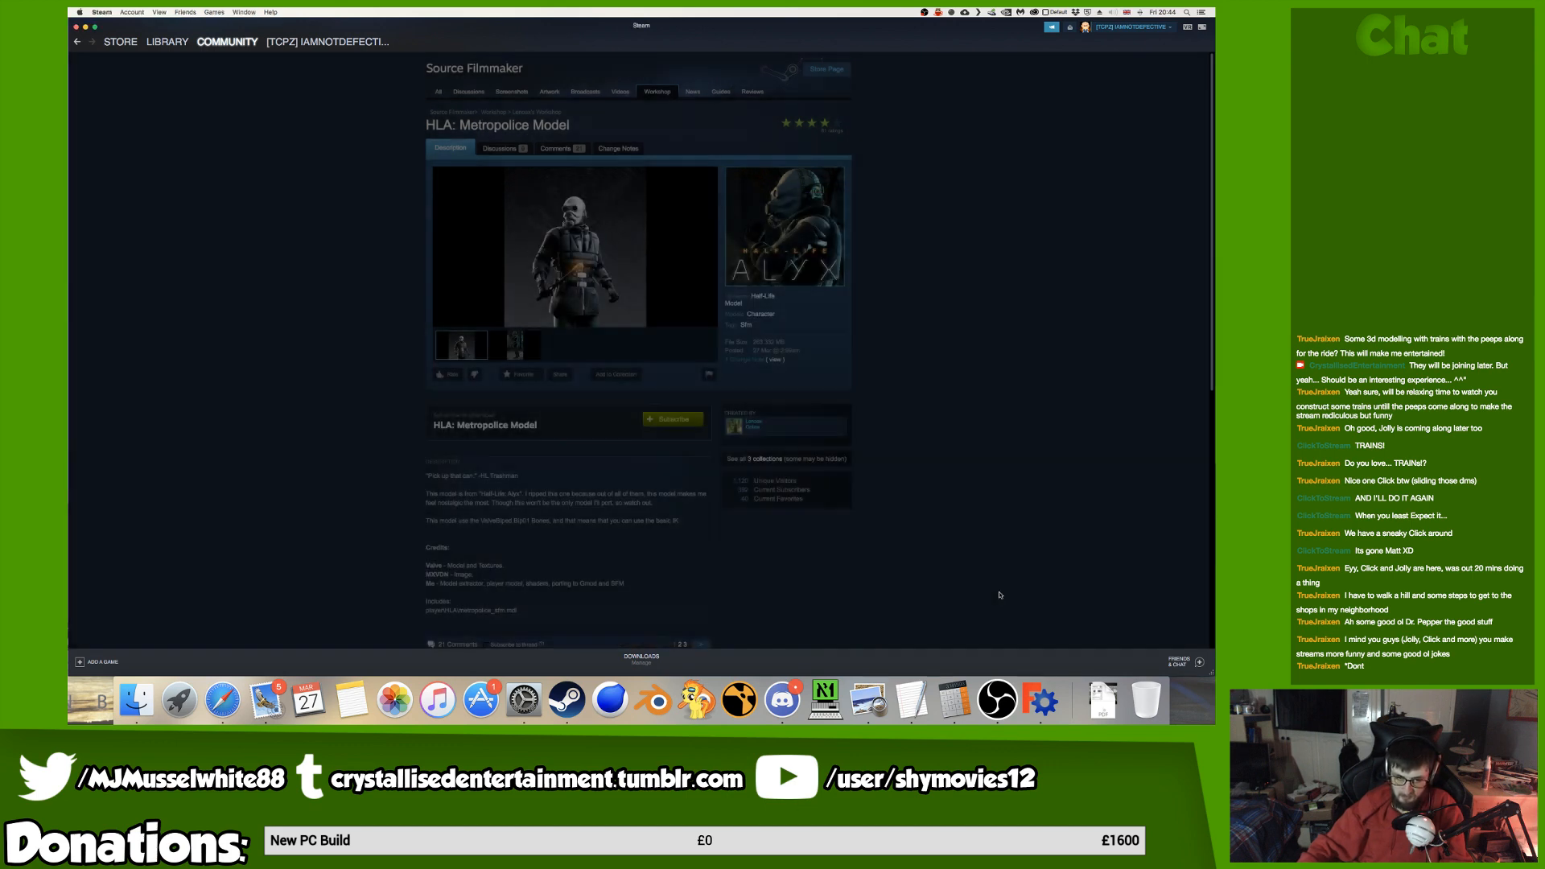
left_click(78, 42)
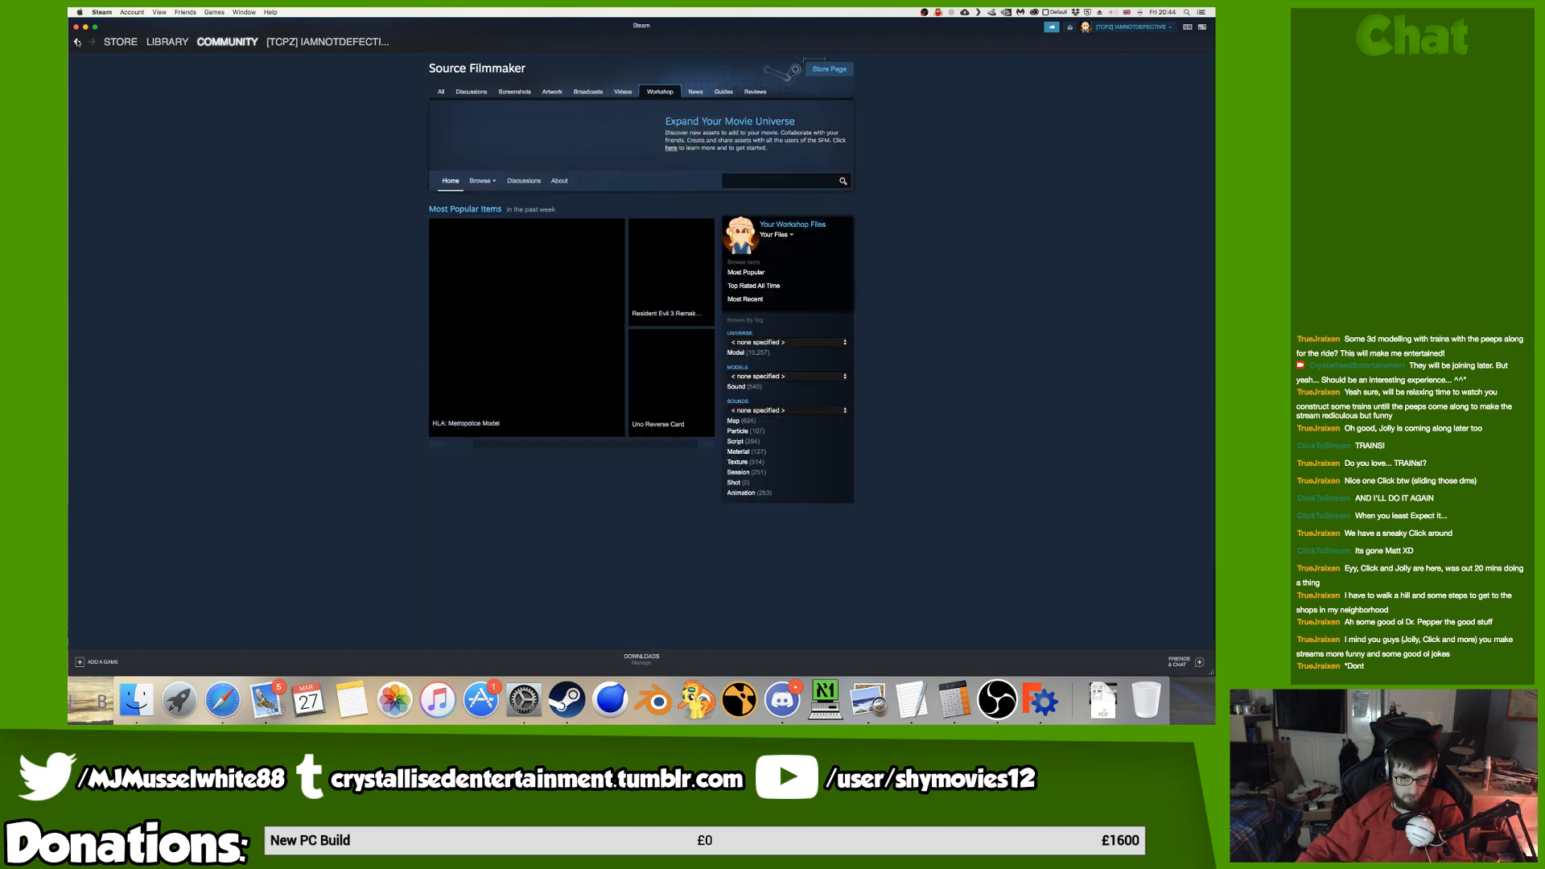
left_click(77, 42)
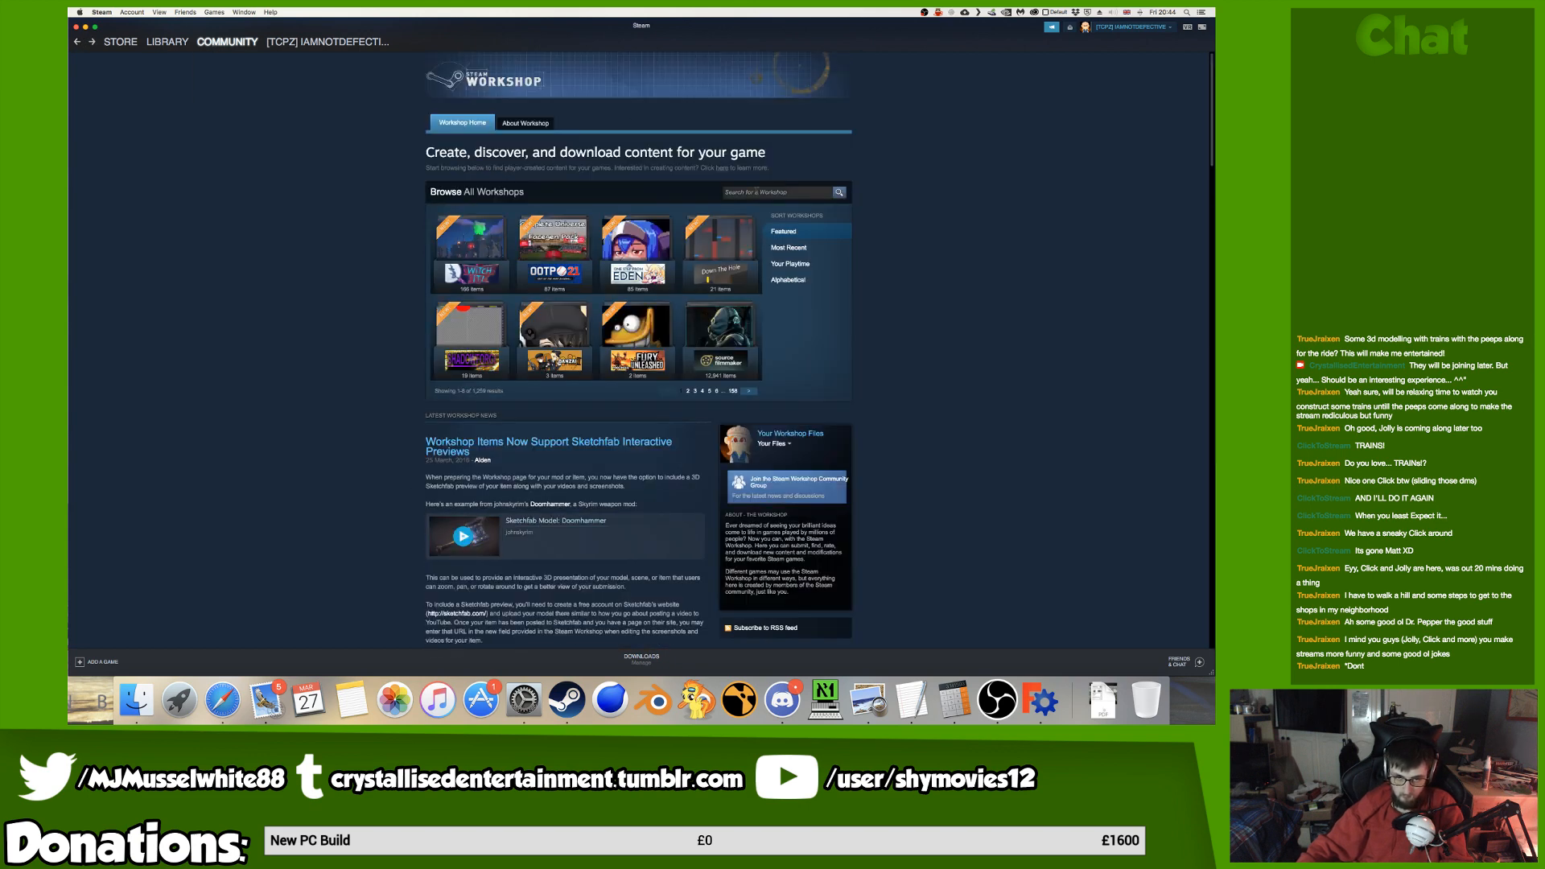
Search the workshops for "steamvr", open the SteamVR workshop and look through its popular items.
left_click(757, 192)
type("stea")
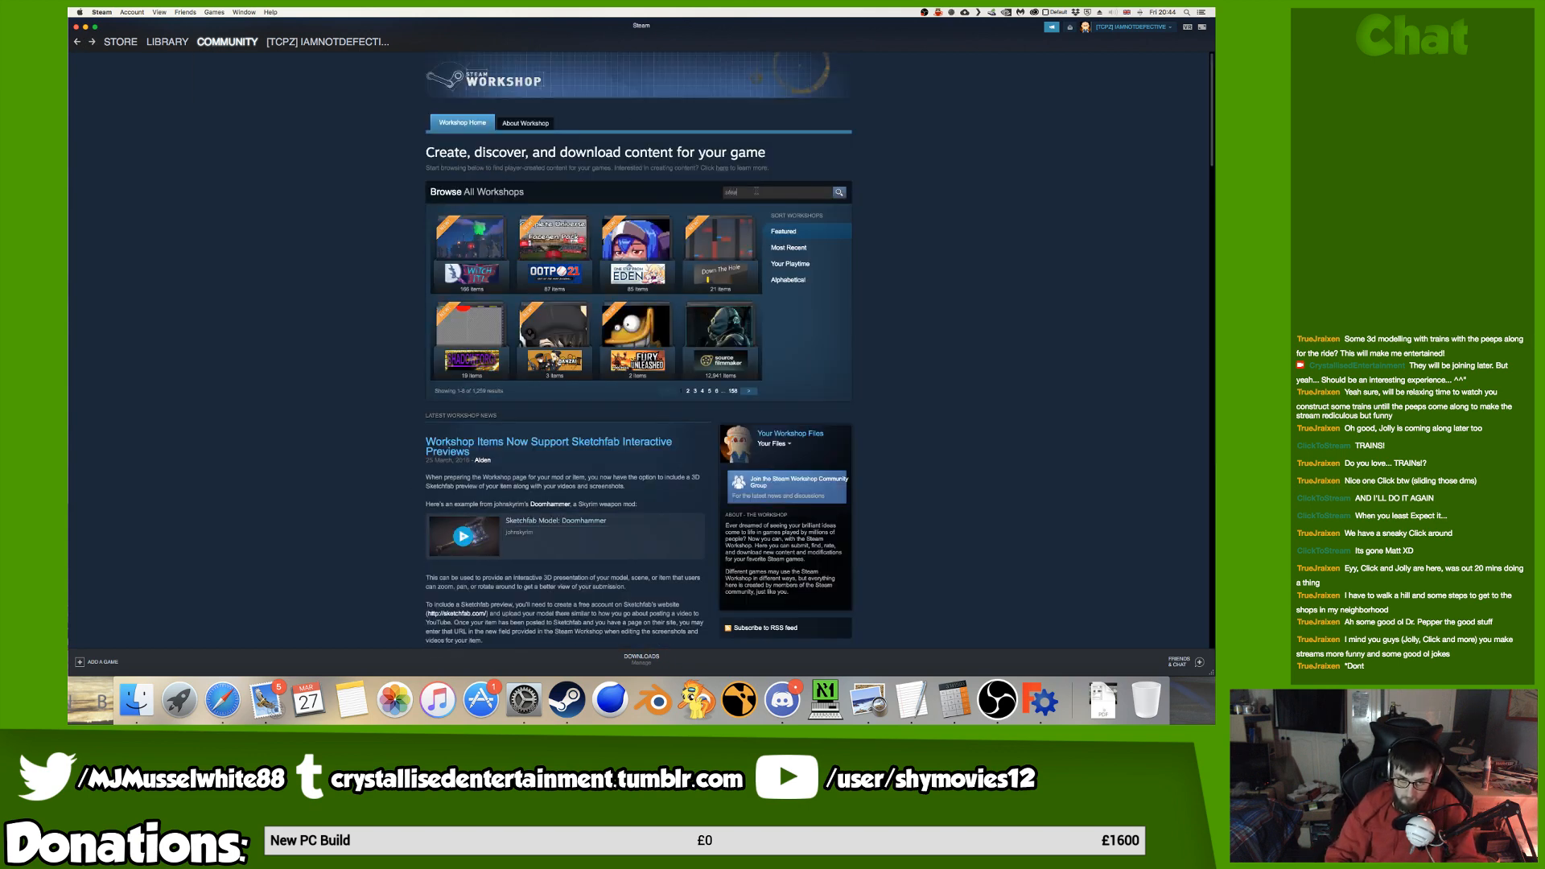
type("mvr")
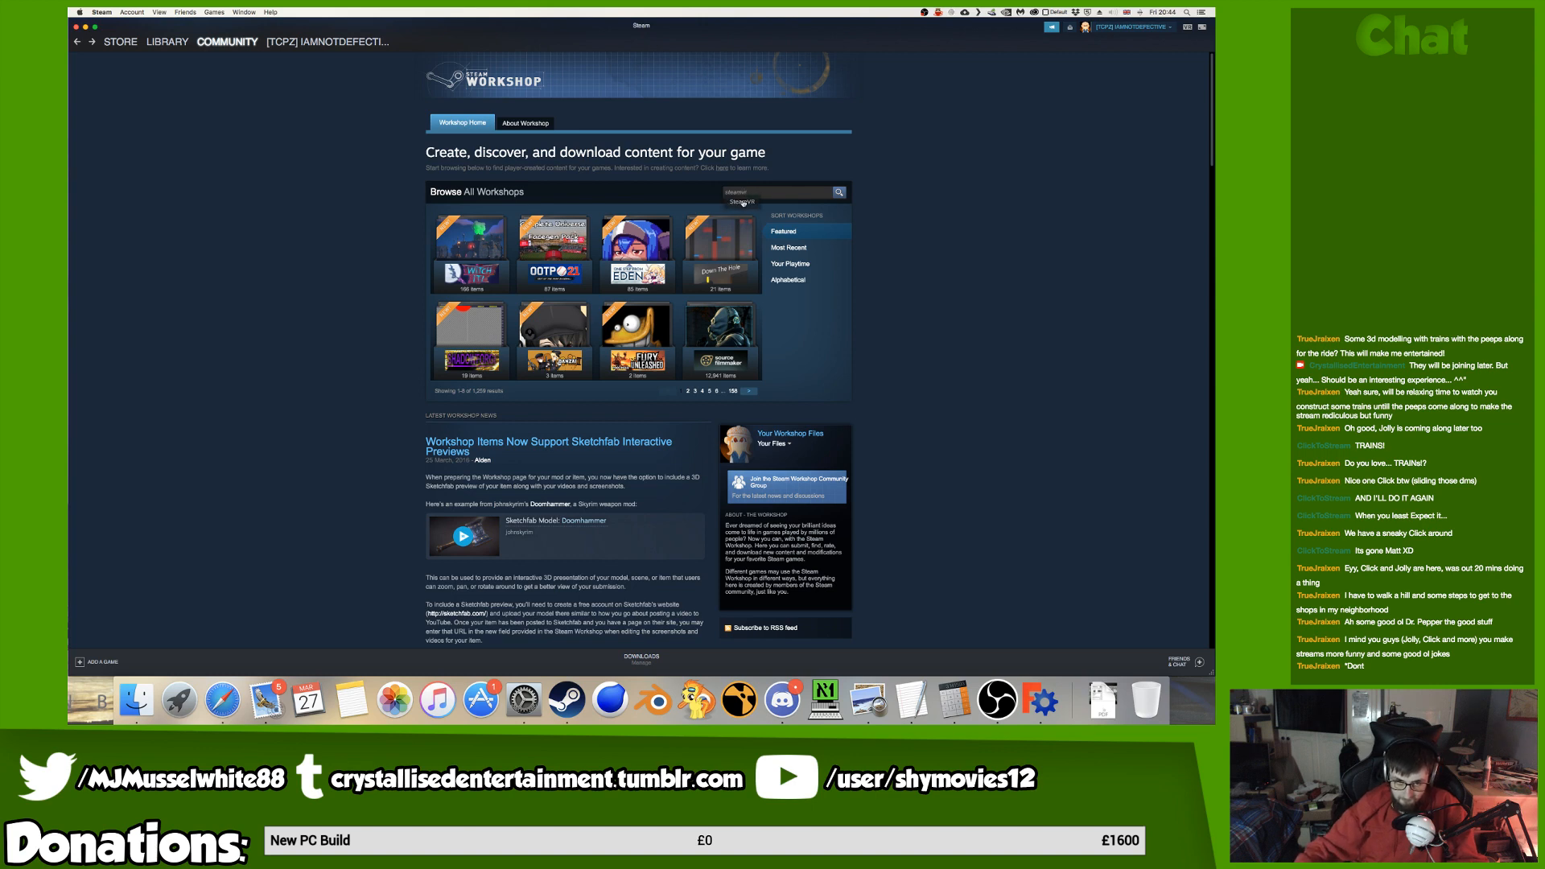
left_click(741, 202)
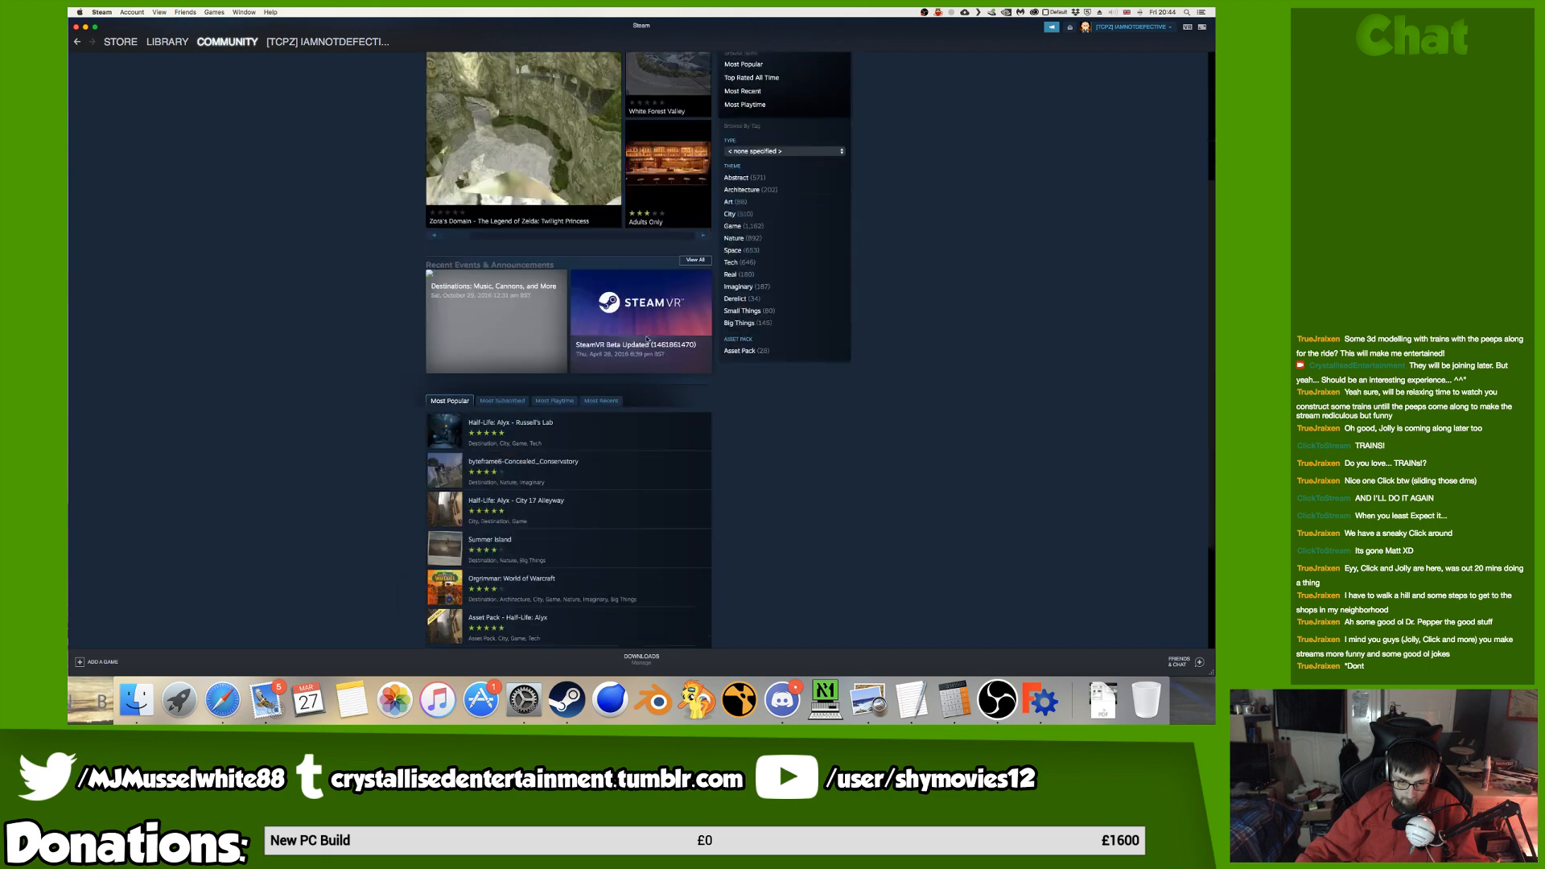
Open the Half-Life: Alyx - Russell's Lab item, look at its enlarged preview image and return to the SteamVR Workshop page.
scroll(611, 378, "down", 3)
mouse_move(611, 418)
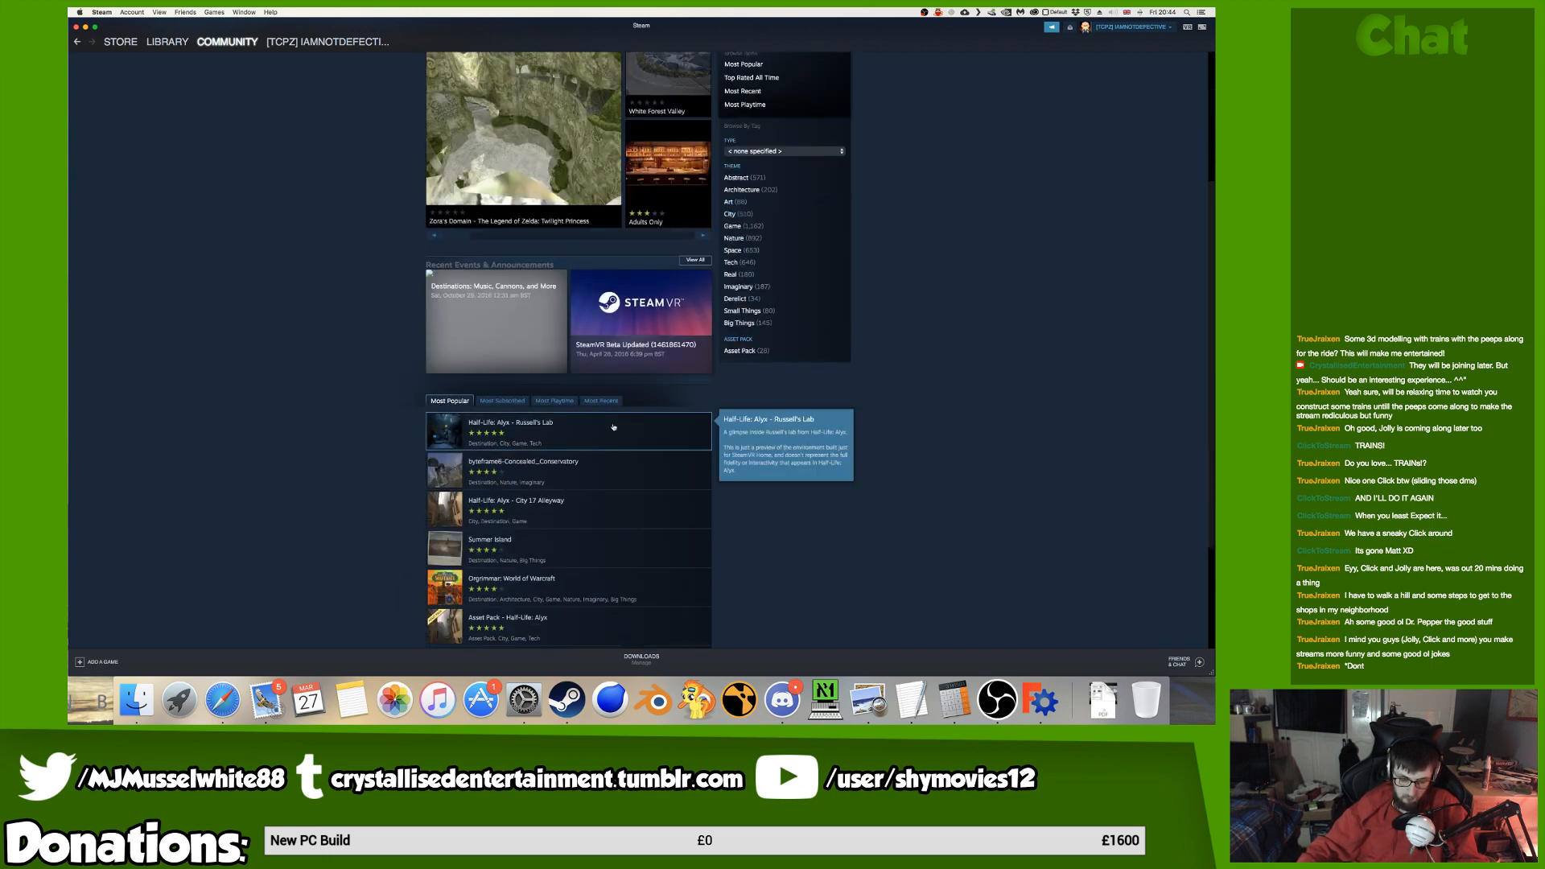
left_click(613, 427)
left_click(574, 240)
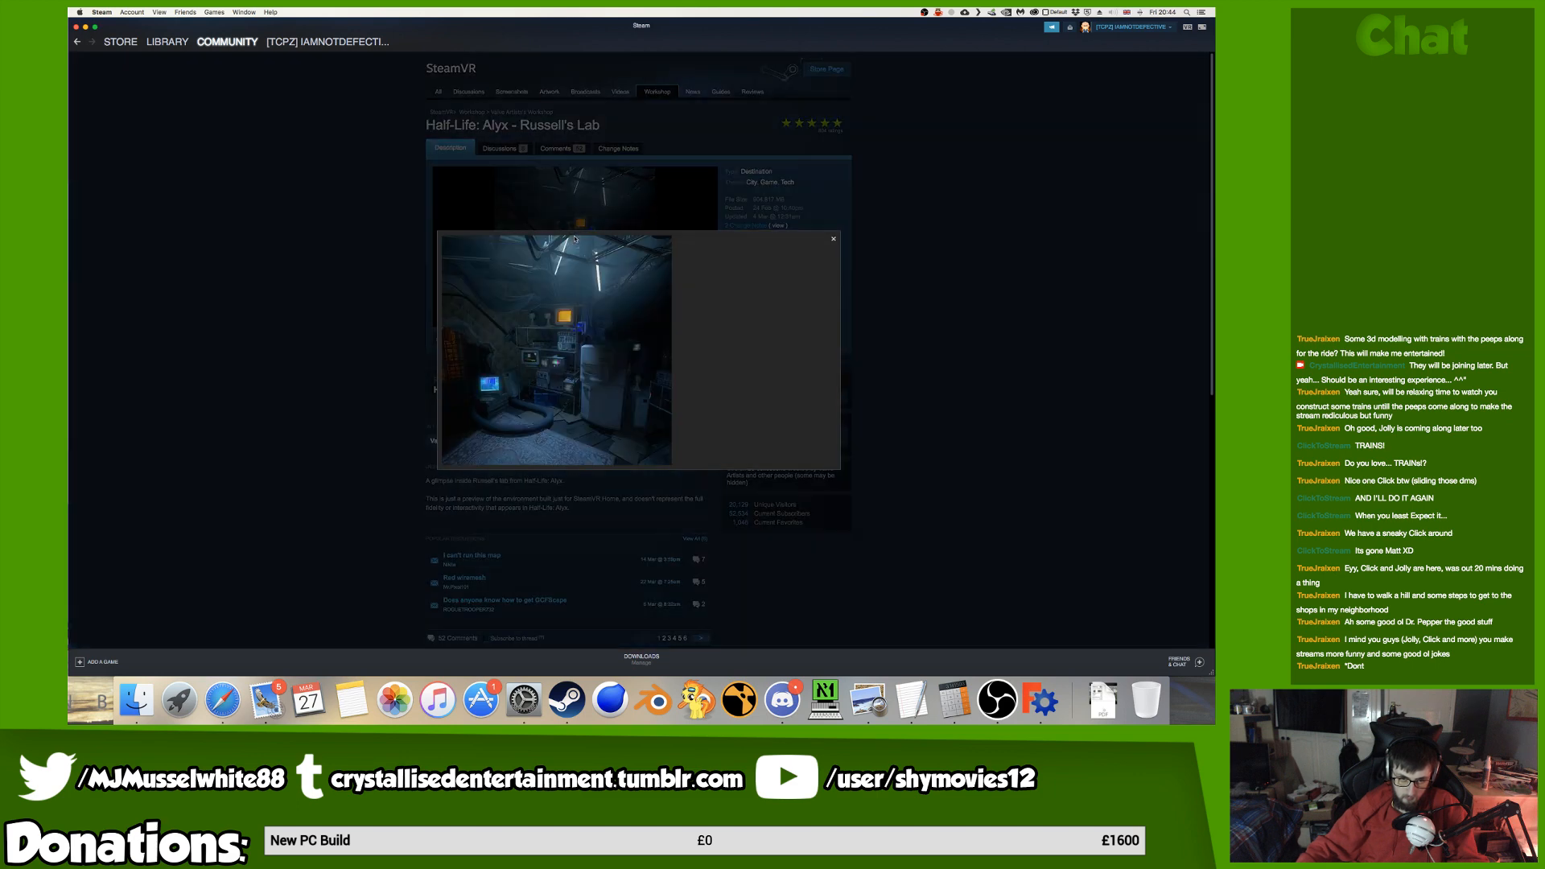
left_click(572, 225)
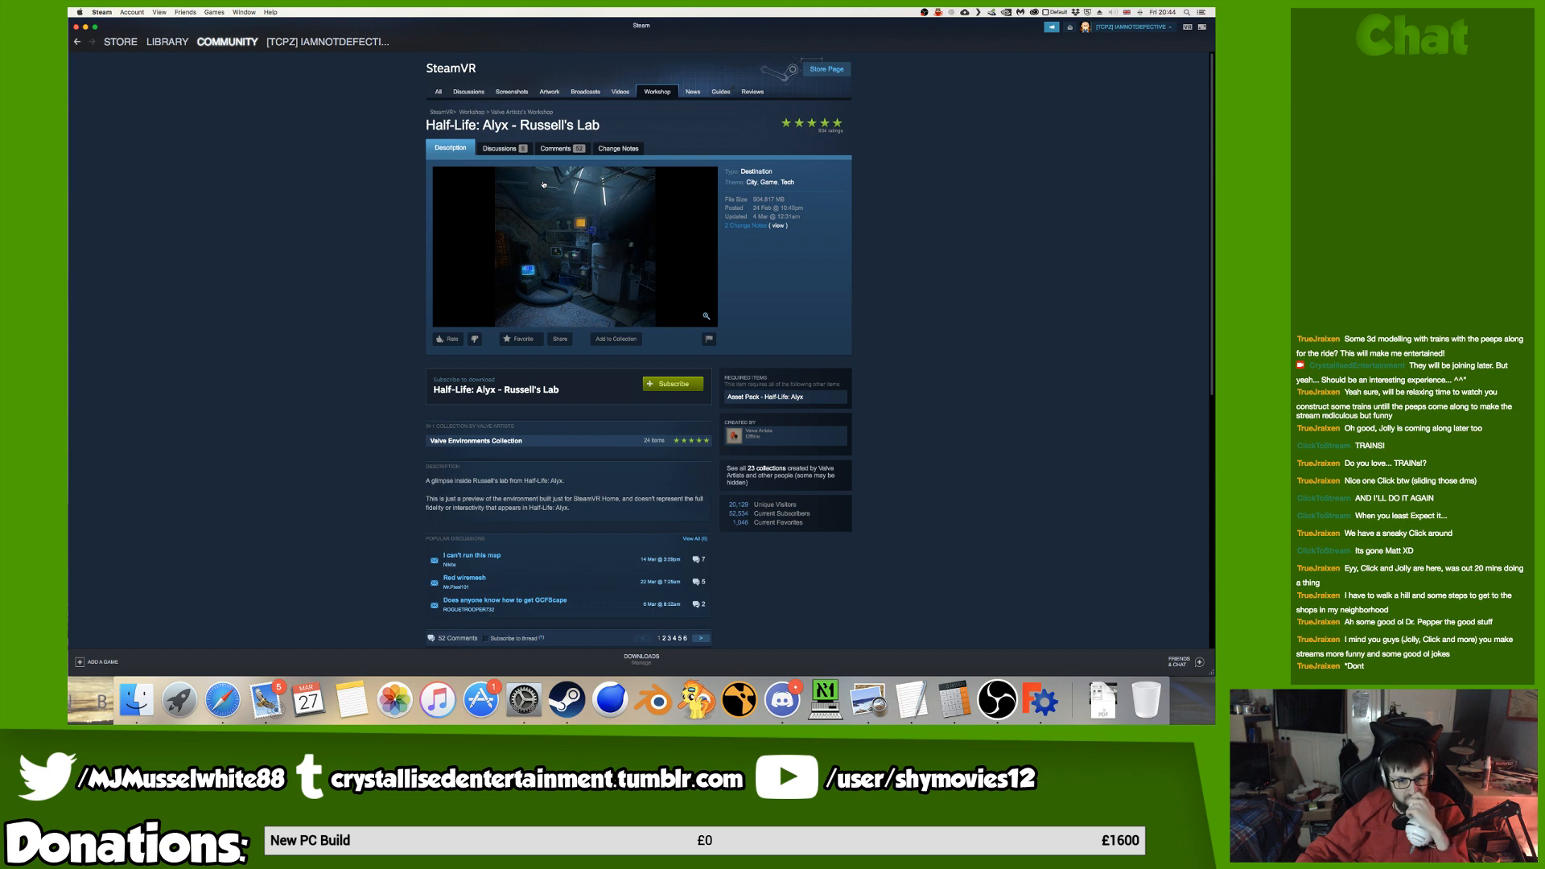
left_click(541, 233)
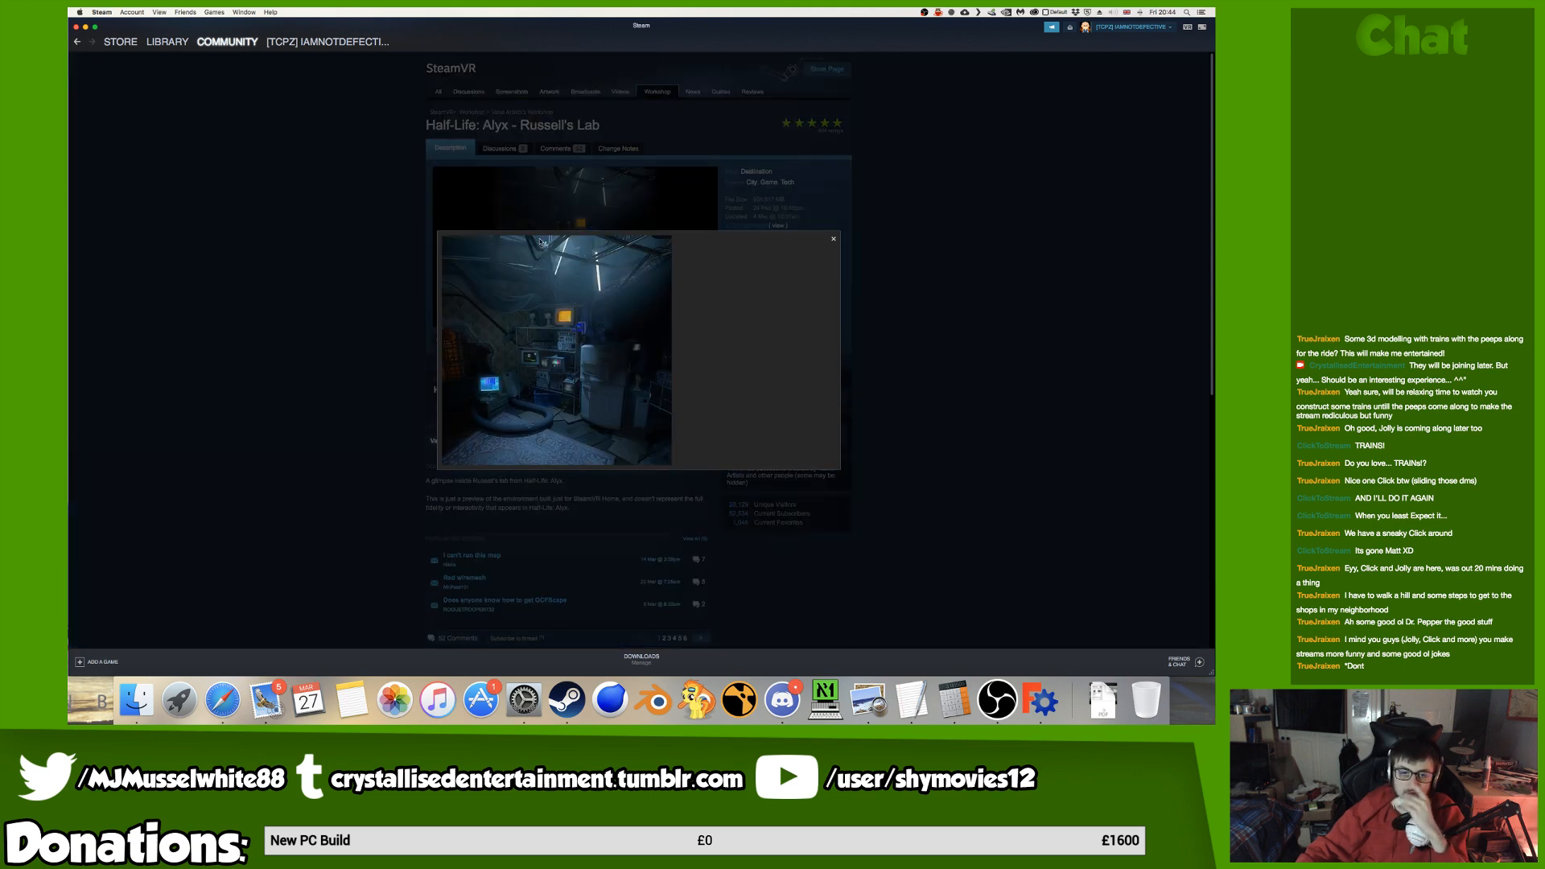
left_click(76, 57)
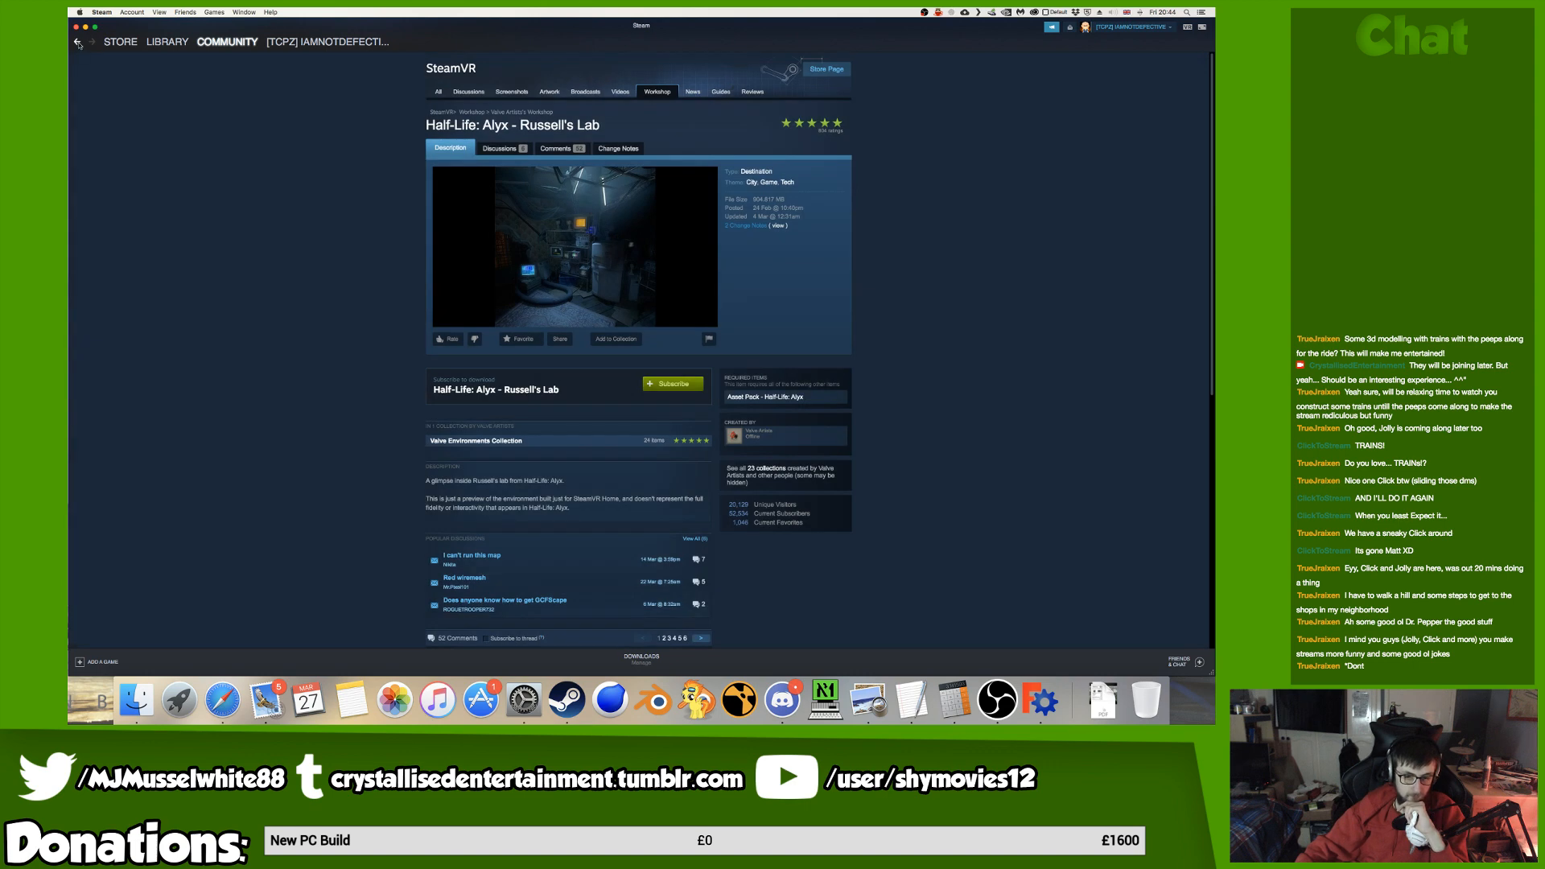
left_click(78, 43)
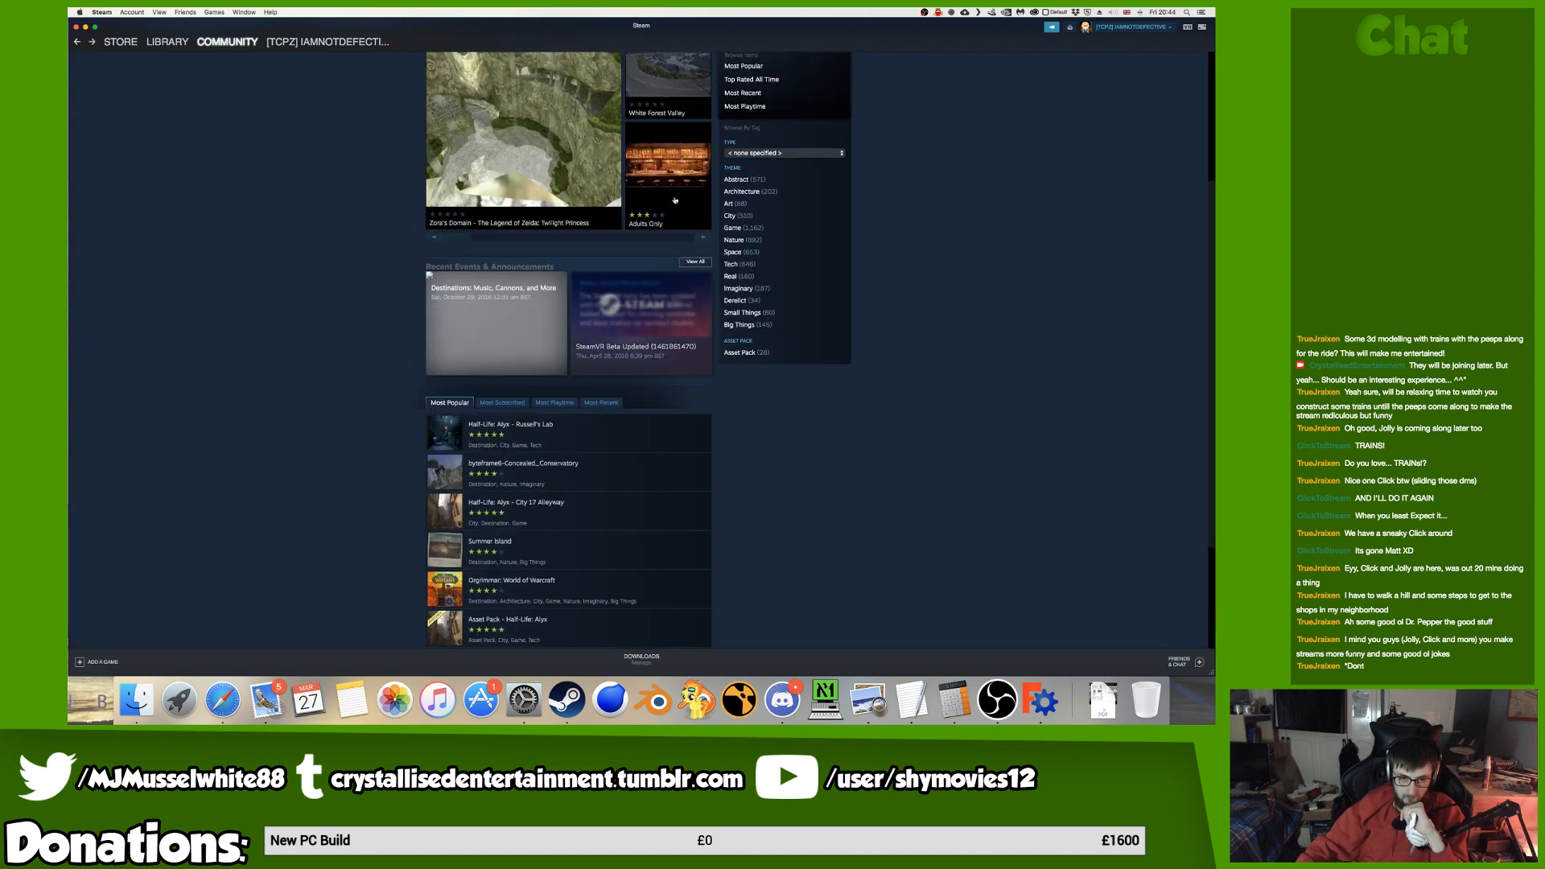
Browse the SteamVR Workshop's full list of most popular items.
scroll(784, 128, "up", 5)
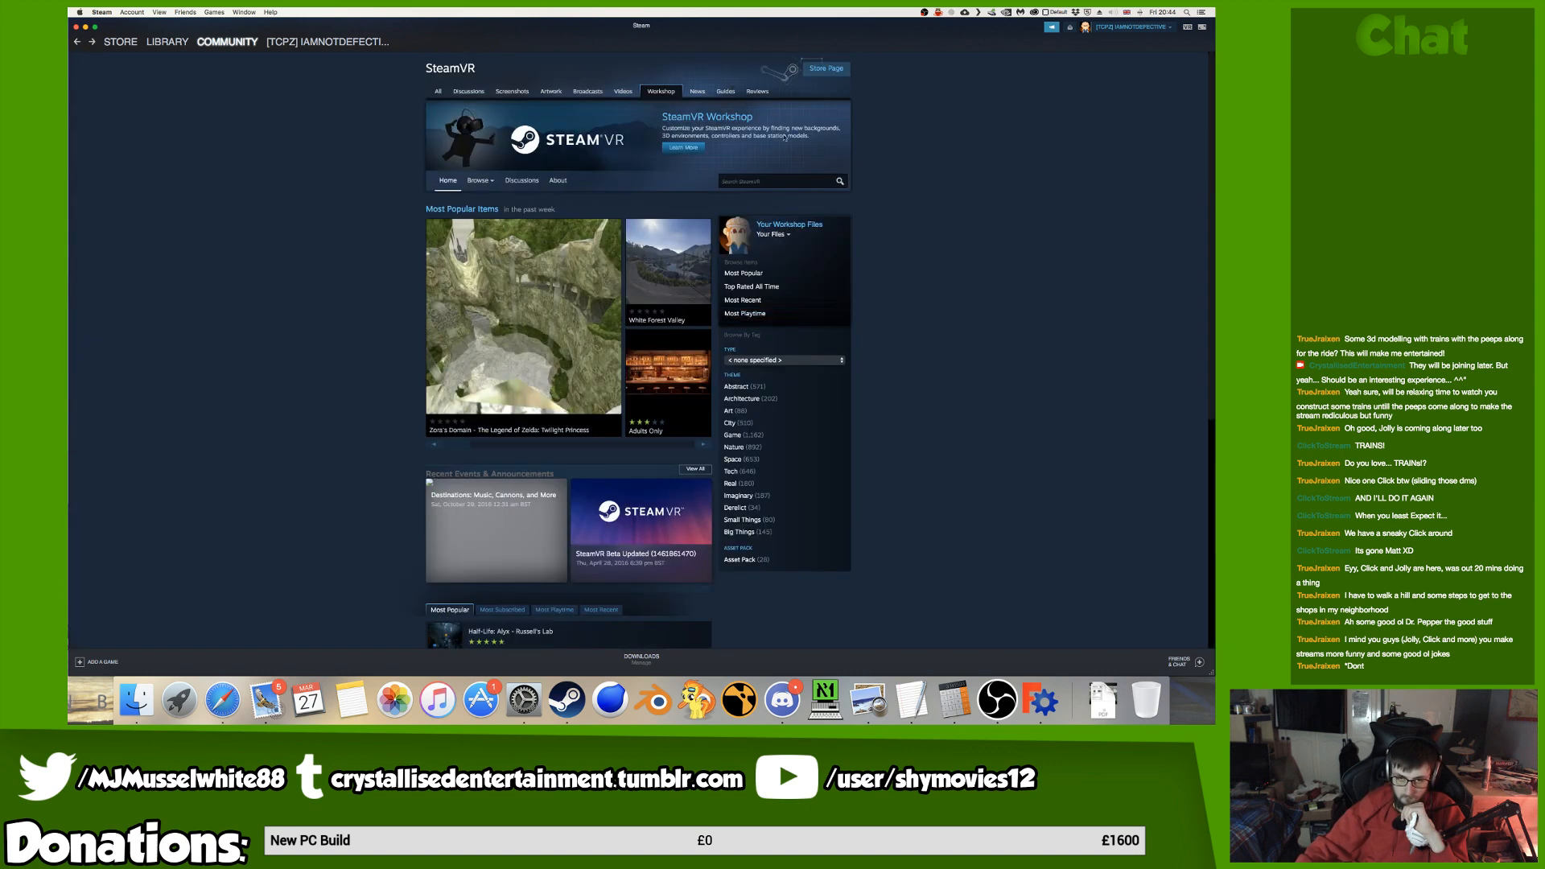
scroll(797, 166, "down", 2)
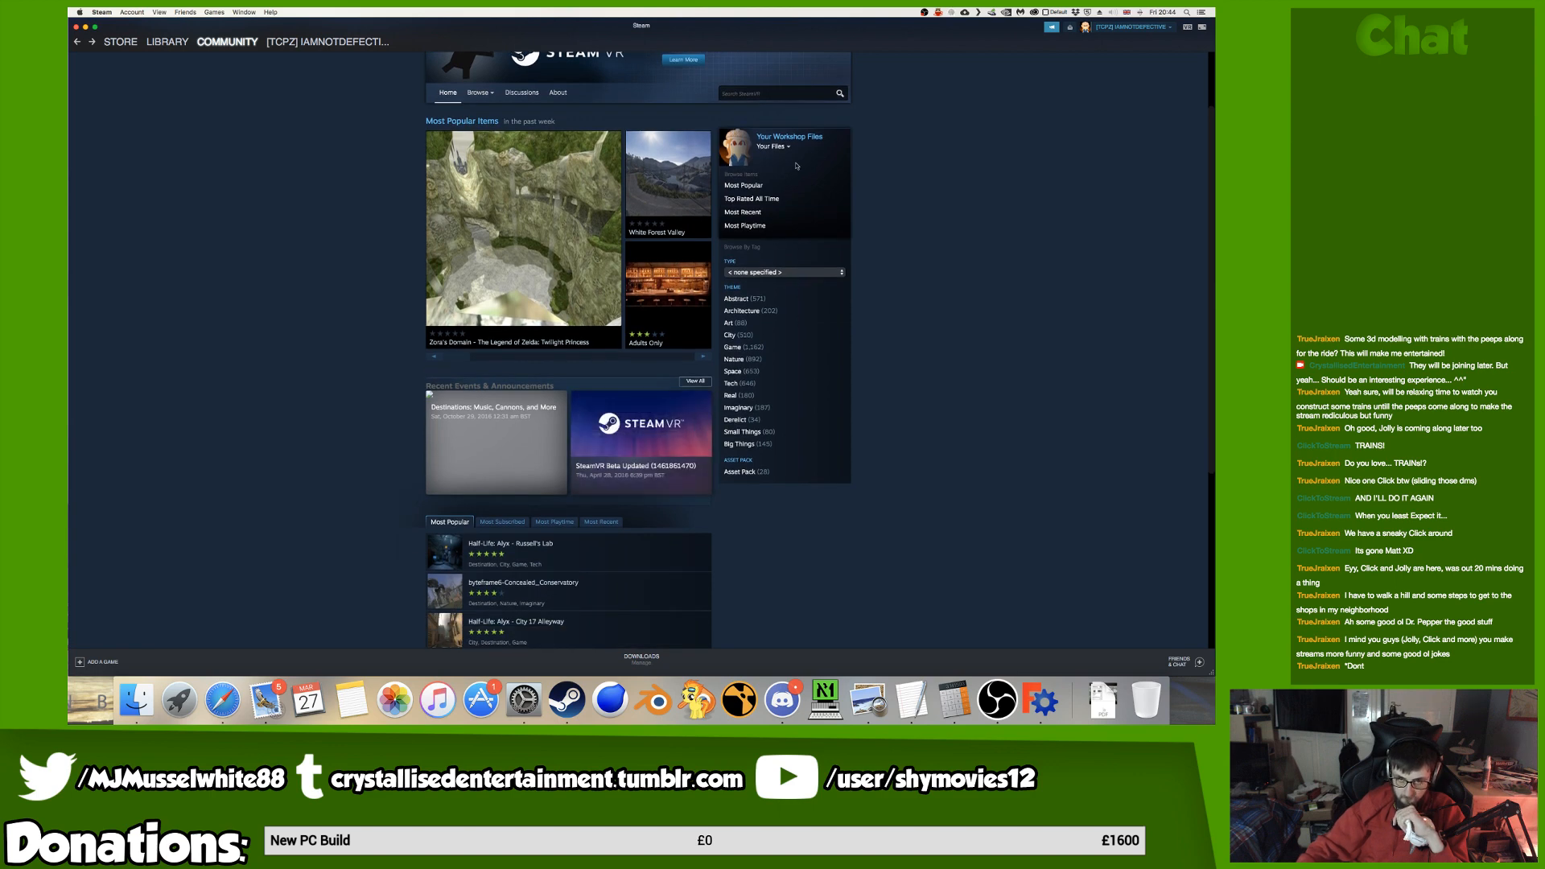
left_click(801, 187)
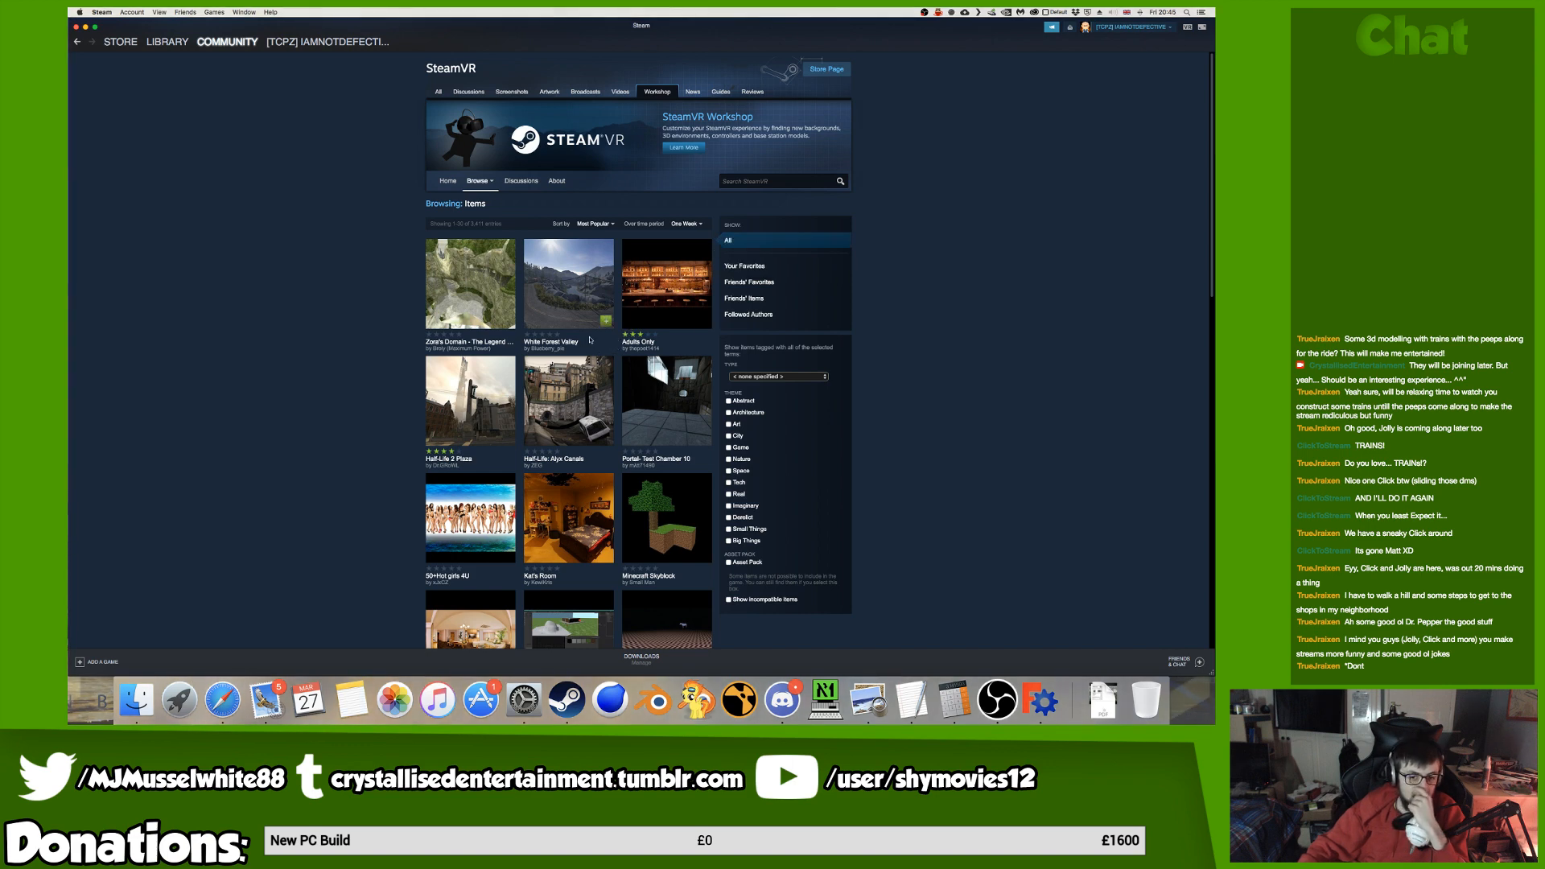
mouse_move(588, 331)
scroll(588, 332, "down", 1)
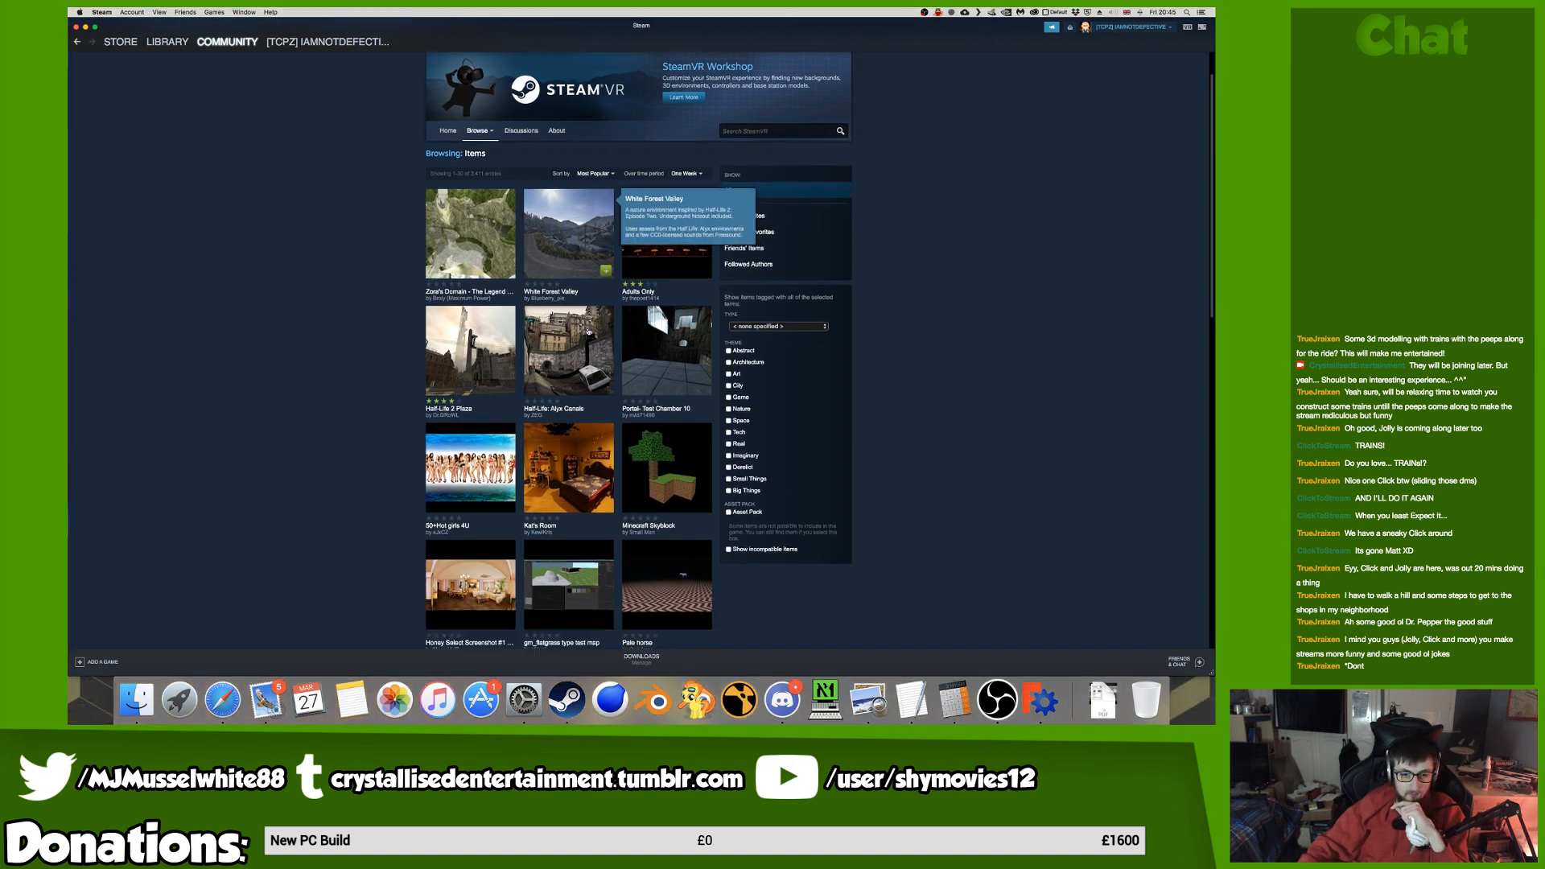
mouse_move(503, 380)
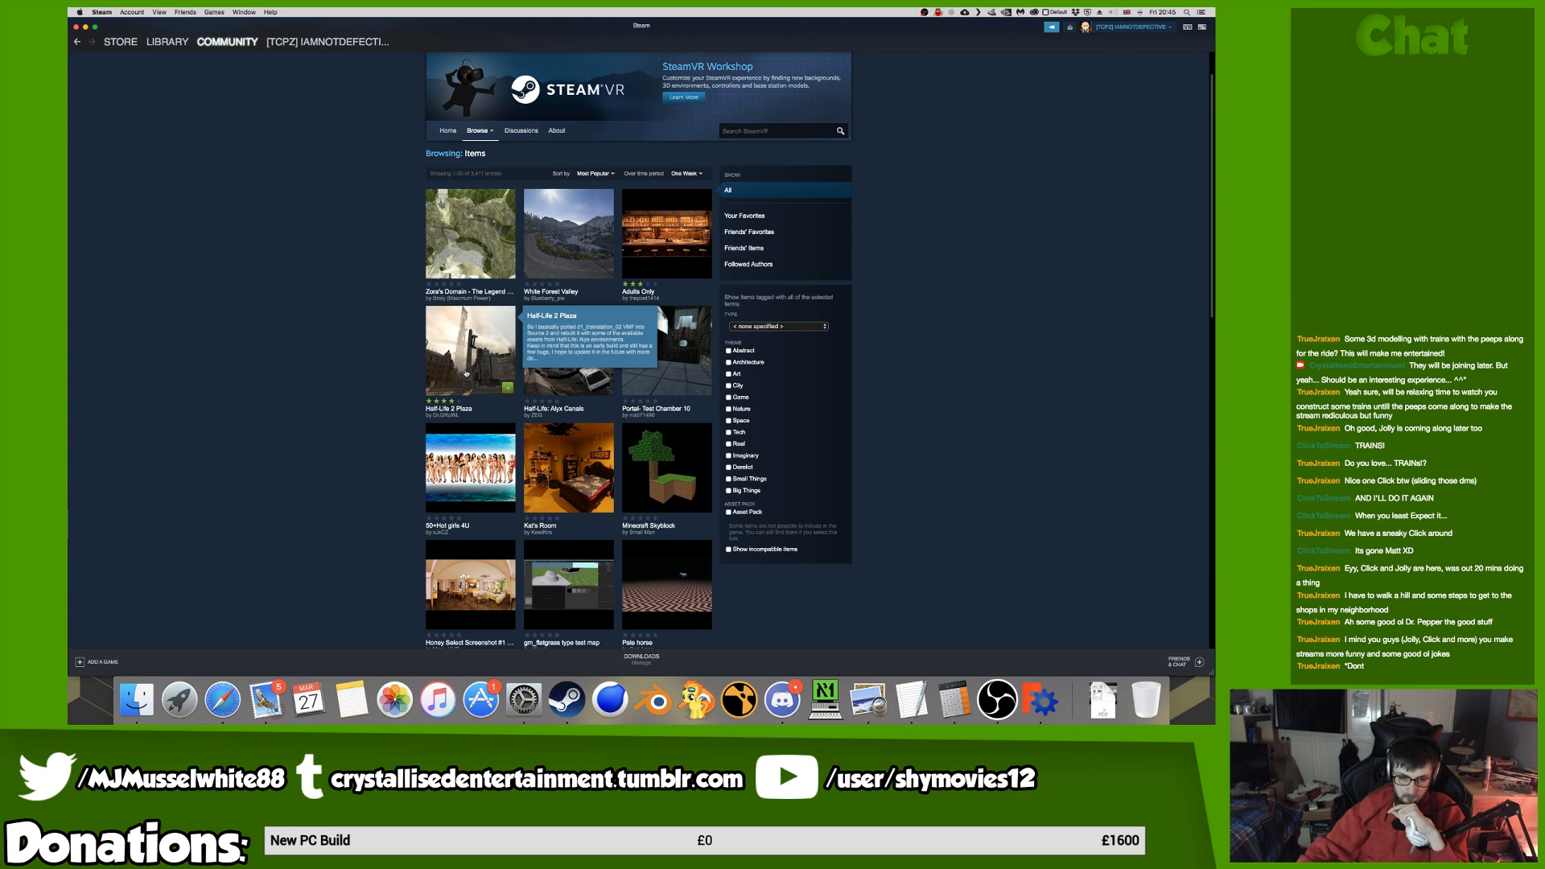
Open the Half-Life 2 Plaza item and look through its preview images and description.
left_click(465, 373)
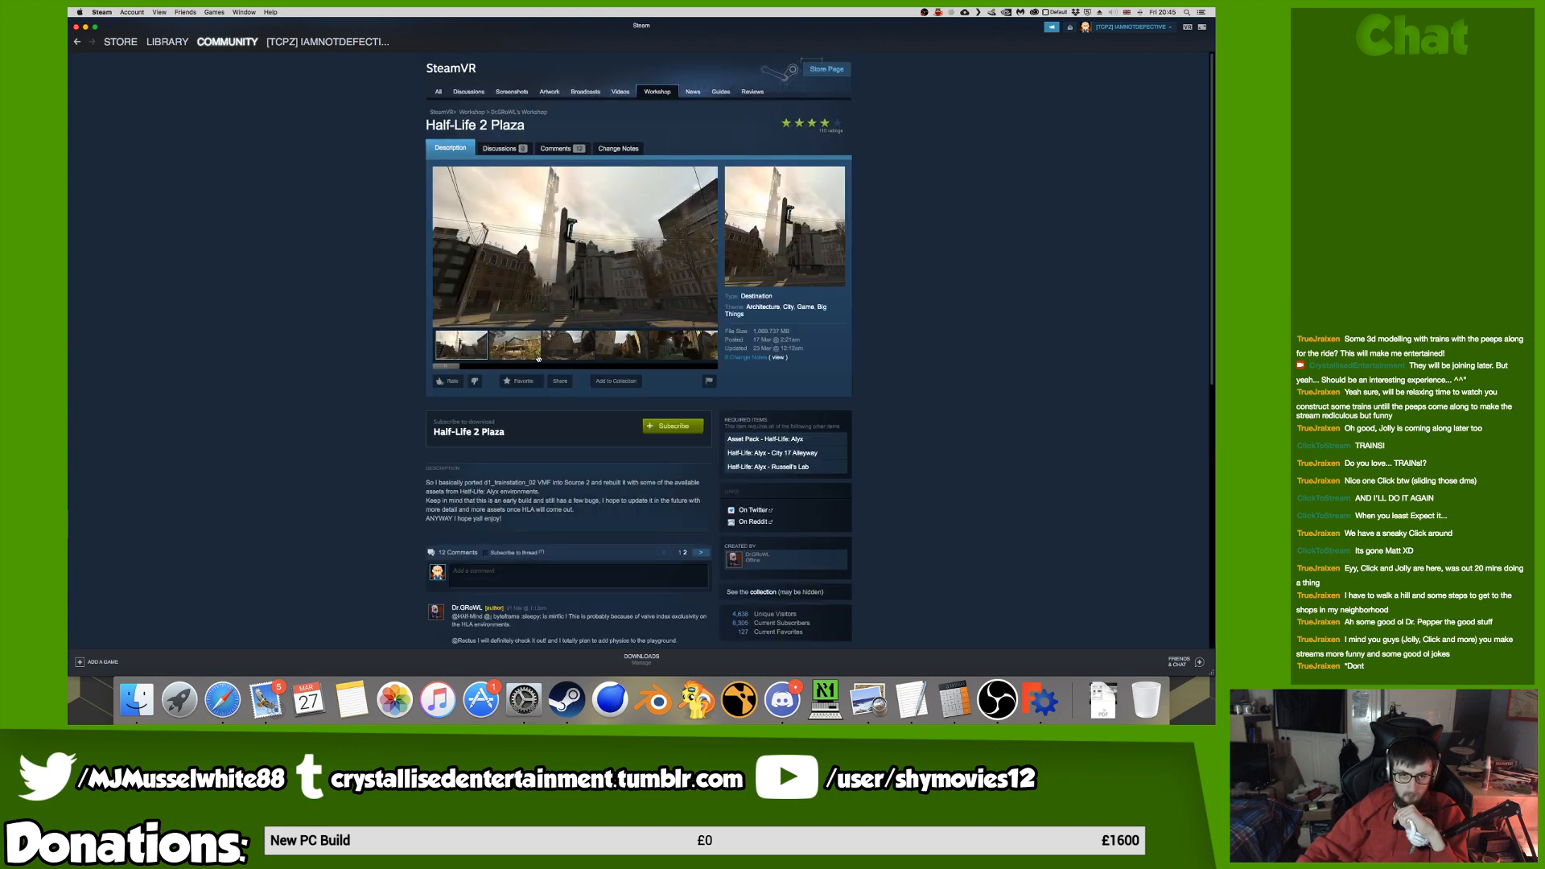
left_click(536, 356)
left_click(566, 353)
left_click(603, 350)
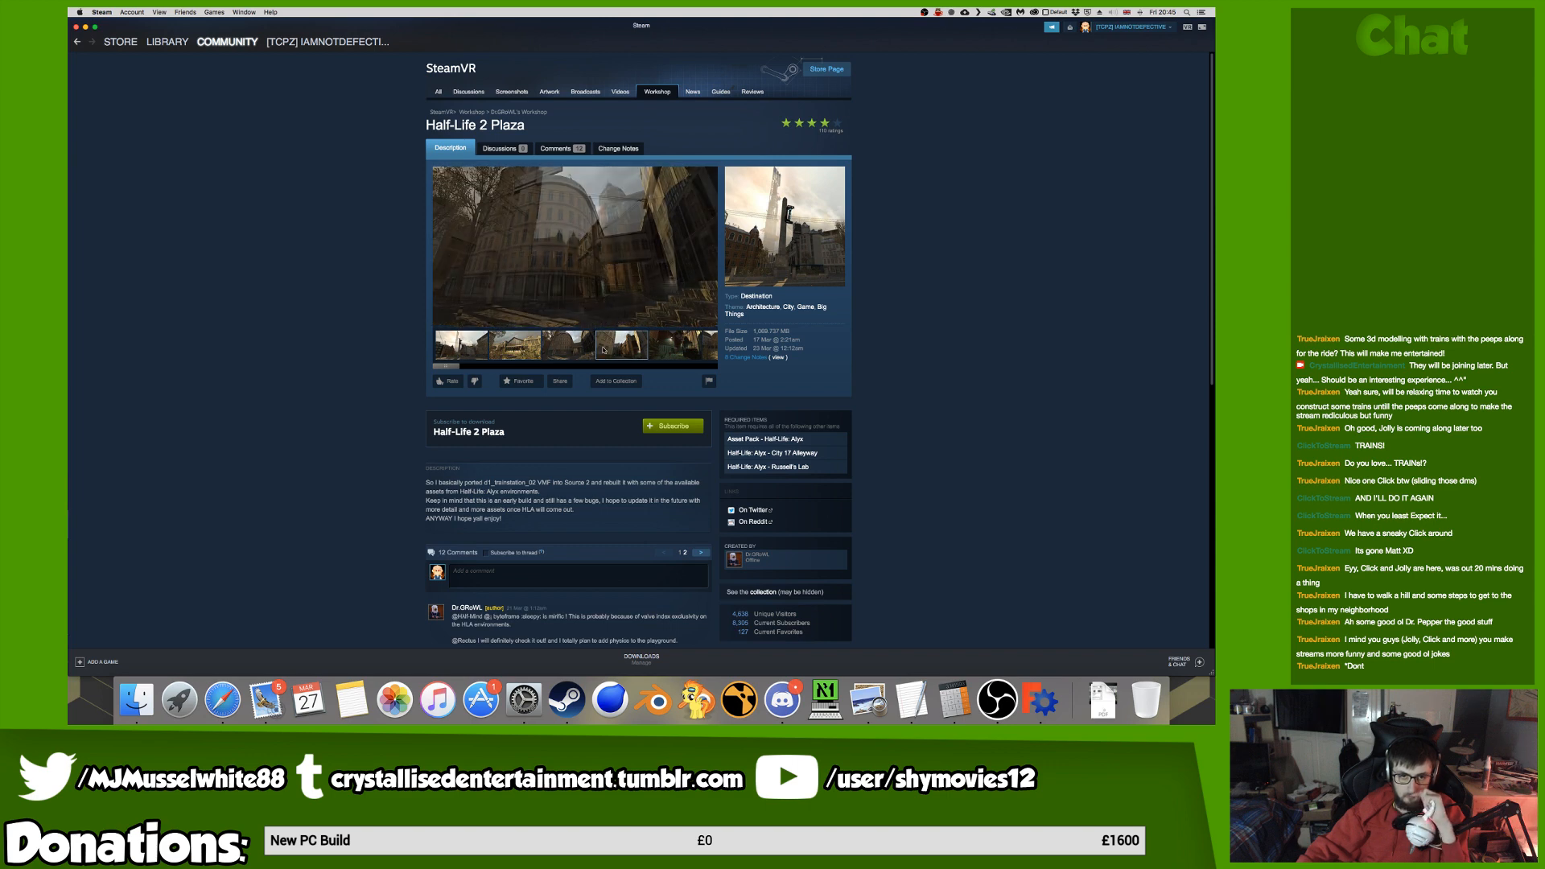
left_click(685, 350)
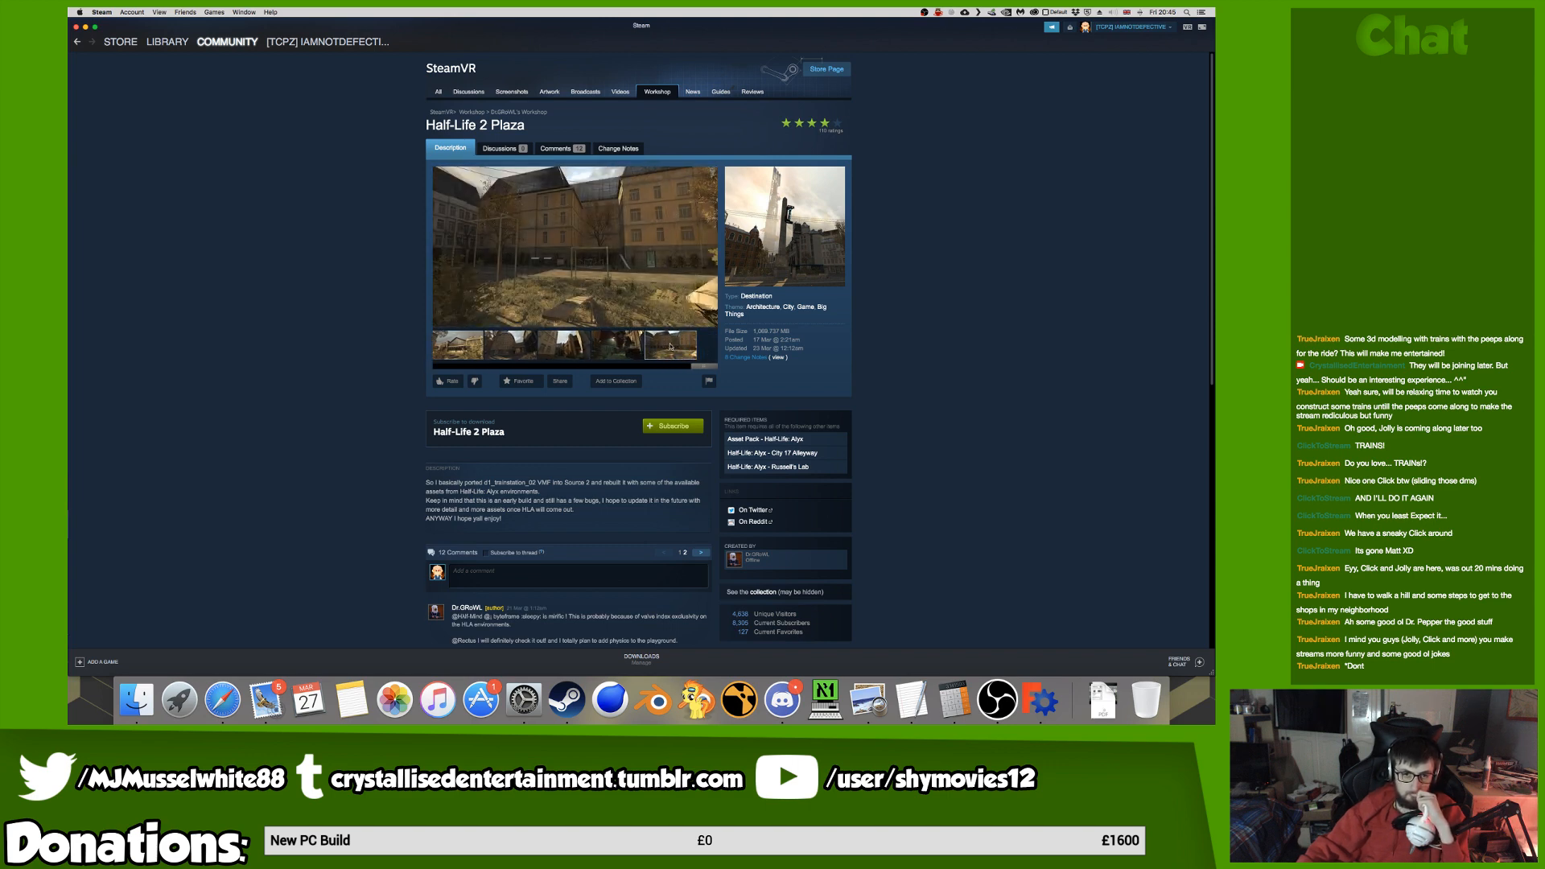
scroll(670, 346, "down", 2)
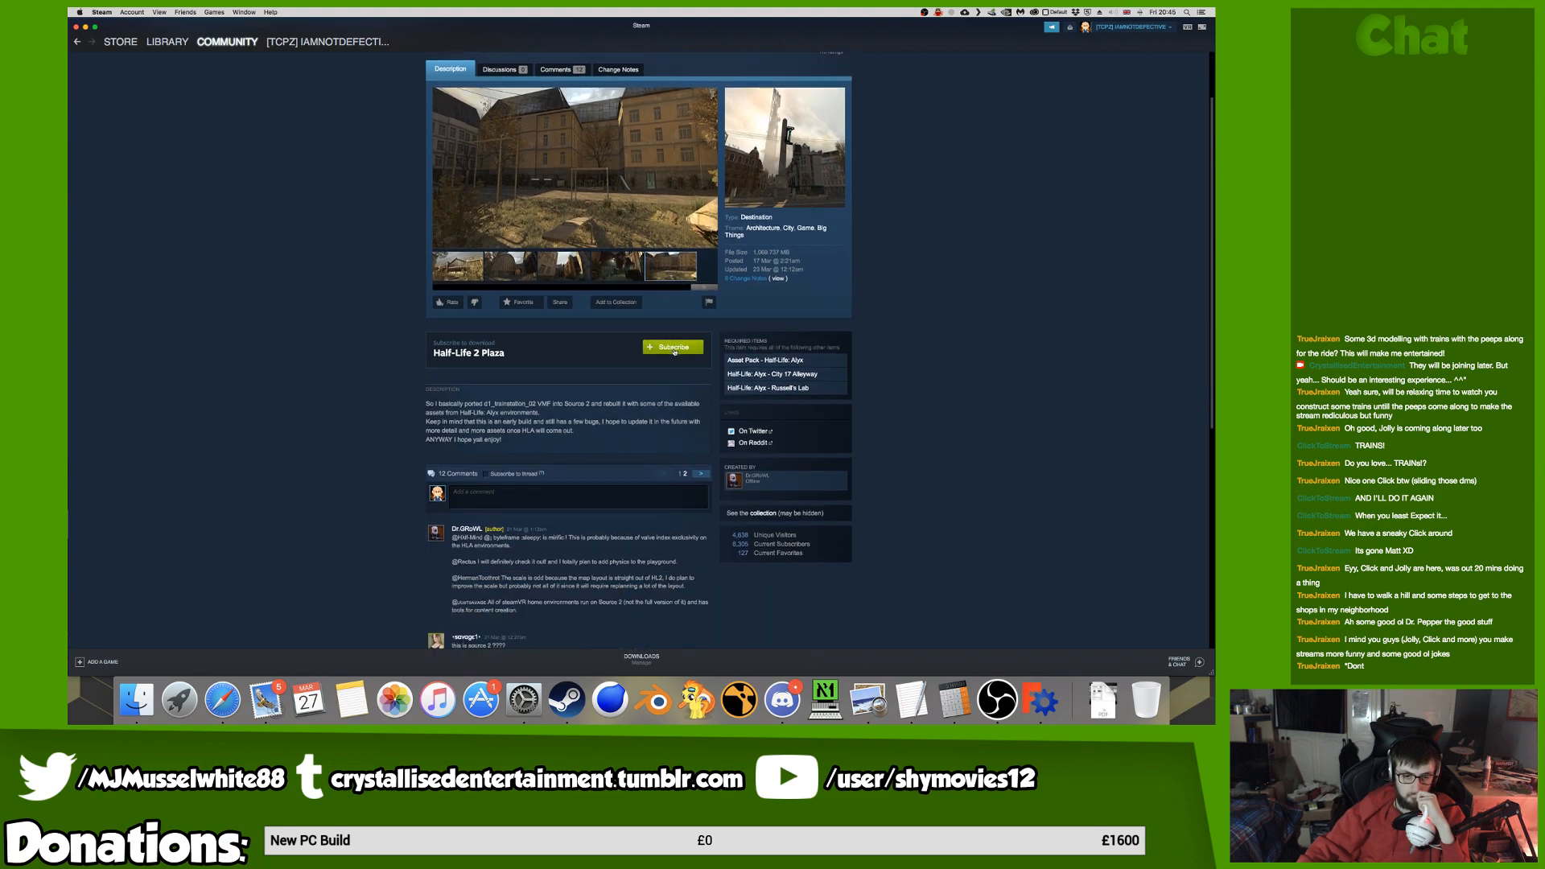
left_click(674, 352)
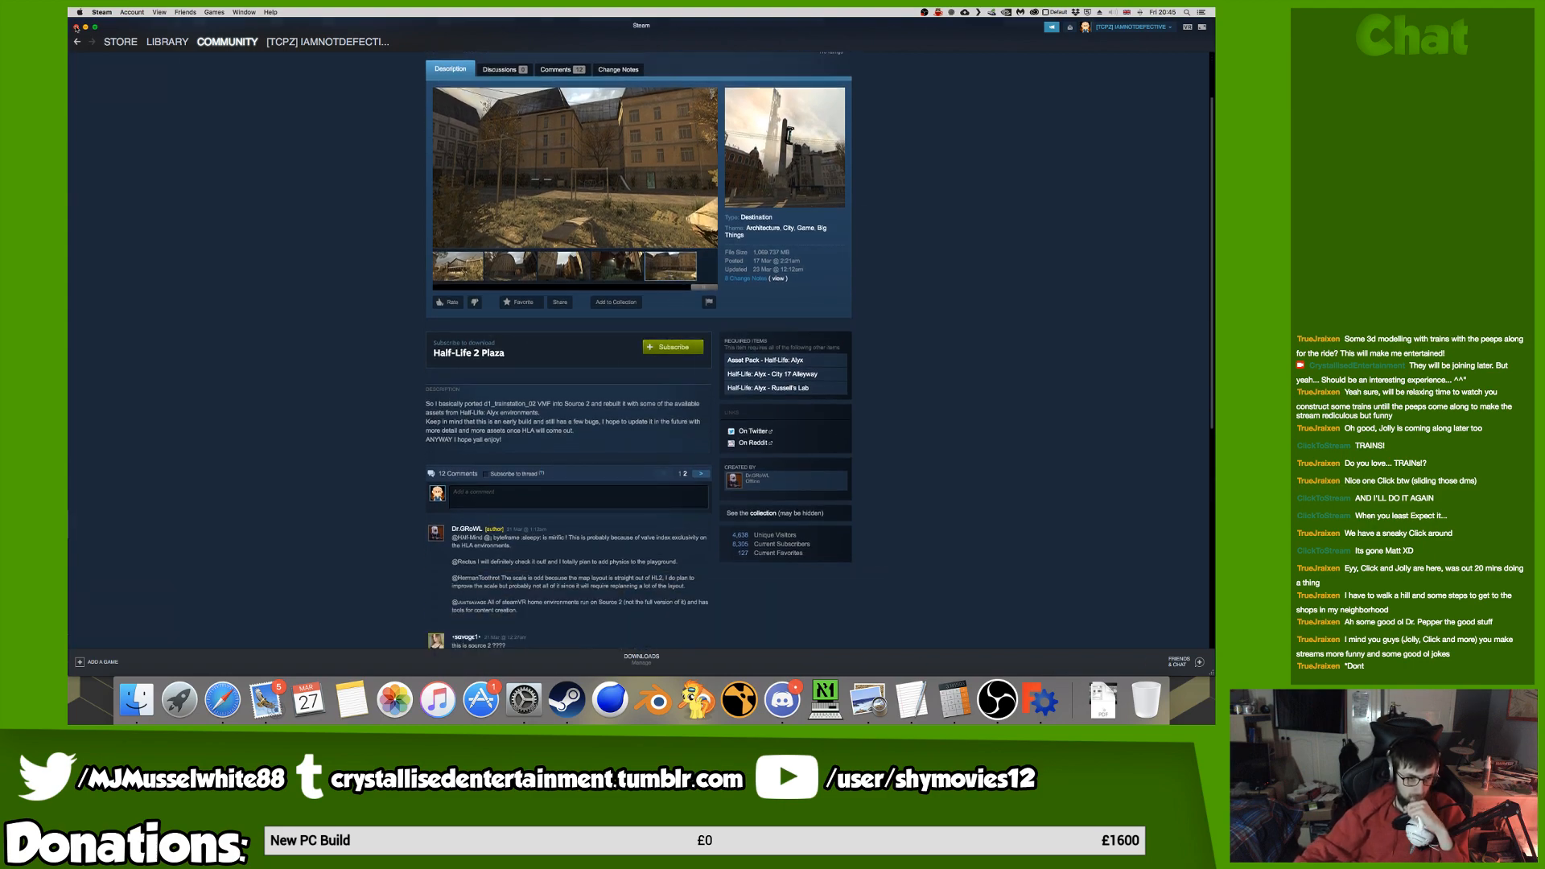
Close the Steam window, switch to FreeCAD and select the bracket body Body185.
key("super+w")
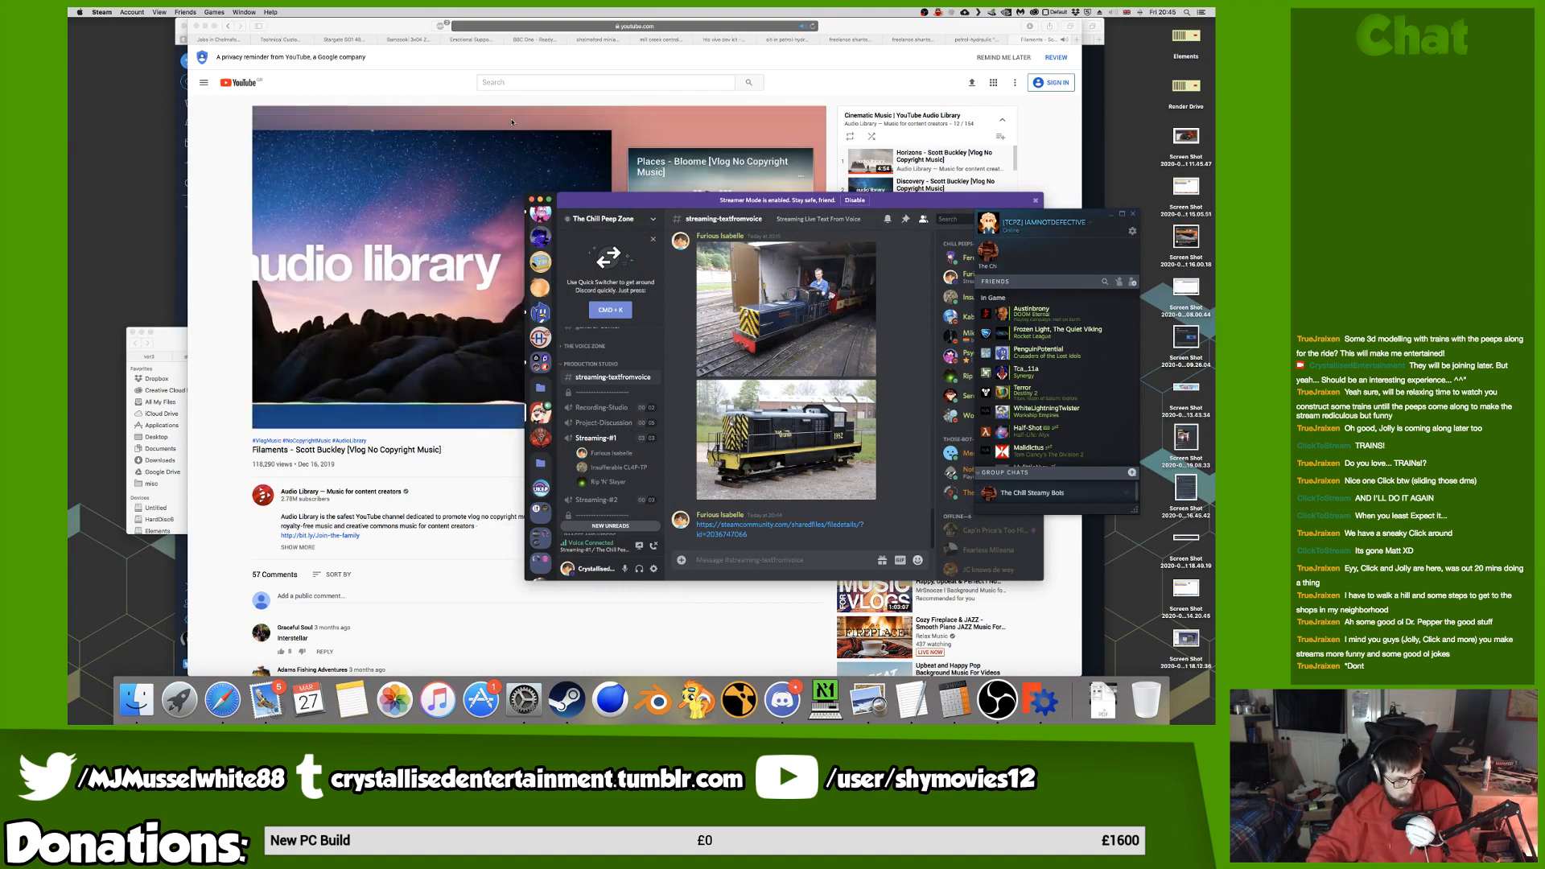
key("super+Tab")
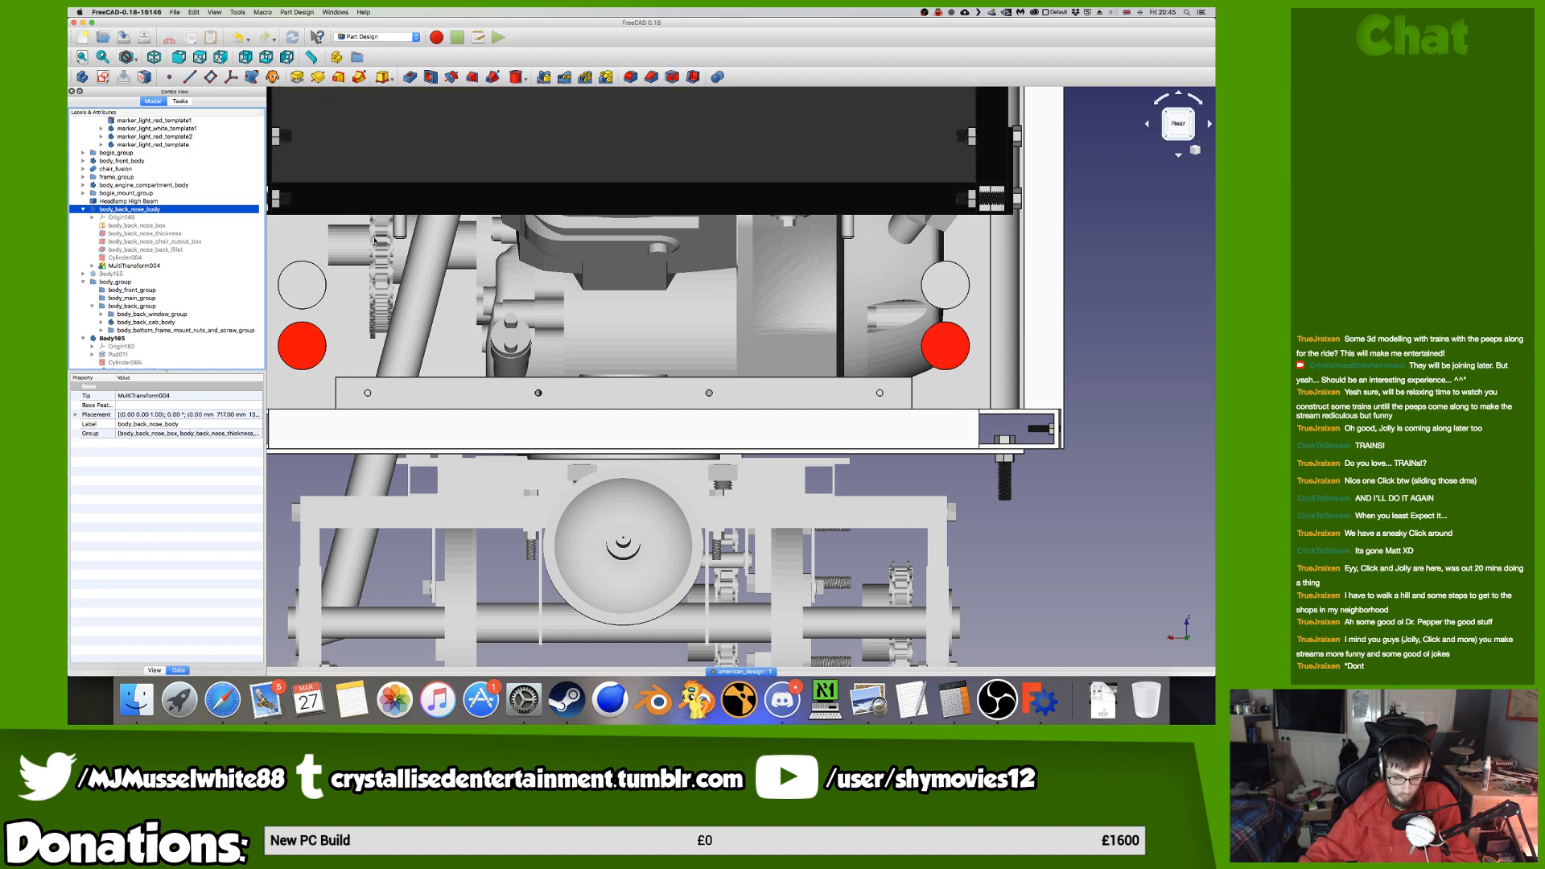
left_click(145, 339)
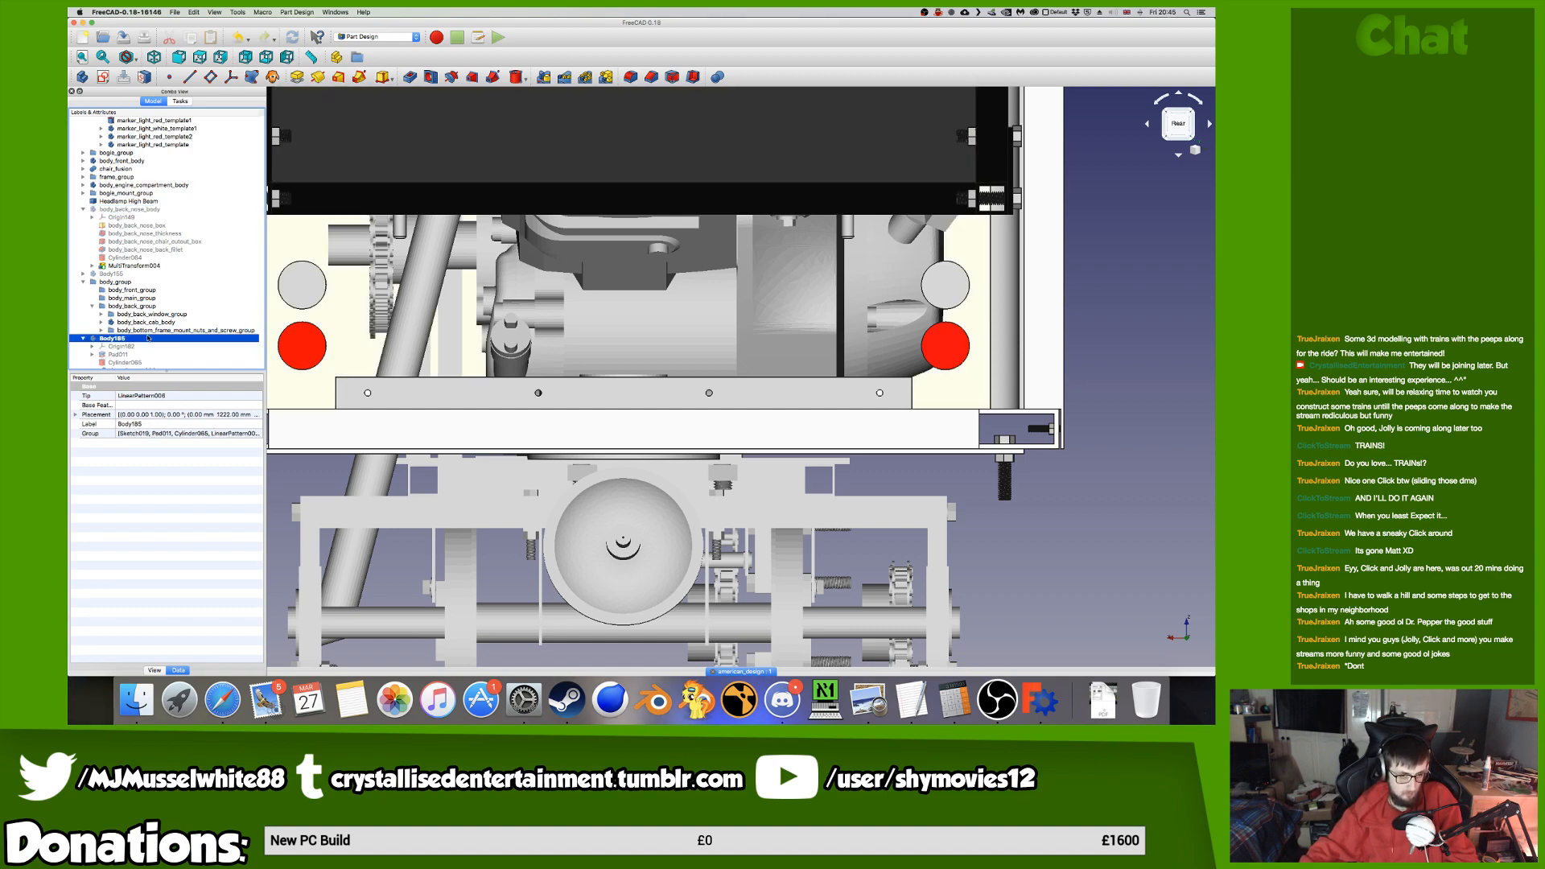
Start a subtractive cylinder in the L-profile bracket body and attach it to the body's XY plane.
middle_click_drag(426, 419, 759, 425)
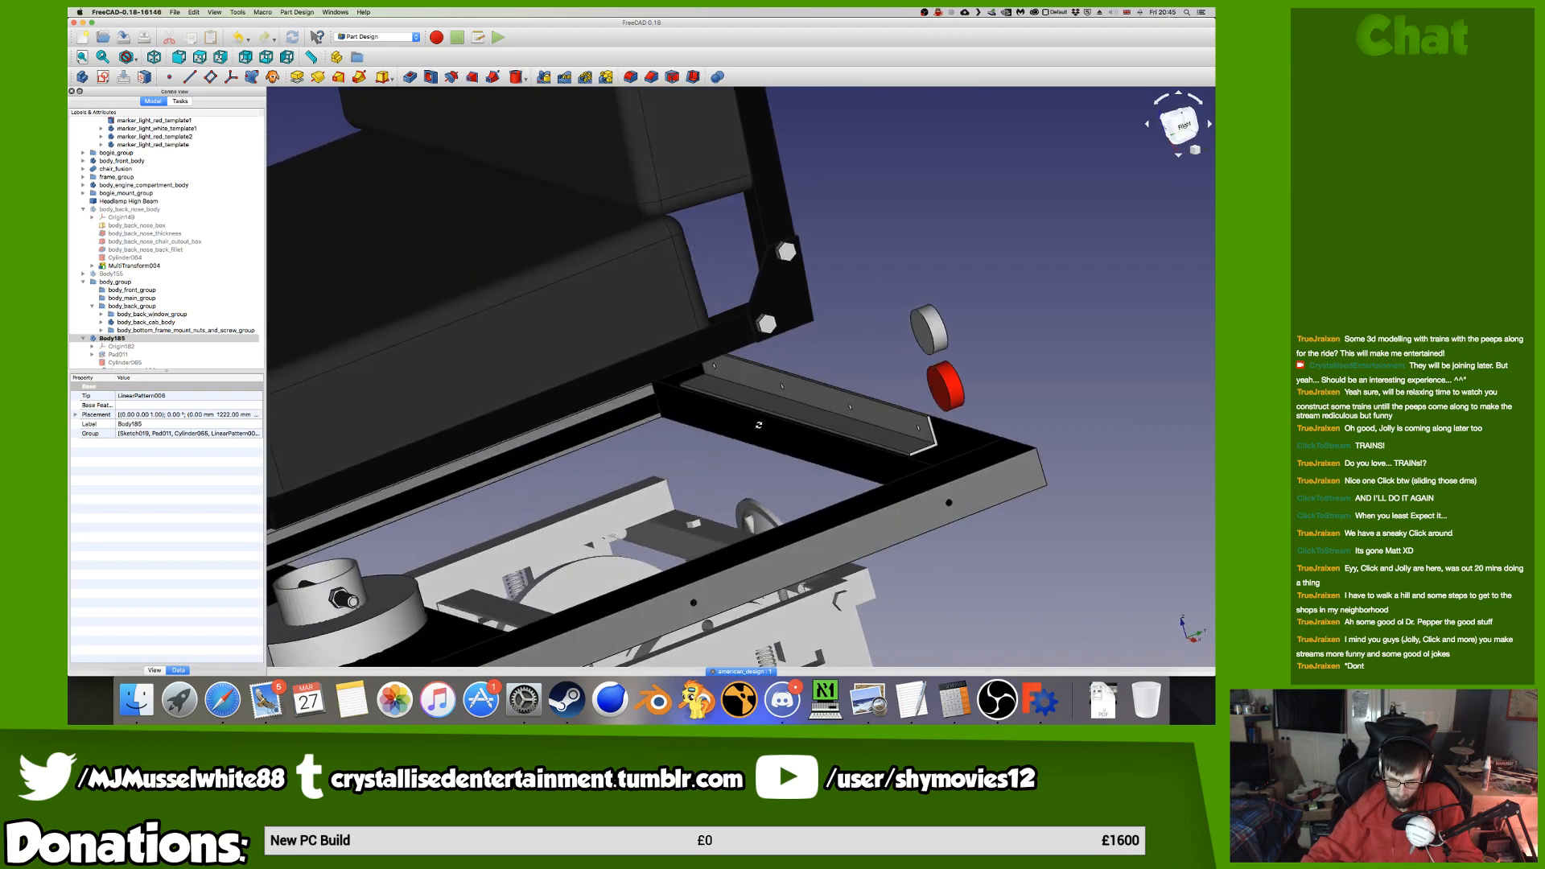
scroll(843, 455, "up", 2)
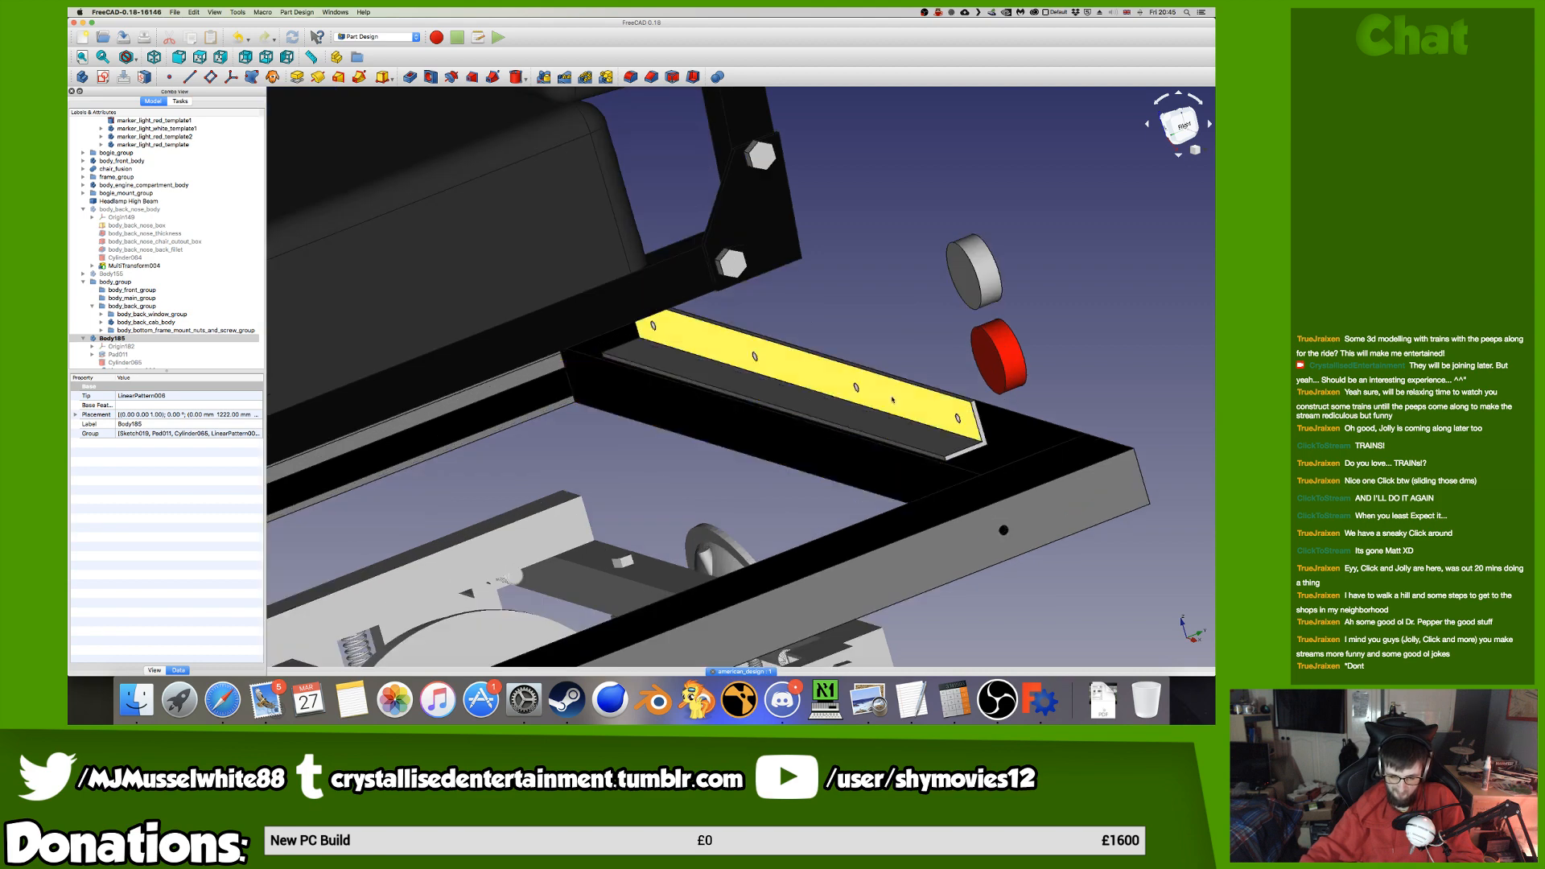
middle_click_drag(850, 392, 856, 475)
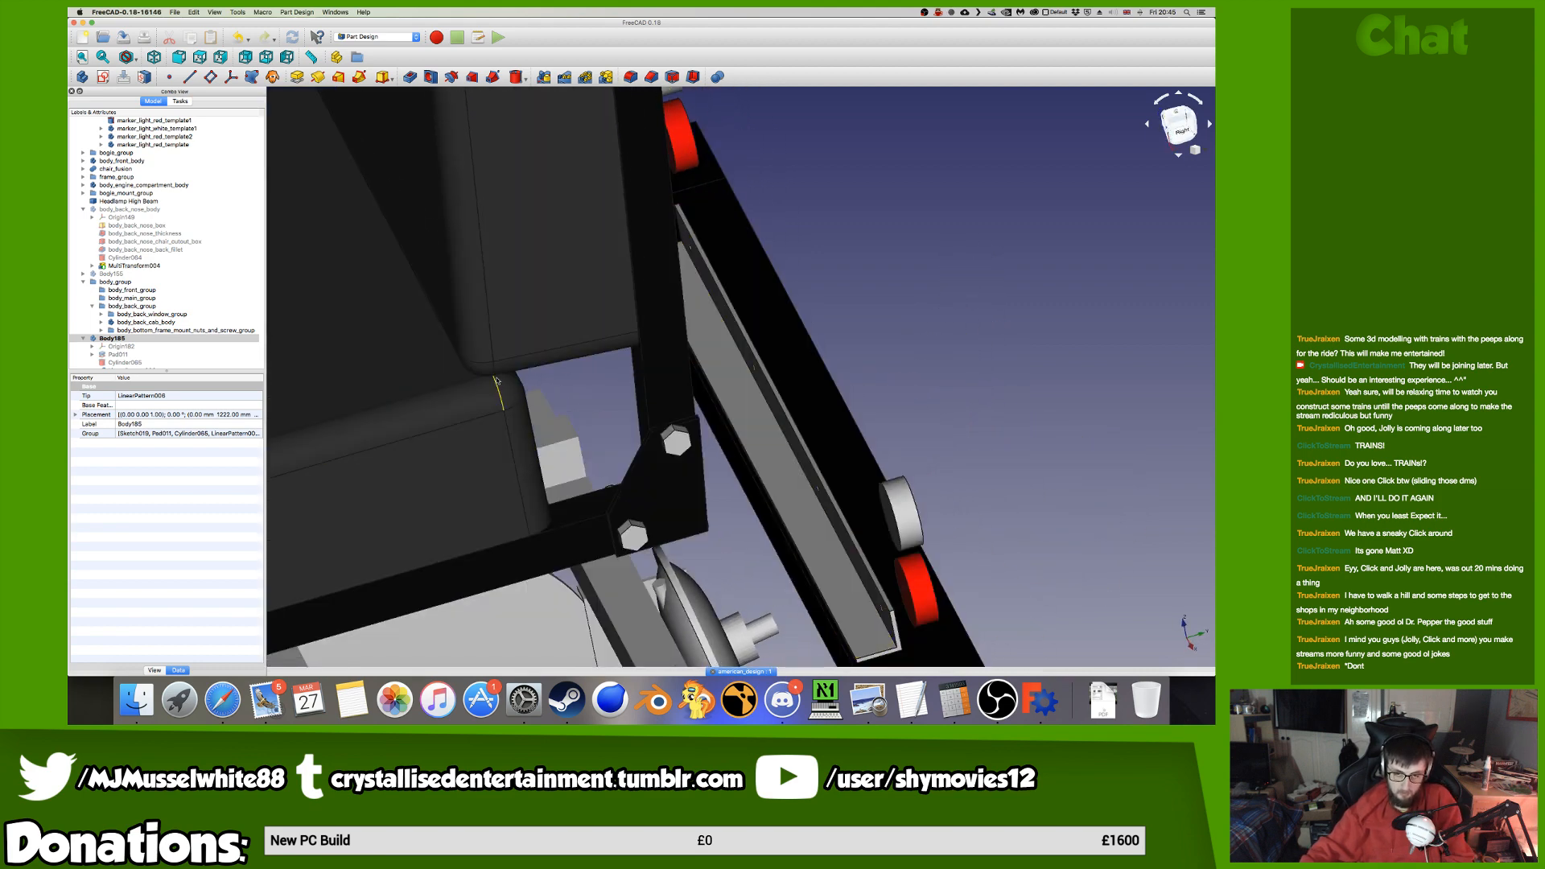
left_click(547, 233)
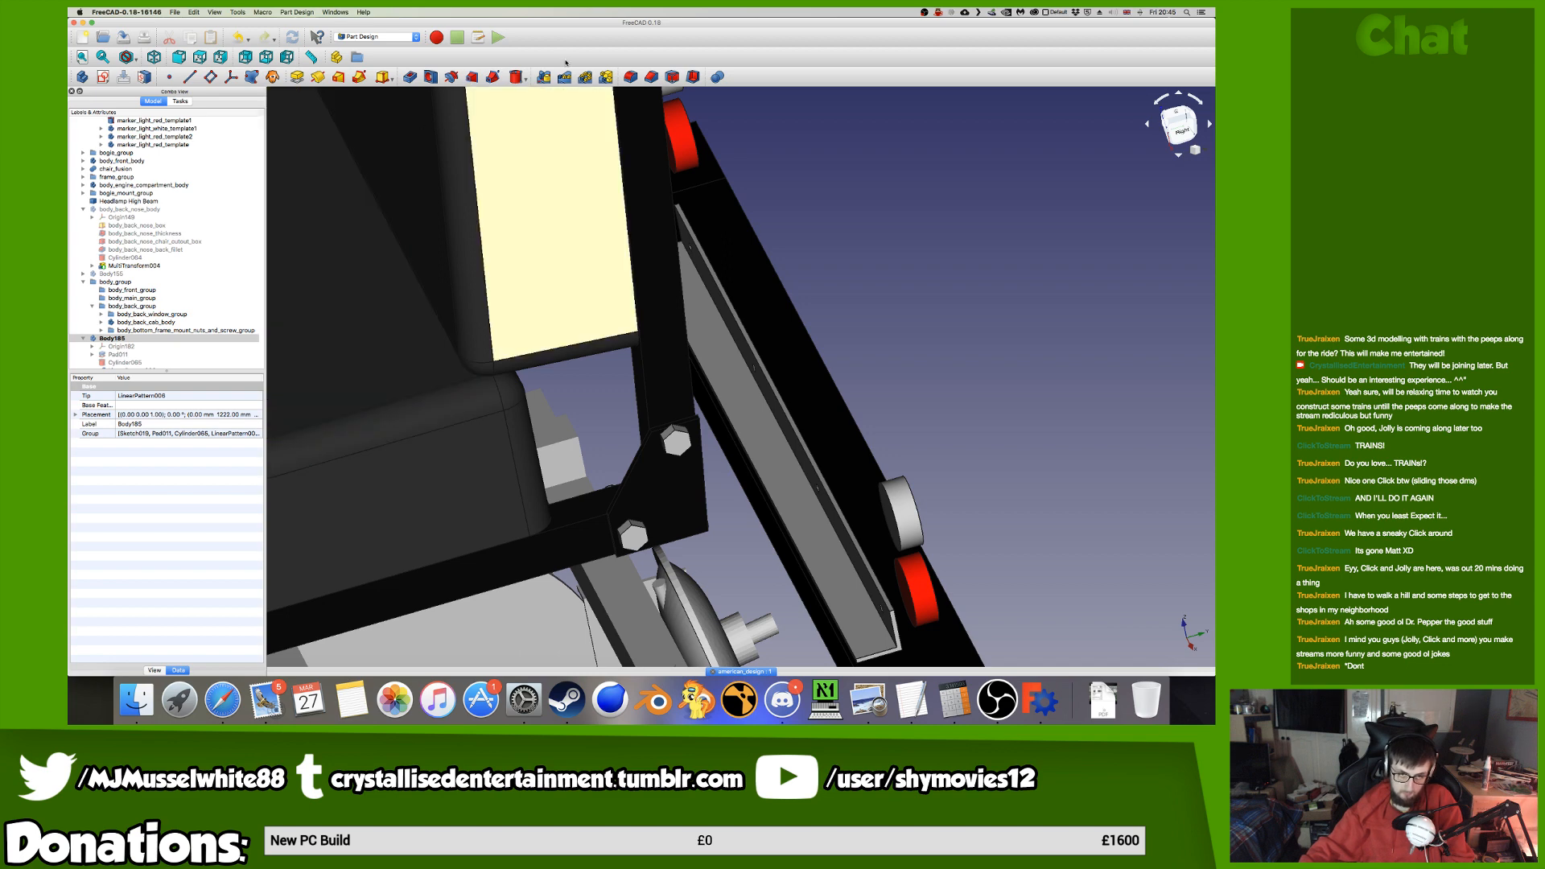
left_click(516, 77)
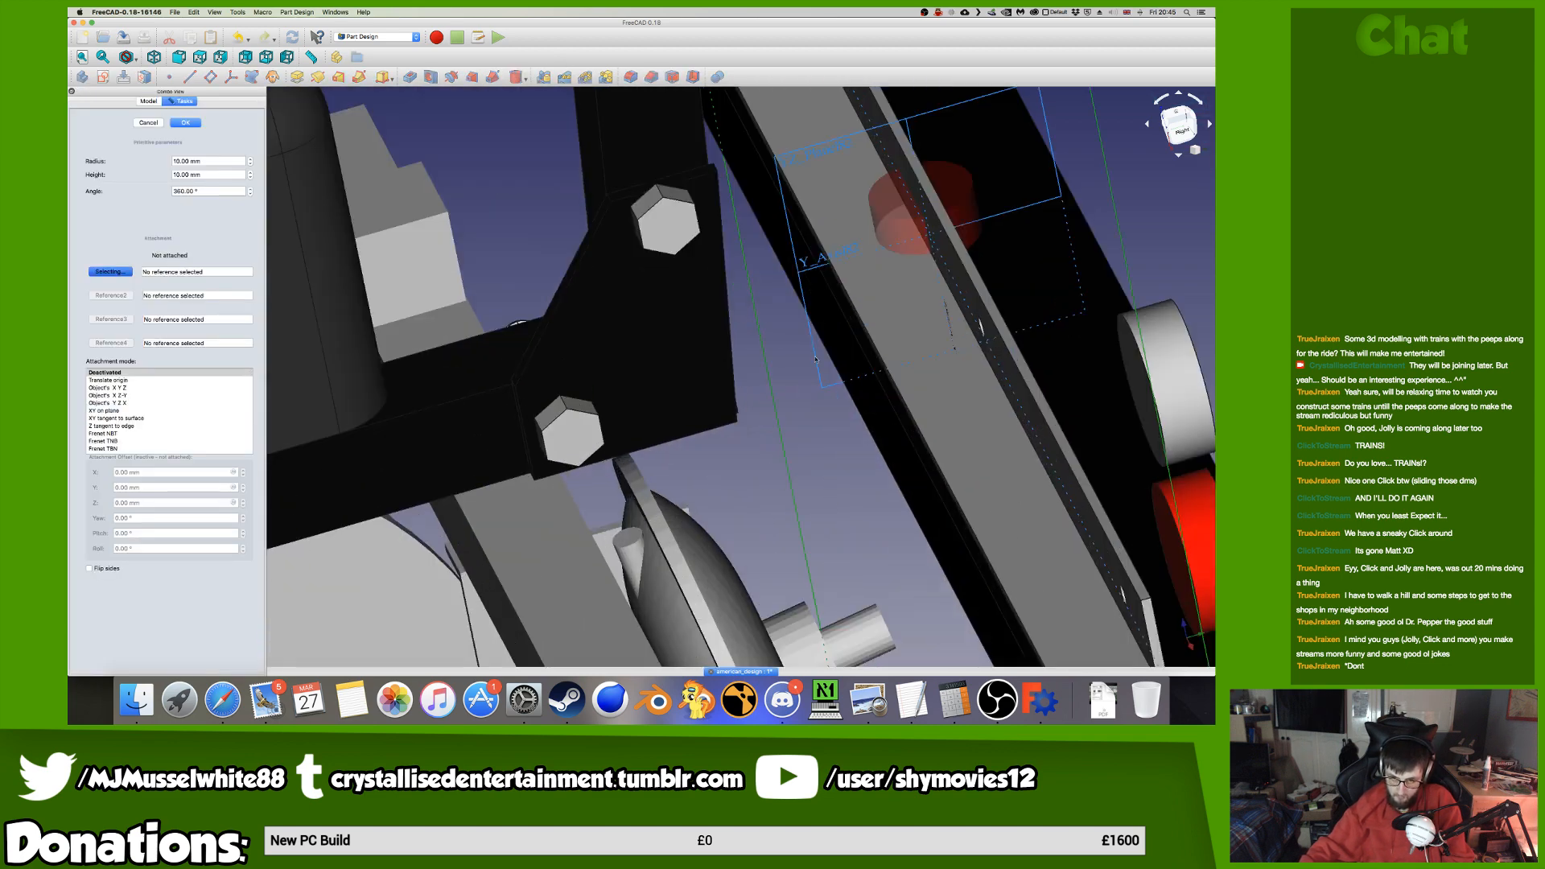
scroll(965, 371, "down", 5)
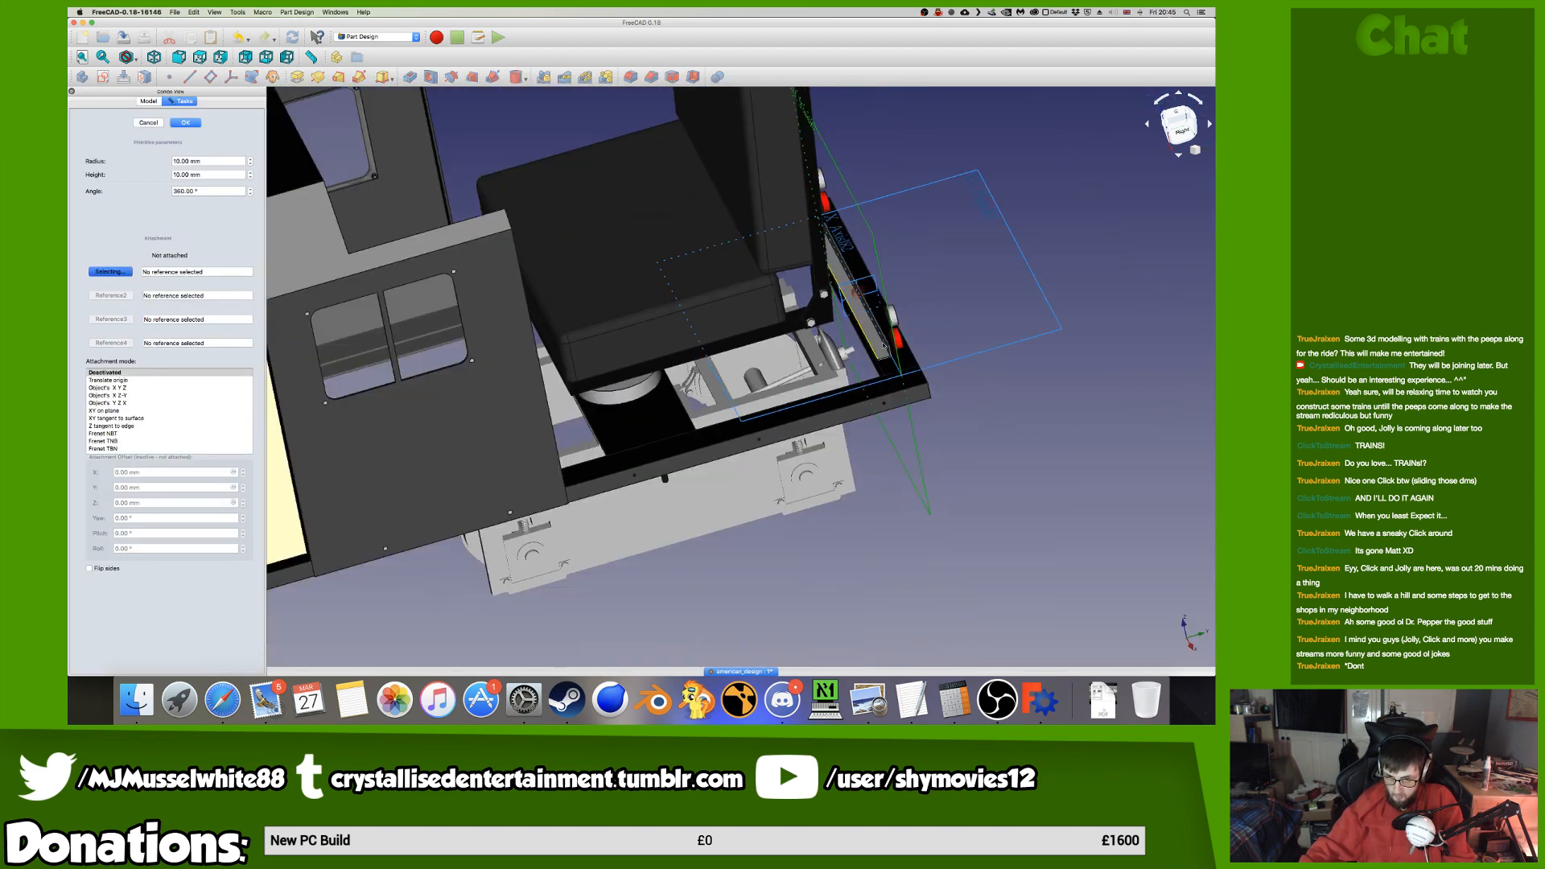
left_click(950, 361)
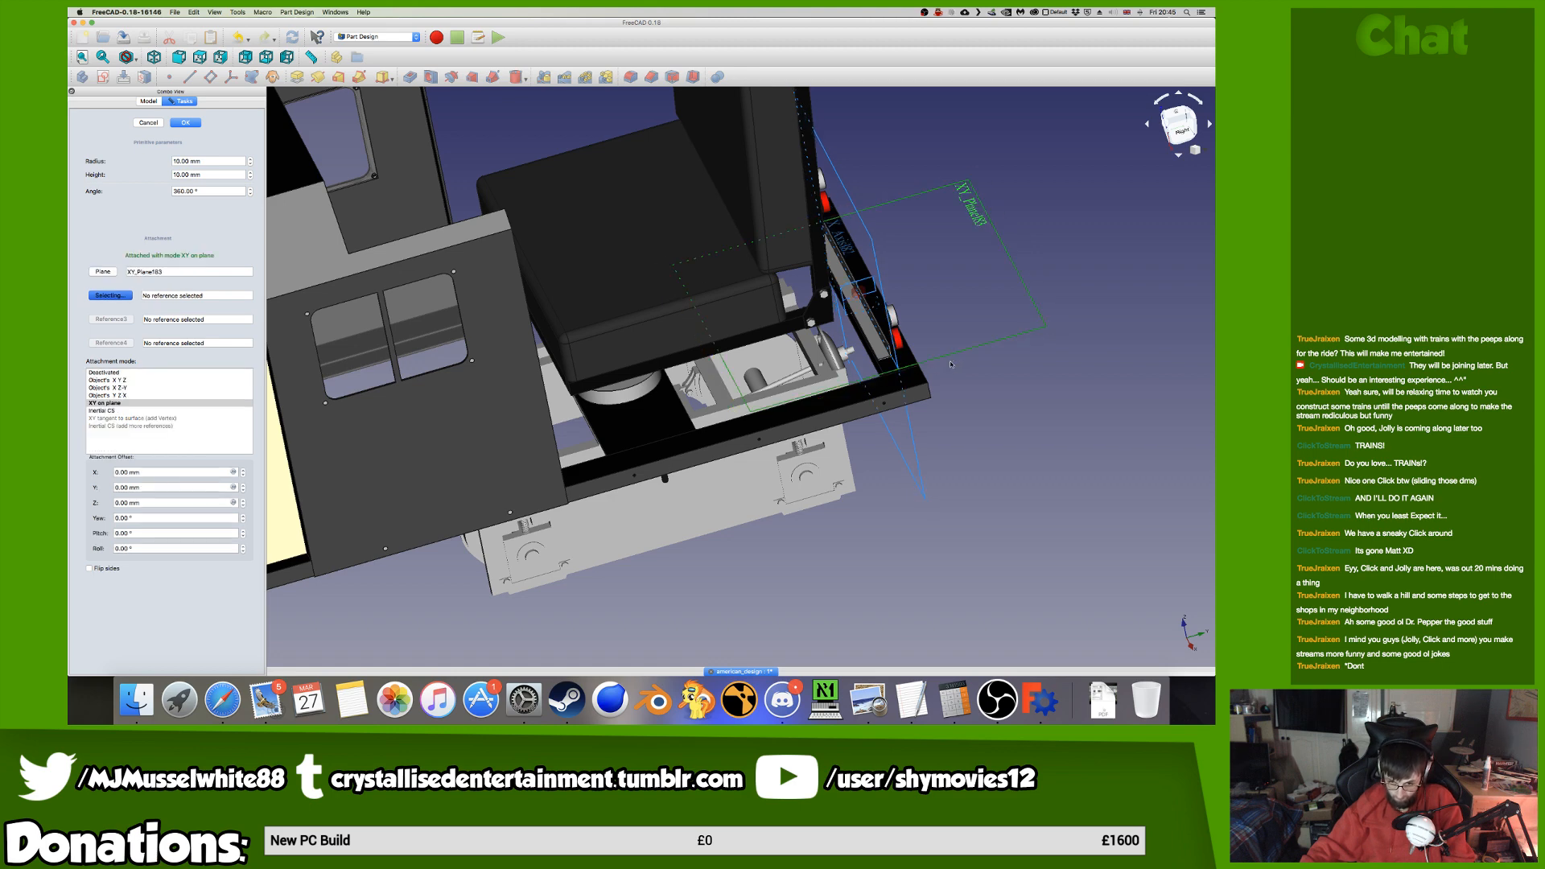
Set the cylinder's radius to 4 mm and its attachment offset to -11 mm in Y and -4 mm in Z.
scroll(950, 362, "up", 6)
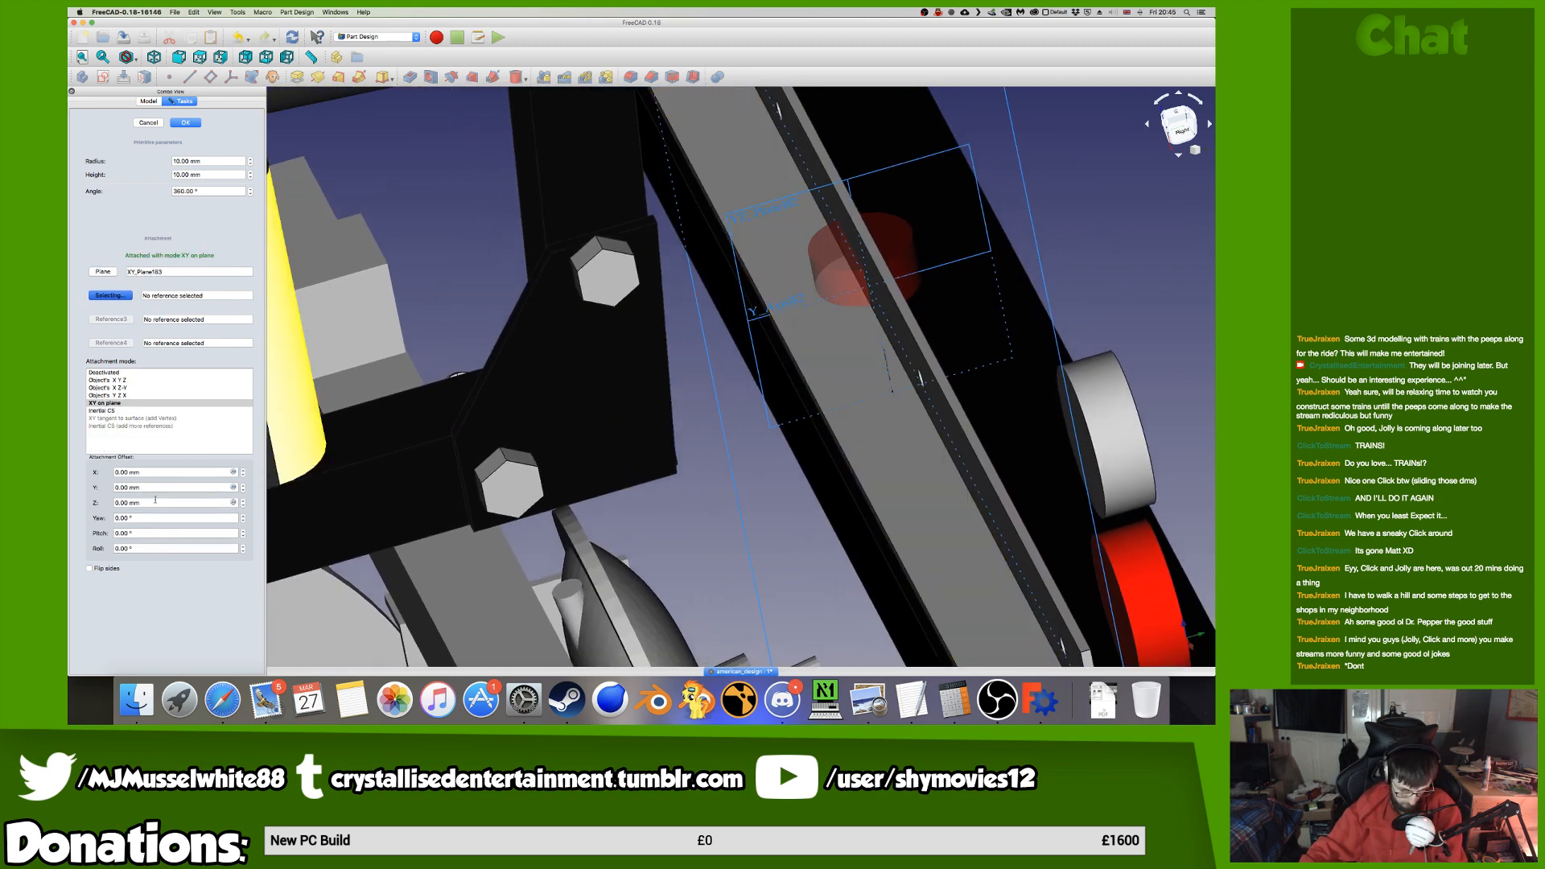
double_click(155, 502)
type("1")
left_click(164, 487)
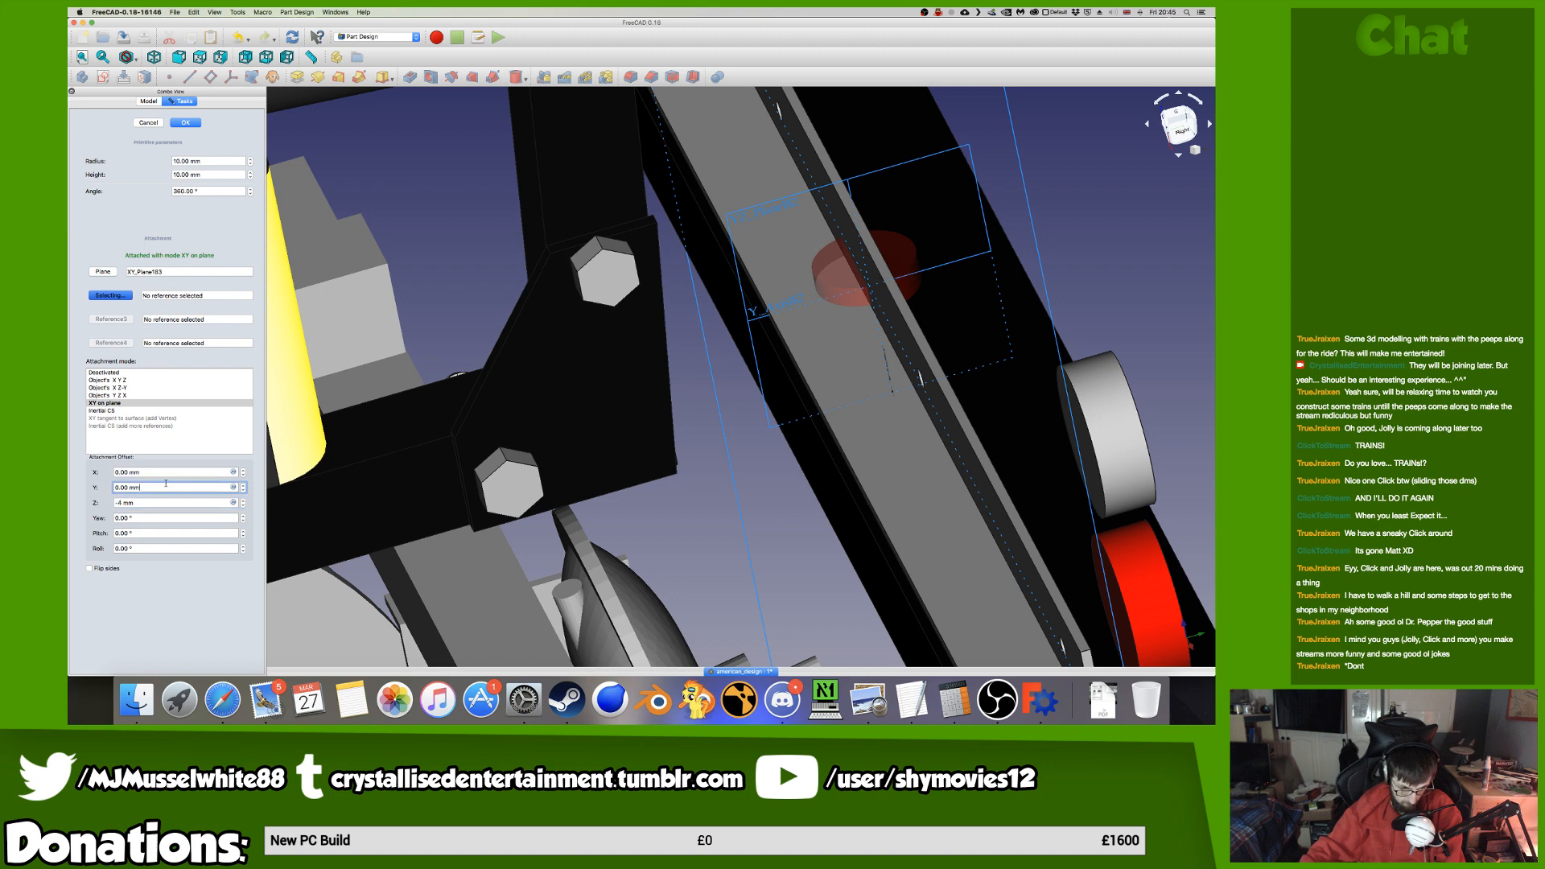
scroll(166, 484, "down", 8)
scroll(166, 482, "down", 2)
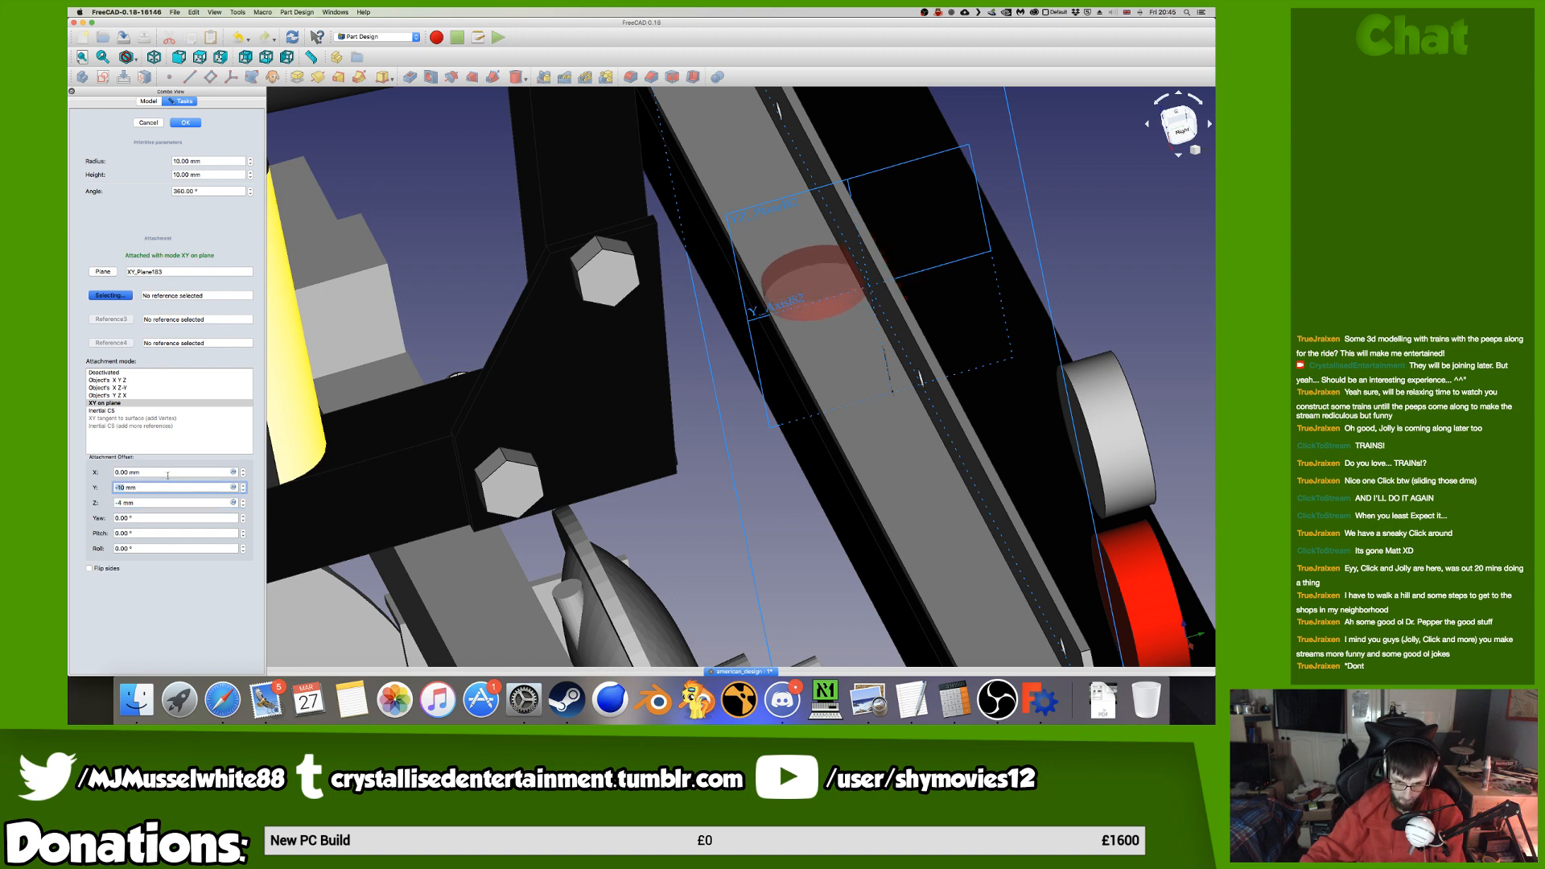
double_click(201, 161)
type("4")
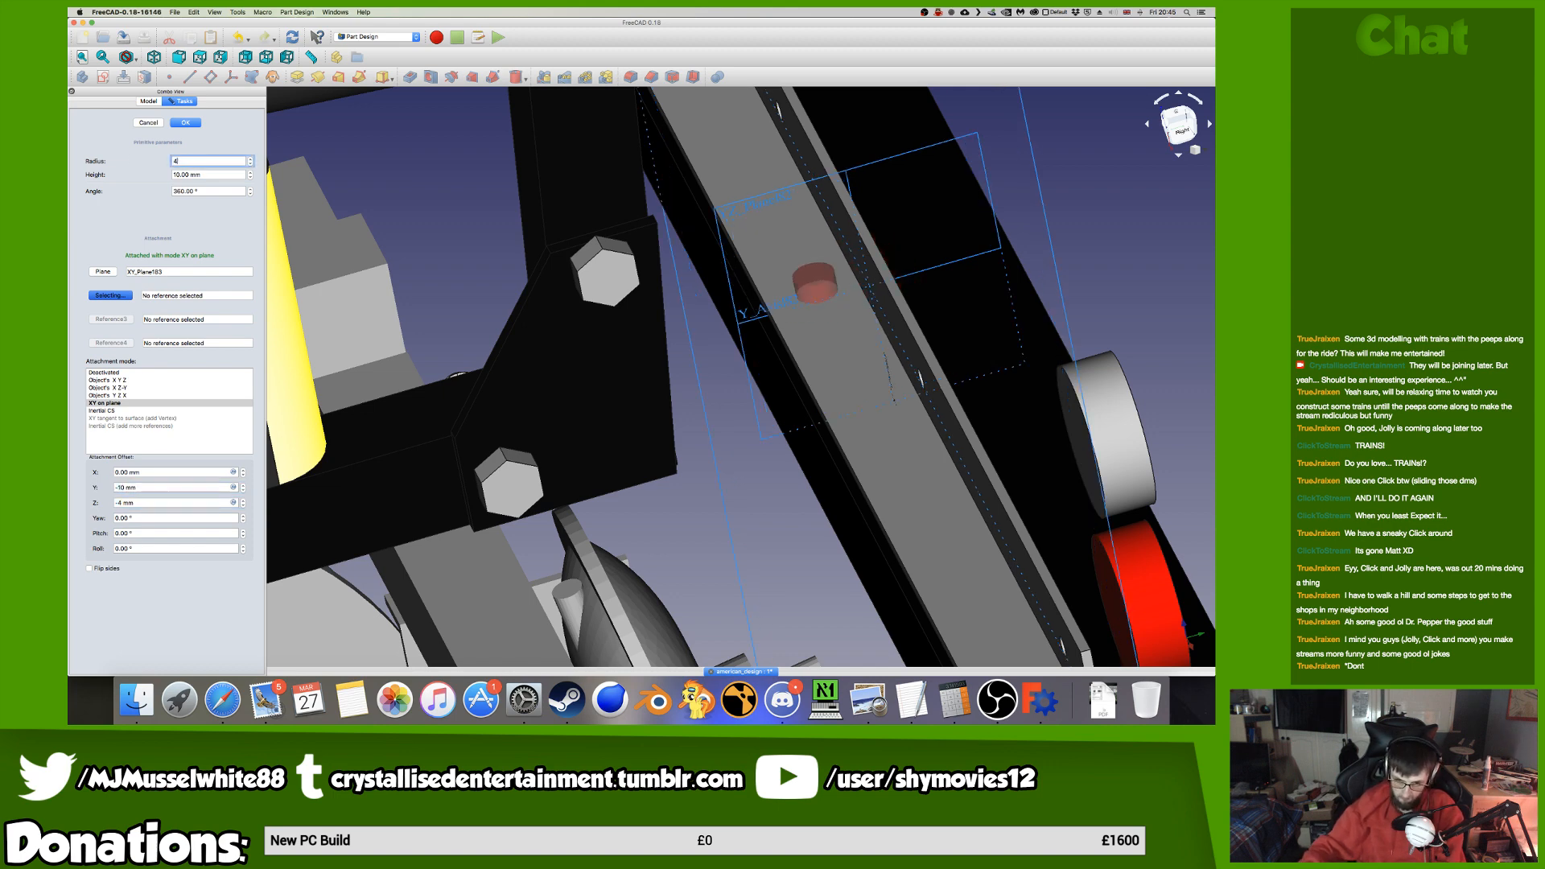
left_click(187, 487)
scroll(186, 486, "down", 1)
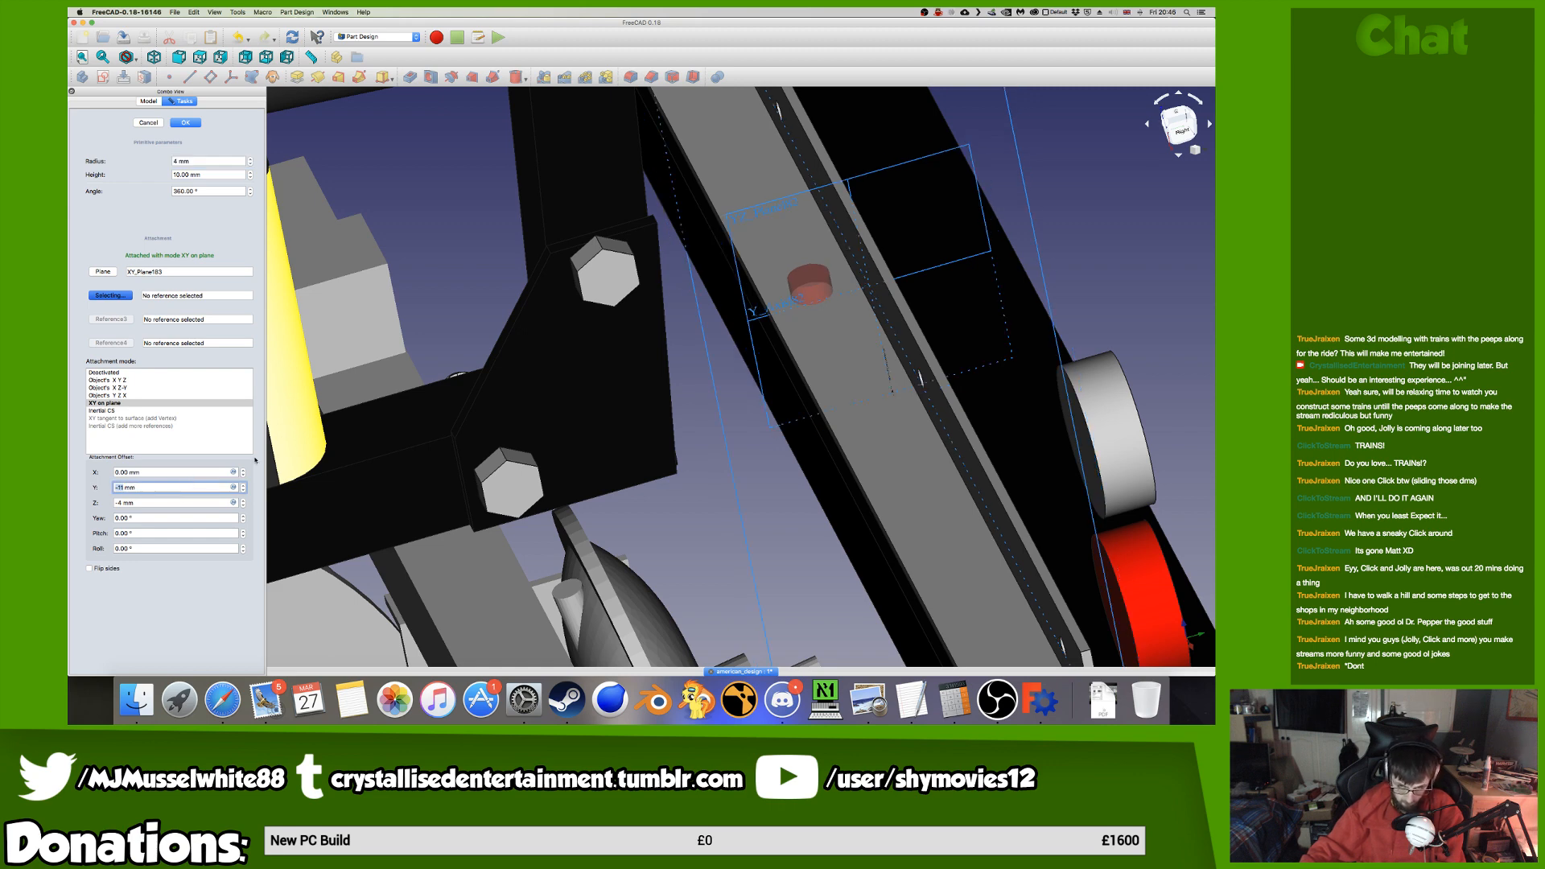
Set the subtractive cylinder's X attachment offset to 155 mm while viewing the bracket from above.
left_click(1176, 113)
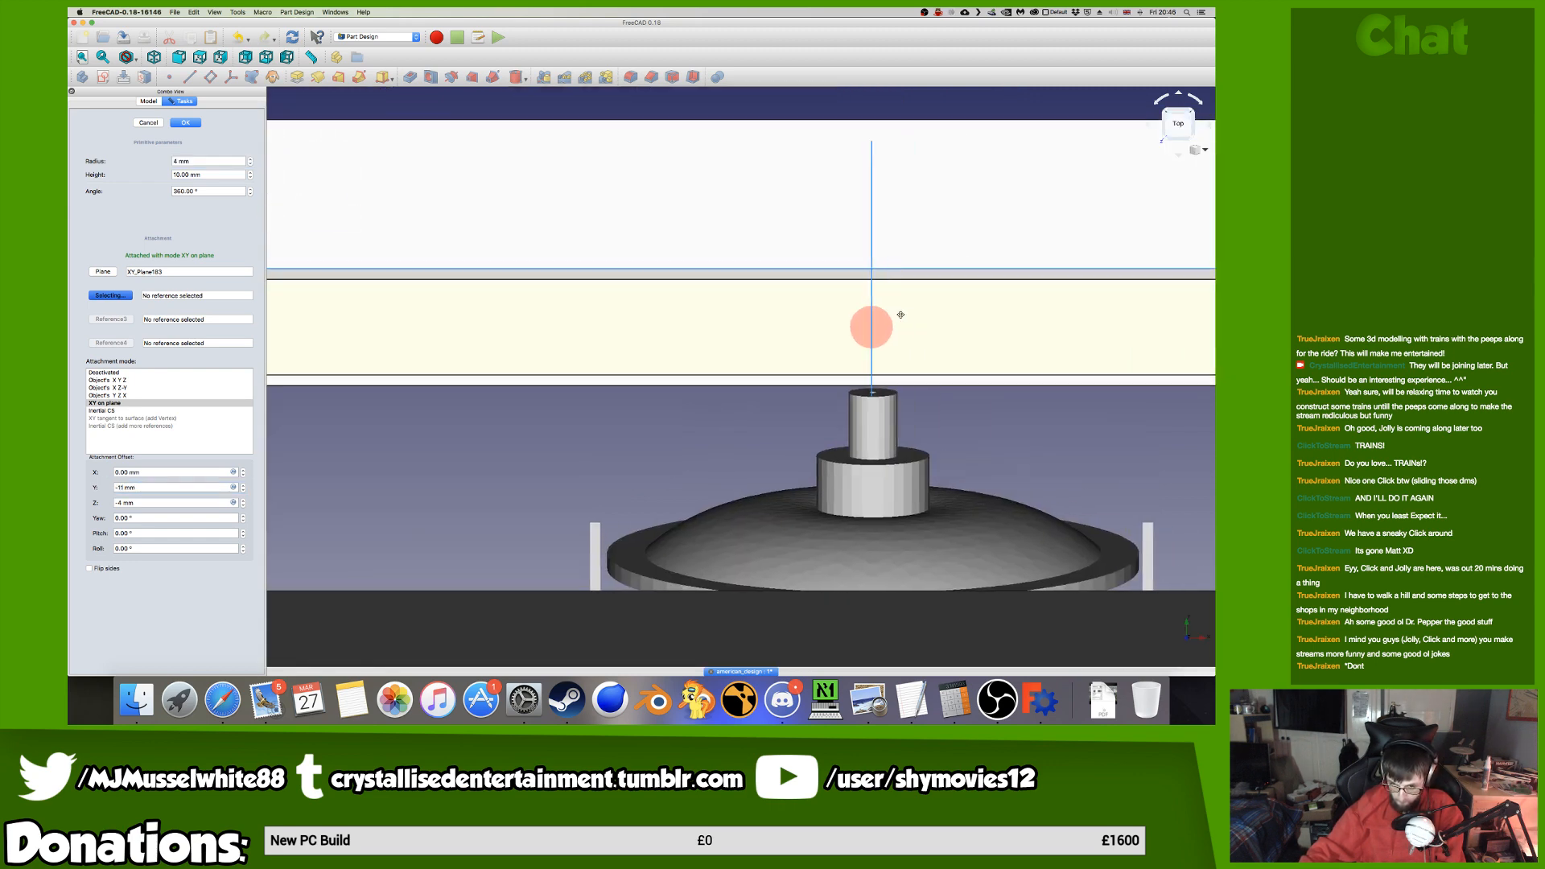
middle_click_drag(900, 315, 633, 348)
scroll(634, 347, "down", 6)
scroll(716, 342, "up", 3)
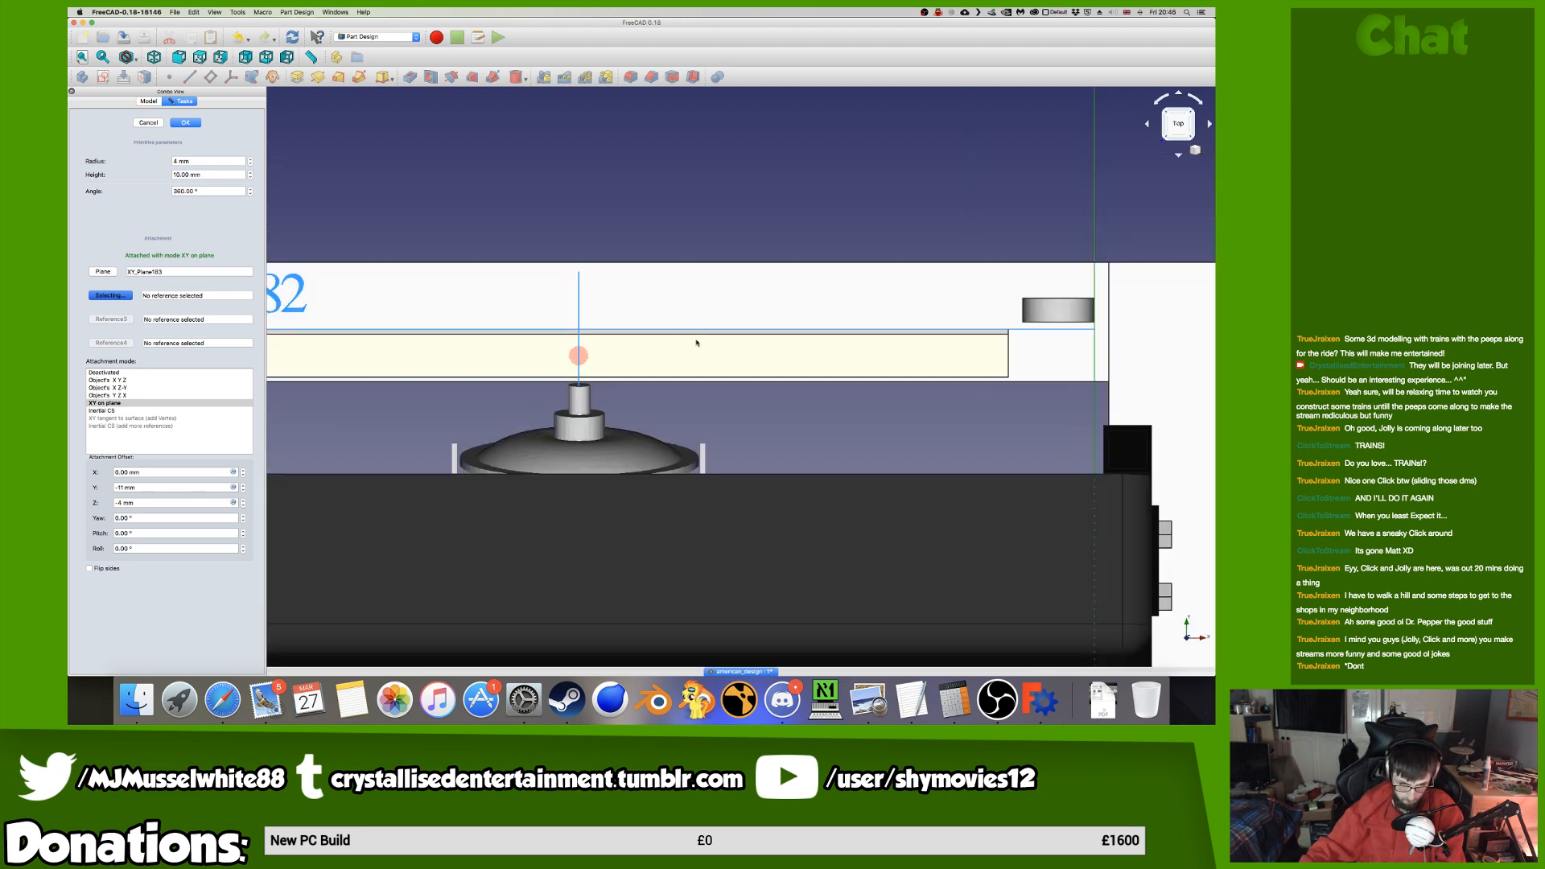
scroll(164, 471, "up", 15)
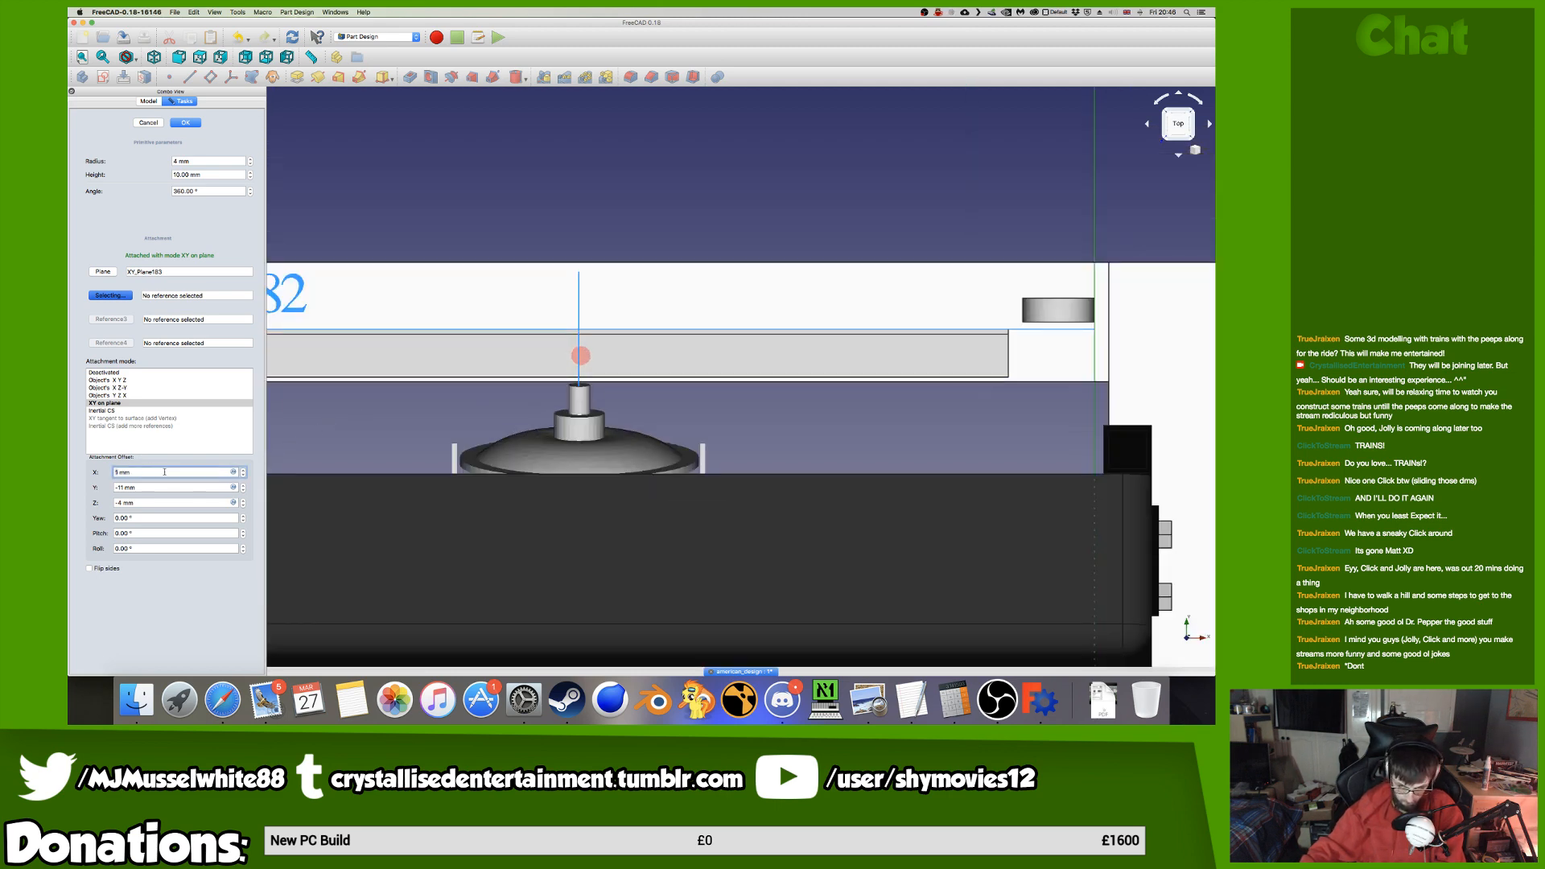
scroll(164, 472, "up", 20)
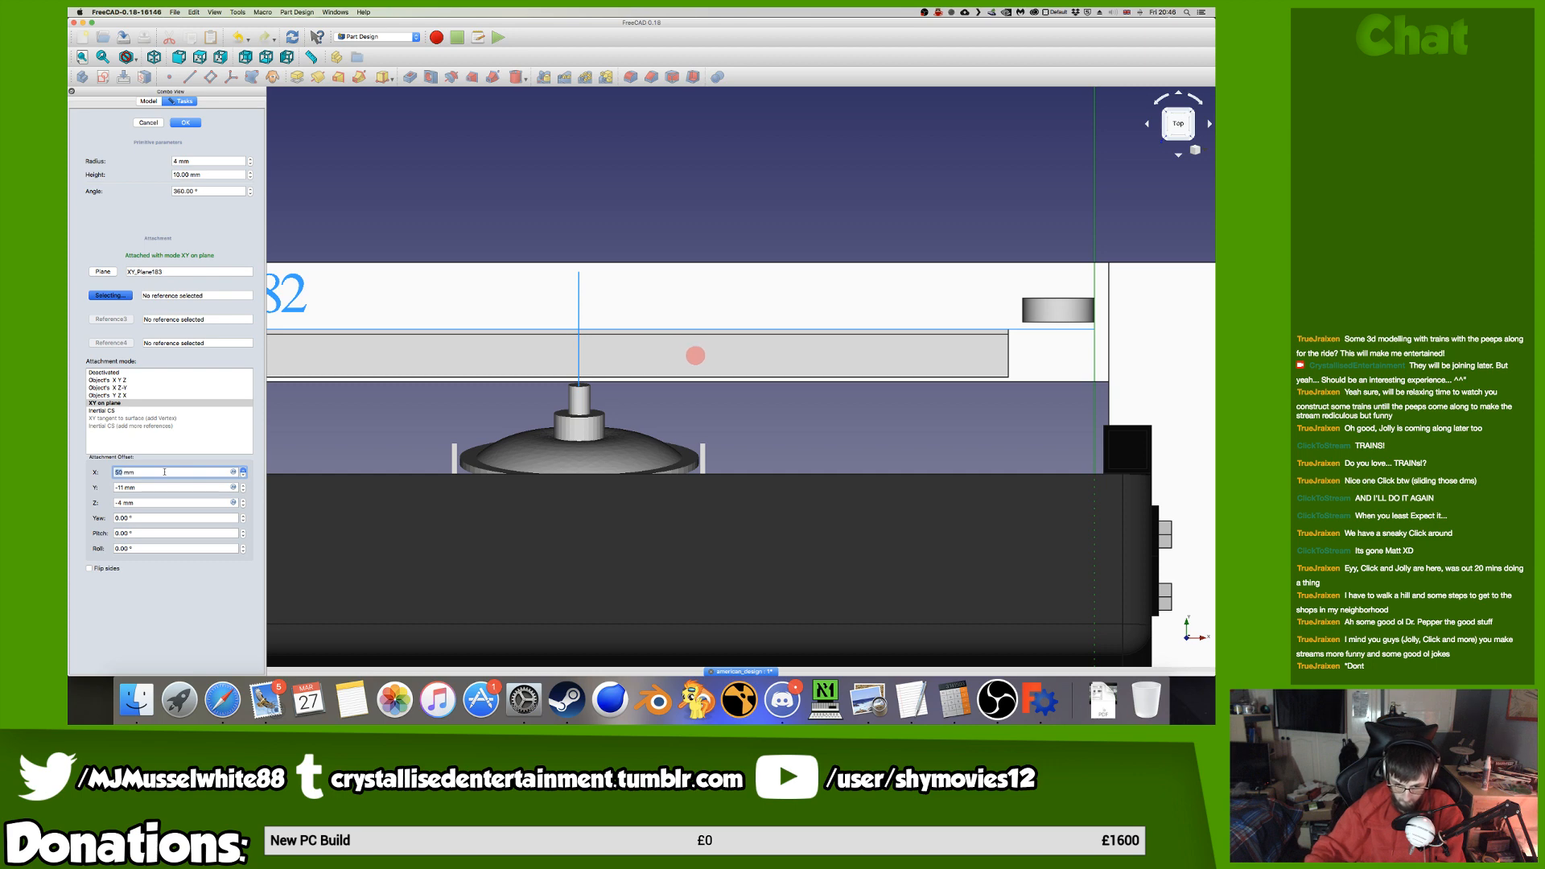
scroll(164, 471, "up", 20)
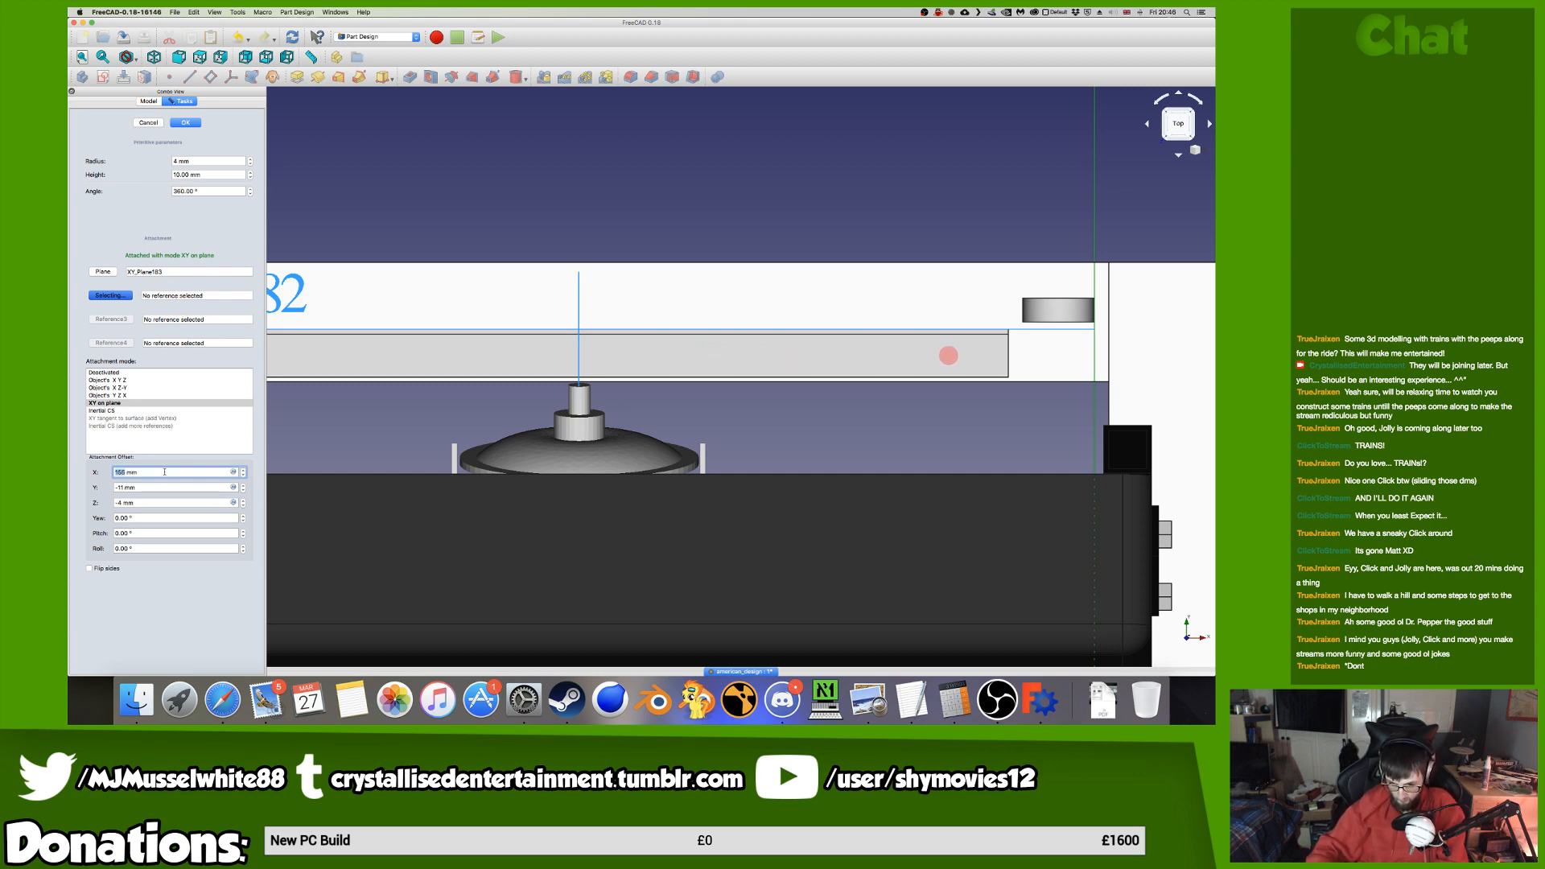
Set the subtractive cylinder's Z attachment offset to -5 mm, keeping the Y offset at -11 mm.
middle_click_drag(869, 458, 921, 304)
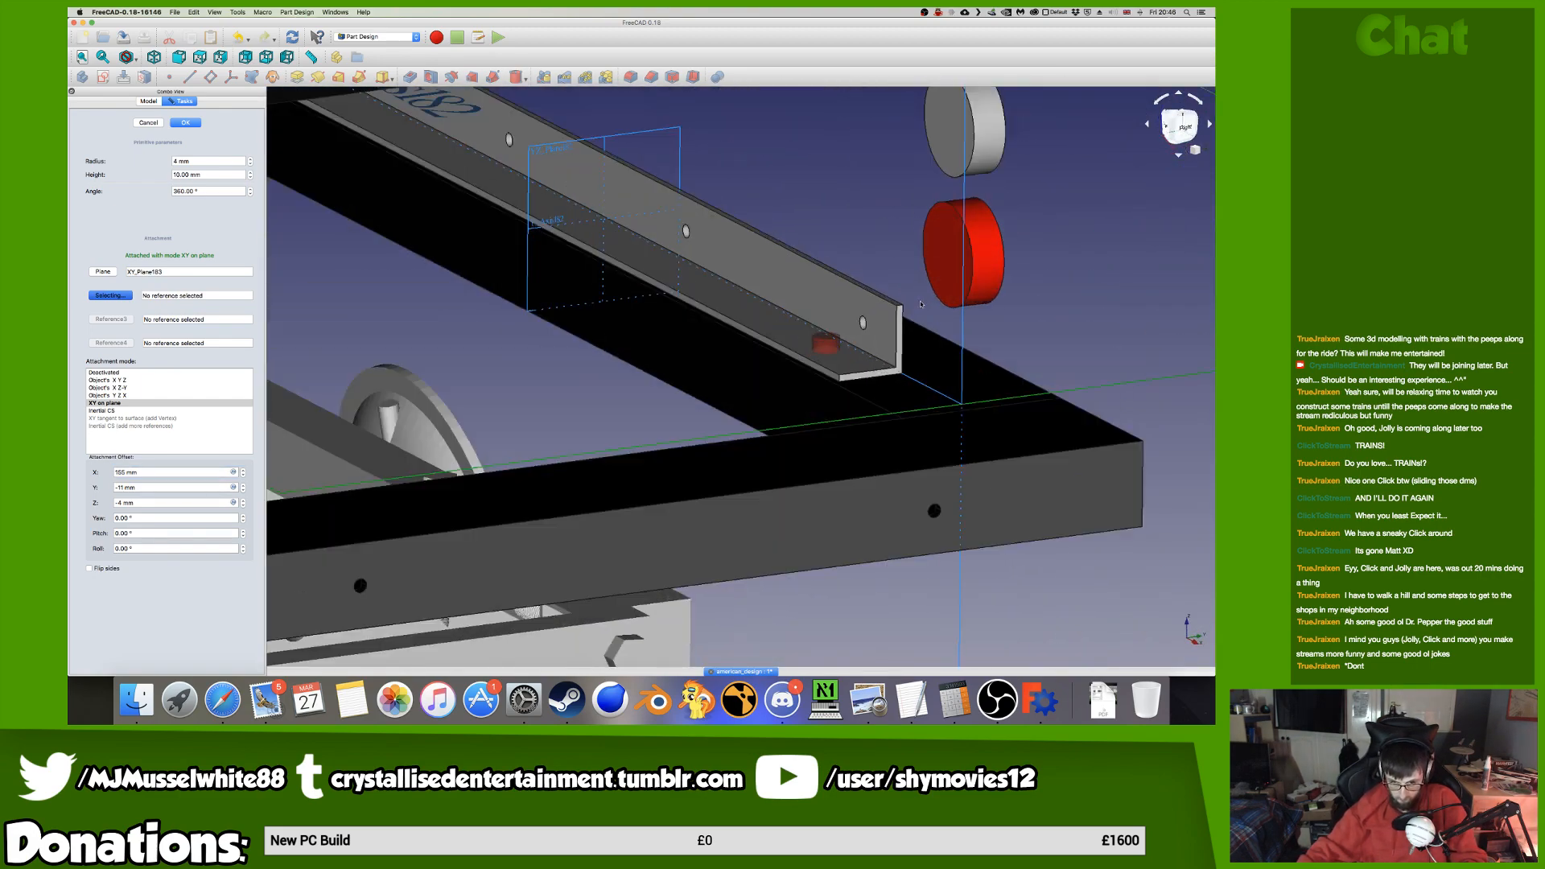
scroll(920, 304, "up", 2)
left_click(204, 503)
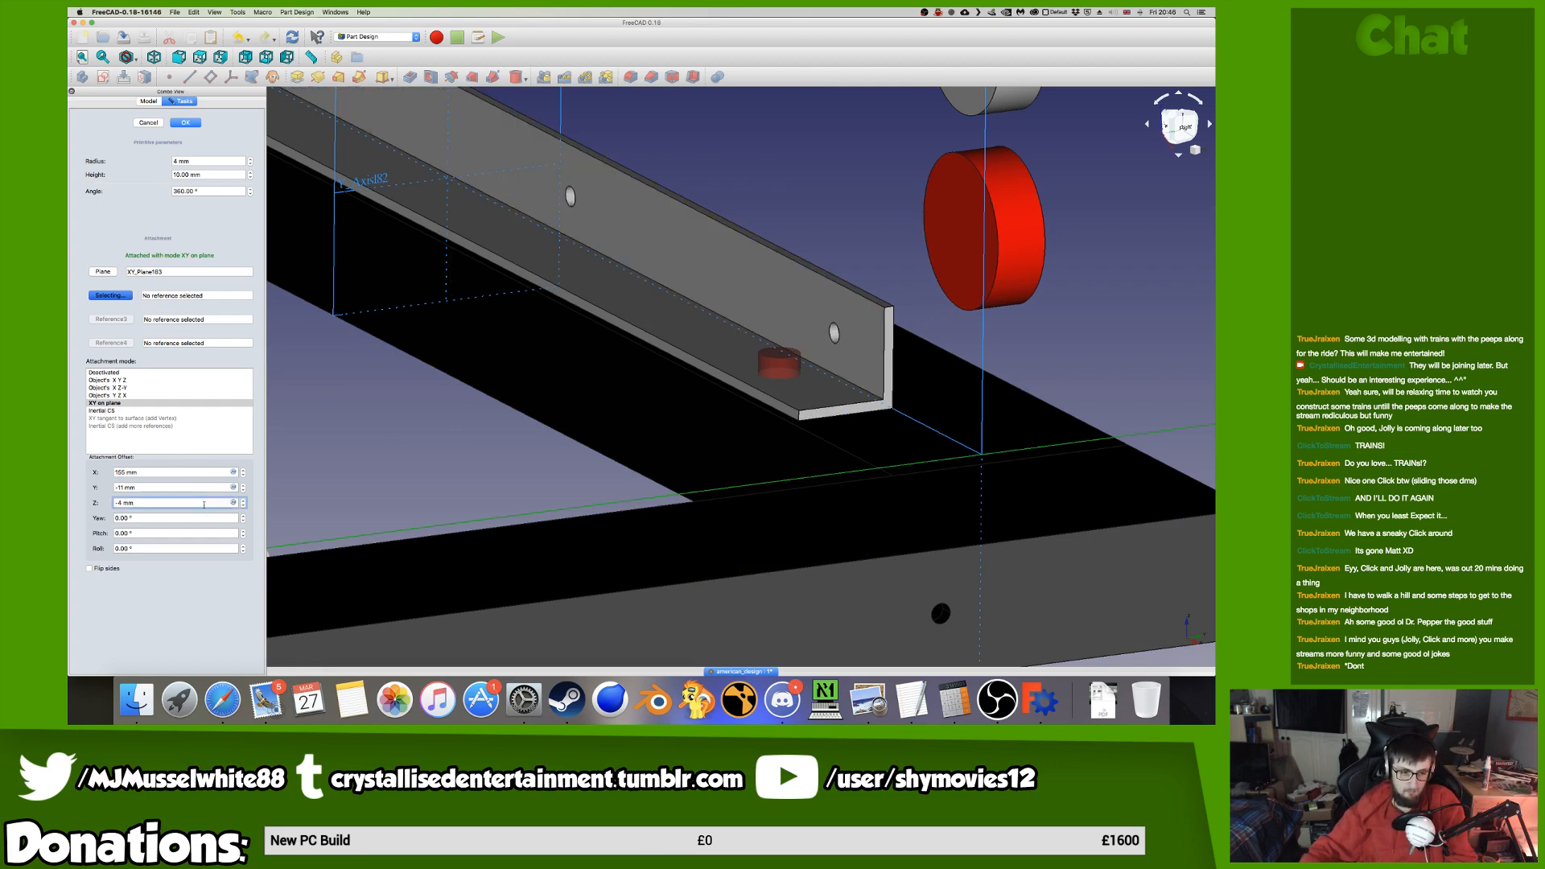
key("Up")
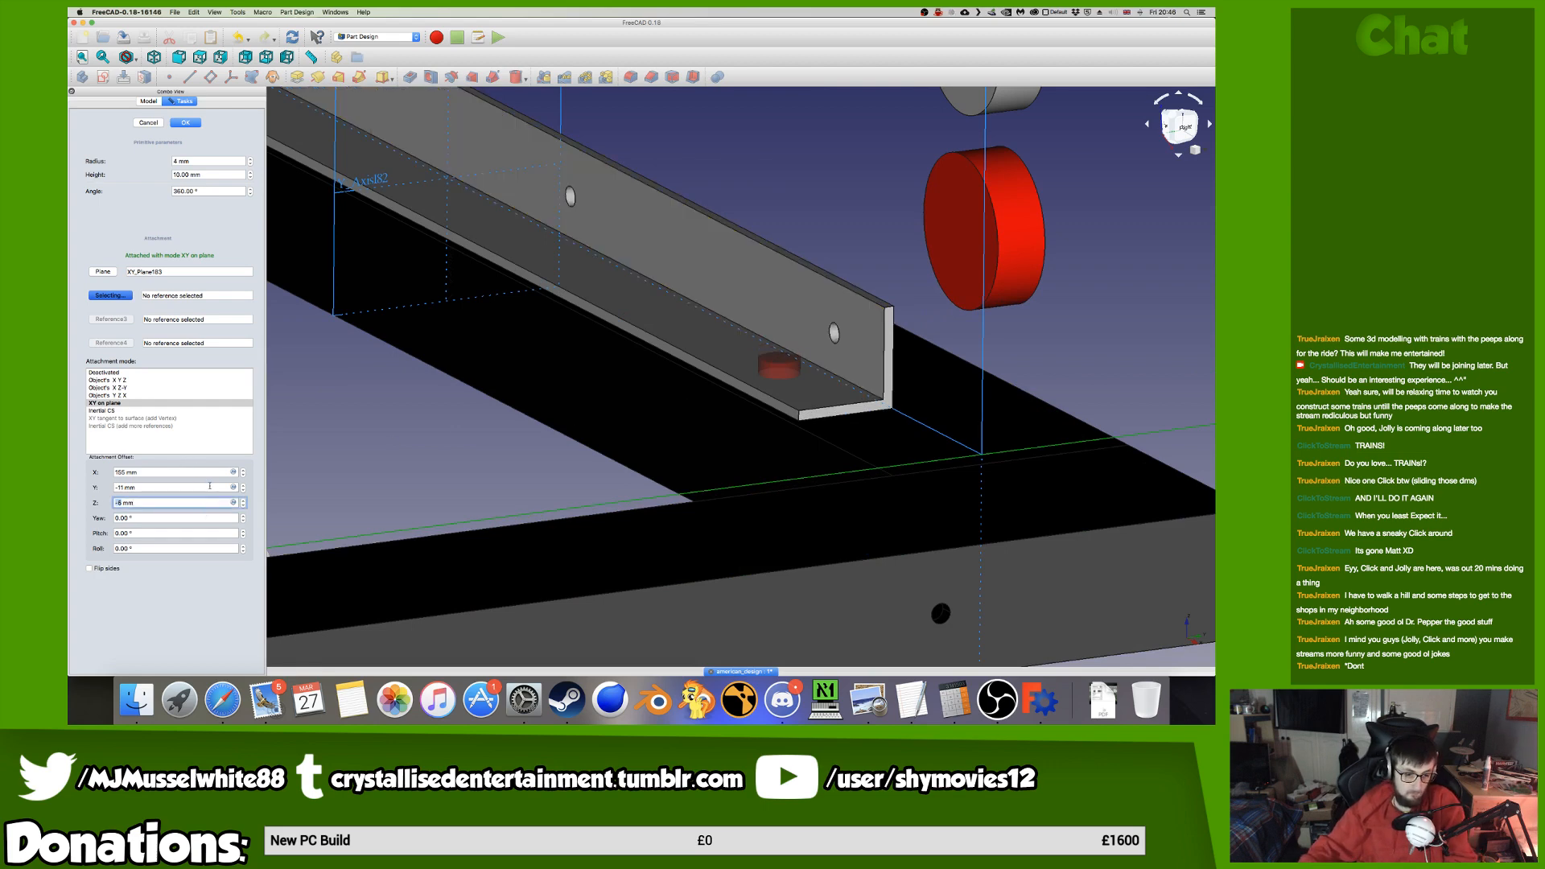
left_click(210, 486)
key("Up")
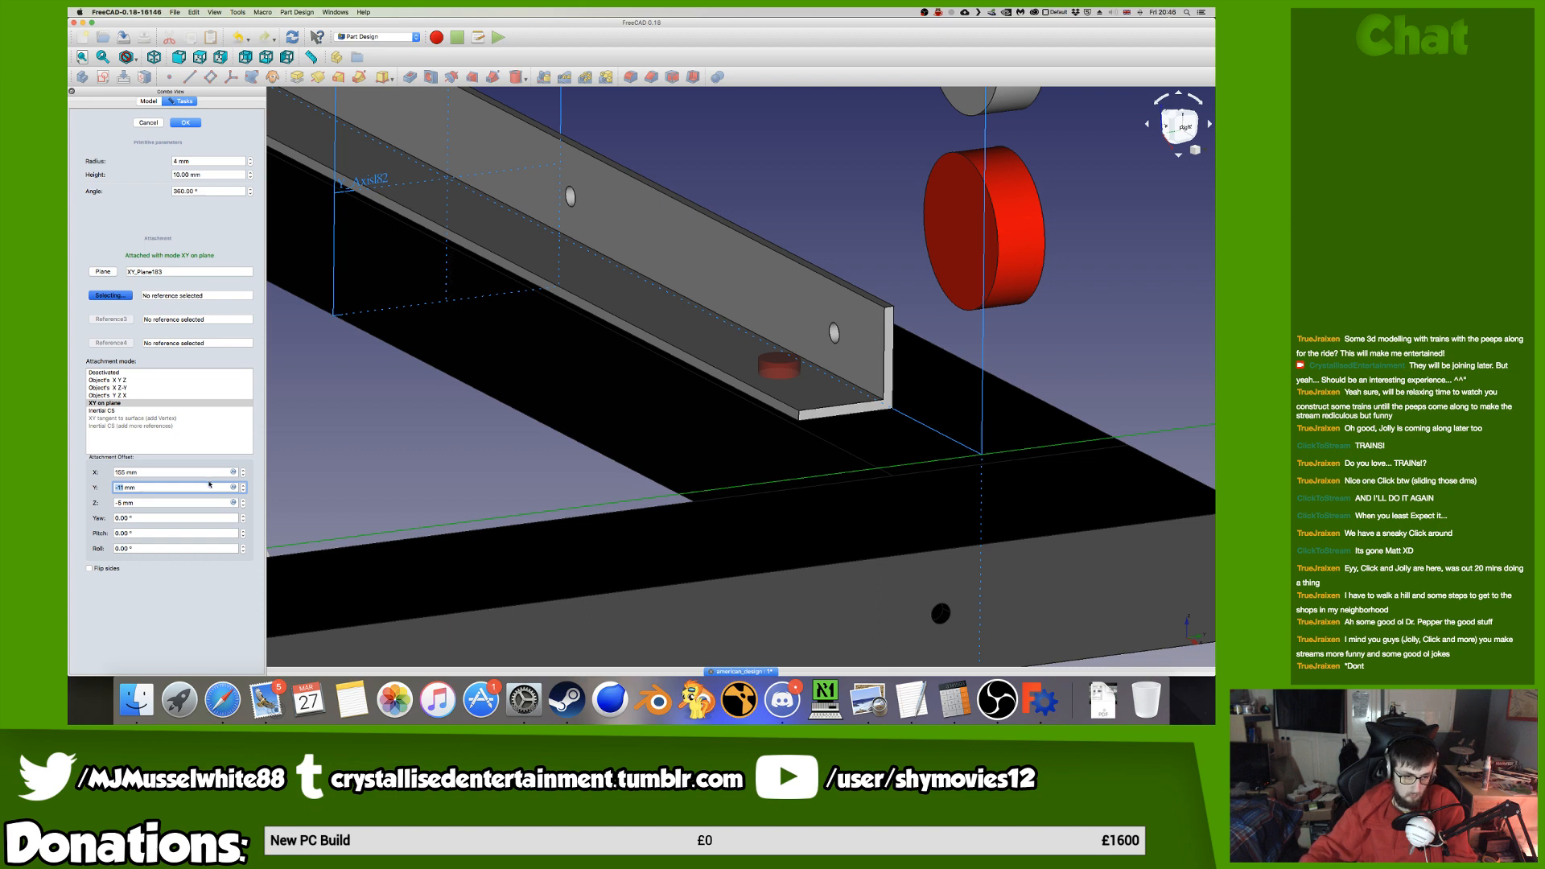
Set the cylinder's X attachment offset to 100 mm and accept it to cut the hole through the bracket's horizontal flange.
left_click(207, 473)
key("Up")
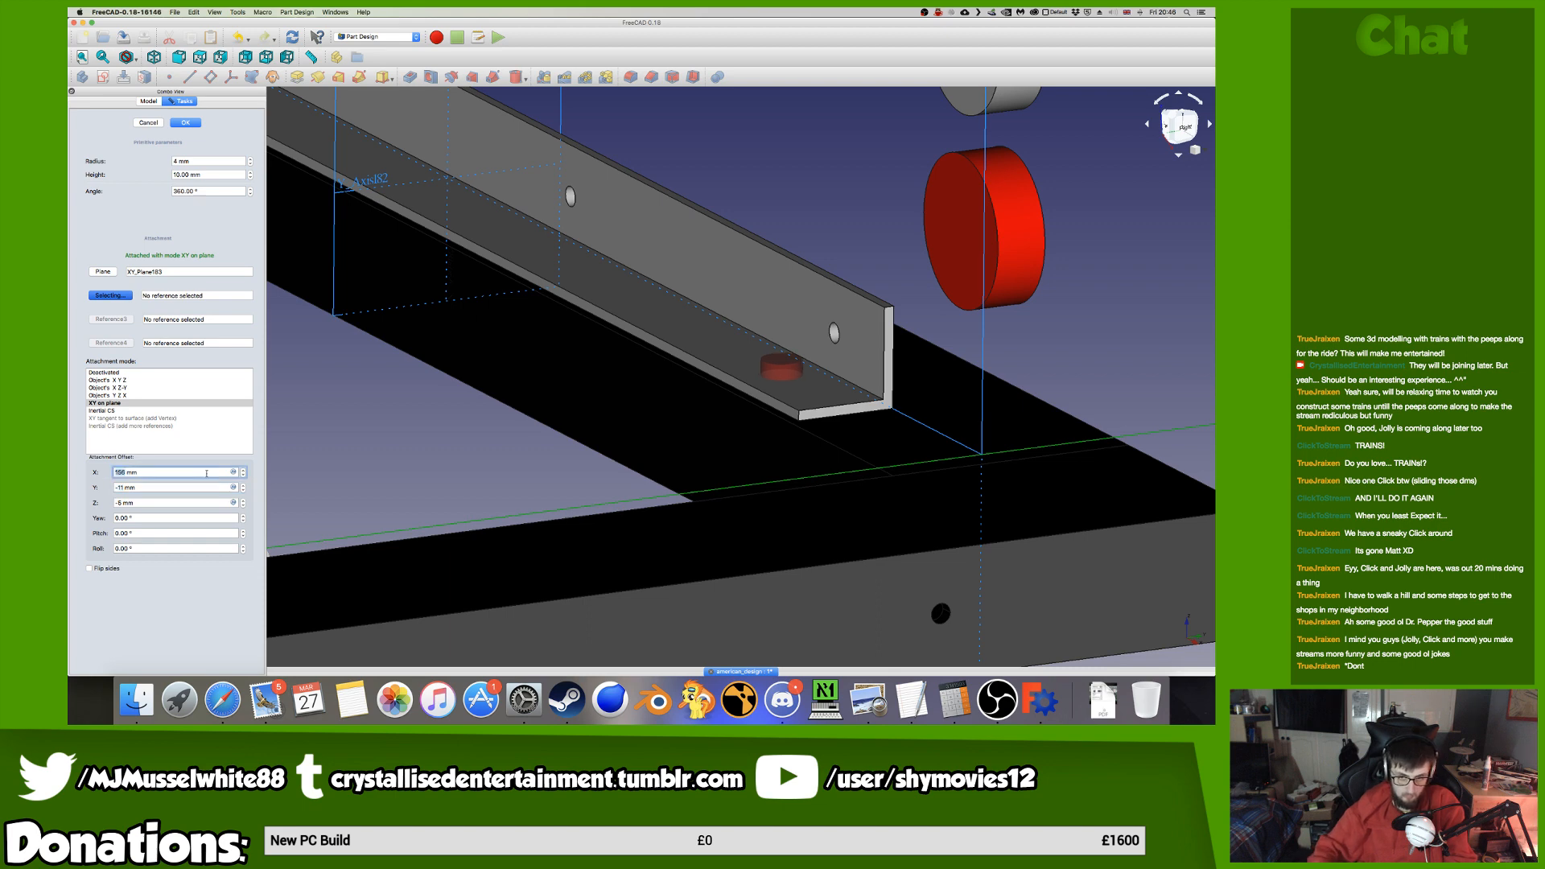
key("Down")
key("Down")
key("Down")
key("Down")
key("Down")
key("Down")
key("Down")
key("Down")
key("Down")
key("Down")
key("Down")
key("Down")
key("Down")
key("Down")
key("Down")
key("Down")
key("Down")
key("Down")
key("Down")
key("Down")
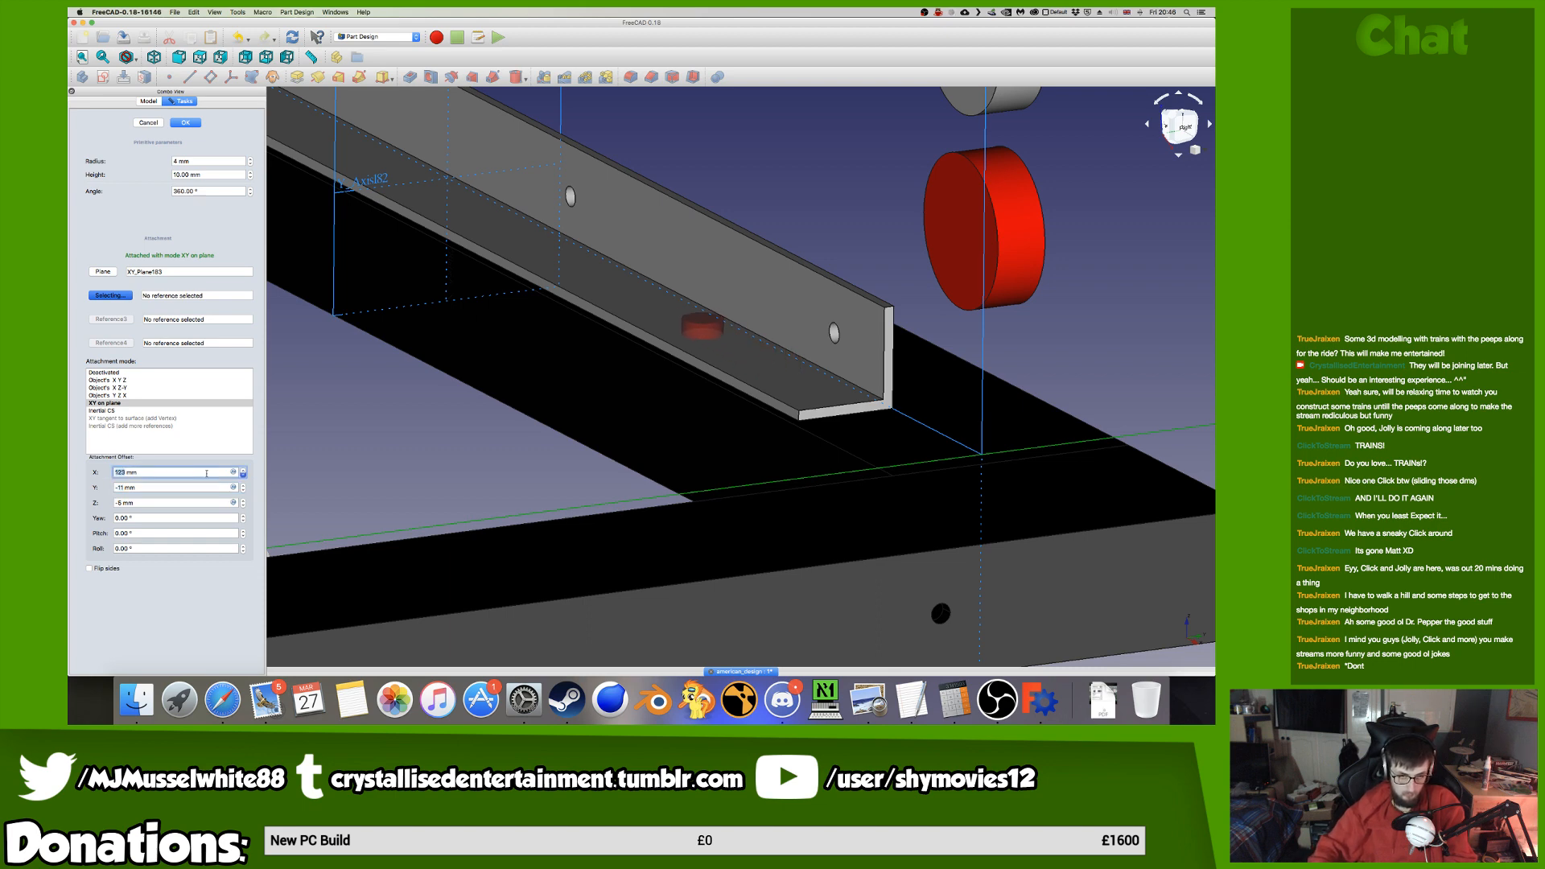
key("Down")
key("Down")
key("Down")
key("Down")
key("Down")
key("Down")
key("Down")
key("Down")
key("Down")
key("Down")
key("Up")
key("Up")
key("Up")
key("Up")
key("Up")
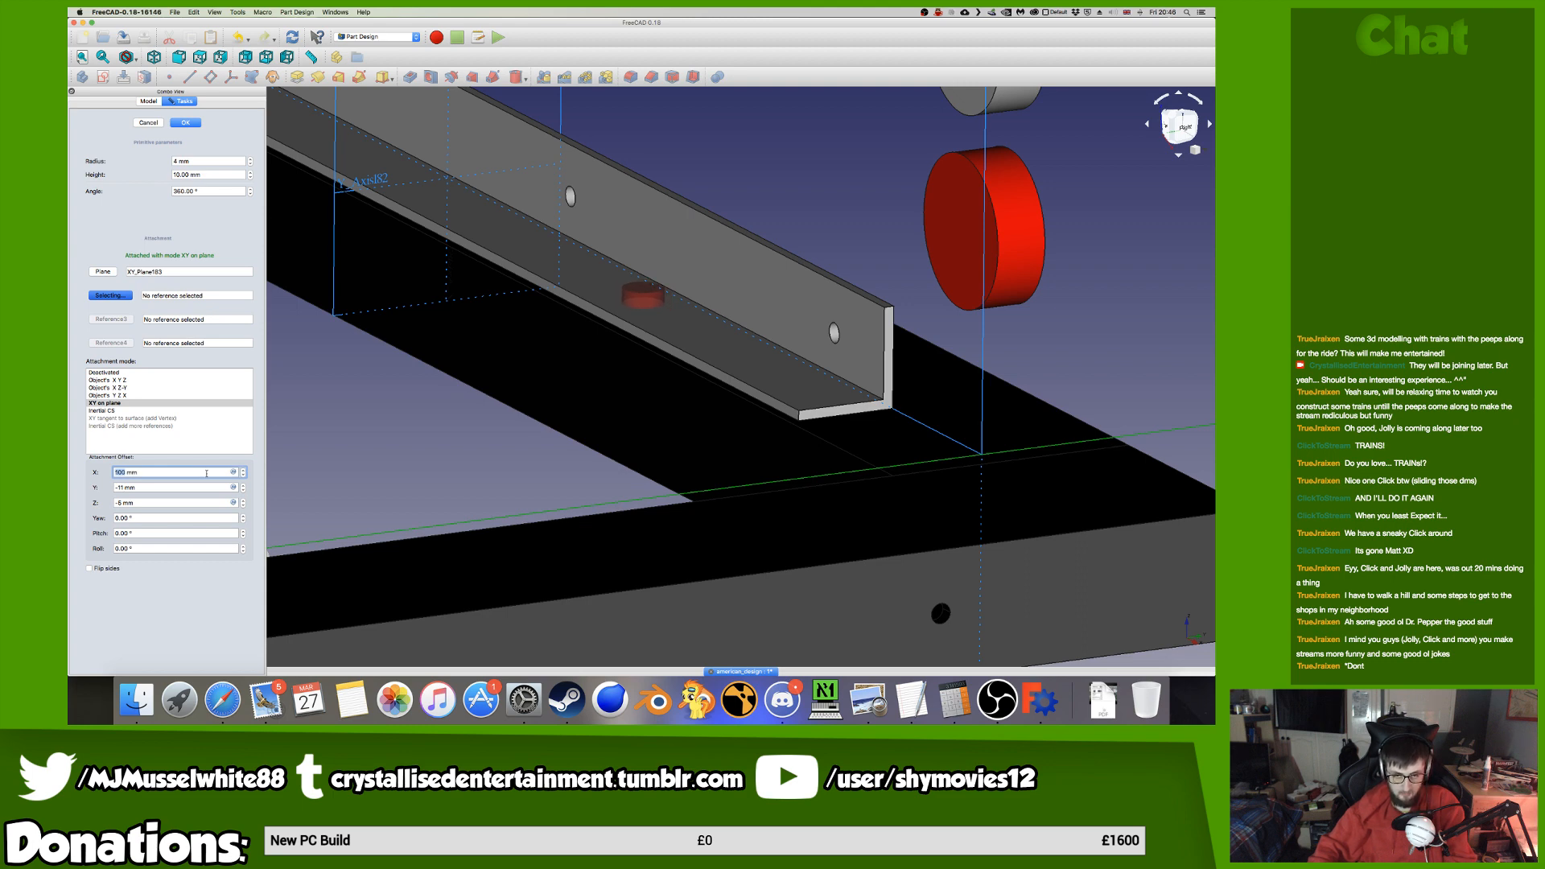
left_click(1186, 114)
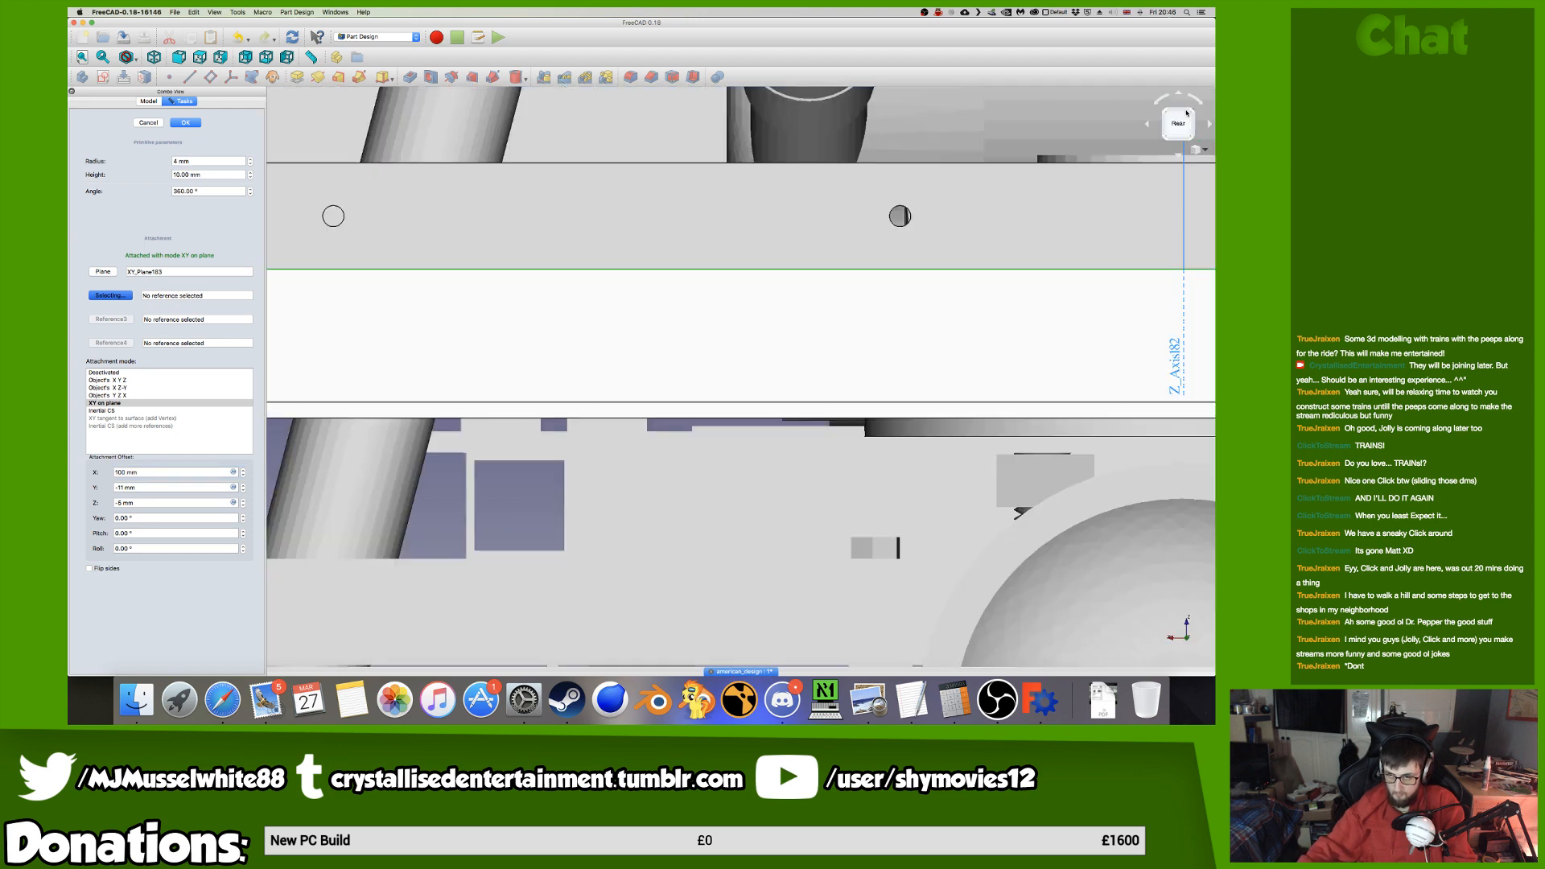
left_click(1181, 110)
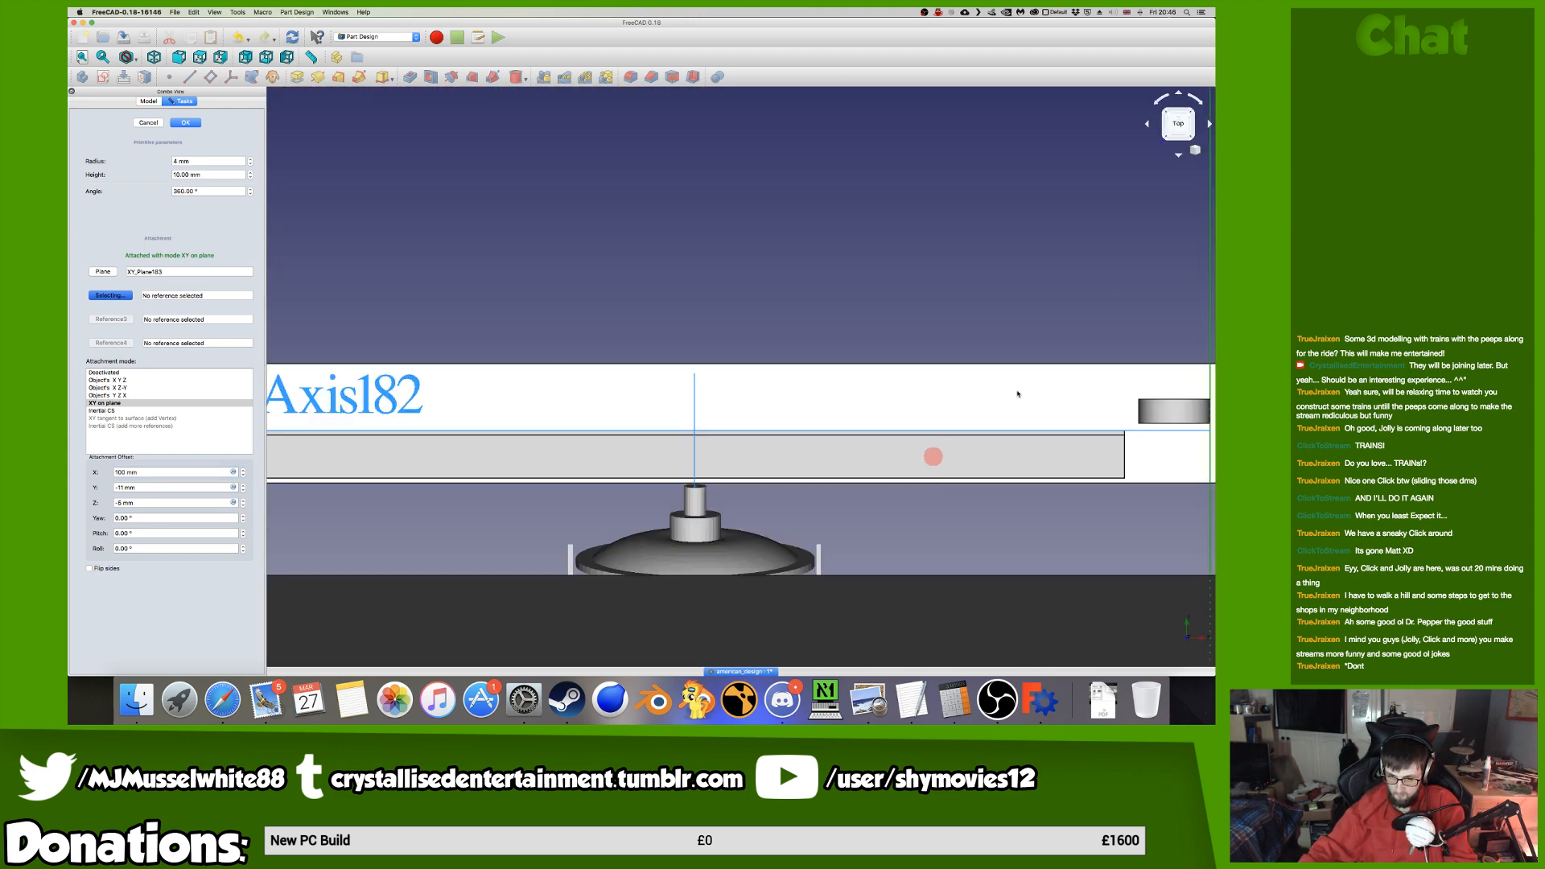
left_click(182, 487)
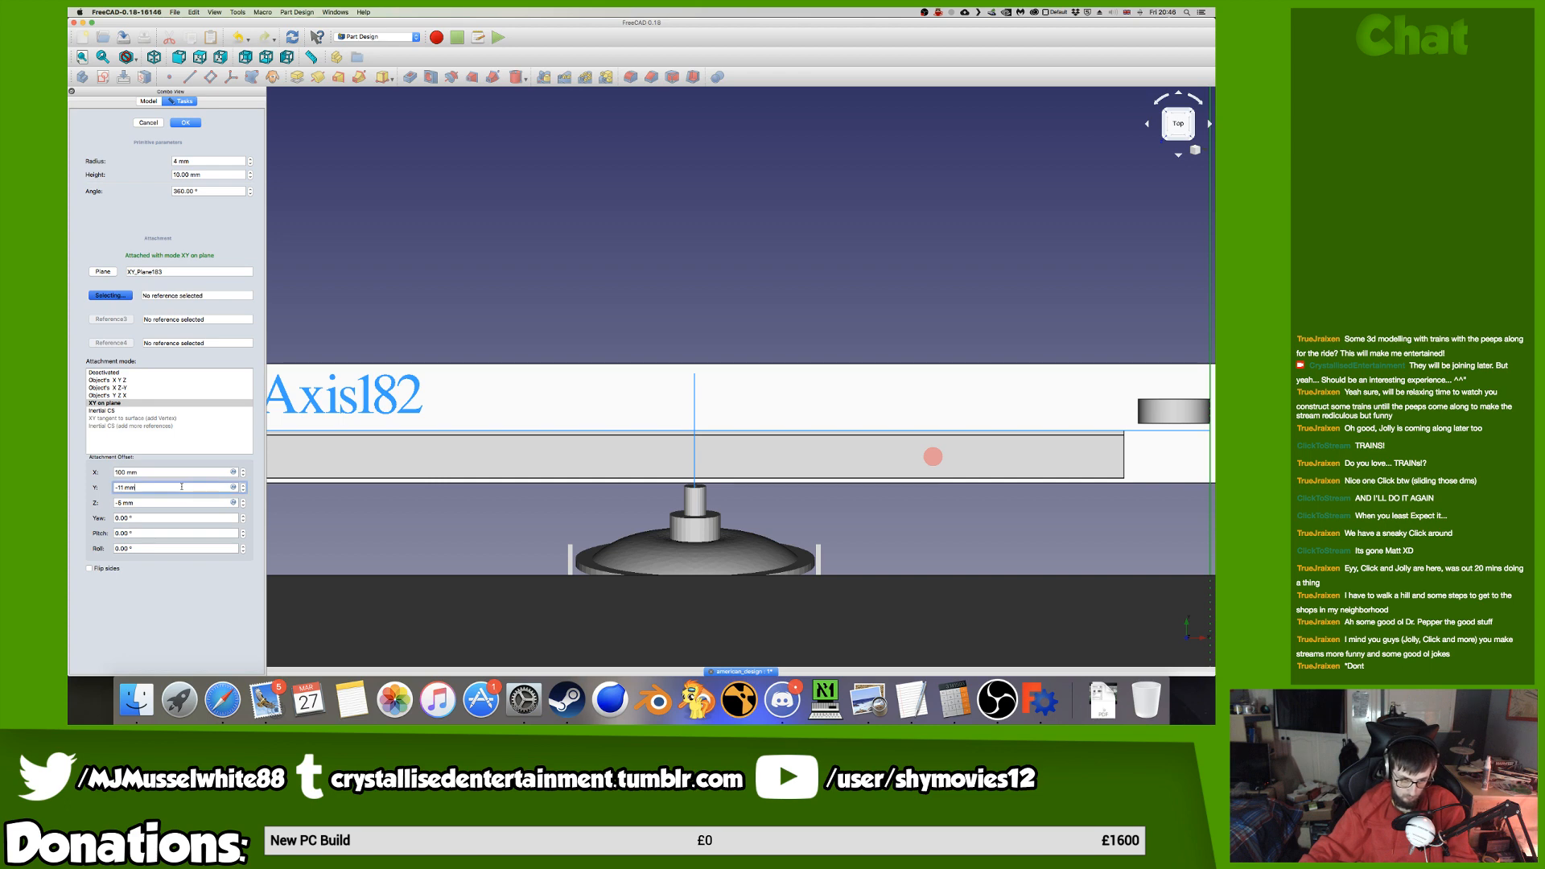
left_click(174, 472)
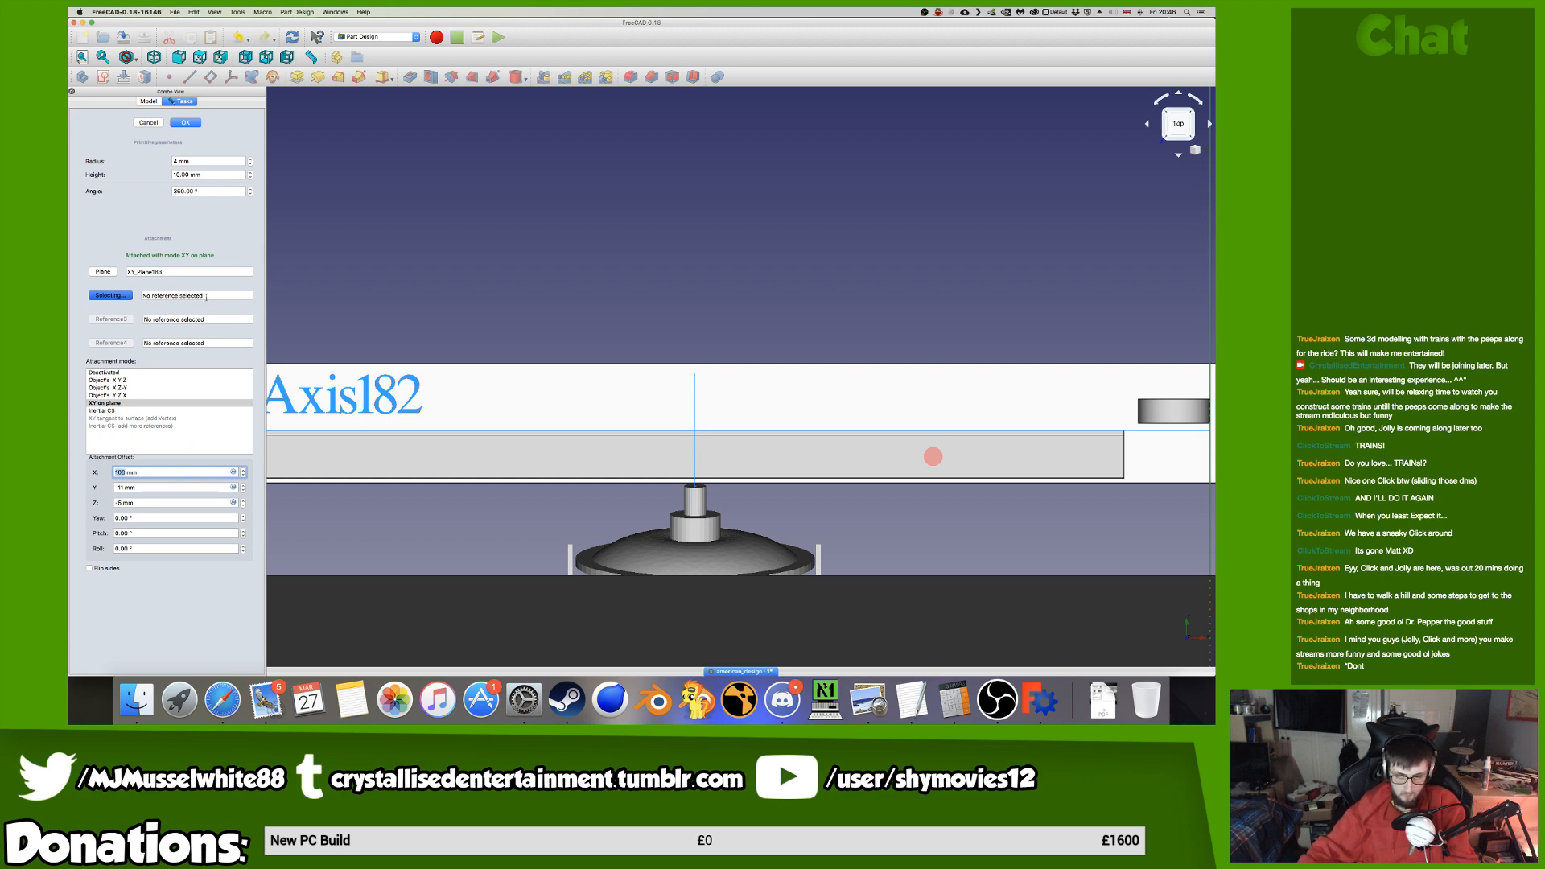
left_click(185, 122)
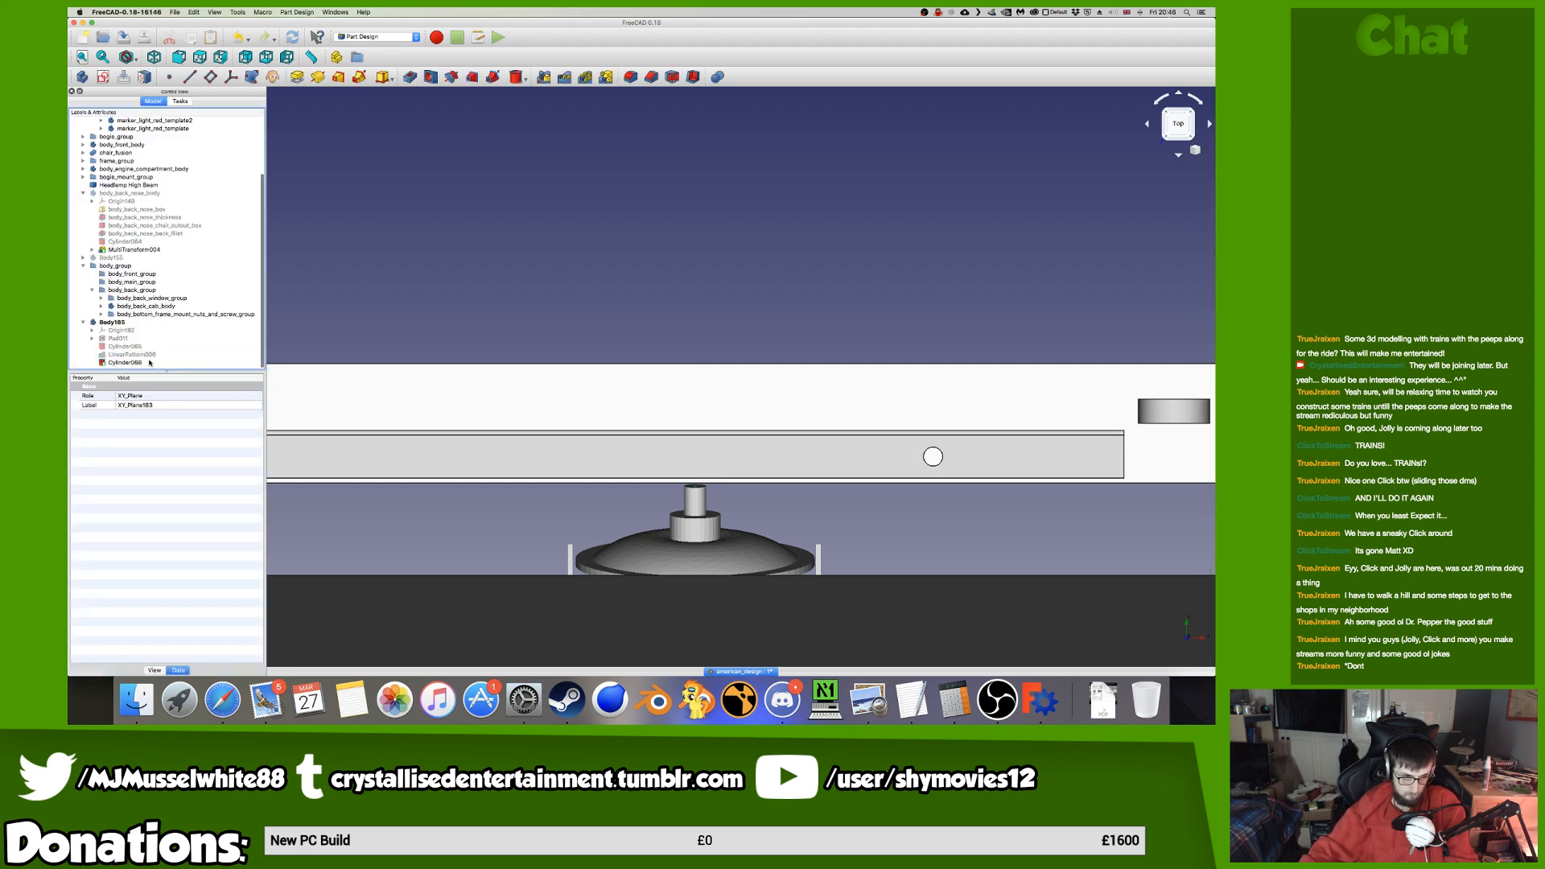
Start a linear pattern of the new flange hole along the base X axis with the direction reversed.
left_click(149, 363)
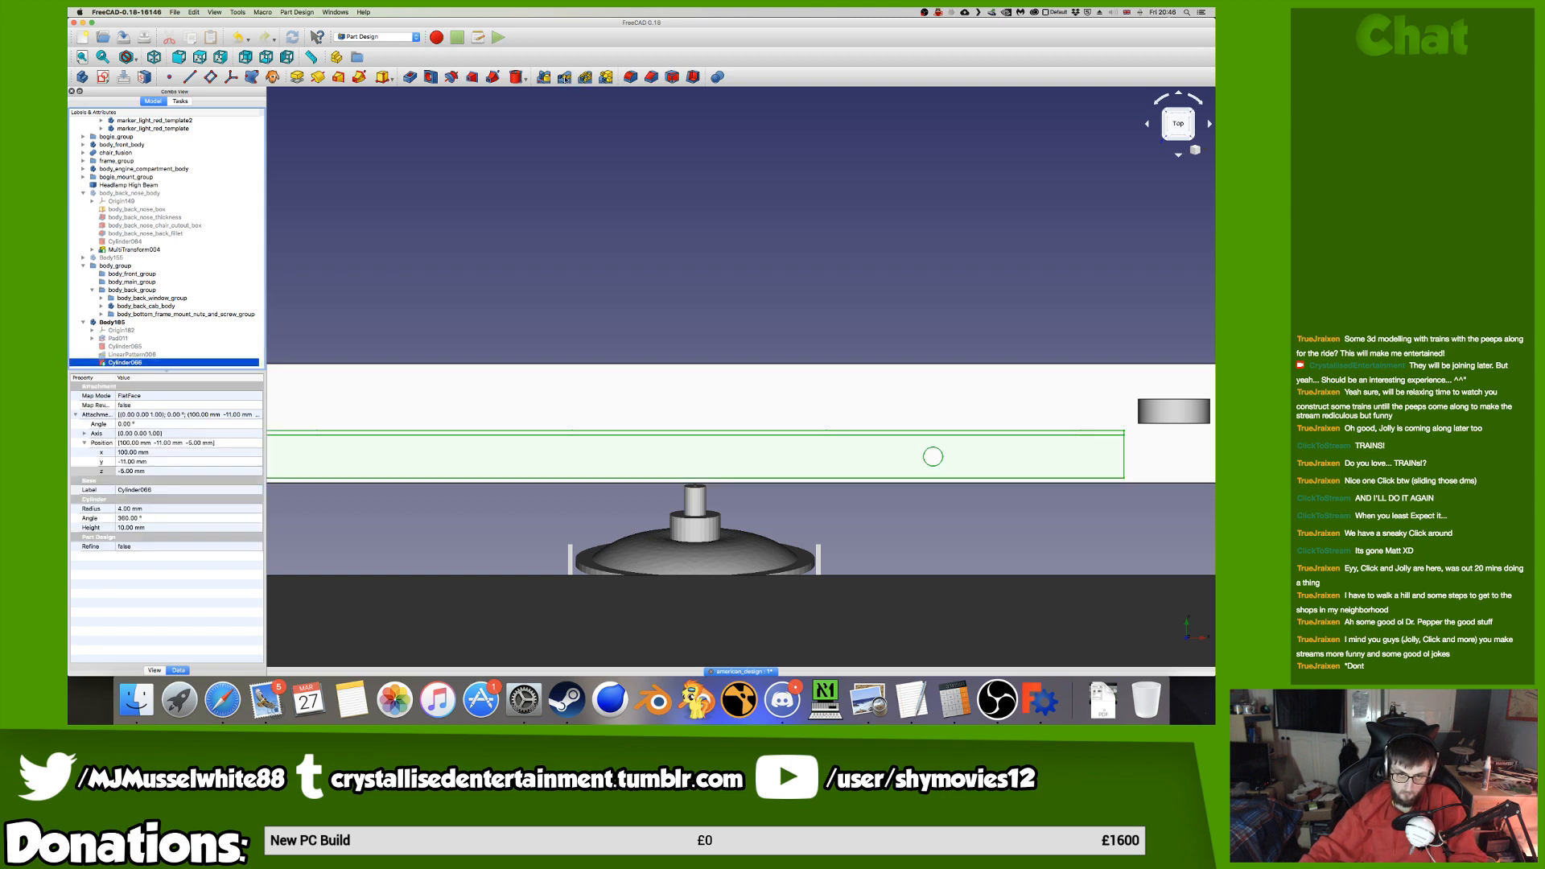
left_click(564, 76)
scroll(532, 425, "down", 5)
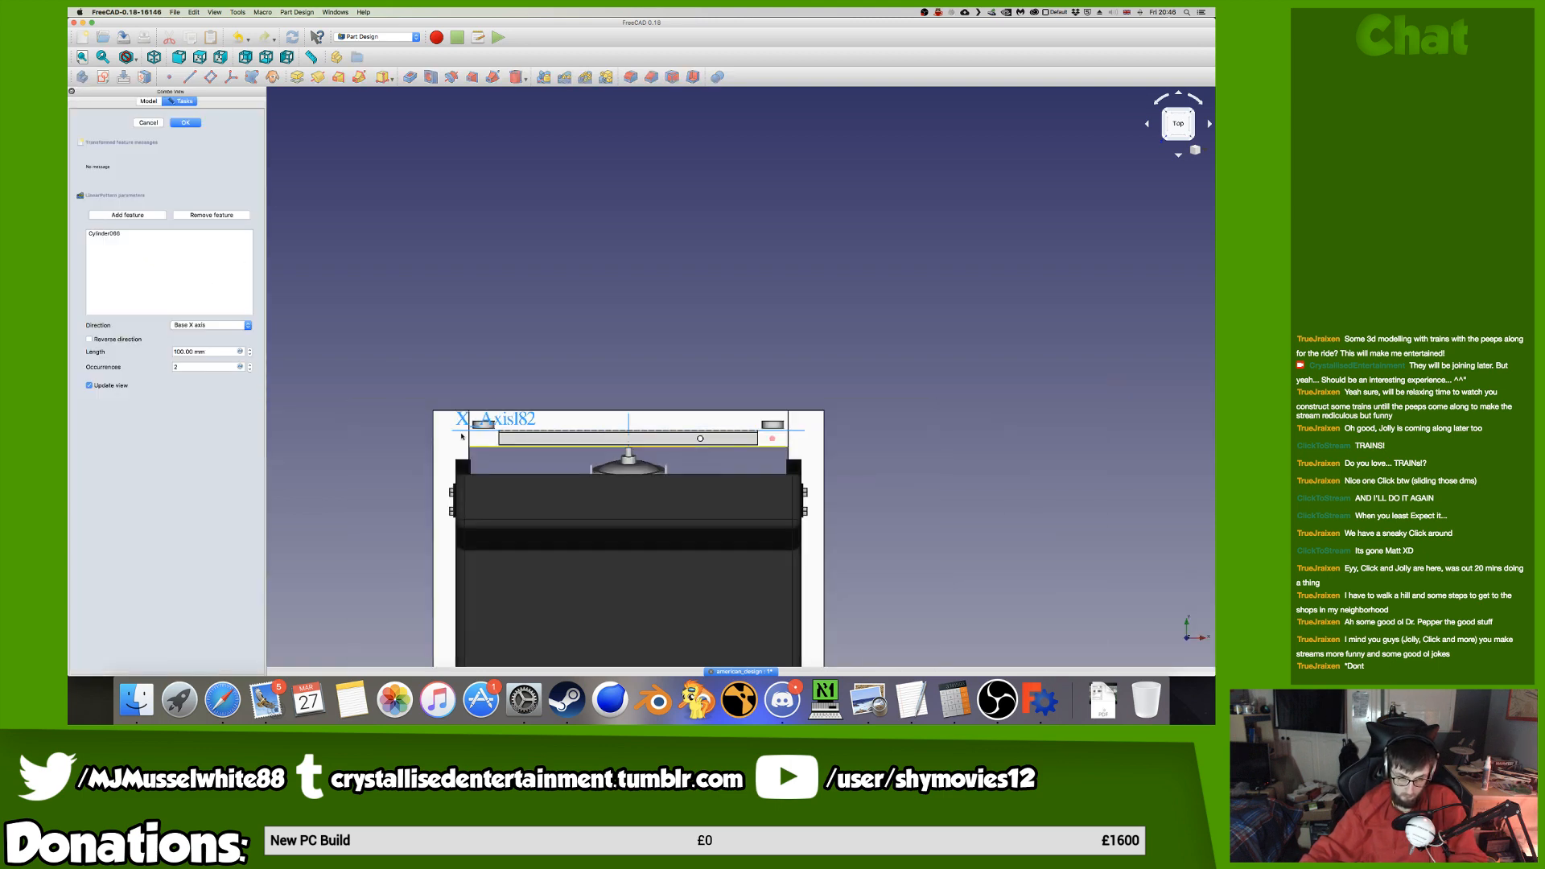
scroll(467, 432, "up", 4)
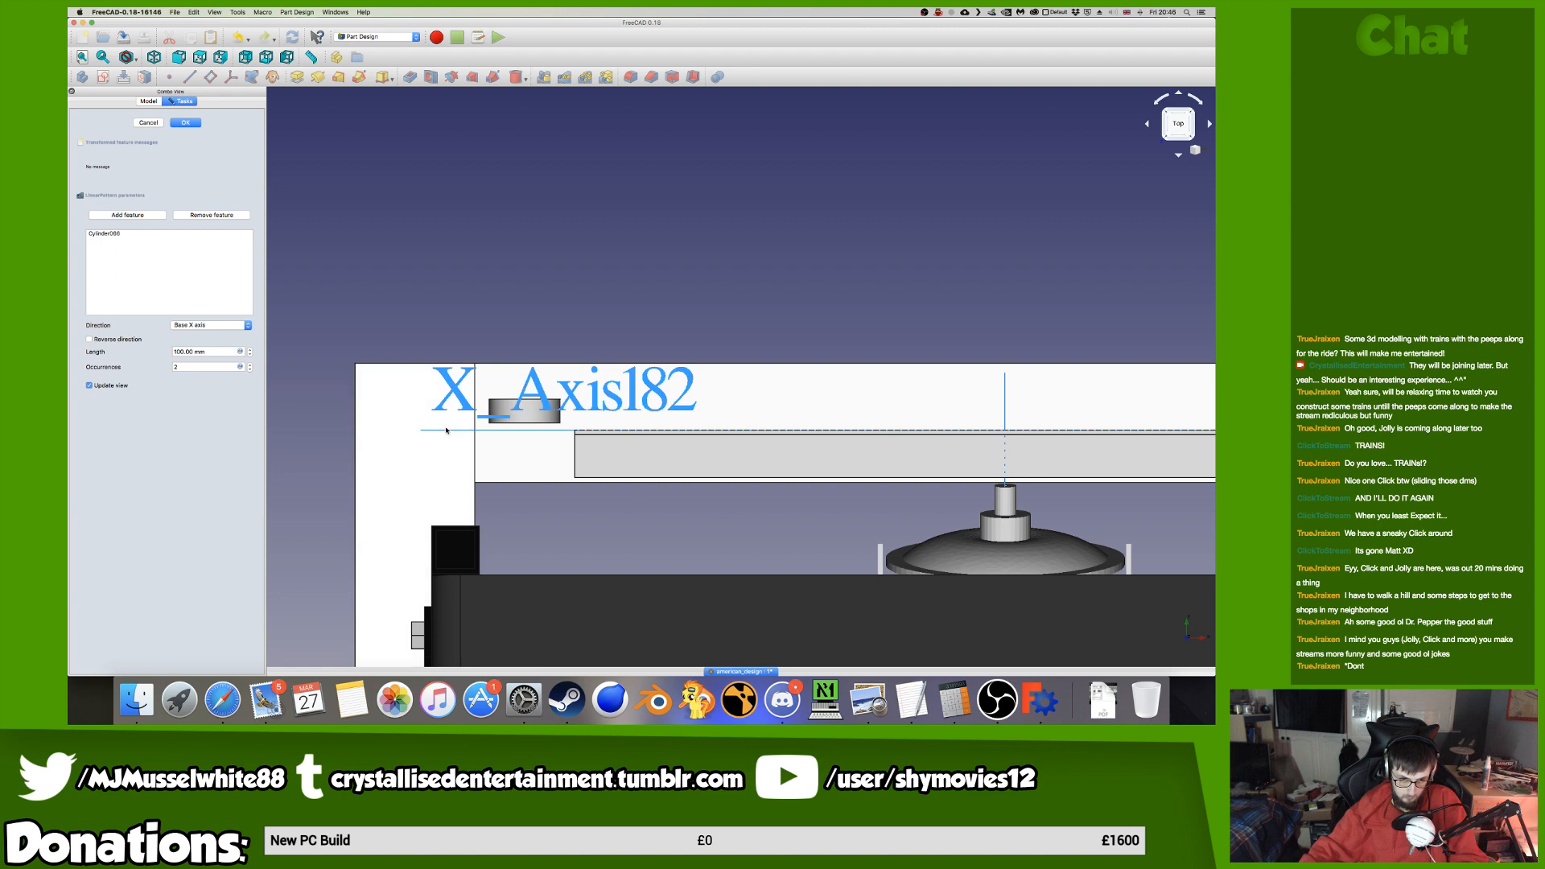
left_click(448, 432)
middle_click_drag(601, 440, 402, 428)
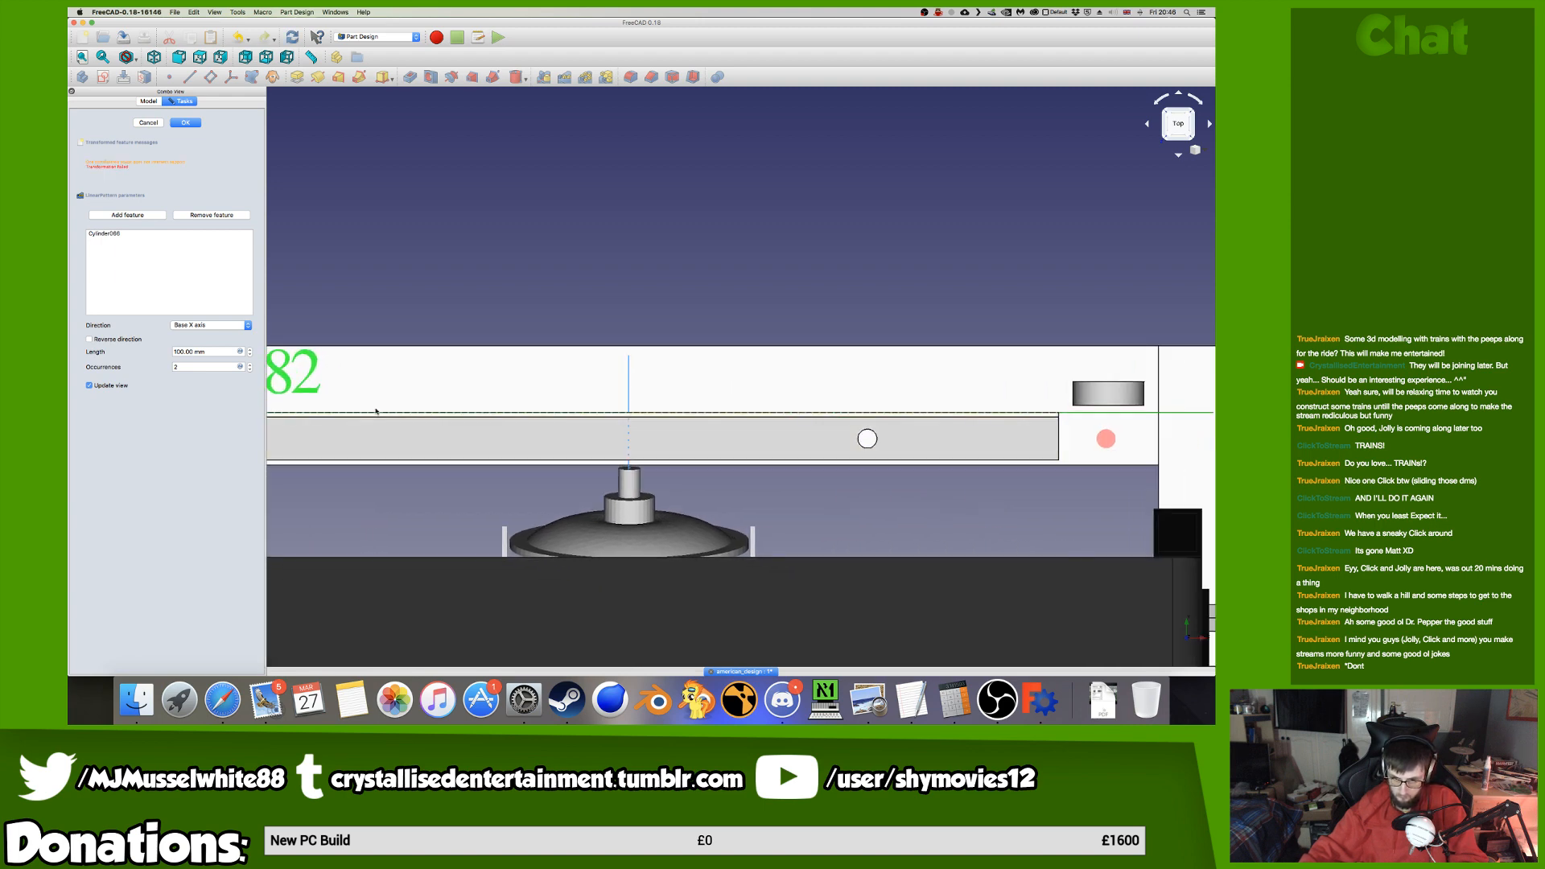
left_click(119, 341)
Set the hole pattern's length to 200 mm with 3 occurrences and accept the pattern.
left_click(209, 352)
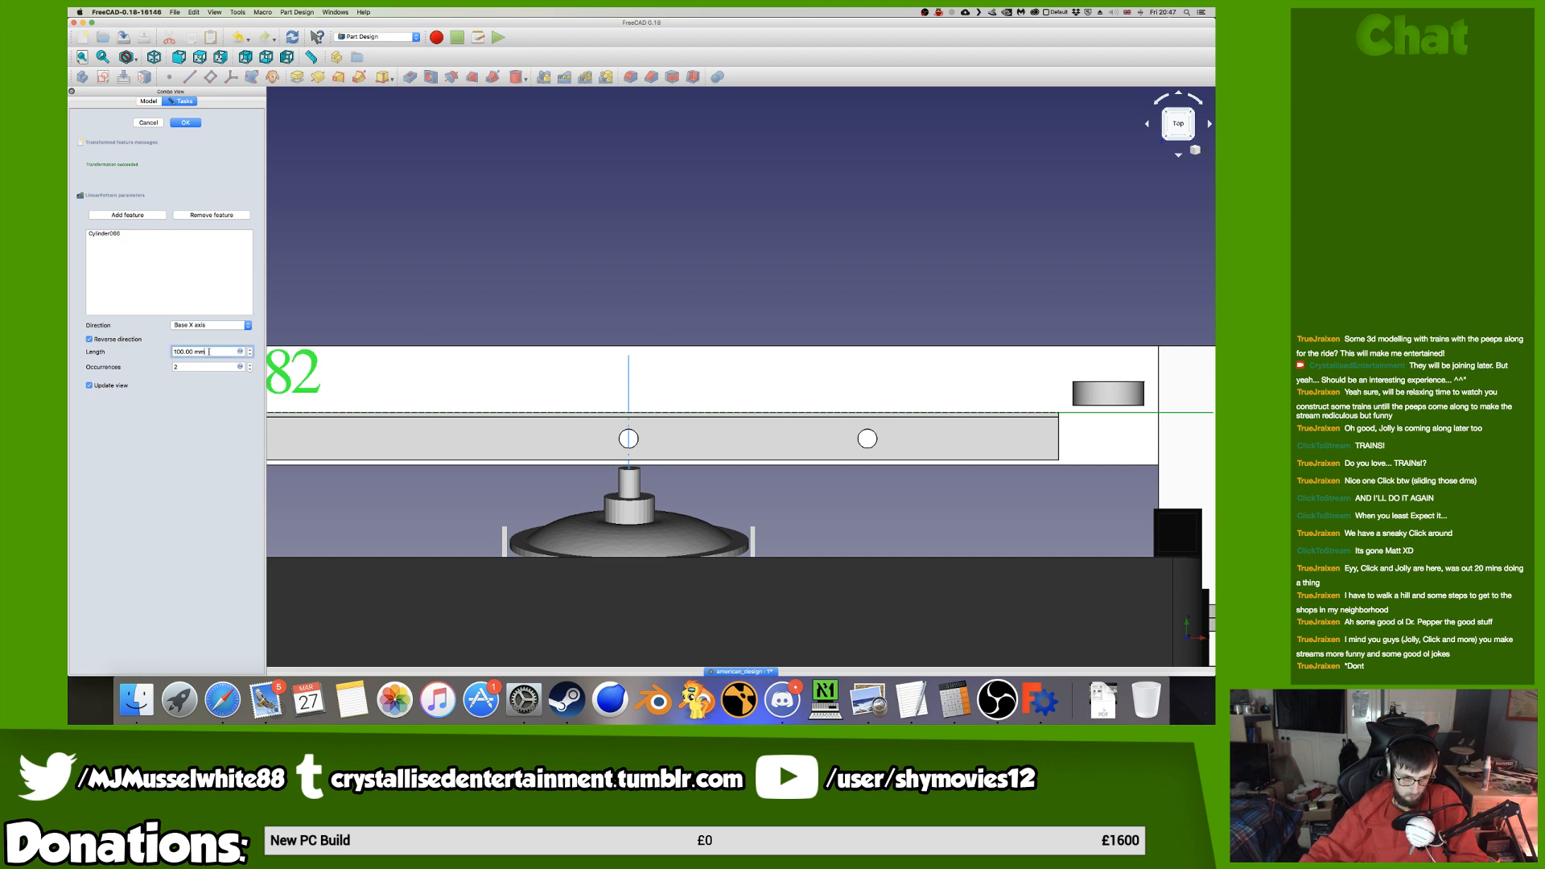
type("200")
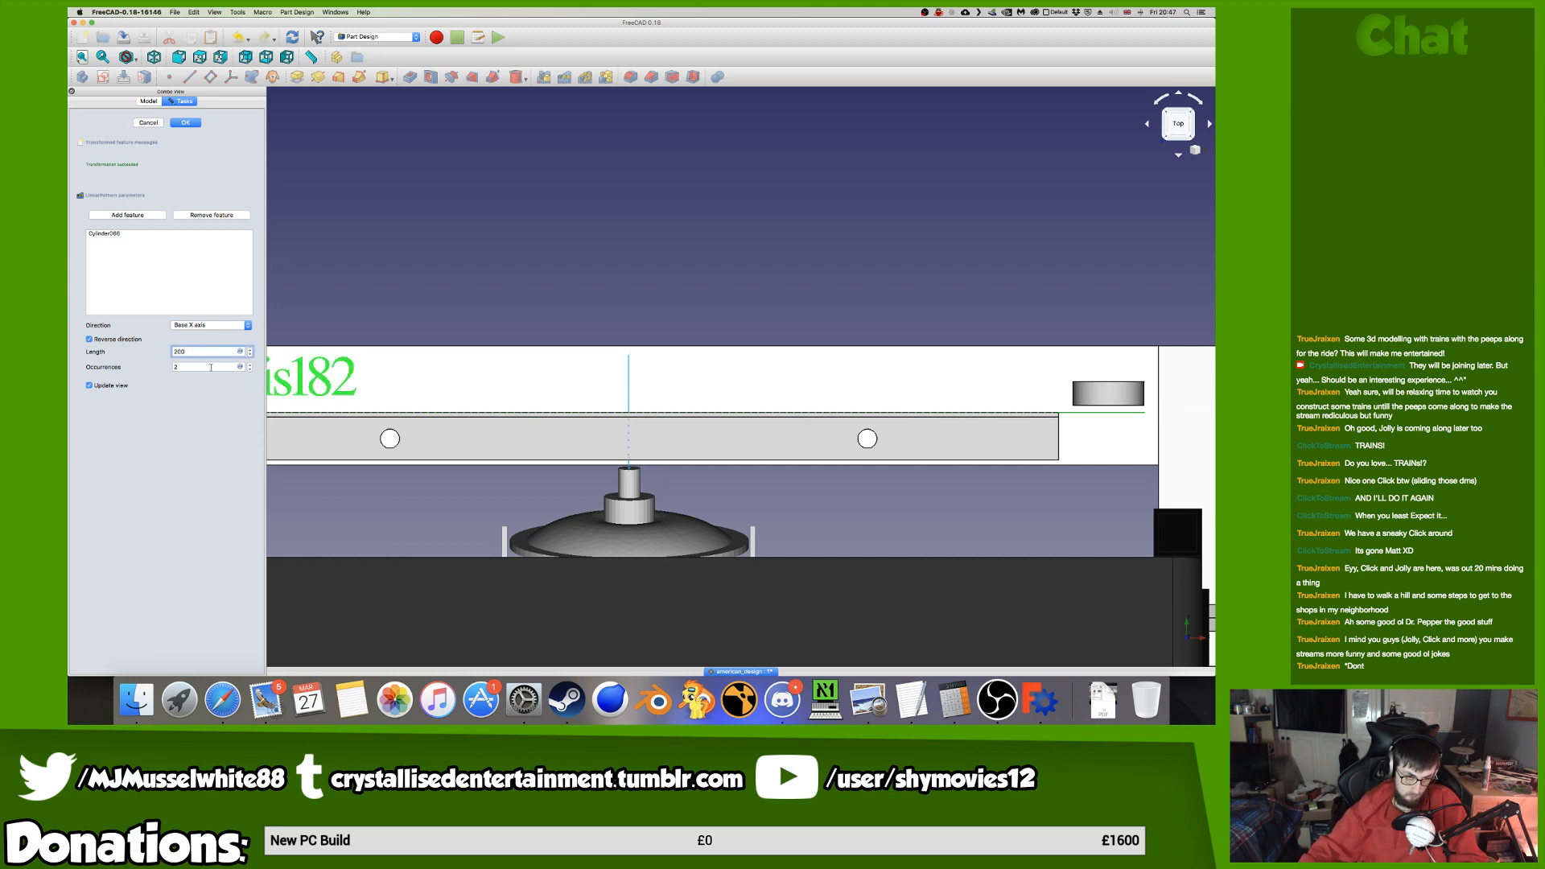
key("Tab")
type("3")
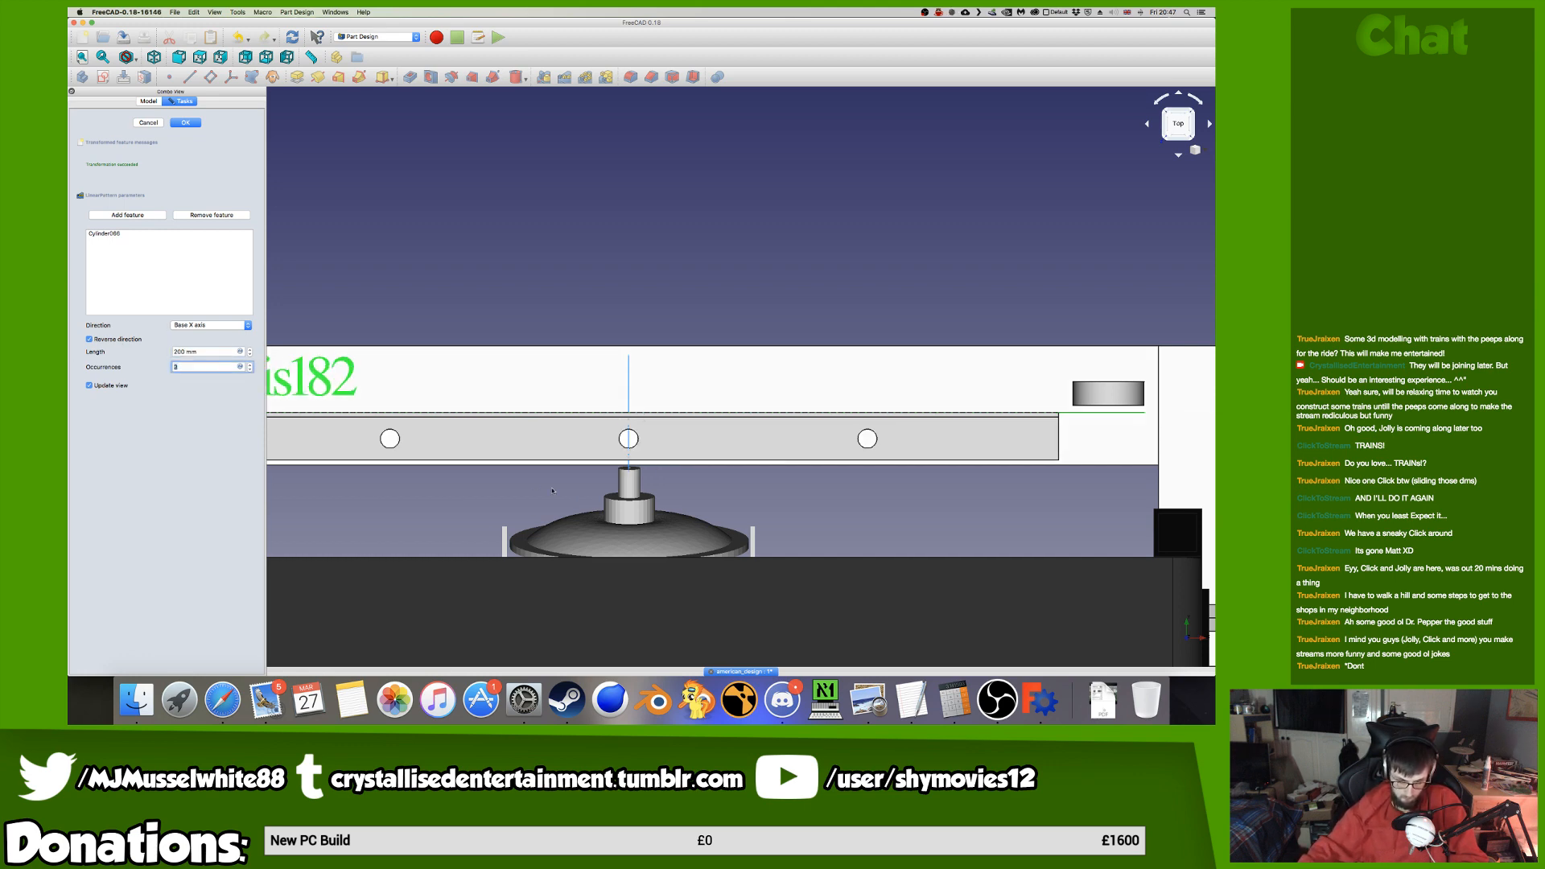
middle_click_drag(553, 490, 675, 217)
left_click(186, 123)
Inspect the bracket with its holes from the rear of the locomotive and save the document.
scroll(616, 239, "down", 5)
middle_click_drag(716, 210, 830, 338)
scroll(829, 342, "up", 2)
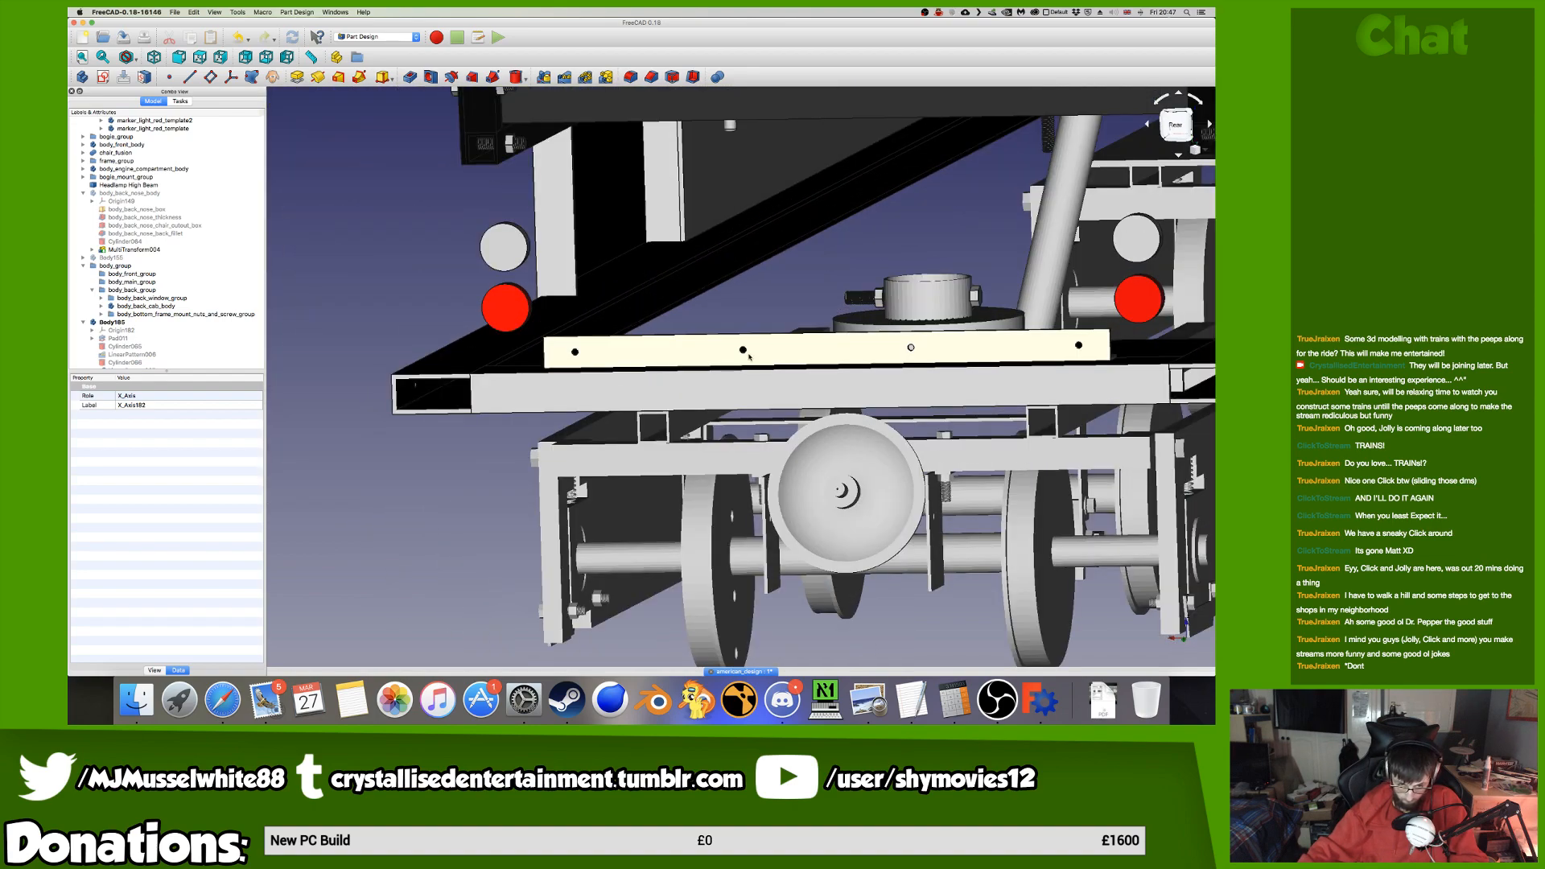
key("super+s")
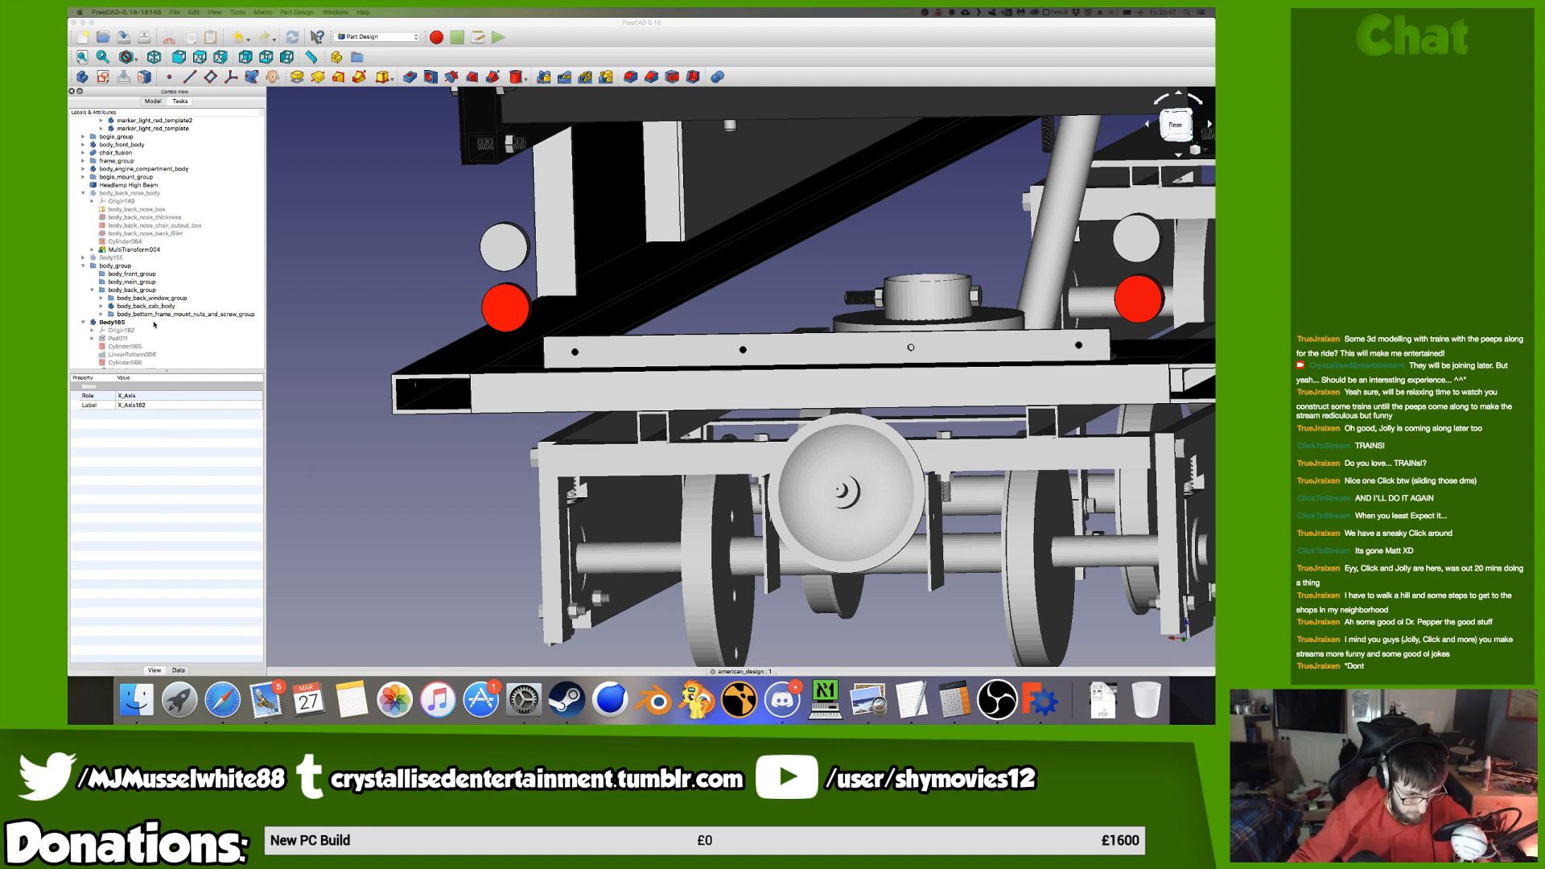
Rename the bracket body Body185 as frame_right_angle_body_mount_back_body.
left_click(154, 322)
left_click(153, 321)
type("fg")
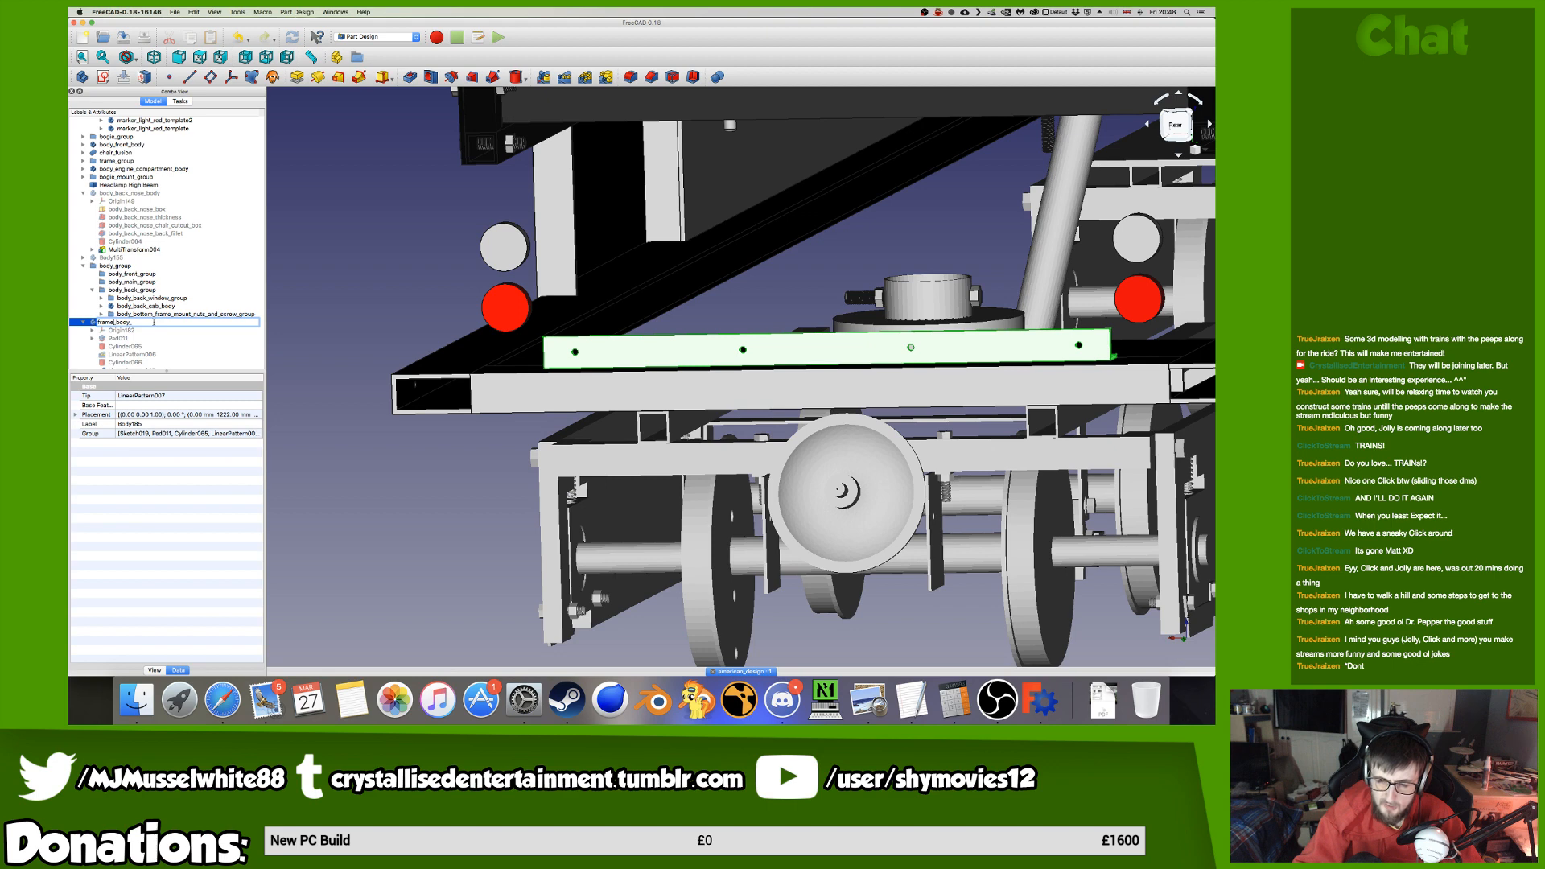
type("t")
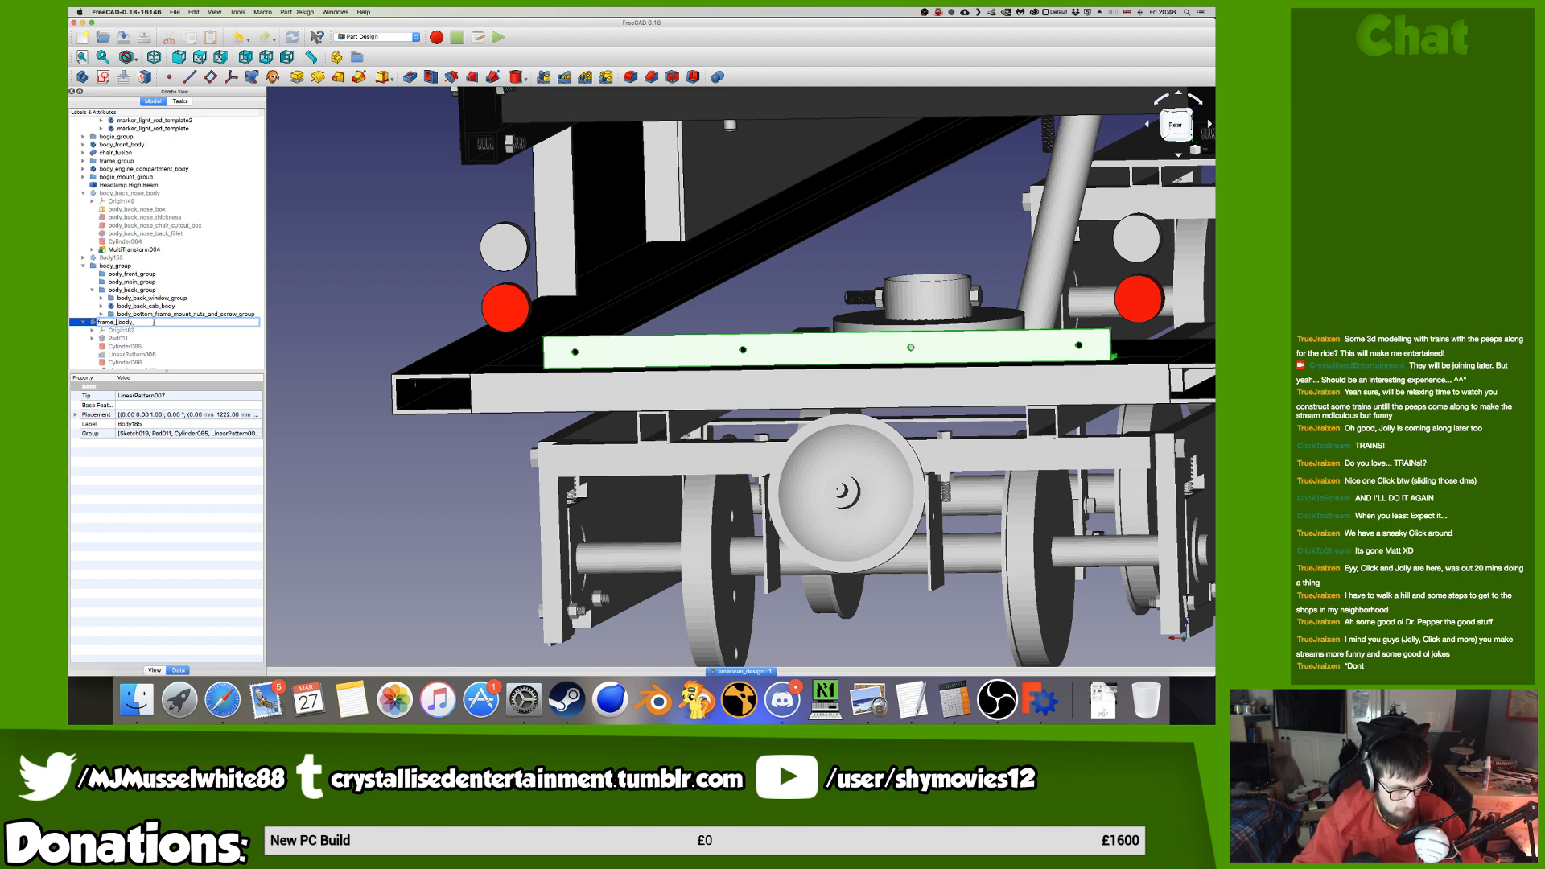
type("ight_angl")
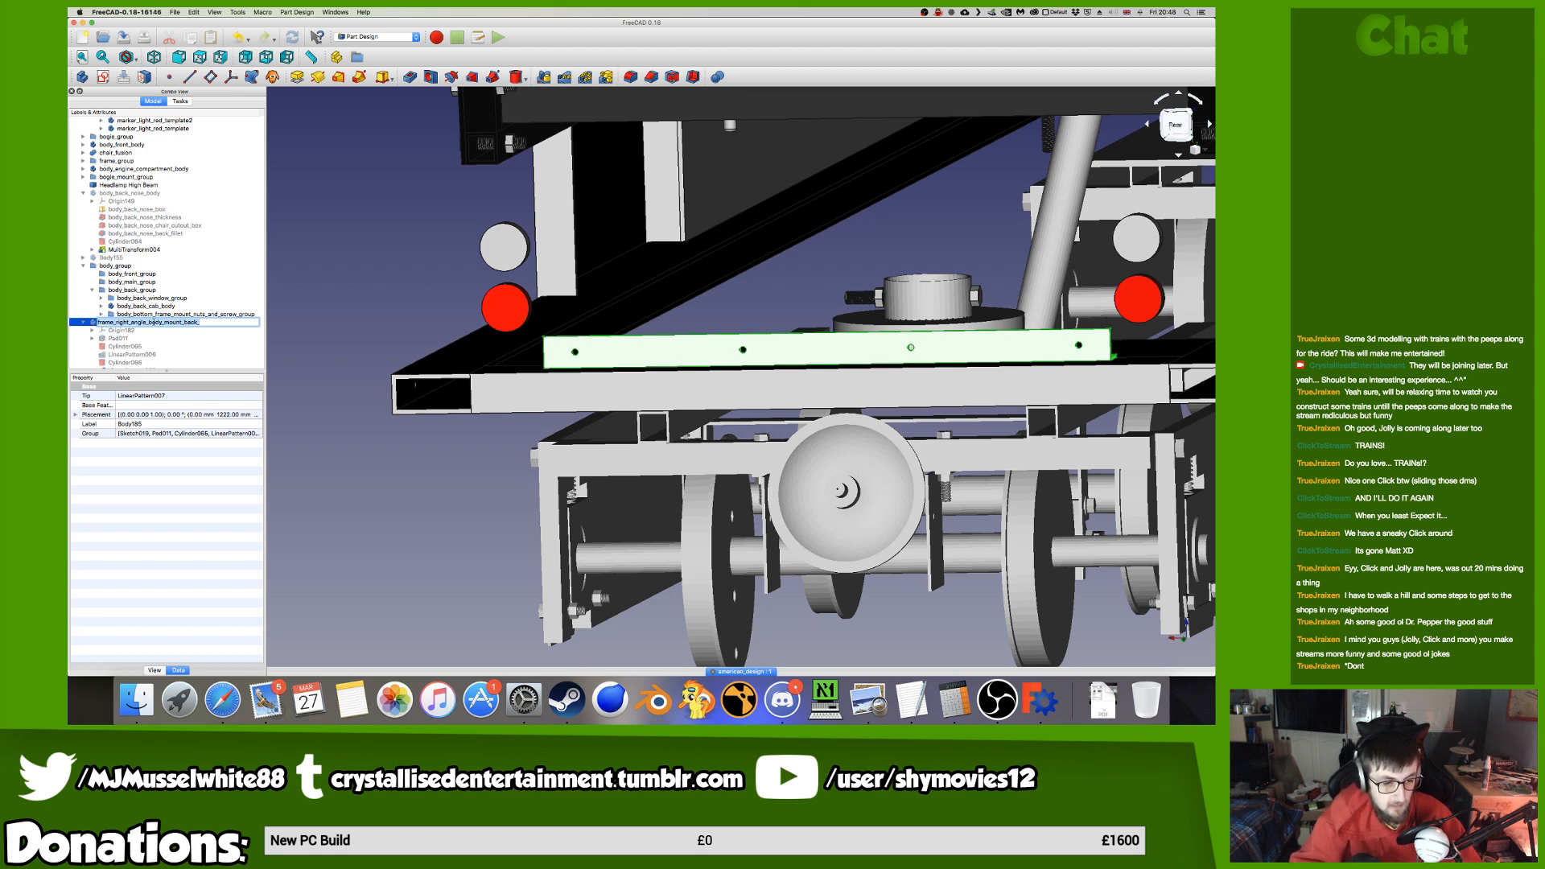
key("Tab")
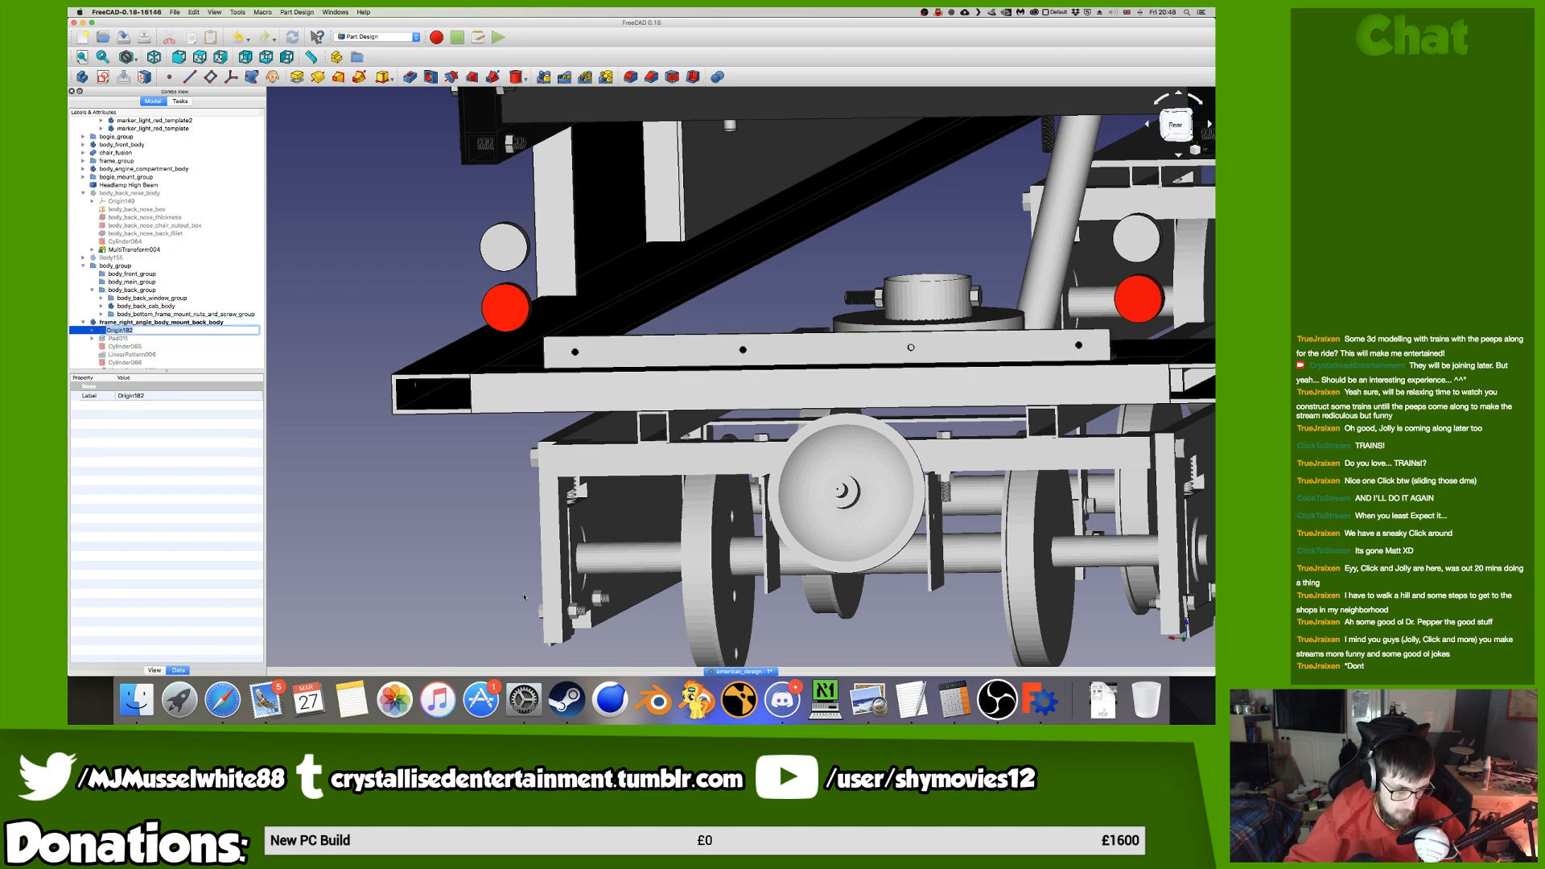
Rename the bracket body's pad as frame_right_angle_body_mount_back_pad.
key("Tab")
type("frame_right_angle_body_mount_back_")
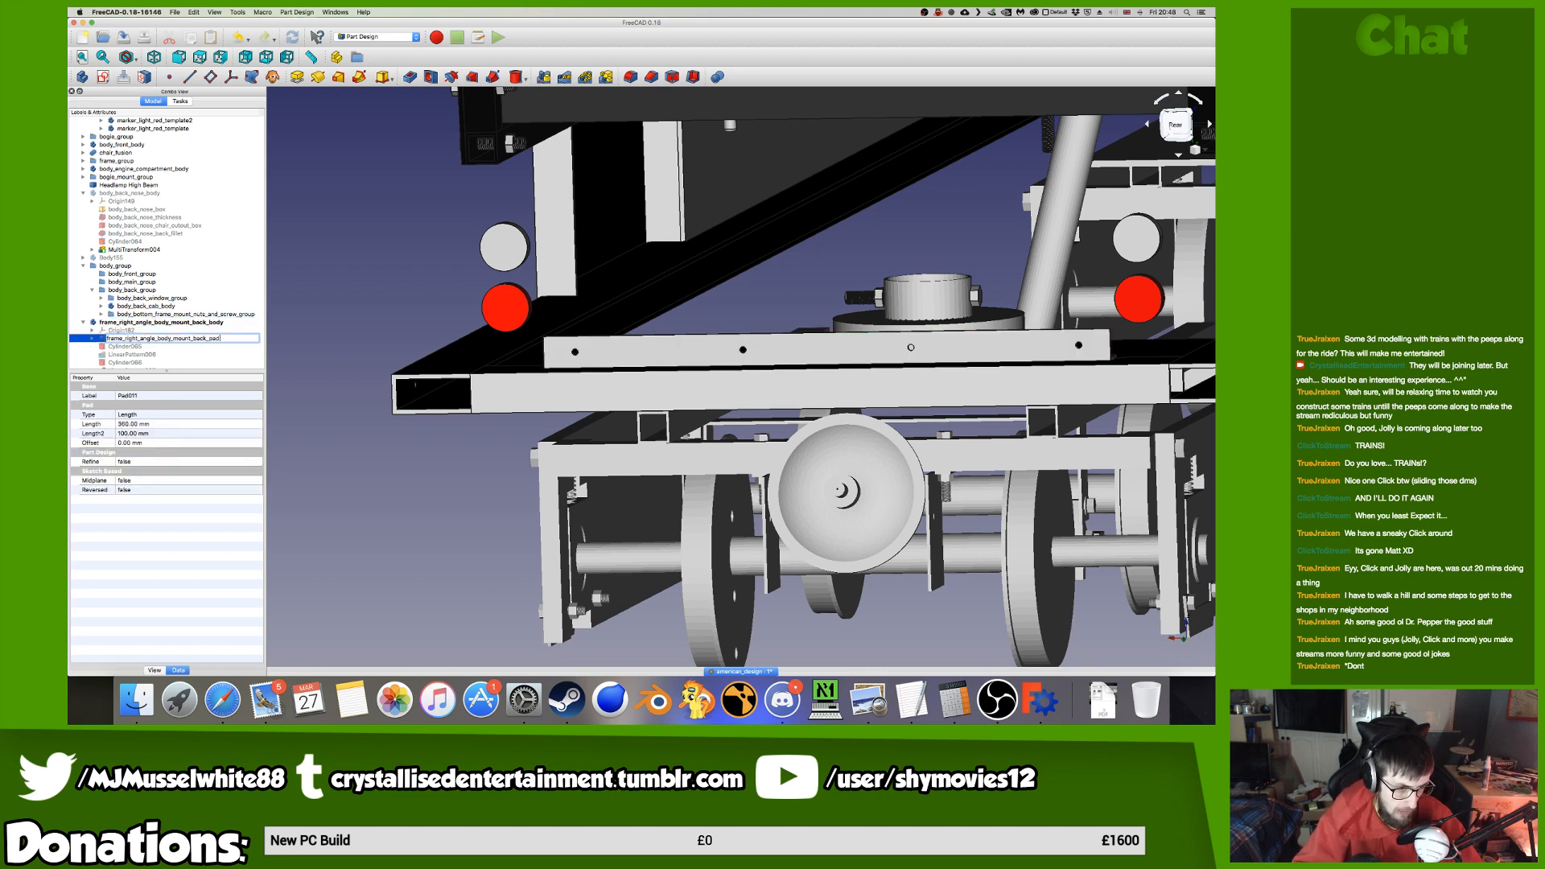
key("Return")
Rename the sketch under the bracket's pad as frame_right_angle_body_mount_back_sketch.
left_click(93, 339)
left_click(131, 345)
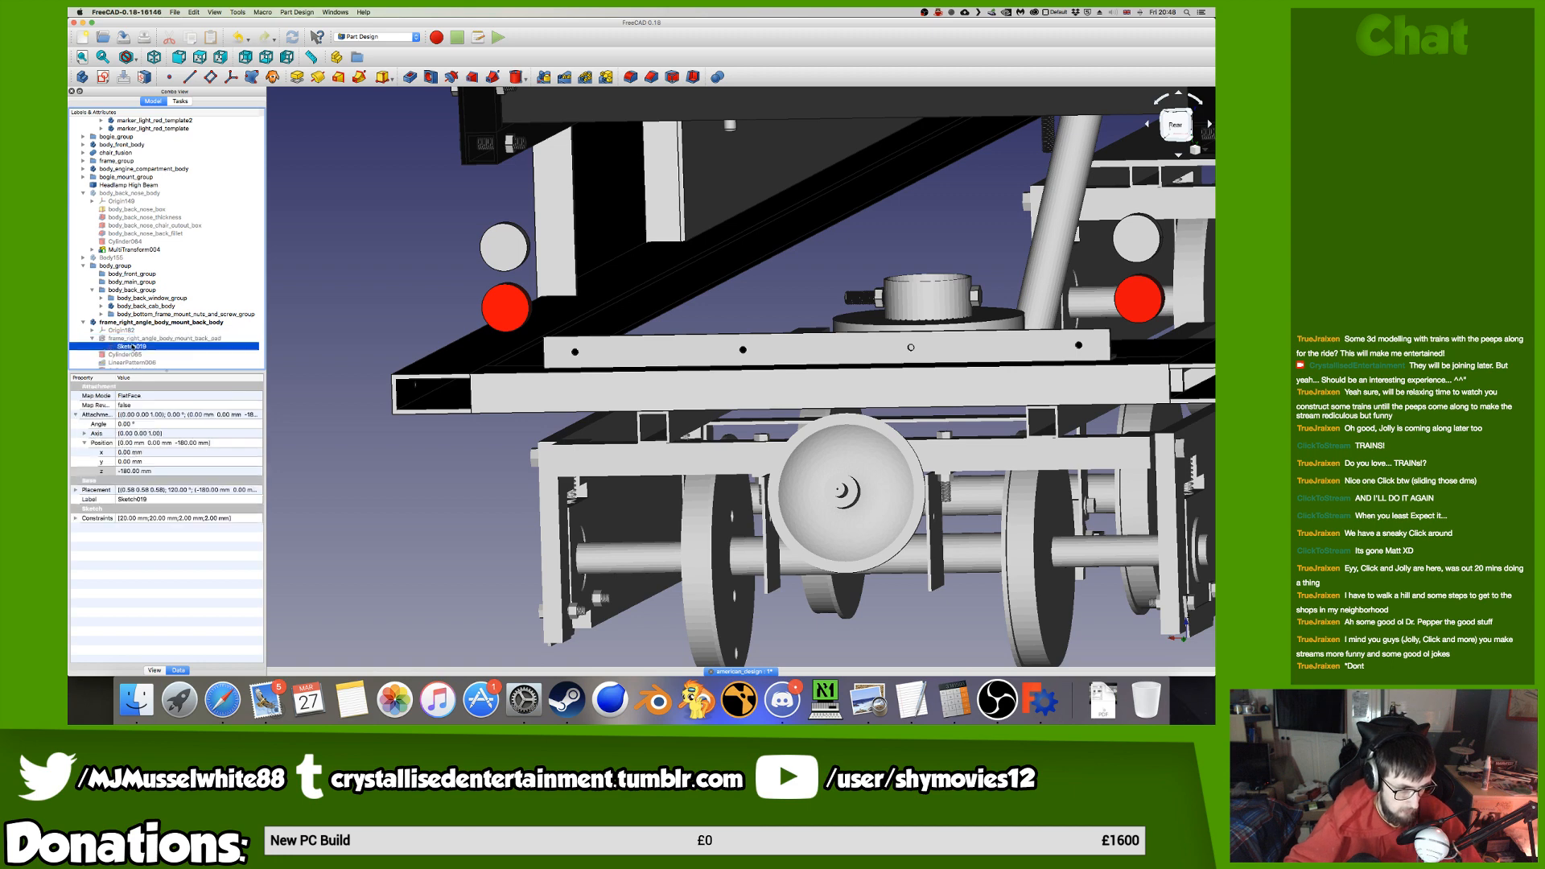
key("Return")
type("frame_right_angle_body_mount_back_")
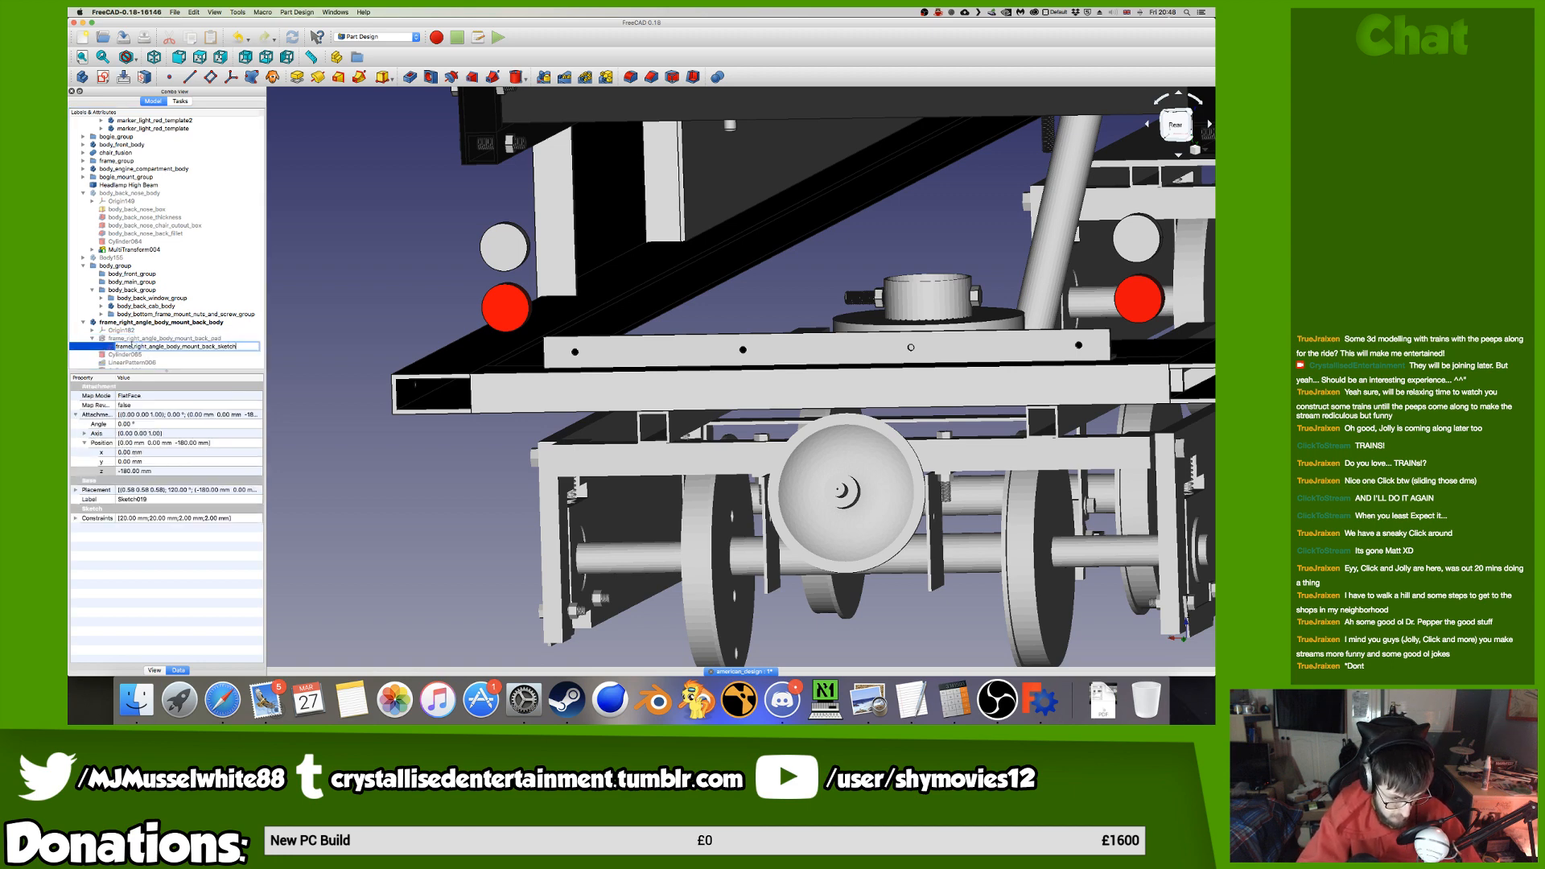
Rename the bracket's first hole cylinder as frame_right_angle_body_mount_back_m4_screw_hole_cylinder.
key("Tab")
type("frame_right_angle_body_mount_back_")
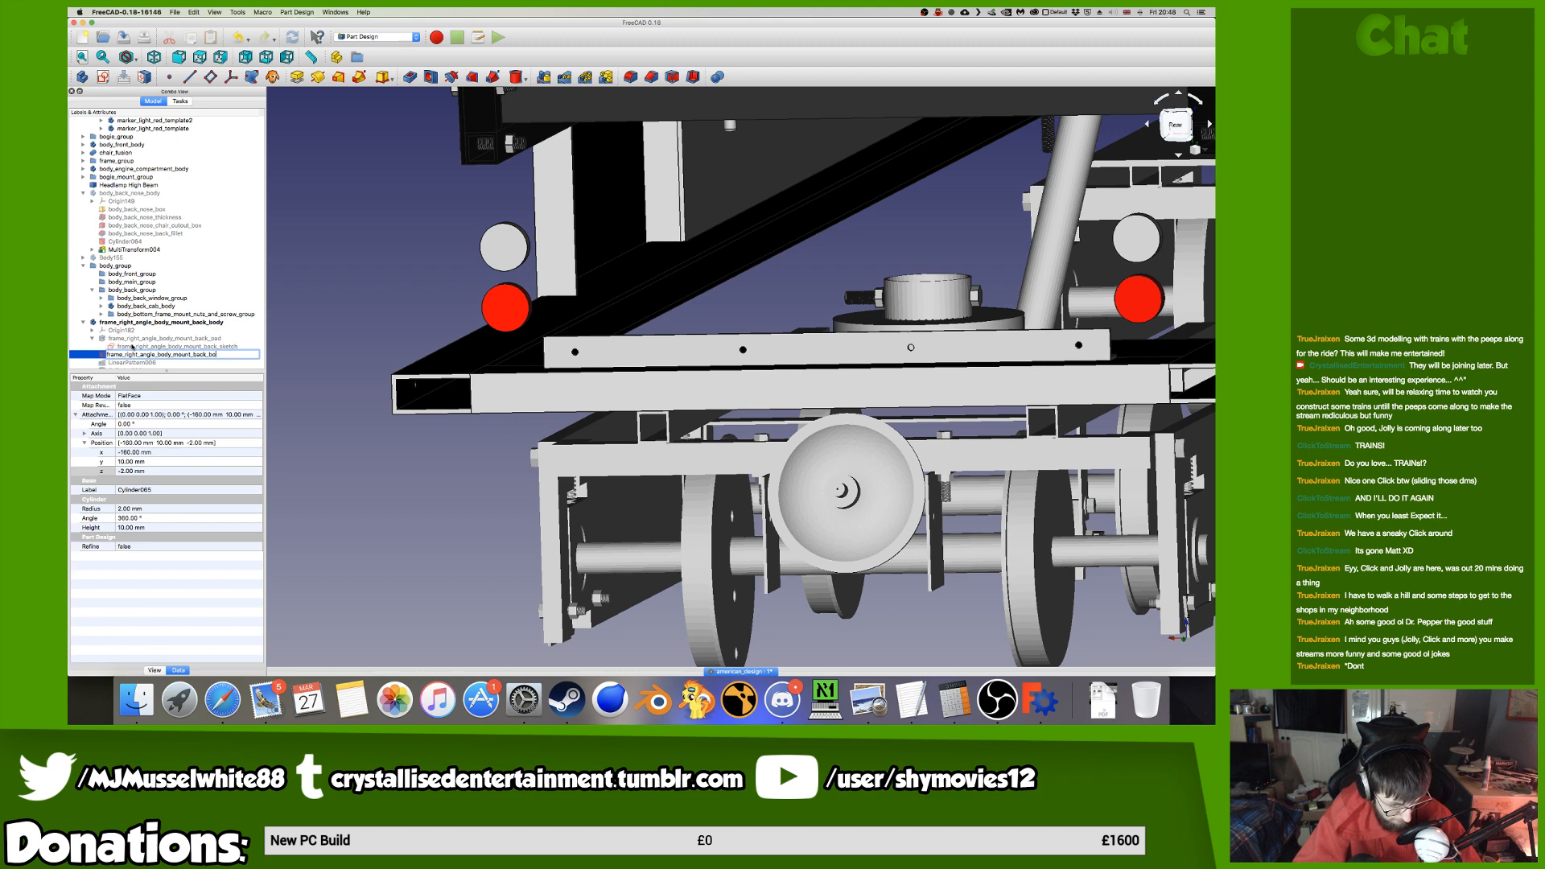
type("m4_screw_hole")
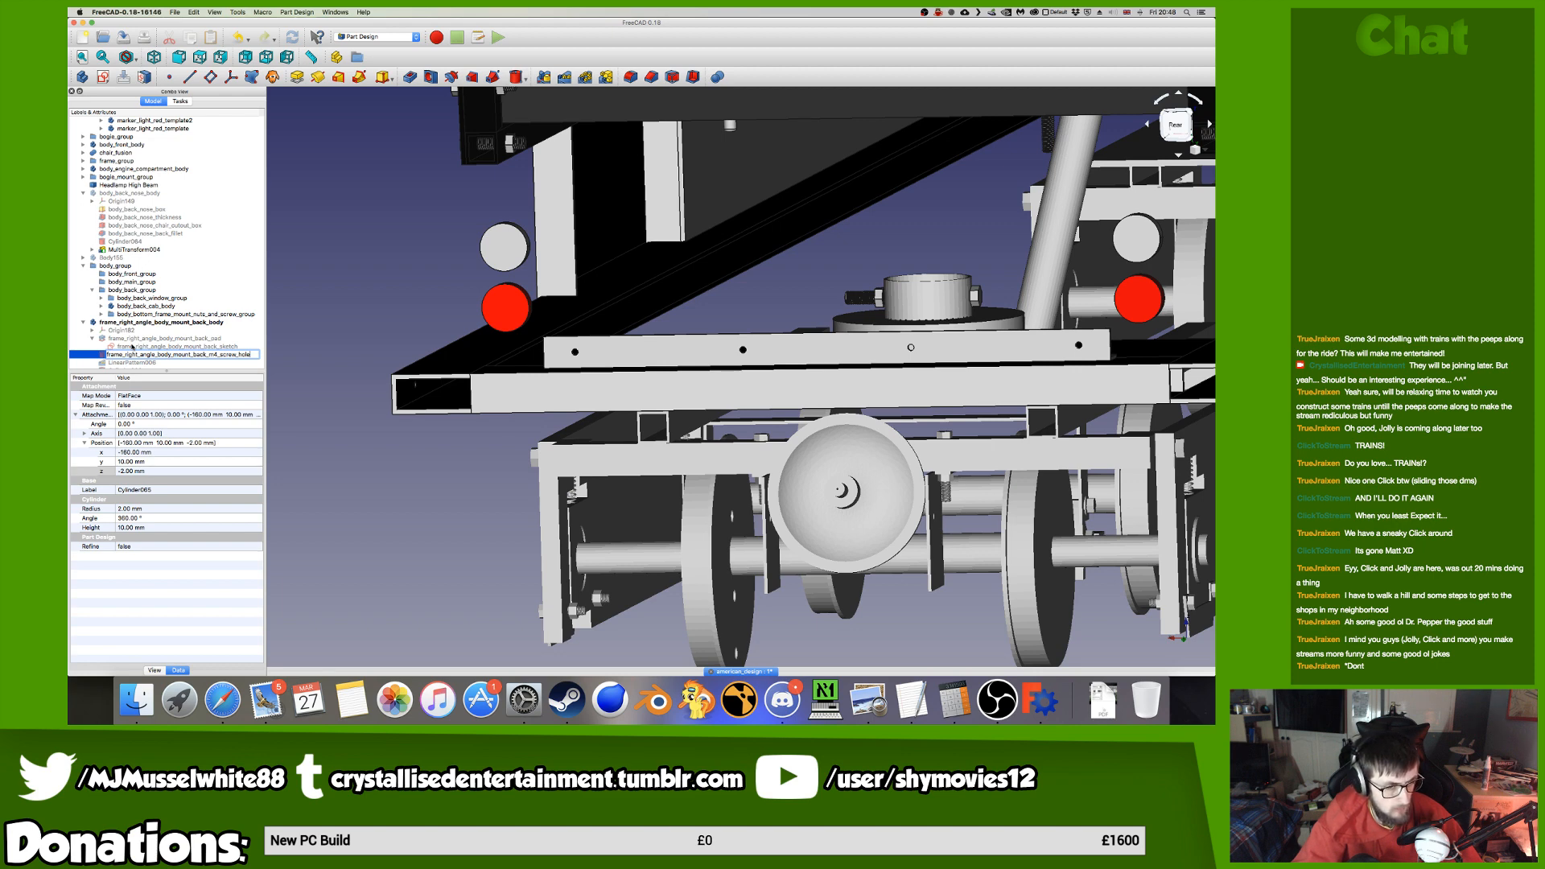
type("_")
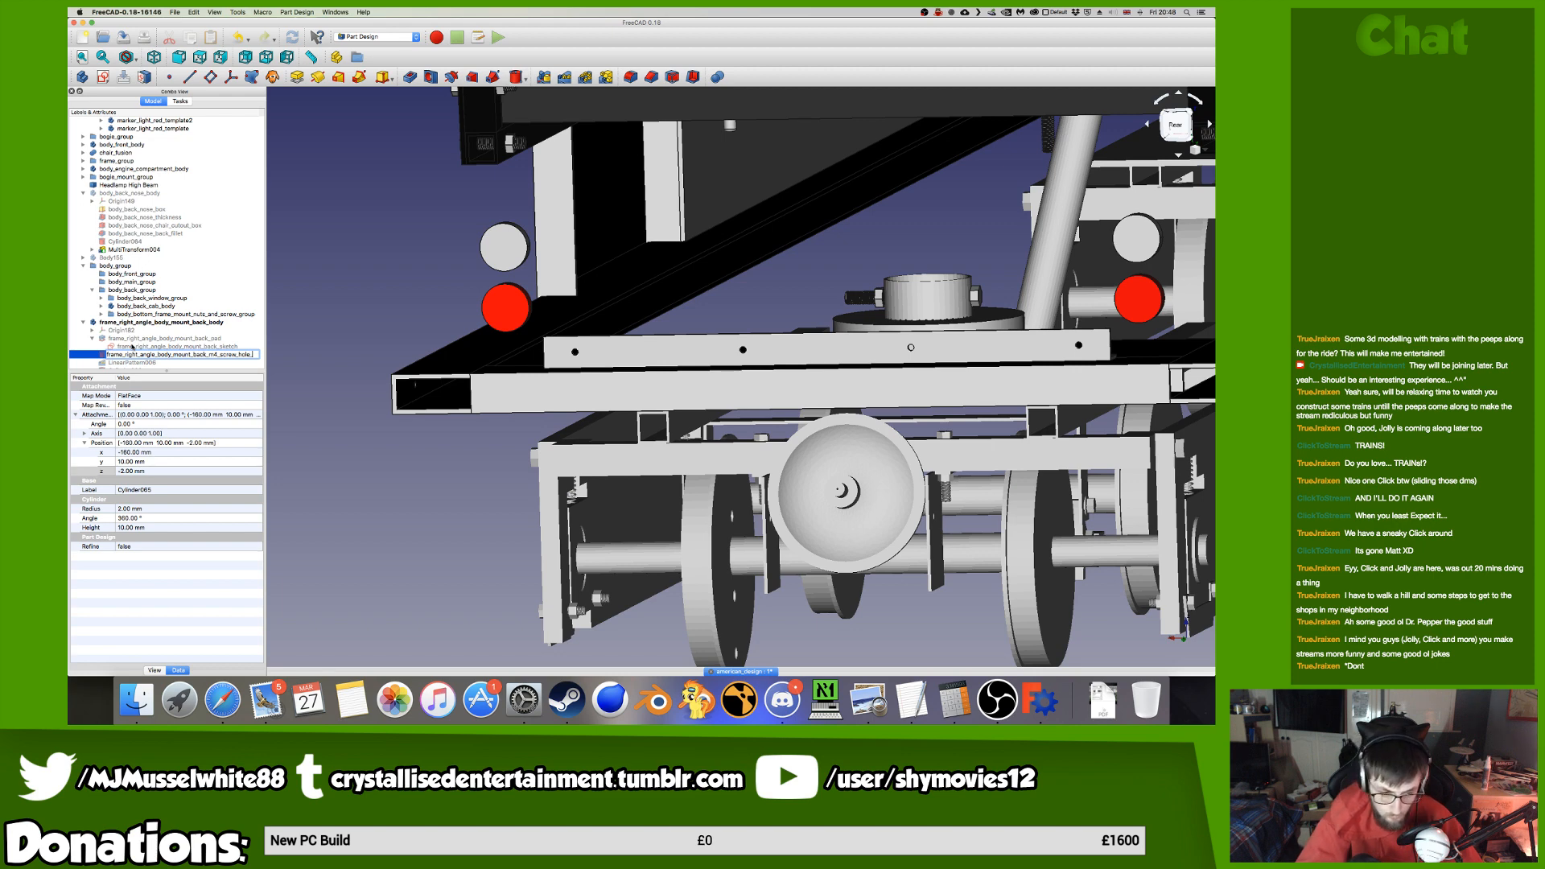
type("cylinder")
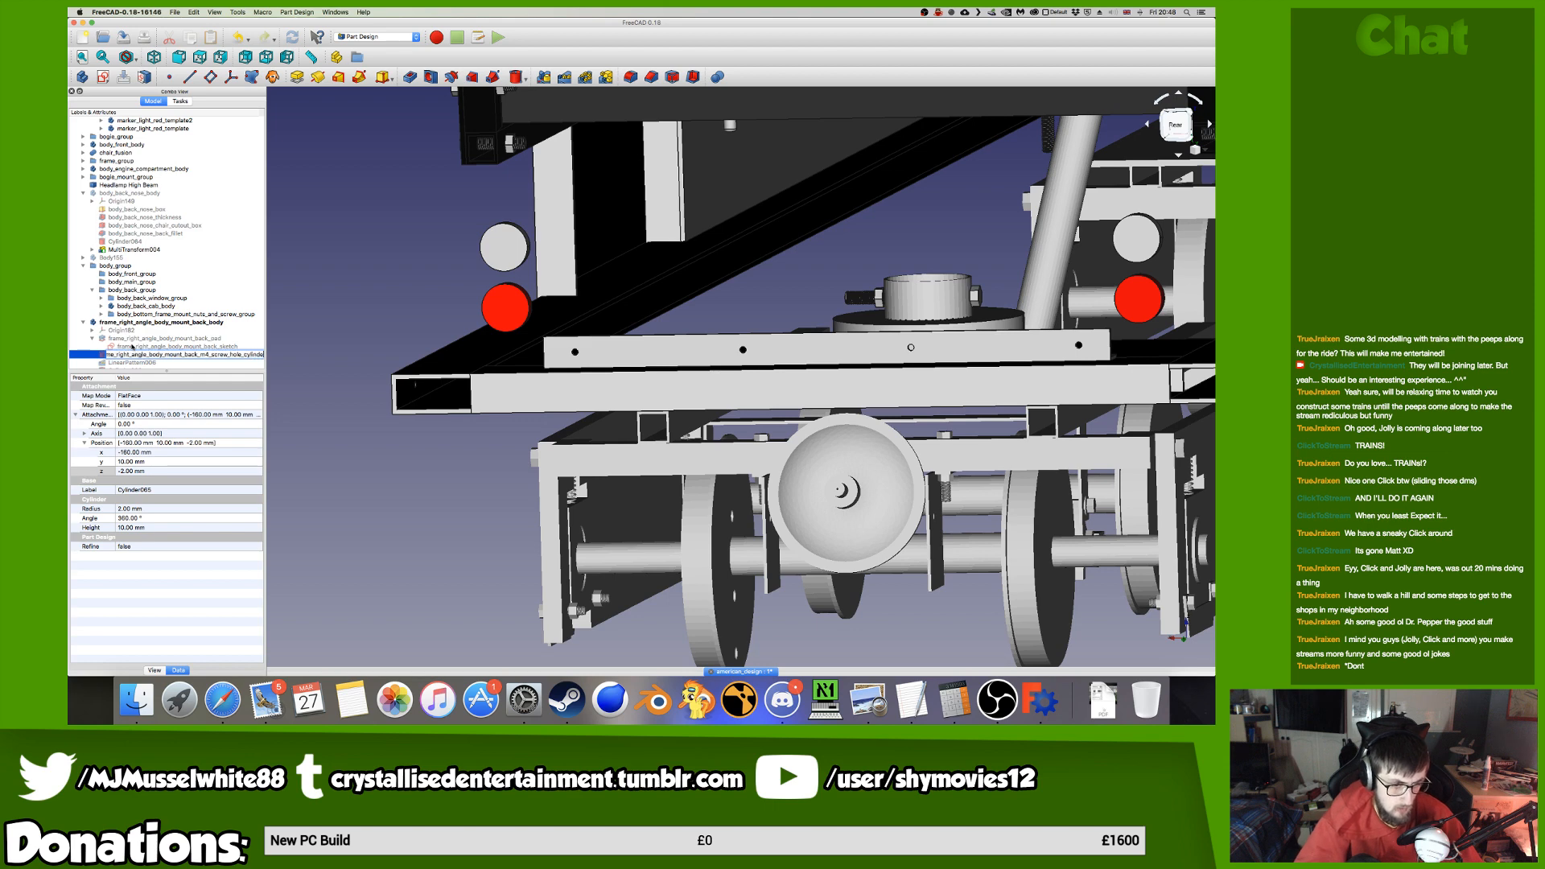
key("Return")
Rename the linear pattern of the M4 screw hole as frame_right_angle_body_mount_back_m4_screw_hole_linearpattern.
key("Down")
key("Return")
type("frame_right_angle_body_mount_back_")
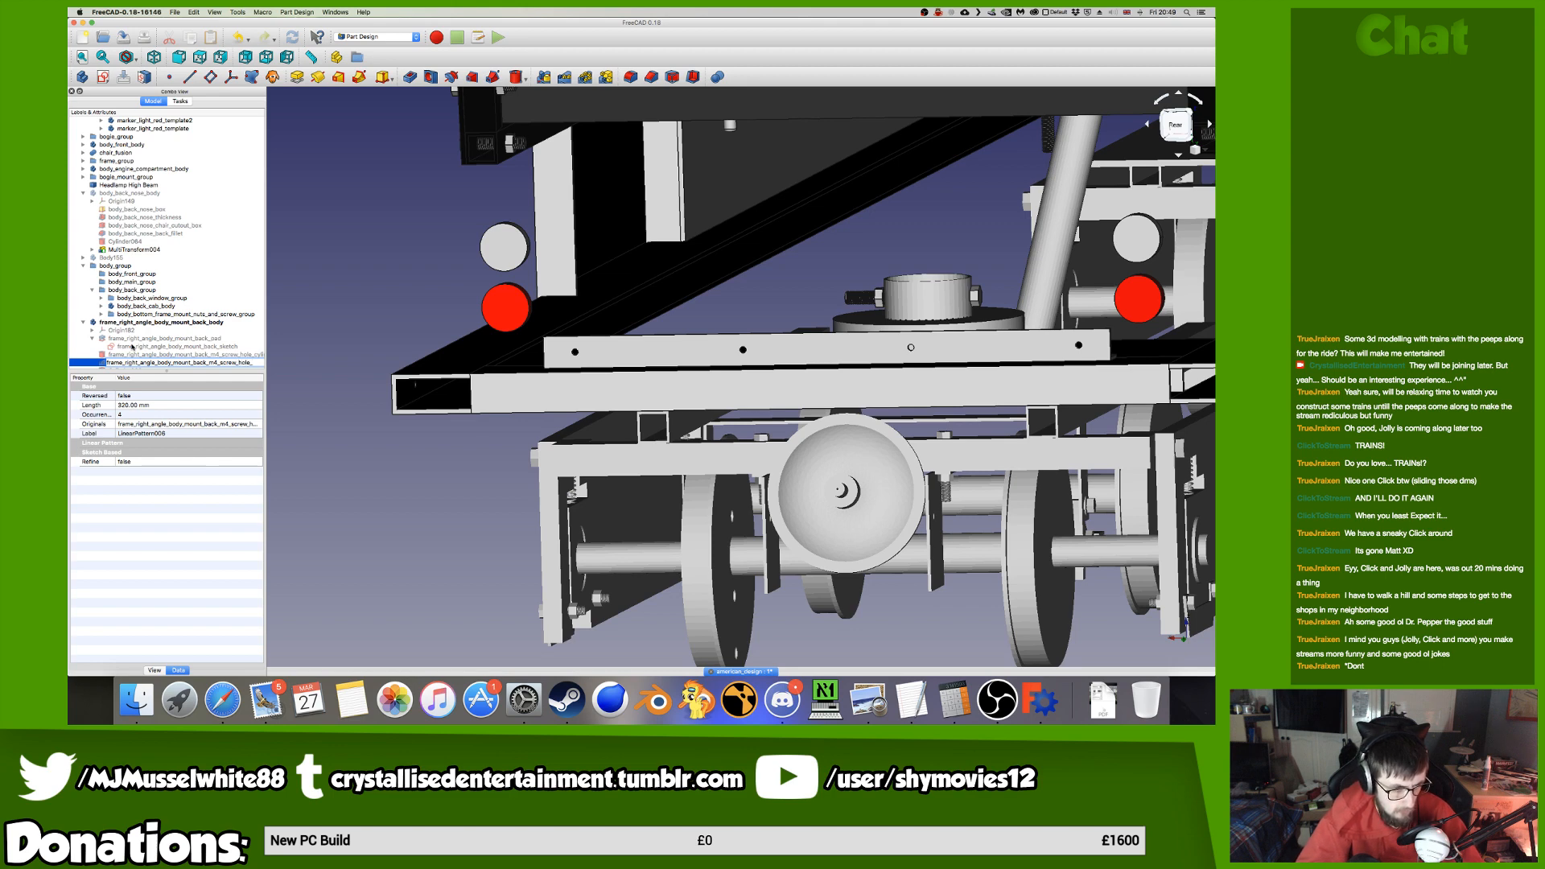
type("linea")
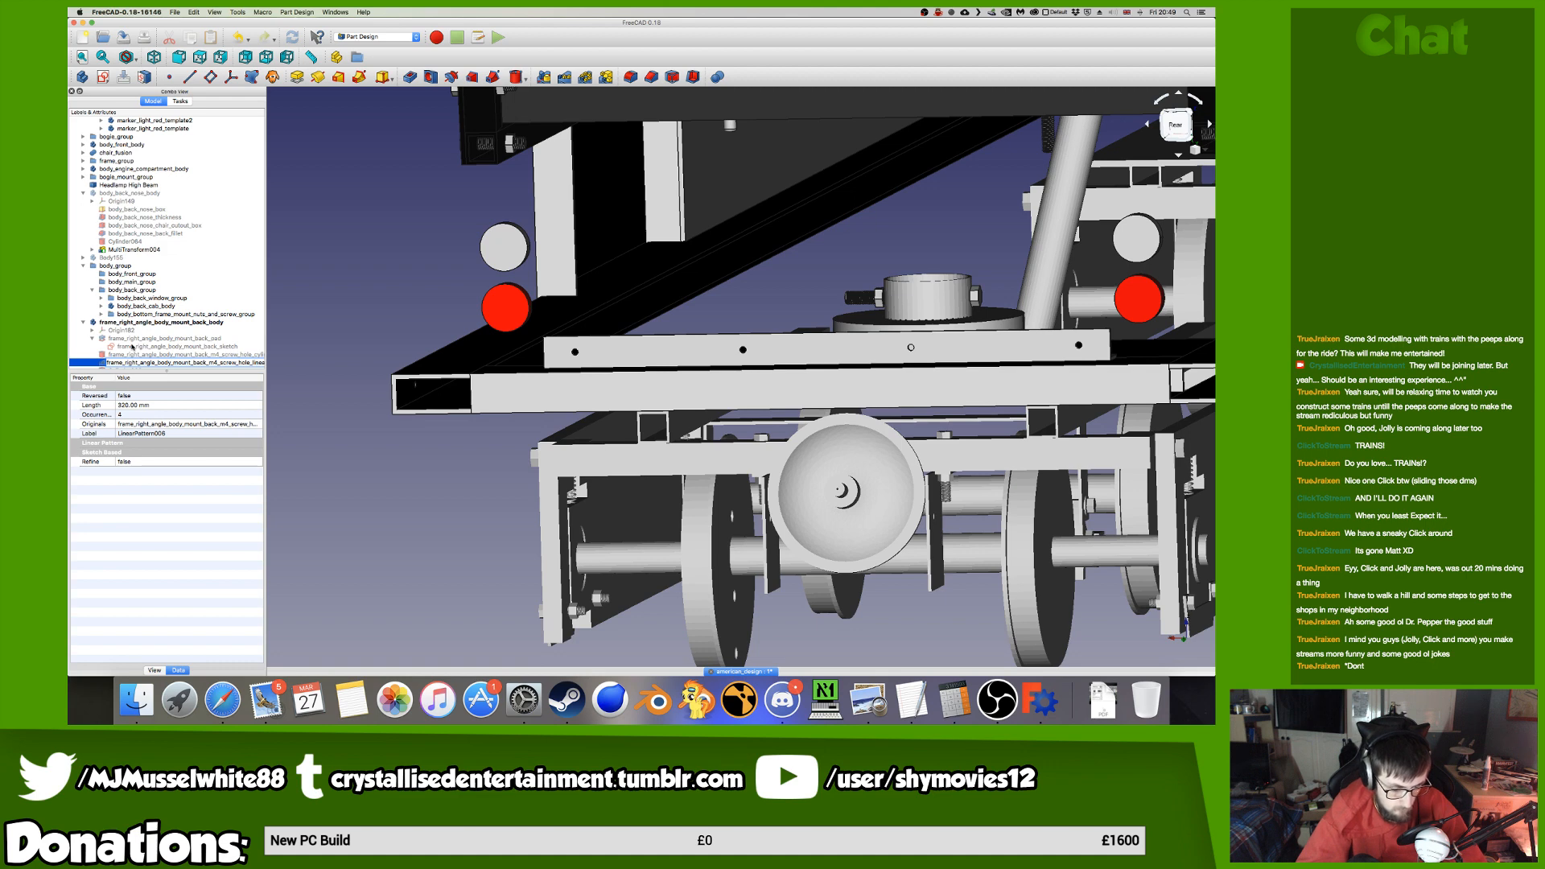
type("rpa")
key("Return")
Rename the bracket's 4 mm radius hole cylinder as frame_right_angle_body_mount_back_frame_join_m8_bolt_hole_.
key("Down")
key("Return")
type("frame_right_angle_body_mount_back_")
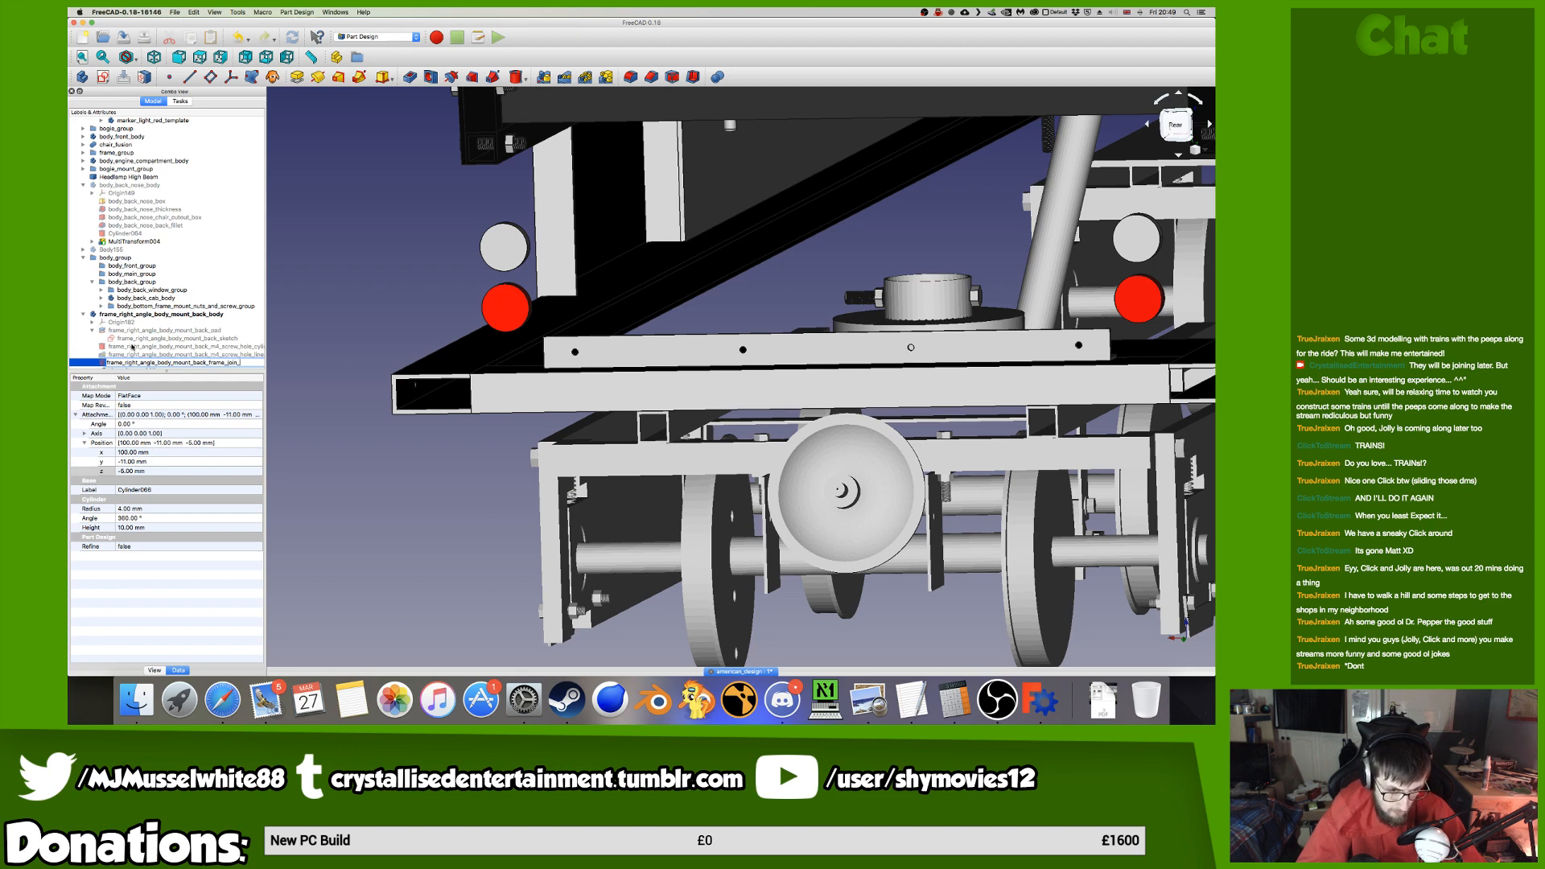
type("8_bolt_")
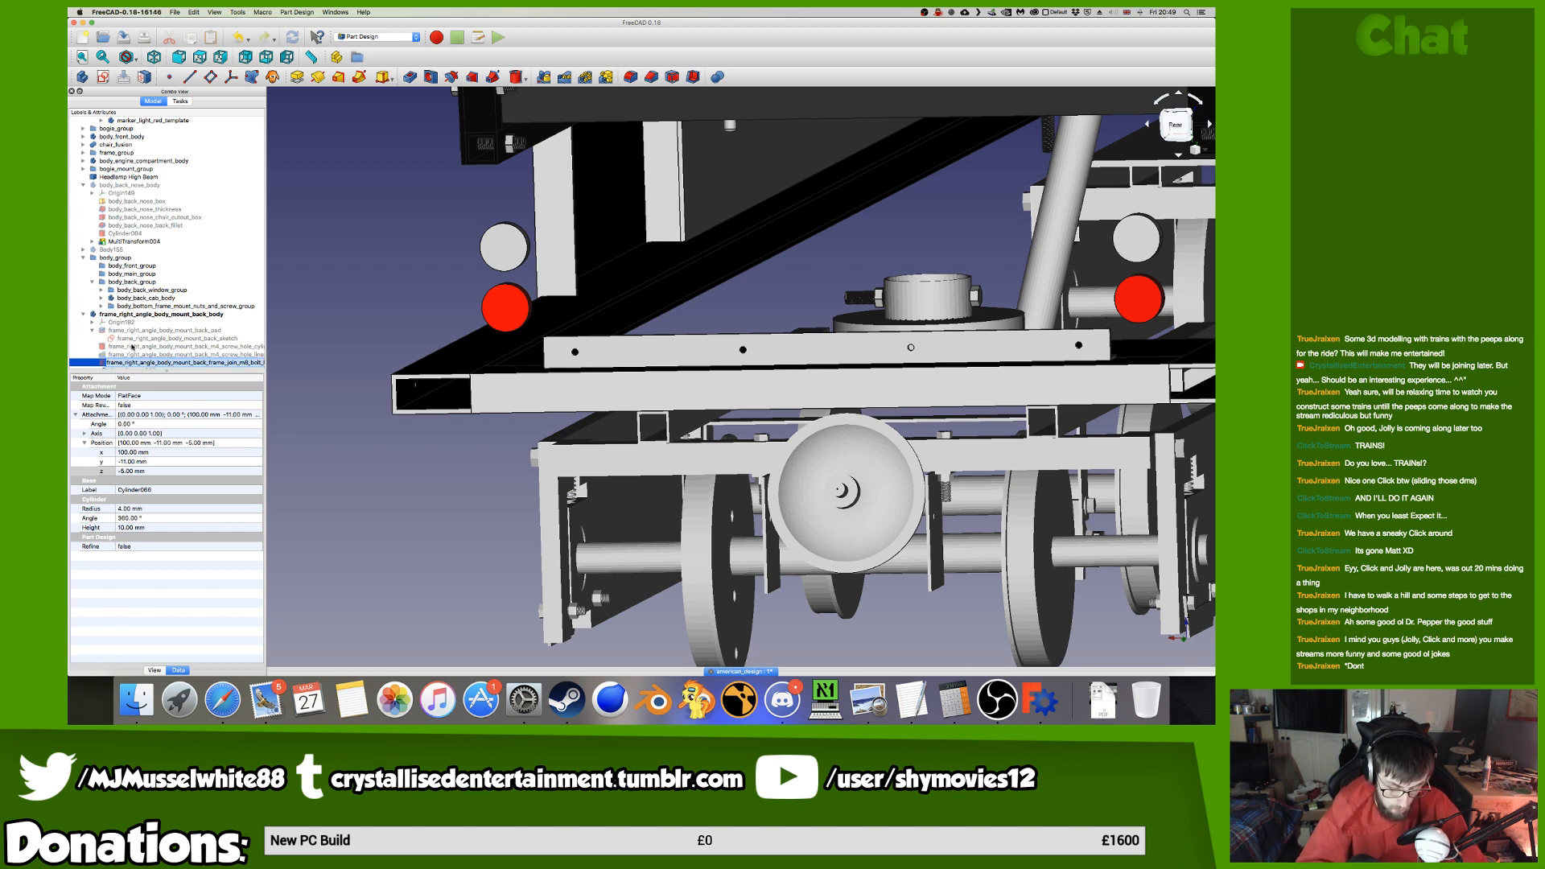
key("super+space")
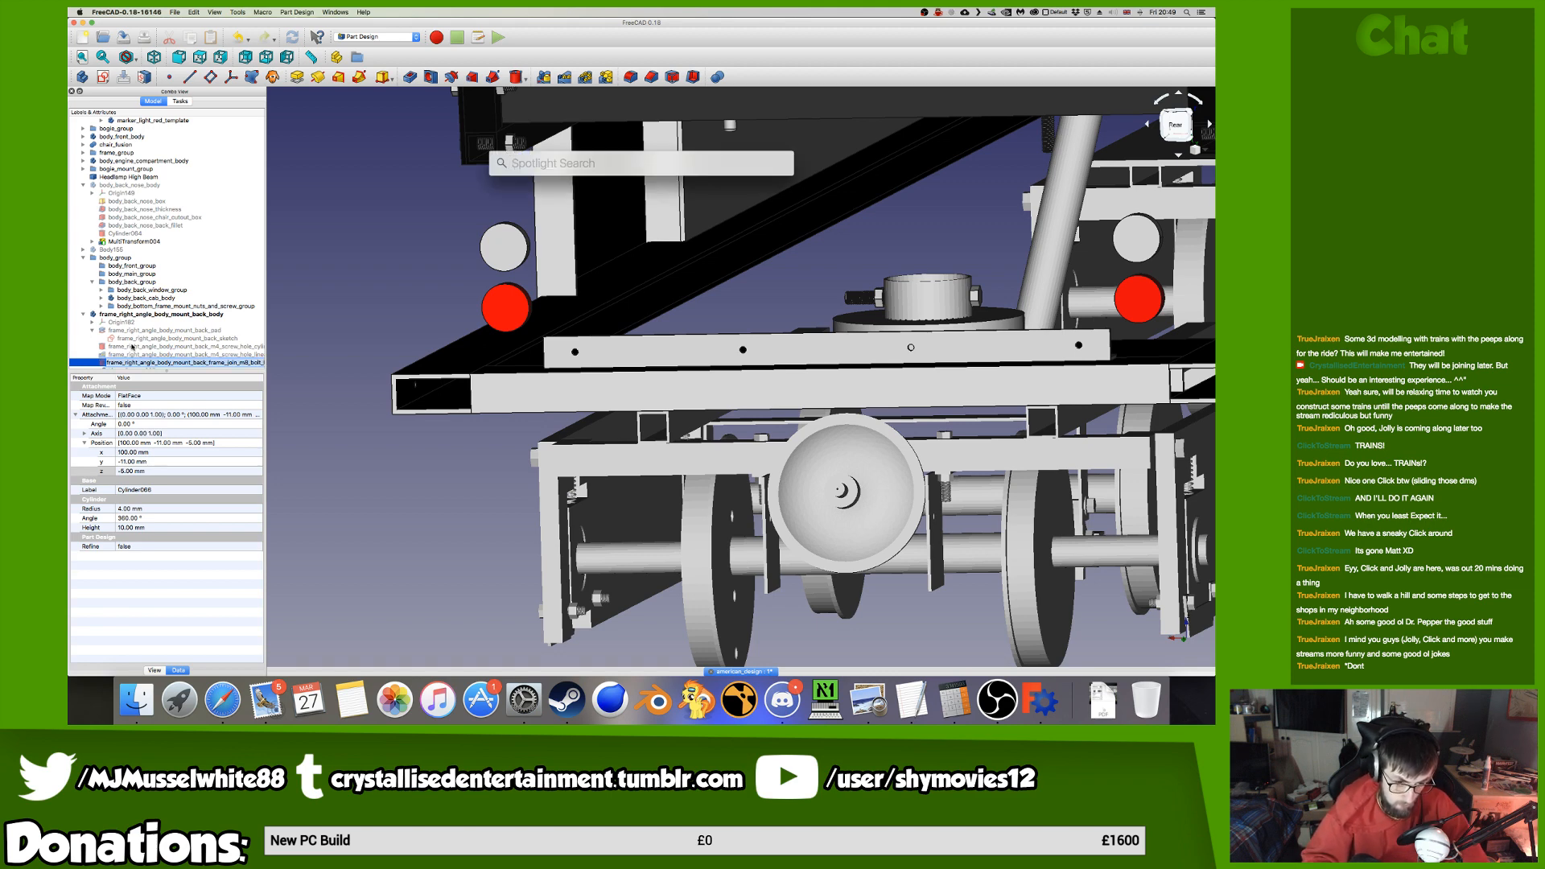
left_click(141, 363)
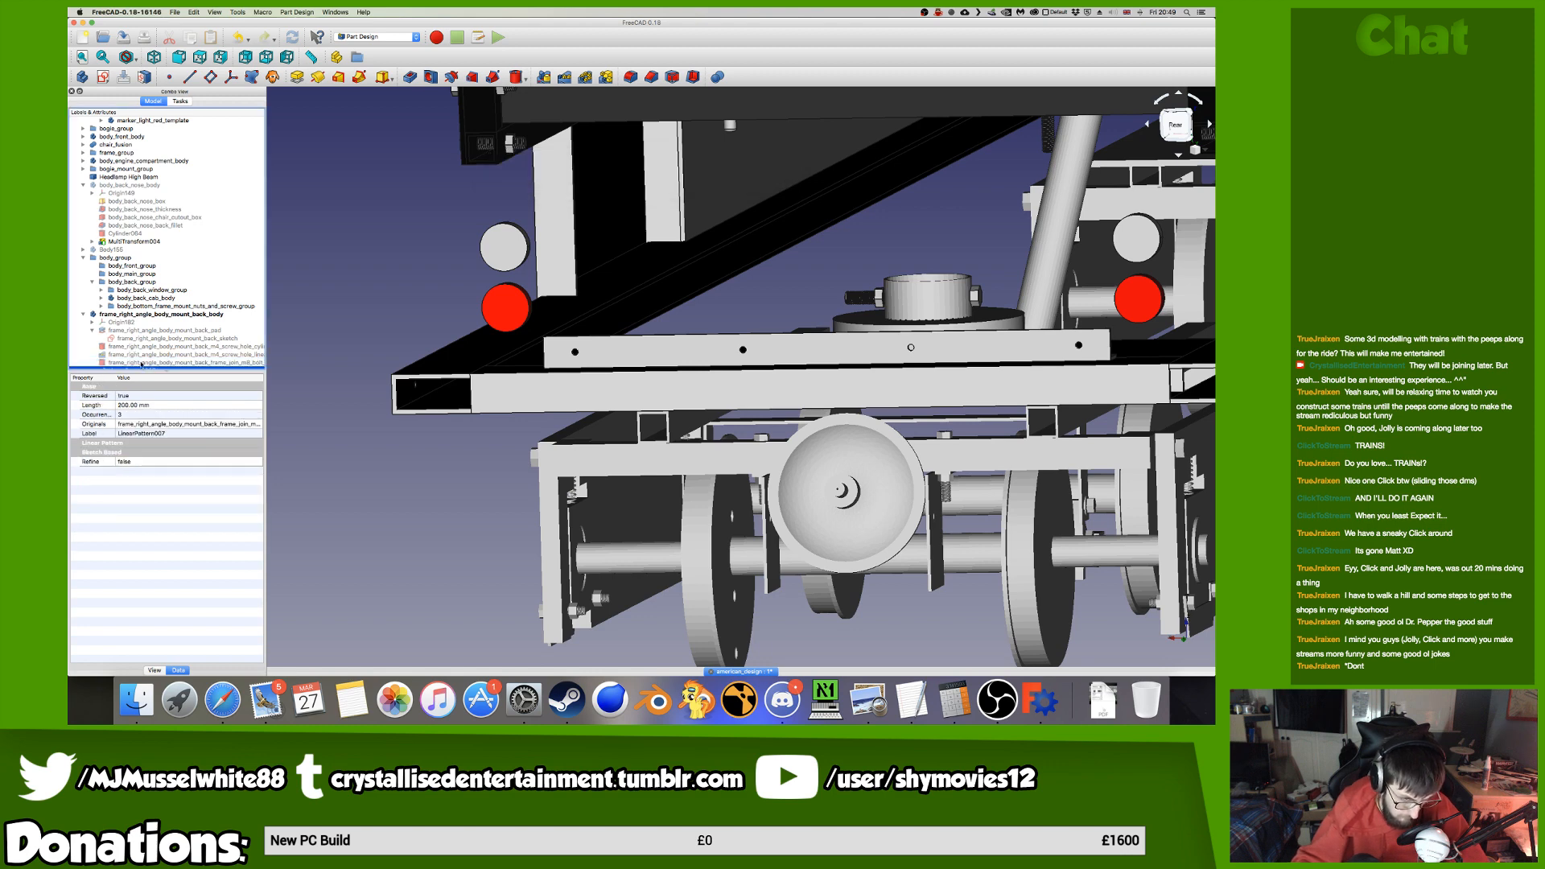
left_click(141, 364)
left_click(142, 364)
key("super+c")
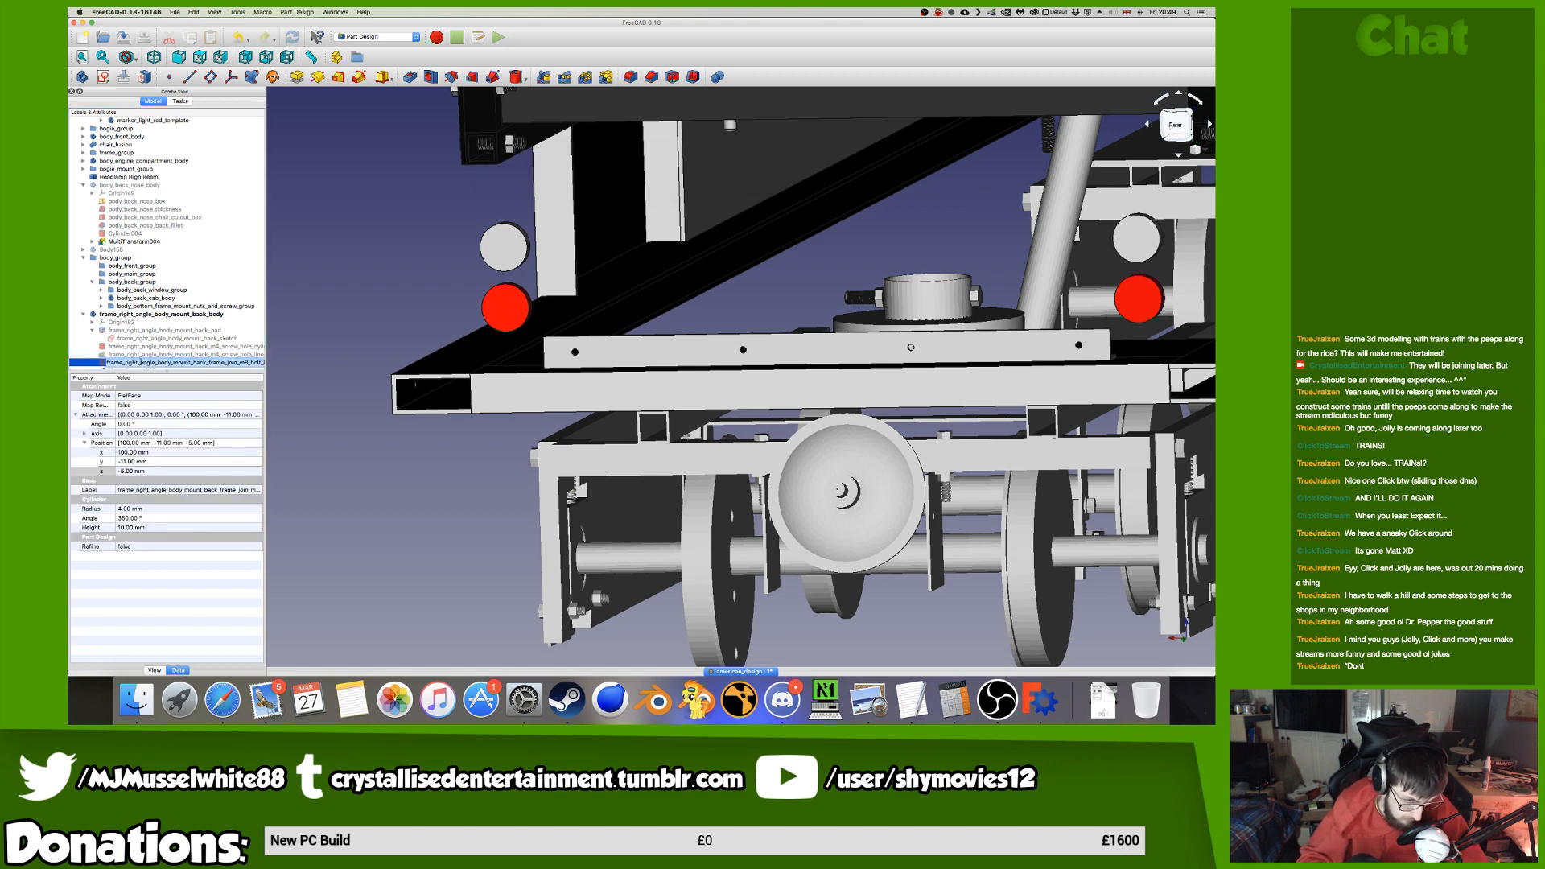
left_click(141, 363)
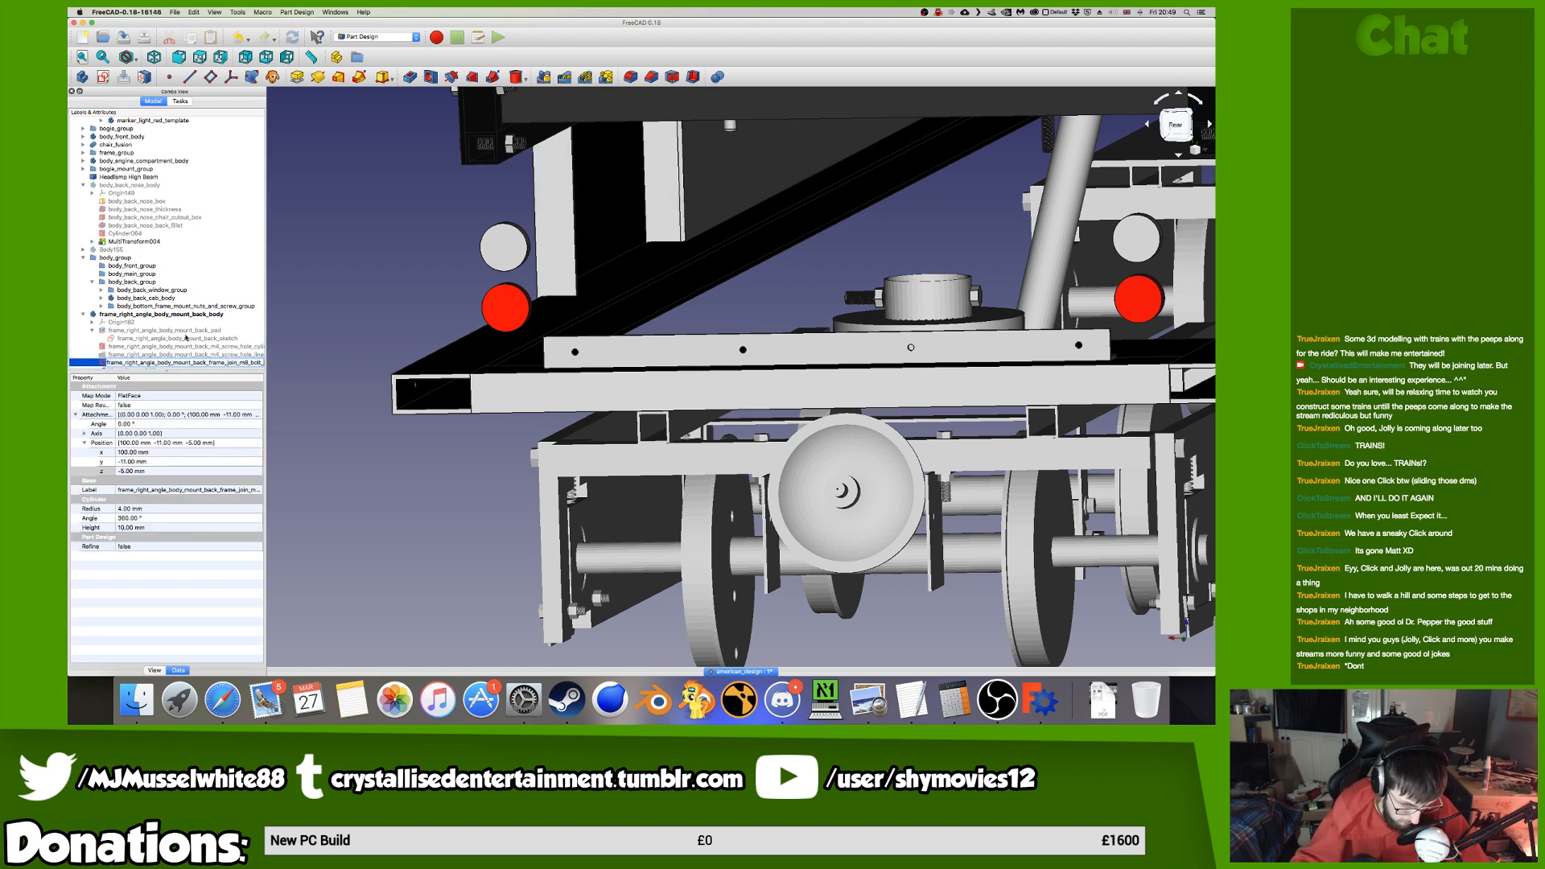
scroll(186, 338, "up", 2)
scroll(210, 346, "down", 3)
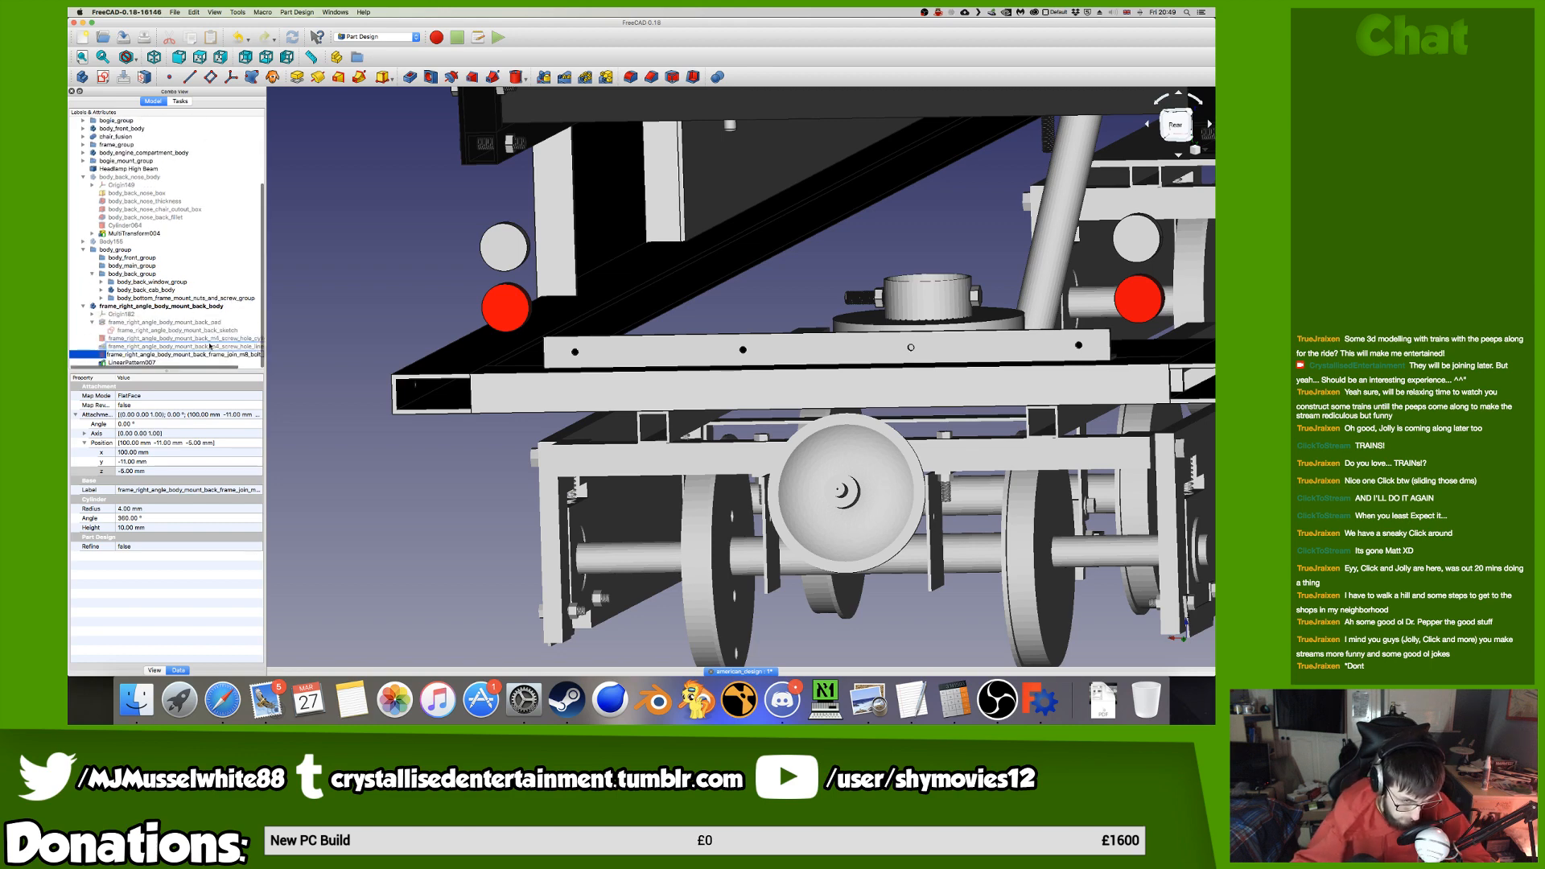
scroll(230, 356, "right", 2)
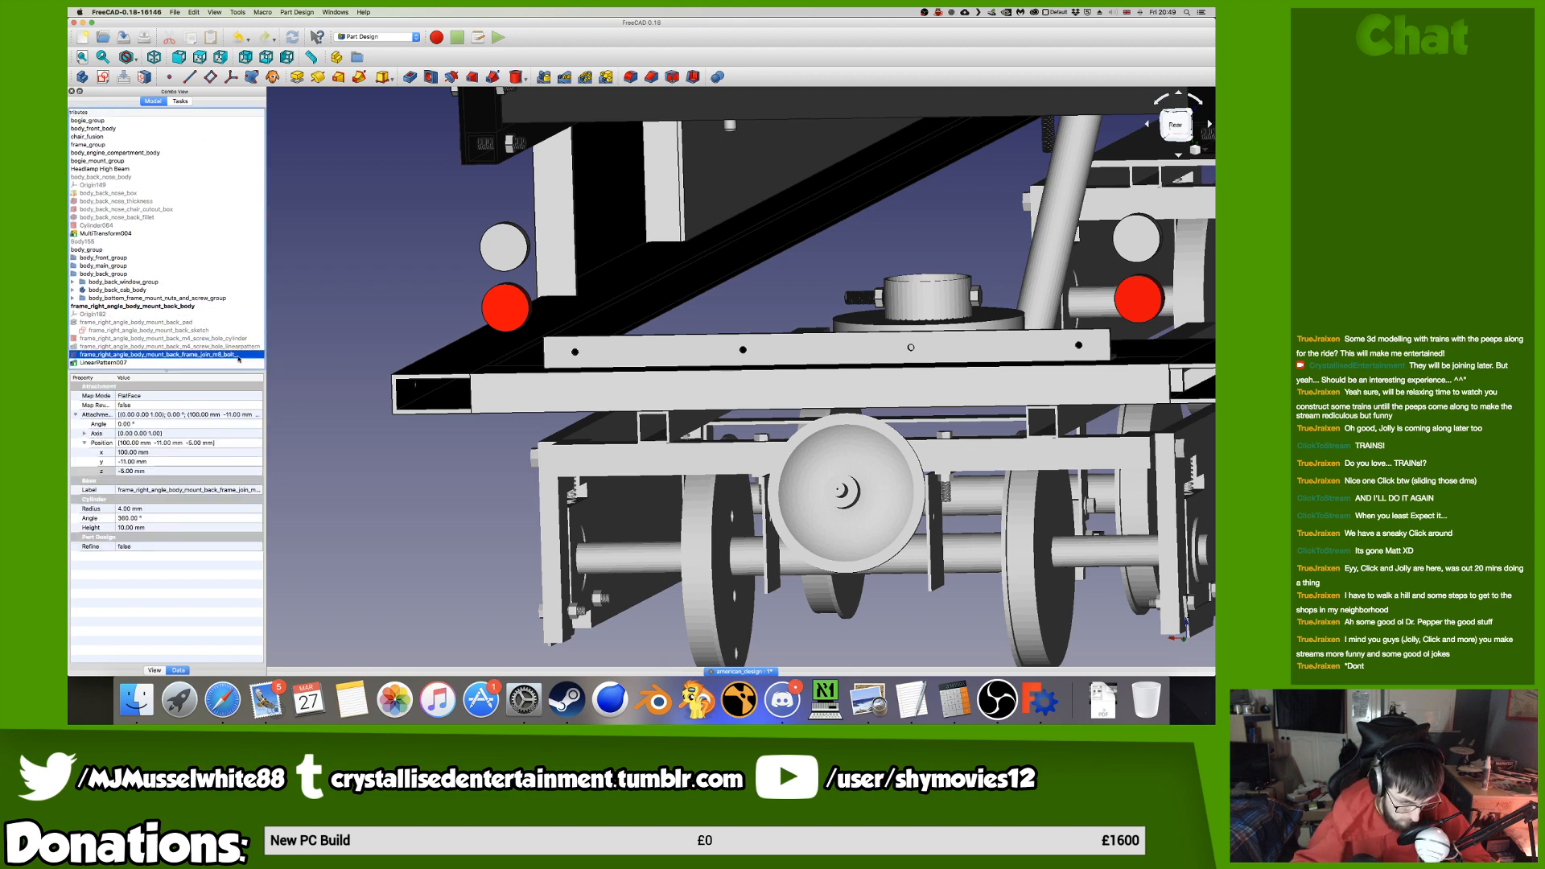
scroll(238, 359, "left", 2)
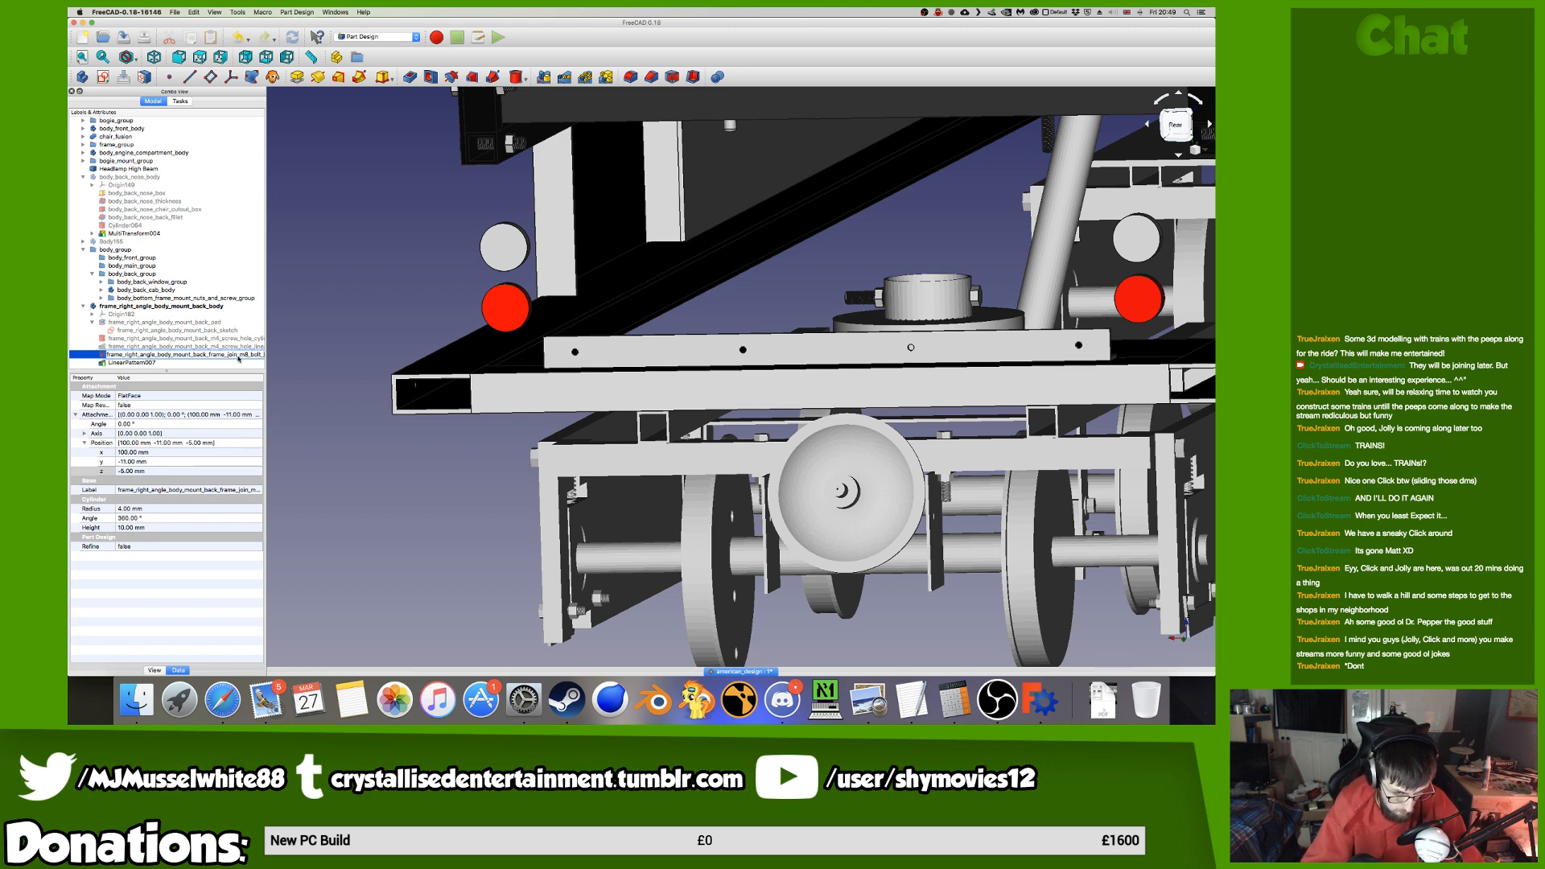
key("Return")
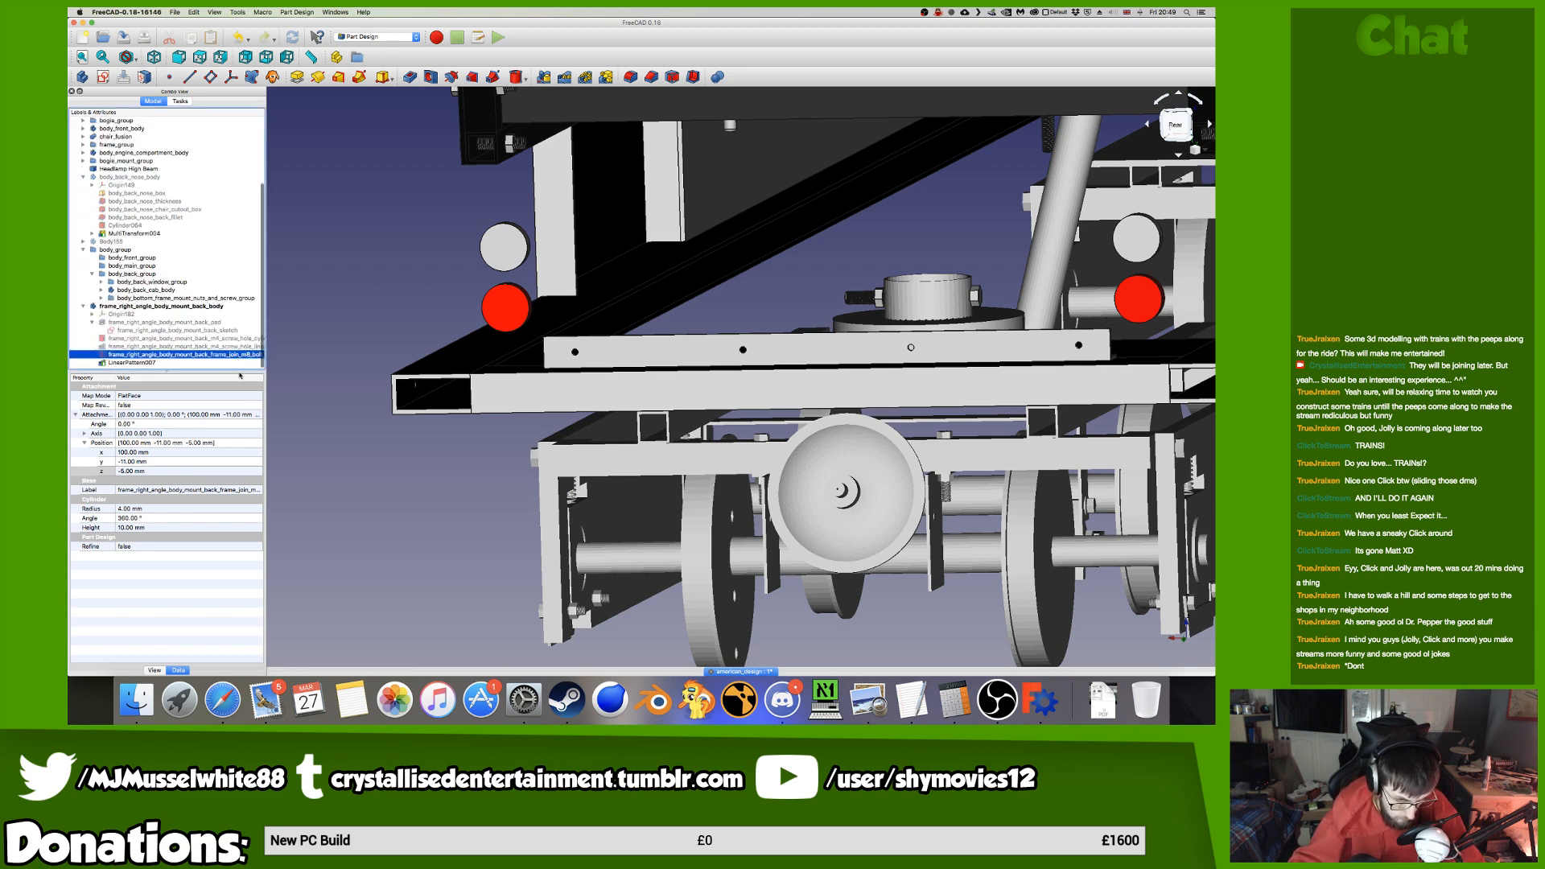
Copy the M8 bolt hole cylinder's name for reuse and append cylinder to its label.
scroll(245, 365, "right", 2)
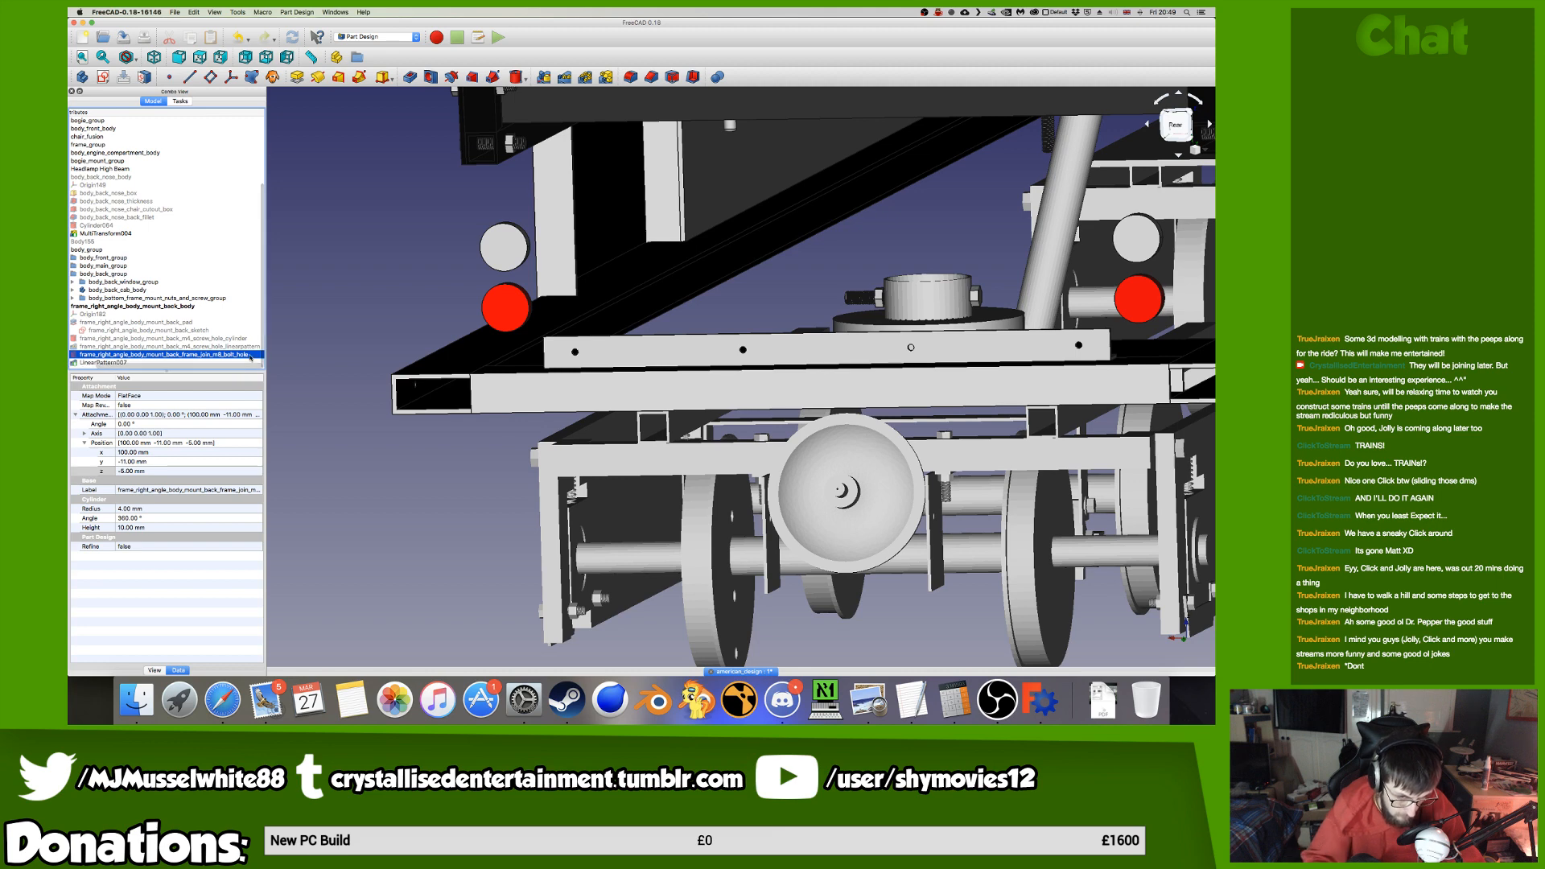
left_click(249, 354)
key("super+a")
key("super+c")
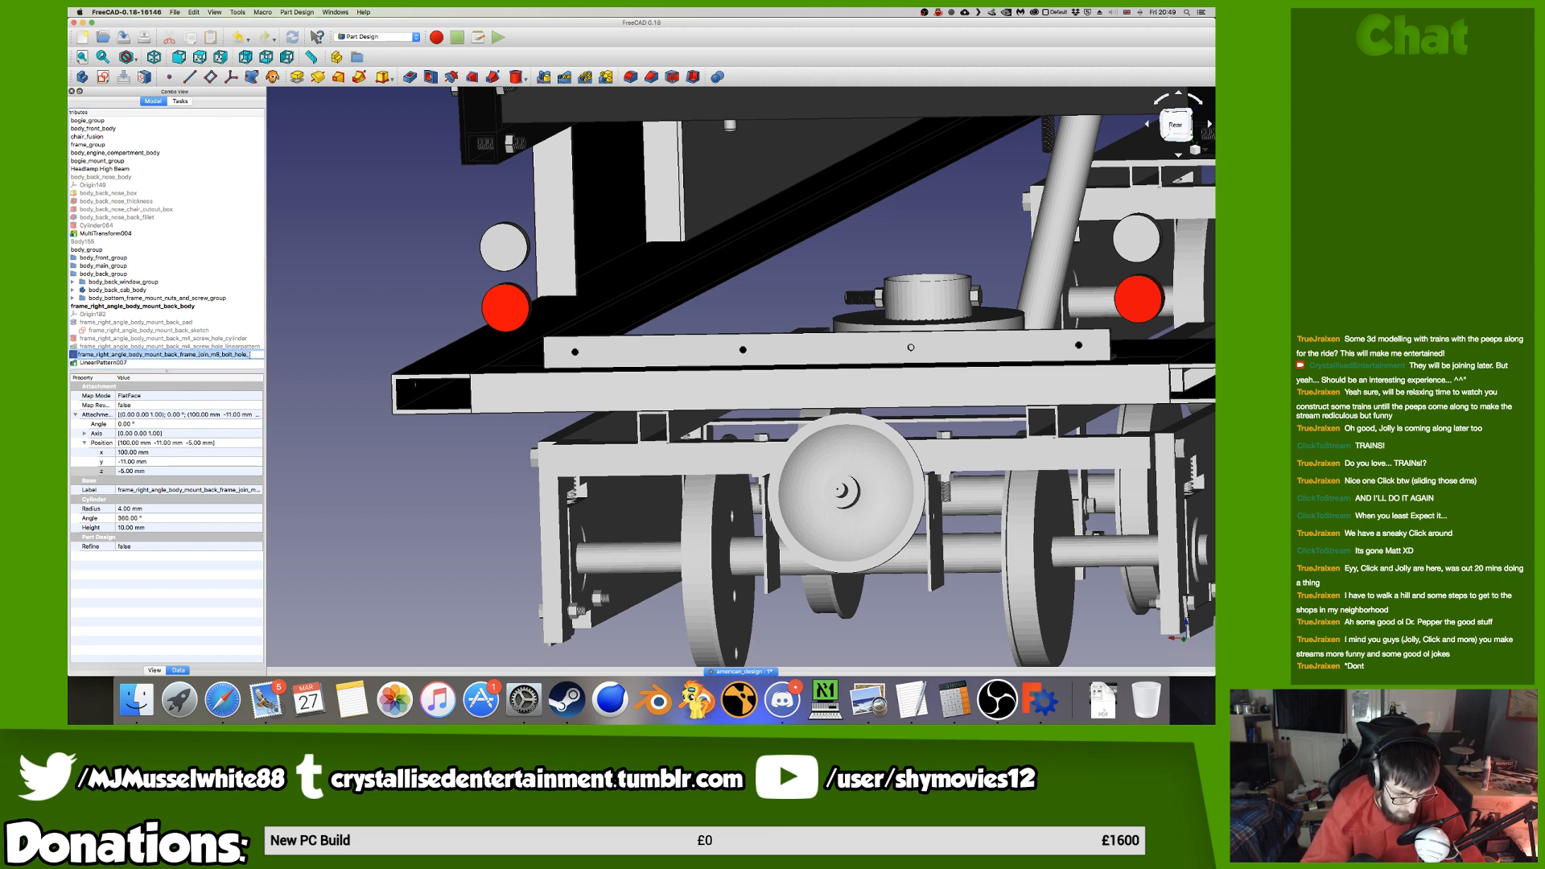
key("Right")
type("cyl")
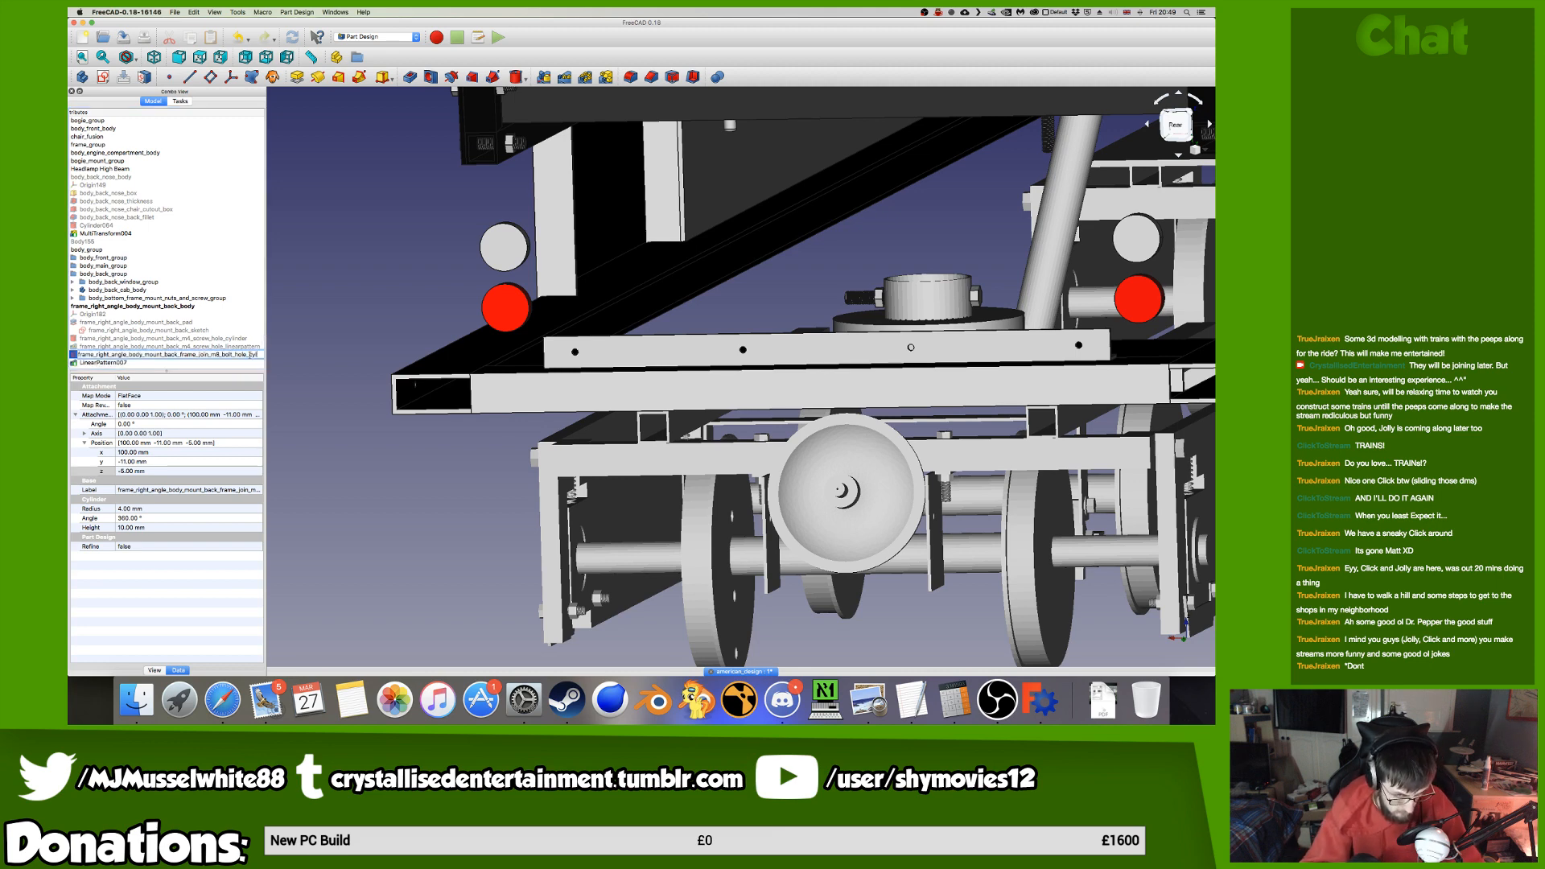
type("inder")
Rename the linear pattern of the M8 bolt hole as frame_right_angle_body_mount_back_frame_join_m8_bolt_hole_linearpattern.
key("Tab")
key("super+v")
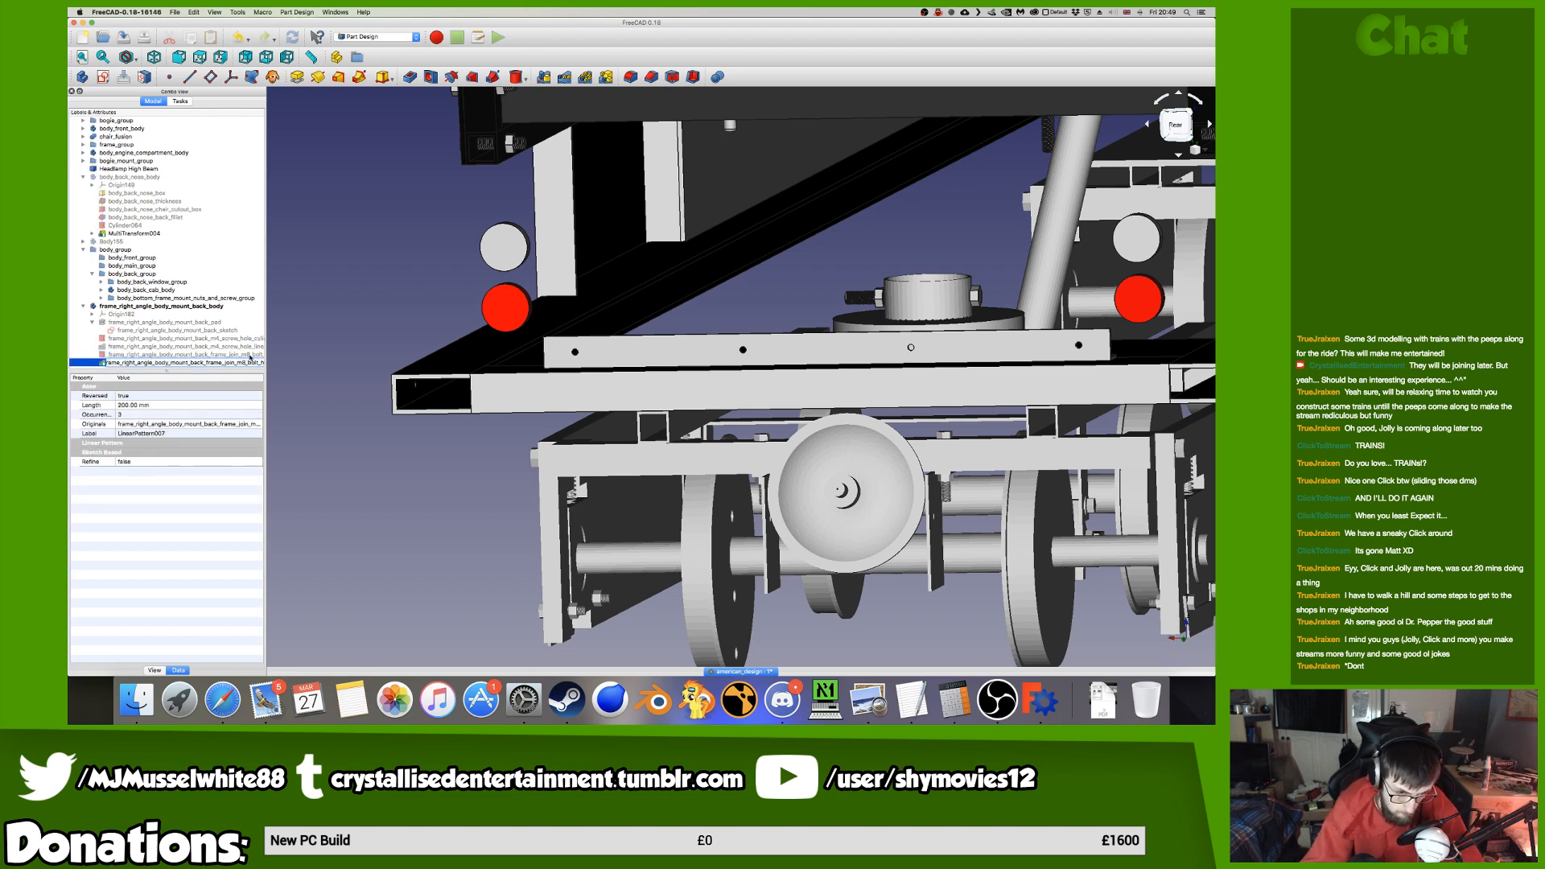
key("Return")
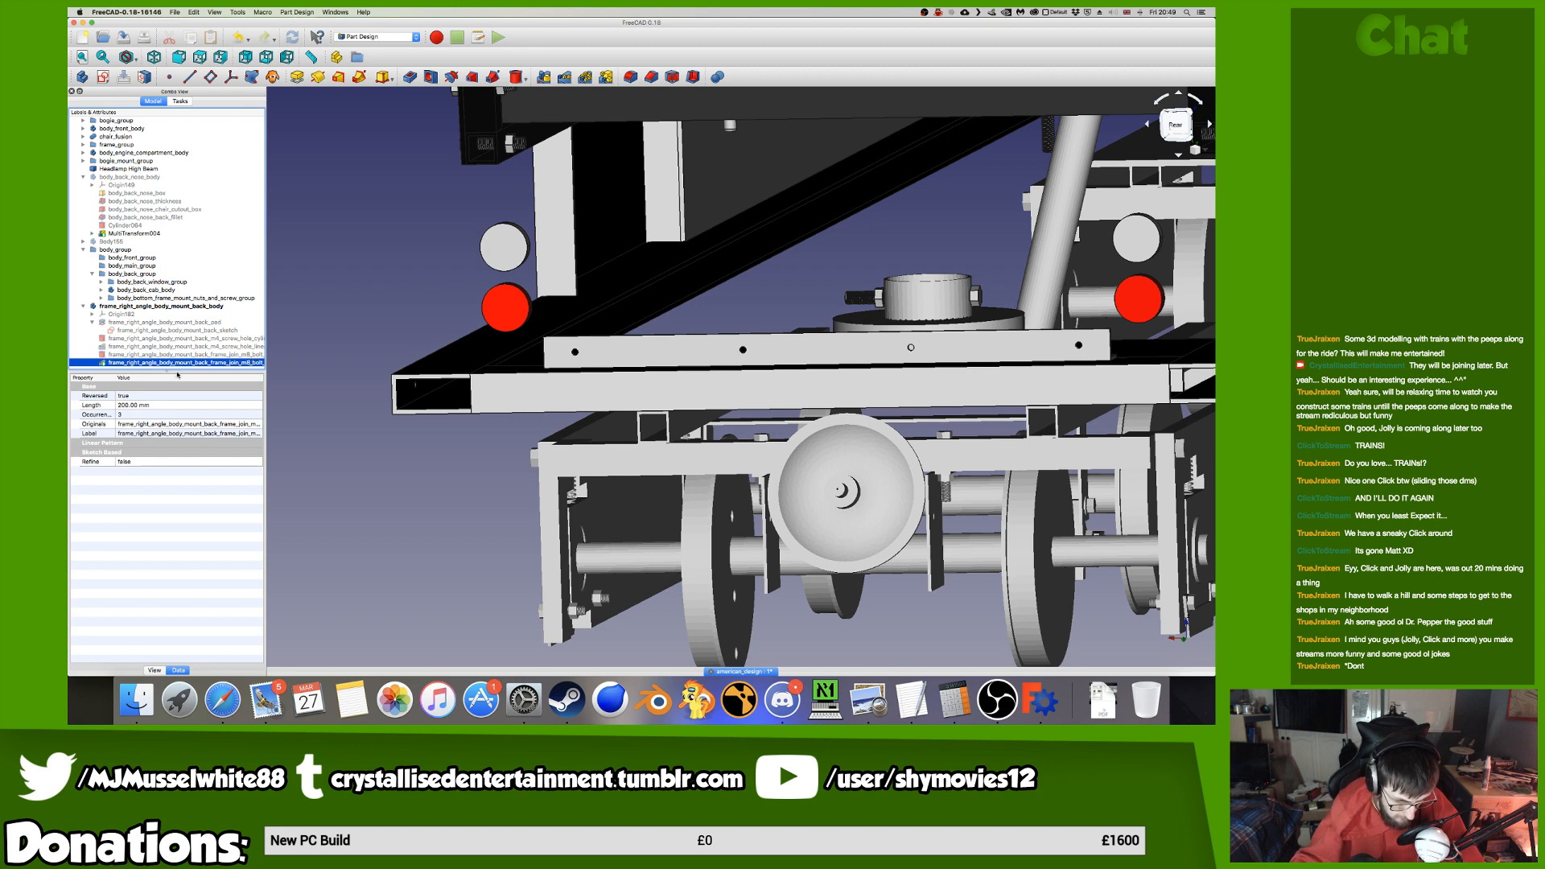
scroll(178, 355, "up", 5)
scroll(179, 355, "down", 5)
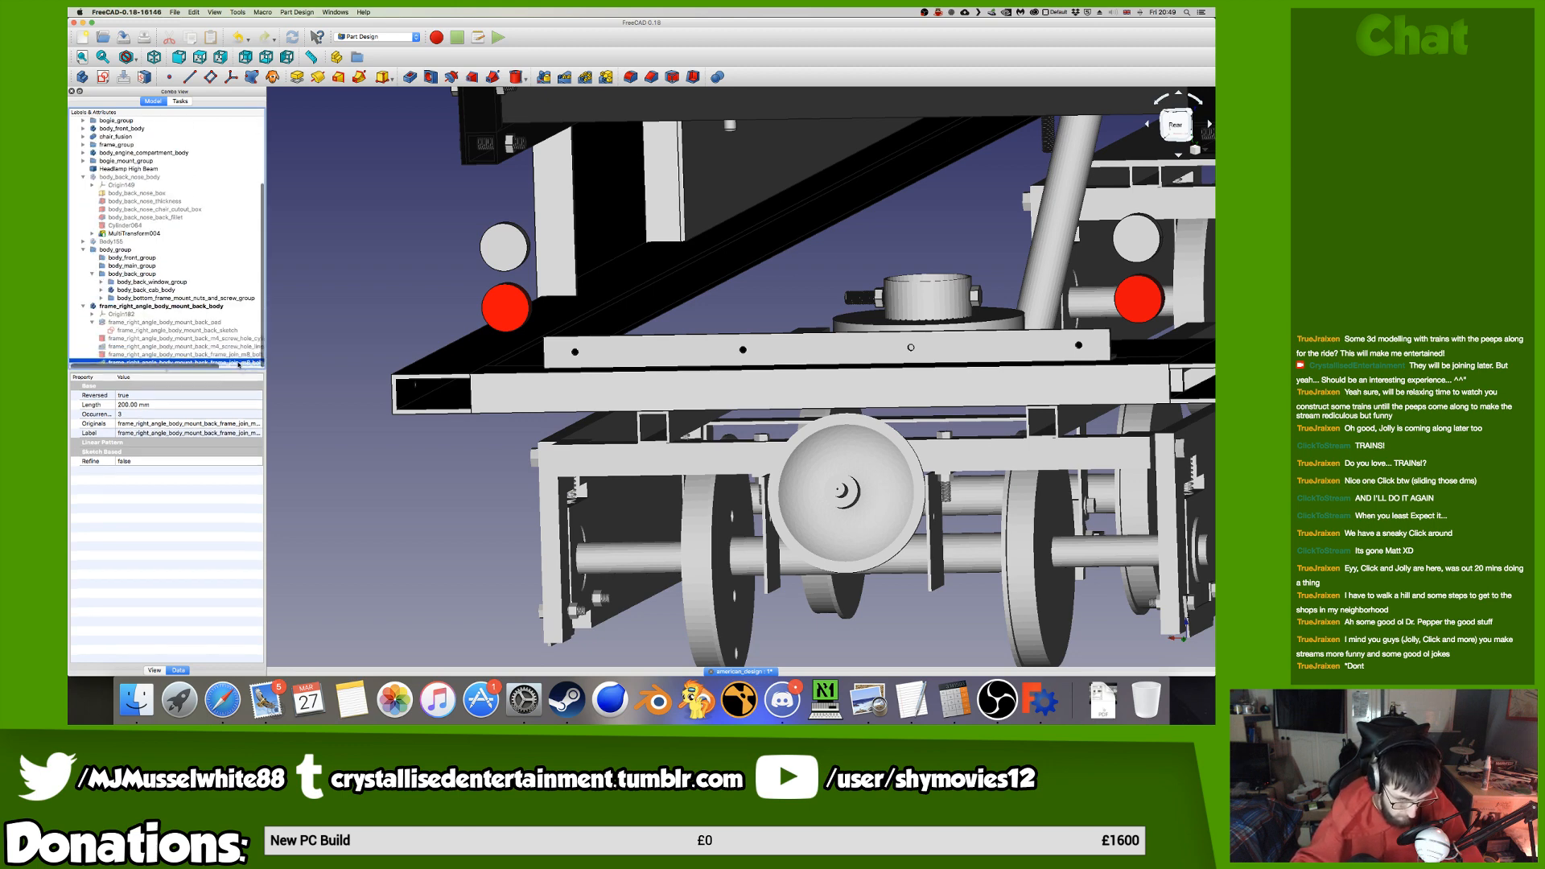
scroll(237, 369, "right", 3)
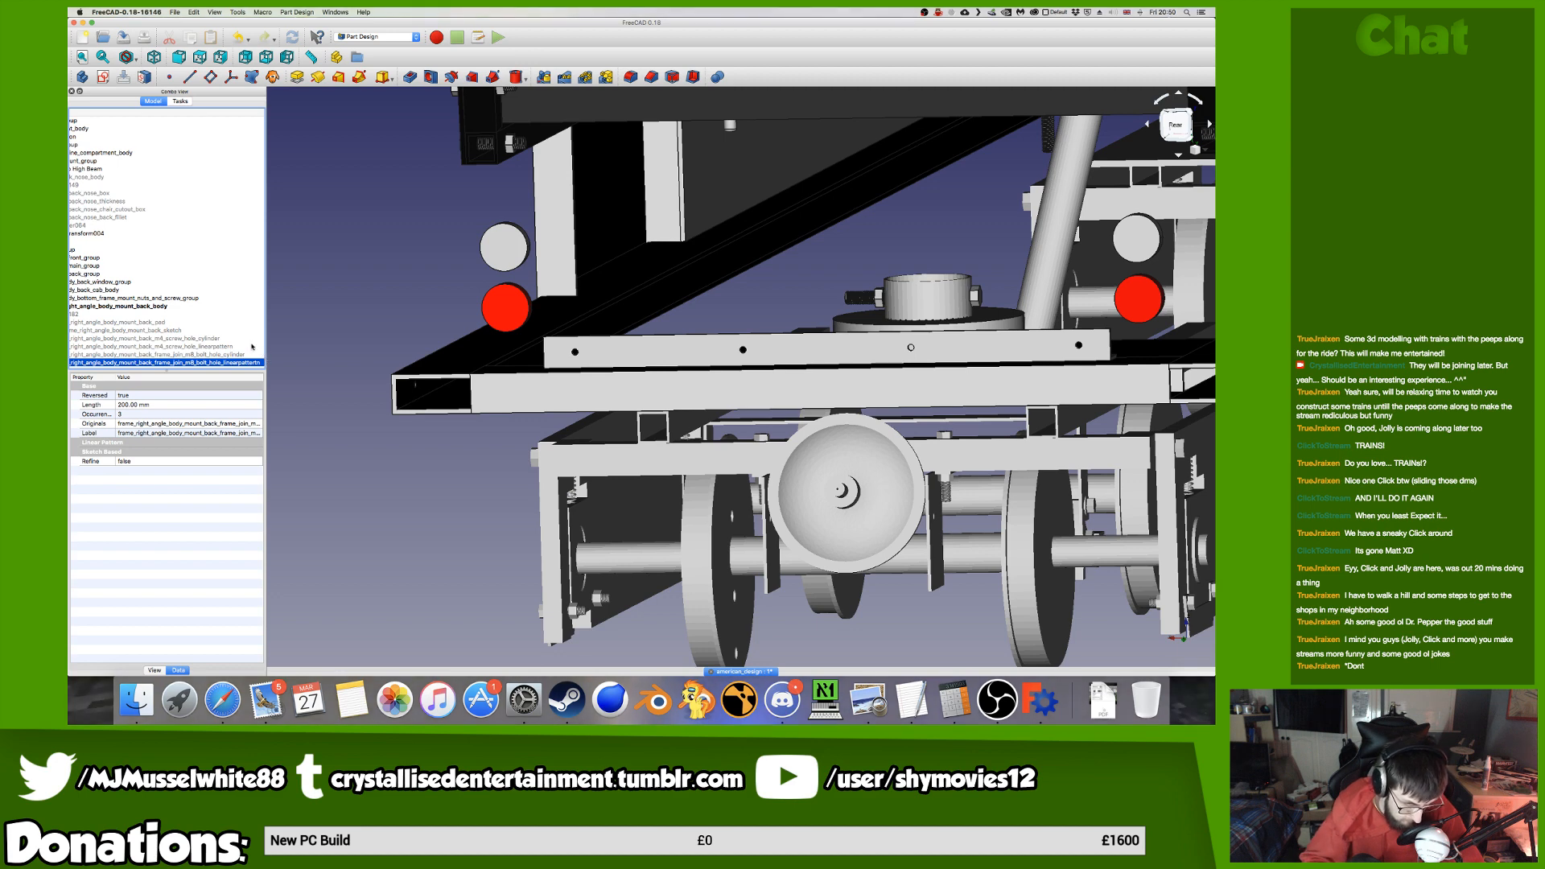
key("F2")
key("Return")
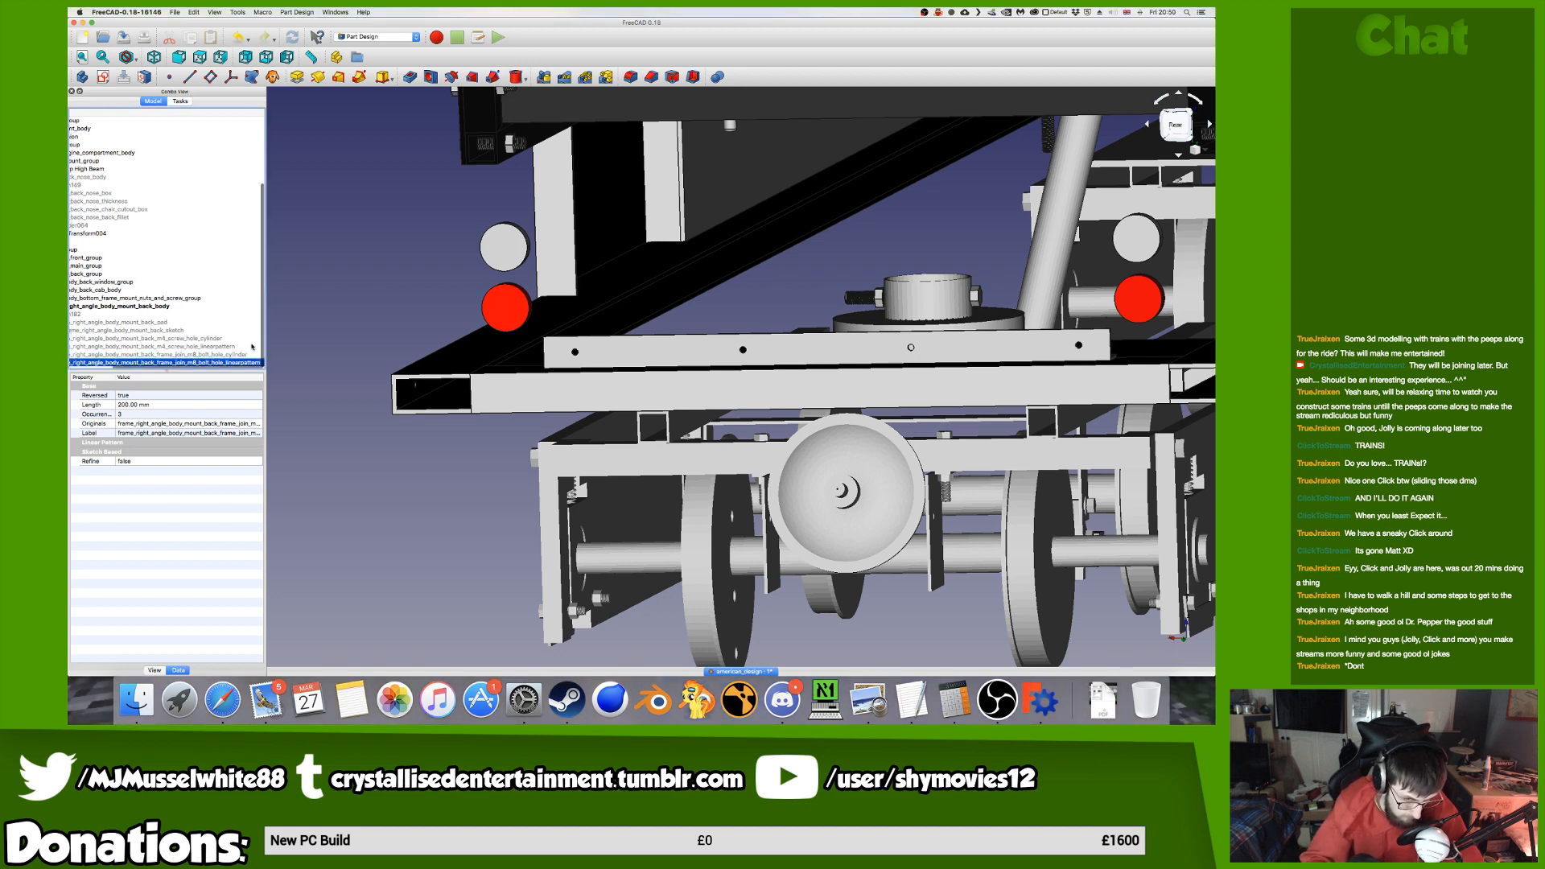
Deactivate and collapse the bracket body, collapse marker_light_template, and expand frame_group in the model tree.
double_click(150, 306)
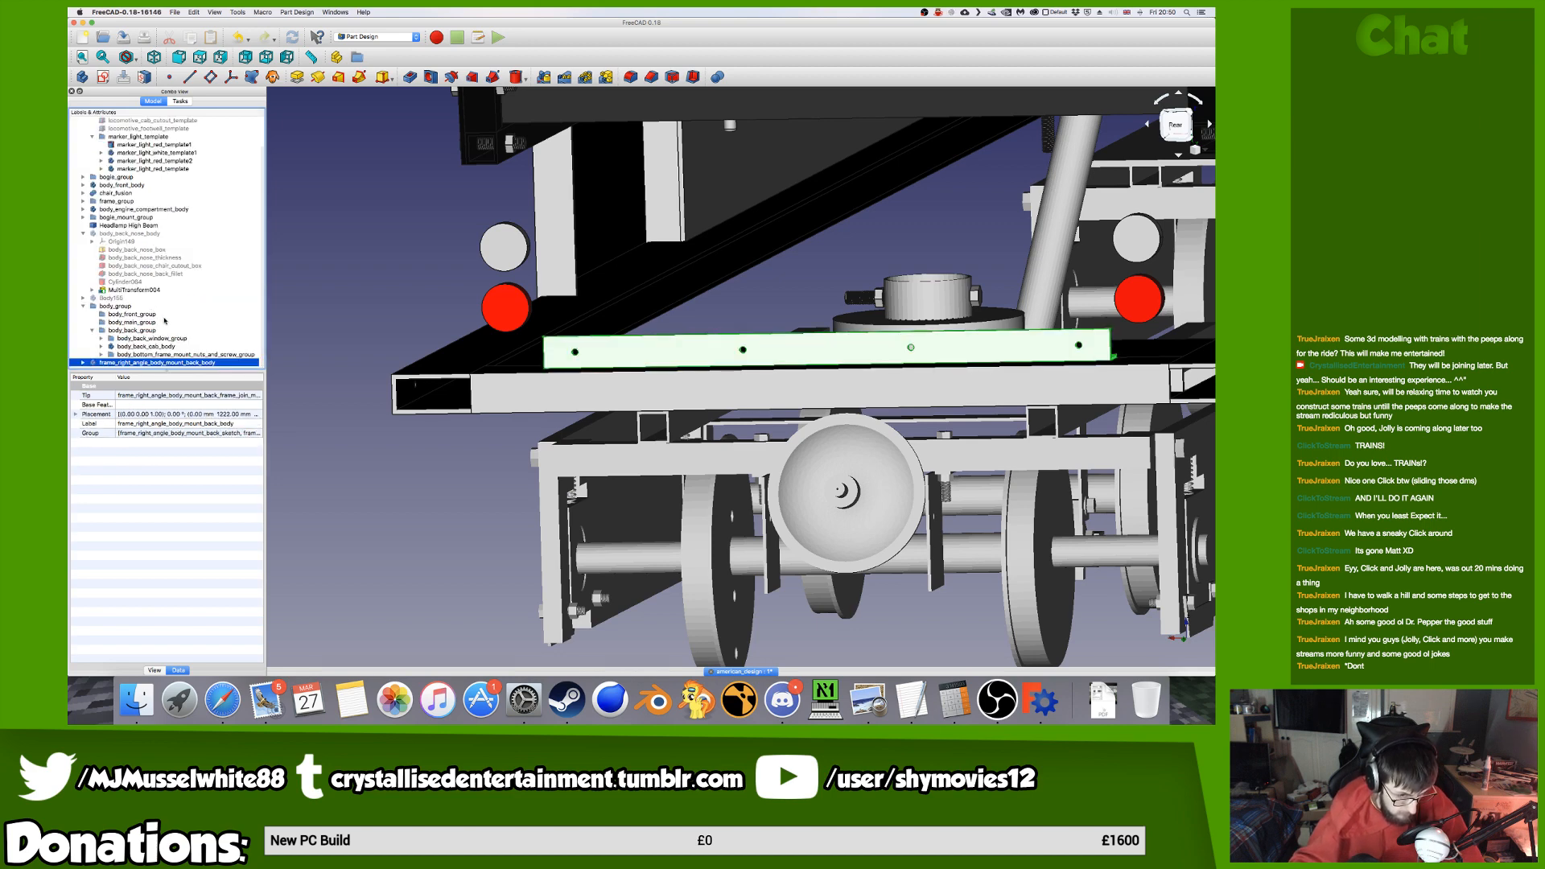
scroll(145, 241, "up", 2)
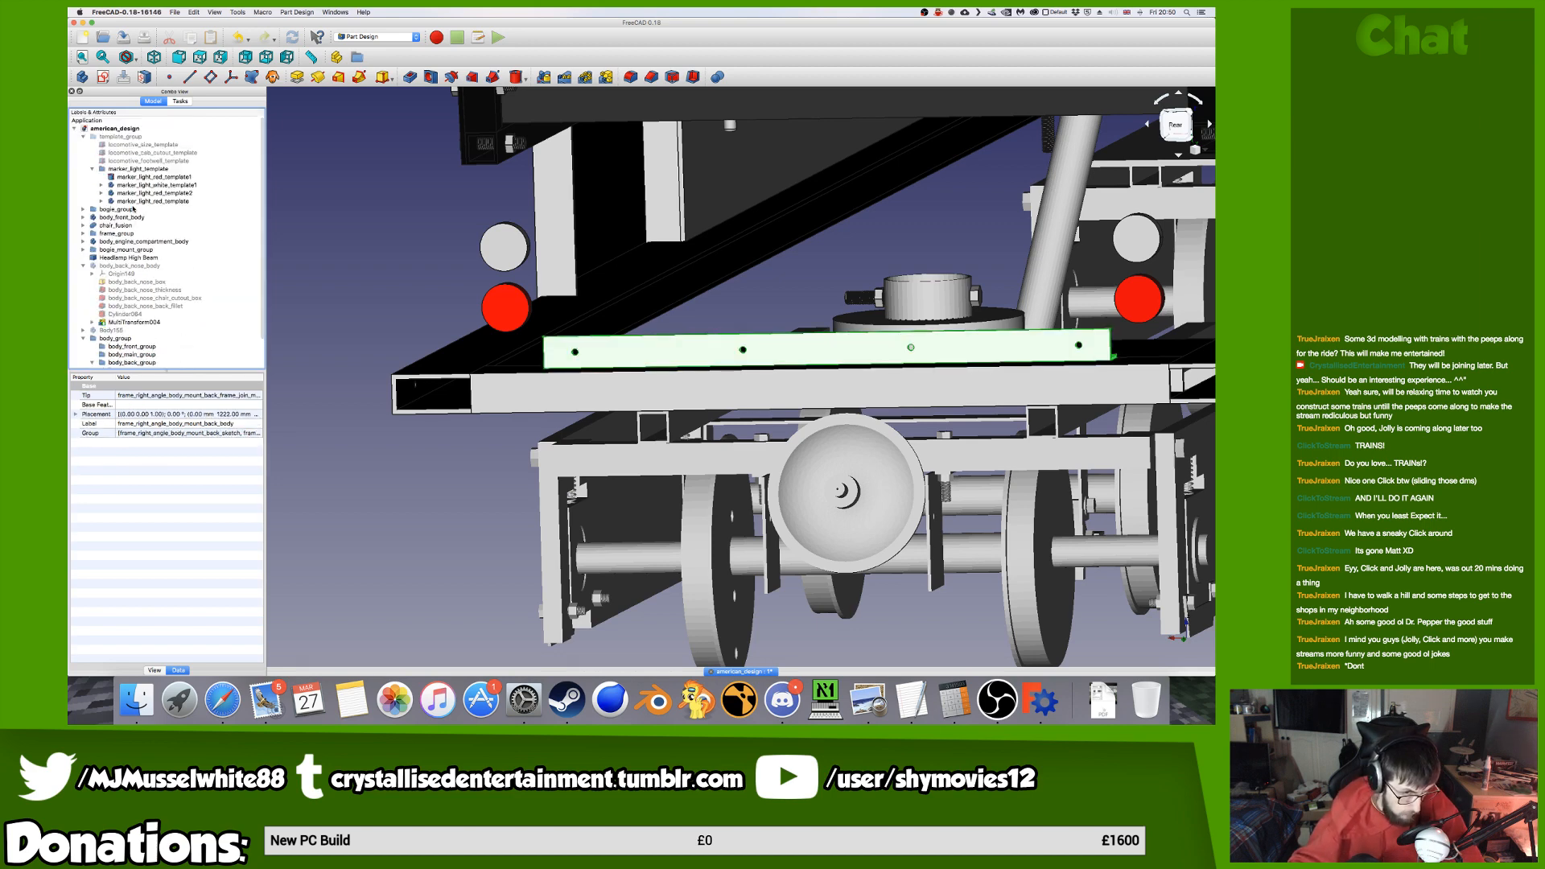
left_click(89, 169)
left_click(91, 169)
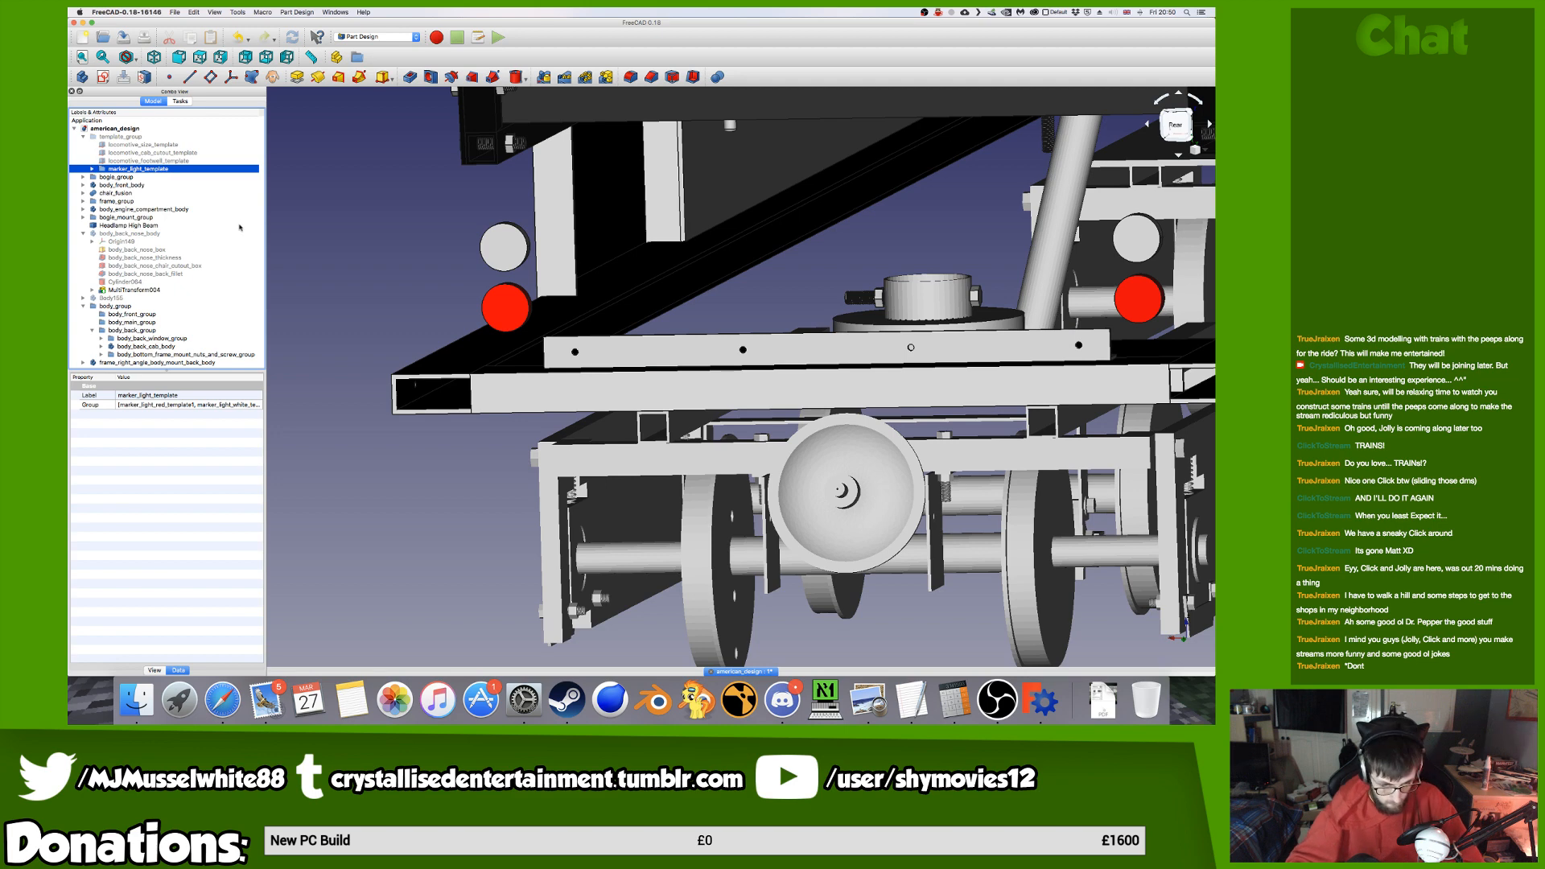
left_click(86, 193)
left_click(86, 201)
left_click(83, 201)
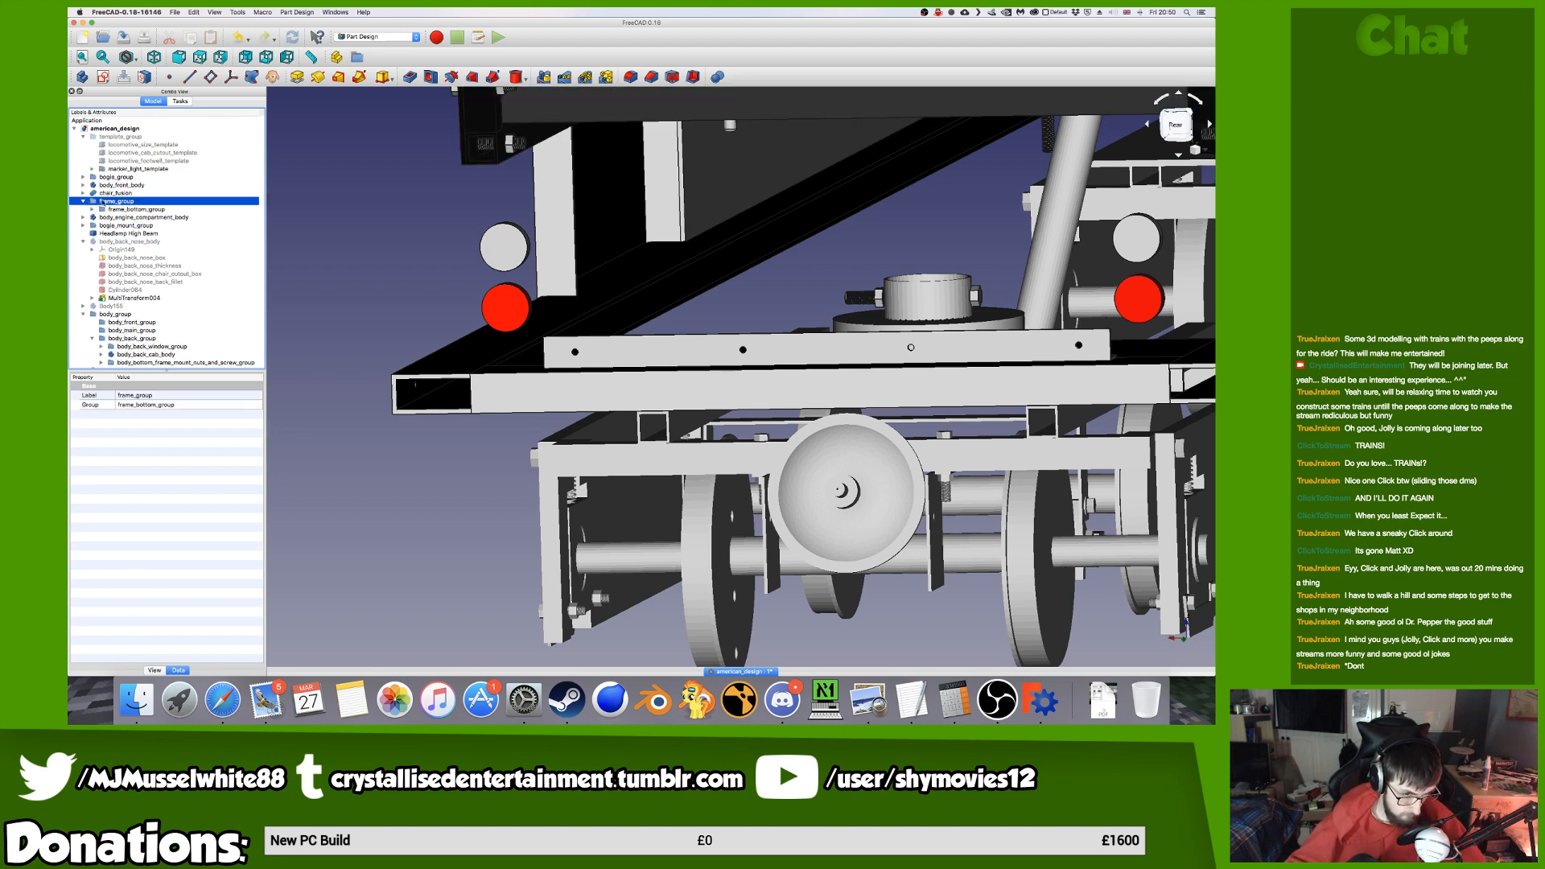
Create a new group inside frame_group and name it frame_body_mount_group.
right_click(102, 201)
left_click(111, 207)
double_click(122, 218)
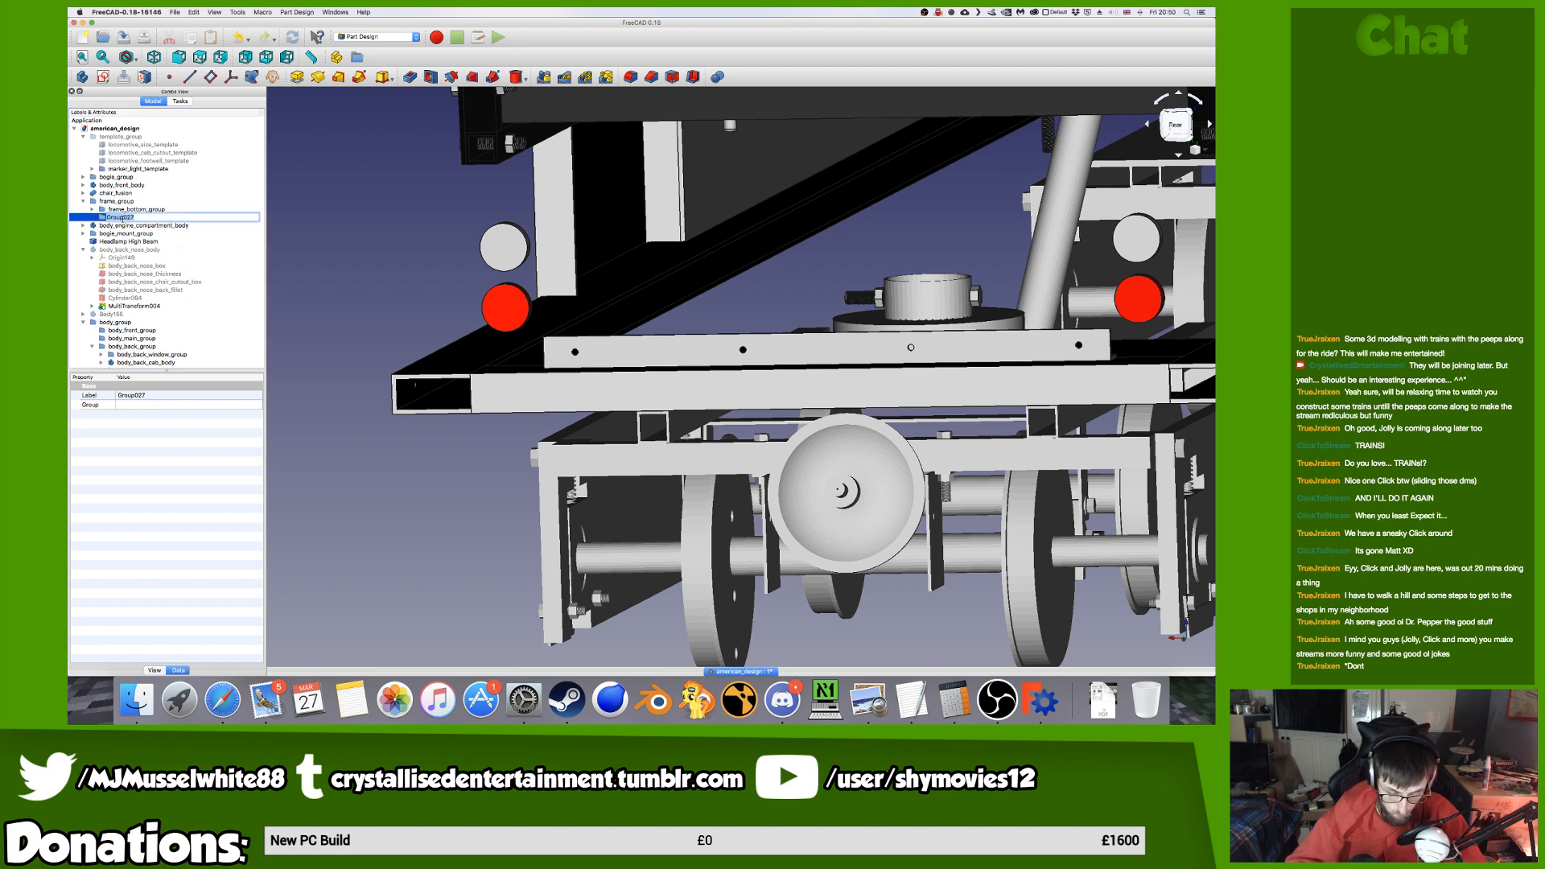
type("frame_body")
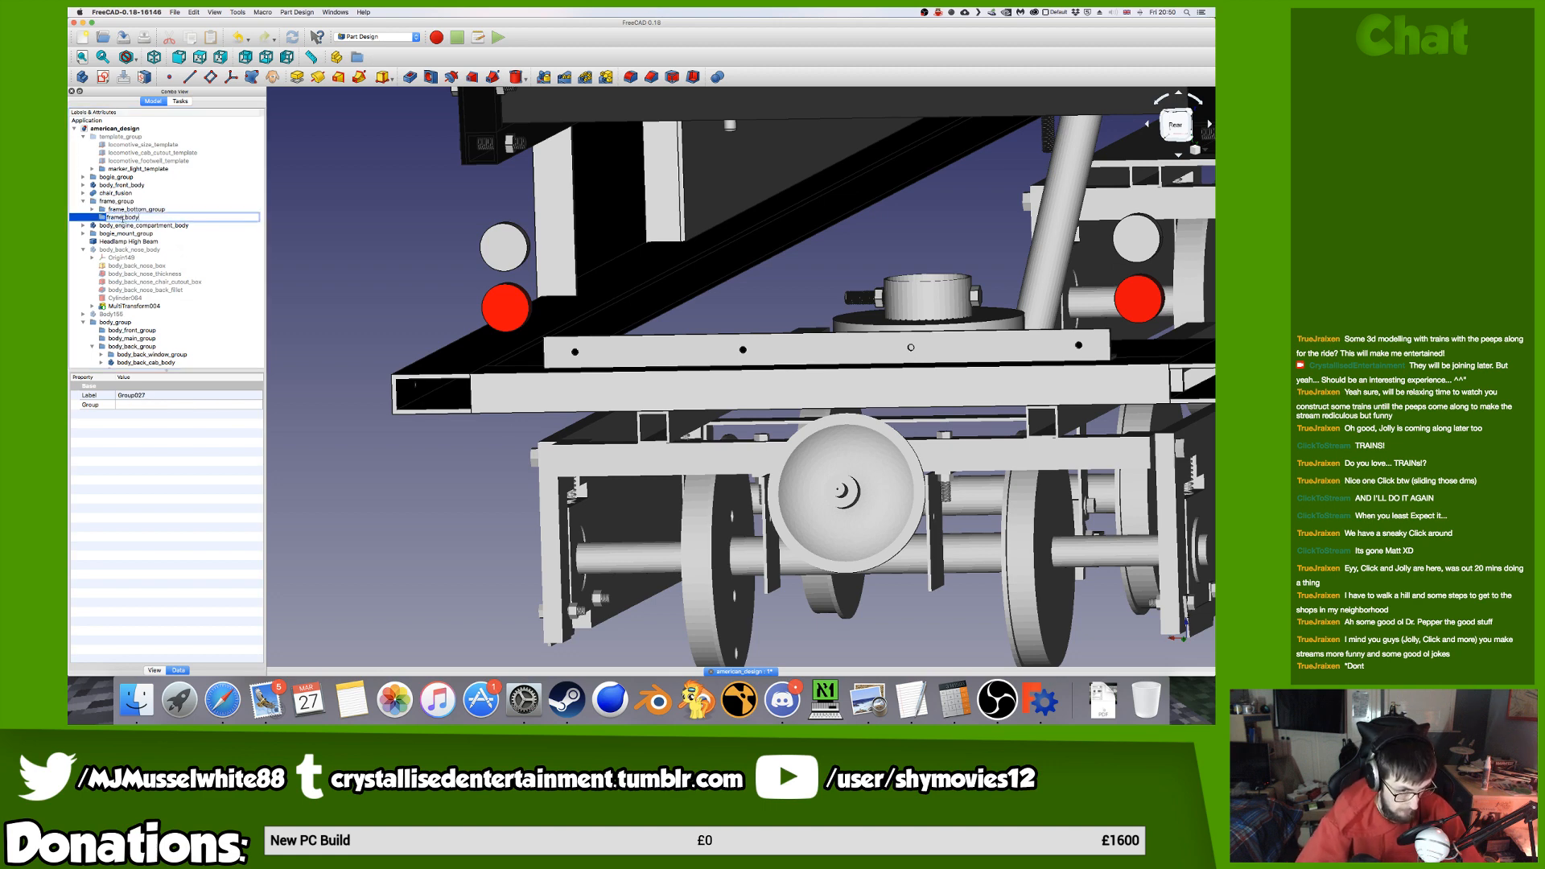
type("_mount_gro")
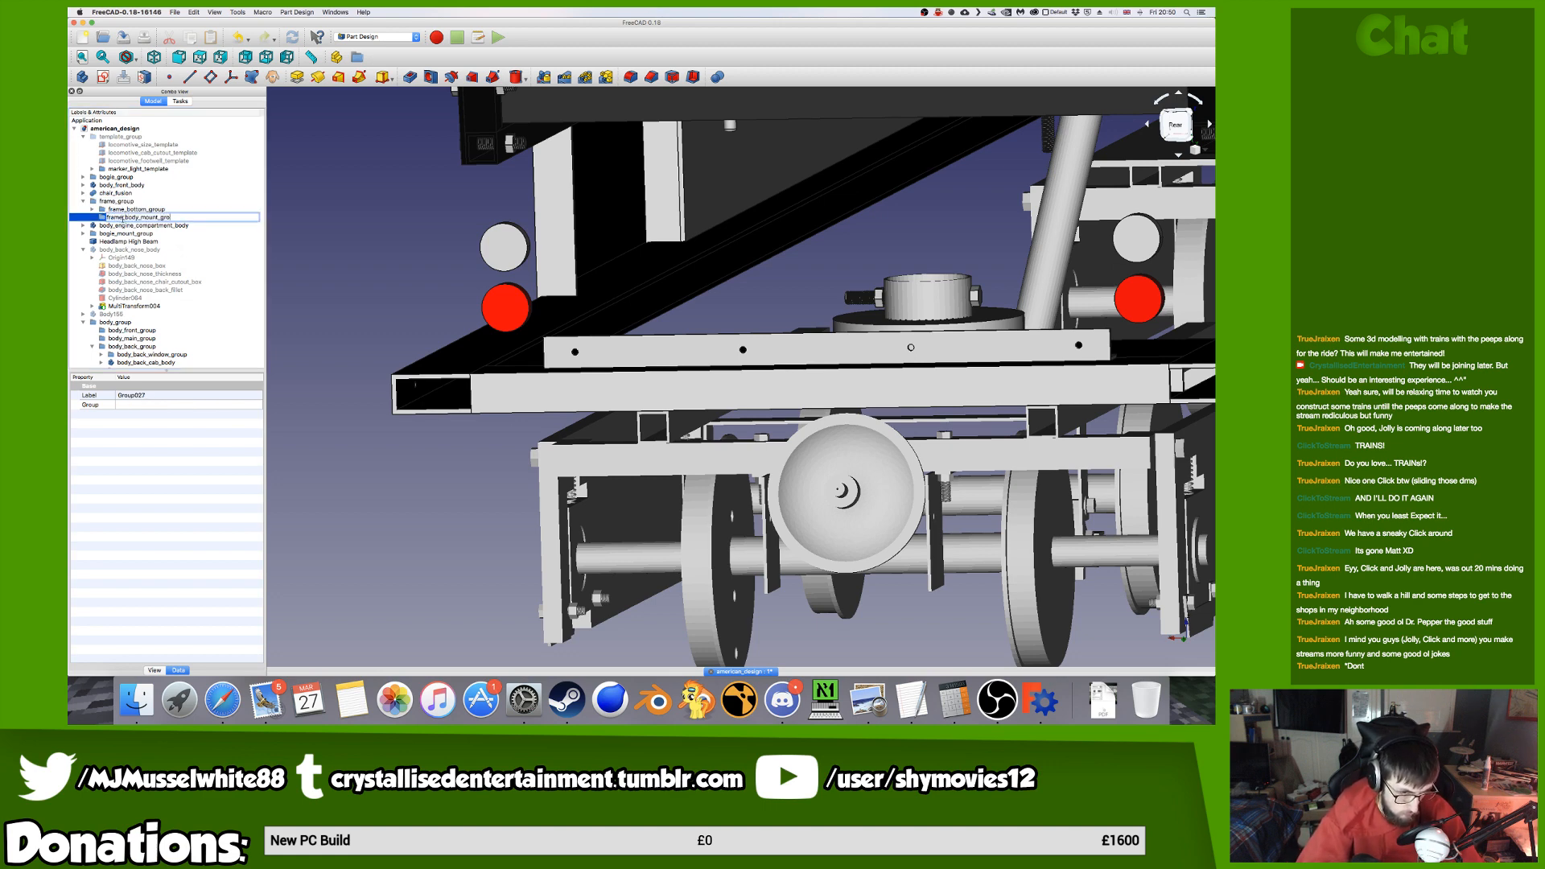
type("up")
key("Return")
Move frame_right_angle_body_mount_back_body into frame_body_mount_group.
scroll(123, 222, "down", 2)
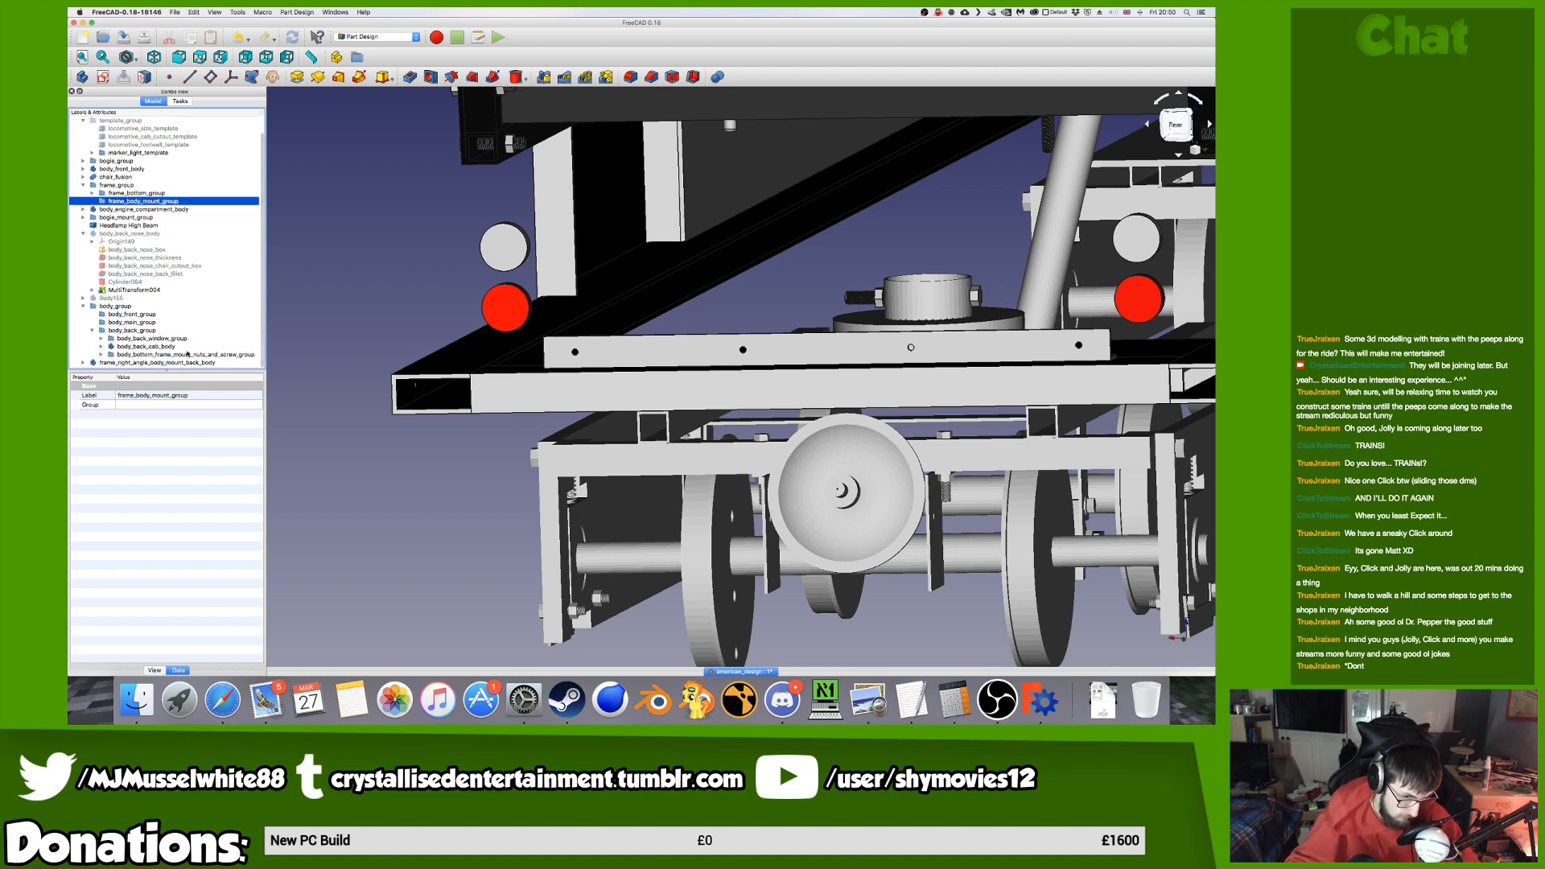
left_click(194, 363)
left_click_drag(208, 246, 178, 201)
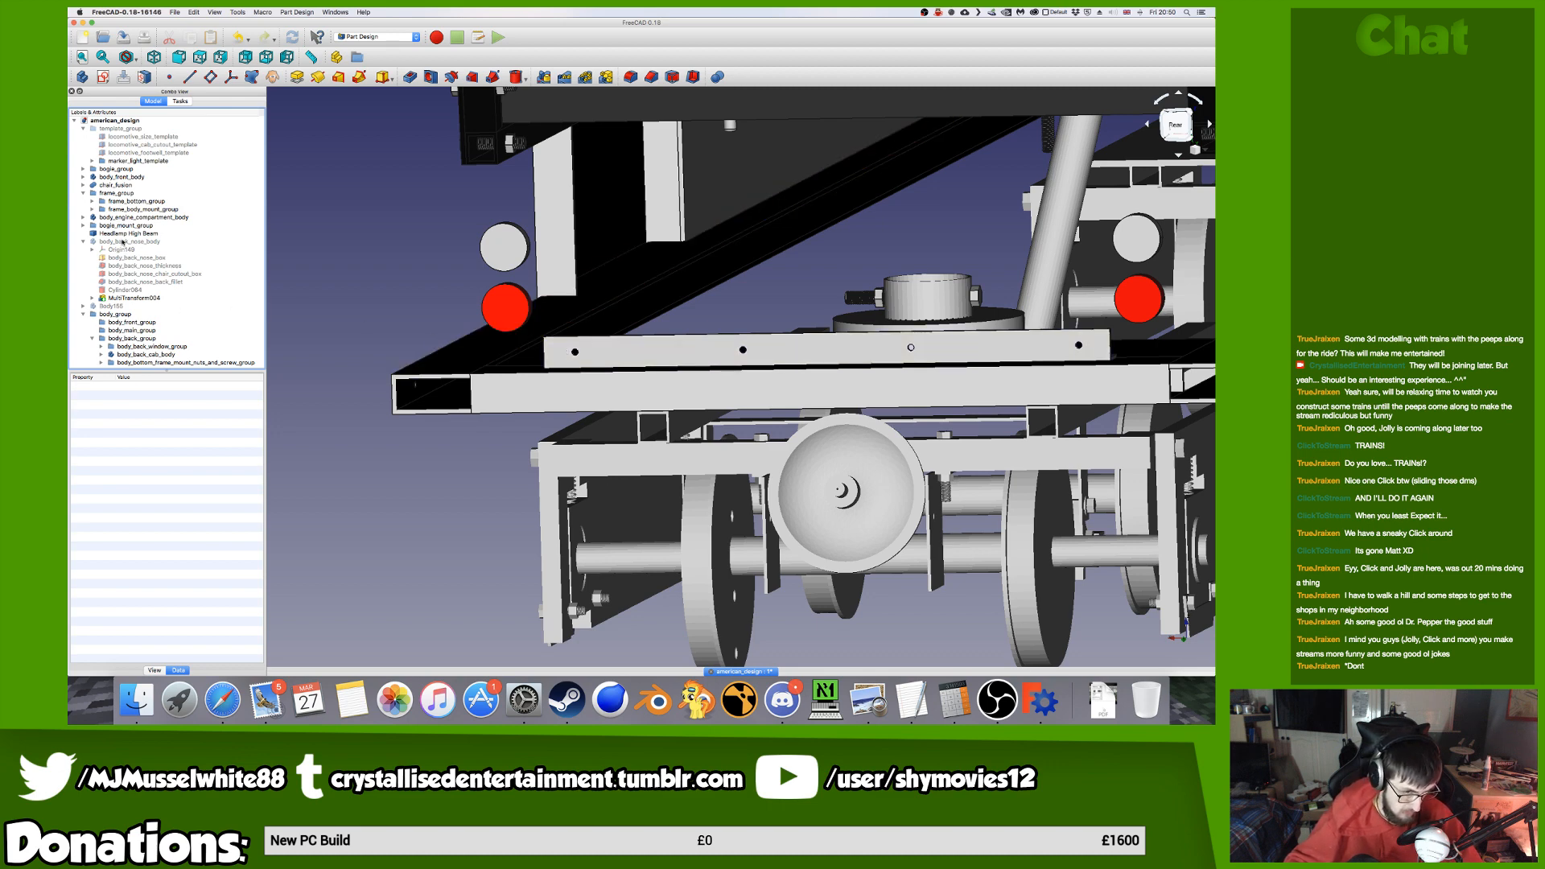
Show body_back_nose_body again, view the rear of the locomotive, and save the document.
left_click(122, 243)
key("space")
scroll(646, 374, "down", 6)
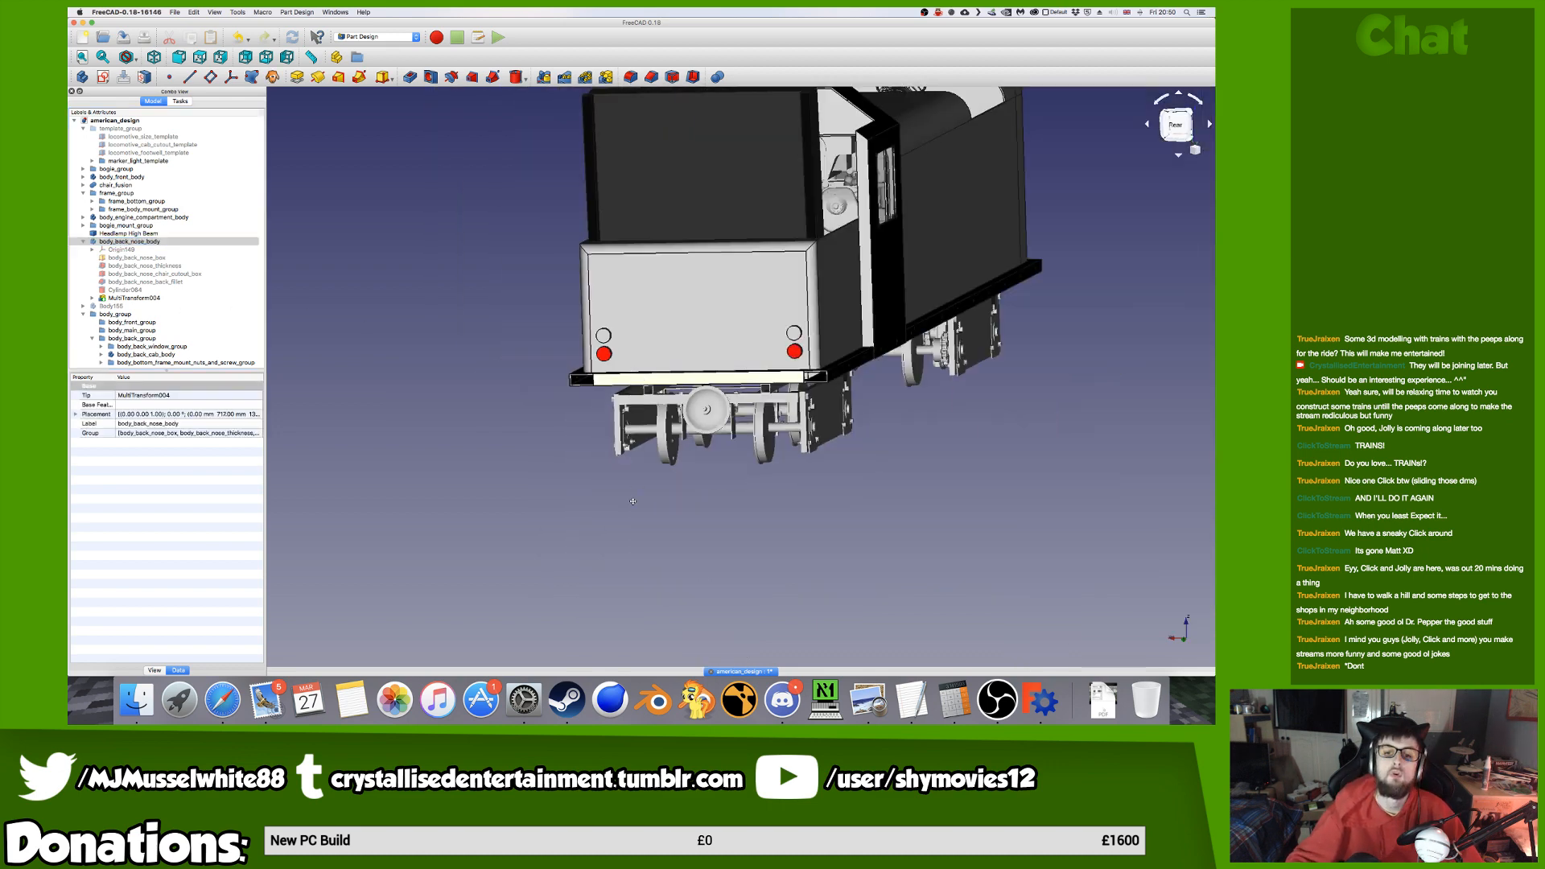
middle_click_drag(646, 374, 632, 501)
scroll(634, 494, "up", 2)
key("super+s")
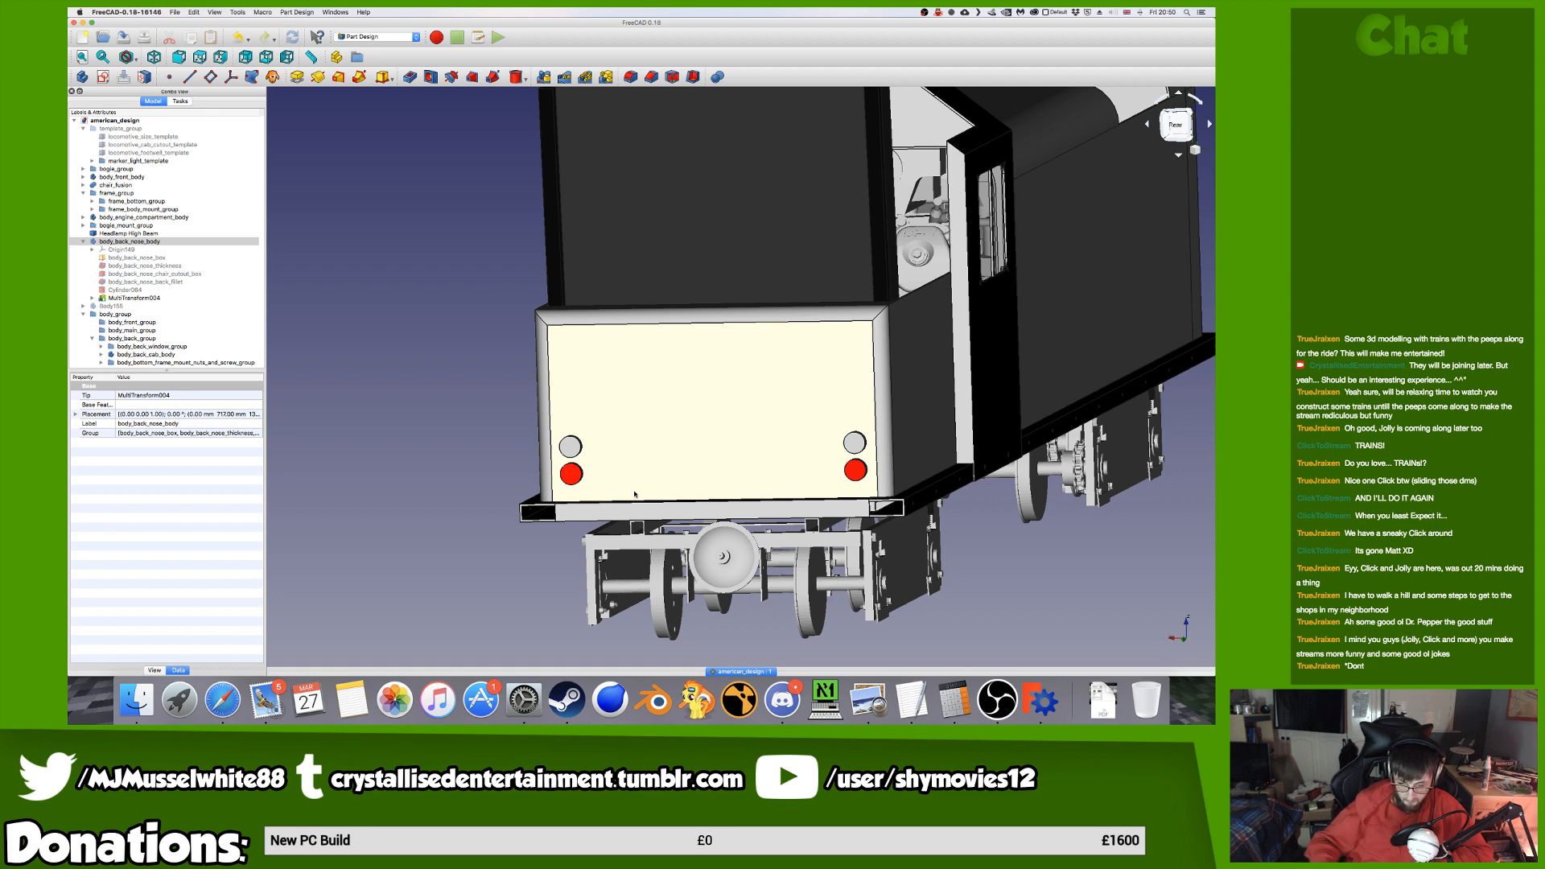
Examine the locomotive's rear nose, rear cab opening and underside from several angles.
middle_click_drag(874, 292, 795, 348)
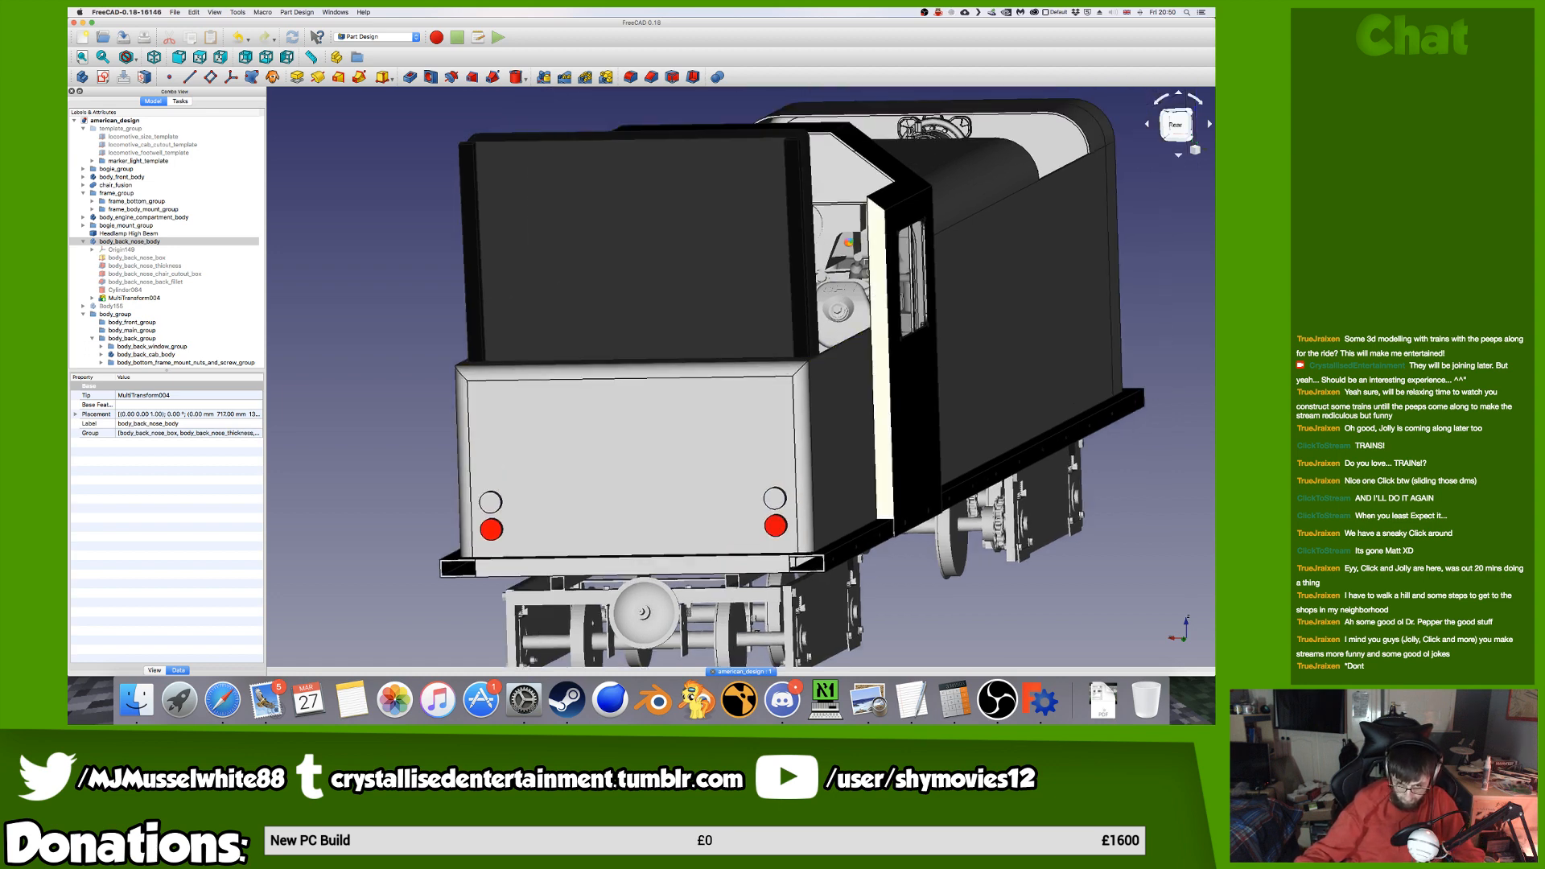
middle_click_drag(844, 266, 879, 147)
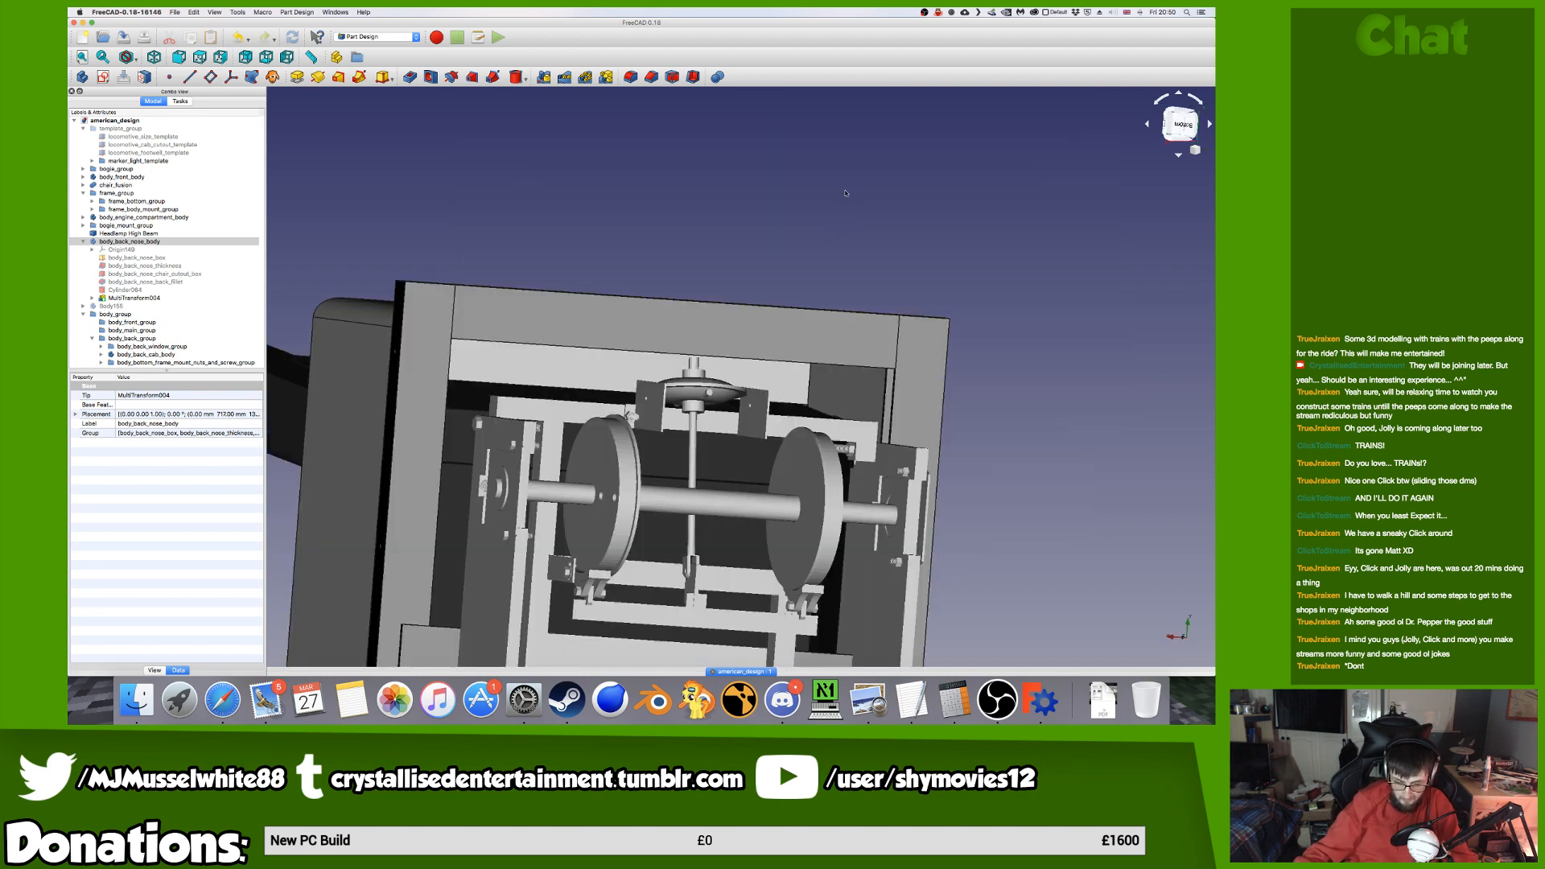
scroll(770, 396, "down", 4)
middle_click_drag(770, 367, 688, 382)
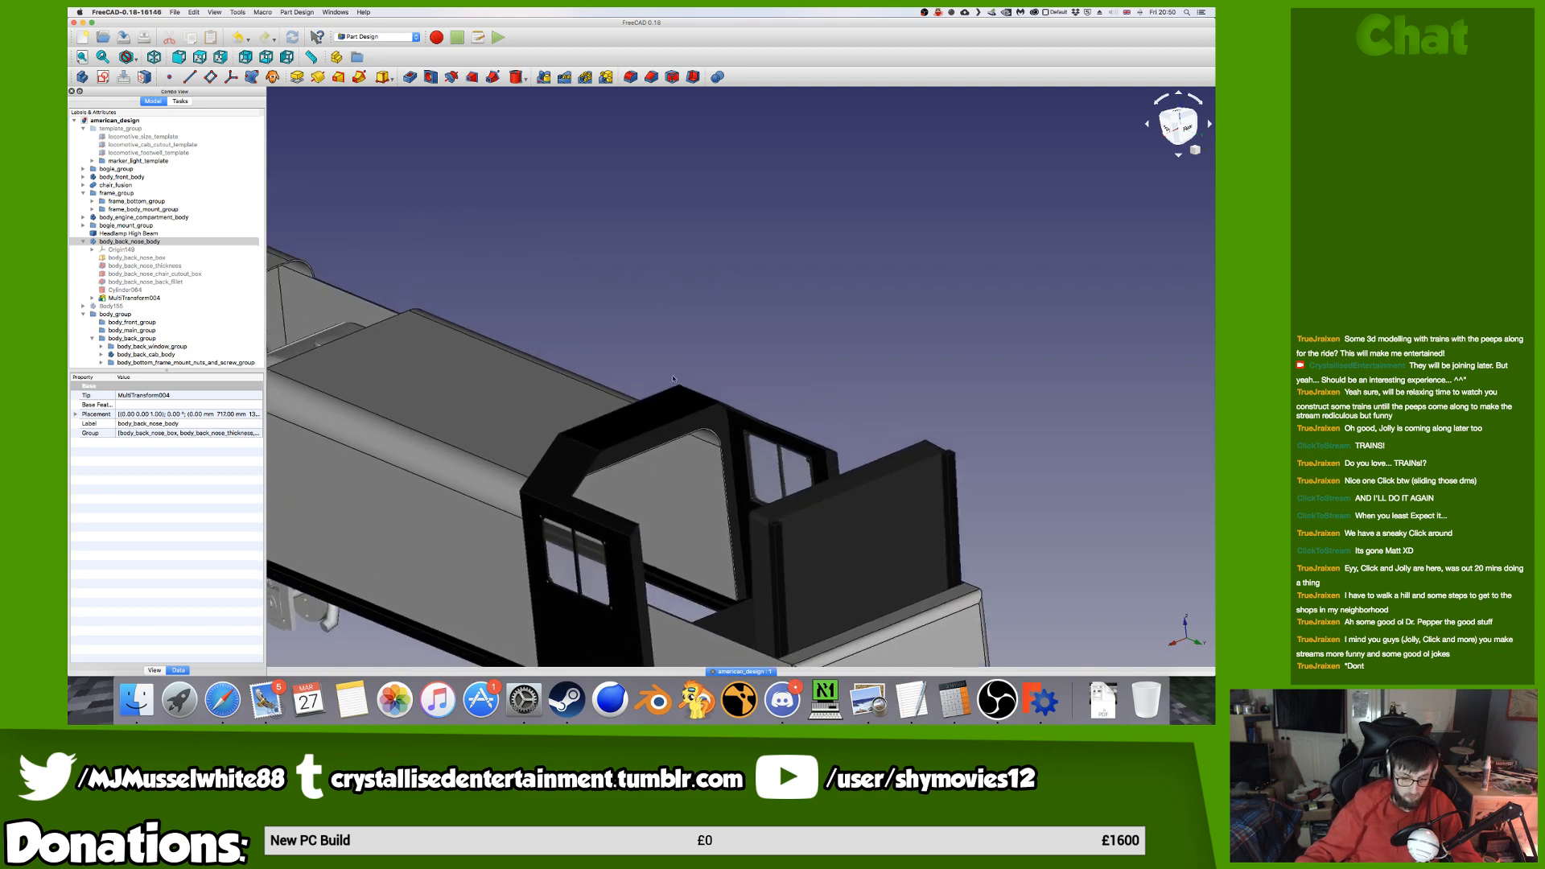
middle_click_drag(631, 466, 644, 338)
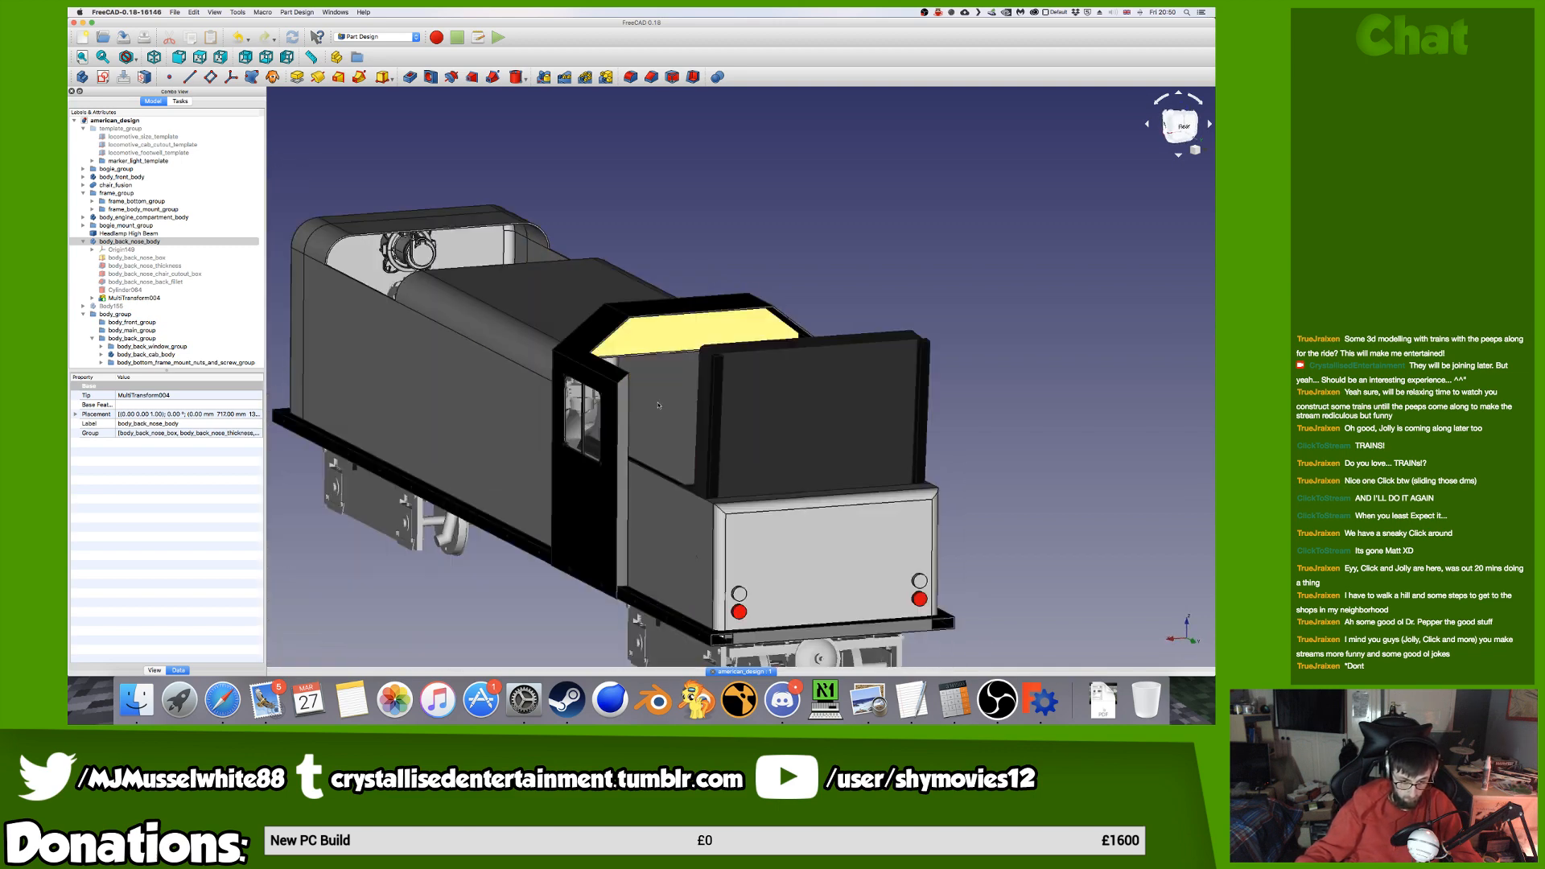
middle_click_drag(660, 461, 635, 485)
scroll(665, 420, "up", 2)
scroll(665, 419, "up", 1)
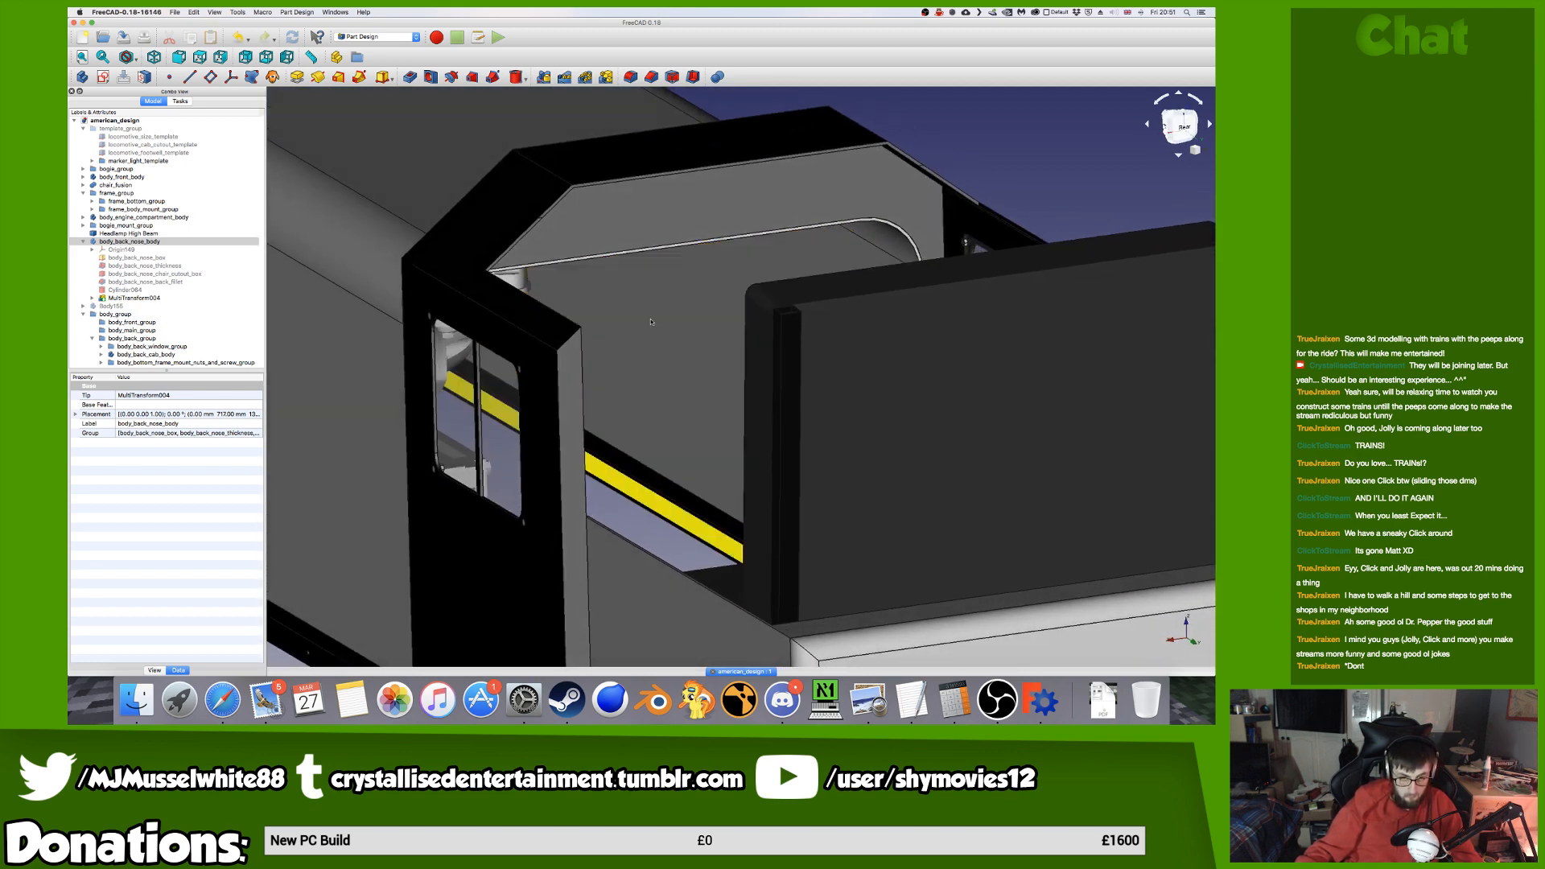
scroll(628, 250, "down", 2)
scroll(630, 255, "down", 1)
scroll(630, 255, "up", 1)
scroll(630, 255, "up", 2)
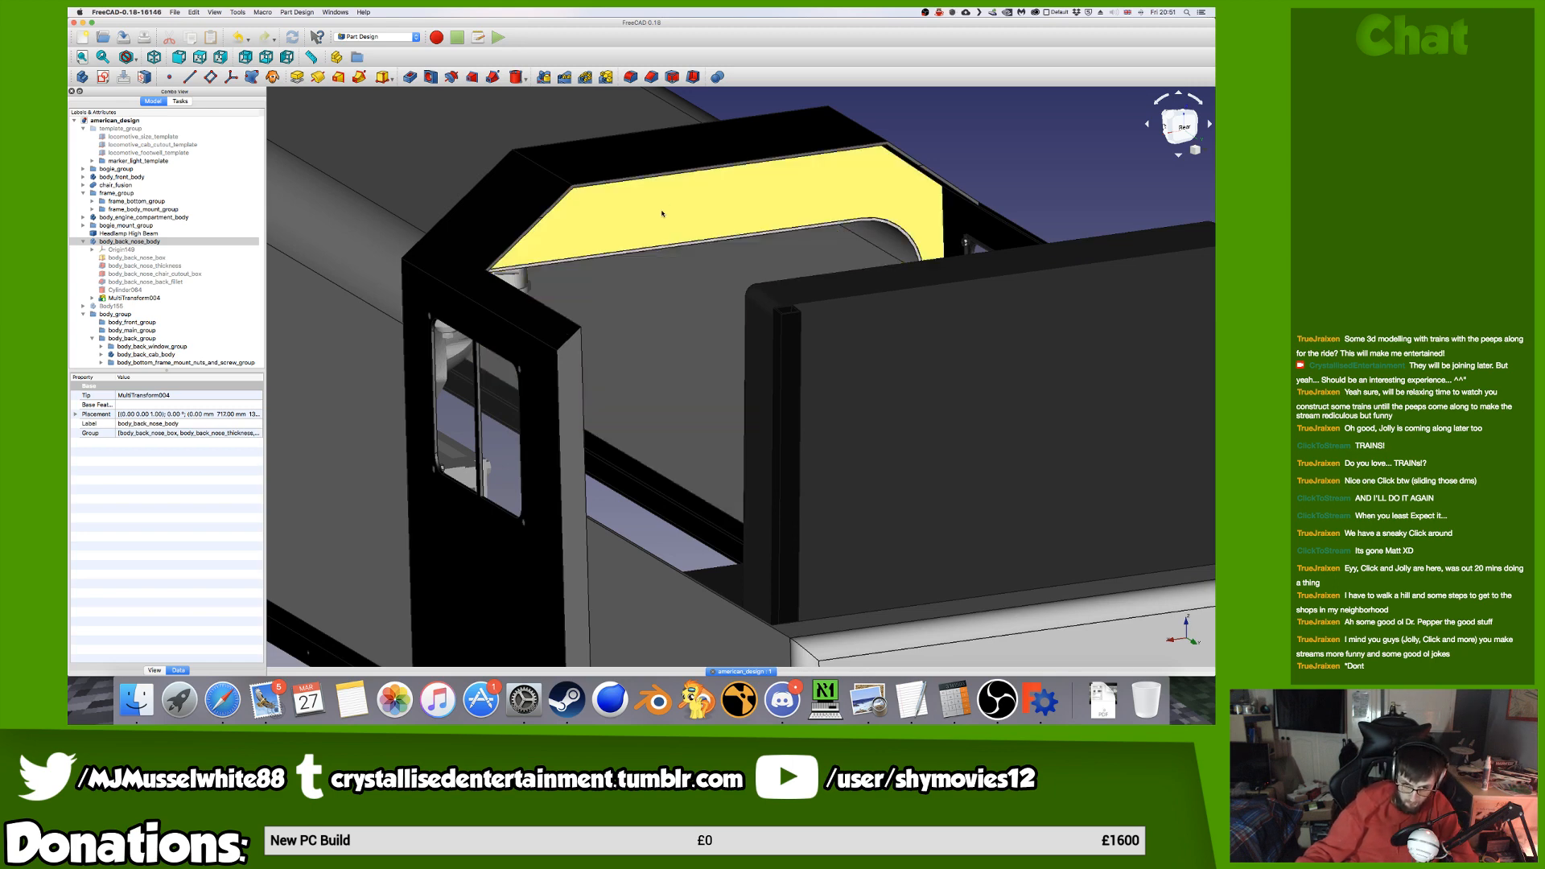
scroll(662, 281, "down", 5)
scroll(619, 211, "up", 5)
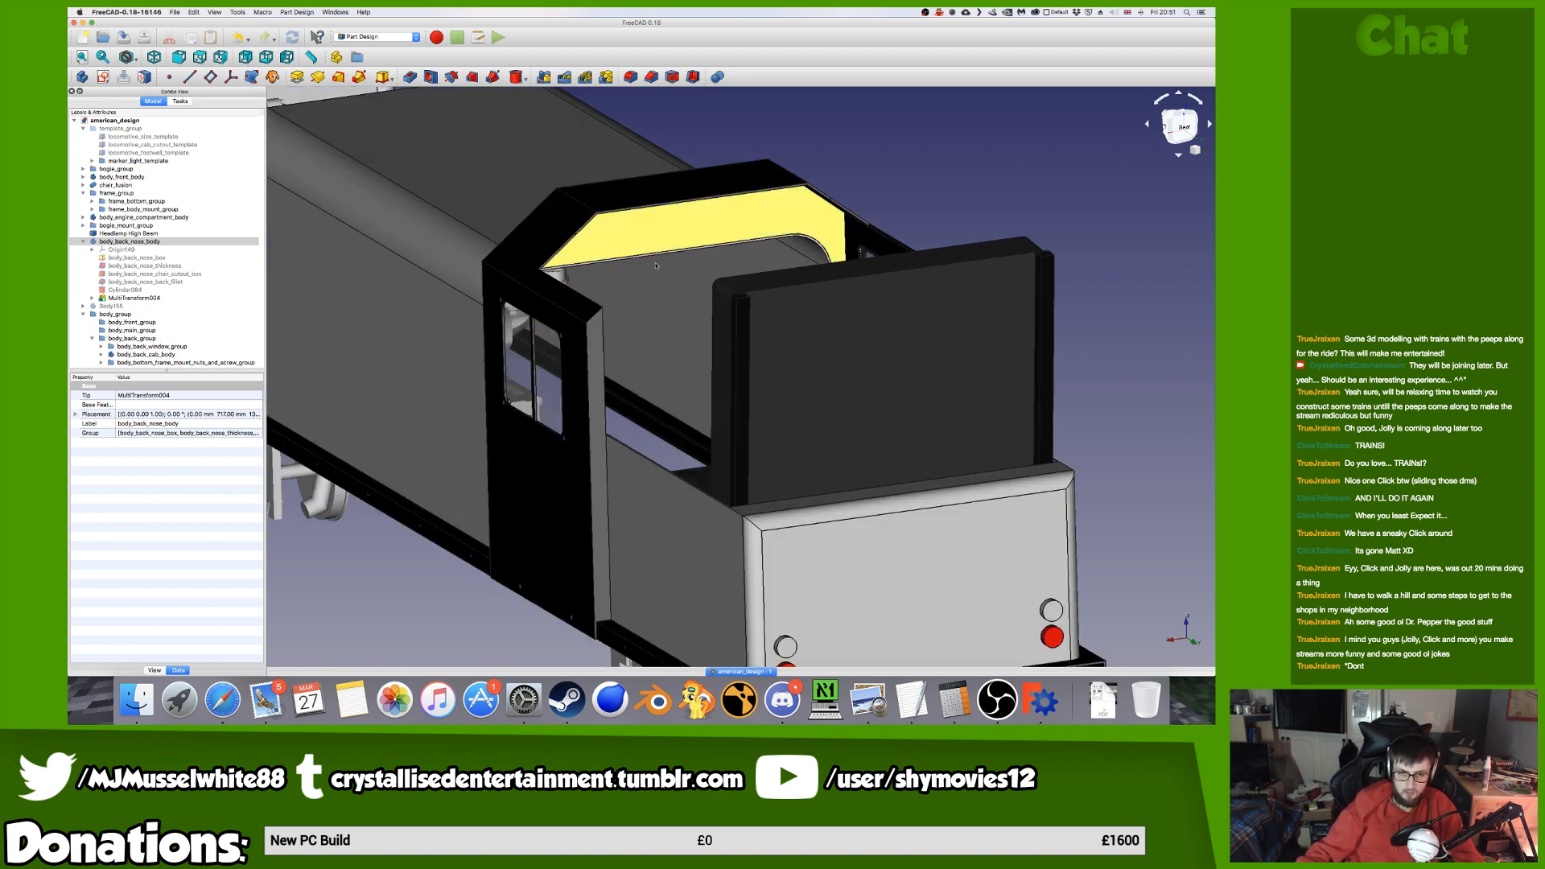
middle_click_drag(752, 375, 736, 402)
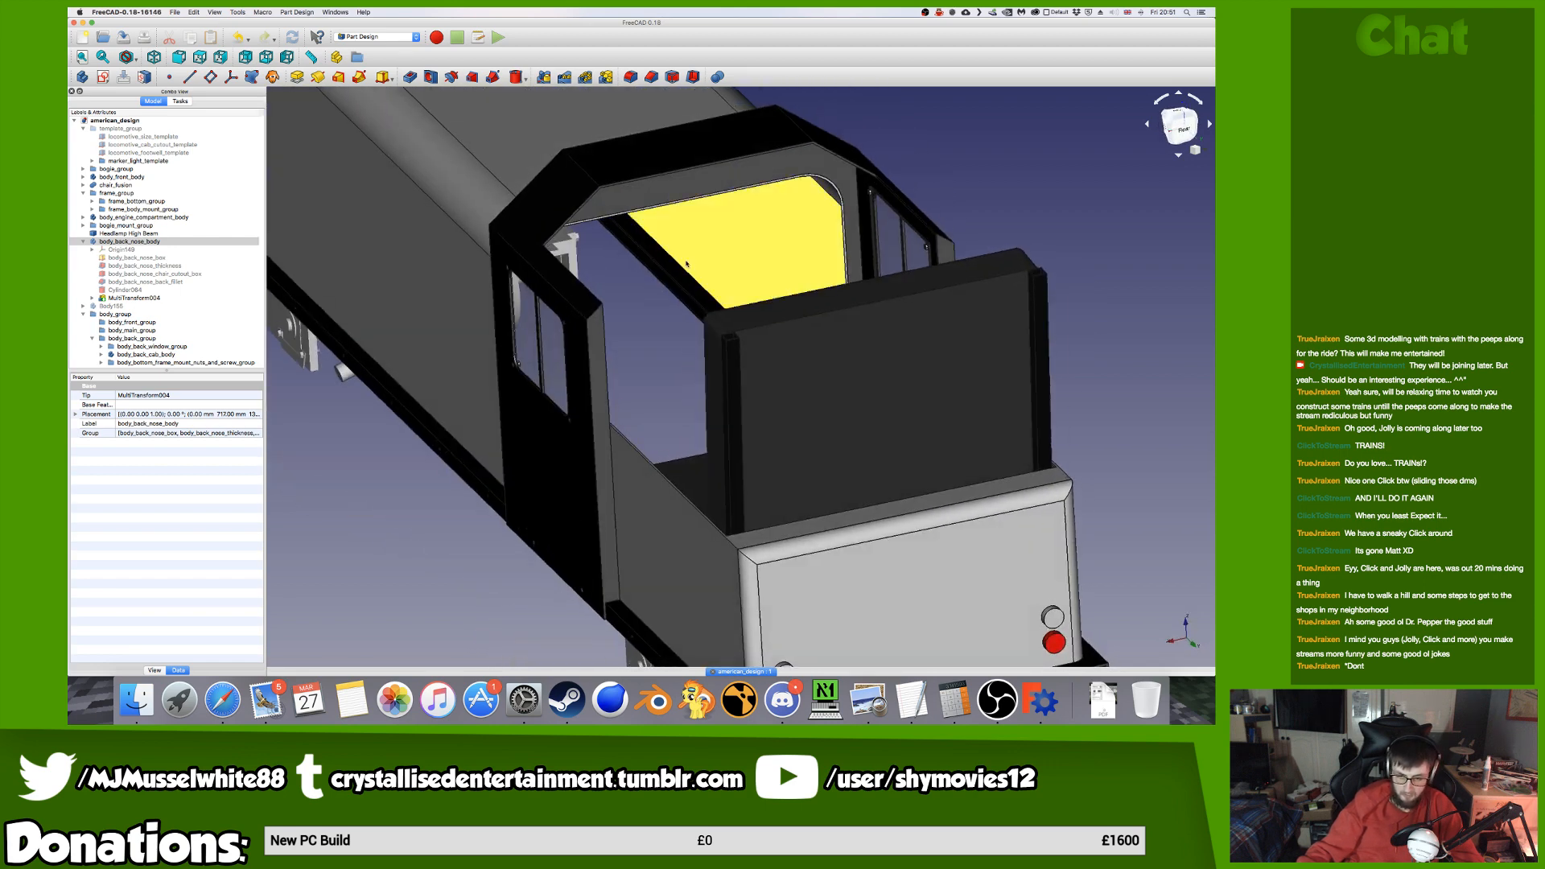
scroll(686, 264, "down", 3)
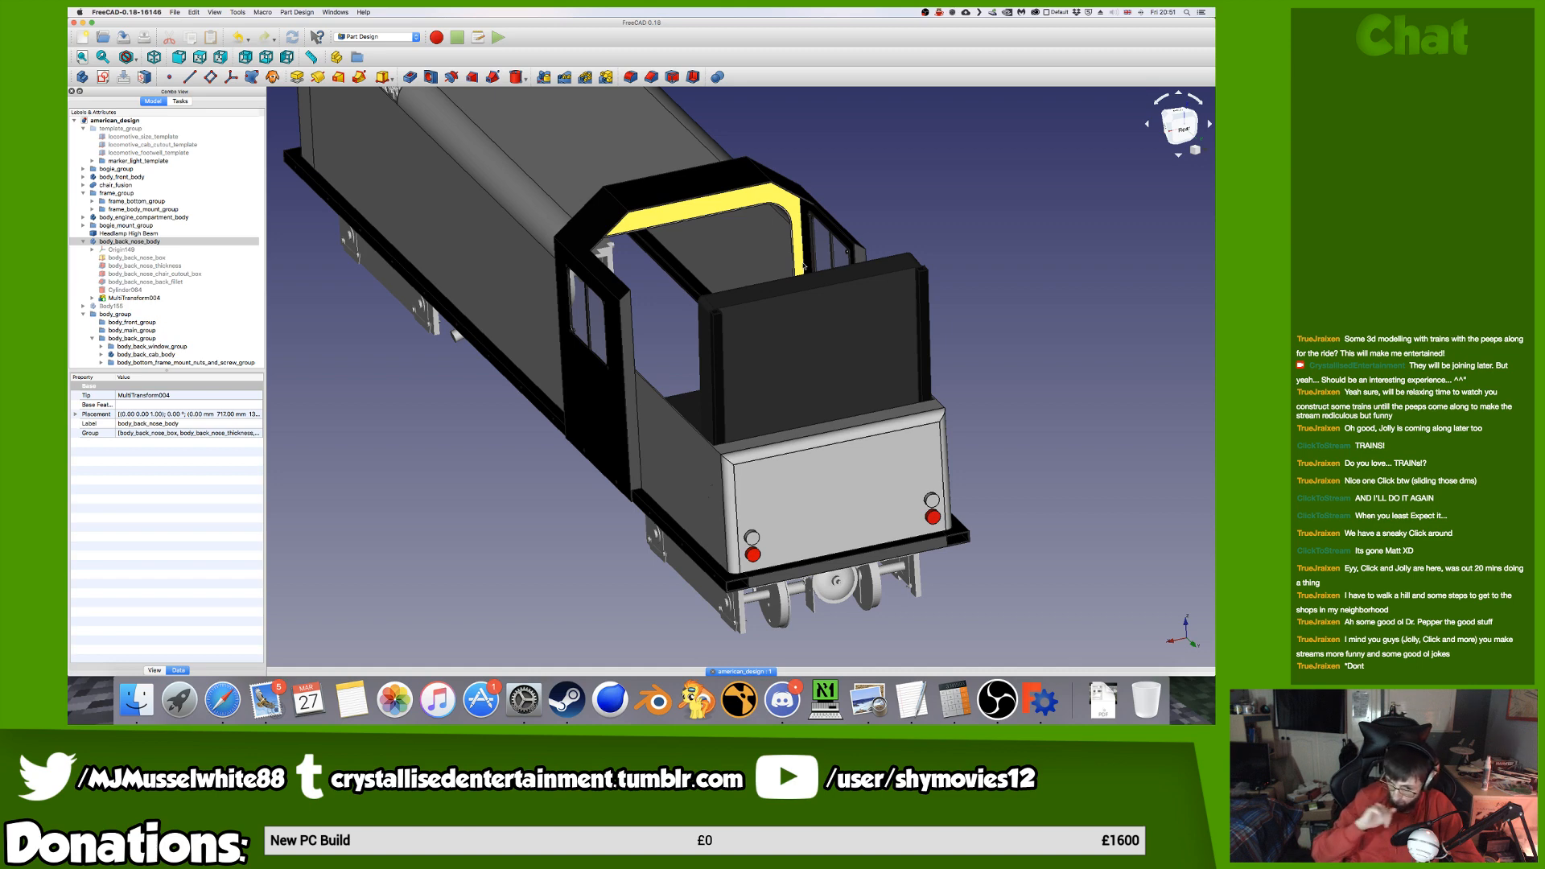
middle_click_drag(828, 322, 975, 397)
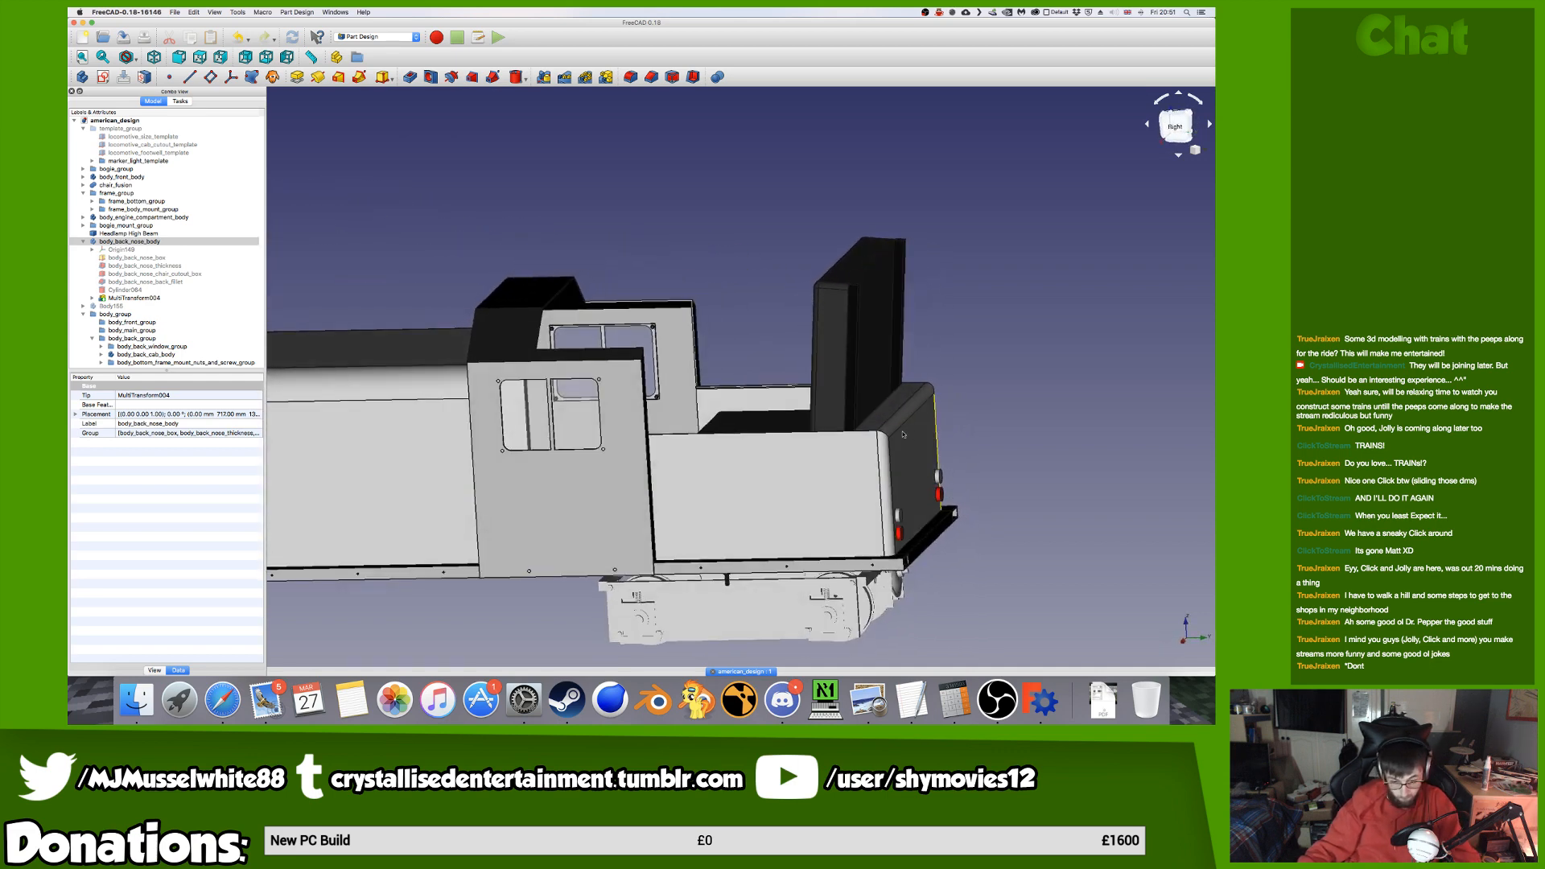
scroll(905, 527, "up", 3)
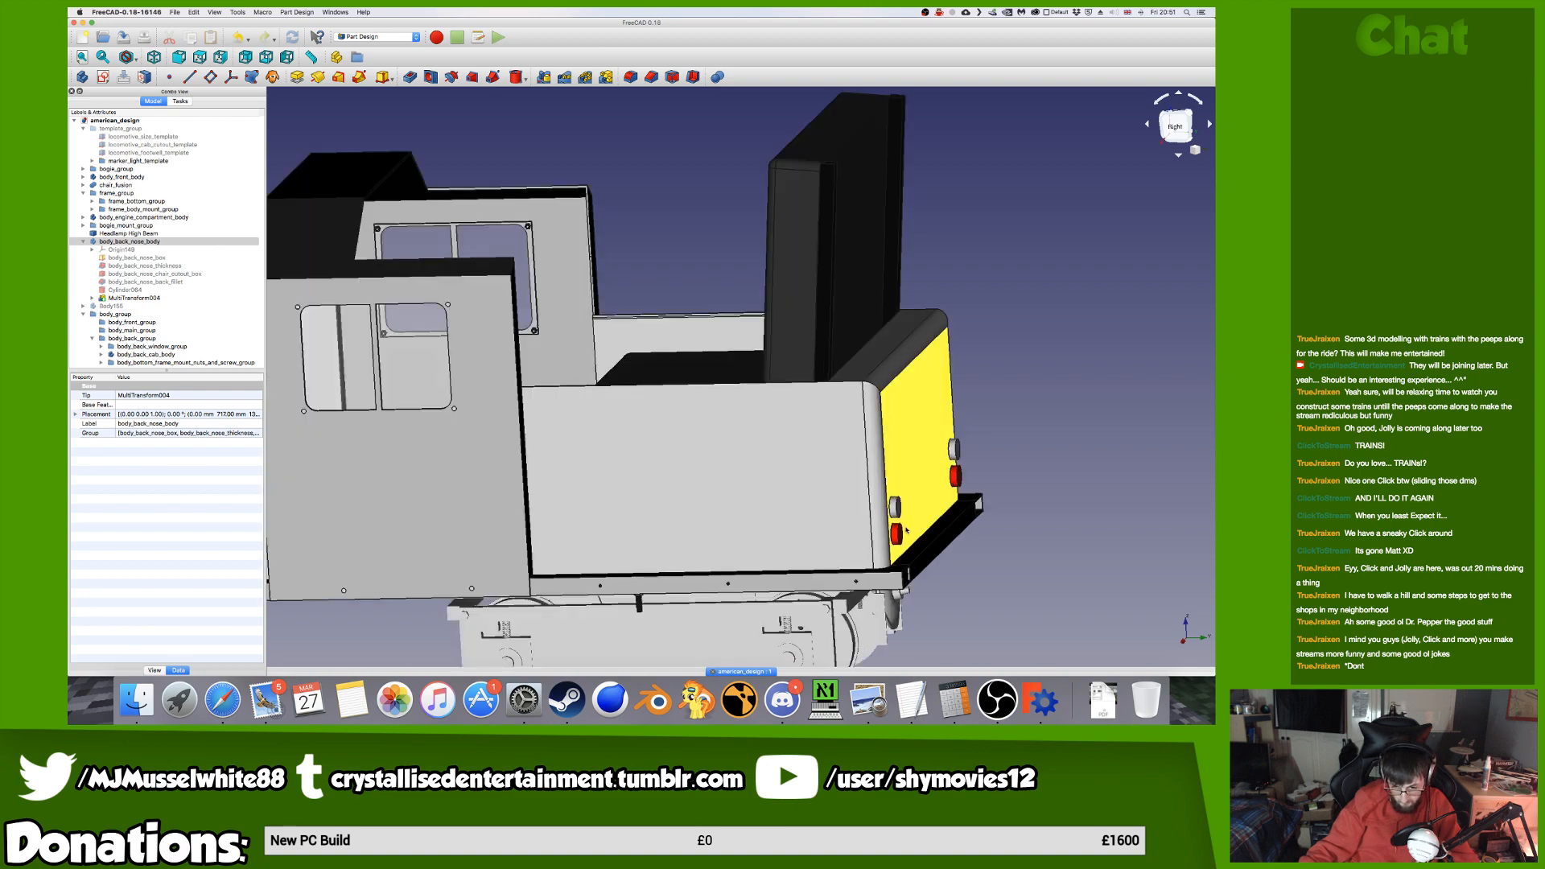
Switch to Finder, copy american_design.FCStd into the original folder and rename the copy american_design_body_back7.FCStd.
left_click(137, 700)
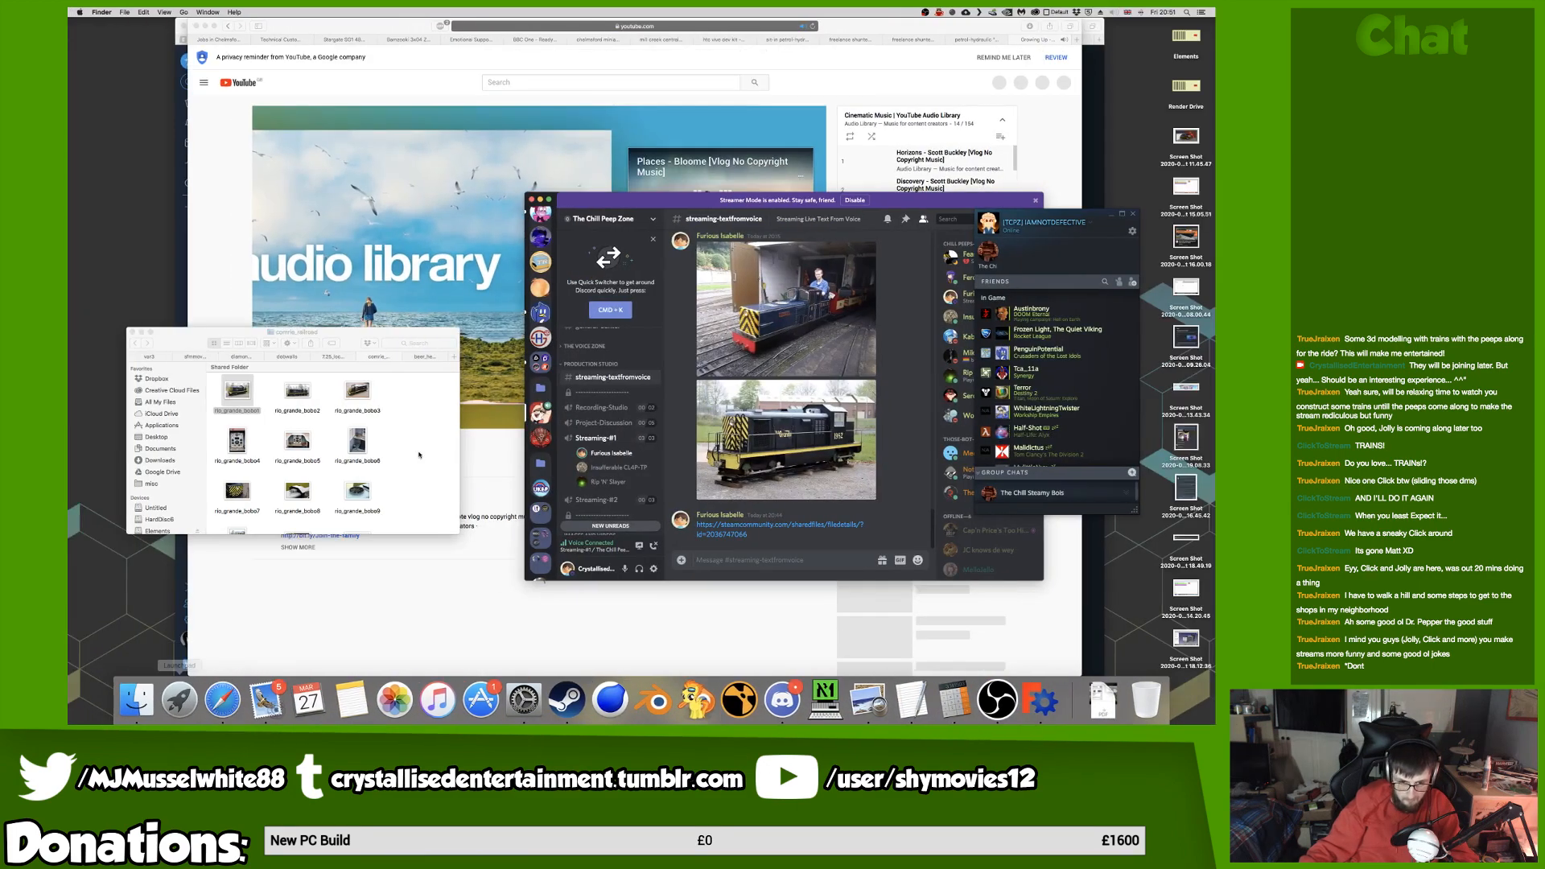
left_click(161, 359)
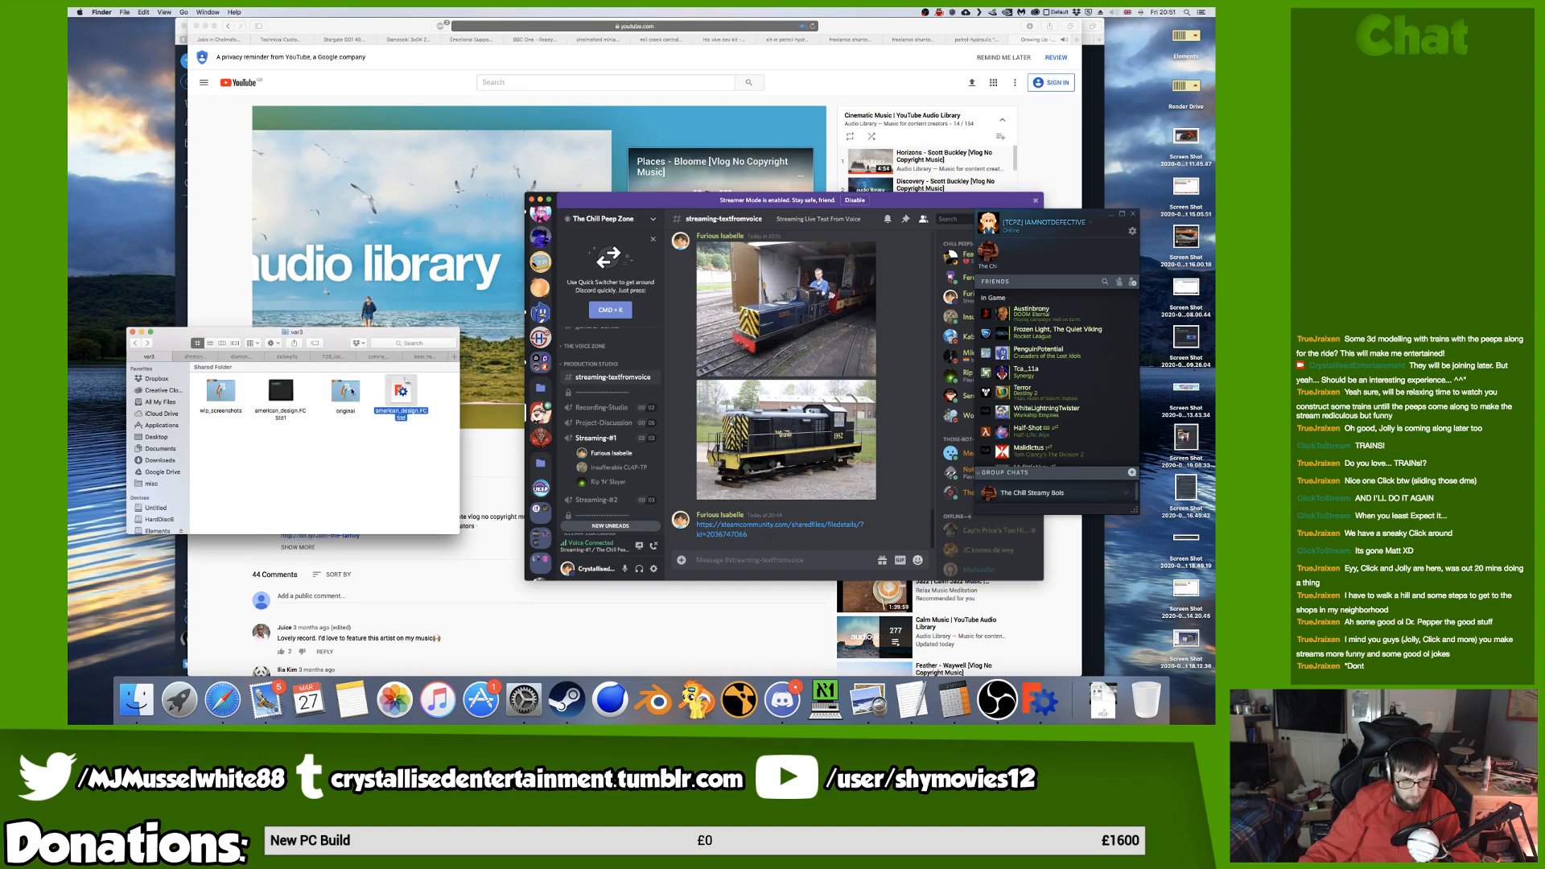
double_click(351, 392)
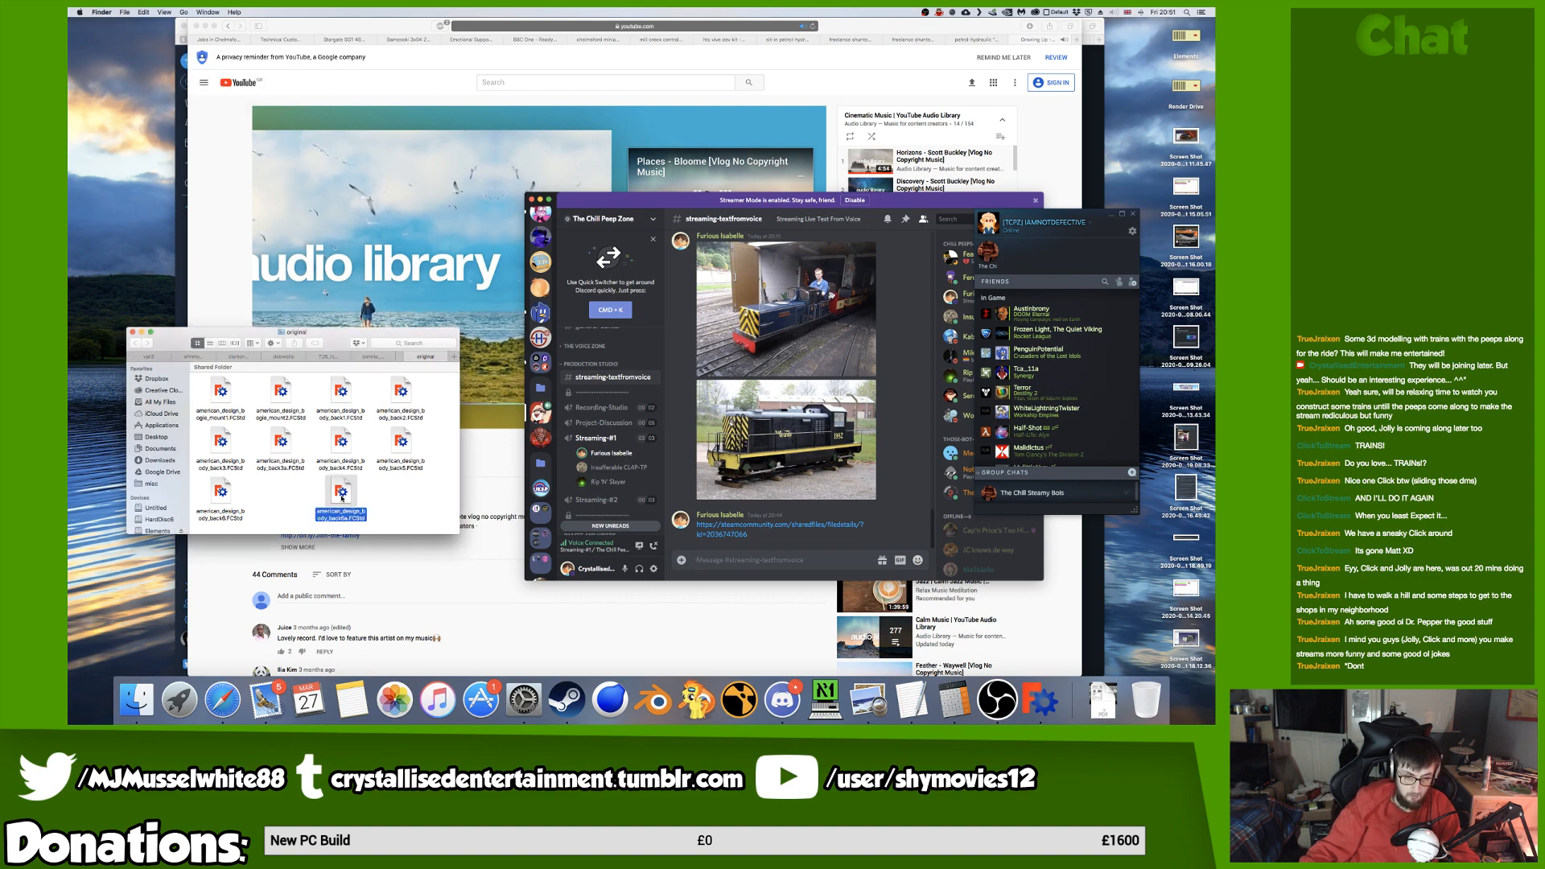
left_click(290, 498)
left_click(343, 495)
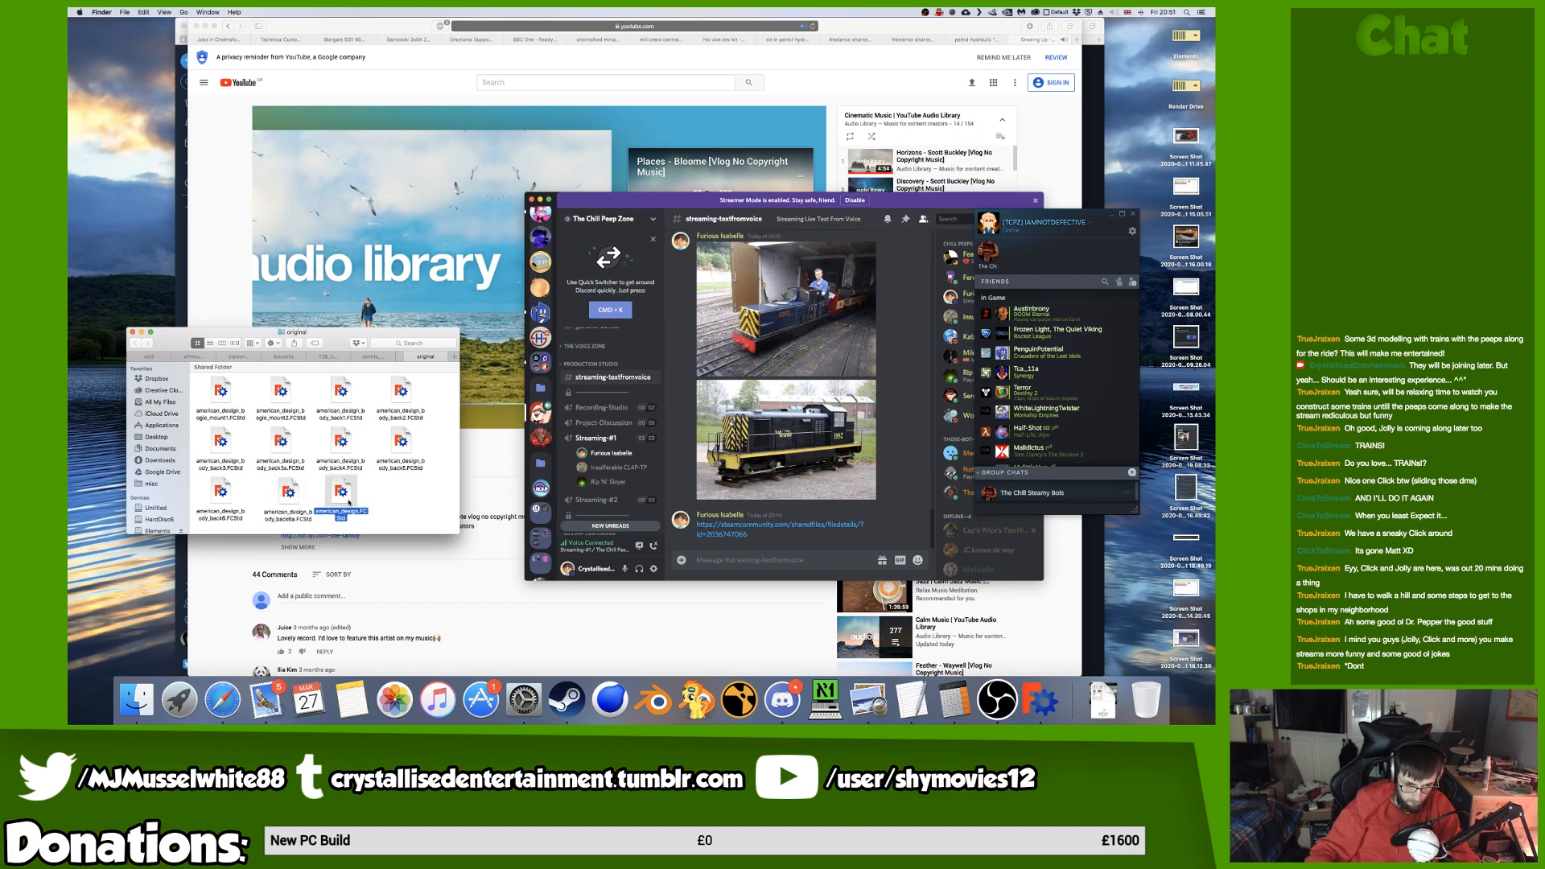
left_click(348, 511)
type("_body_back7")
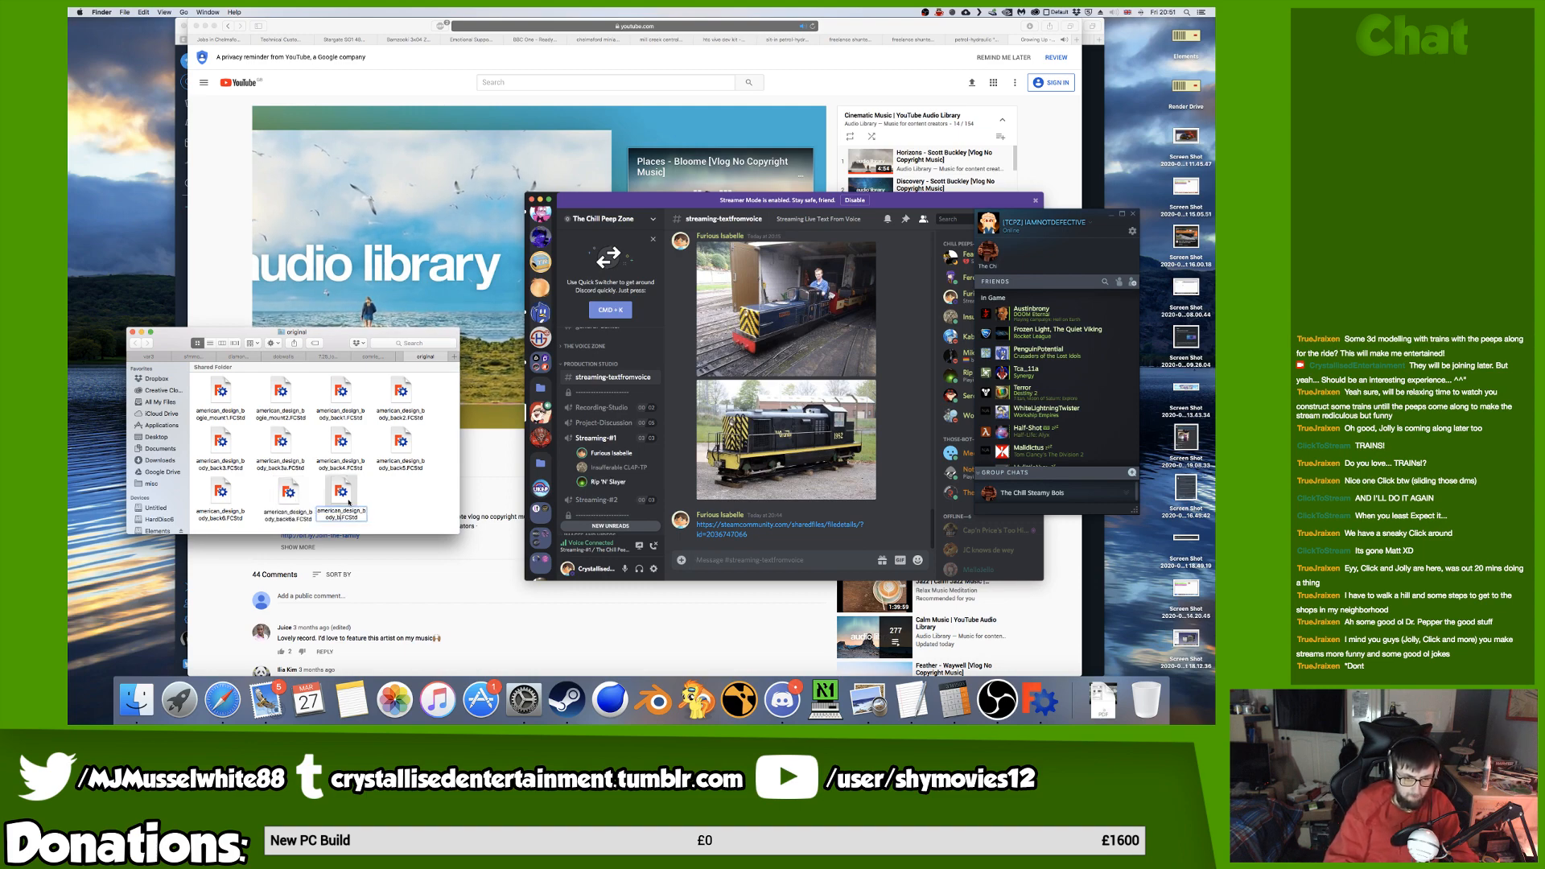
key("Return")
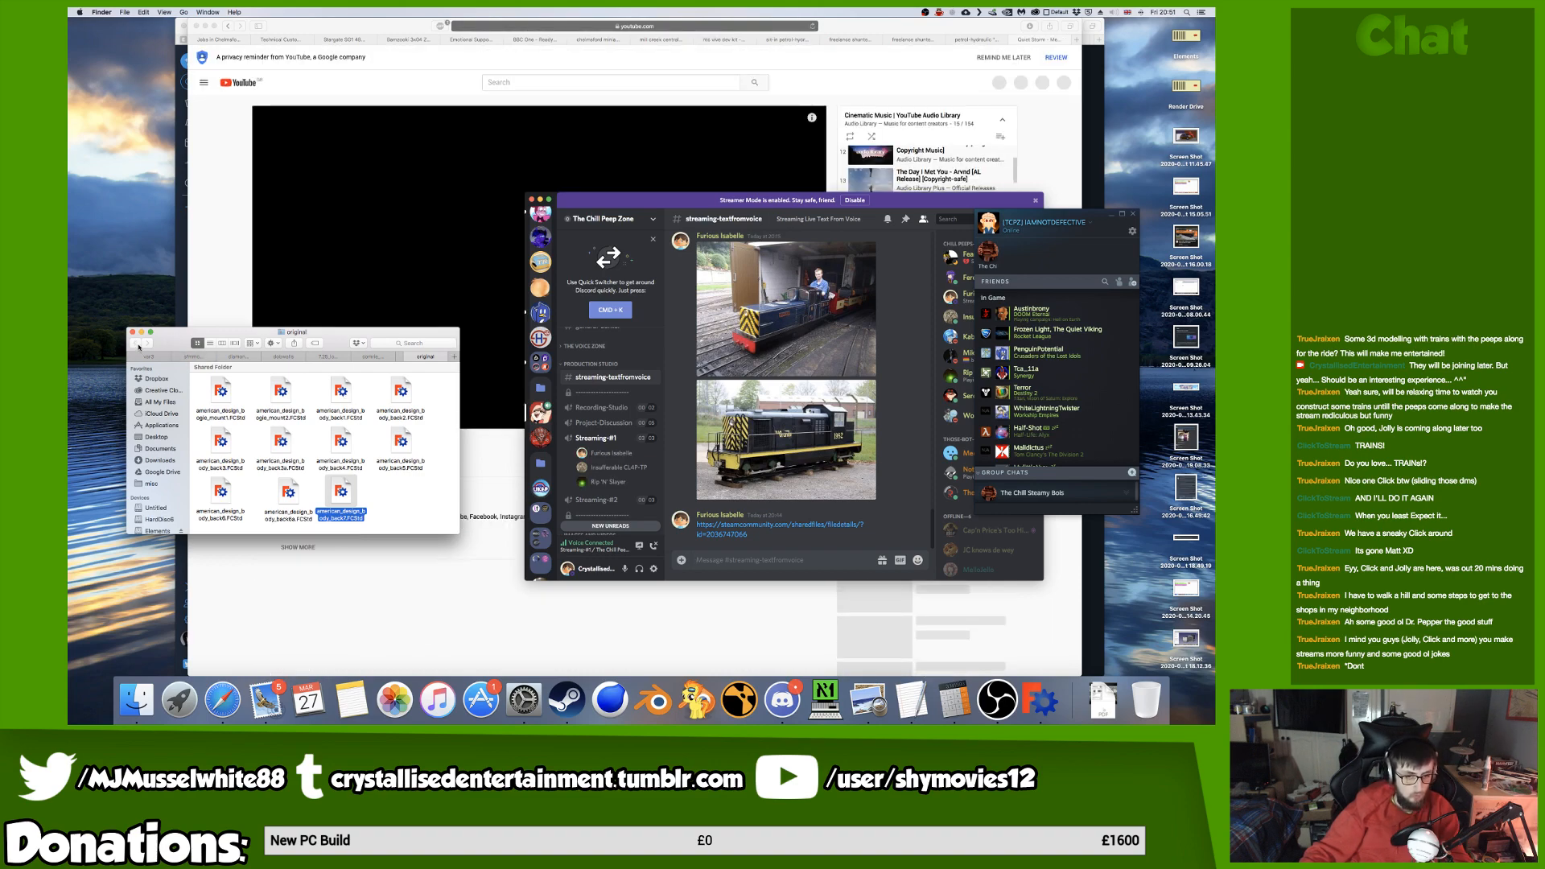
left_click(409, 356)
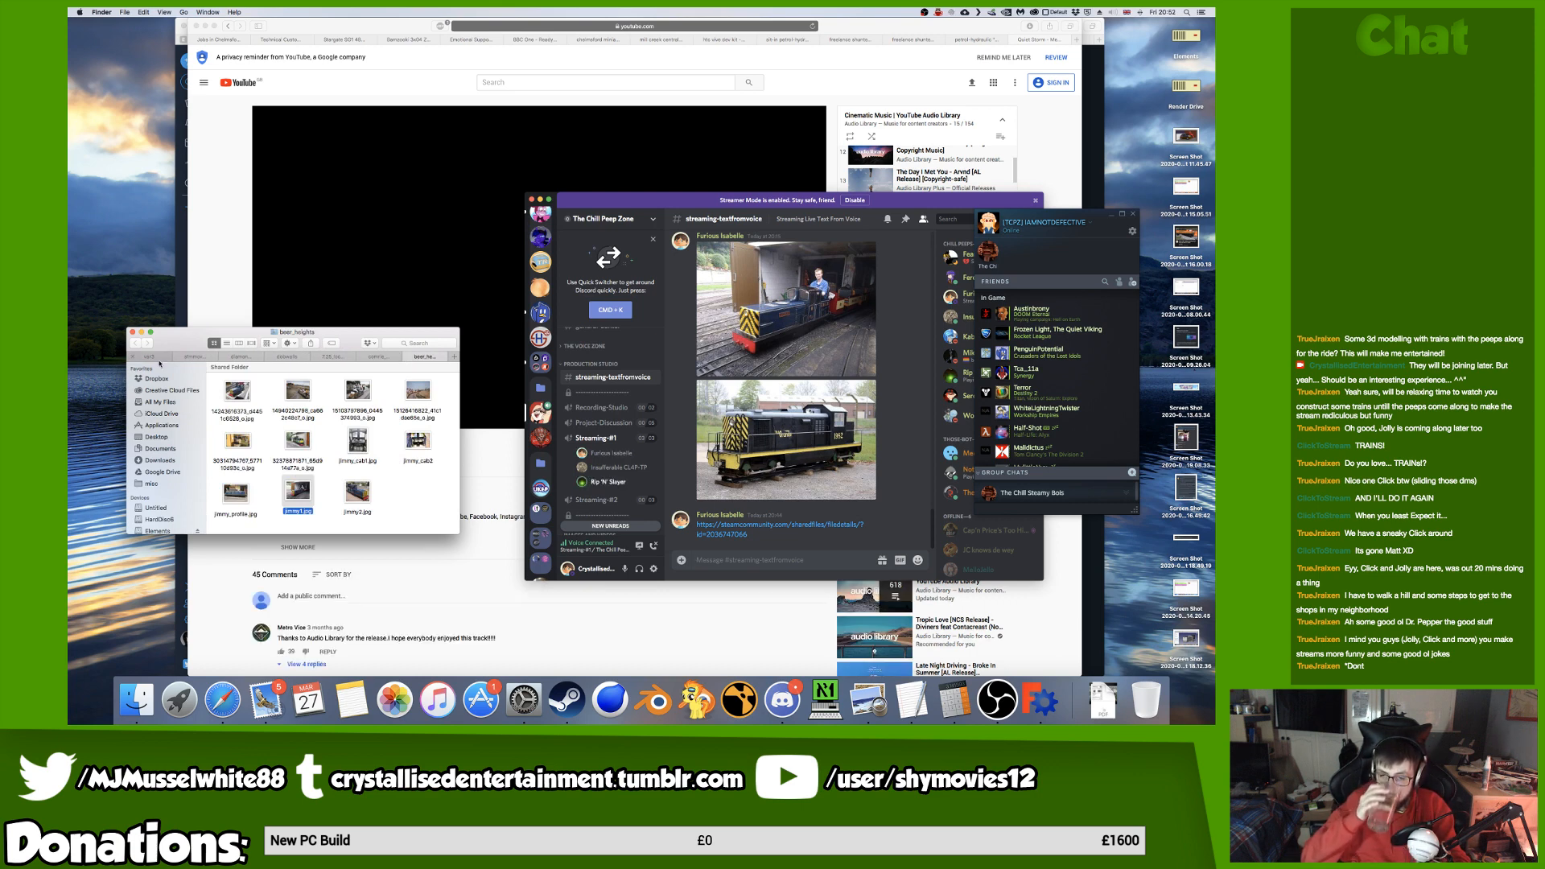
Return to FreeCAD and start a subtractive cylinder in body_back_nose_body, attached to the body's XZ plane.
key("ctrl+Right")
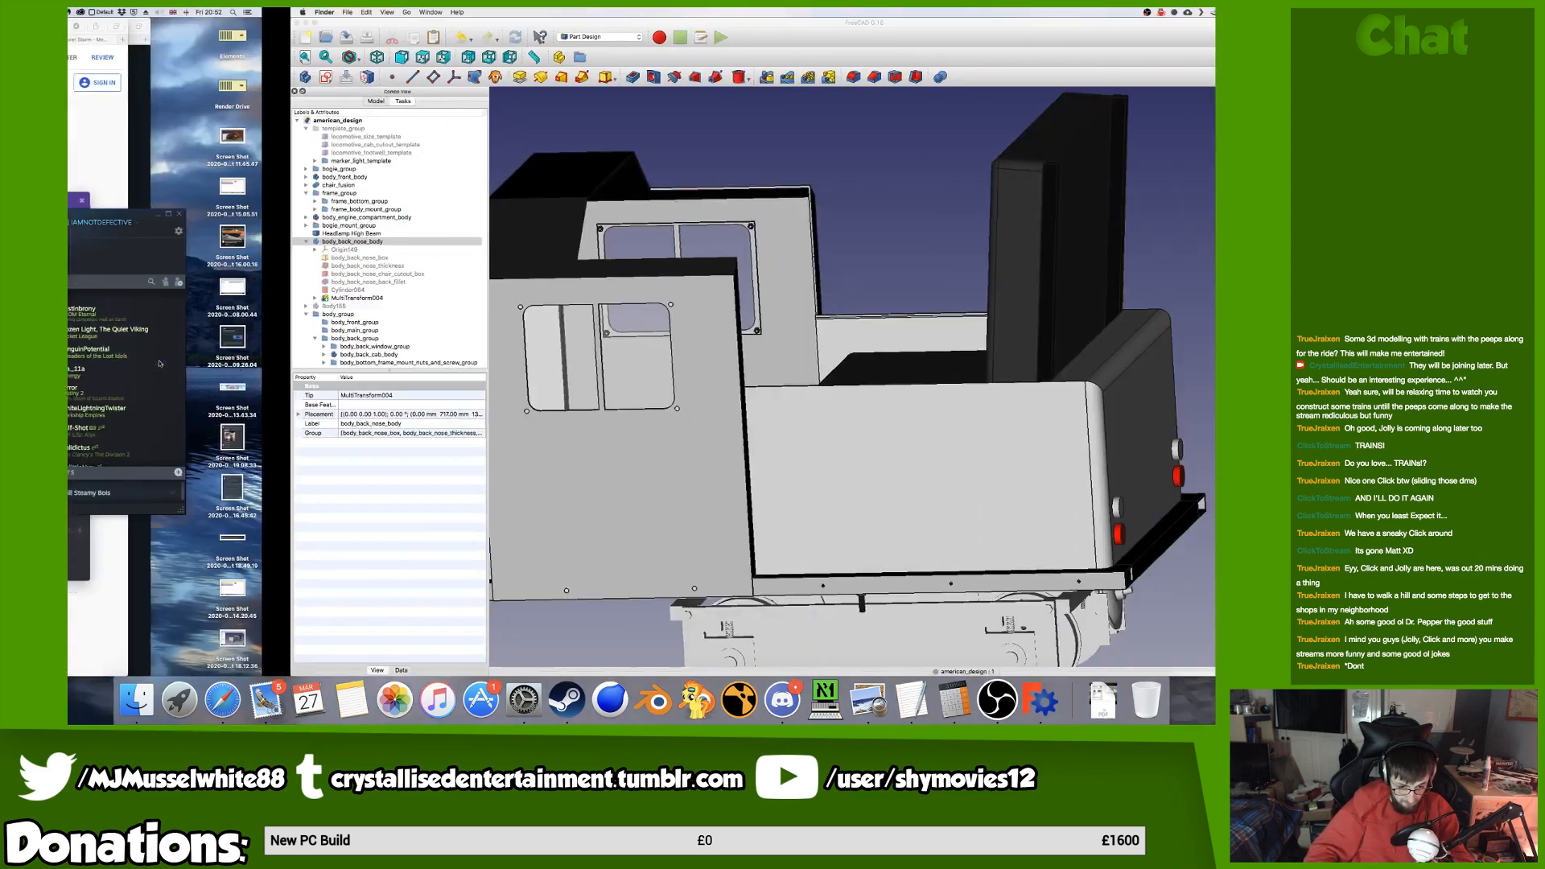
left_click(151, 242)
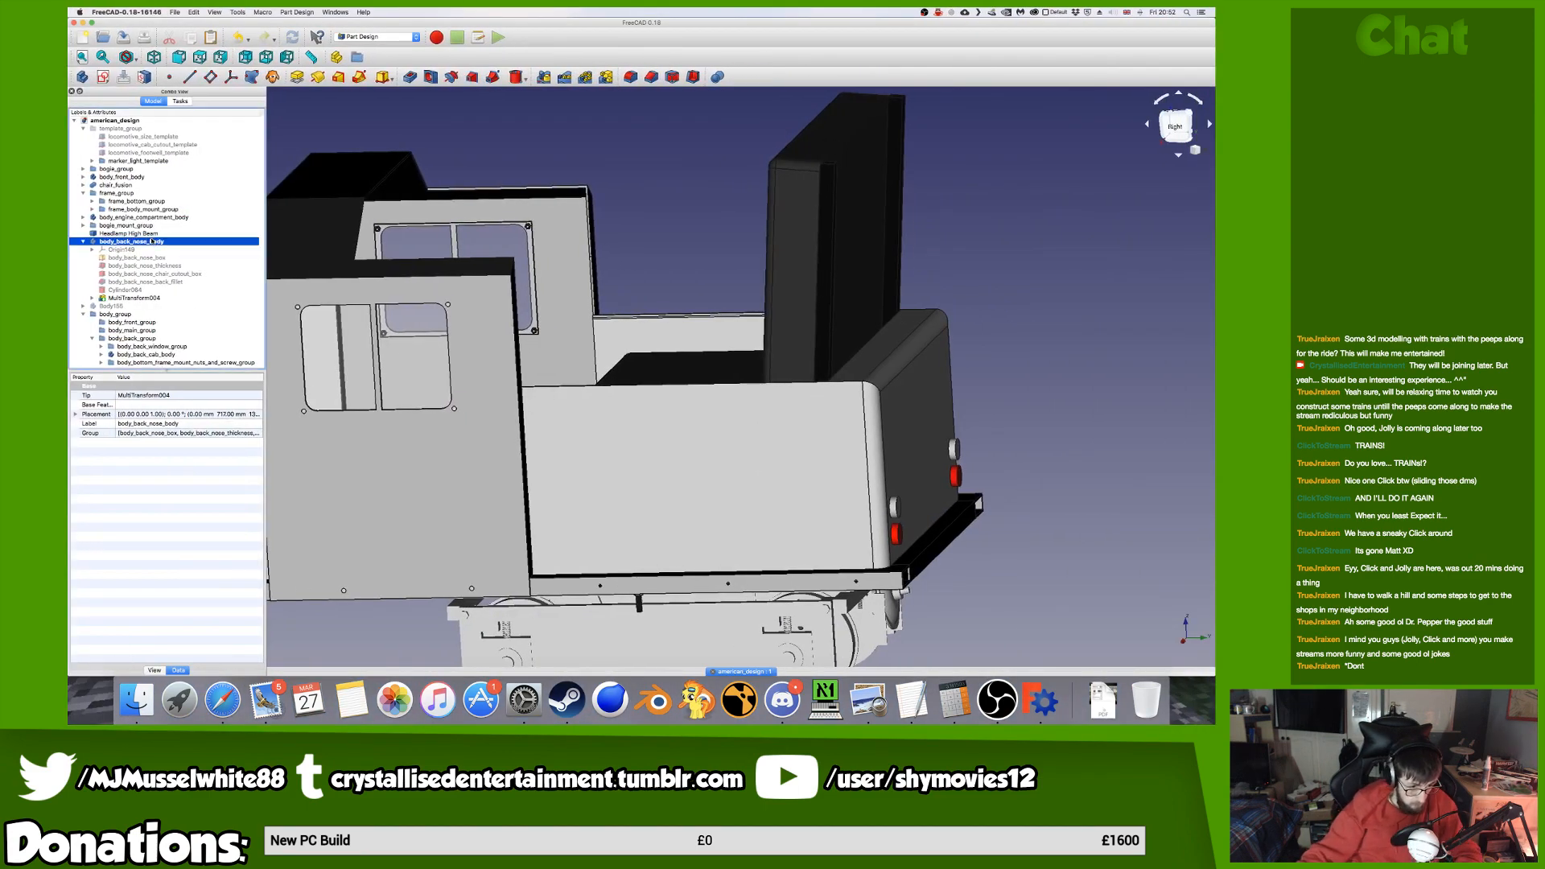
left_click(516, 77)
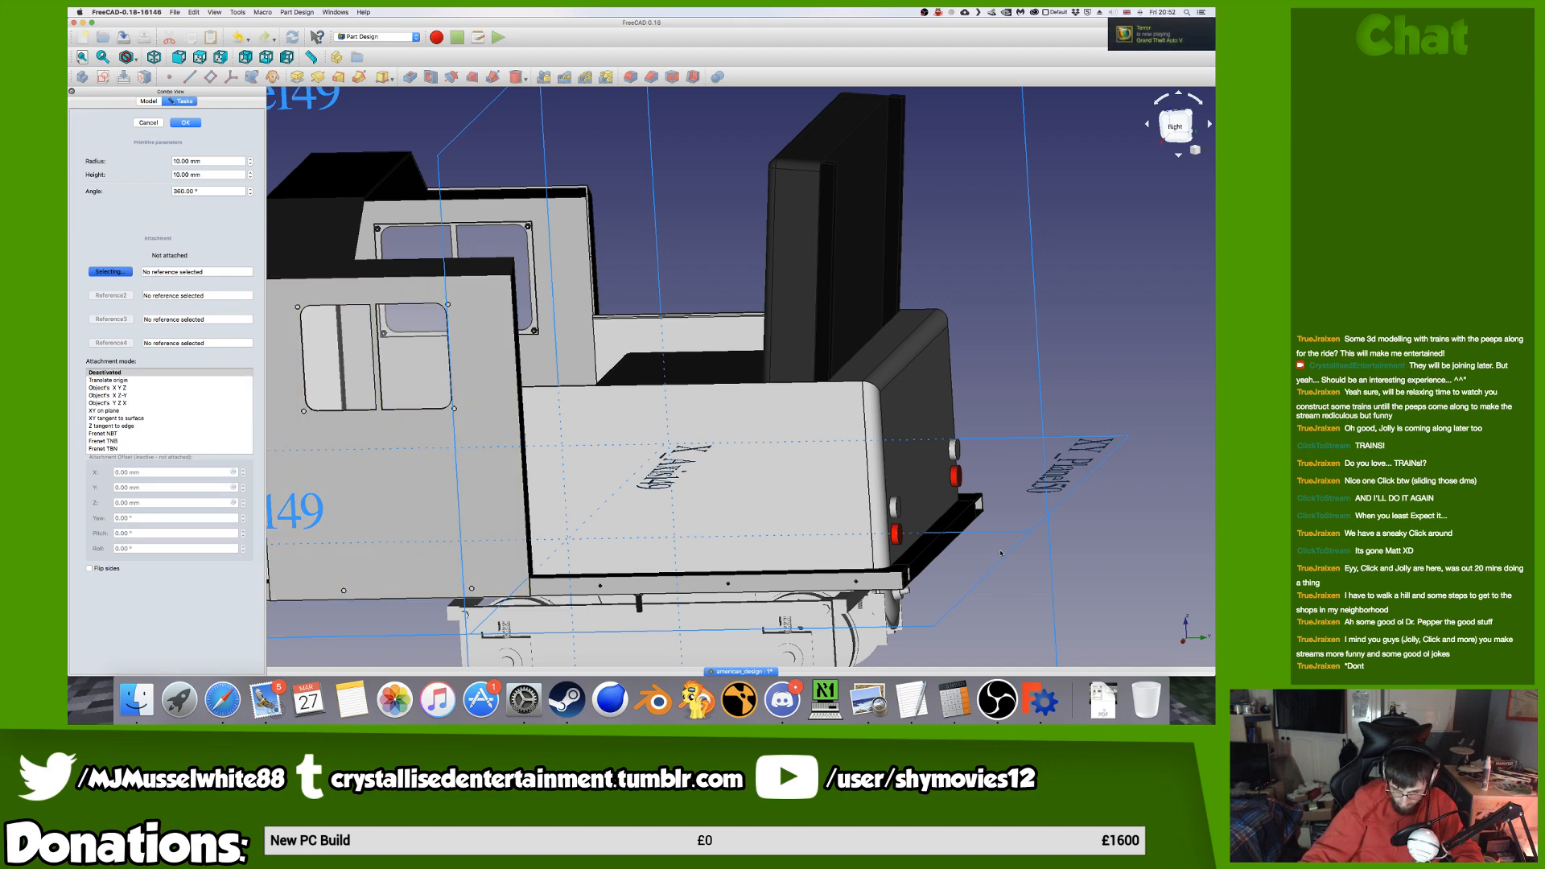
left_click(483, 111)
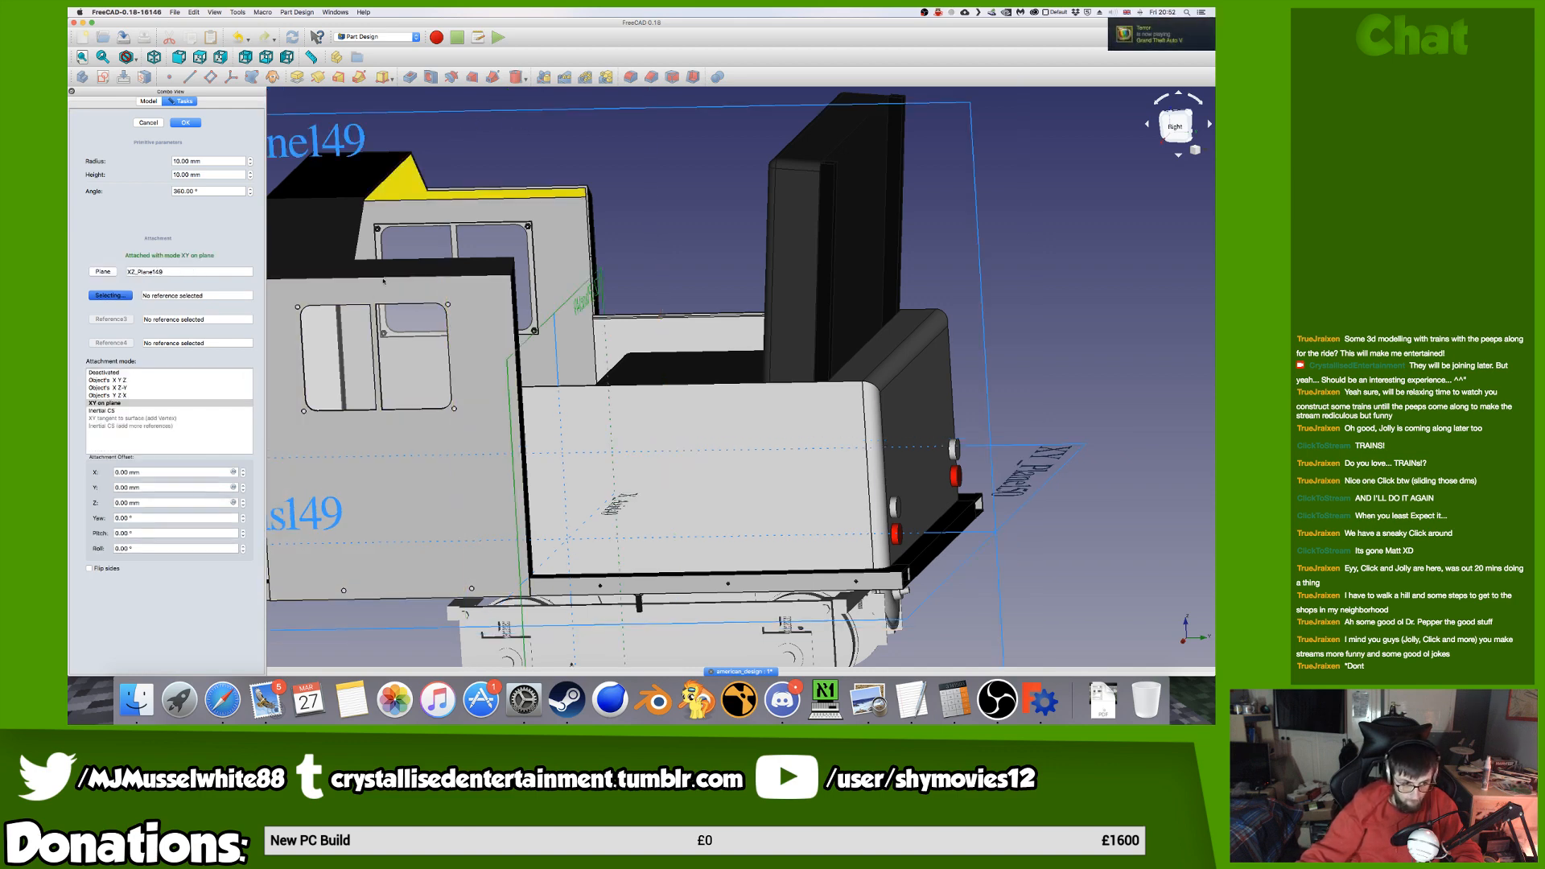
Set a negative Z attachment offset that moves the cylinder to the nose's rear face.
left_click(143, 502)
type("1")
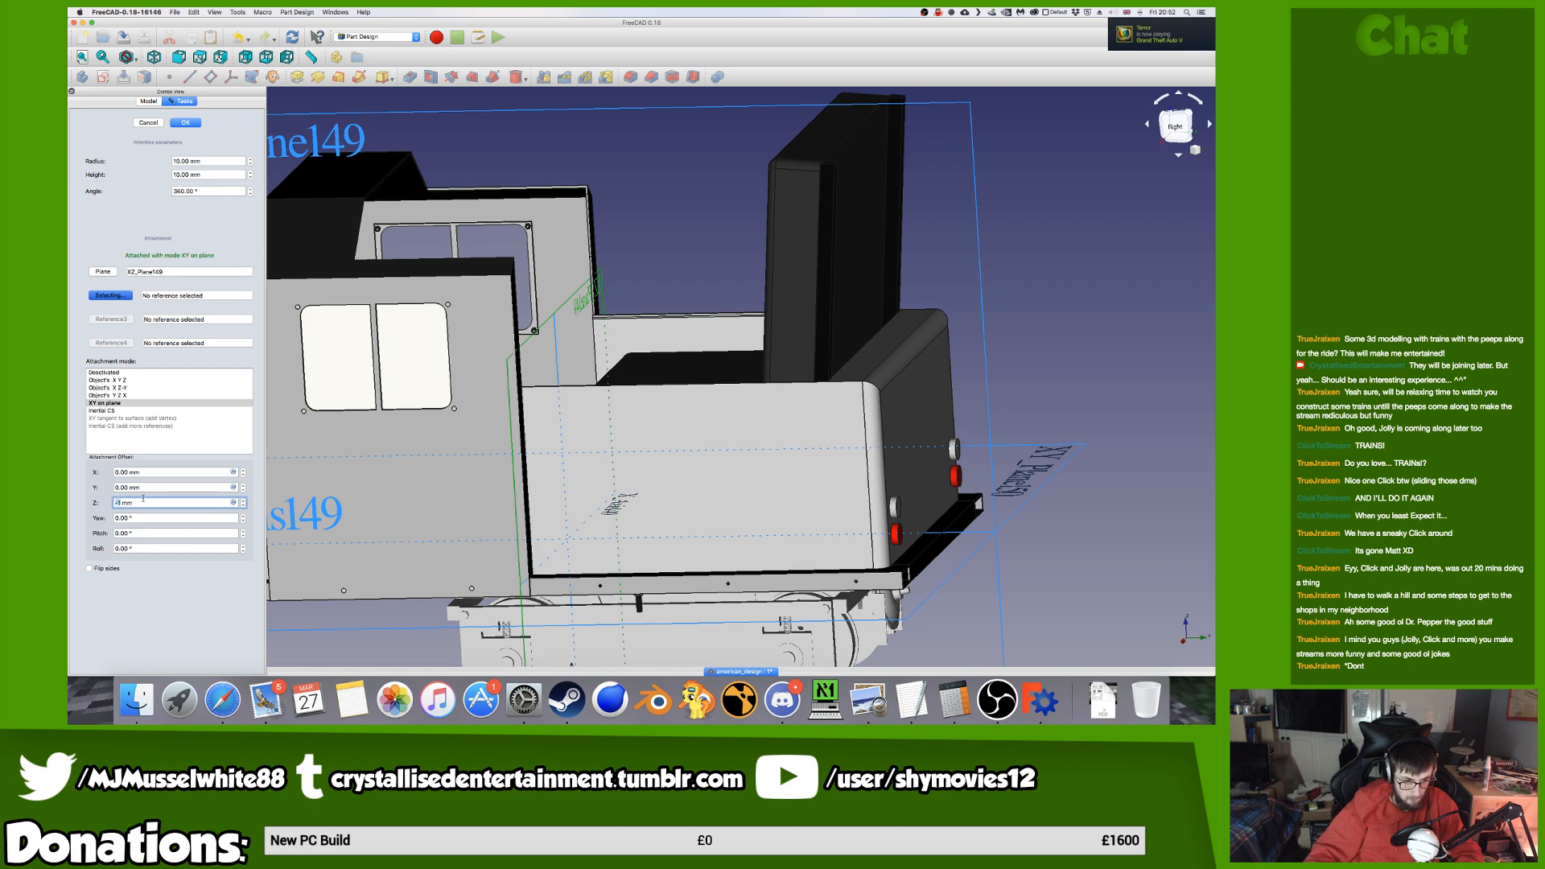
type("40")
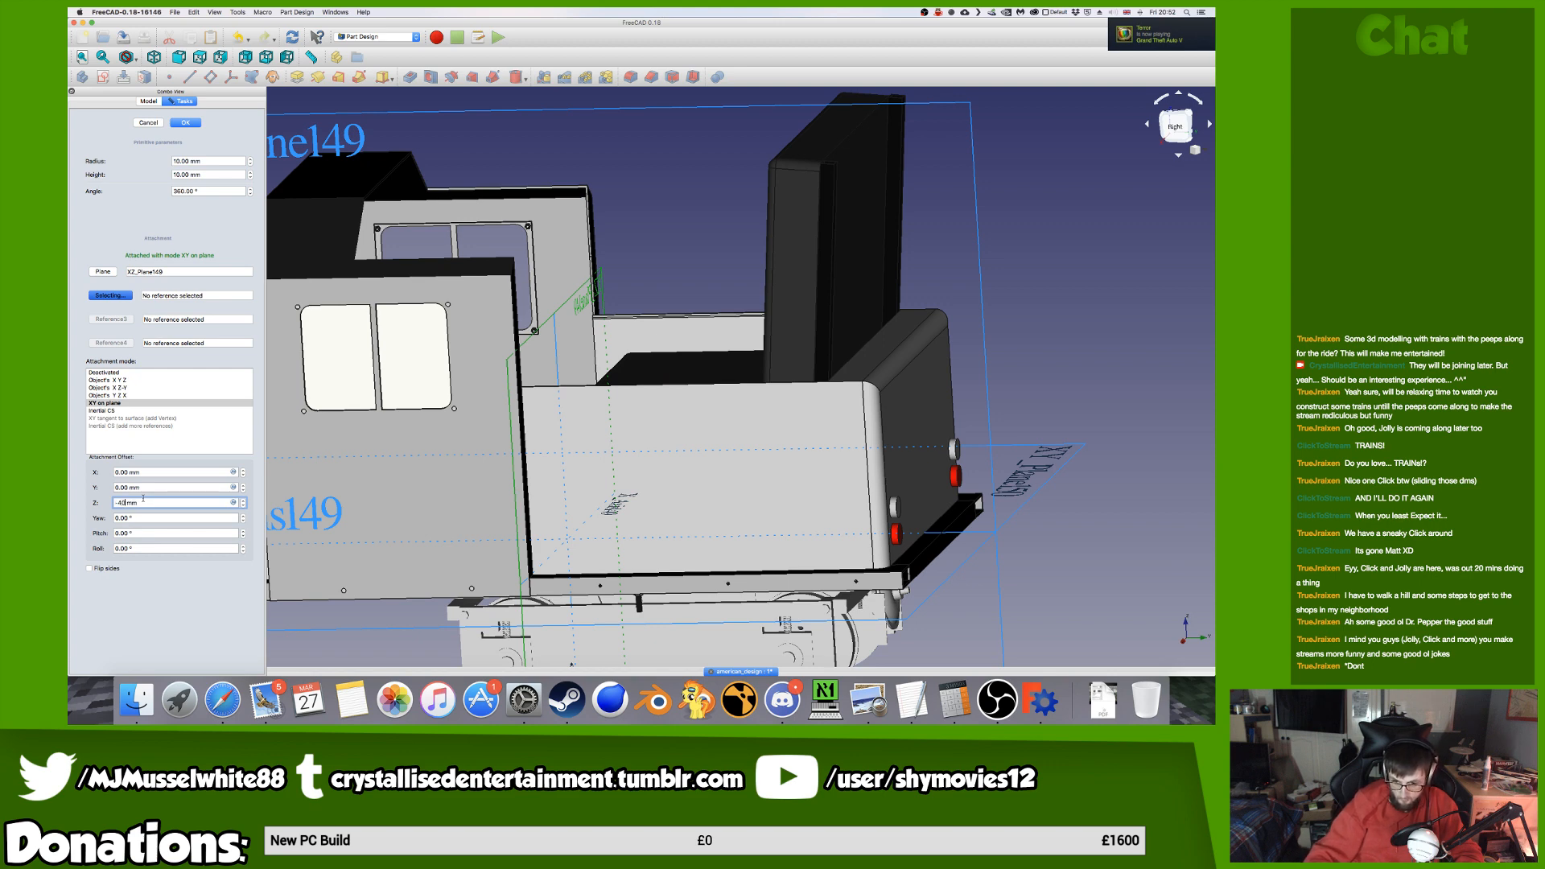
type("0")
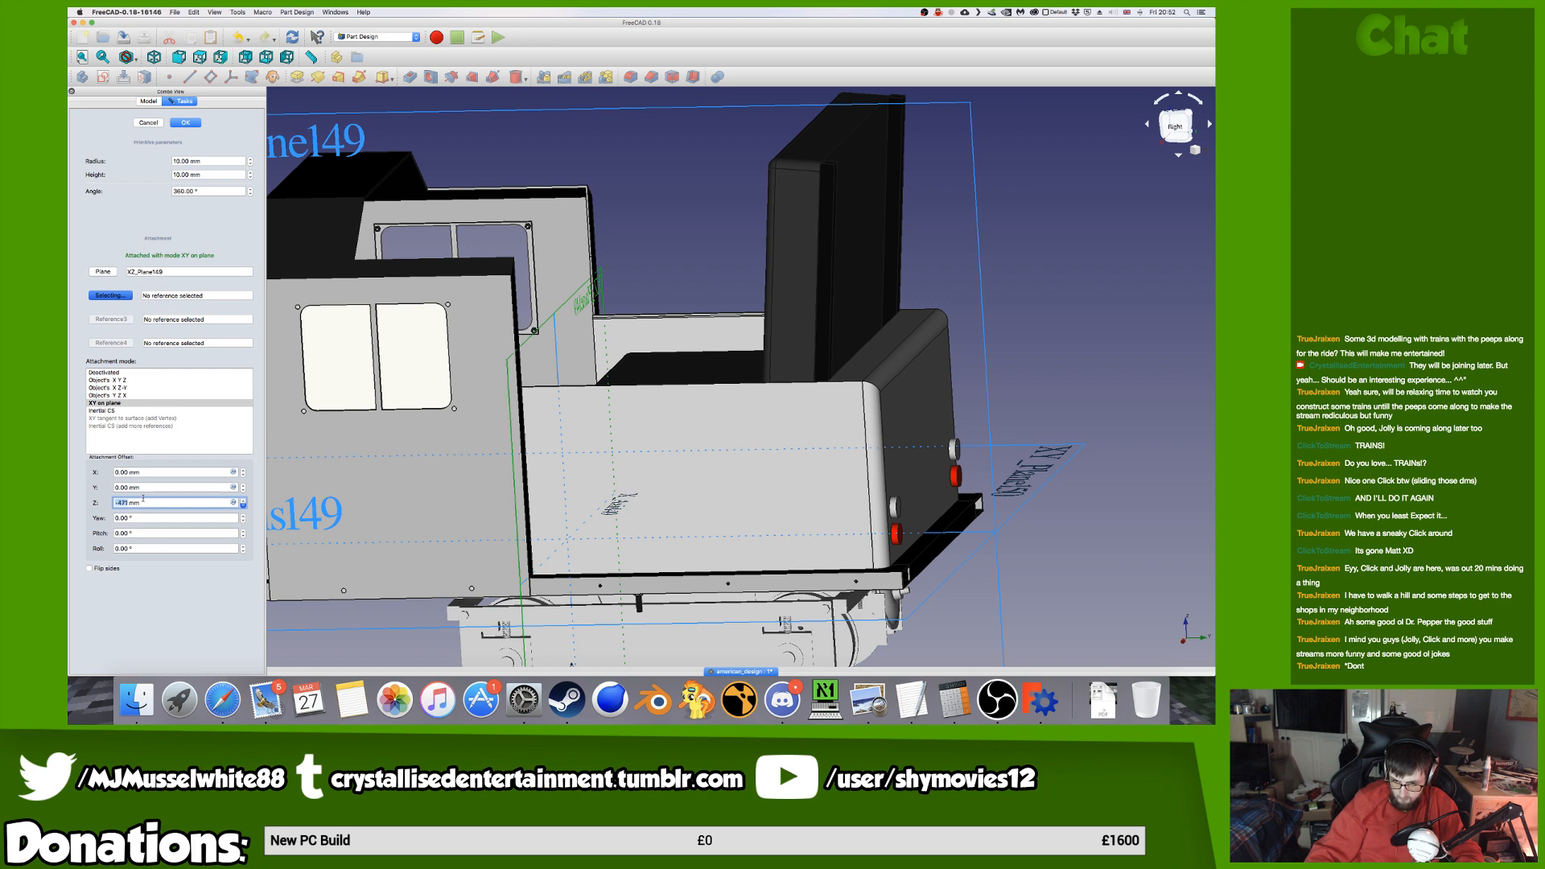
key("Down")
key("Down")
key("Down")
key("Down")
key("Down")
key("Down")
key("Down")
key("Down")
key("Down")
key("Down")
key("Down")
key("Down")
key("Down")
key("Down")
key("Down")
key("Down")
key("Down")
key("Down")
key("Down")
key("Down")
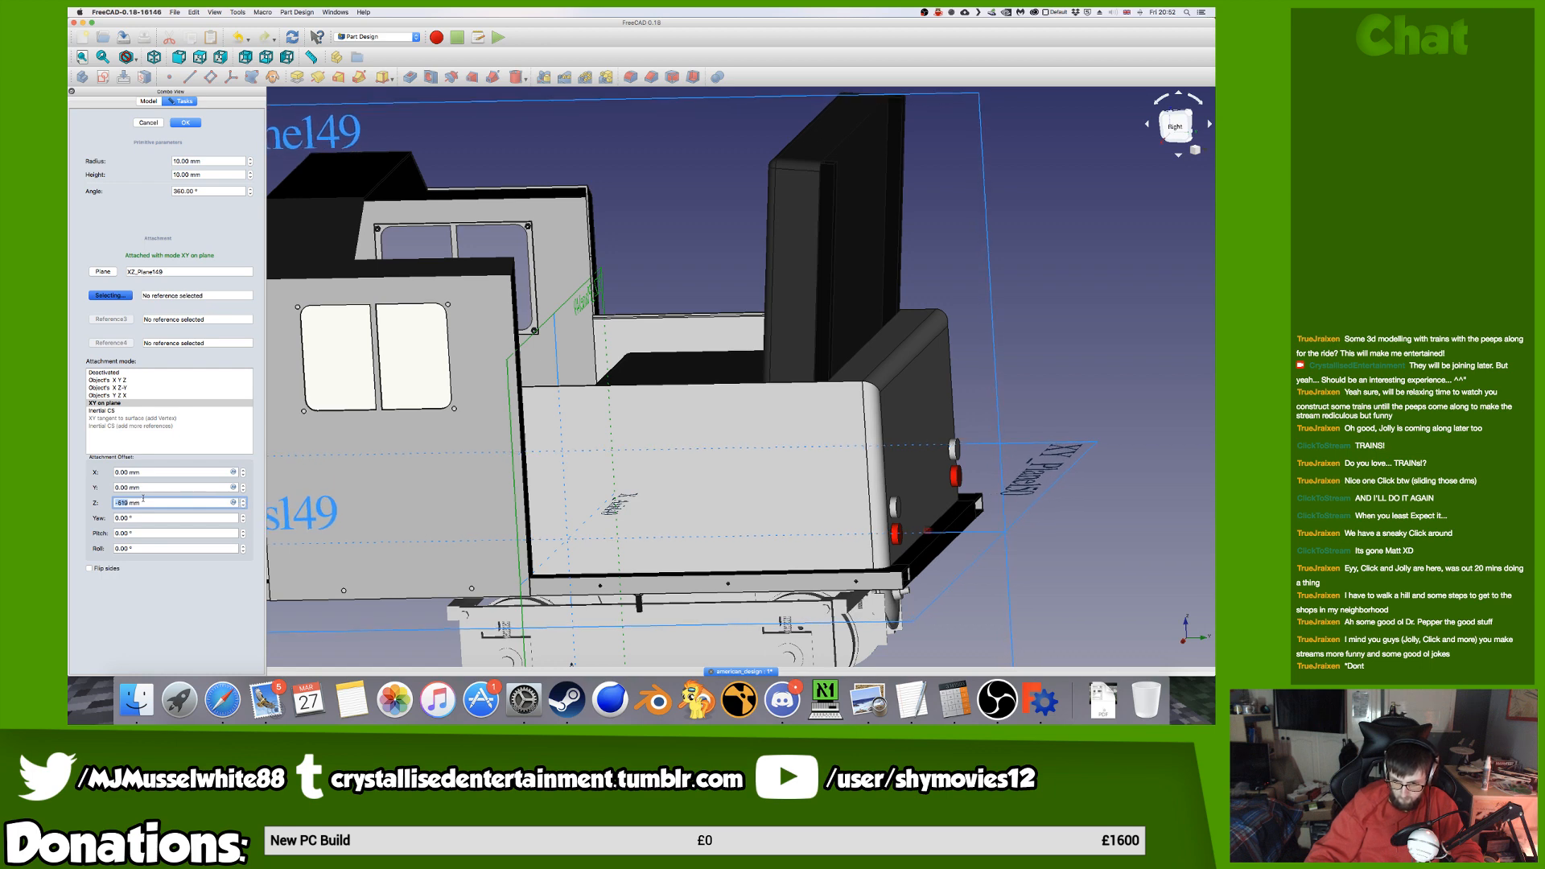
key("Up")
key("Up")
key("Up")
key("Up")
key("Up")
key("Up")
key("Up")
key("Up")
key("Up")
key("Up")
key("Up")
key("Up")
key("Up")
key("Up")
key("Up")
key("Up")
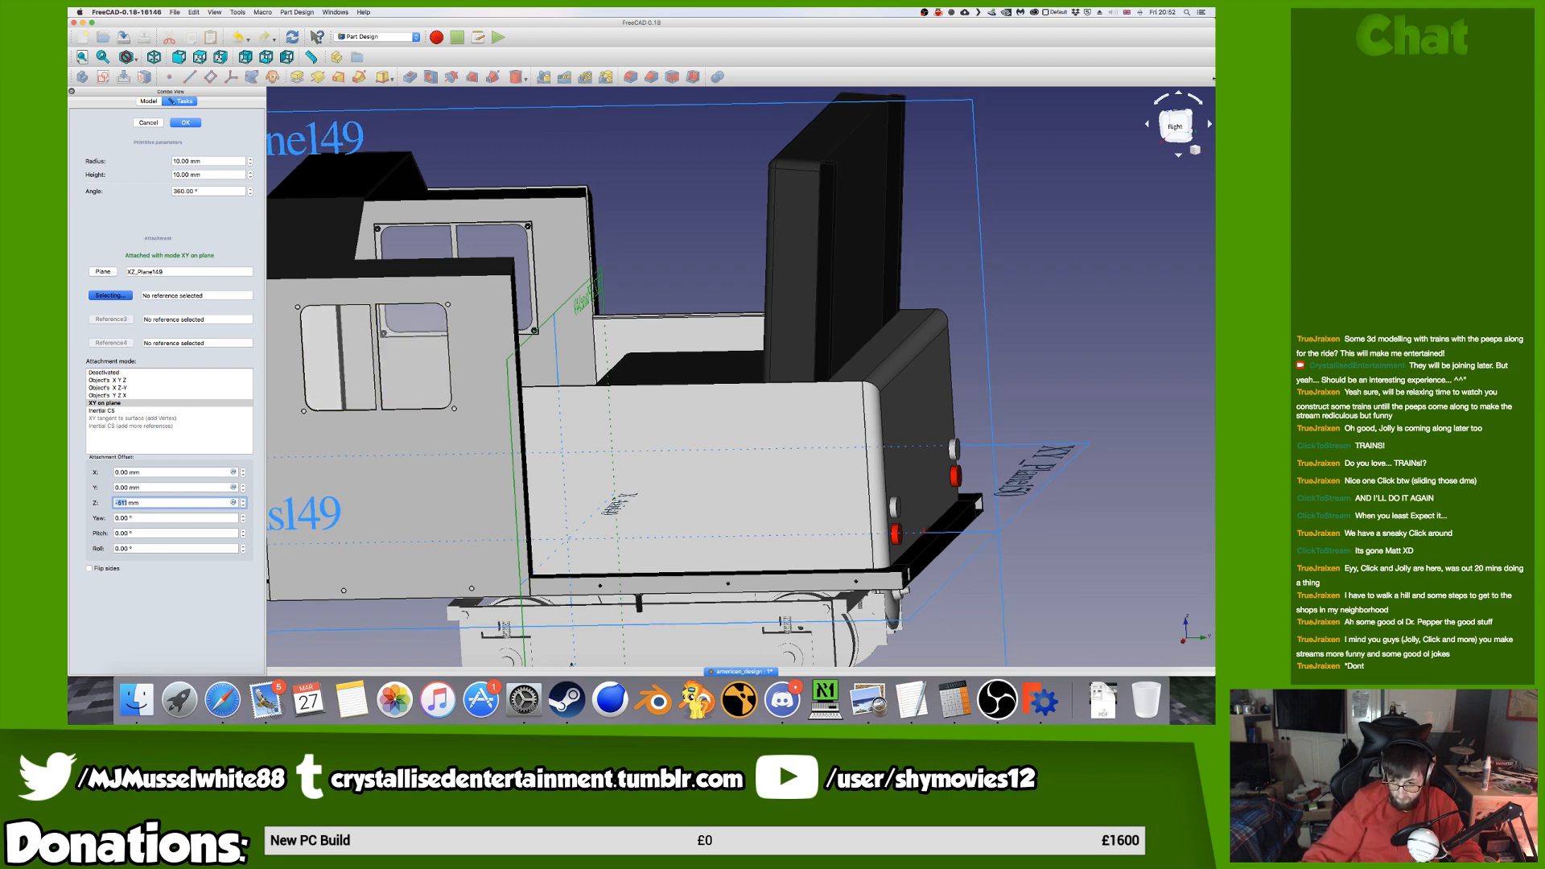
View the nose straight from the rear and nudge the cylinder's Z attachment offset 1 mm further backward.
left_click(1190, 124)
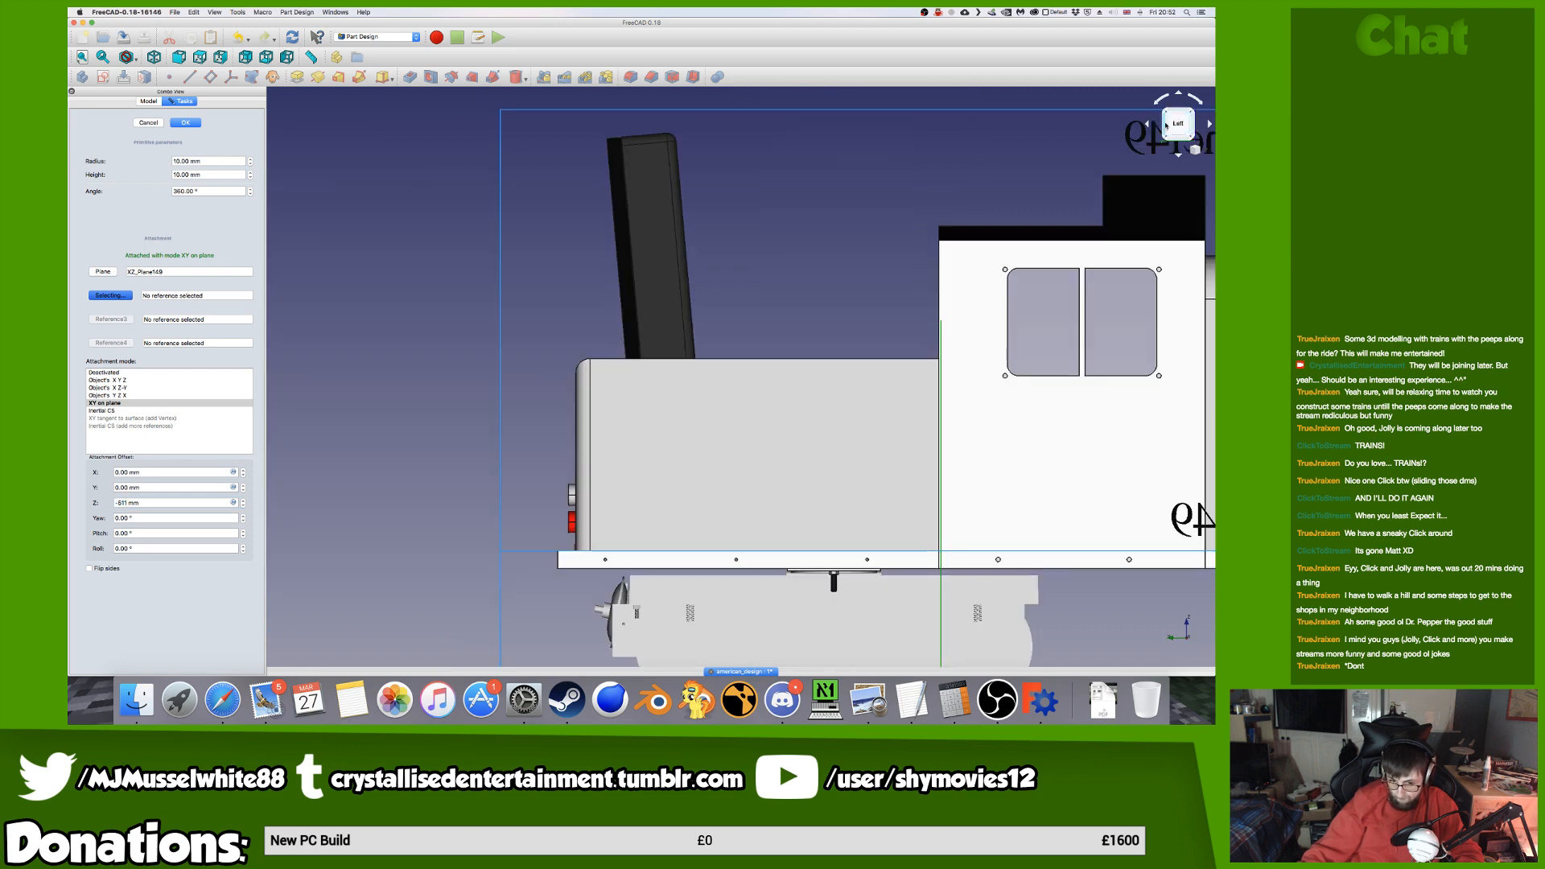
left_click(1163, 124)
scroll(790, 490, "up", 6)
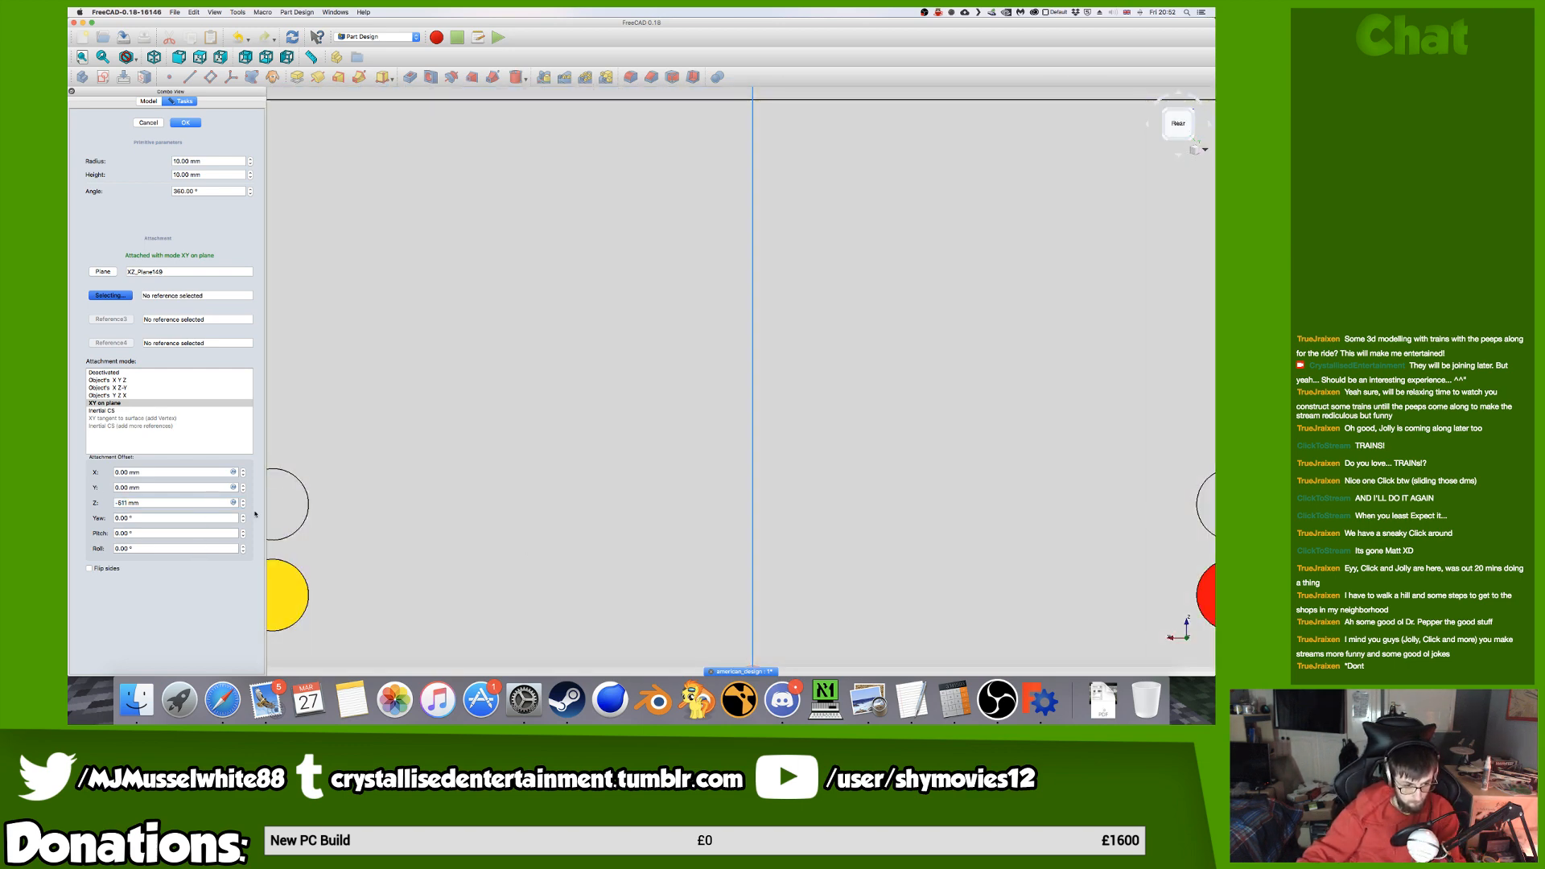
scroll(540, 549, "down", 4)
middle_click_drag(538, 548, 536, 526)
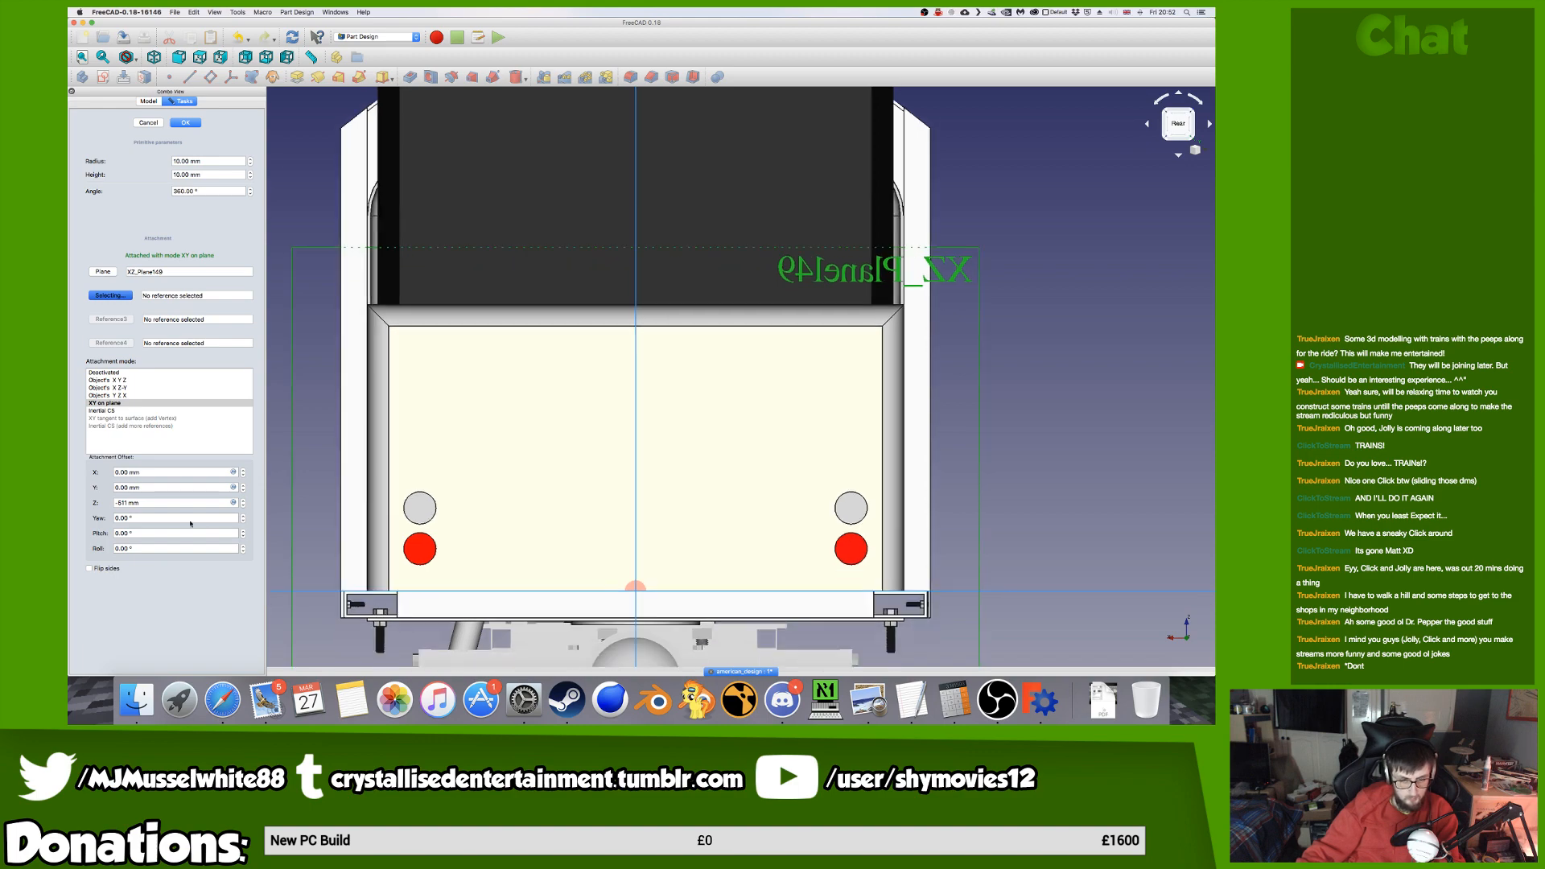
left_click(158, 487)
left_click(161, 501)
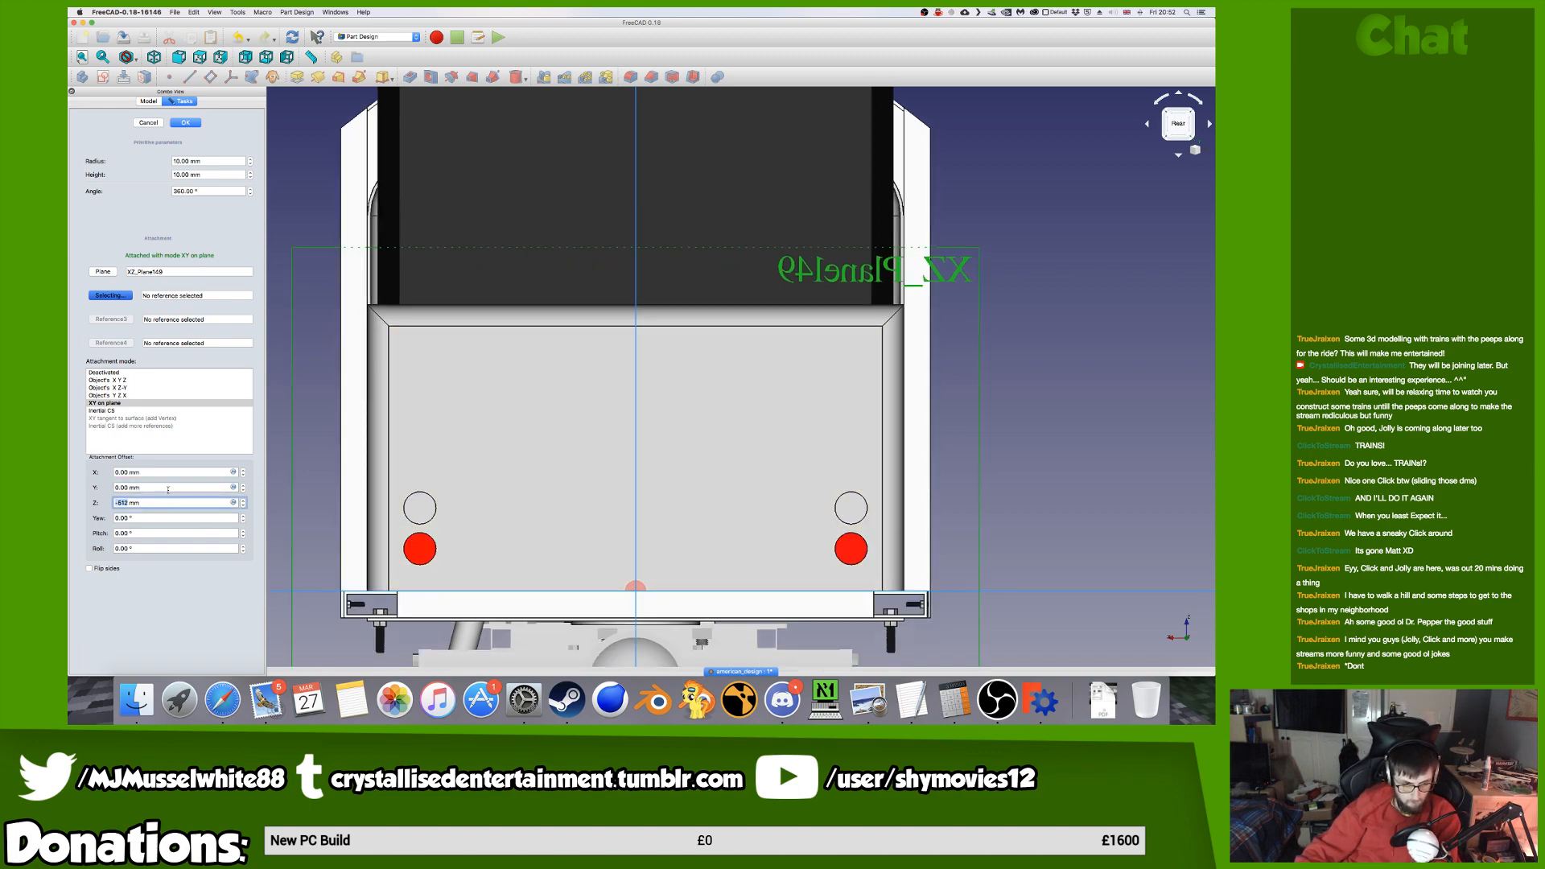
Switch to Safari, reload the YouTube music video page, and return to FreeCAD.
key("ctrl+Left")
left_click(286, 314)
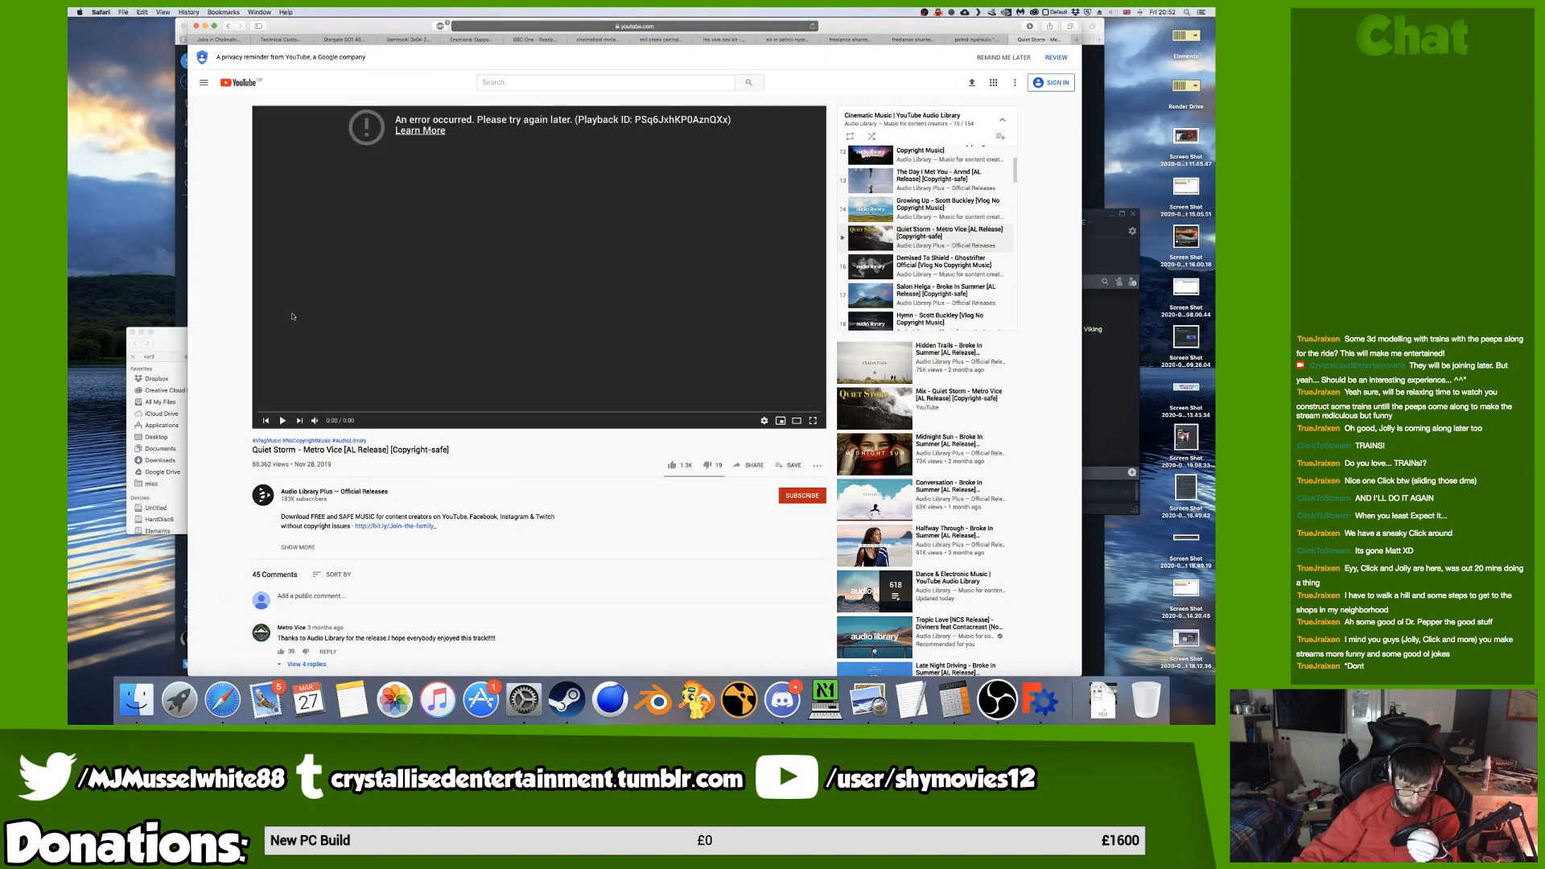
key("super+r")
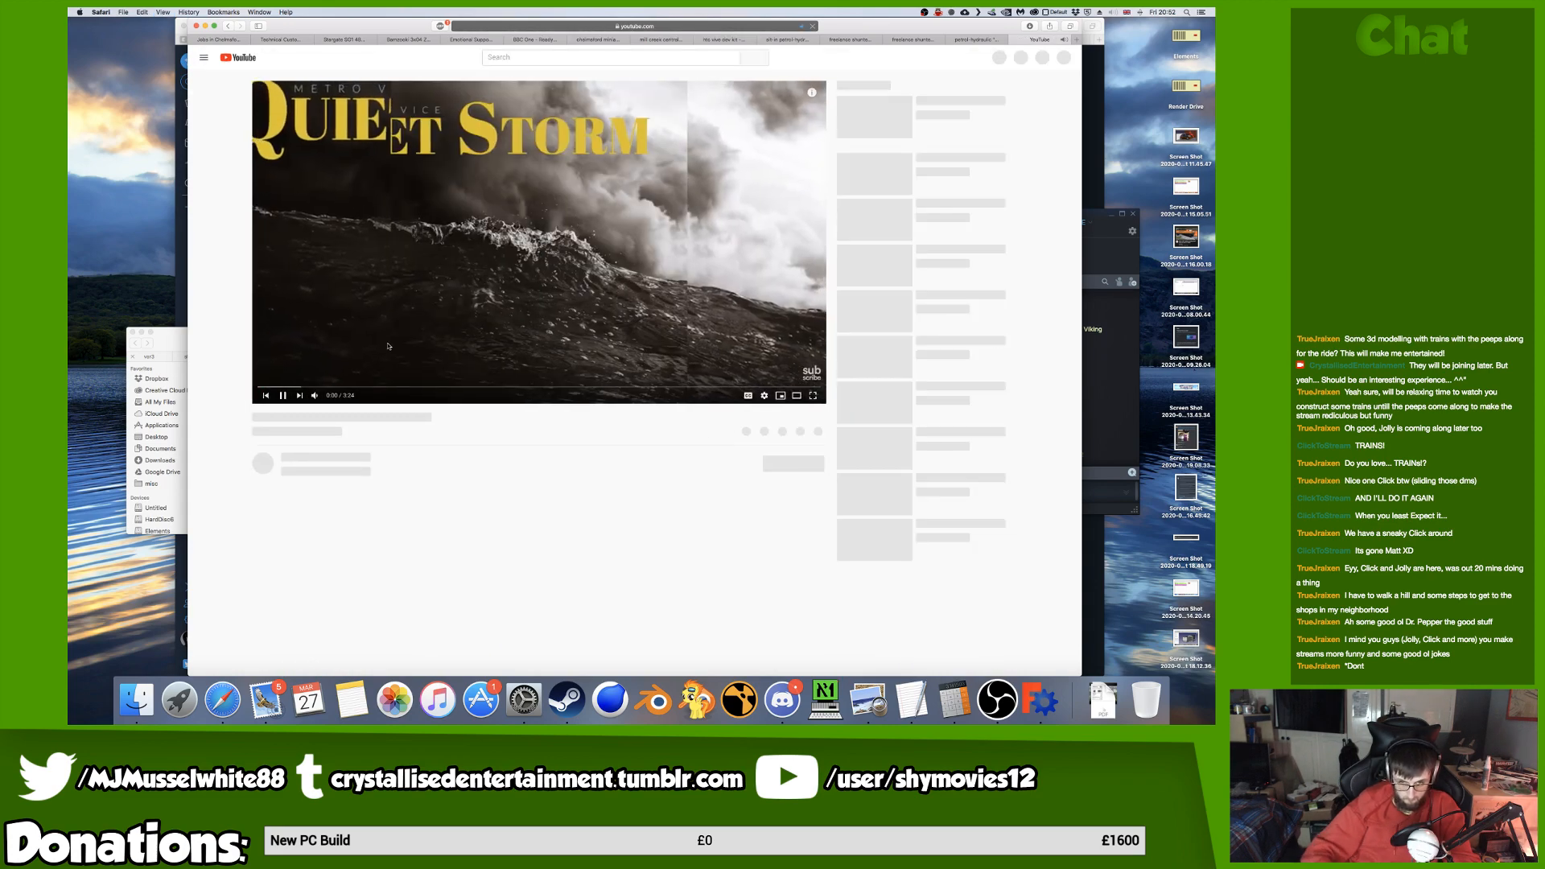
key("ctrl+Right")
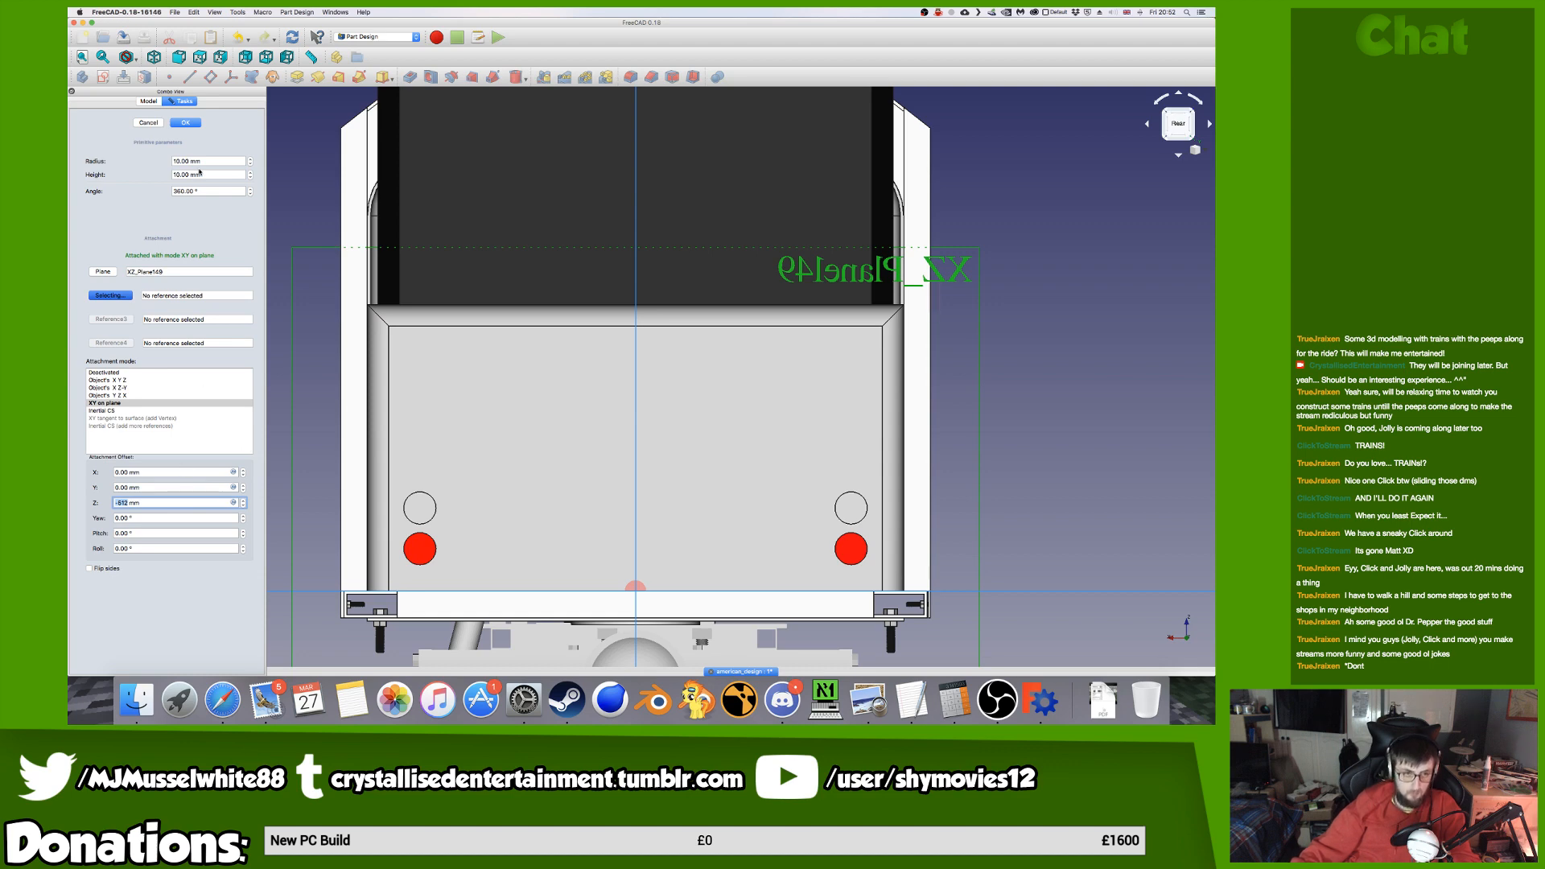
Set the subtractive cylinder's radius to 2 mm and raise its Y attachment offset above the frame.
left_click_drag(202, 161, 79, 151)
type("2")
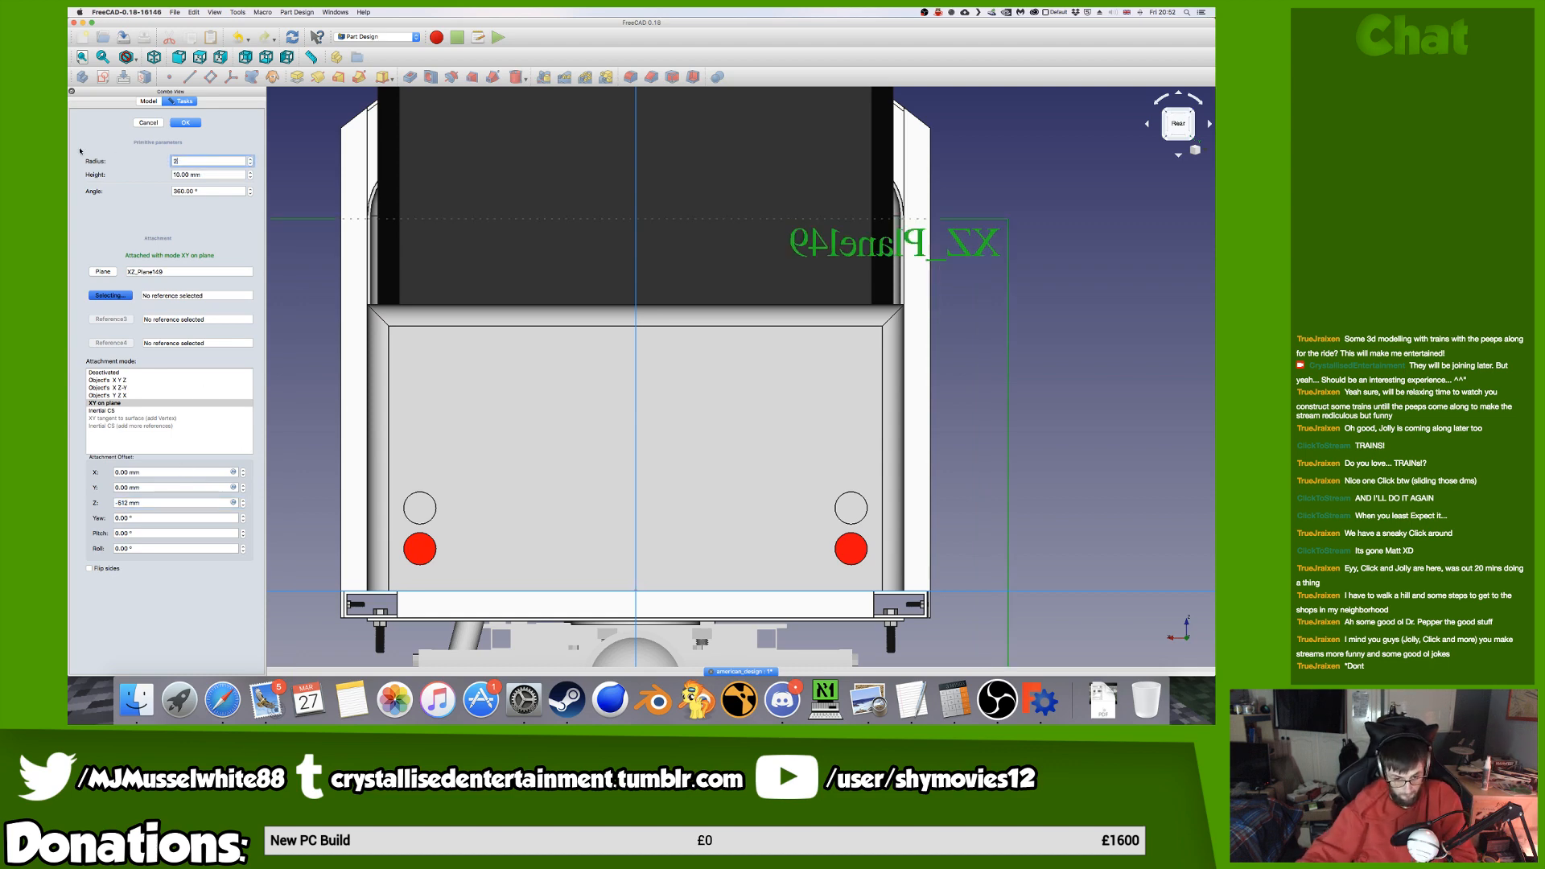
scroll(204, 485, "up", 1)
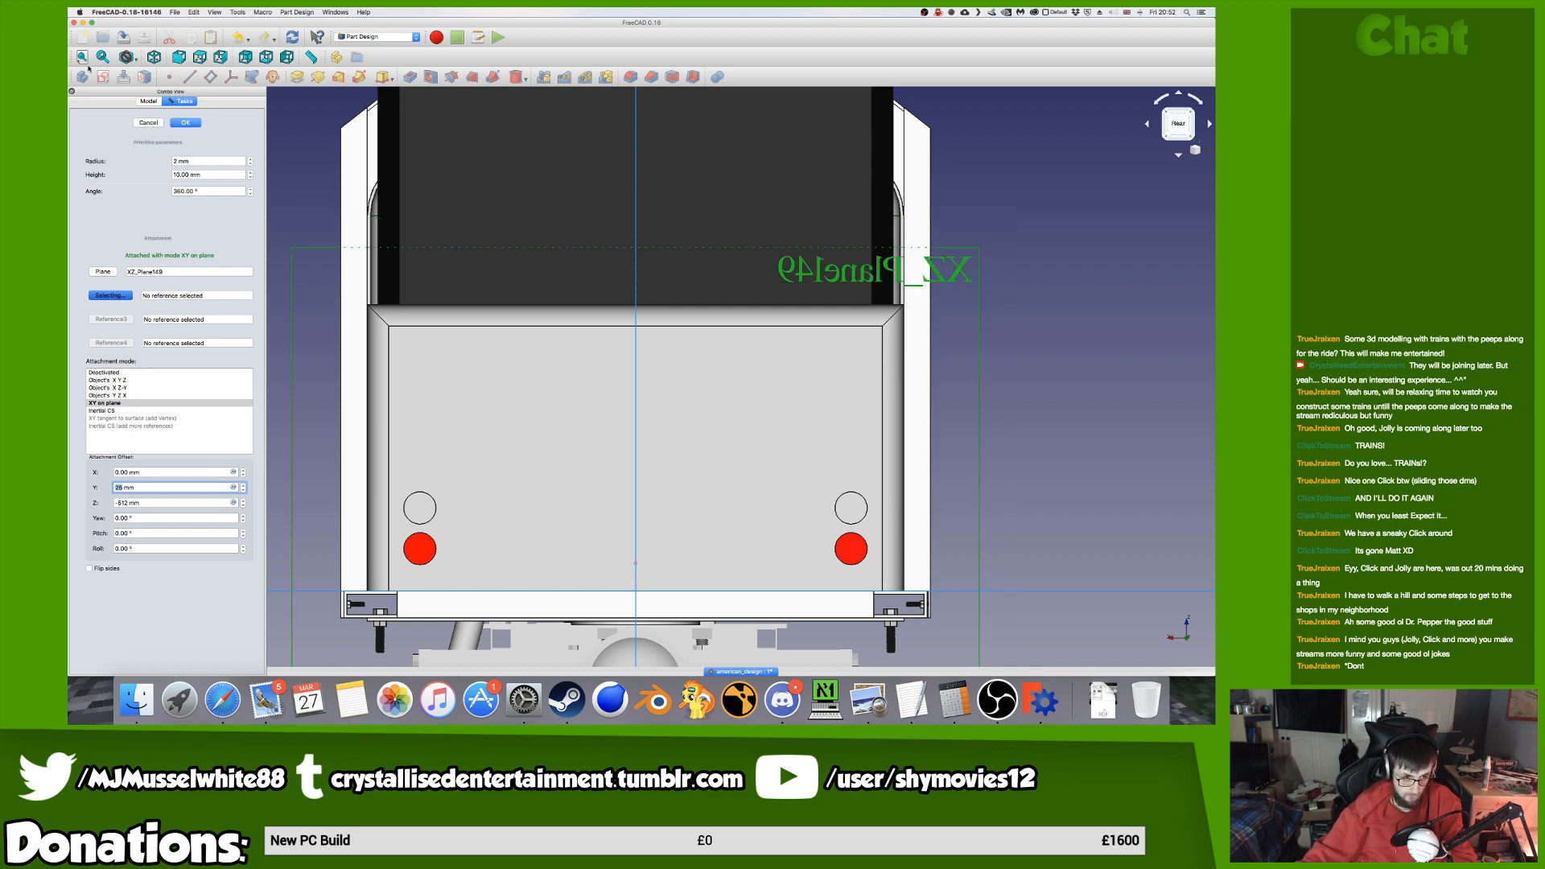
Show the model in wireframe and set the cylinder's Y attachment offset to 10 mm.
left_click(131, 58)
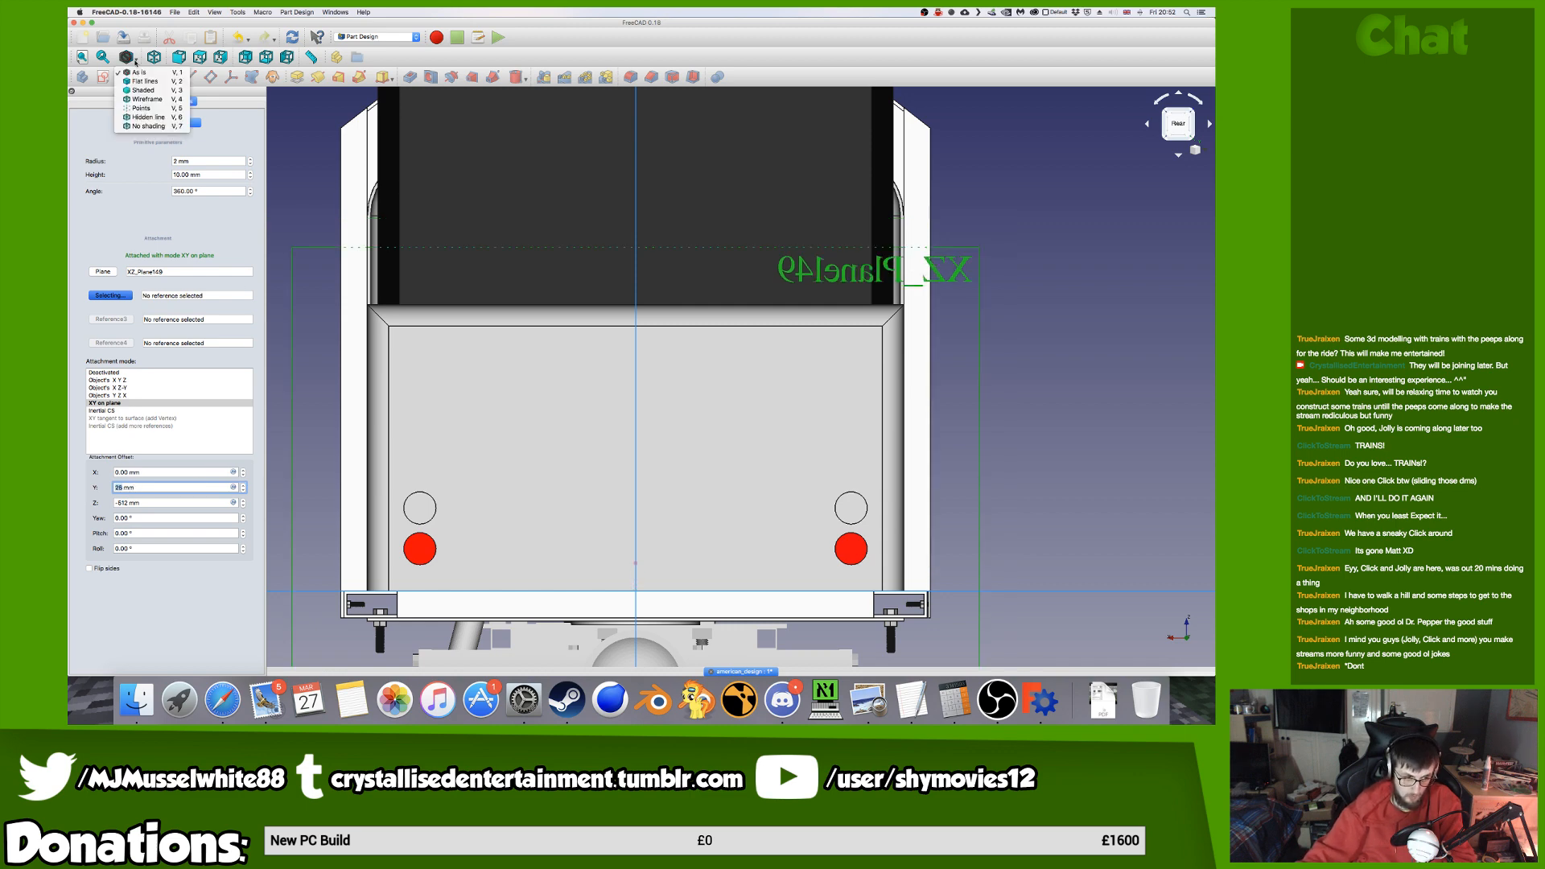
left_click(147, 101)
scroll(1038, 632, "up", 4)
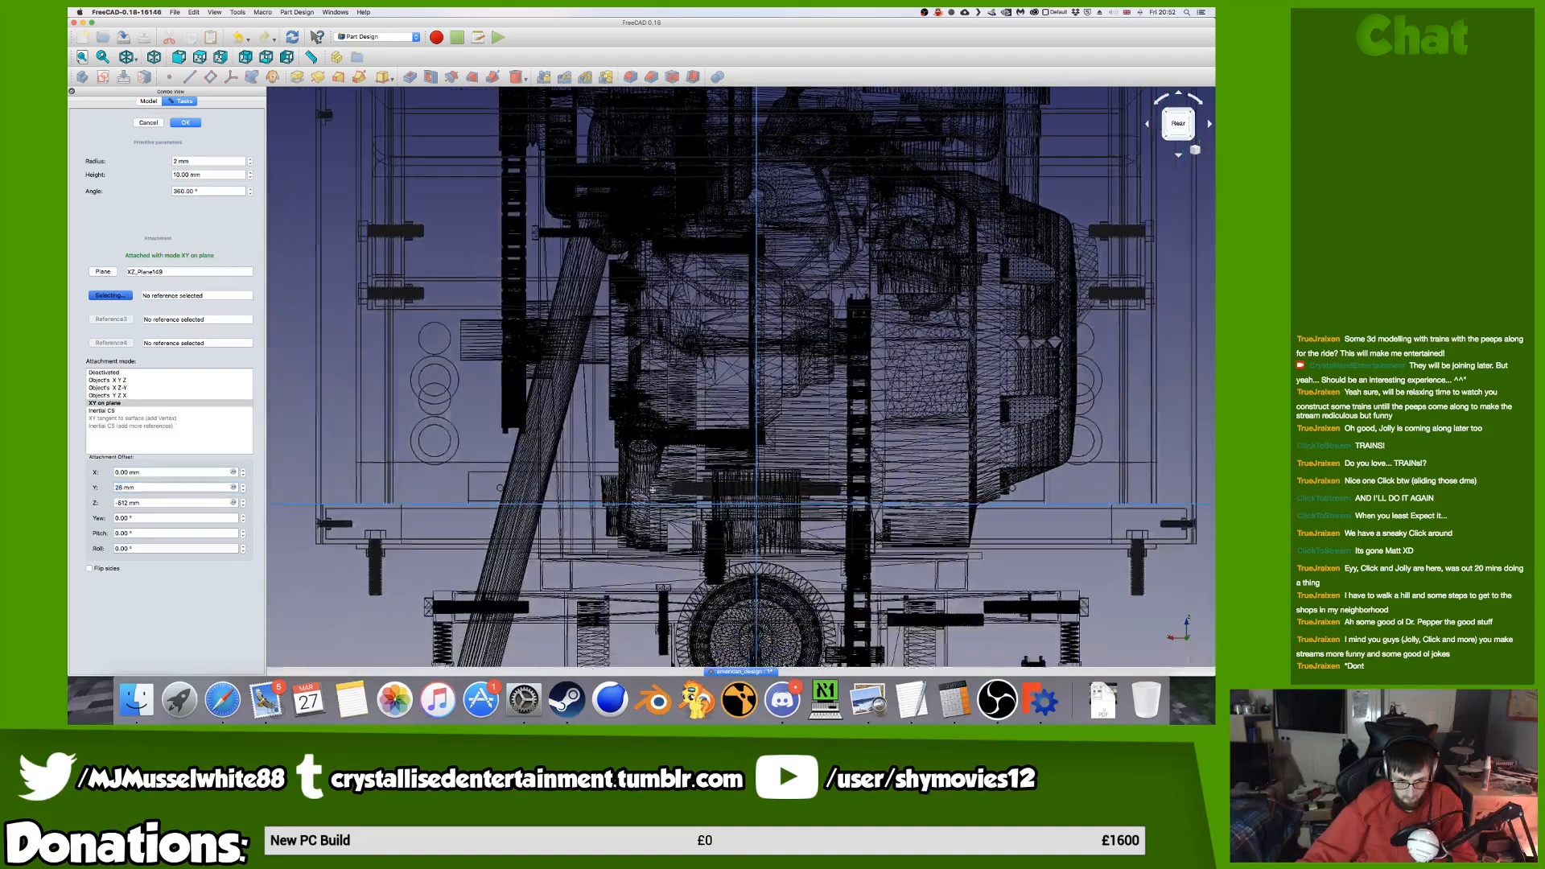
scroll(169, 486, "down", 5)
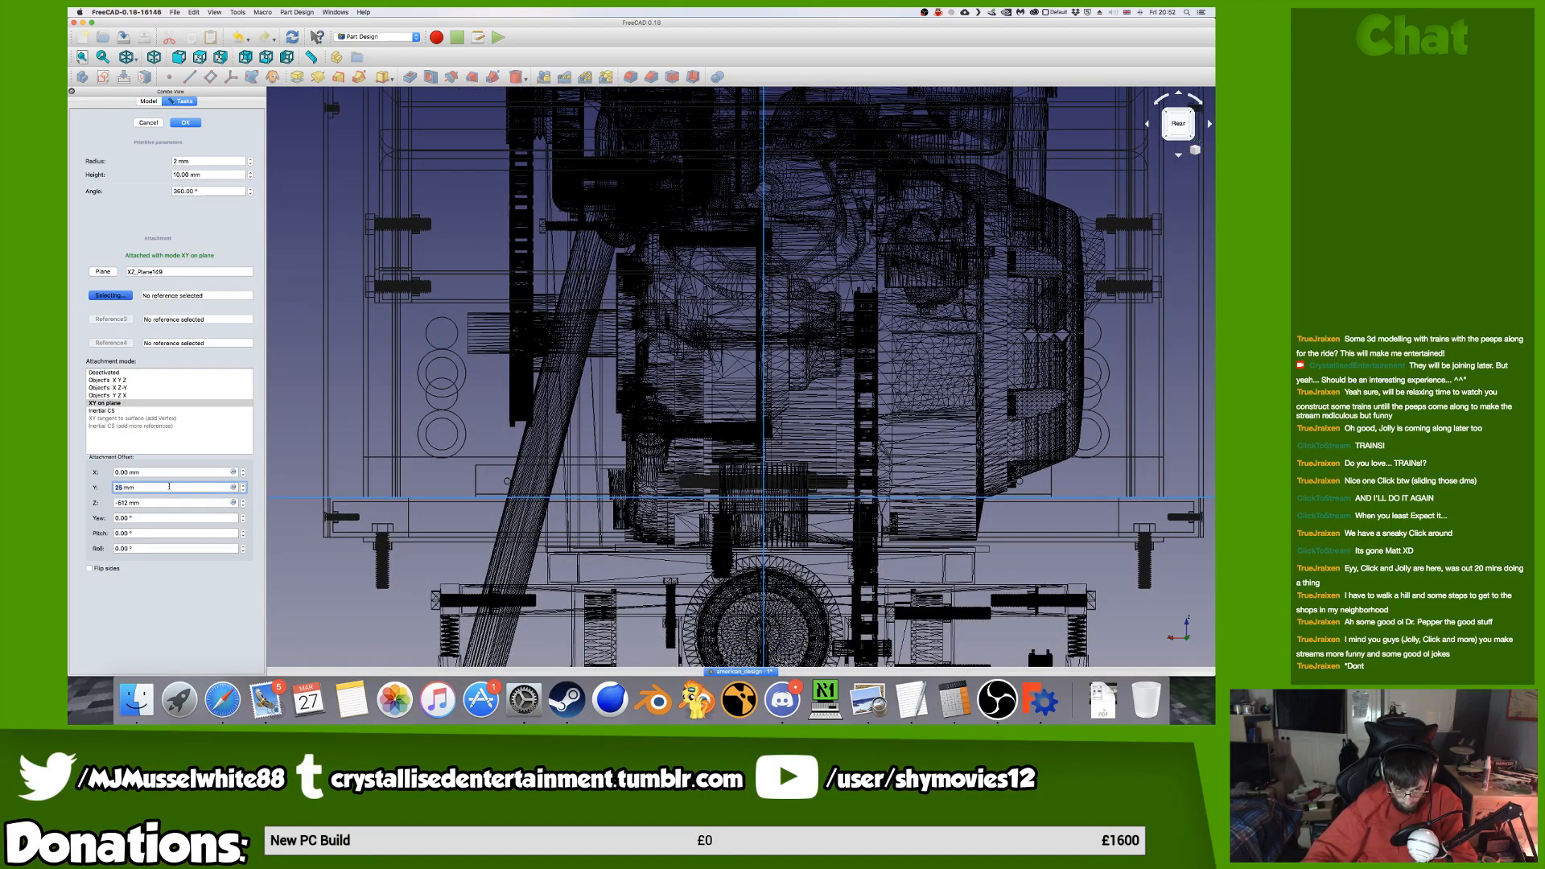
scroll(169, 486, "down", 11)
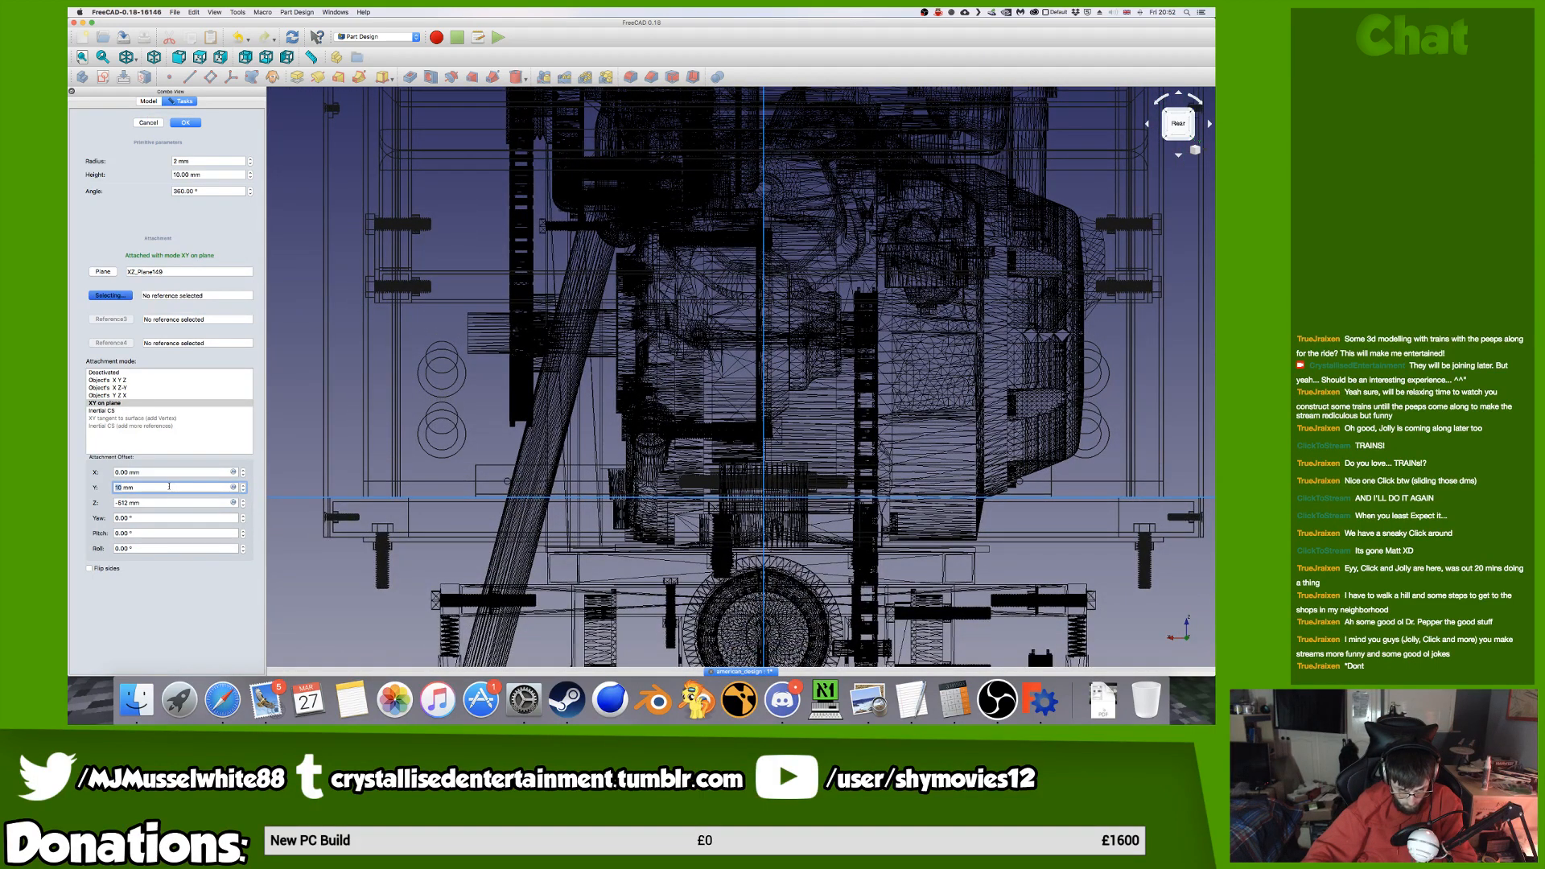
Finish the cylinder with an X attachment offset of 160 mm and restore the As Is display style.
left_click(205, 160)
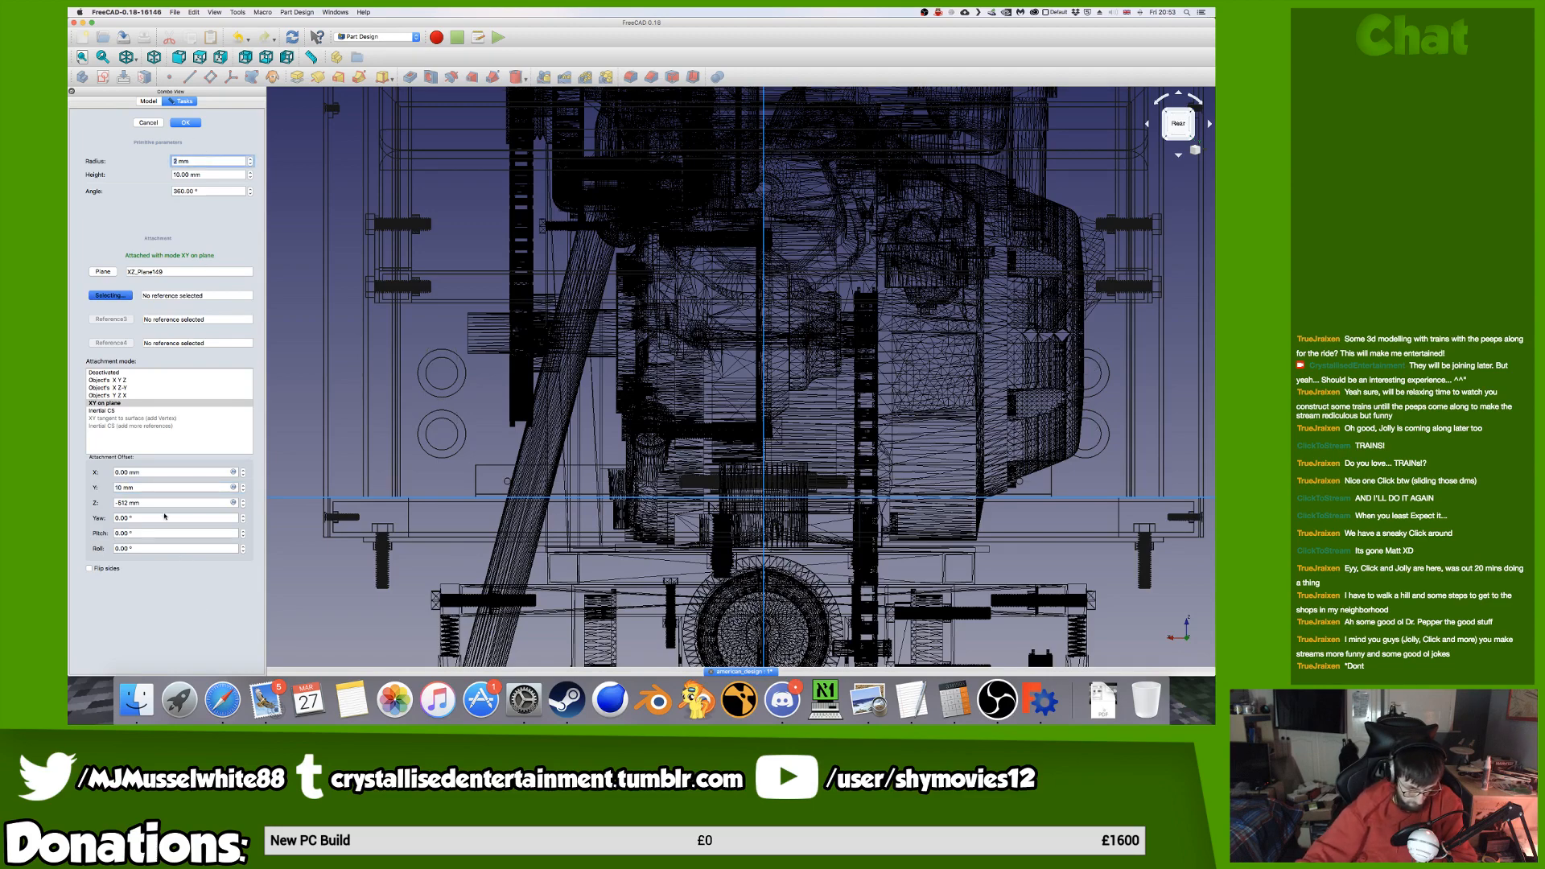
scroll(144, 472, "down", 1)
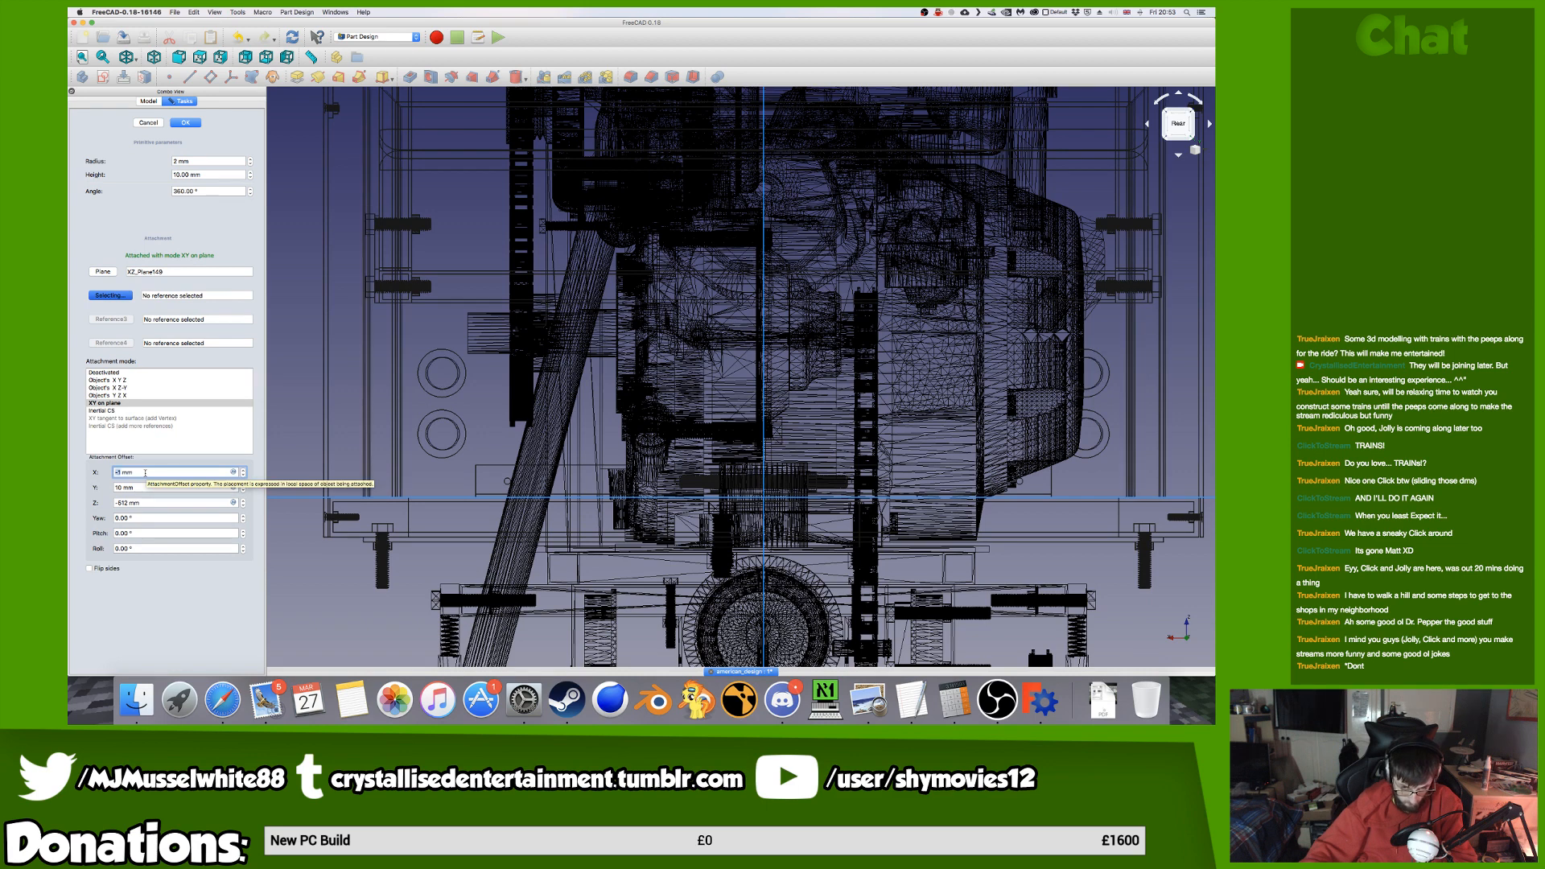
scroll(145, 472, "up", 16)
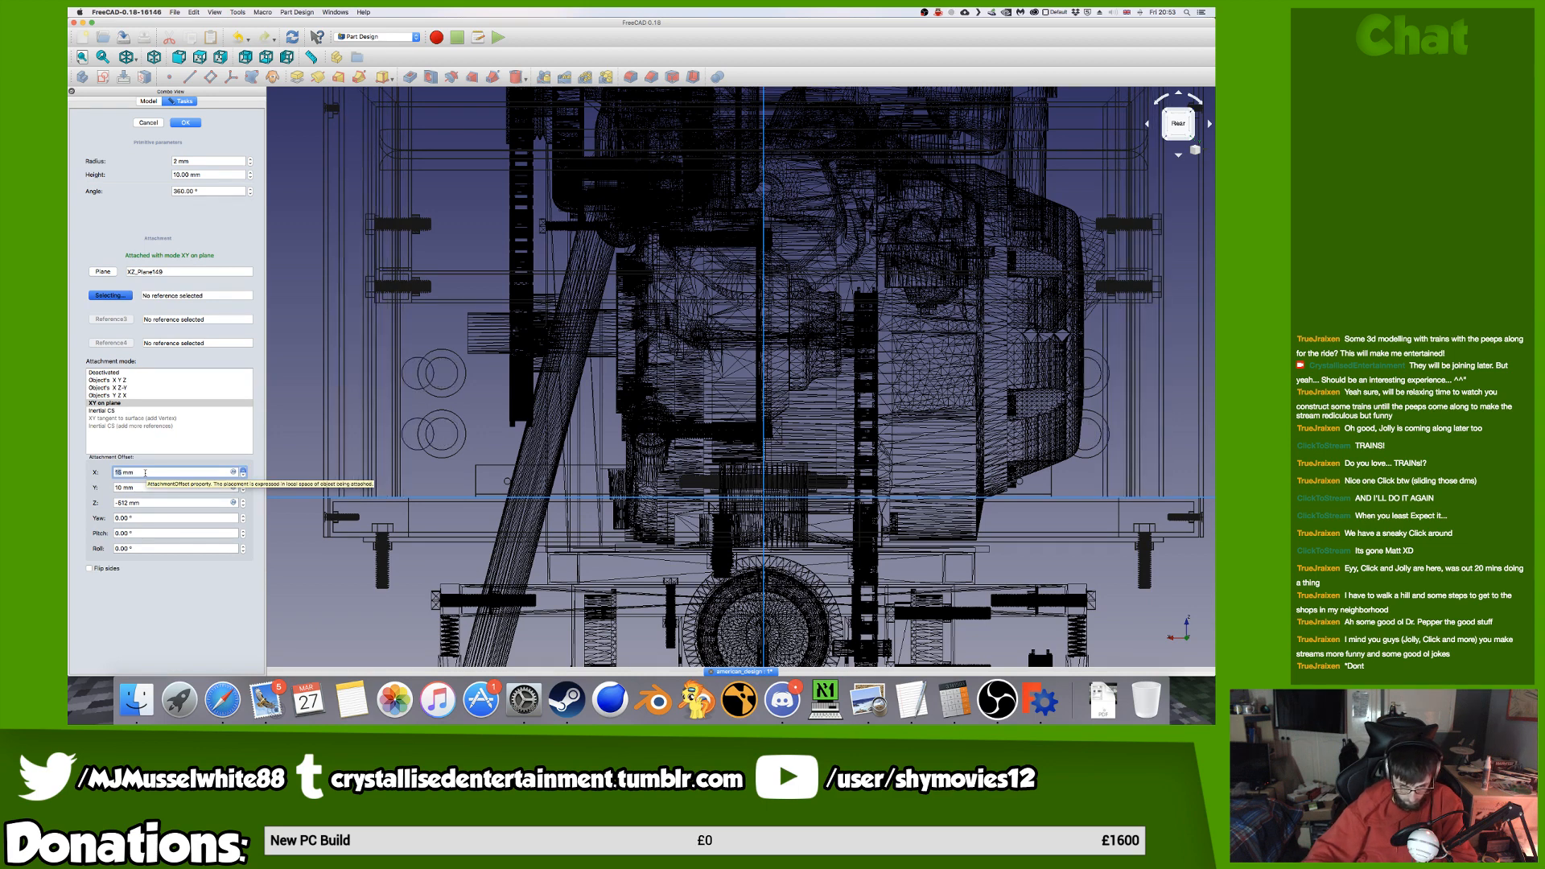
scroll(145, 472, "up", 20)
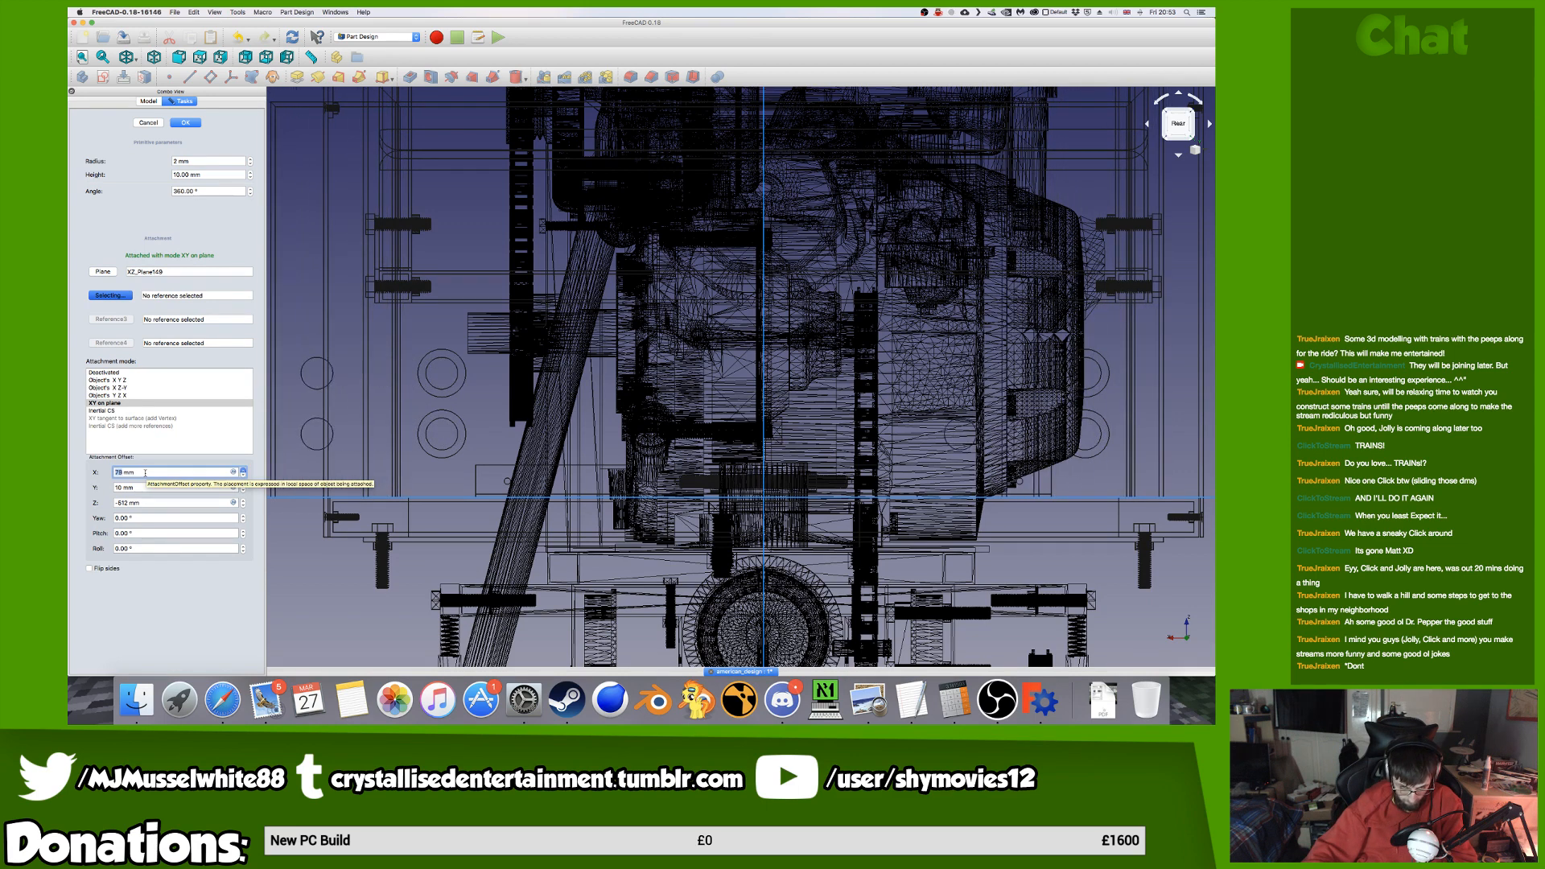
scroll(145, 472, "up", 20)
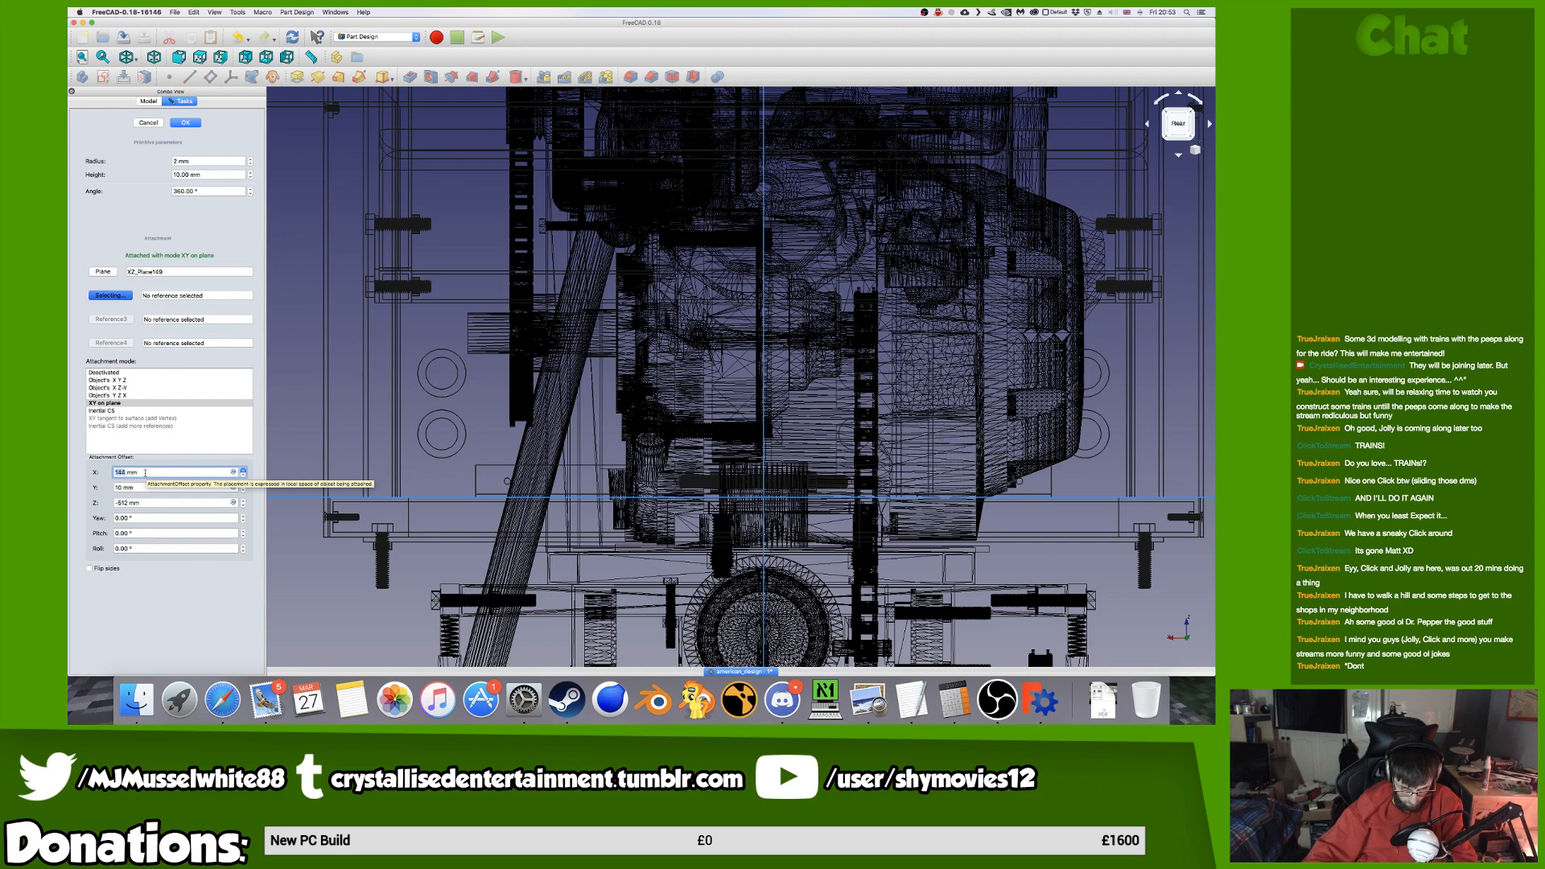
scroll(145, 473, "up", 16)
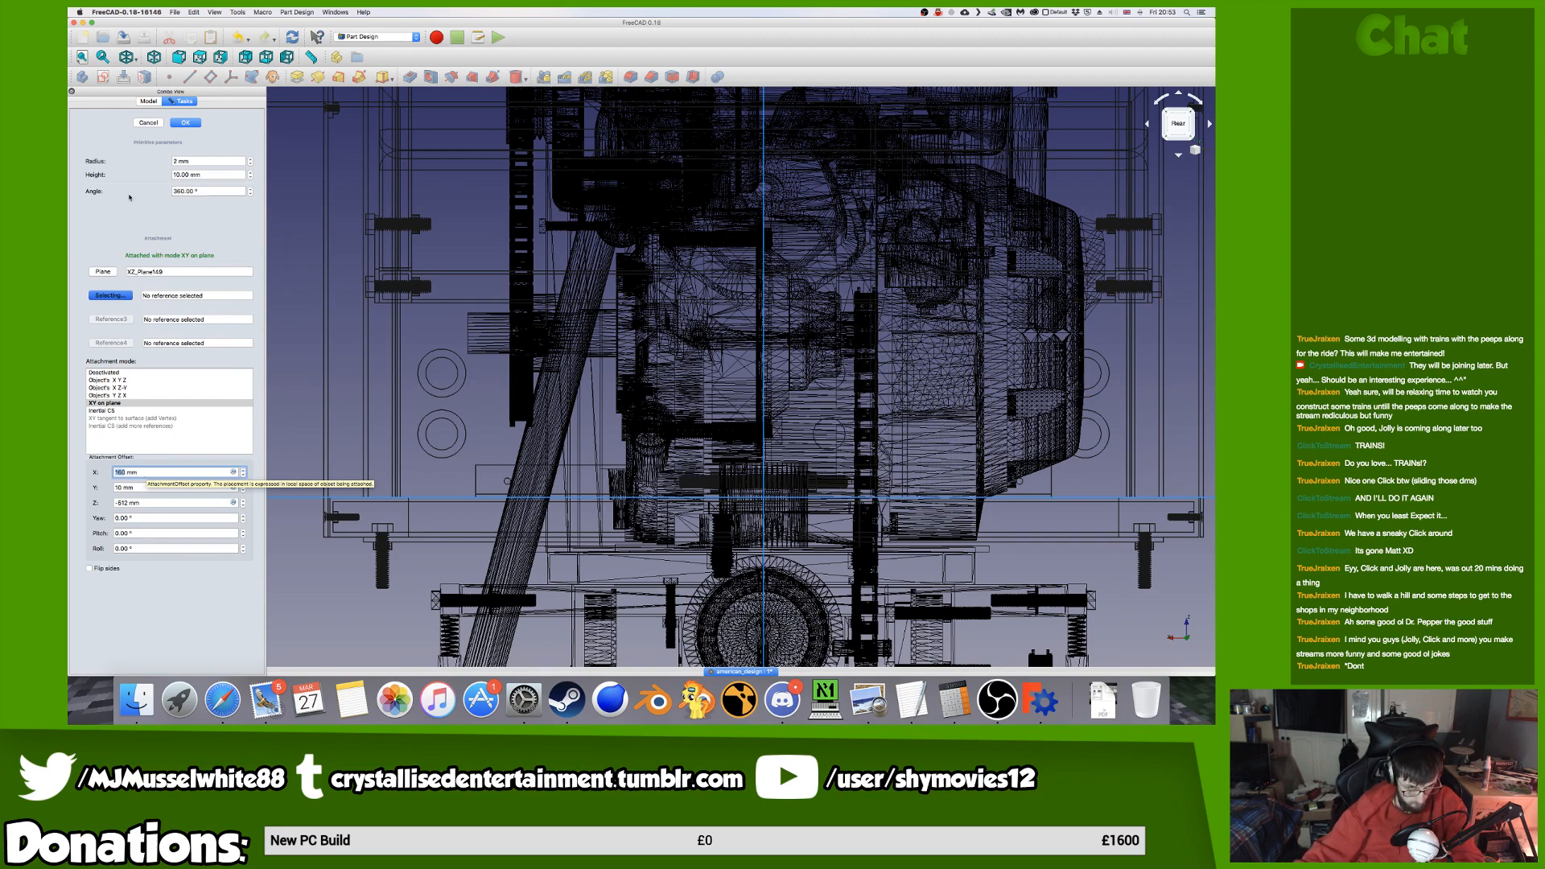
left_click(185, 122)
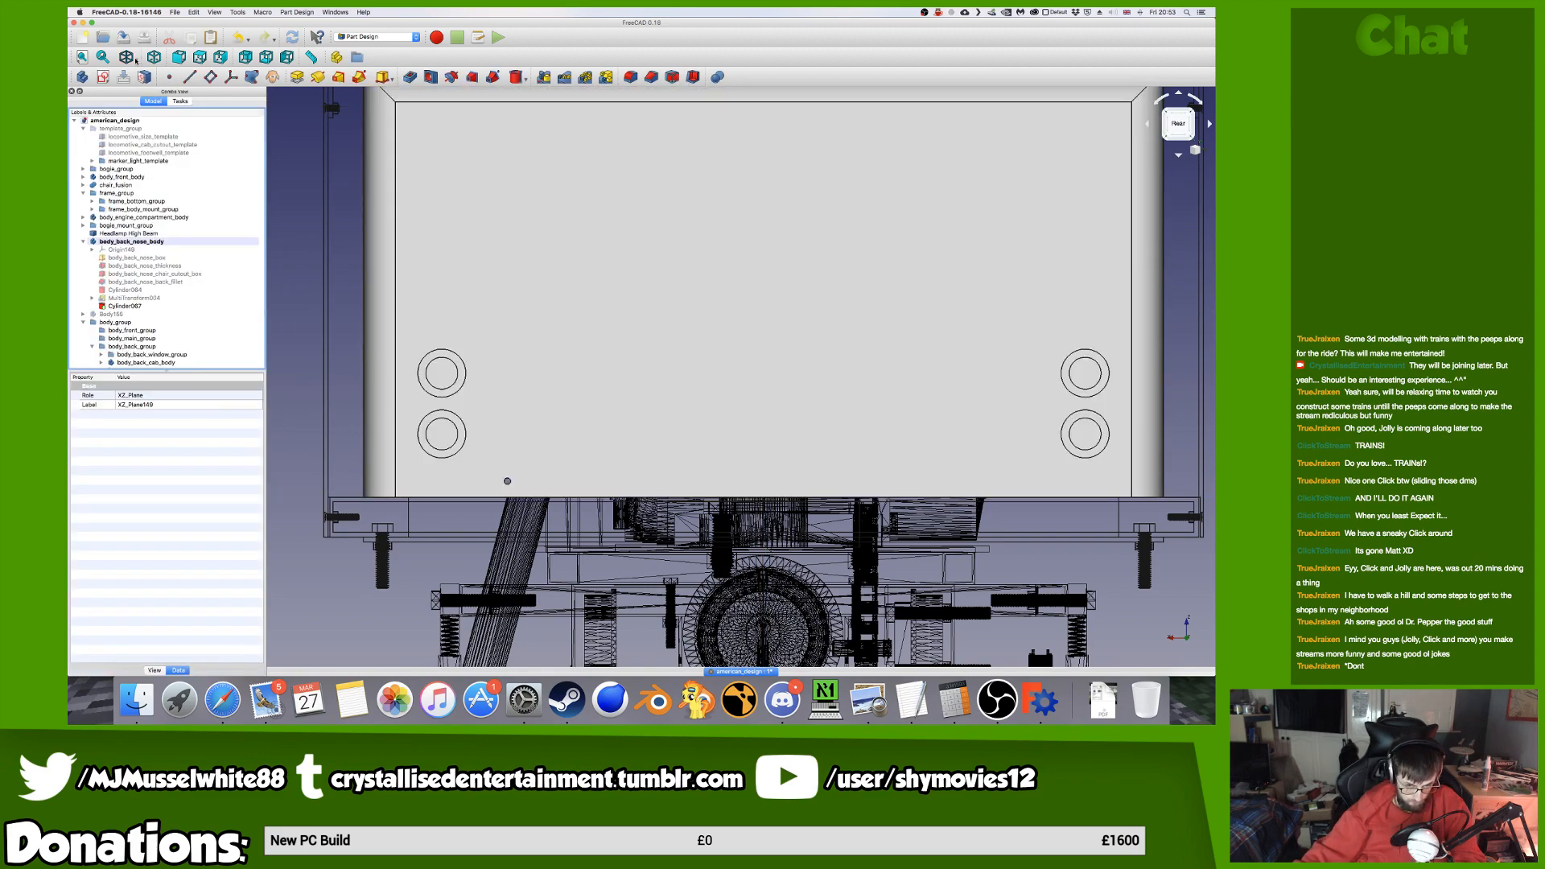
left_click(135, 60)
left_click(139, 72)
Examine the small hole beneath the marker lights on the nose's rear face from several angles.
scroll(490, 480, "up", 4)
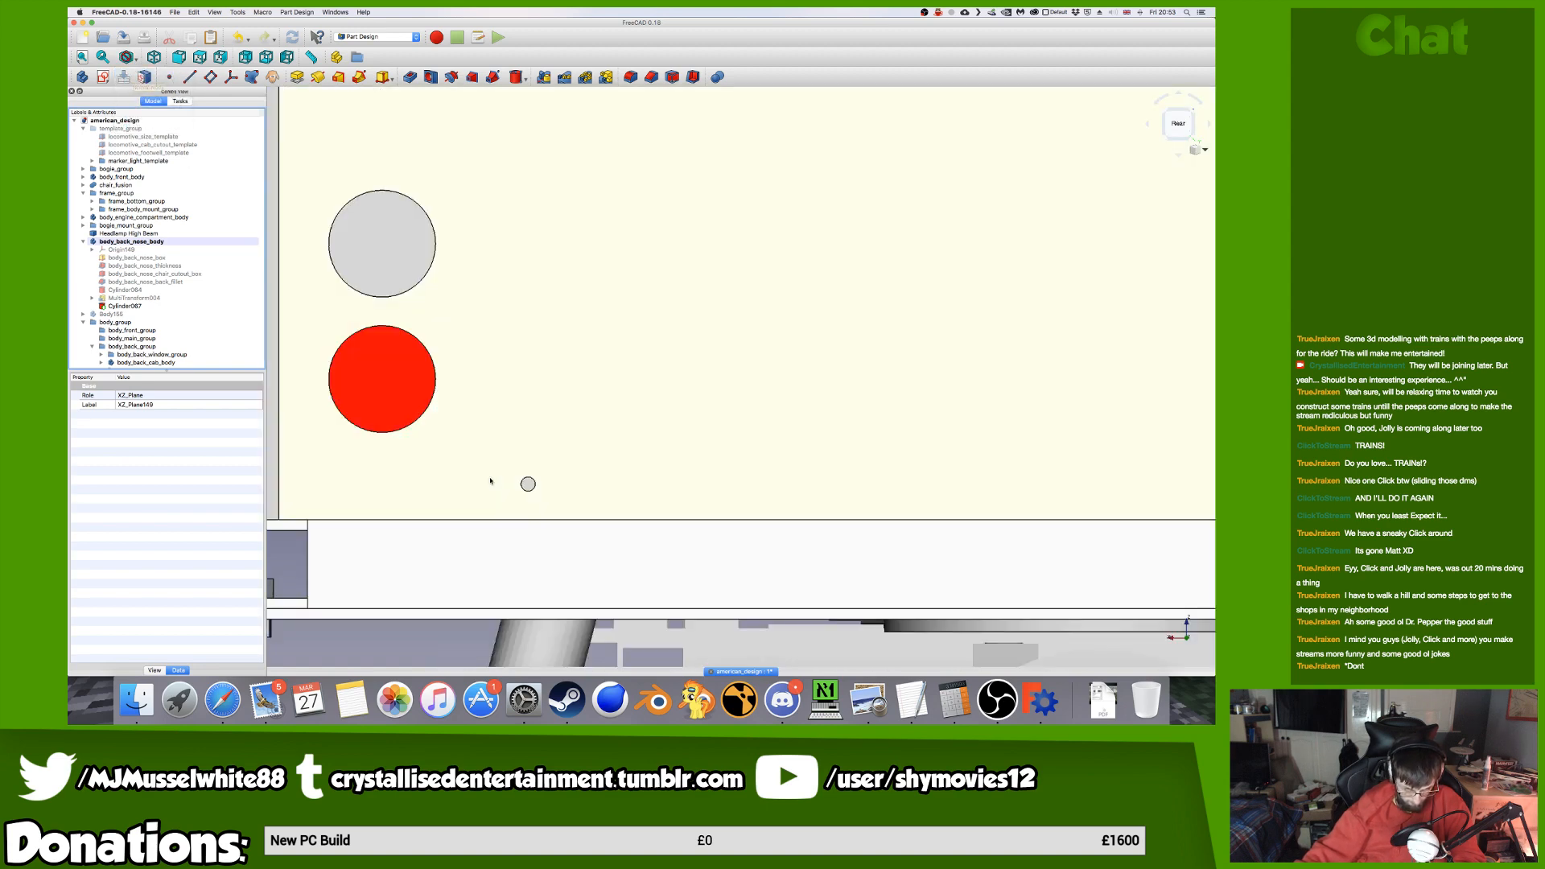
scroll(564, 491, "up", 2)
scroll(569, 486, "down", 5)
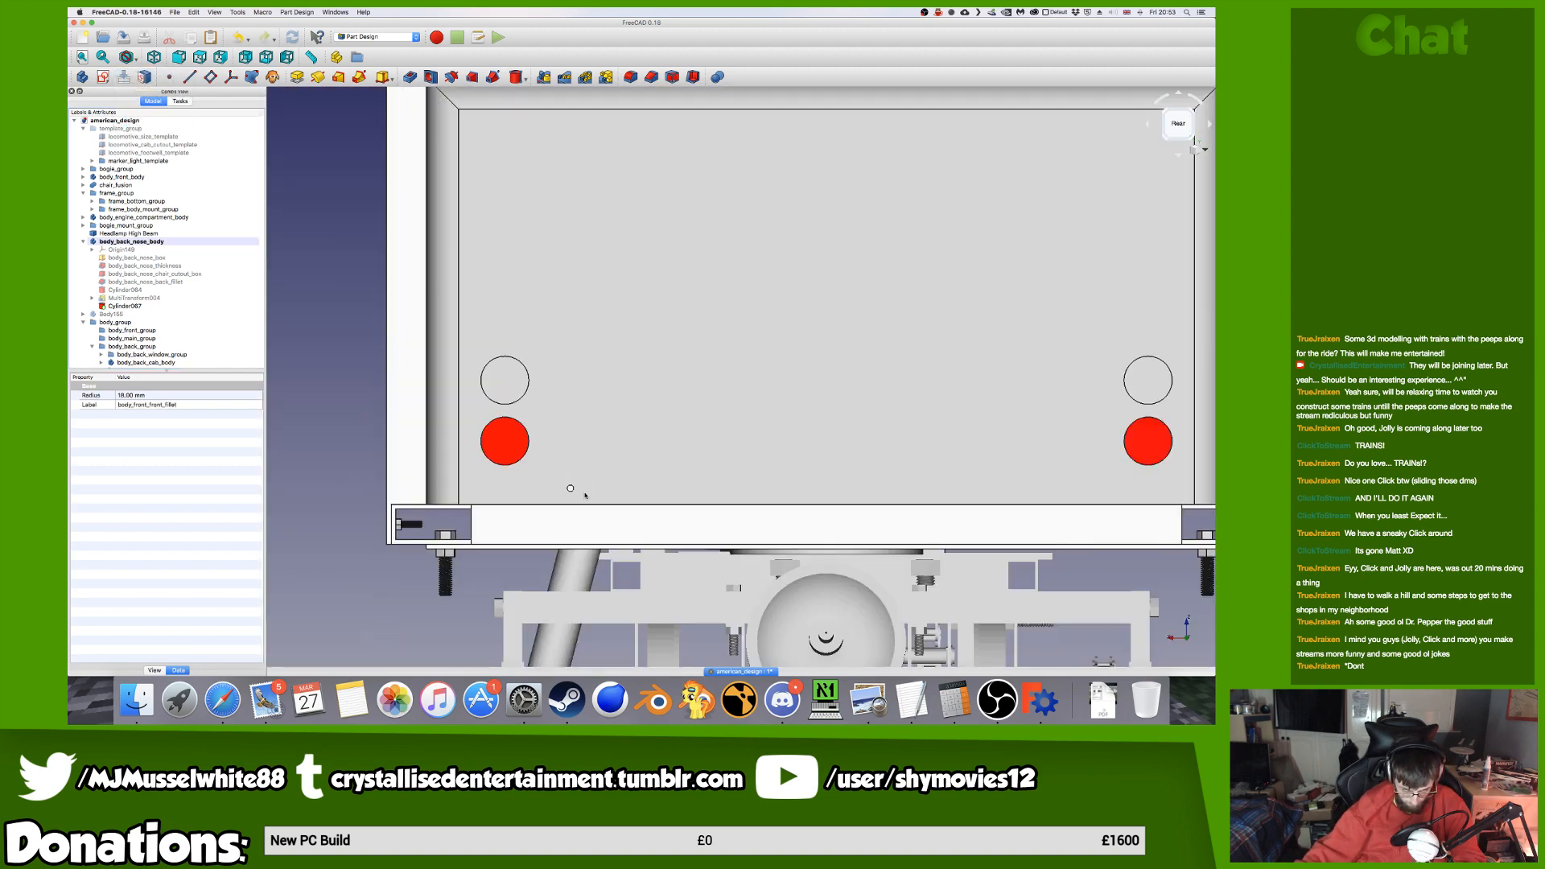
middle_click_drag(647, 497, 678, 501)
middle_click_drag(518, 380, 765, 620)
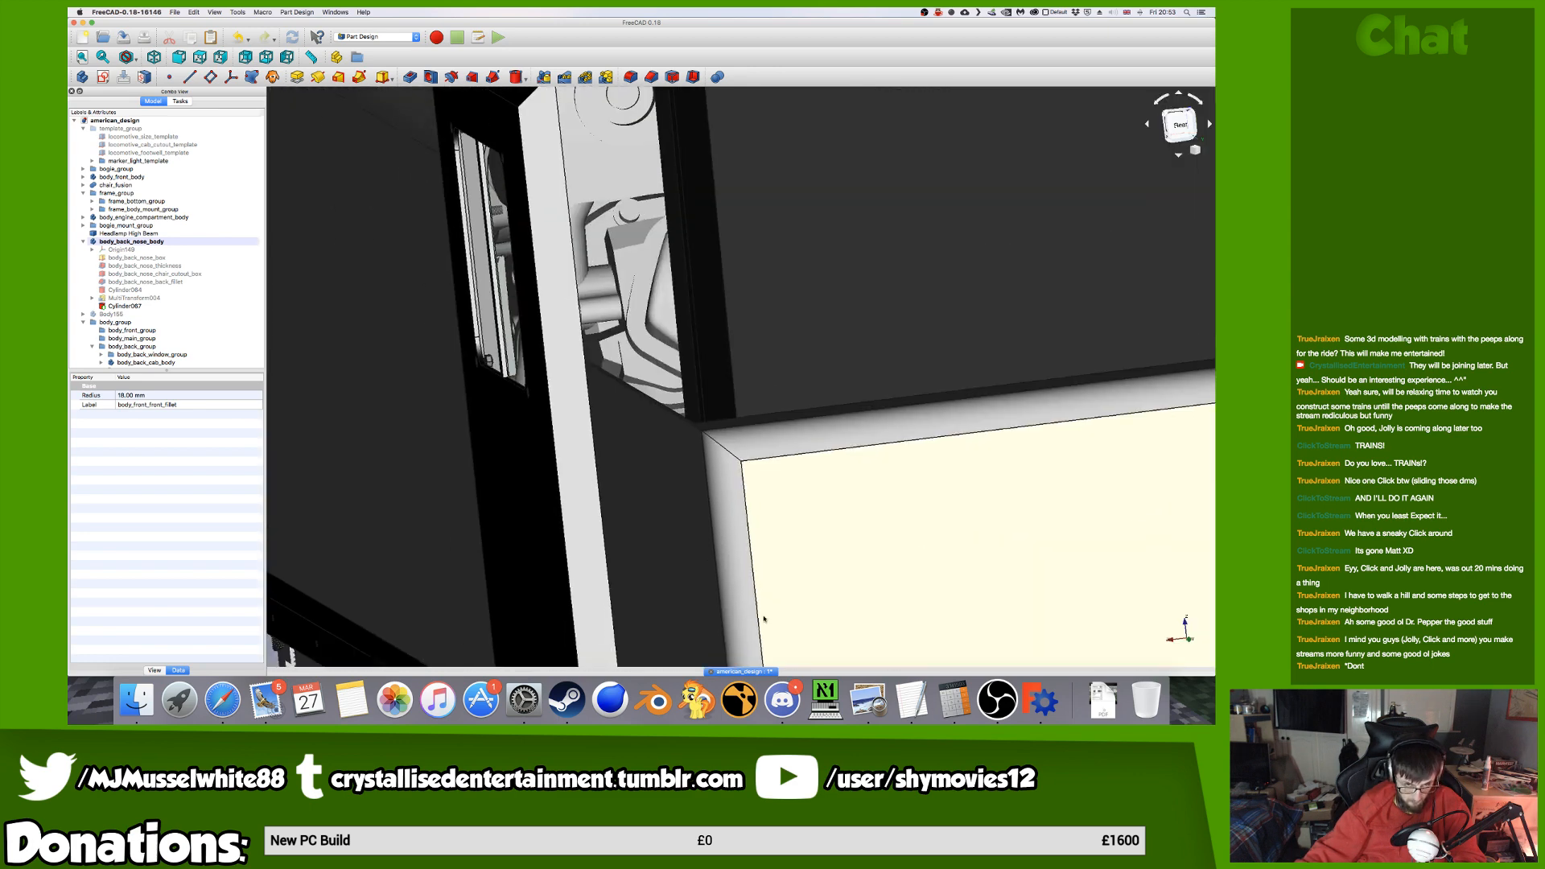
middle_click_drag(680, 447, 510, 396)
scroll(645, 459, "down", 6)
scroll(510, 396, "up", 2)
left_click(925, 403)
scroll(161, 306, "down", 1)
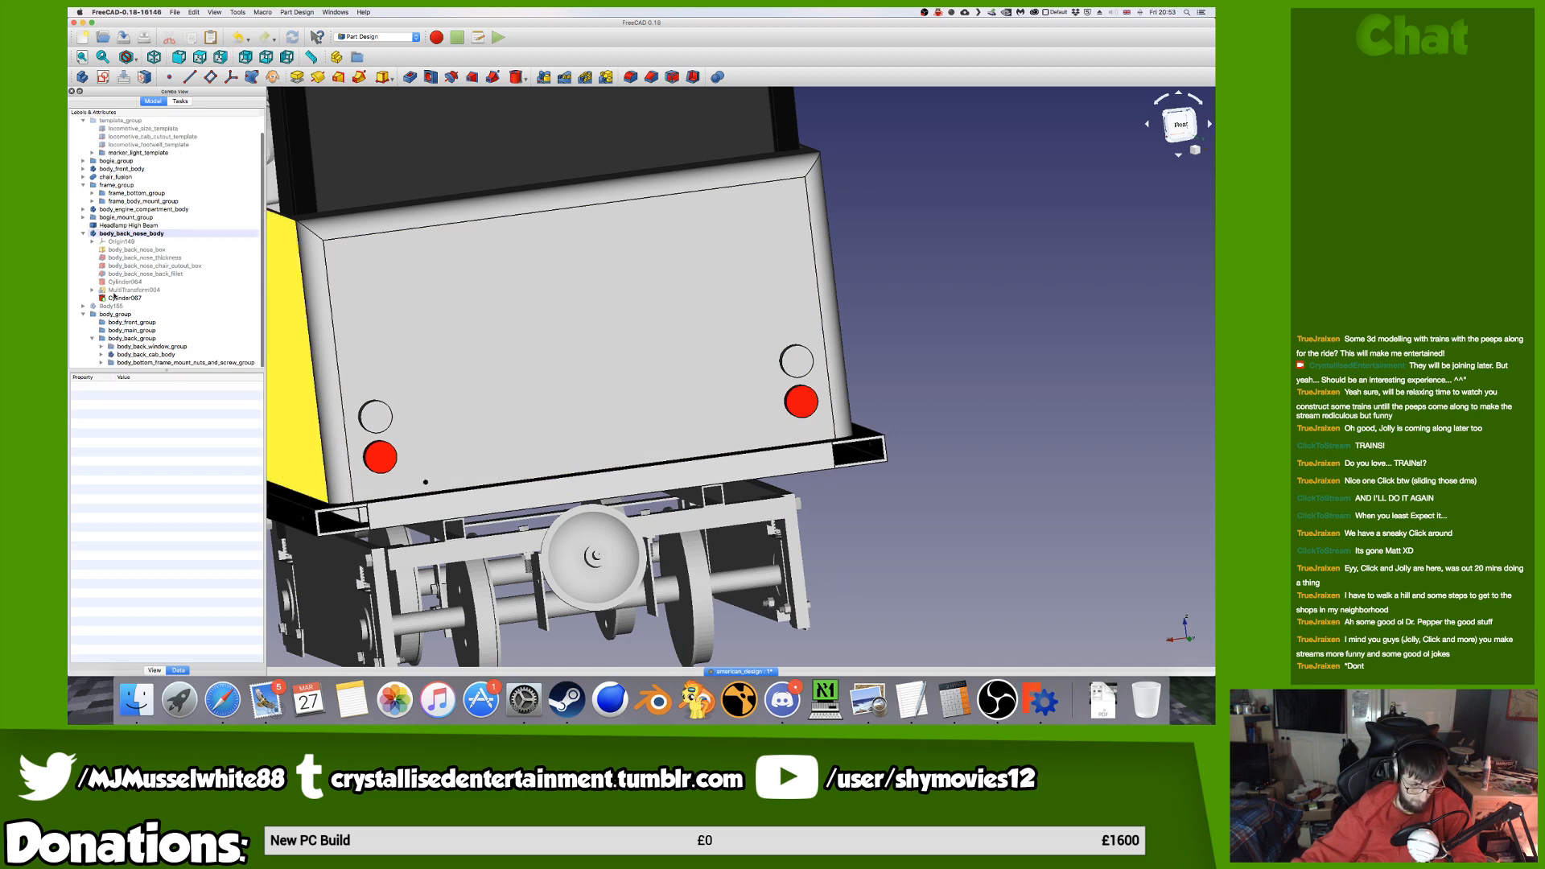
Start a MultiTransform of the new 2 mm radius cylinder cut in body_back_nose_body.
left_click(125, 298)
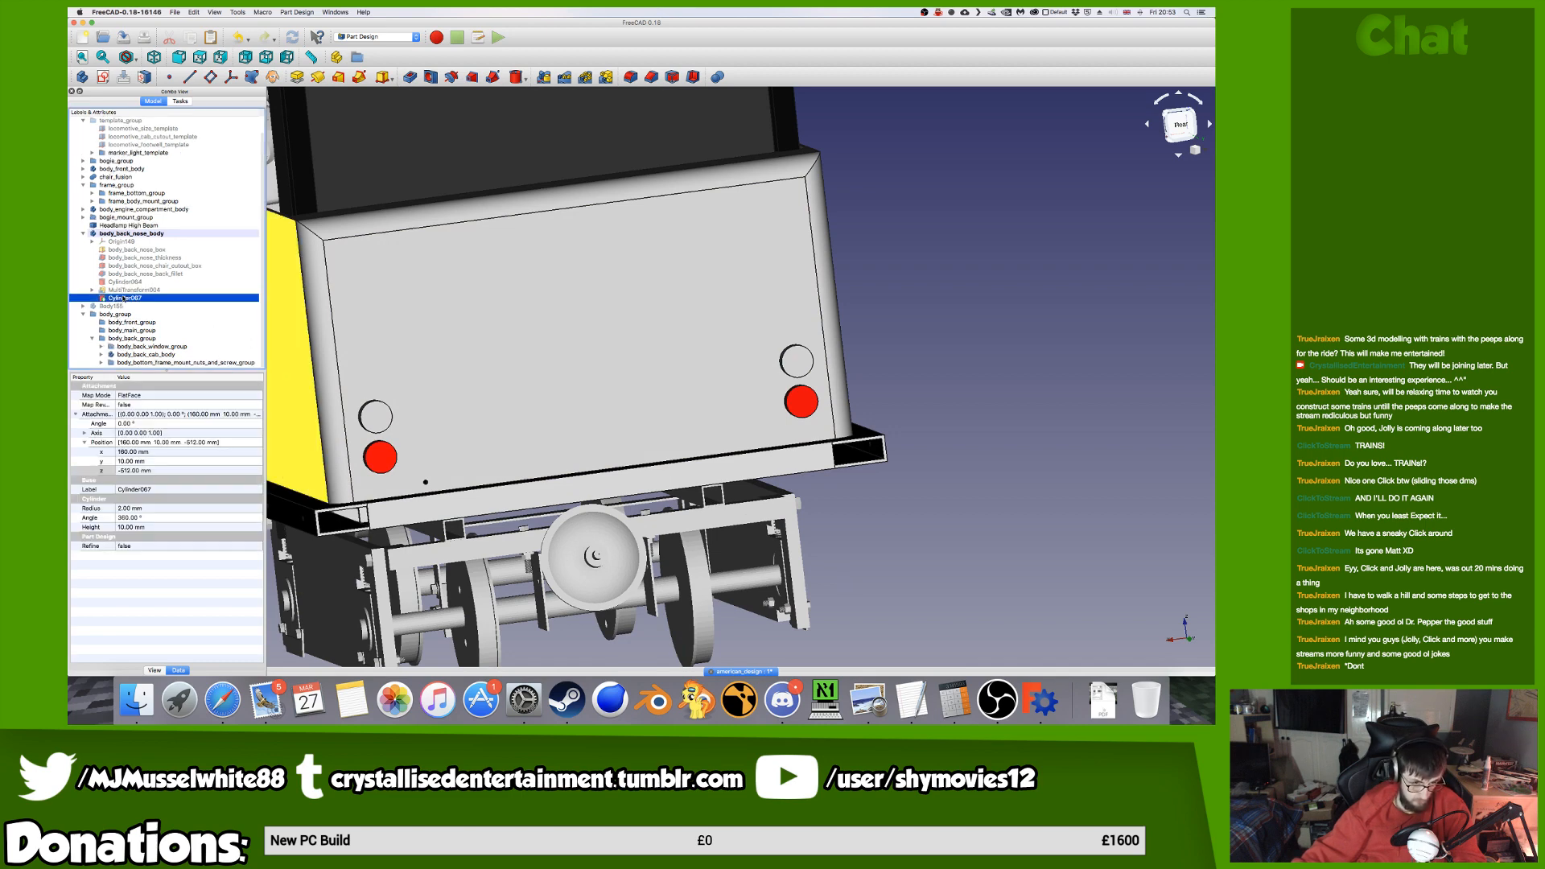
left_click(605, 76)
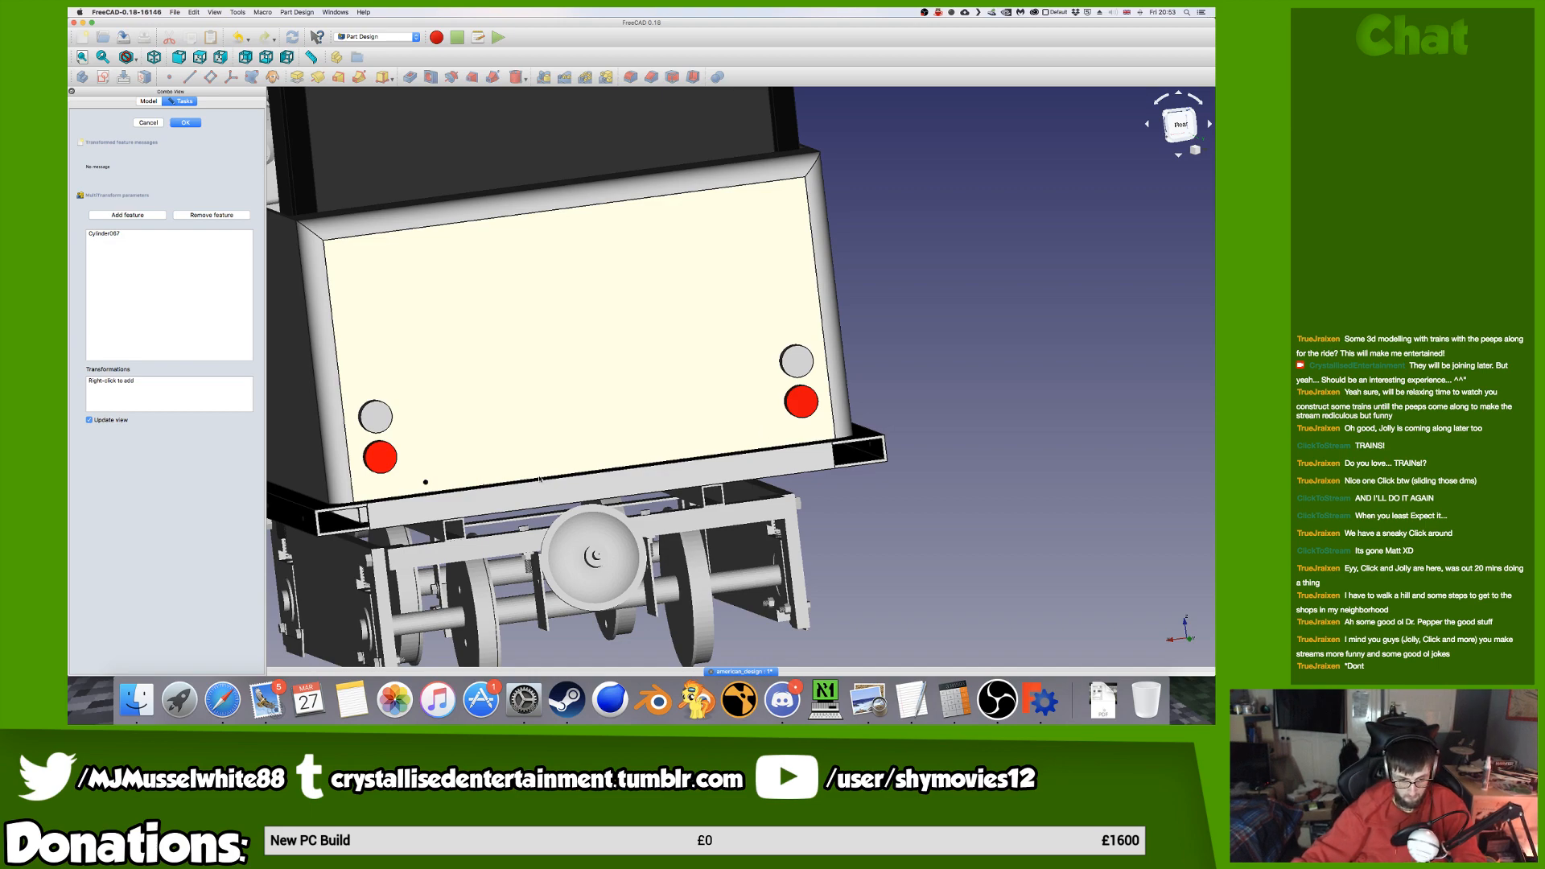
Switch to Safari, skip to the next video in the YouTube music playlist, and return to FreeCAD.
key("ctrl+Left")
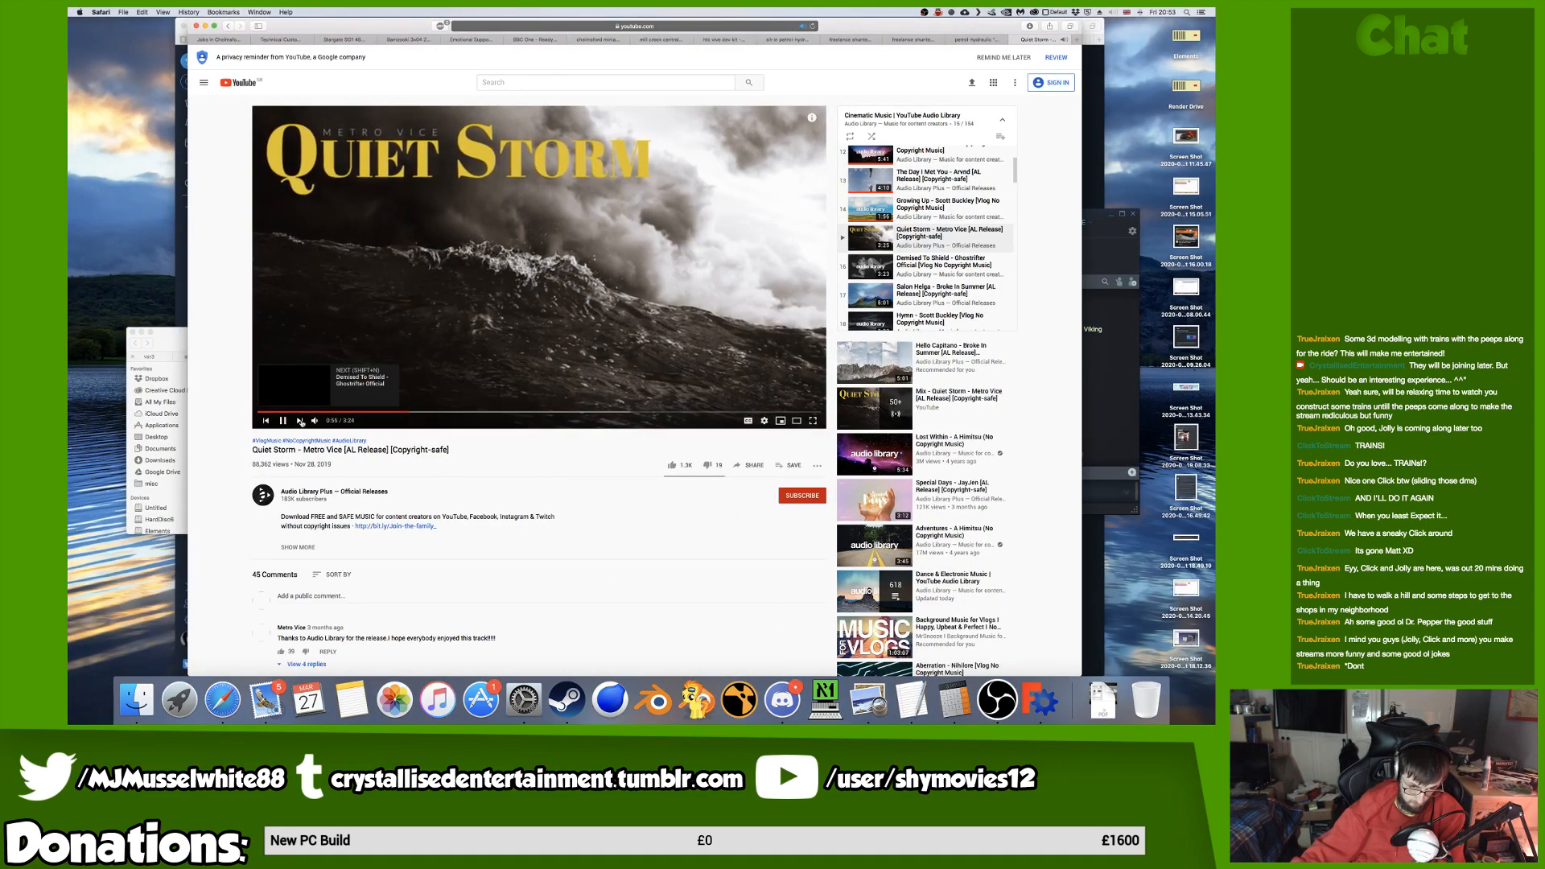
left_click(302, 421)
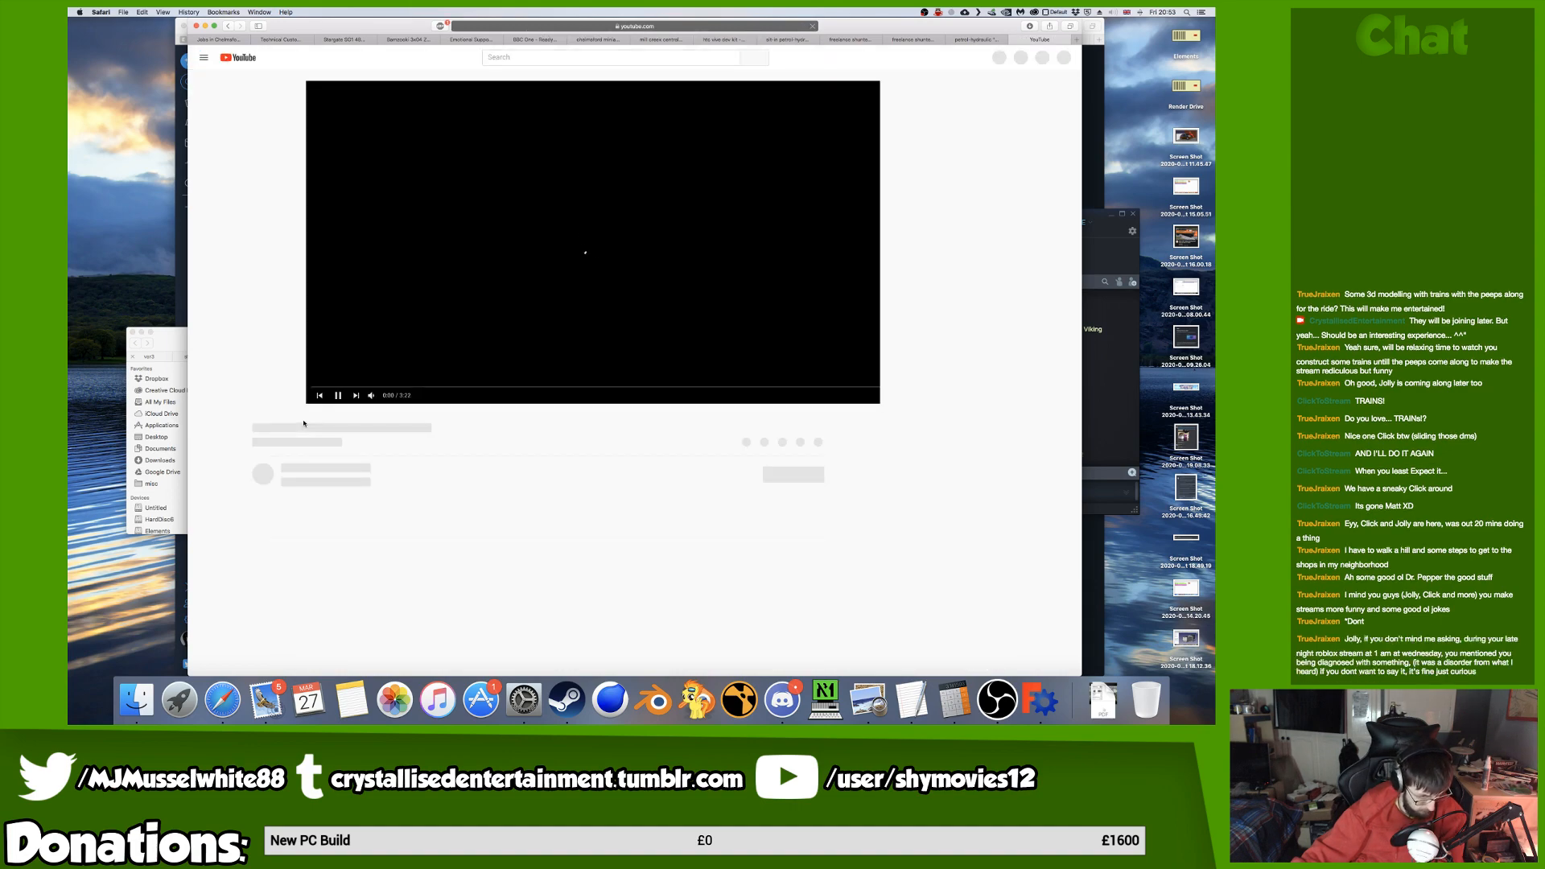
key("ctrl+Right")
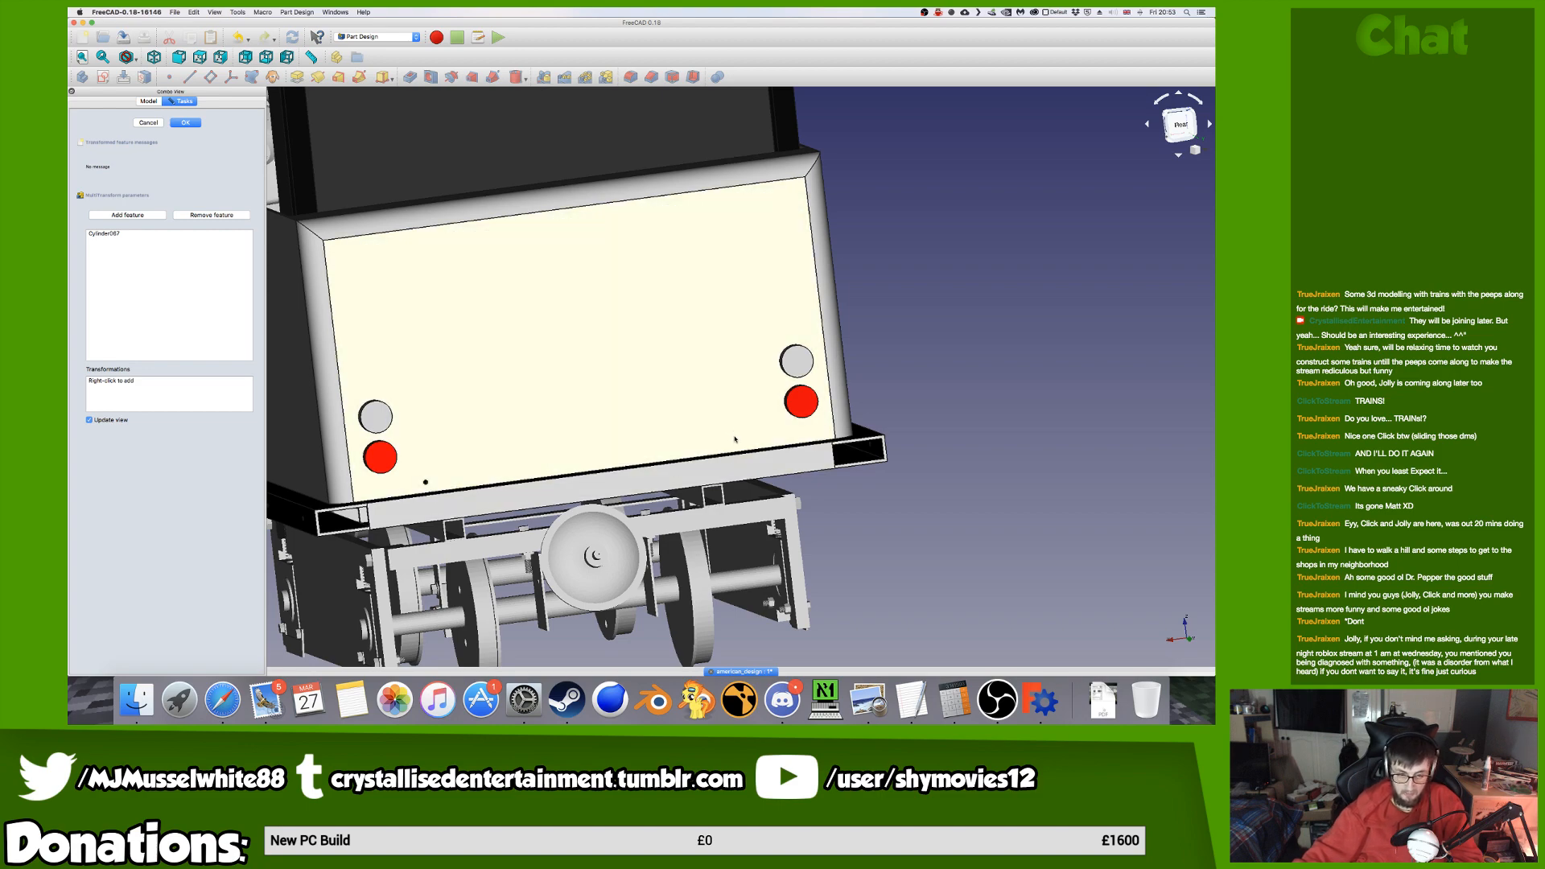
key("ctrl+Left")
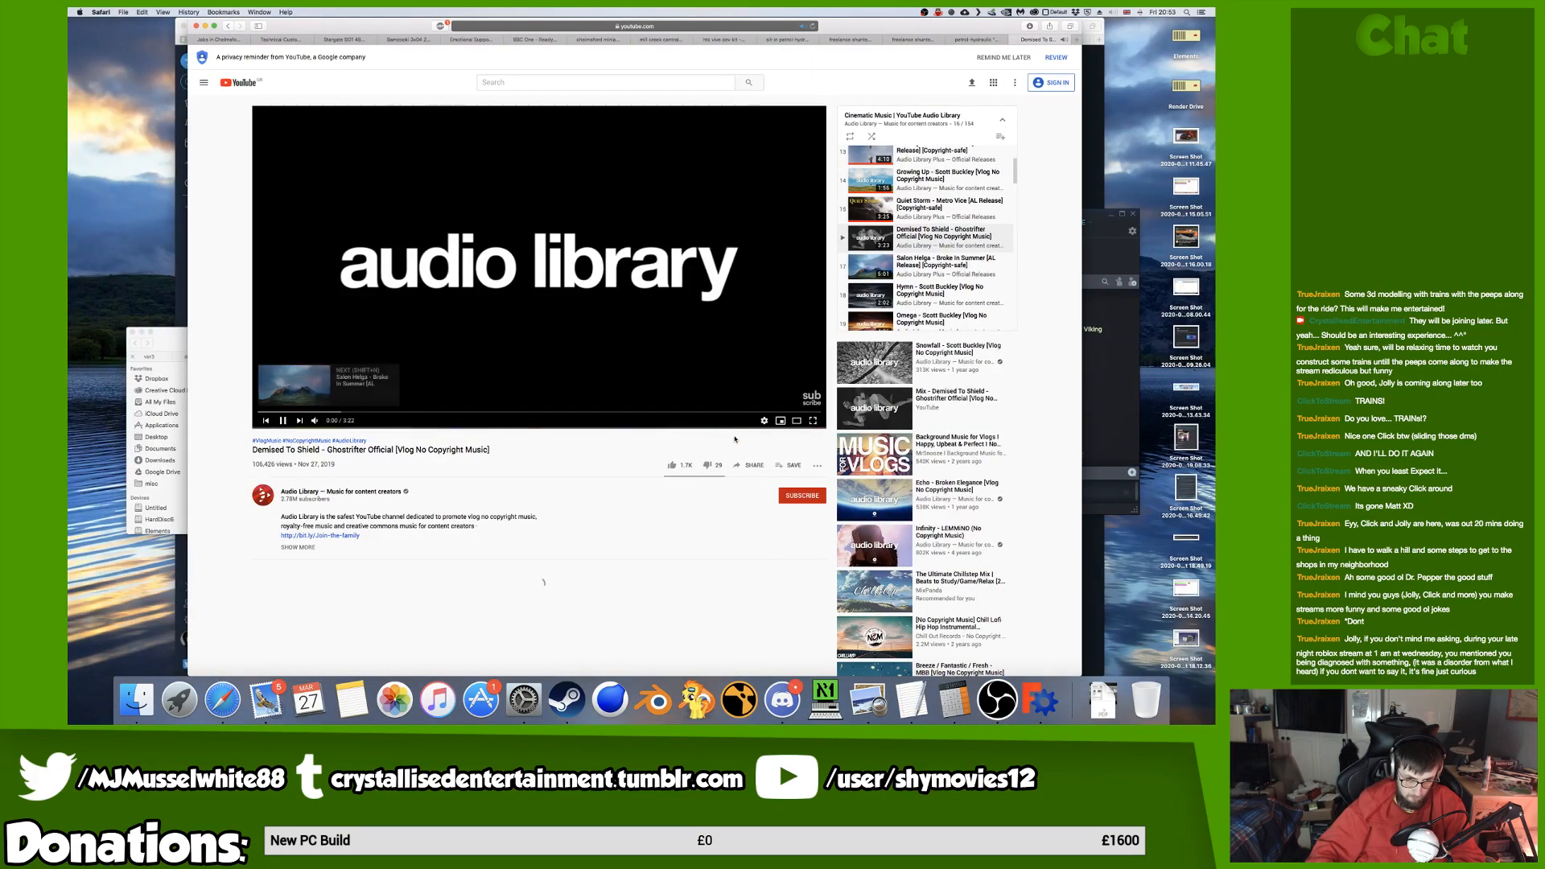
key("ctrl+Right")
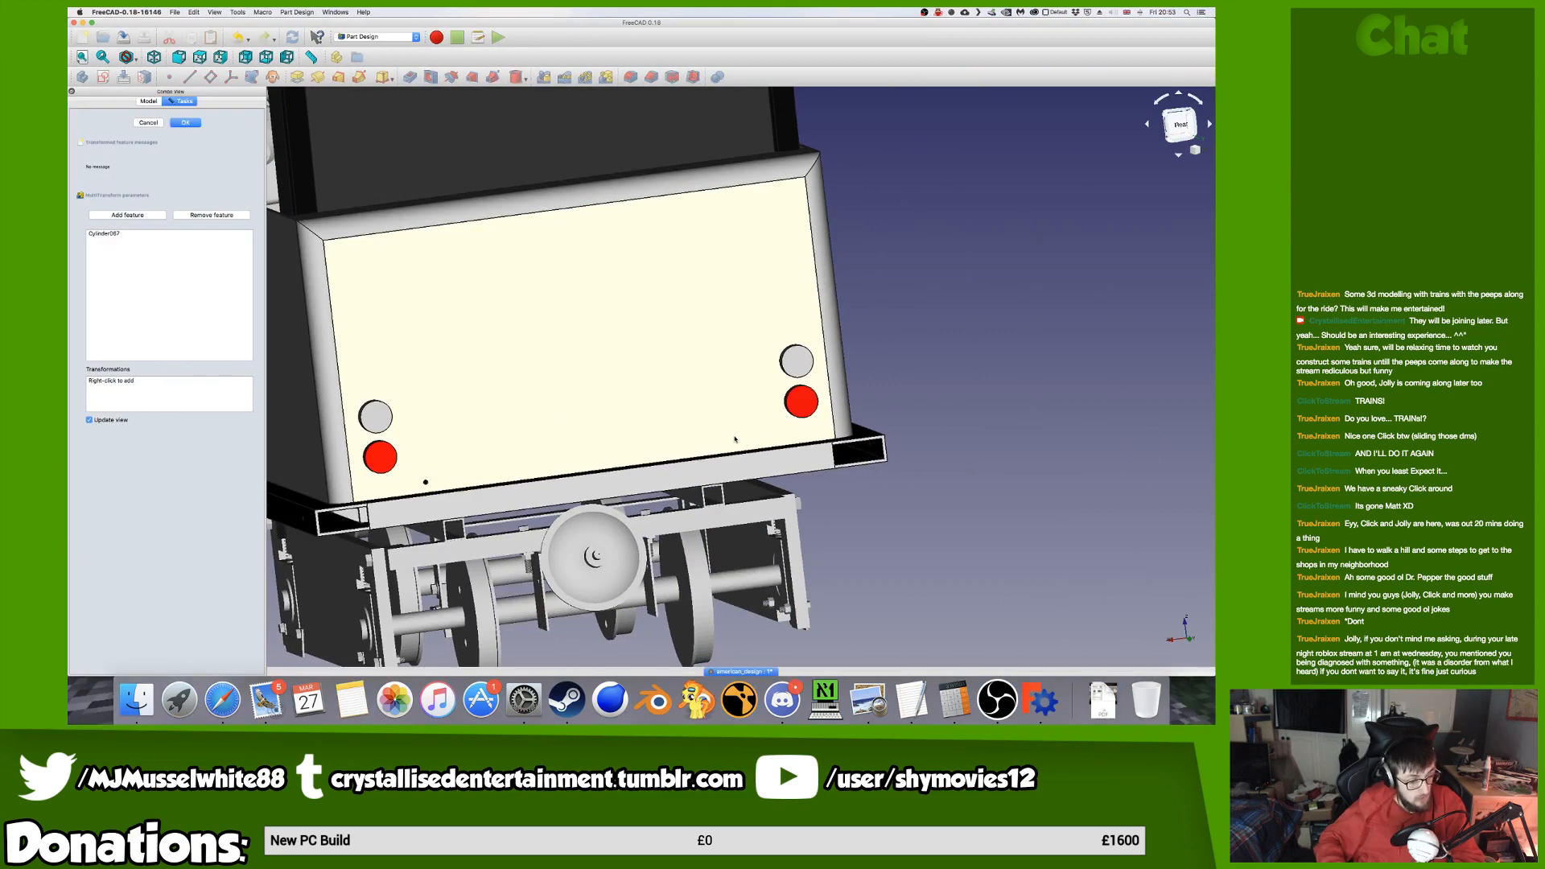
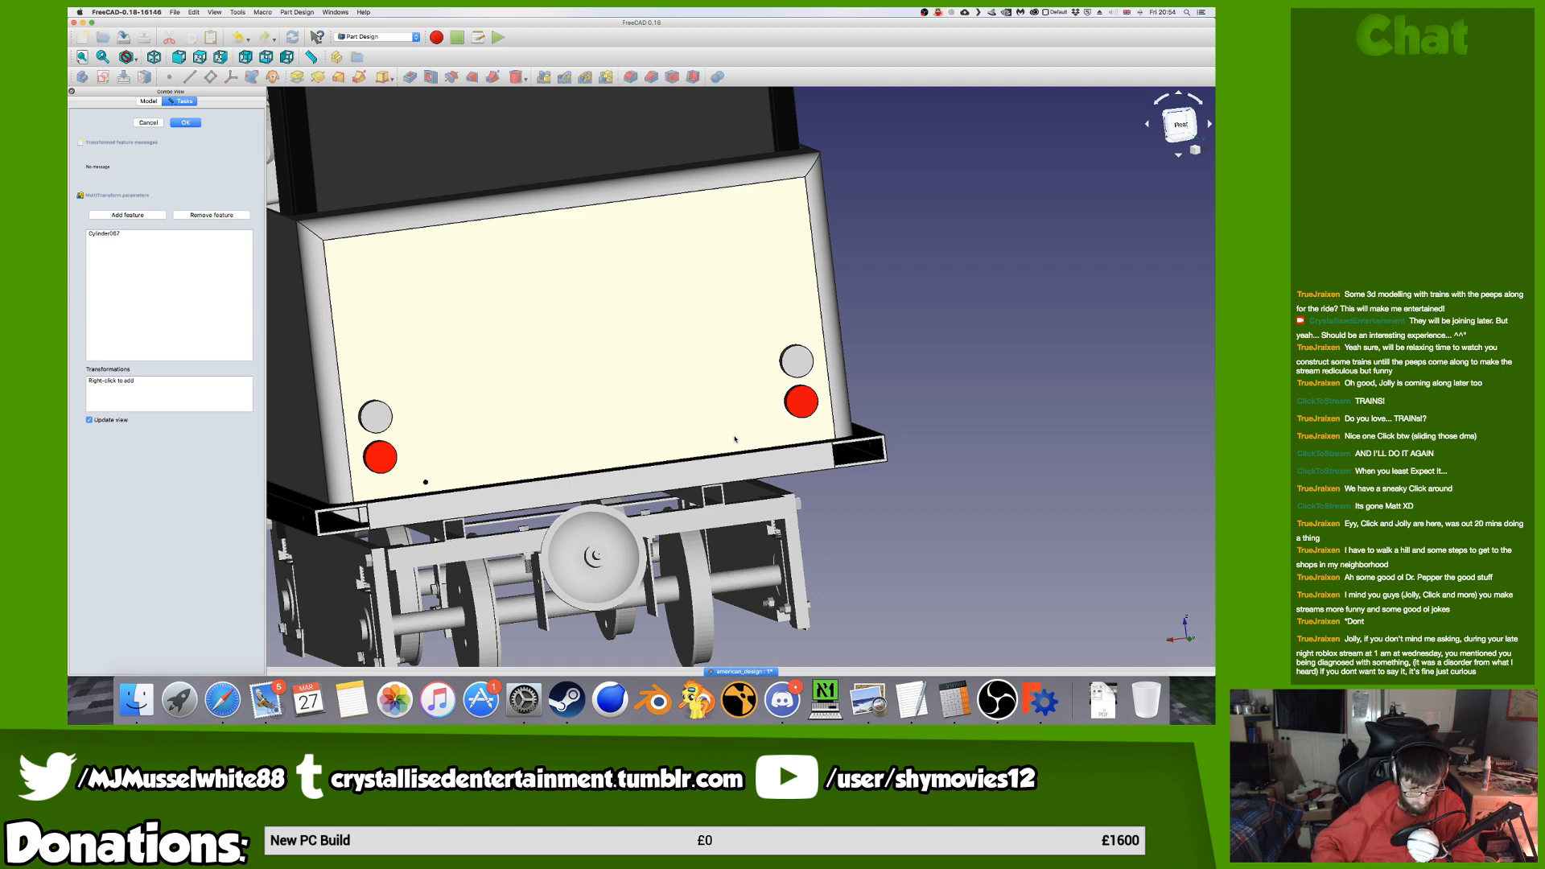
Add a linear pattern of the hole along the base X axis in reverse direction with a length of 320 mm.
right_click(216, 393)
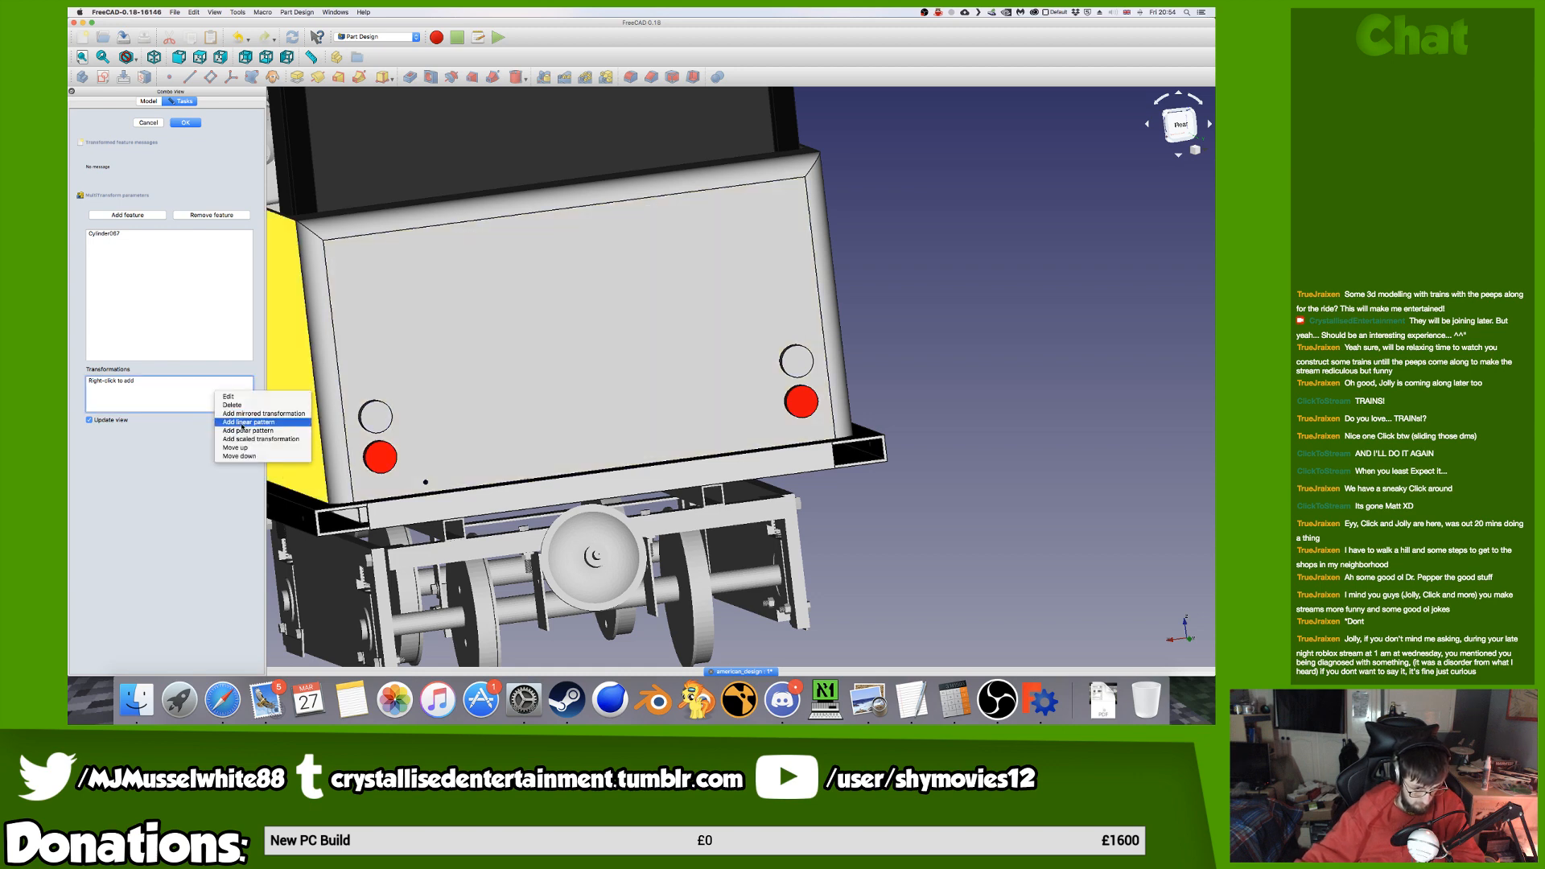
left_click(249, 421)
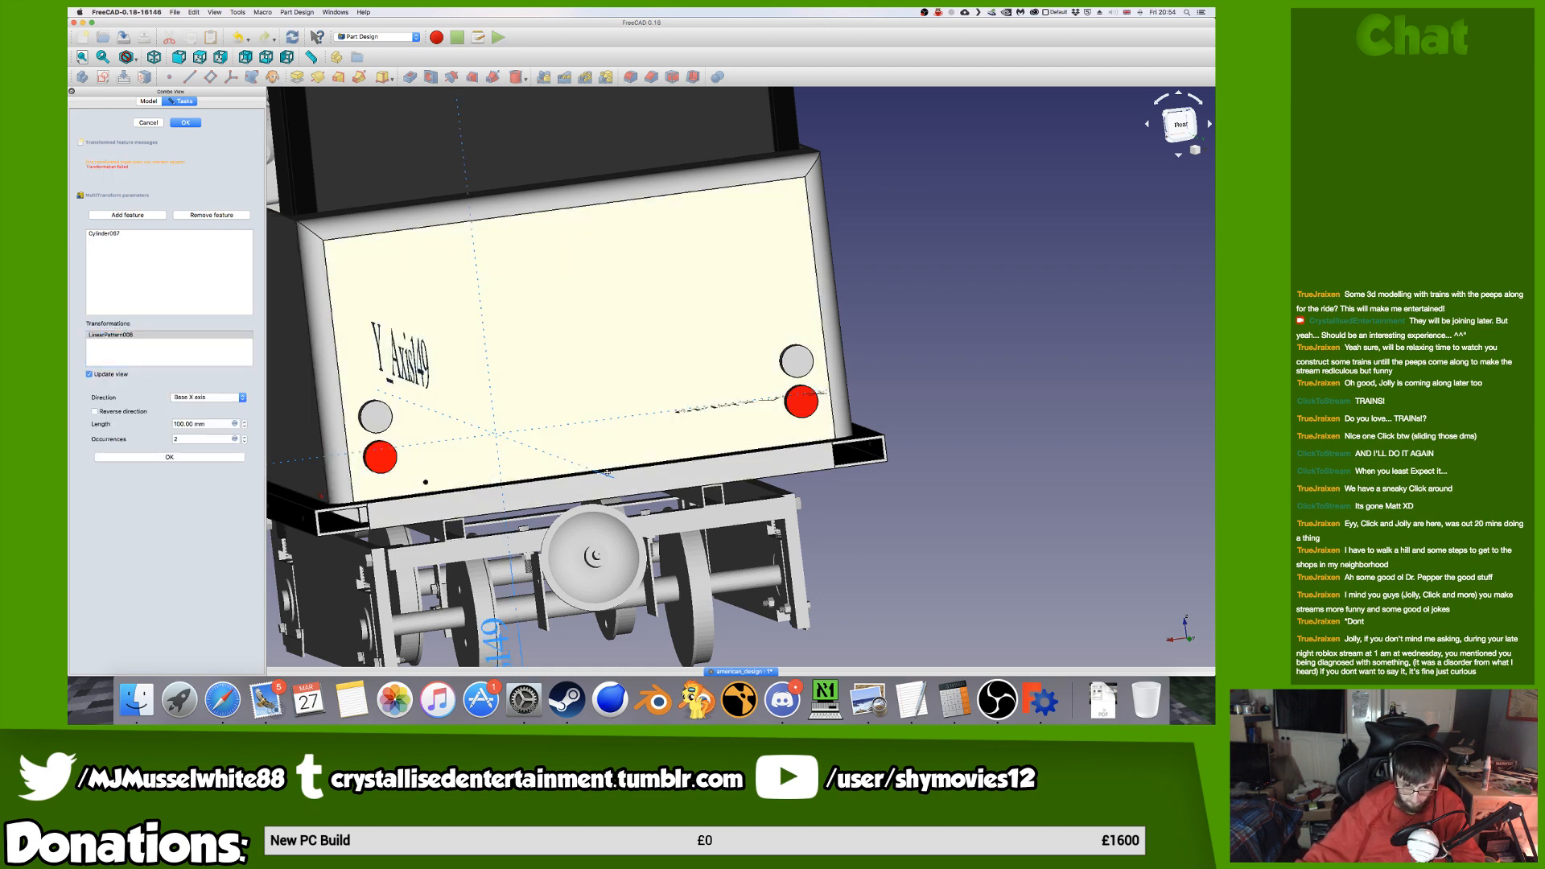
middle_click_drag(486, 477, 790, 494)
left_click(486, 493)
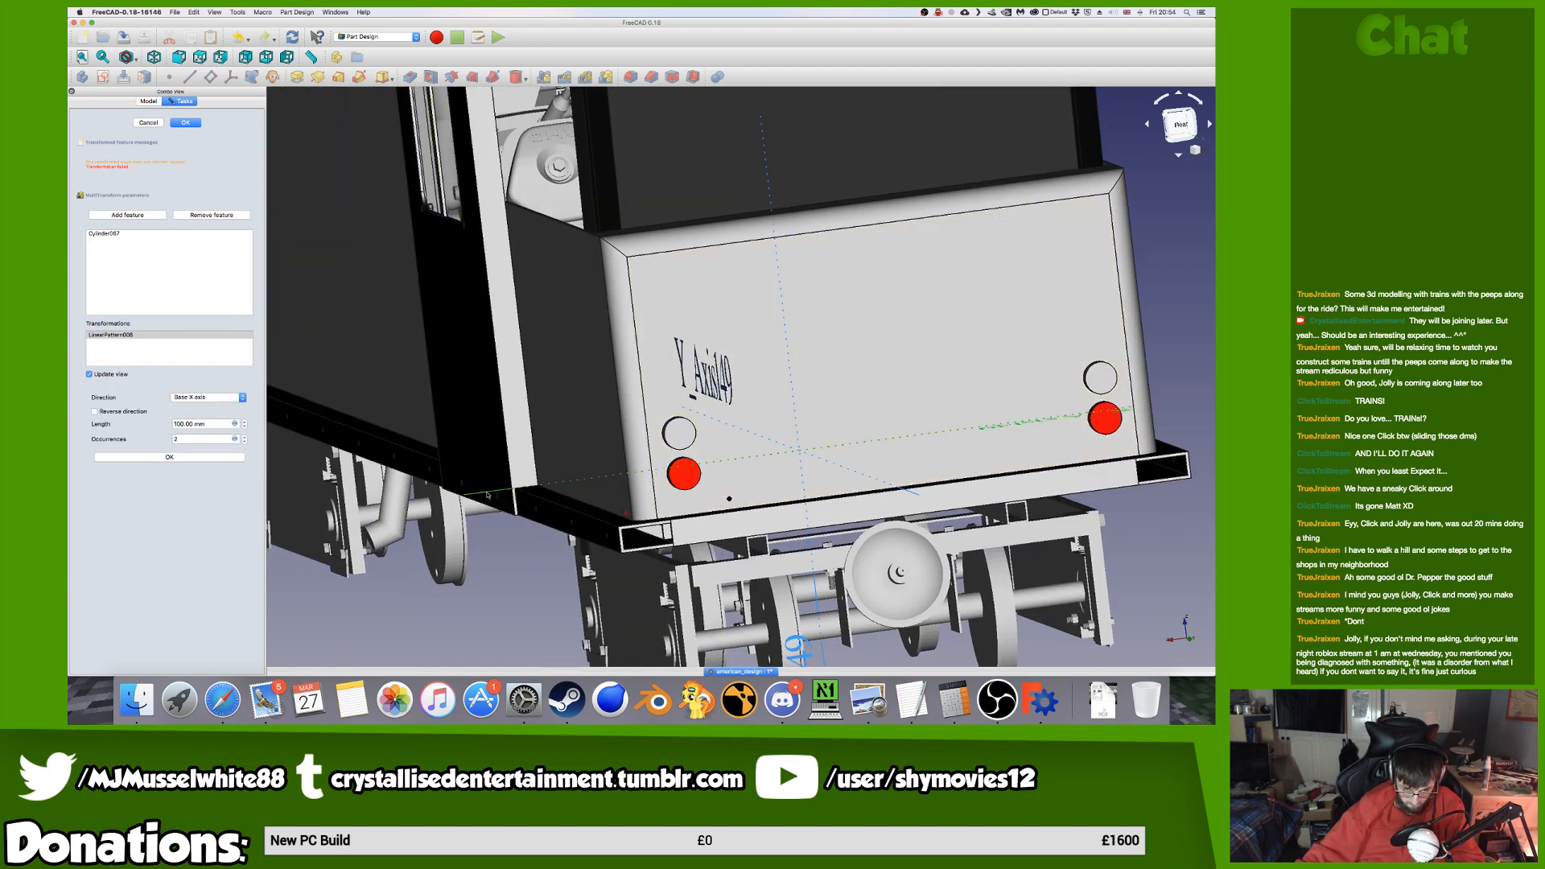
triple_click(211, 422)
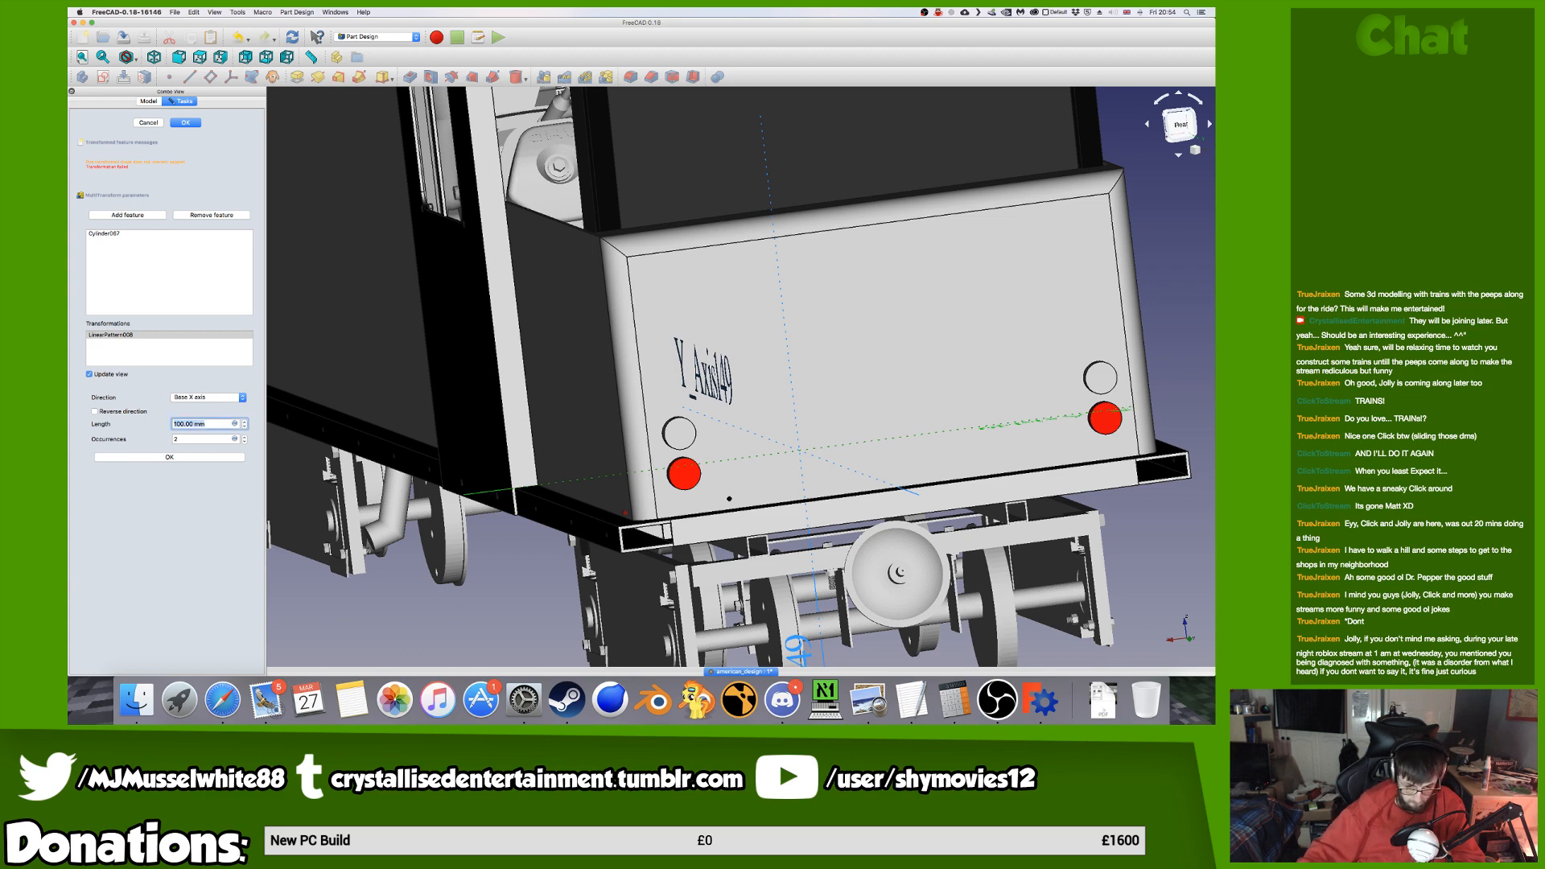
type("320")
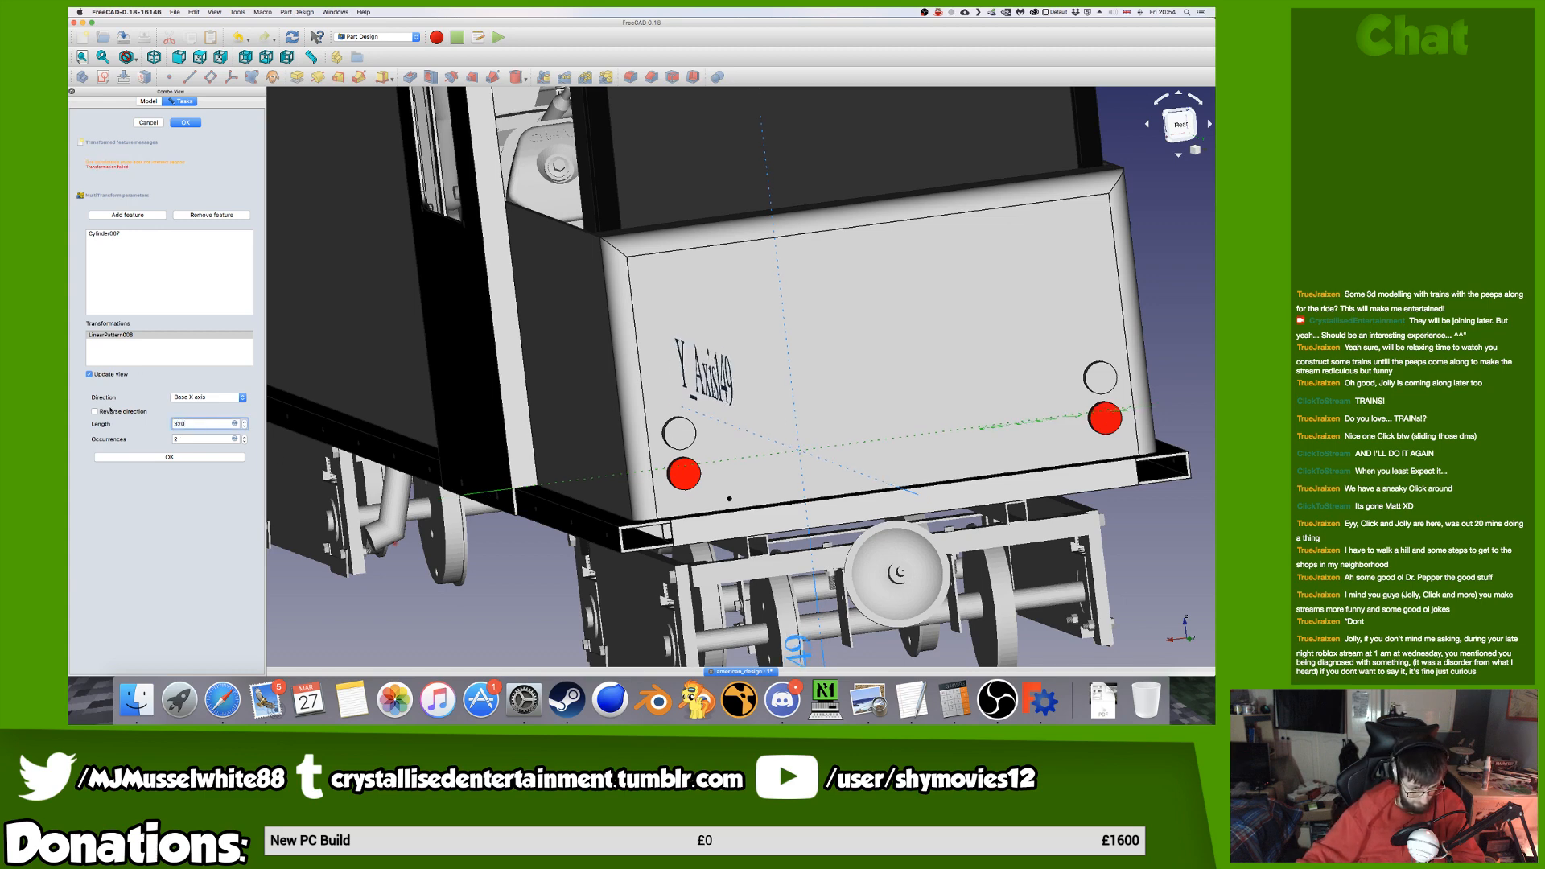
left_click(95, 411)
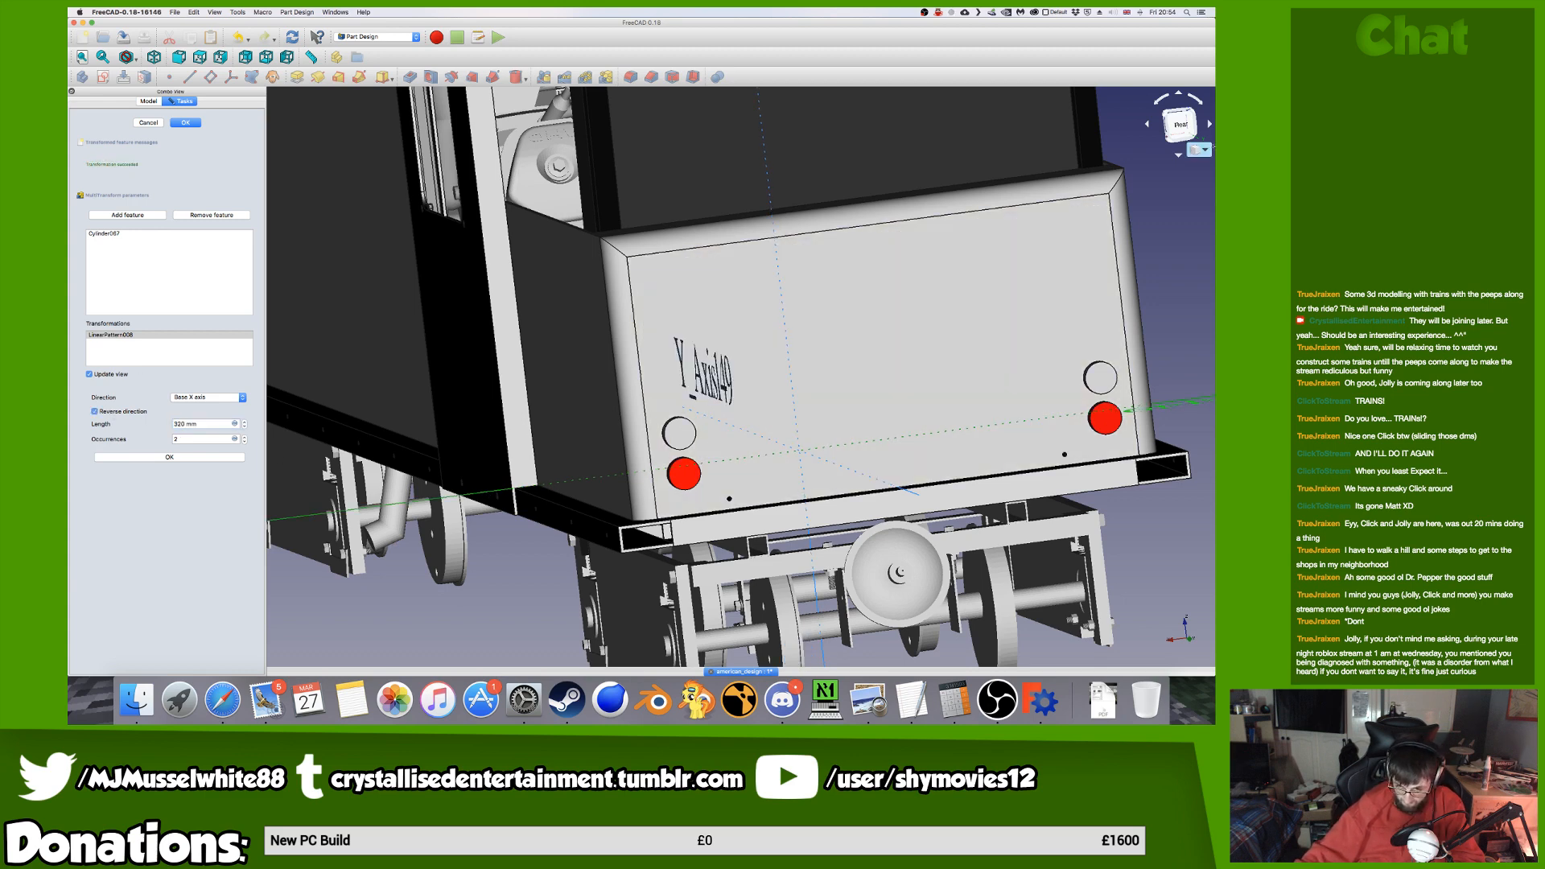
Set the linear pattern's occurrences to 4 and check the hole spacing from the rear.
left_click(1180, 124)
scroll(998, 425, "up", 5)
scroll(999, 424, "up", 2)
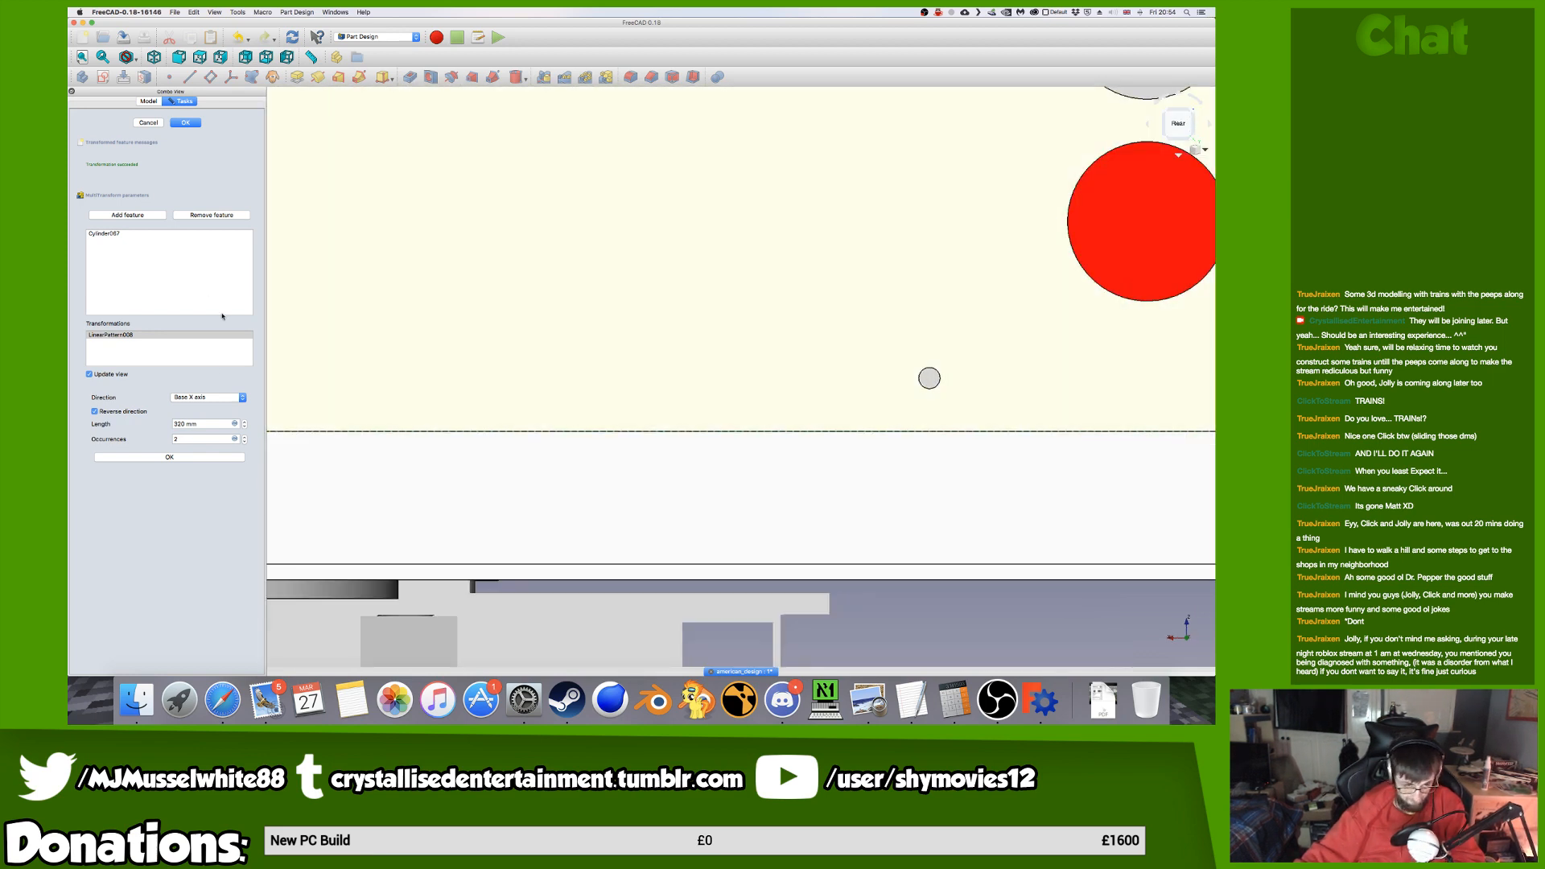
left_click(200, 426)
key("Tab")
type("4")
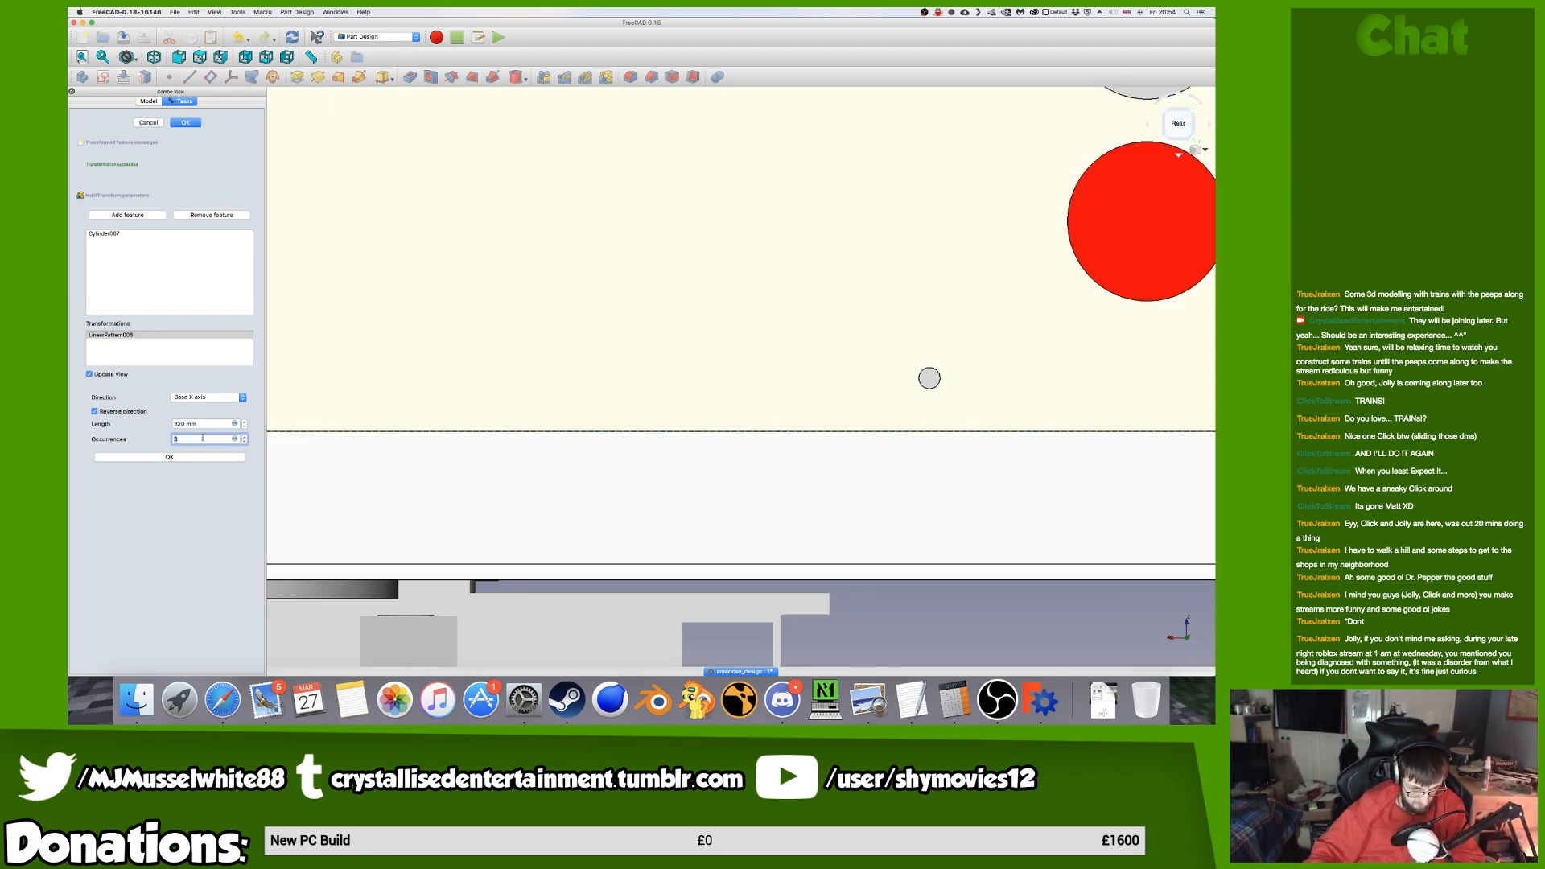
scroll(875, 439, "down", 3)
scroll(680, 407, "up", 6)
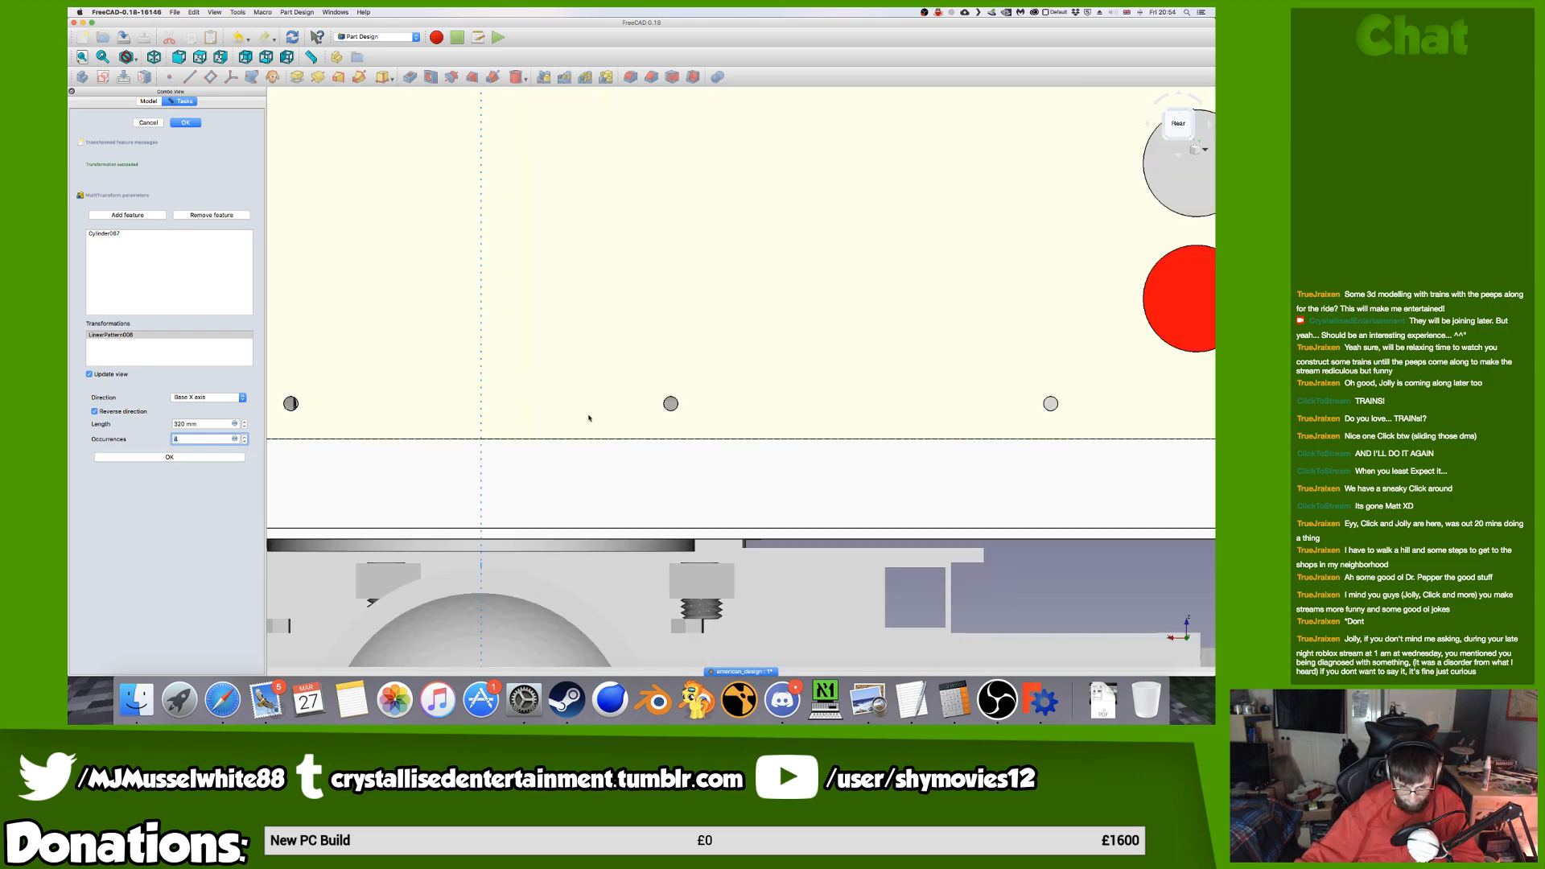
scroll(687, 400, "down", 2)
scroll(680, 403, "up", 5)
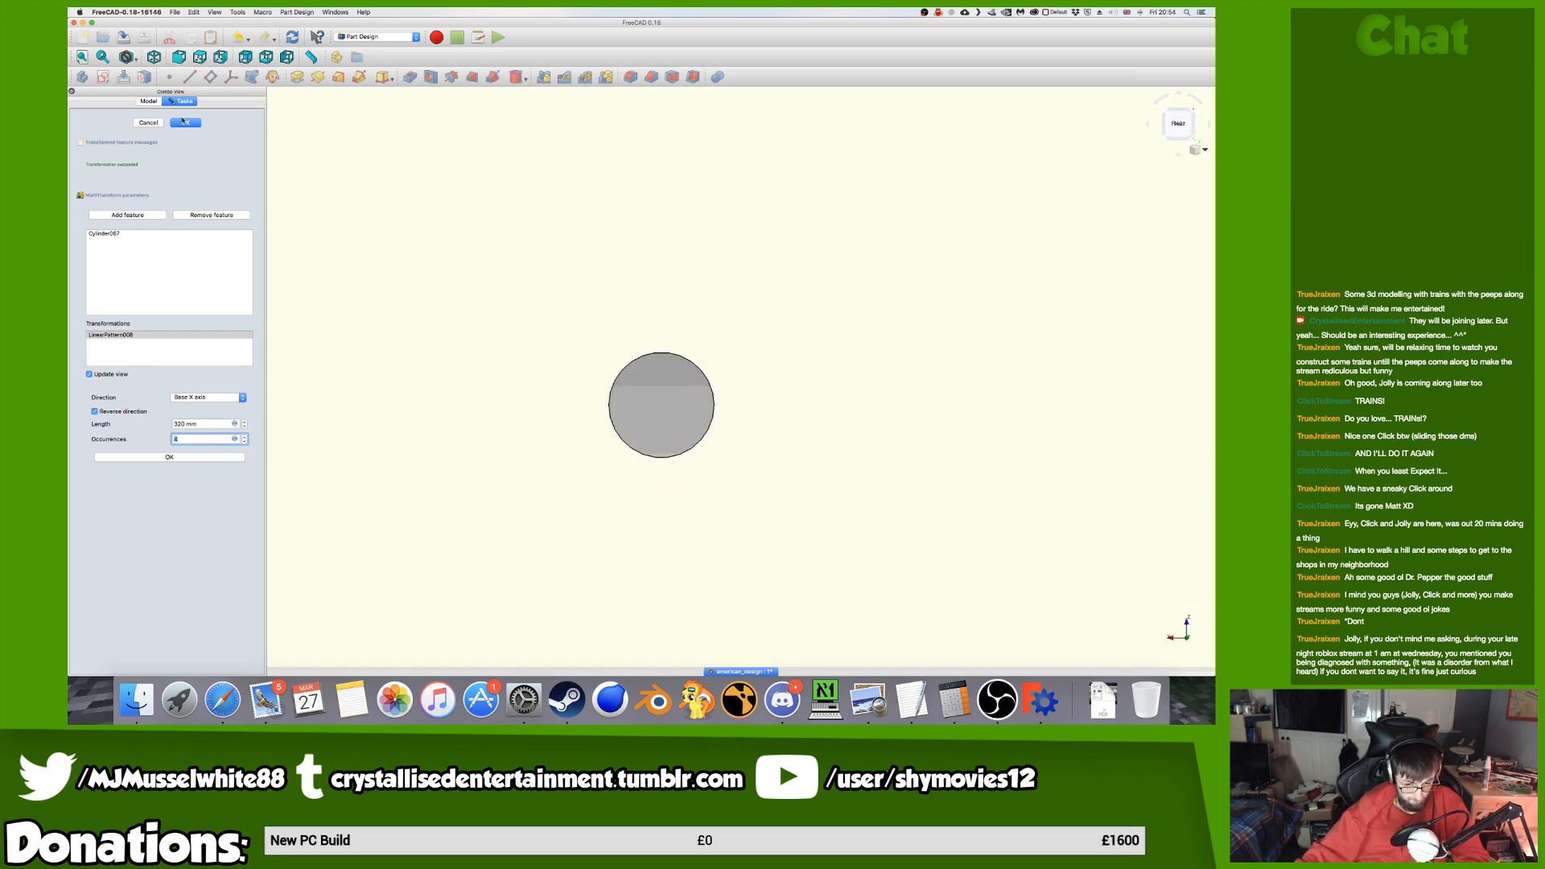
Show the model in wireframe to check the hole pattern, and accept the MultiTransform.
left_click(127, 56)
left_click(145, 95)
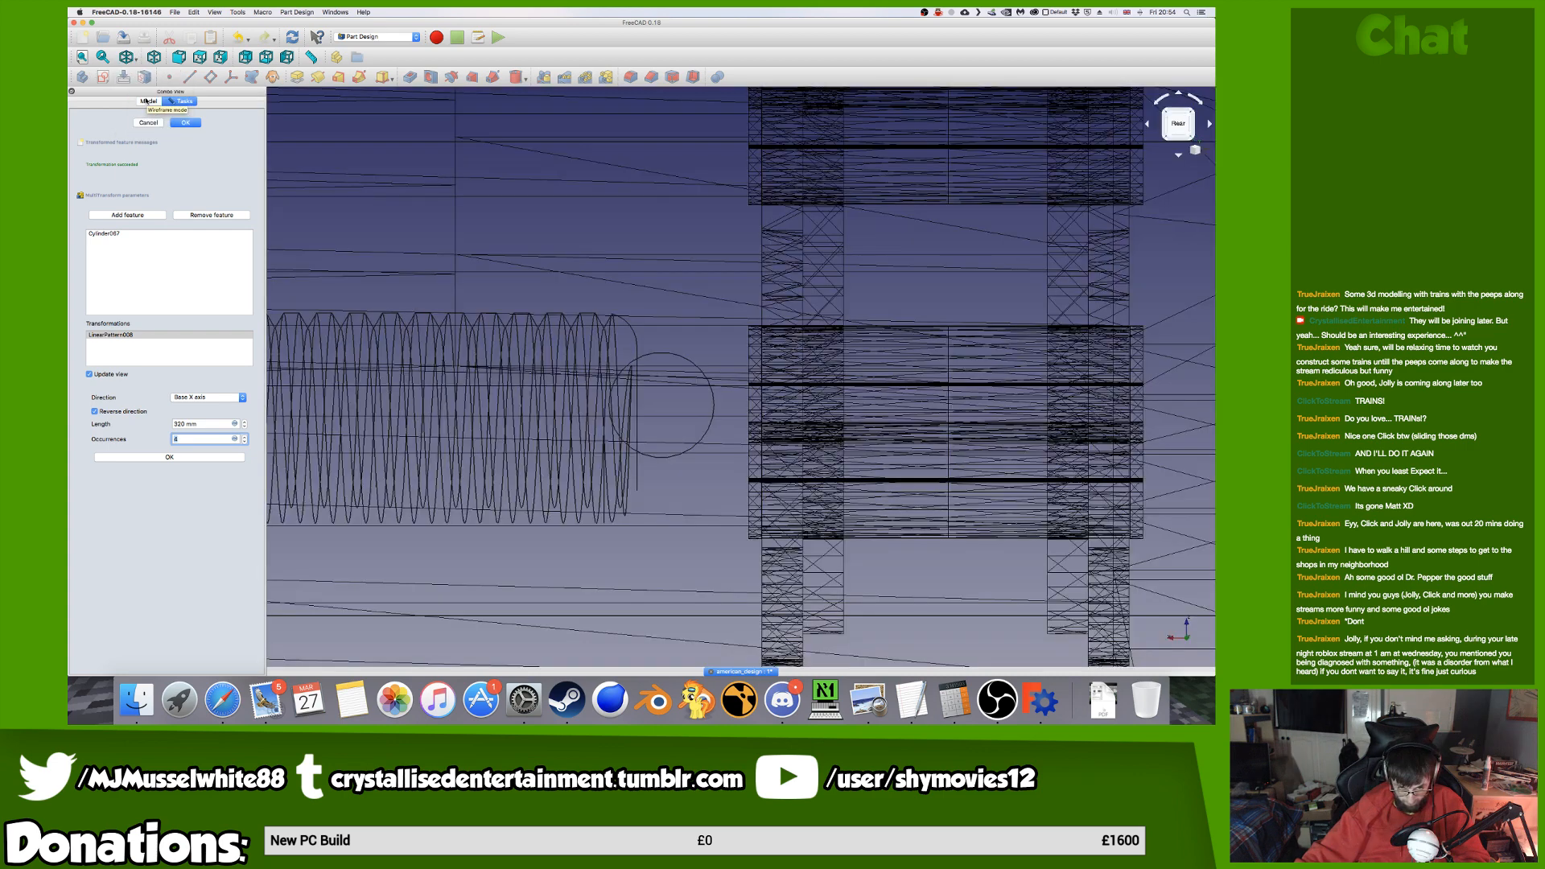
left_click(183, 120)
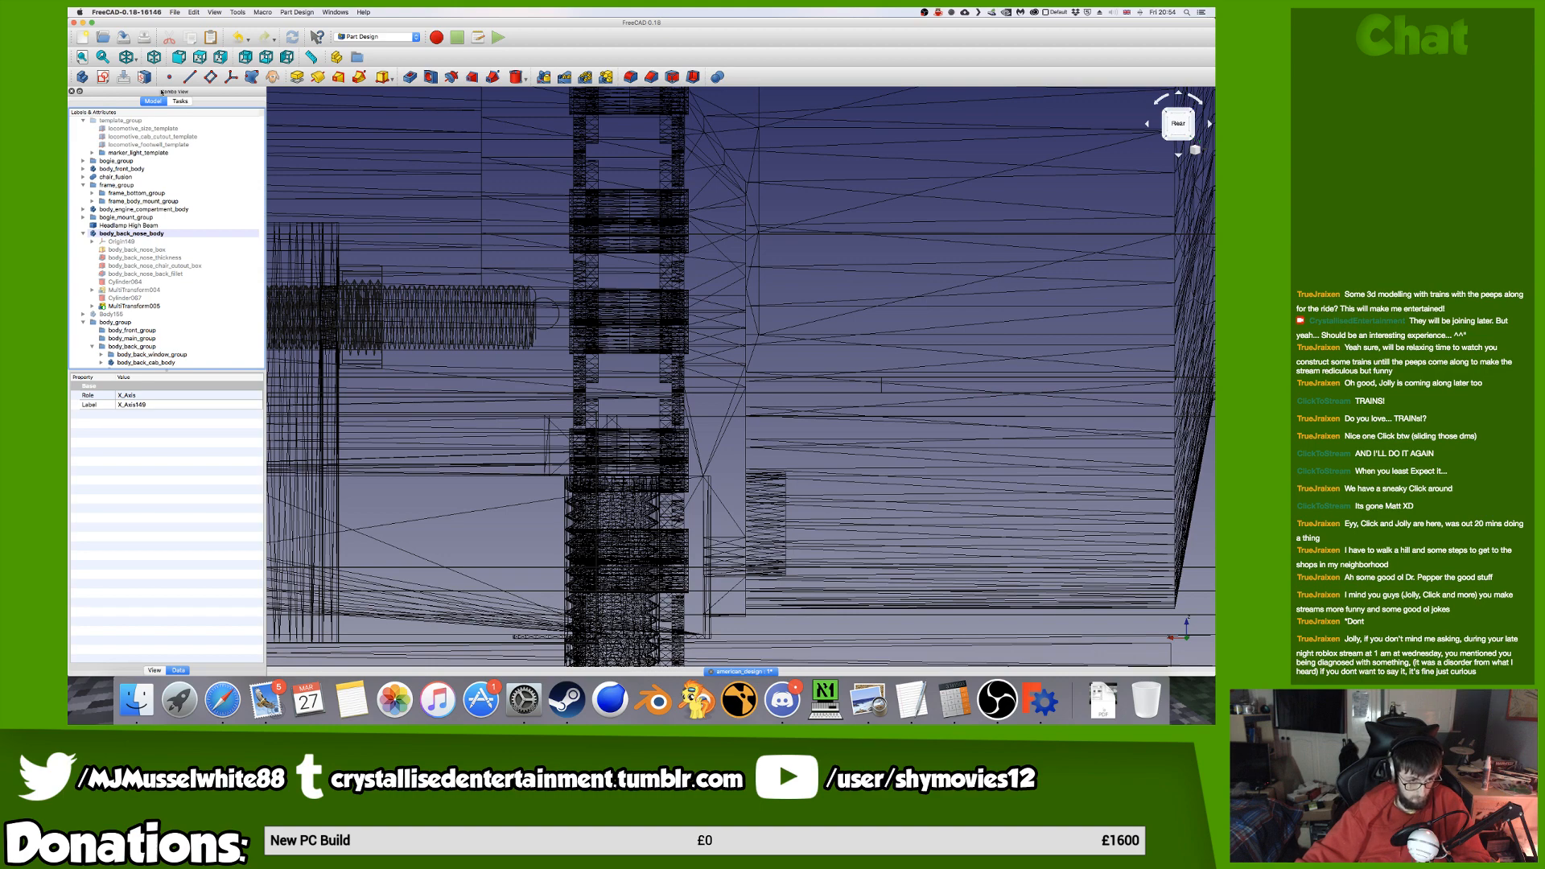
Return the model to solid display and inspect the patterned holes along the lower edge of the nose's rear face.
left_click(130, 58)
left_click(153, 80)
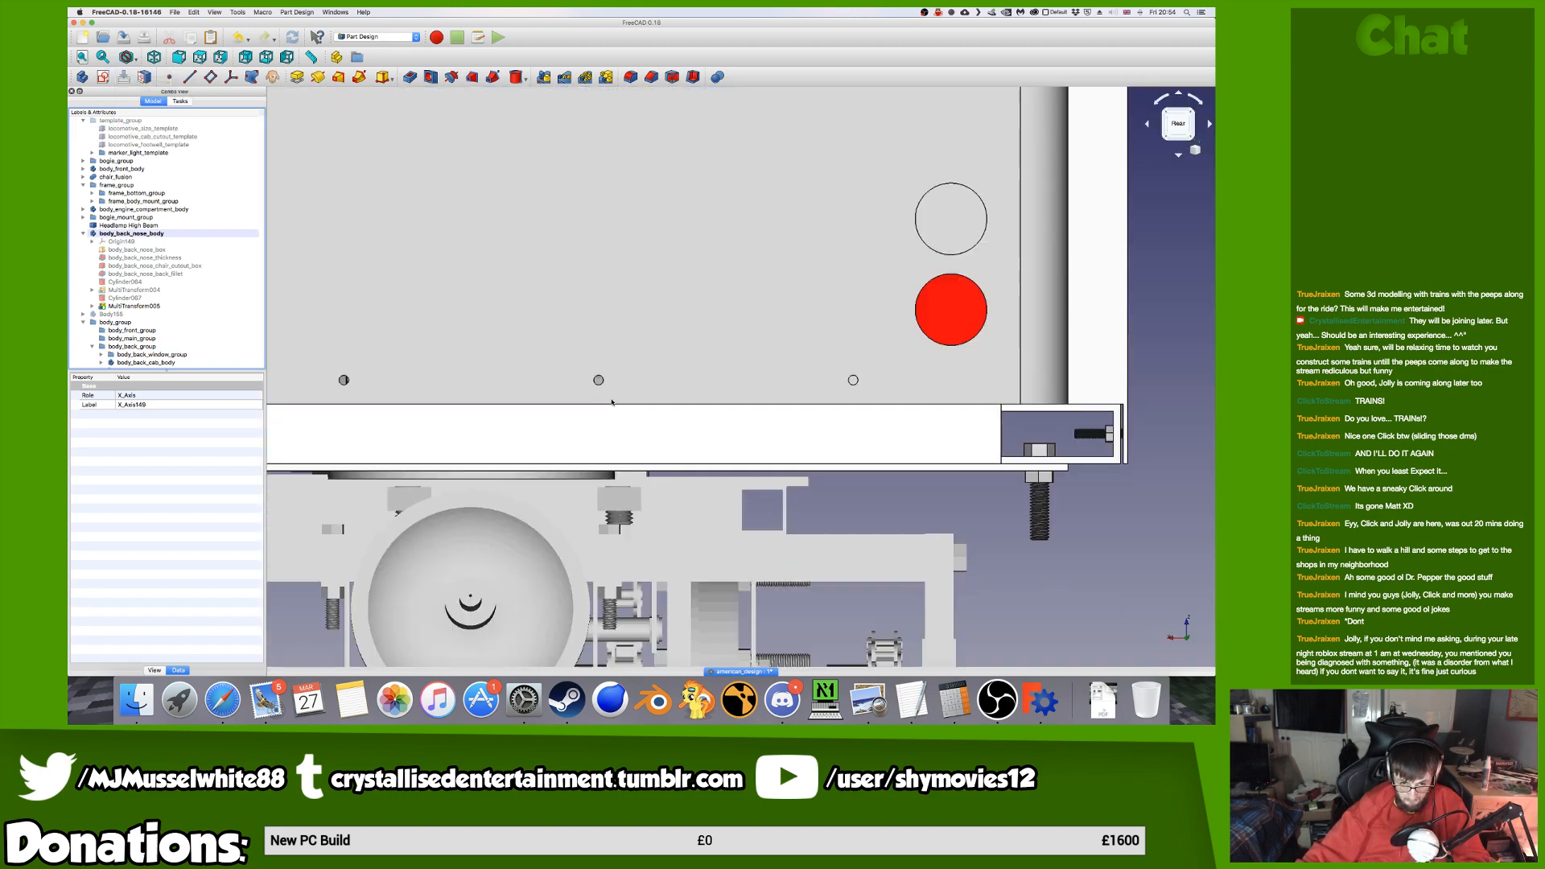
scroll(566, 394, "down", 2)
scroll(508, 436, "up", 5)
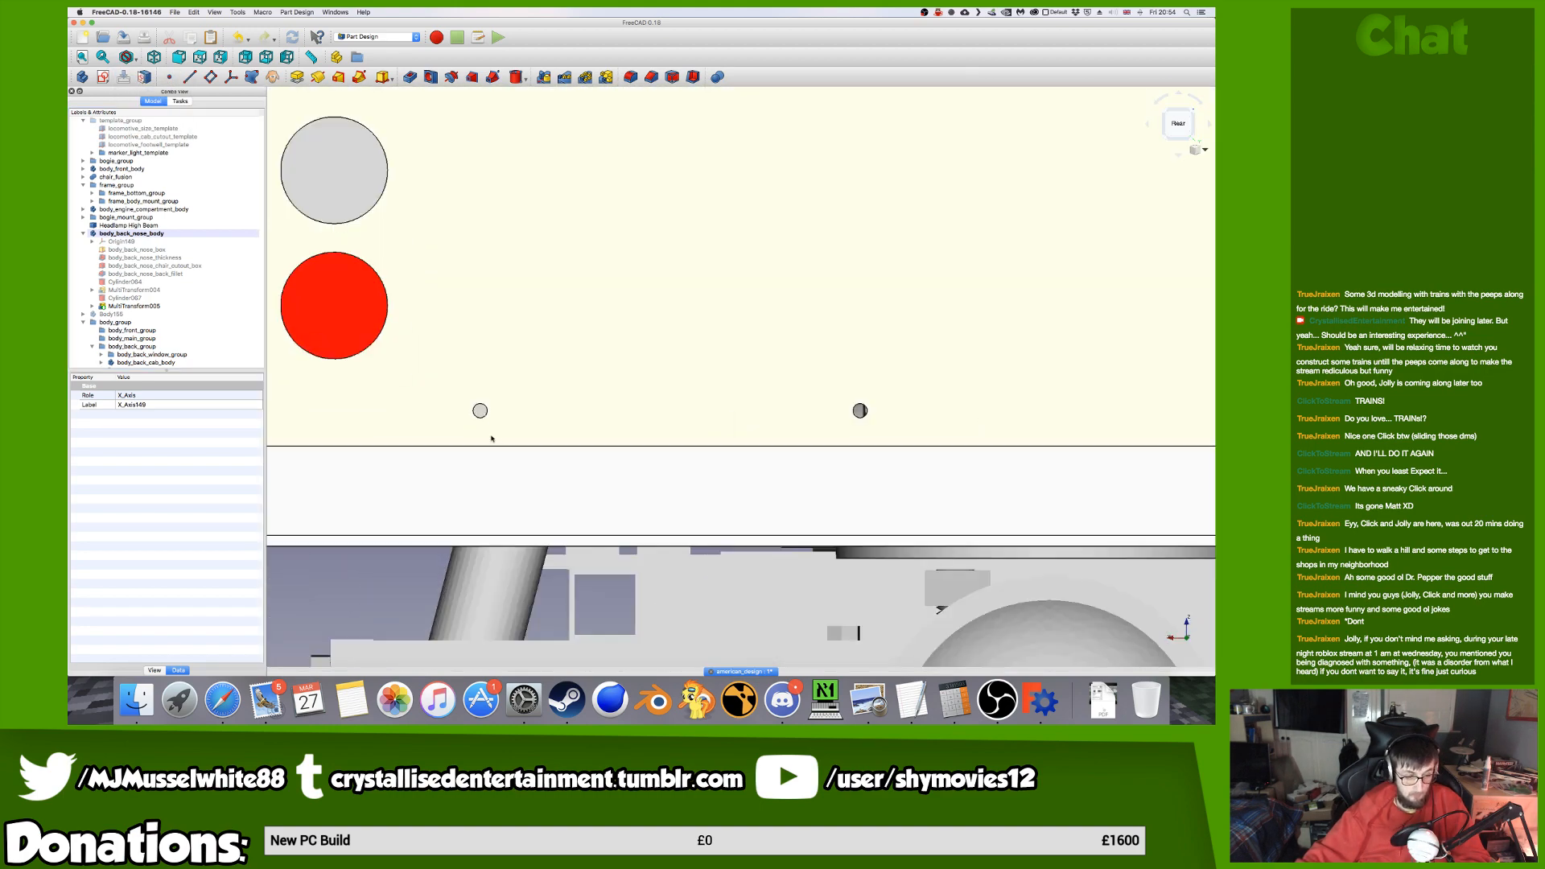
left_click(480, 413)
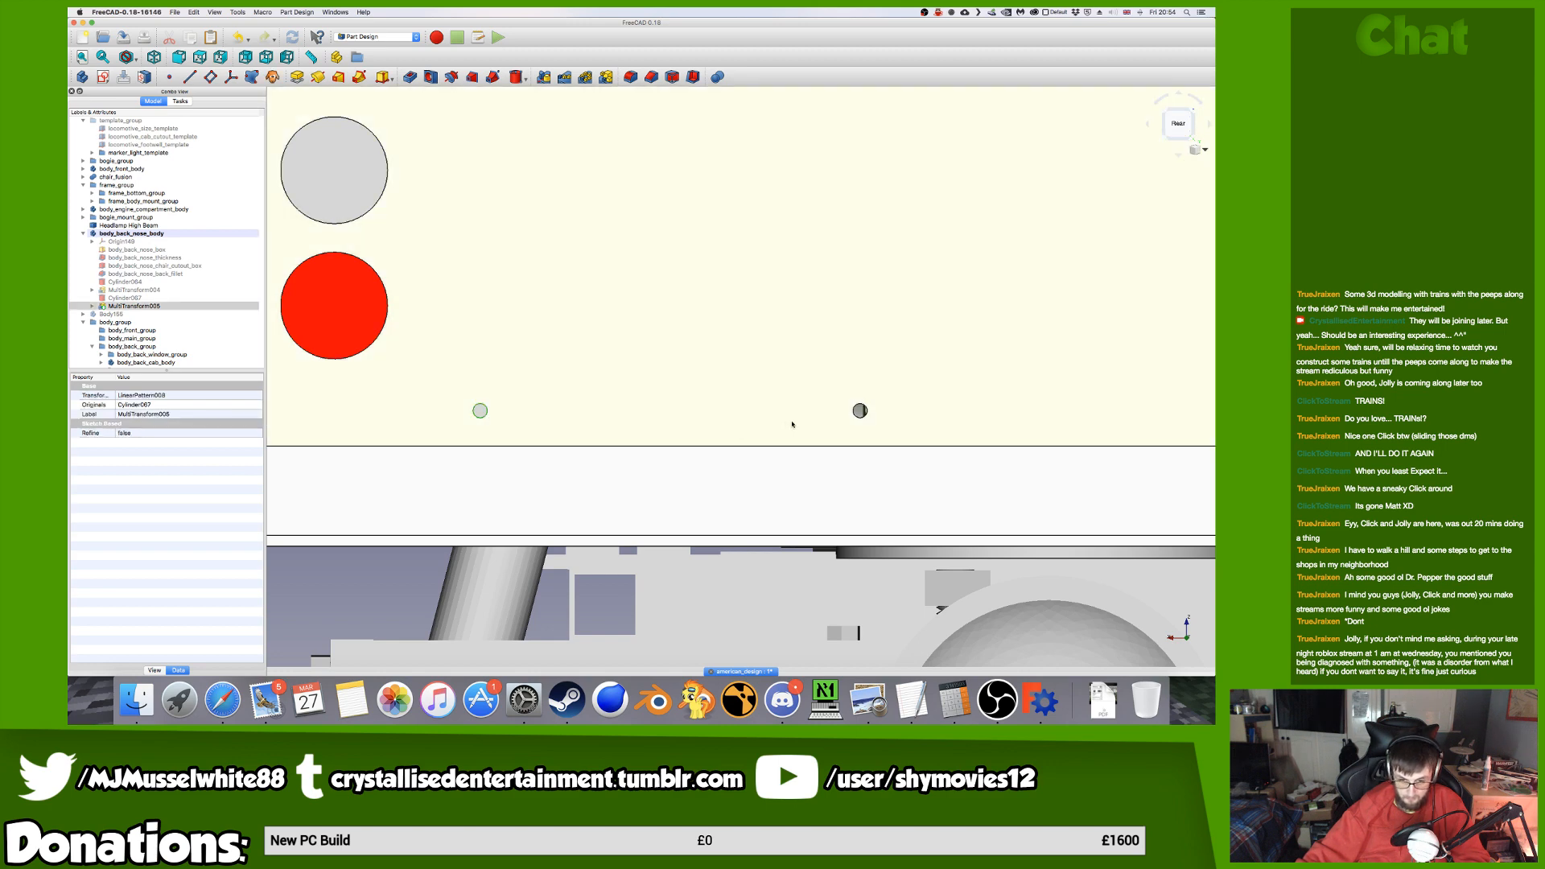
middle_click_drag(897, 418, 347, 425)
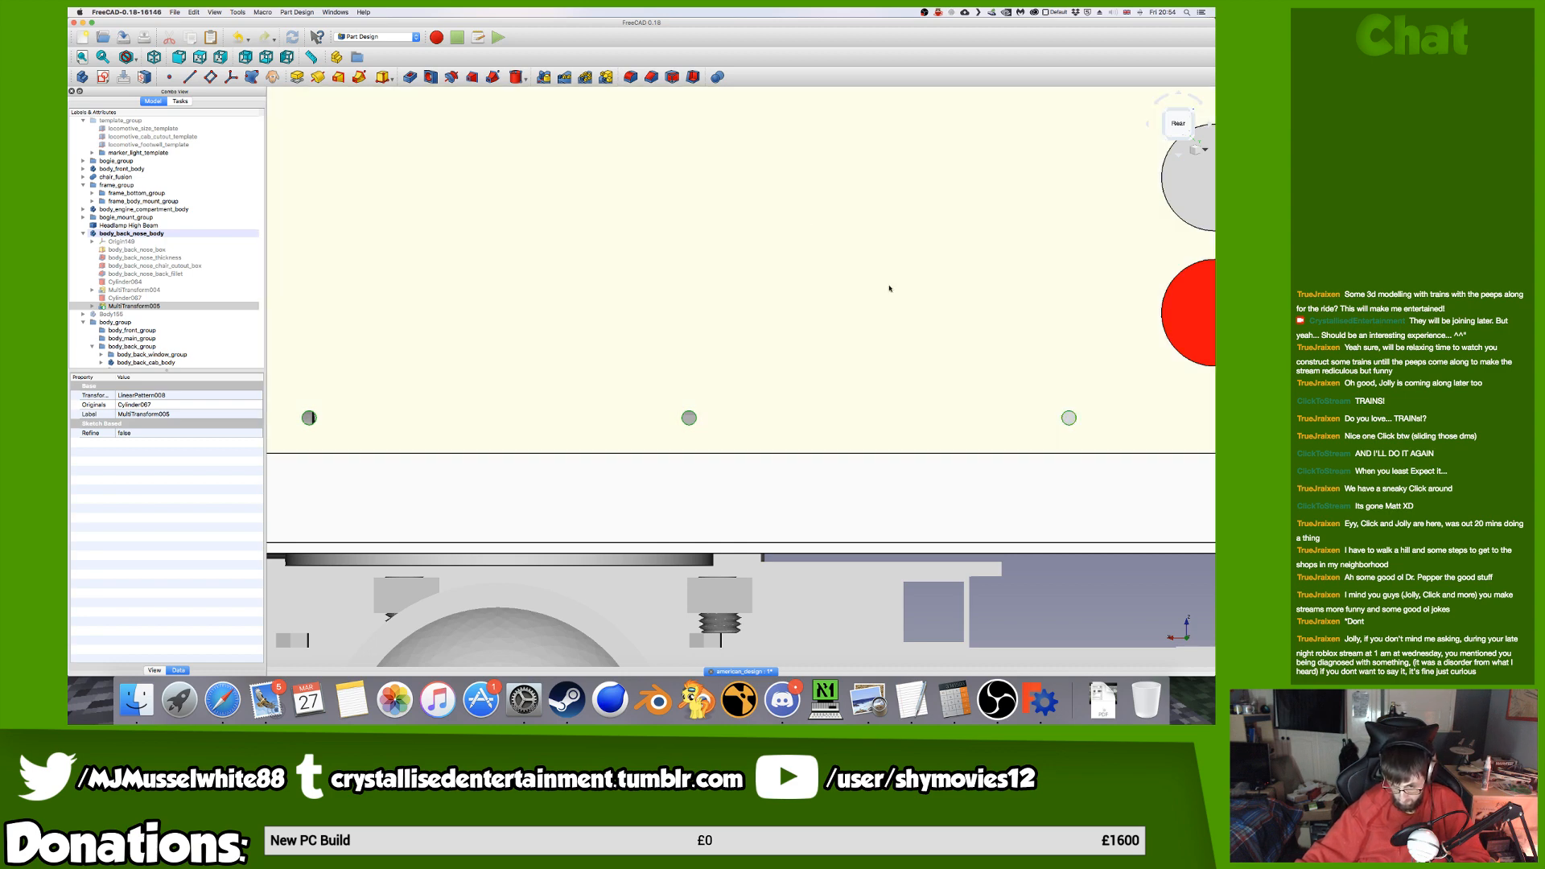
Chamfer the rim edges of the four small screw holes on the back nose face by 1.17 mm.
left_click(652, 80)
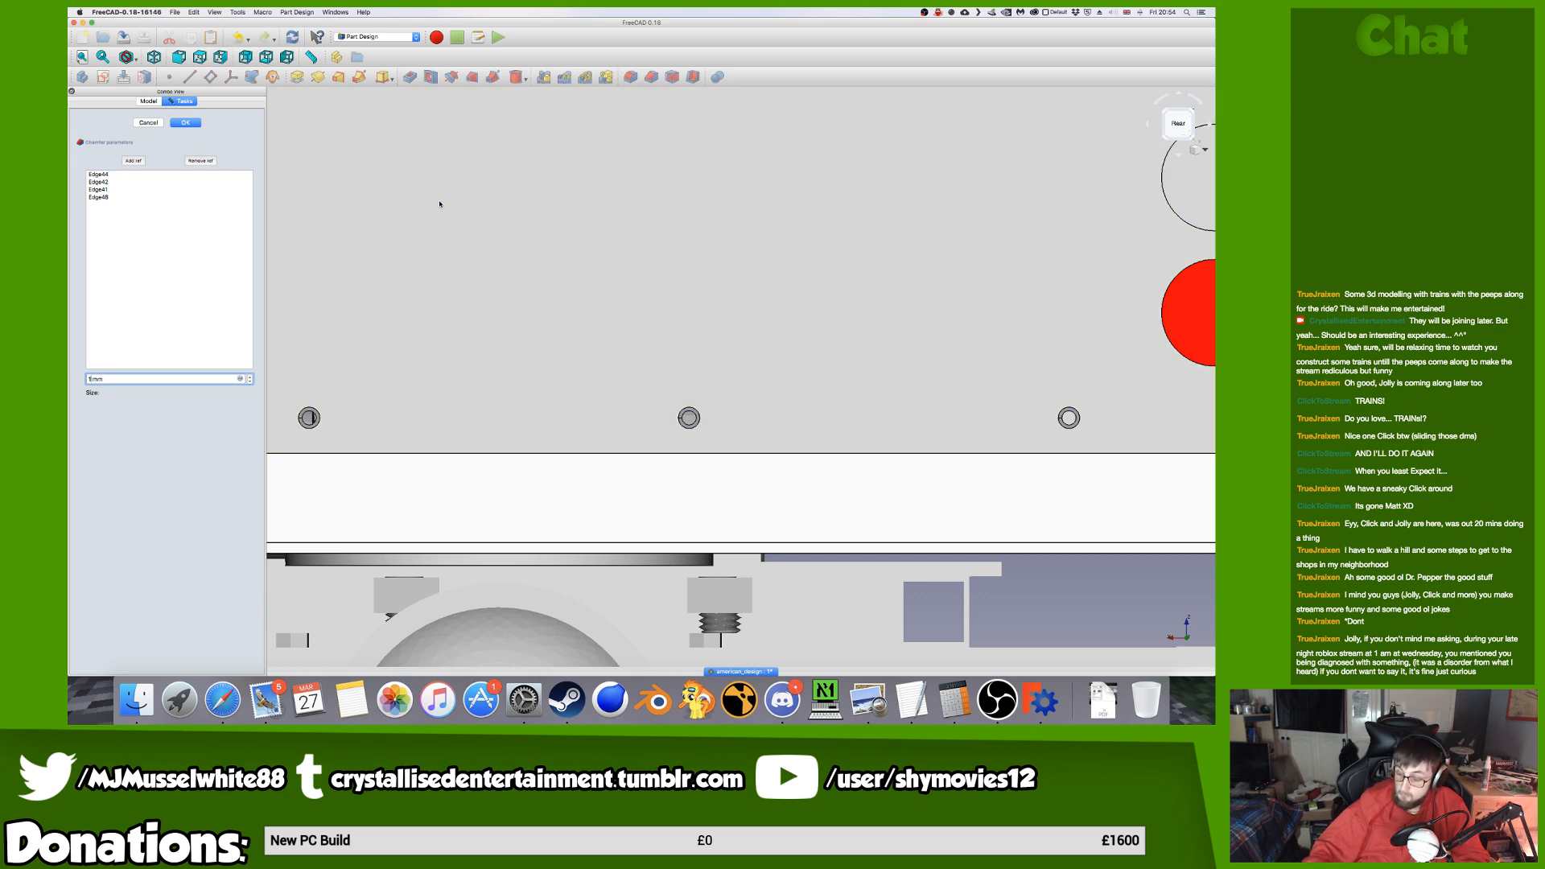
type("7")
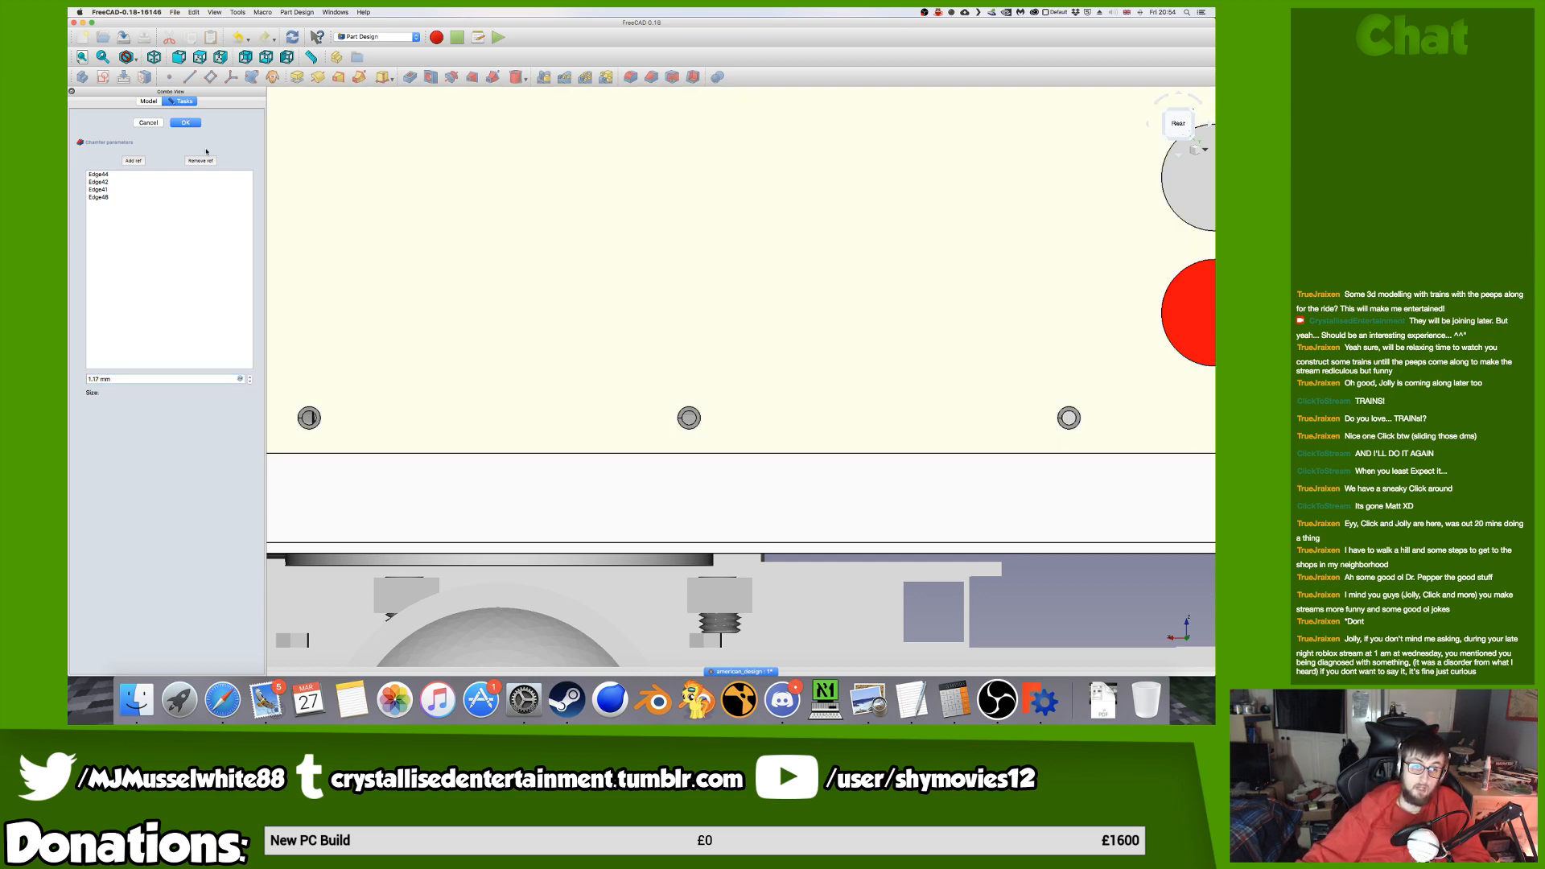
left_click(195, 125)
Inspect the chamfered screw holes on the back nose from several angles and save the document.
scroll(603, 344, "down", 6)
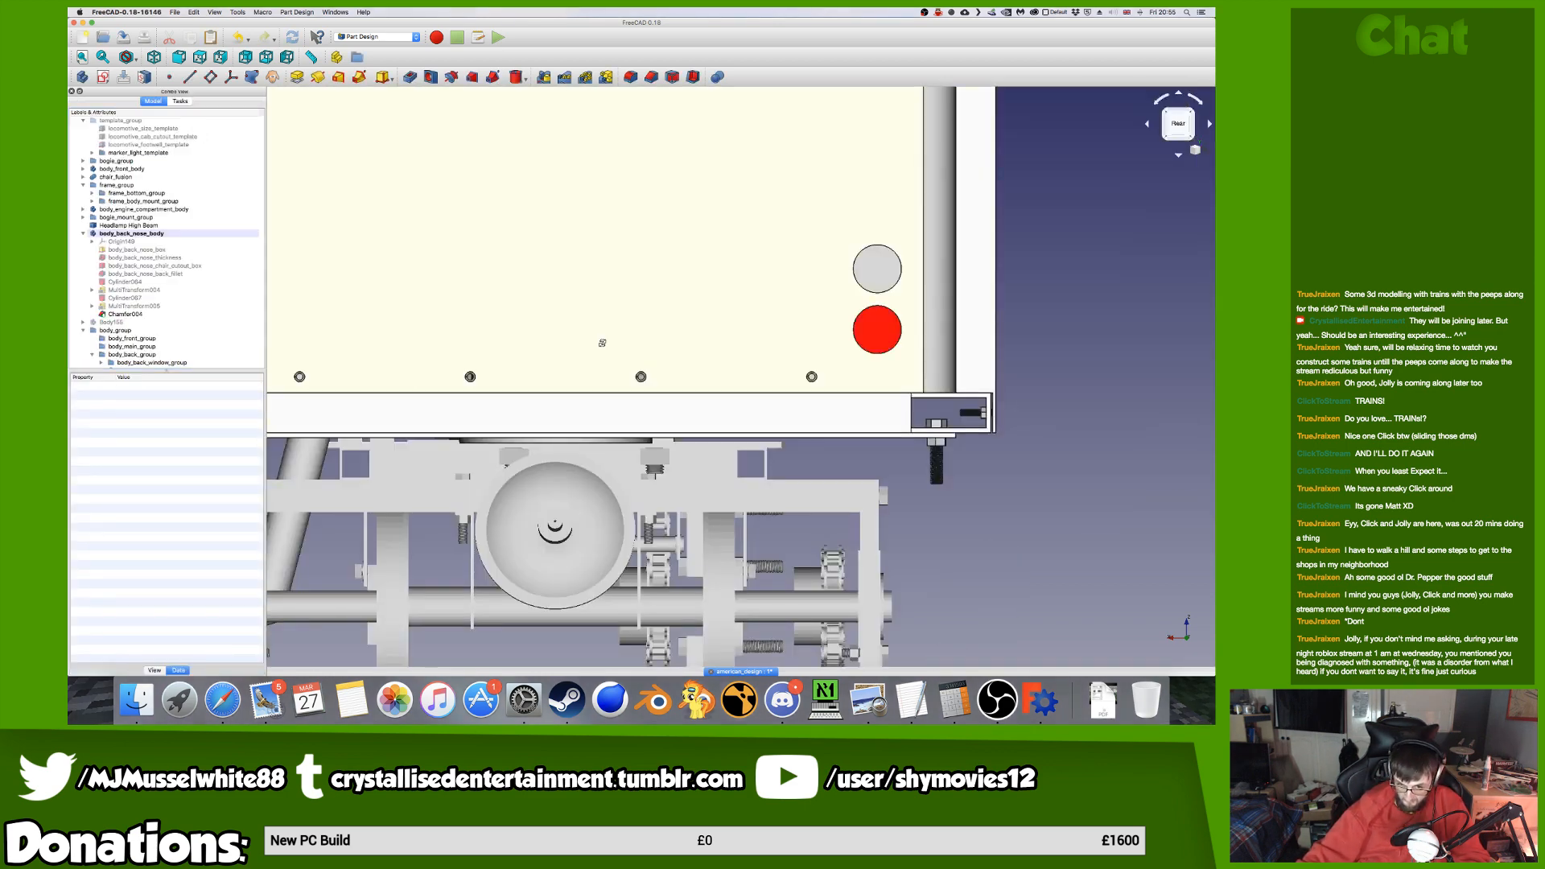
middle_click_drag(644, 359, 359, 427)
scroll(378, 414, "up", 5)
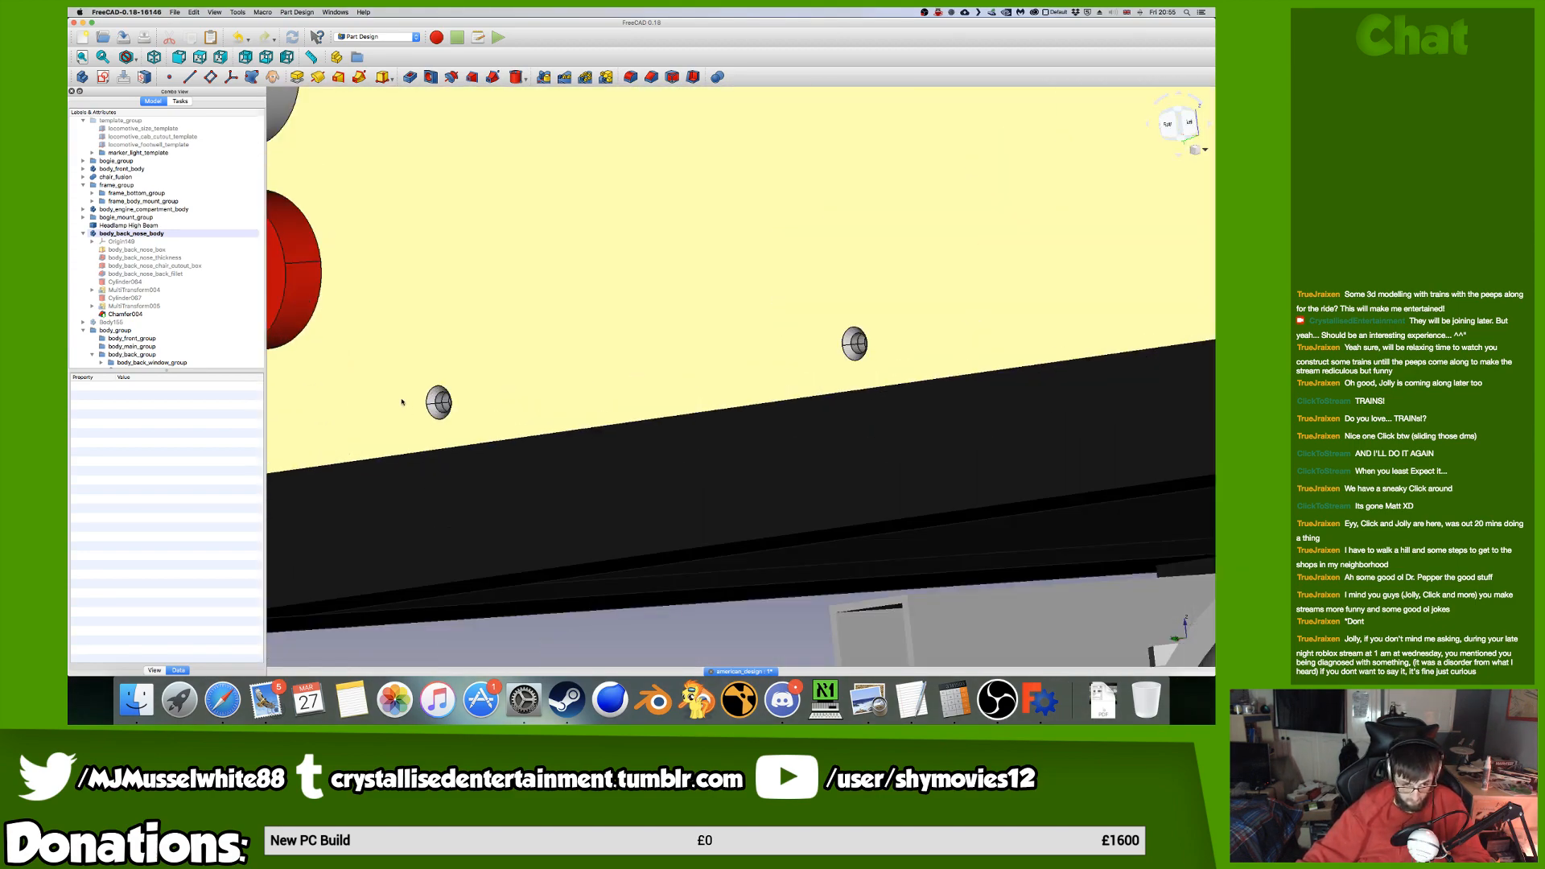
scroll(401, 402, "down", 5)
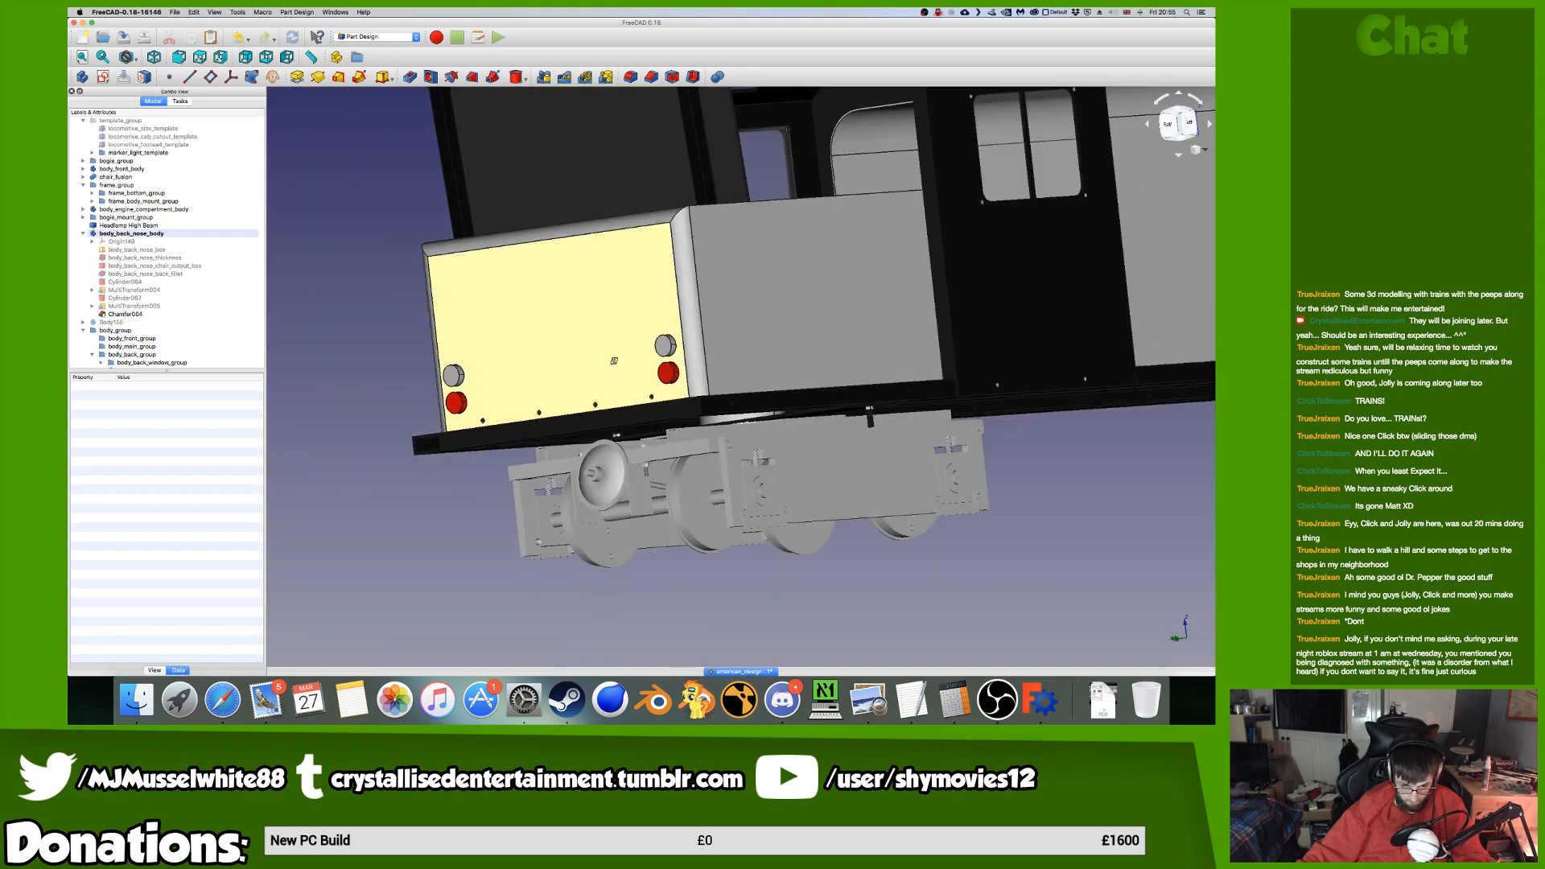
middle_click_drag(614, 362, 773, 375)
scroll(559, 466, "up", 2)
middle_click_drag(558, 466, 623, 470)
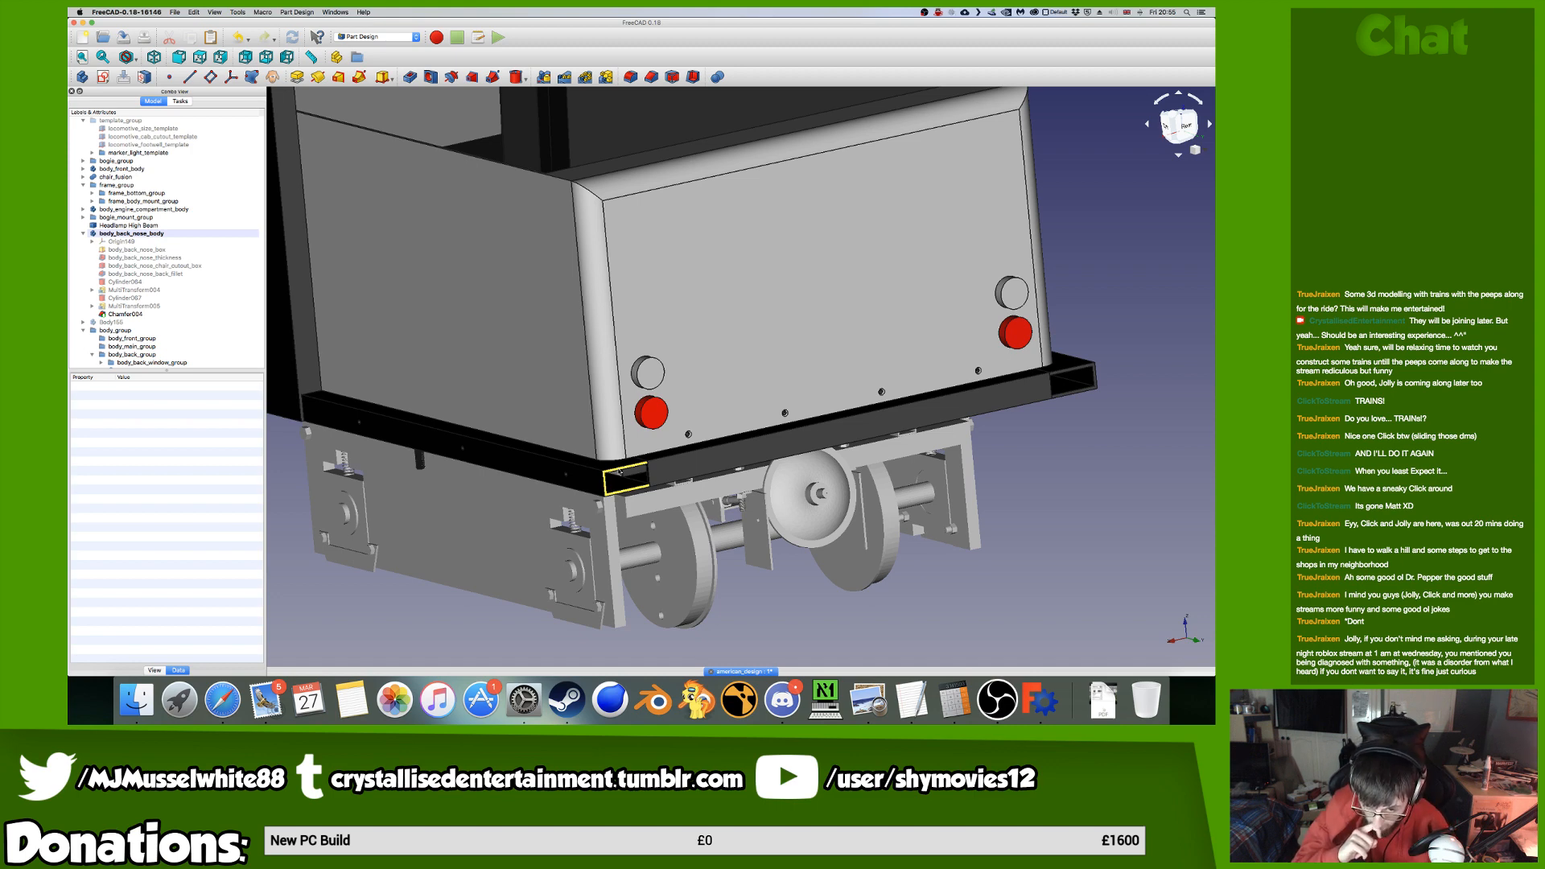
key("super+s")
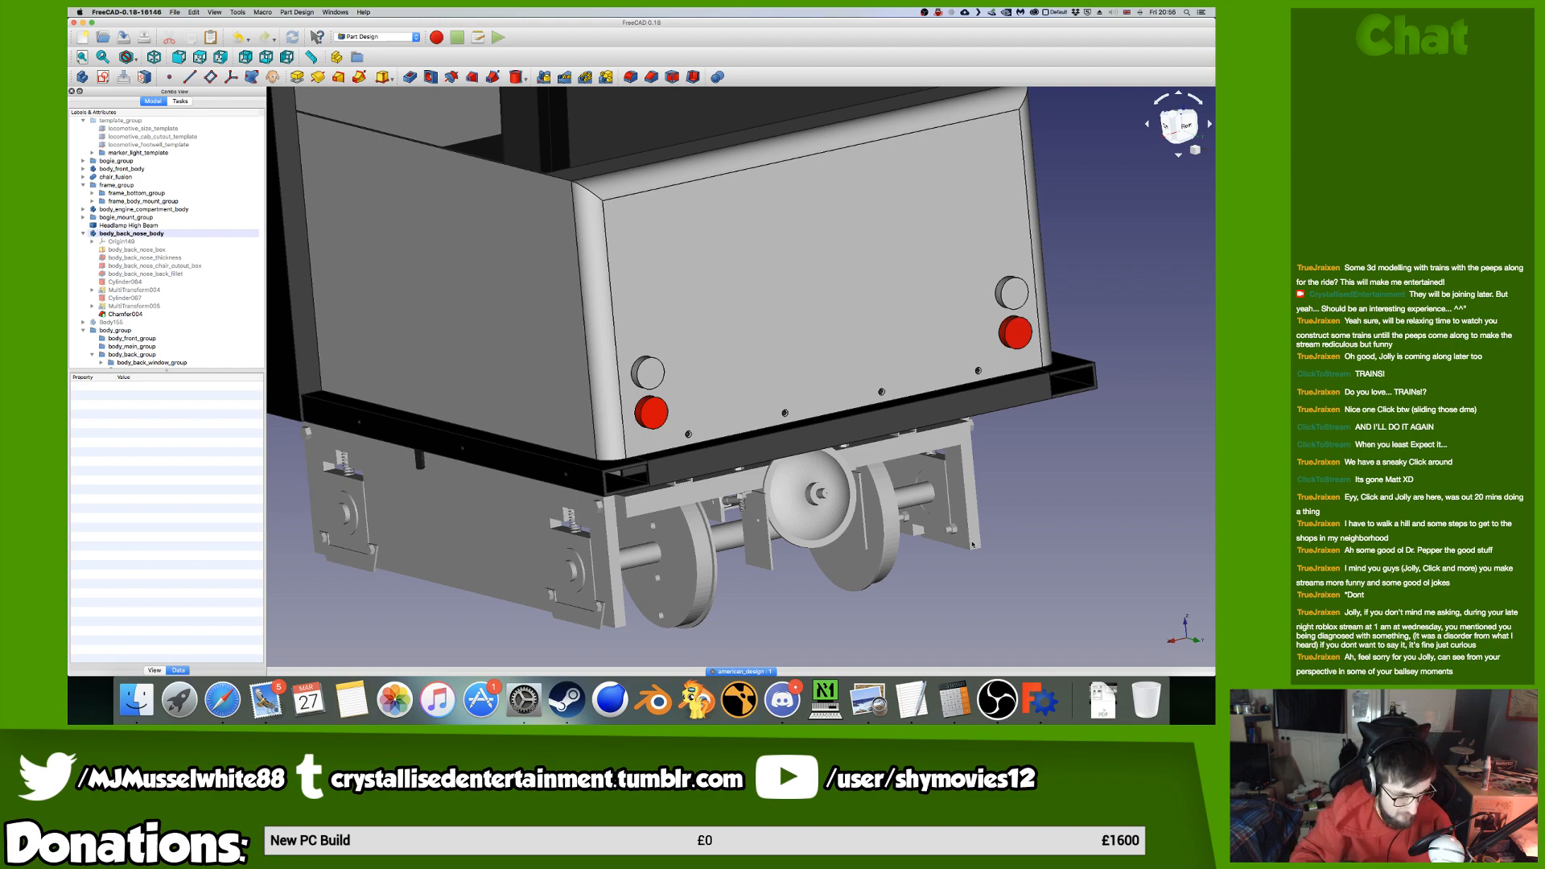
Switch to Discord and look through the server's channel list.
key("ctrl+Left")
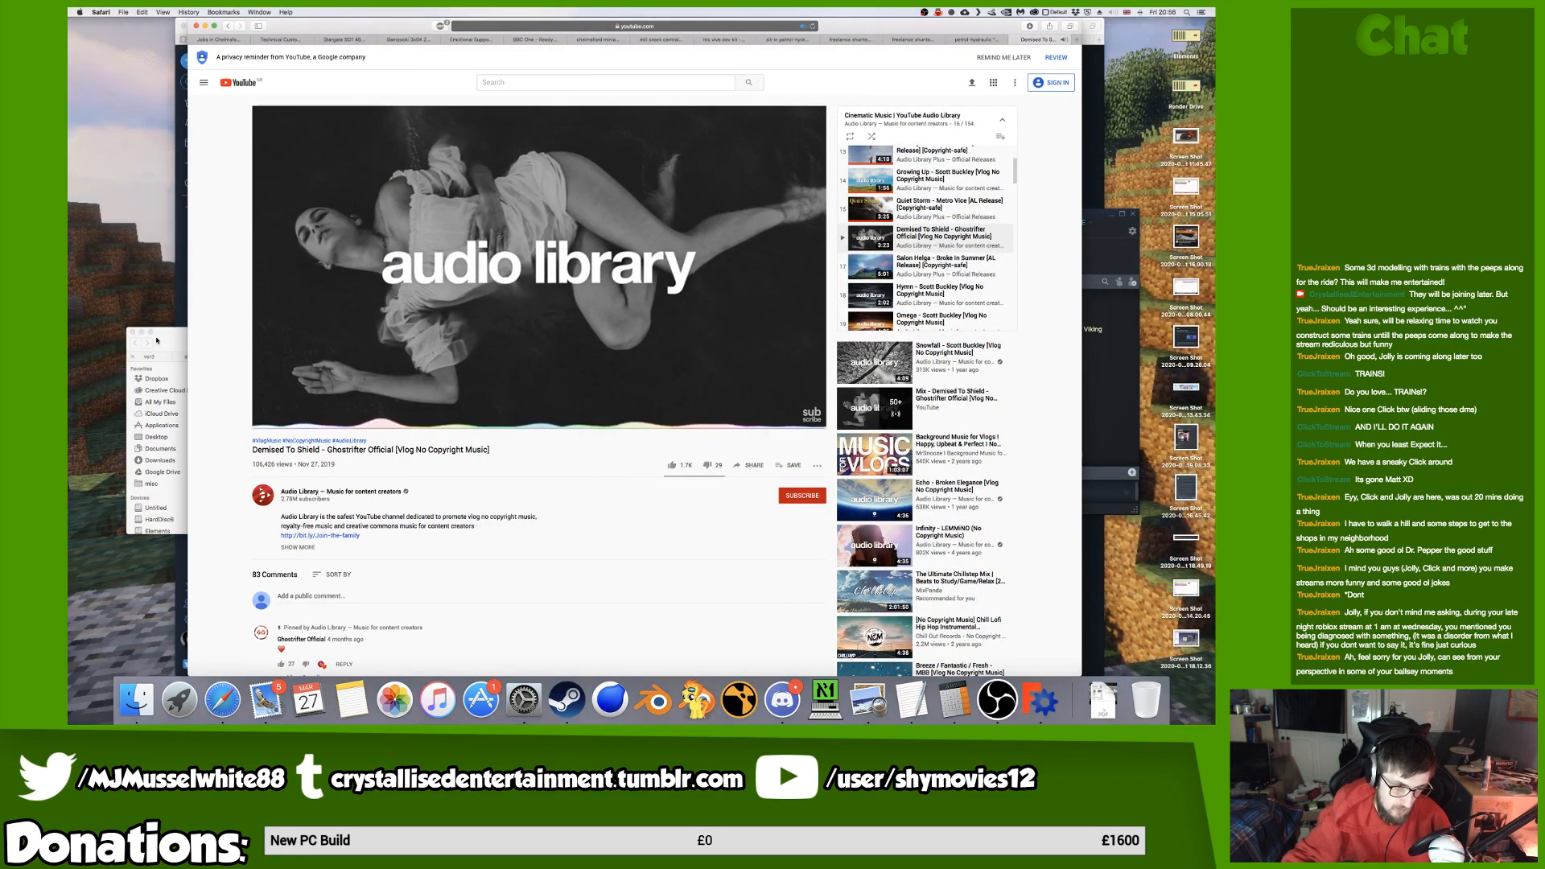
left_click_drag(167, 341, 440, 384)
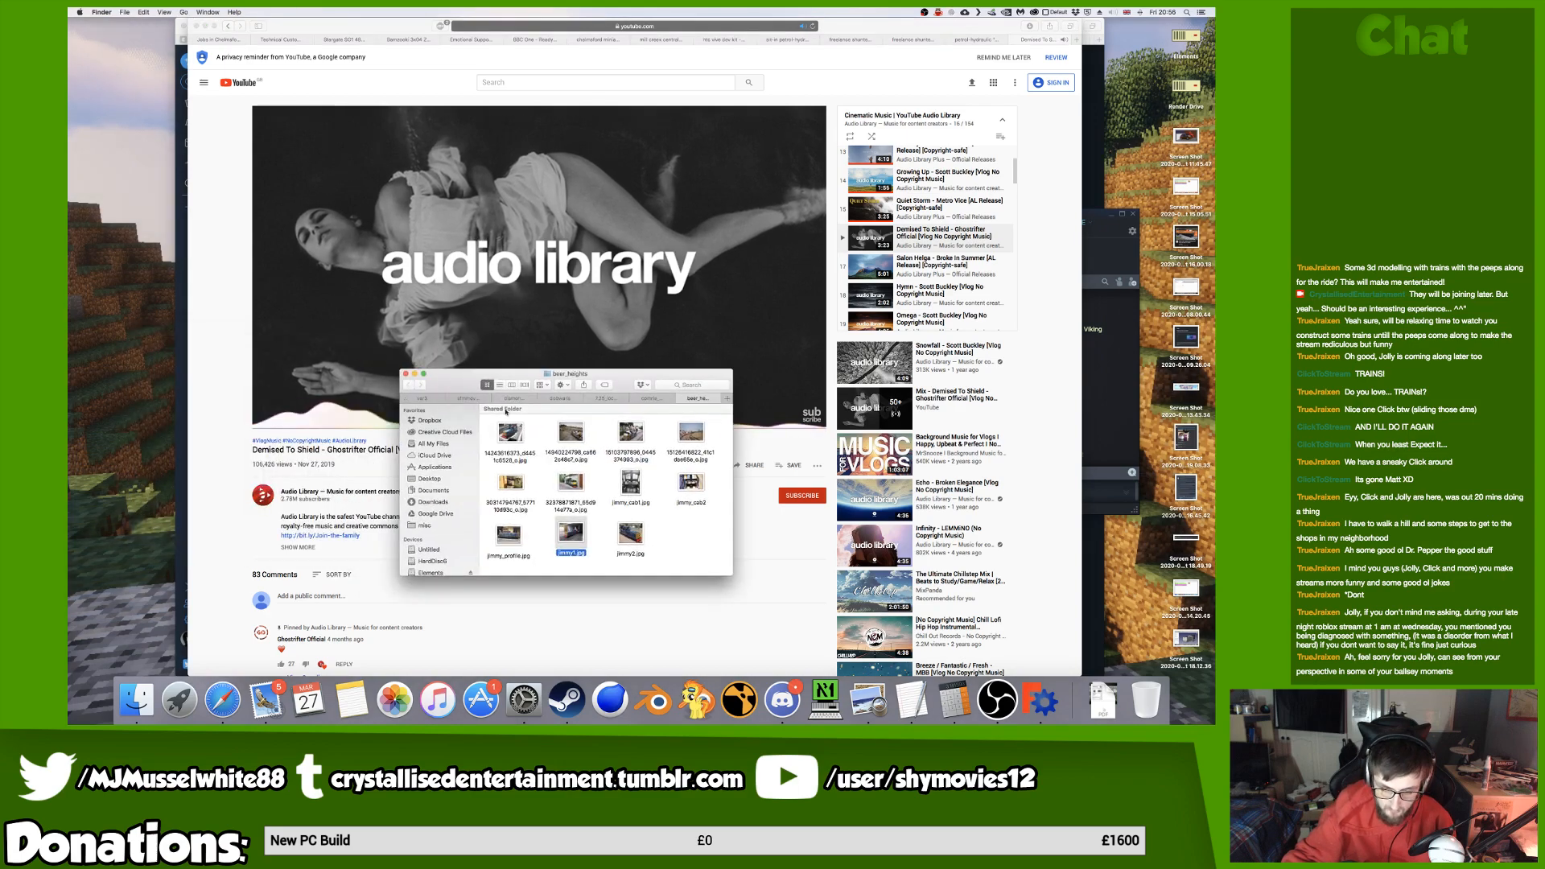
left_click(781, 708)
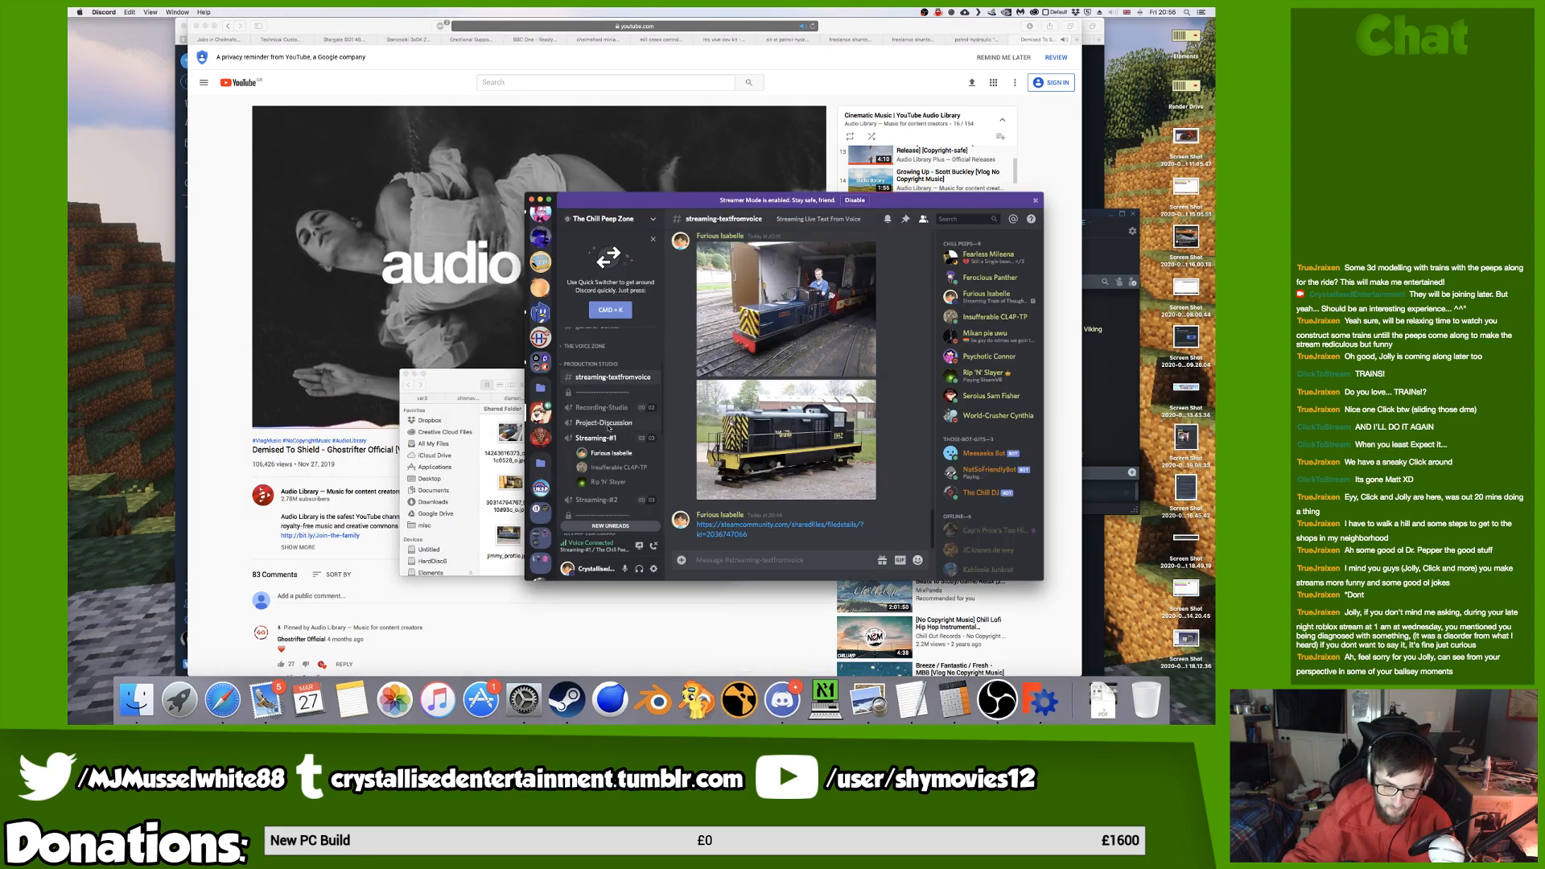
scroll(638, 479, "down", 10)
scroll(638, 480, "up", 10)
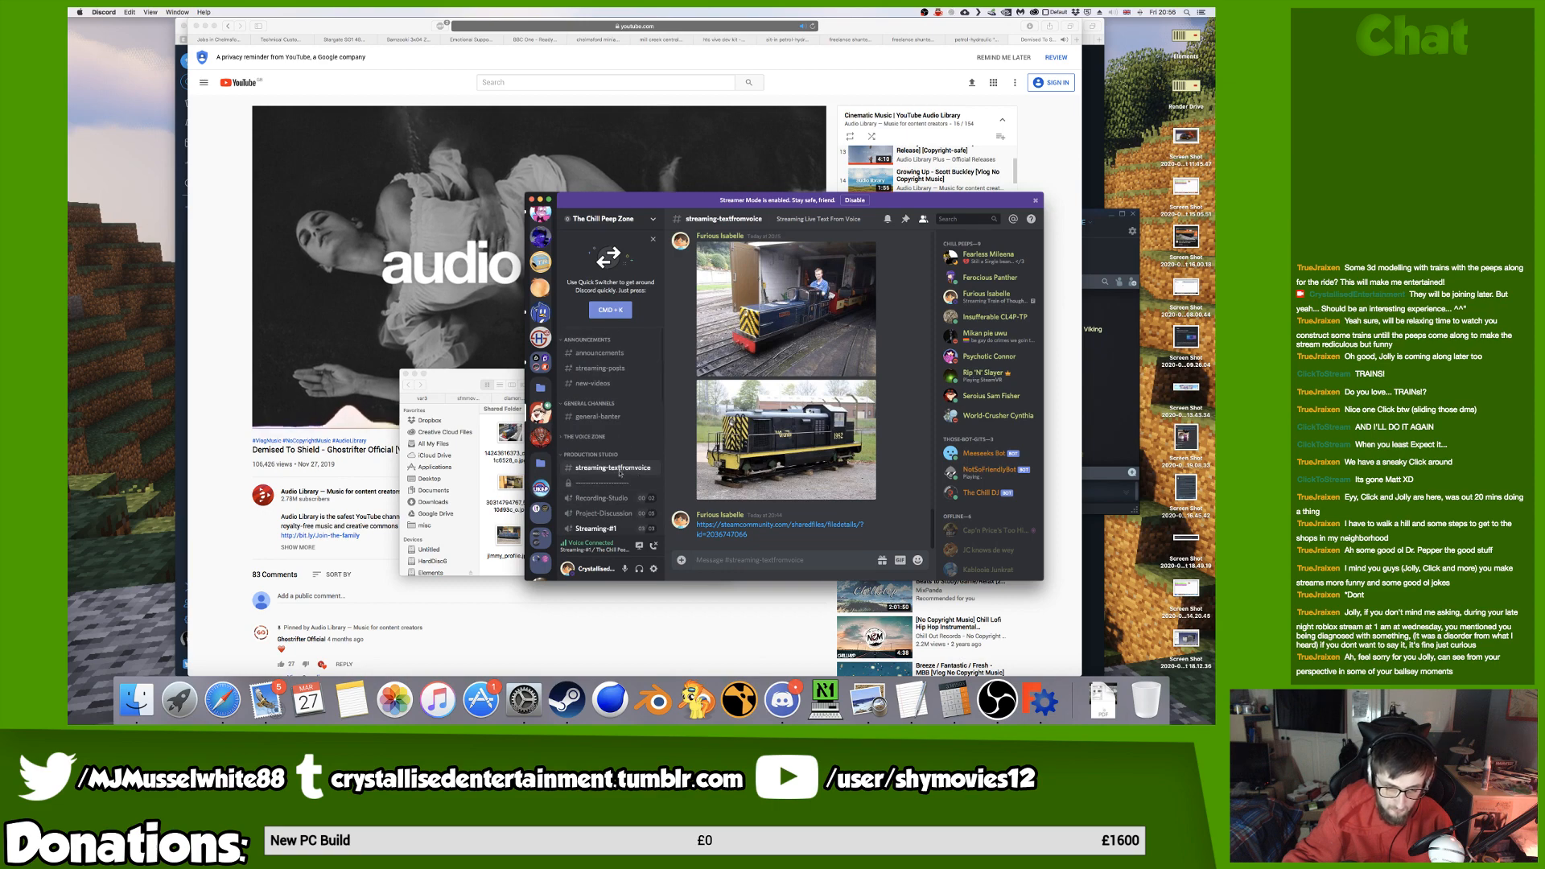
Bring the Finder window forward and show the folder that holds the american_design FreeCAD file.
left_click(464, 381)
left_click_drag(464, 381, 478, 396)
left_click(438, 416)
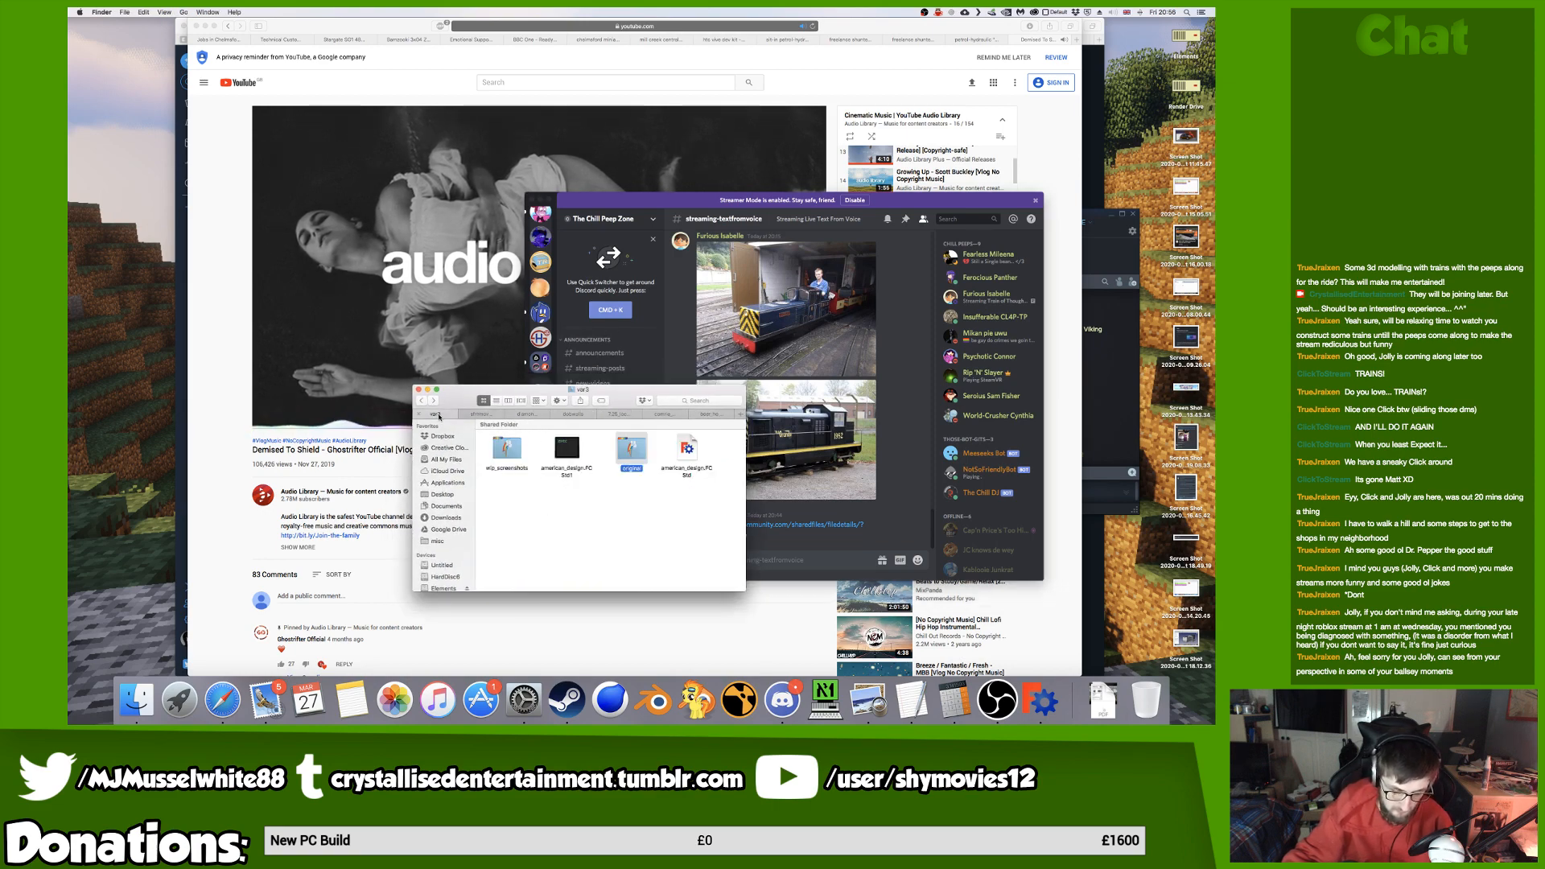
key("super+Tab")
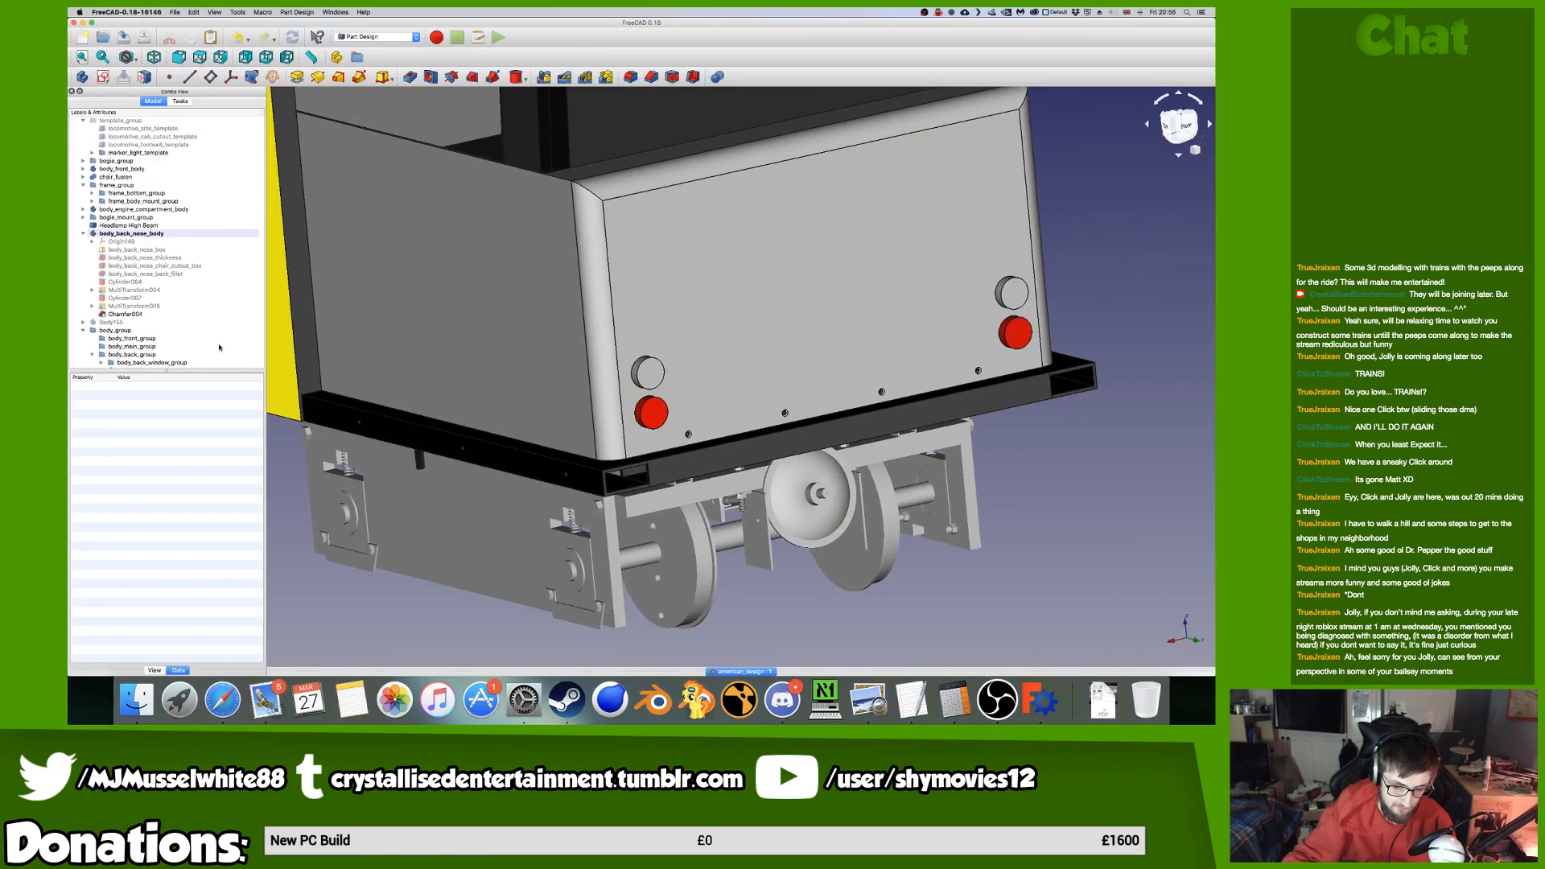
key("super+Tab")
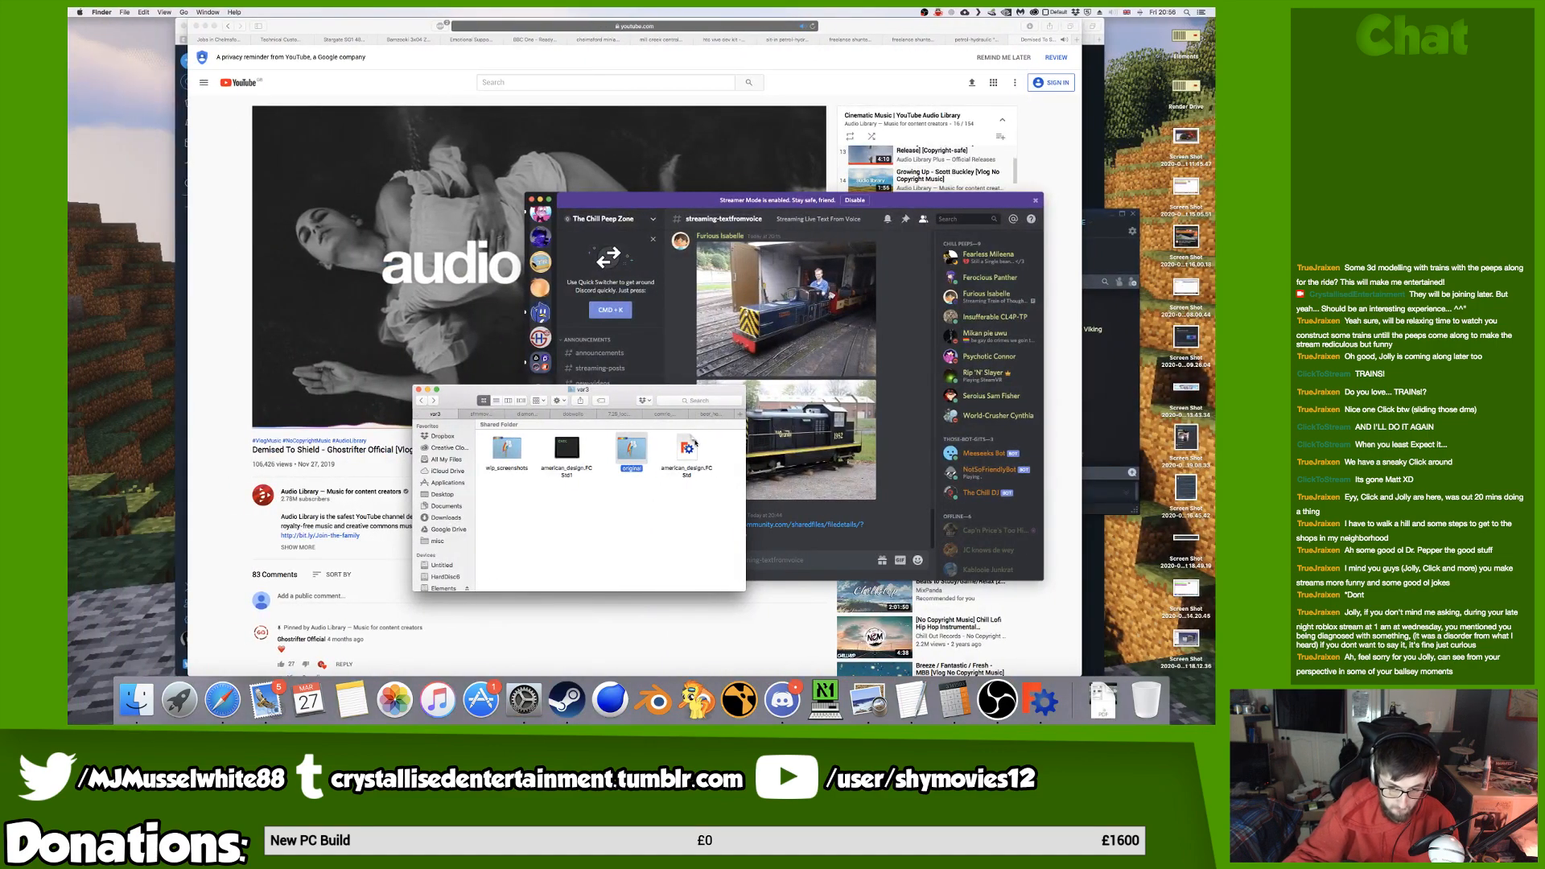
Paste a copy of the american_design file into the original folder and rename it american_design_body_back8.FCStd.
double_click(632, 449)
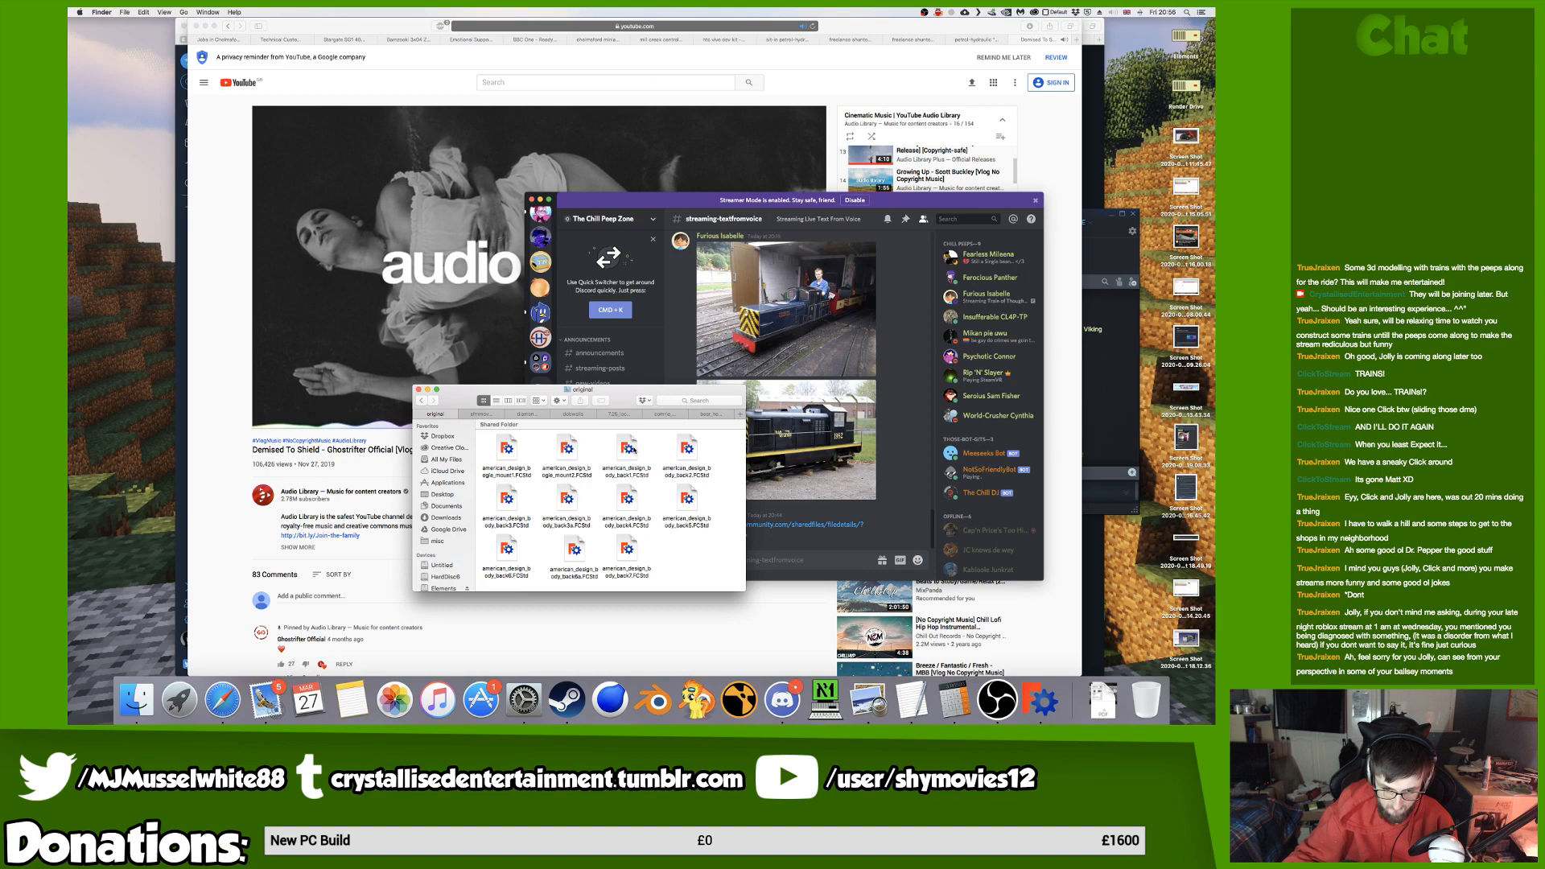
key("super+v")
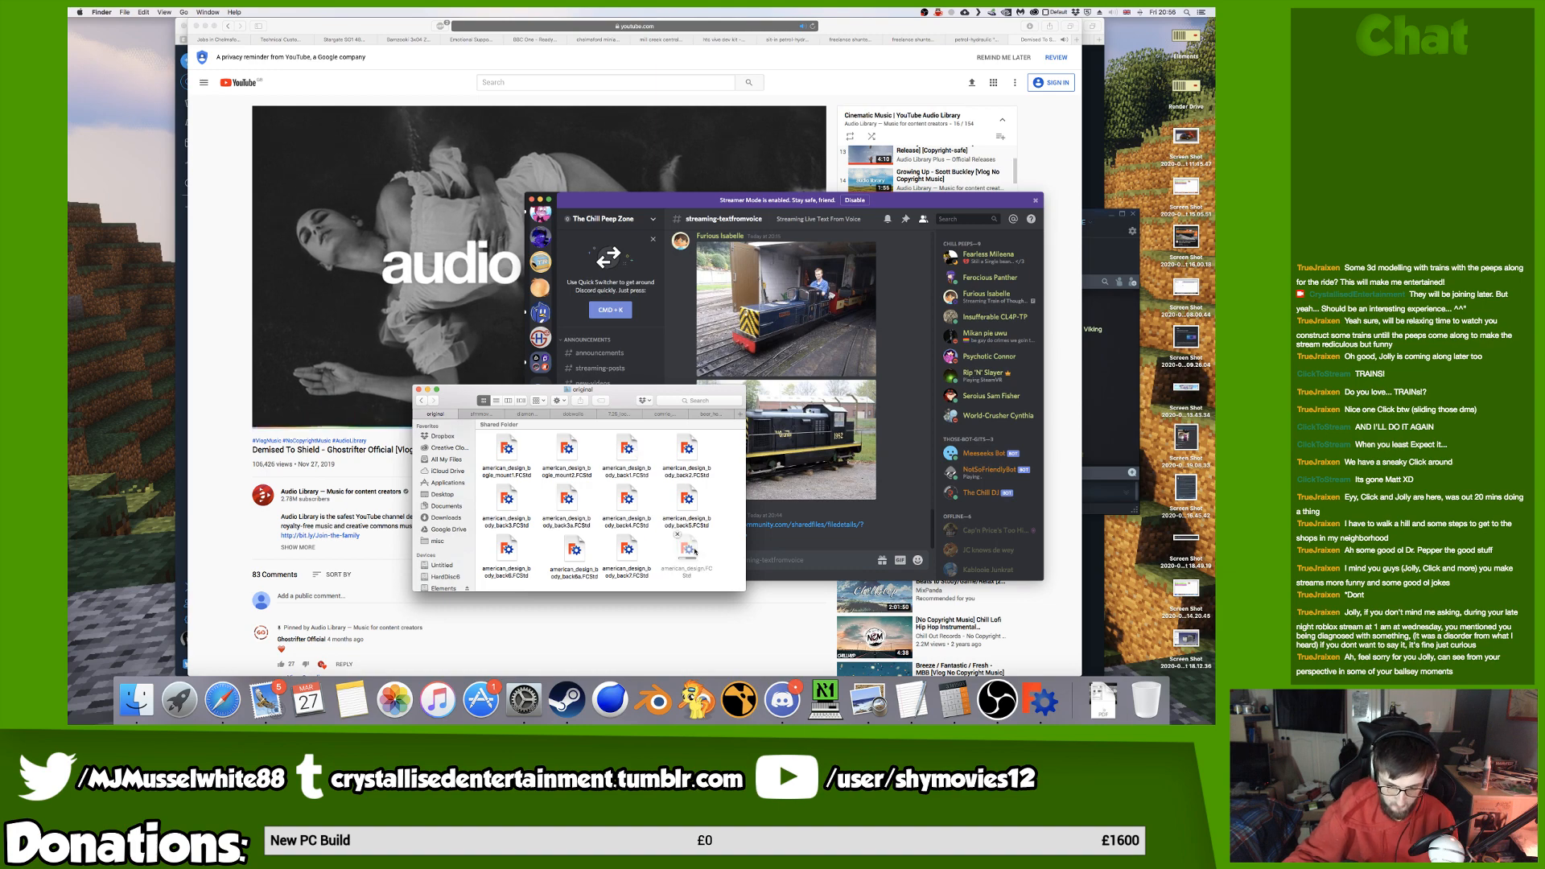
key("Return")
key("Right")
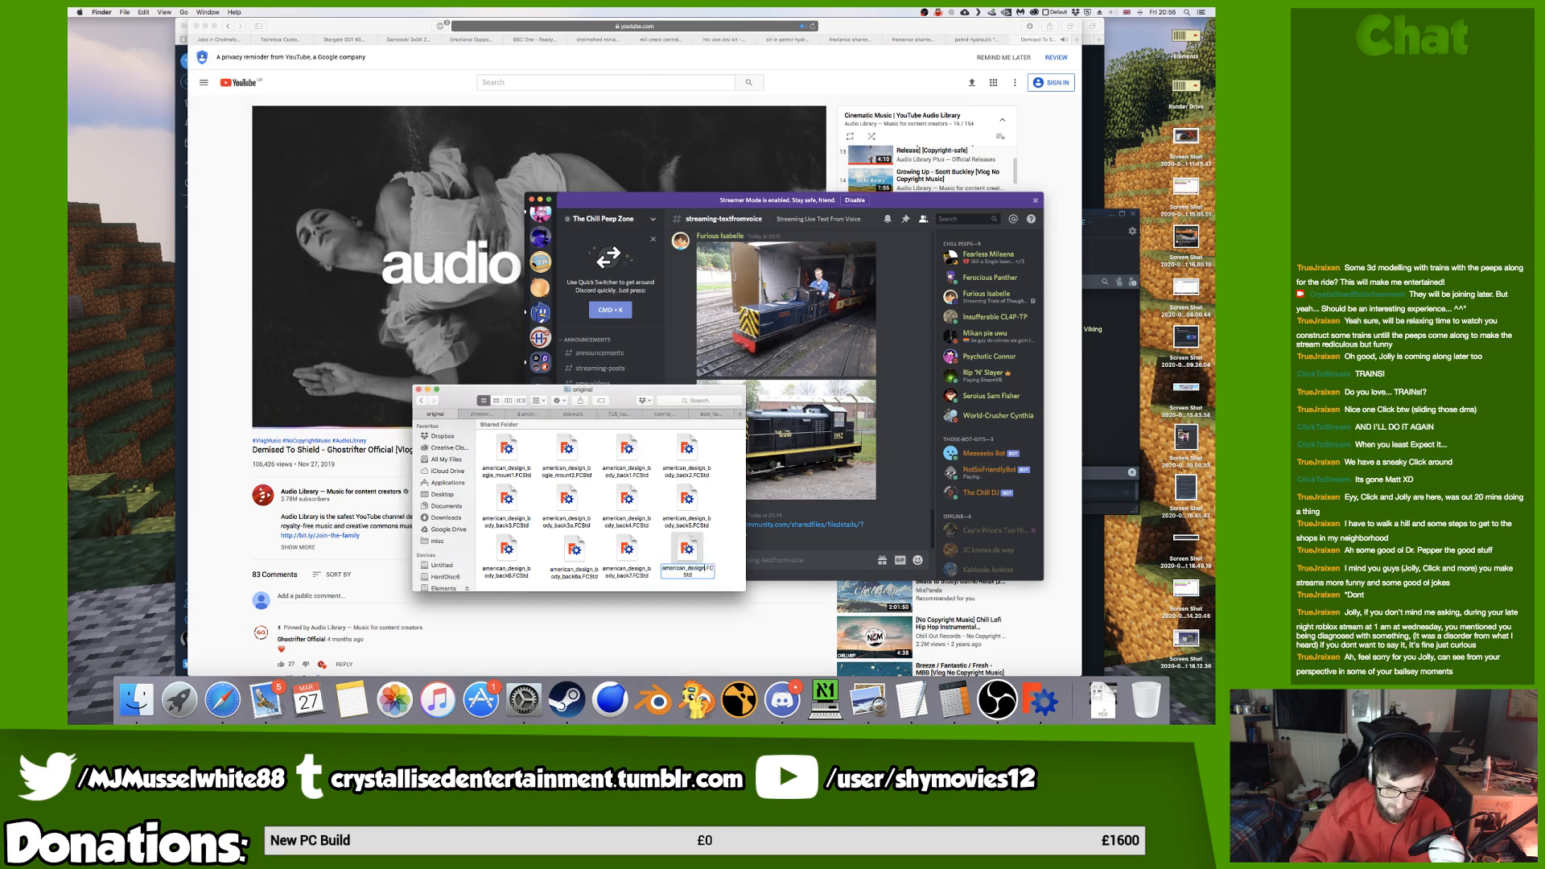
type("_bod")
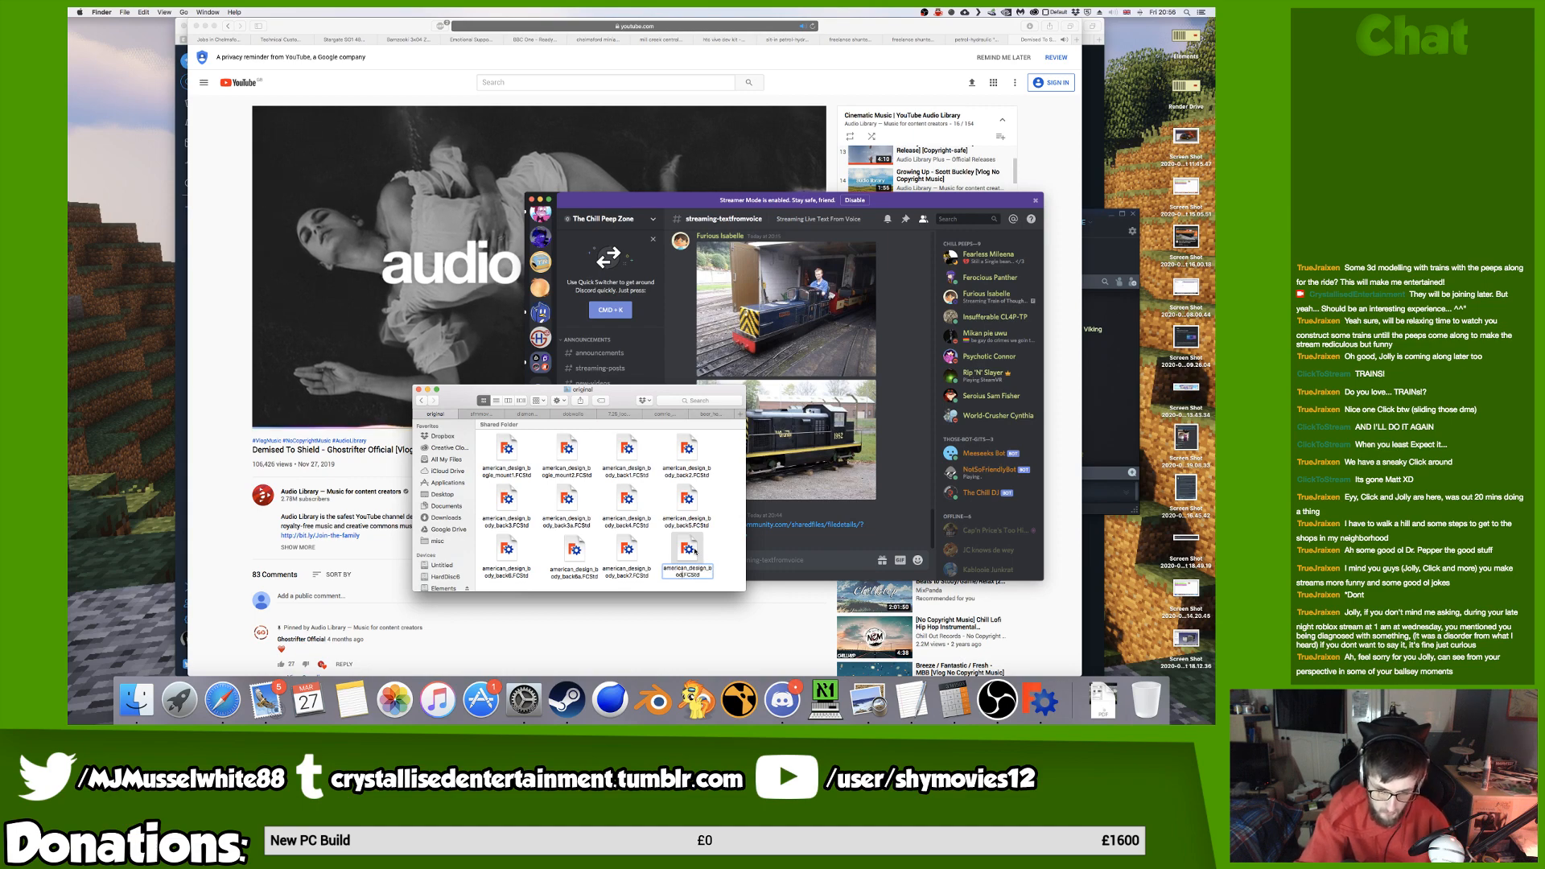
type("y_back8")
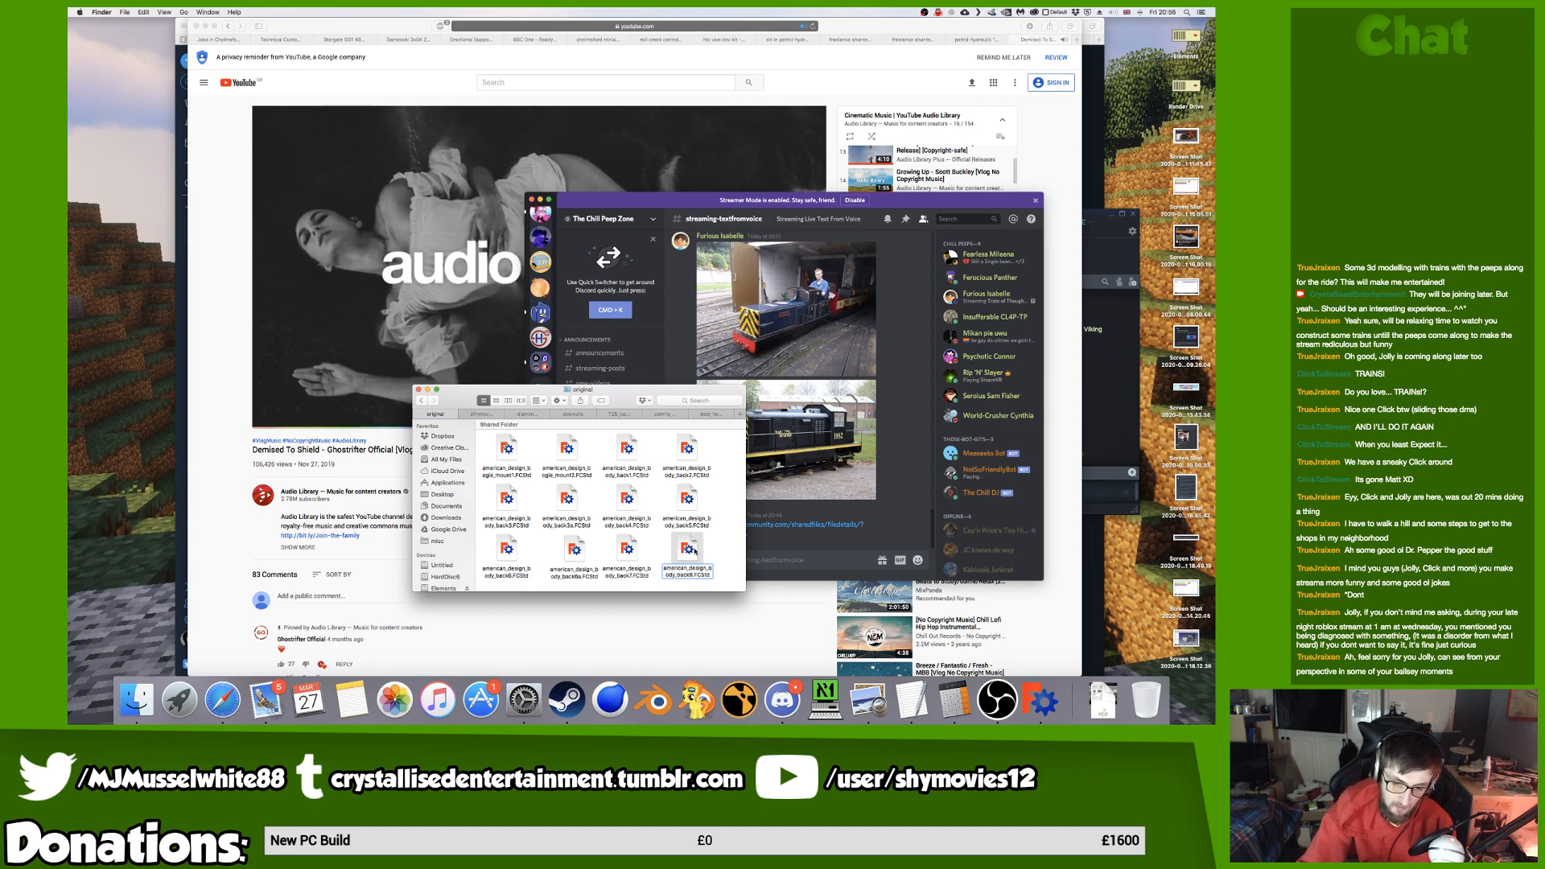
key("Escape")
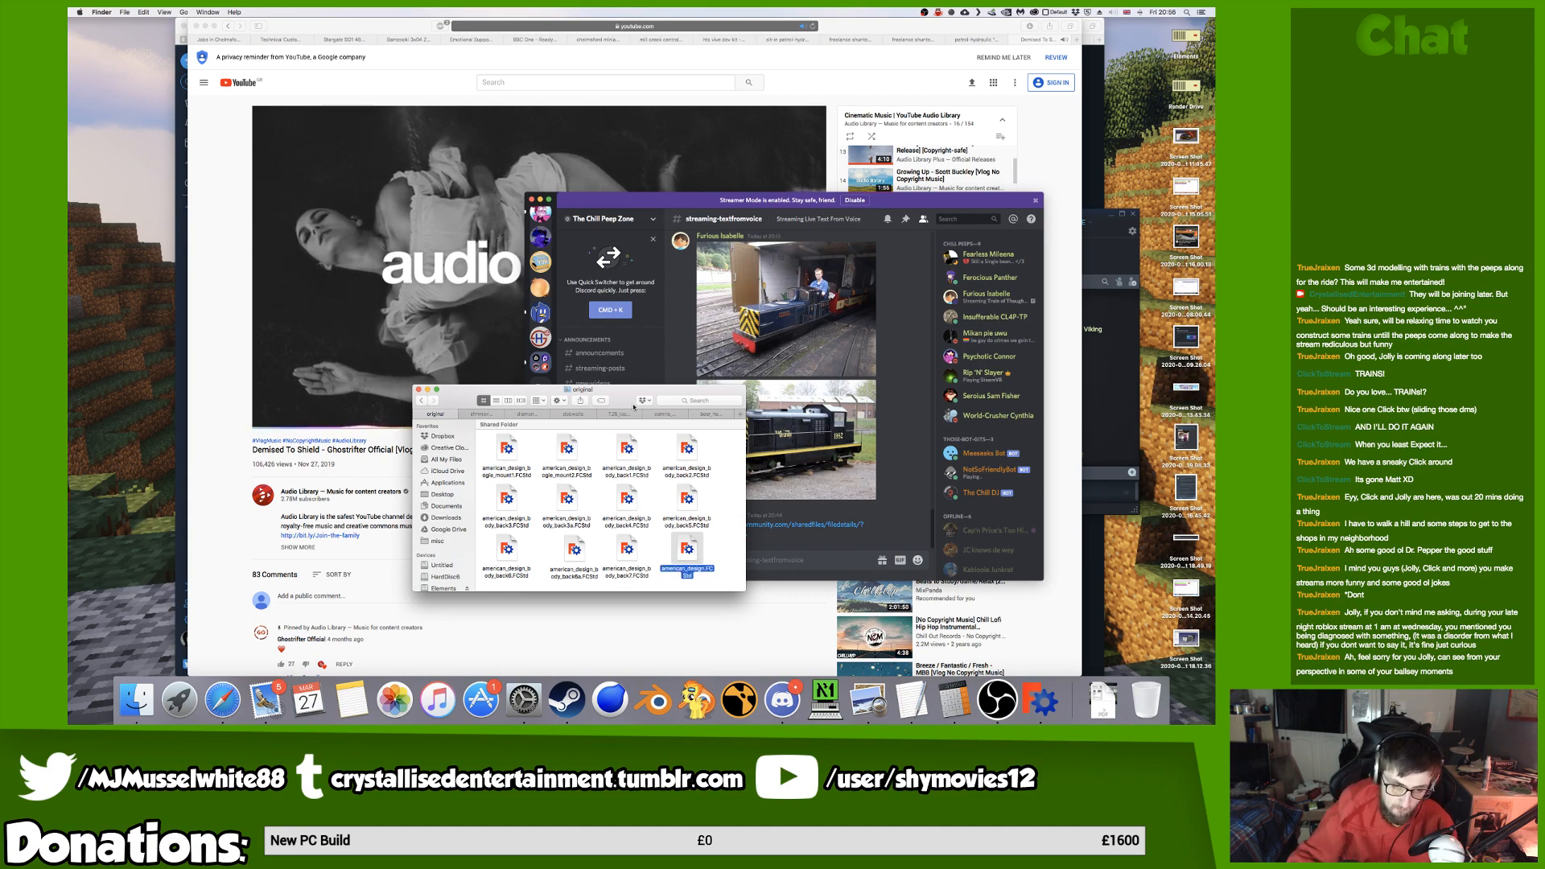
left_click(426, 400)
Switch to FreeCAD and rename the first cylinder in body_back_nose_body as body_back_nose_back_marker_light_cutout_cylinder, reusing the fillet's name prefix.
key("ctrl+Right")
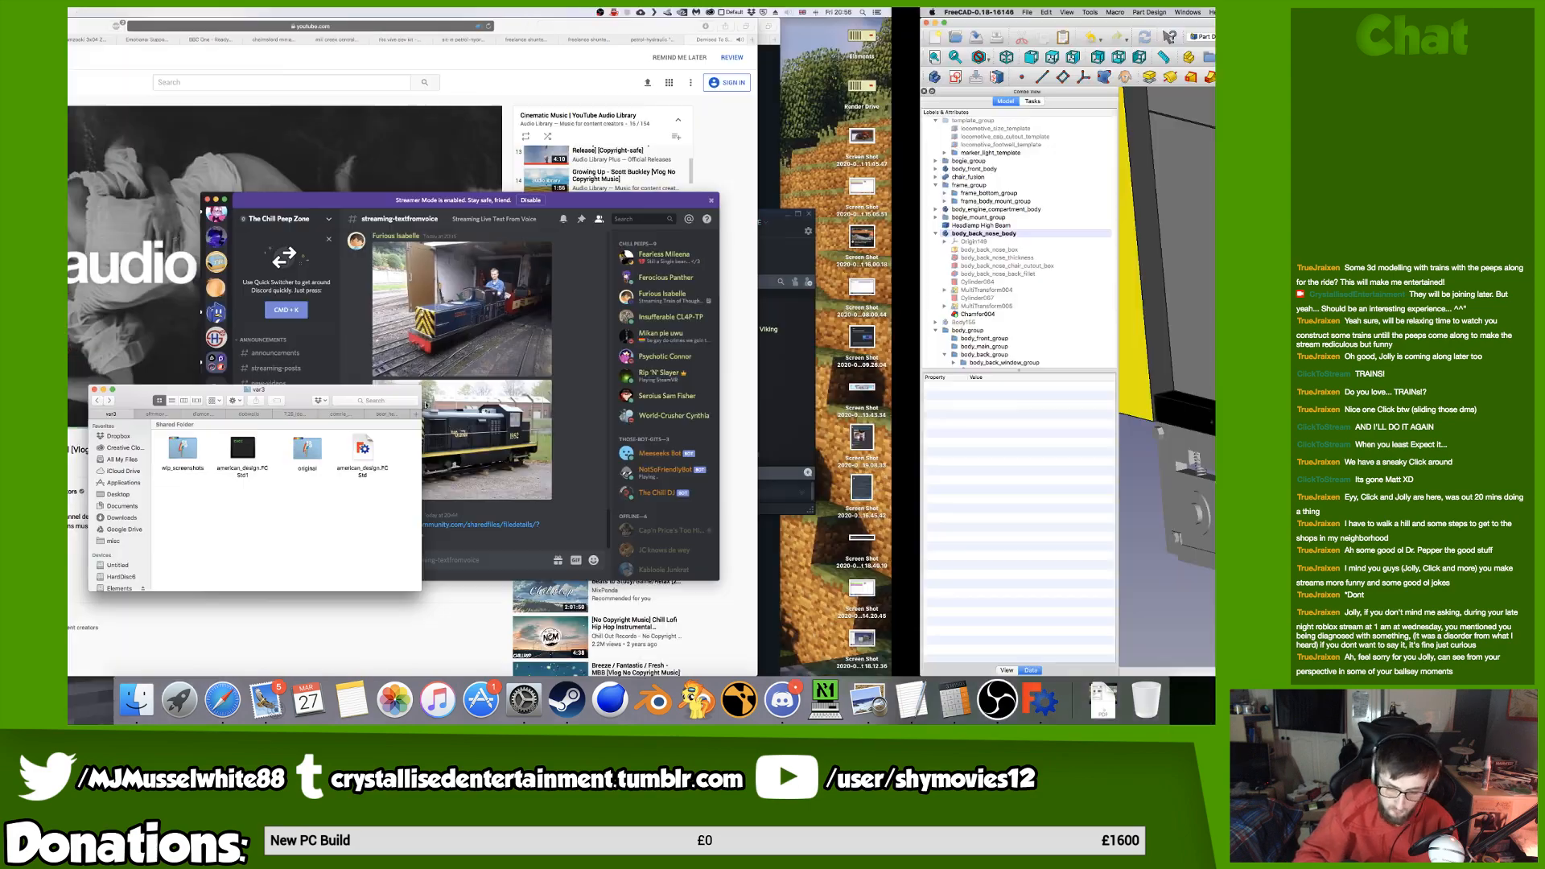
left_click(133, 274)
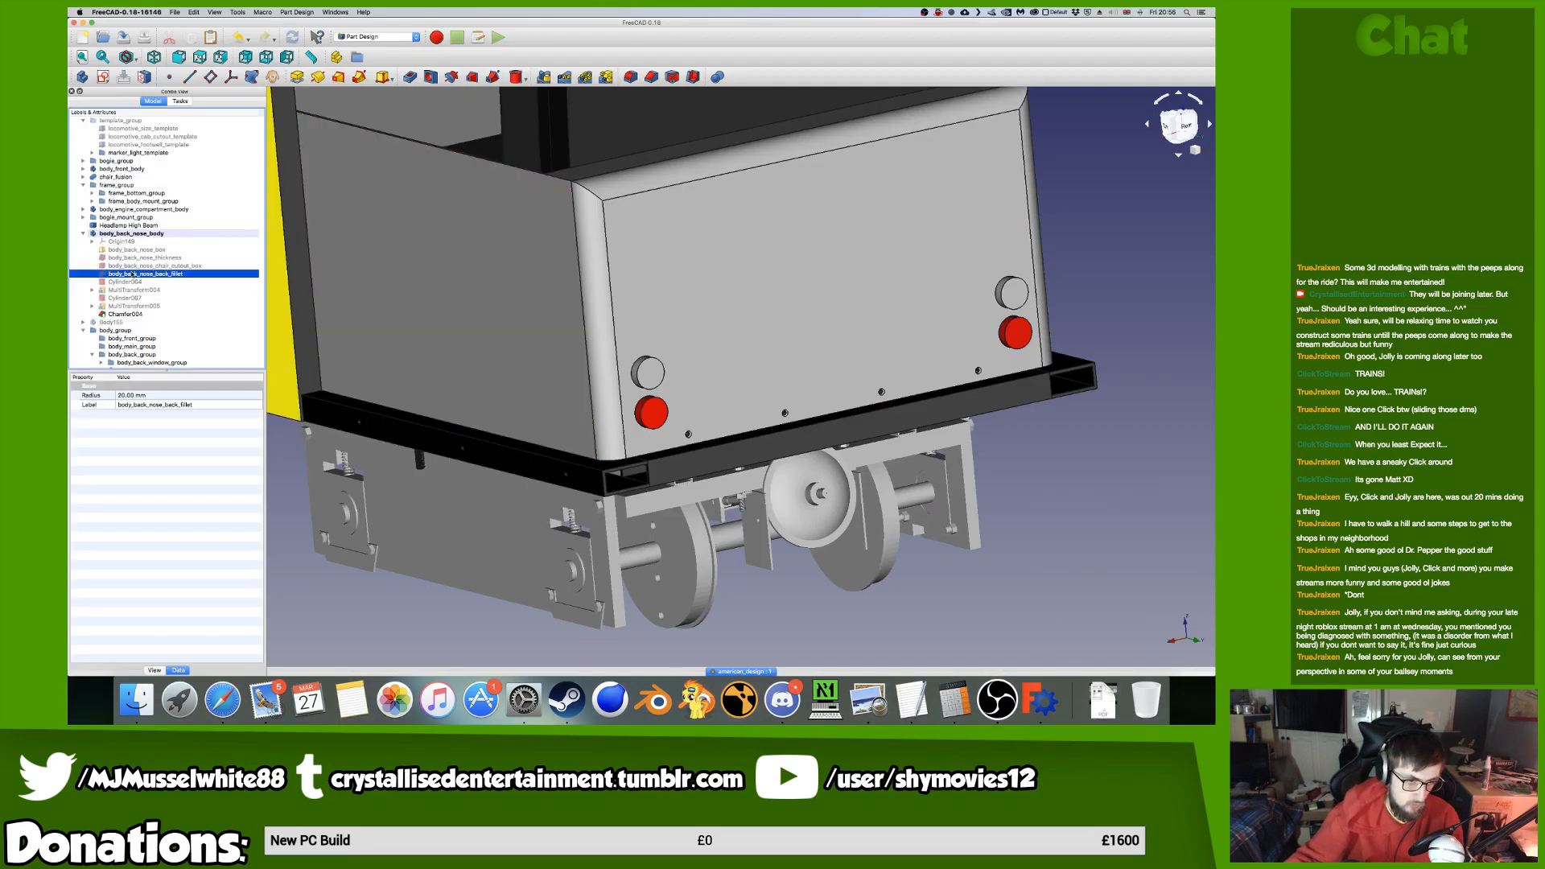
left_click(133, 274)
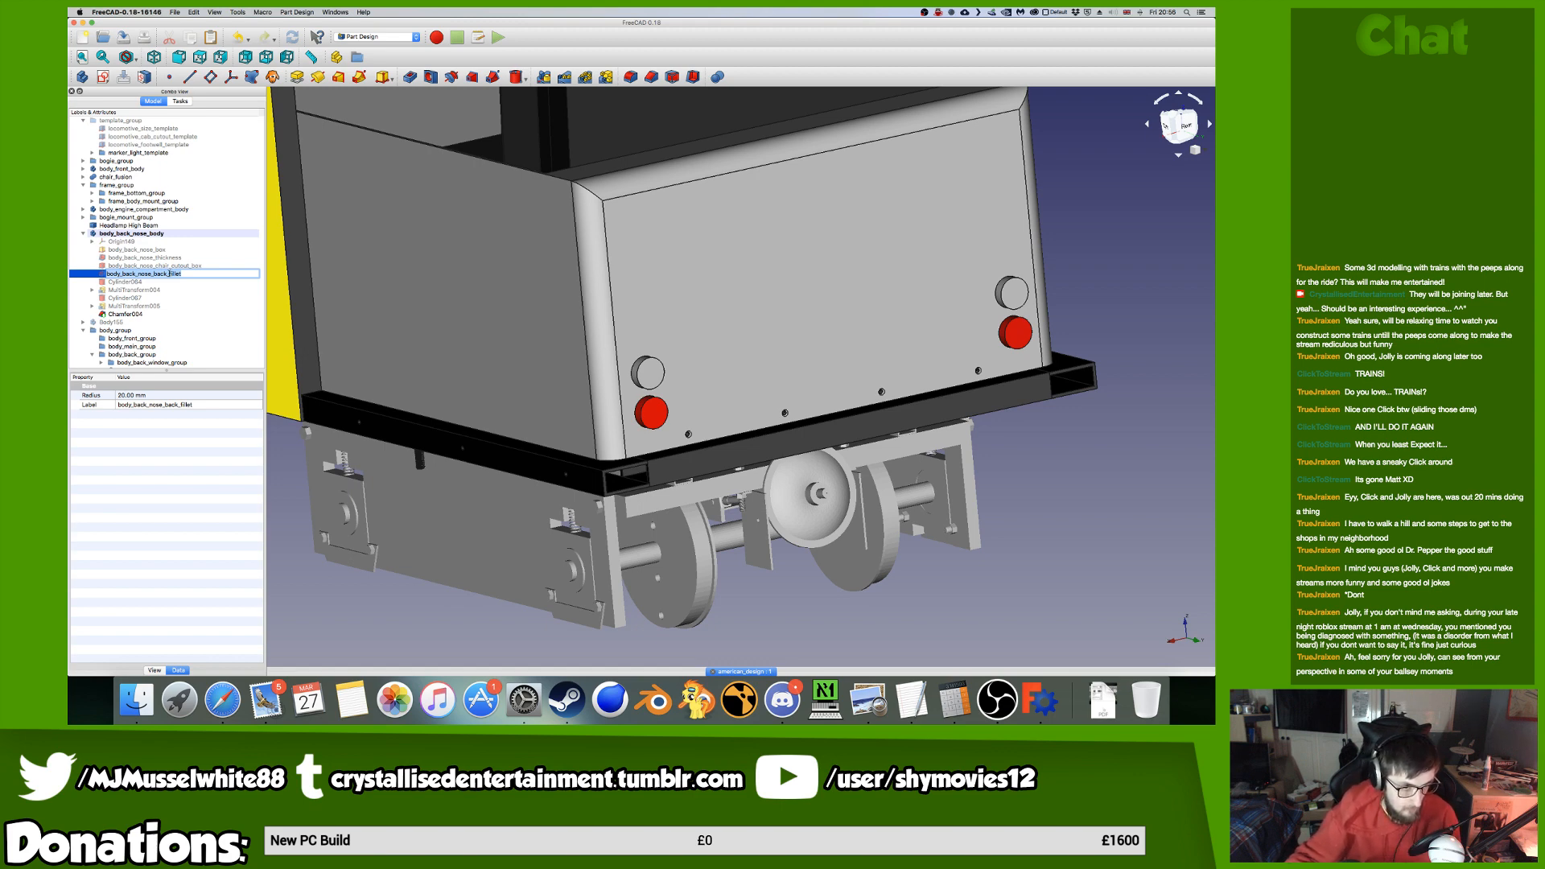
left_click_drag(170, 274, 106, 274)
key("super+c")
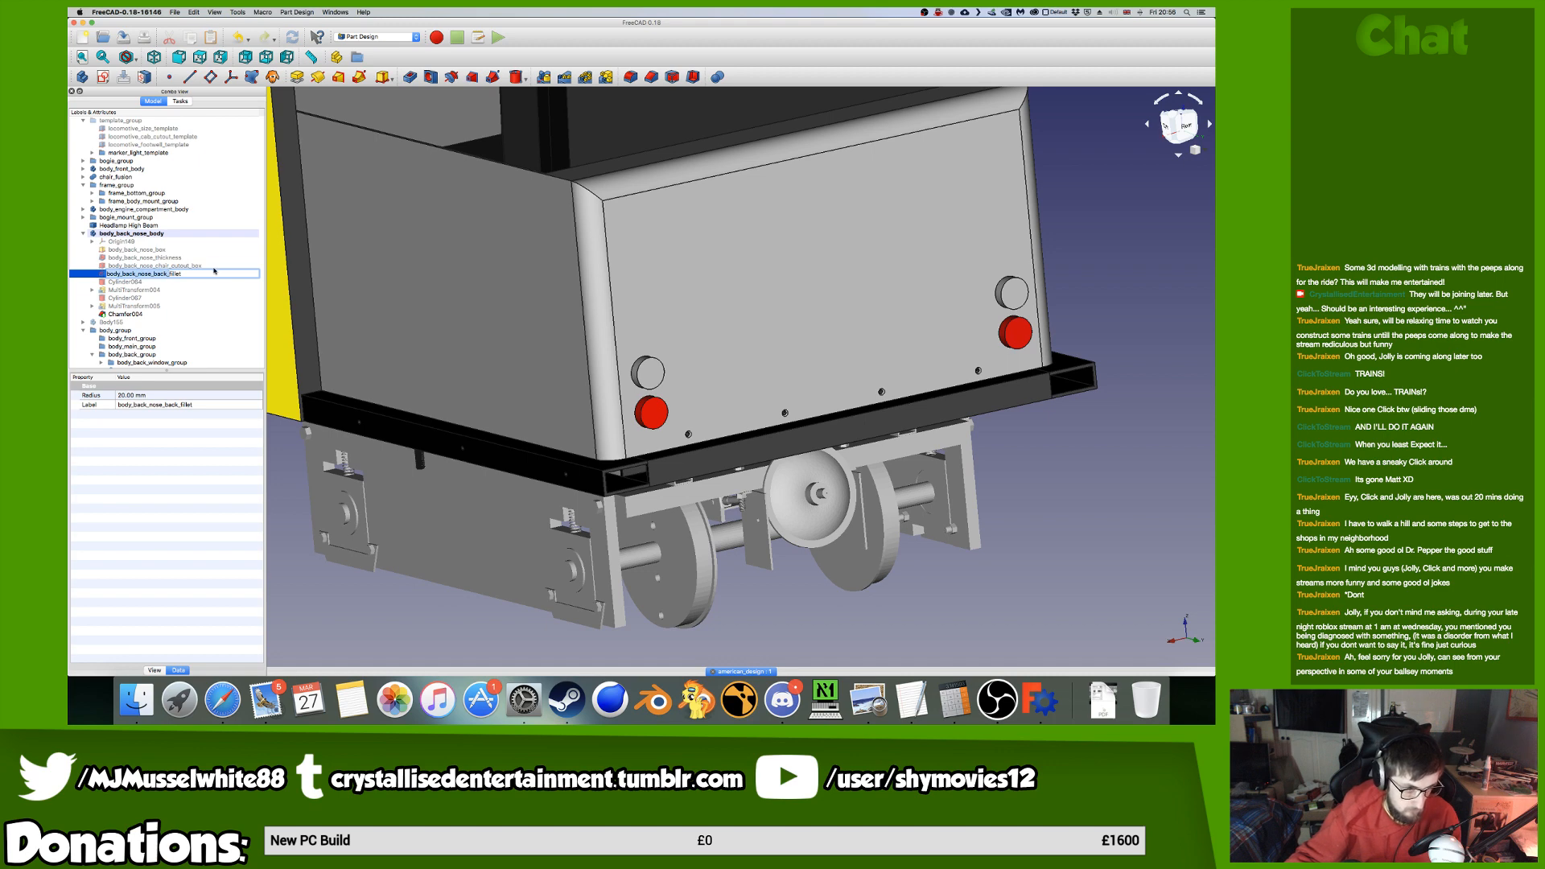
key("Tab")
key("super+v")
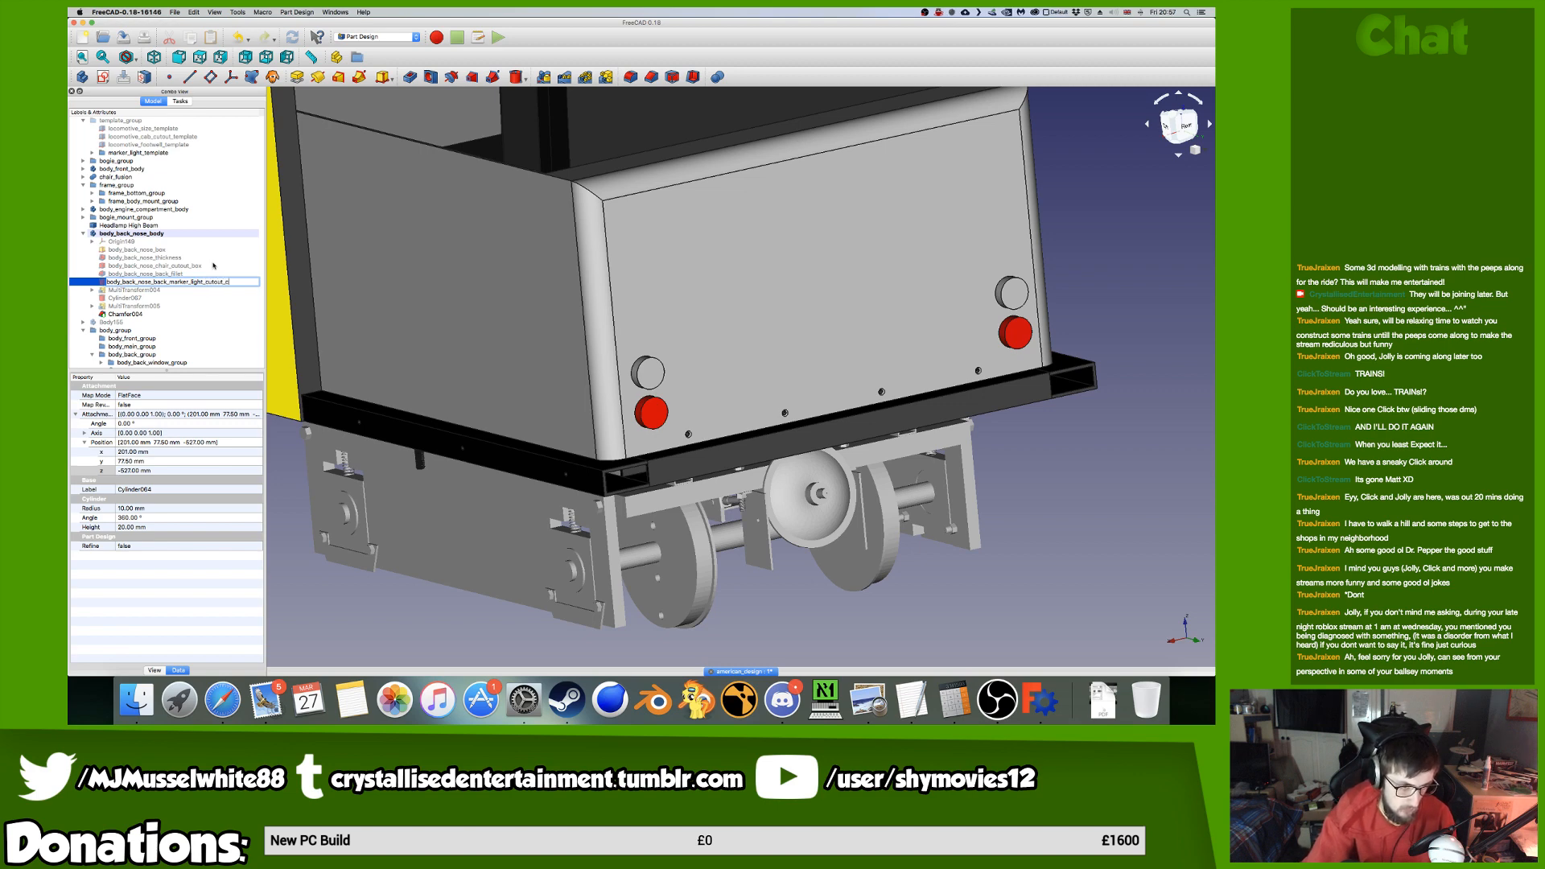
key("Tab")
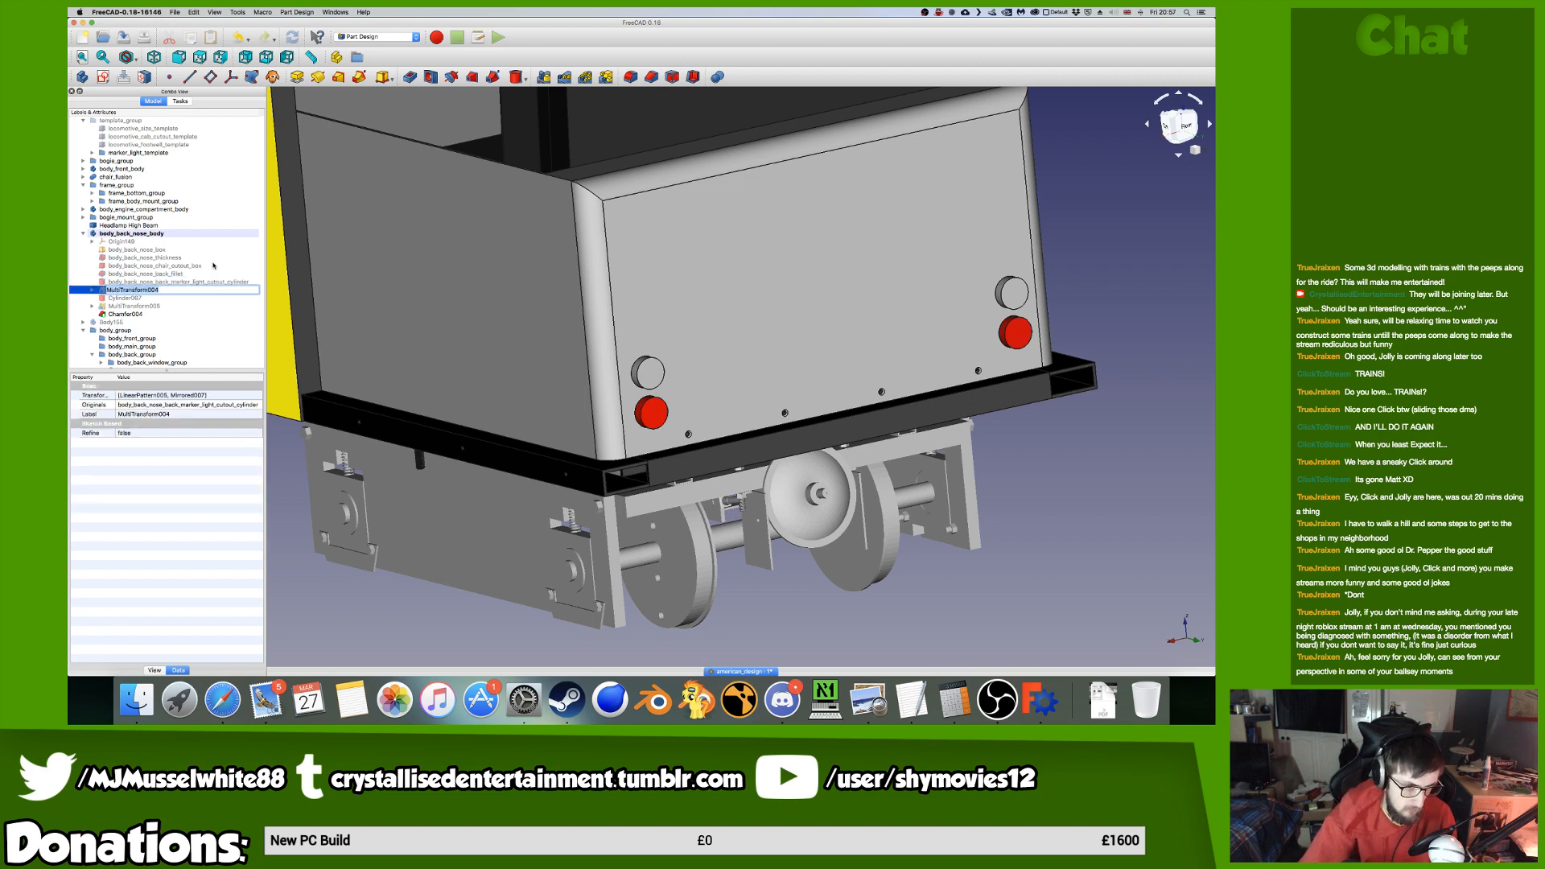
Rename the marker light cutout's MultiTransform feature as body_back_nose_back_marker_light_cutout_multitransform.
key("super+v")
type("ma")
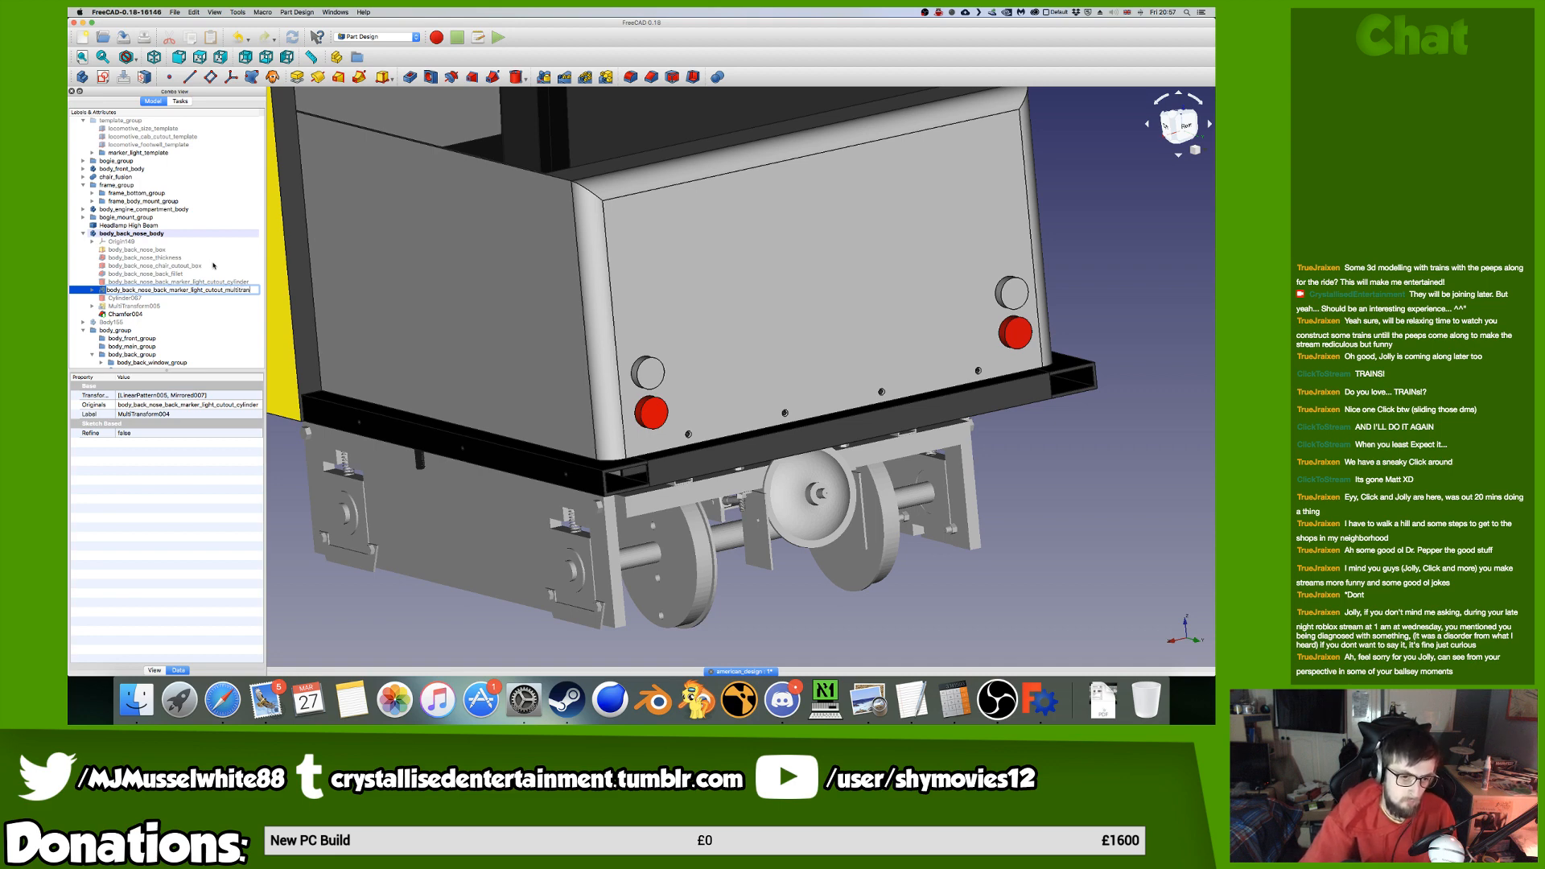
type("orm")
key("Tab")
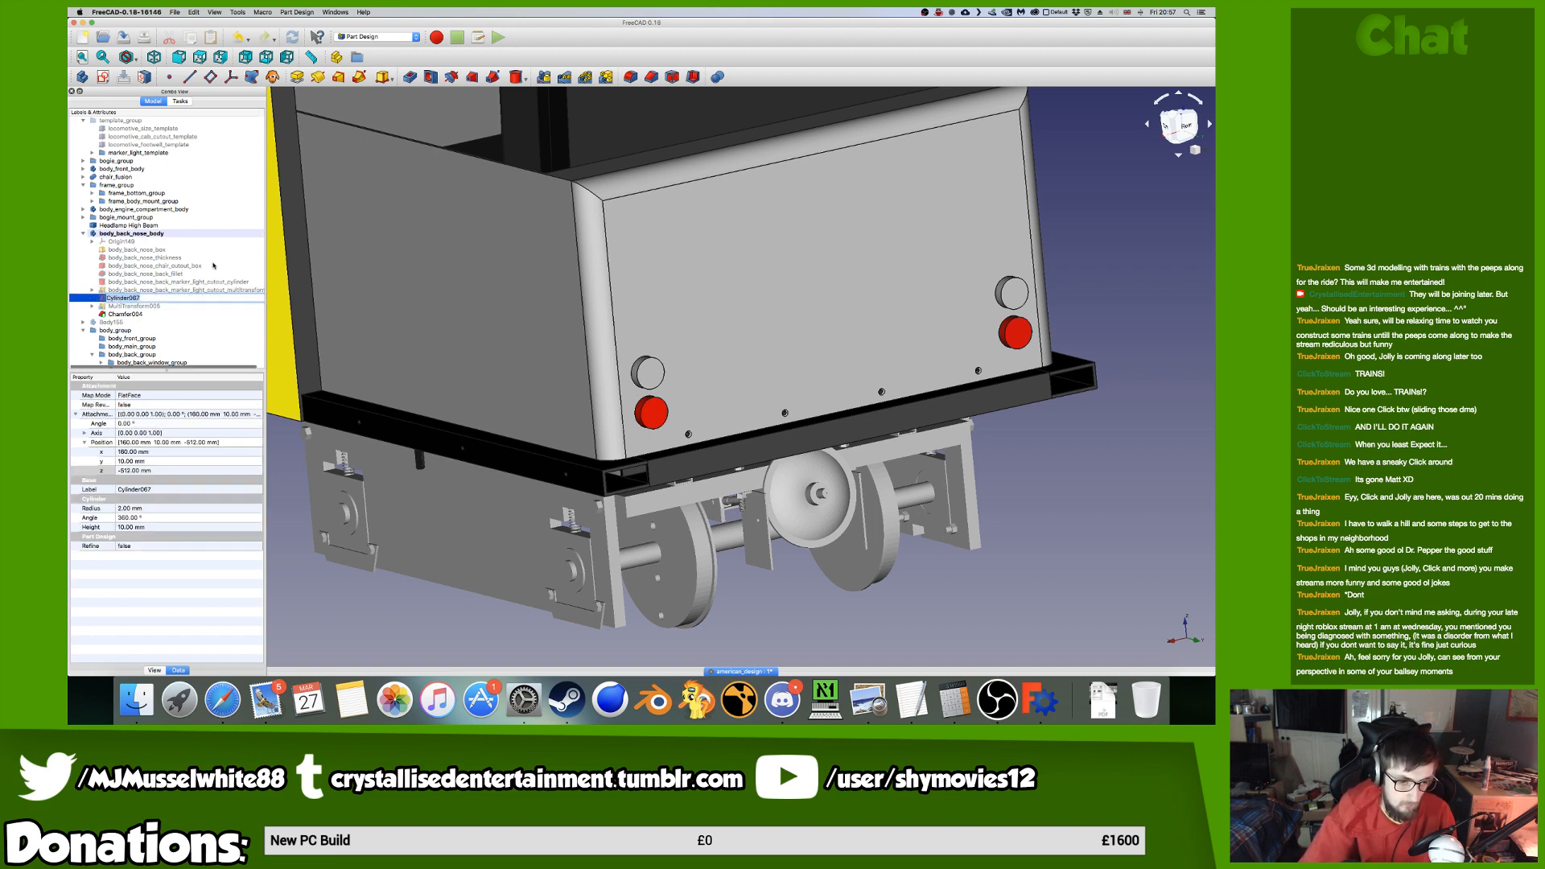
Rename the second cylinder as body_back_nose_back_mount_m4_screw_hole_cylinder and give its MultiTransform the same prefix with a linear suffix.
key("super+v")
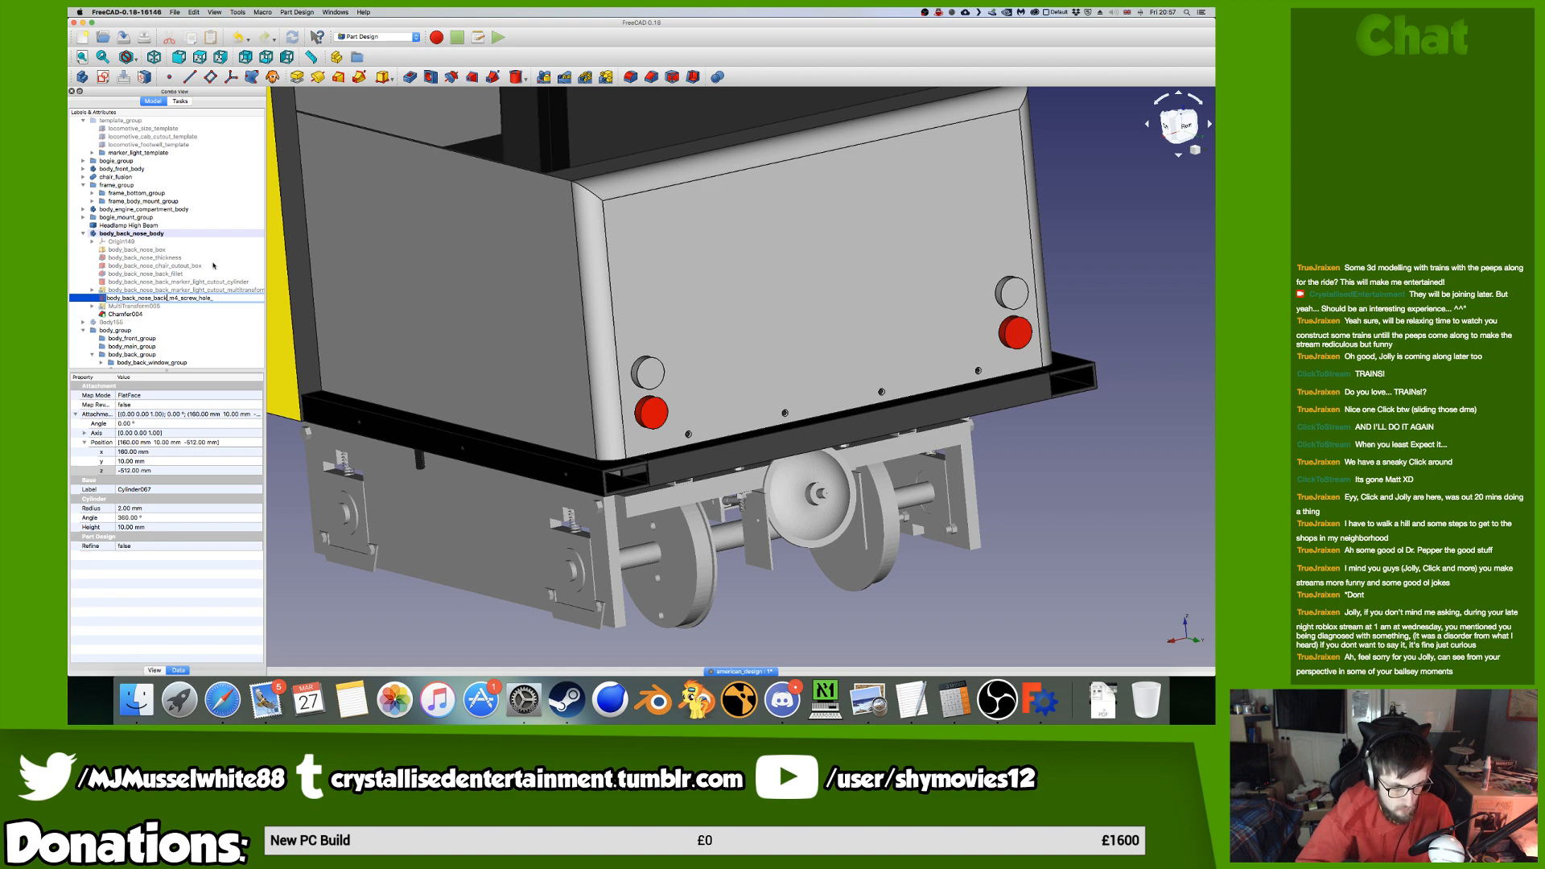
type("n")
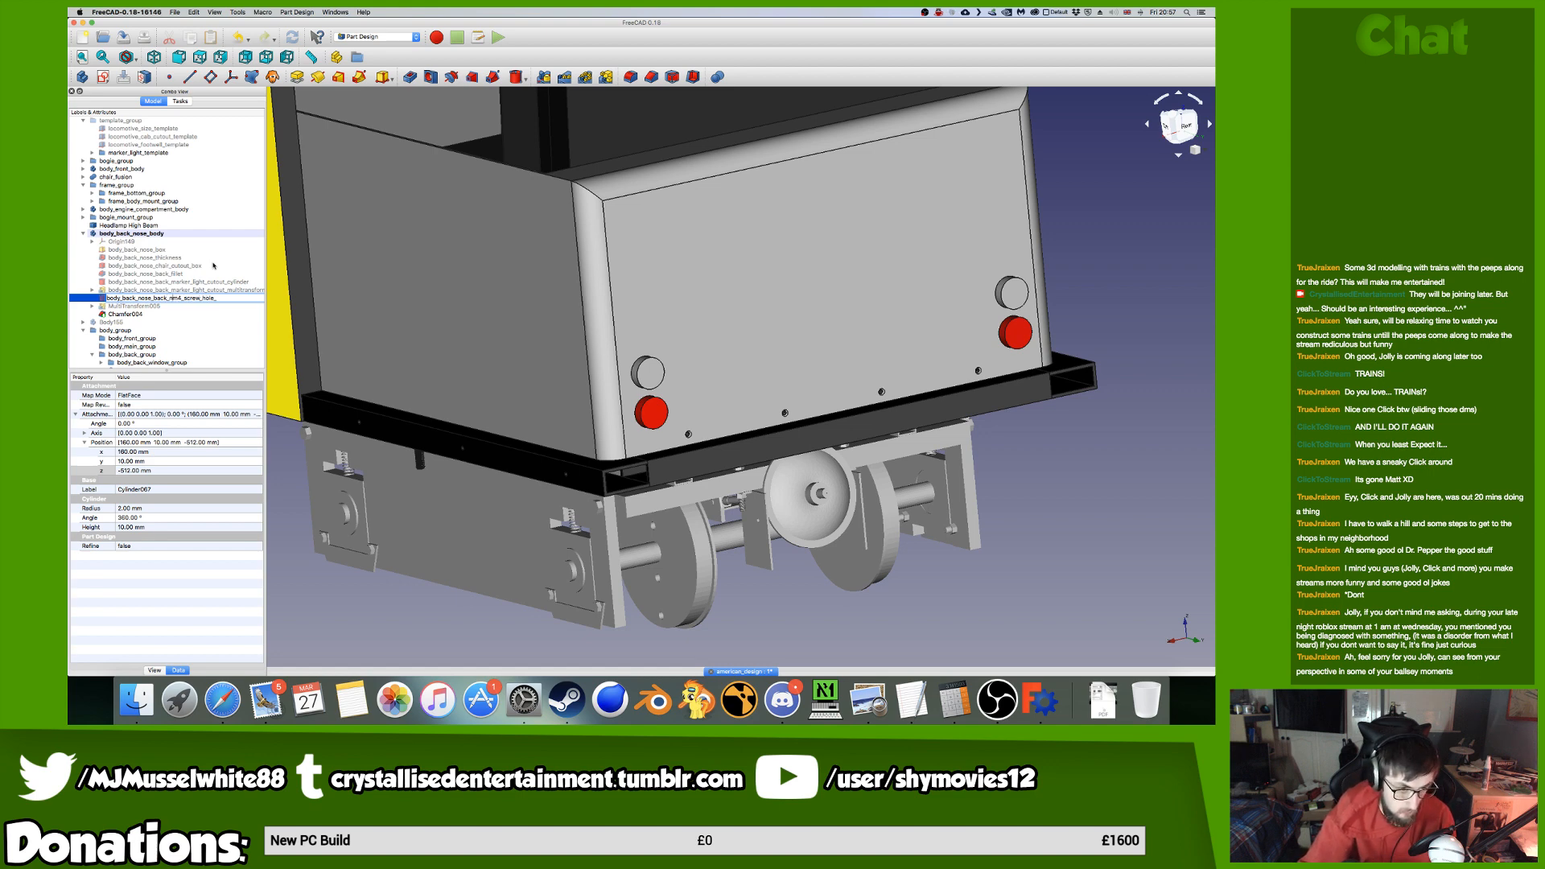
type("ount")
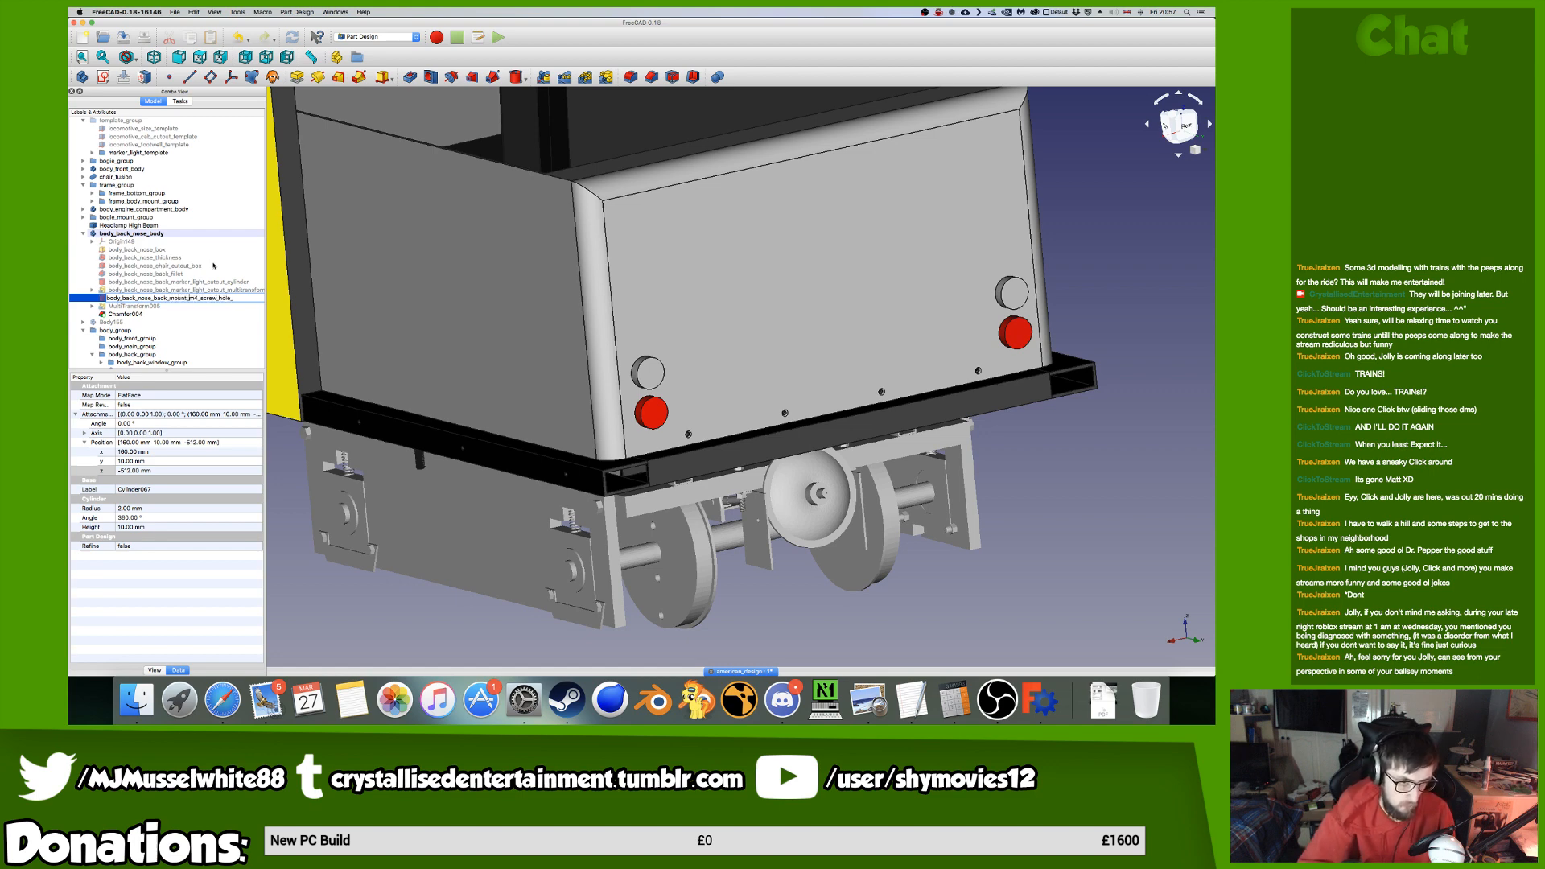
type("_")
key("End")
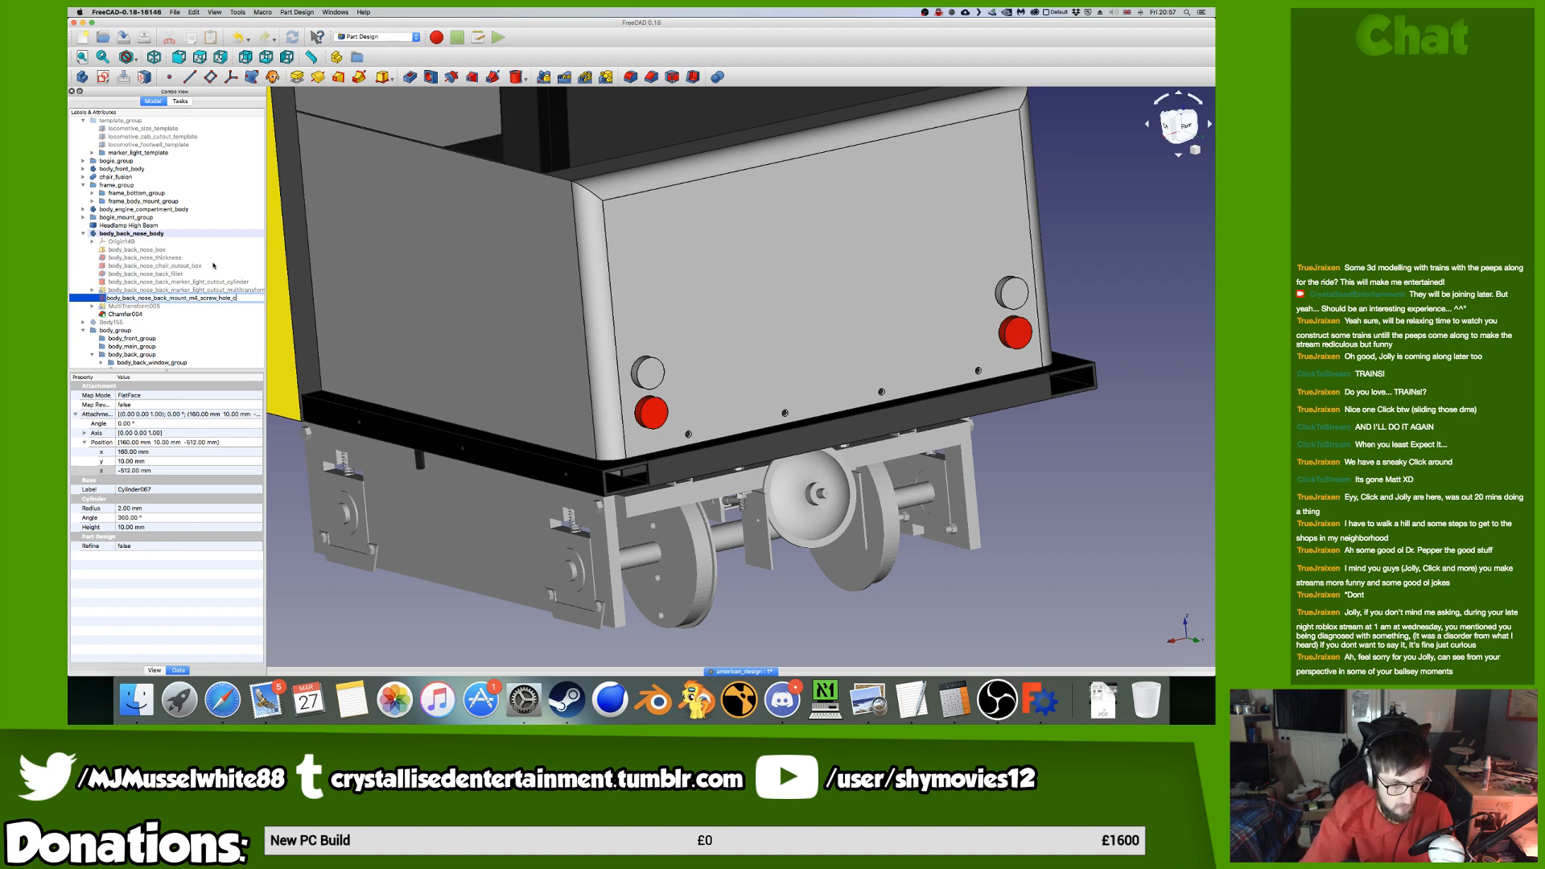
key("Tab")
type("body_back_nose_back_mount_m4_screw_hole_")
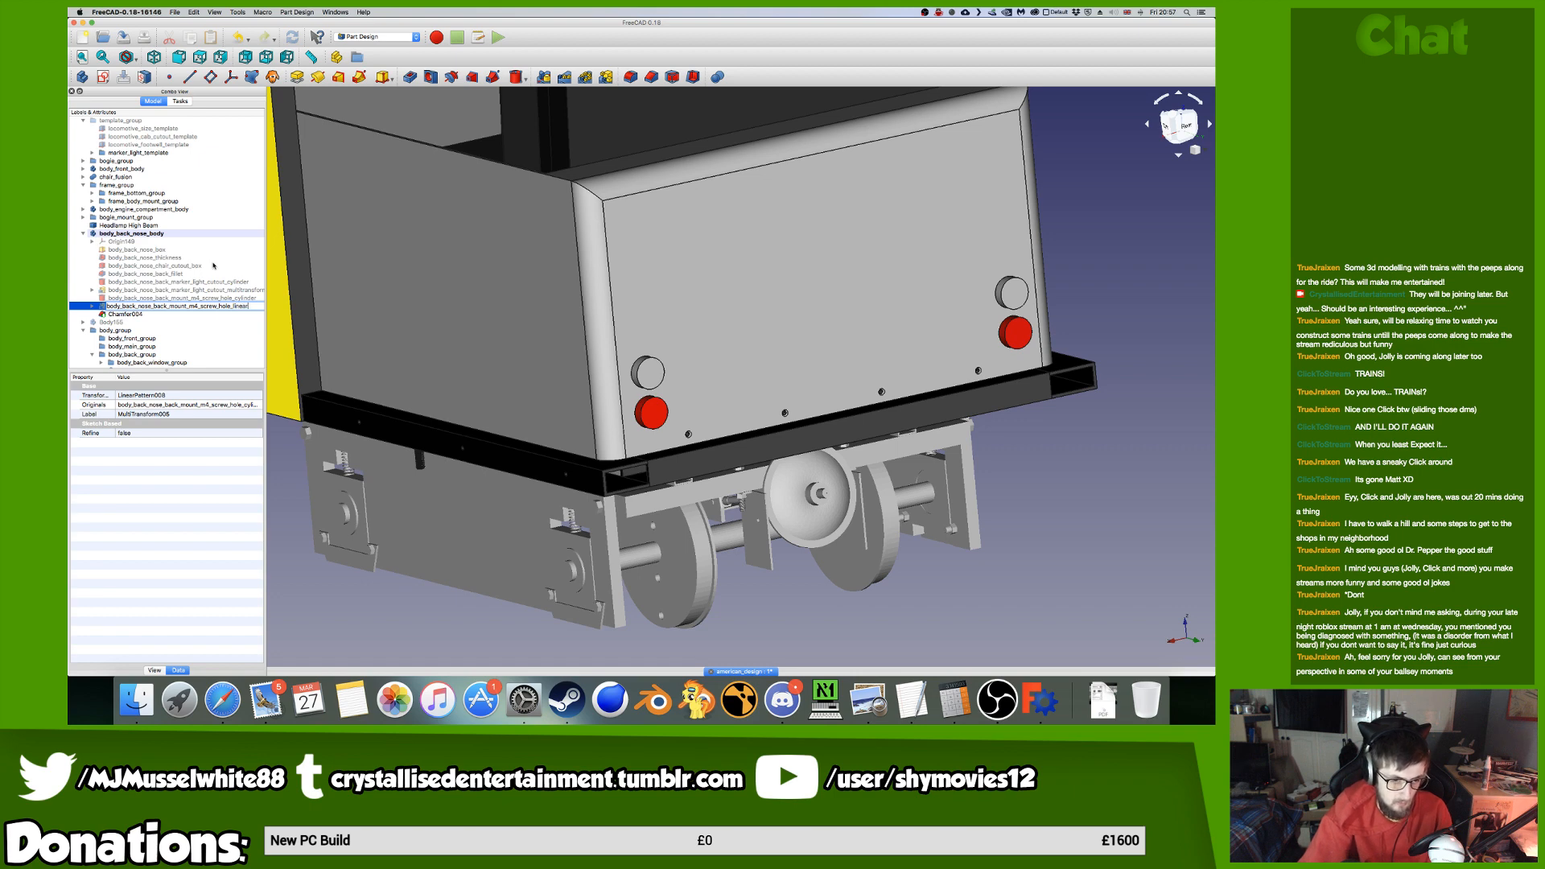
key("Down")
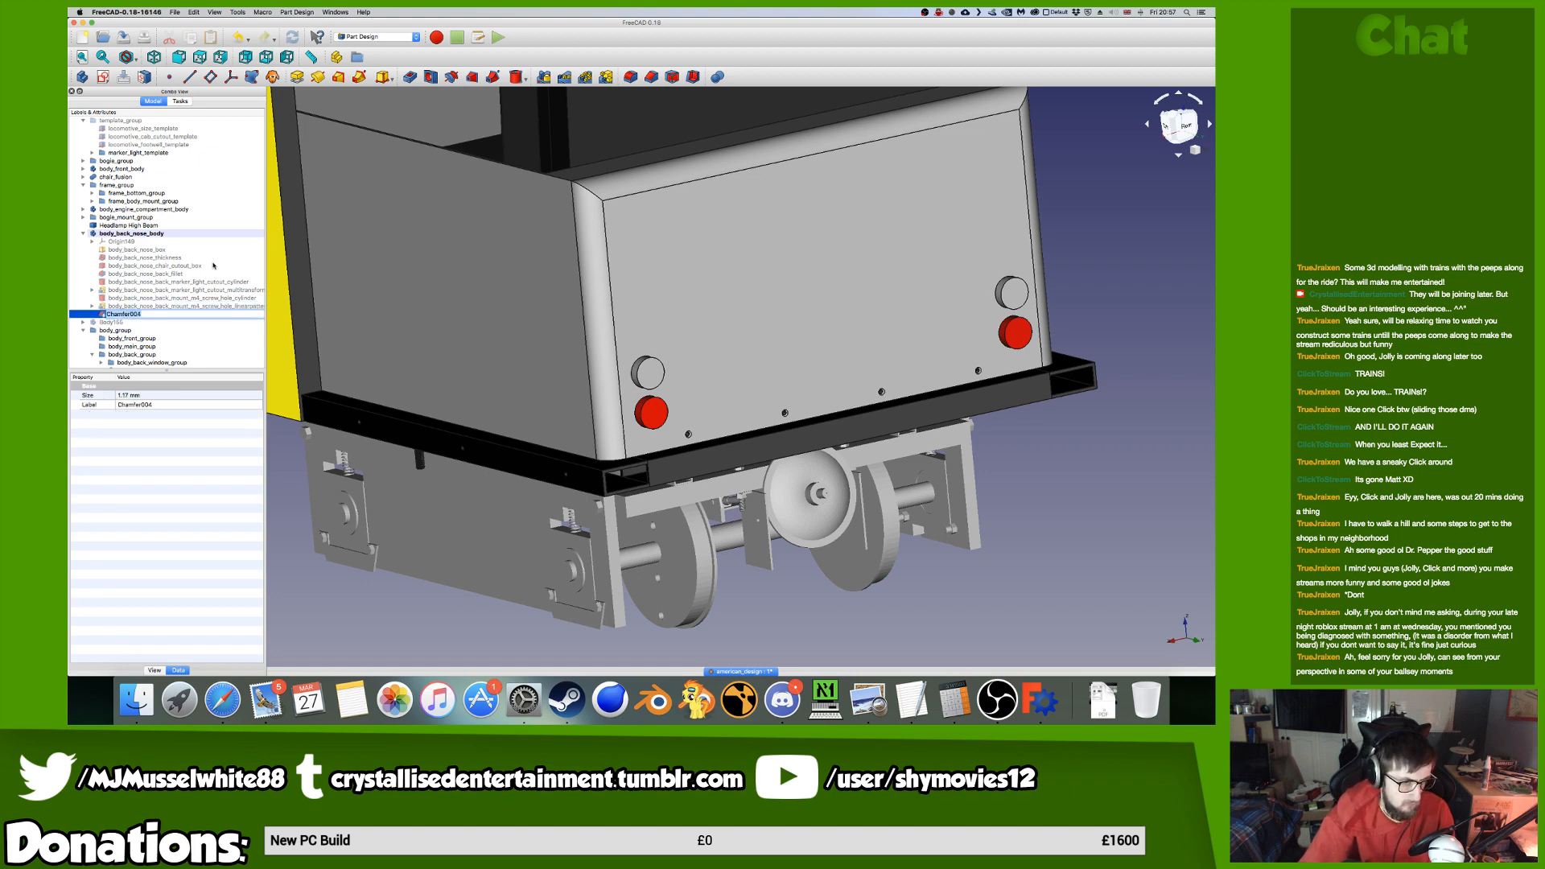
Rename the chamfer in body_back_nose_body as body_back_nose_back_mount_m4_screw_countersunk_chamfer.
key("Return")
type("body_back_nose_back_mount_m4_screw_hole_")
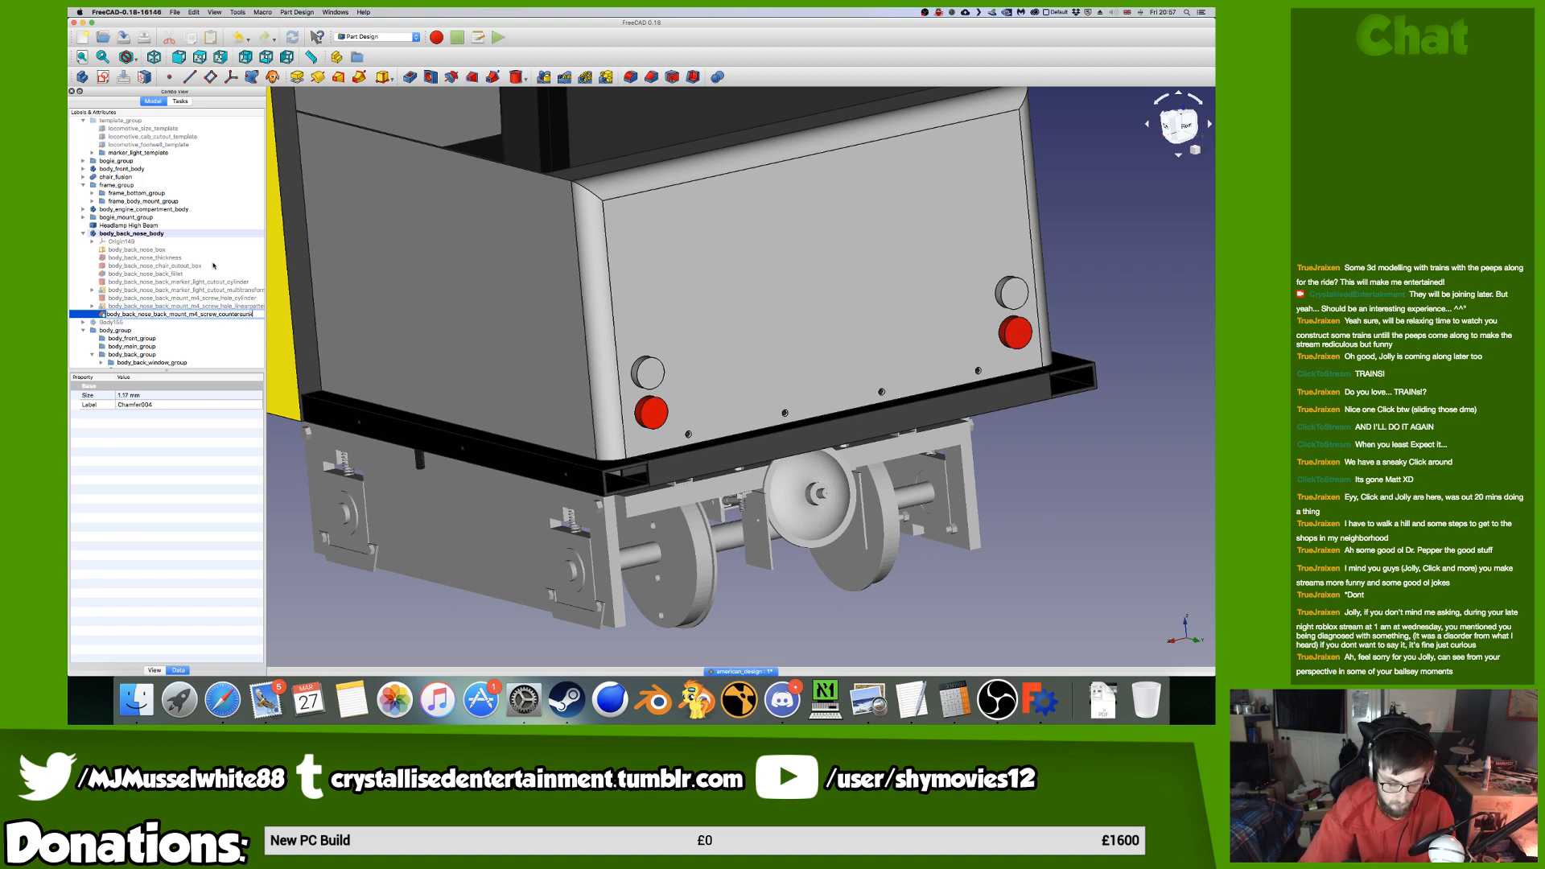
type("mfer")
key("Return")
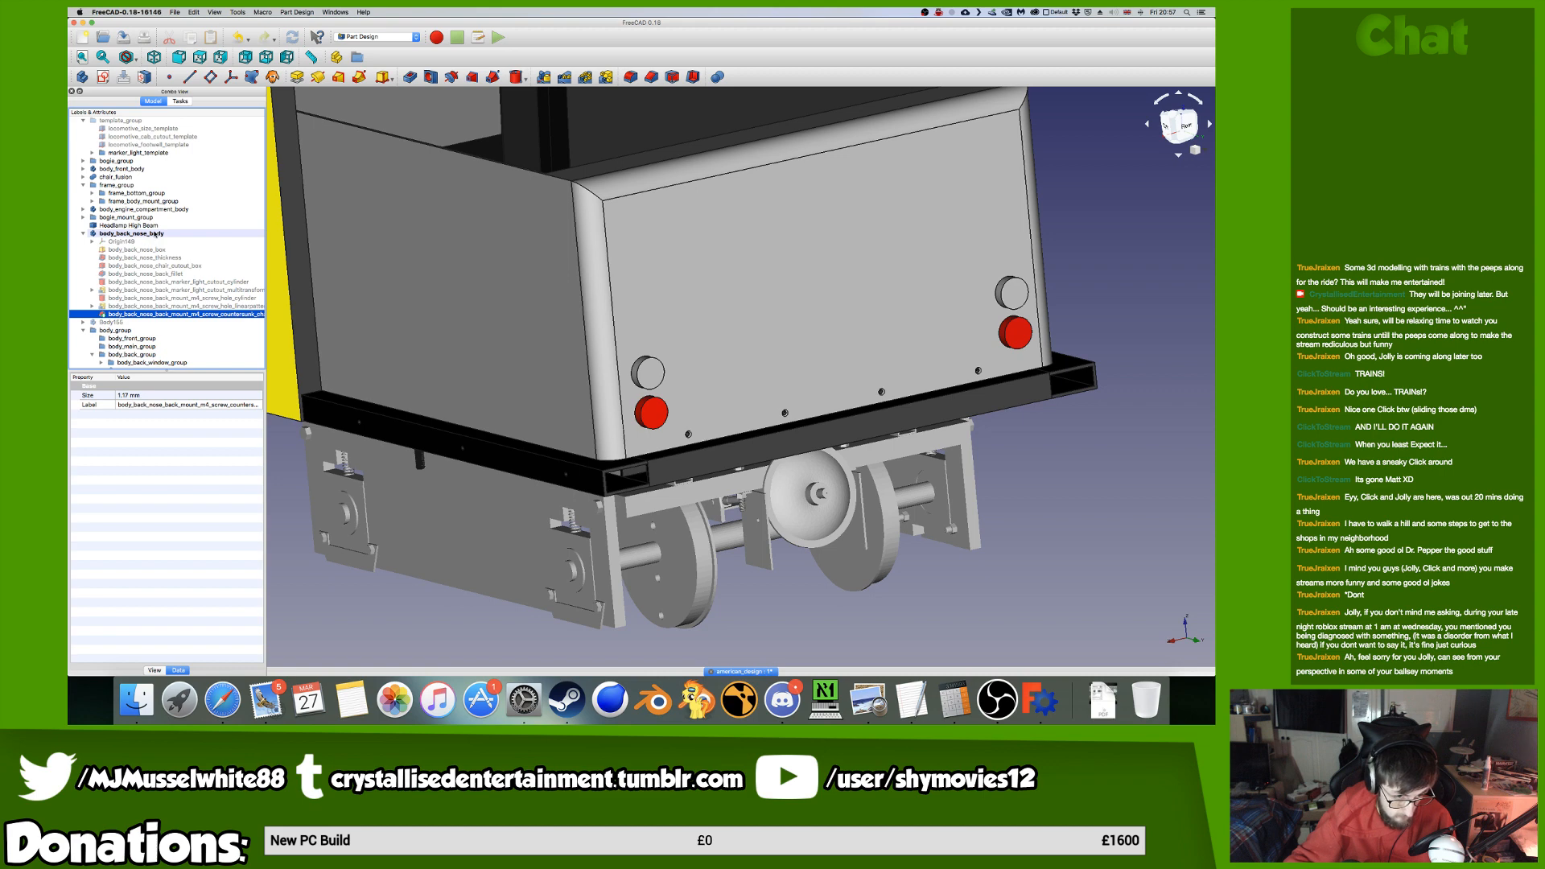
Collapse body_back_nose_body in the model tree, move it into body_back_group and save the document.
left_click(156, 234)
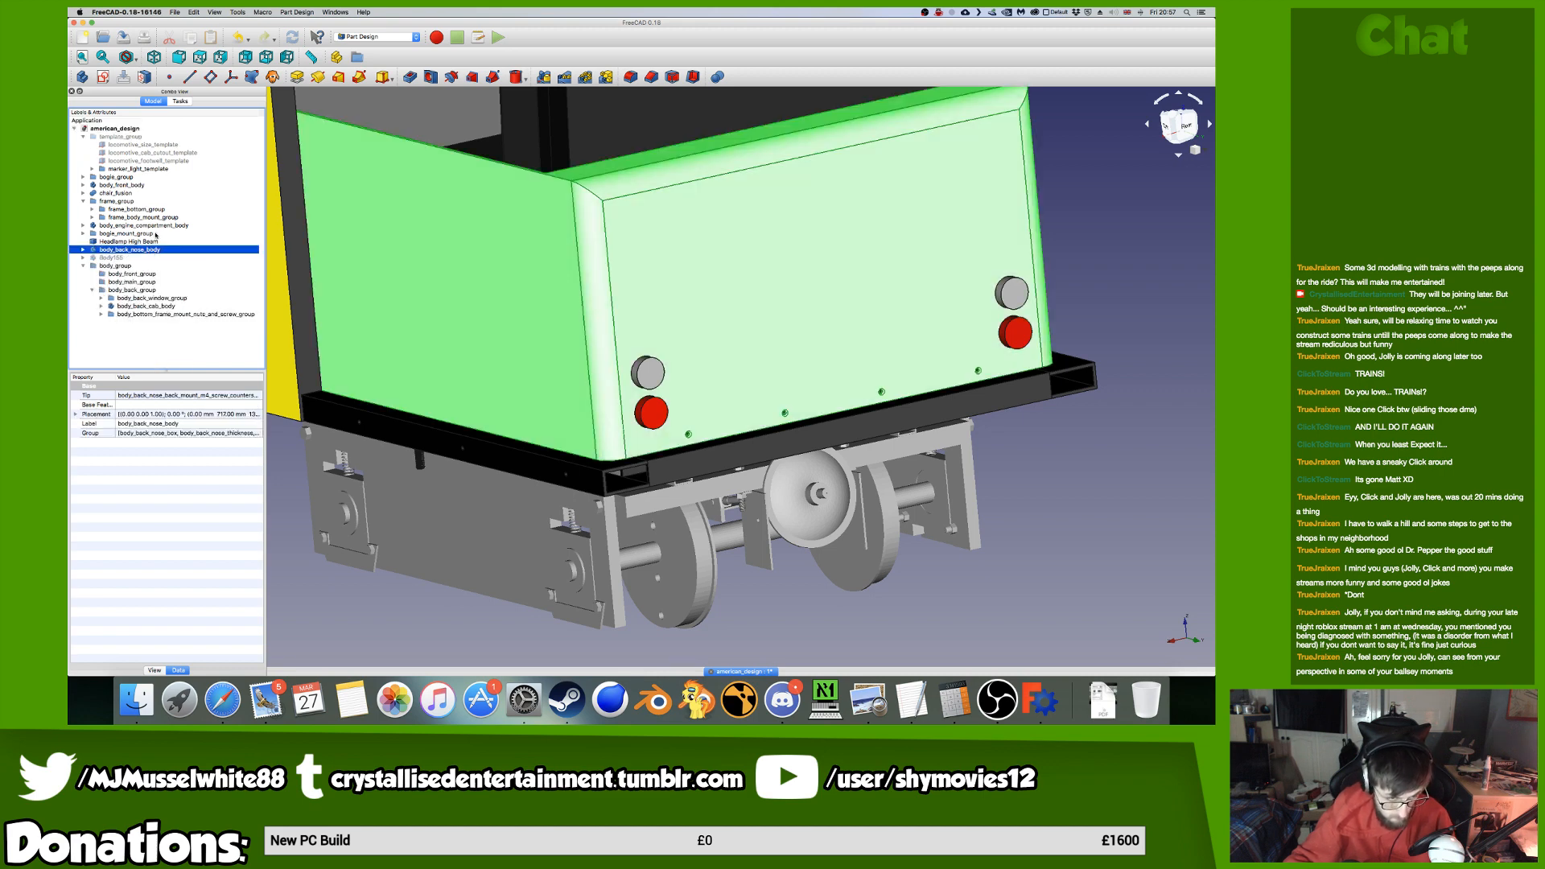
left_click_drag(138, 250, 140, 291)
key("super+s")
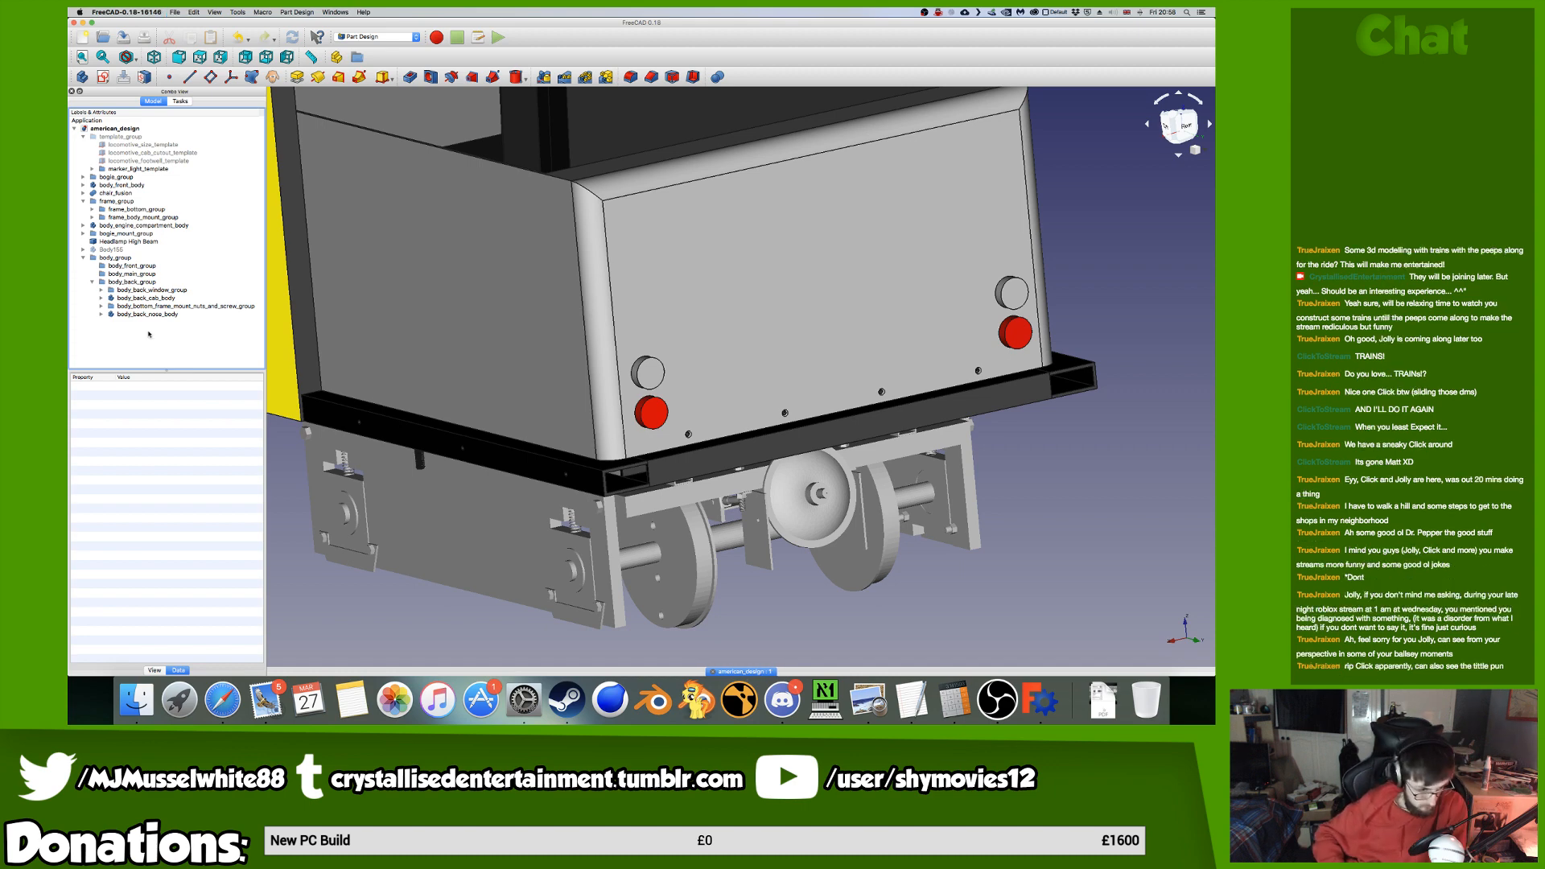
Switch to Discord and look through the server's channel list.
key("ctrl+Left")
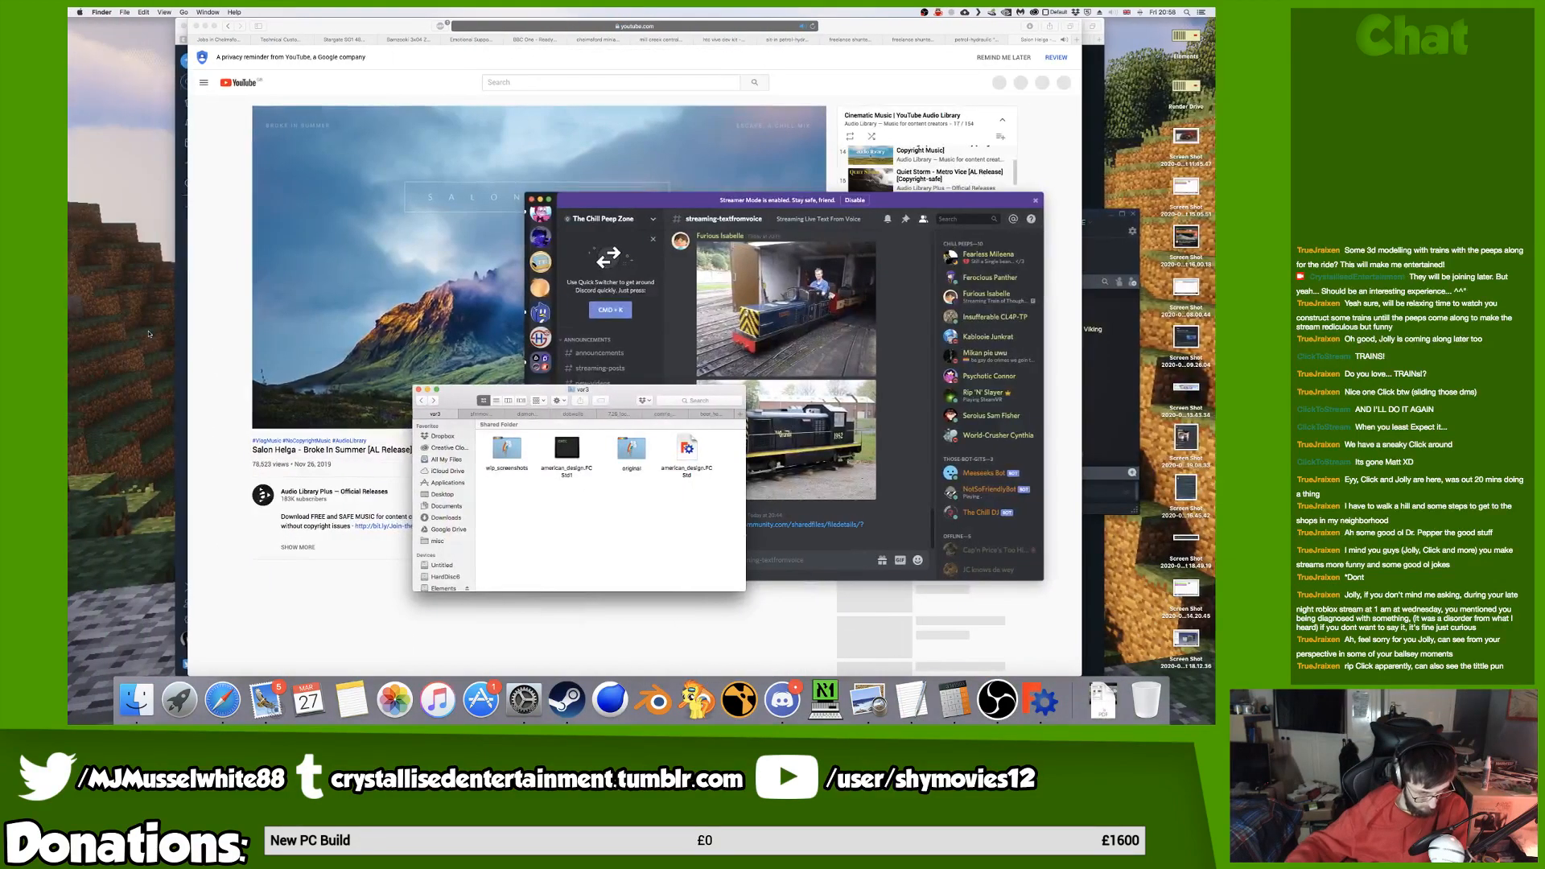
left_click(609, 369)
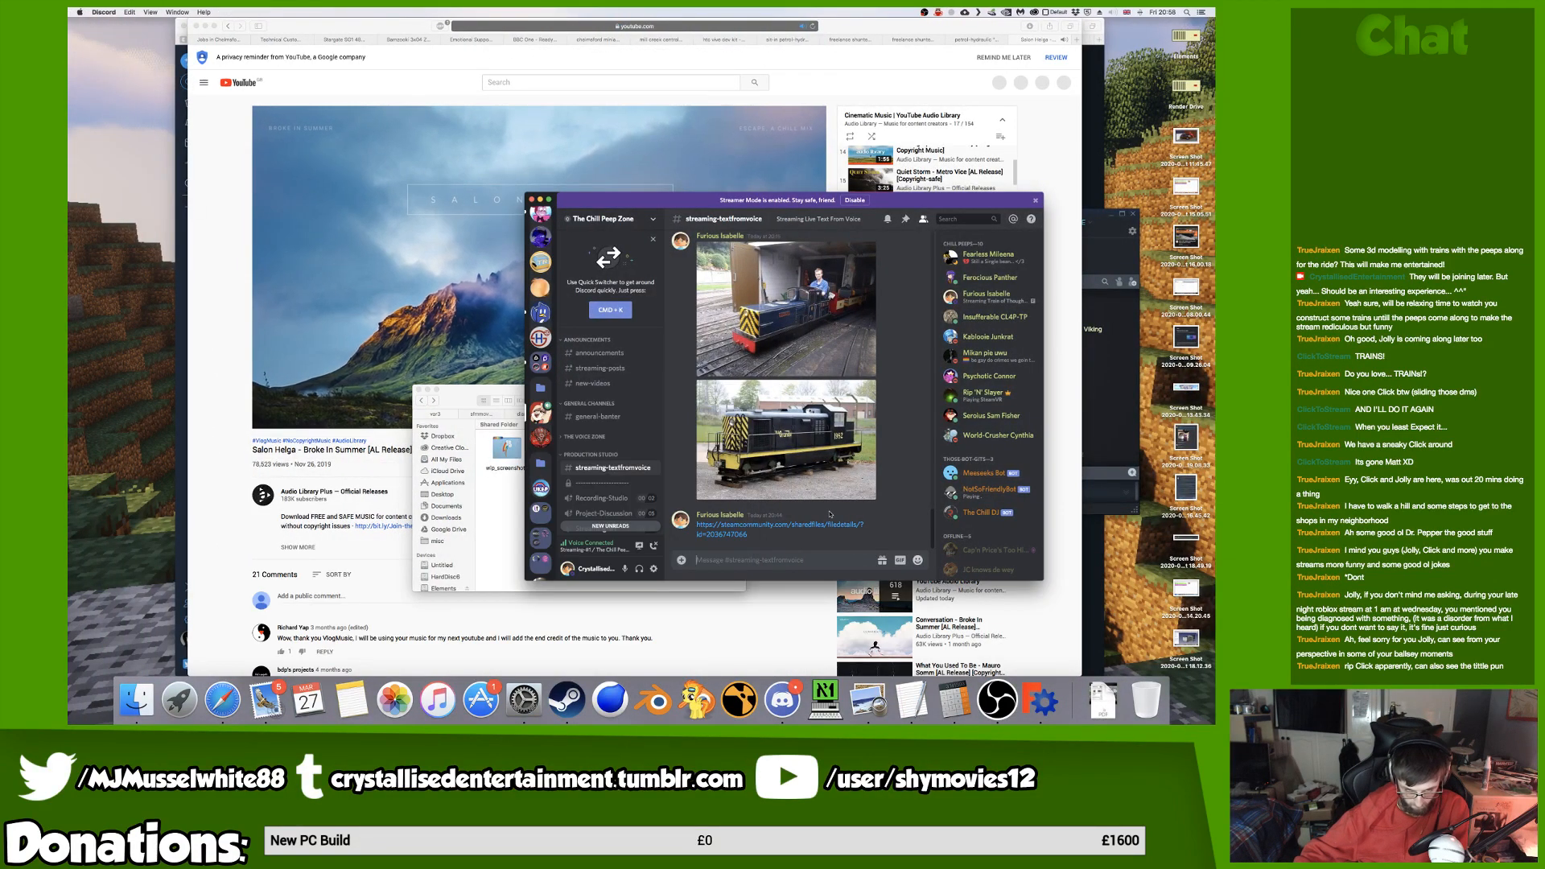
scroll(609, 462, "down", 5)
scroll(616, 462, "down", 4)
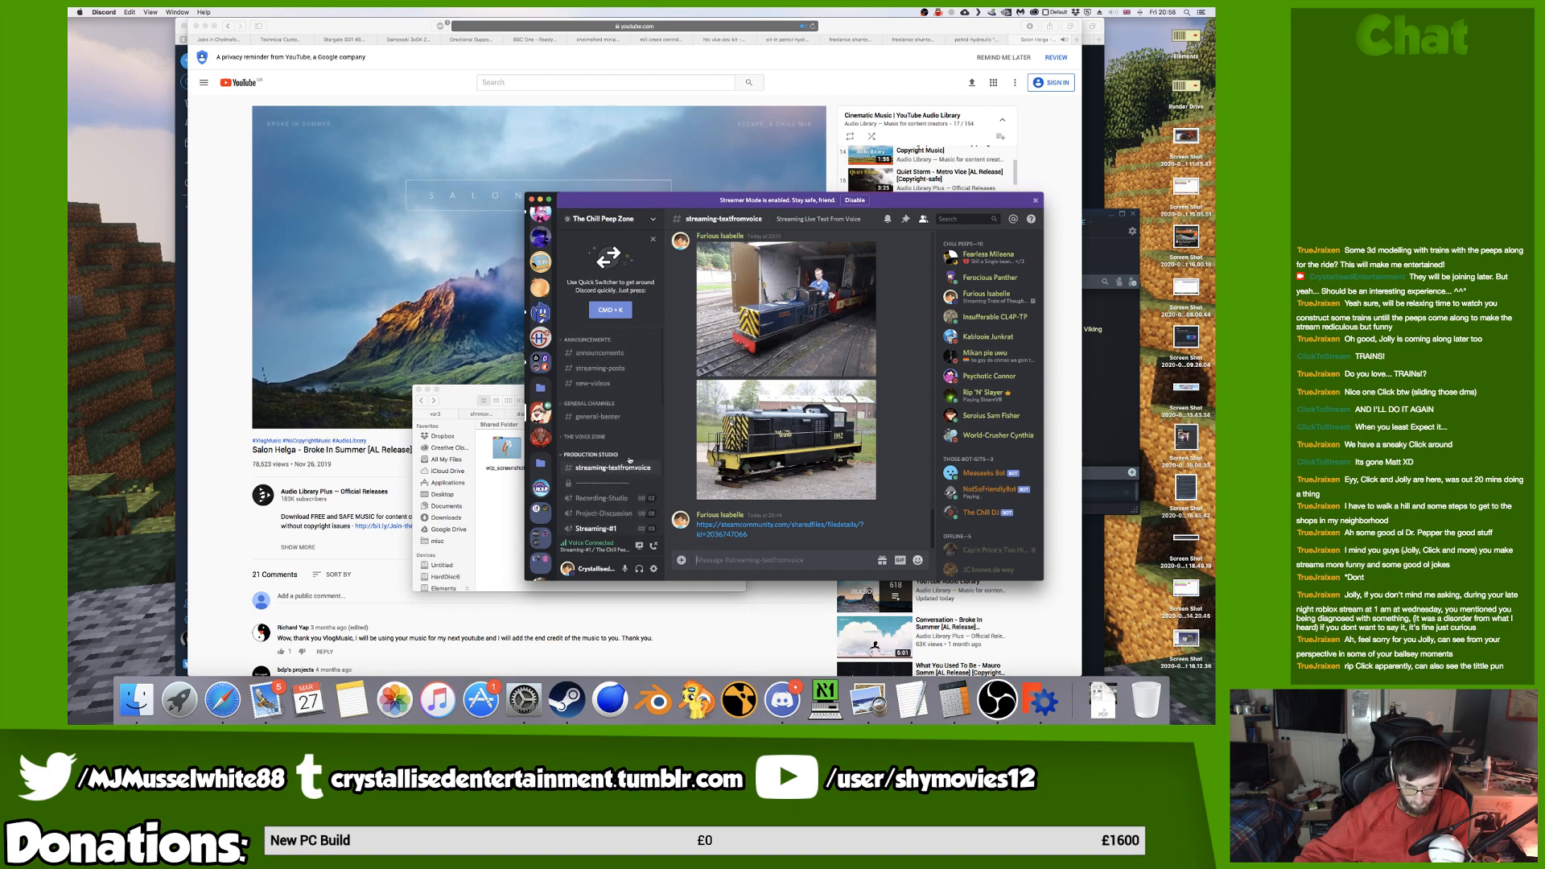
scroll(630, 460, "up", 10)
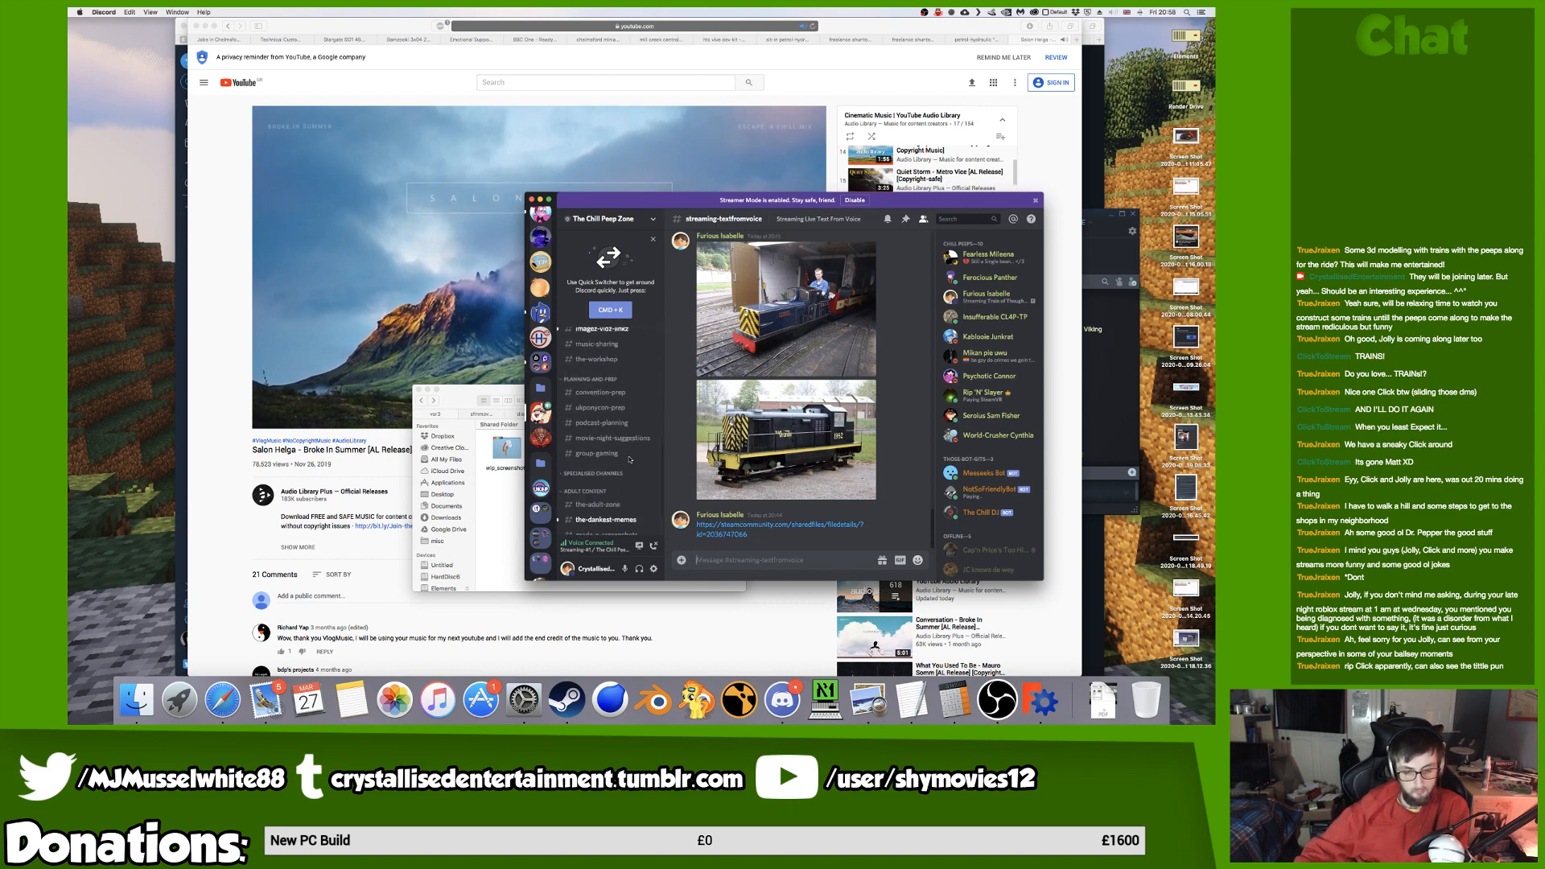
Switch to Finder and copy the american_design FreeCAD file into the original folder.
left_click(498, 499)
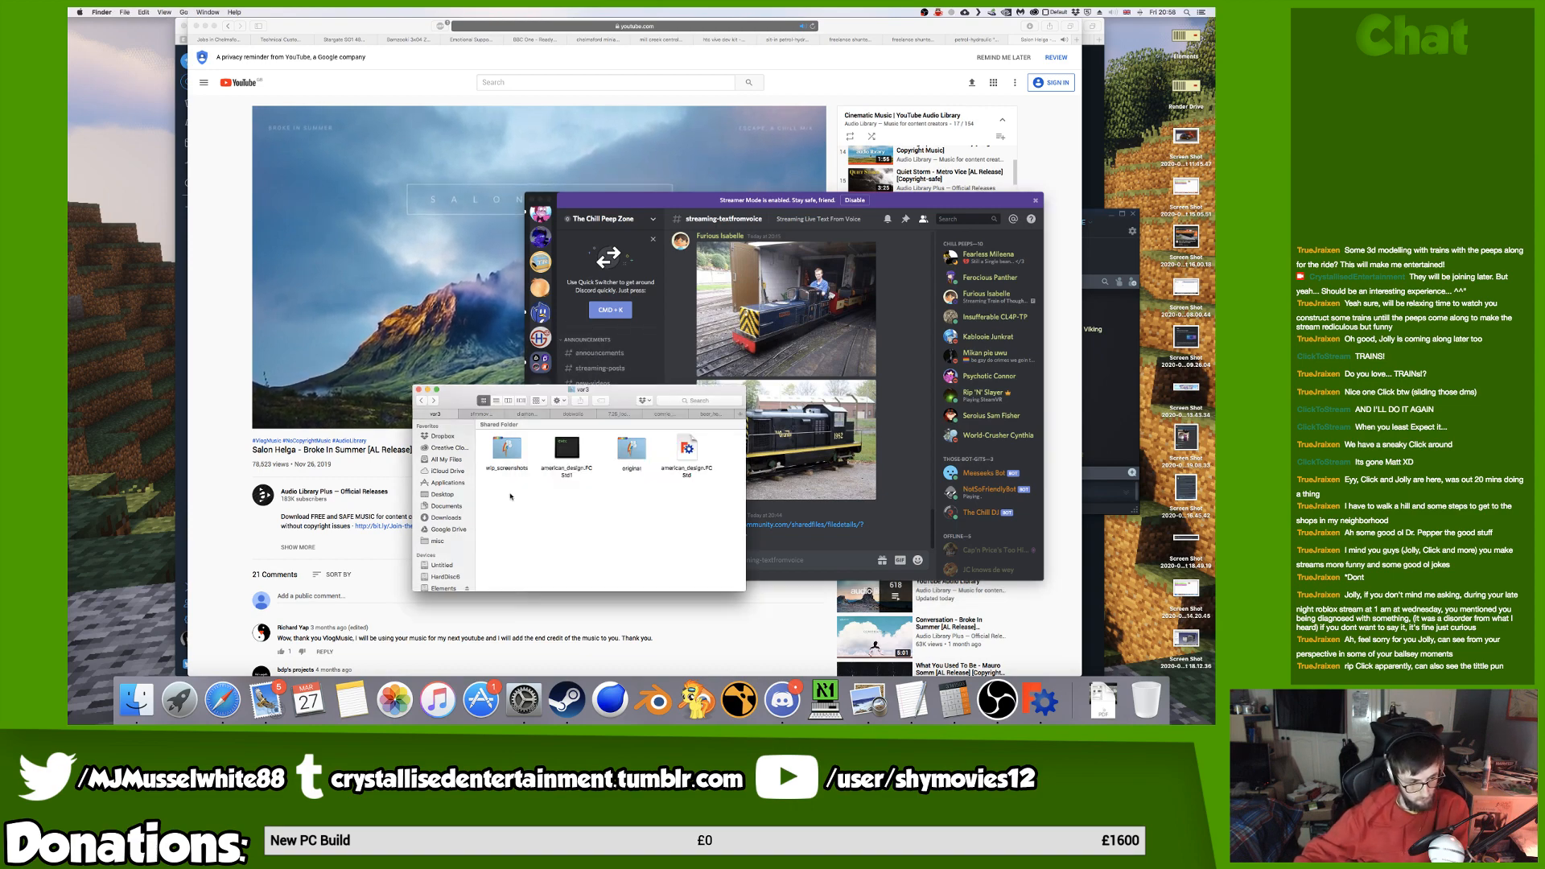
left_click(689, 452)
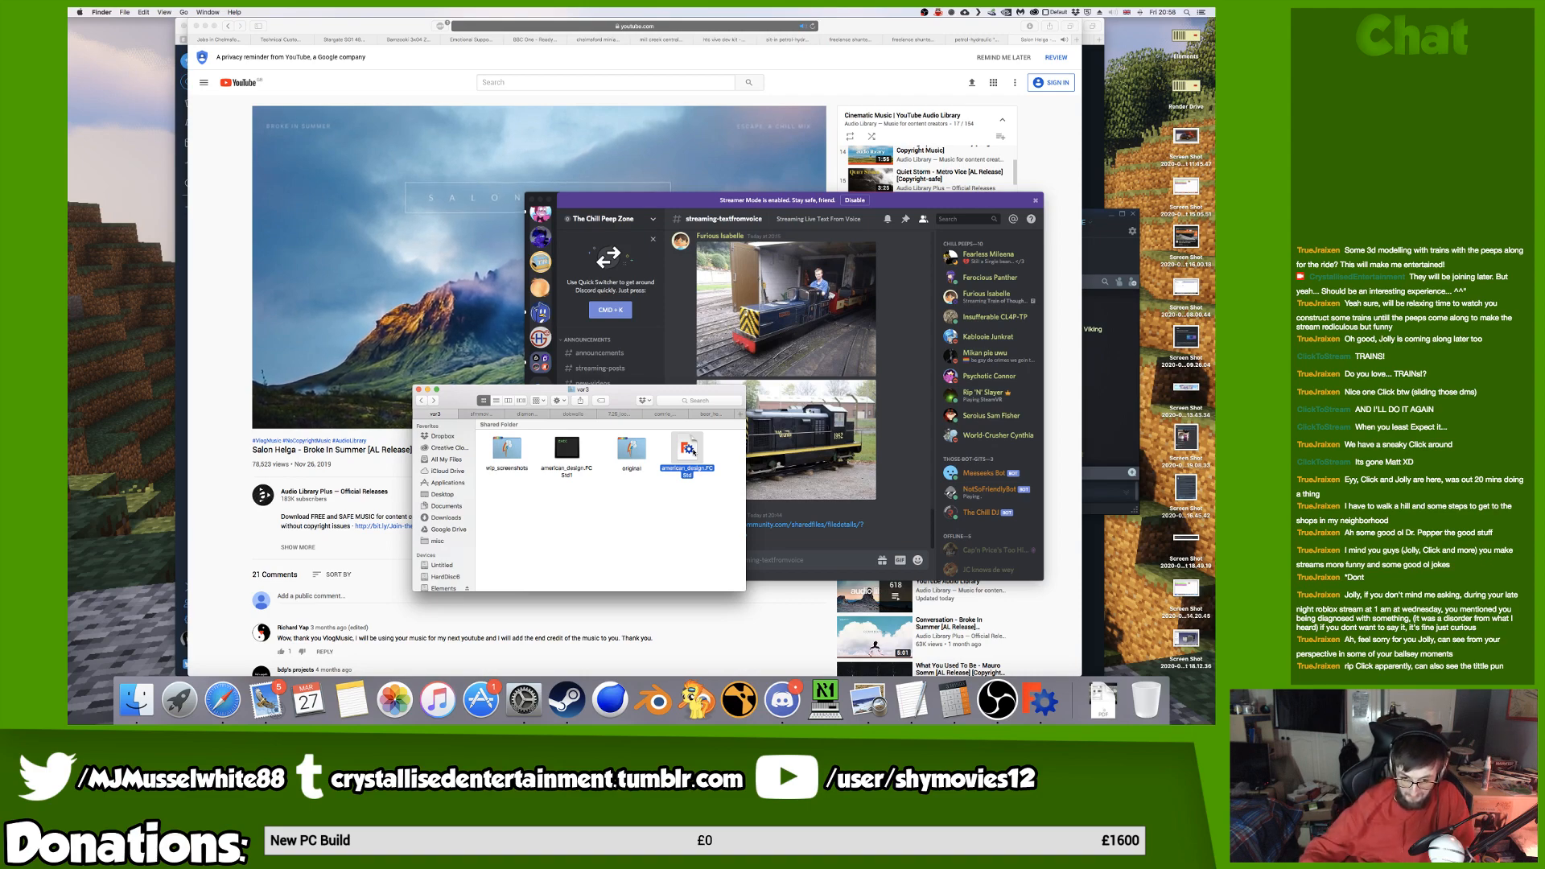
left_click(627, 451)
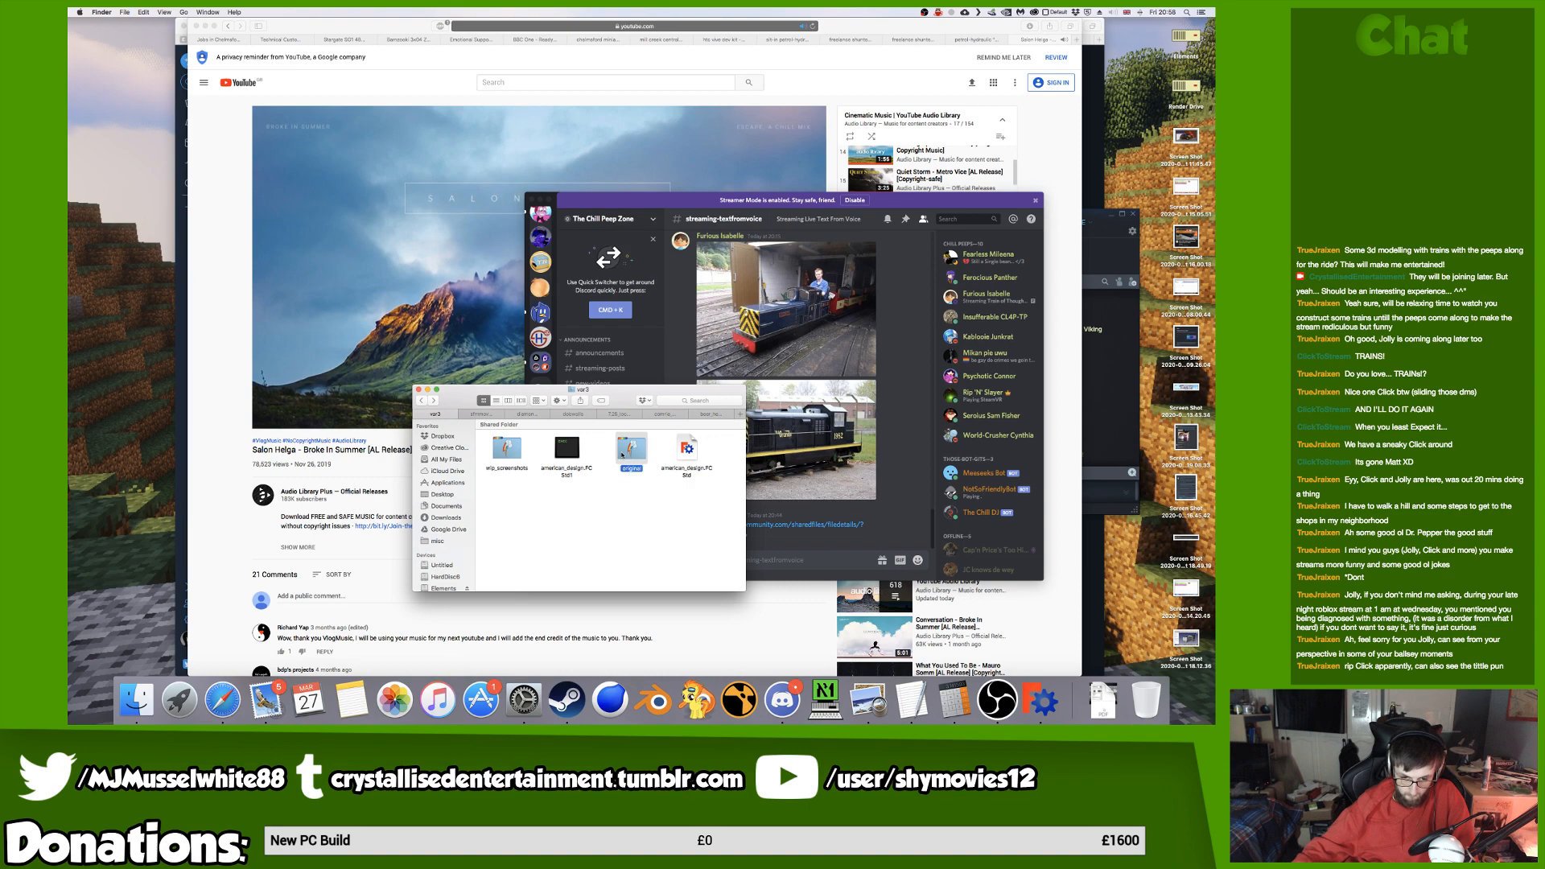
double_click(621, 454)
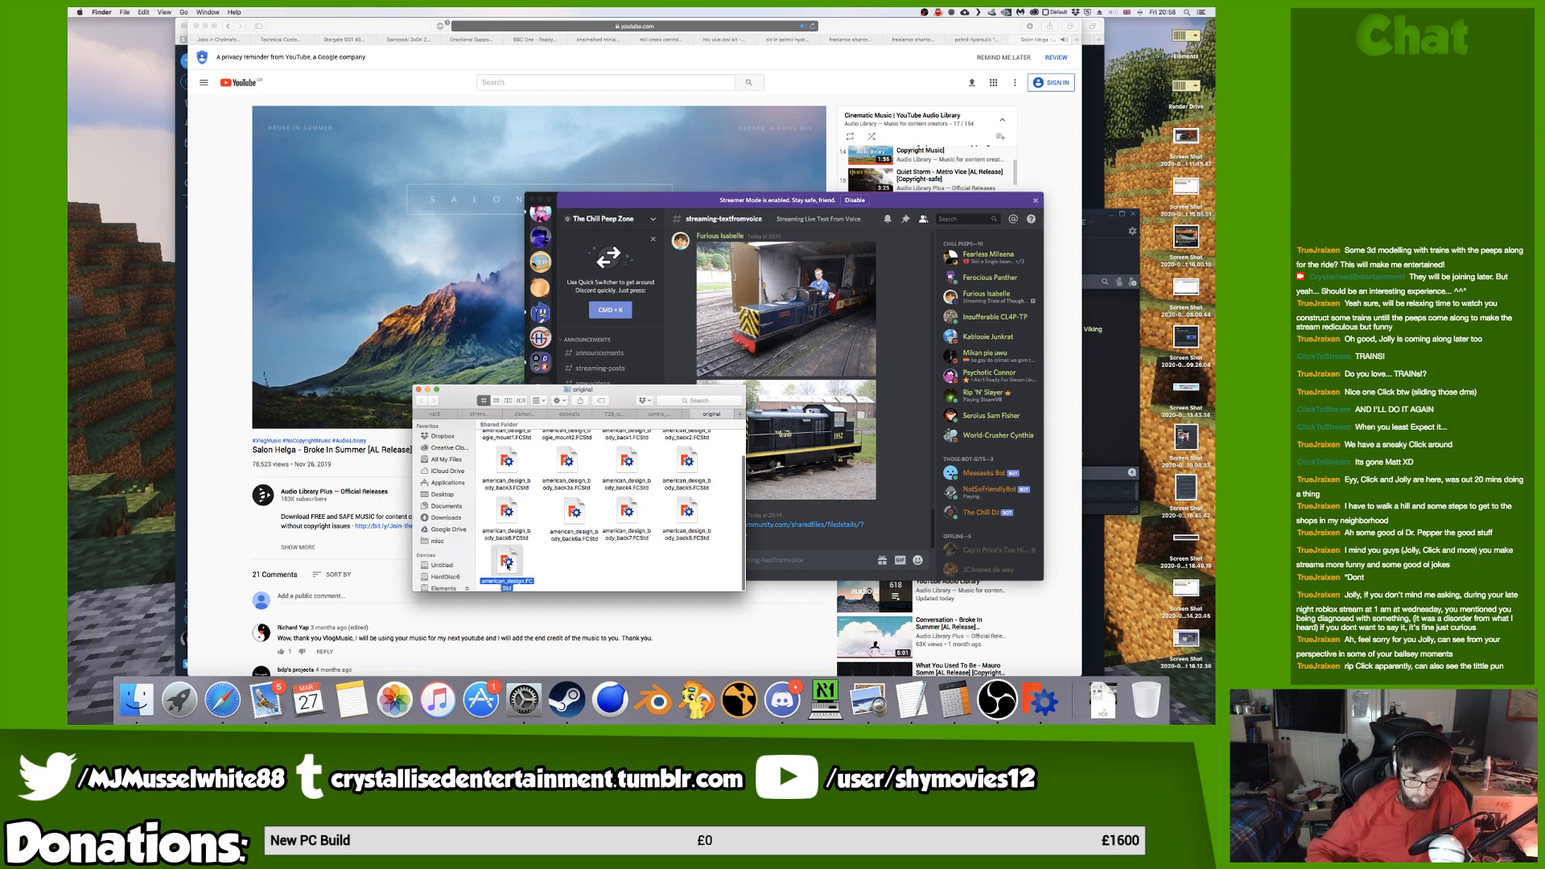
Rename the pasted copy as american_design_body_back8a.FCStd and return to the parent folder.
key("Return")
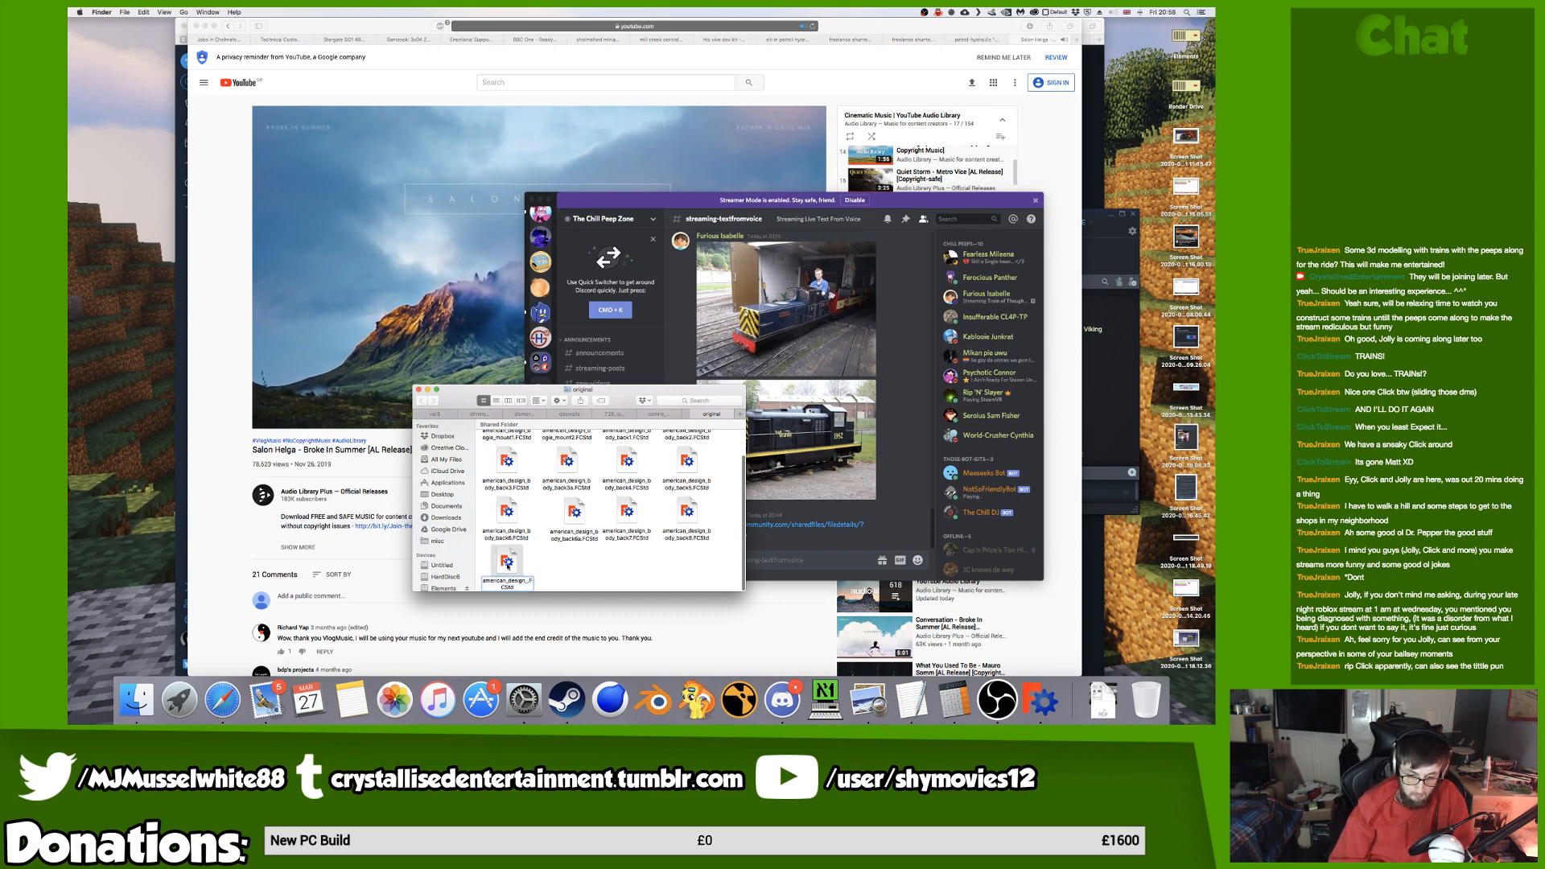
type("_body")
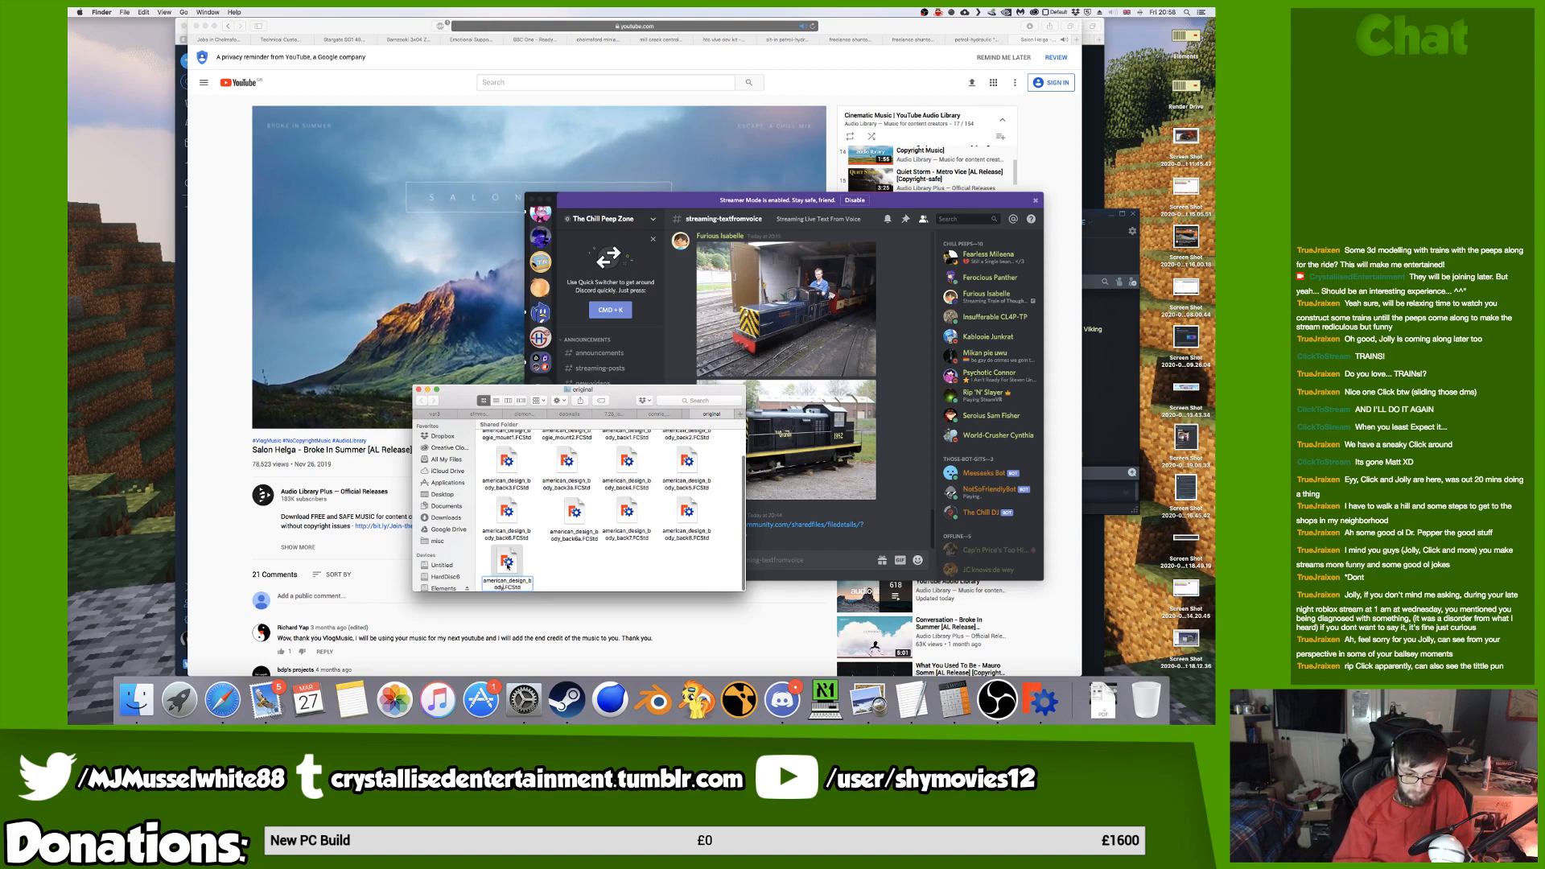
type("_back8a")
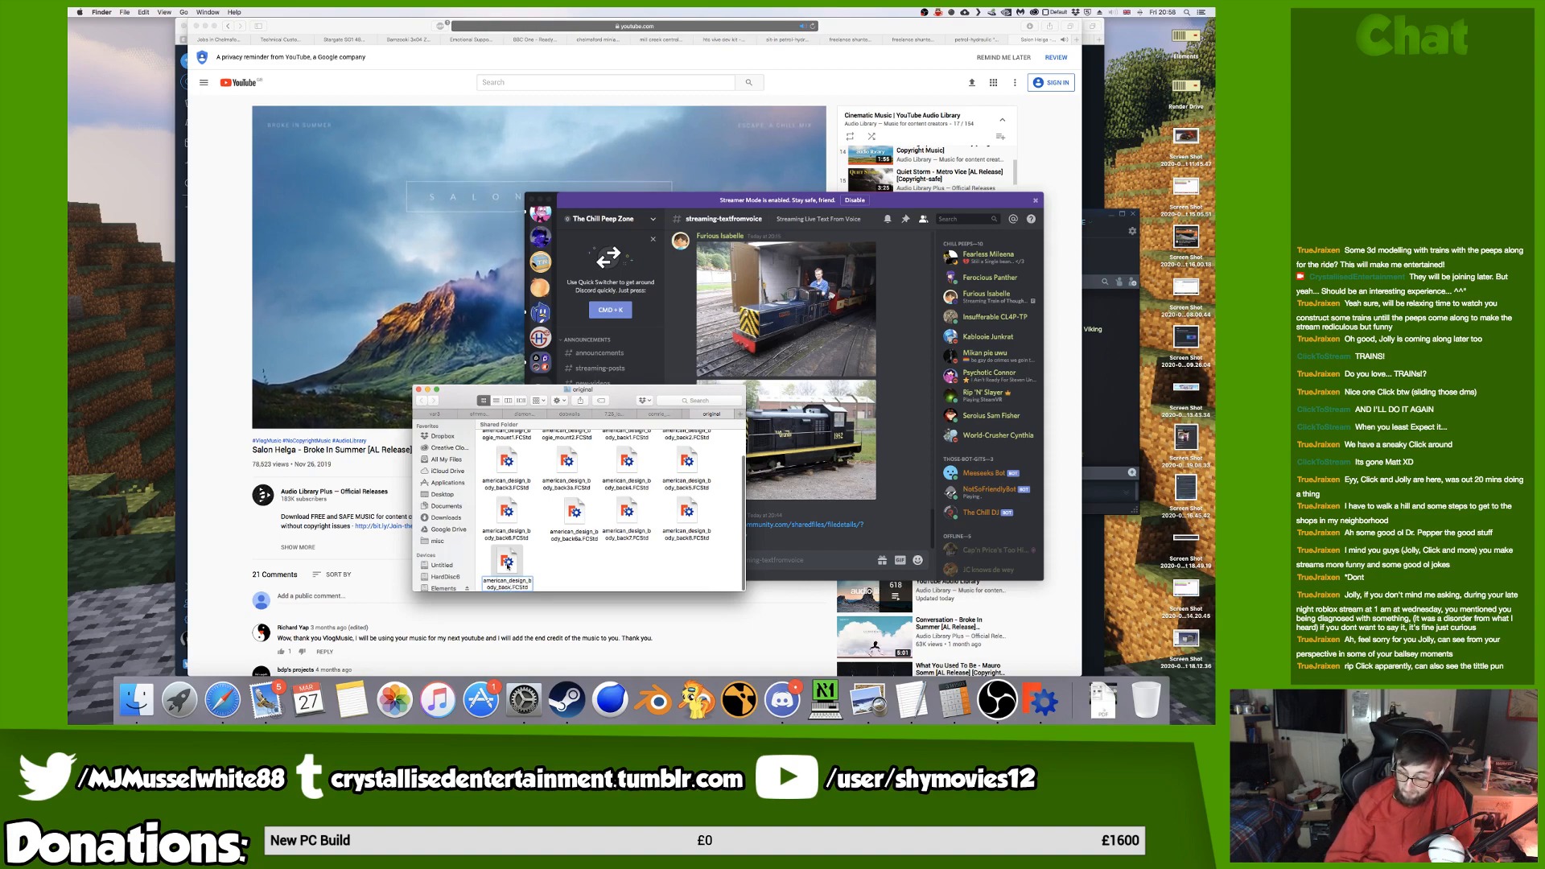
key("BackSpace")
key("BackSpace")
key("BackSpace")
type("8a")
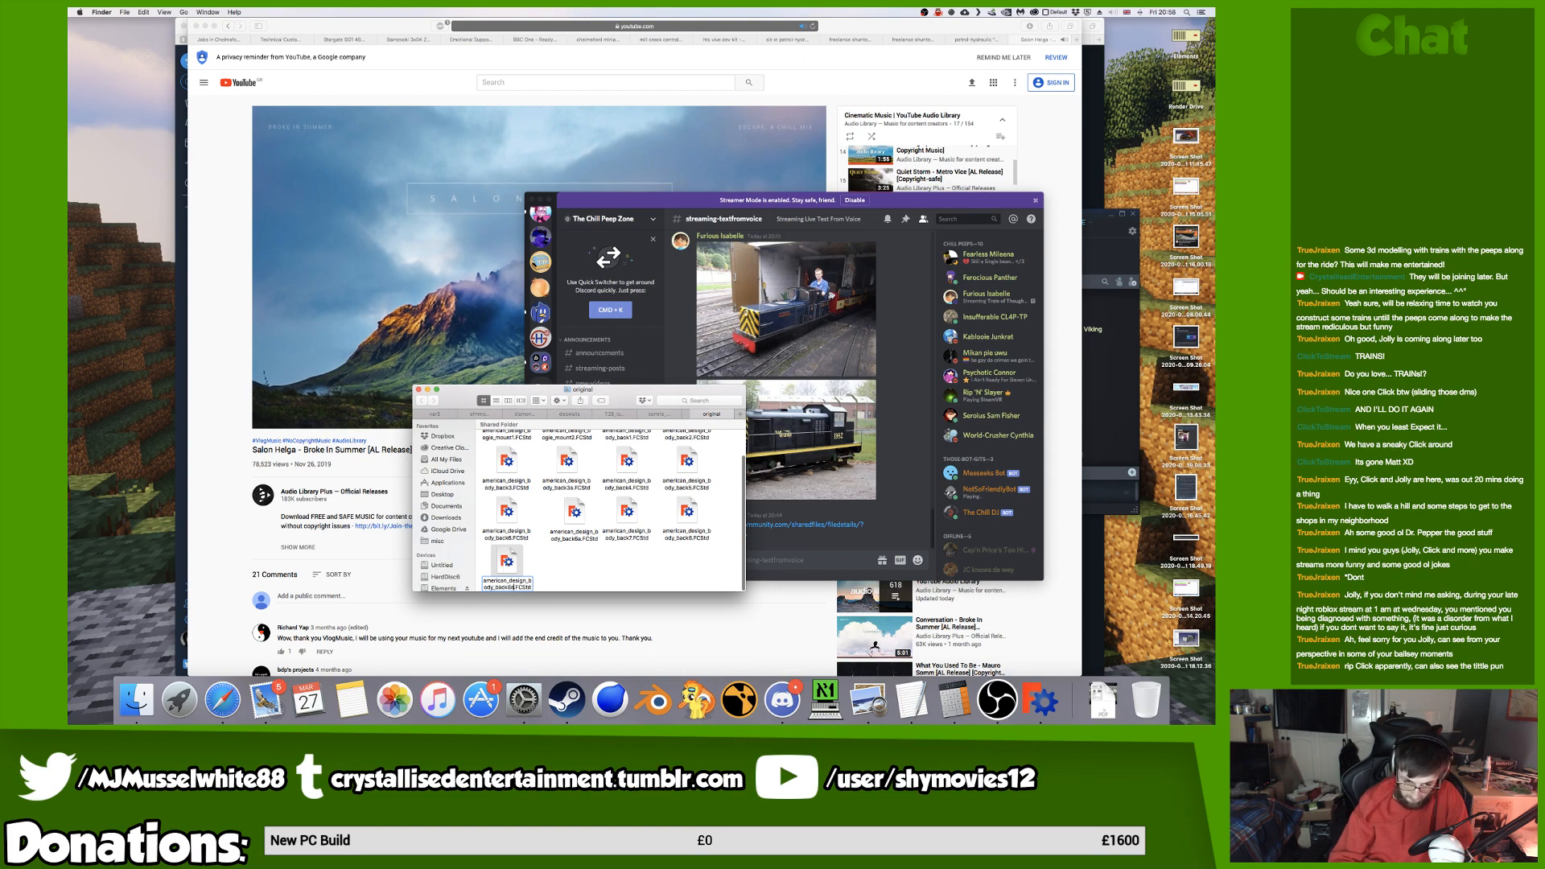
key("Return")
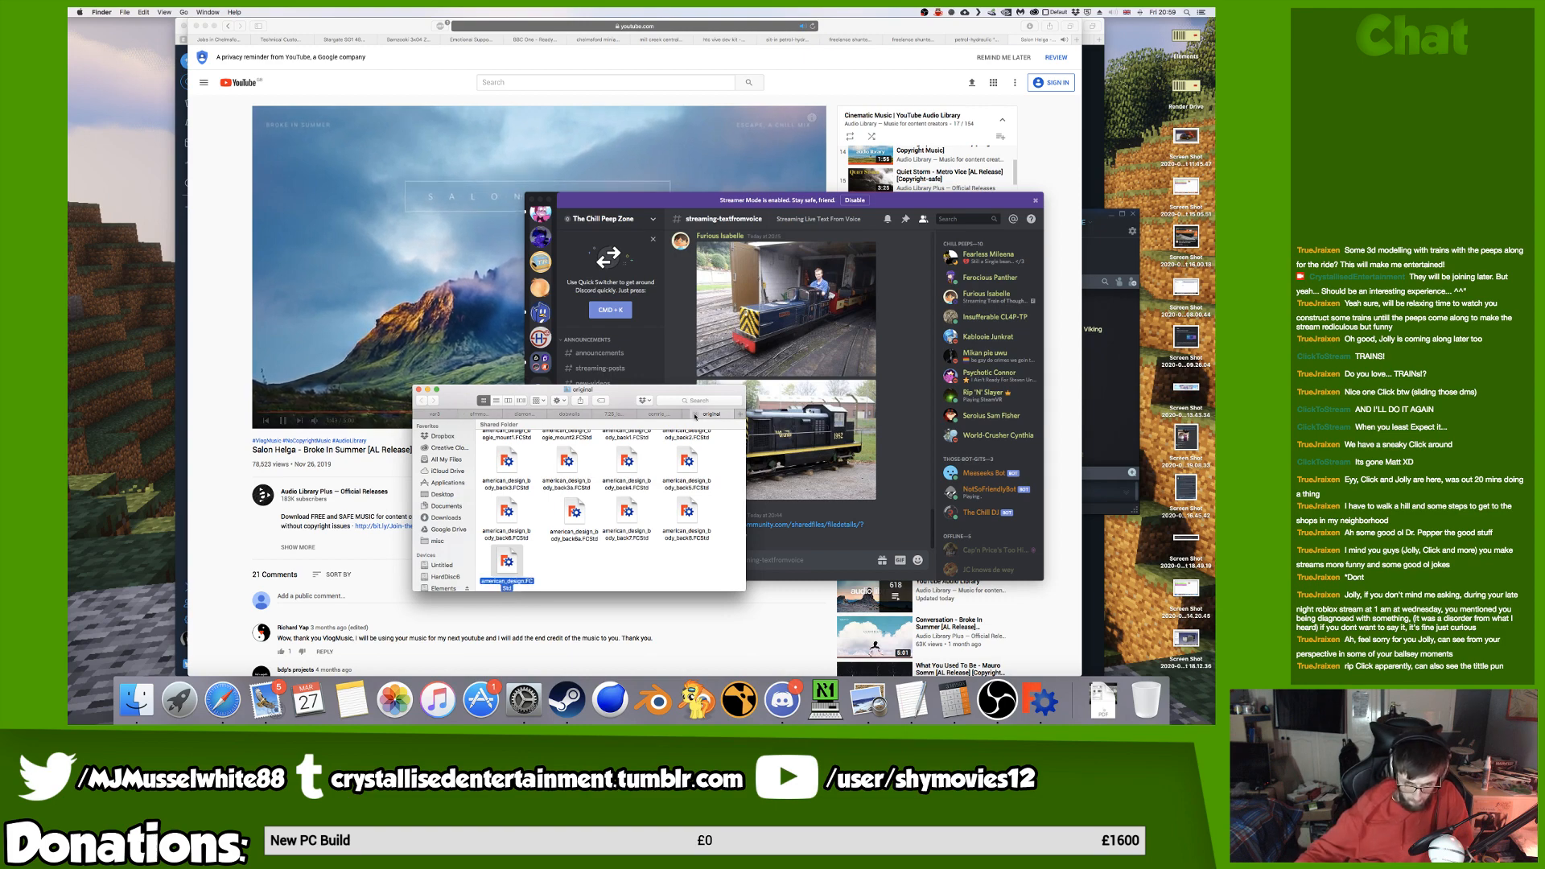
key("super+w")
left_click(436, 415)
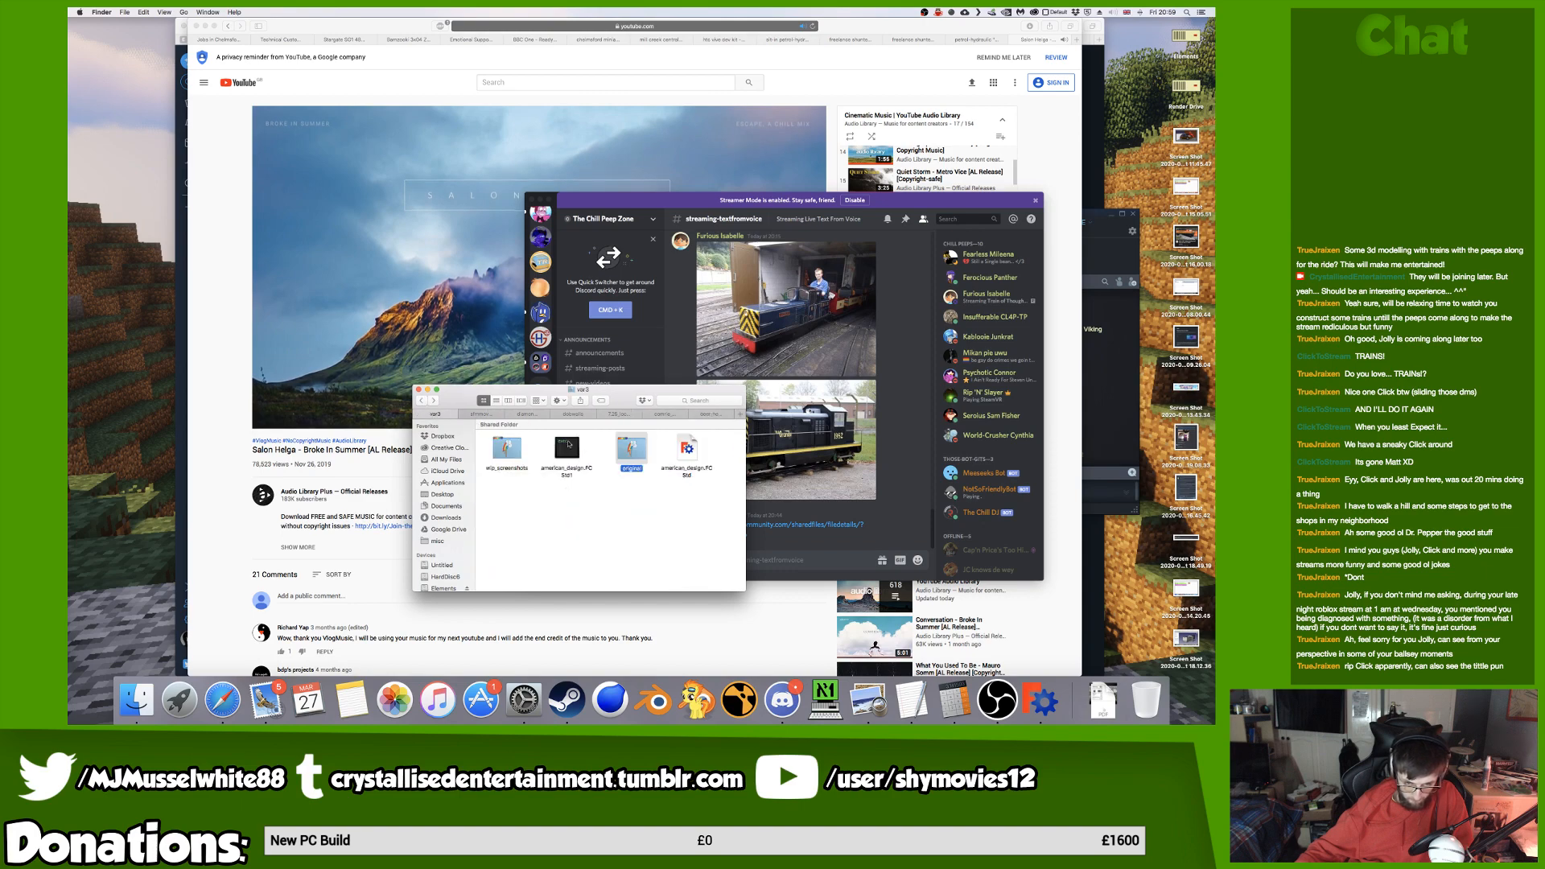
double_click(626, 446)
key("super+[")
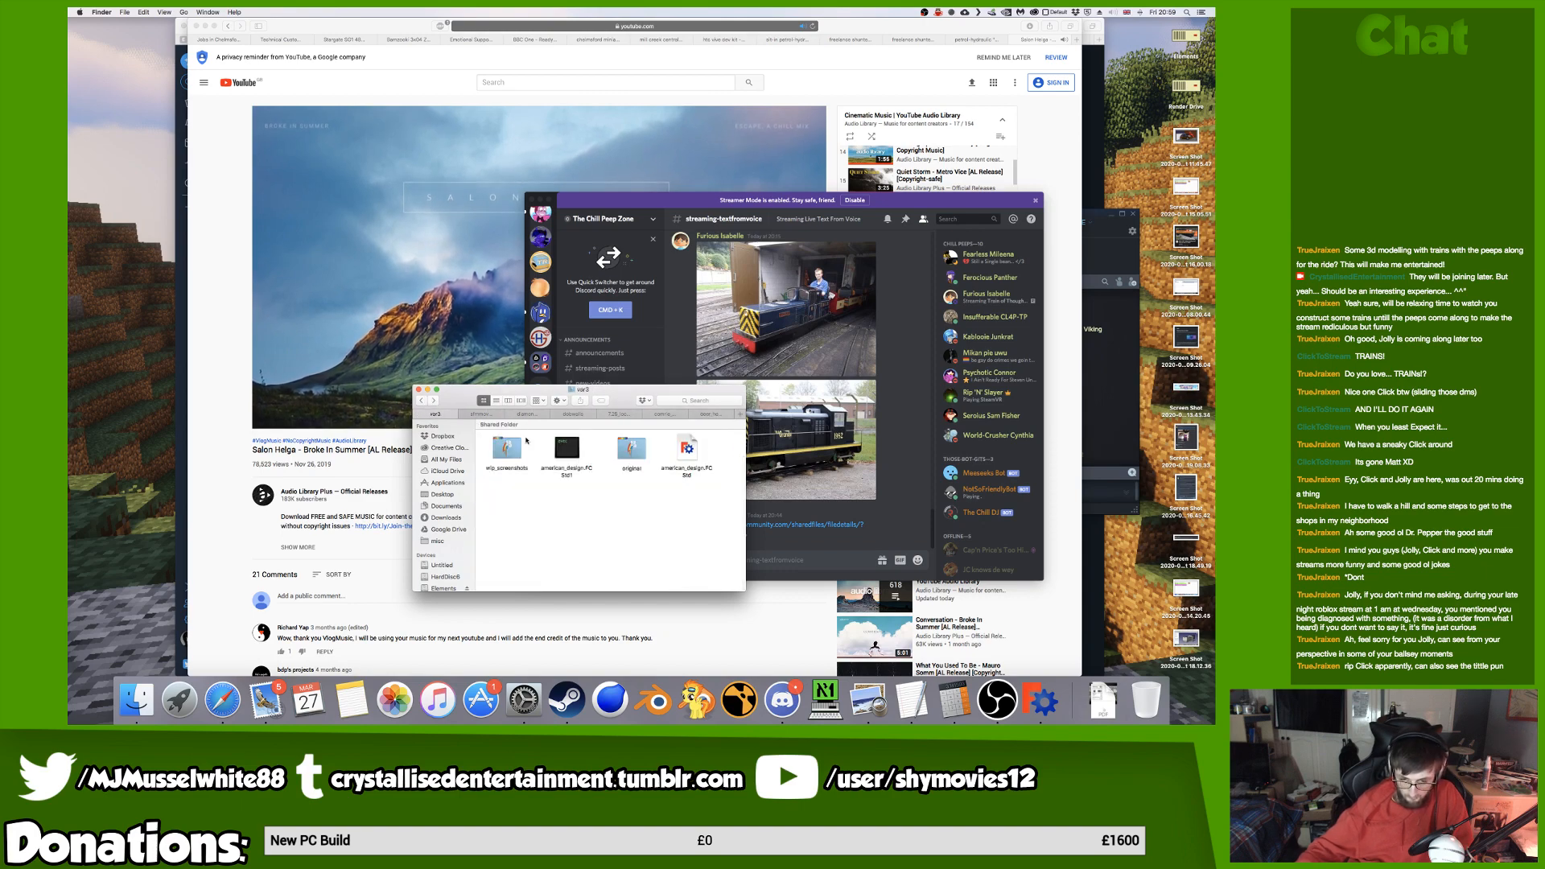
Switch to FreeCAD and merge m4_20mm_screw.FCStd from the screws folder into the american_design project.
key("ctrl+Right")
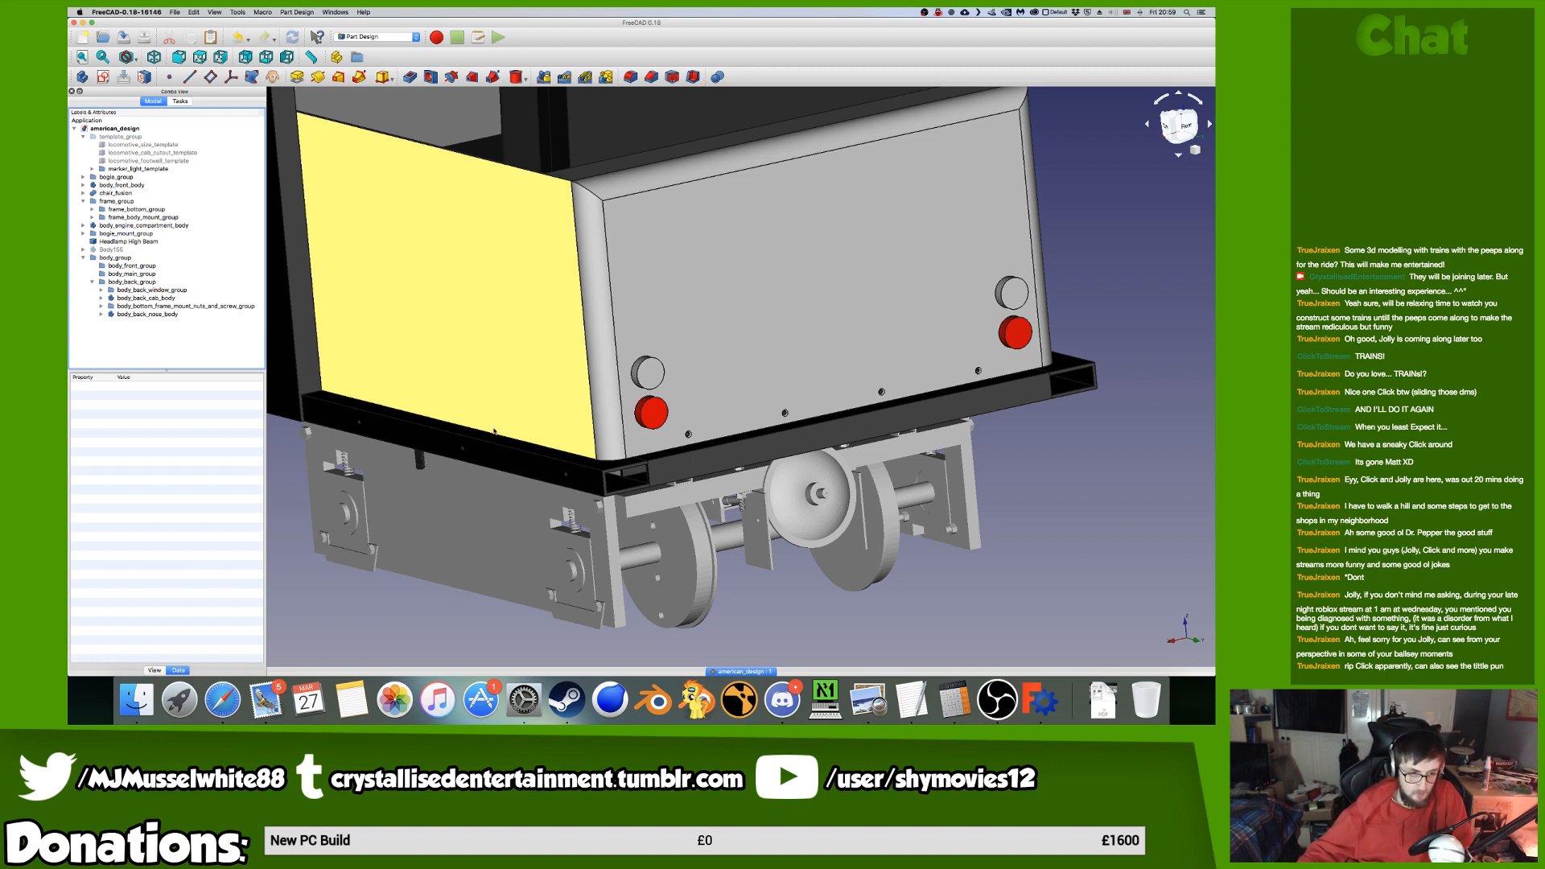
left_click(175, 12)
left_click(195, 130)
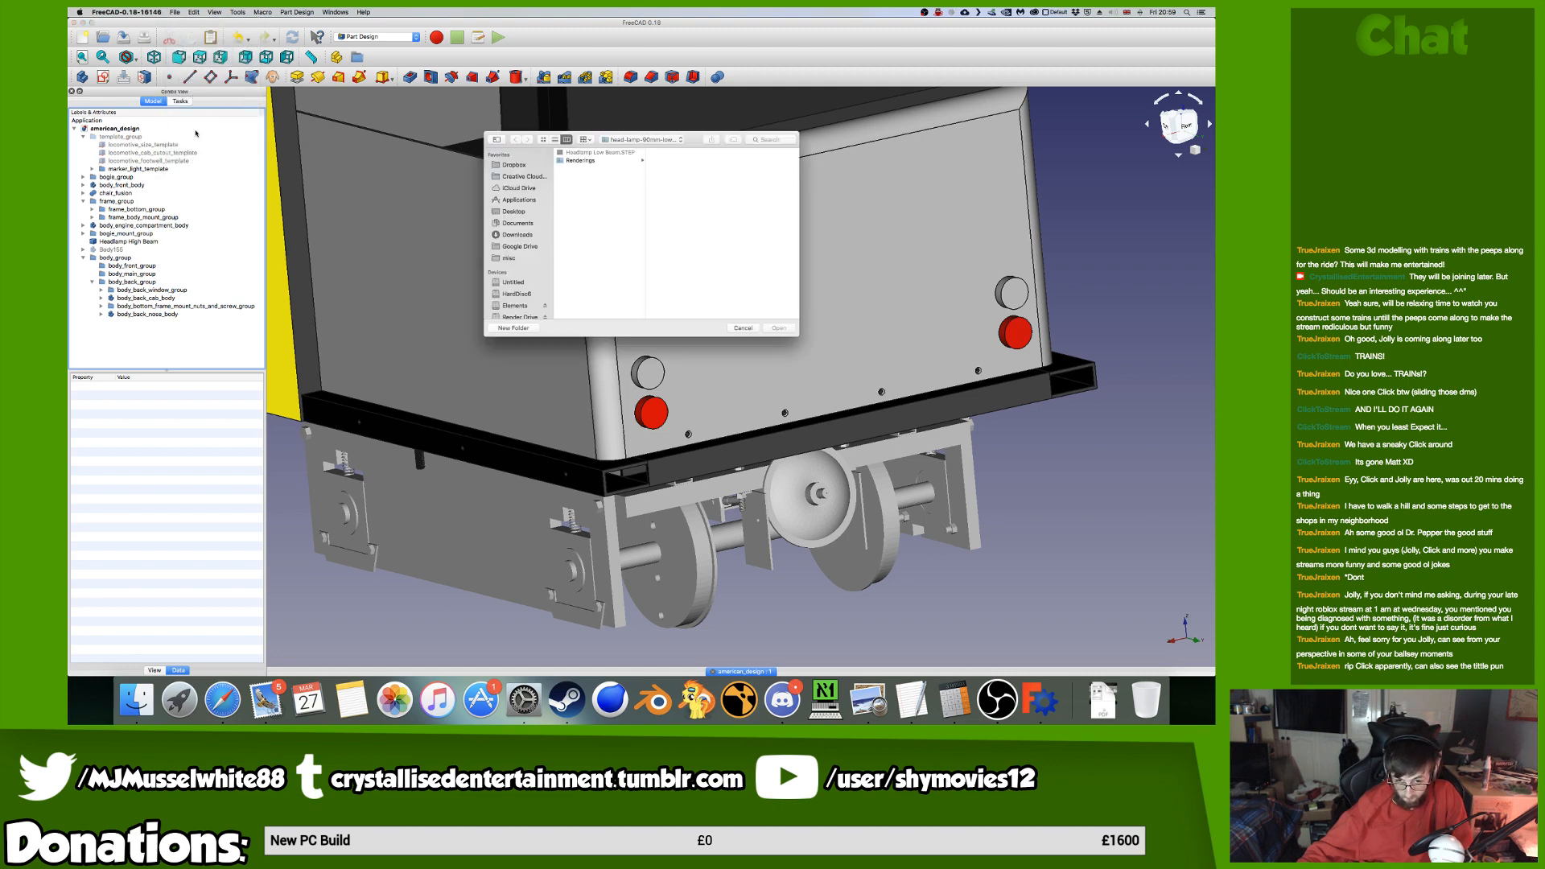
left_click(657, 140)
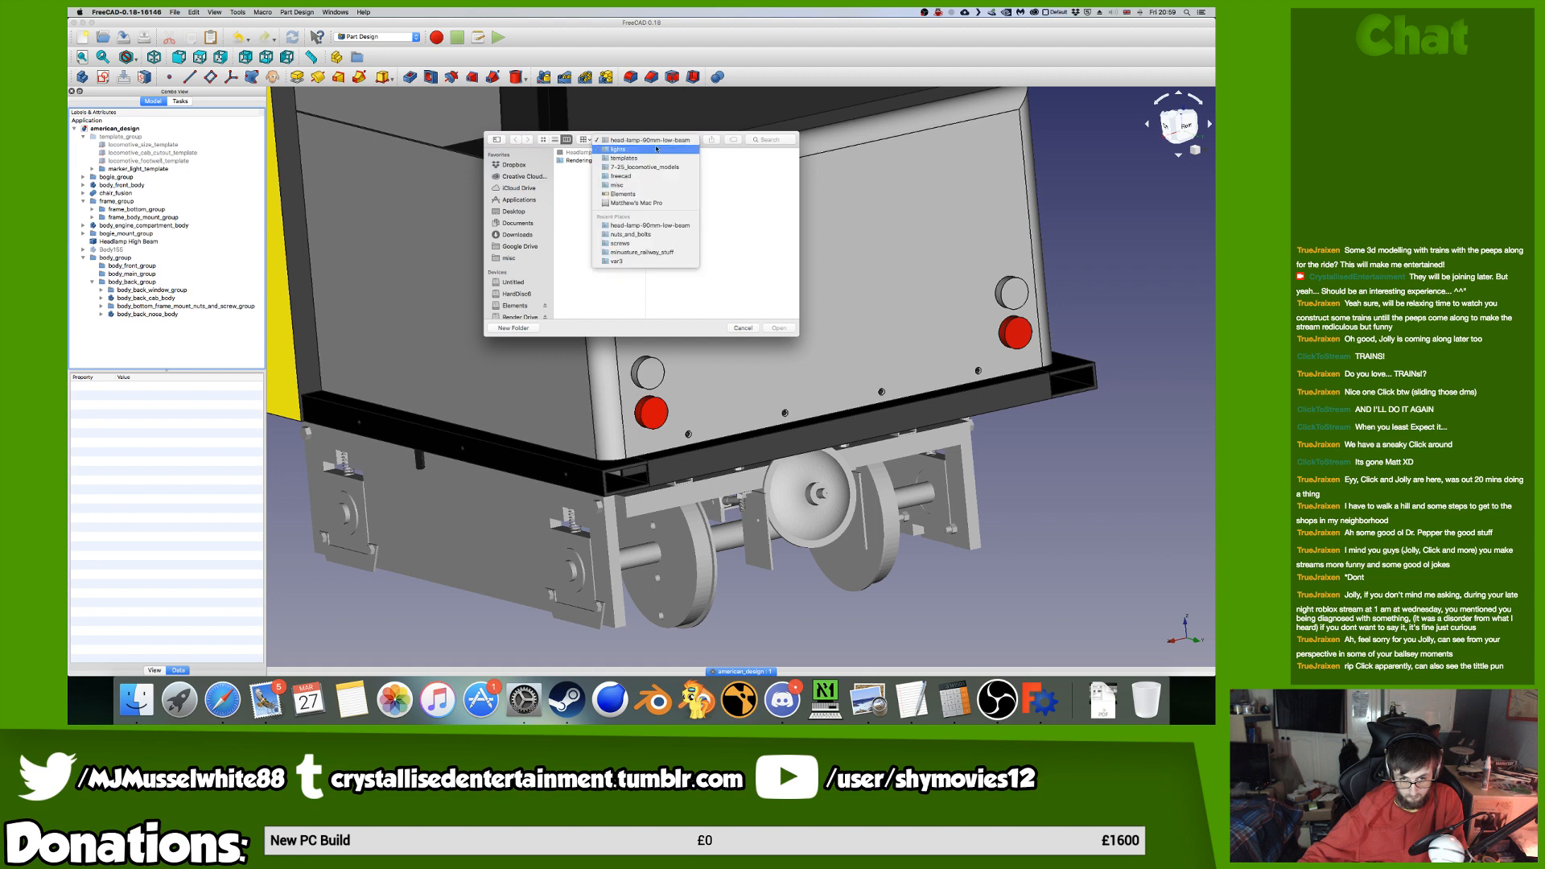
left_click(664, 241)
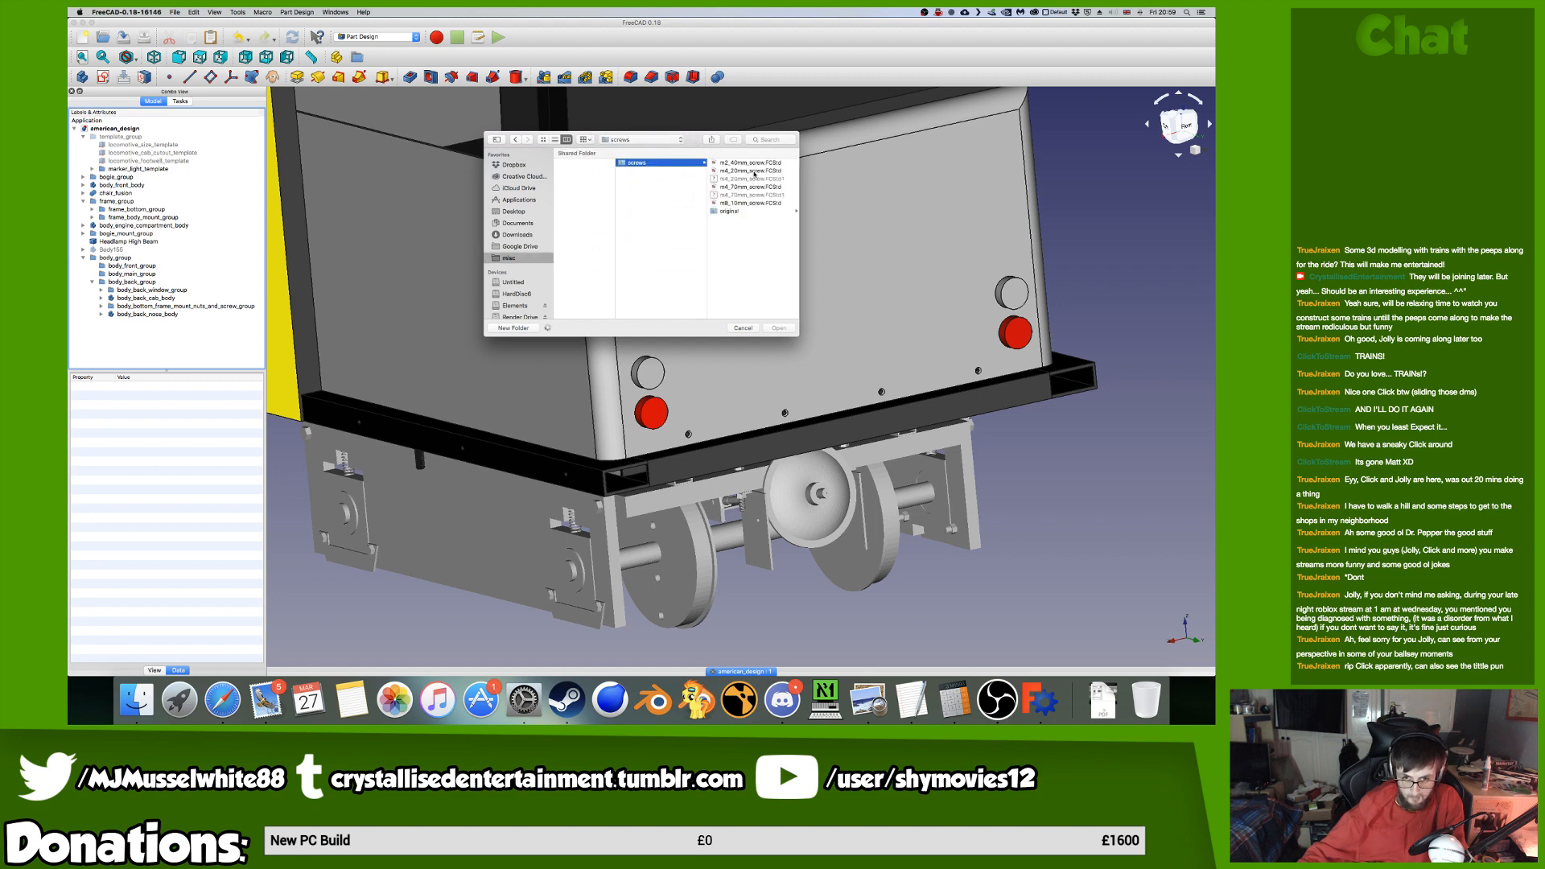
left_click(753, 170)
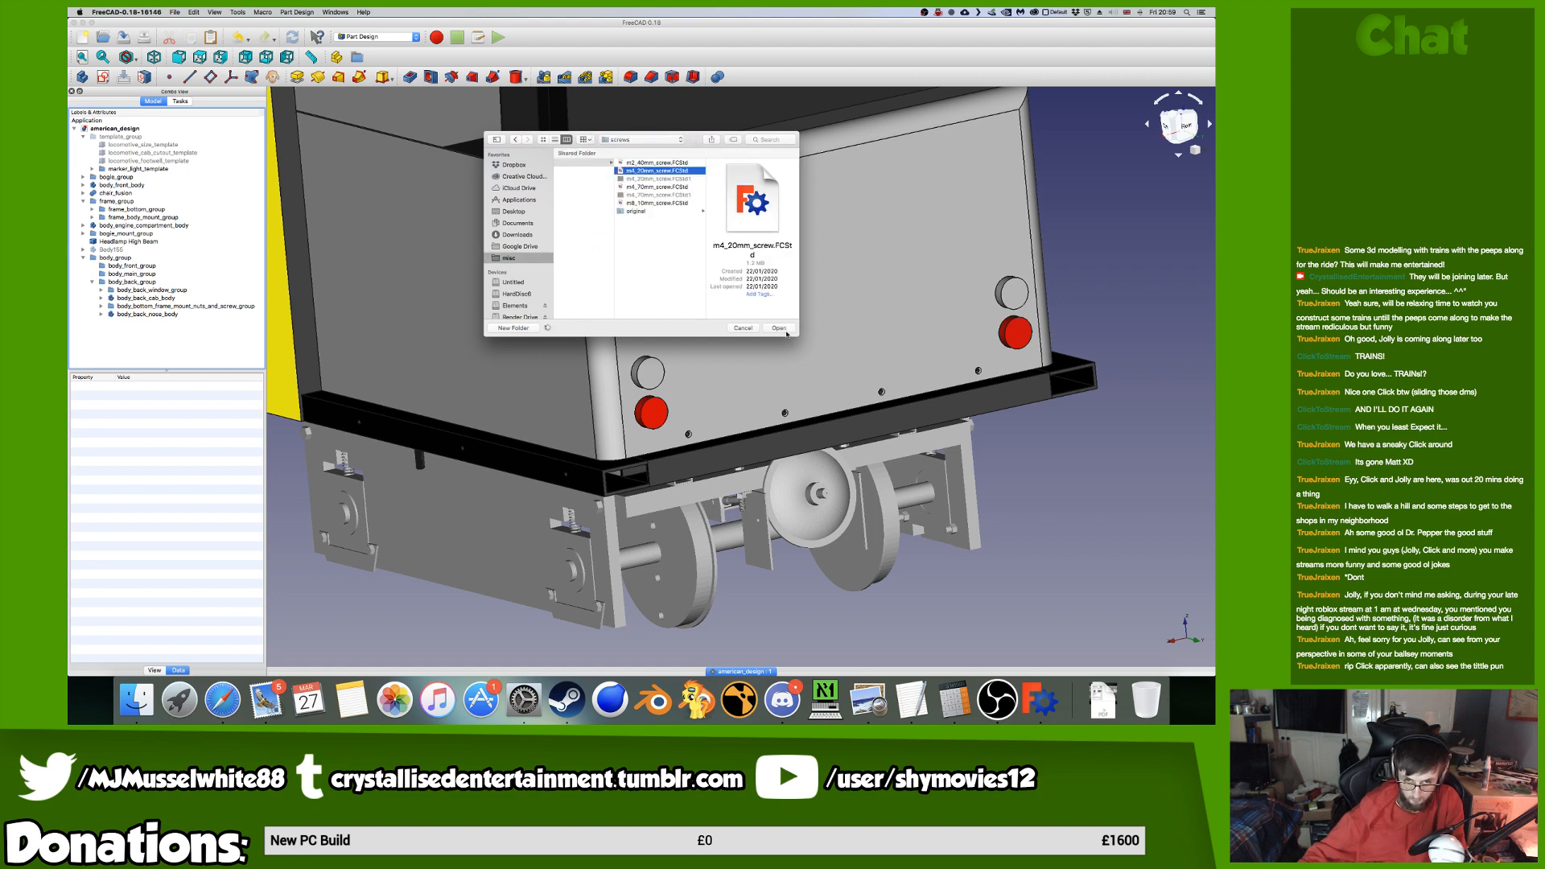
left_click(779, 329)
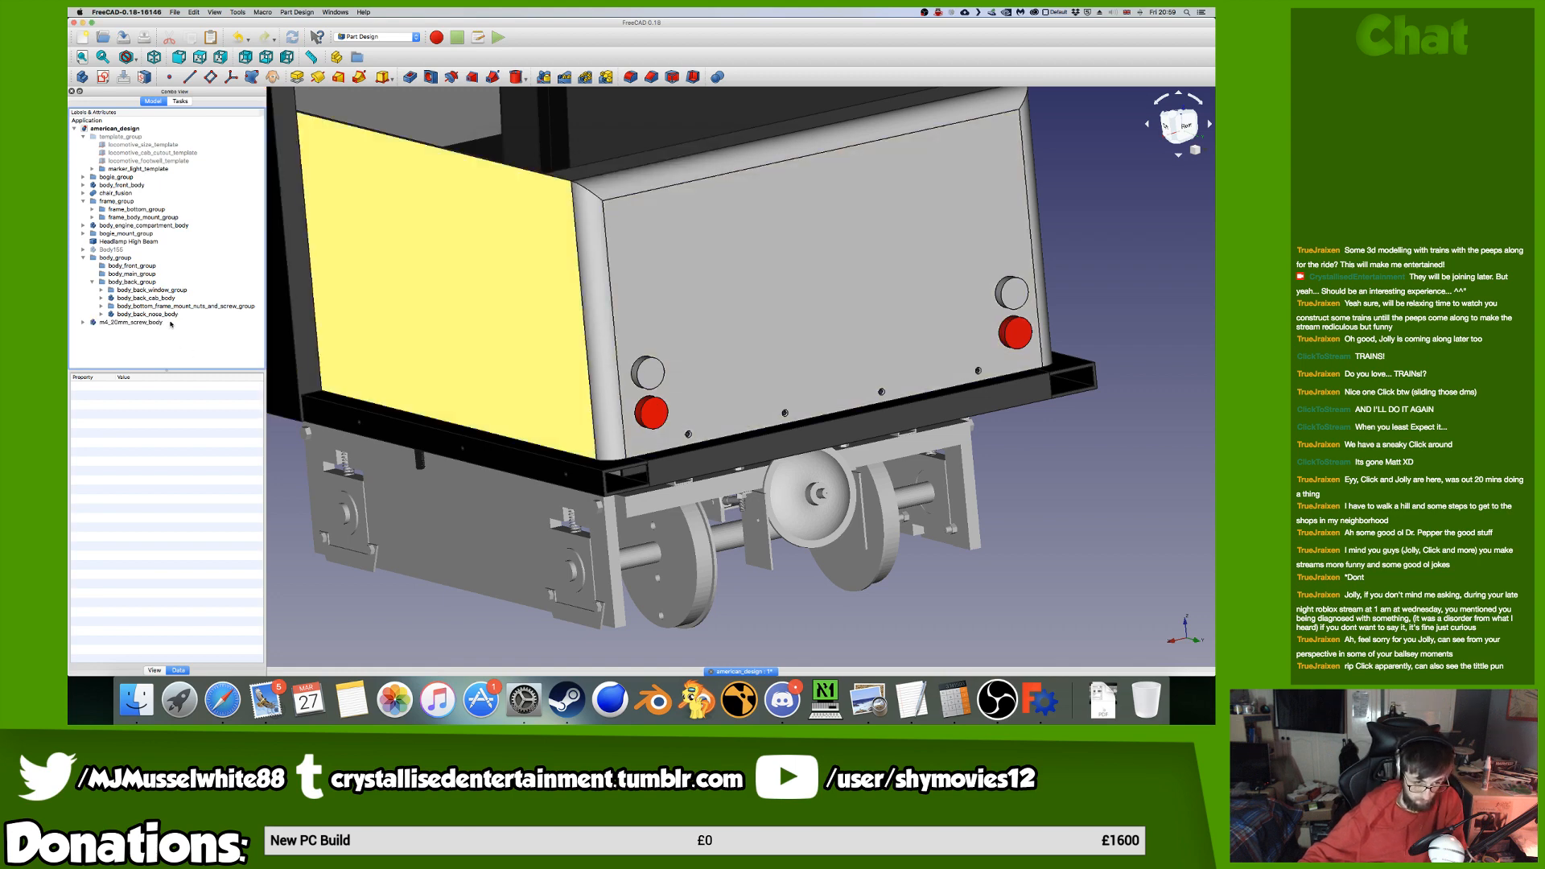
Rename the merged screw body as m4_20mm_screw_body5 and collapse its feature list.
left_click(133, 322)
left_click(133, 322)
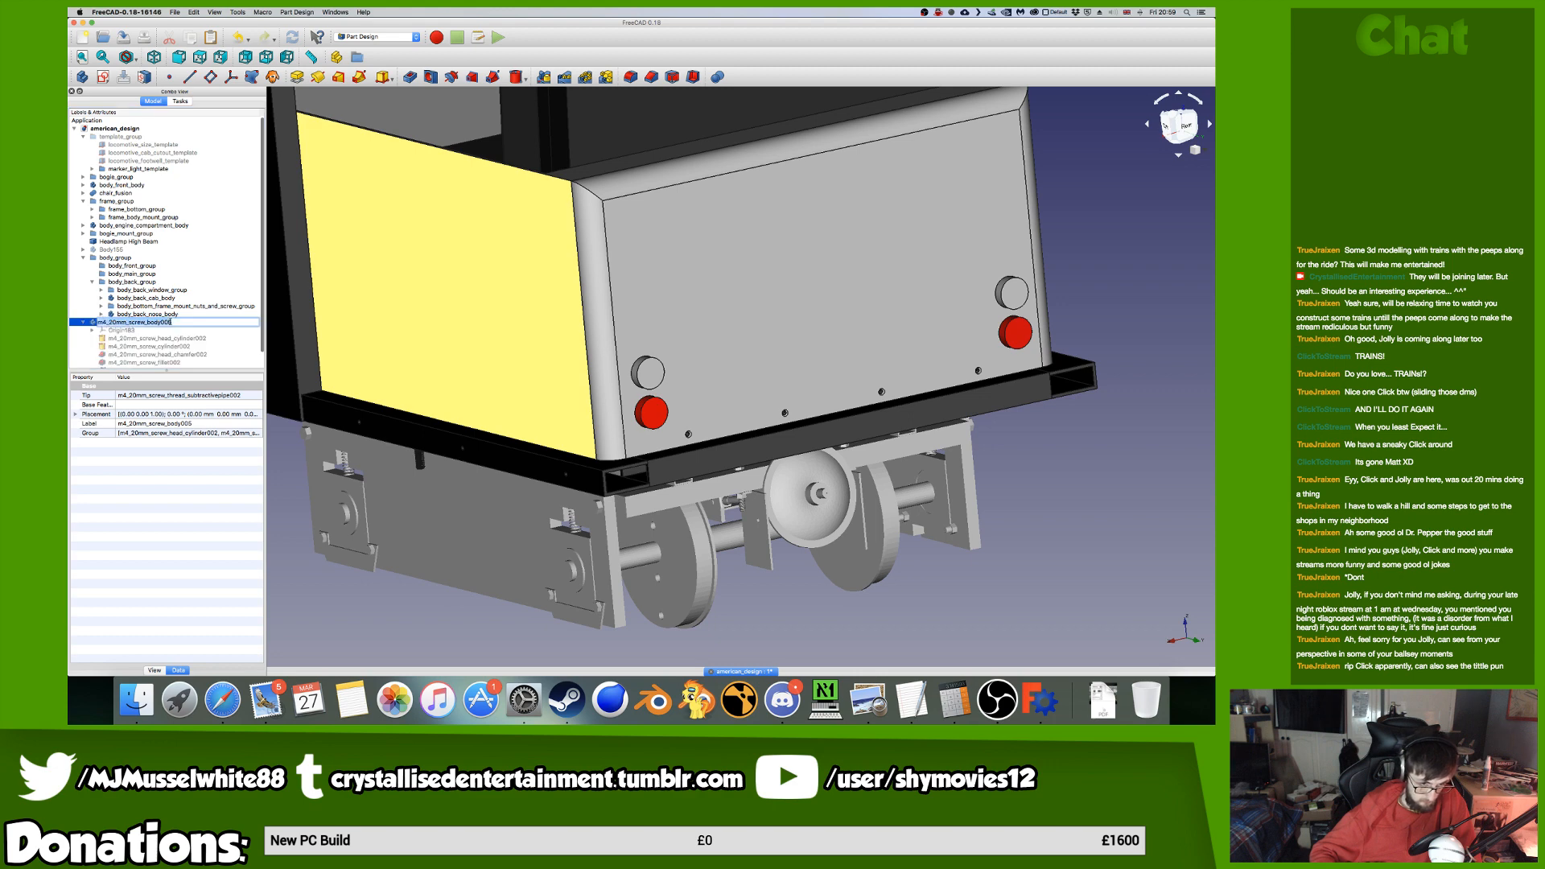
left_click(170, 322)
key("BackSpace")
key("BackSpace")
key("Return")
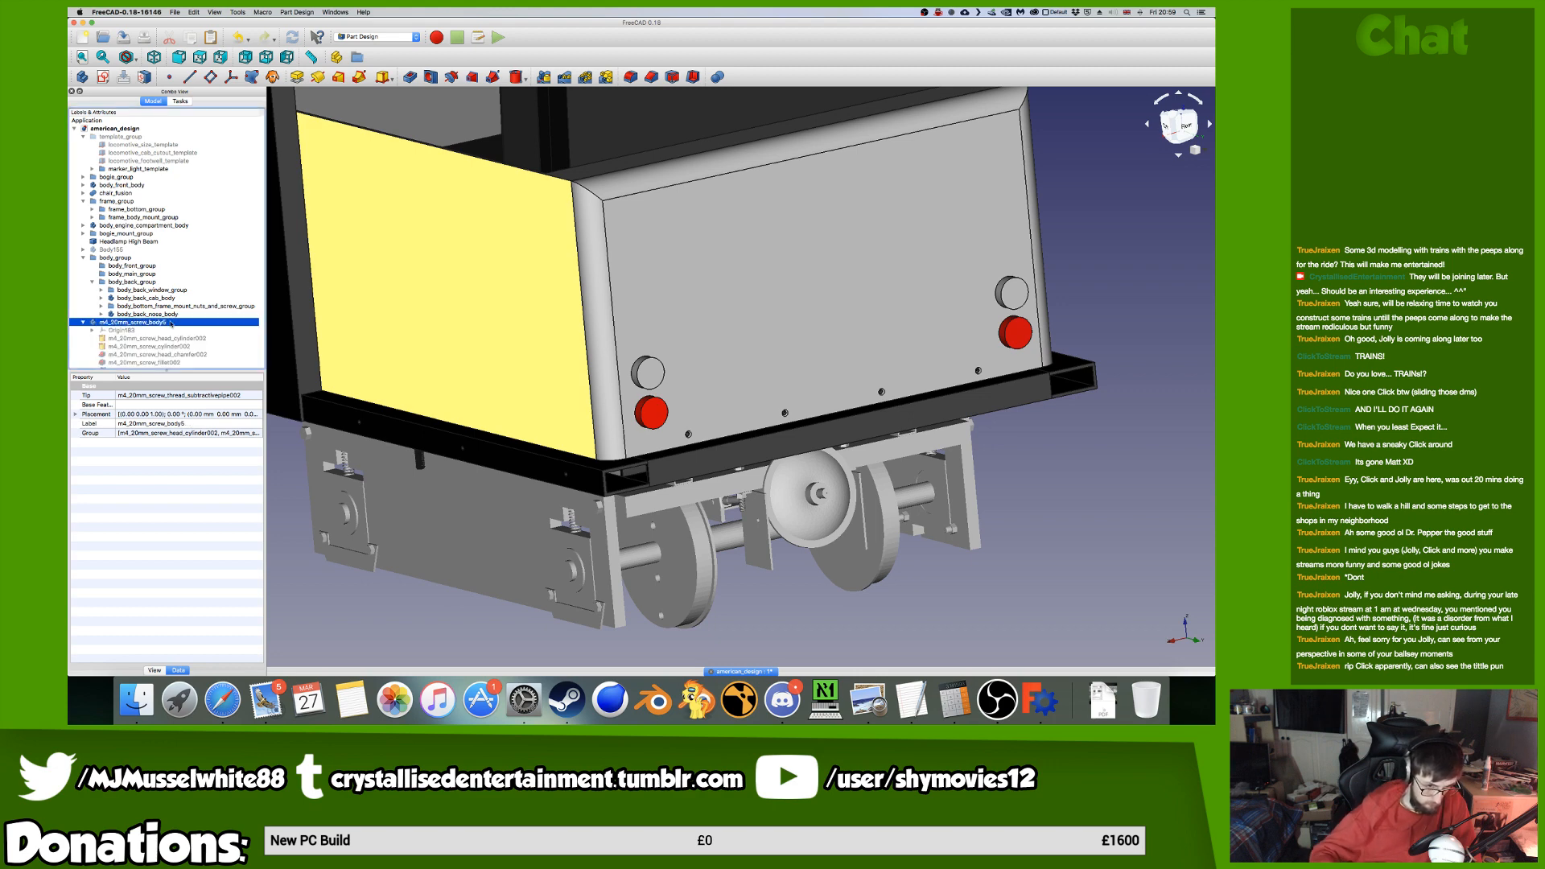
left_click(83, 322)
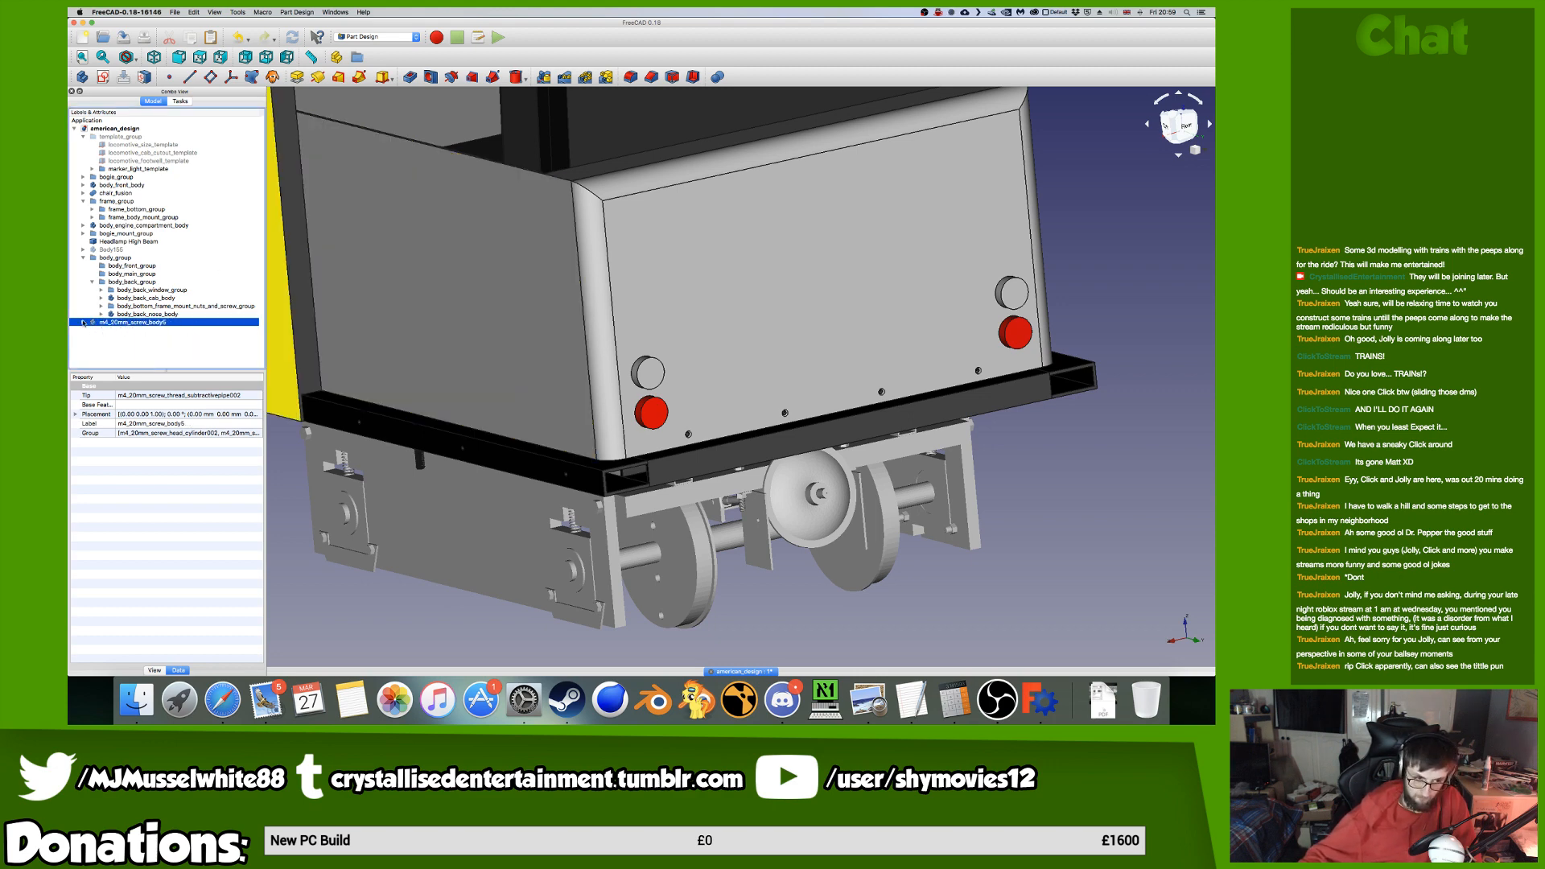
Start transforming m4_20mm_screw_body5 and, in the right view, rotate it 90° about its X axis so its Z axis faces the rear nose.
right_click(101, 322)
left_click(151, 333)
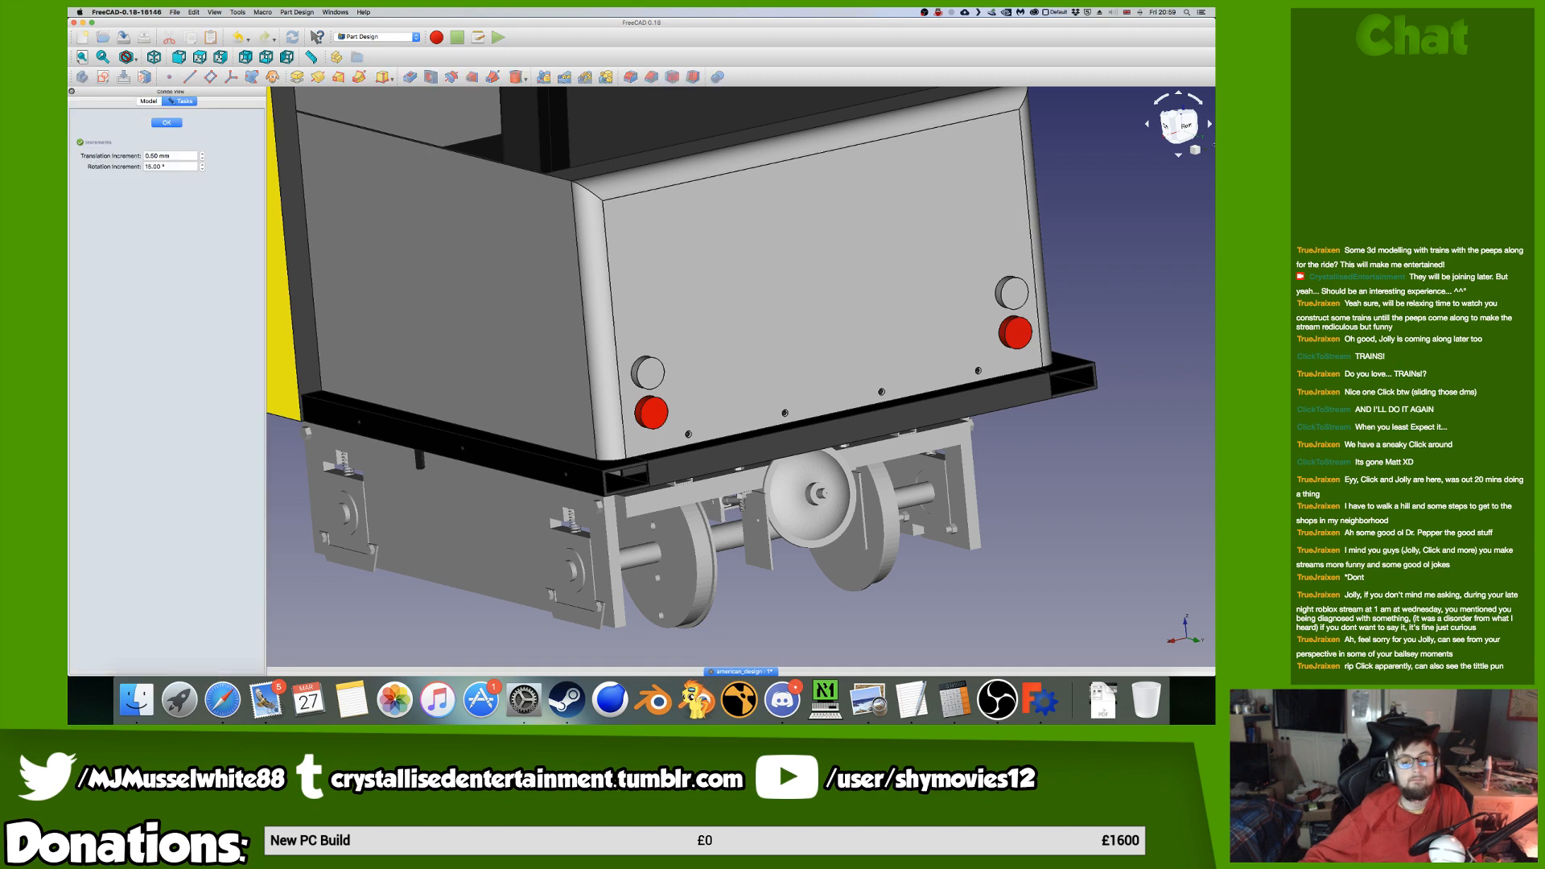
left_click(1165, 133)
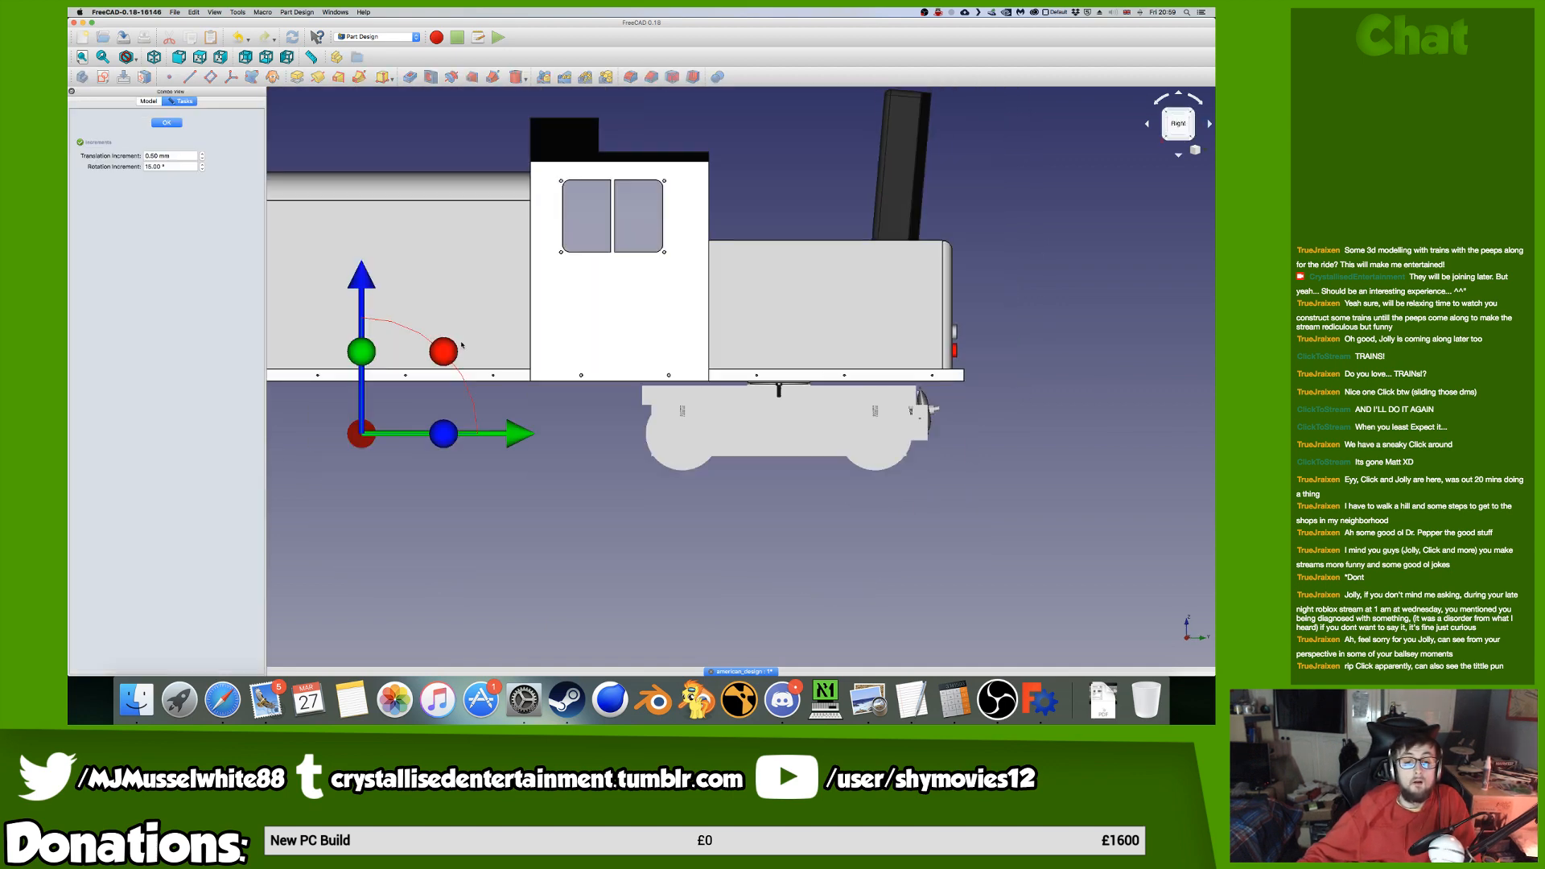
scroll(487, 352, "up", 2)
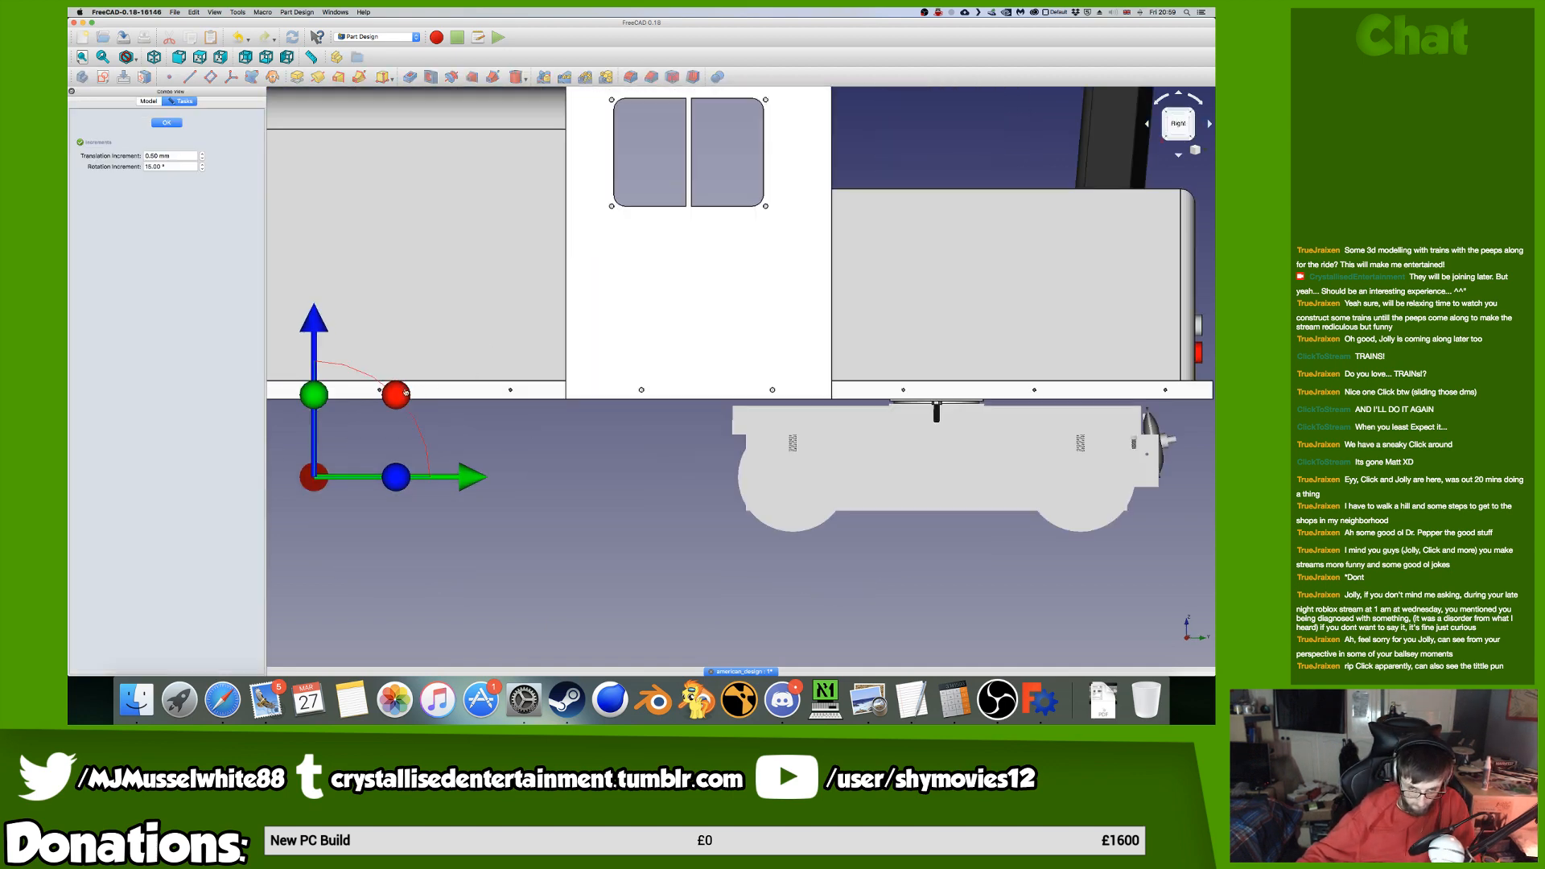
left_click_drag(406, 393, 396, 556)
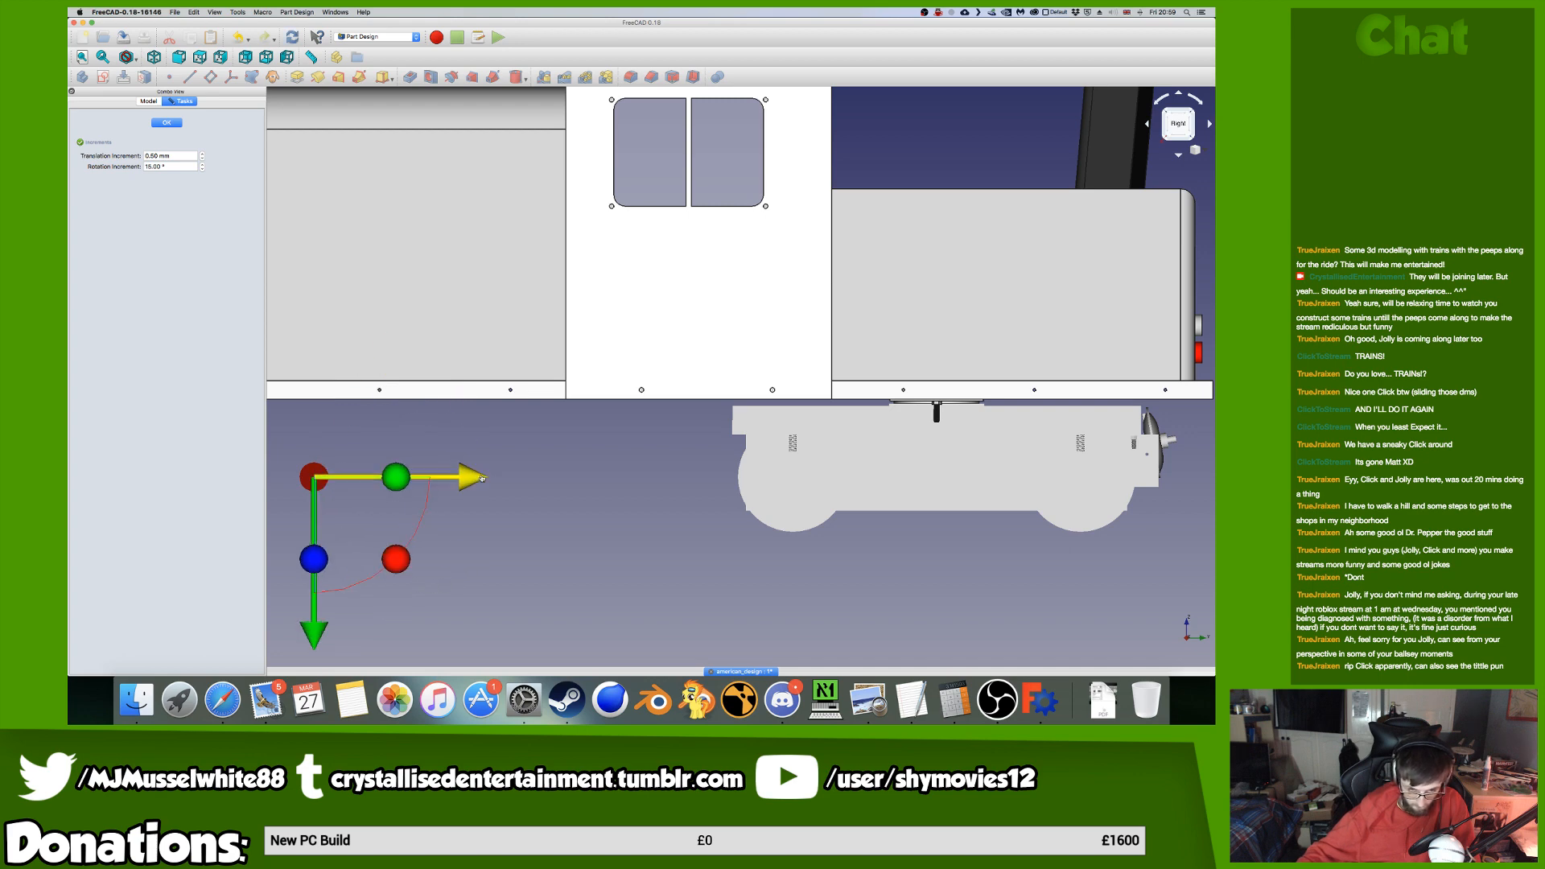
Move m4_20mm_screw_body5 rearward and upward in the right view to just above the frame by the rear nose wall.
left_click_drag(482, 477, 1213, 477)
middle_click_drag(1197, 463, 773, 456)
scroll(772, 455, "up", 2)
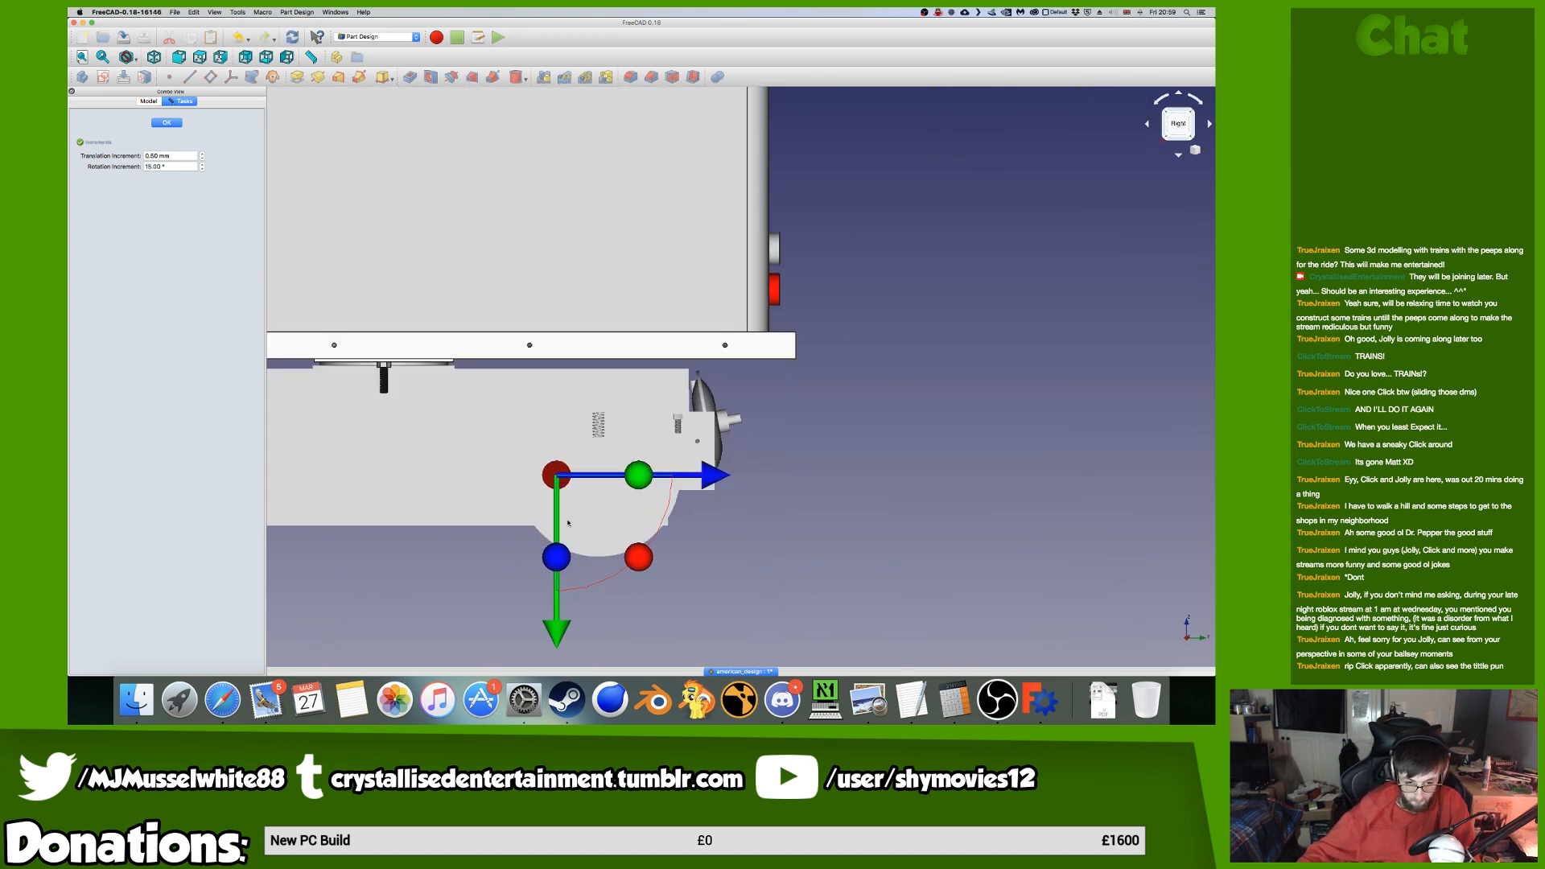
left_click_drag(573, 624, 573, 435)
scroll(735, 305, "up", 4)
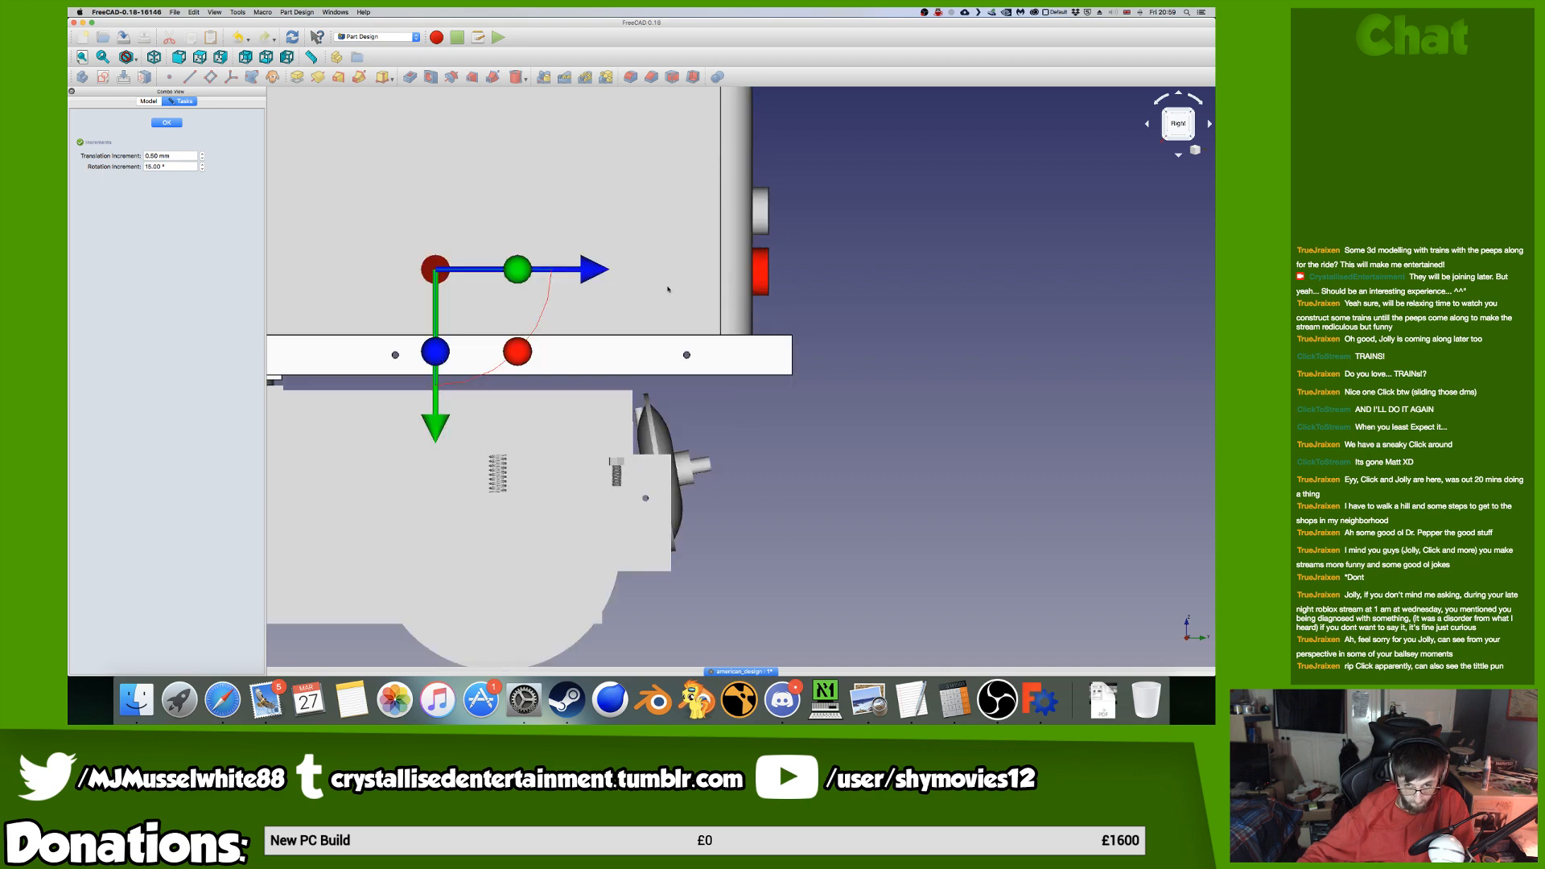
left_click_drag(514, 264, 913, 264)
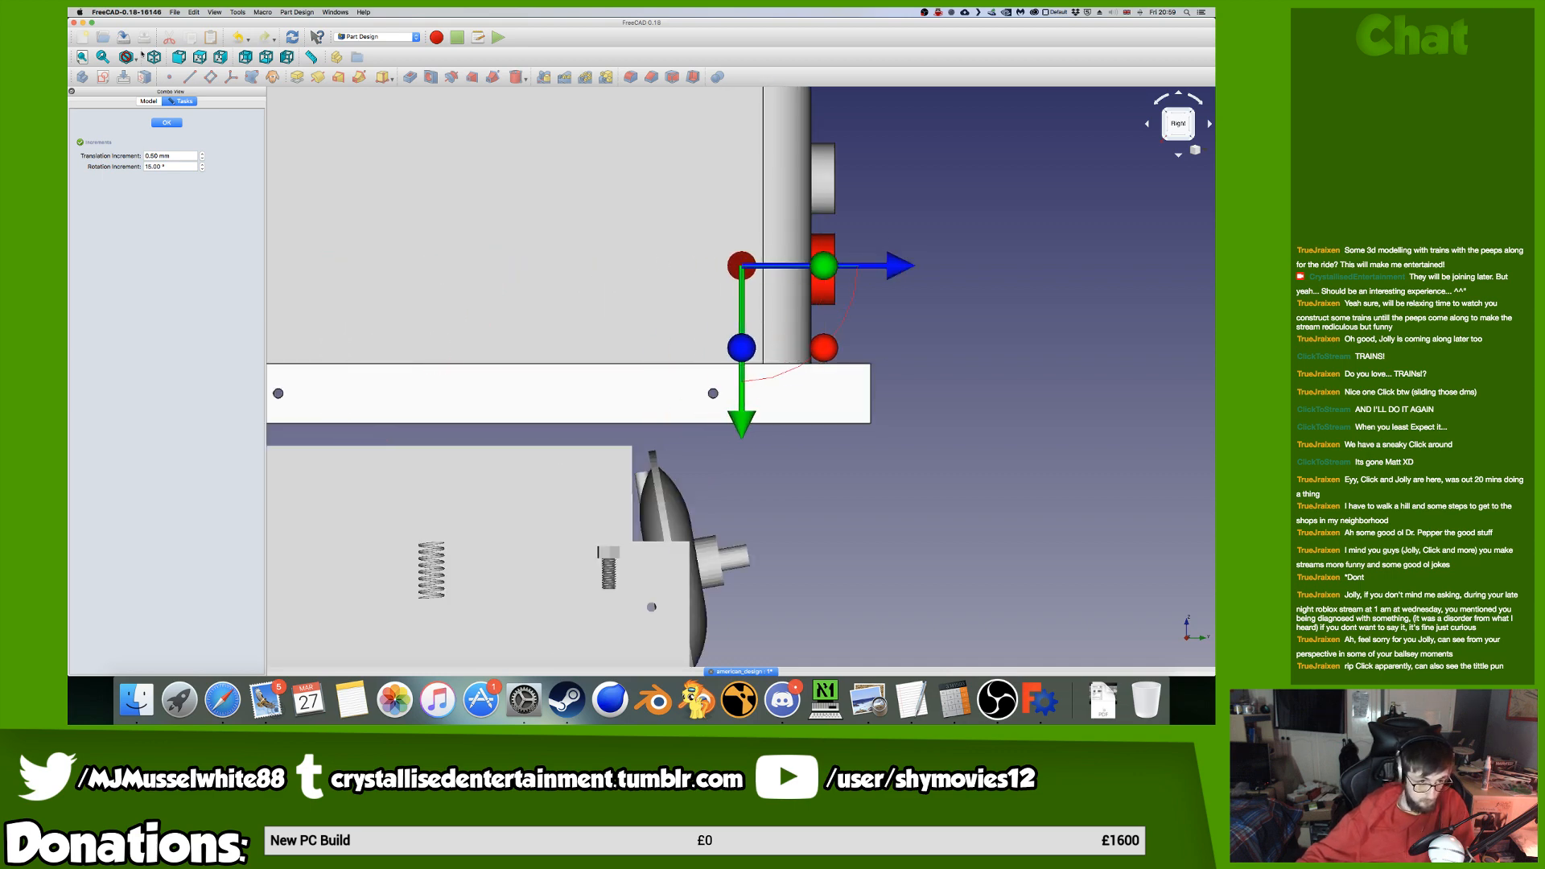
In wireframe display, rotate the screw 180° about its X axis and align it with the mounting hole in the rear wall.
left_click(135, 59)
left_click(147, 98)
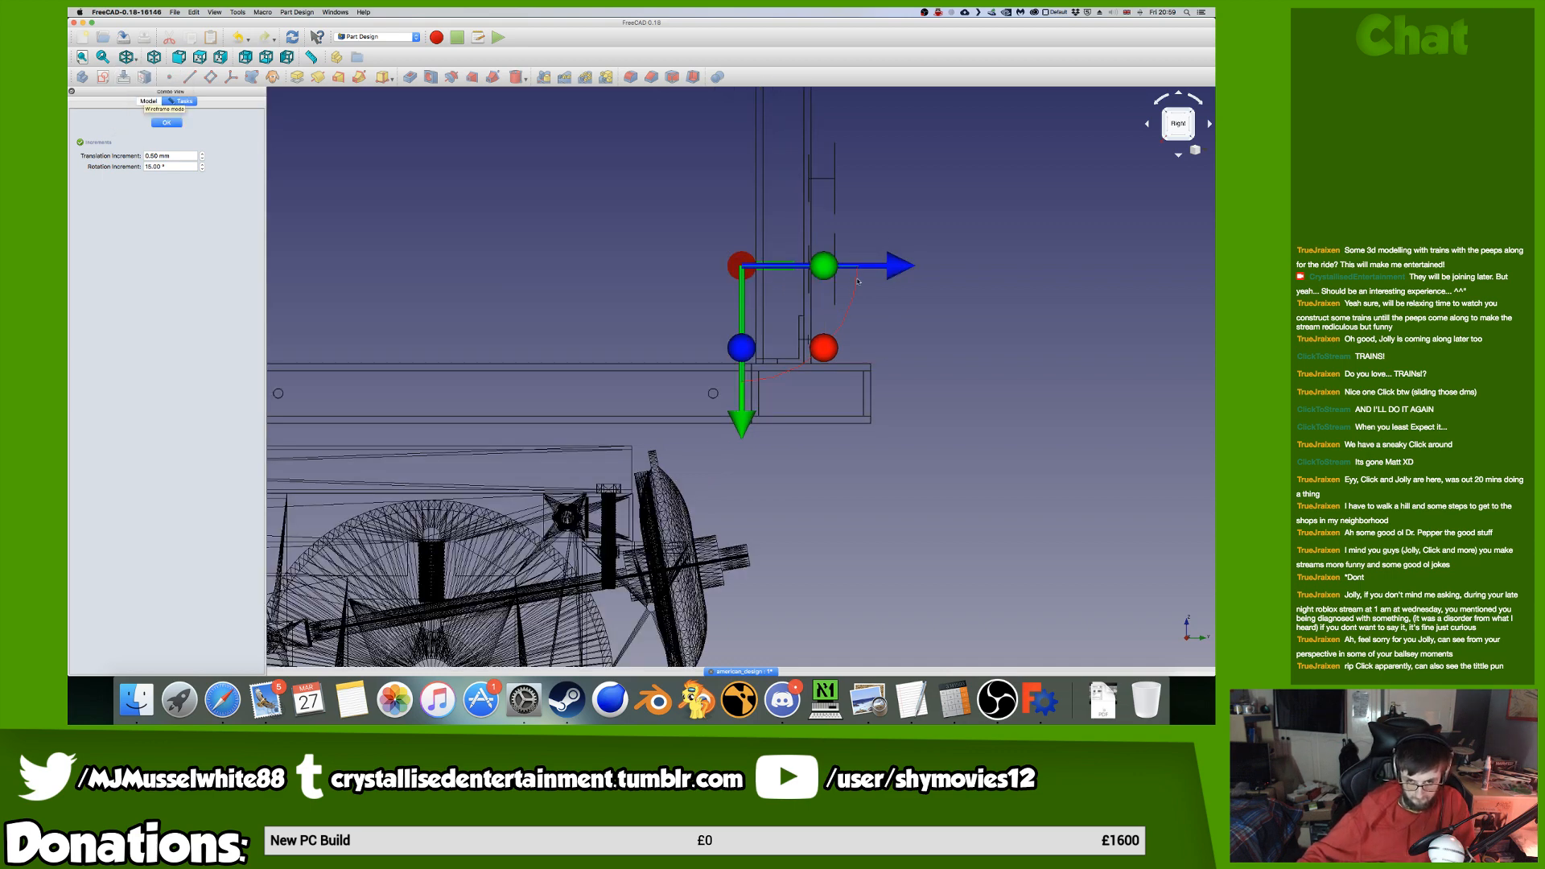
middle_click_drag(979, 260, 816, 267)
left_click_drag(658, 352, 470, 152)
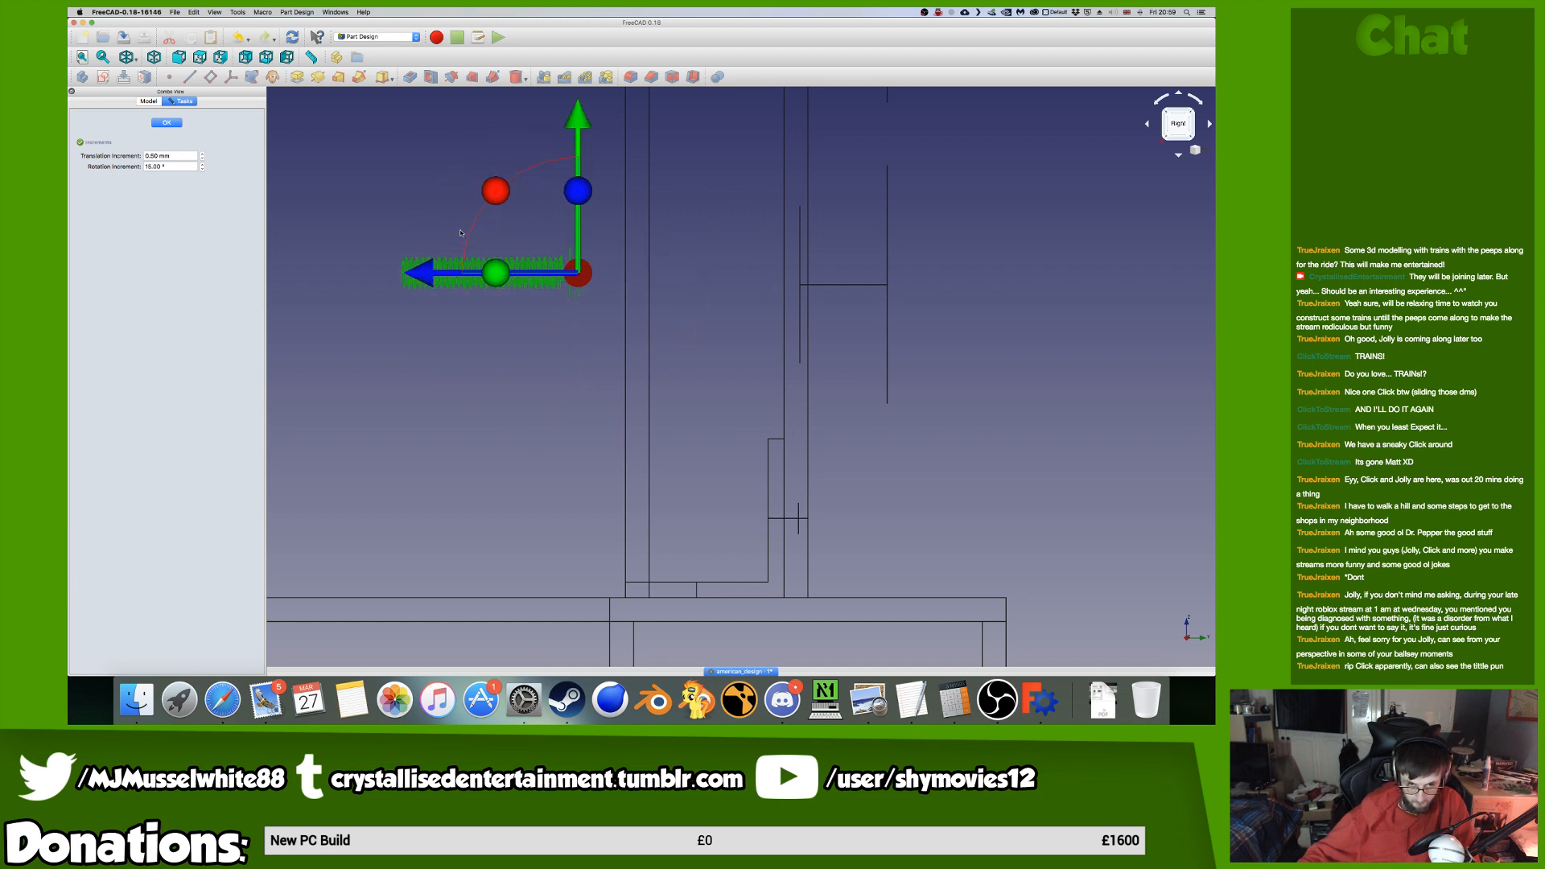
left_click_drag(422, 286, 652, 289)
left_click_drag(809, 114, 809, 360)
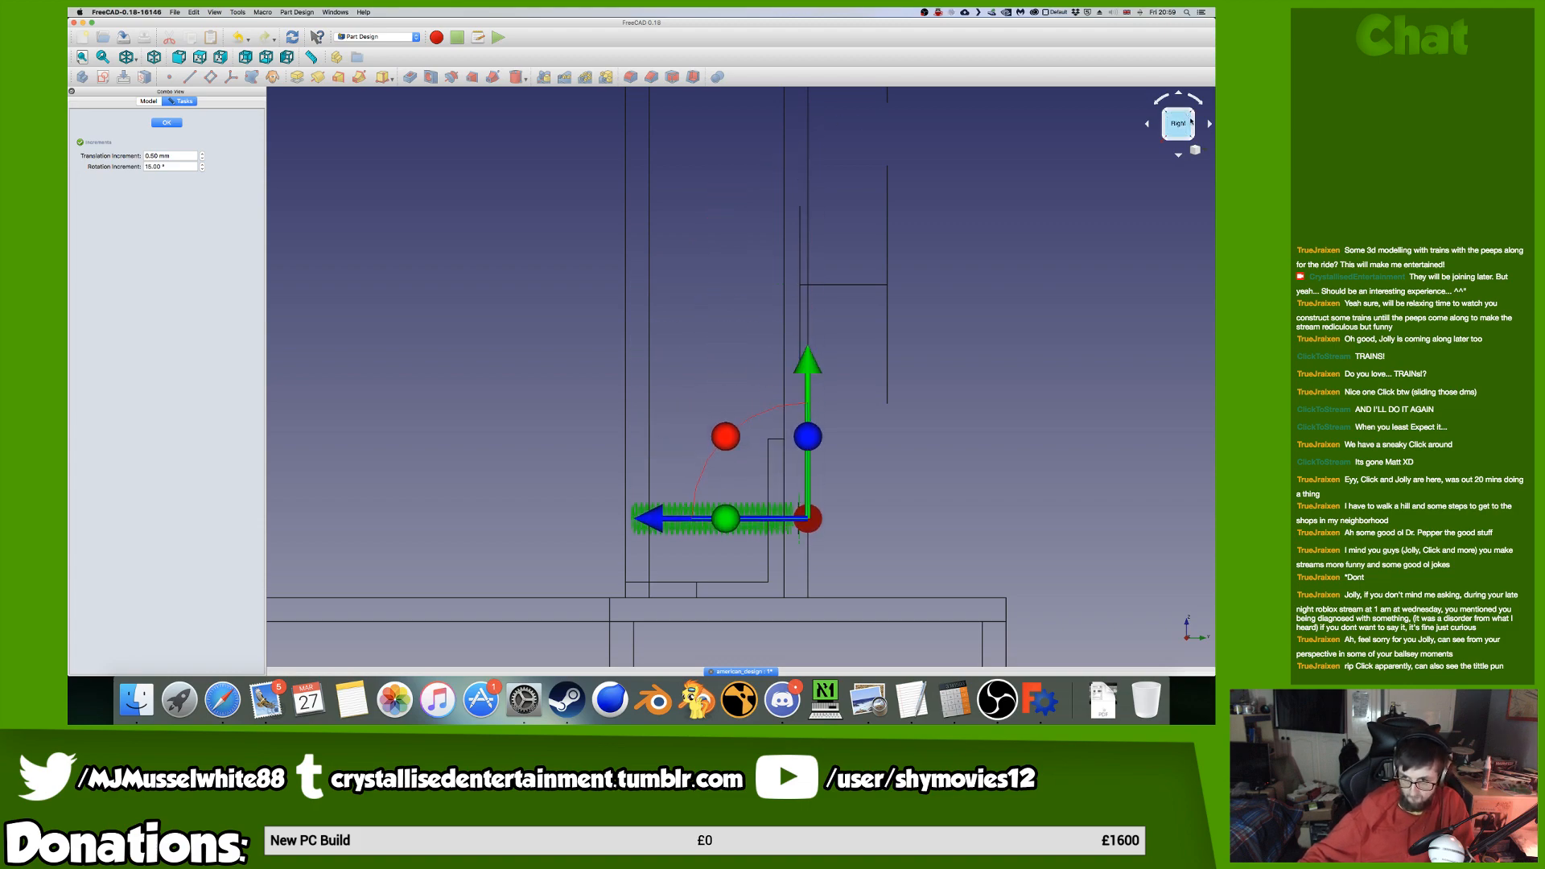
In the rear view, shift the screw along its X axis toward the outermost mounting hole of the back nose.
left_click(1209, 124)
scroll(796, 378, "down", 6)
middle_click_drag(796, 377, 849, 385)
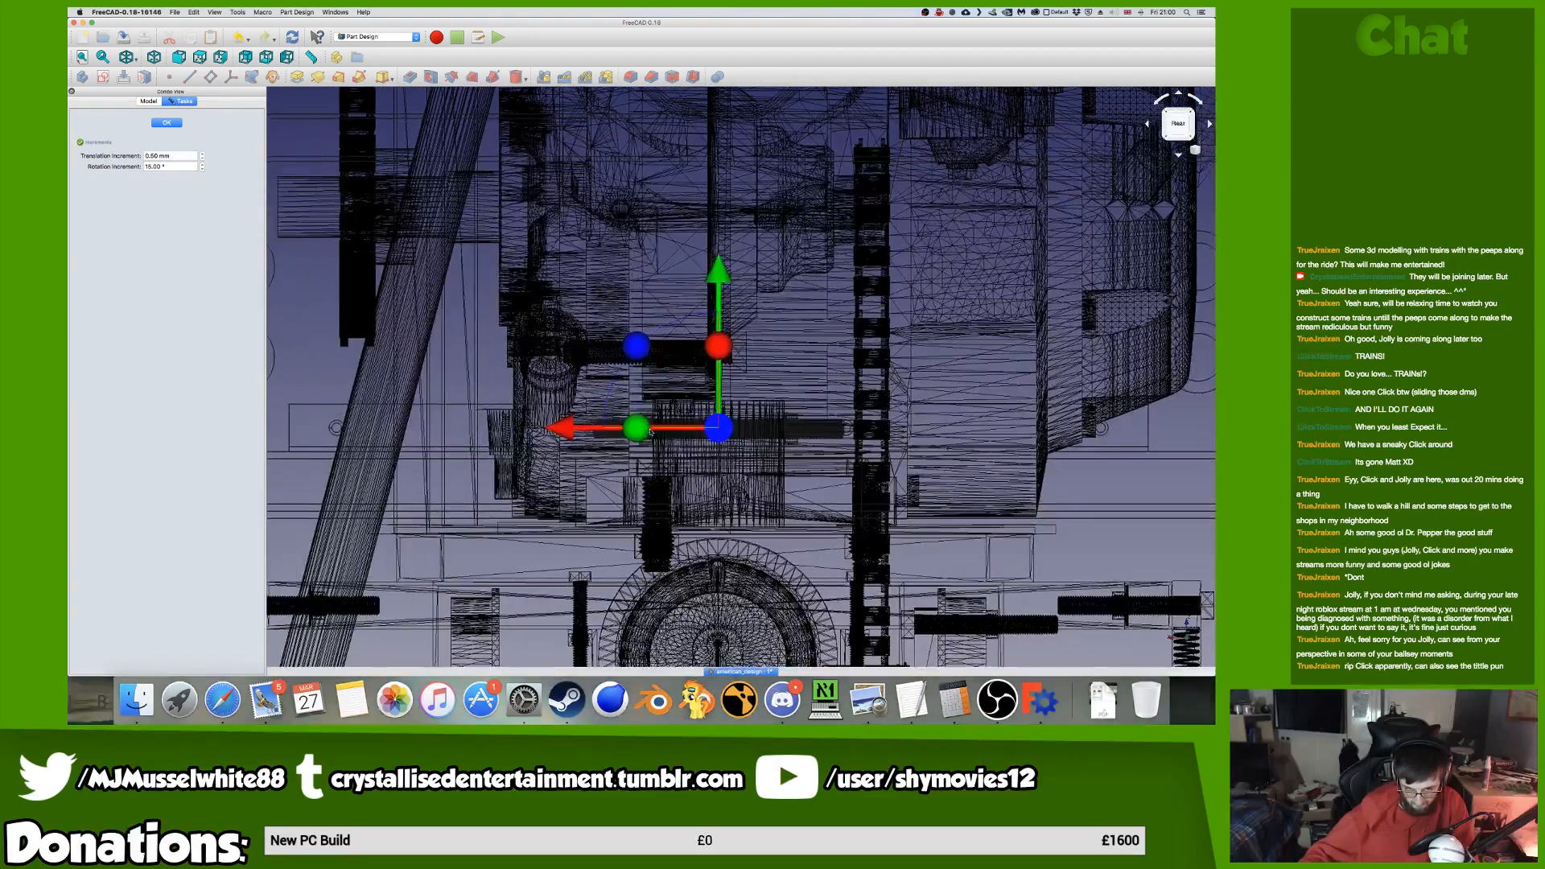
left_click_drag(565, 433, 262, 432)
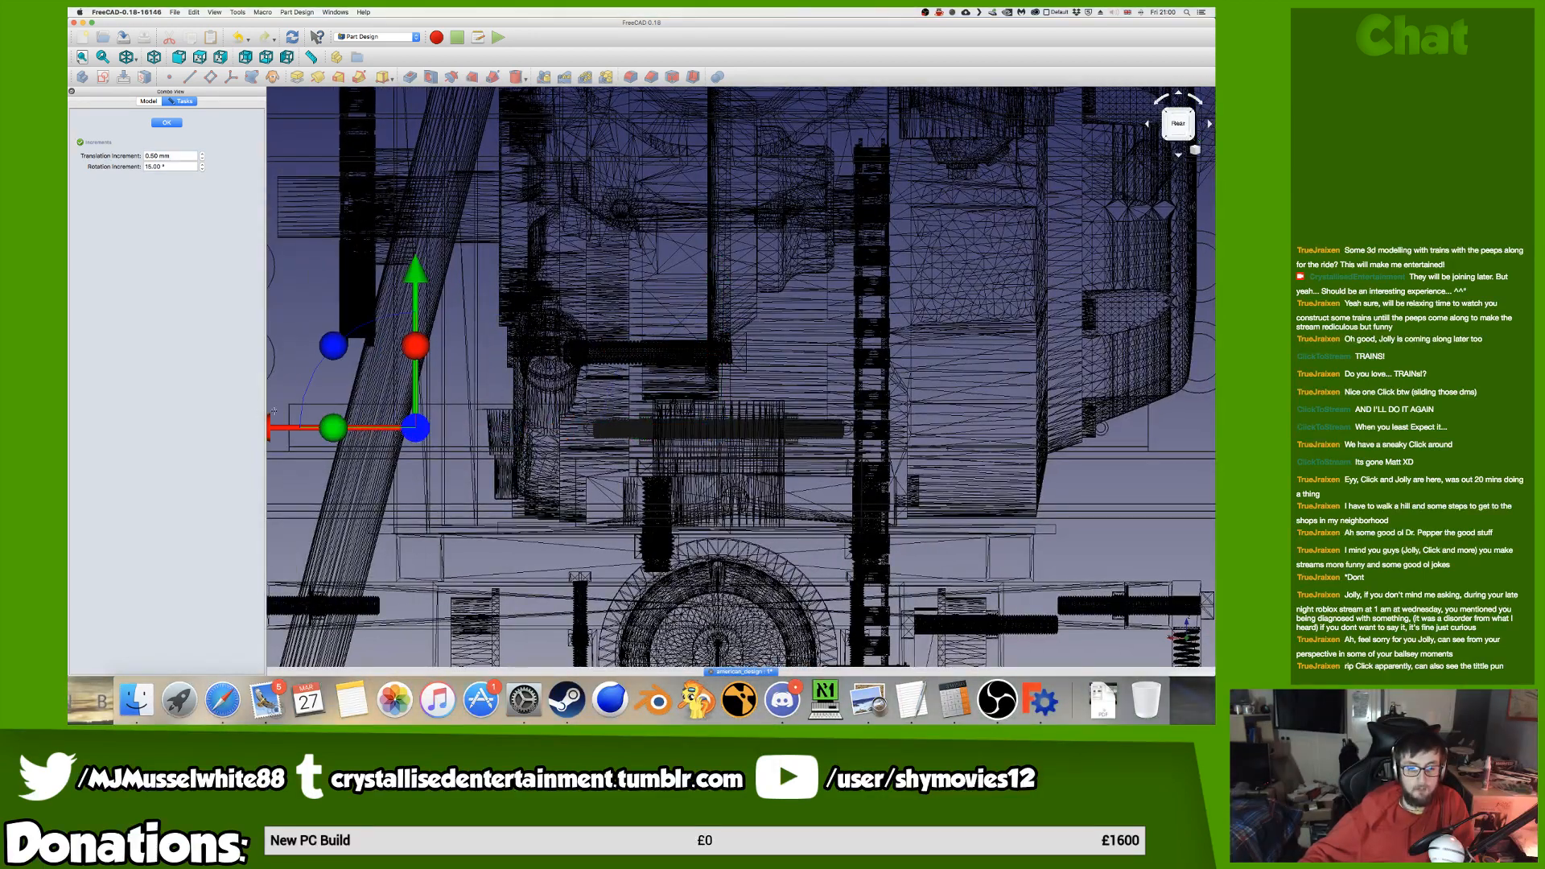
middle_click_drag(334, 427, 567, 444)
scroll(567, 444, "up", 2)
scroll(568, 444, "up", 2)
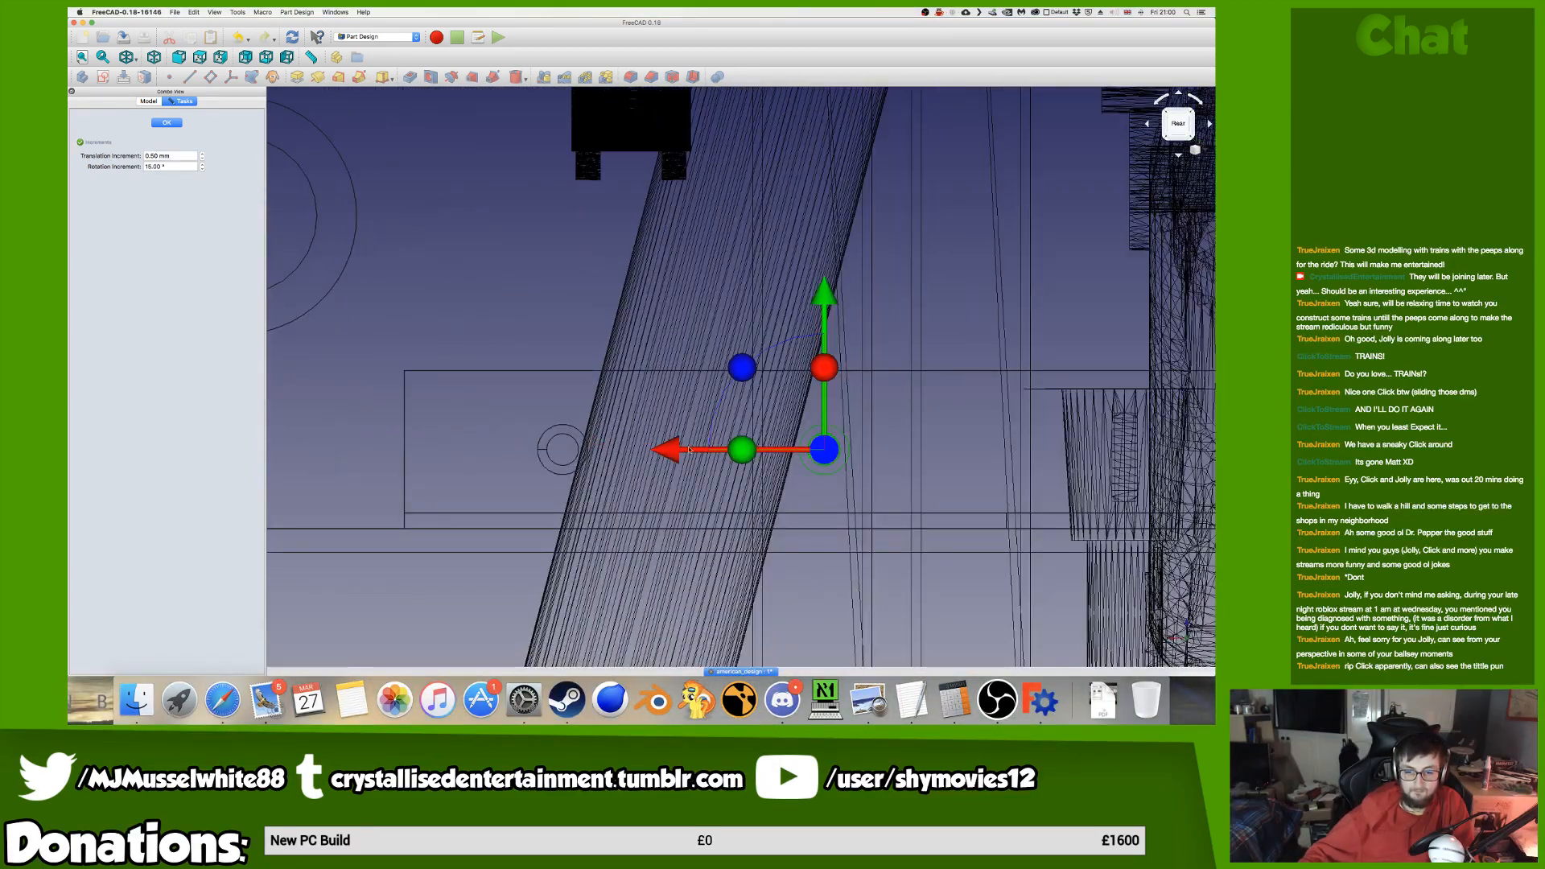
Centre the screw on the outermost rear mounting hole along its X axis and finish the transform.
left_click_drag(690, 449, 438, 452)
scroll(539, 451, "up", 9)
middle_click_drag(428, 438, 480, 442)
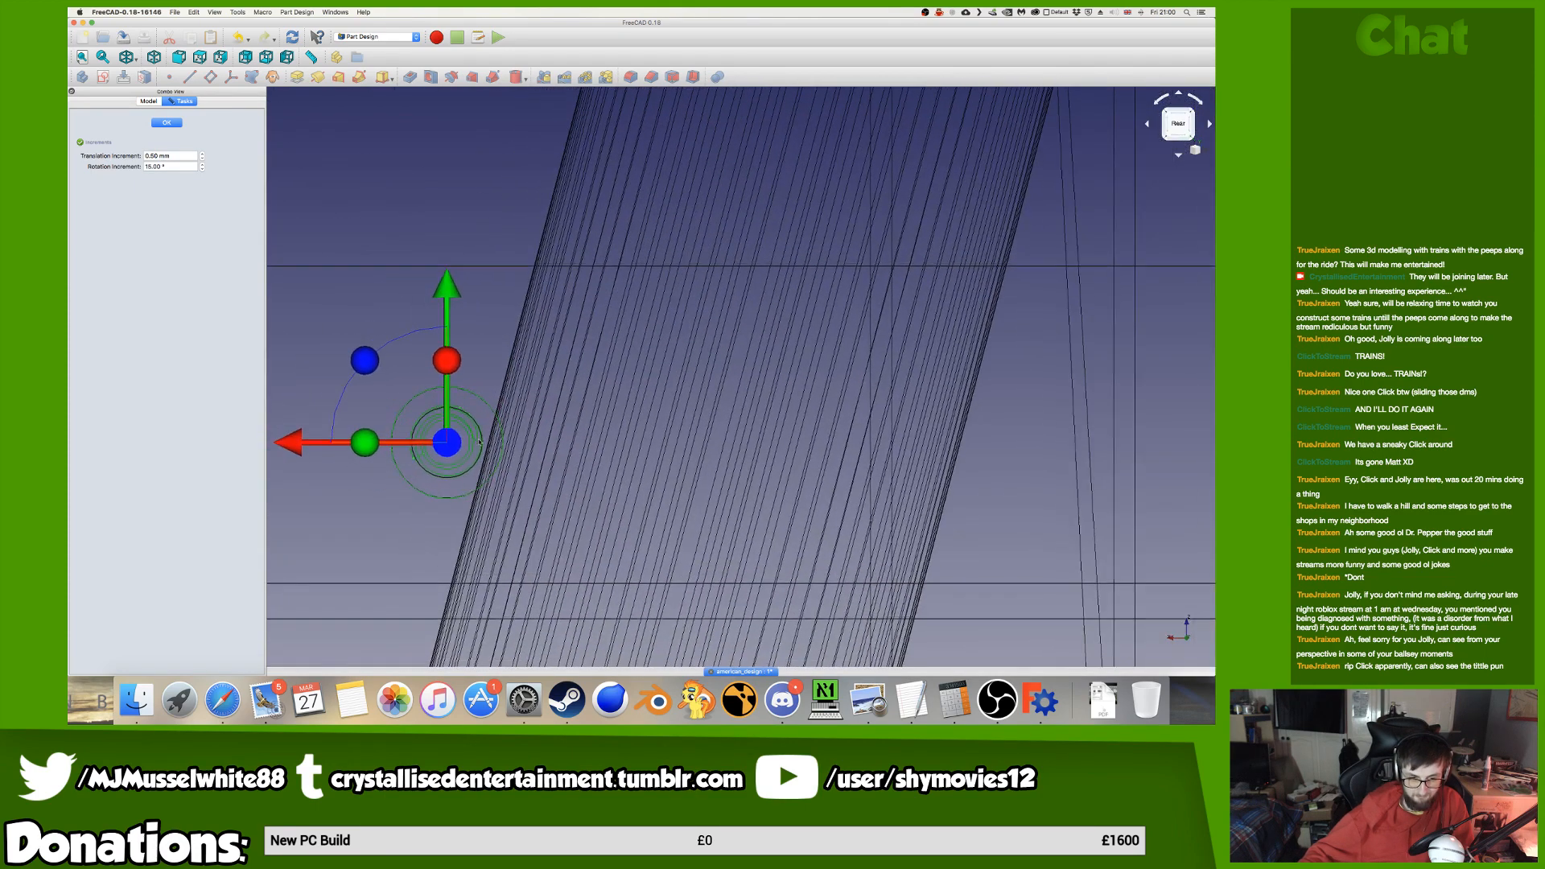
scroll(413, 448, "up", 3)
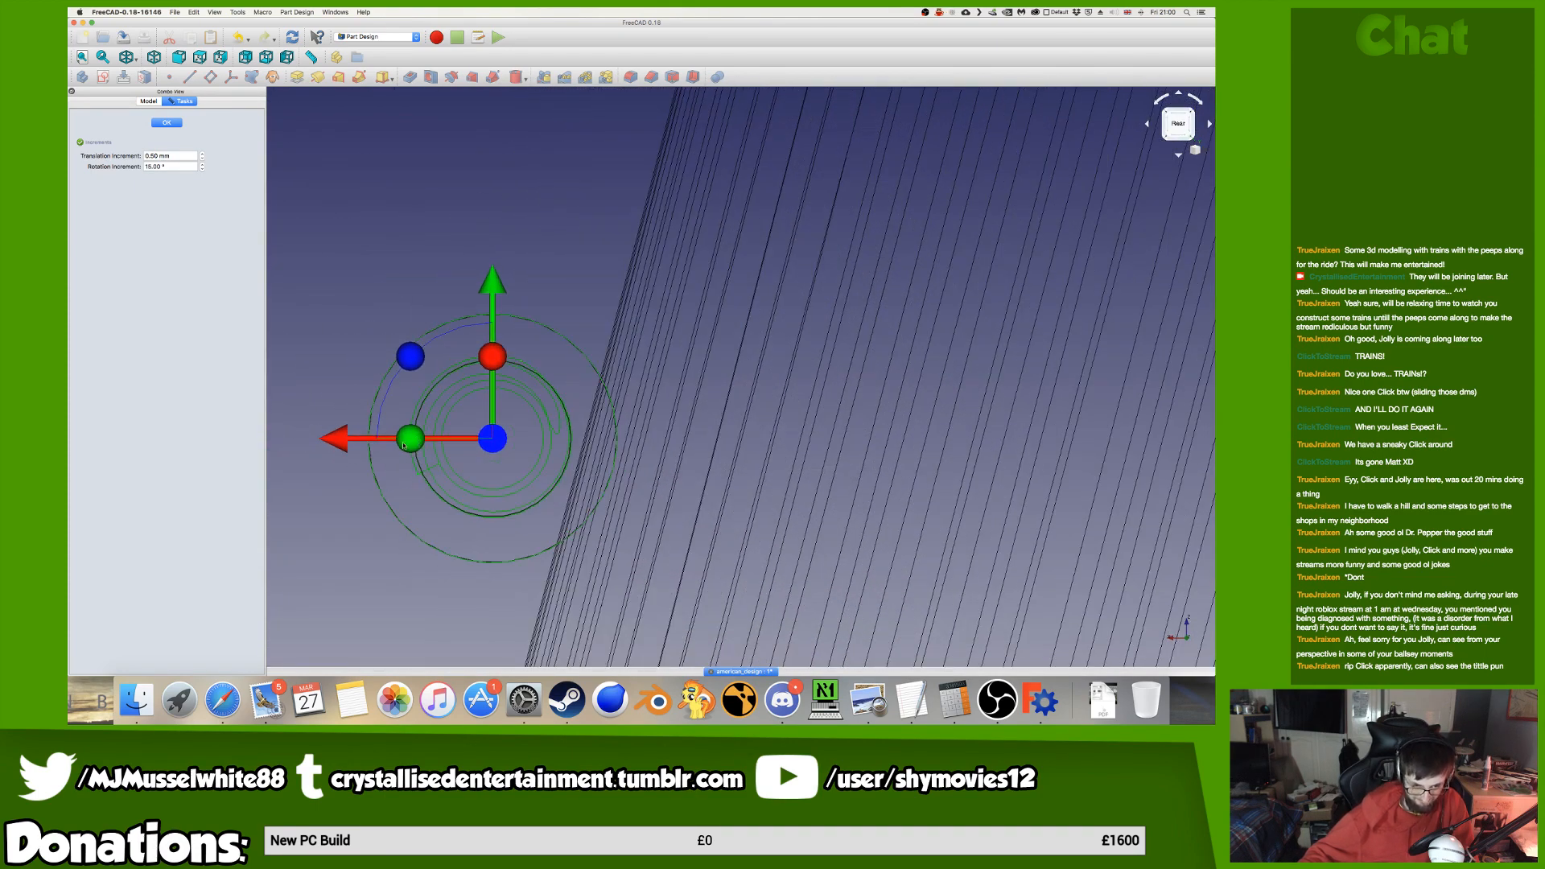
left_click_drag(335, 445, 353, 438)
scroll(380, 447, "down", 15)
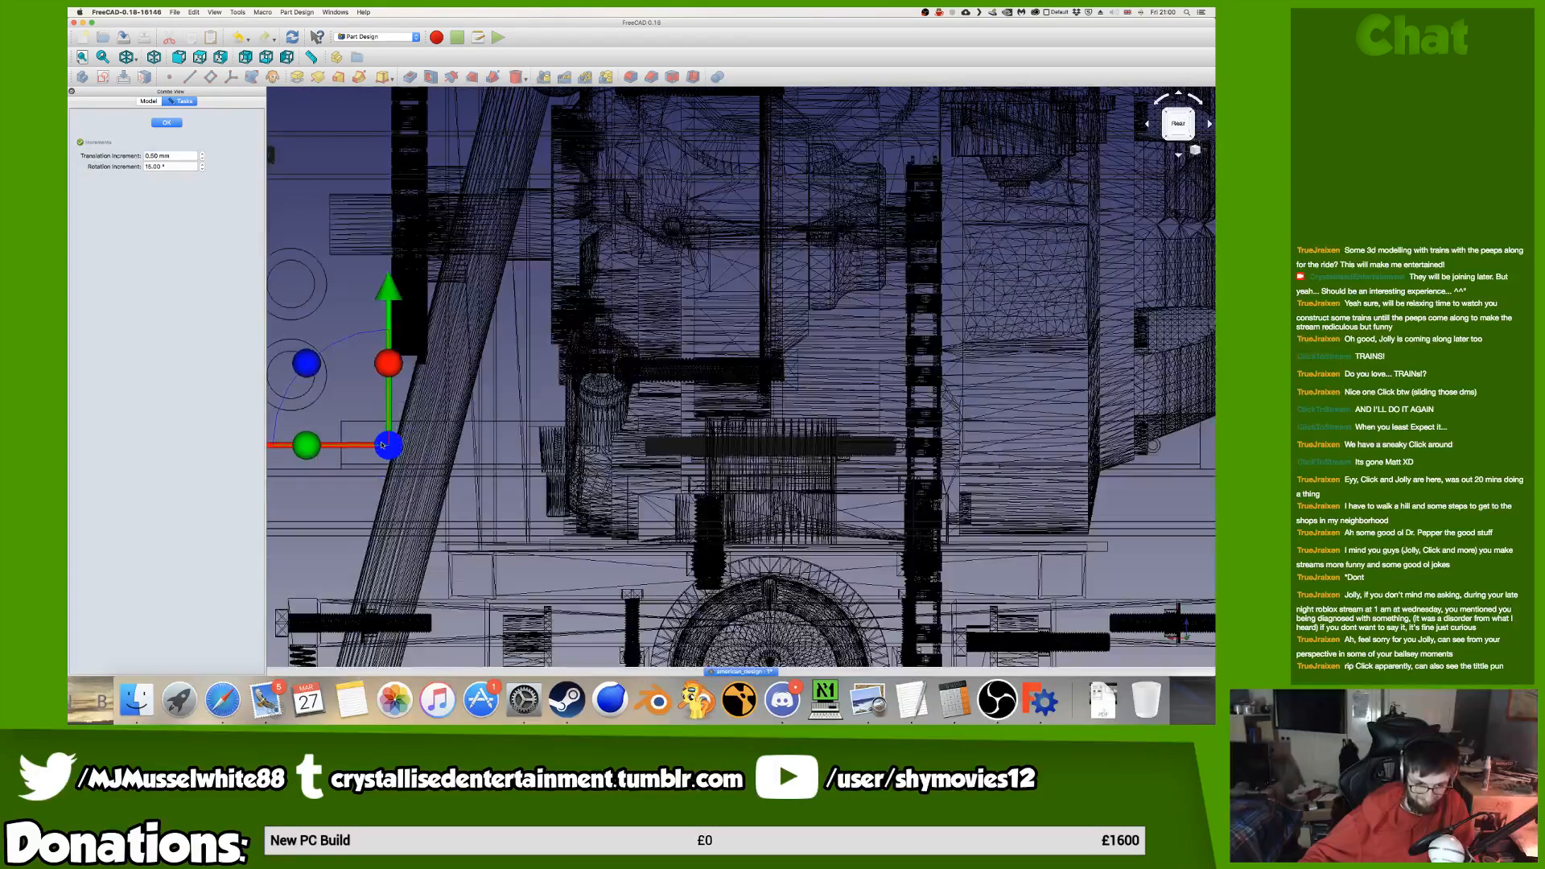
scroll(381, 445, "up", 10)
left_click(166, 122)
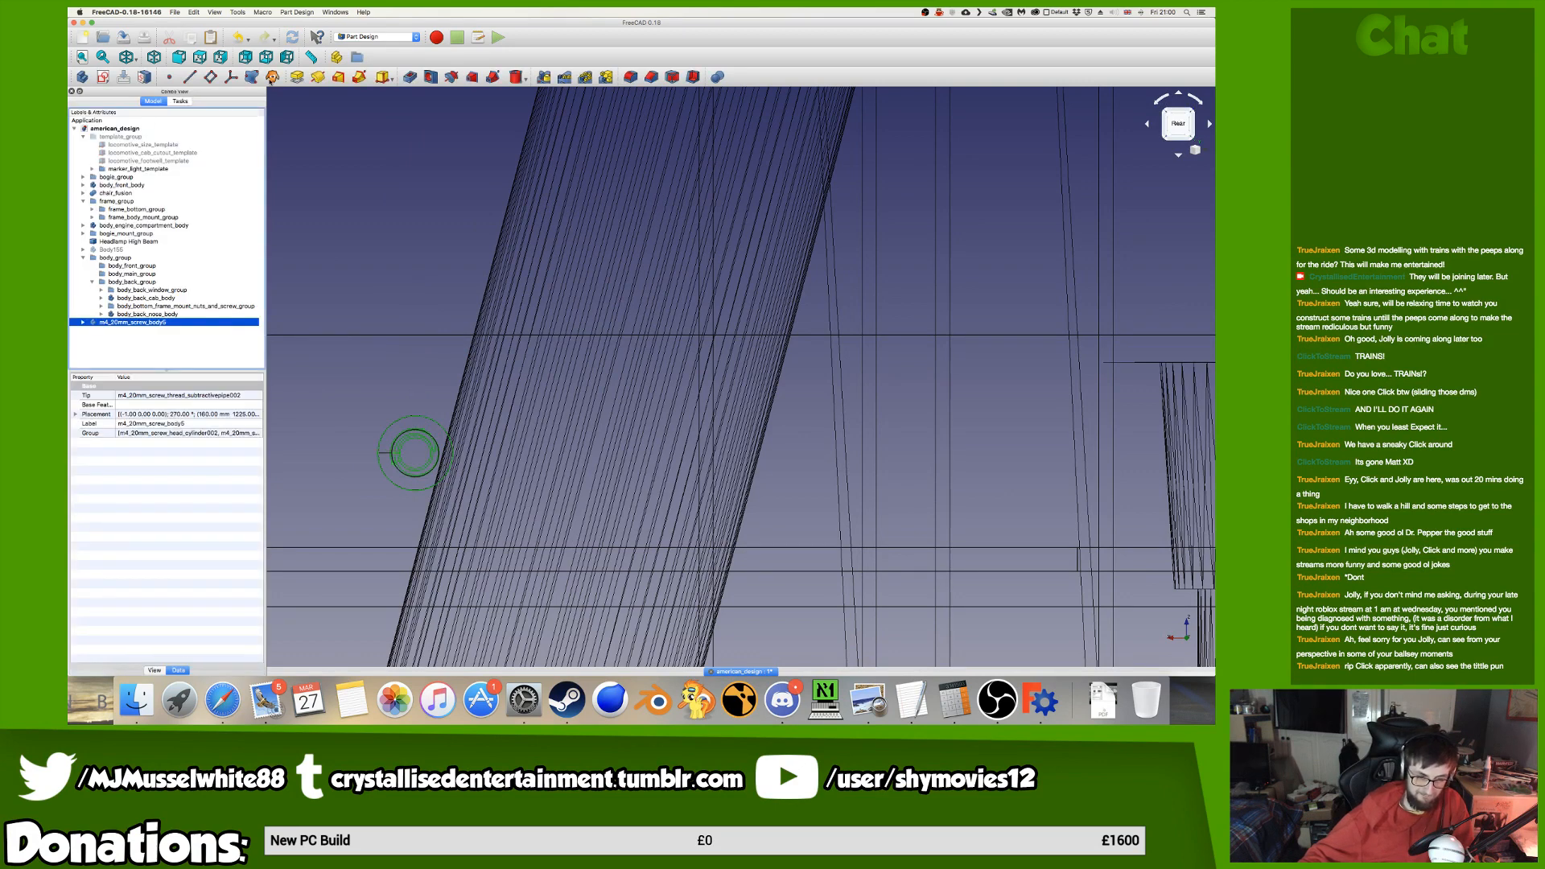
Clone m4_20mm_screw_body5 and expand the clone's placement down to its x, y and z position values.
left_click(272, 79)
left_click(129, 330)
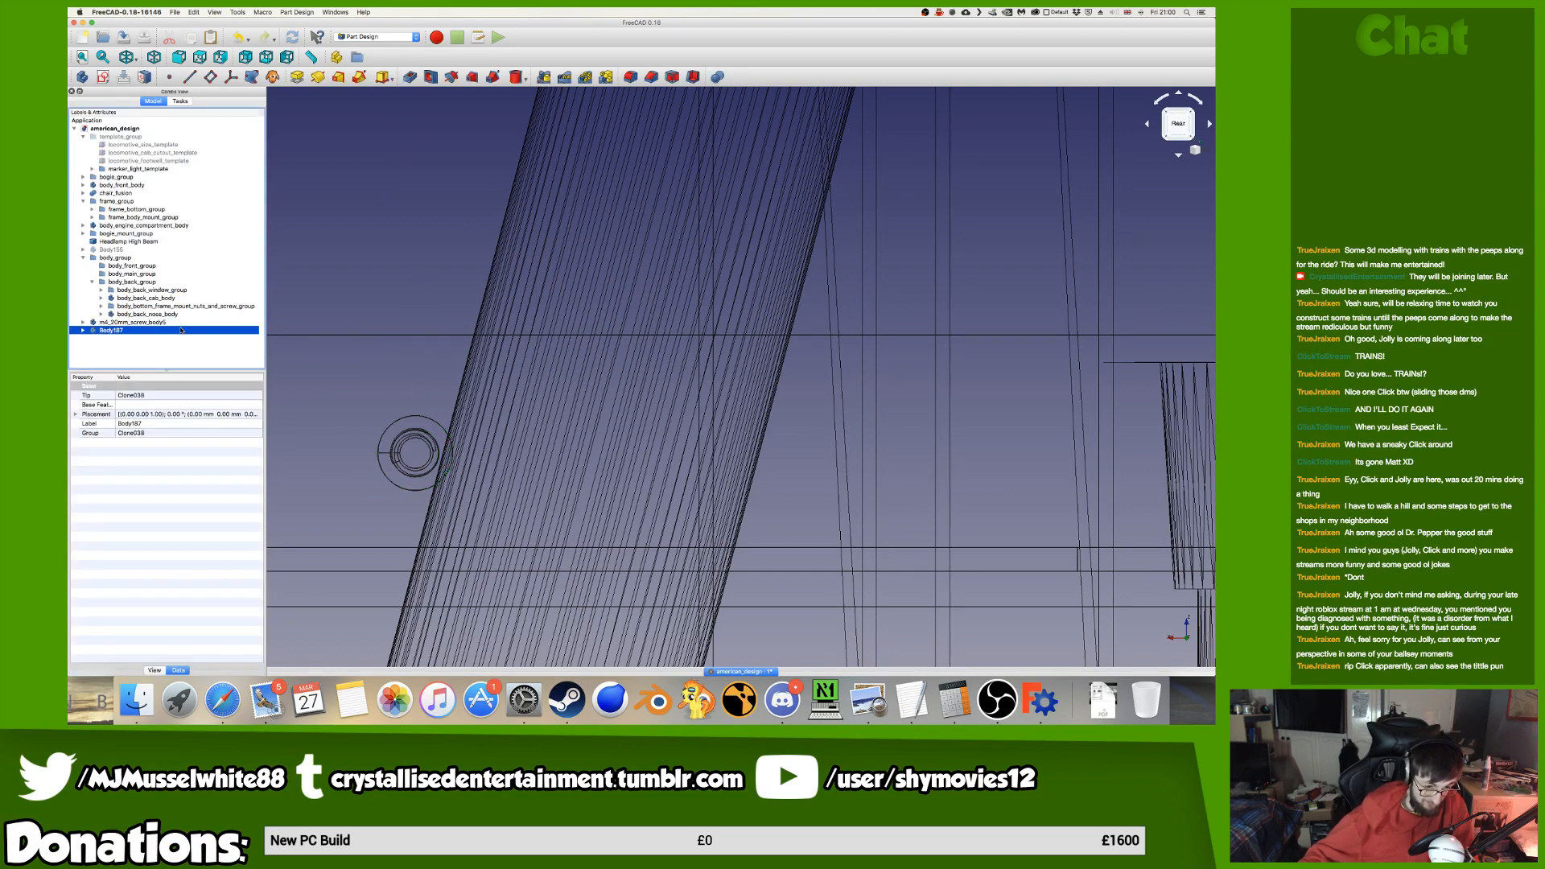
left_click(76, 413)
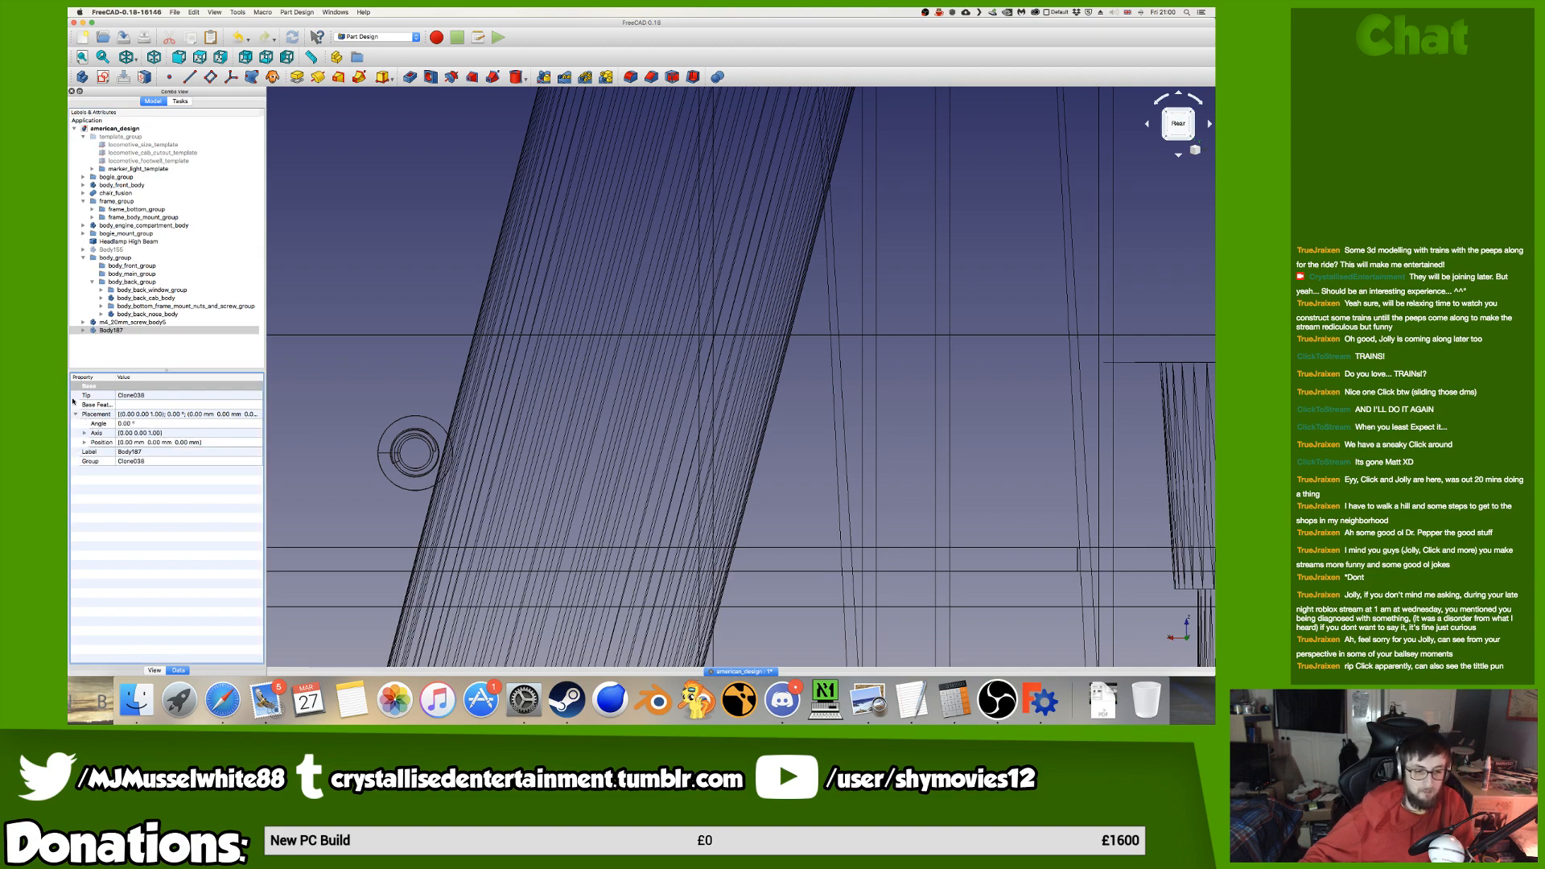
left_click(85, 443)
left_click(133, 460)
Switch the display from wireframe back to normal mode with the row of rear mounting holes in view.
scroll(414, 448, "down", 10)
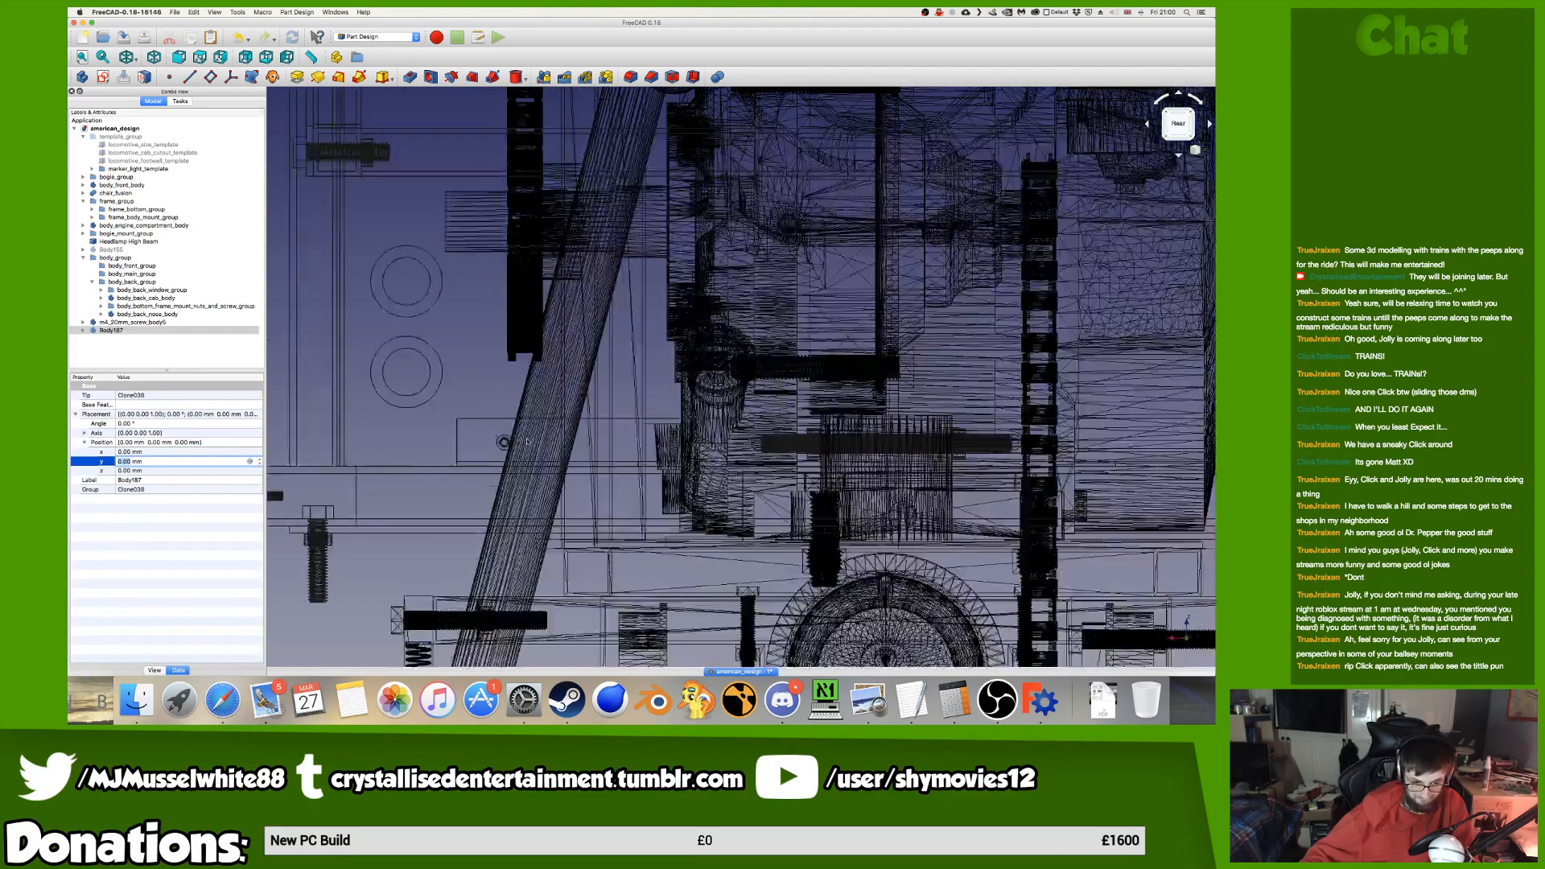
left_click(175, 462)
left_click(127, 56)
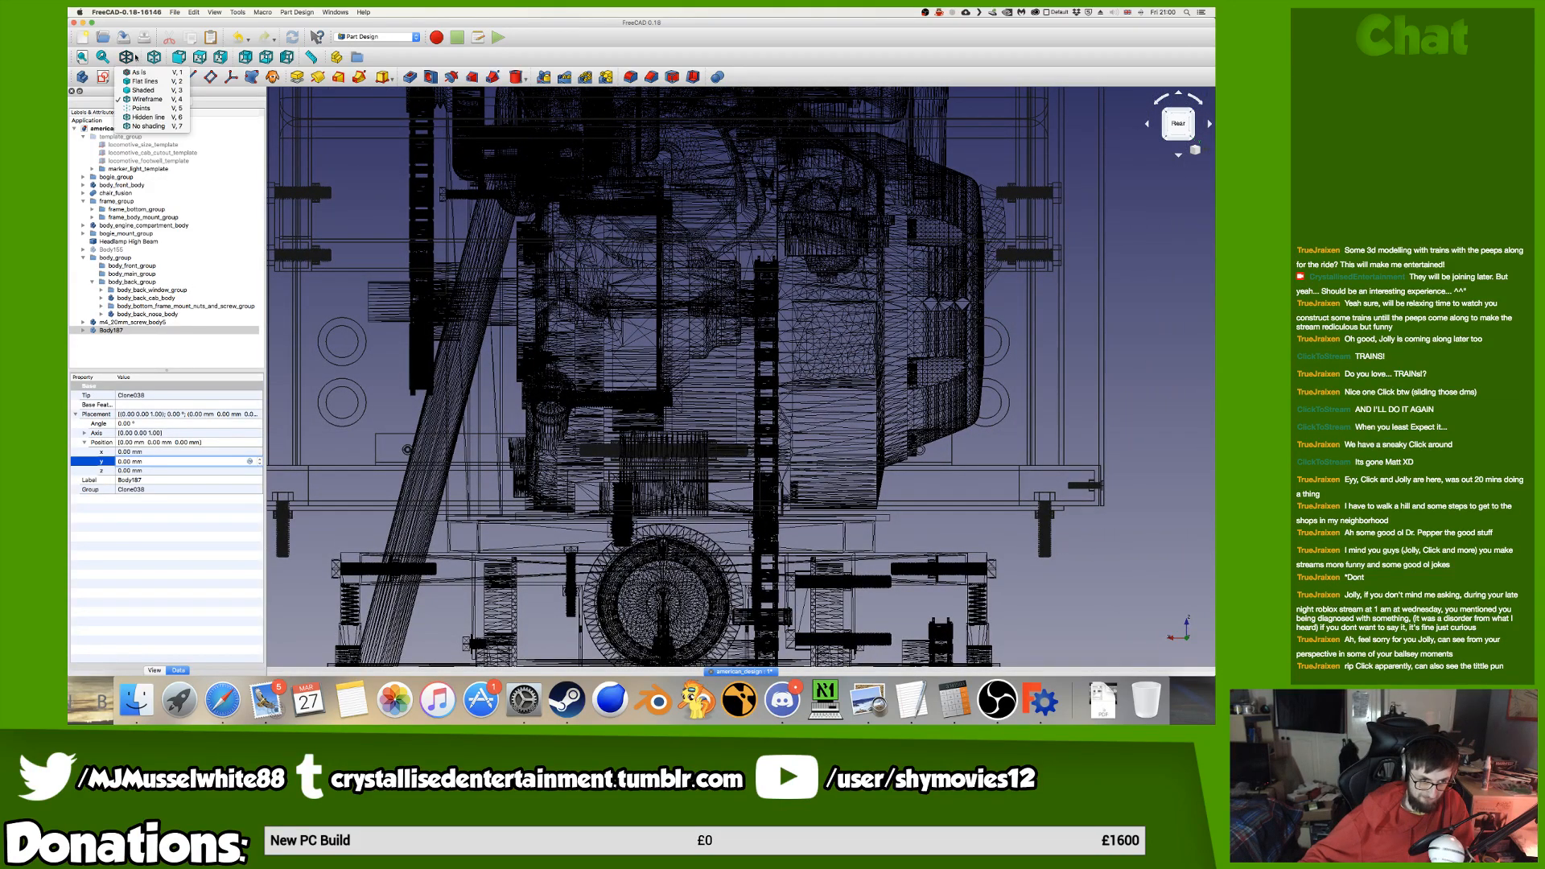
left_click(153, 79)
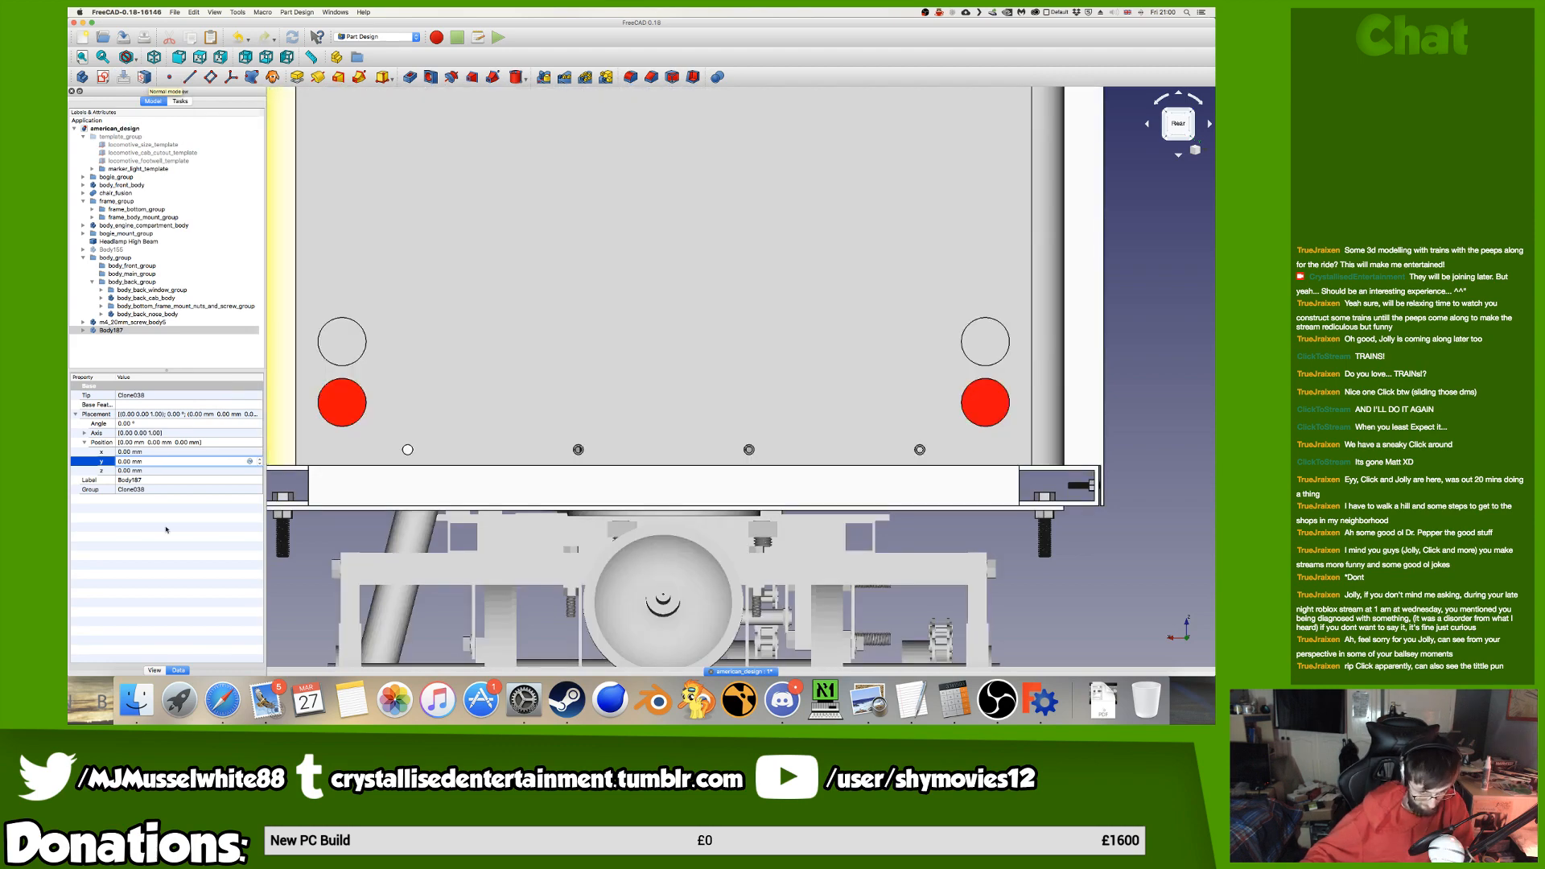
type("12")
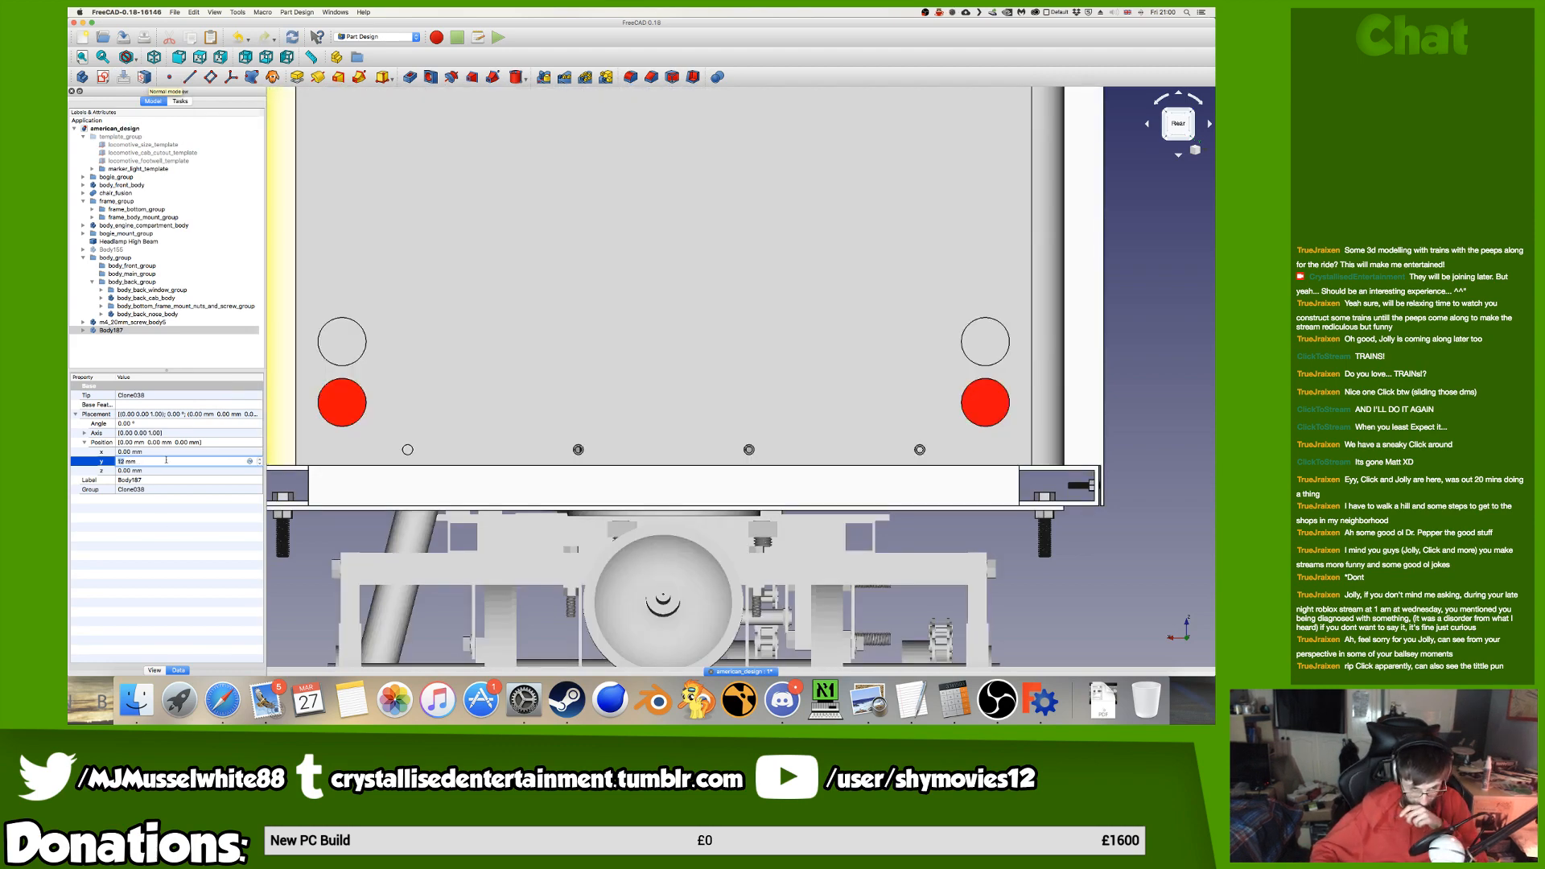
key("BackSpace")
type("0")
Step the cloned screw's x position down to -107 mm so it covers the neighbouring rear mounting hole.
left_click(212, 452)
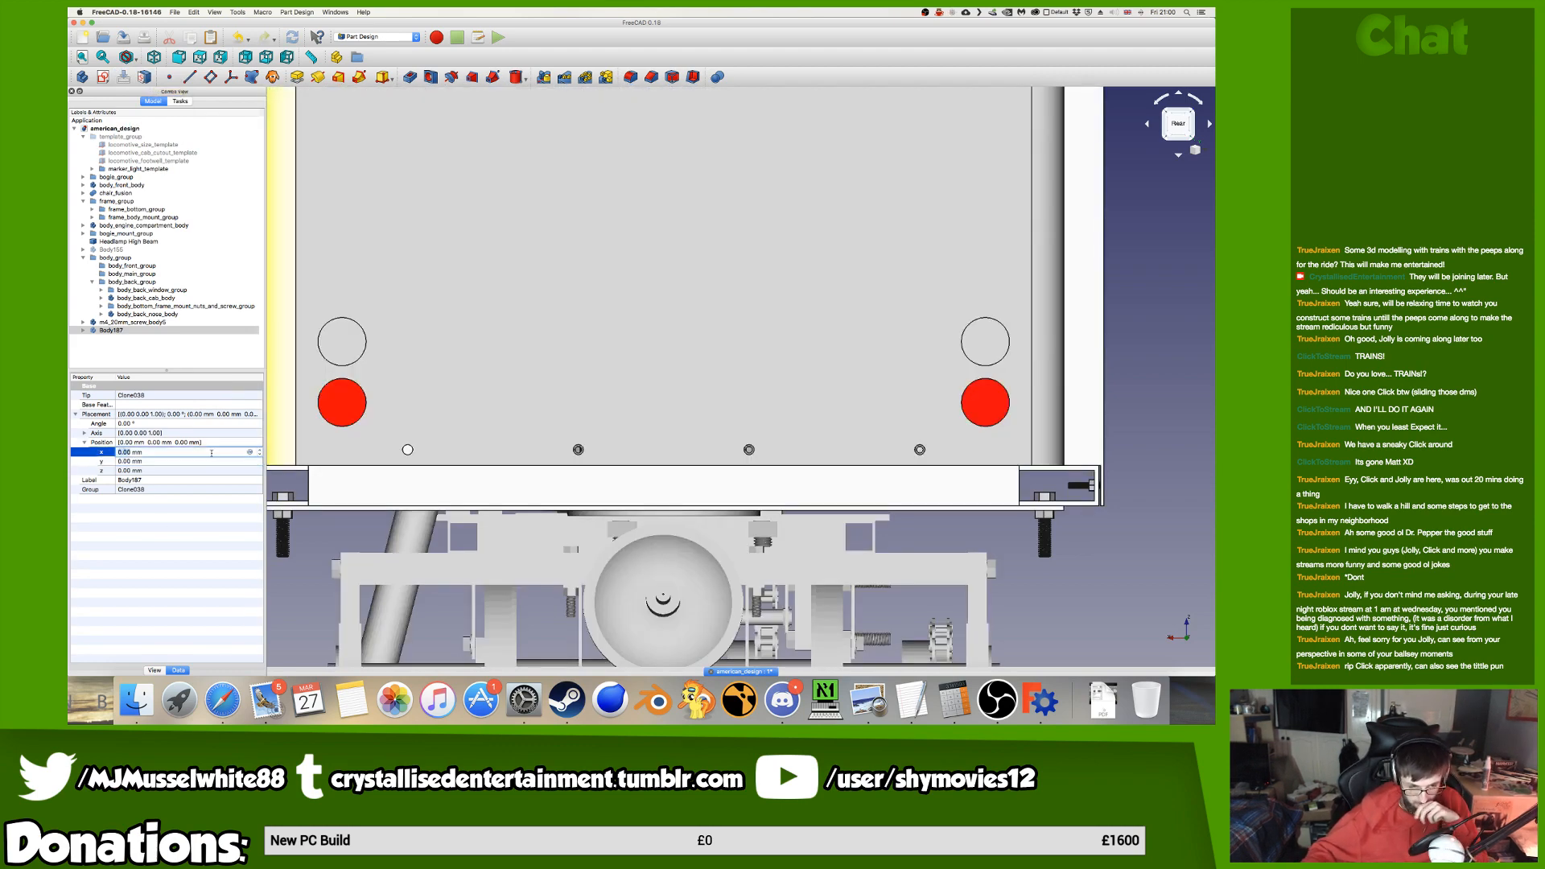
type("8")
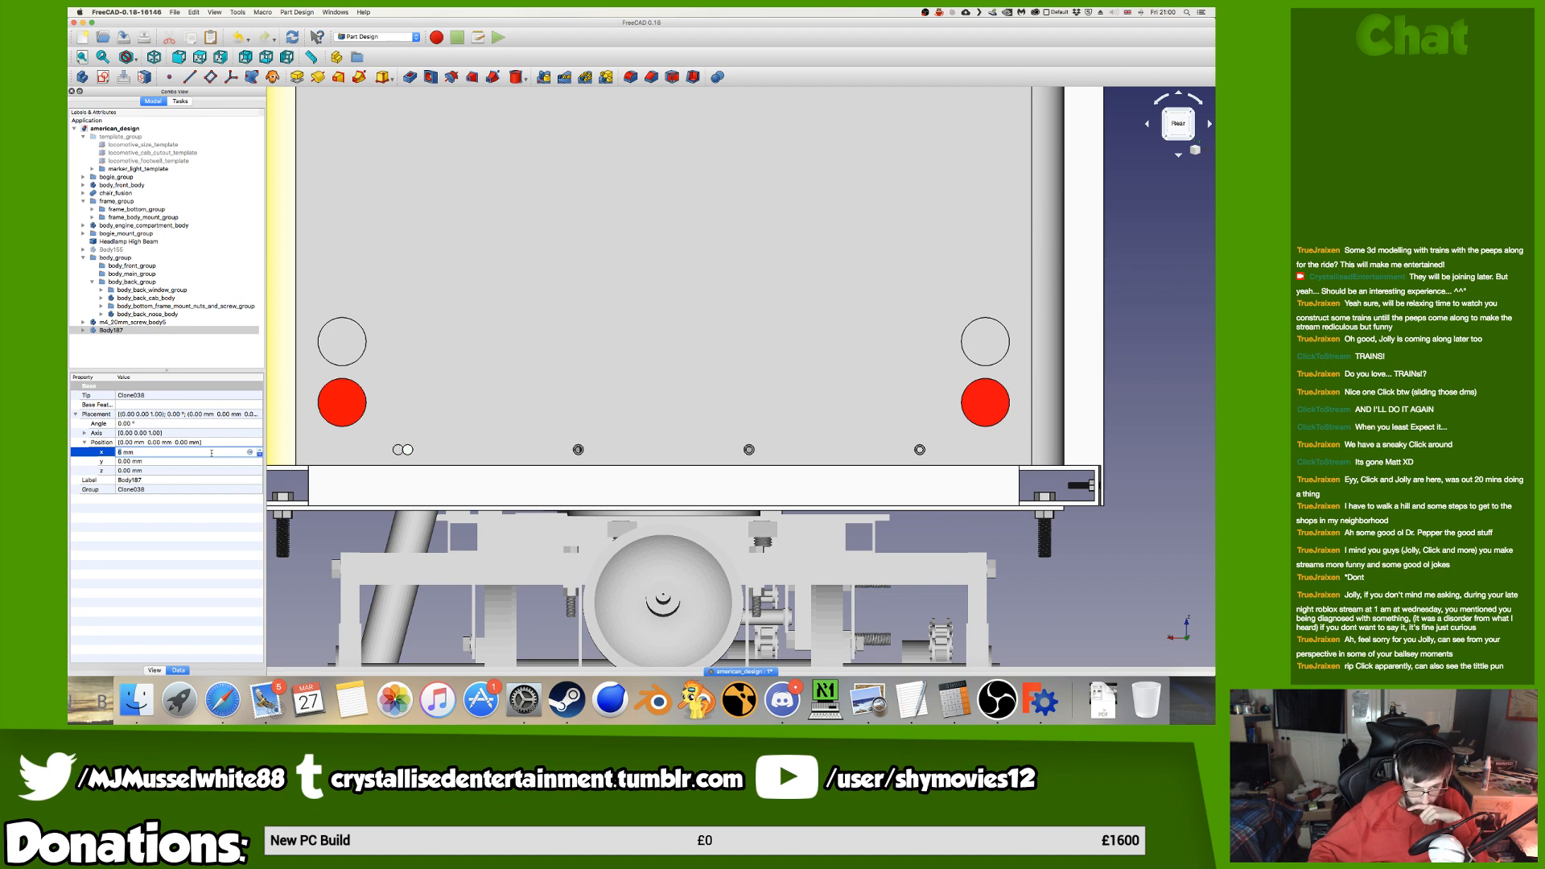
type("-")
key("Down")
key("Down")
key("Down")
key("Down")
key("Down")
key("Down")
key("Down")
key("Down")
key("Down")
key("Down")
key("Down")
key("Down")
key("Down")
key("Down")
key("Down")
key("Down")
key("Down")
key("Down")
key("Down")
key("Down")
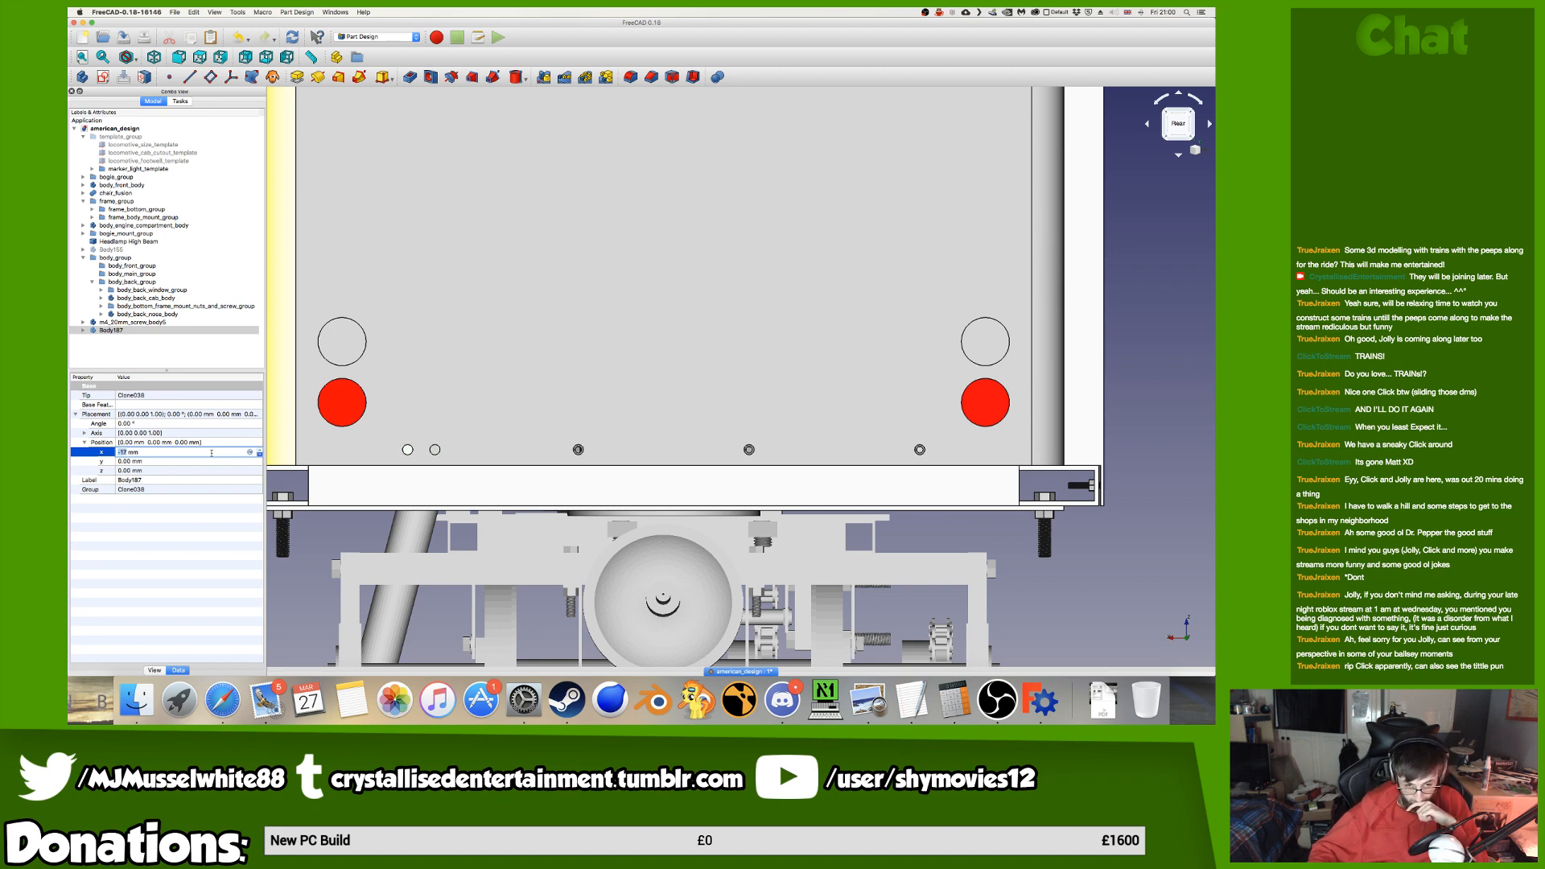
key("Down")
key("Down")
key("Down")
key("Down")
key("Down")
key("Down")
key("Down")
key("Down")
key("Down")
key("Down")
key("Down")
key("Down")
key("Down")
key("Down")
key("Down")
key("Down")
key("Down")
key("Down")
key("Down")
key("Down")
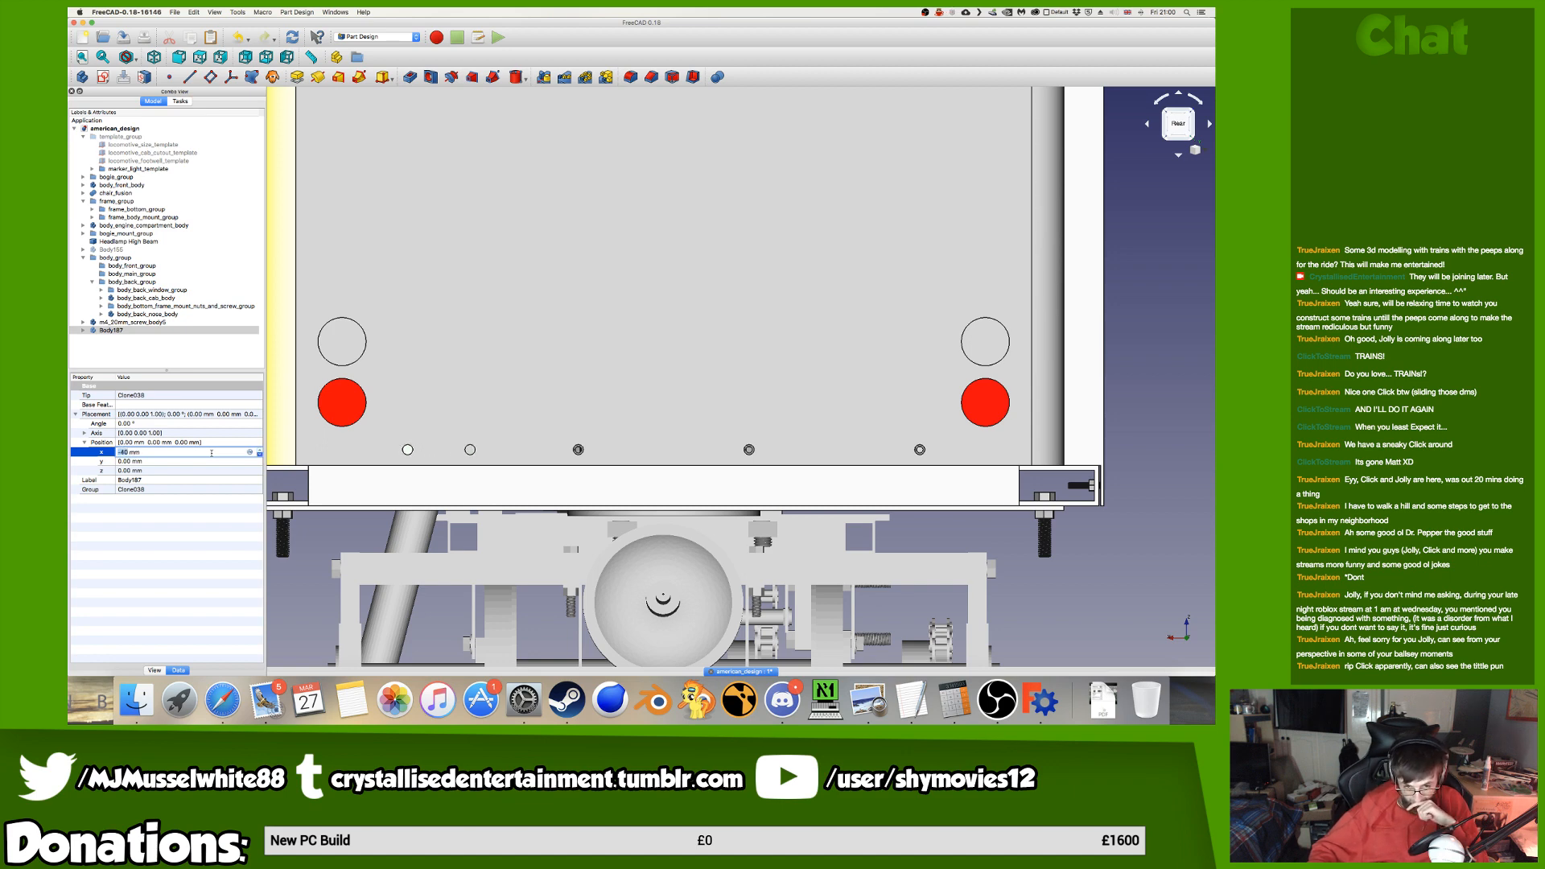
key("Down")
key("Down")
key("Down")
key("Down")
key("Down")
key("Down")
key("Down")
key("Down")
key("Down")
key("Down")
key("Down")
key("Down")
key("Down")
key("Down")
key("Down")
key("Down")
key("Down")
key("Down")
key("Down")
key("Down")
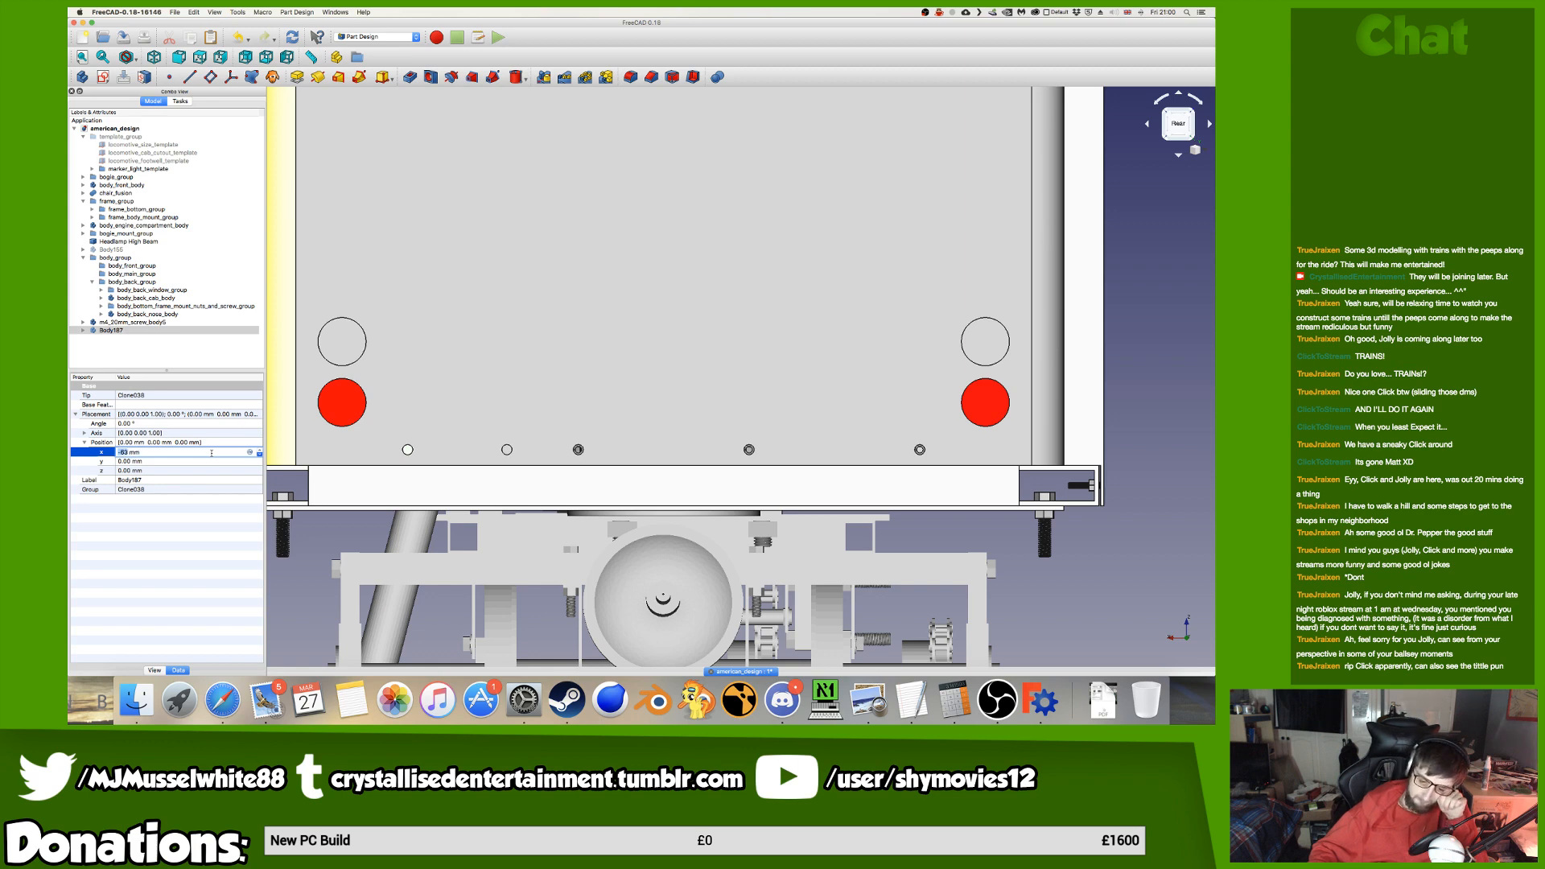
key("Down")
key("Down")
key("Down")
key("Down")
key("Down")
key("Down")
key("Down")
key("Down")
key("Down")
key("Down")
key("Down")
key("Down")
key("Down")
key("Down")
key("Down")
key("Down")
key("Down")
key("Down")
key("Down")
key("Down")
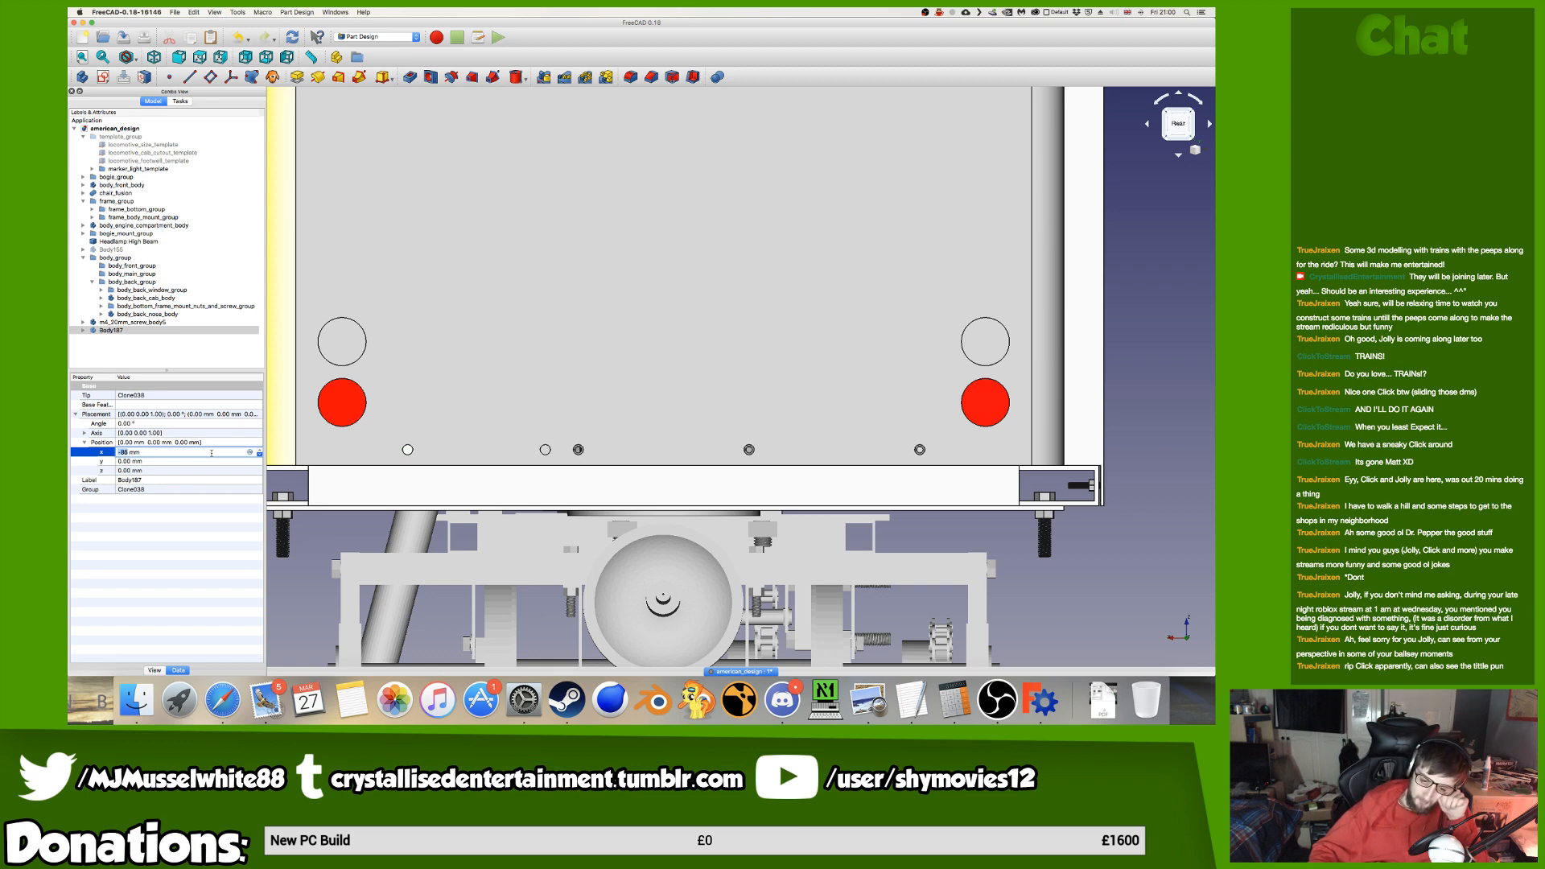
key("Down")
key("Down")
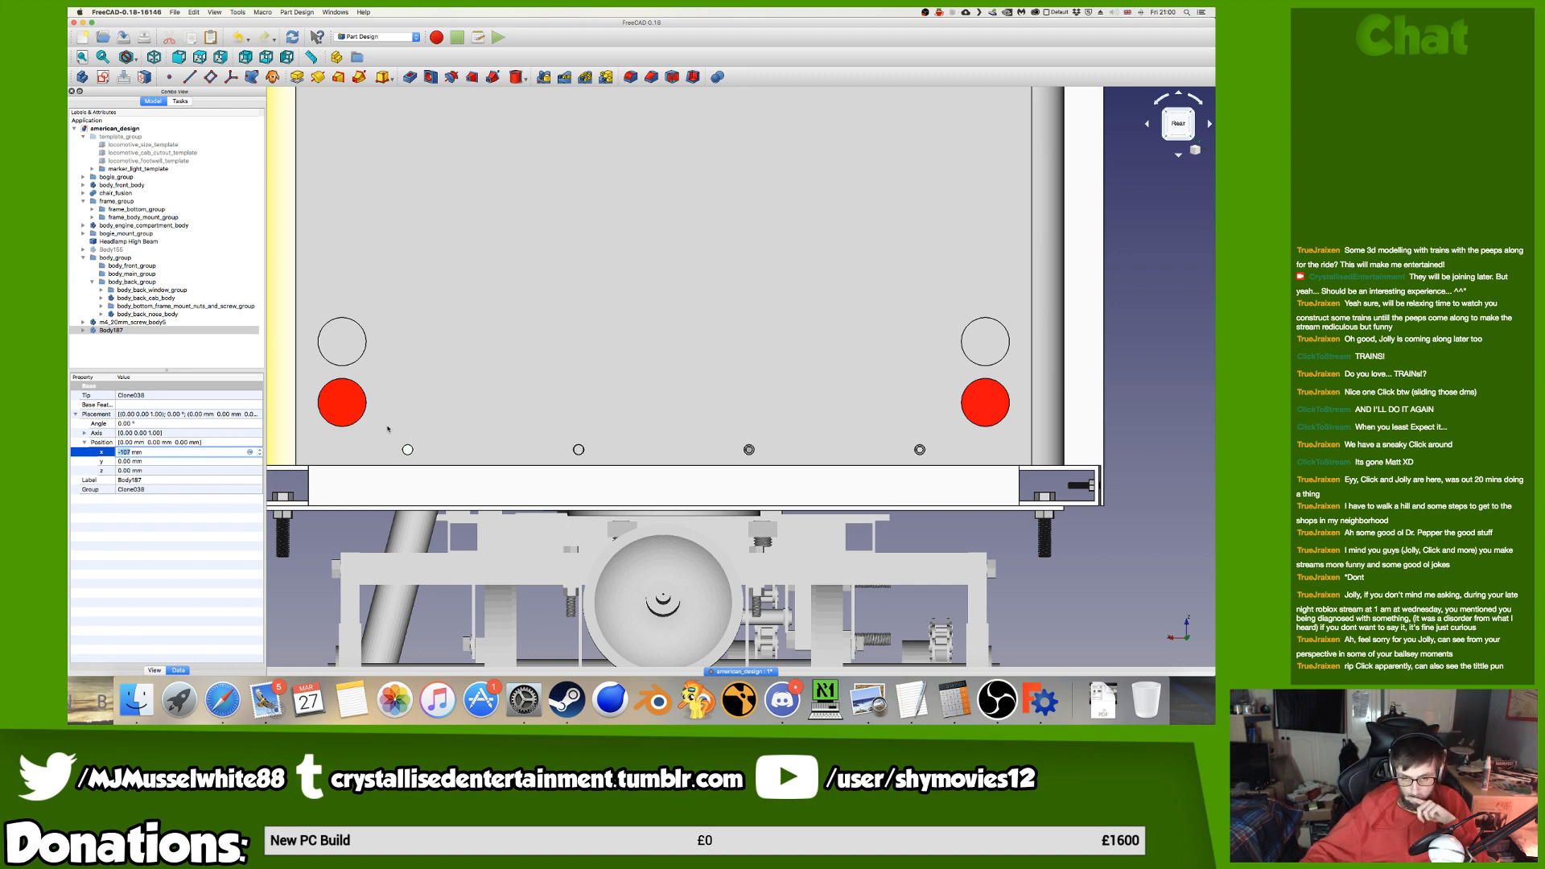
Refine the cloned screw's x position to -106.7 mm, checking its outline closely against the mounting hole.
scroll(374, 447, "up", 10)
left_click(133, 452)
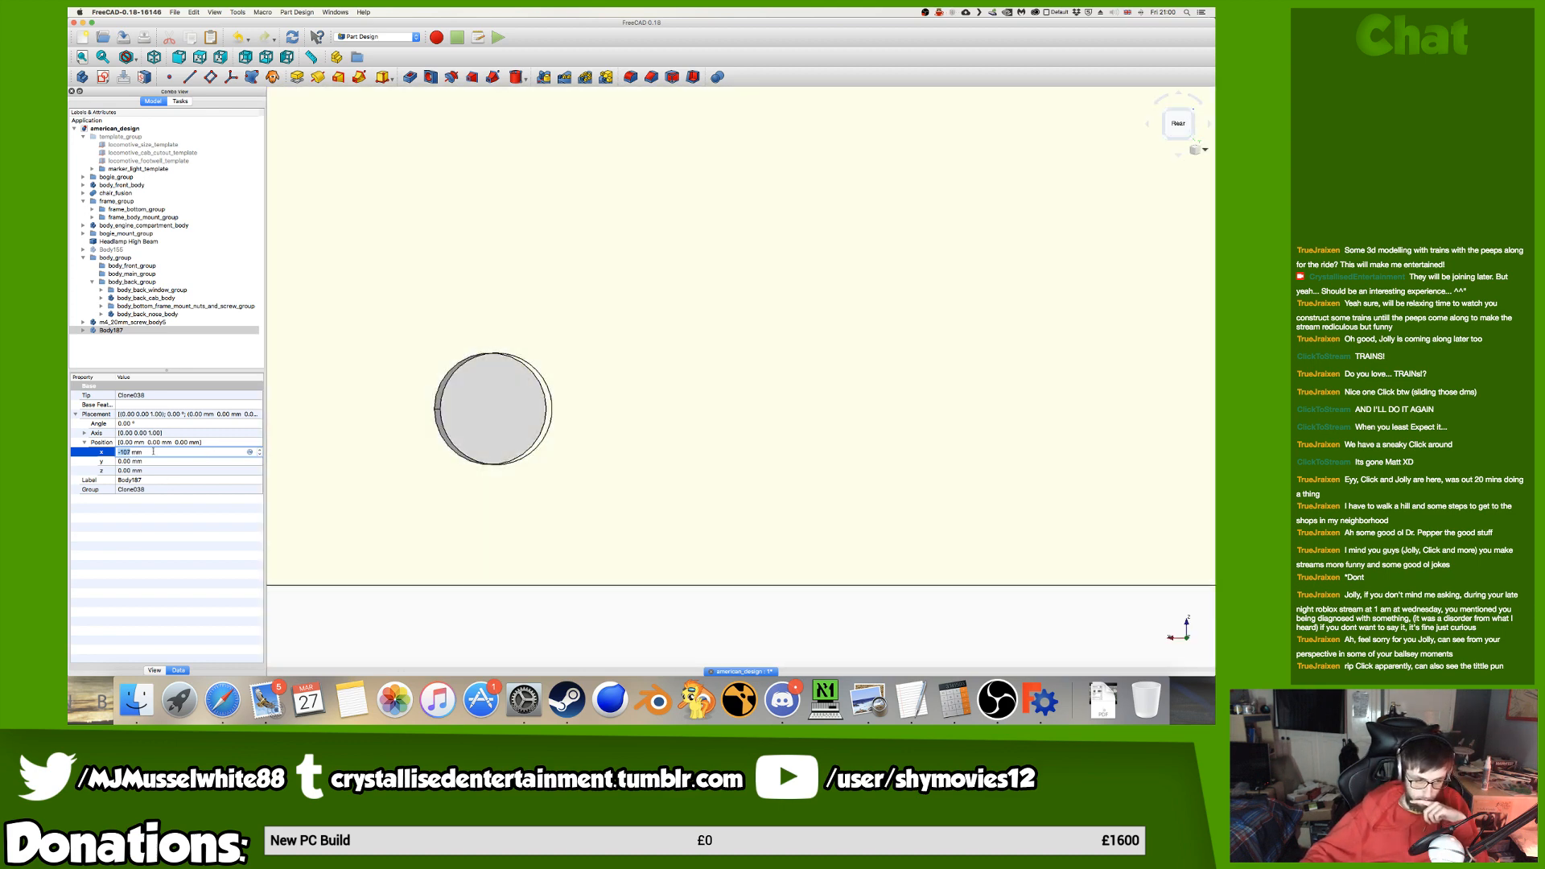
key("BackSpace")
type("6.5")
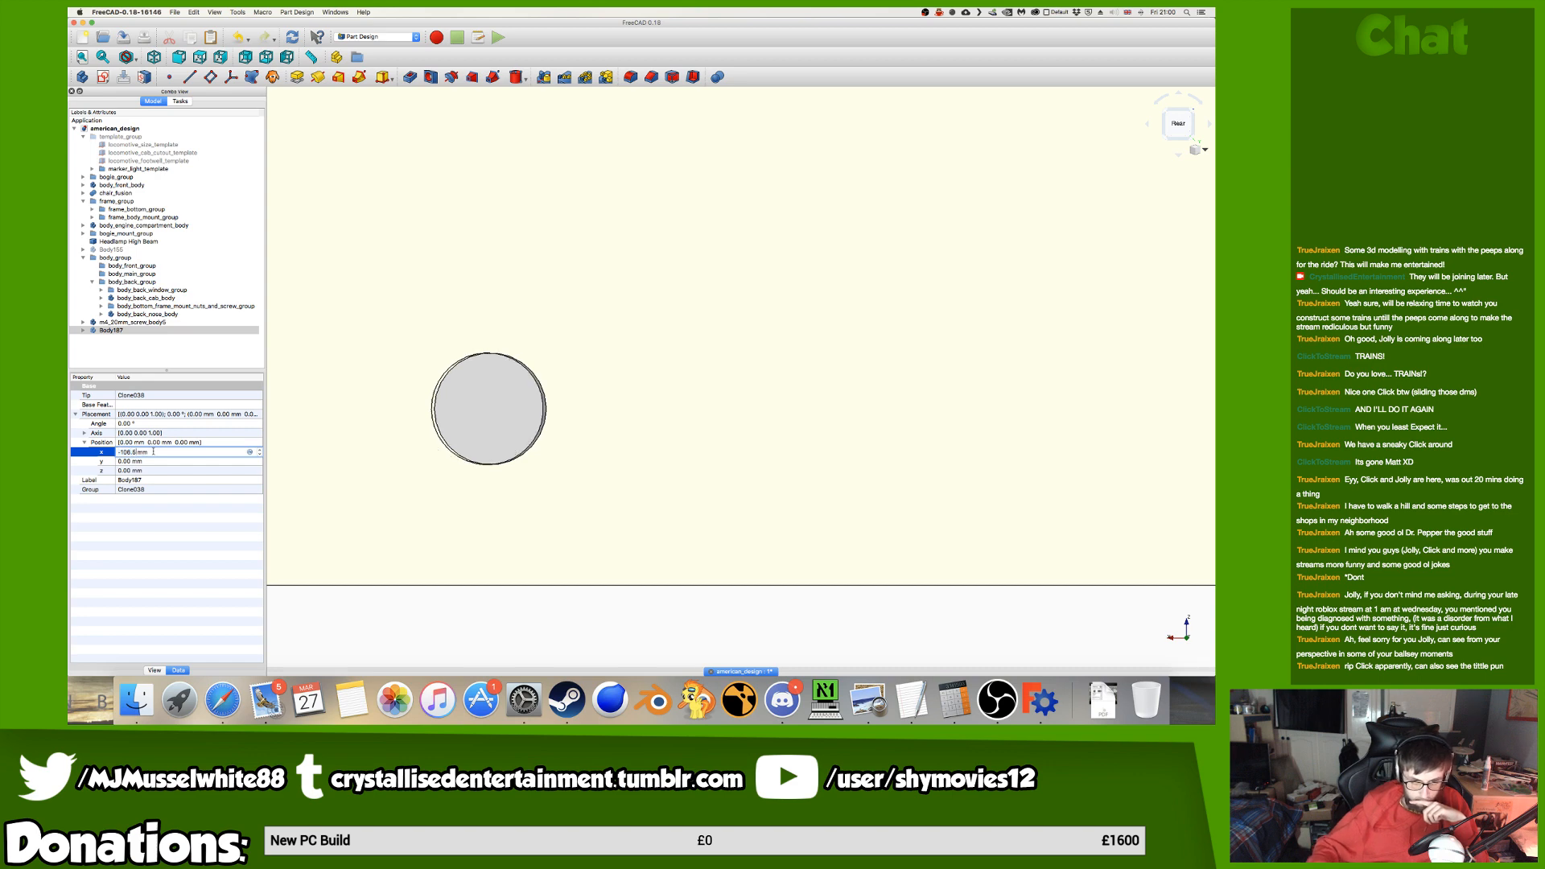
key("BackSpace")
type("8")
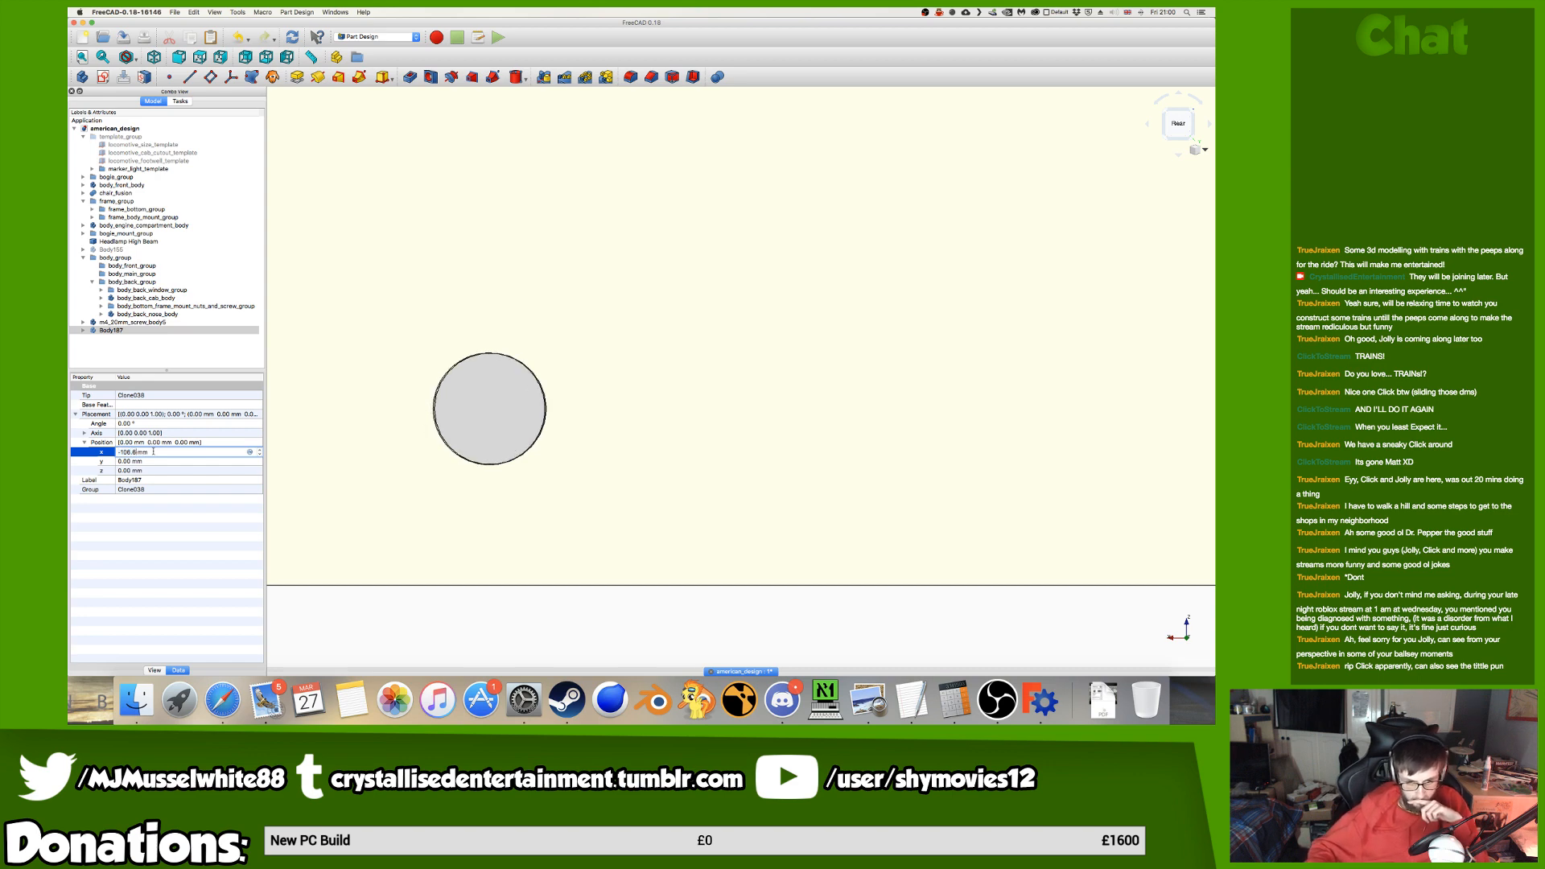
key("BackSpace")
type("7")
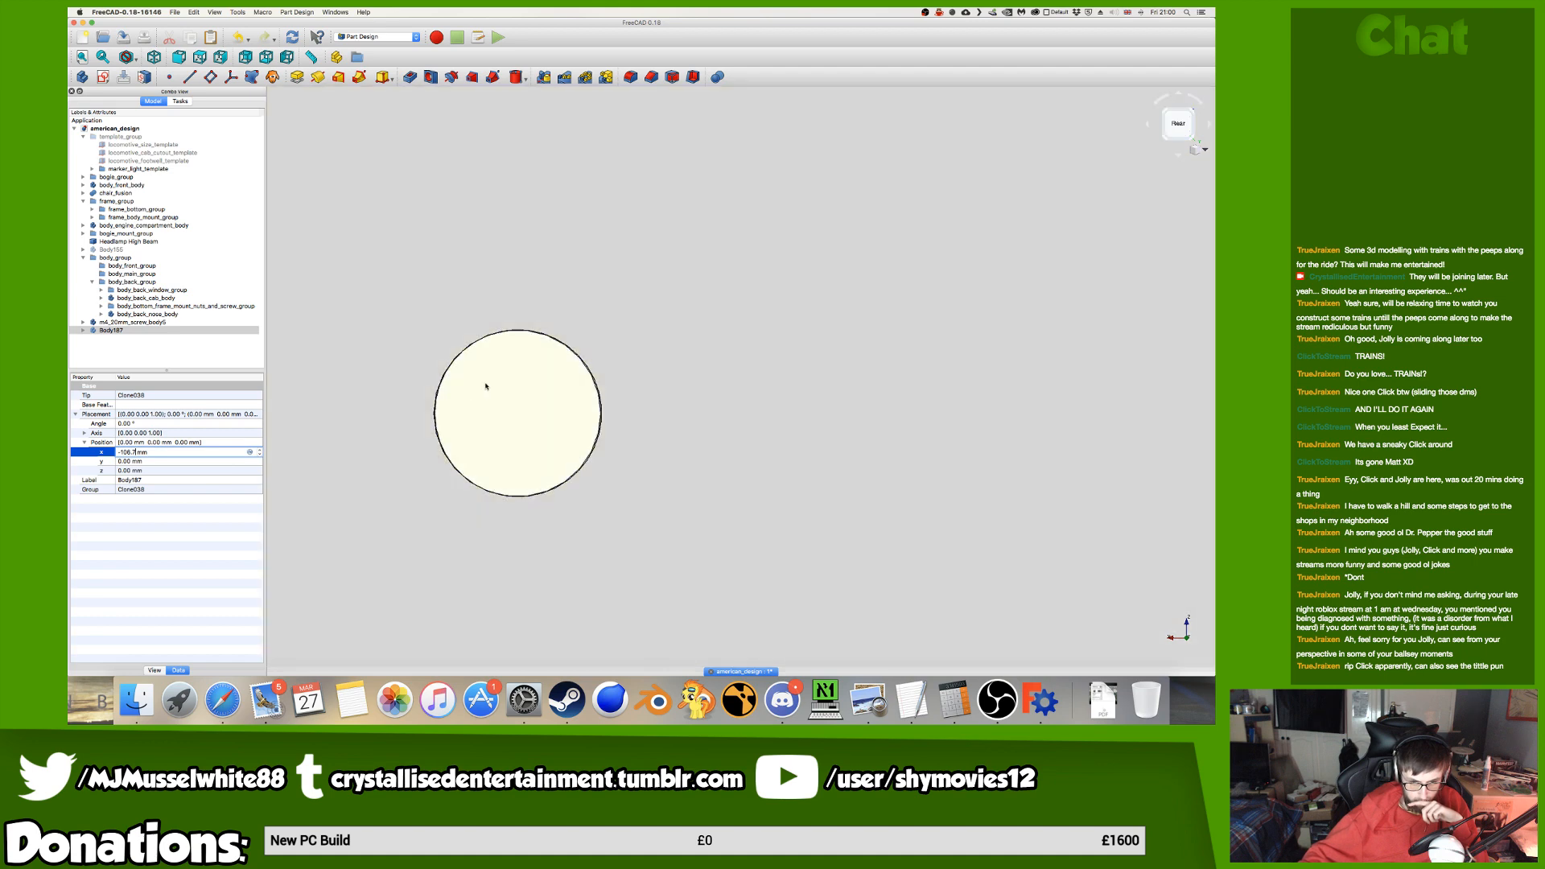
scroll(569, 395, "up", 5)
middle_click_drag(571, 395, 743, 396)
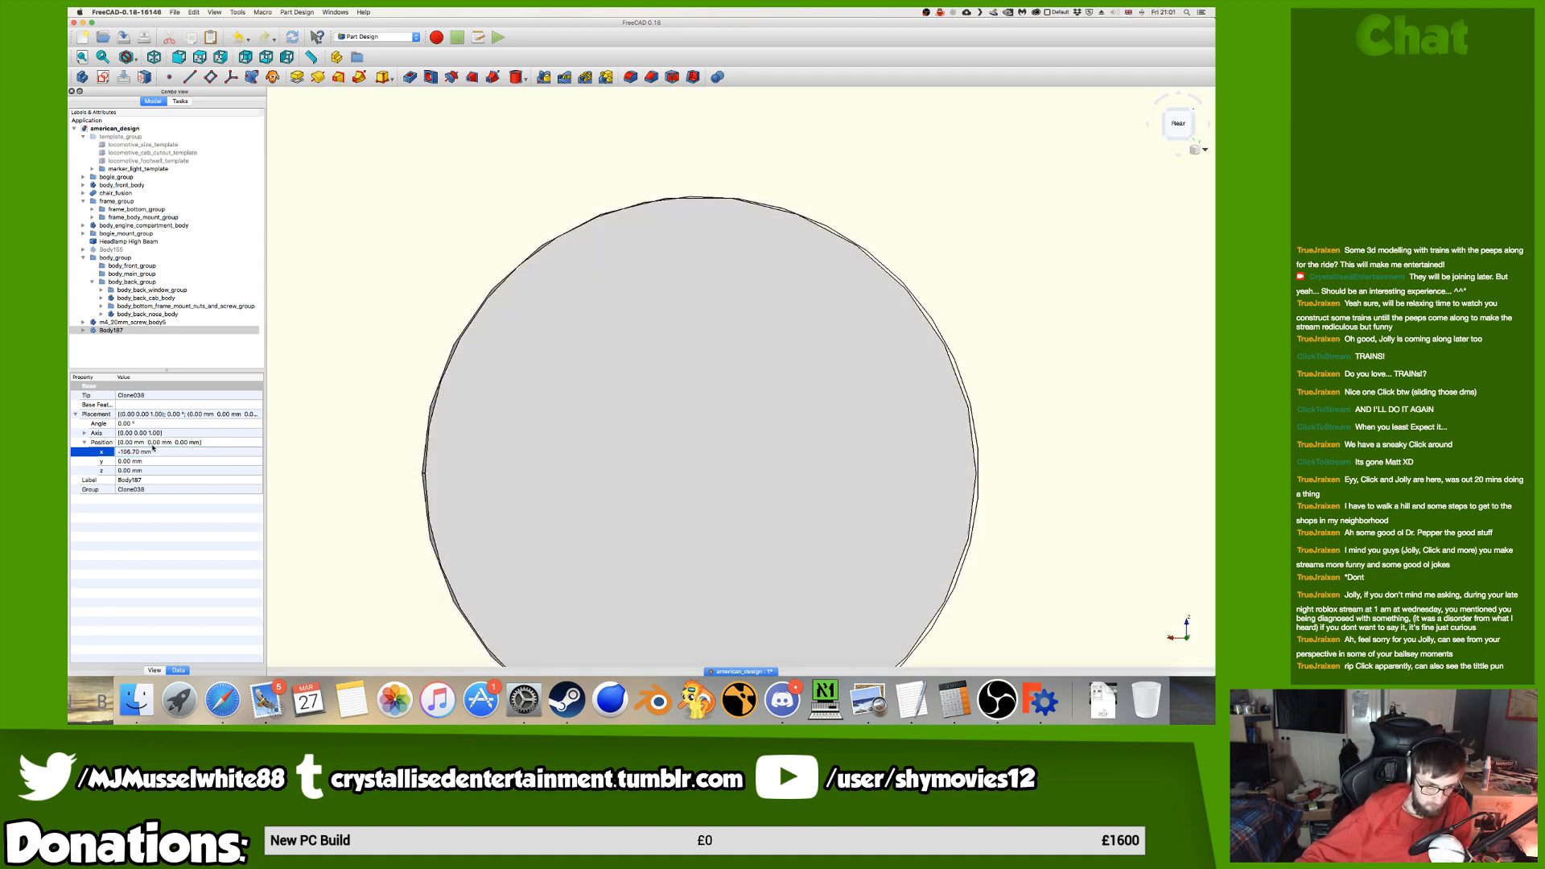
Fine-tune the cloned screw's x position to -106.67 mm so its outline matches the mounting hole.
left_click(147, 443)
left_click(135, 461)
left_click(137, 453)
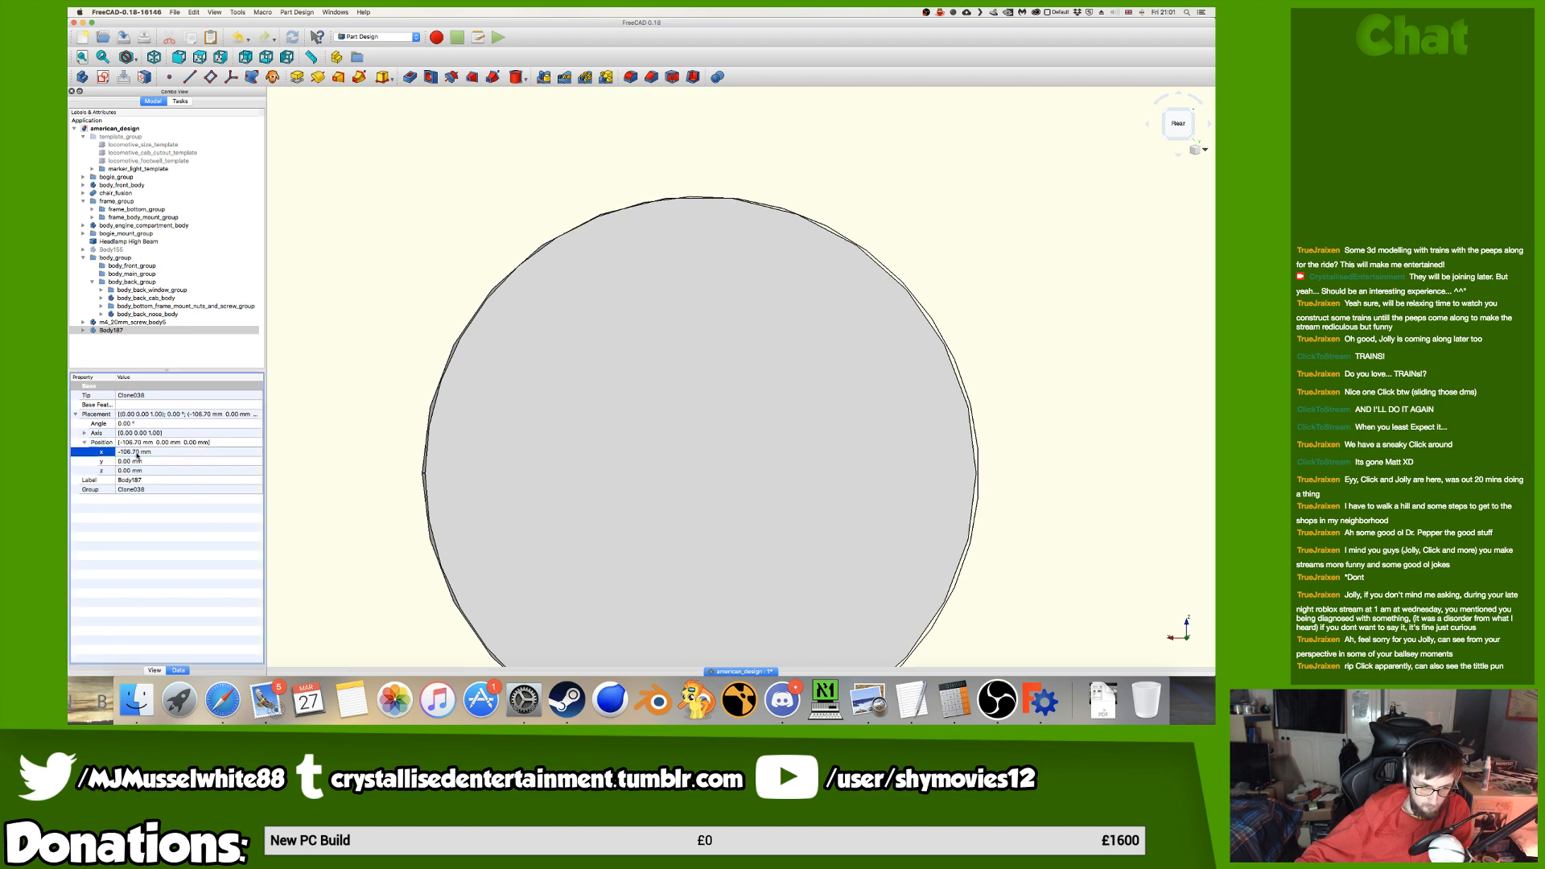
left_click(136, 453)
key("BackSpace")
type("85")
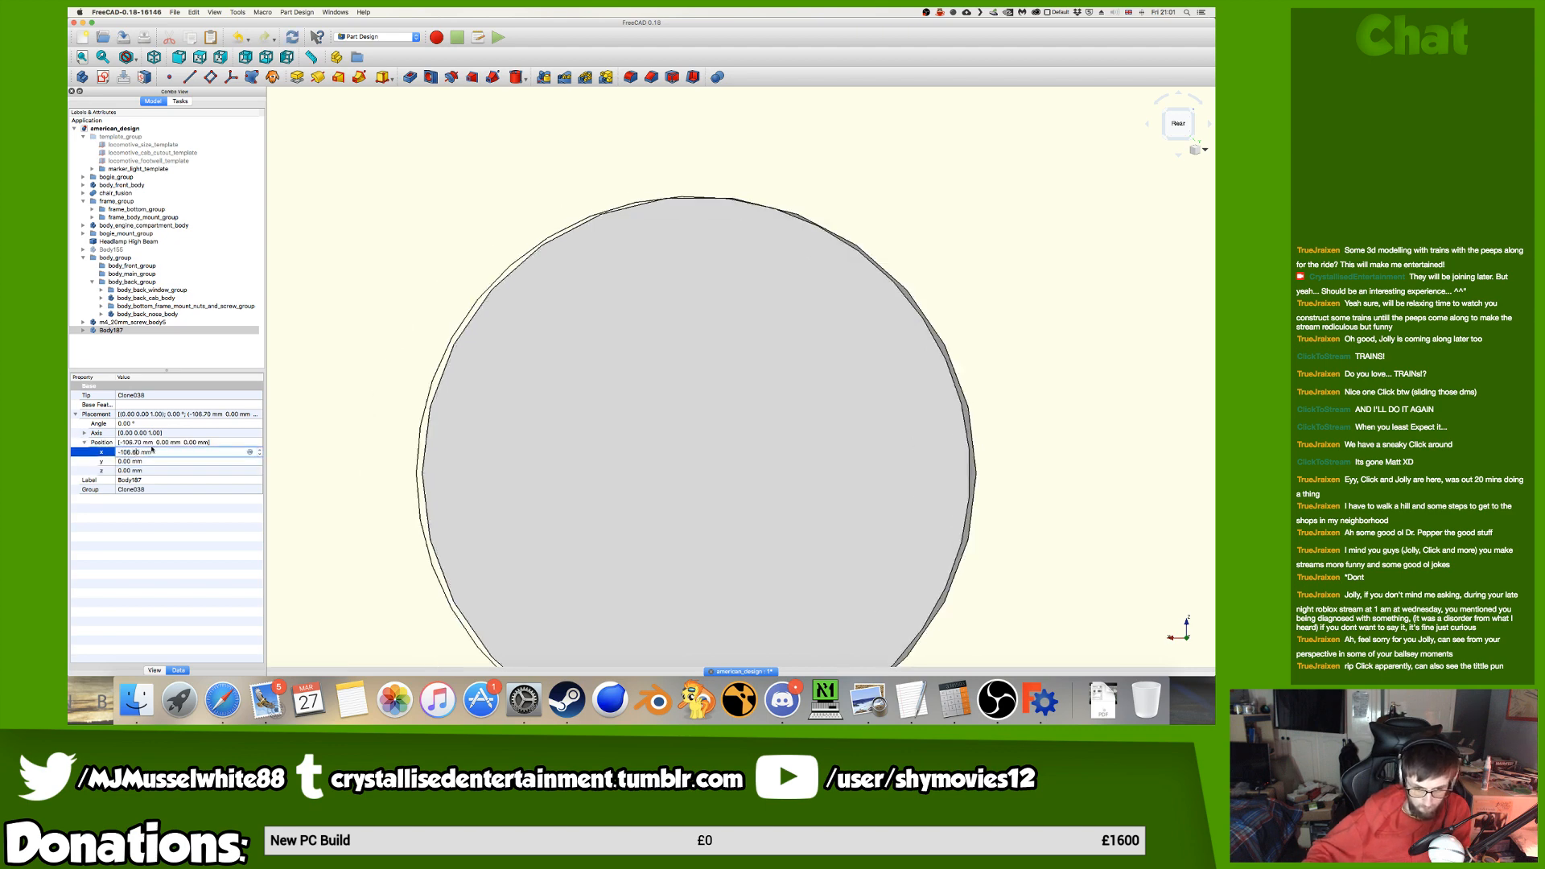
key("BackSpace")
type("7")
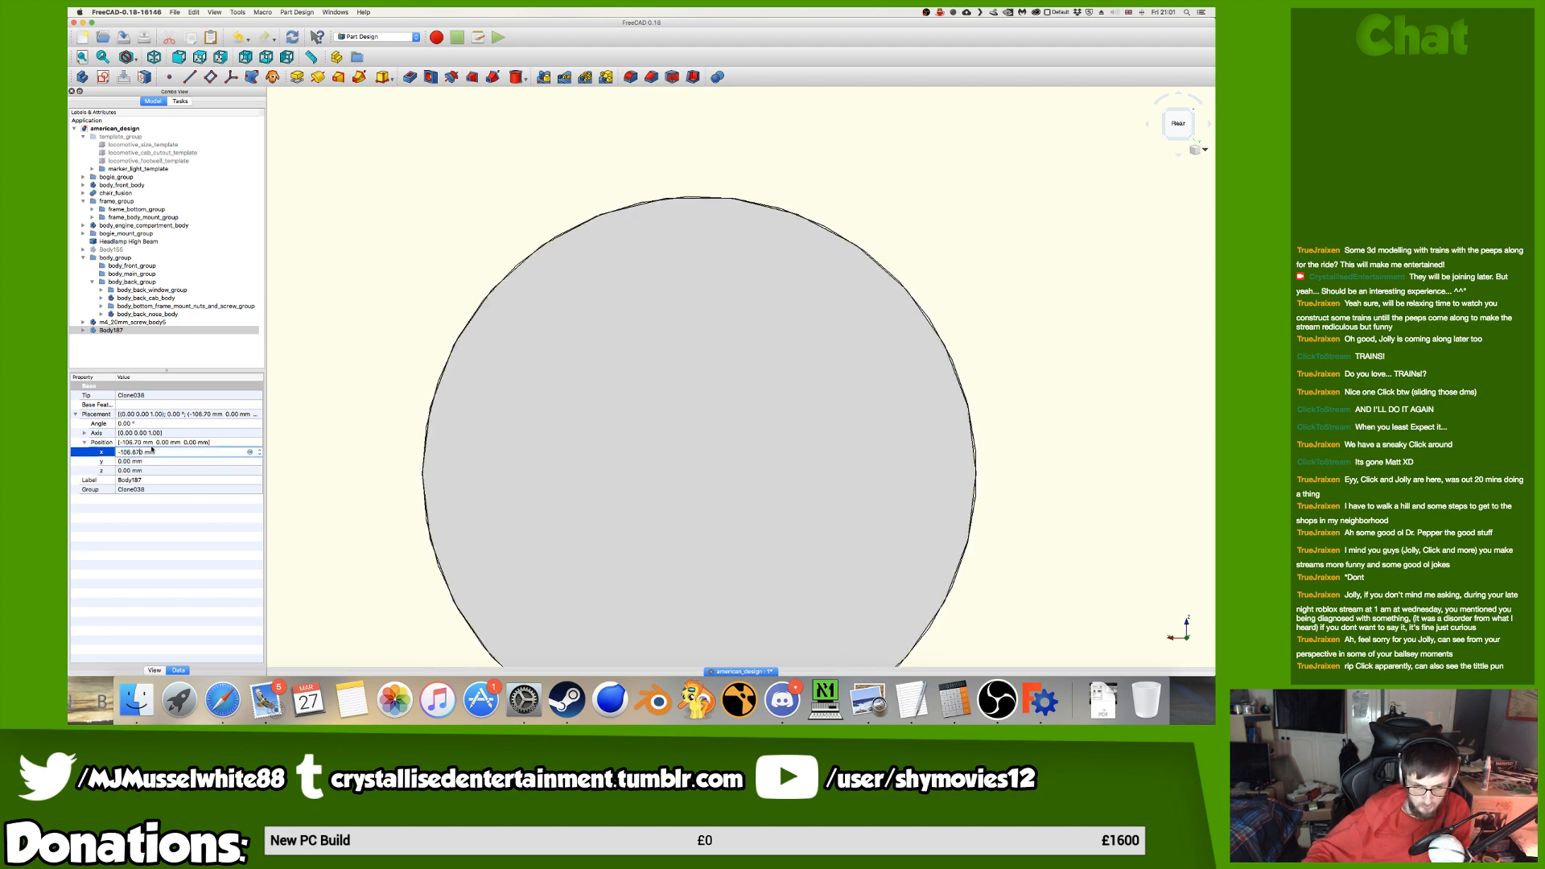
key("Return")
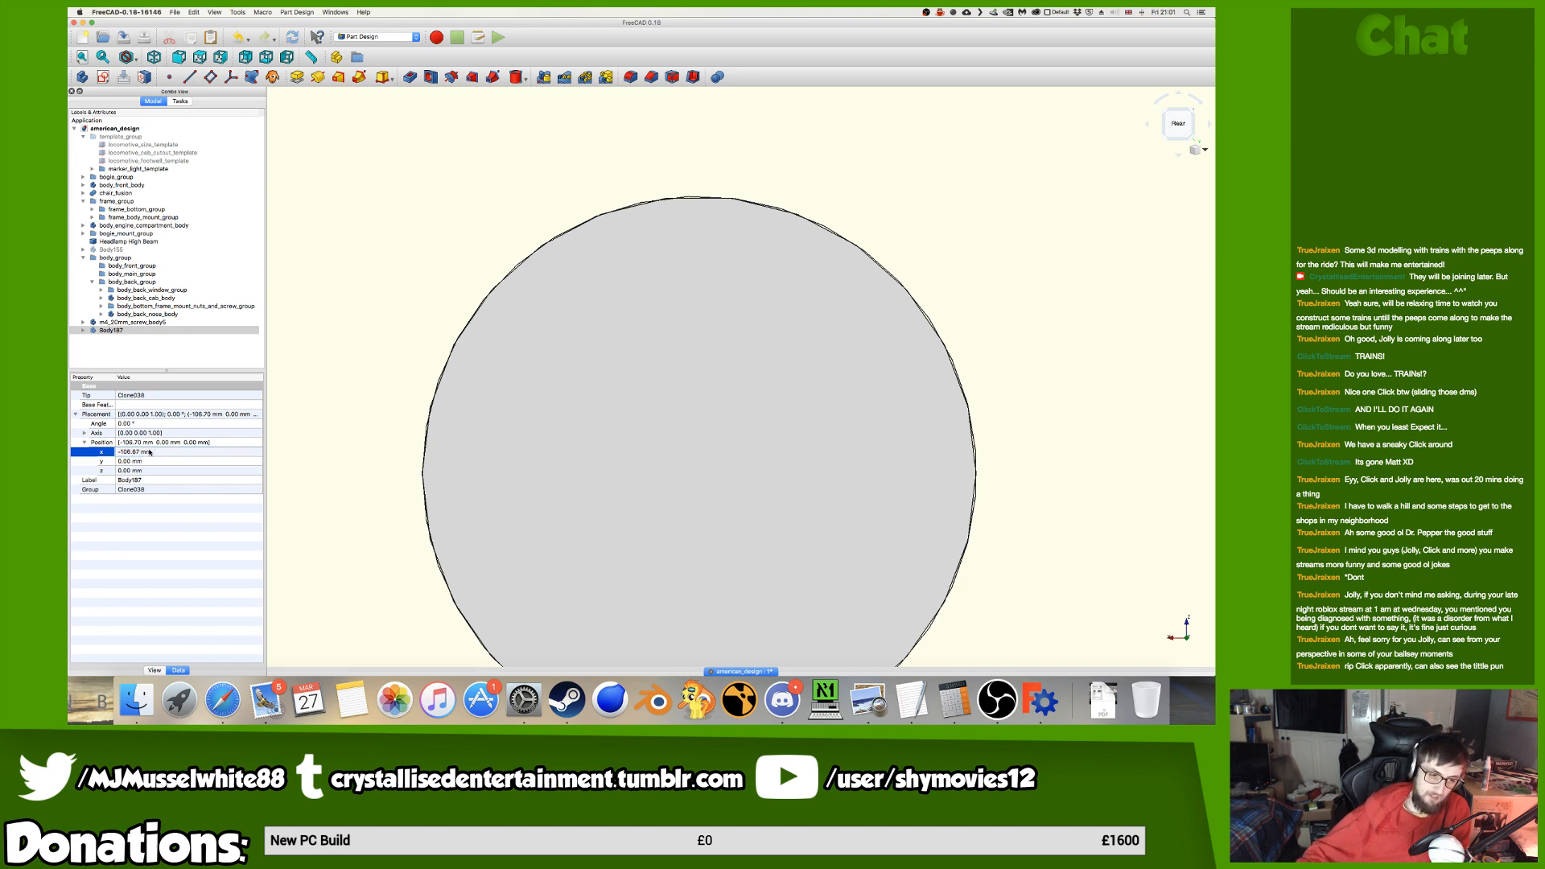
Clone the offset screw Body187 and give the new clone the same x position of -106.67 mm, filling the next rear mounting hole.
left_click(141, 452)
left_click_drag(141, 451, 71, 435)
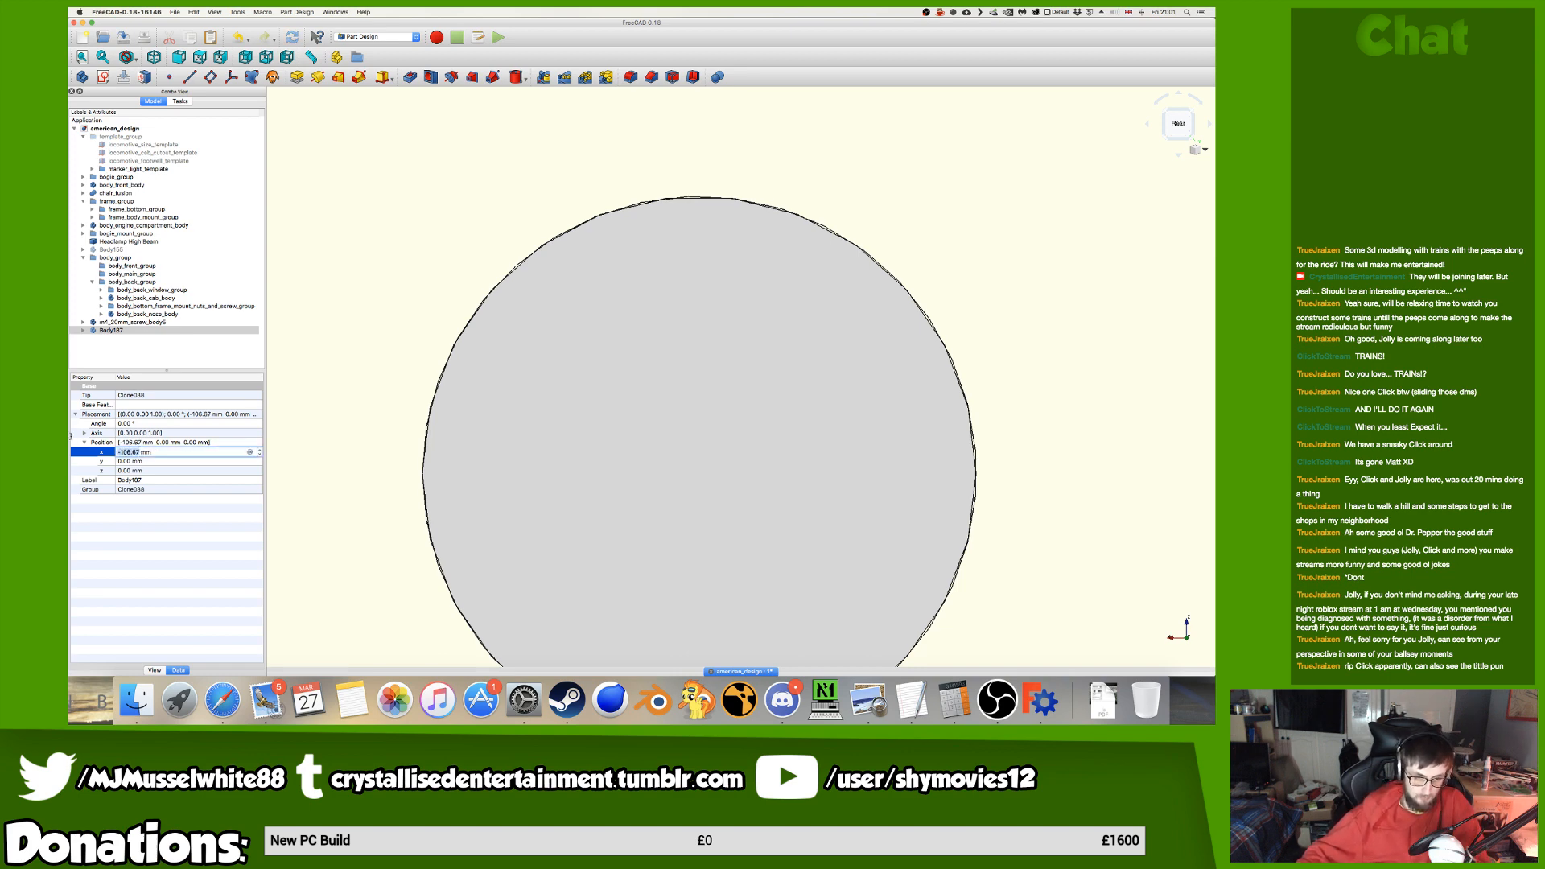
key("super+c")
left_click(116, 330)
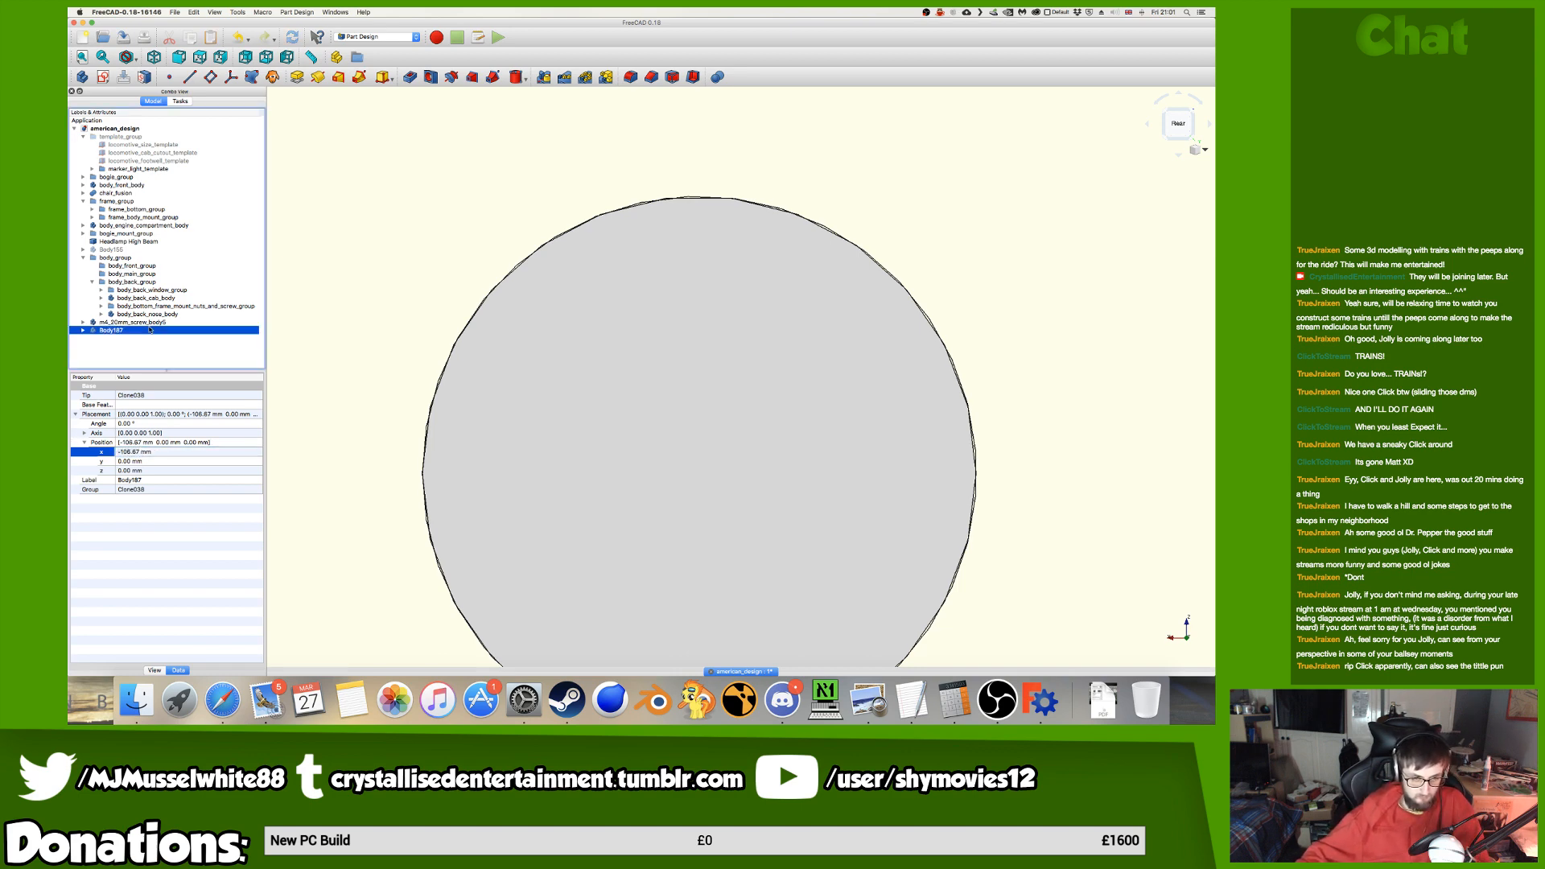
left_click(272, 76)
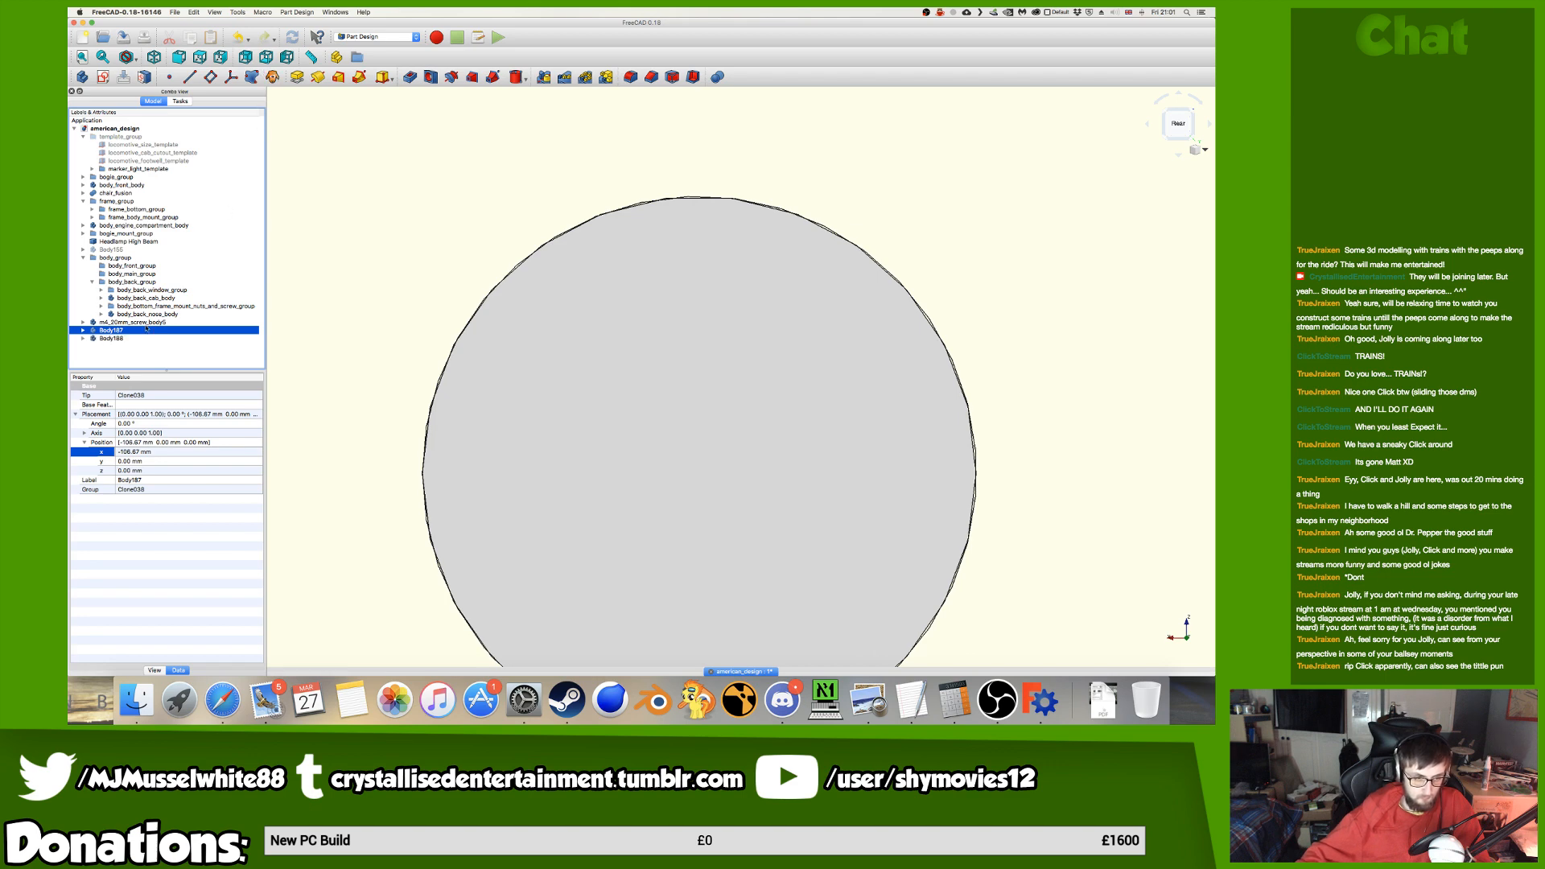
left_click(133, 451)
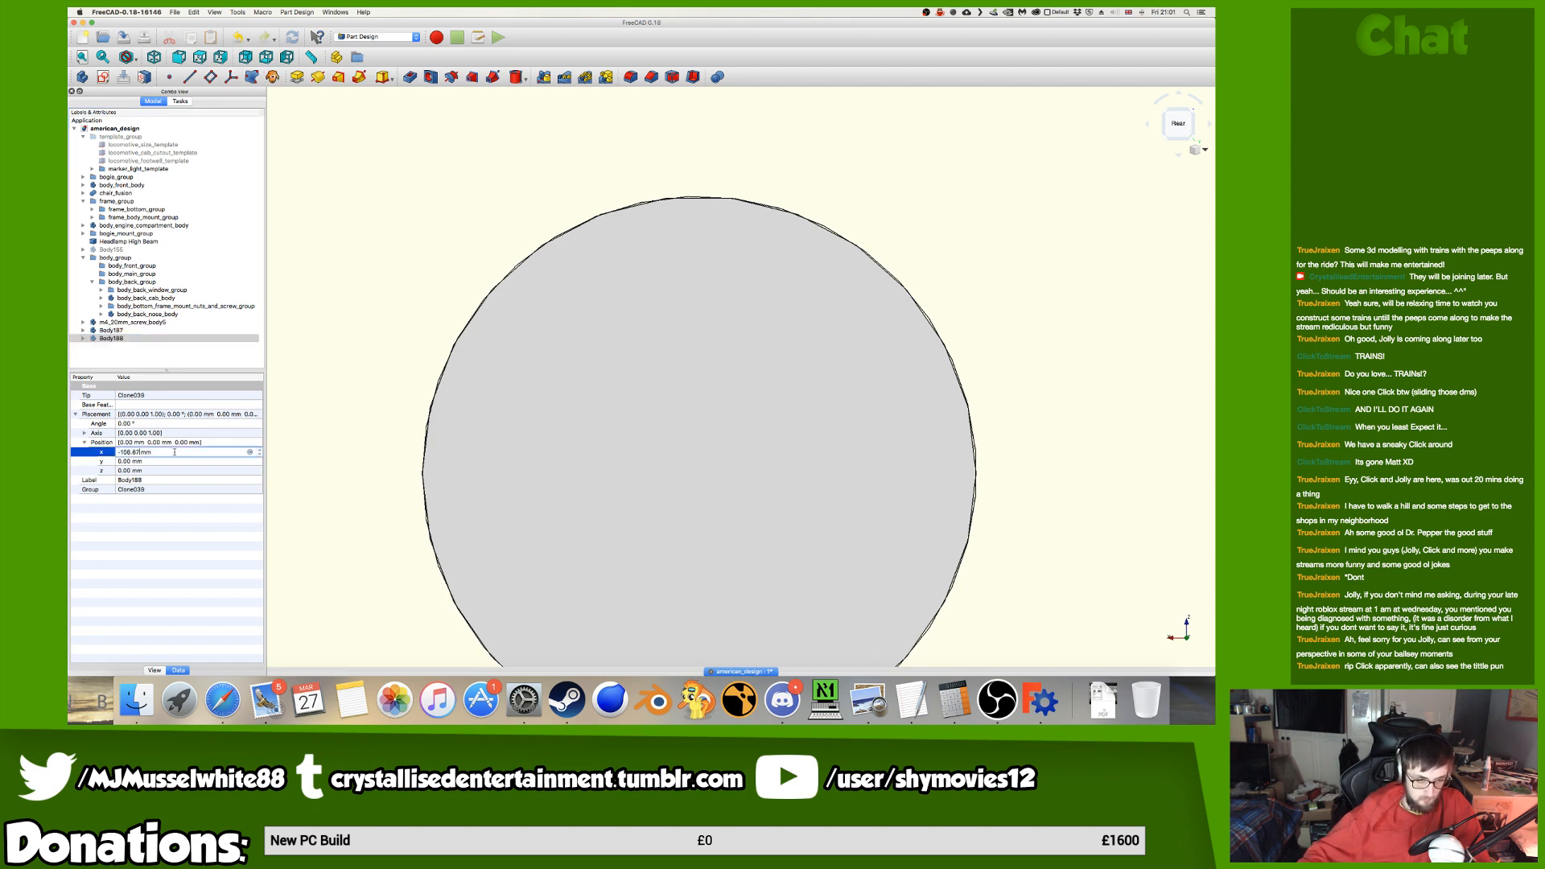
key("super+v")
key("Return")
Clone the newest screw, Body188, and set that clone's x position to -106.67 mm to fill the last rear mounting hole.
scroll(653, 442, "down", 5)
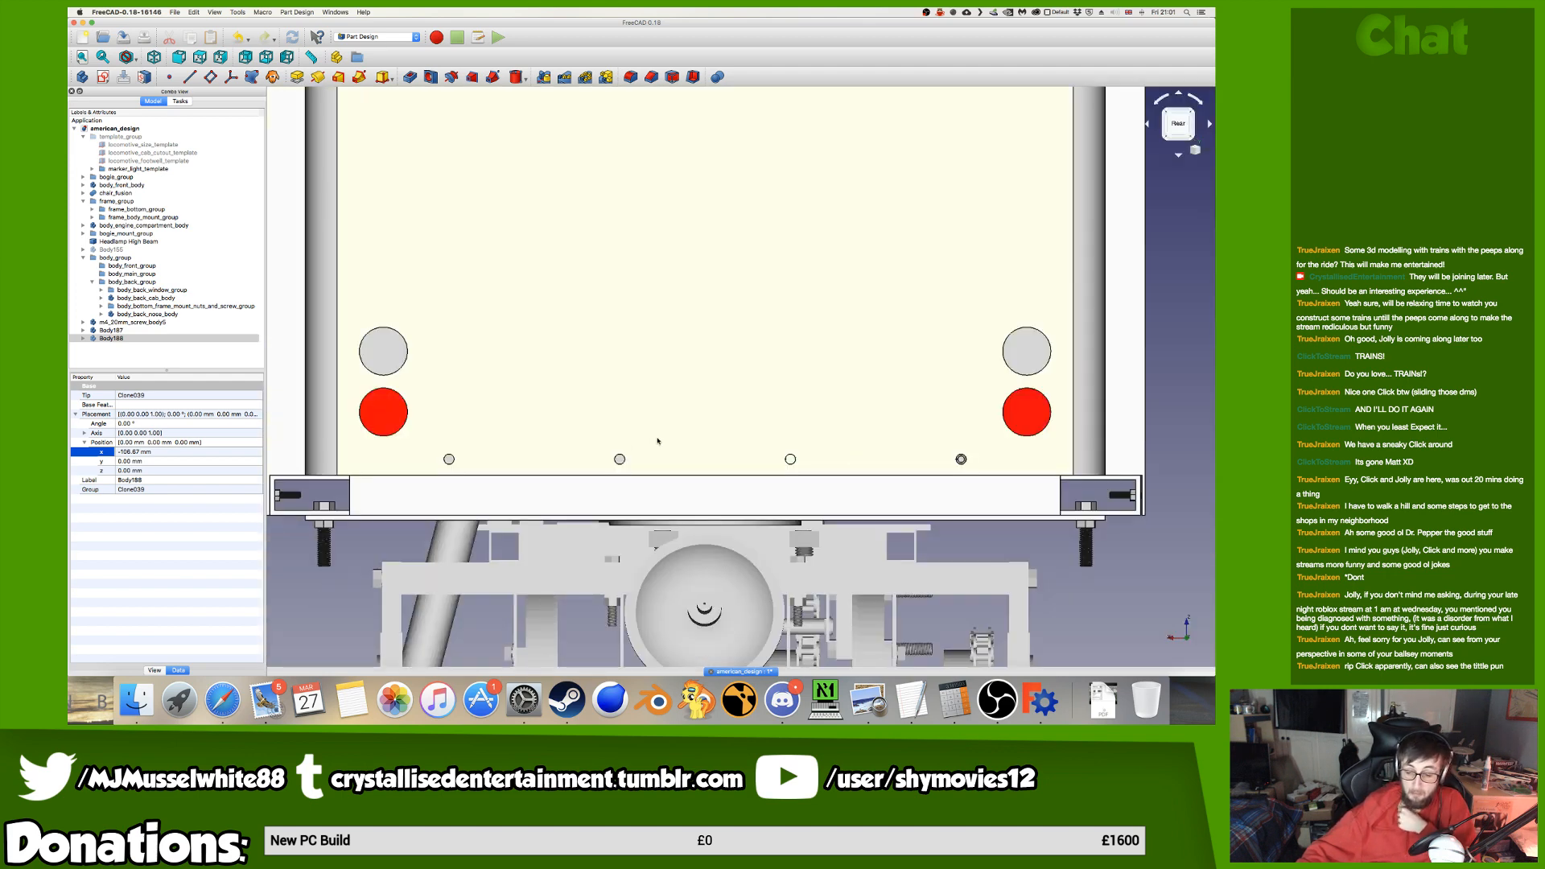
scroll(657, 441, "up", 3)
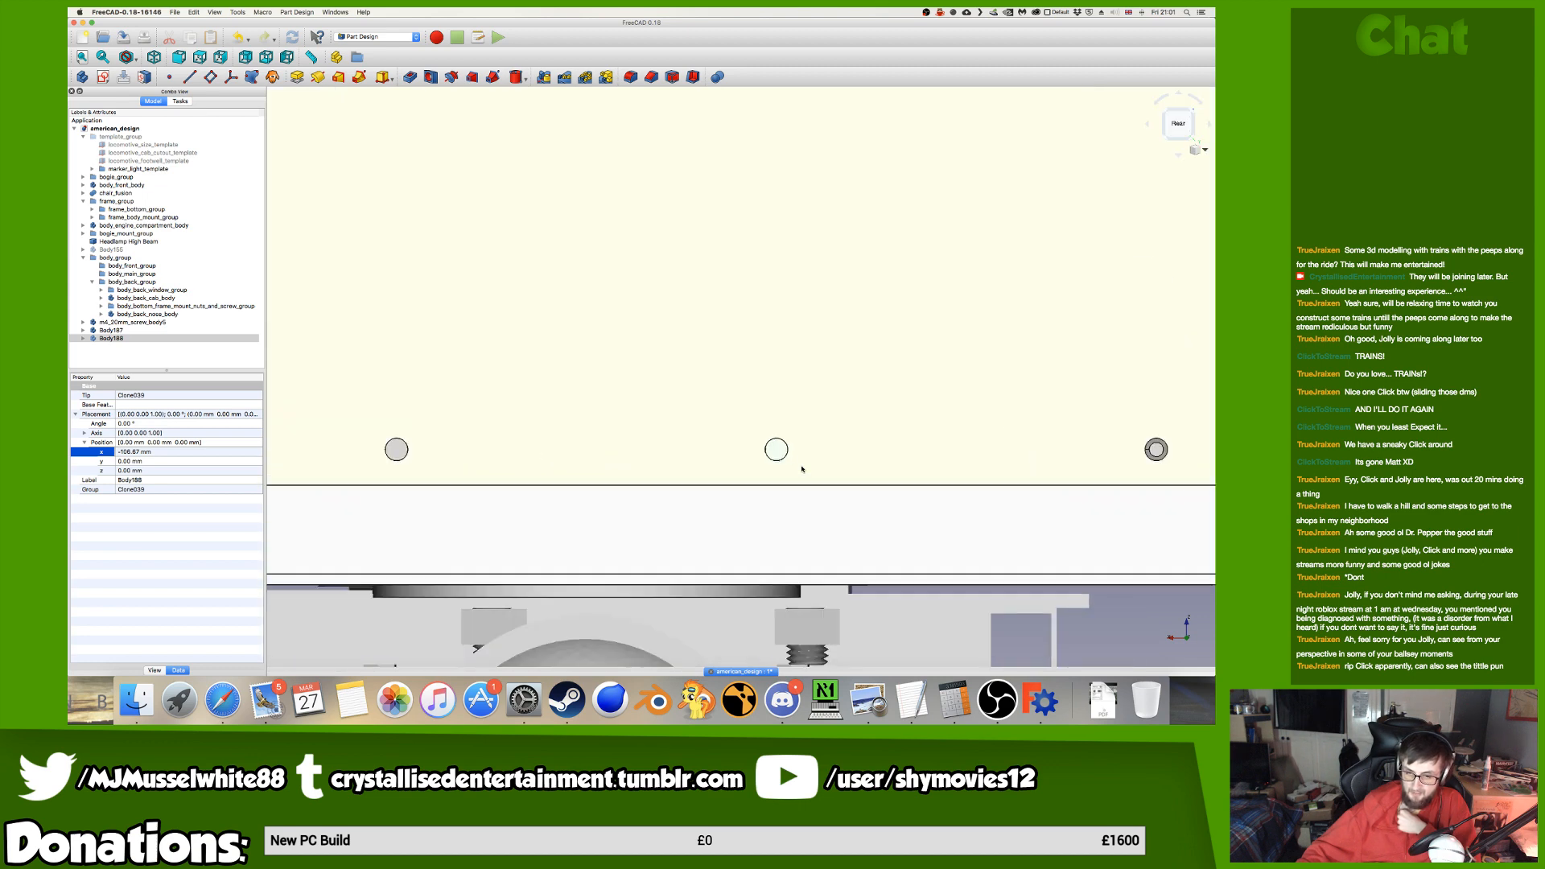
middle_click_drag(802, 469, 646, 482)
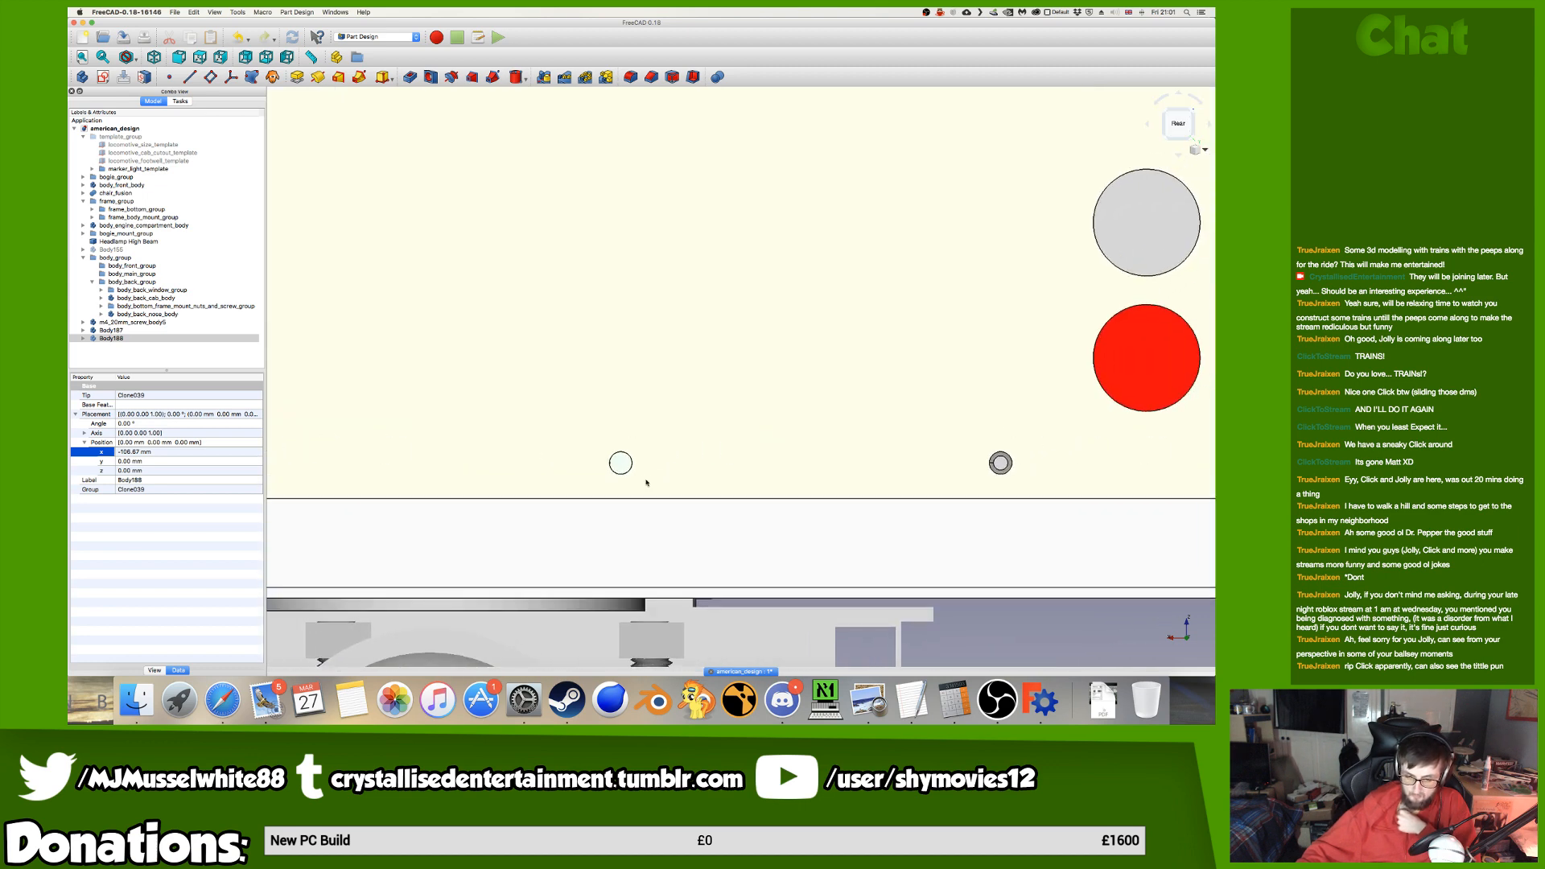
scroll(652, 481, "down", 10)
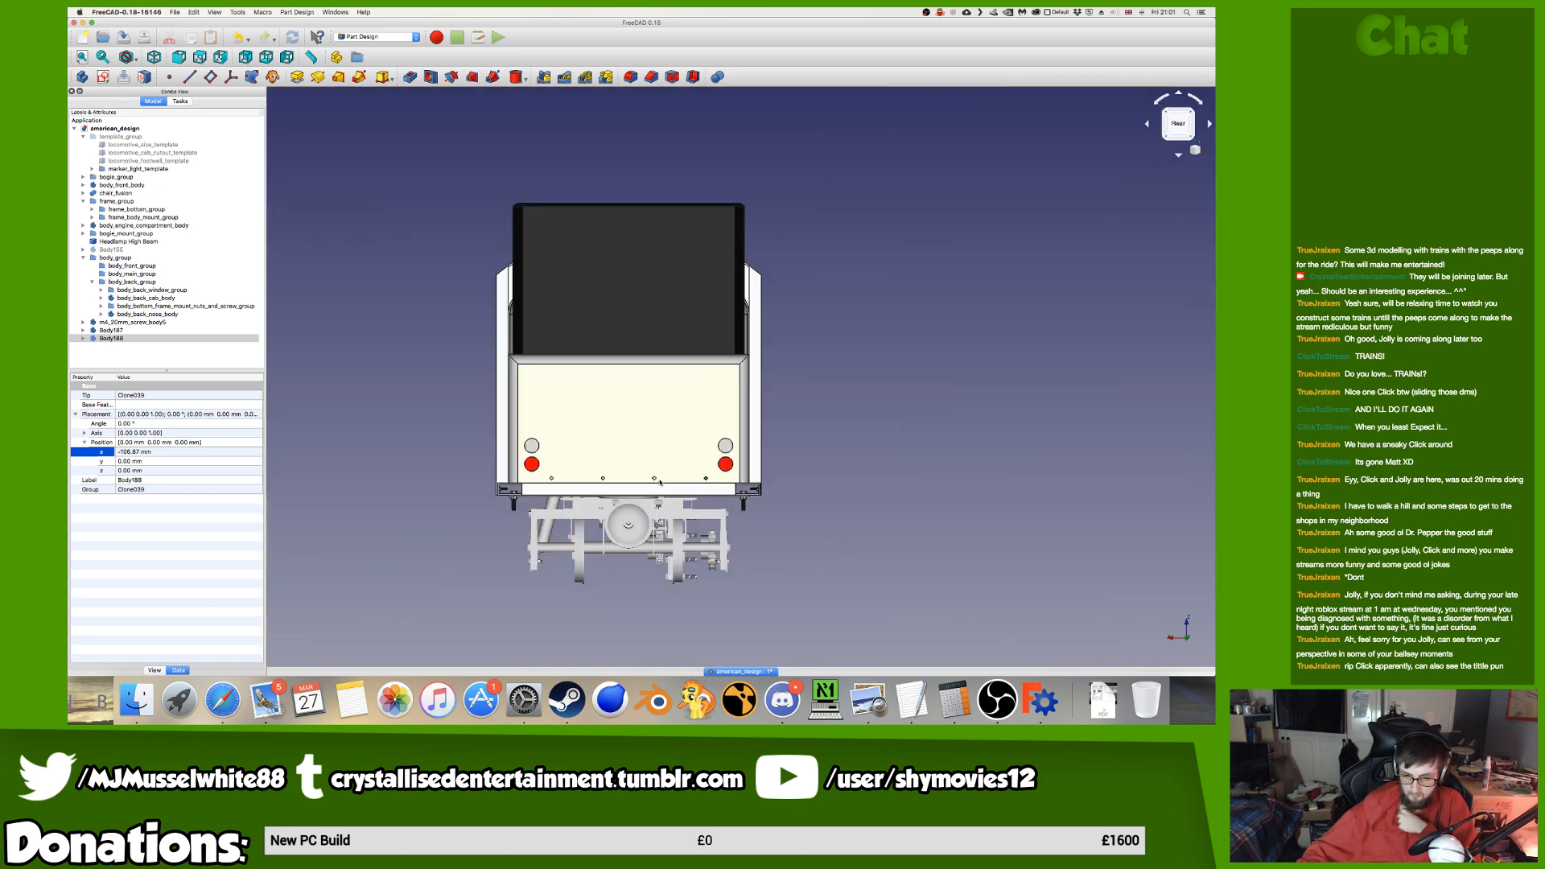
scroll(658, 481, "up", 10)
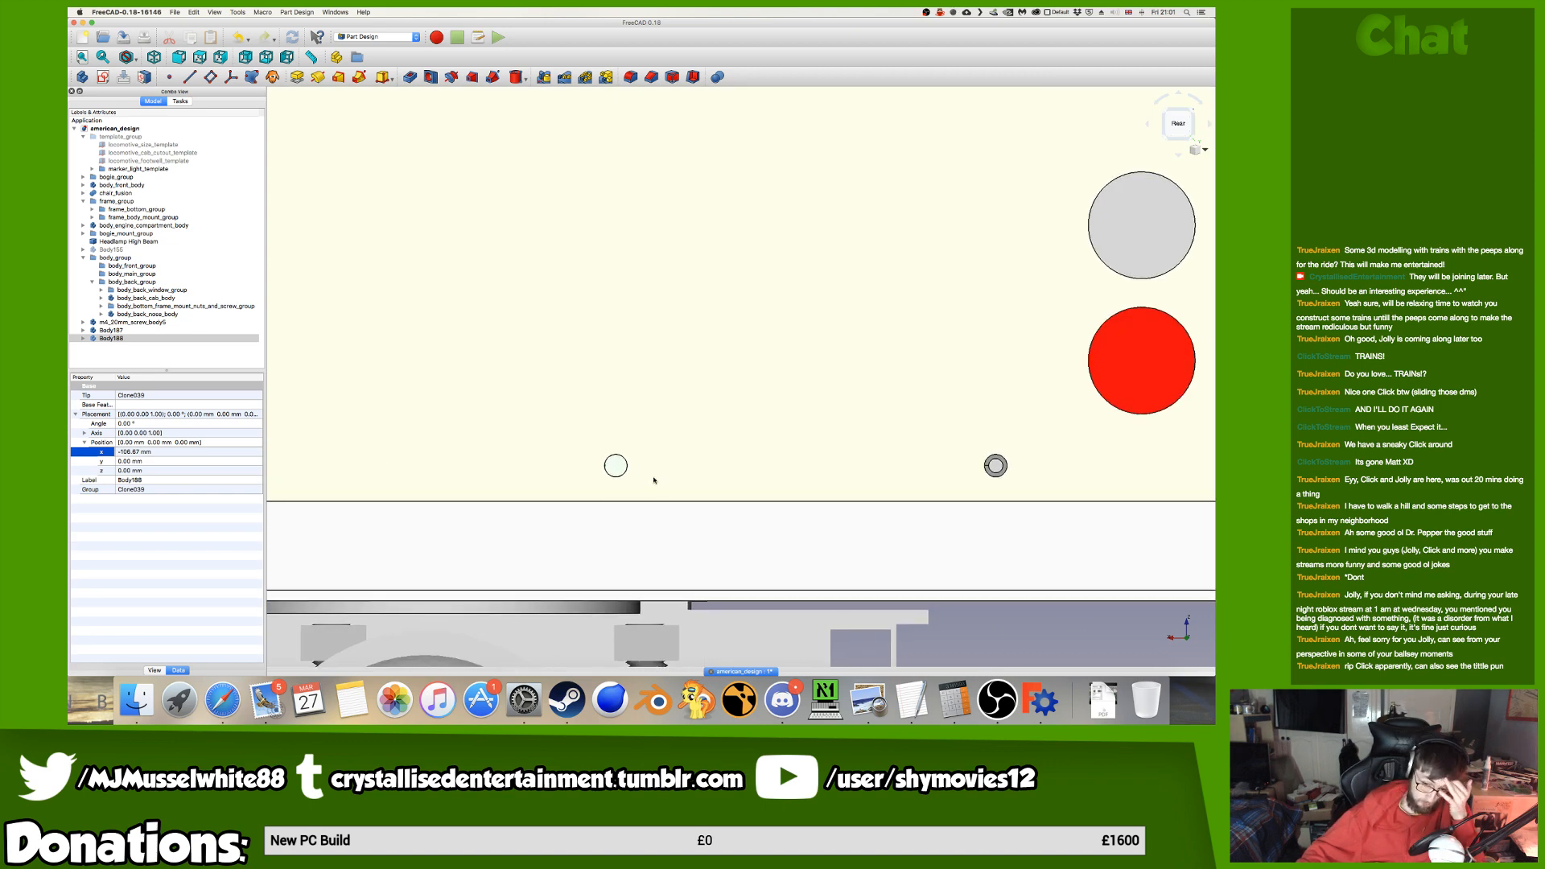
left_click(201, 338)
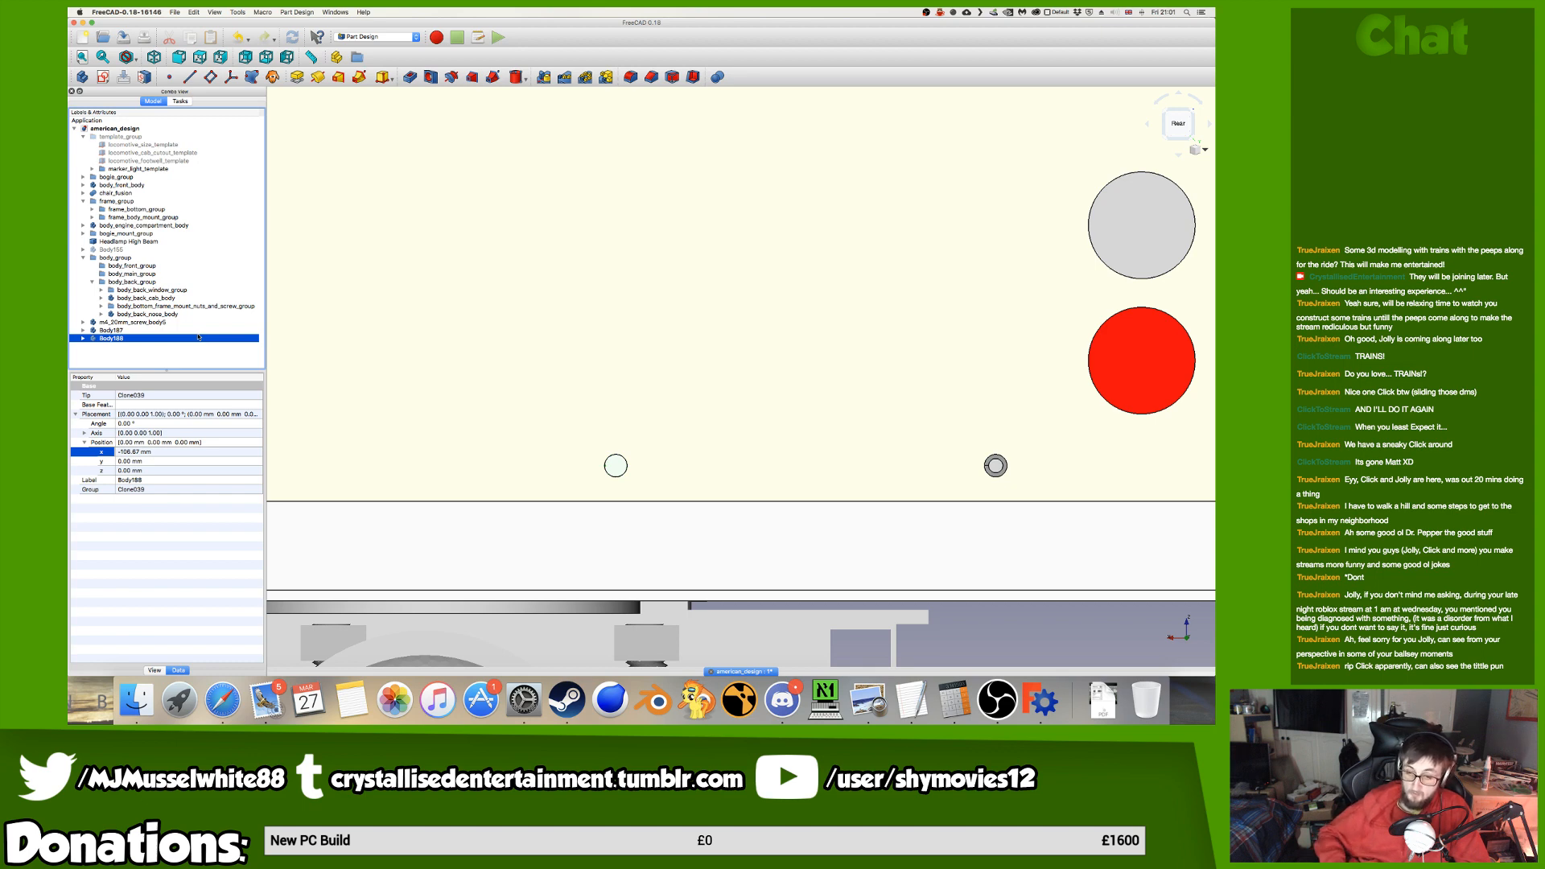
left_click(272, 78)
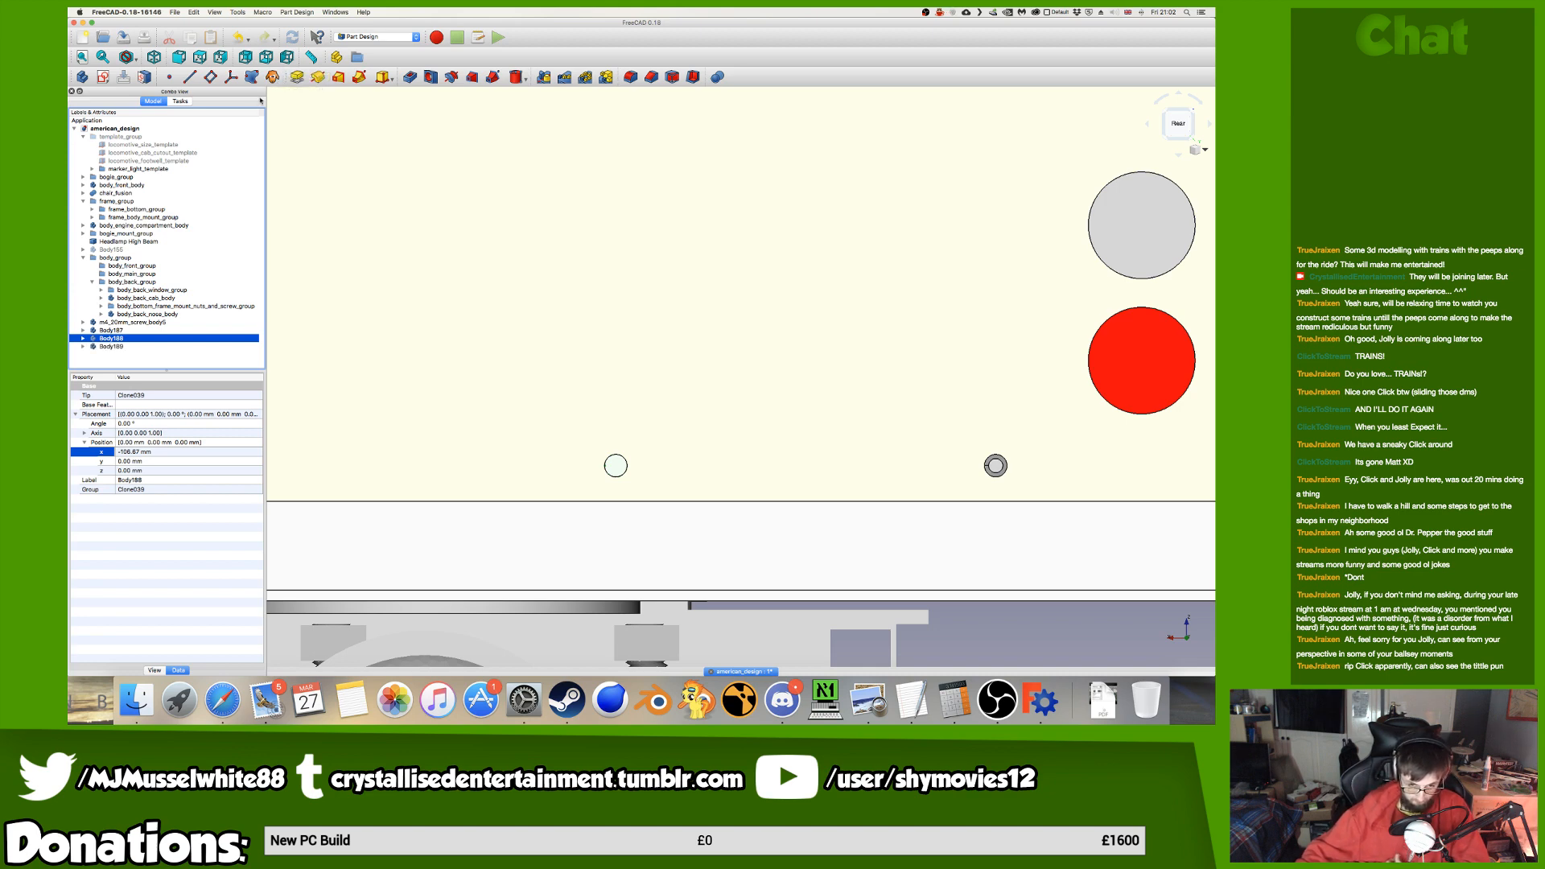
left_click(133, 452)
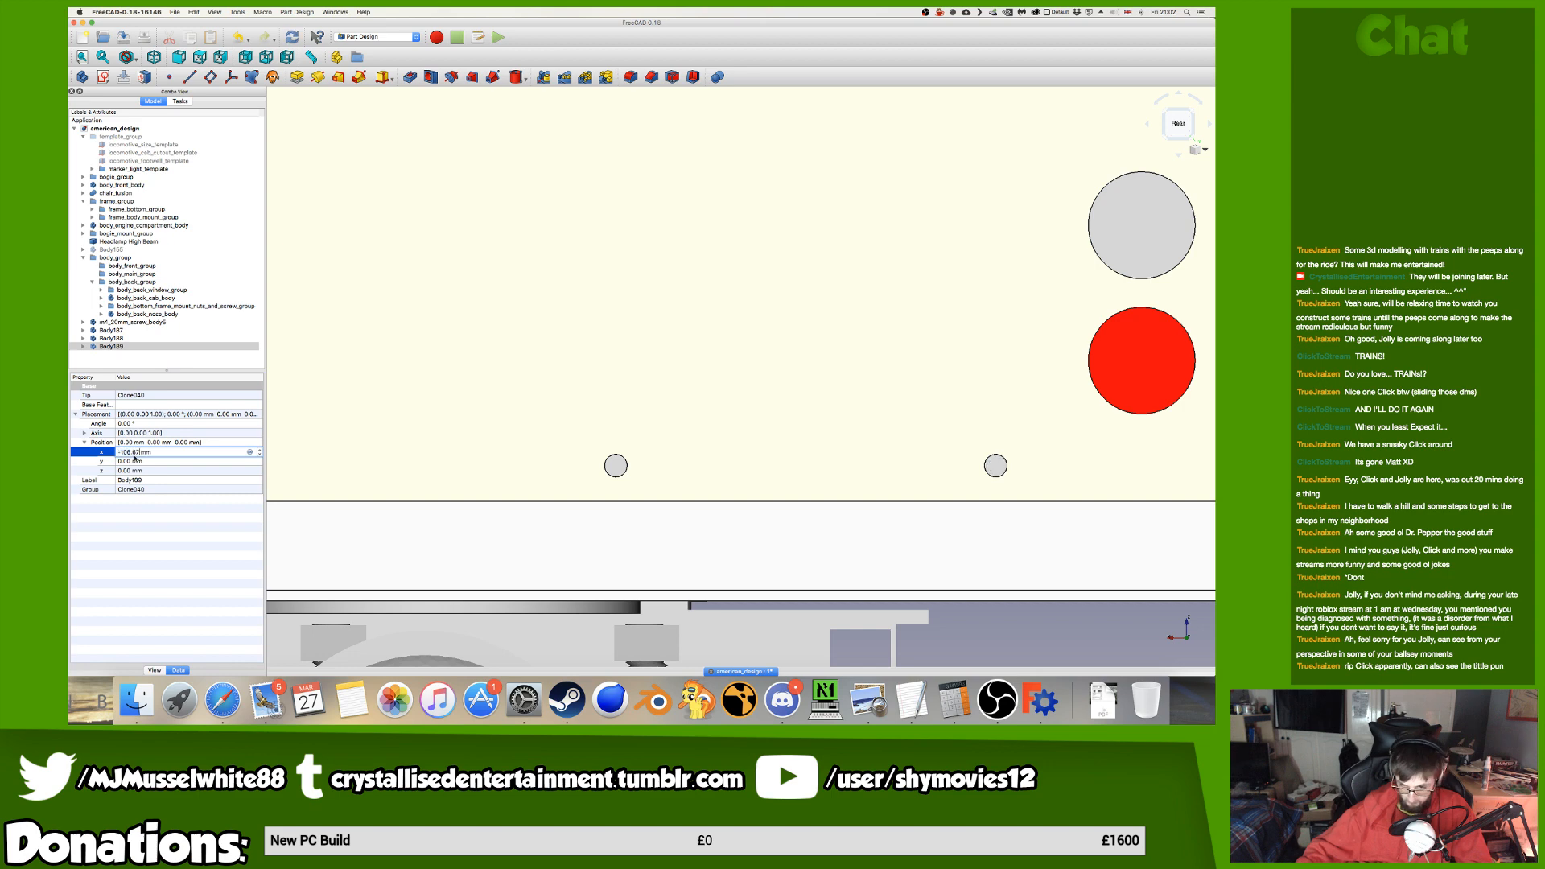
type("-106.67")
key("Return")
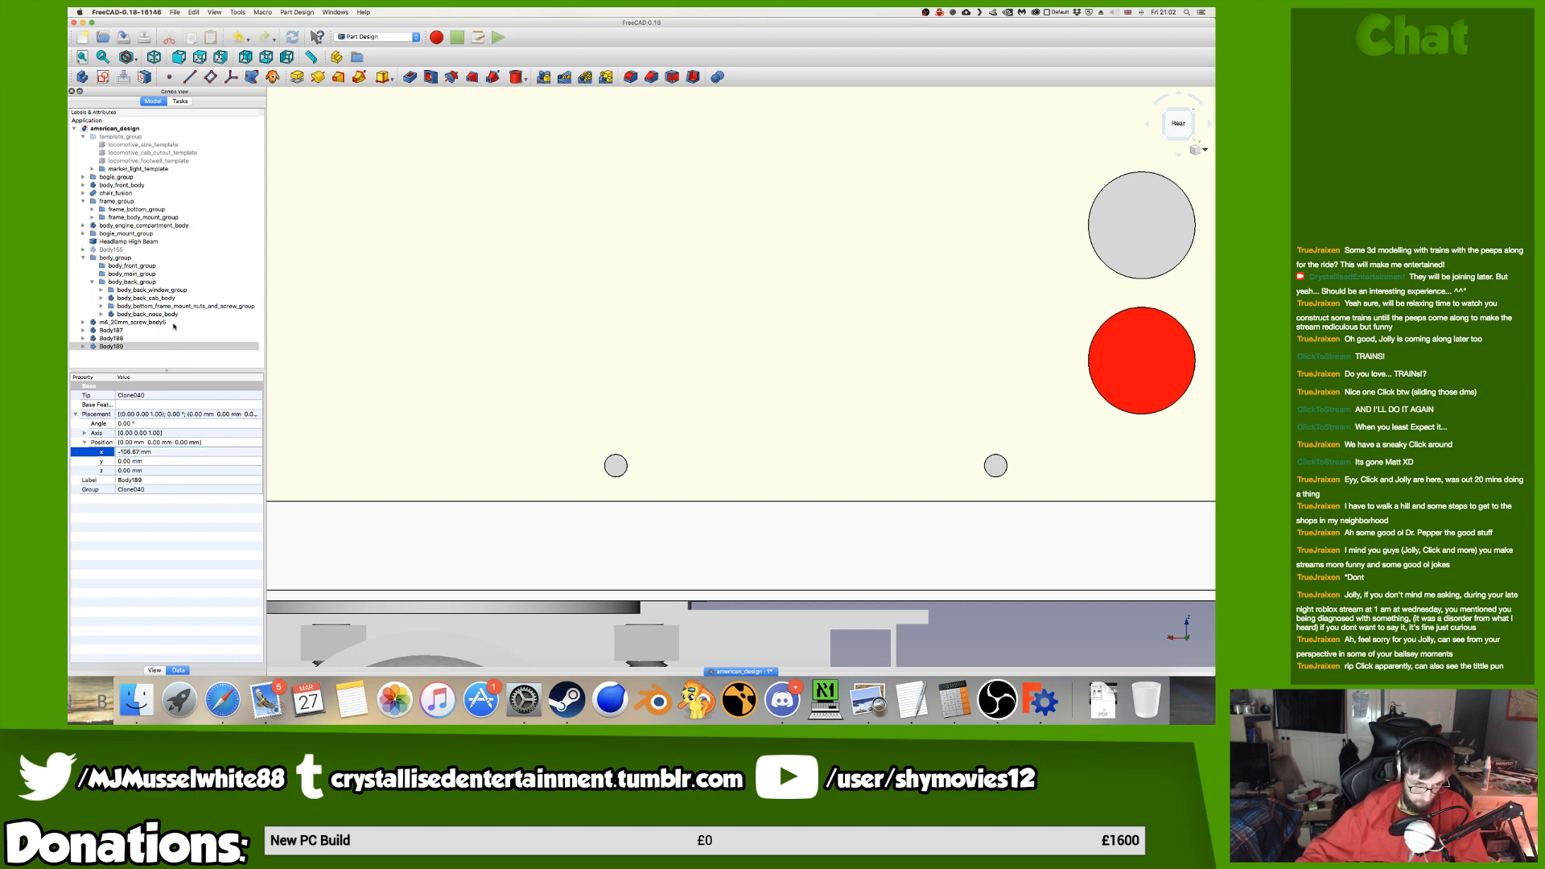
Rename the three screw clones in order as m4_20mm_screw_body6, m4_20mm_screw_body7 and m4_20mm_screw_body8.
left_click(174, 323)
left_click(193, 321)
key("super+c")
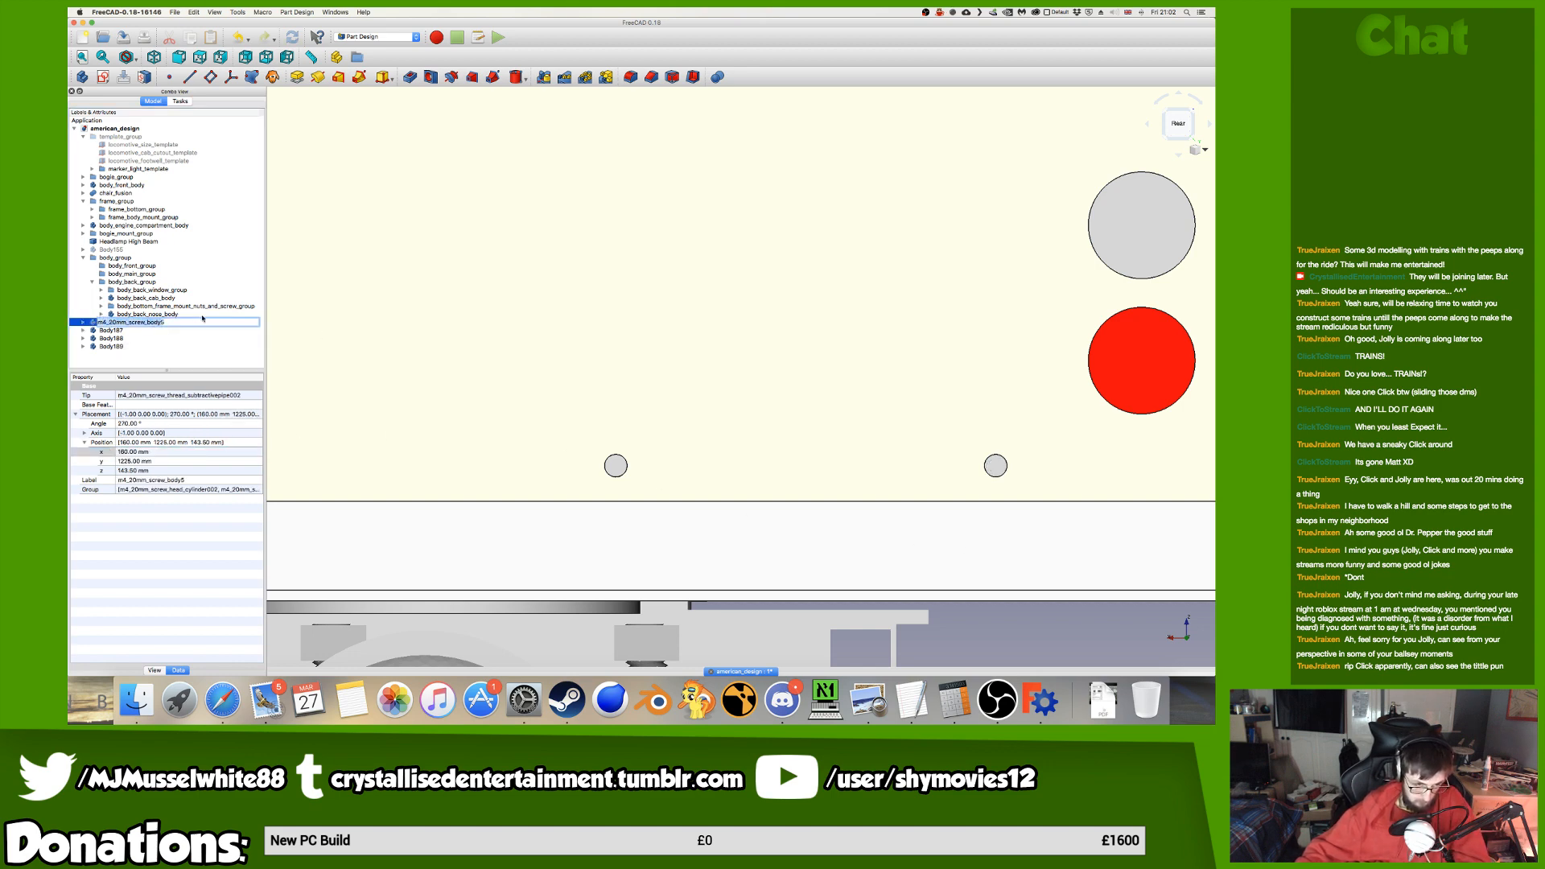
key("Tab")
key("super+v")
type("6")
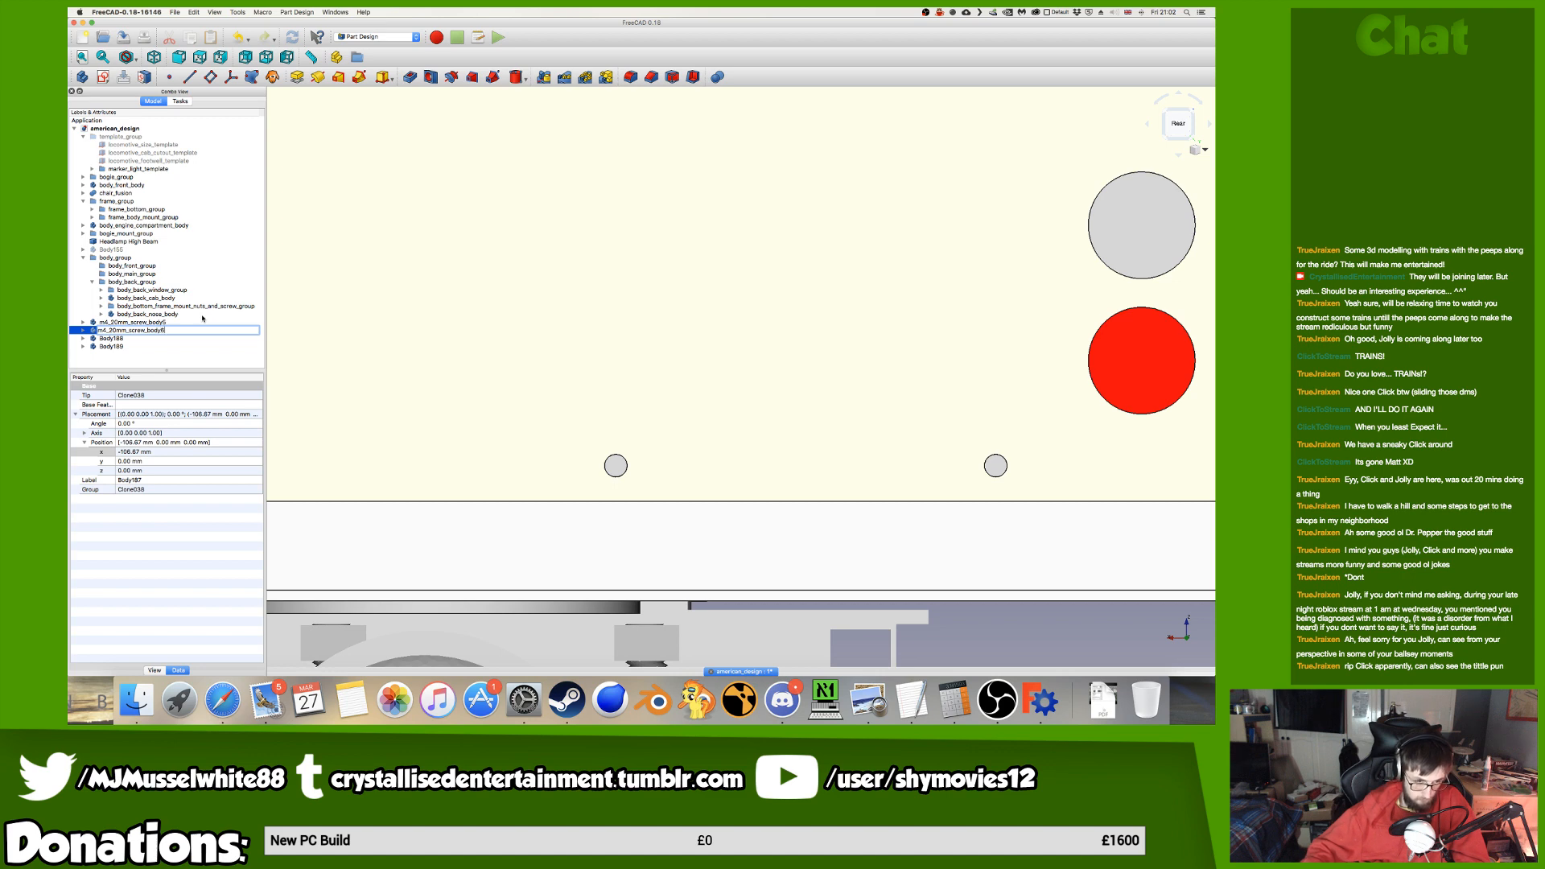
key("Tab")
key("super+v")
type("7")
key("Tab")
key("super+v")
type("8")
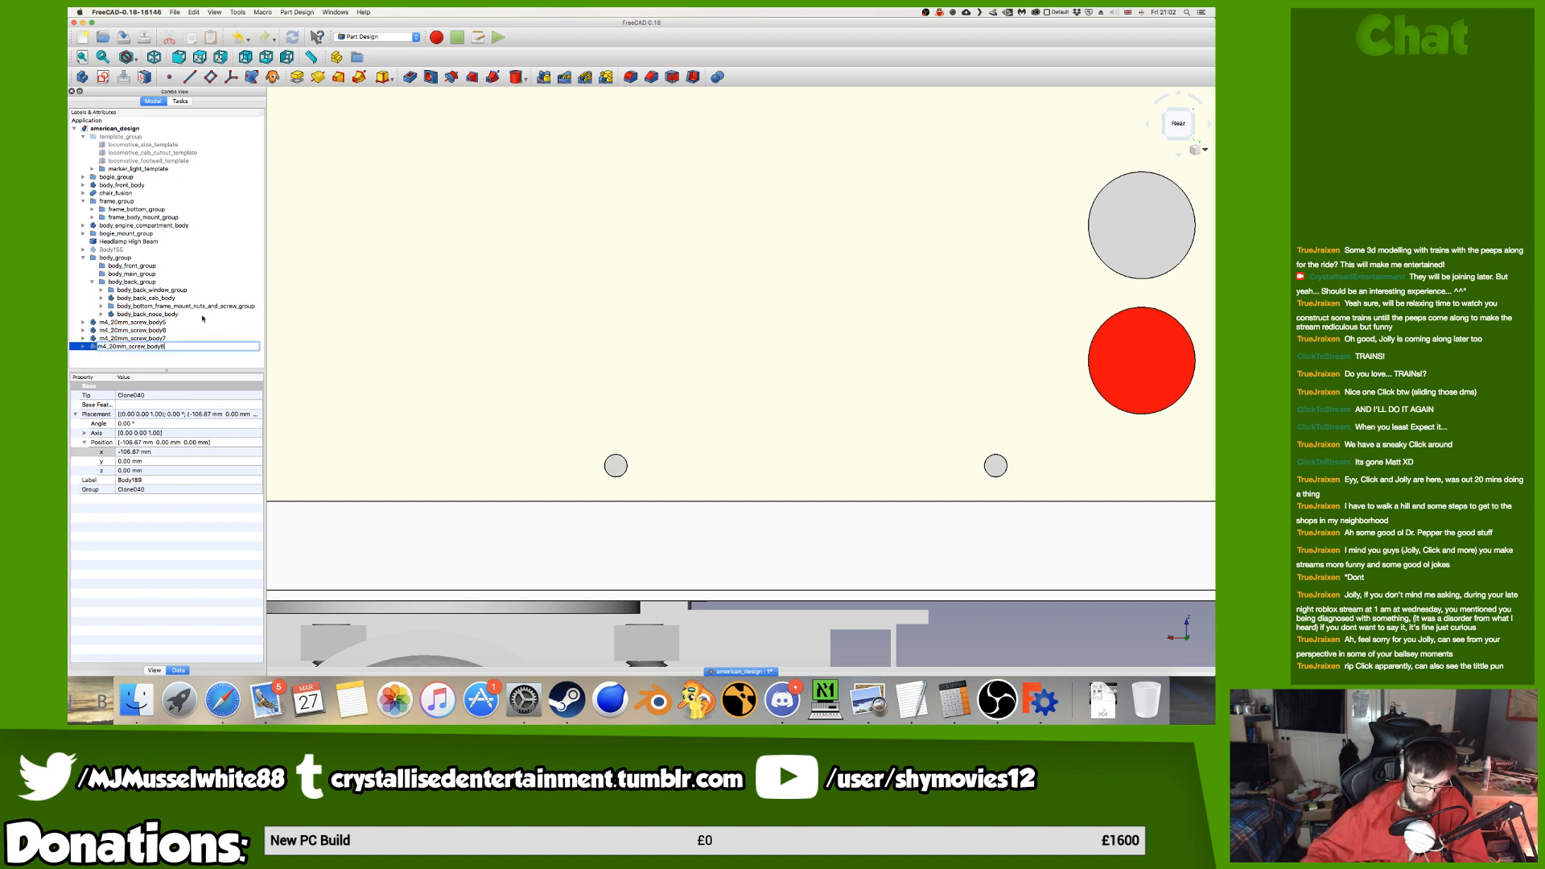
key("Return")
Check the full row of four screws on the back nose and save the document.
scroll(731, 396, "down", 5)
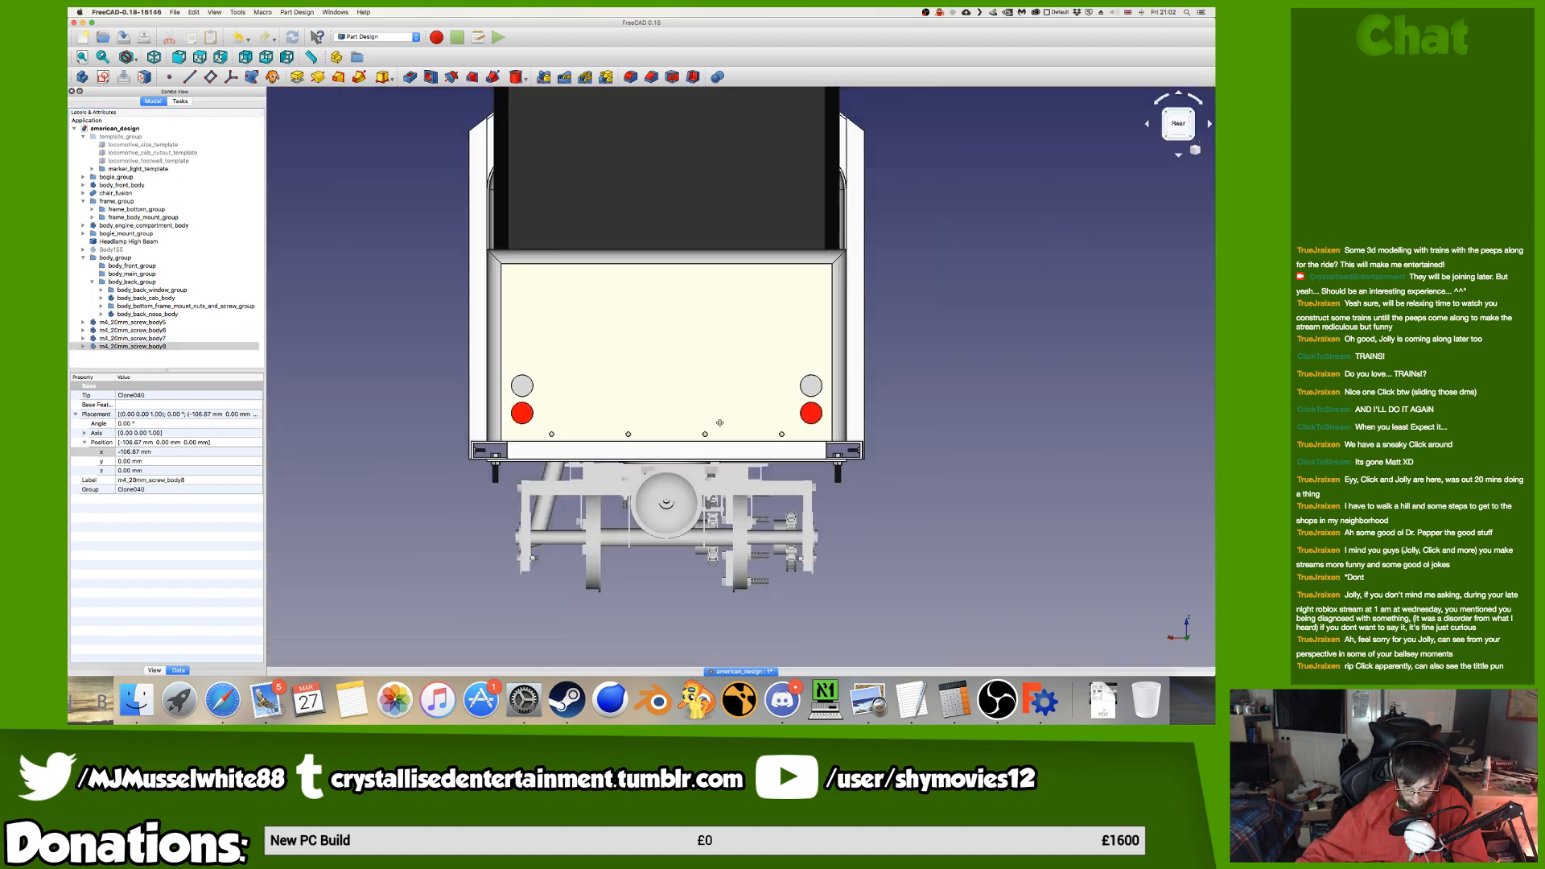
scroll(808, 416, "up", 2)
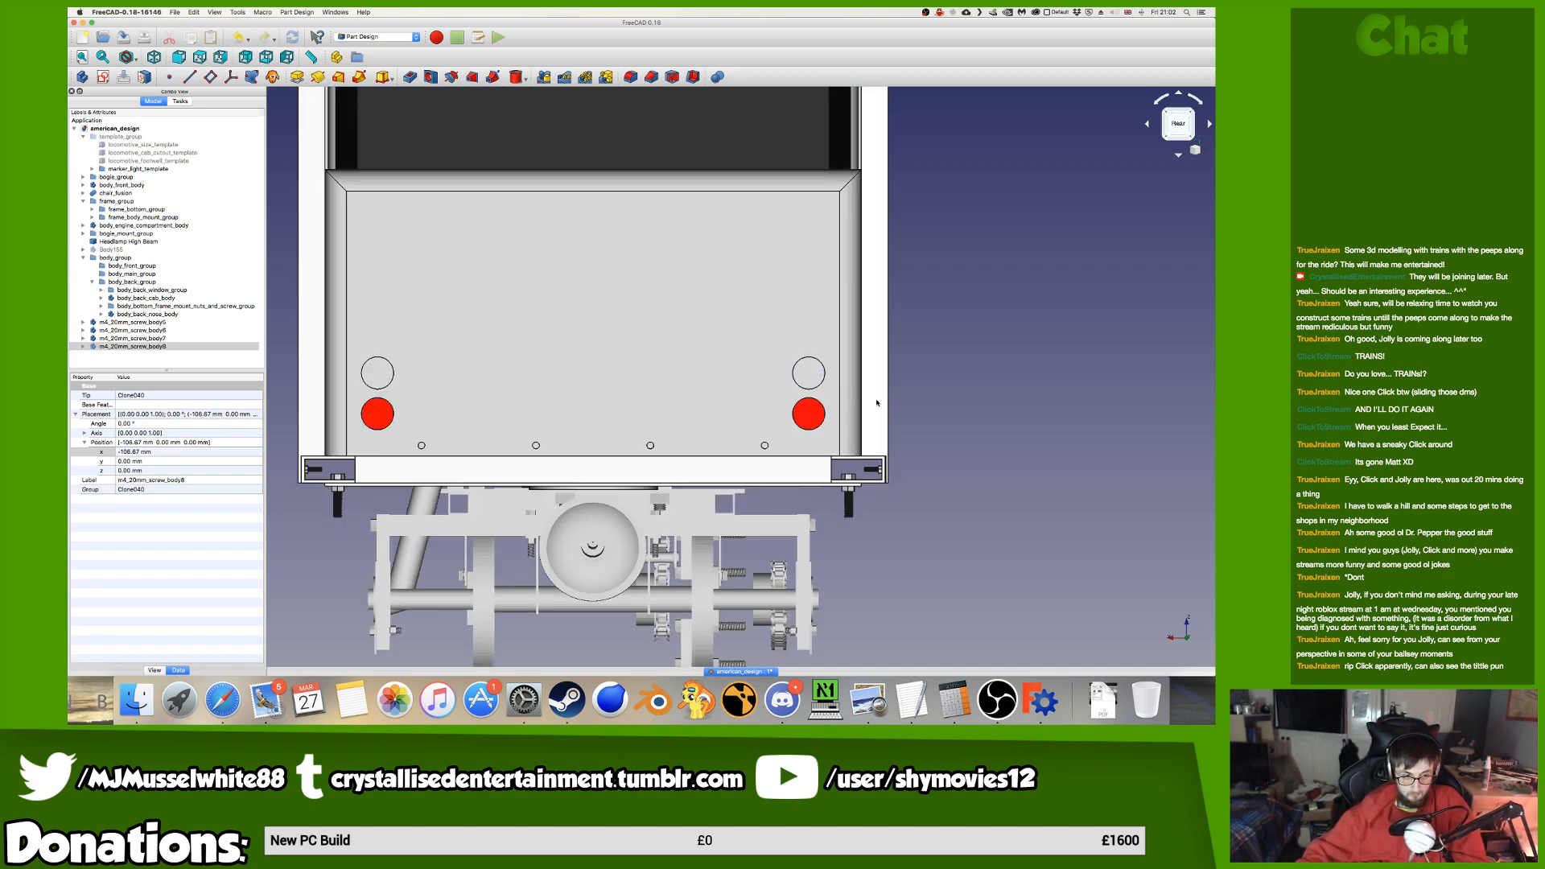
key("super+s")
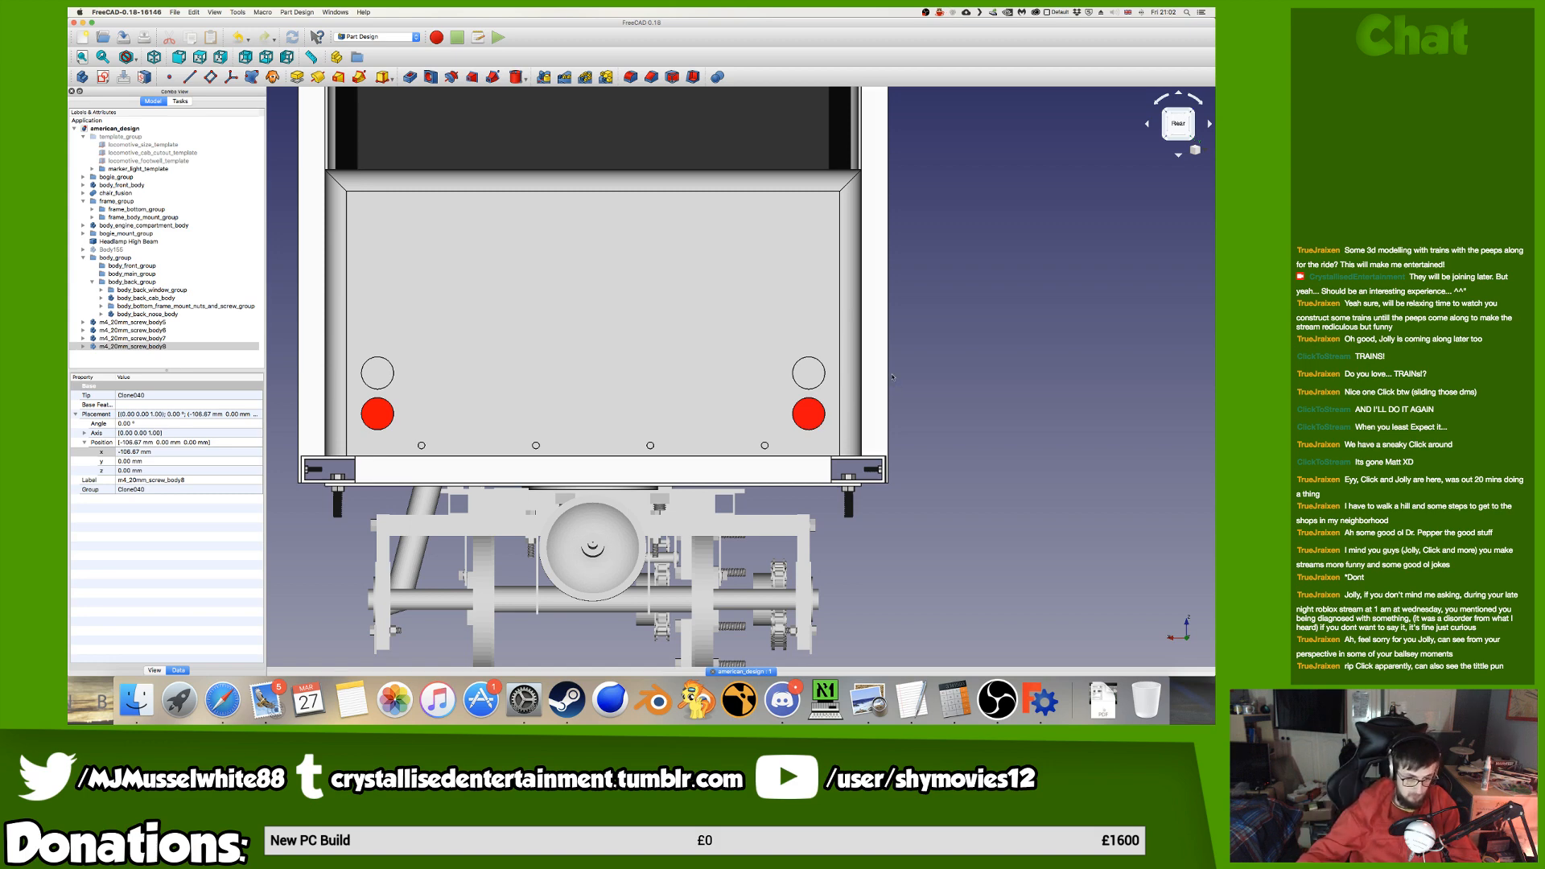
Merge the project file m4_0-7mm_pitch_nut.FCStd from the nuts_and_bolts folder into the locomotive design.
middle_click_drag(885, 371, 971, 383)
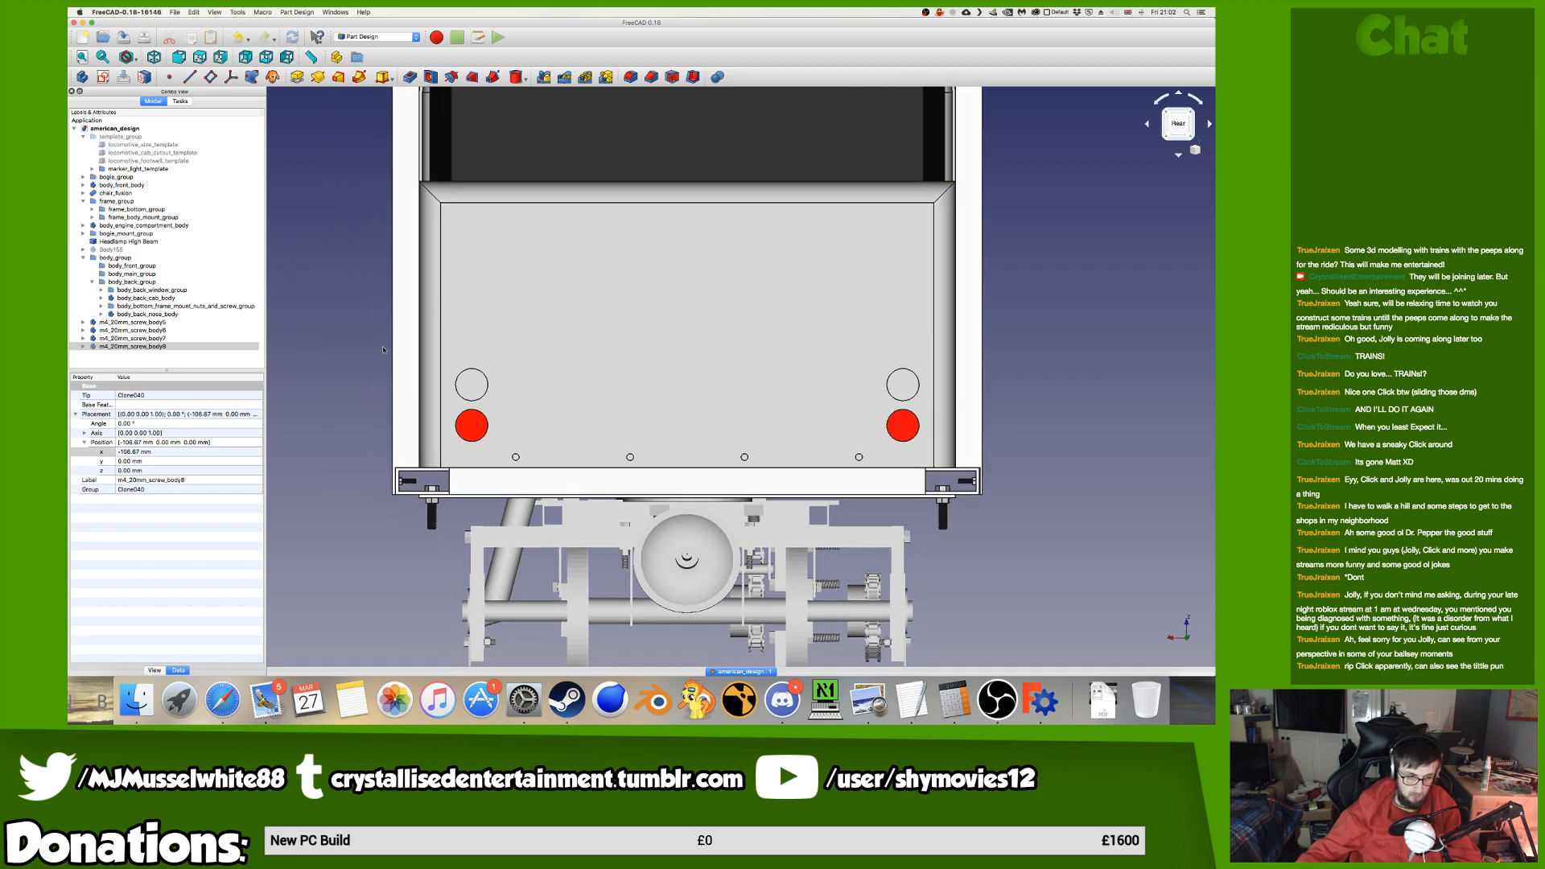
scroll(410, 472, "up", 4)
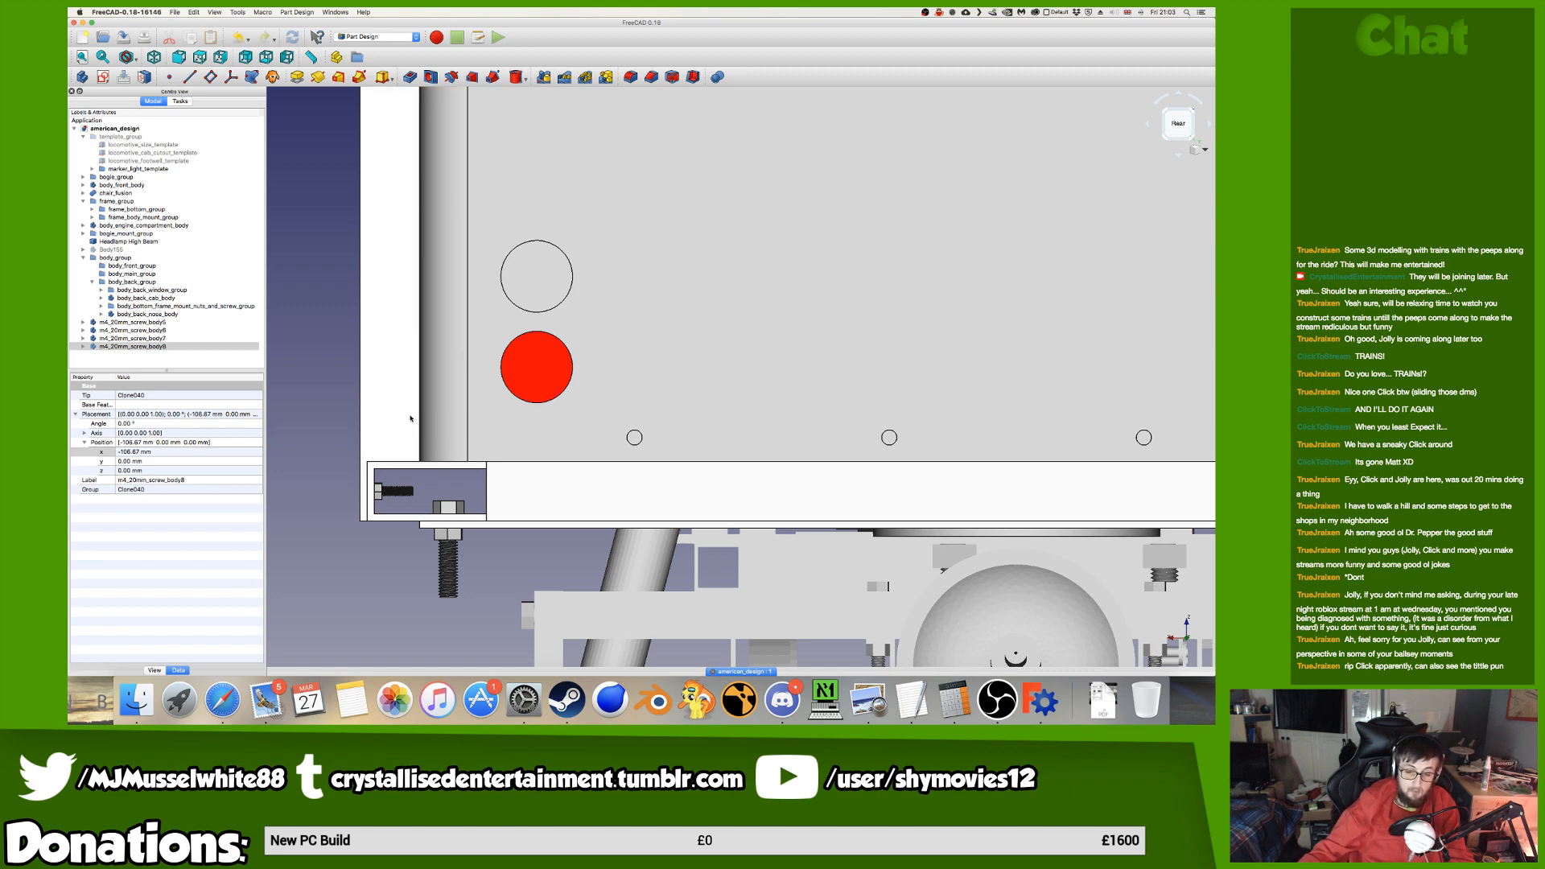
scroll(410, 418, "down", 5)
scroll(394, 420, "up", 3)
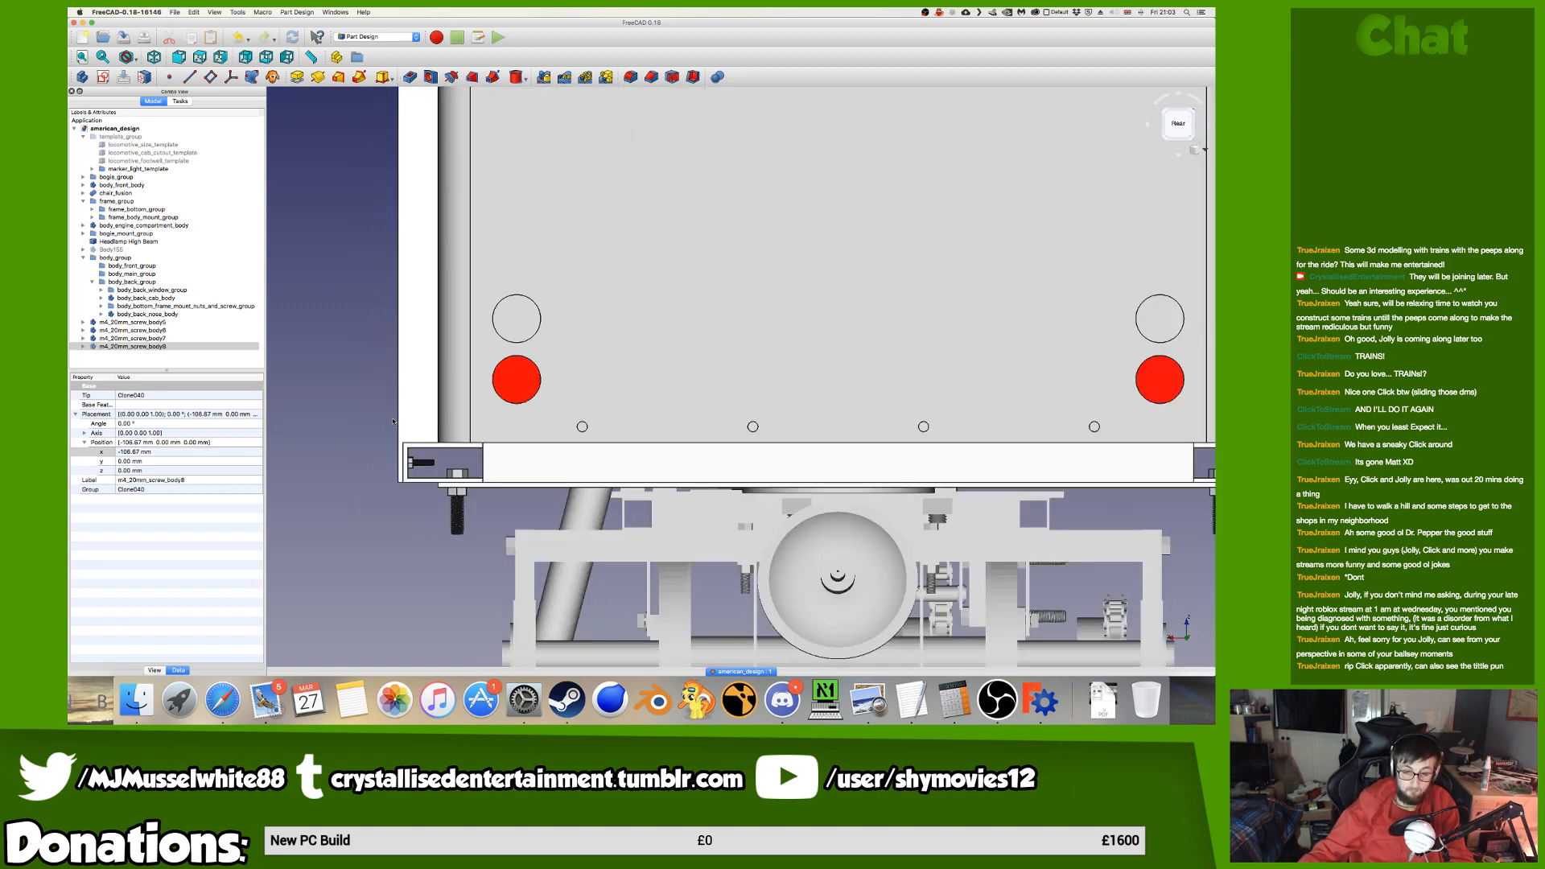
middle_click_drag(629, 428, 629, 463)
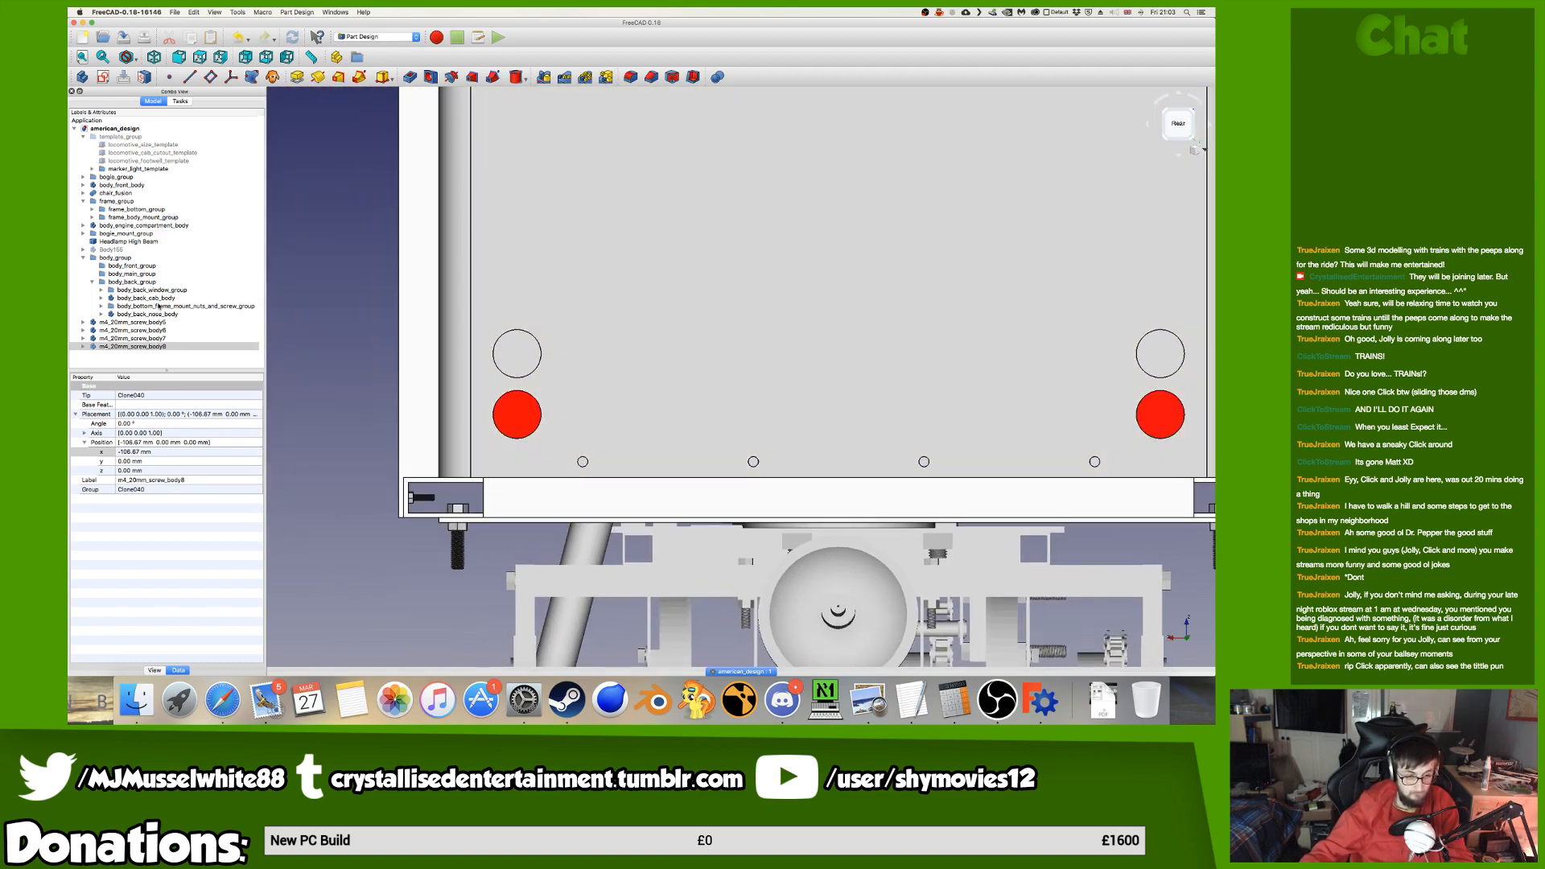
left_click(160, 358)
left_click(175, 12)
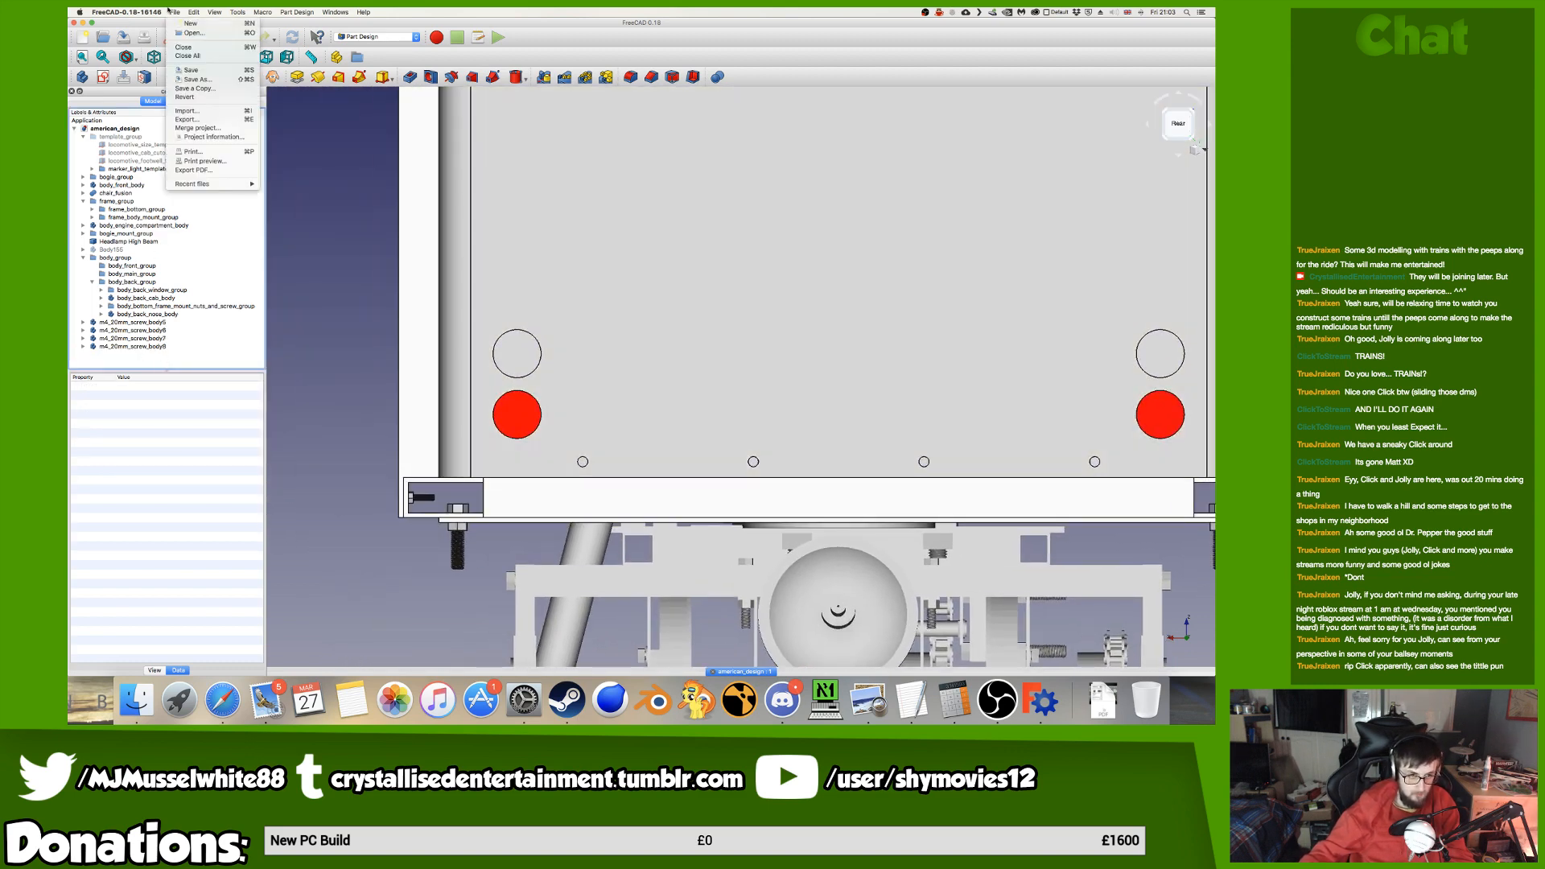
left_click(188, 129)
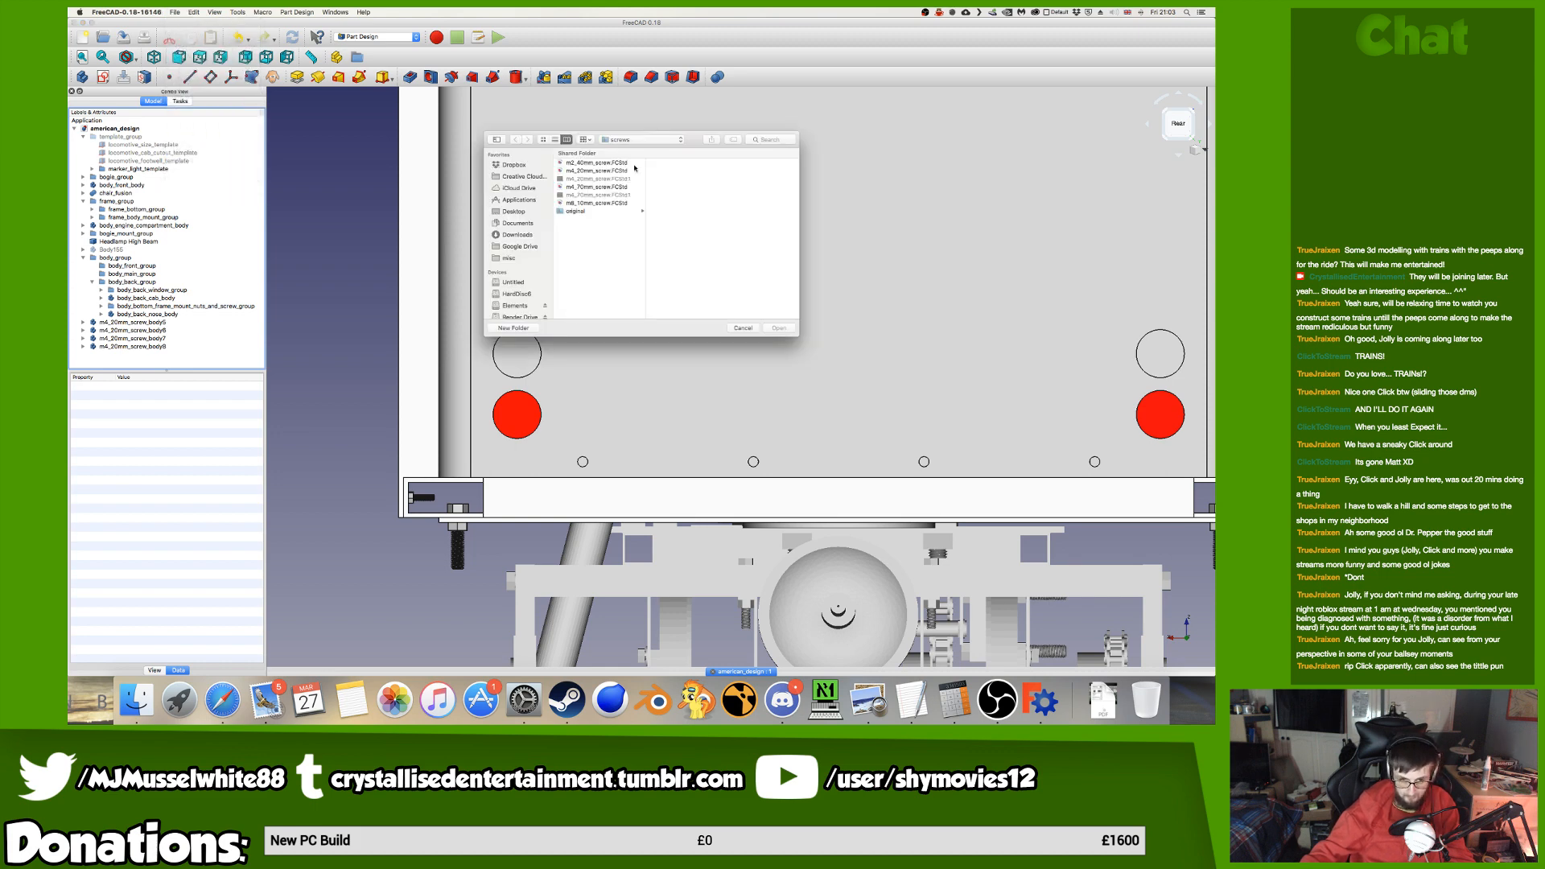
left_click(654, 141)
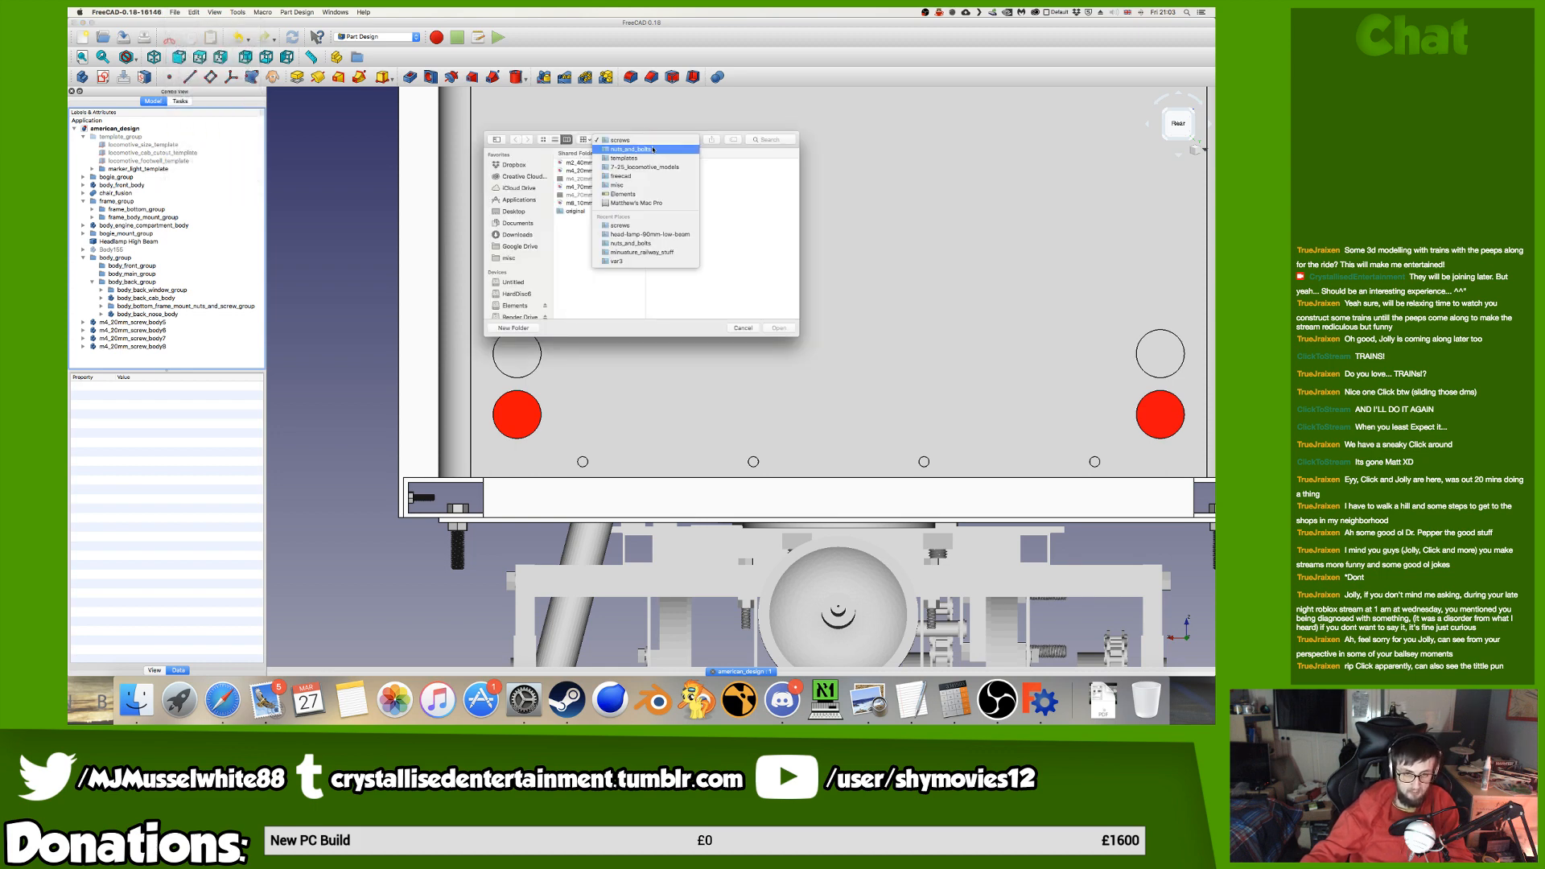
left_click(653, 148)
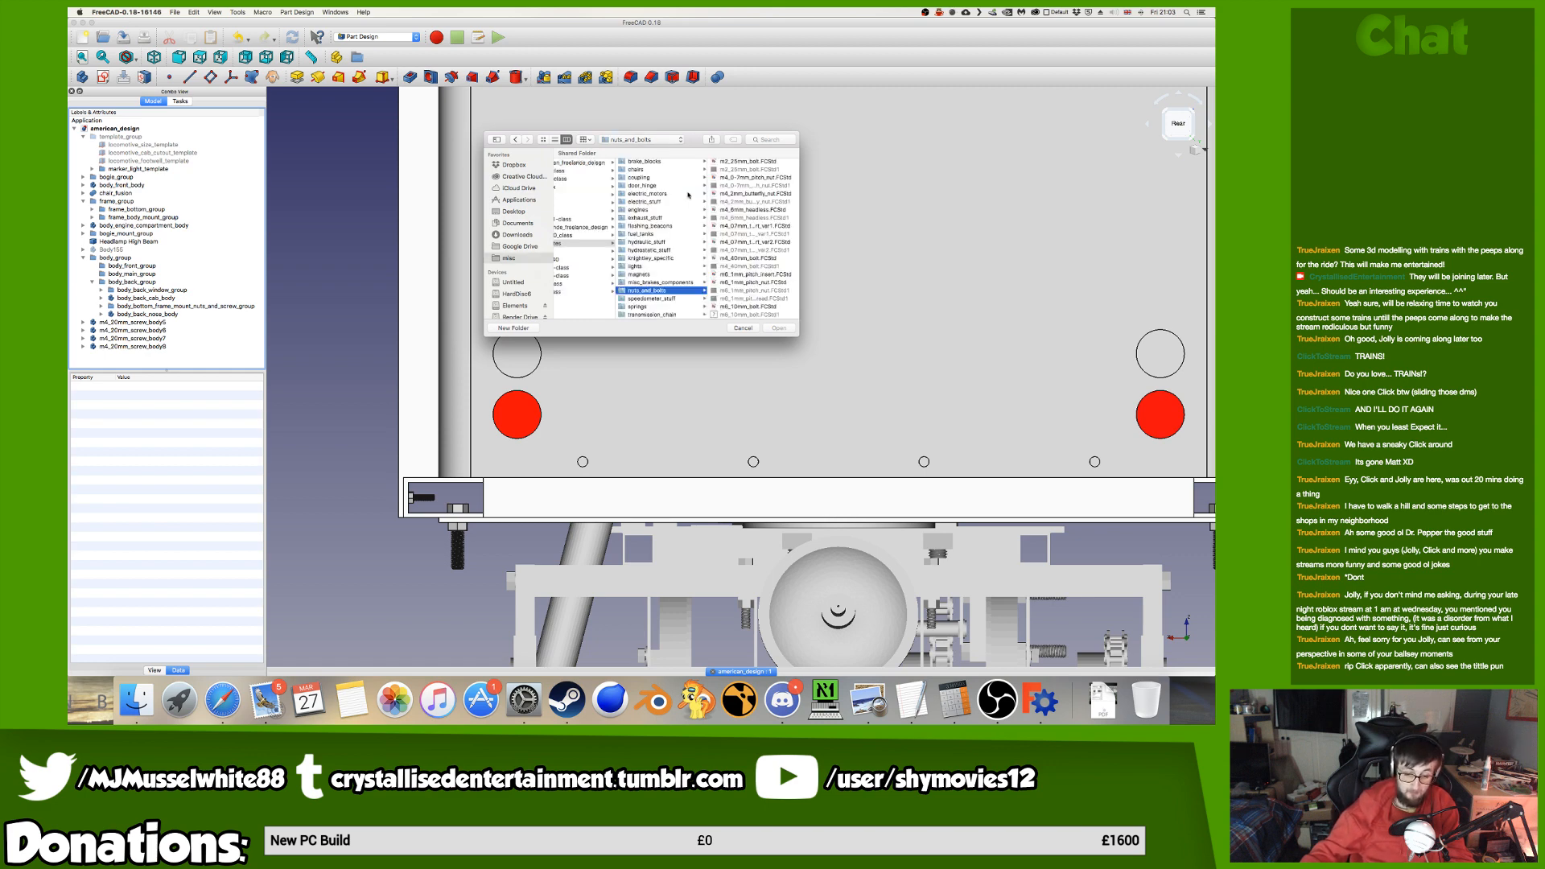
scroll(673, 219, "down", 3)
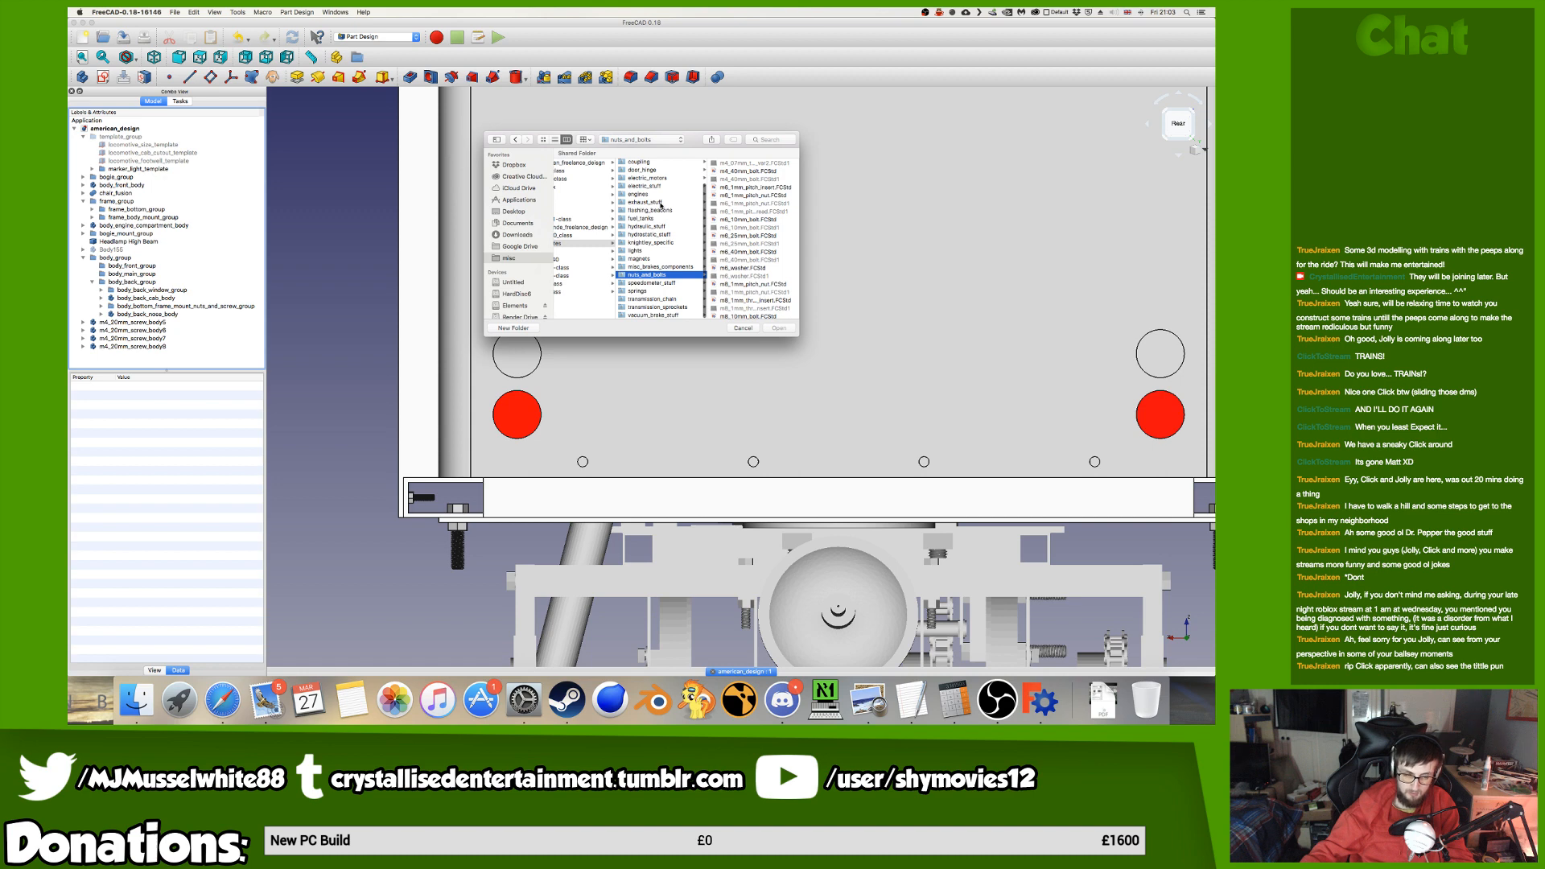
scroll(661, 206, "up", 2)
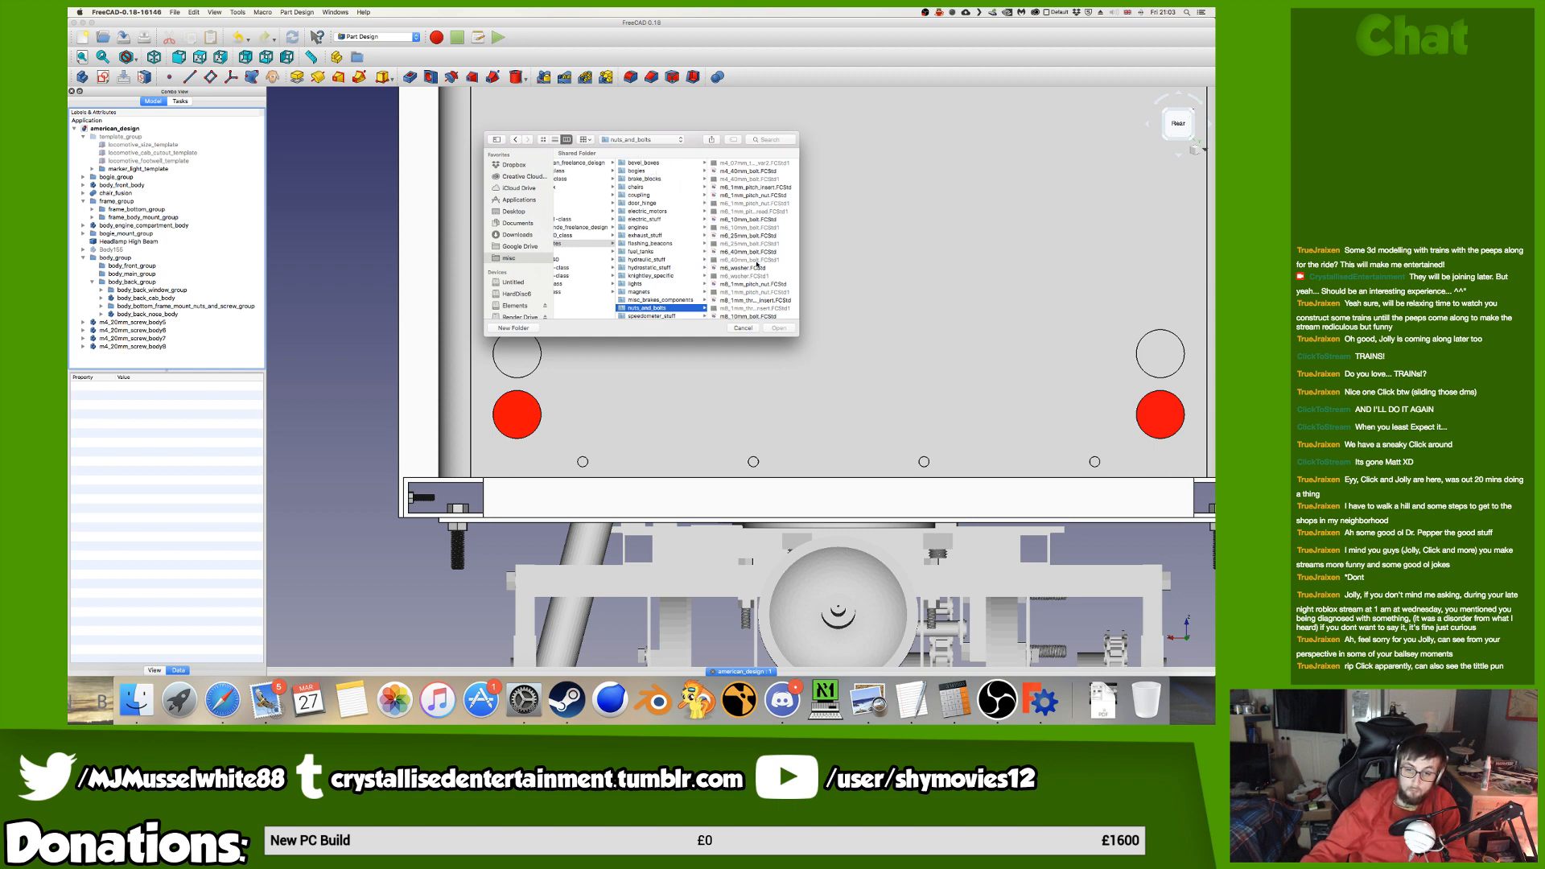
scroll(740, 251, "up", 5)
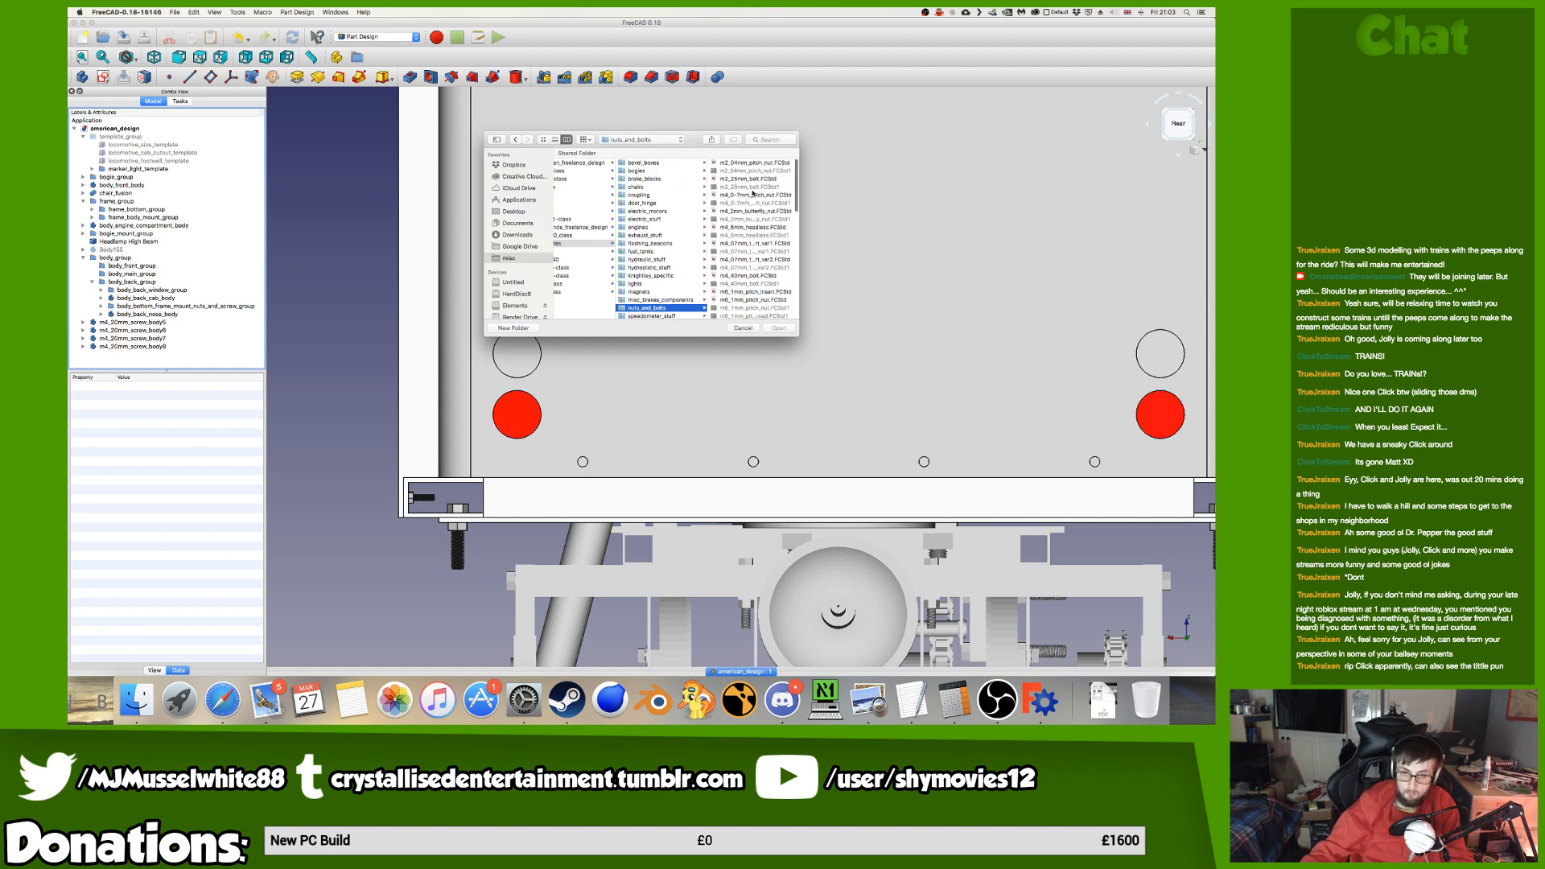
left_click(753, 195)
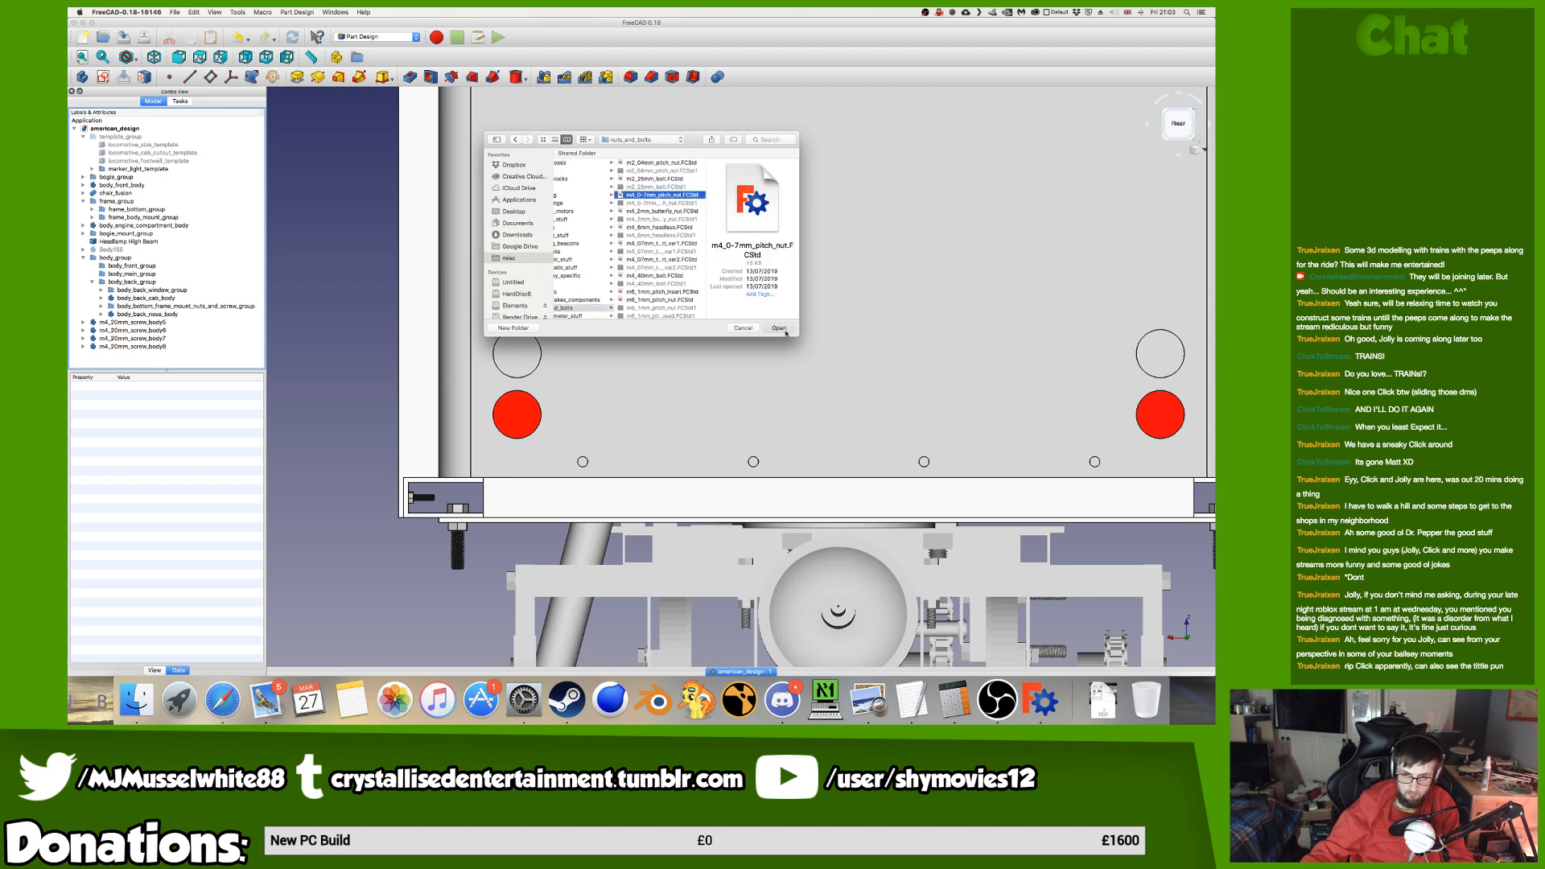
left_click(779, 329)
Rename the merged nut body as m4_0-7_pitch_nut_body13.
left_click(170, 354)
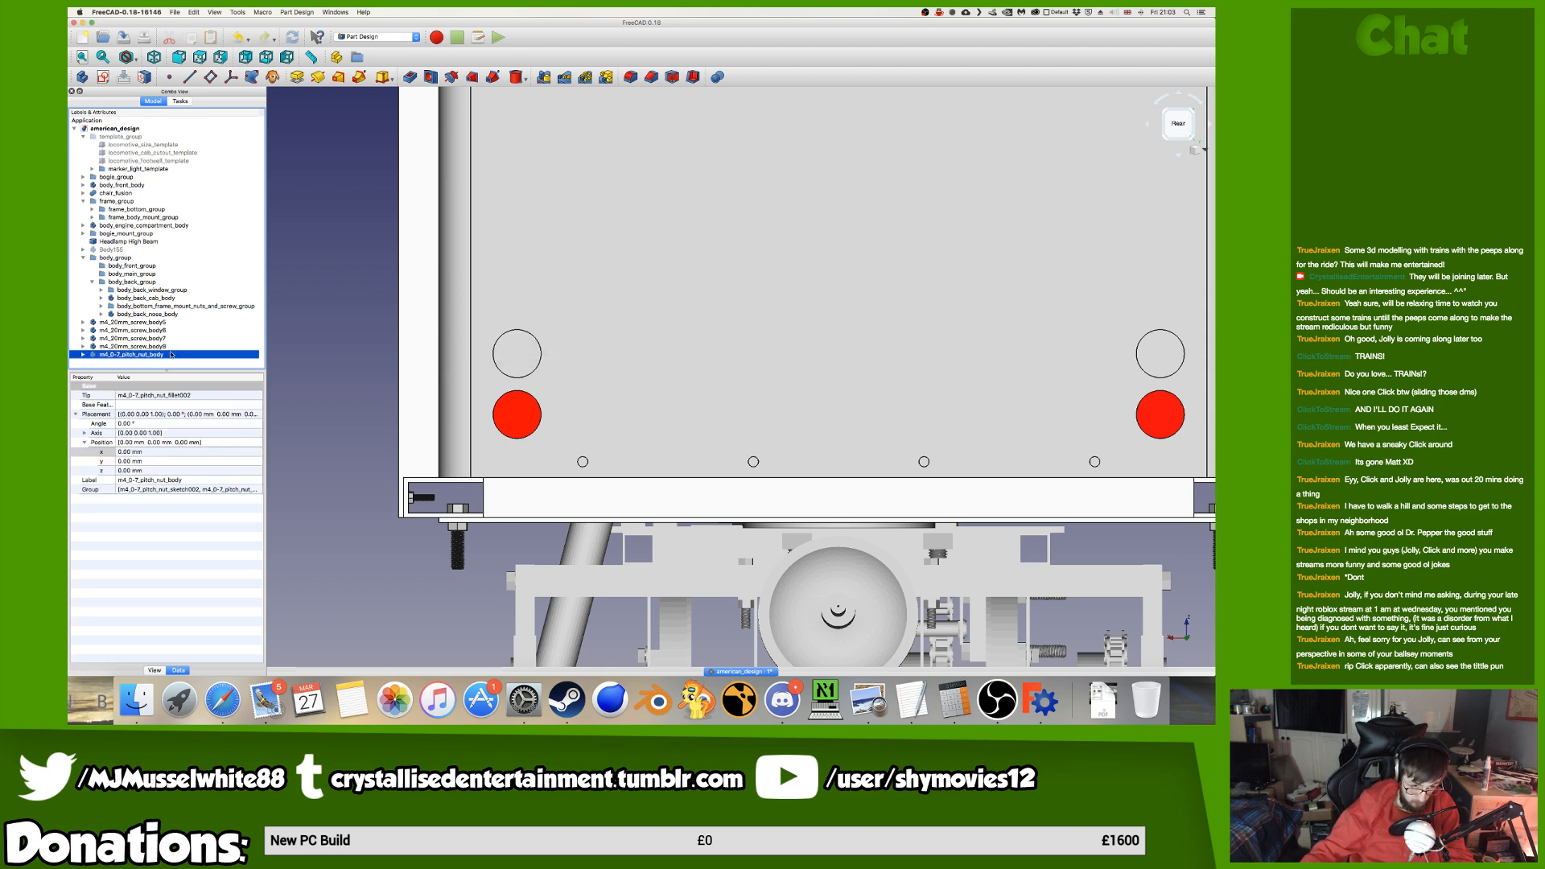
left_click(170, 354)
key("Return")
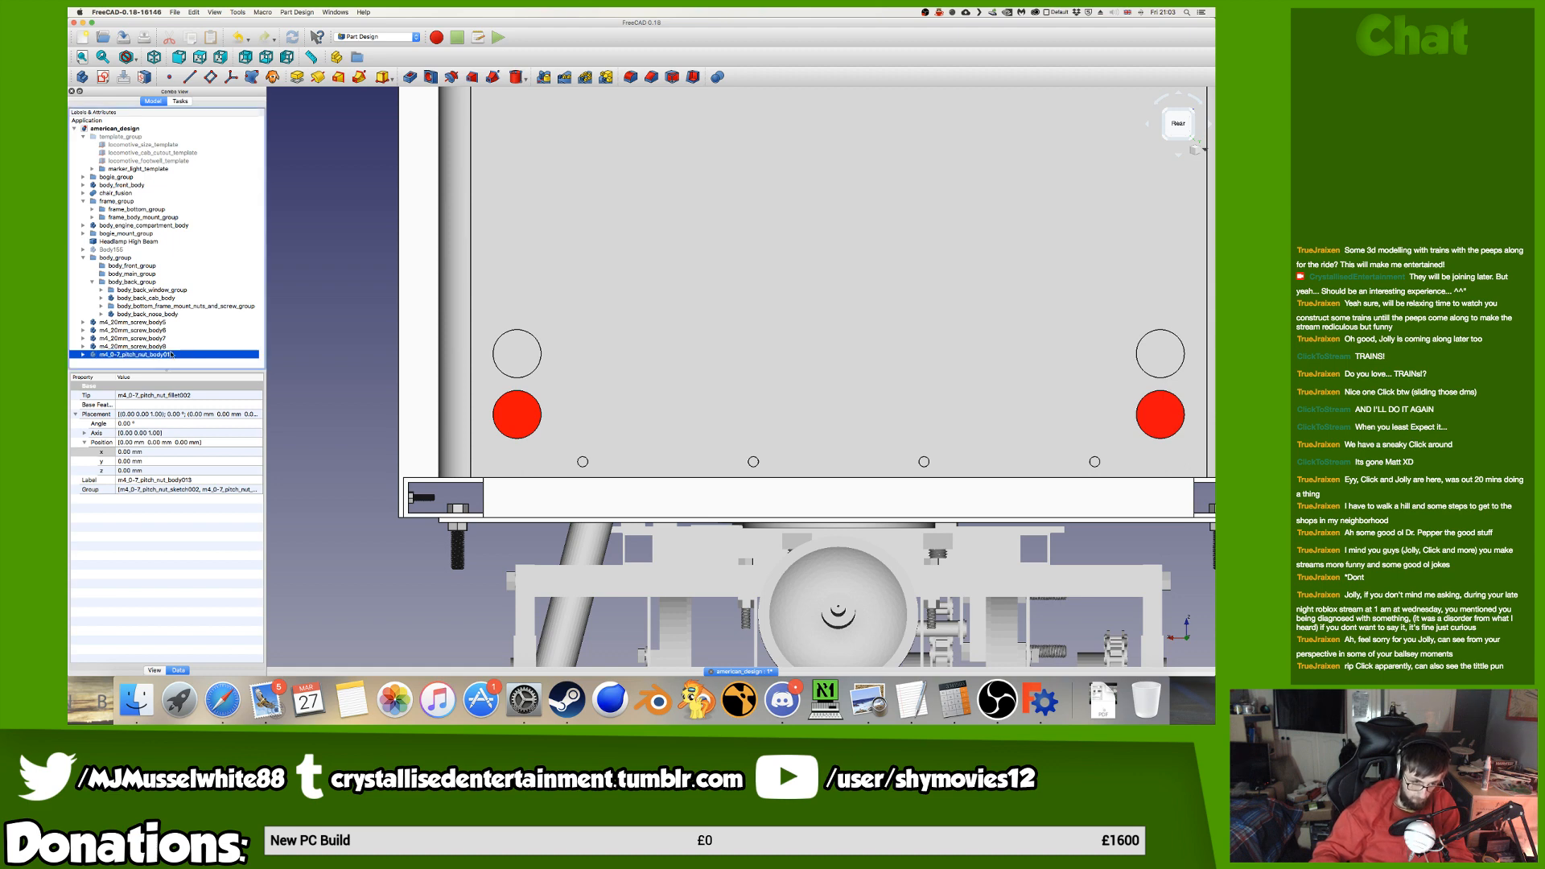
key("Left")
key("BackSpace")
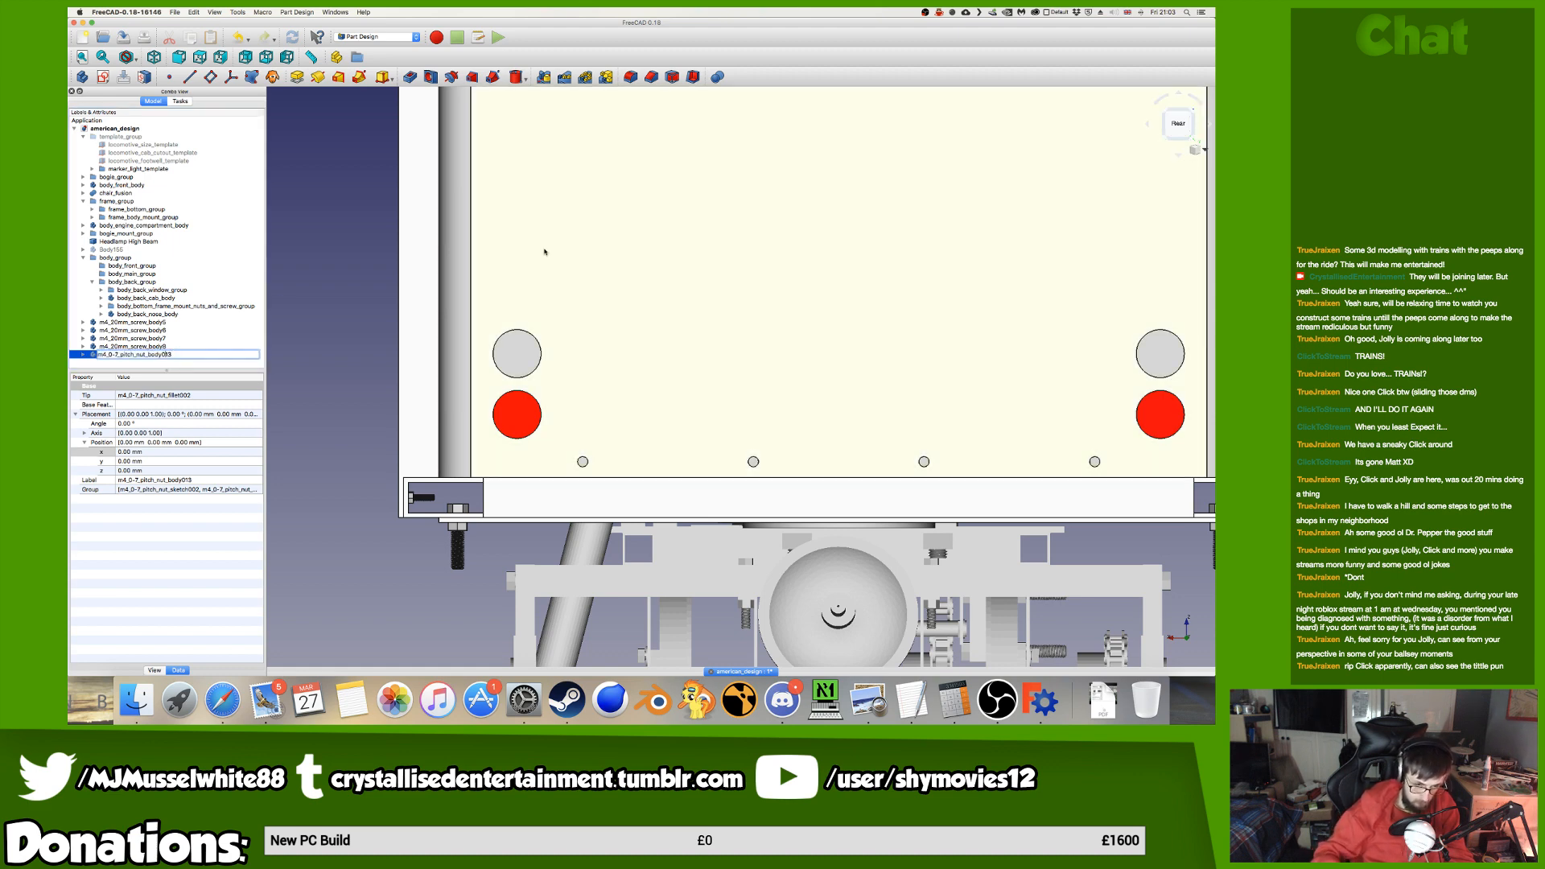
key("Return")
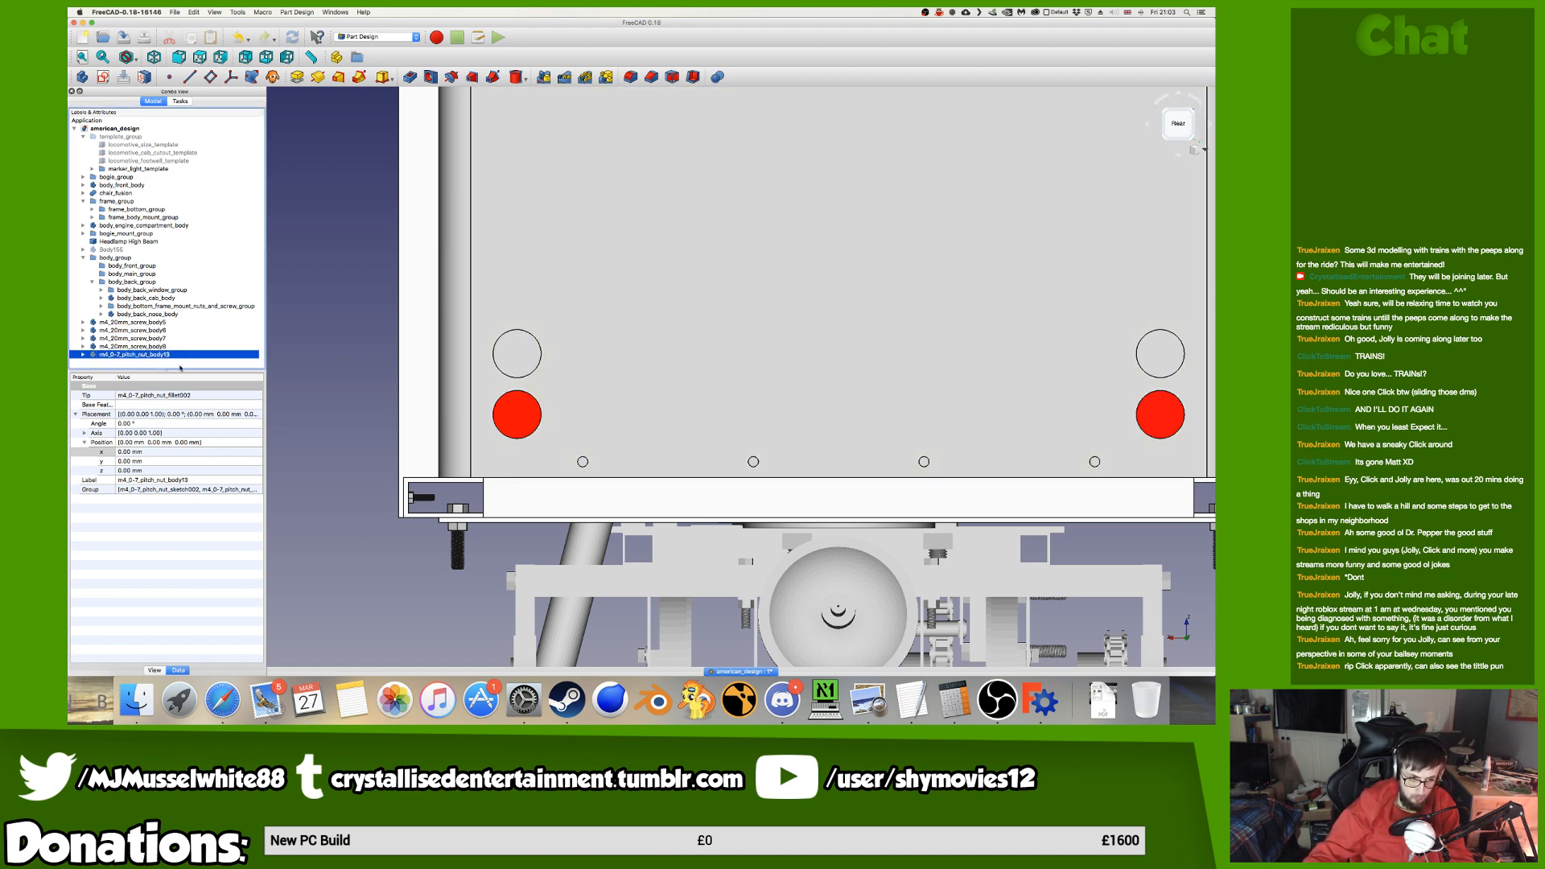
Transform the m4_0-7_pitch_nut_body13 nut and rotate it to 270° about the X axis.
right_click(179, 354)
left_click(211, 373)
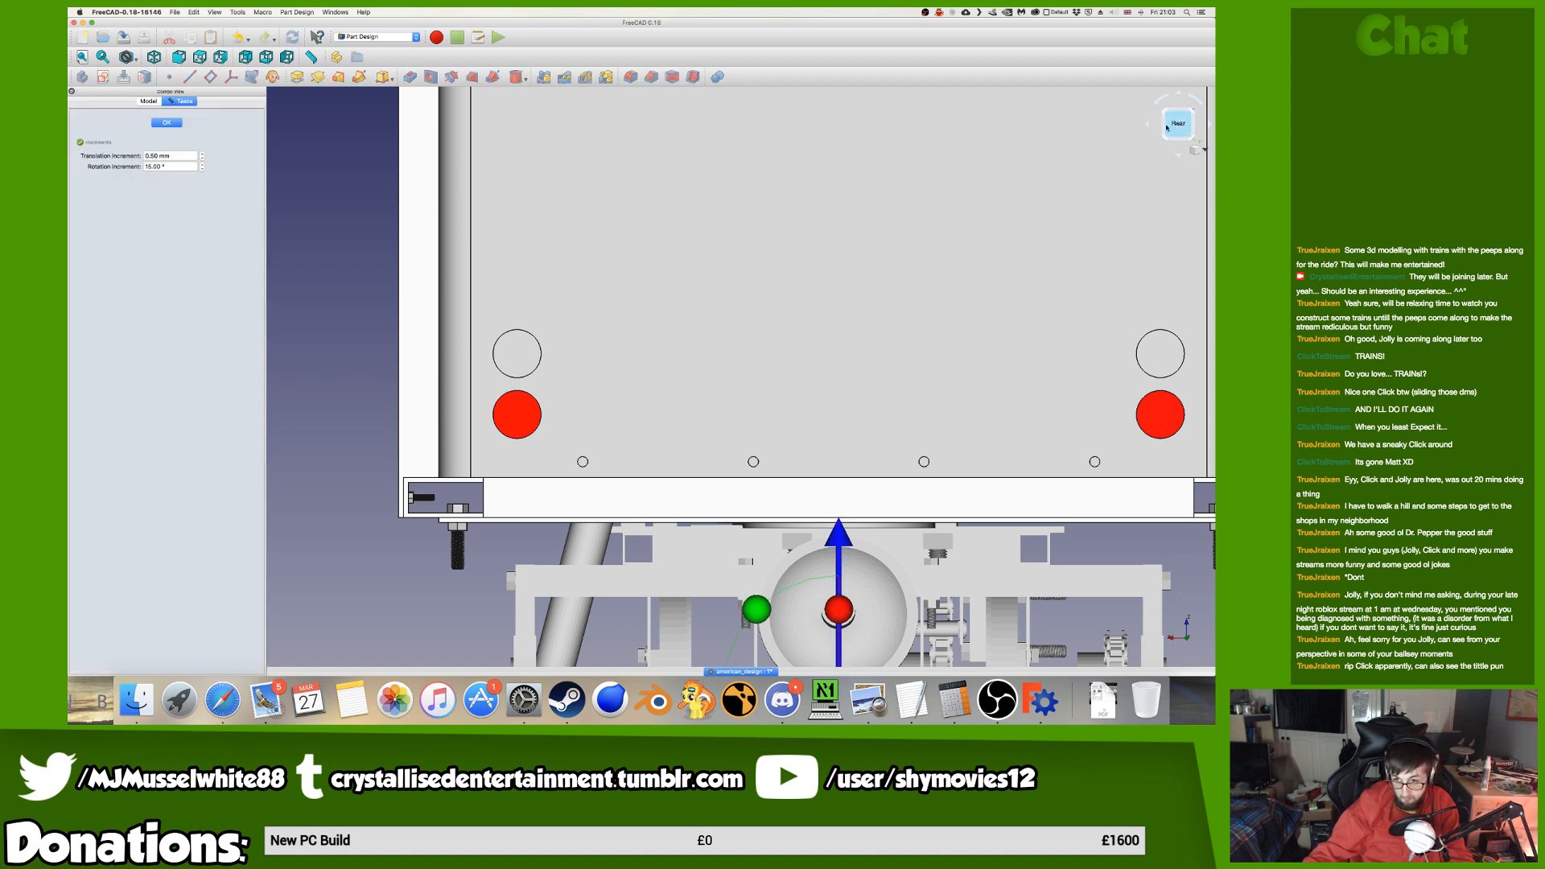
double_click(1209, 124)
scroll(957, 375, "down", 8)
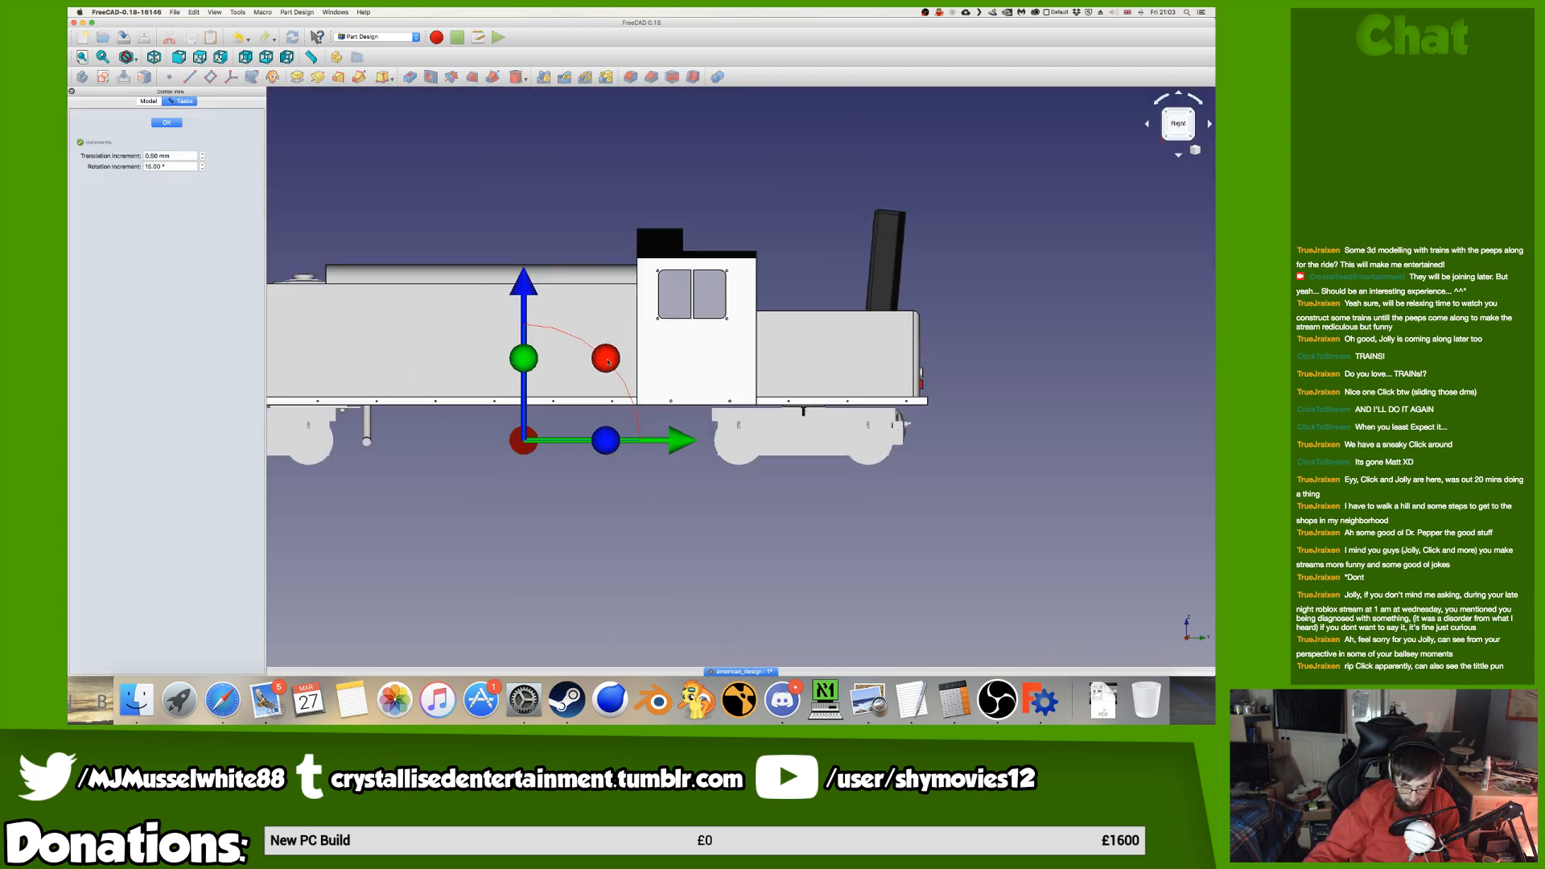
left_click_drag(605, 357, 560, 491)
scroll(578, 403, "down", 2)
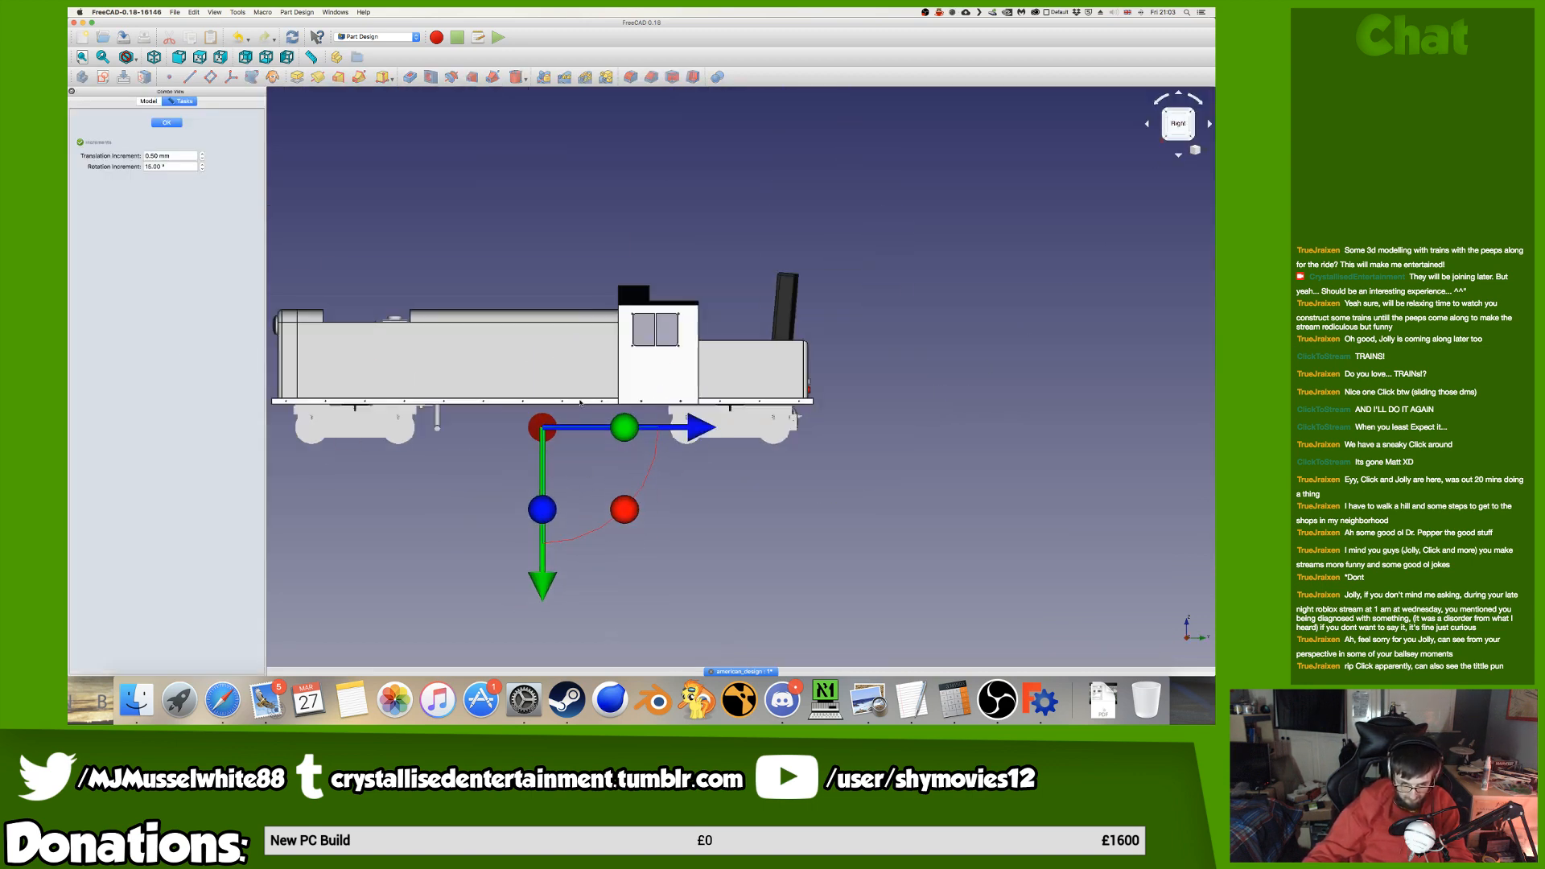
Move the nut along the locomotive to the back nose and raise it above the frame.
middle_click_drag(577, 403, 756, 432)
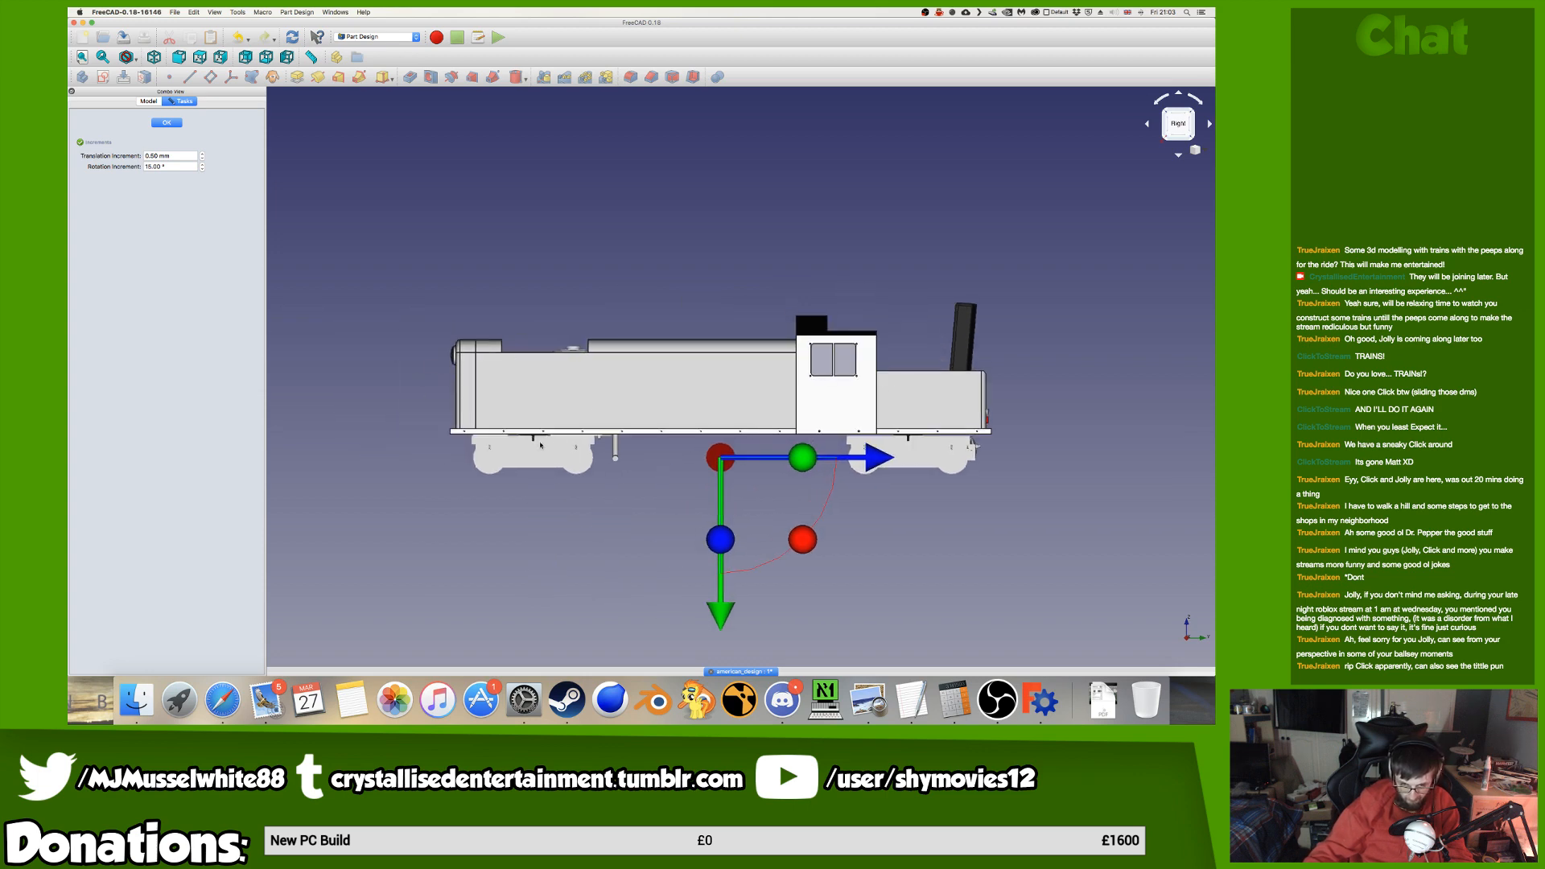
scroll(573, 429, "up", 2)
middle_click_drag(752, 462, 574, 460)
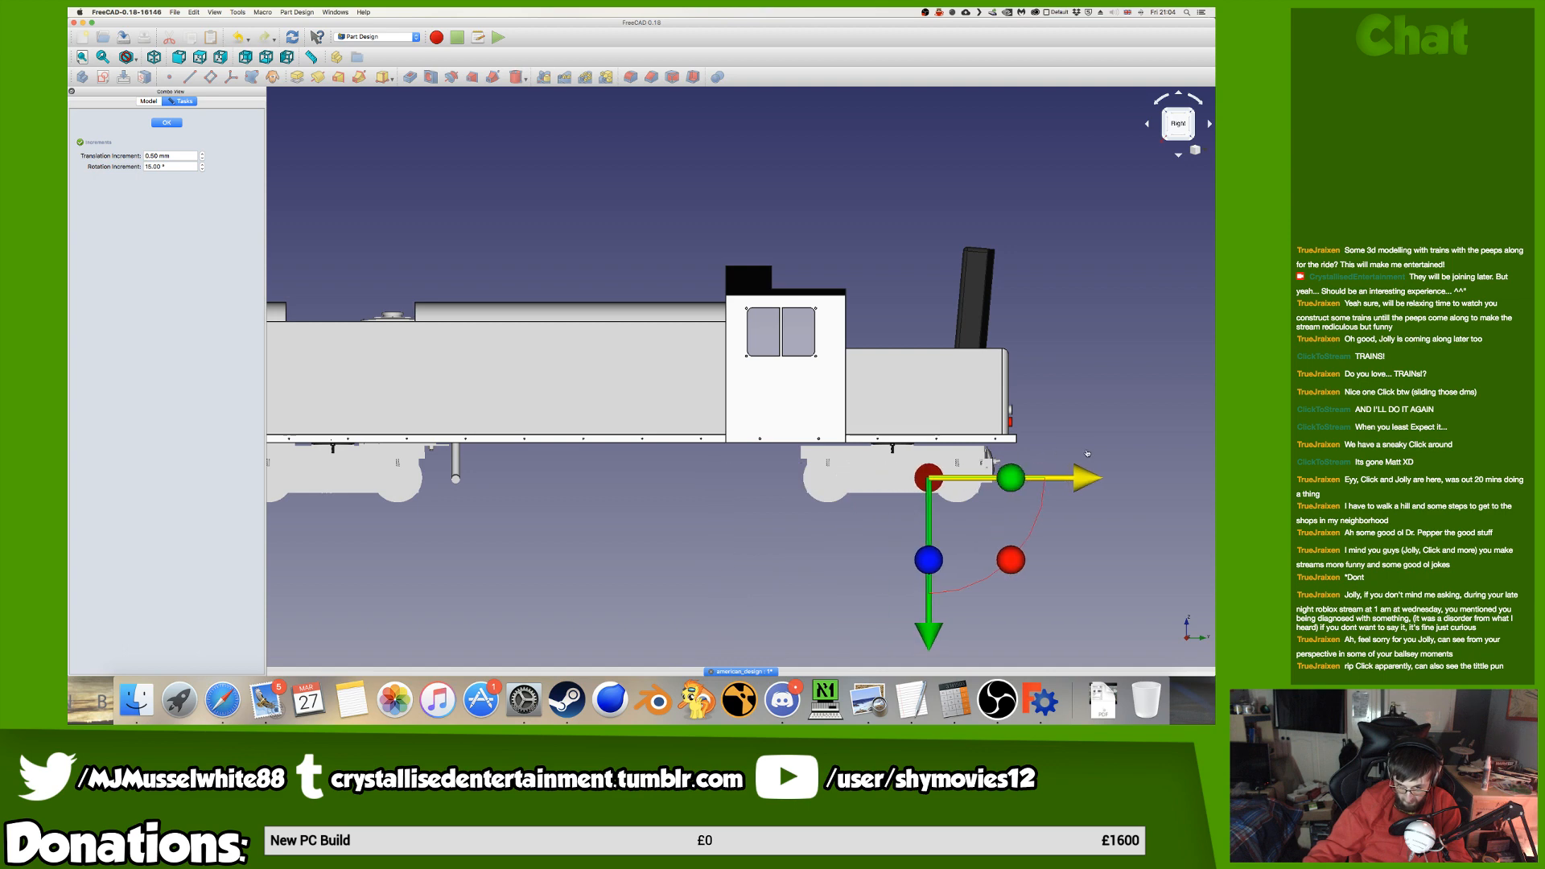
scroll(1006, 474, "up", 5)
left_click_drag(851, 622, 850, 478)
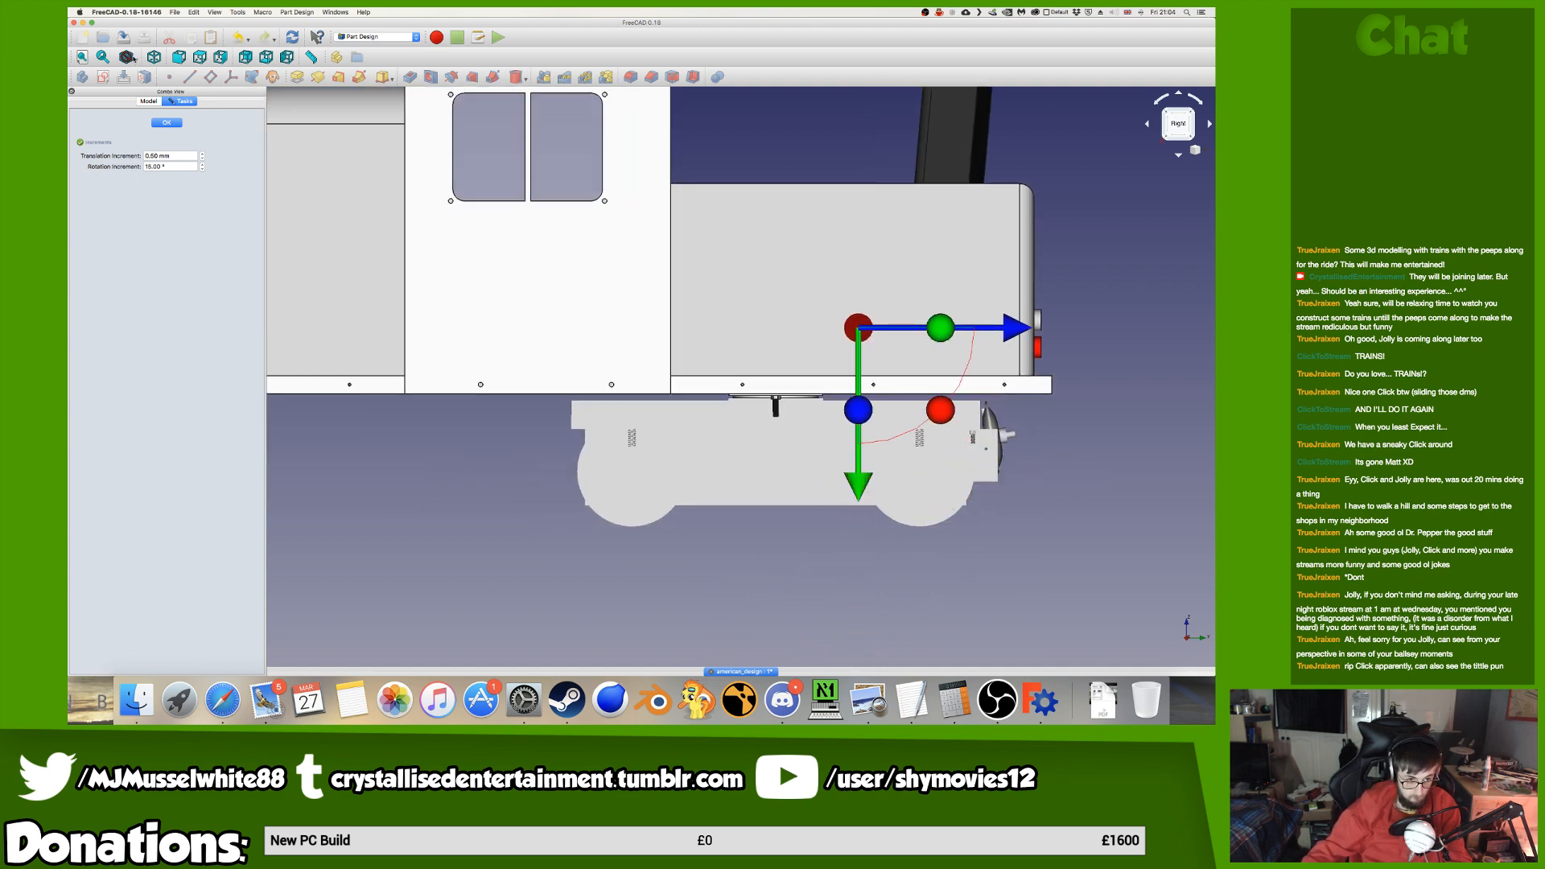
Change the display to wireframe and bring the nut onto the axis of the rear nose screw at Z 143.50 mm.
left_click(135, 59)
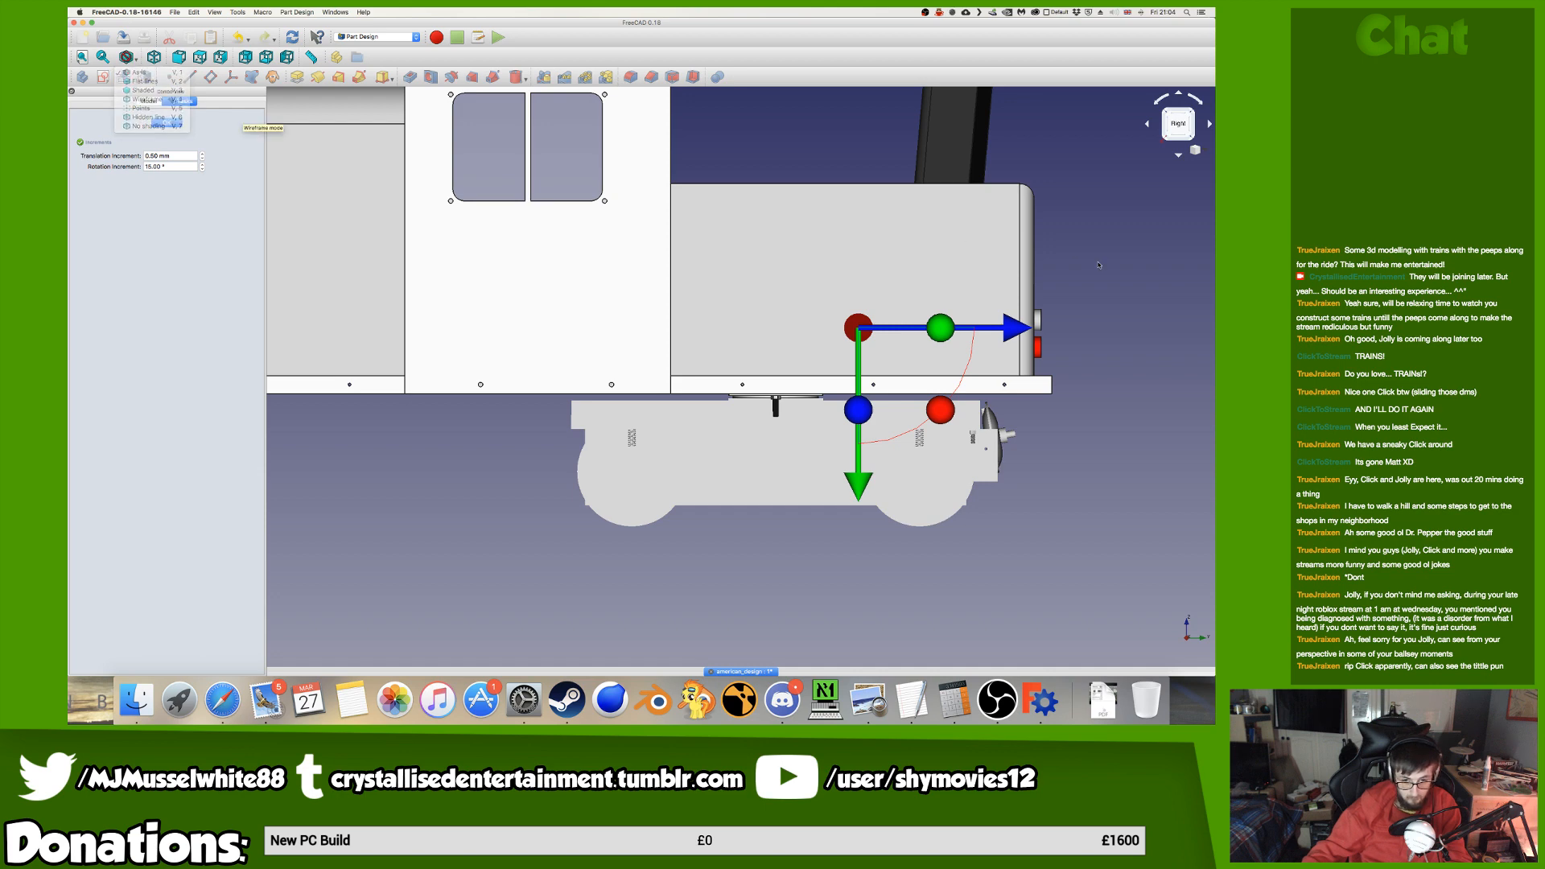
scroll(1098, 264, "up", 5)
left_click_drag(655, 399, 995, 410)
scroll(903, 368, "up", 5)
middle_click_drag(904, 368, 989, 270)
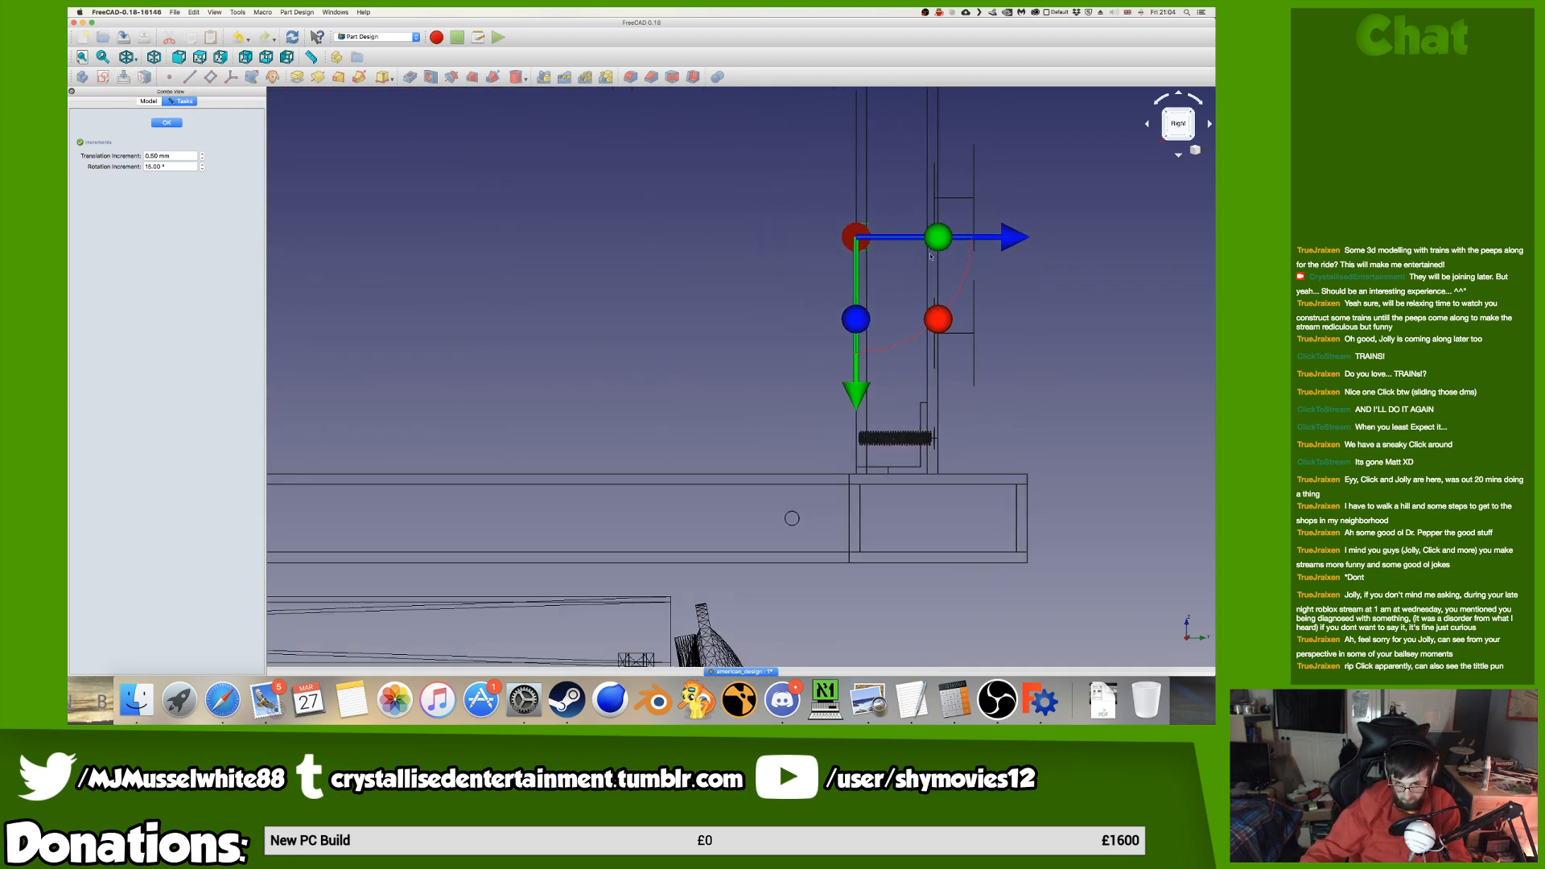
left_click_drag(1018, 235, 1070, 237)
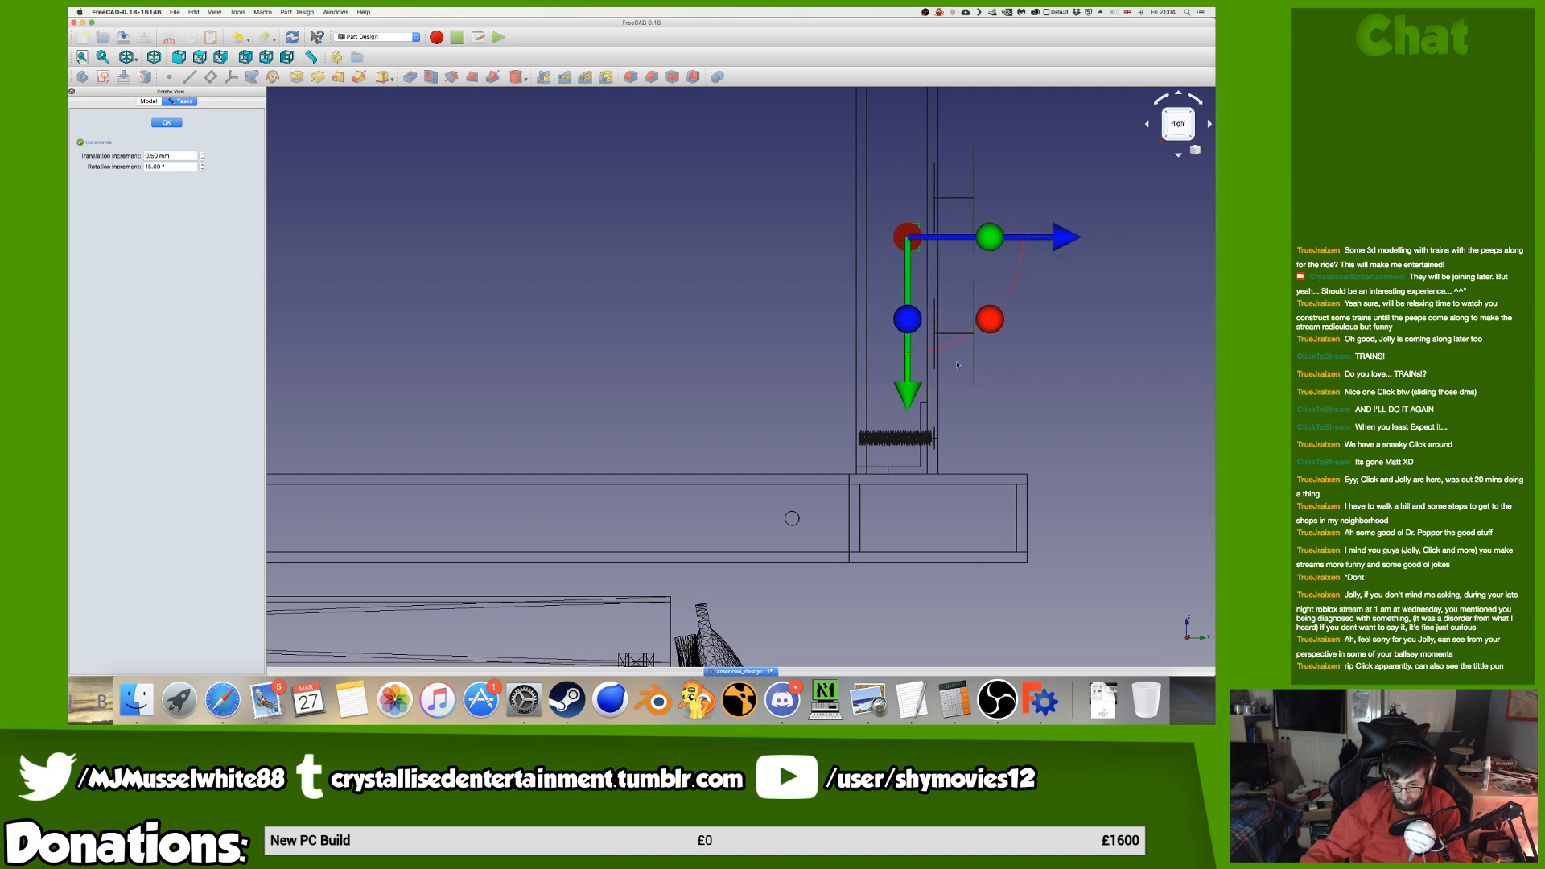
left_click_drag(903, 388, 903, 592)
scroll(910, 431, "up", 10)
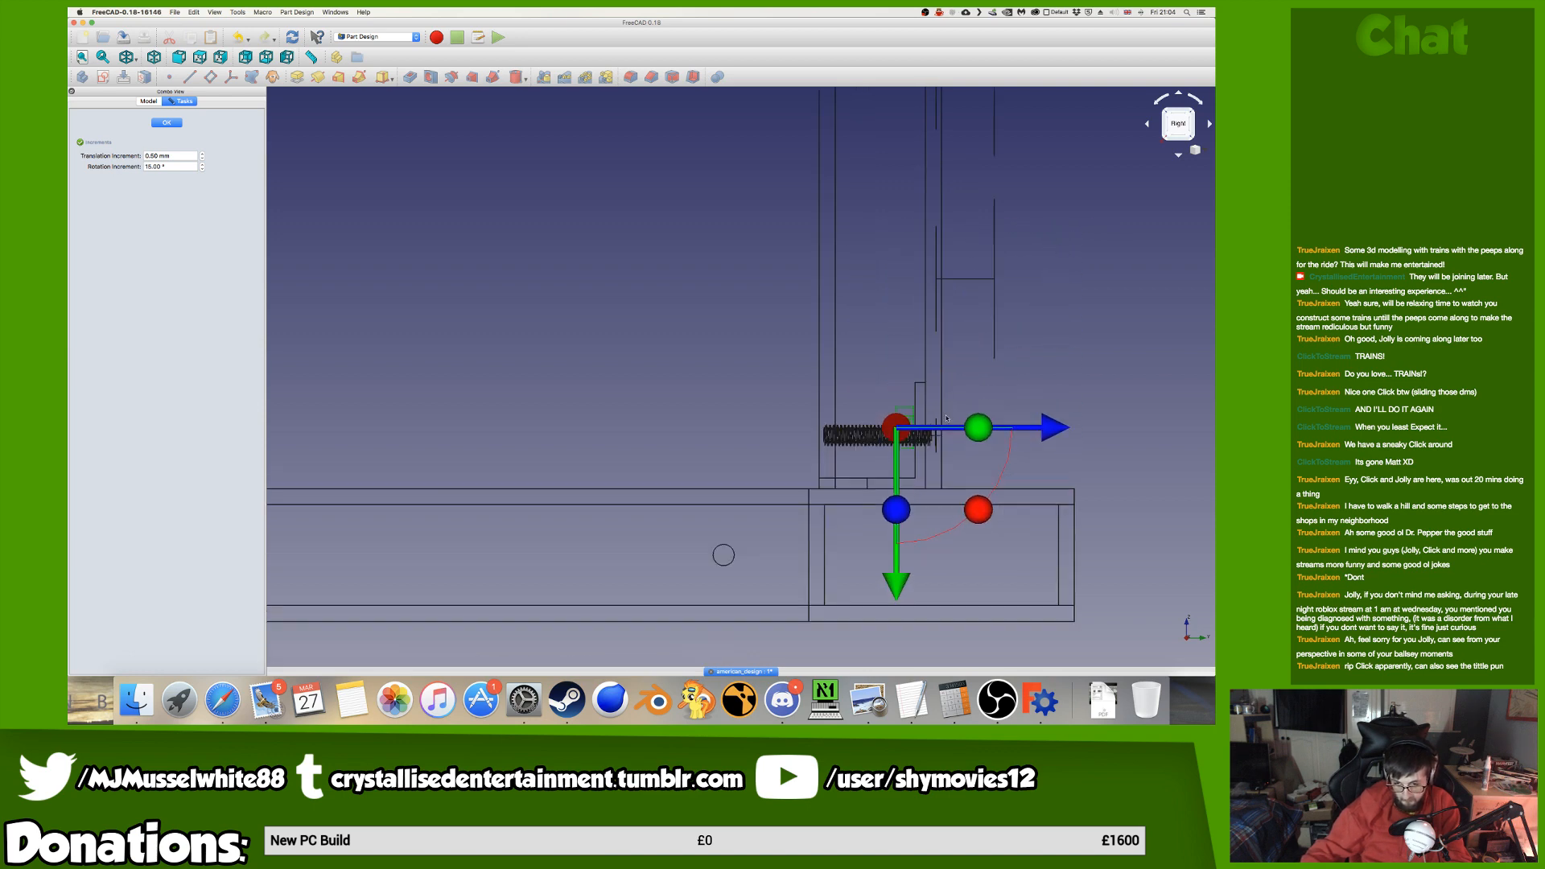
scroll(901, 426, "up", 2)
middle_click_drag(901, 426, 883, 197)
left_click_drag(840, 432, 841, 474)
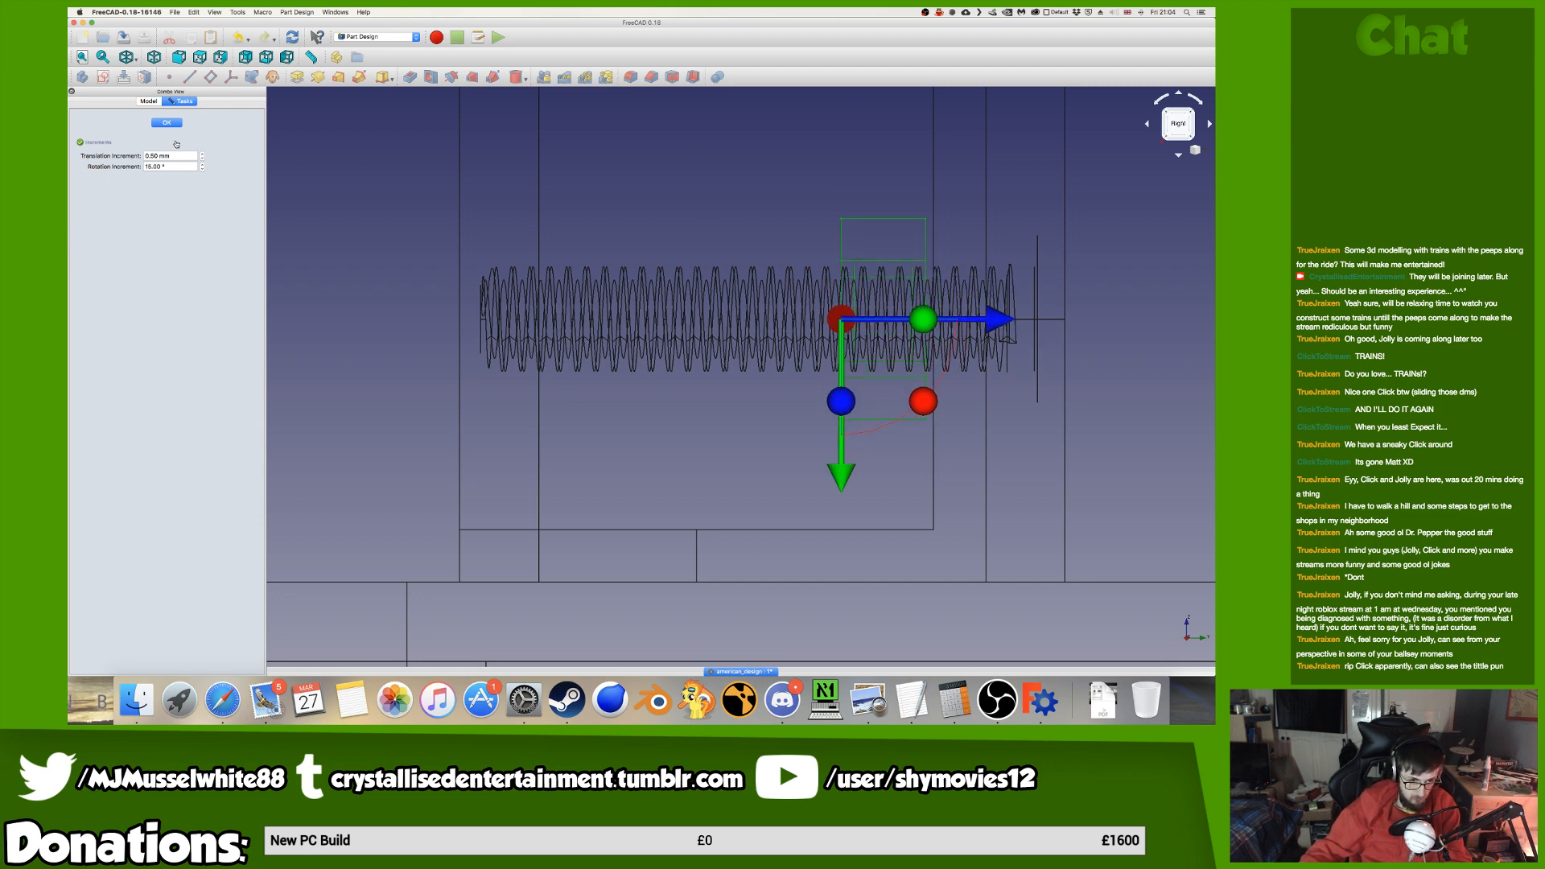
Using a 0.10 mm translation increment, slide the nut along the screw to Y 1216.80 mm and finish the transform.
left_click(153, 155)
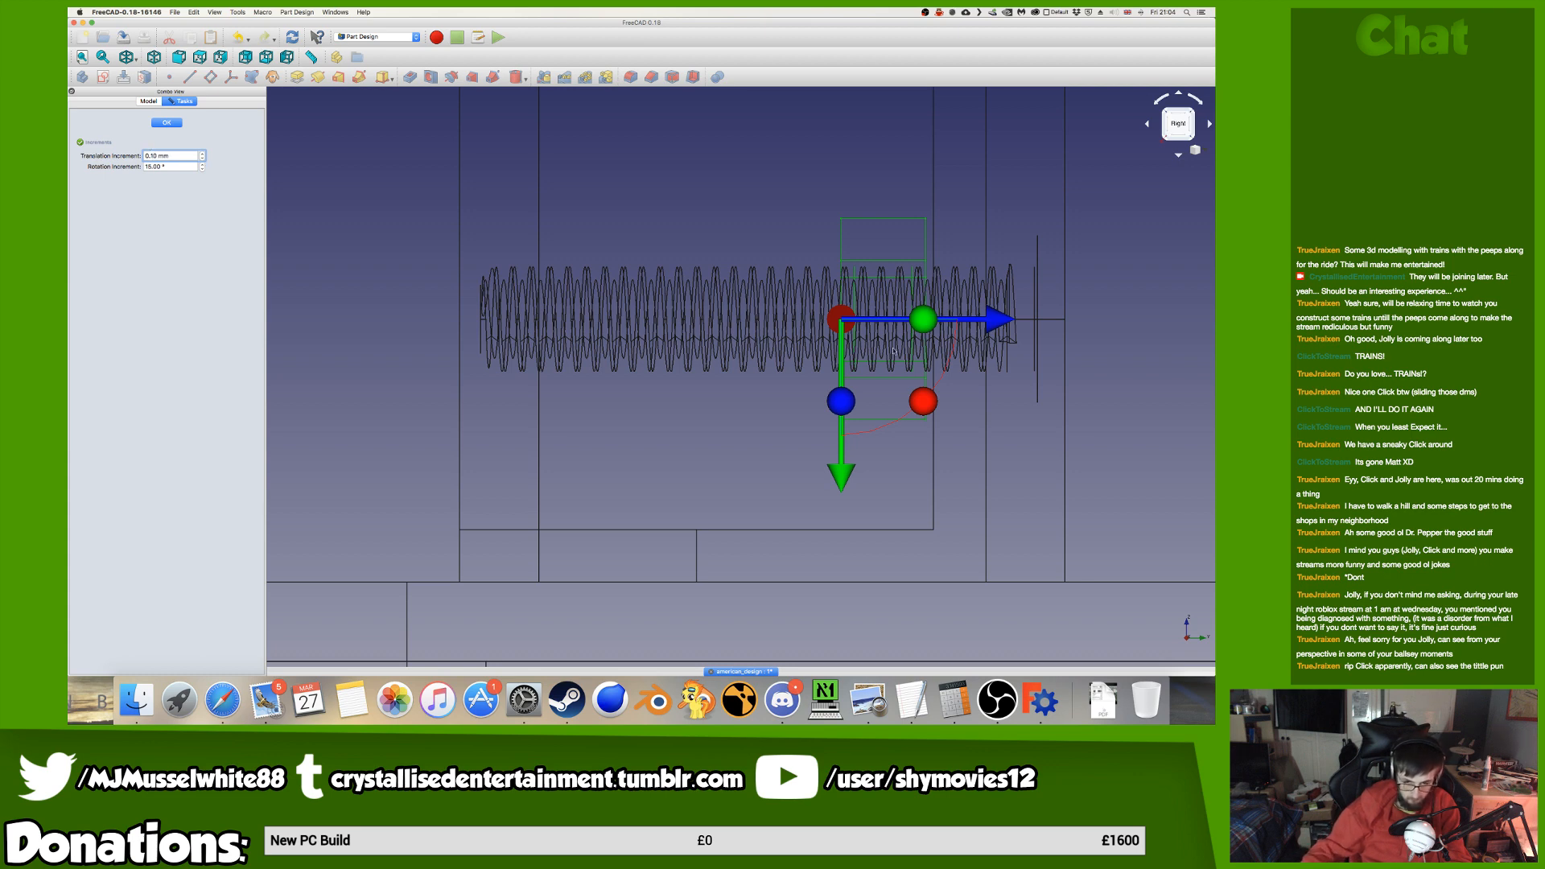
left_click_drag(963, 325, 971, 324)
left_click(151, 155)
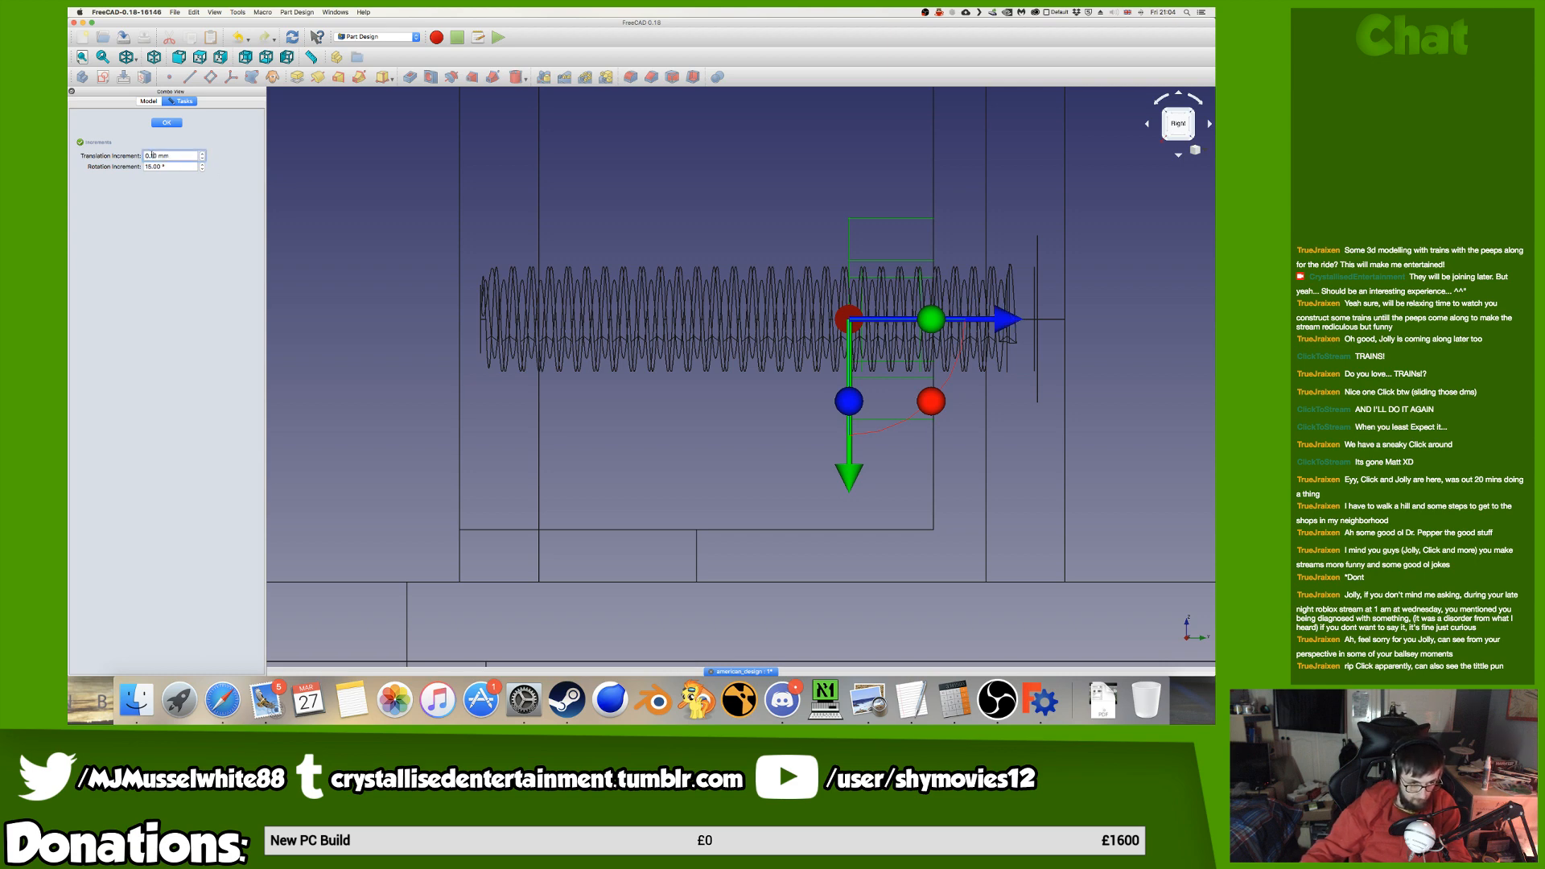
key("BackSpace")
type("5")
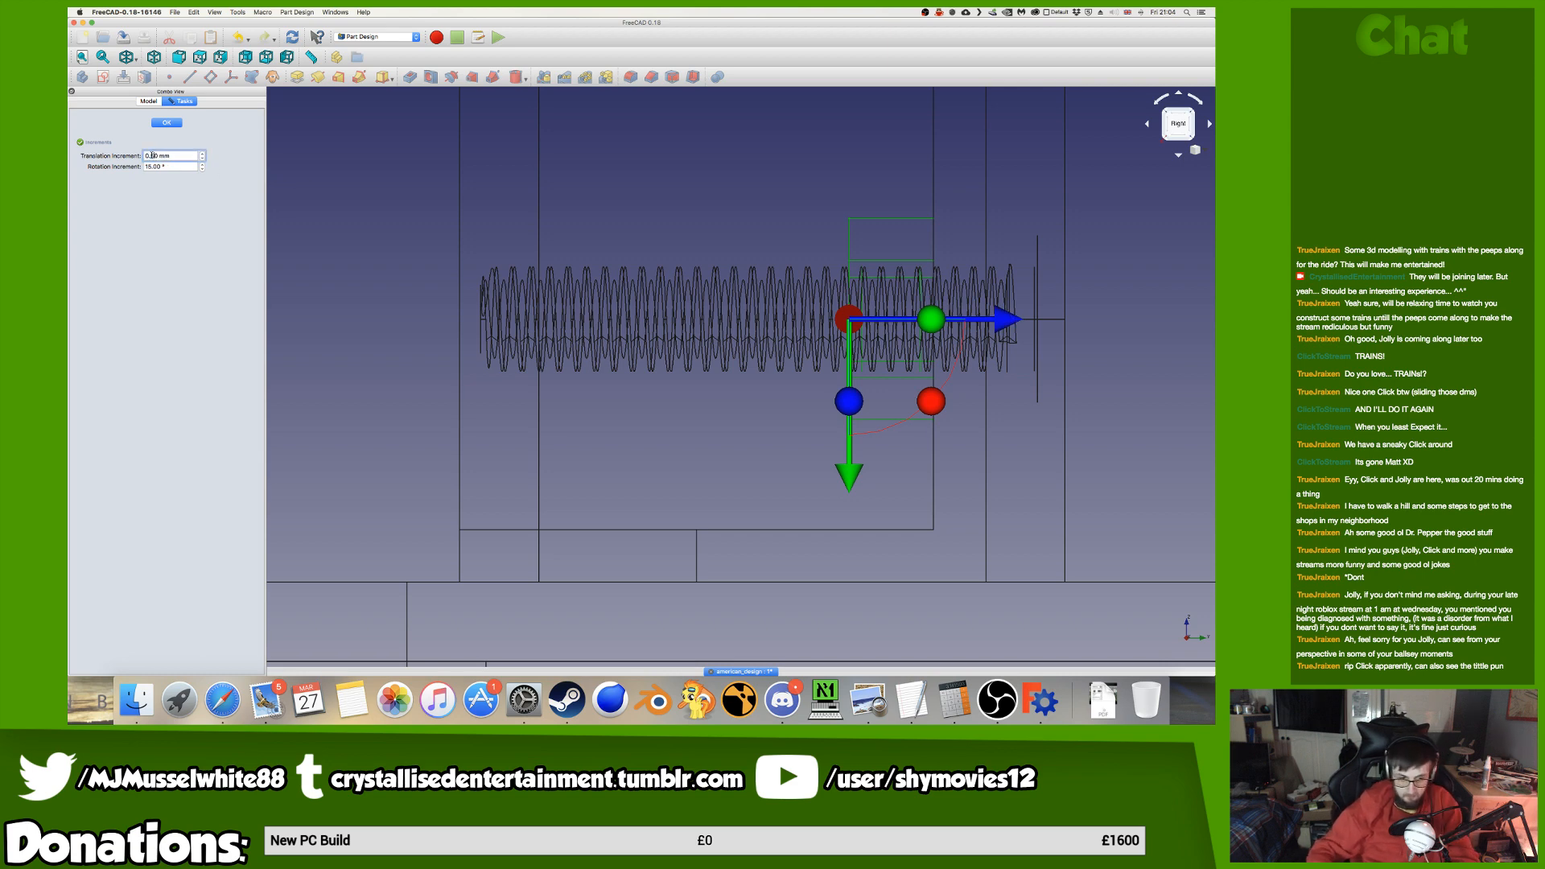
left_click(166, 120)
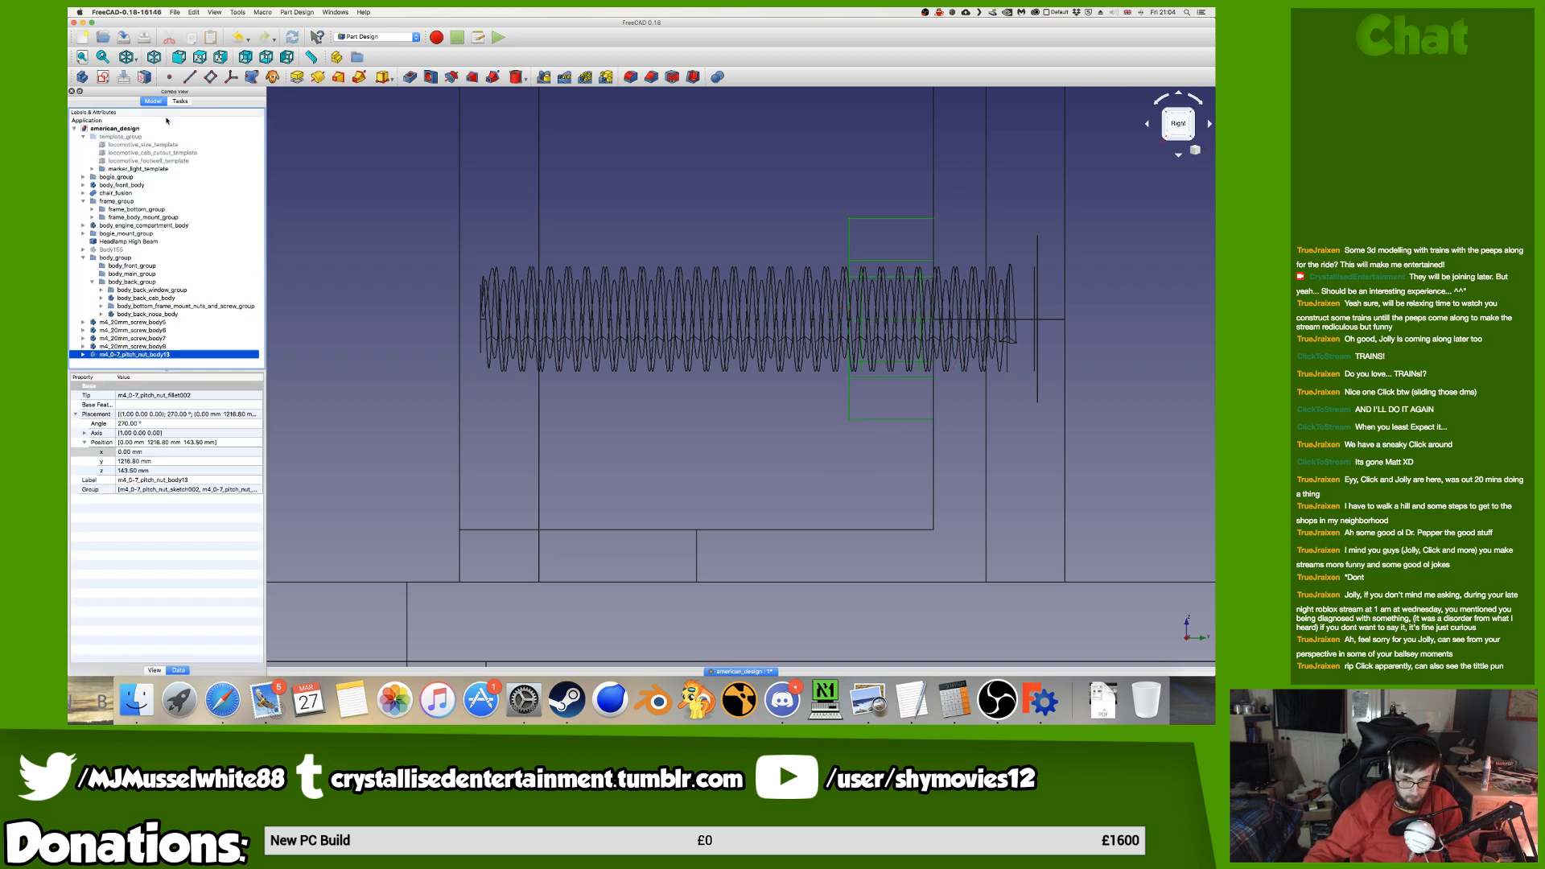
Transform the nut again in the rear view, moving it sideways from the centreline to a screw in the nose row.
left_click(1192, 120)
scroll(847, 242, "down", 8)
middle_click_drag(847, 242, 448, 327)
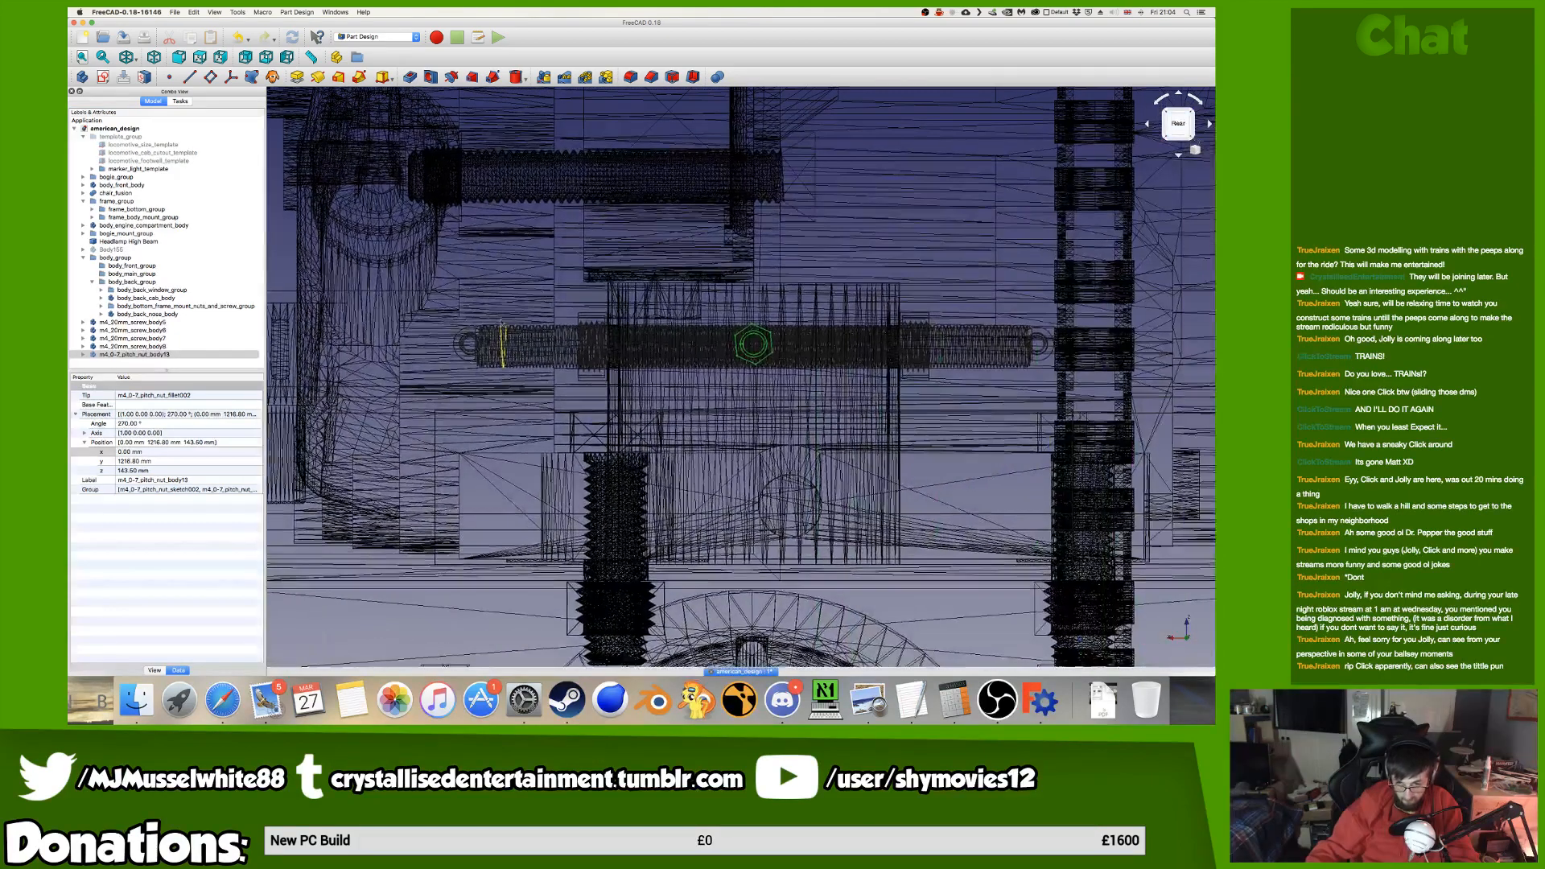
right_click(199, 354)
left_click(219, 370)
middle_click_drag(605, 338, 702, 364)
left_click_drag(708, 364, 406, 363)
scroll(577, 392, "up", 5)
scroll(576, 391, "up", 3)
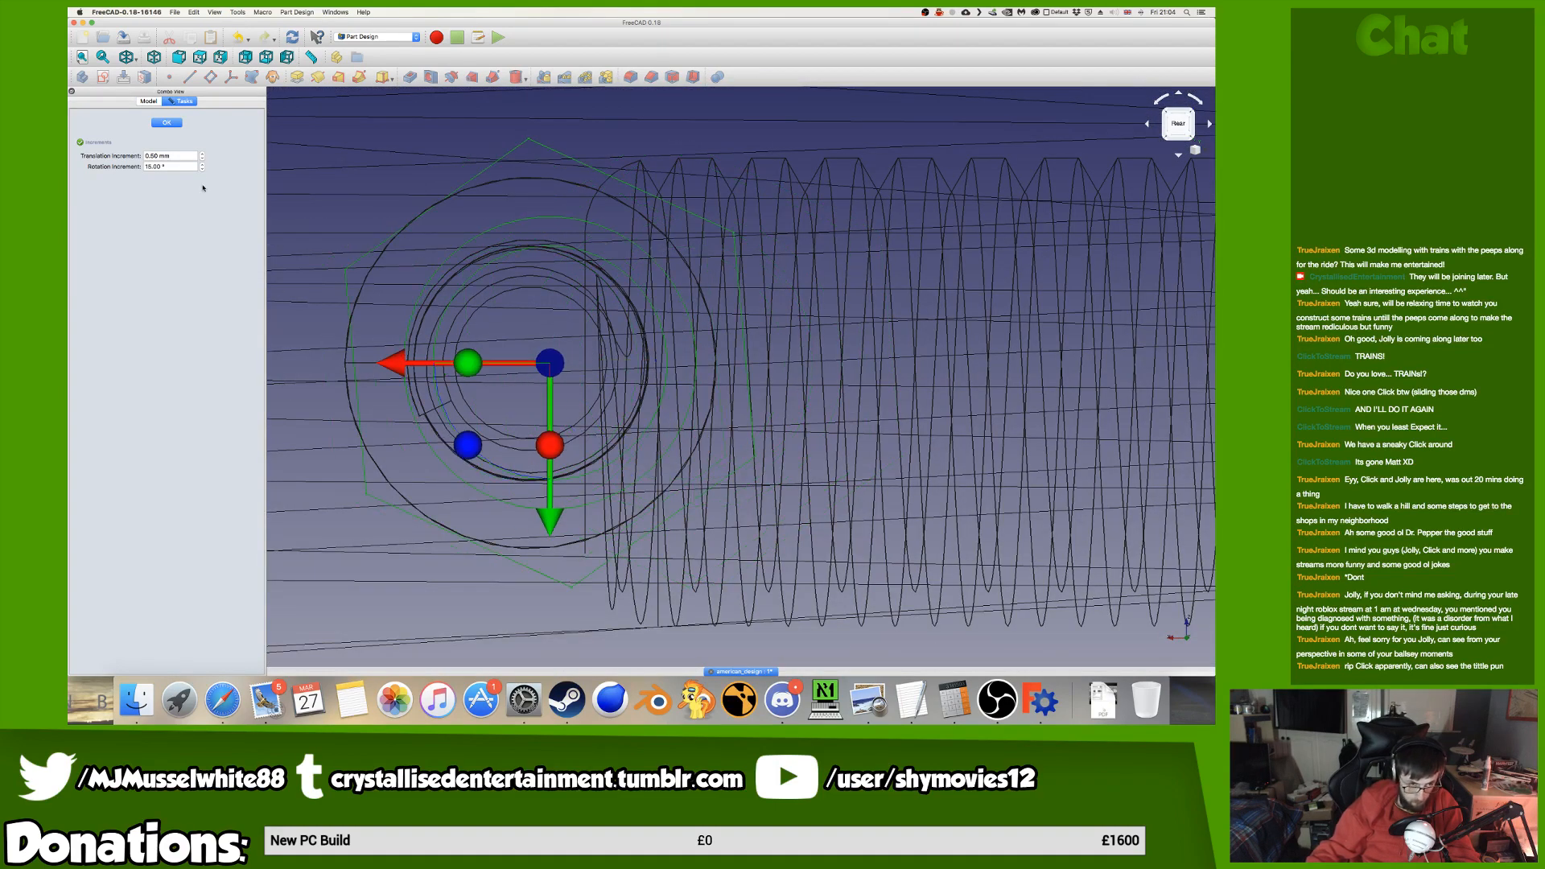
Set the translation increment to 0.1 mm and centre the nut on the screw at X 53.30 mm.
triple_click(163, 153)
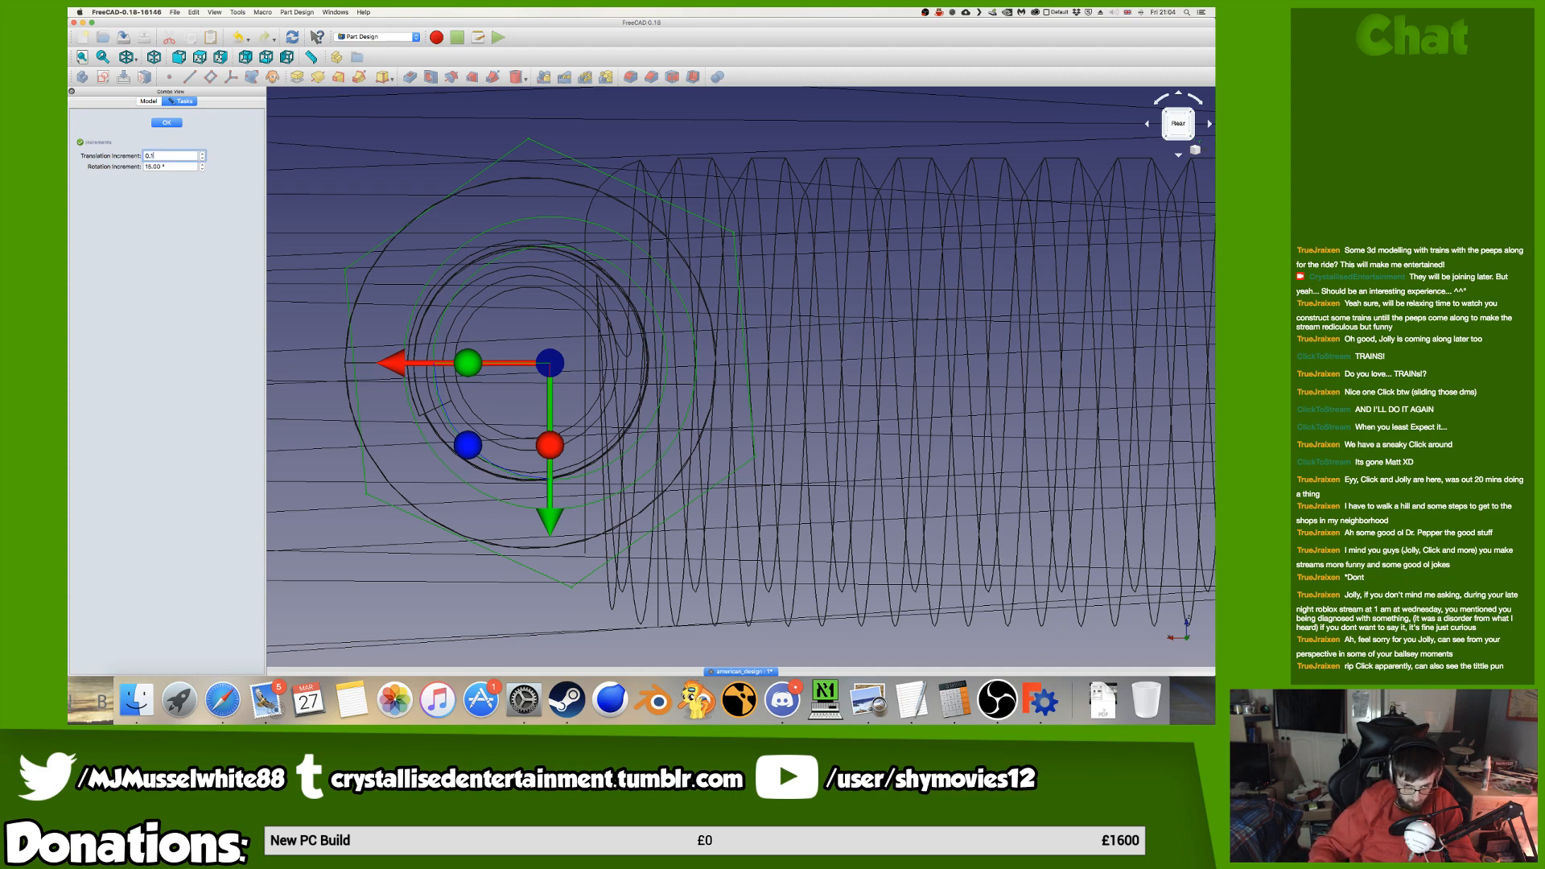
left_click_drag(397, 362, 373, 367)
left_click(167, 124)
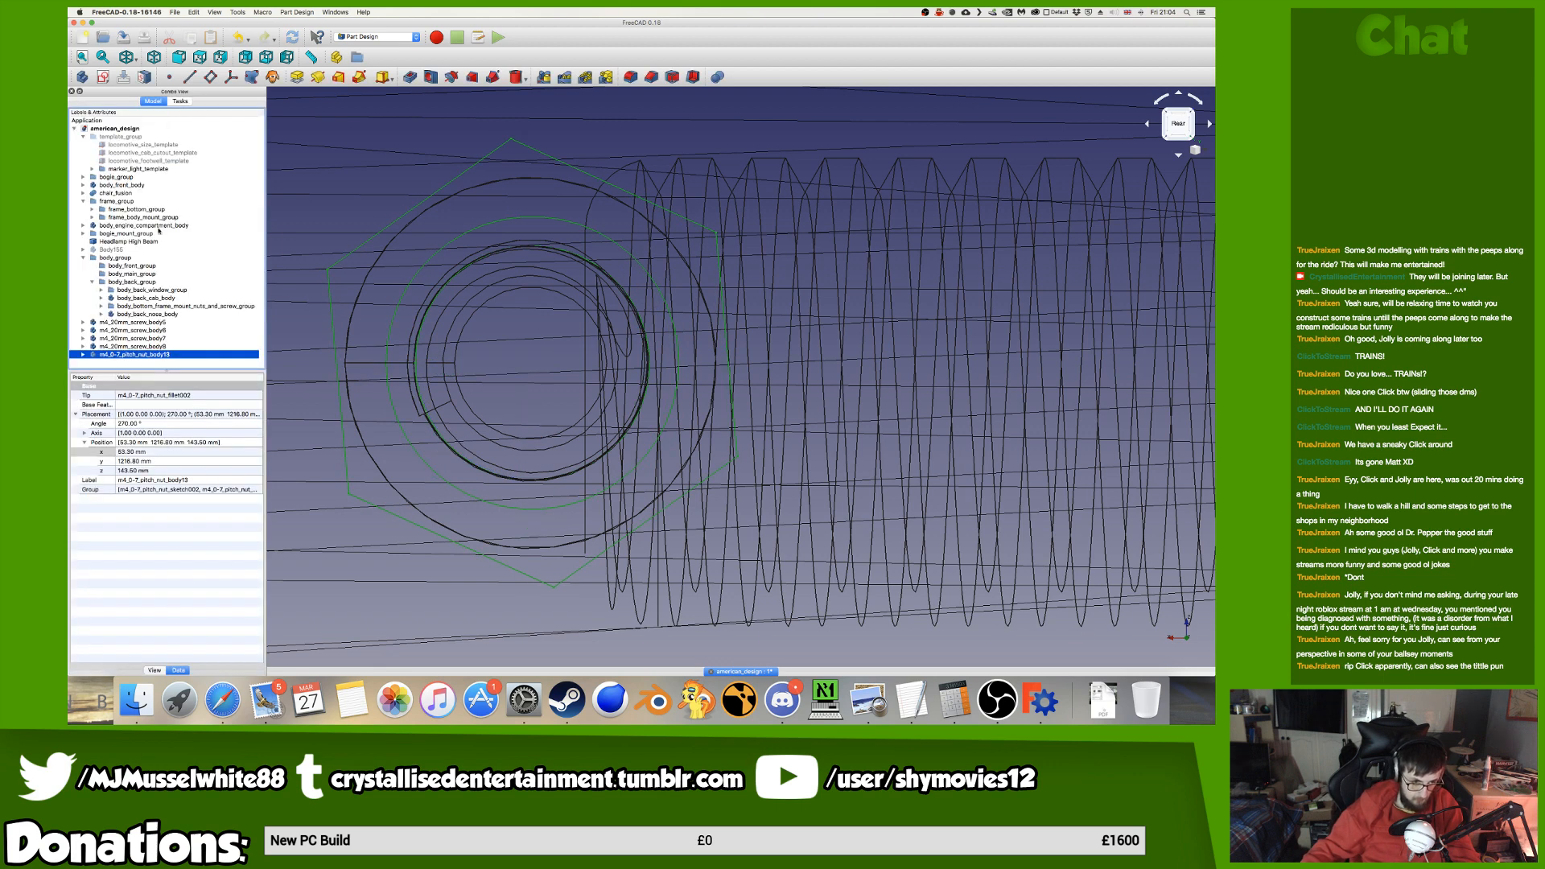
Check the X offset of m4_20mm_screw_body6, clone the nut and set the clone's X position to -106.67 mm.
left_click(164, 331)
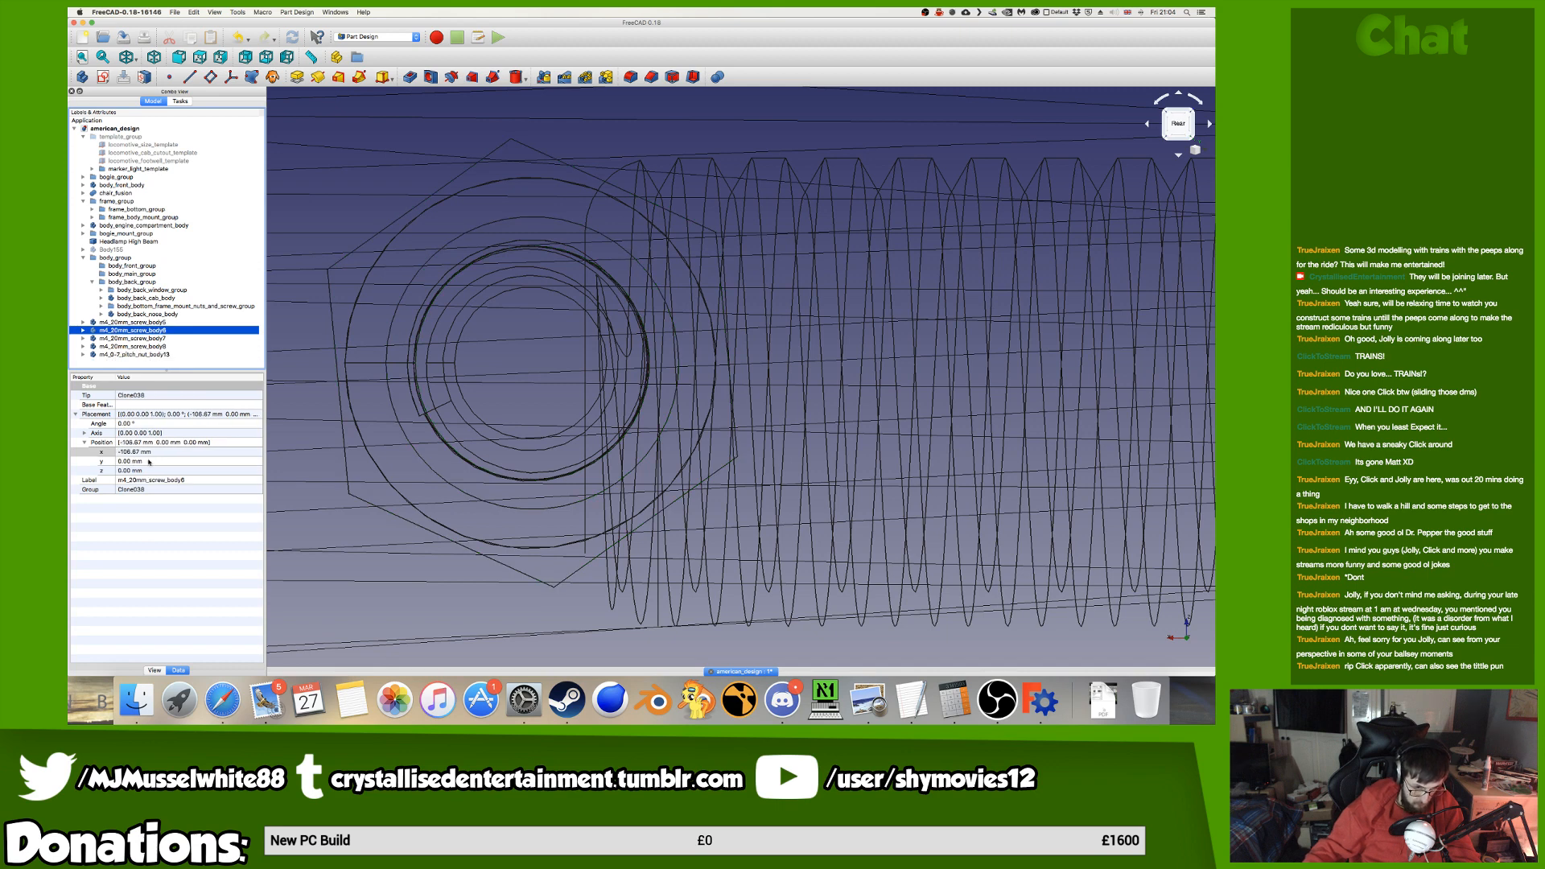
left_click(153, 354)
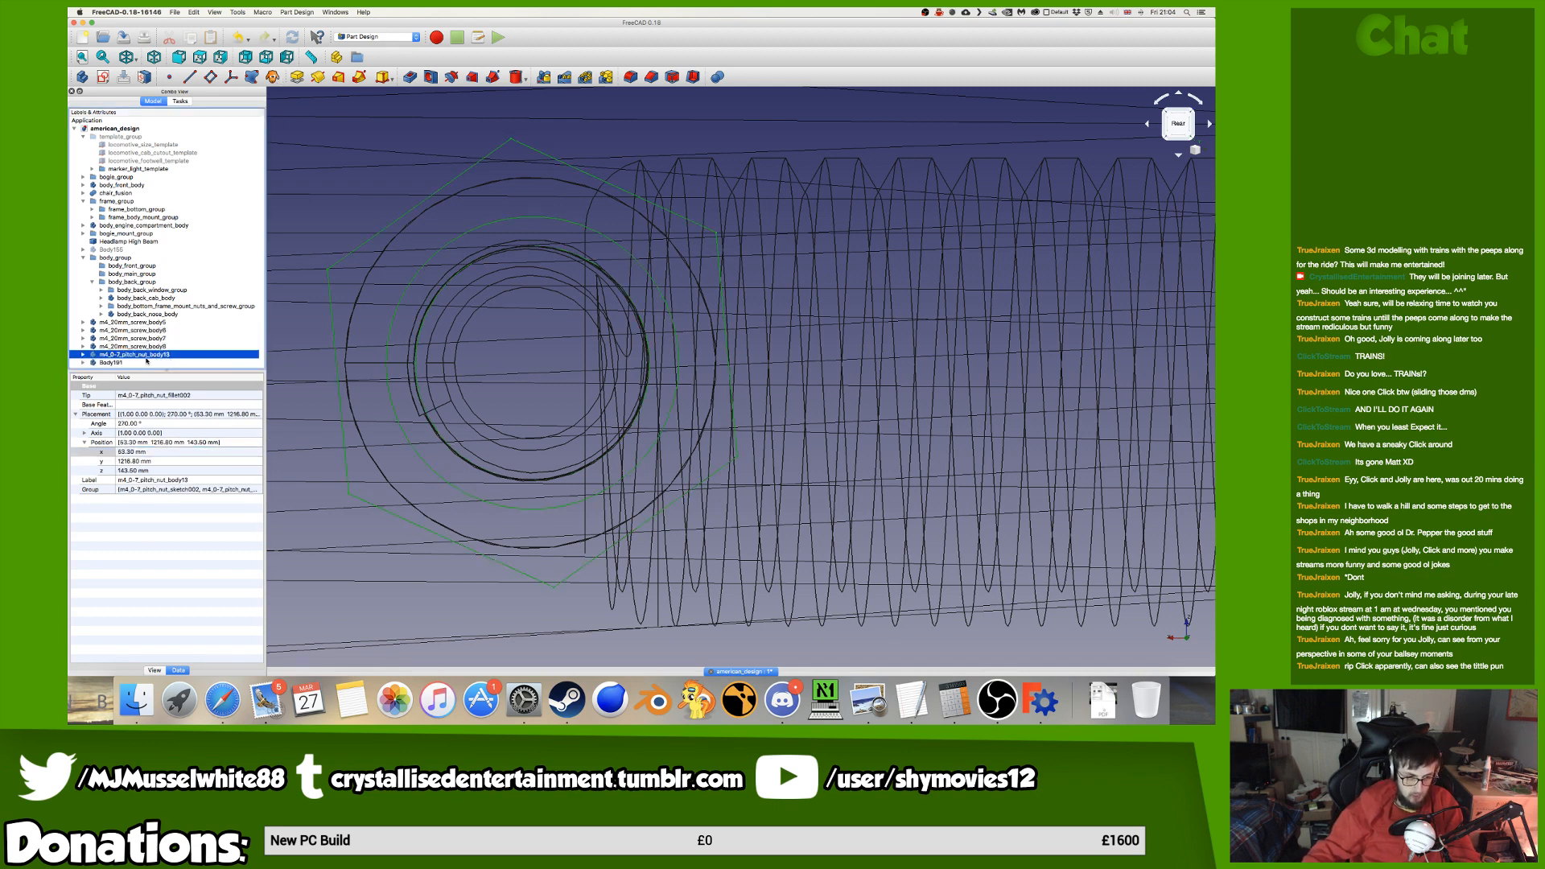
left_click(147, 361)
left_click(167, 453)
type("-106.67")
key("Return")
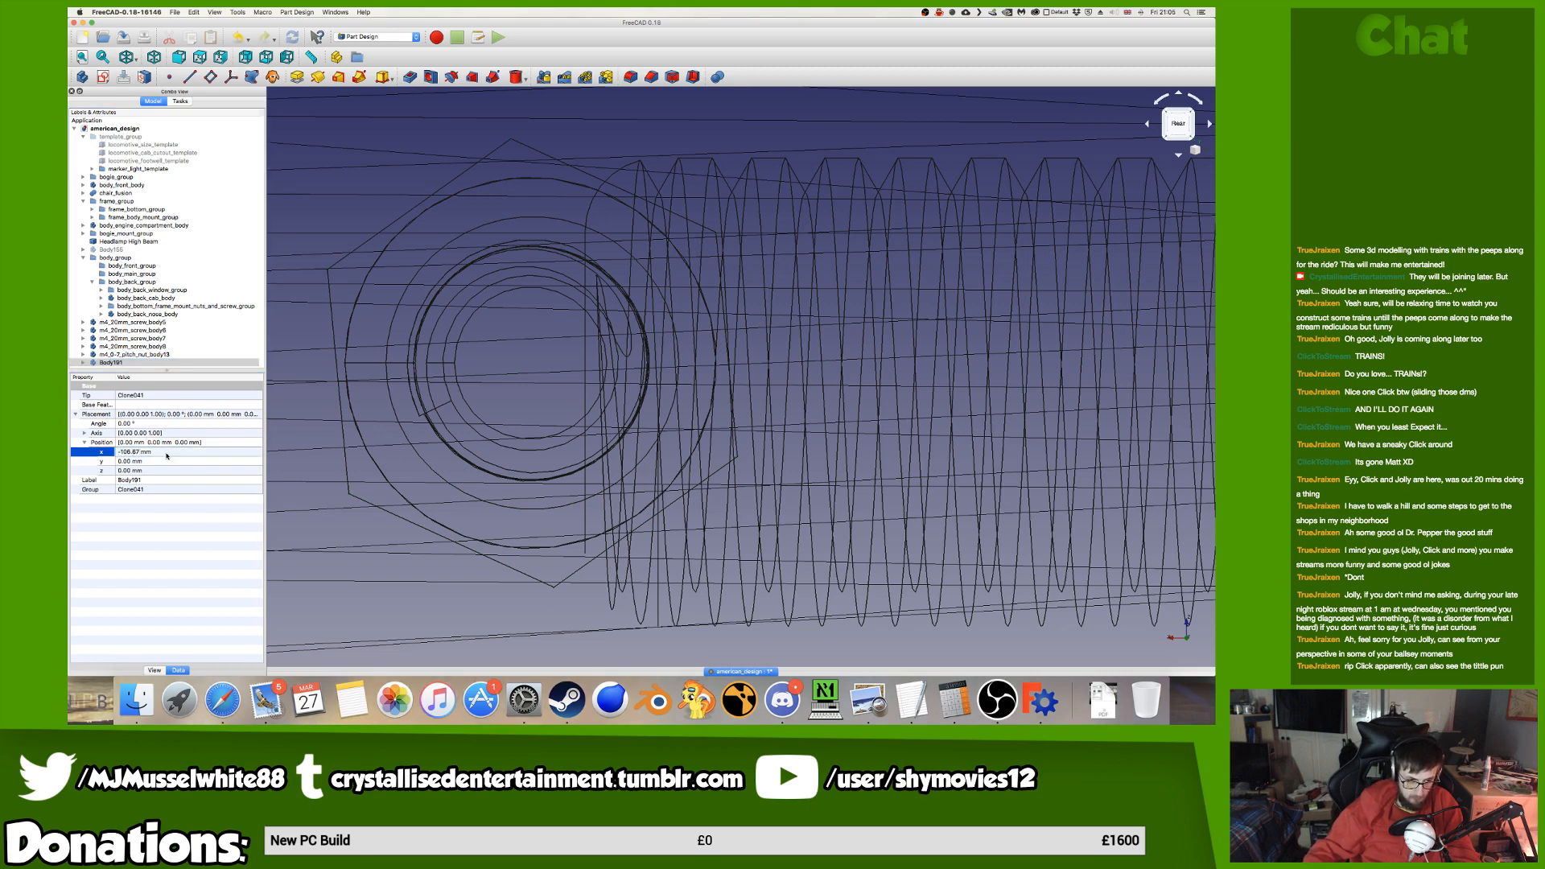
Clone the first nut clone and set the X position of the new copy to -106.67 mm.
left_click(272, 77)
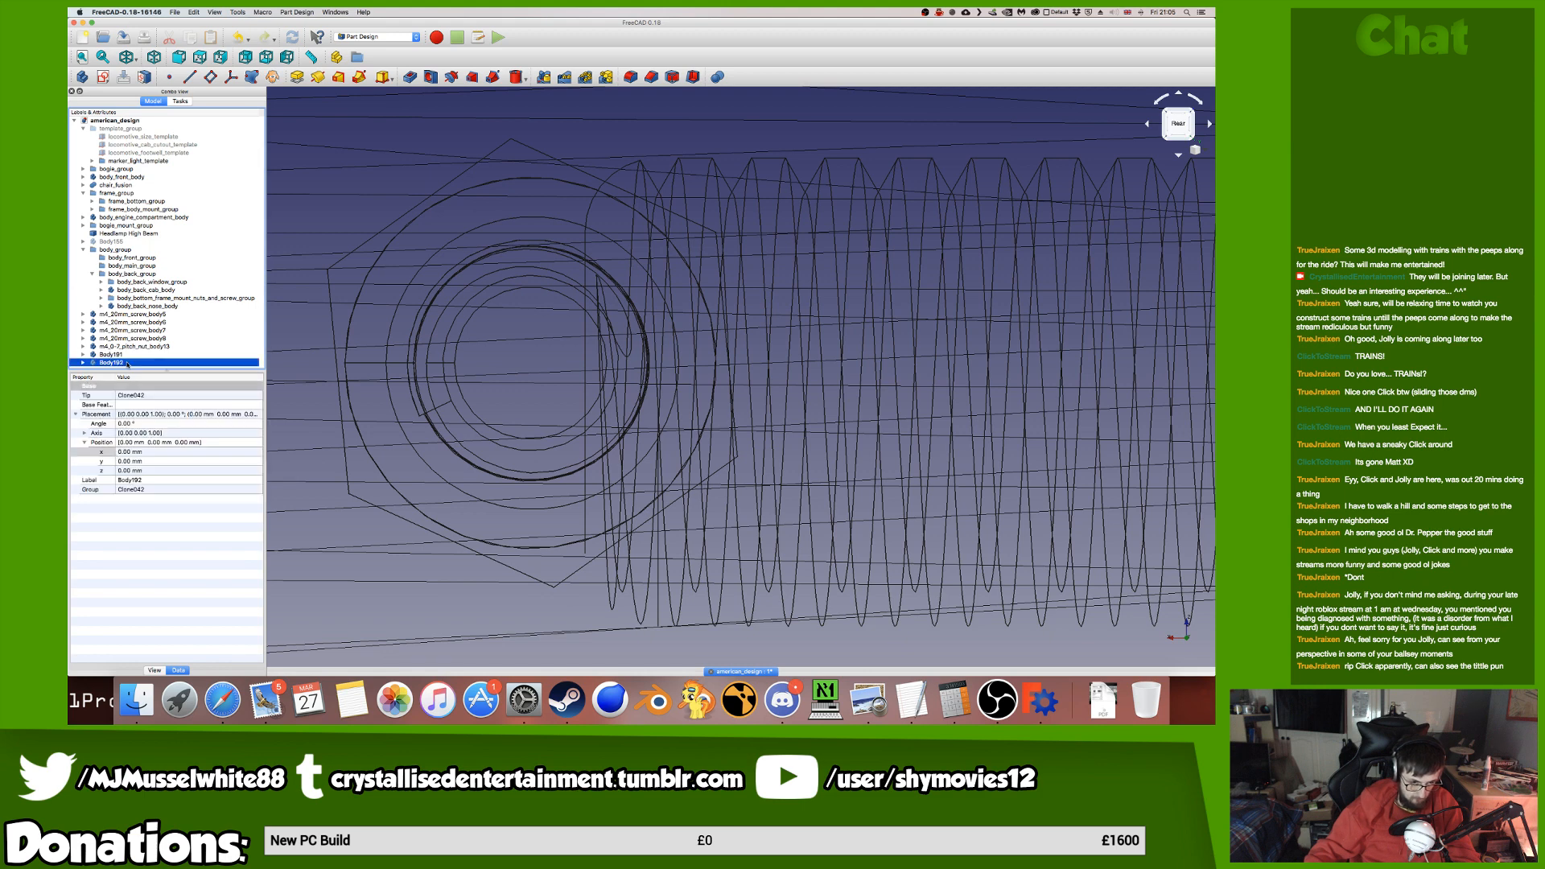
left_click(159, 451)
type("-106.67")
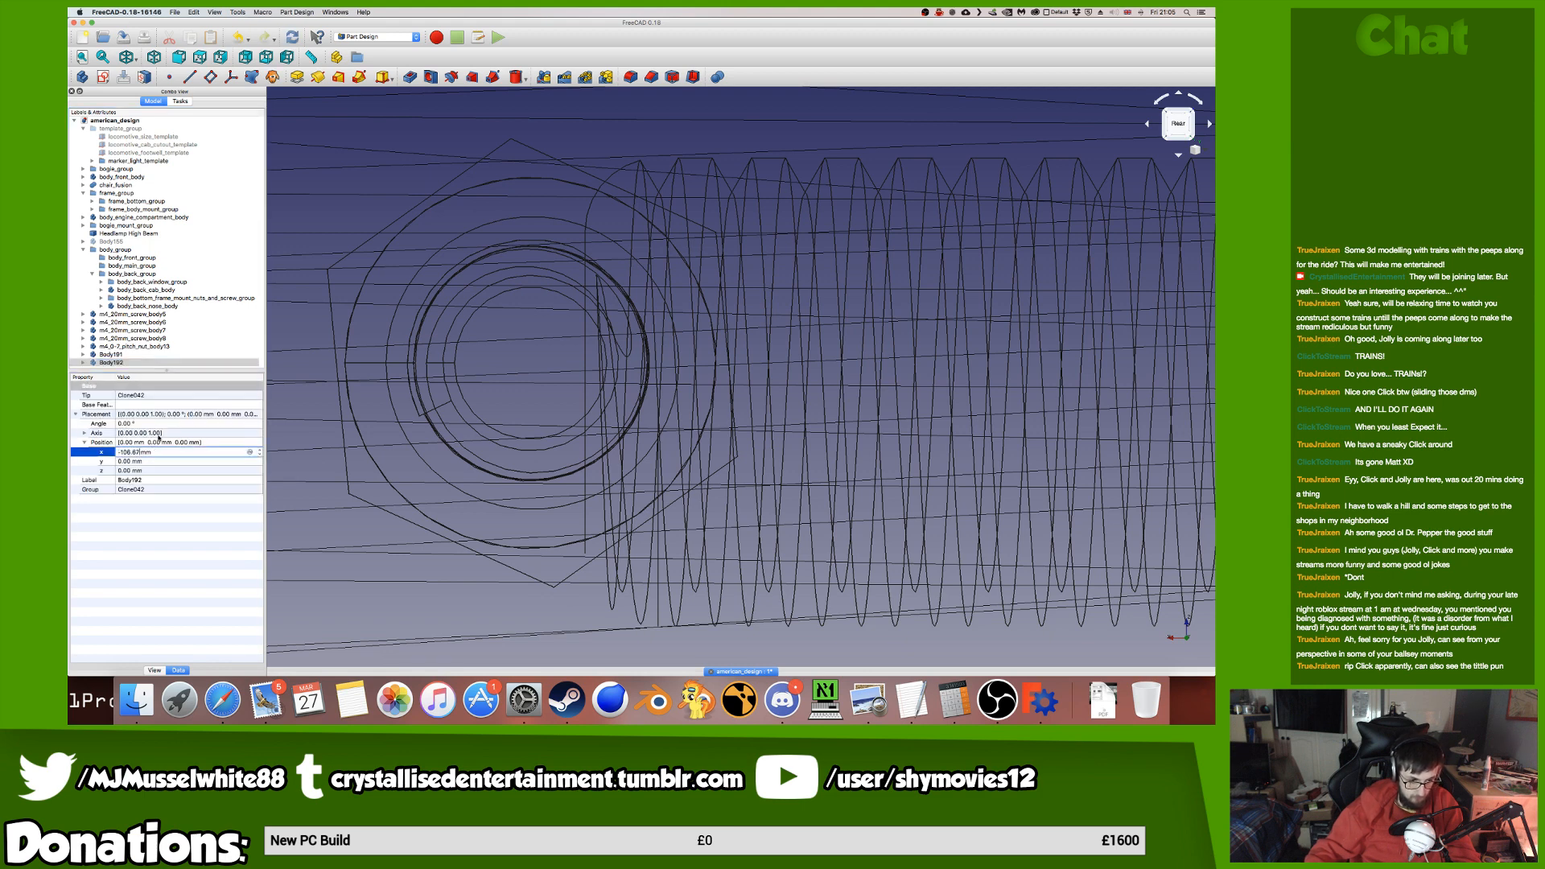
left_click(158, 354)
Clone the second nut clone, Body192, and set the X position of this last copy to -106.67 mm.
left_click(162, 361)
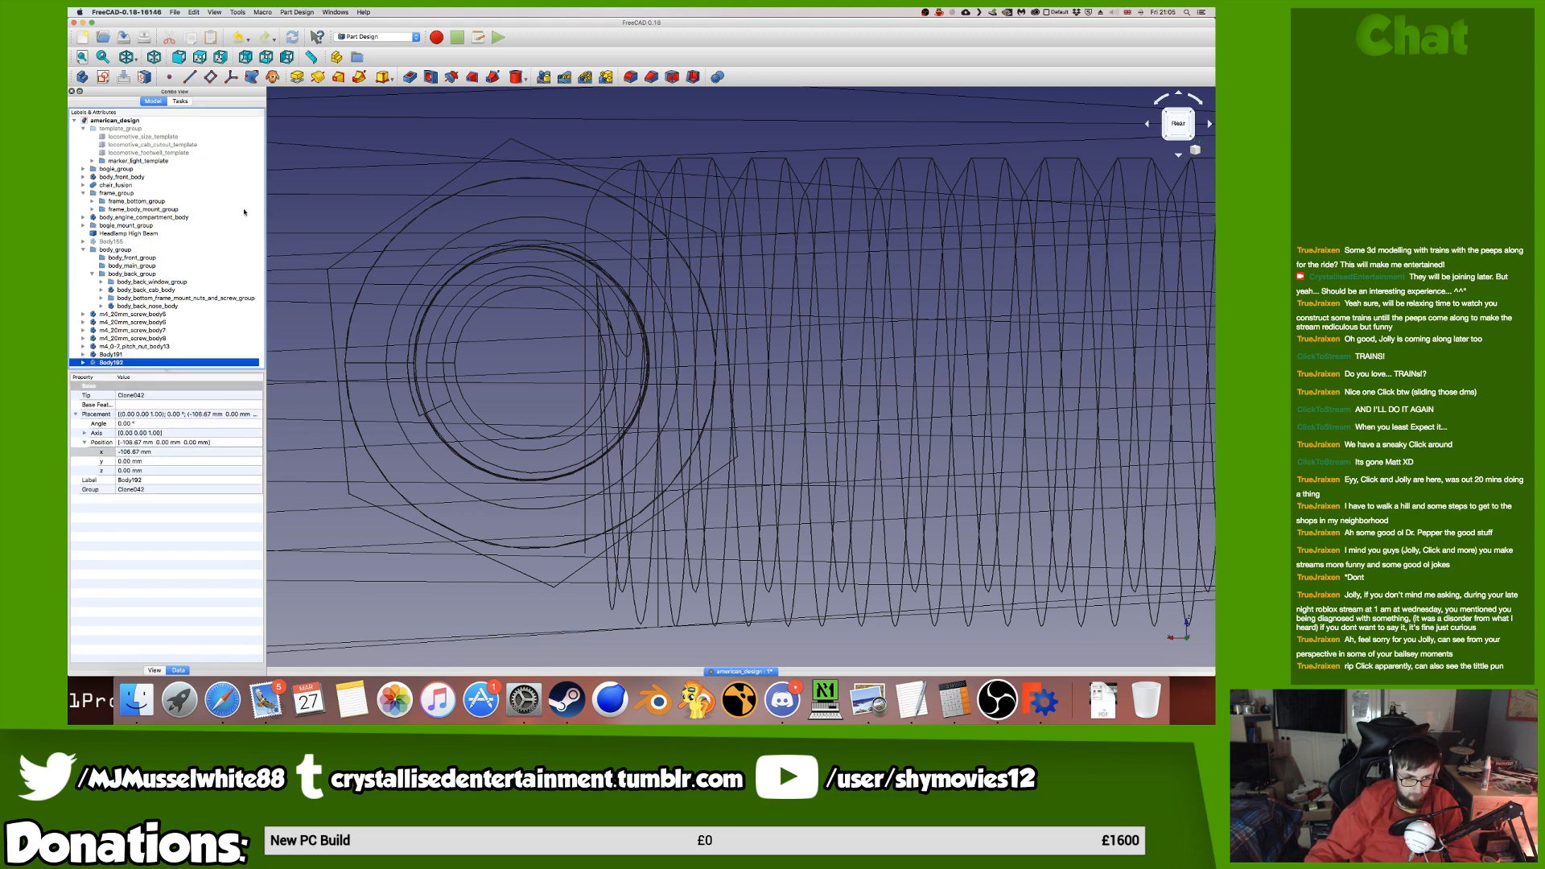
left_click(272, 77)
left_click(177, 460)
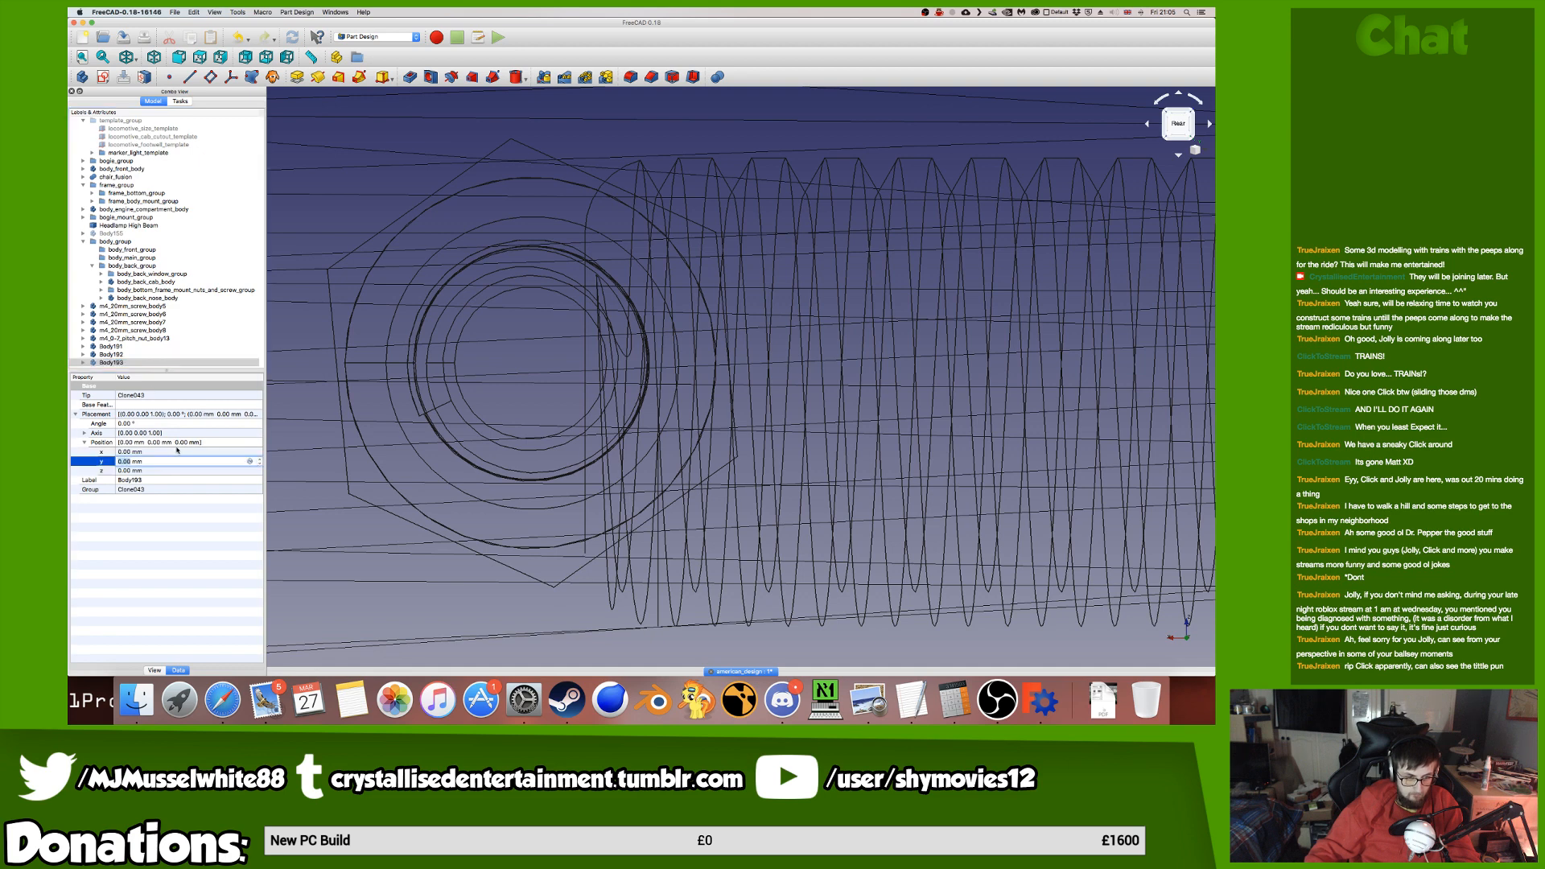
left_click(177, 451)
type("-106.67 mm")
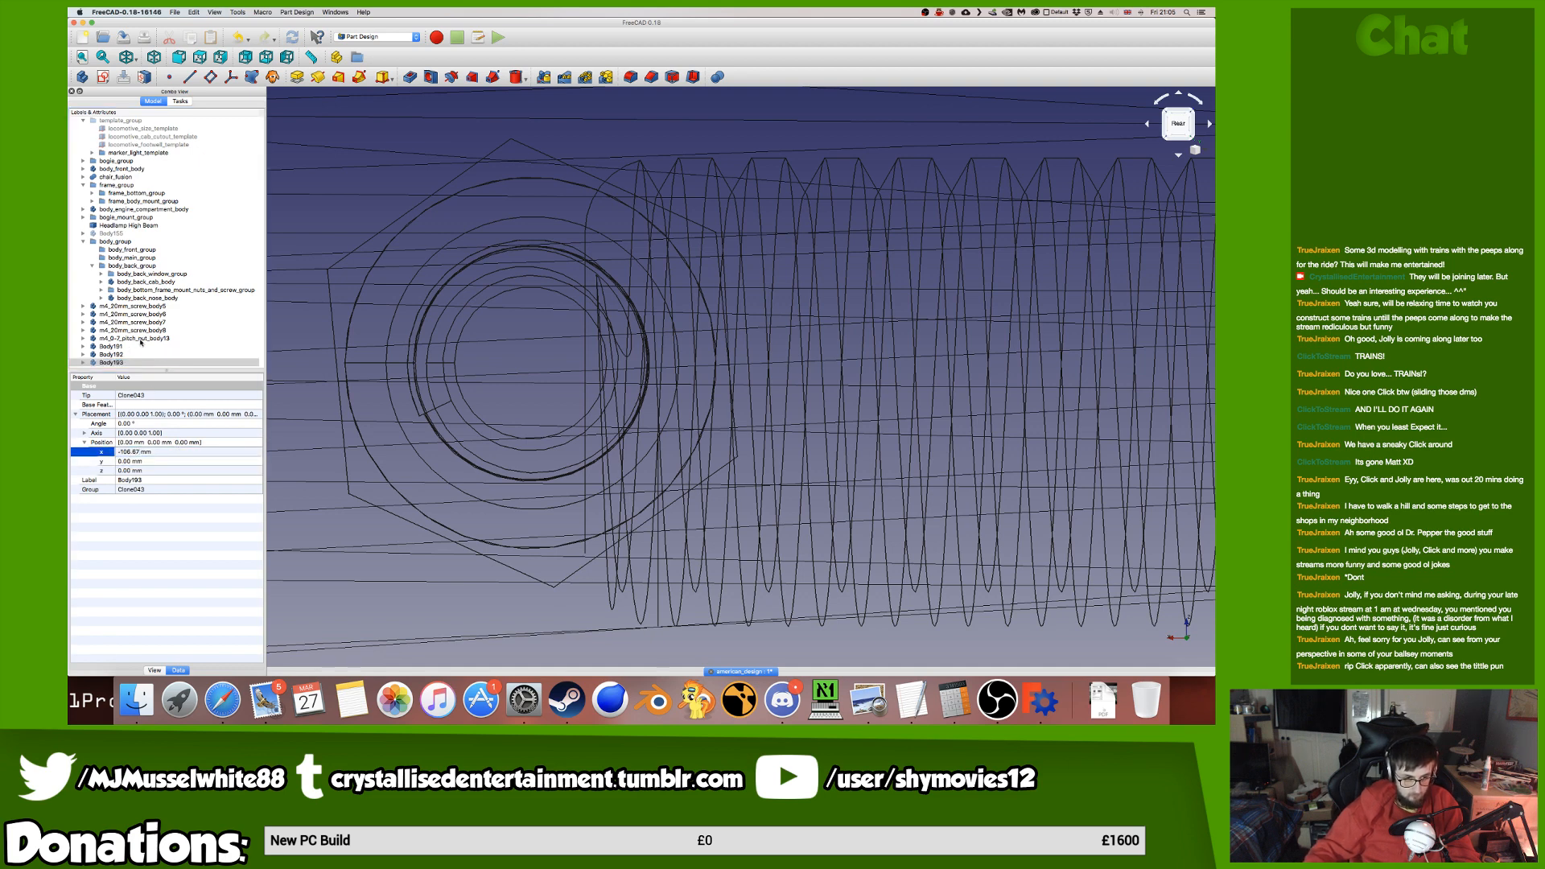
Rename the three nut clones in order as m4_0-7_pitch_nut_body14, m4_0-7_pitch_nut_body15 and m4_0-7_pitch_nut_body16.
left_click(140, 339)
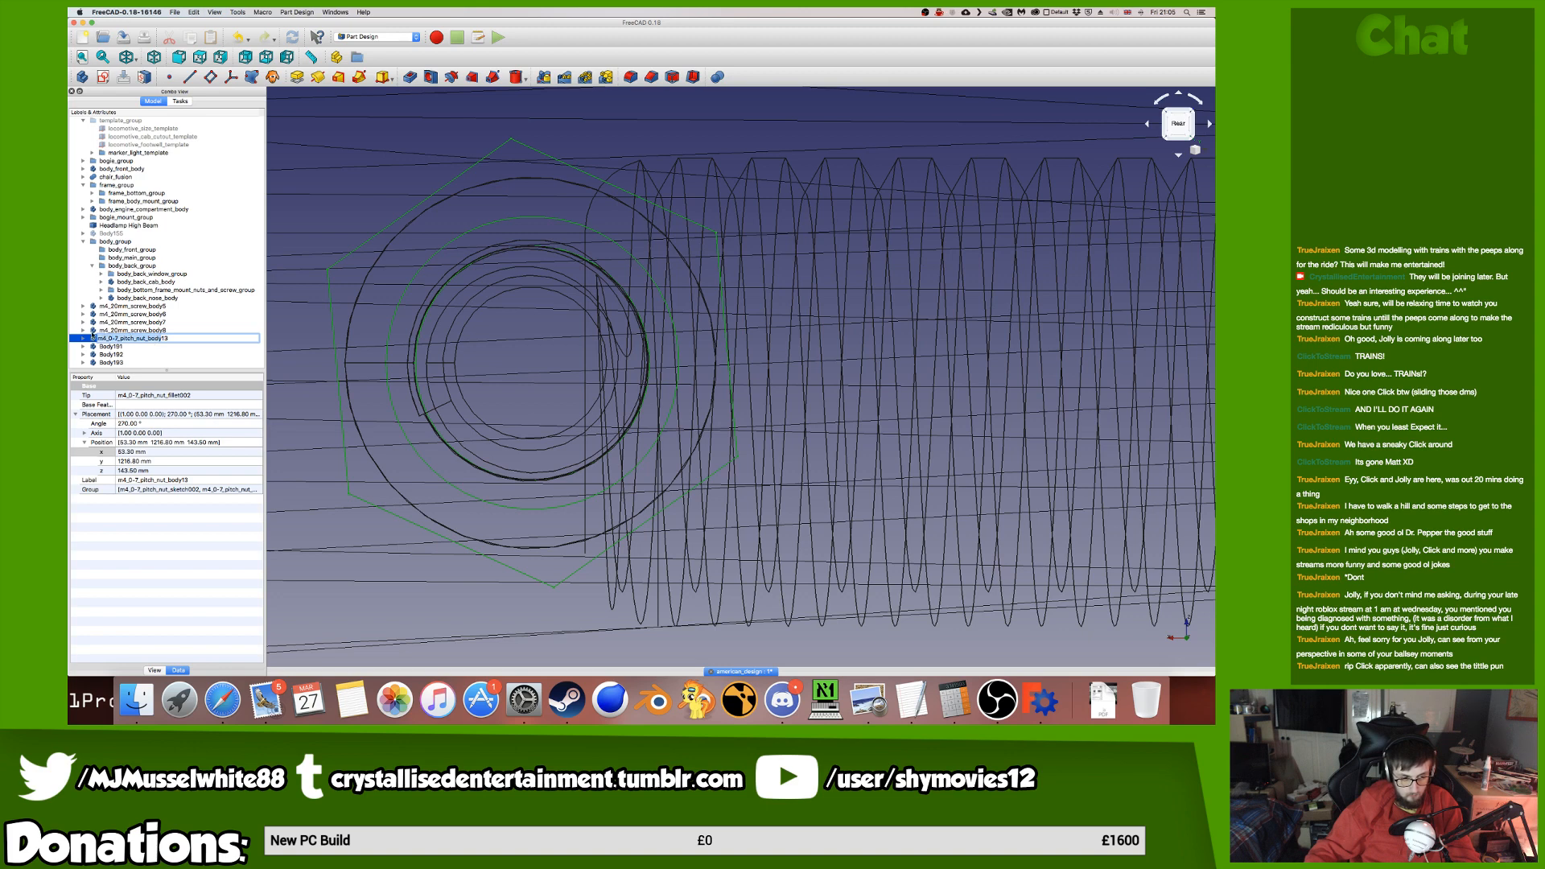
key("Tab")
type("m4_0-7_pitch_nut_body")
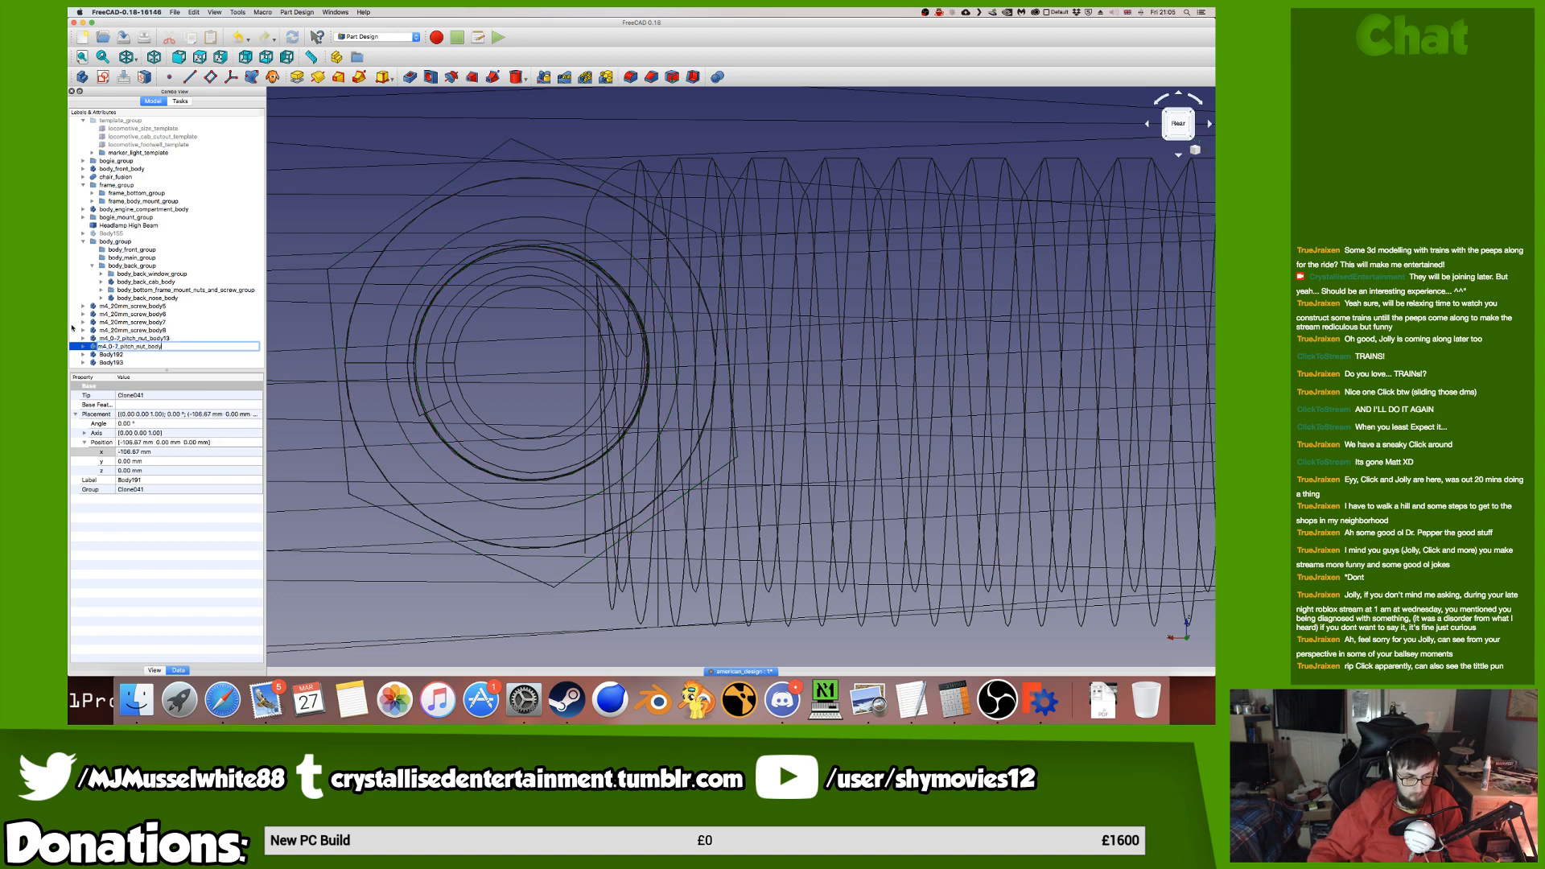
key("Tab")
type("m4_0-7_pitch_nut_body")
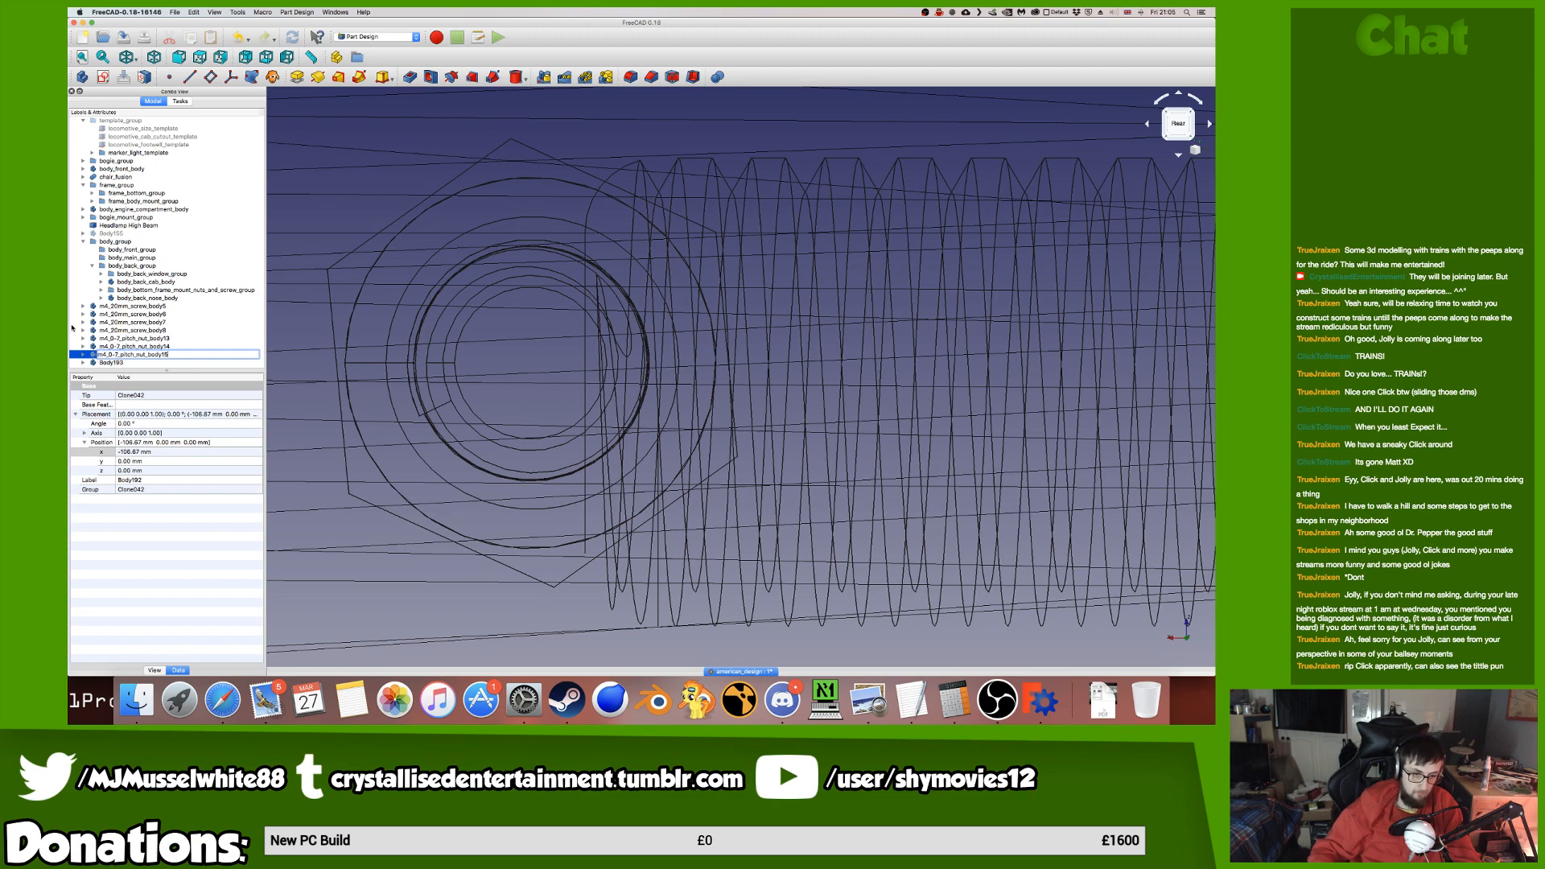
type("15")
key("Tab")
type("m4_0-7_pitch_nut_body")
key("Return")
Examine how the last cloned nut sits on its screw at the rear of the back nose.
scroll(465, 399, "down", 10)
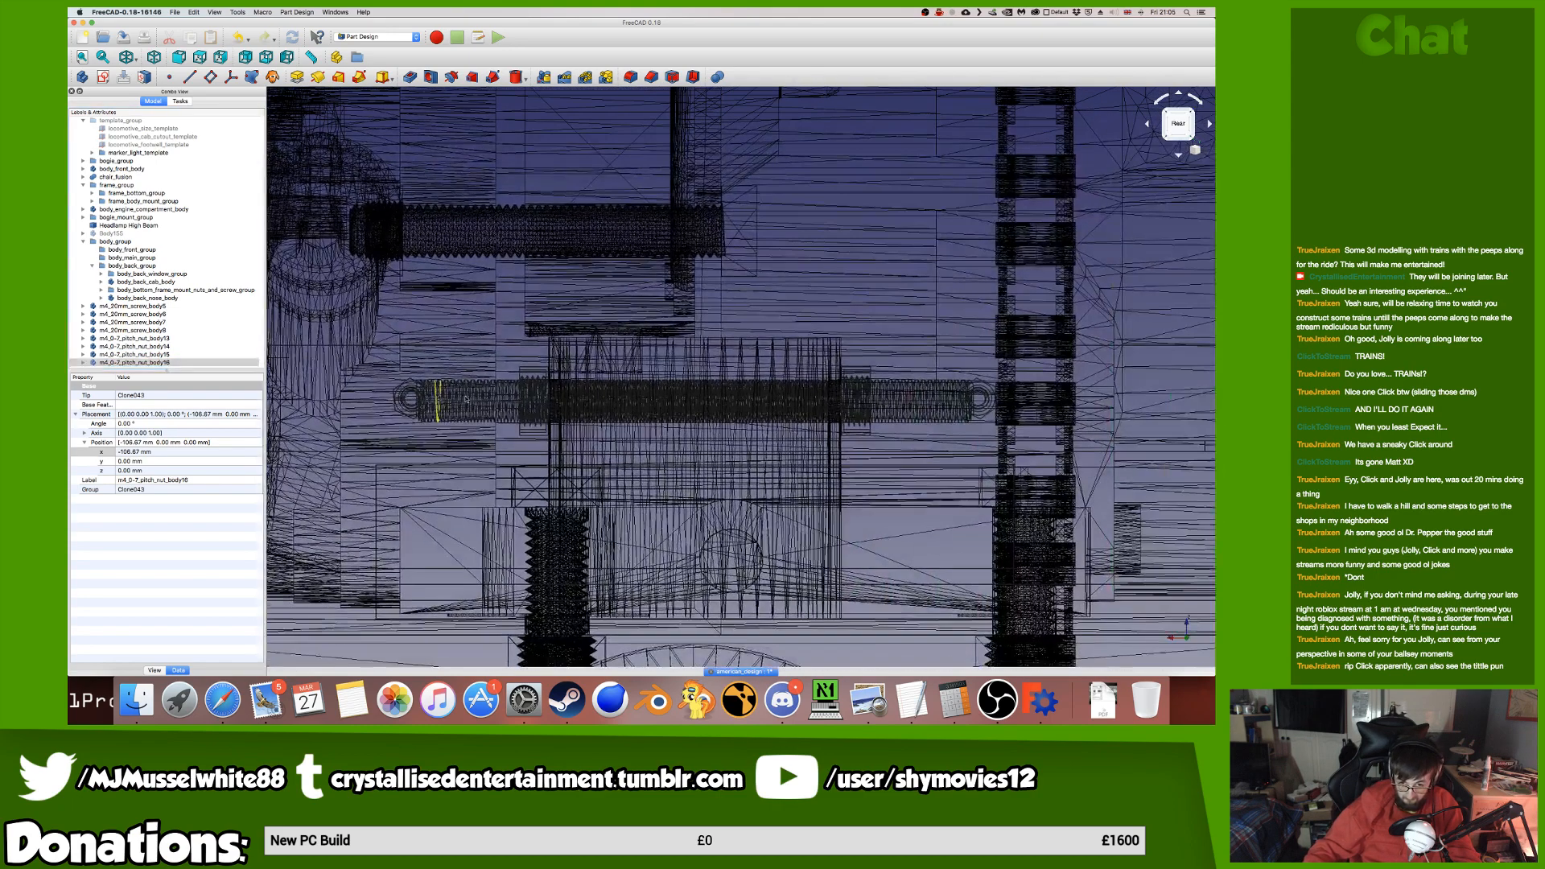
scroll(466, 400, "down", 10)
mouse_move(692, 394)
middle_mouse_down()
mouse_move(596, 403)
mouse_move(557, 428)
mouse_move(676, 414)
middle_mouse_up()
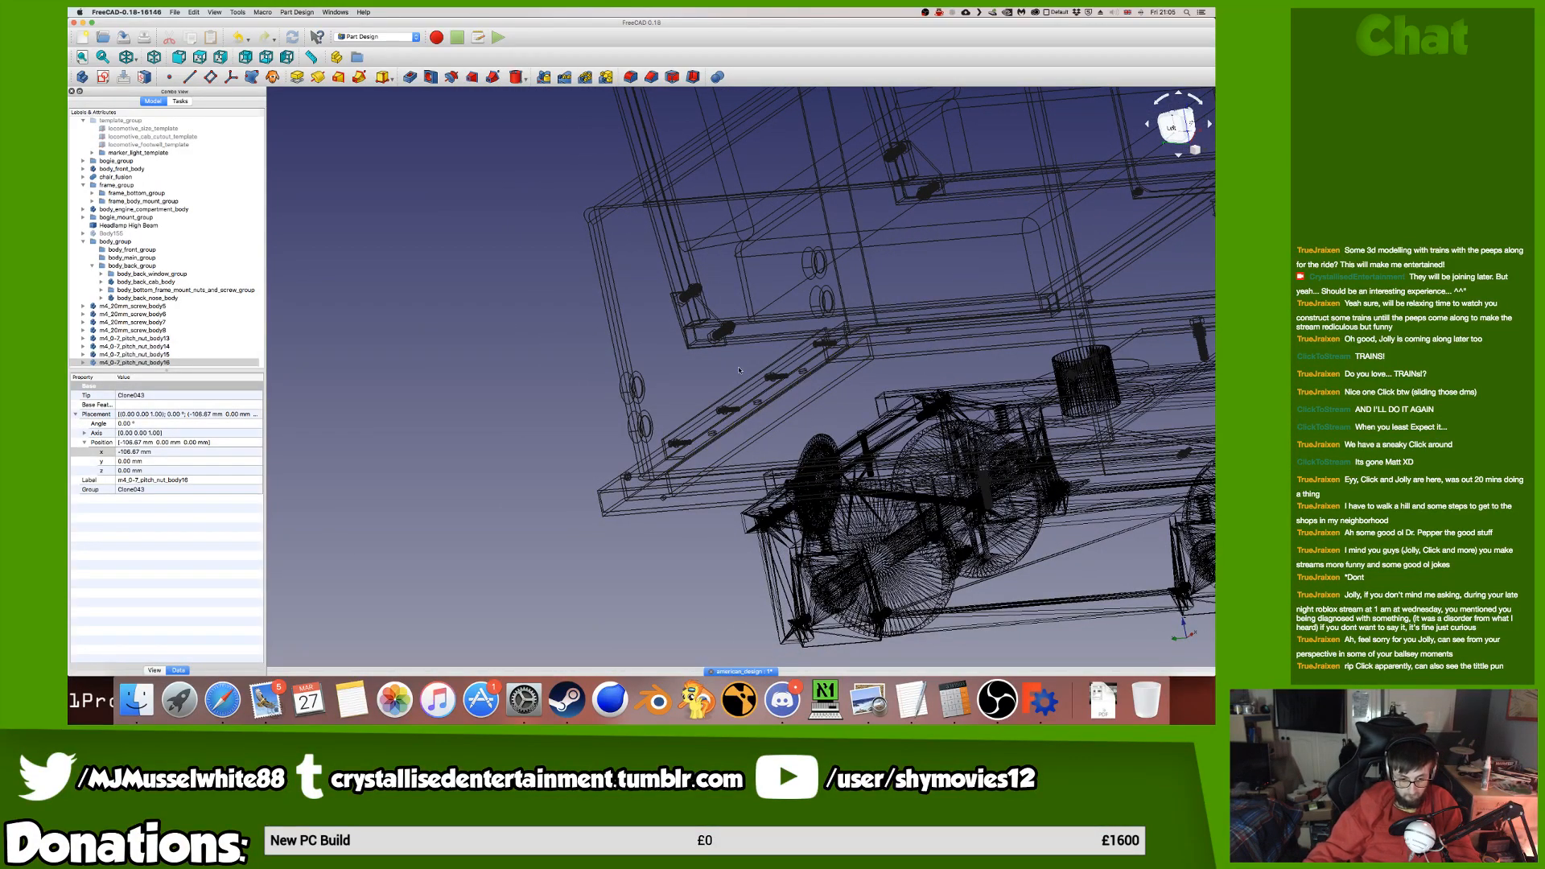
scroll(644, 426, "up", 15)
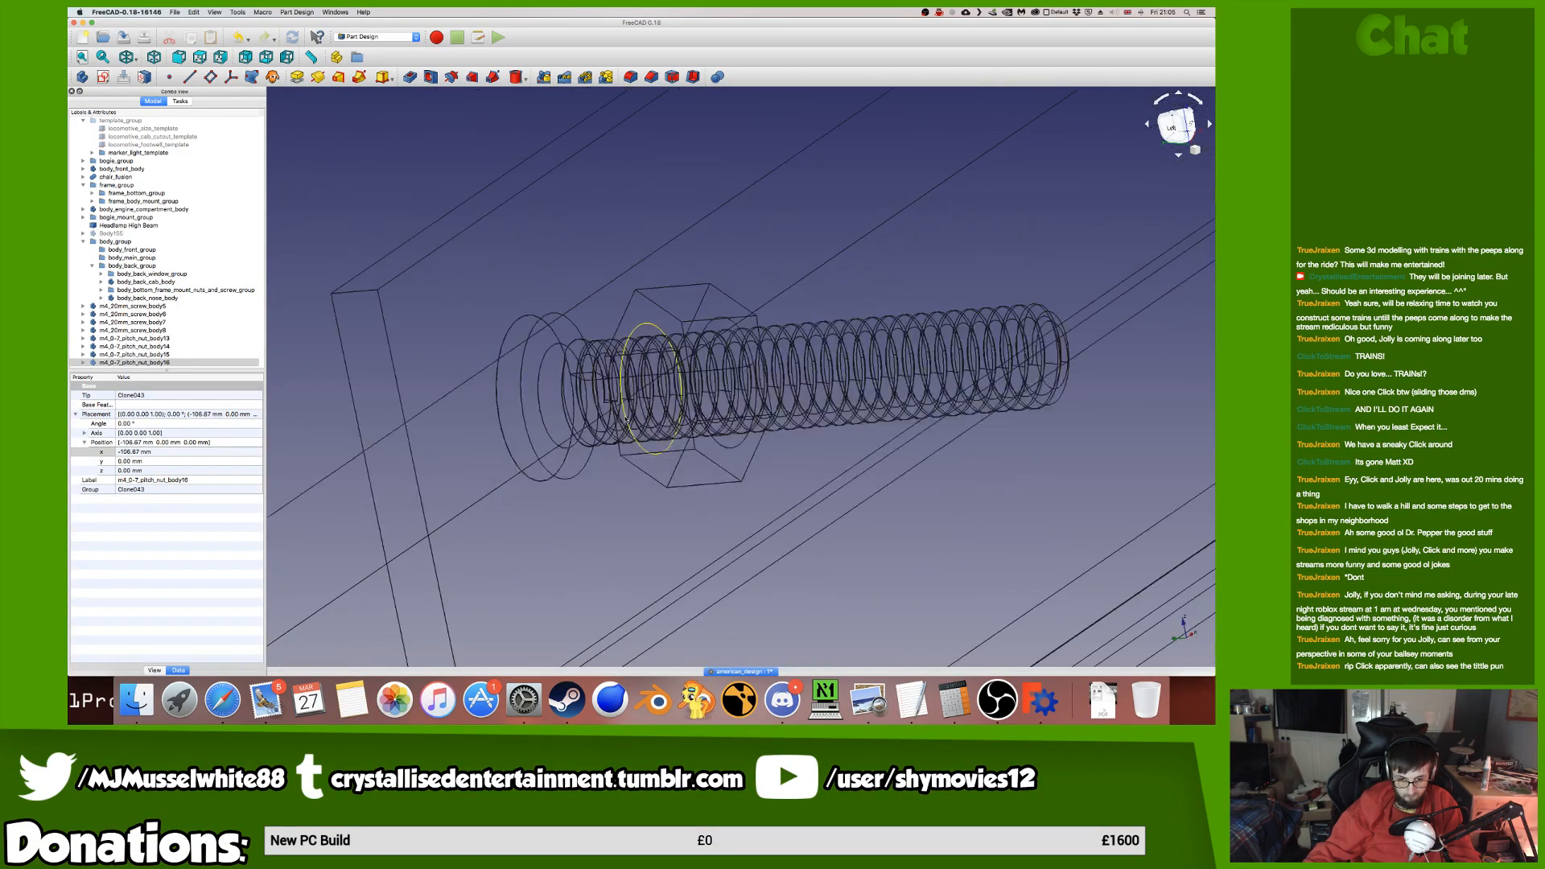
scroll(626, 419, "down", 10)
middle_click_drag(626, 419, 289, 398)
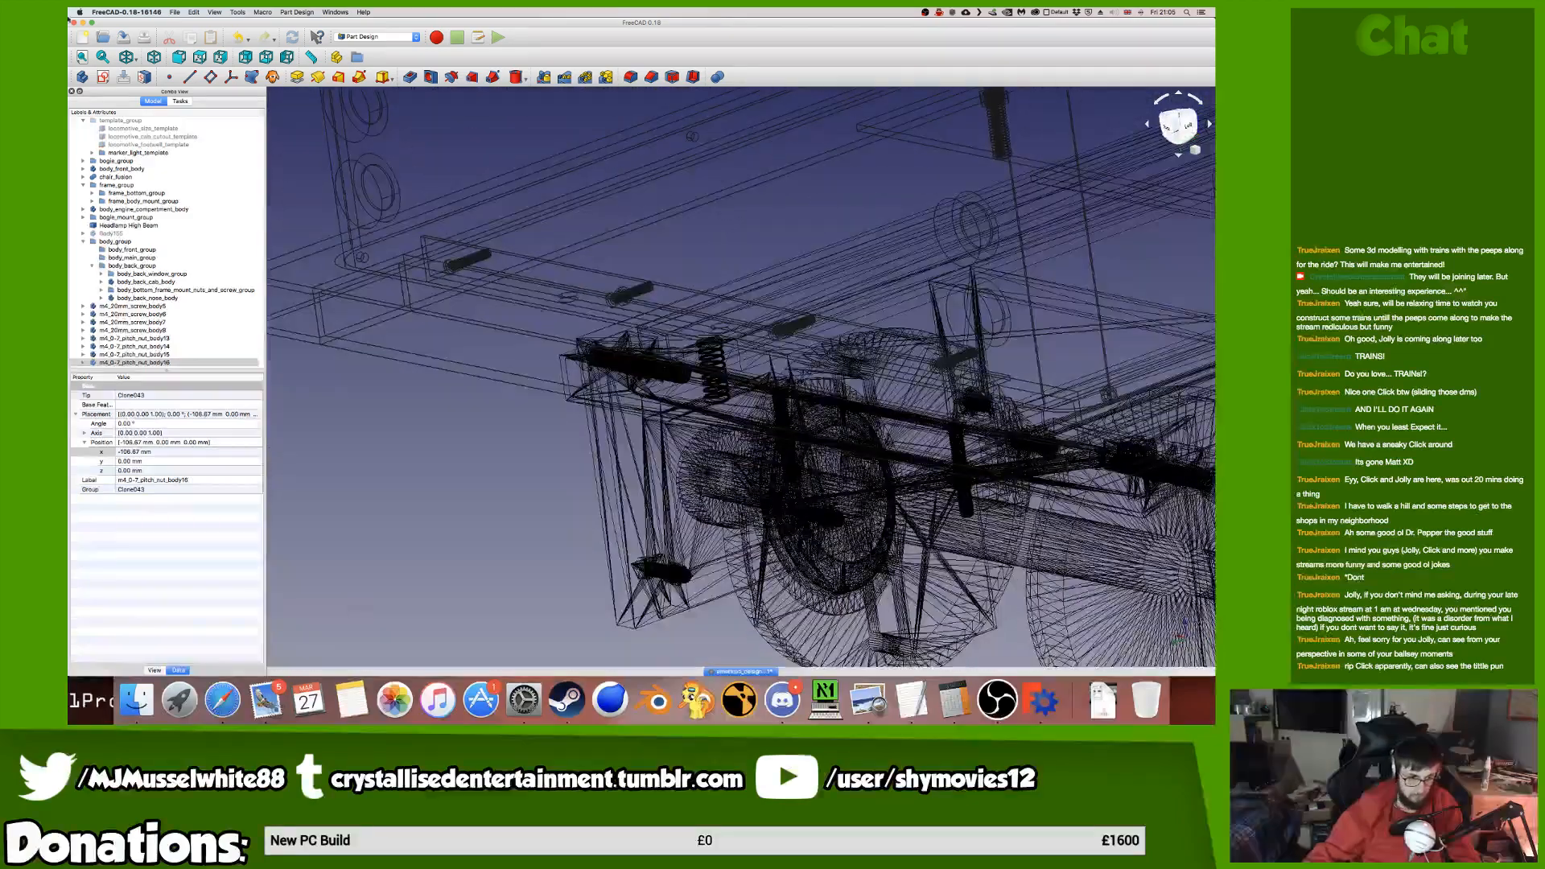
Switch the model from wireframe to a solid display and check the nut positions along the back nose from the rear.
left_click(127, 58)
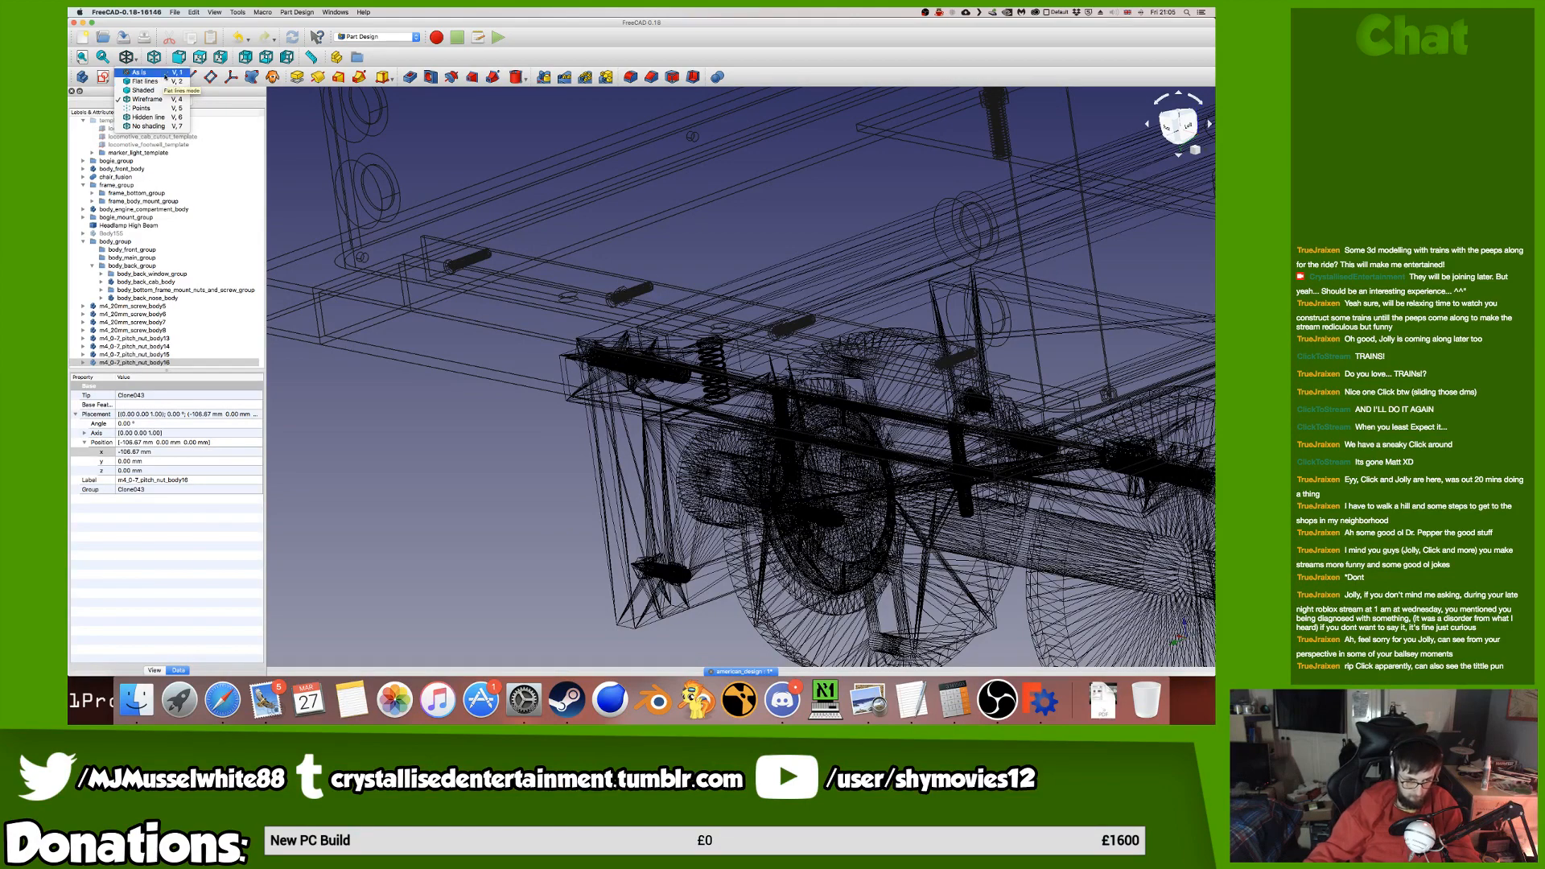
left_click(145, 80)
scroll(616, 296, "down", 5)
mouse_move(621, 316)
middle_mouse_down()
mouse_move(674, 301)
mouse_move(732, 209)
mouse_move(596, 318)
mouse_move(664, 331)
mouse_move(664, 440)
middle_mouse_up()
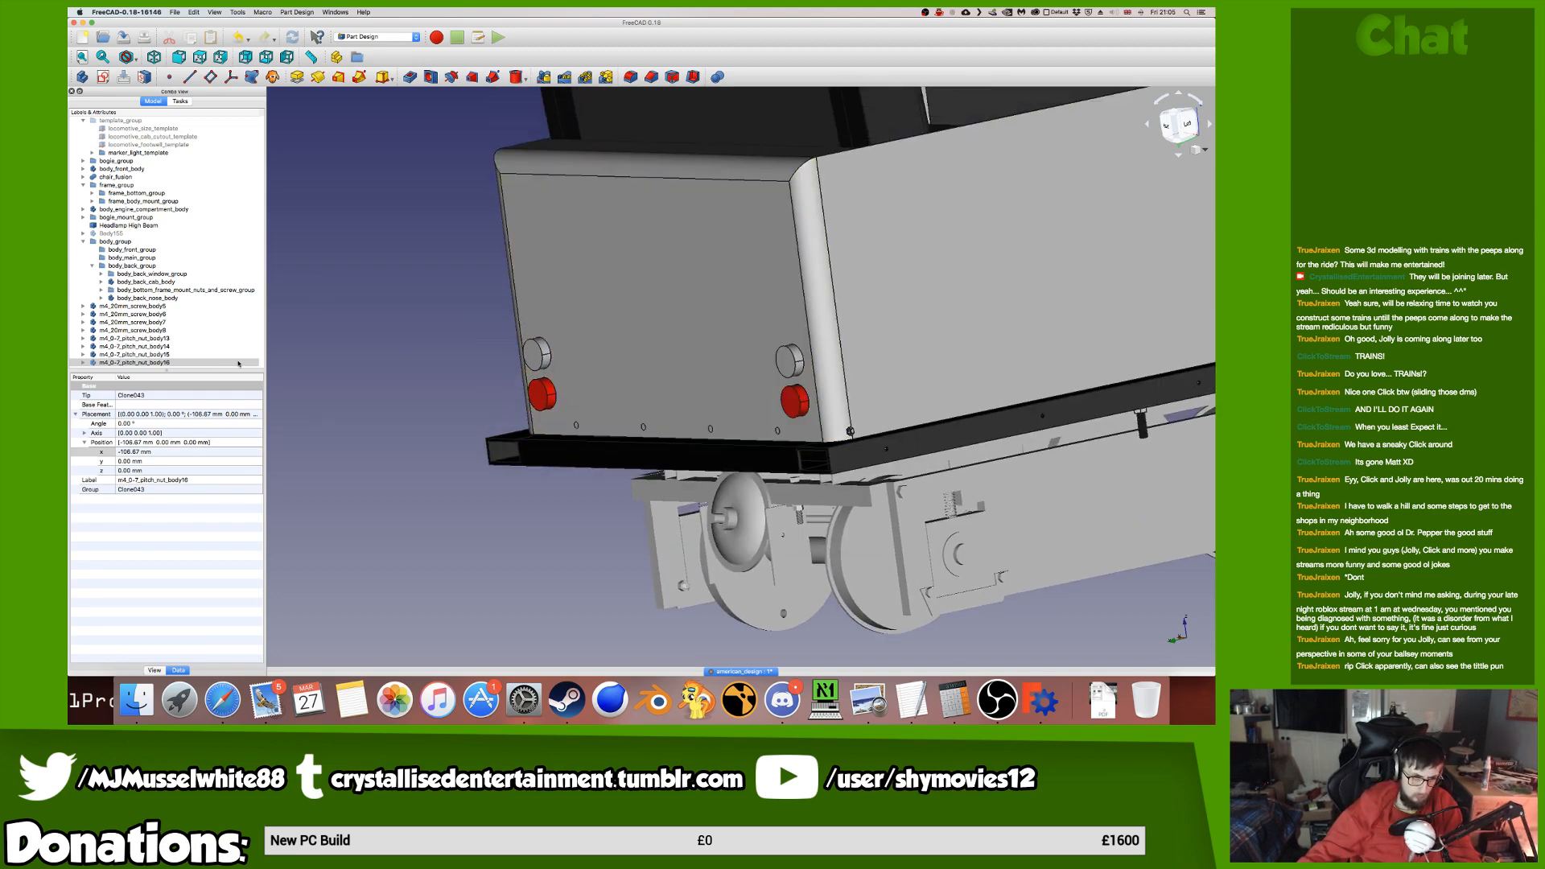
left_click(234, 354)
left_click(233, 362)
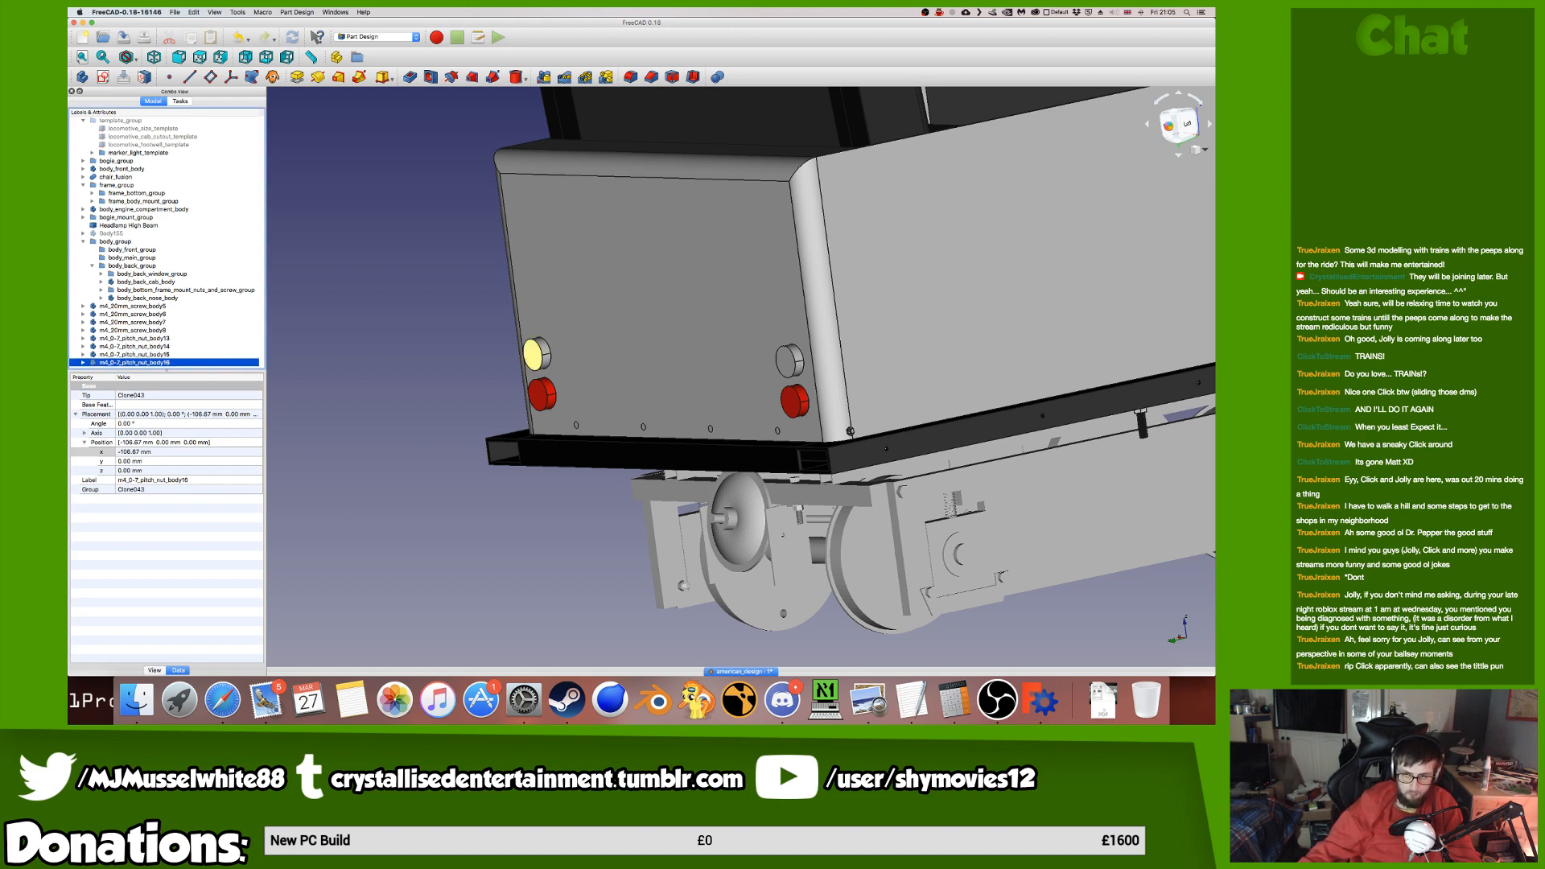
left_click(1167, 130)
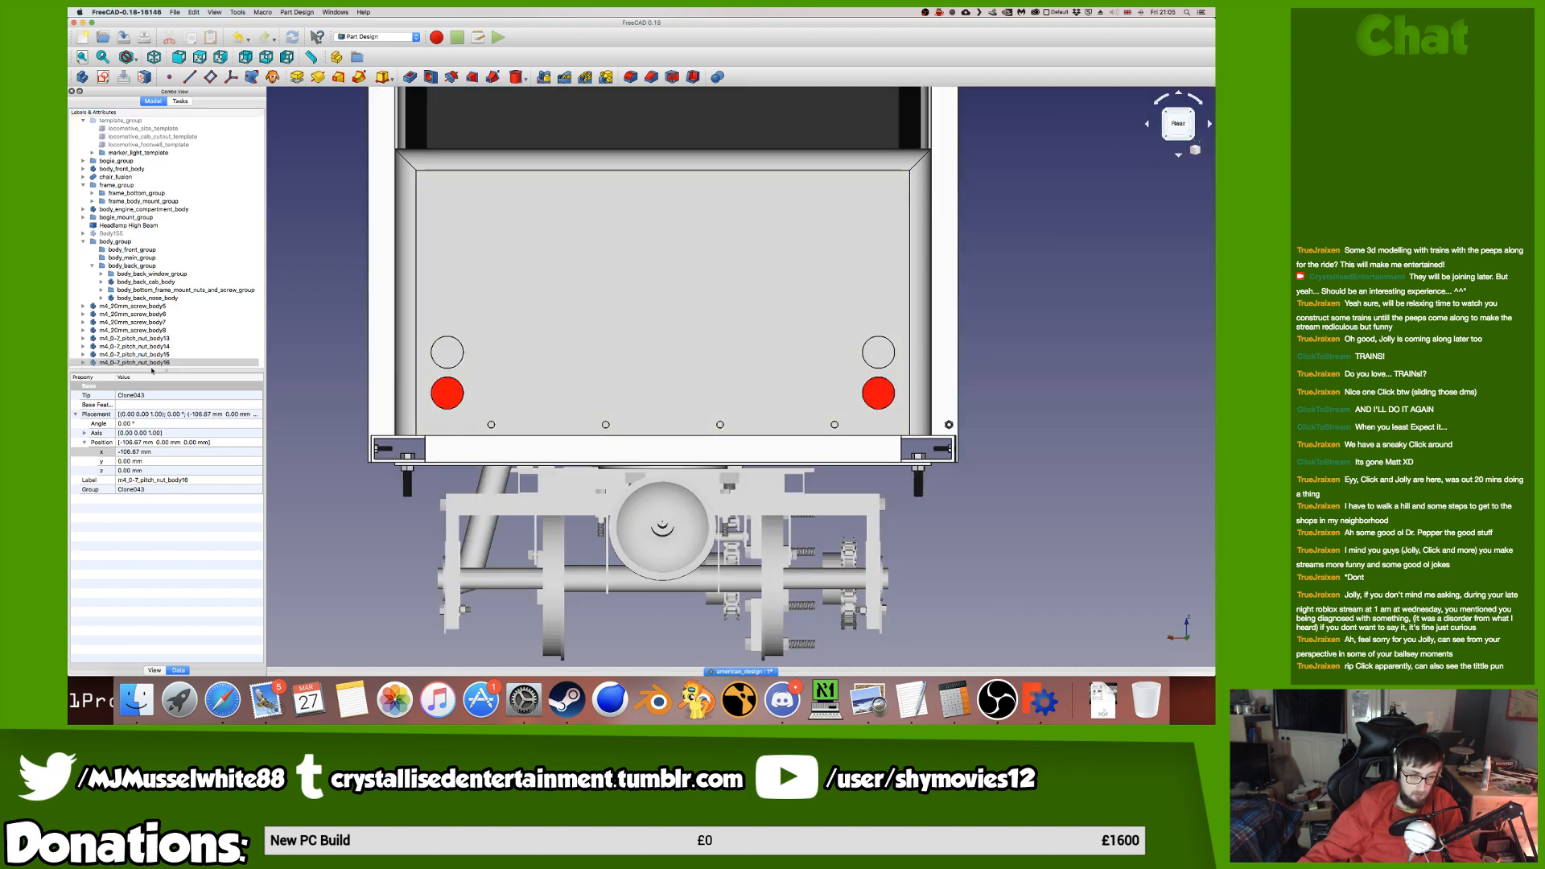
Delete the three nut clones m4_0-7_pitch_nut_body14, m4_0-7_pitch_nut_body15 and m4_0-7_pitch_nut_body16 despite their linked items.
left_click(177, 340, "shift")
left_click(180, 347, "shift")
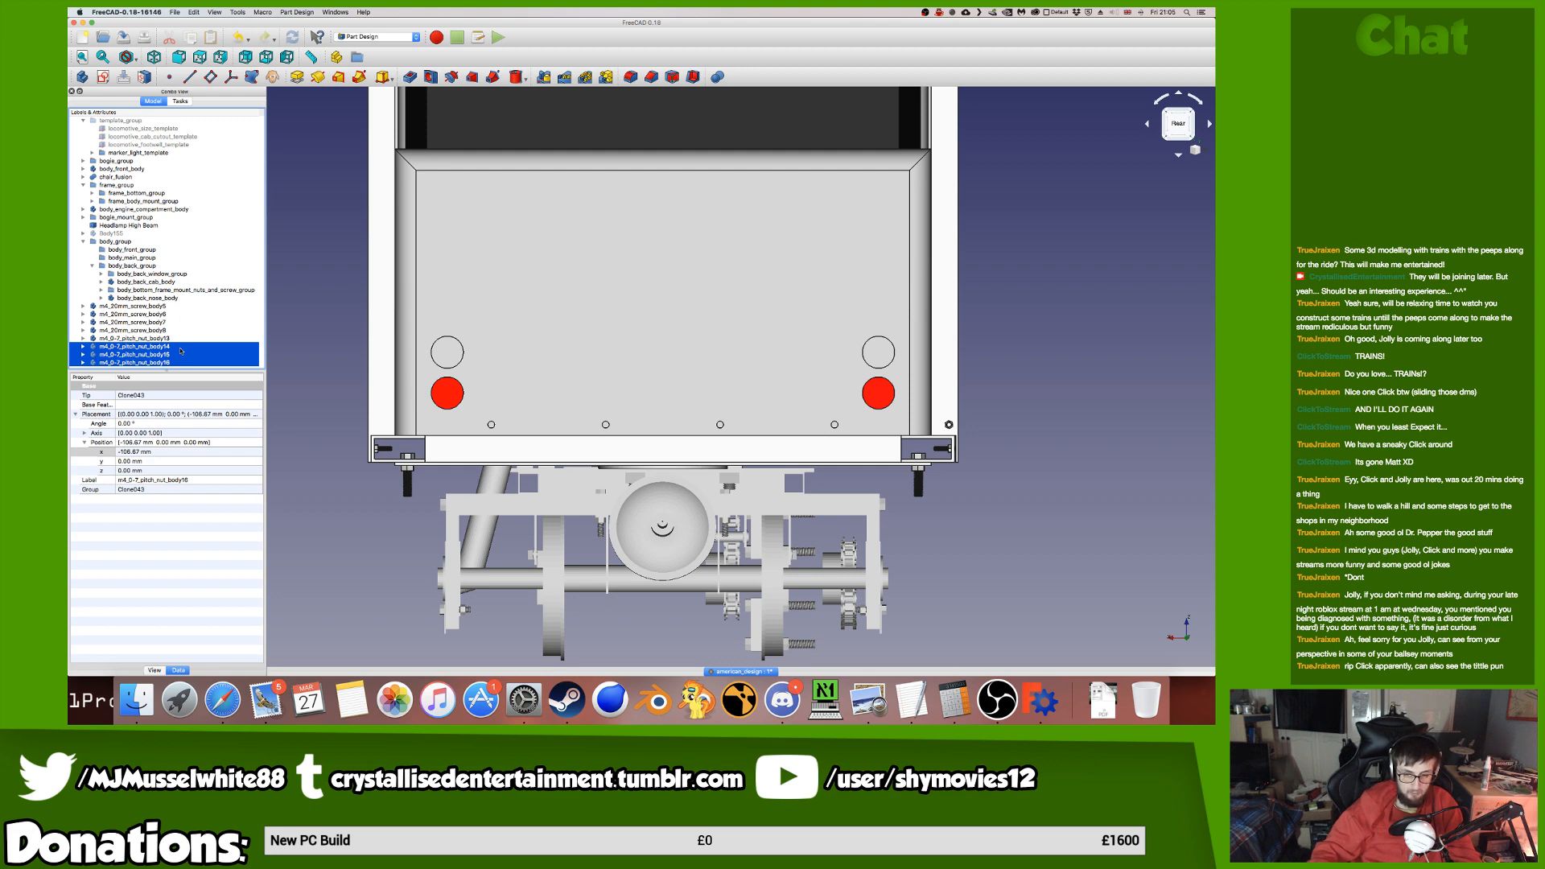
key("Delete")
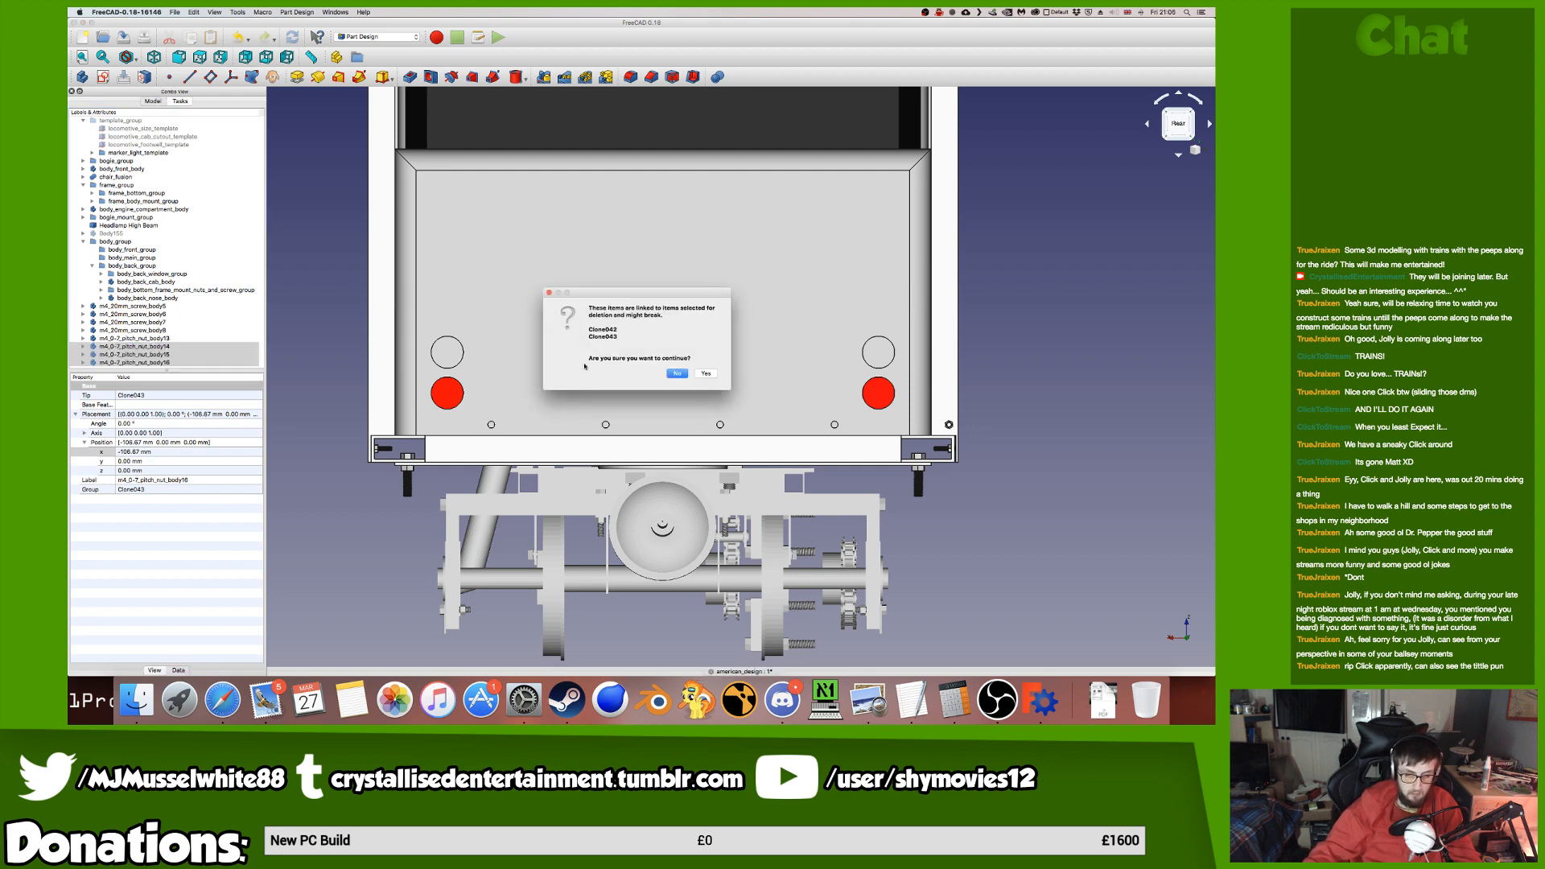
left_click(706, 373)
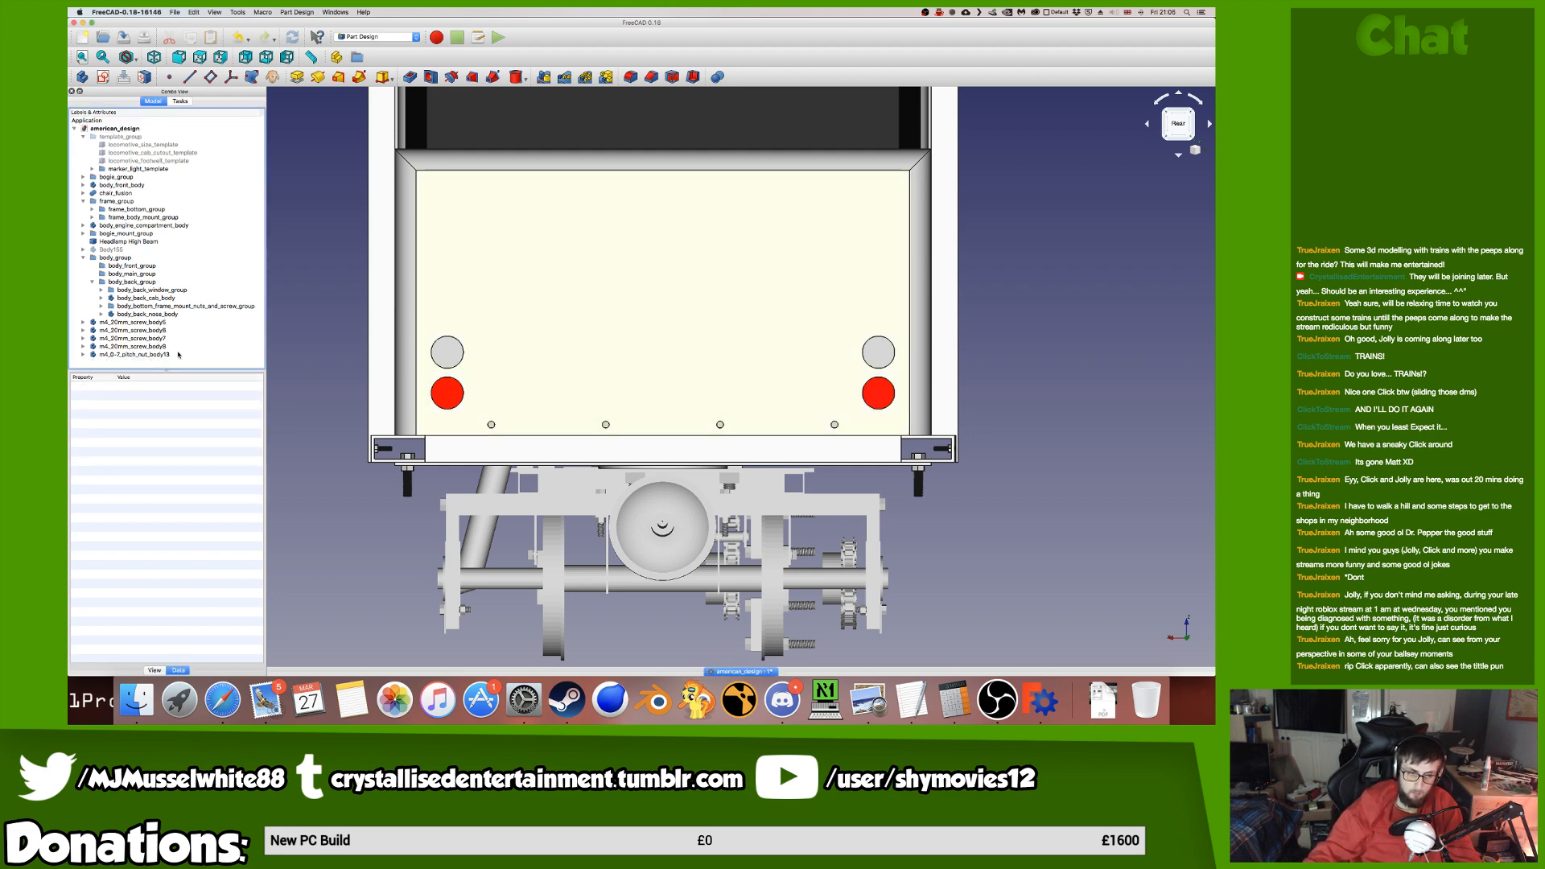
Transform m4_0-7_pitch_nut_body13 along X to the outermost mounting hole beneath the red marker light on the back nose.
left_click(156, 356)
right_click(156, 360)
left_click(241, 372)
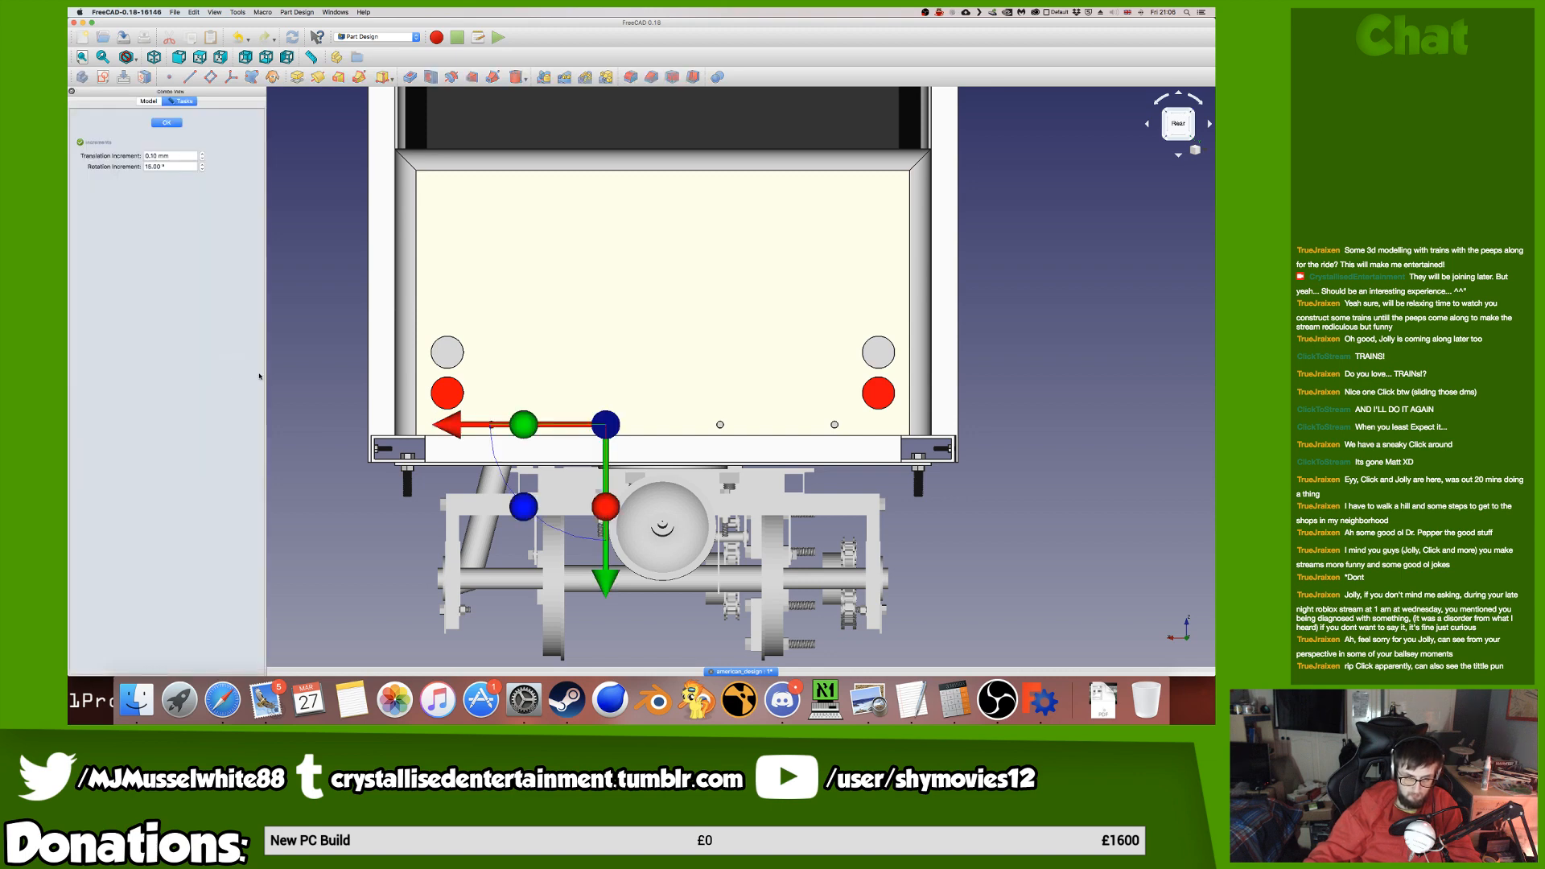
scroll(551, 425, "up", 8)
scroll(643, 429, "down", 6)
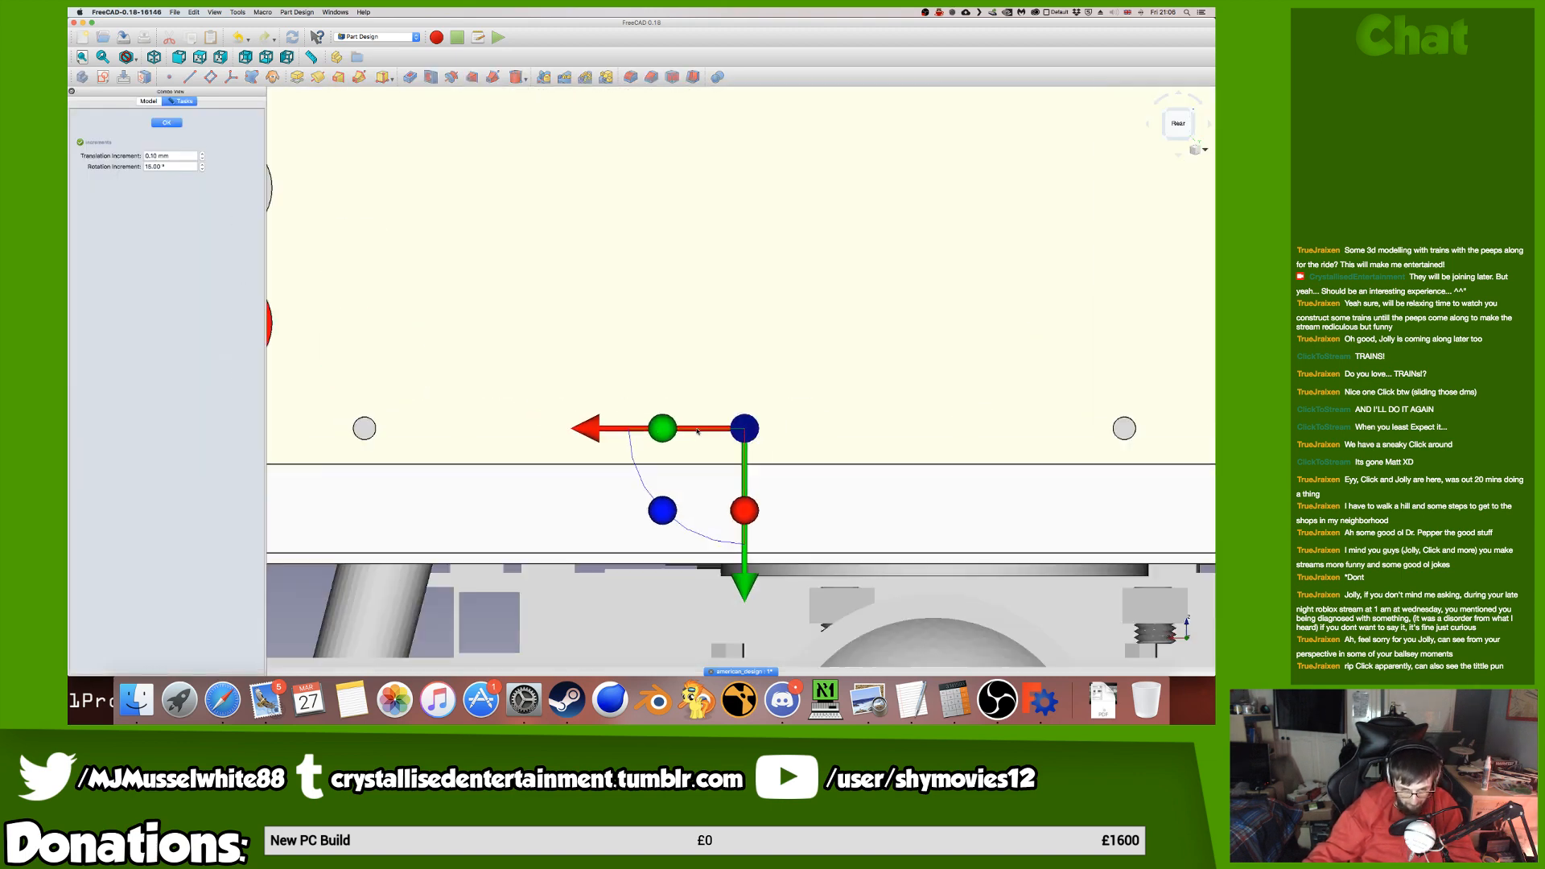
left_click_drag(549, 431, 383, 430)
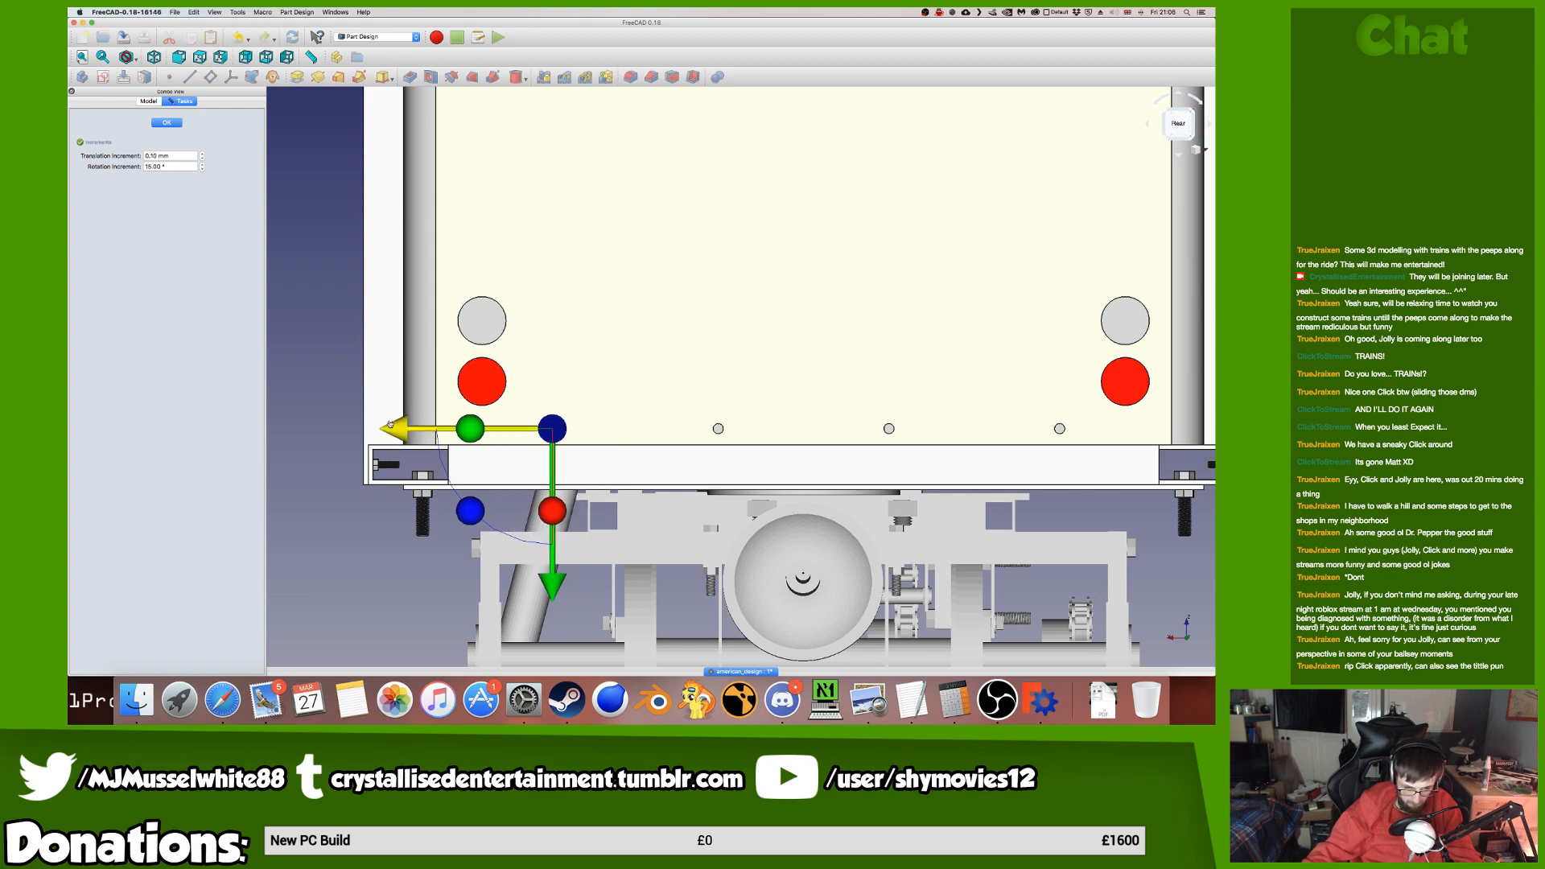
scroll(608, 432, "up", 3)
scroll(607, 432, "up", 3)
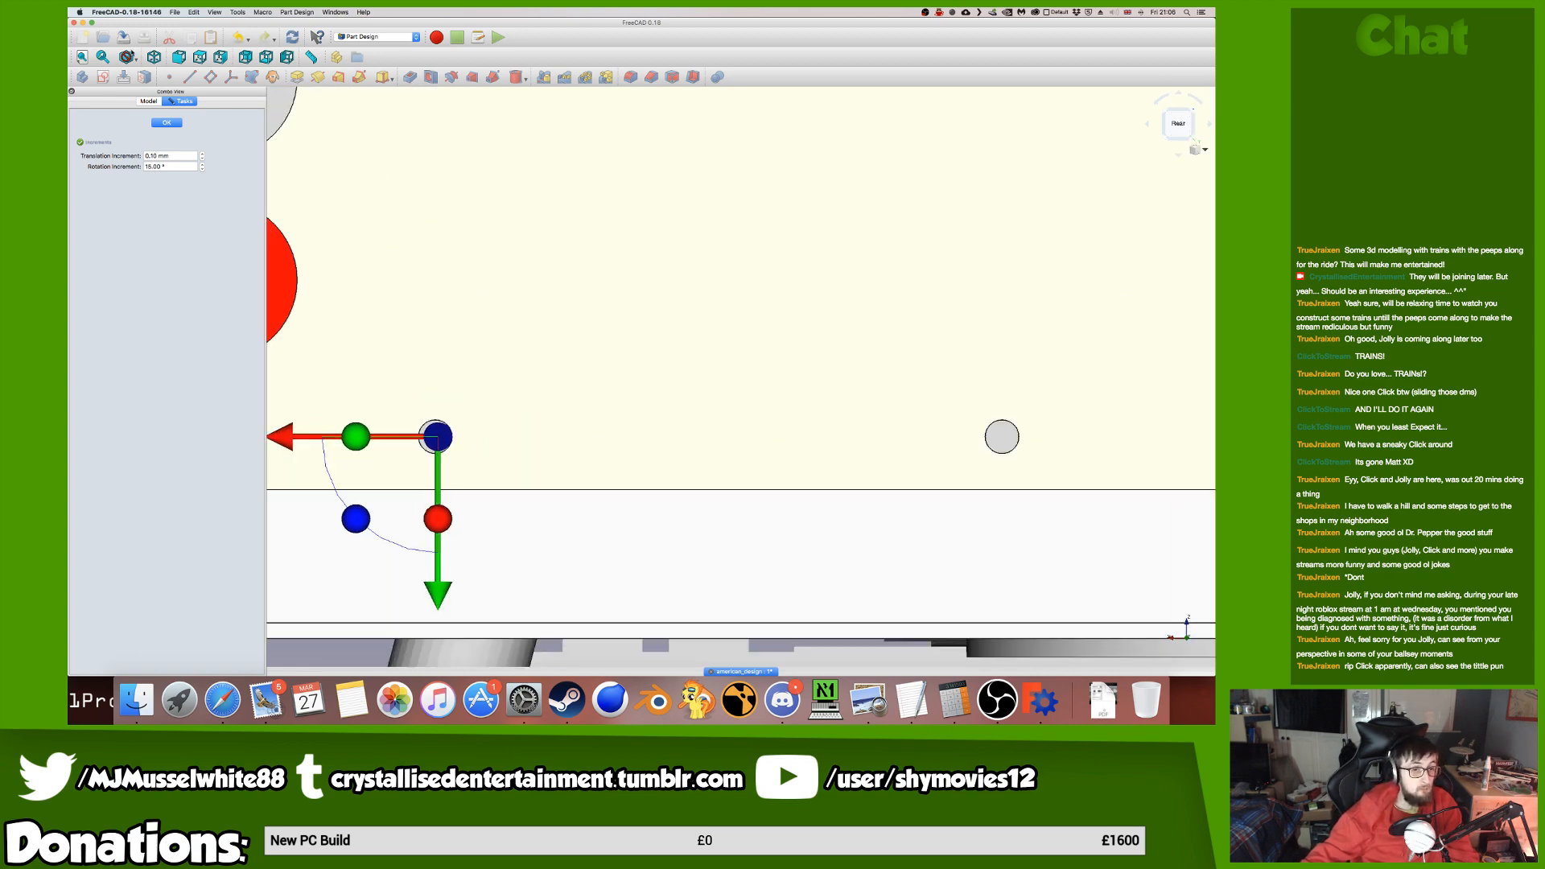
Switch to wireframe display, check that the nut is concentric with the outermost screw at X 160 mm, and accept the transform.
left_click(129, 57)
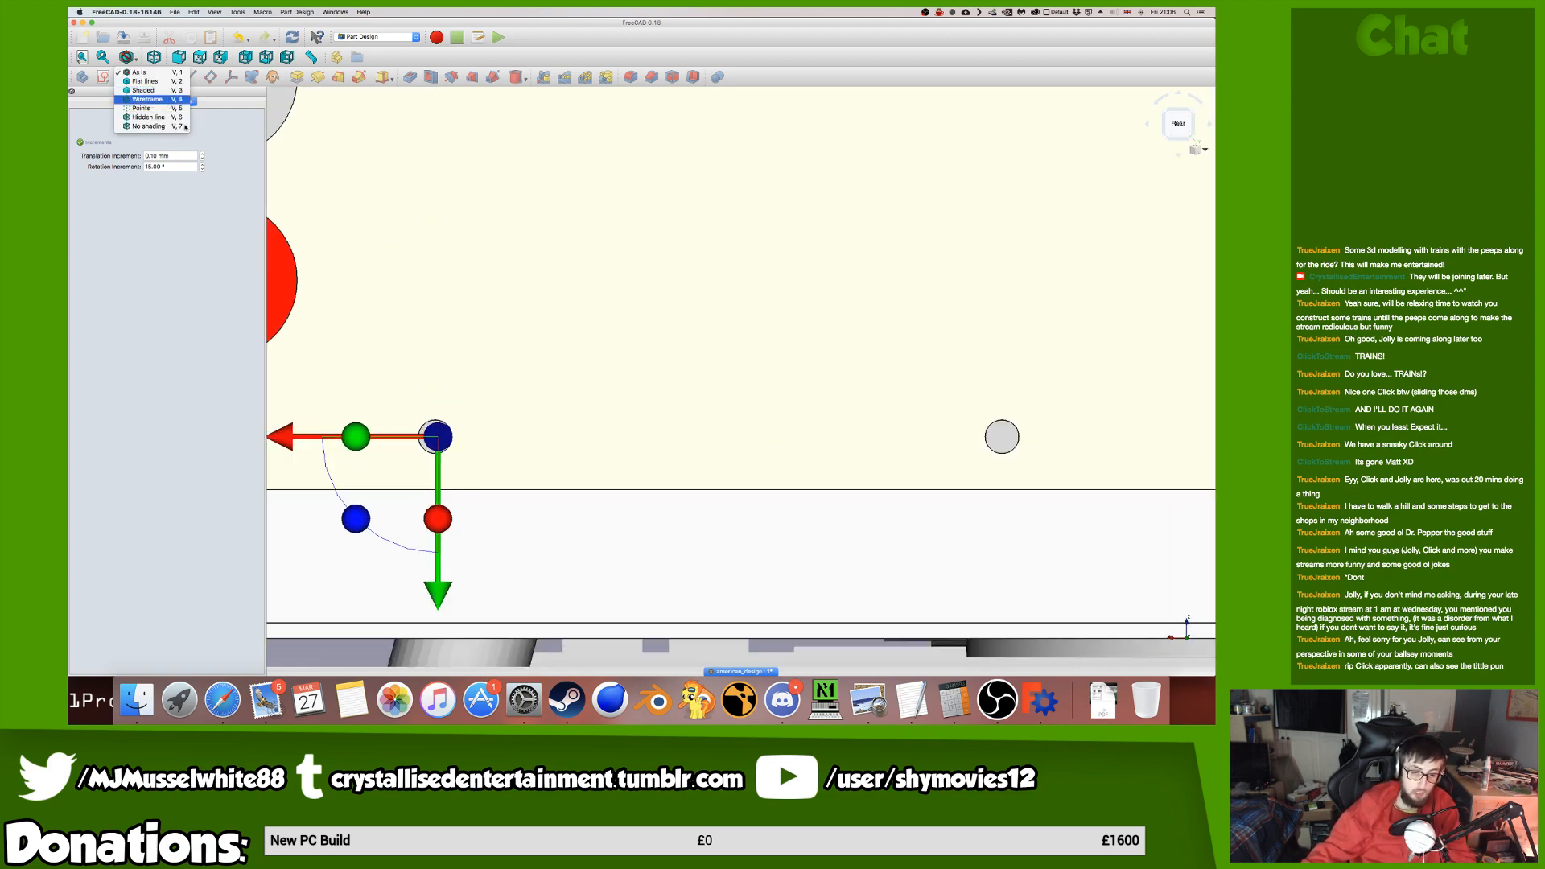
left_click(165, 99)
scroll(655, 310, "down", 2)
scroll(515, 466, "up", 8)
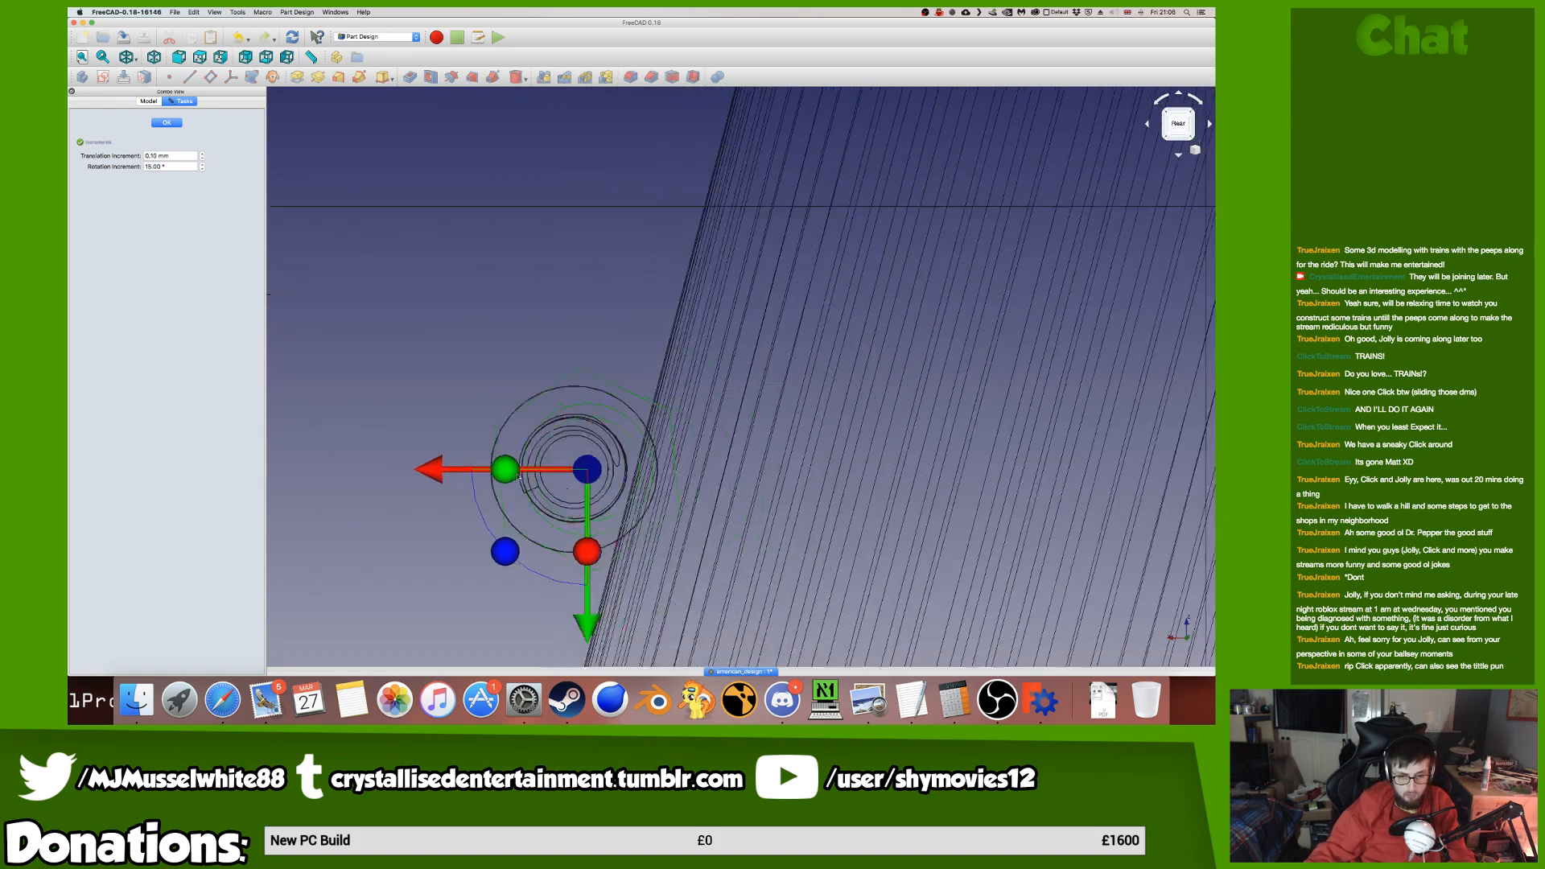
scroll(519, 477, "up", 5)
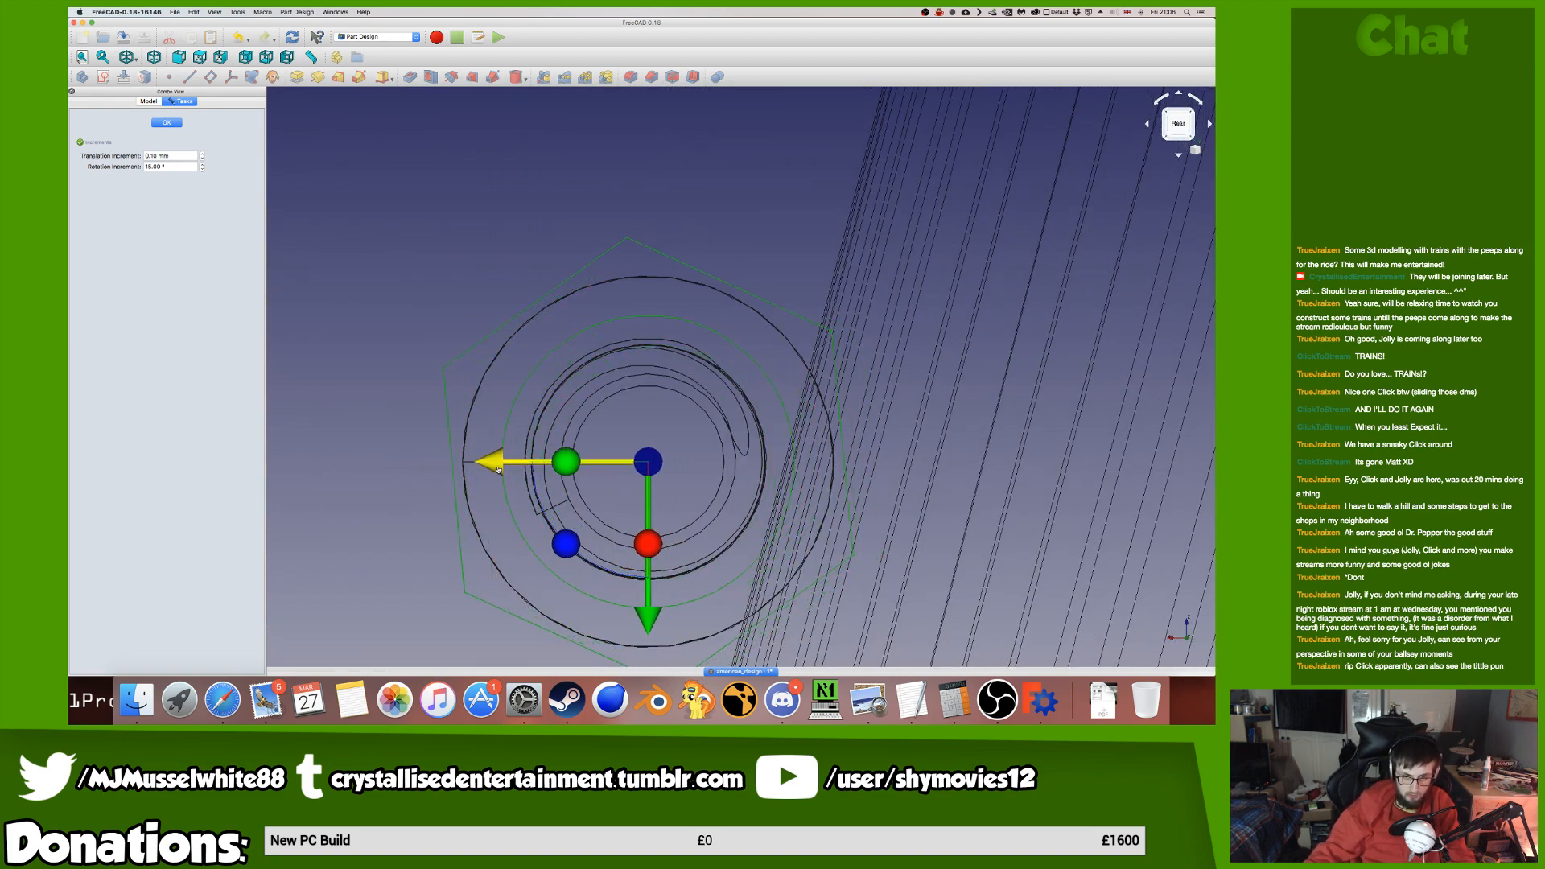
left_click_drag(497, 470, 498, 474)
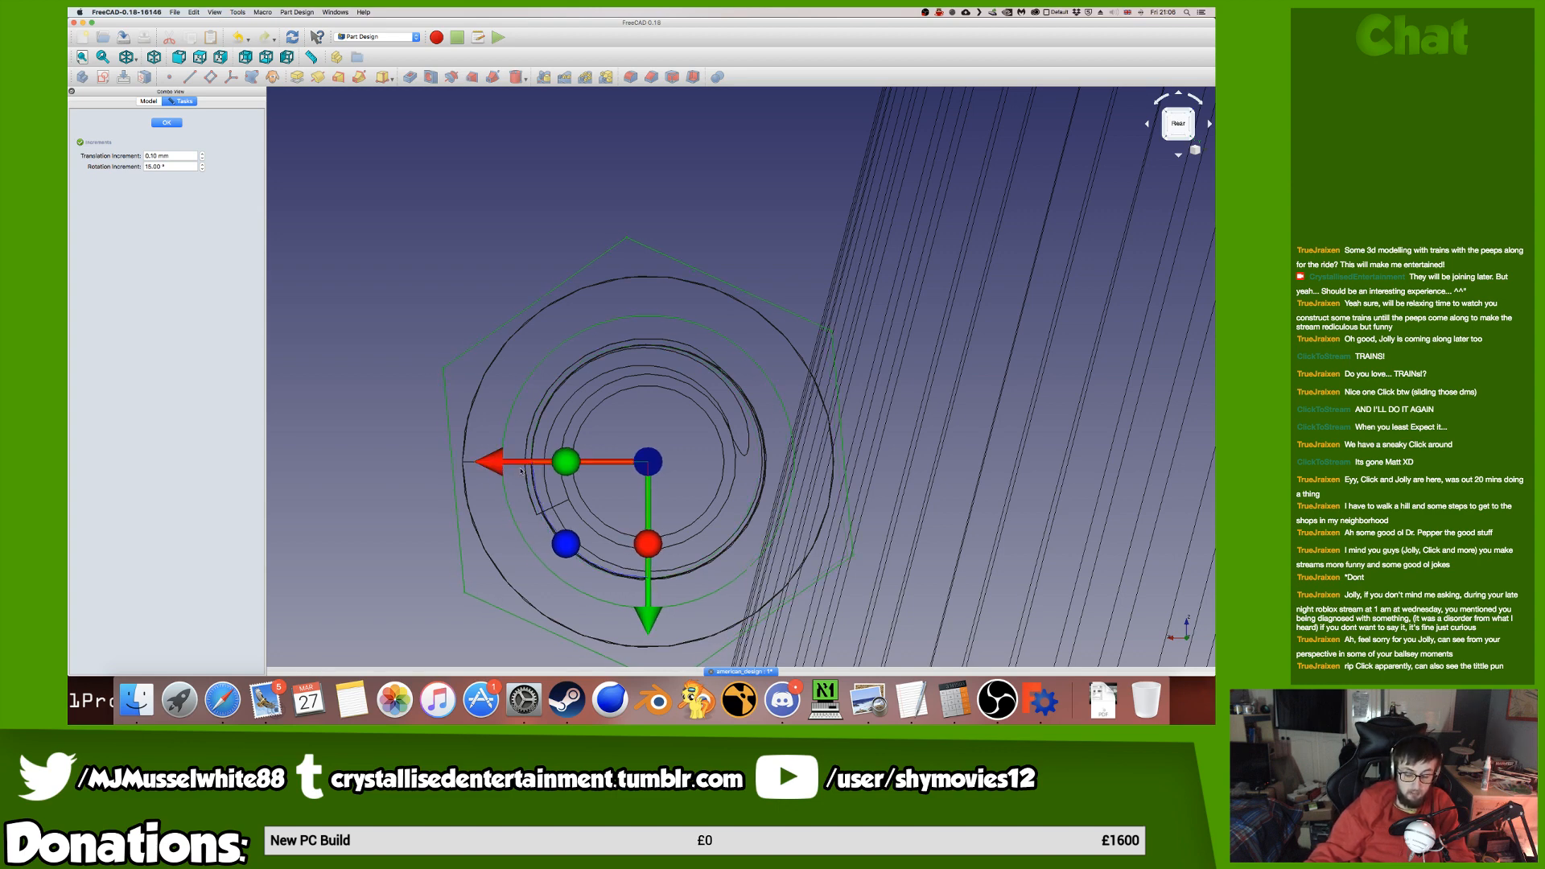
scroll(519, 455, "down", 10)
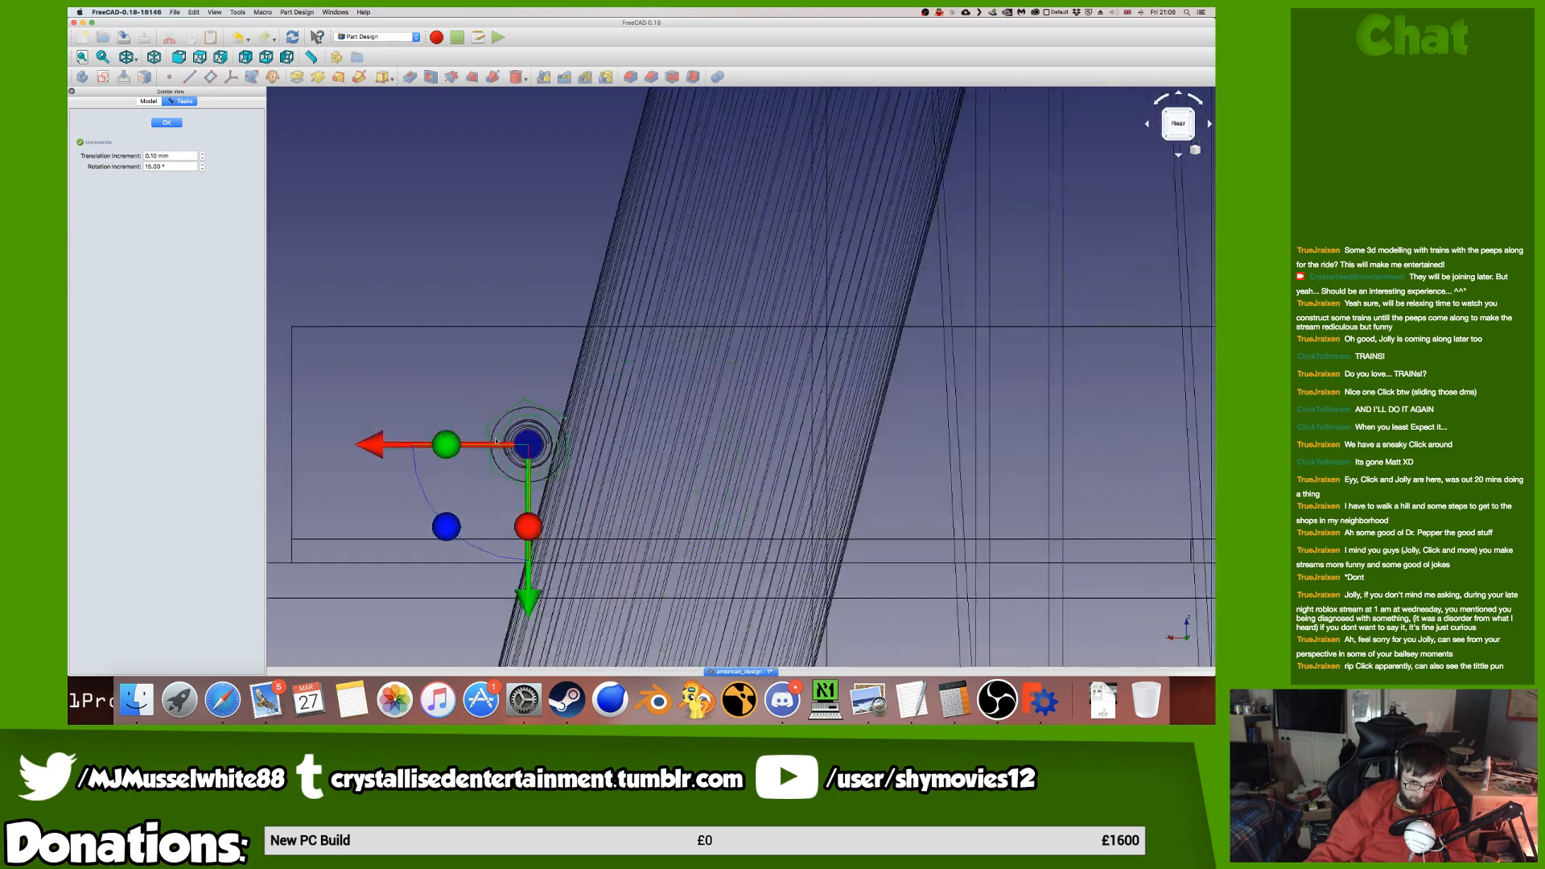
scroll(491, 427, "up", 10)
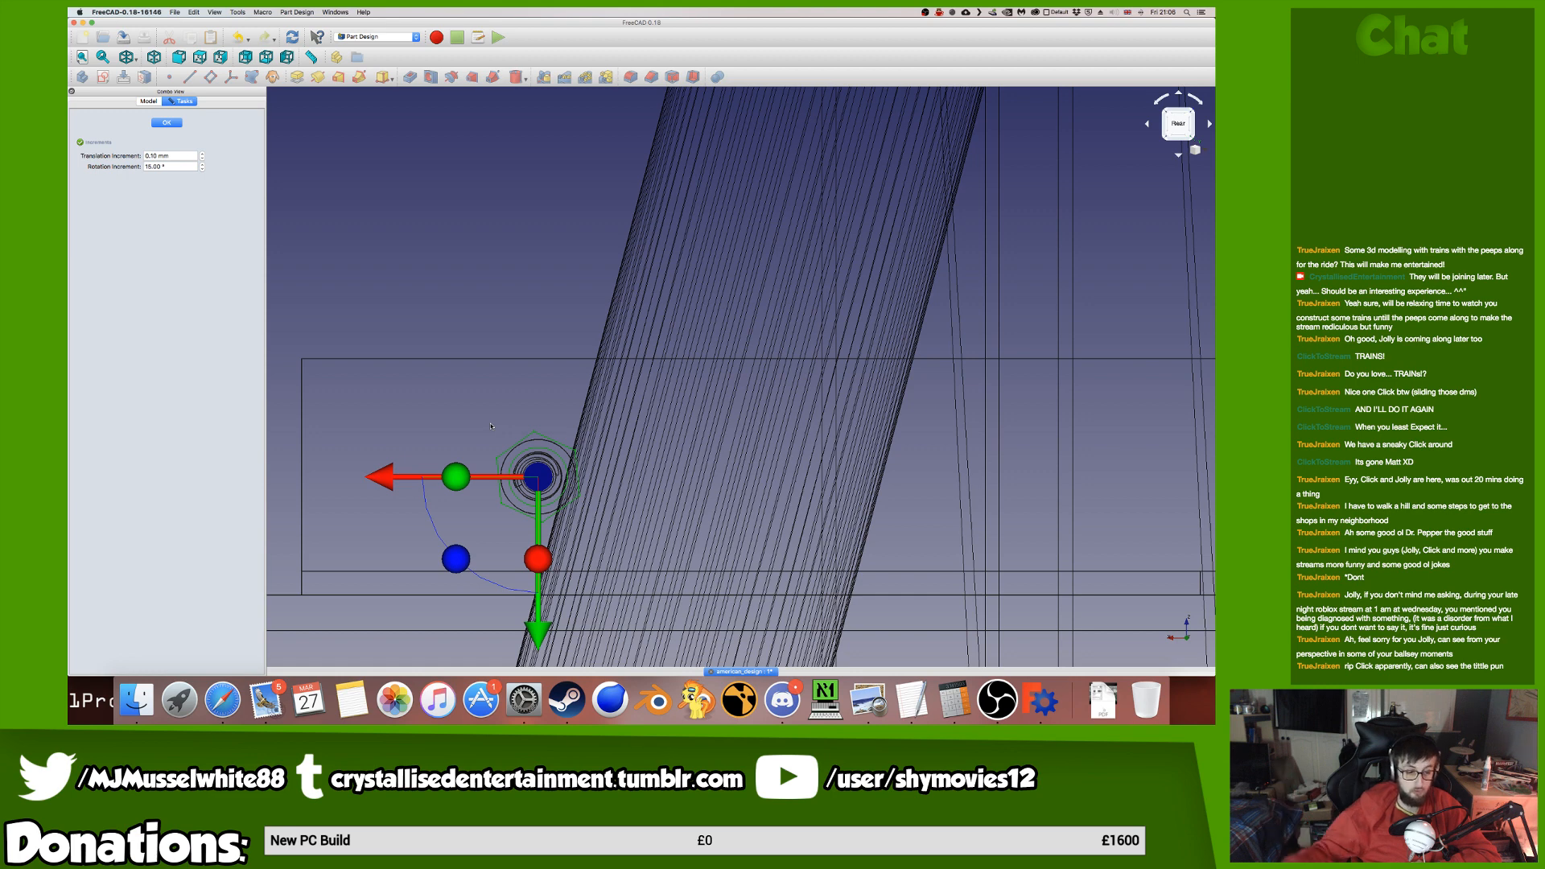
left_click(165, 123)
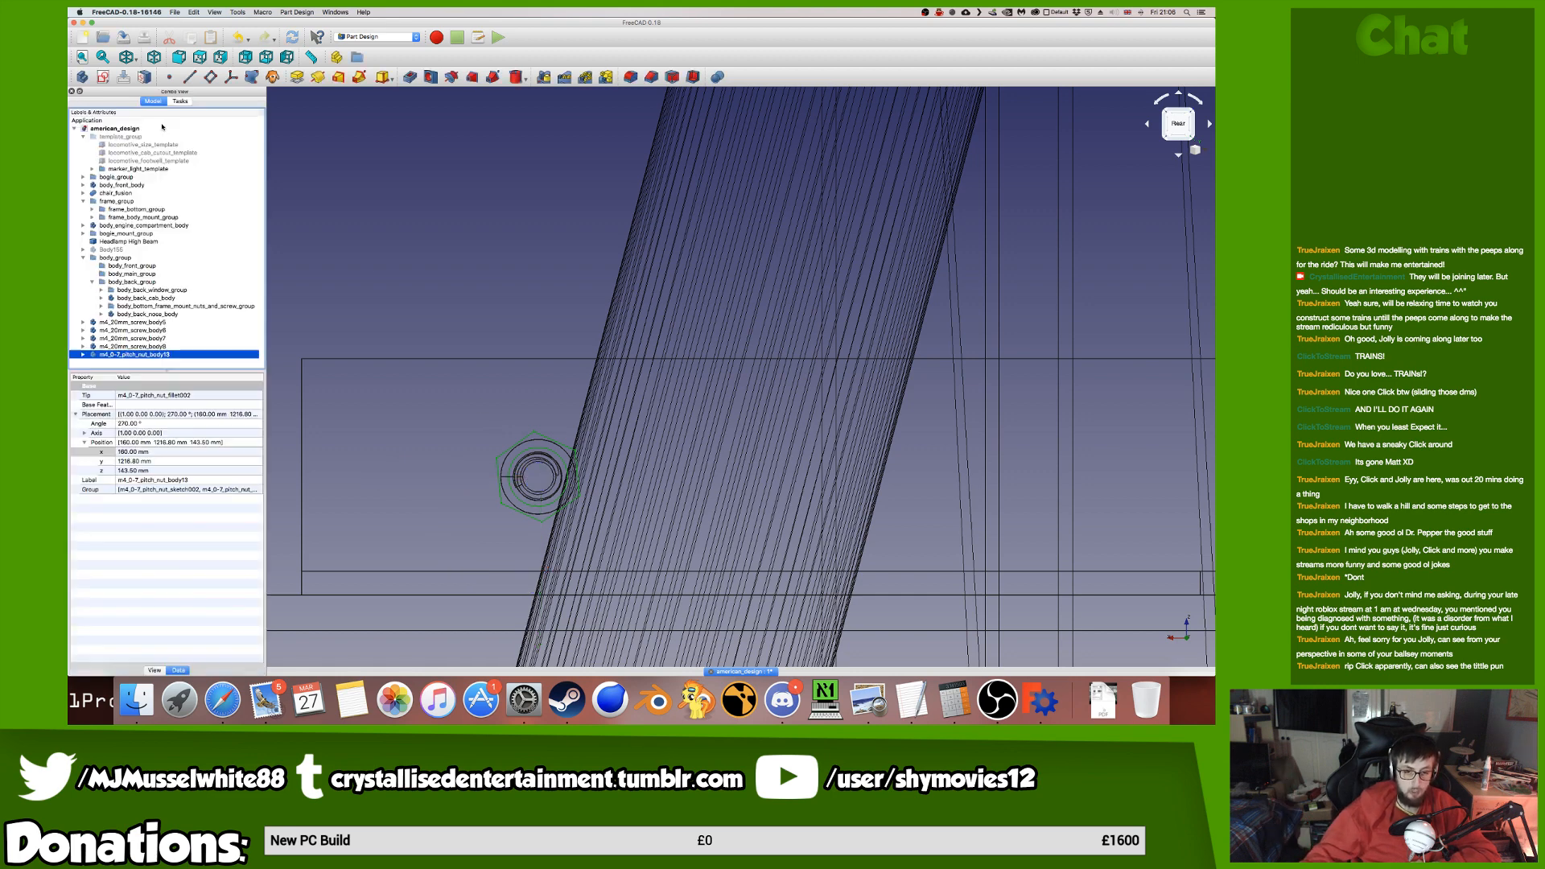
Check the X offset of m4_20mm_screw_body7, clone the repositioned nut and set the clone's X position to -106.67 mm.
left_click(161, 338)
left_click(150, 453)
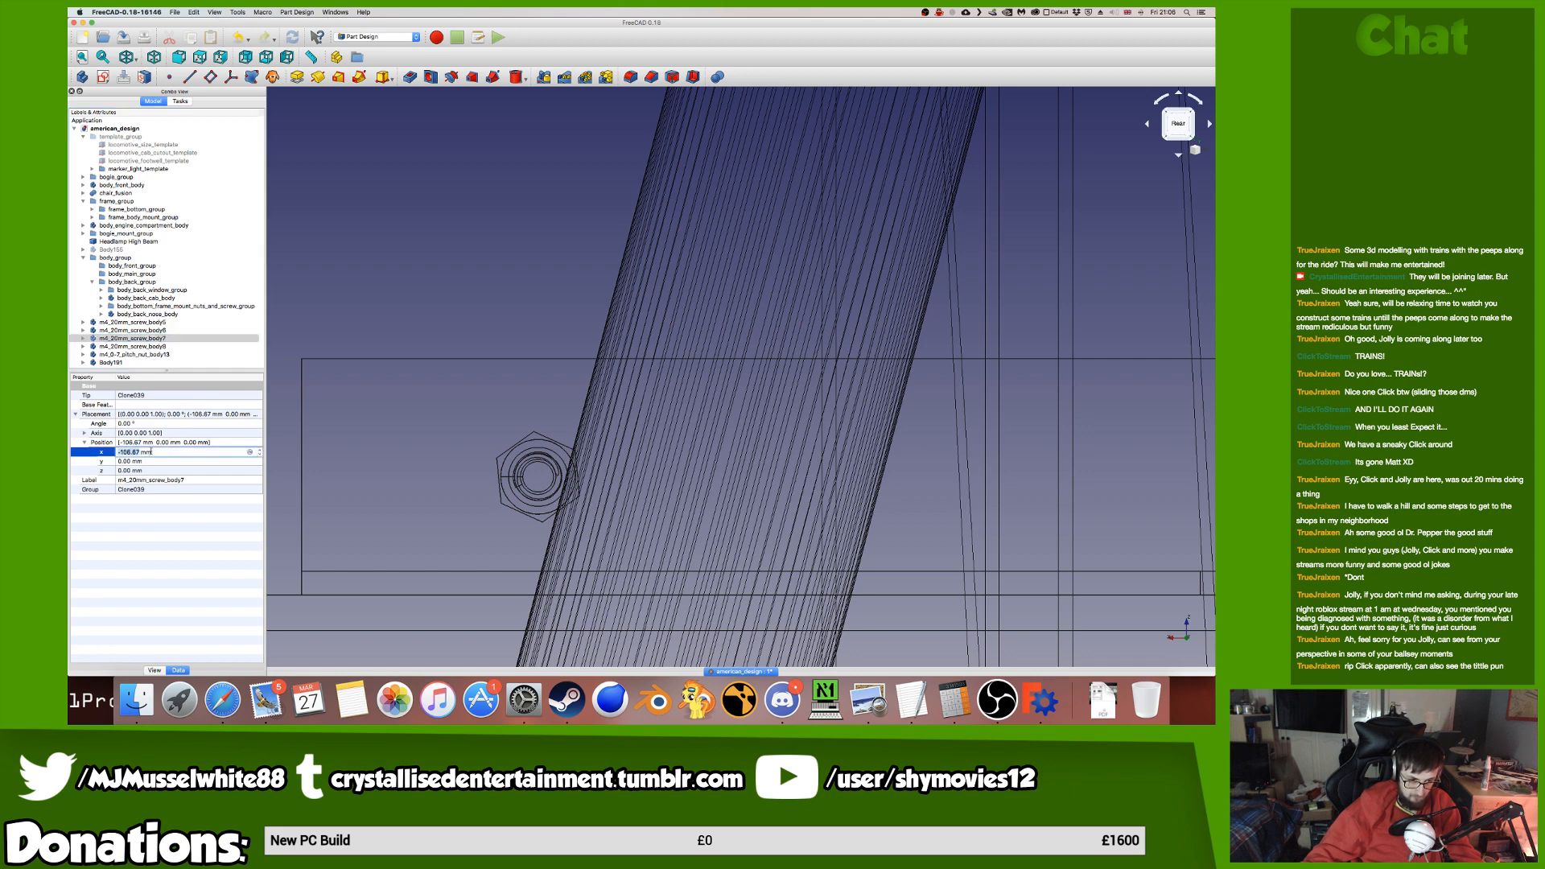
left_click(121, 362)
left_click(172, 451)
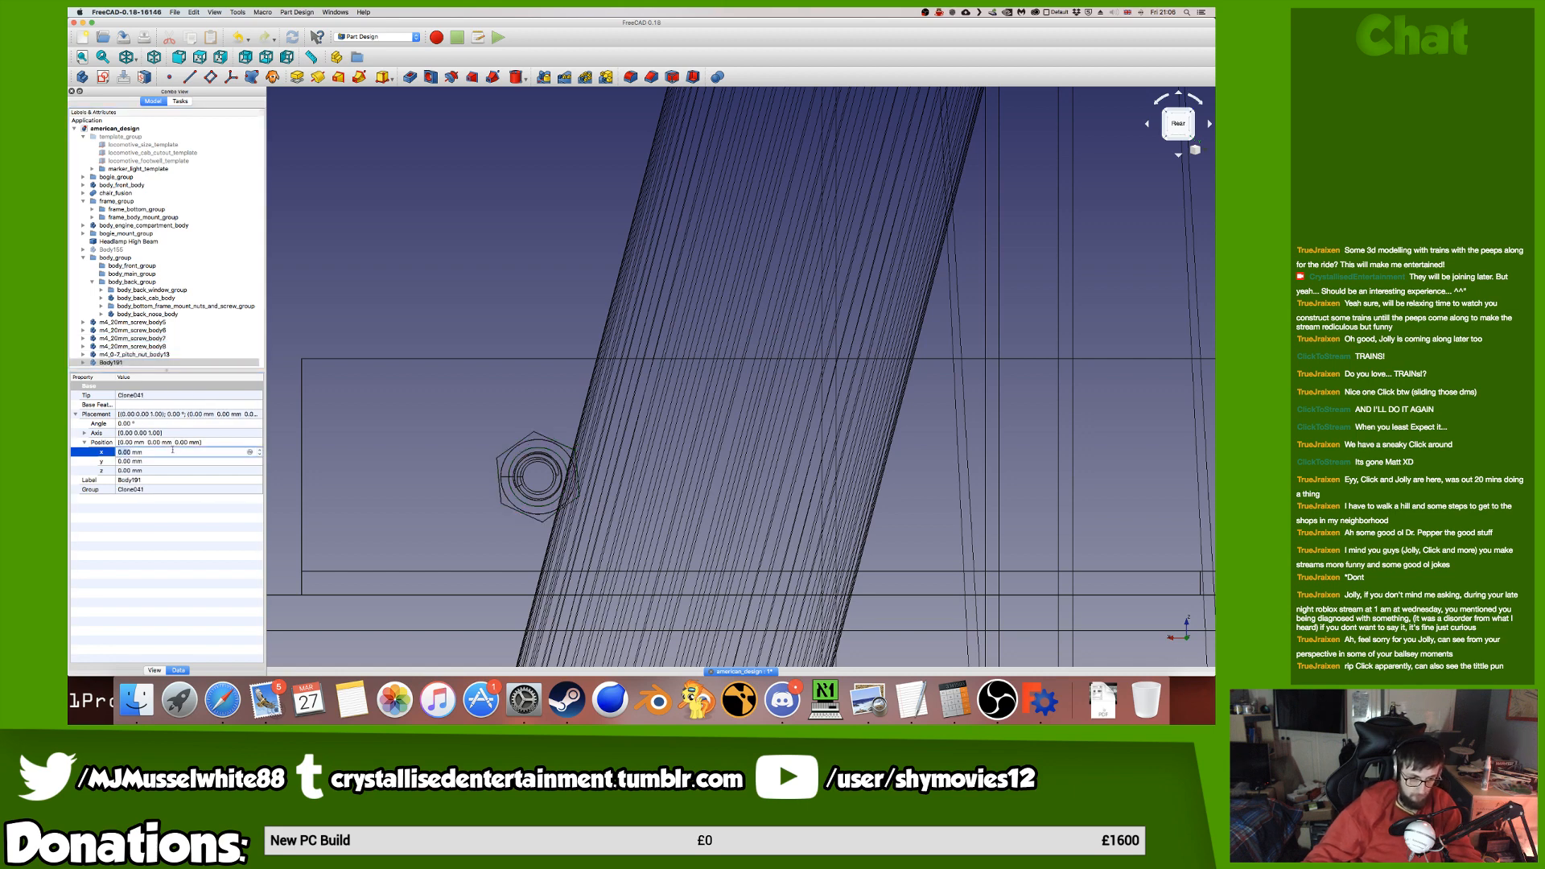
Clone the first nut clone, Body191, and set the X position of the new copy to -106.67 mm.
left_click(152, 363)
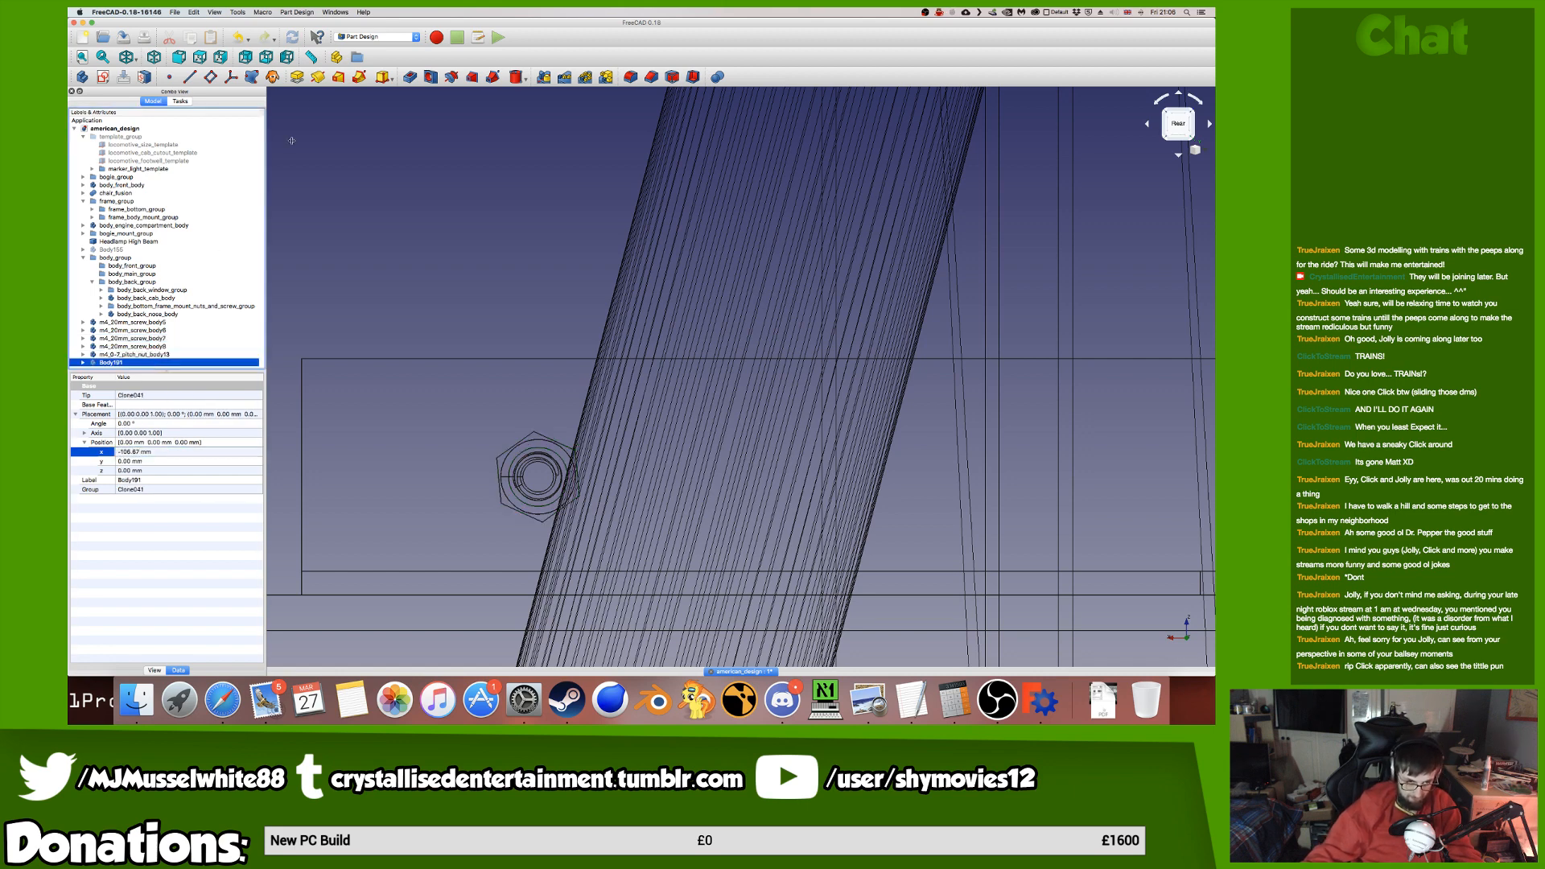
left_click(272, 77)
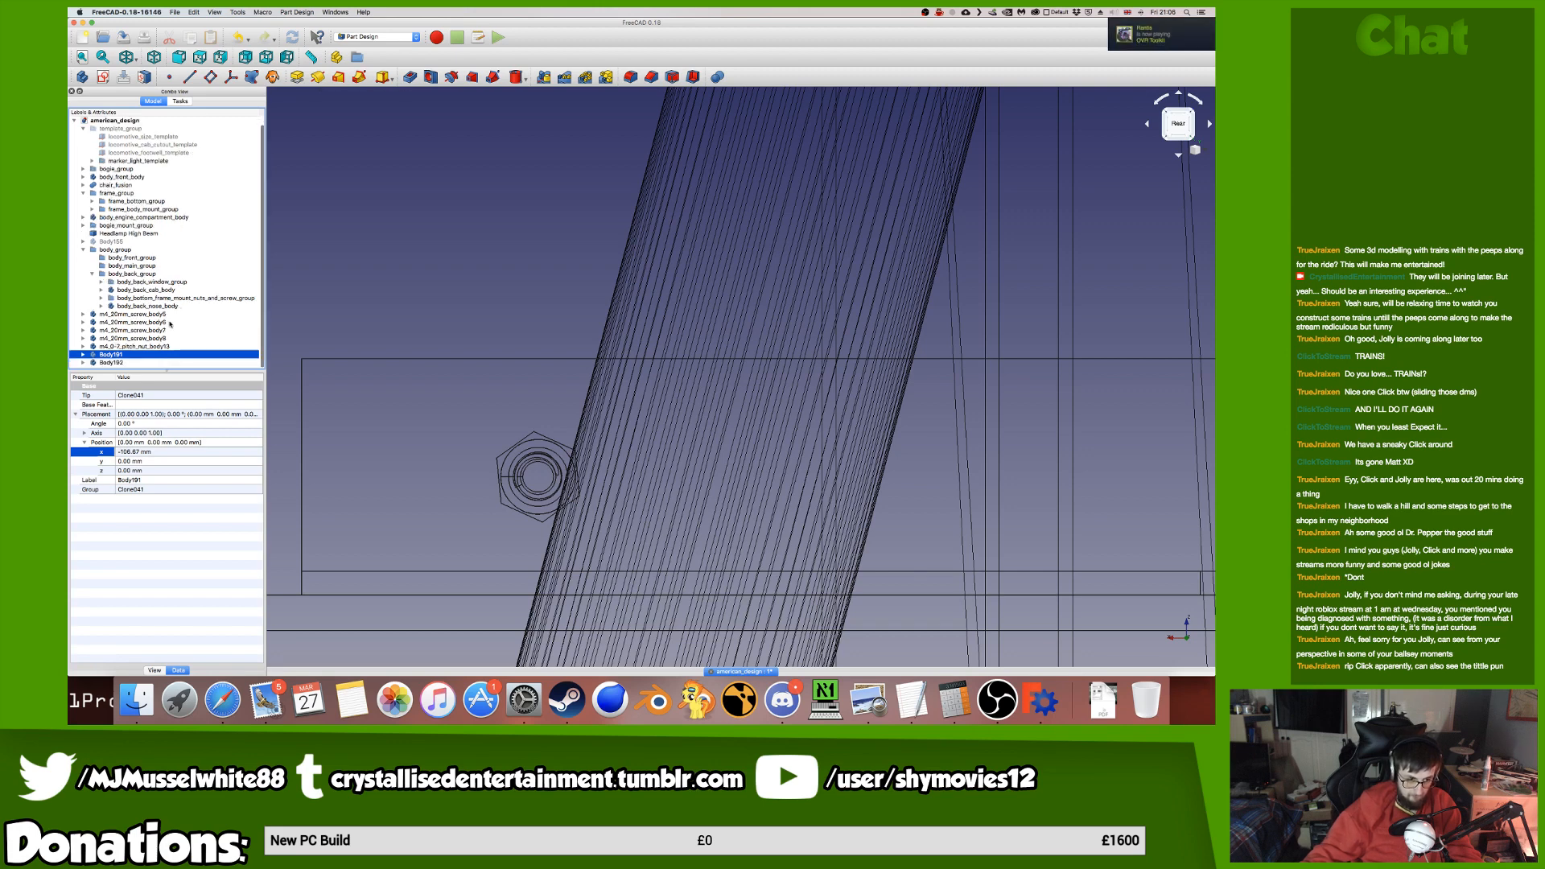
left_click(154, 363)
left_click(167, 460)
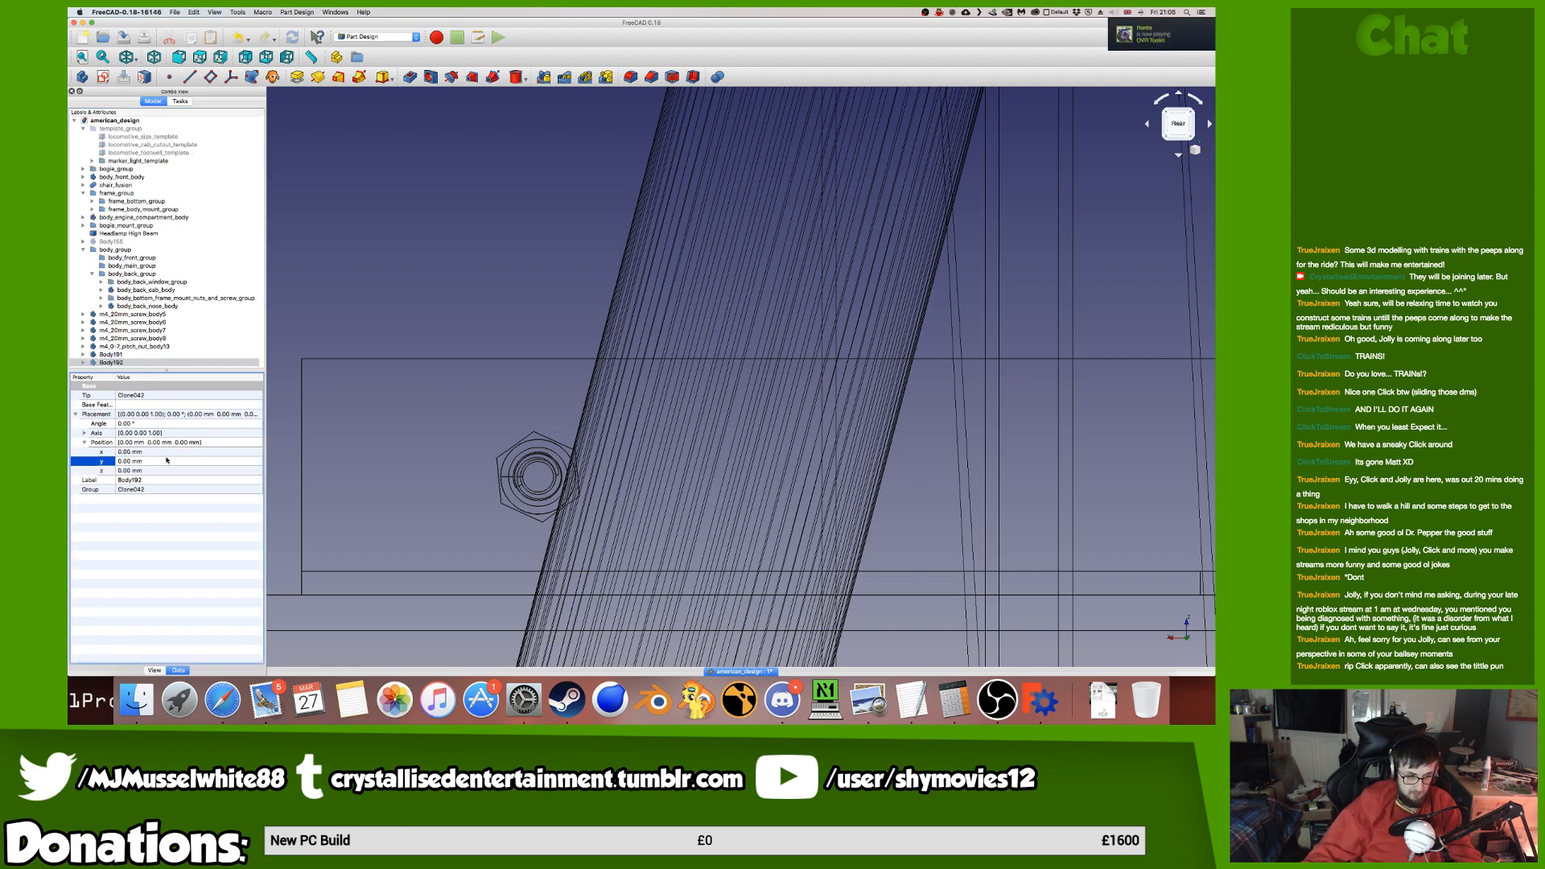
left_click(167, 452)
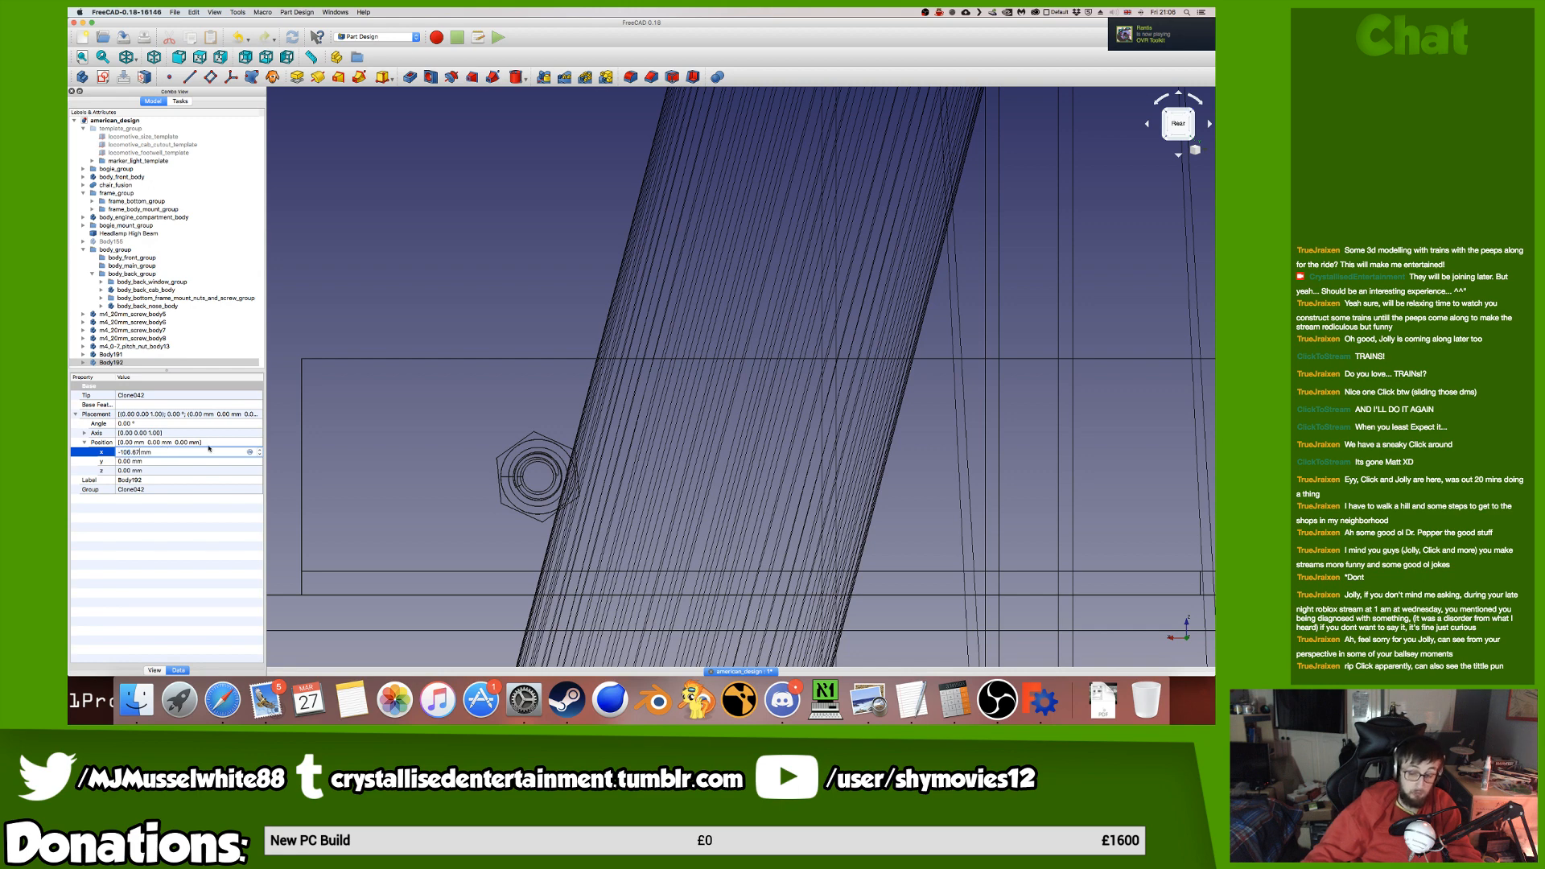
type("-106.67")
key("Return")
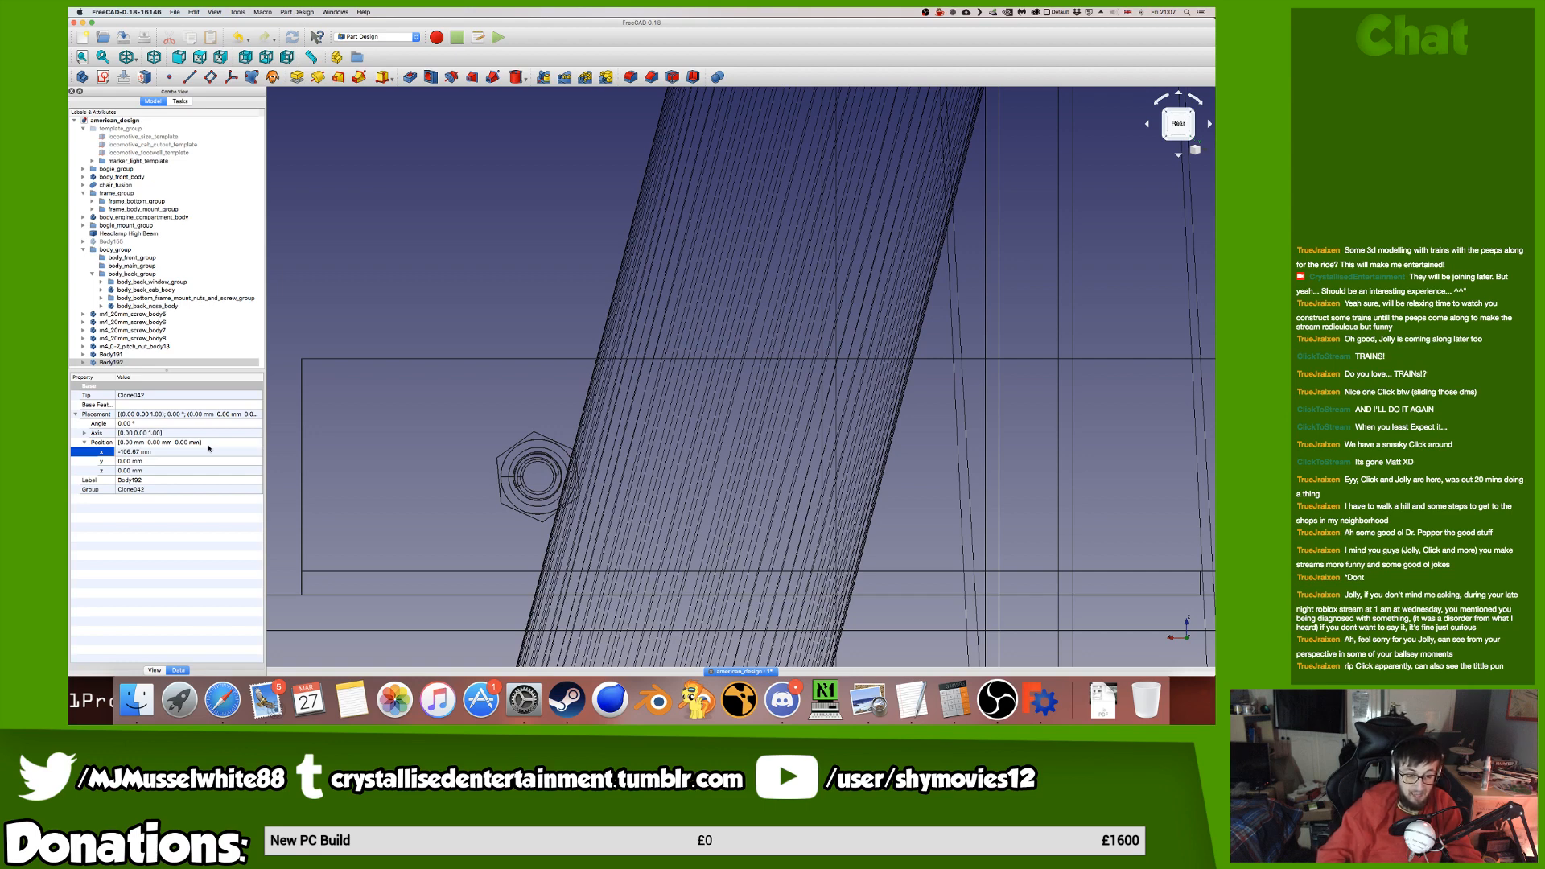
Clone the second nut clone, Body192, and set the X position of the last copy to -106.67 mm.
left_click(136, 362)
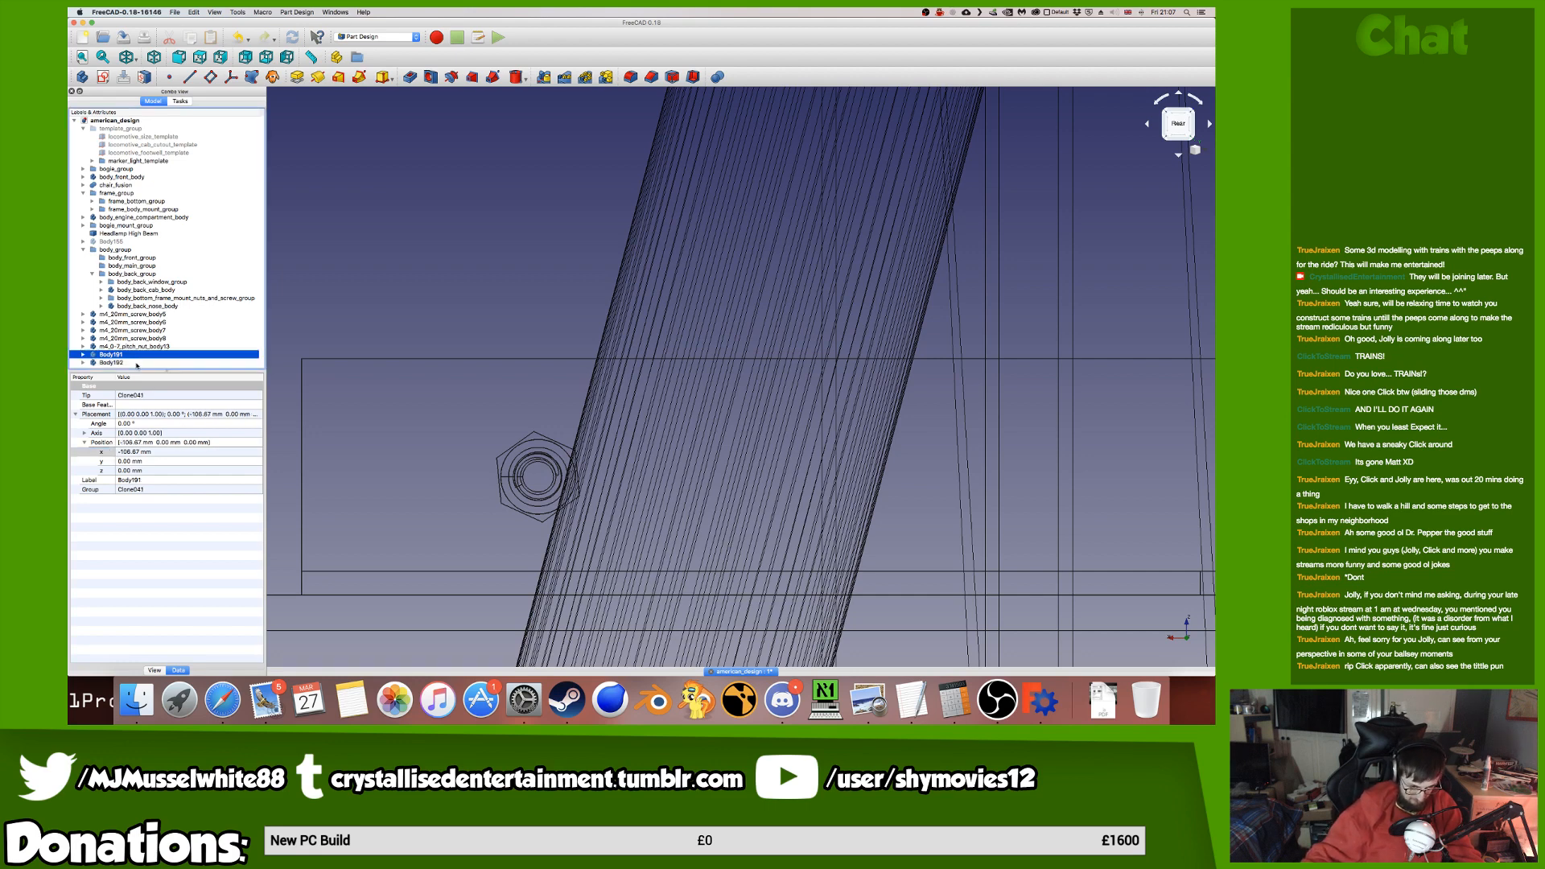
scroll(672, 429, "down", 5)
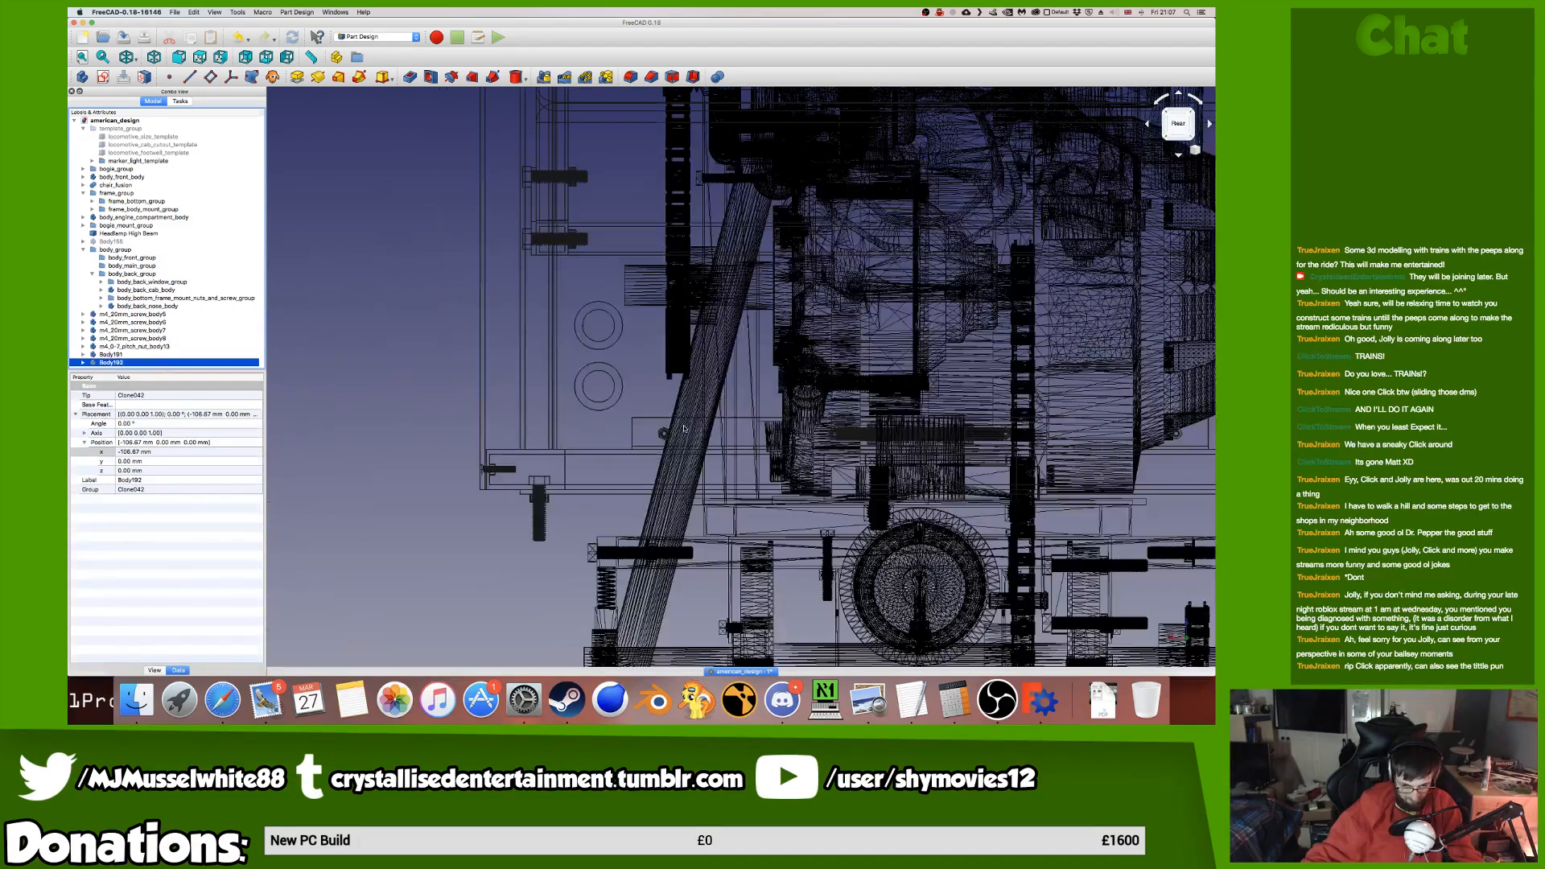
middle_click_drag(484, 421, 345, 421)
scroll(207, 292, "down", 2)
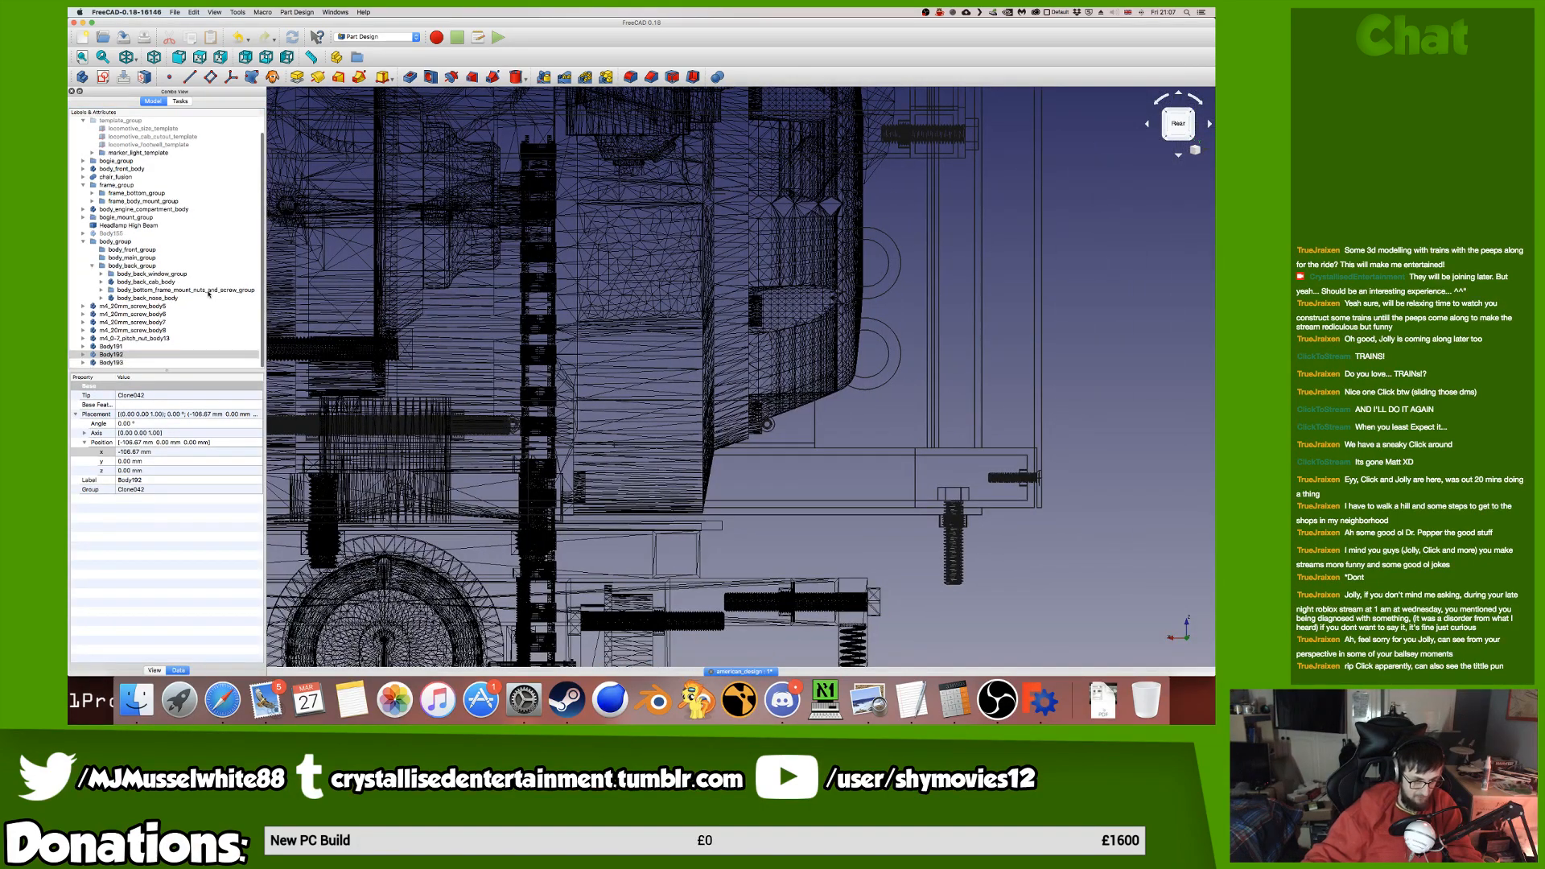
left_click(197, 362)
left_click(205, 450)
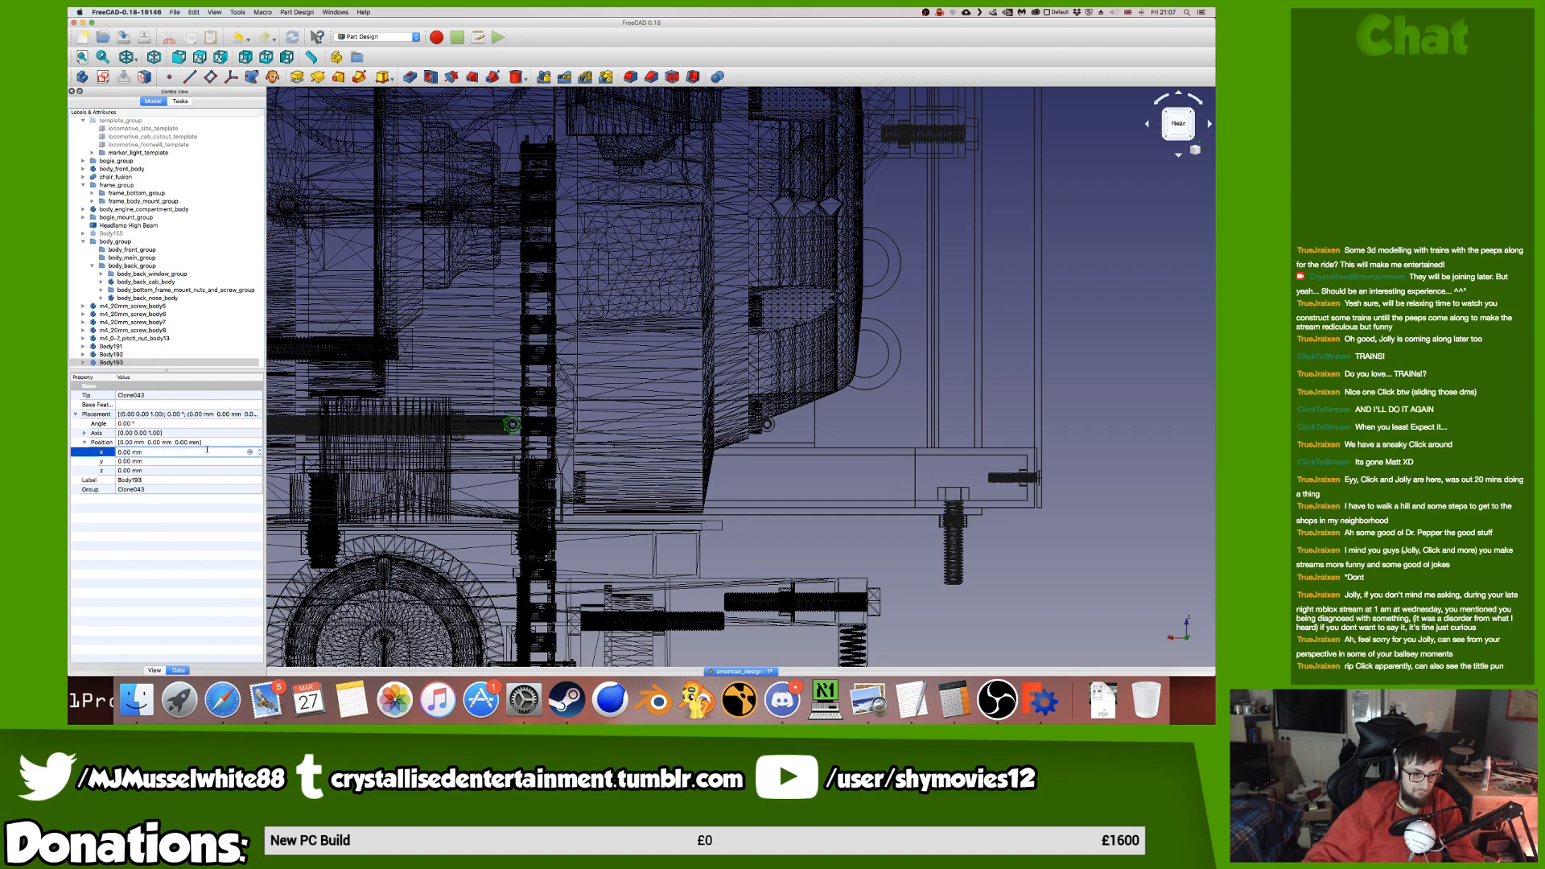
type("-106.67")
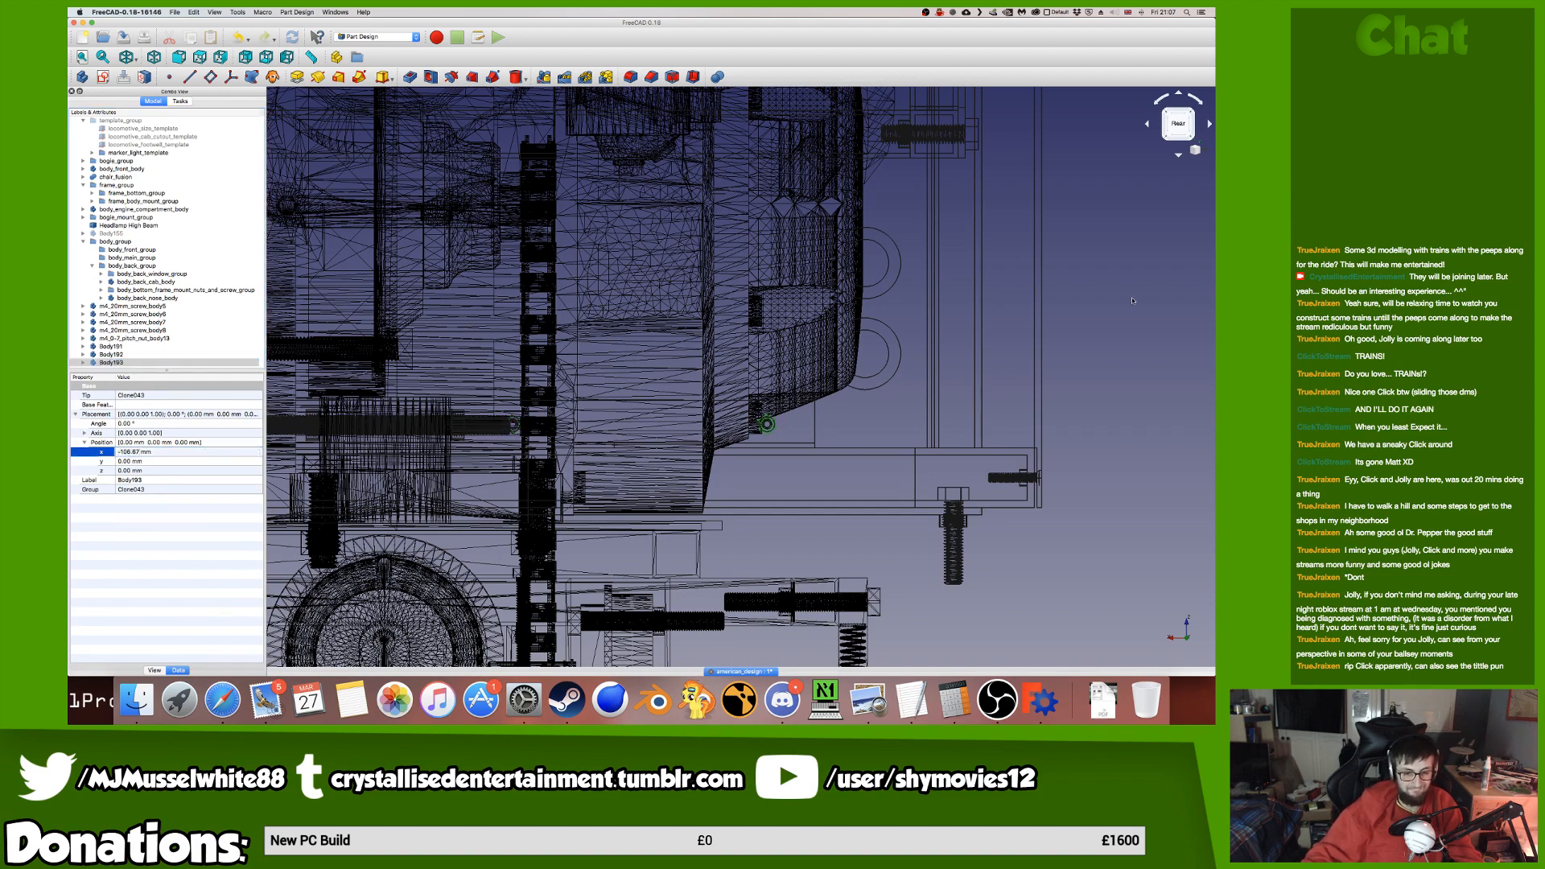
middle_click_drag(918, 364, 971, 366)
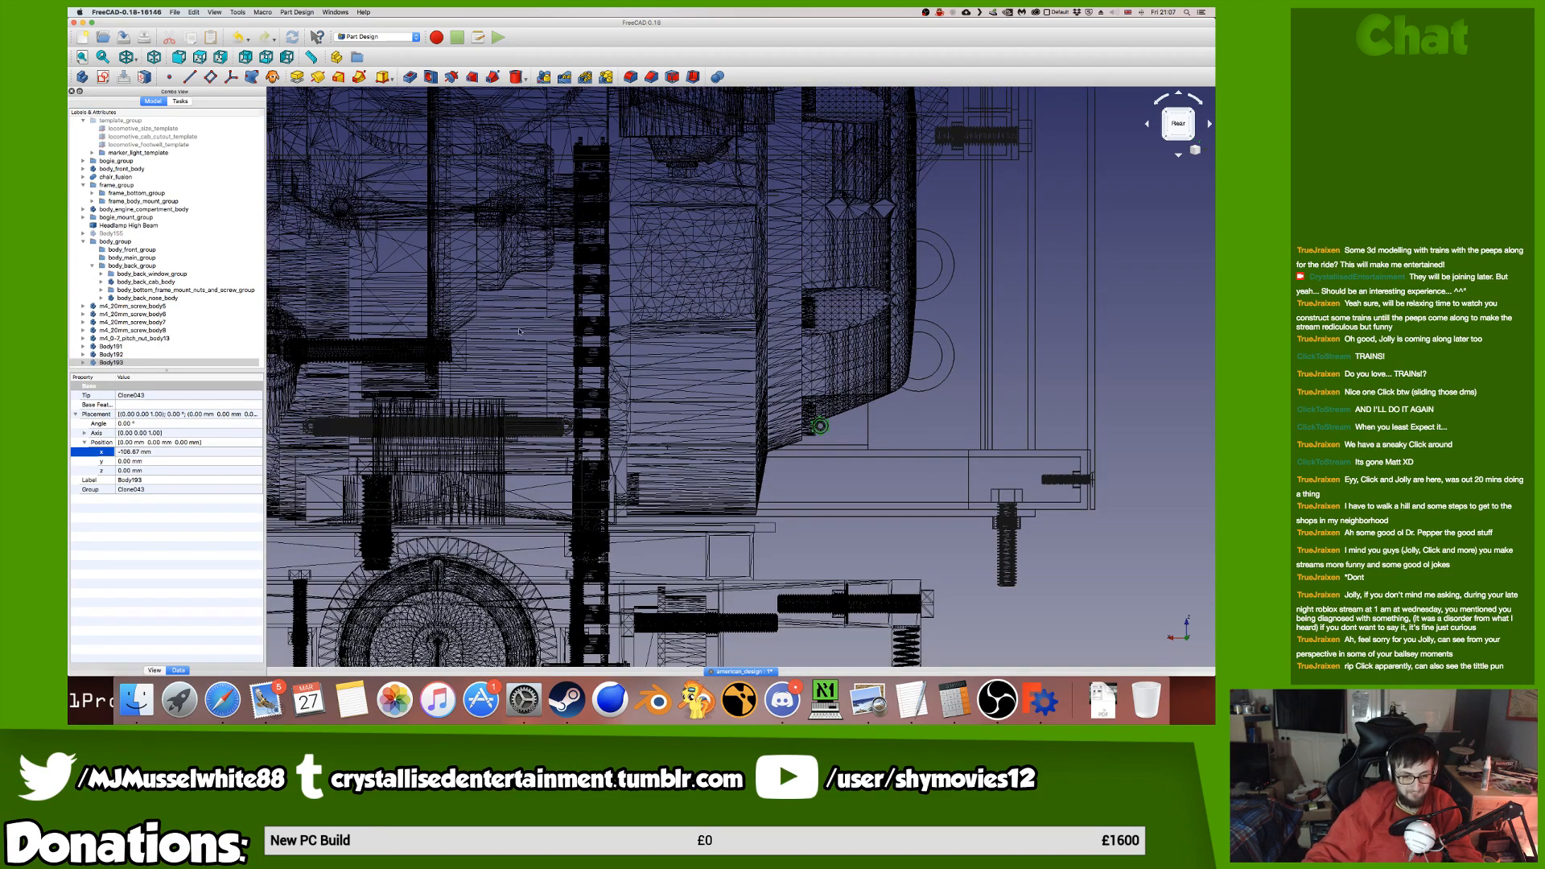
Rename the three cloned nut bodies as m4_0-7_pitch_nut_body14, m4_0-7_pitch_nut_body15 and m4_0-7_pitch_nut_body16.
middle_click_drag(519, 331, 862, 325)
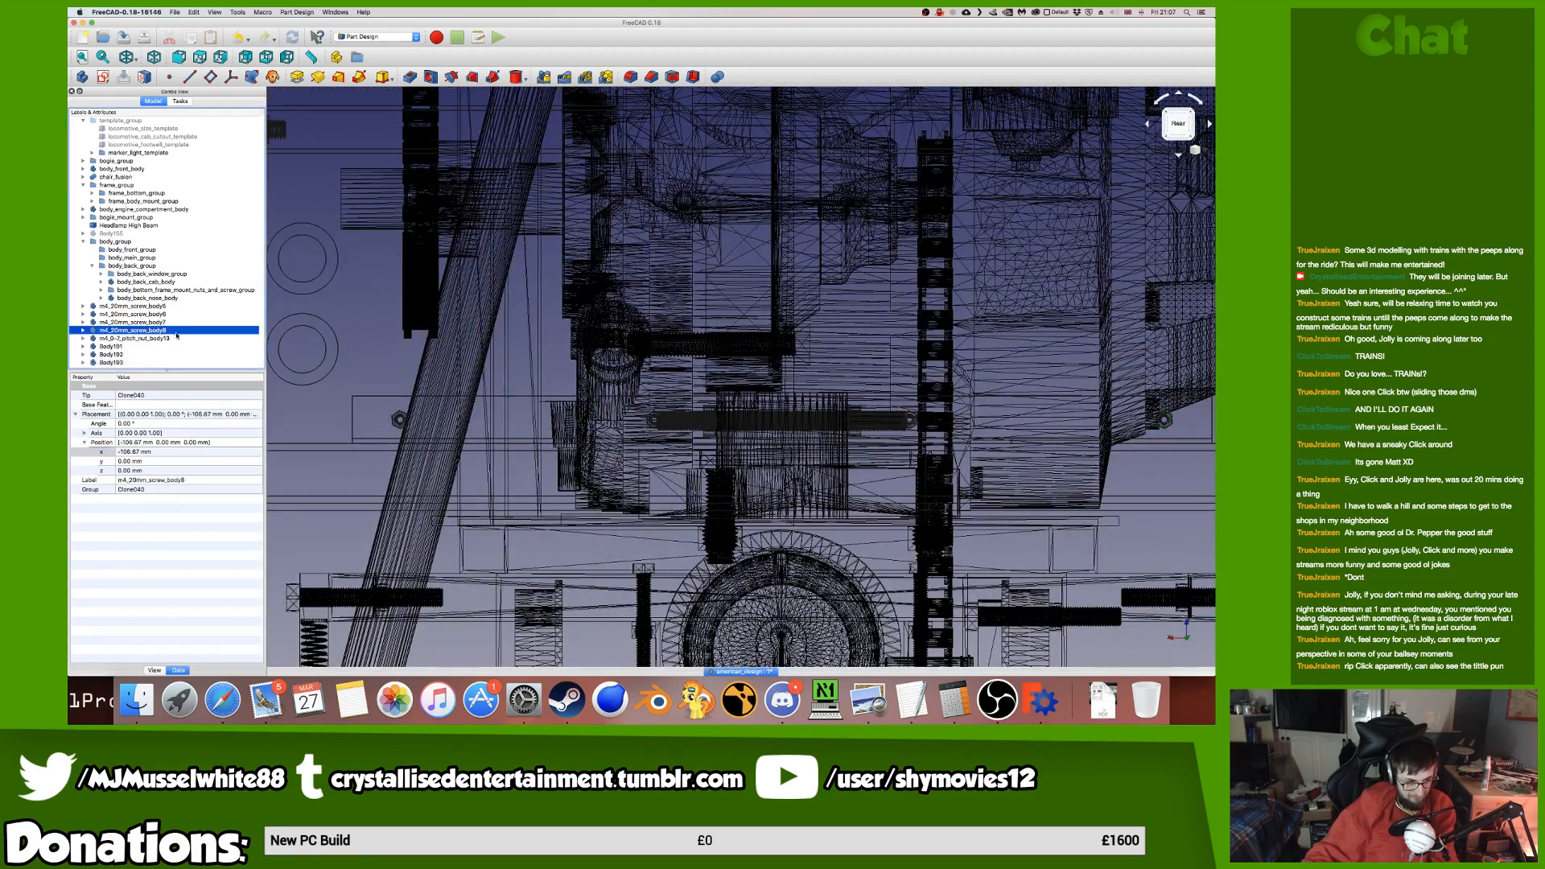
left_click(133, 338)
key("super+c")
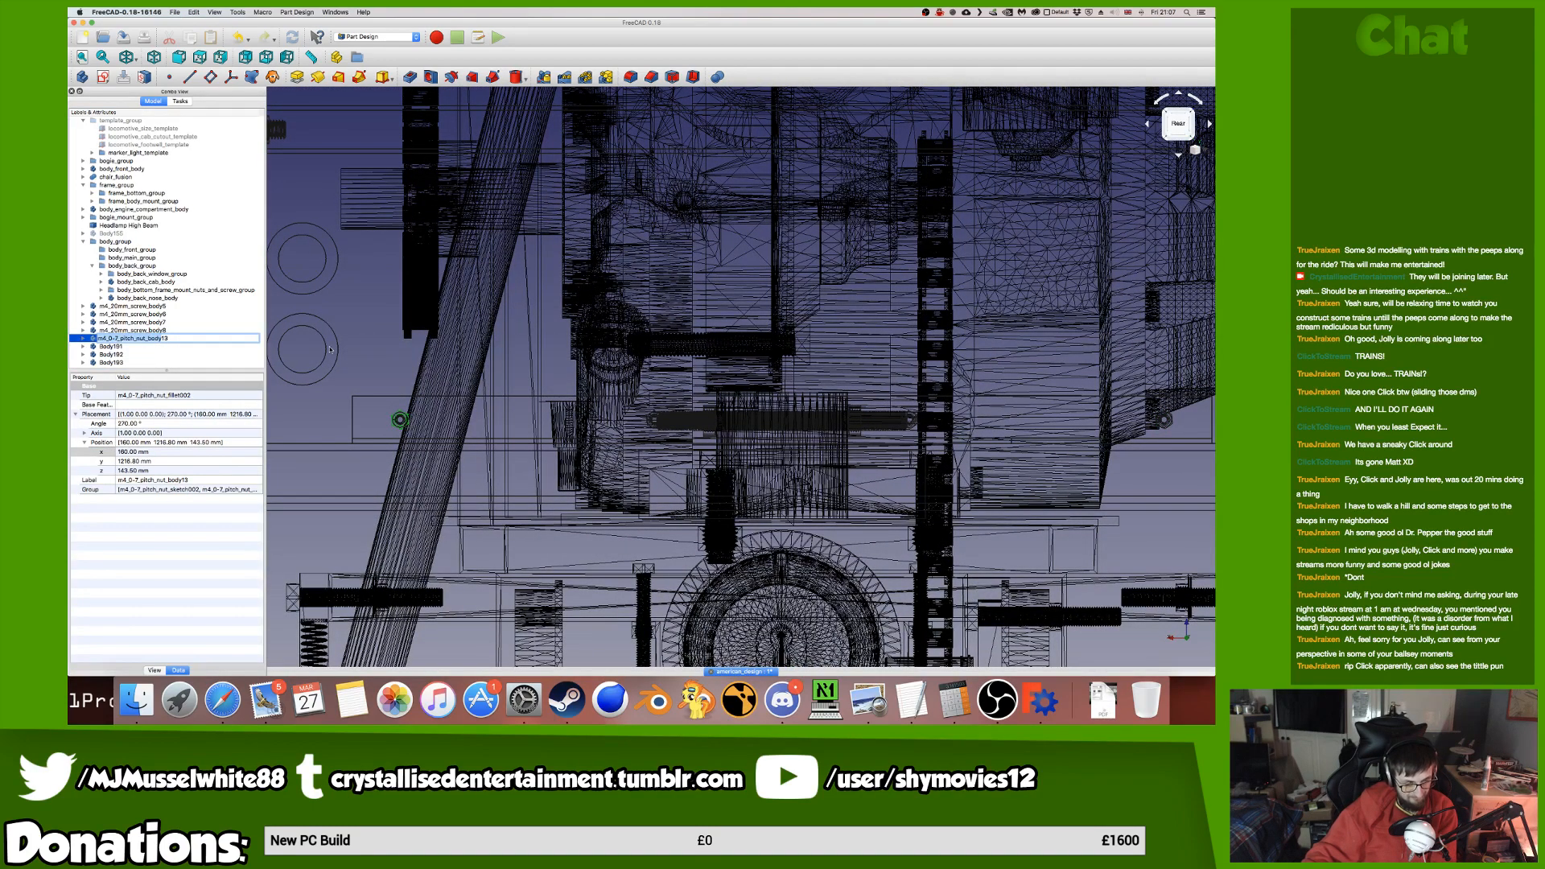
key("Tab")
key("super+v")
type("14")
key("Tab")
key("super+v")
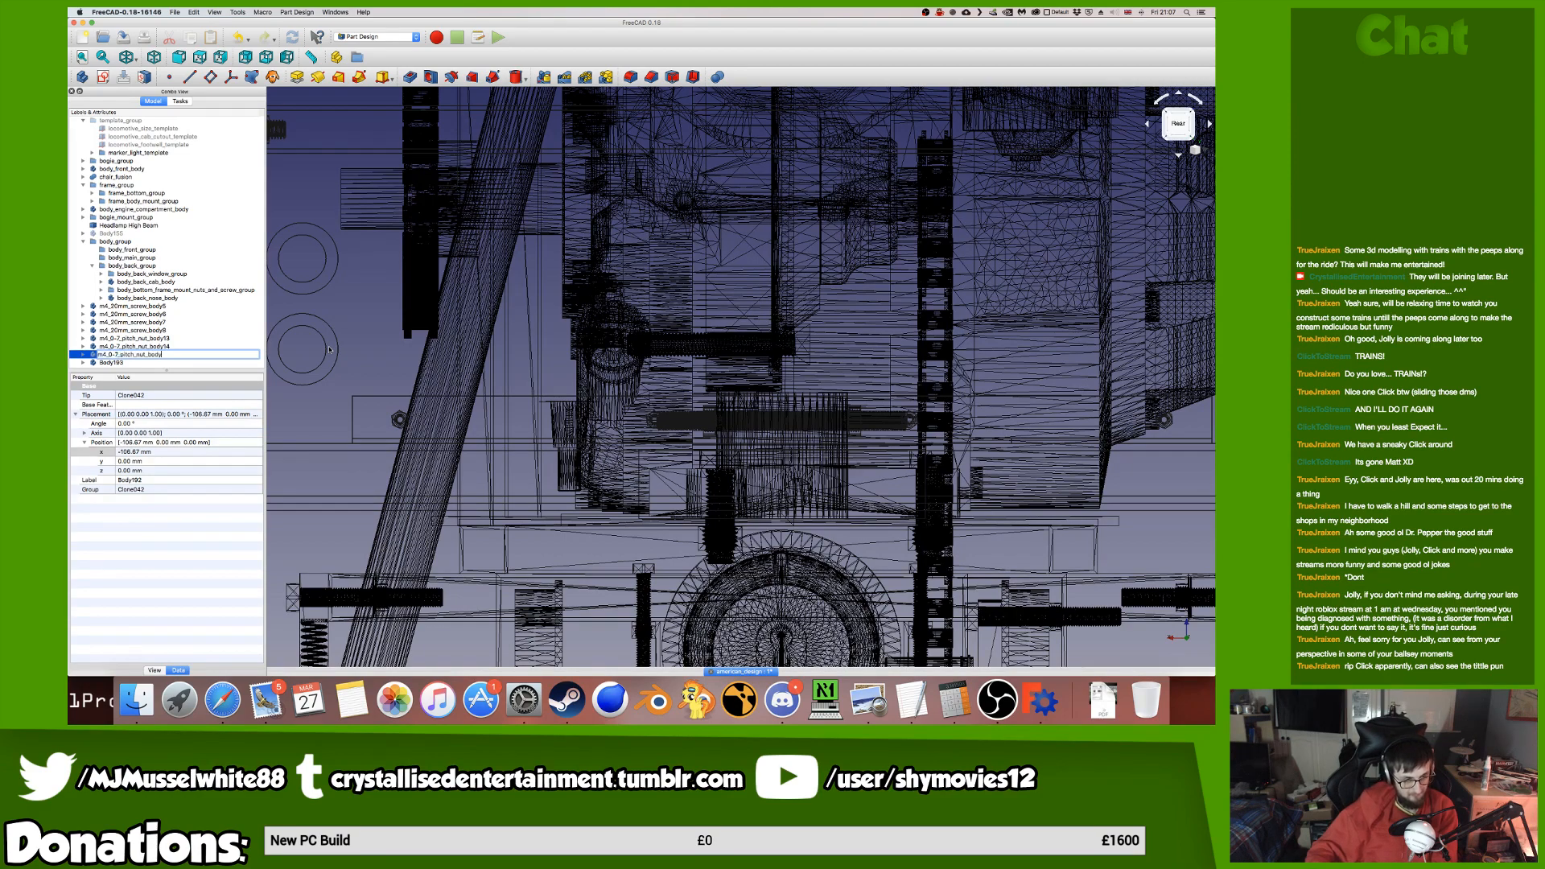
type("15")
key("Tab")
key("super+v")
key("Return")
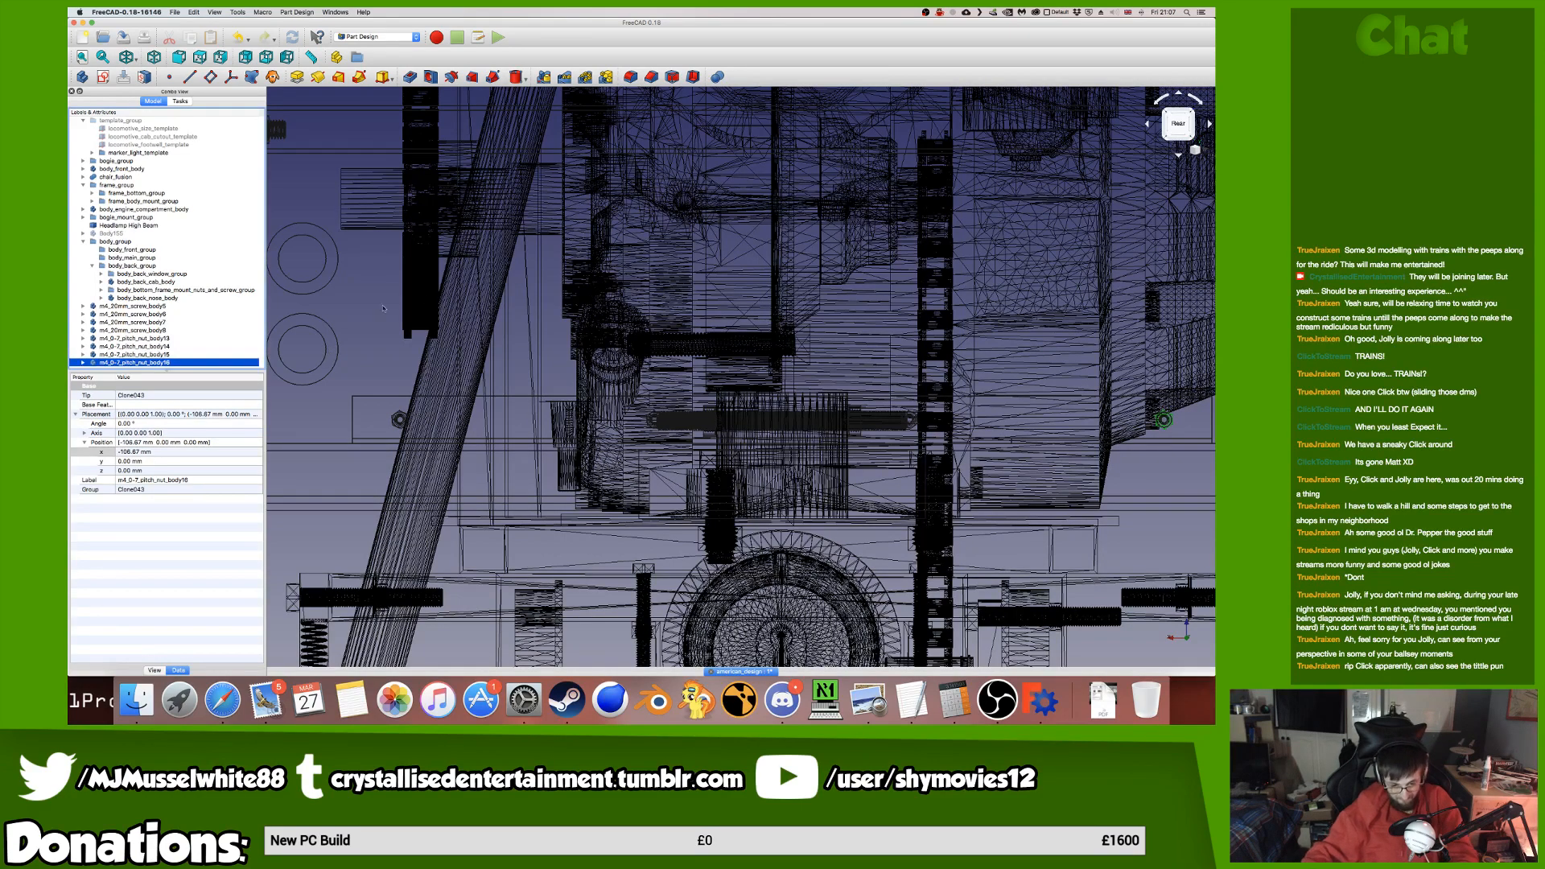
Switch the draw style from wireframe back to As is.
scroll(684, 447, "down", 8)
mouse_move(684, 446)
middle_mouse_down()
mouse_move(908, 442)
mouse_move(921, 410)
mouse_move(675, 422)
middle_mouse_up()
scroll(672, 420, "up", 4)
middle_click_drag(829, 448, 1023, 380)
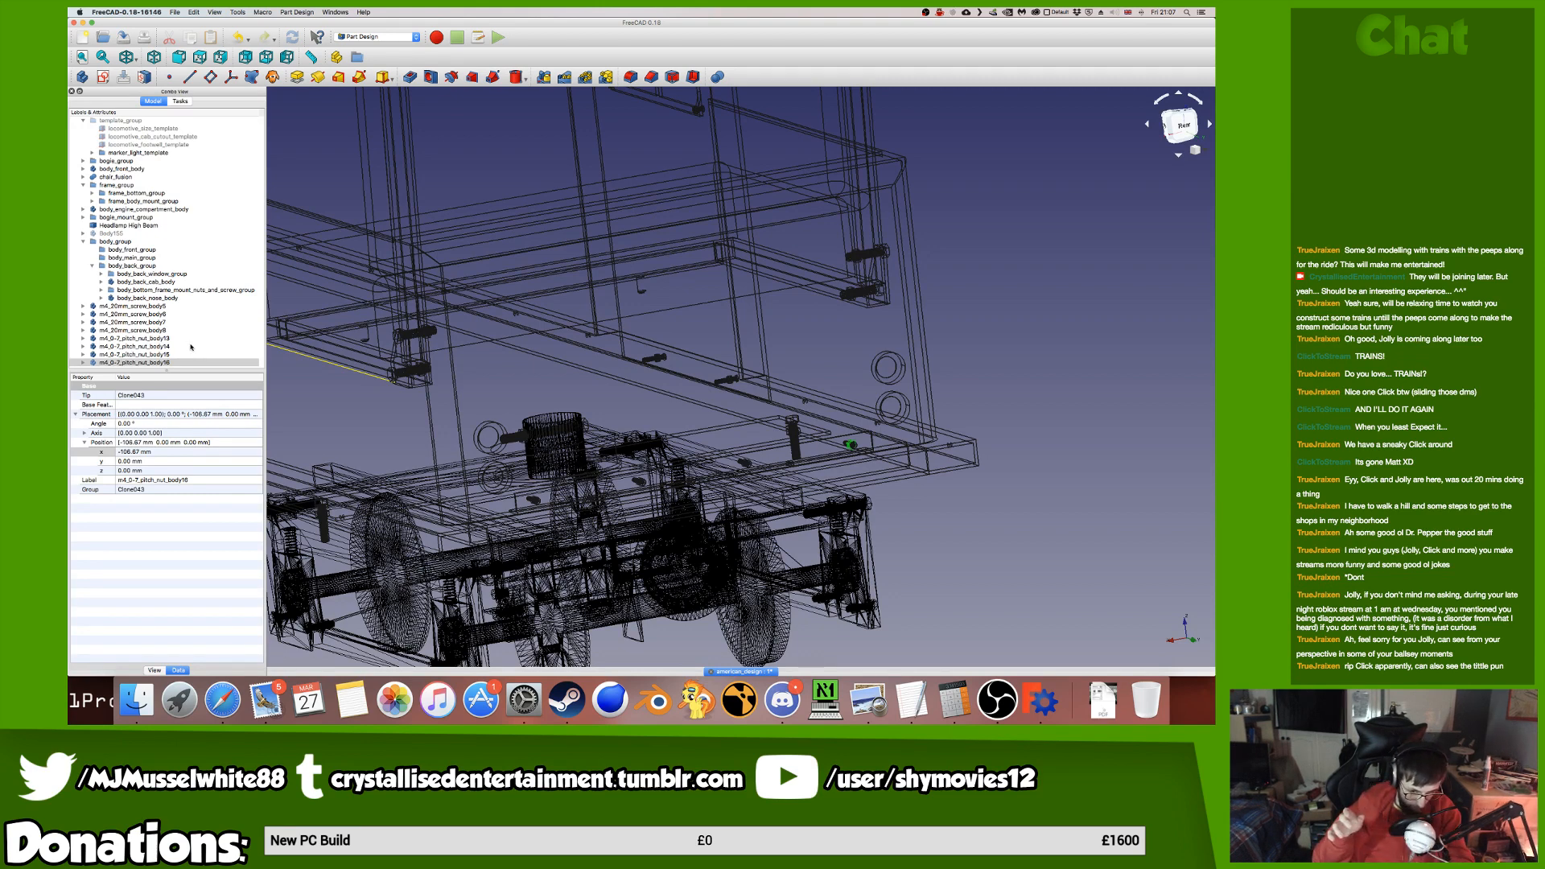
left_click(137, 60)
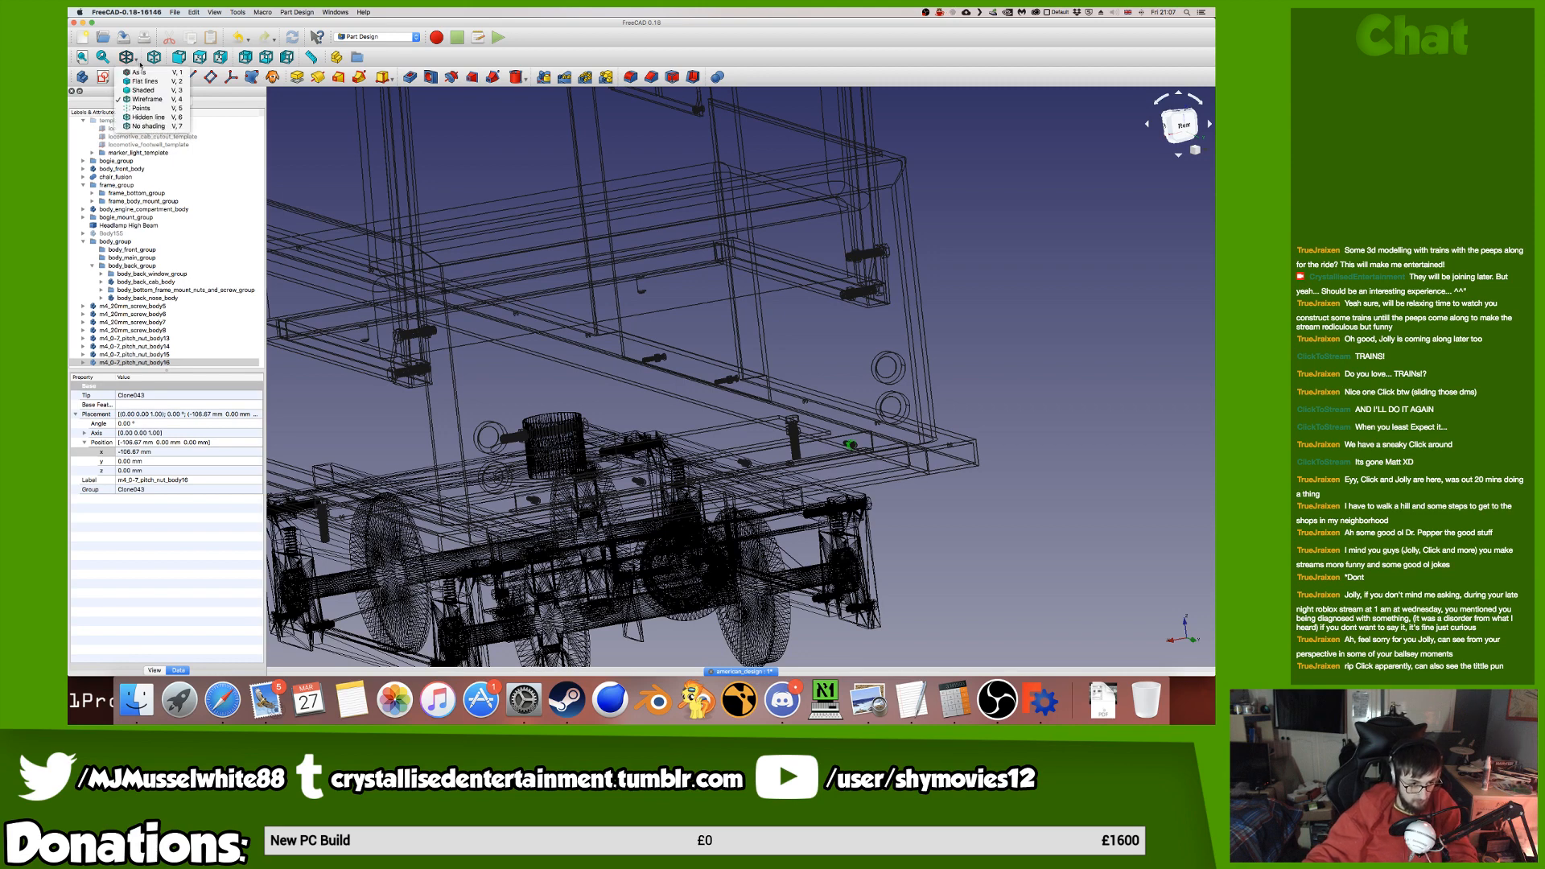
left_click(137, 60)
left_click(137, 60)
left_click(140, 72)
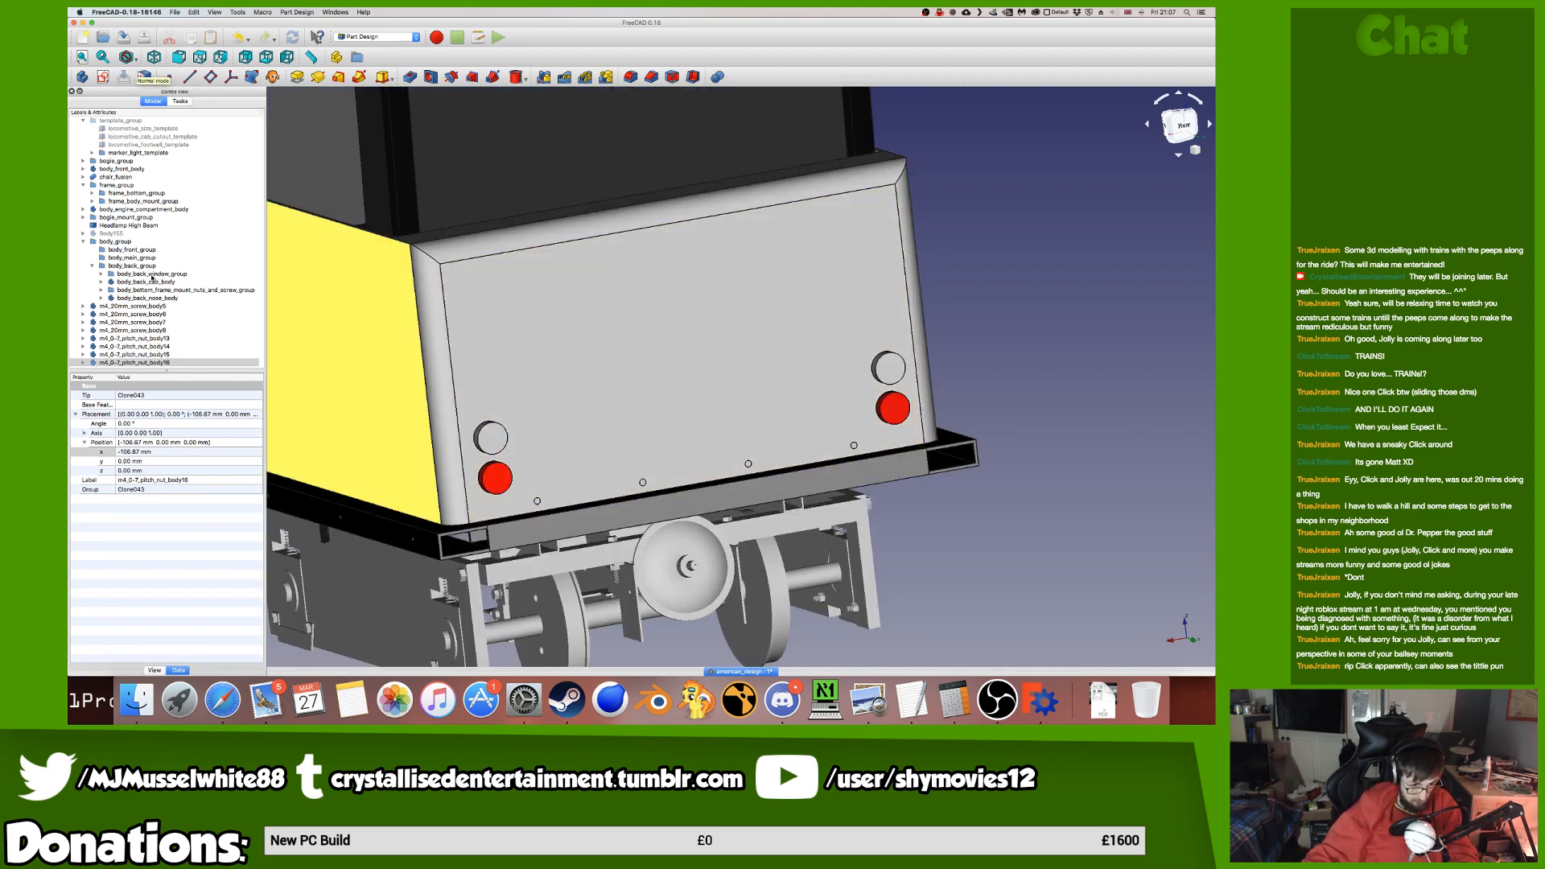
Create a new group inside body_back_group and name it body_back_mount_nut_and_screw_group.
right_click(115, 266)
left_click(133, 272)
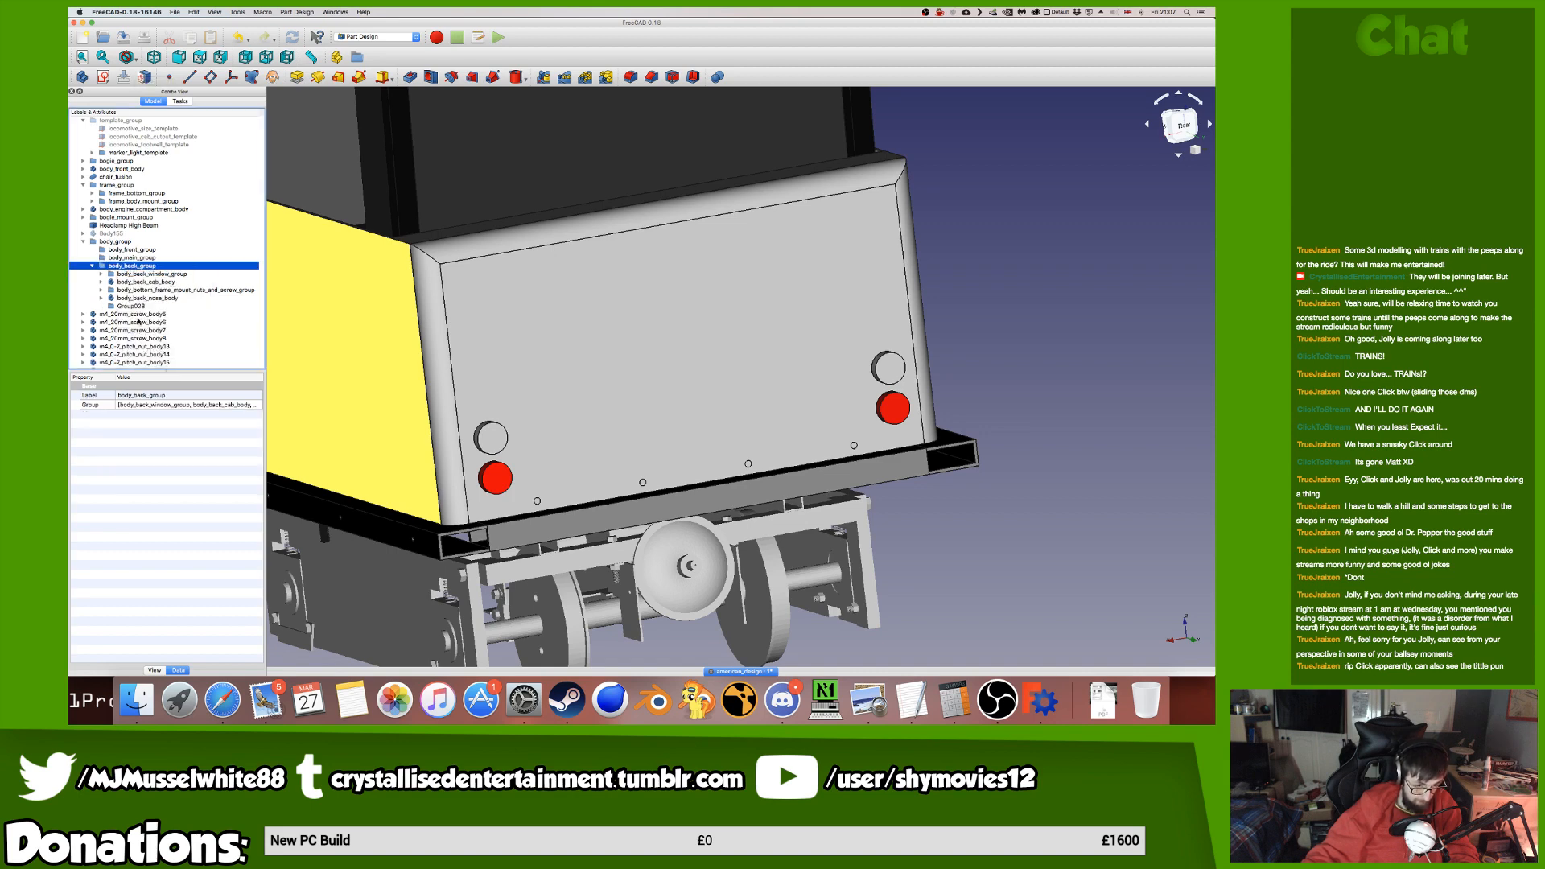
left_click(137, 309)
left_click(138, 308)
type("body_mount")
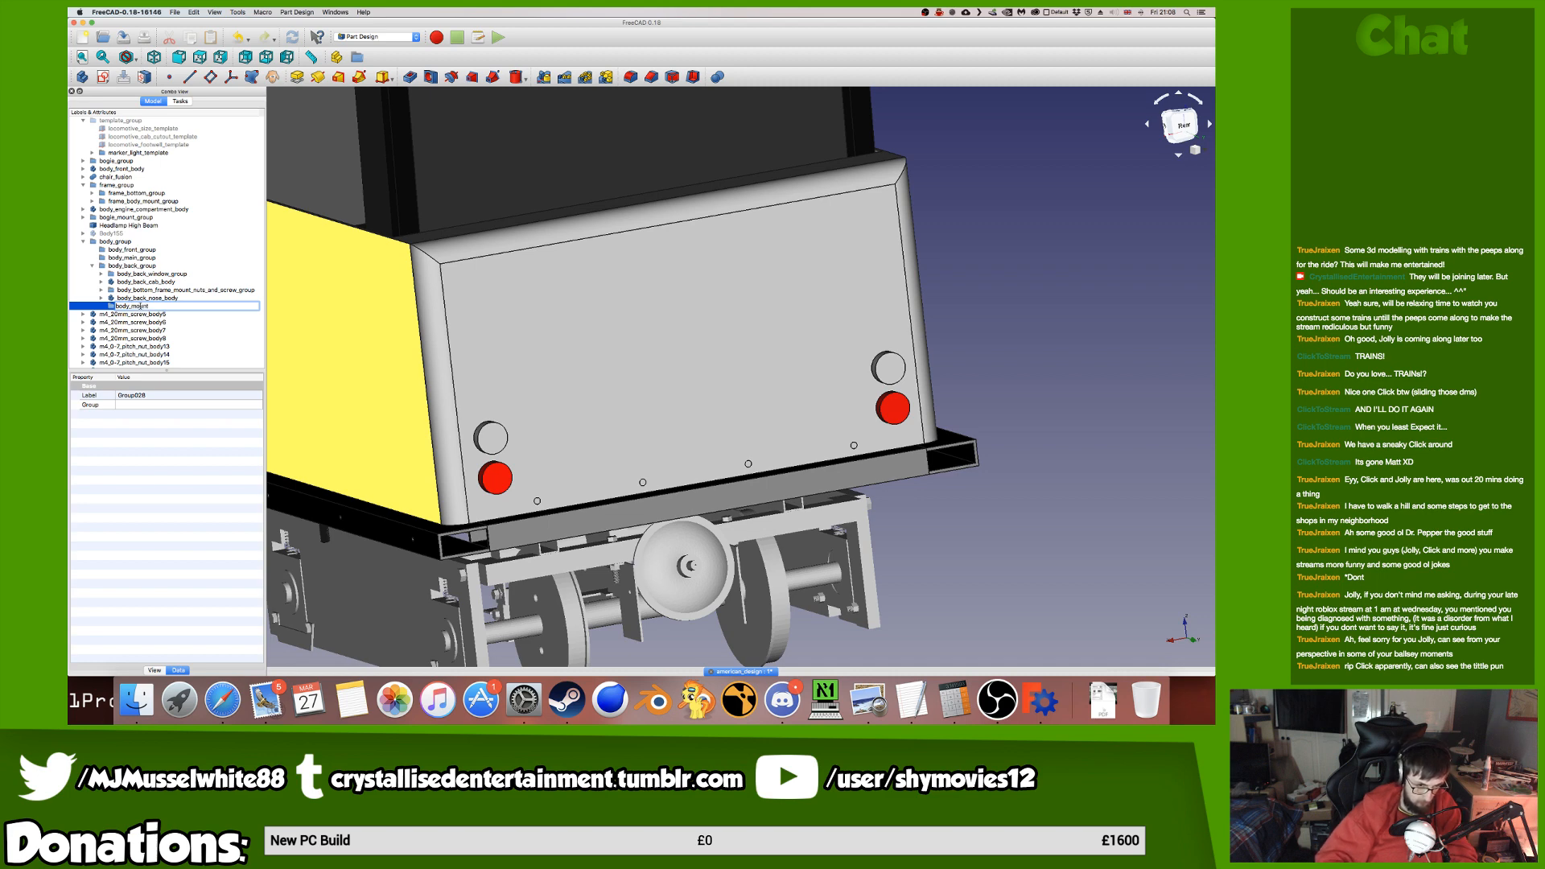
type("back")
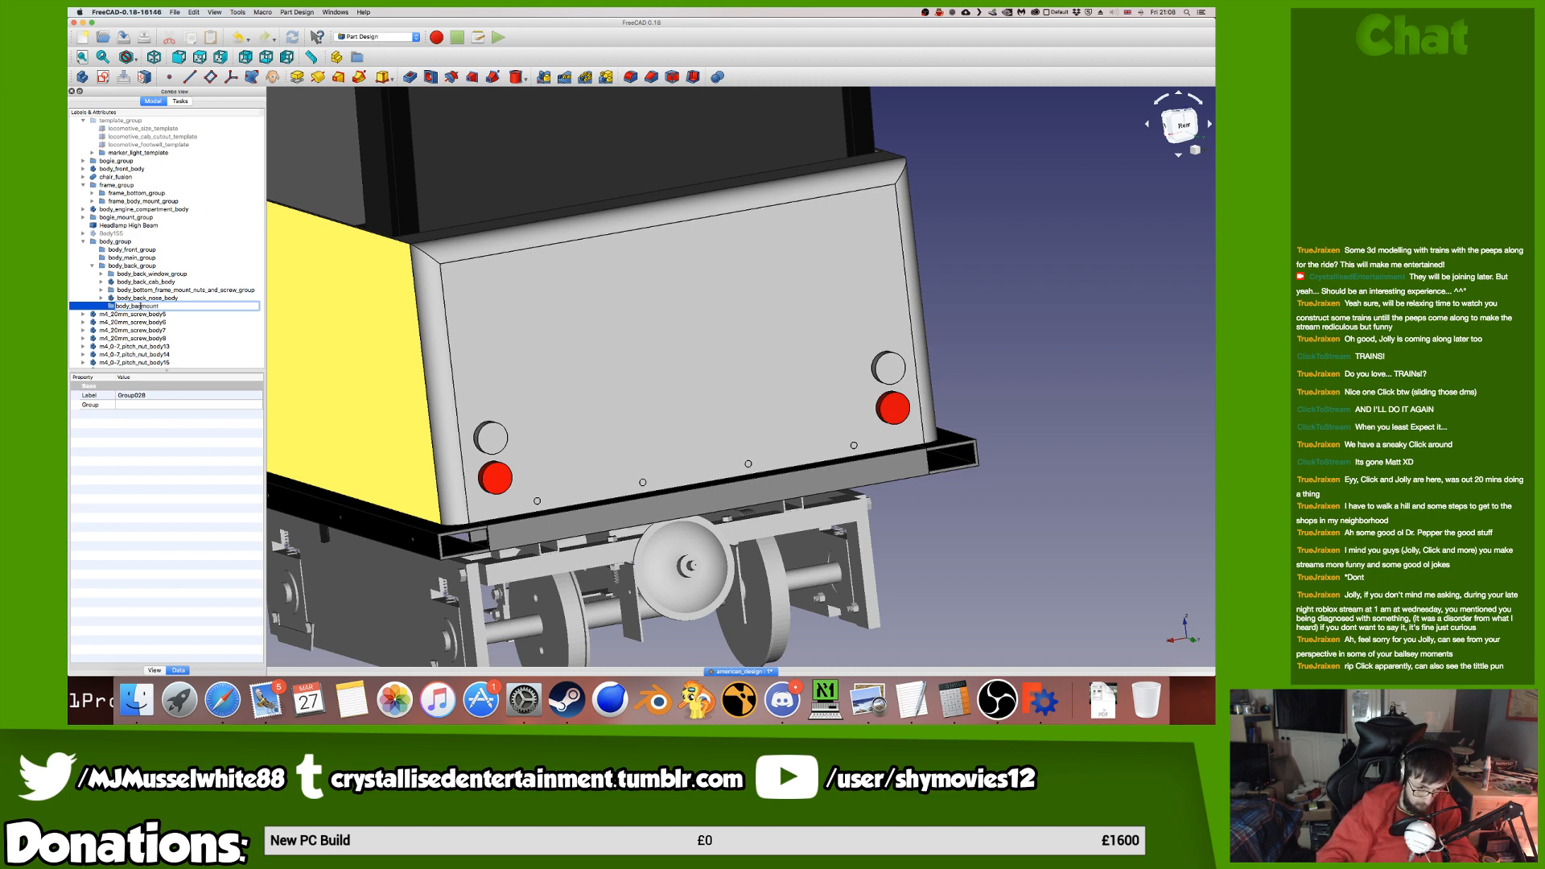
type("_nut_and_sc")
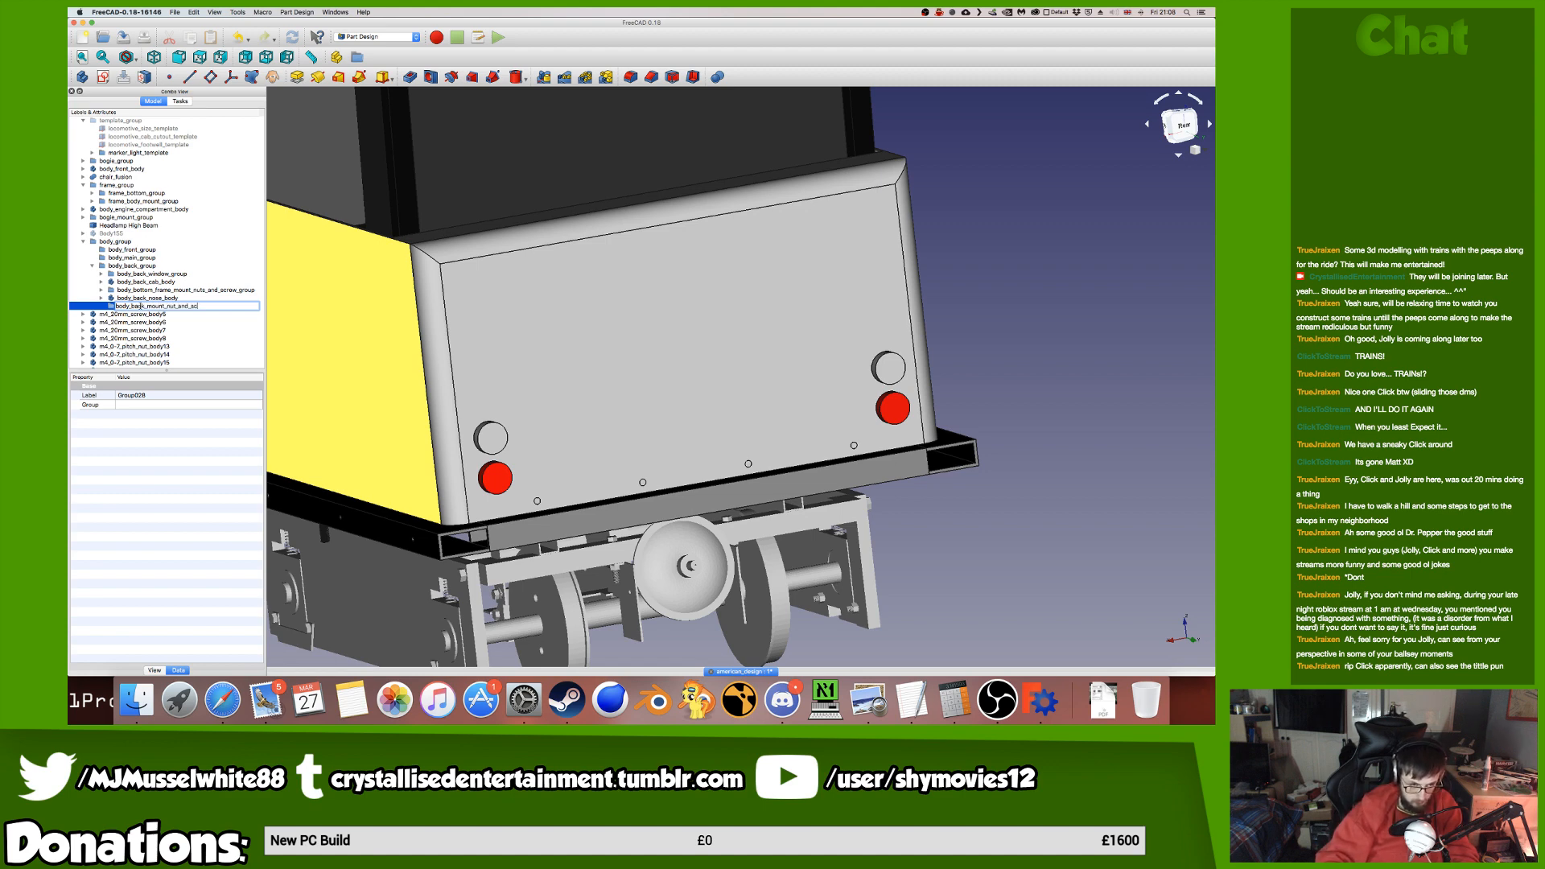
type("rew_g")
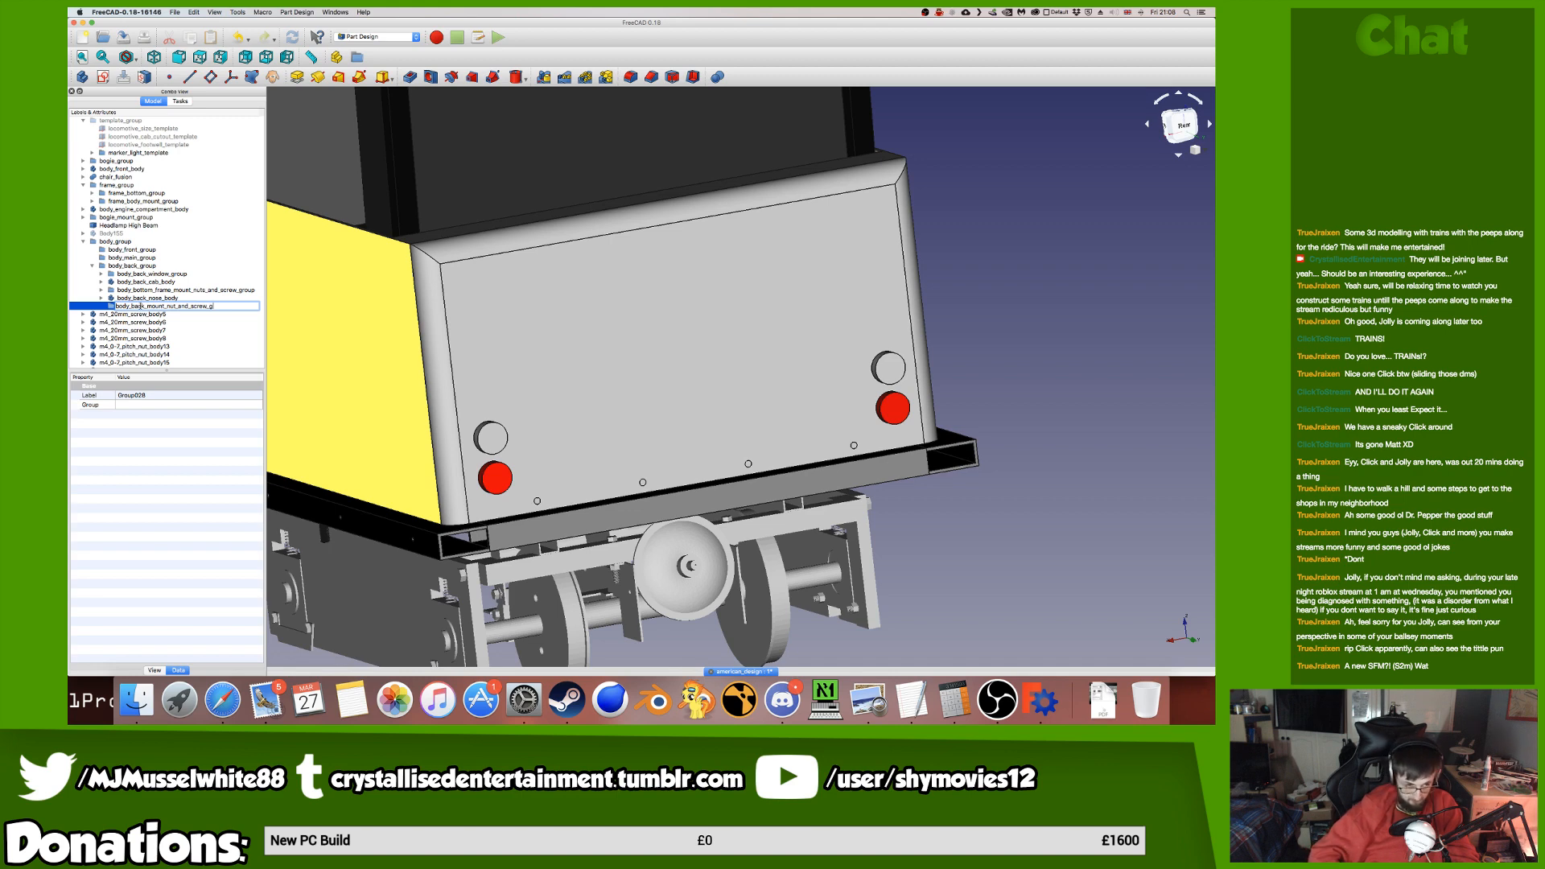
type("ro")
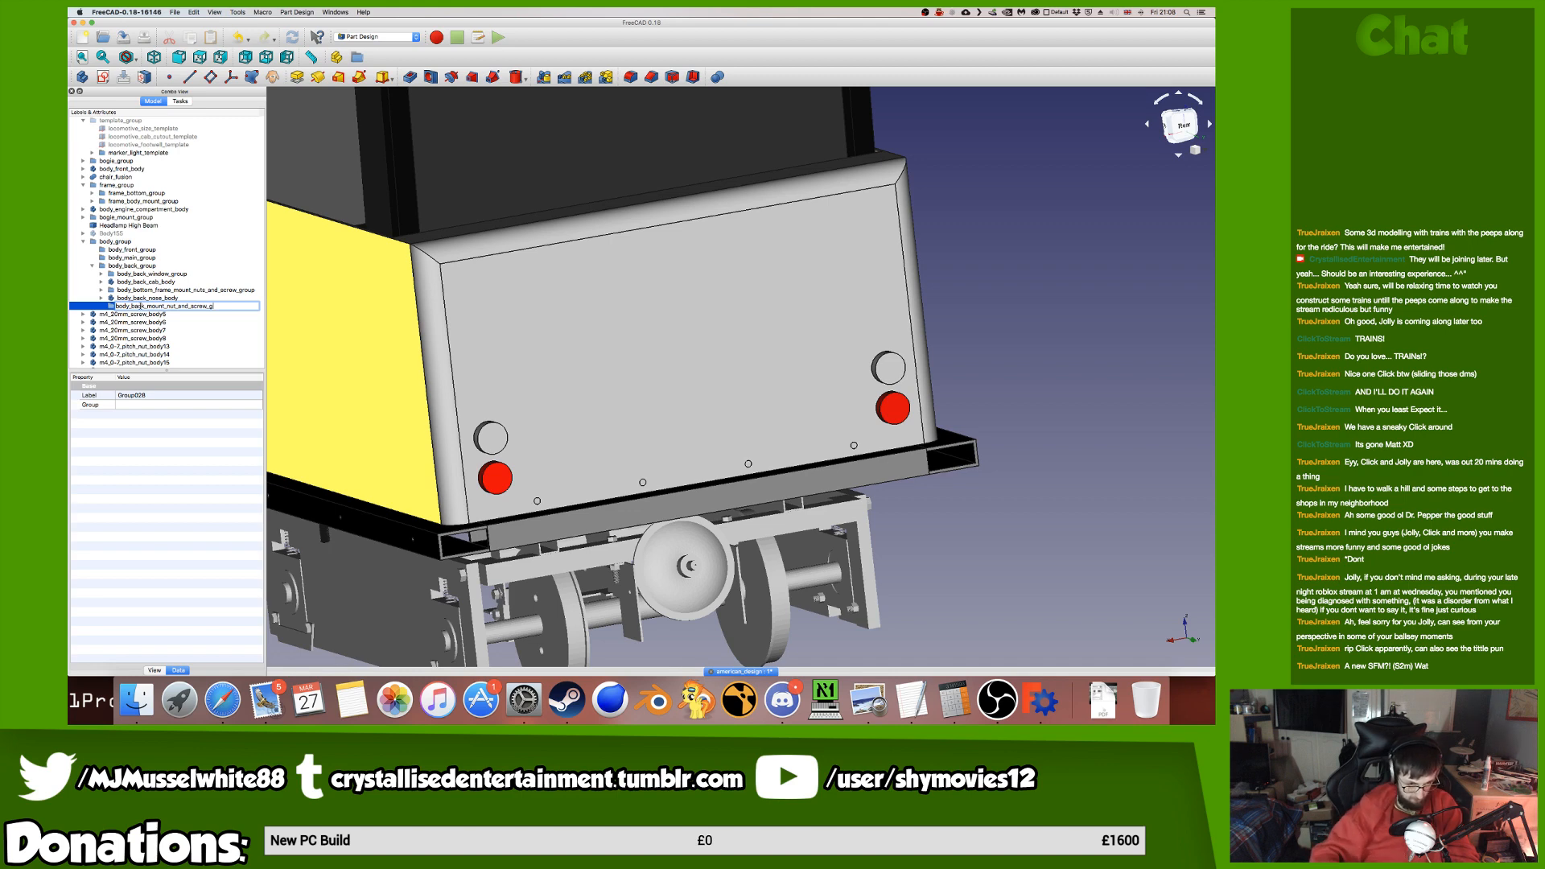
type("up")
key("Return")
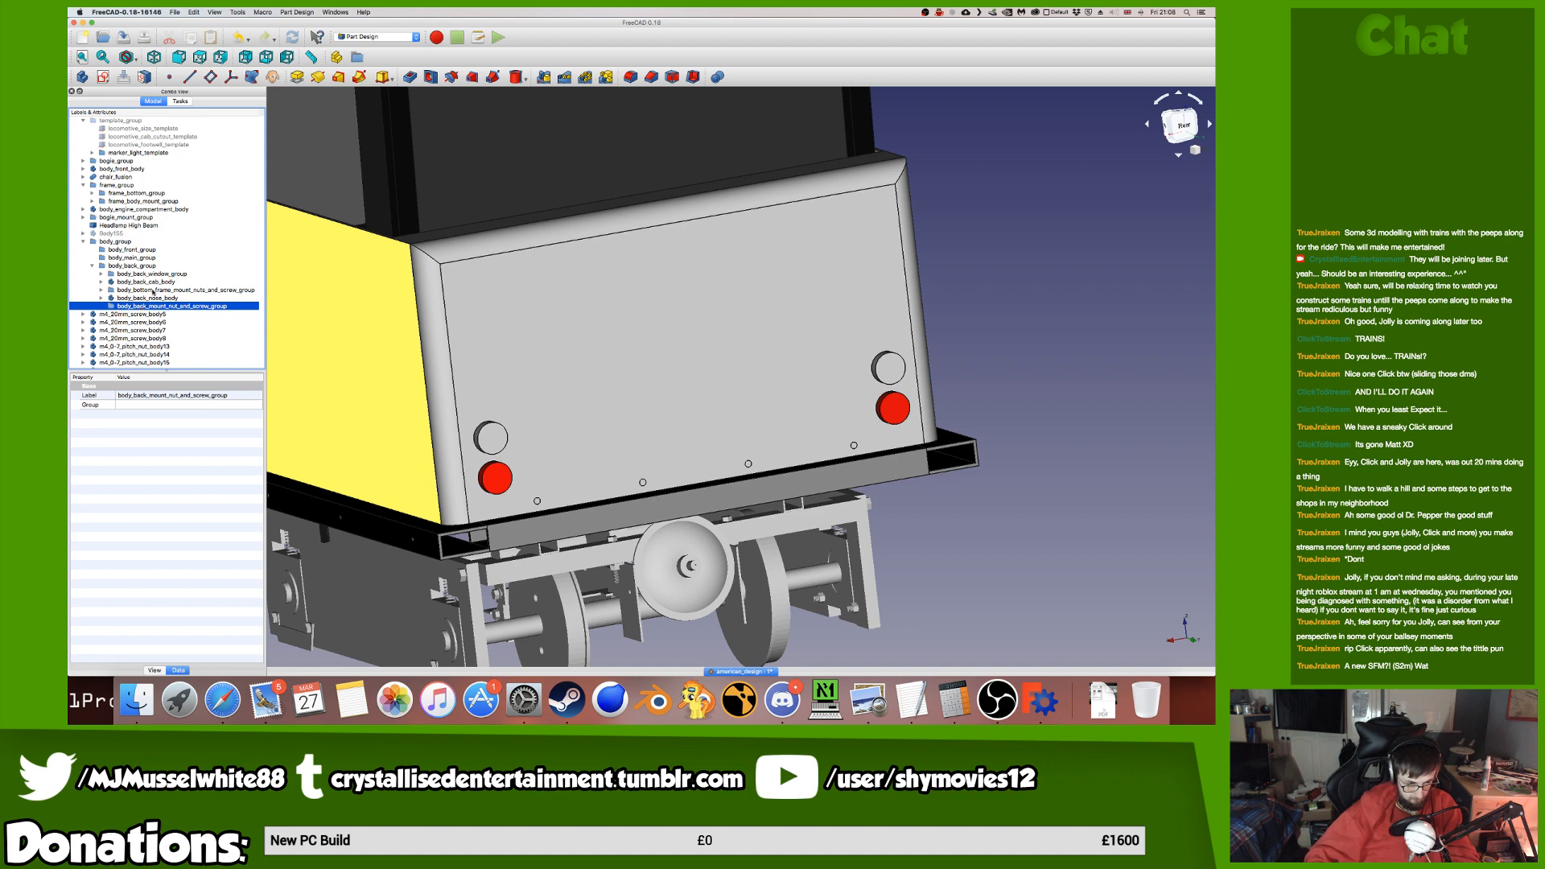
Move m4_20mm_screw_body5 to body8 and m4_0-7_pitch_nut_body13 to body15 into body_back_mount_nut_and_screw_group.
left_click(144, 314)
left_click(149, 362, "shift")
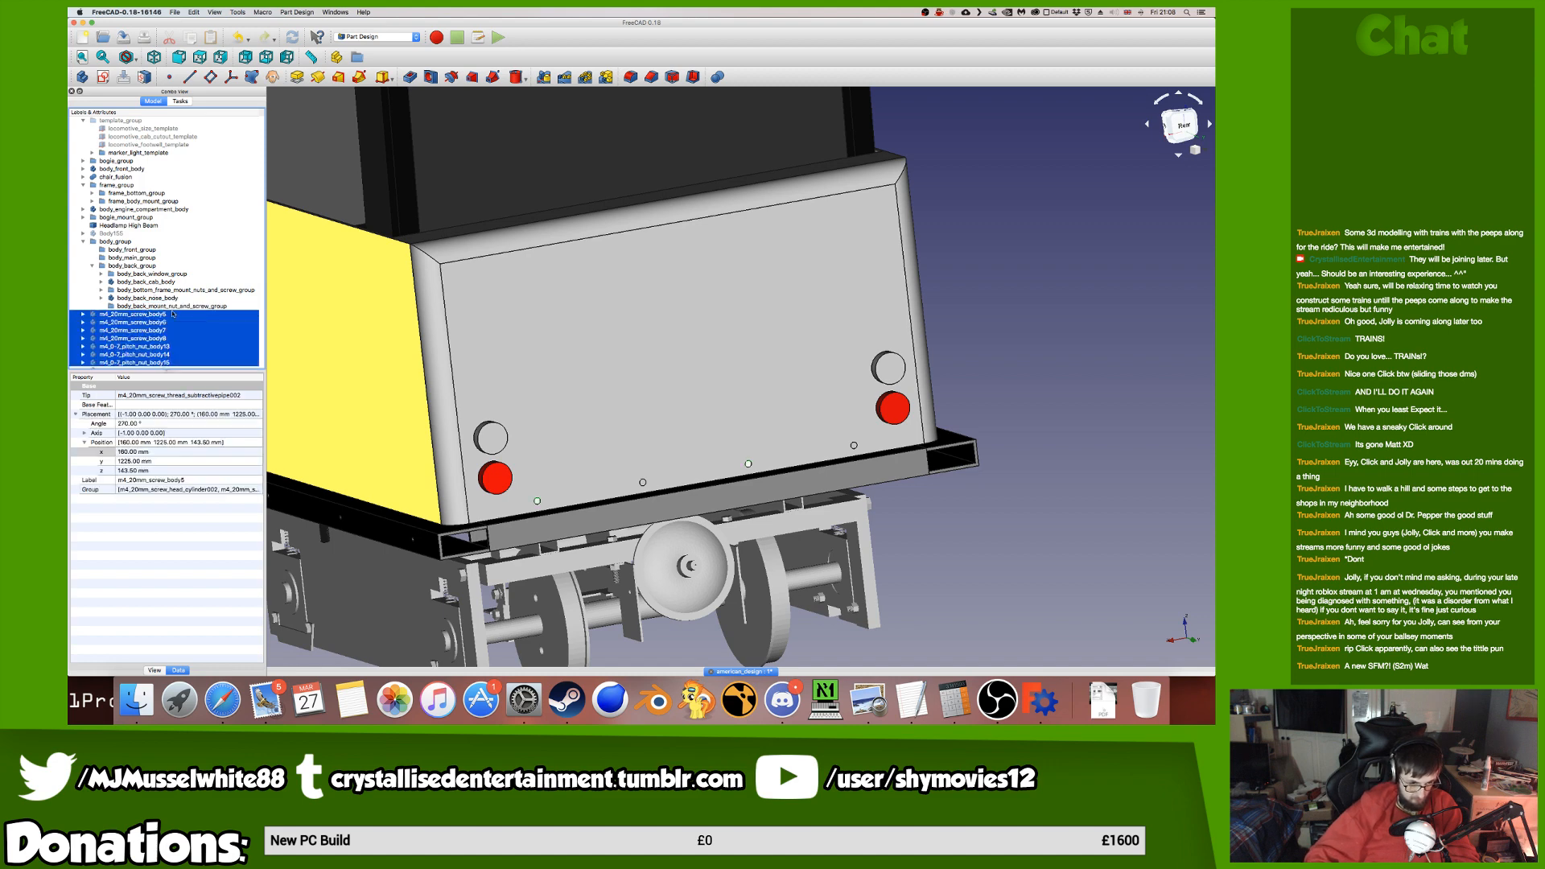
left_click_drag(175, 313, 176, 306)
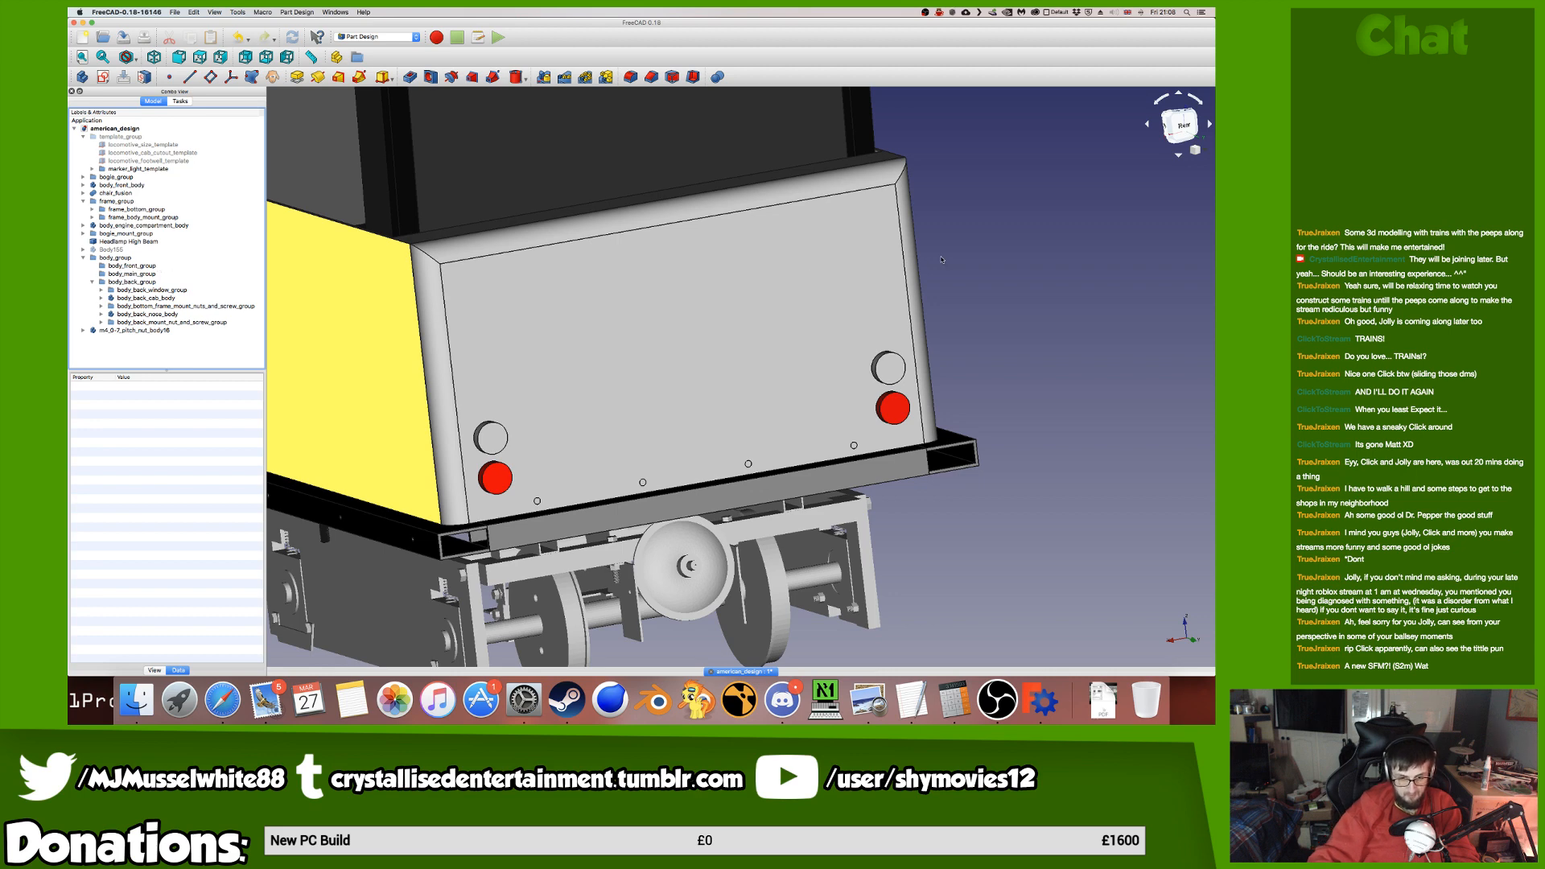
Look over the rear of the locomotive and save the american_design document.
scroll(783, 420, "down", 5)
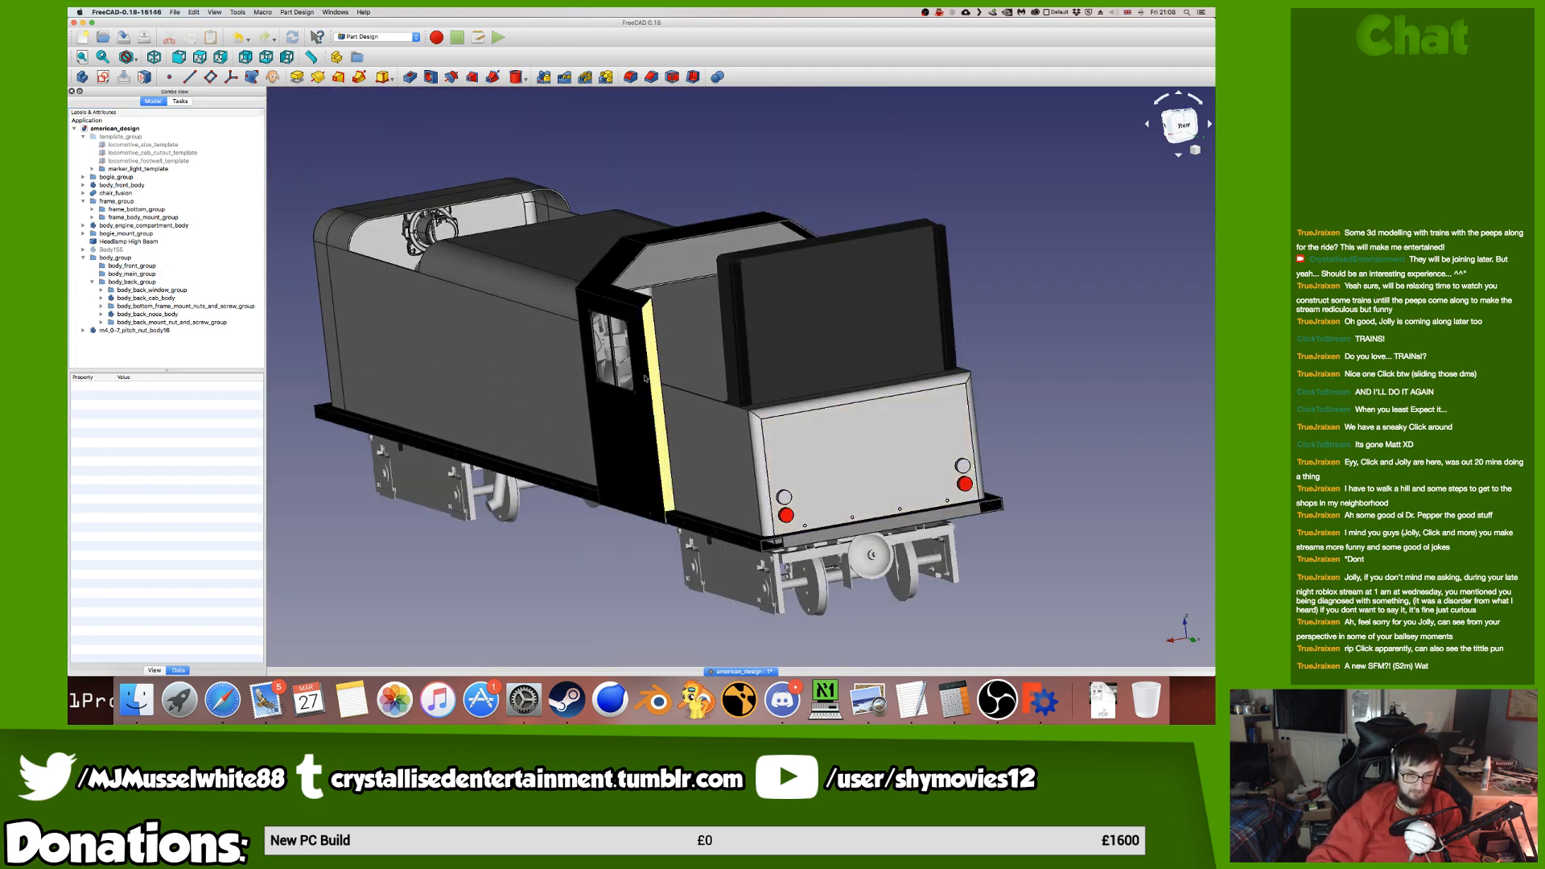
middle_click_drag(632, 406, 710, 404)
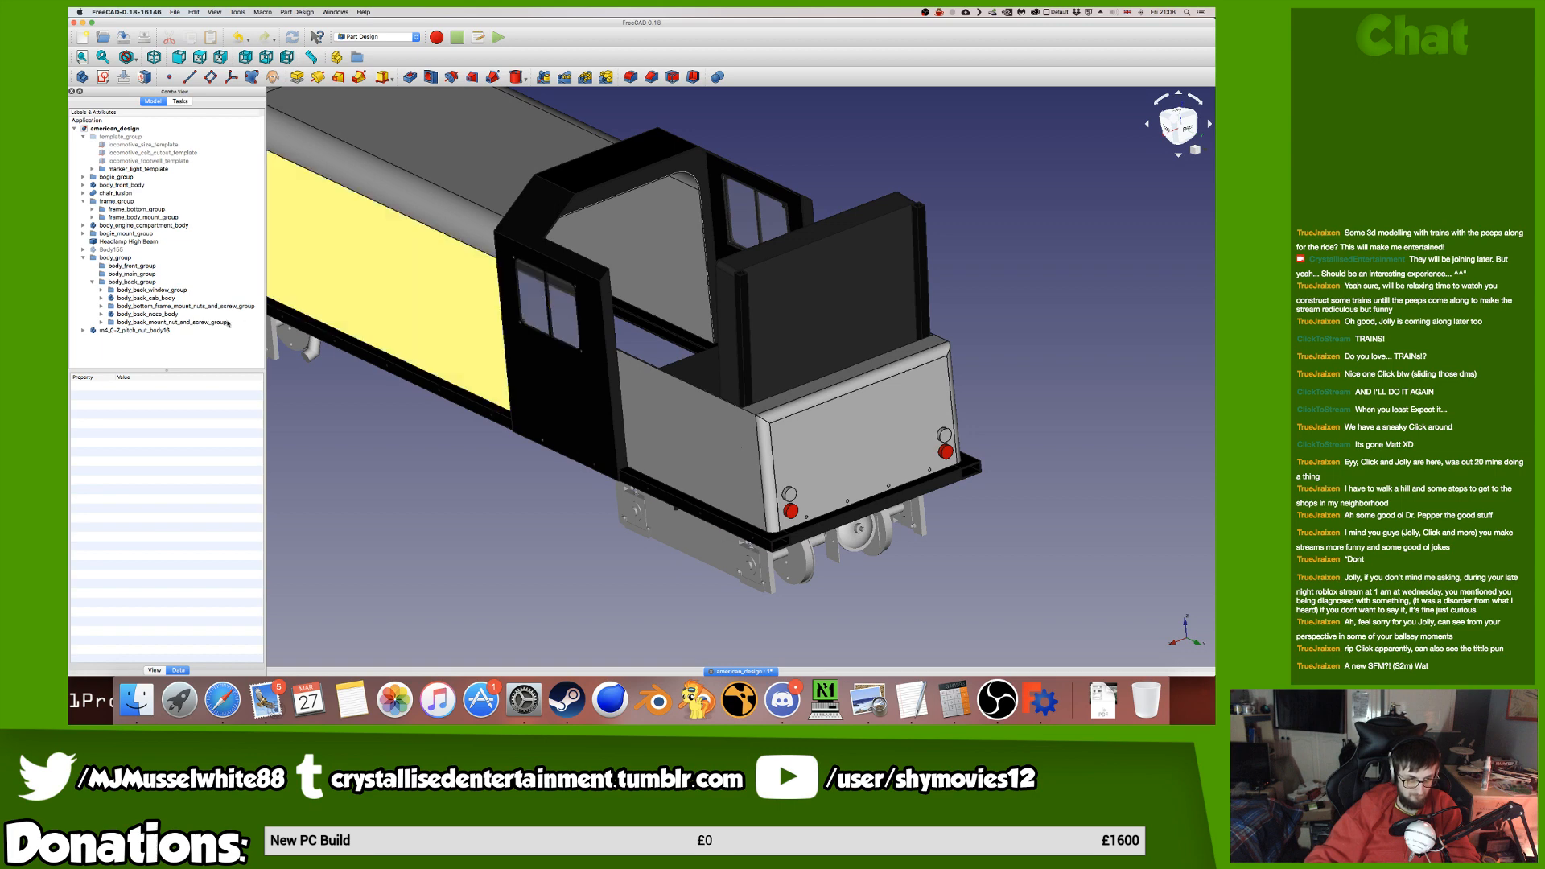
scroll(605, 477, "up", 6)
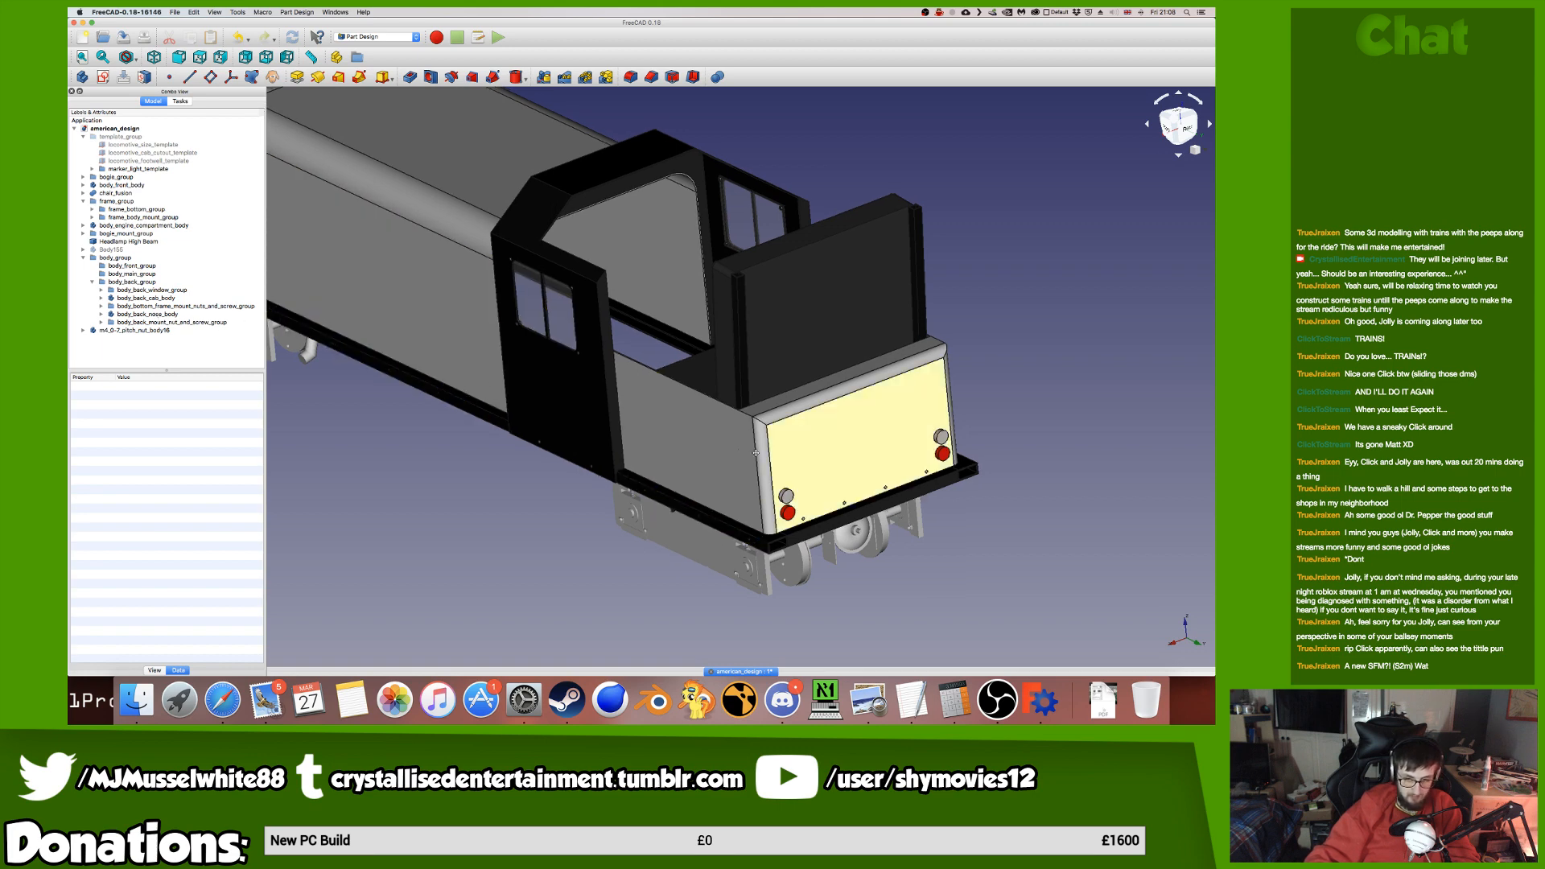
middle_click_drag(605, 477, 653, 473)
key("super+s")
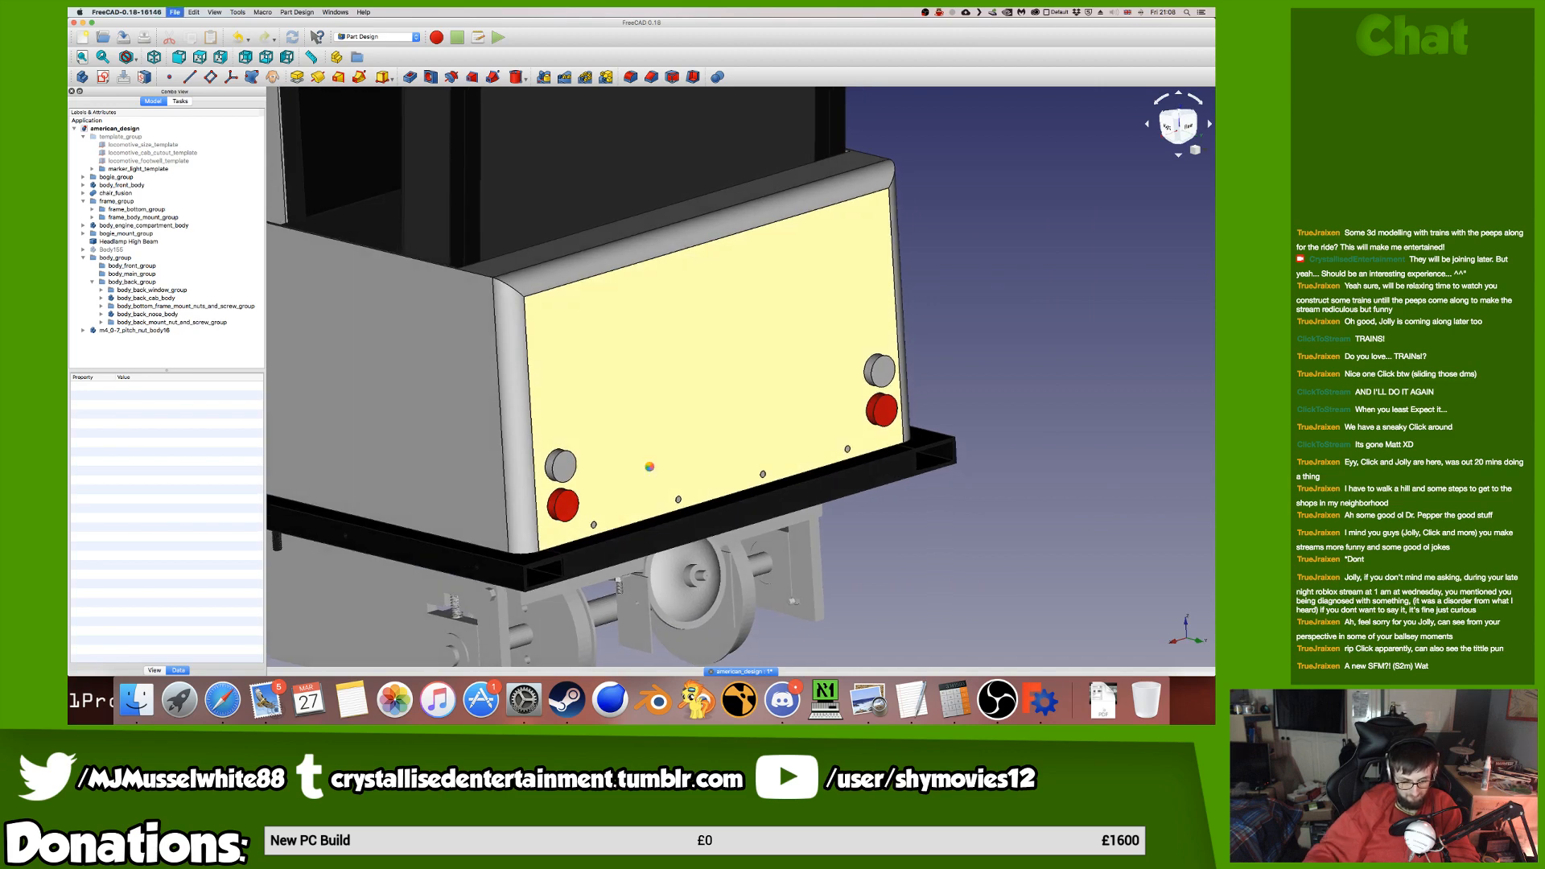
key("ctrl+Left")
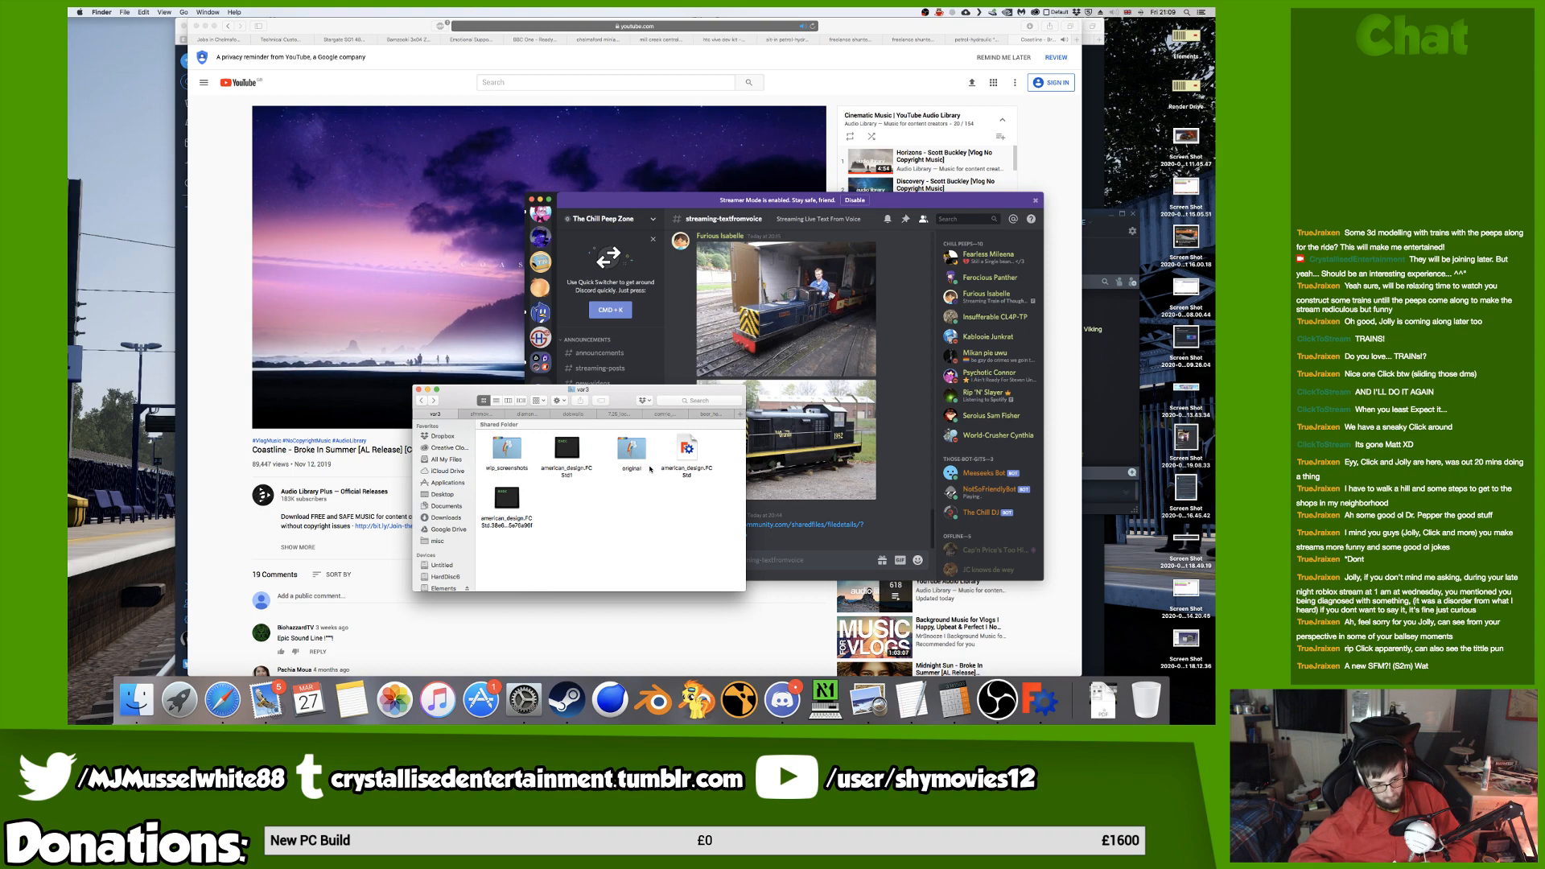
key("ctrl+Right")
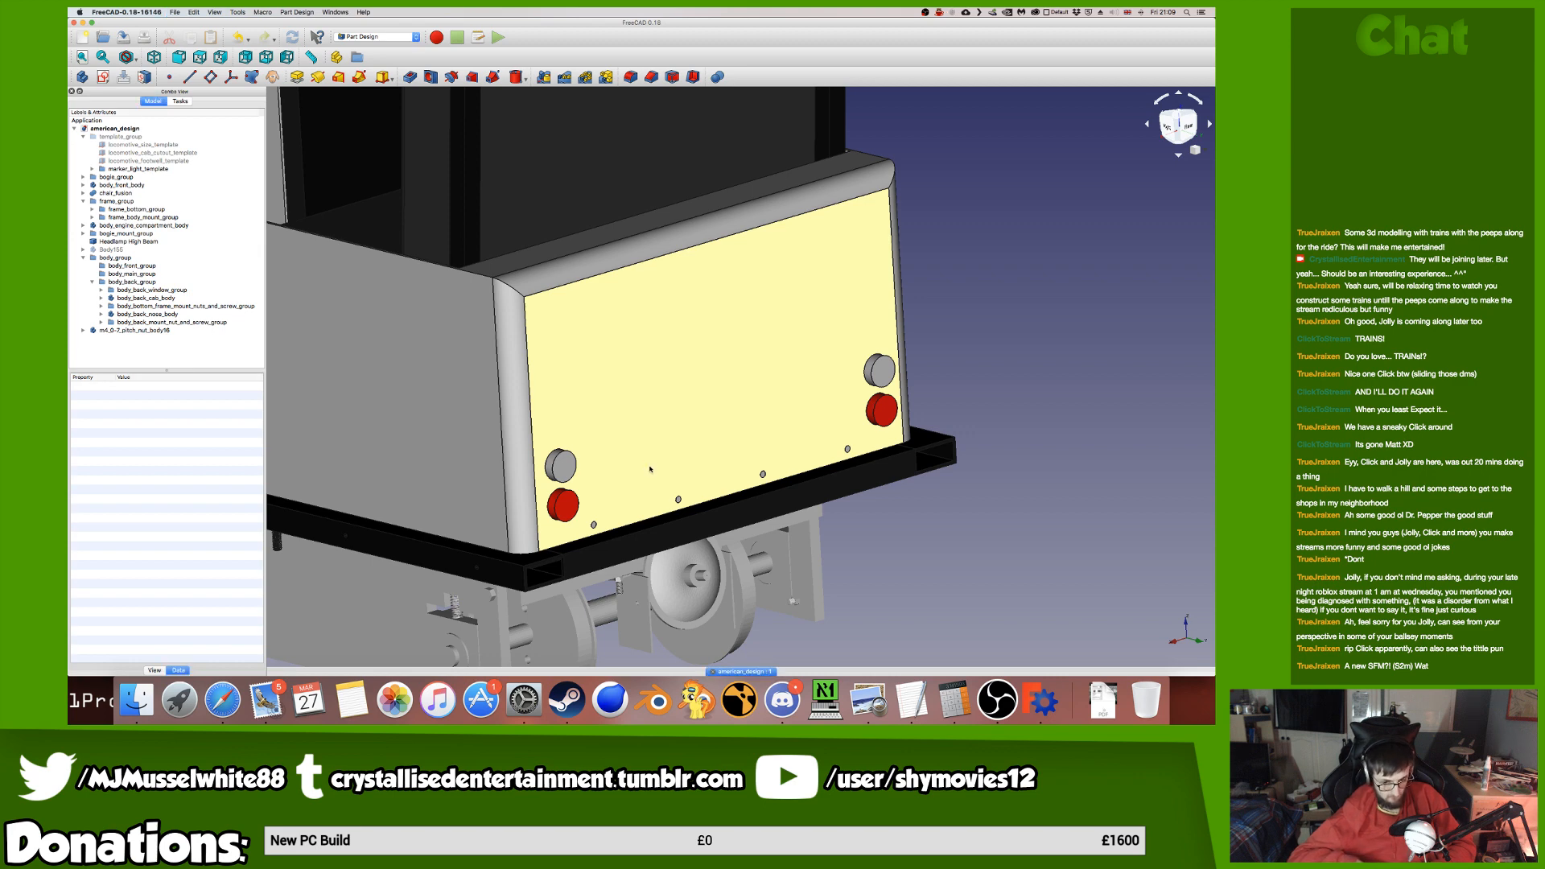
Move the remaining nut, m4_0-7_pitch_nut_body16, into body_back_mount_nut_and_screw_group.
right_click(1083, 327)
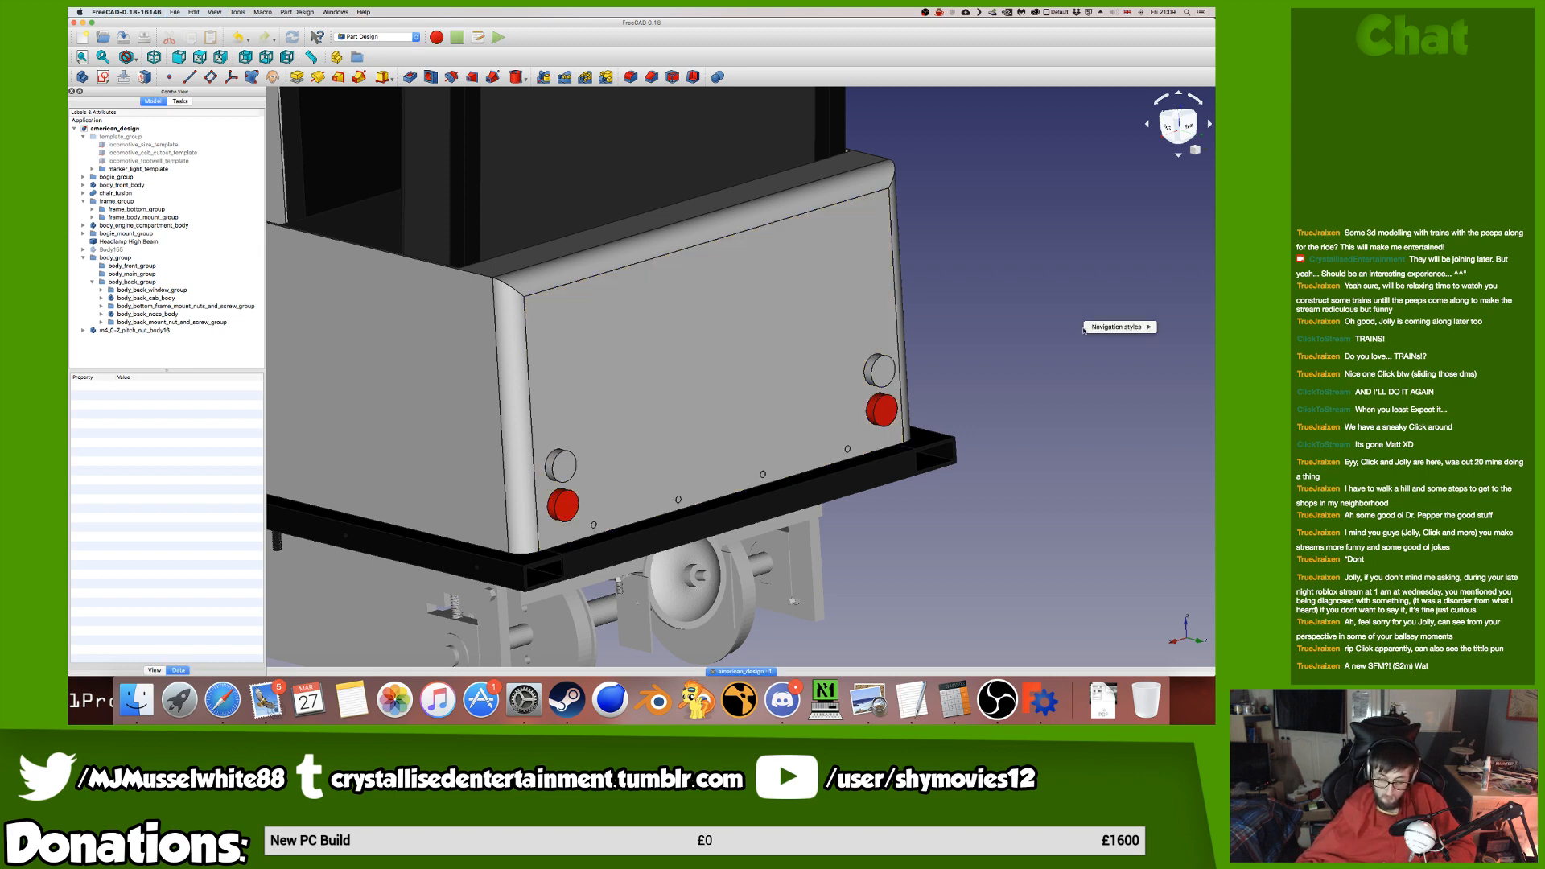
left_click(1021, 333)
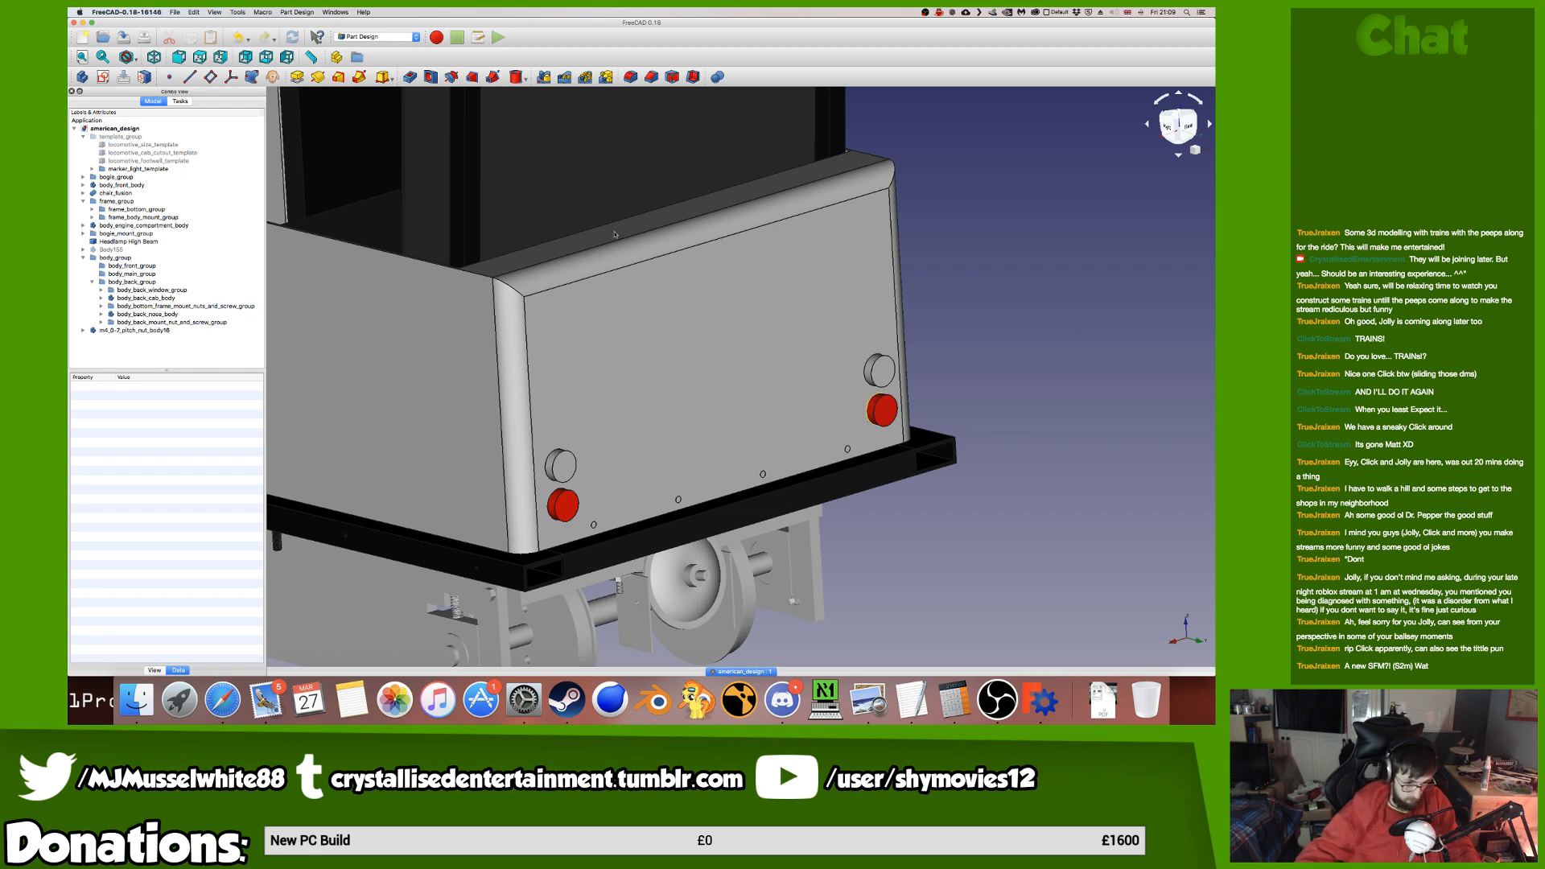
left_click_drag(165, 330, 169, 320)
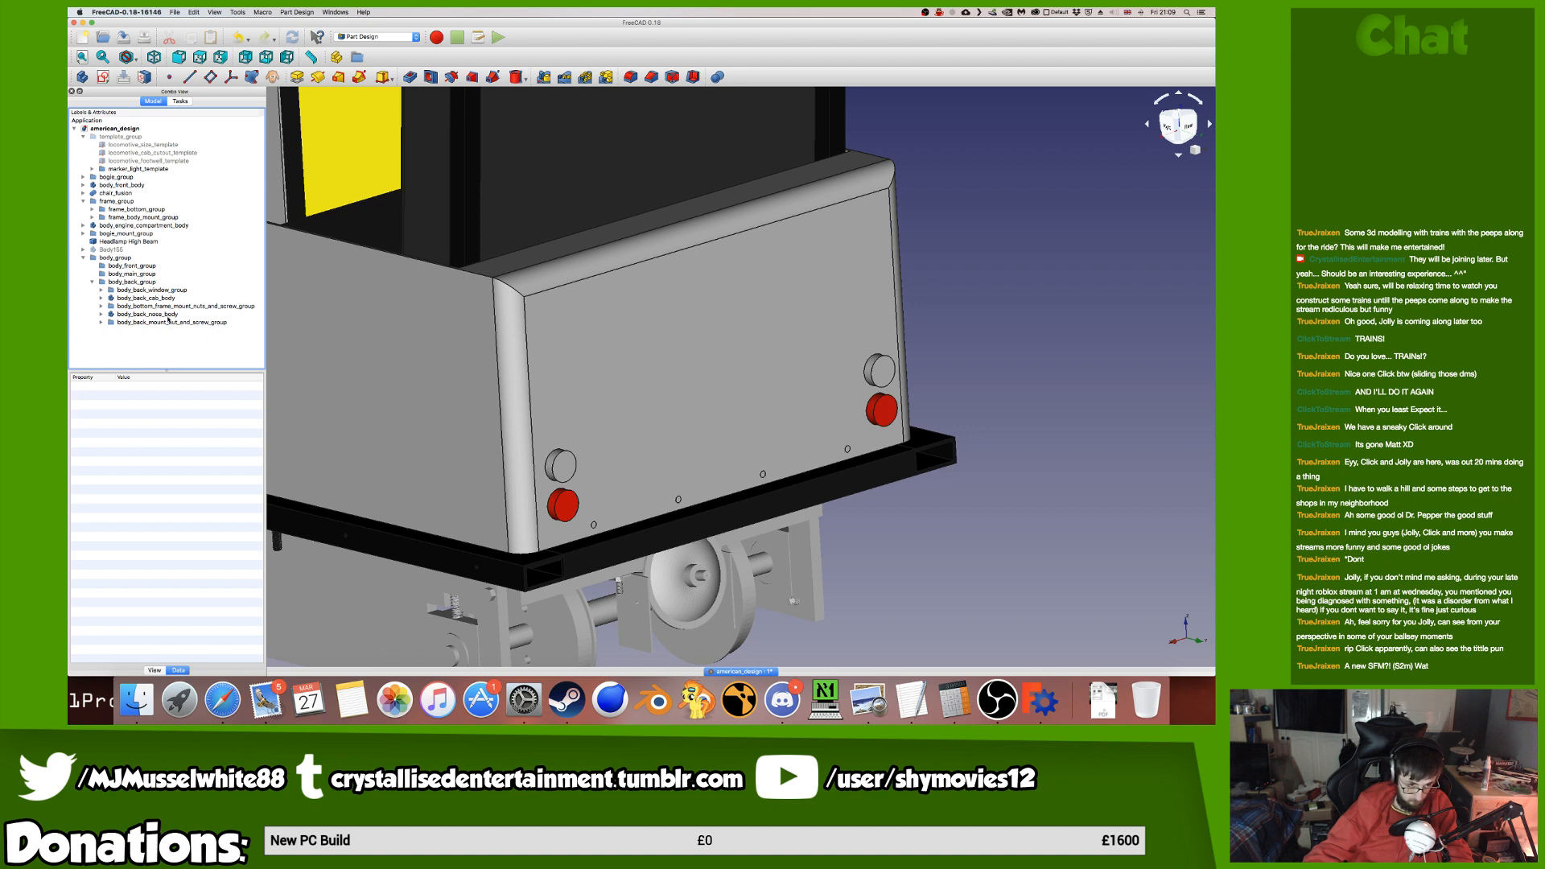
Fillet the two short upper corner edges at the rear of body_back_nose_body with a 9 mm radius.
left_click(167, 315)
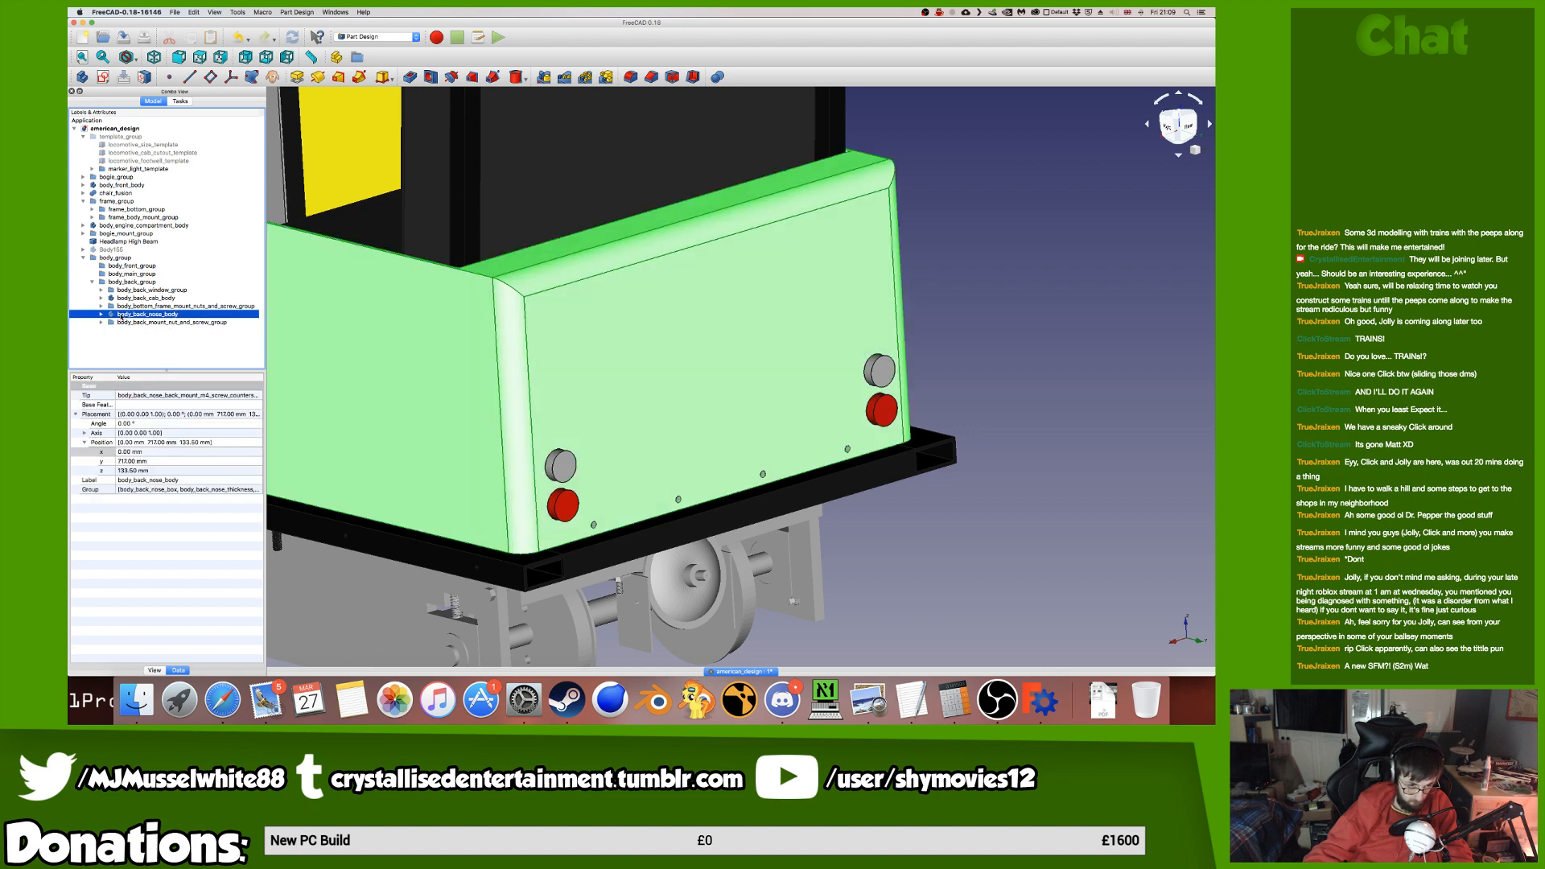
left_click(520, 293)
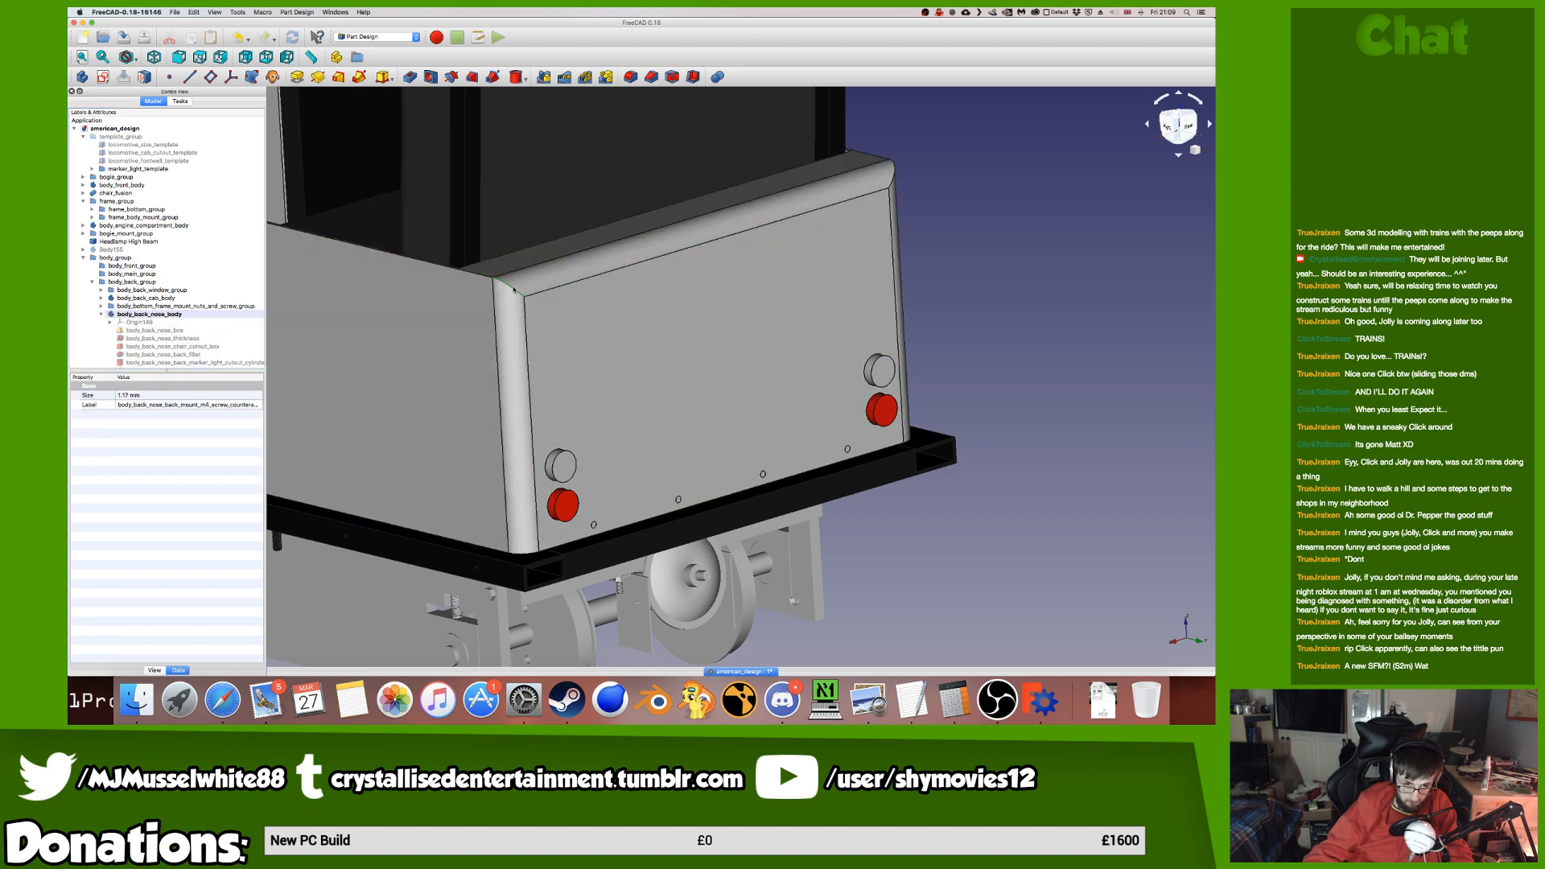
left_click(892, 171, "ctrl")
left_click(630, 77)
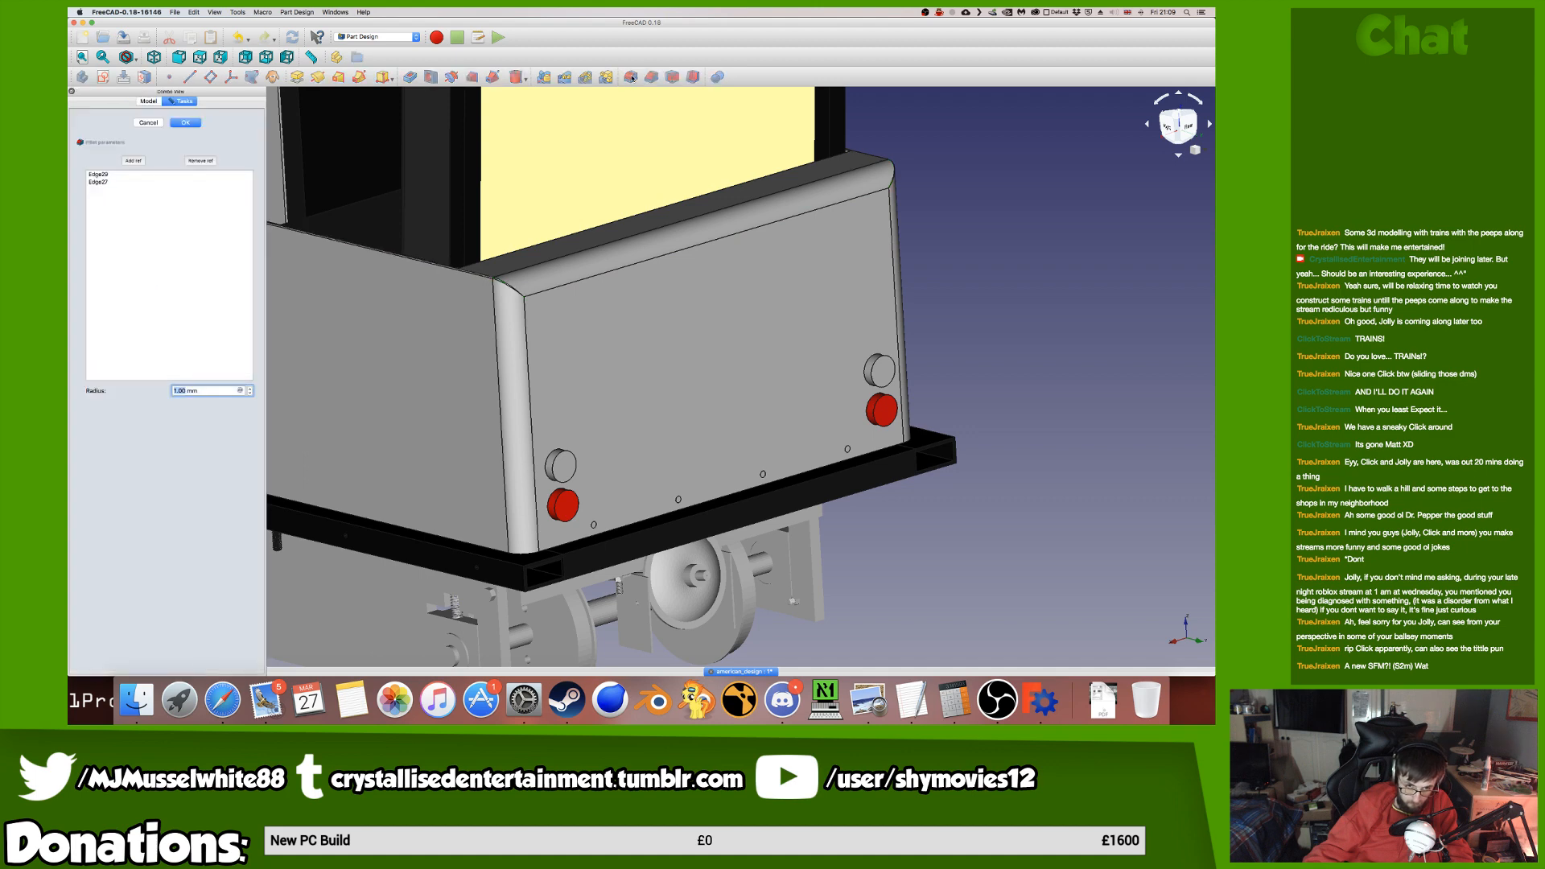
type("2")
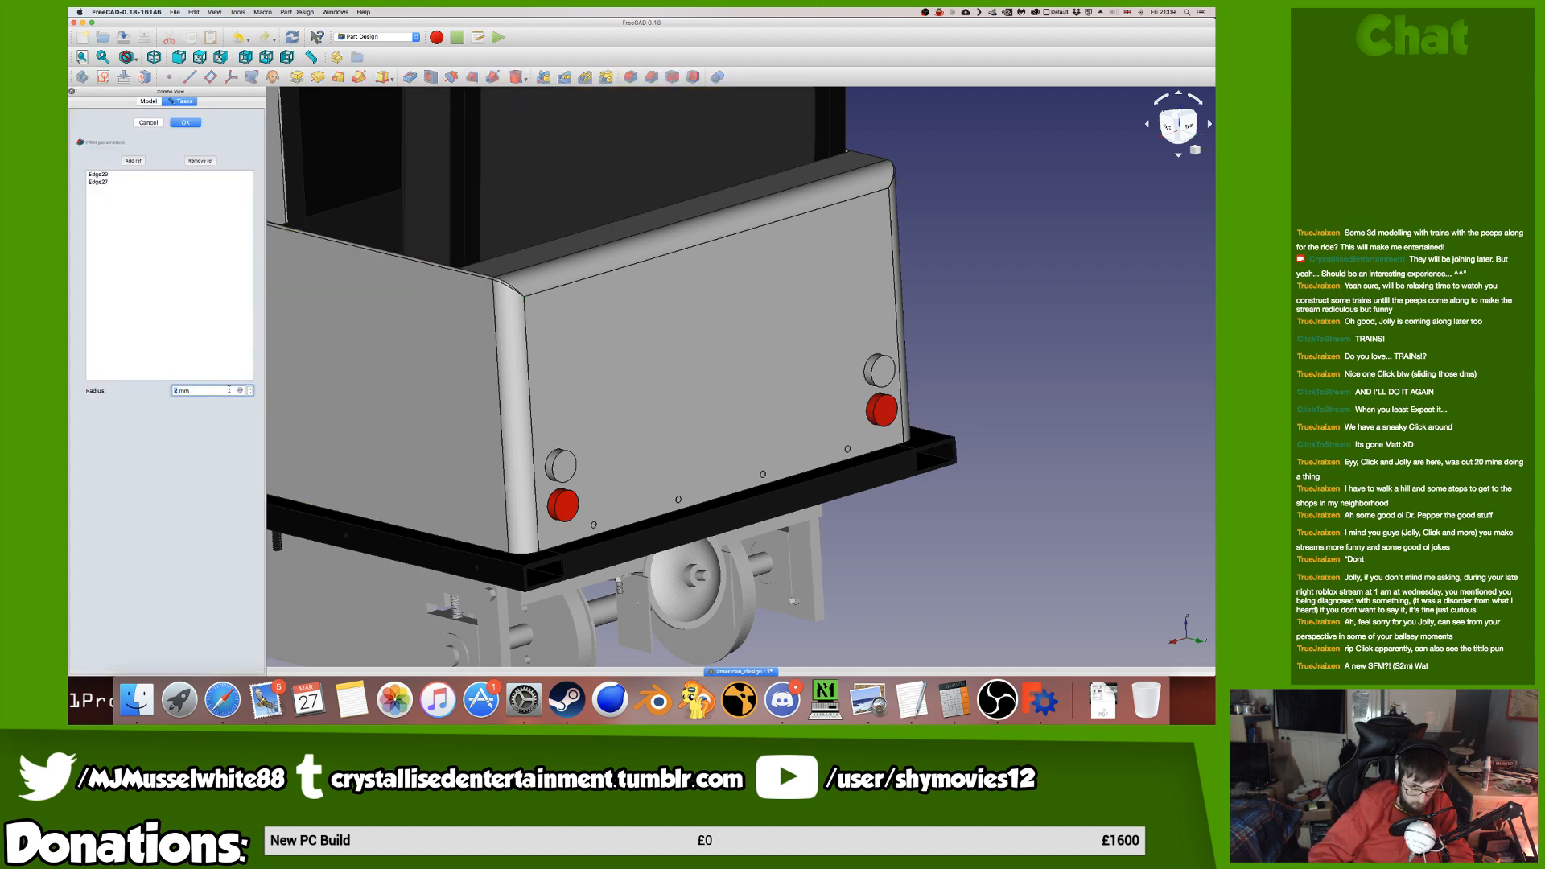
key("BackSpace")
type("10")
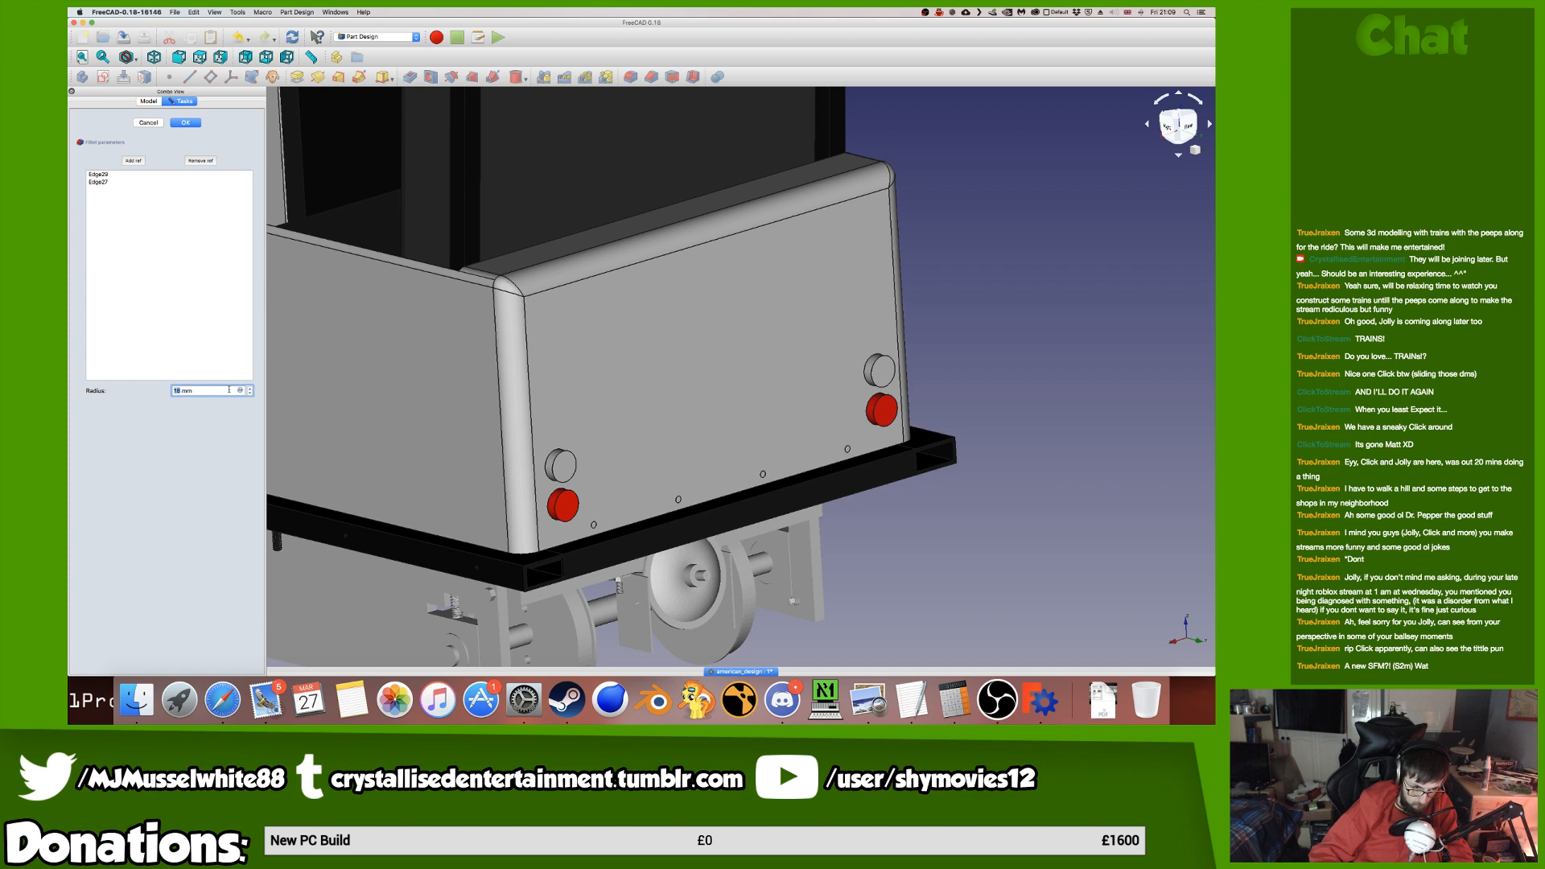
scroll(229, 389, "down", 2)
scroll(230, 389, "down", 2)
scroll(229, 389, "up", 2)
scroll(229, 390, "down", 1)
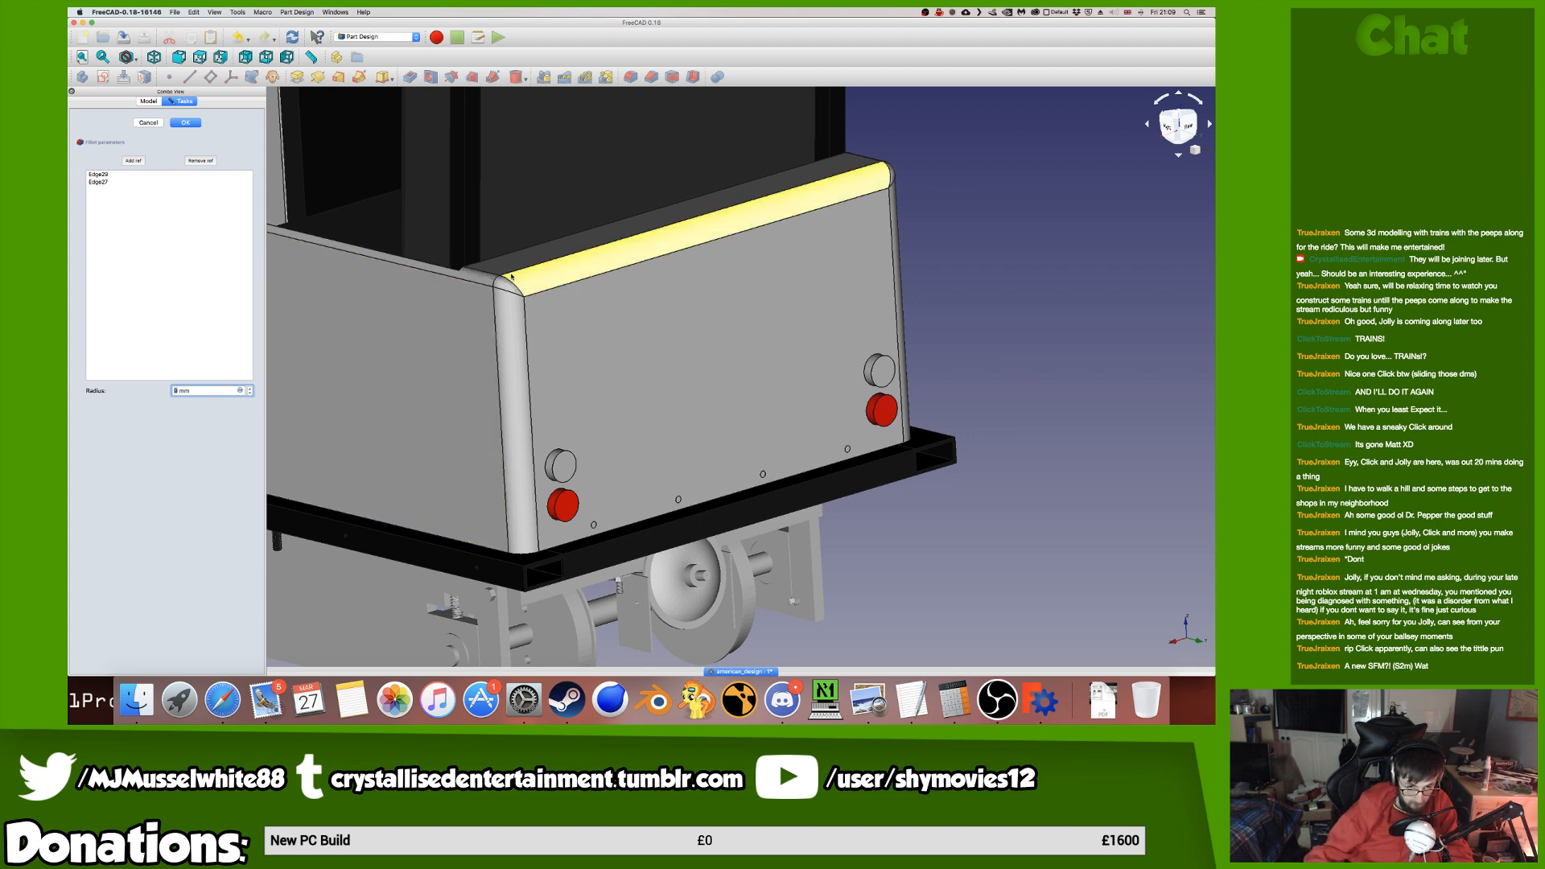
scroll(512, 277, "up", 2)
left_click(186, 123)
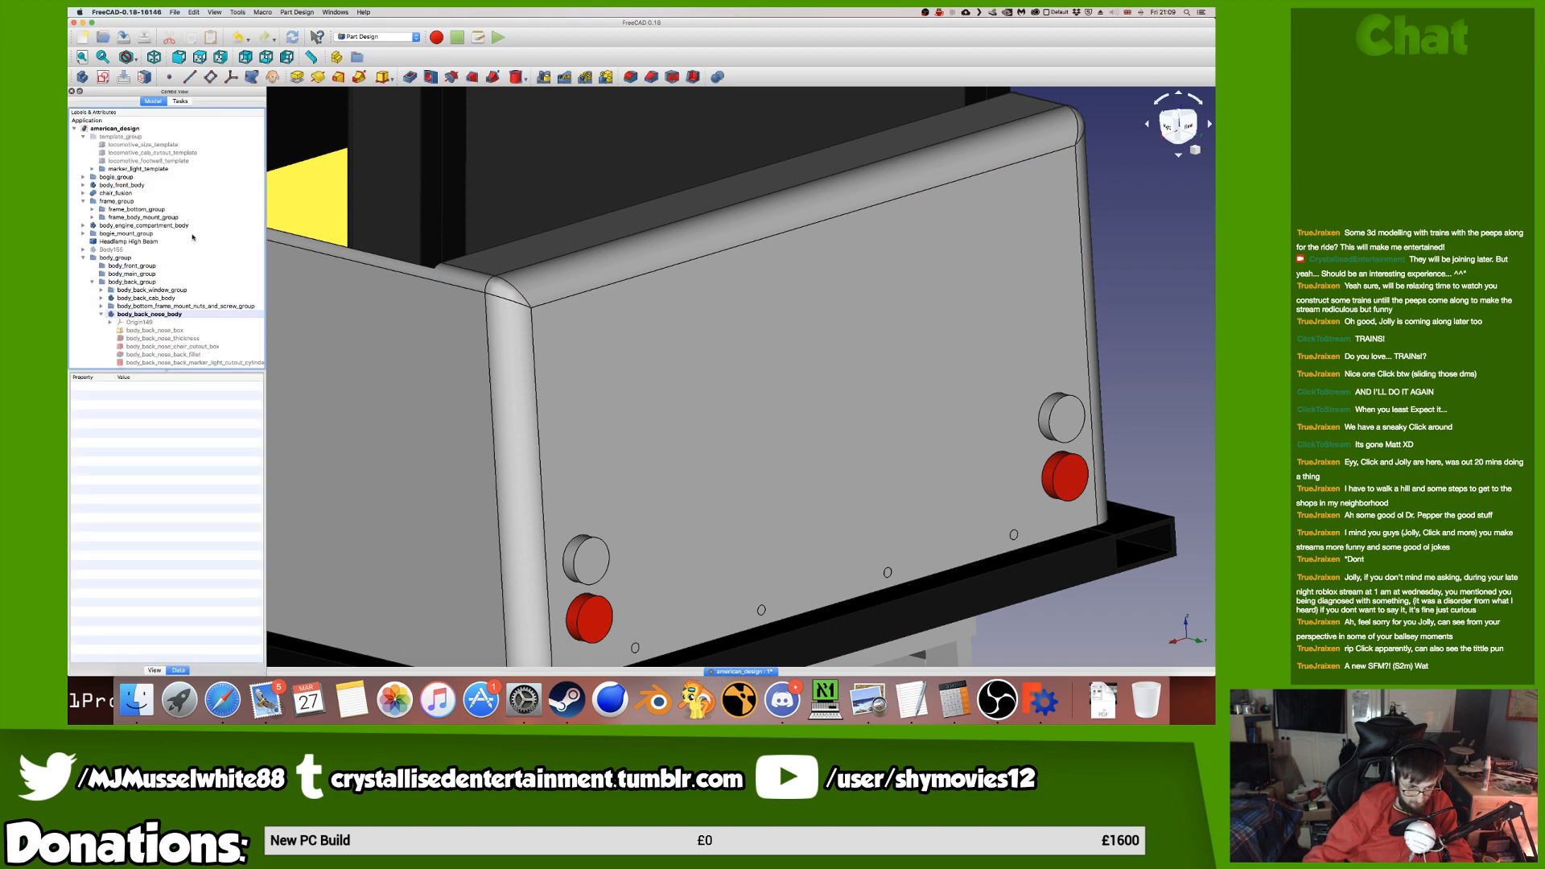
Rename the new 9 mm fillet in body_back_nose_body as body_back_nose_back_.
scroll(205, 289, "down", 3)
left_click(221, 347)
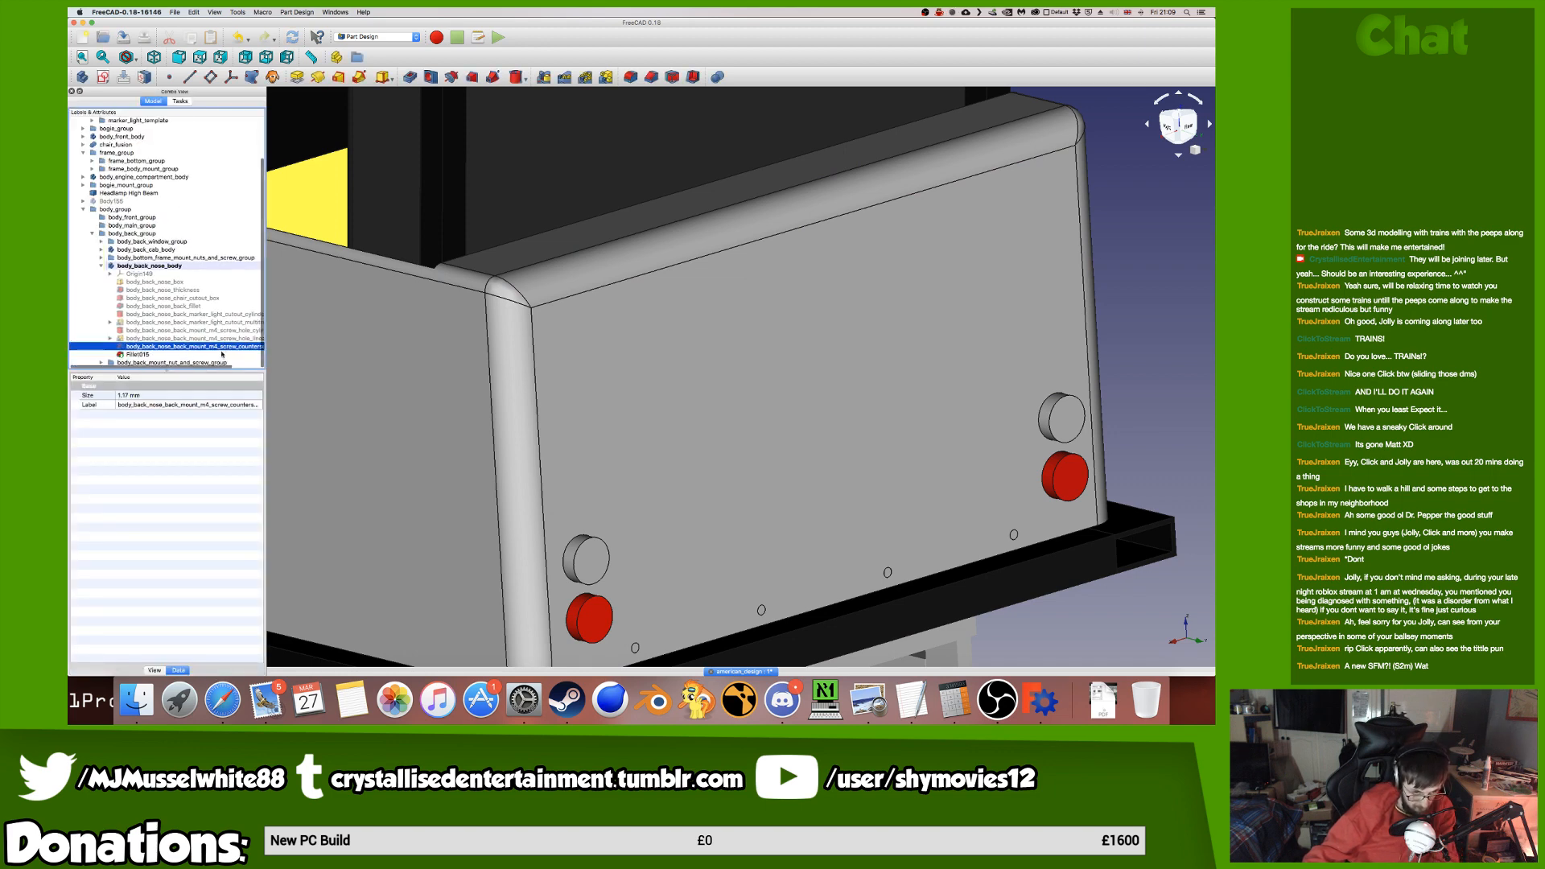
key("Return")
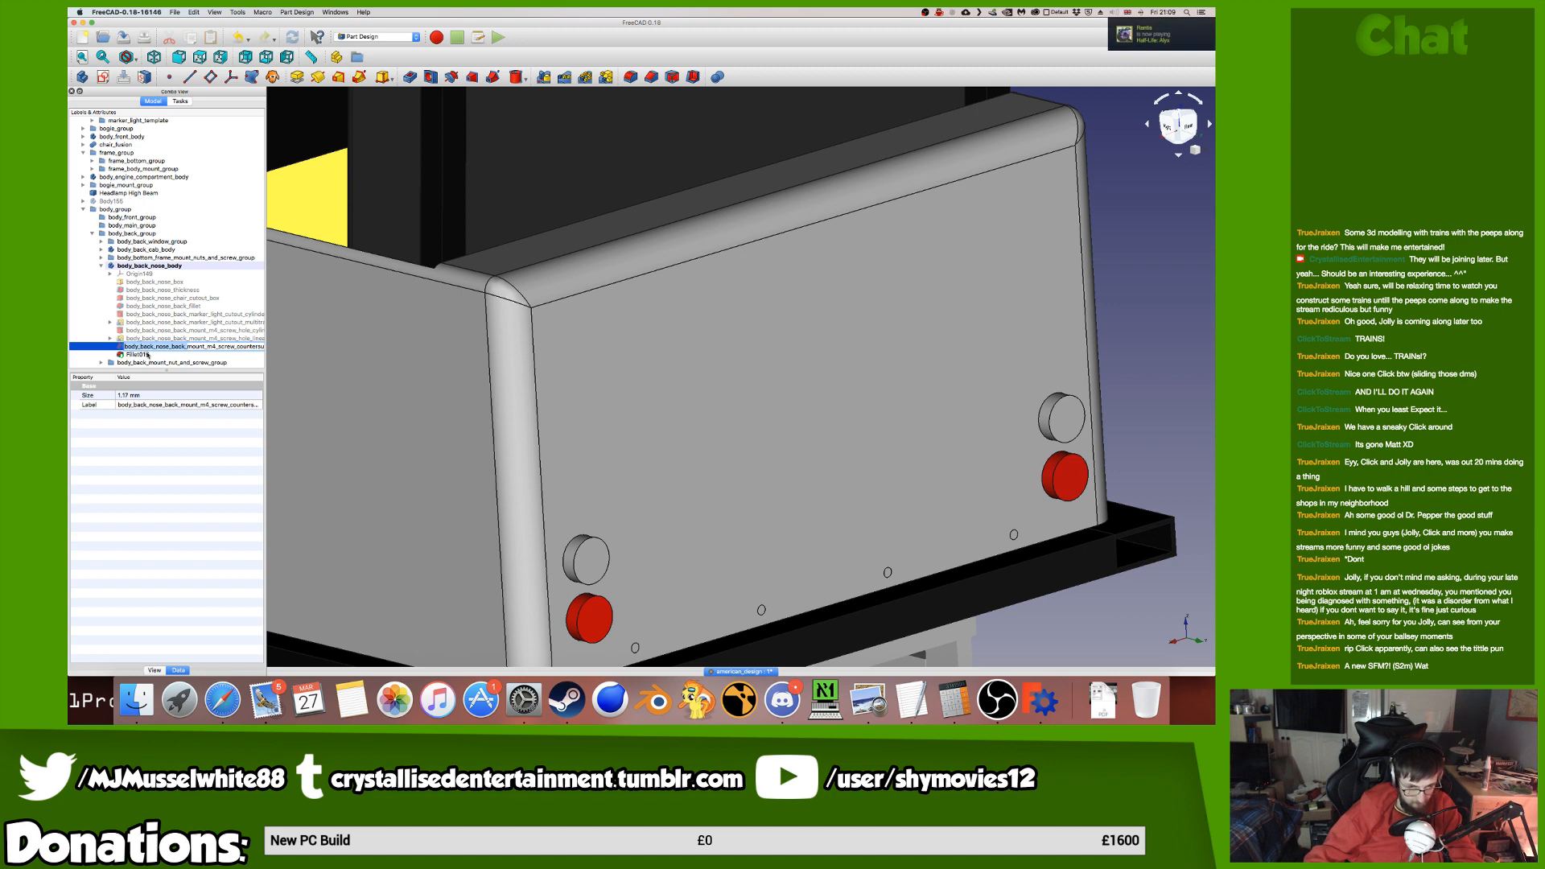
left_click(136, 354)
key("Return")
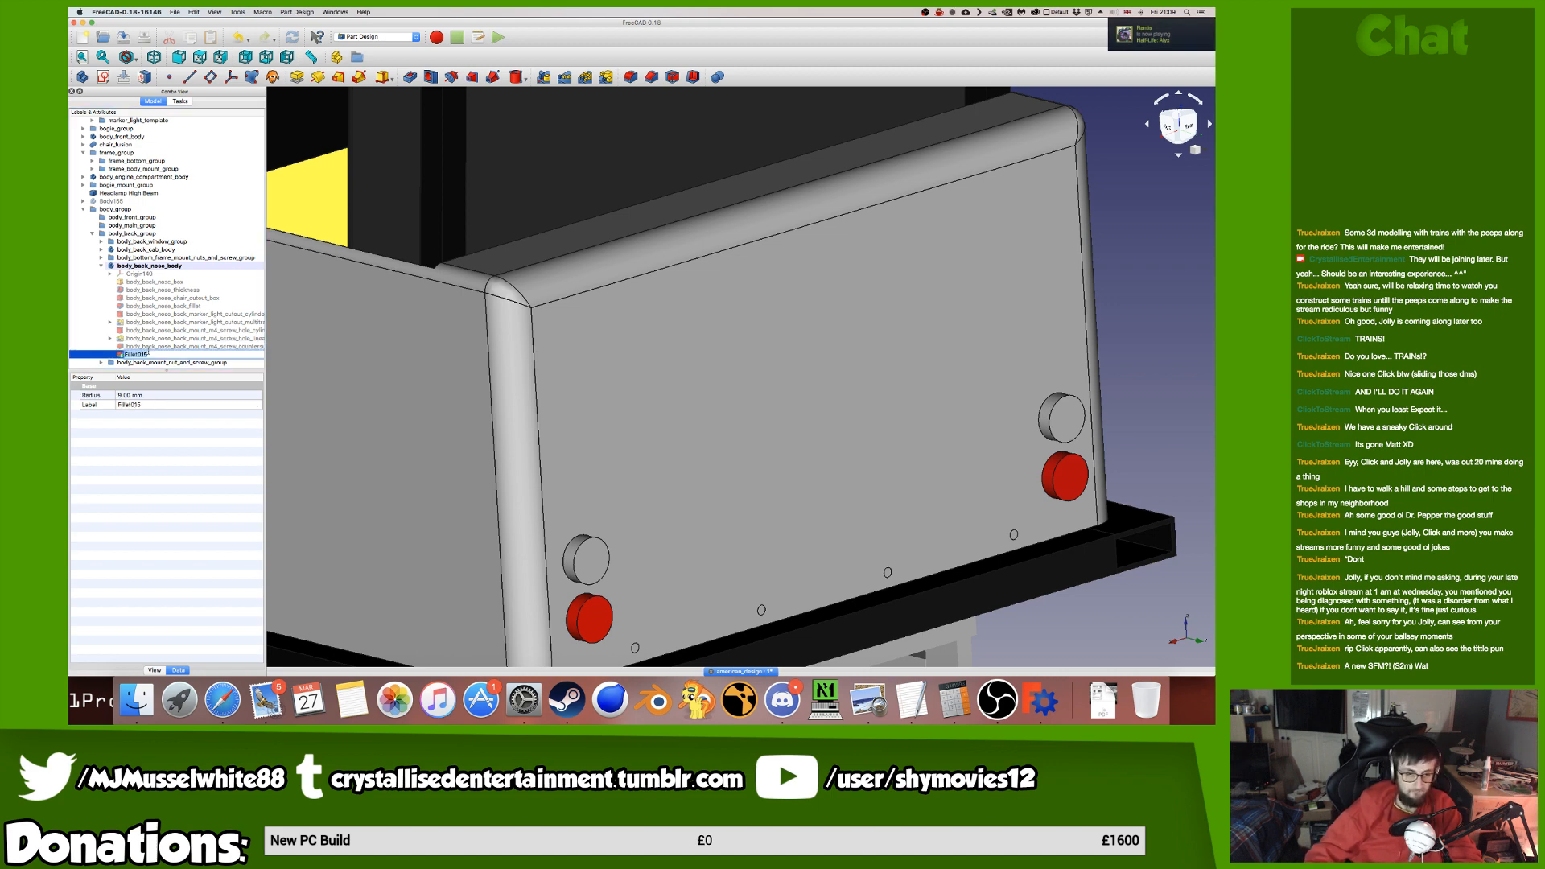
type("body_back_nose_back_")
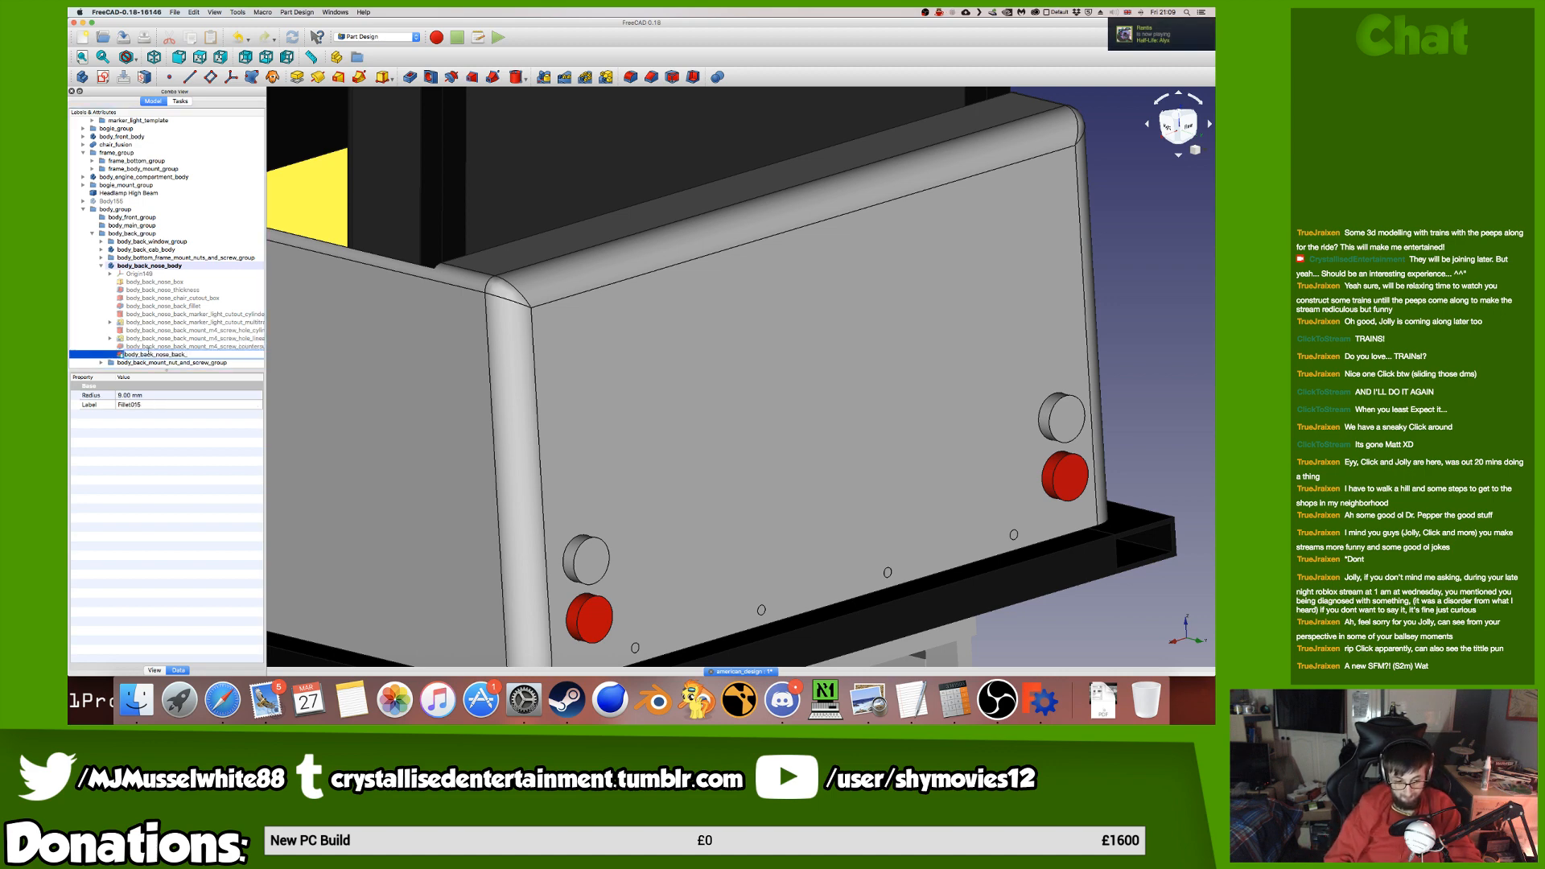
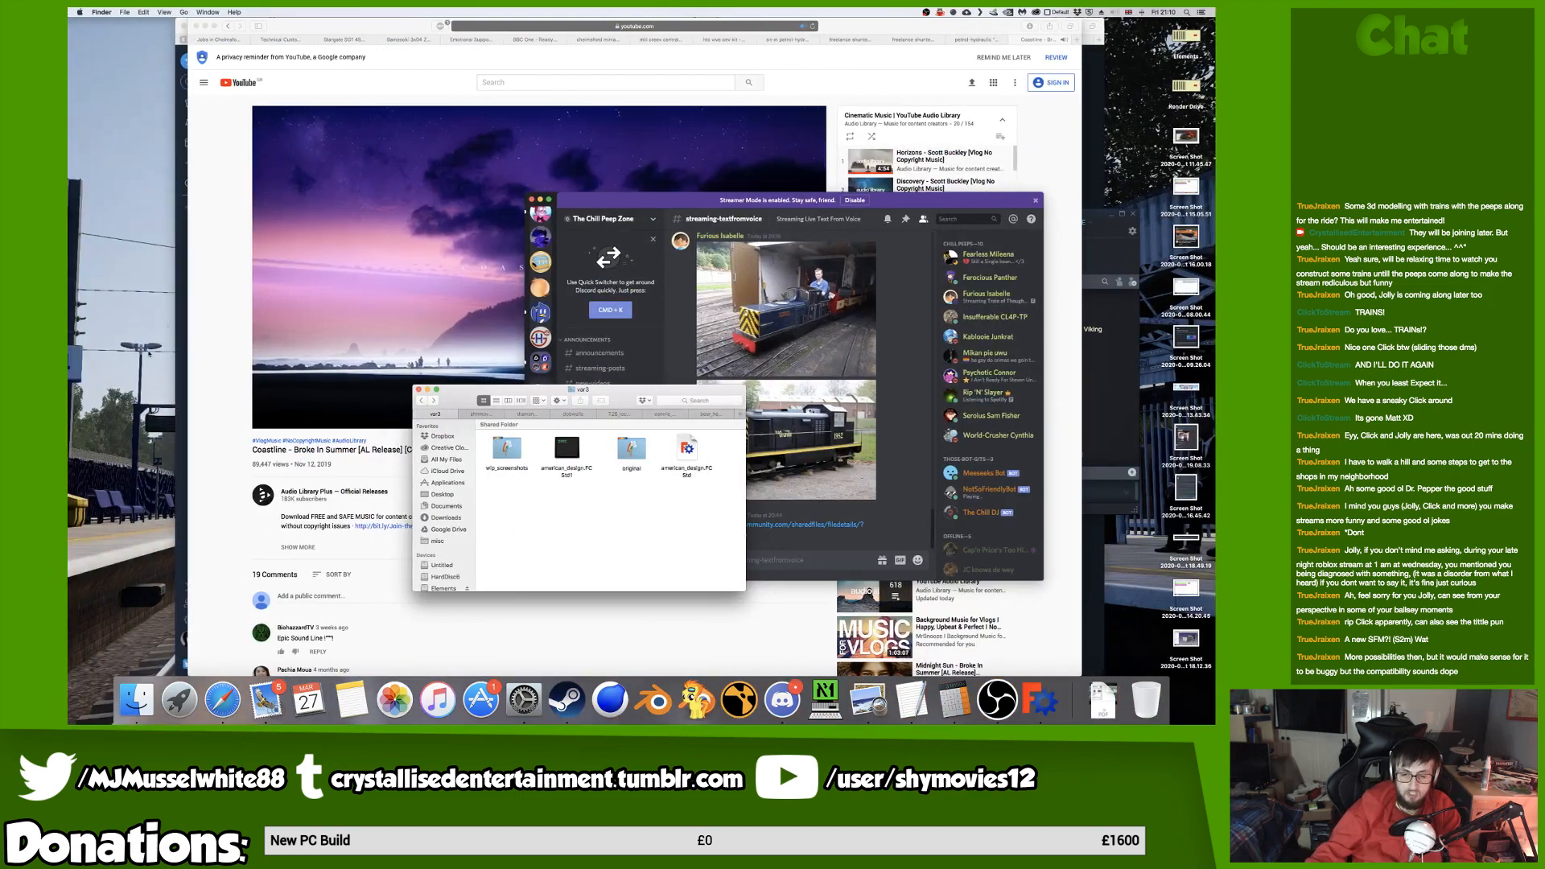
Switch to Safari, open the CeX store site in a new tab and look up the HTC Vive VR System, C listing.
left_click(1040, 57)
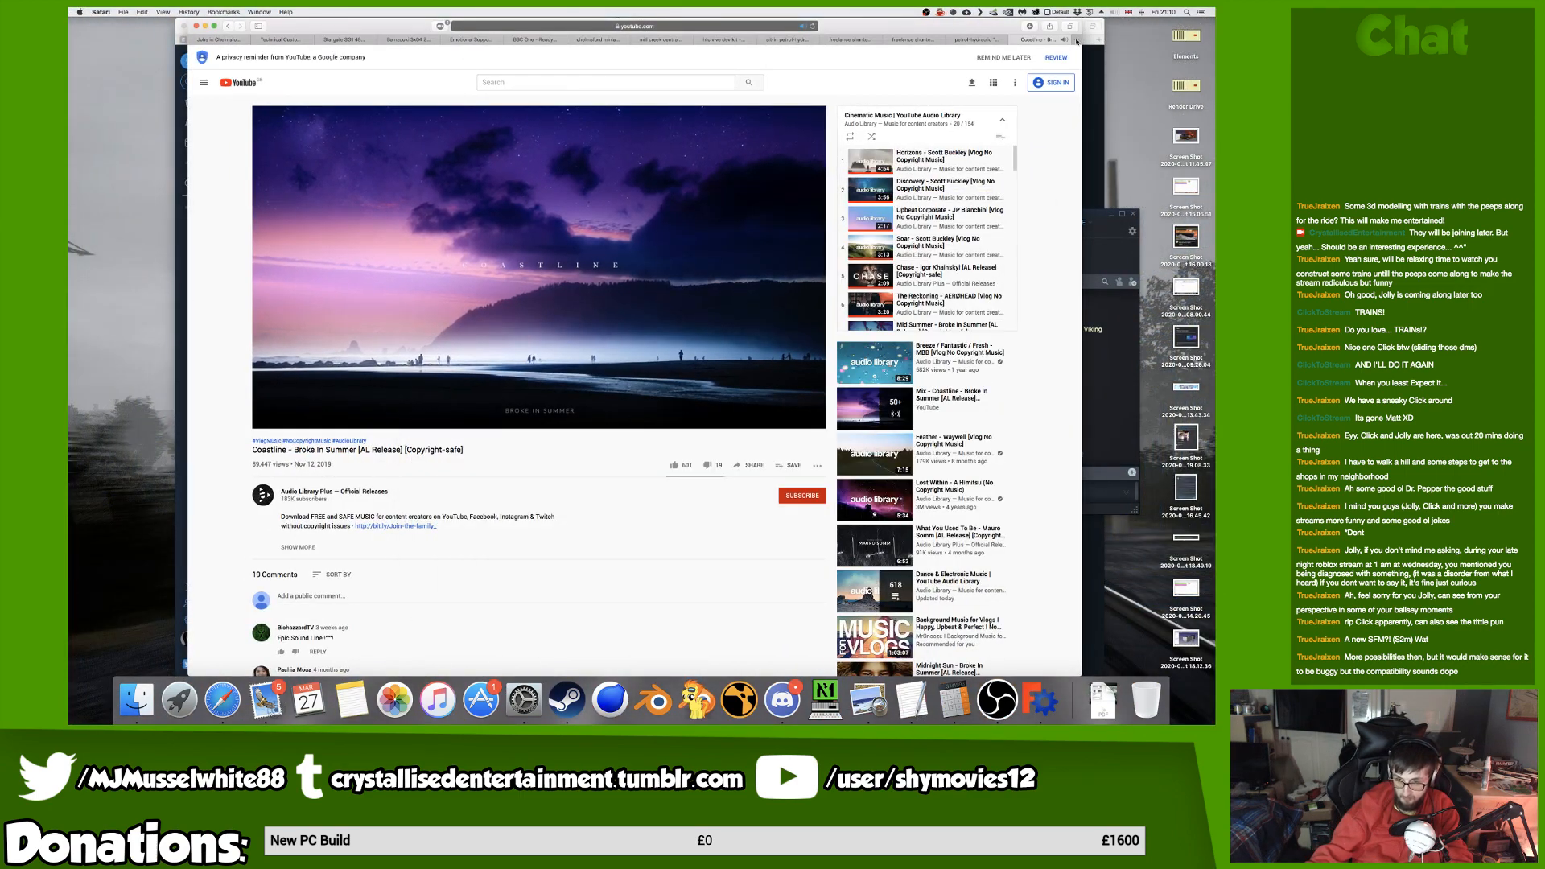
left_click(1076, 40)
type("cex")
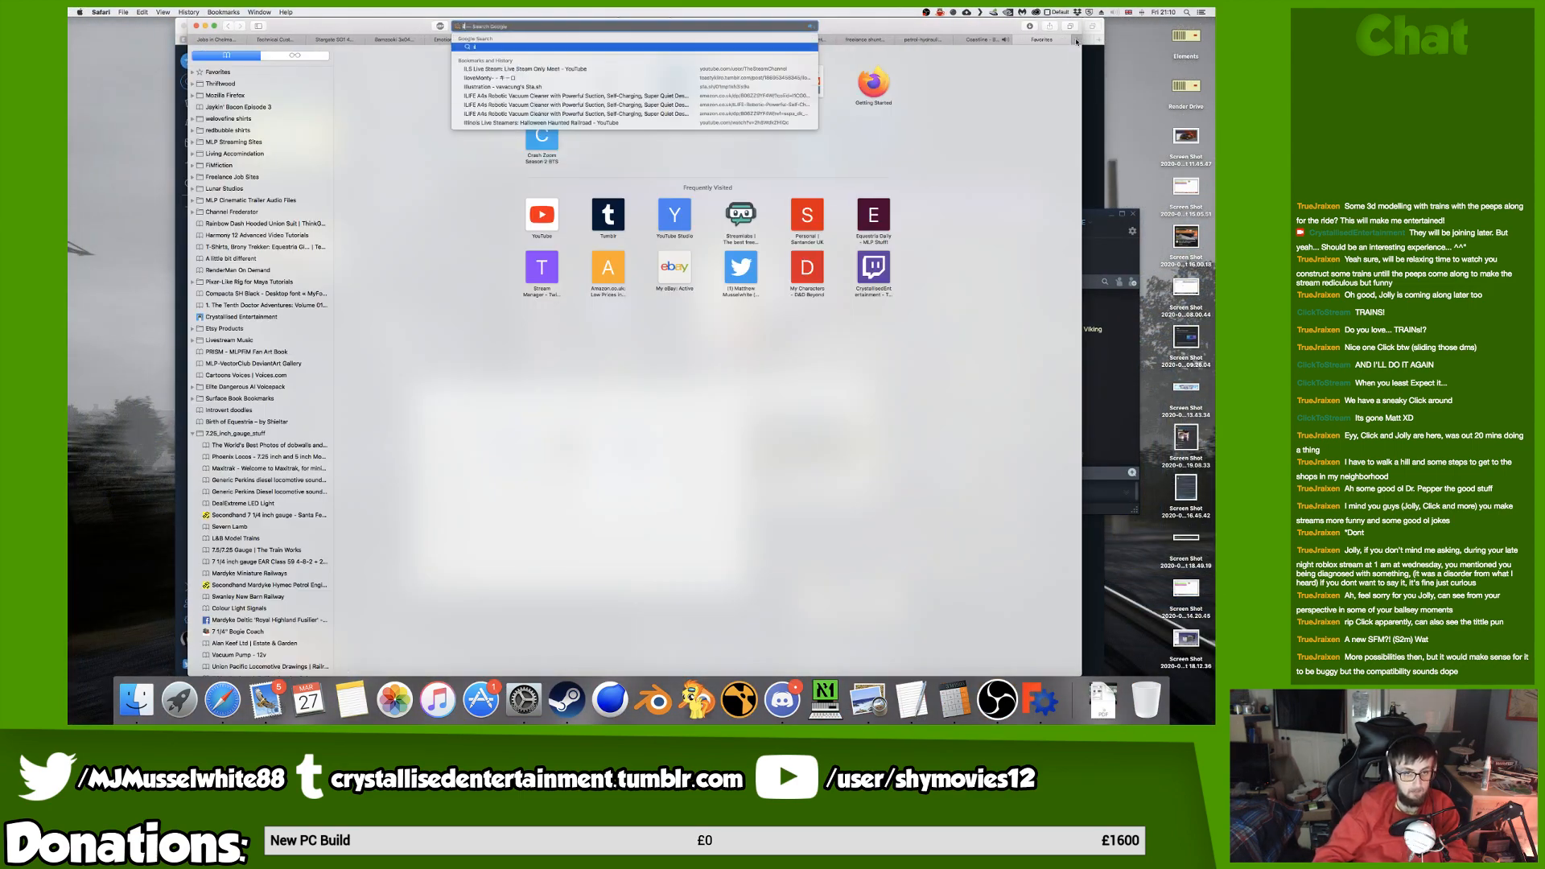
key("Return")
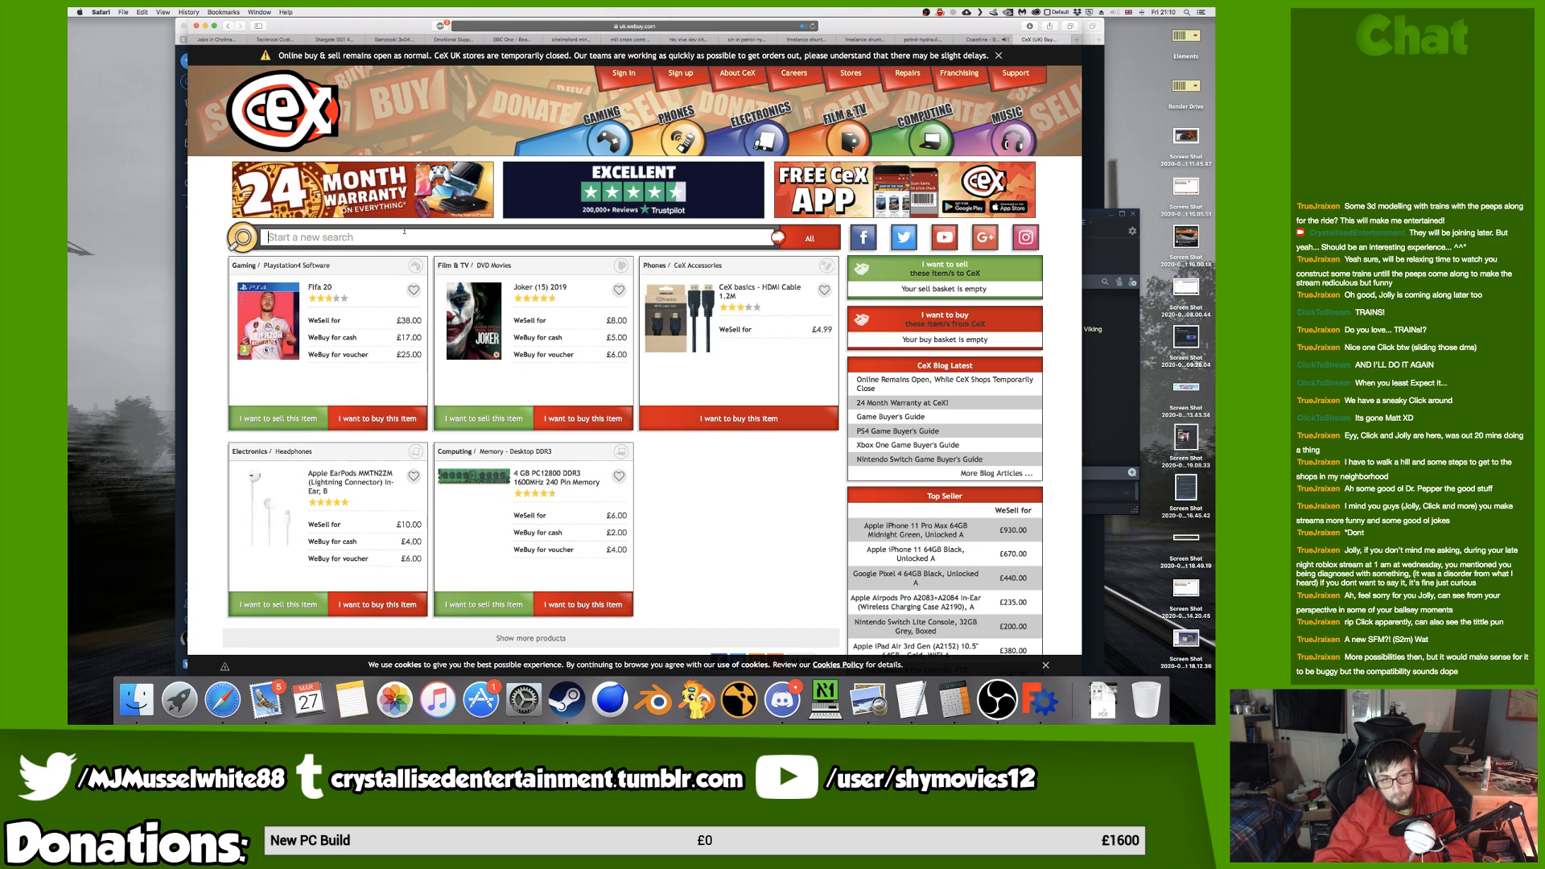
type("htc")
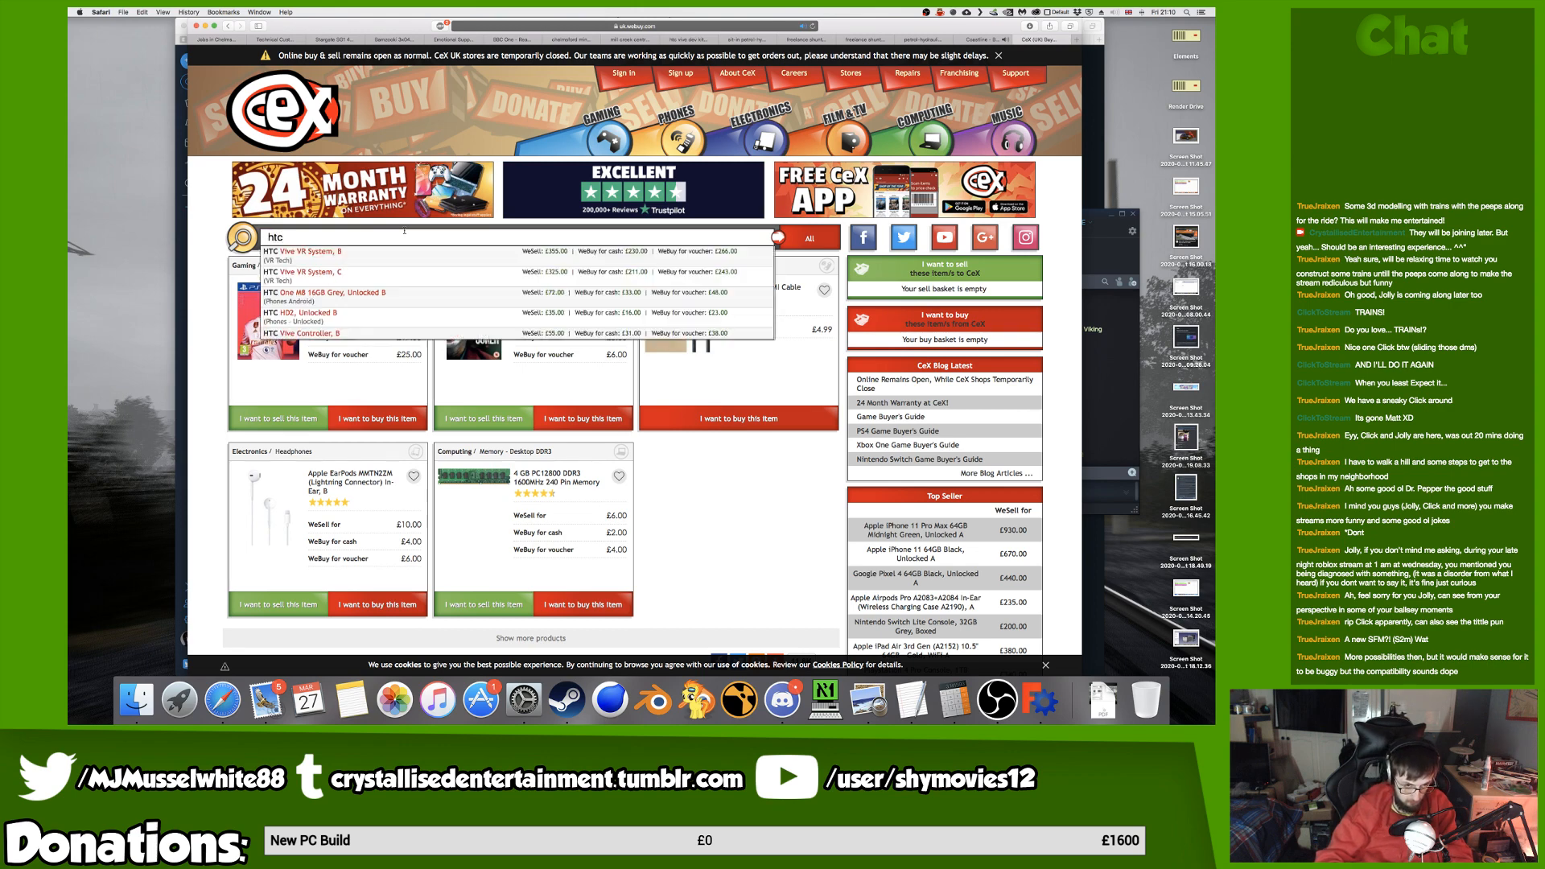
type(" vive")
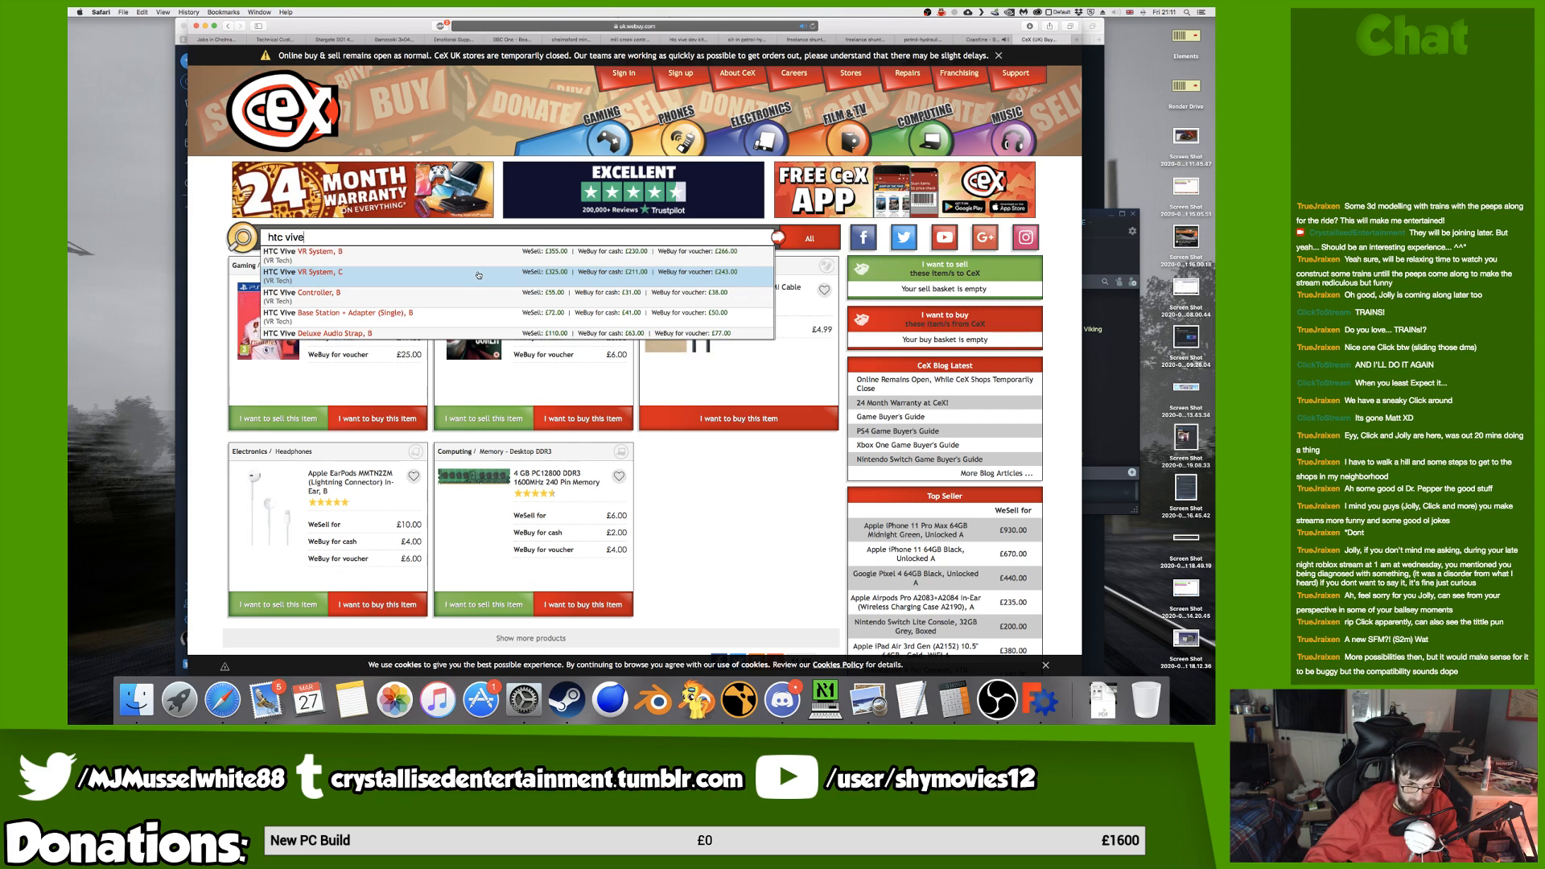
left_click(478, 275)
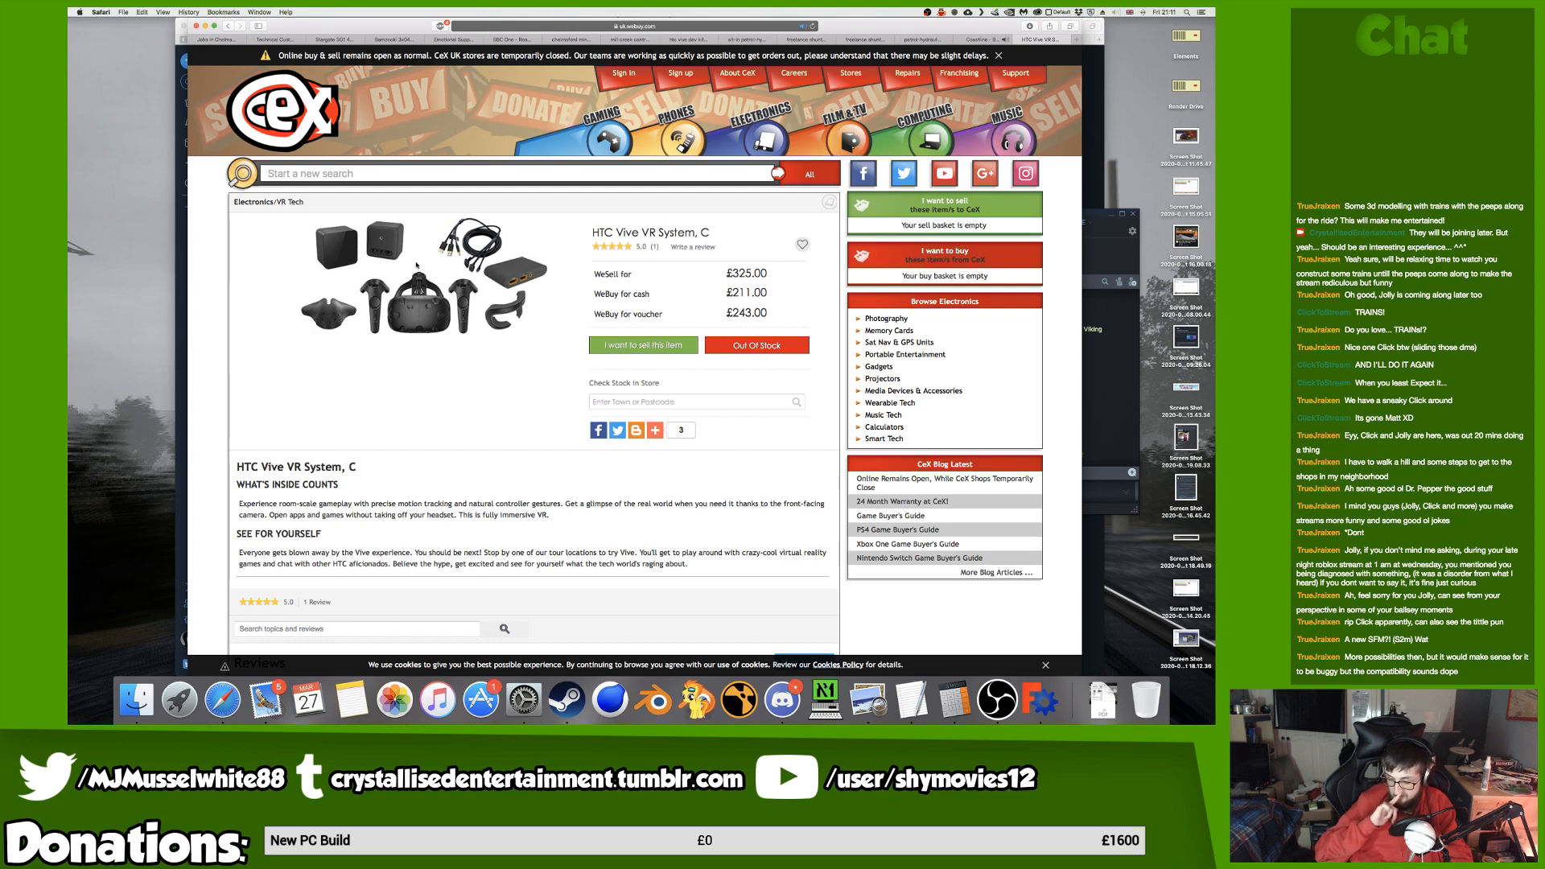
Switch back to FreeCAD and complete the 9 mm fillet's name as body_back_nose_back_back_fillet_smoothing_fillet.
key("super+Tab")
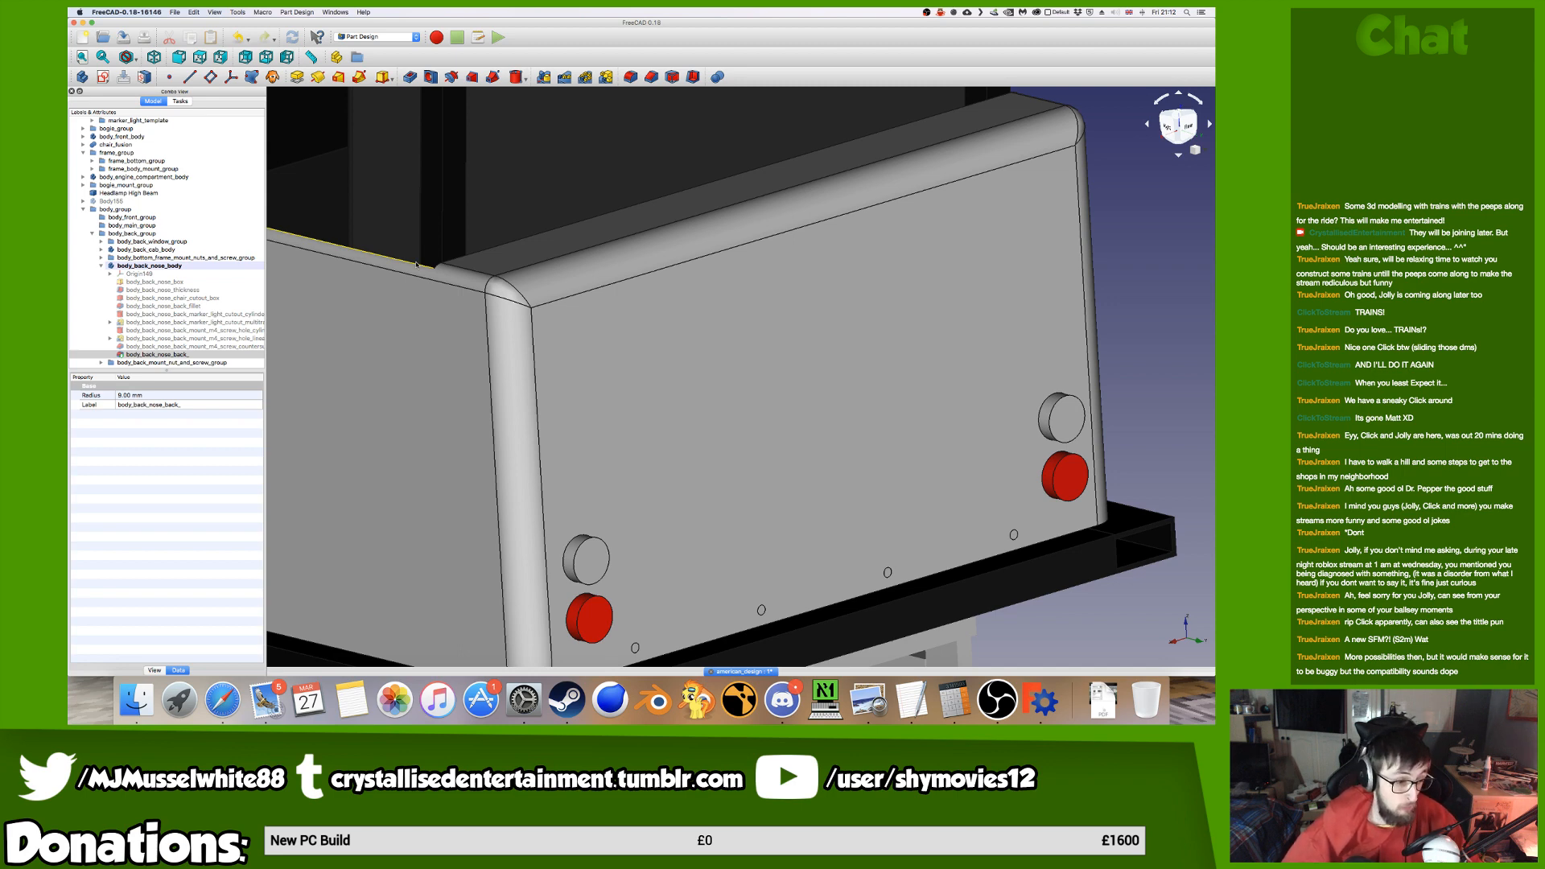
scroll(624, 327, "down", 8)
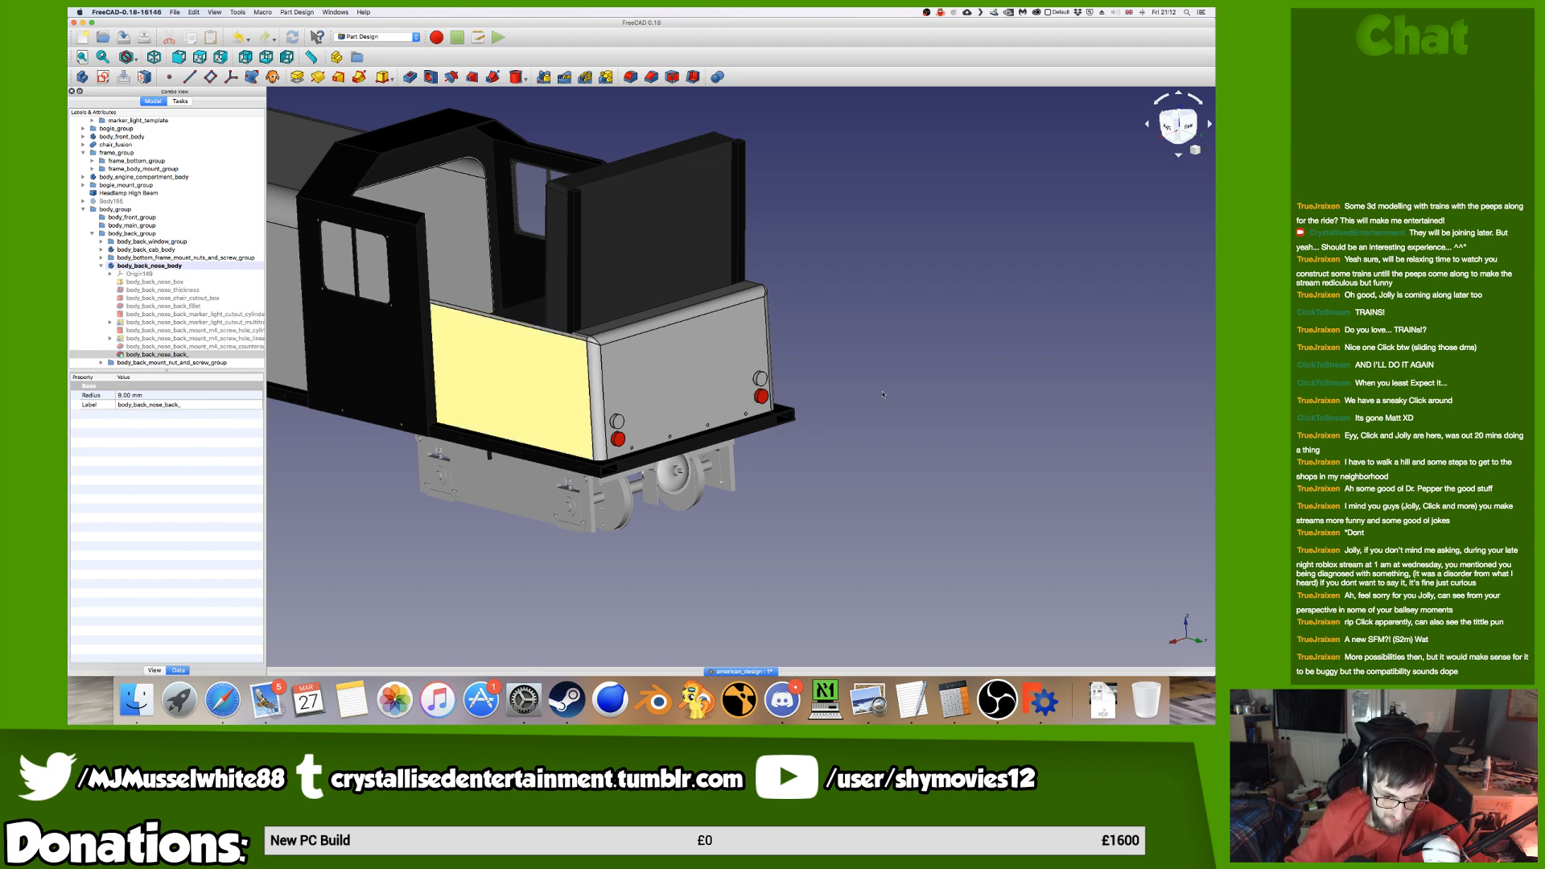
scroll(883, 395, "up", 2)
middle_click_drag(638, 389, 686, 397)
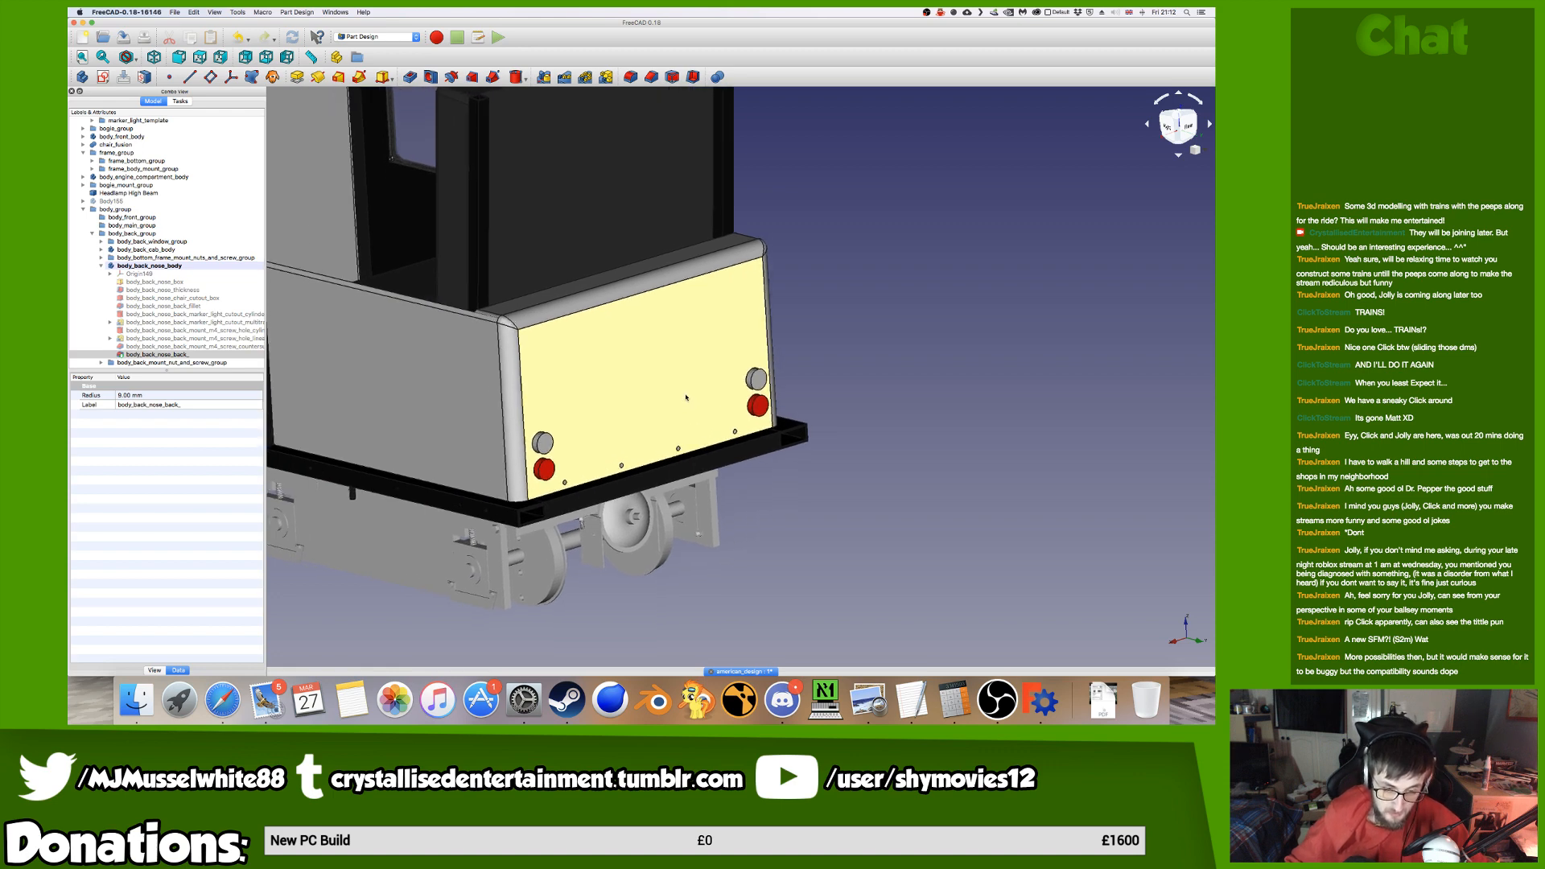
left_click(236, 356)
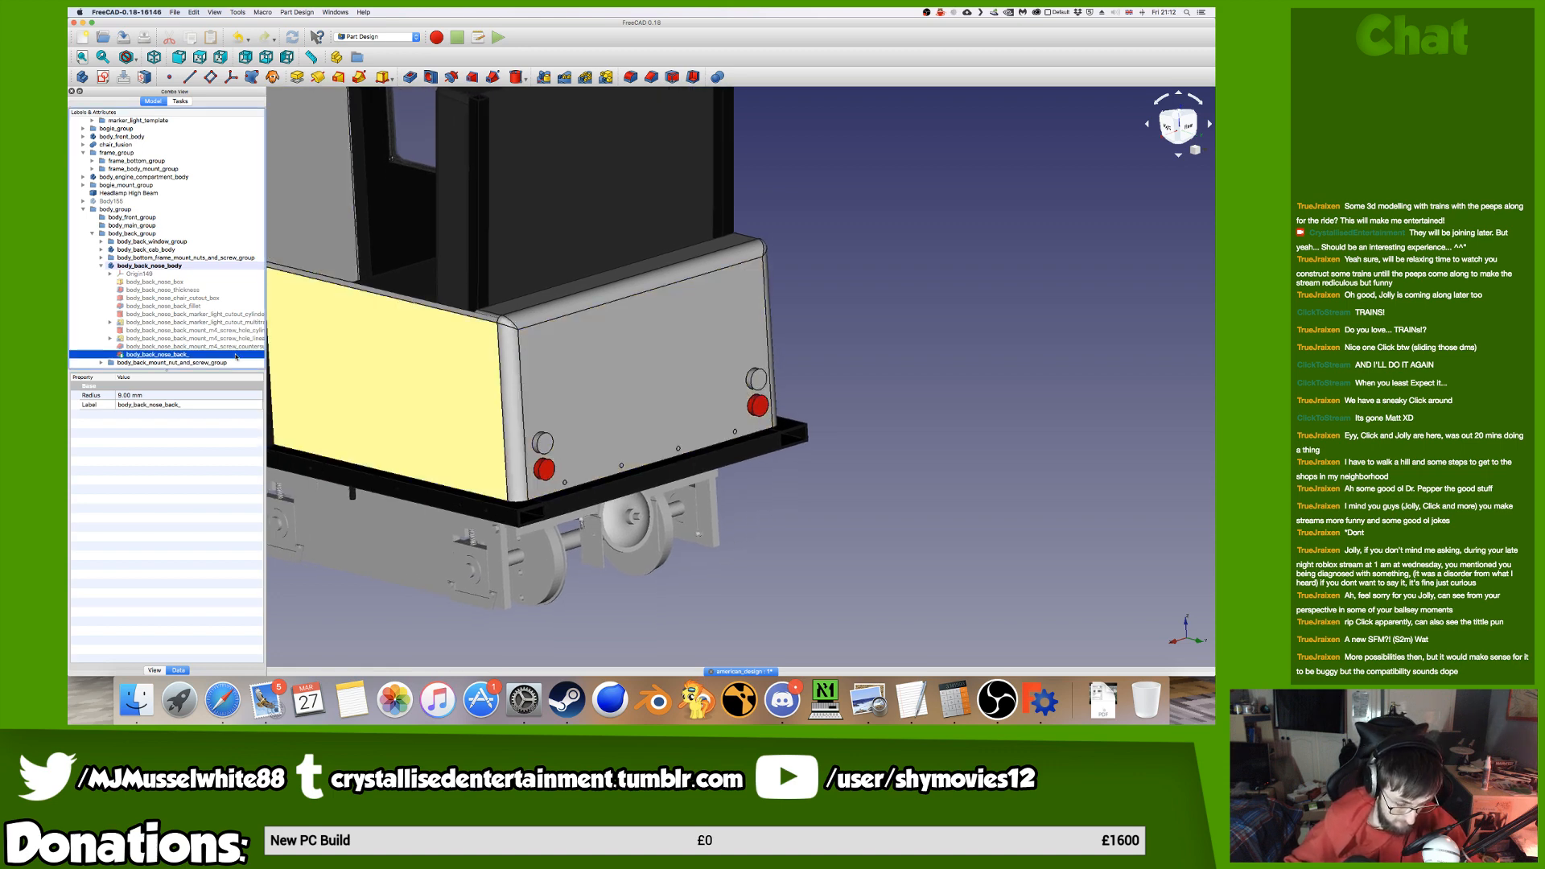
left_click(236, 355)
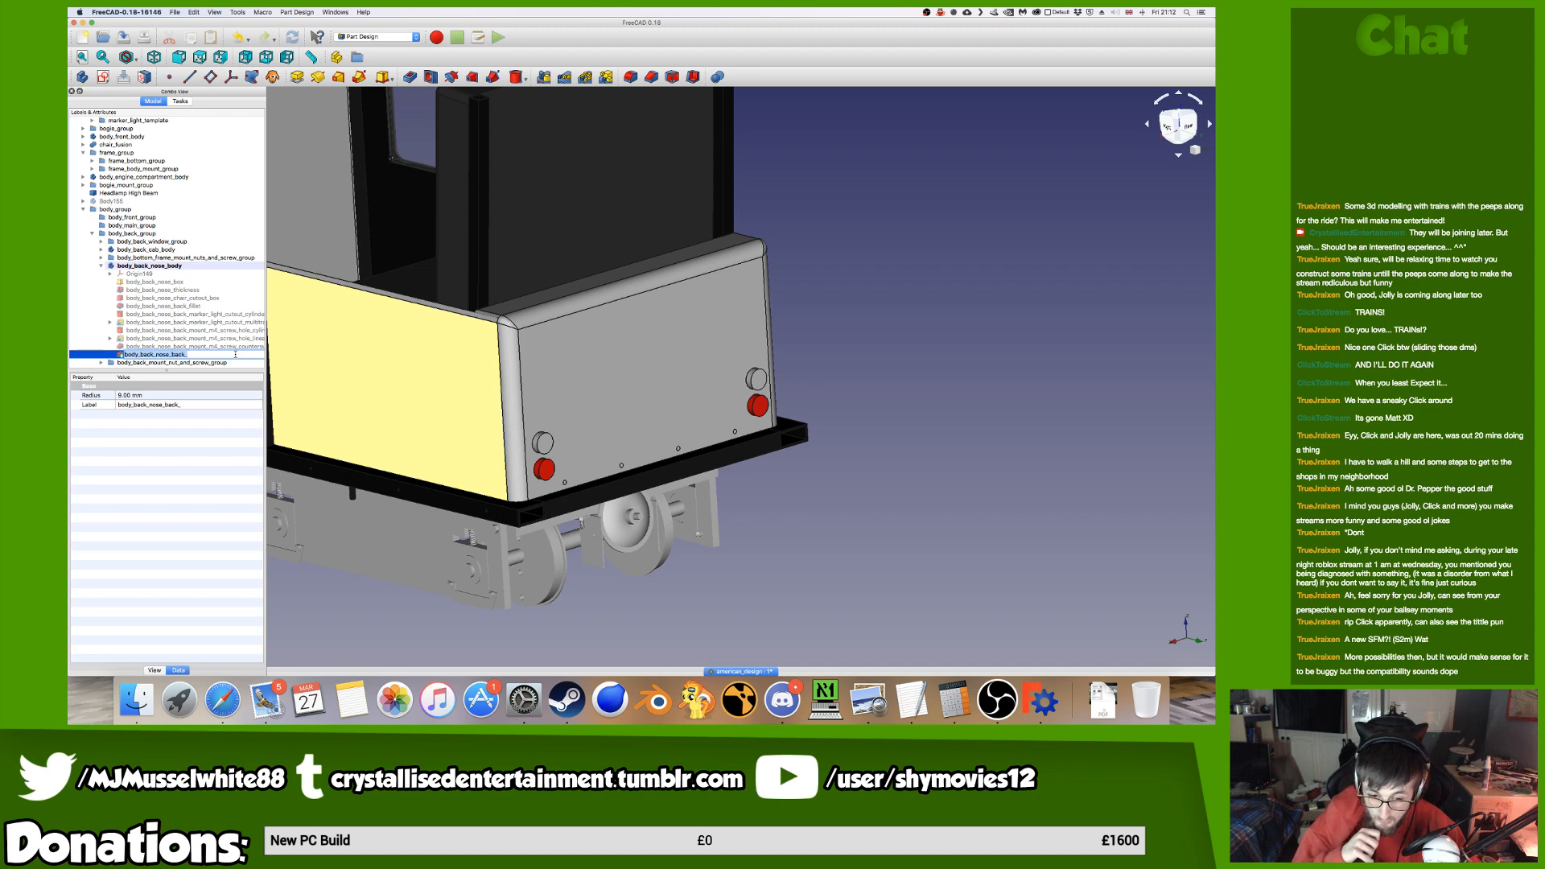
left_click(235, 355)
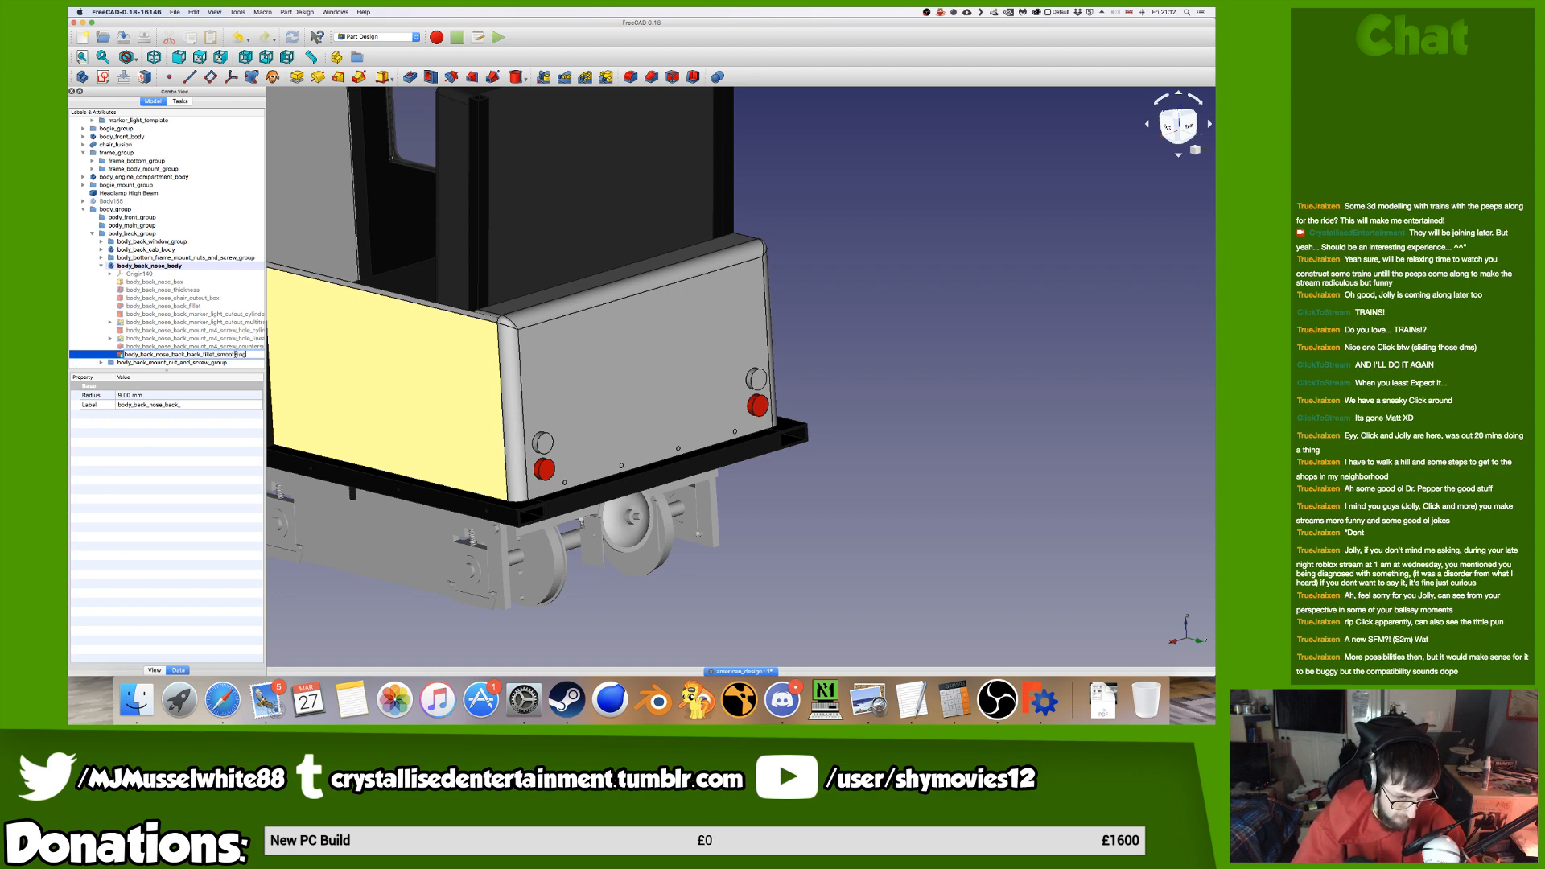
key("Return")
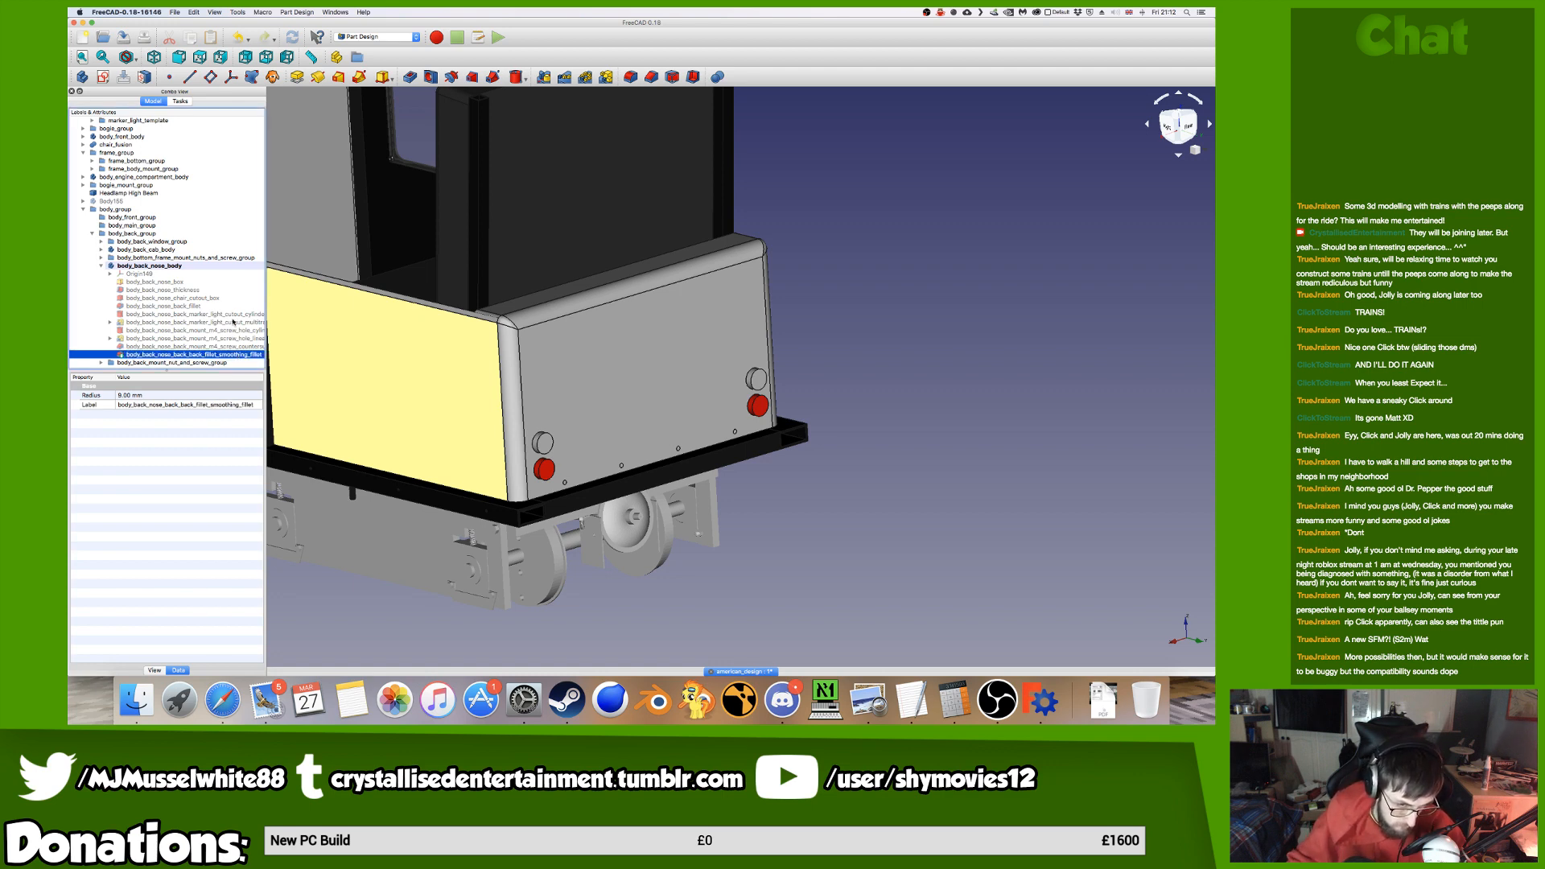
left_click(221, 268)
left_click(742, 505)
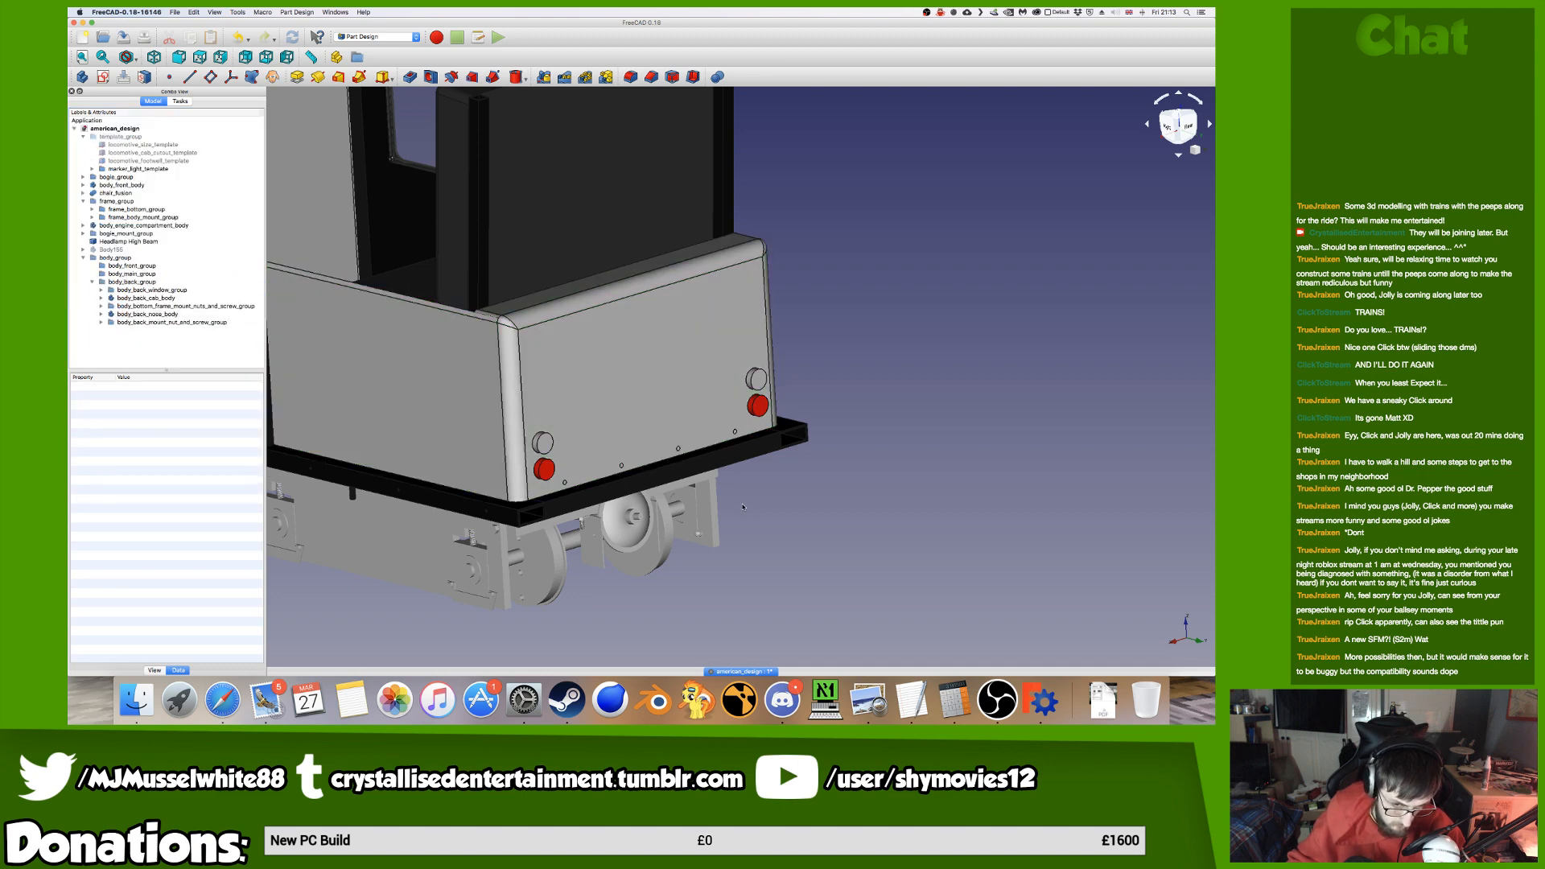
Edit body_back_nose_back_back_fillet_smoothing_fillet and add the short inner corner edge on one side of the nose, as seen from beneath.
middle_click_drag(737, 503, 848, 394)
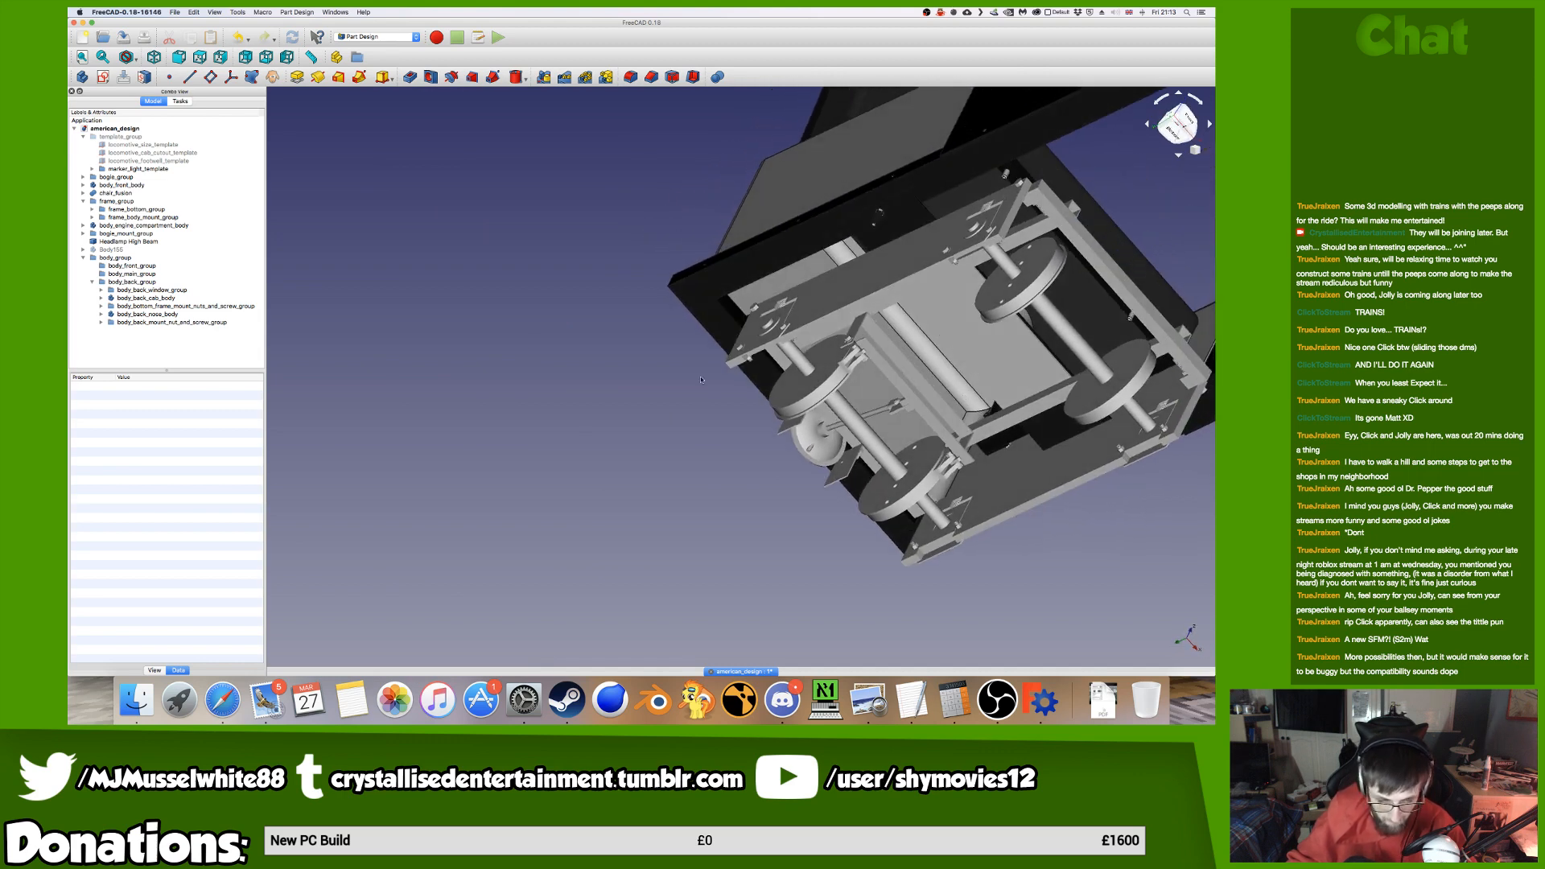
left_click(110, 316)
left_click(101, 314)
scroll(161, 338, "down", 2)
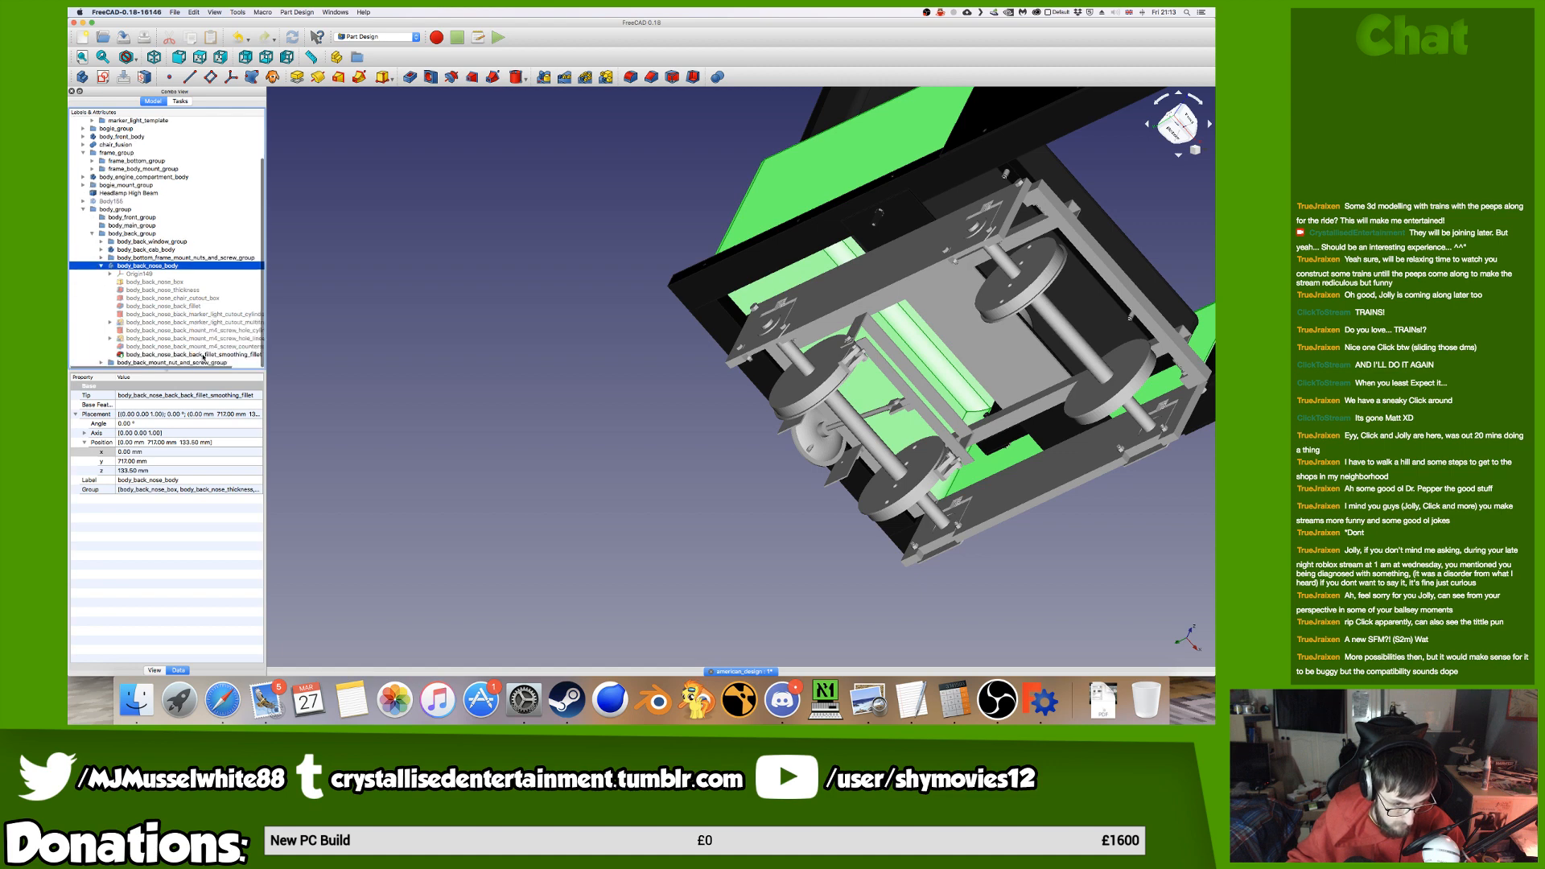
double_click(203, 355)
scroll(1014, 408, "up", 3)
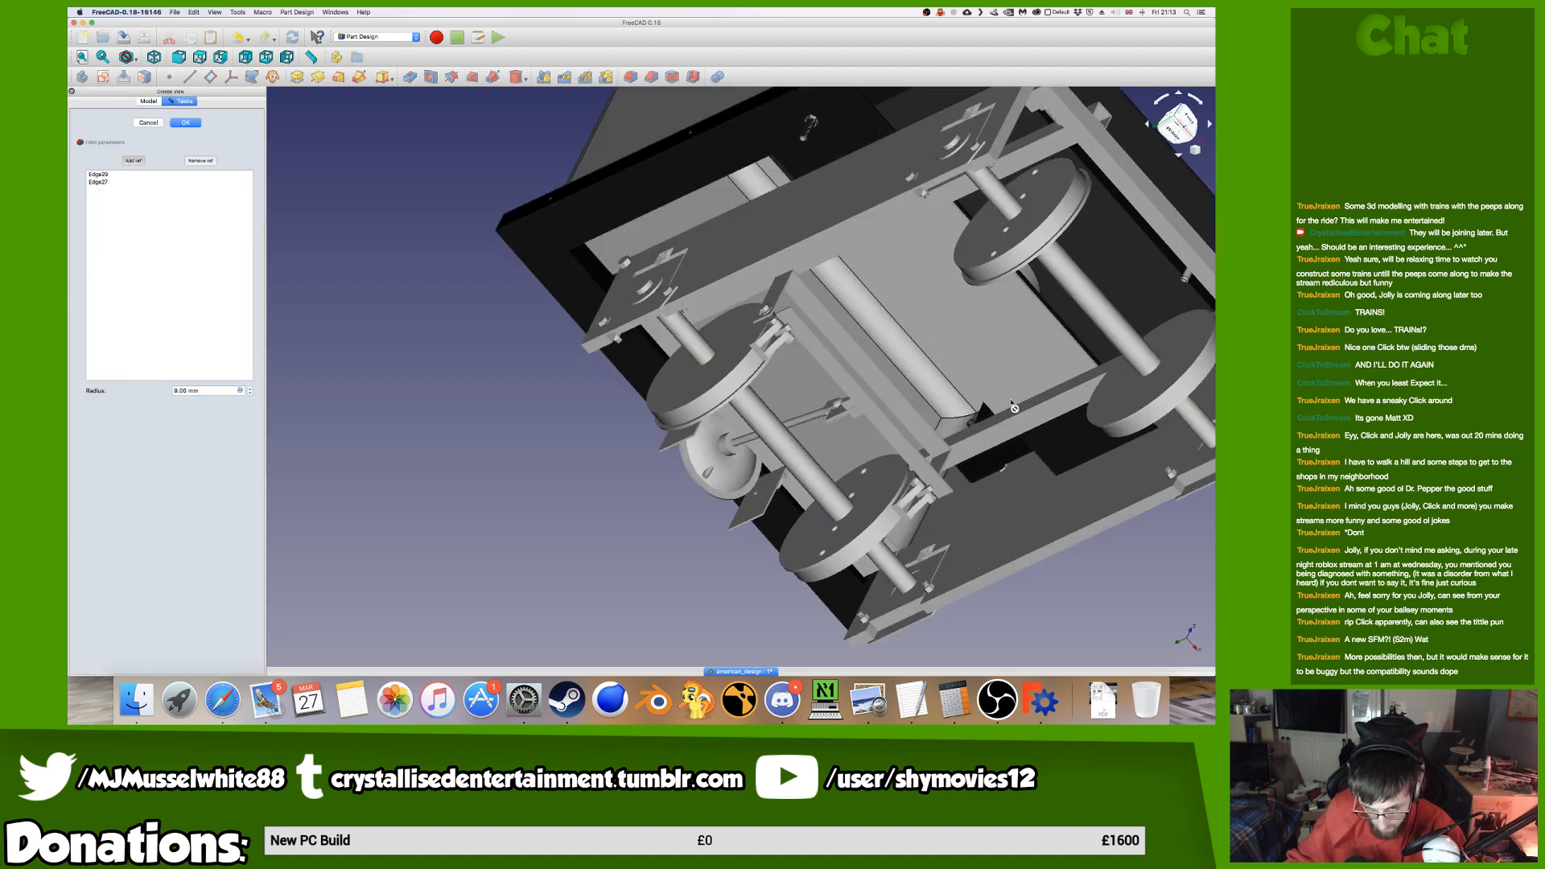
scroll(1014, 408, "up", 5)
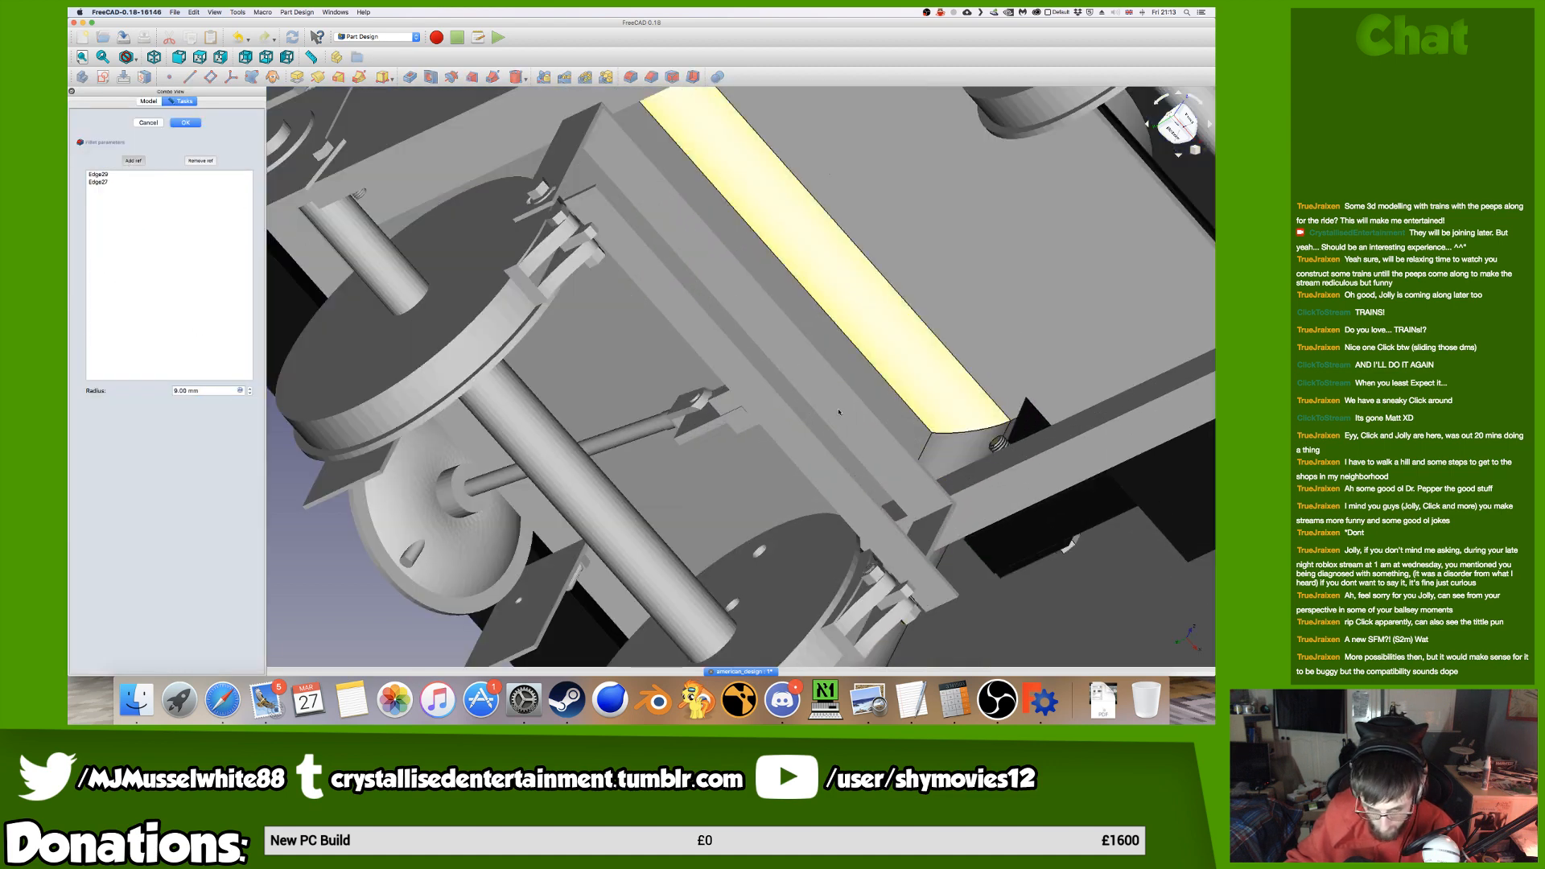
scroll(957, 427, "up", 3)
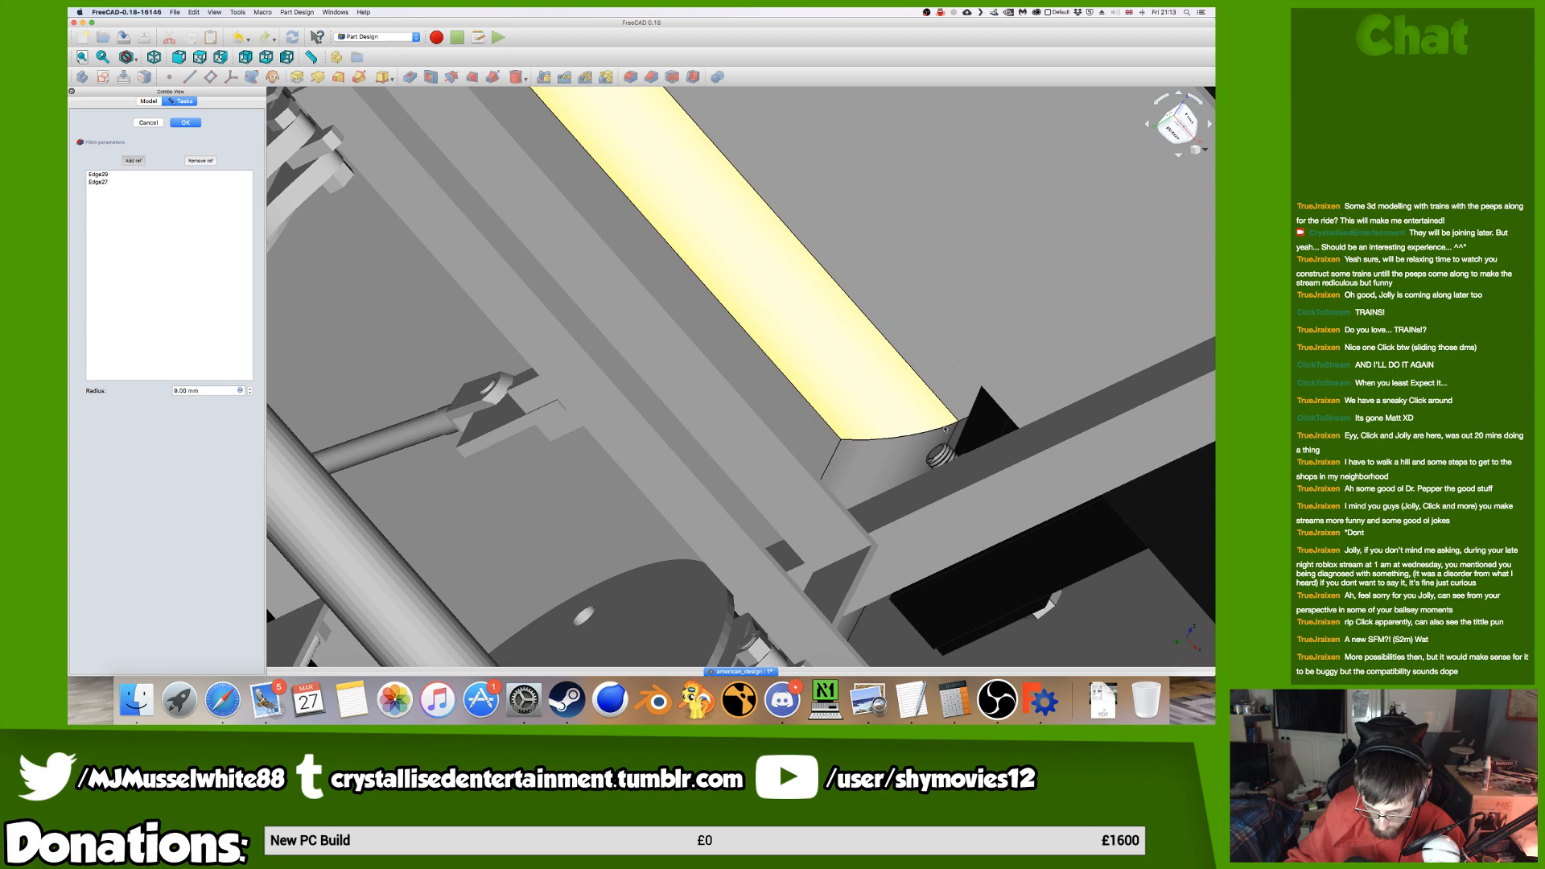
left_click(945, 429)
scroll(647, 371, "down", 5)
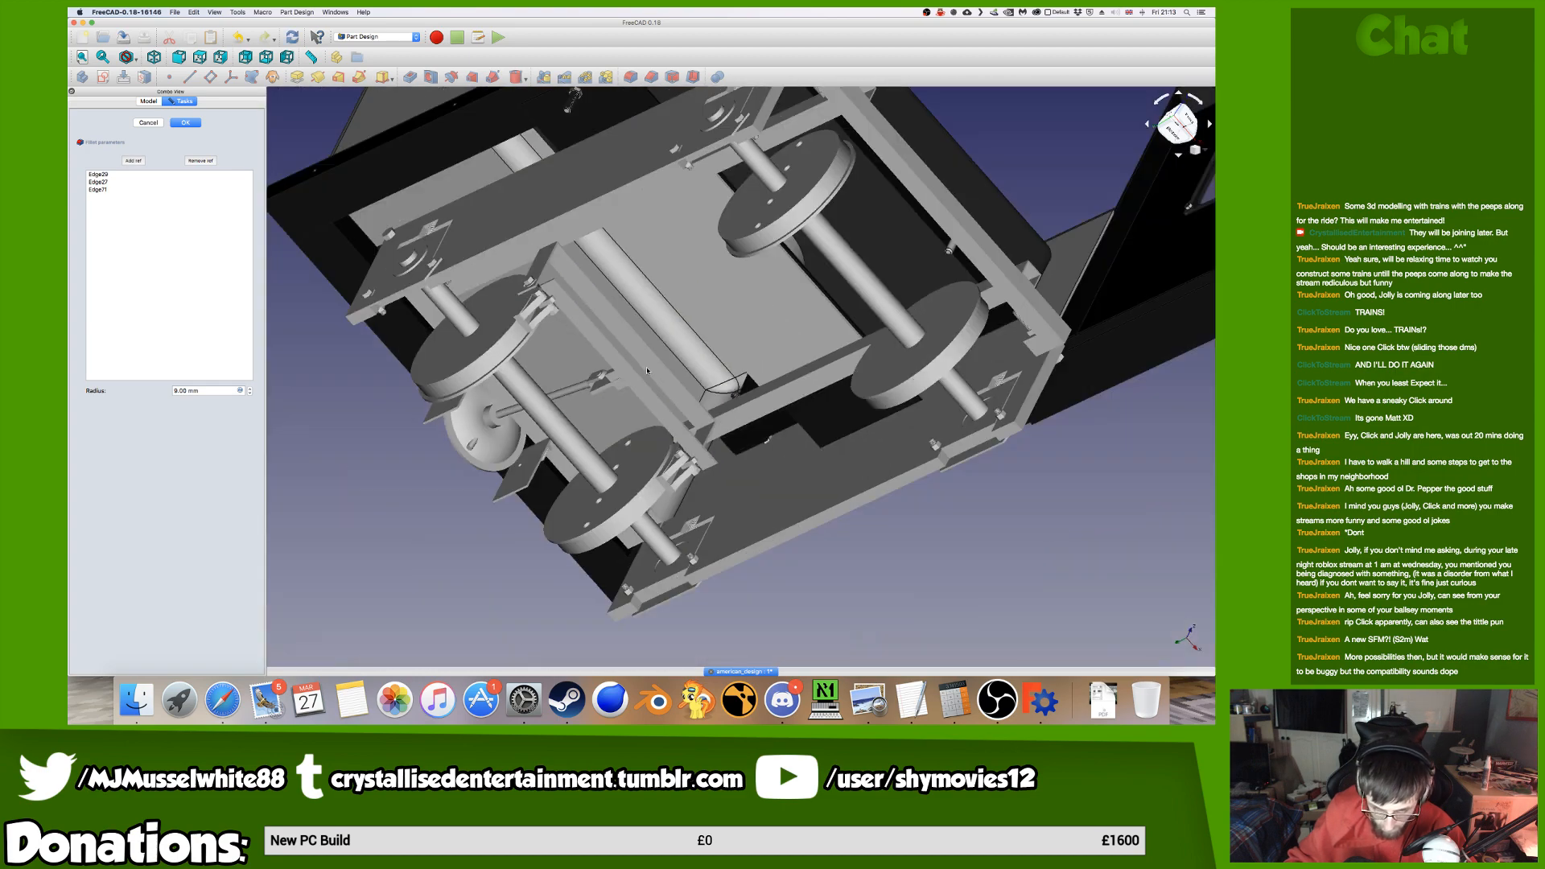
Add the matching inner corner edge on the opposite side of the nose to the smoothing fillet and accept the edit.
middle_click_drag(646, 370, 531, 177)
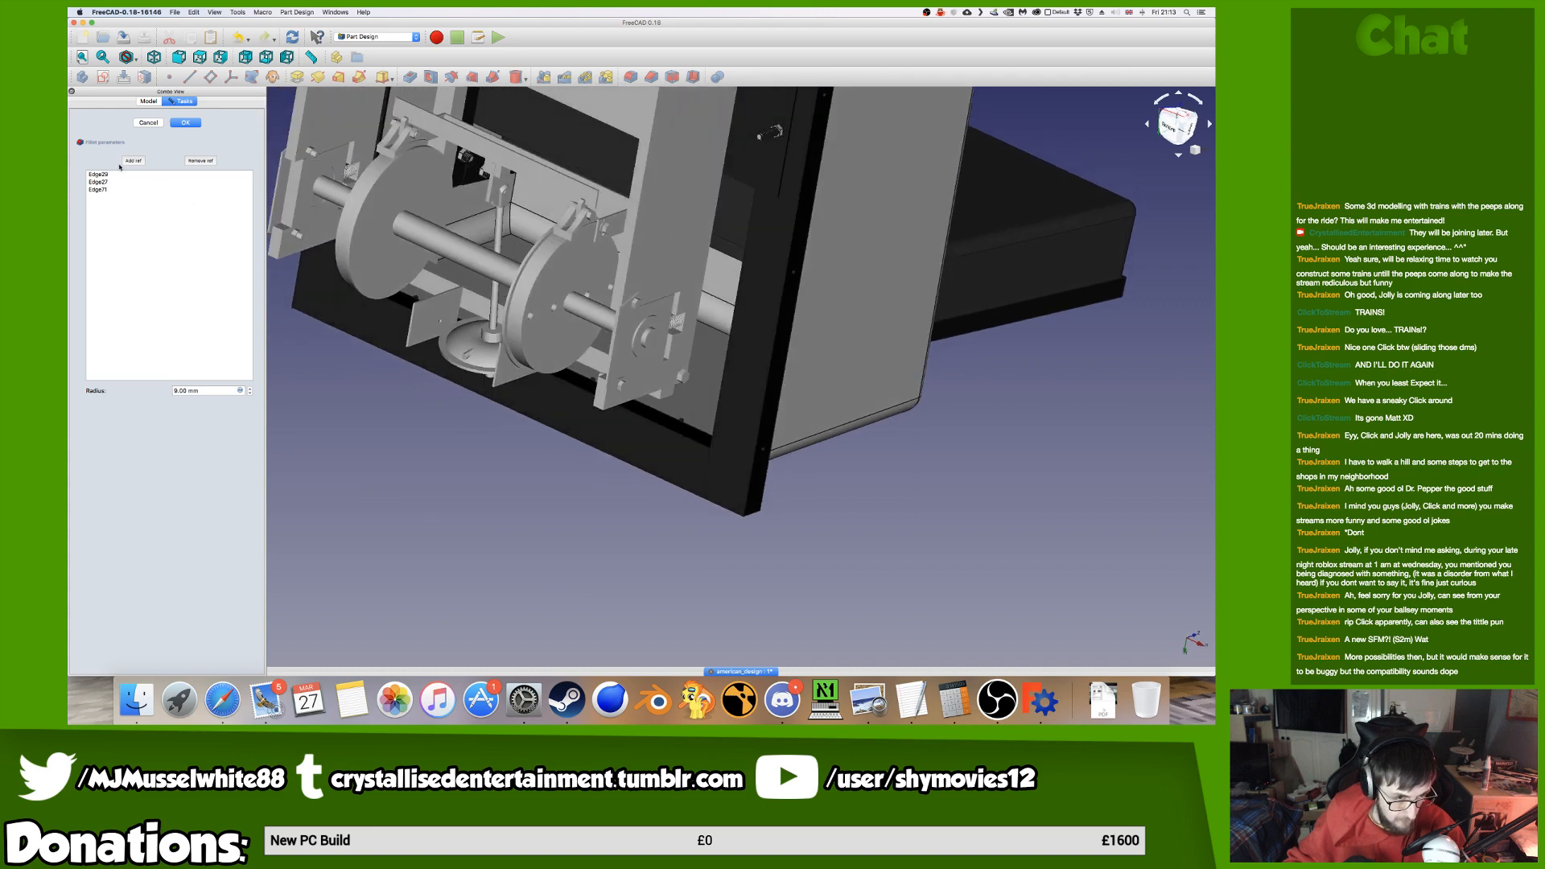
scroll(508, 219, "up", 10)
left_click(507, 219)
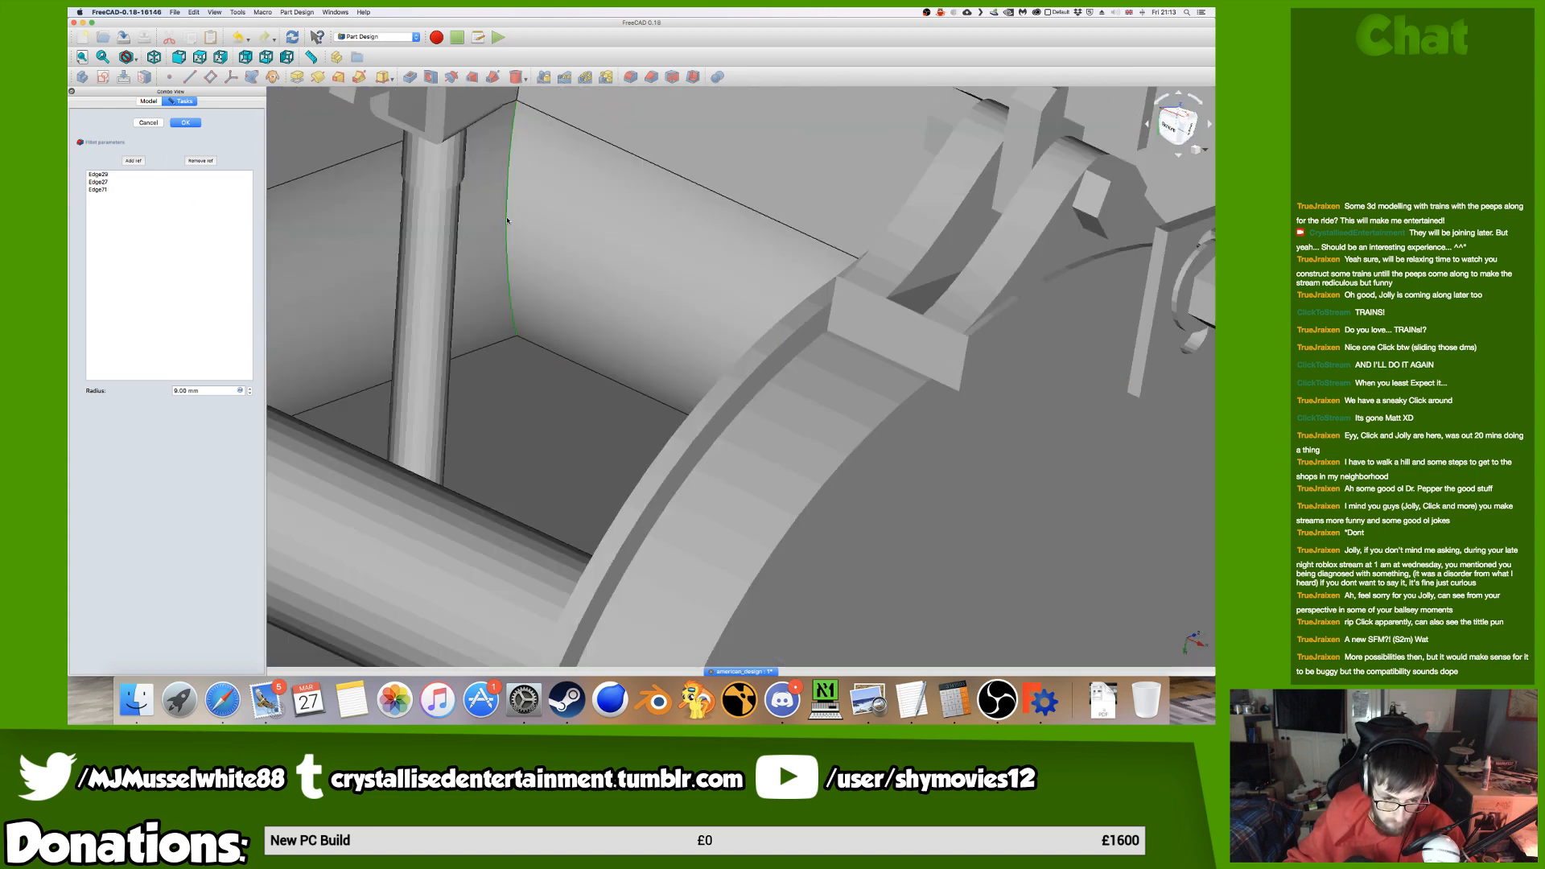
left_click(134, 161)
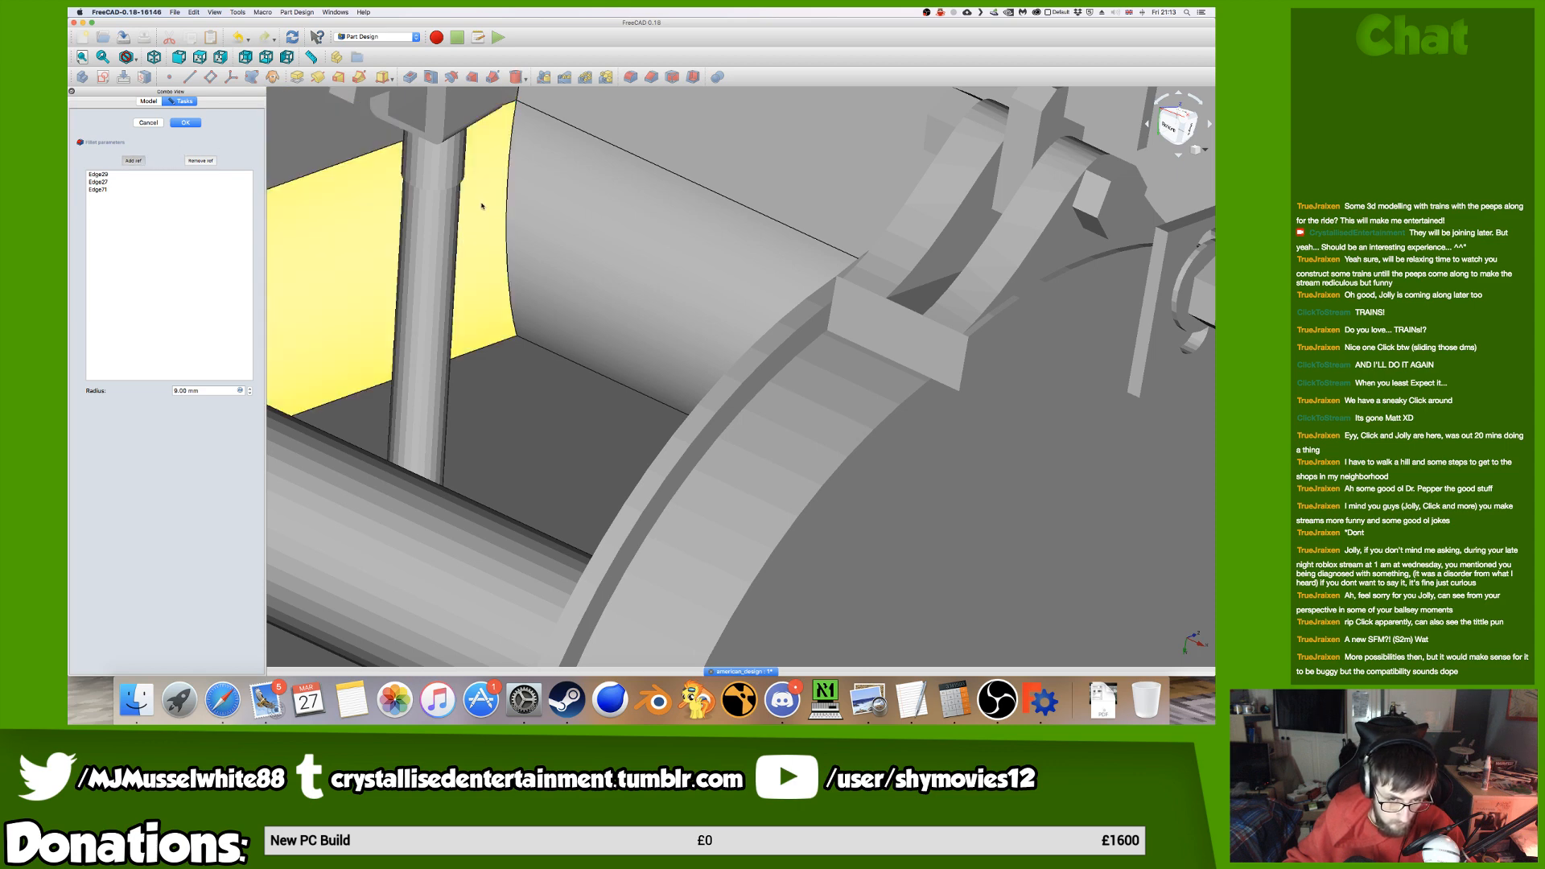
left_click(507, 219)
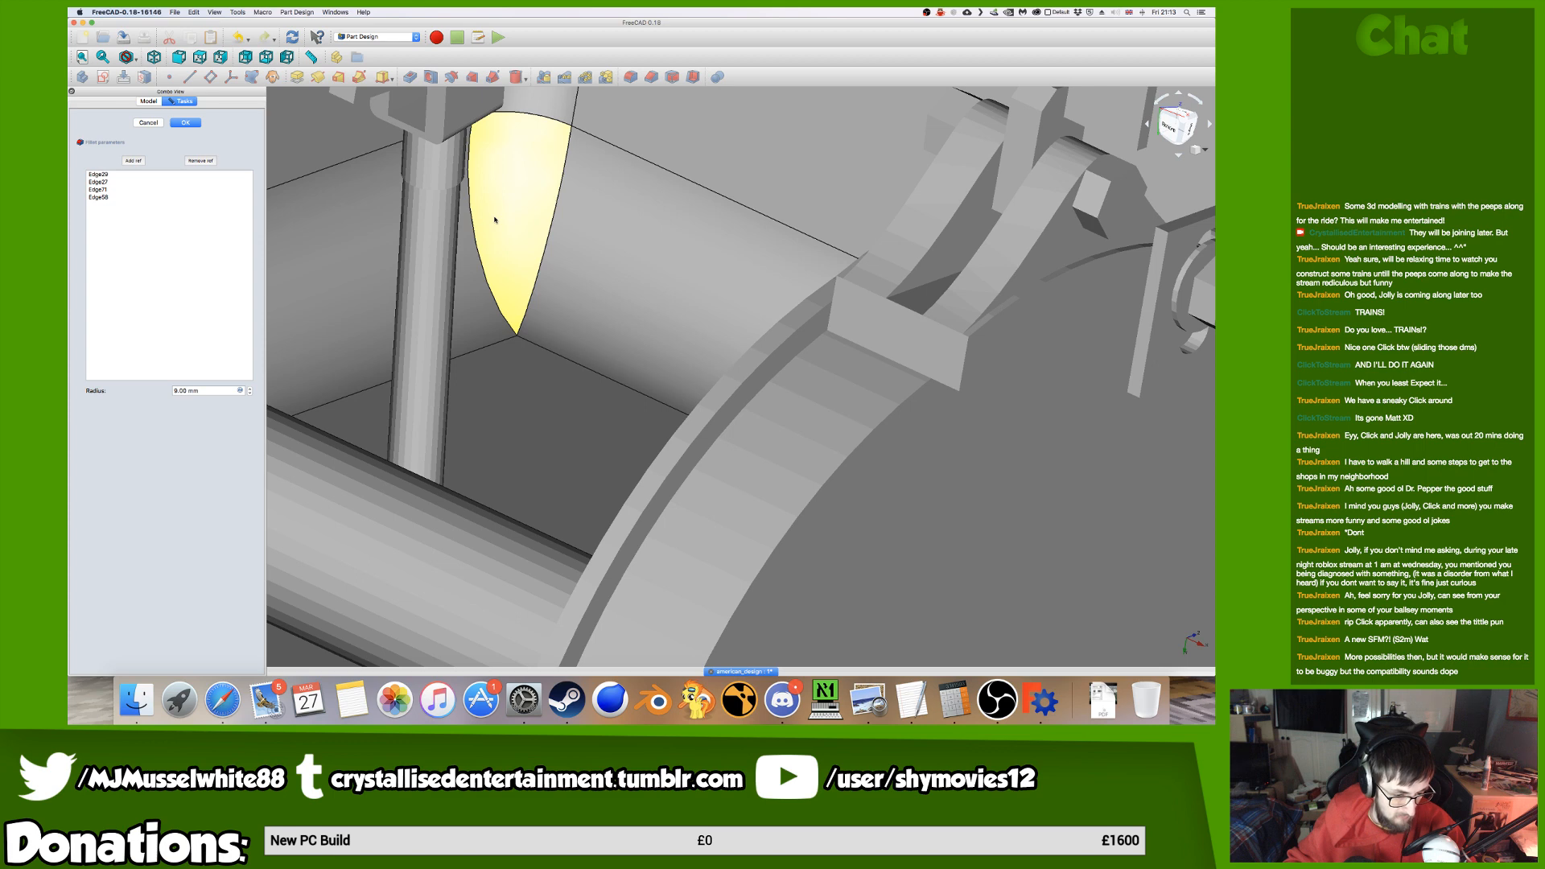
scroll(495, 221, "down", 10)
middle_click_drag(495, 221, 545, 342)
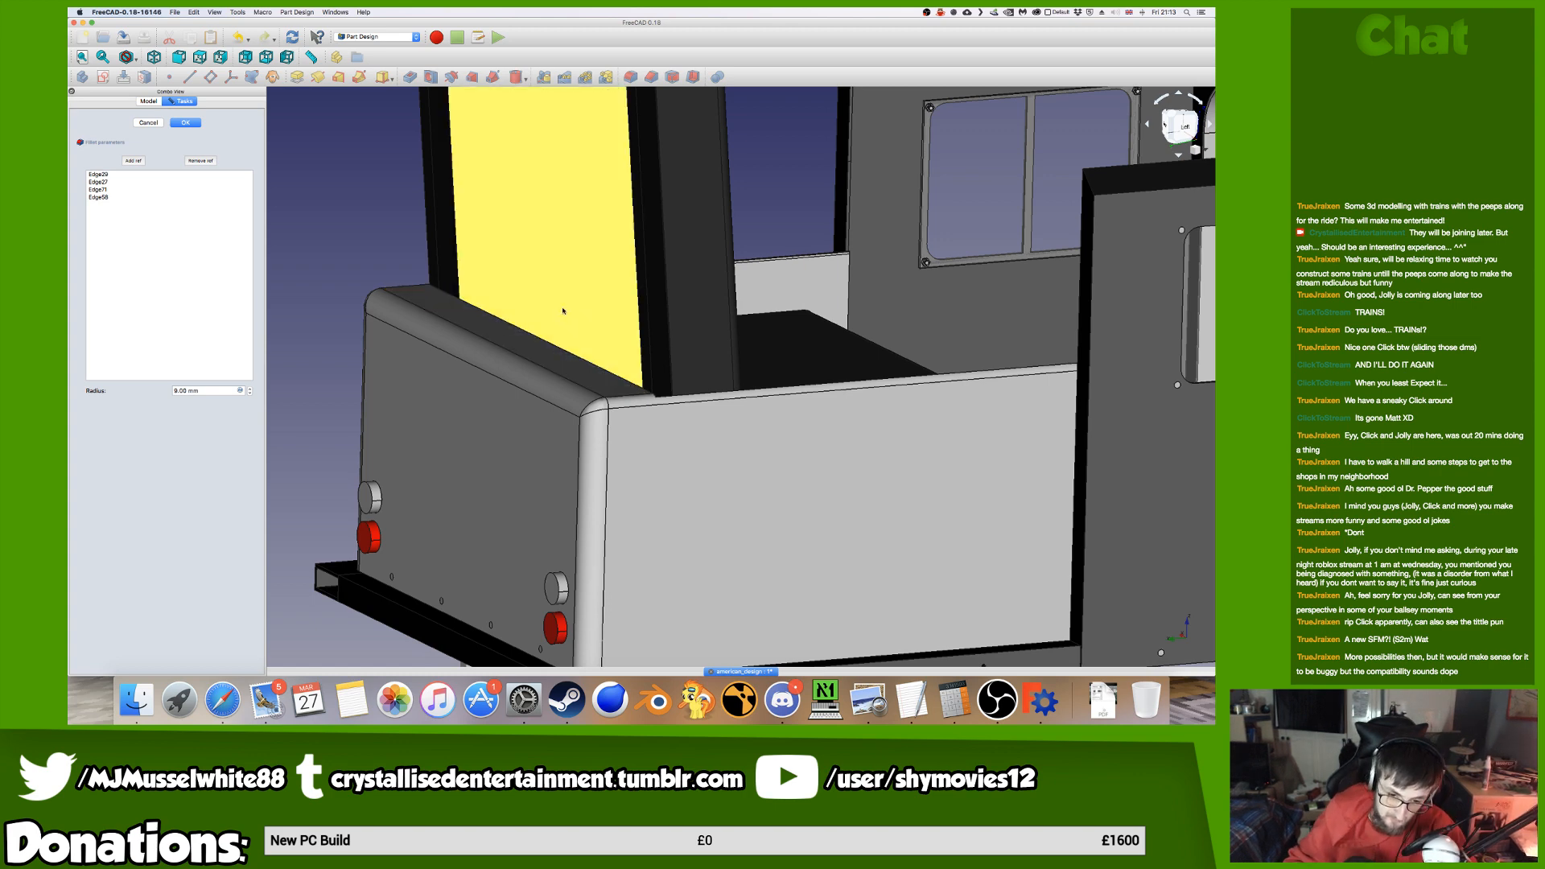
left_click(192, 125)
Examine the locomotive's rounded back nose corners and the junction with the black upright panel behind the cab.
scroll(547, 450, "down", 5)
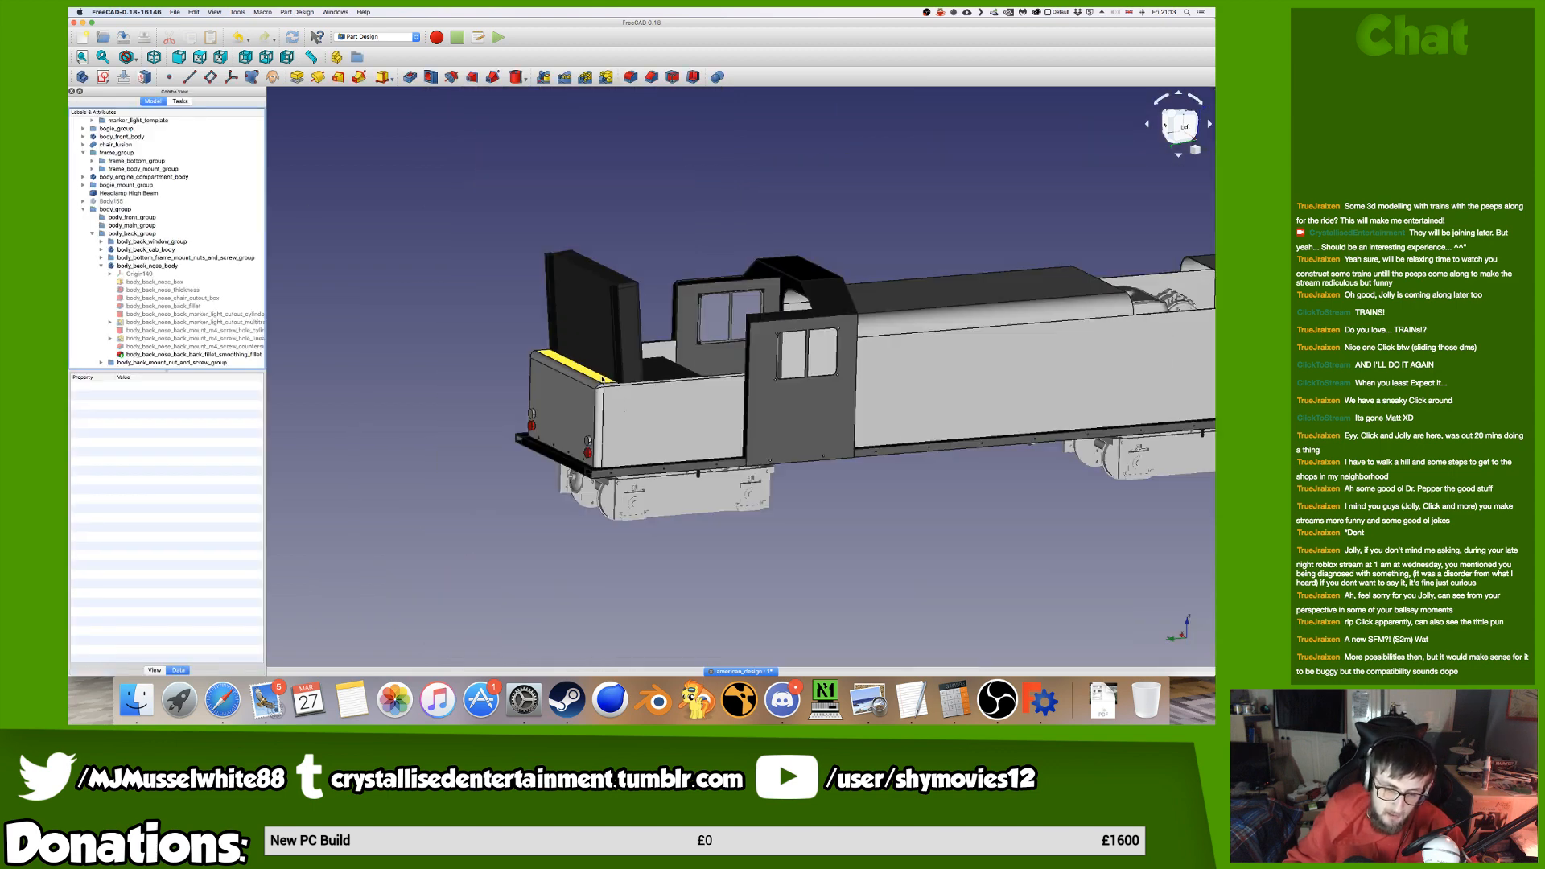
scroll(547, 455, "up", 8)
scroll(547, 455, "up", 3)
scroll(547, 455, "down", 10)
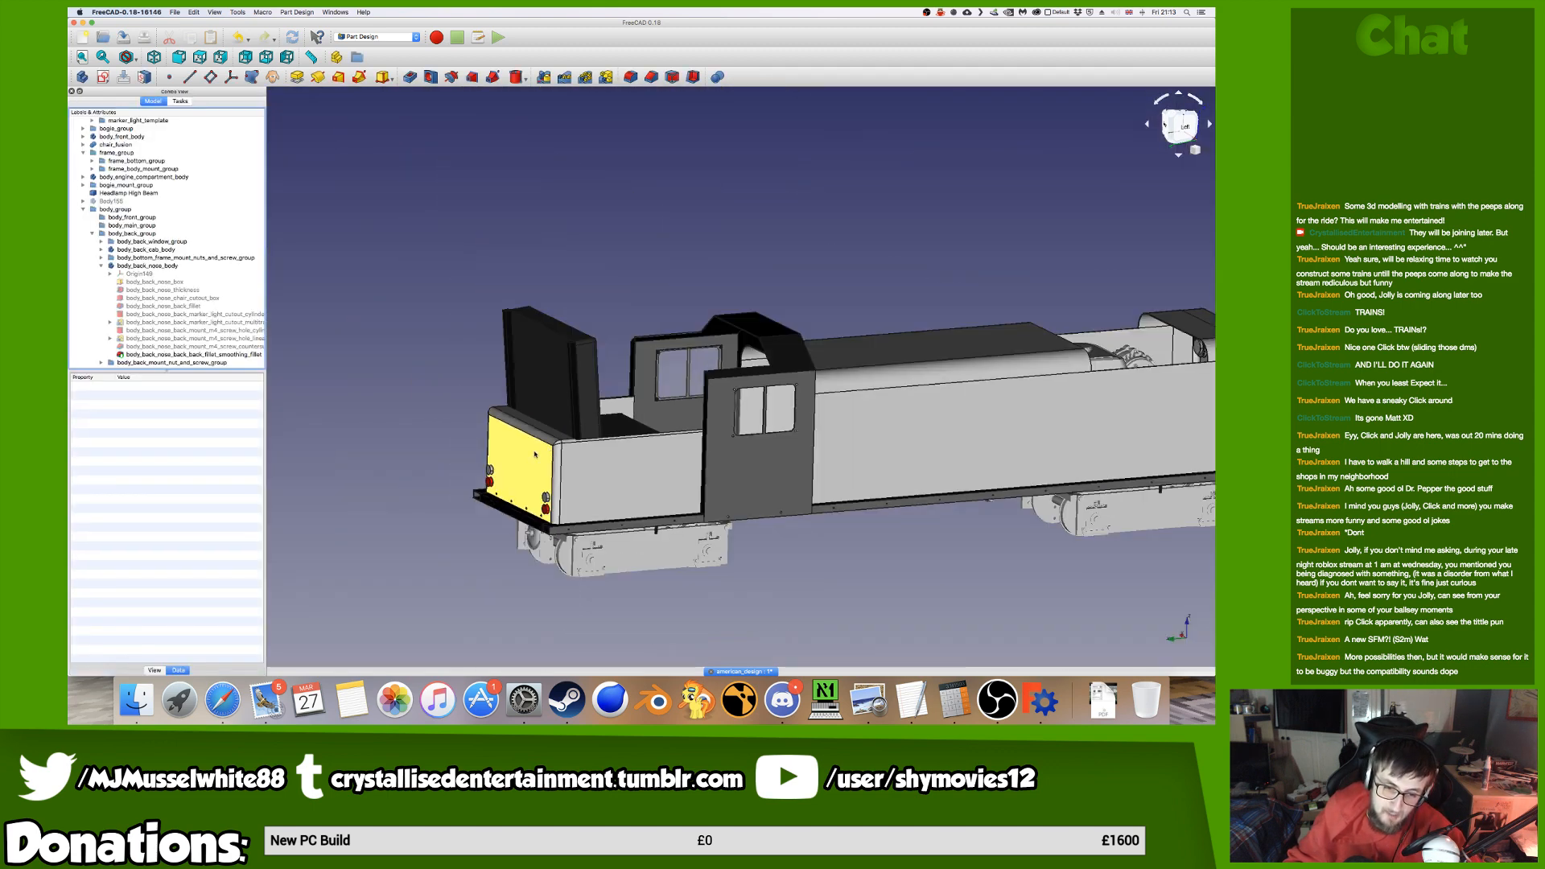
middle_click_drag(543, 456, 694, 471)
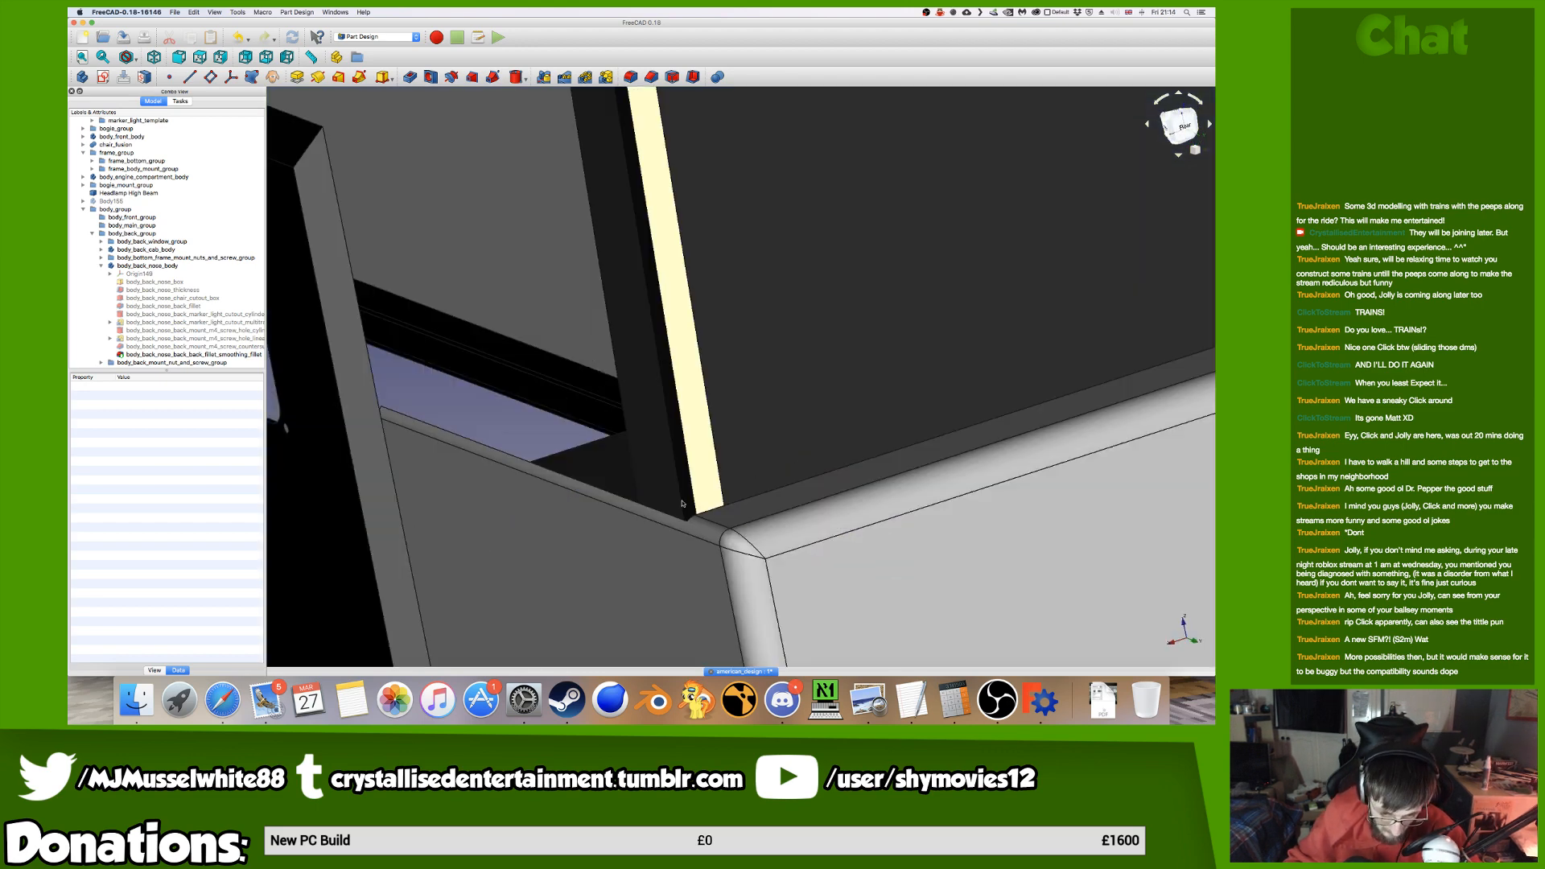
scroll(681, 503, "down", 6)
scroll(683, 505, "up", 2)
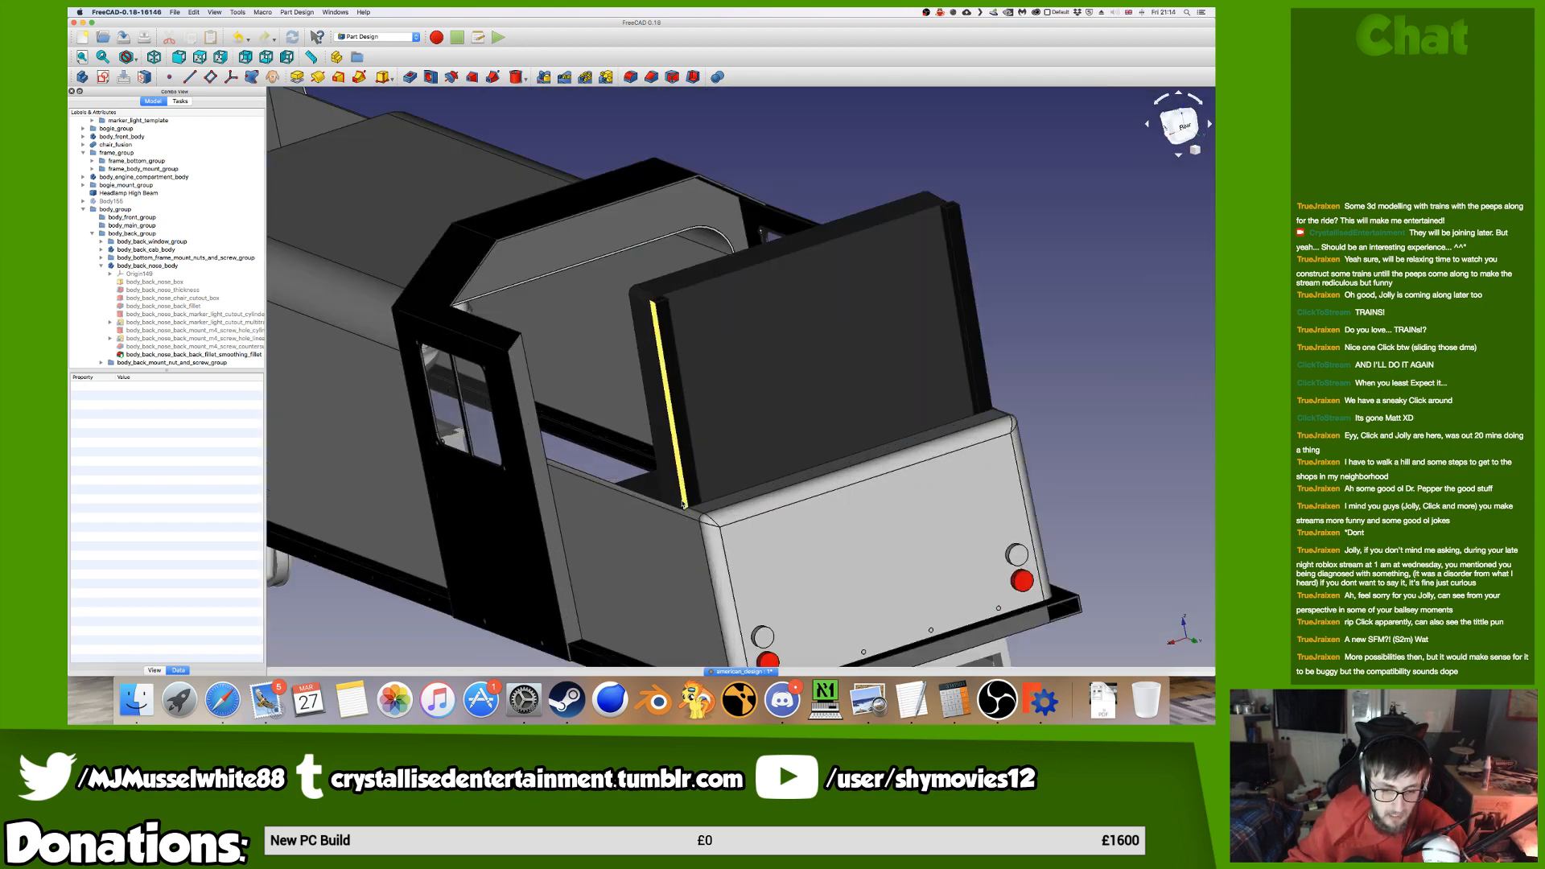
scroll(665, 503, "up", 10)
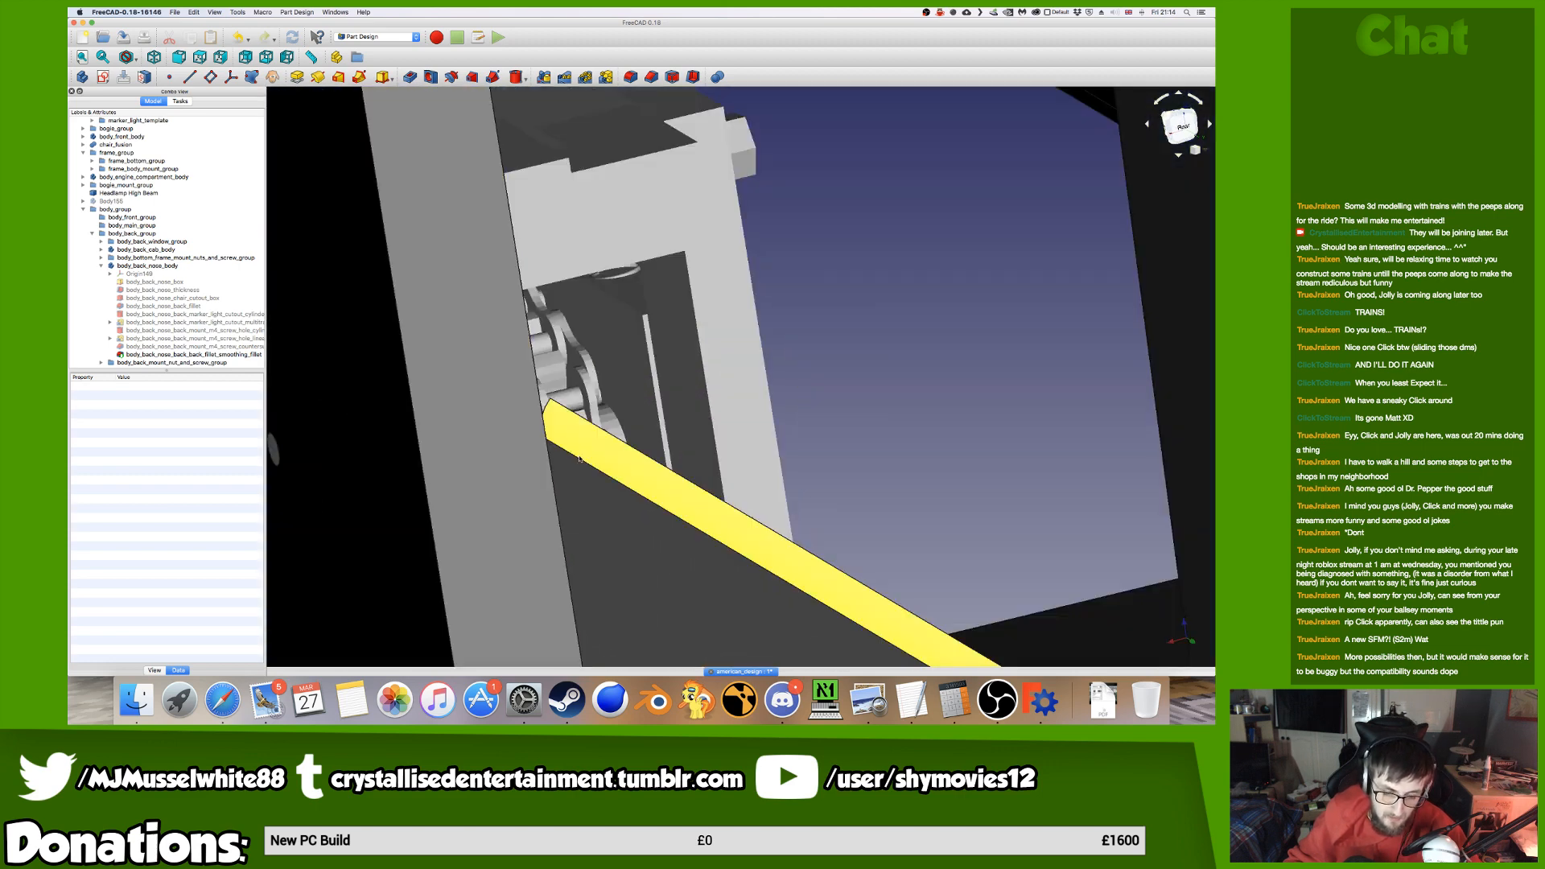
Examine the gap between the nose walls and the mechanism inside, and the nose's fit against the cab and frame.
scroll(593, 466, "down", 7)
middle_click_drag(594, 469, 539, 477)
scroll(539, 476, "up", 5)
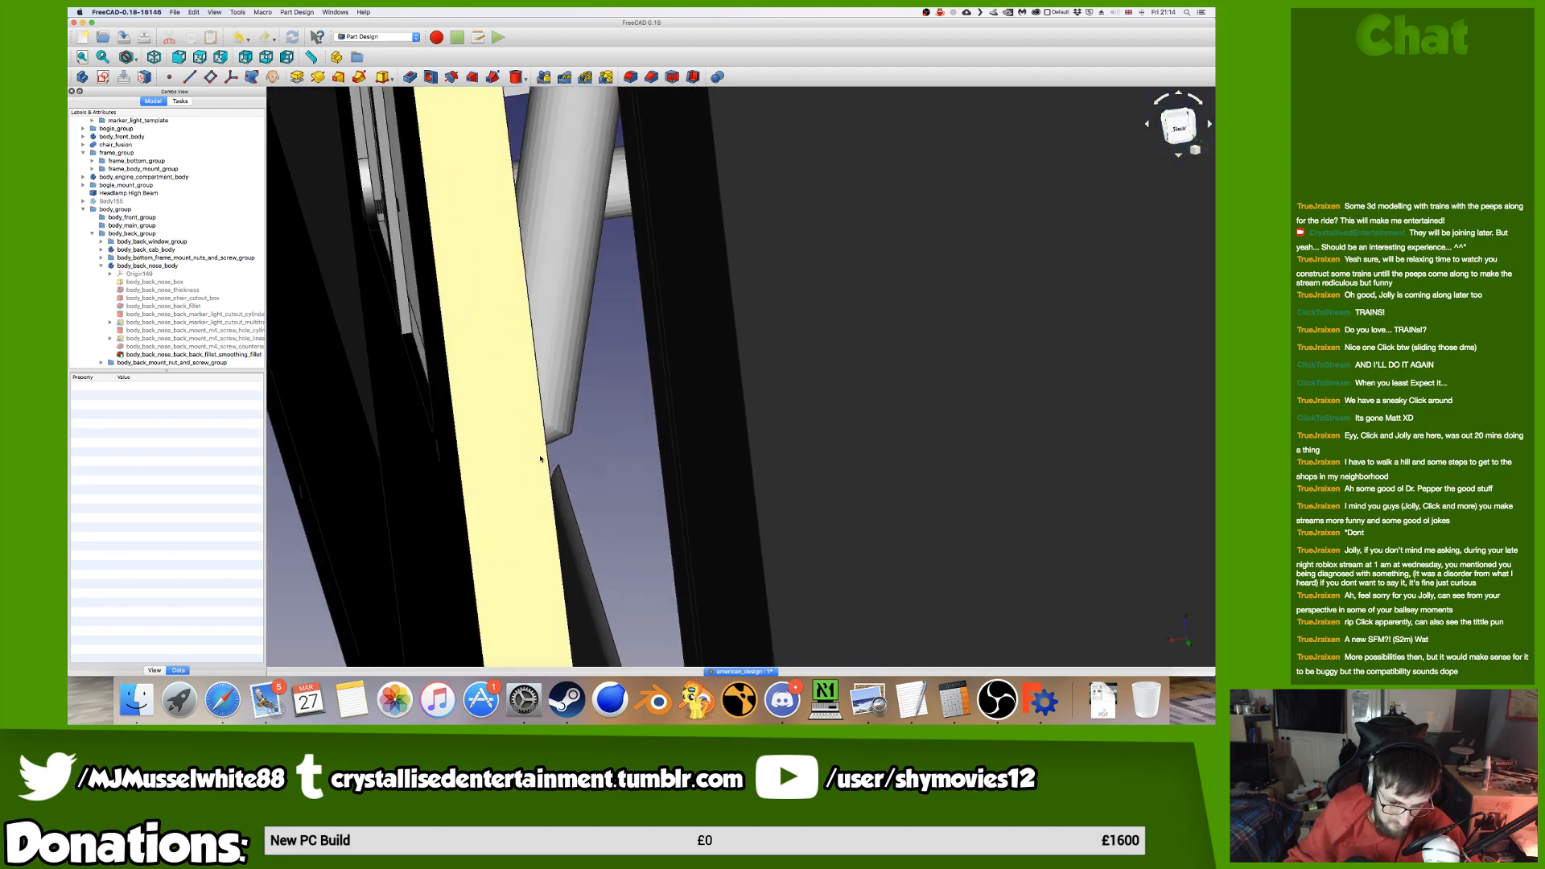
scroll(555, 457, "down", 7)
middle_click_drag(600, 442, 670, 241)
scroll(598, 277, "up", 5)
scroll(598, 278, "up", 4)
scroll(600, 280, "down", 10)
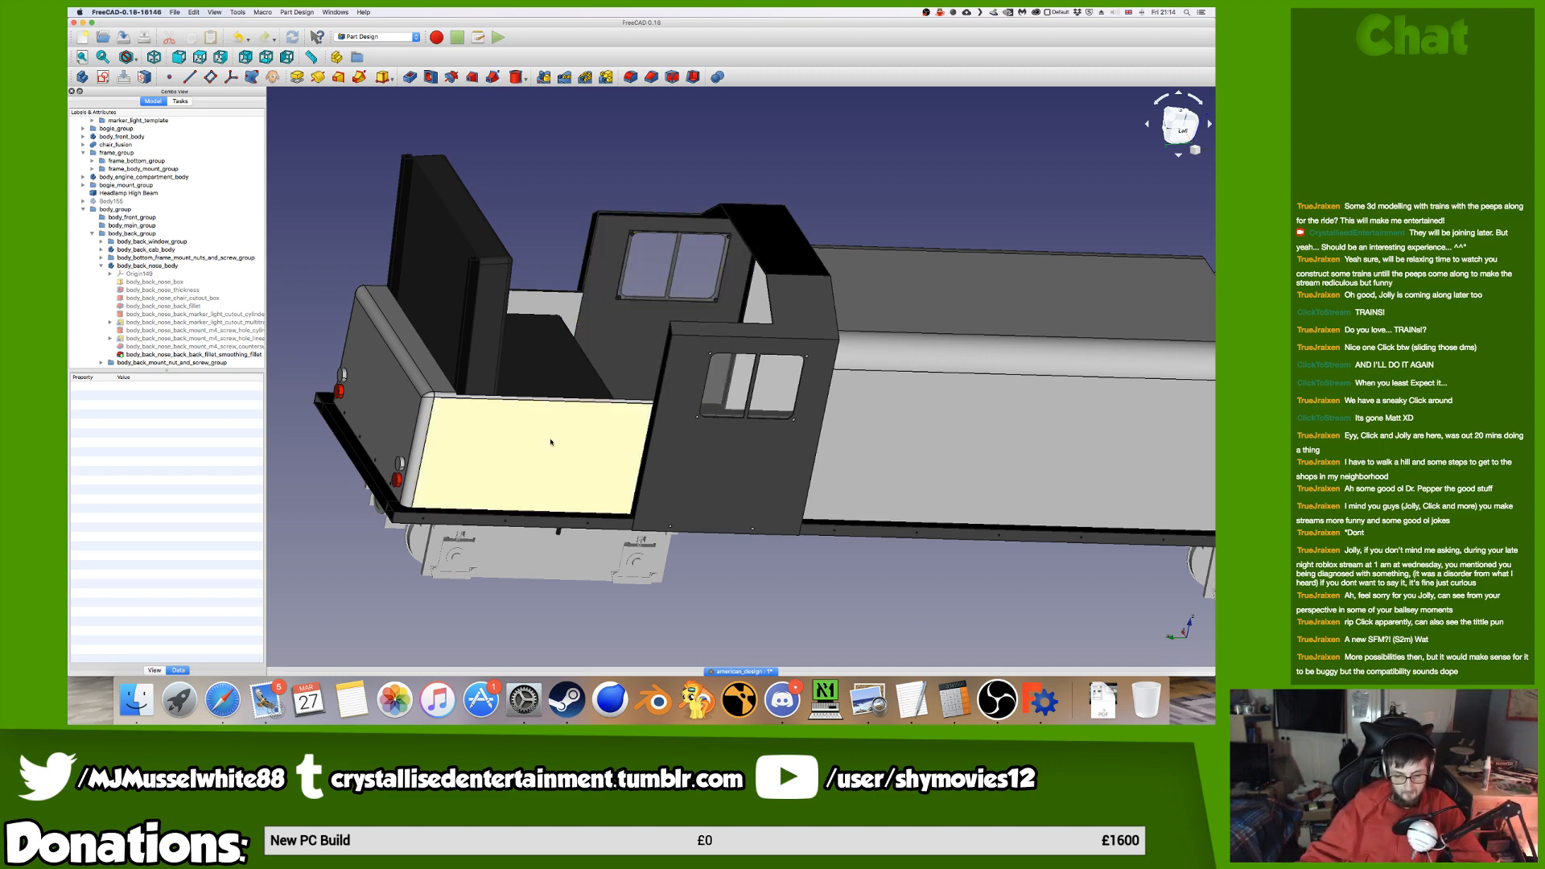
middle_click_drag(563, 435, 757, 354)
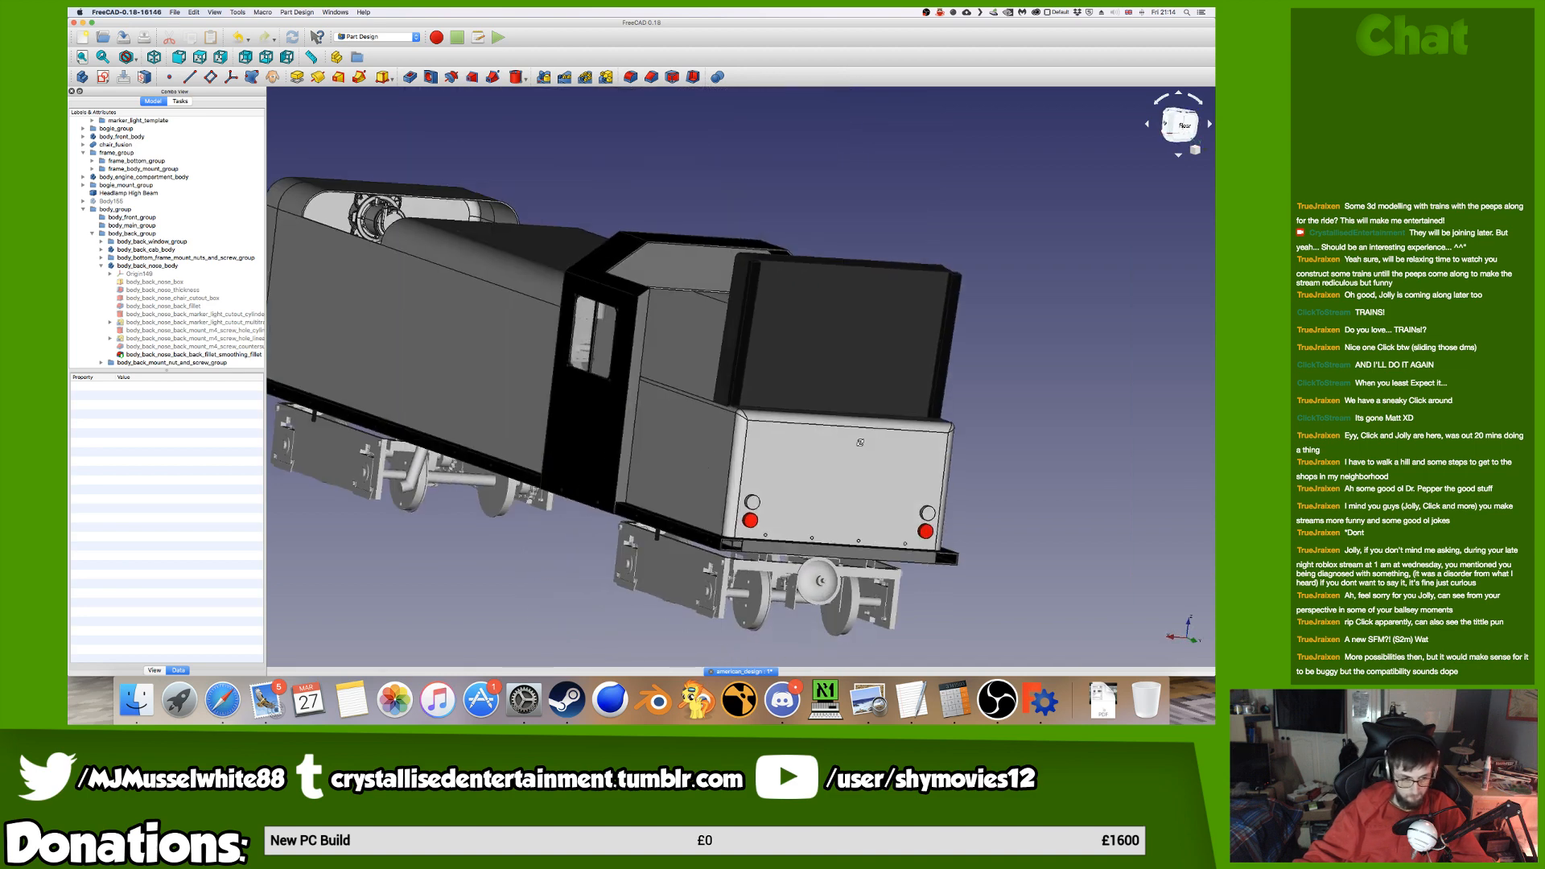
Collapse body_back_nose_body in the model tree and save the locomotive document.
left_click(101, 266)
middle_click_drag(951, 447, 881, 404)
middle_click_drag(713, 464, 736, 473)
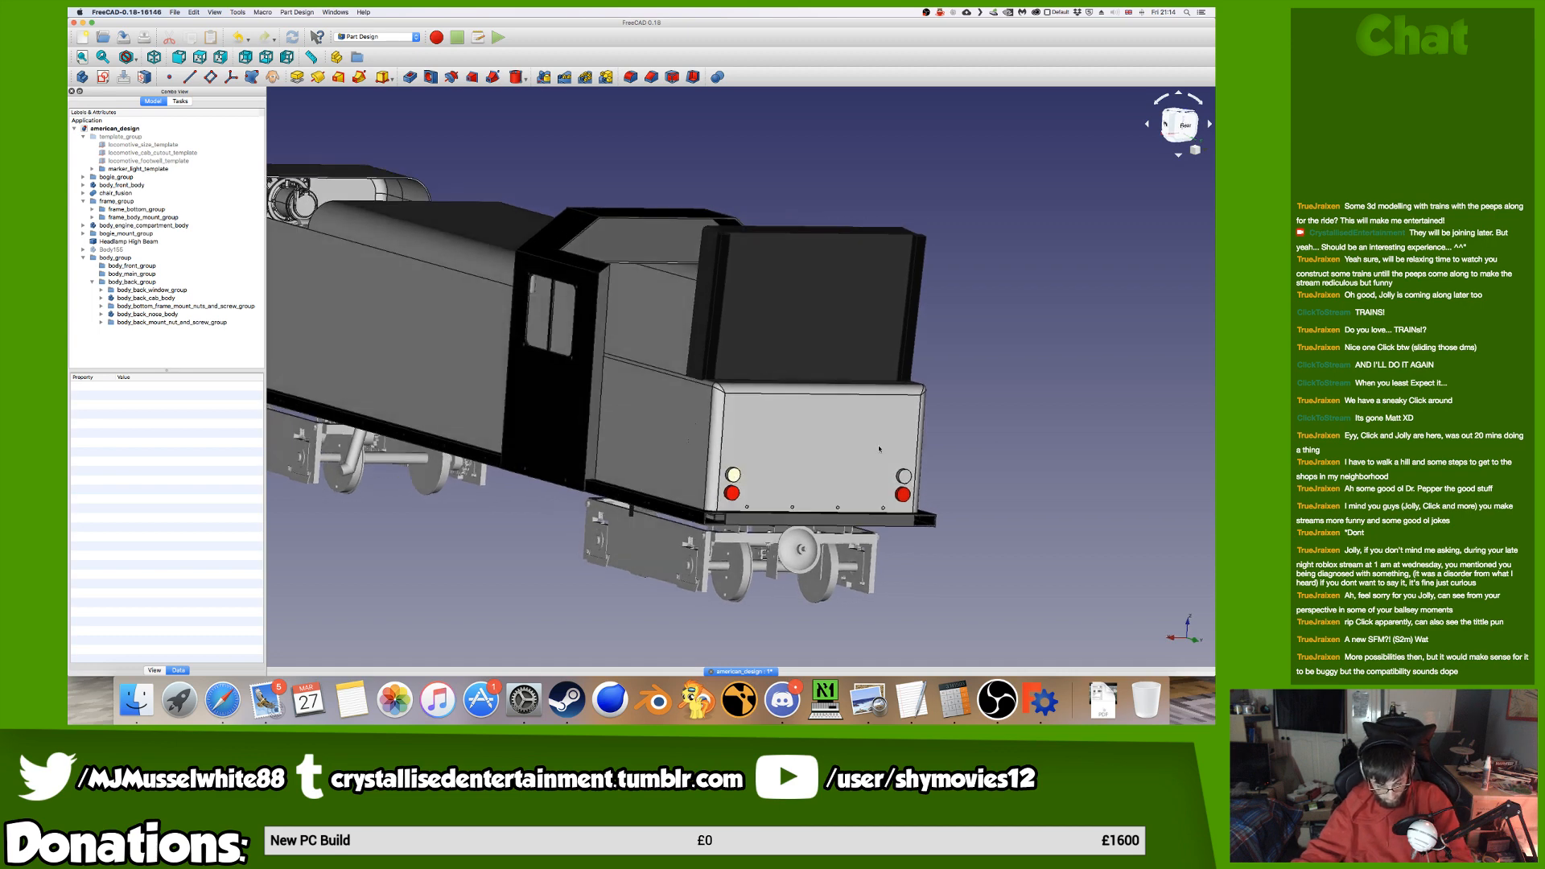
key("super+s")
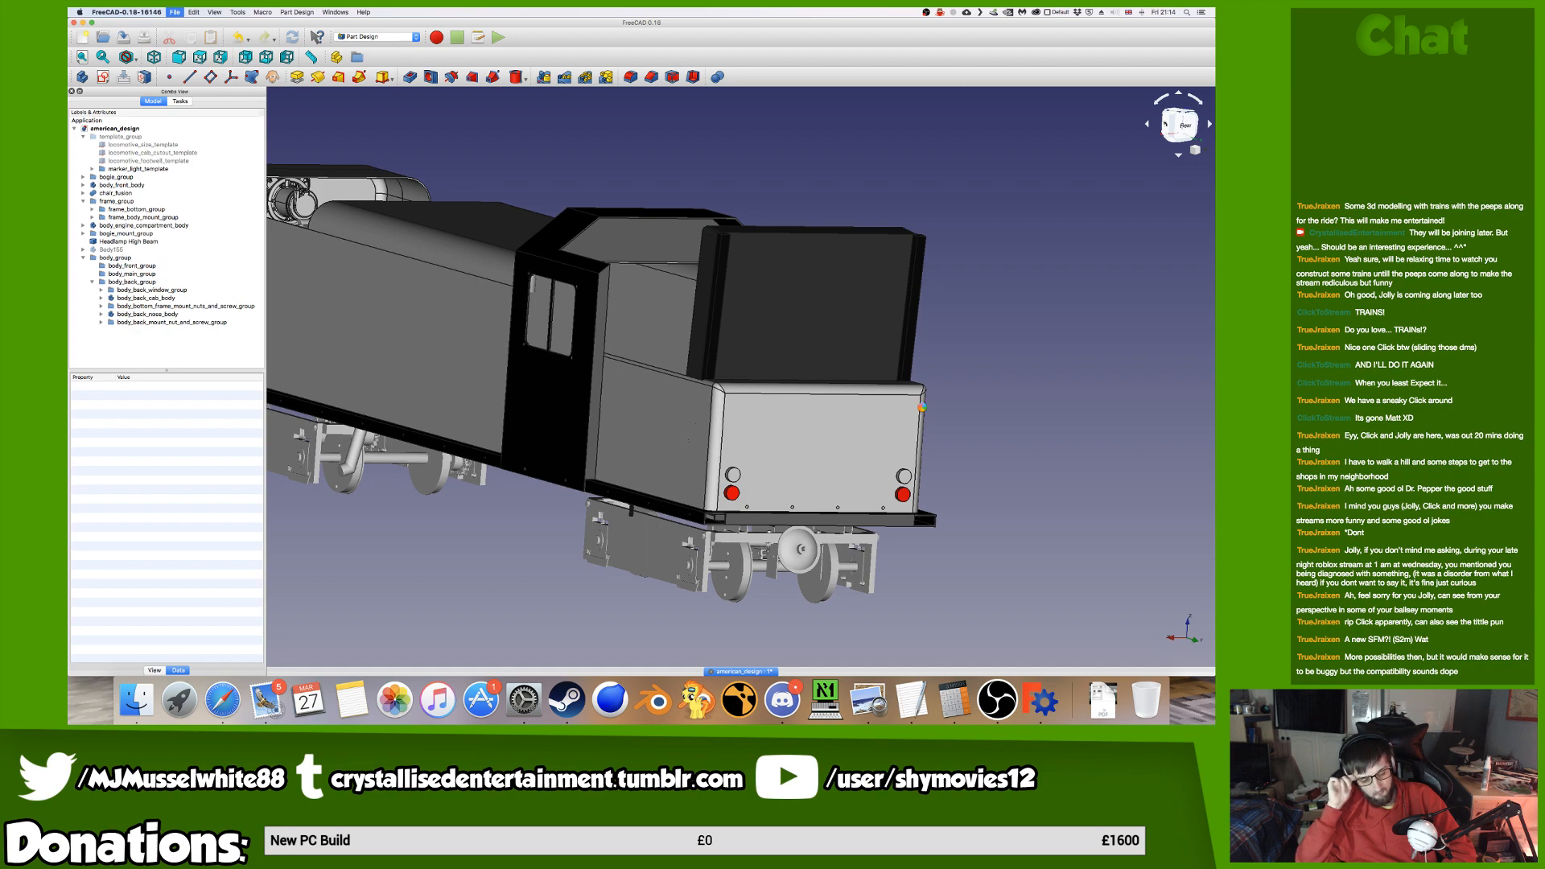
key("ctrl+Left")
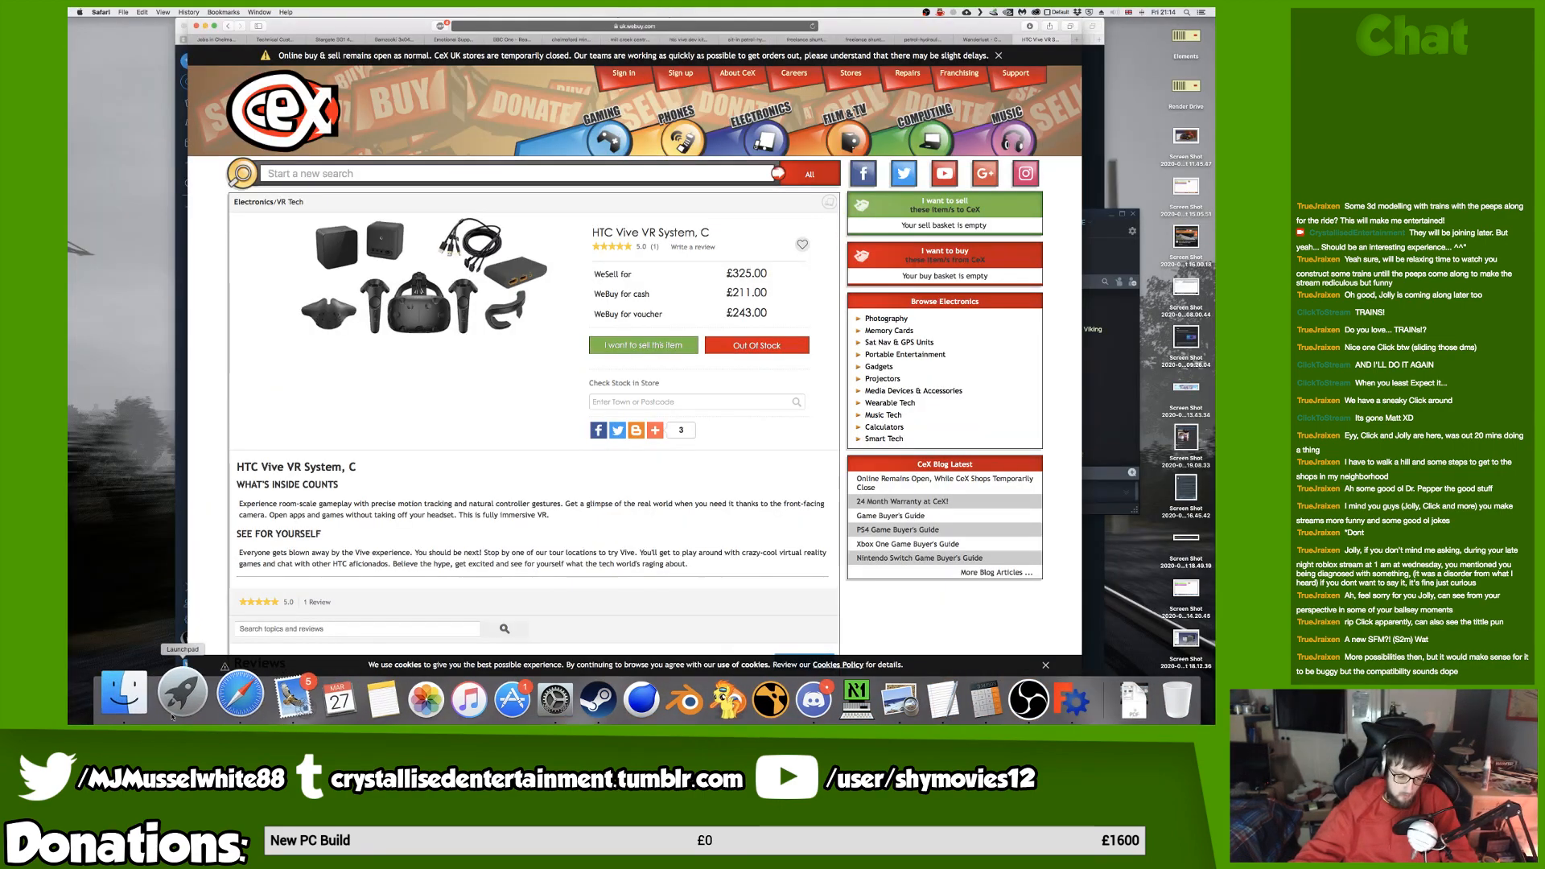
left_click(123, 694)
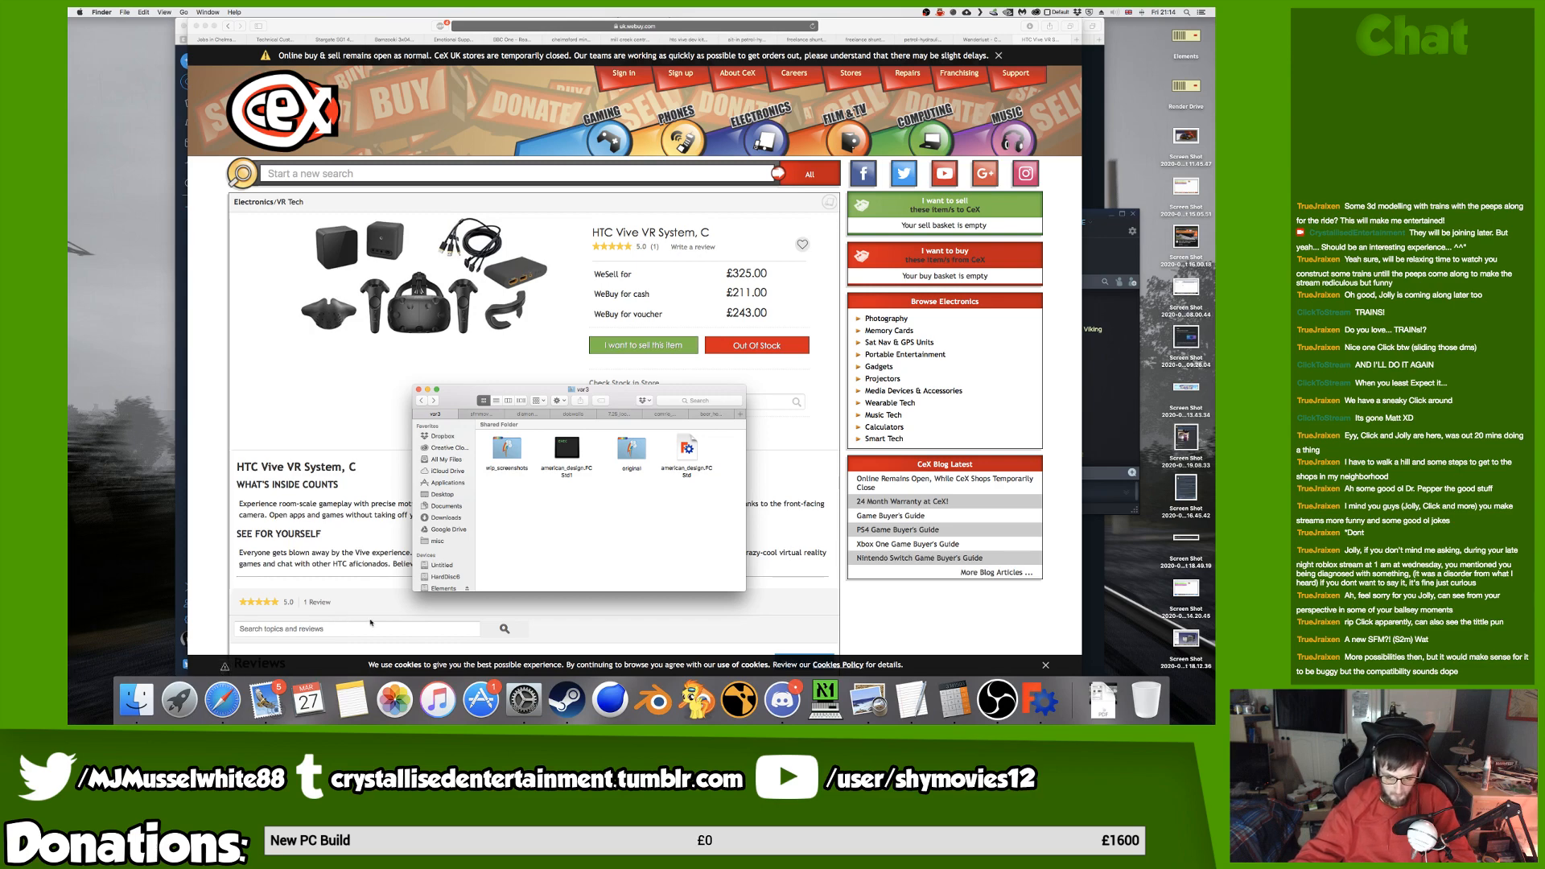
key("ctrl+Right")
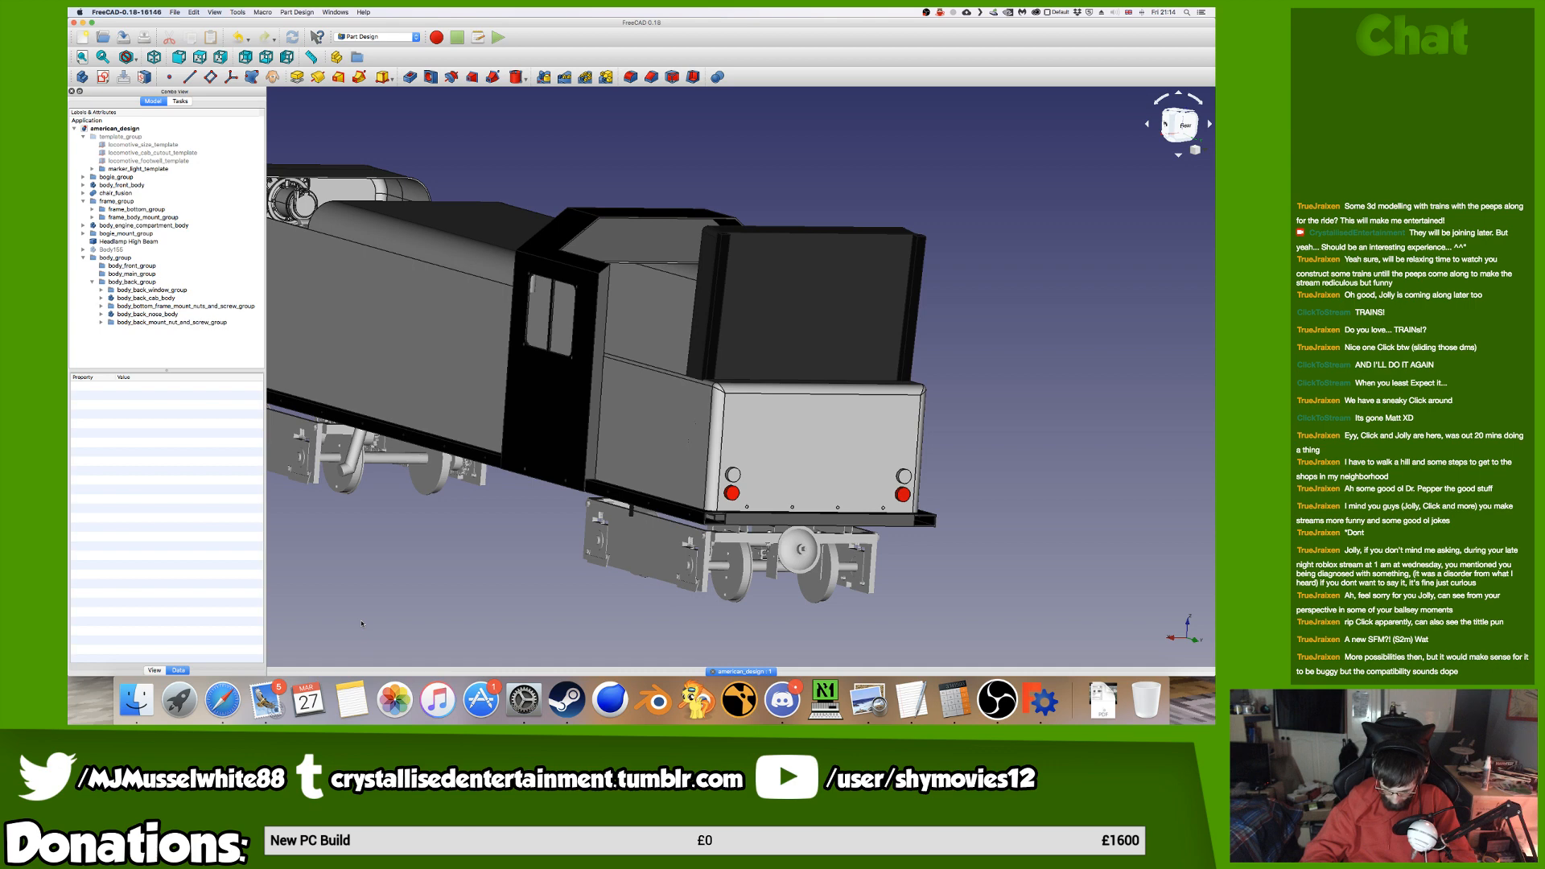
scroll(949, 474, "up", 5)
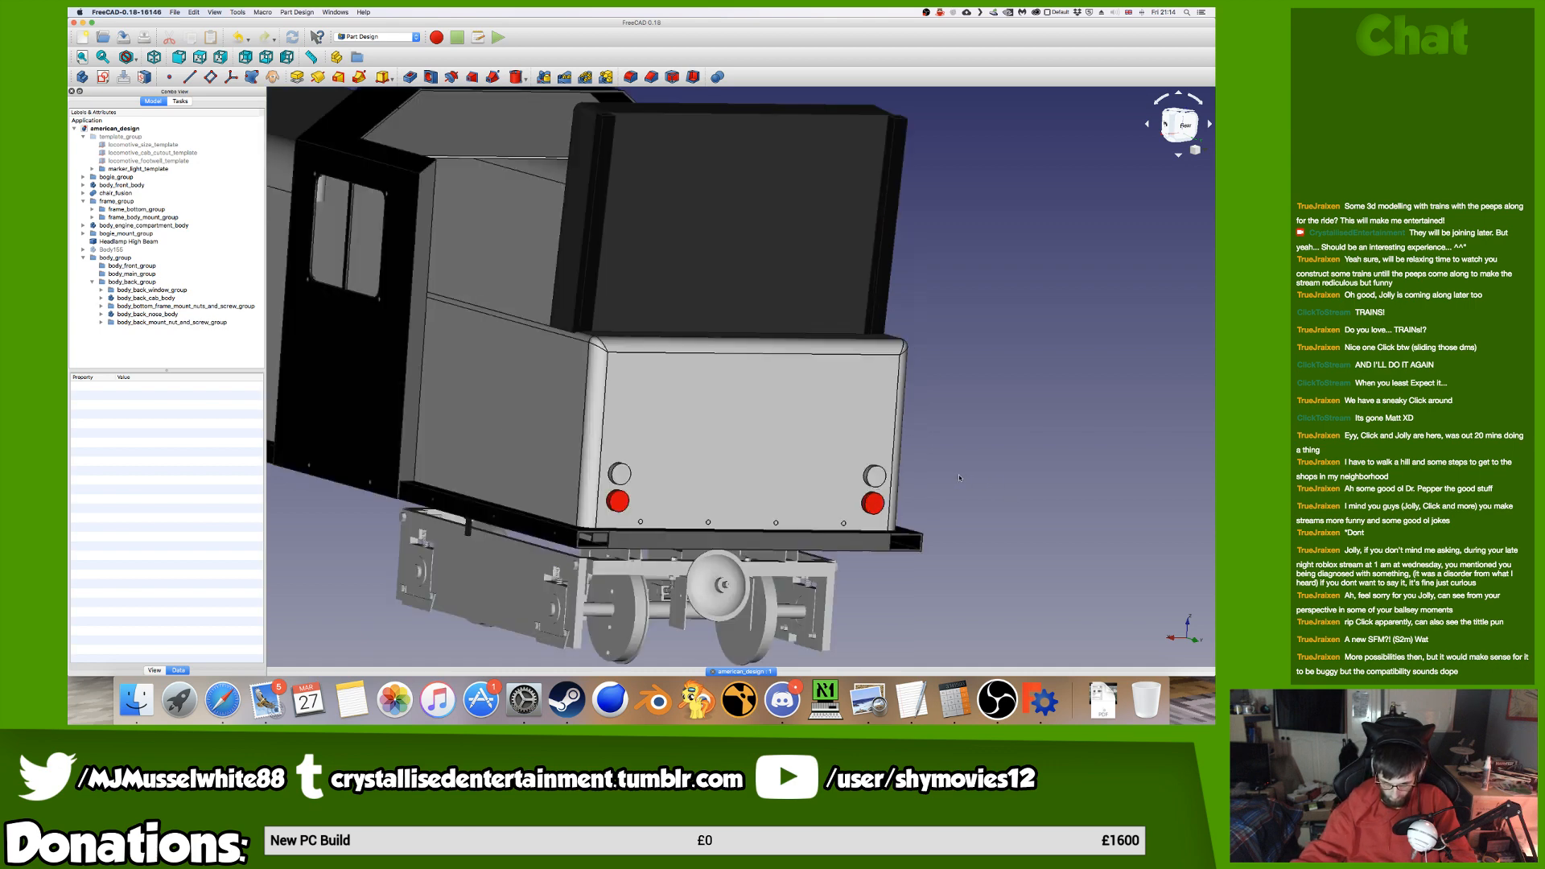
scroll(652, 523, "down", 3)
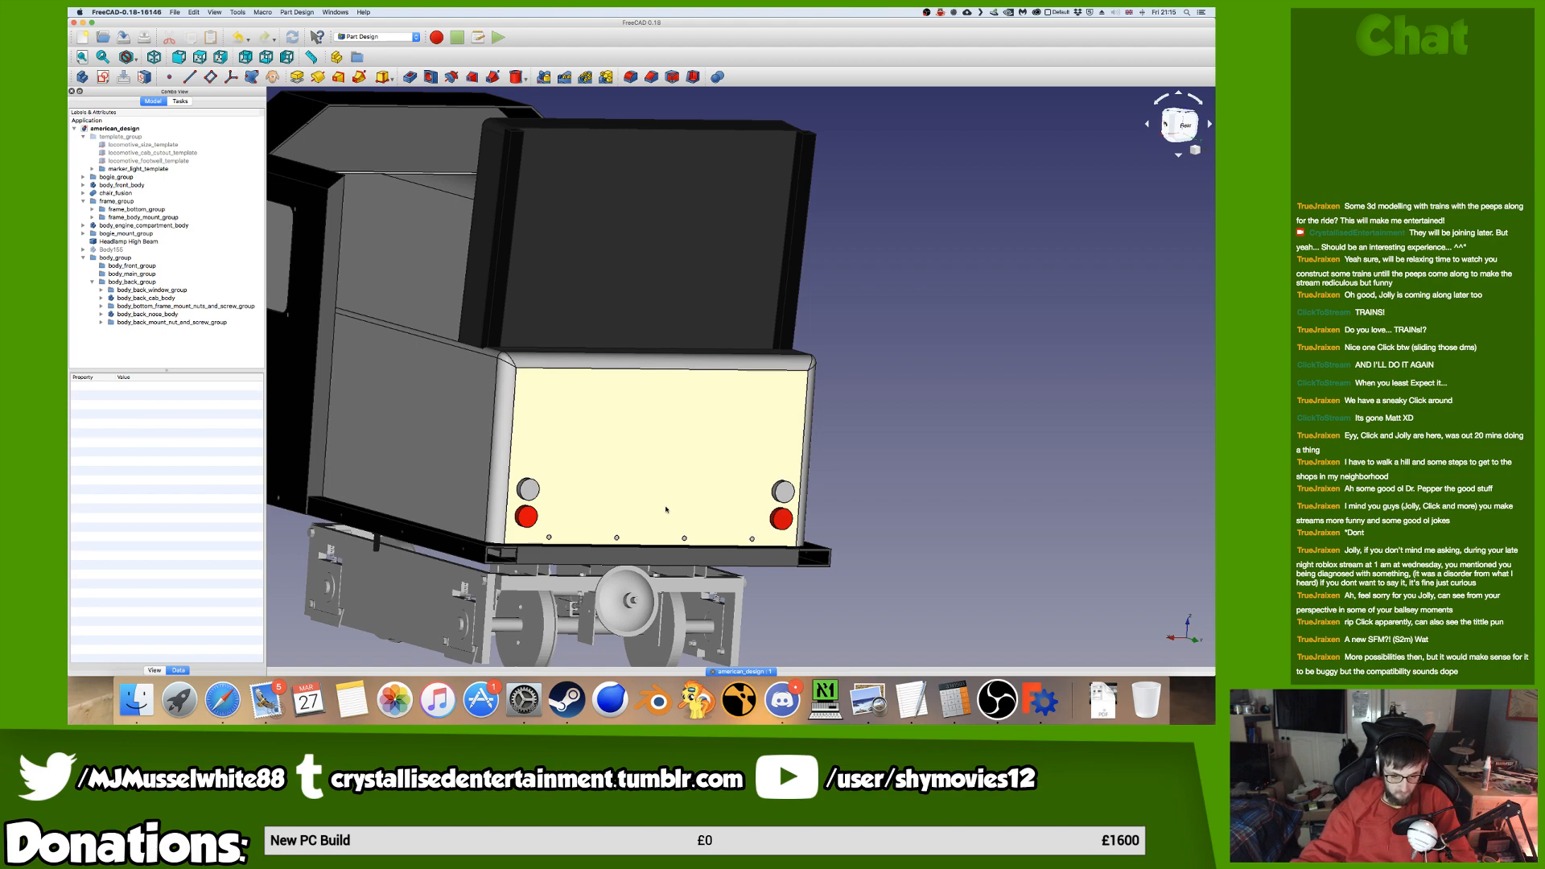
Switch to Finder, open the original folder and try to paste a backup copy of the design file.
left_click(130, 702)
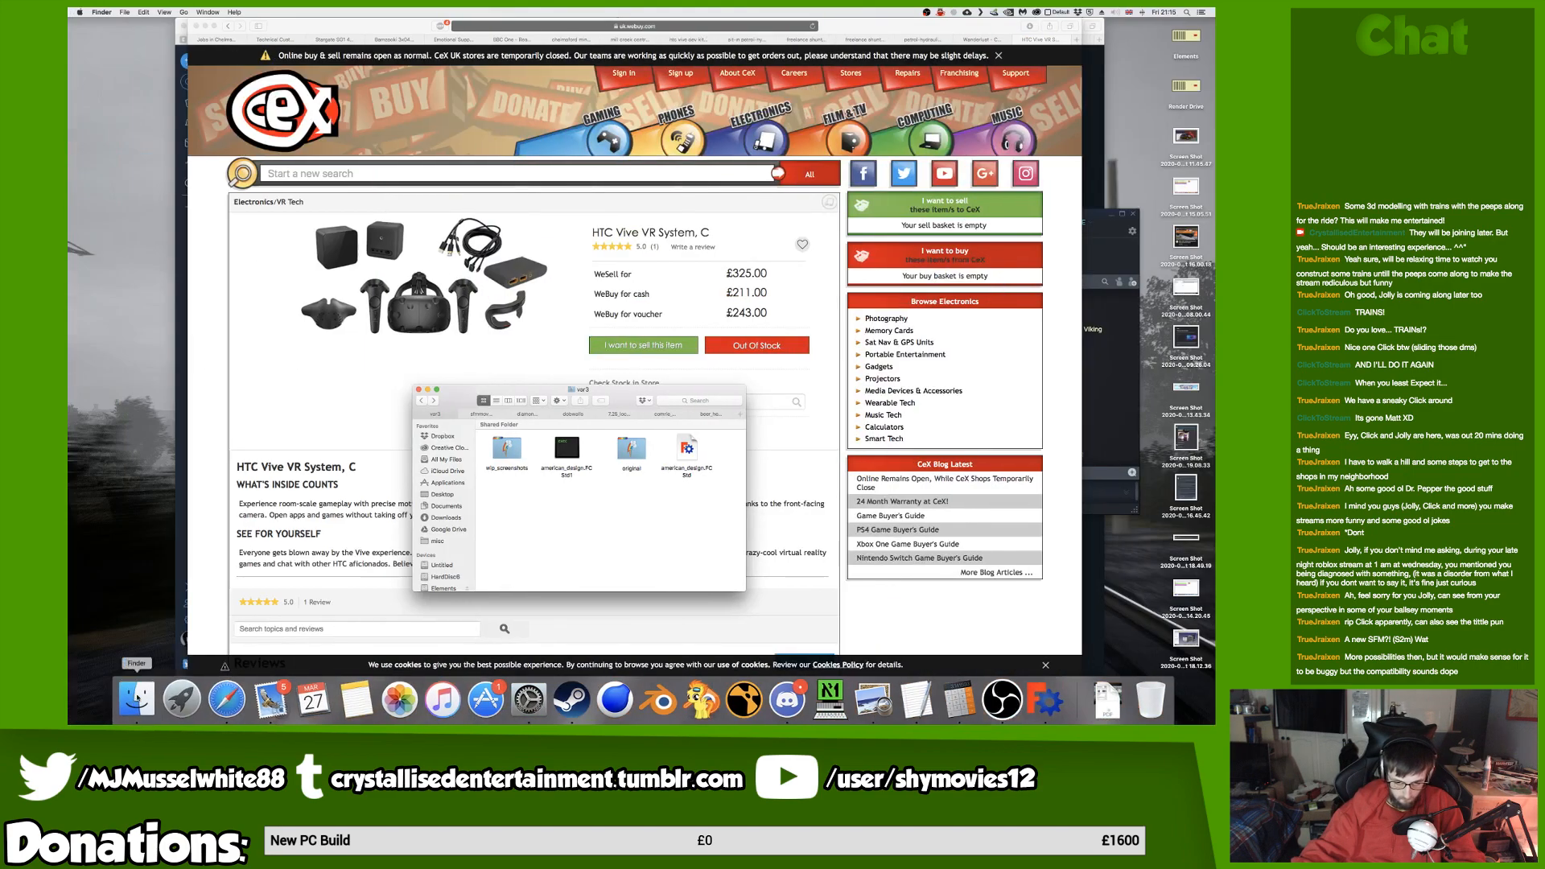
double_click(633, 444)
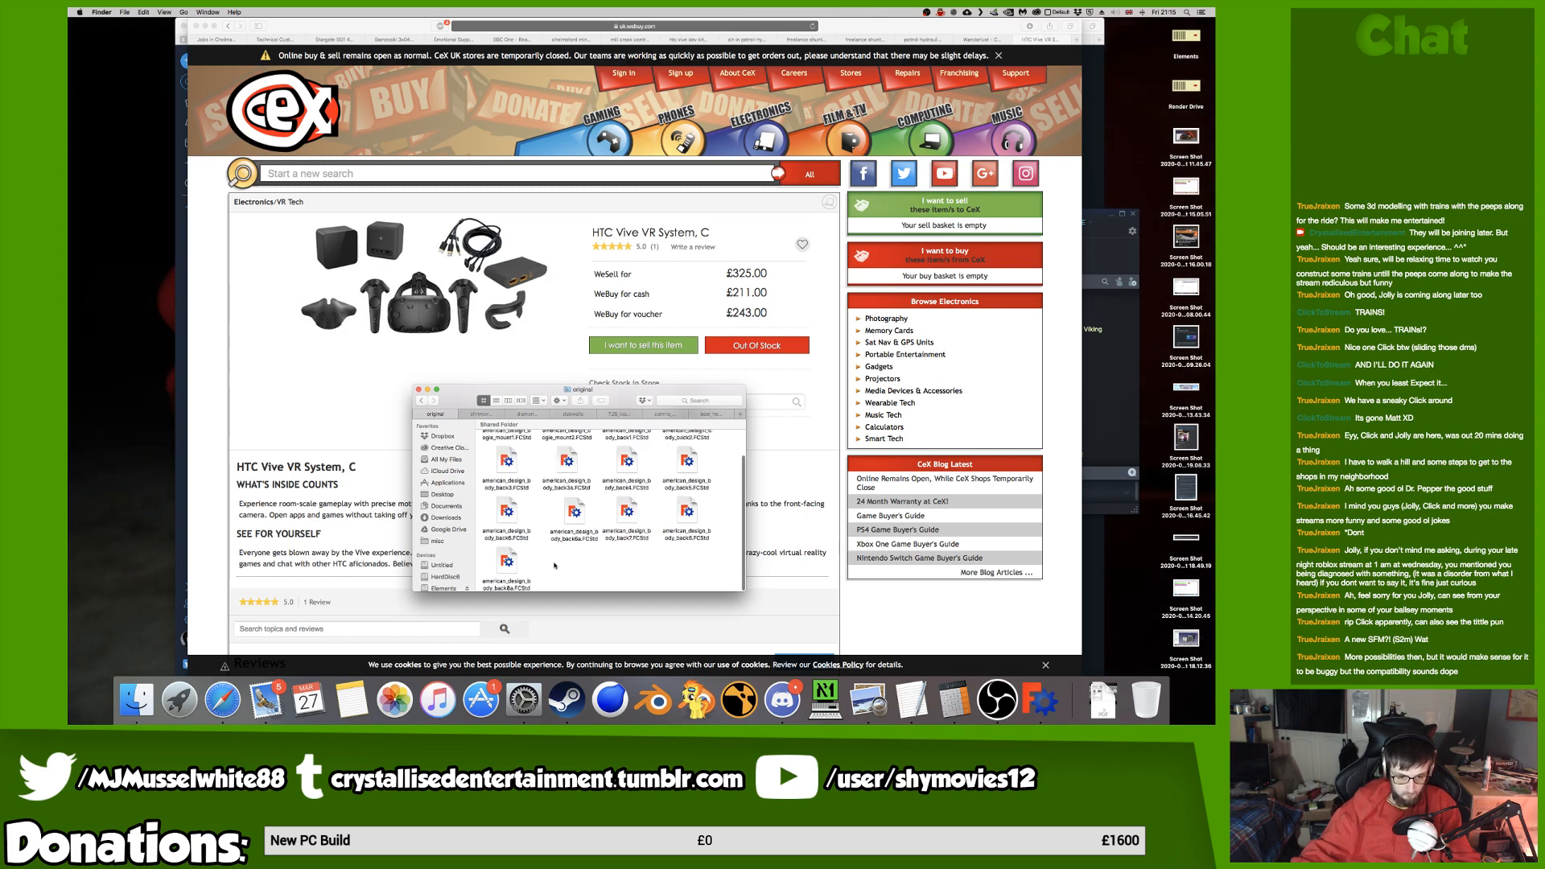
key("super+v")
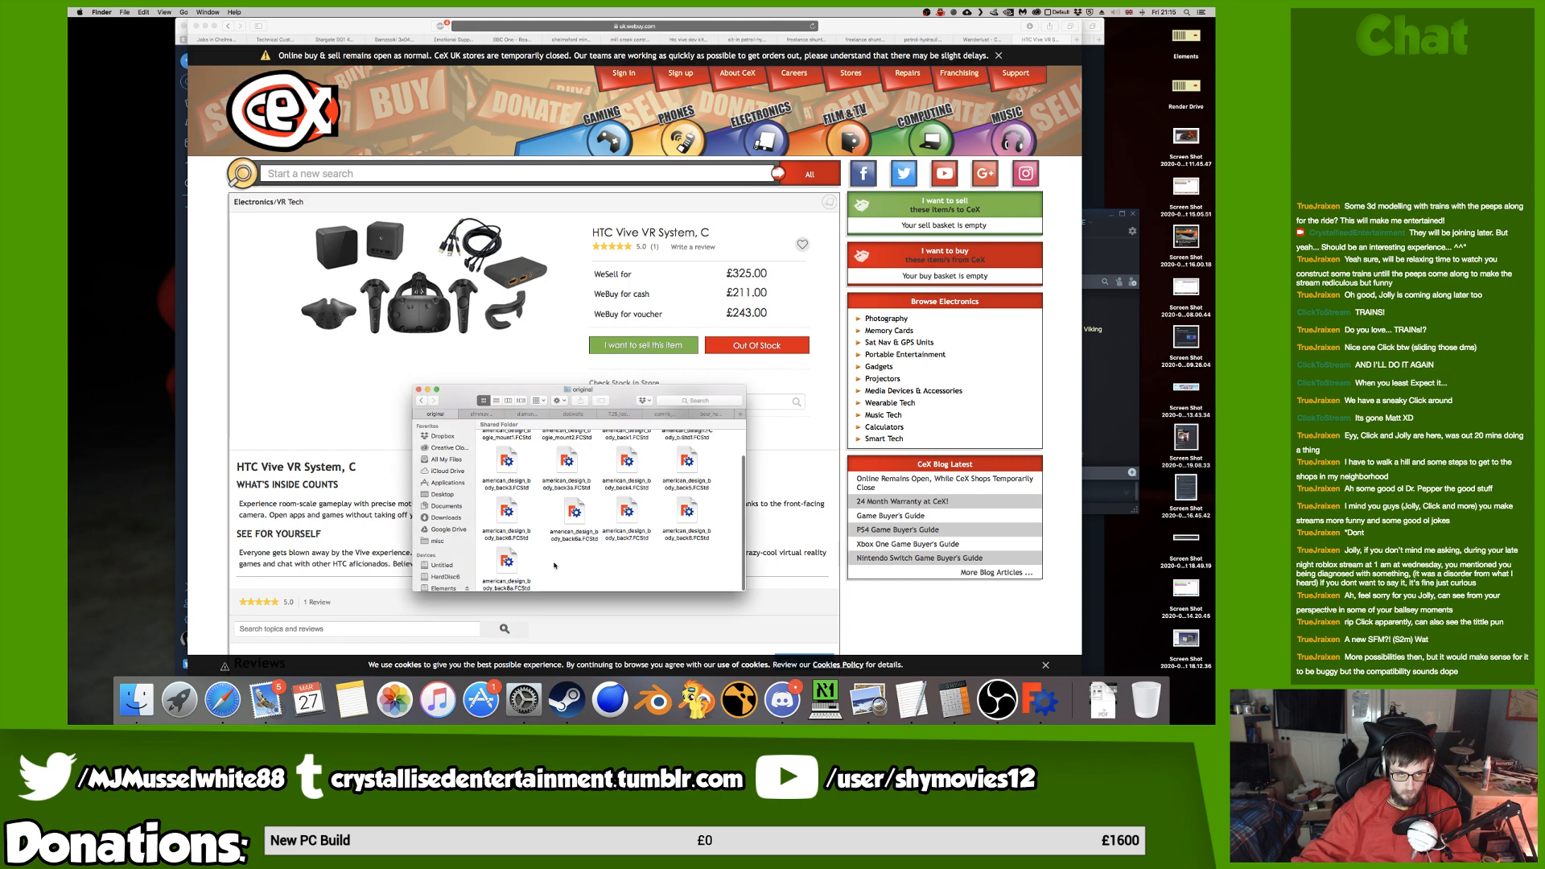
scroll(558, 564, "up", 2)
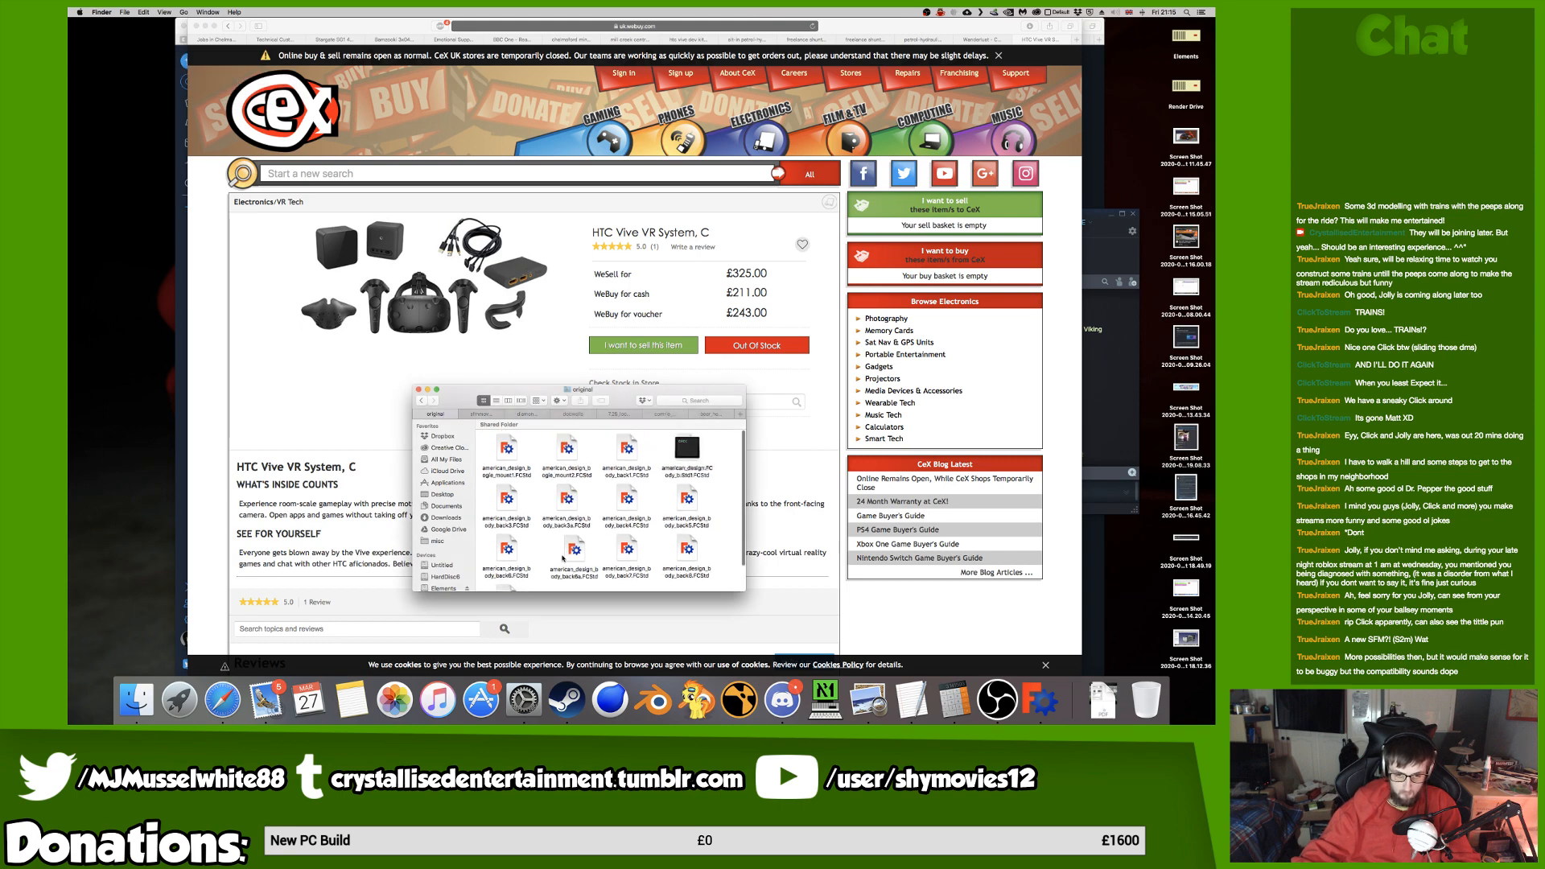
key("super+z")
scroll(563, 558, "down", 2)
Return to FreeCAD and save the locomotive document again.
key("ctrl+Right")
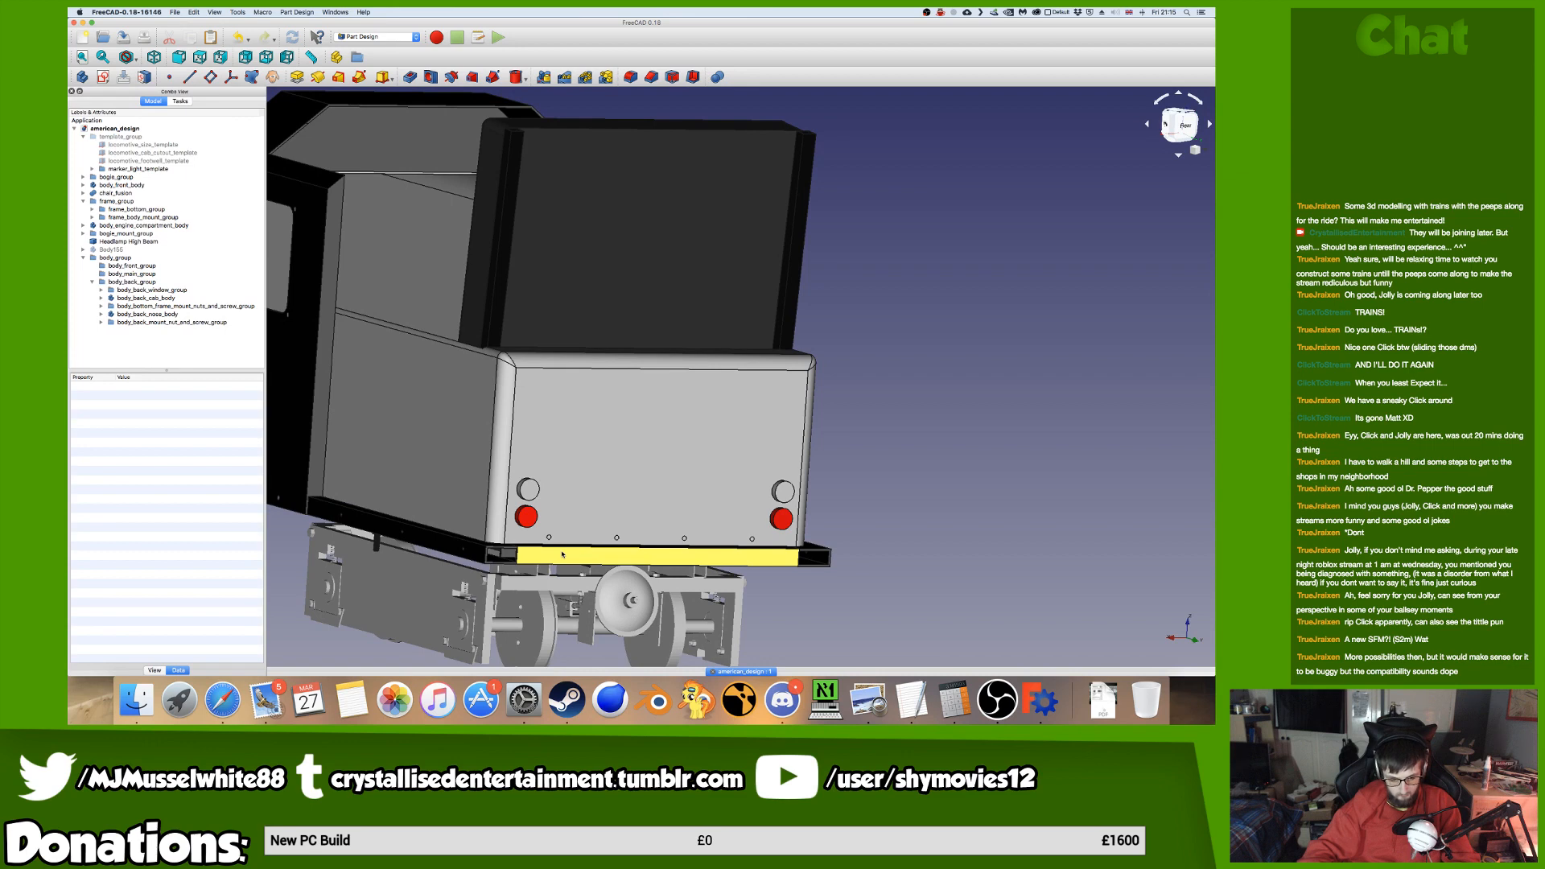
key("super+s")
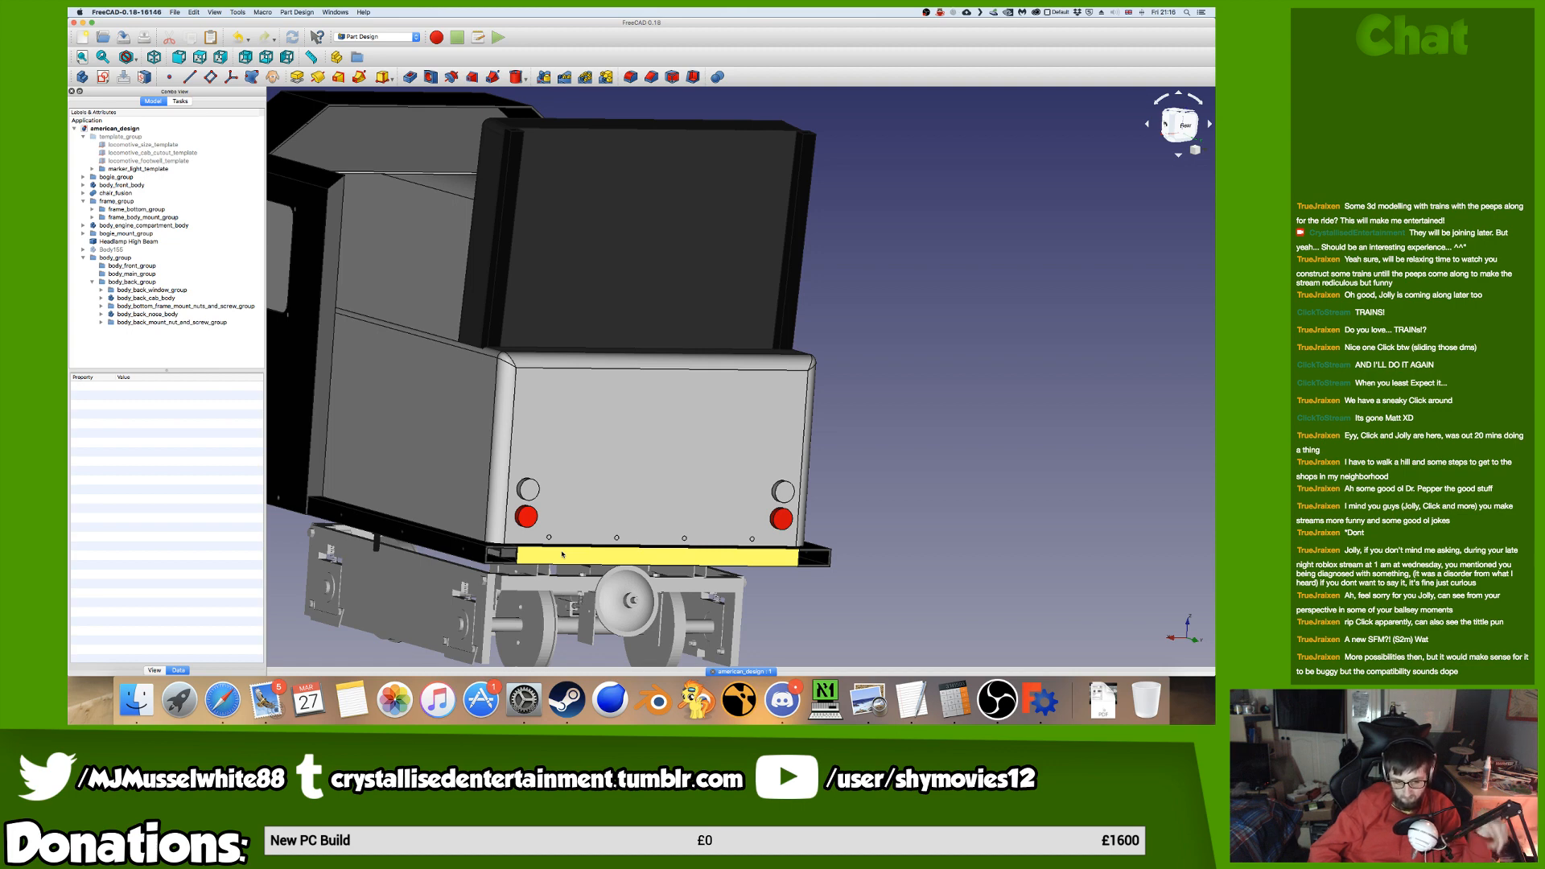
scroll(555, 557, "up", 3)
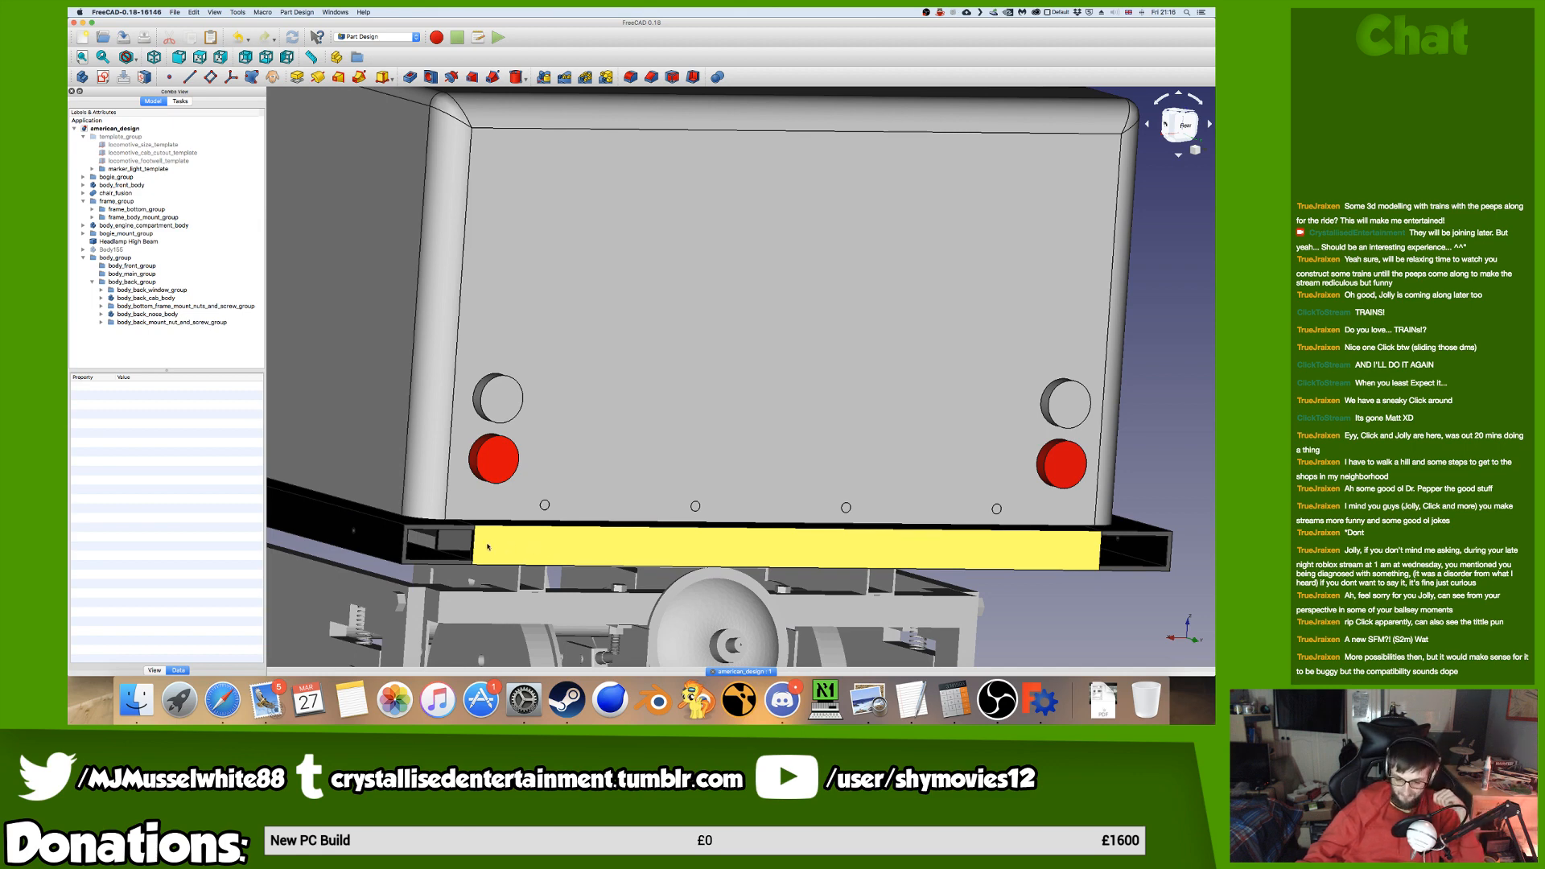
scroll(487, 547, "down", 2)
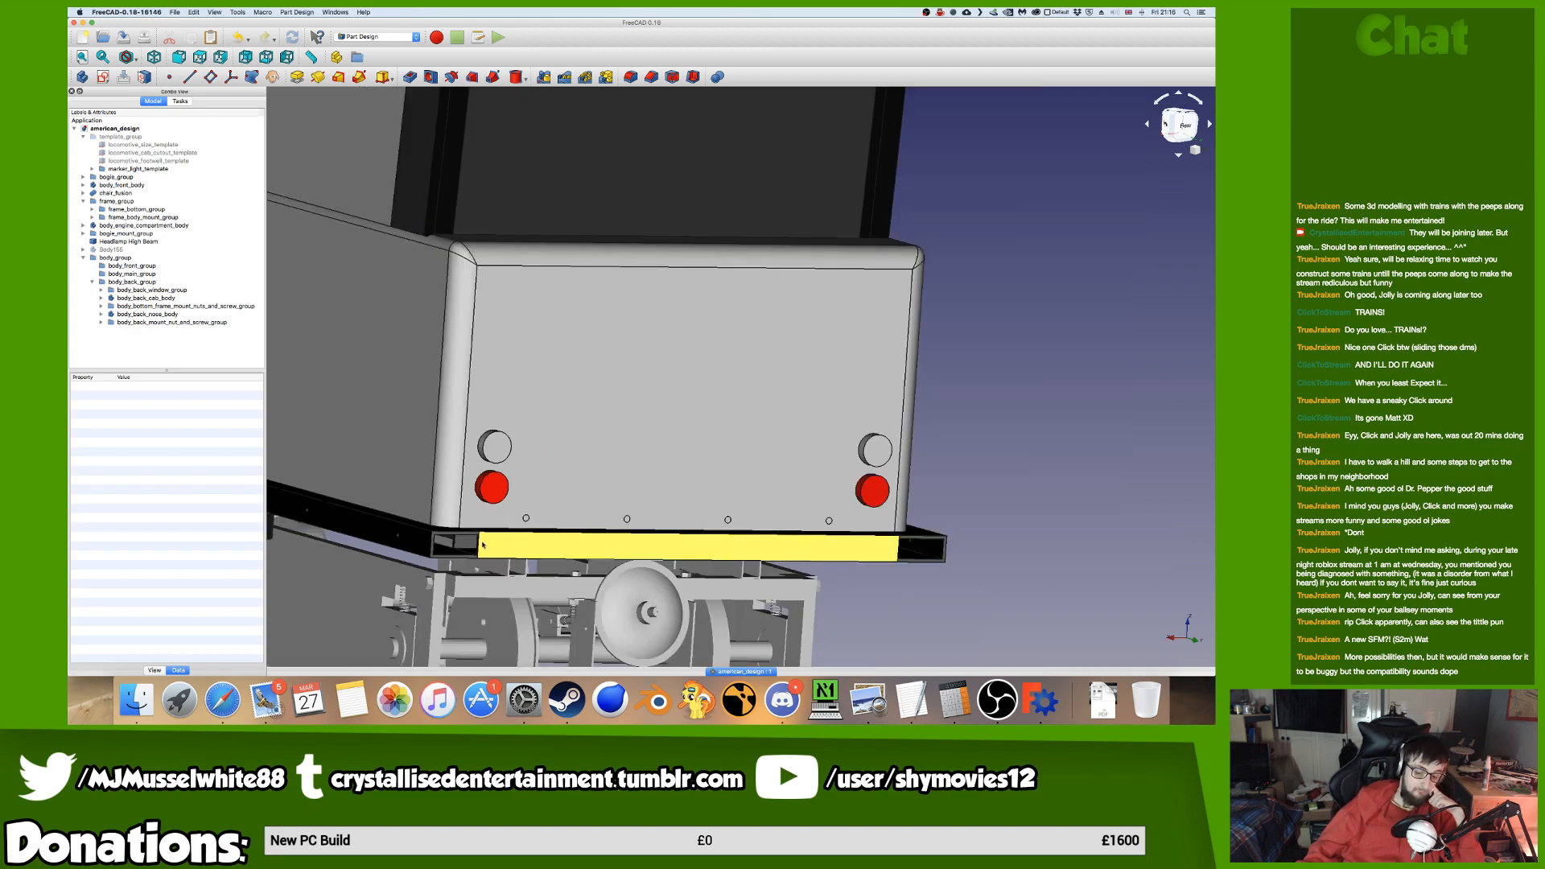
Switch to Finder and paste a copy of american_design.FCStd from the parent folder into the original folder.
key("super+h")
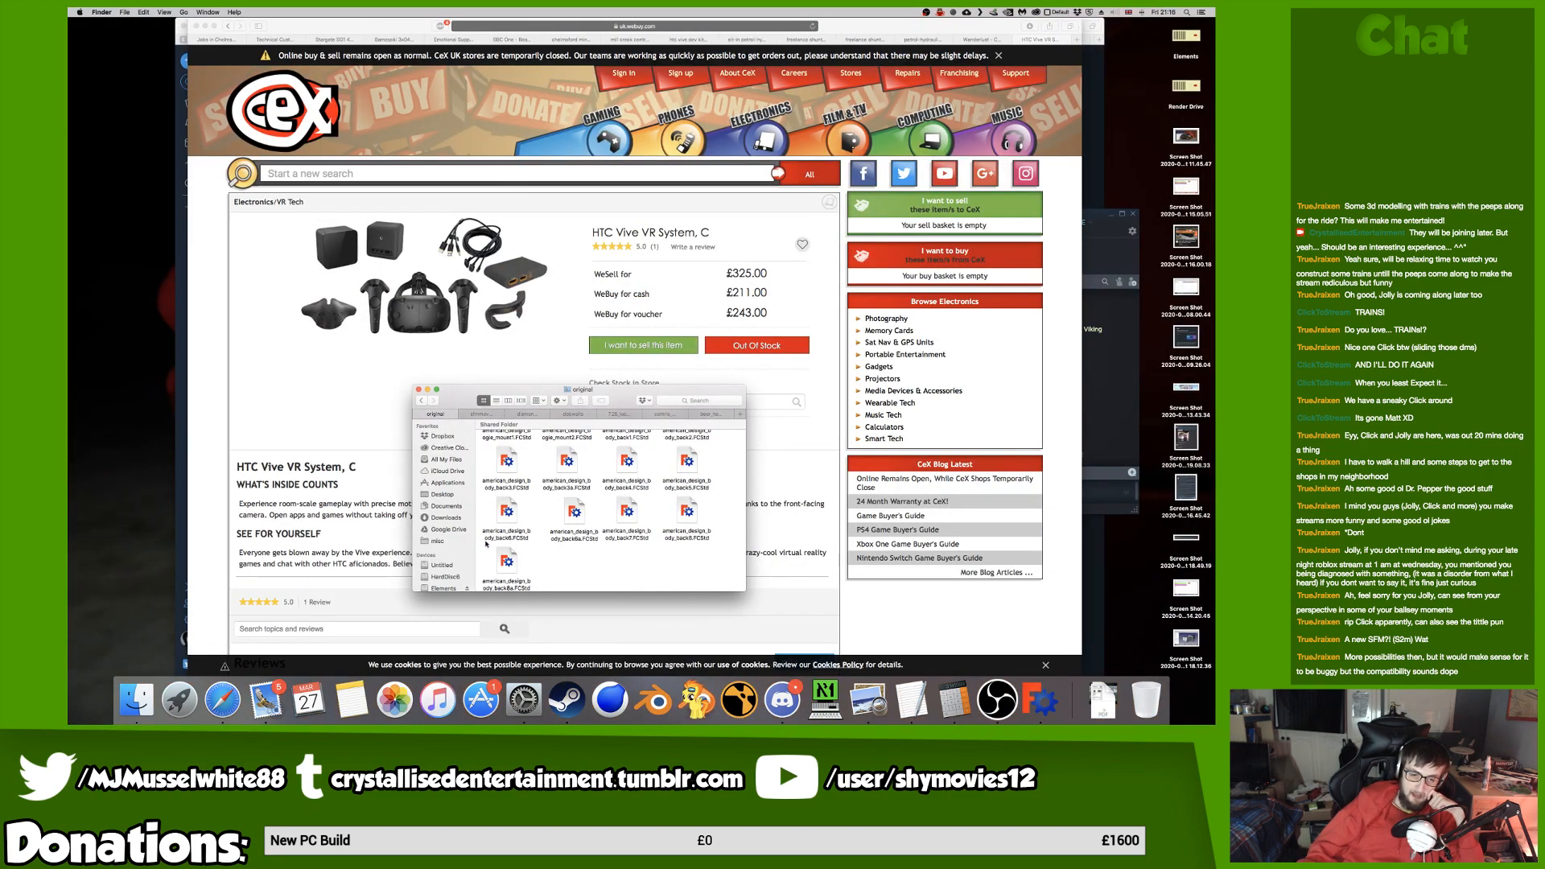
left_click(419, 400)
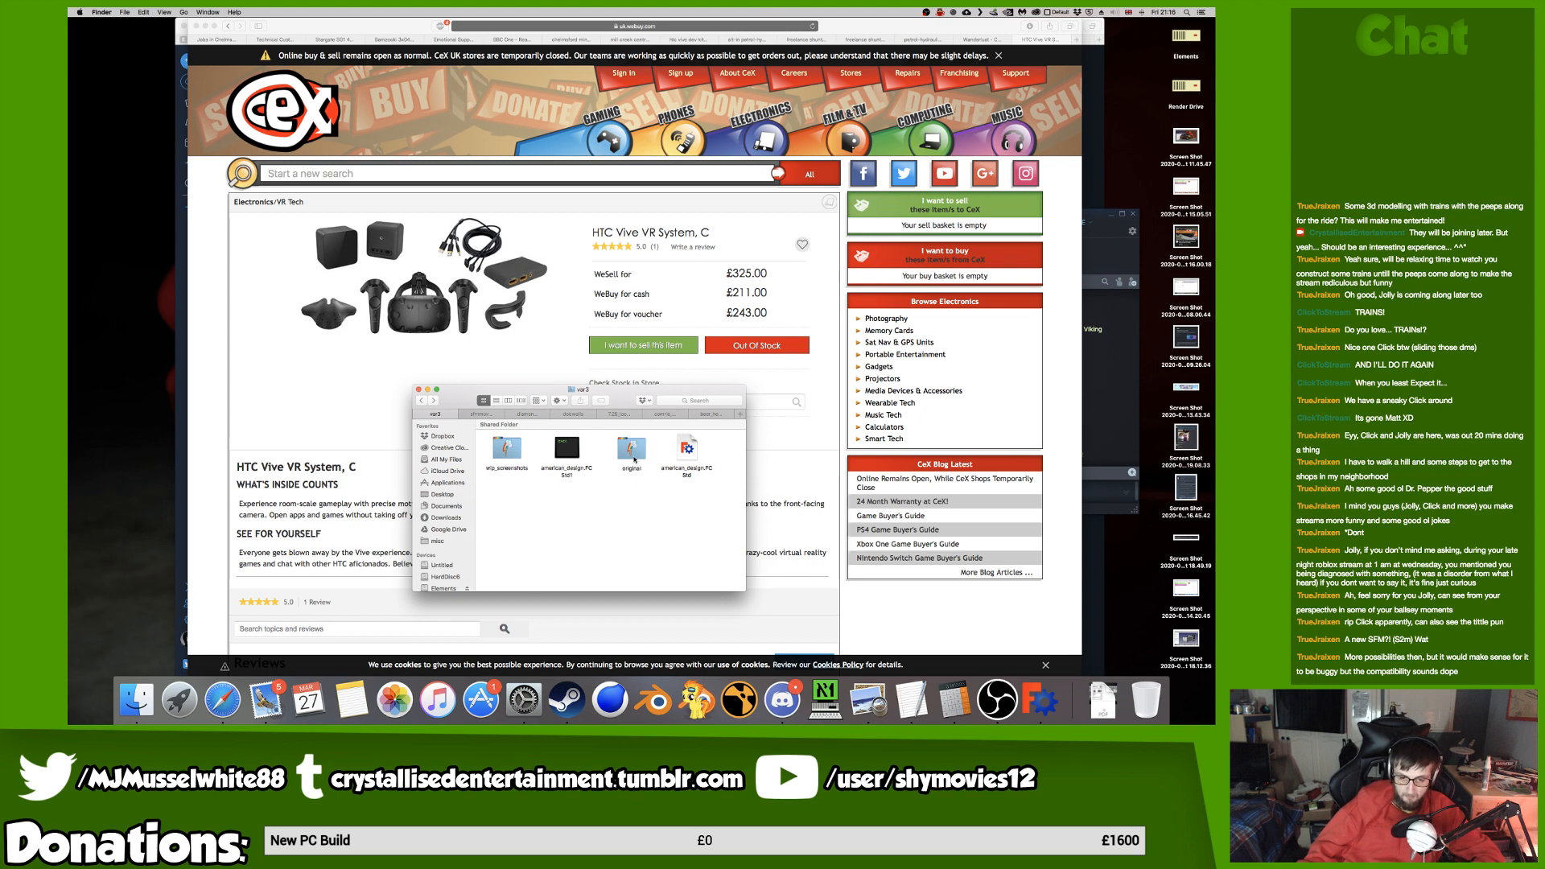
left_click(682, 456)
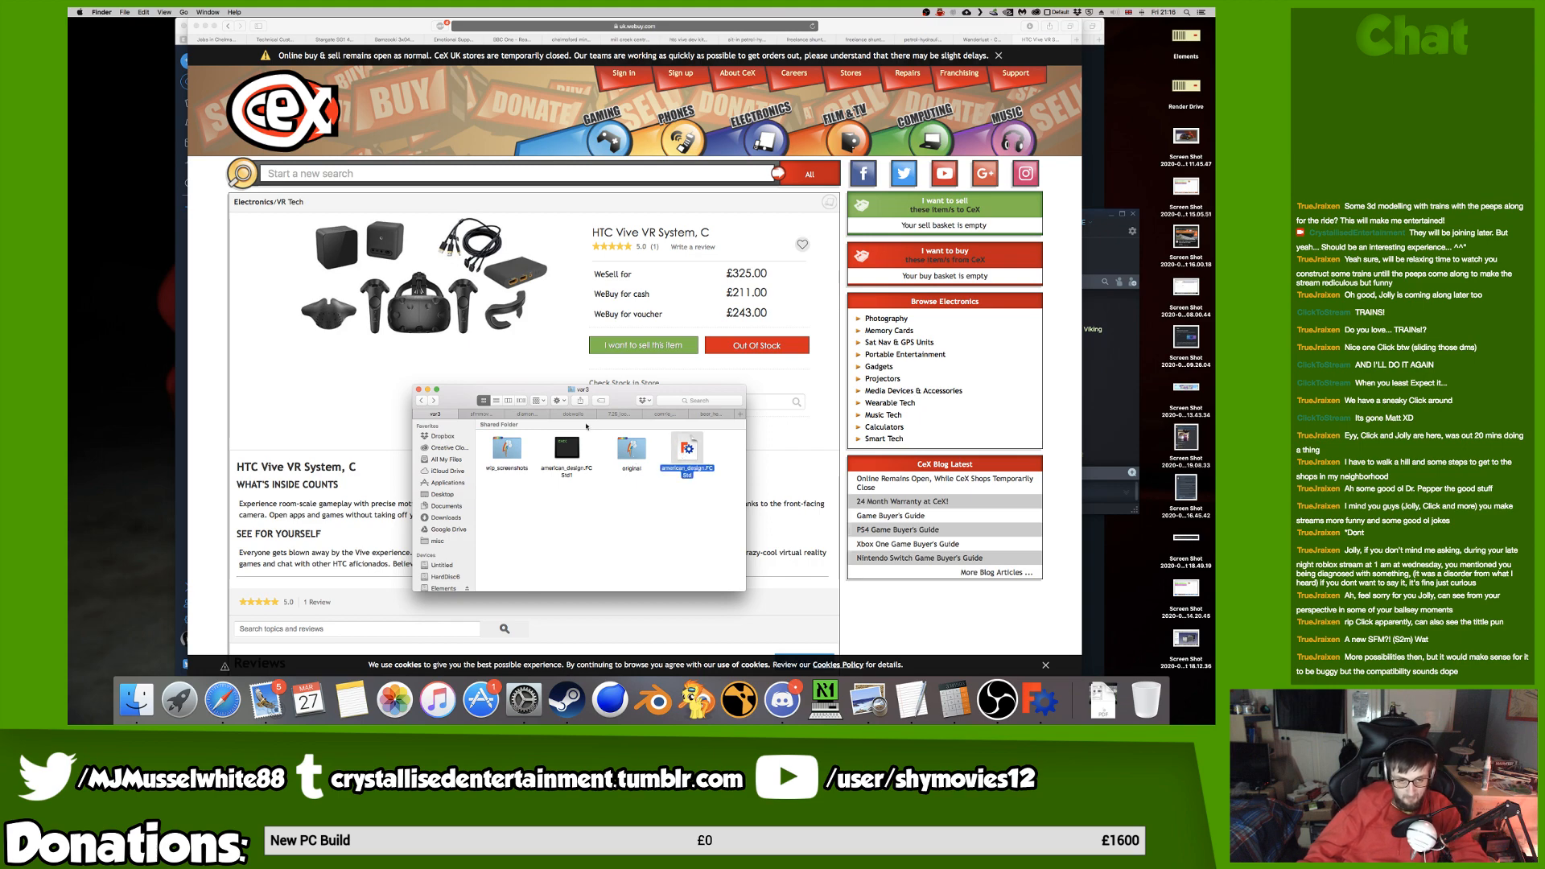
left_click(433, 399)
key("super+v")
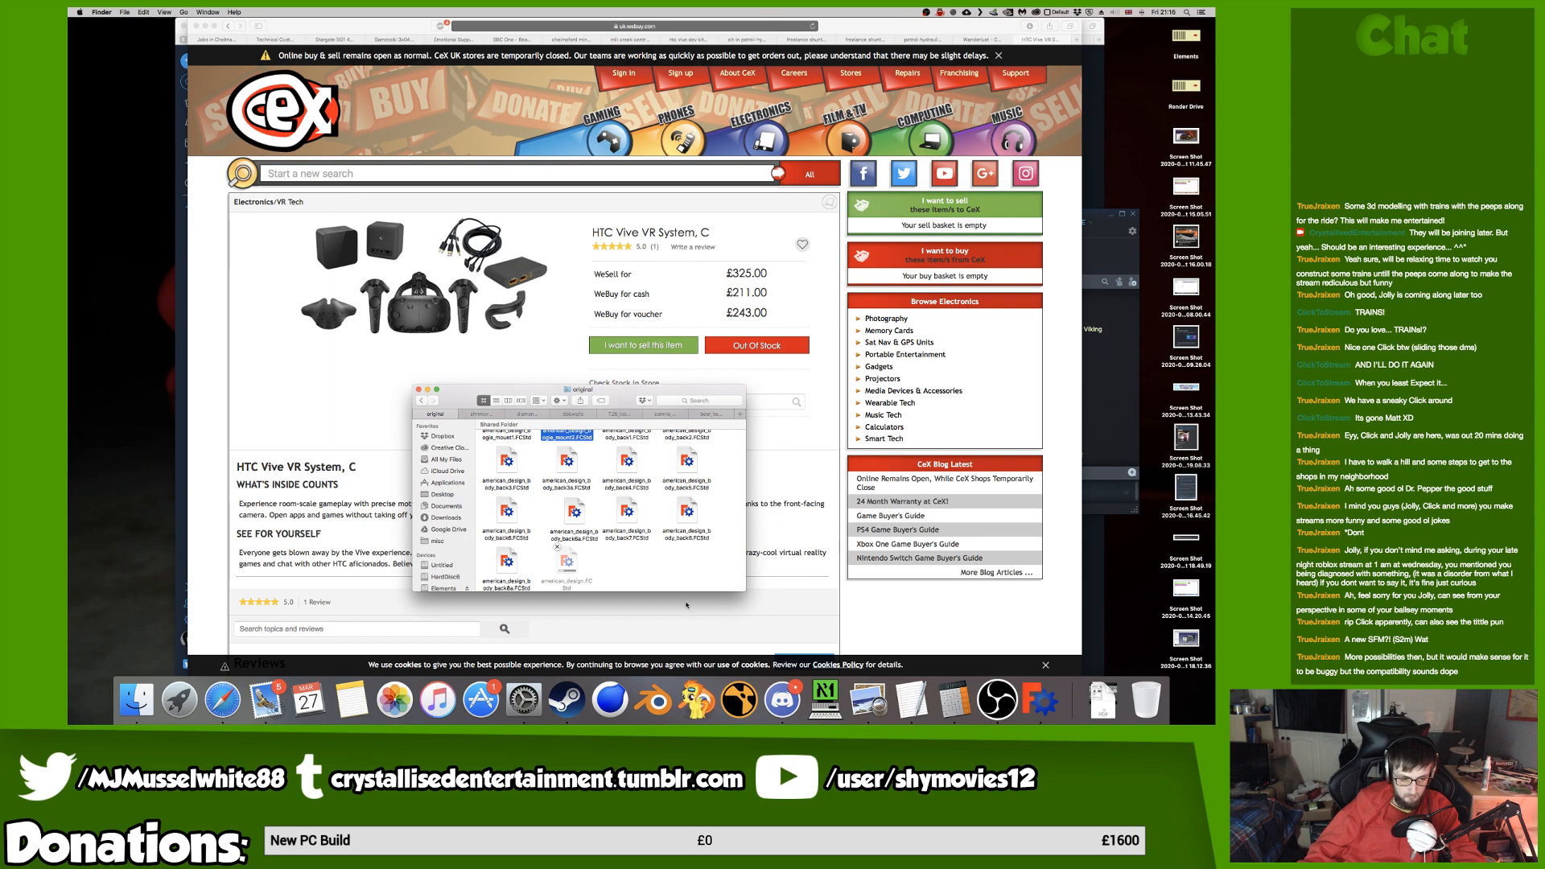
Rename the pasted copy as american_design_body_back9.FCStd and go back to the parent folder.
left_click(567, 563)
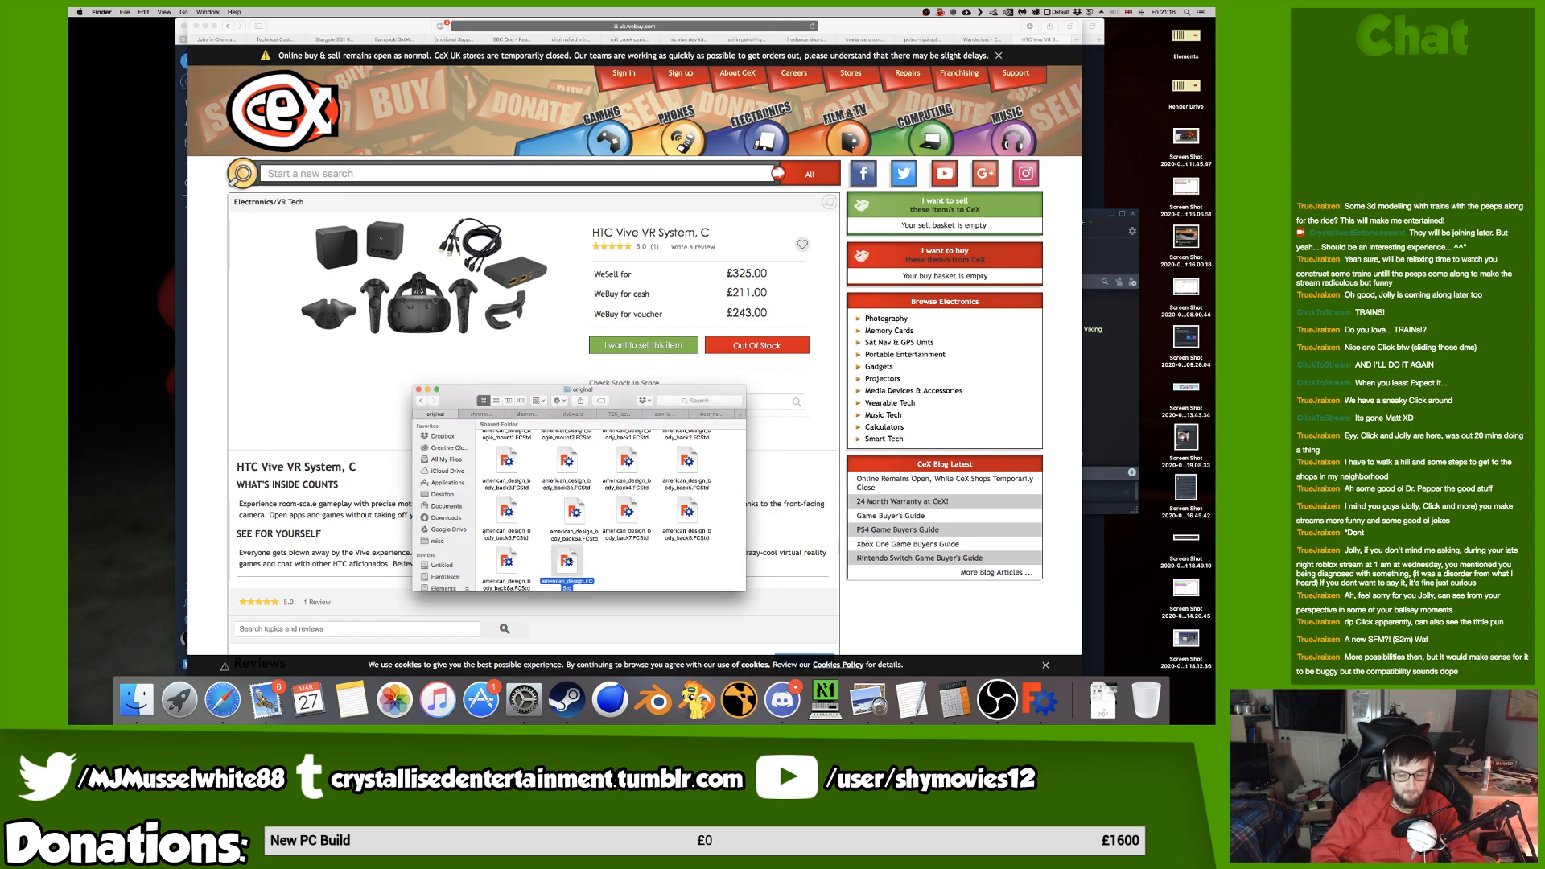
key("Return")
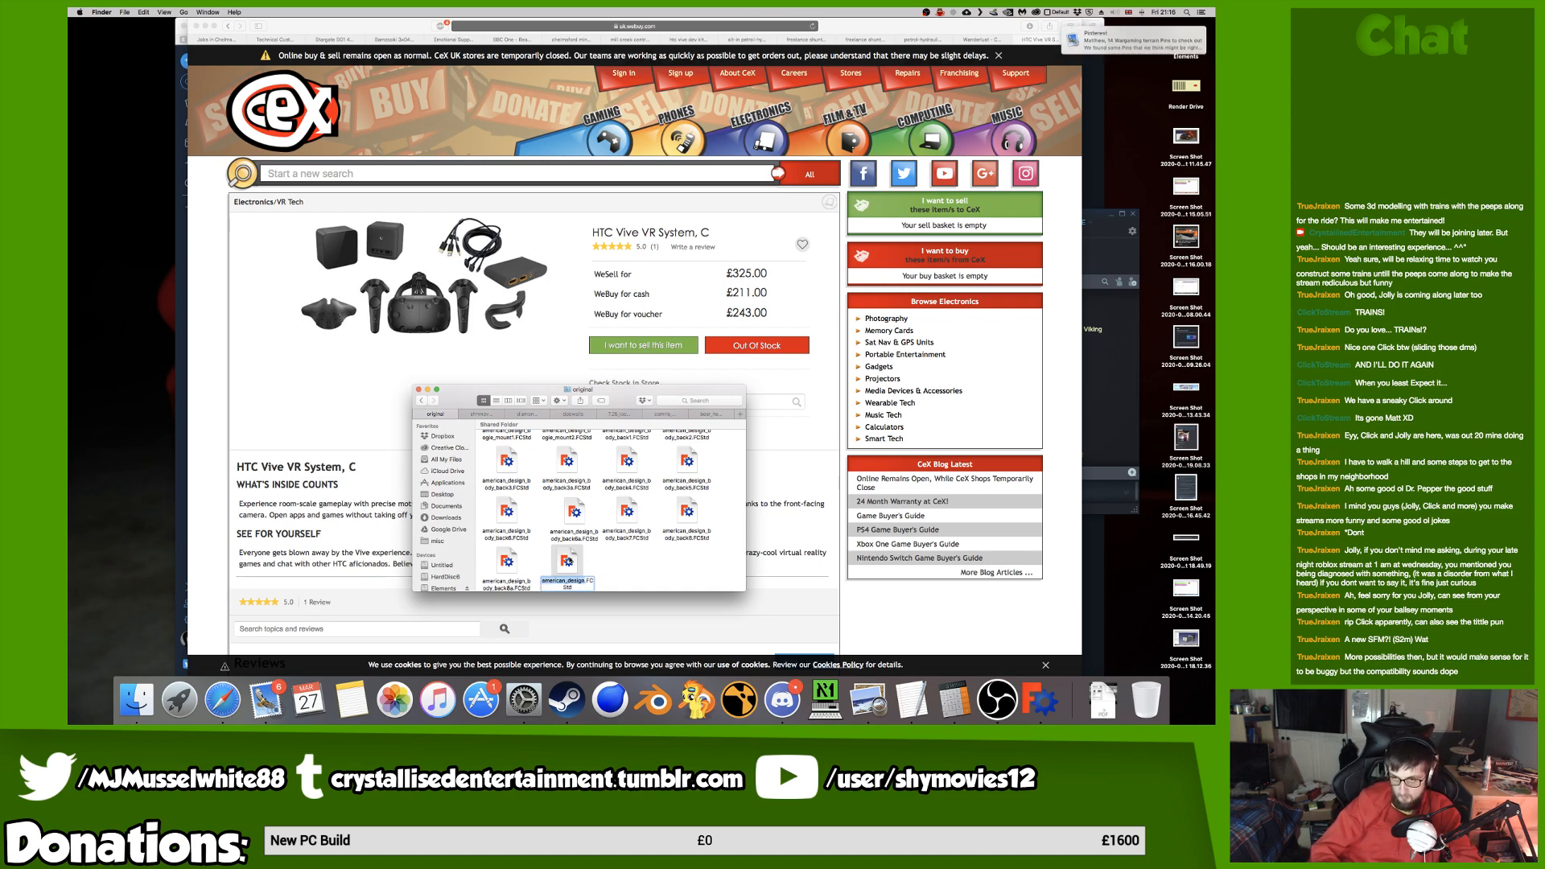
key("Right")
type("_")
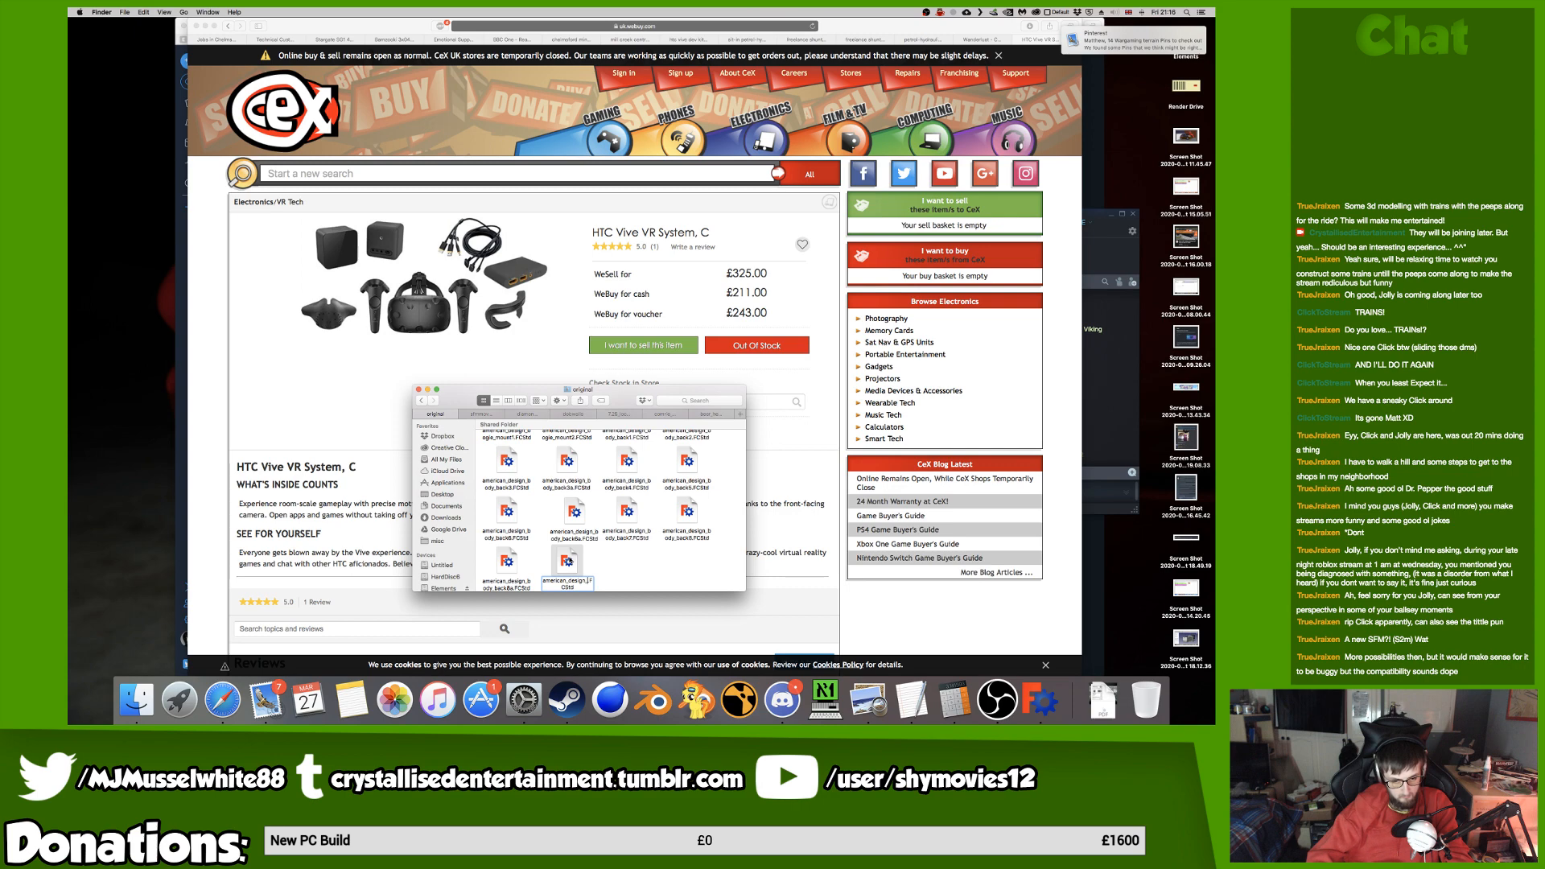
type("back")
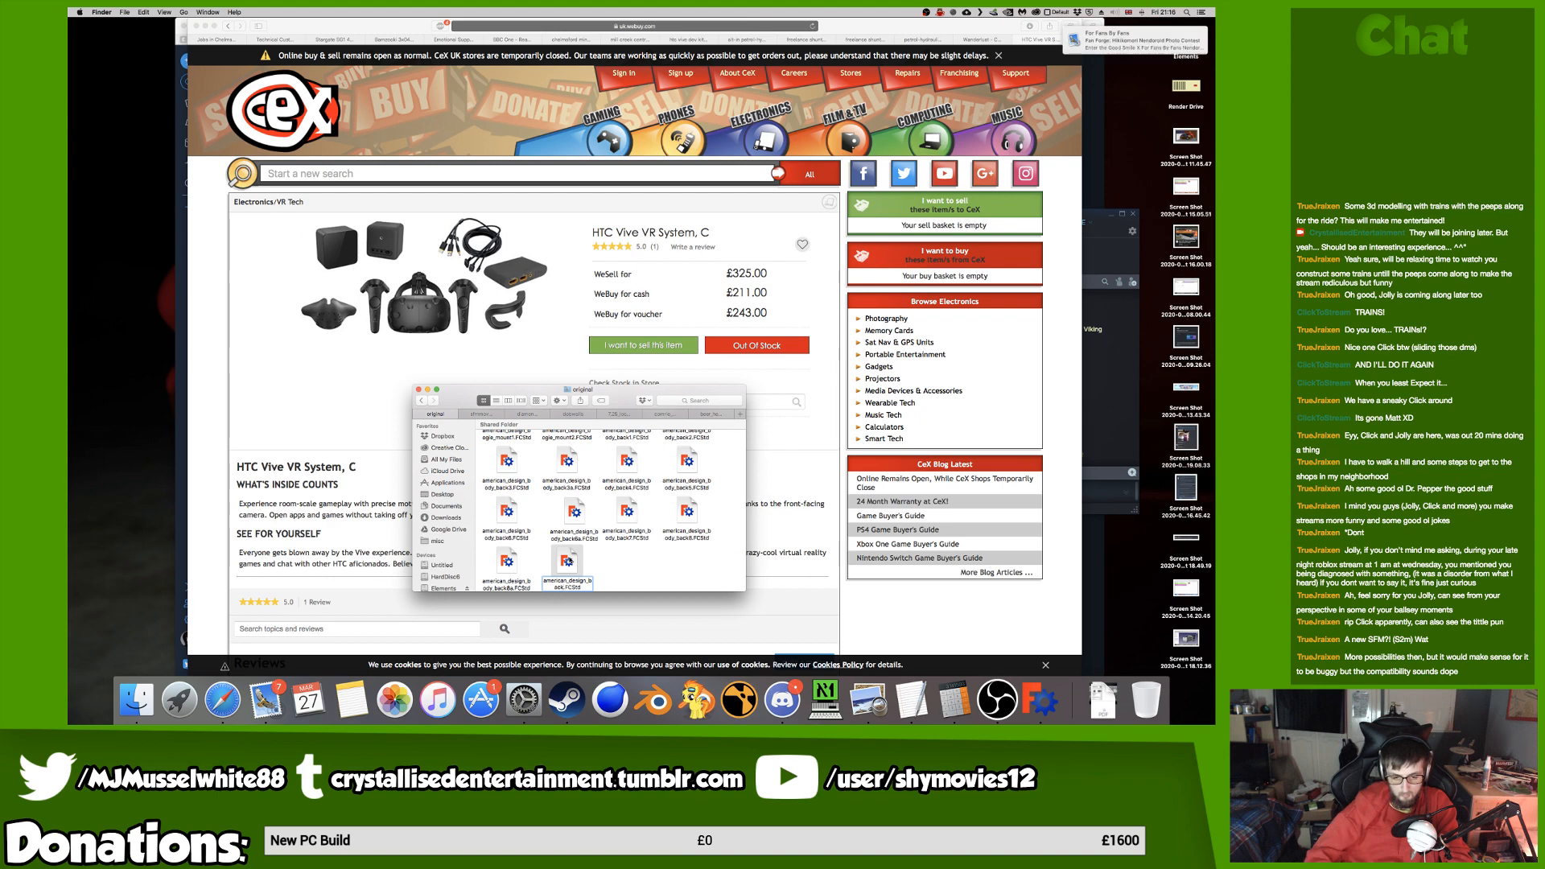
type("9")
key("Escape")
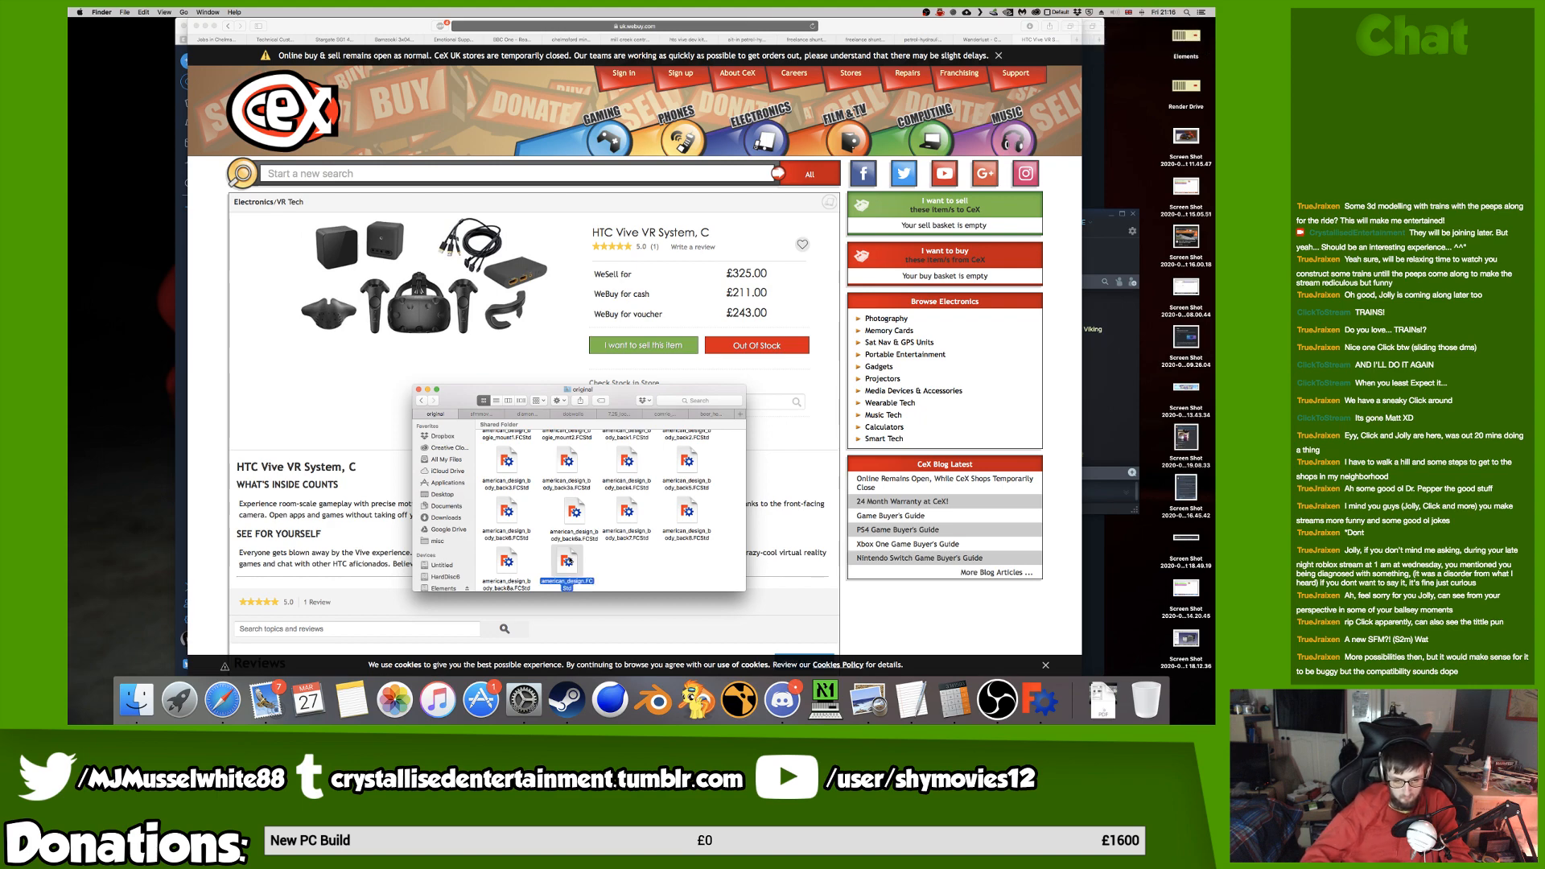
left_click(647, 567)
left_click(573, 561)
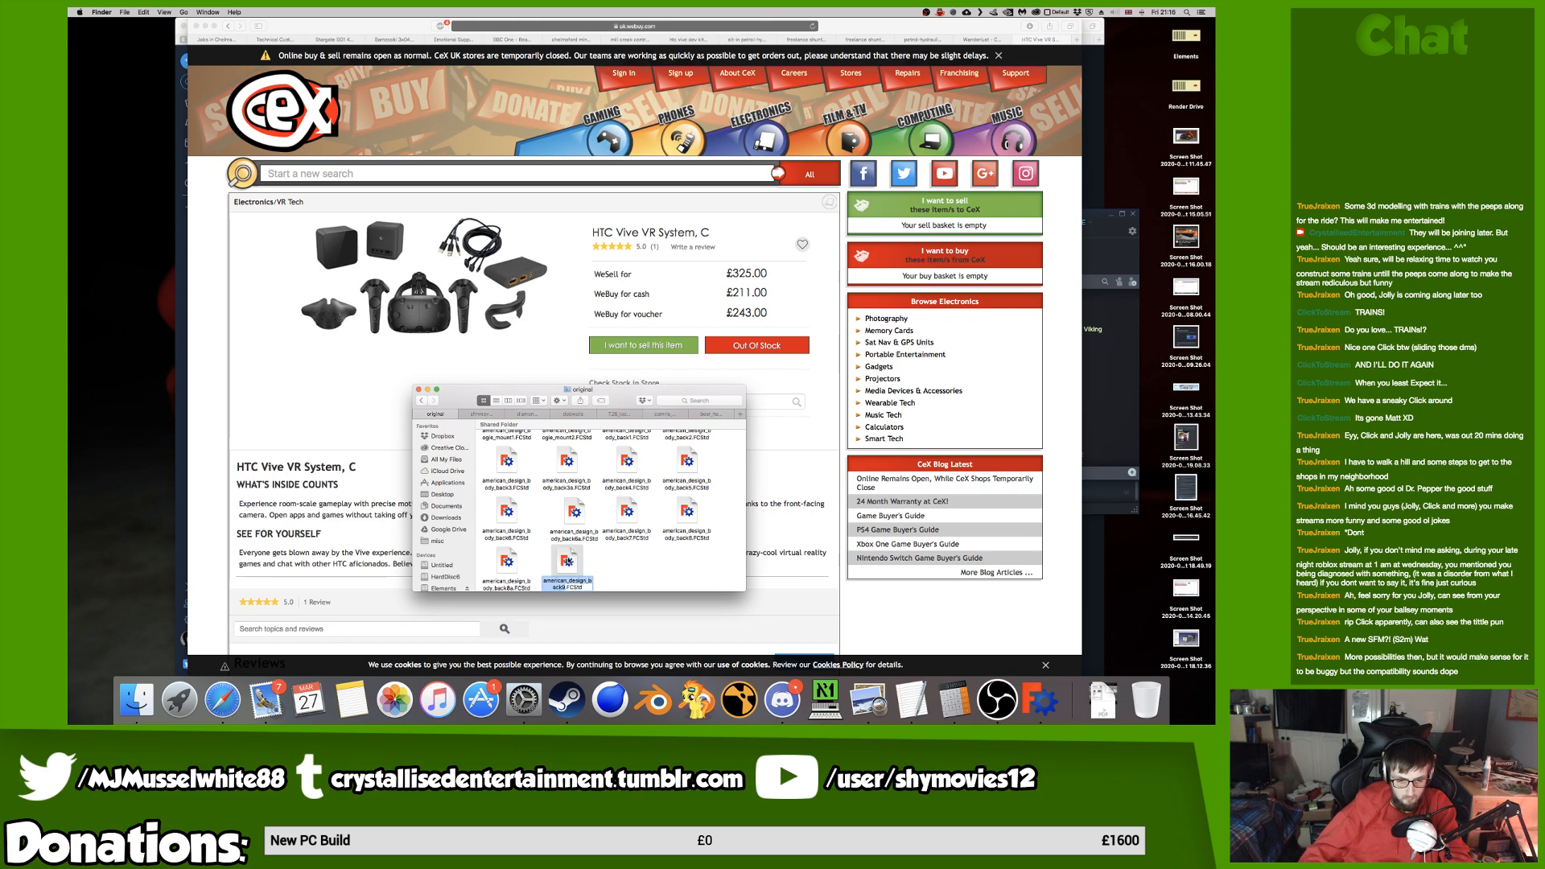
left_click(591, 580)
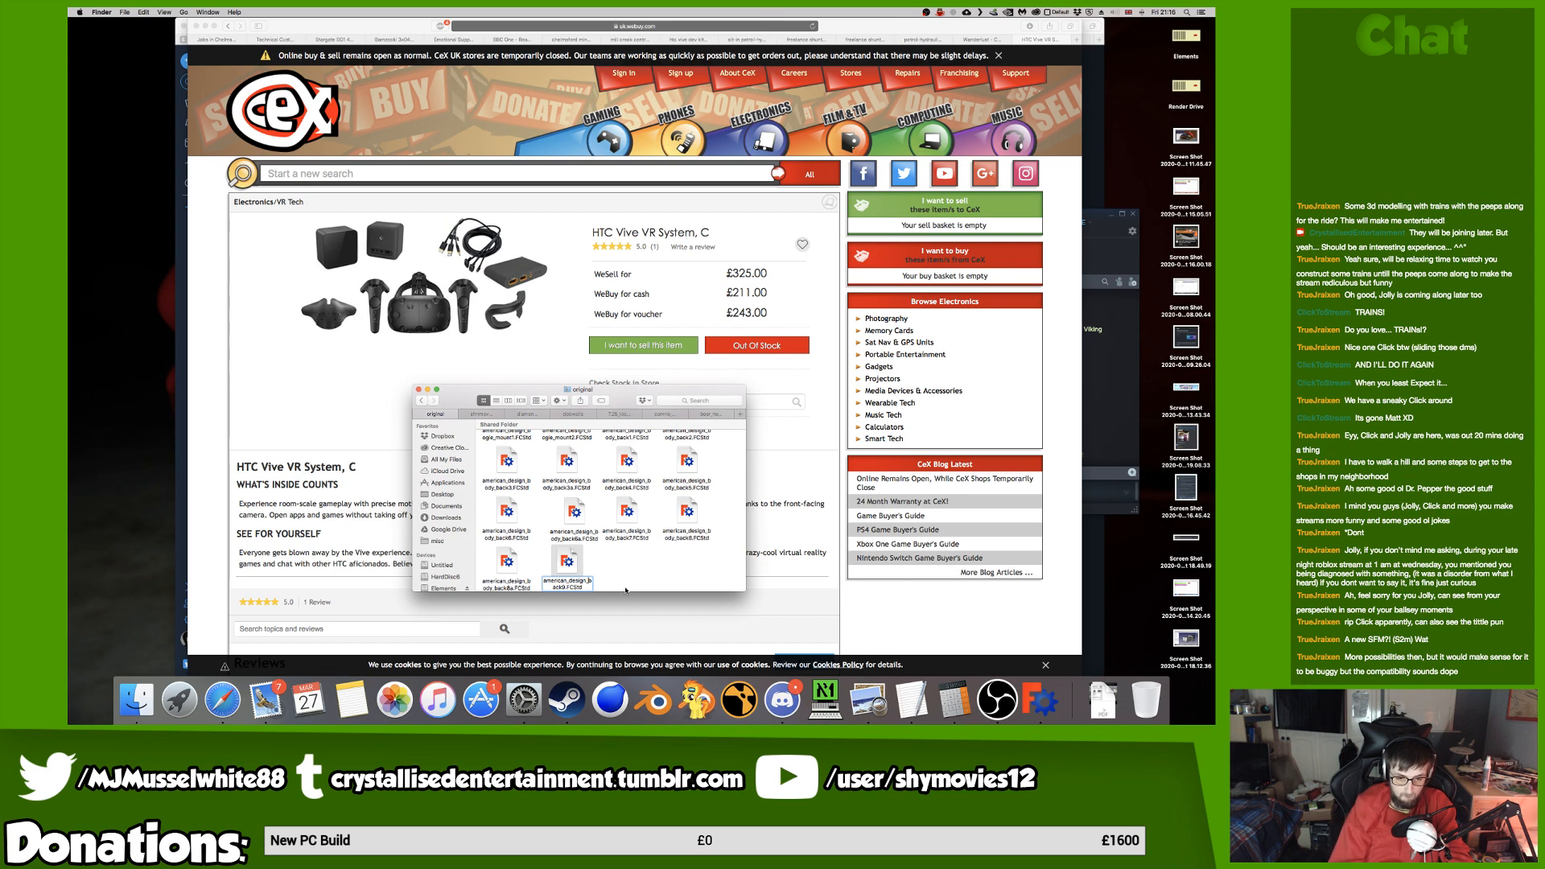
type("ody_b")
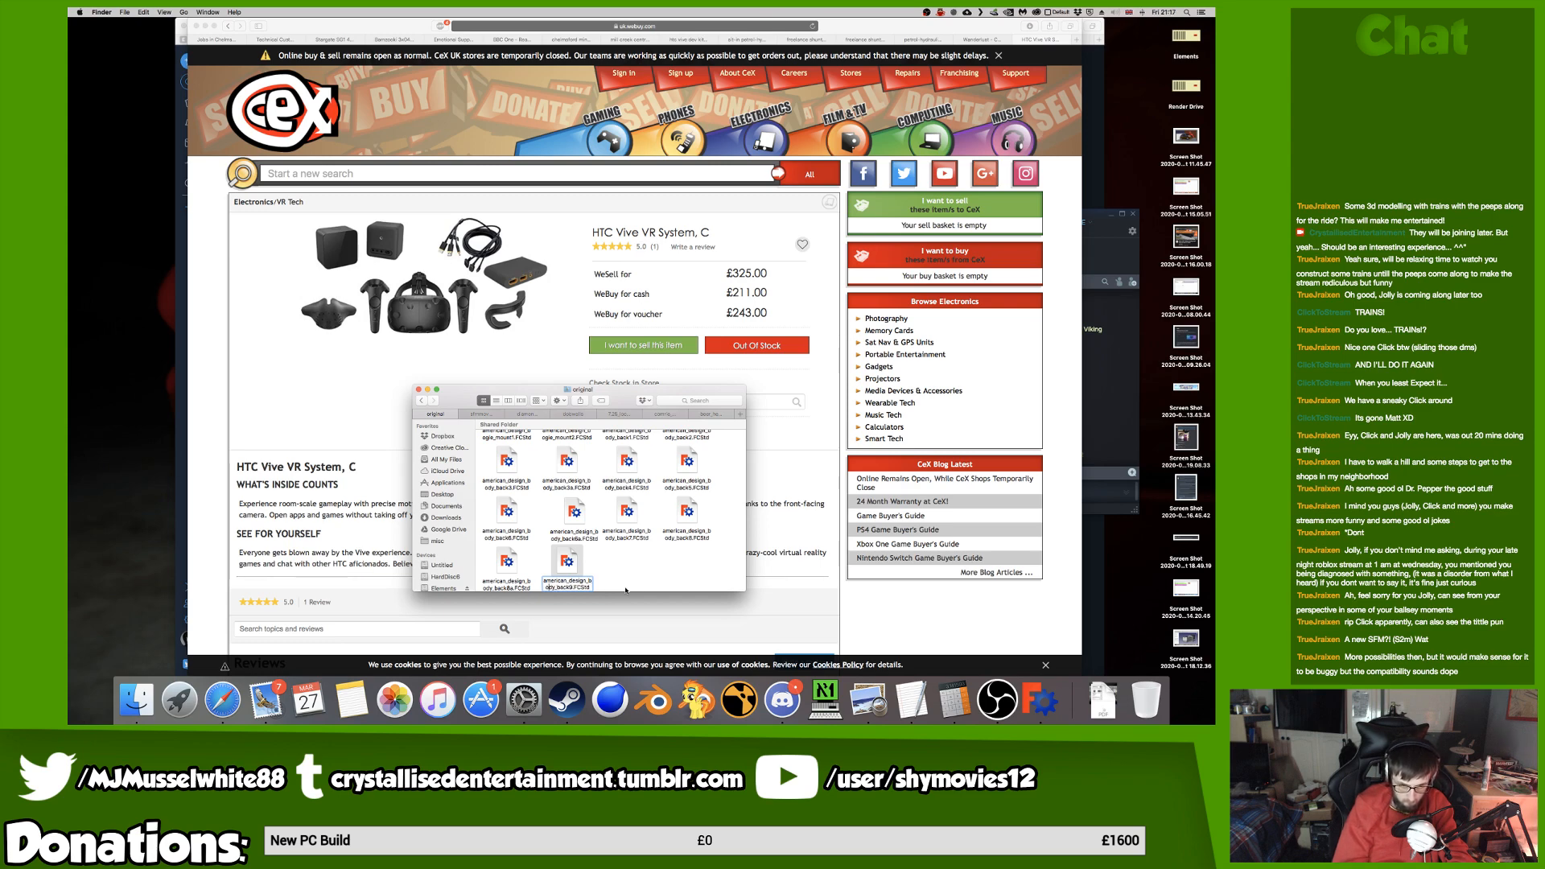
key("Return")
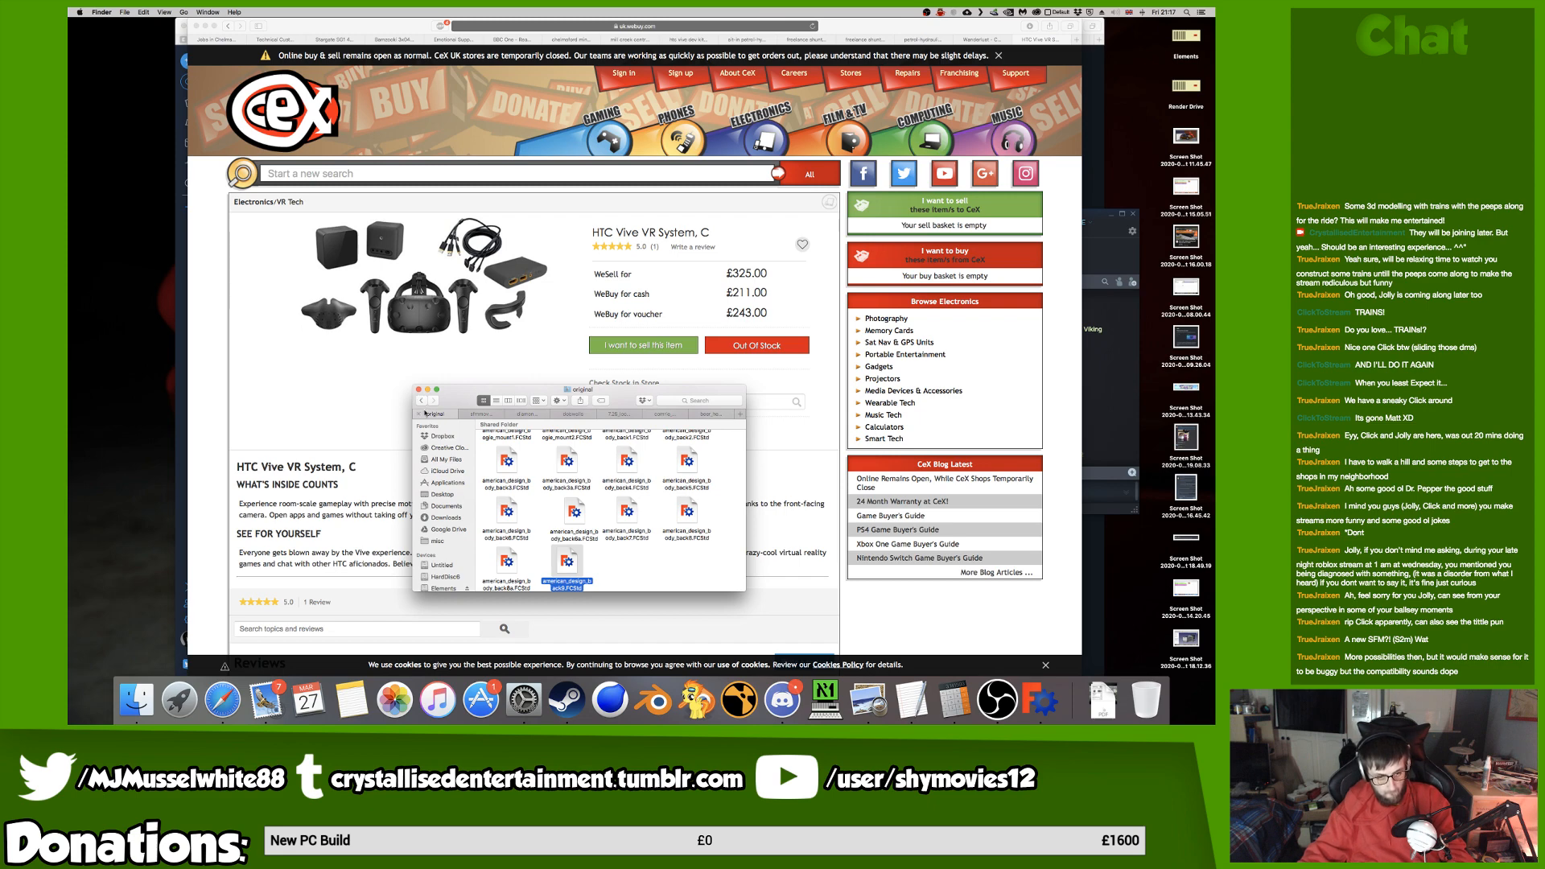
left_click(421, 400)
Switch to FreeCAD, hide body_back_nose_body and inspect the rear mounting strip and marker lights behind it.
key("ctrl+Right")
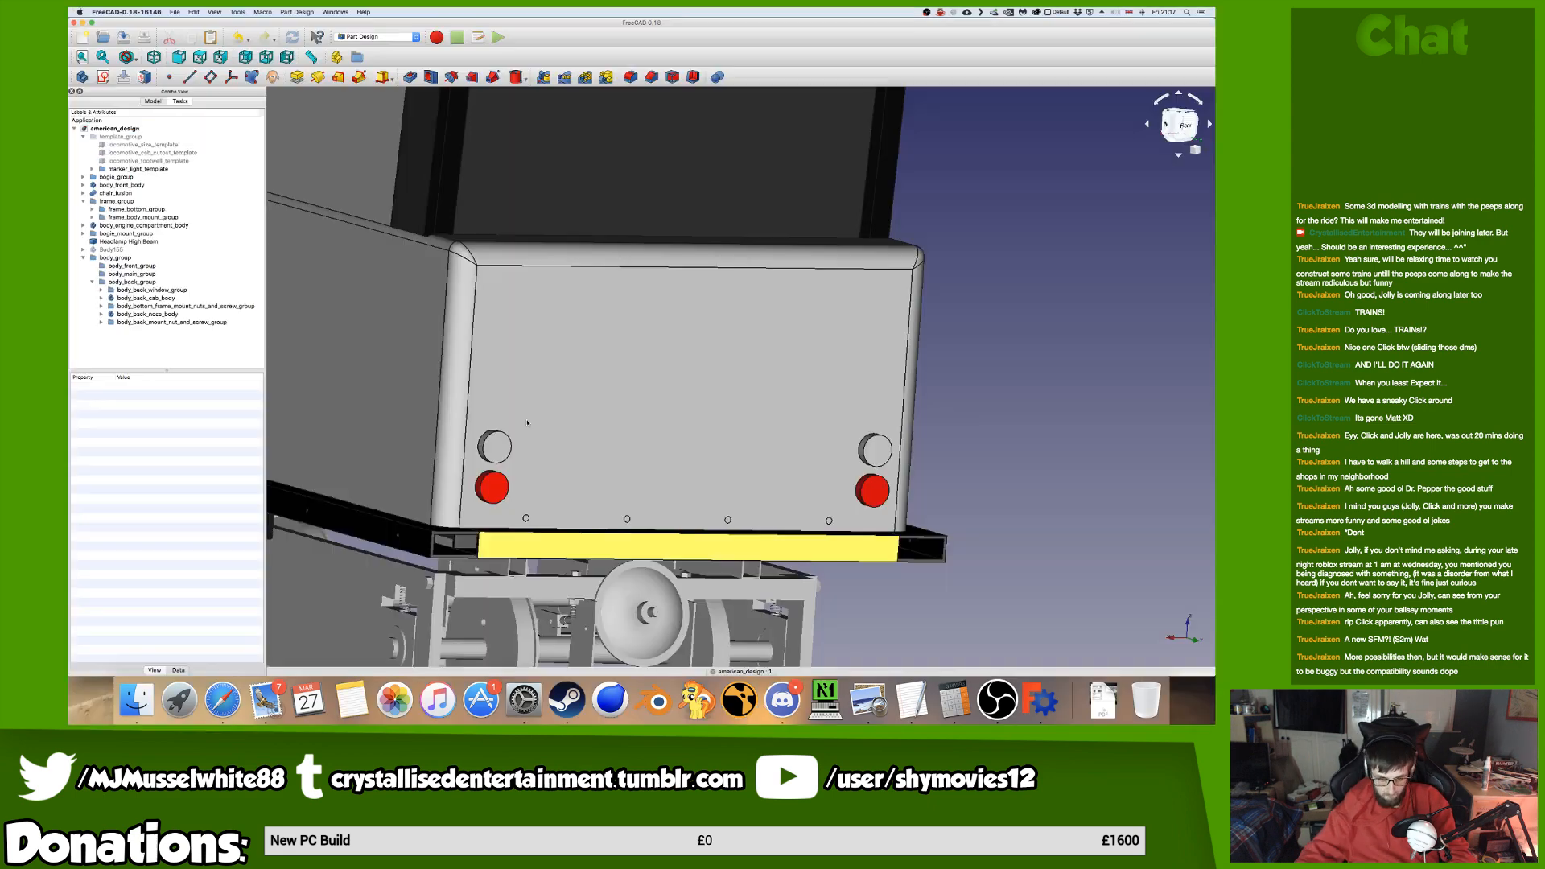
left_click(153, 314)
key("space")
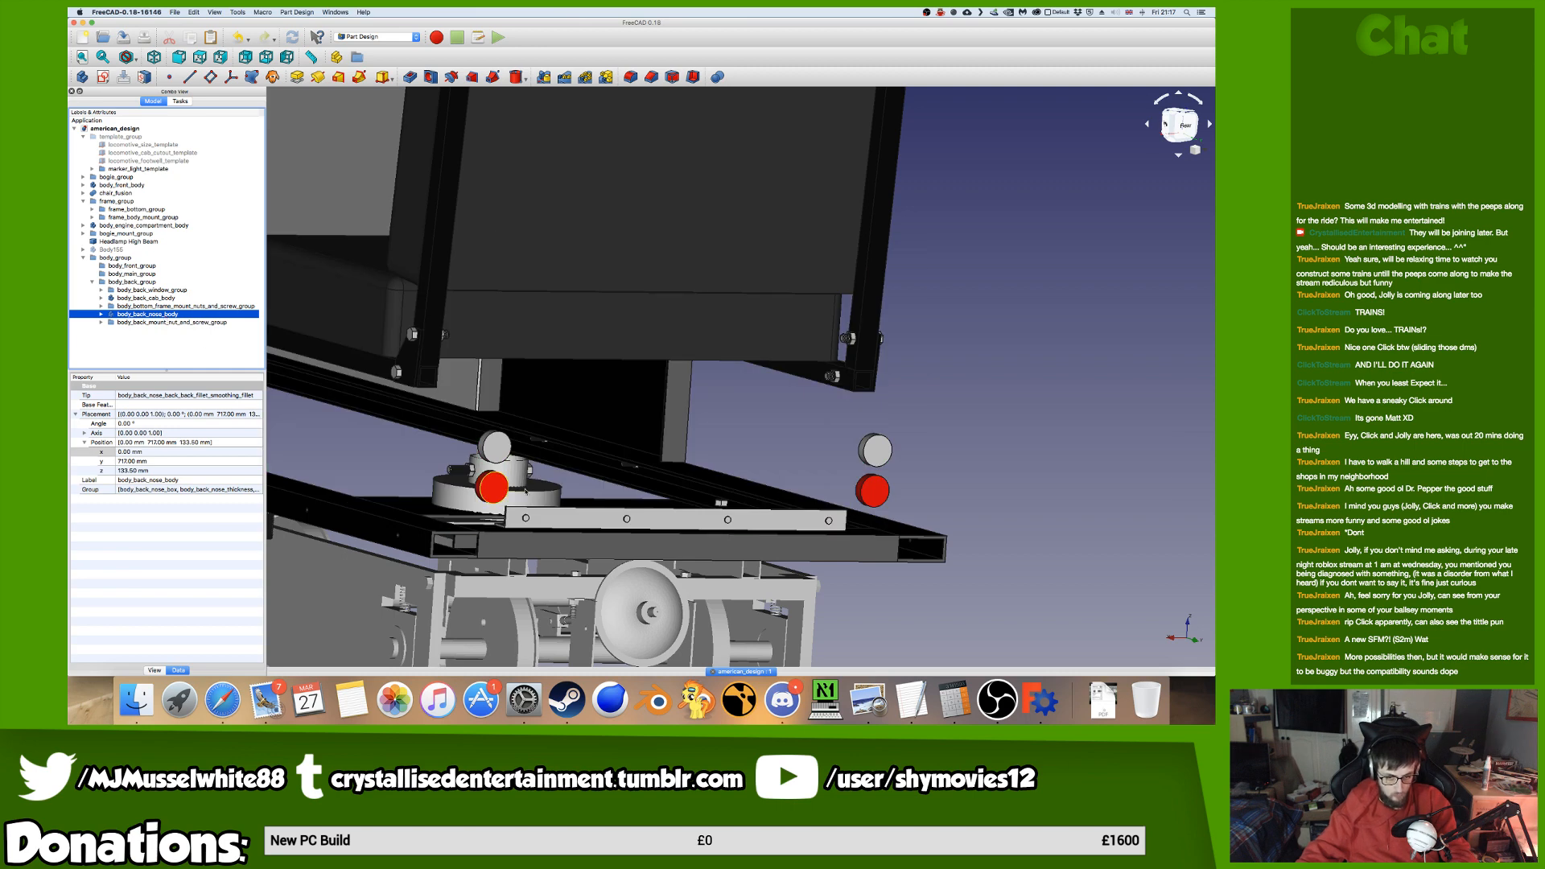
middle_click_drag(525, 491, 659, 493)
scroll(626, 441, "up", 5)
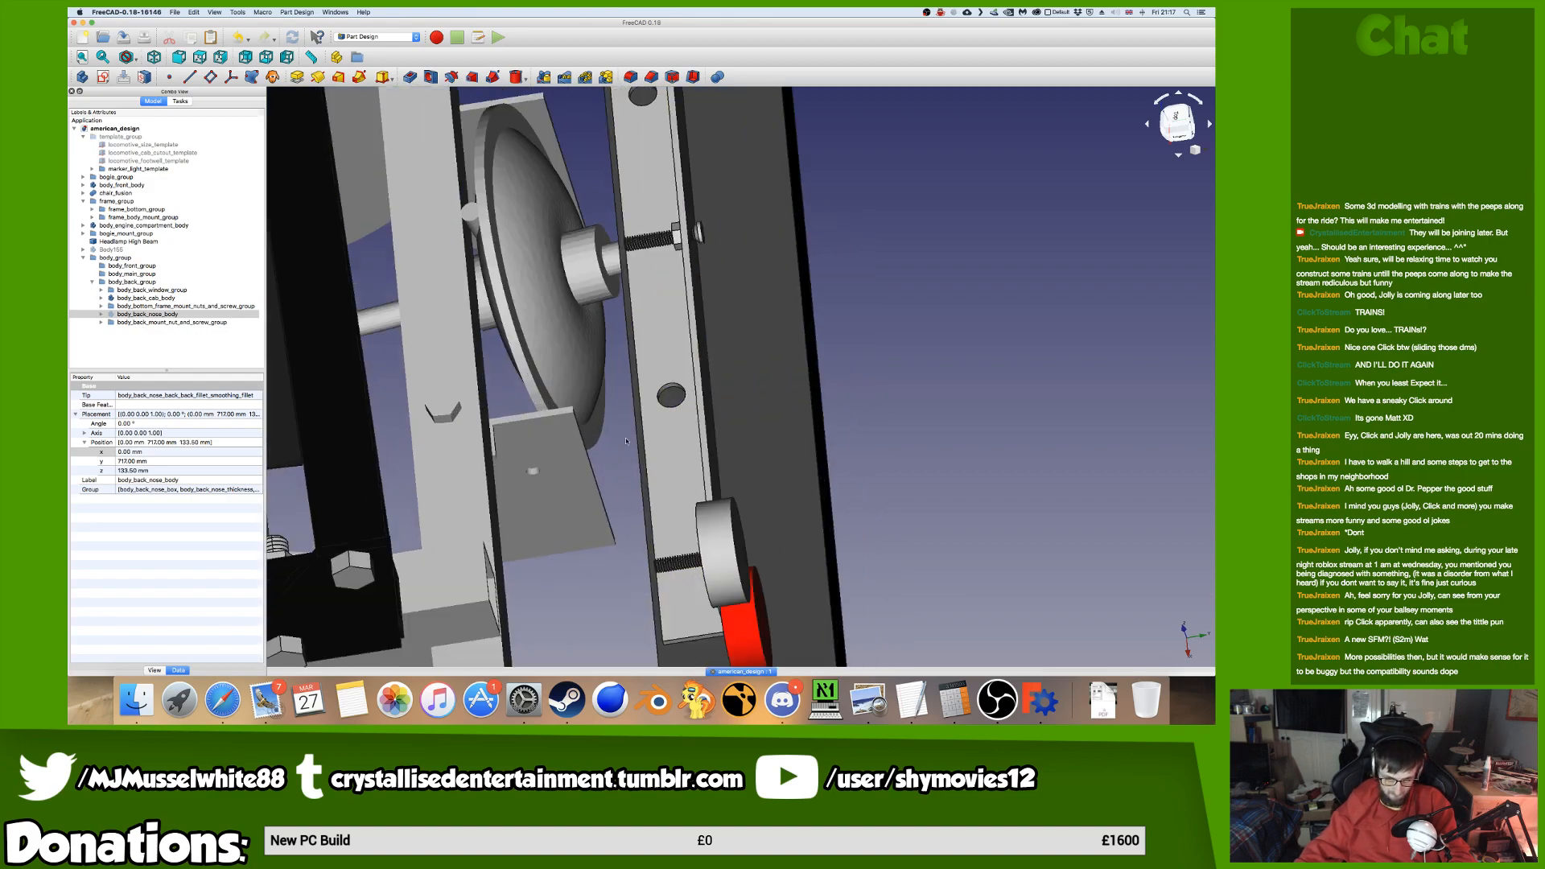
Switch to Discord, mute the microphone, and return to the locomotive model in FreeCAD.
key("ctrl+Left")
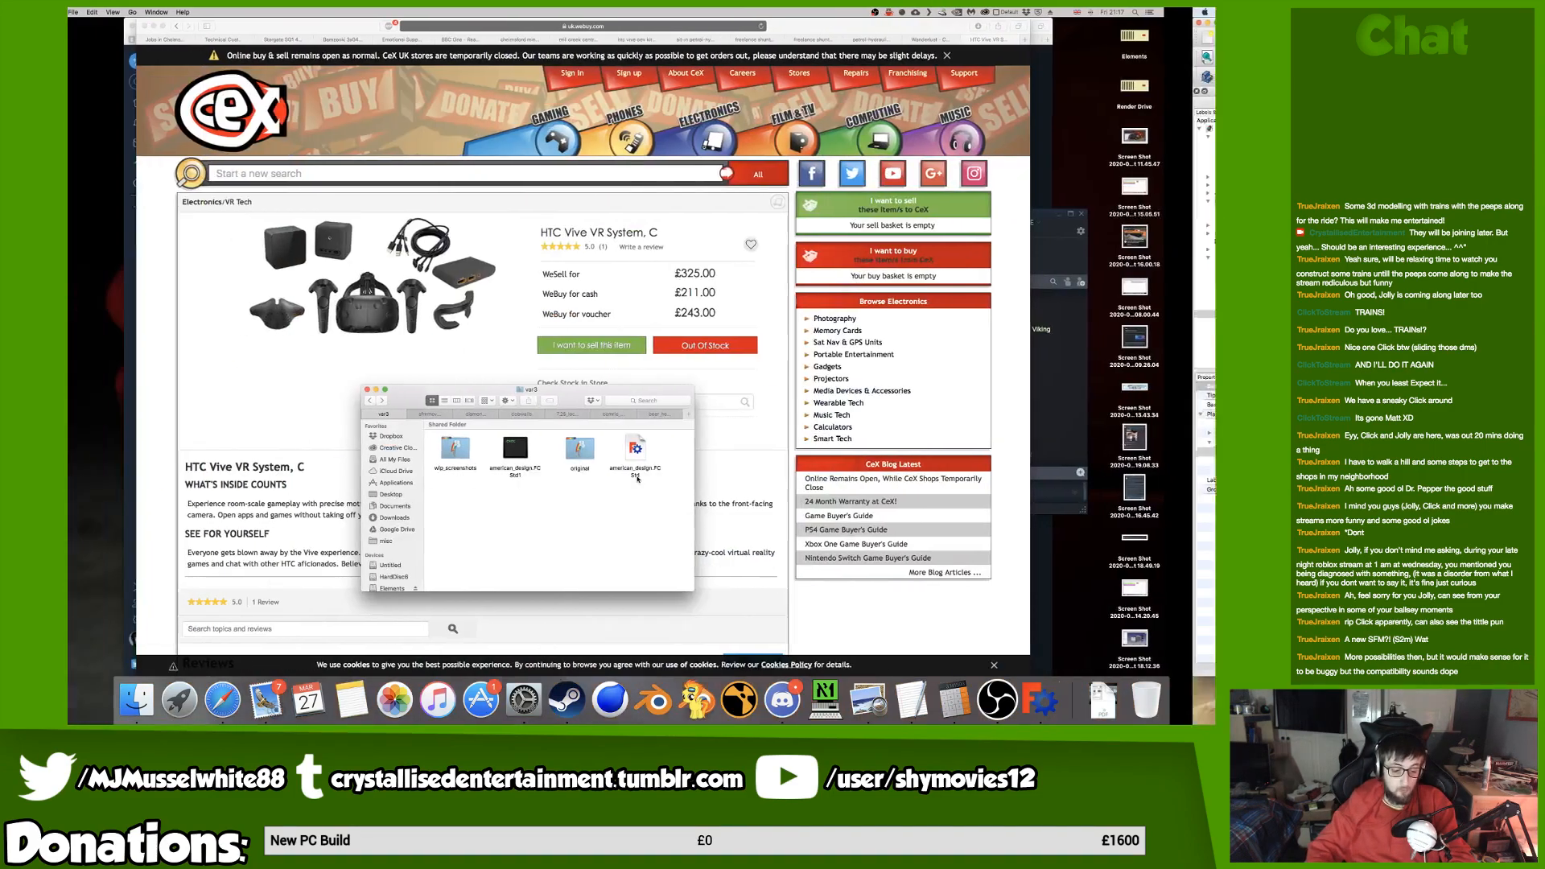
key("ctrl+Right")
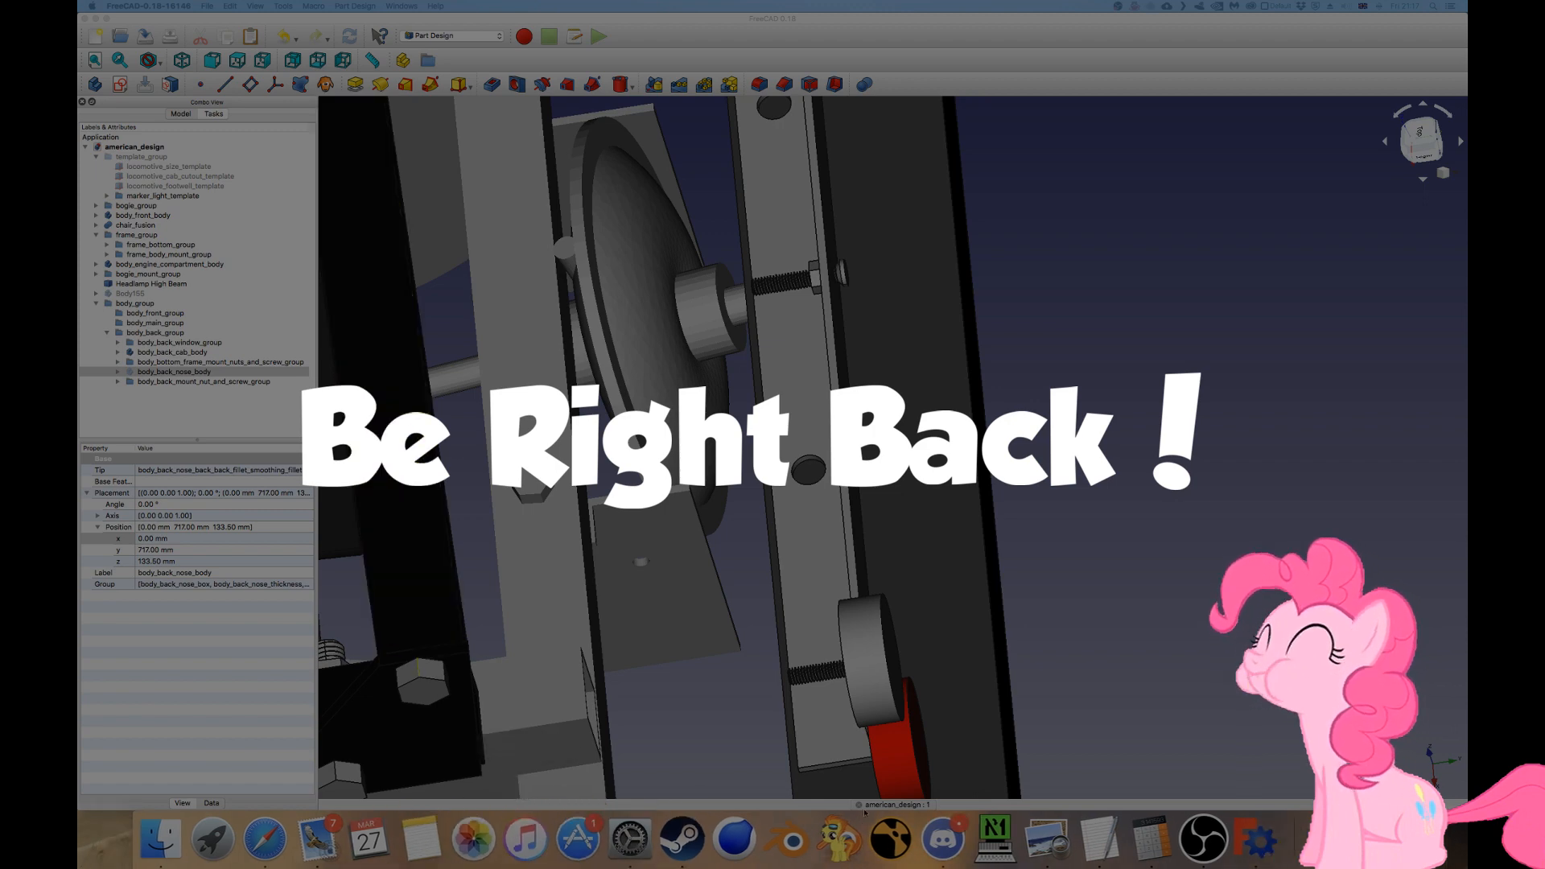
left_click(943, 836)
left_click(752, 681)
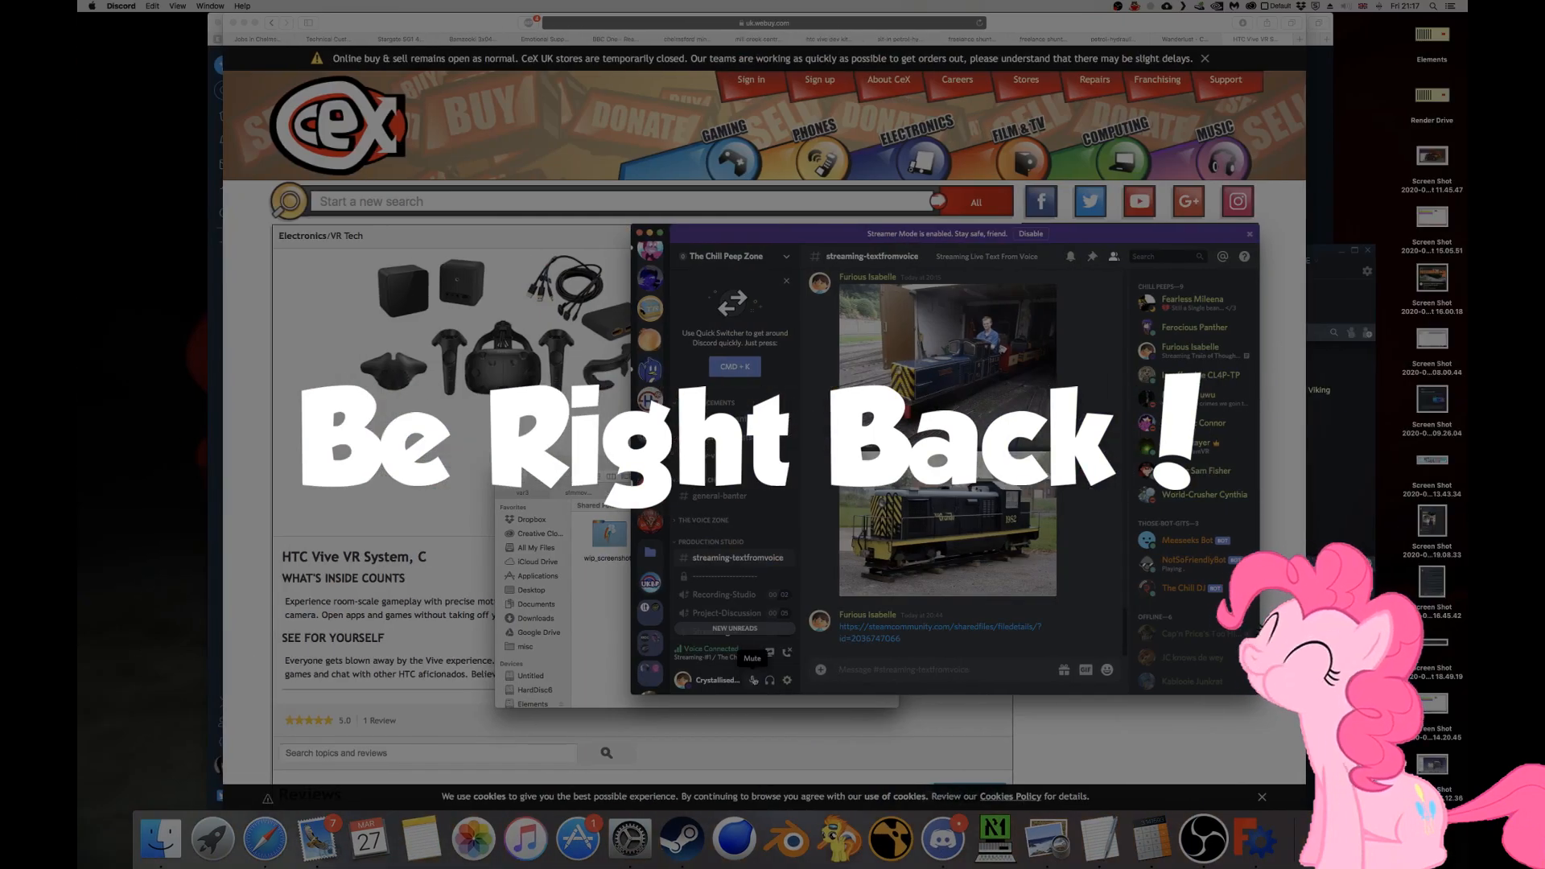
key("ctrl+Right")
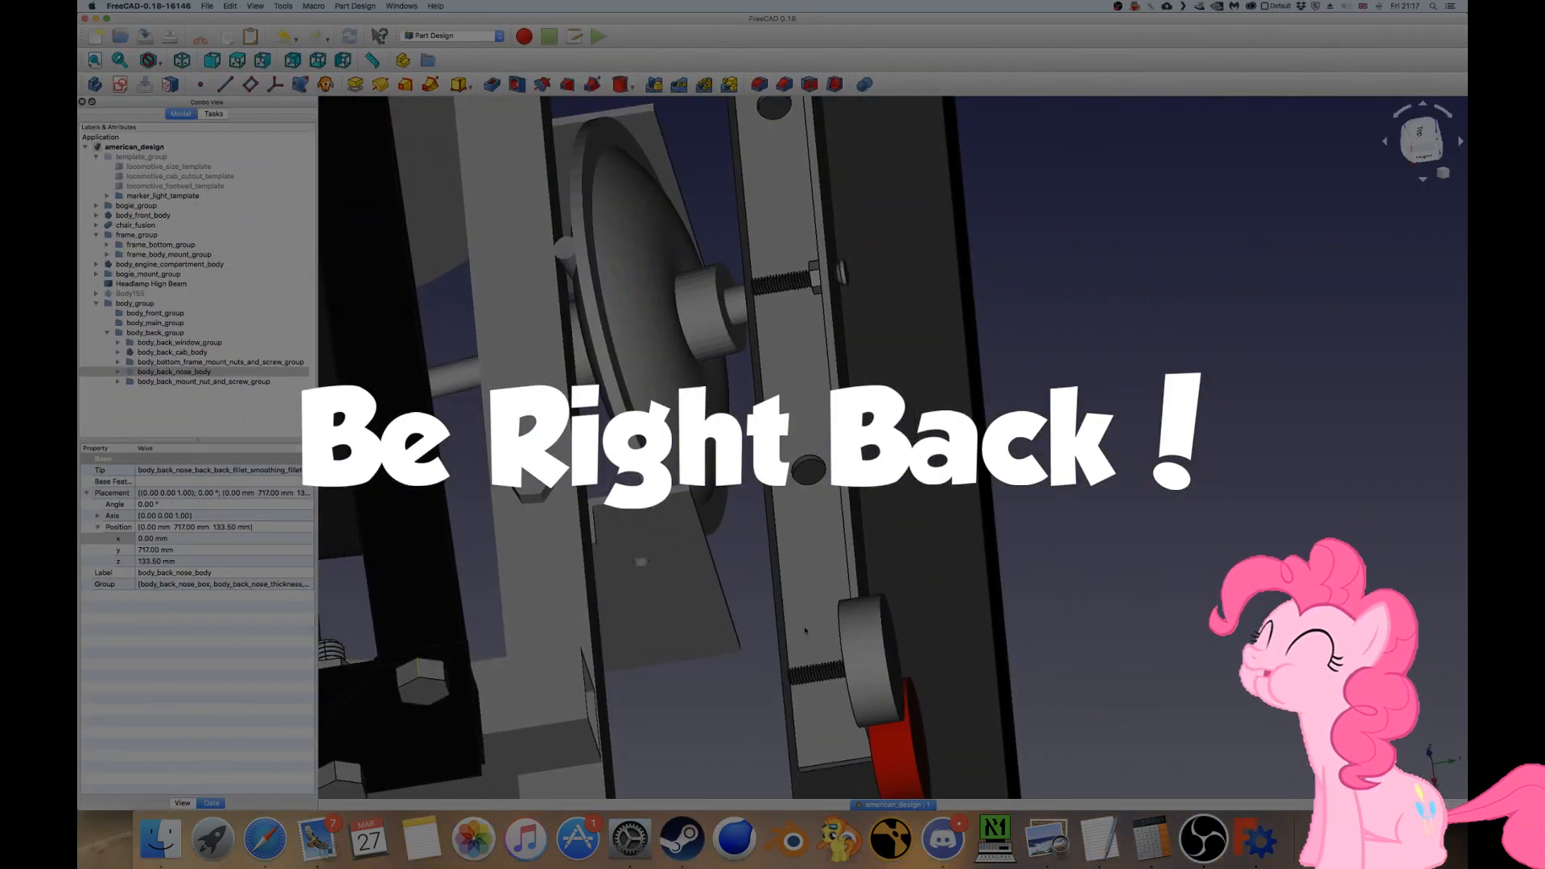
key("ctrl+Left")
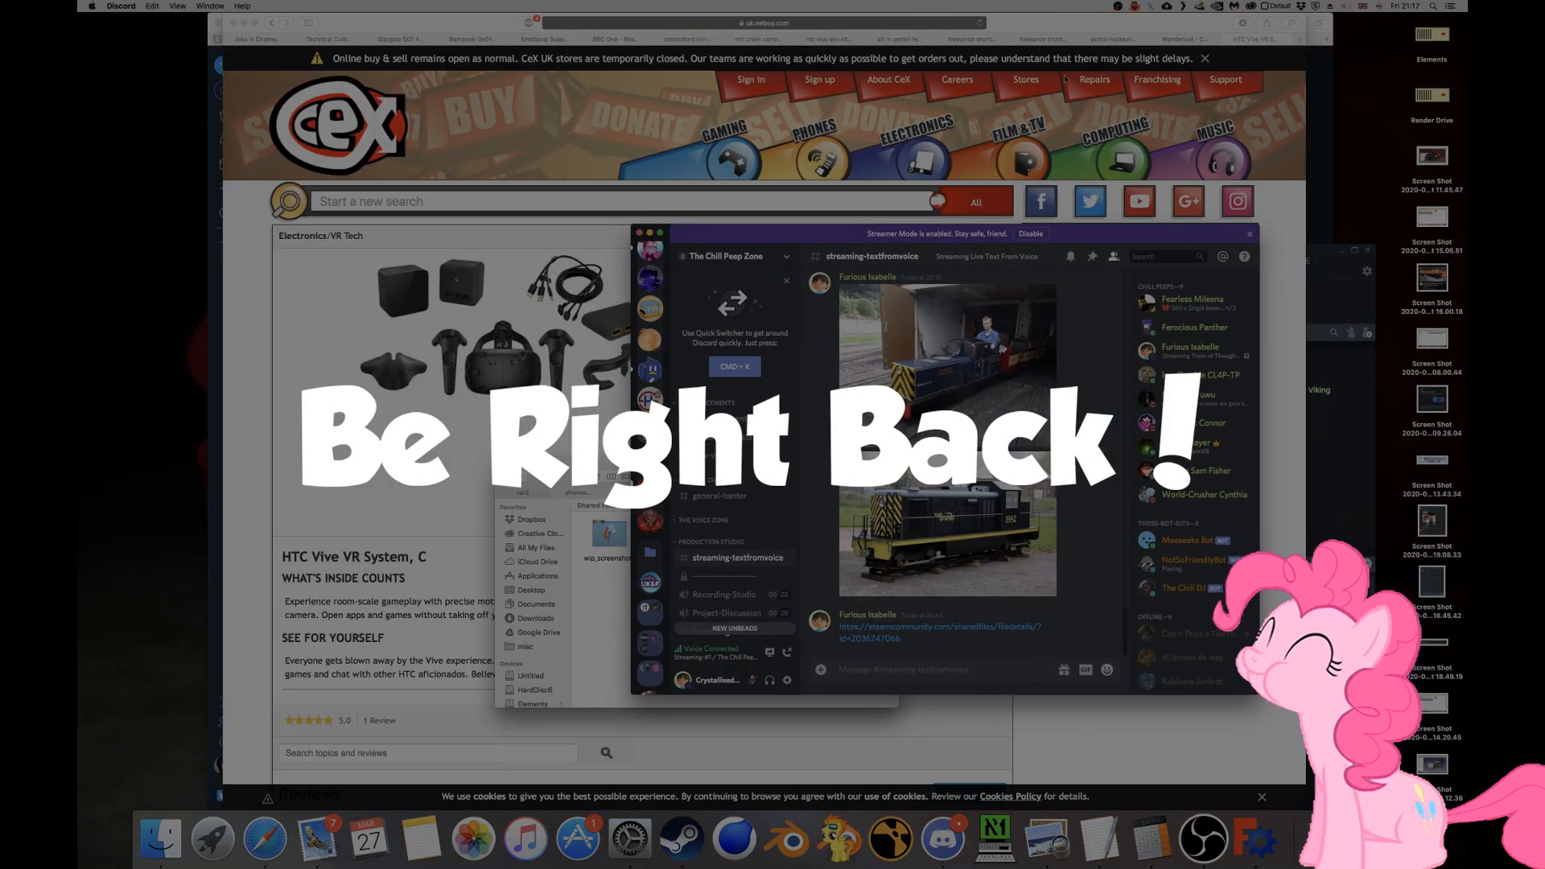
key("ctrl+Up")
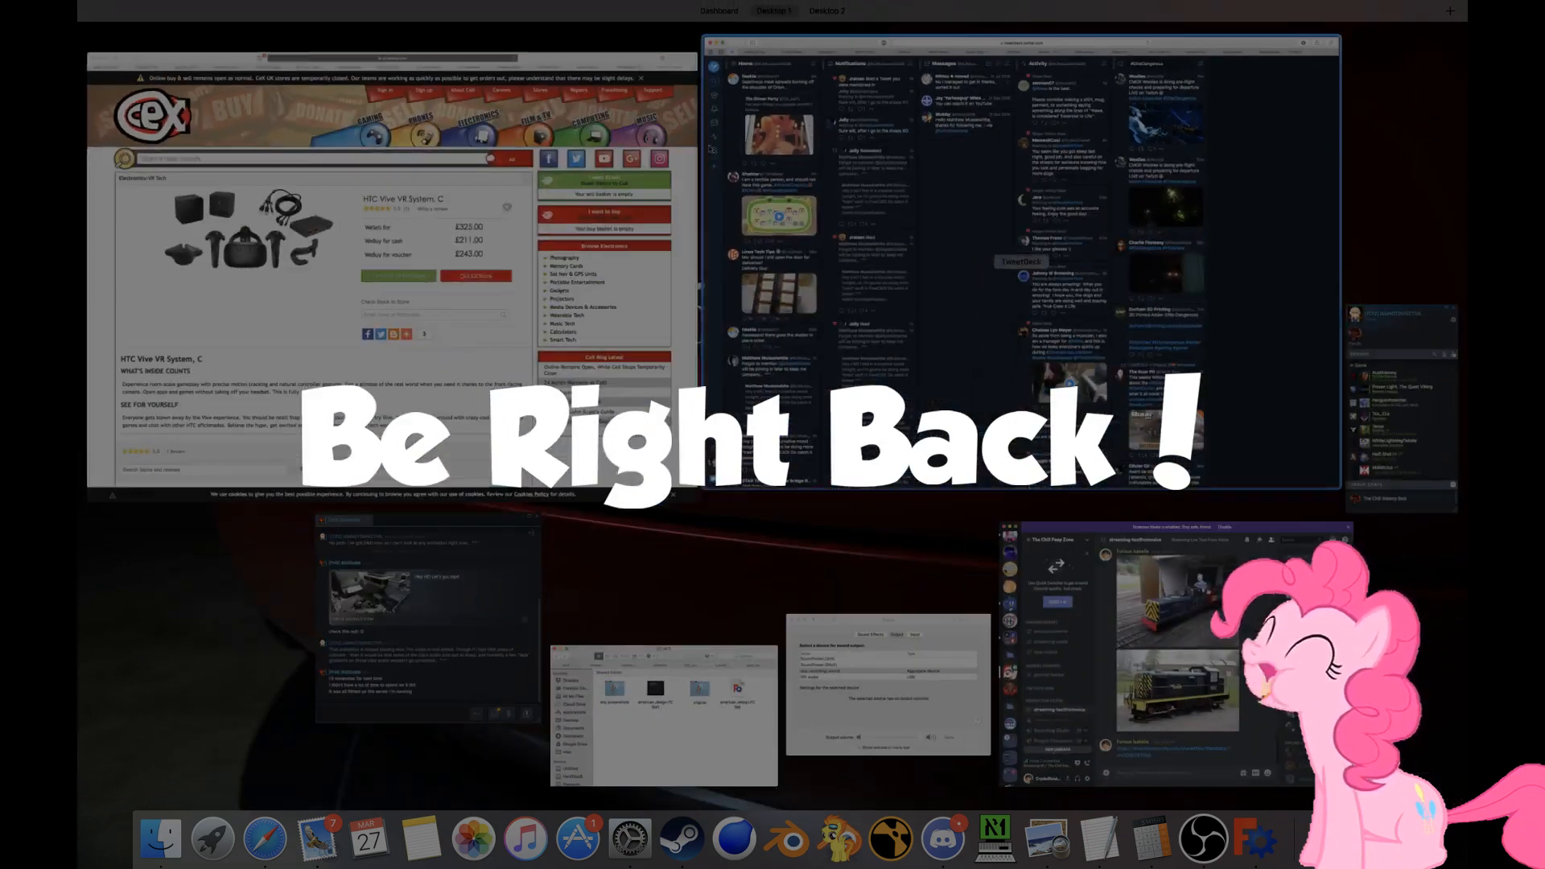
key("ctrl+Up")
key("ctrl+Right")
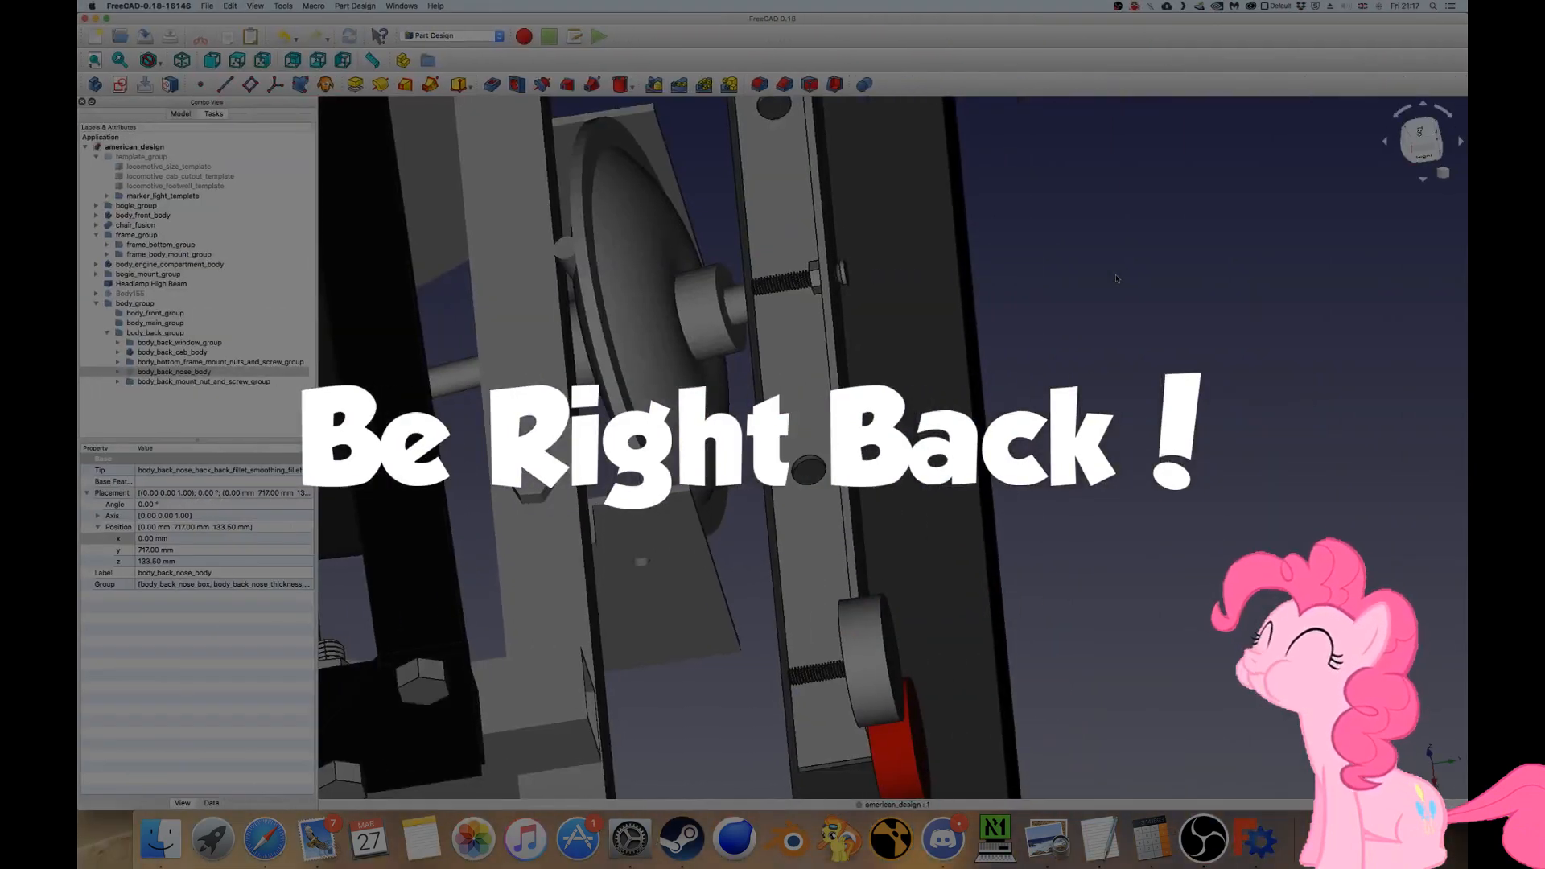
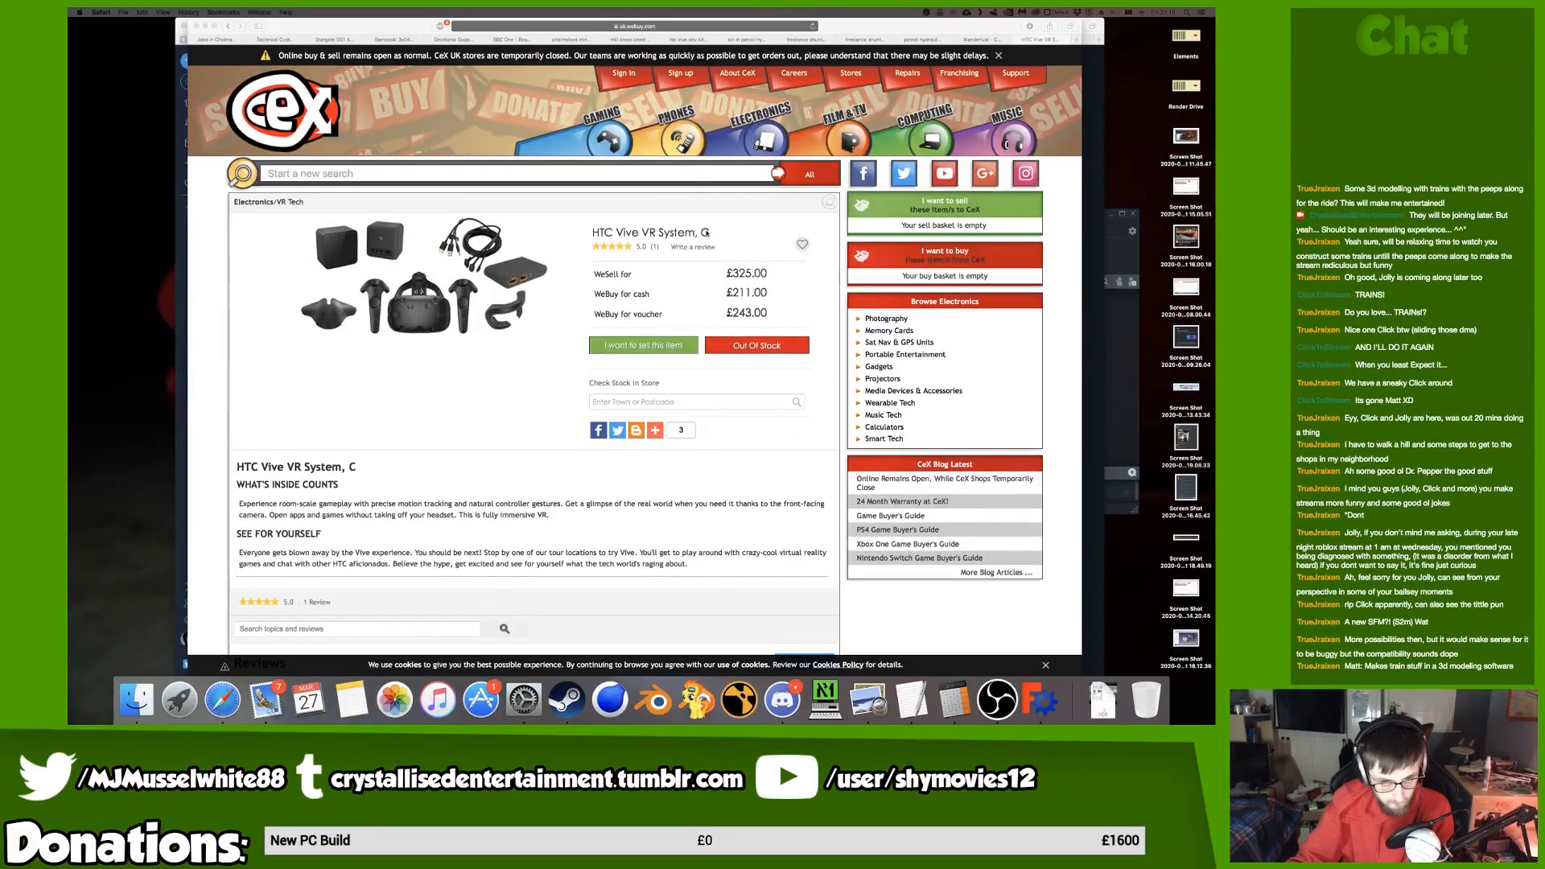
Switch to Safari, close the HTC Vive VR System product page, and return to FreeCAD.
left_click(699, 233)
key("super+w")
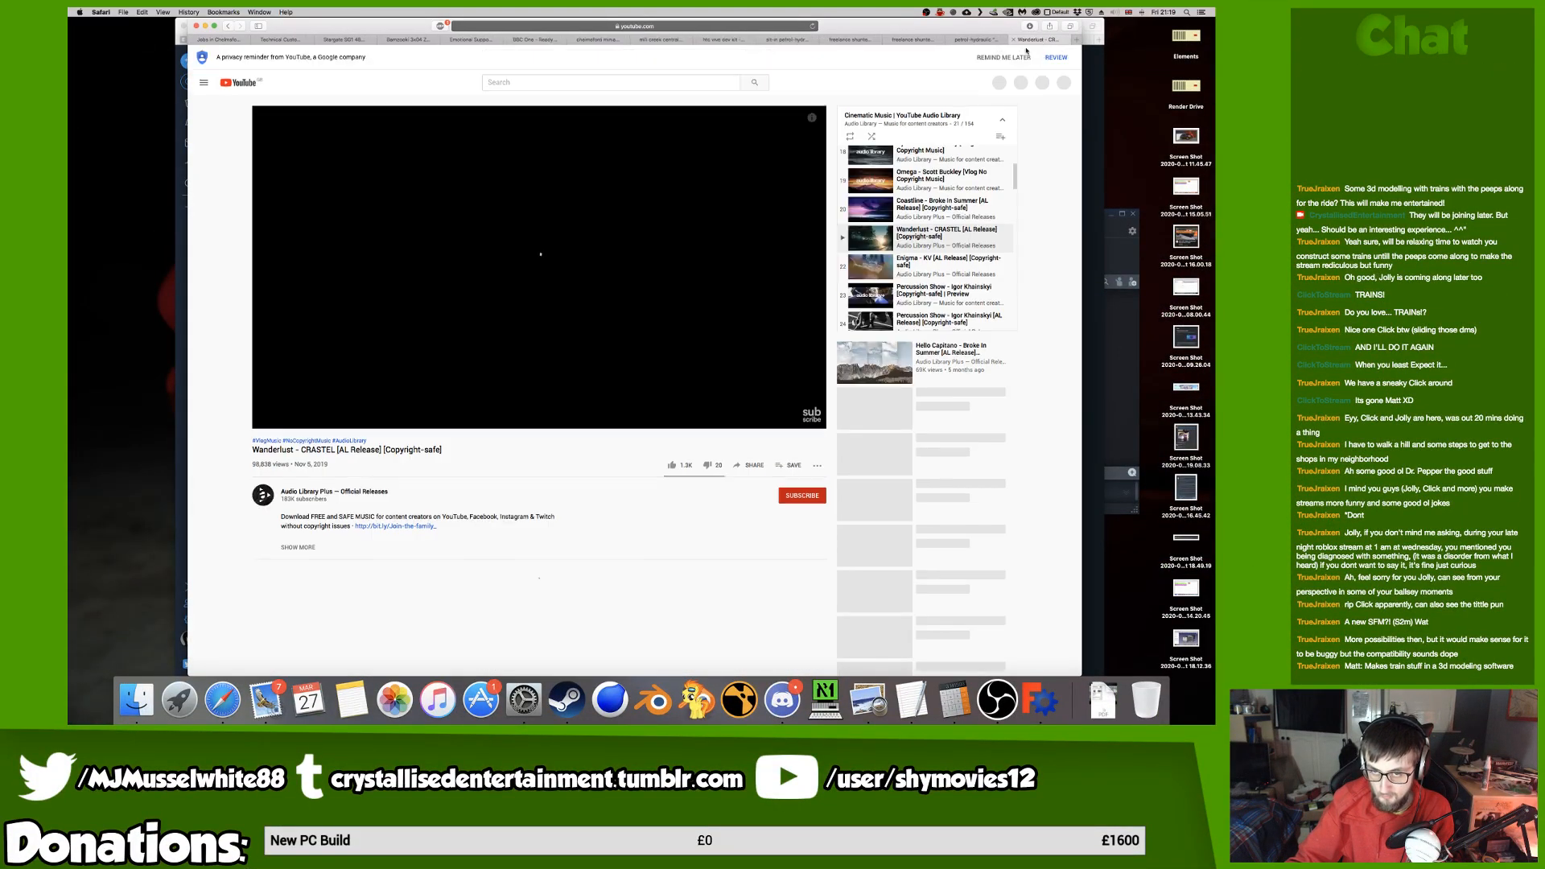
key("ctrl+Right")
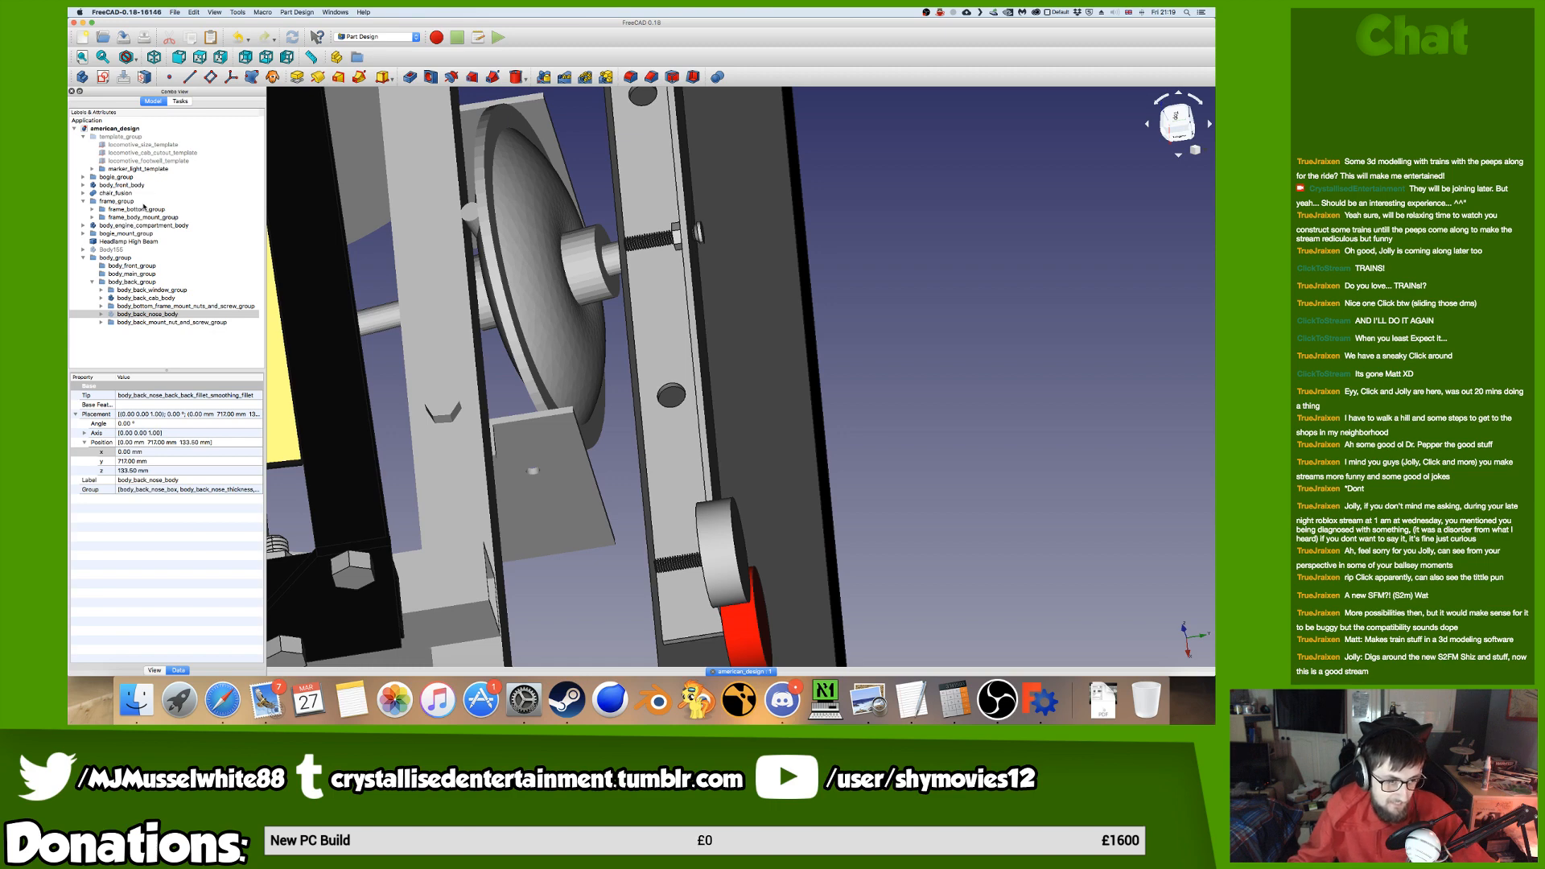
Identify the rear frame beam, expand frame_bottom_group and make frame_50x25_box_back_body the active body.
left_click(711, 362)
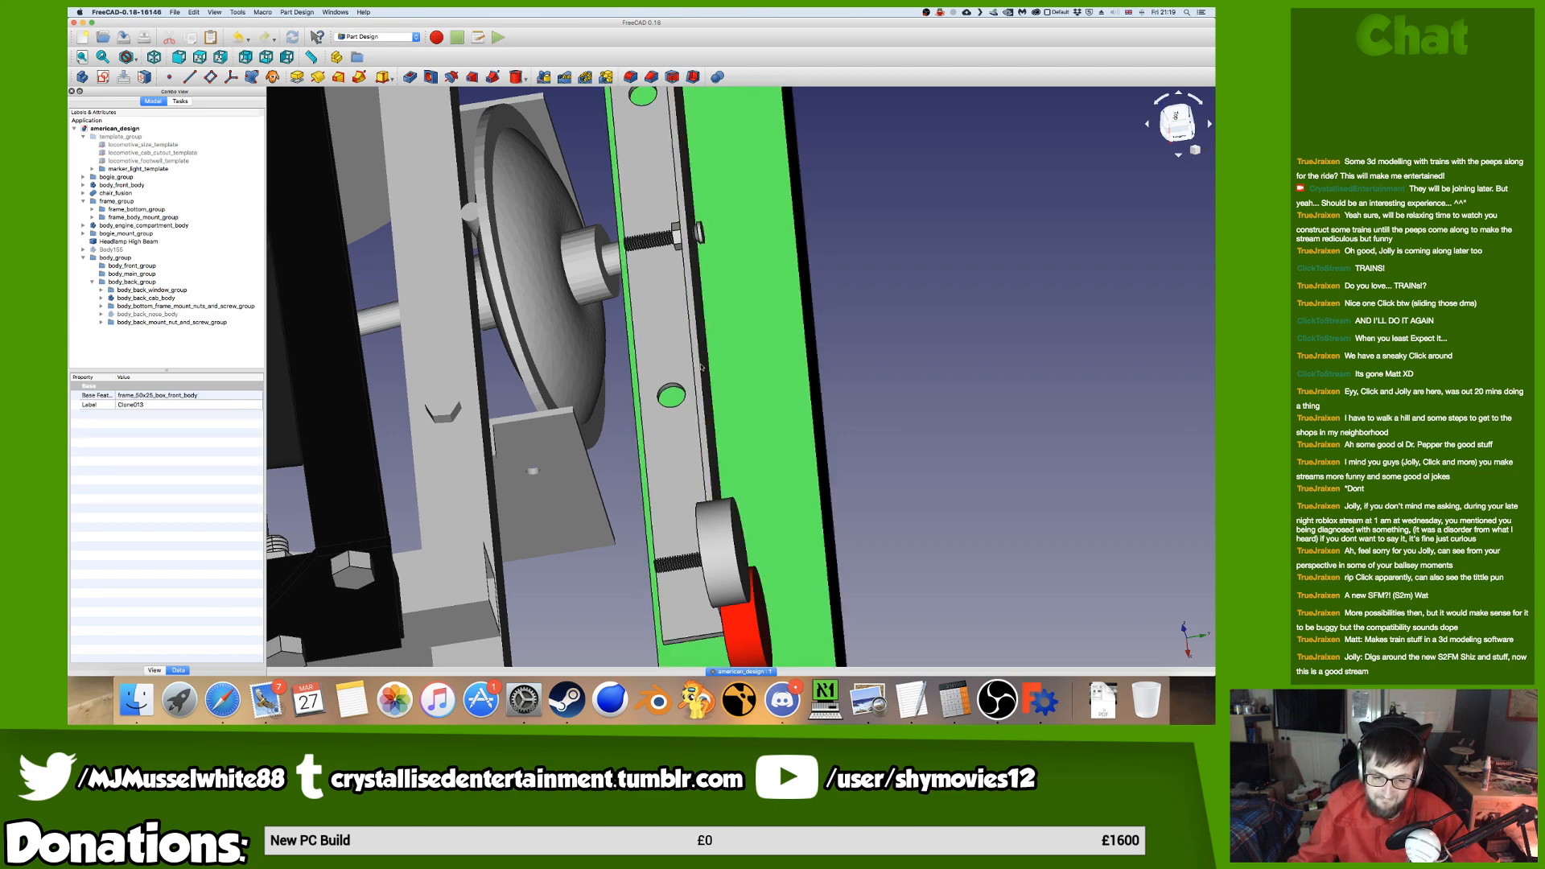
left_click(127, 323)
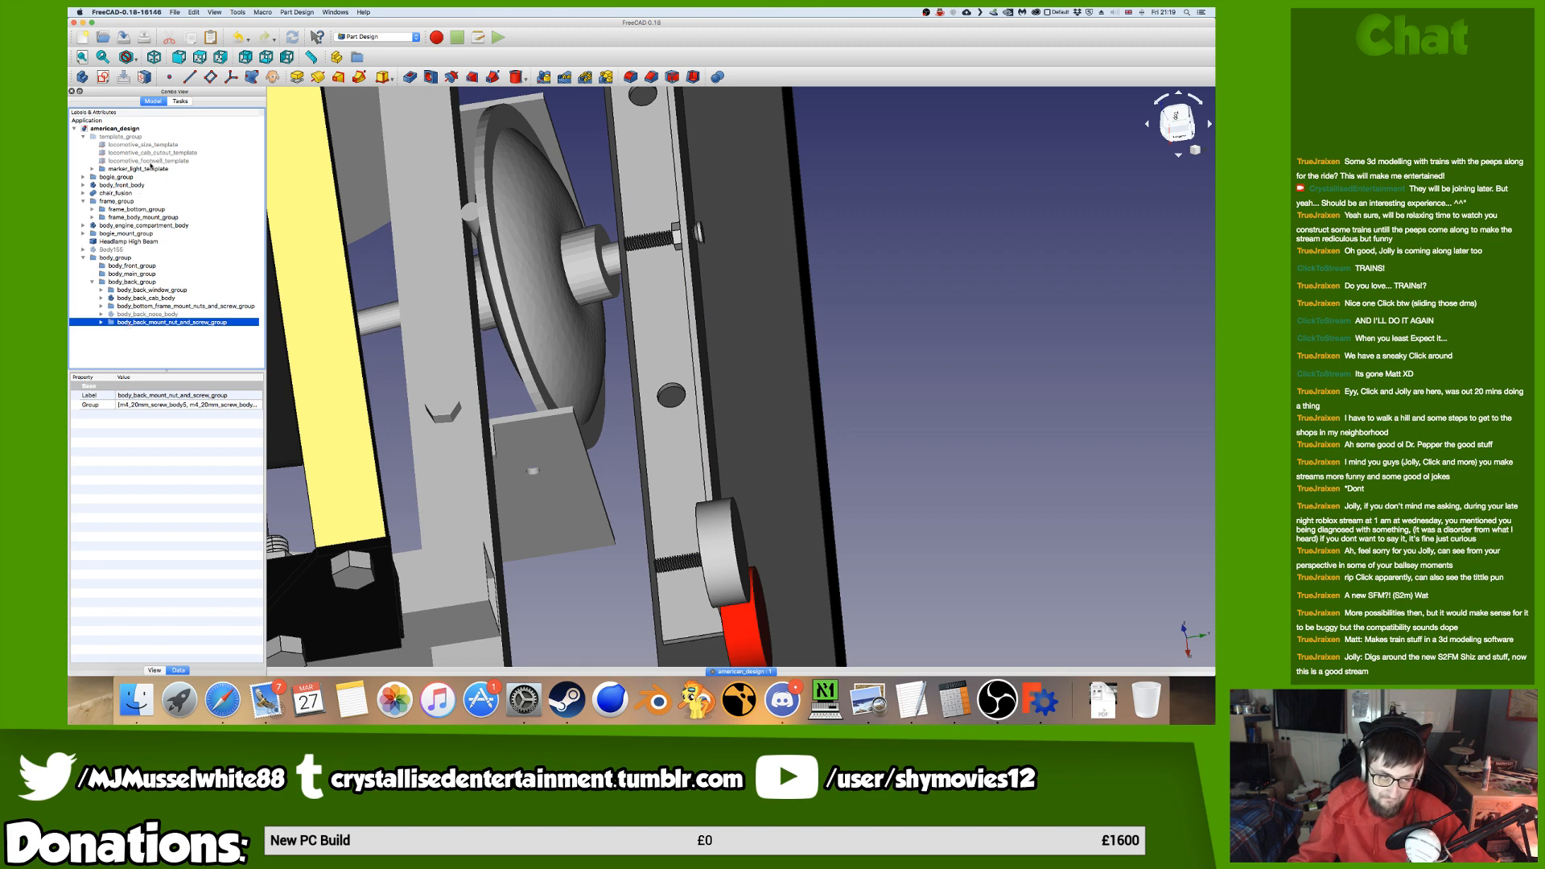
left_click(151, 169)
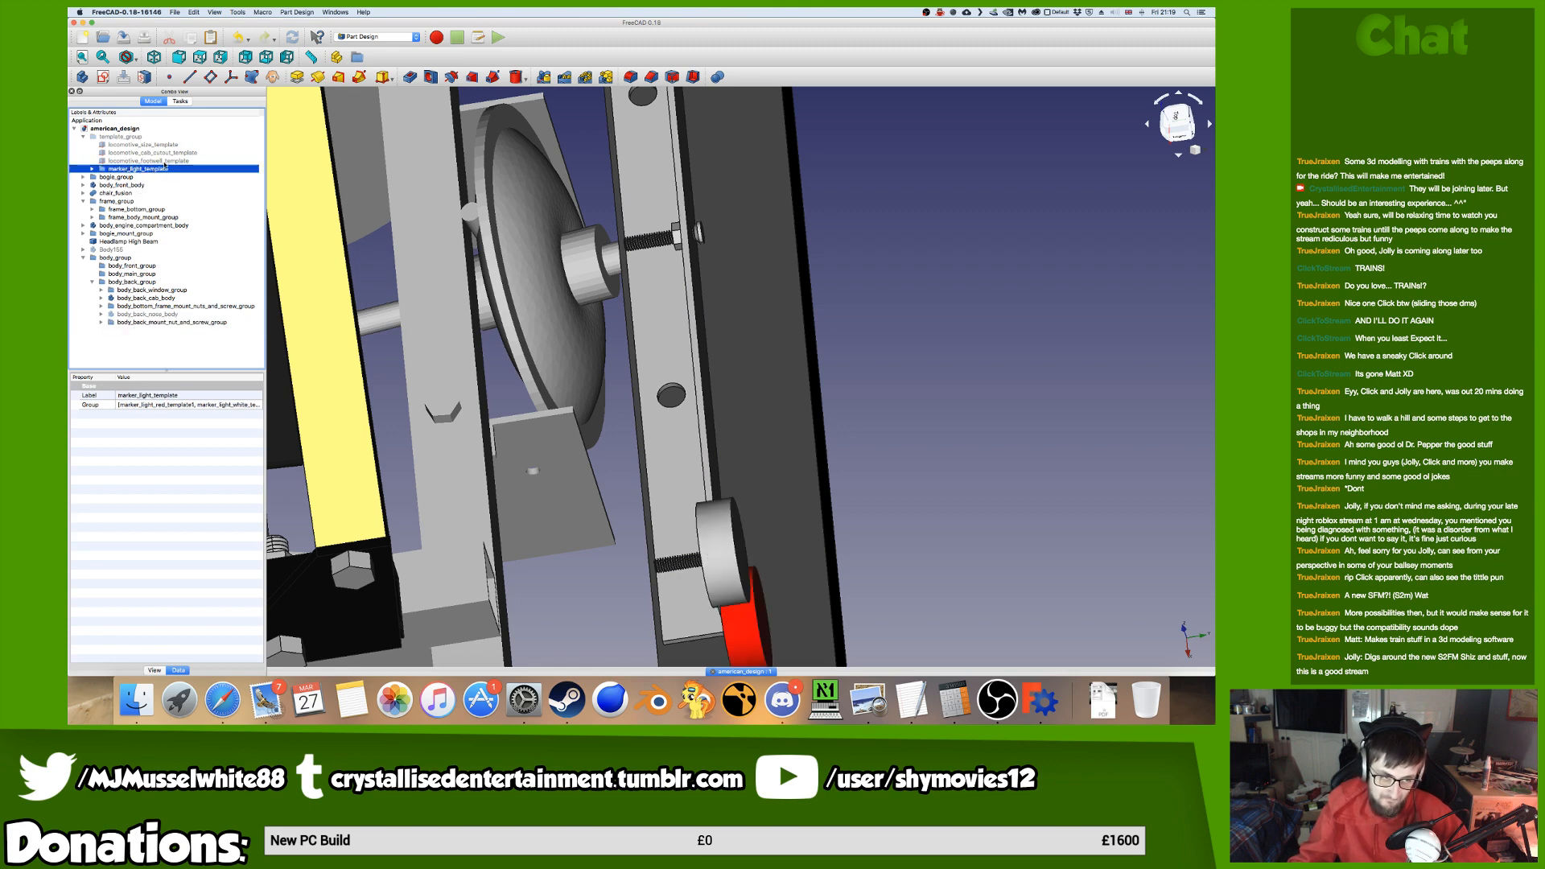
left_click(146, 209)
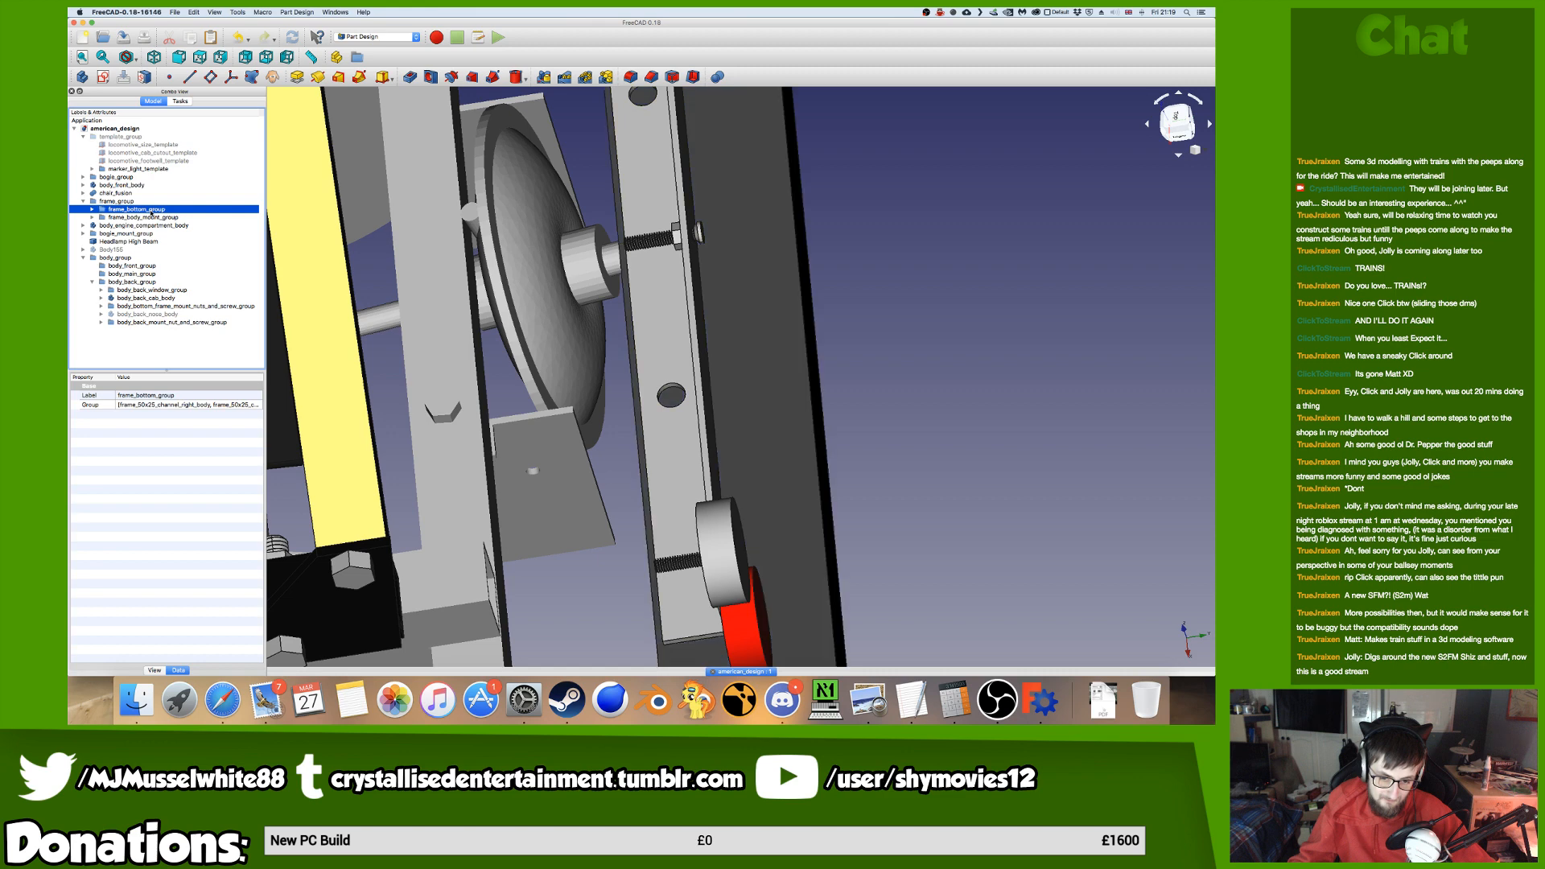
left_click(92, 209)
double_click(203, 249)
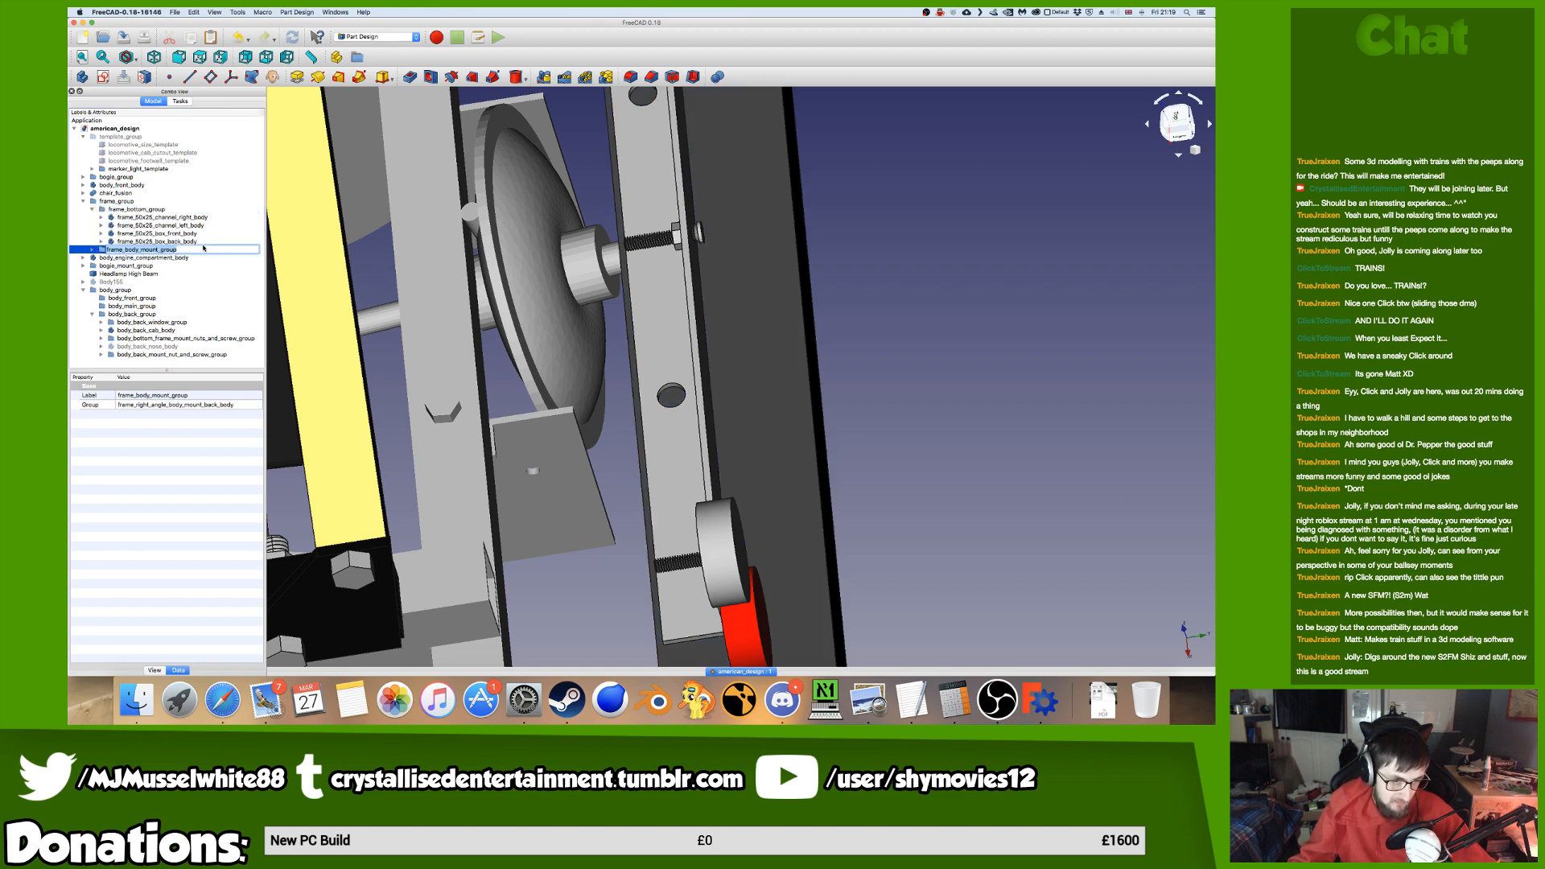
double_click(201, 242)
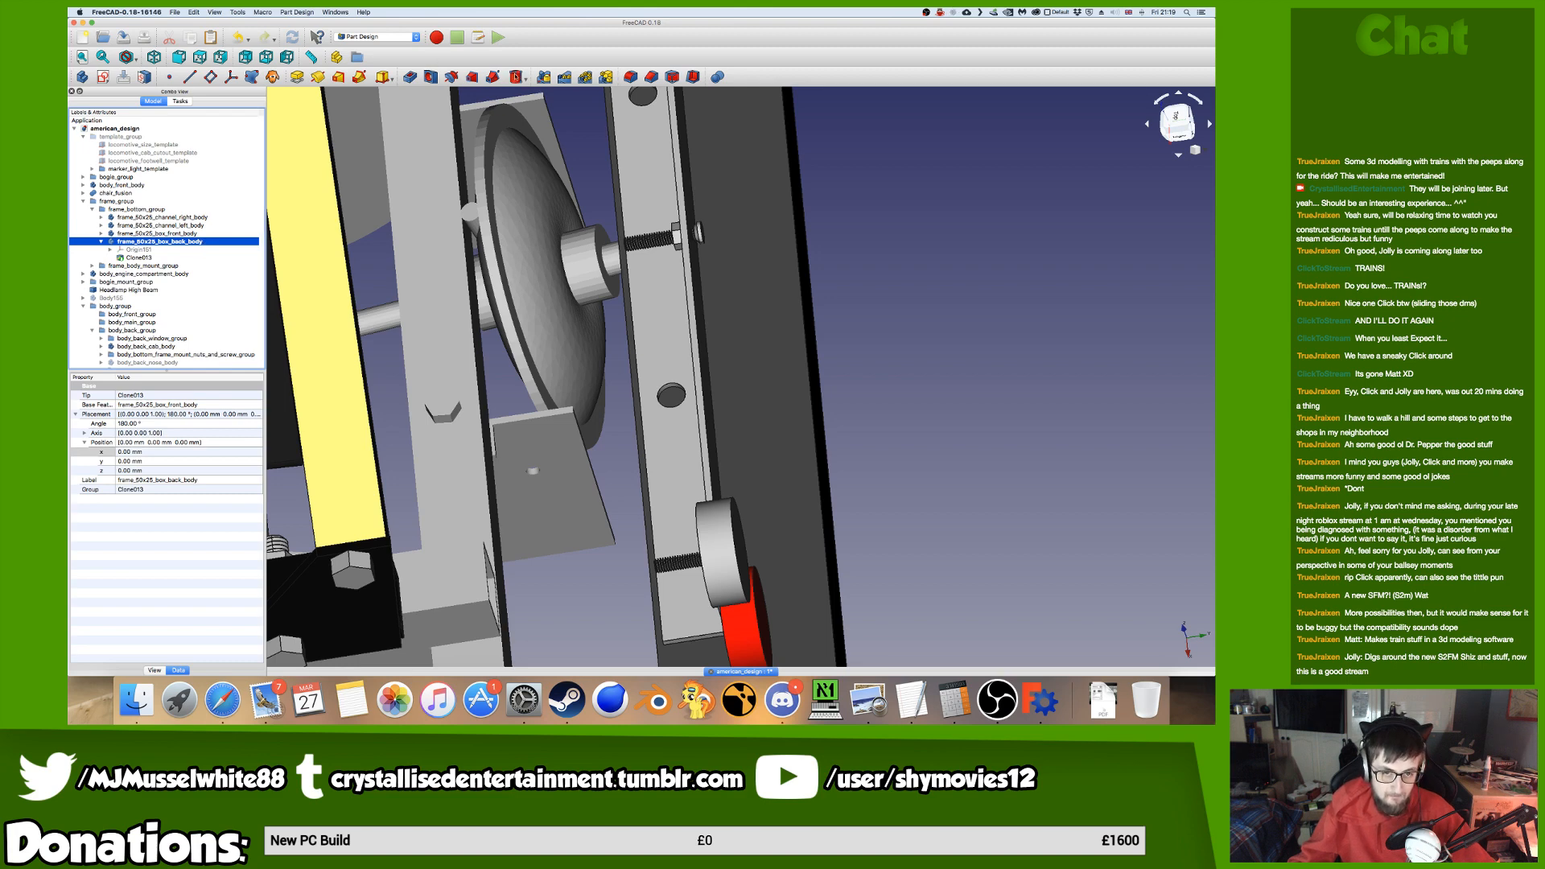
Start a subtractive cylinder attached to the rear beam body's XY plane and raise its Z attachment offset.
left_click(516, 77)
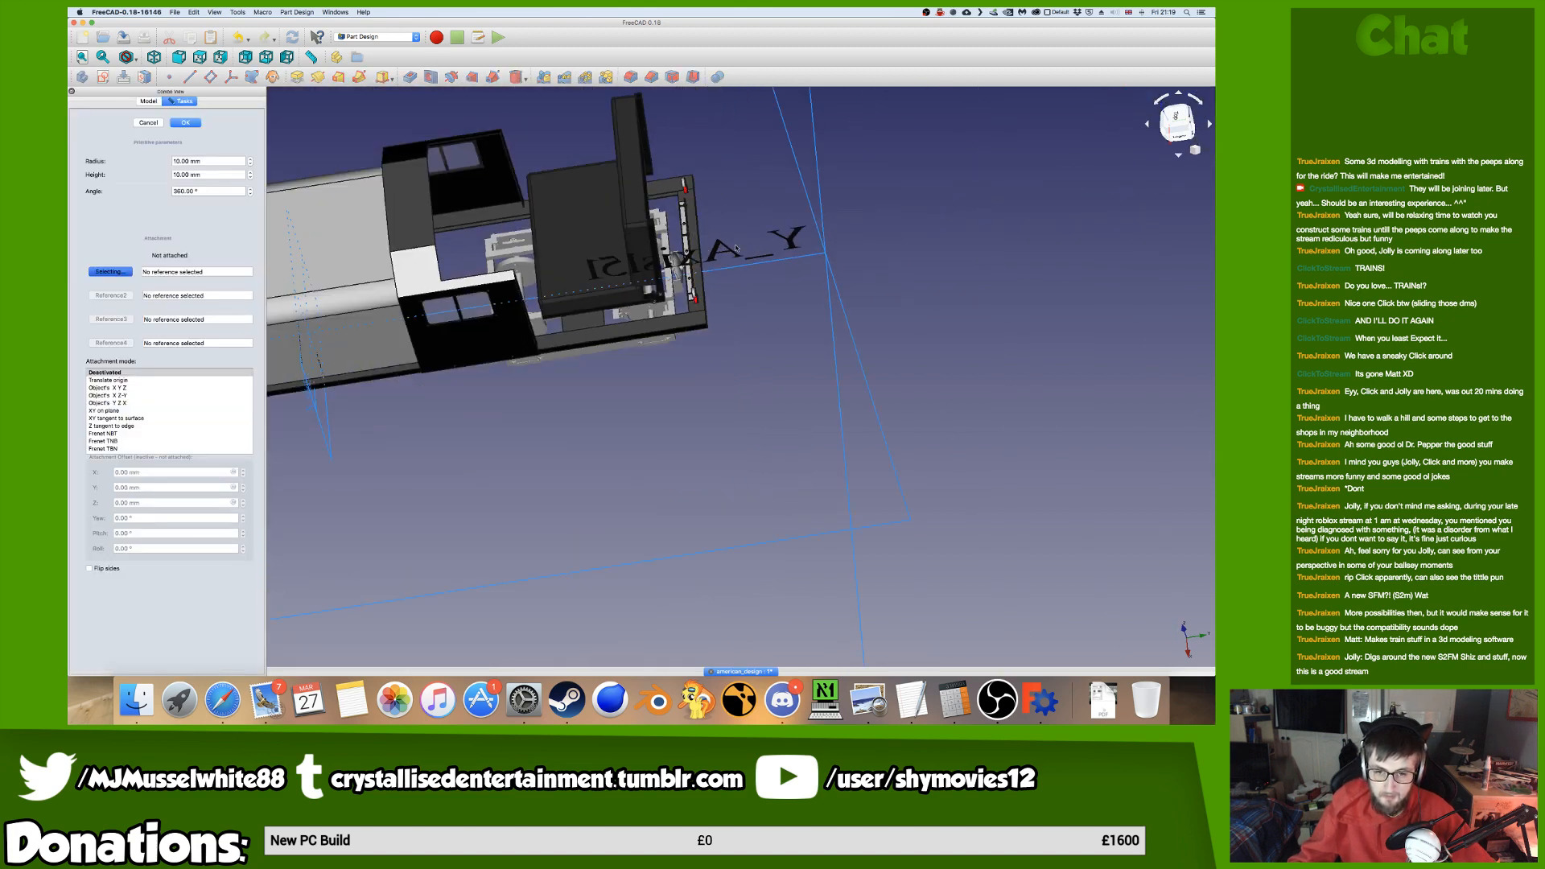
left_click(831, 307)
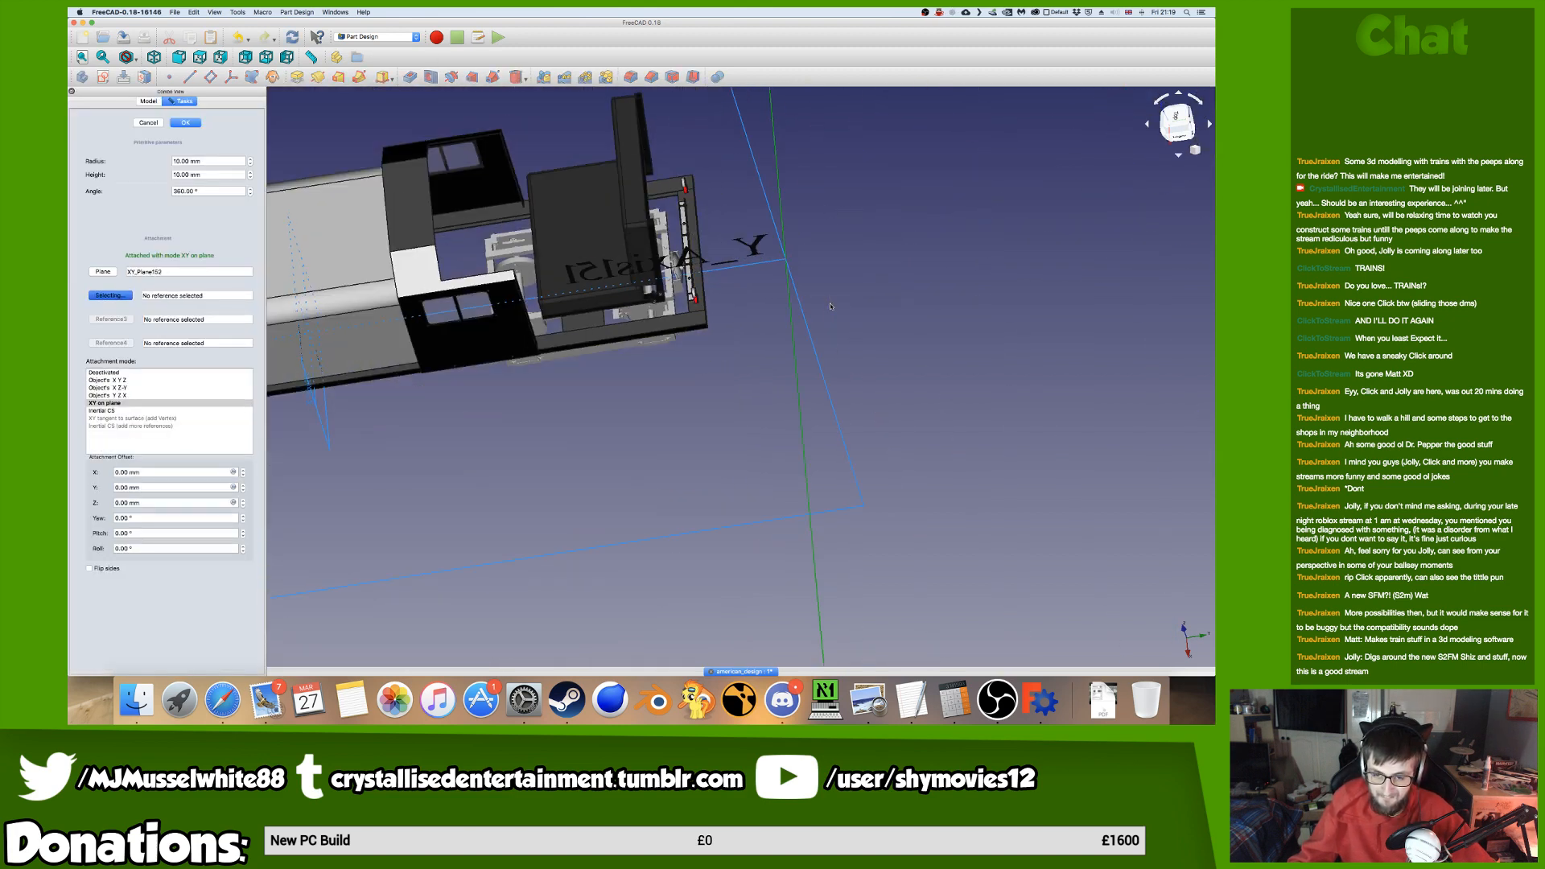
scroll(678, 256, "up", 5)
middle_click_drag(678, 255, 1083, 165)
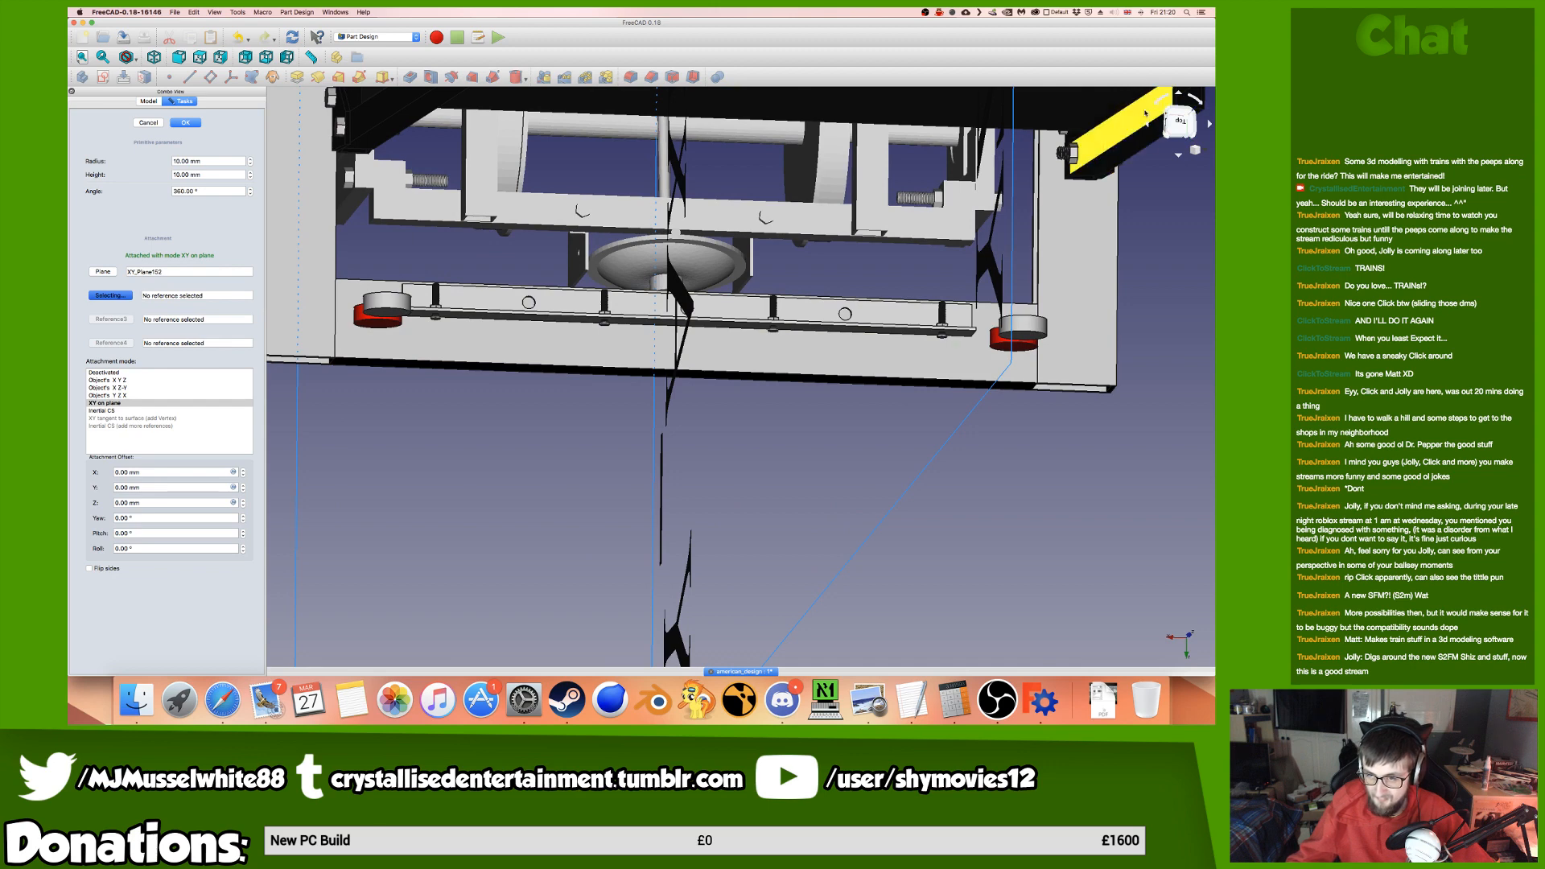
left_click(1177, 123)
middle_click_drag(1013, 270, 644, 293)
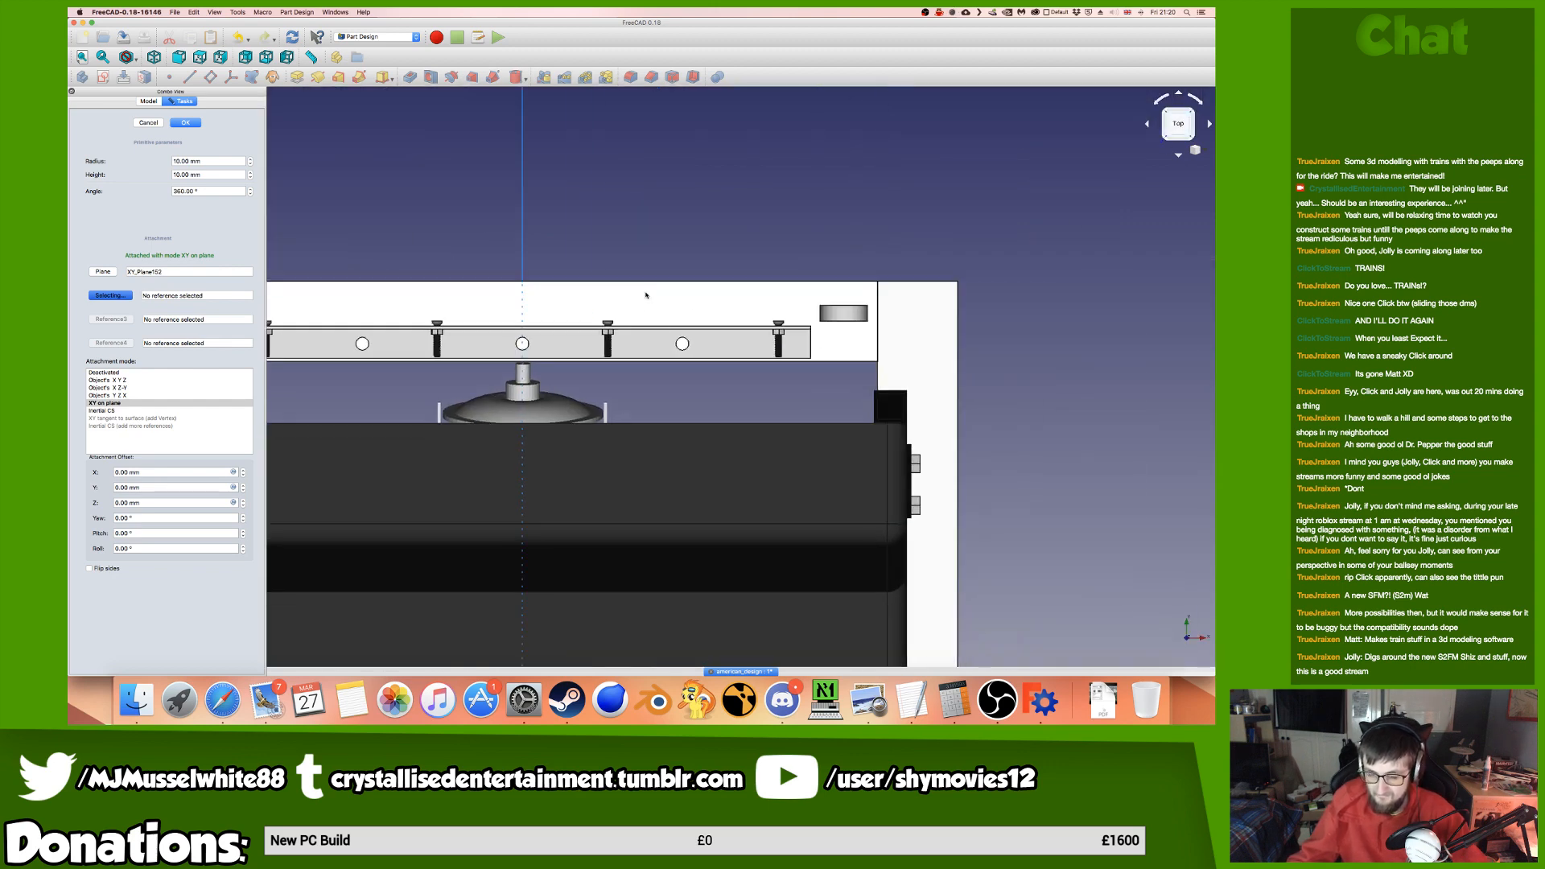
scroll(473, 238, "up", 5)
left_click(197, 505)
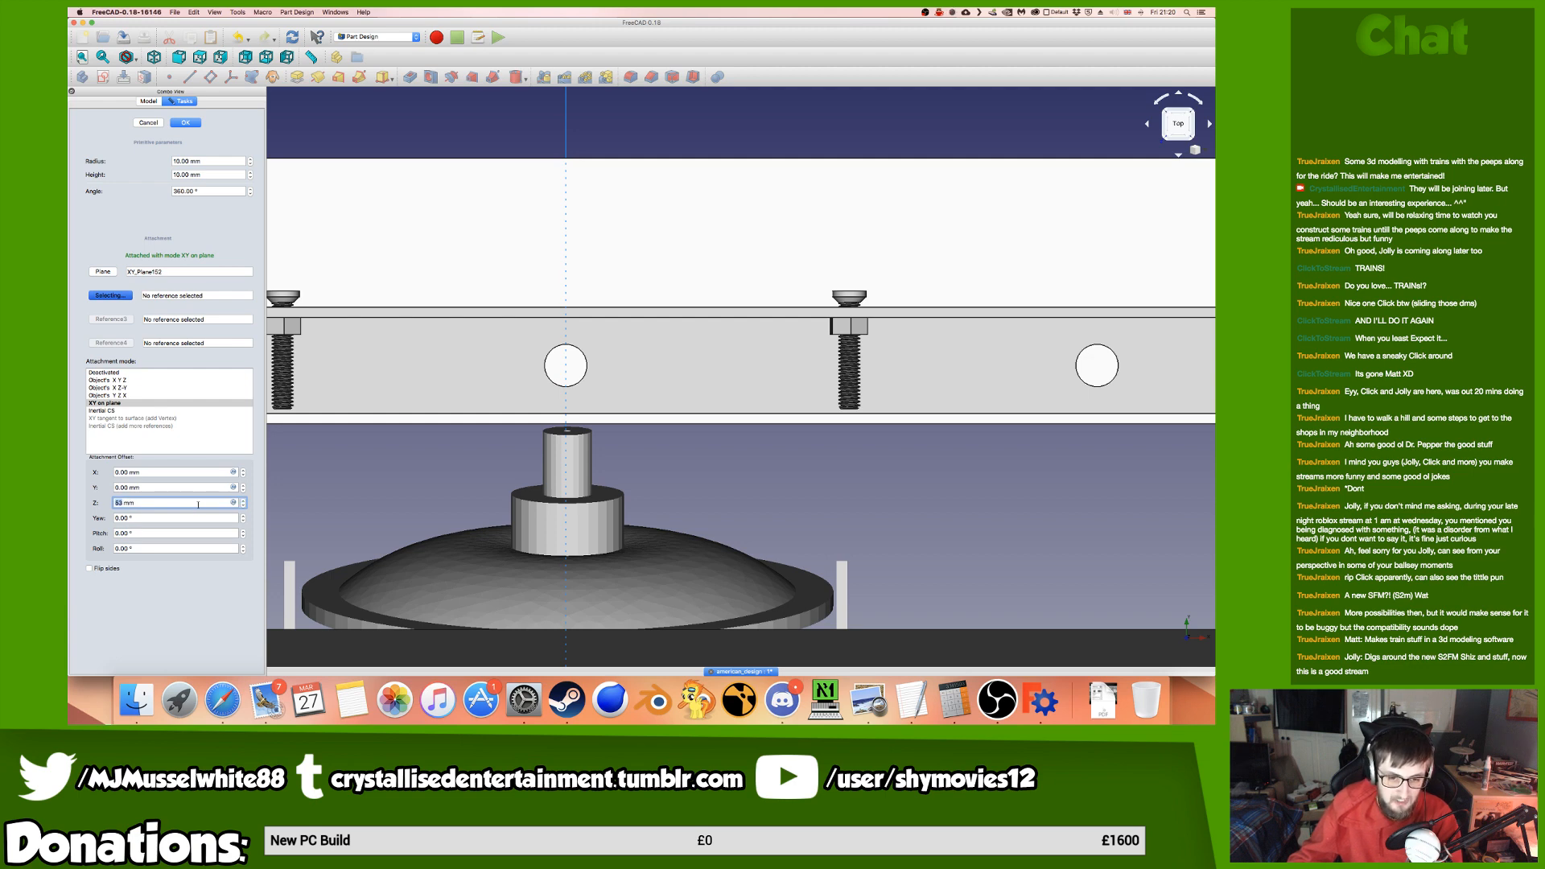
Set the subtractive cylinder's Y attachment offset to 1000 mm.
scroll(553, 434, "down", 5)
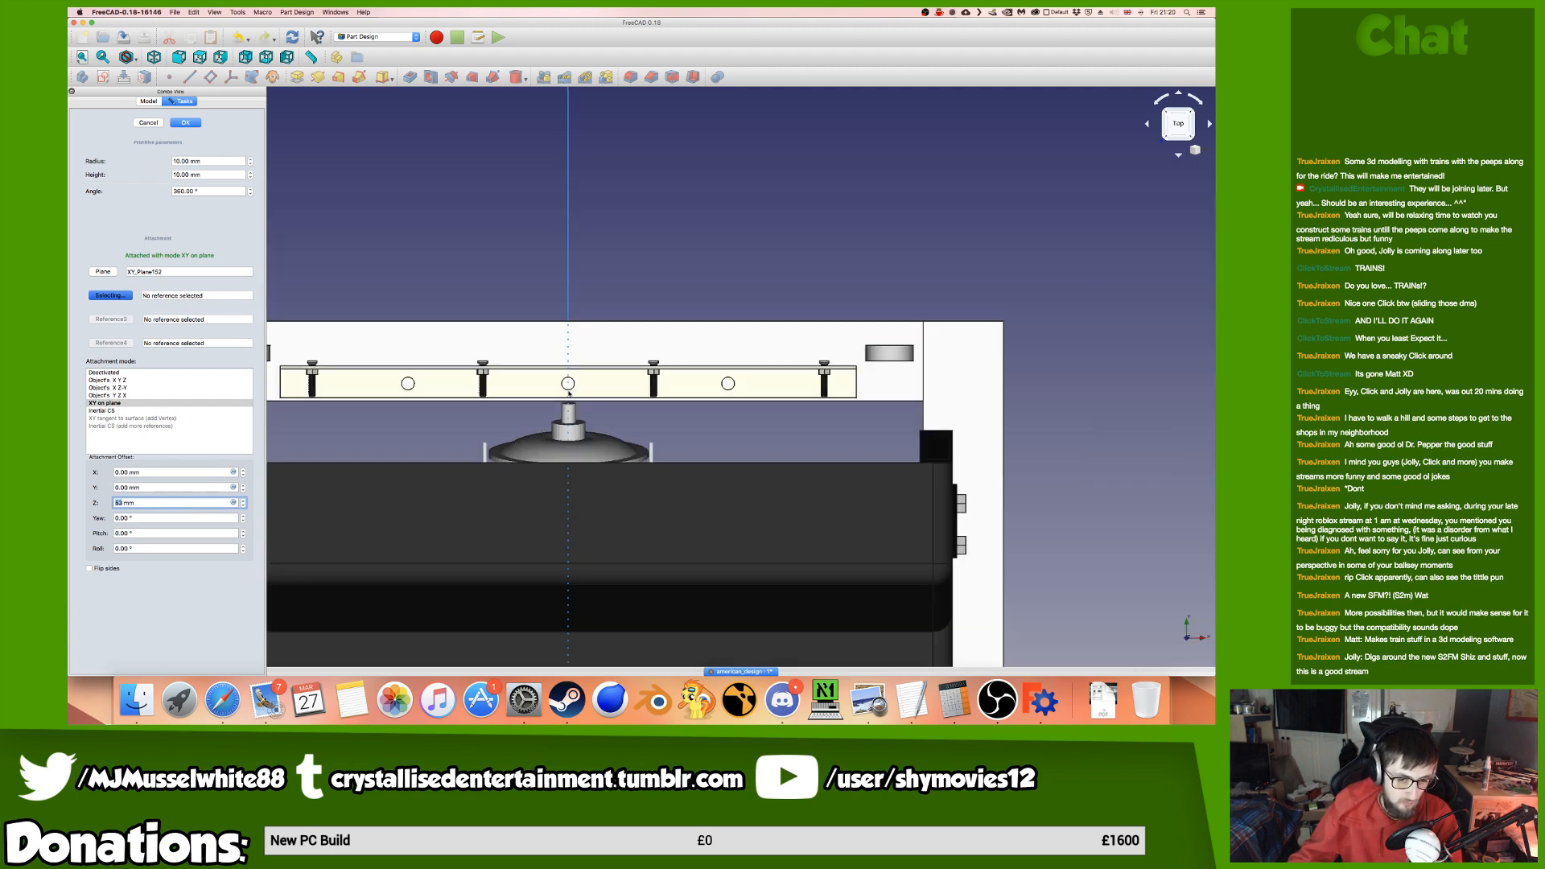
scroll(569, 394, "down", 15)
scroll(567, 393, "up", 8)
left_click(163, 486)
type("1000")
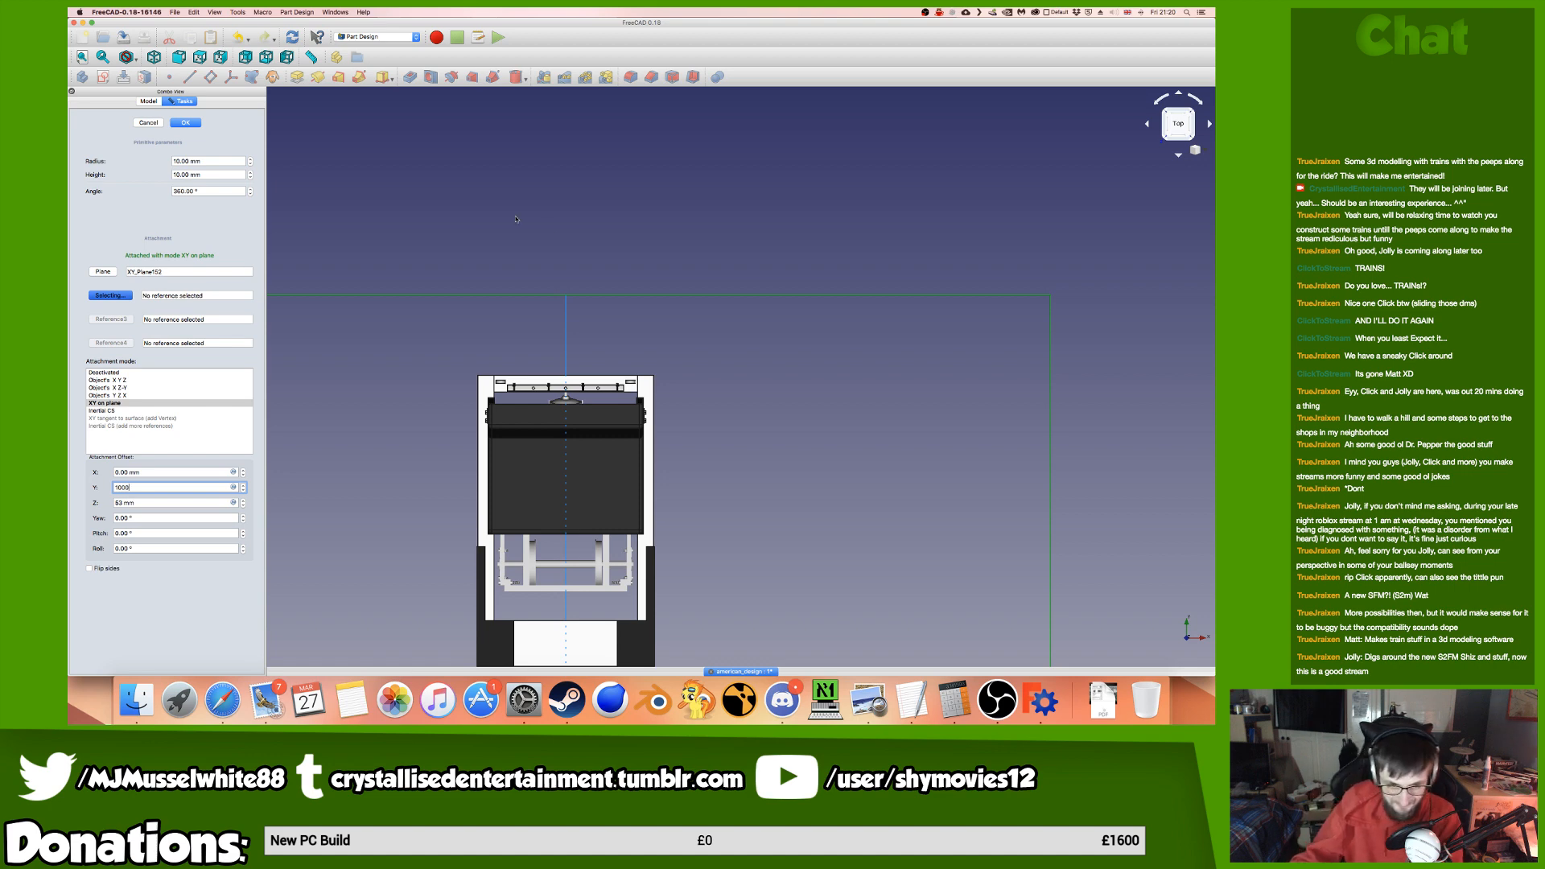
Examine the rear beam, mounting strip and nose area from several angles to locate the cylinder's preview.
scroll(646, 393, "up", 2)
scroll(456, 399, "up", 2)
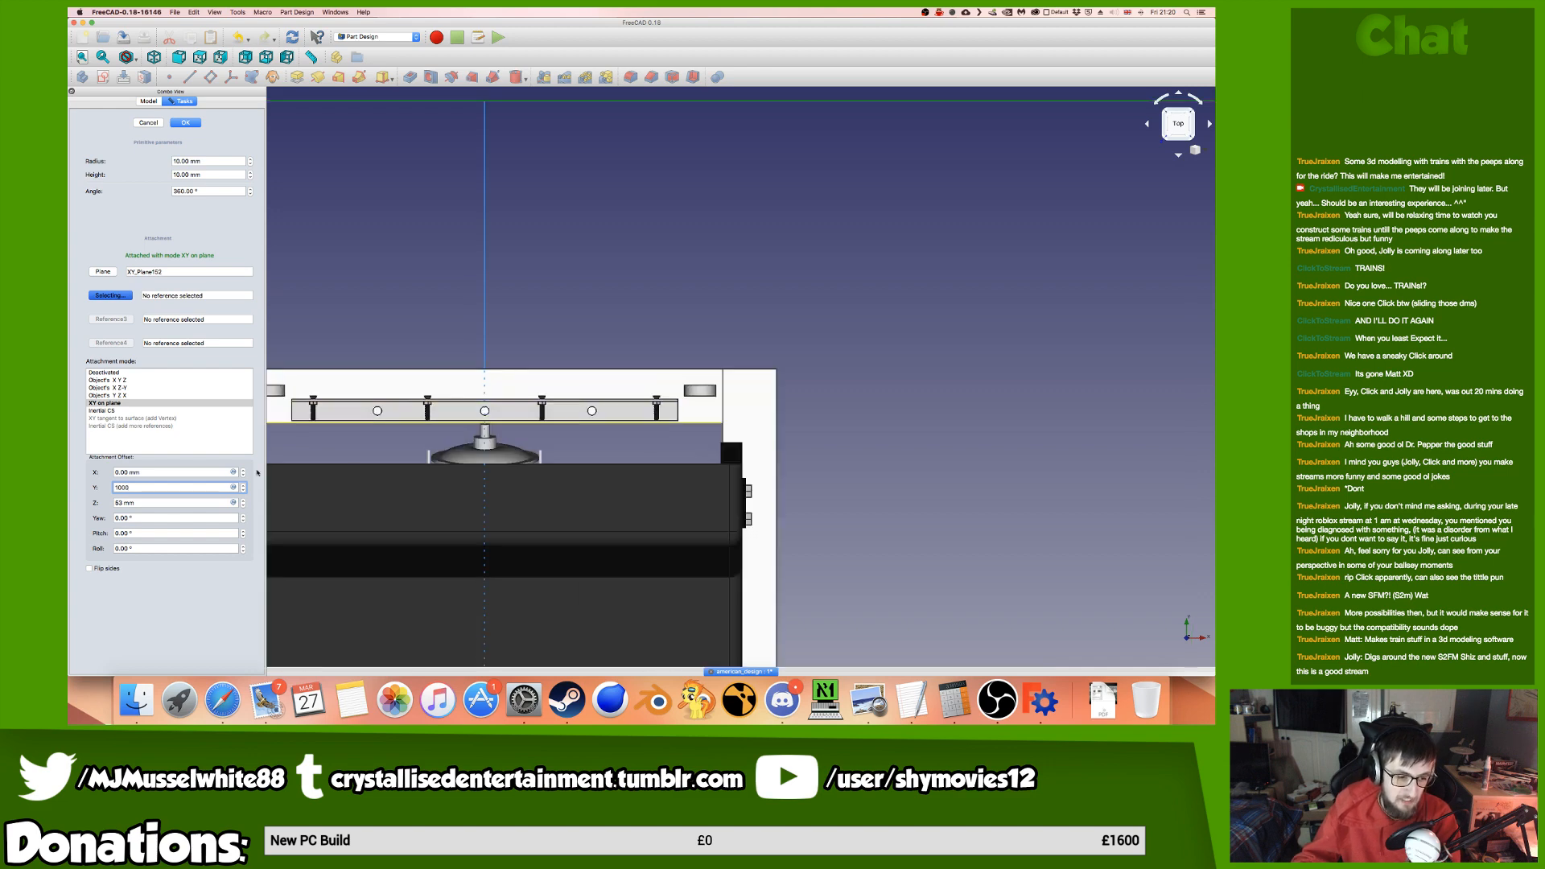
scroll(459, 455, "down", 1)
scroll(459, 455, "down", 4)
middle_click_drag(458, 454, 684, 523)
middle_click_drag(869, 342, 636, 392)
scroll(603, 386, "up", 5)
scroll(560, 361, "up", 3)
middle_click_drag(558, 361, 635, 386)
middle_click_drag(463, 451, 362, 467)
scroll(358, 458, "down", 5)
scroll(425, 396, "up", 3)
middle_click_drag(426, 396, 1210, 53)
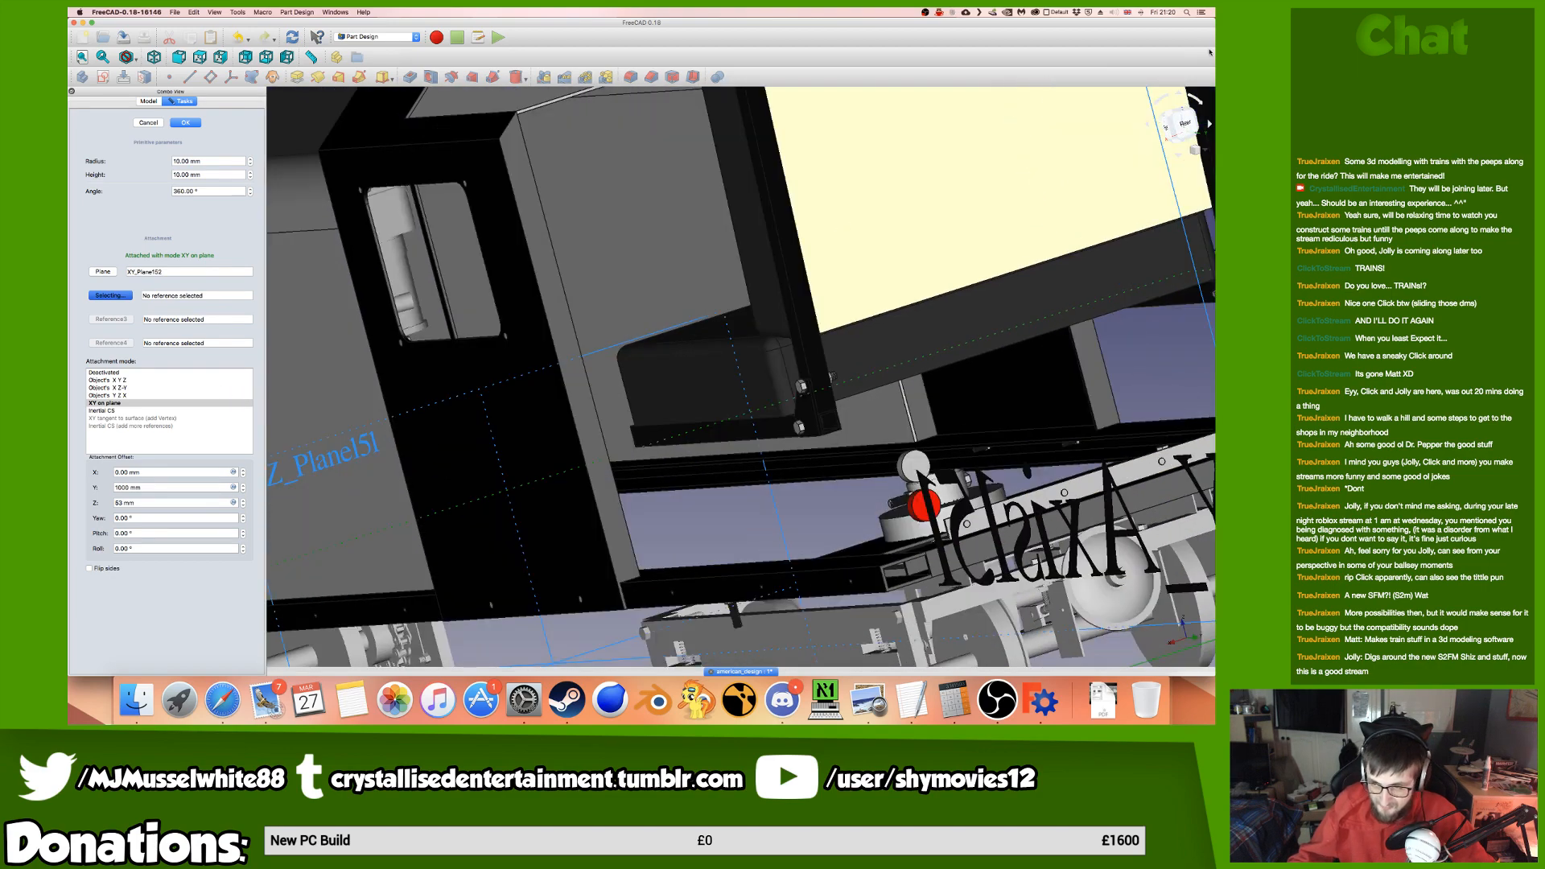
Raise the subtractive cylinder's Z attachment offset in small increments while viewing the locomotive from the rear.
left_click(1179, 116)
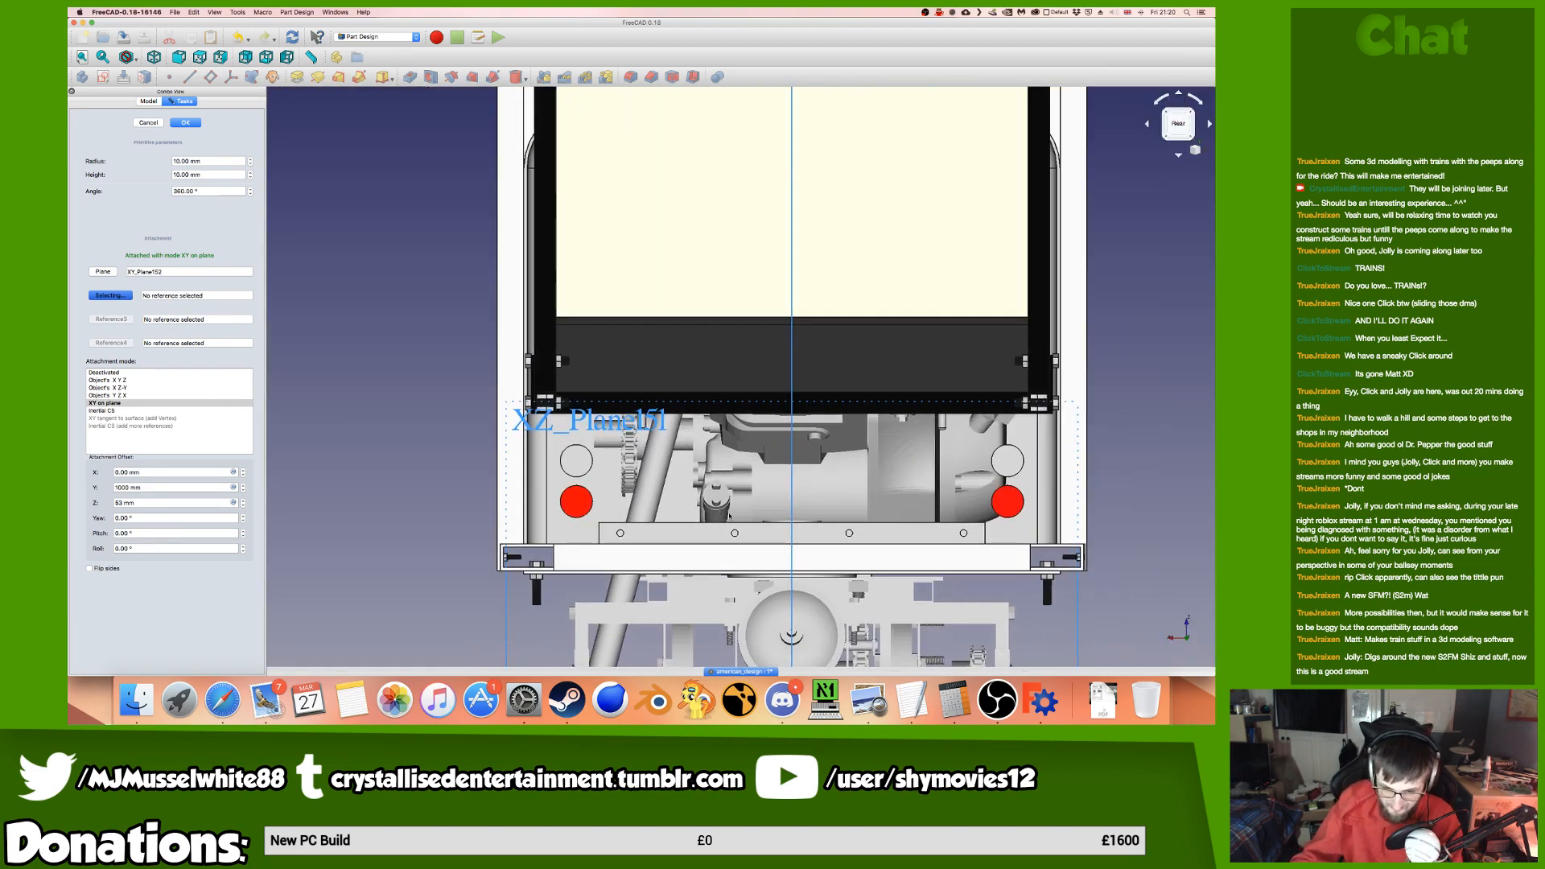
scroll(729, 515, "up", 4)
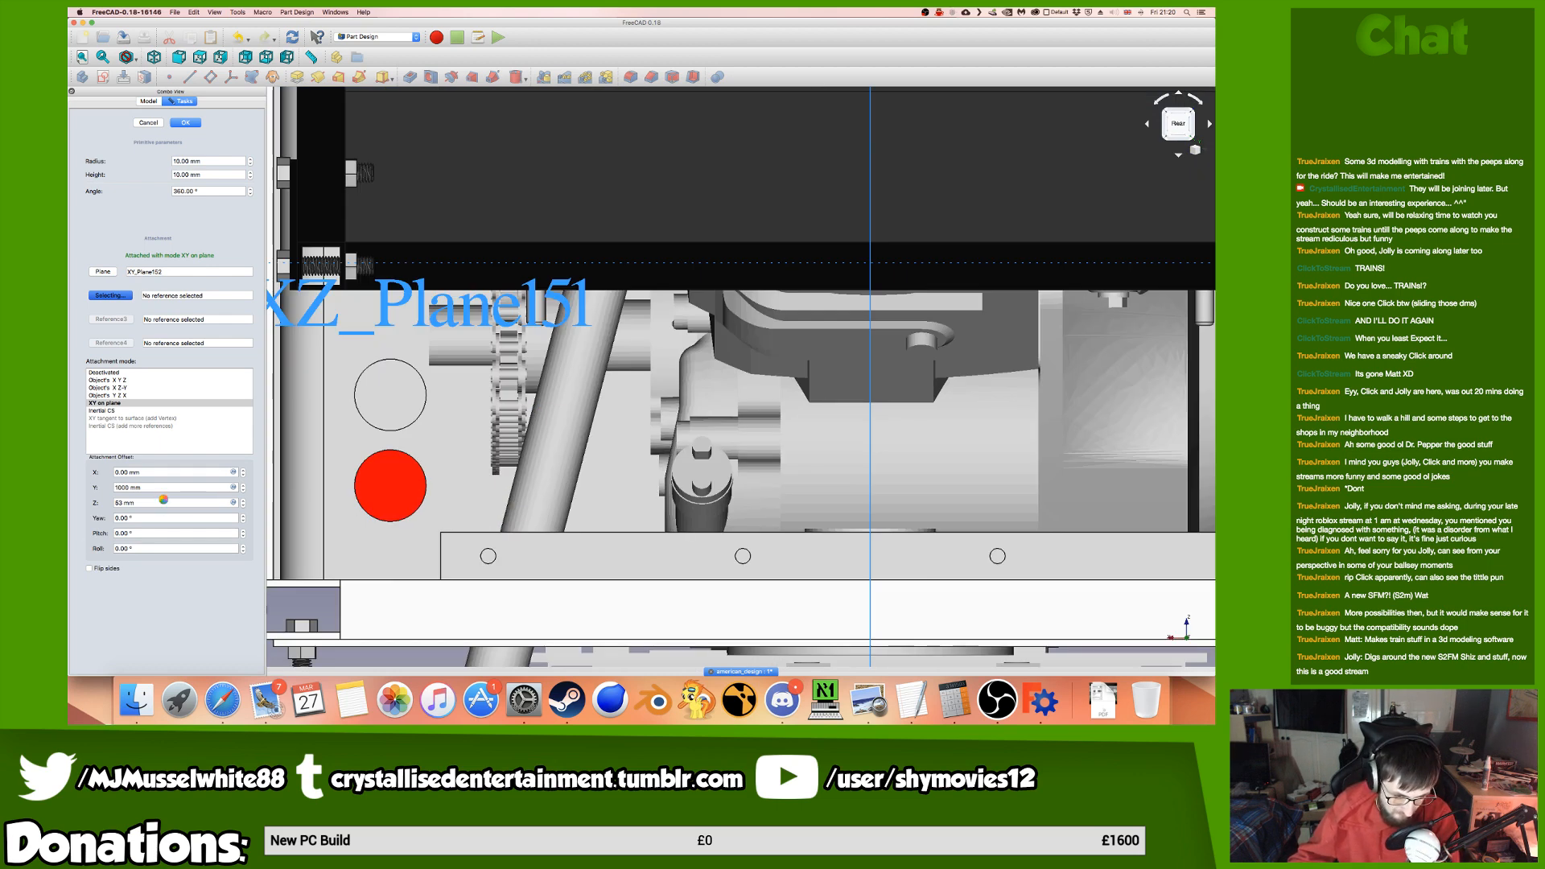
double_click(203, 506)
key("Up")
key("Up")
key("Up")
key("Up")
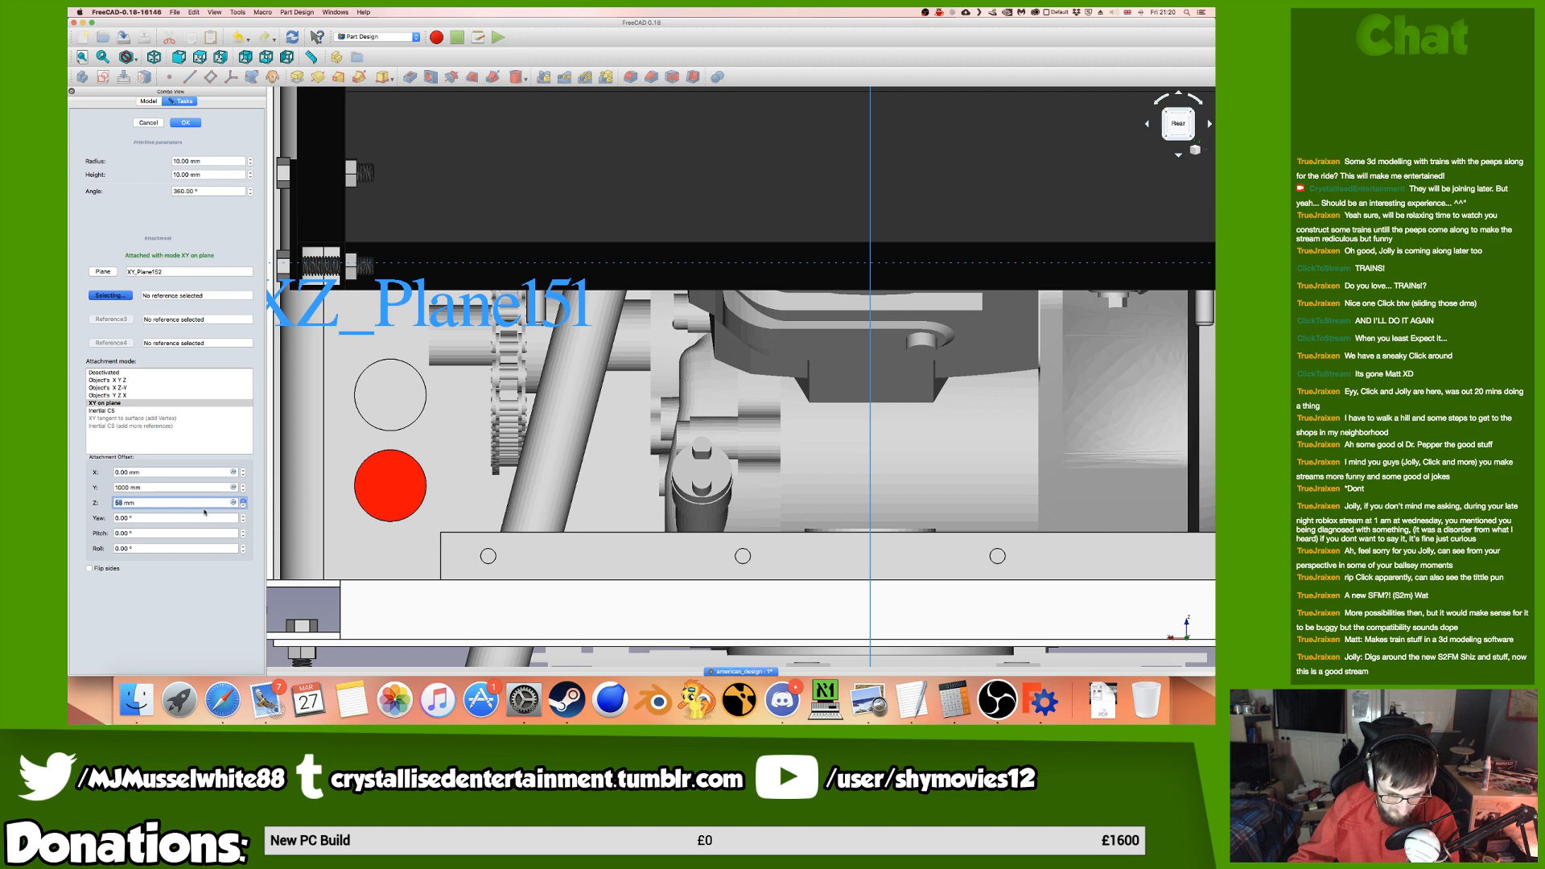
key("Up")
key("Up")
key("Up")
key("Up")
key("Up")
key("Up")
key("Up")
key("Up")
key("Up")
key("Up")
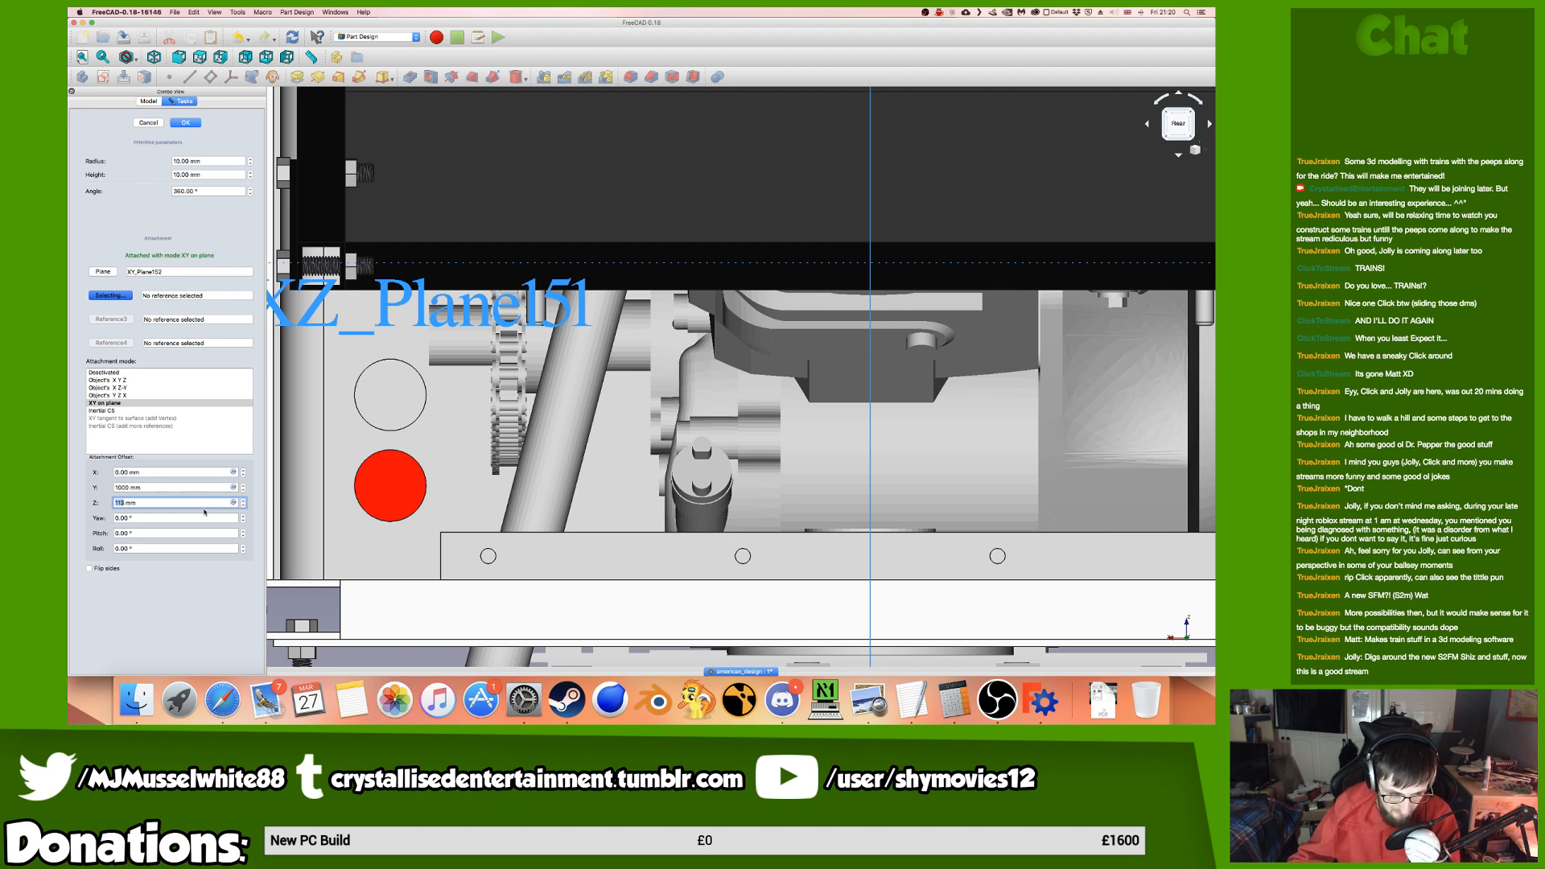
key("Up")
key("Up")
key("Up")
key("Up")
key("Up")
key("Up")
key("Up")
key("Up")
key("Up")
key("Up")
key("Up")
key("Up")
key("Up")
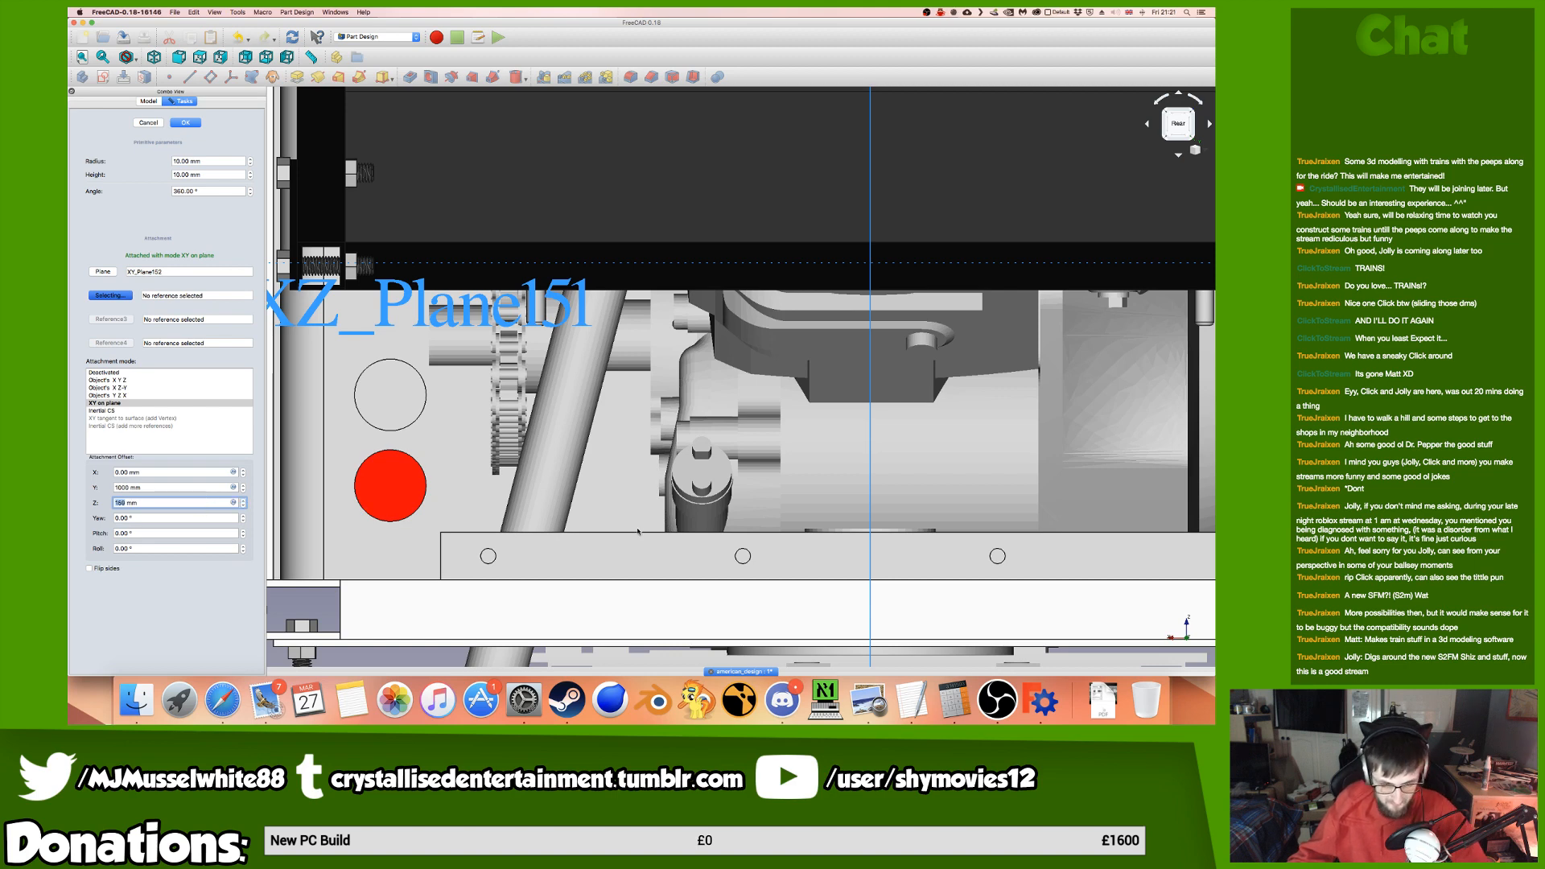
Check the cylinder preview against the rear beam from above and set the cylinder's Y attachment offset to 1500 mm.
scroll(636, 531, "down", 10)
middle_click_drag(636, 531, 545, 499)
scroll(555, 483, "up", 10)
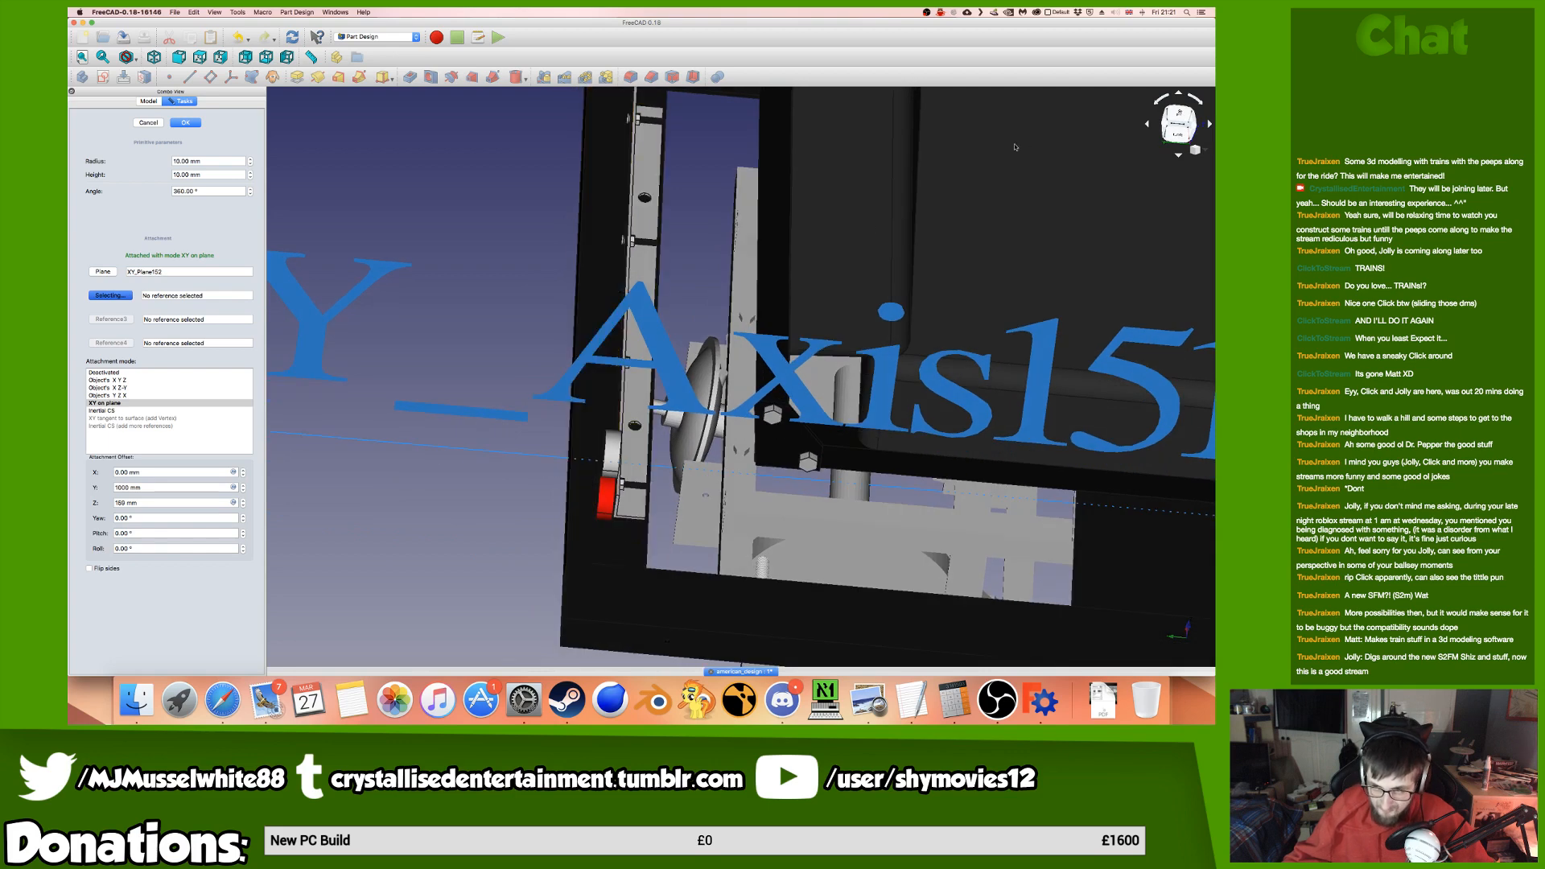
left_click(1186, 117)
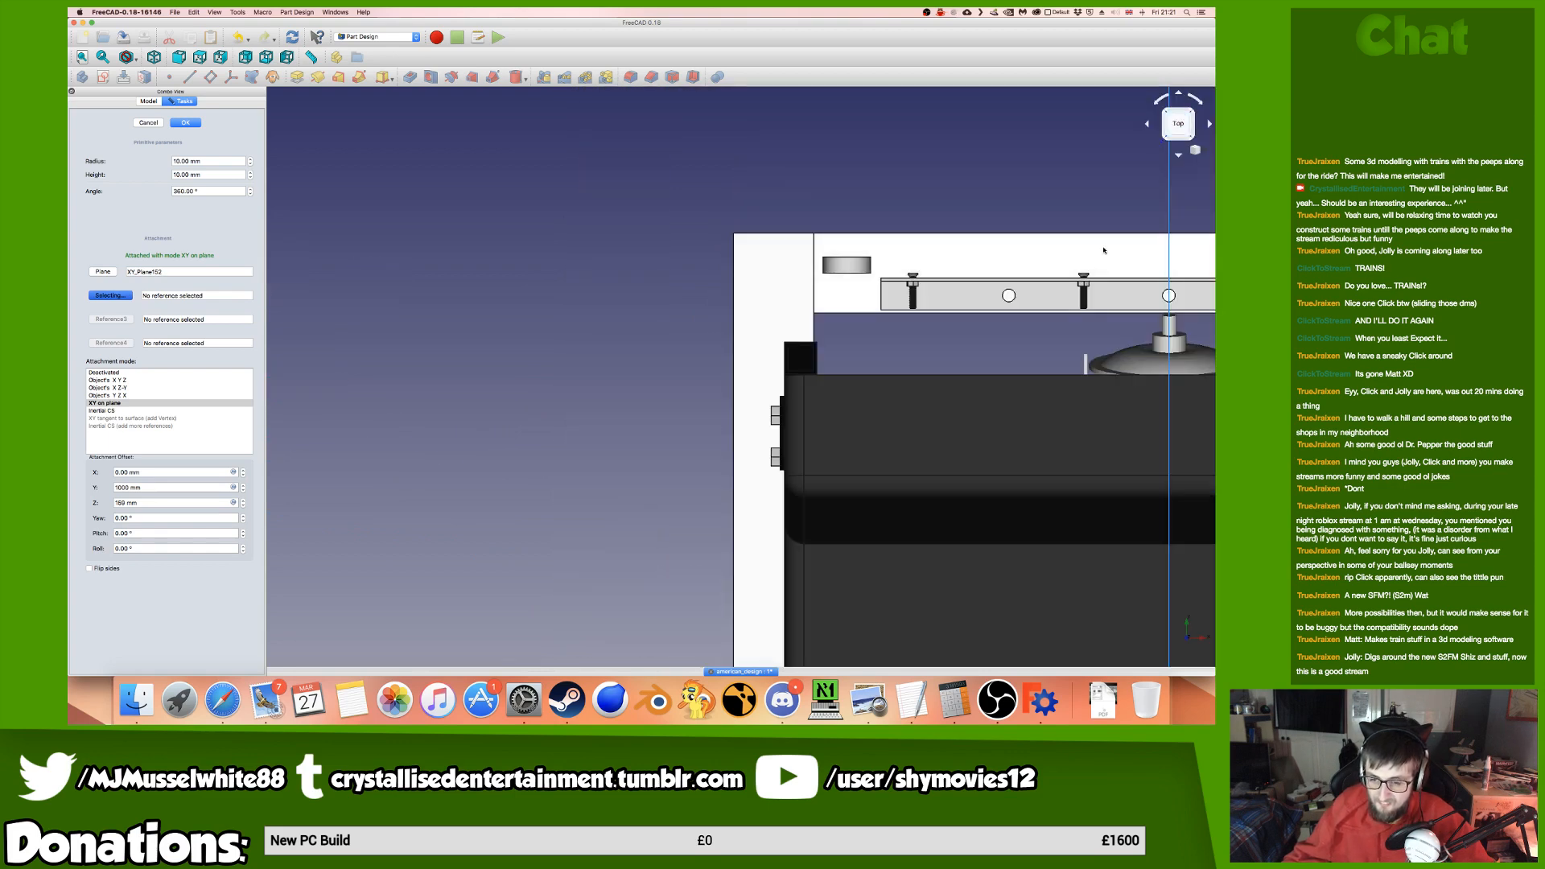
scroll(556, 322, "down", 5)
left_click(173, 501)
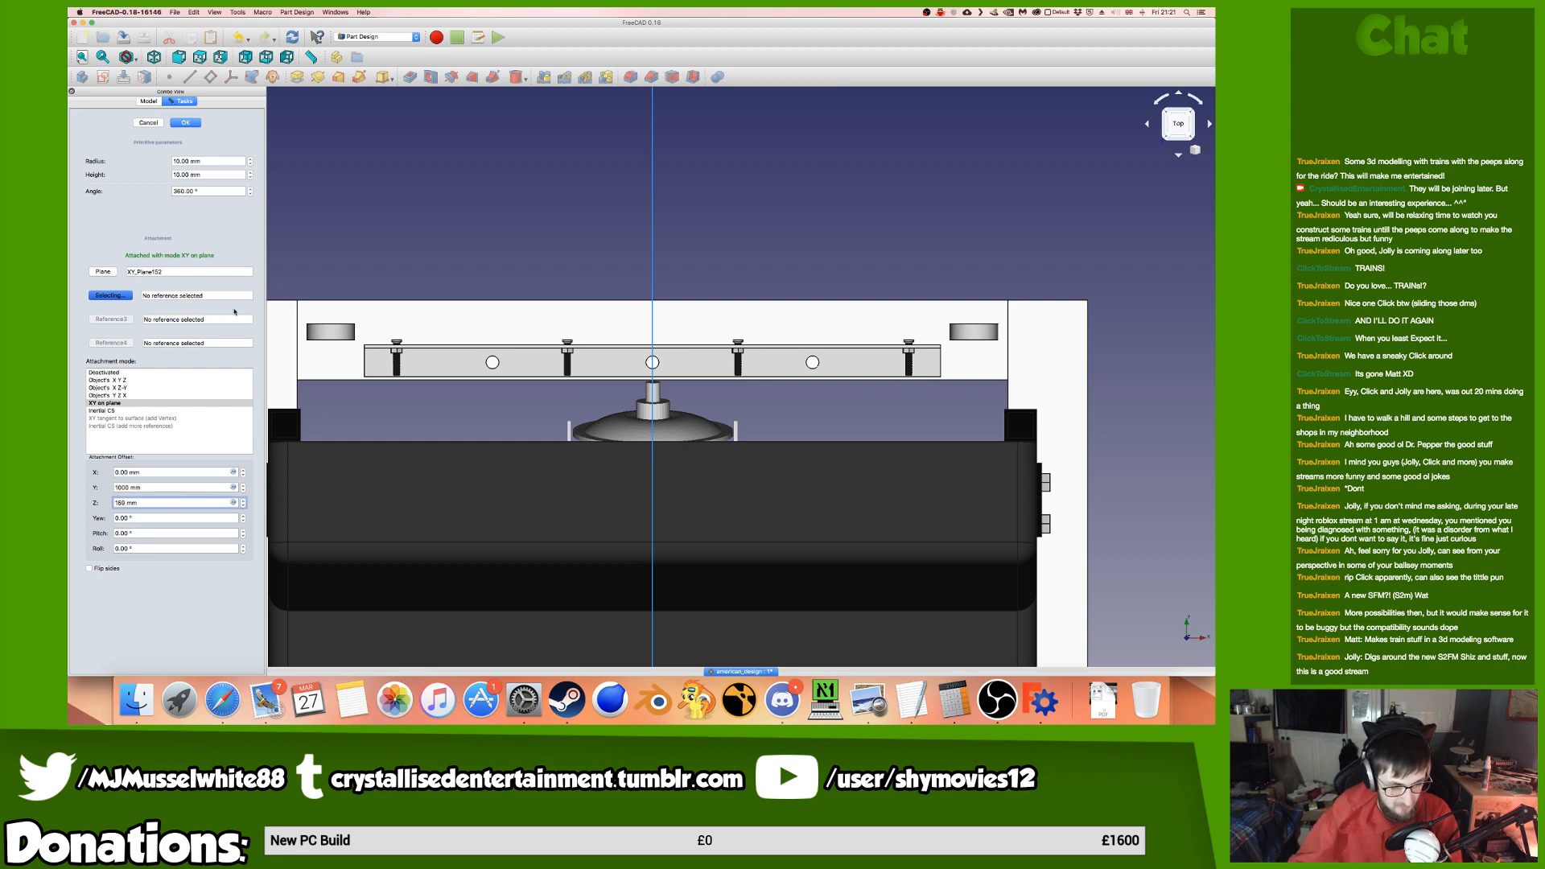
left_click(199, 488)
scroll(199, 490, "up", 1)
left_click(172, 472)
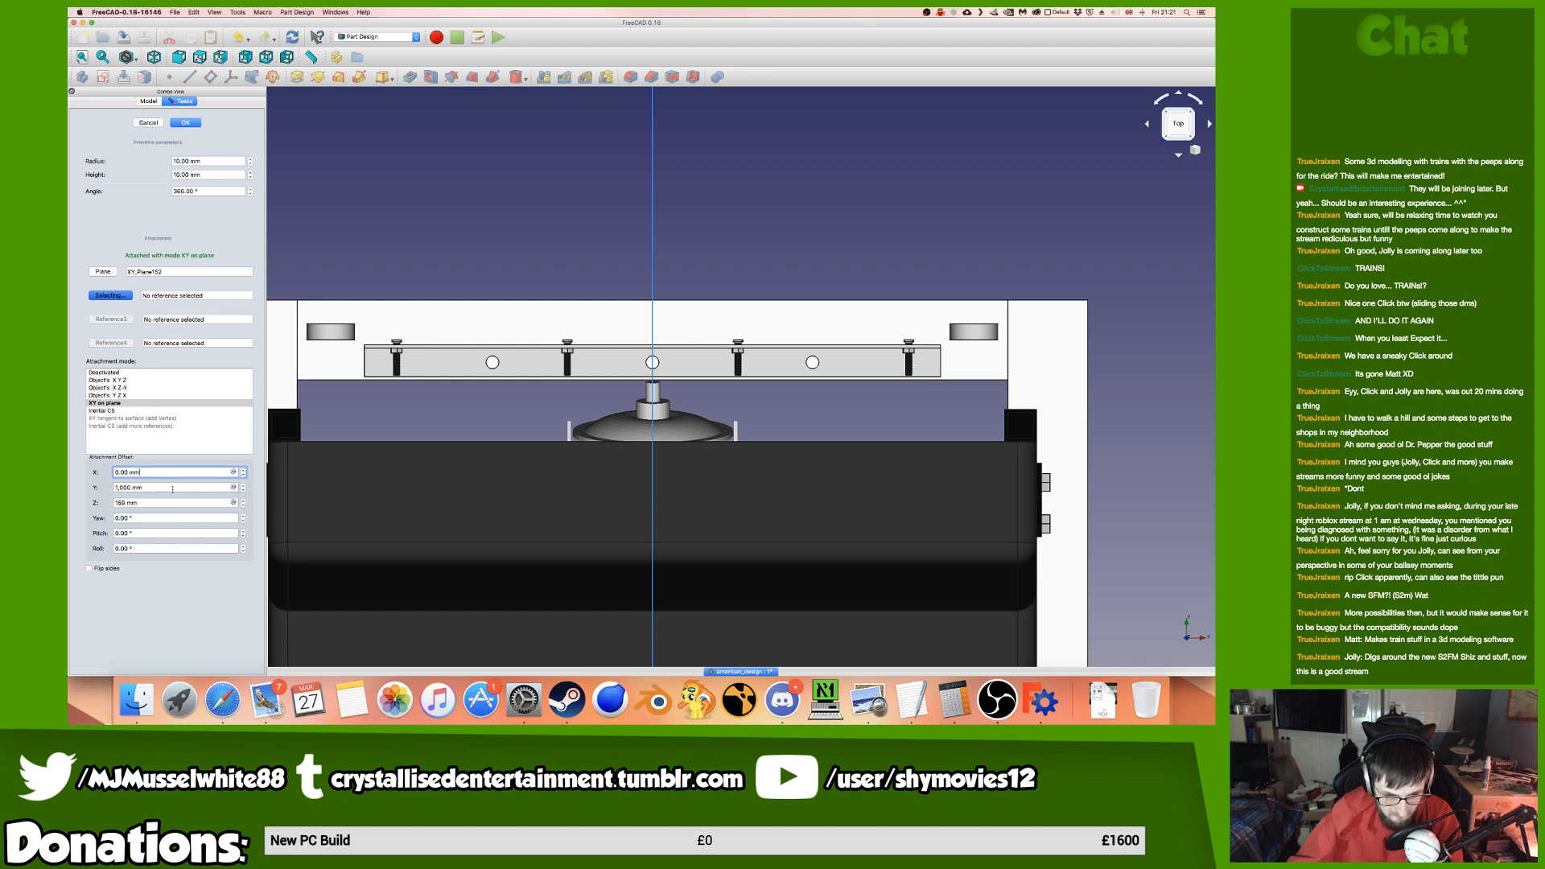
key("Tab")
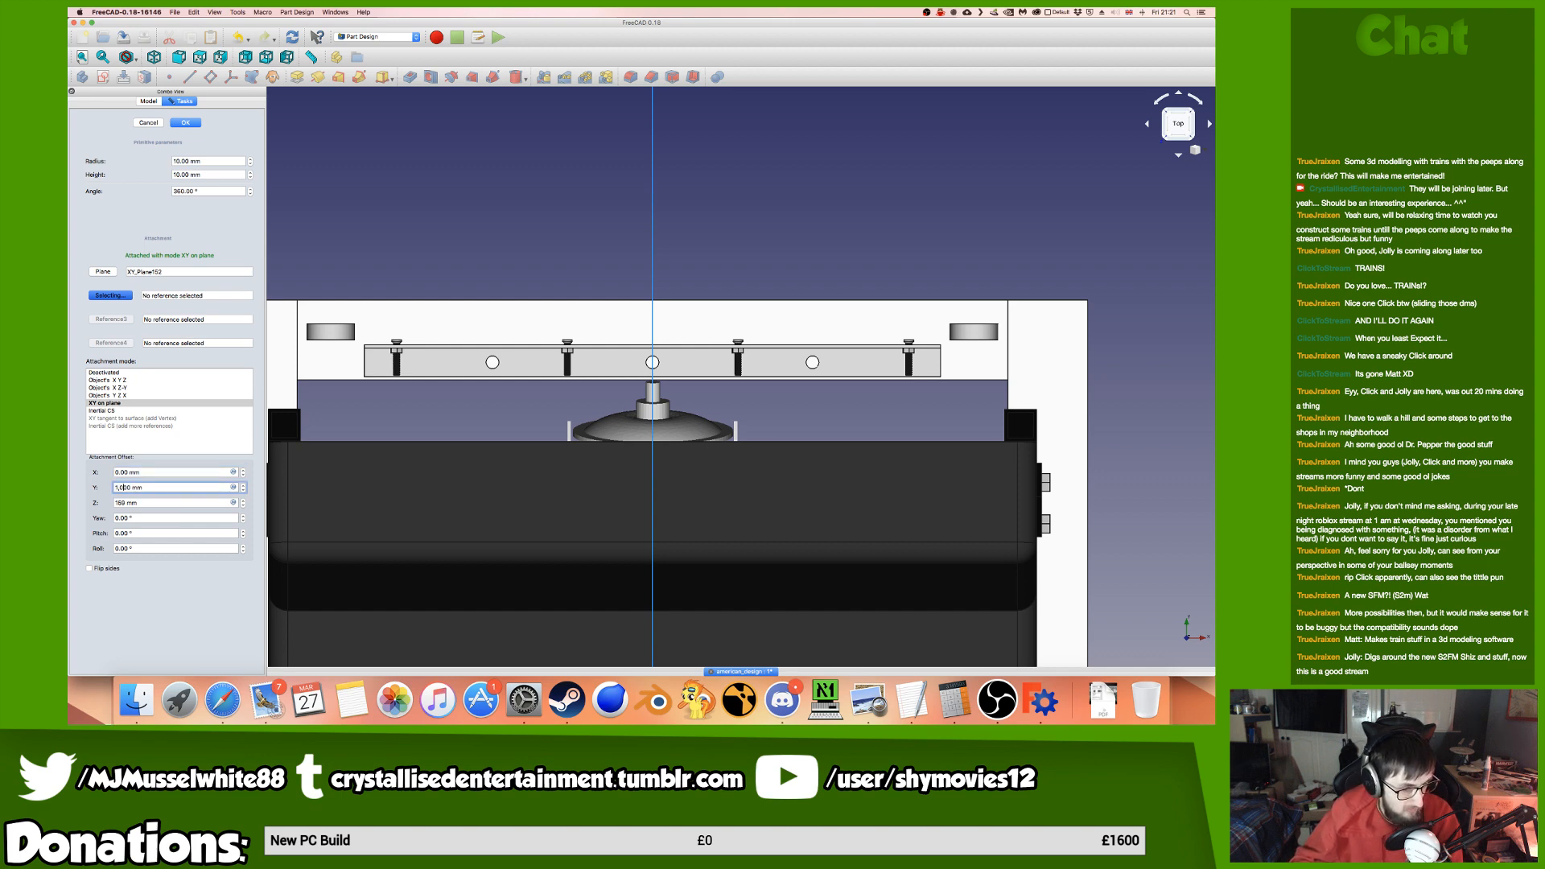
type("50")
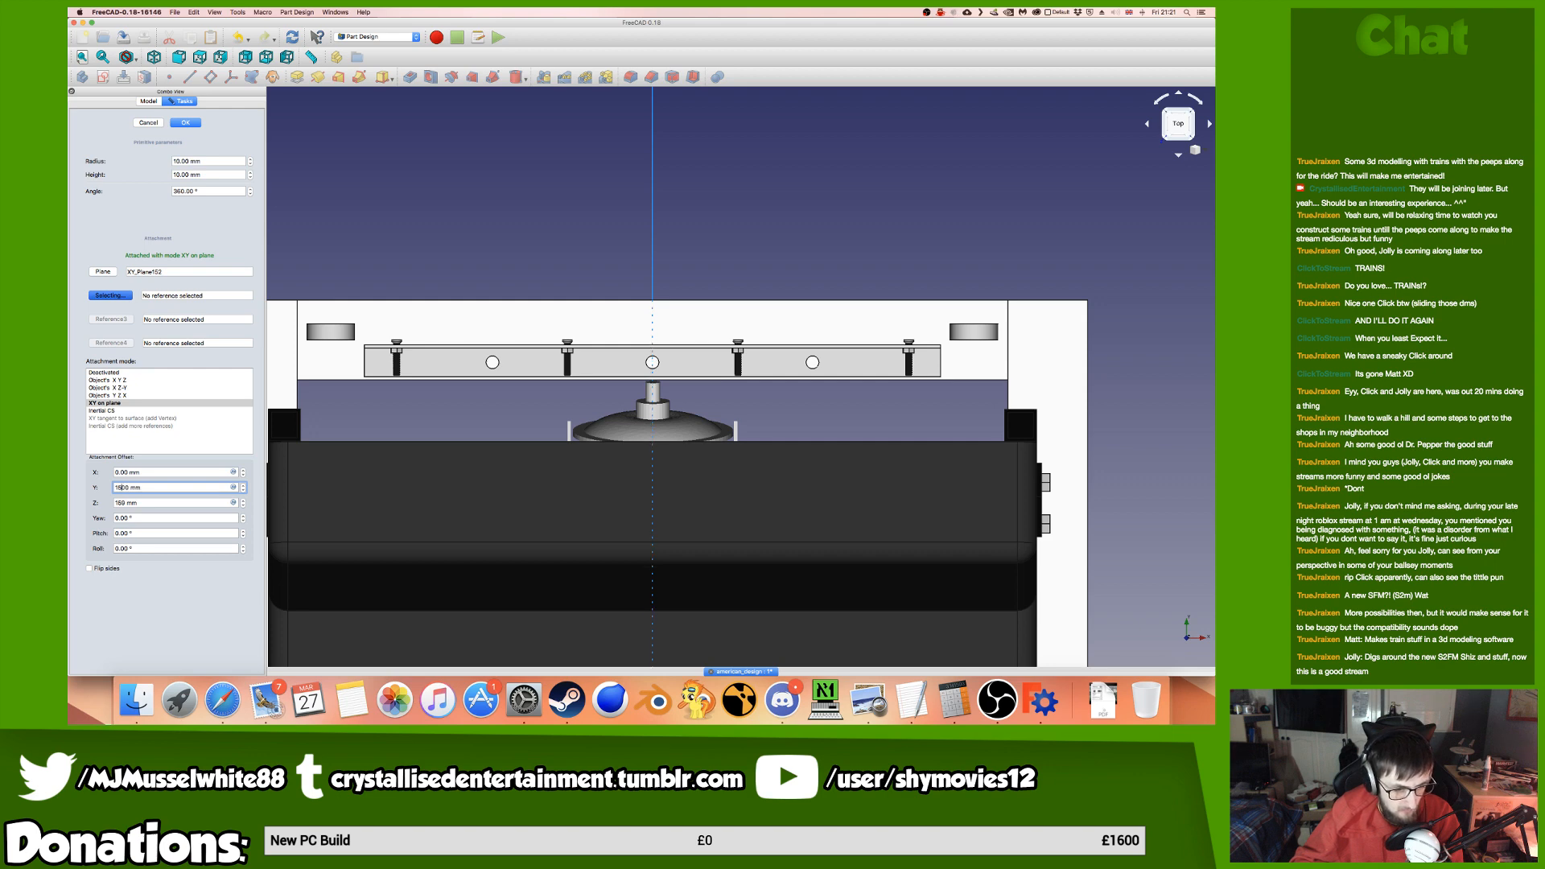
Raise the subtractive cylinder's Z attachment offset to 238 mm while viewing the rear beam at an angle.
scroll(369, 456, "down", 5)
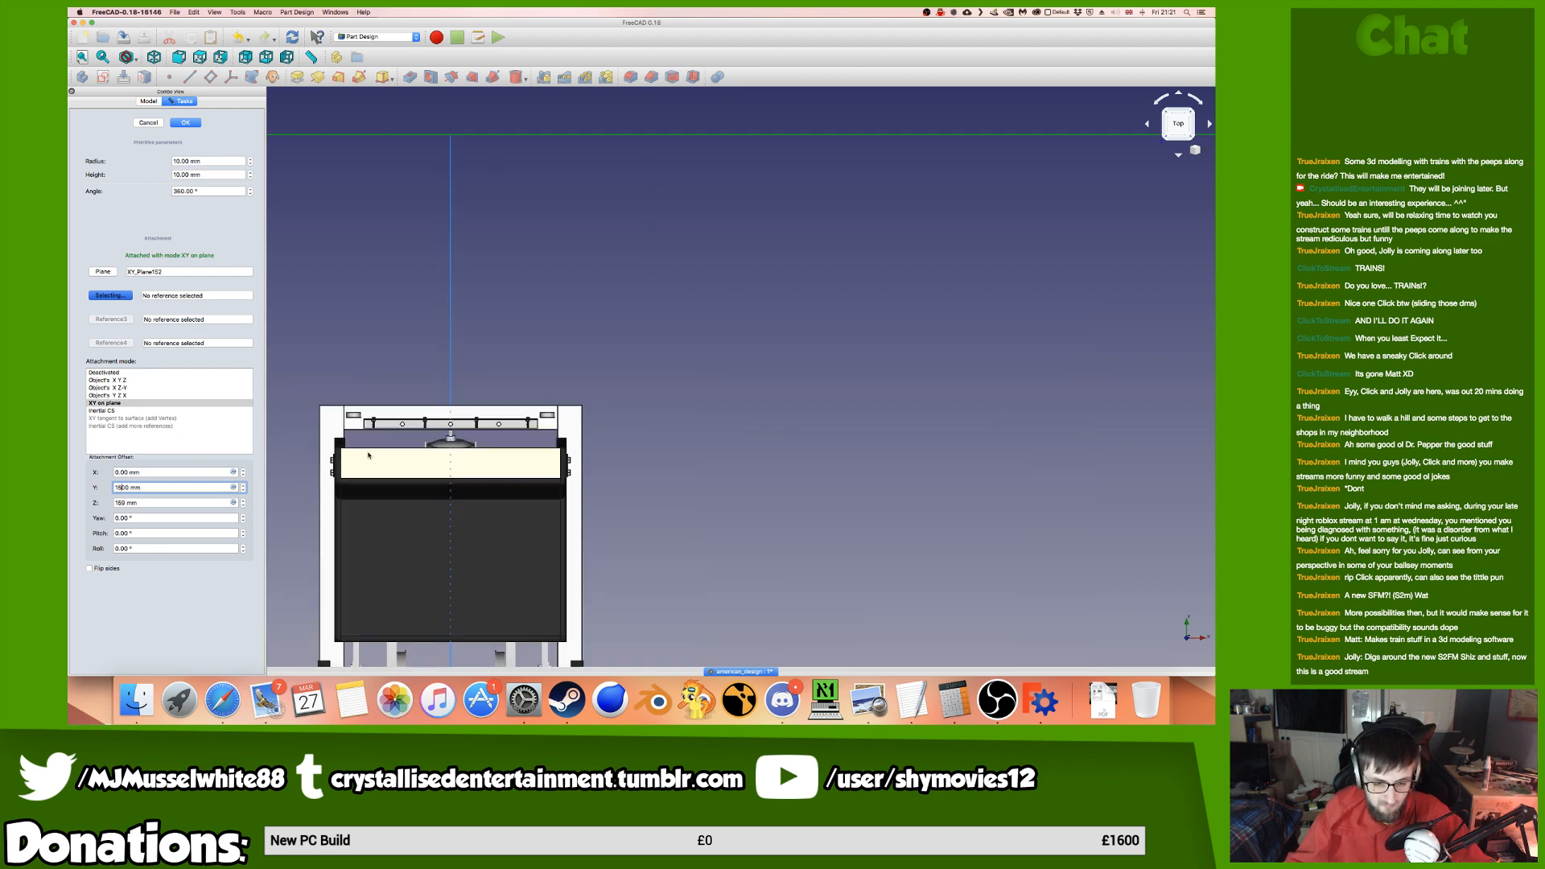
middle_click_drag(368, 456, 727, 262)
scroll(387, 567, "up", 4)
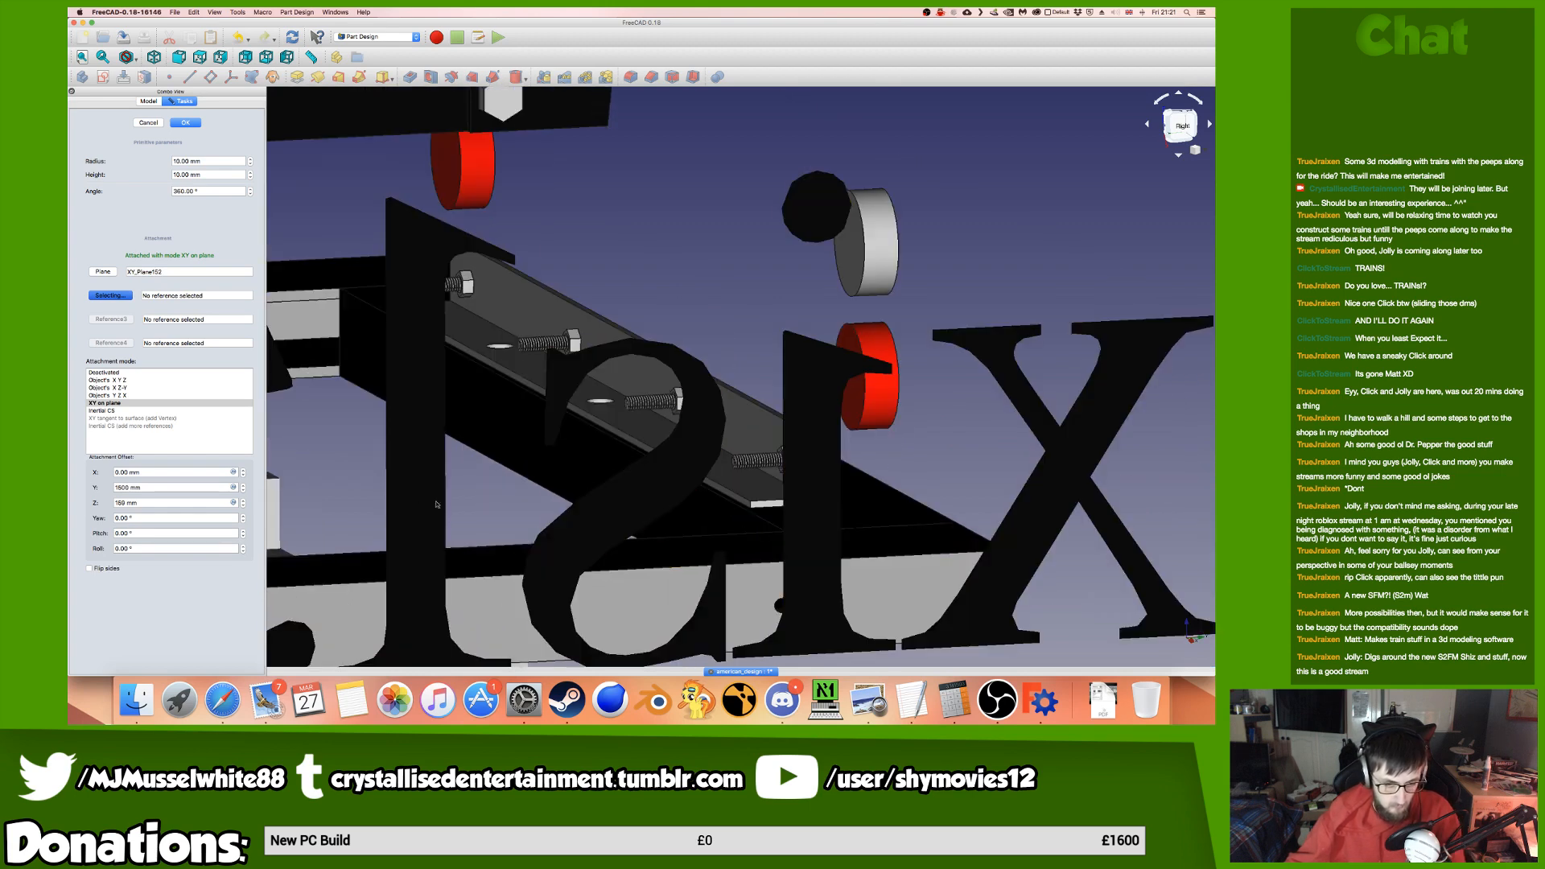
scroll(193, 499, "up", 1)
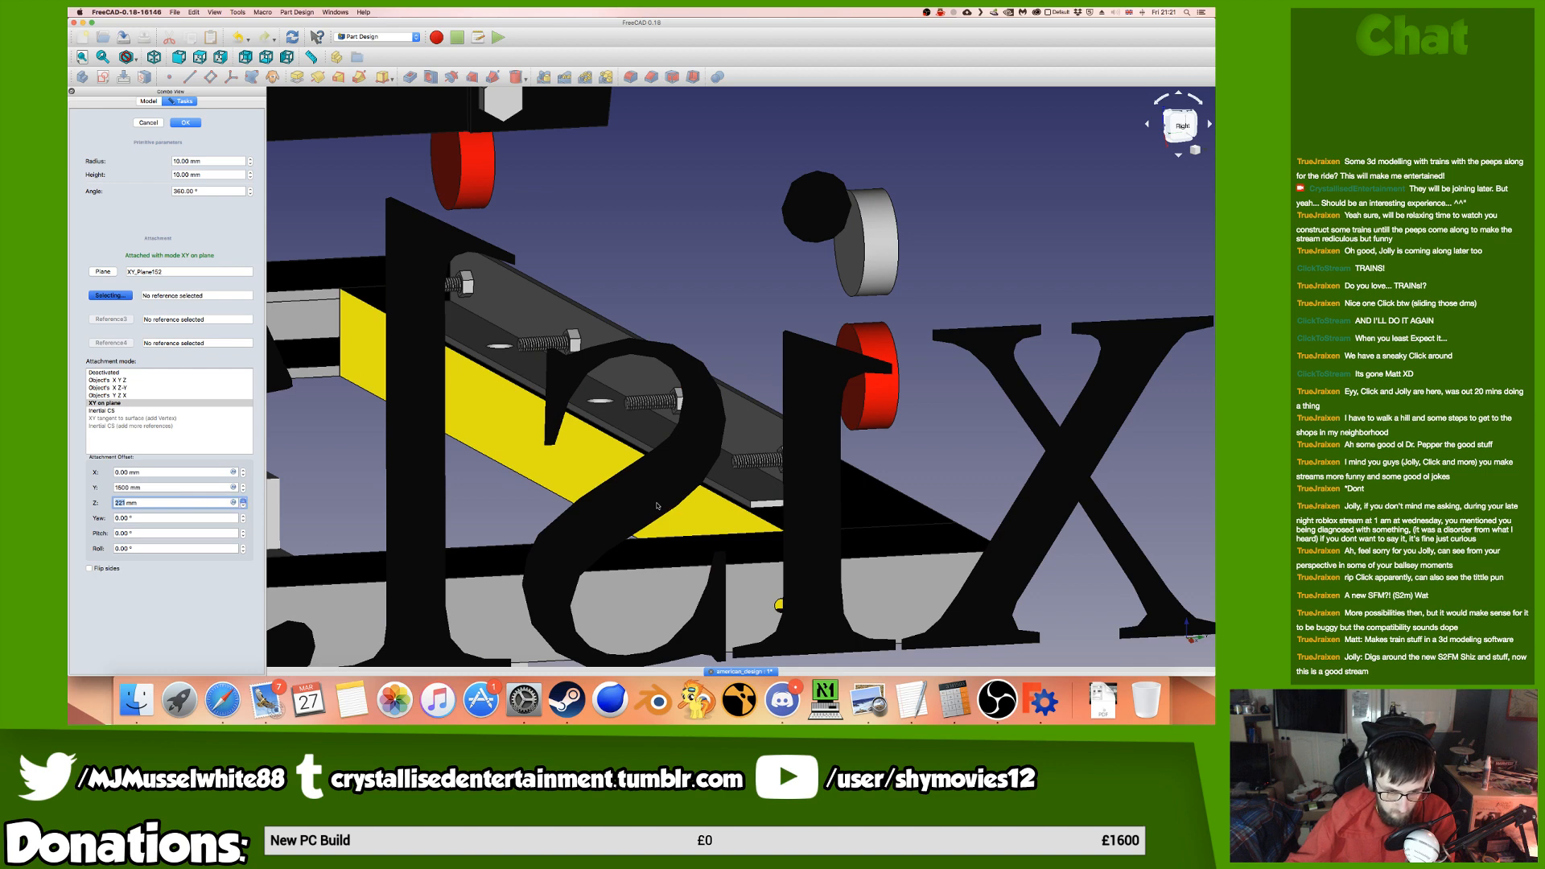
scroll(657, 505, "down", 10)
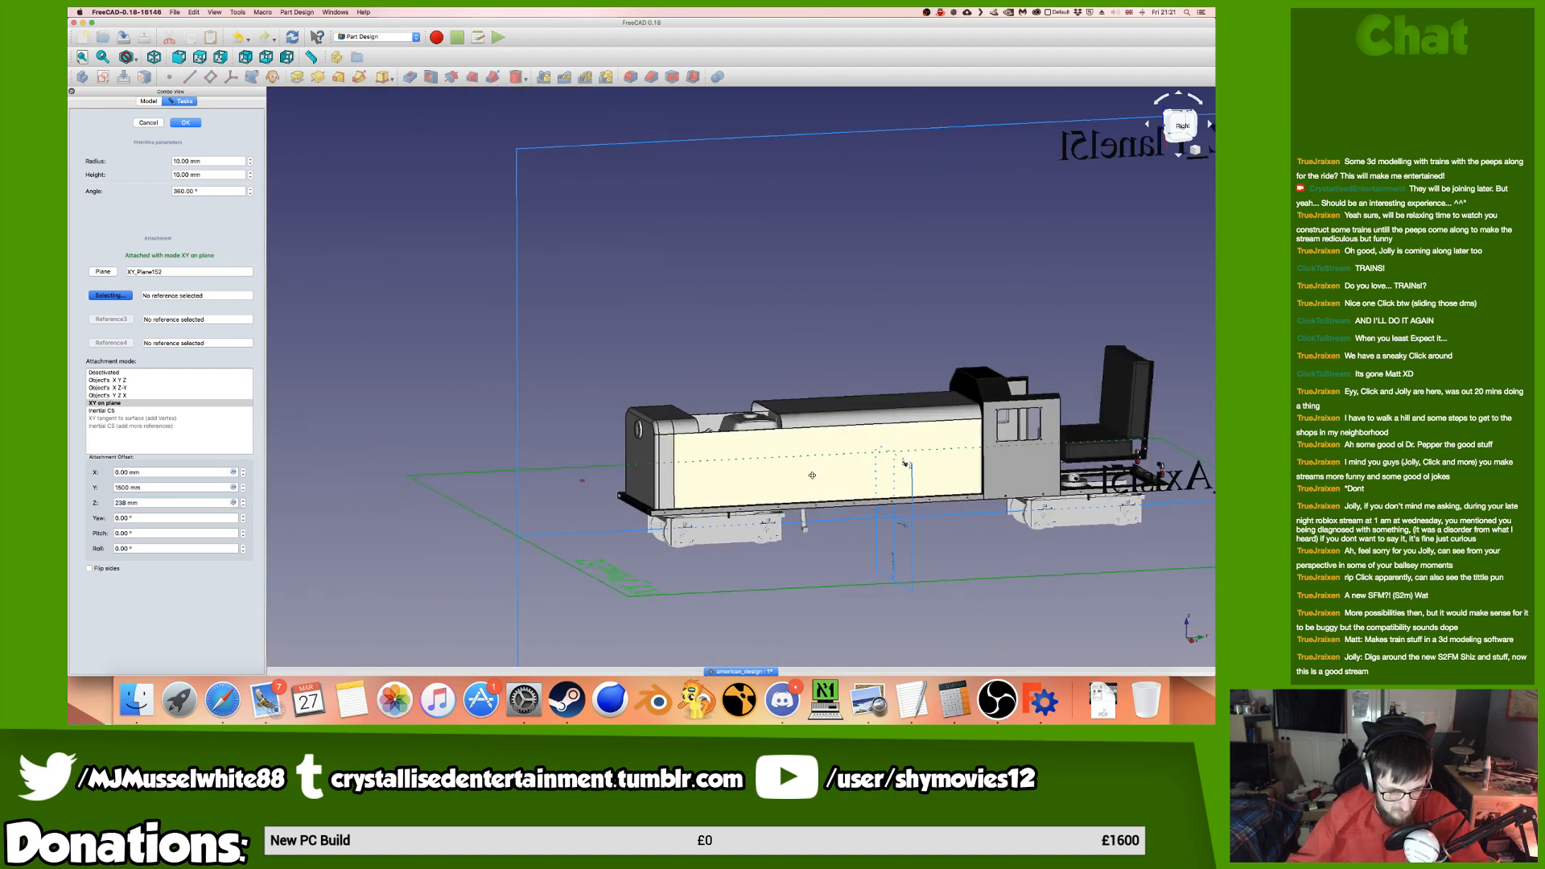
Set the subtractive cylinder's Y attachment offset to -1500 mm and check its position from the top view.
scroll(465, 512, "up", 6)
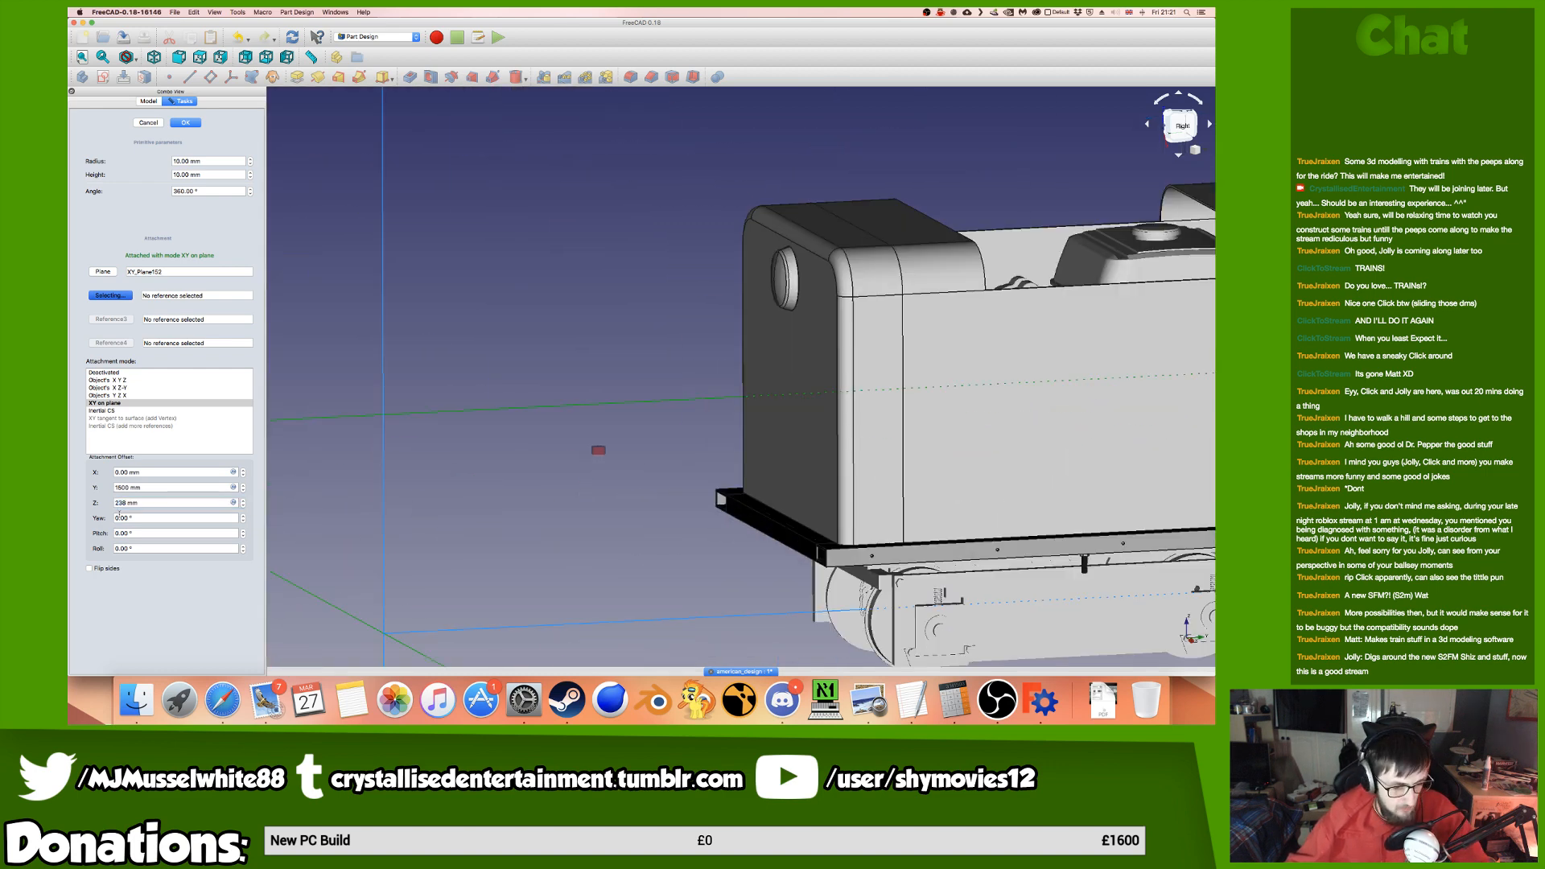
left_click(114, 487)
type("-")
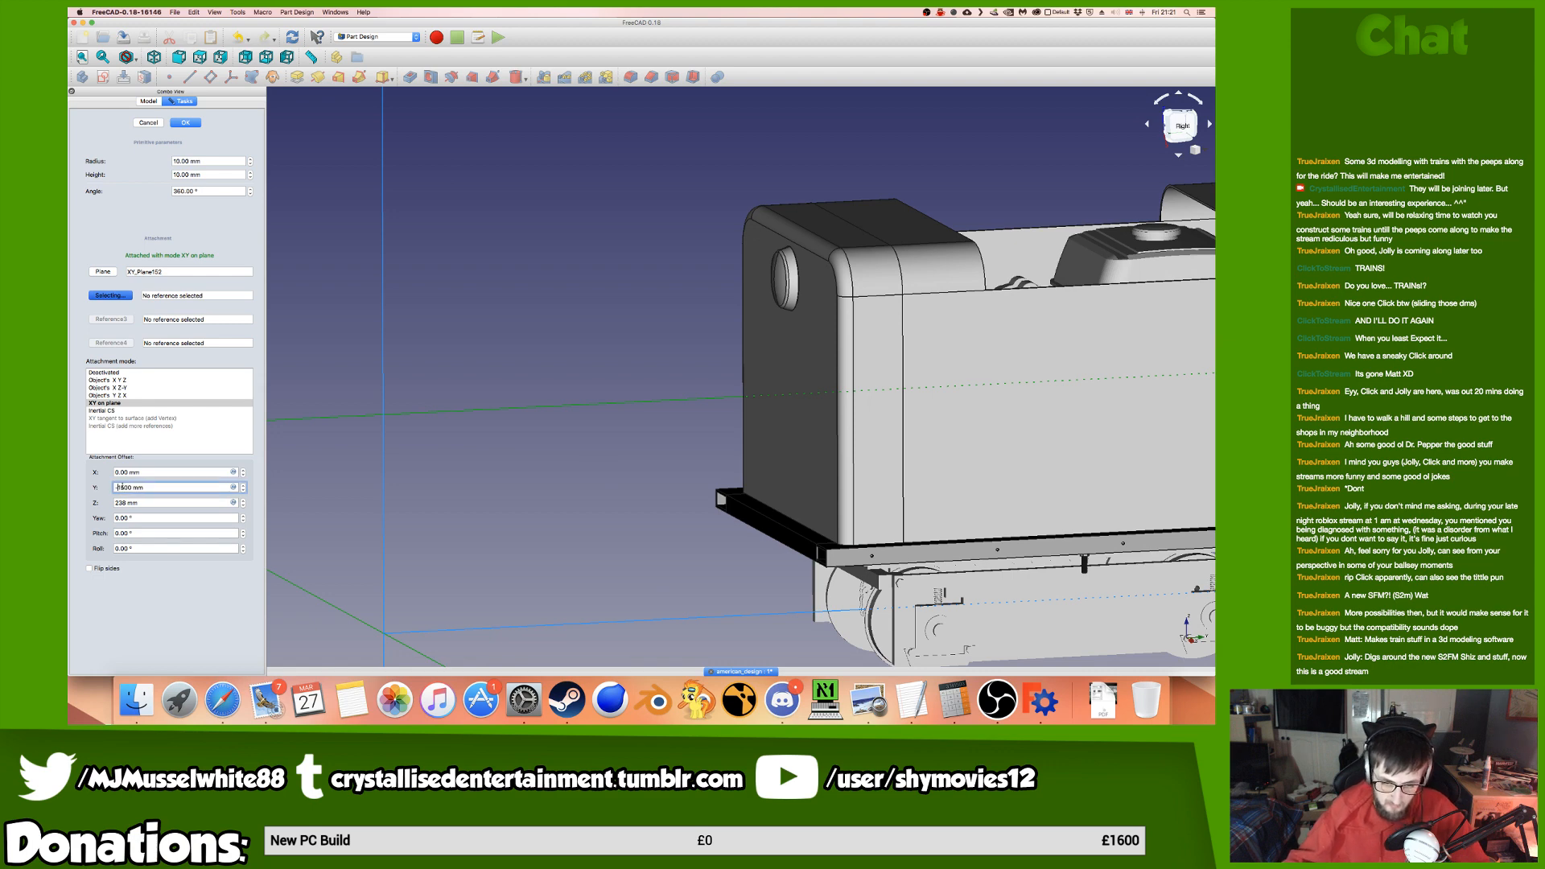
scroll(884, 533, "down", 10)
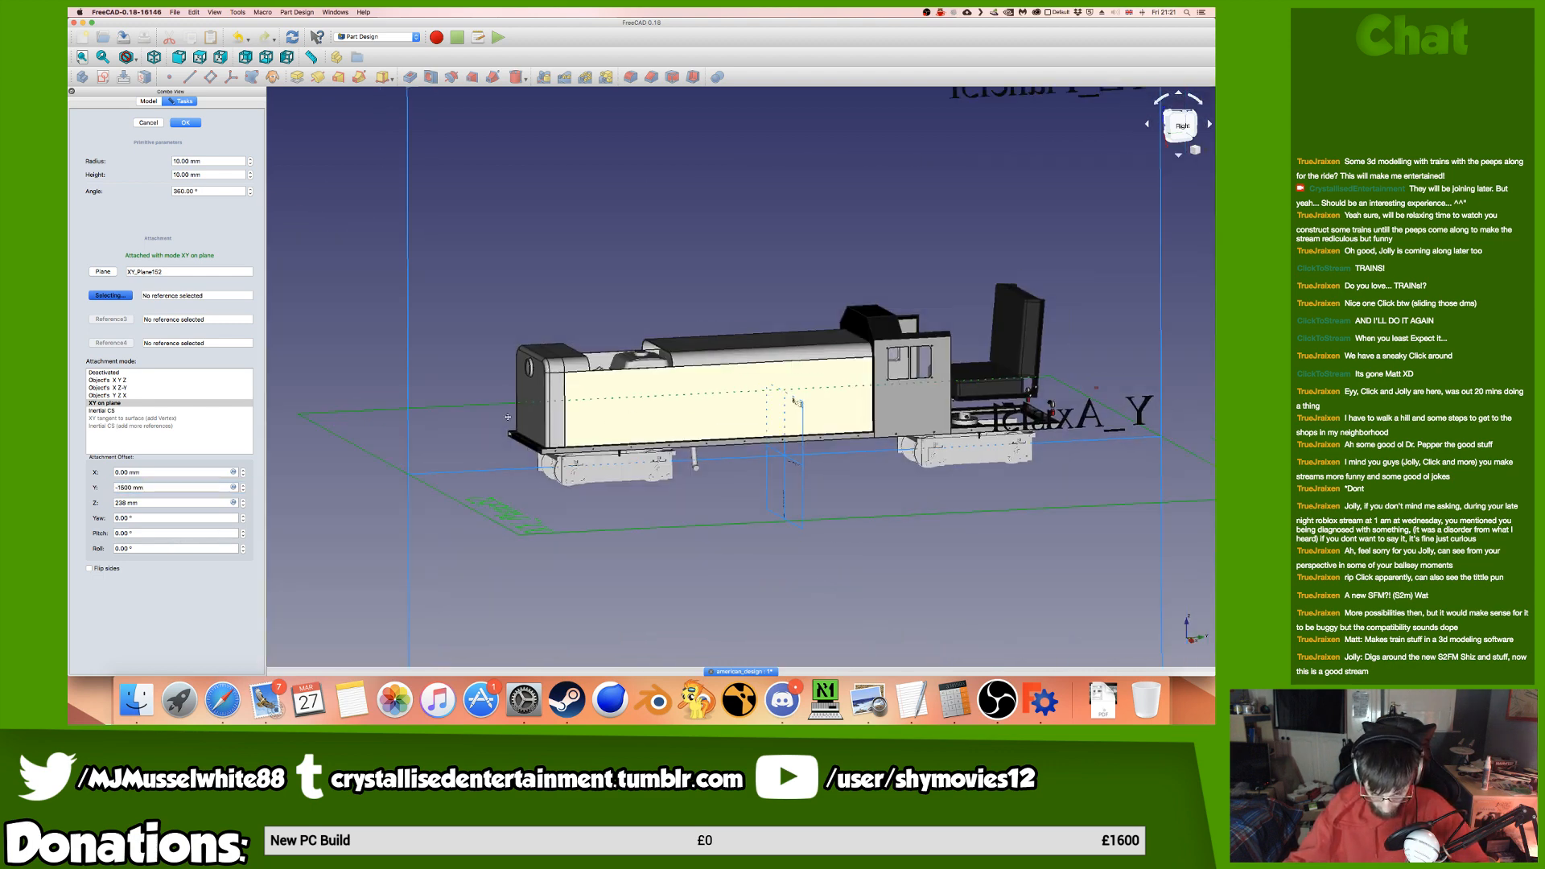
scroll(753, 415, "up", 5)
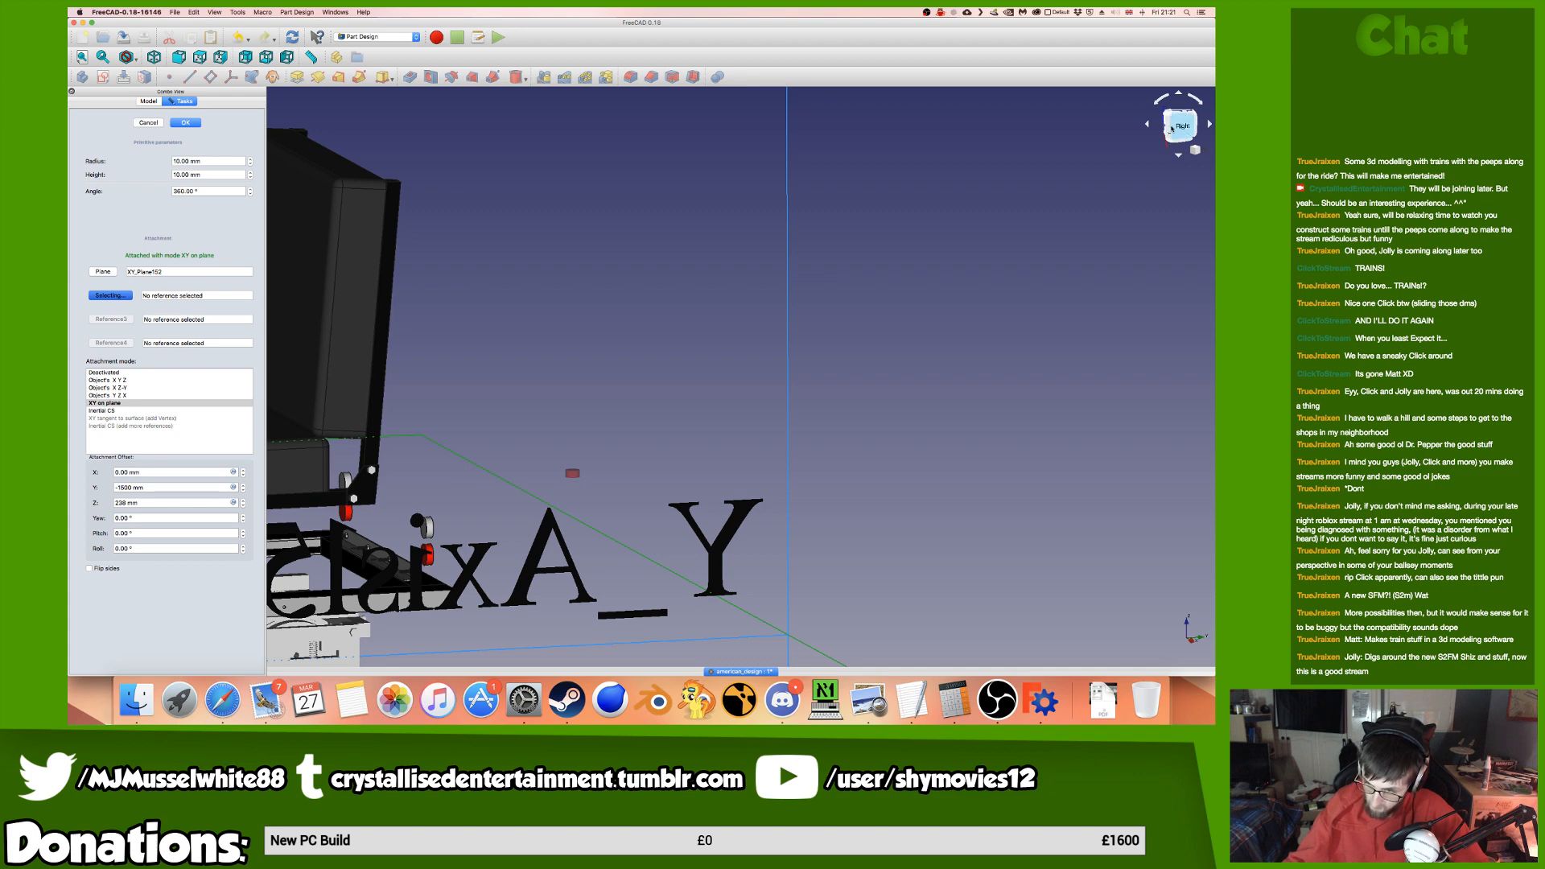
left_click(1177, 113)
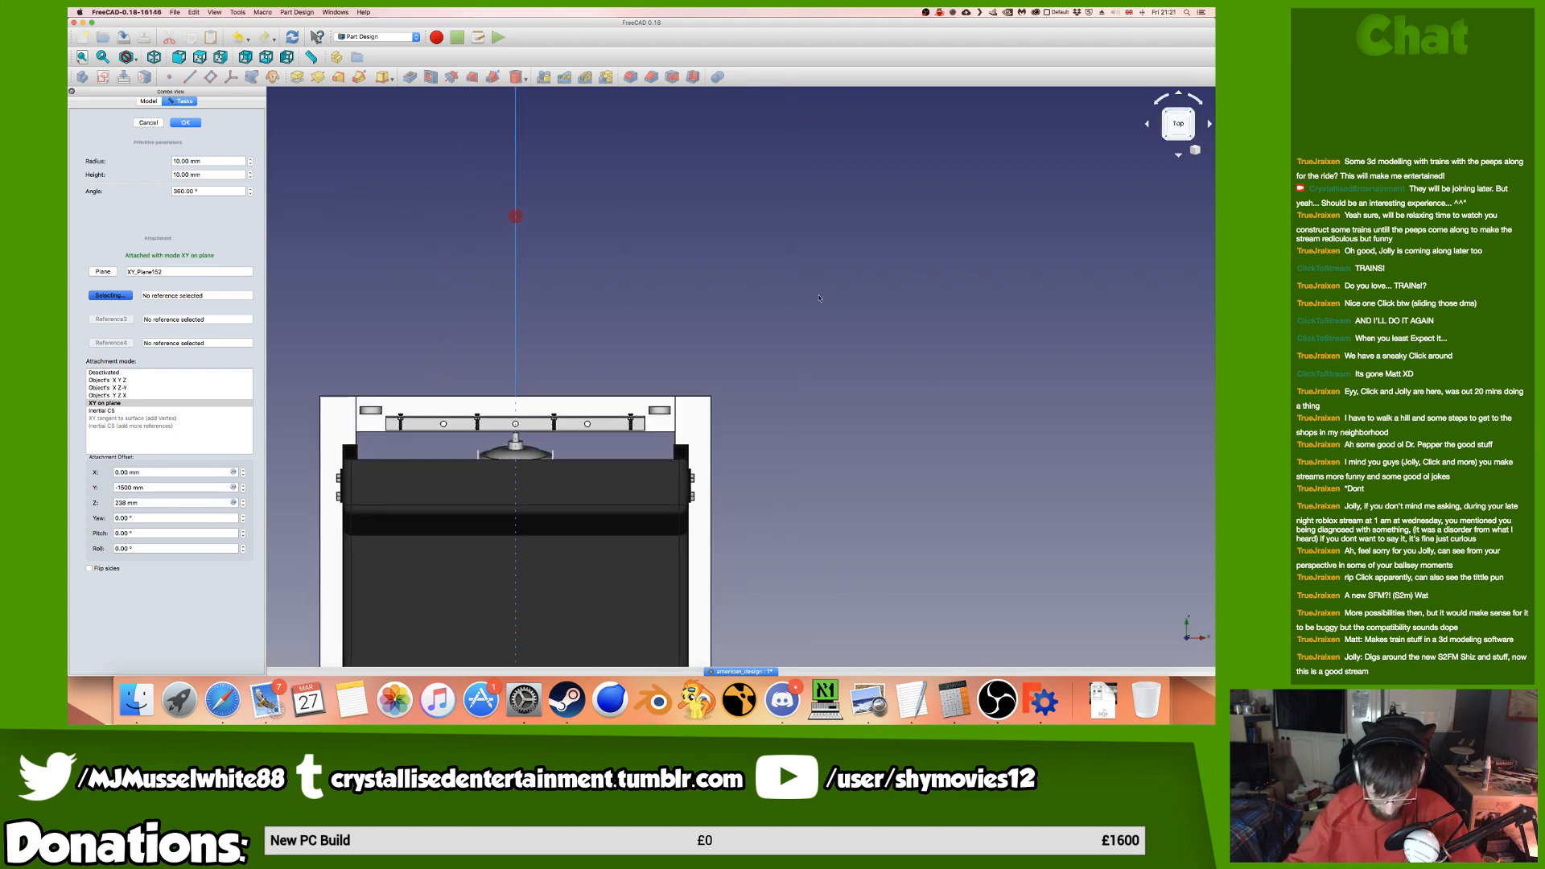
Try to shift the subtractive cylinder toward the beam by lowering its Y attachment offset in small decrements.
left_click(151, 485)
key("Down")
key("Down")
key("Down")
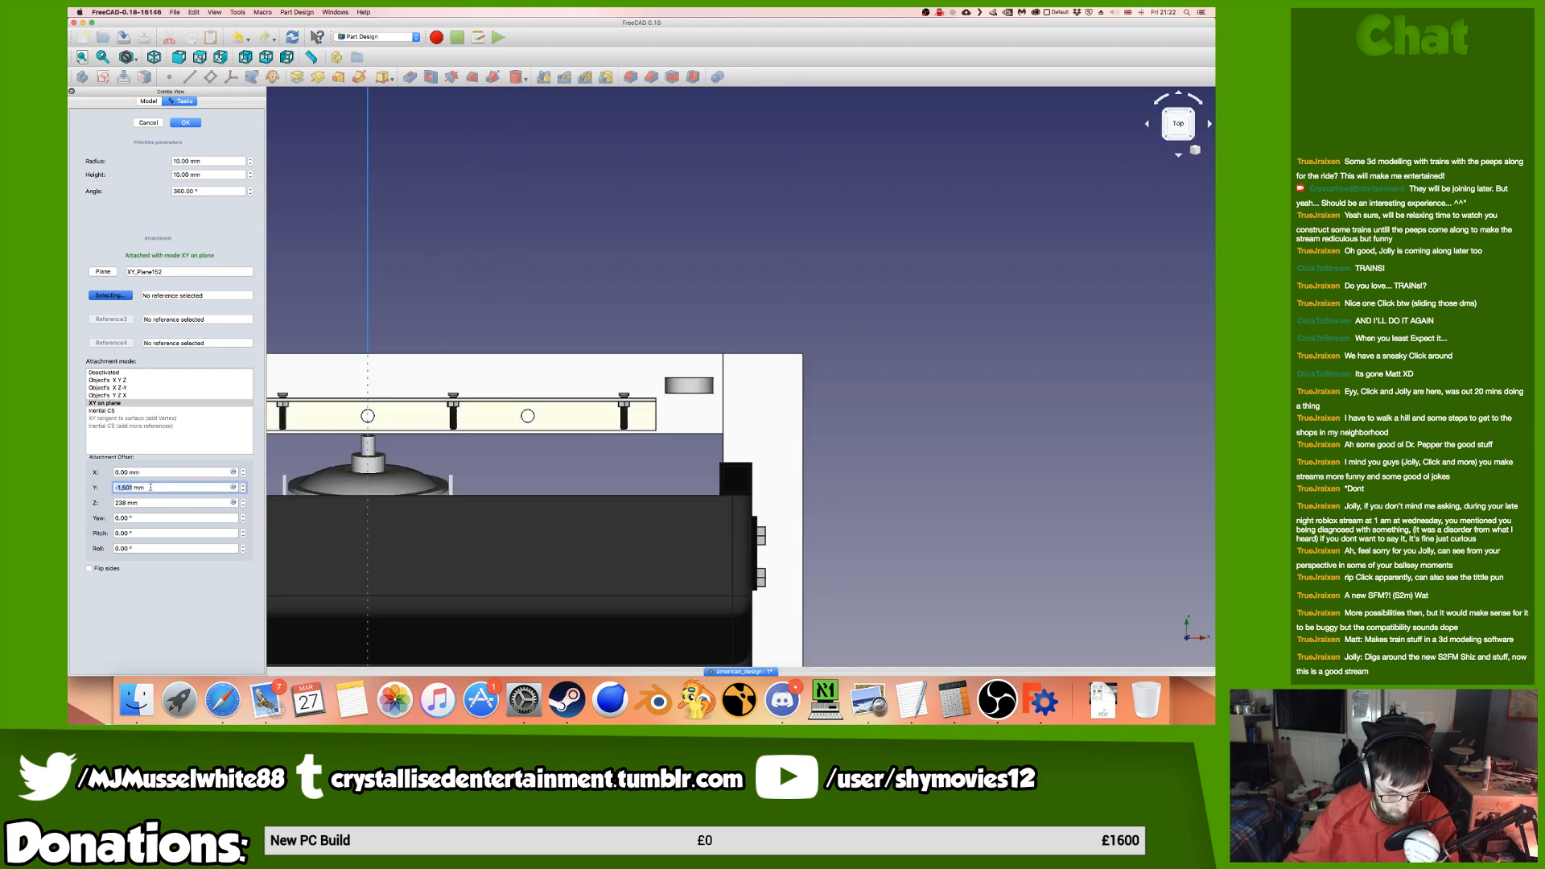
key("Down")
key("Down")
key("Down")
key("Down")
key("Down")
key("Down")
key("Down")
key("Down")
key("Down")
key("Down")
key("Down")
key("Down")
key("Down")
key("Down")
key("Down")
key("Down")
key("Down")
key("Down")
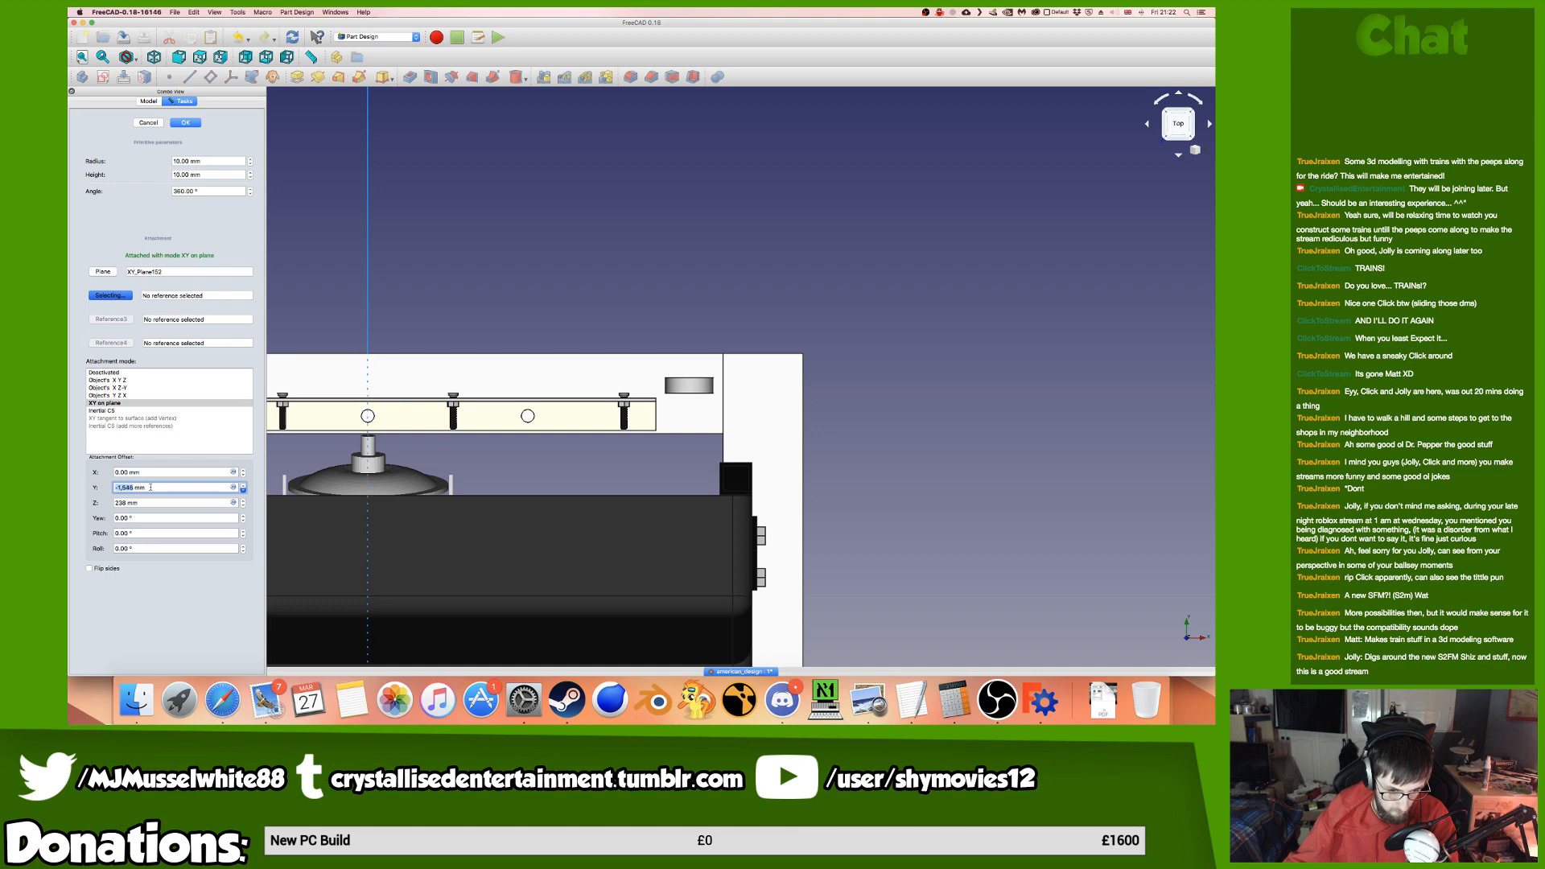
key("Down")
key("Down")
key("Down")
key("Down")
key("Down")
key("Down")
key("Down")
key("Down")
key("Down")
key("Down")
key("Down")
key("Down")
key("Down")
key("Down")
key("Down")
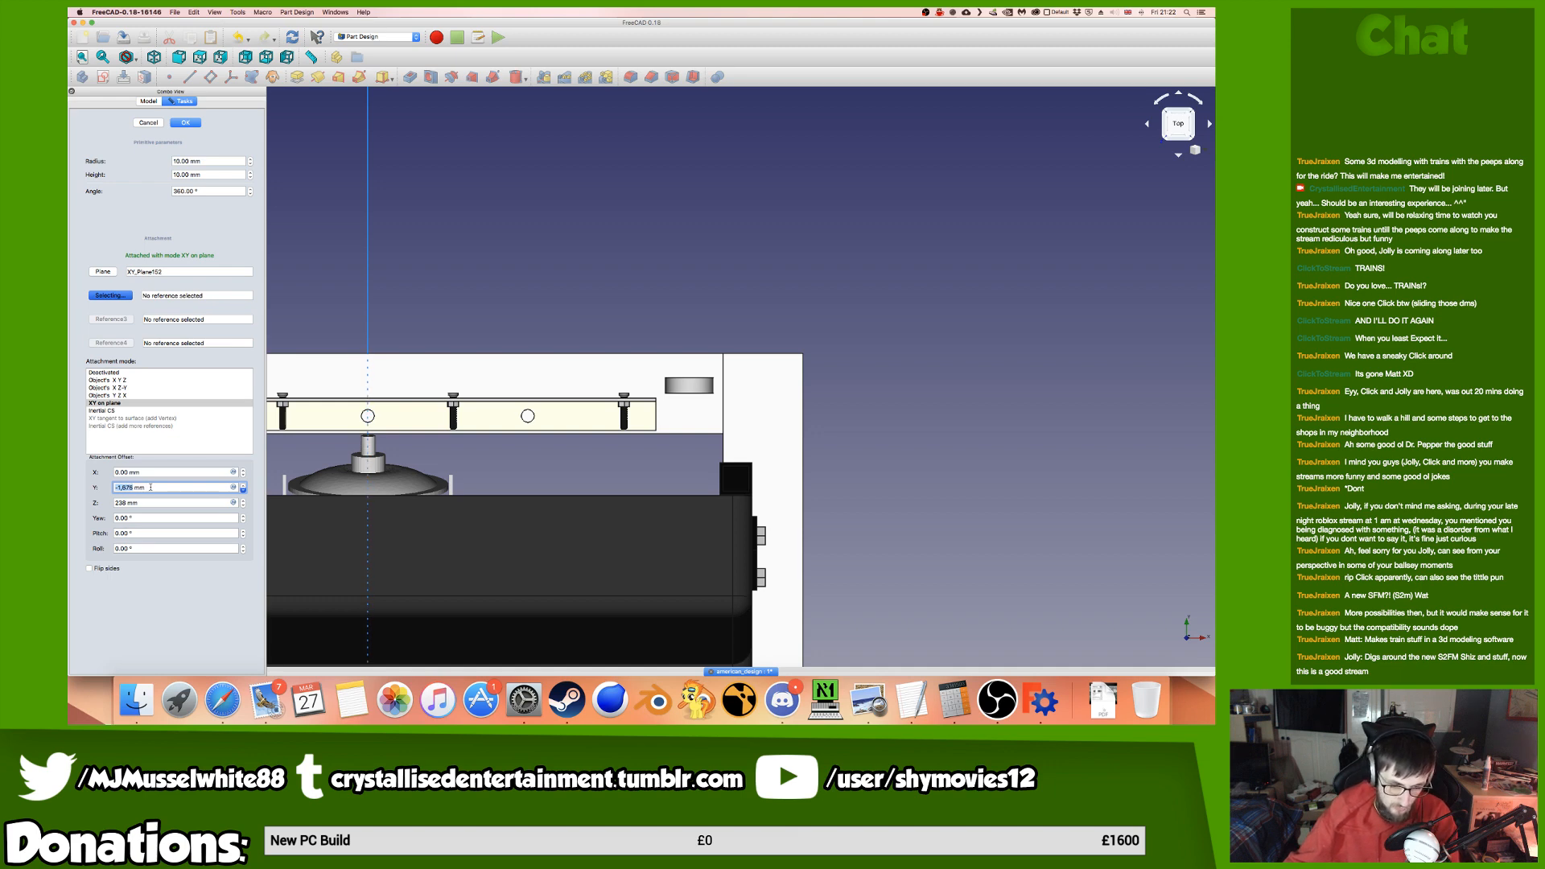
key("Down")
key("Down")
Raise the subtractive cylinder's Y attachment offset in small increments to move it toward the rear beam in the top view.
scroll(360, 478, "down", 4)
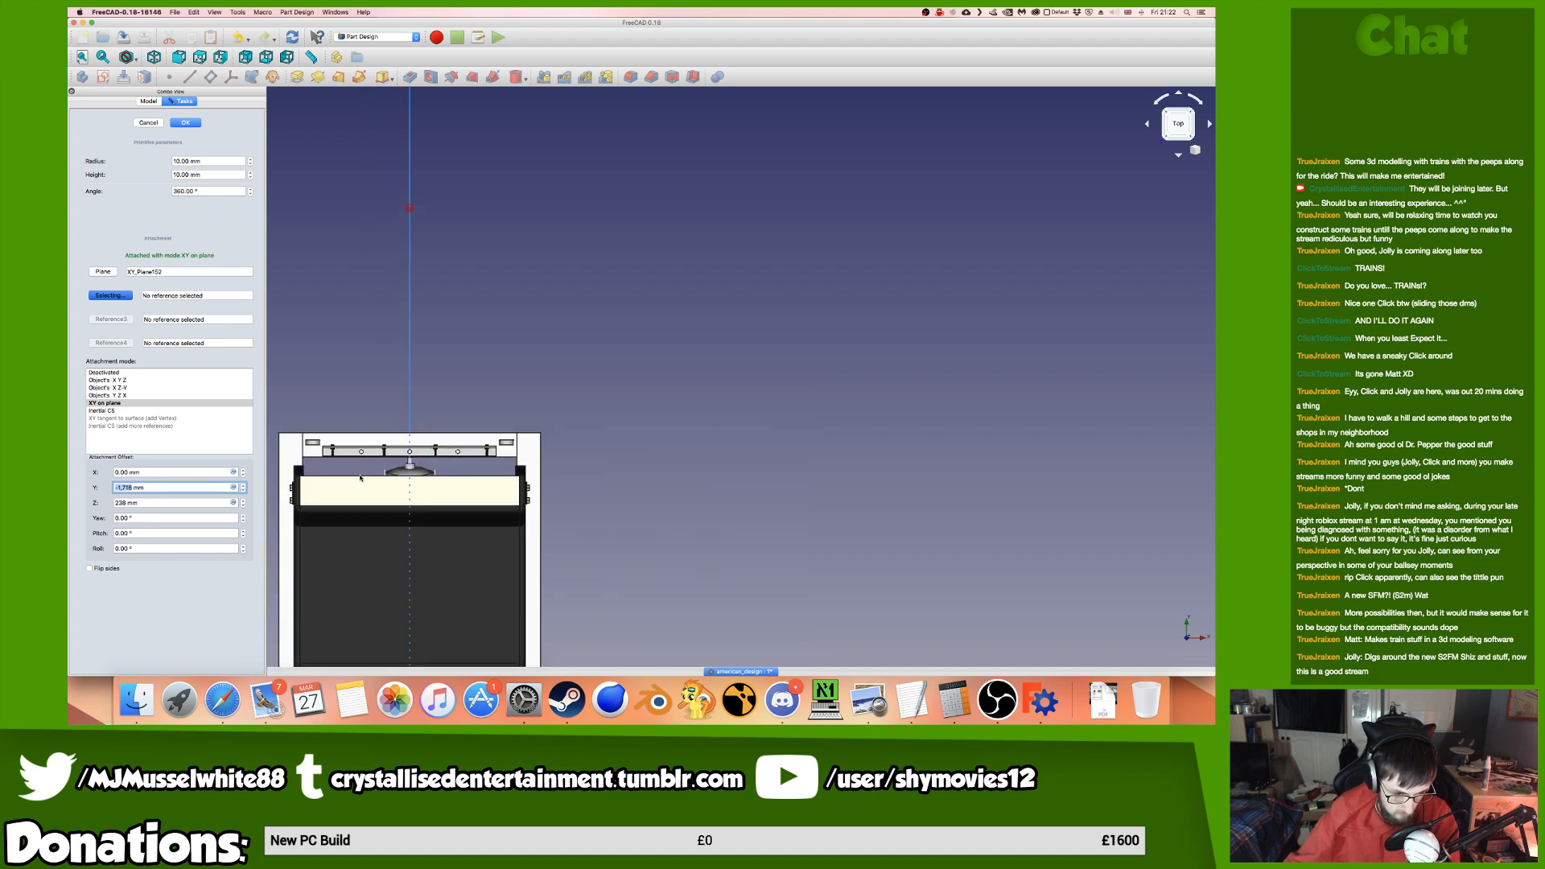
key("Up")
key("Up")
key("Up")
key("Up")
key("Up")
key("Up")
key("Up")
key("Up")
key("Up")
key("Up")
key("Up")
key("Up")
key("Up")
key("Up")
key("Up")
key("Up")
key("Up")
key("Up")
key("Up")
key("Up")
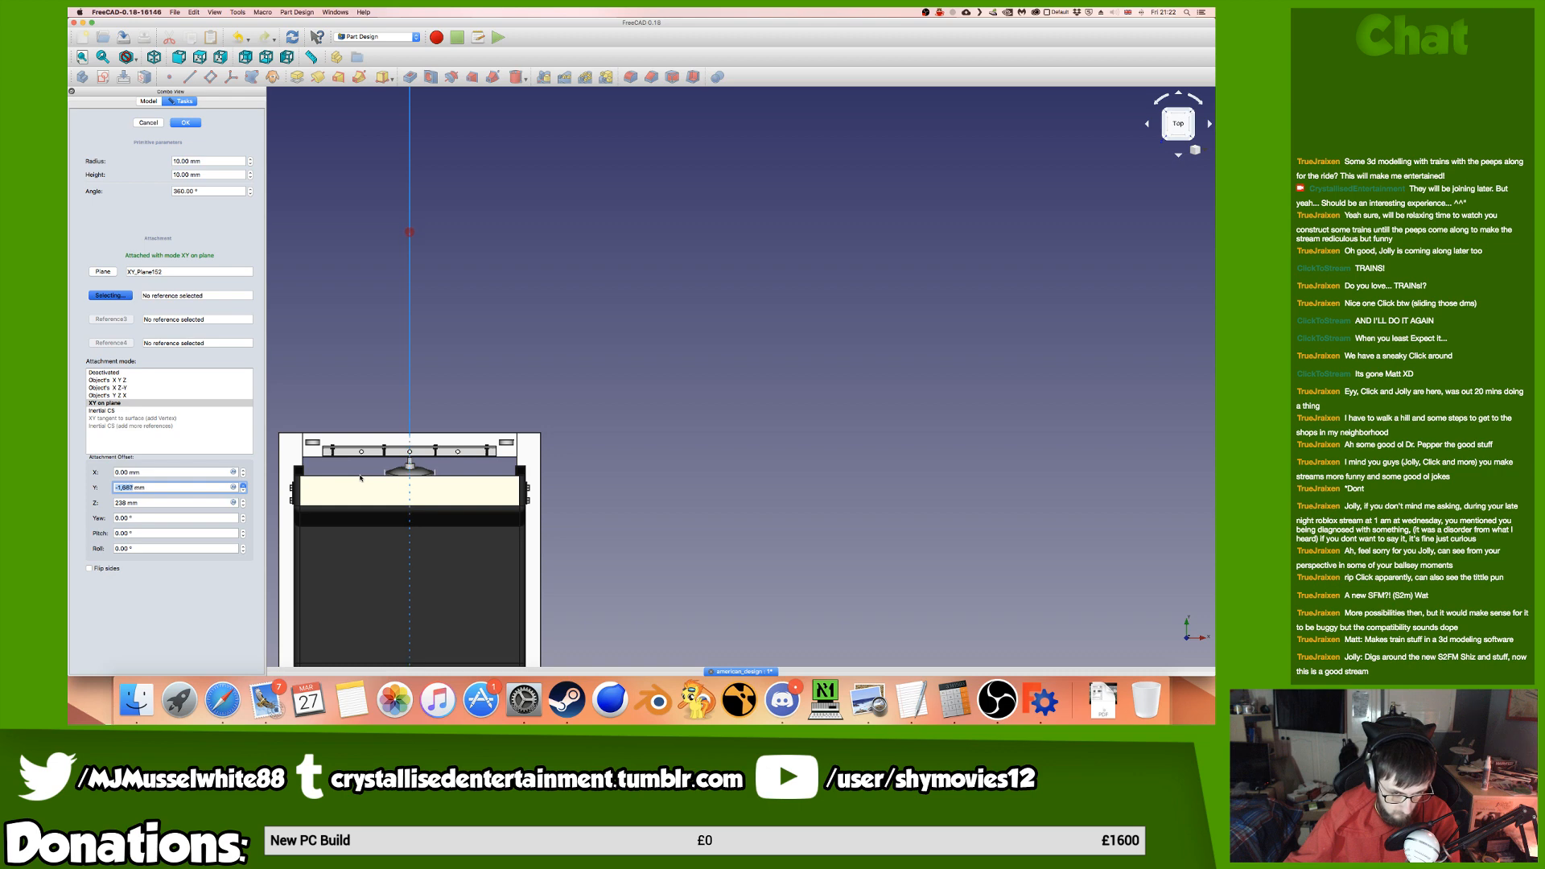
key("Up")
key("Up")
key("Up")
key("Up")
key("Up")
key("Up")
key("Up")
key("Up")
key("Up")
key("Up")
key("Up")
key("Up")
key("Up")
key("Up")
key("Up")
key("Up")
key("Up")
key("Up")
key("Up")
key("Up")
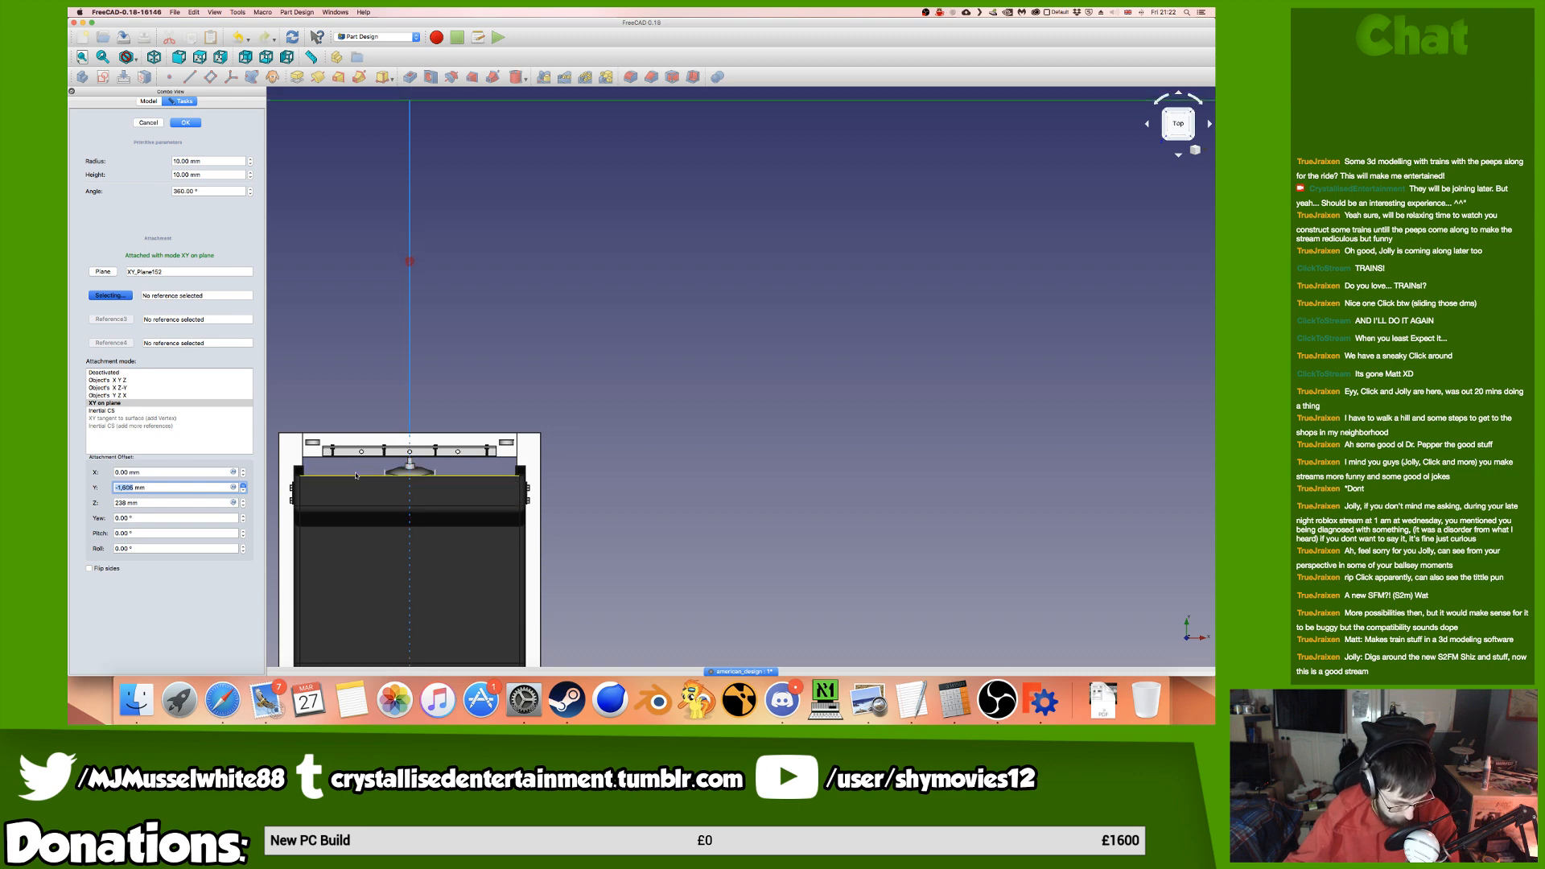
key("Up")
key("Up")
key("Up")
key("Up")
key("Up")
key("Up")
key("Up")
key("Up")
key("Up")
key("Up")
key("Up")
key("Up")
key("Up")
key("Up")
key("Up")
key("Up")
key("Up")
key("Up")
key("Up")
key("Up")
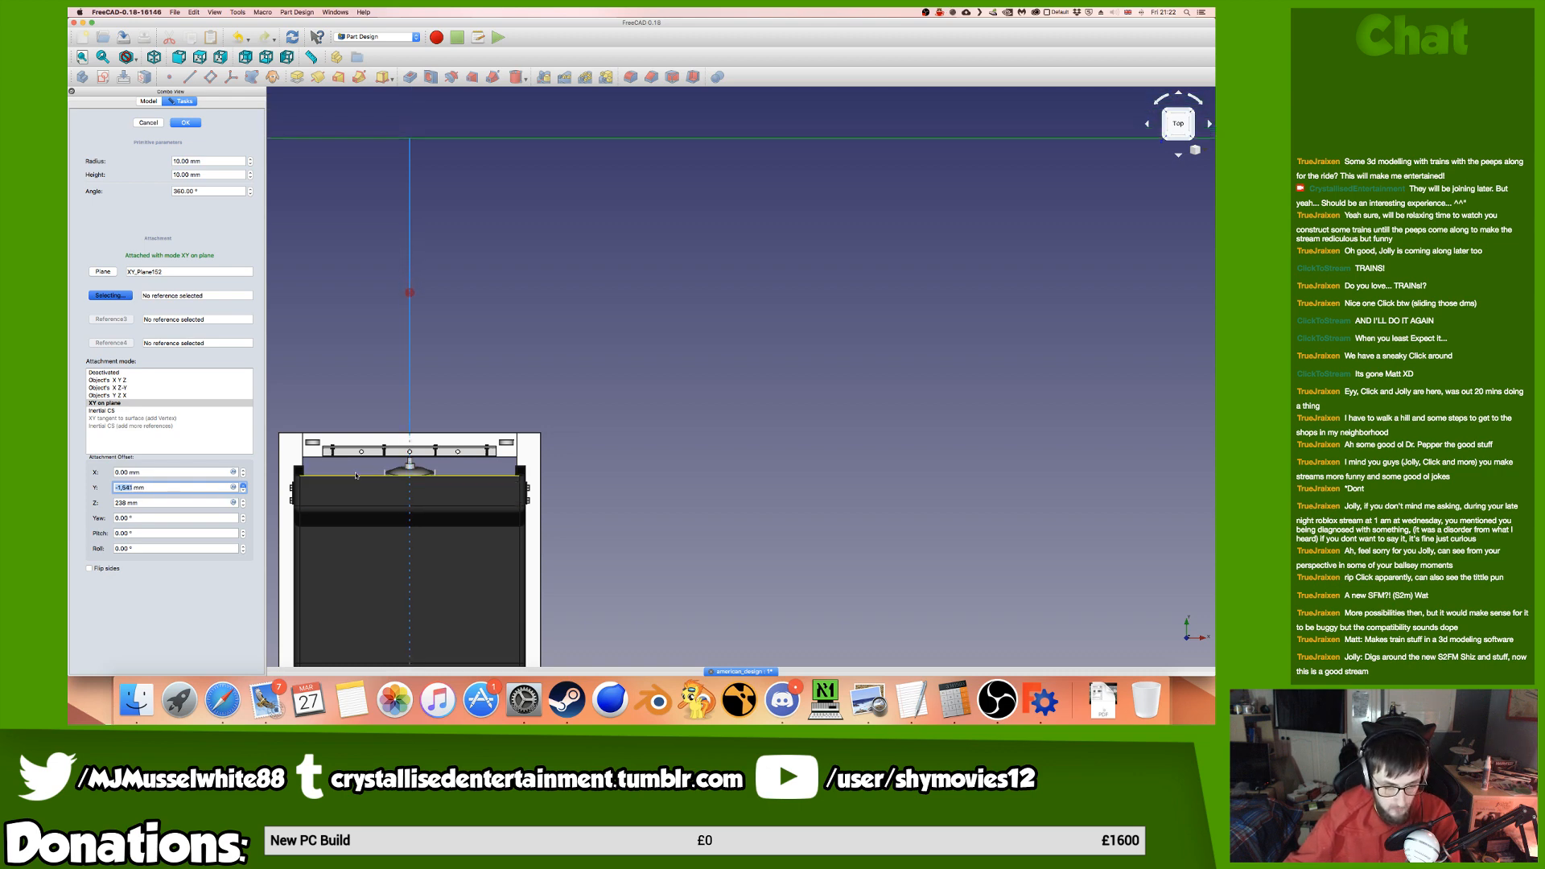
key("Up")
key("Up")
key("Up")
key("Up")
key("Up")
key("Up")
key("Up")
key("Up")
key("Up")
key("Up")
key("Up")
key("Up")
key("Up")
key("Up")
key("Up")
key("Up")
key("Up")
key("Up")
key("Up")
key("Up")
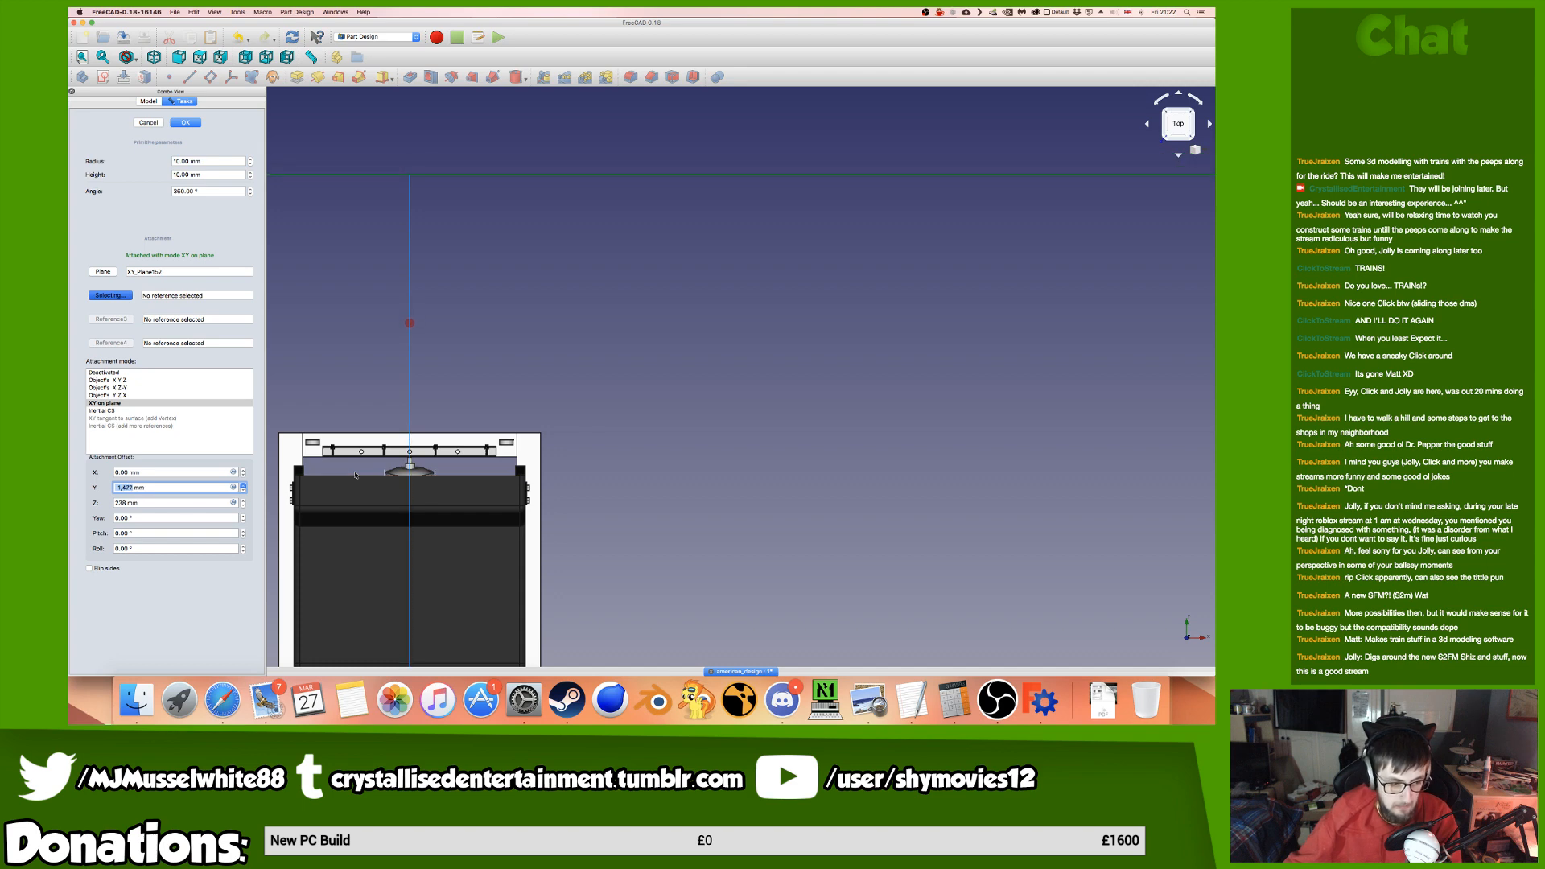
key("Up")
key("Up")
key("Up")
key("Up")
key("Up")
key("Up")
key("Up")
key("Up")
key("Up")
key("Up")
key("Up")
key("Up")
key("Up")
key("Up")
key("Up")
key("Up")
key("Up")
key("Up")
key("Up")
key("Up")
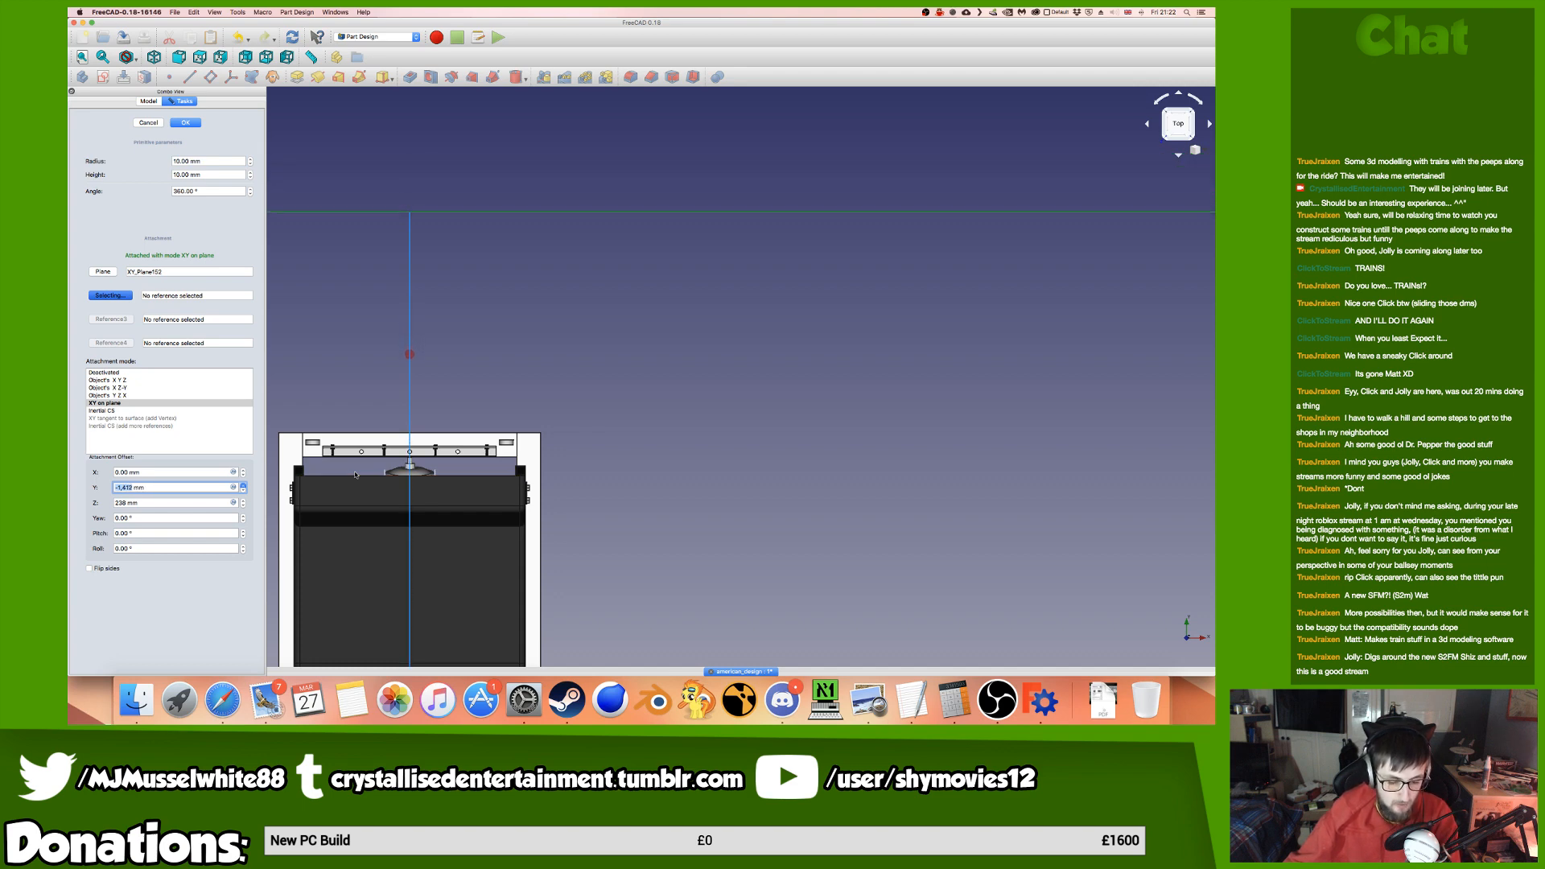
key("Up")
key("Up")
key("Up")
key("Up")
key("Up")
key("Up")
key("Up")
key("Up")
key("Up")
key("Up")
key("Up")
key("Up")
key("Up")
key("Up")
key("Up")
key("Up")
key("Up")
key("Up")
key("Up")
key("Up")
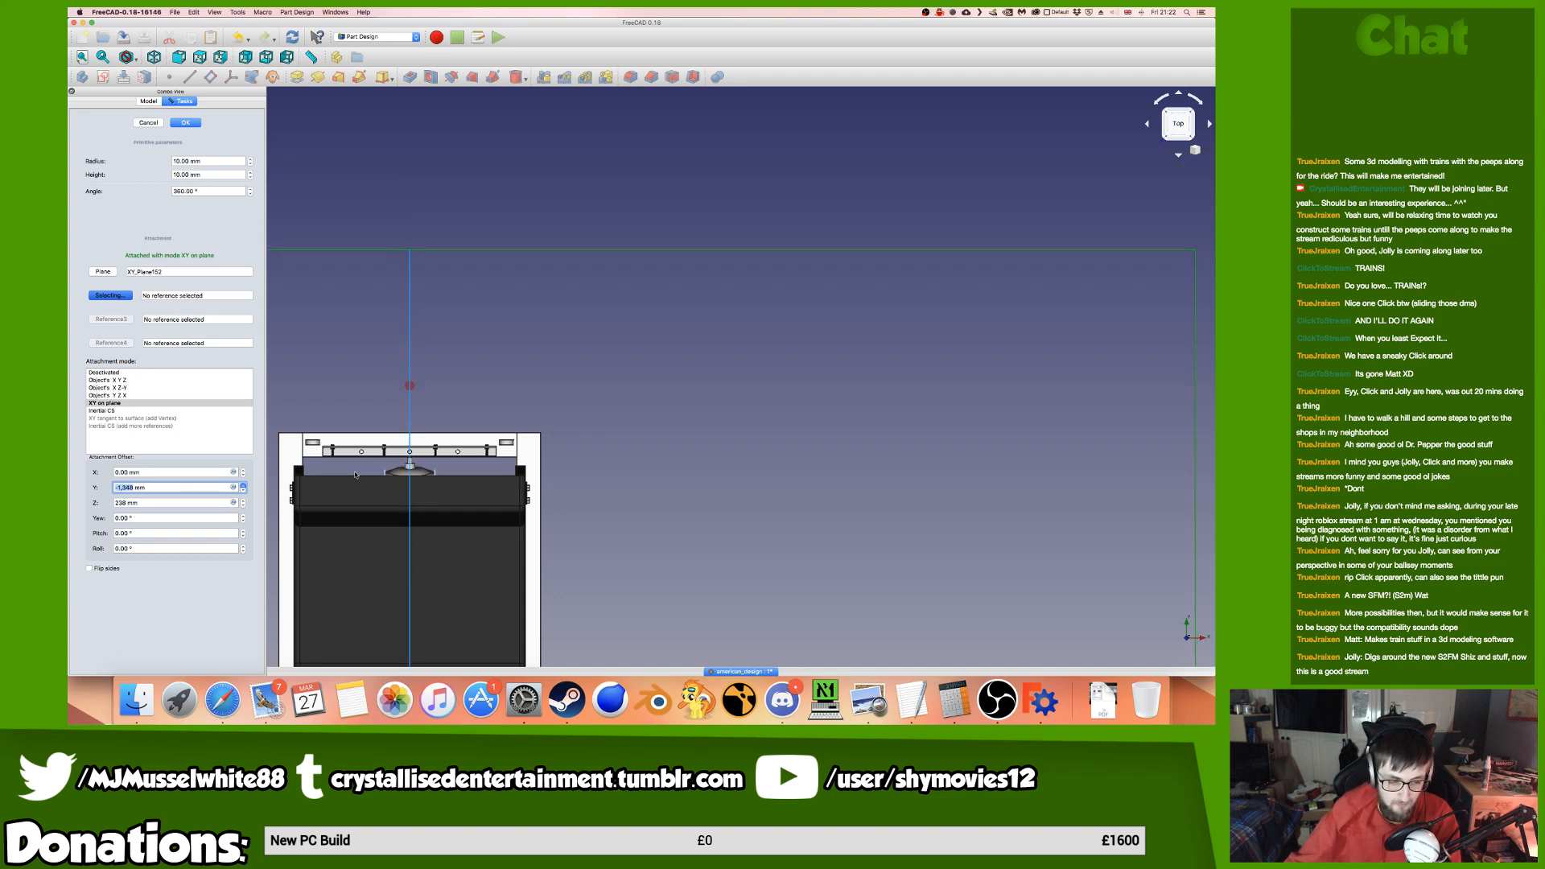
key("Up")
key("Up")
key("Up")
key("Up")
key("Up")
key("Up")
key("Up")
key("Up")
key("Up")
key("Up")
key("Up")
key("Up")
key("Up")
key("Up")
key("Up")
key("Up")
key("Up")
key("Up")
key("Up")
key("Up")
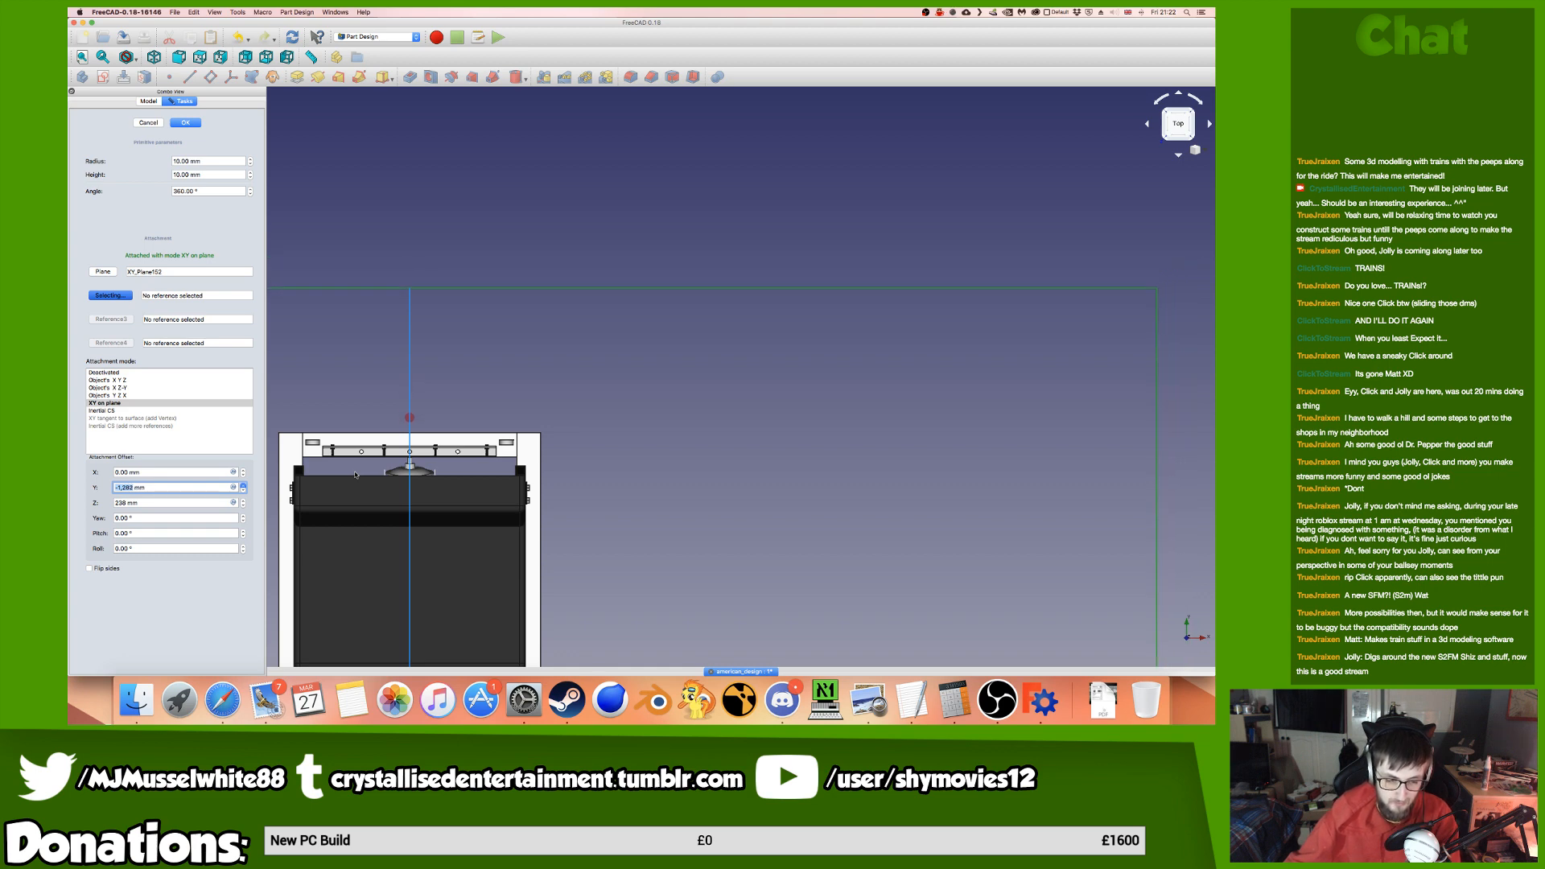
Raise the subtractive cylinder's Y attachment offset to -1212 mm so it sits over the back mounting strip's middle hole.
key("Up")
key("Up")
key("Up")
key("Up")
key("Up")
key("Up")
key("Up")
key("Up")
key("Up")
key("Up")
key("Up")
key("Up")
key("Up")
key("Up")
key("Up")
key("Up")
key("Up")
key("Up")
key("Up")
key("Up")
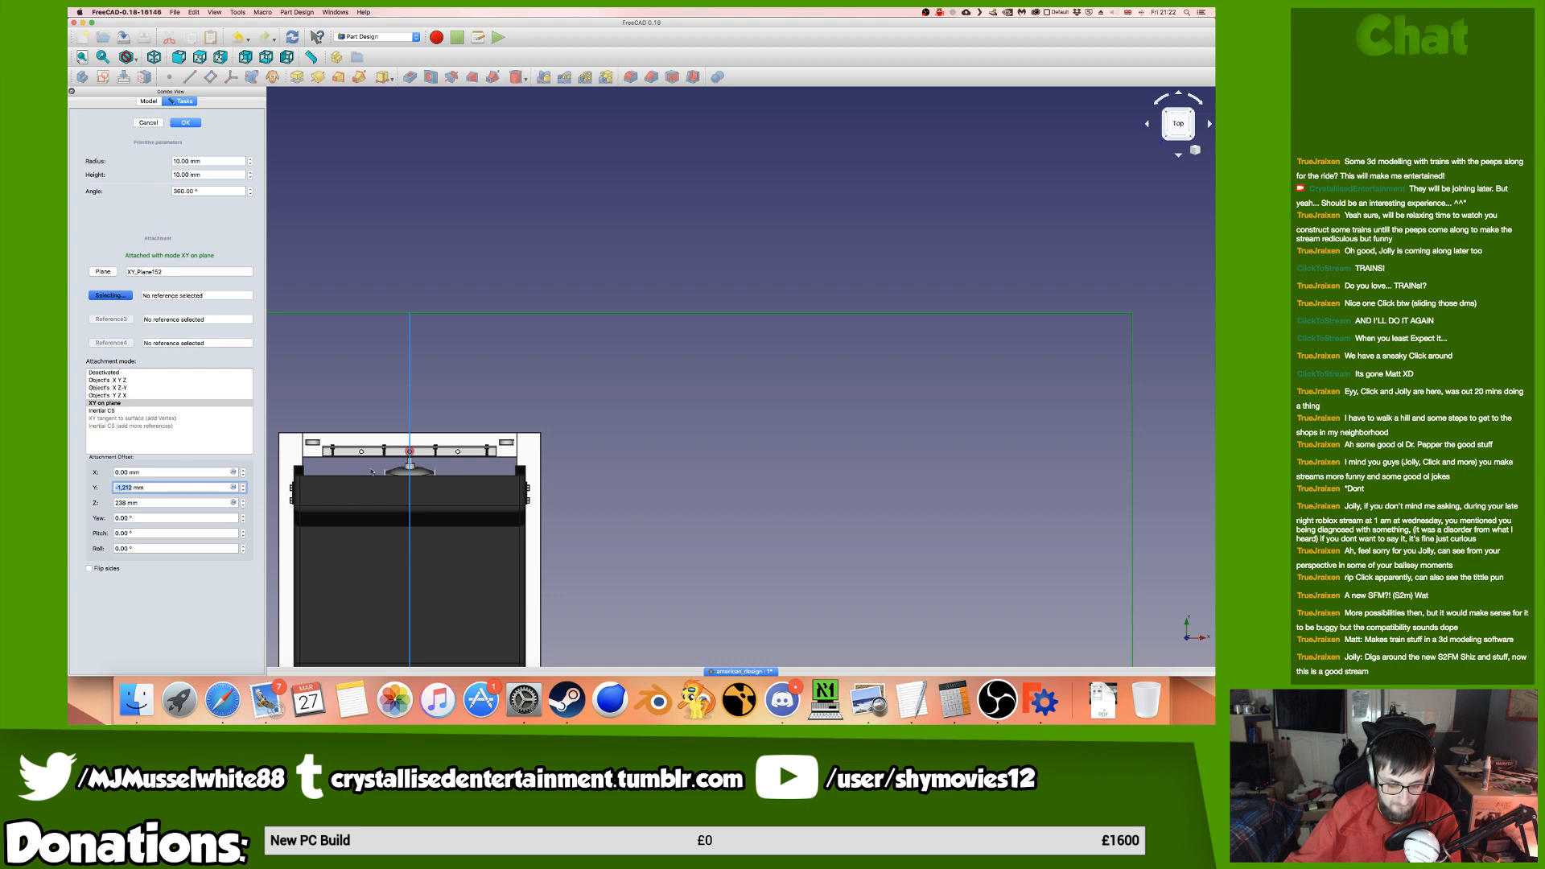
Fine-tune the subtractive cylinder's Y attachment offset to -1211 mm over the strip's middle hole and set its radius to 4 mm.
scroll(482, 468, "up", 4)
middle_click_drag(322, 452, 461, 465)
scroll(461, 466, "down", 4)
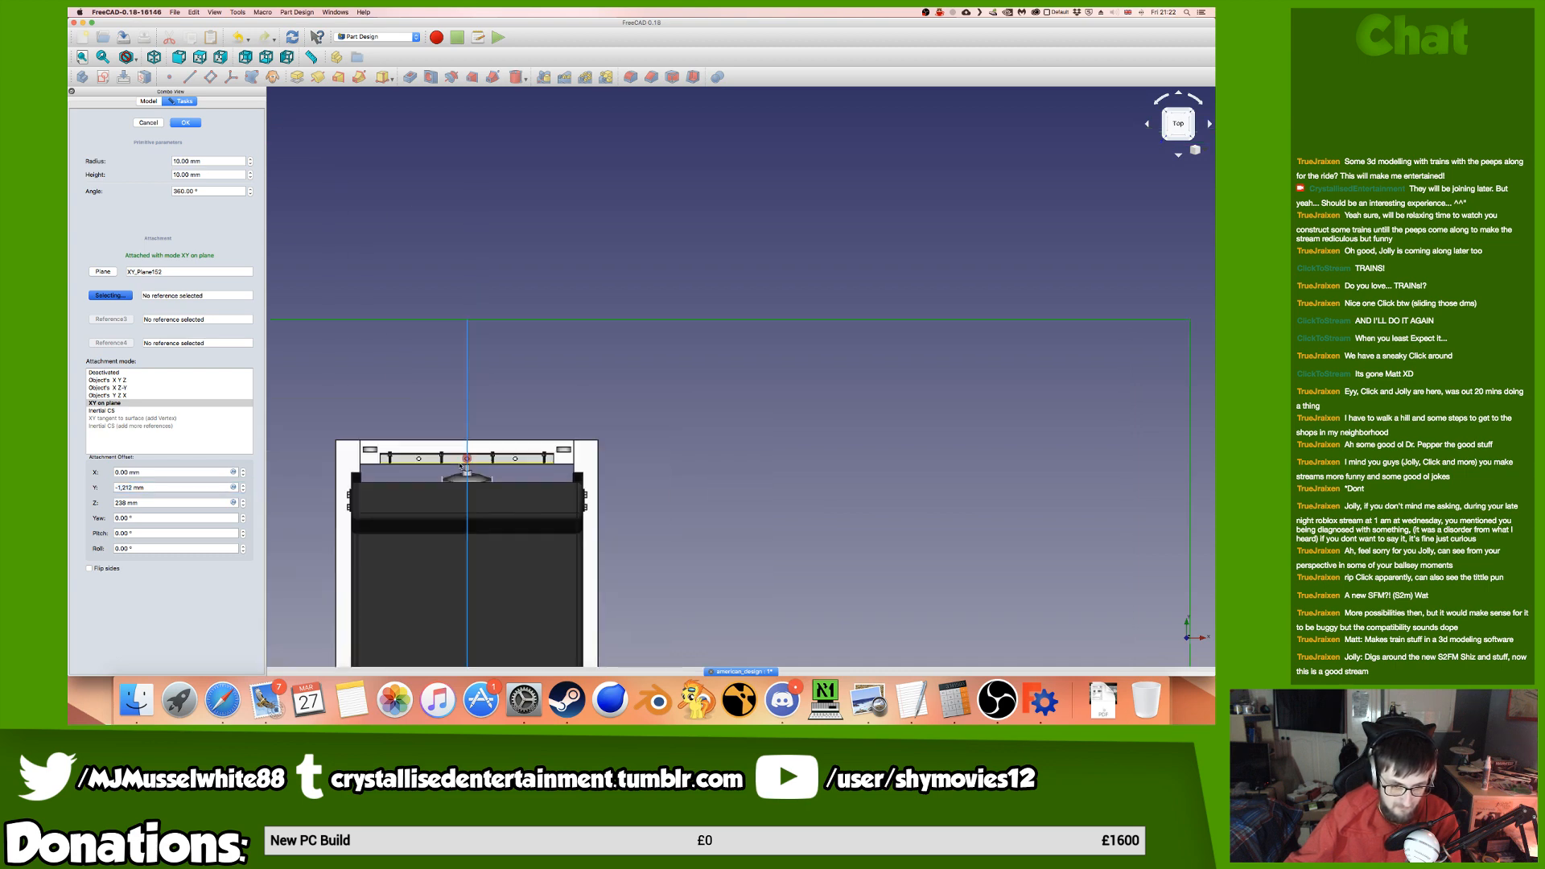
scroll(460, 465, "up", 5)
left_click(178, 489)
key("Down")
key("Up")
key("Up")
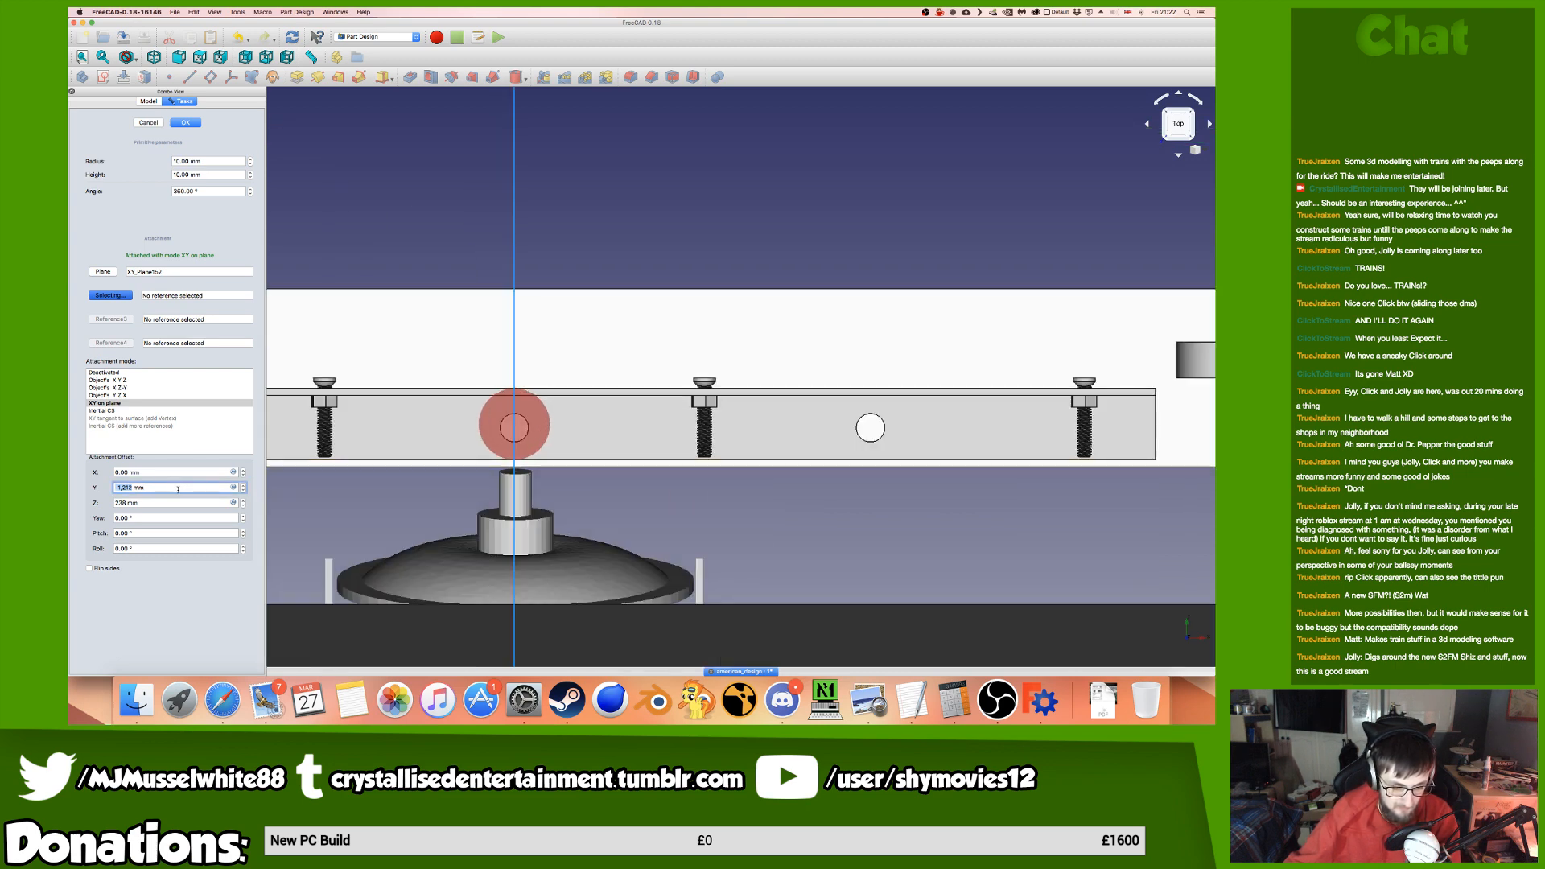
left_click_drag(209, 162, 173, 161)
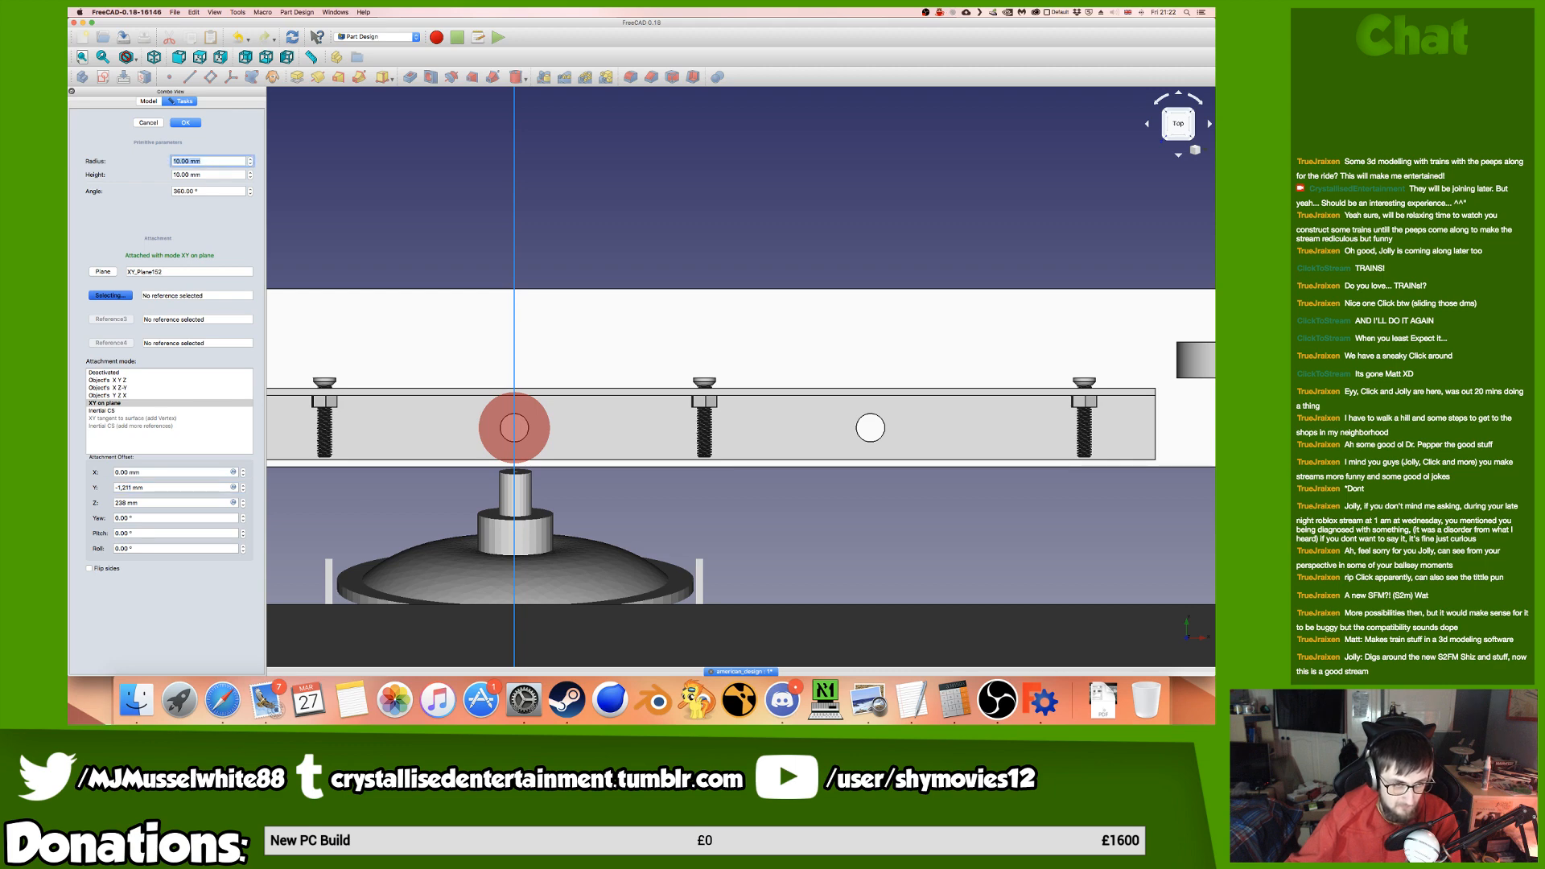
type("4")
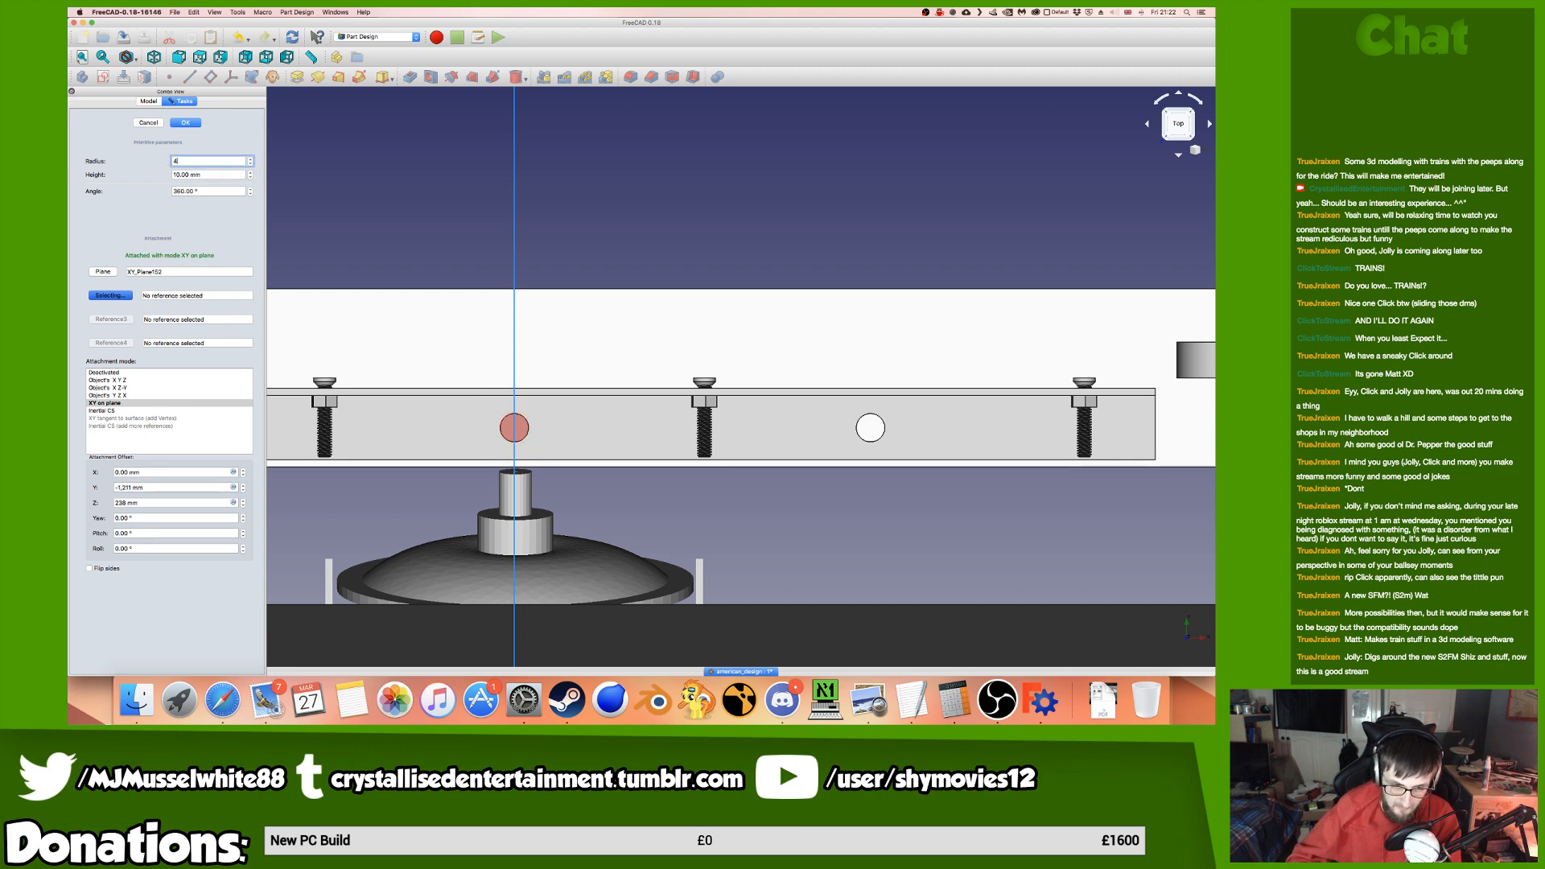
Lower the subtractive cylinder's Z attachment offset to 136 mm, using the right side view to bring it down to the strip.
left_click(1189, 123)
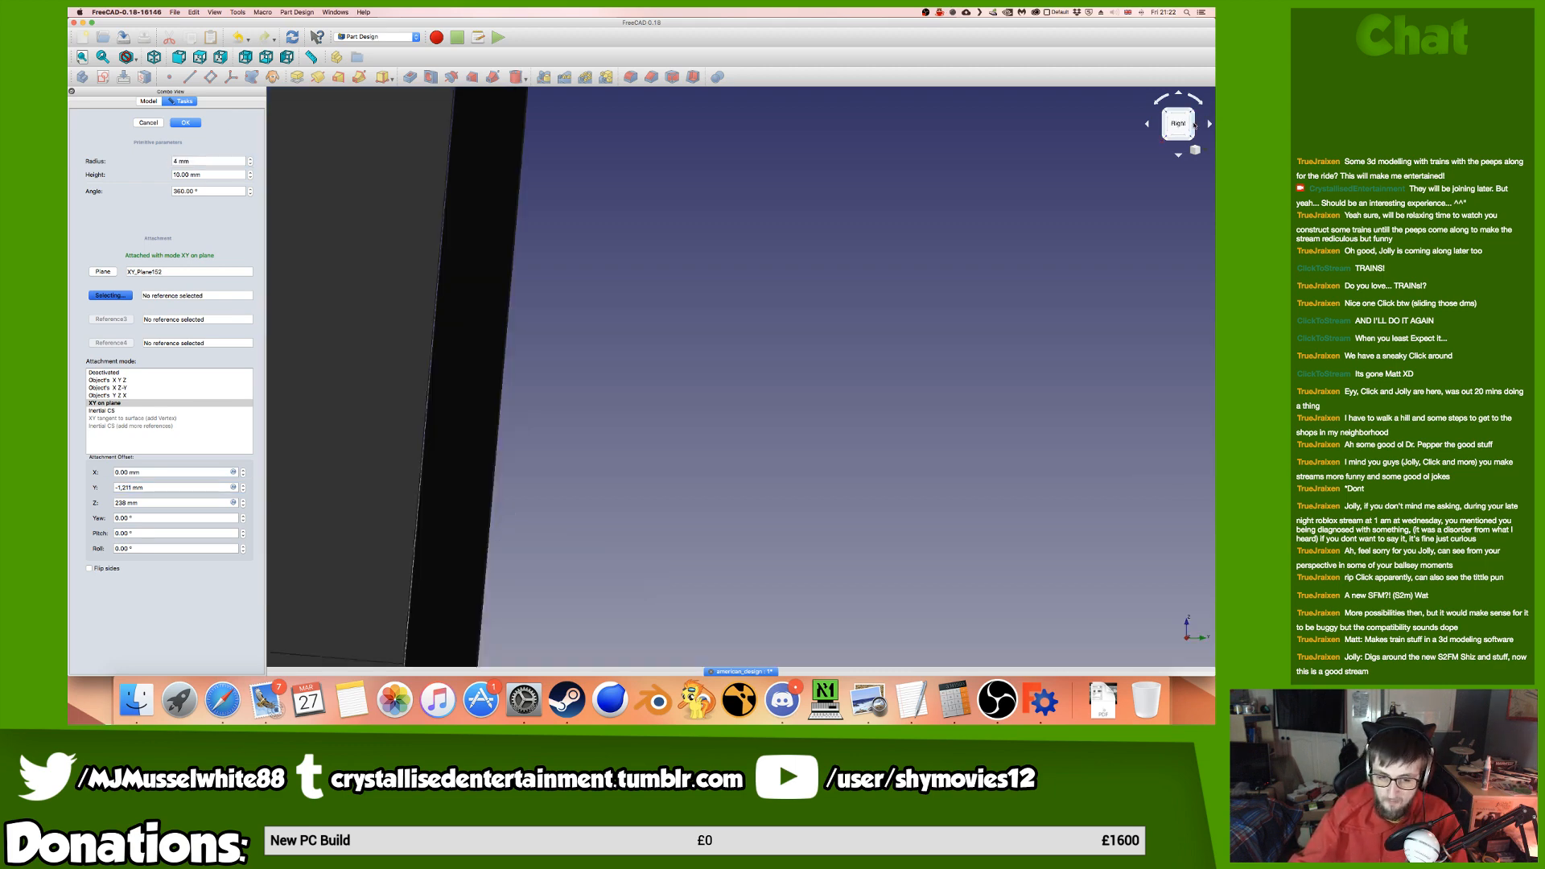
scroll(915, 460, "up", 2)
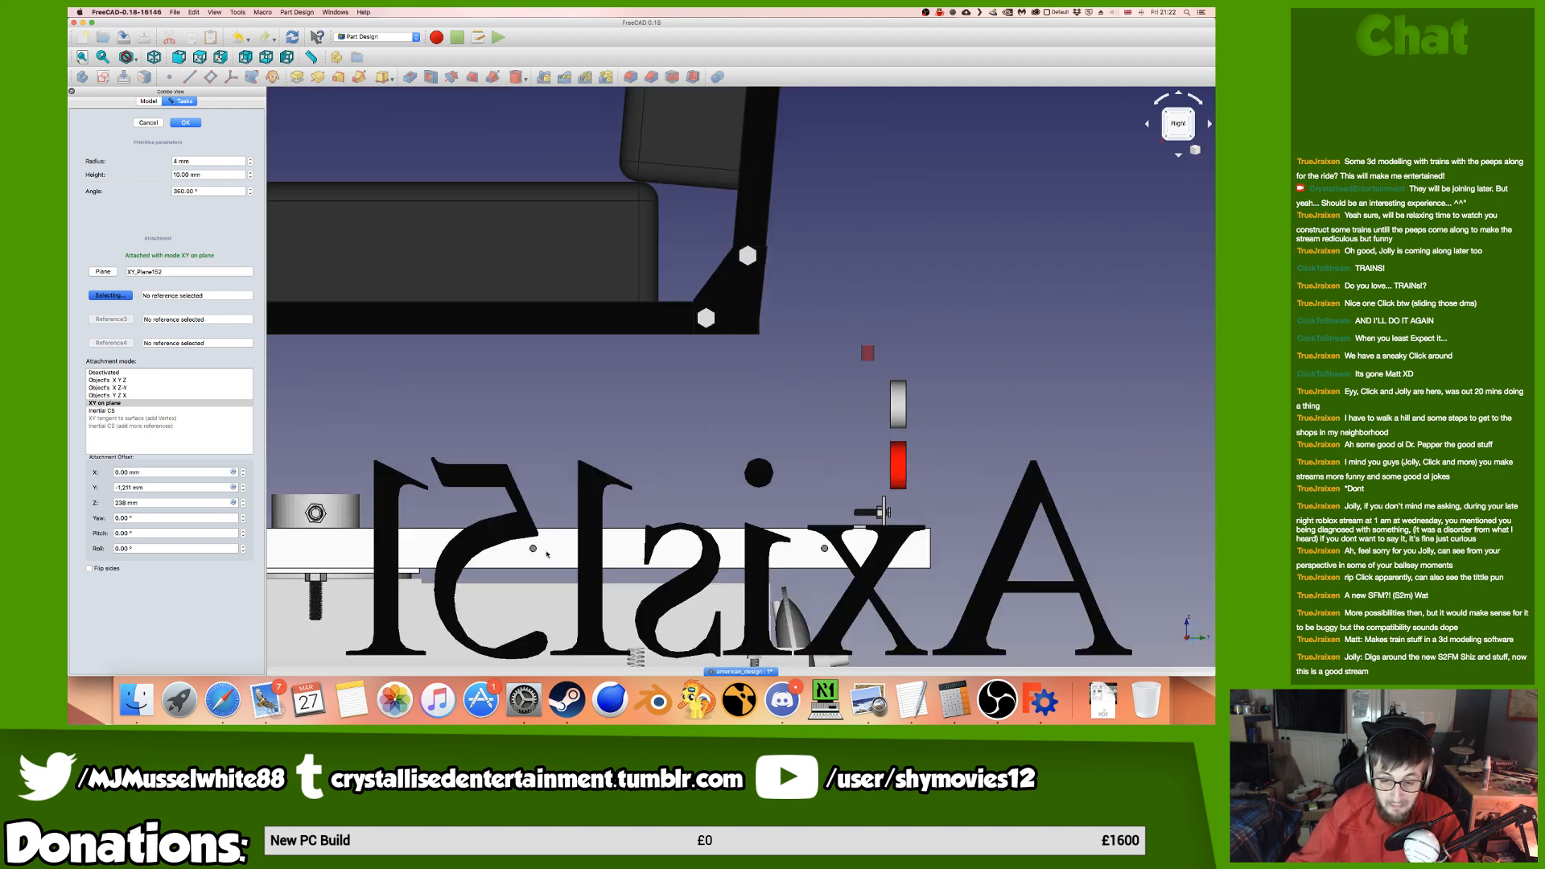
key("Down")
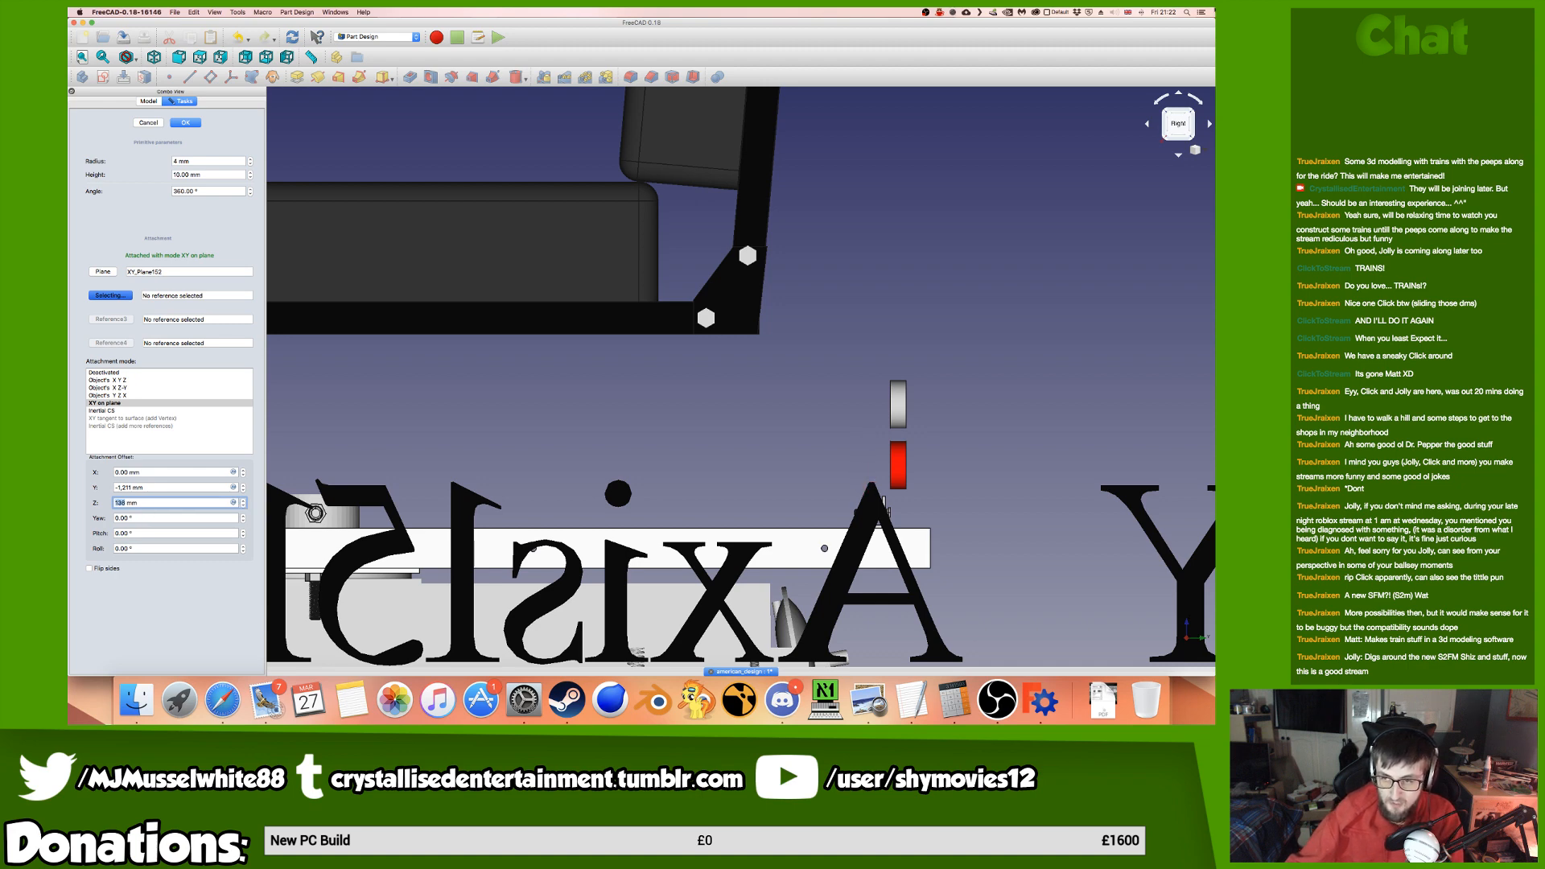
Set the subtractive cylinder's X attachment offset to -100 mm over the strip's side hole and check its position from an angled view.
left_click(1175, 100)
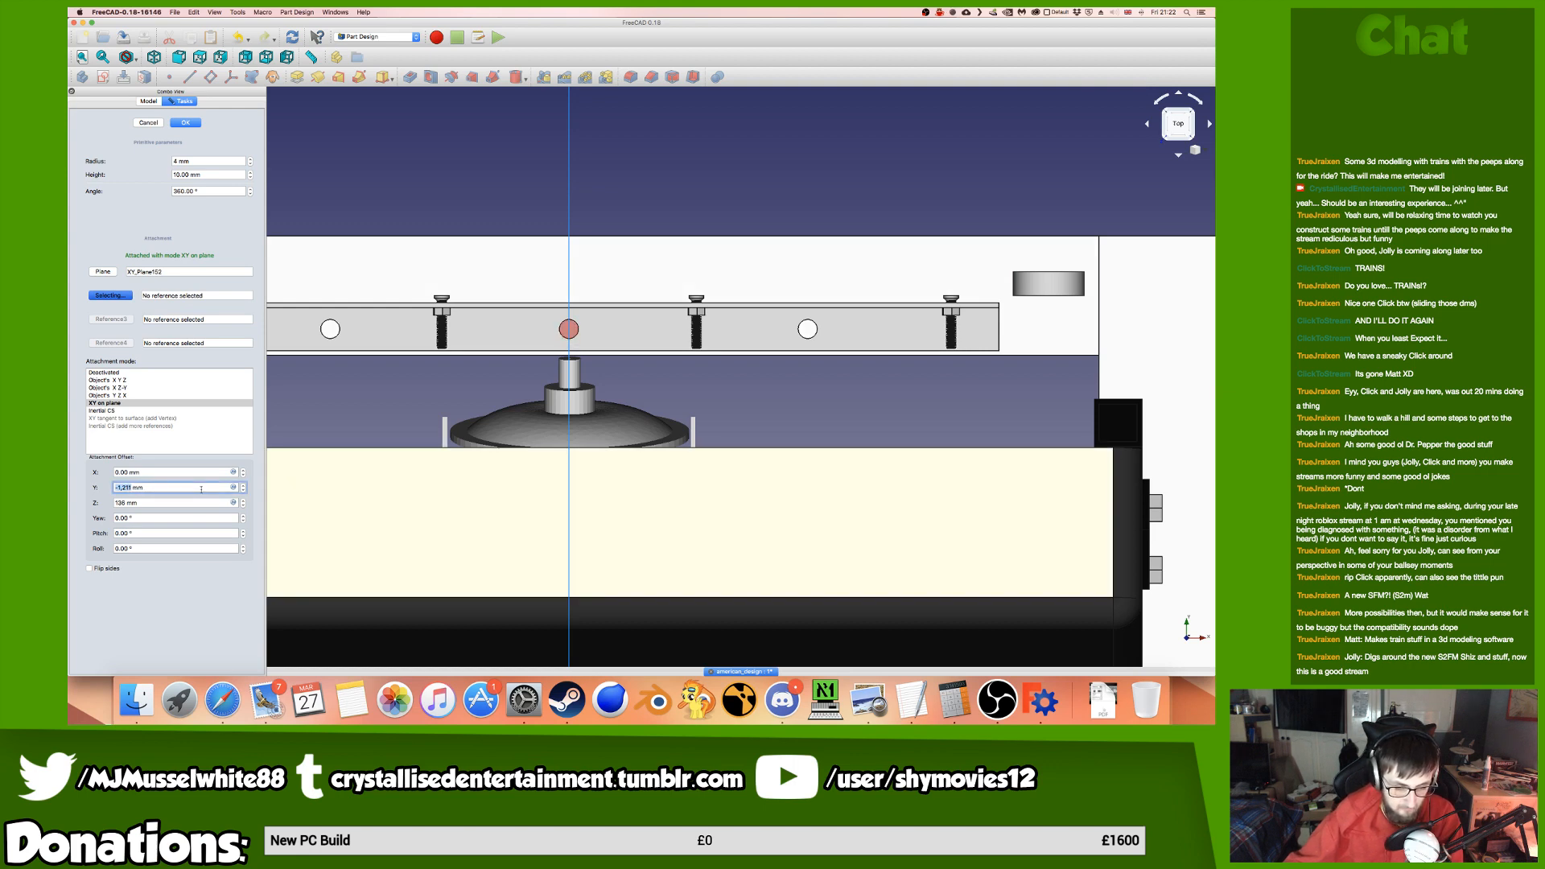
left_click(207, 473)
type("1")
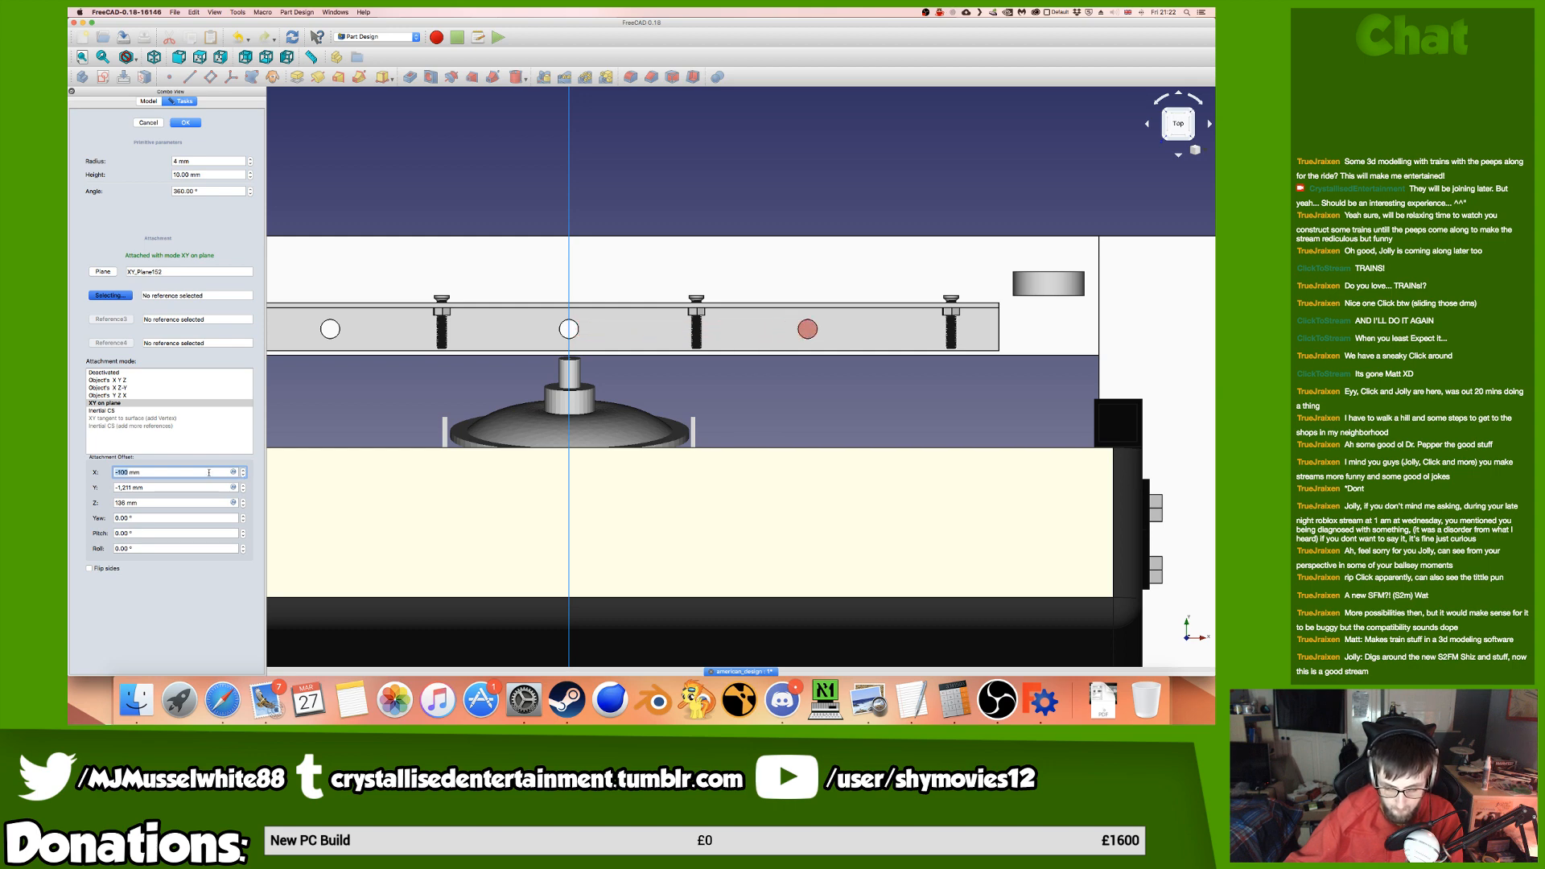
middle_click_drag(763, 510, 623, 432)
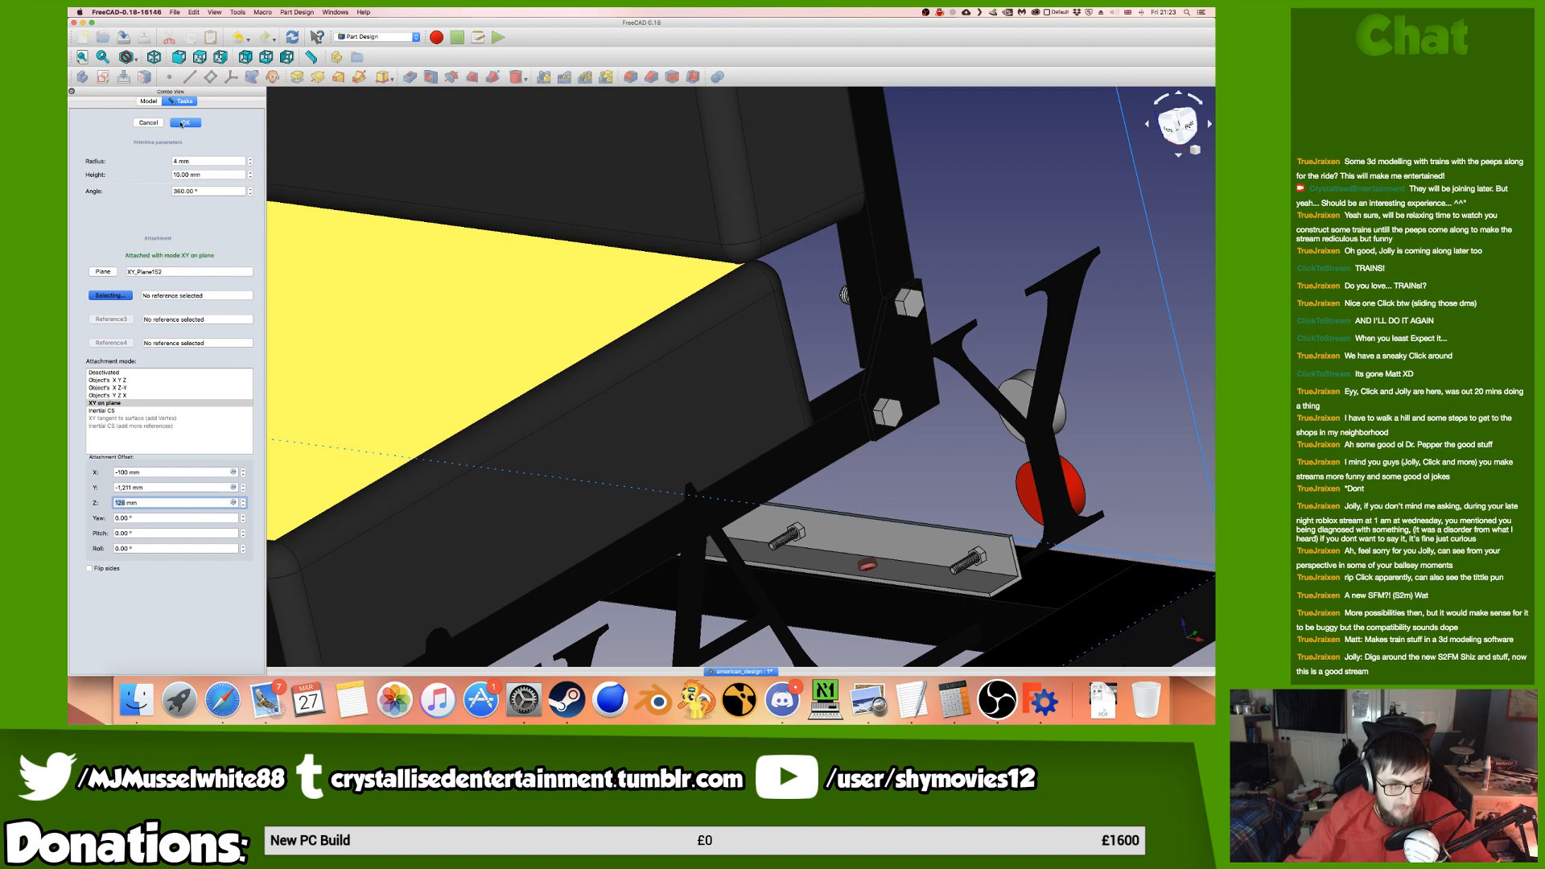
Create the subtractive cylinder in the back box frame body with 4 mm radius, 10 mm height, X offset -100 mm and Y offset -1211 mm.
left_click(182, 124)
middle_click_drag(515, 499, 483, 380)
scroll(624, 442, "up", 7)
scroll(552, 467, "down", 7)
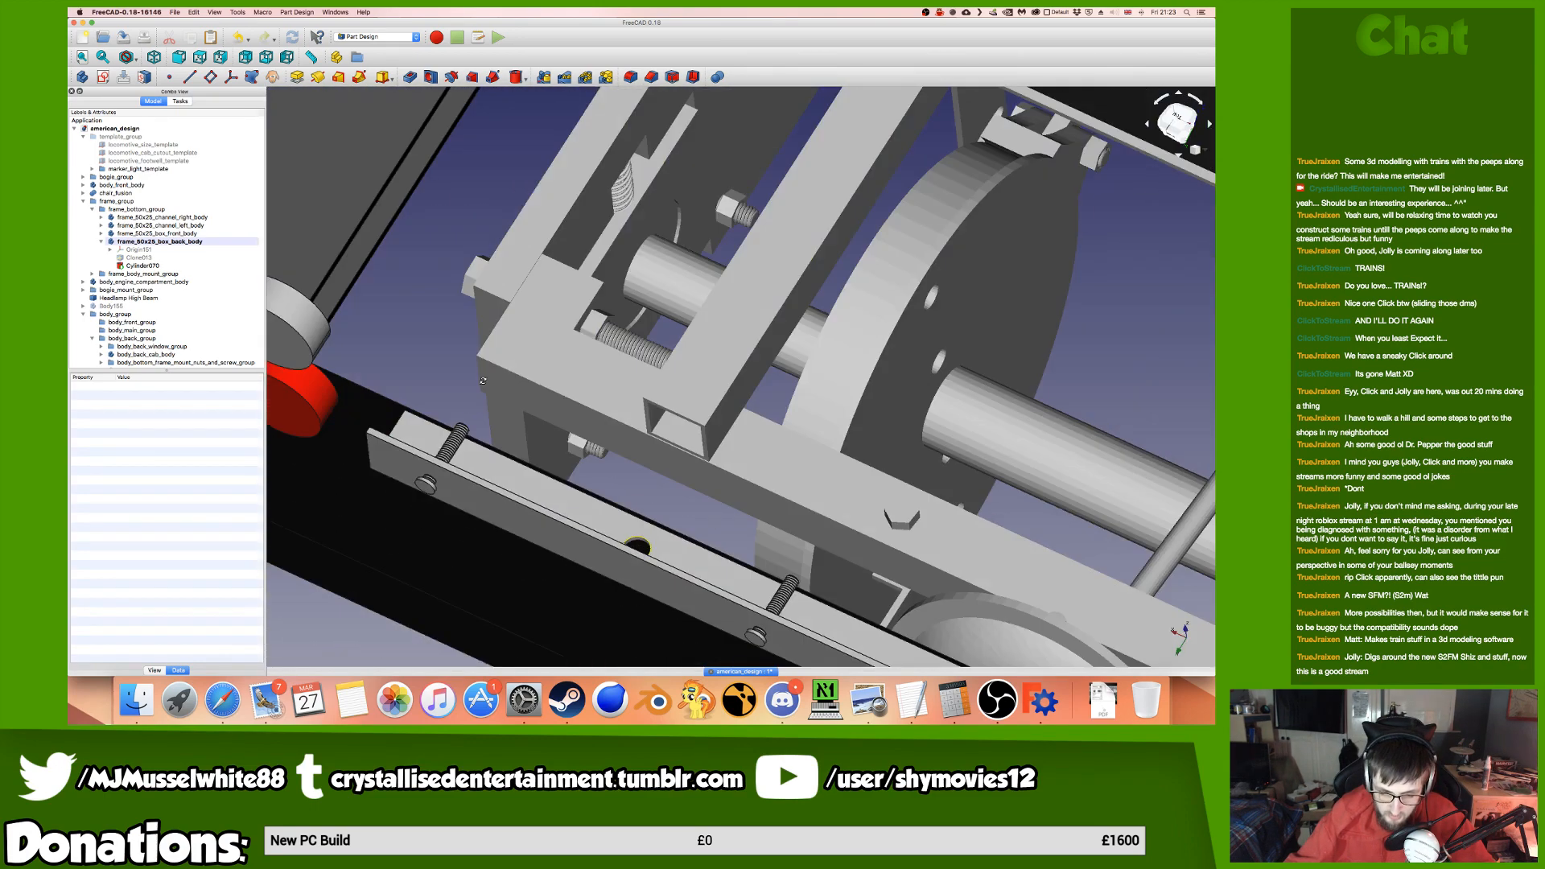
scroll(547, 451, "up", 3)
scroll(591, 493, "up", 2)
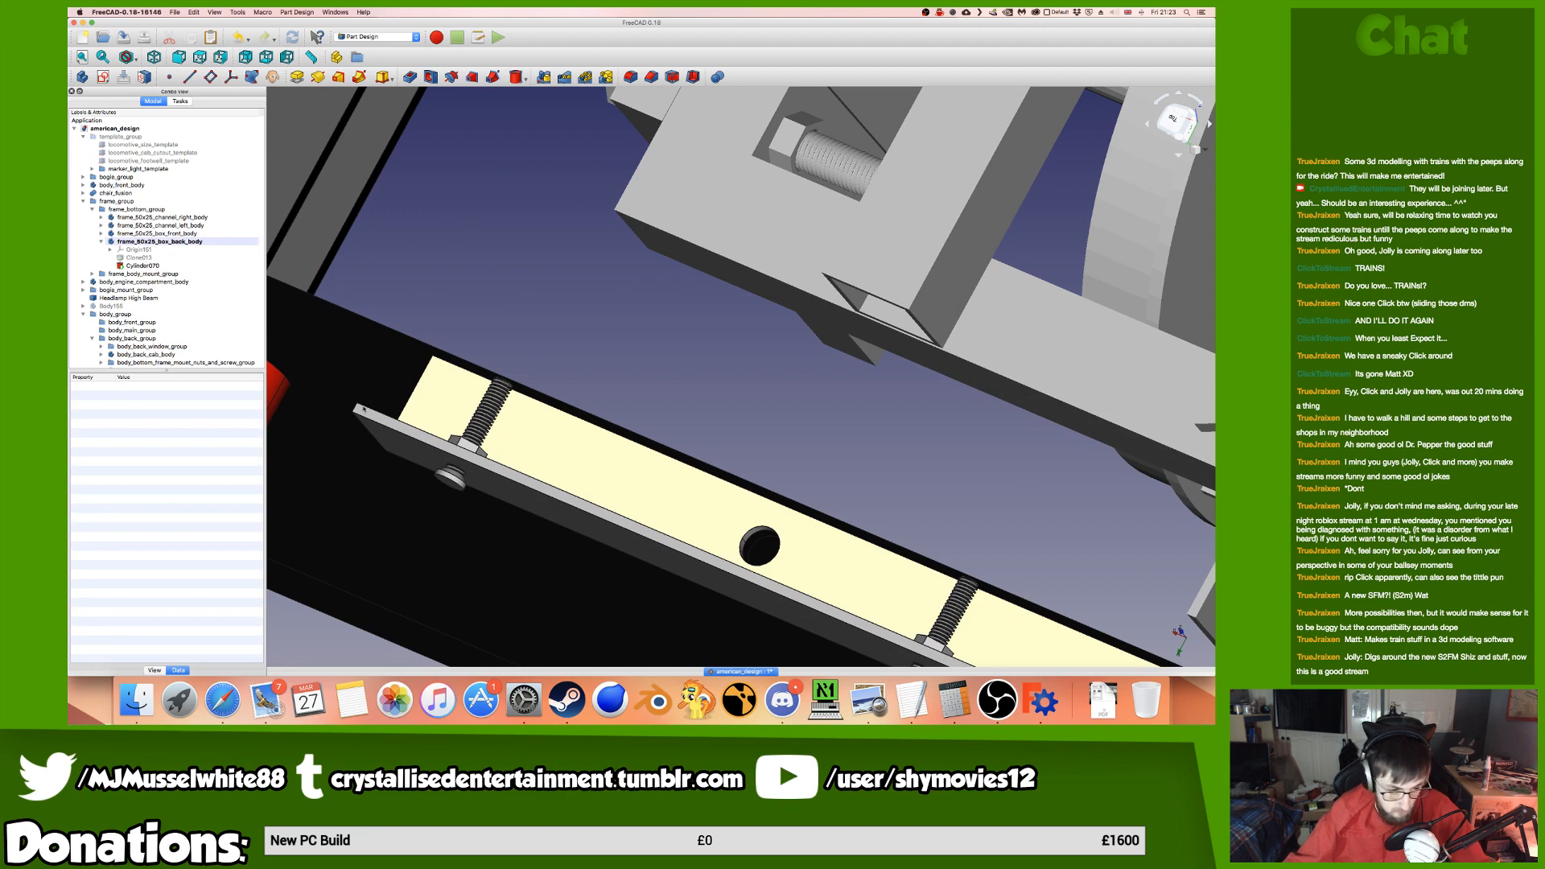
Reopen the subtractive cylinder of the back box frame and set its Z attachment offset to 104 mm, checking its position from the rear.
double_click(177, 266)
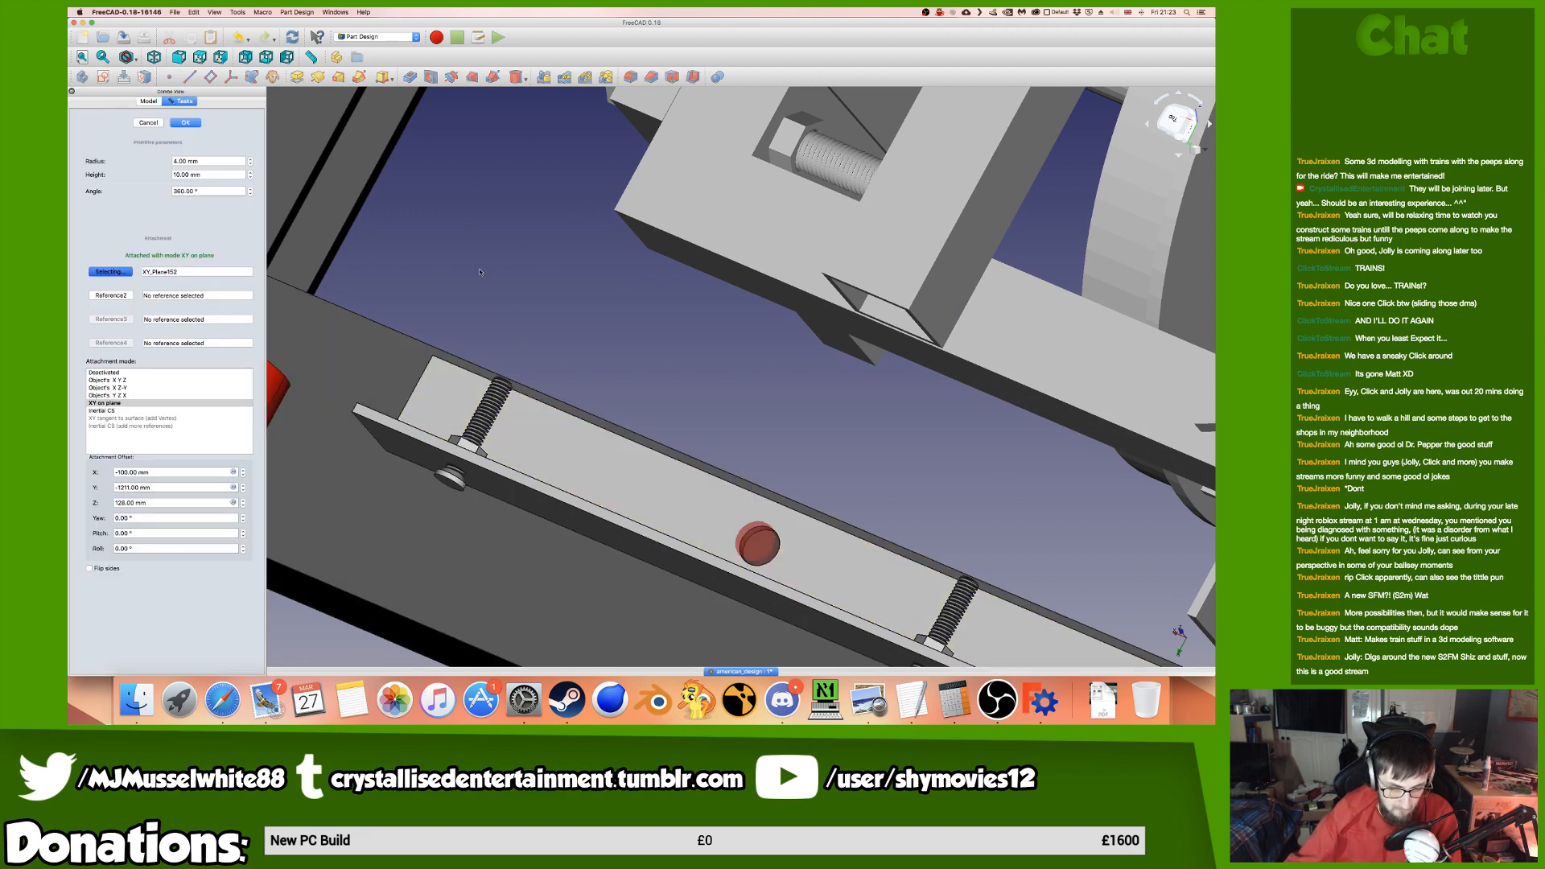
left_click(1172, 136)
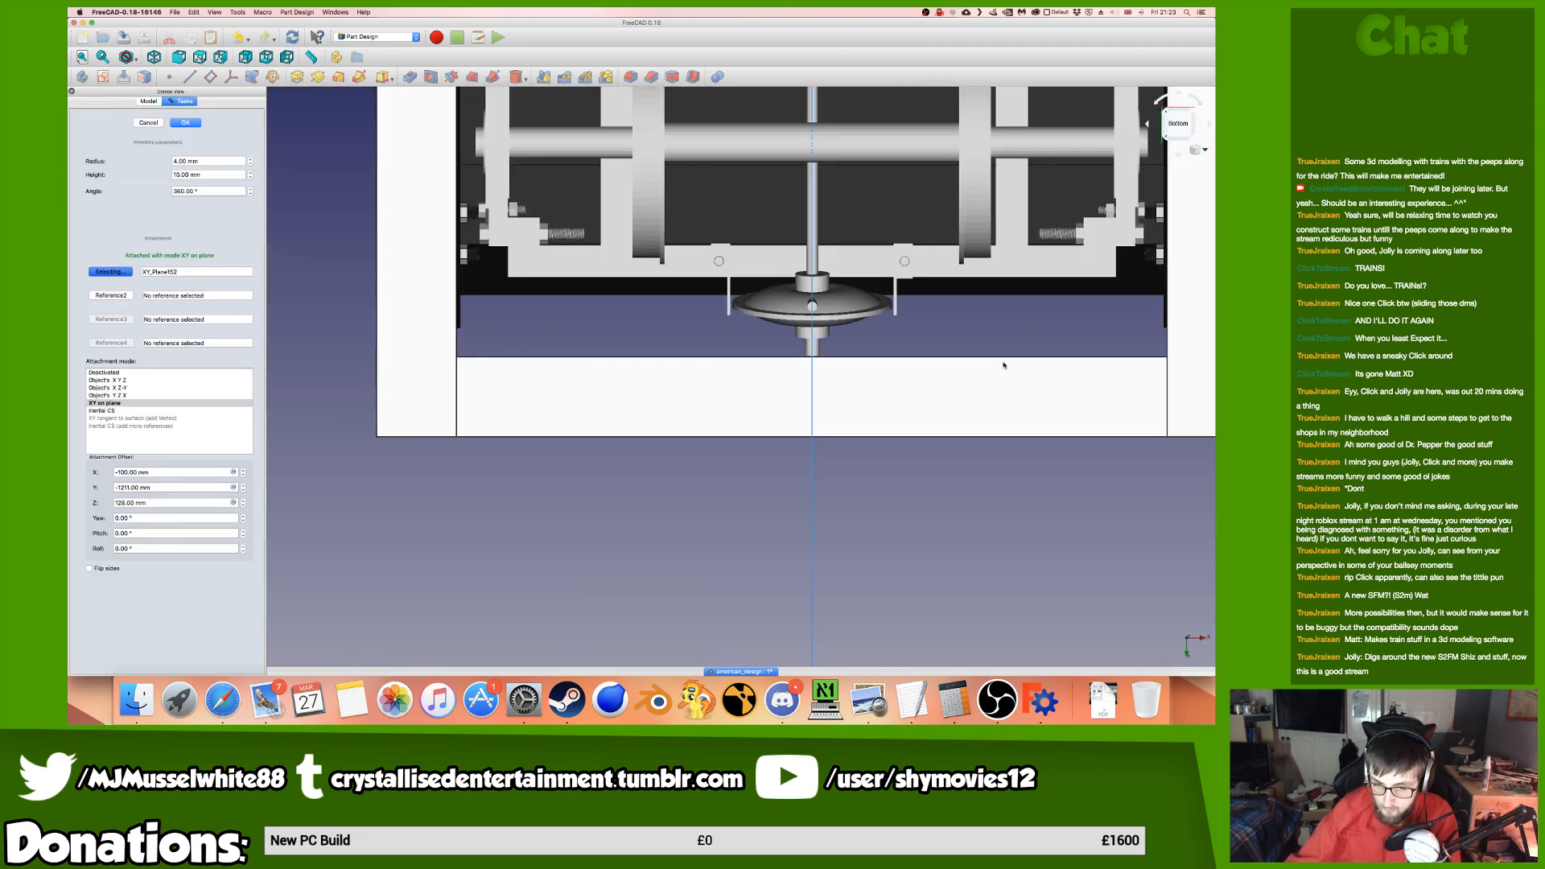
left_click(1180, 109)
scroll(1182, 117, "up", 4)
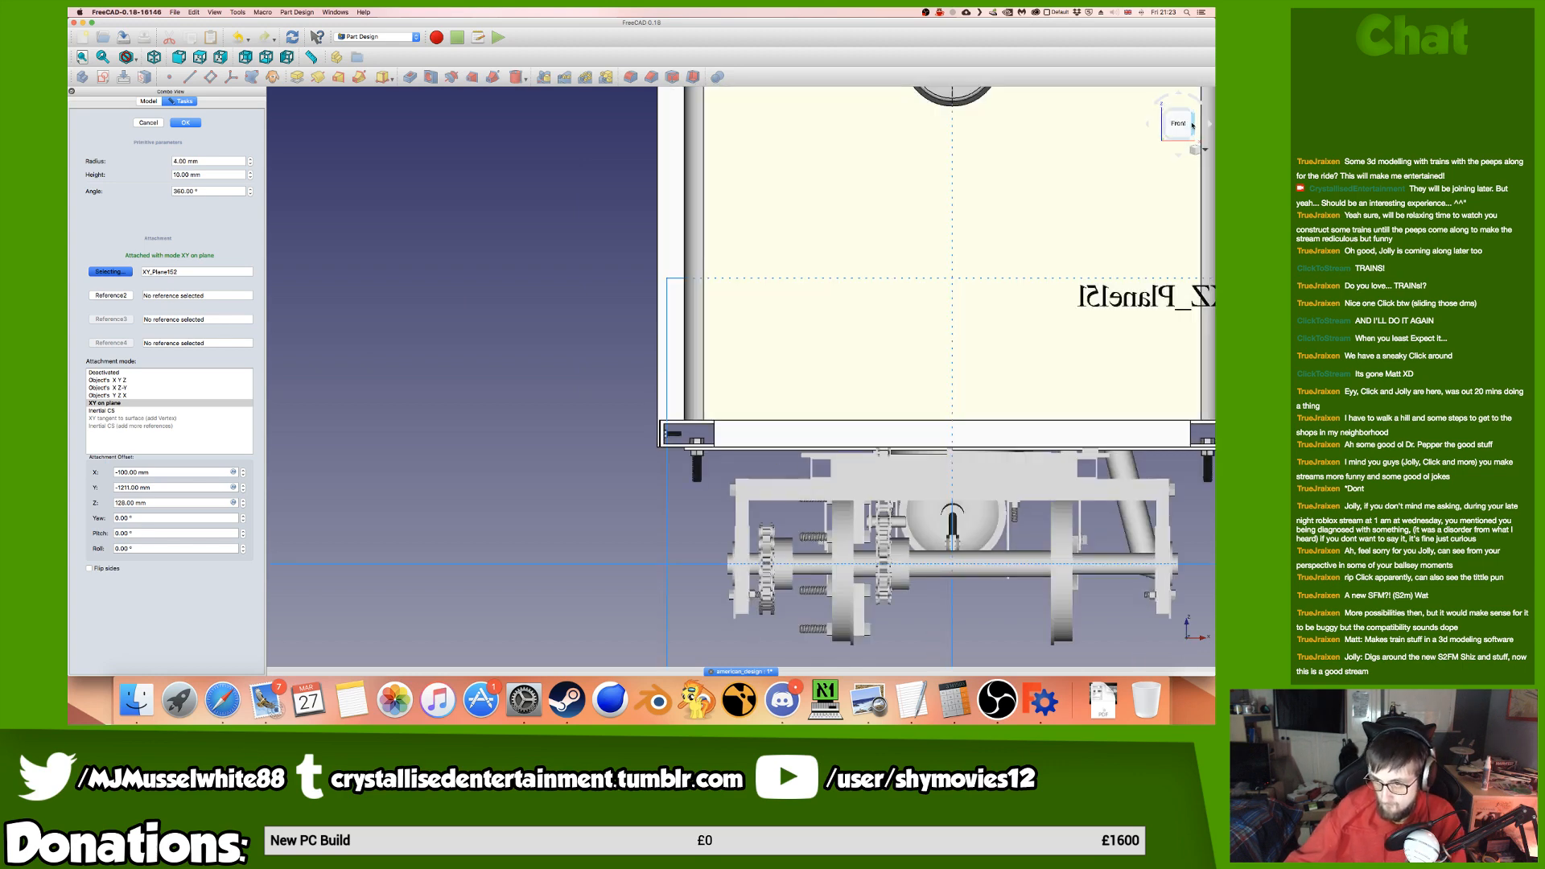
left_click(1191, 125)
left_click(1191, 126)
middle_click_drag(642, 411, 830, 404)
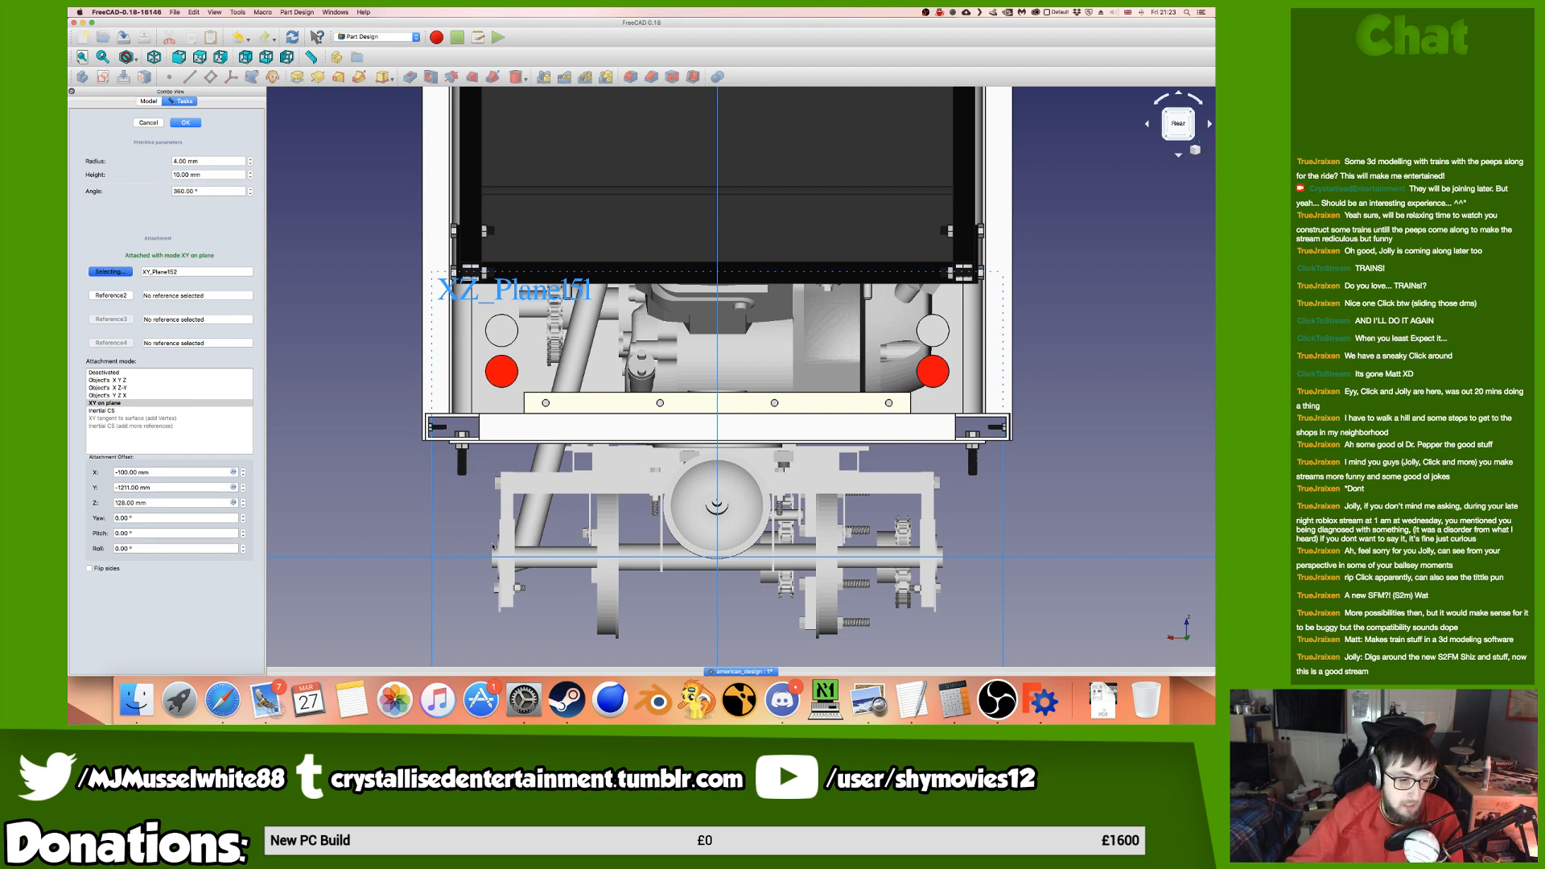
key("Left")
key("Left")
key("Right")
key("Right")
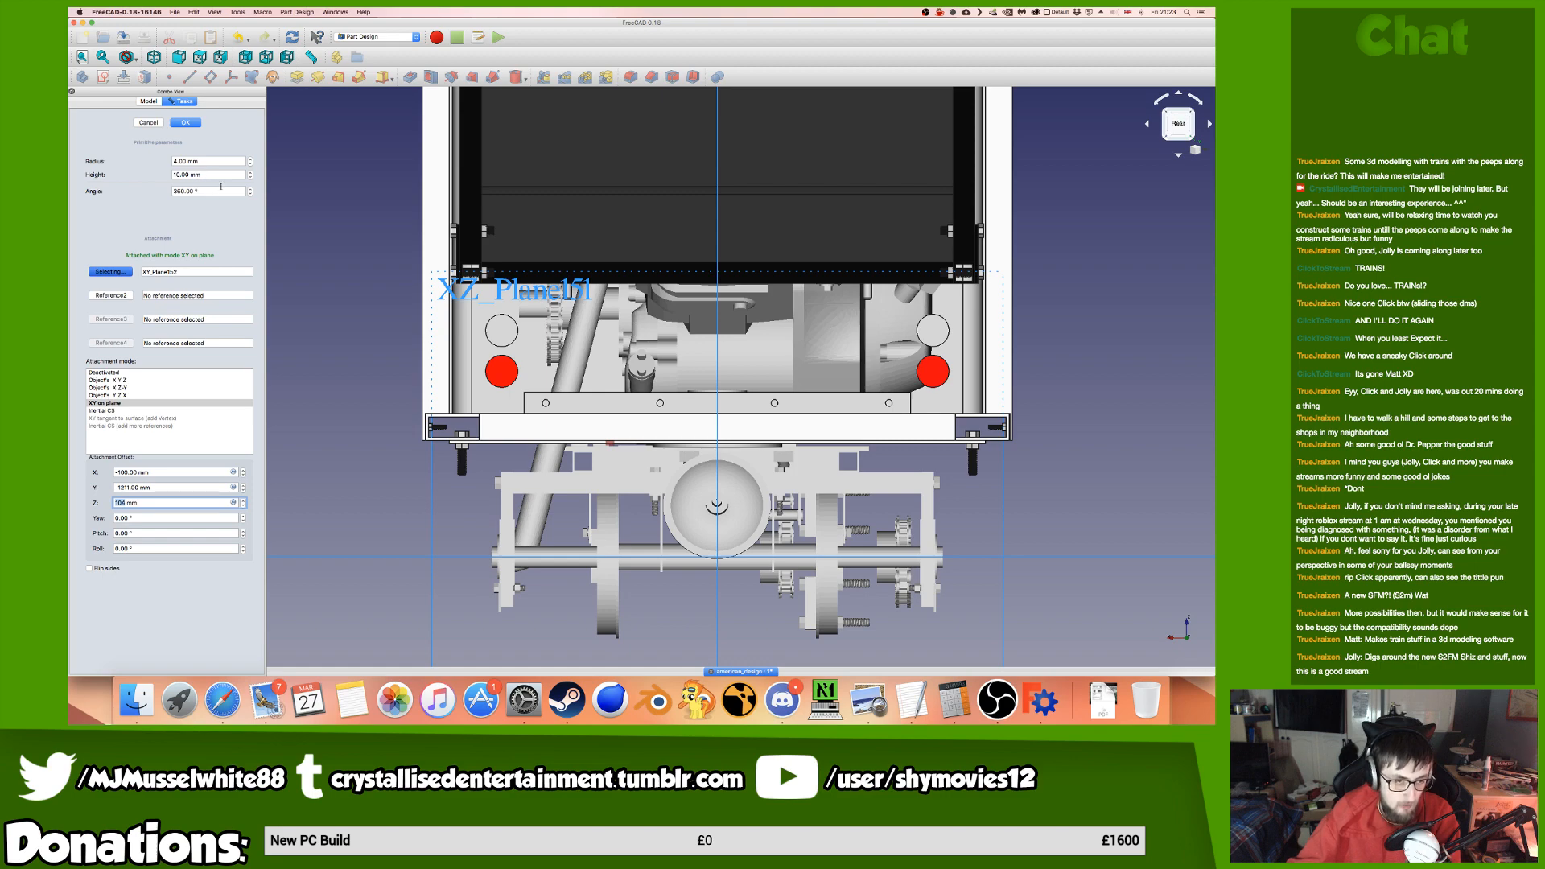
key("ctrl+Left")
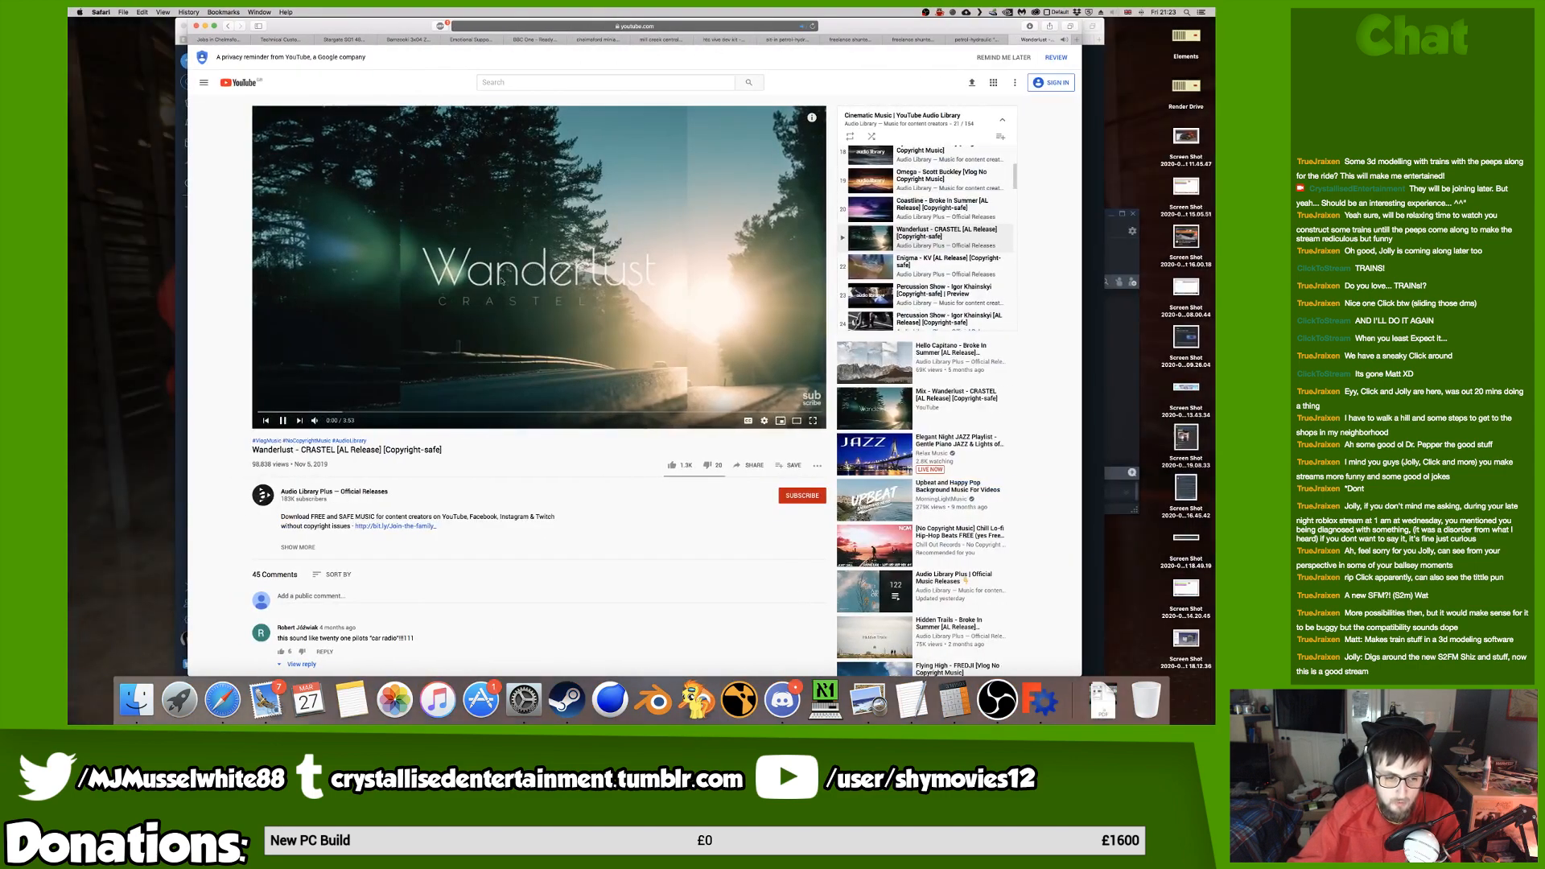
key("ctrl+Right")
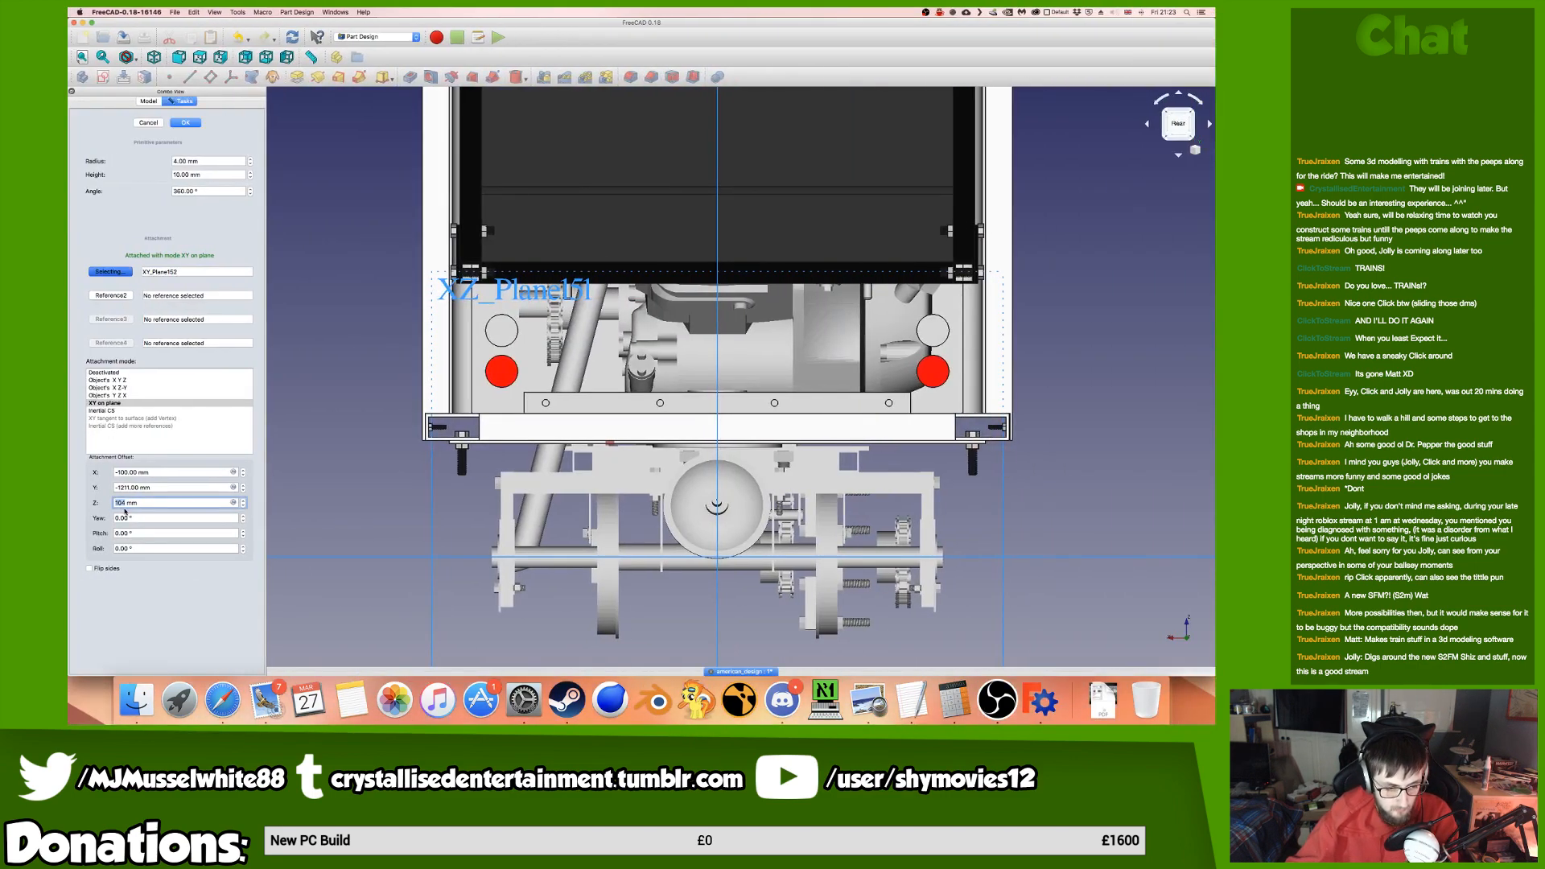
Set the subtractive cylinder's height to 30 mm and apply the changes.
left_click(201, 174)
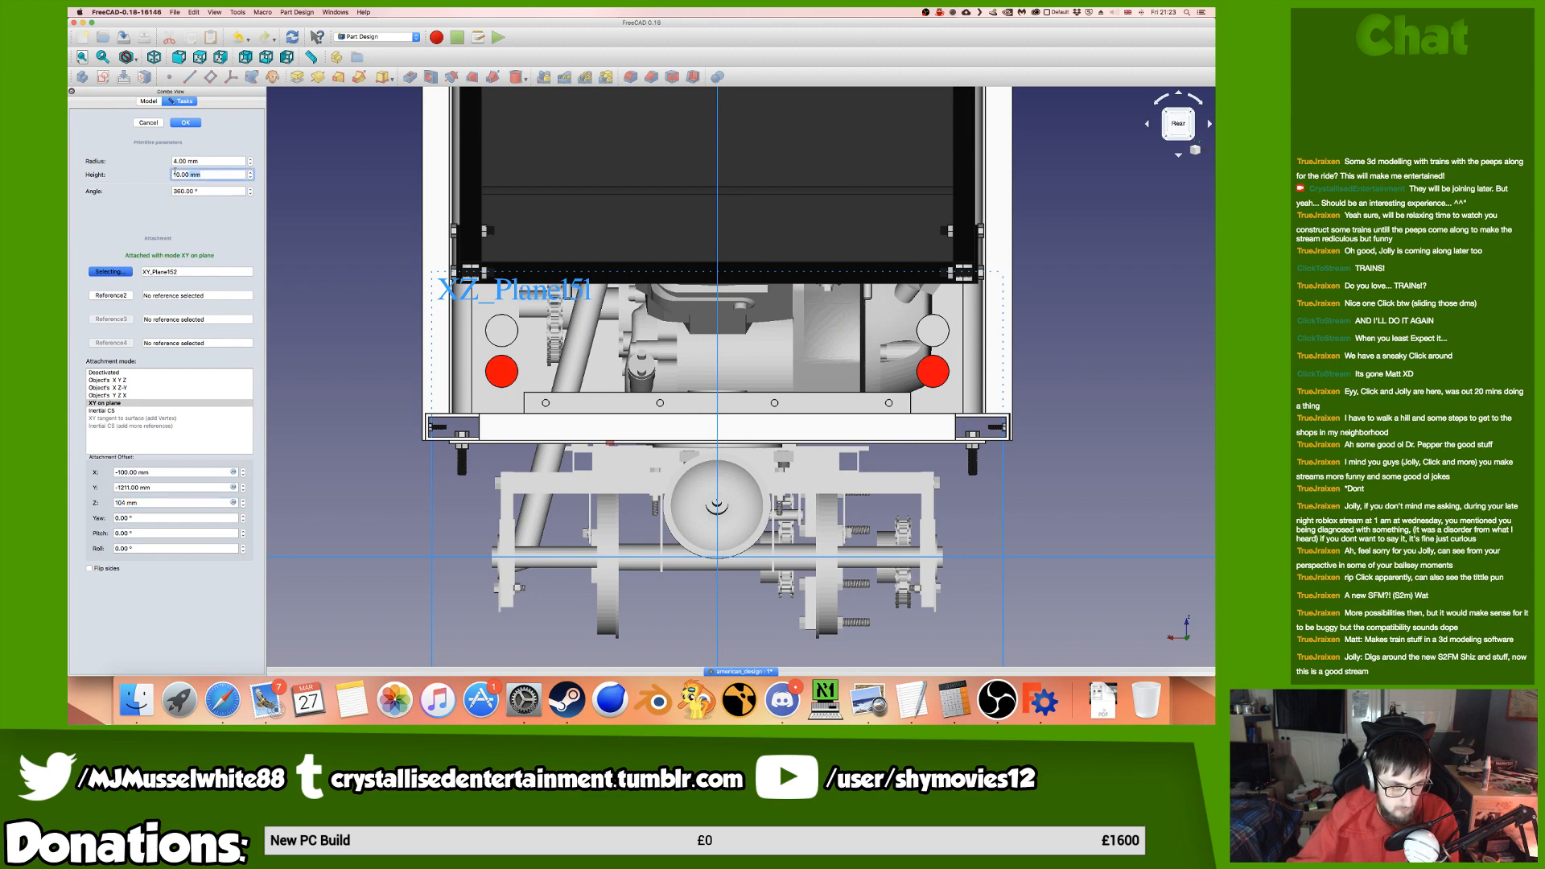
type("2")
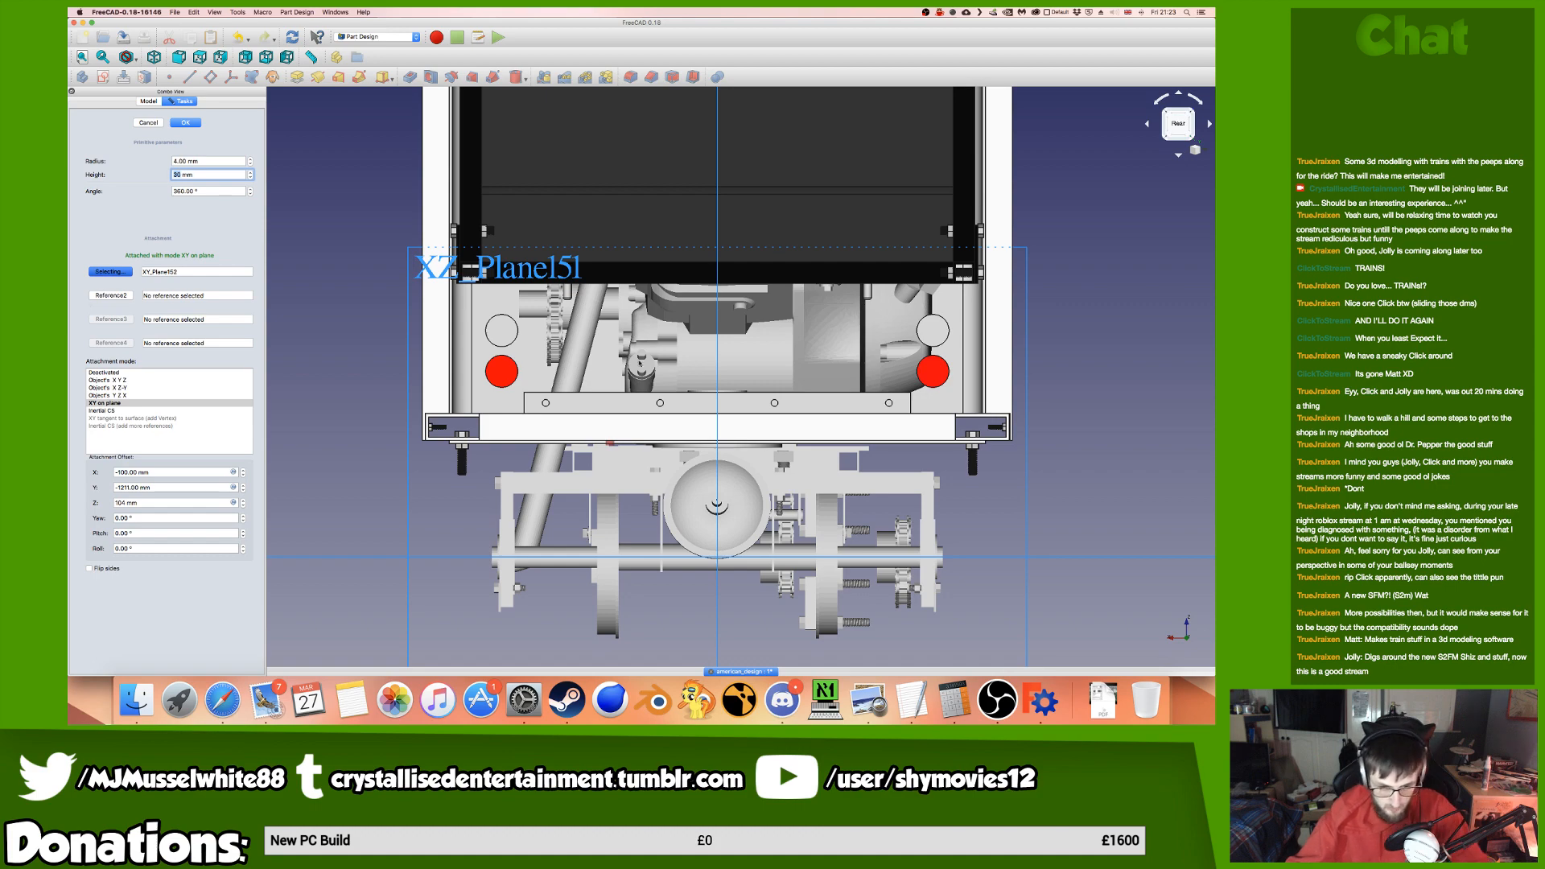
middle_click_drag(643, 390, 740, 514)
scroll(740, 513, "up", 10)
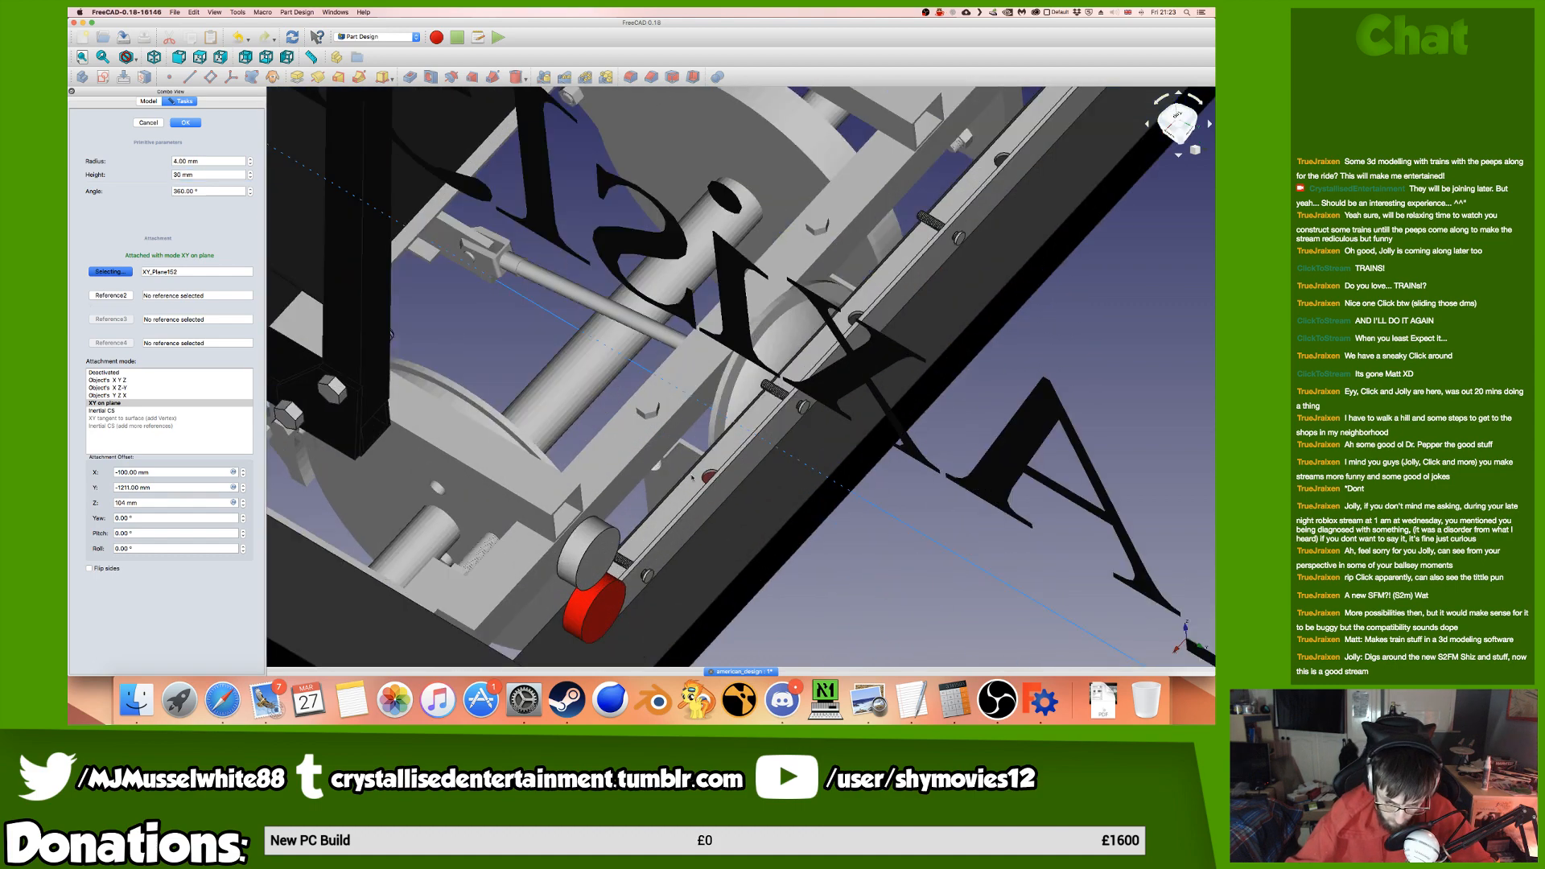
left_click(184, 123)
Examine the new hole through the back box frame up close and from the top, comparing it with the mounting plate's holes.
scroll(699, 522, "up", 5)
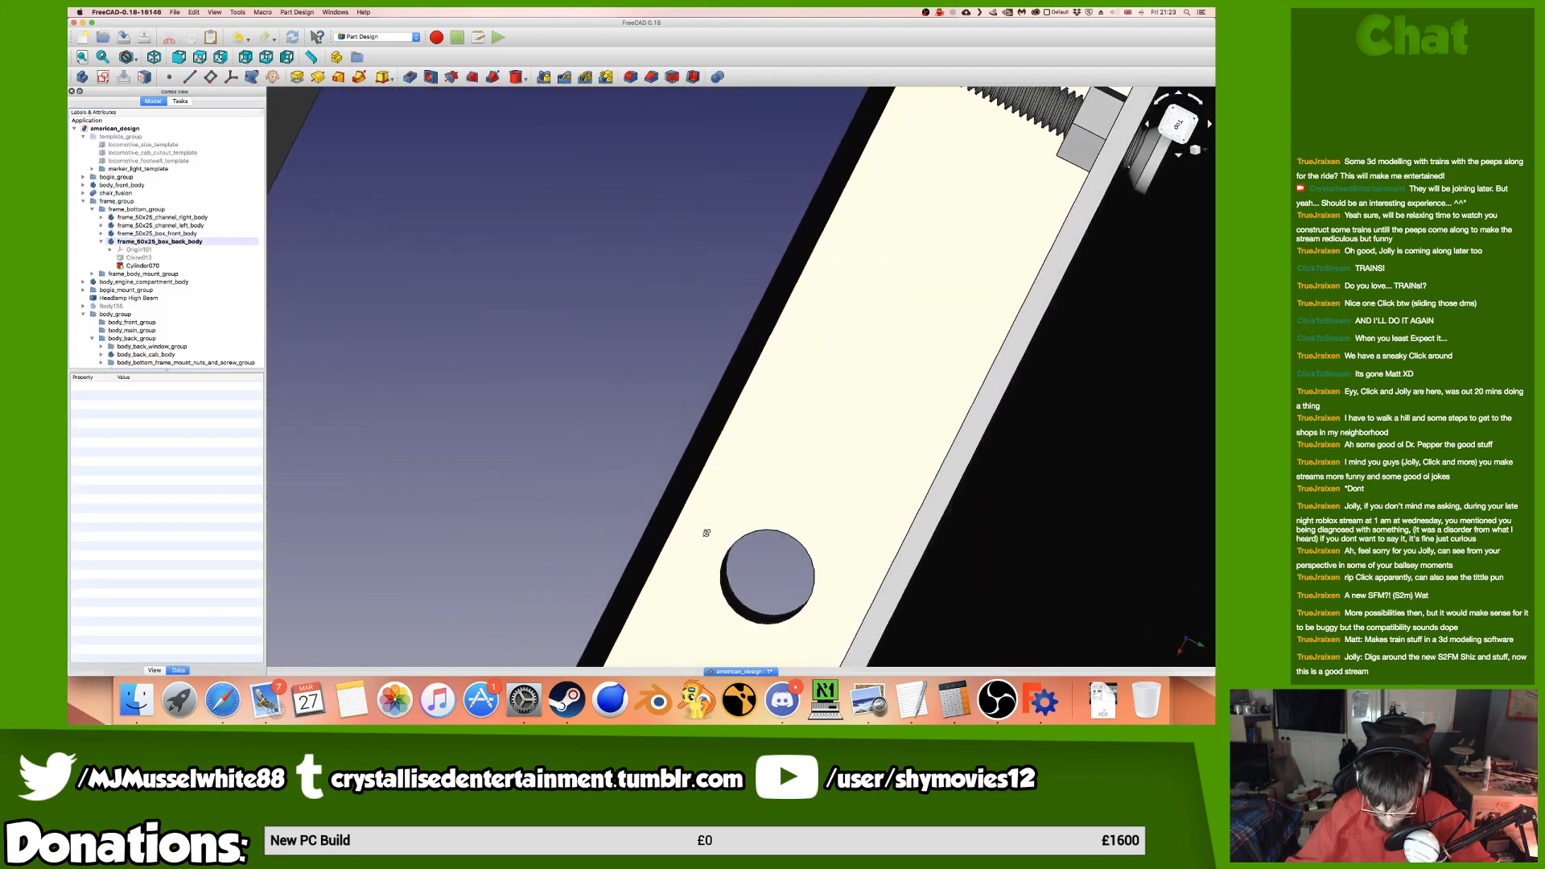
middle_click_drag(699, 522, 683, 416)
scroll(684, 501, "down", 8)
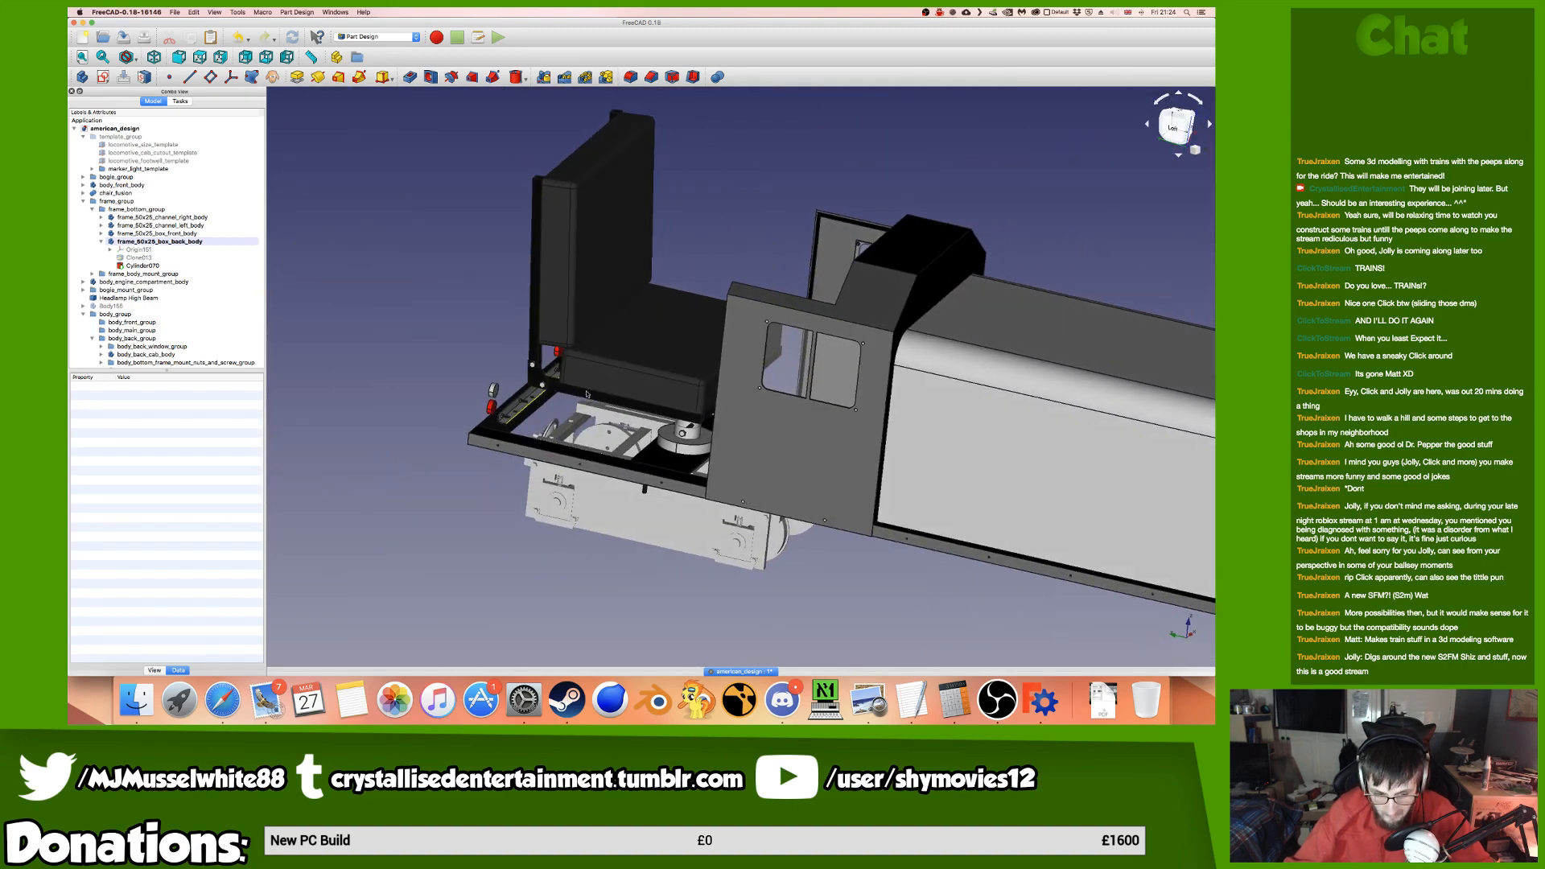
scroll(586, 392, "up", 6)
middle_click_drag(685, 441, 563, 434)
scroll(567, 404, "down", 8)
scroll(659, 432, "up", 8)
left_click(1177, 123)
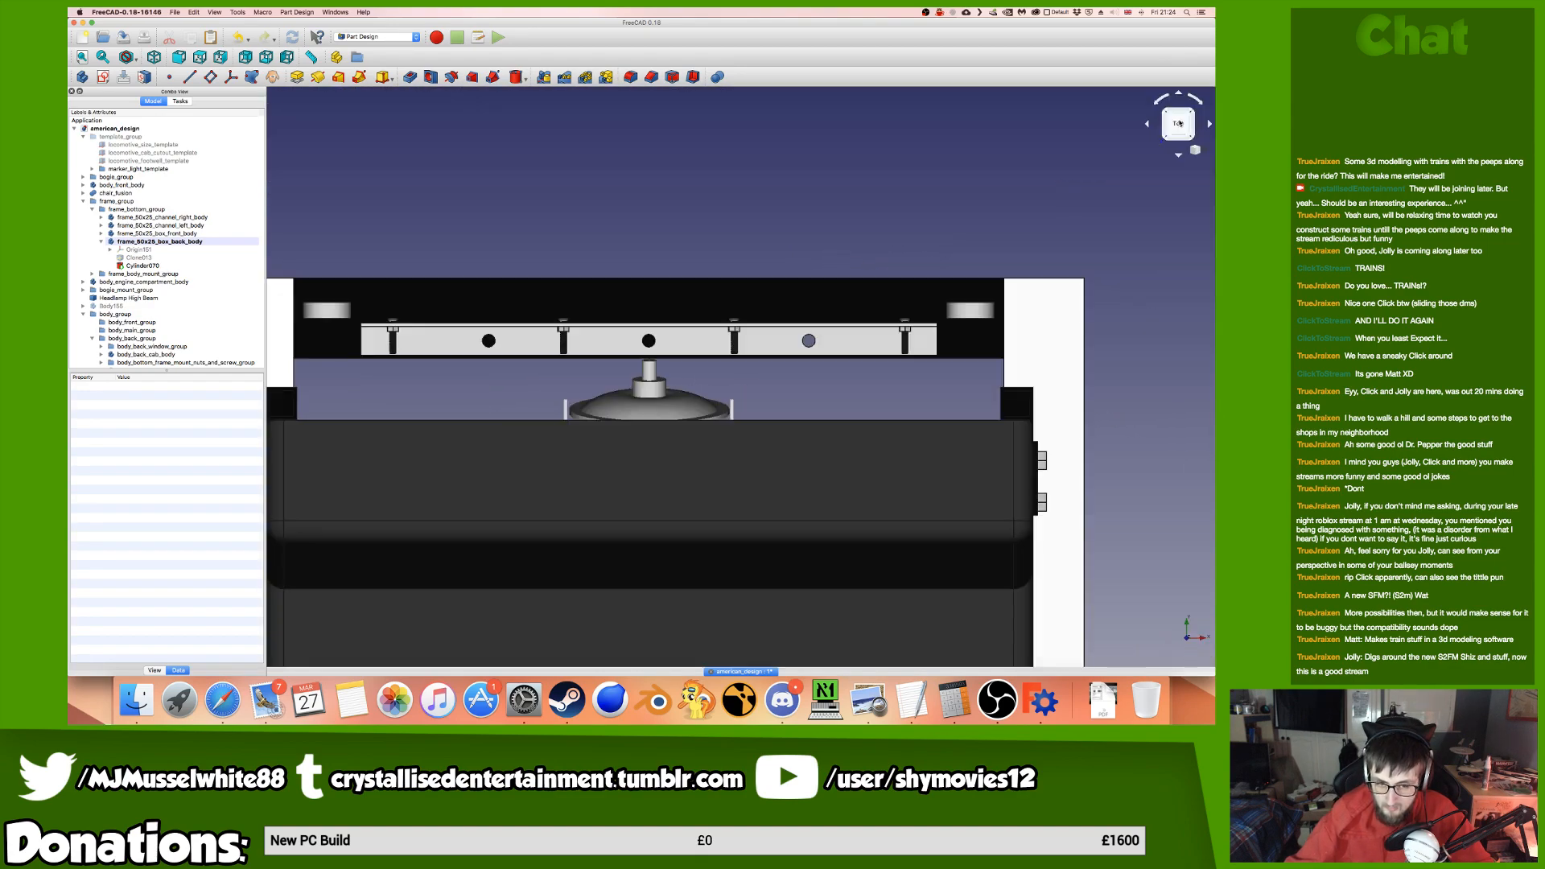
scroll(951, 221, "up", 5)
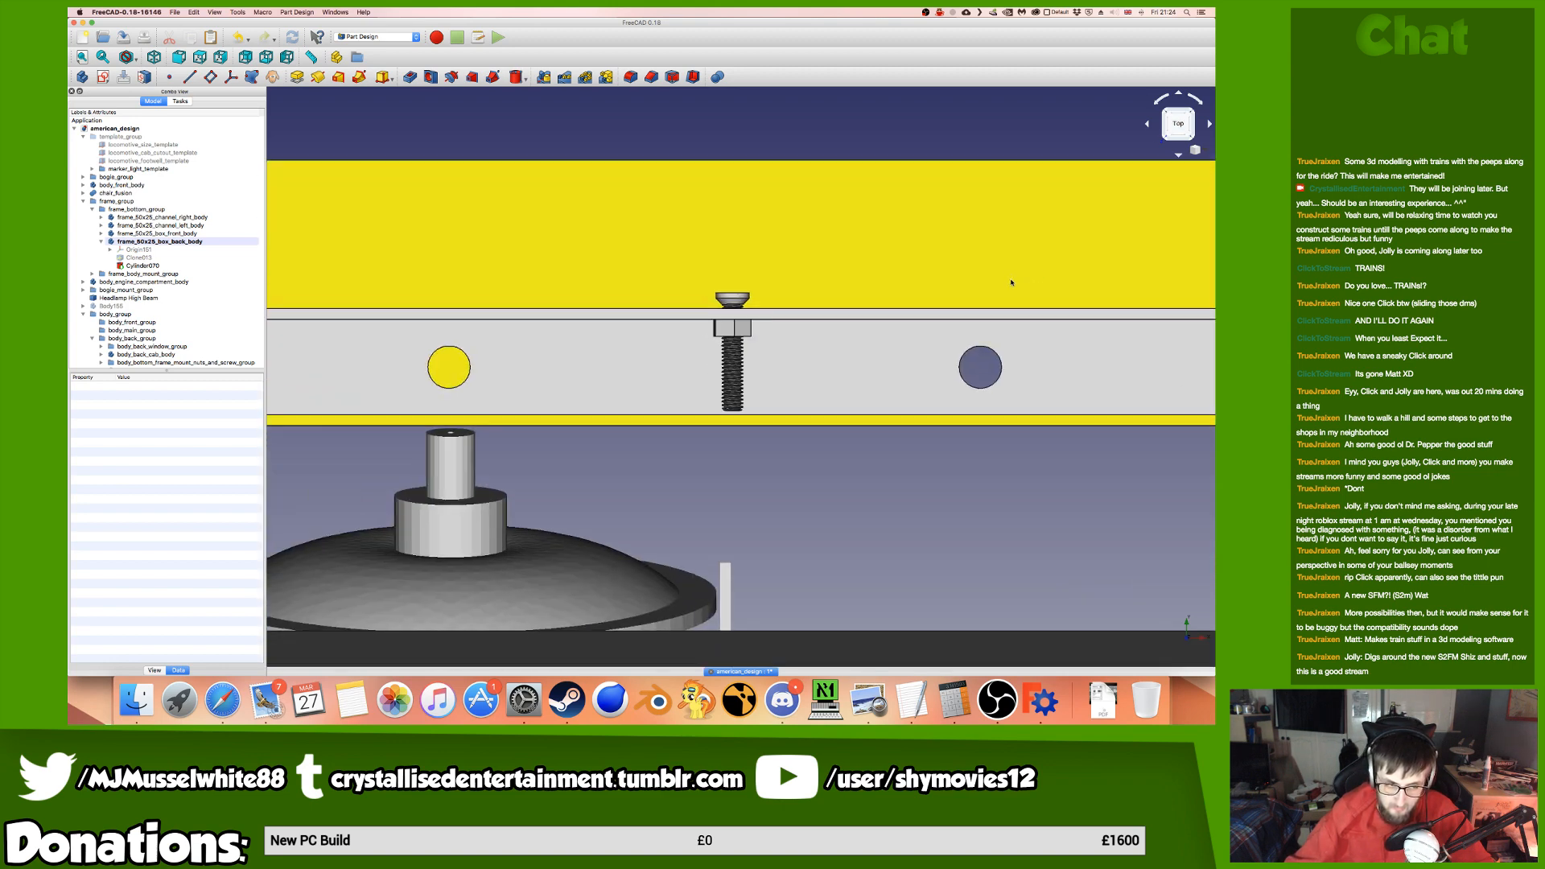
scroll(1009, 282, "down", 5)
scroll(779, 316, "up", 5)
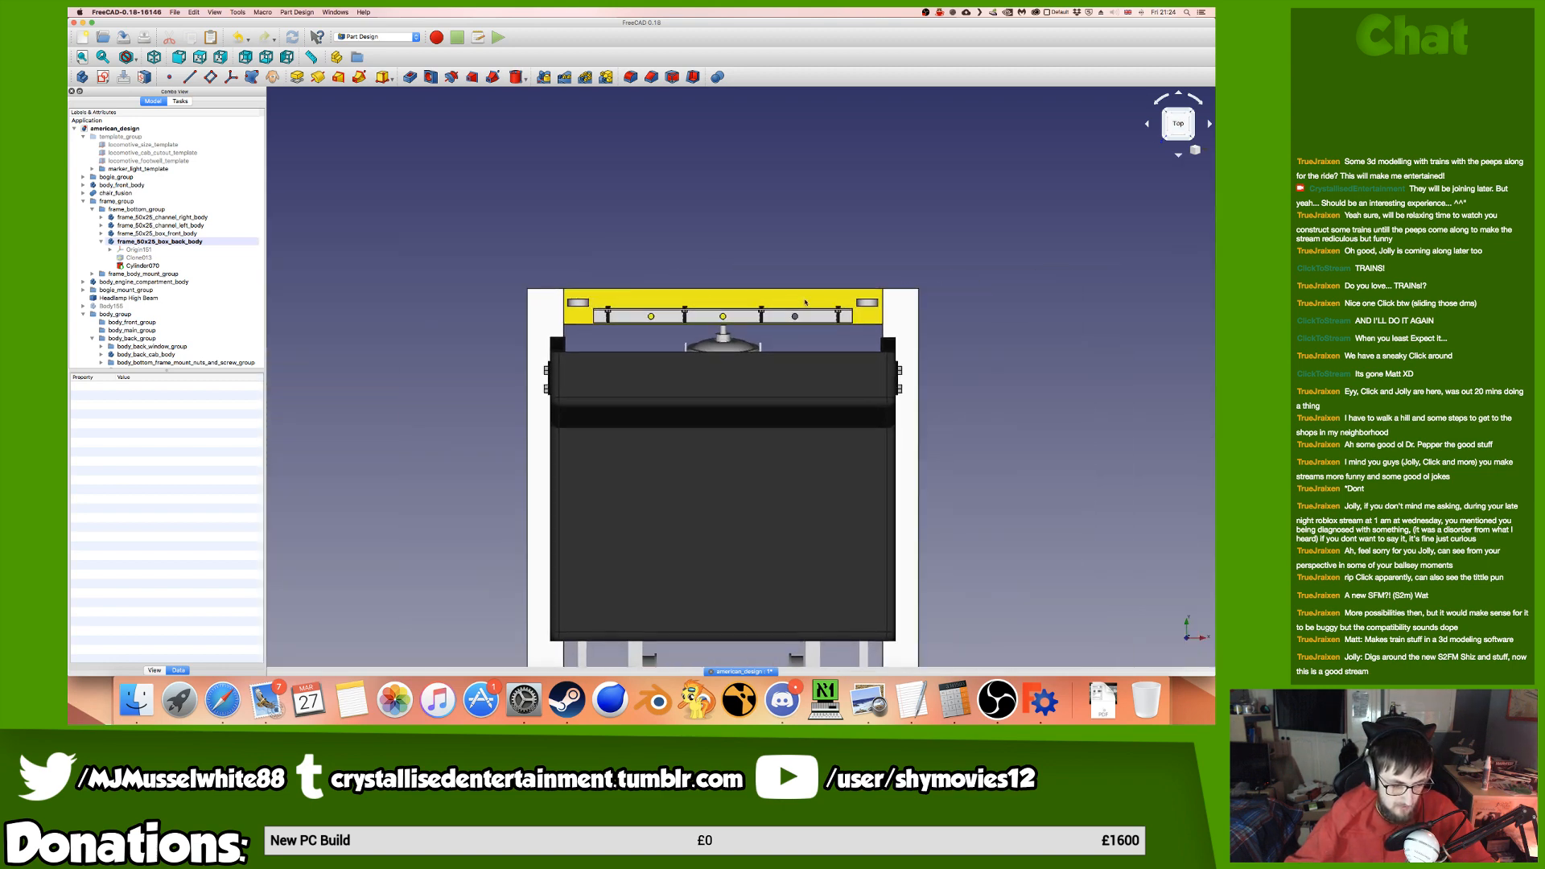
scroll(779, 316, "up", 2)
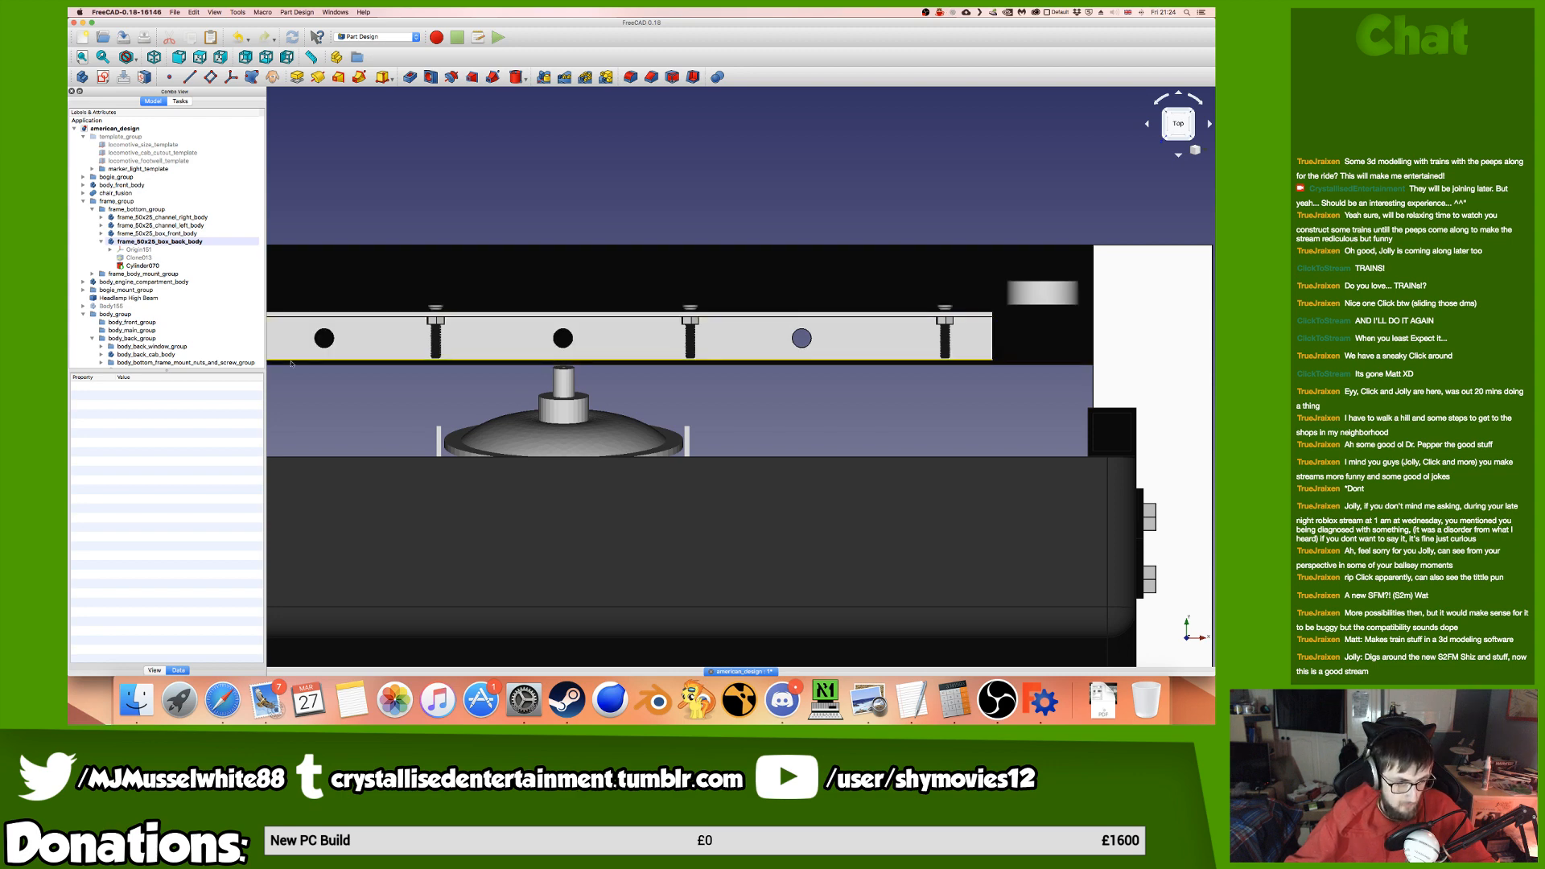
Start a MultiTransform of the subtractive cylinder and add a linear pattern along the base X axis.
left_click(176, 266)
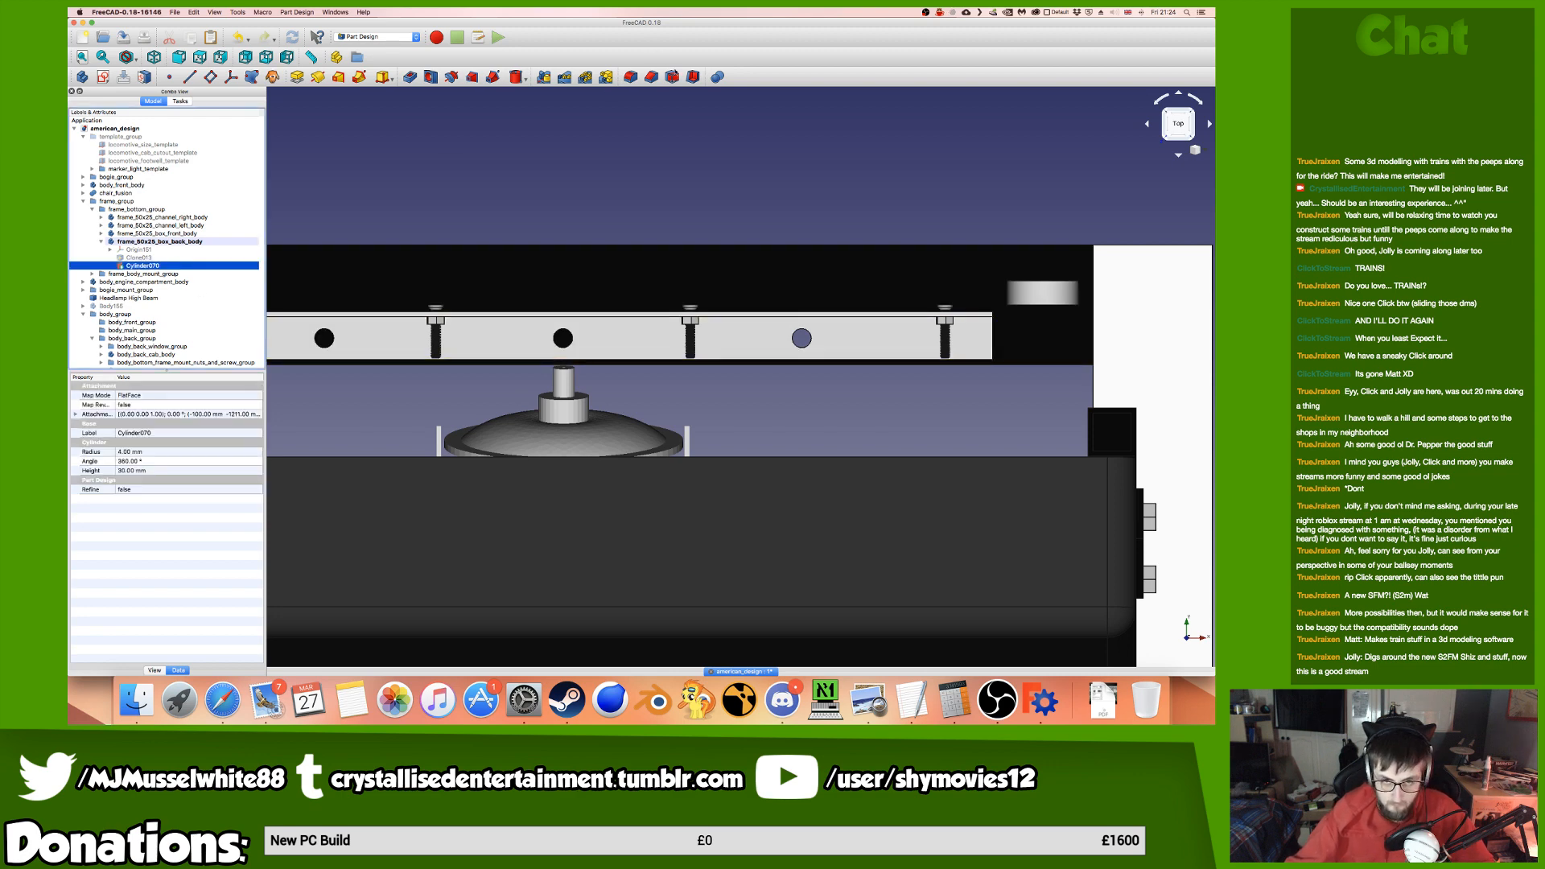
left_click(606, 76)
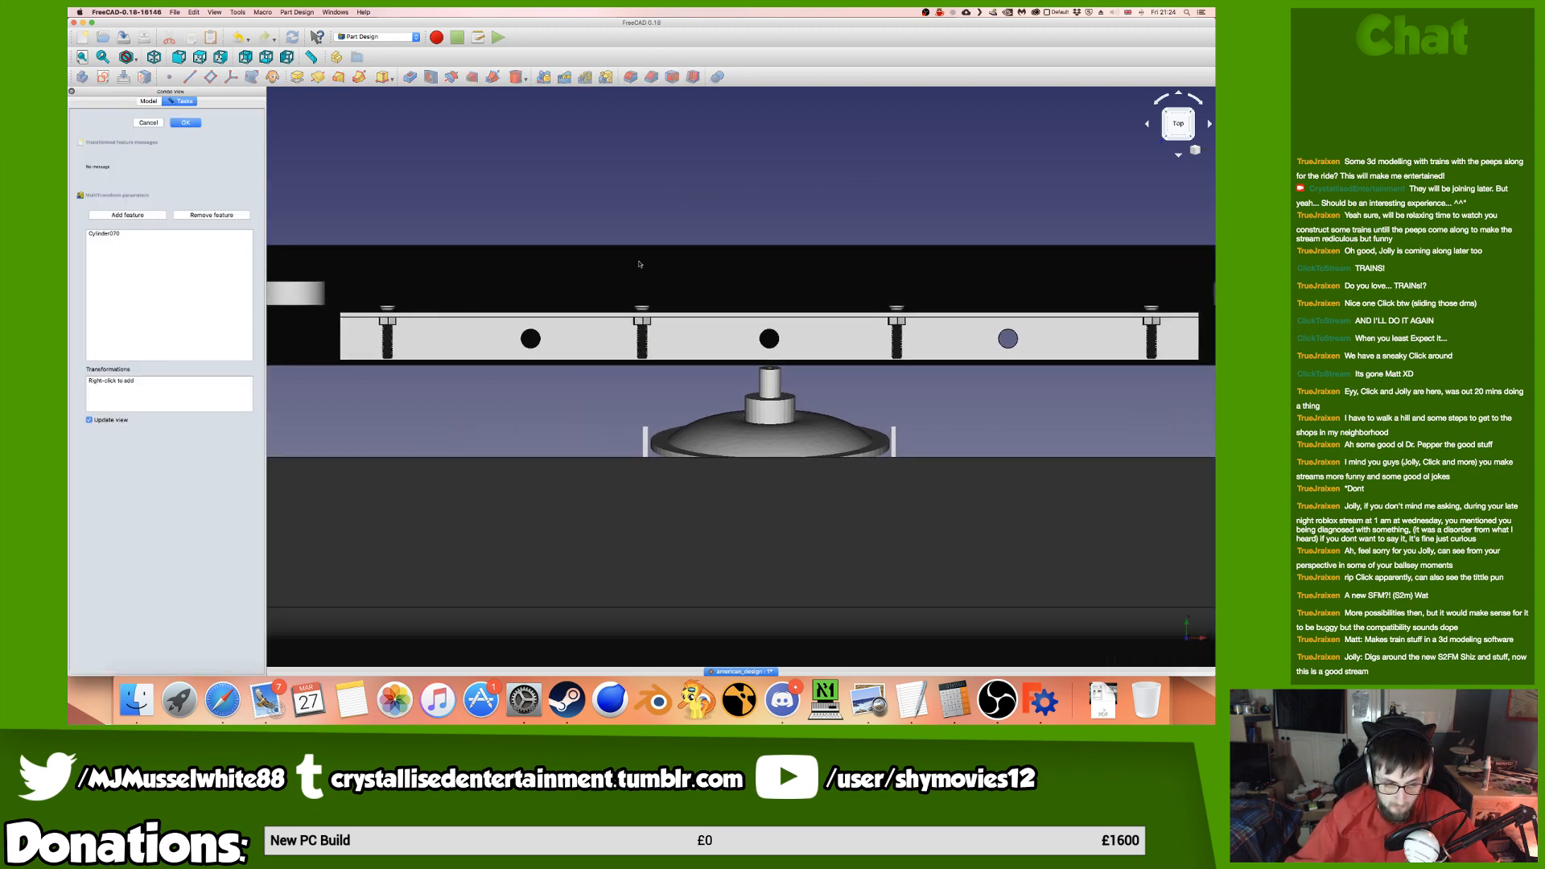
right_click(148, 396)
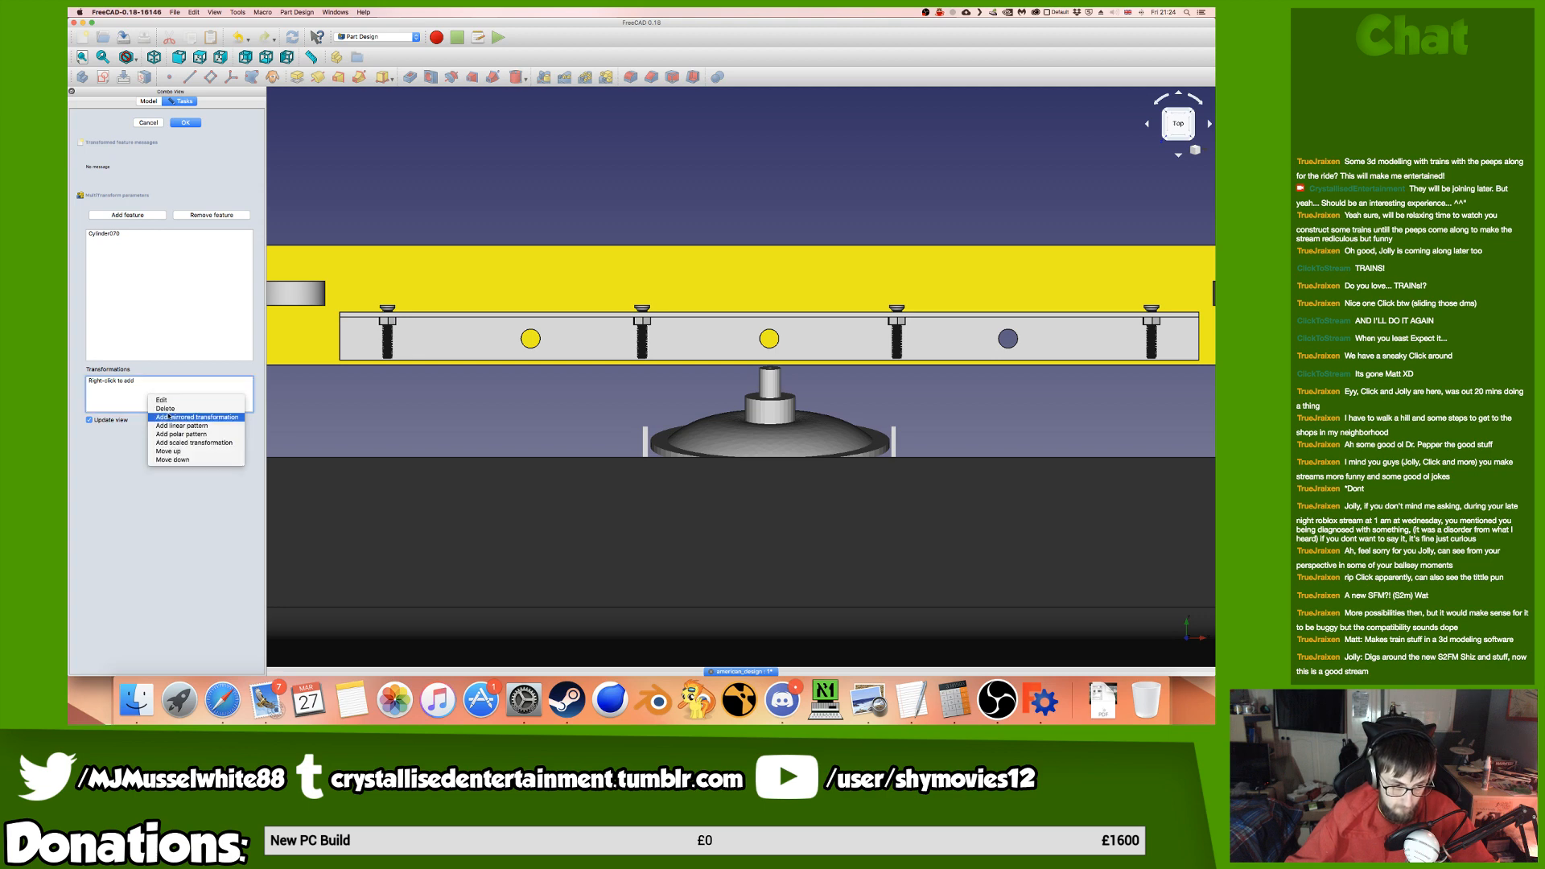
left_click(173, 427)
scroll(616, 359, "down", 2)
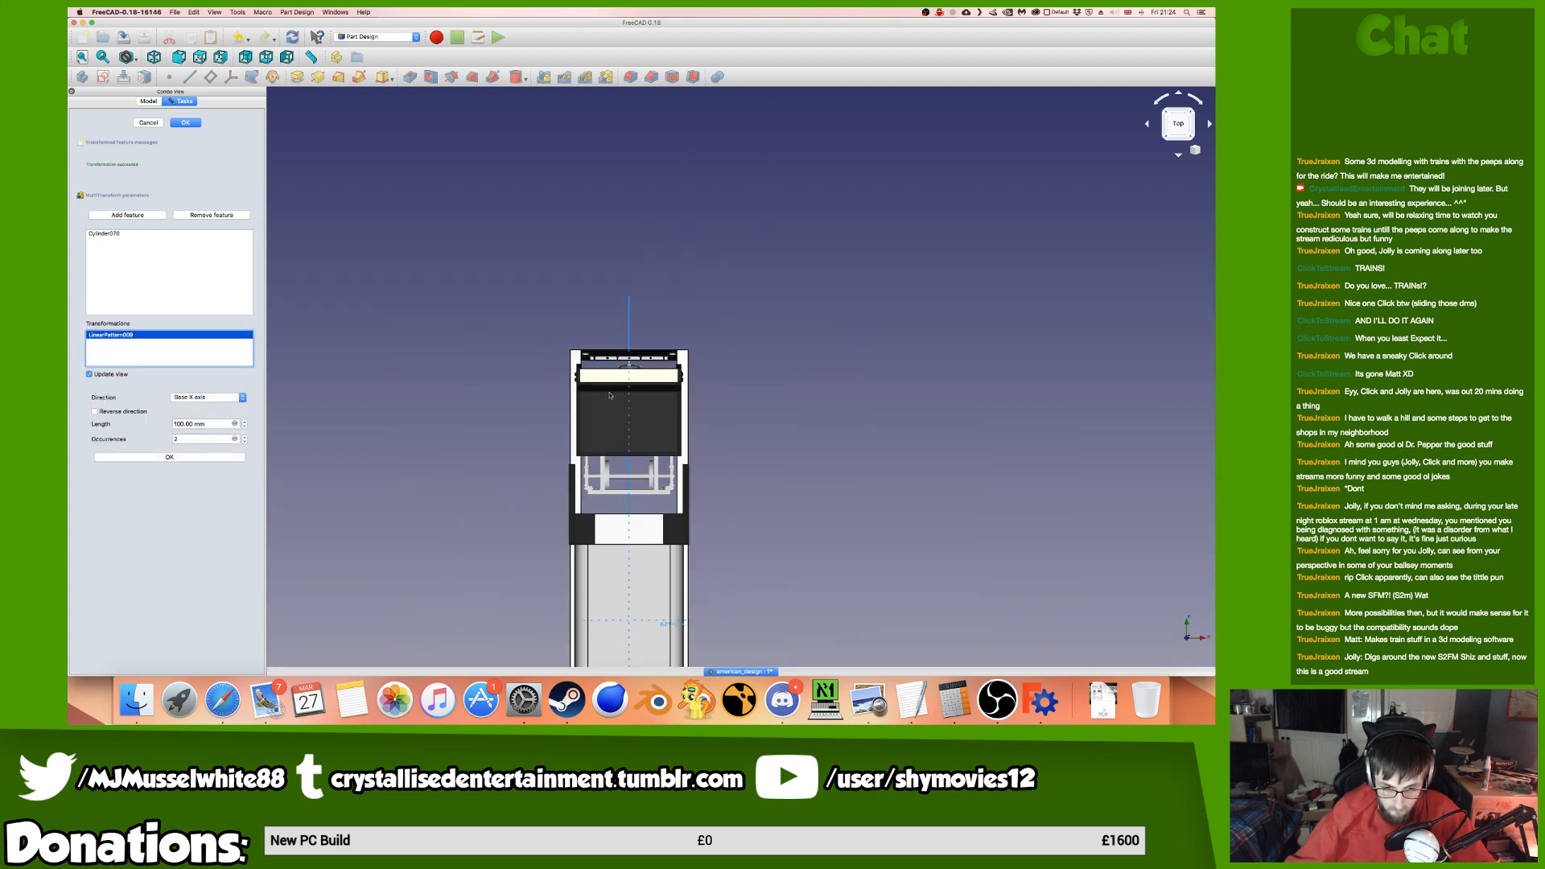
Set the linear pattern to a length of 200 mm with 3 occurrences and accept its parameters.
middle_click_drag(610, 637, 735, 176)
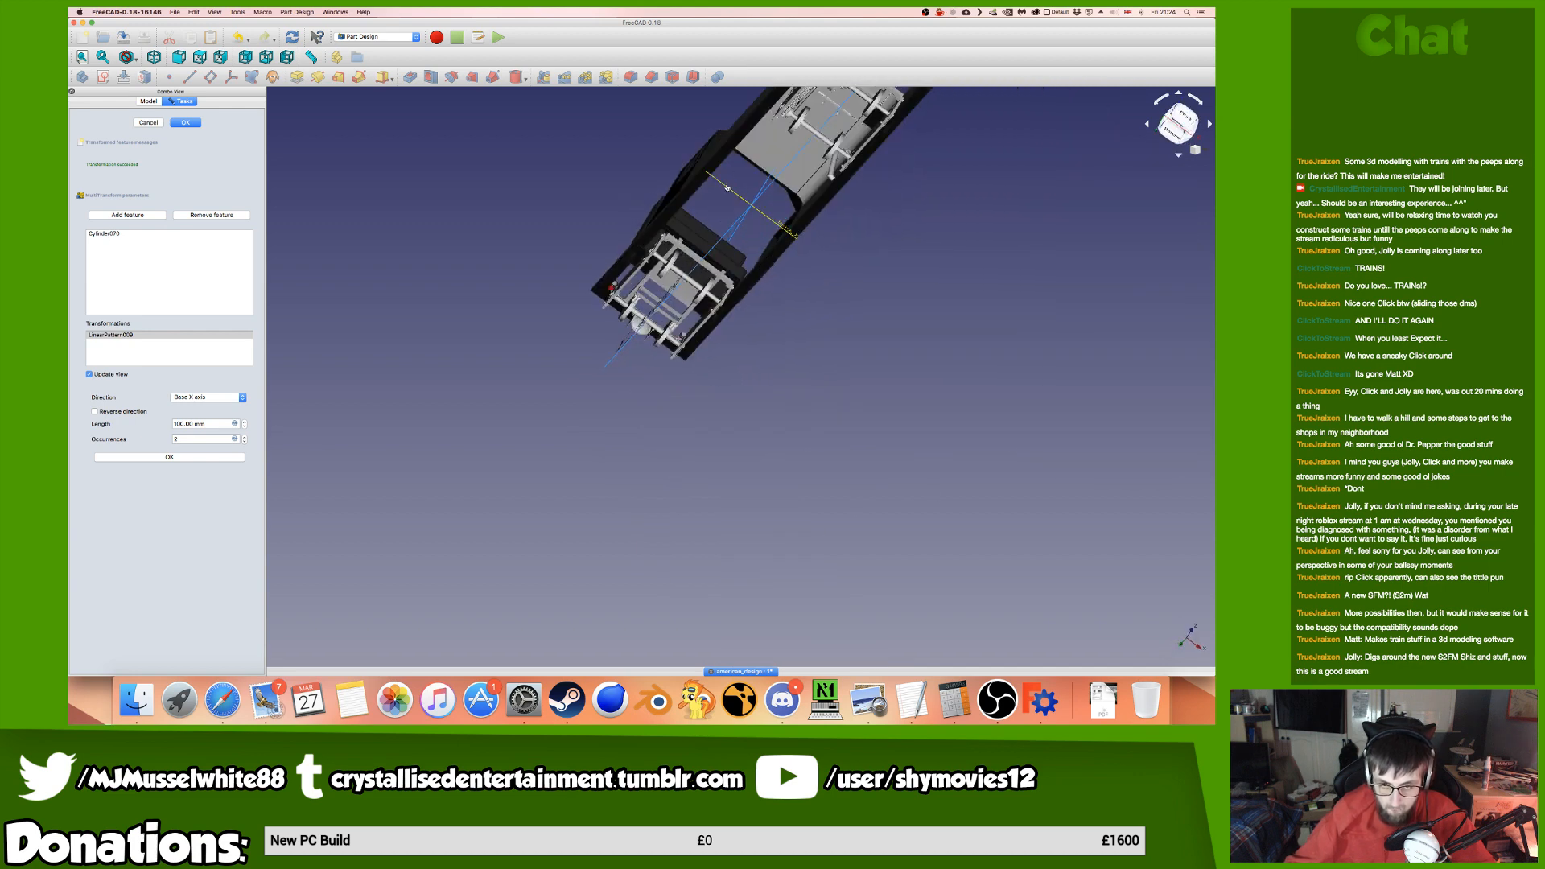
left_click(1185, 115)
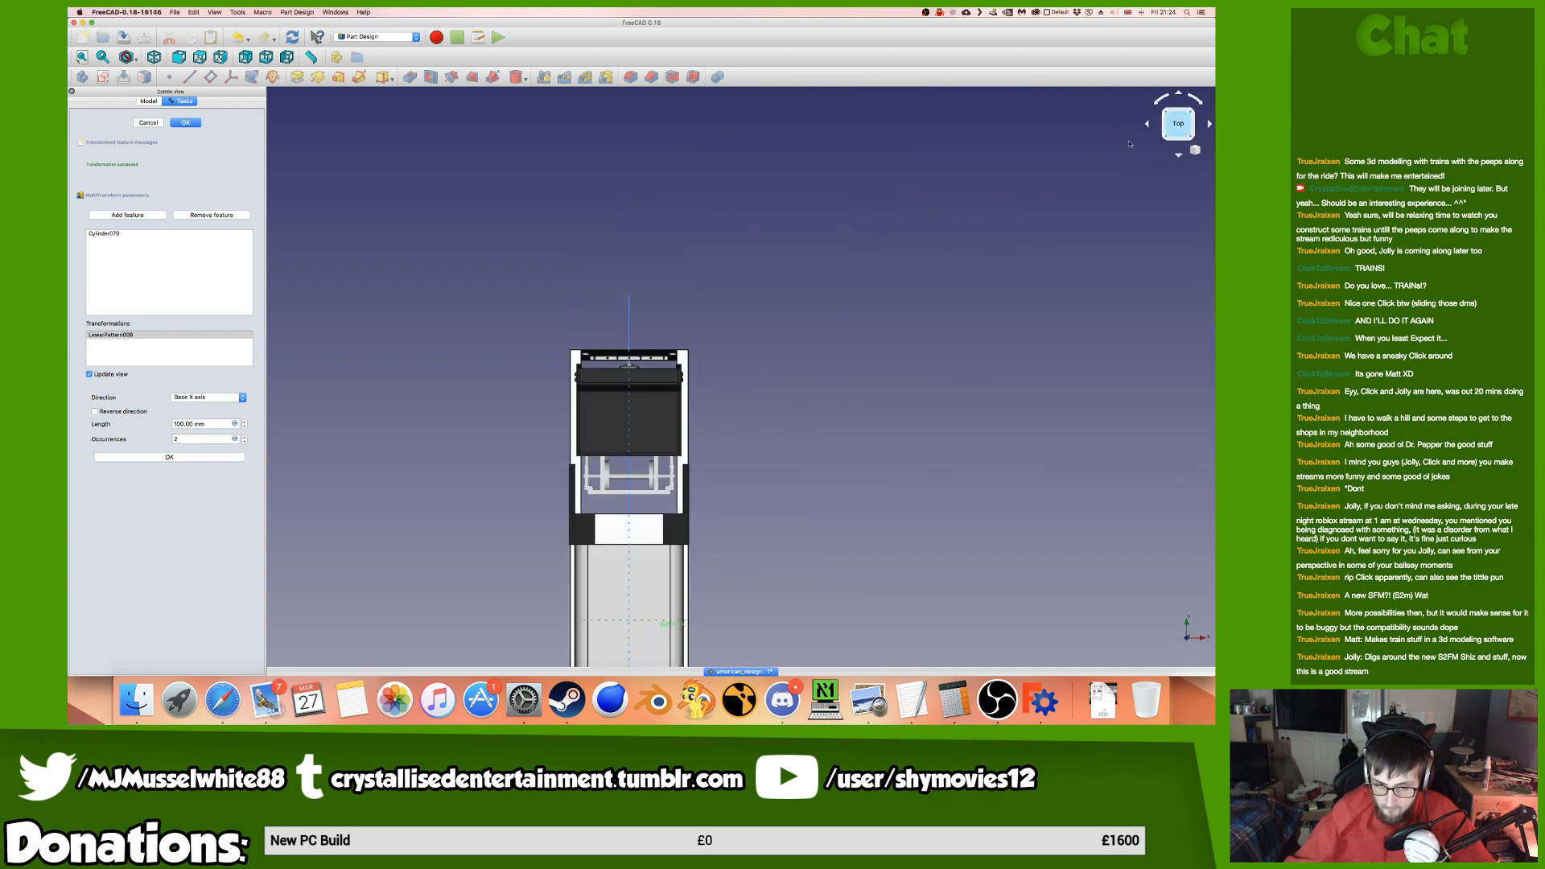
scroll(462, 413, "up", 5)
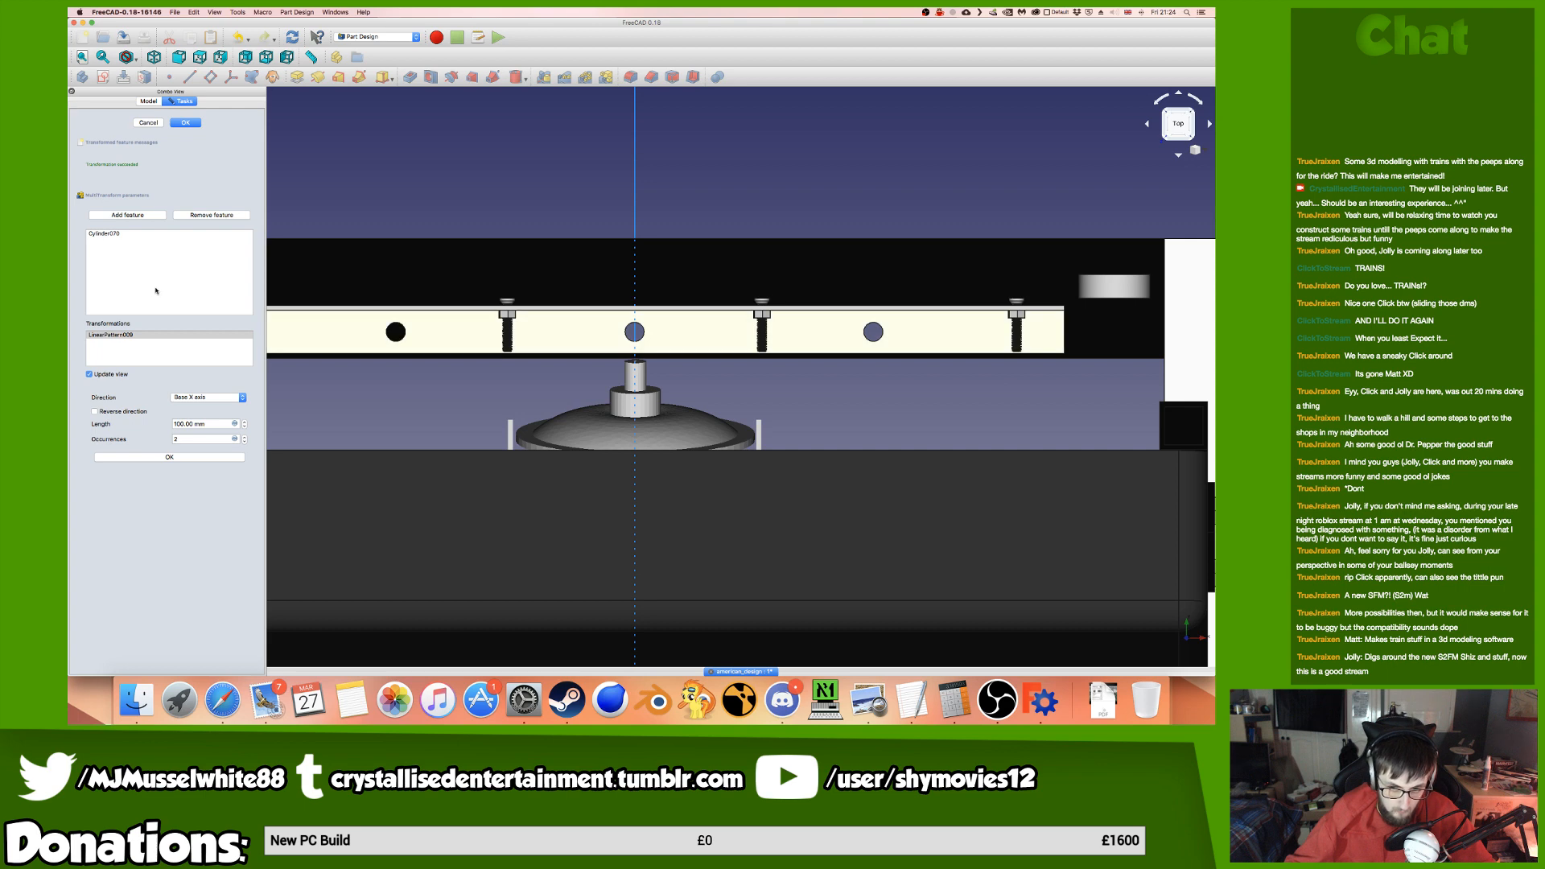
left_click_drag(210, 424, 121, 410)
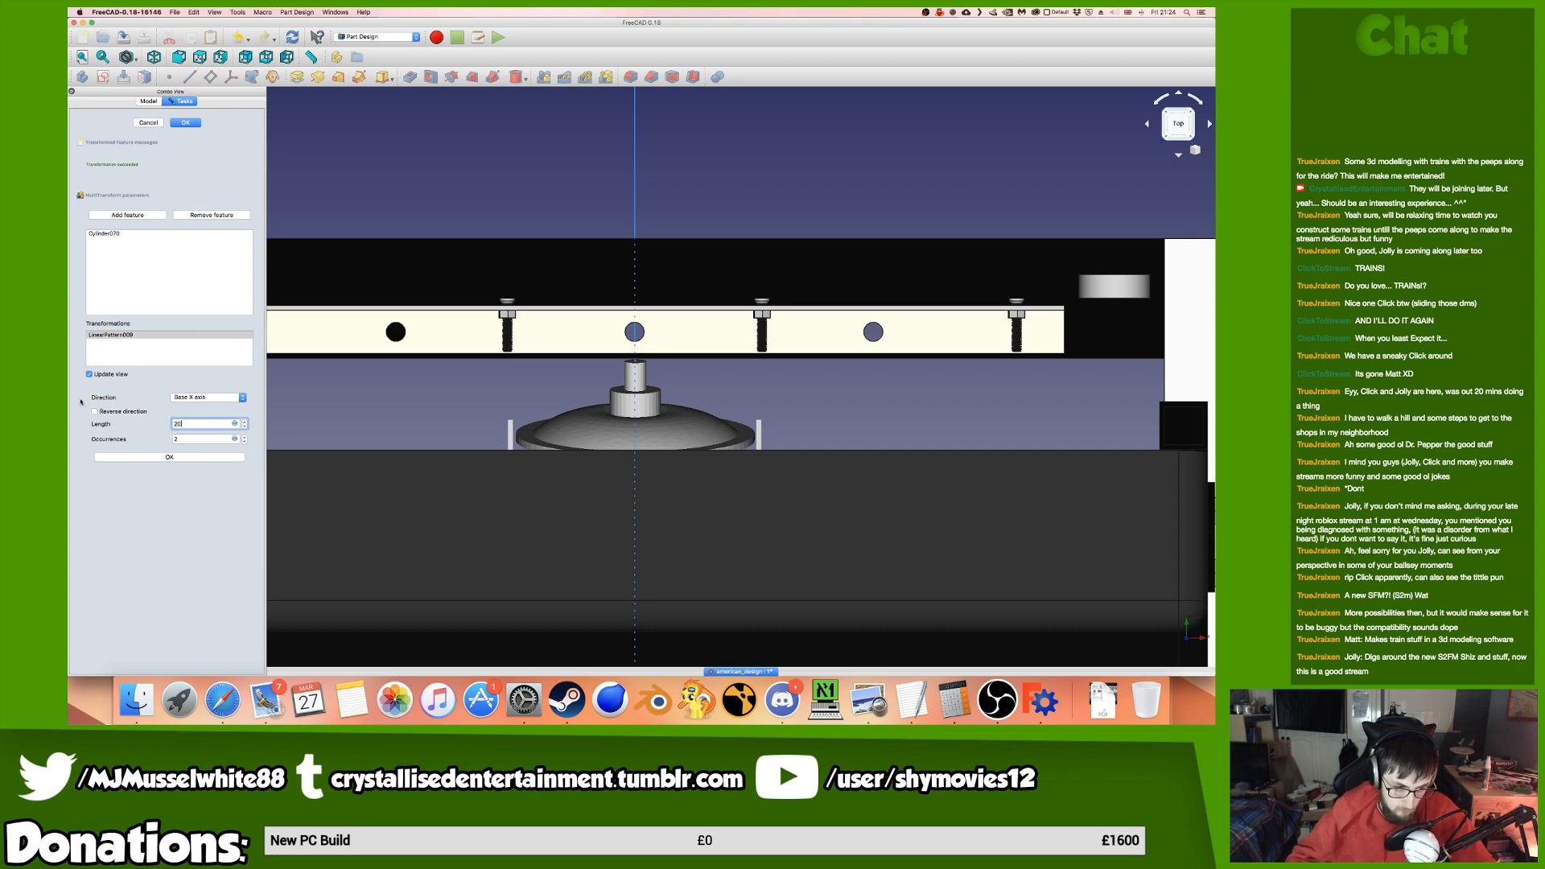
left_click(204, 457)
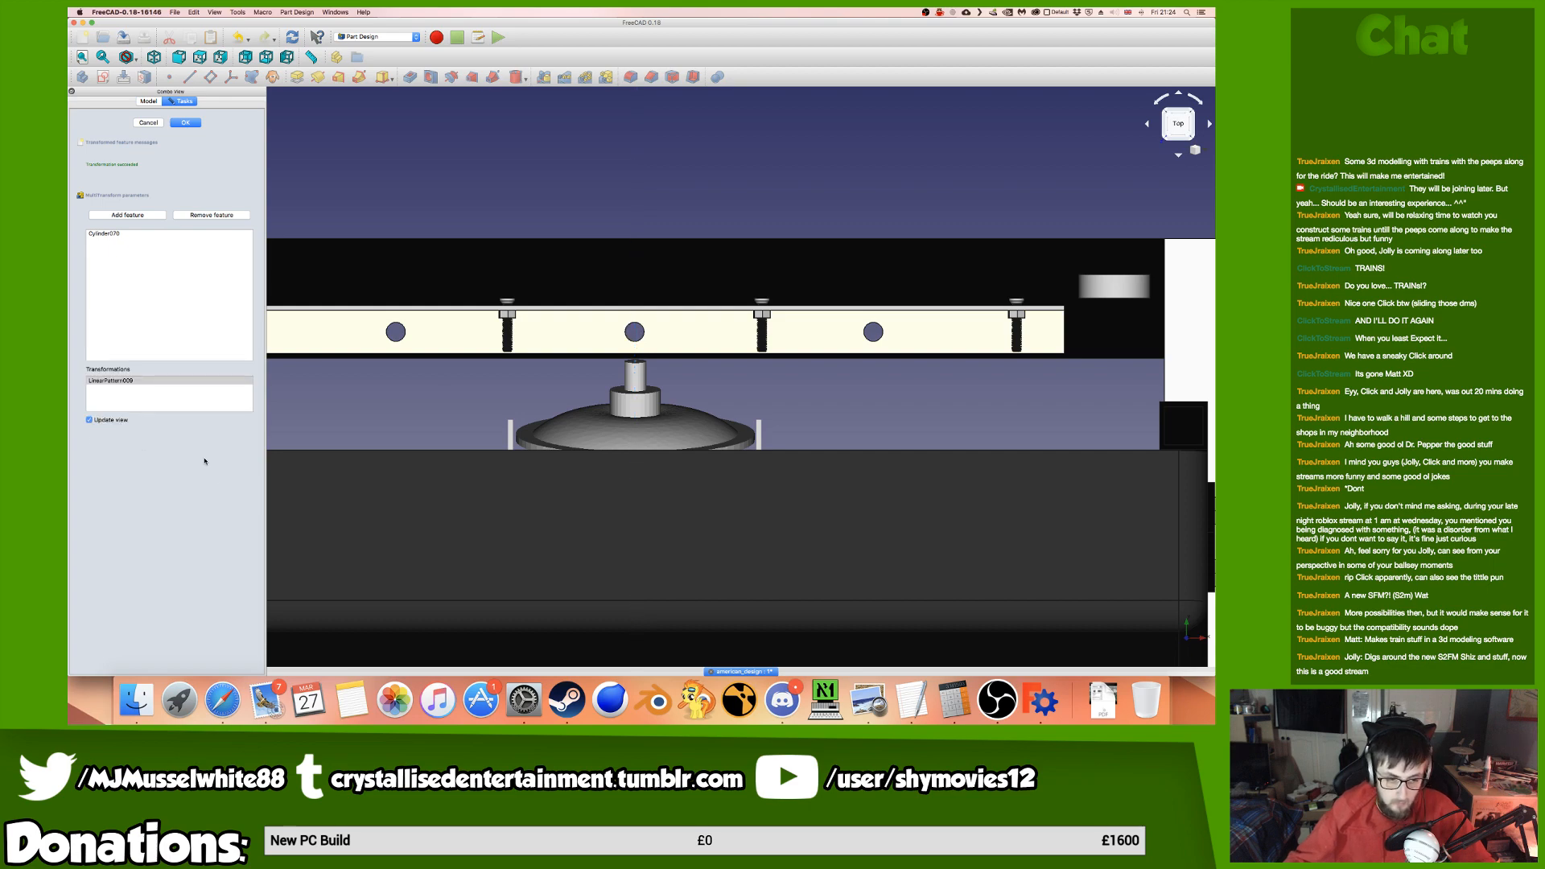
Examine the three patterned holes in the back box frame from below and from above the rear end.
middle_click_drag(788, 502, 888, 288)
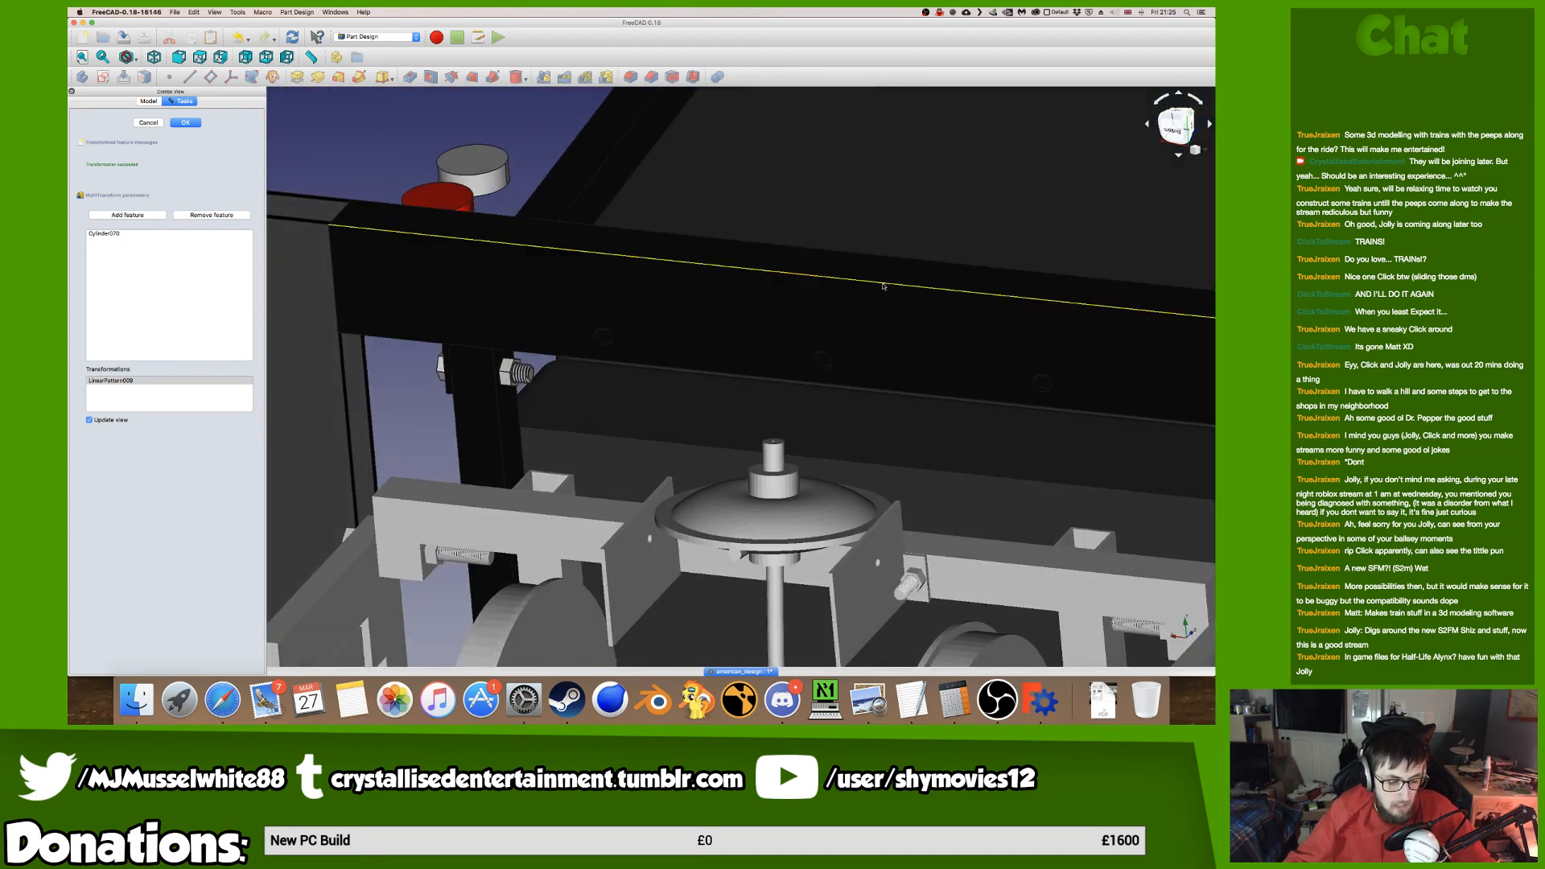
scroll(882, 286, "down", 8)
middle_click_drag(882, 287, 1007, 326)
scroll(824, 362, "up", 10)
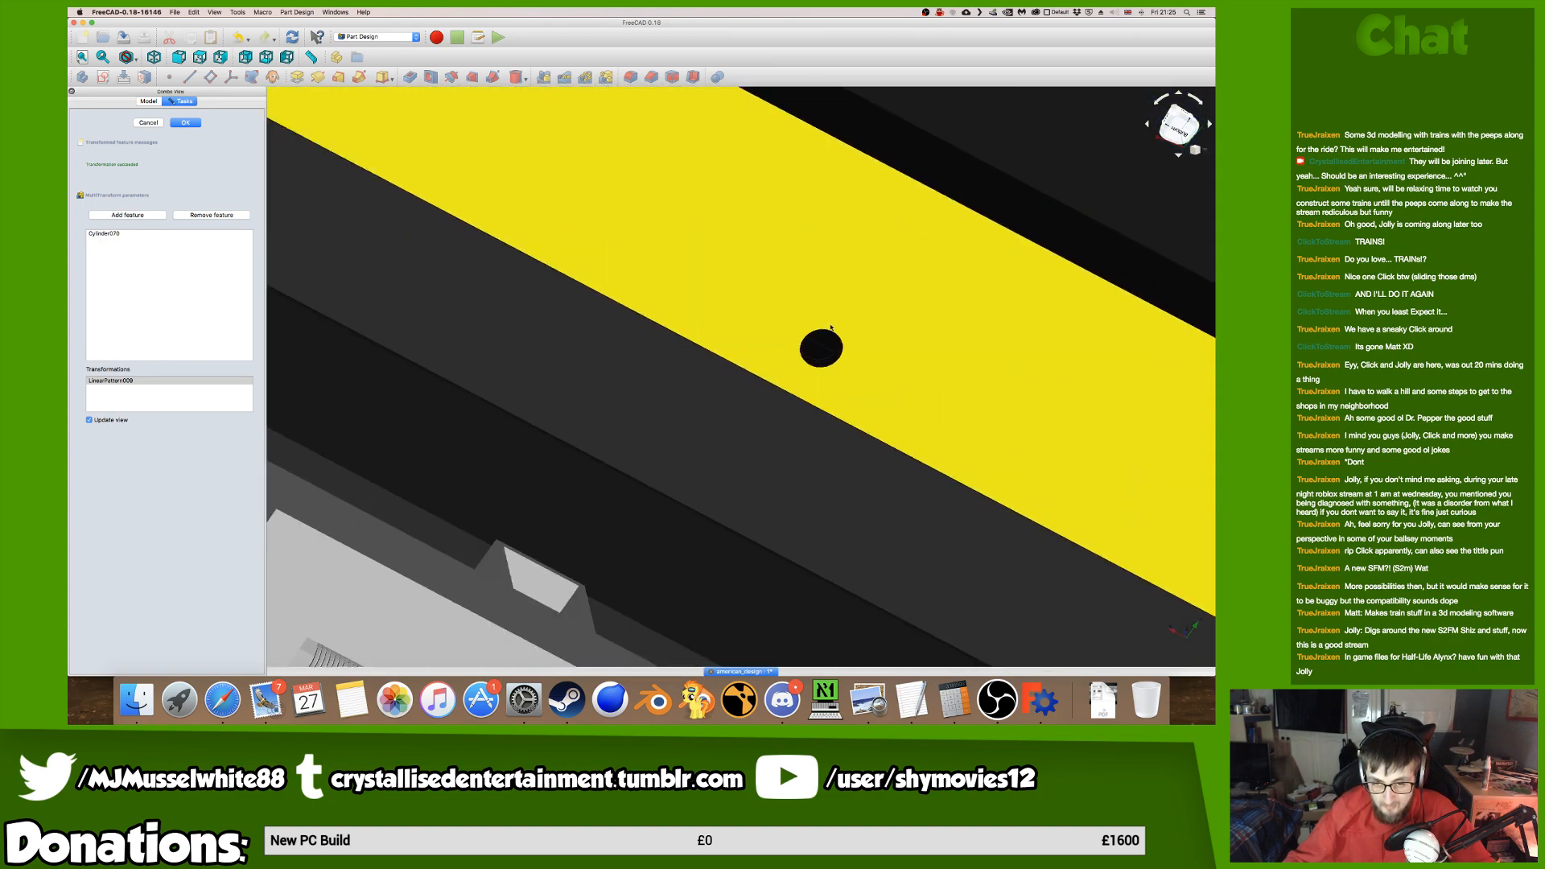
scroll(825, 368, "down", 10)
middle_click_drag(825, 368, 749, 334)
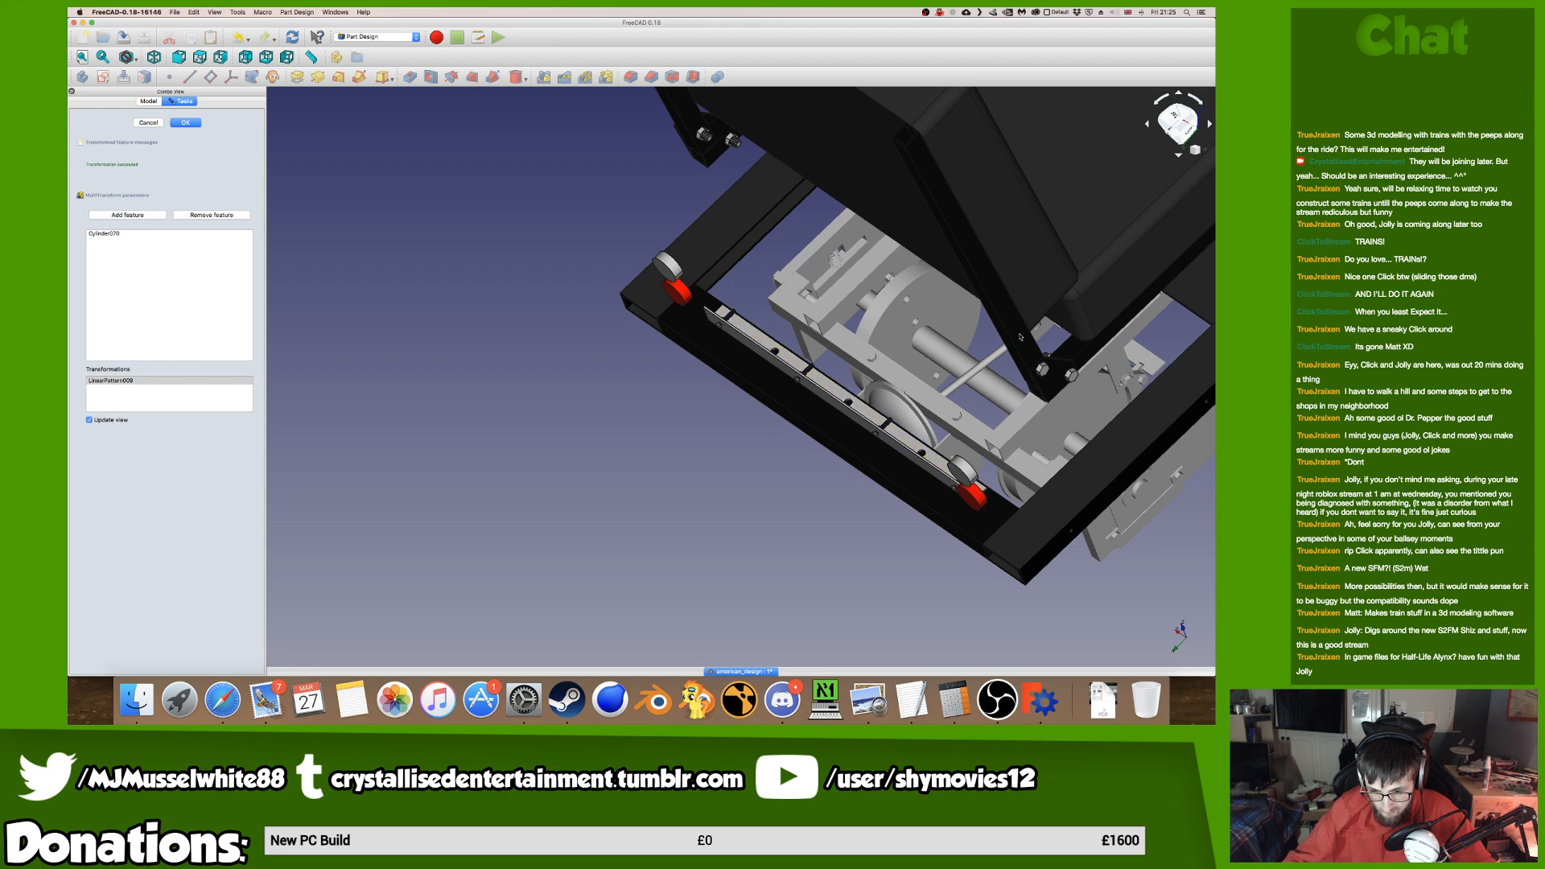
scroll(892, 374, "down", 8)
scroll(892, 374, "up", 8)
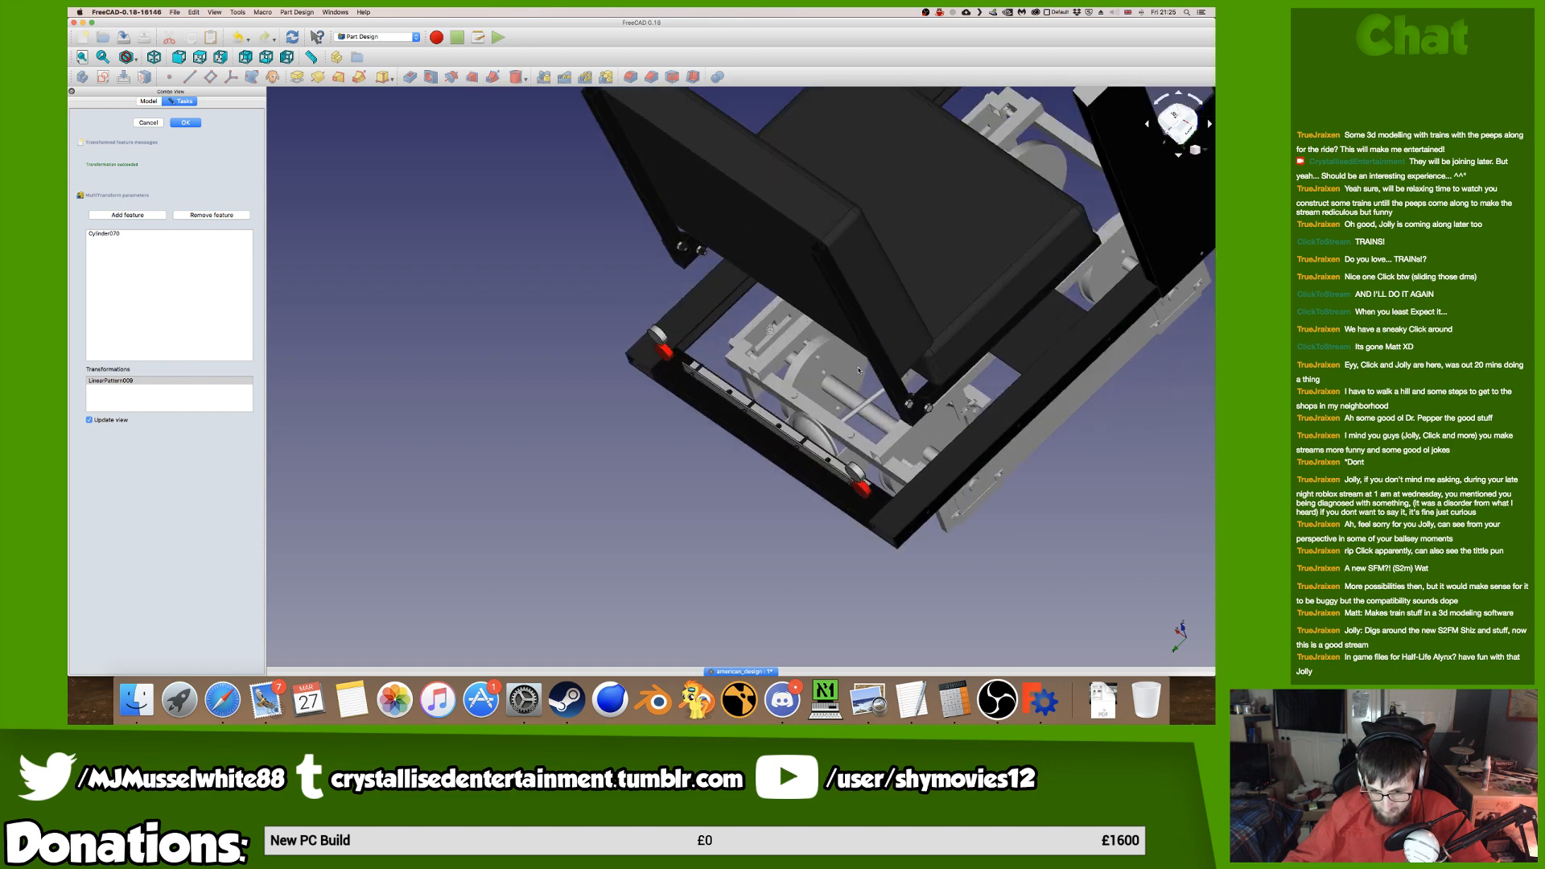
Examine the locomotive's rear end, mounting plate, frame holes and cab from the side, below and behind.
middle_click_drag(892, 374, 1049, 457)
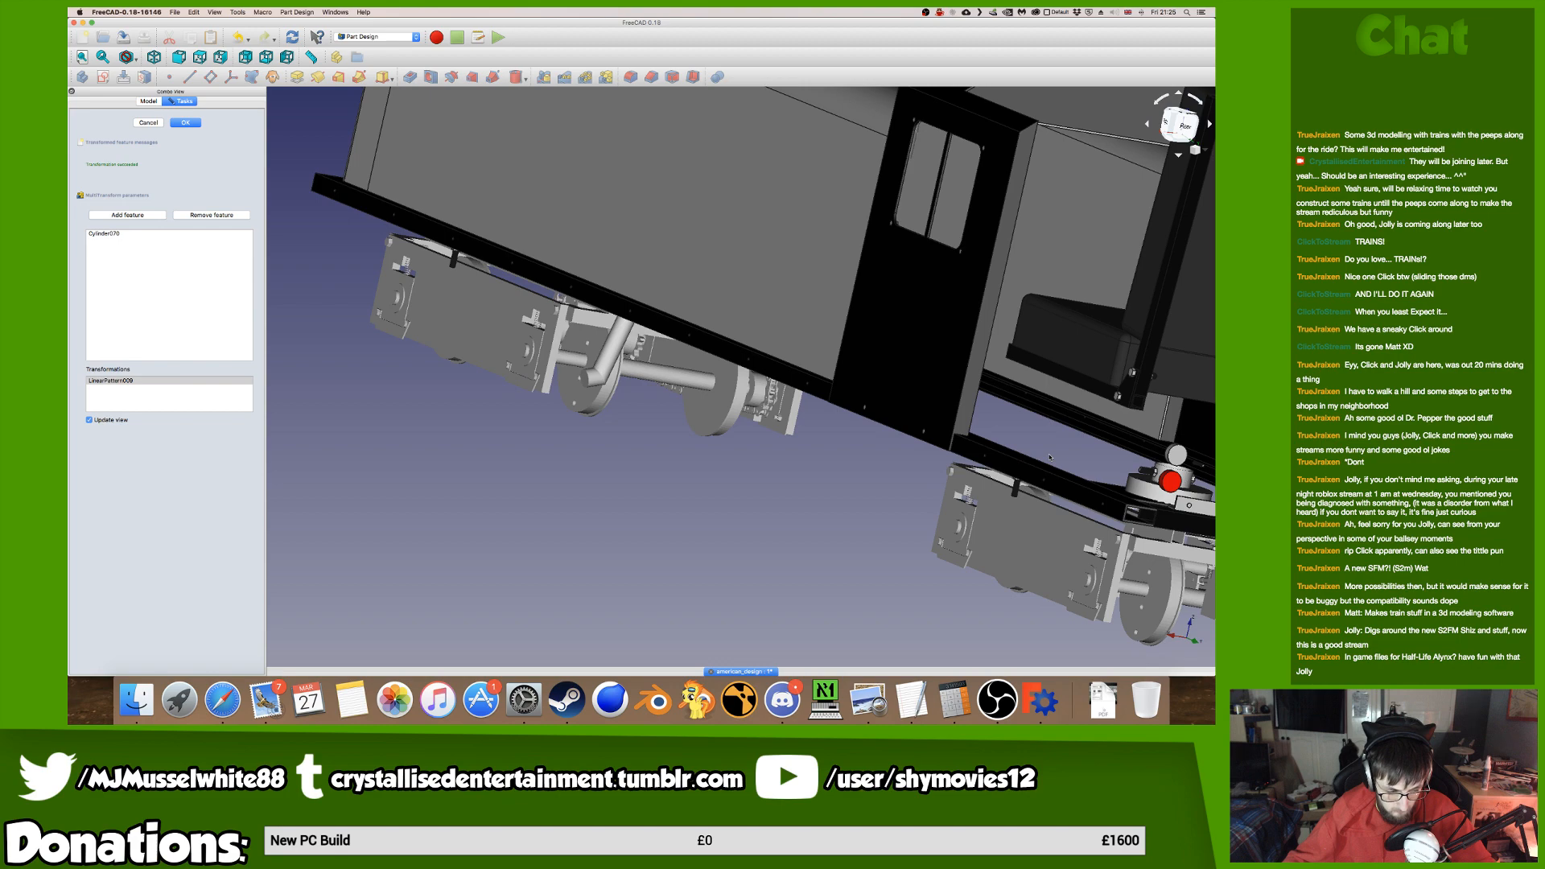
middle_click_drag(1046, 453, 710, 354)
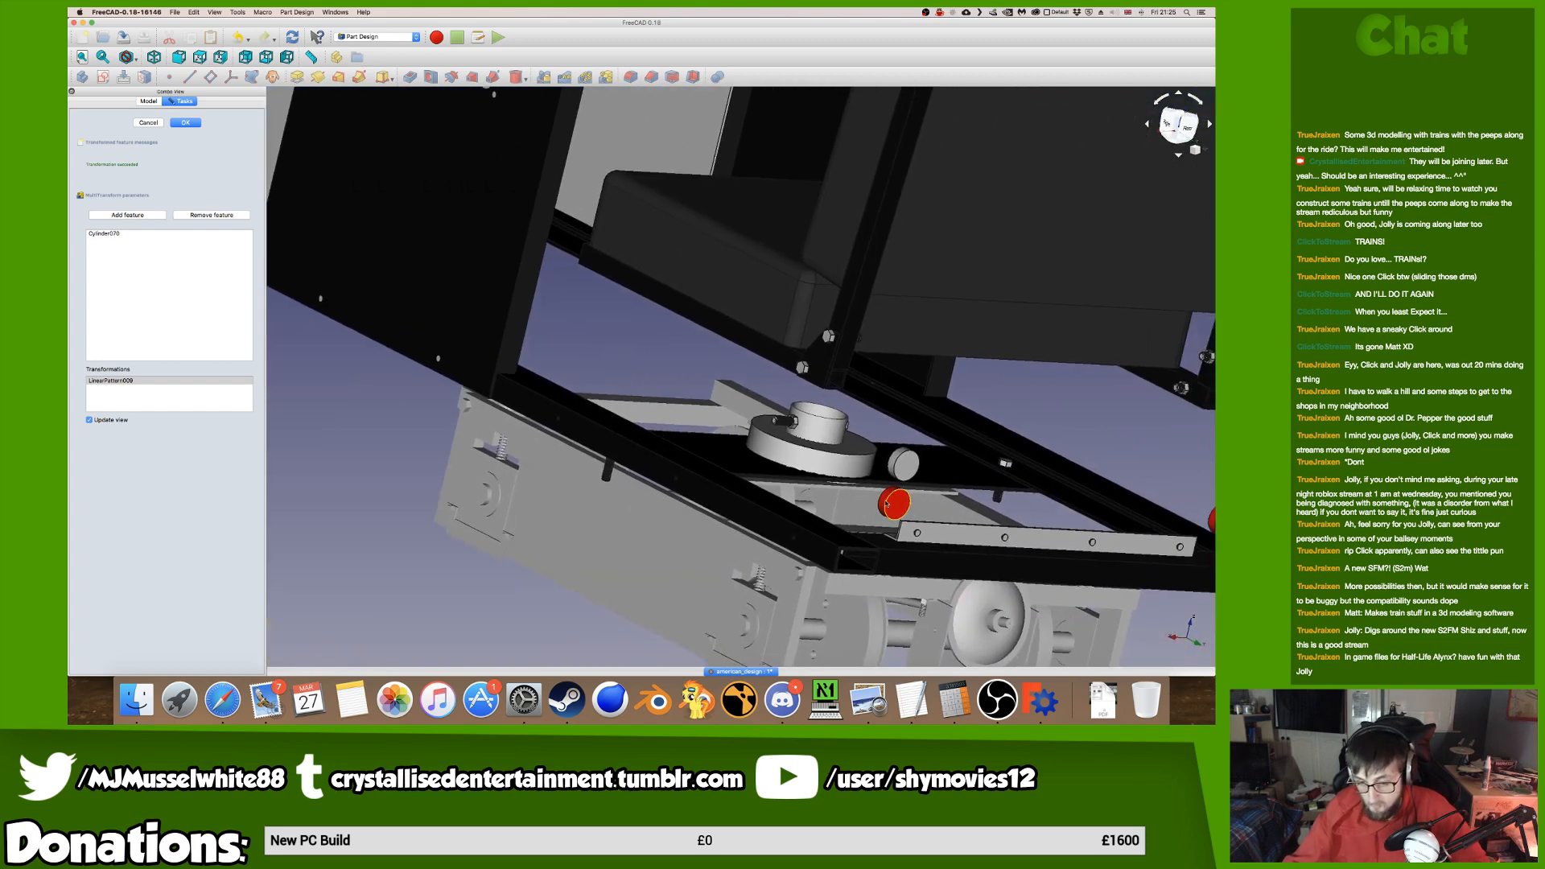
scroll(911, 515, "up", 4)
middle_click_drag(922, 543, 698, 396)
middle_click_drag(973, 499, 584, 308)
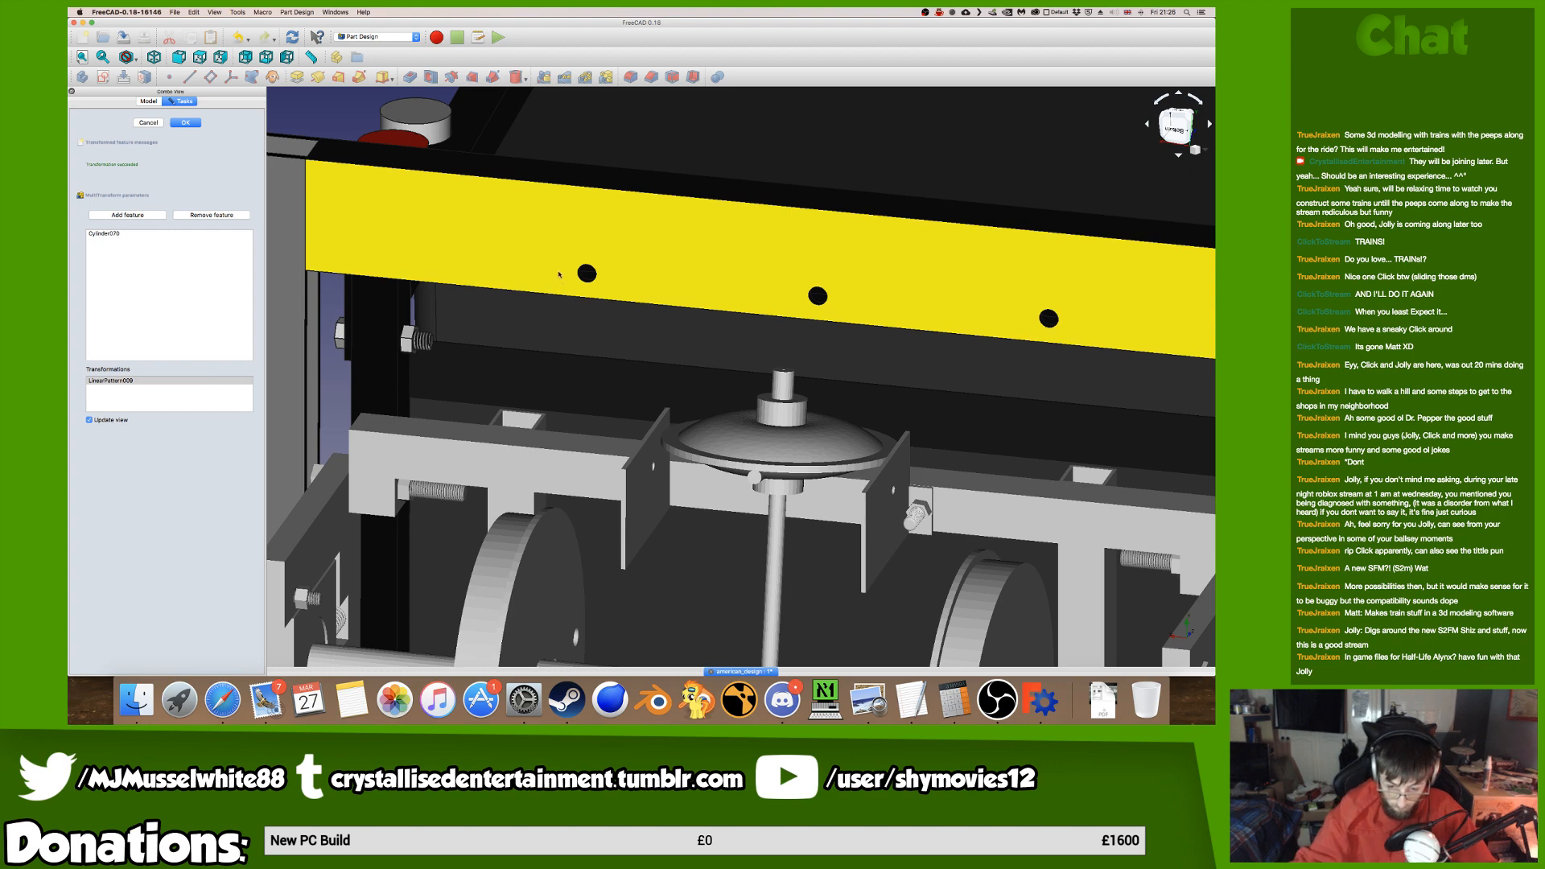
scroll(626, 251, "down", 5)
middle_click_drag(611, 265, 563, 427)
middle_click_drag(953, 362, 1211, 284)
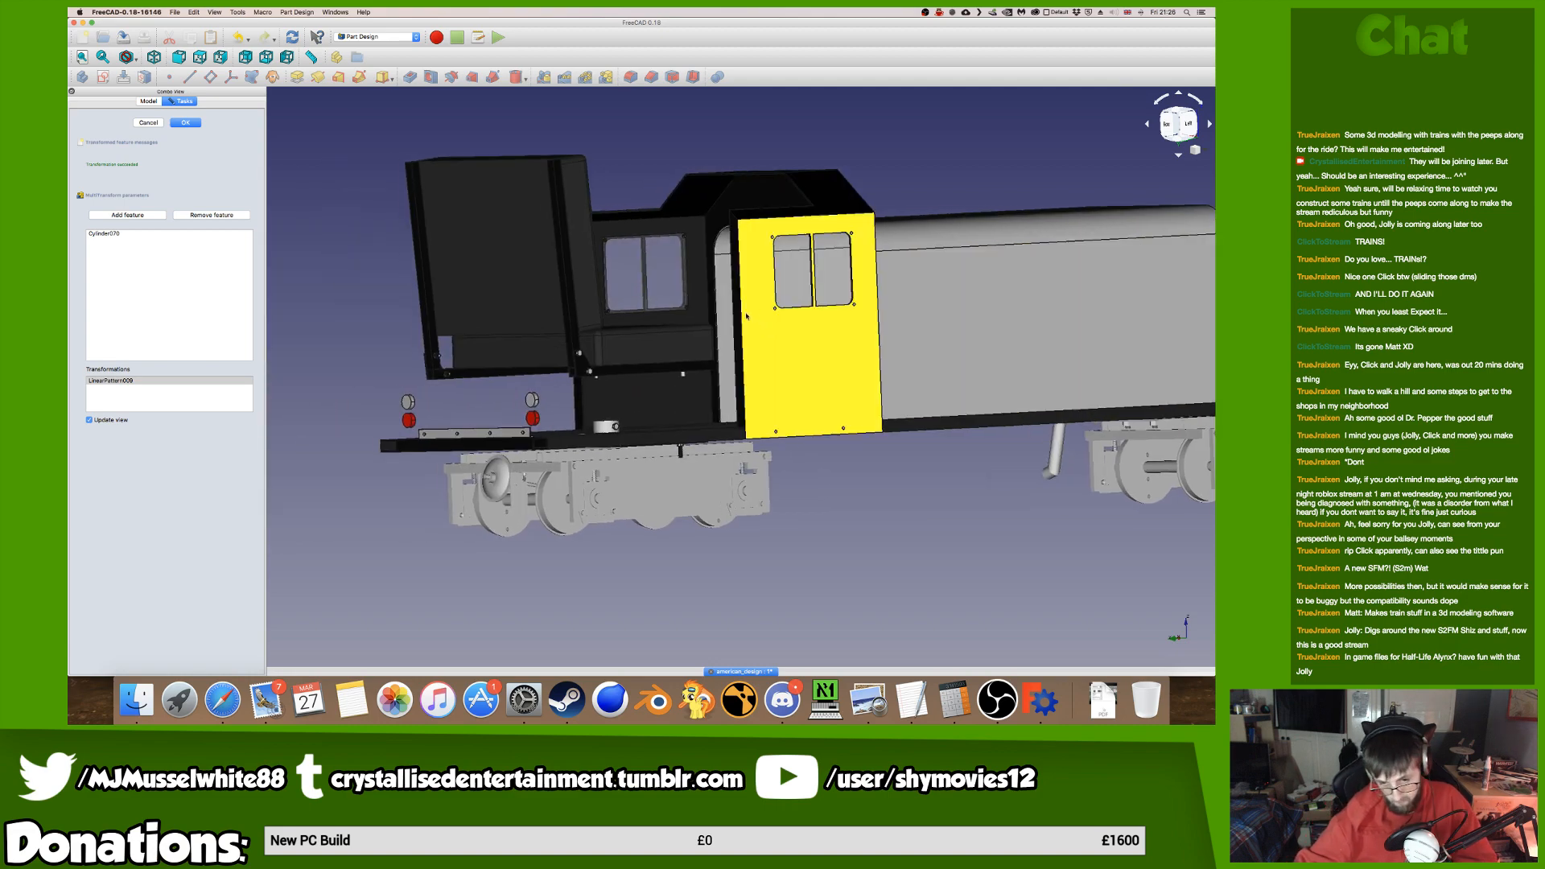
Examine the locomotive's rear end from above, closing in on the mounting plate, its bolts and the frame corner.
middle_click_drag(729, 315, 793, 290)
middle_click_drag(582, 450, 982, 518)
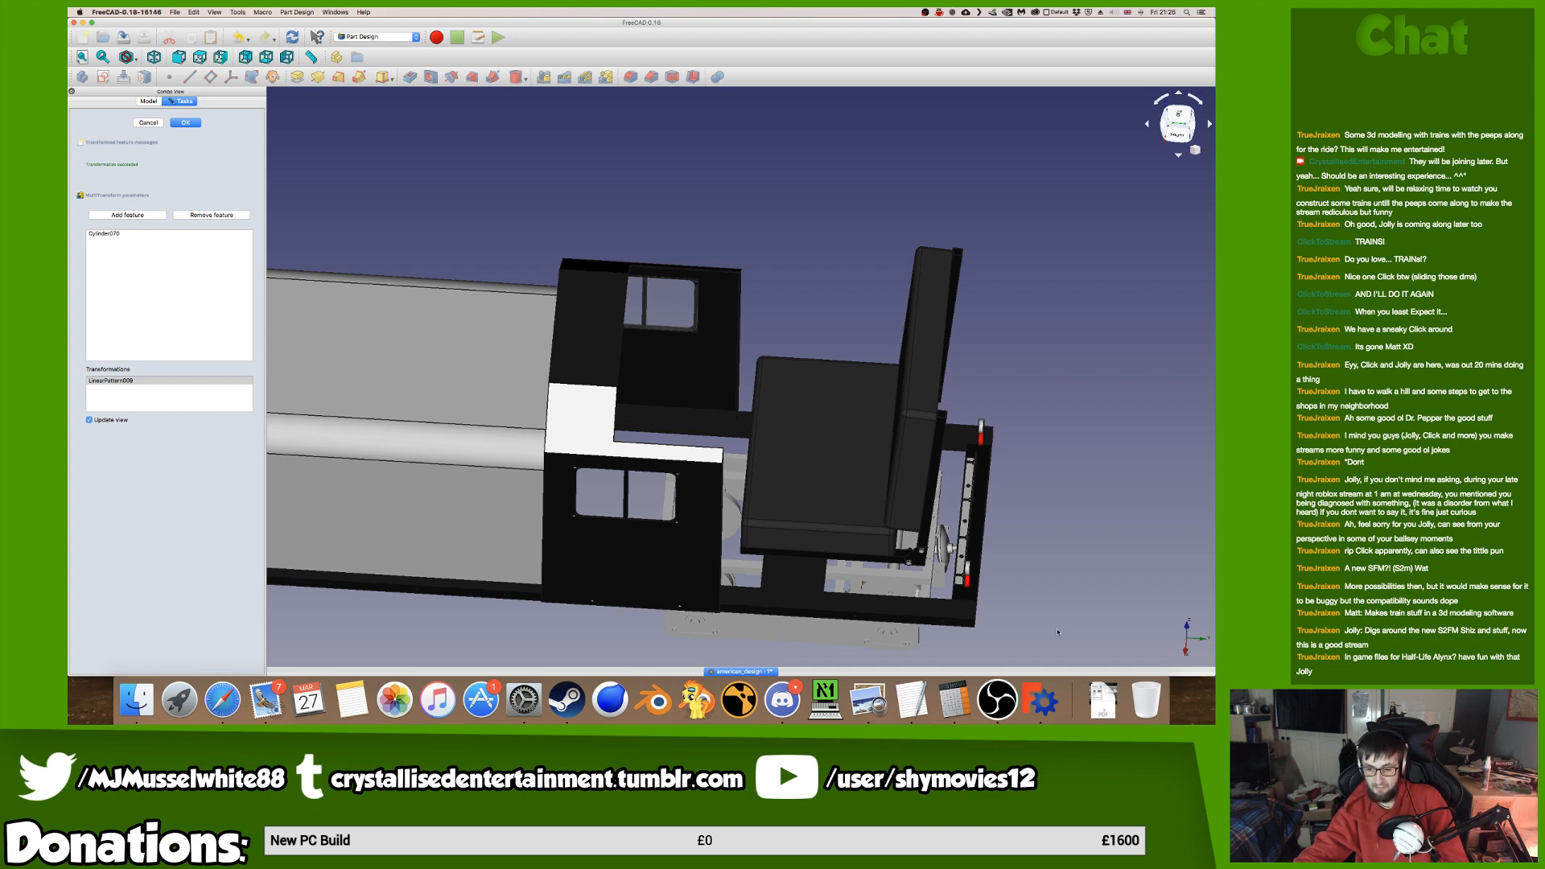
scroll(1033, 601, "up", 3)
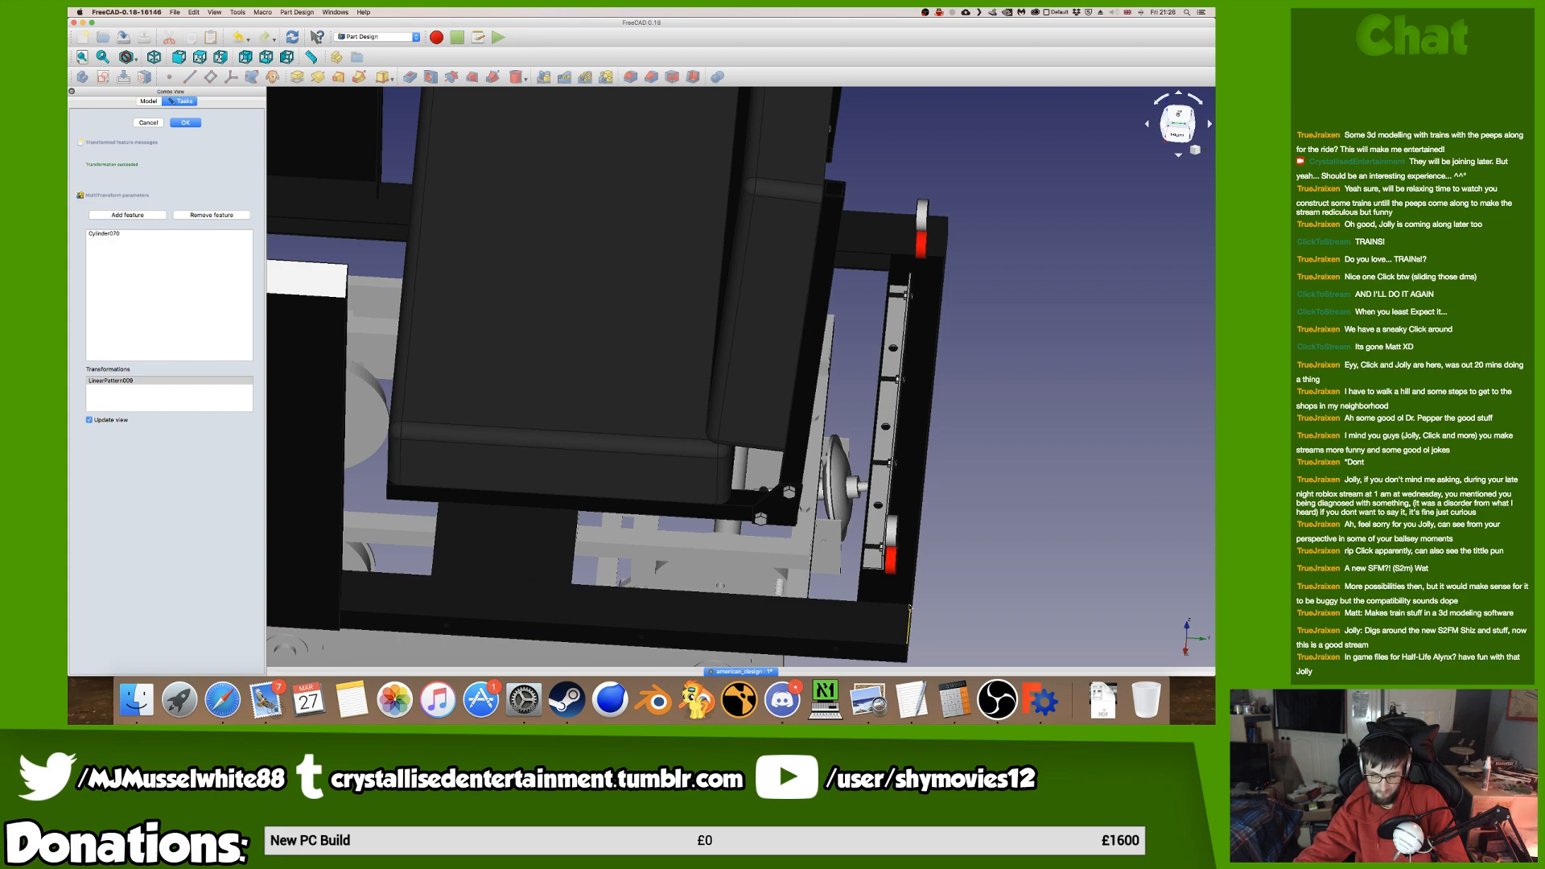
middle_click_drag(897, 592, 841, 527)
scroll(841, 527, "up", 2)
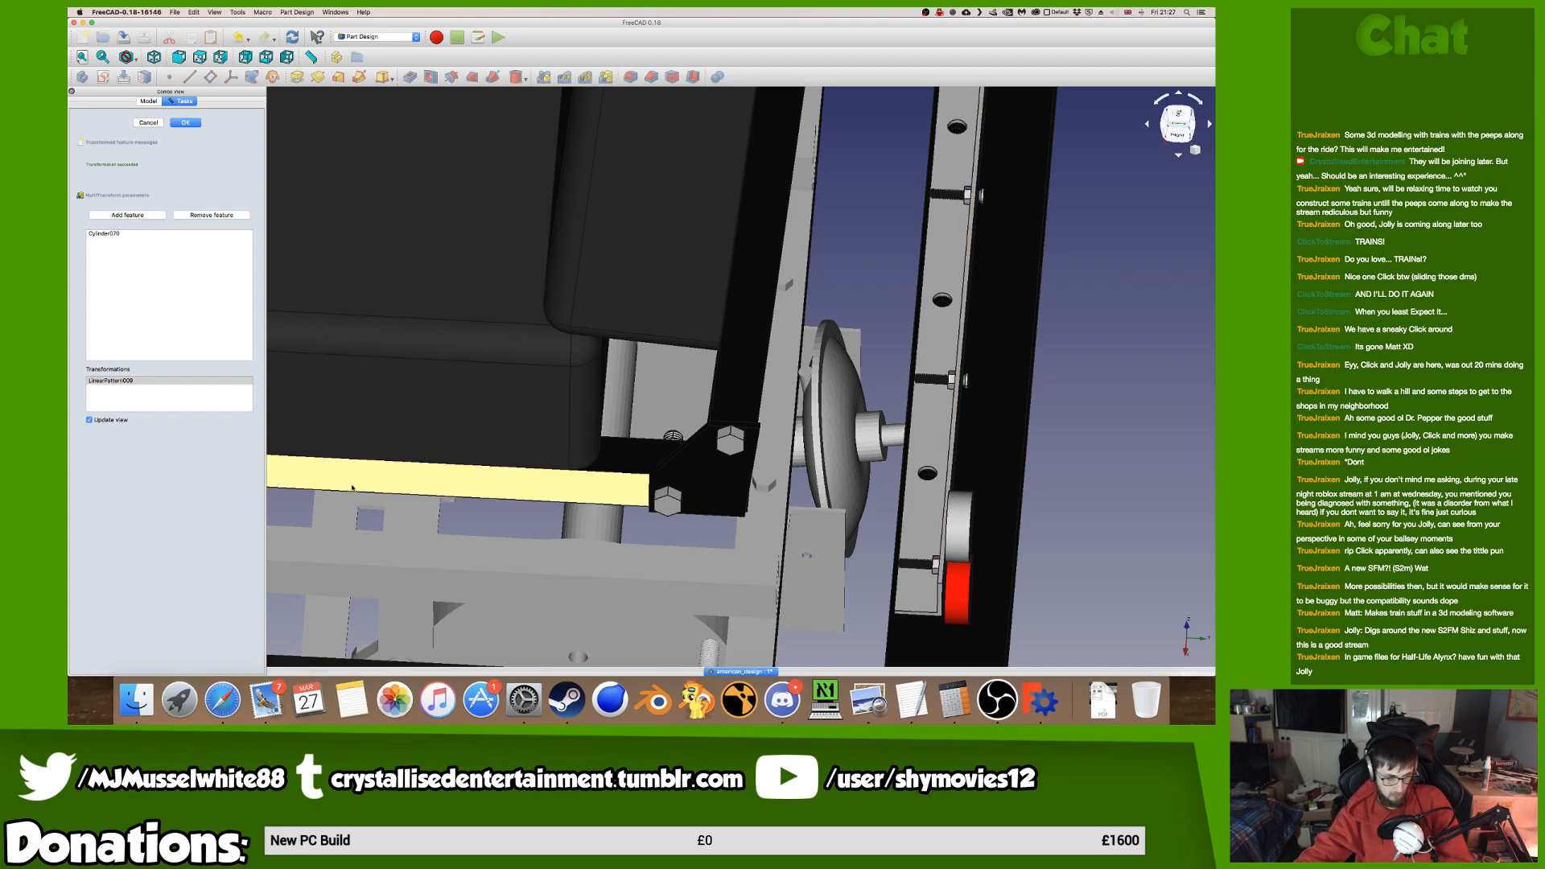
Switch to Safari and open flickr.com in a new tab of the window behind the YouTube one.
key("ctrl+Left")
left_click_drag(705, 11, 69, 186)
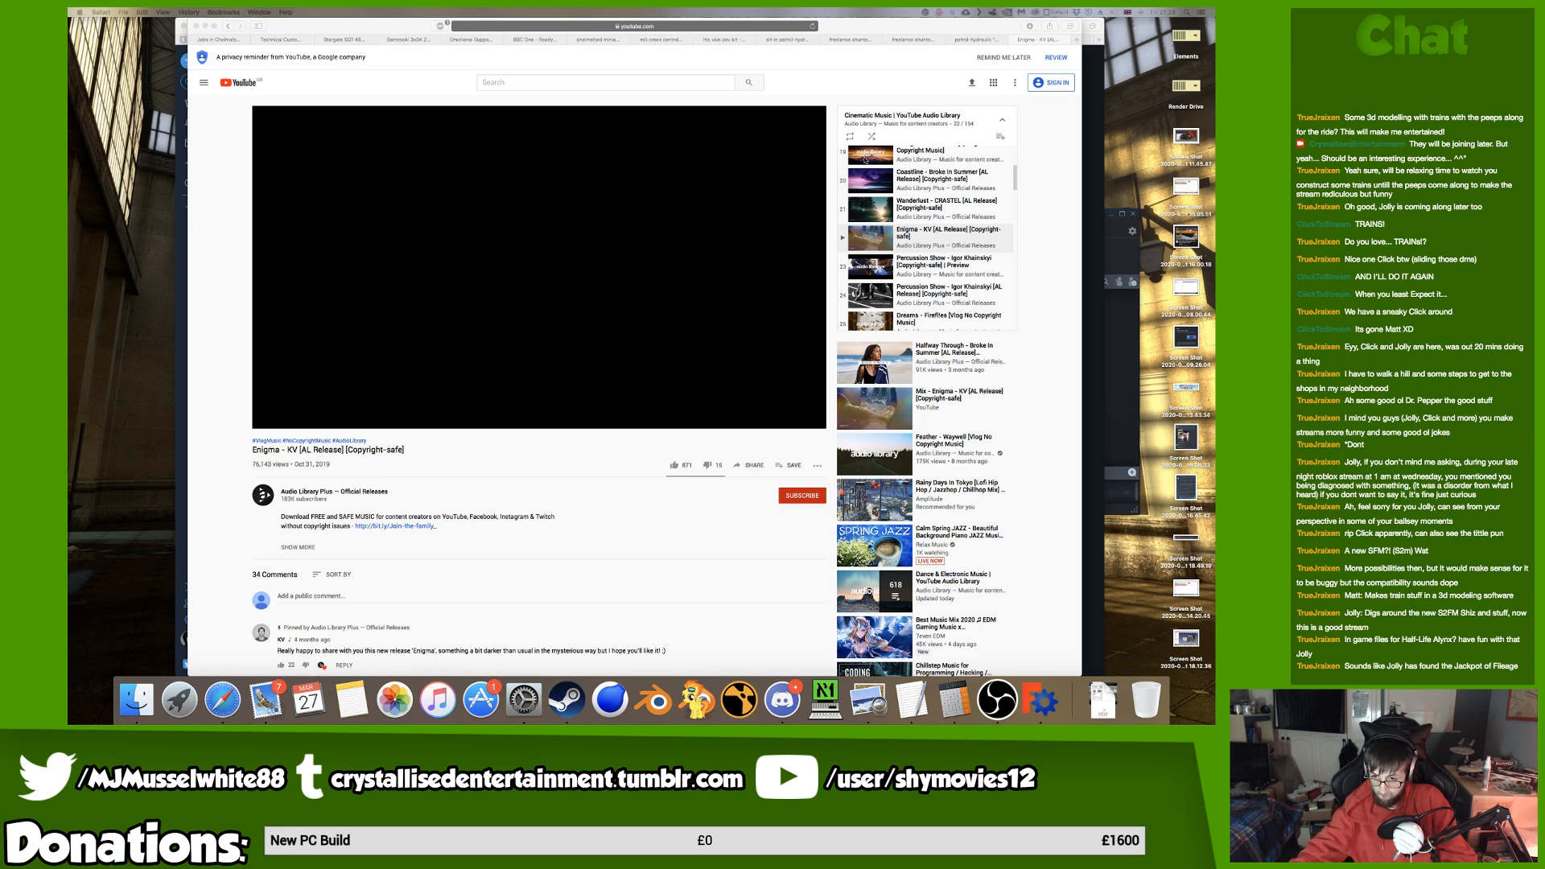
left_click(1096, 40)
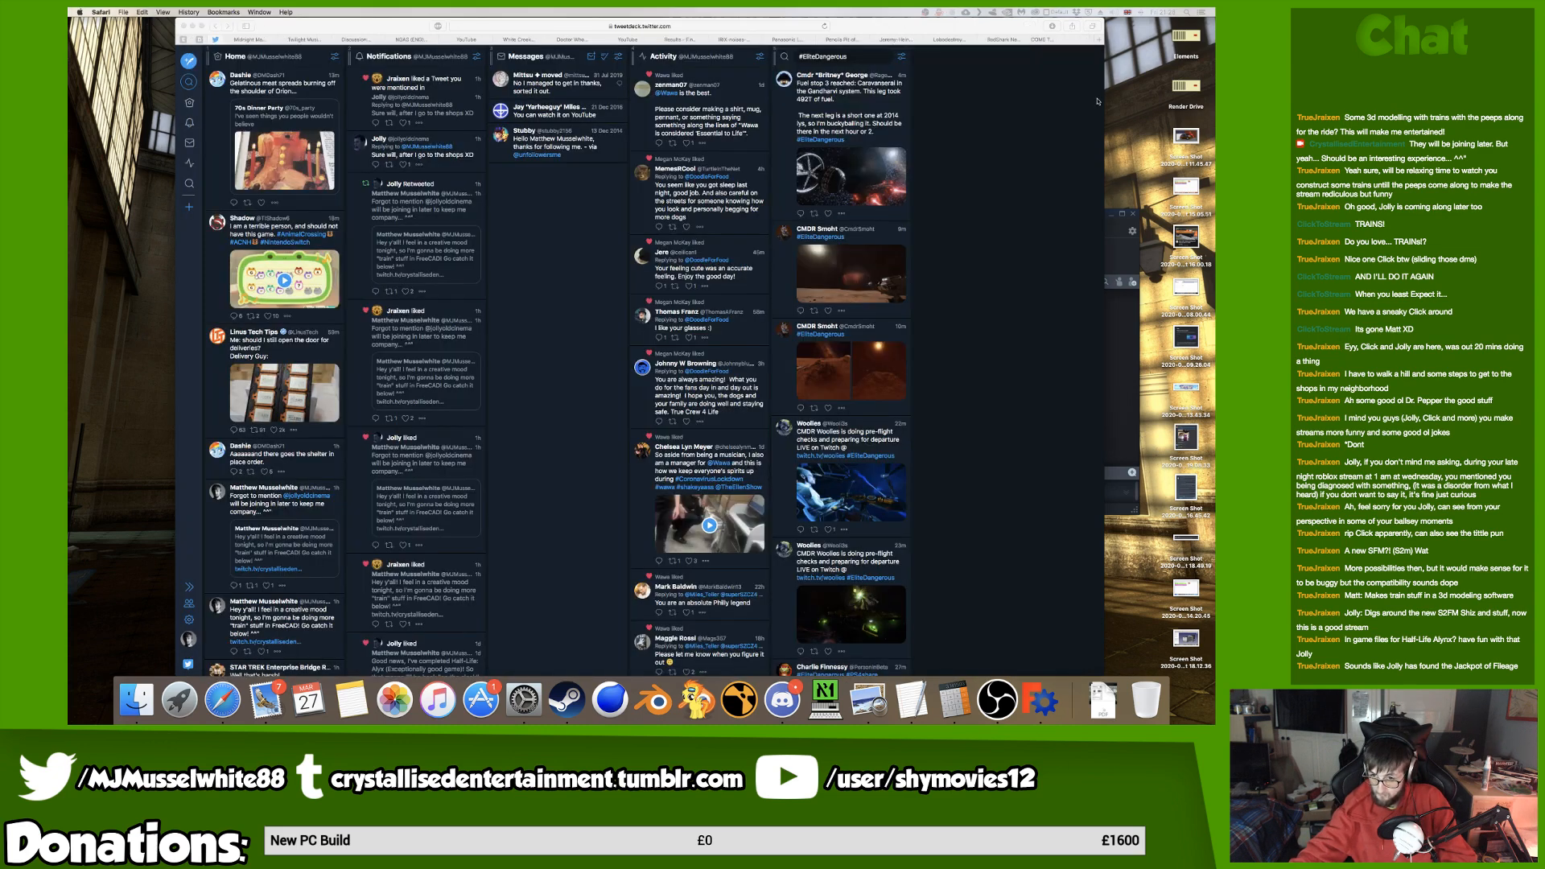
left_click(1099, 40)
type("flickr.com")
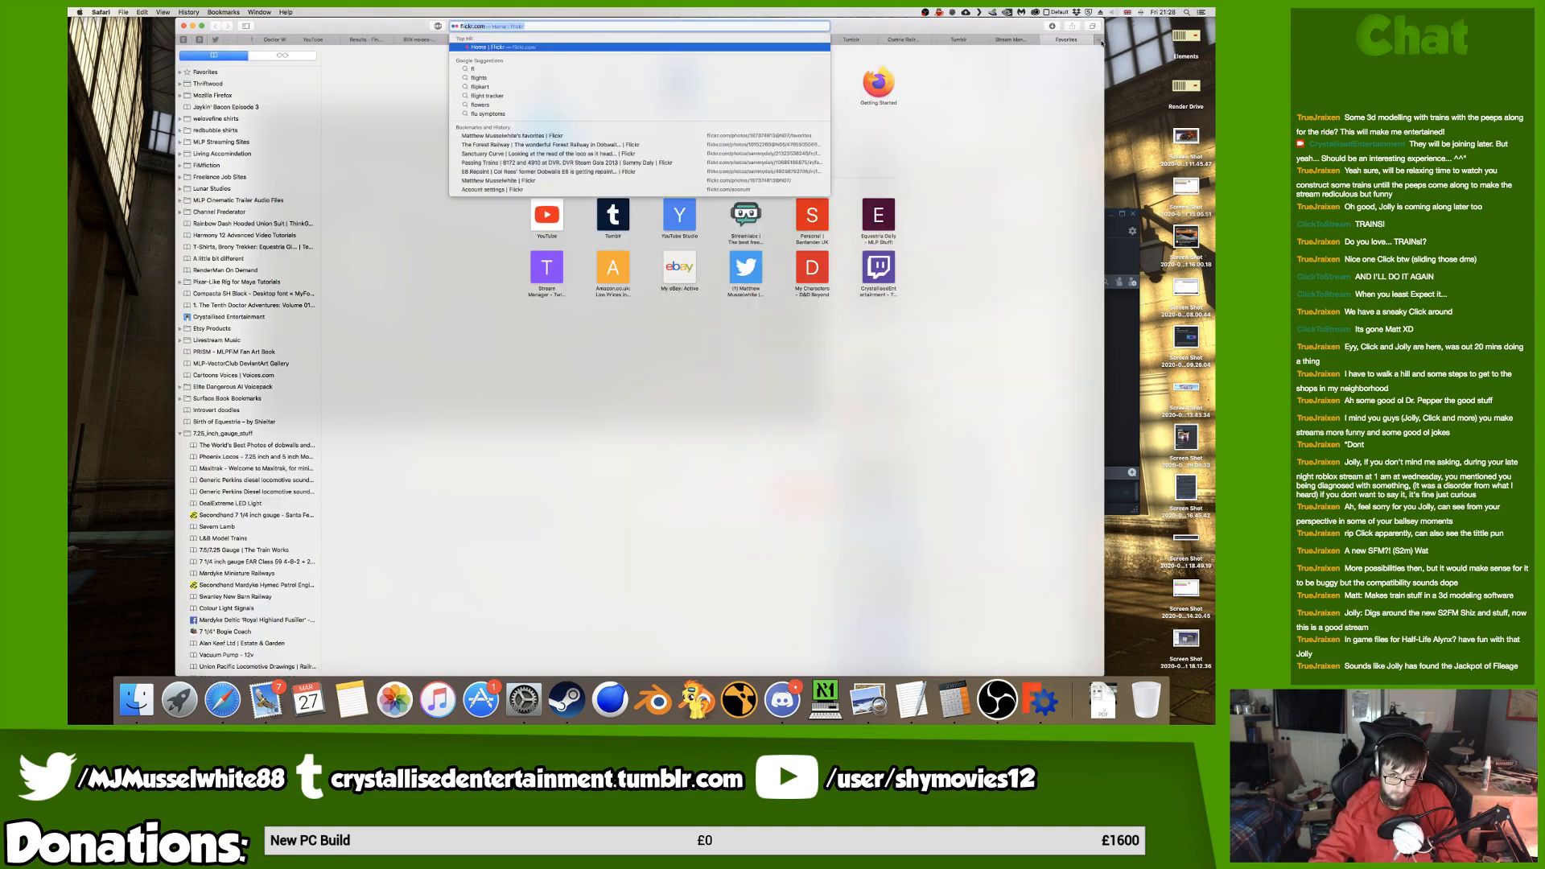
key("Return")
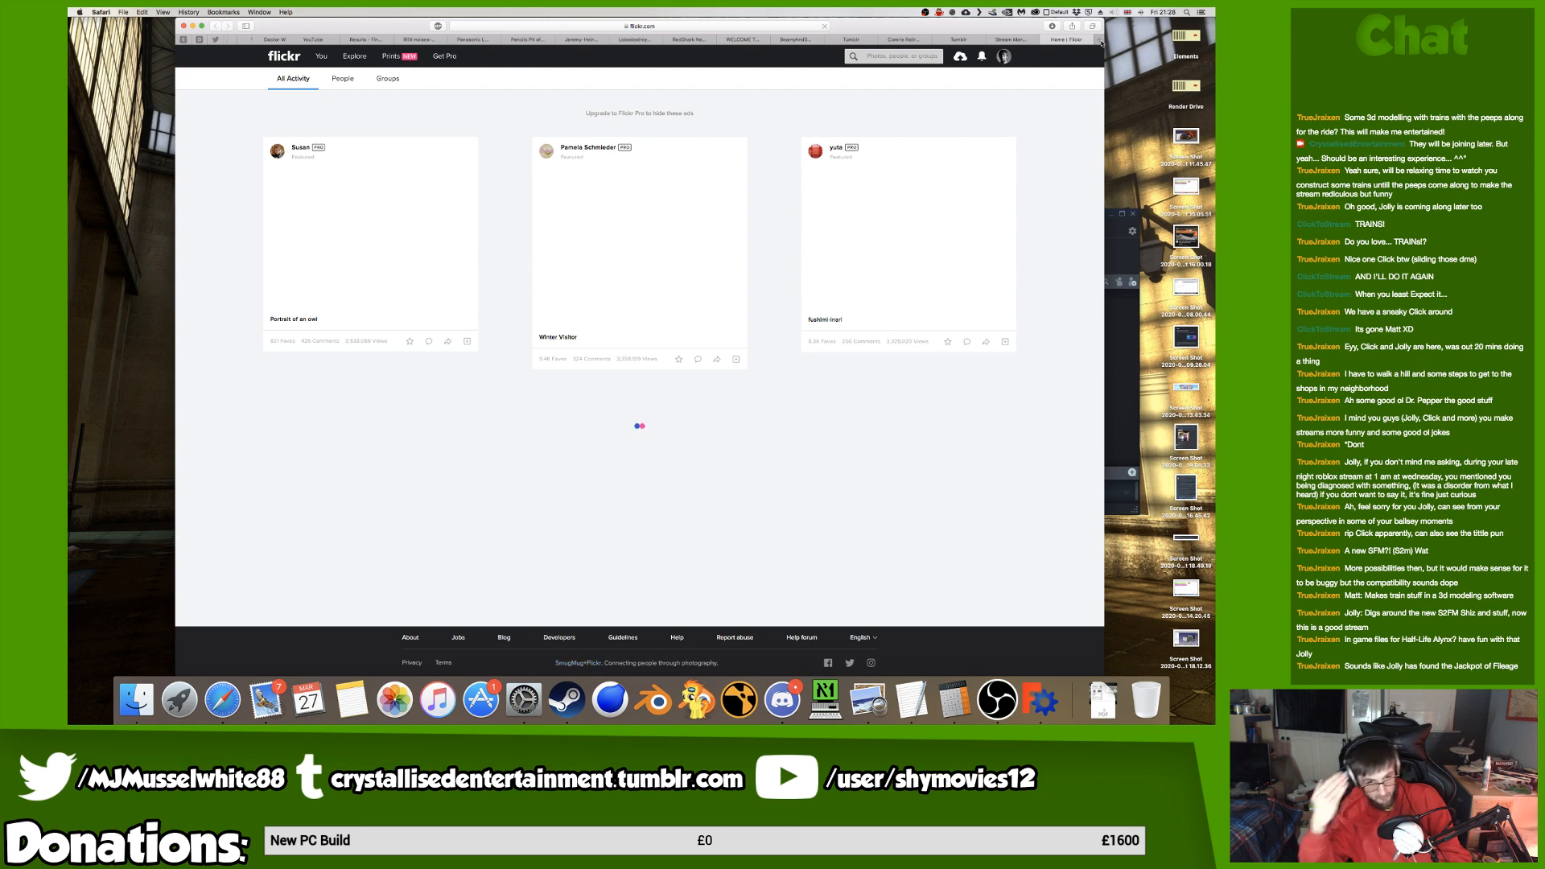
Search Flickr for "beerheightlightrailway".
left_click(925, 56)
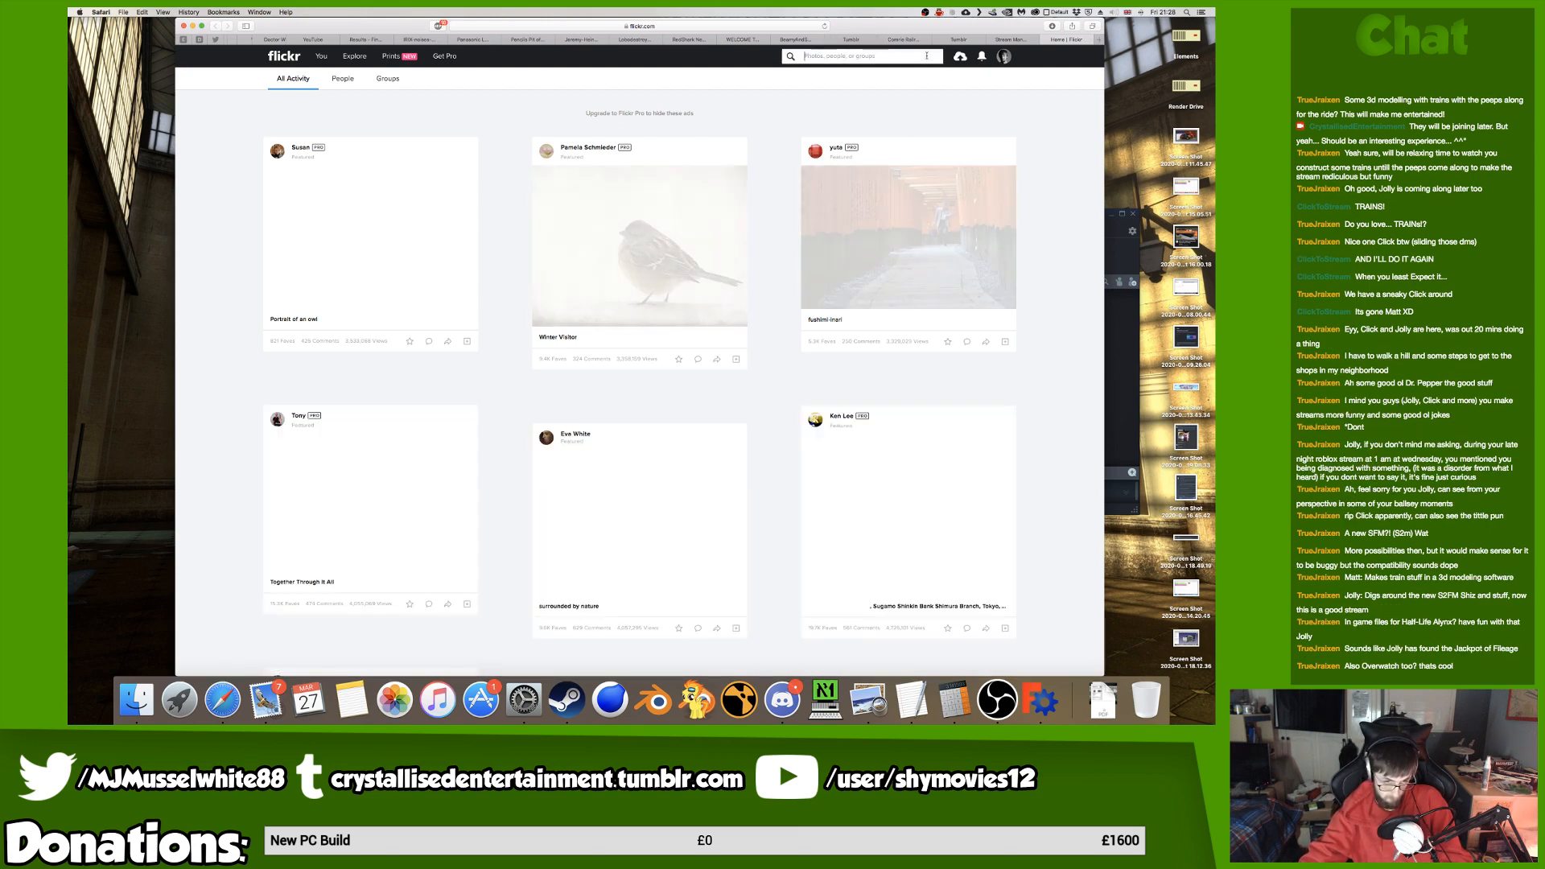
type("beerhiegh")
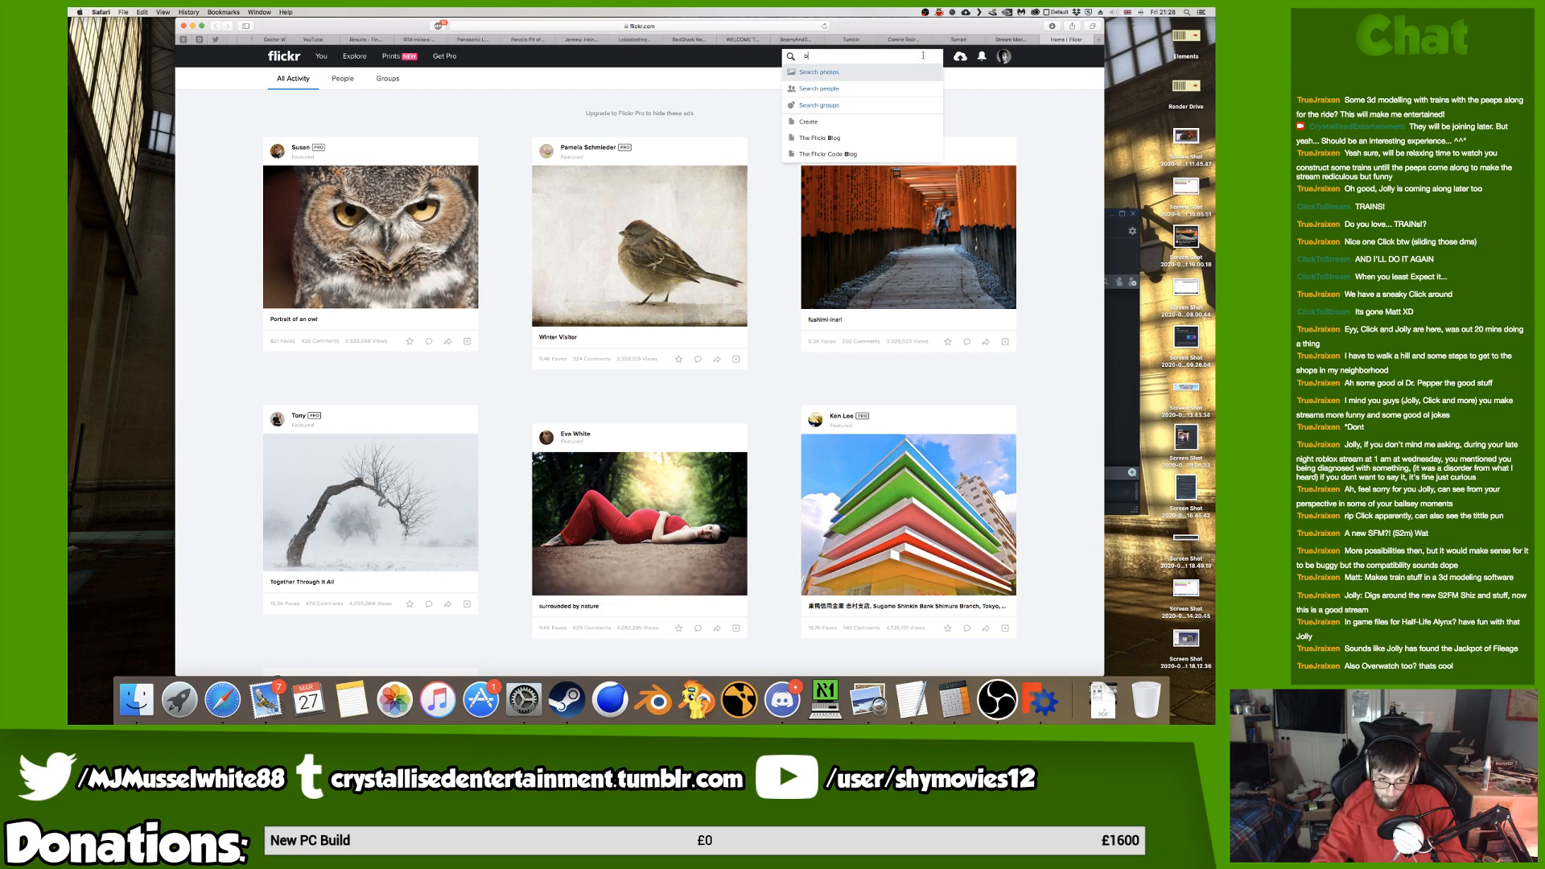
key("BackSpace")
key("BackSpace")
type("eerheight")
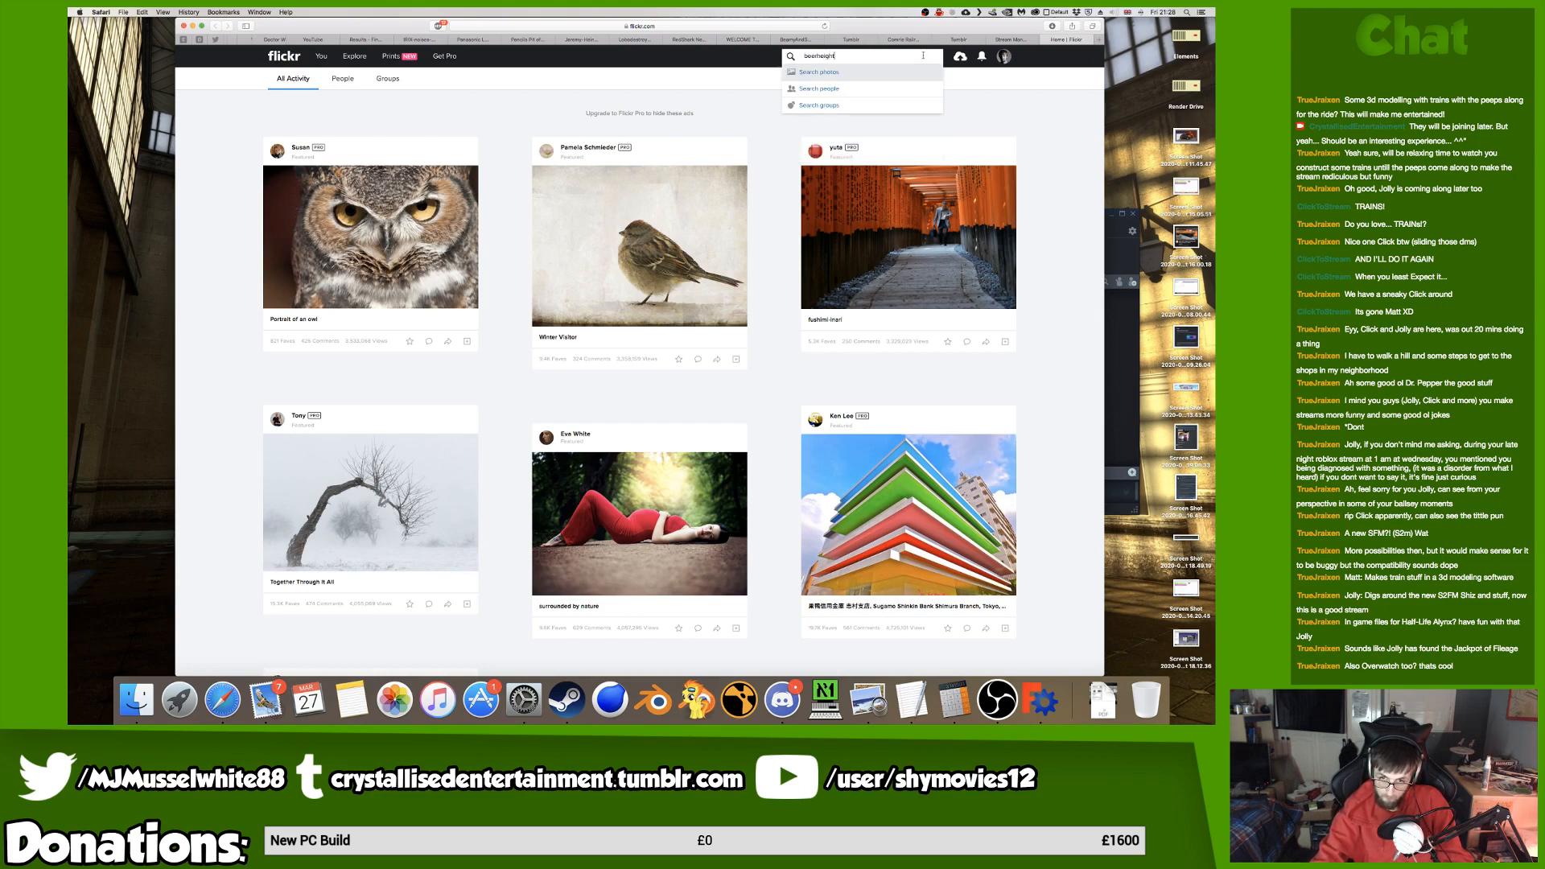
key("Escape")
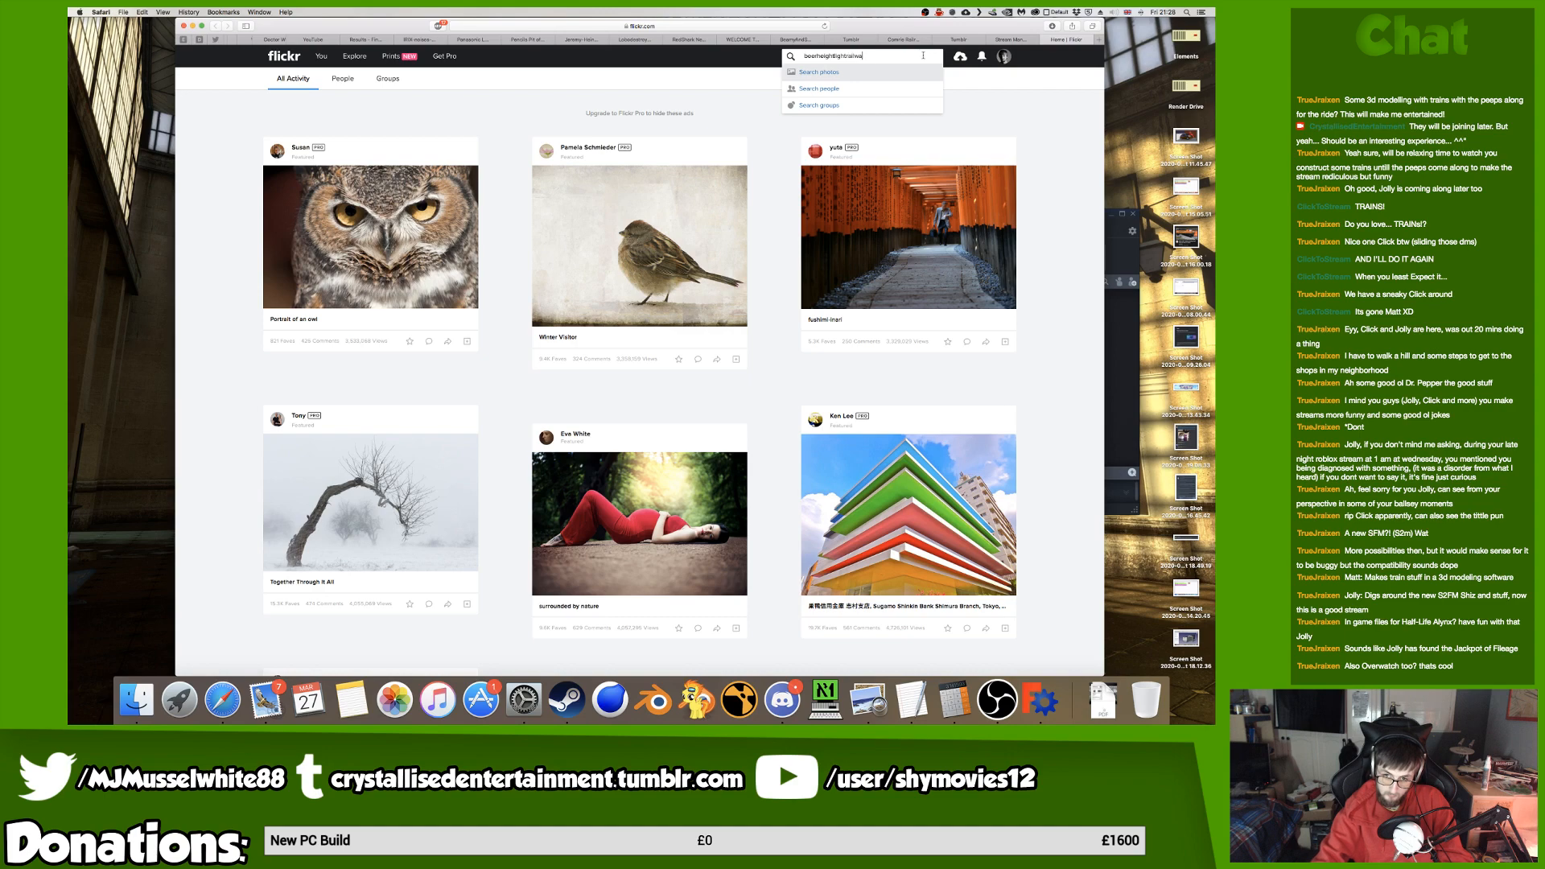
Reload the YouTube music playlist page in the other browser window and return to the Flickr window.
key("ctrl+Up")
left_click(534, 155)
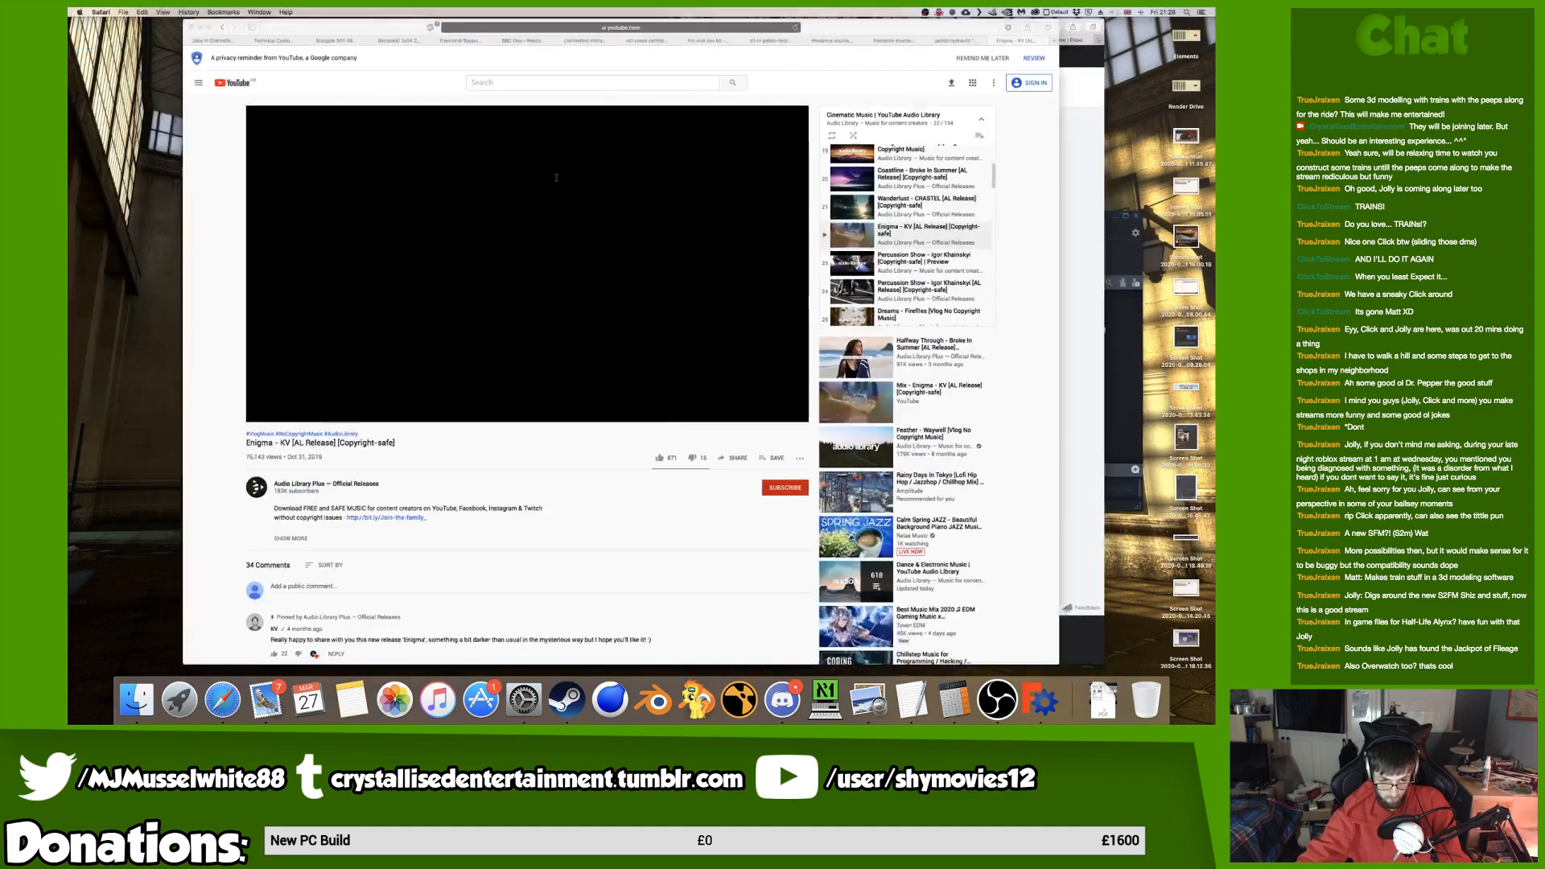
key("super+r")
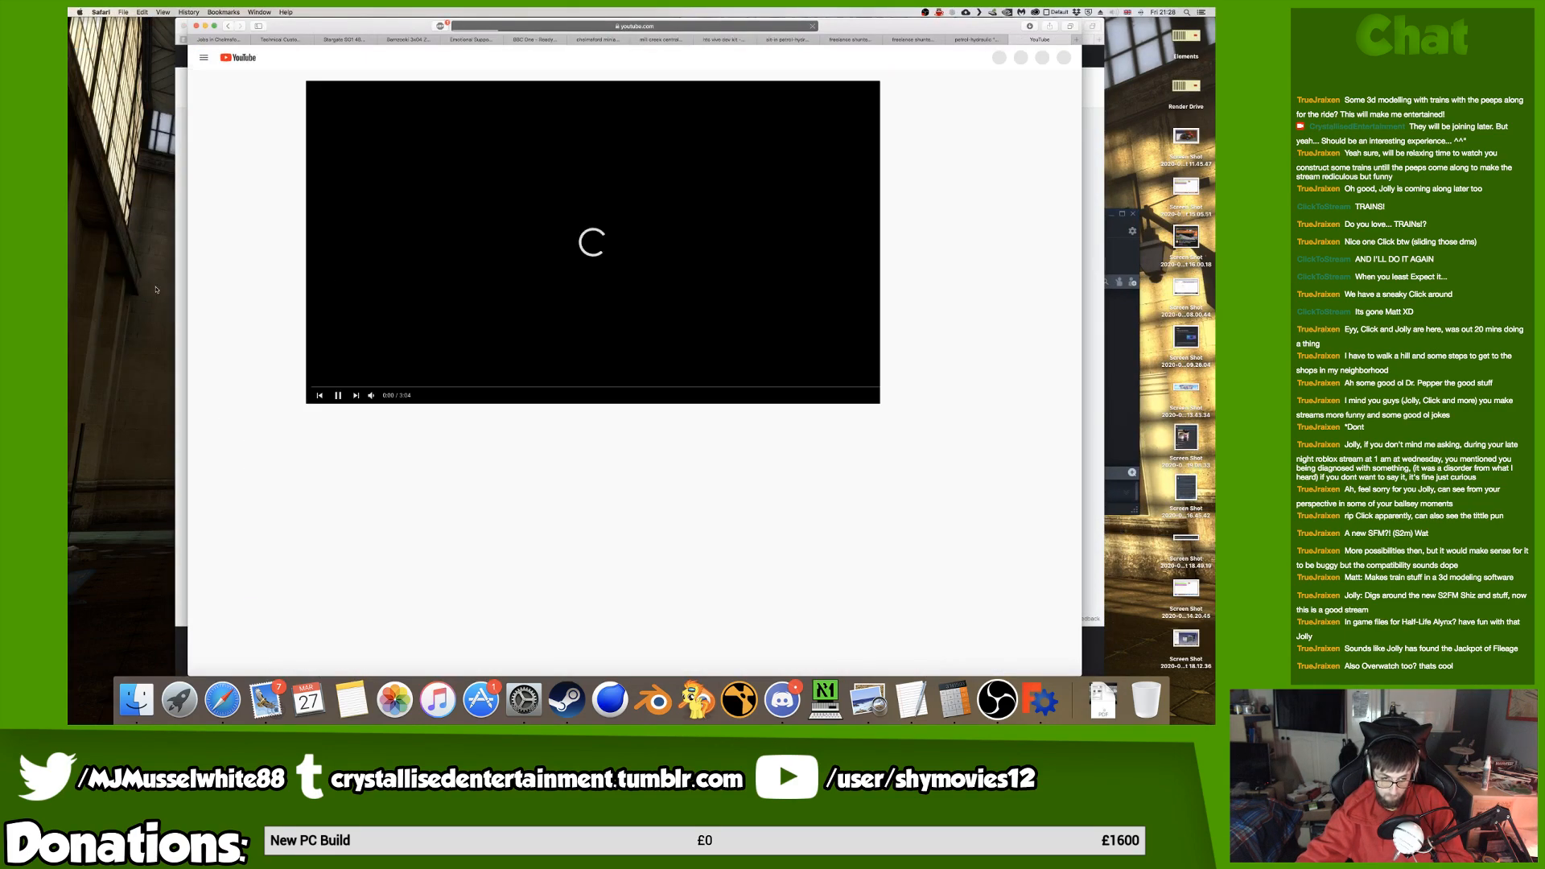
left_click(183, 283)
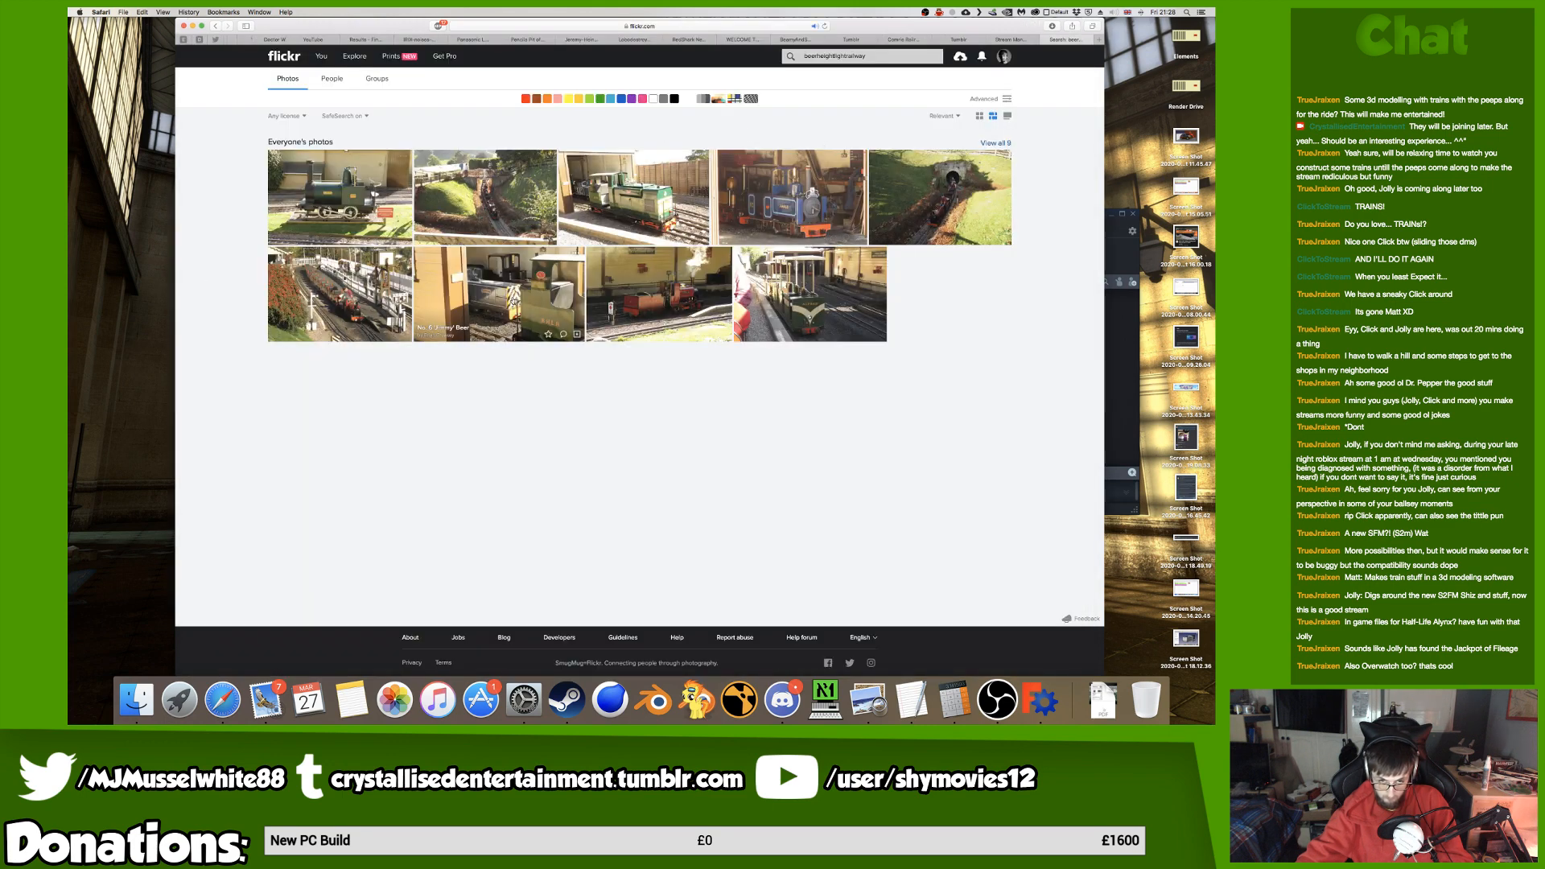
Refine the Flickr photo search to "beer heights light railway".
left_click(815, 55)
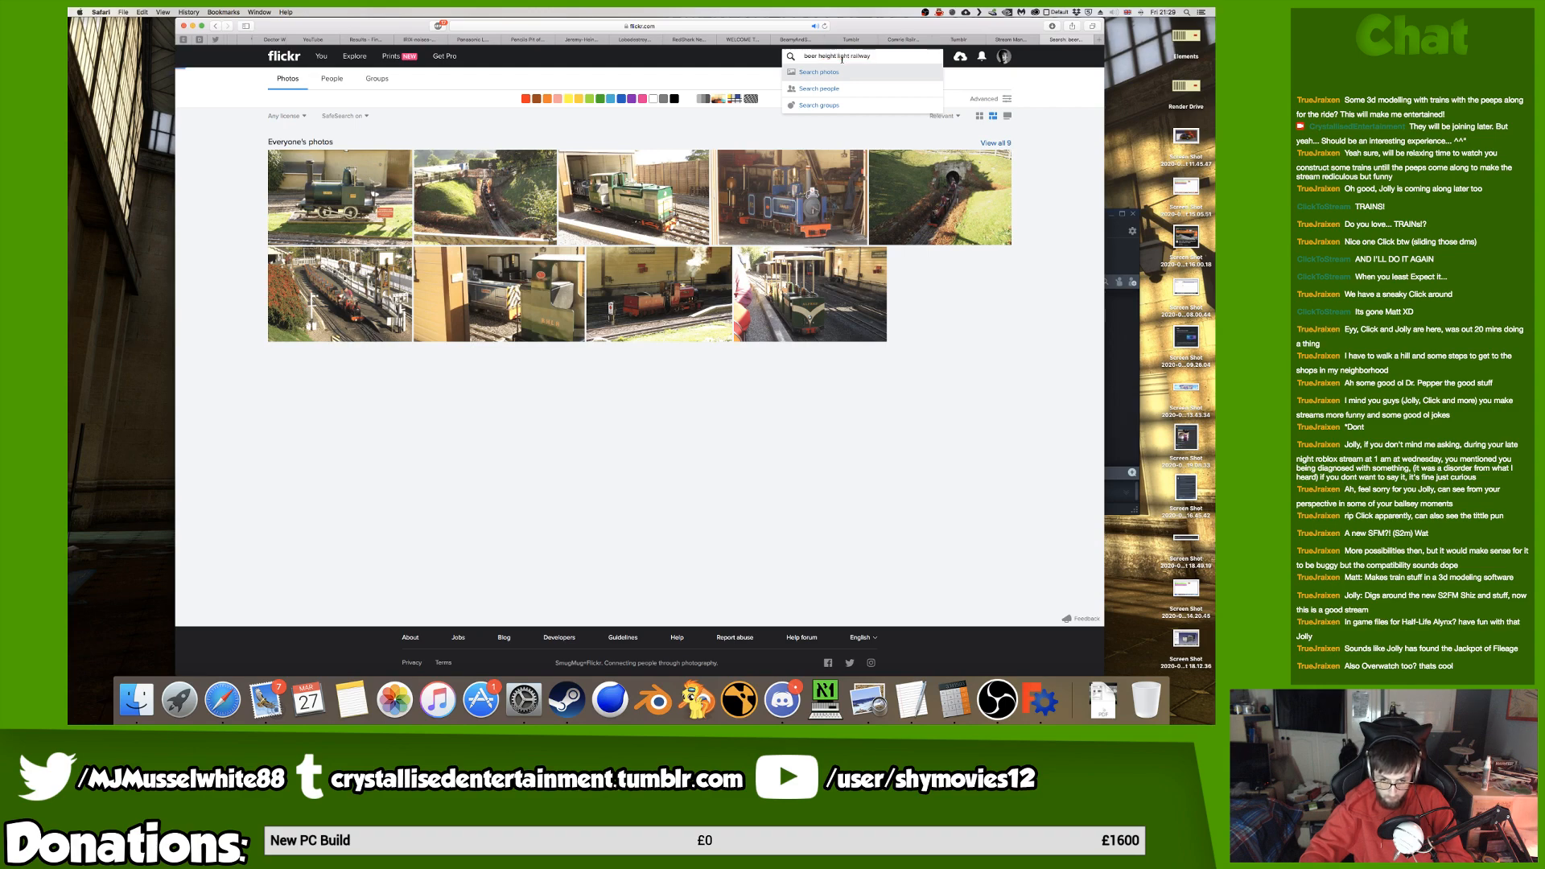
key("Return")
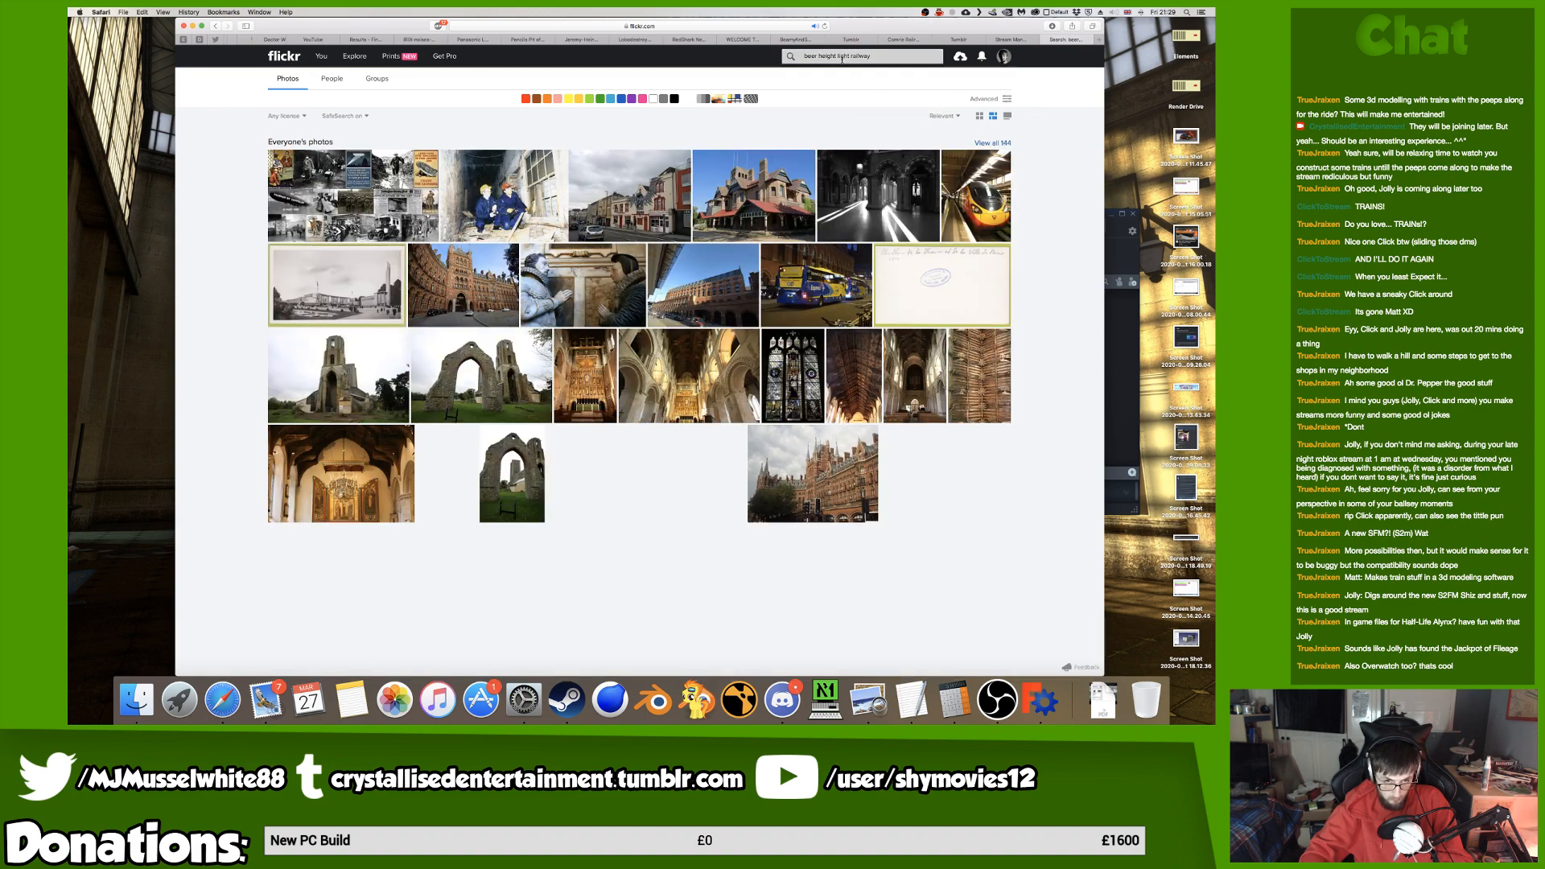
left_click(838, 56)
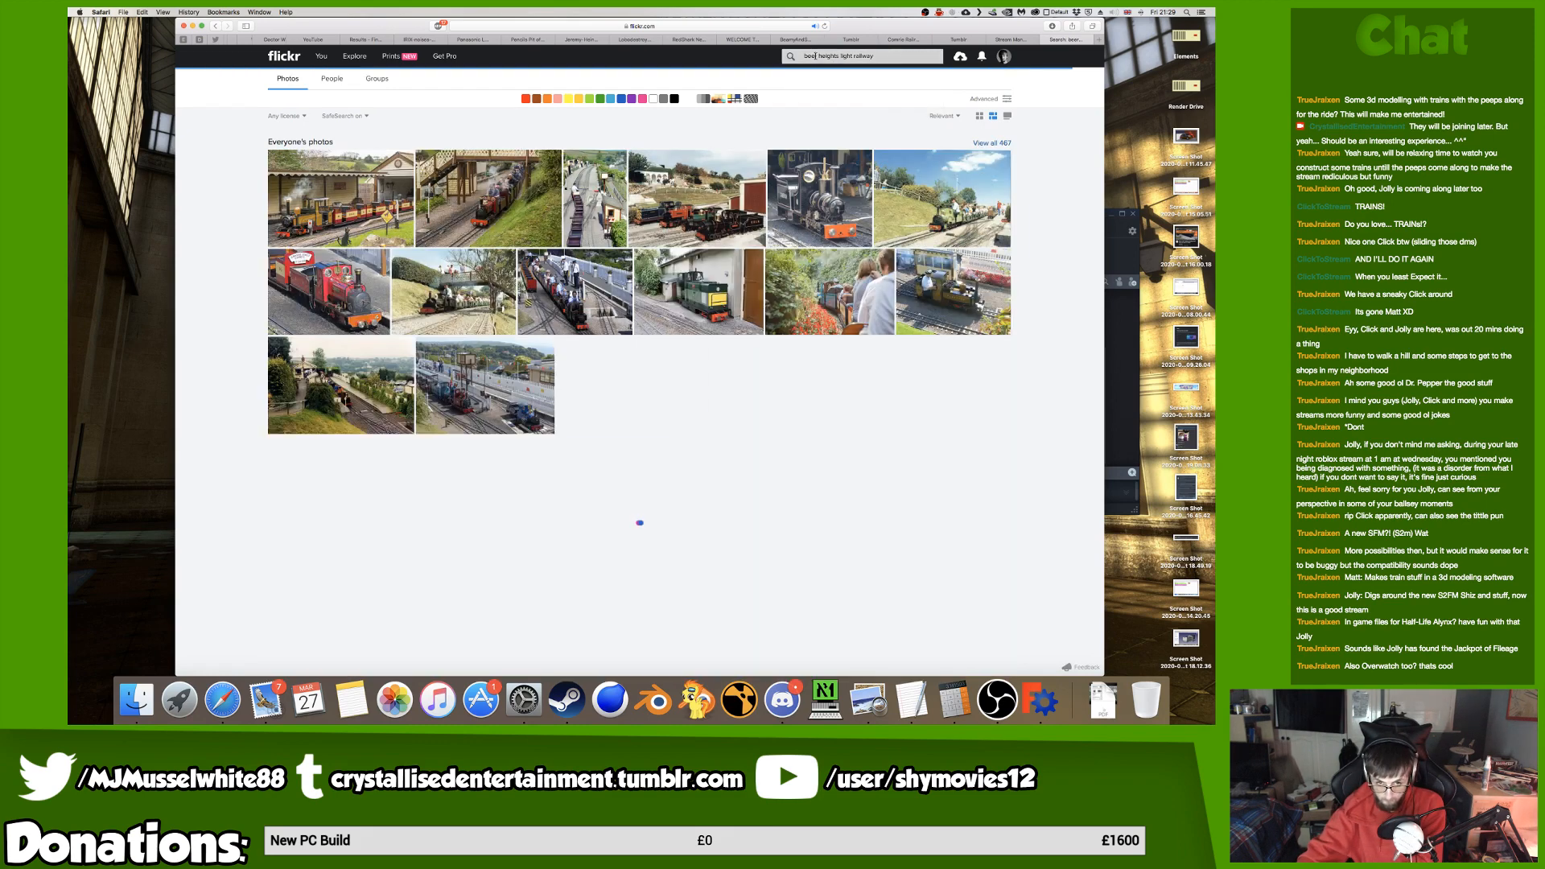
Look through the railway photos for the blue diesel locomotive with the striped front and open its photo in a new tab.
scroll(833, 373, "down", 10)
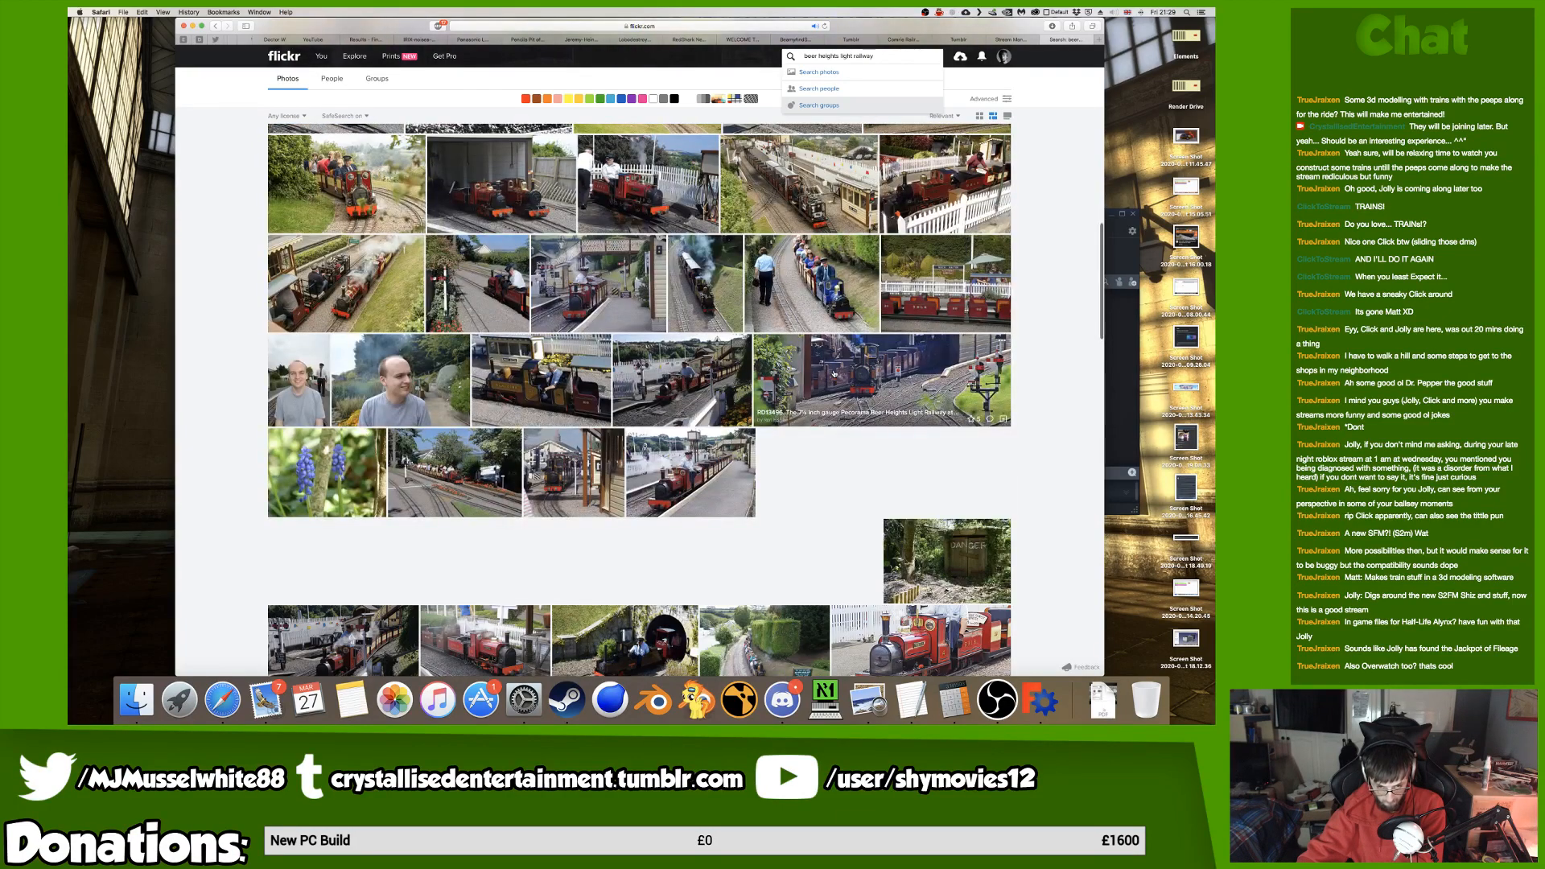
scroll(834, 374, "down", 10)
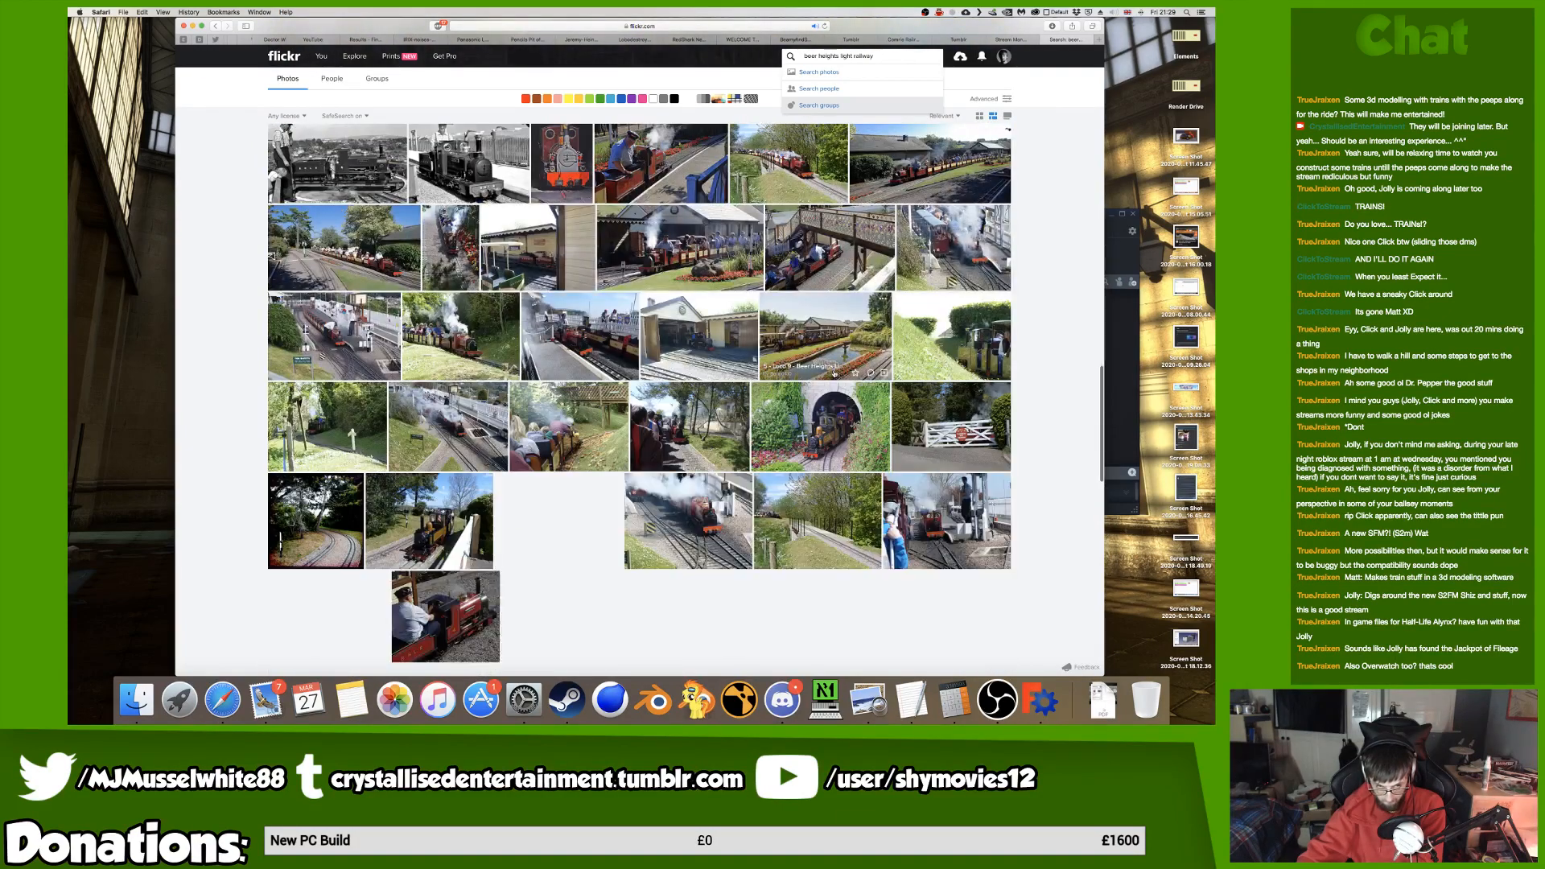
scroll(833, 373, "down", 5)
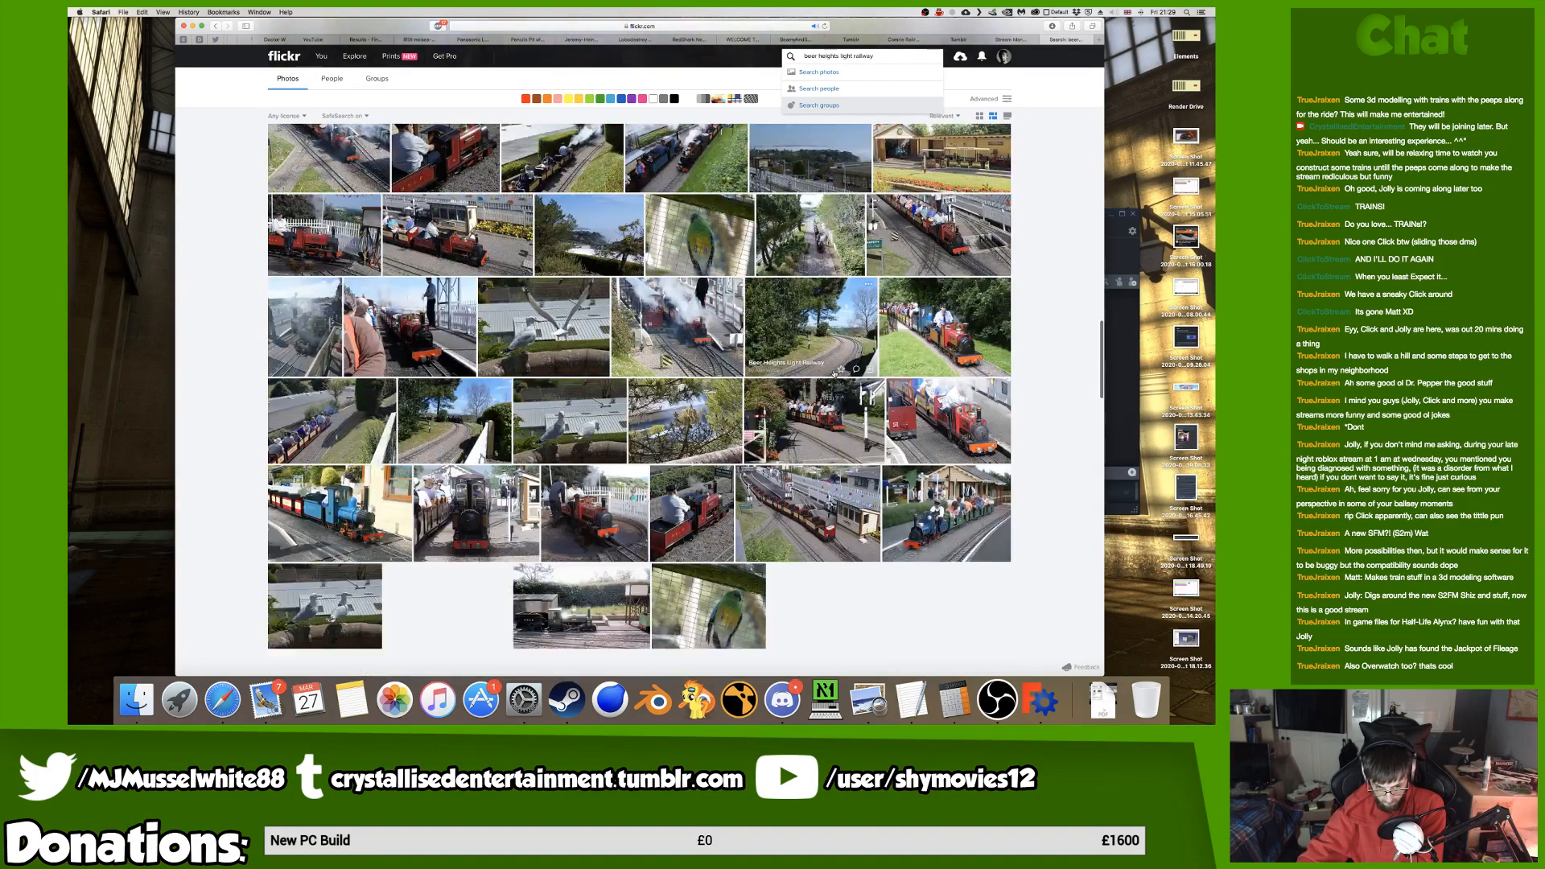
scroll(861, 266, "down", 3)
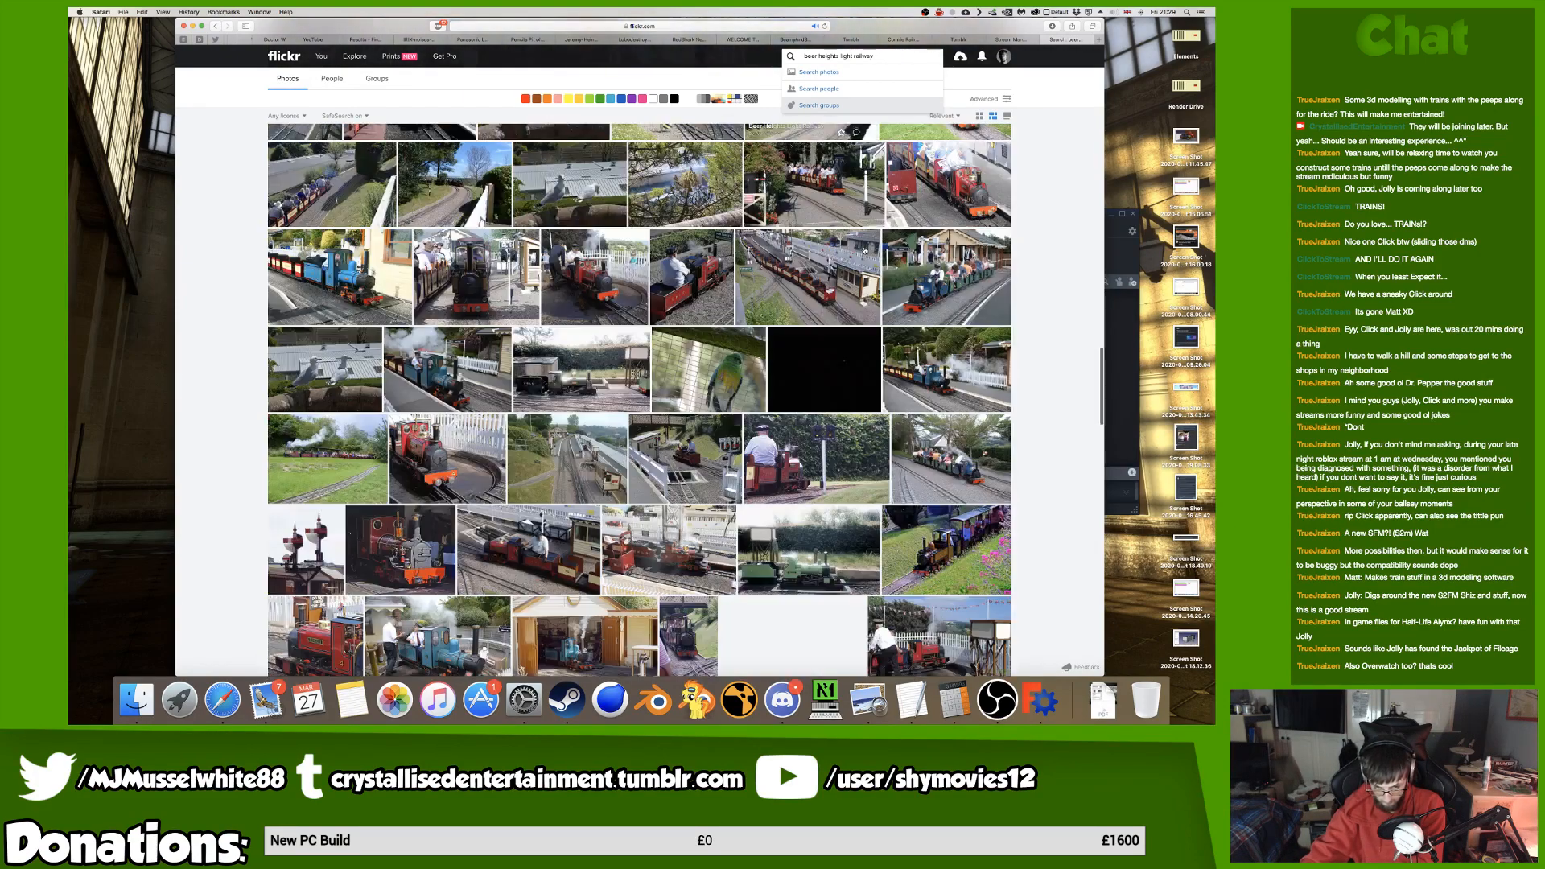
scroll(864, 250, "down", 6)
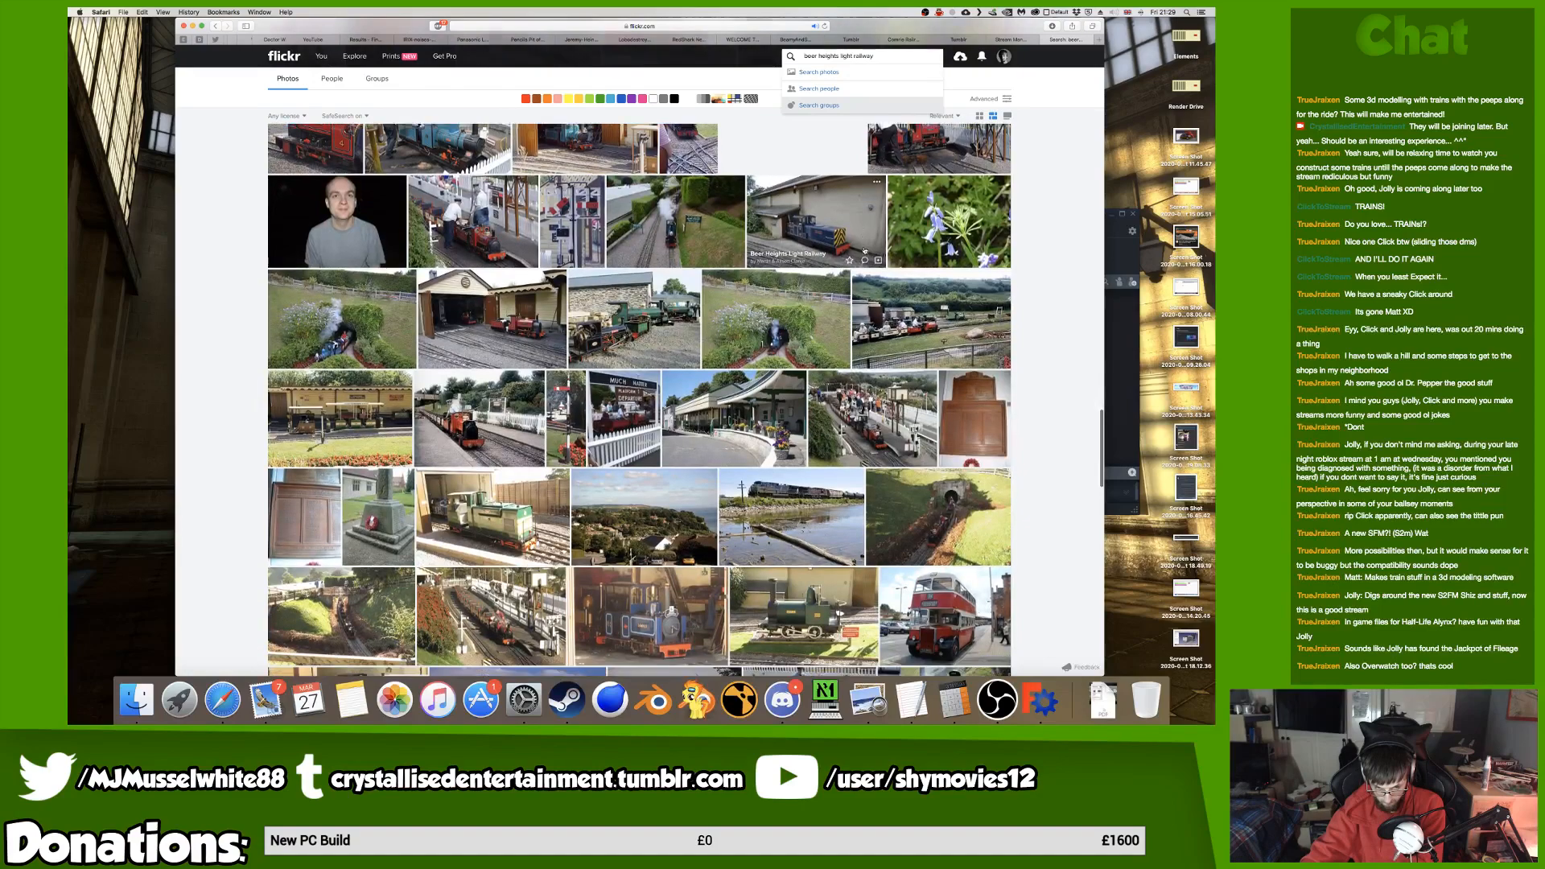
scroll(864, 250, "down", 6)
scroll(866, 248, "down", 8)
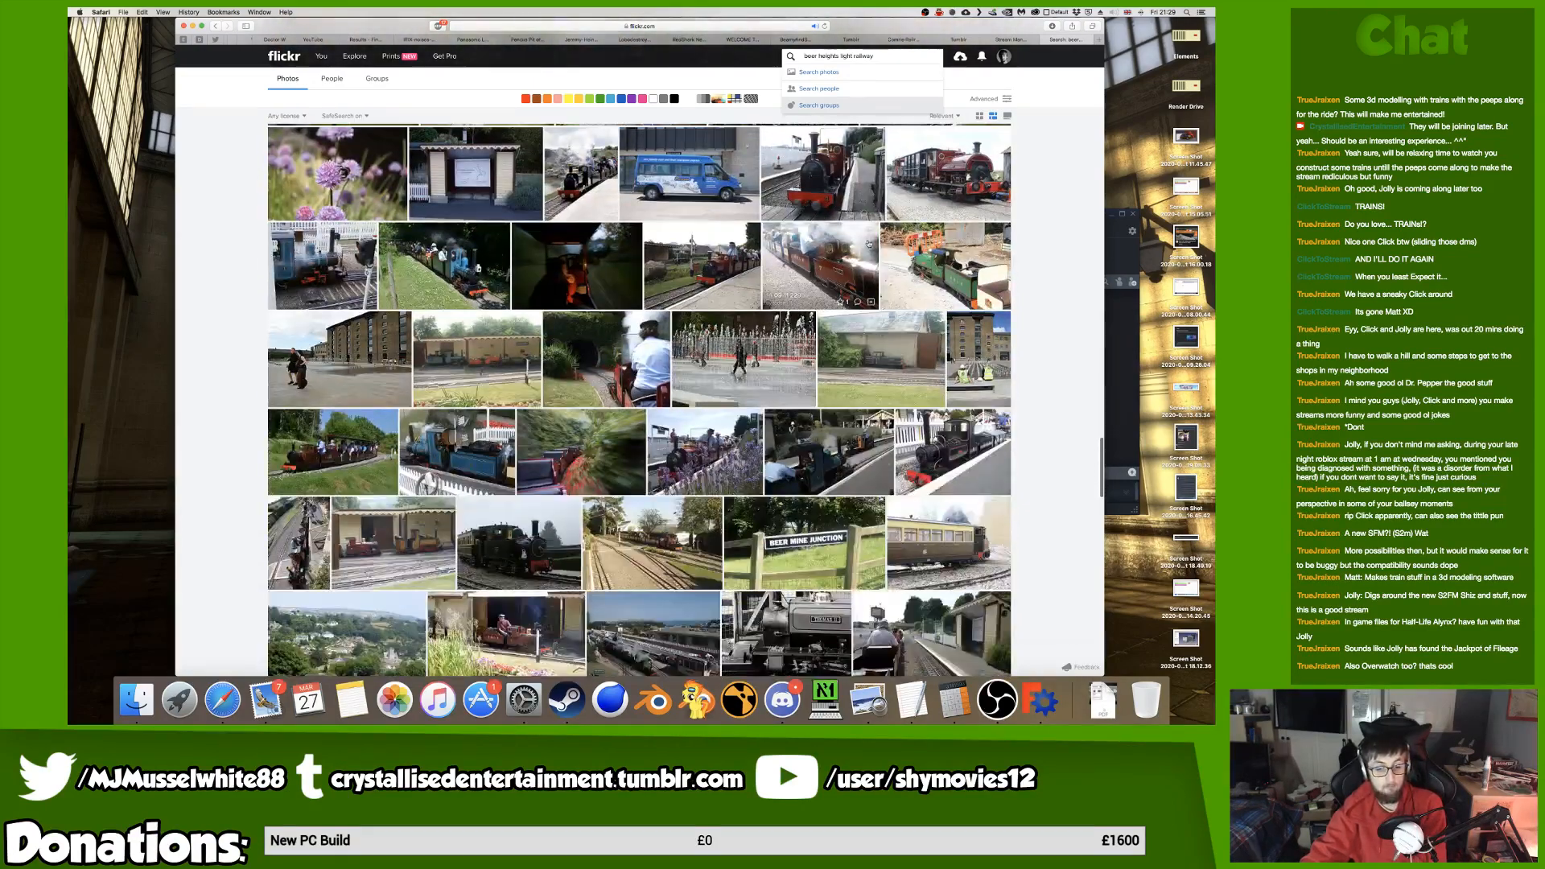
scroll(867, 245, "down", 6)
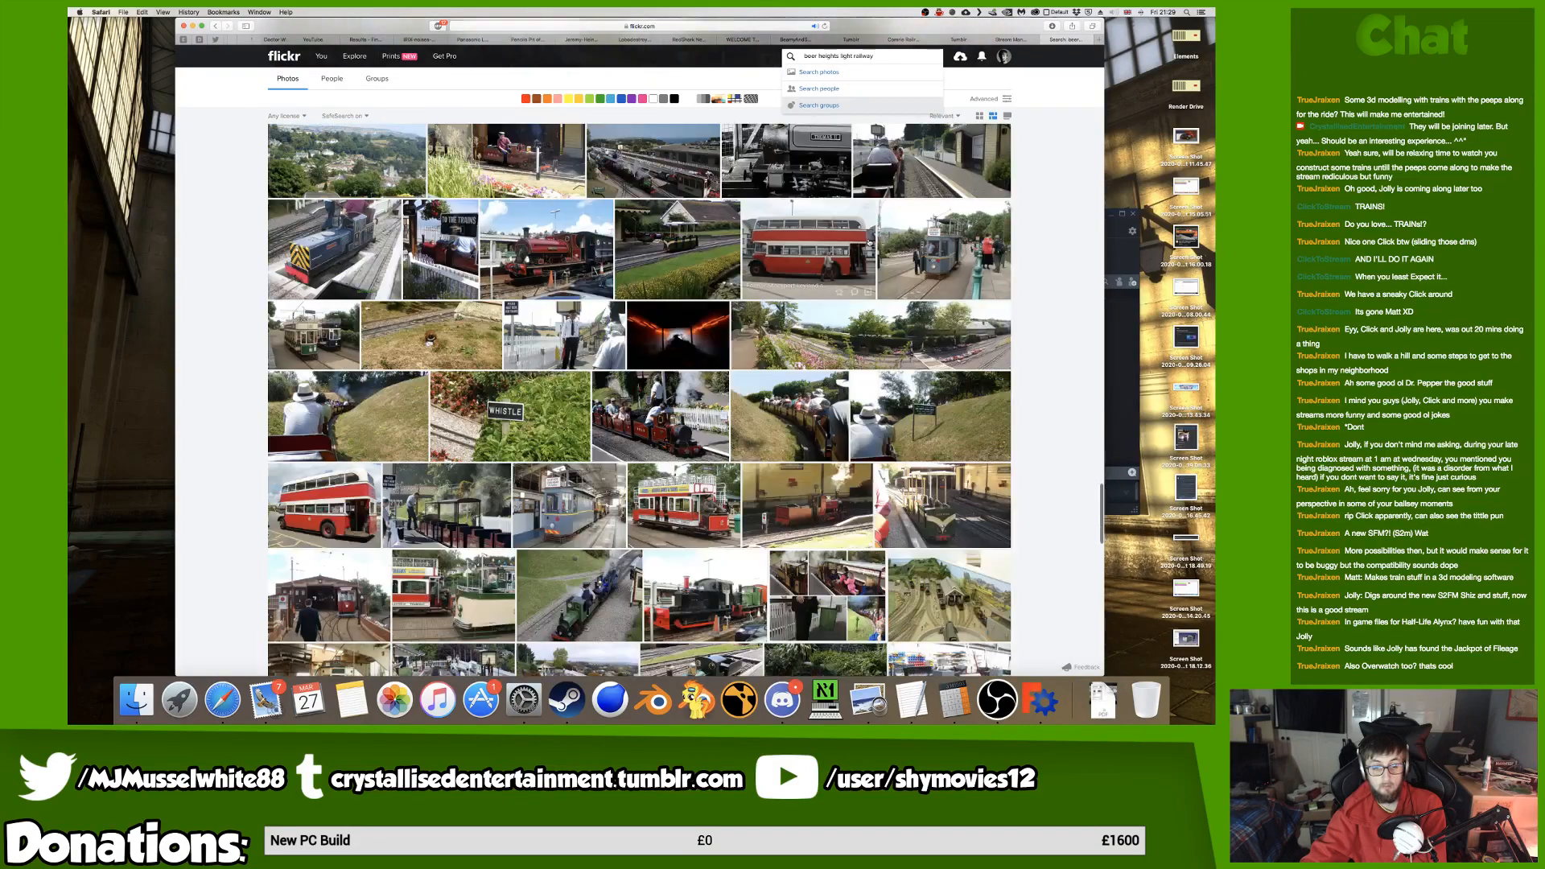
middle_click(398, 211)
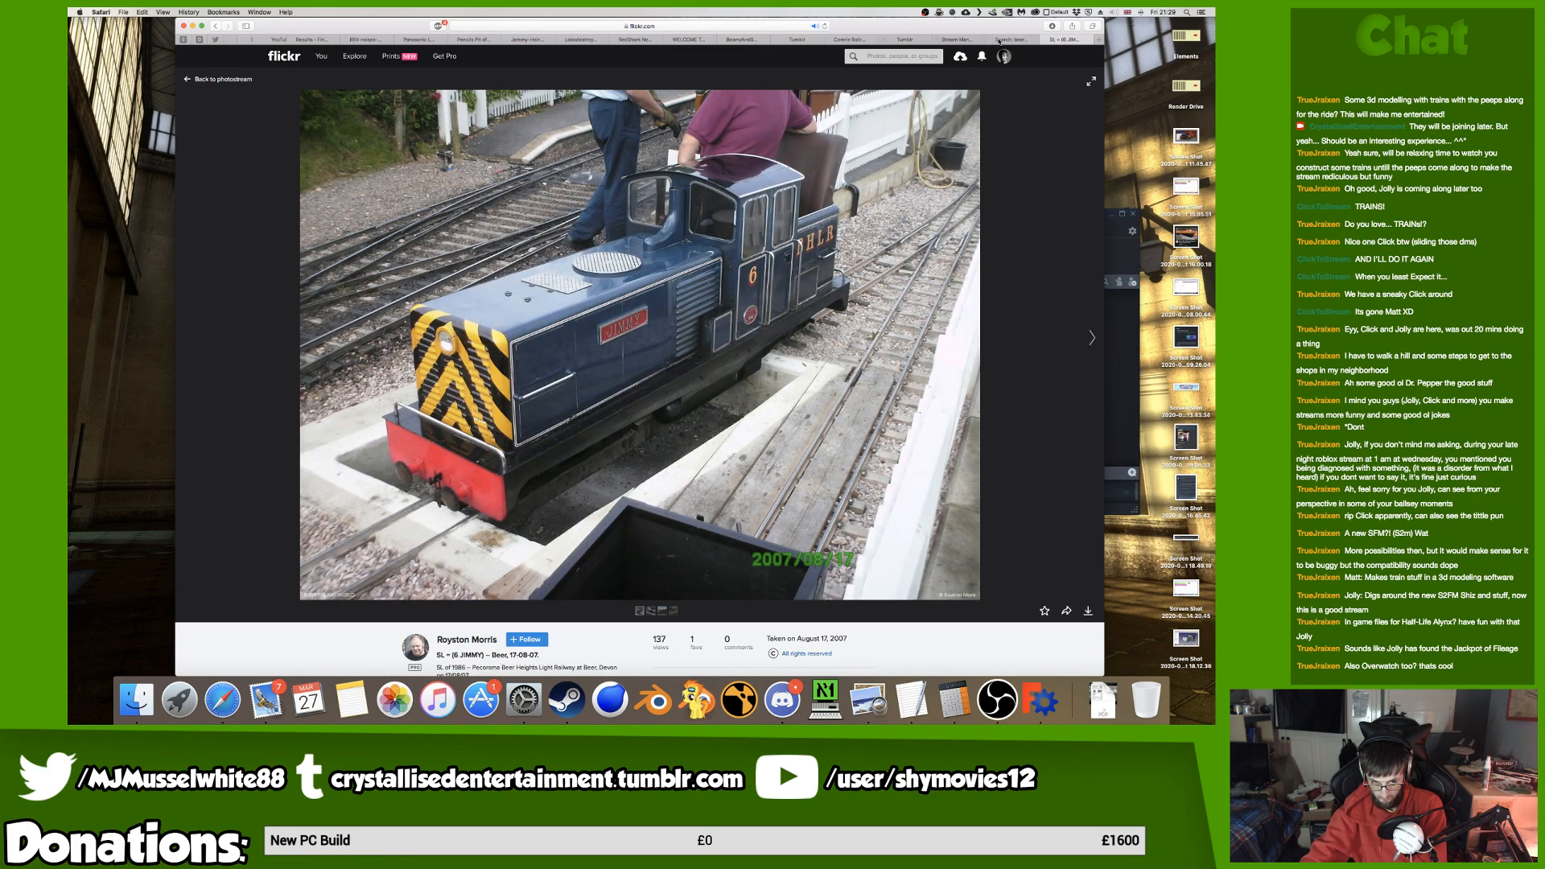
Return to the search results and look through the remaining railway photos down to the end of the page.
left_click(1045, 39)
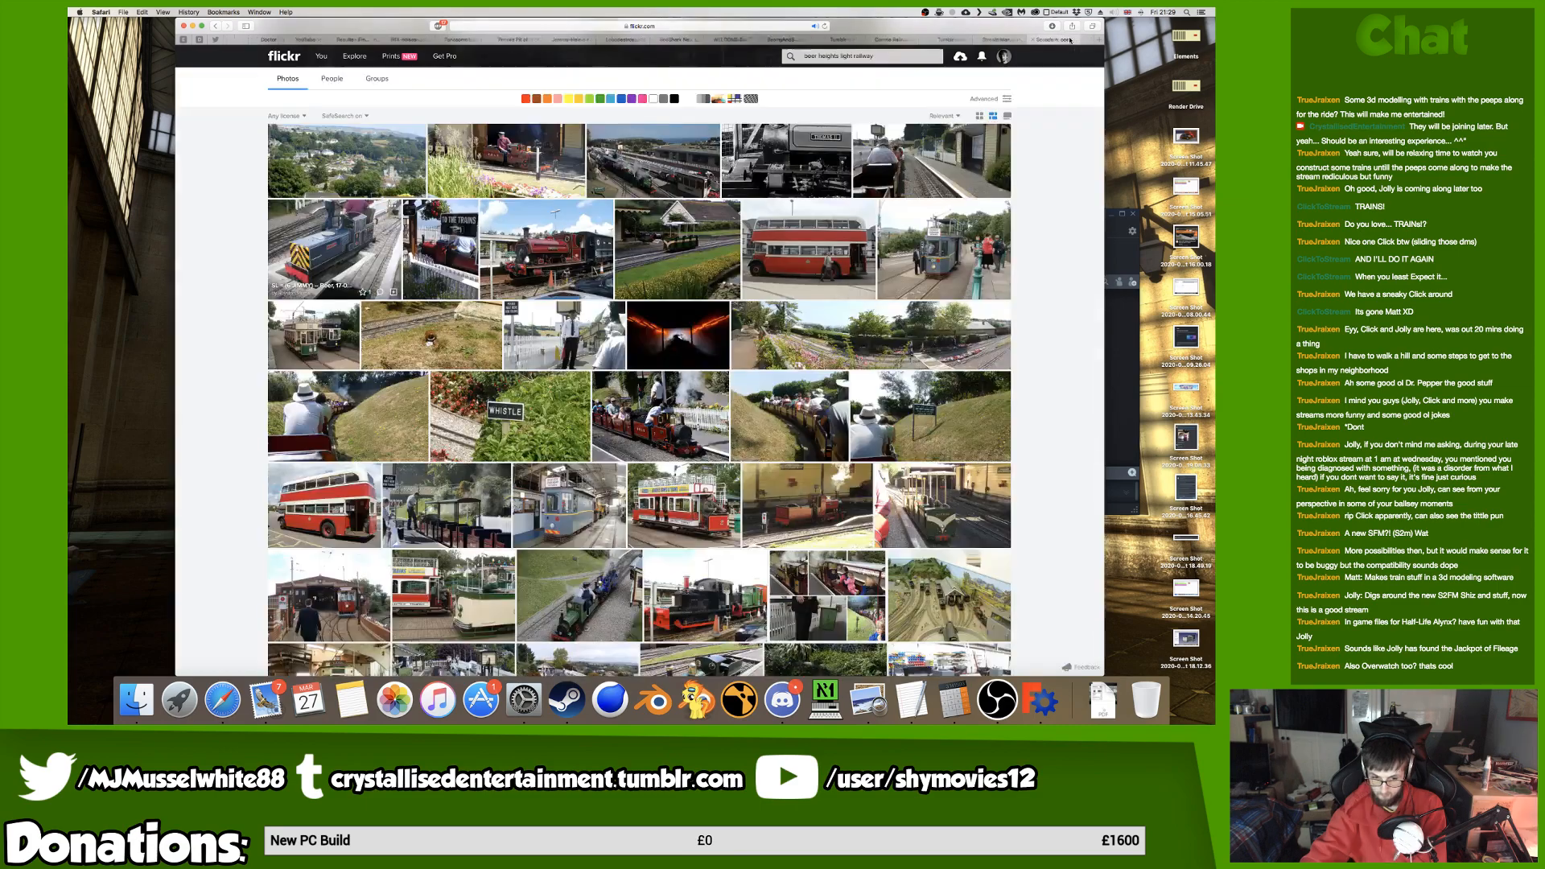
scroll(1051, 81, "down", 10)
scroll(1051, 81, "down", 5)
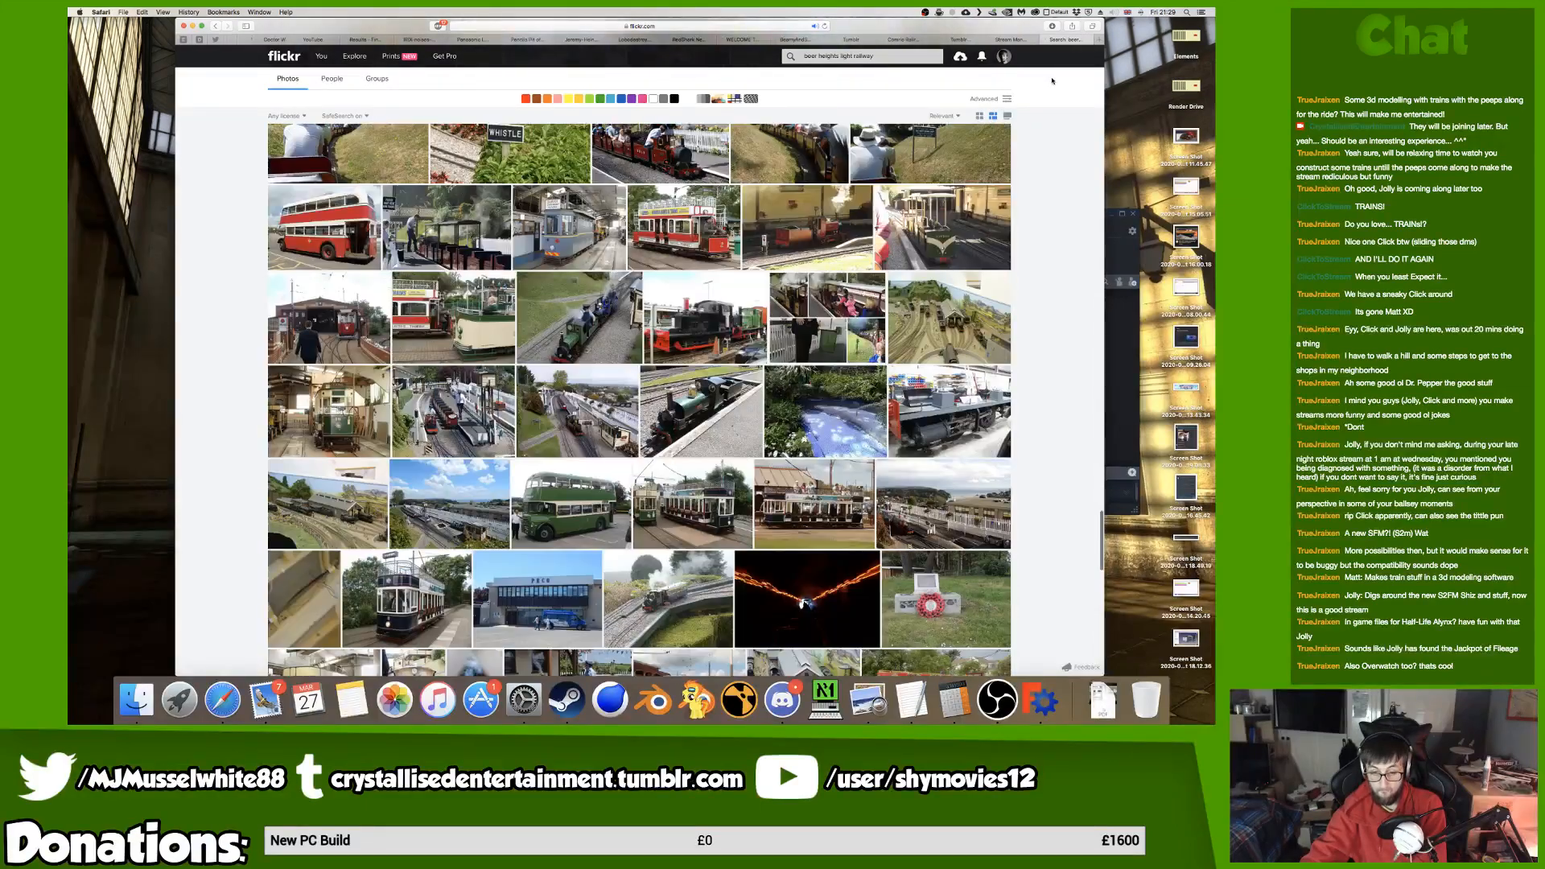
scroll(1052, 79, "down", 5)
scroll(1051, 78, "down", 10)
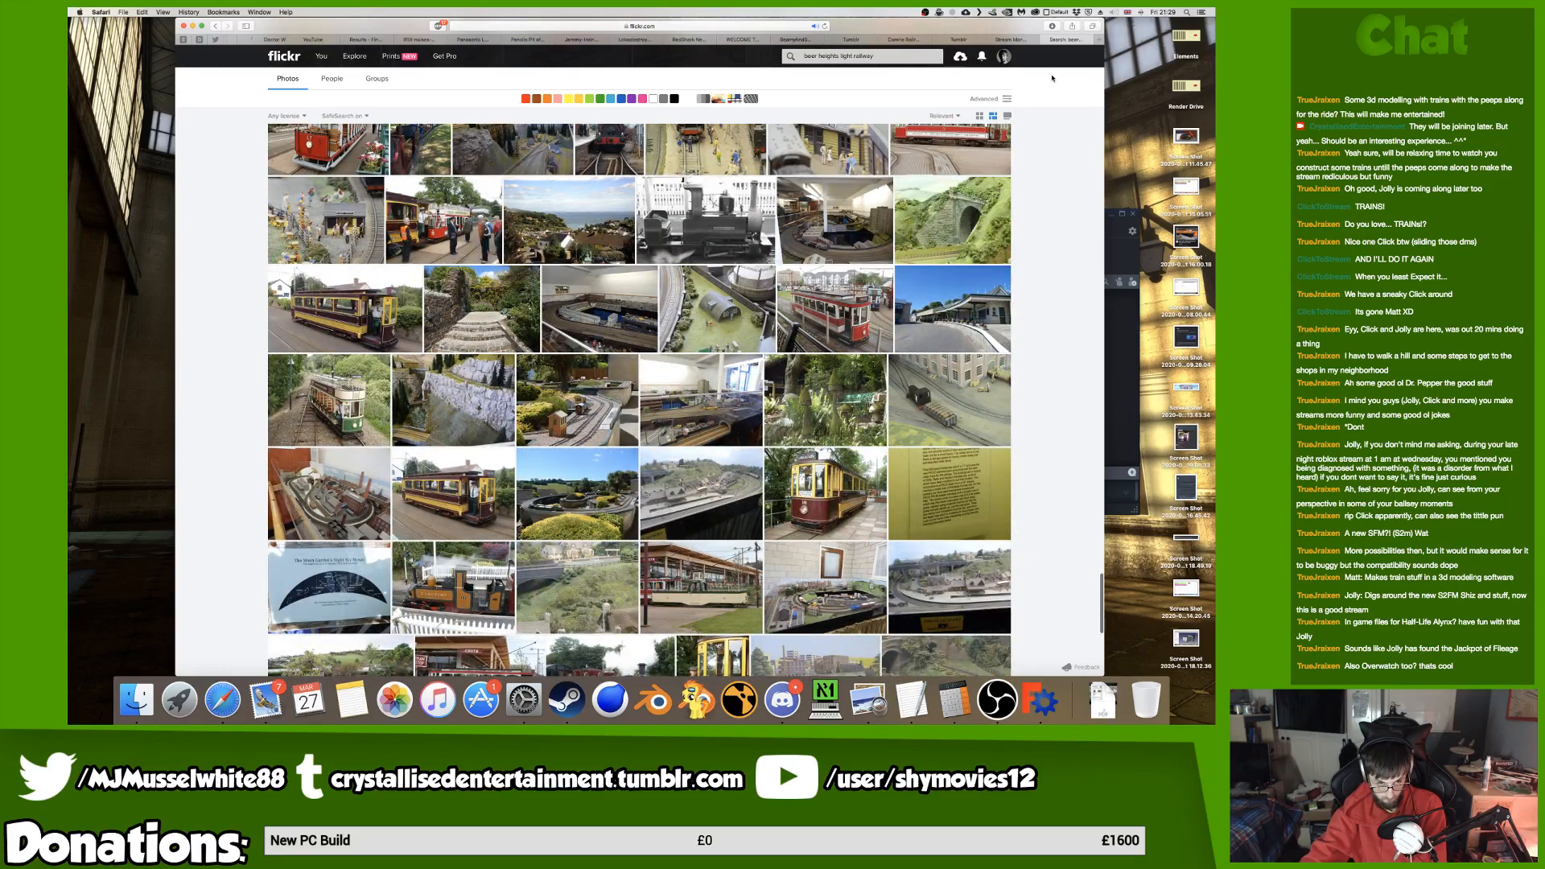
scroll(1051, 78, "down", 10)
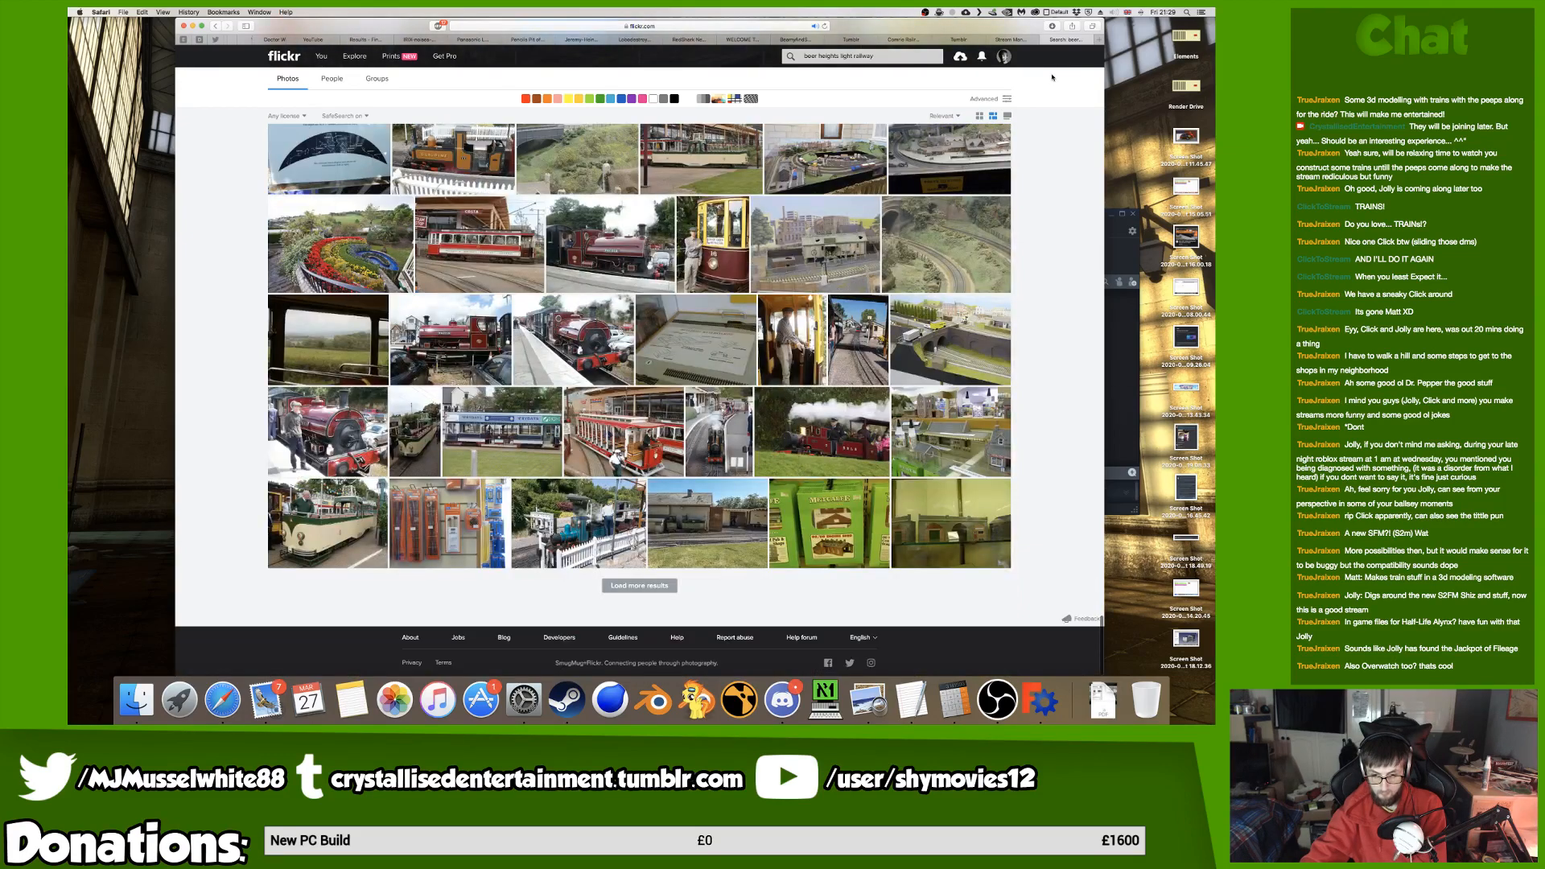
Switch to Finder and open the Elements drive in a new tab beside the beer_heights folder.
left_click(153, 700)
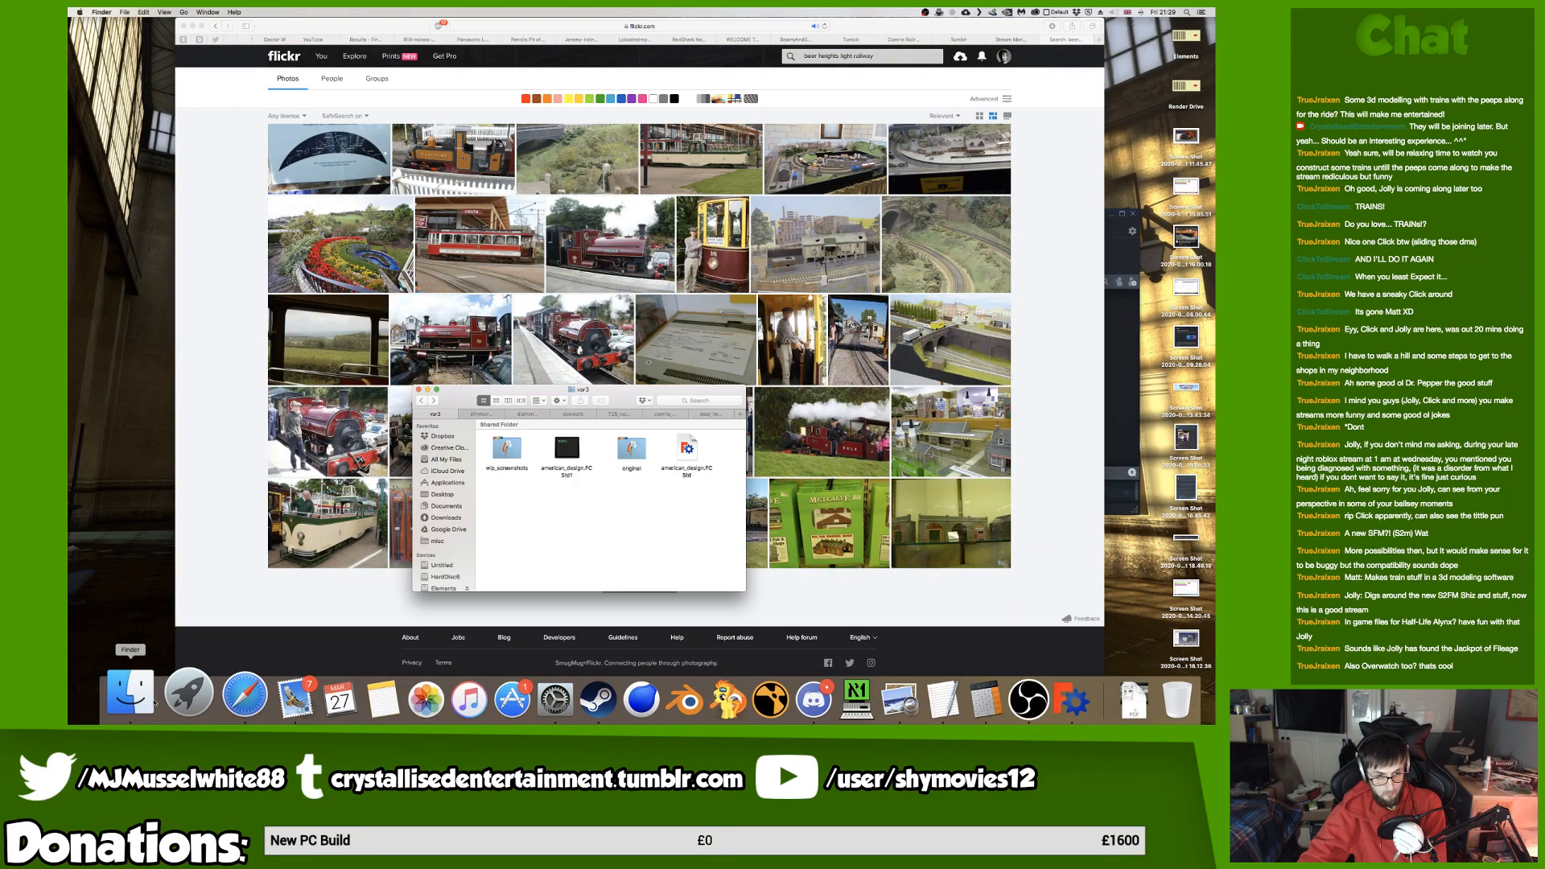
left_click(711, 414)
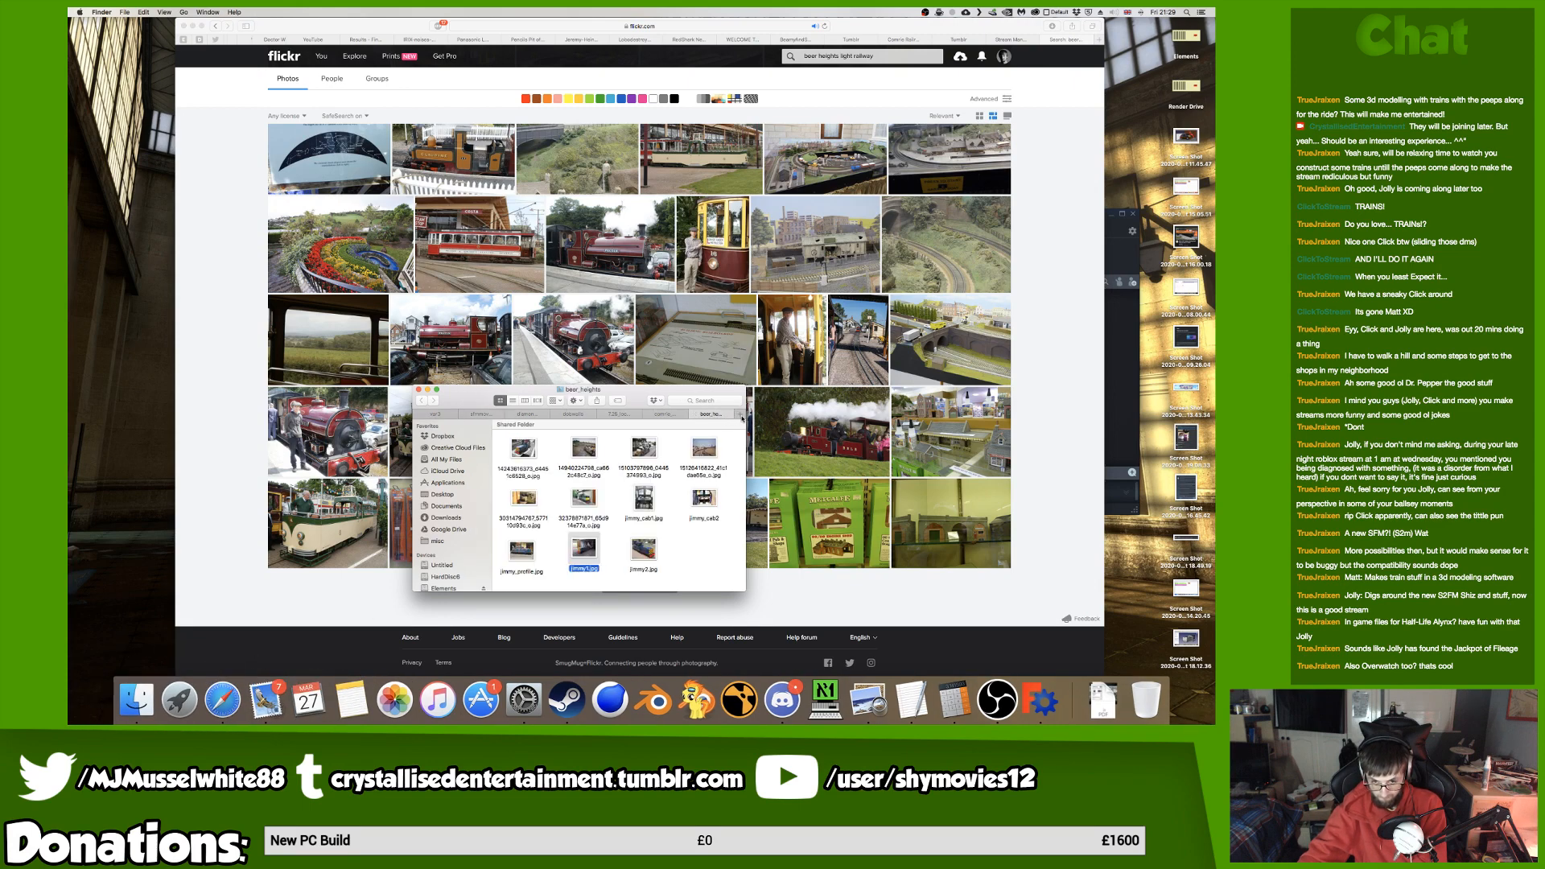
left_click(740, 416)
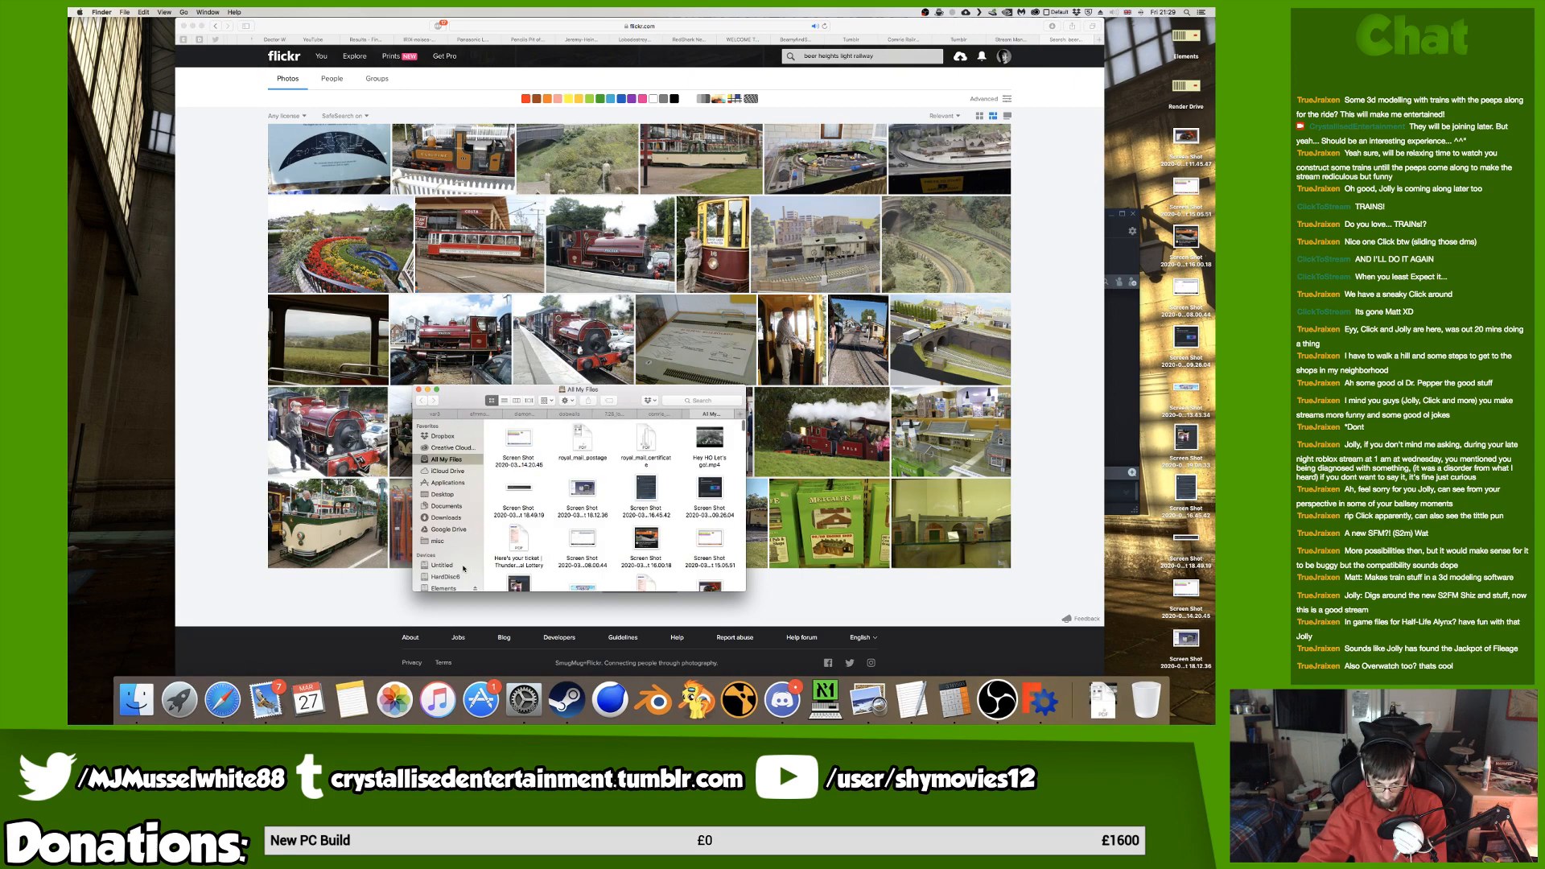
scroll(464, 568, "down", 3)
left_click(442, 546)
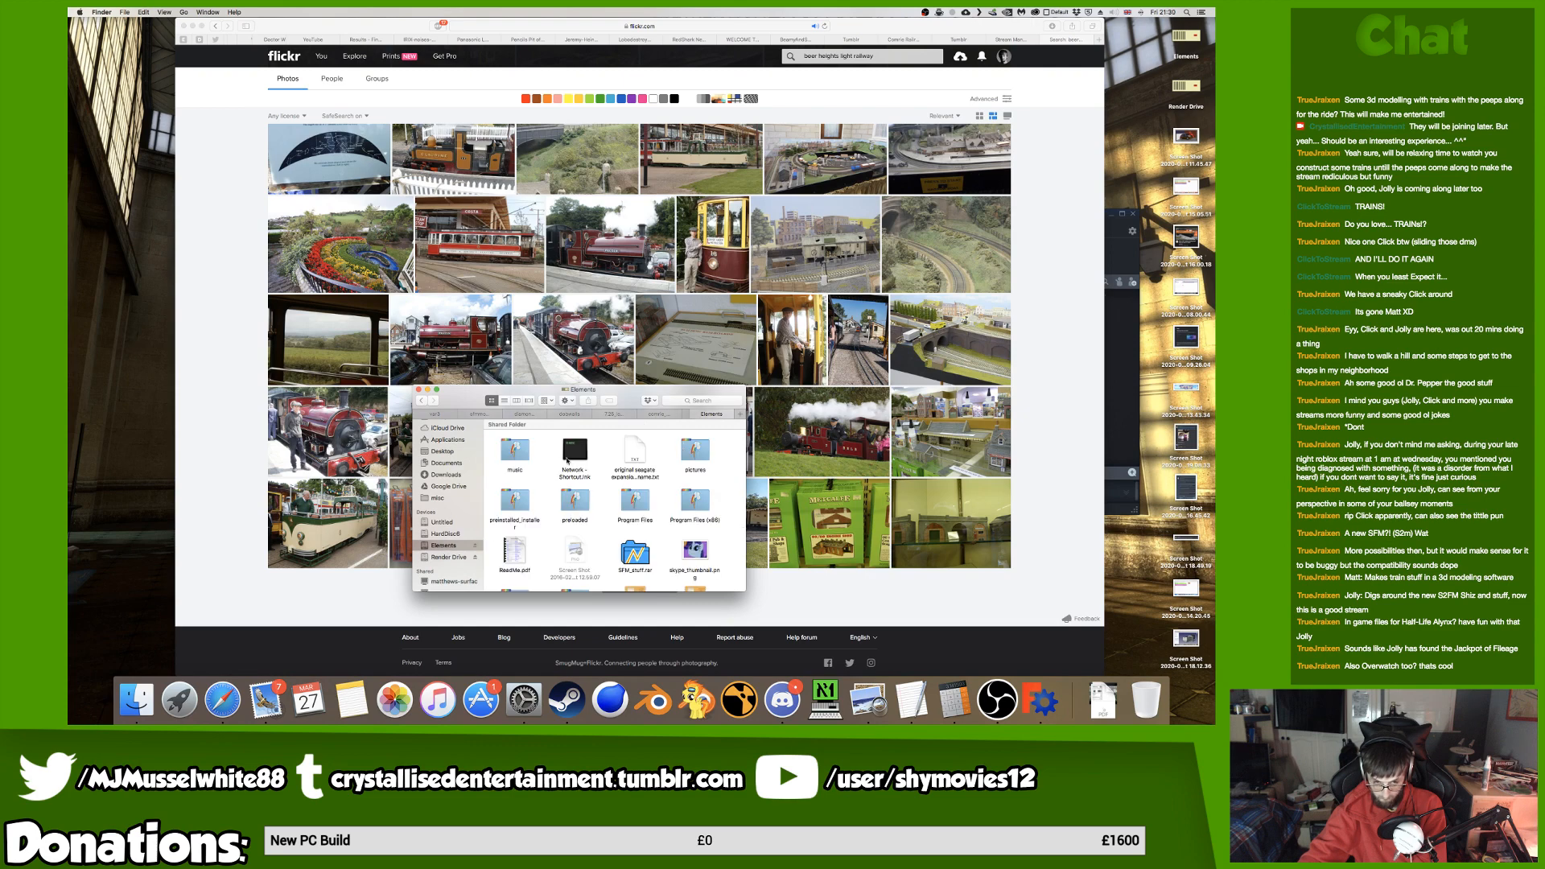
Browse the Elements drive down to its videos folder and open that folder.
key("ctrl+Right")
key("ctrl+Left")
left_click(576, 502)
key("v")
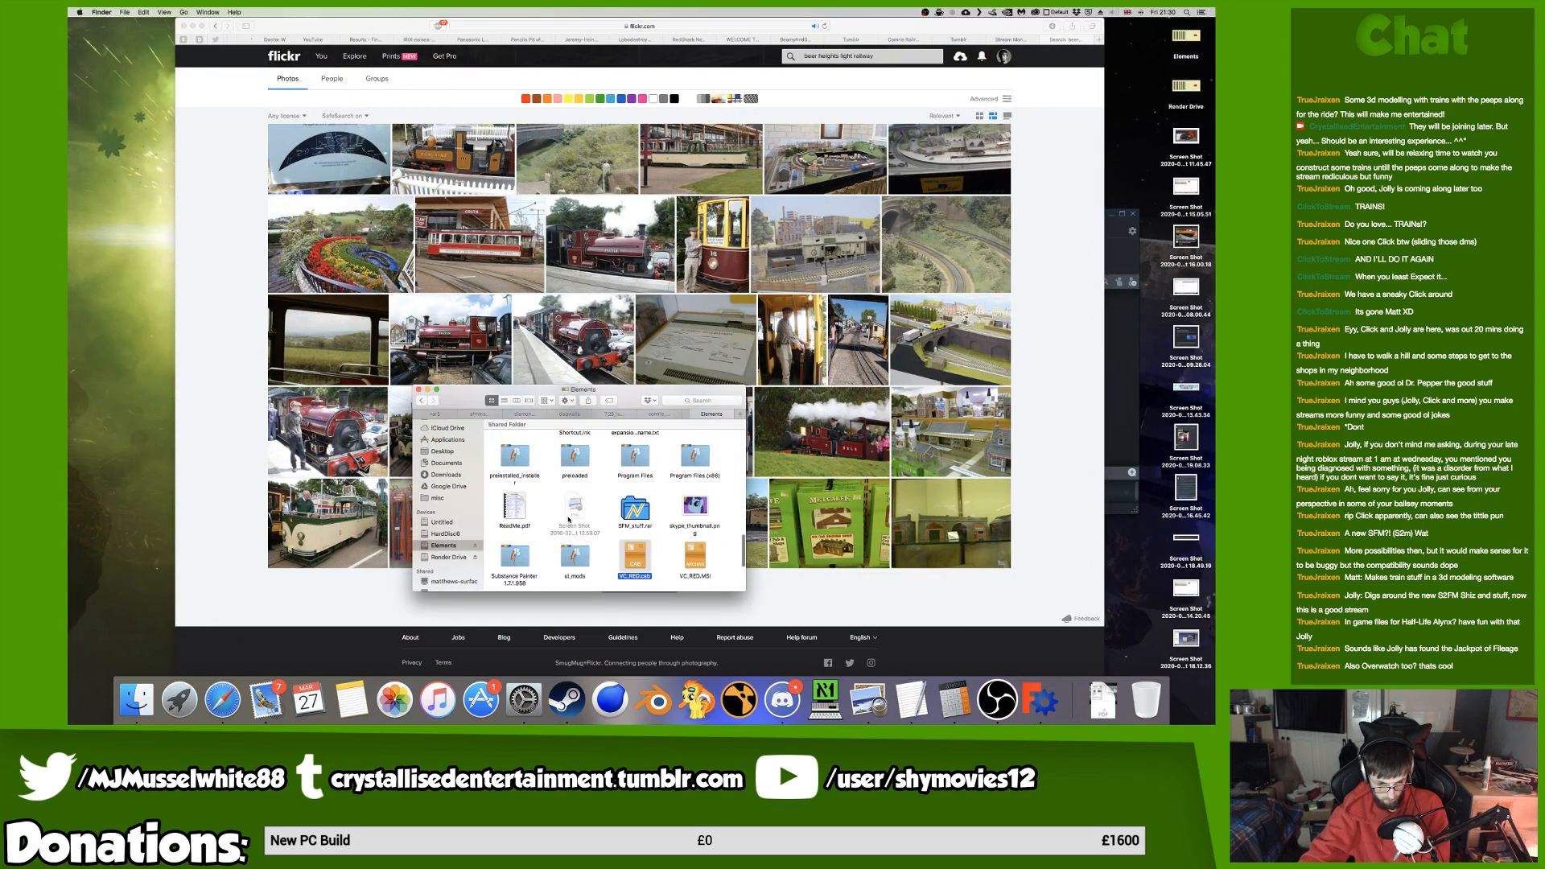
scroll(559, 553, "down", 3)
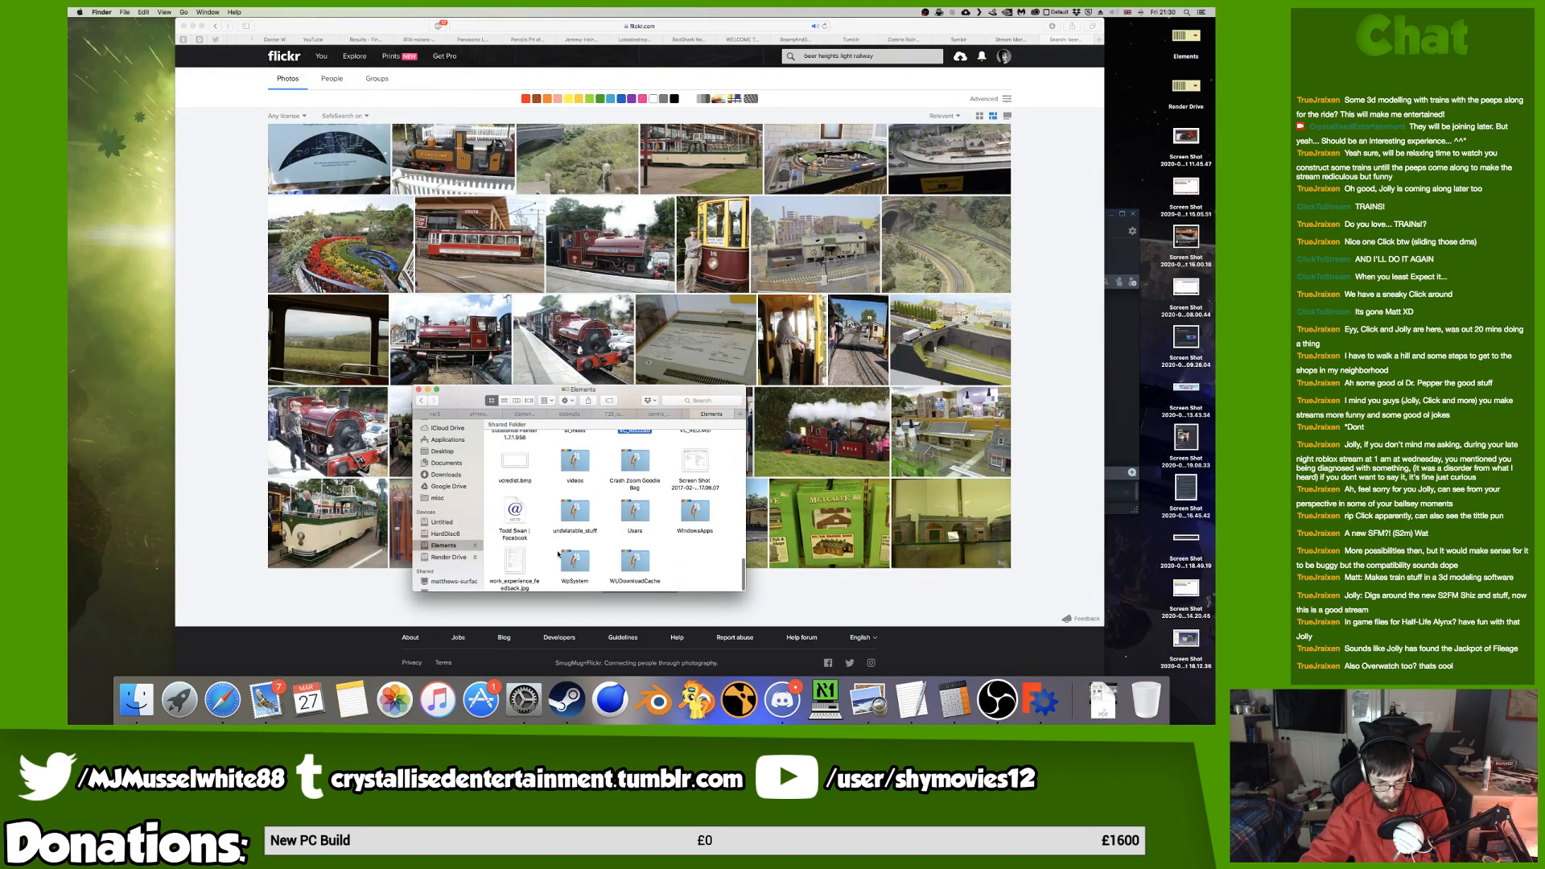
left_click(636, 514)
double_click(576, 458)
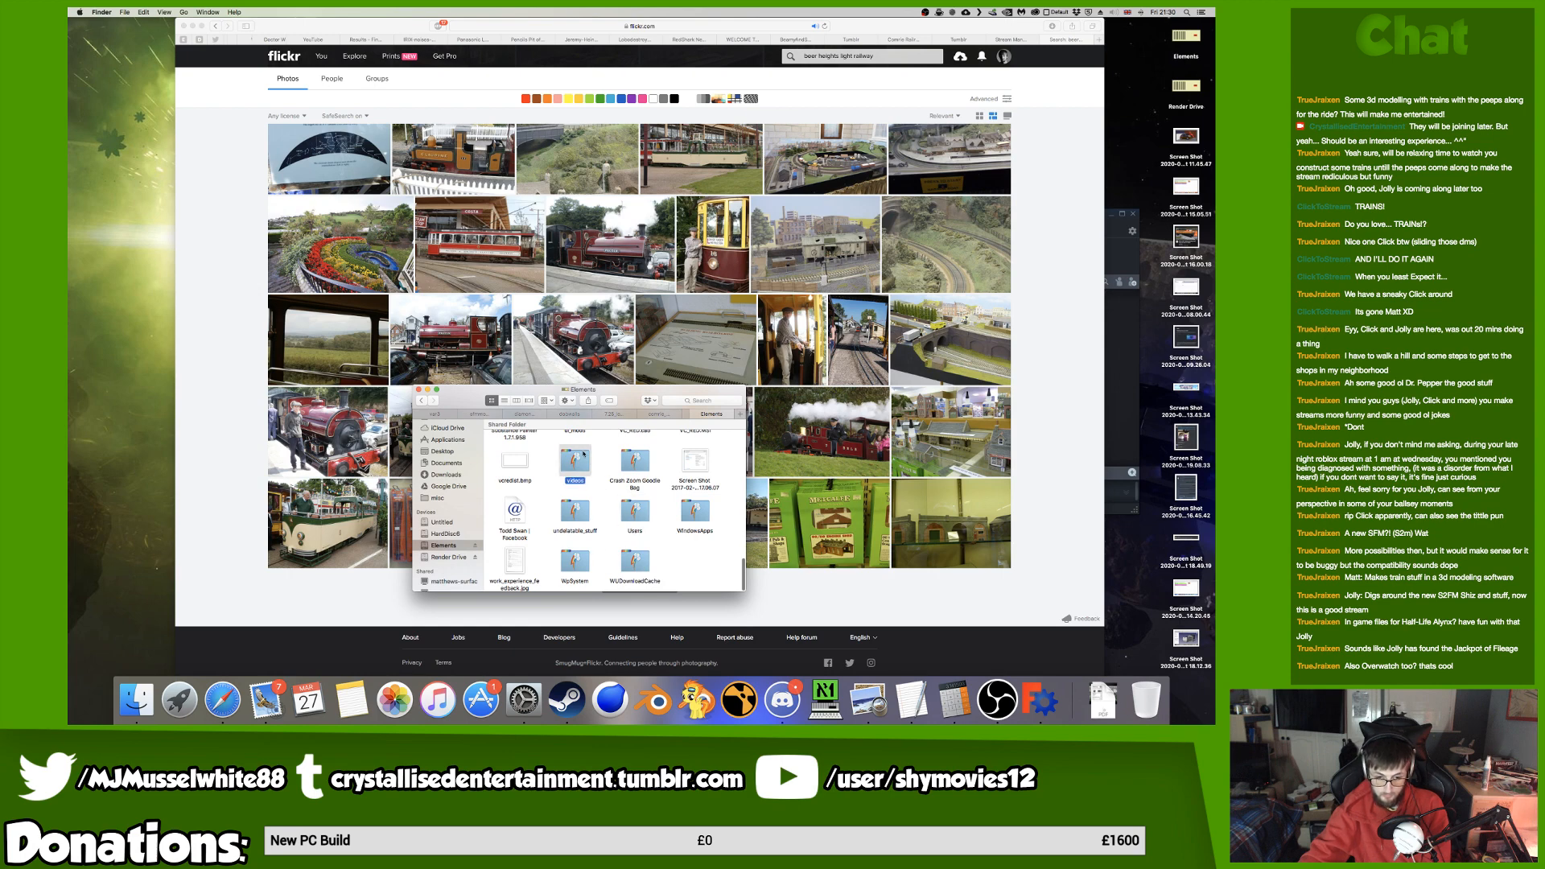
Open the misc_train_videos folder inside uncat and open the video PECO Loco Week 2016_jimmy.mp4.
left_click(697, 519)
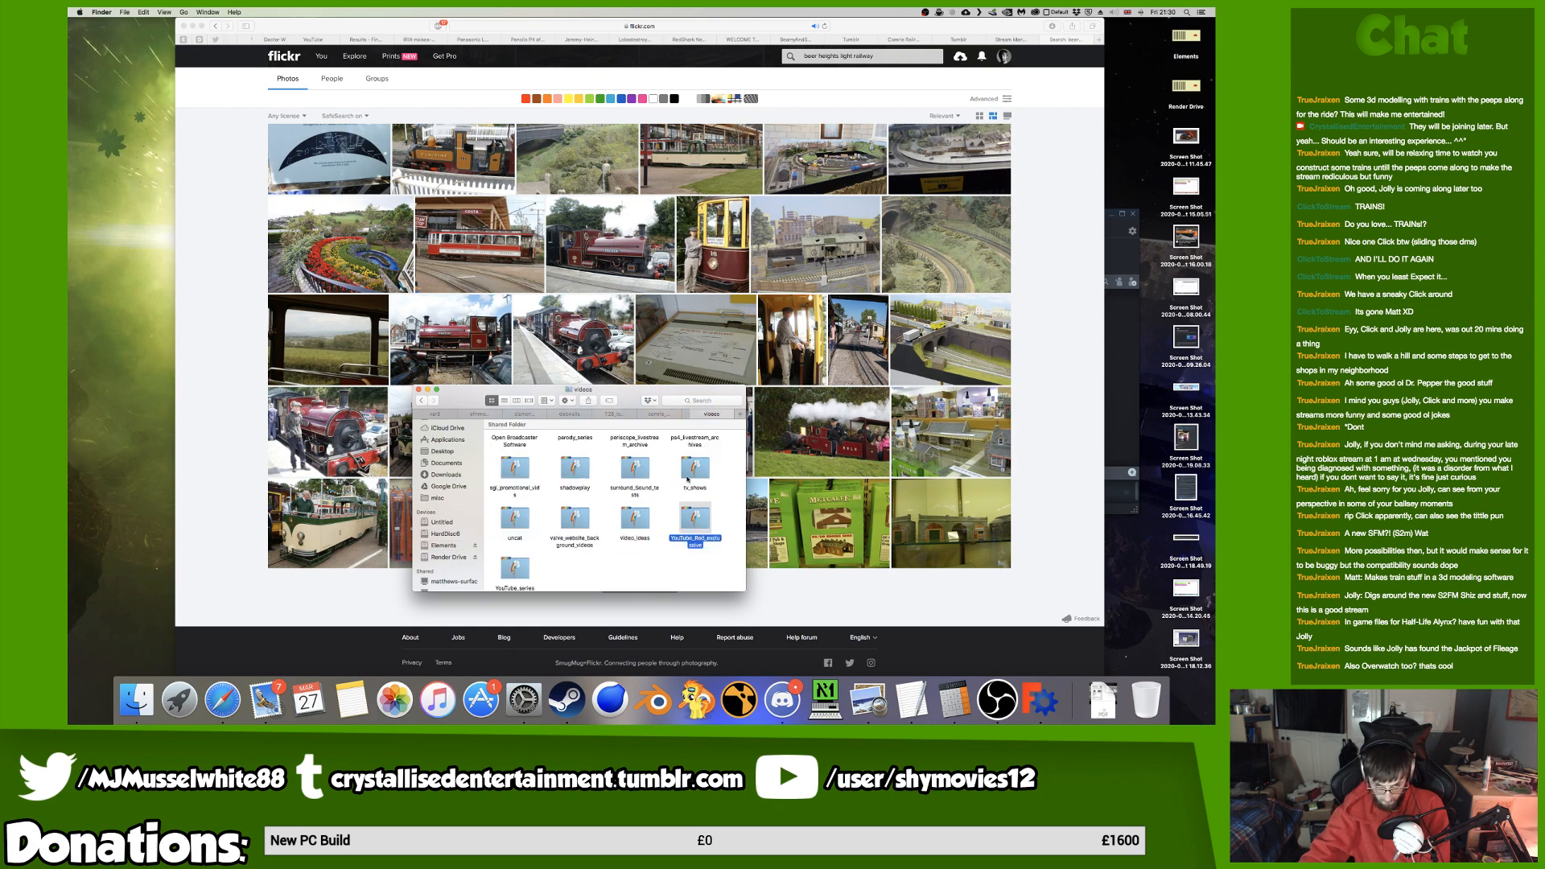
key("u")
double_click(514, 519)
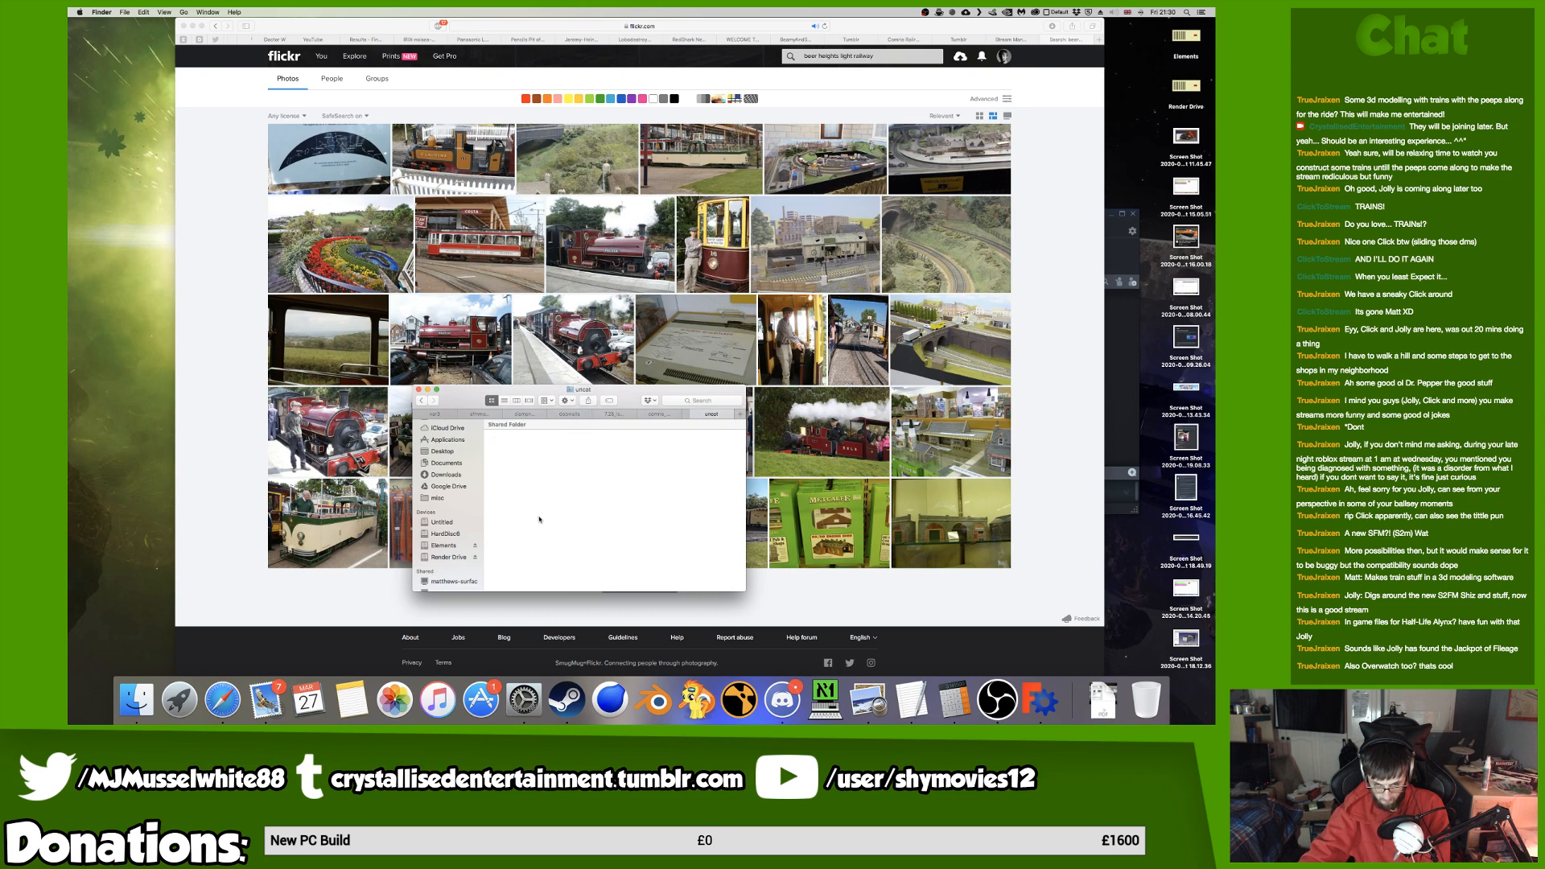
left_click(516, 535)
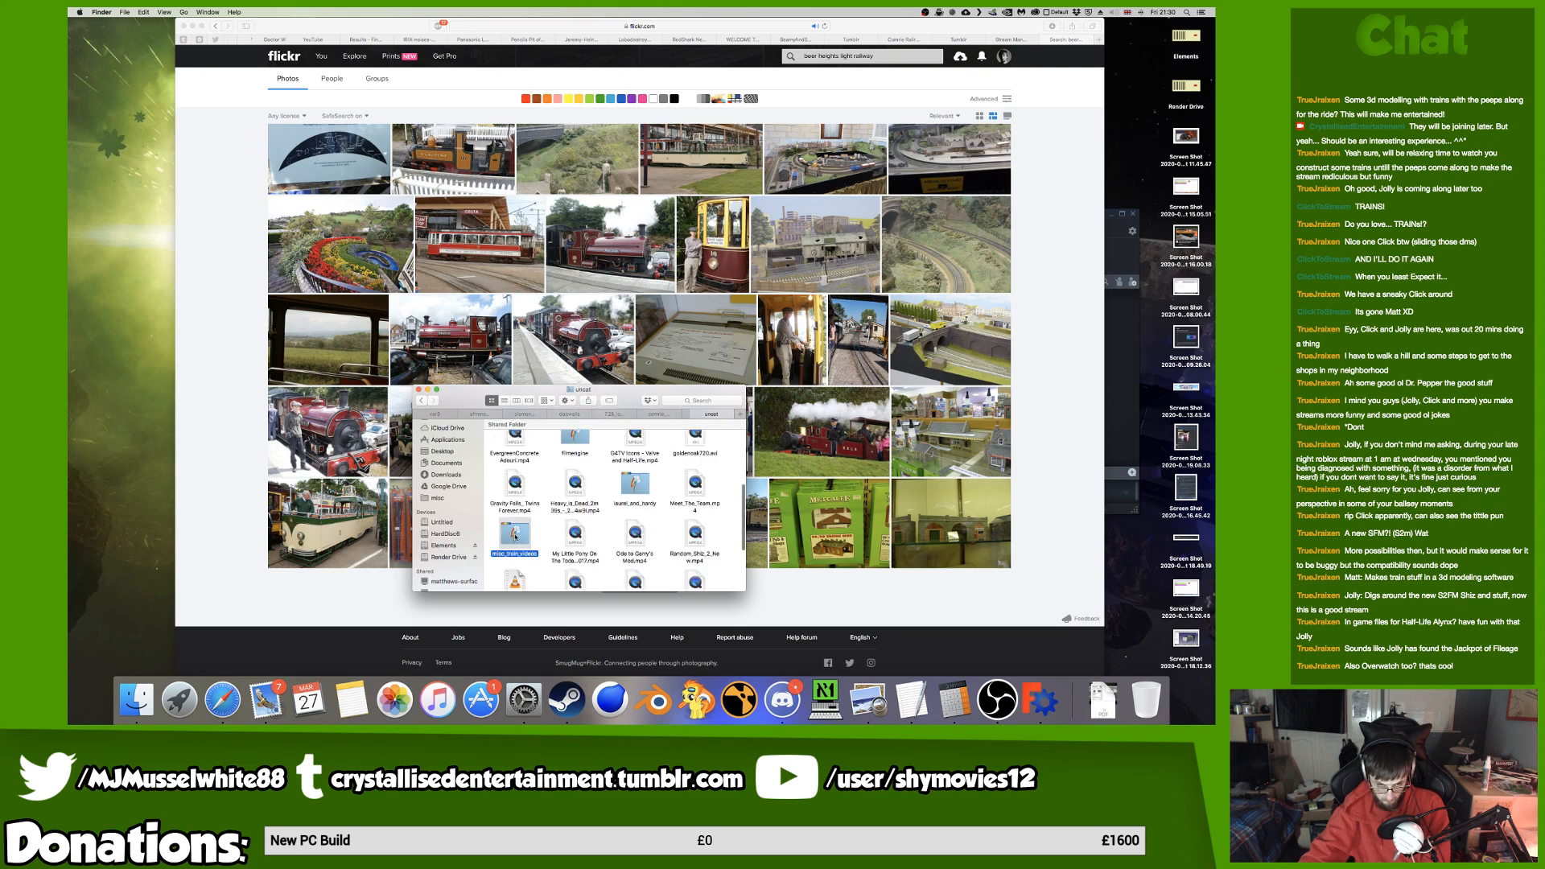
double_click(516, 535)
left_click(573, 571)
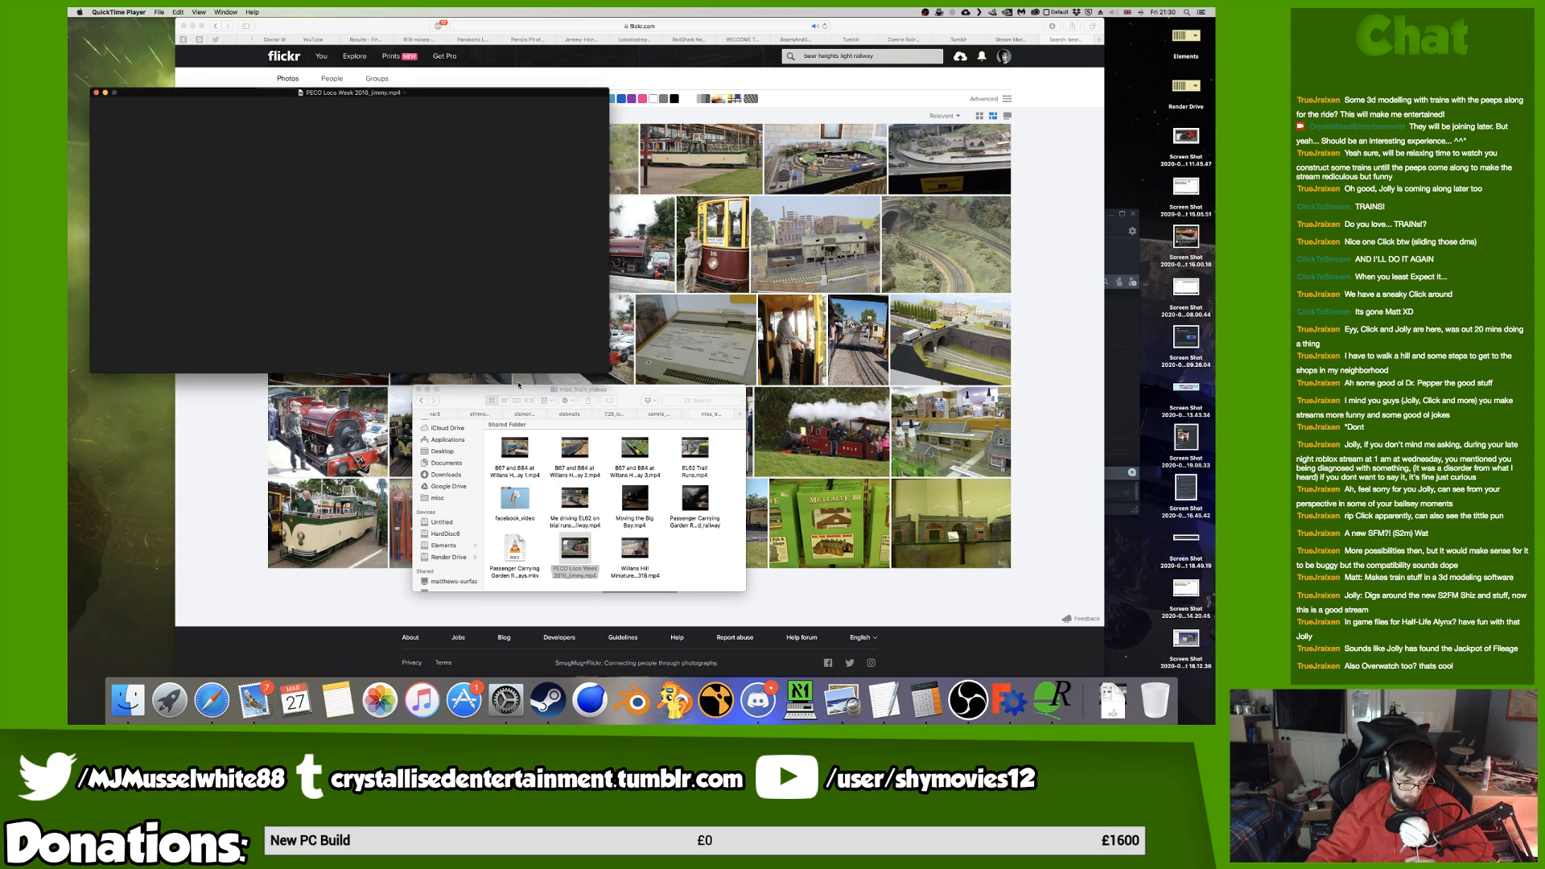
Advance the video to the rear side view of the blue BHLR locomotive and enlarge the player to fill the screen.
left_click(360, 355)
left_click_drag(360, 355, 404, 352)
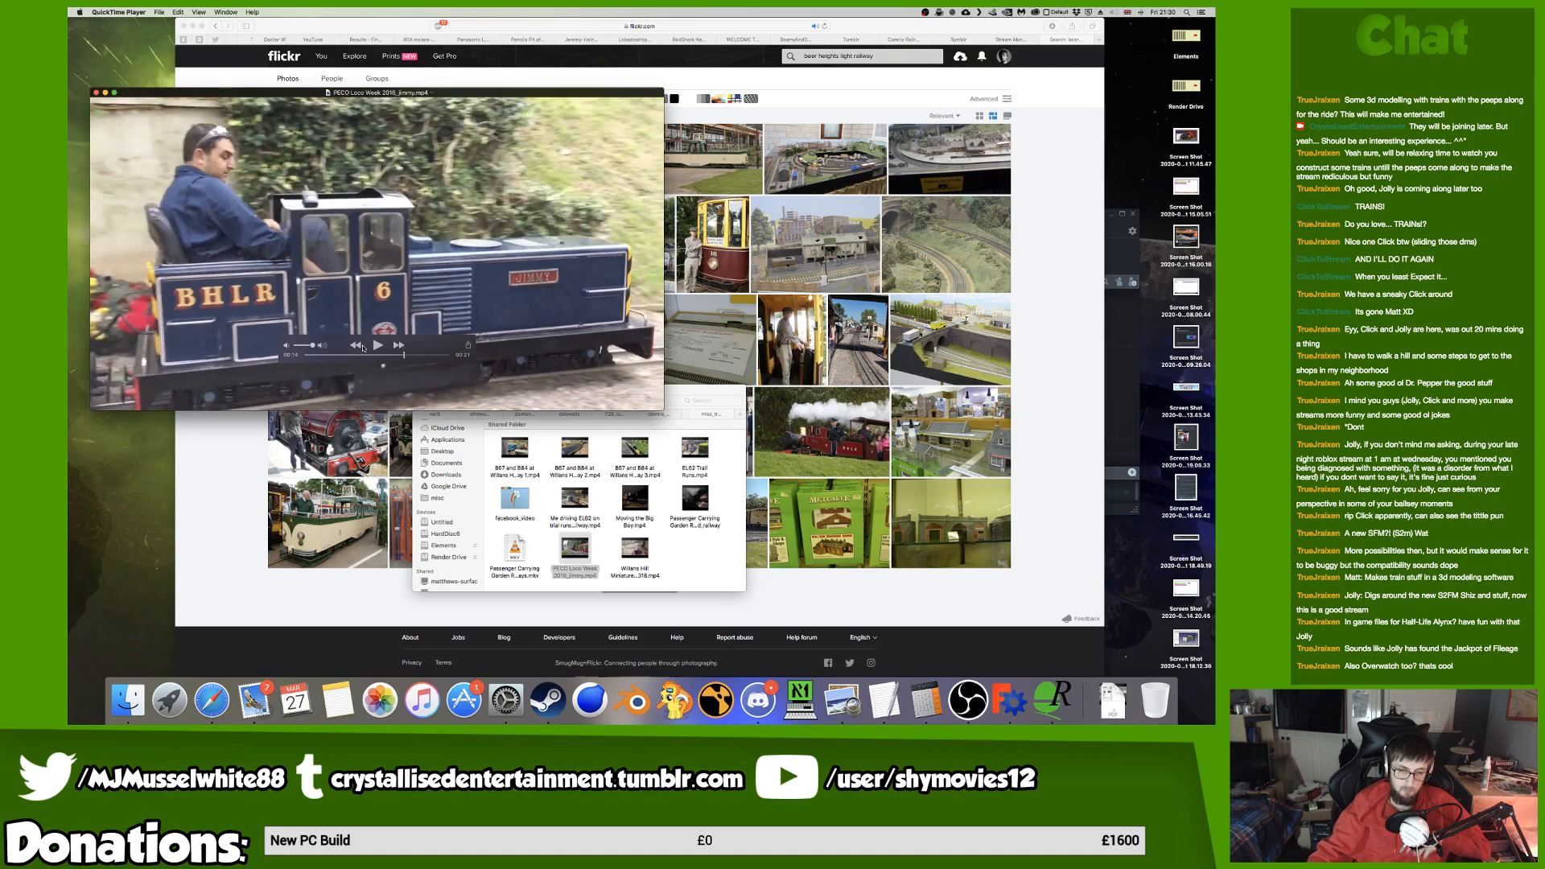
left_click(383, 355)
left_click_drag(382, 355, 412, 355)
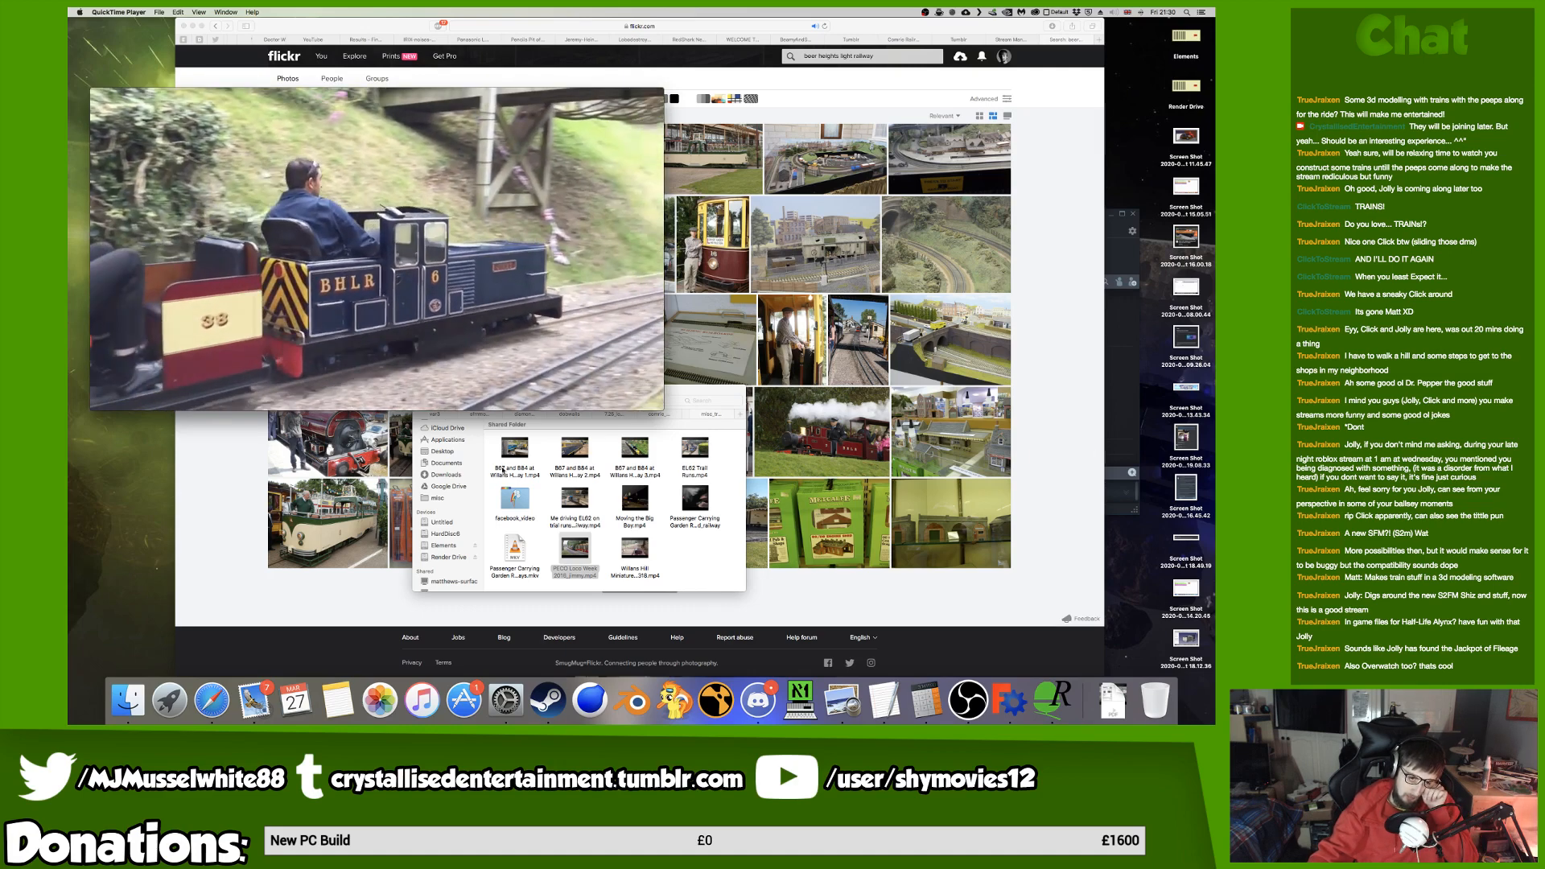
double_click(454, 97)
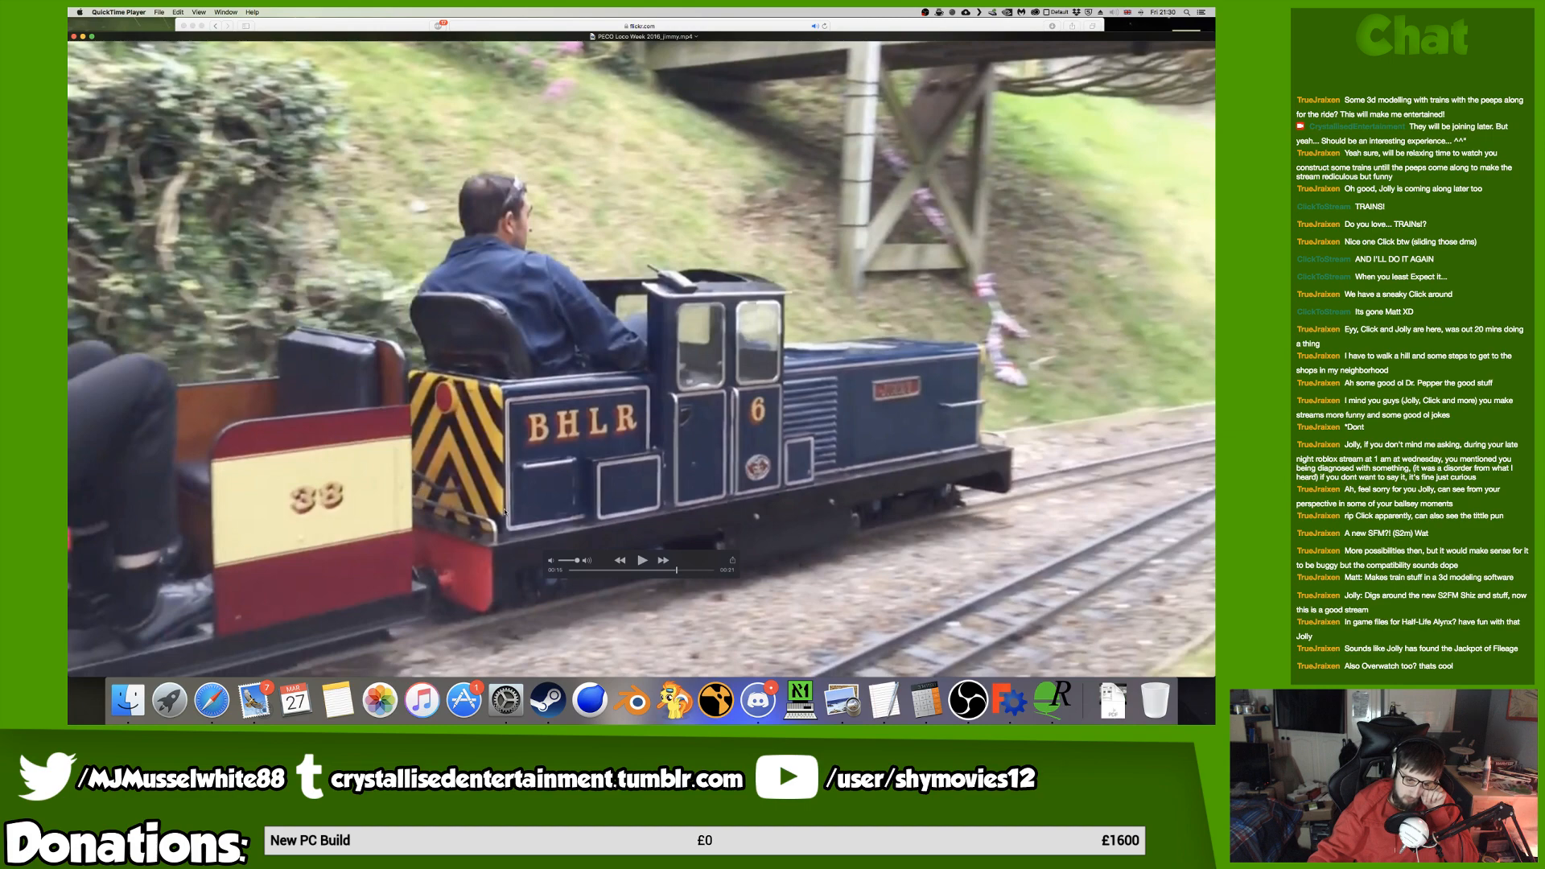
Switch to FreeCAD, leave the pattern editing, and delete the MultiTransform feature from frame_50x25_box_back_body.
key("ctrl+Right")
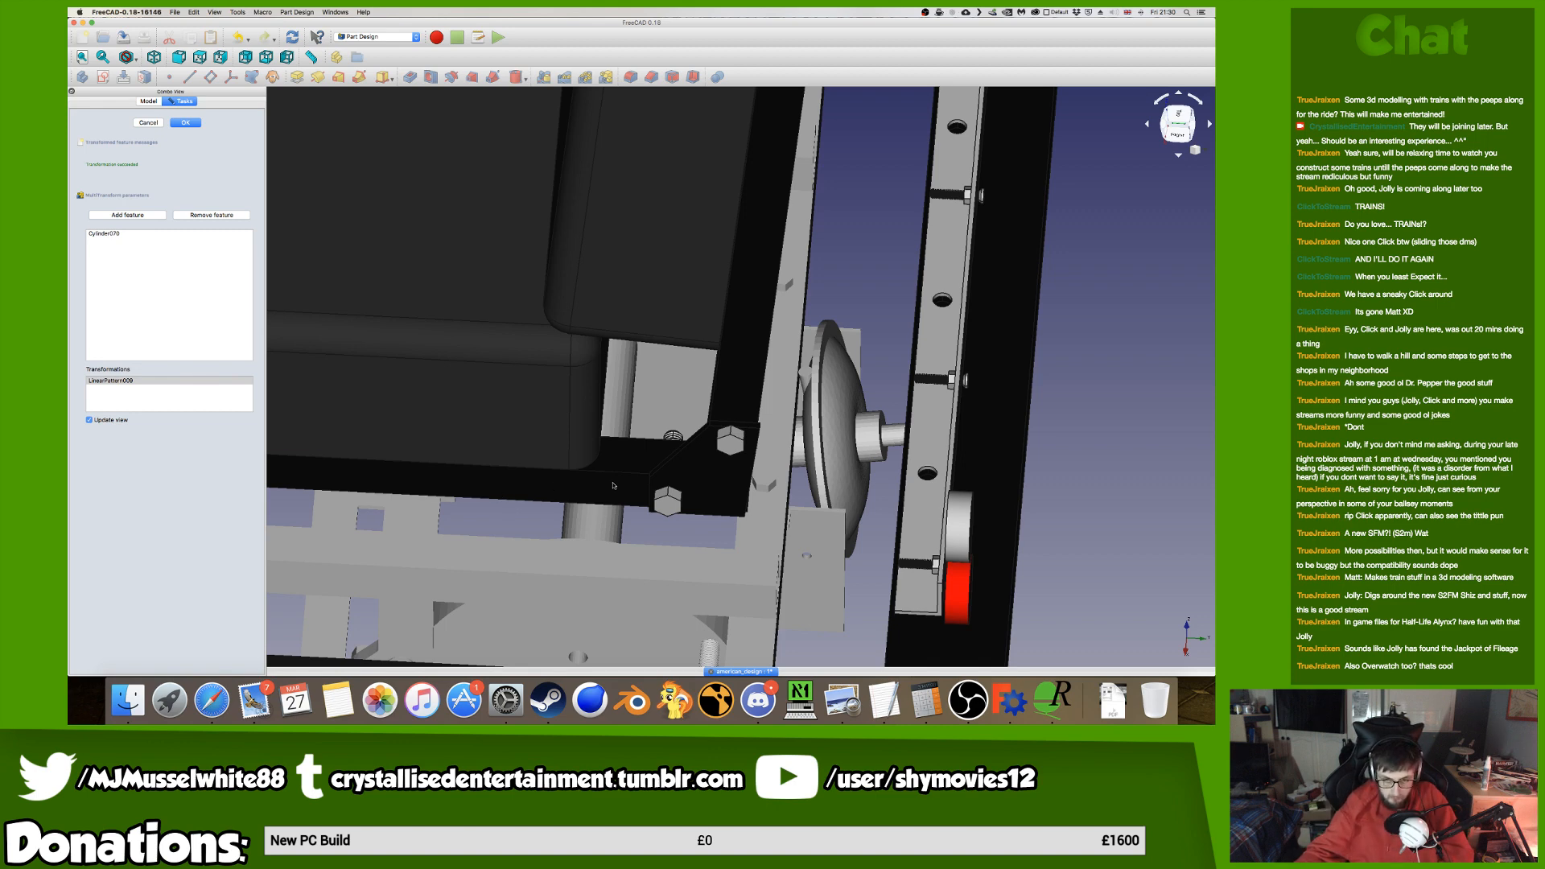
middle_click_drag(914, 493, 897, 510)
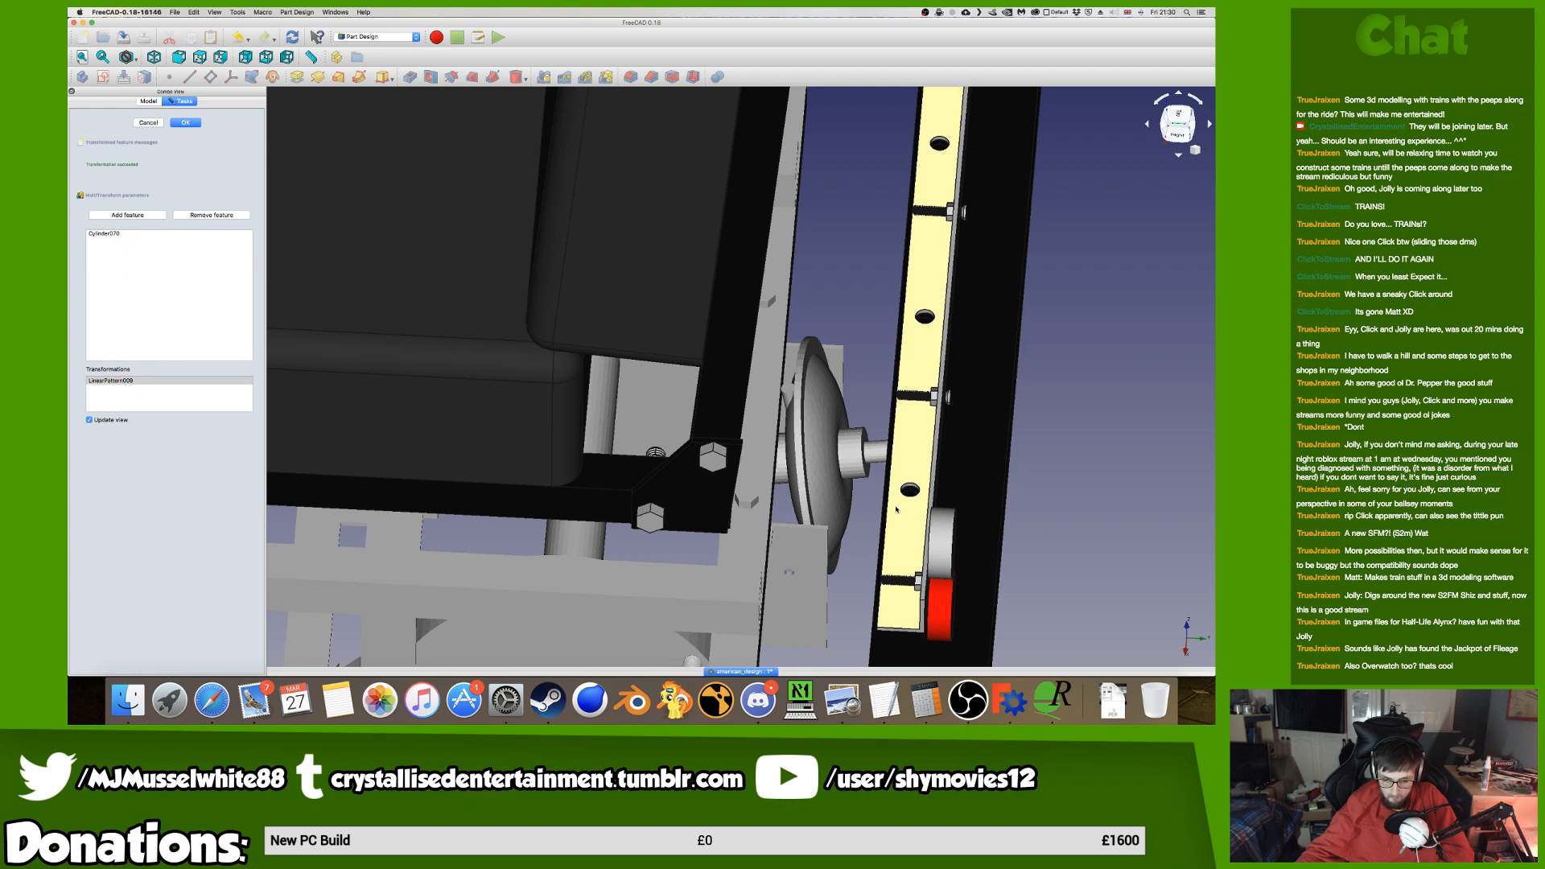
scroll(892, 494, "down", 5)
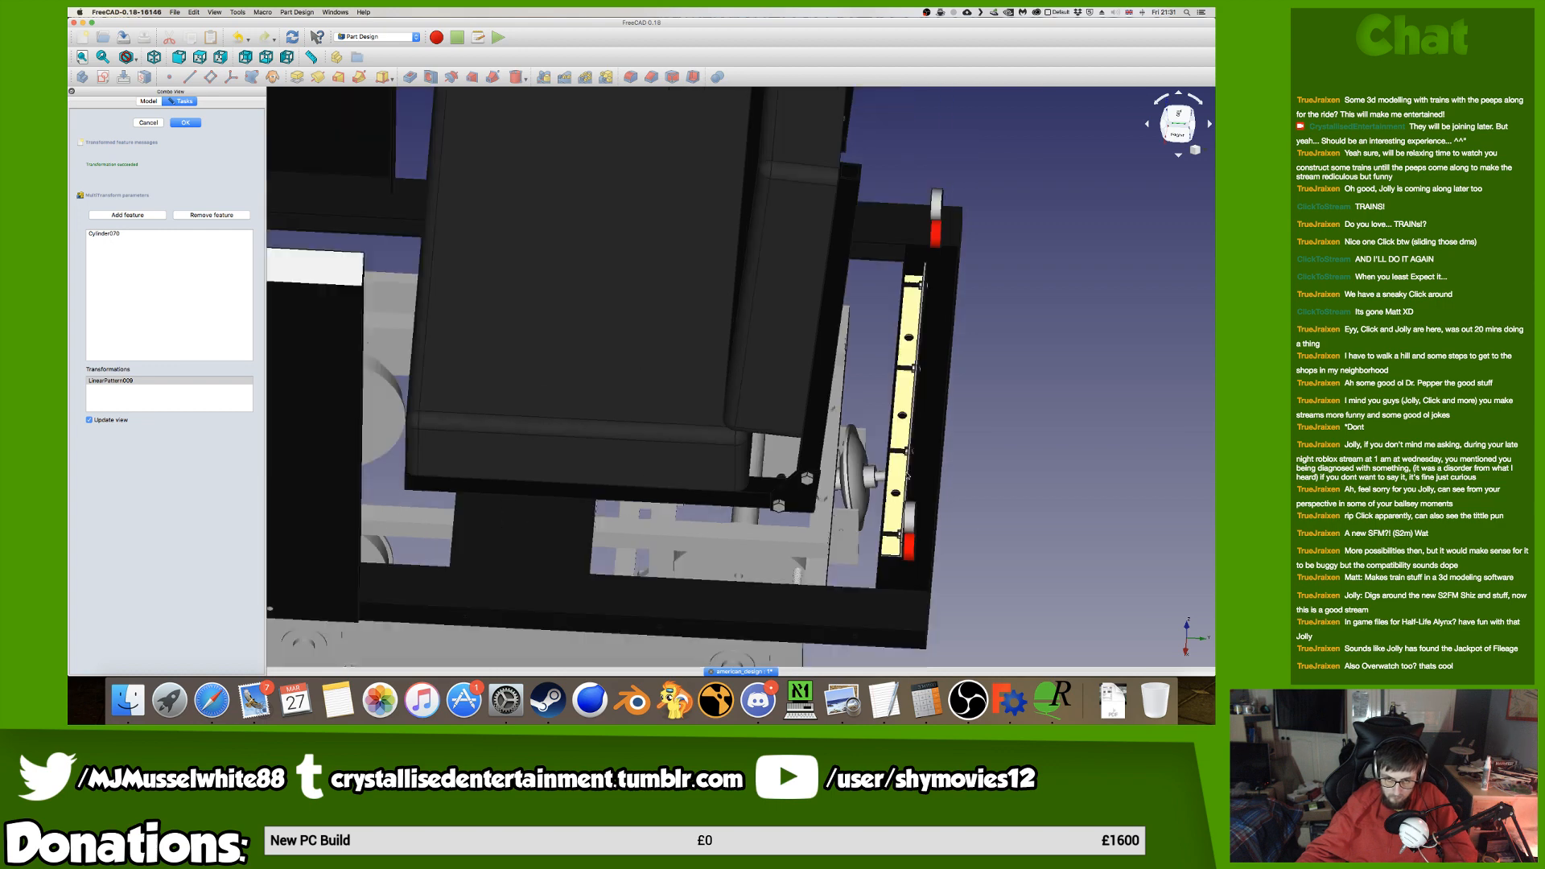
scroll(909, 475, "up", 5)
scroll(894, 485, "up", 5)
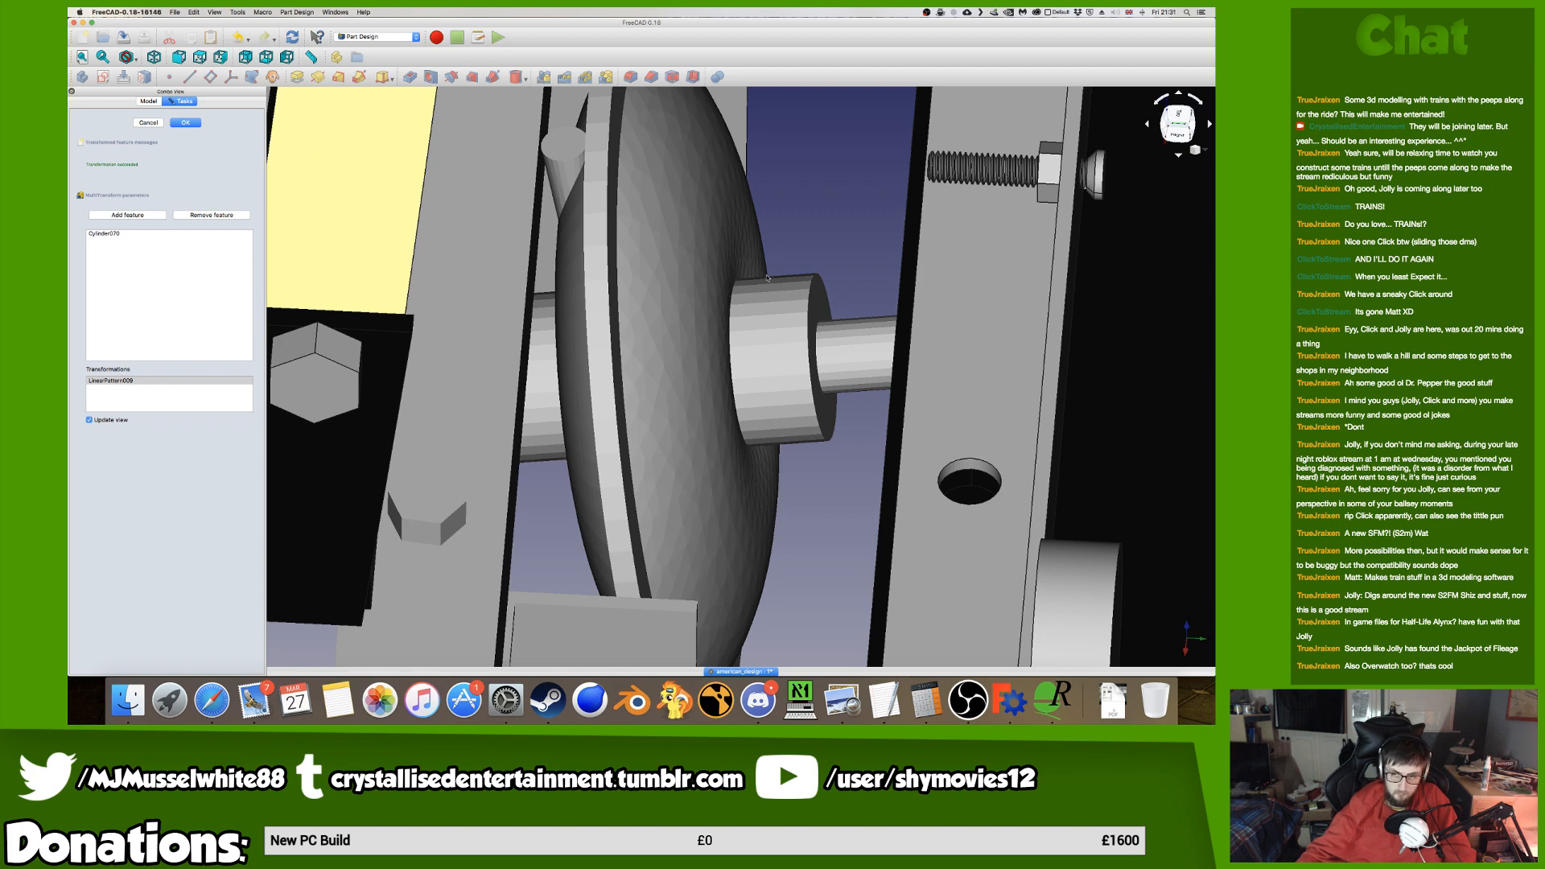
scroll(767, 278, "down", 5)
left_click(148, 122)
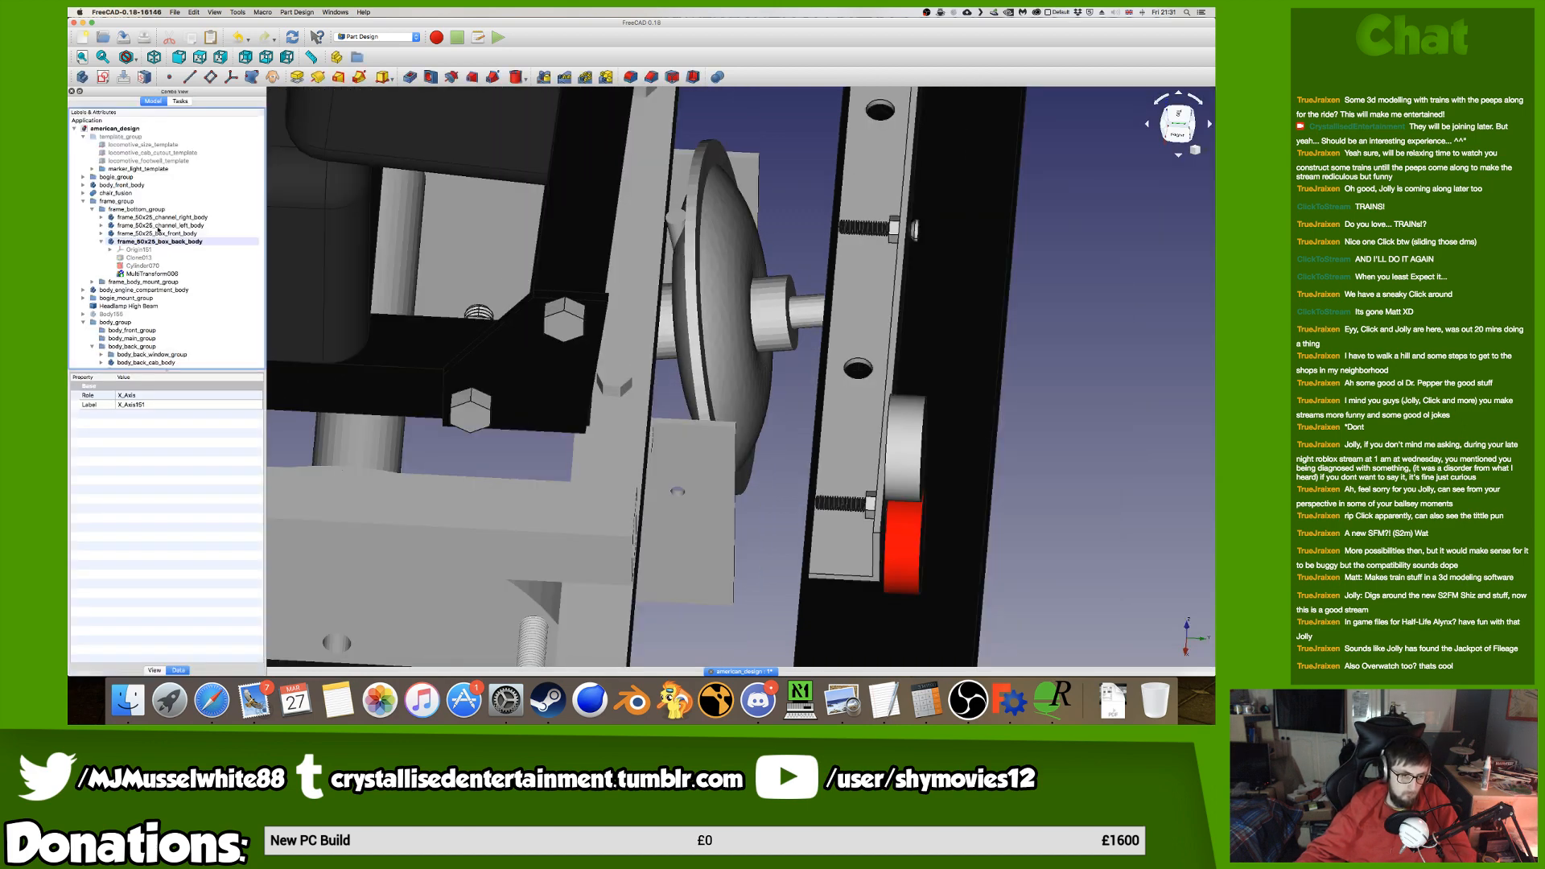
left_click(192, 277)
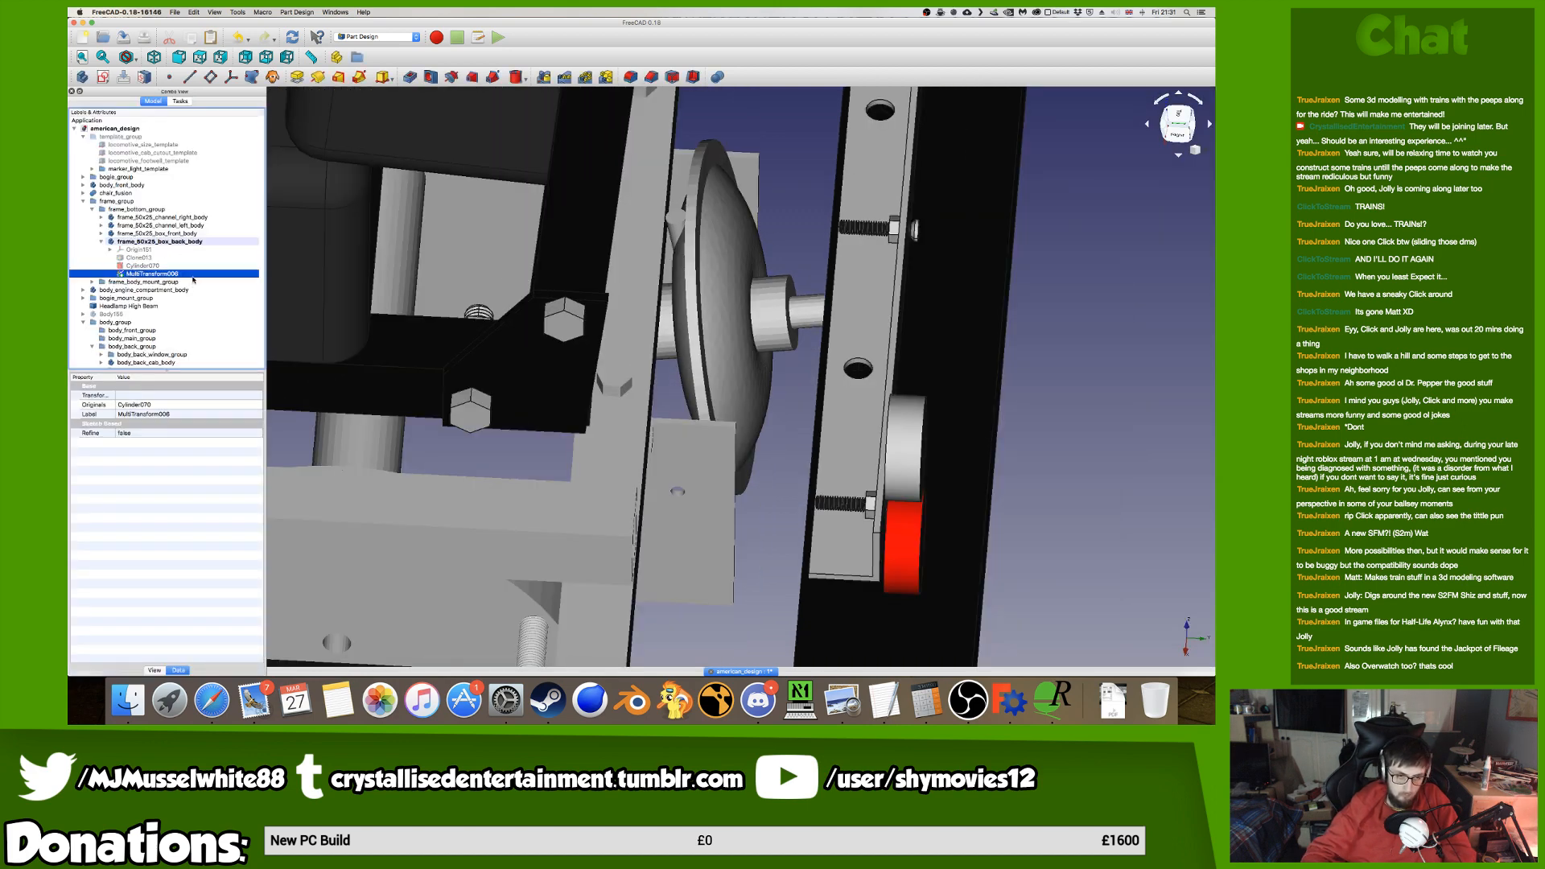
key("Delete")
Start a linear pattern of the Cylinder070 bolt hole along the base X axis and view the frame from the top.
left_click(193, 265)
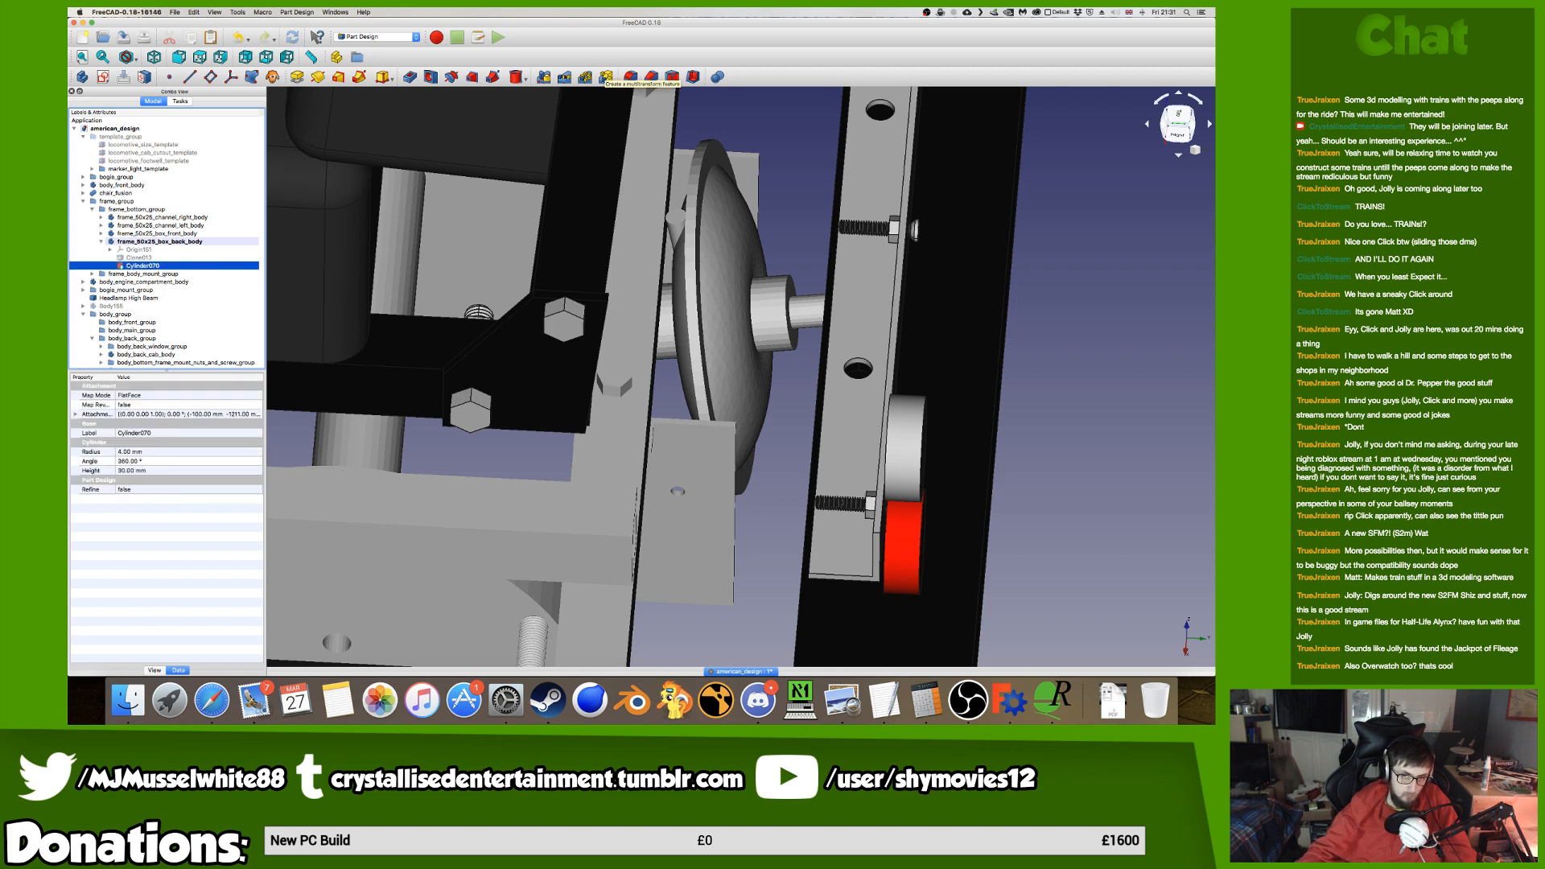
left_click(564, 77)
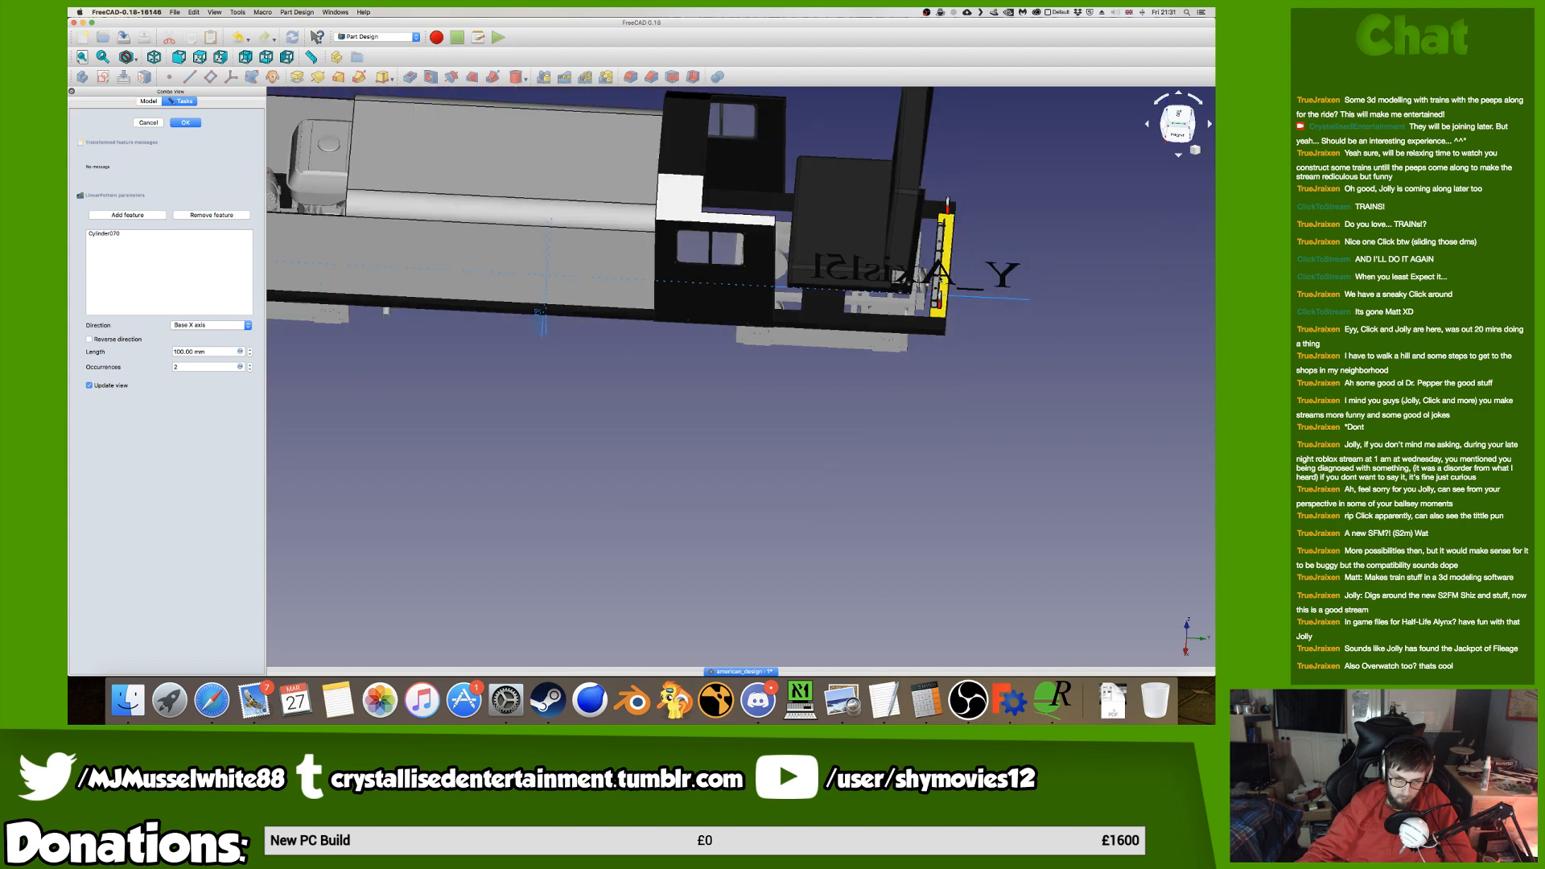
scroll(656, 318, "up", 5)
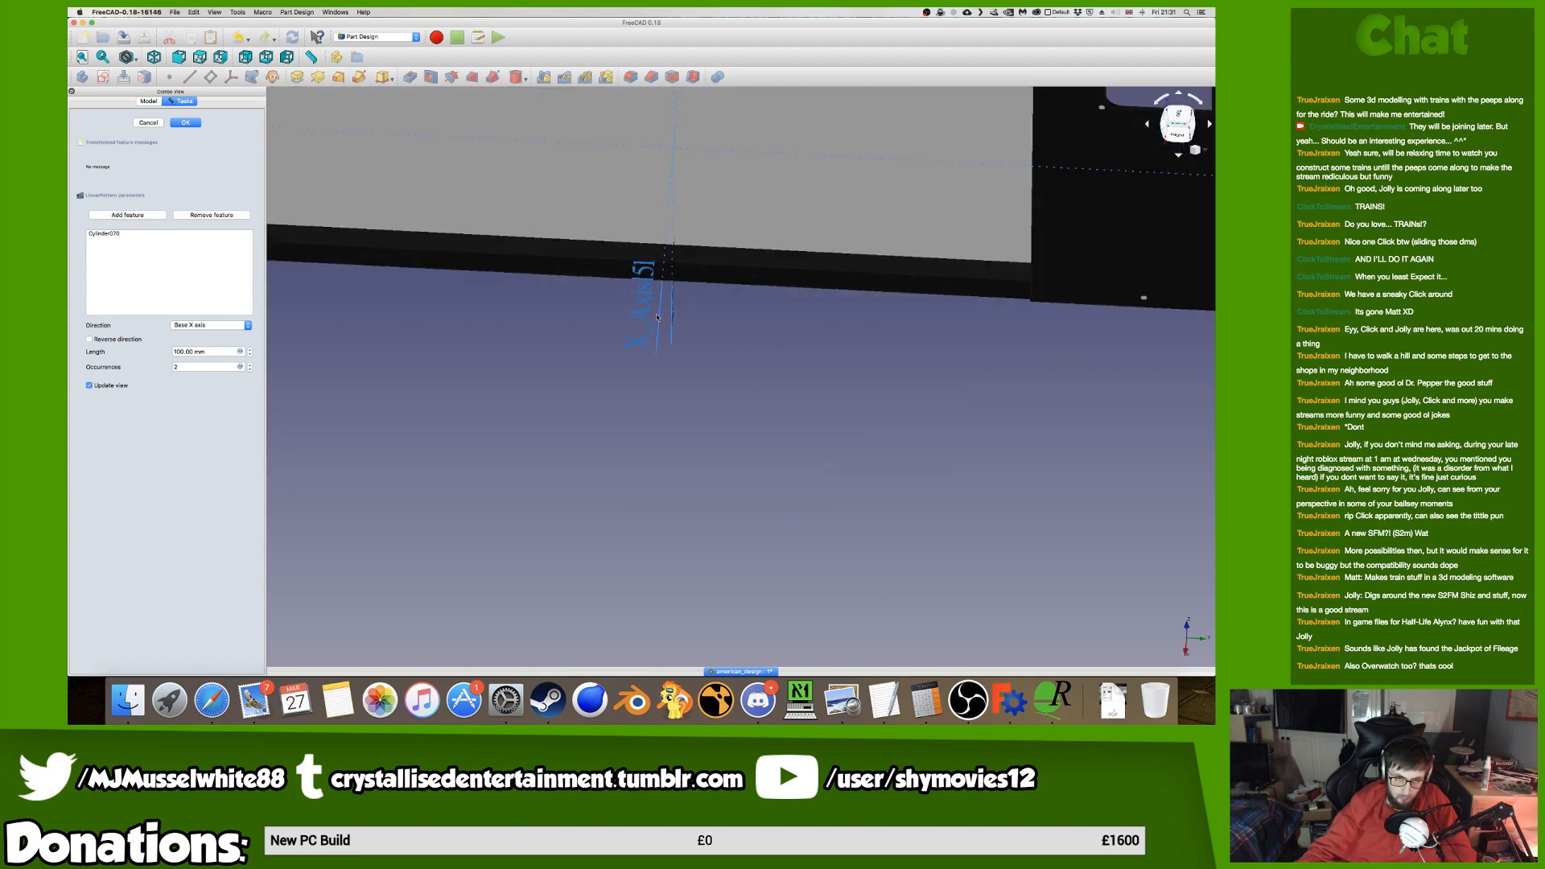
left_click(655, 317)
middle_click_drag(855, 306, 449, 393)
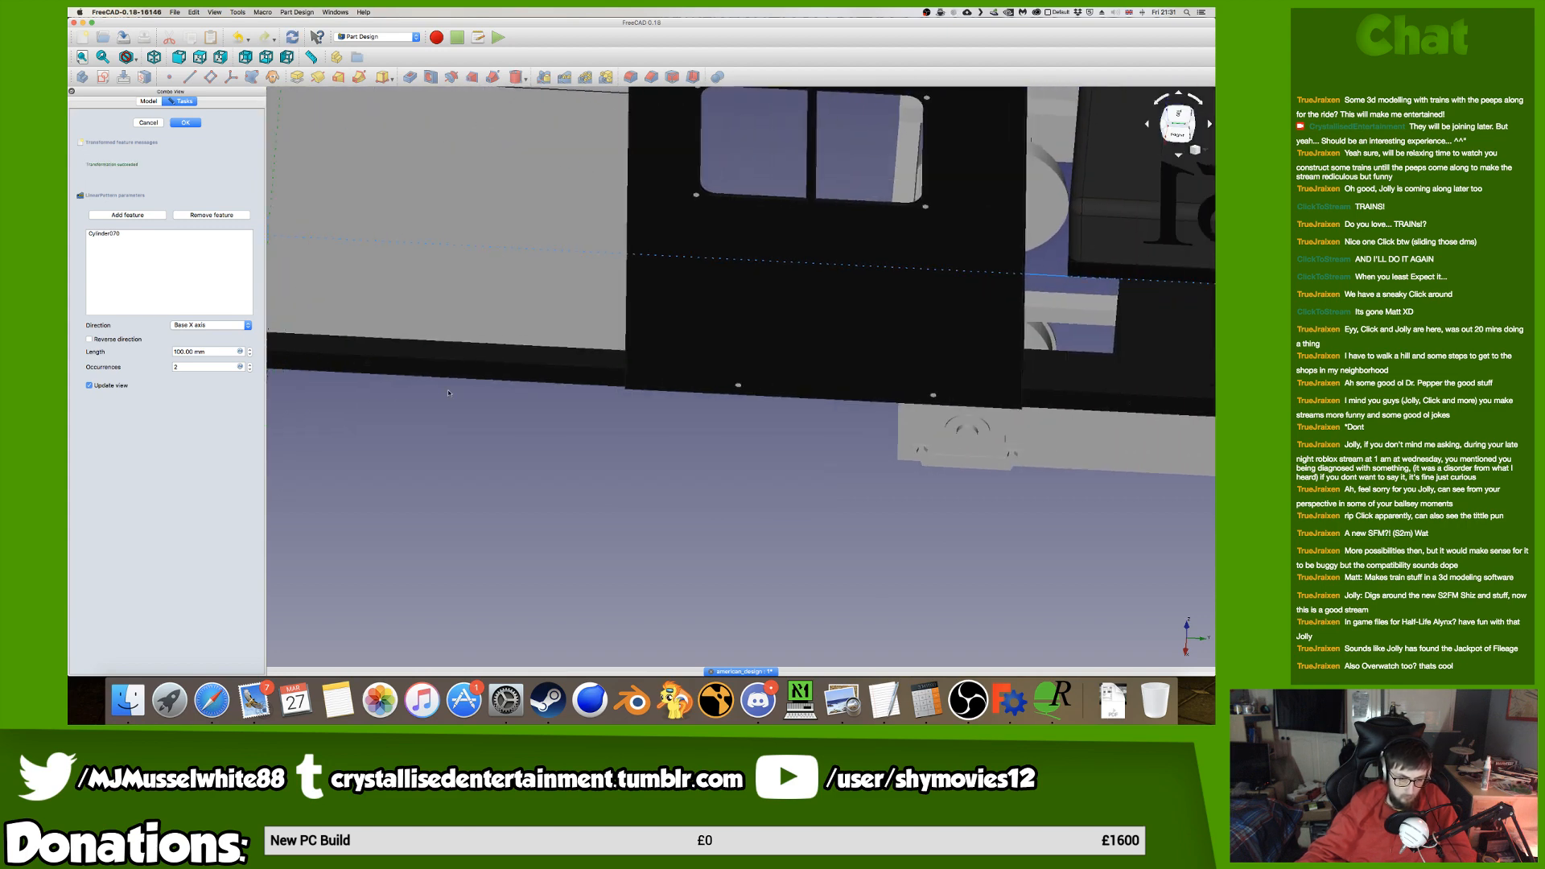
scroll(483, 378, "down", 5)
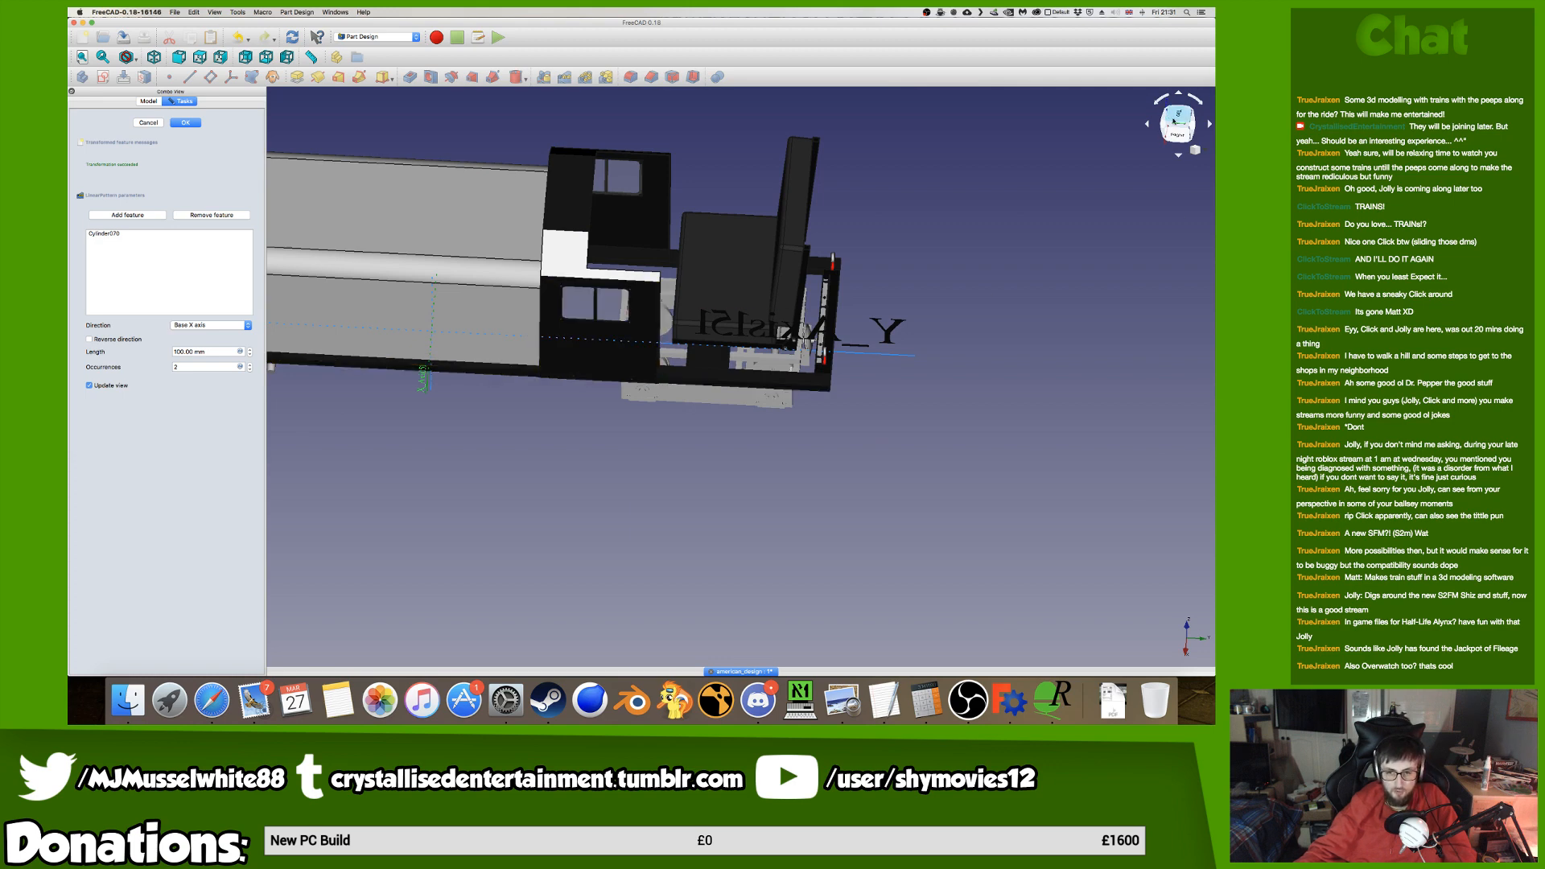
left_click(1177, 120)
scroll(702, 324, "up", 5)
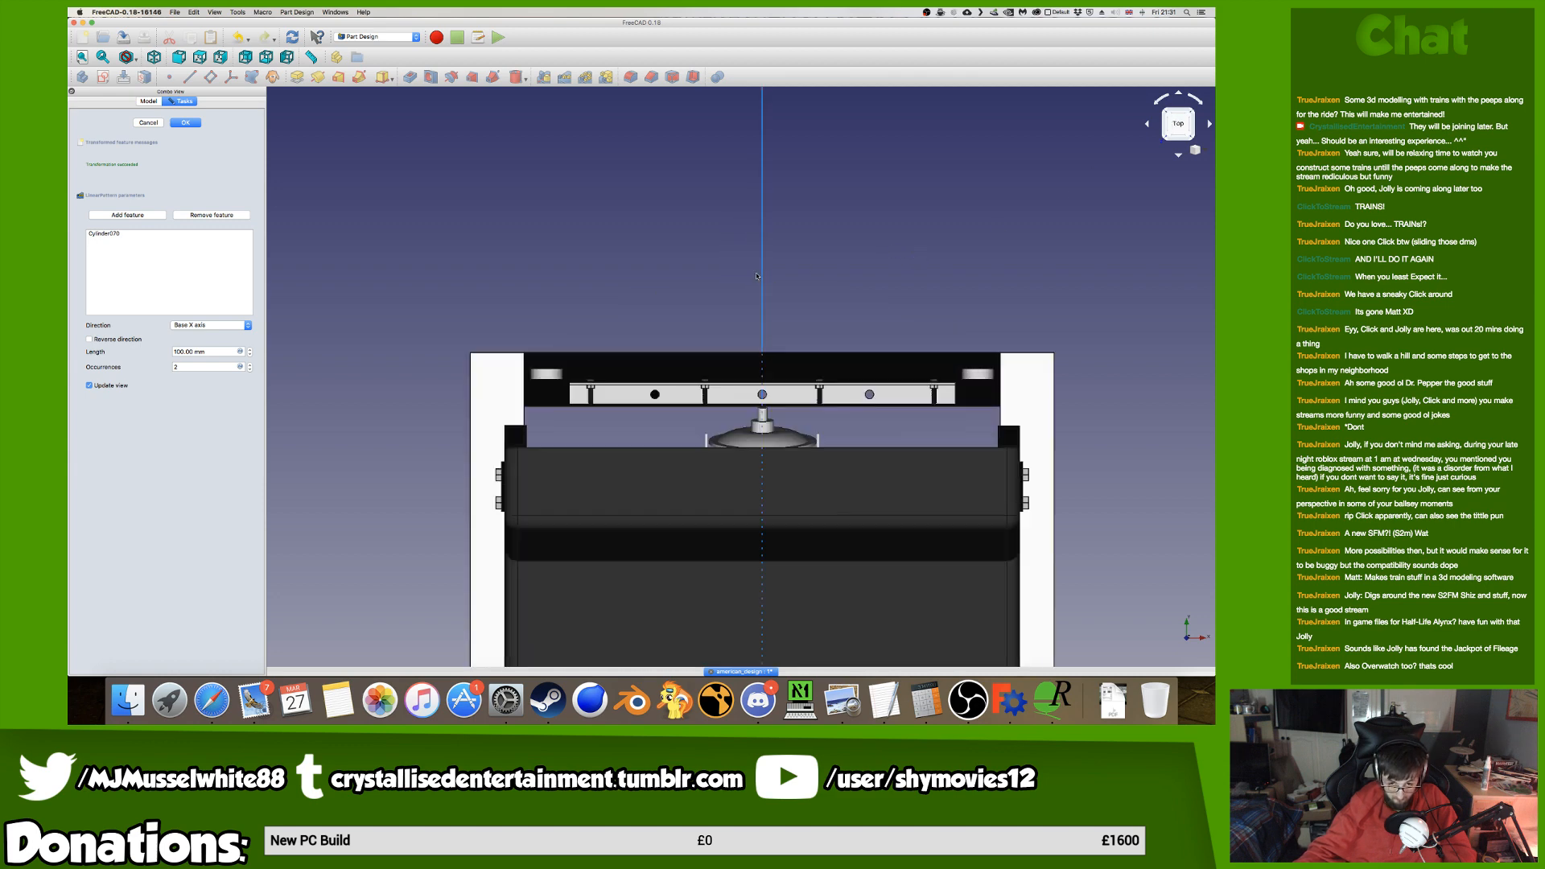
Set the linear pattern's length to 200 mm with 3 occurrences and accept it.
left_click(171, 352)
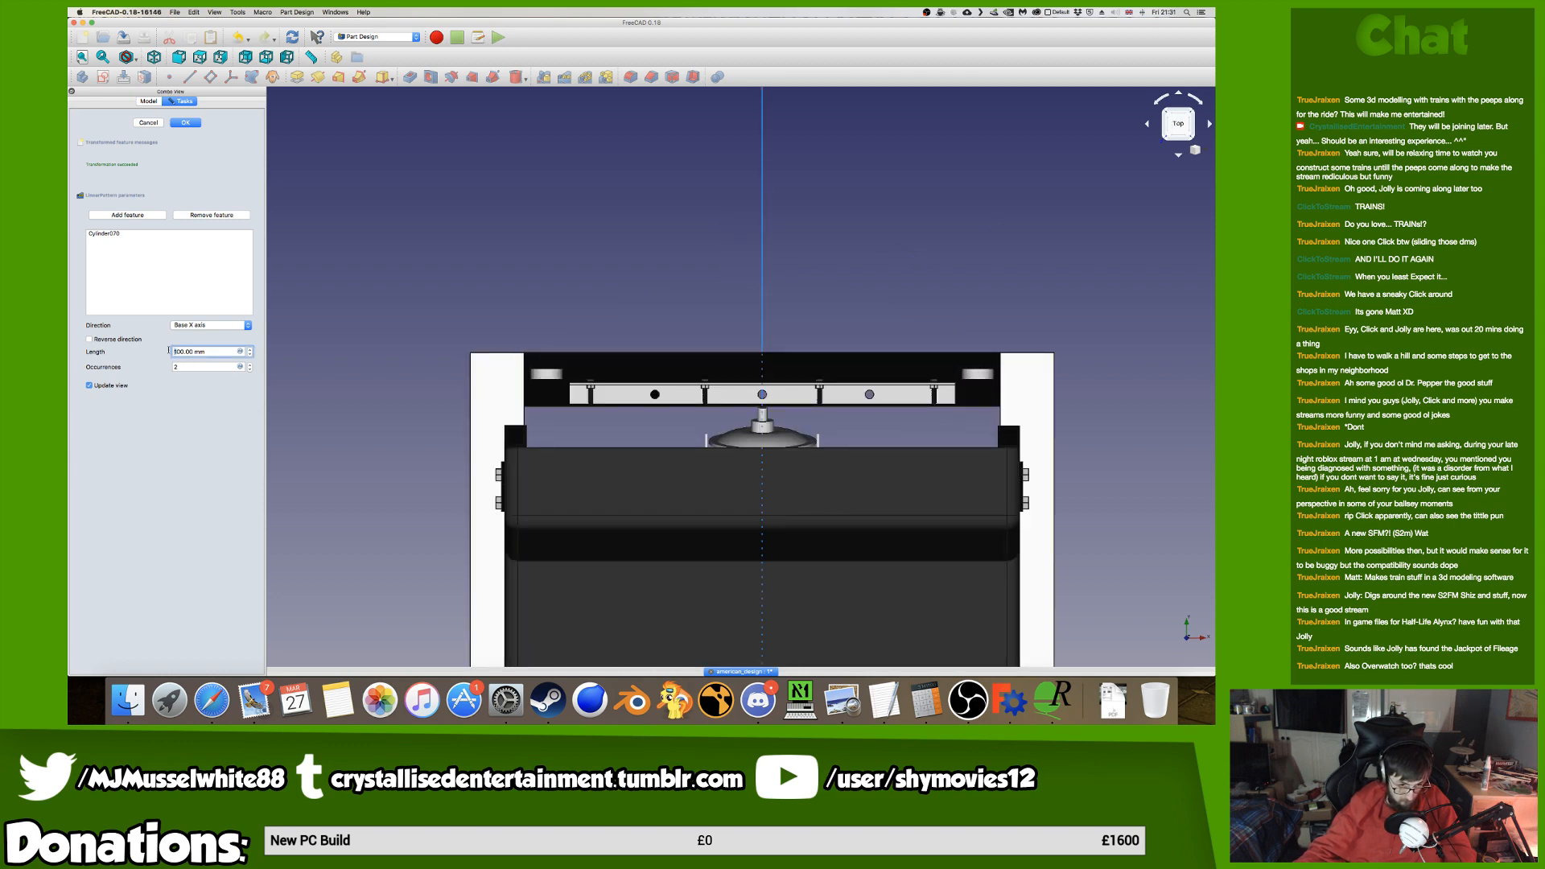
key("Delete")
type("2")
left_click(191, 366)
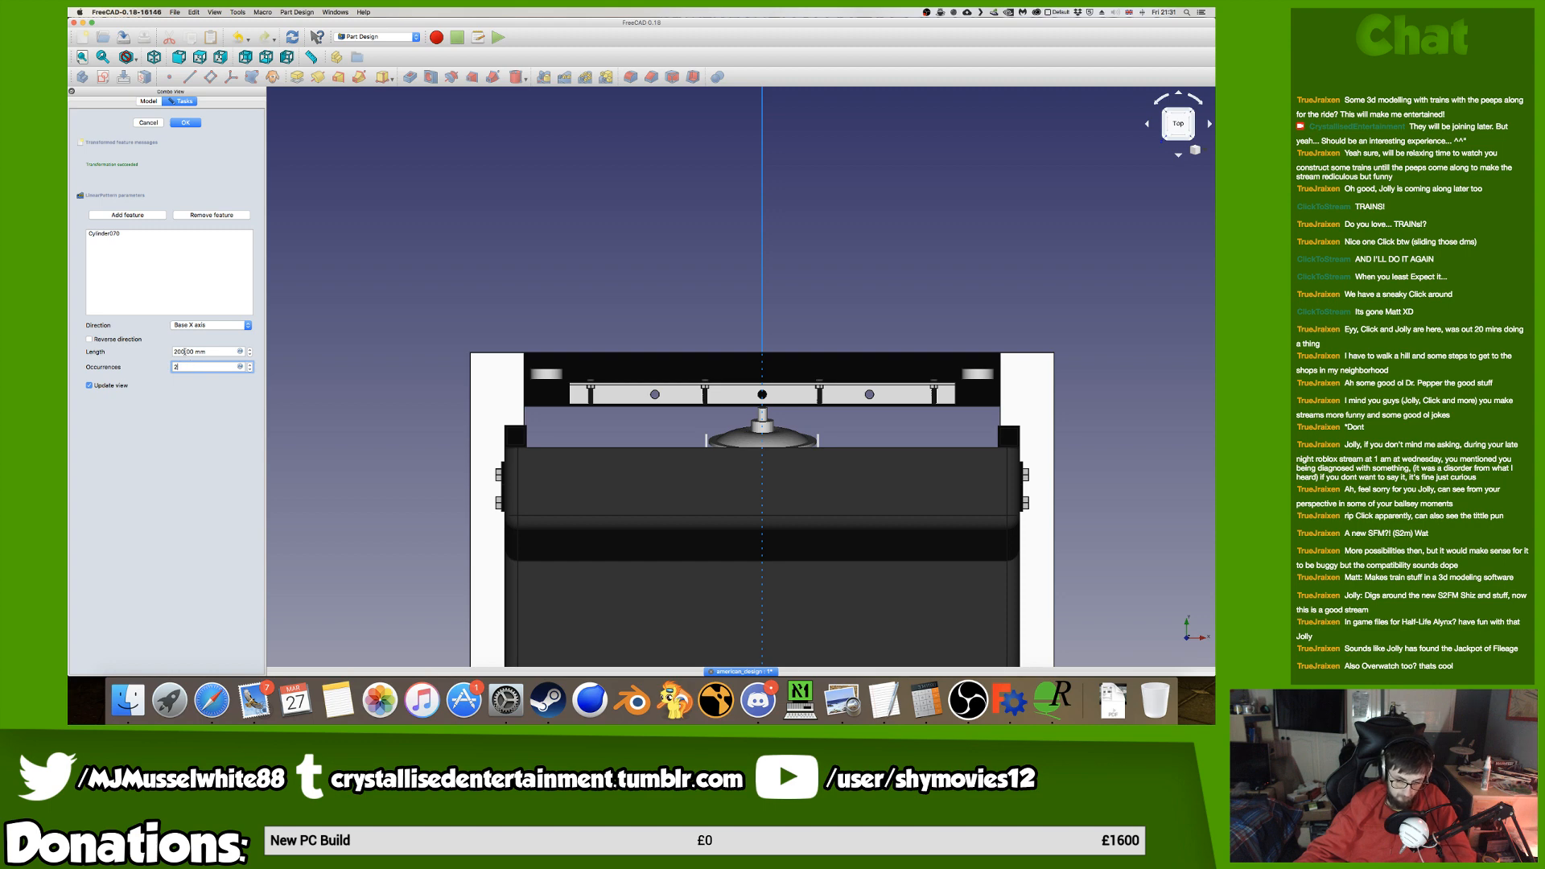
scroll(719, 385, "up", 5)
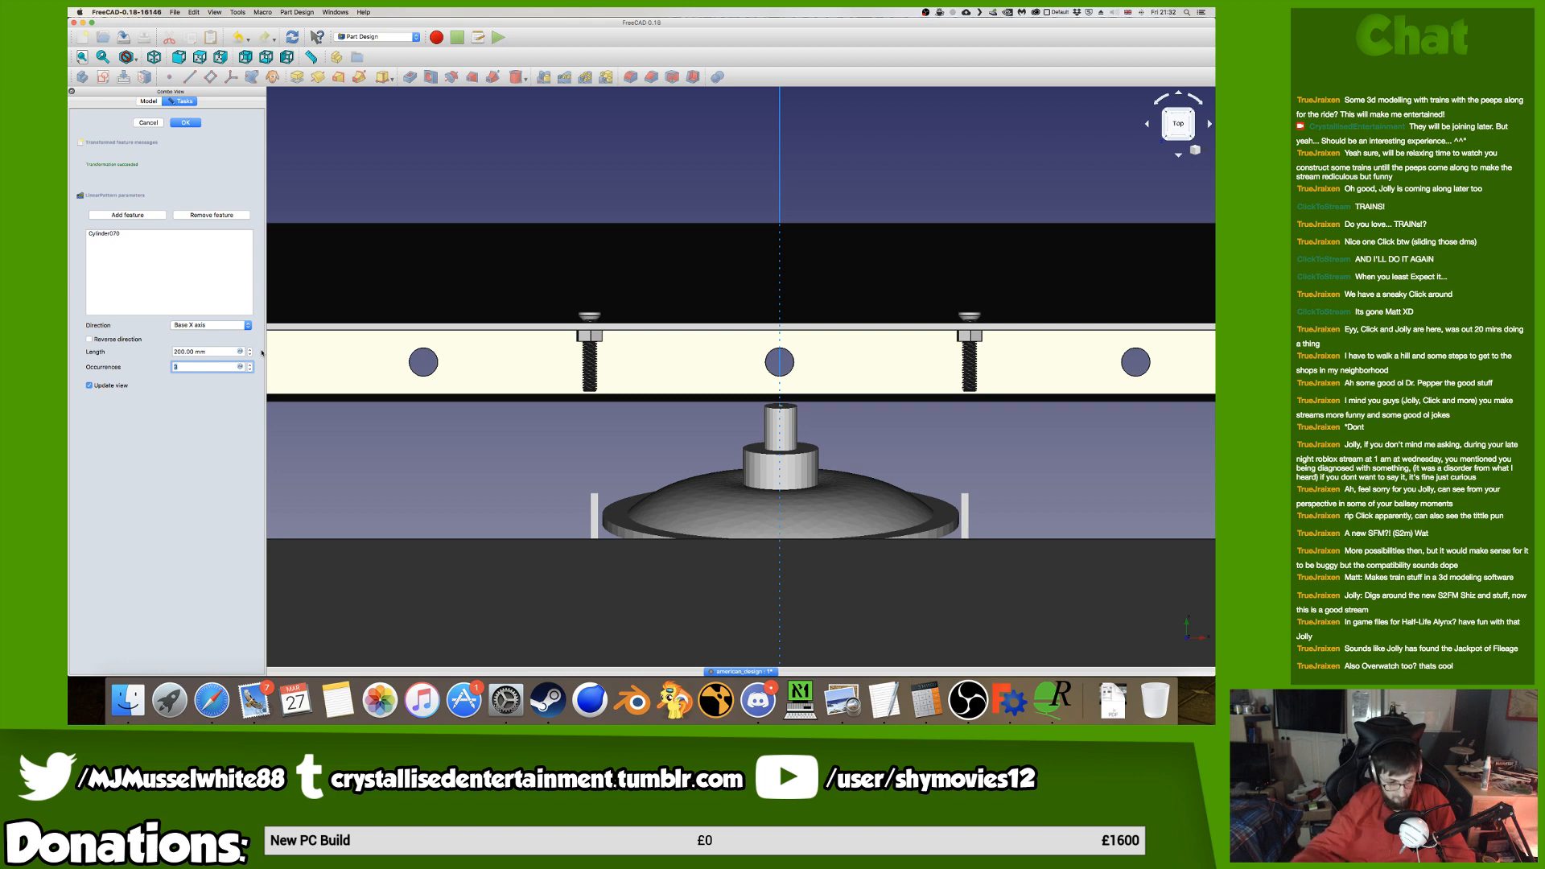
left_click(185, 121)
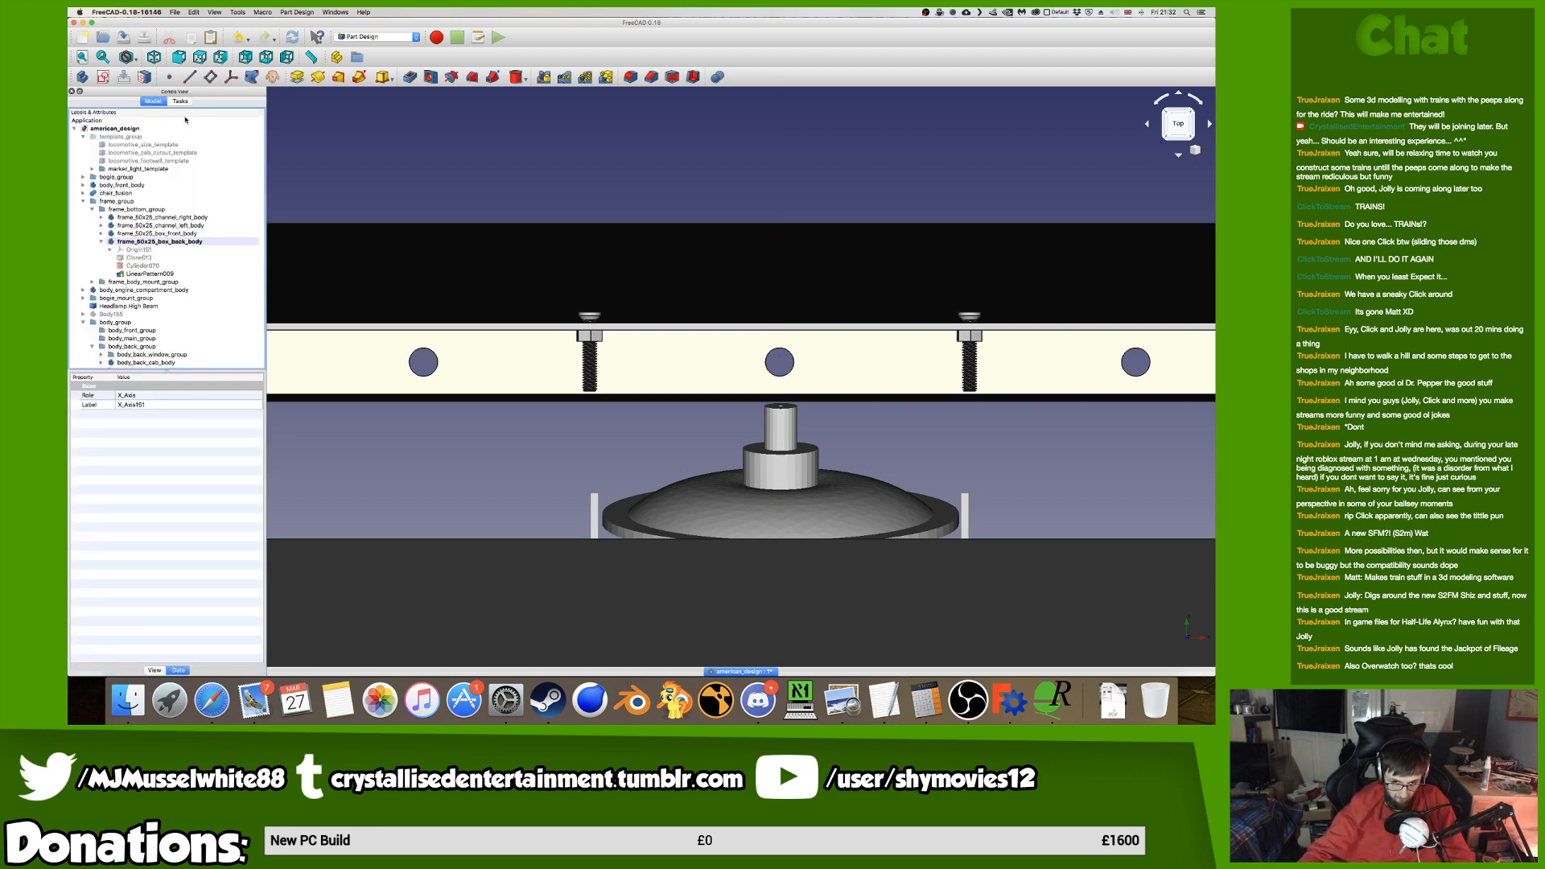
Select the frame_50x25_box_back_body in the model tree and save the american_design document.
scroll(773, 351, "down", 6)
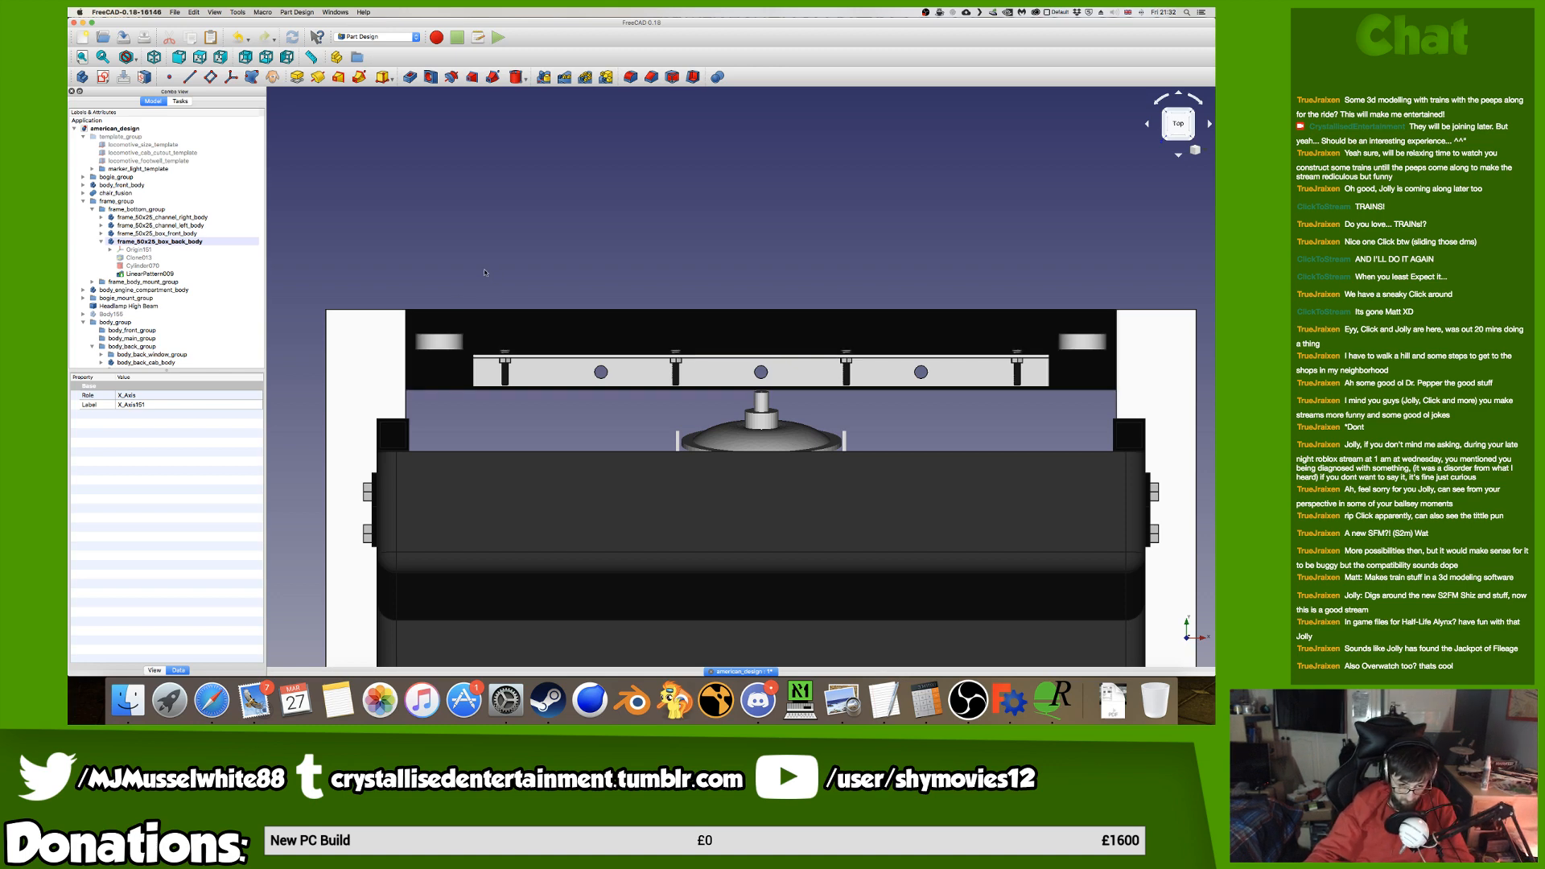
left_click(206, 241)
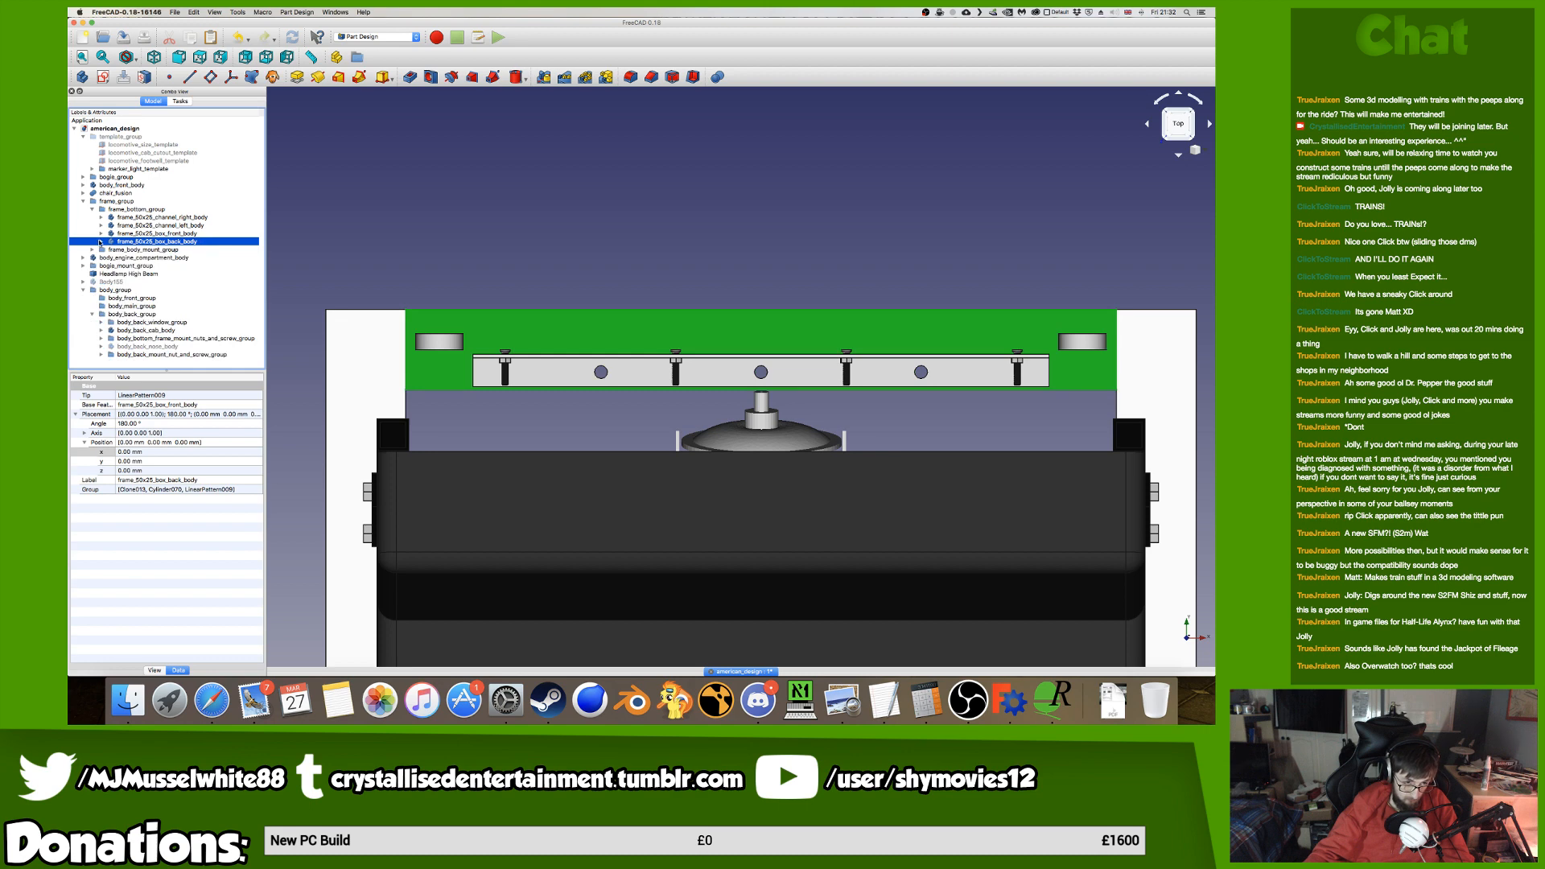
left_click(99, 241)
key("super+s")
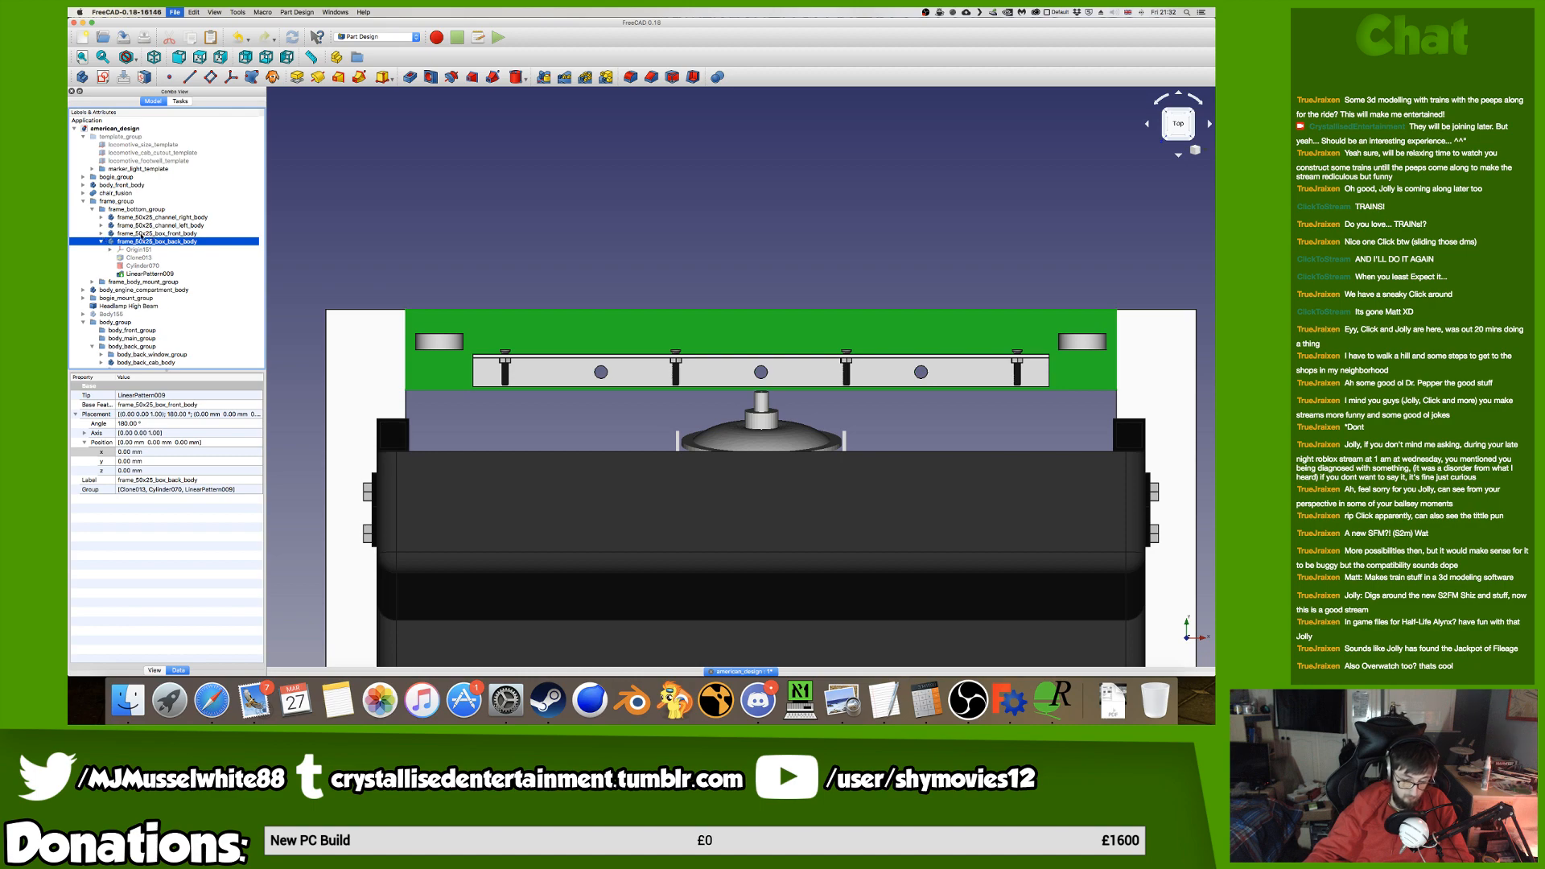
key("ctrl+Left")
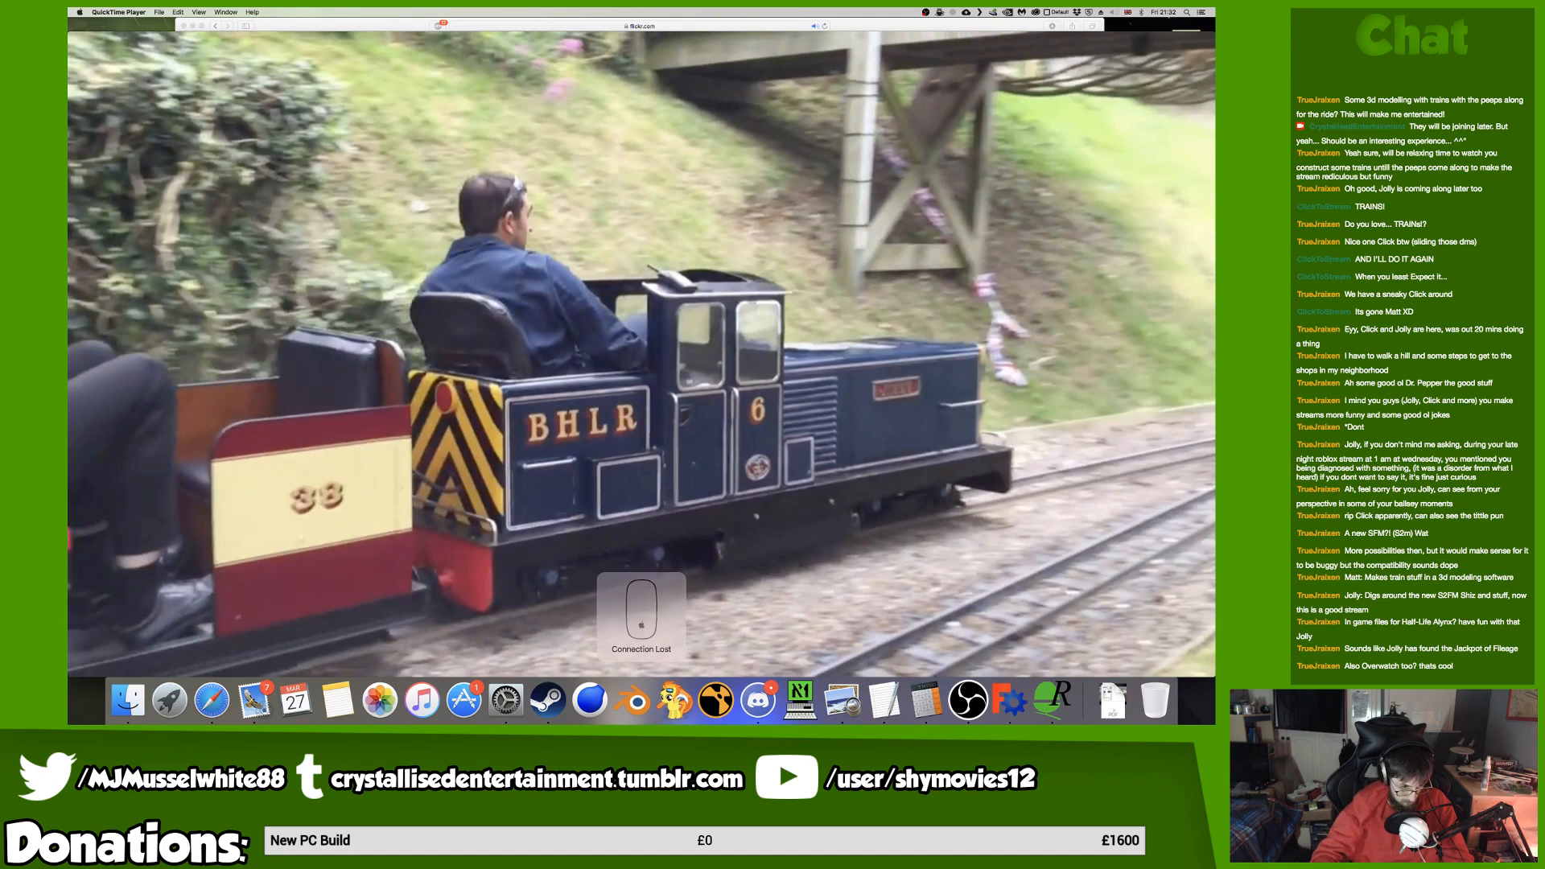
key("super+Tab")
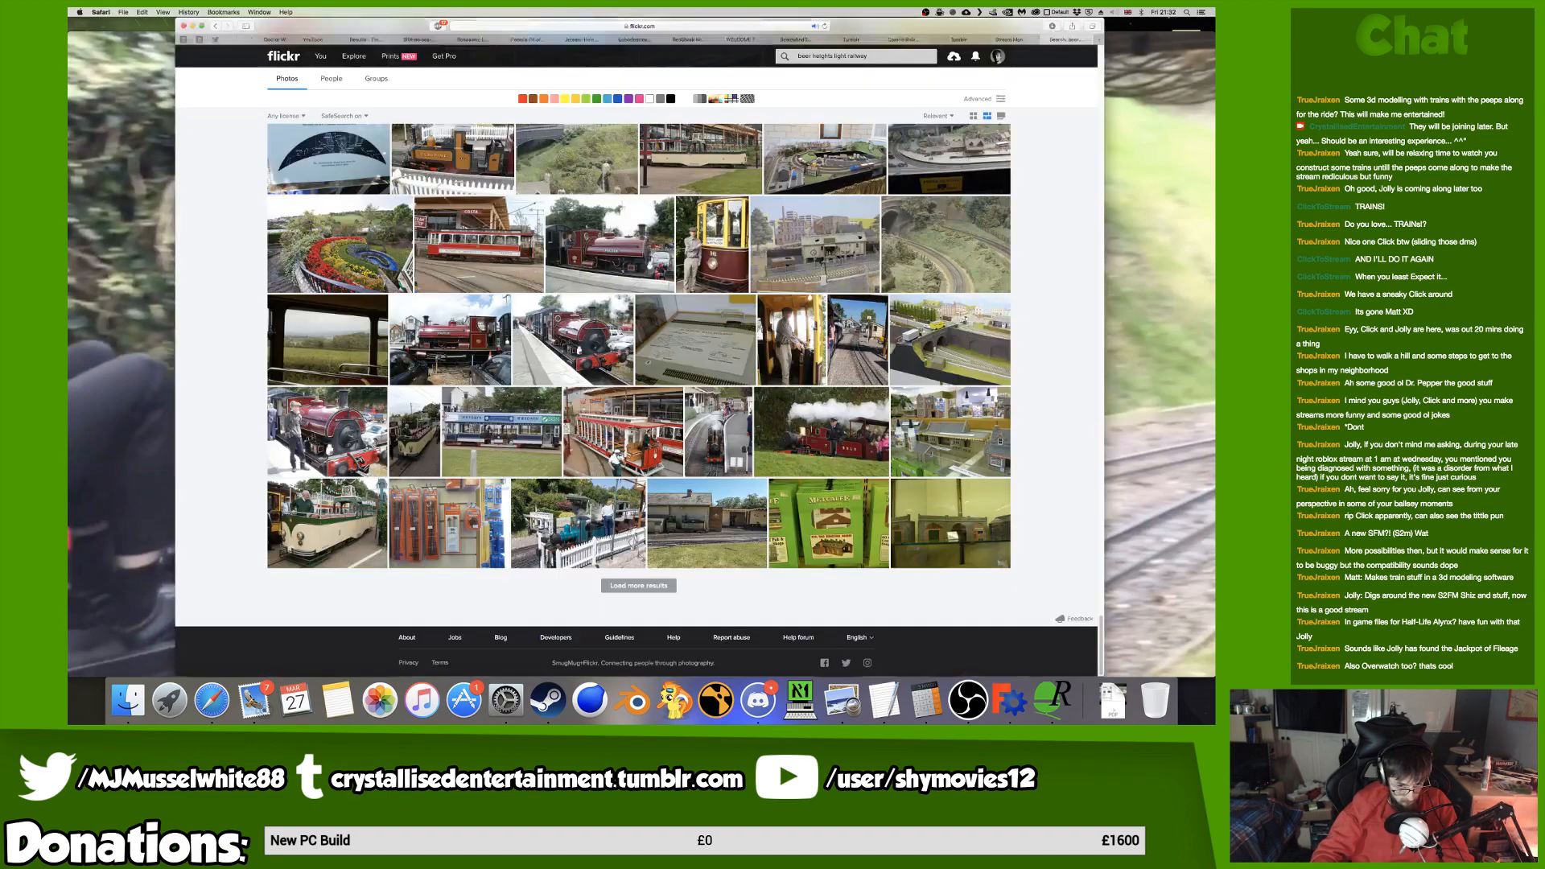
key("super+Tab")
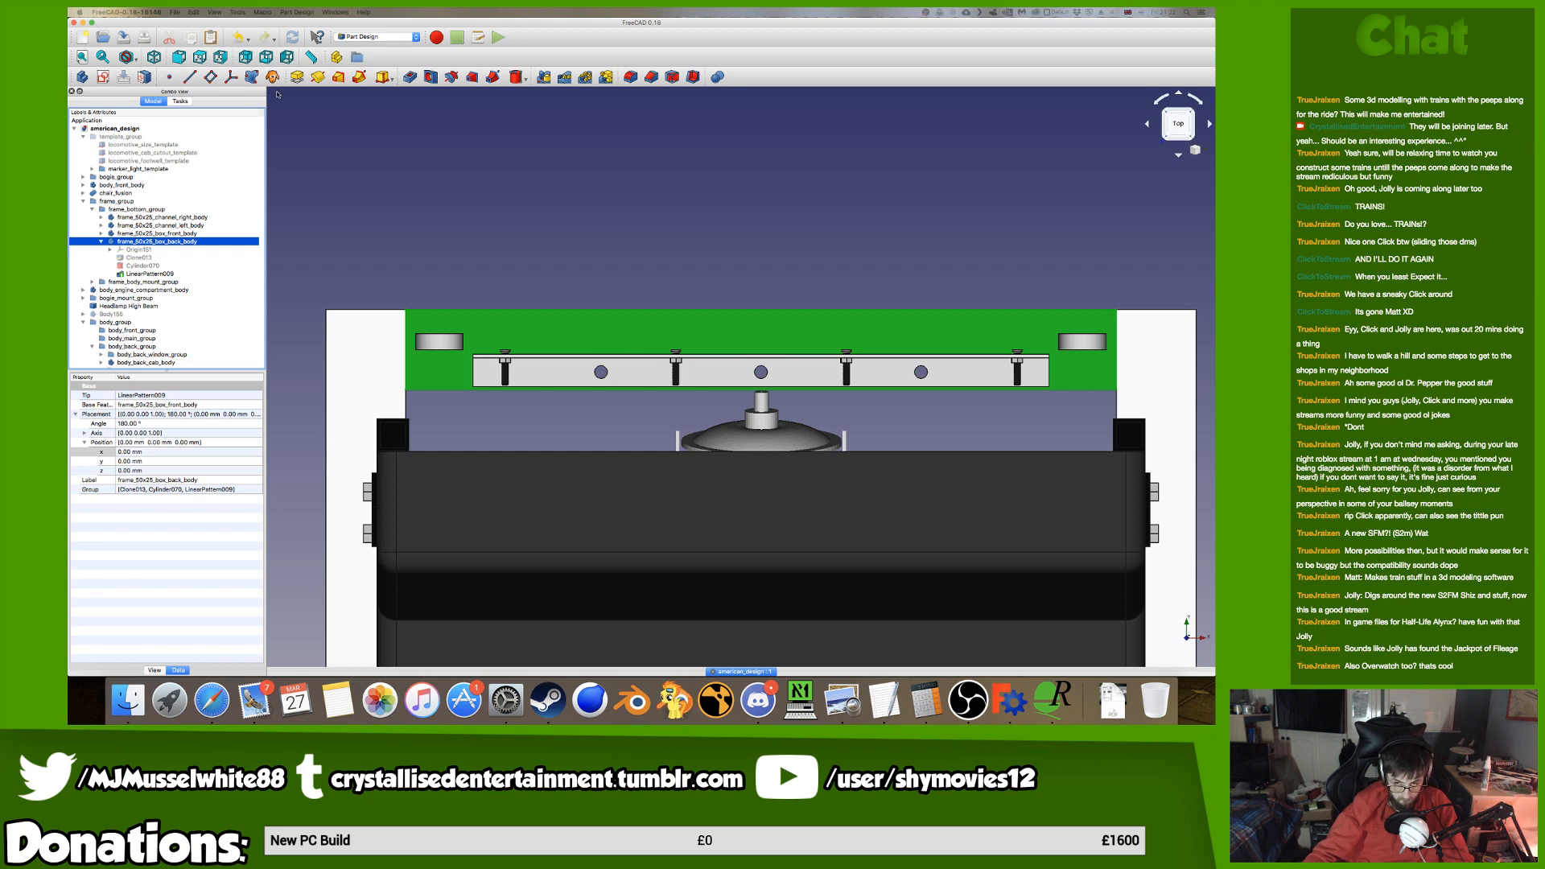
Merge the m8_35mm_bolt.FCStd project from the nuts_and_bolts folder into the american_design document.
left_click(212, 11)
mouse_move(175, 12)
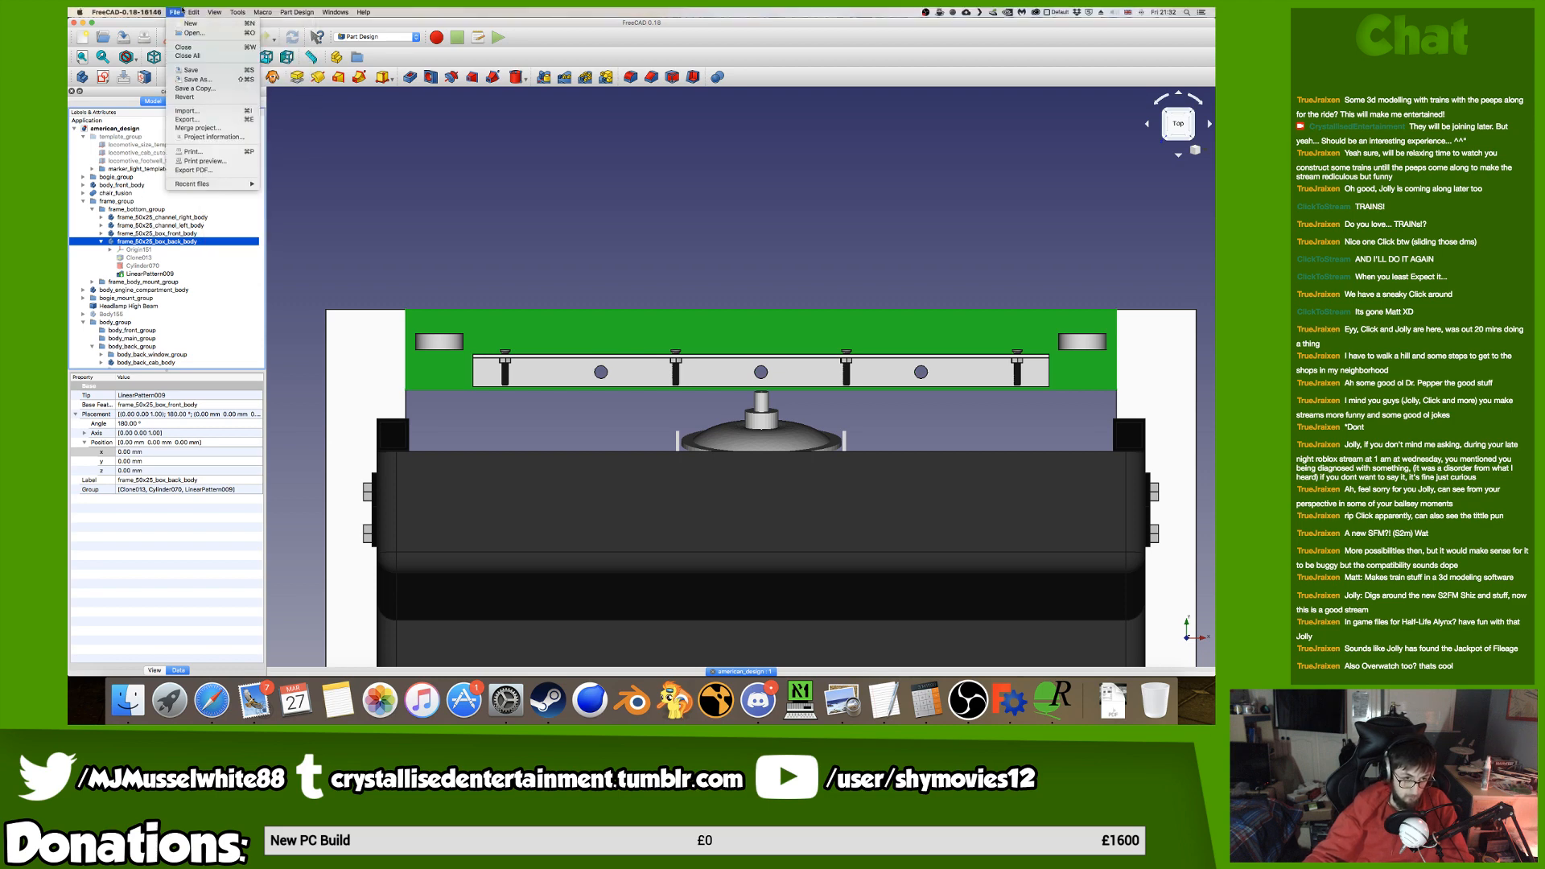
left_click(222, 129)
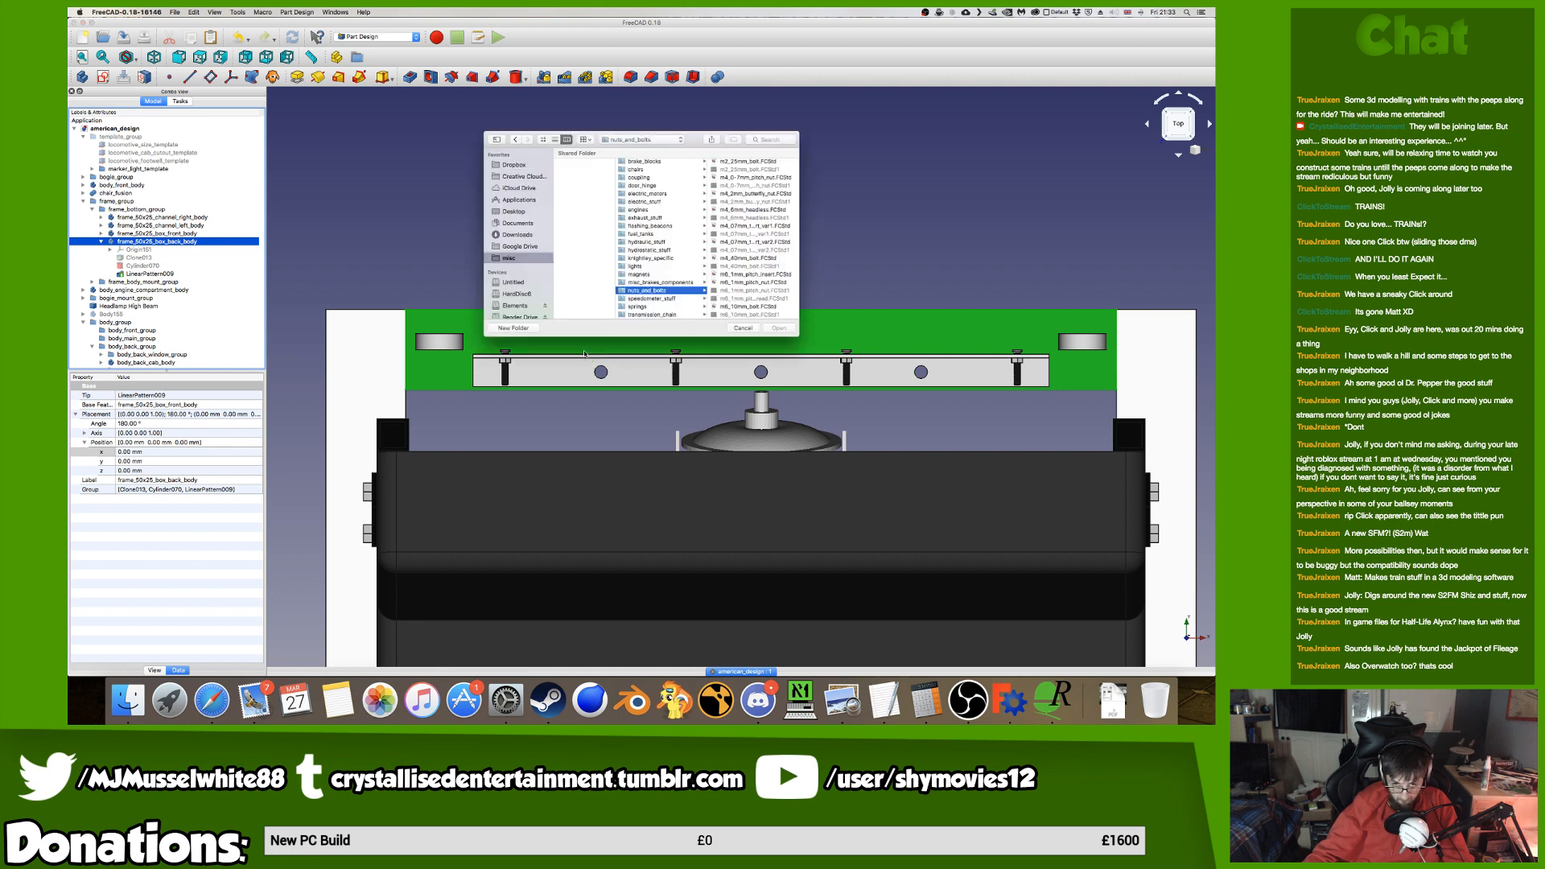
scroll(772, 302, "down", 5)
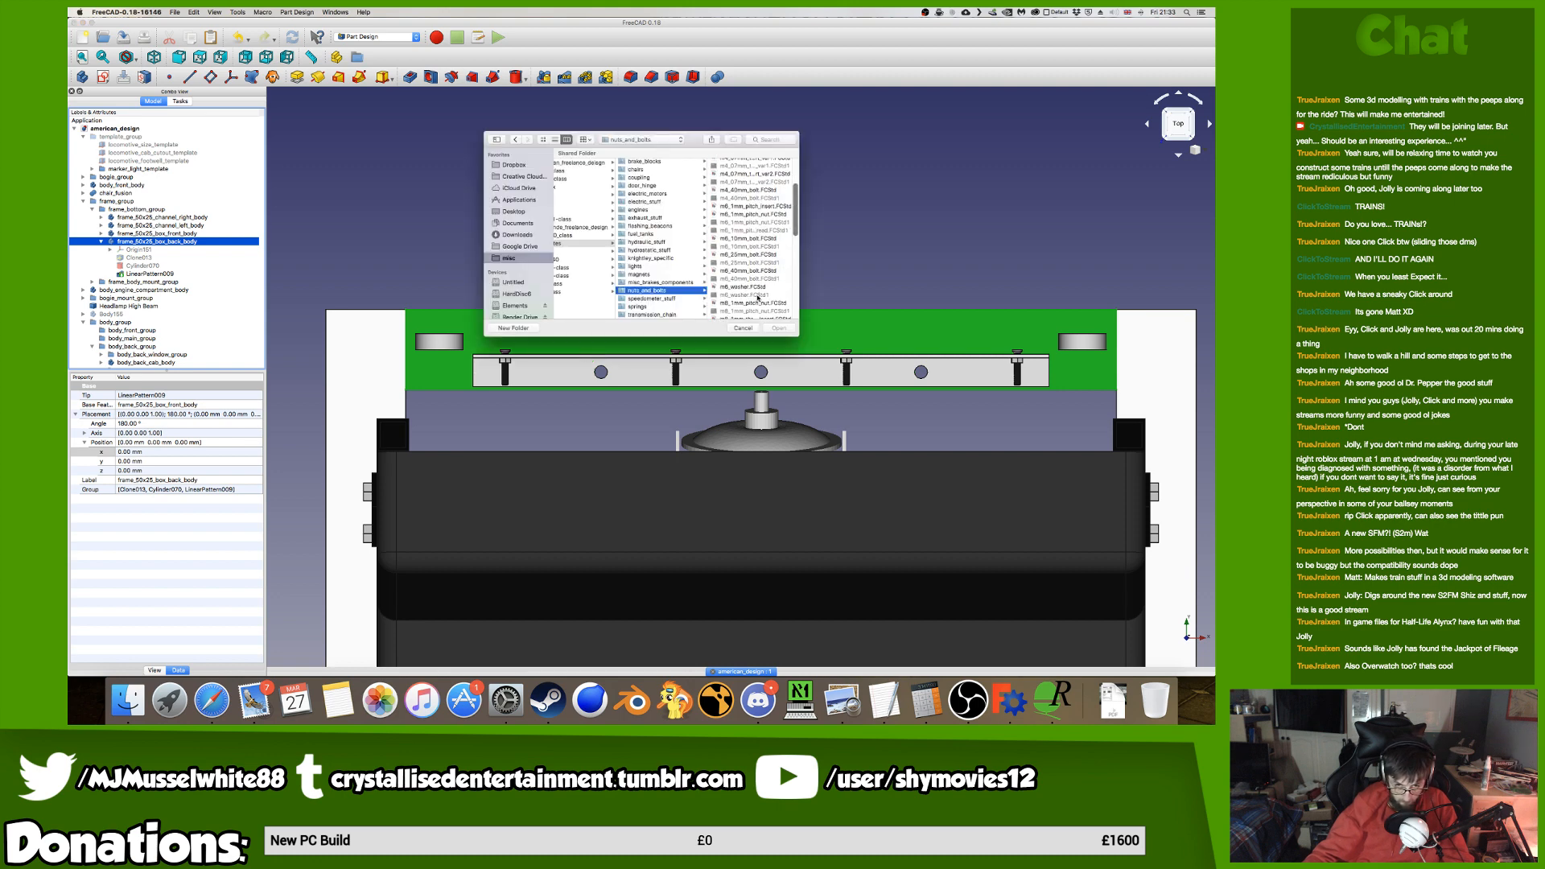
scroll(747, 309, "down", 3)
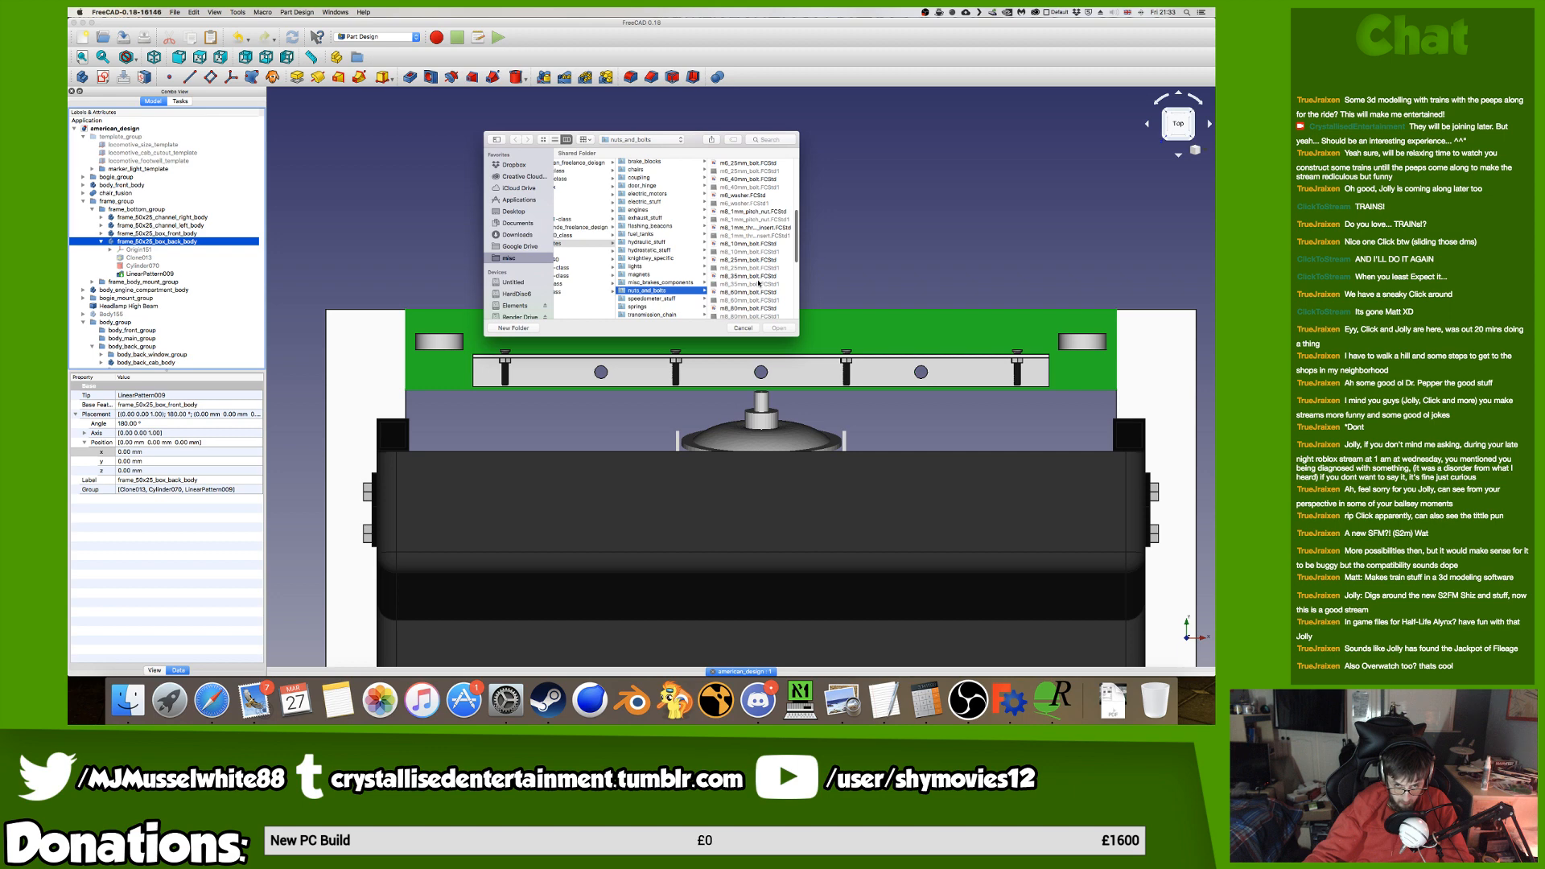
left_click(759, 276)
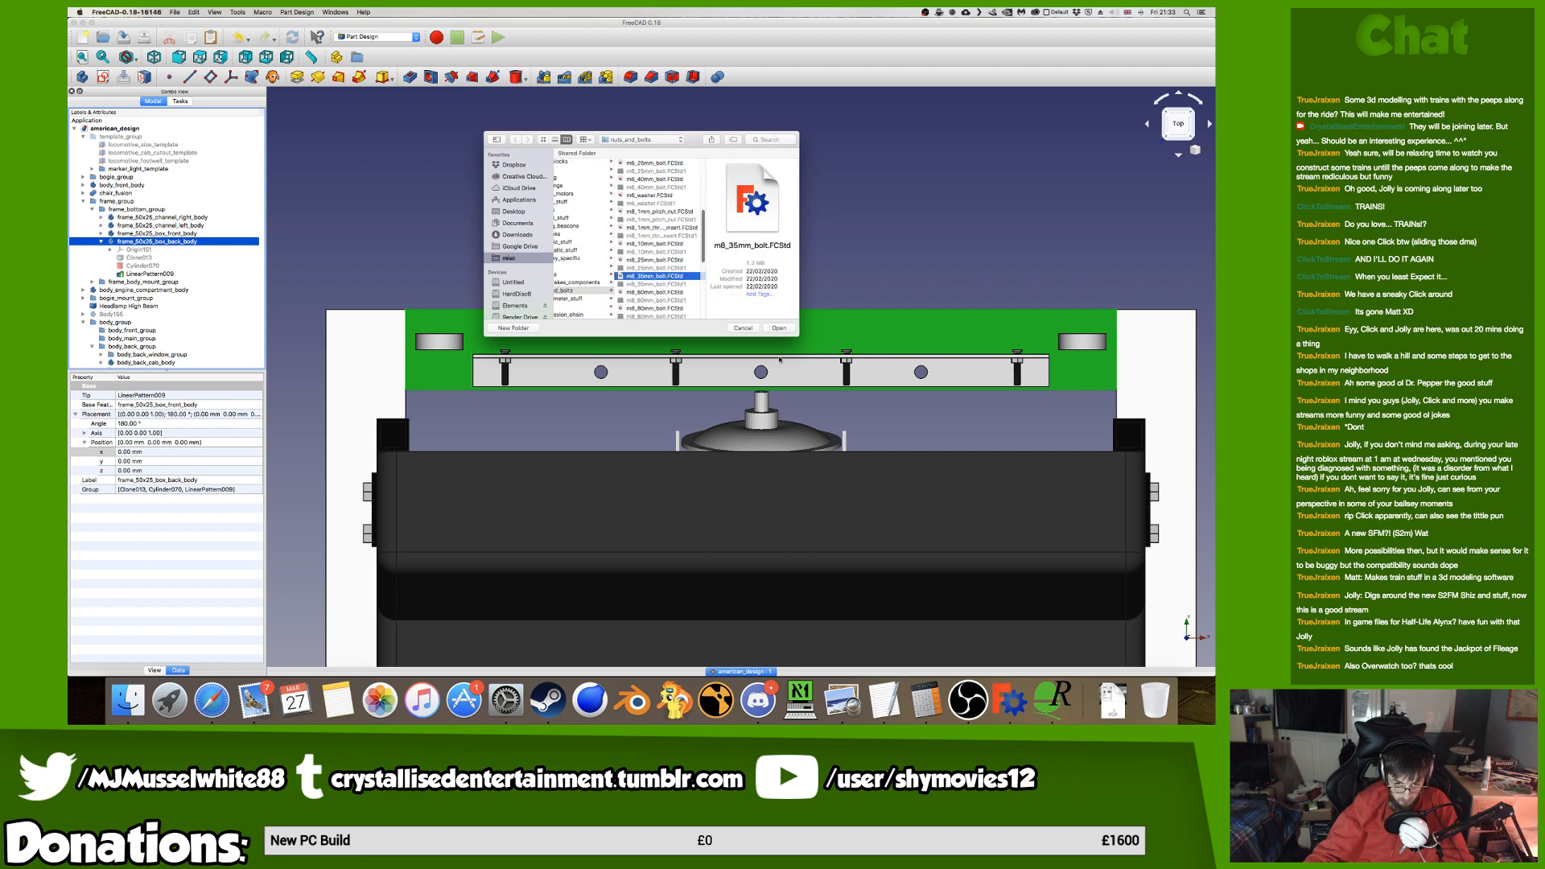
left_click(793, 327)
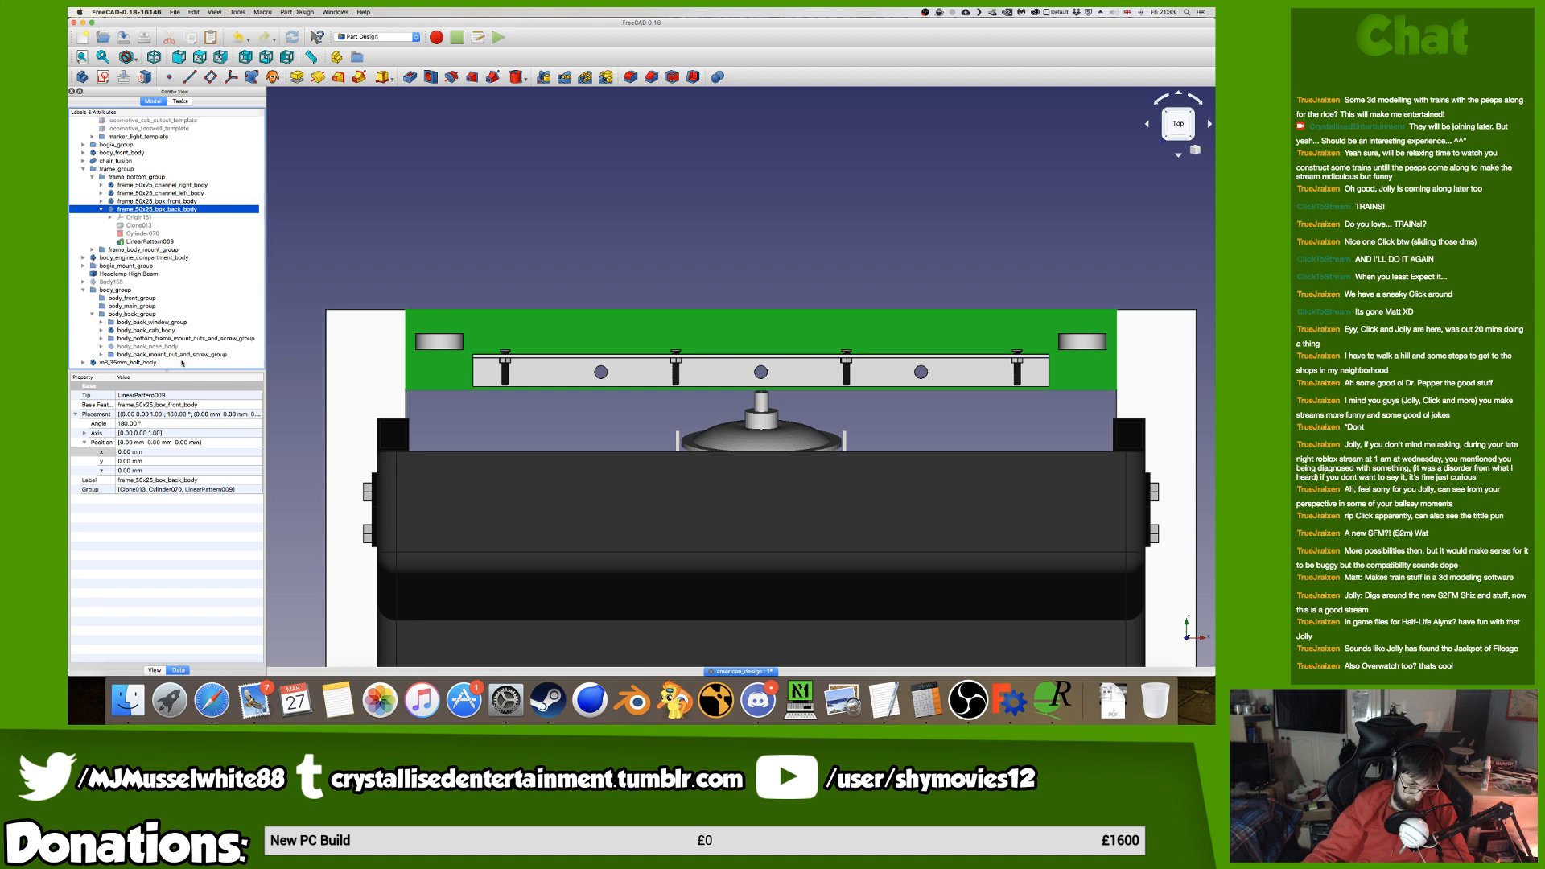
Start transforming the merged M8 35 mm bolt body and rotate it 180° about the X axis so its head faces up.
right_click(182, 362)
left_click(211, 372)
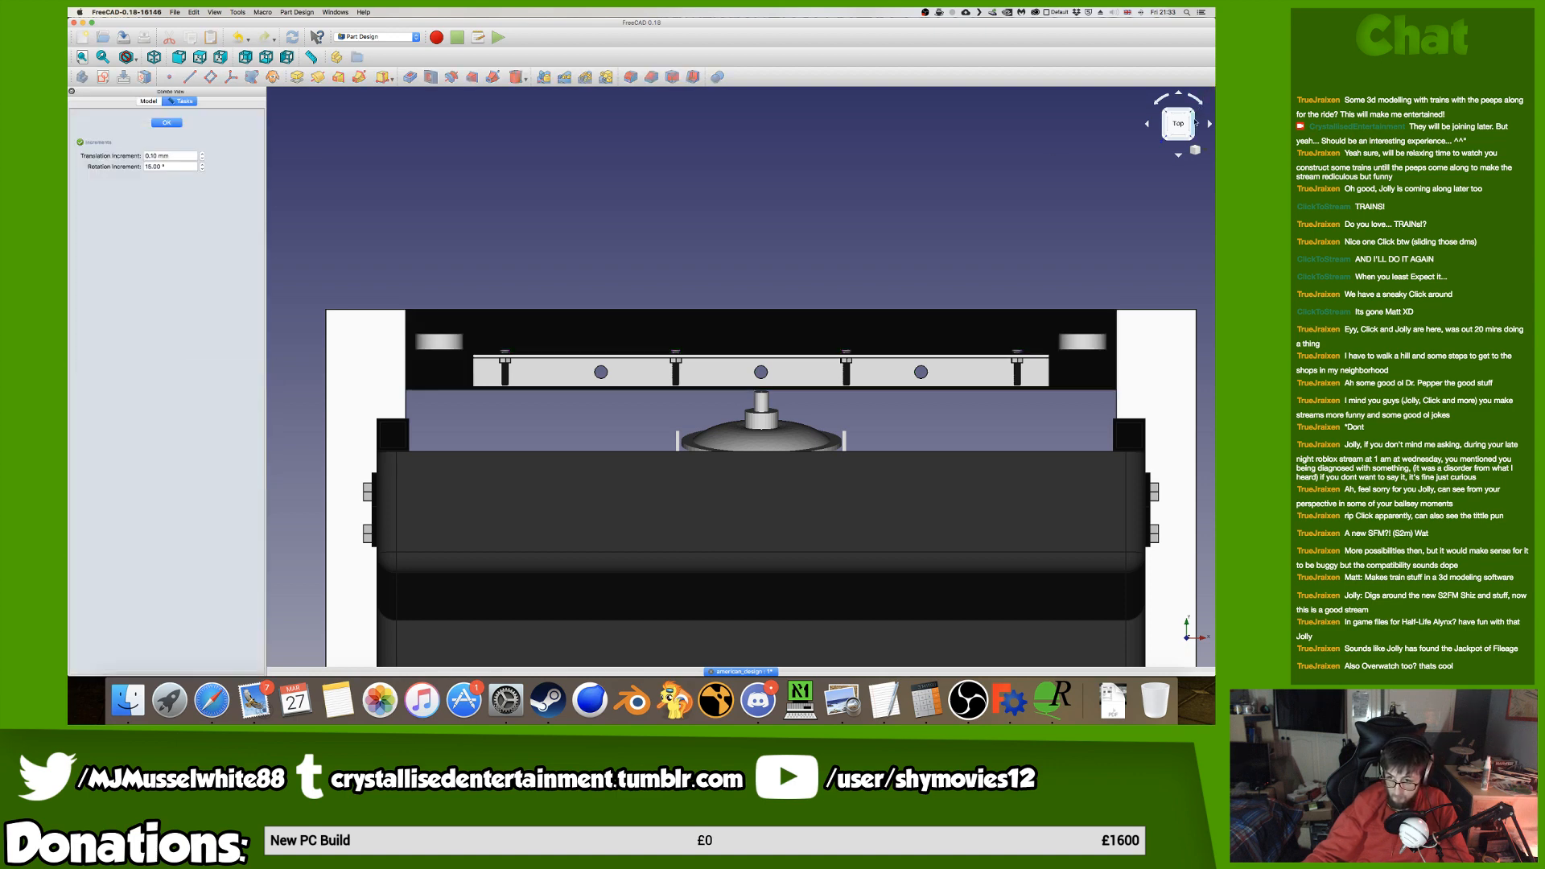
left_click(1196, 122)
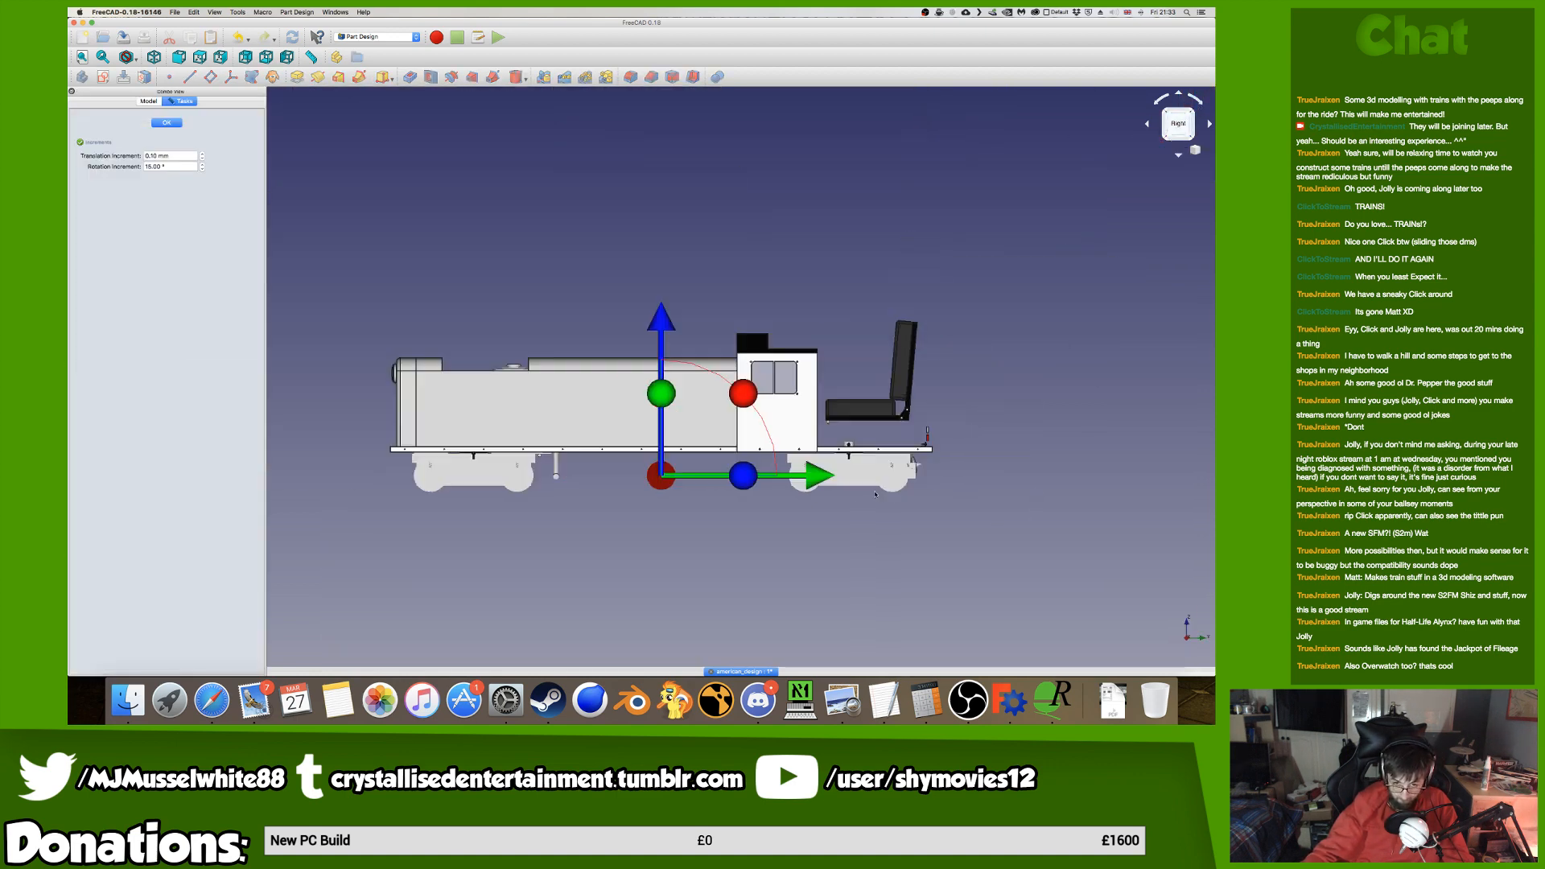
scroll(726, 475, "up", 10)
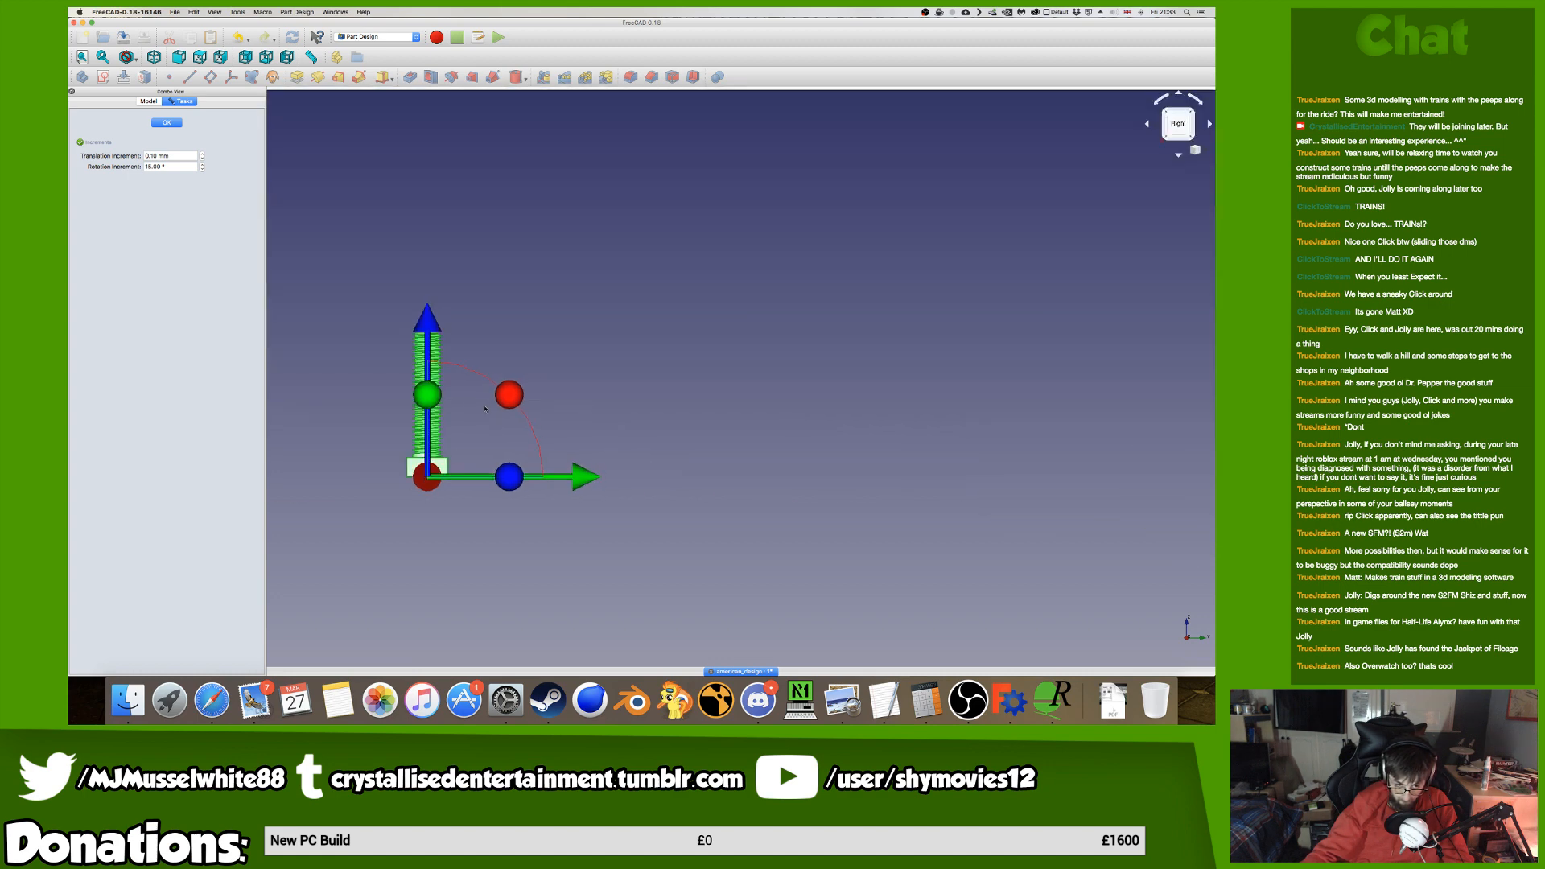
left_click_drag(521, 447, 378, 527)
Move the flipped bolt along the locomotive's length to the rear end beneath the frame.
scroll(406, 509, "down", 10)
middle_click_drag(547, 493, 731, 477)
left_click_drag(440, 497, 612, 497)
scroll(770, 491, "up", 5)
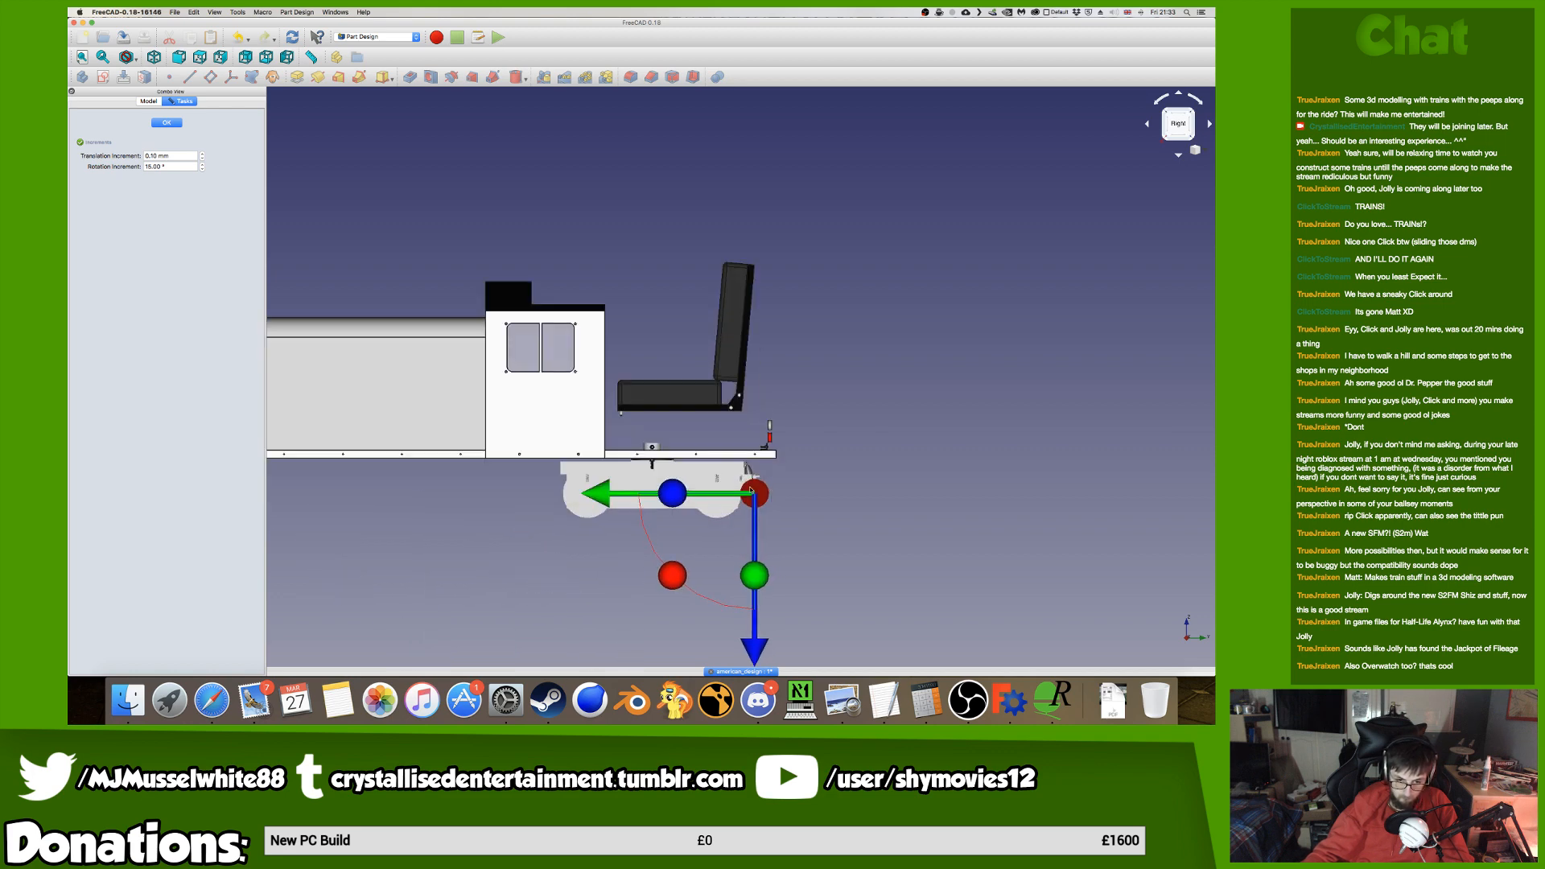
Raise the bolt so its shank passes through the rear frame with its head above the frame's upper face.
scroll(751, 491, "up", 3)
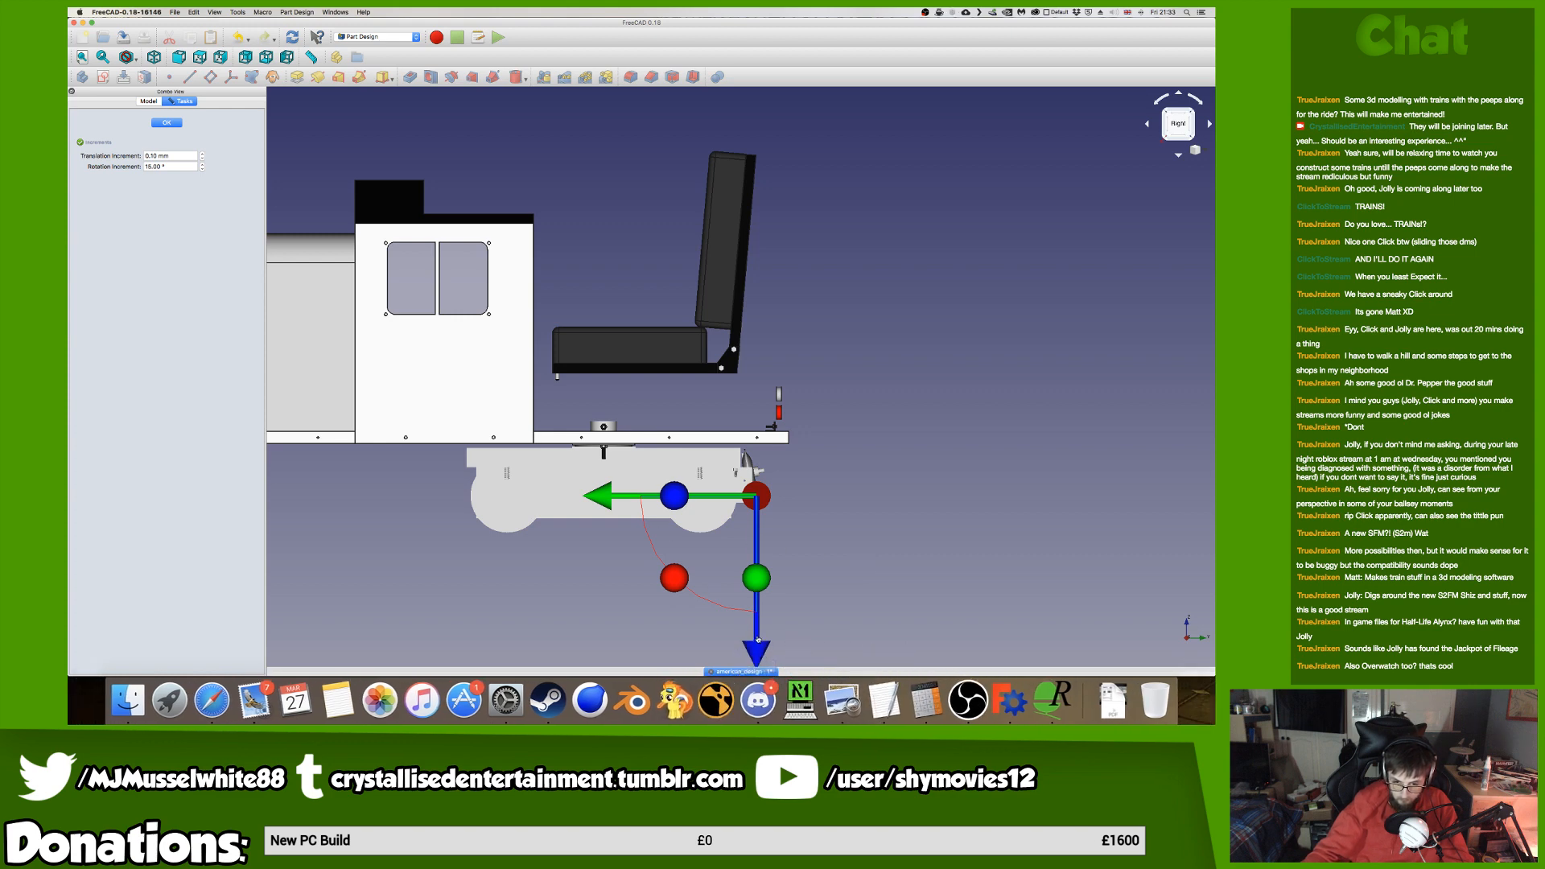
left_click_drag(758, 642, 757, 573)
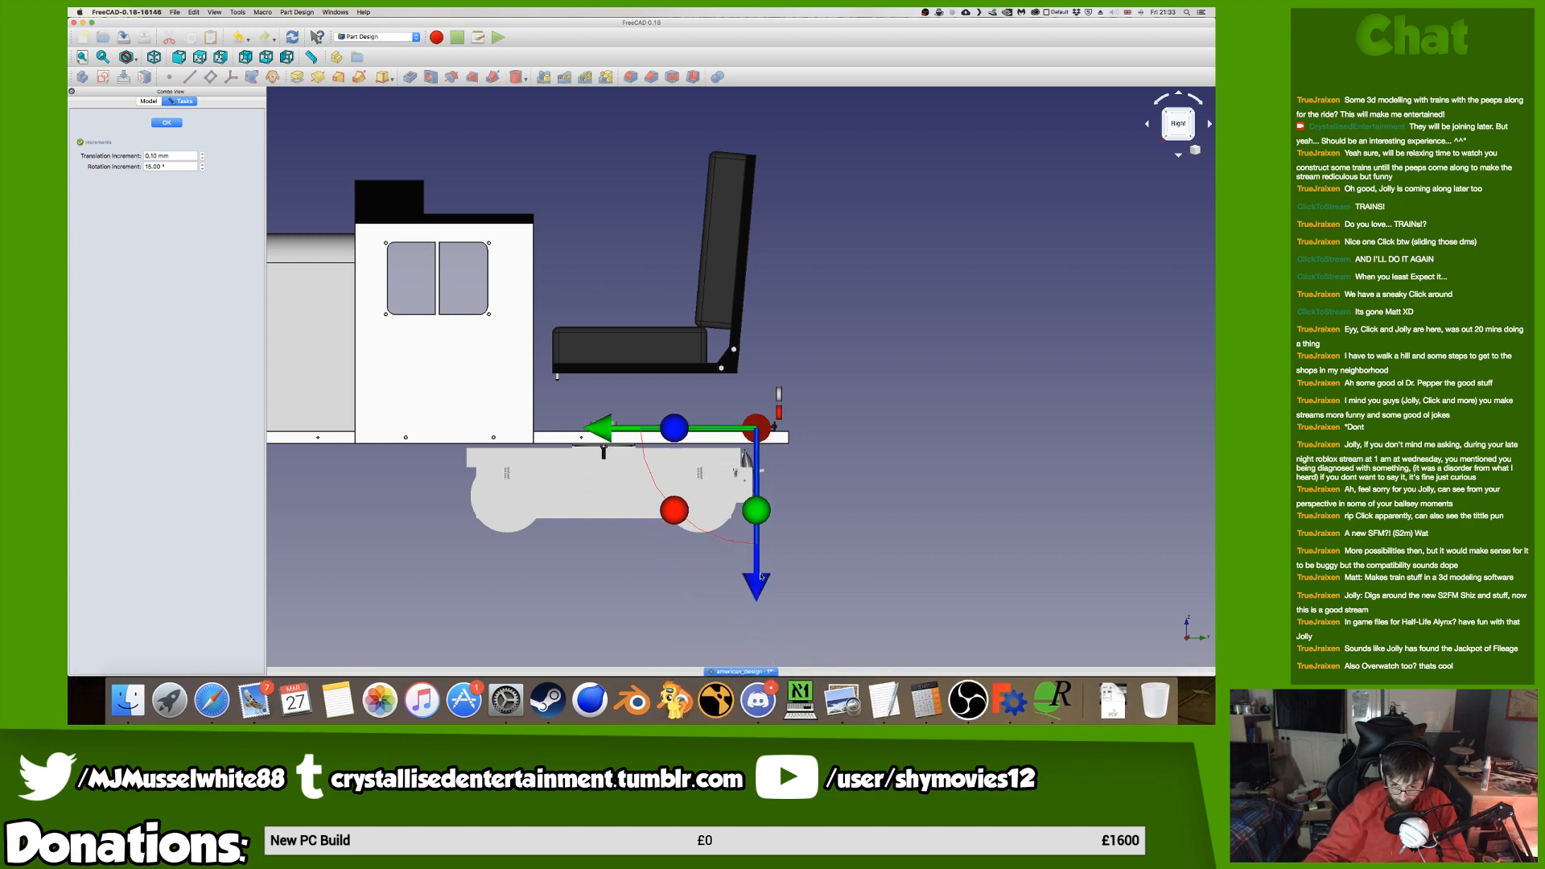
scroll(770, 471, "up", 4)
scroll(751, 411, "up", 3)
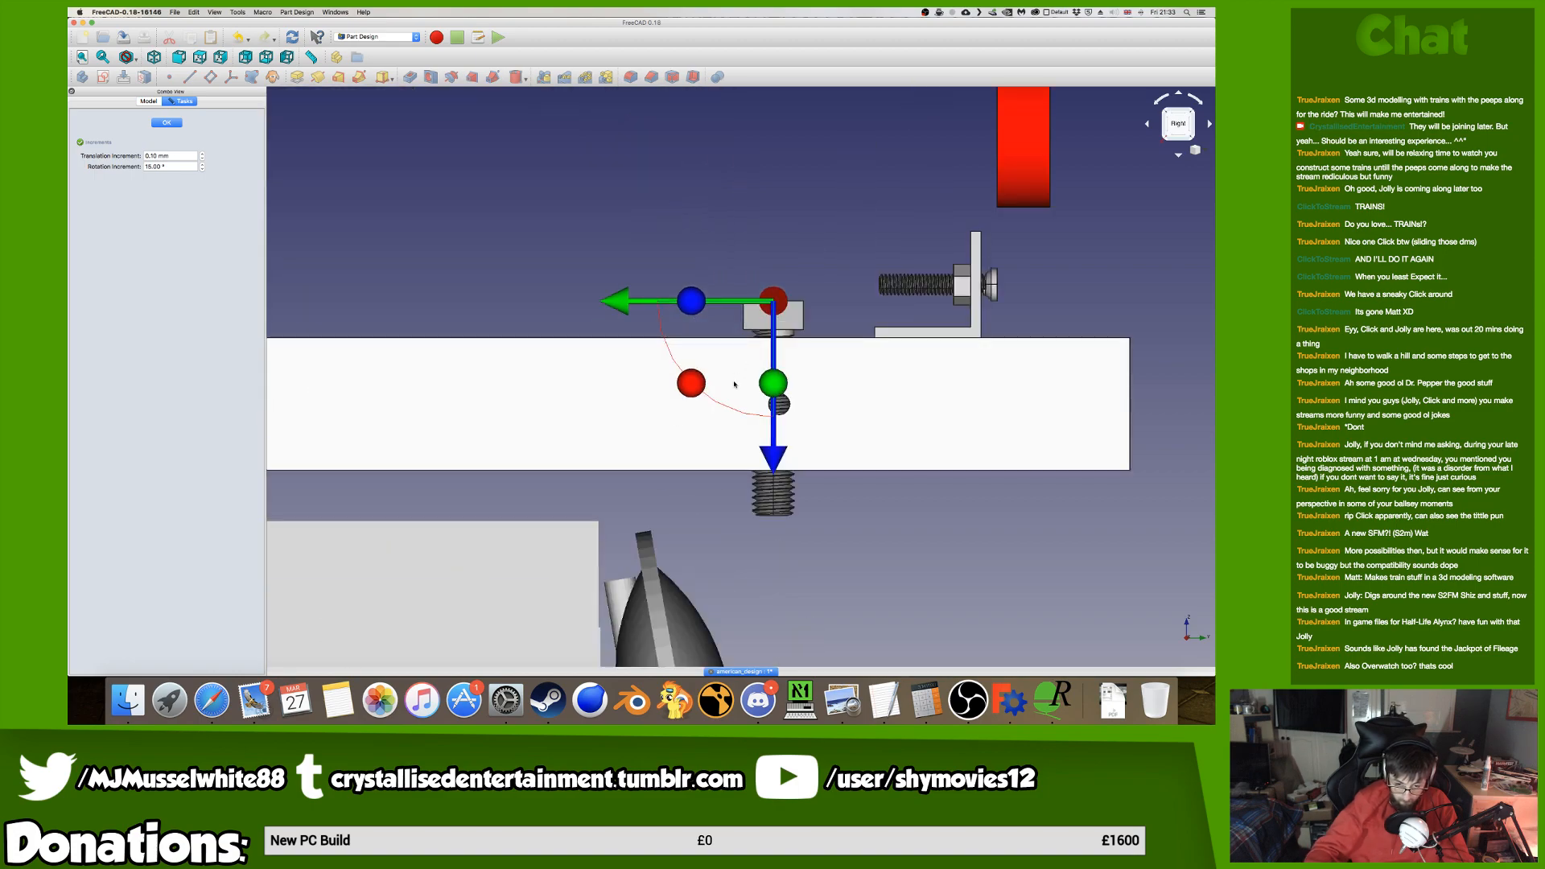
Switch to the browser desktop, open Discord over it and move the Discord window out of the way.
key("ctrl+Left")
key("ctrl+Up")
left_click(1091, 263)
key("ctrl+Up")
left_click(361, 363)
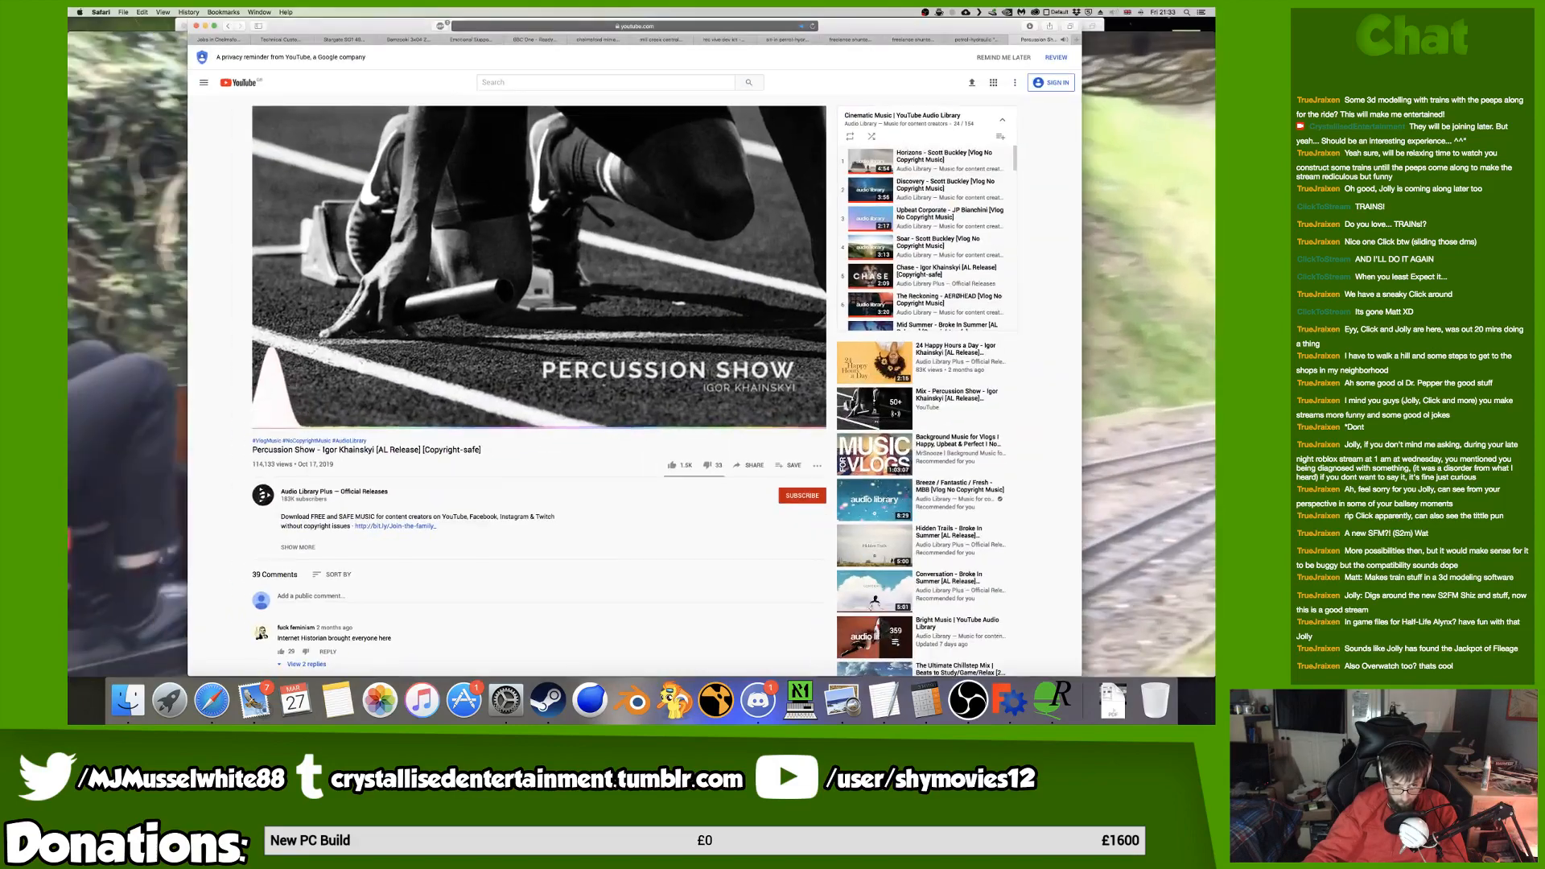
left_click(757, 693)
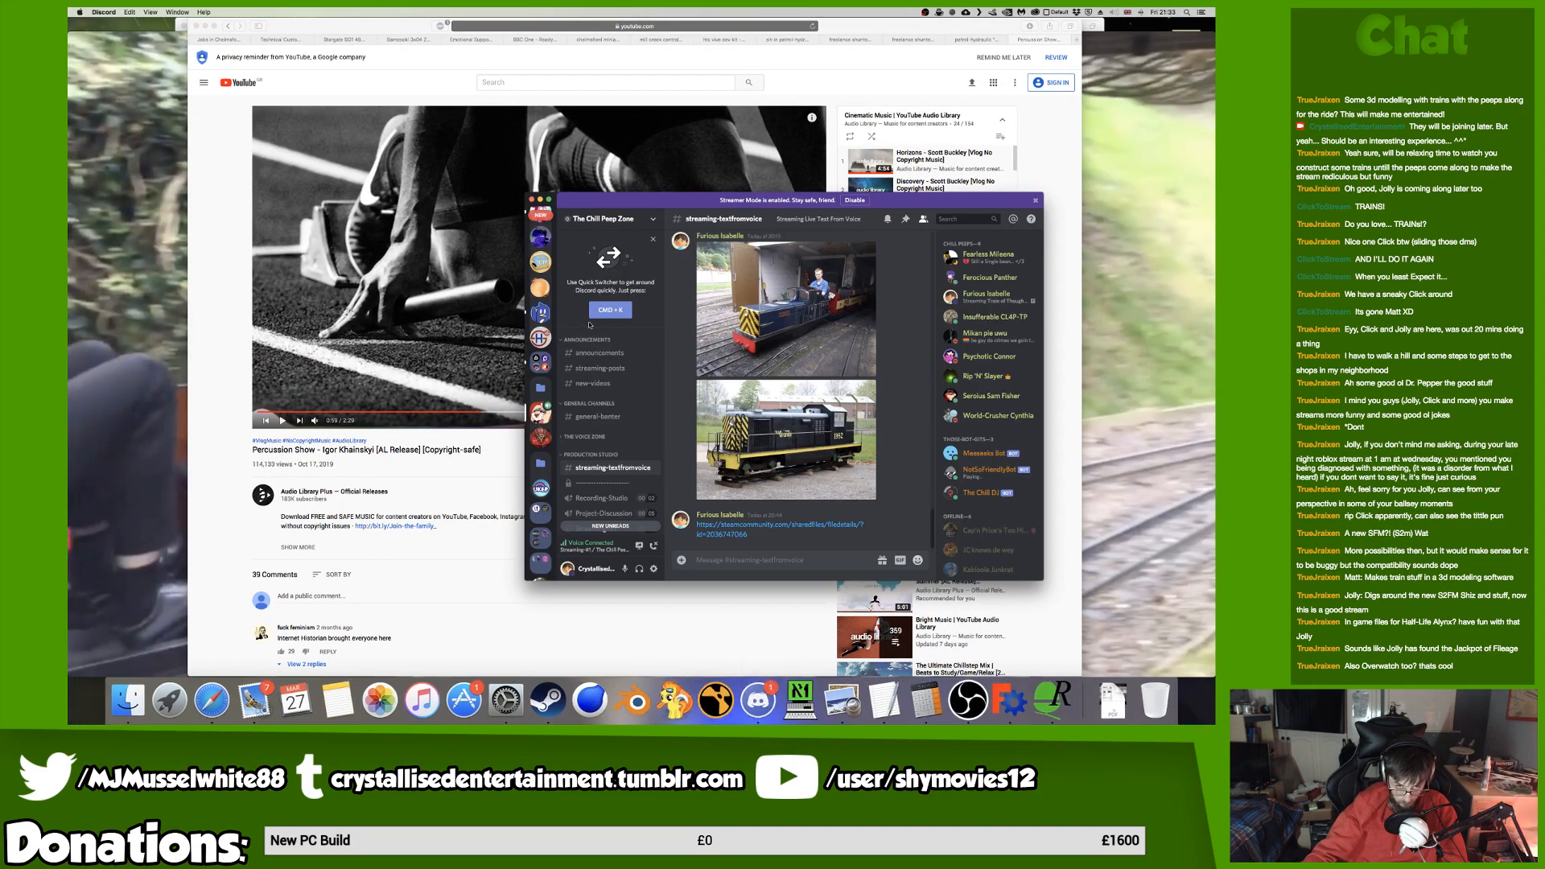
left_click_drag(685, 200, 32, 273)
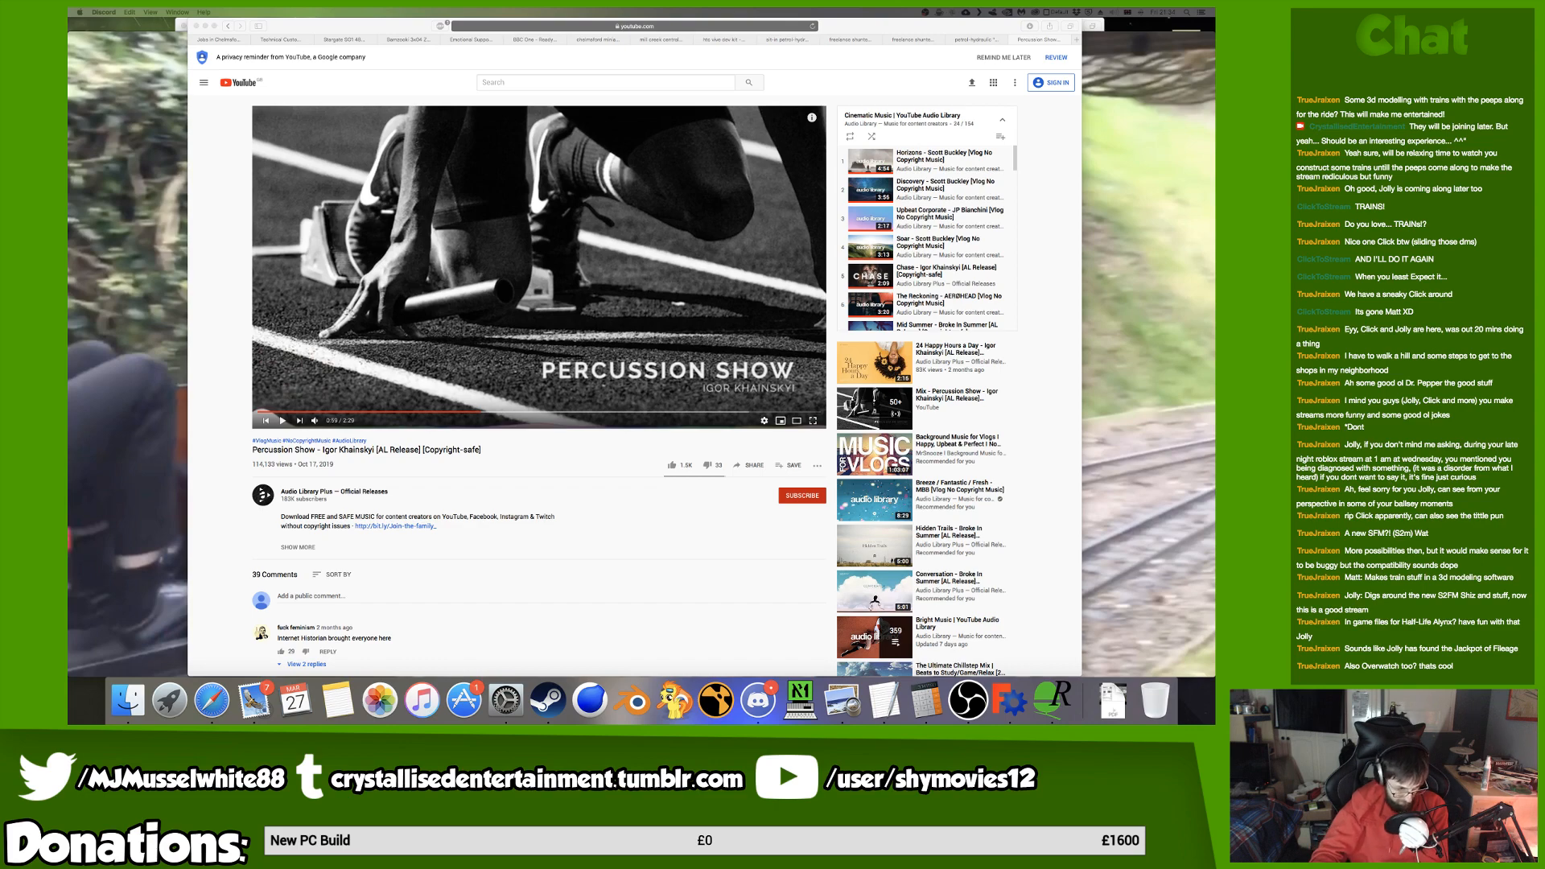
Bring the QuickTime reference footage of the locomotive to the front and return to FreeCAD.
left_click(525, 328)
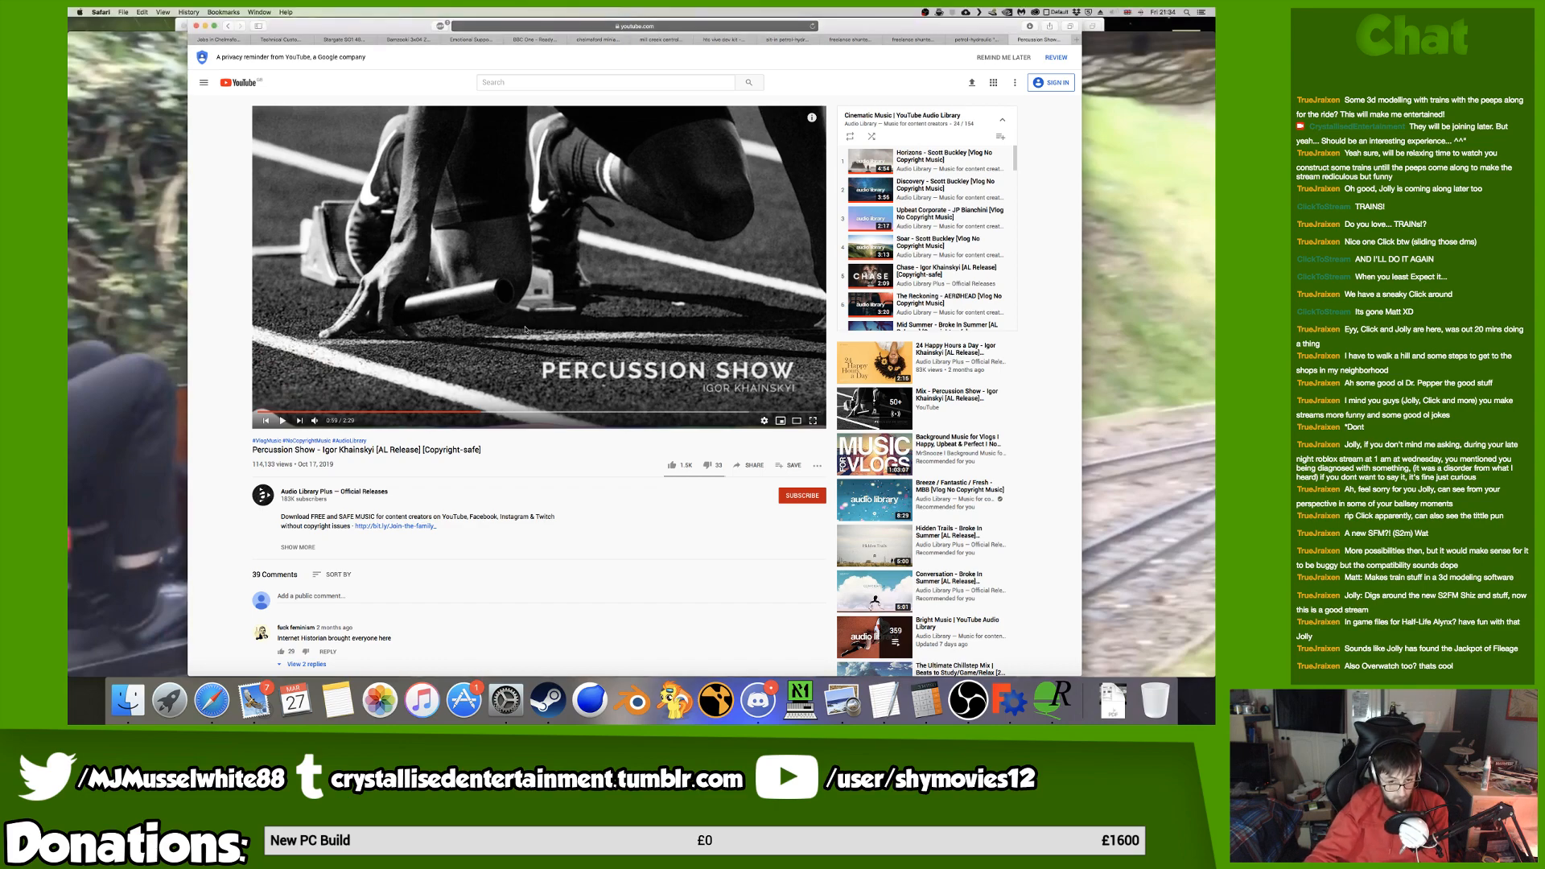
left_click(525, 328)
left_click(148, 386)
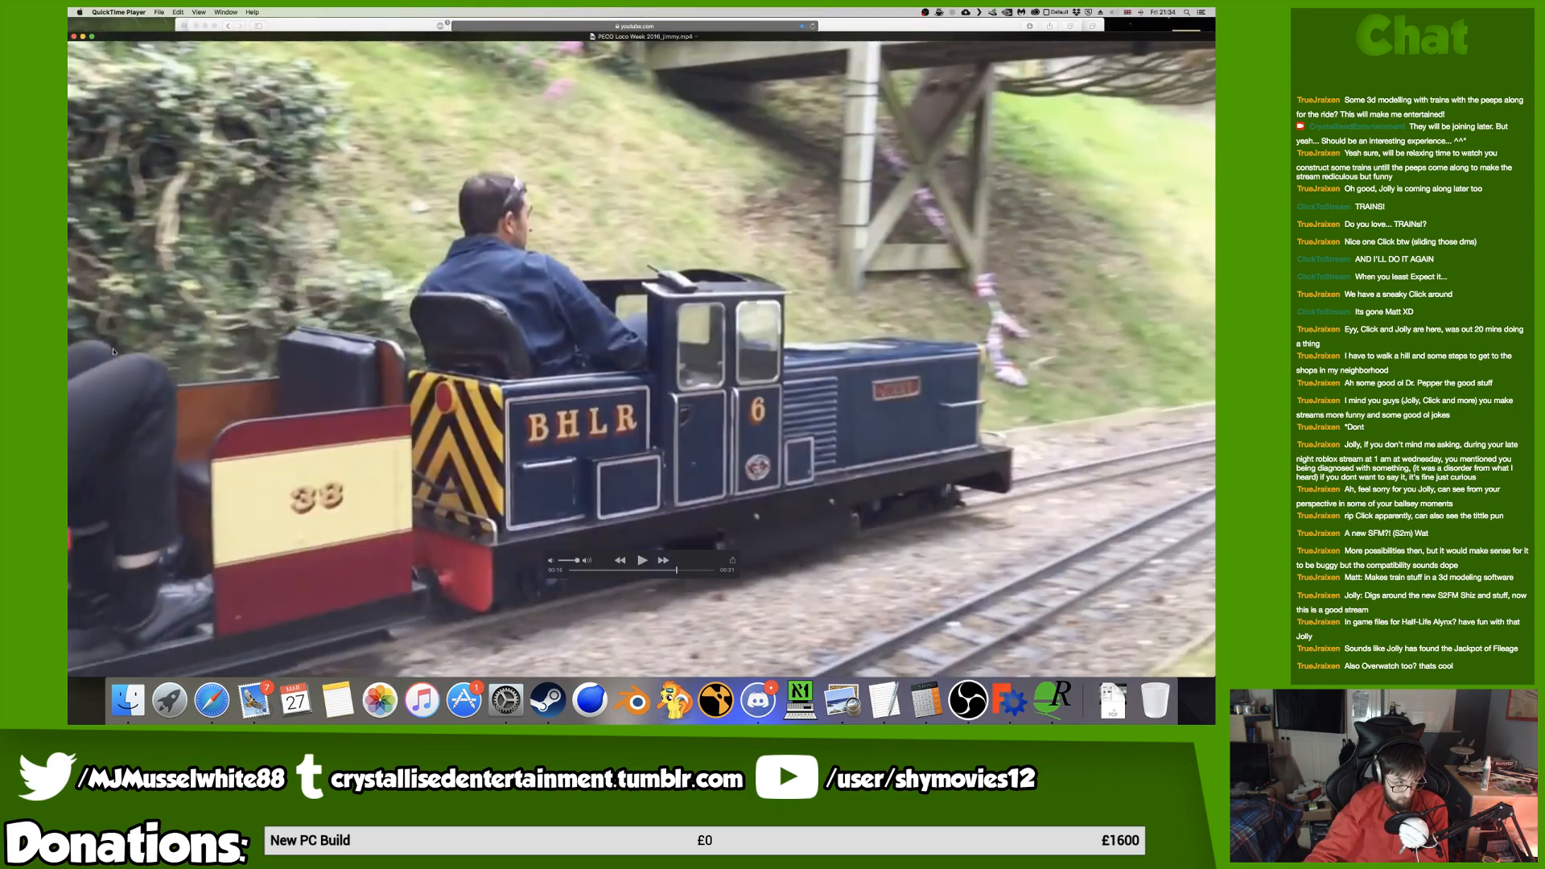
key("ctrl+Right")
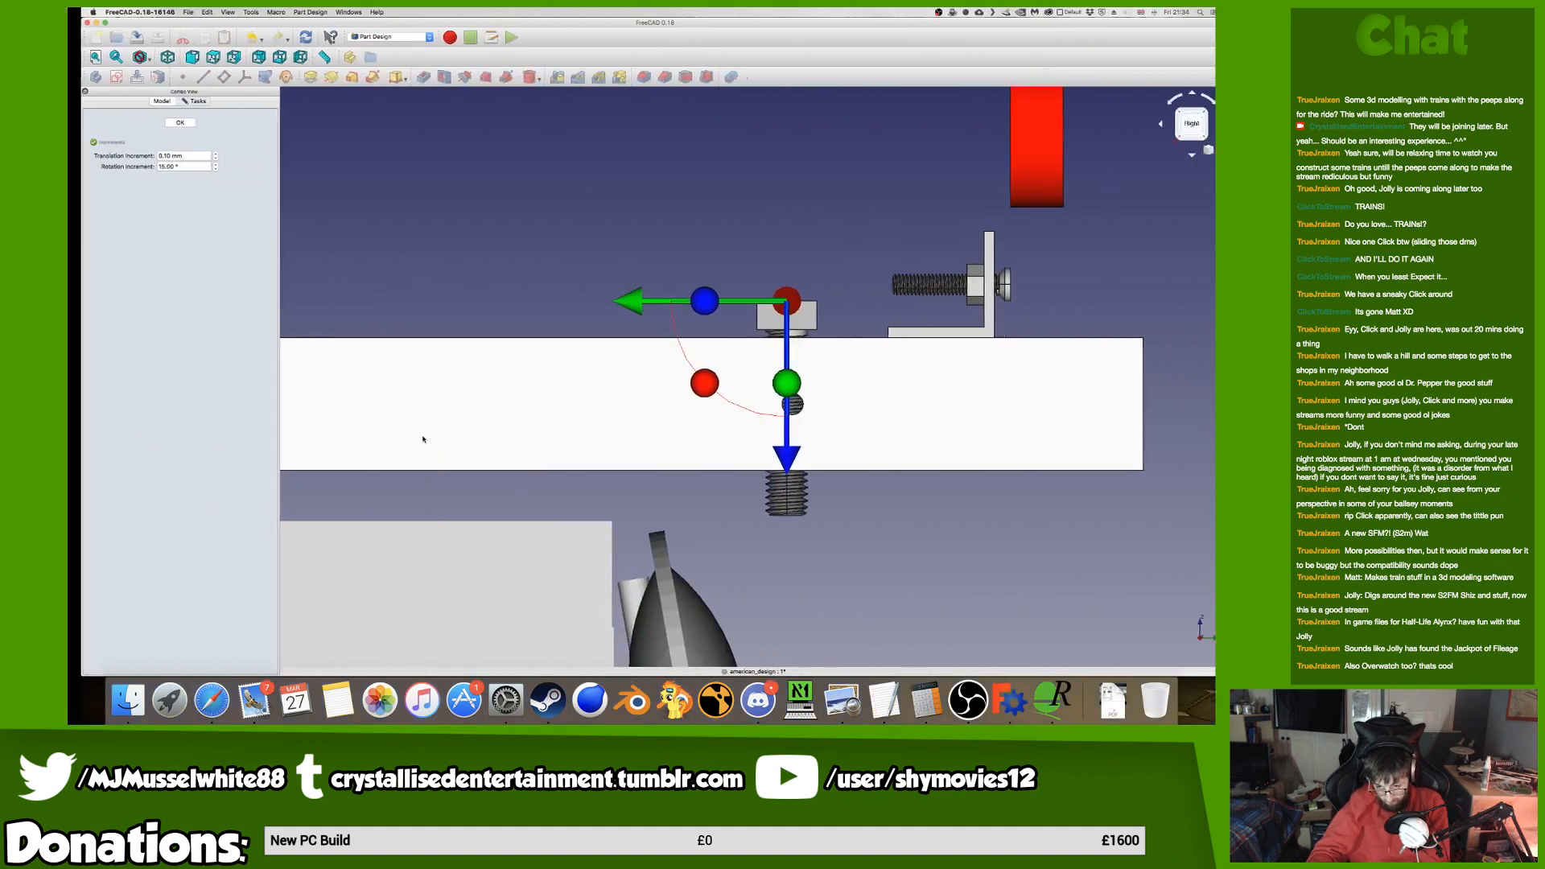
Move the bolt rearward onto the angle bracket and adjust its height so the head seats on the bracket's flat leg.
scroll(656, 300, "up", 5)
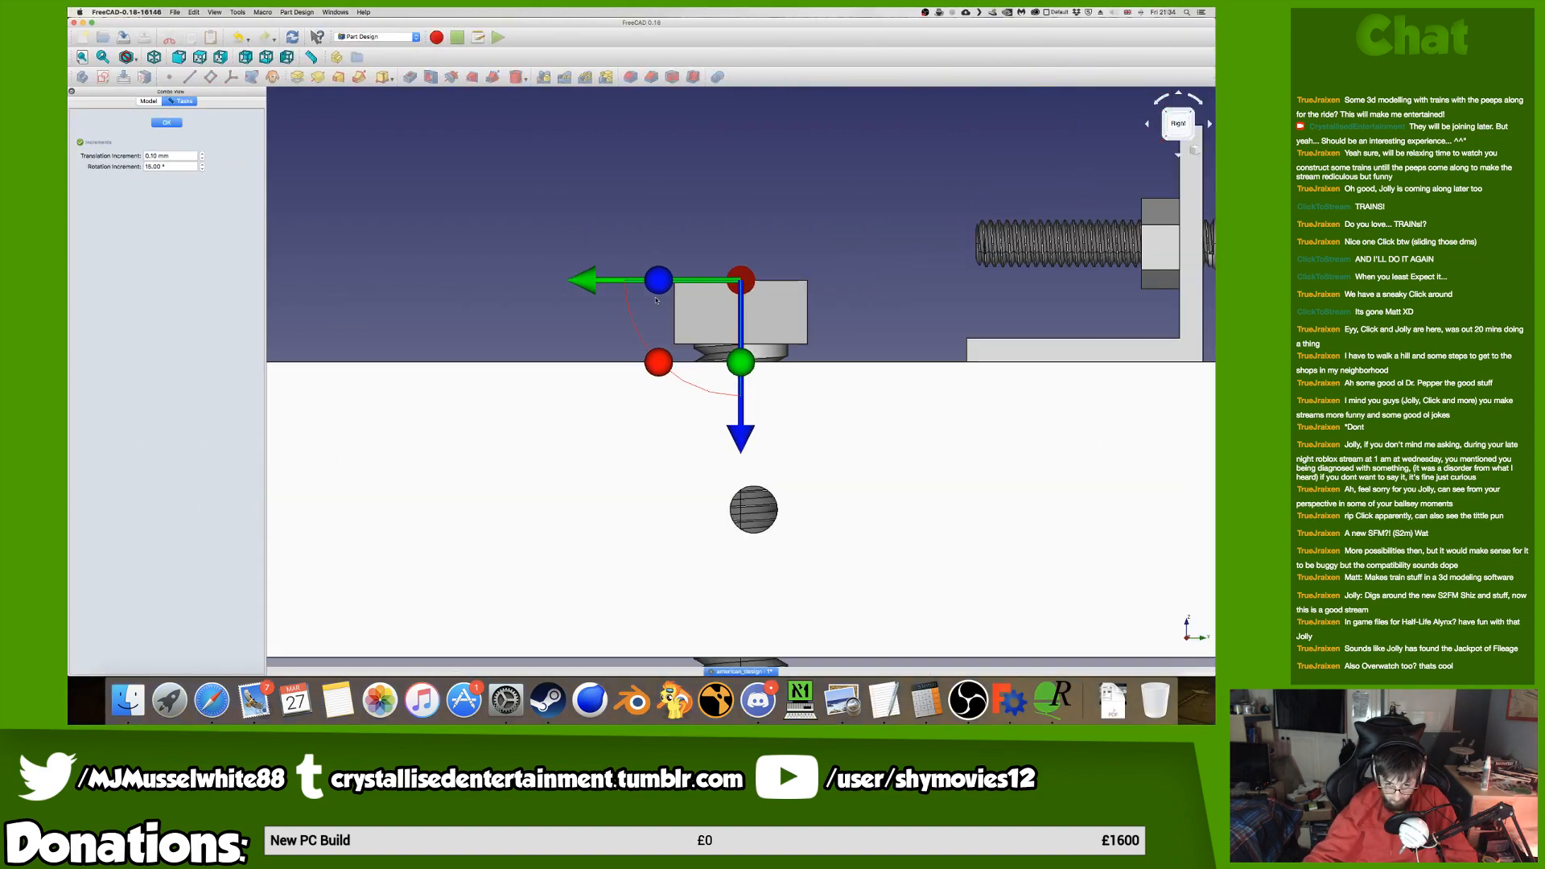
left_click_drag(585, 282, 903, 281)
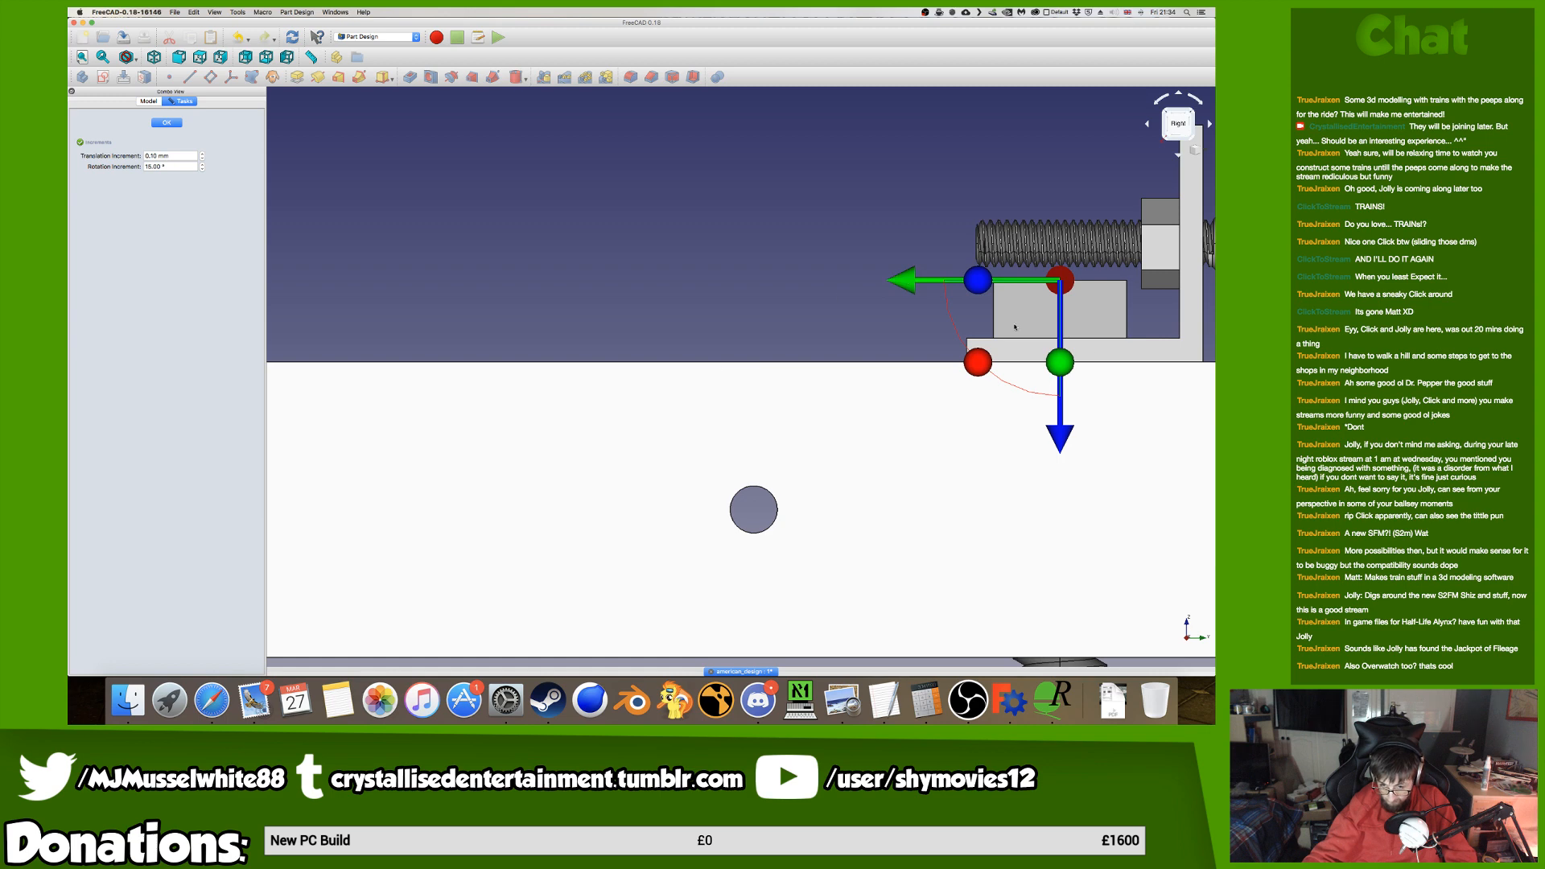
scroll(1086, 466, "down", 3)
scroll(1084, 450, "up", 3)
left_click_drag(1062, 467, 1062, 460)
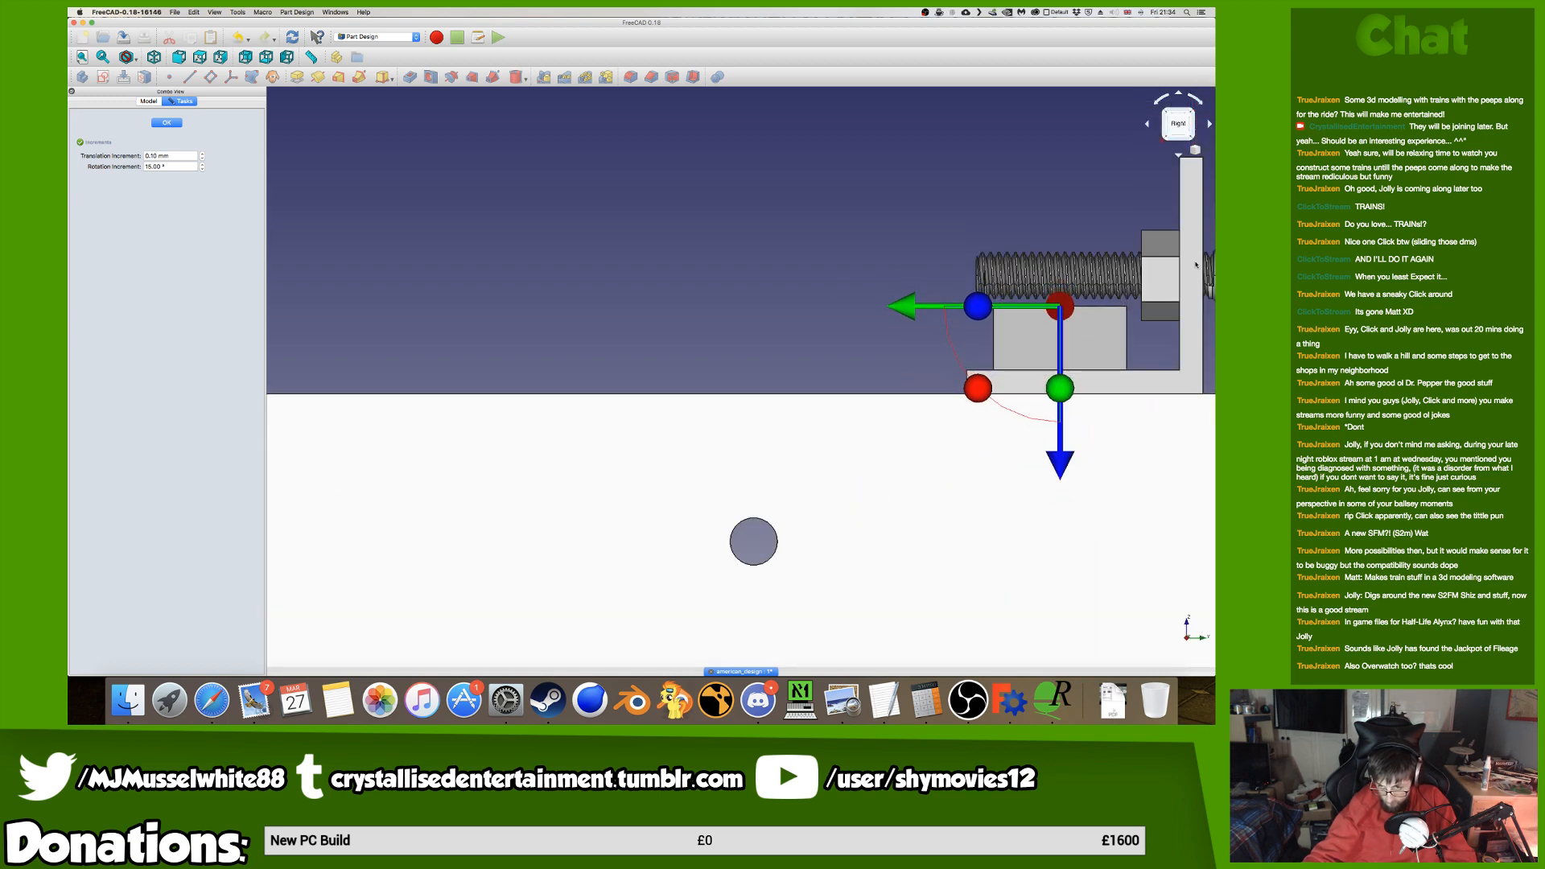
In the top view, move the bolt along the X axis over the outer hole on the positive X side of the back frame.
key("2")
scroll(1091, 262, "down", 8)
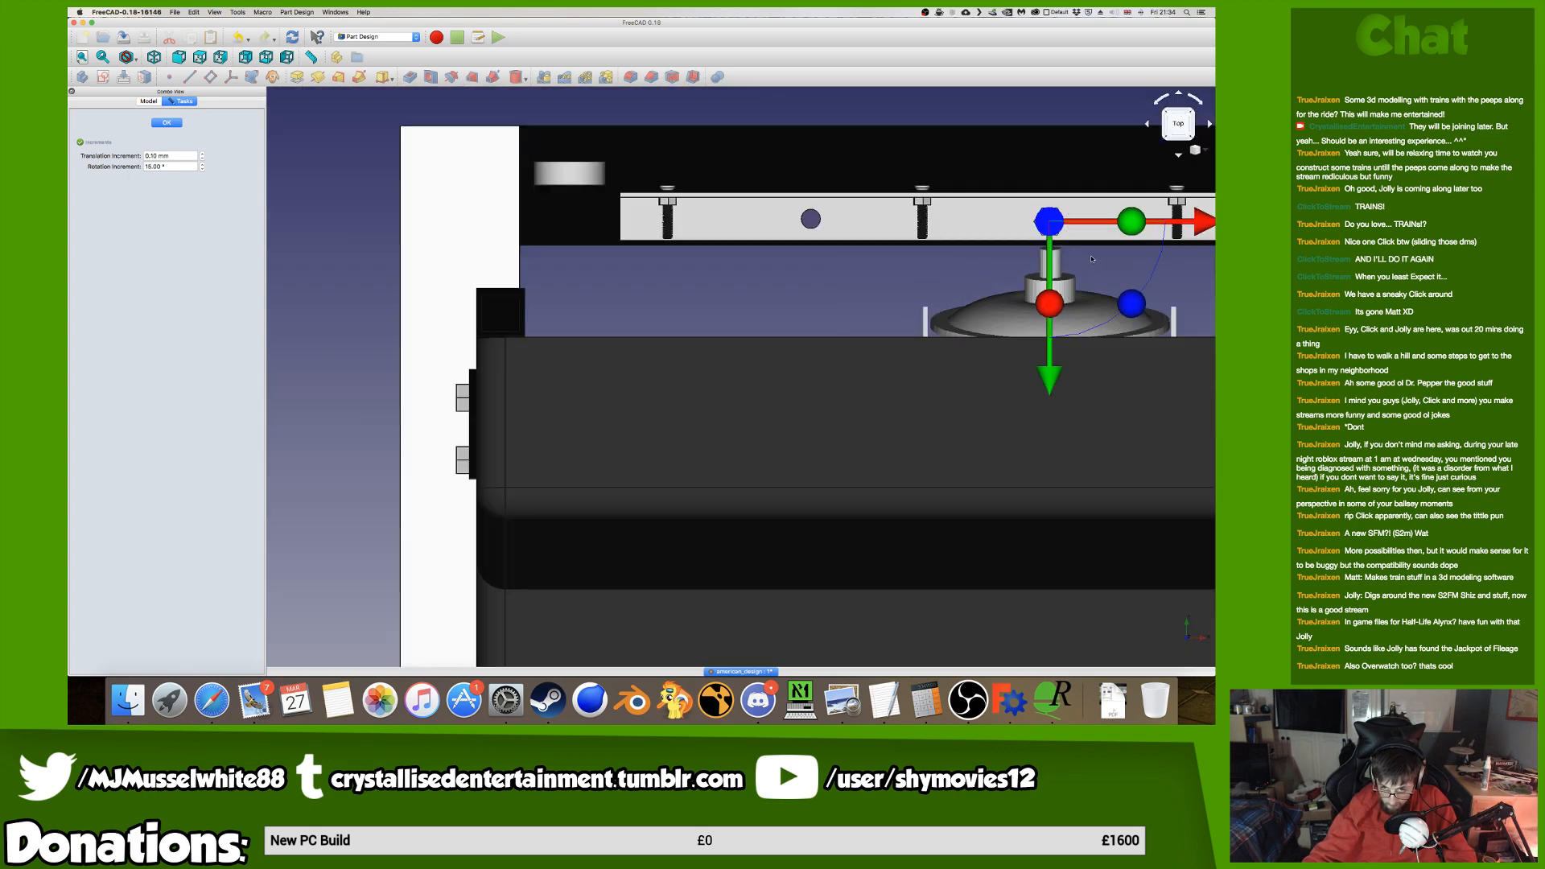
scroll(1152, 213, "up", 4)
middle_click_drag(1125, 238, 727, 272)
left_click_drag(668, 271, 1045, 271)
scroll(731, 336, "up", 4)
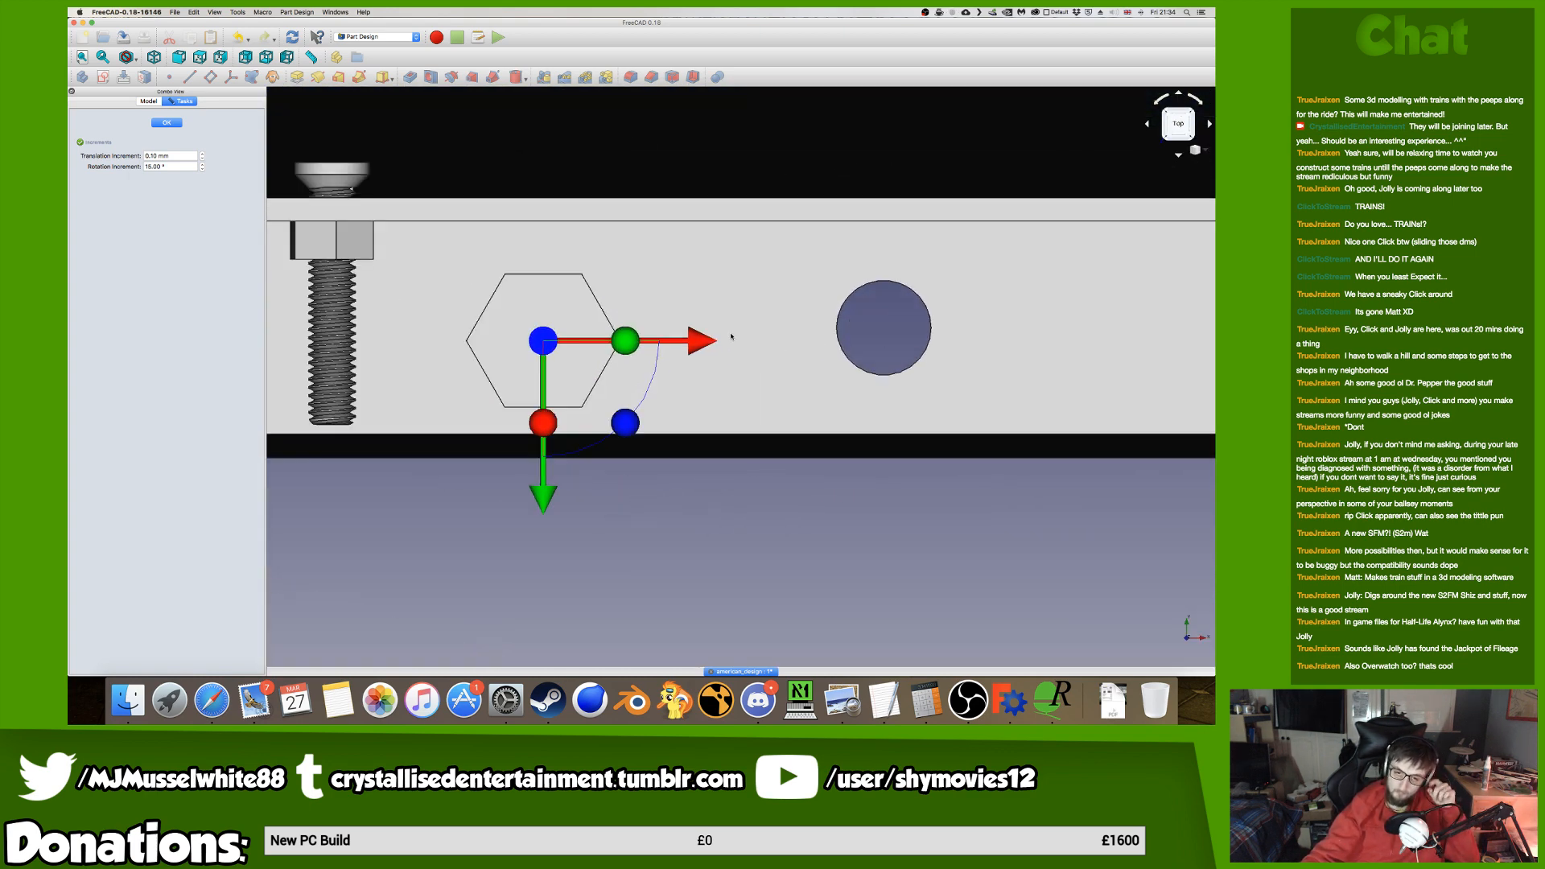
left_click_drag(704, 337, 1051, 331)
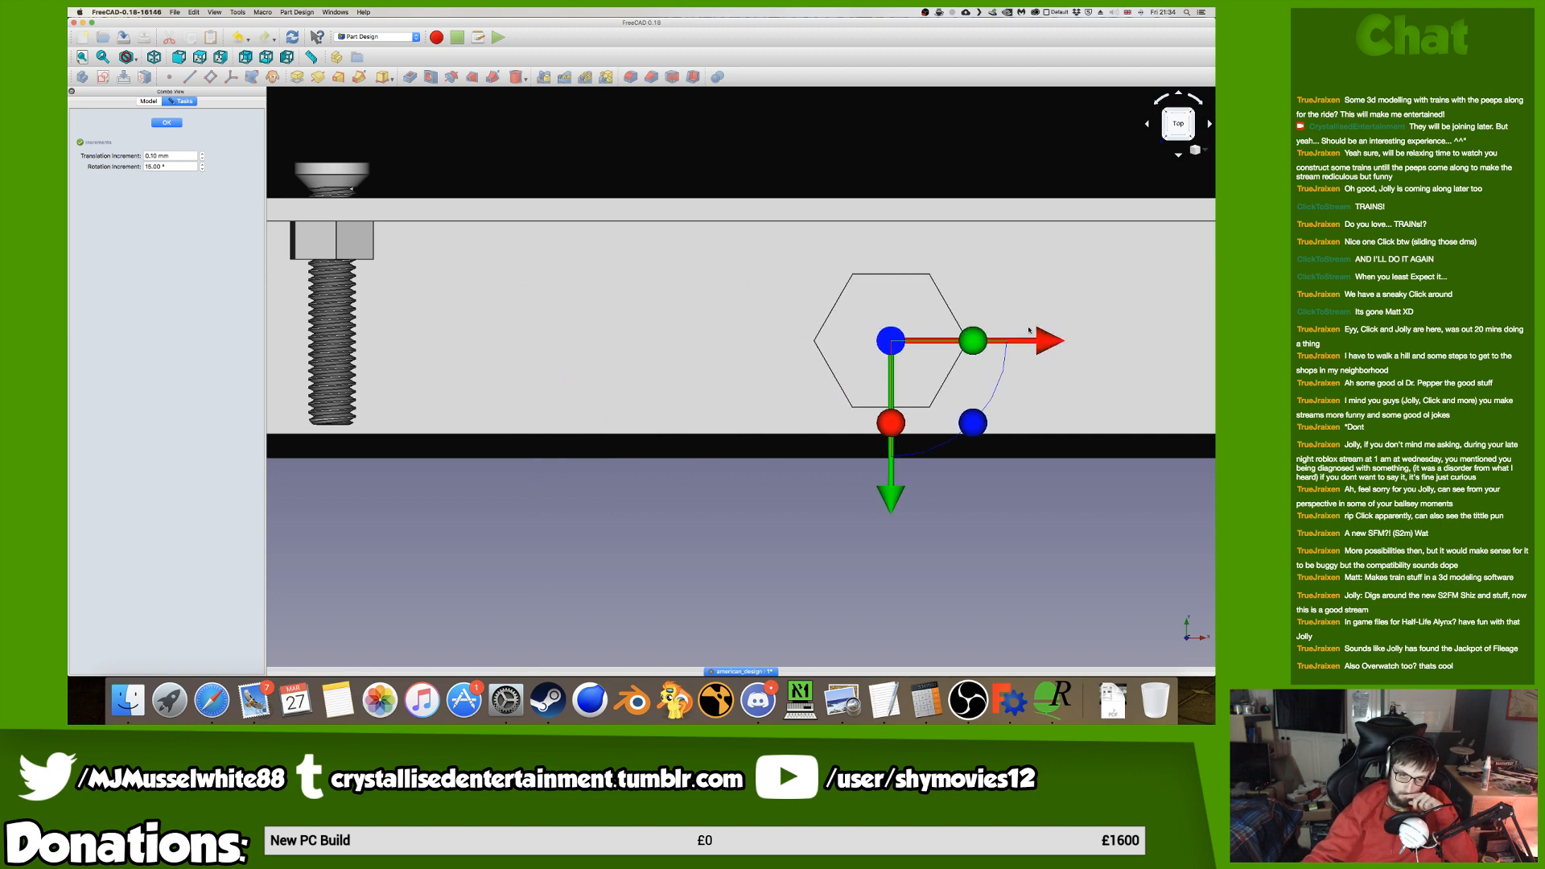
Show the model in wireframe and align the bolt with the hole in both X and Y.
left_click(137, 62)
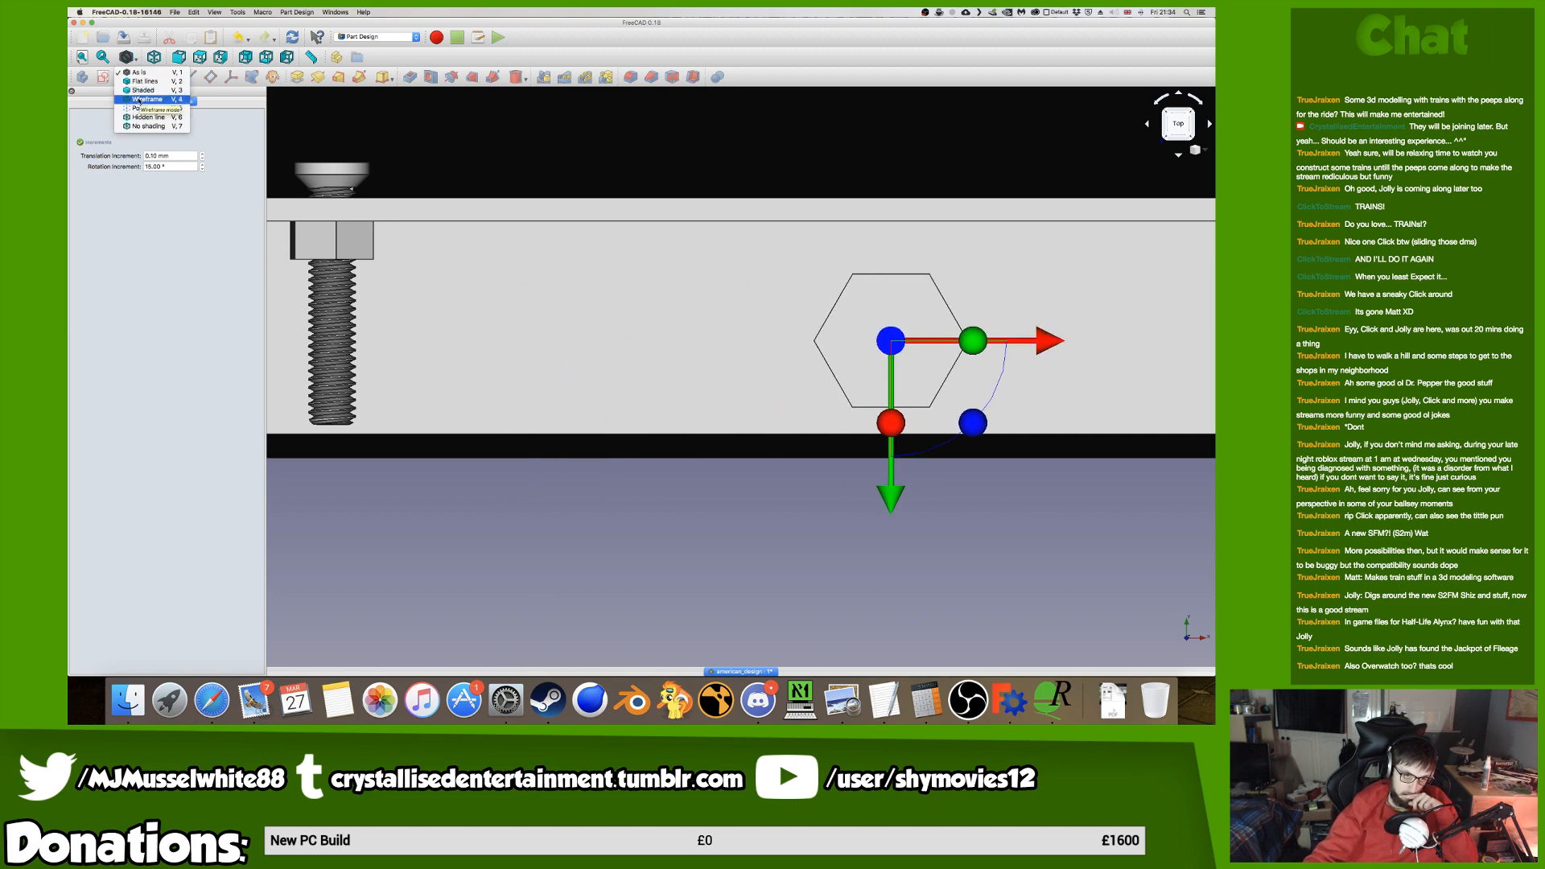
left_click(145, 91)
scroll(903, 308, "up", 4)
scroll(904, 308, "up", 2)
left_click_drag(1016, 427, 989, 427)
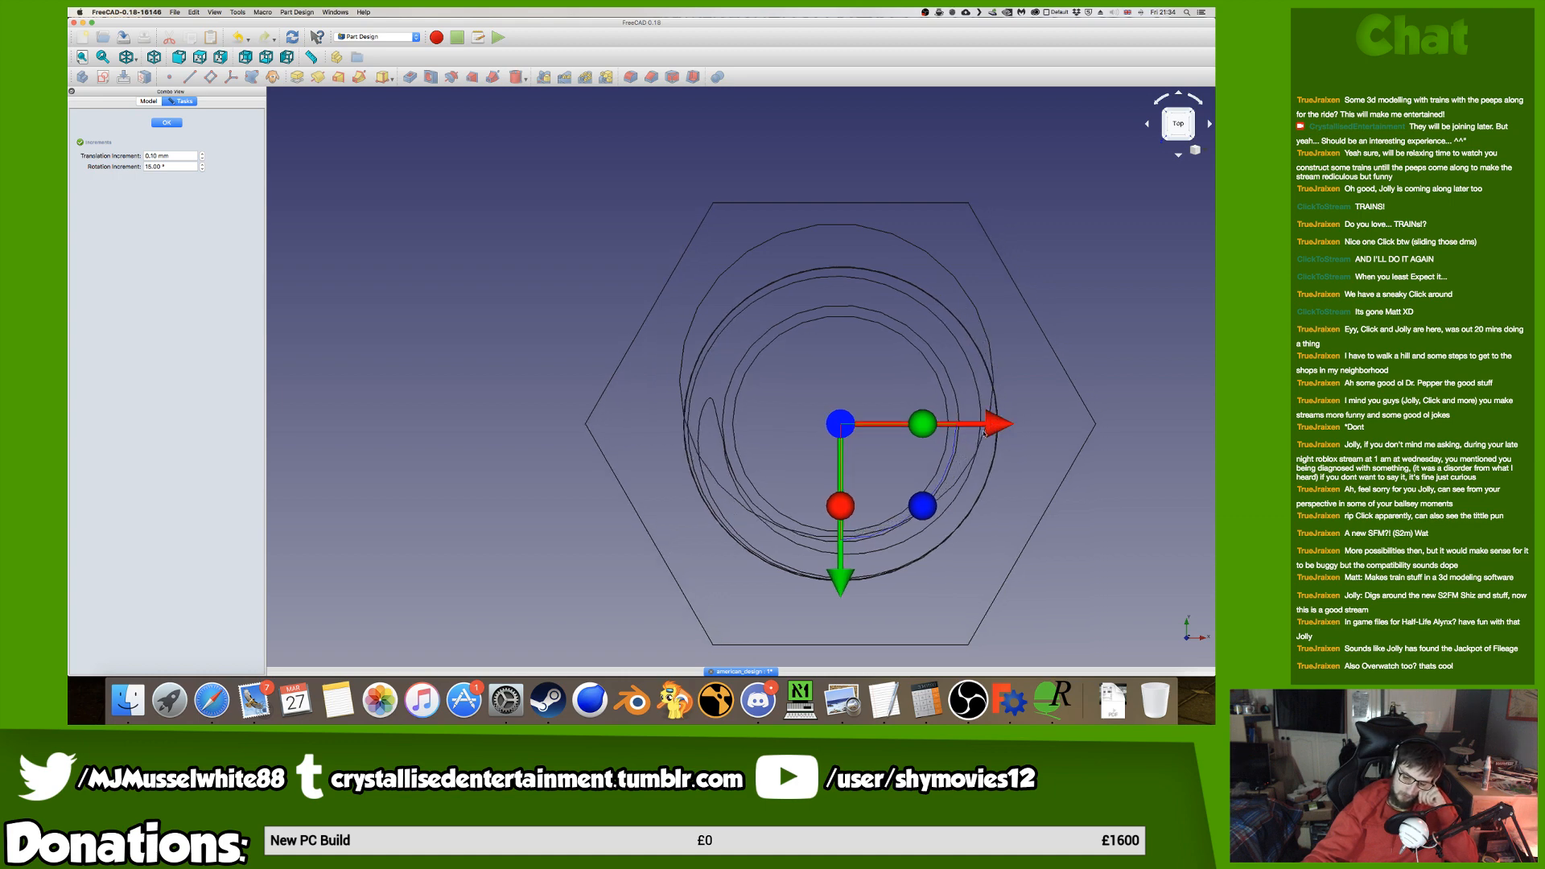
left_click_drag(837, 579, 841, 530)
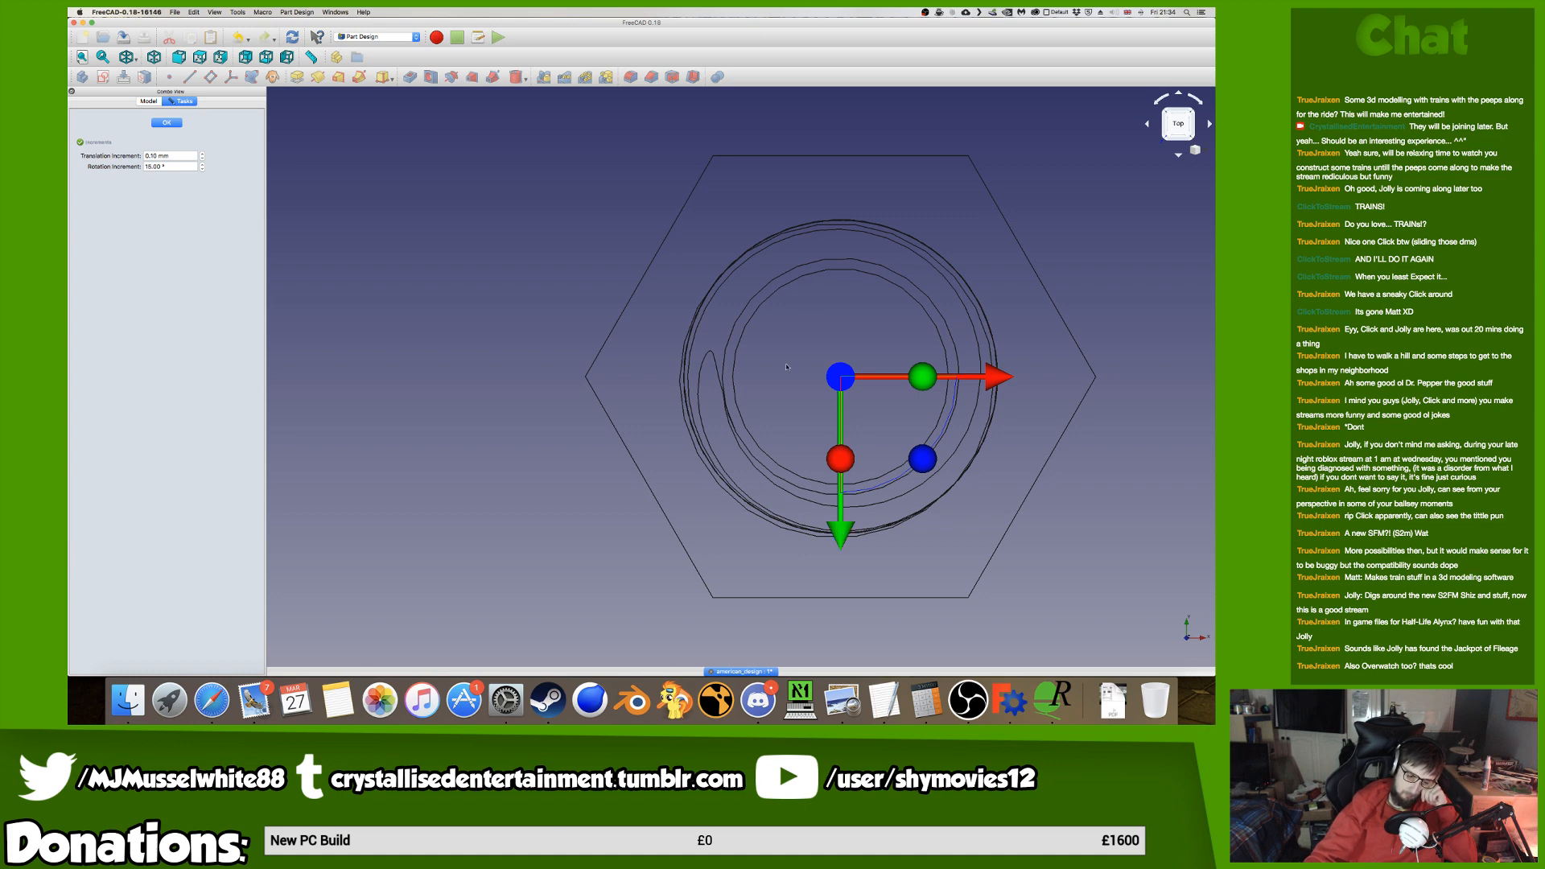
Fine-tune the bolt's centring in the hole to about X 100 mm, Y 1211 mm and accept the transform.
scroll(667, 280, "down", 10)
scroll(667, 279, "up", 5)
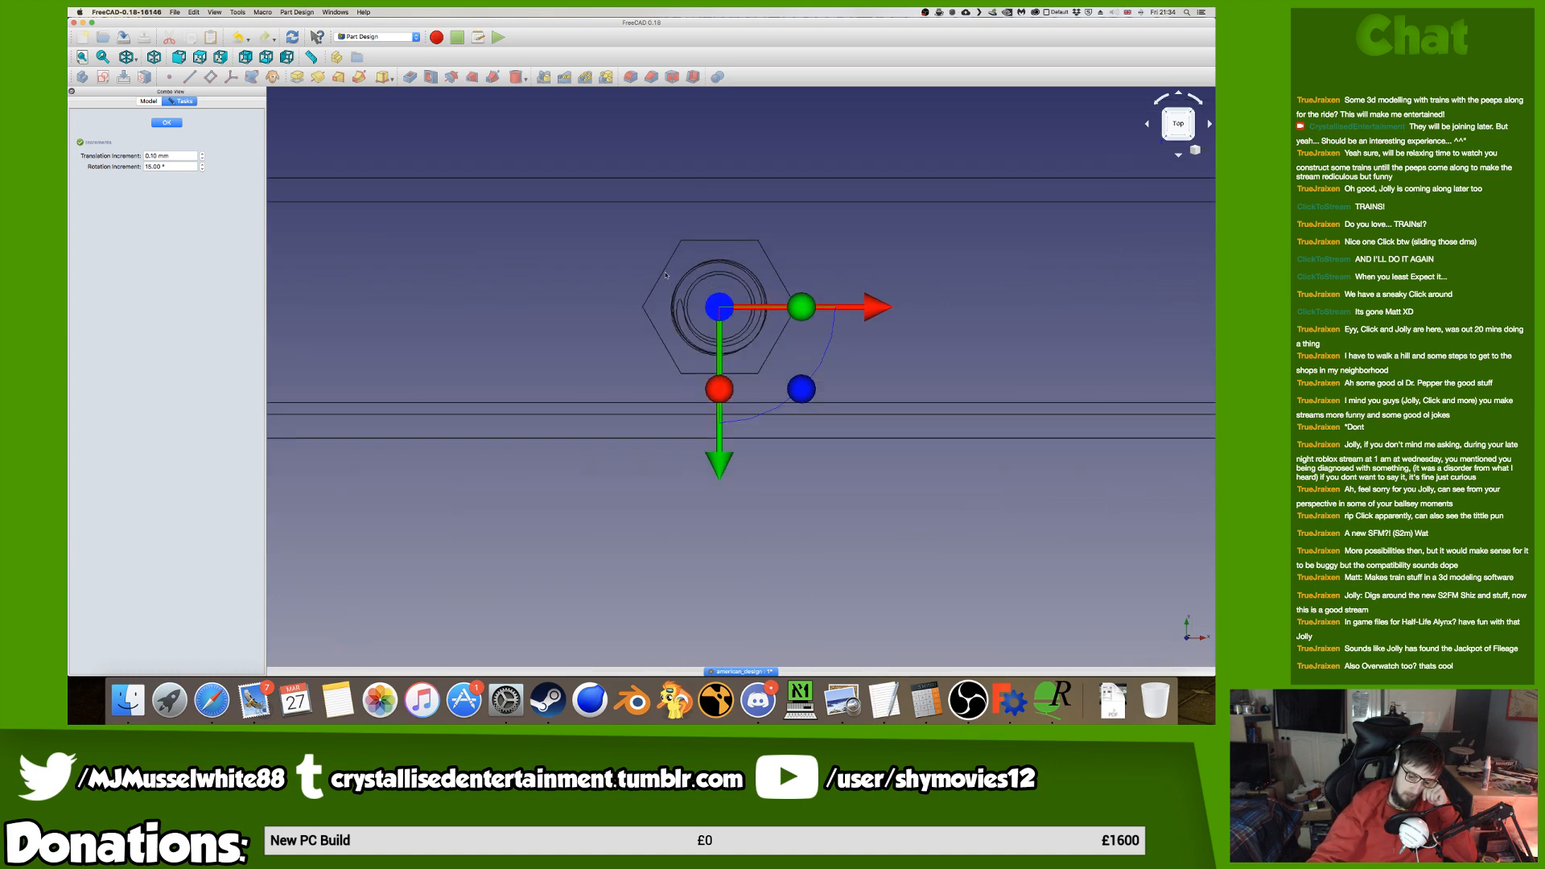
scroll(731, 301, "up", 8)
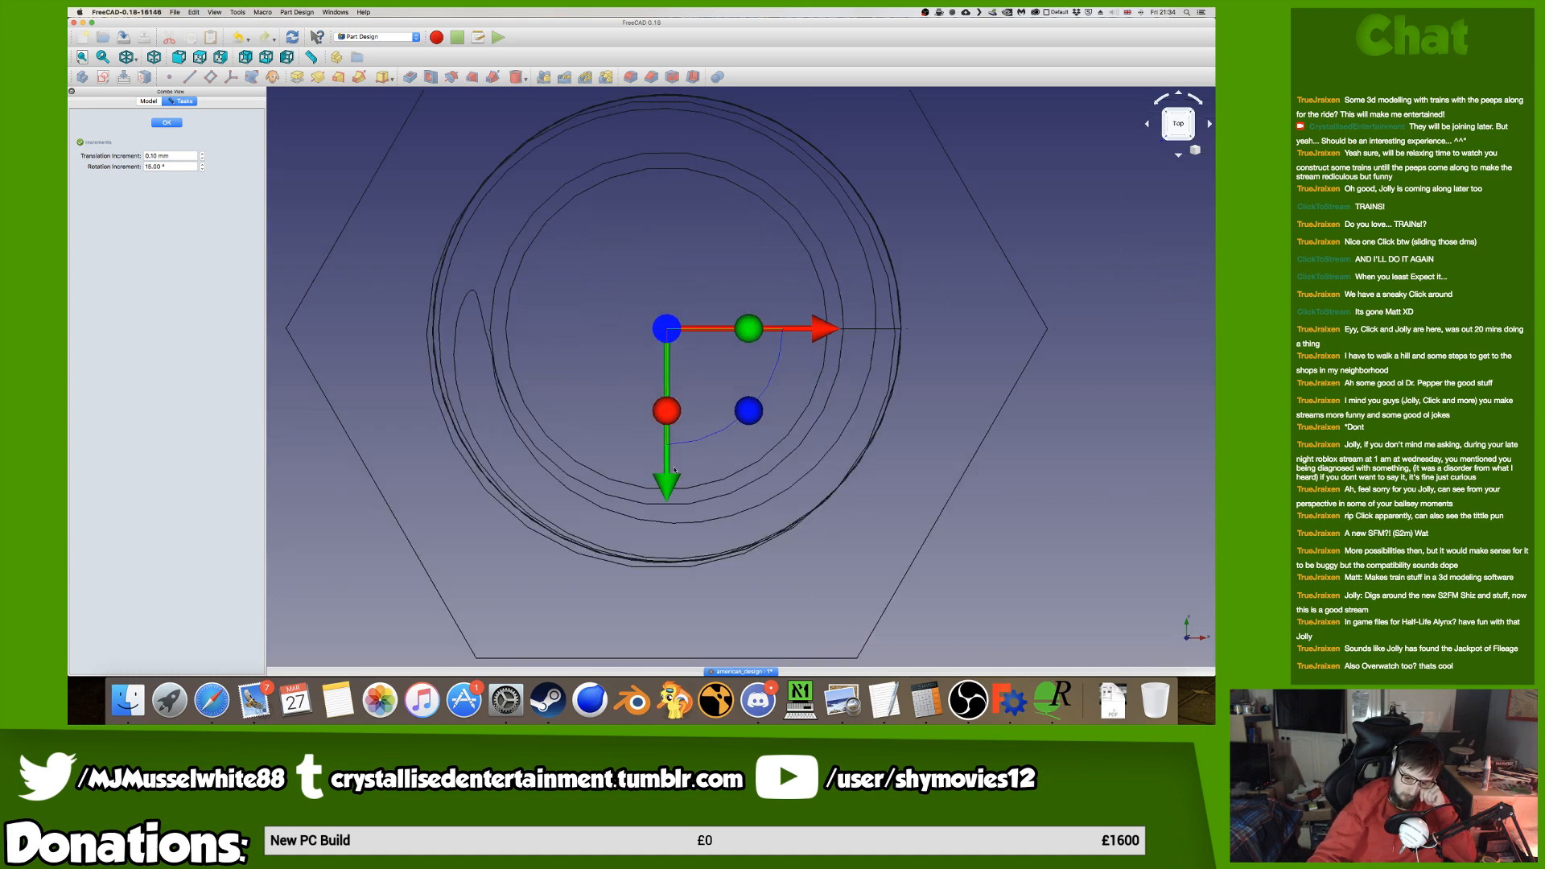
left_click_drag(665, 488, 667, 494)
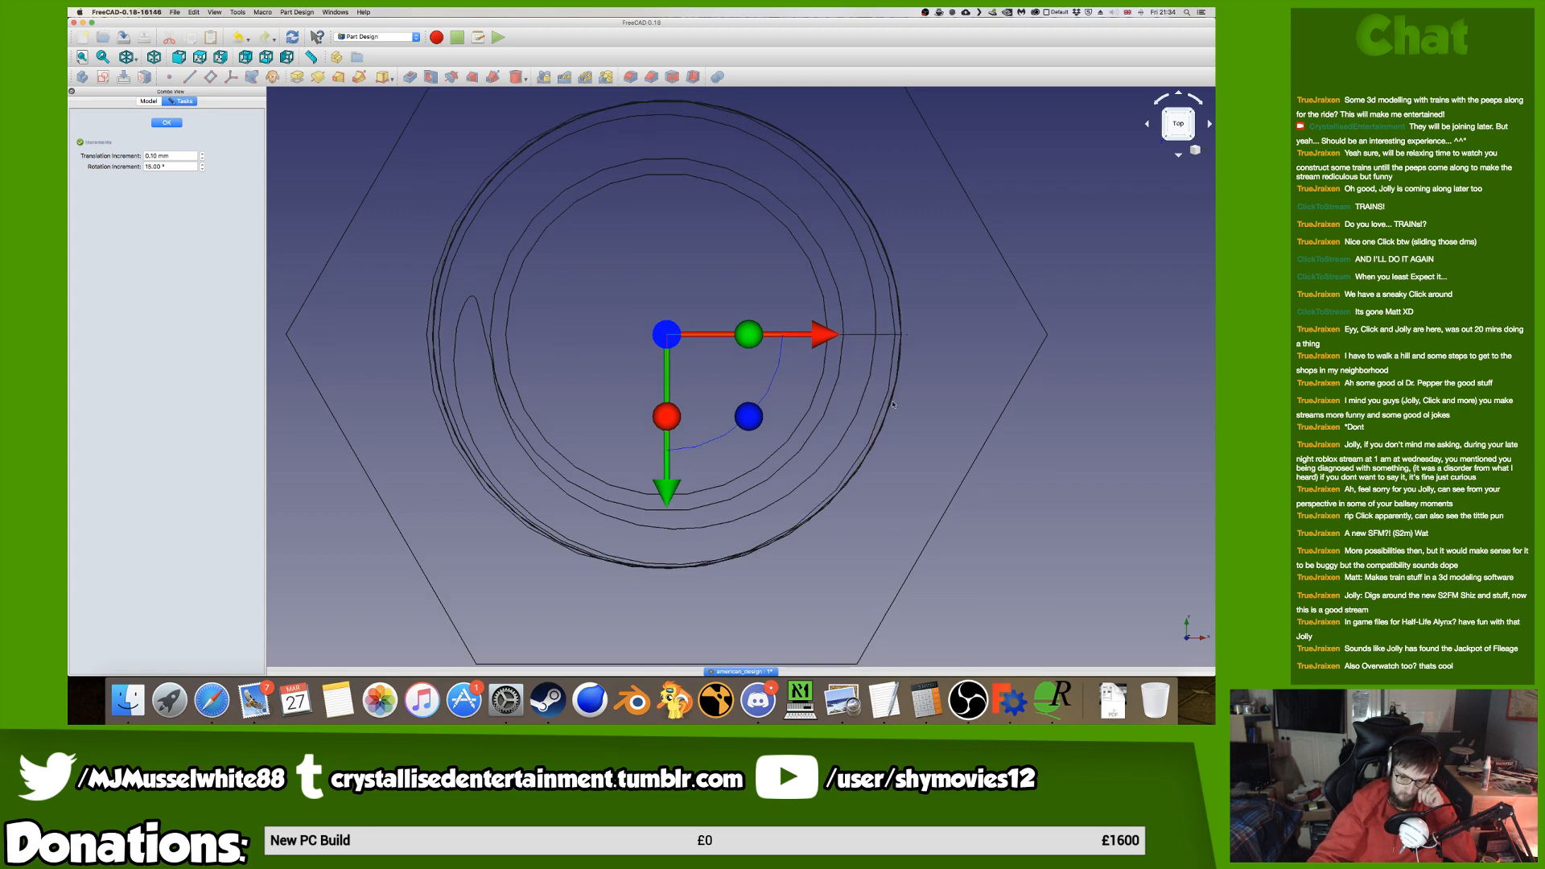
left_click_drag(822, 334, 815, 334)
scroll(815, 334, "down", 15)
scroll(753, 306, "up", 7)
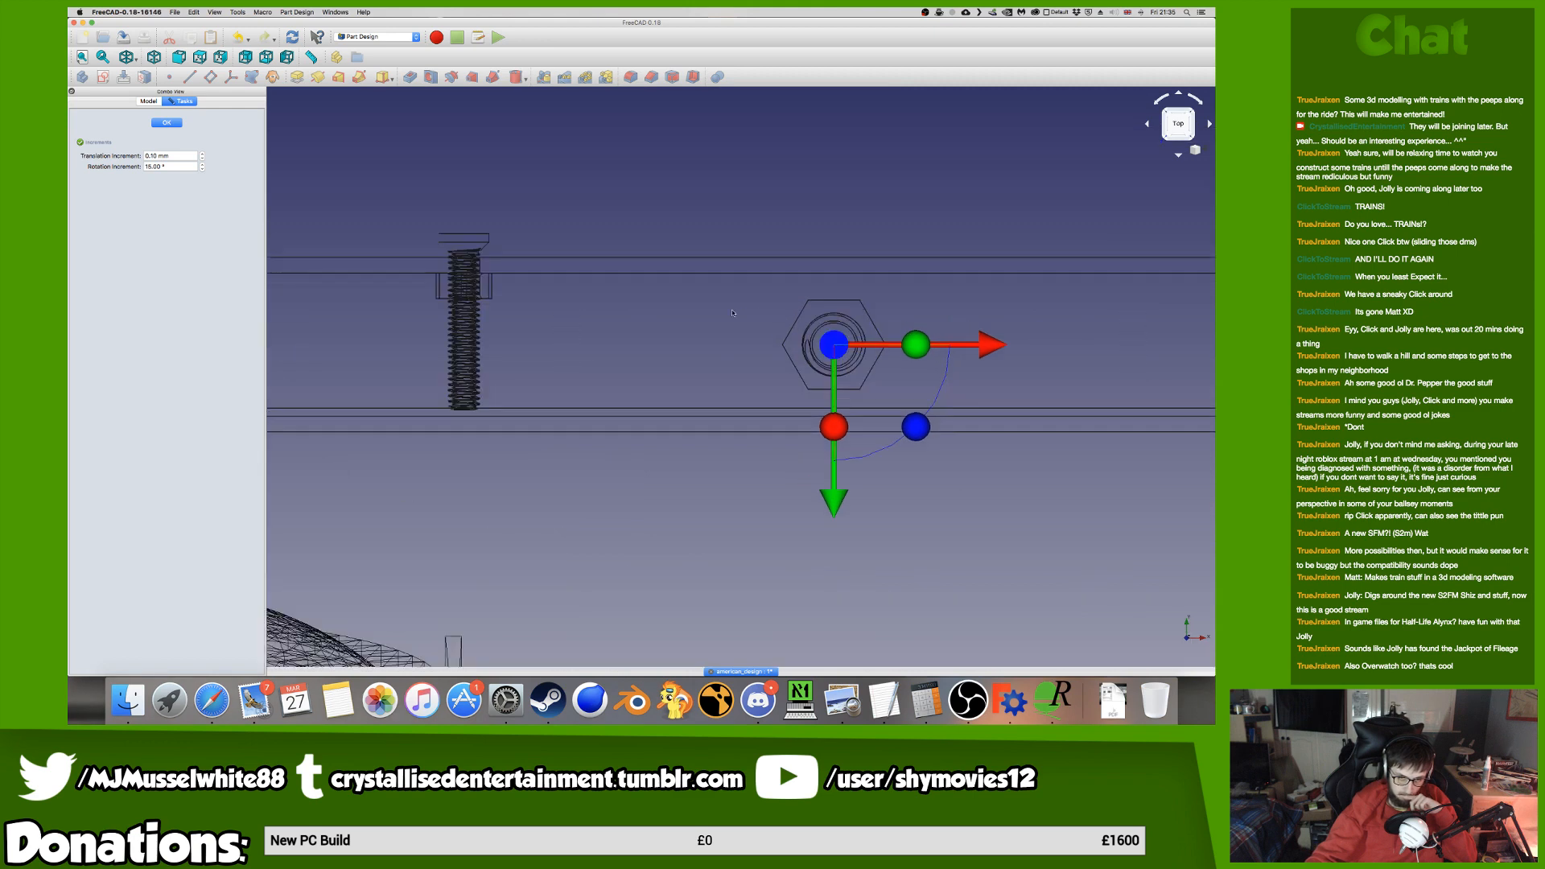
left_click(177, 123)
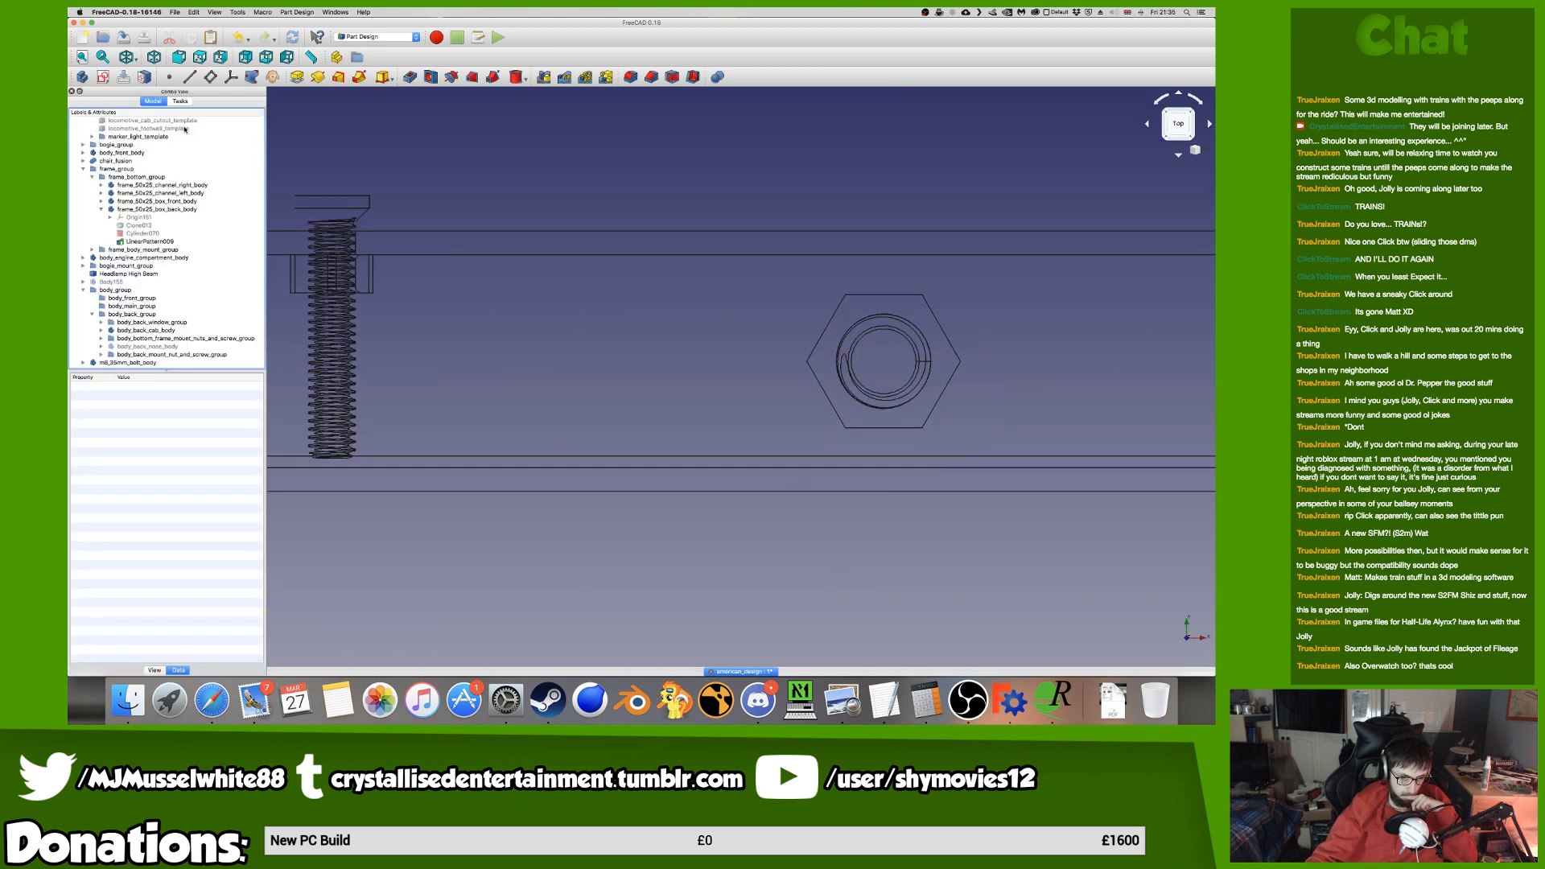
Rename the positioned bolt body as m8_35mm_bolt_body9.
left_click(183, 362)
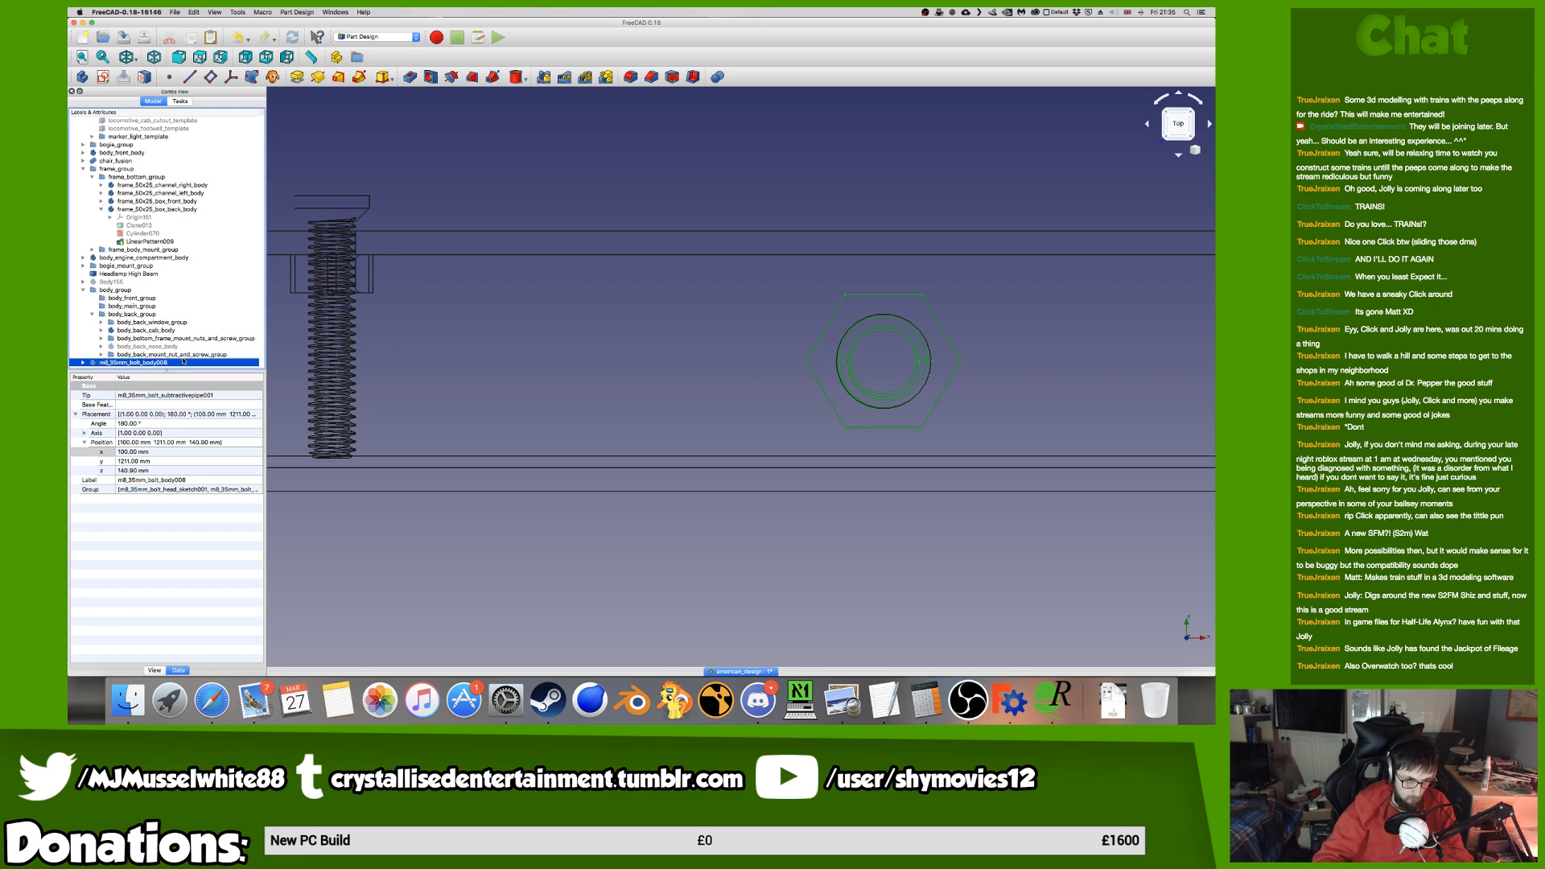
key("Return")
key("Right")
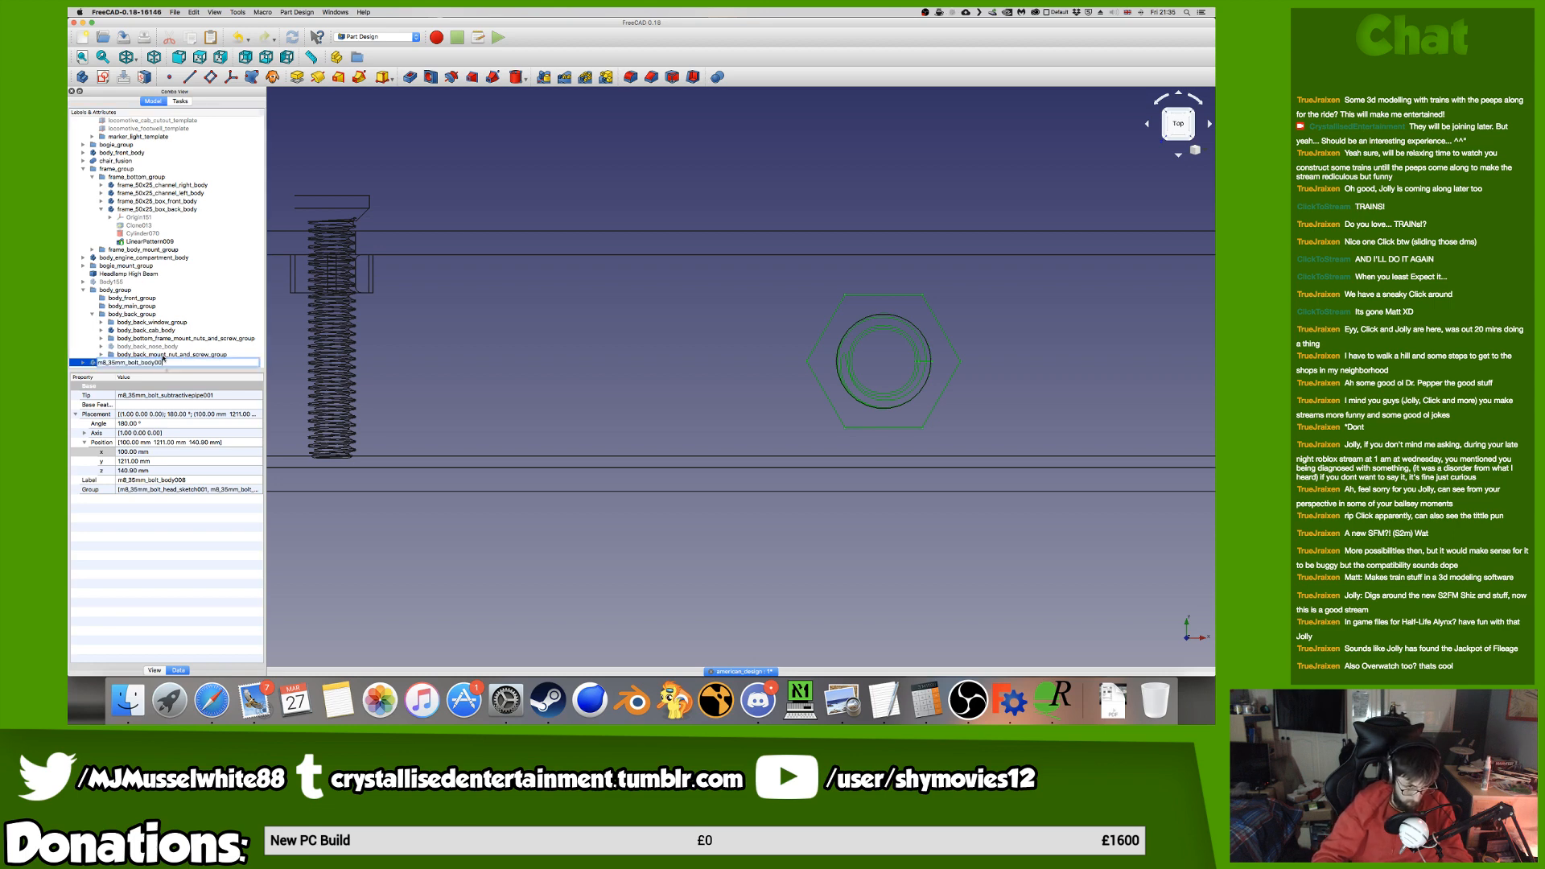
key("BackSpace")
key("BackSpace")
key("Escape")
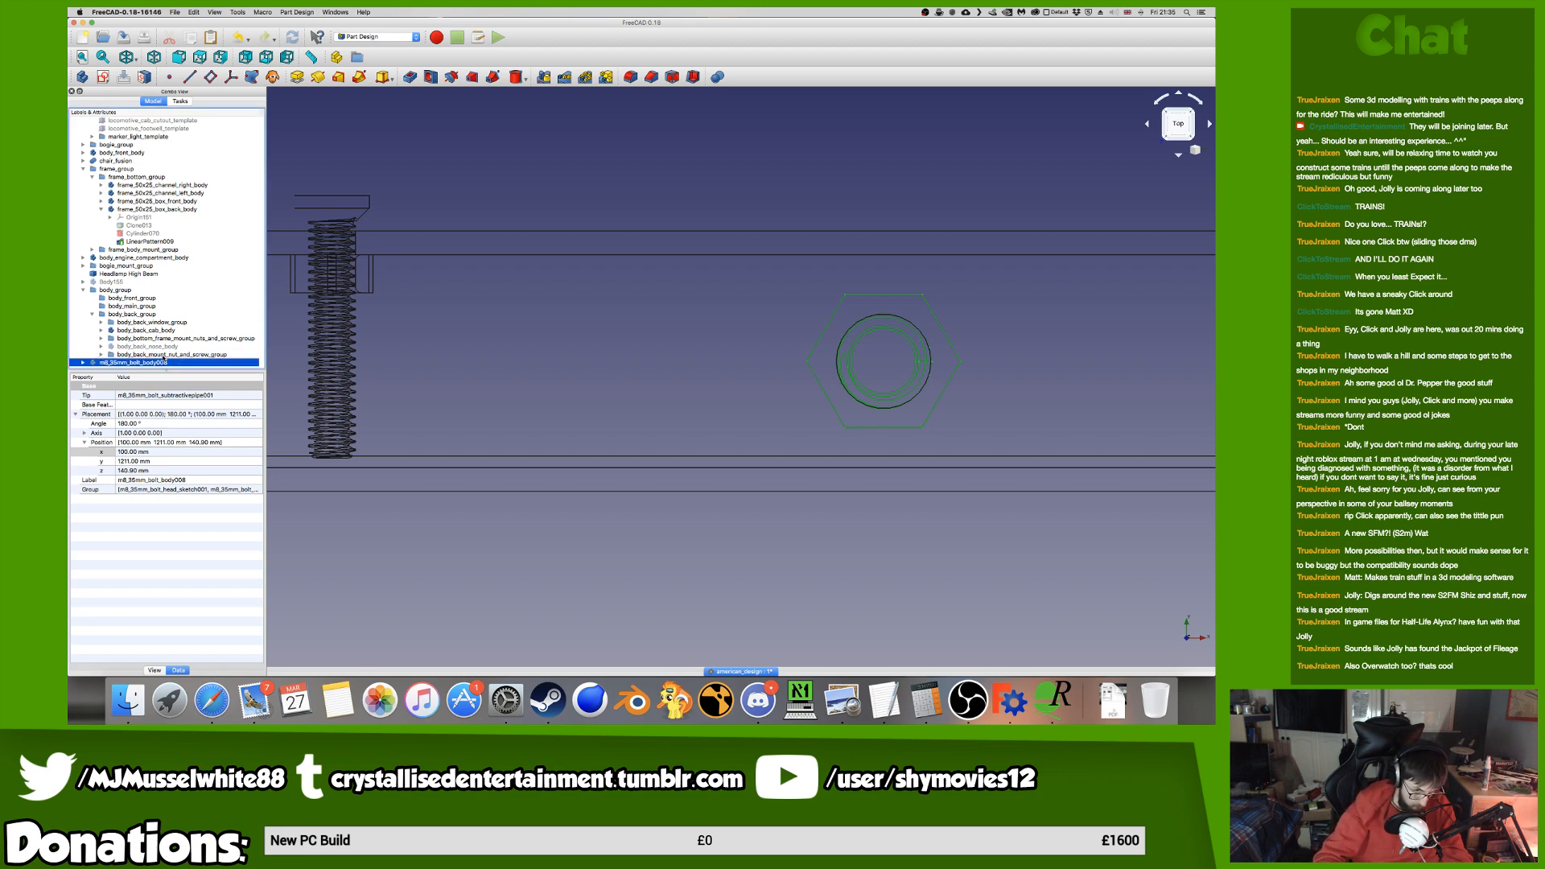
key("Return")
key("Right")
key("BackSpace")
key("BackSpace")
key("BackSpace")
type("9")
key("Return")
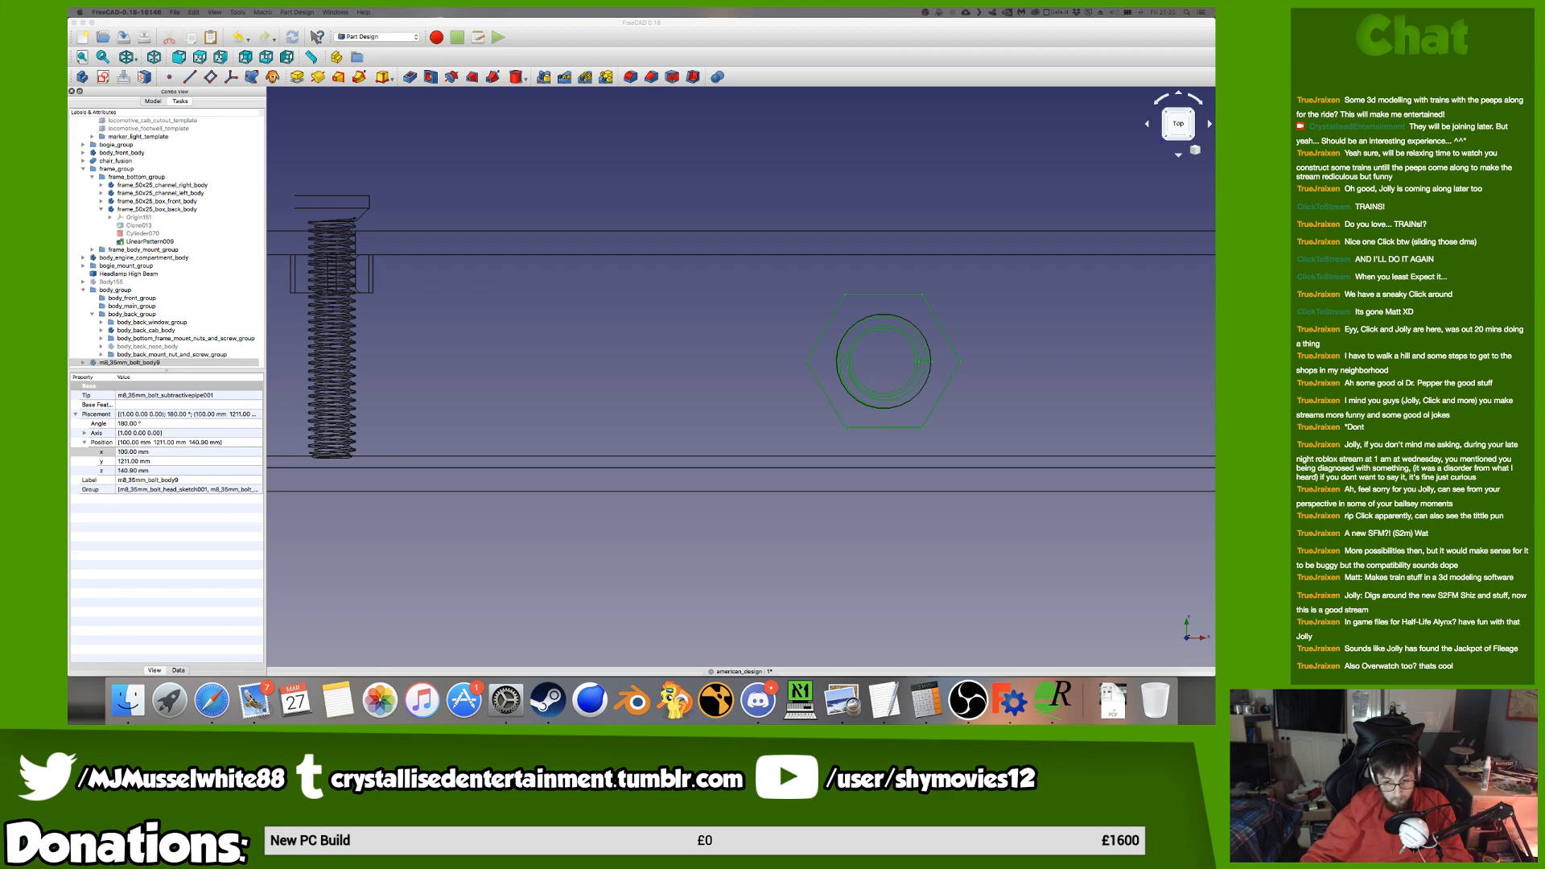
Create a clone of the bolt m8_35mm_bolt_body9.
left_click(232, 355)
left_click(231, 361)
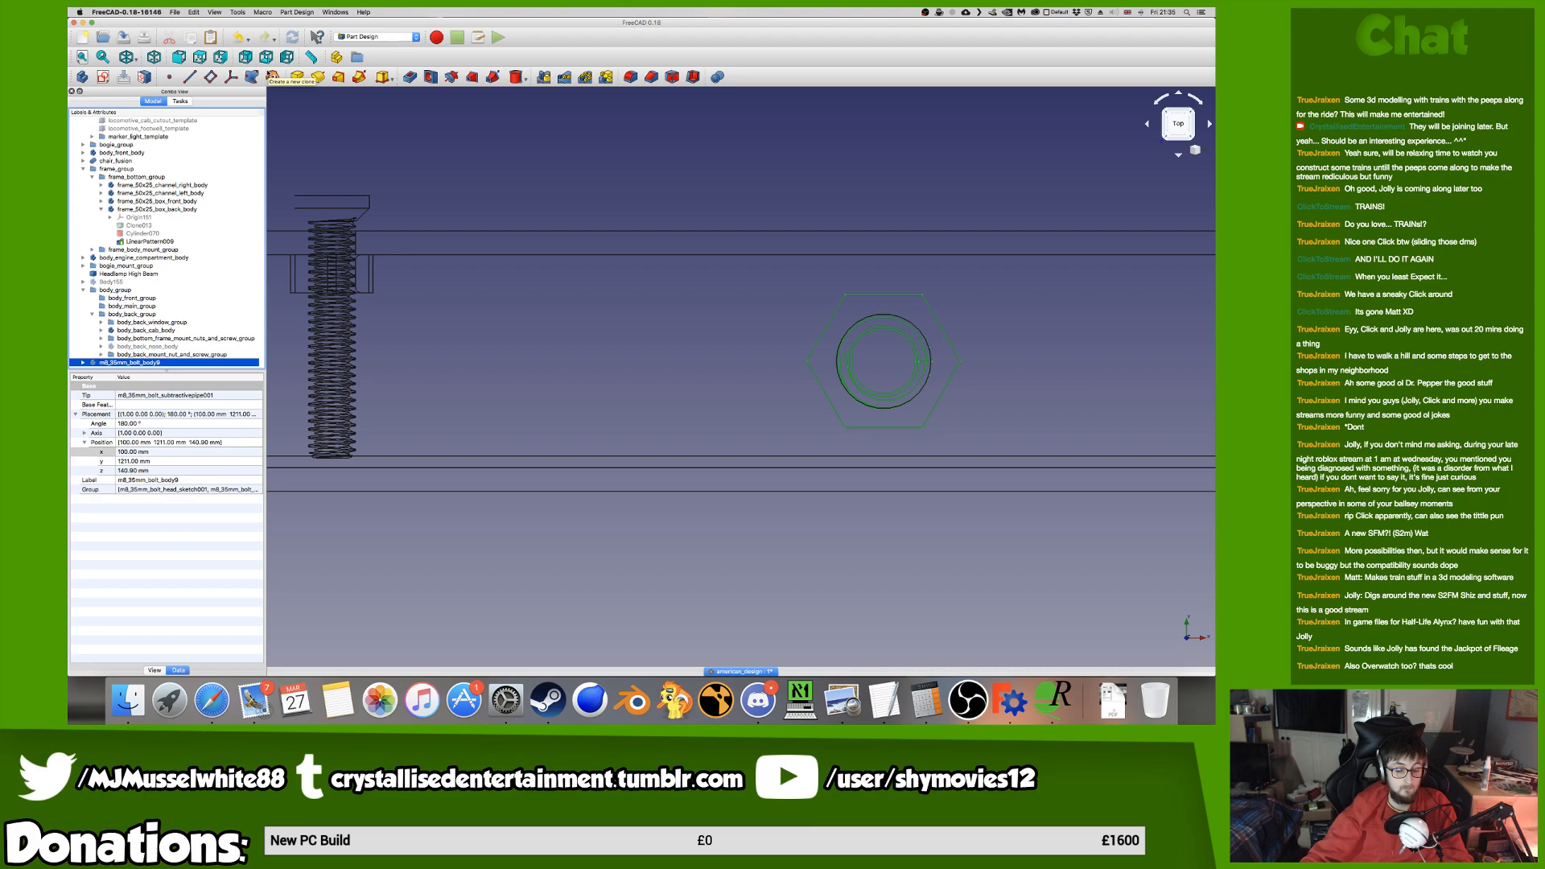
scroll(836, 371, "down", 6)
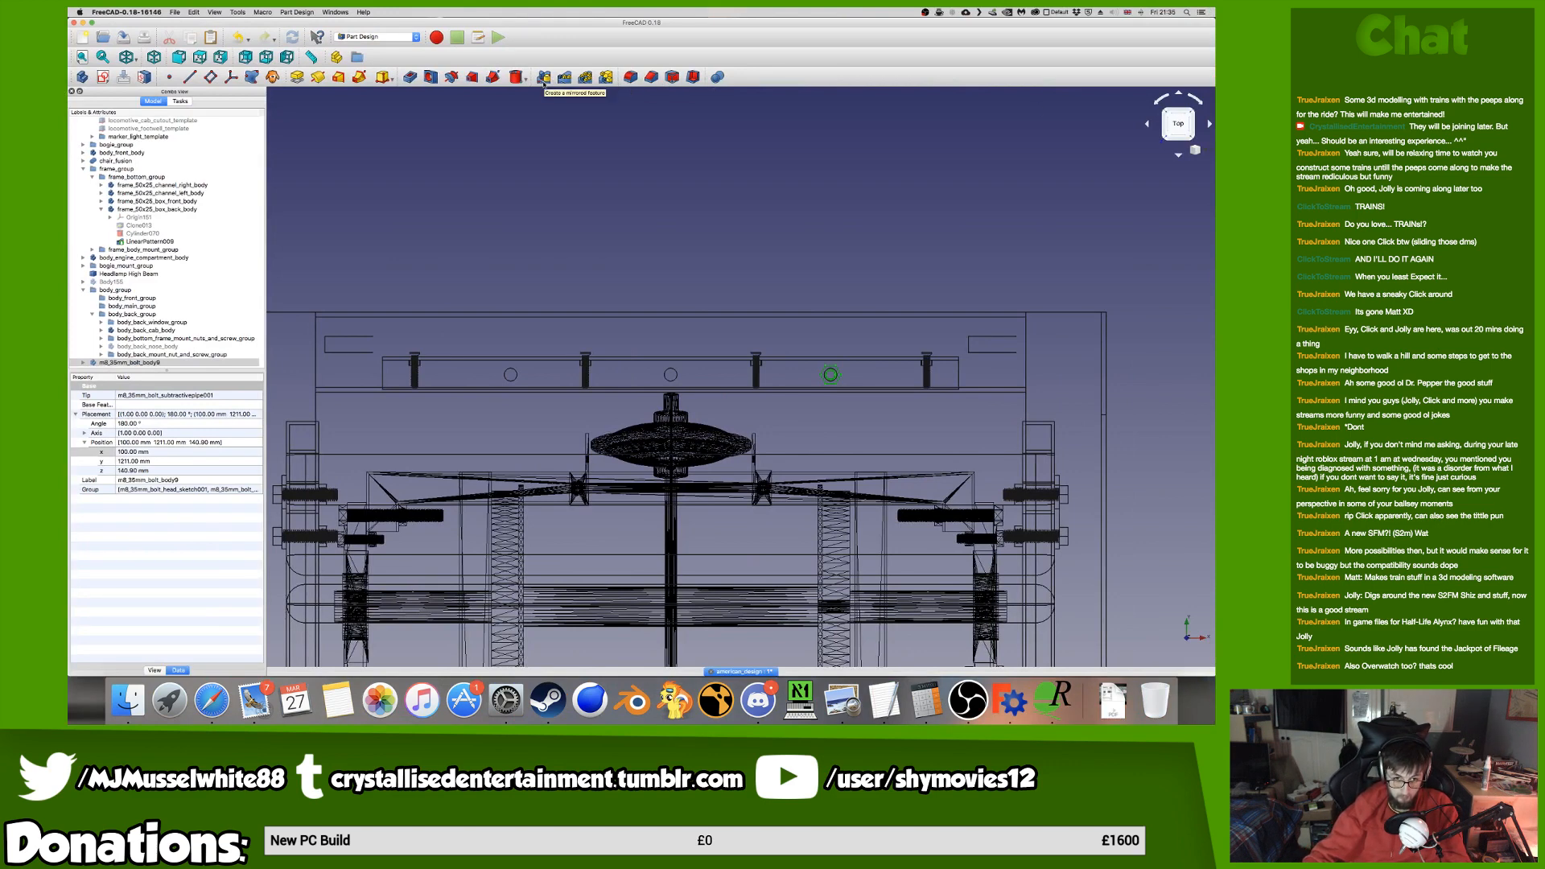
scroll(817, 343, "up", 6)
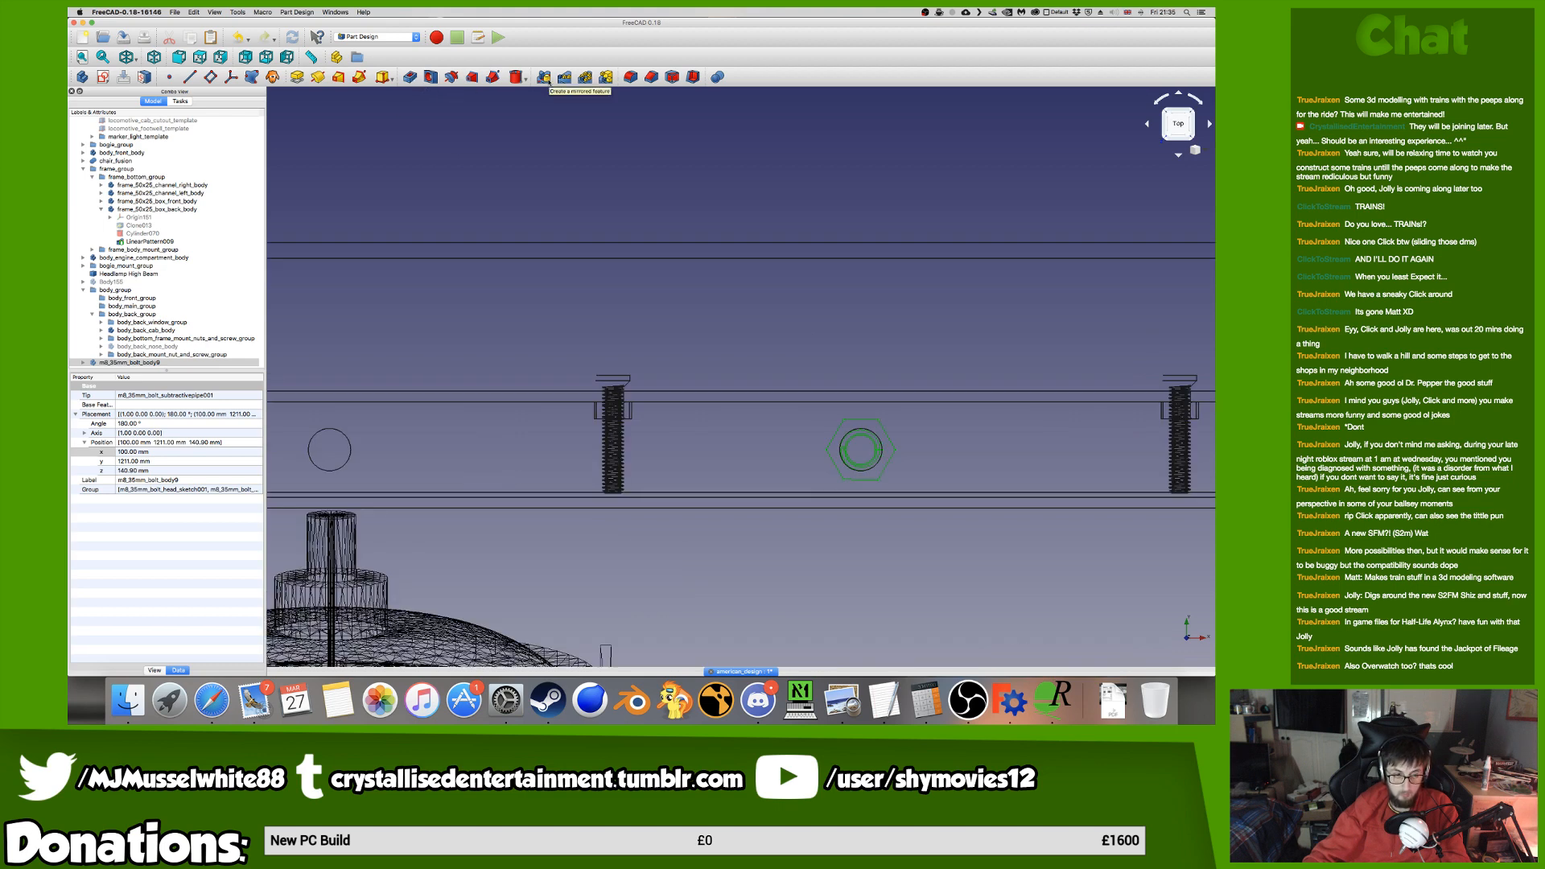
left_click(279, 78)
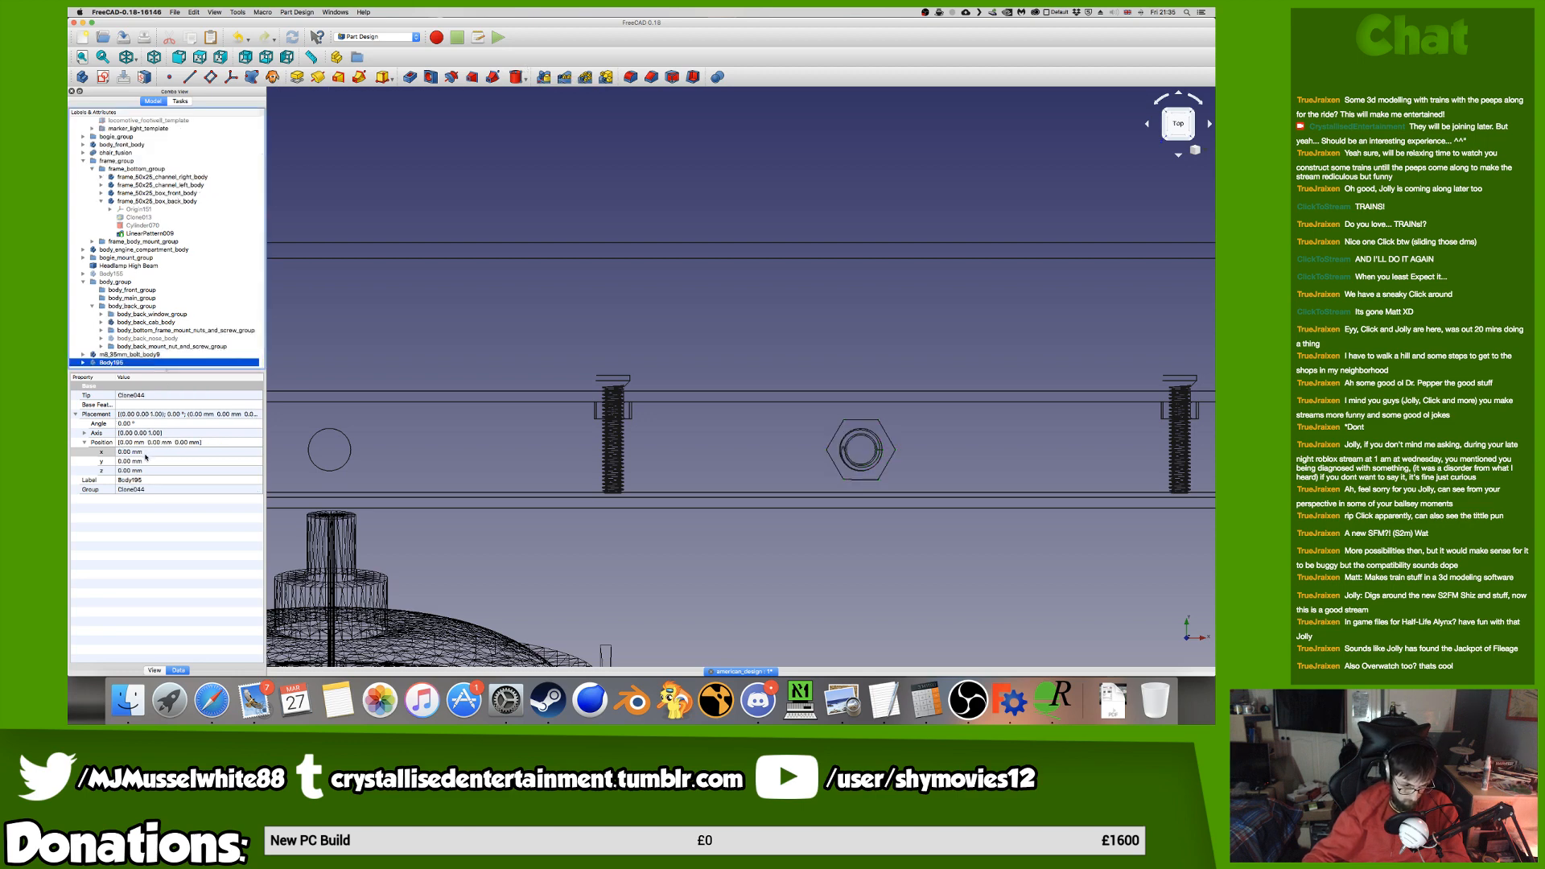
Set the cloned bolt's X position to -100 mm to place it in the back frame's middle hole.
left_click(157, 453)
type("100")
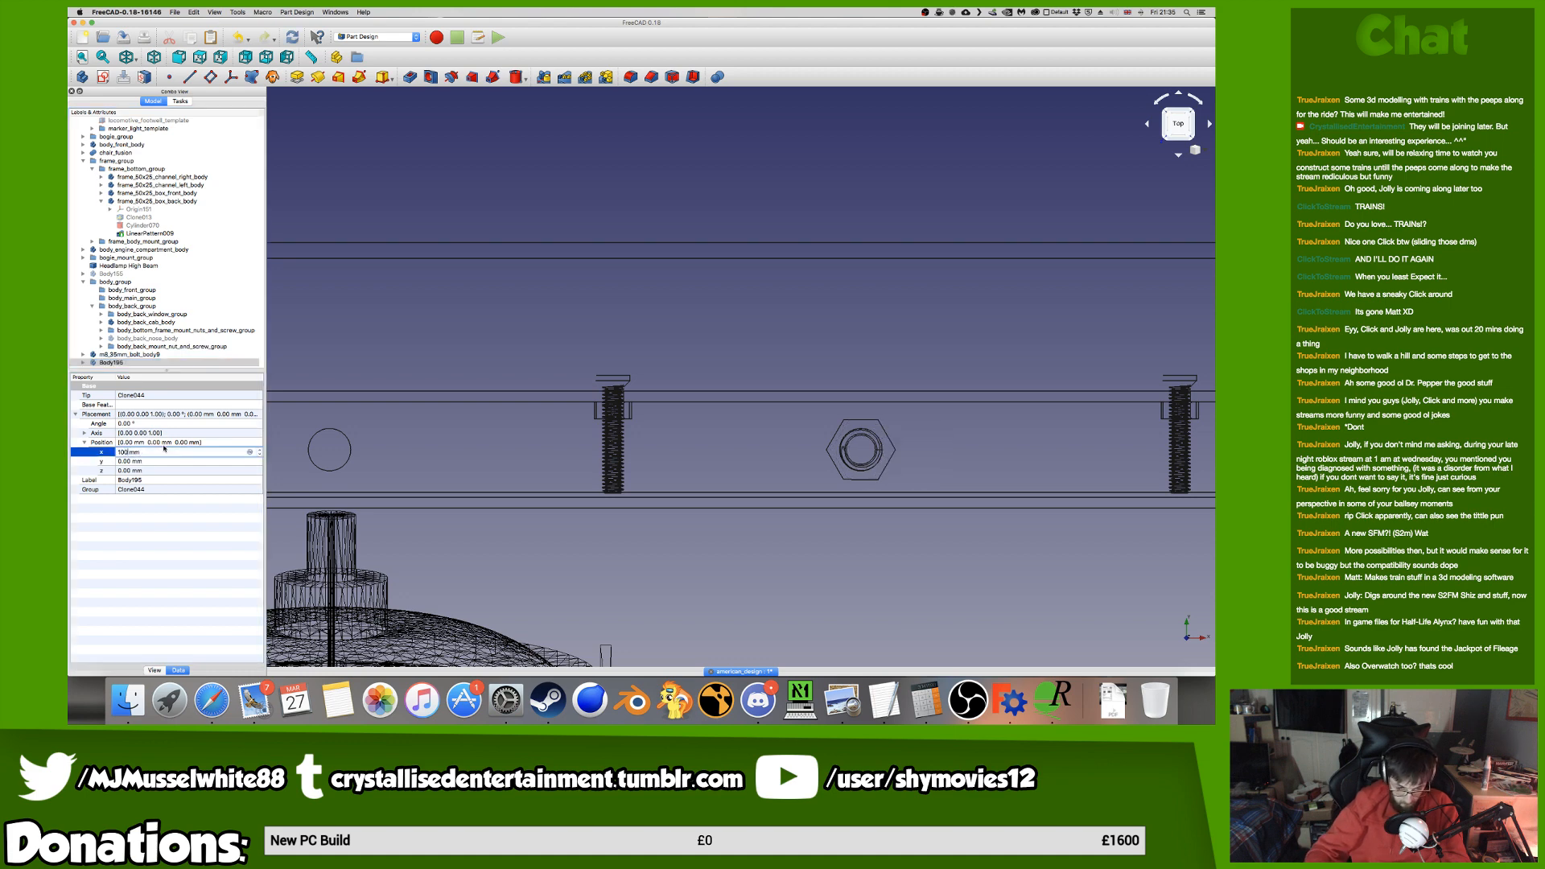
type("-")
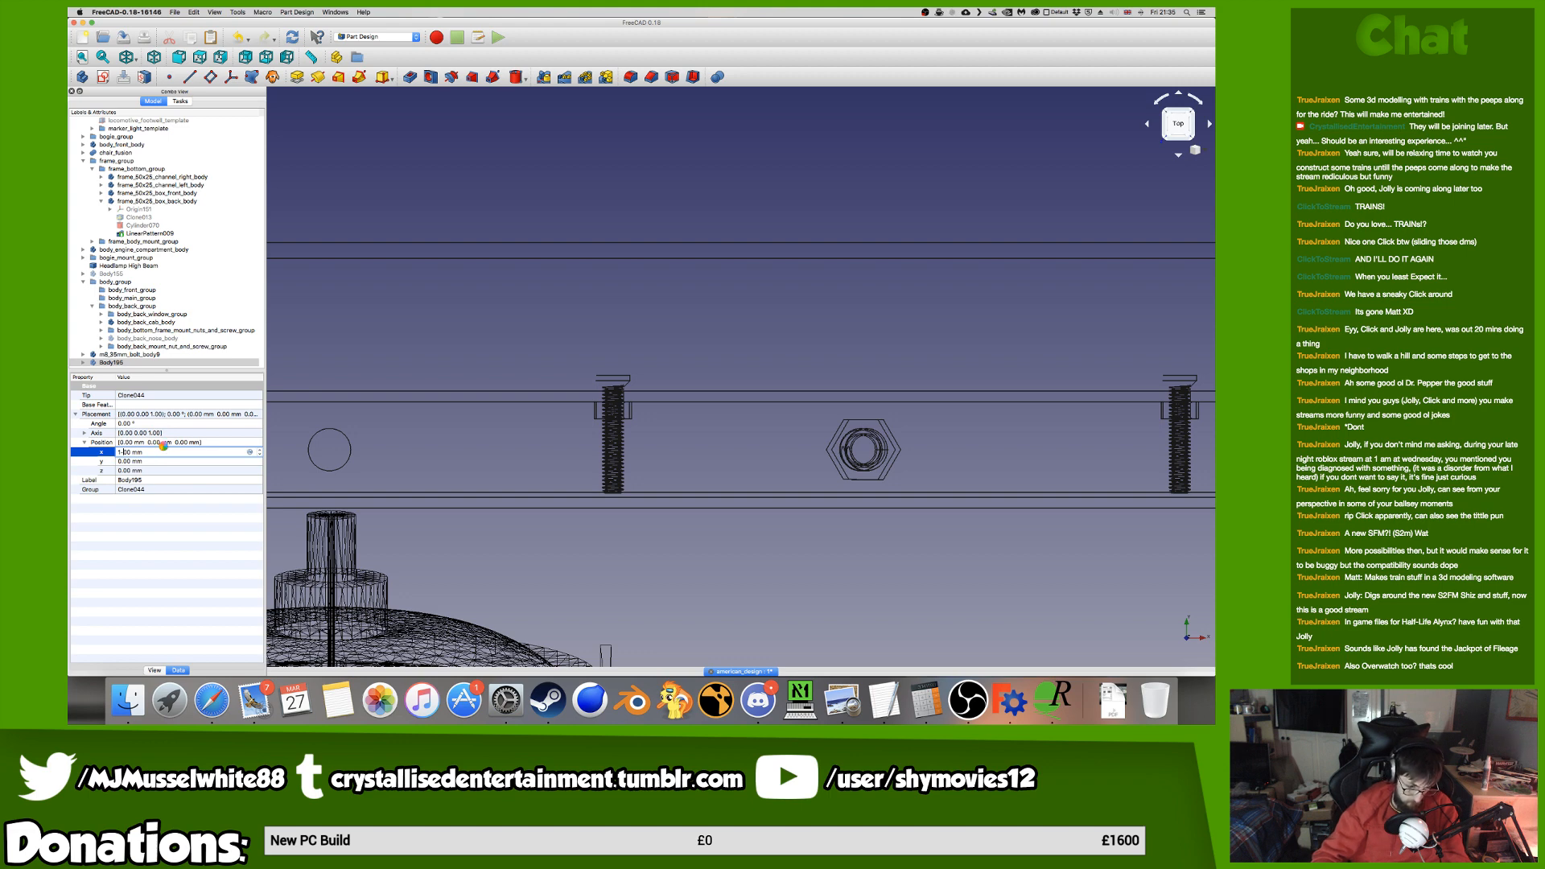
key("BackSpace")
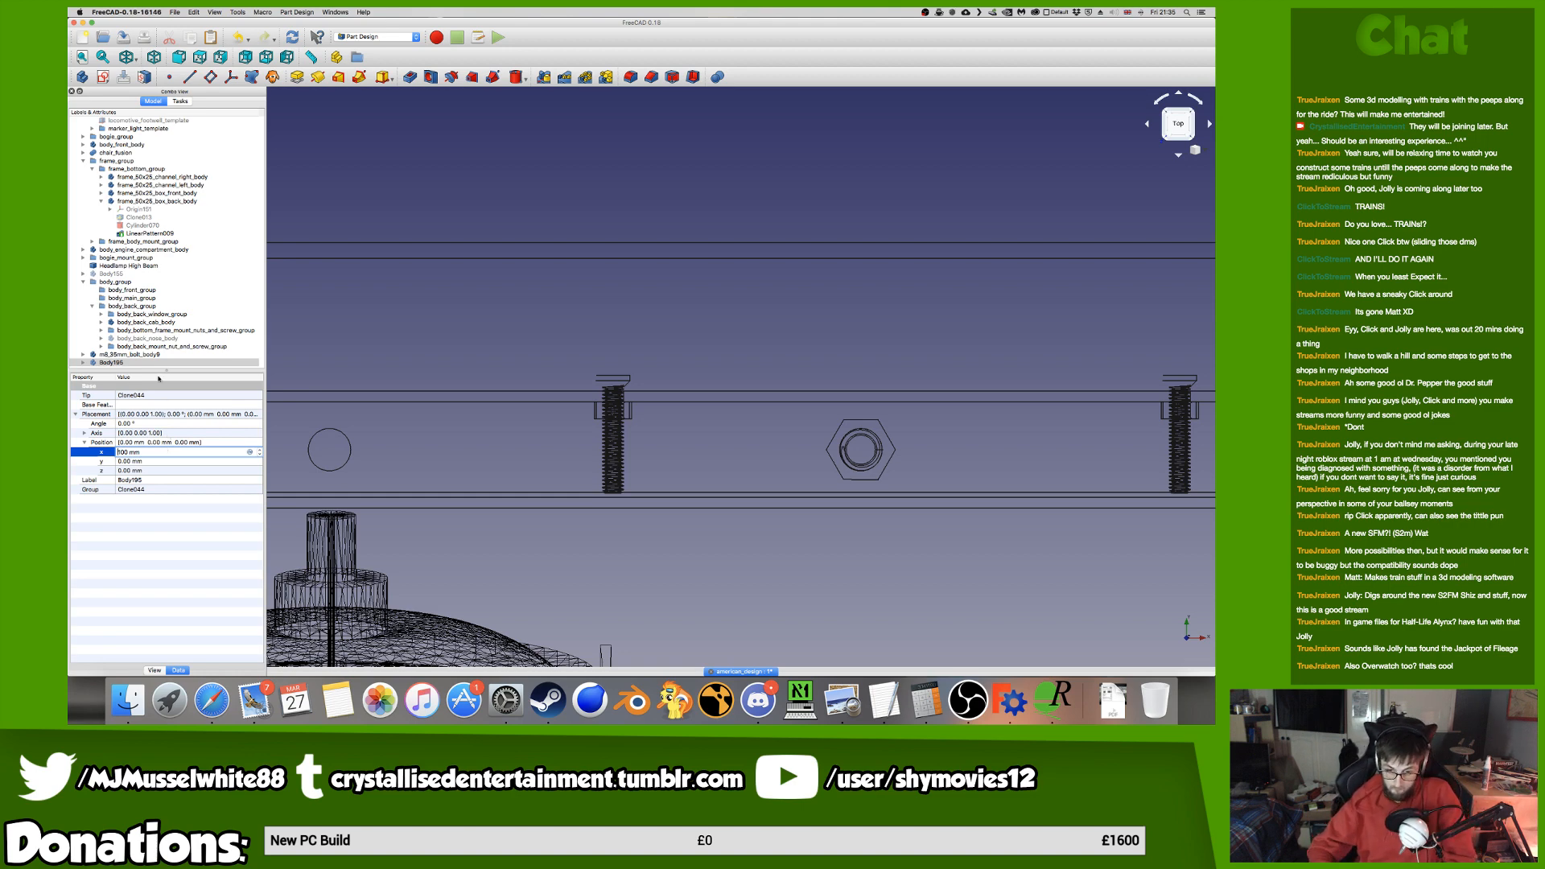
type("-100.")
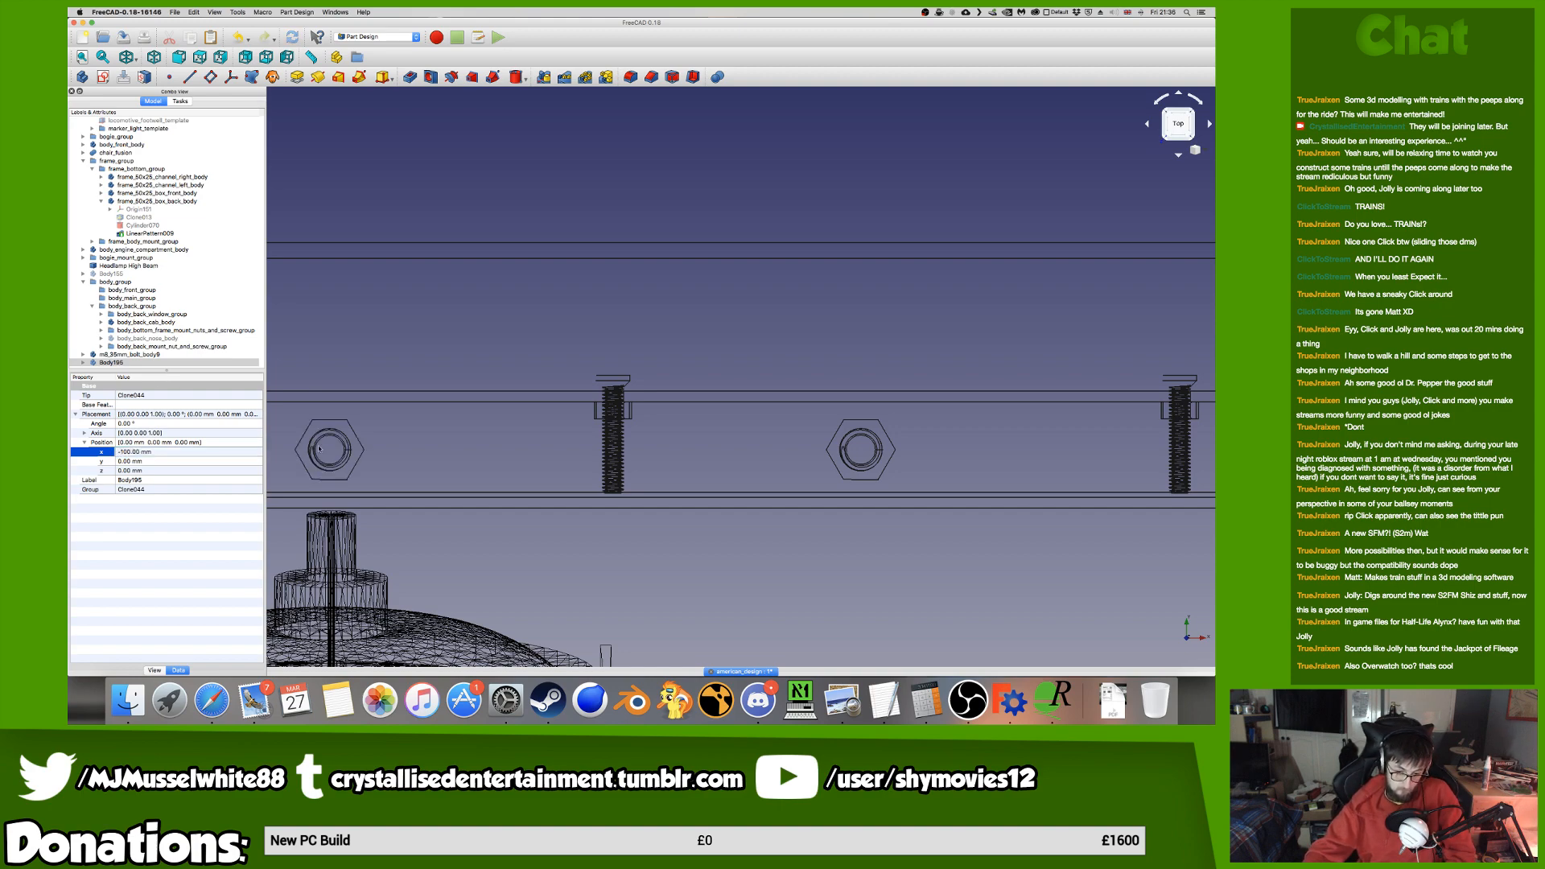
key("Return")
Clone the middle bolt and set the new clone's X position to -100 mm, in the outer hole on the negative X side.
middle_click_drag(912, 530, 939, 526)
scroll(650, 437, "up", 2)
scroll(649, 437, "down", 8)
scroll(648, 437, "up", 4)
middle_click_drag(648, 437, 715, 439)
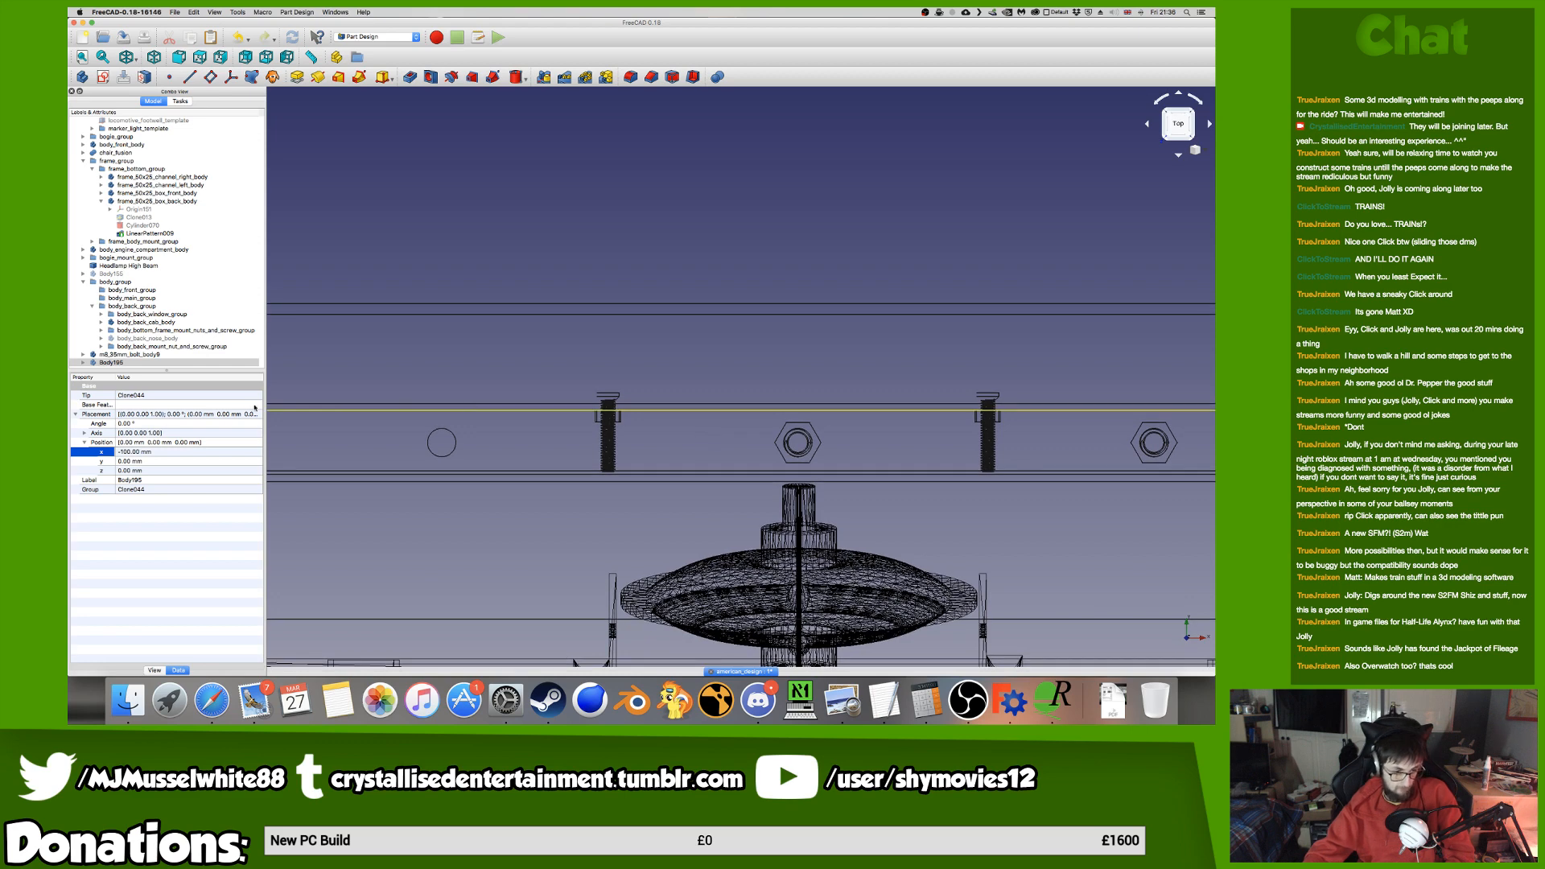
left_click(195, 363)
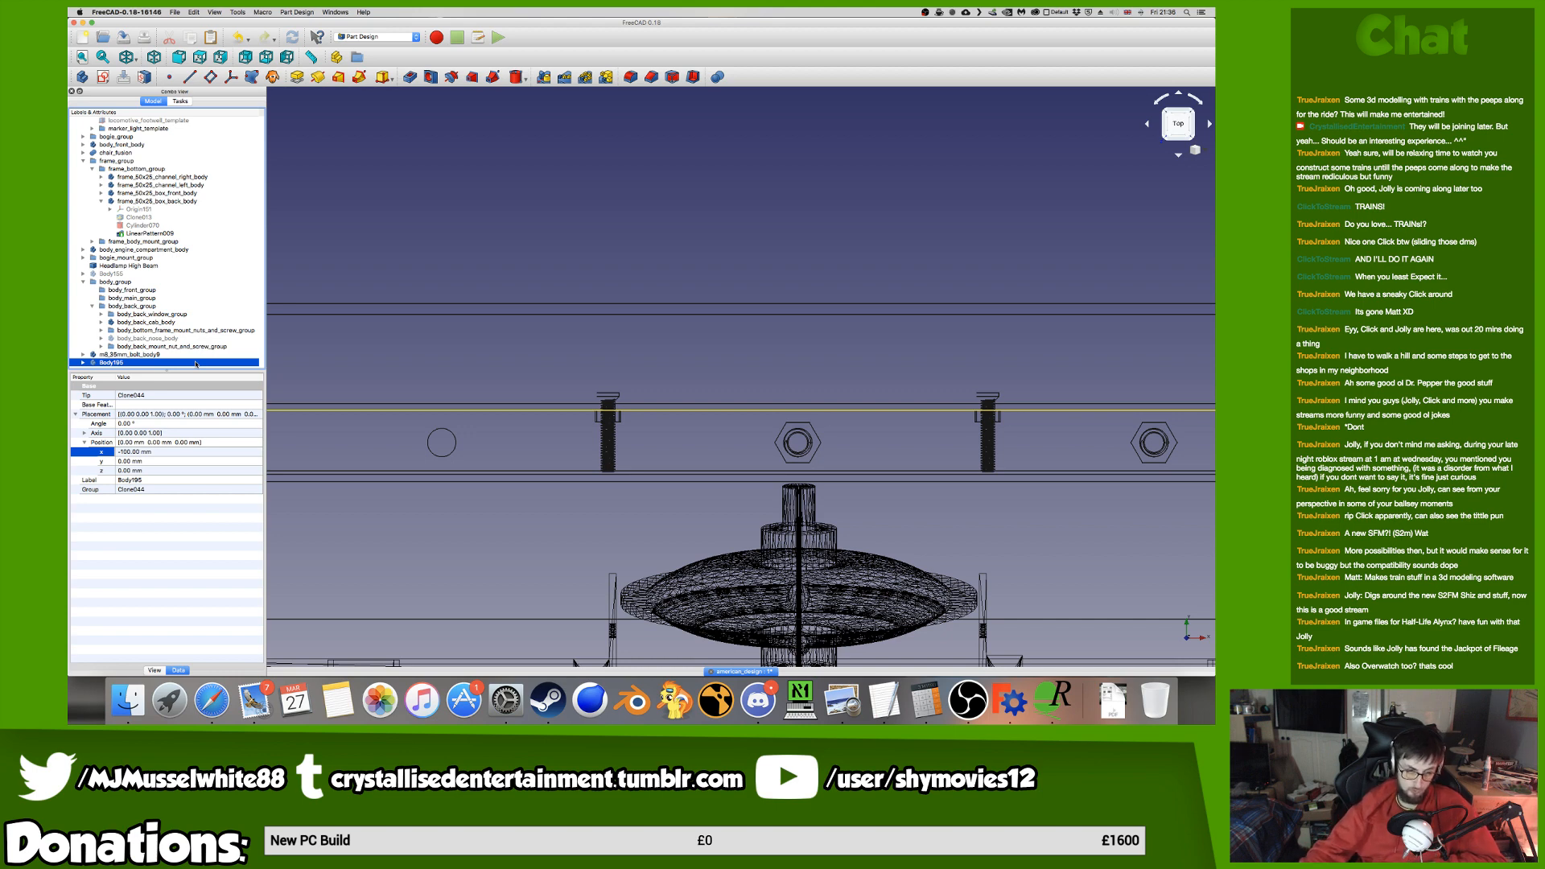
scroll(565, 546, "down", 3)
scroll(565, 546, "up", 3)
left_click(273, 77)
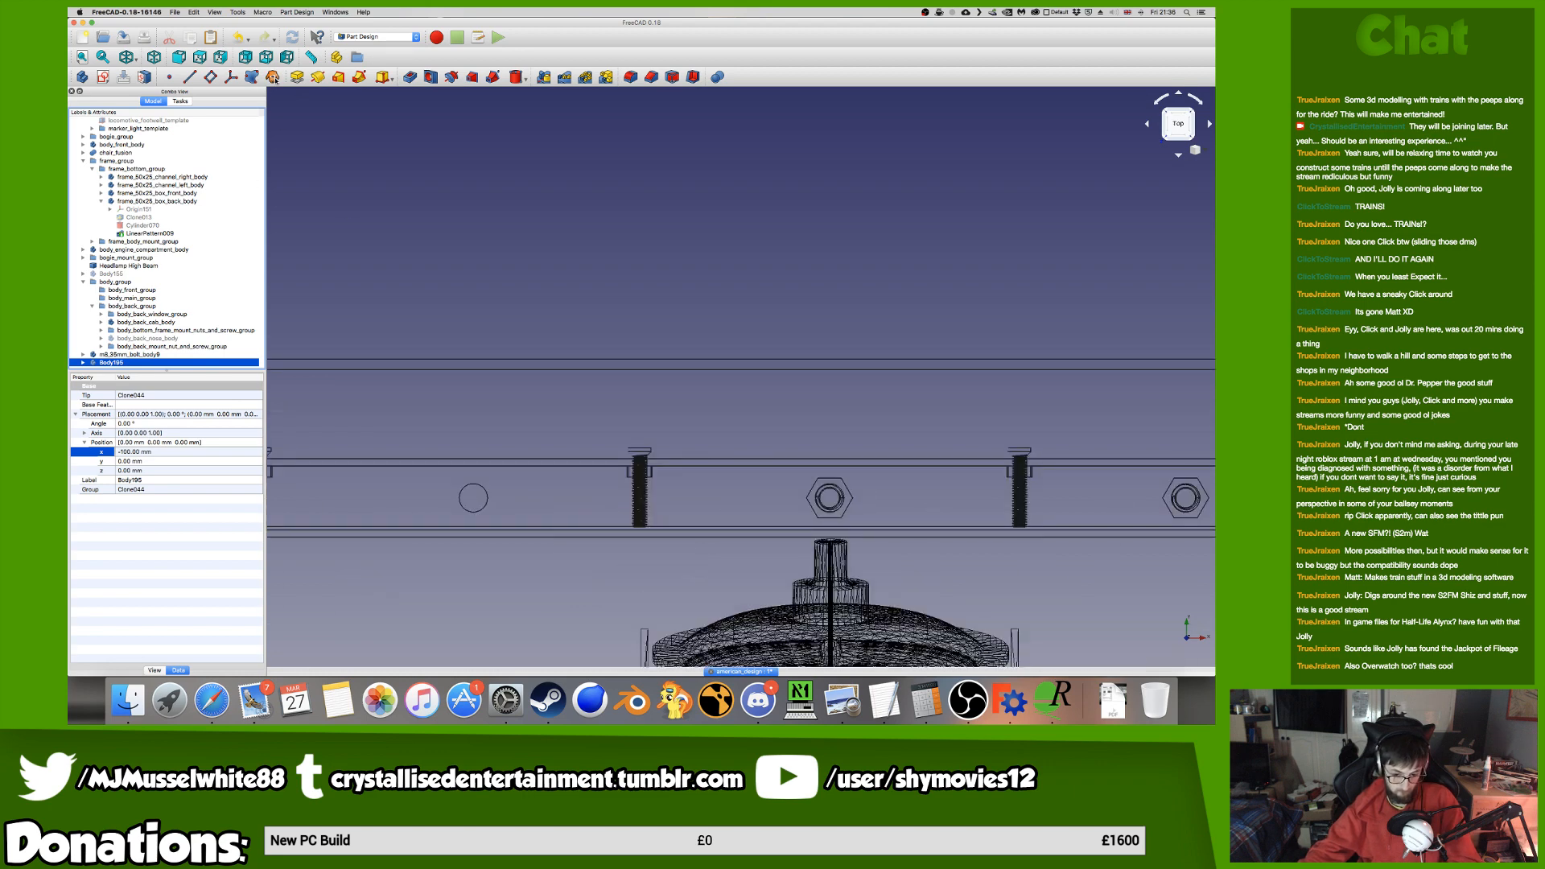
left_click(153, 451)
type("-100")
key("Return")
Copy the first bolt's name and rename the middle bolt's clone body as m8_35mm_bolt_body10.
left_click(155, 346)
key("Return")
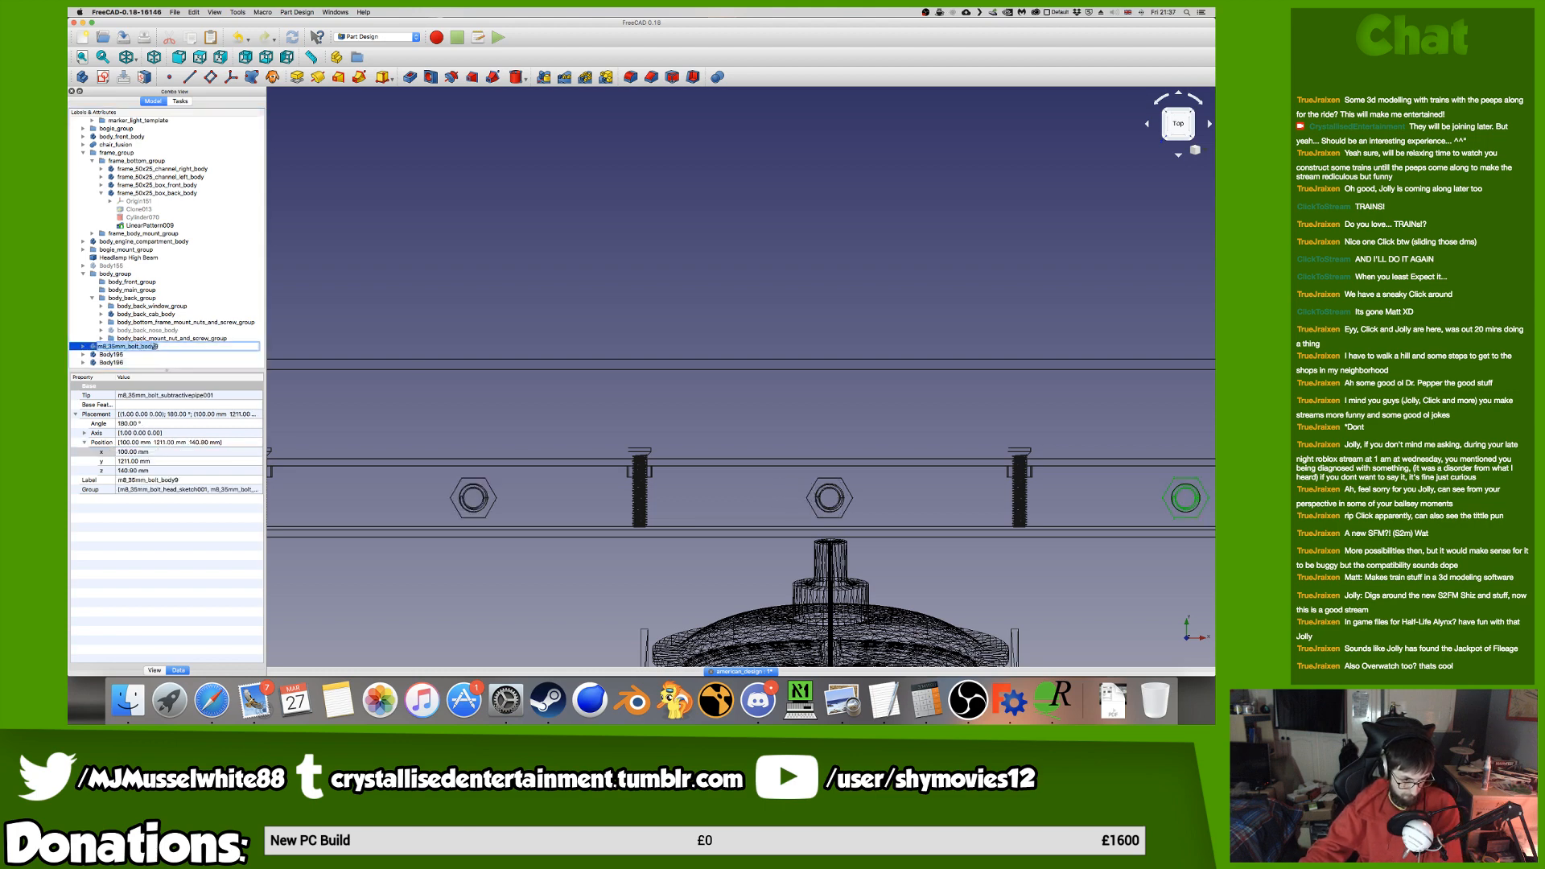
key("super+c")
key("BackSpace")
key("Escape")
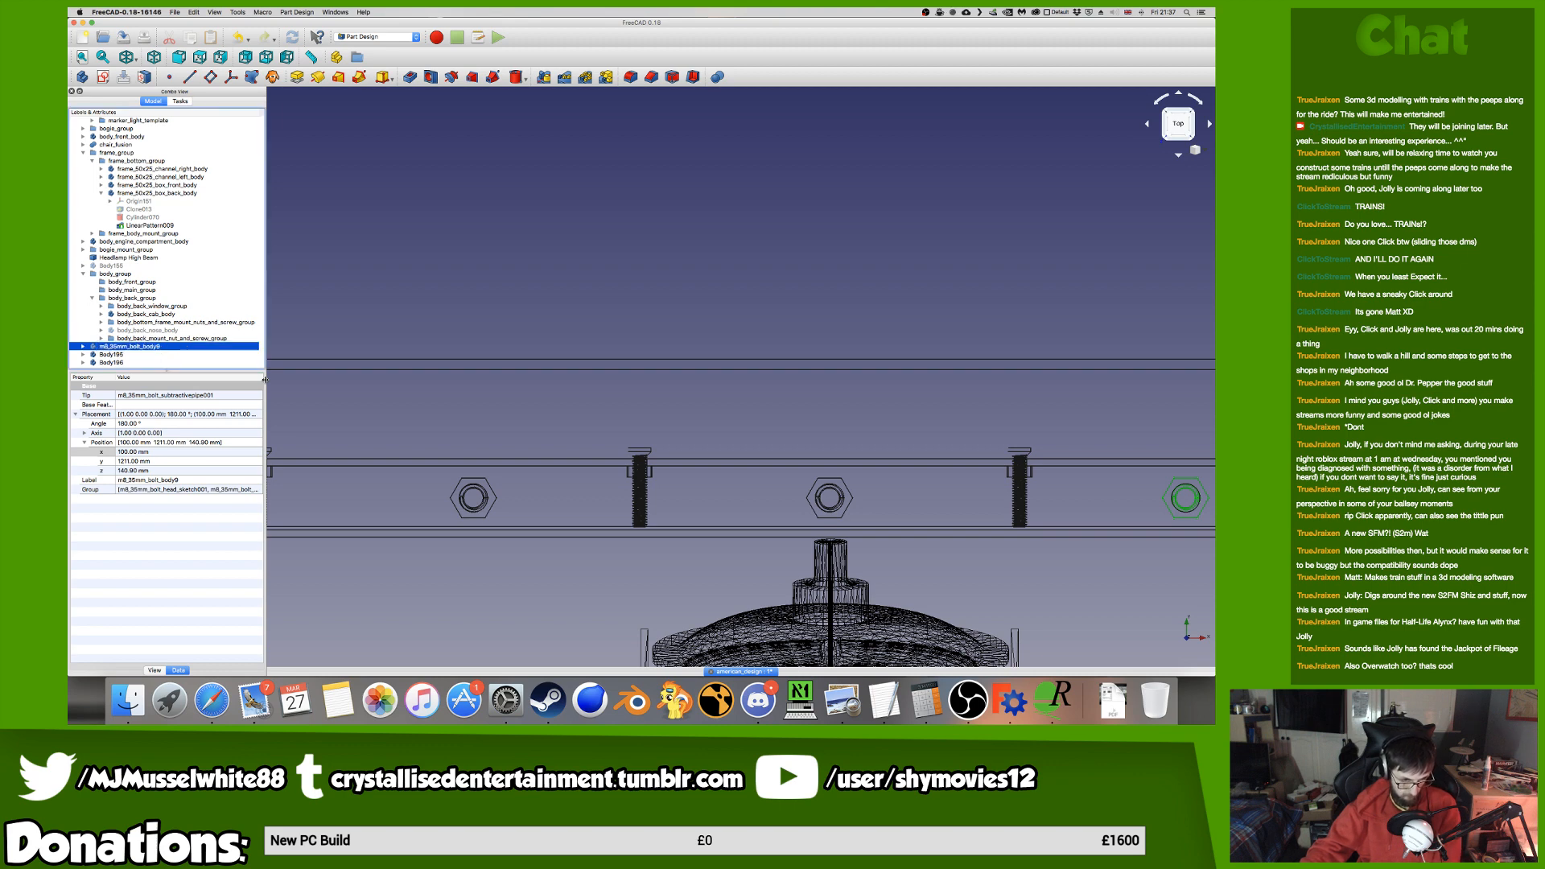
key("Down")
key("Return")
key("super+v")
type("10")
key("Return")
Rename the last cloned bolt body as m8_35mm_bolt_body11.
key("Down")
key("Return")
key("super+v")
type("11")
key("Return")
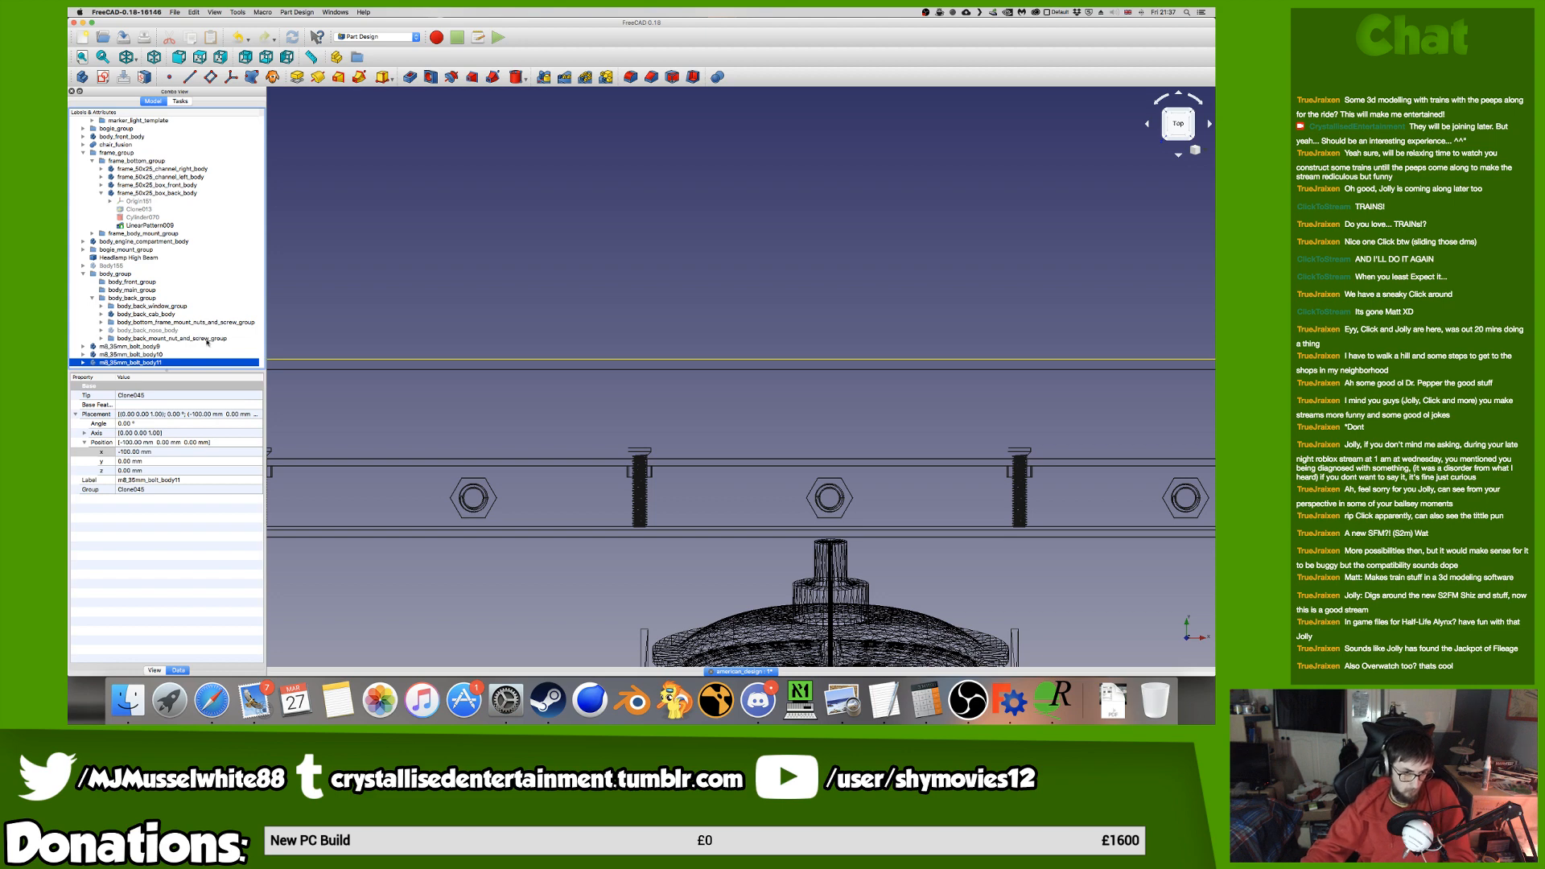
Save the document and merge m8_1mm_pitch_nut.FCStd from the nuts_and_bolts folder into it.
middle_click_drag(525, 399, 523, 382)
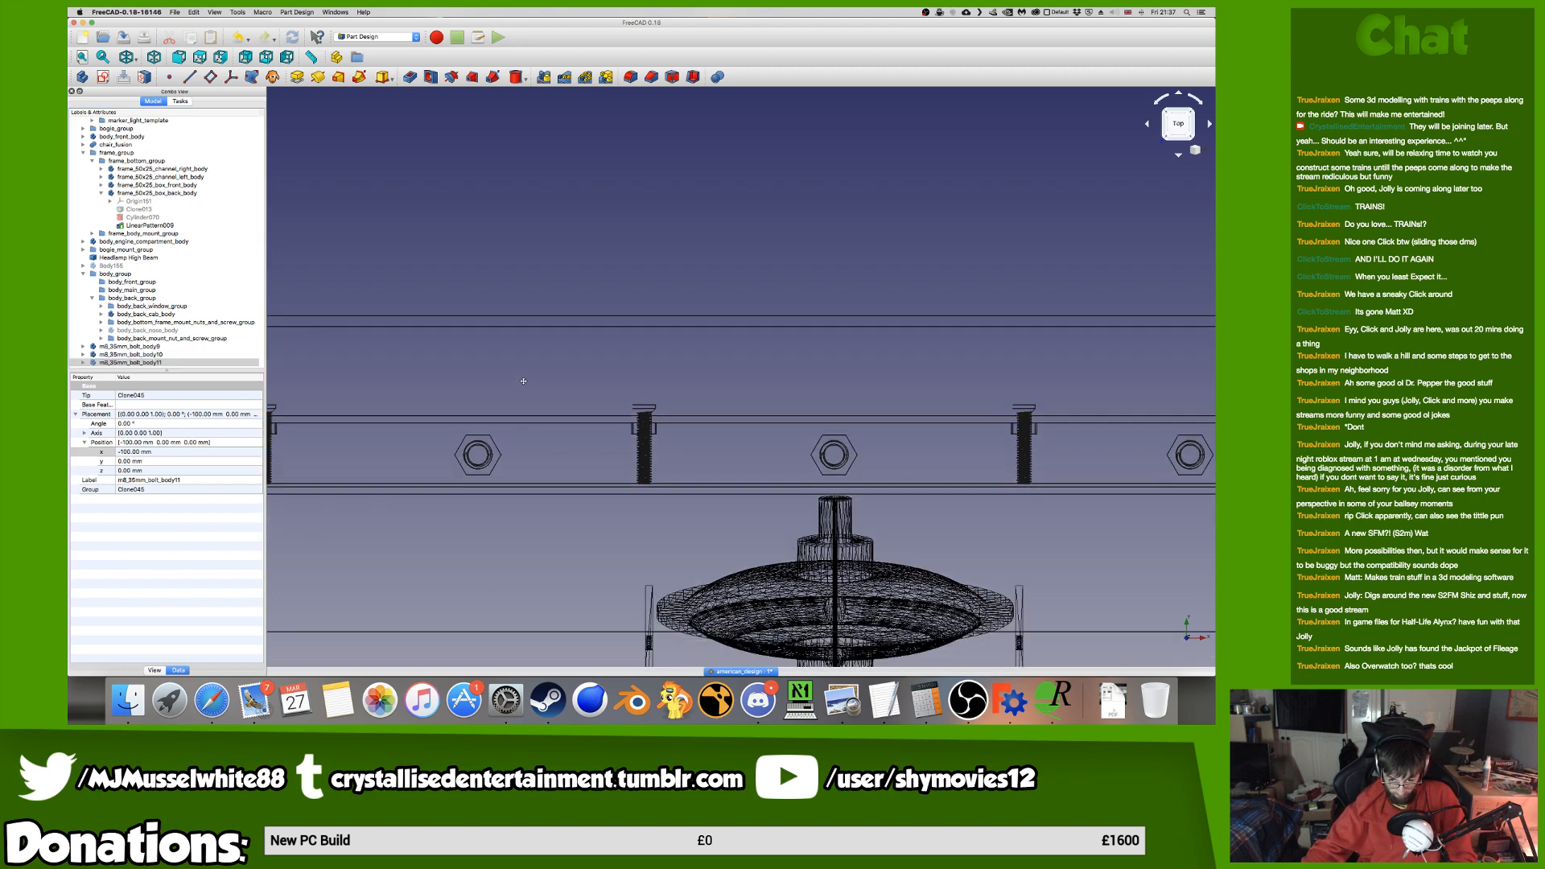
key("super+s")
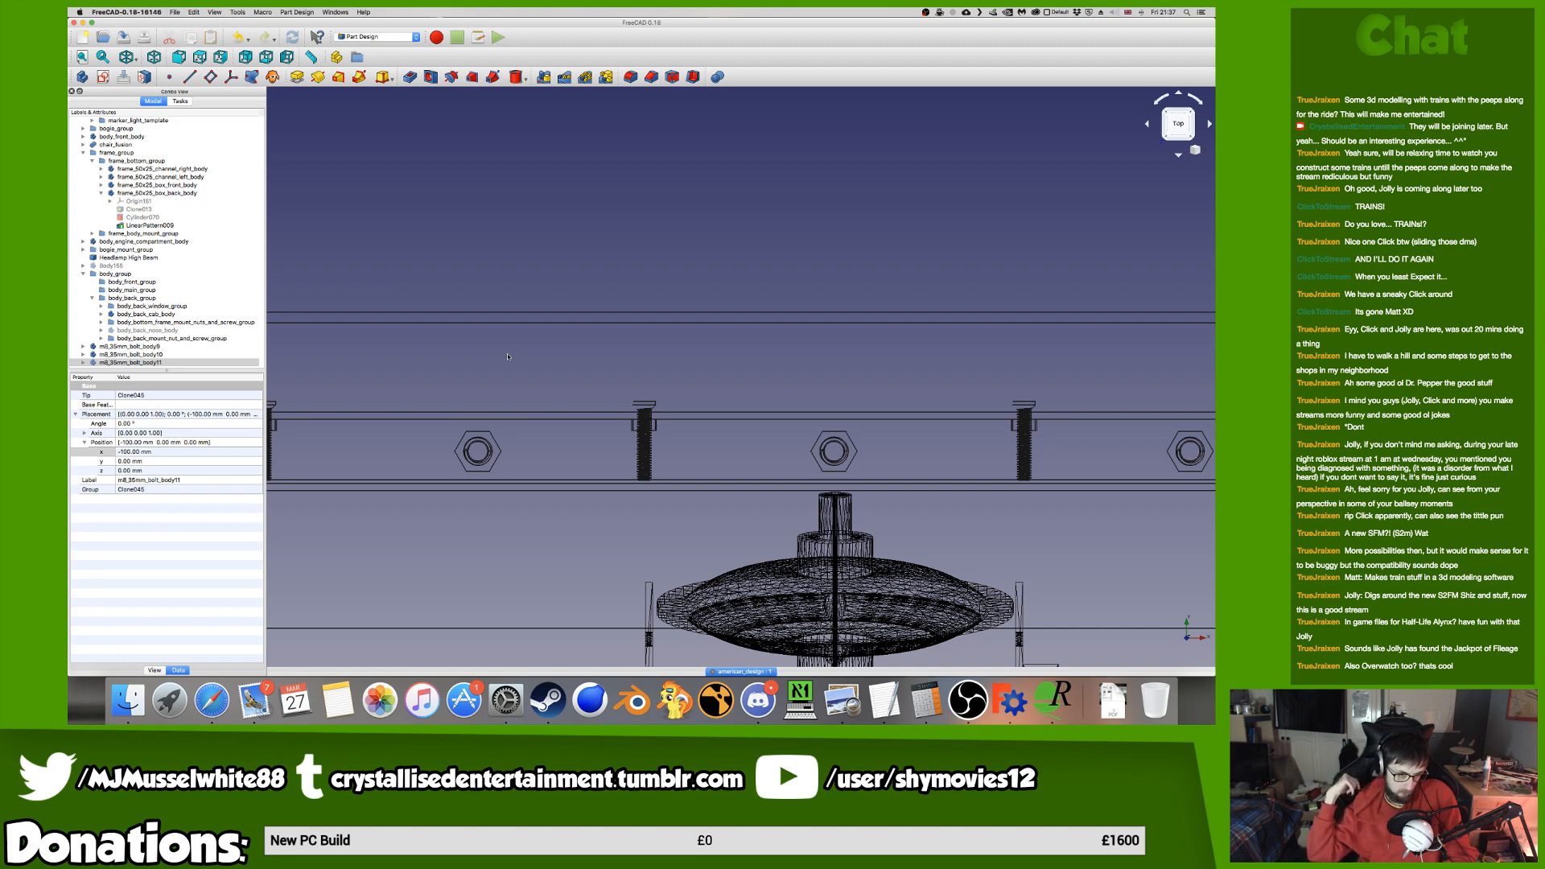
left_click(182, 12)
left_click(202, 129)
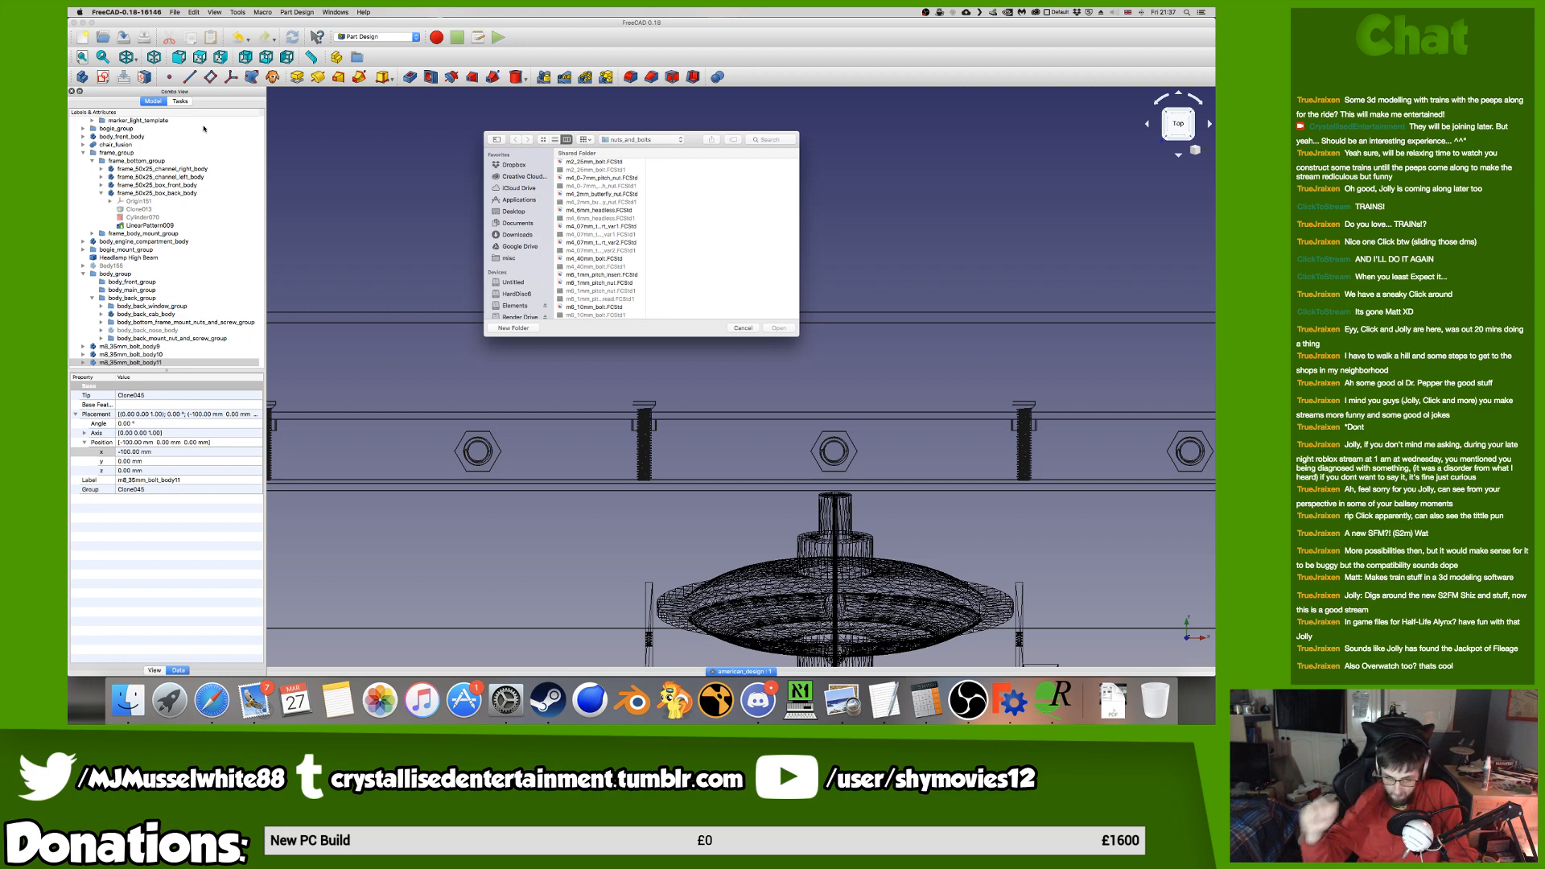
scroll(620, 258, "down", 10)
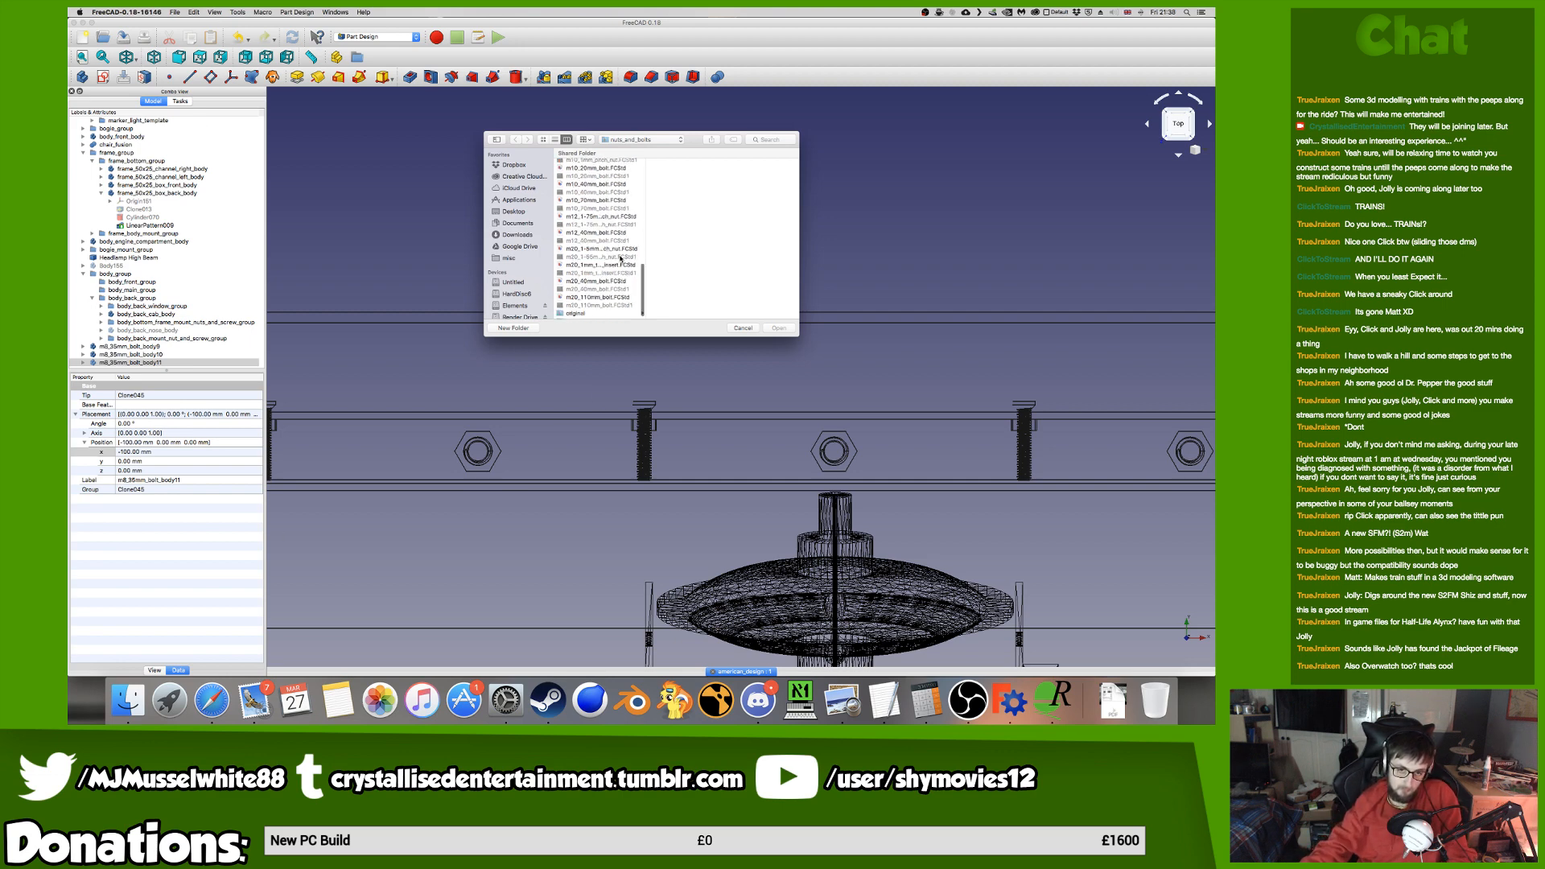
scroll(621, 258, "up", 10)
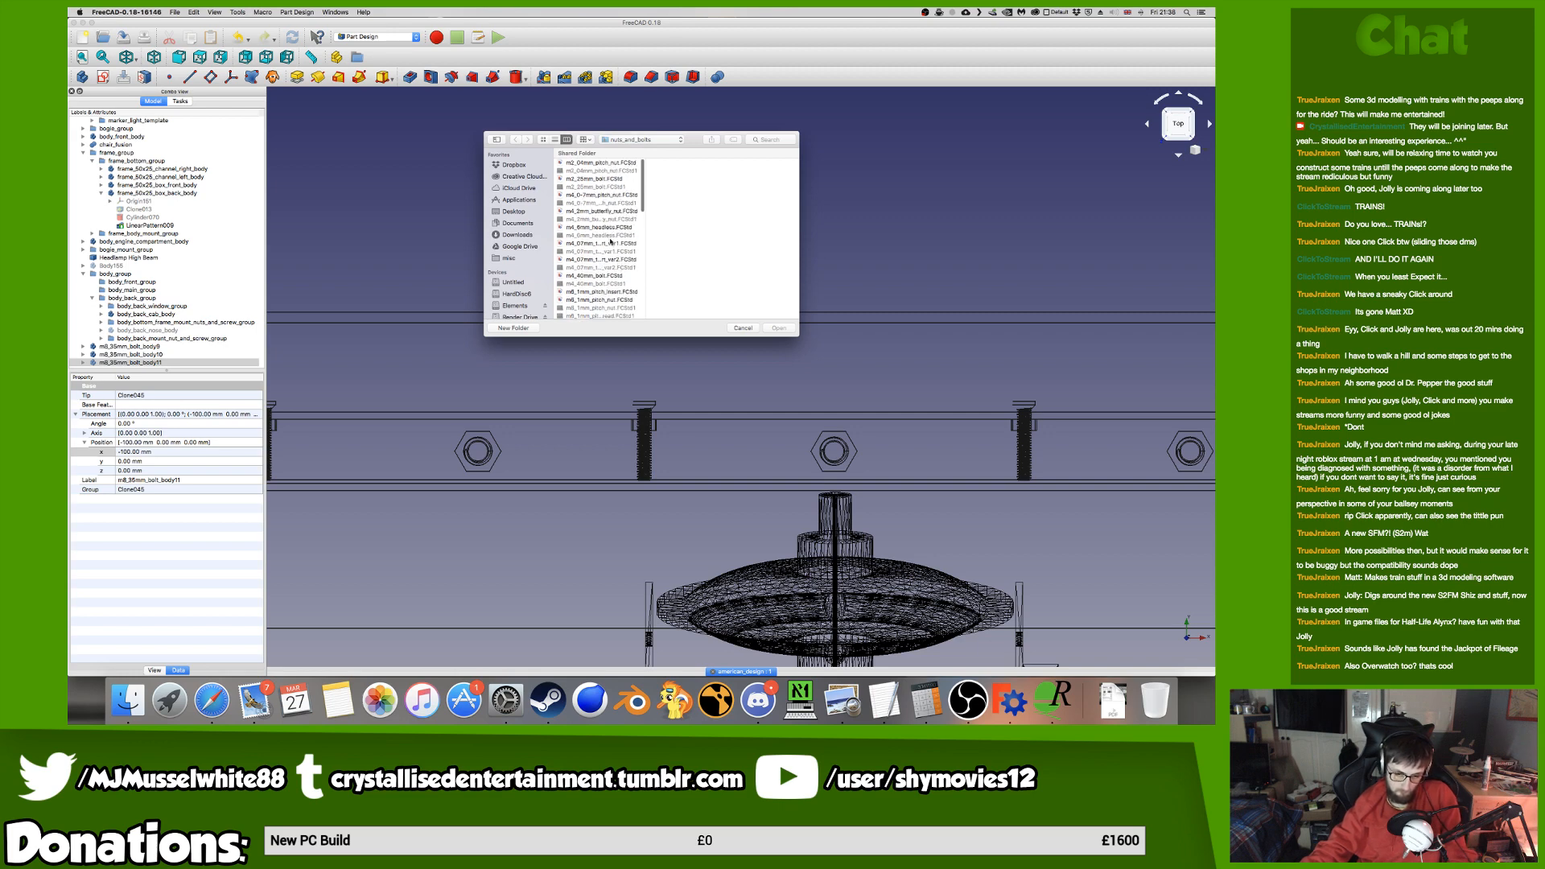
scroll(607, 237, "down", 3)
scroll(597, 280, "down", 3)
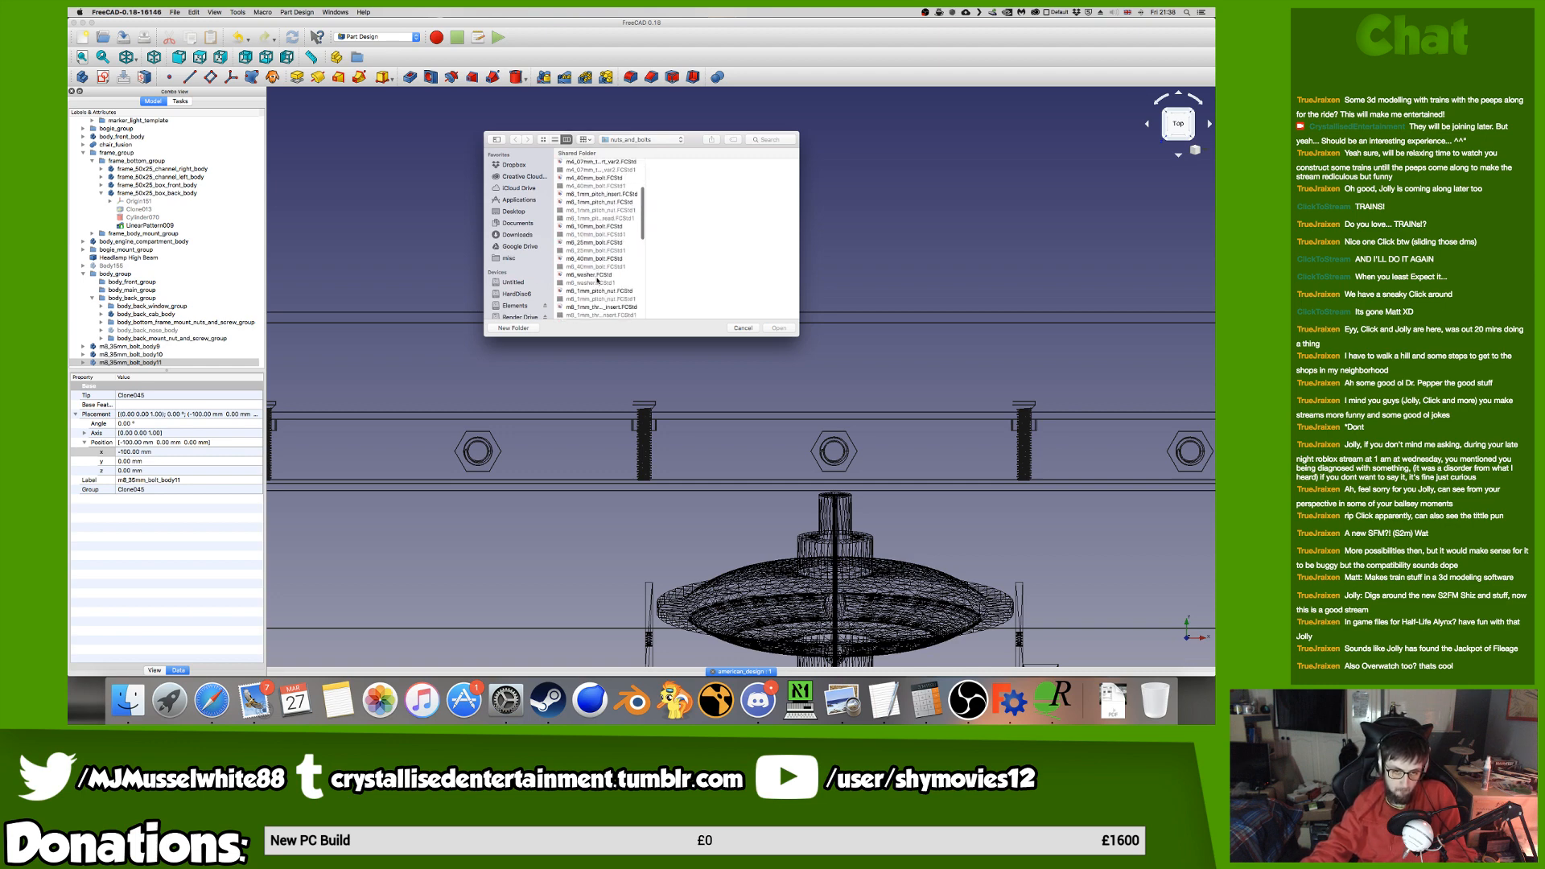
left_click(600, 291)
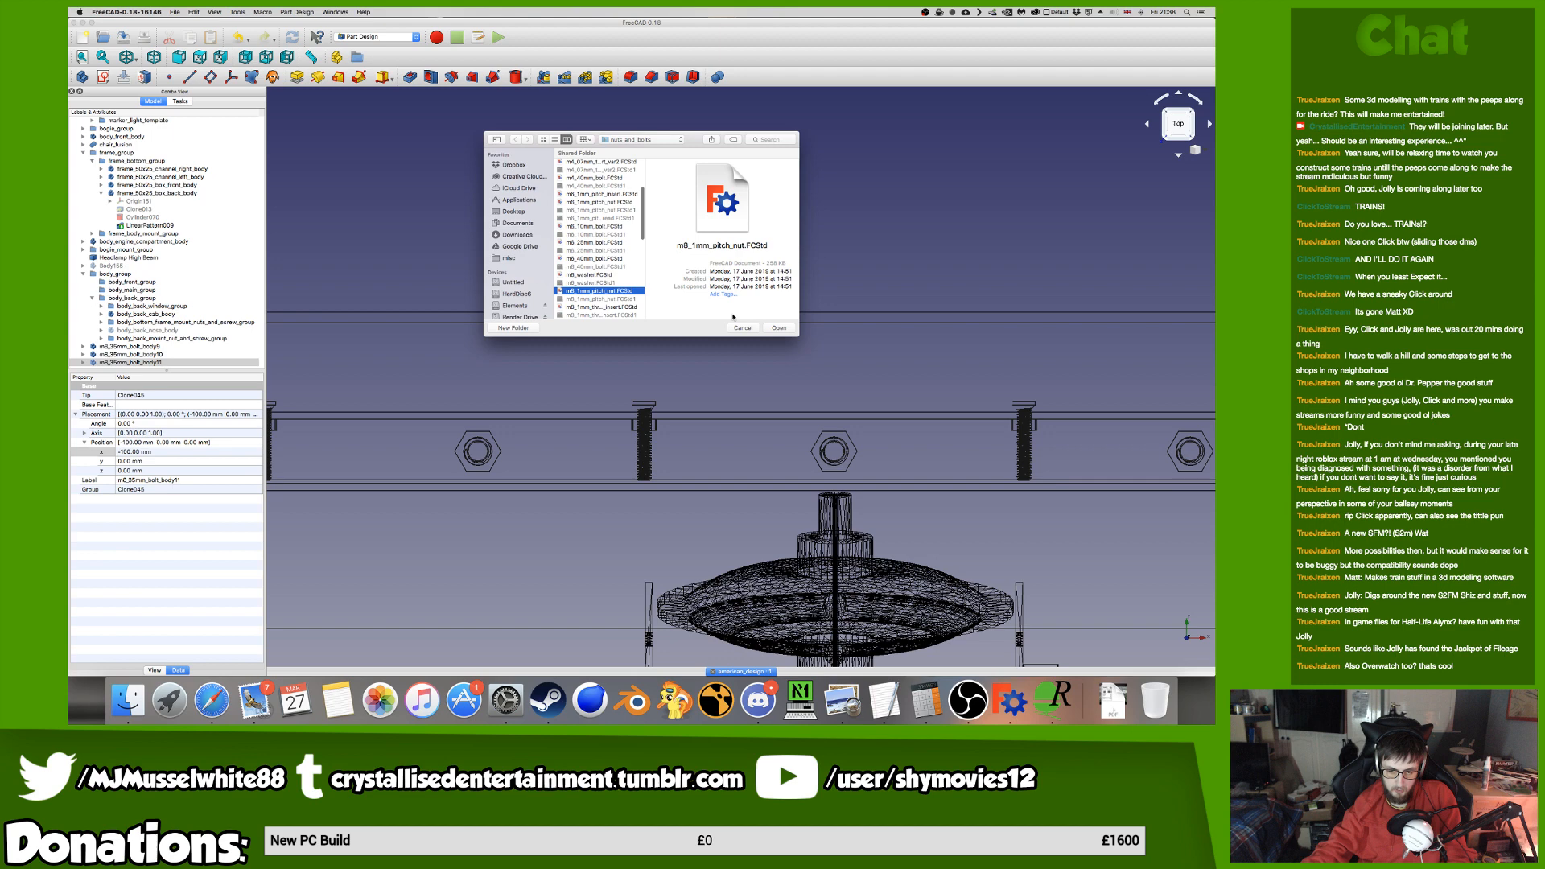
left_click(779, 328)
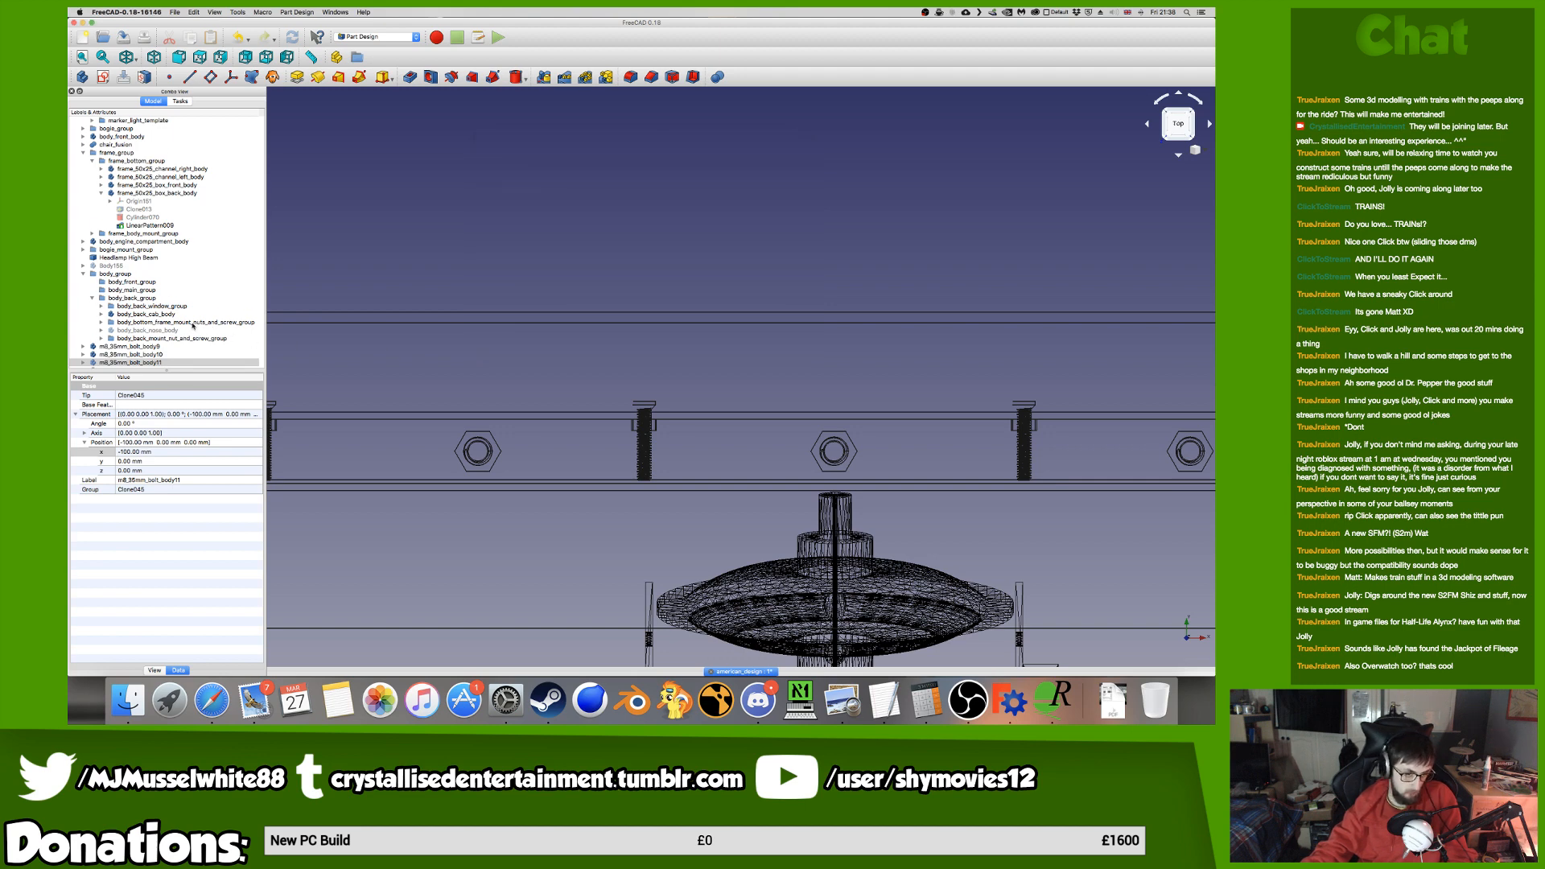
Try to rename the merged nut body as m8_1mm_pitch_nut_body12016.
scroll(193, 325, "down", 1)
left_click(178, 360)
key("Return")
key("Right")
type("12016")
key("Return")
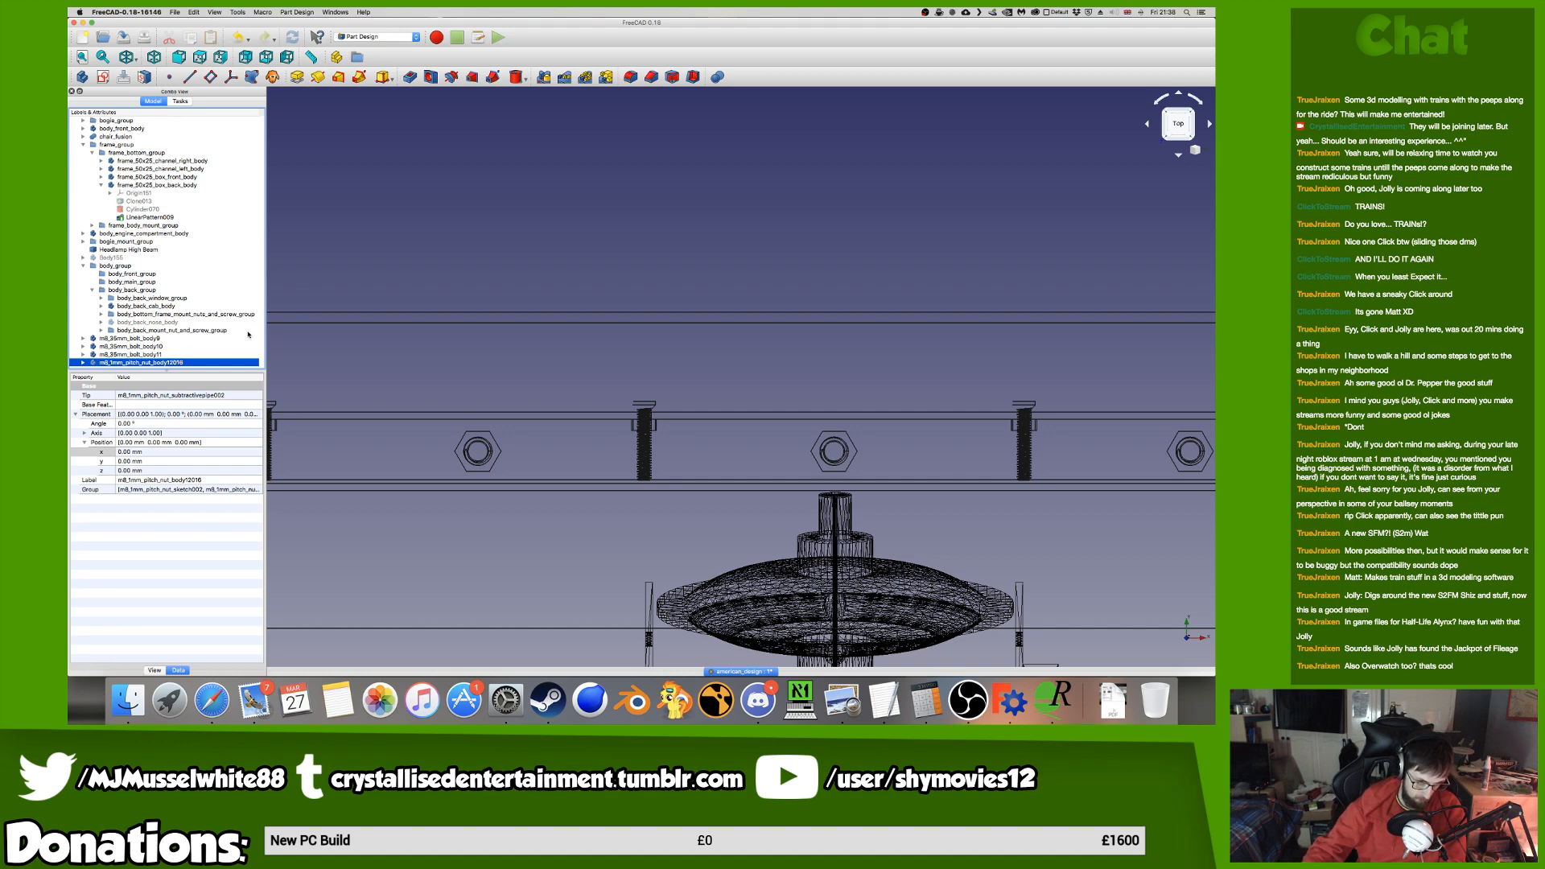
Try other number endings for the merged nut's name, including 22 and 17.
key("Return")
key("Right")
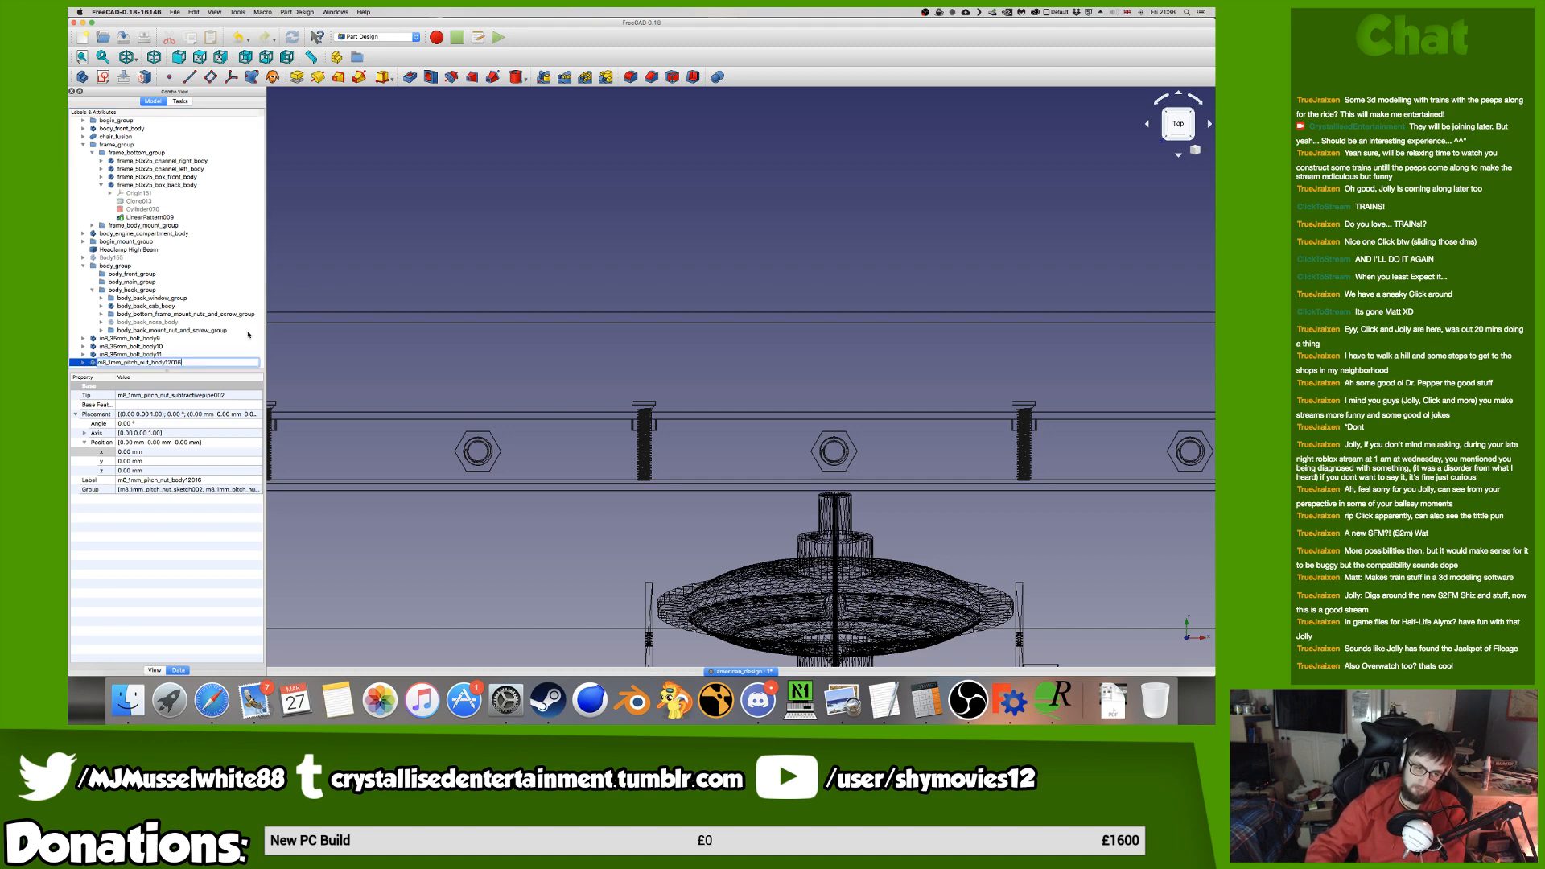
key("Return")
key("Return")
key("Right")
key("BackSpace")
key("BackSpace")
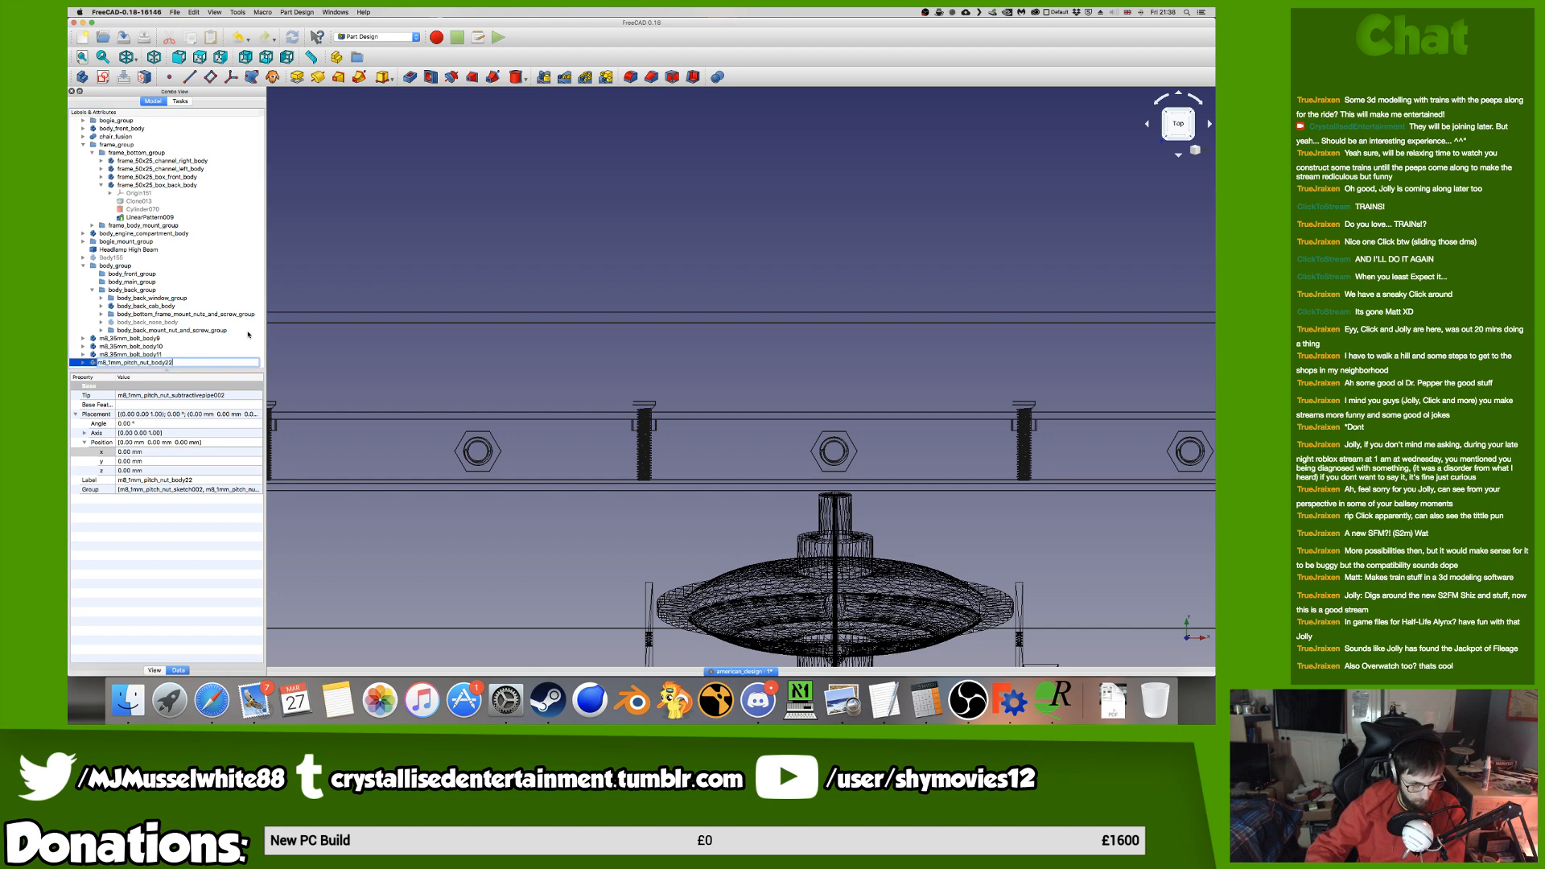
key("Return")
key("Return")
key("Right")
key("BackSpace")
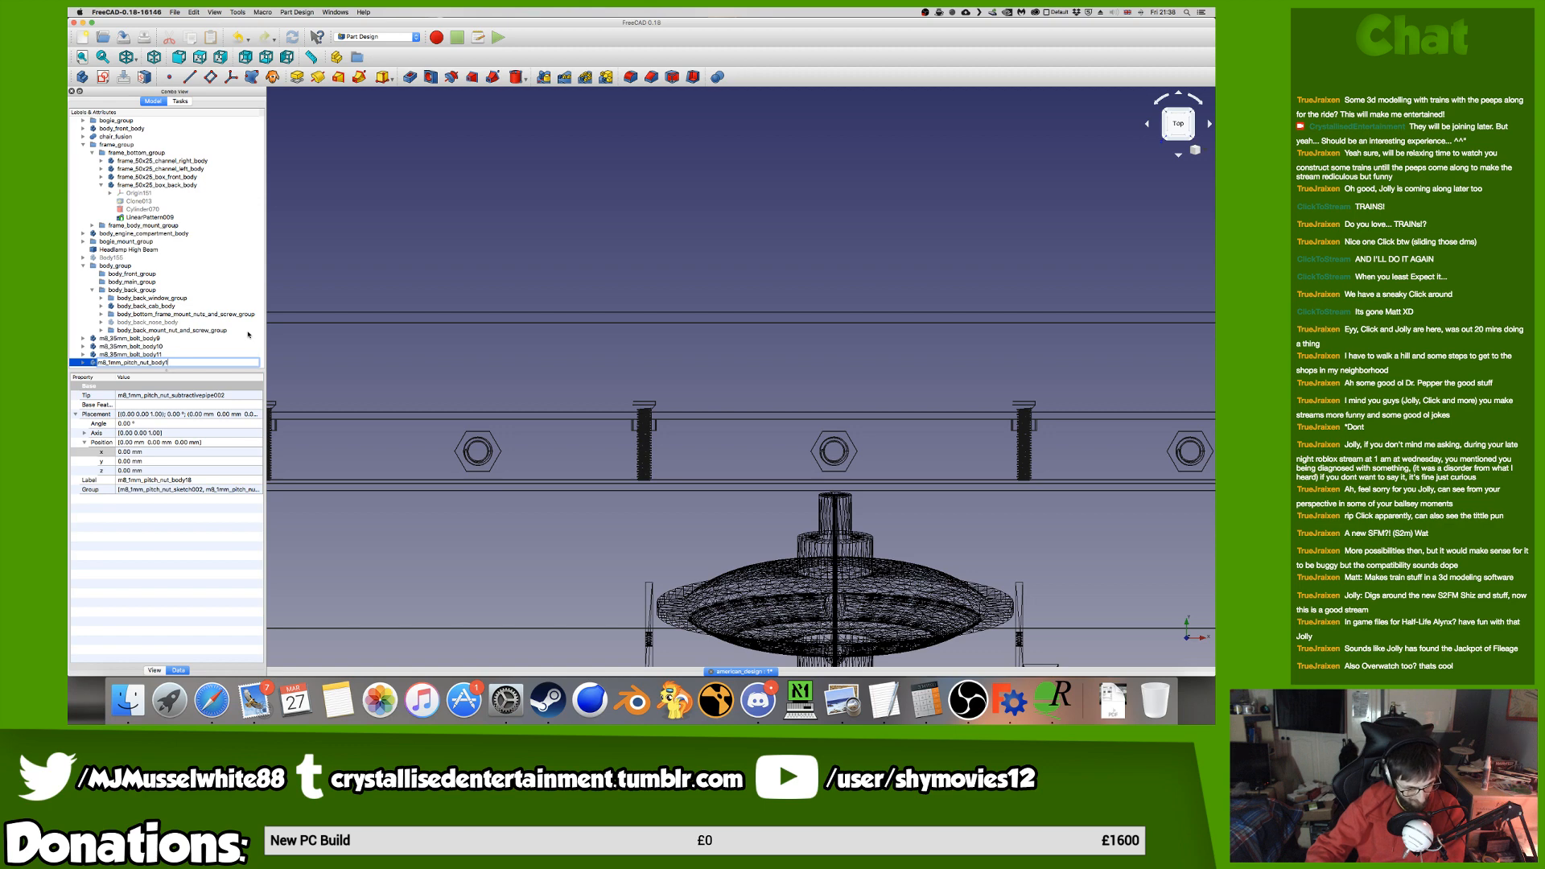
type("7")
key("Return")
Rename the merged nut body as m8_1mm_pitch_nut_body18.
key("Return")
key("Right")
key("BackSpace")
key("BackSpace")
key("BackSpace")
key("BackSpace")
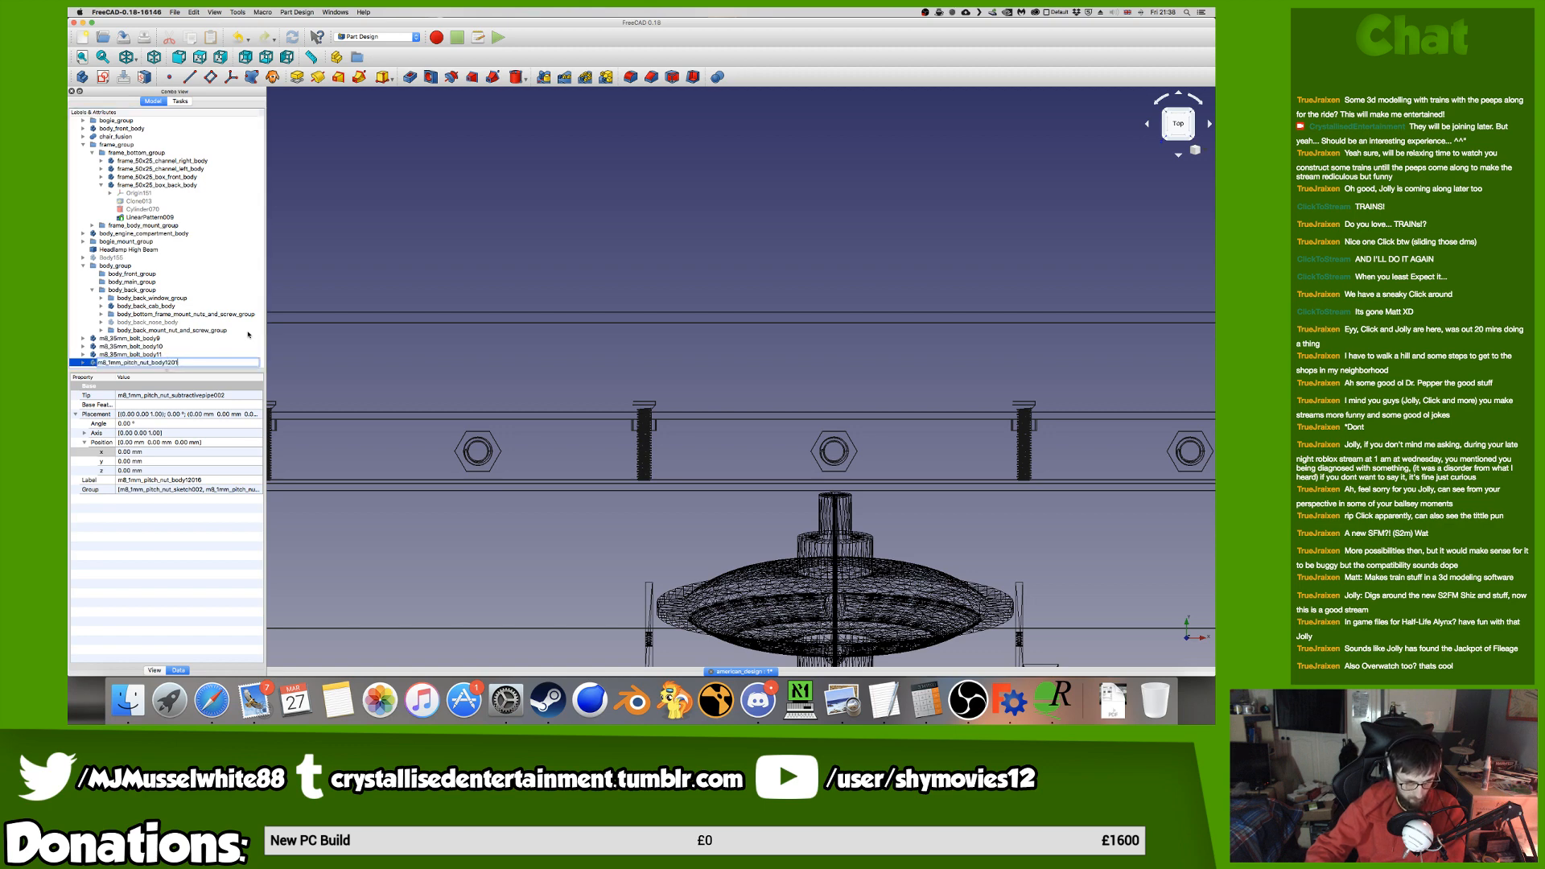
type("8")
key("Return")
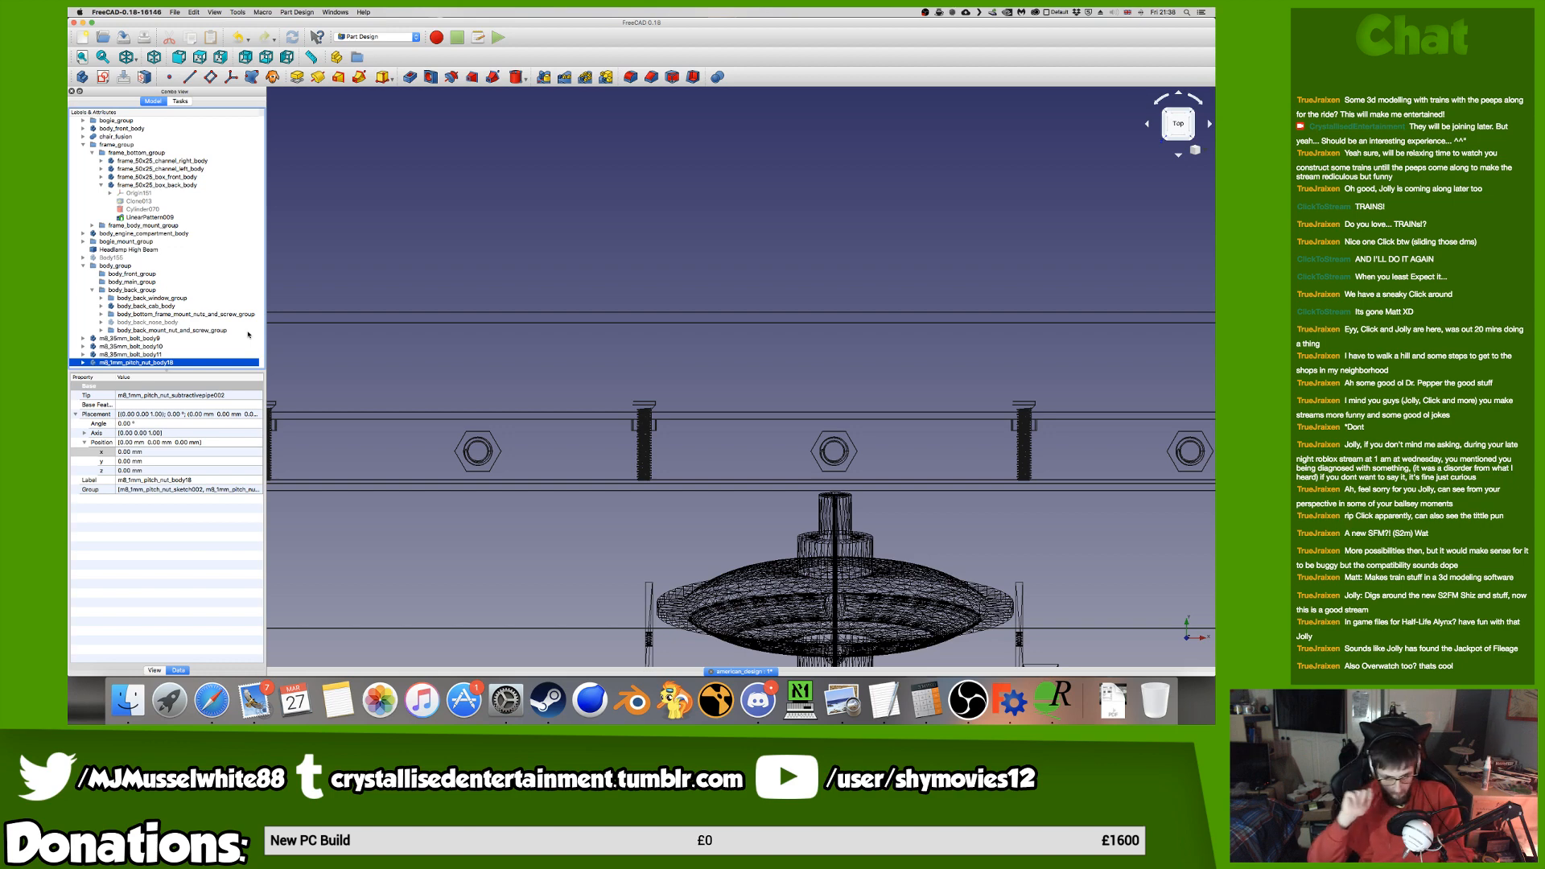
scroll(634, 407, "down", 6)
middle_click_drag(635, 407, 627, 439)
right_click(221, 357)
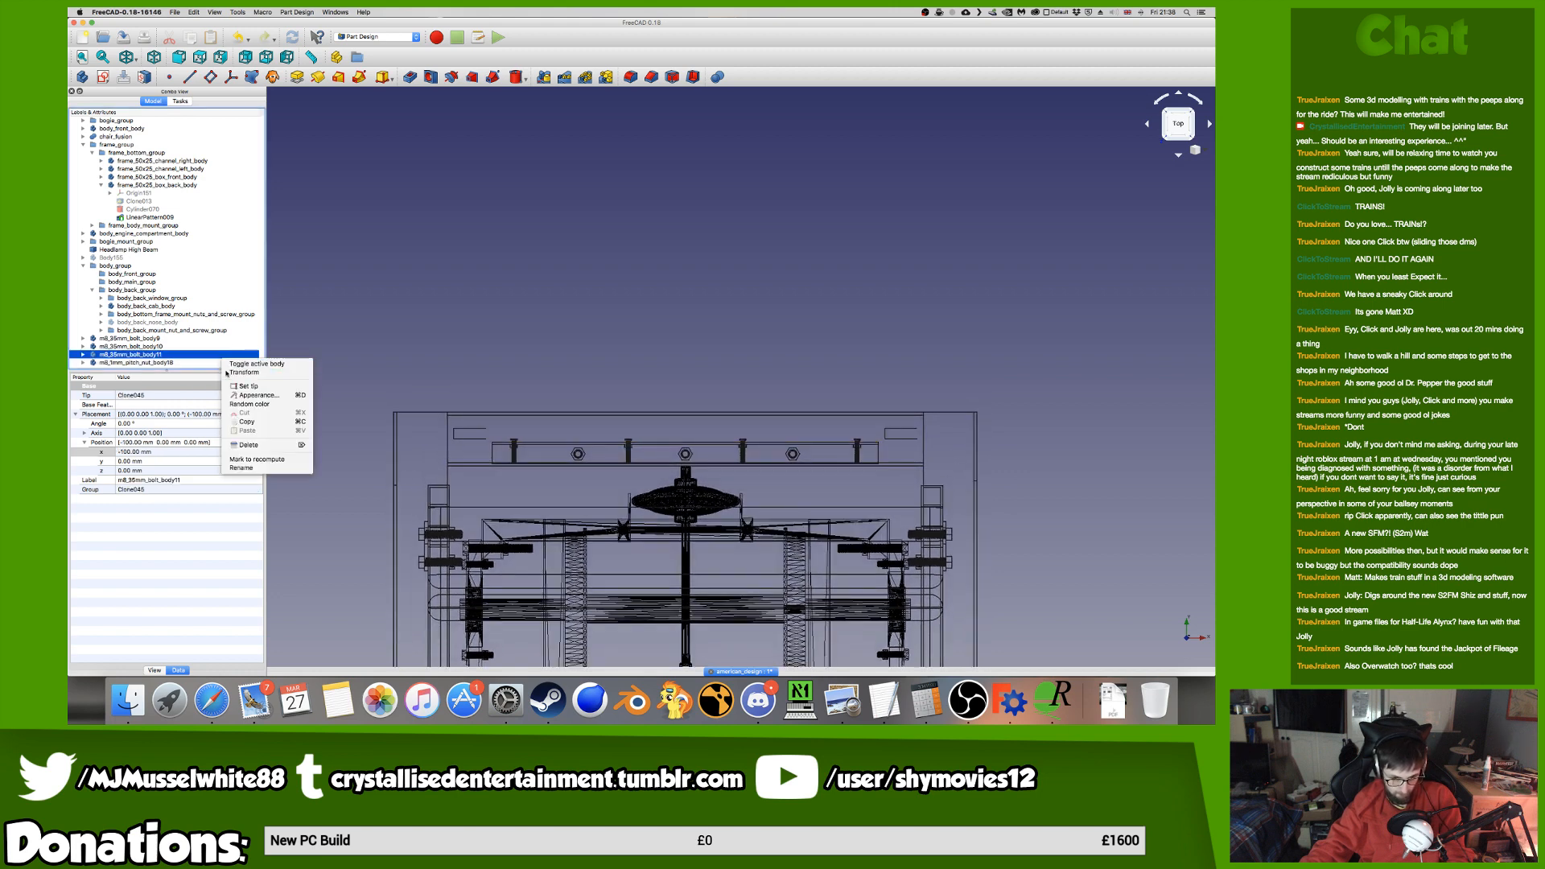
left_click(244, 372)
scroll(678, 631, "up", 3)
scroll(678, 631, "up", 3)
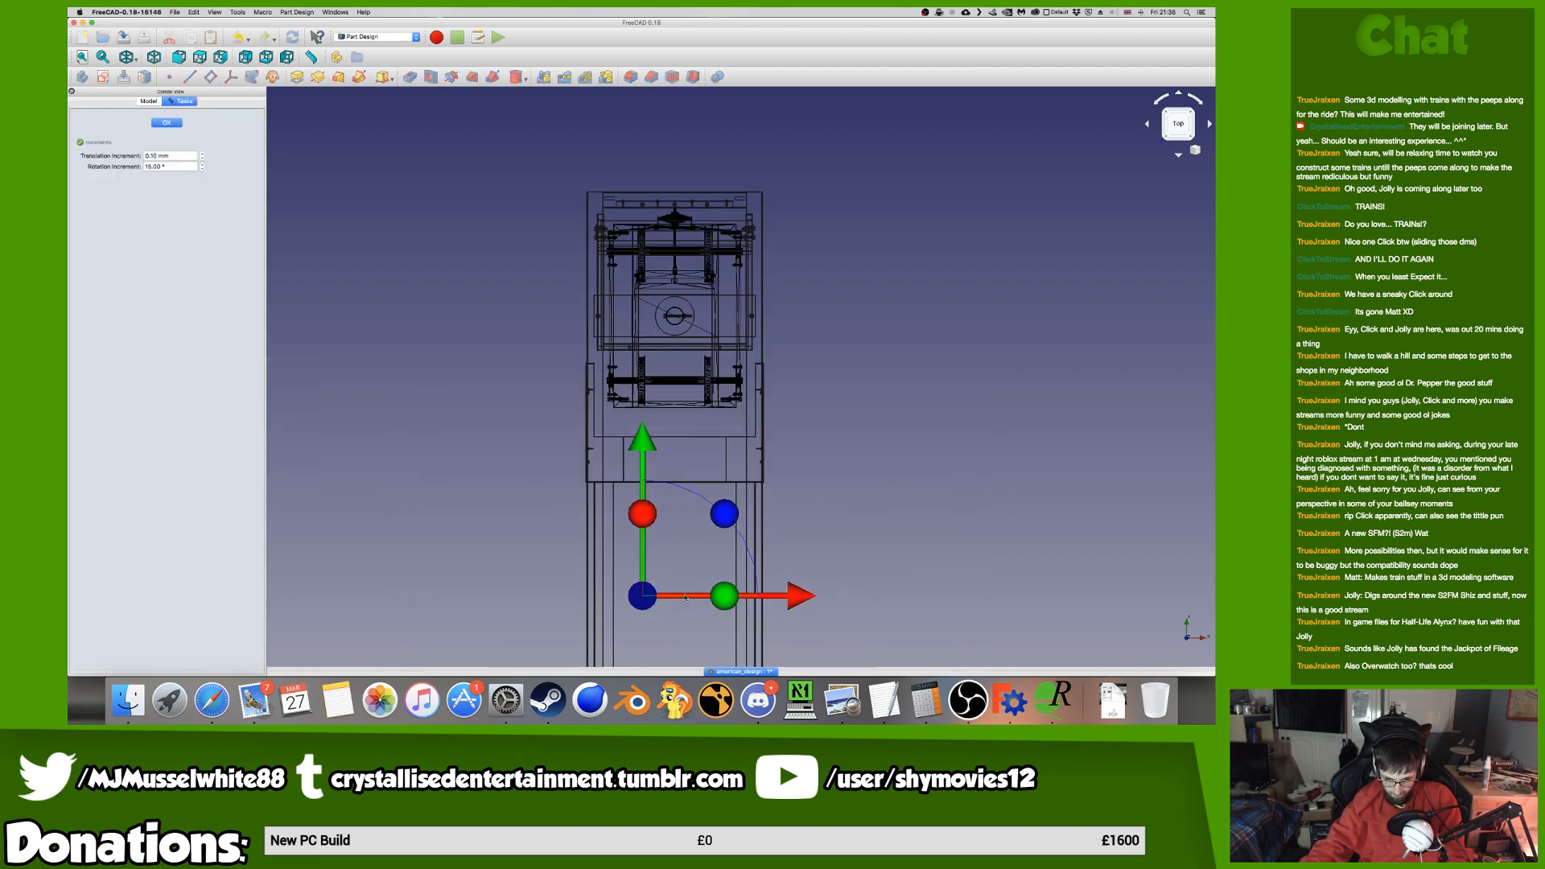
left_click_drag(646, 457, 642, 124)
scroll(636, 165, "up", 6)
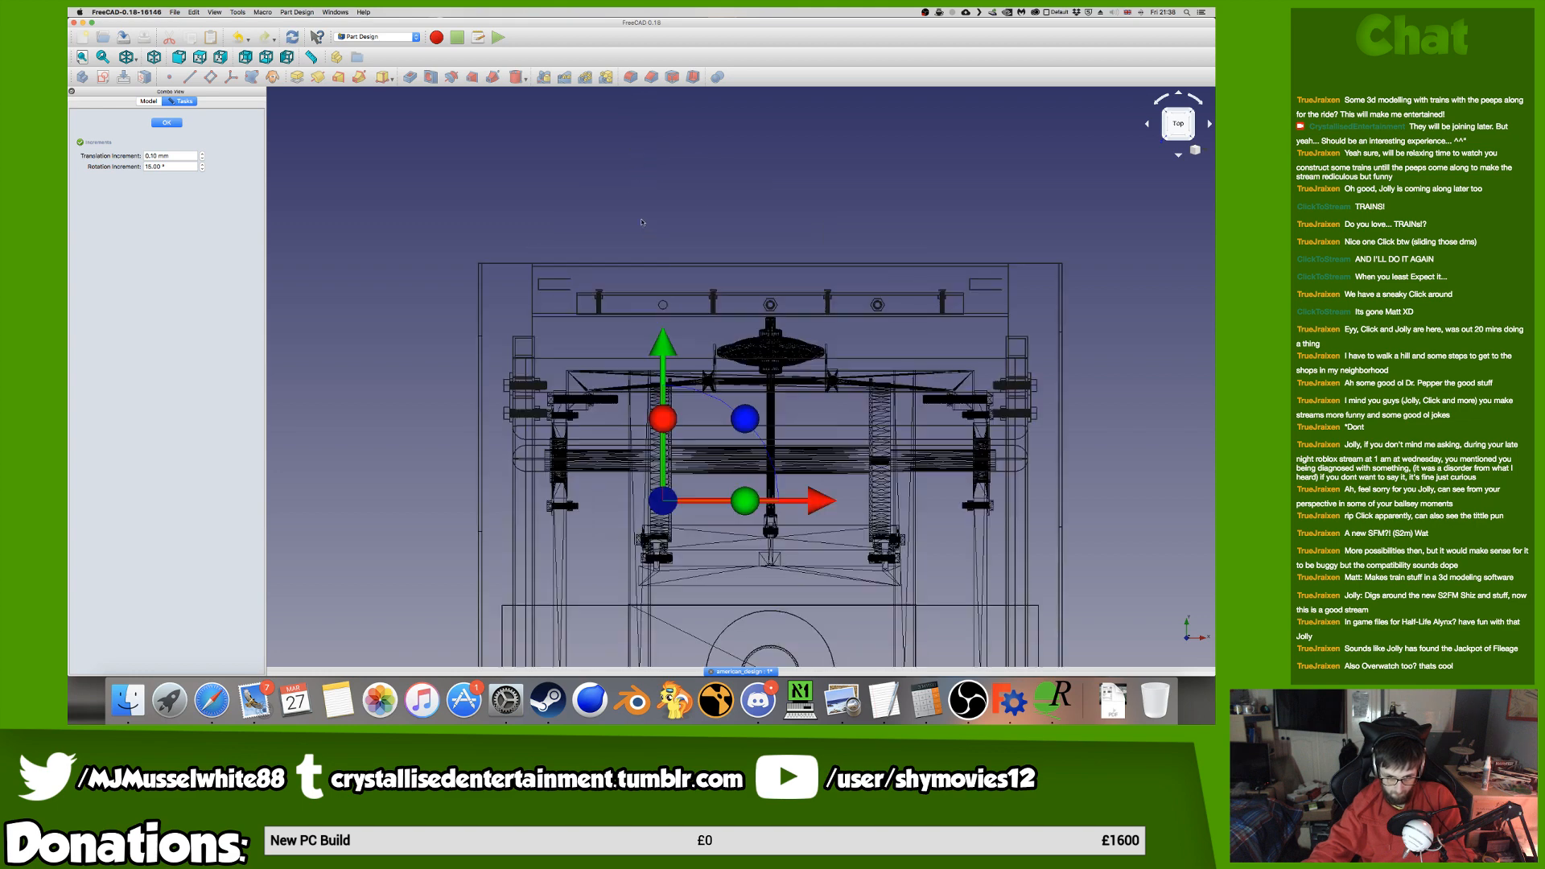
left_click(167, 122)
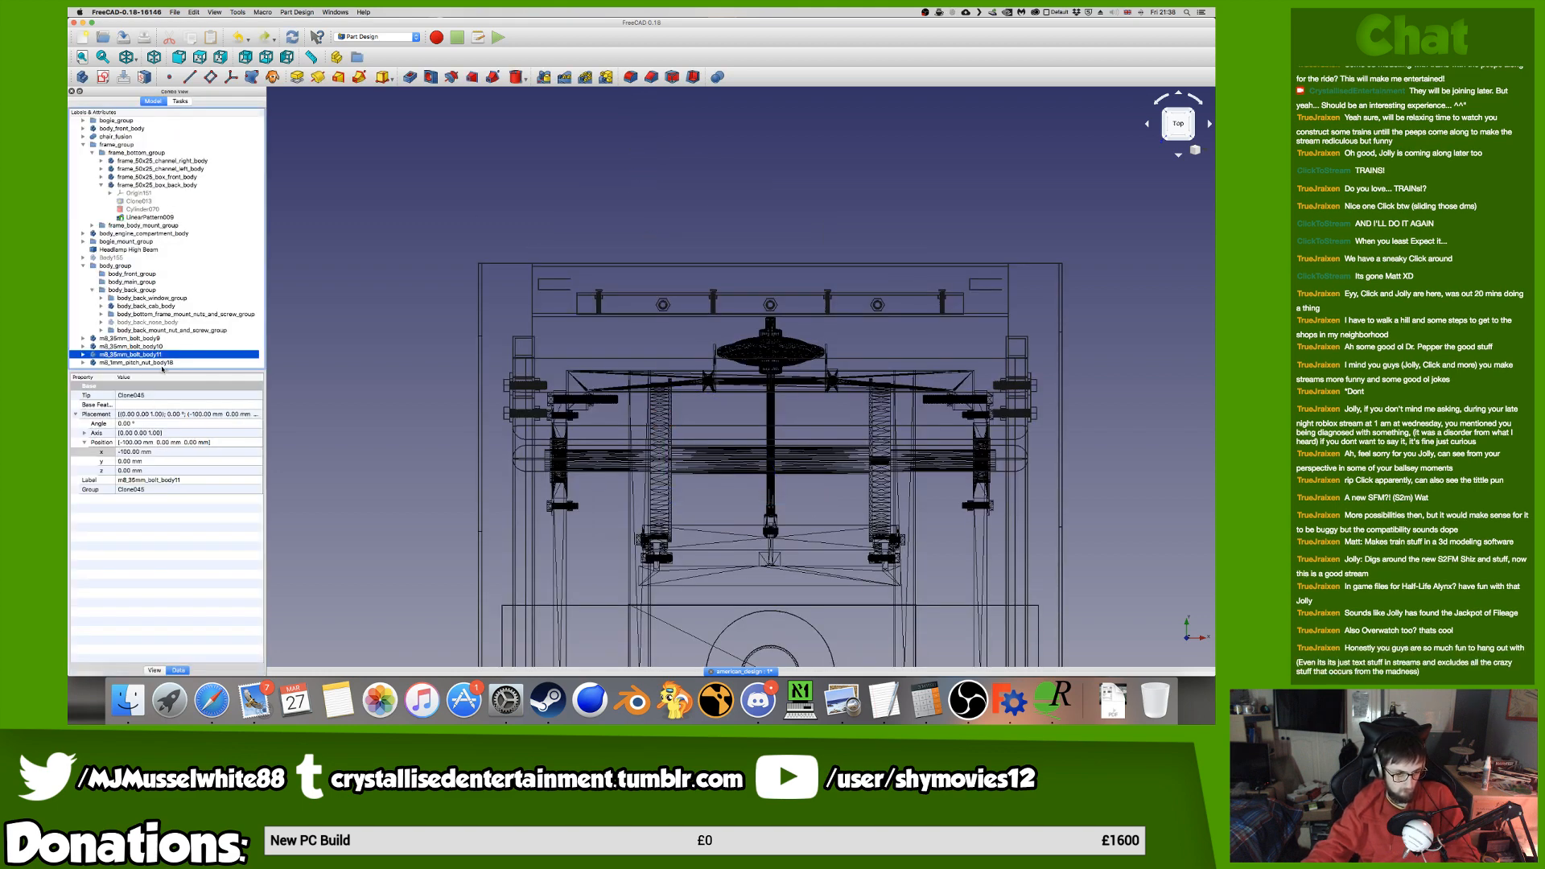
Transform the m8_1mm_pitch_nut_body18 nut along Y from the origin toward the locomotive's back box frame.
right_click(163, 363)
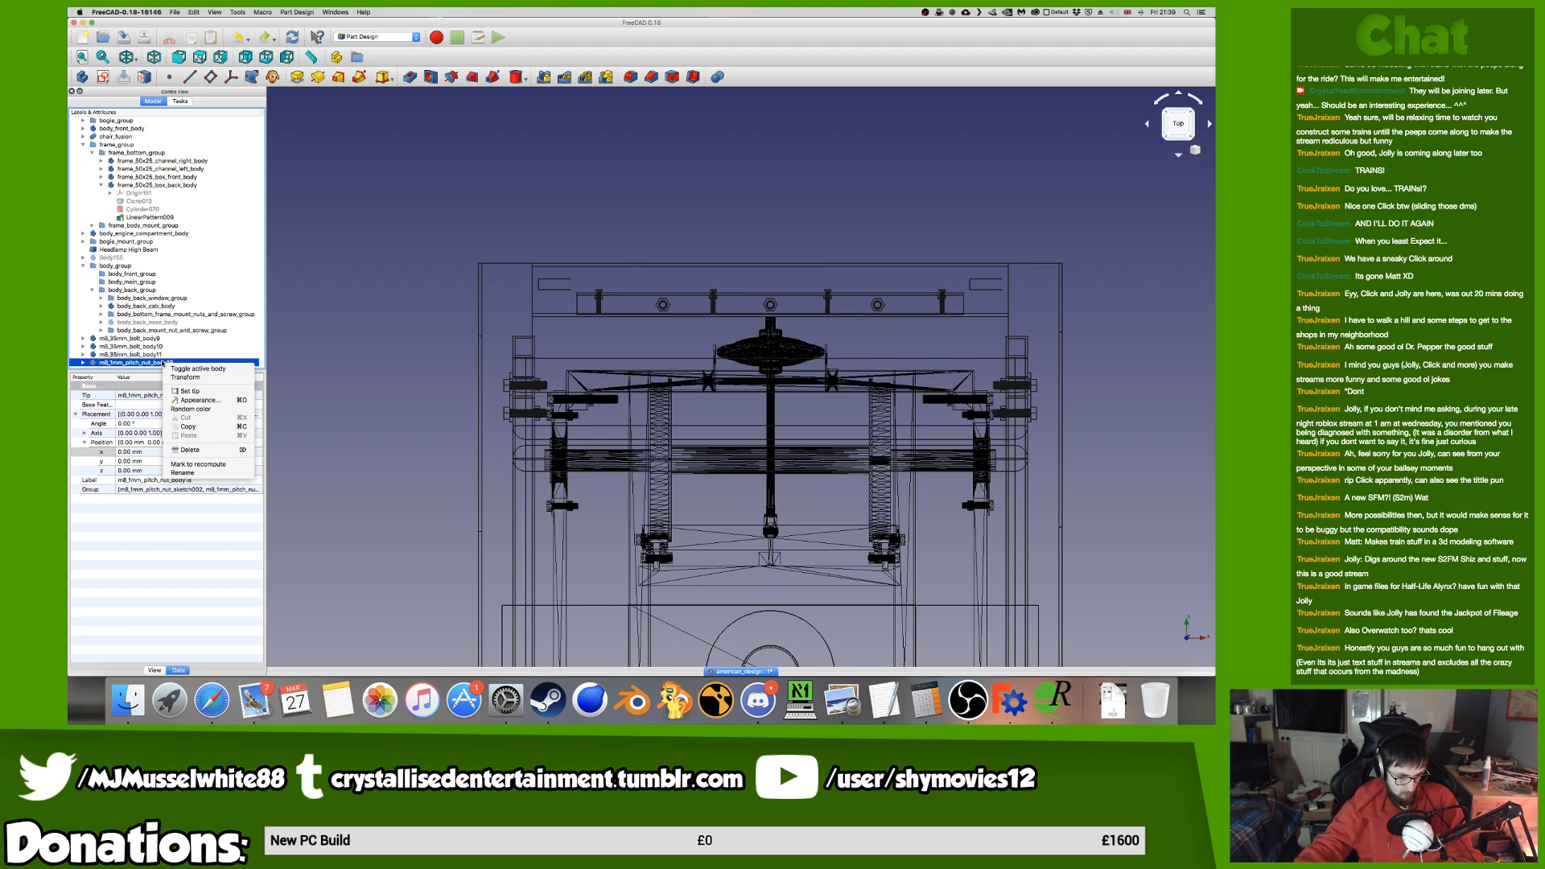
left_click(185, 377)
scroll(684, 559, "down", 14)
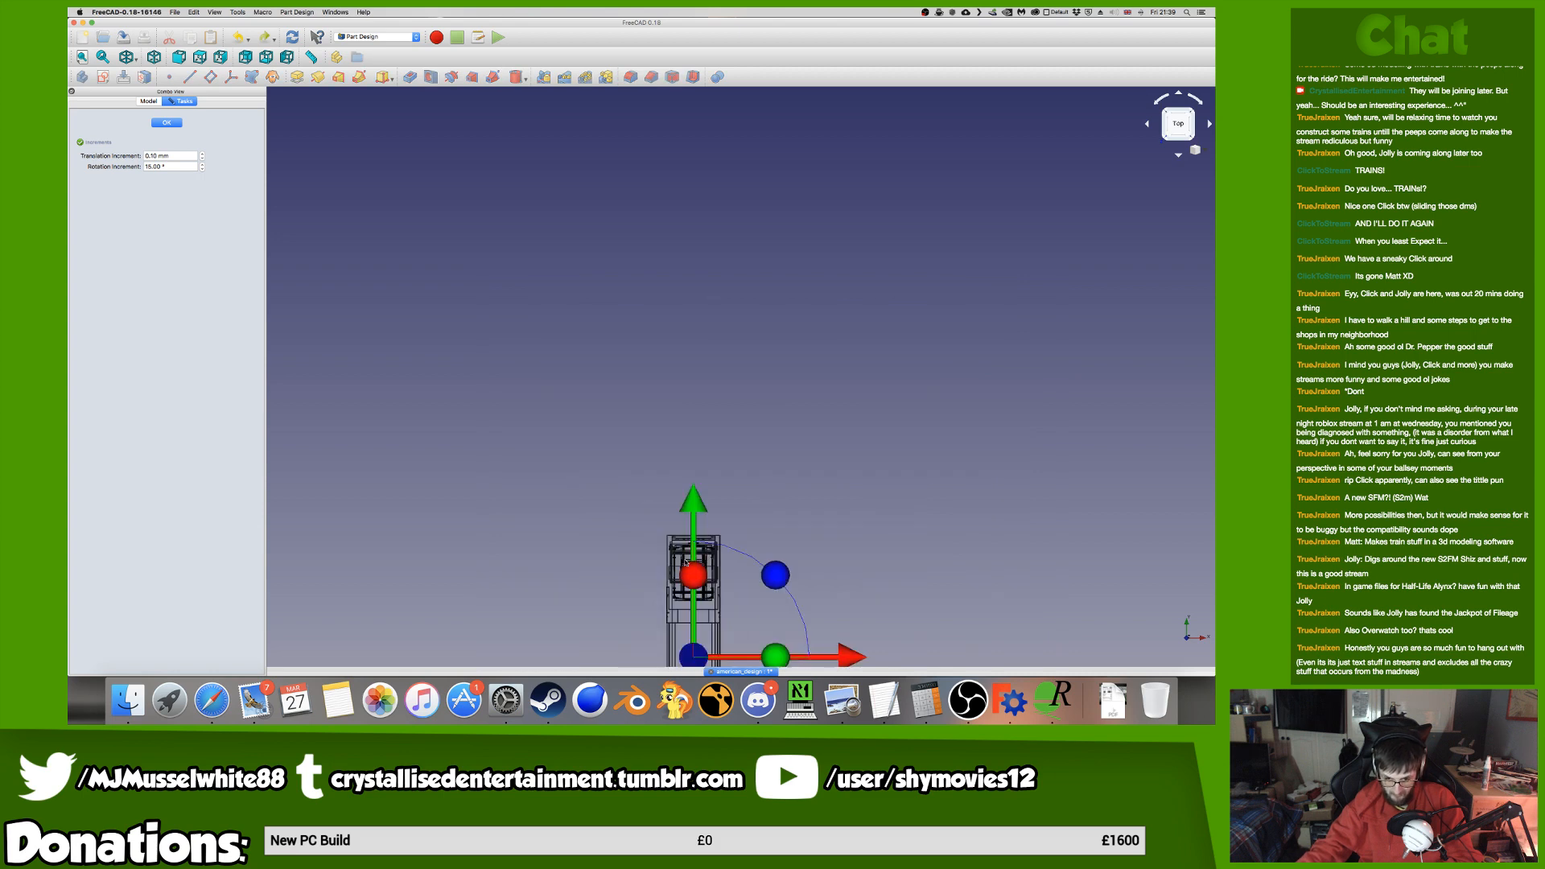
scroll(705, 459, "up", 2)
left_click_drag(681, 464, 682, 370)
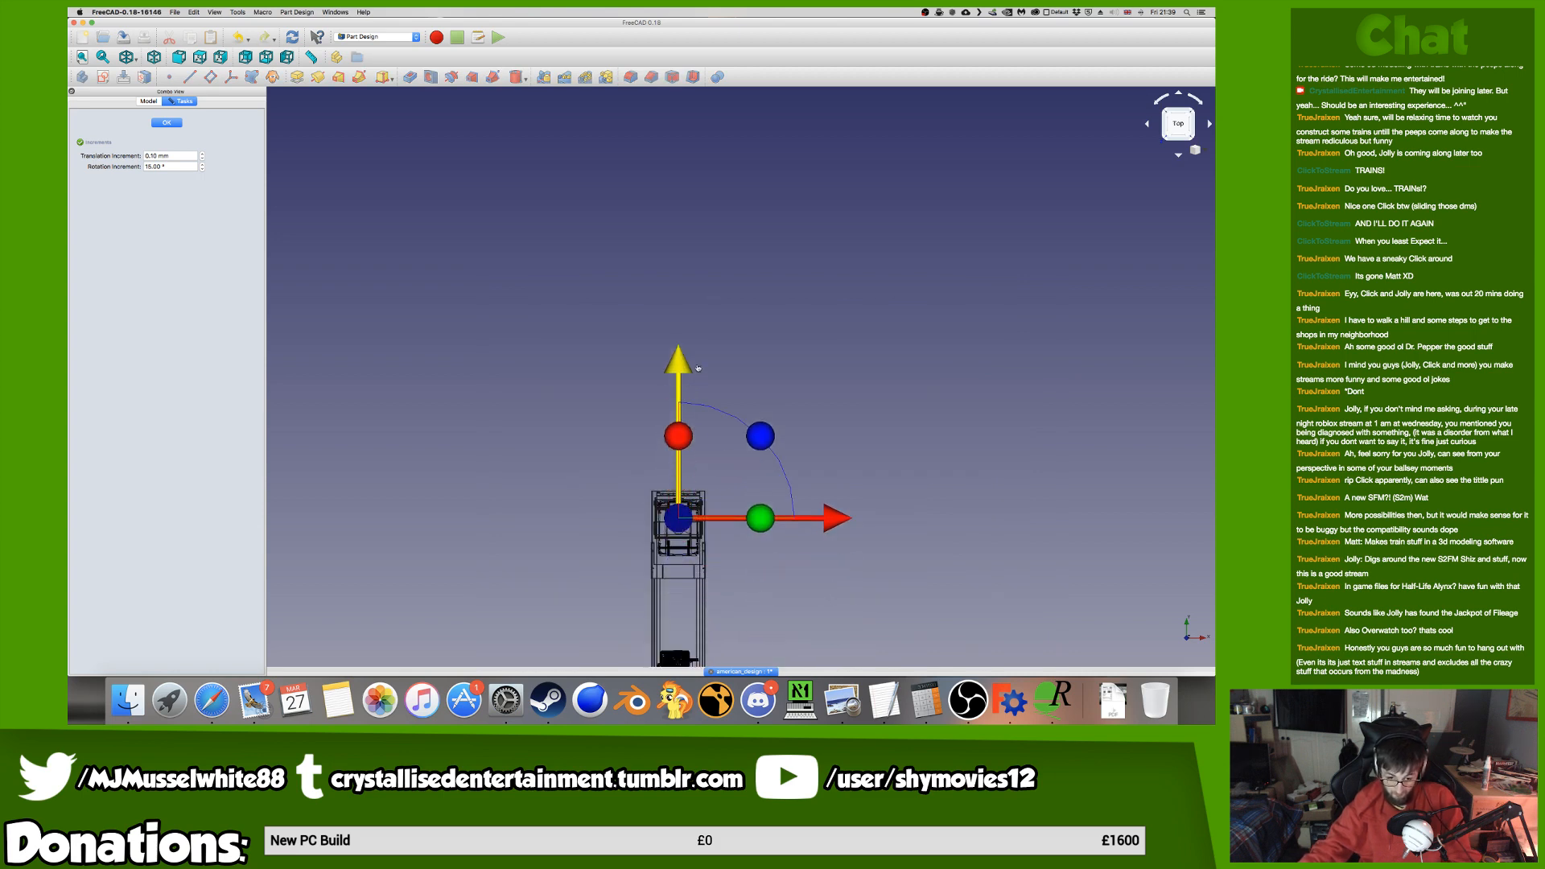
scroll(716, 427, "up", 8)
scroll(661, 536, "down", 4)
scroll(661, 536, "down", 3)
scroll(628, 459, "up", 9)
left_click_drag(591, 466, 593, 324)
scroll(612, 493, "up", 4)
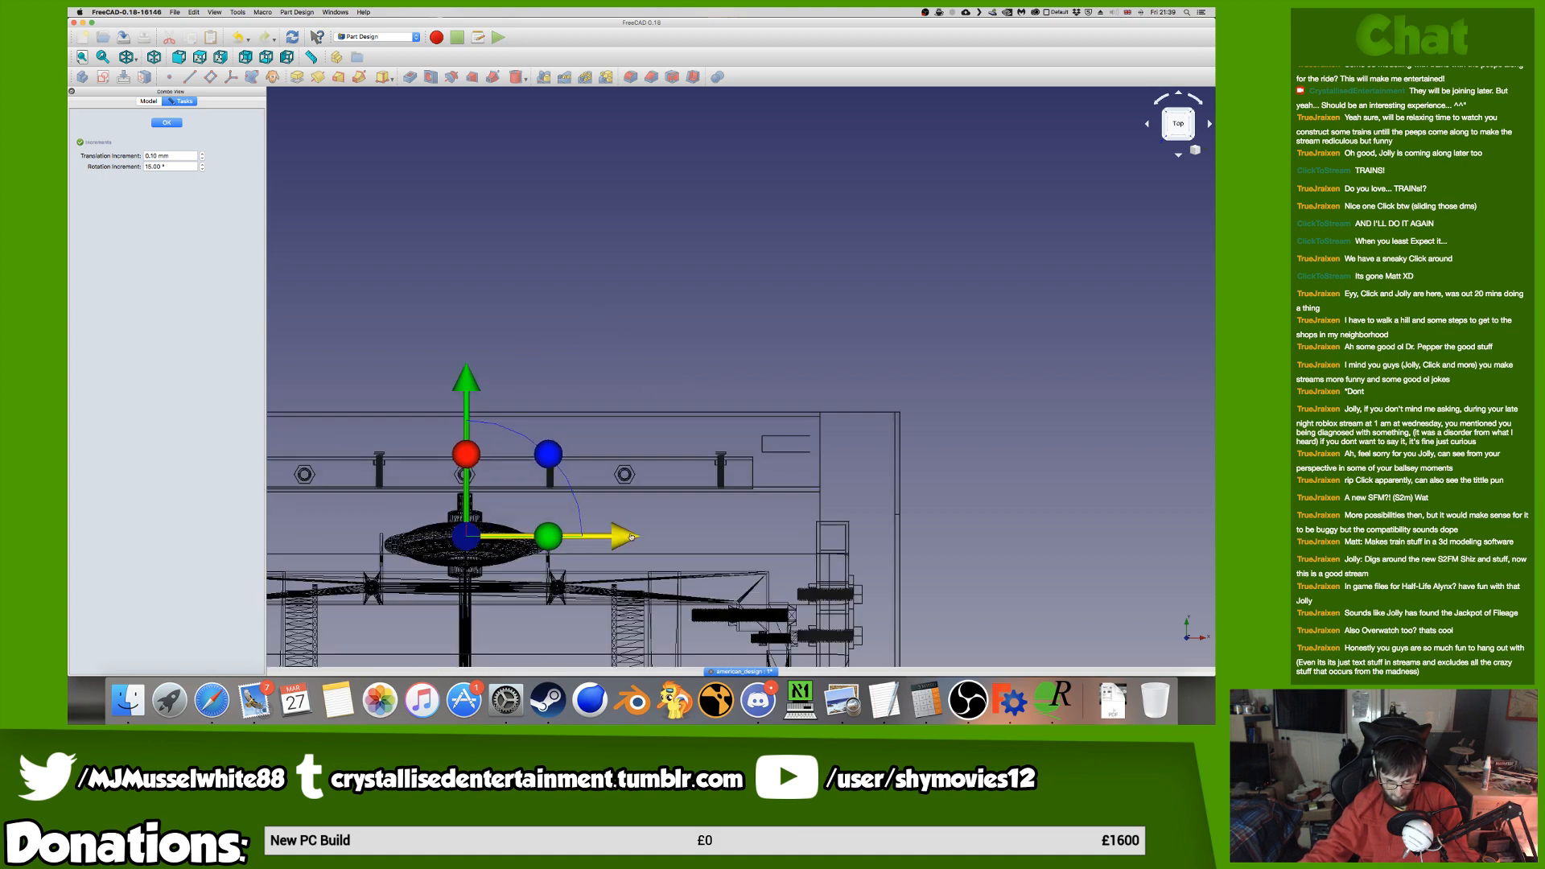
Centre the nut on the bolt in the right-hand hole of the back frame, at about X 100 mm and Y 1211 mm.
left_click_drag(597, 538, 758, 538)
scroll(595, 490, "up", 4)
scroll(599, 490, "up", 2)
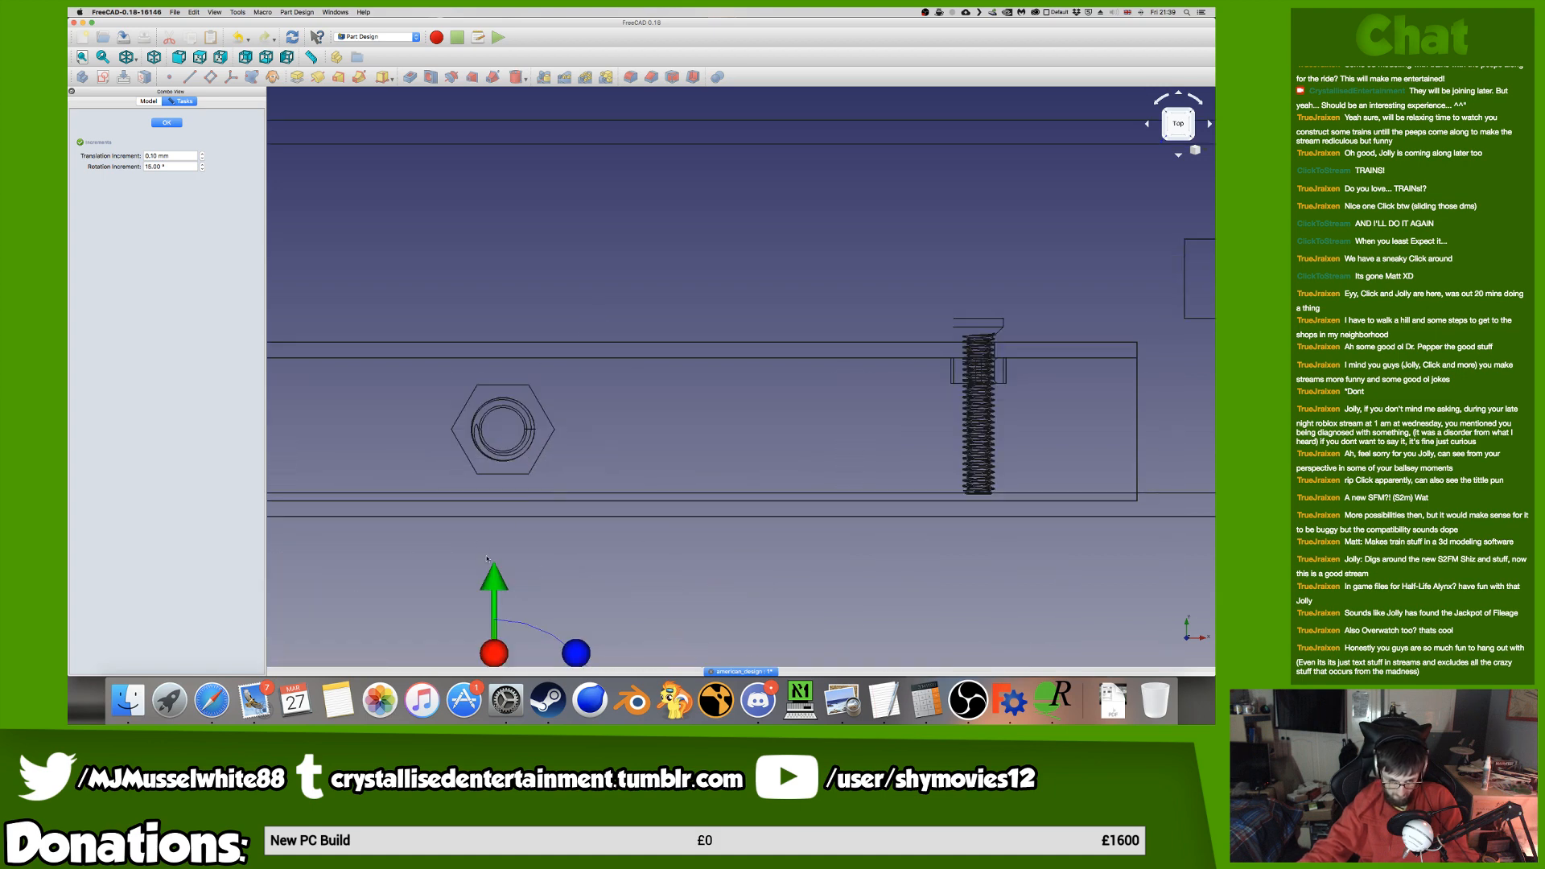
left_click_drag(507, 581, 545, 281)
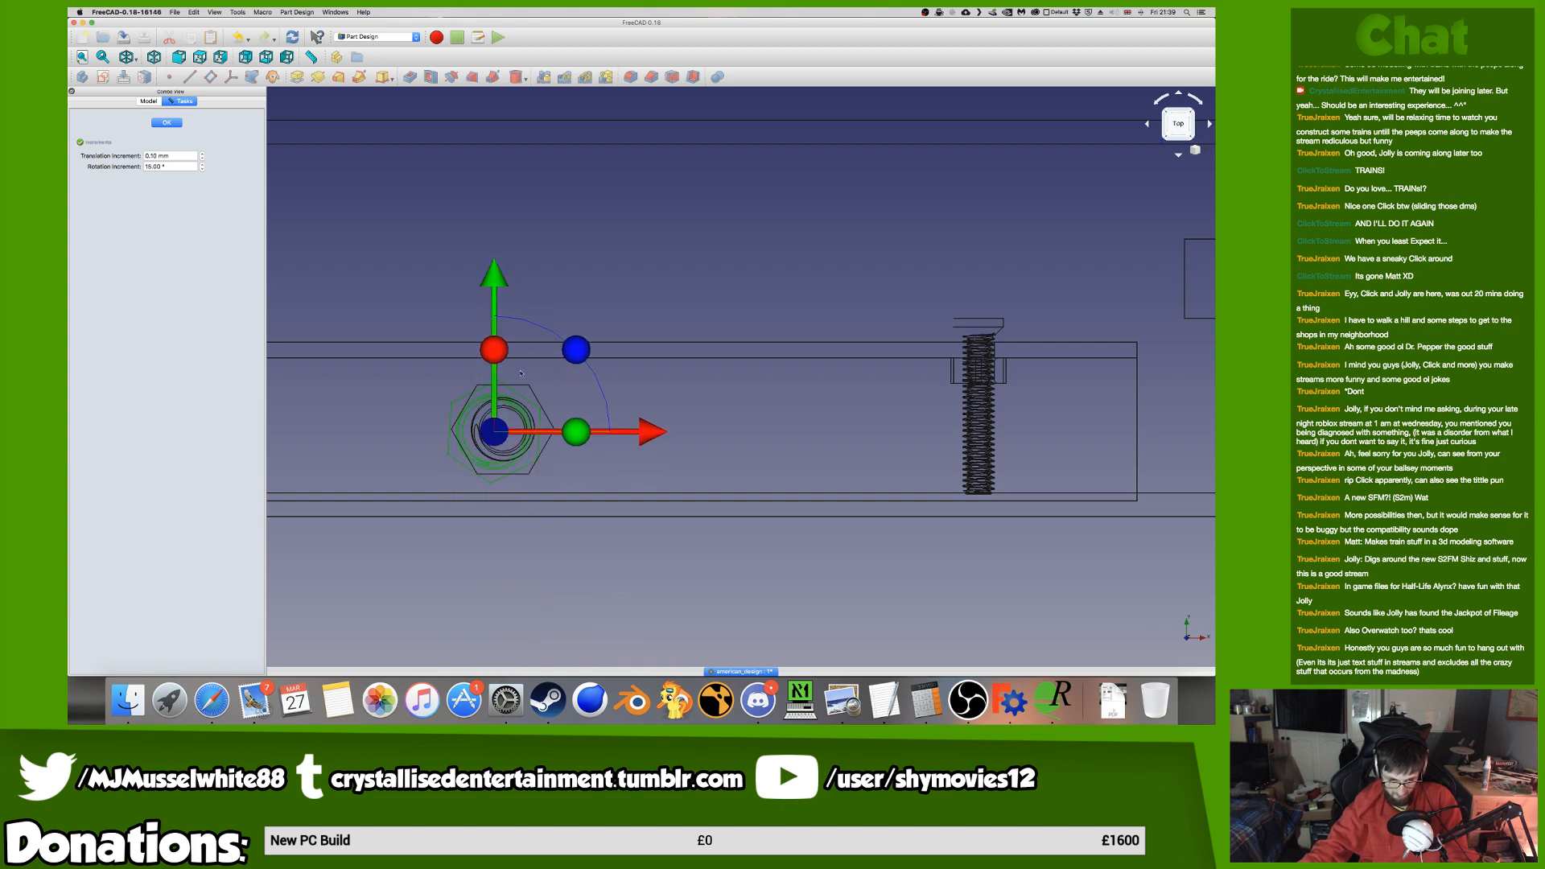
scroll(488, 427, "up", 5)
left_click_drag(543, 311, 547, 283)
left_click_drag(692, 435, 757, 436)
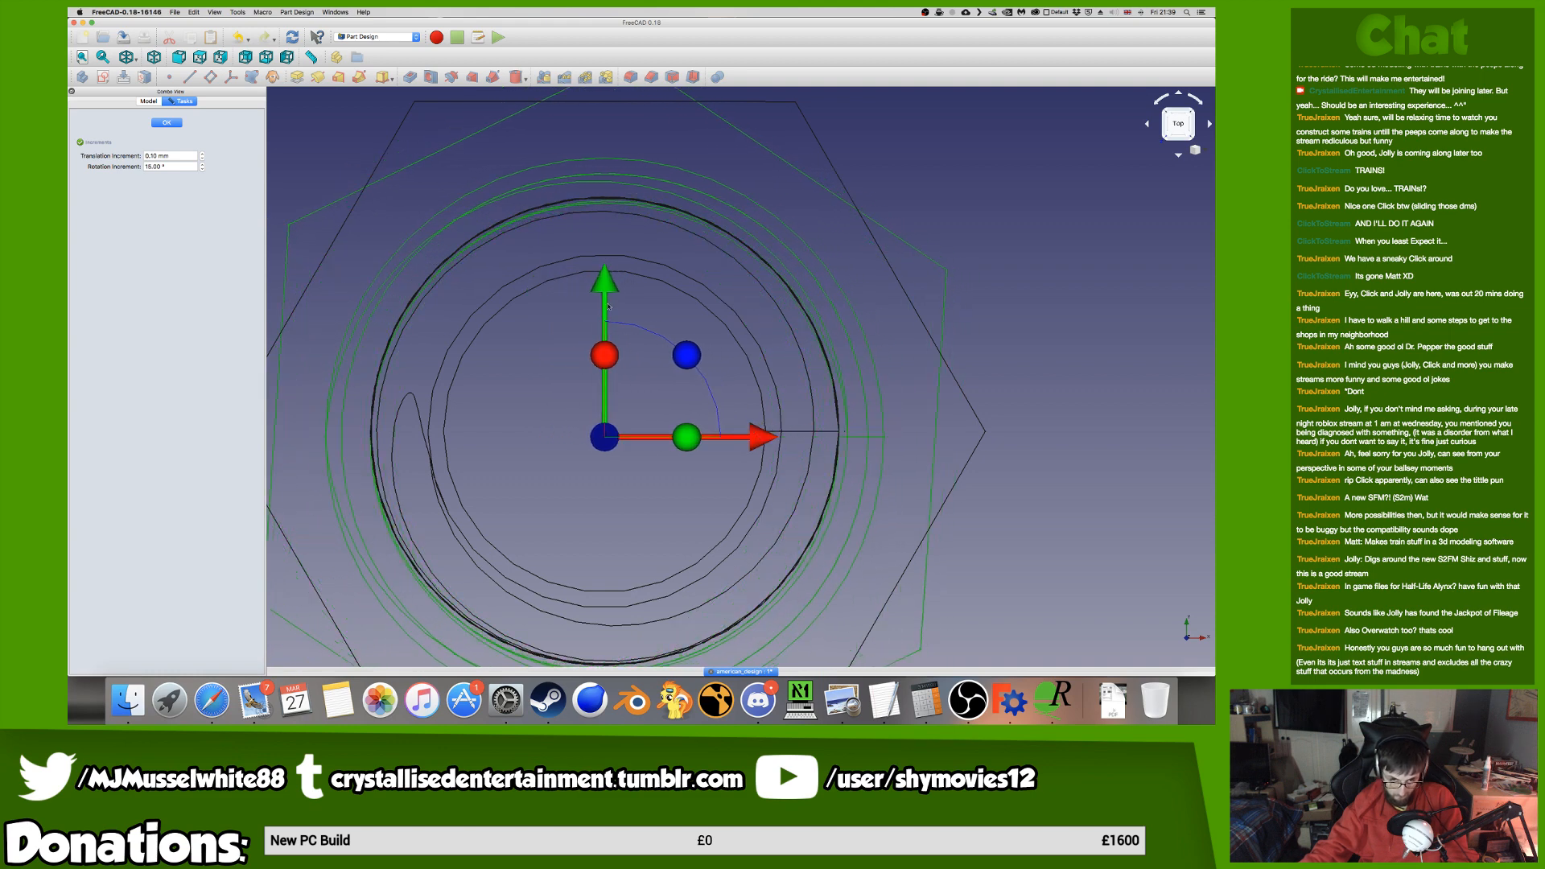
Raise the nut along the bolt to about Z 103.5 mm against the frame's underside and finish the transform.
scroll(681, 366, "down", 5)
scroll(1096, 225, "down", 5)
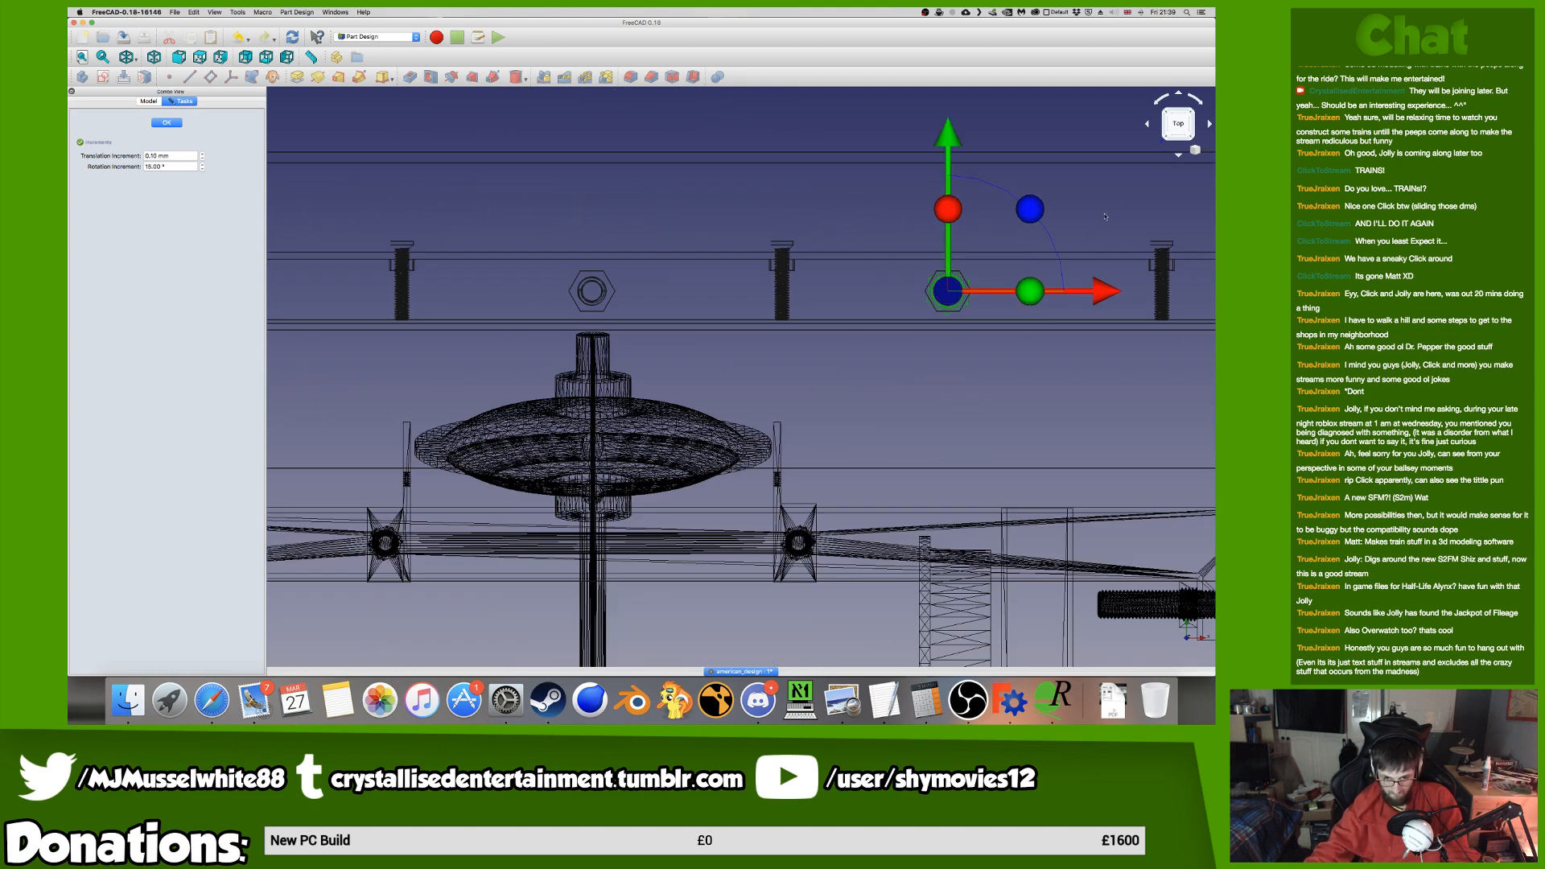
left_click(1193, 124)
scroll(913, 339, "down", 6)
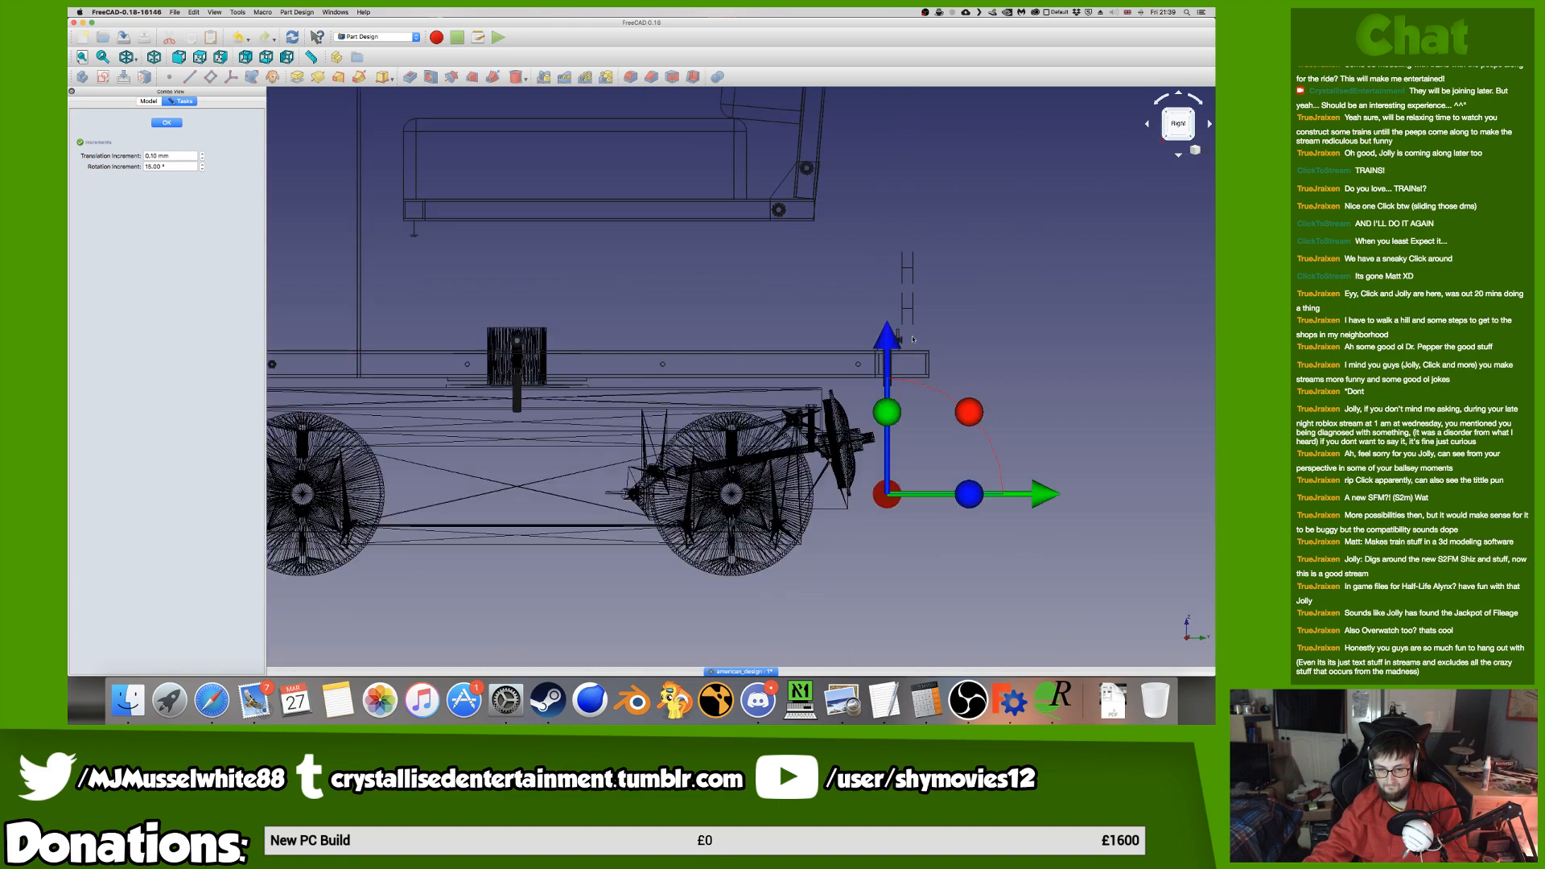
left_click_drag(913, 339, 910, 251)
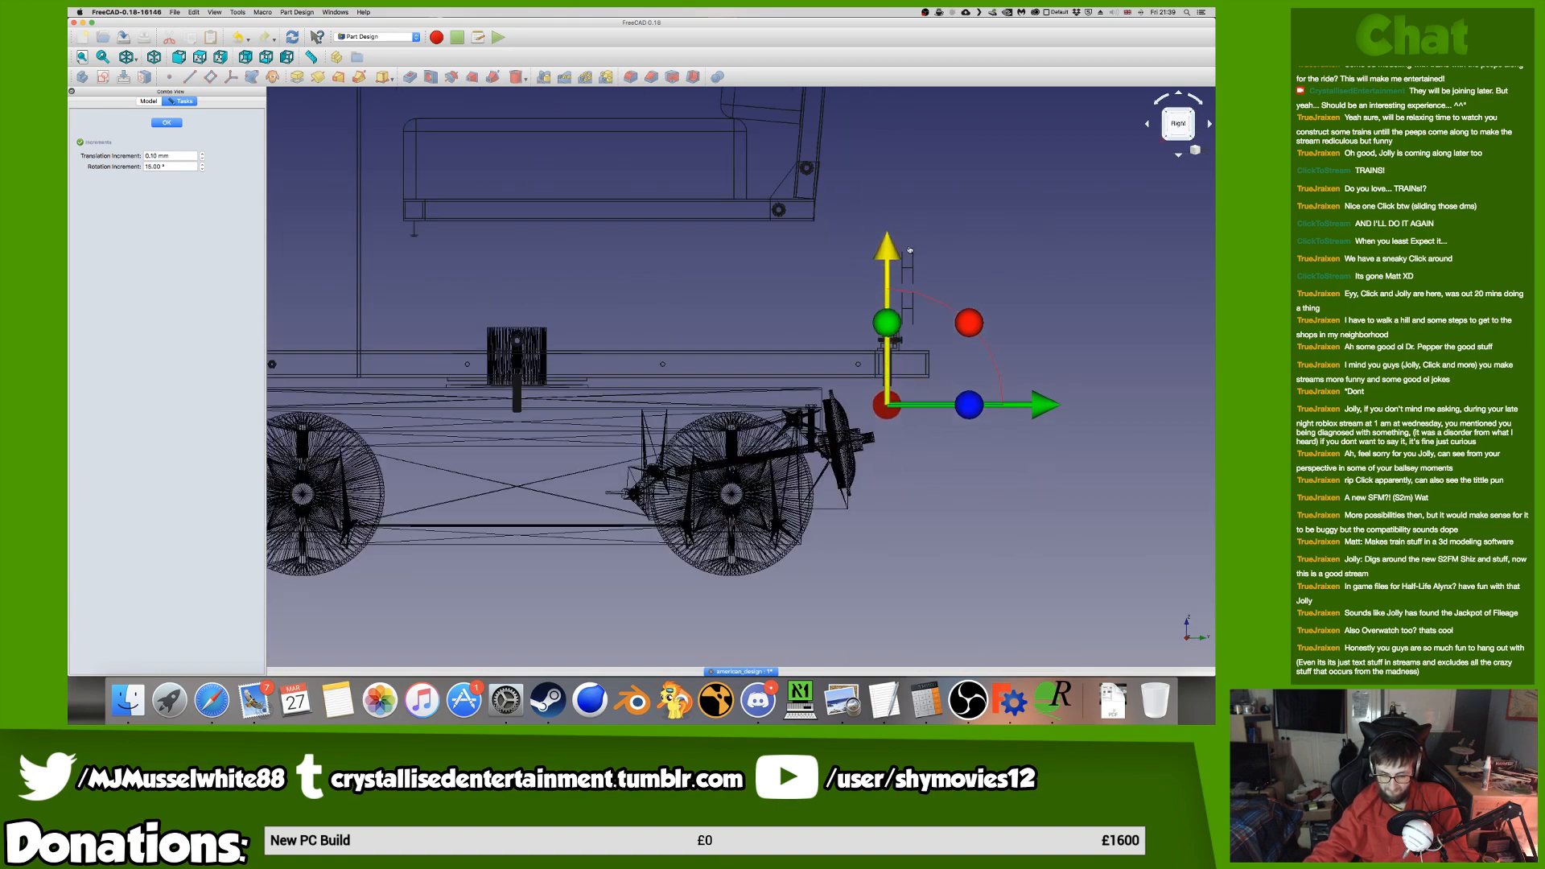
scroll(909, 251, "up", 8)
left_click_drag(868, 400, 877, 272)
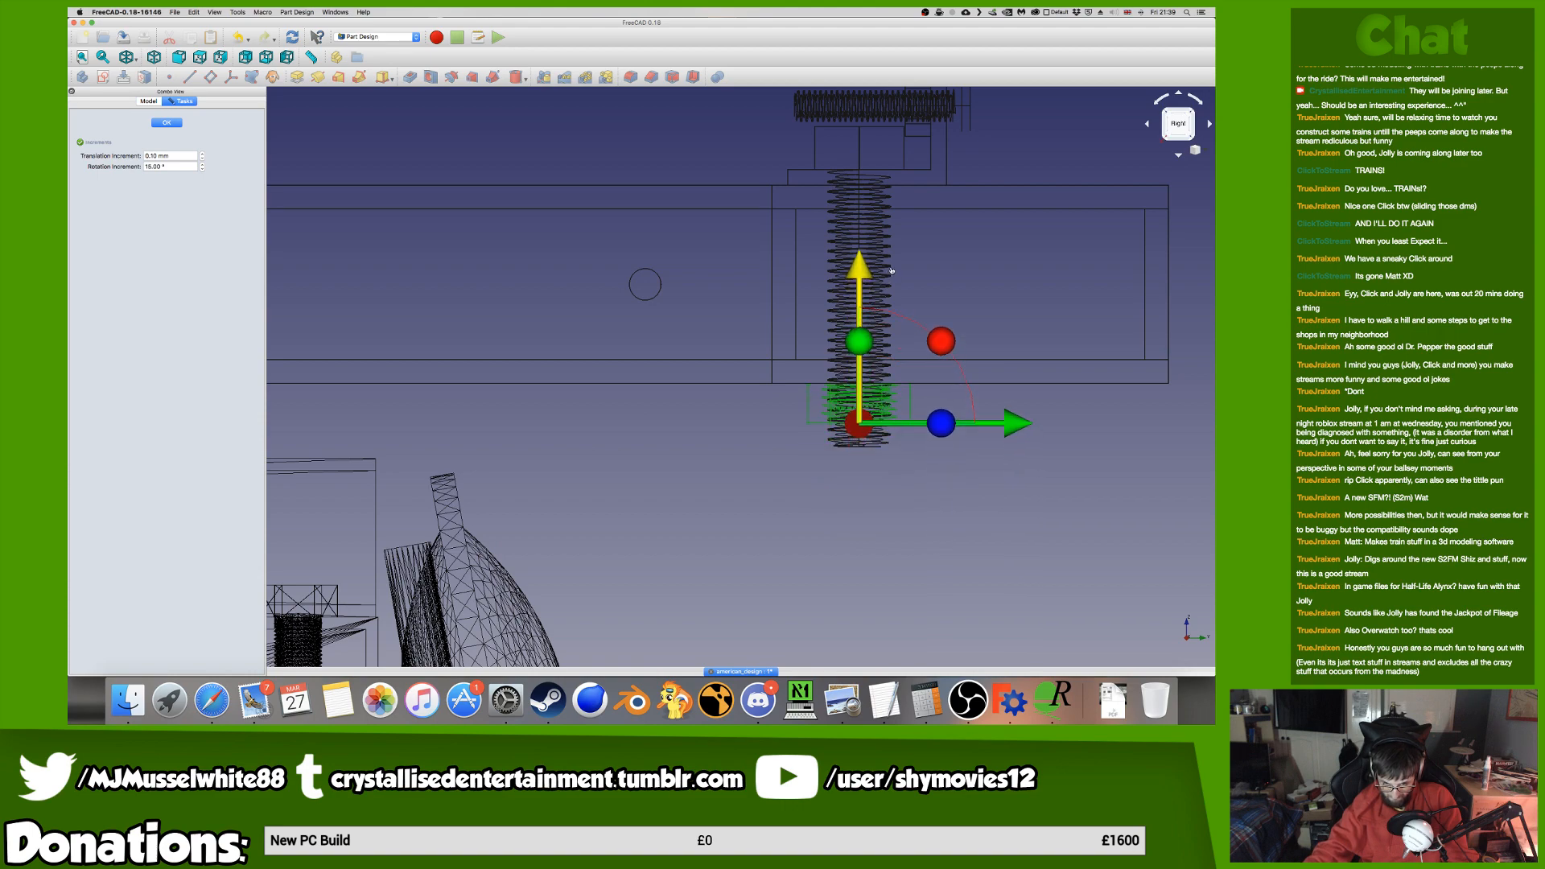
scroll(875, 319, "up", 8)
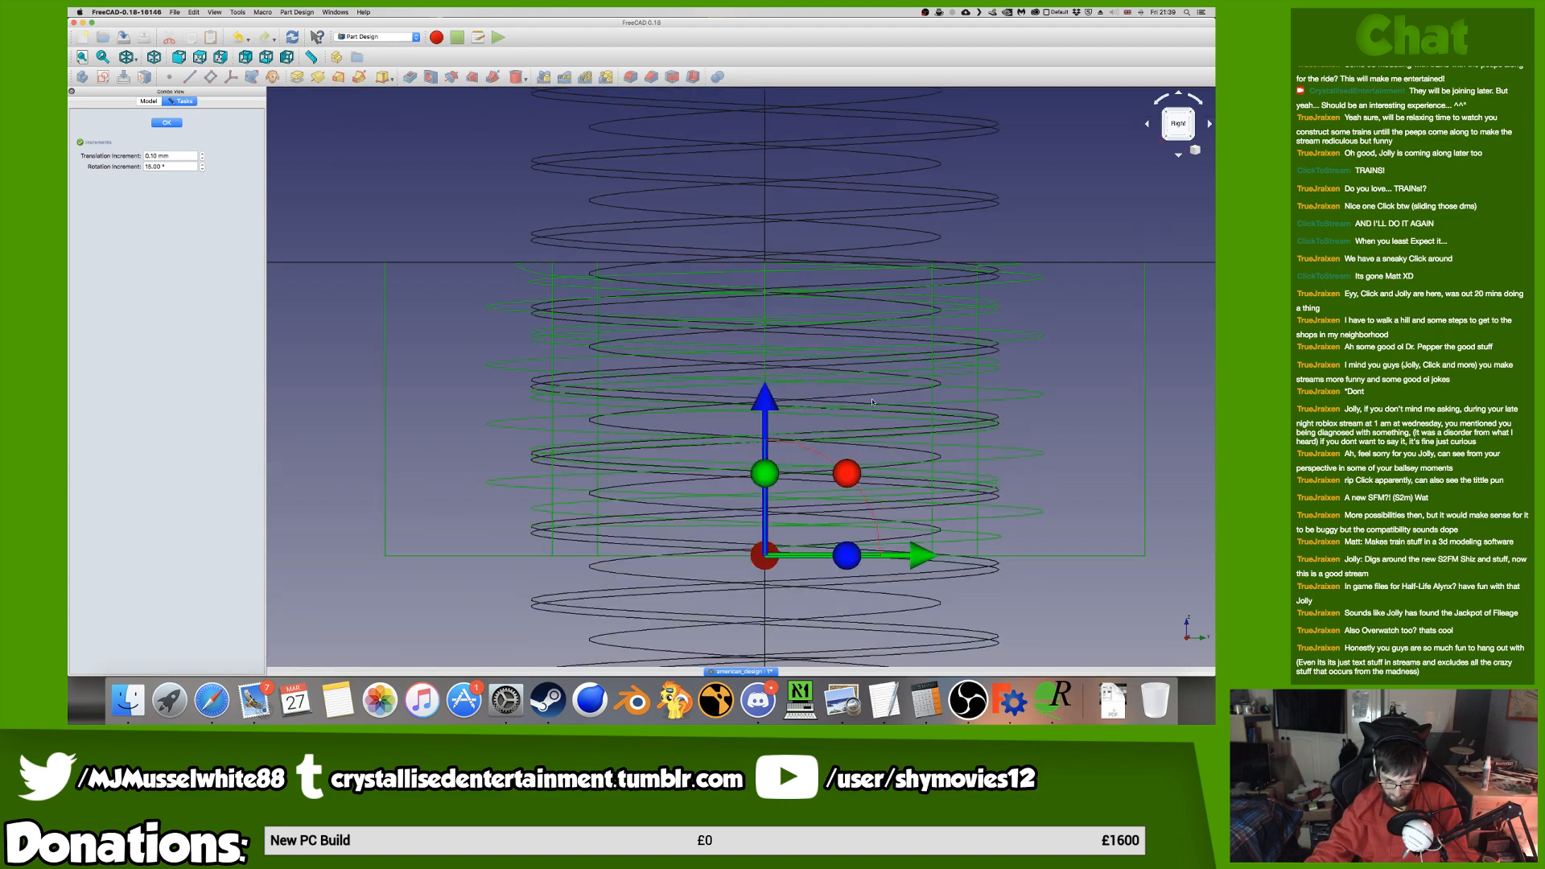
scroll(871, 401, "down", 8)
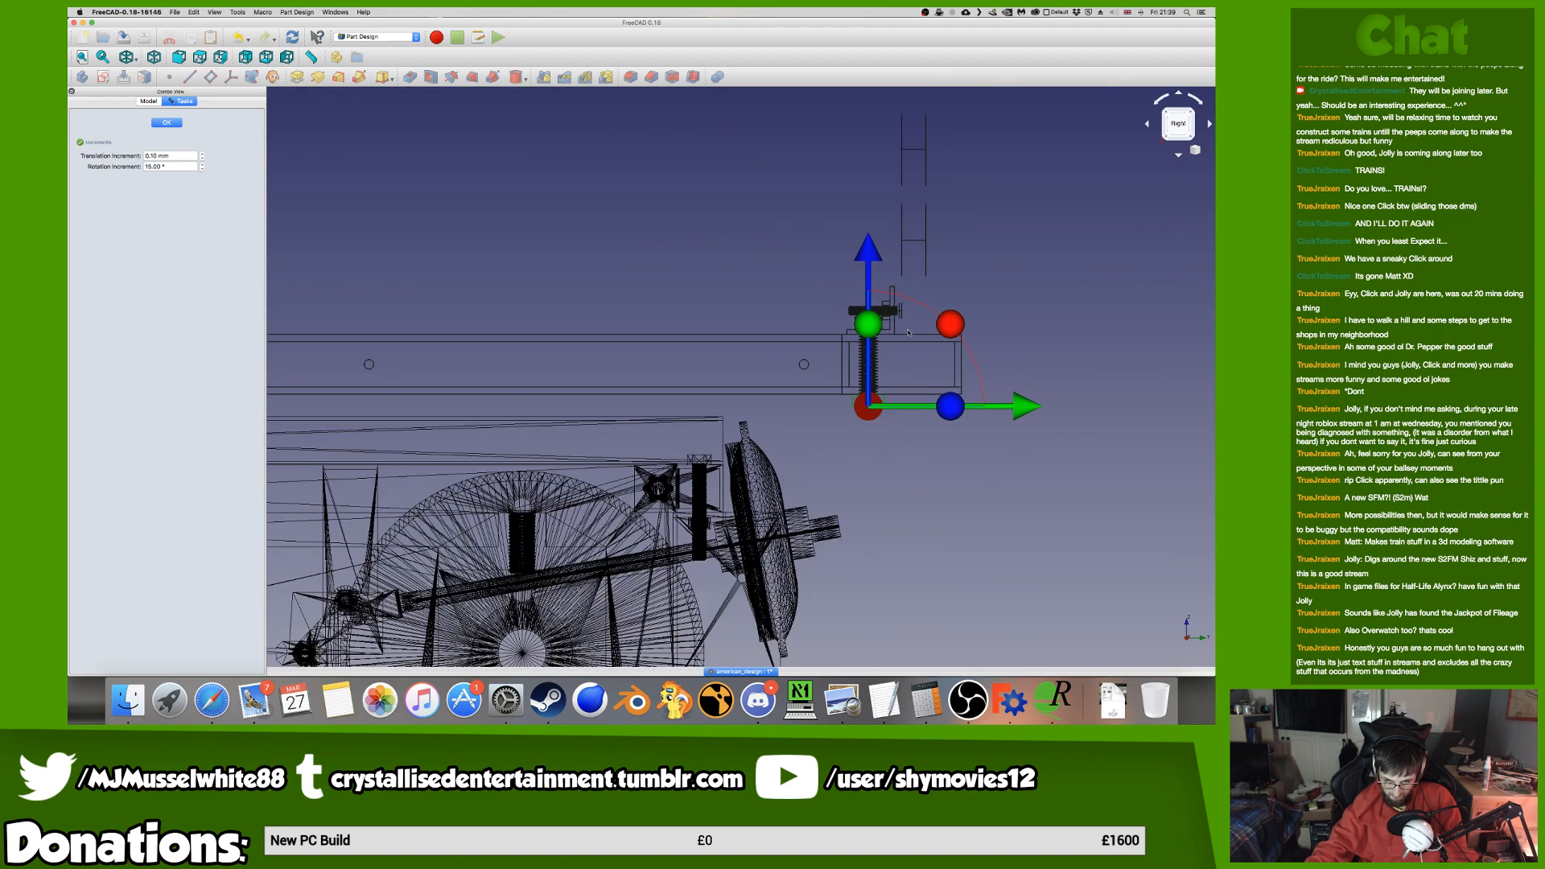
left_click(1174, 110)
scroll(1036, 197, "down", 4)
scroll(1013, 233, "up", 8)
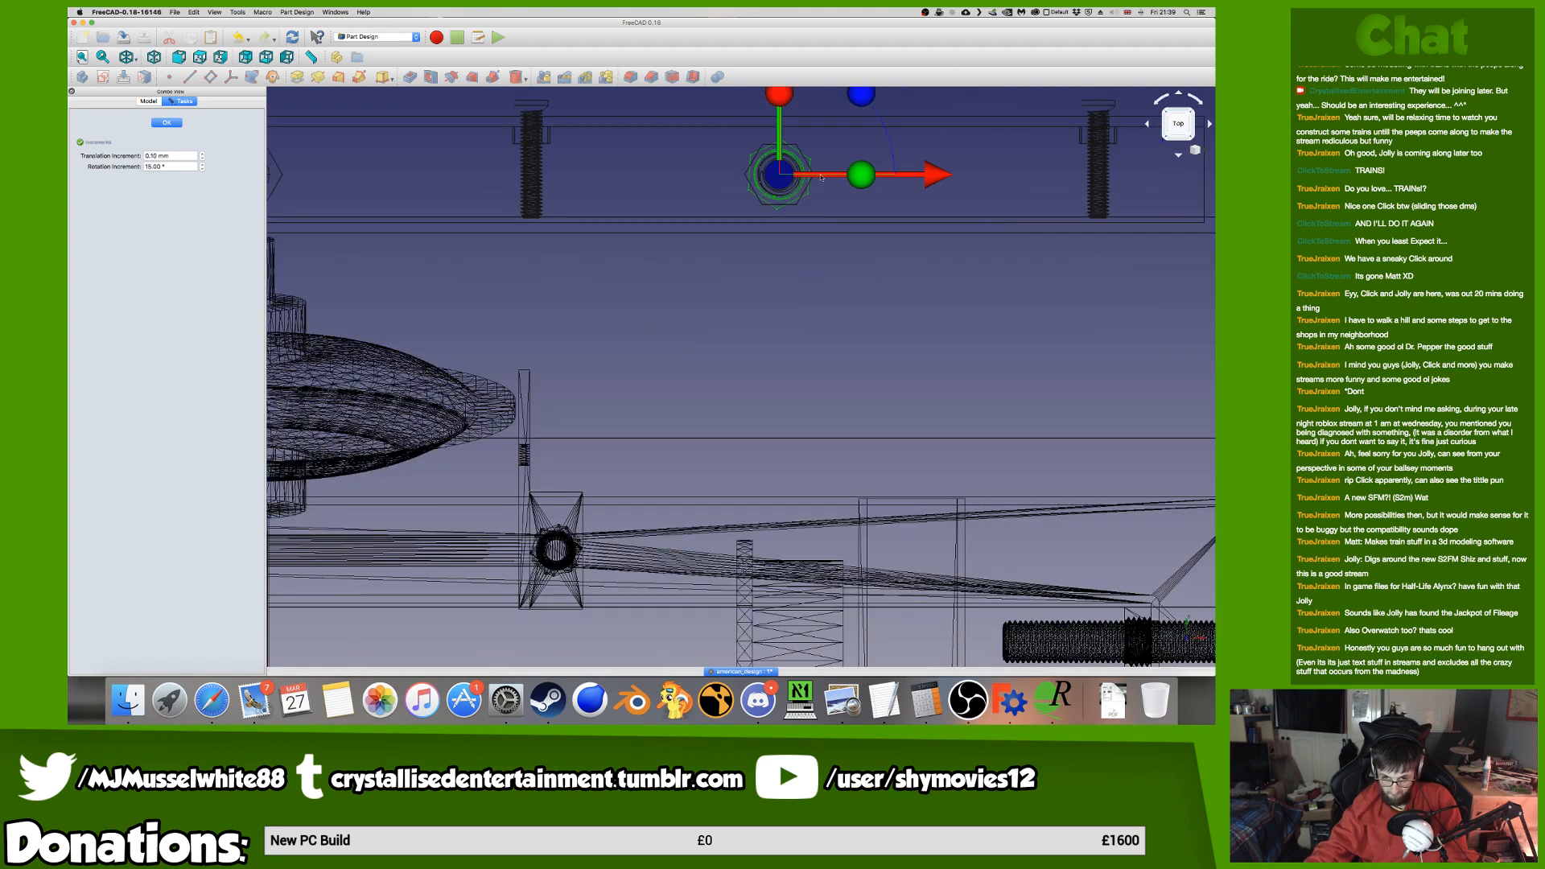
middle_click_drag(1012, 233, 1085, 407)
left_click(166, 123)
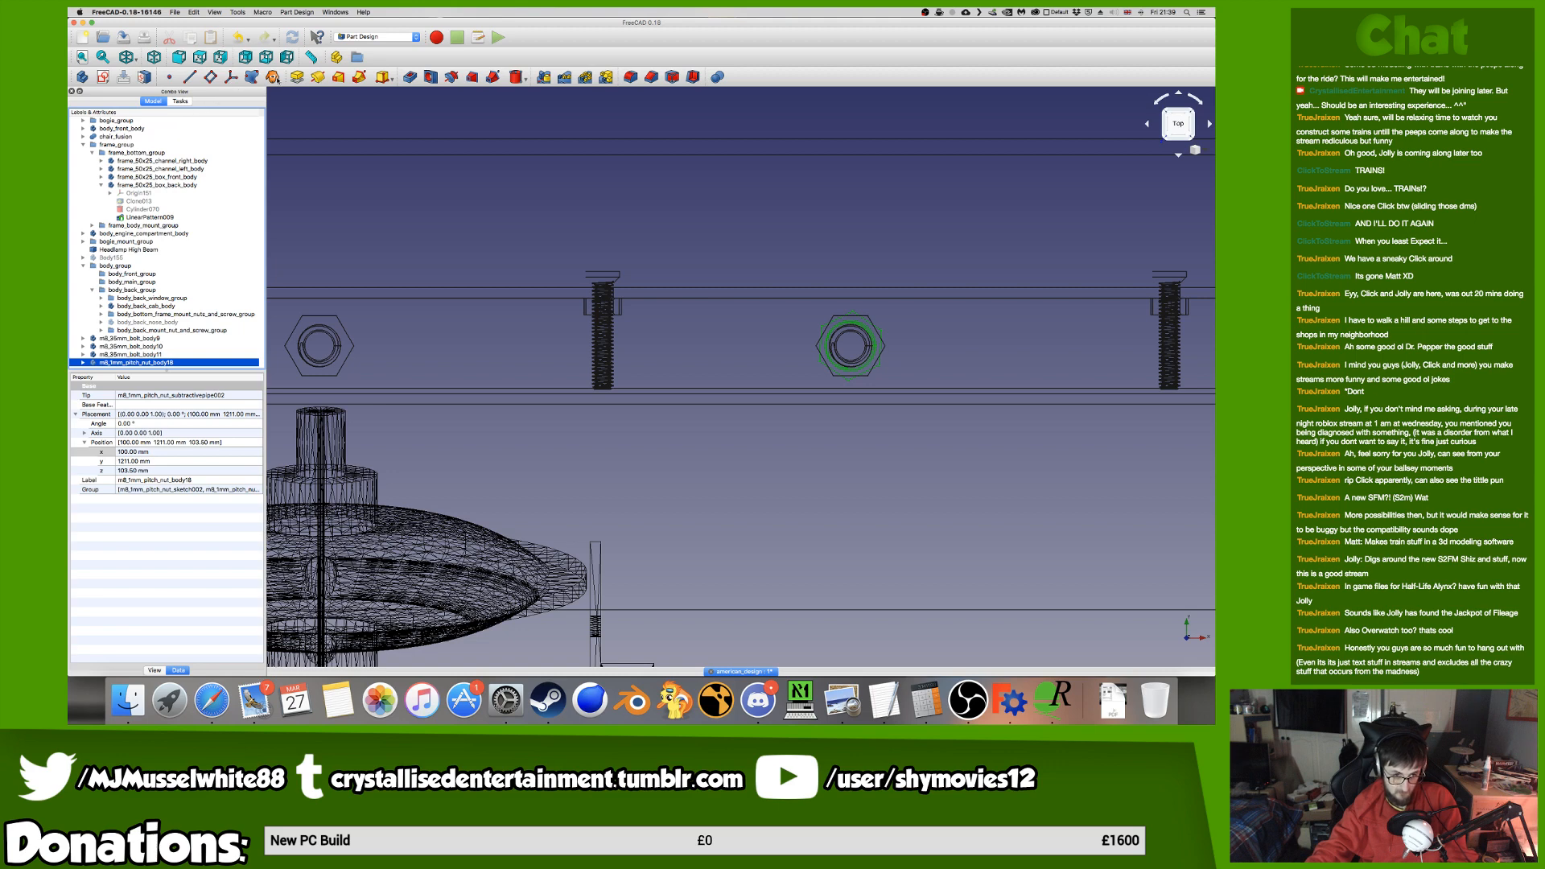
Clone the positioned m8_1mm_pitch_nut_body18 nut and select the new clone body.
scroll(171, 348, "down", 1)
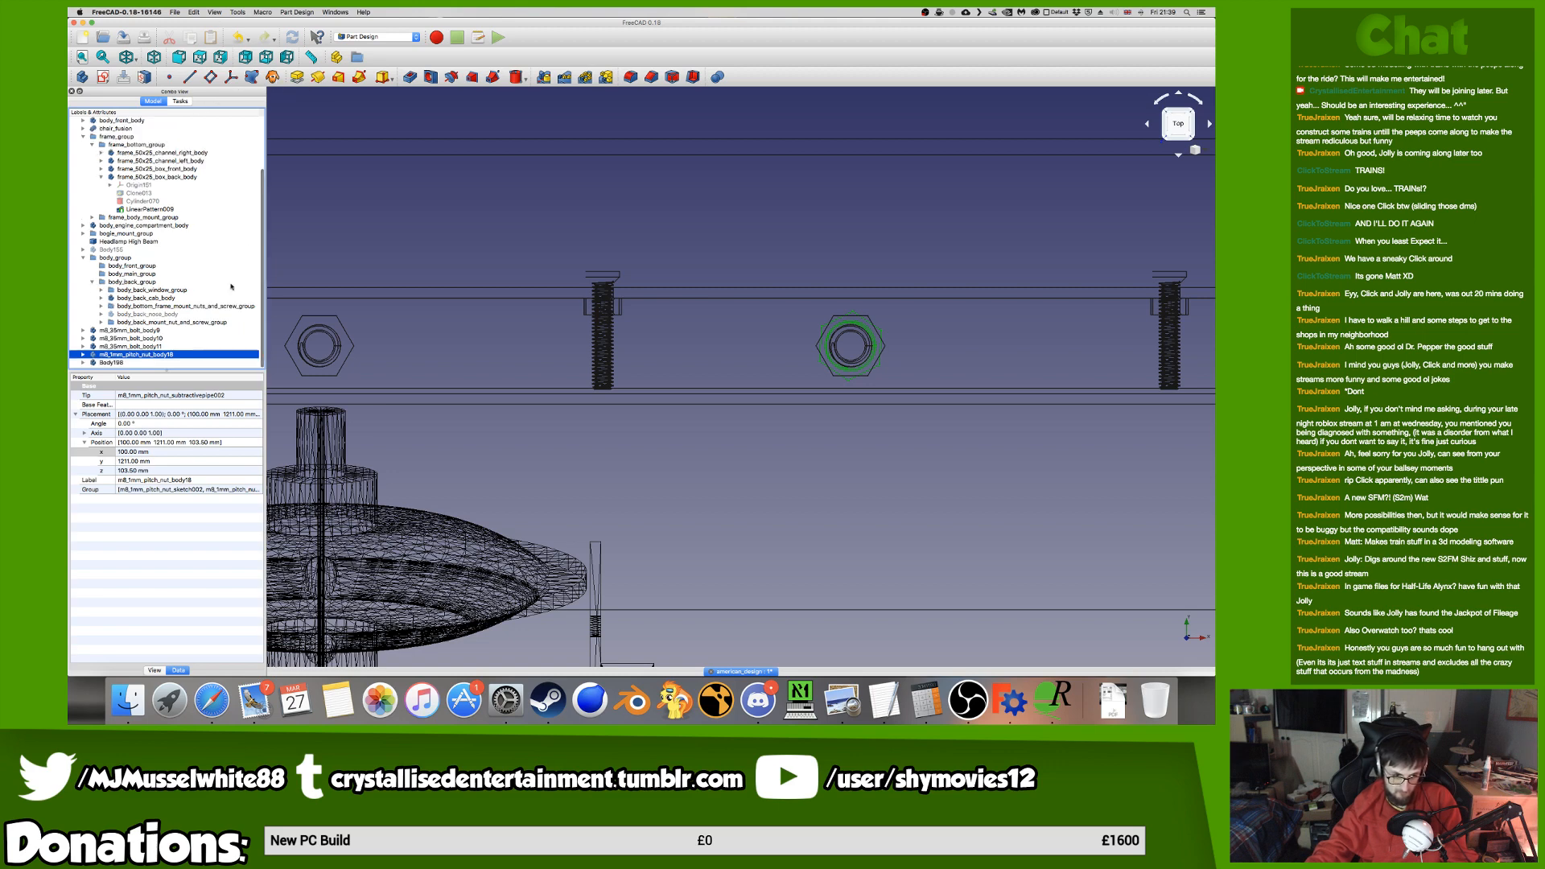
left_click(184, 363)
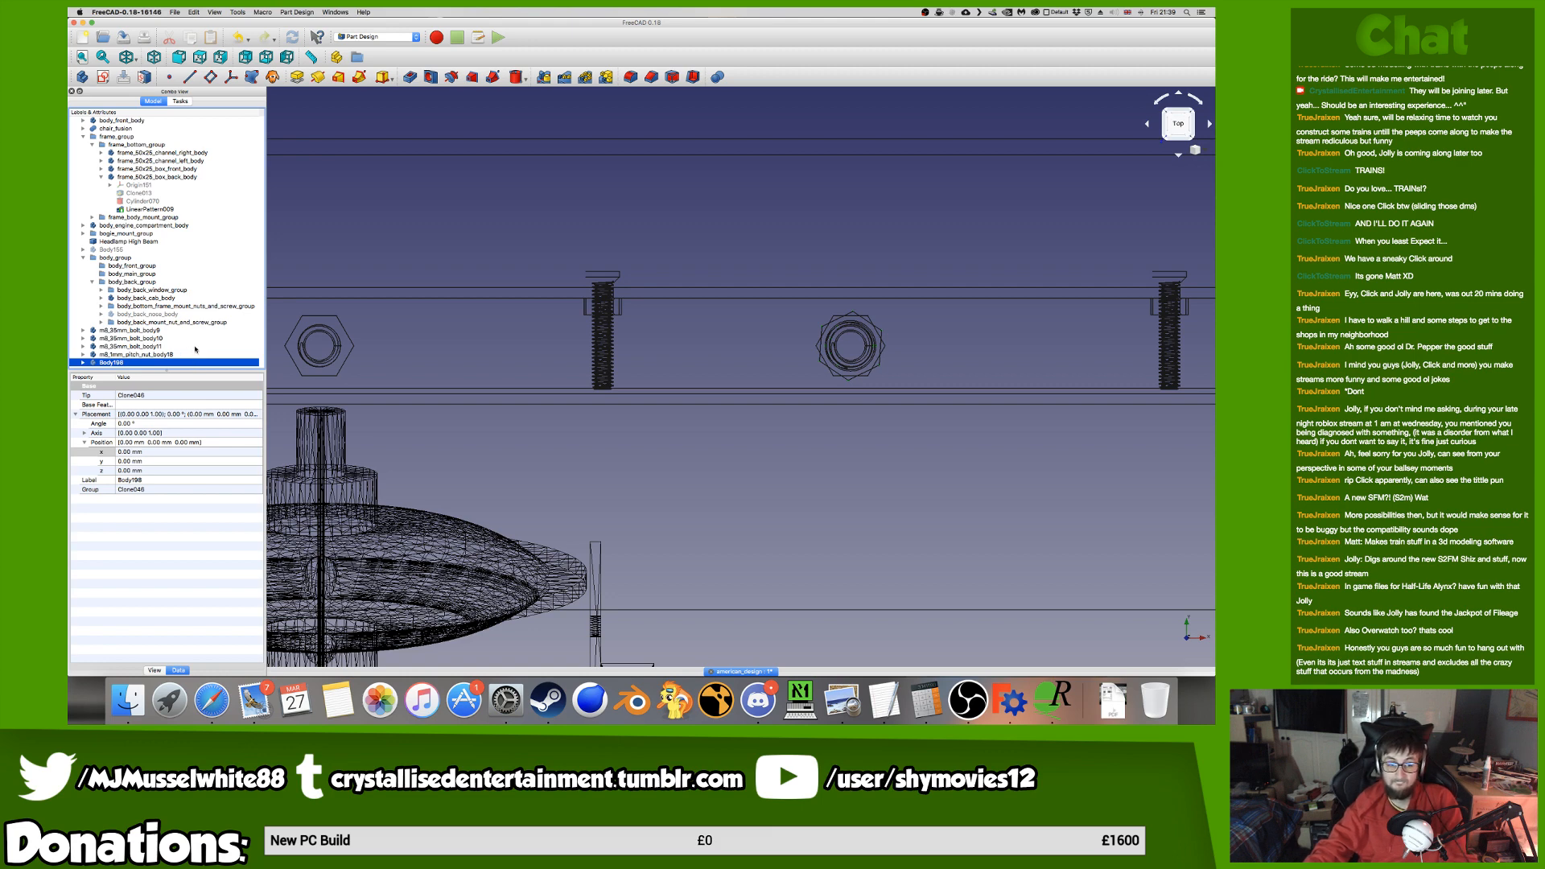
left_click(194, 352)
left_click(196, 362)
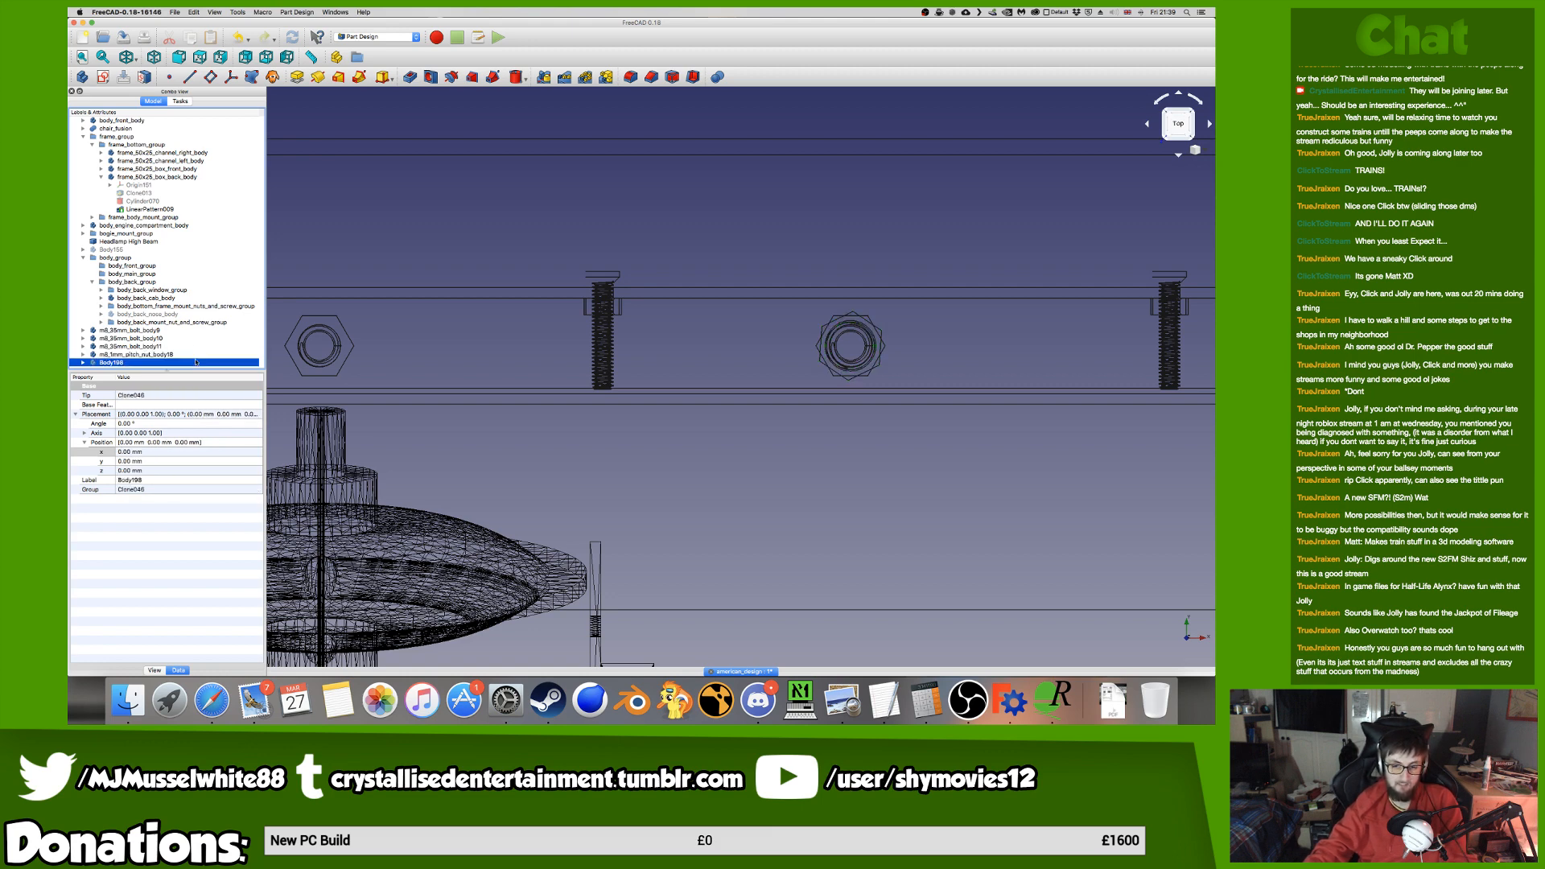
Try an X position of -200 mm for the cloned nut.
left_click(193, 451)
type("-")
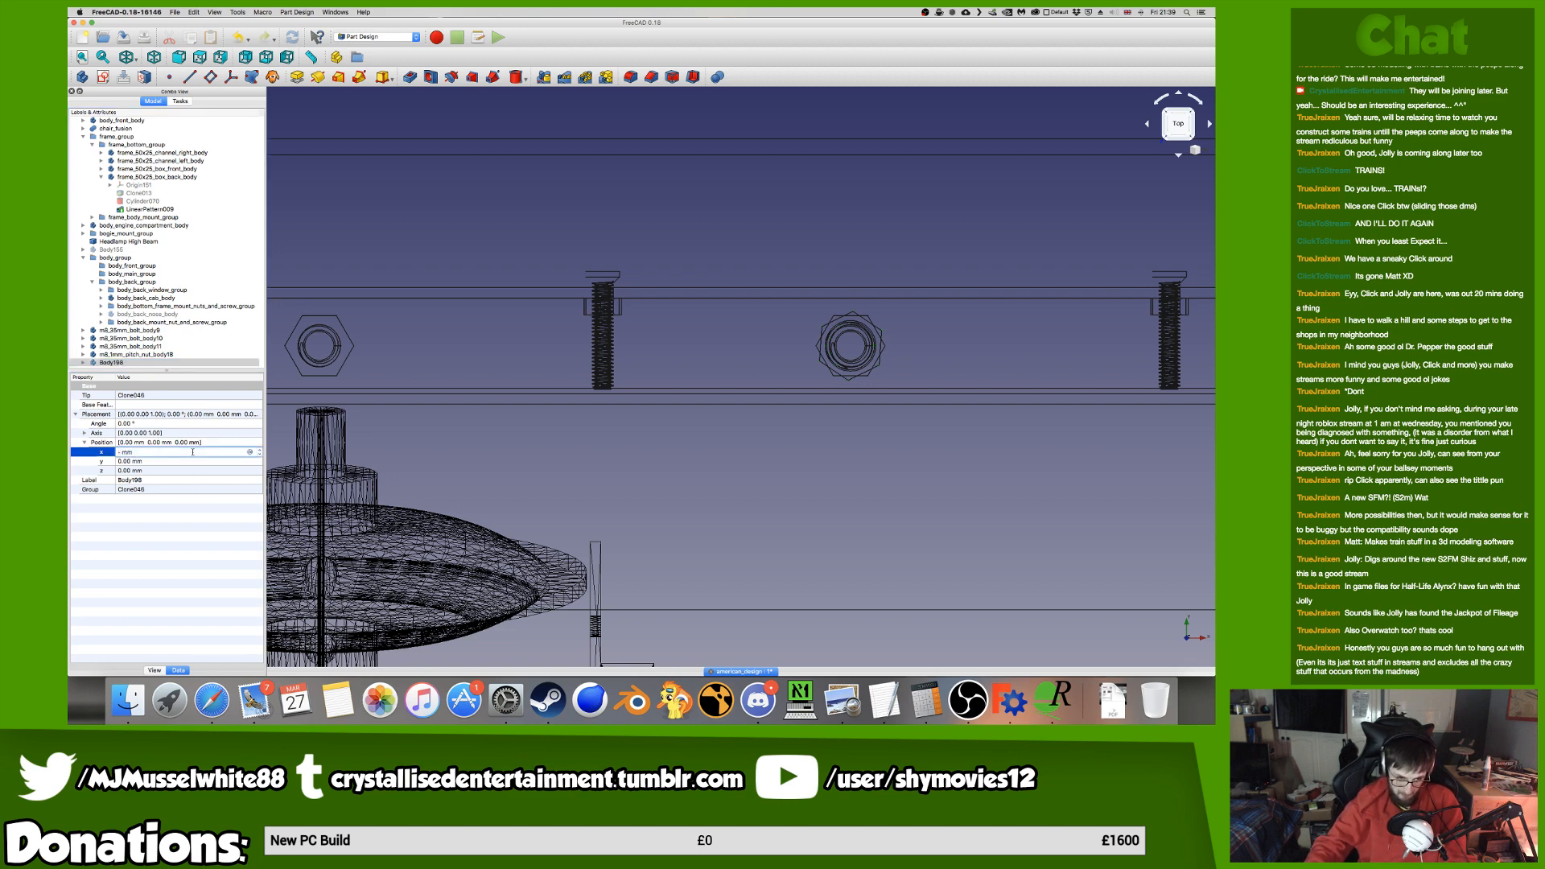
type("200")
key("Return")
left_click(119, 451)
key("Return")
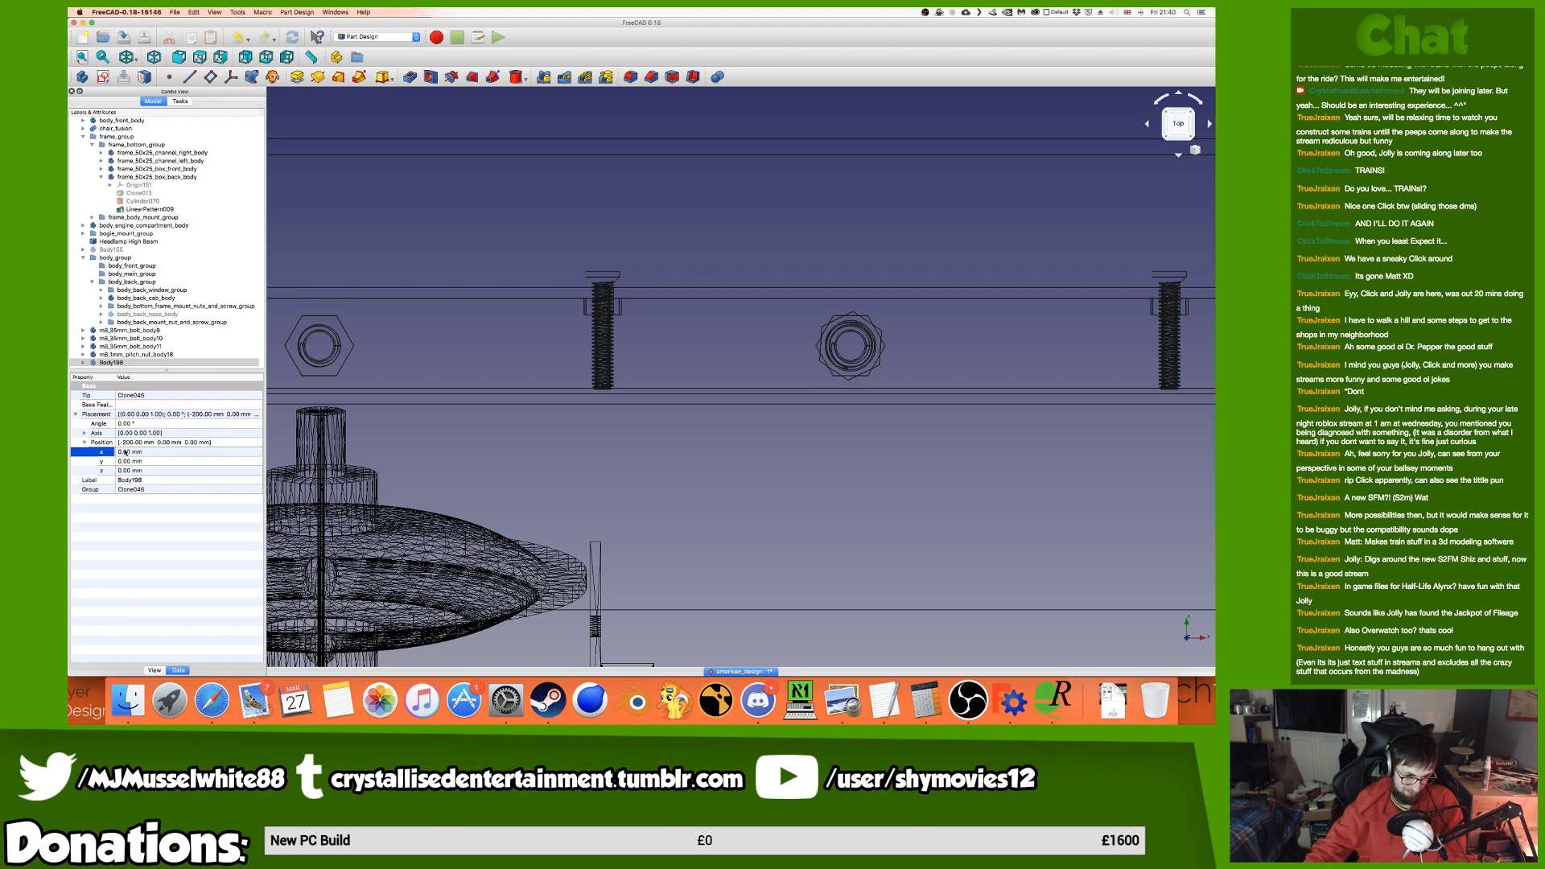
Set the cloned nut's X position to -100 mm so it sits on the middle bolt.
left_click(133, 452)
type("10")
scroll(675, 545, "down", 5)
scroll(675, 546, "up", 4)
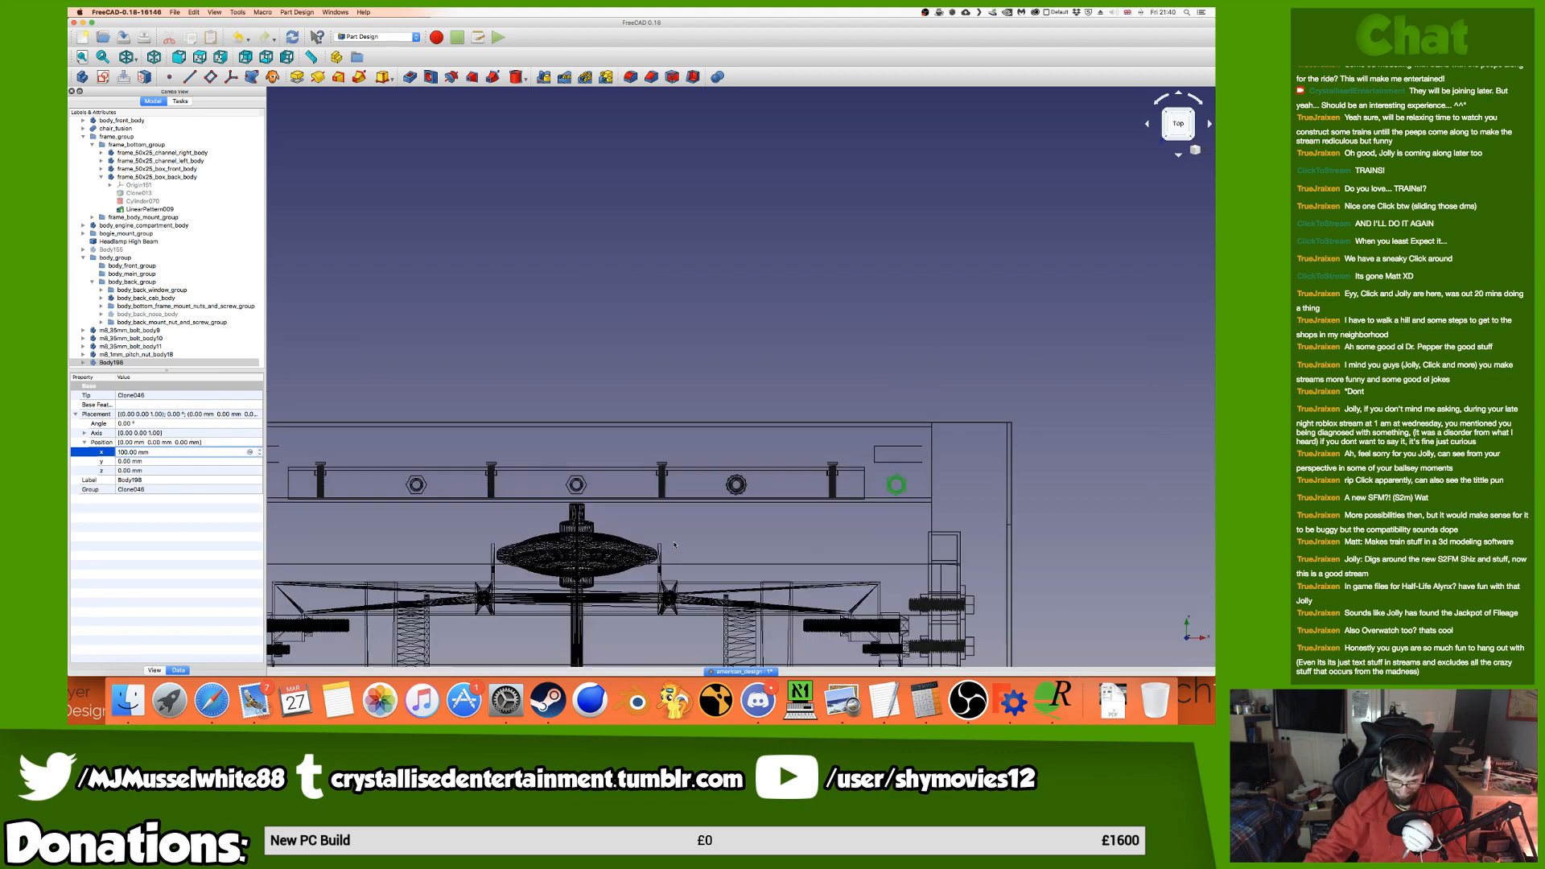
type("-")
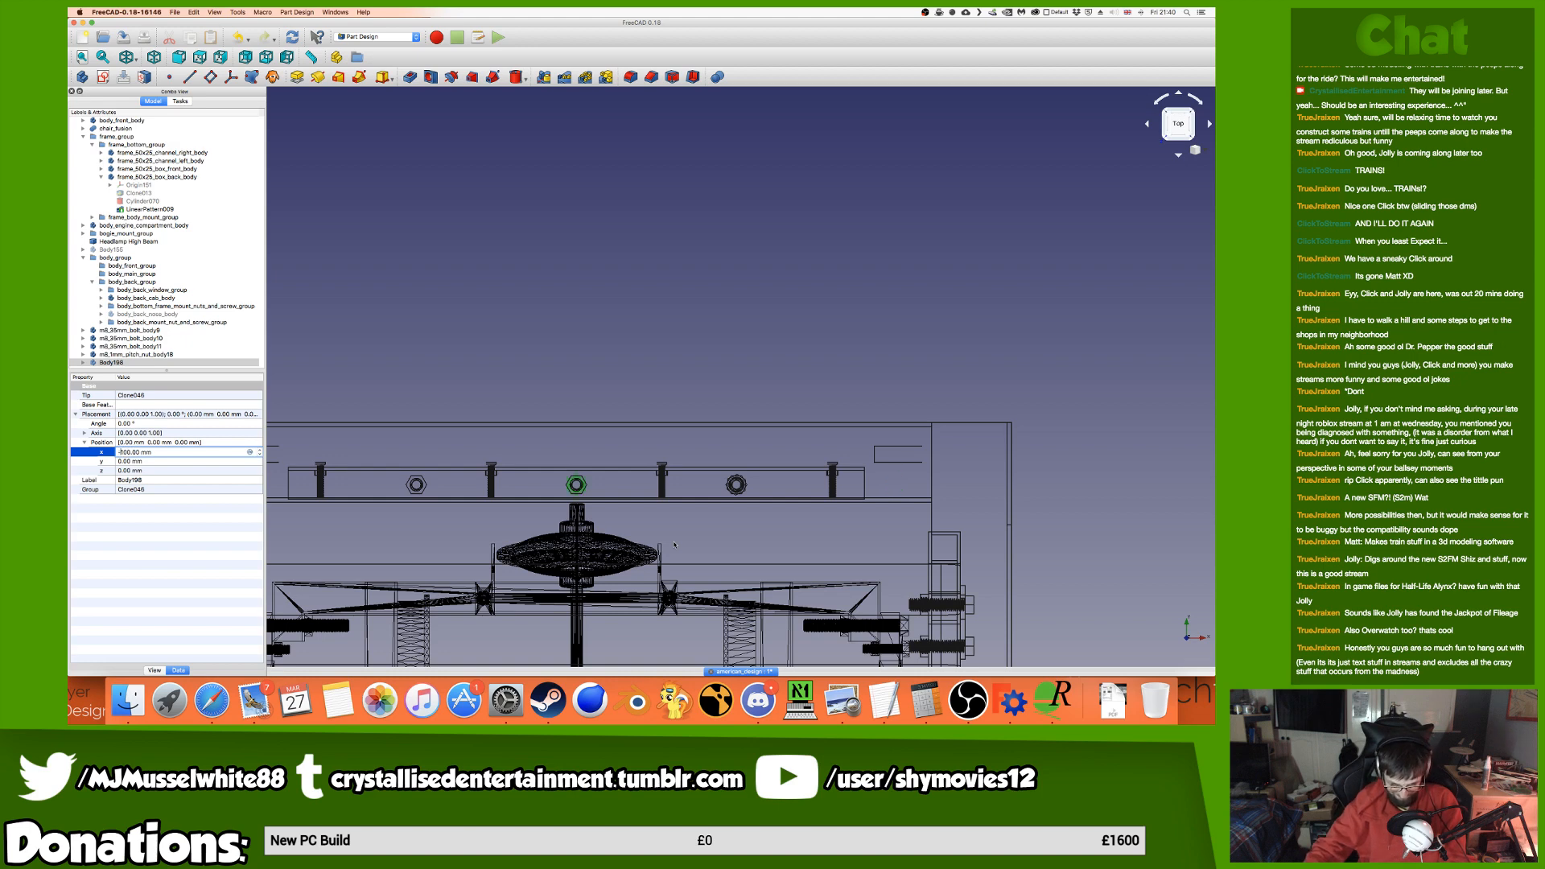
scroll(807, 460, "up", 3)
scroll(807, 459, "up", 3)
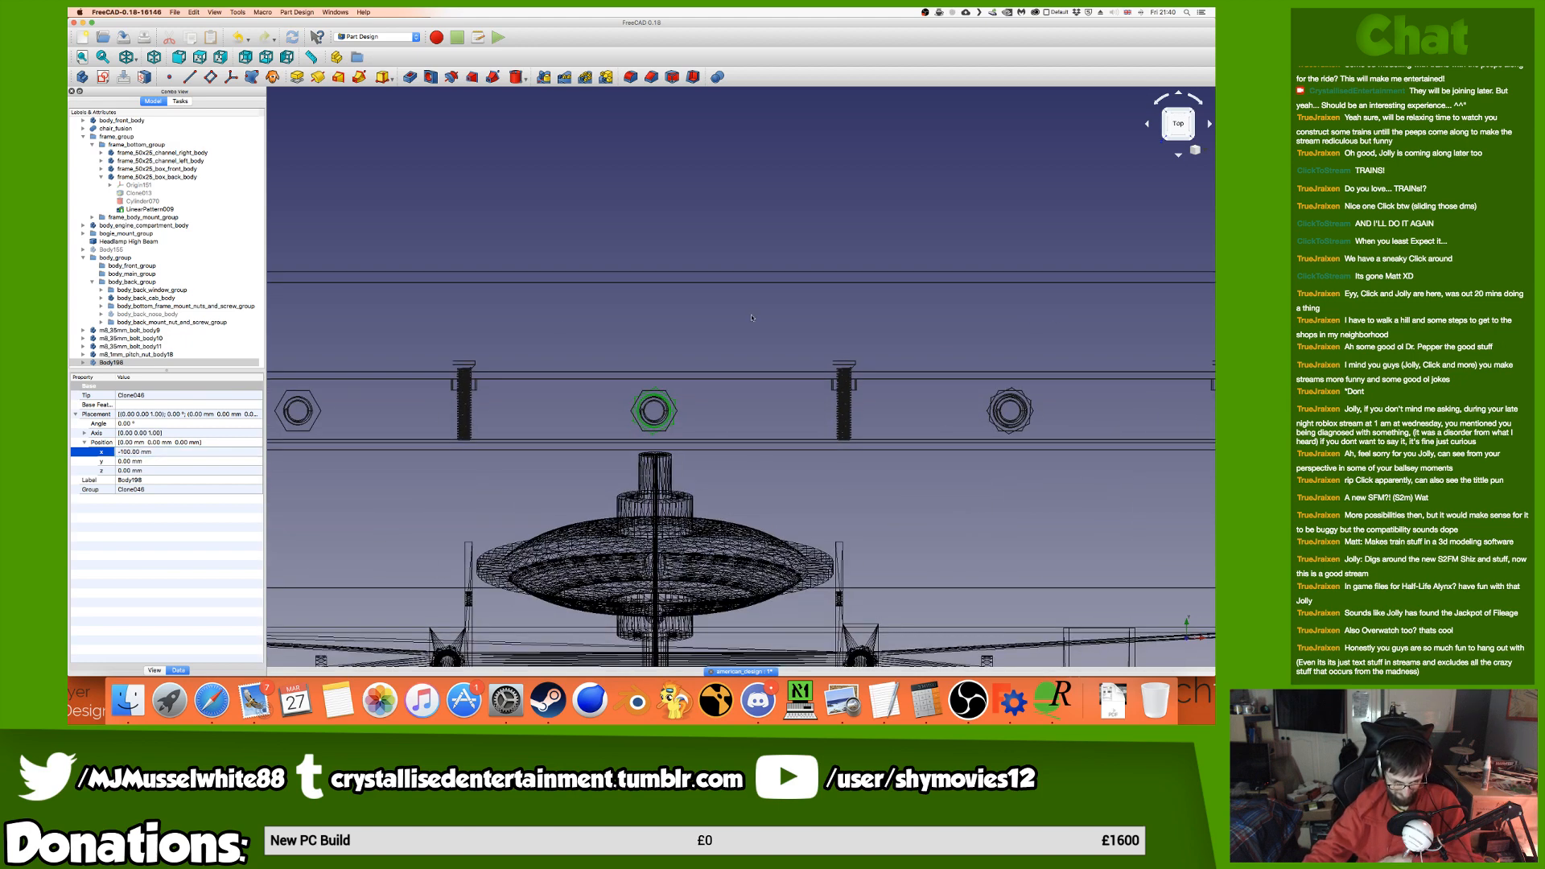
Clone the middle nut and set the new clone's X position to -100 mm for the remaining bolt.
left_click(201, 363)
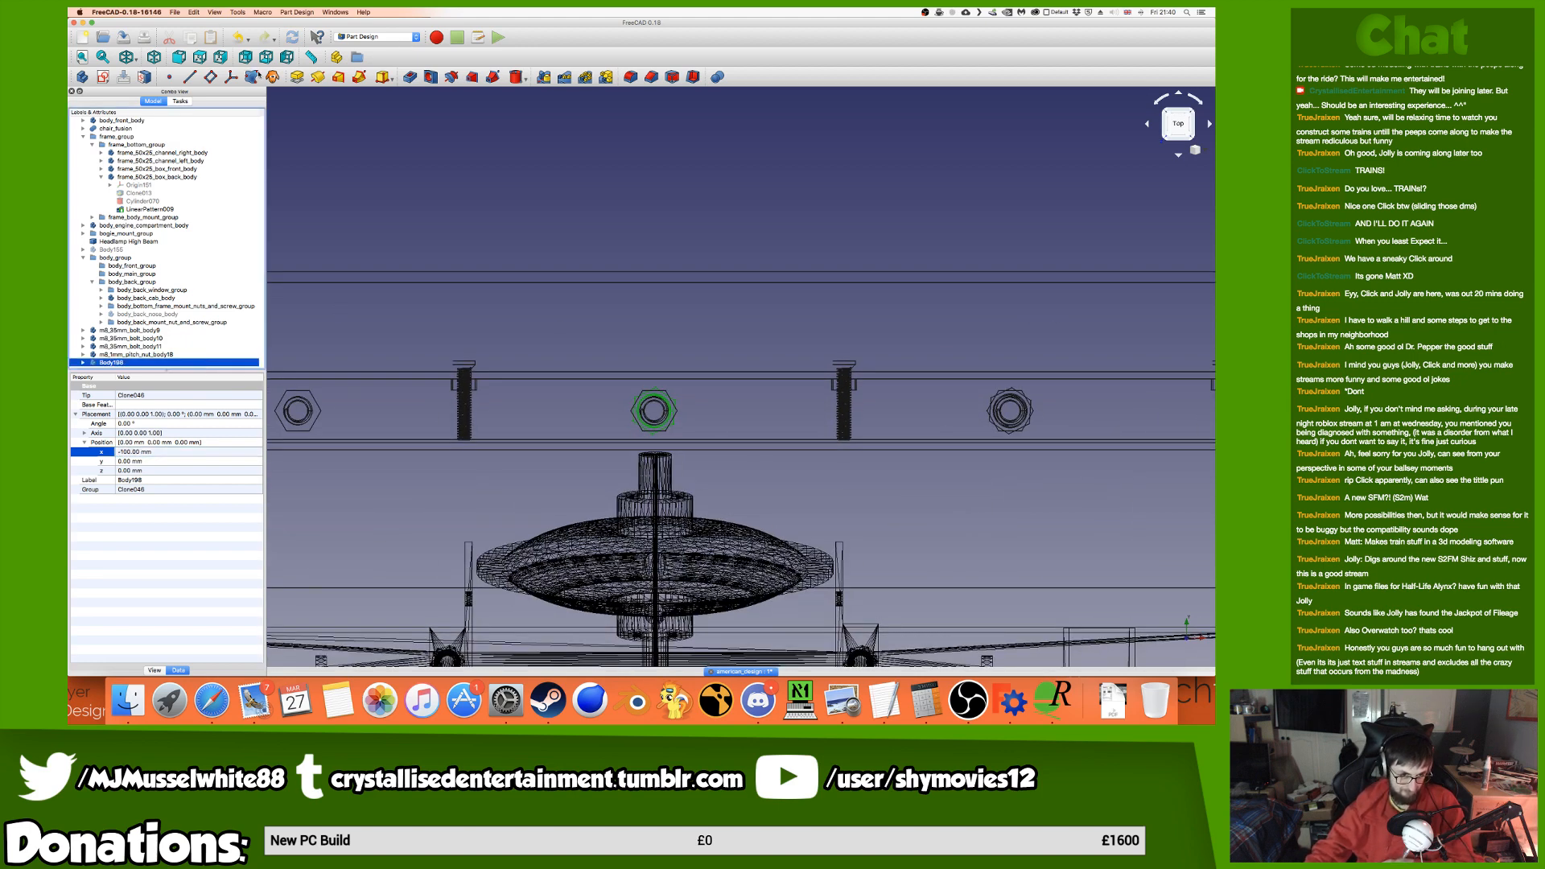
scroll(121, 364, "down", 1)
left_click(122, 363)
left_click(133, 452)
type("-100")
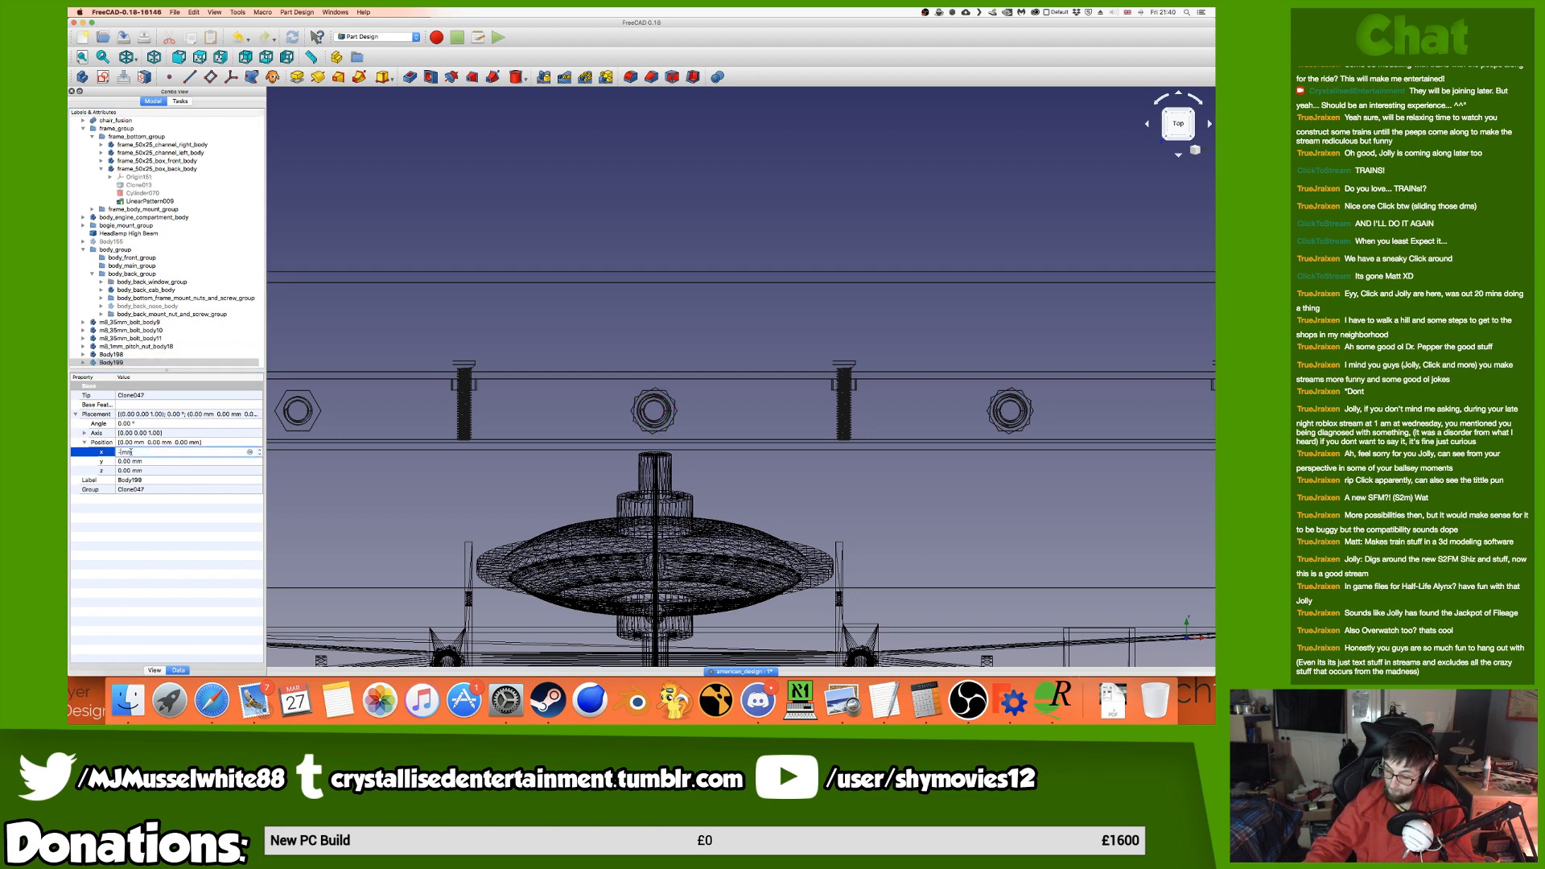
key("Return")
Rename the two cloned nut bodies as m8_1mm_pitch_nut_body19 and m8_1mm_pitch_nut_body20.
double_click(168, 346)
key("super+c")
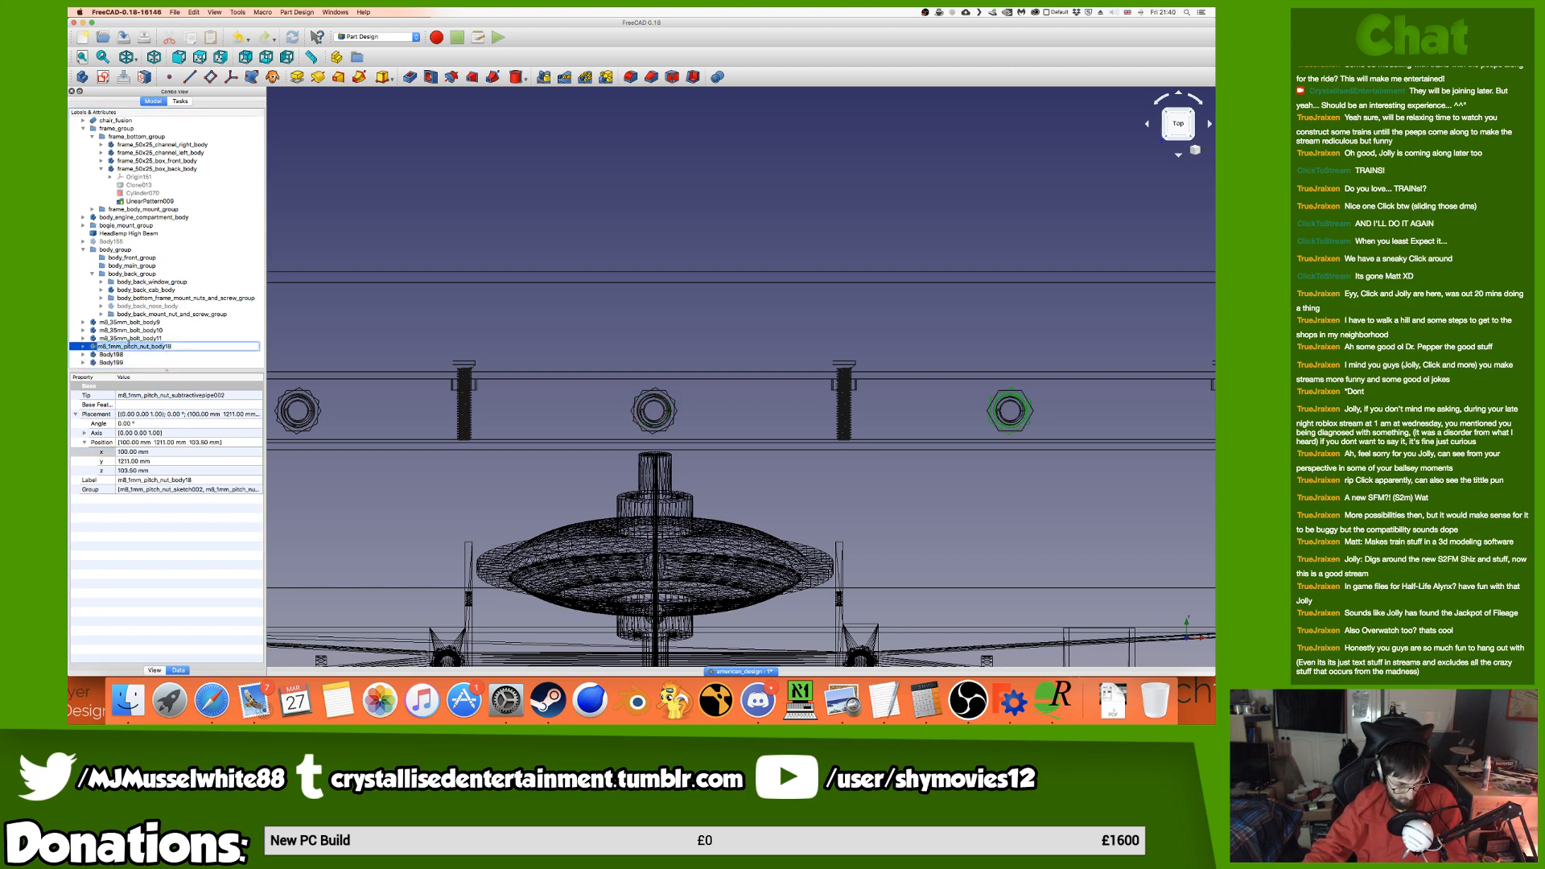
key("Tab")
key("super+v")
type("19")
key("Tab")
key("super+v")
type("20")
key("Return")
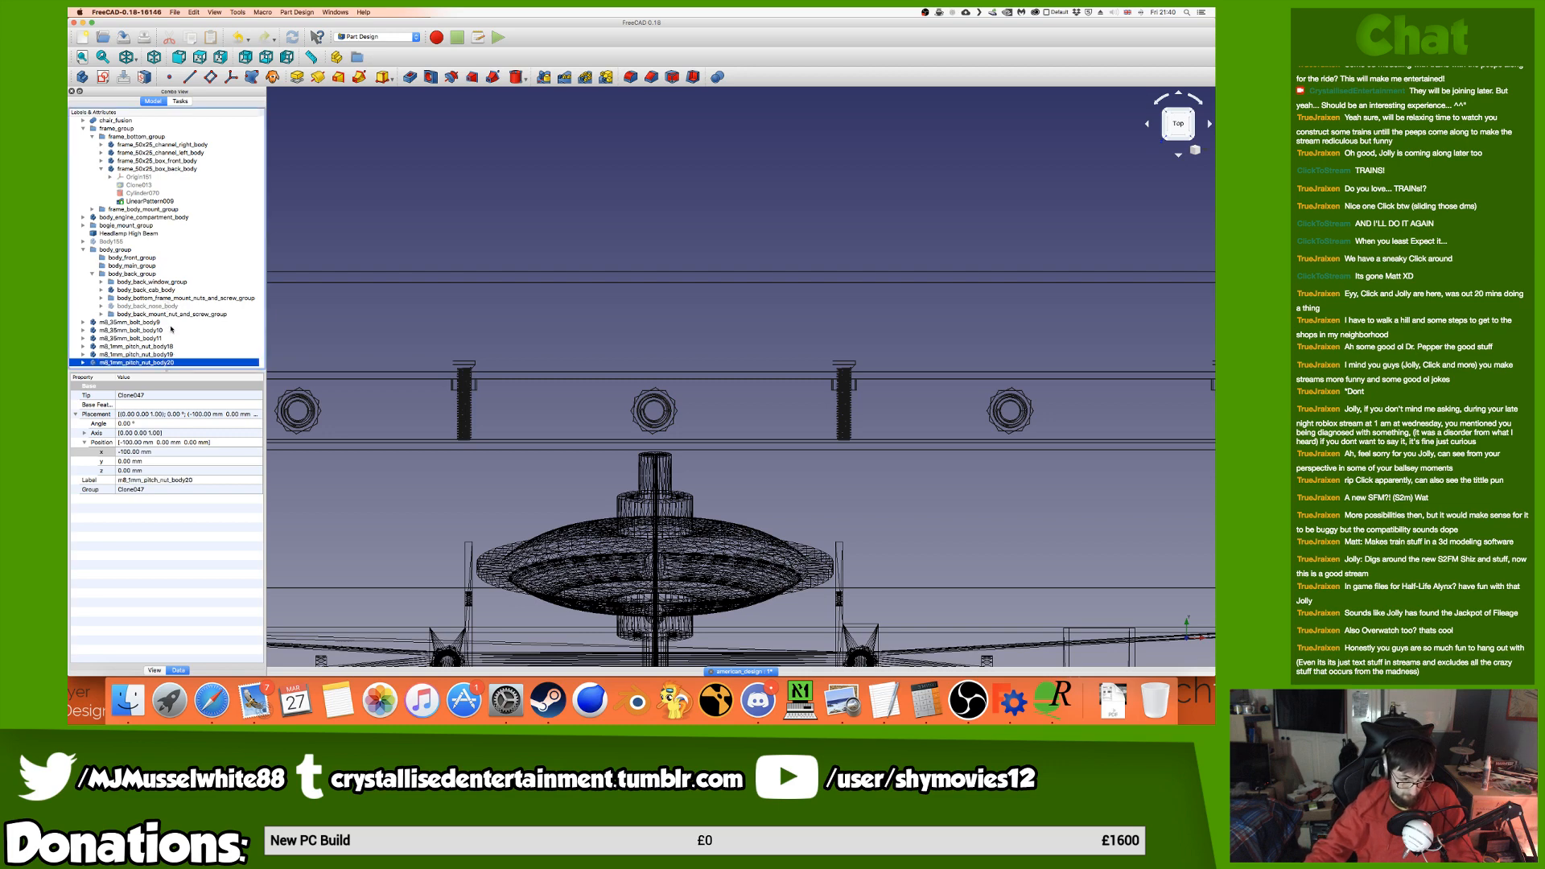
Create a new group inside frame_body_mount_group.
left_click(93, 210)
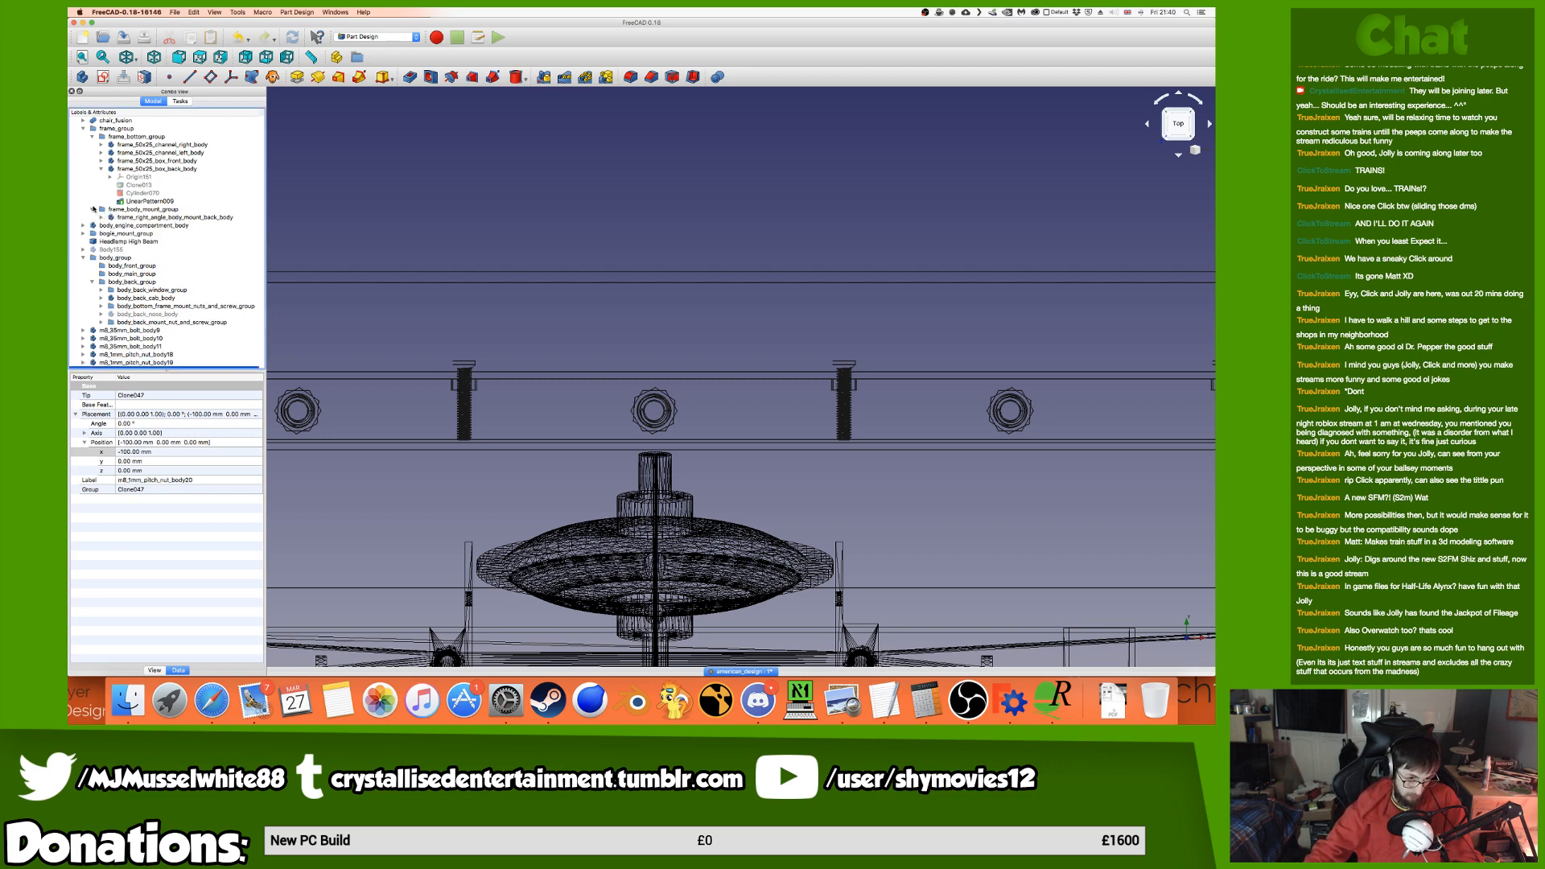
right_click(114, 209)
left_click(152, 218)
left_click(150, 224)
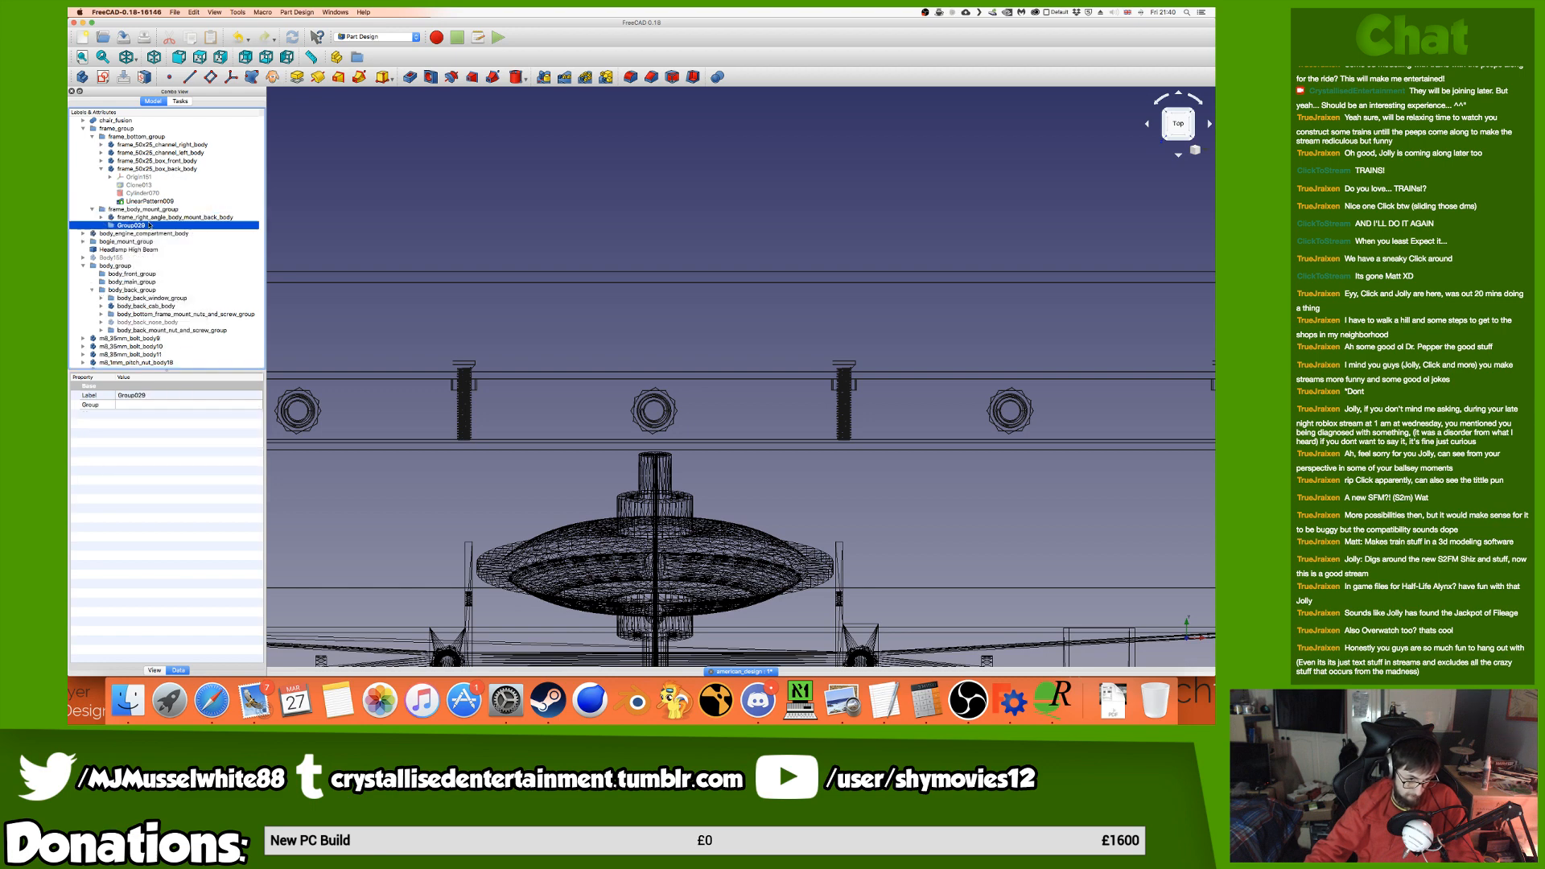
Rename the new group as frame_body_back_mount_nuts_and_bolts_group.
left_click(146, 224)
type("frame_body_ba")
type("ck")
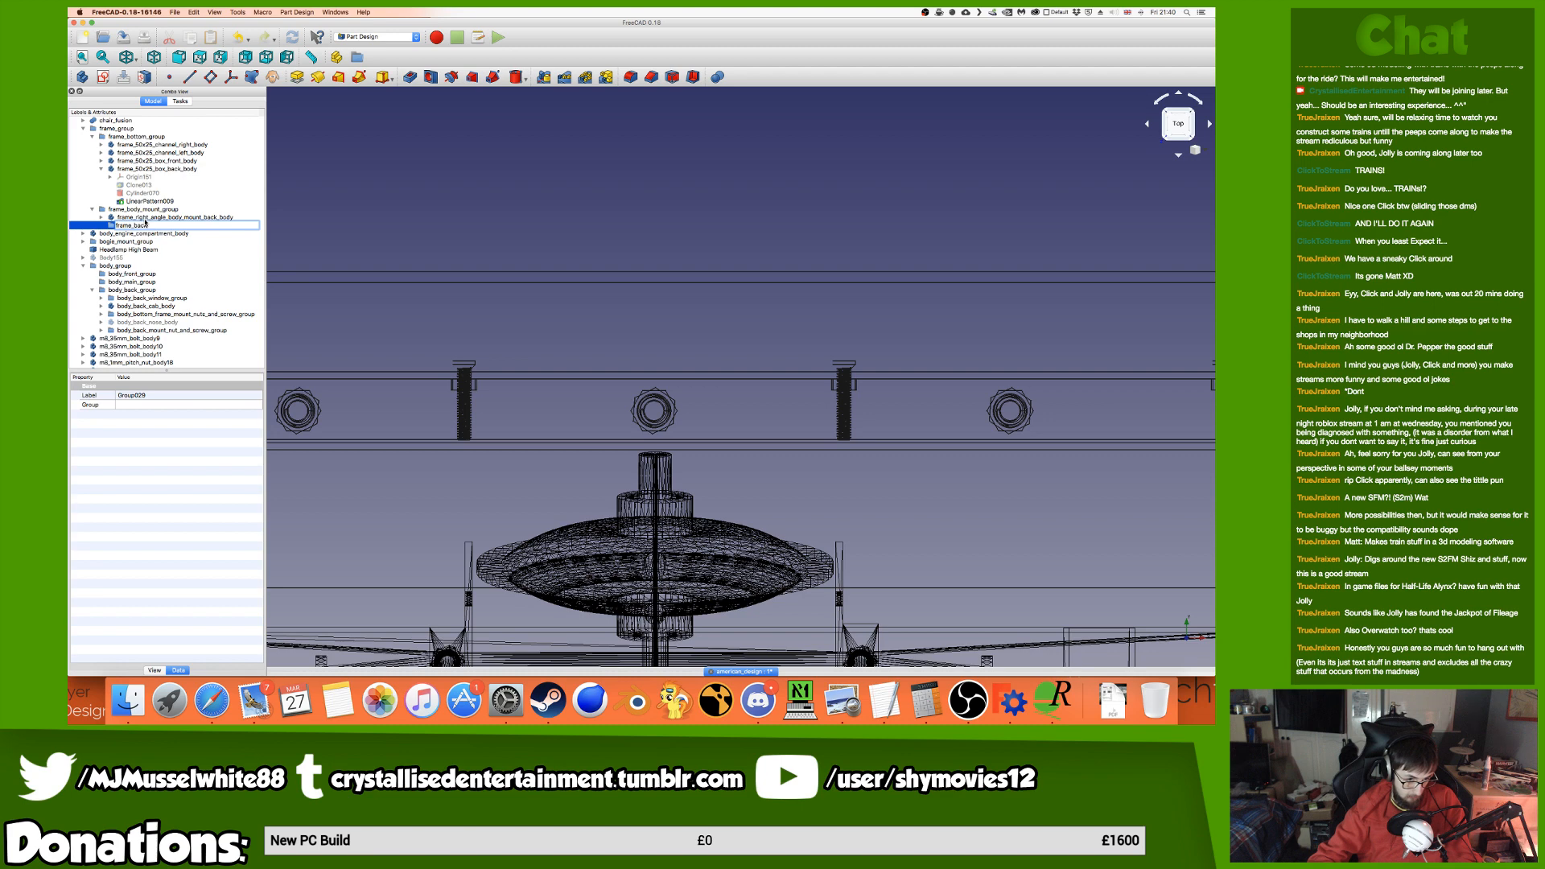
key("Left")
key("Left")
key("Left")
key("Left")
type("body_")
key("Right")
key("Right")
key("Right")
key("Right")
type("_mount")
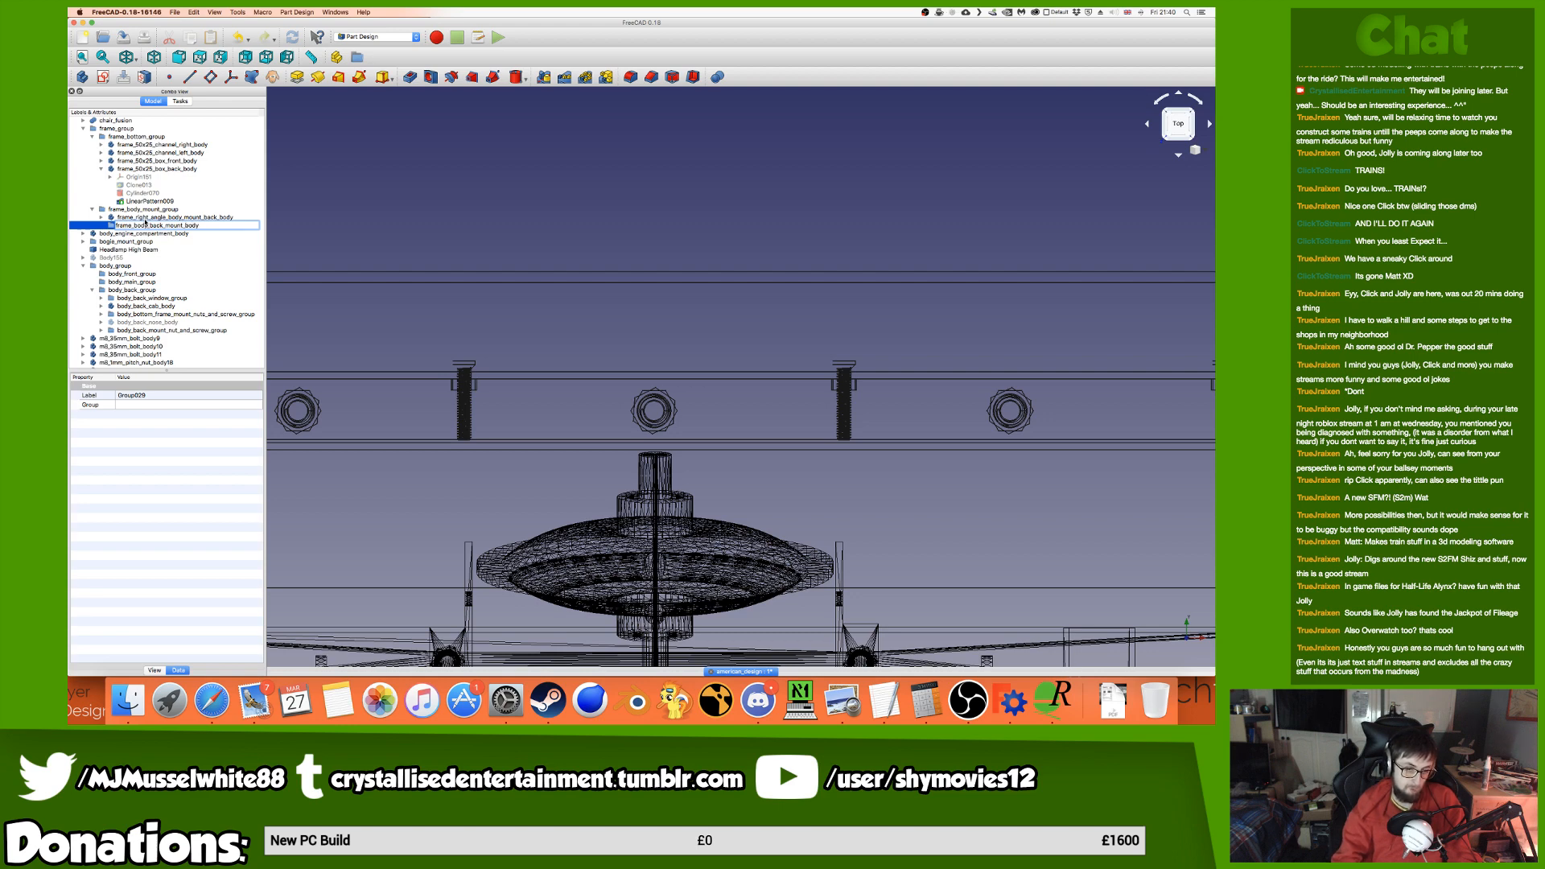
key("BackSpace")
key("BackSpace")
key("BackSpace")
type("bolts_group")
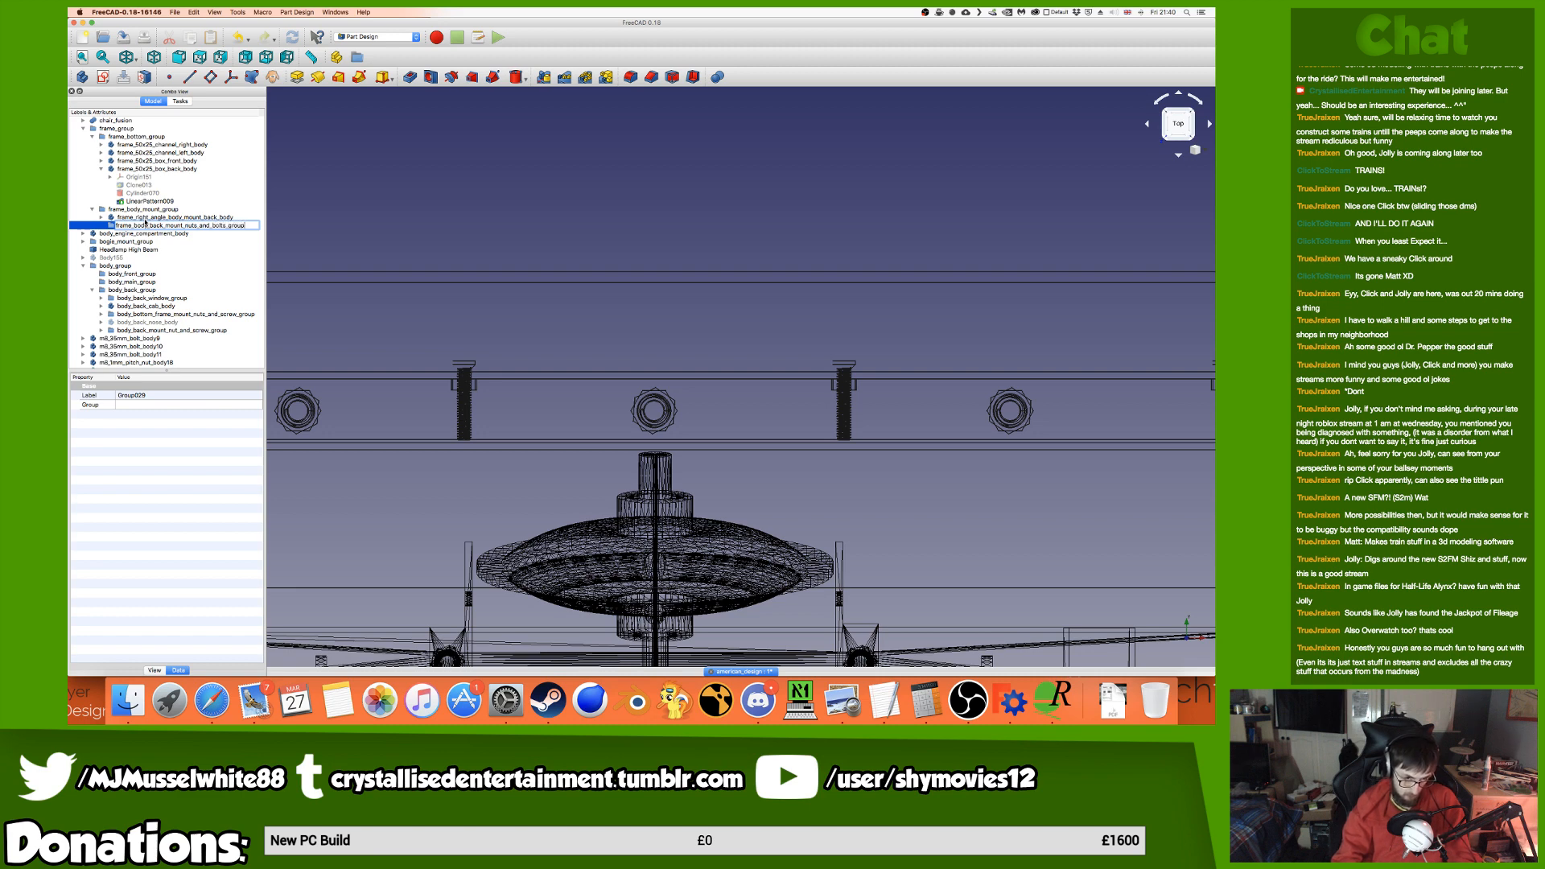
key("Return")
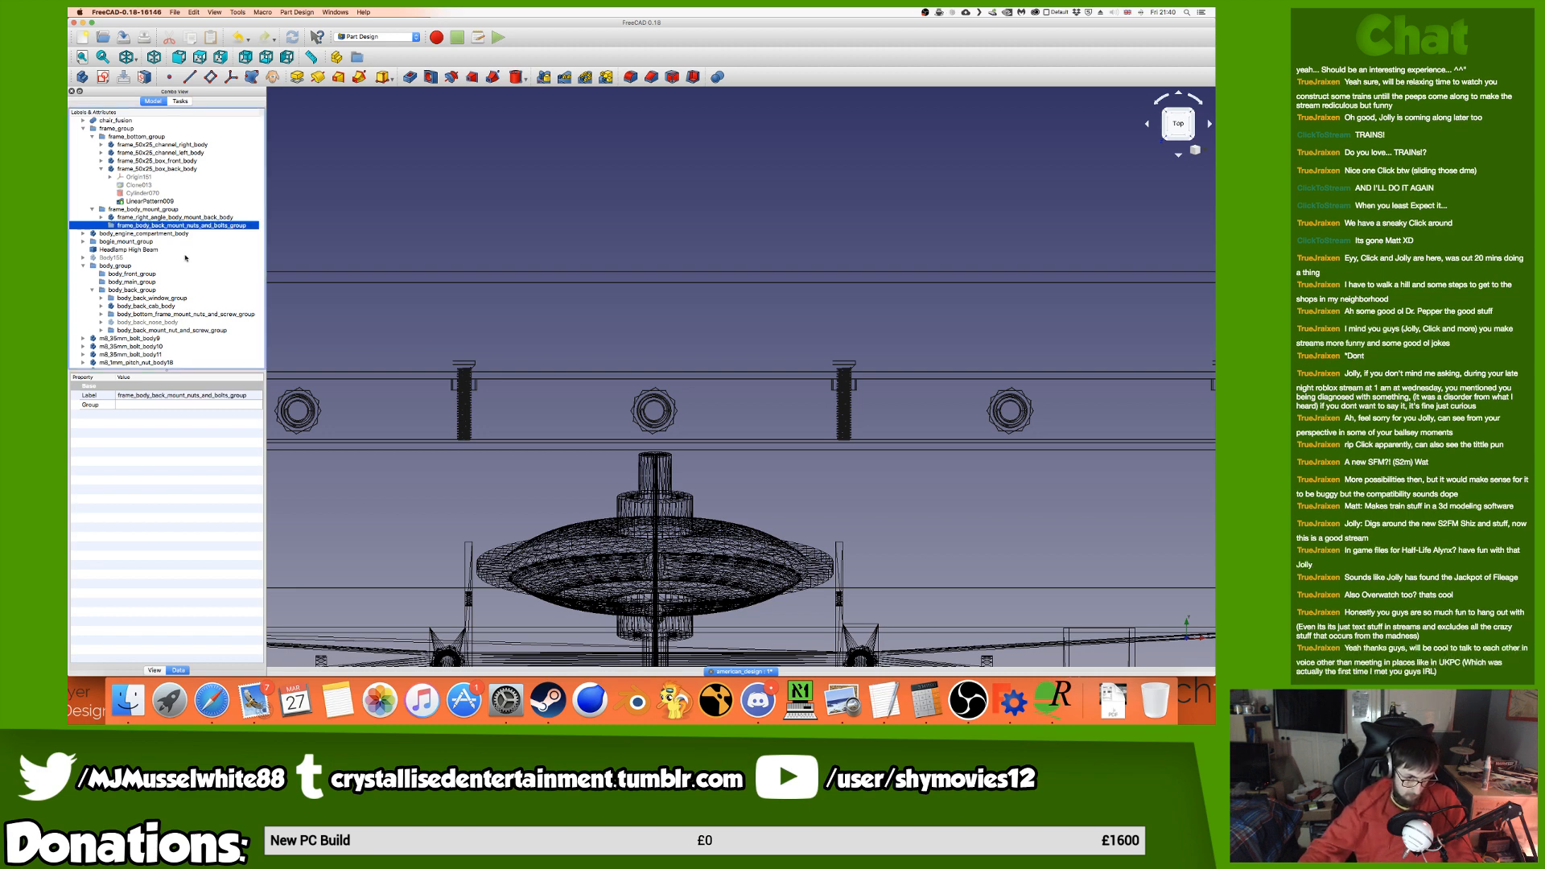
Move the three loose M8 35 mm bolt bodies and three M8 nut bodies into frame_body_back_mount_nuts_and_bolts_group.
left_click(132, 338)
scroll(134, 338, "down", 1)
left_click(145, 362, "shift")
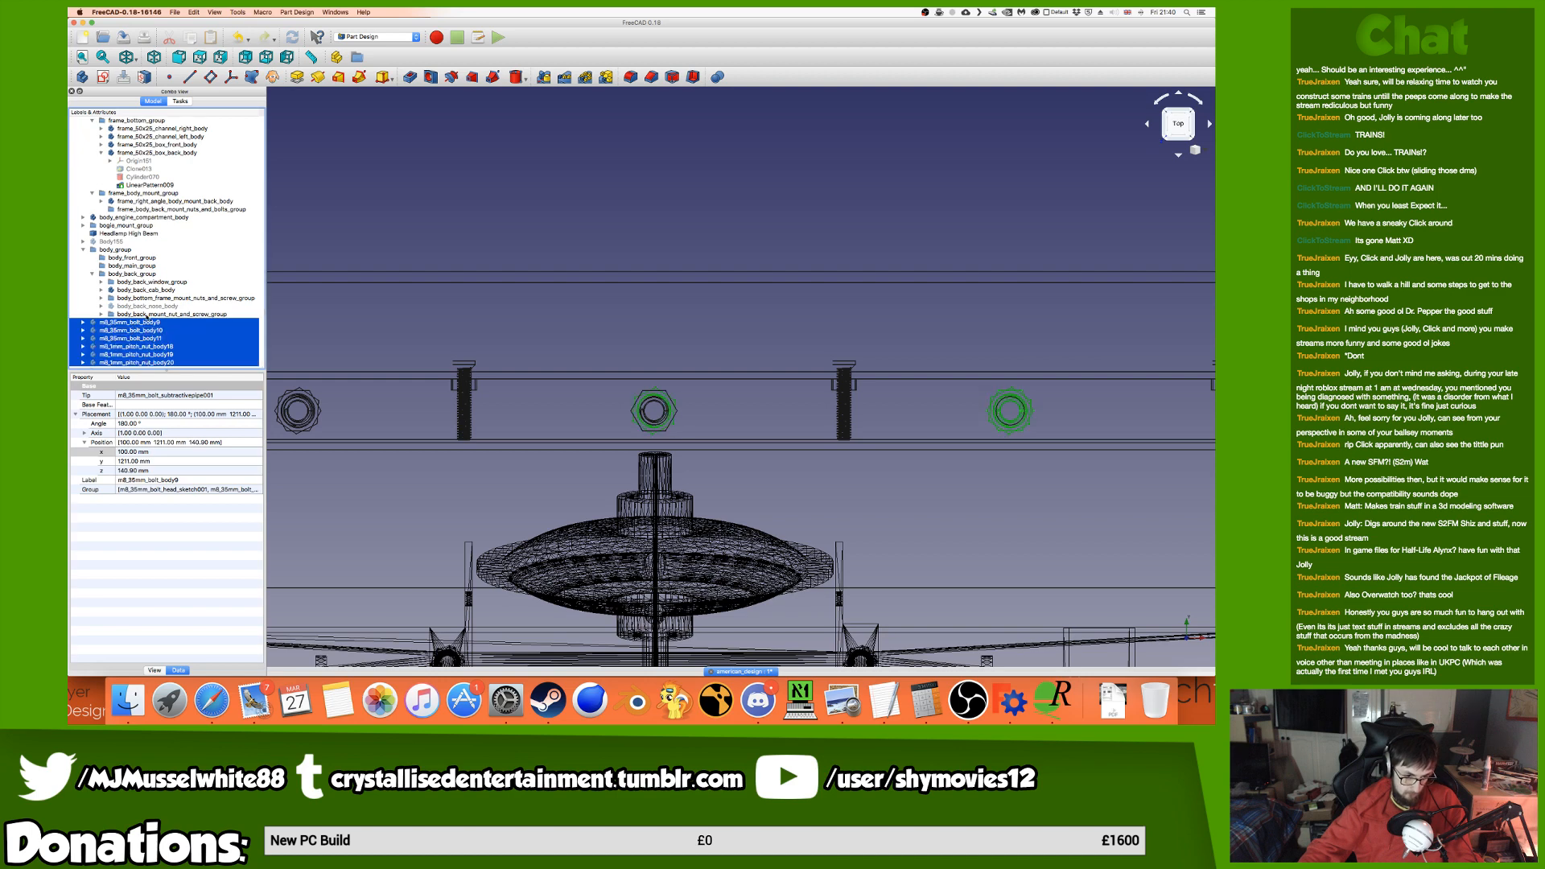
left_click_drag(145, 322, 217, 216)
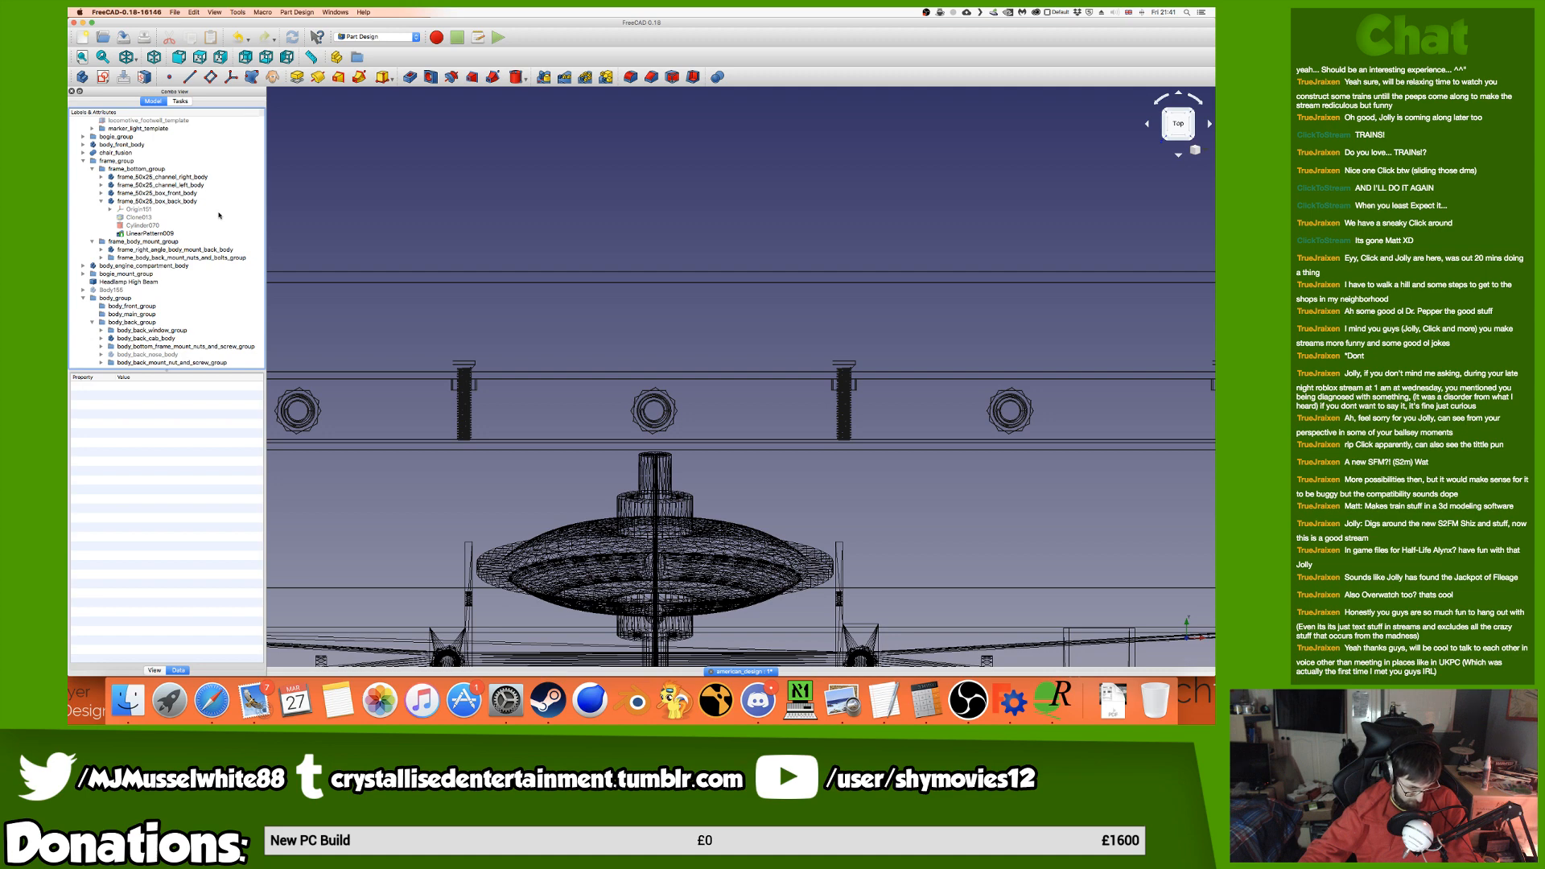
Change the draw style from wireframe back to shaded and view the back frame and its bolted body mount.
scroll(652, 414, "down", 8)
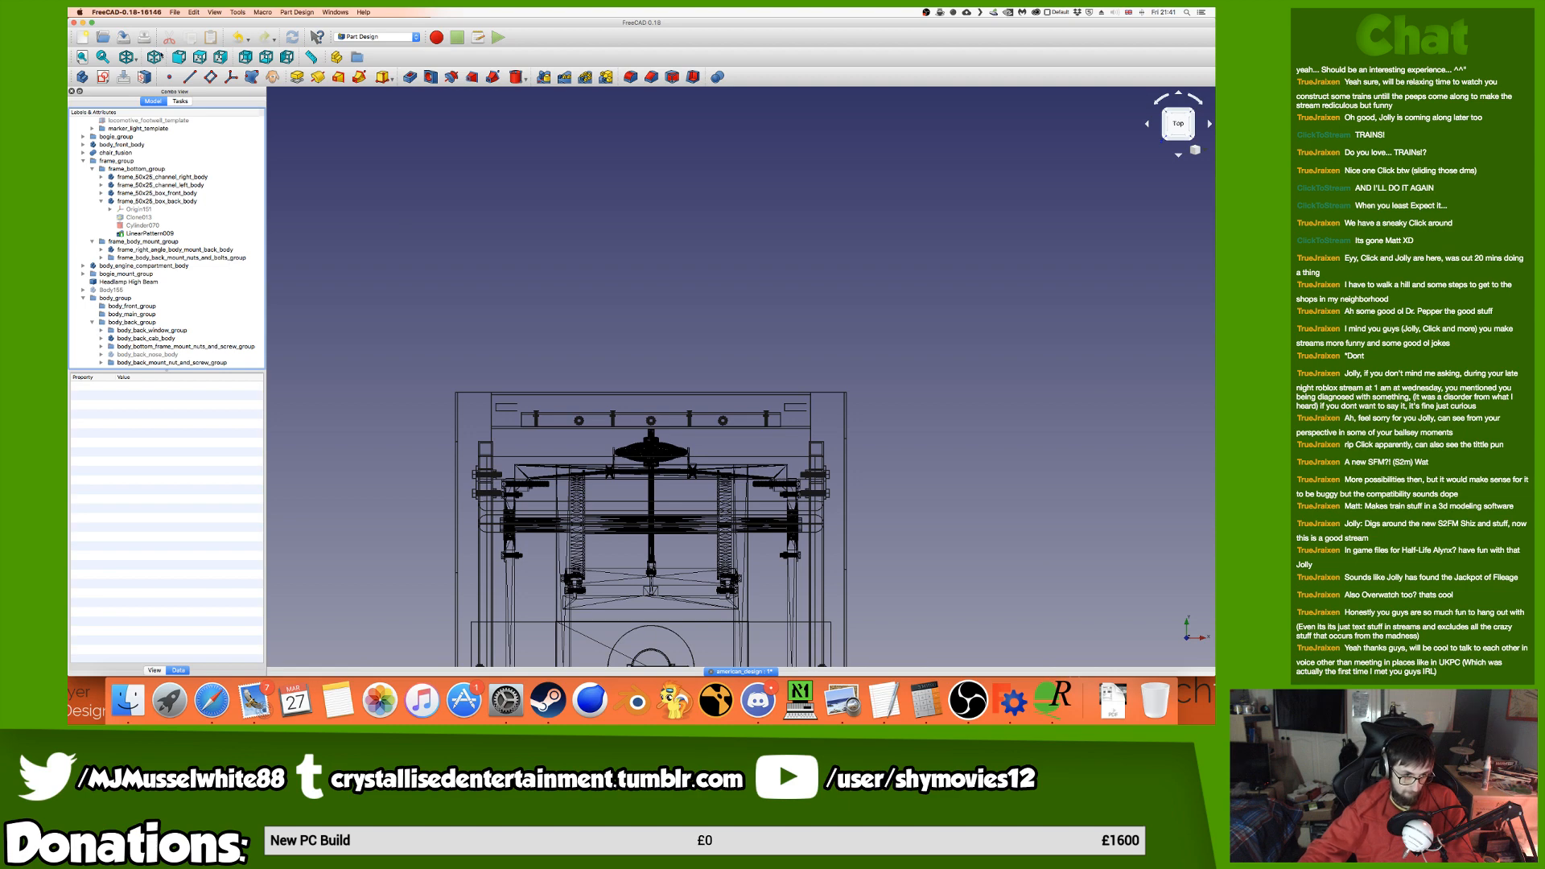
left_click(135, 57)
left_click(139, 72)
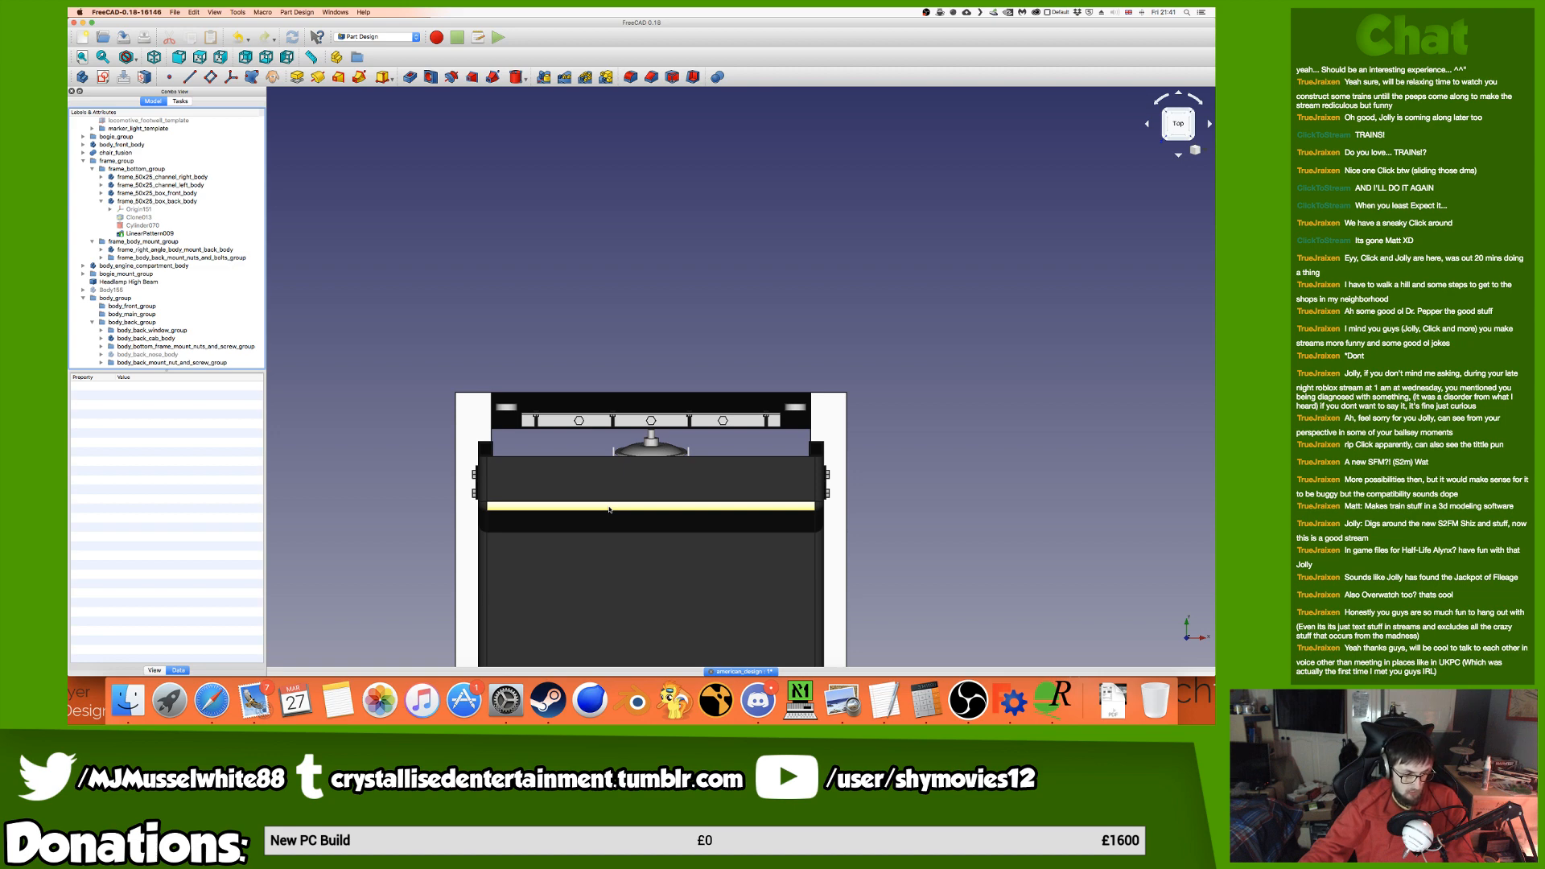
middle_click_drag(527, 544, 941, 476)
scroll(774, 386, "down", 3)
middle_click_drag(774, 387, 987, 452)
scroll(711, 408, "up", 5)
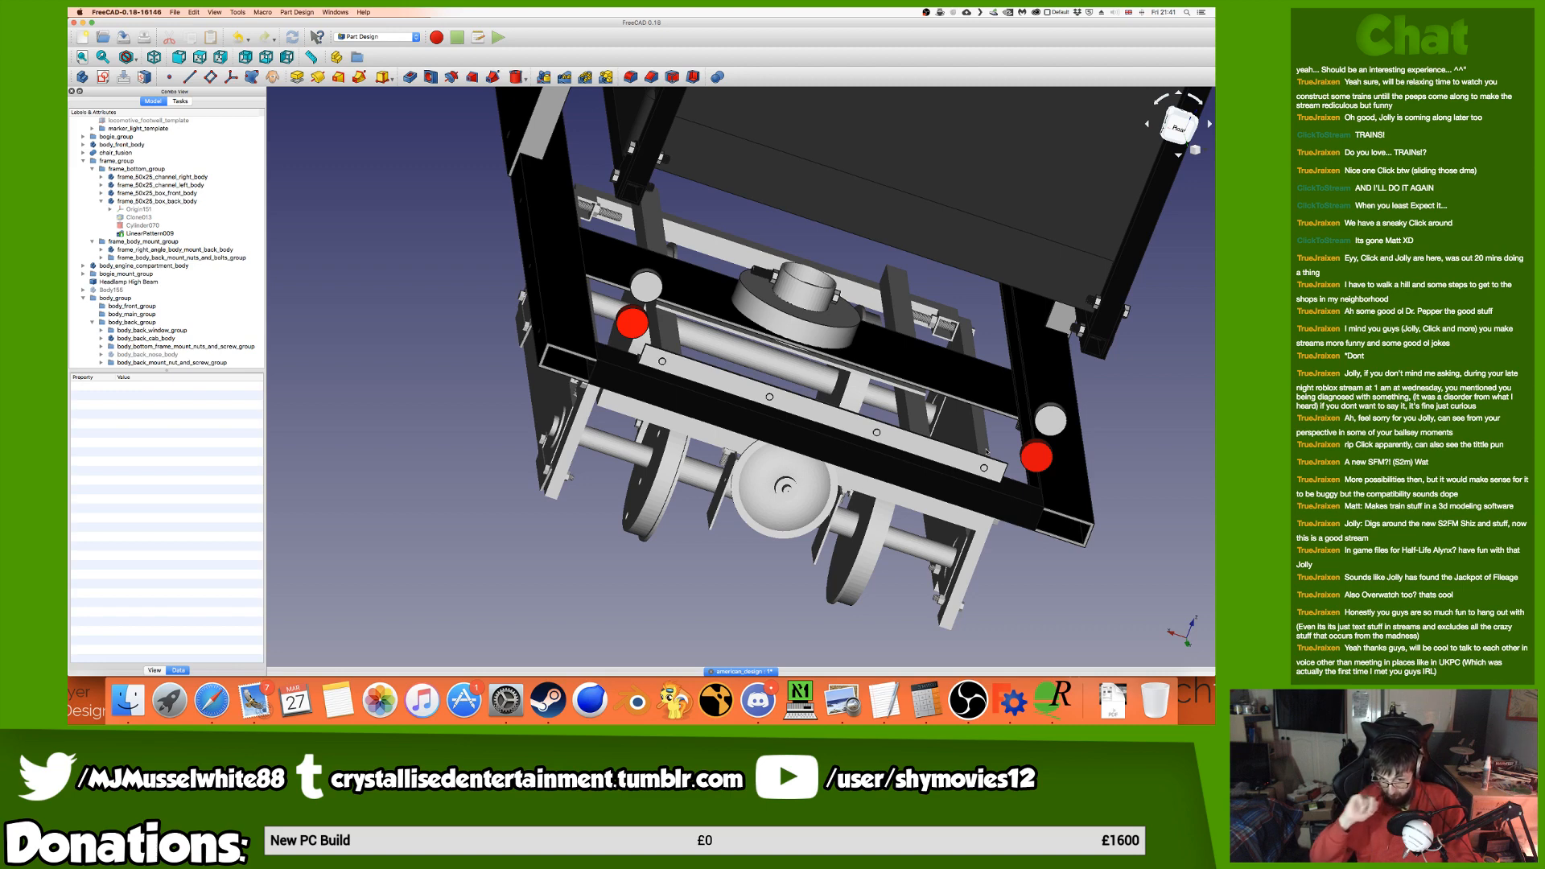
middle_click_drag(987, 452, 950, 312)
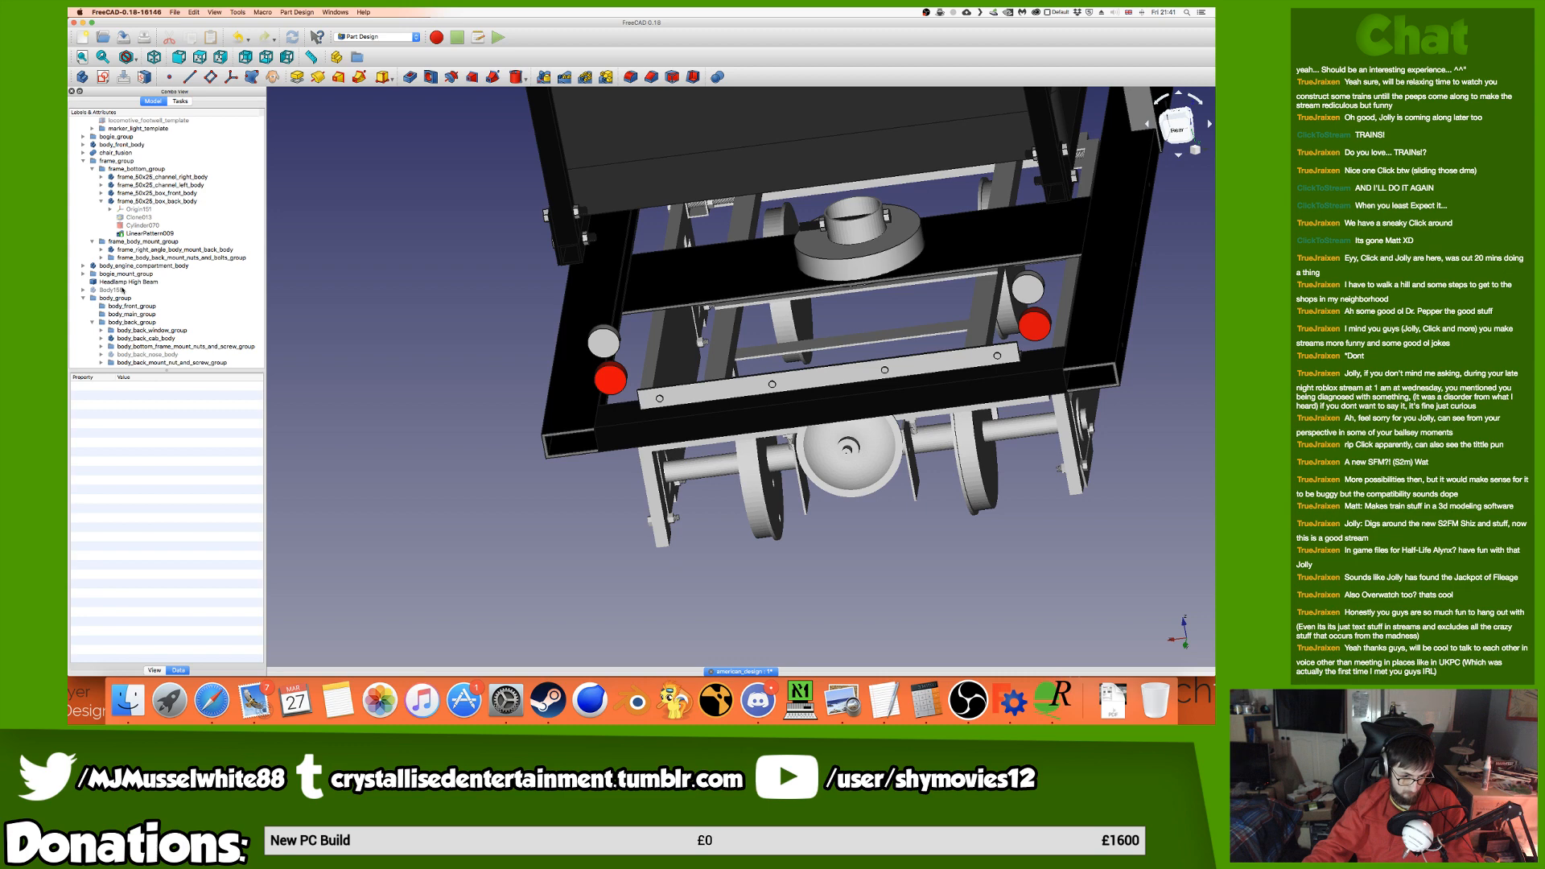
Make body_back_nose_body visible and view it on the back of the frame.
left_click(135, 355)
key("space")
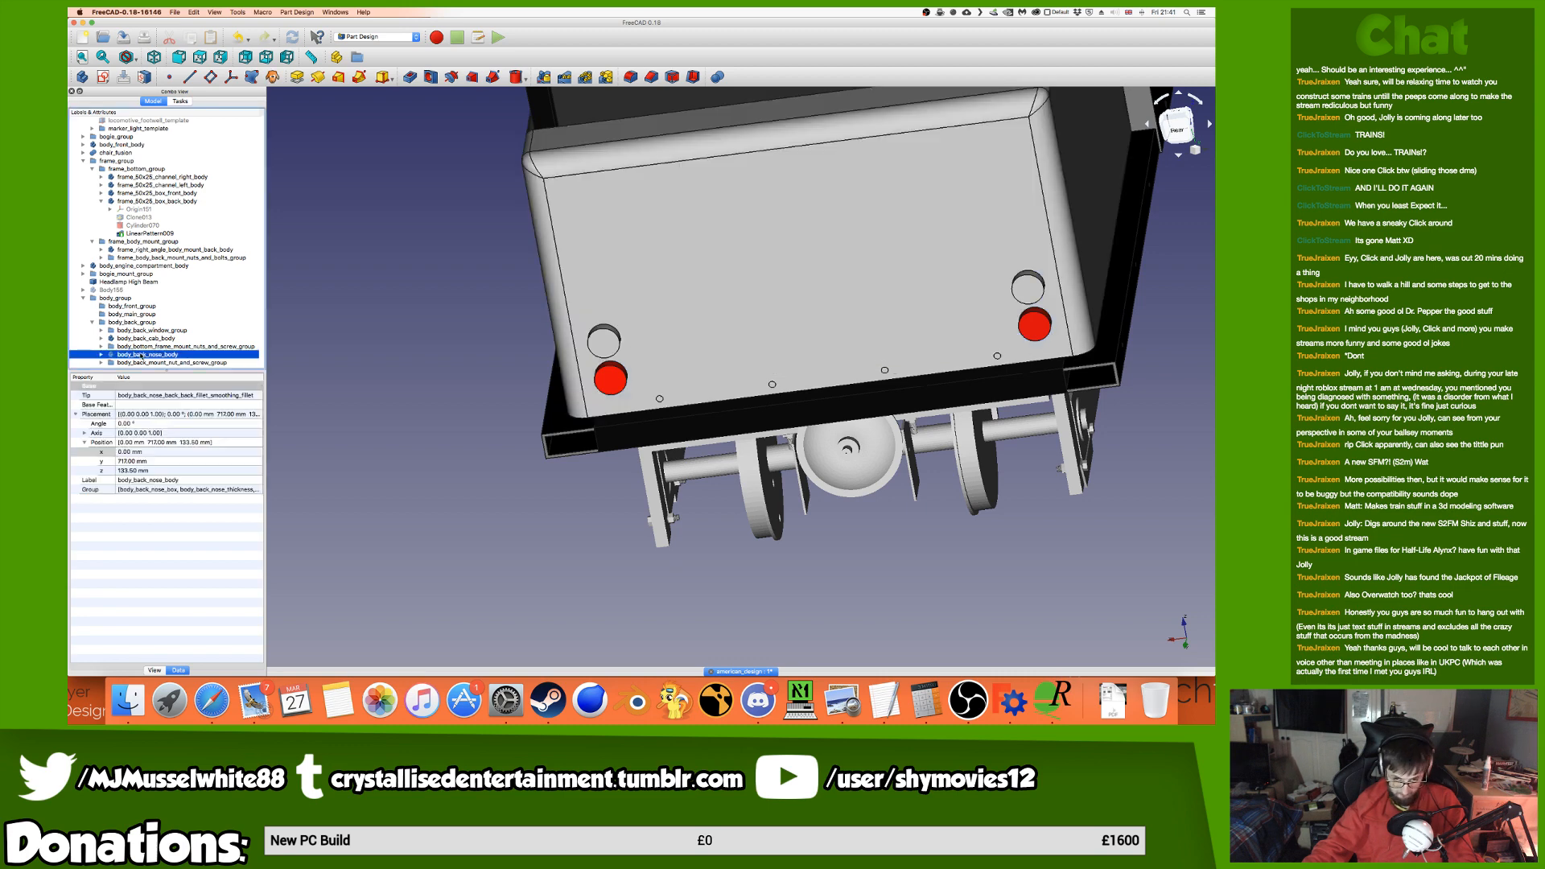
middle_click_drag(672, 483, 565, 435)
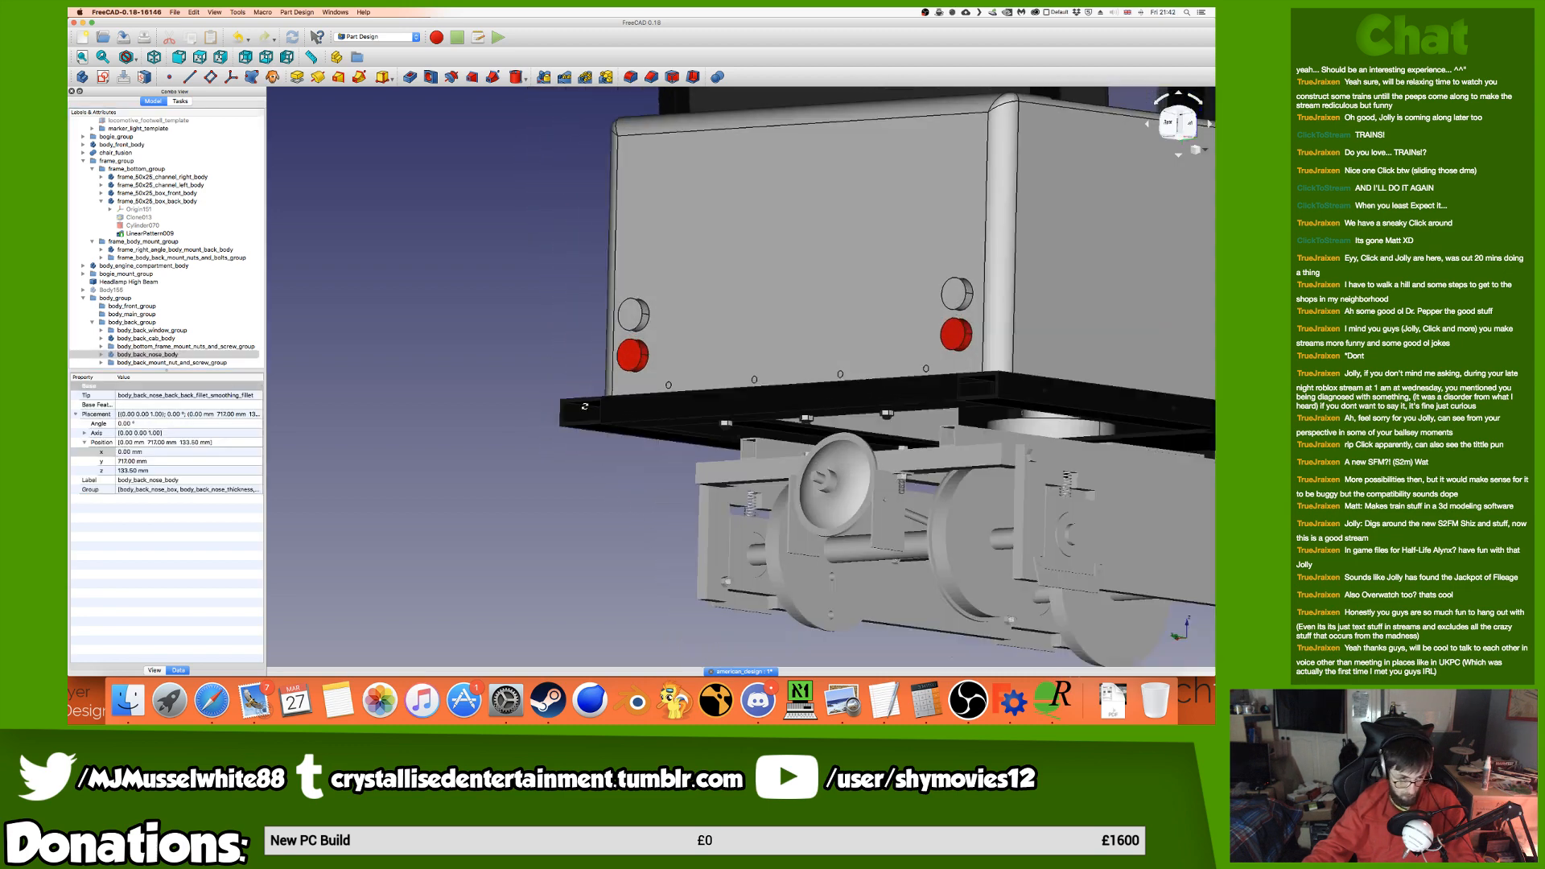
Set the display material of frame_right_angle_body_mount_back_body to Steel.
left_click(155, 252)
key("super+d")
left_click(656, 406)
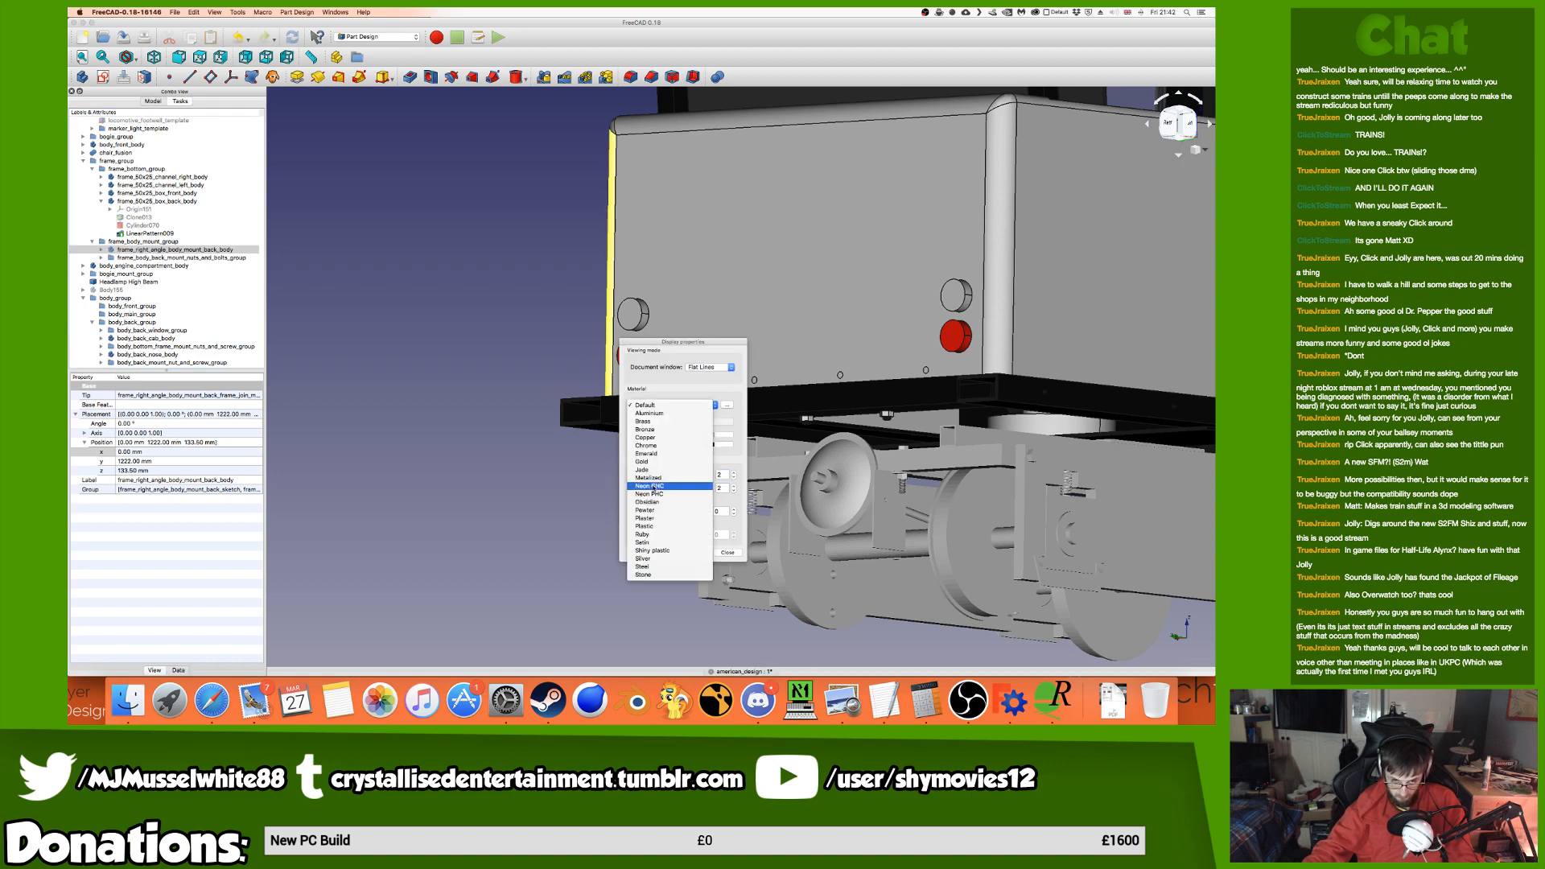
left_click(666, 551)
left_click(727, 552)
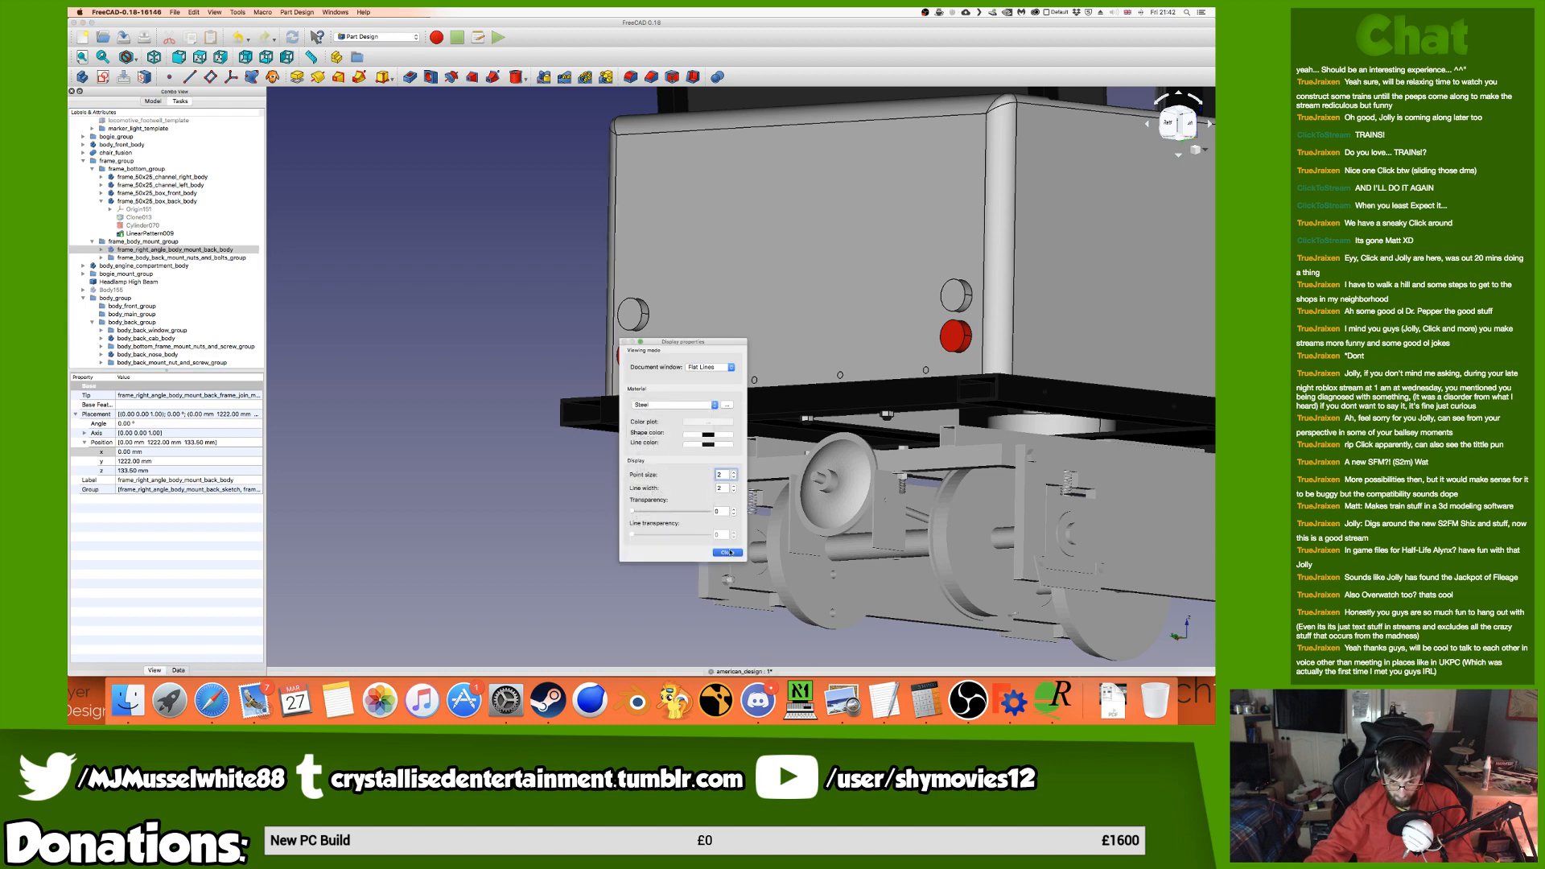
Open the display properties of body_back_nose_body.
middle_click_drag(688, 402, 513, 278)
left_click(513, 277)
key("6")
left_click(161, 355)
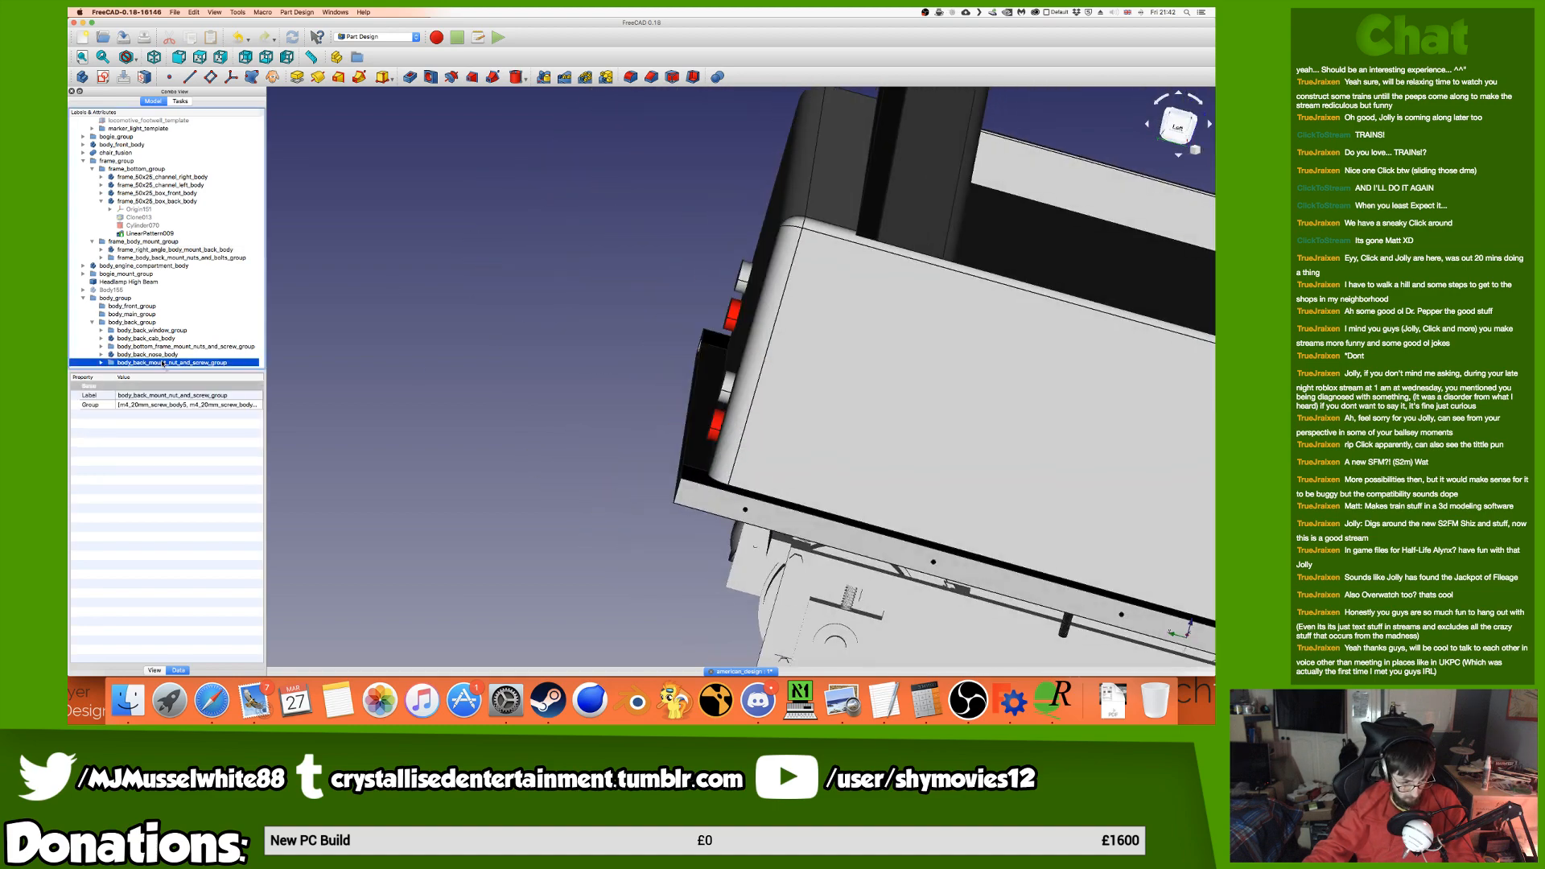
key("super+d")
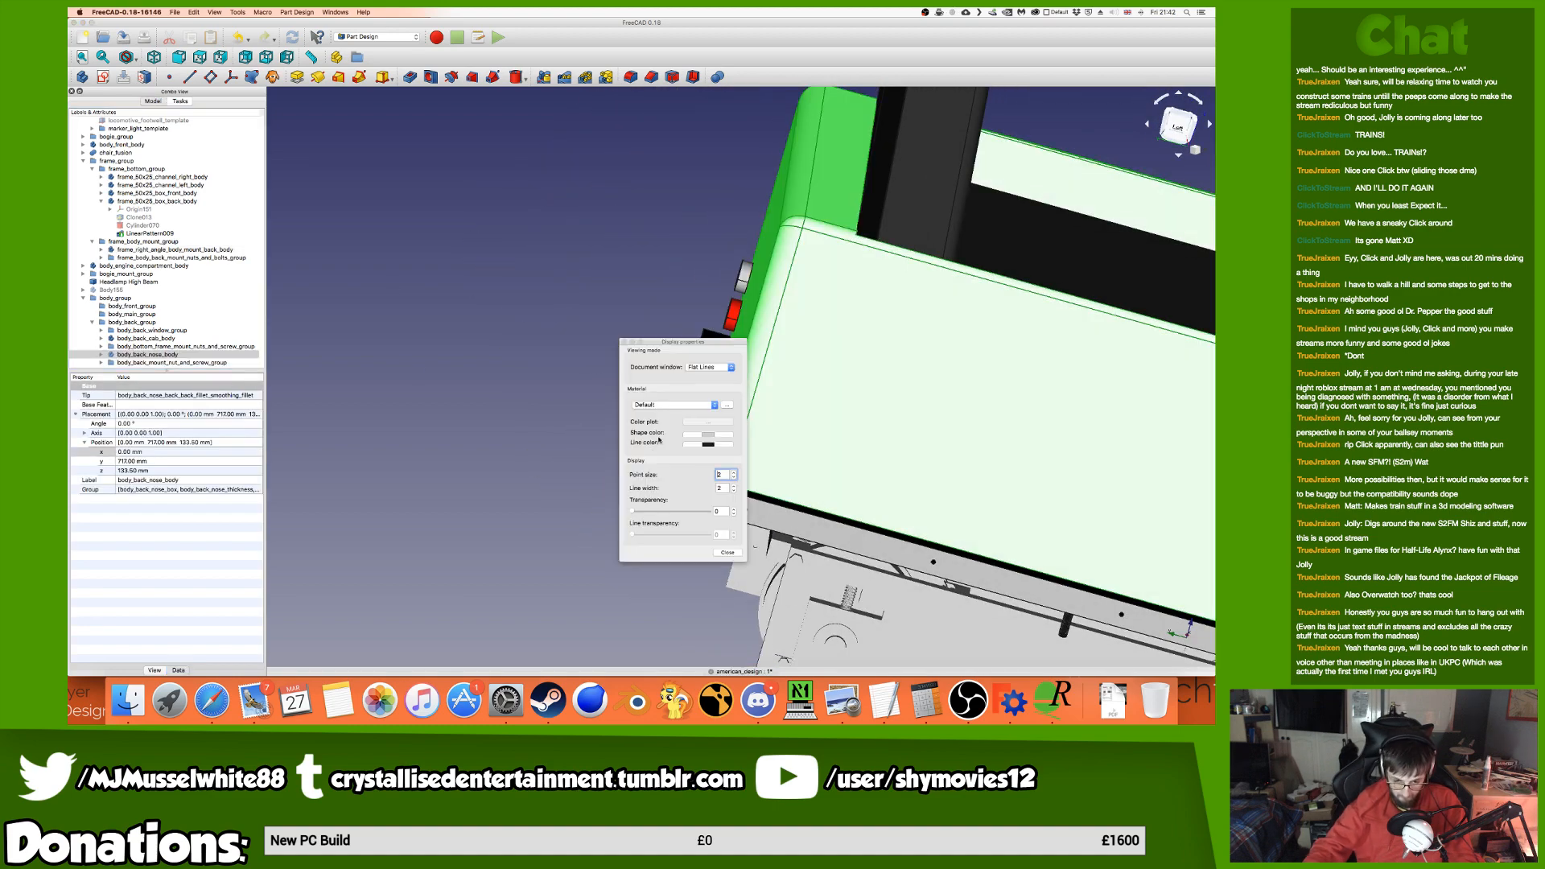
Switch to Safari, search the bookmarks for "rio grande" and open the Rio Grande Diesel Paint Schemes page in a new tab.
key("ctrl+Left")
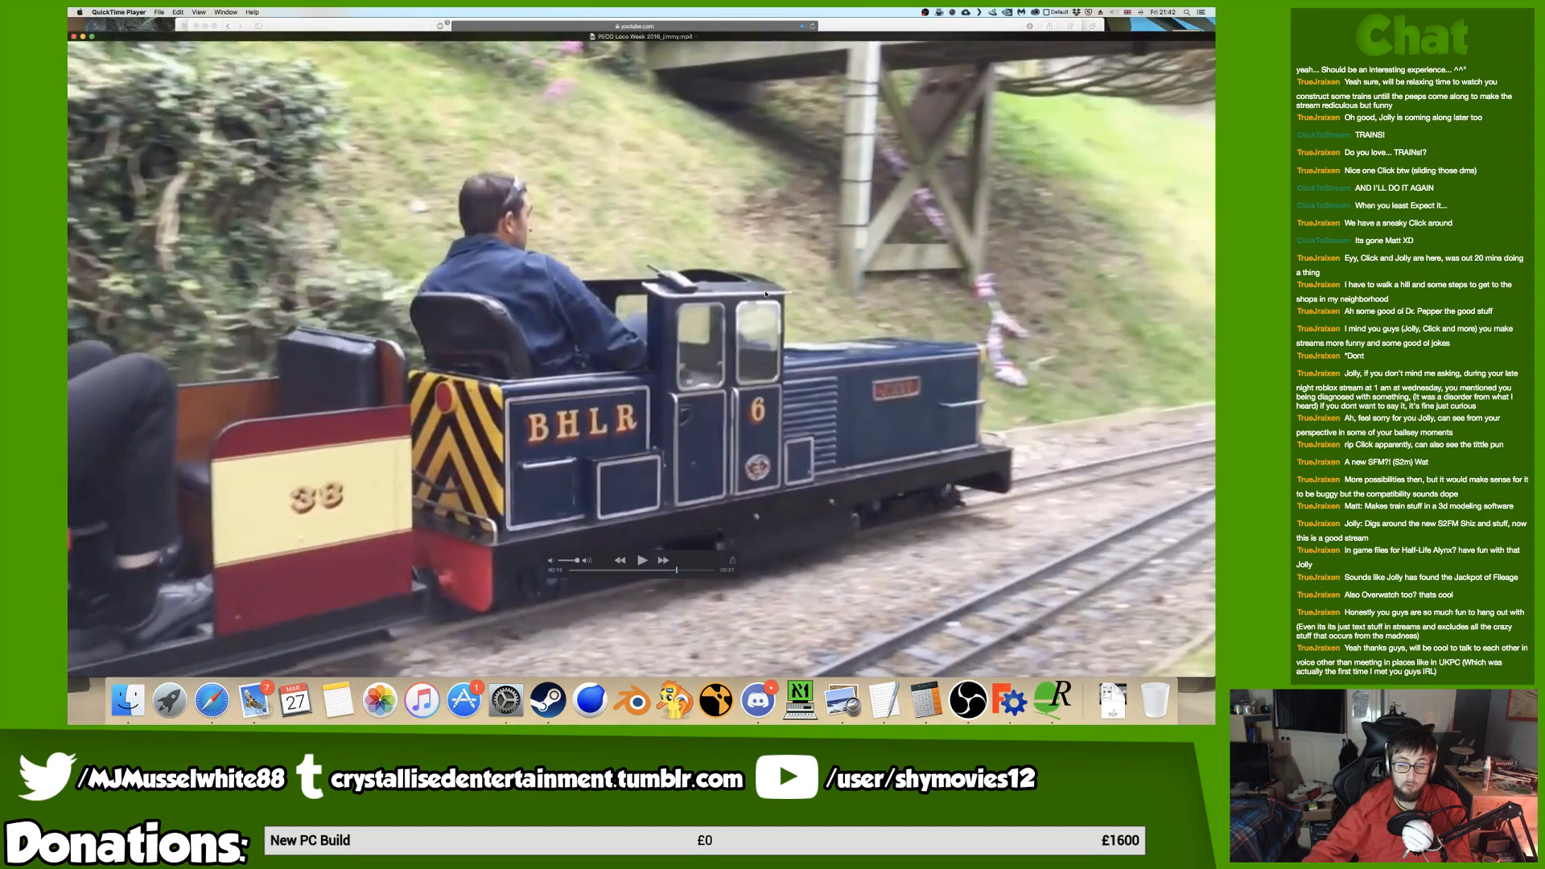
key("ctrl+Up")
left_click(472, 264)
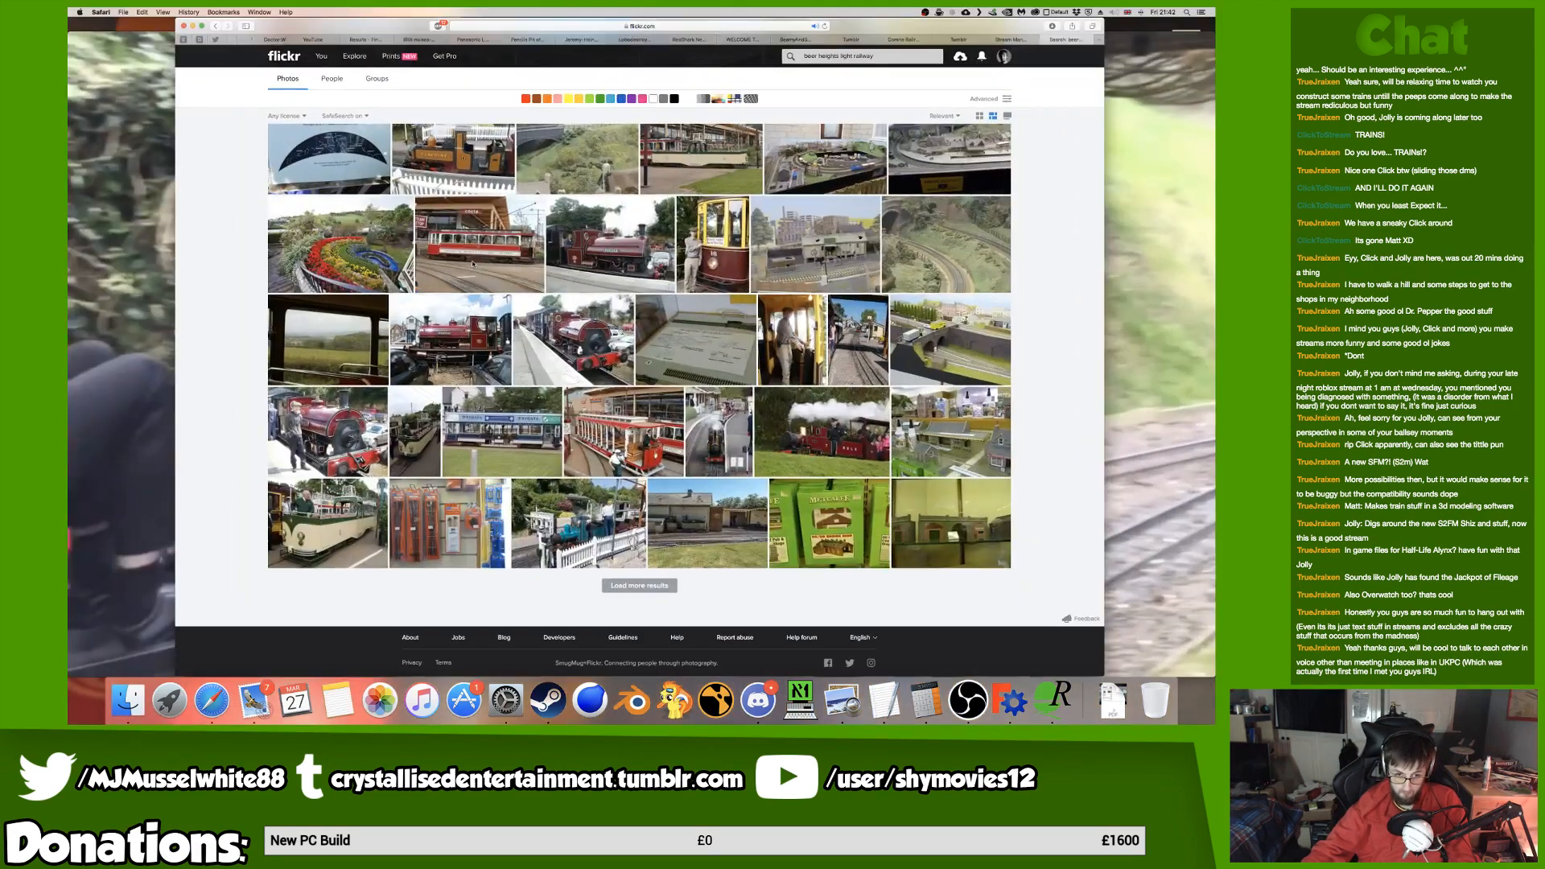
key("super+t")
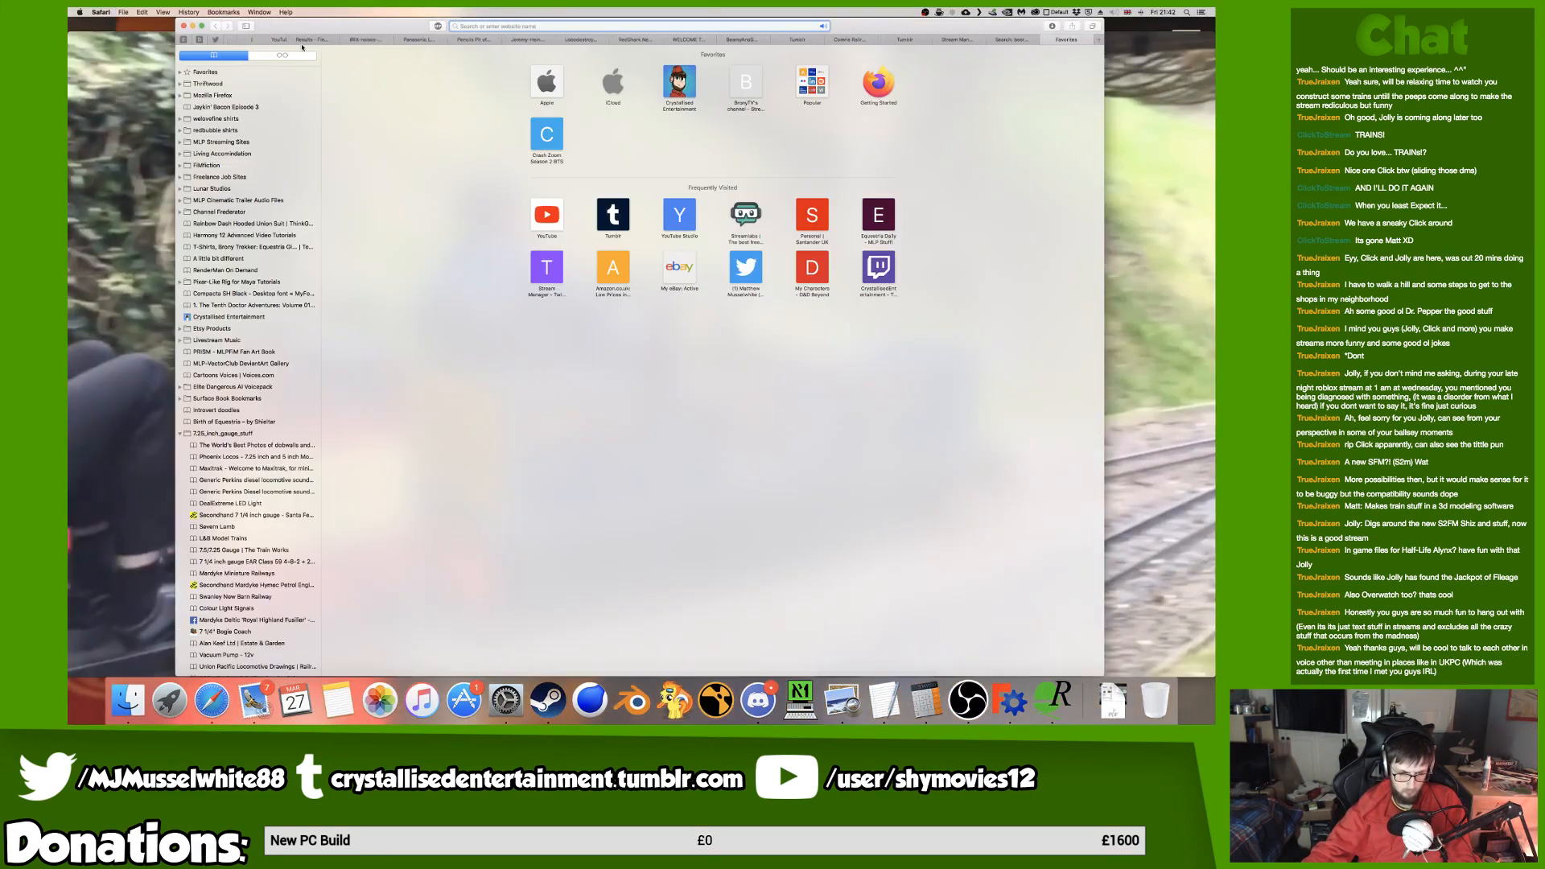
scroll(257, 67, "up", 1)
left_click(251, 72)
type("rio g")
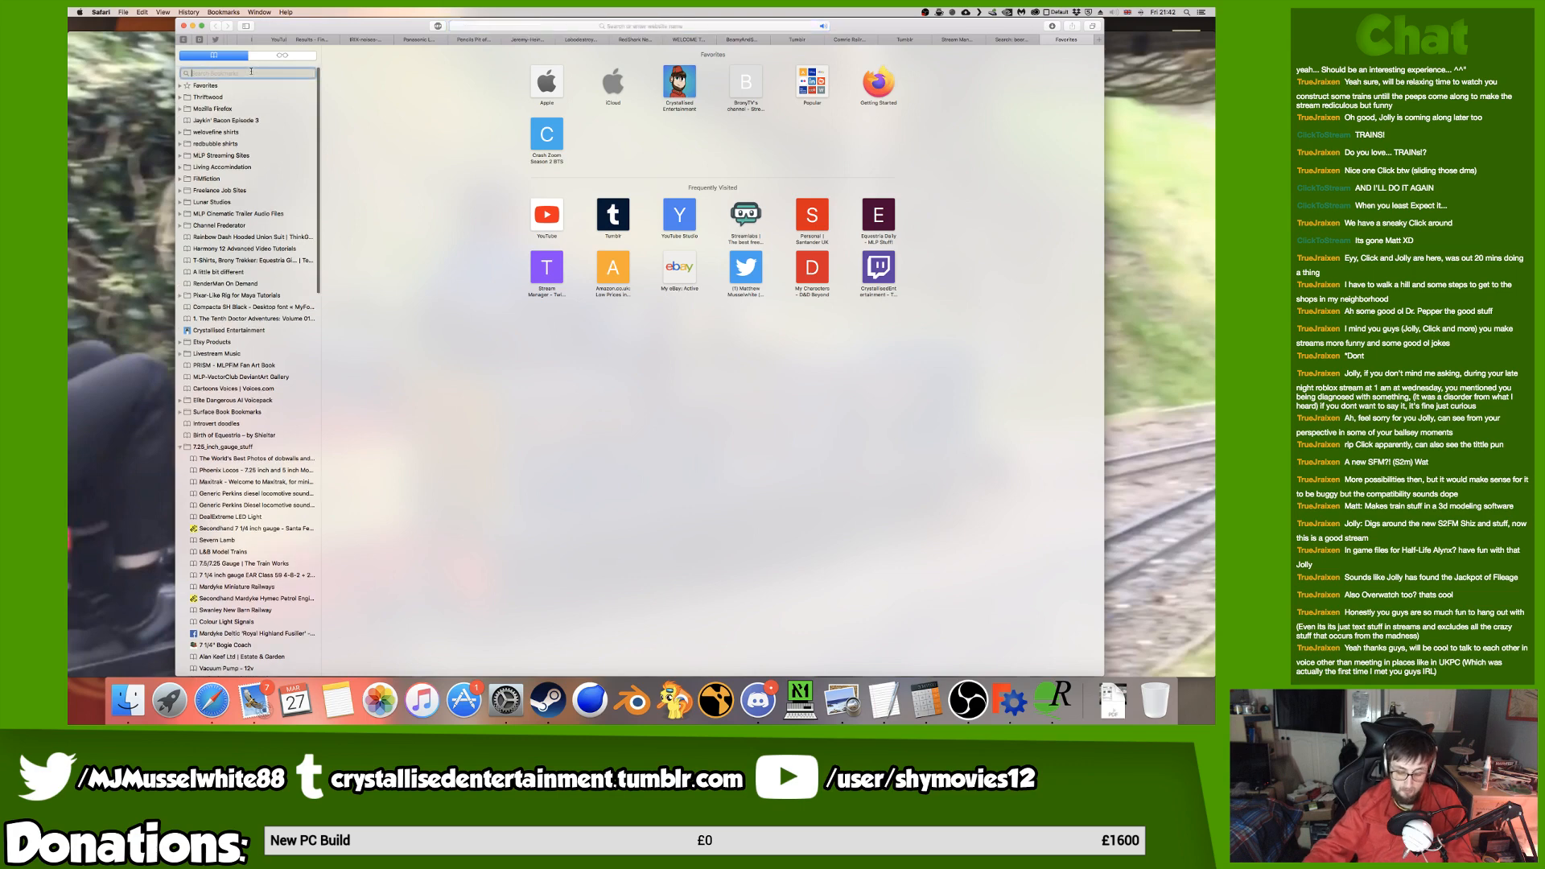
type("rande")
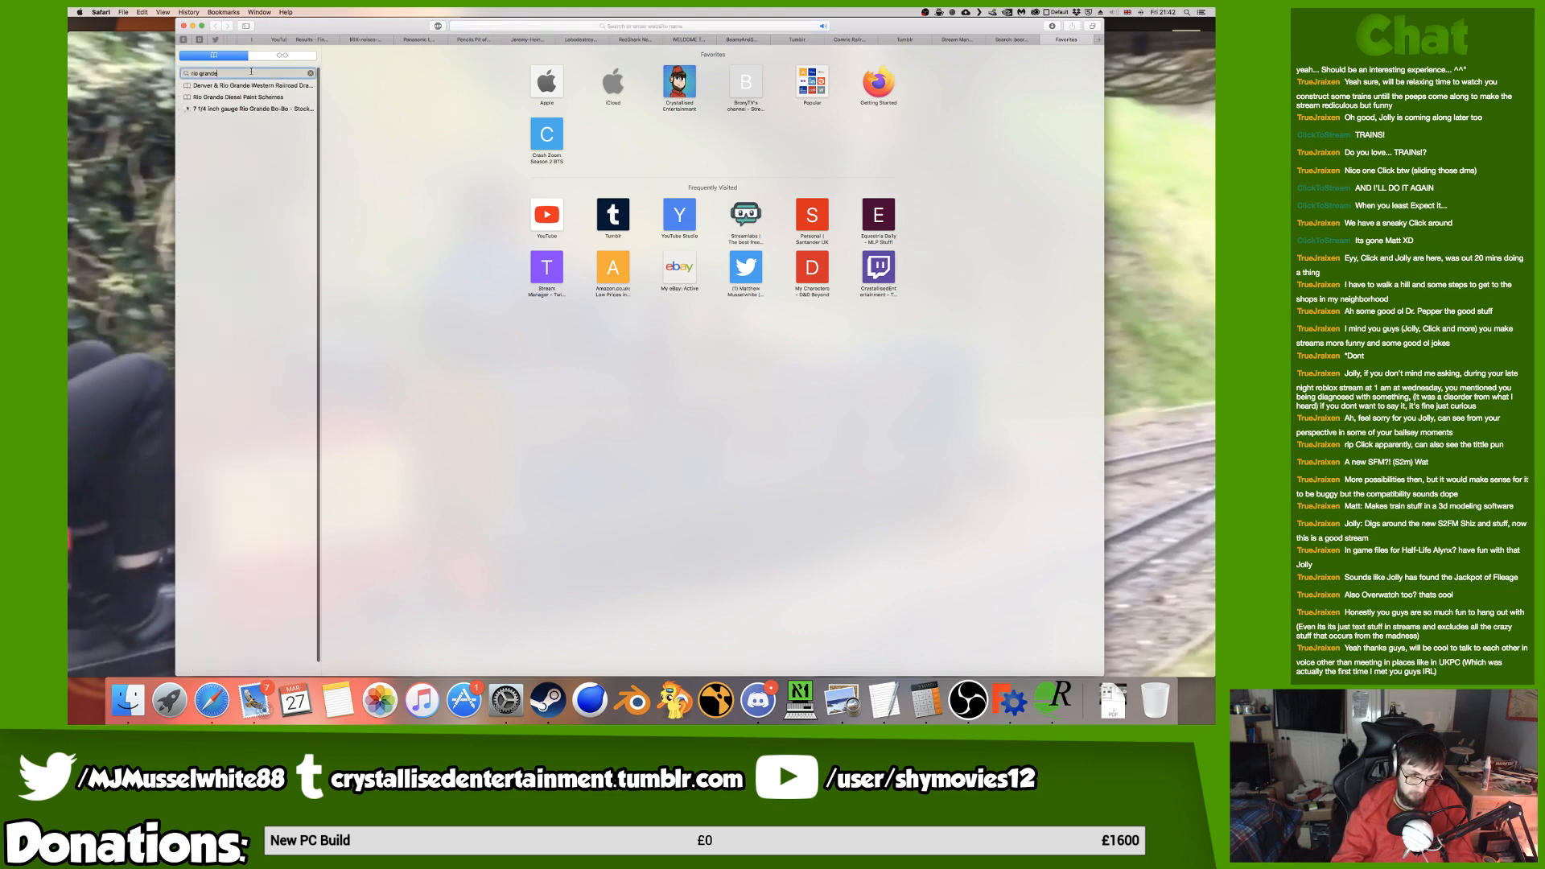
left_click(240, 100)
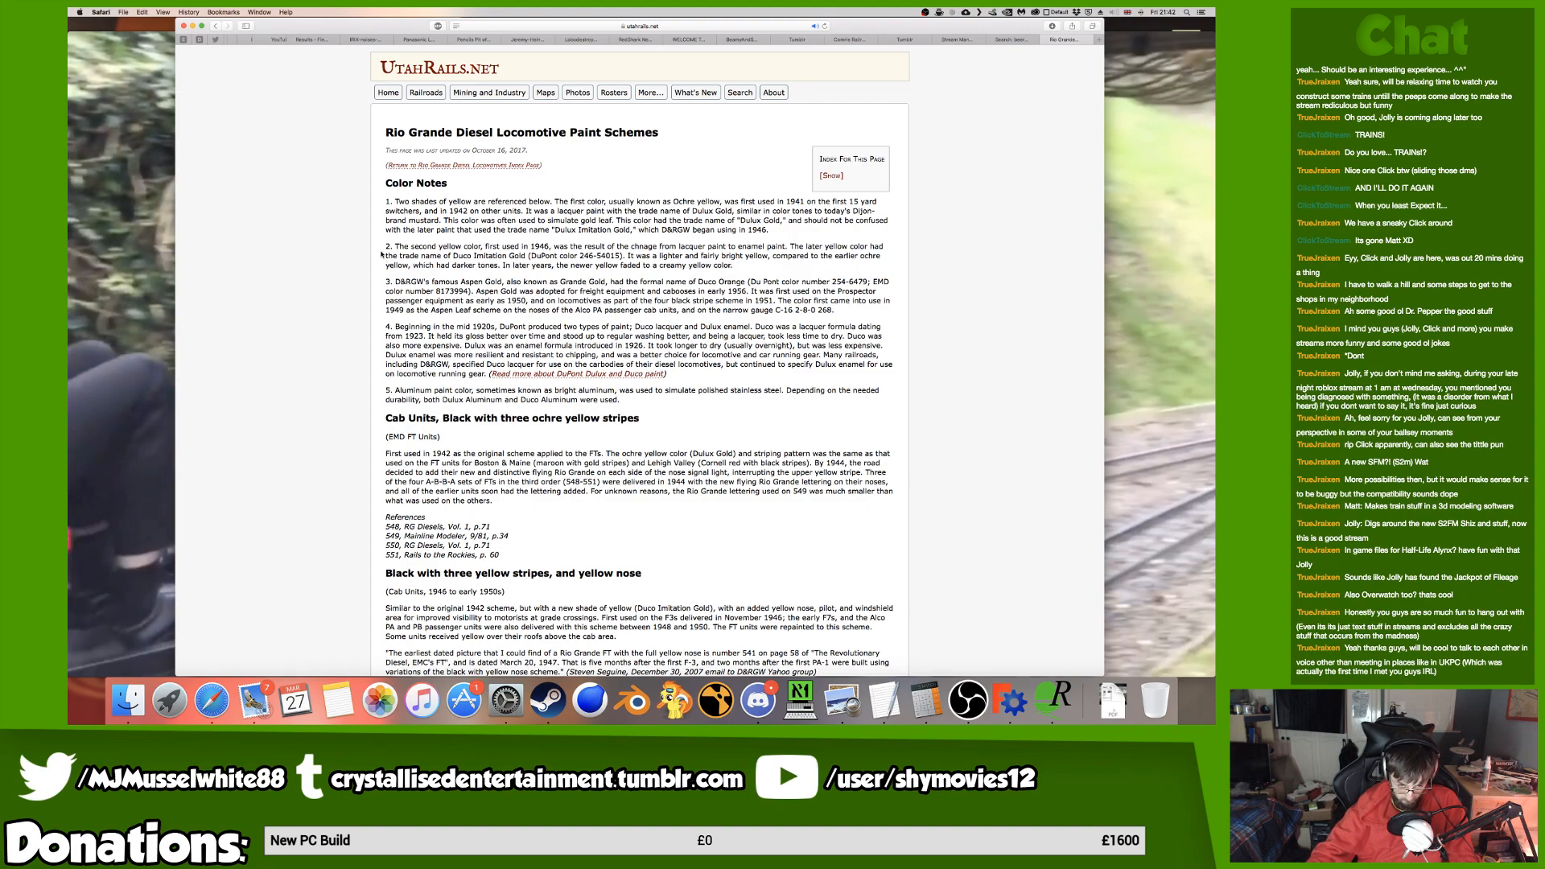
Search the paint schemes page for "orange" and go through the mentions of the colour.
scroll(381, 255, "down", 20)
scroll(382, 255, "down", 15)
key("super+f")
type("ora")
type("e")
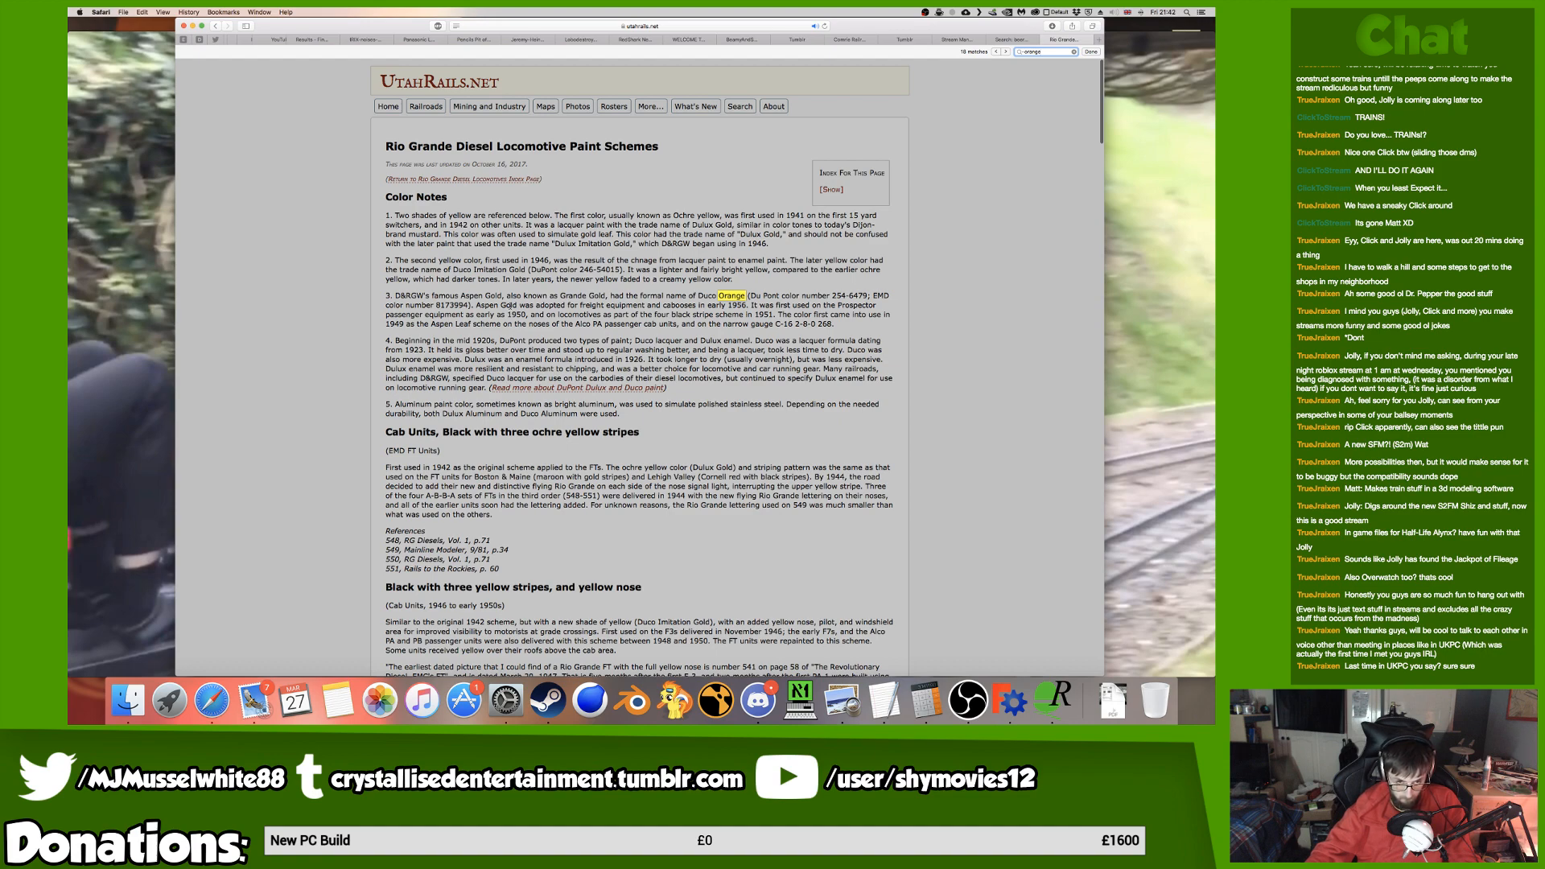
key("Return")
key("Return")
key("Return")
key("Return")
key("Return")
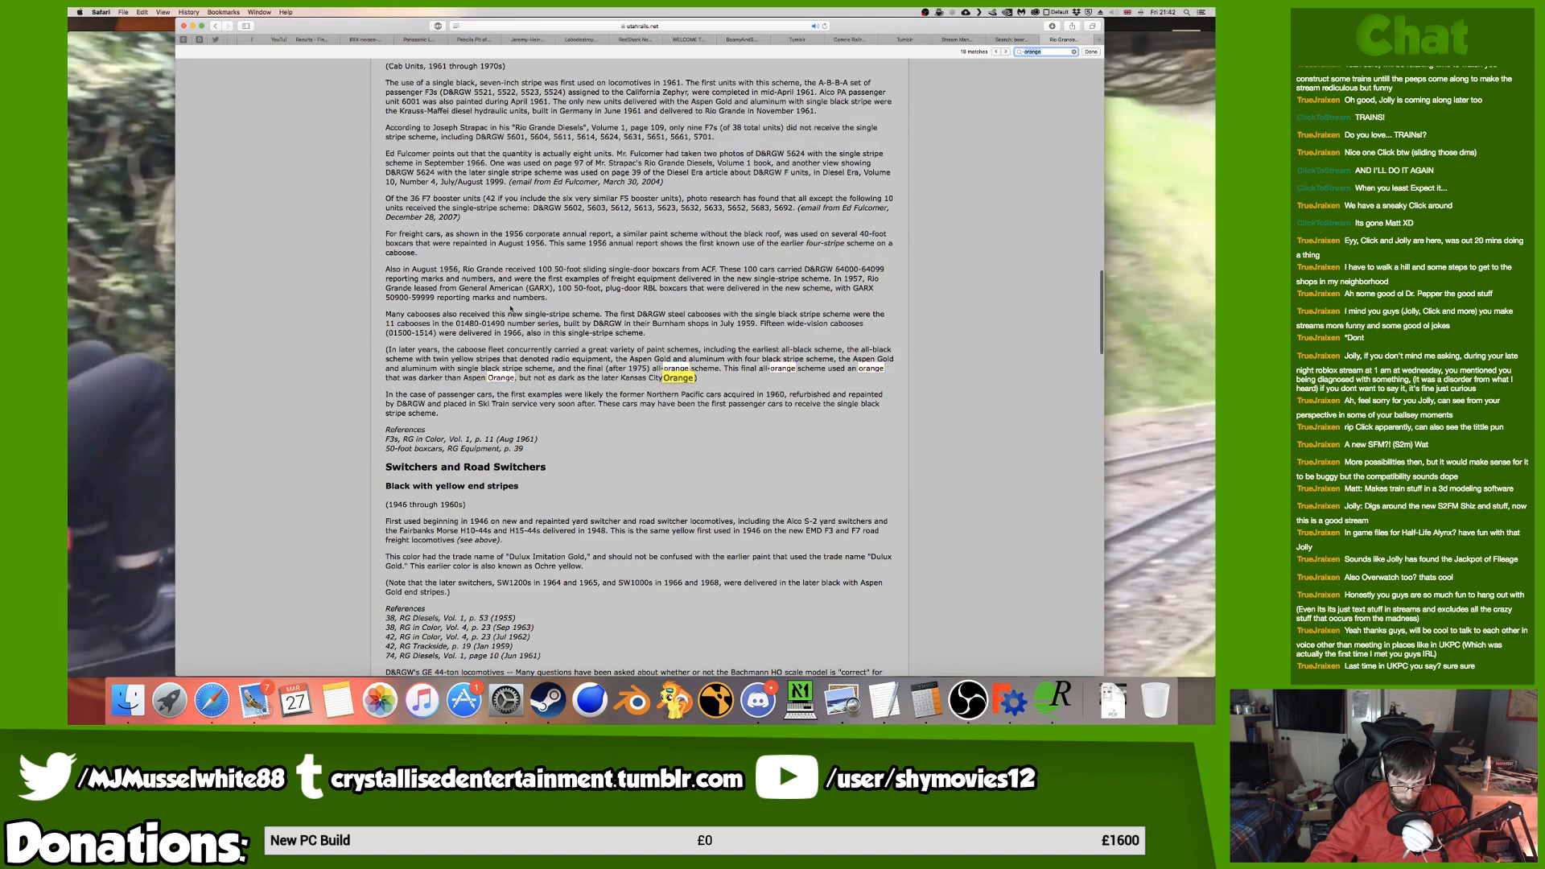
key("Return")
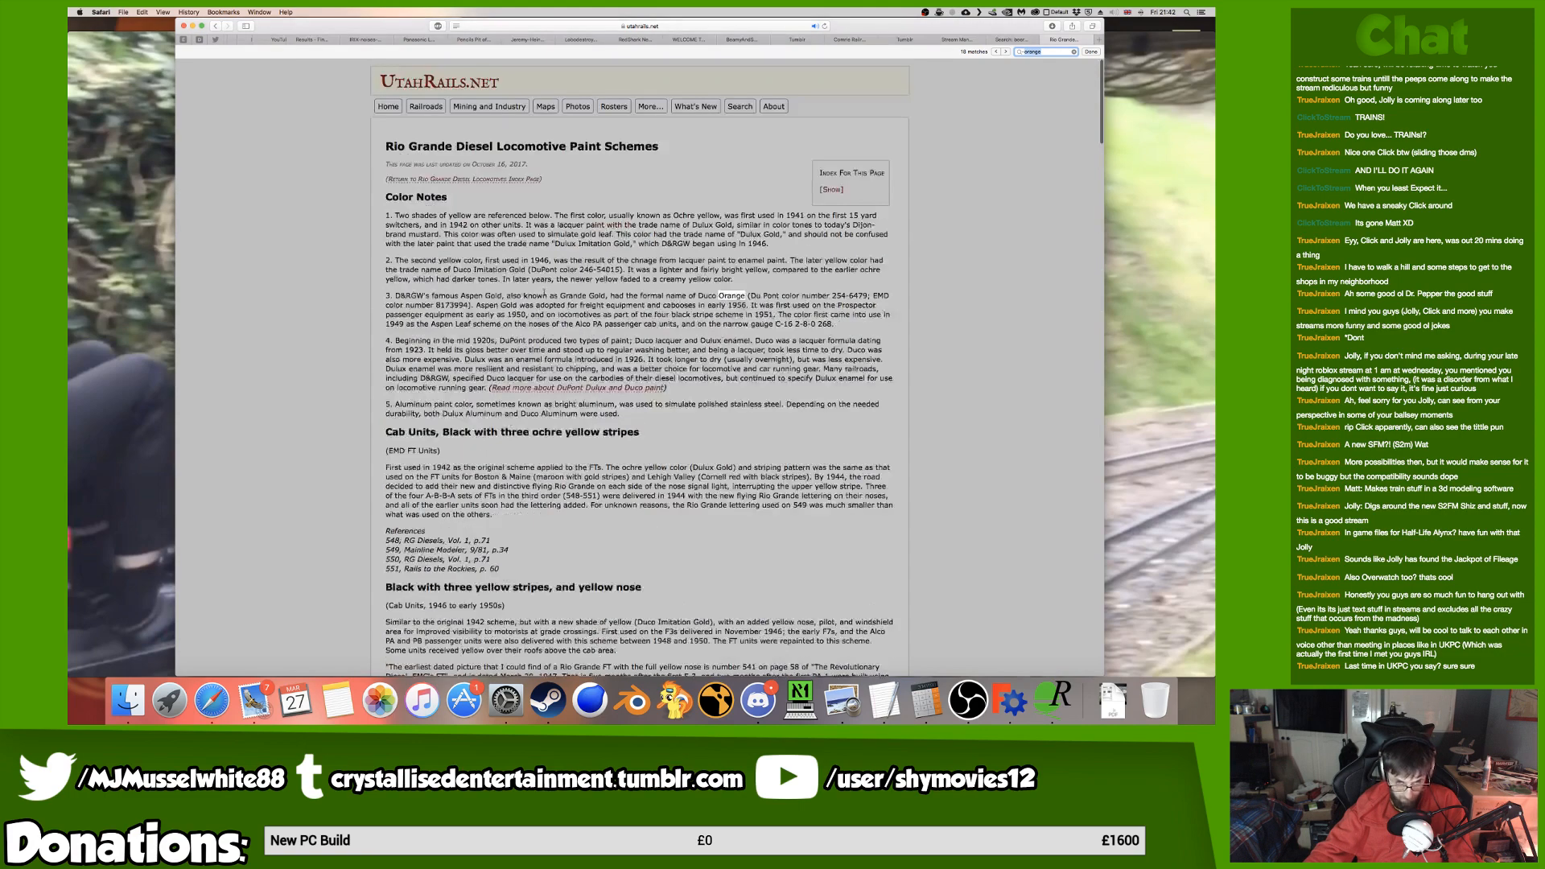
Copy the paint name "Duco Orange" from the color notes and search the web for "Duco Orange hex code".
left_click(753, 324)
left_click_drag(698, 296, 745, 295)
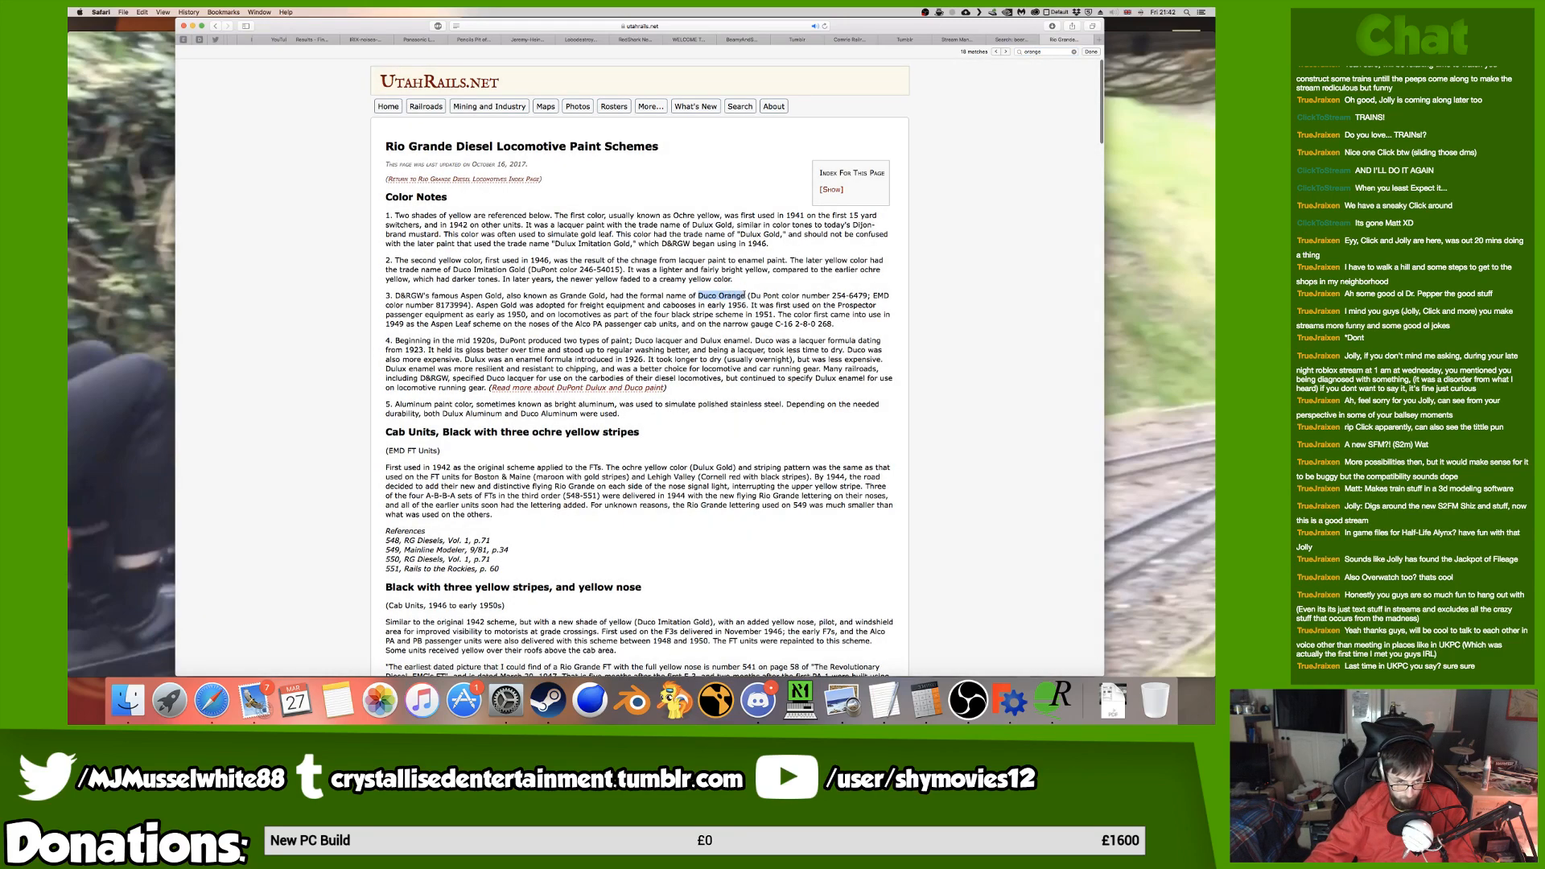
key("super+c")
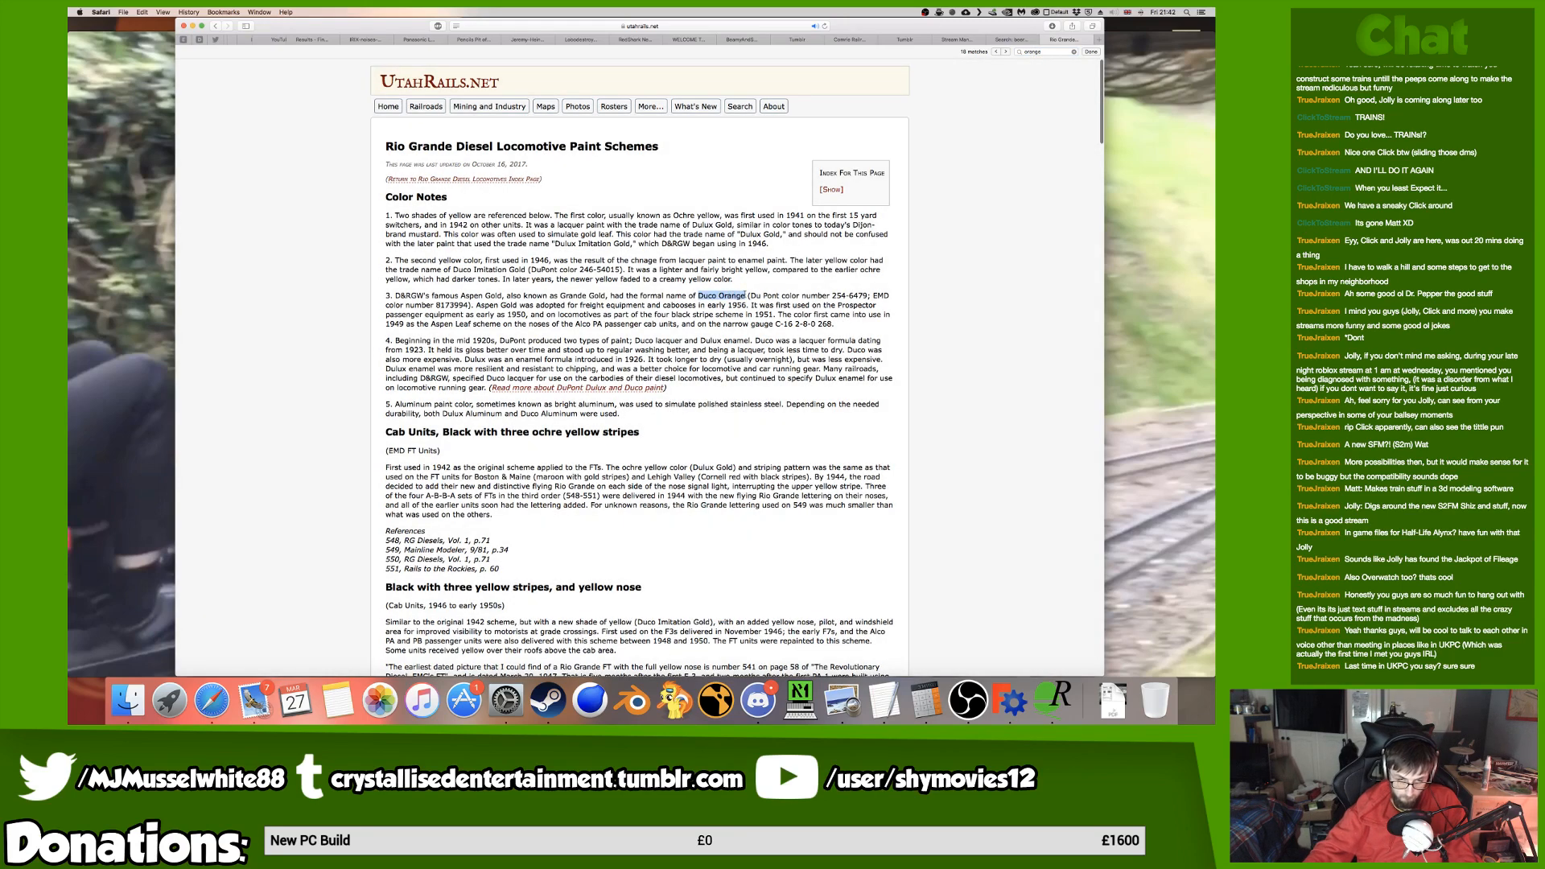
key("super+t")
key("super+v")
type("hex code")
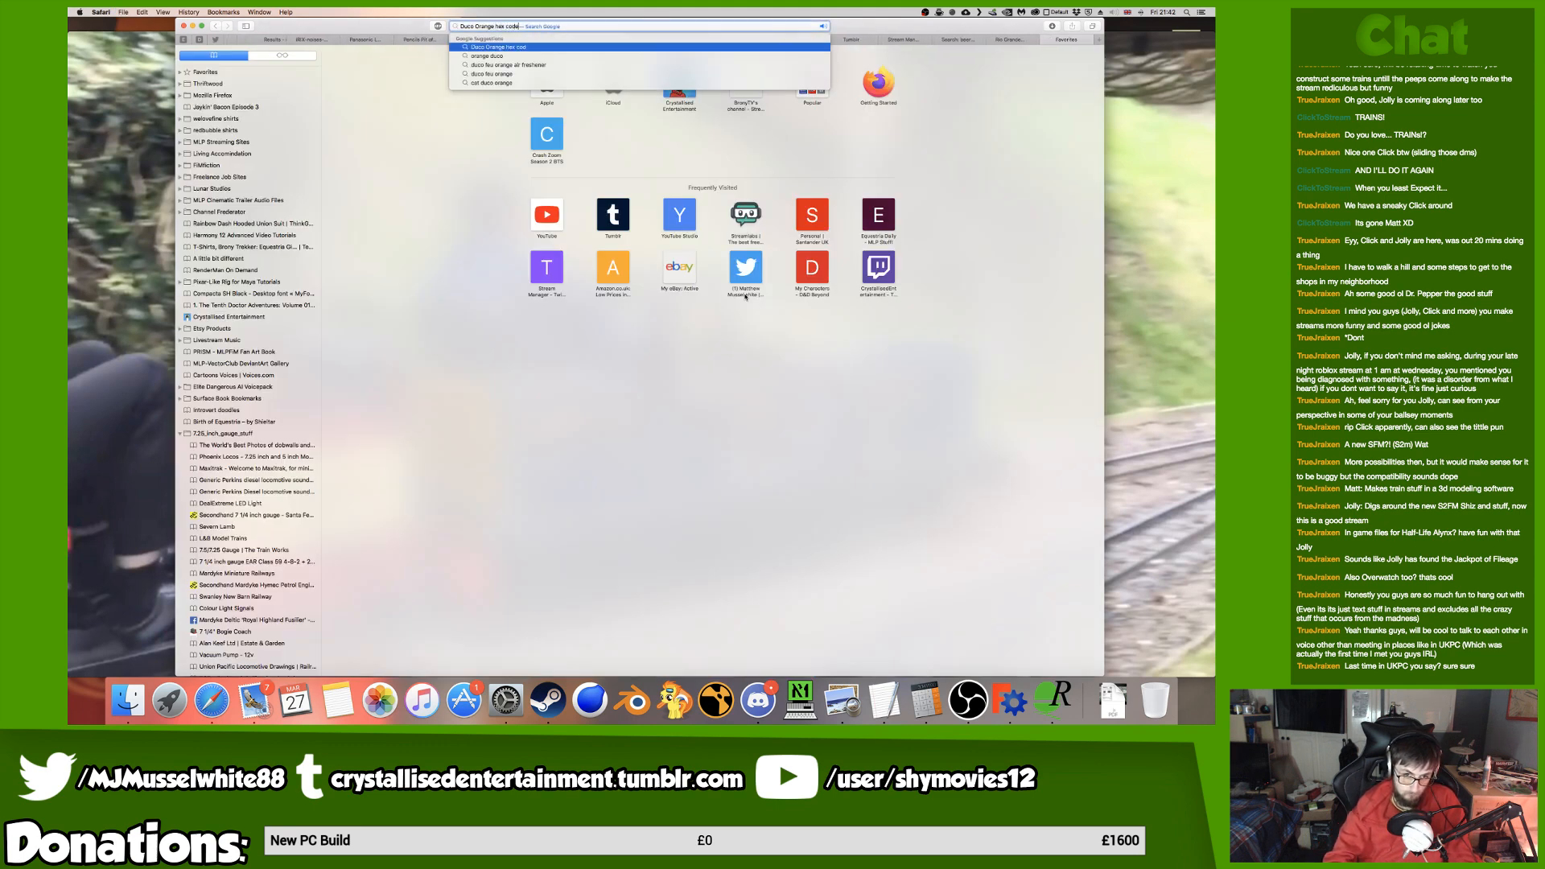
key("Return")
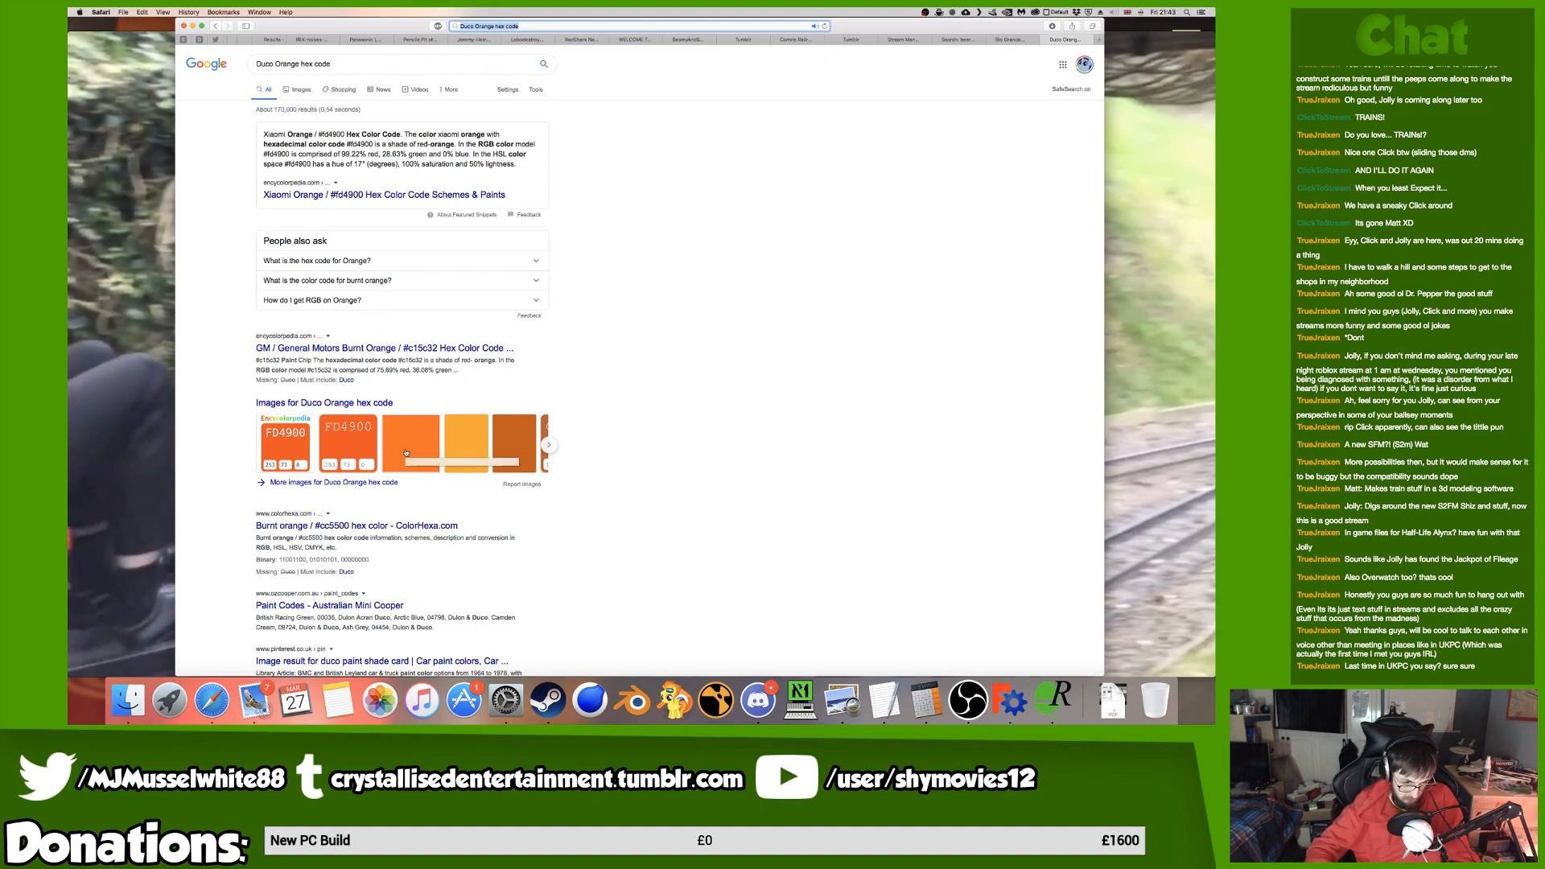
Switch back to FreeCAD and set the display material of body_back_nose_body to Silver.
key("super+Tab")
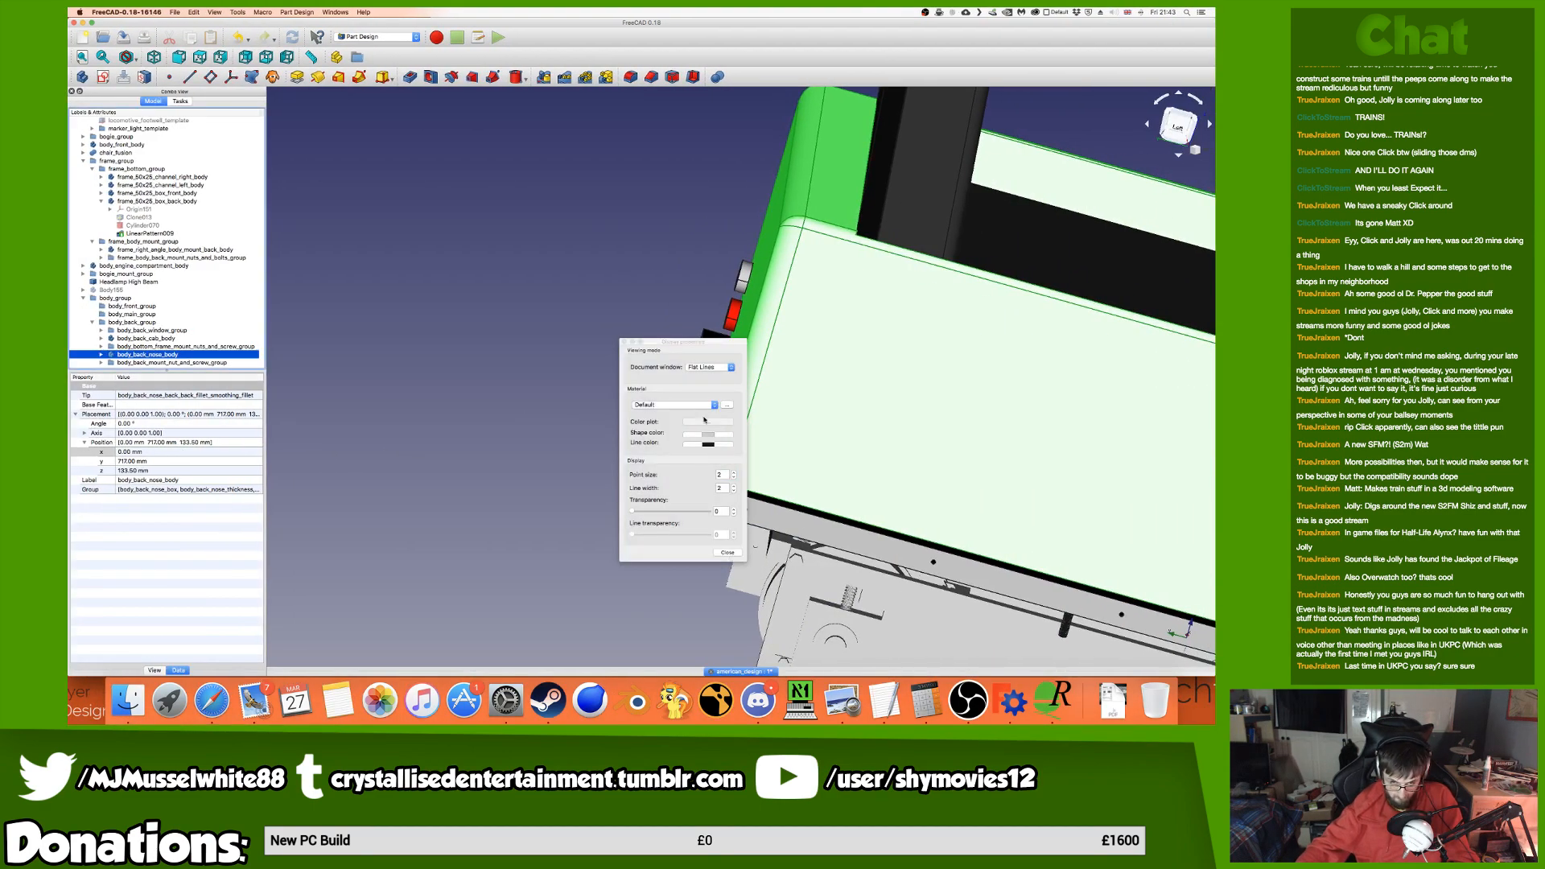
left_click(674, 404)
left_click(663, 566)
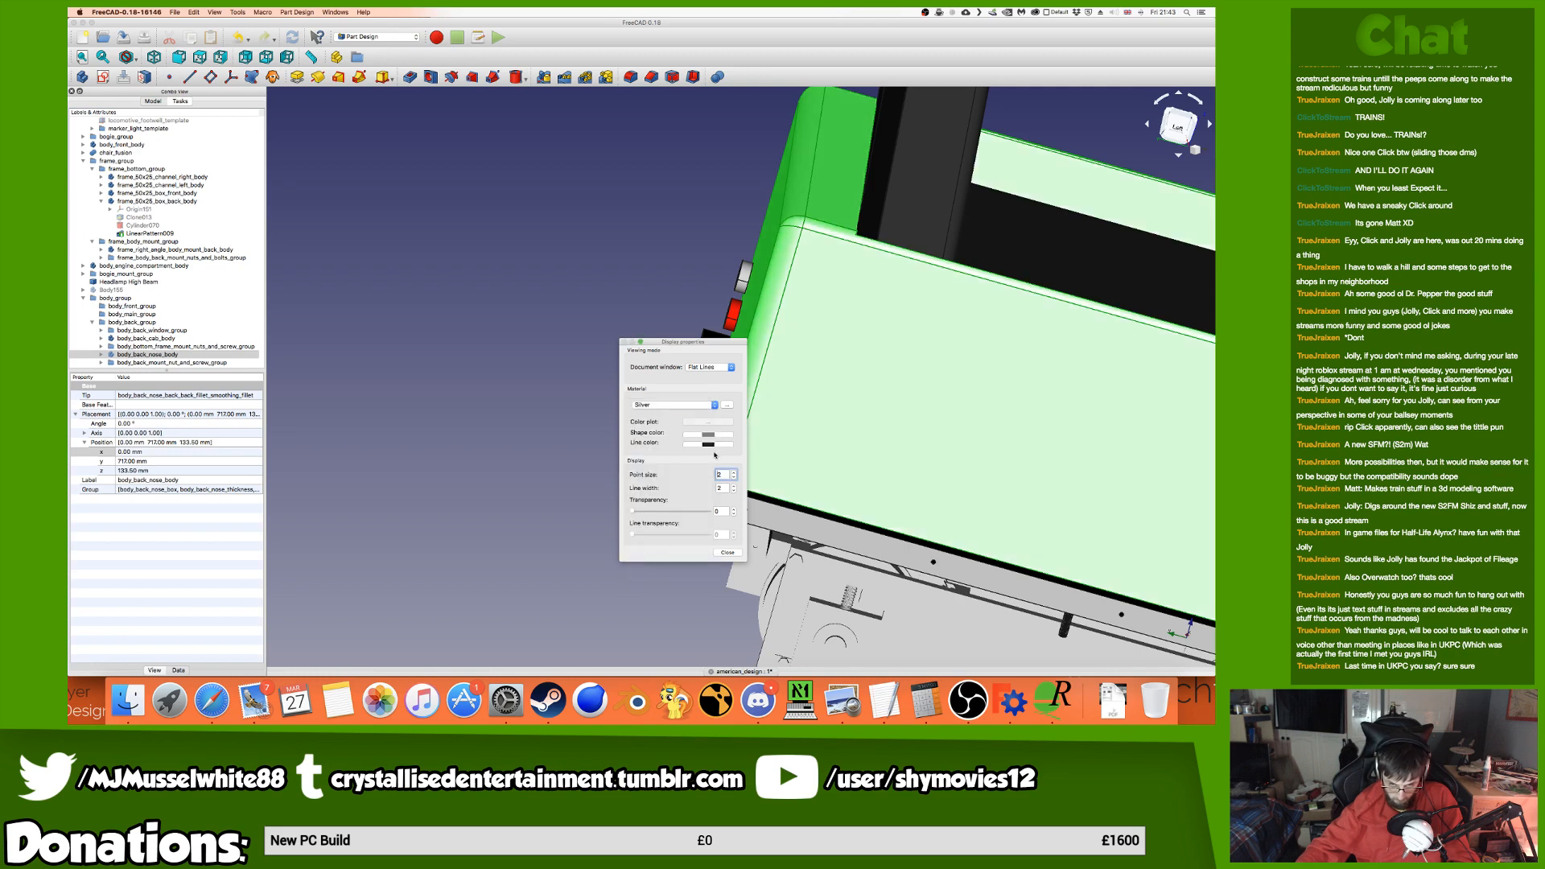
Set the shape color of body_back_nose_body to the HTML value #fd4900.
left_click(709, 437)
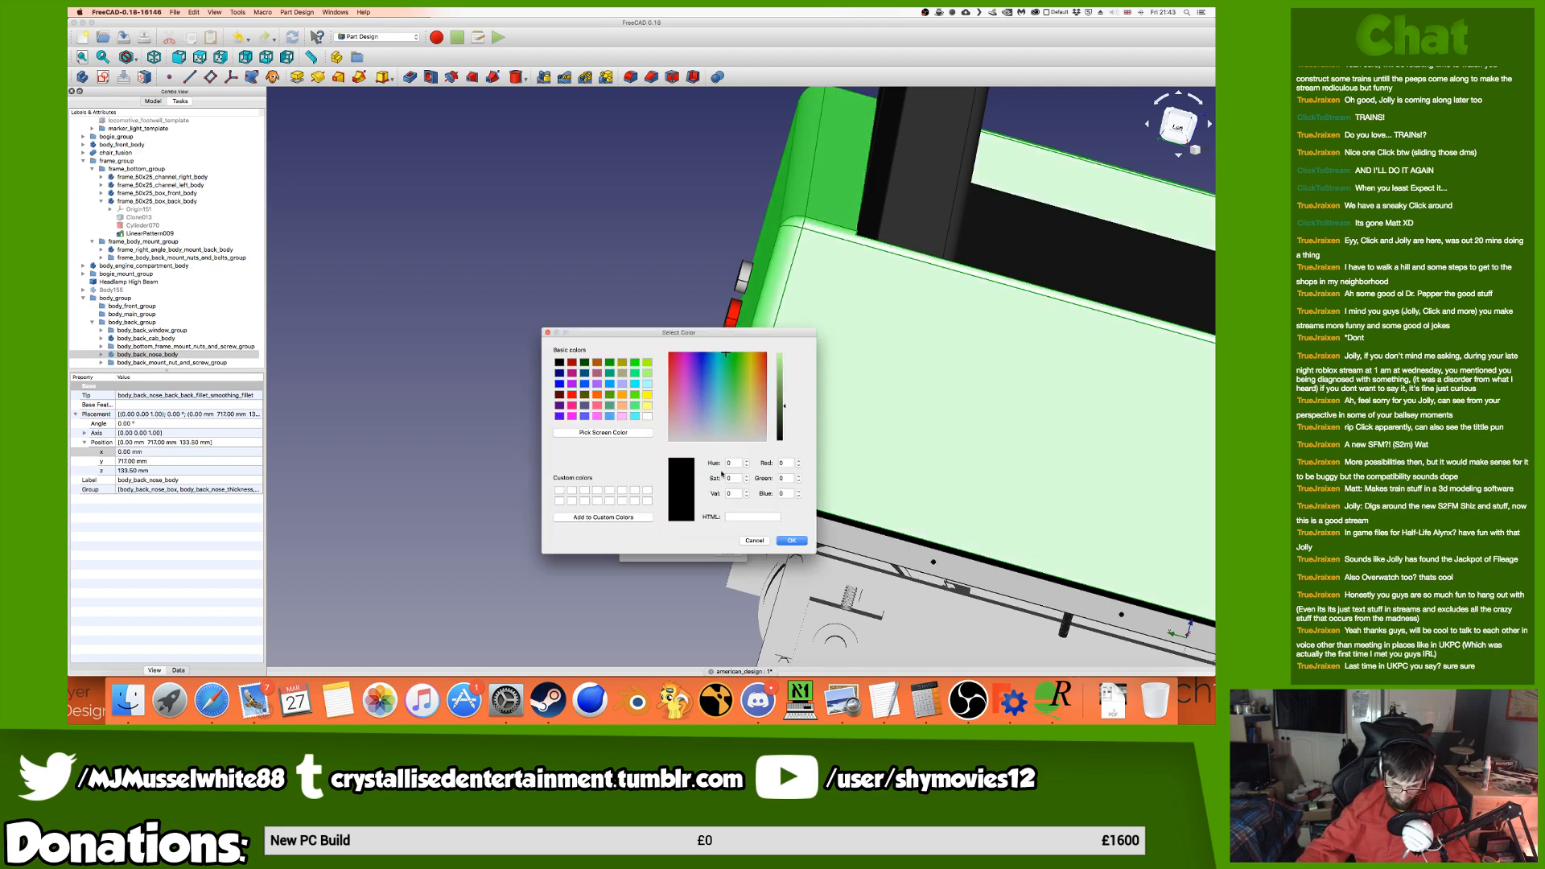
left_click(766, 516)
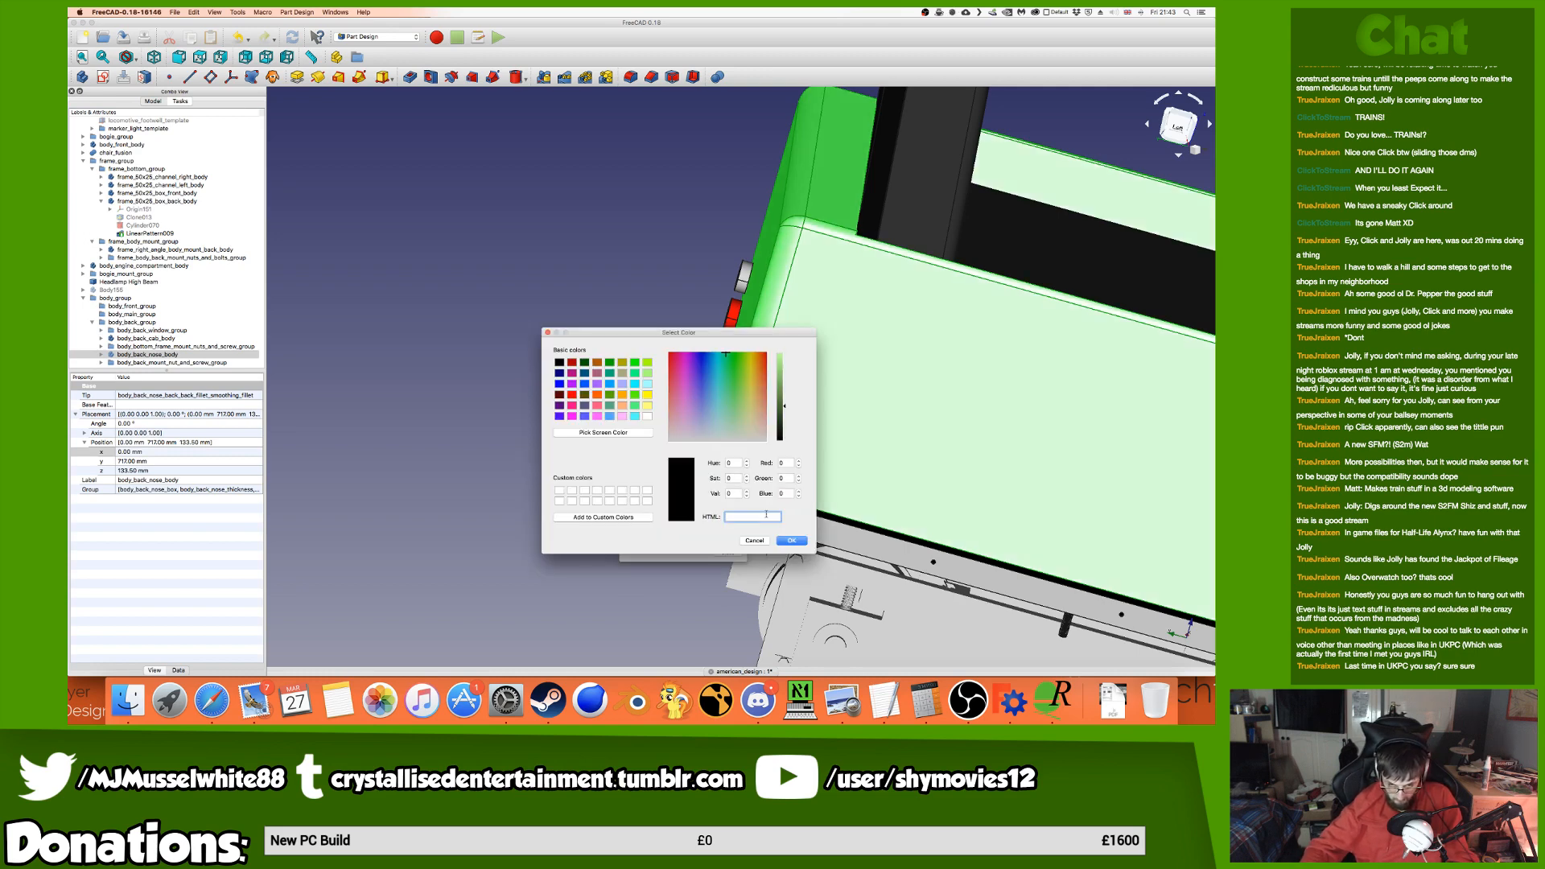
type("fd1")
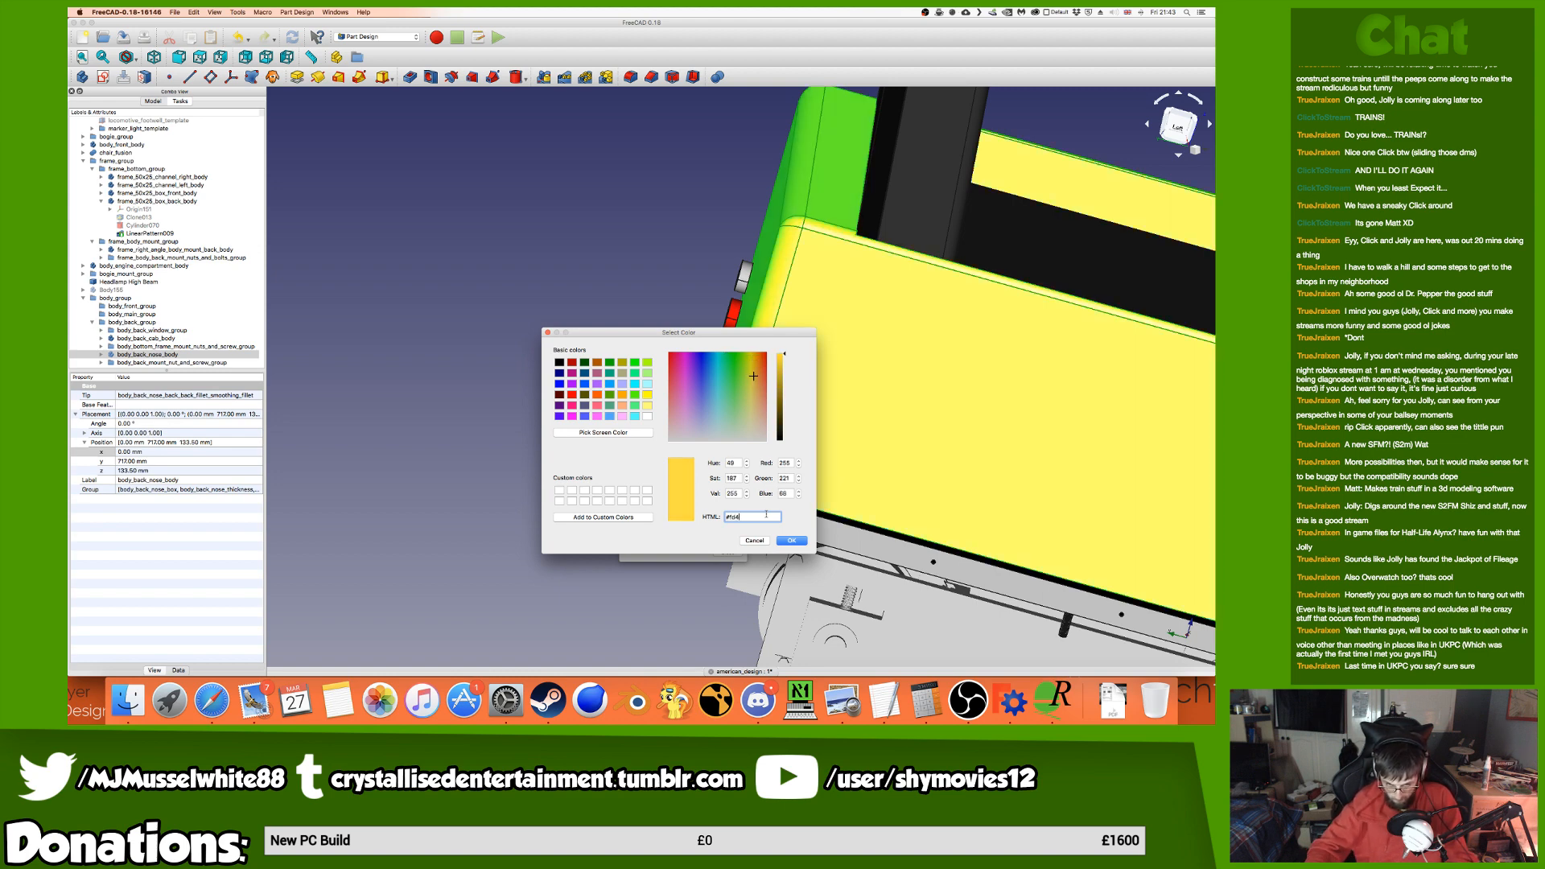
key("BackSpace")
type("4900")
left_click(792, 541)
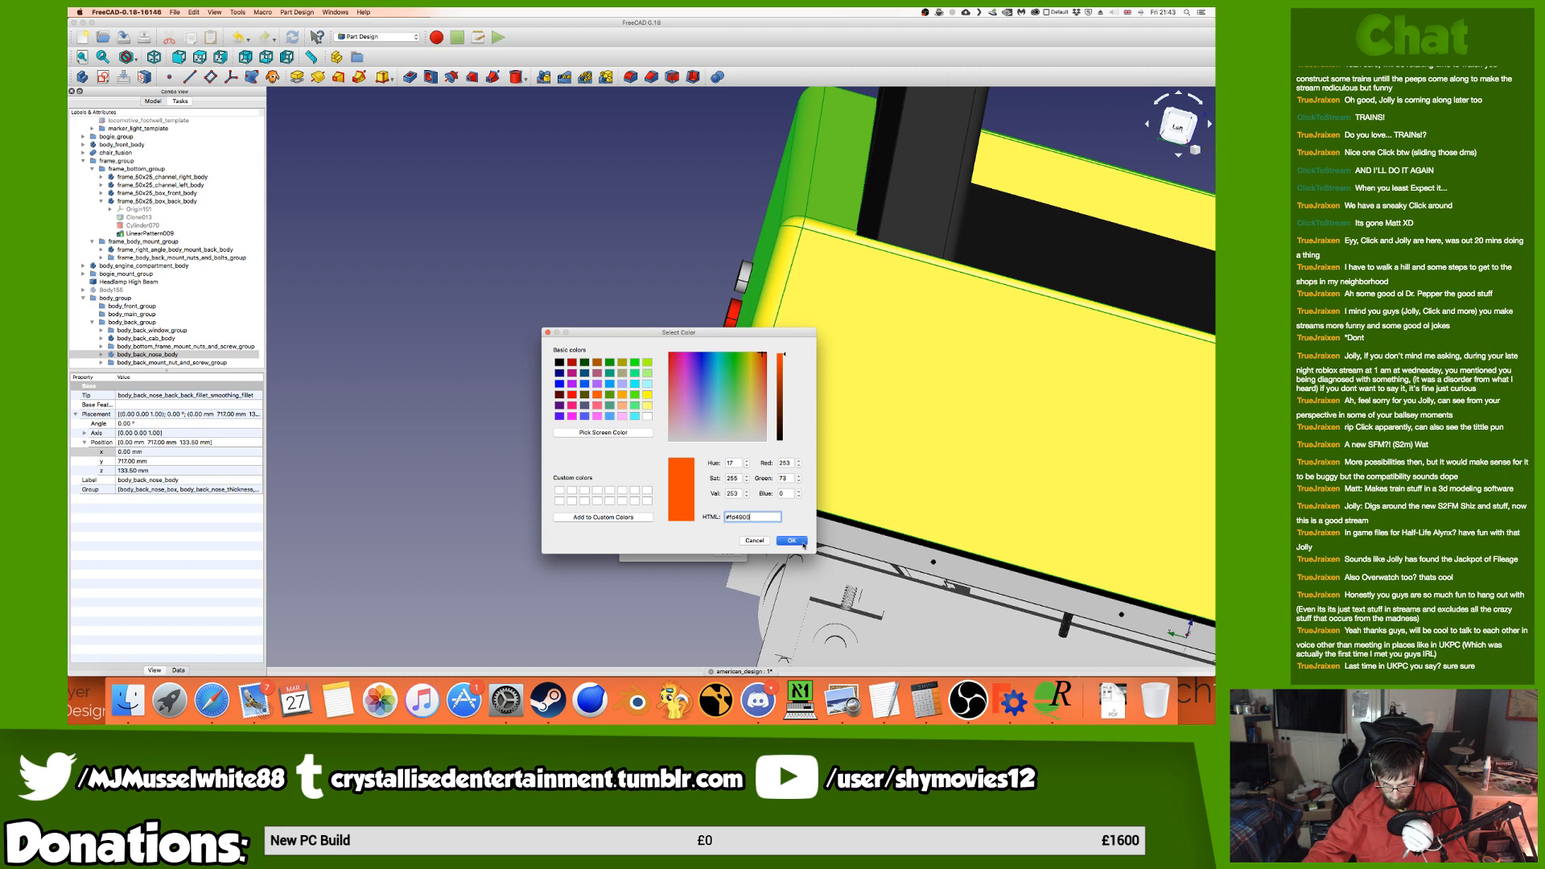
Close the display properties, examine the repainted orange nose from several angles, and save the document.
left_click(721, 549)
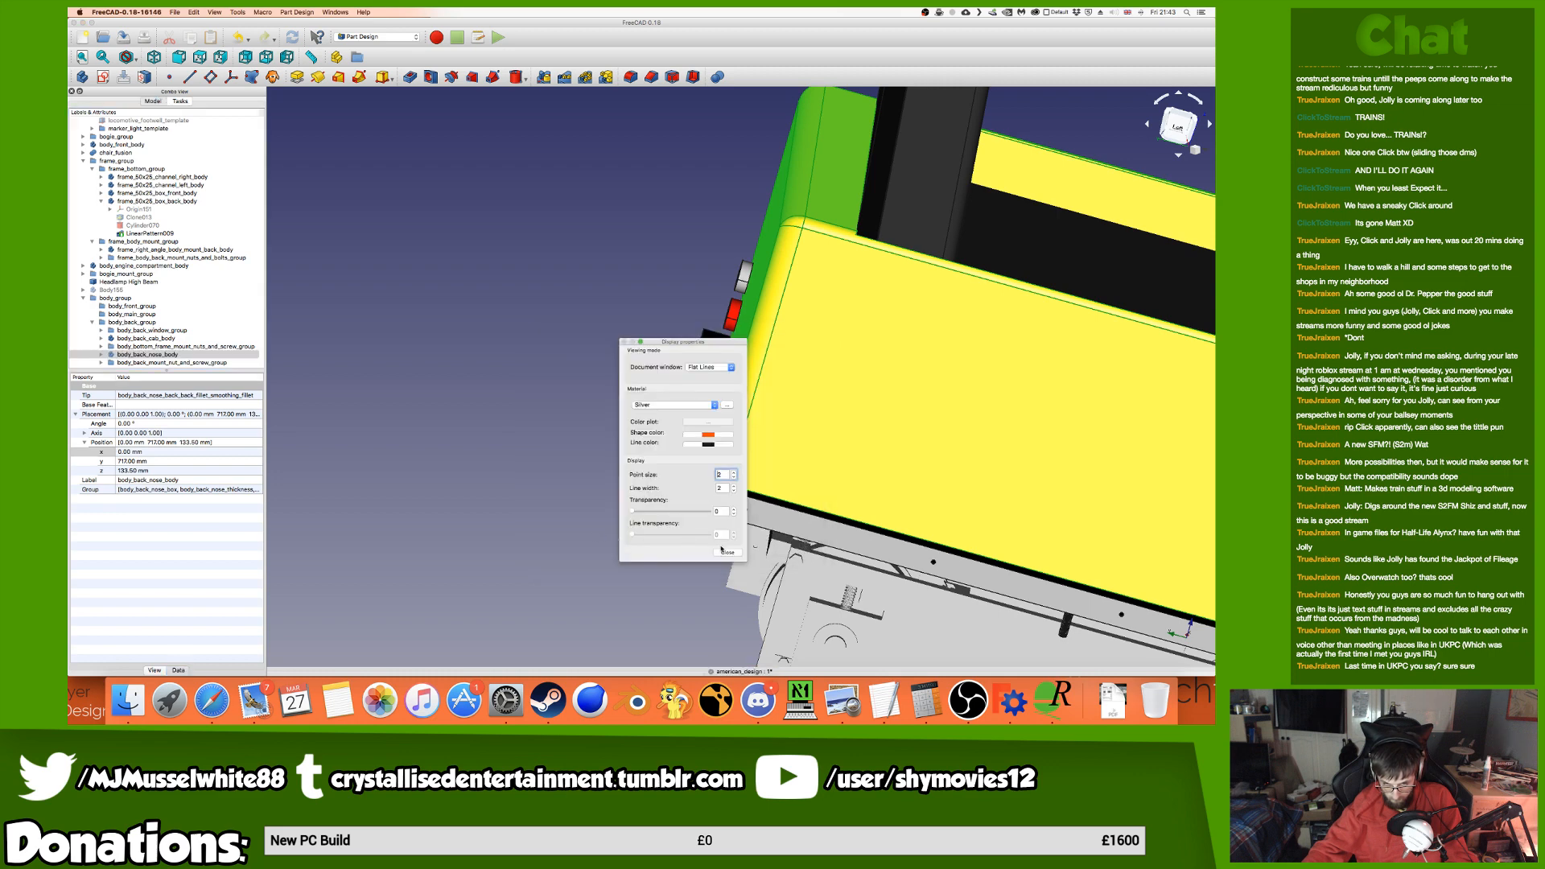
left_click(736, 552)
left_click(523, 362)
middle_click_drag(523, 363, 631, 151)
scroll(851, 234, "down", 6)
middle_click_drag(851, 234, 600, 386)
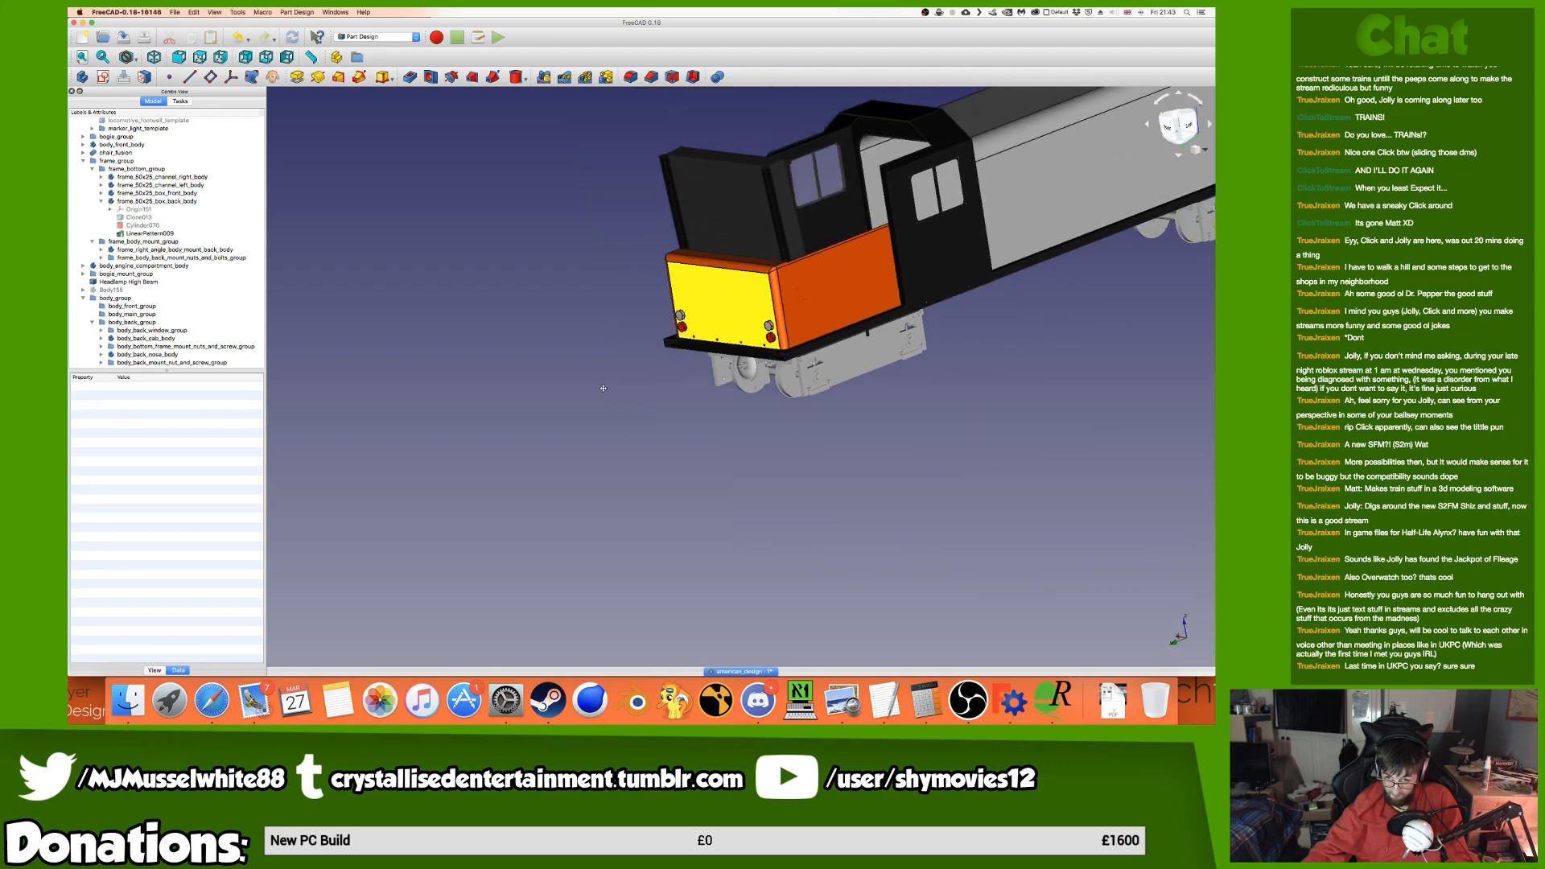
middle_click_drag(885, 315, 573, 371)
scroll(573, 371, "up", 2)
middle_click_drag(812, 397, 1066, 519)
middle_click_drag(569, 355, 656, 412)
scroll(608, 351, "down", 2)
middle_click_drag(582, 242, 622, 396)
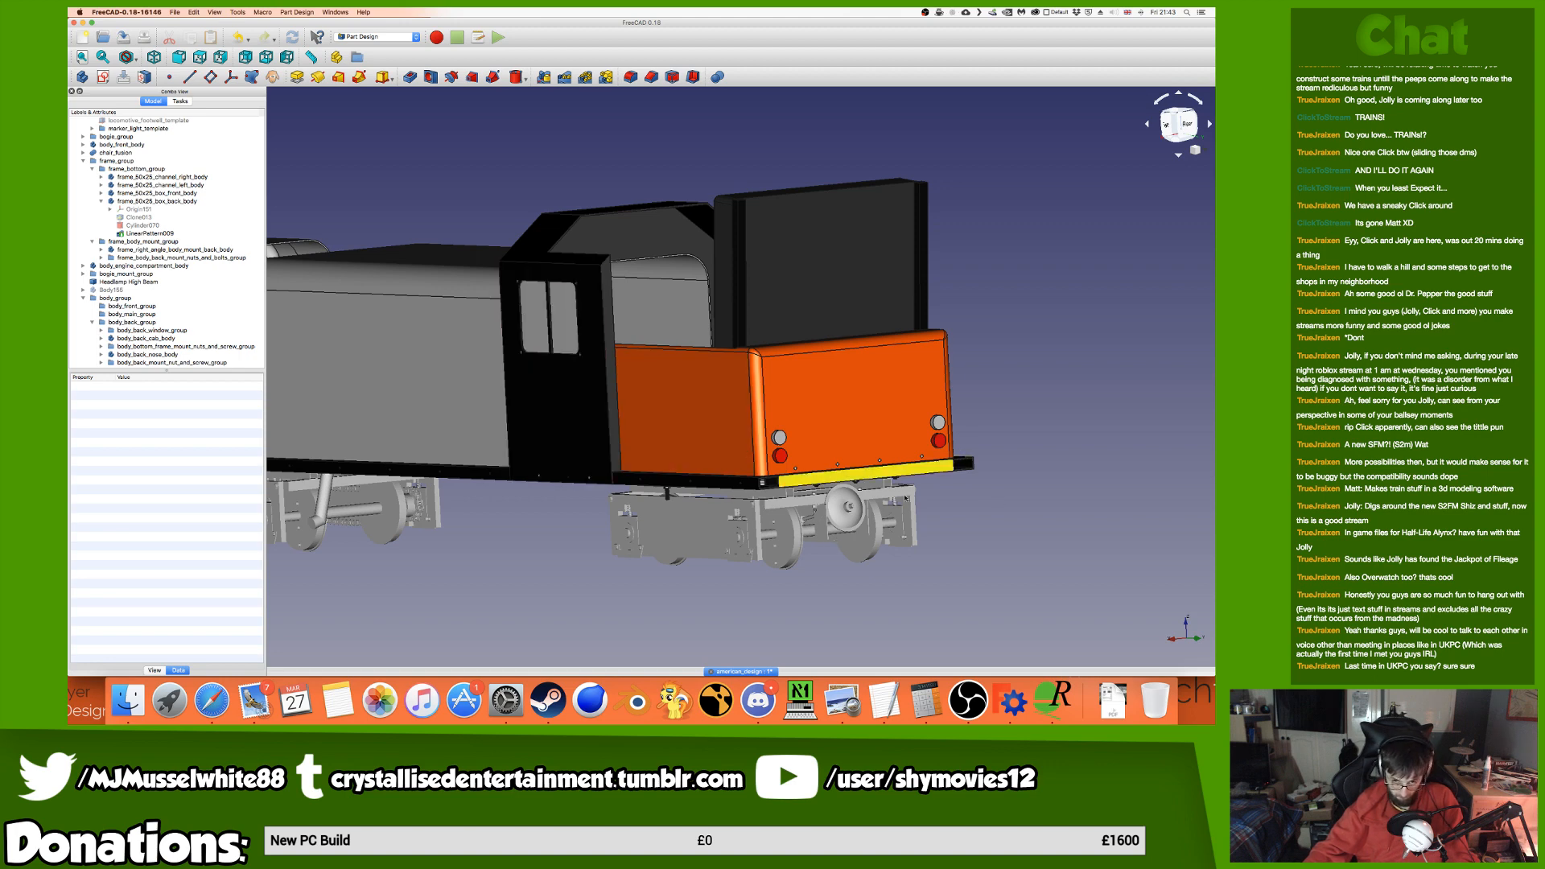
key("super+s")
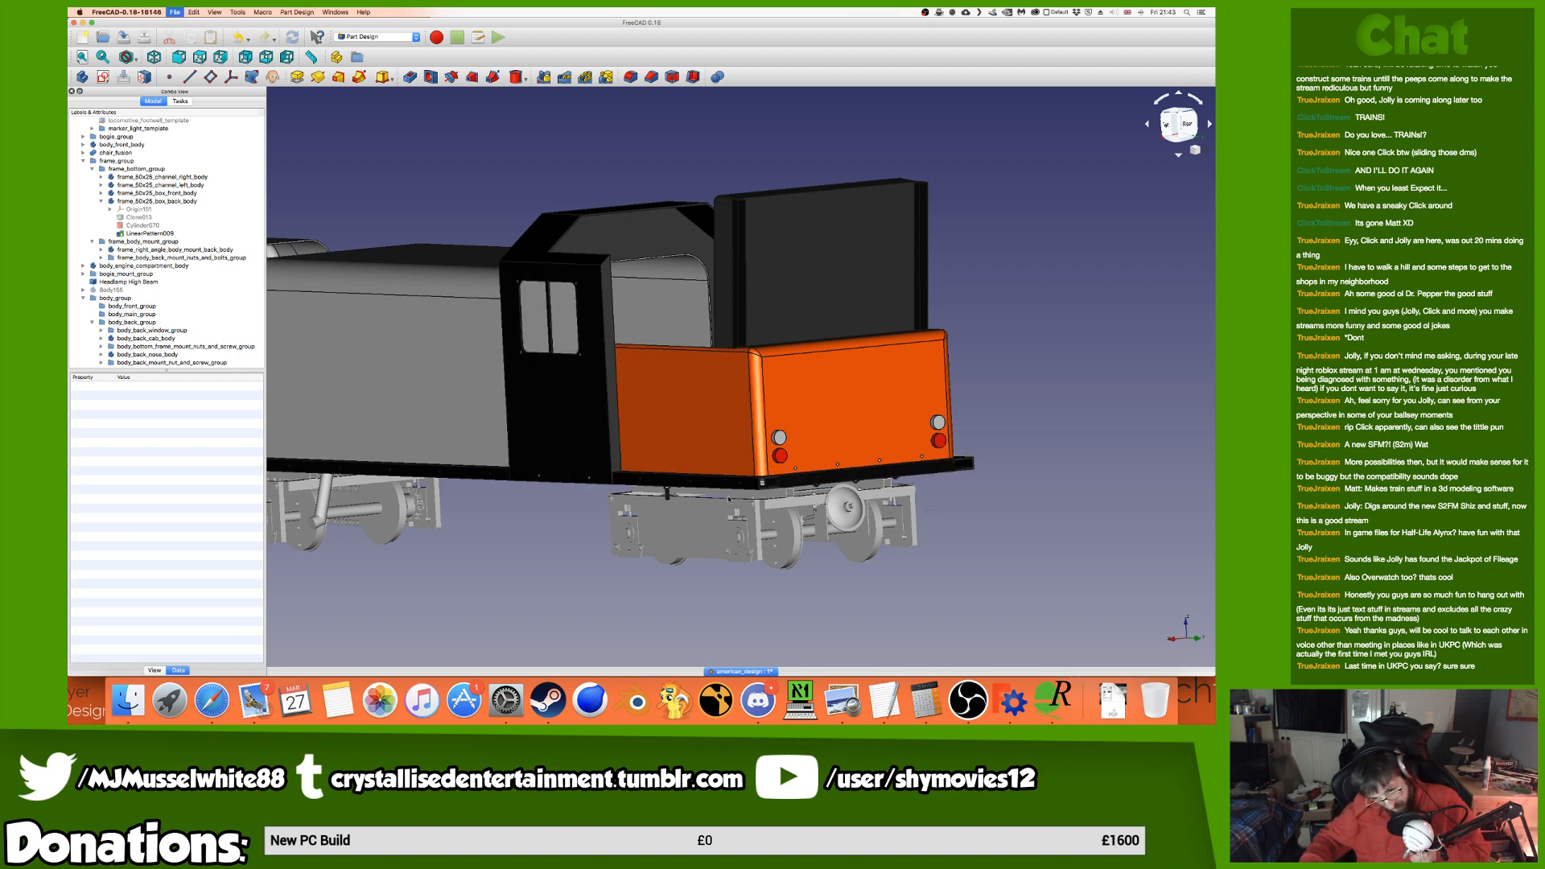
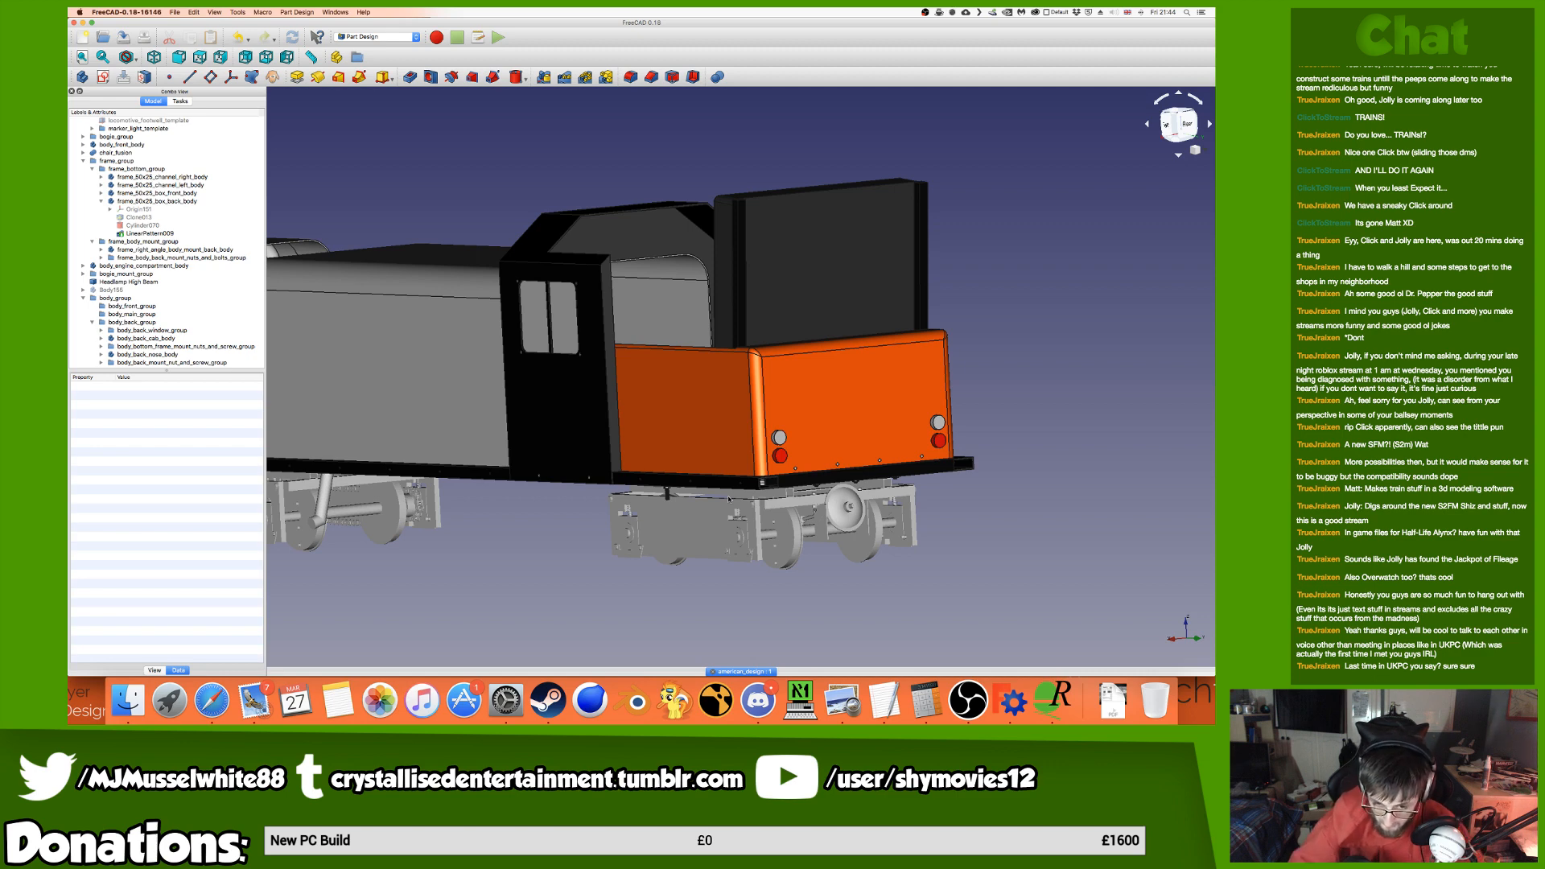
Switch to Finder and copy american_design.FCStd into the original folder as a backup.
key("ctrl+Left")
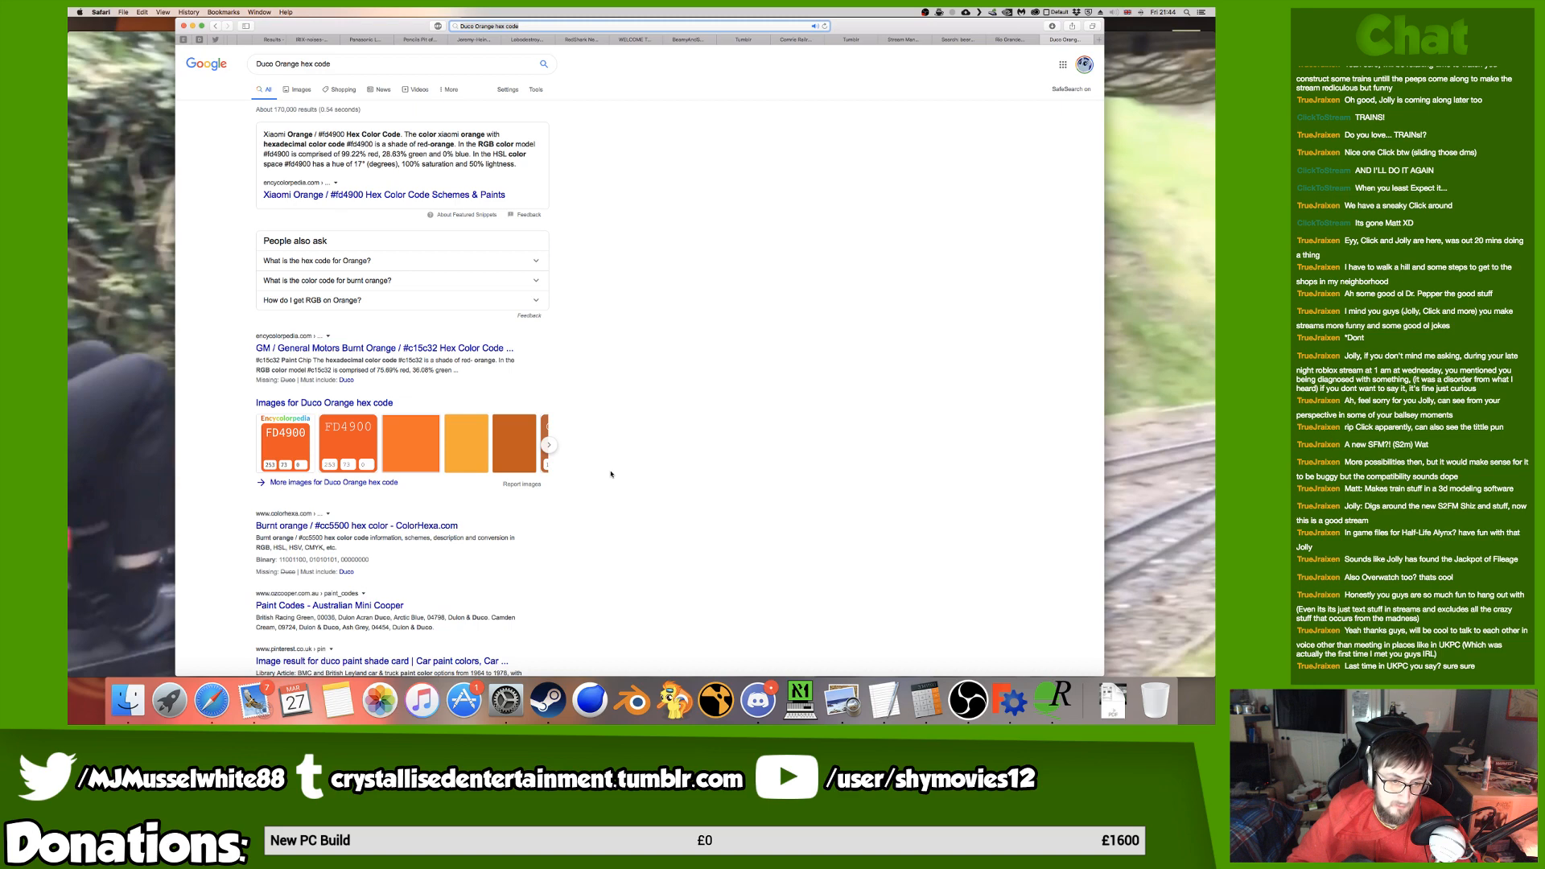
left_click(127, 700)
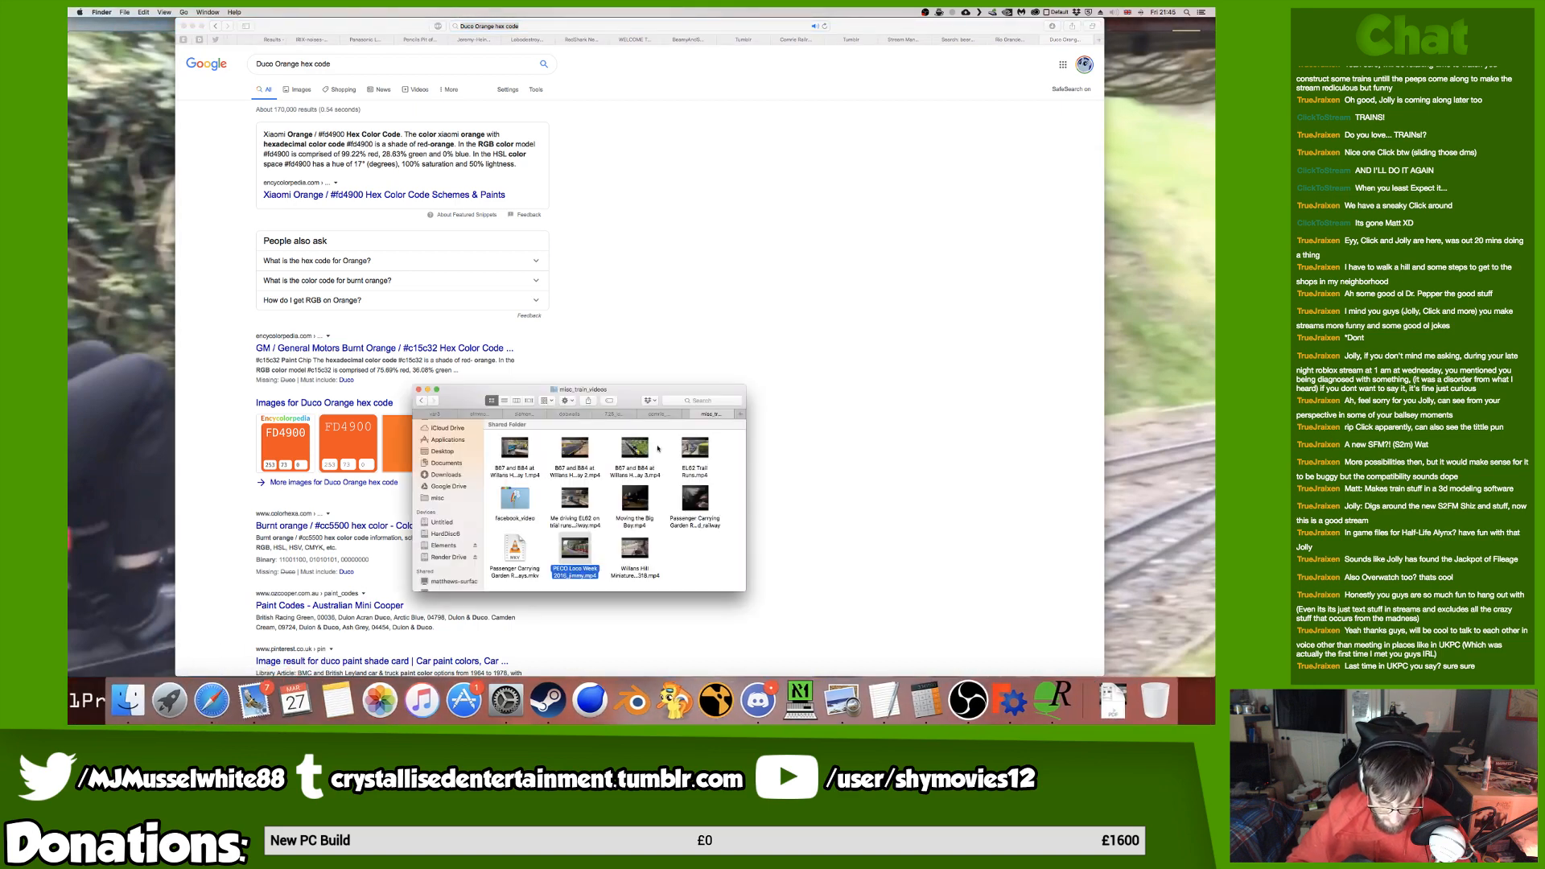
left_click(436, 415)
left_click(686, 451)
left_click(633, 451, "super")
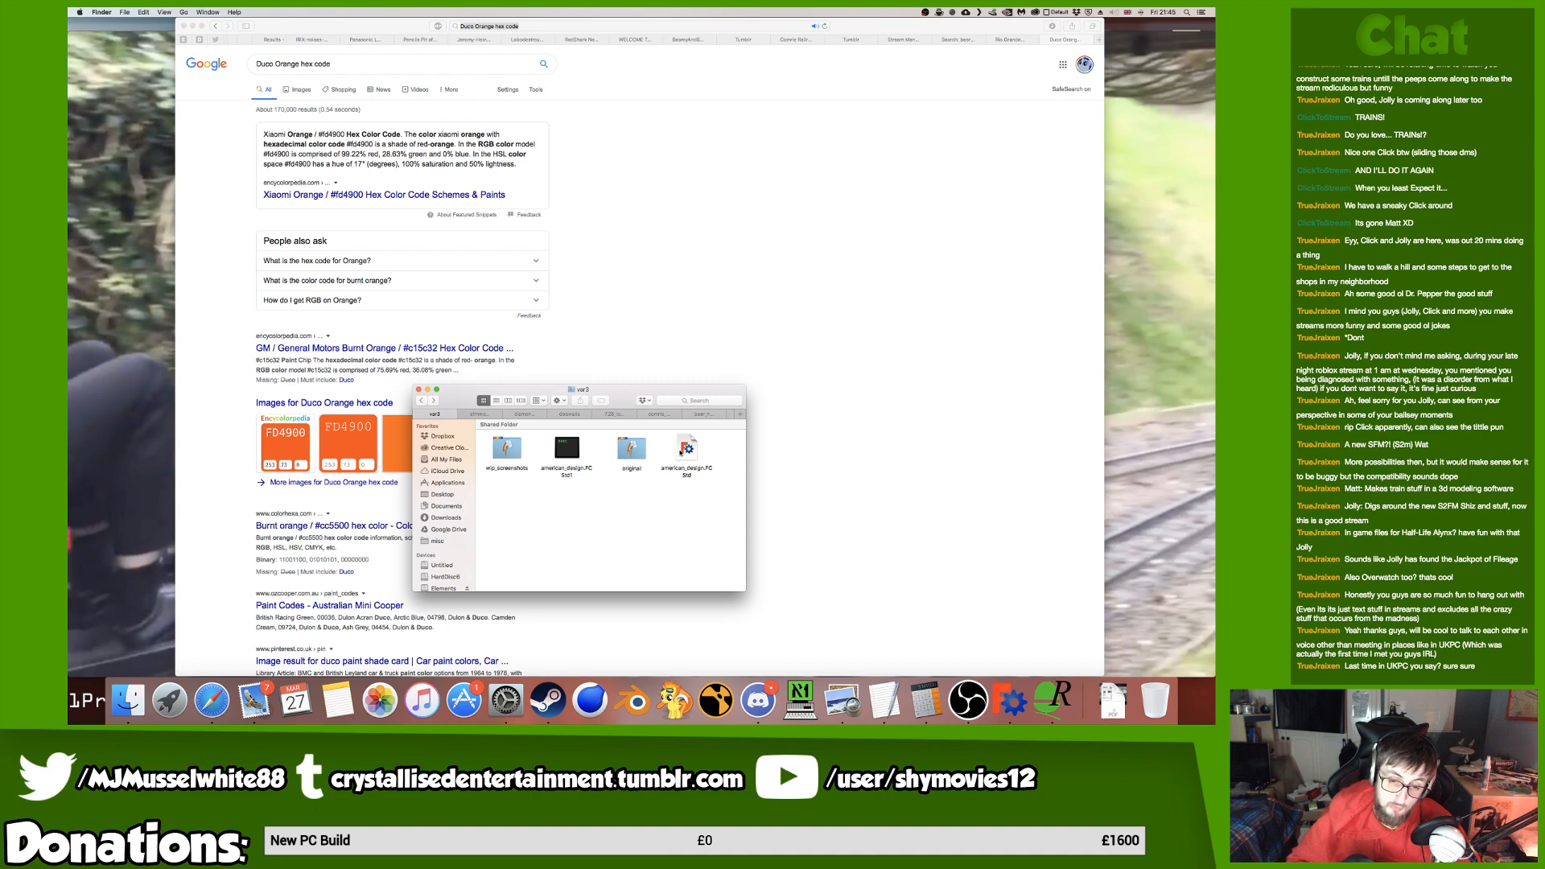
left_click(628, 448)
key("Right")
key("ctrl+Right")
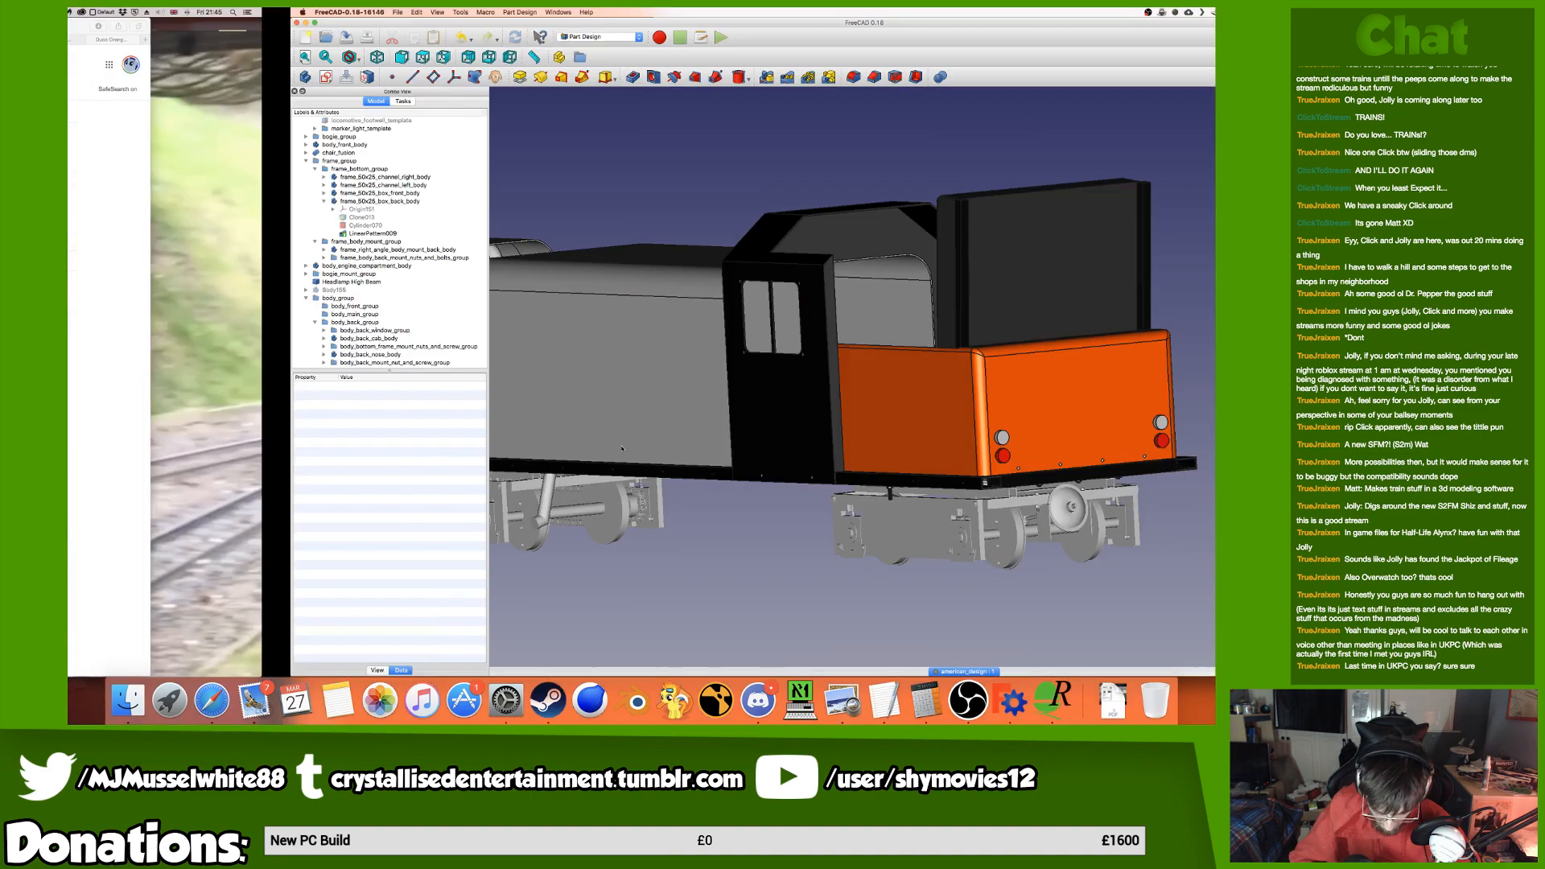
key("ctrl+Left")
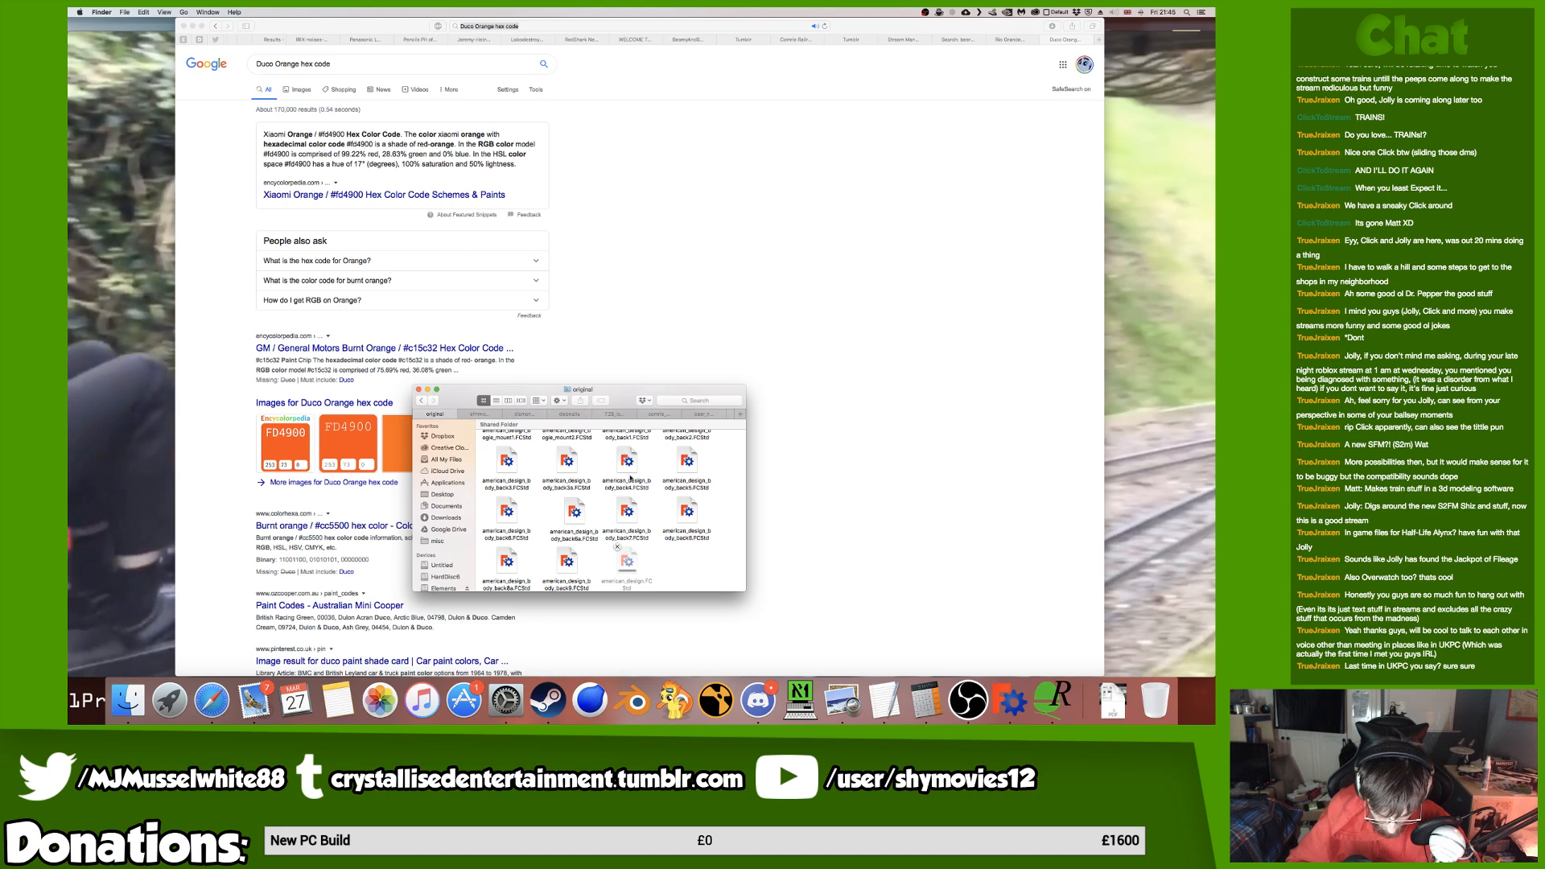
Check the copied file's preview, rename it american_design_body_back10, and return to the parent folder.
left_click(629, 562)
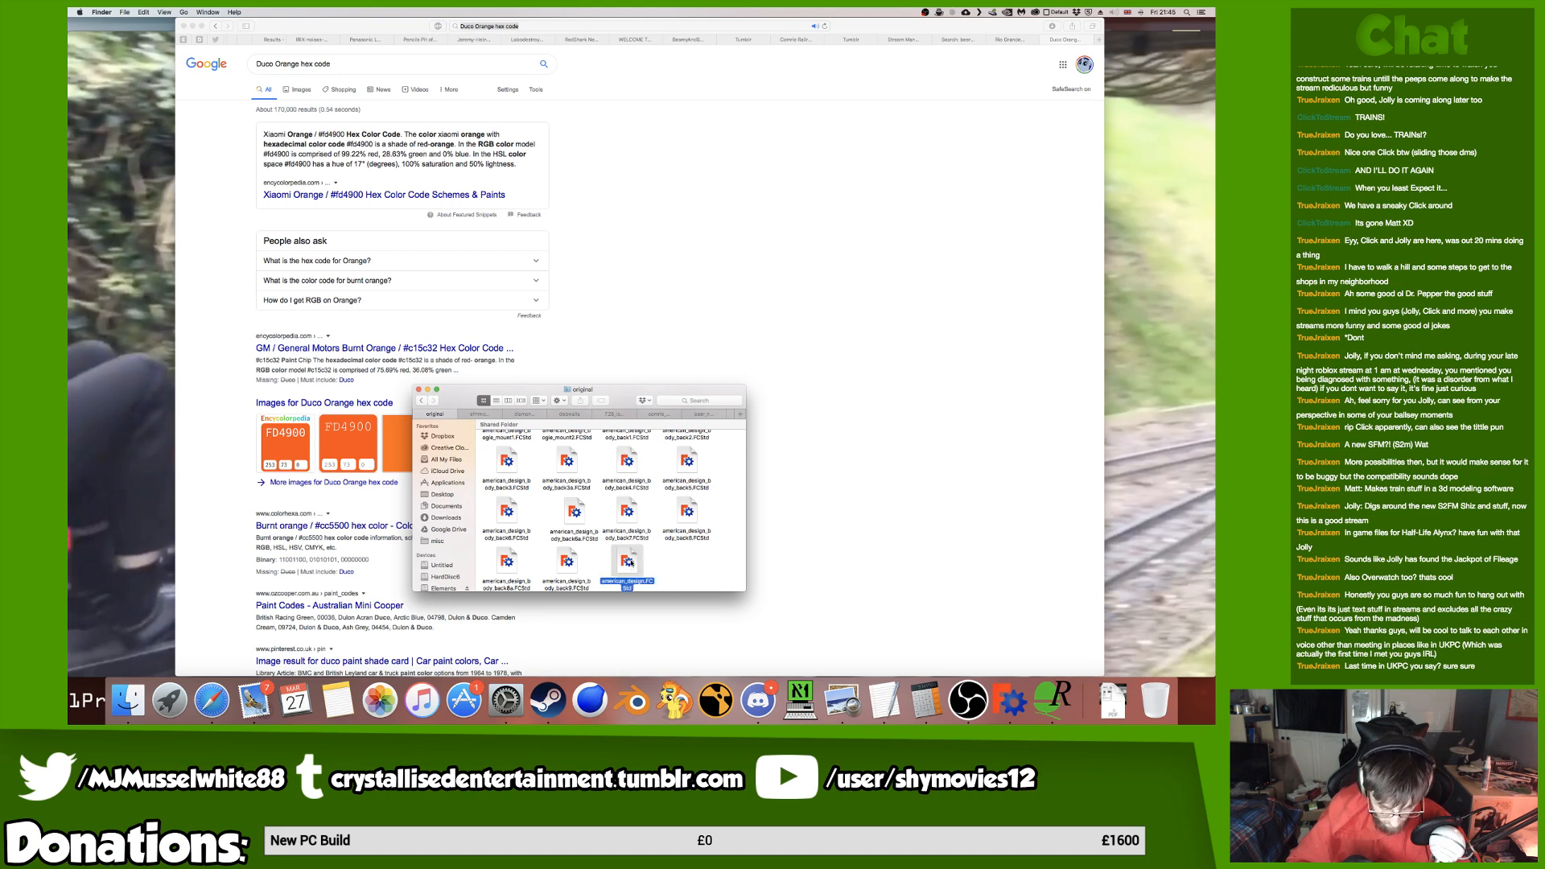
key("space")
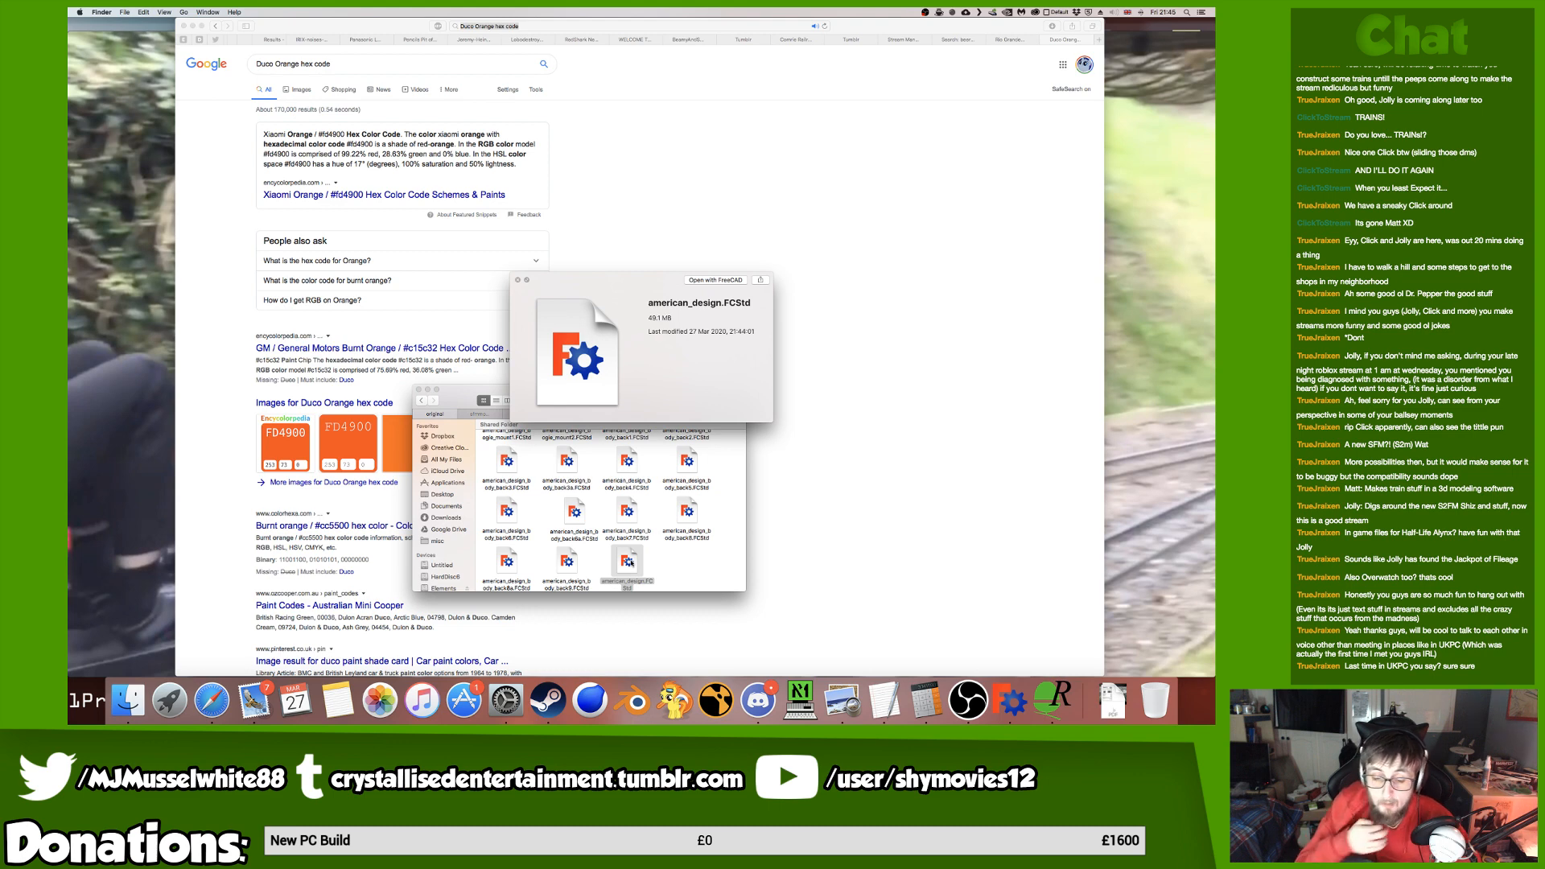
key("space")
key("Return")
type("_")
type("body_b")
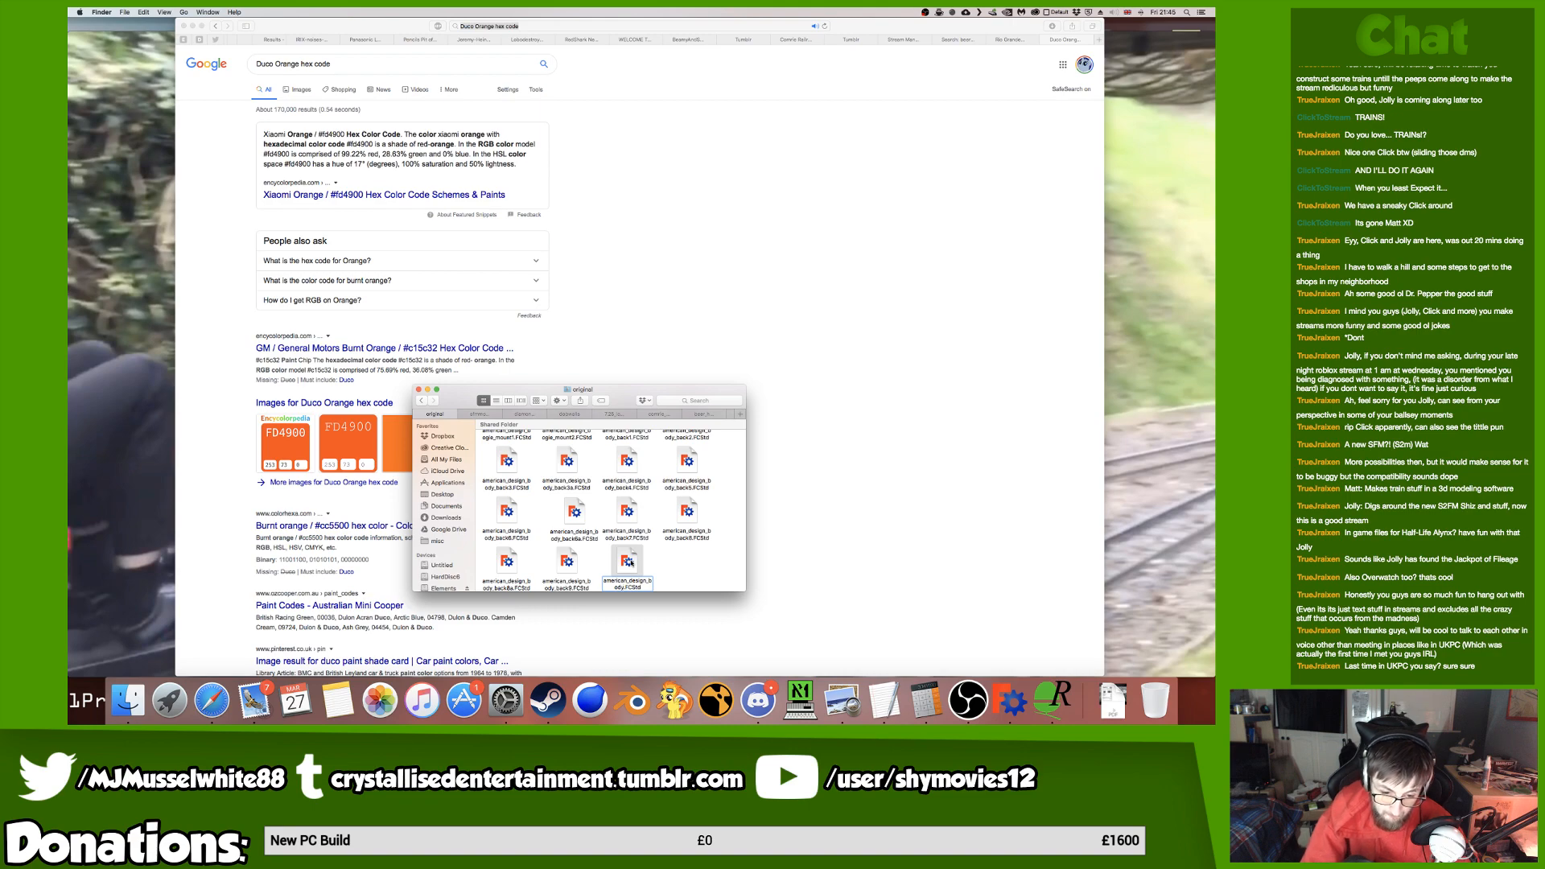
type("ack10")
key("Return")
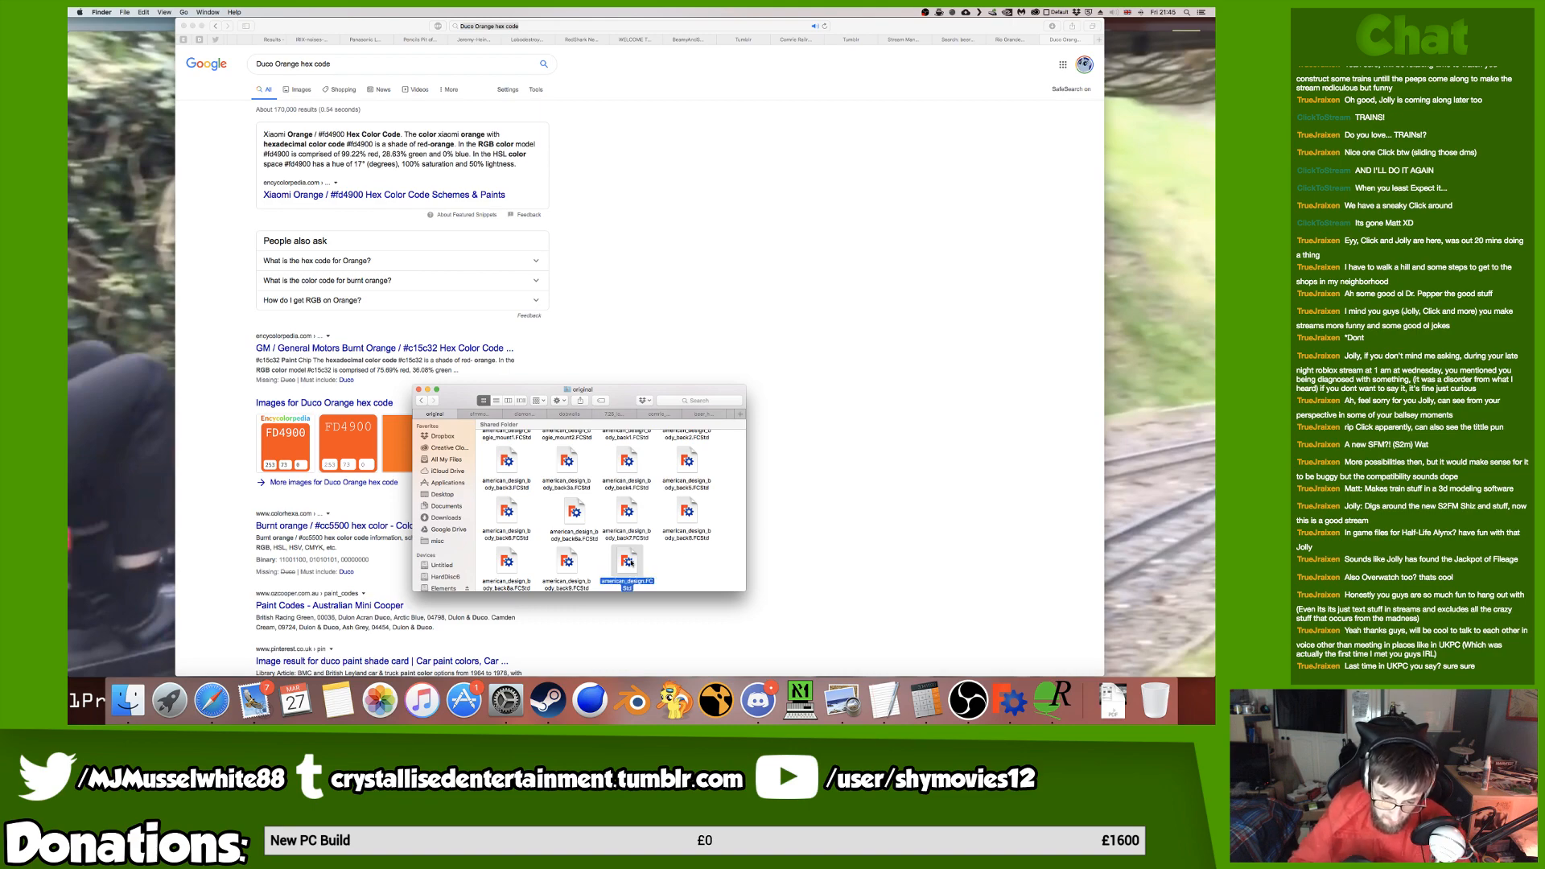
key("super+Up")
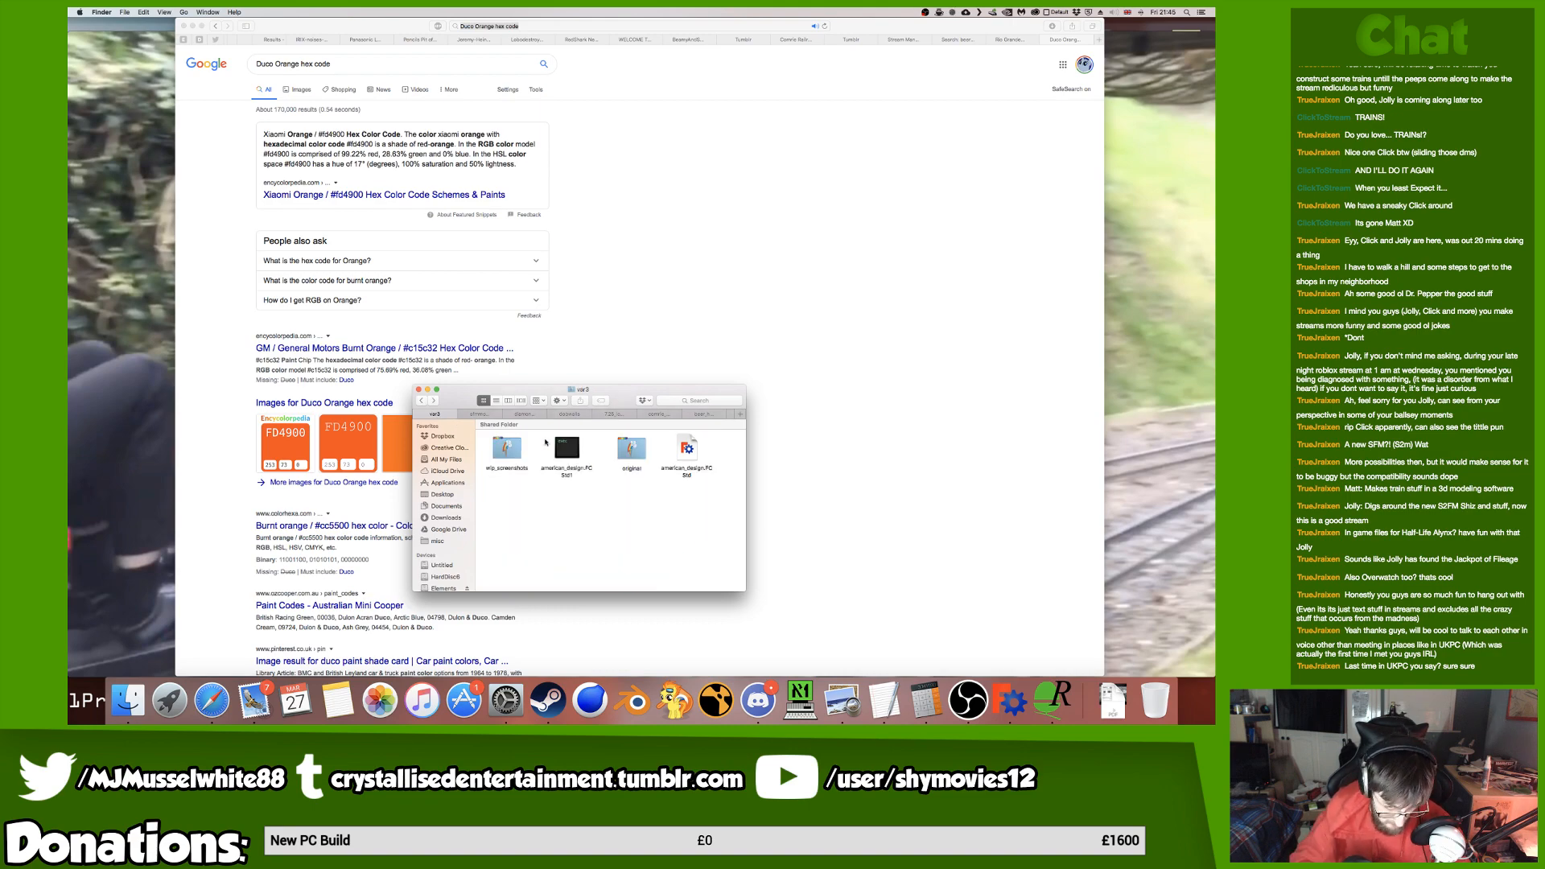
Switch back to FreeCAD and create a new empty body in the document.
key("ctrl+Right")
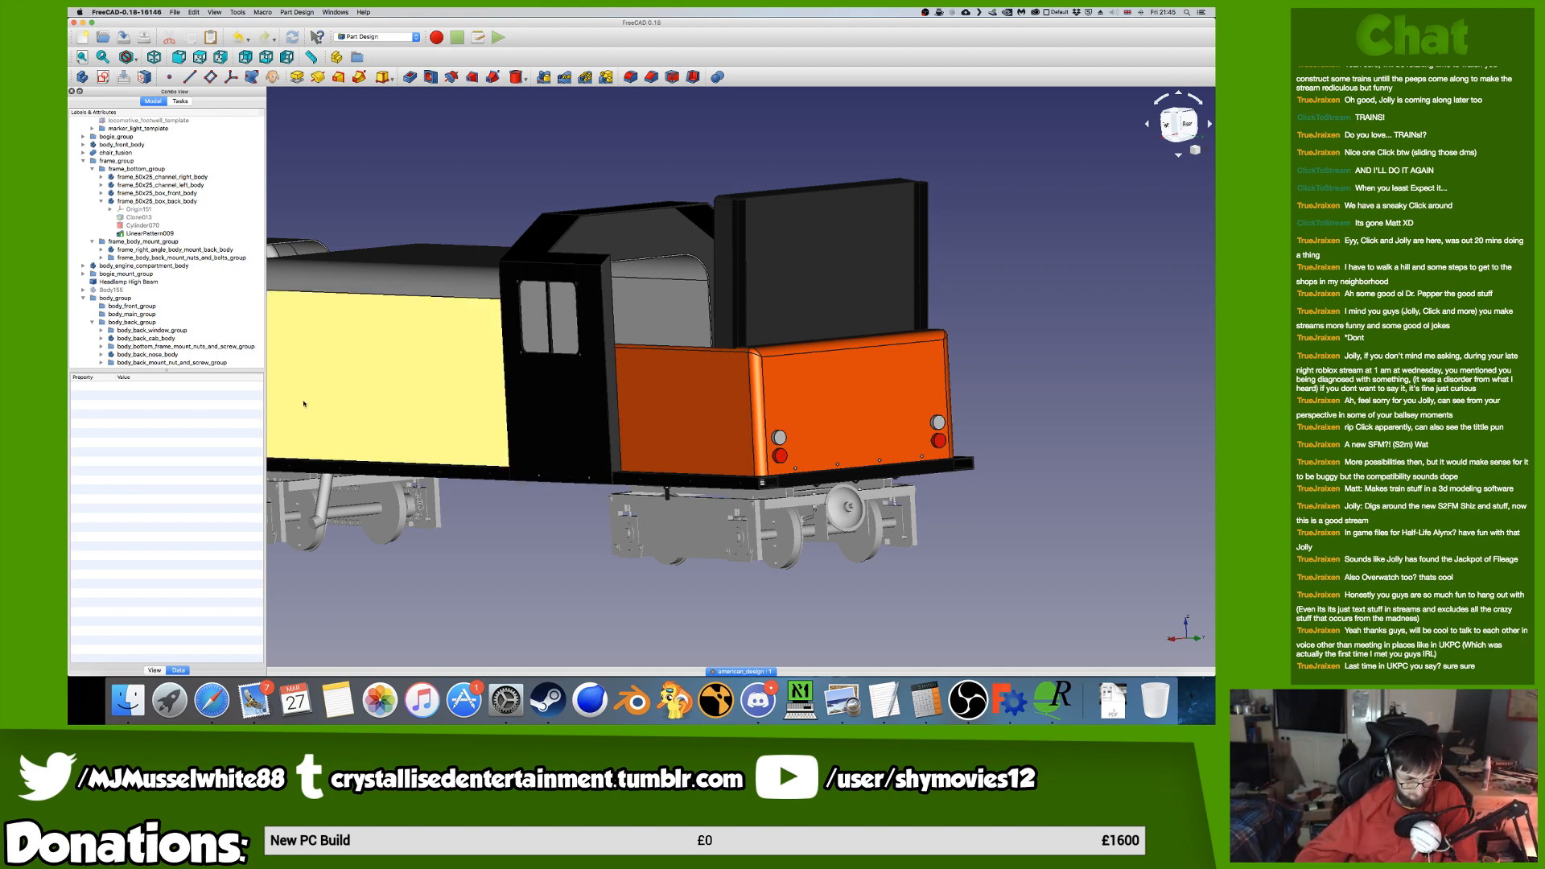
left_click(200, 355)
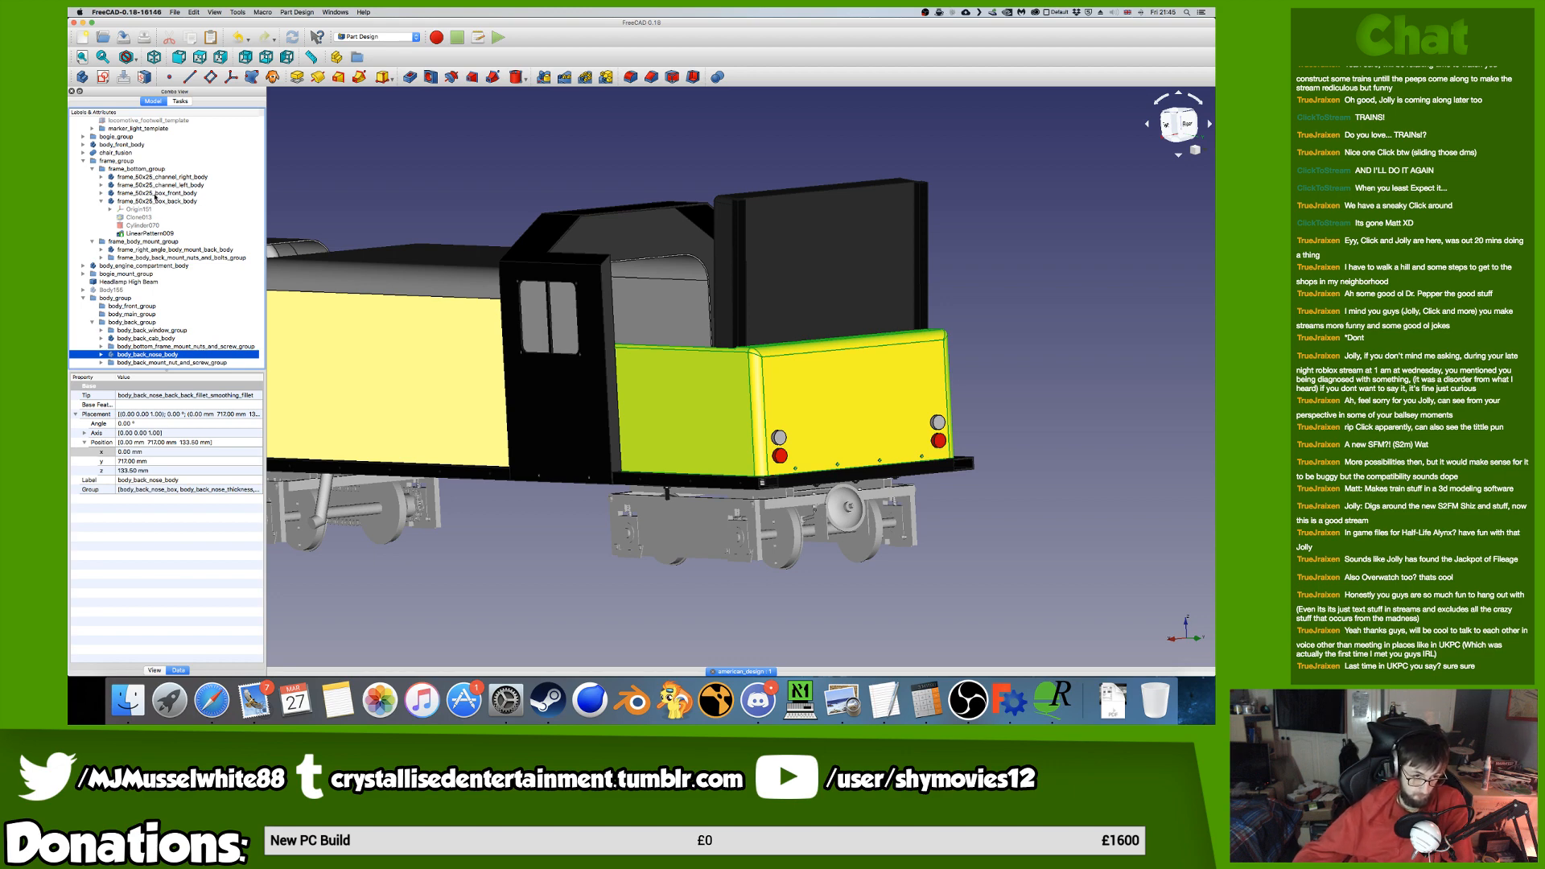
left_click(355, 129)
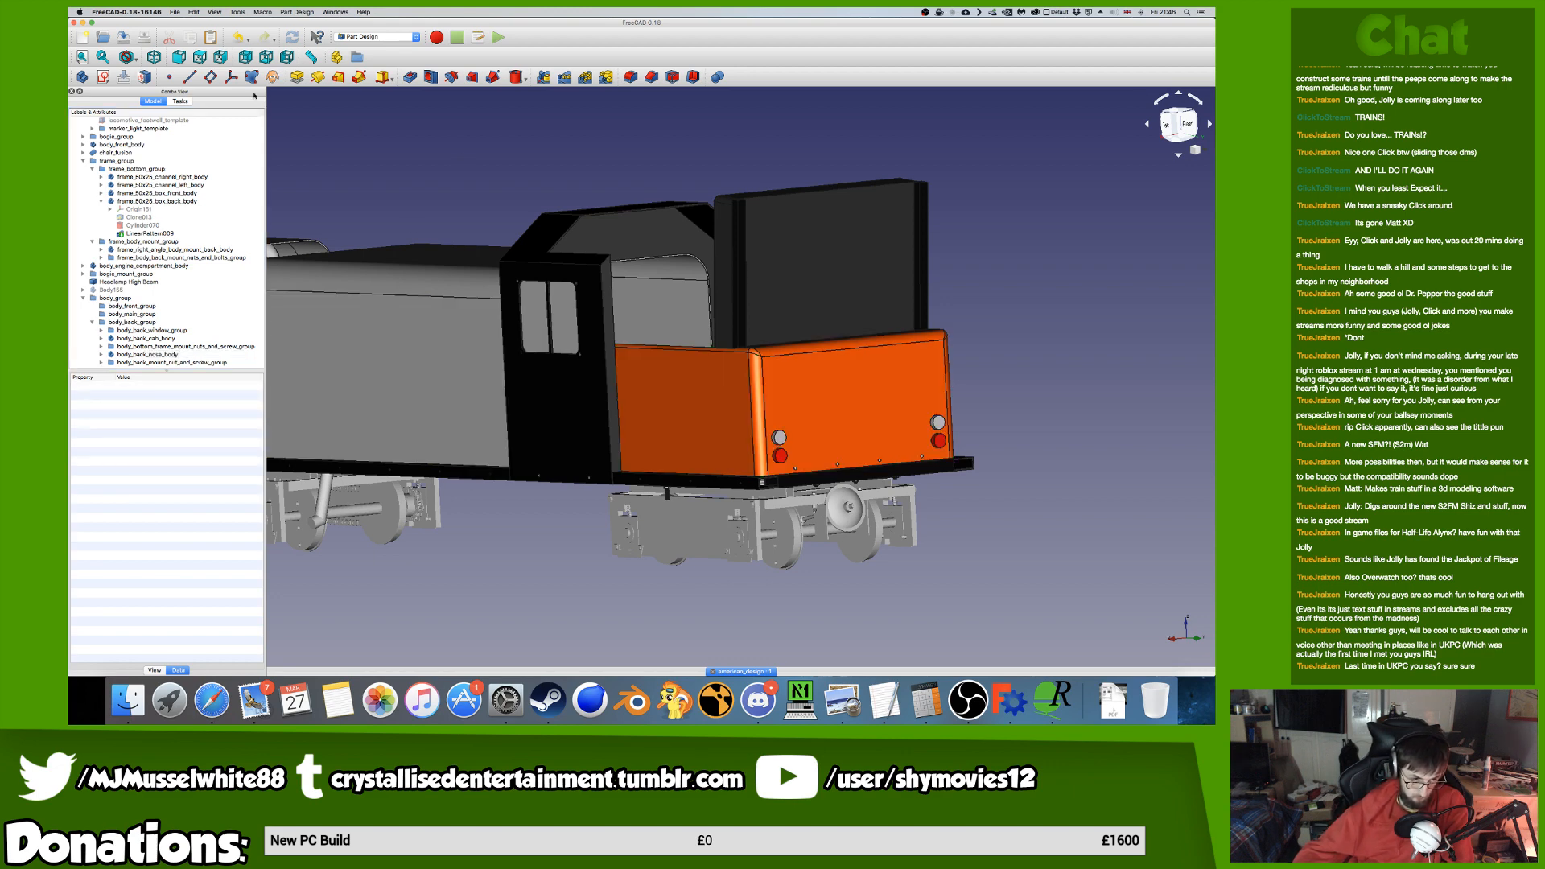
left_click(82, 76)
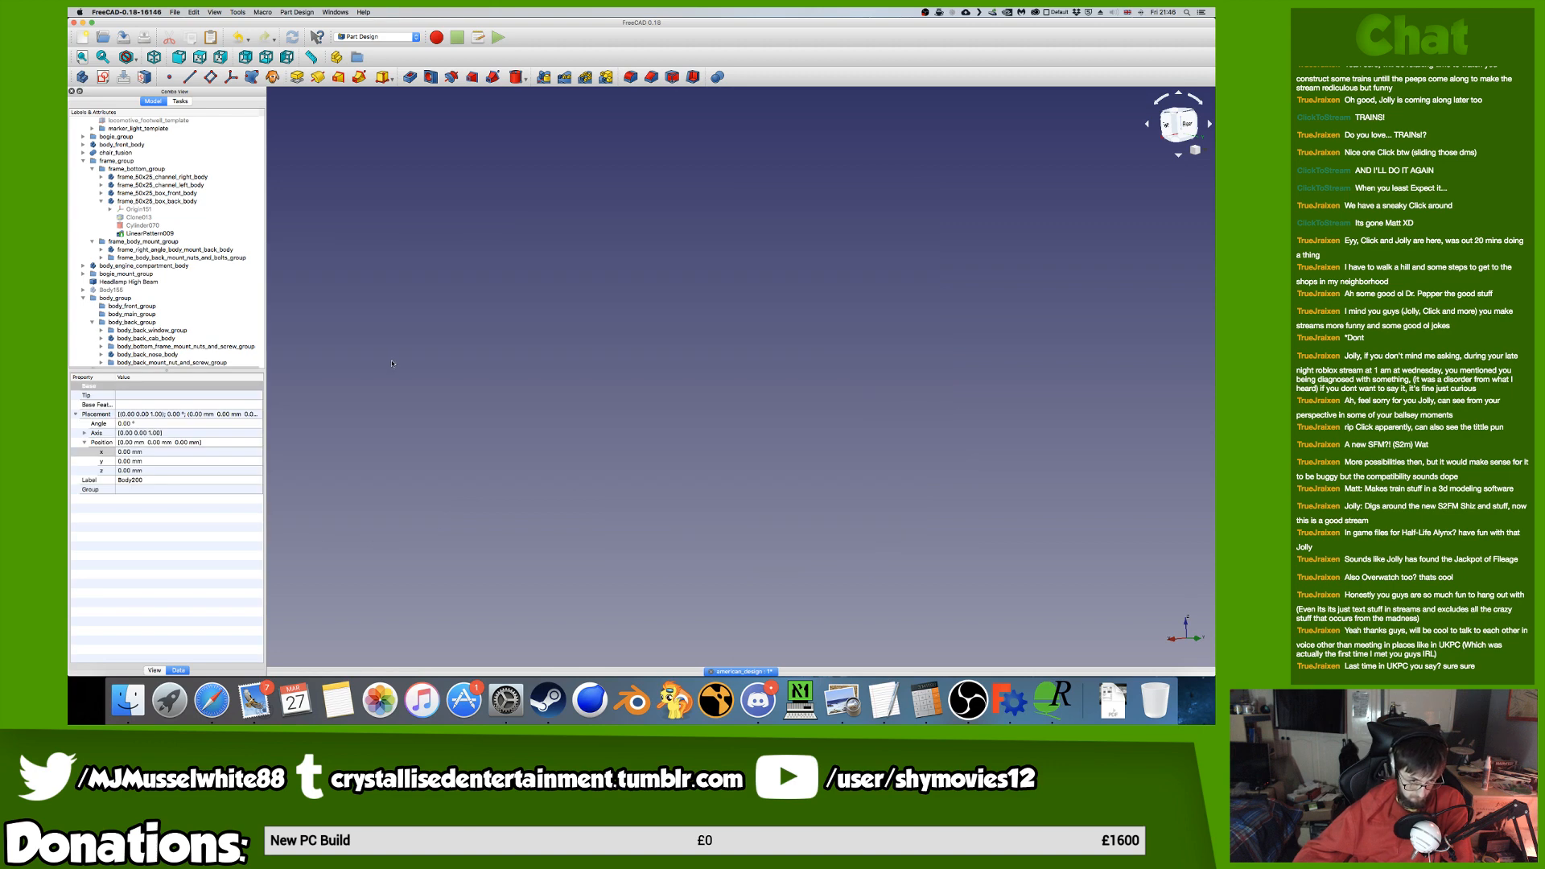
scroll(198, 363, "down", 1)
right_click(207, 352)
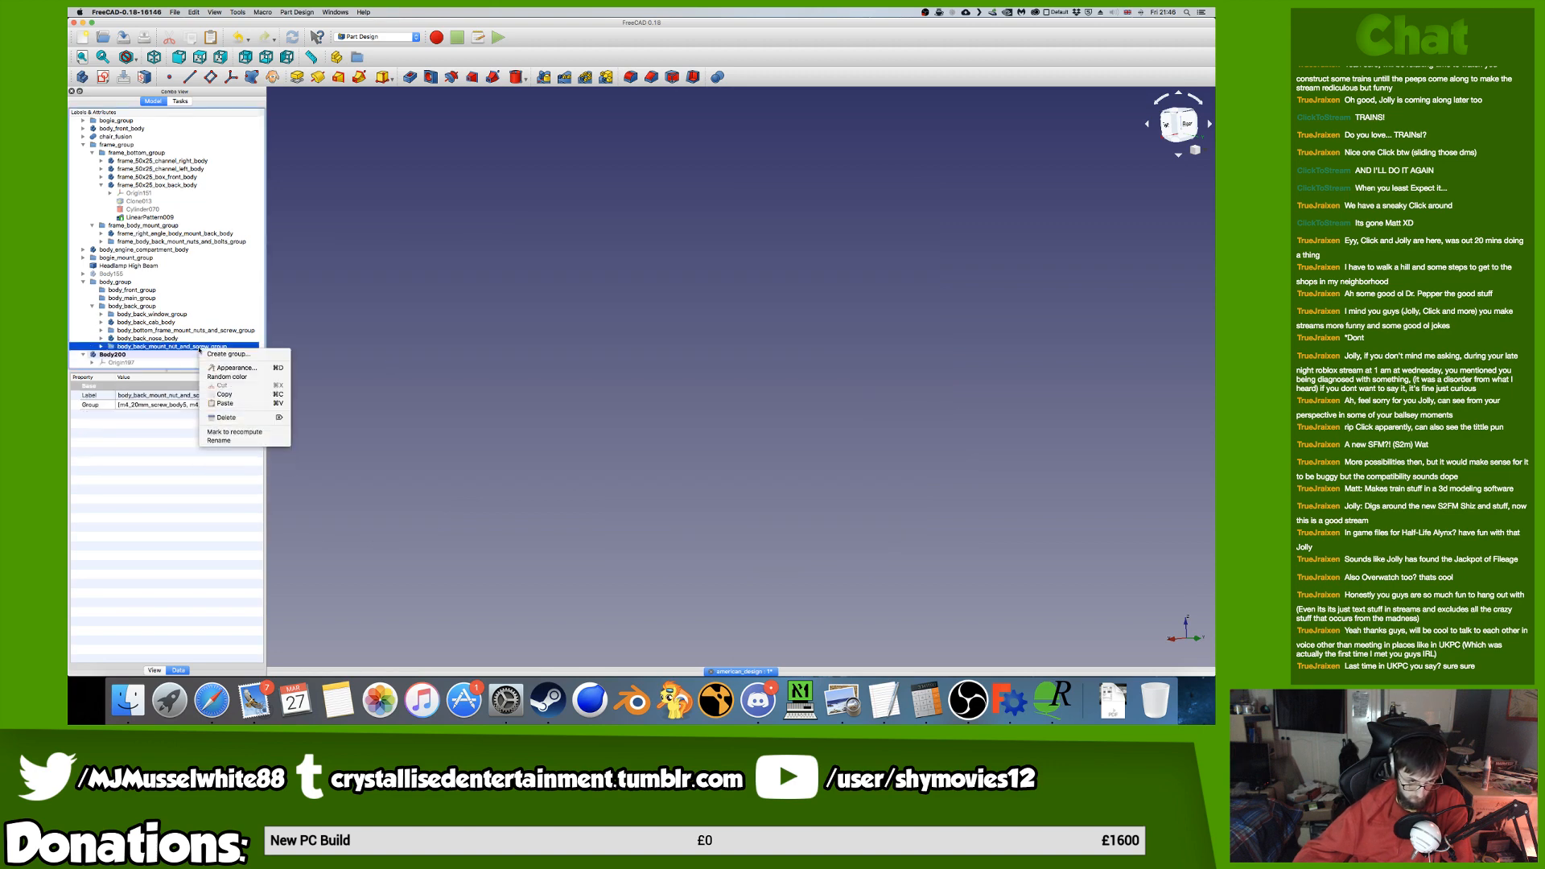
left_click(192, 351)
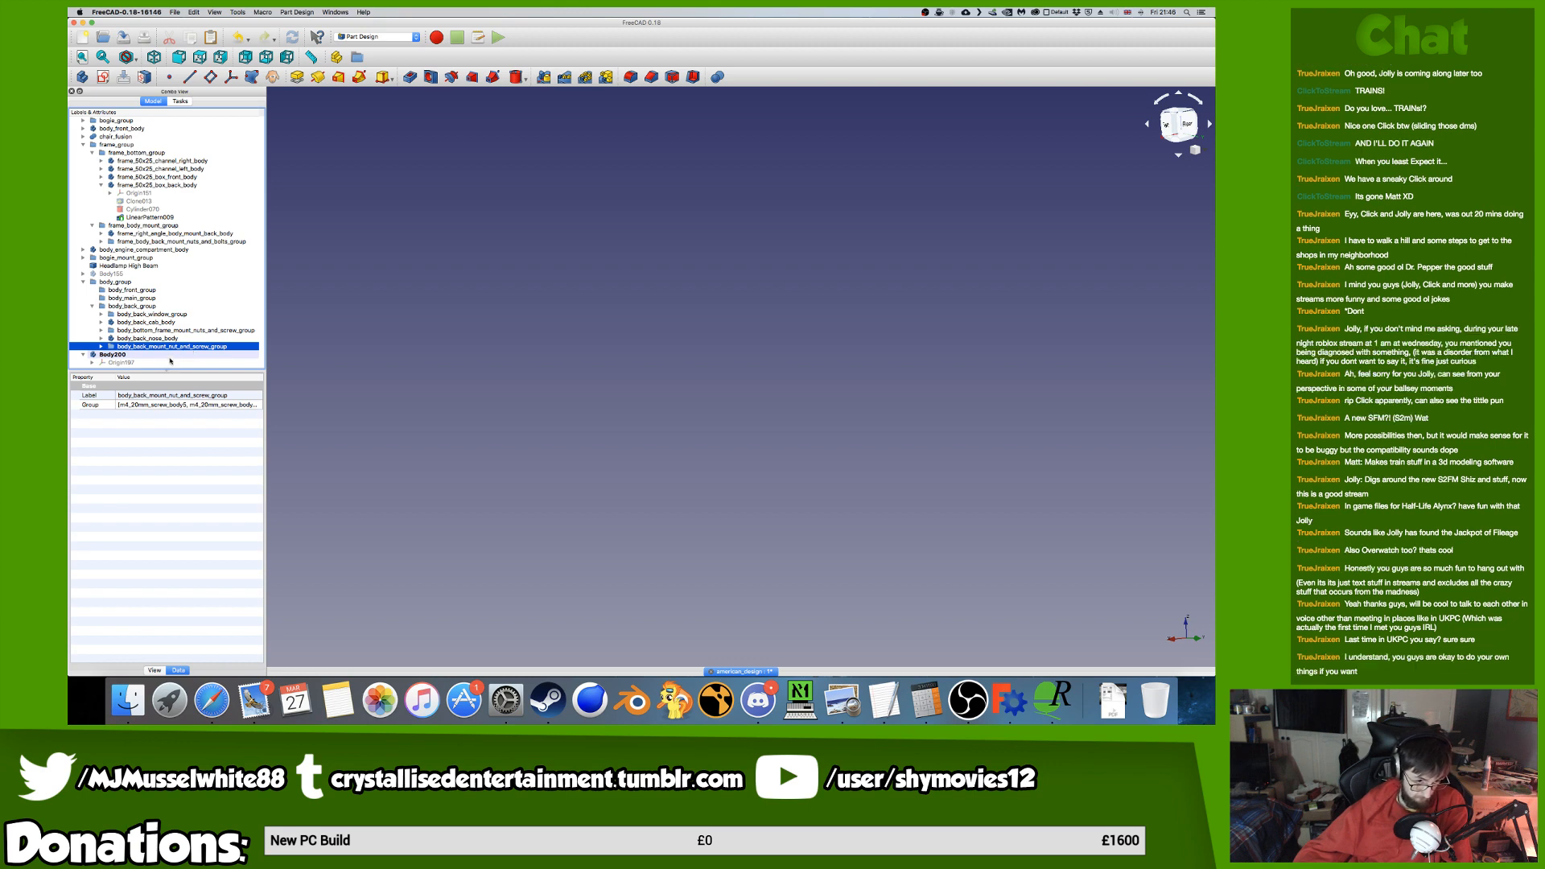
Transform the new body to about Y 1122.8 mm and Z 133.5 mm, level with the frame's top edge beneath the orange nose.
left_click(170, 356)
right_click(170, 357)
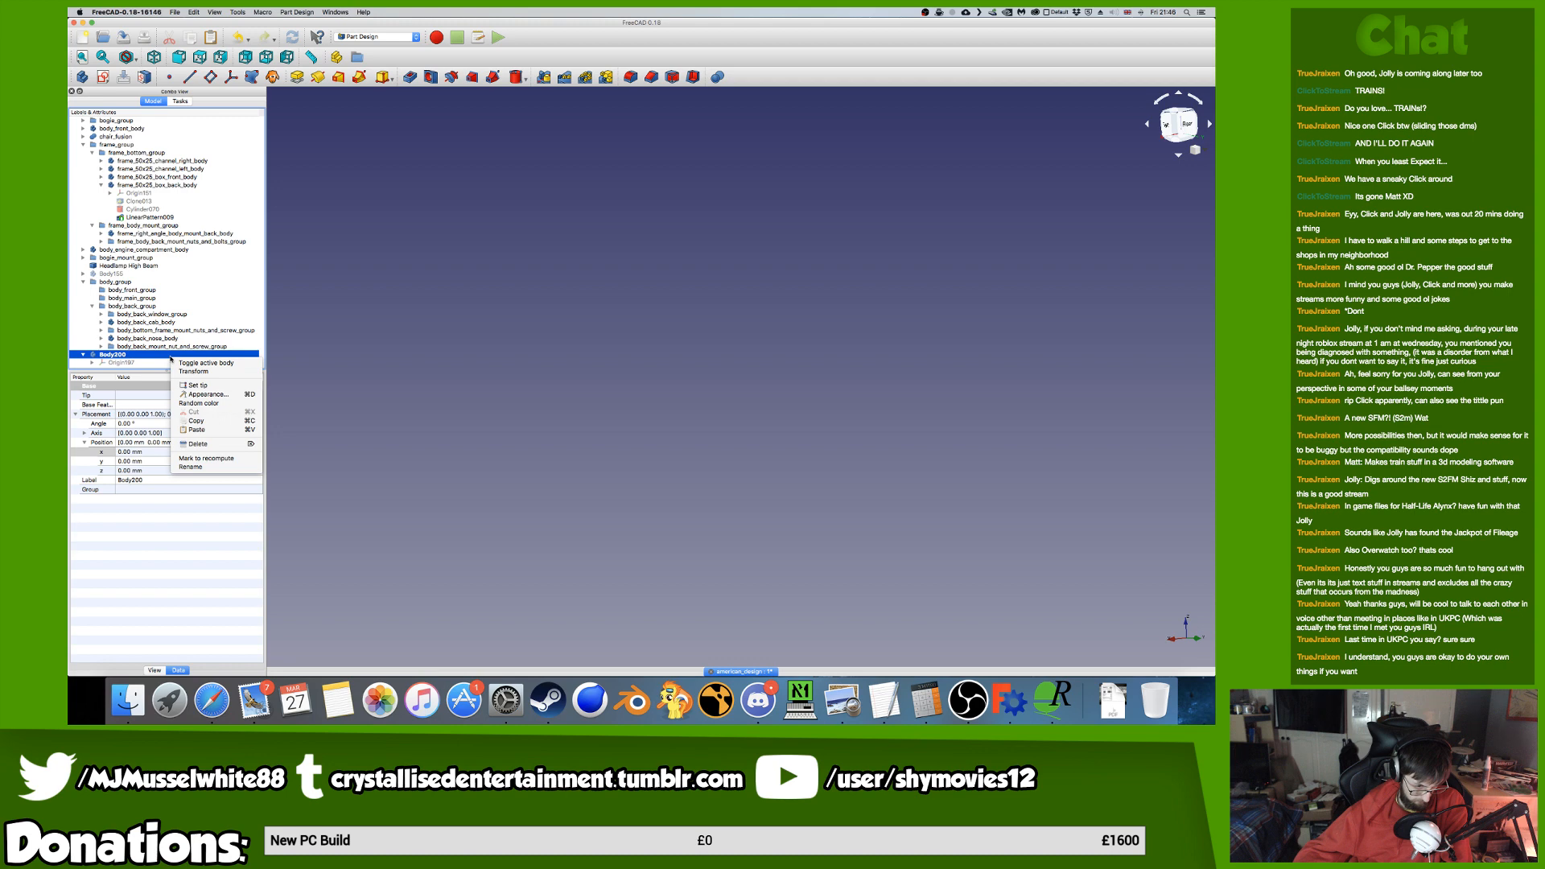
left_click(183, 372)
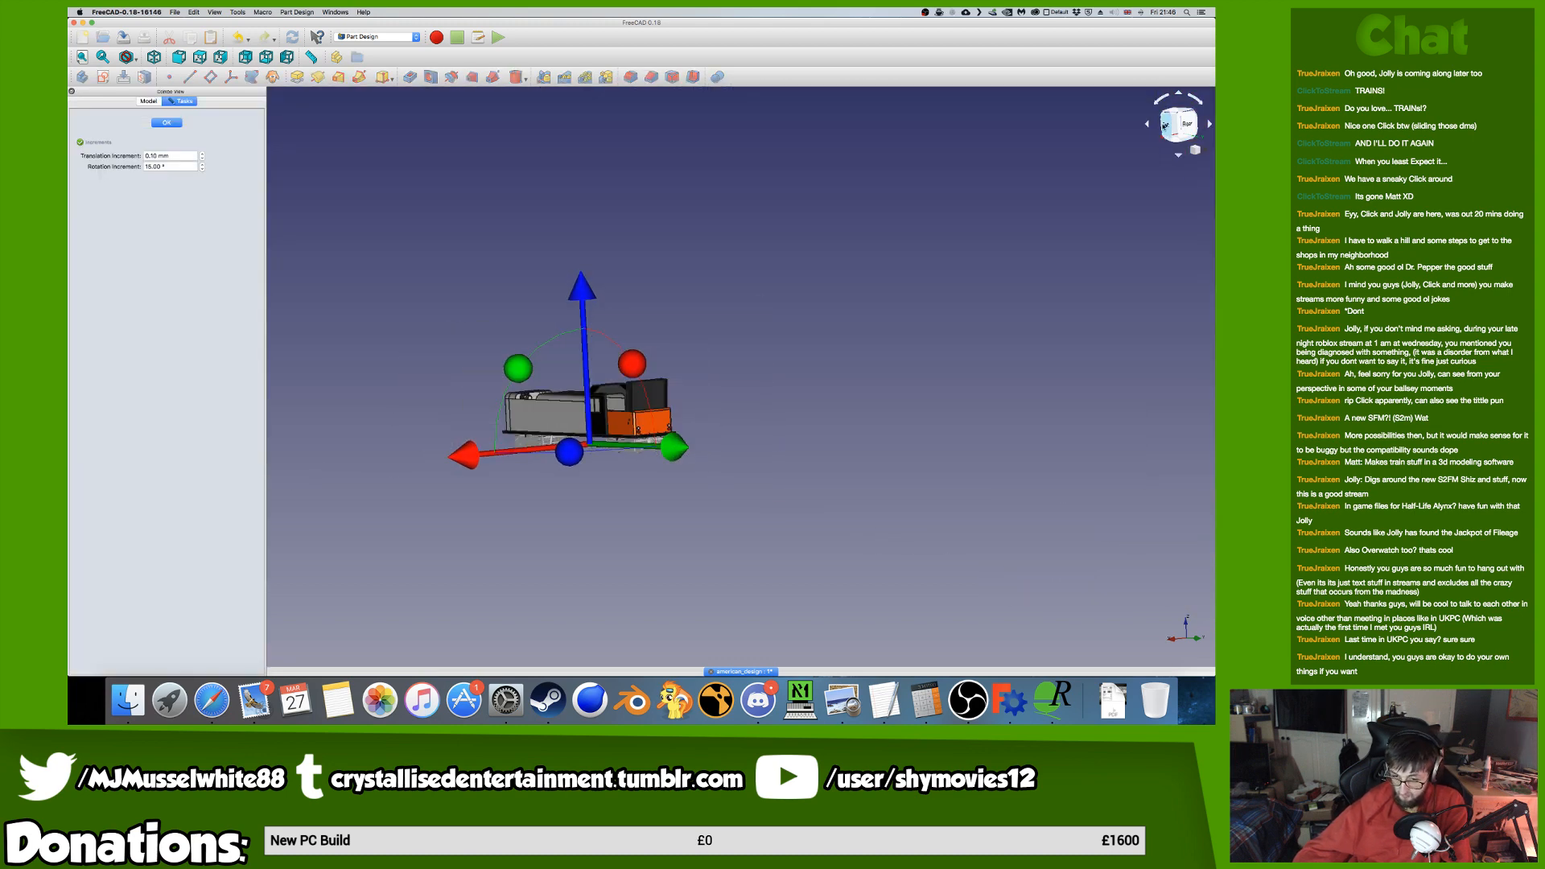
left_click_drag(1179, 140, 1177, 138)
left_click(1165, 138)
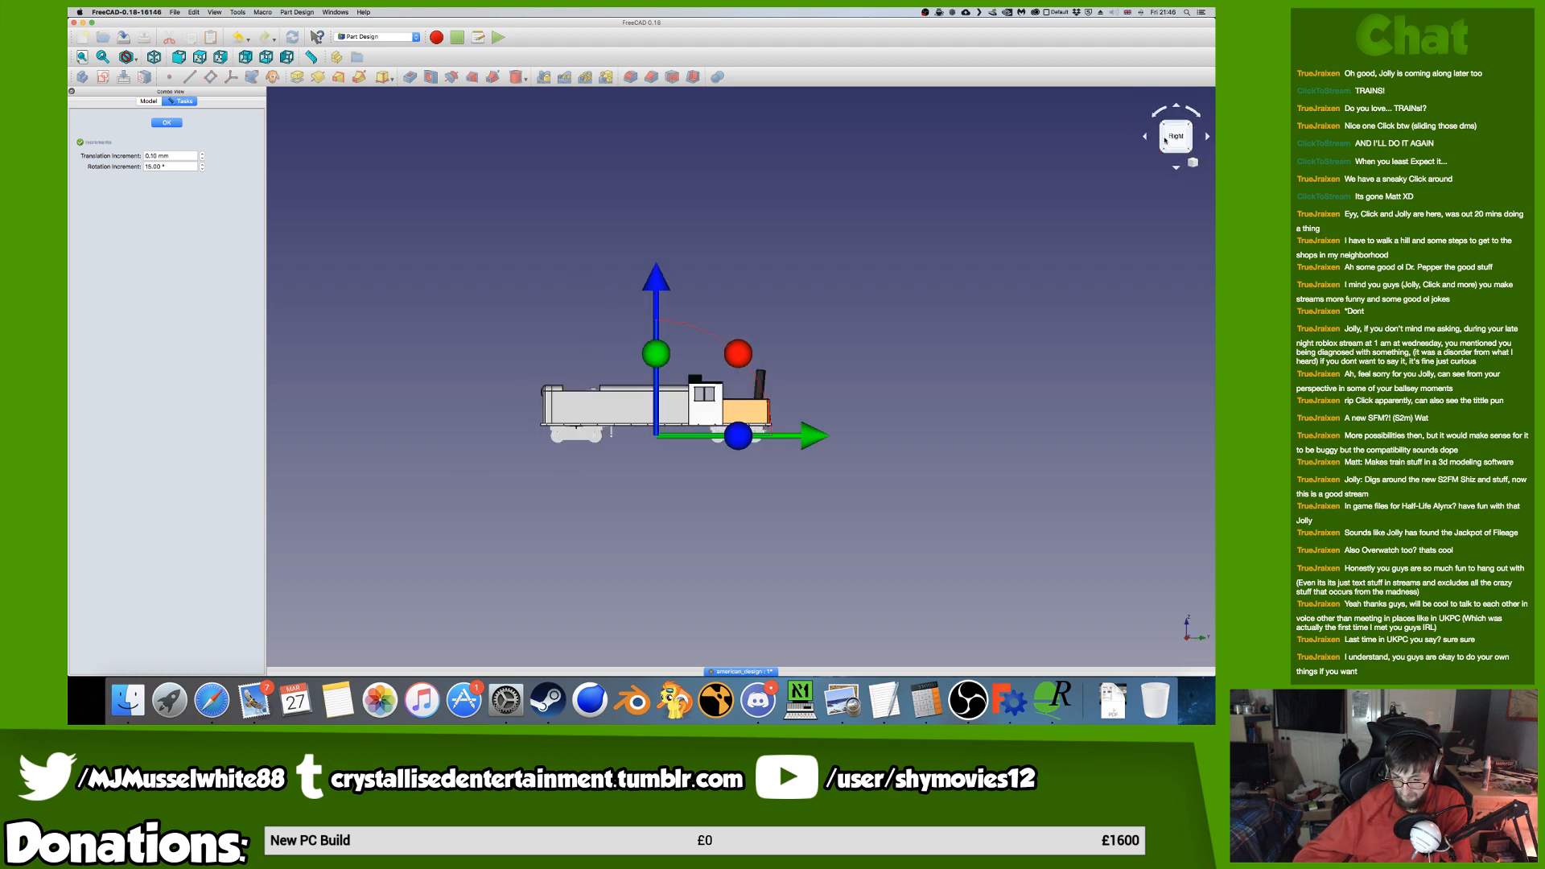
scroll(649, 418, "up", 4)
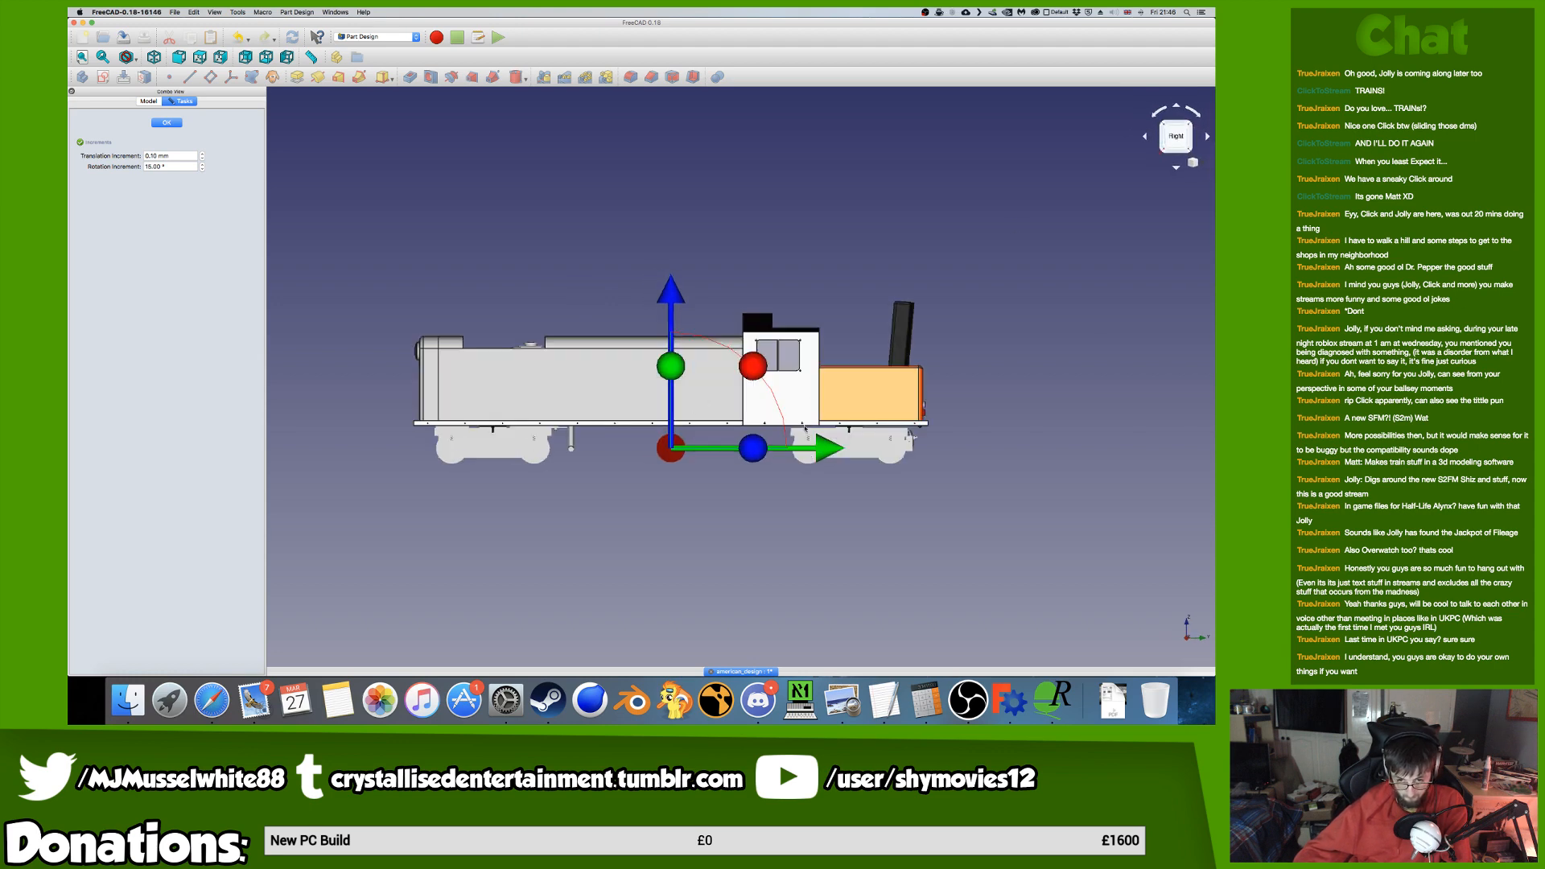
left_click_drag(820, 455, 1046, 449)
scroll(868, 410, "up", 4)
scroll(830, 416, "up", 4)
left_click_drag(903, 410, 913, 212)
scroll(917, 275, "up", 8)
scroll(922, 370, "up", 8)
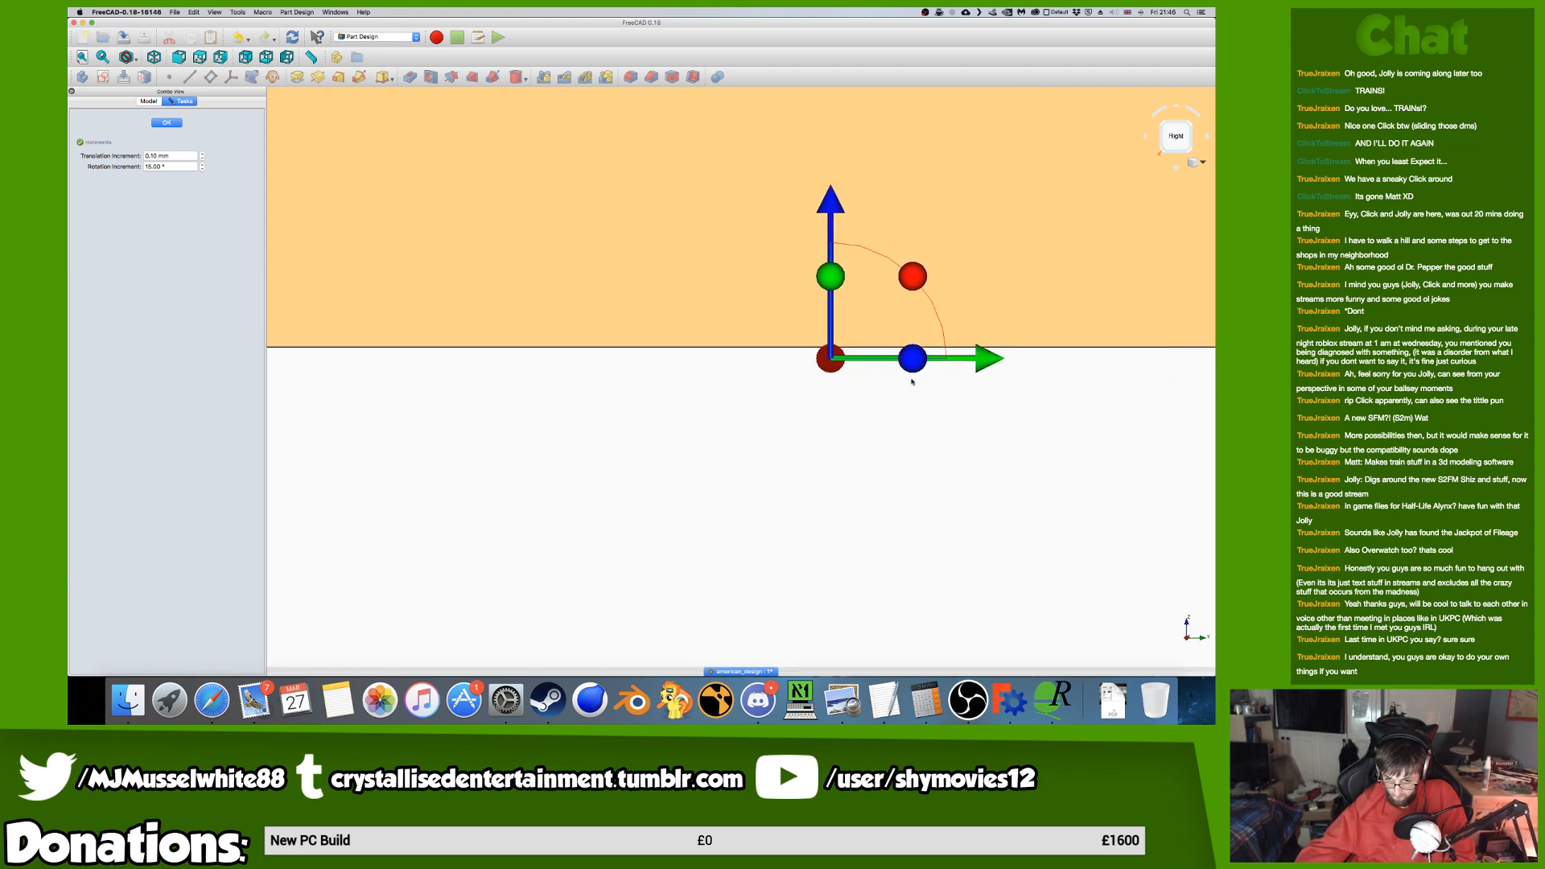
left_click_drag(671, 175, 579, 158)
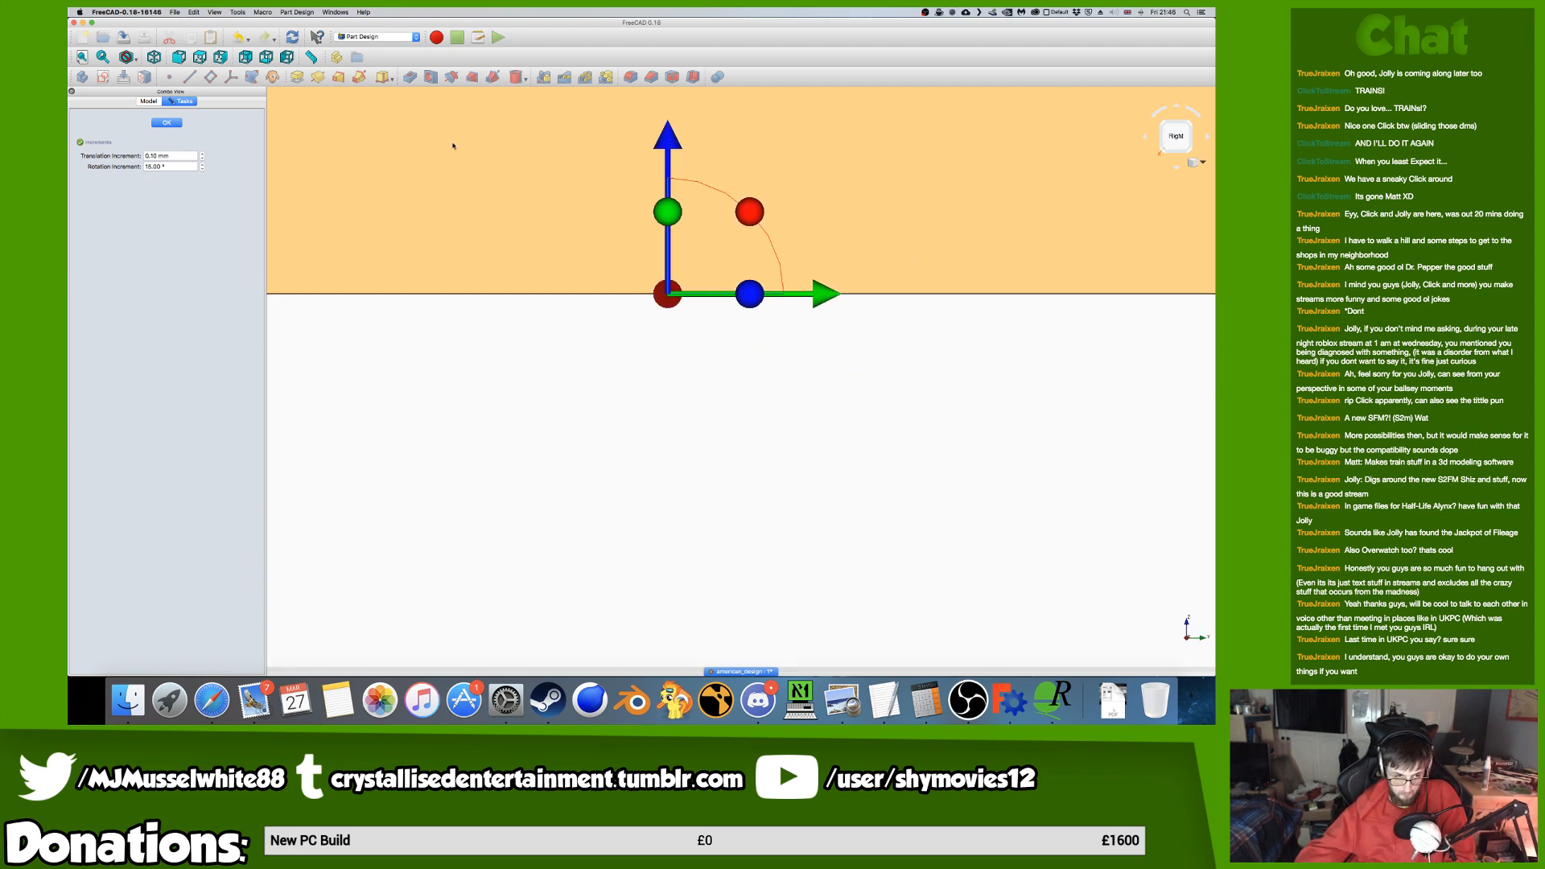
left_click(166, 123)
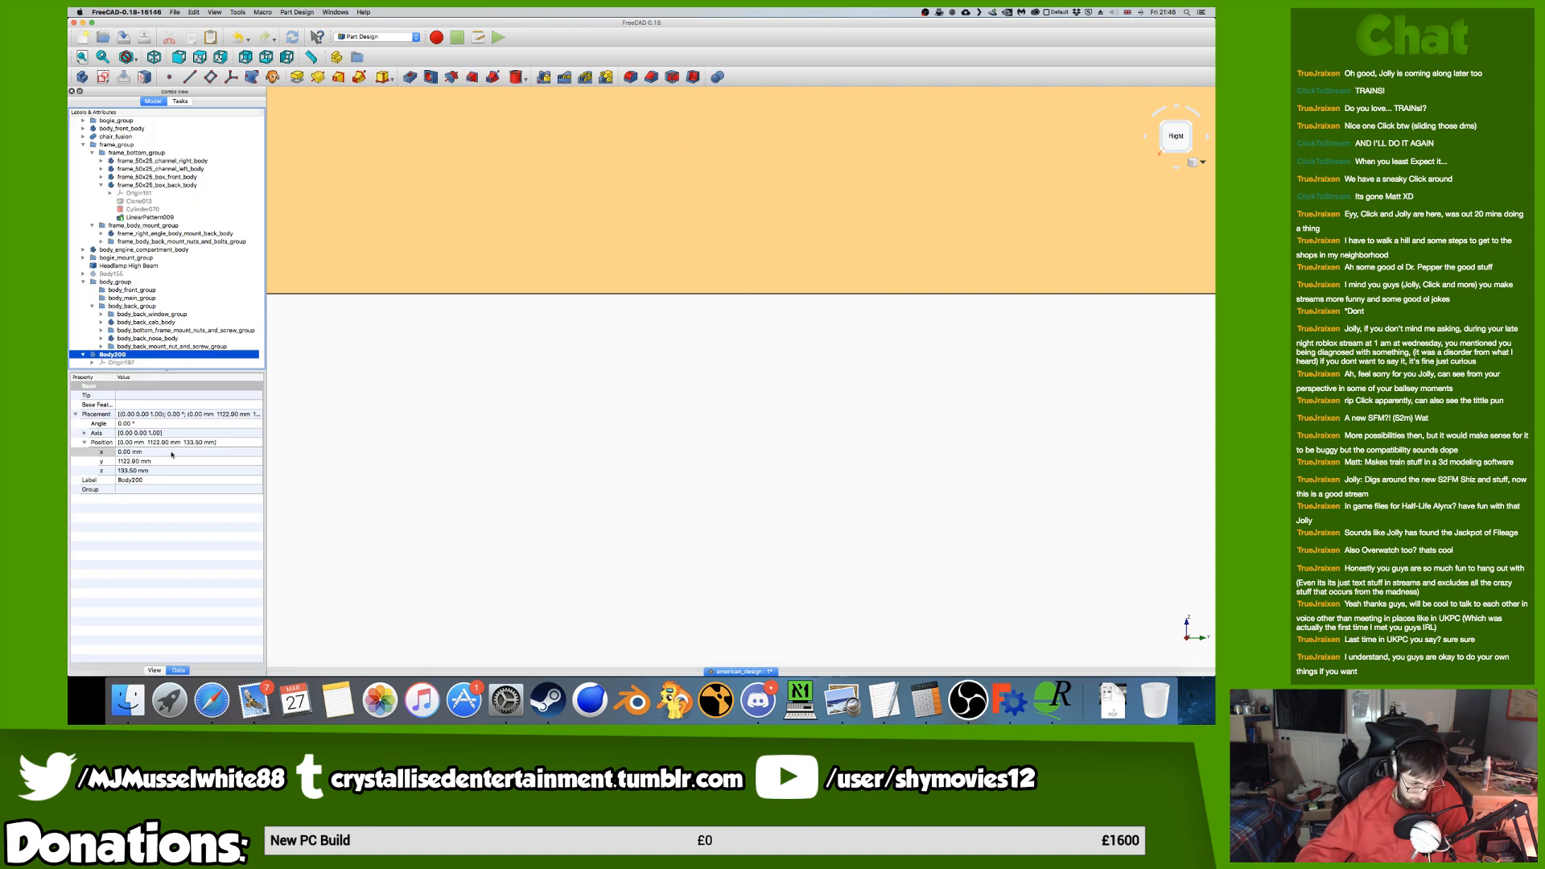
Set the new body's Y position to 1122 mm.
left_click(138, 461)
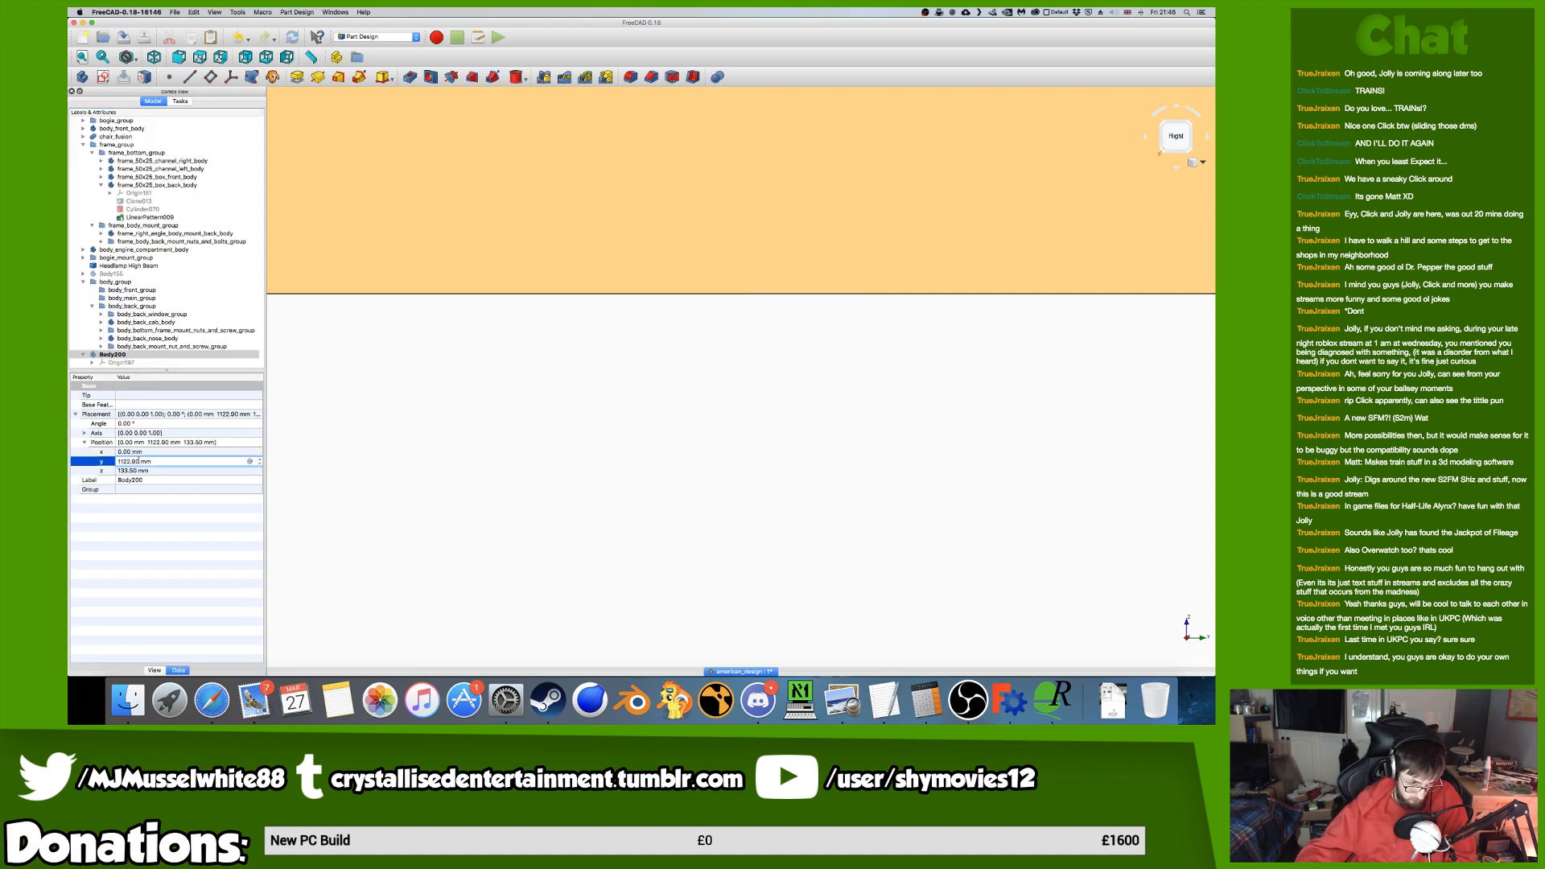
type("1122")
key("Return")
Transform the new body with a 1 mm translation increment, moving it along Y past the nose towards the frame's back end.
right_click(143, 354)
left_click(185, 372)
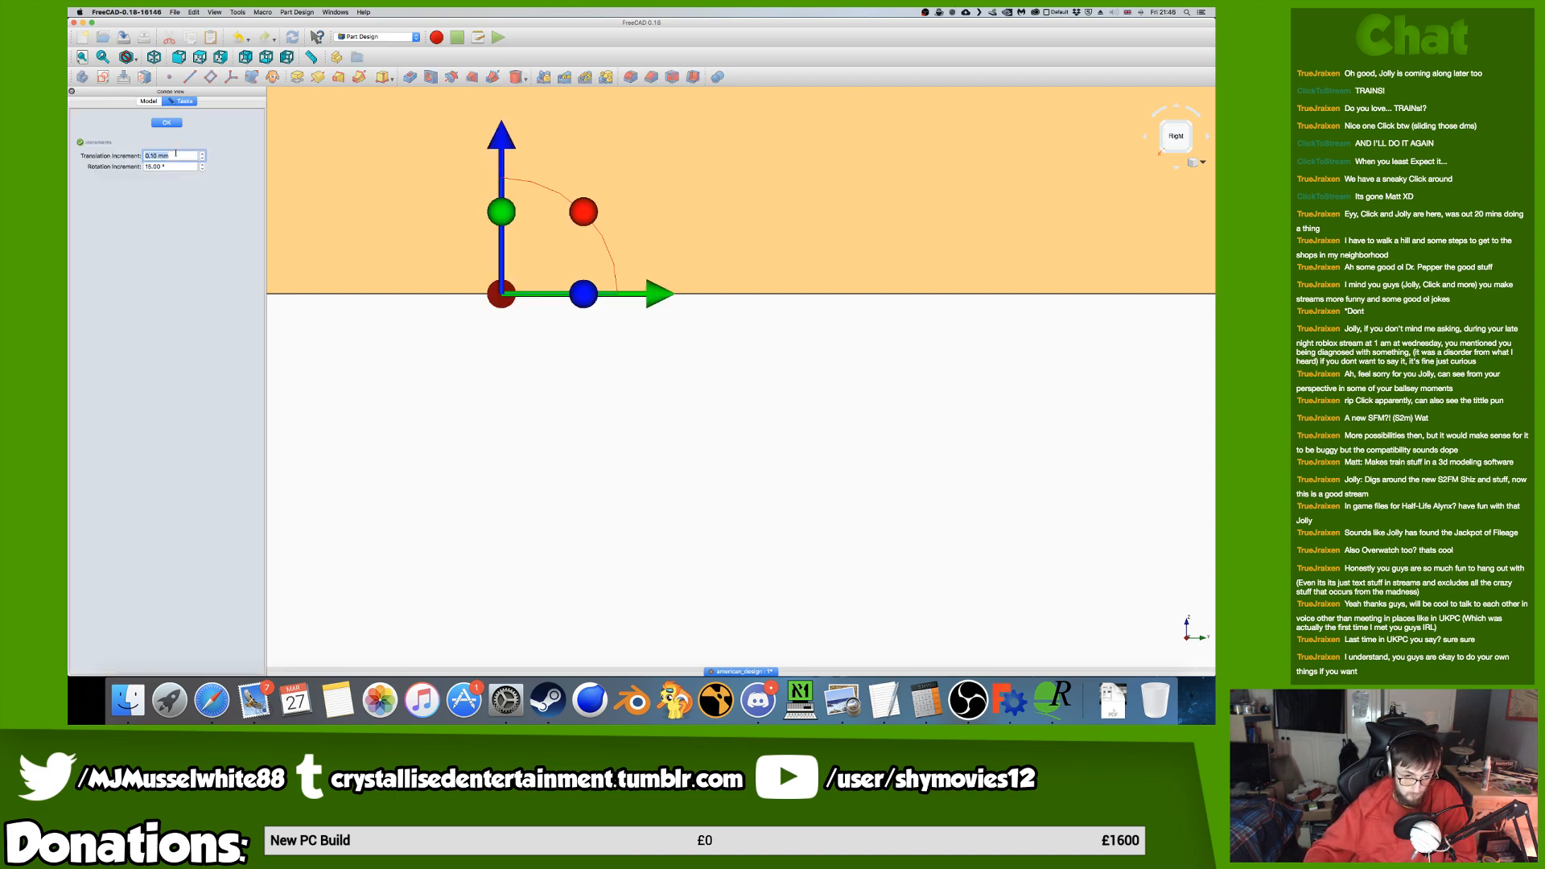
scroll(934, 310, "down", 10)
middle_click_drag(934, 321, 541, 424)
scroll(692, 424, "down", 10)
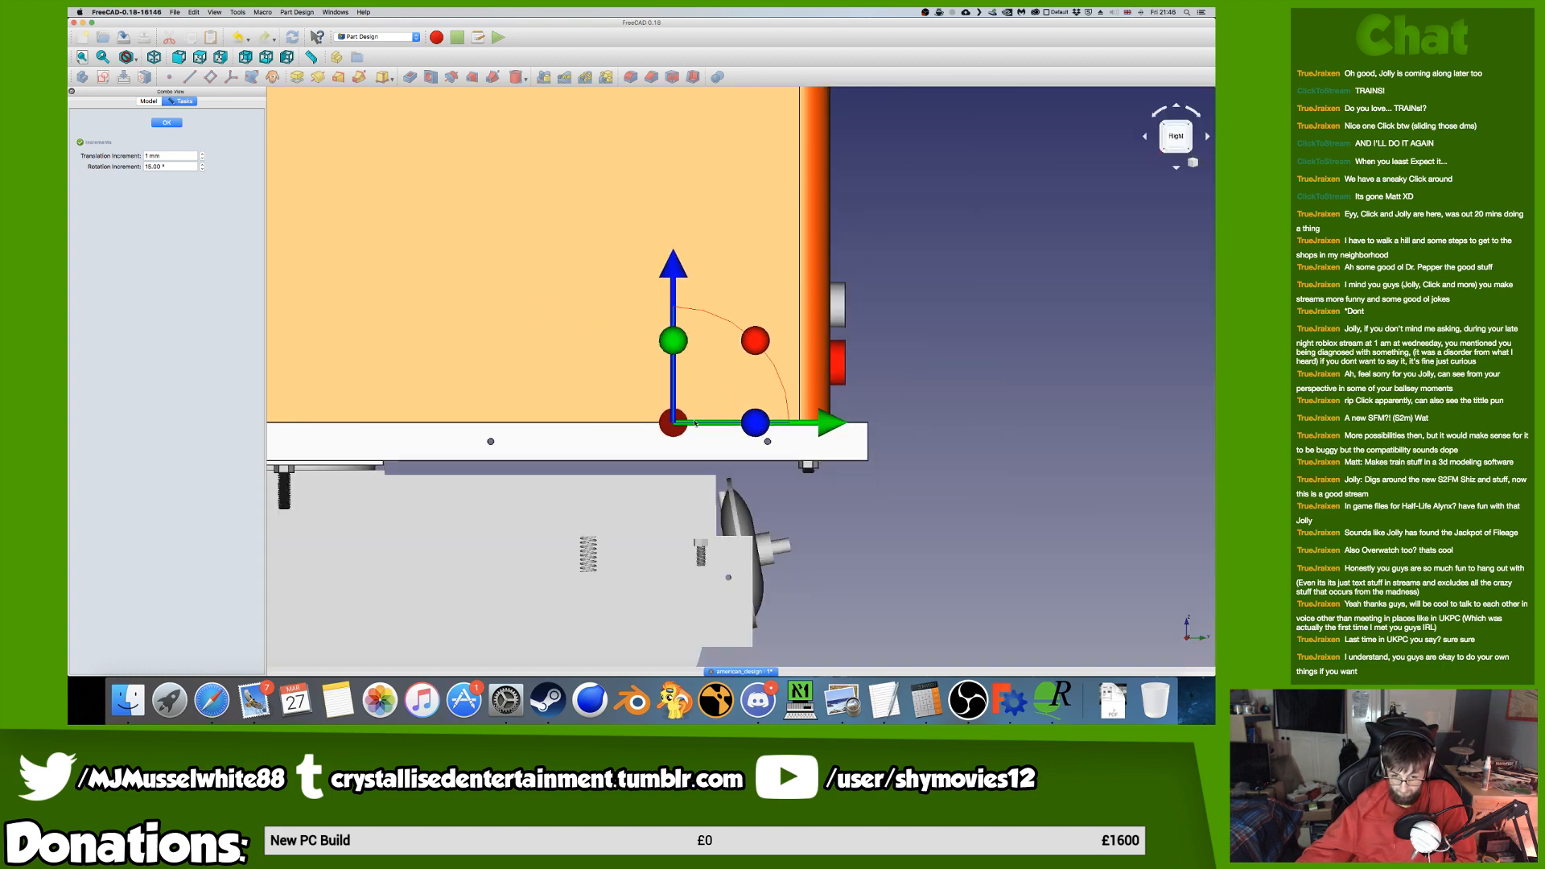
left_click_drag(824, 419, 979, 399)
scroll(955, 407, "down", 2)
scroll(937, 399, "up", 10)
left_click_drag(723, 487, 876, 486)
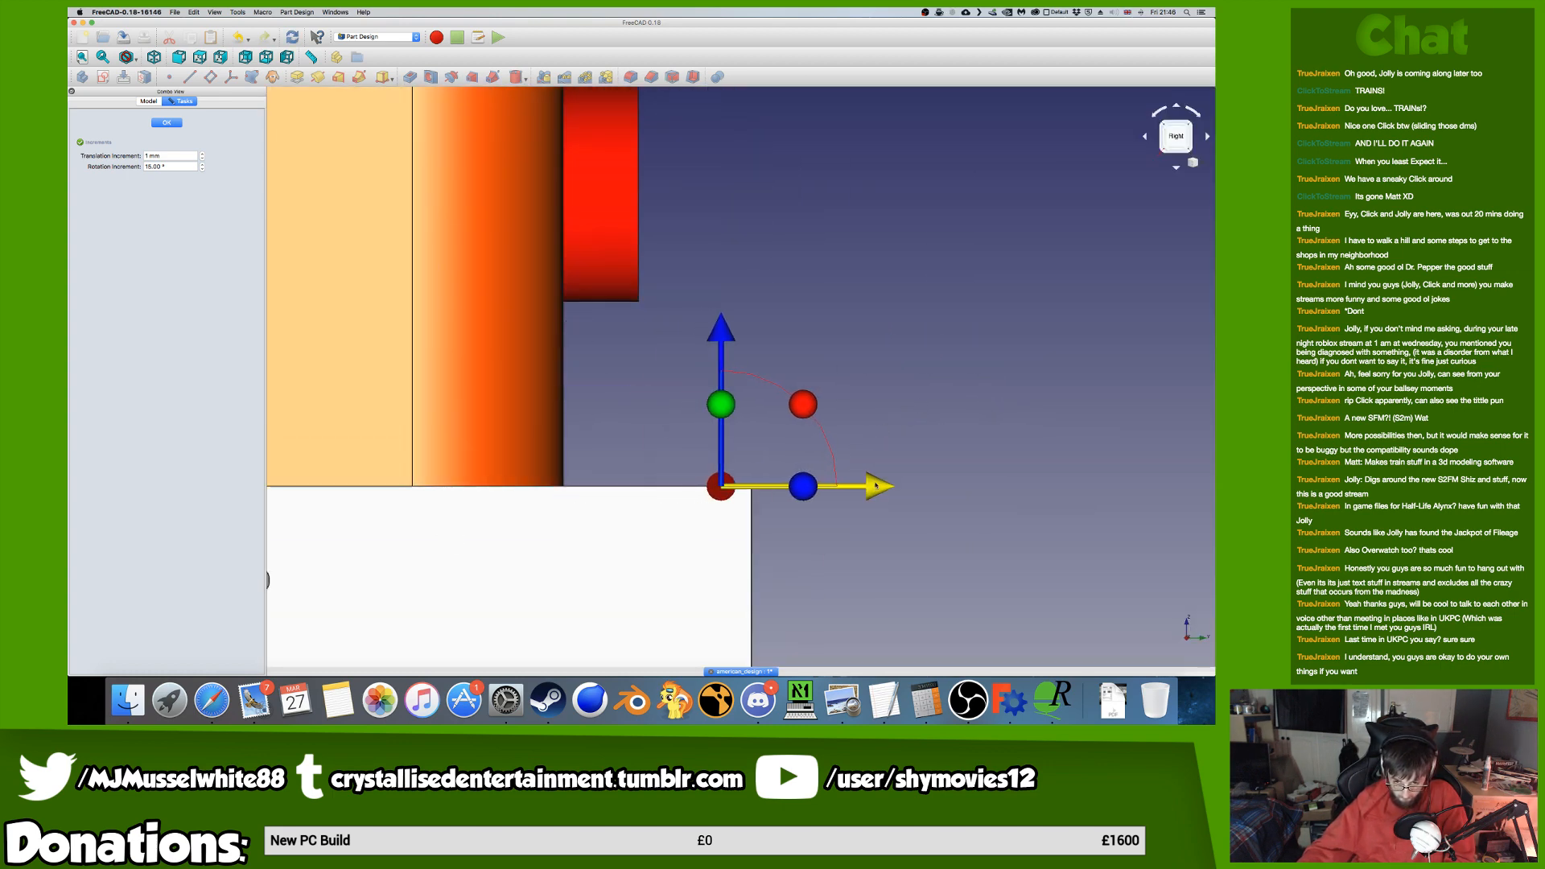
Transform the new body just past the frame's back end and above its top edge, to about Y 1253 mm and Z 136.5 mm.
scroll(869, 489, "up", 8)
scroll(547, 458, "up", 5)
scroll(544, 377, "down", 5)
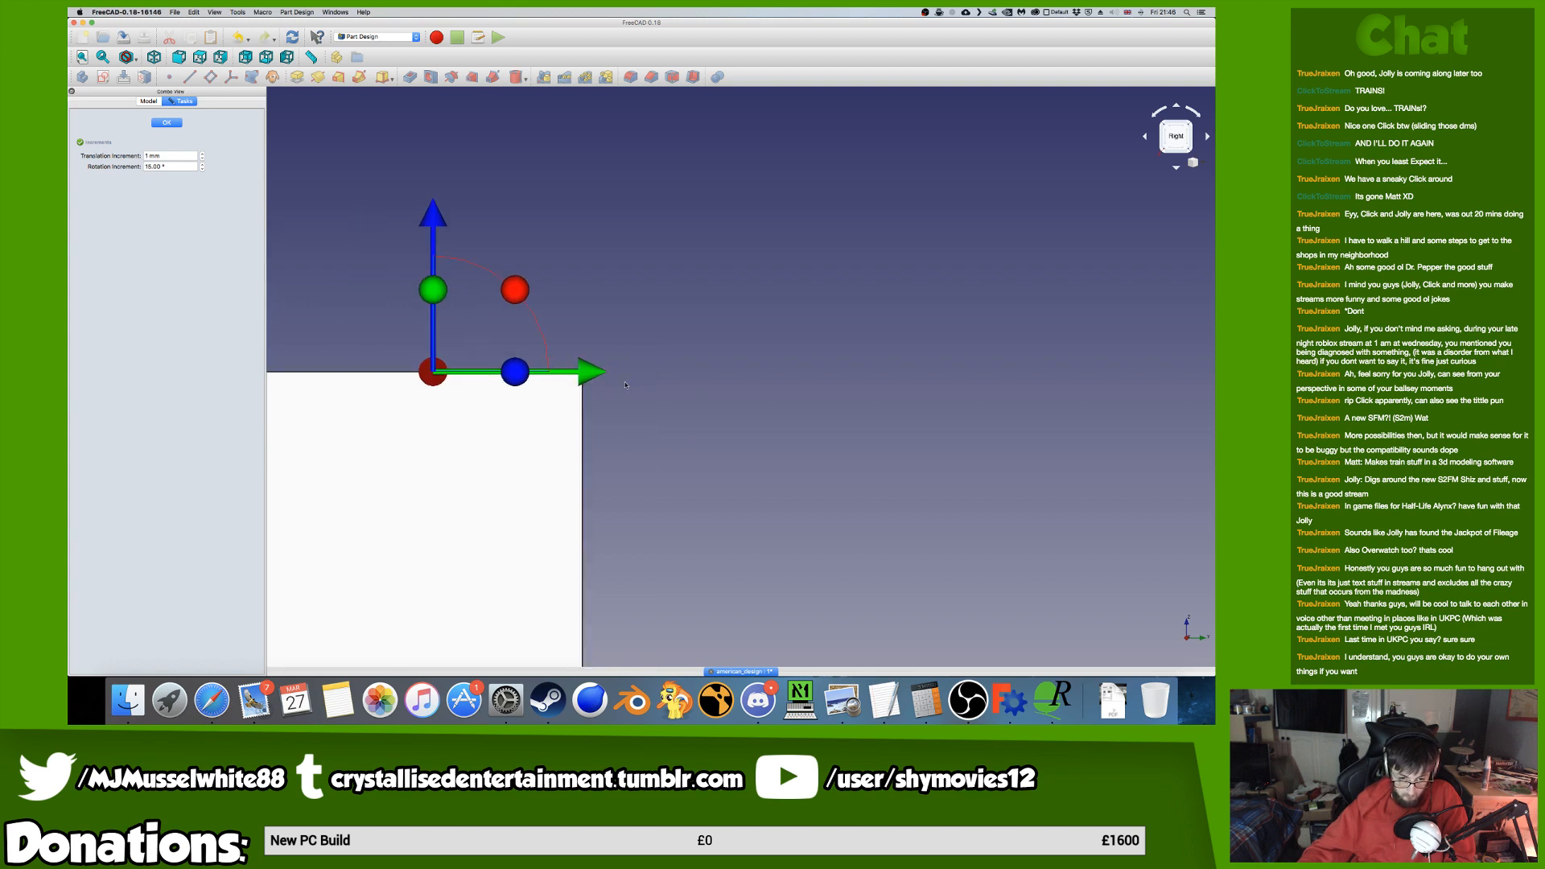
left_click_drag(586, 371, 836, 371)
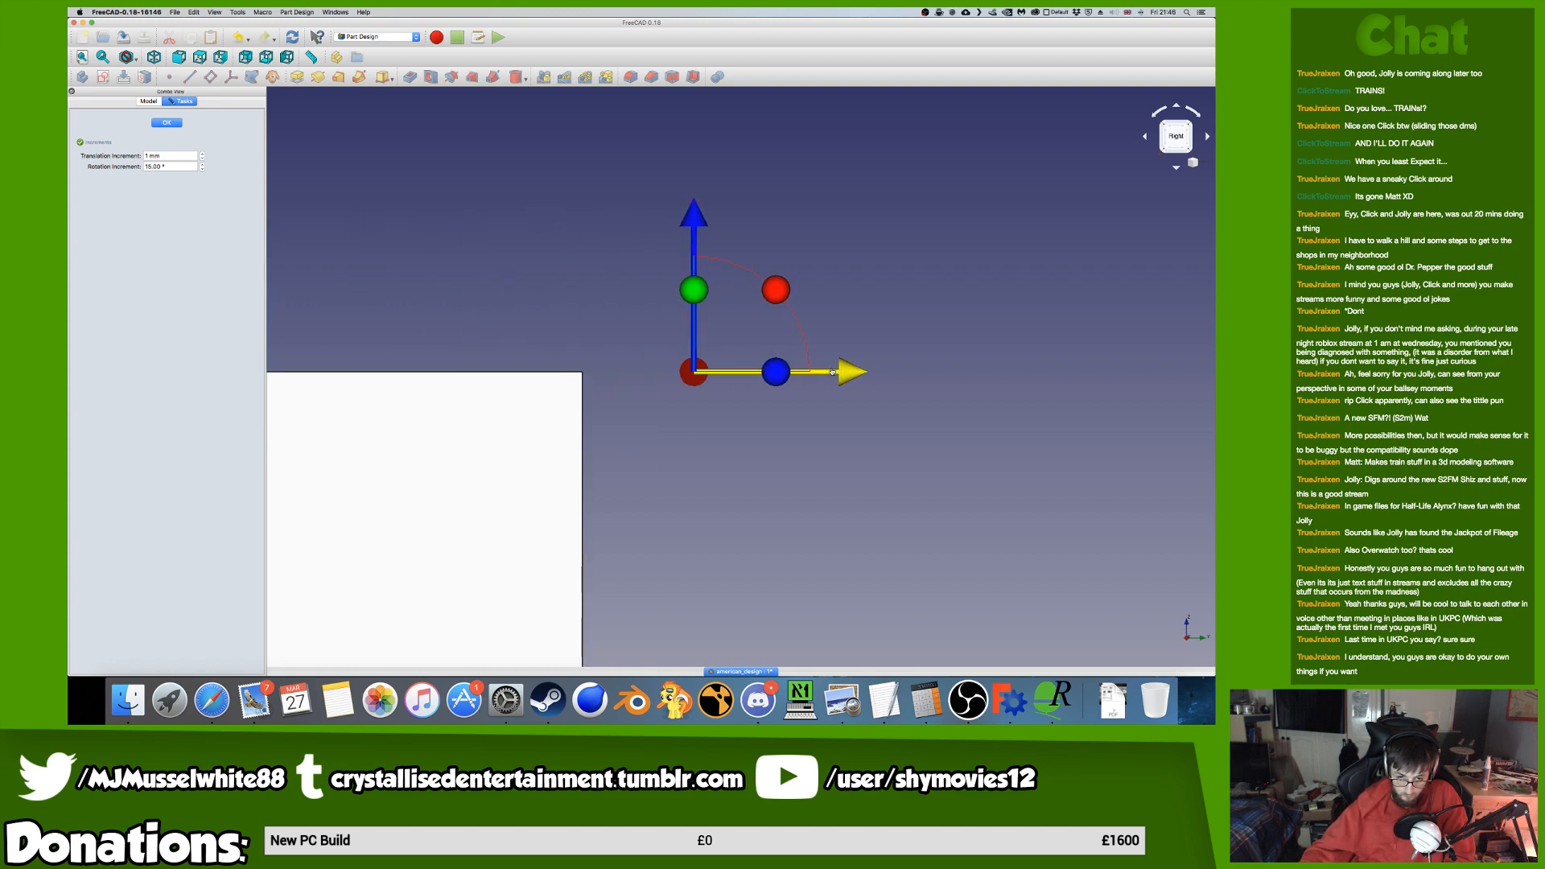
scroll(773, 359, "down", 8)
scroll(772, 359, "up", 6)
scroll(772, 360, "up", 2)
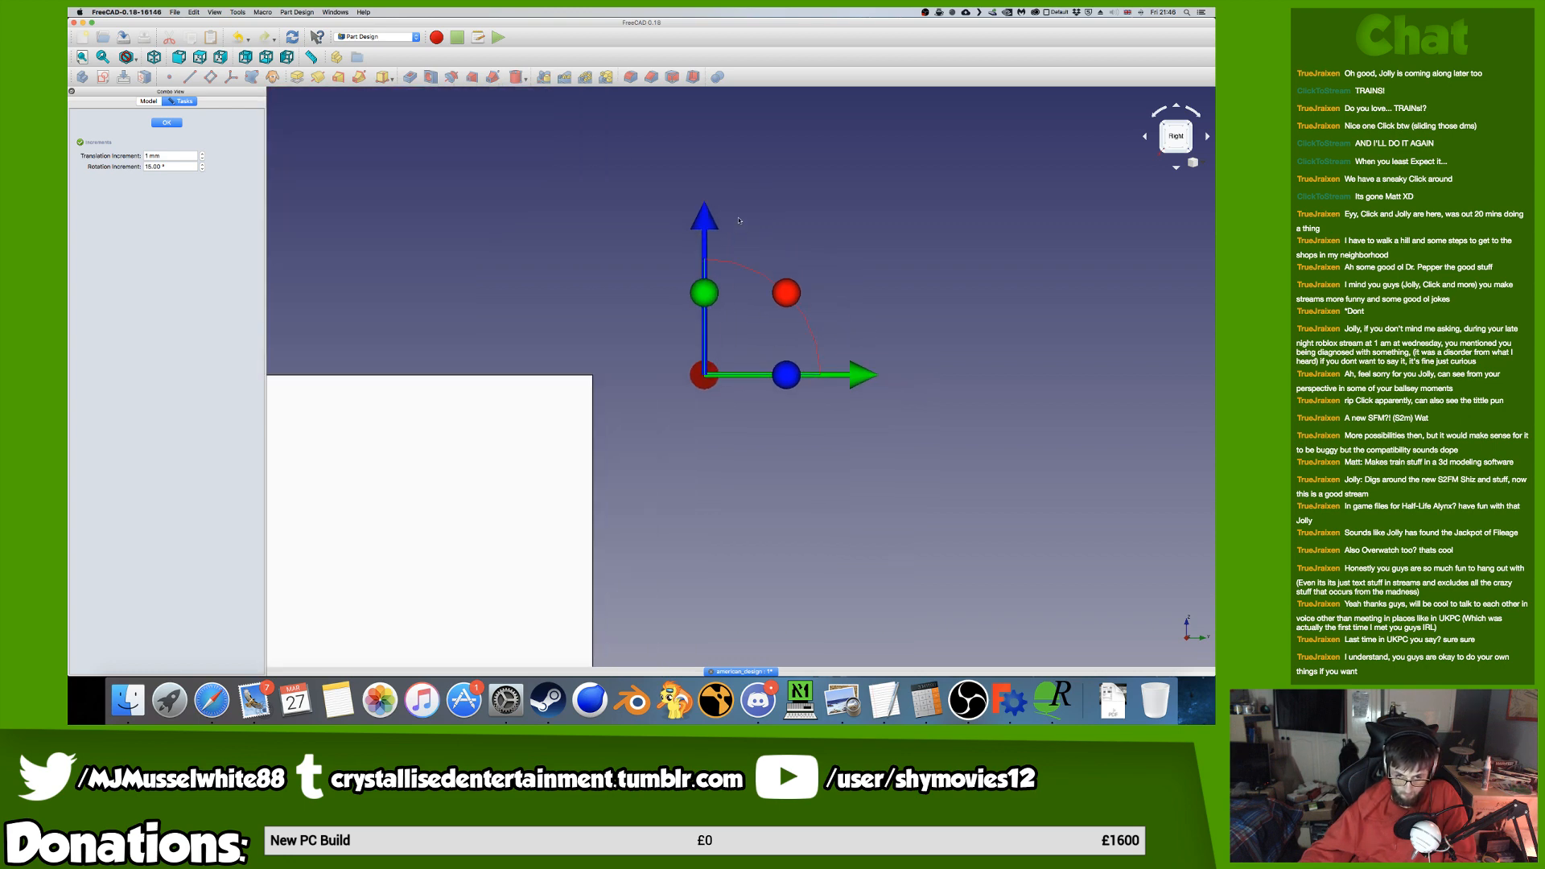
left_click_drag(706, 206, 715, 111)
scroll(728, 160, "down", 10)
middle_click_drag(728, 161, 707, 434)
left_click(174, 128)
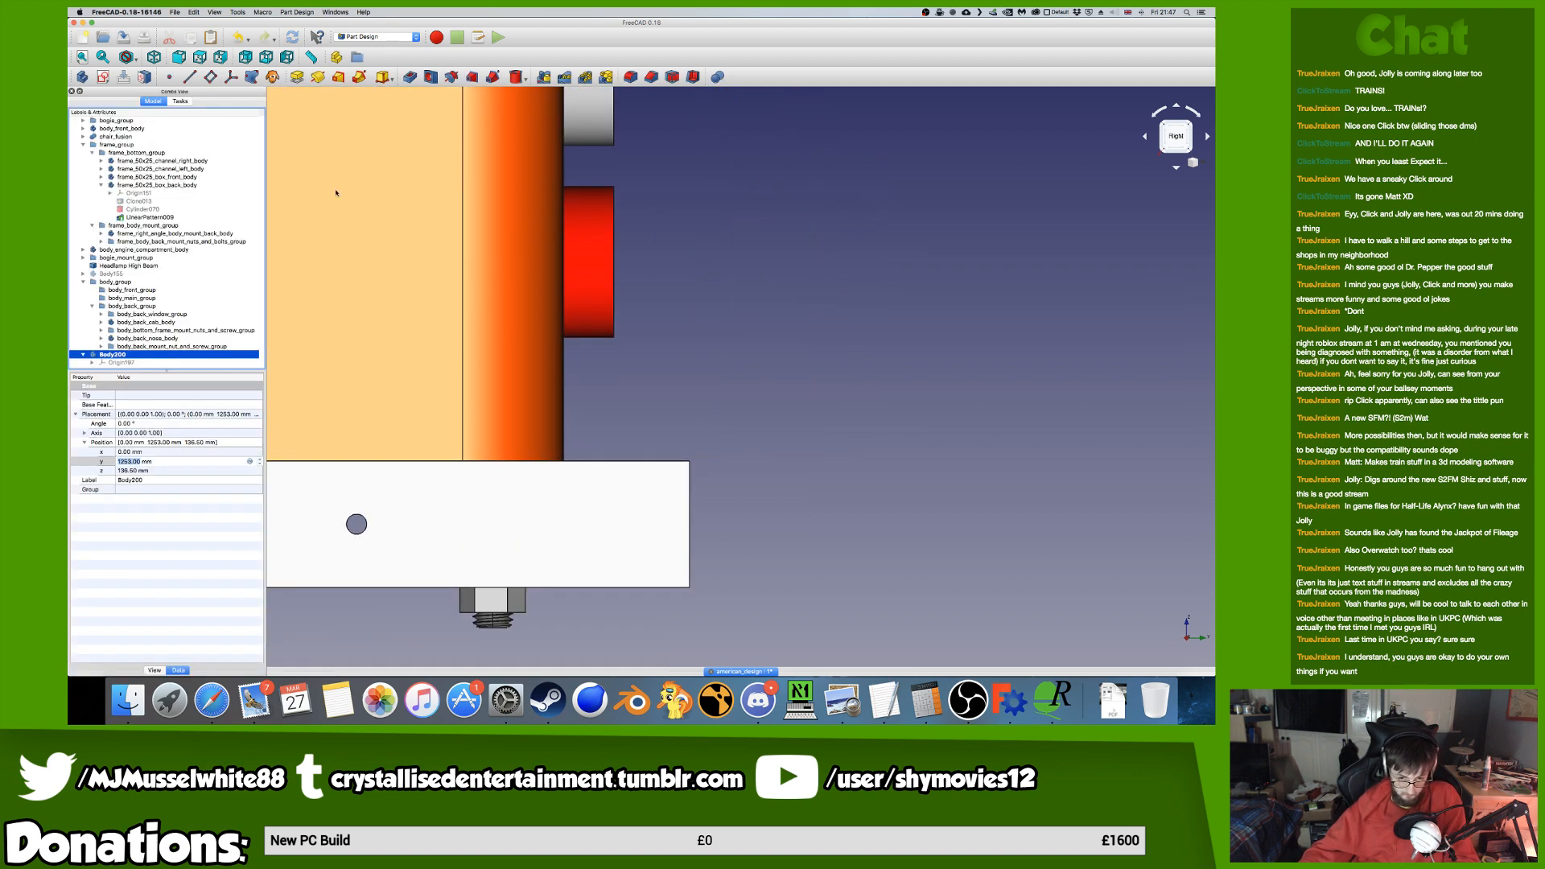
Save the design and create a new sketch on the new body's XY plane.
key("super+s")
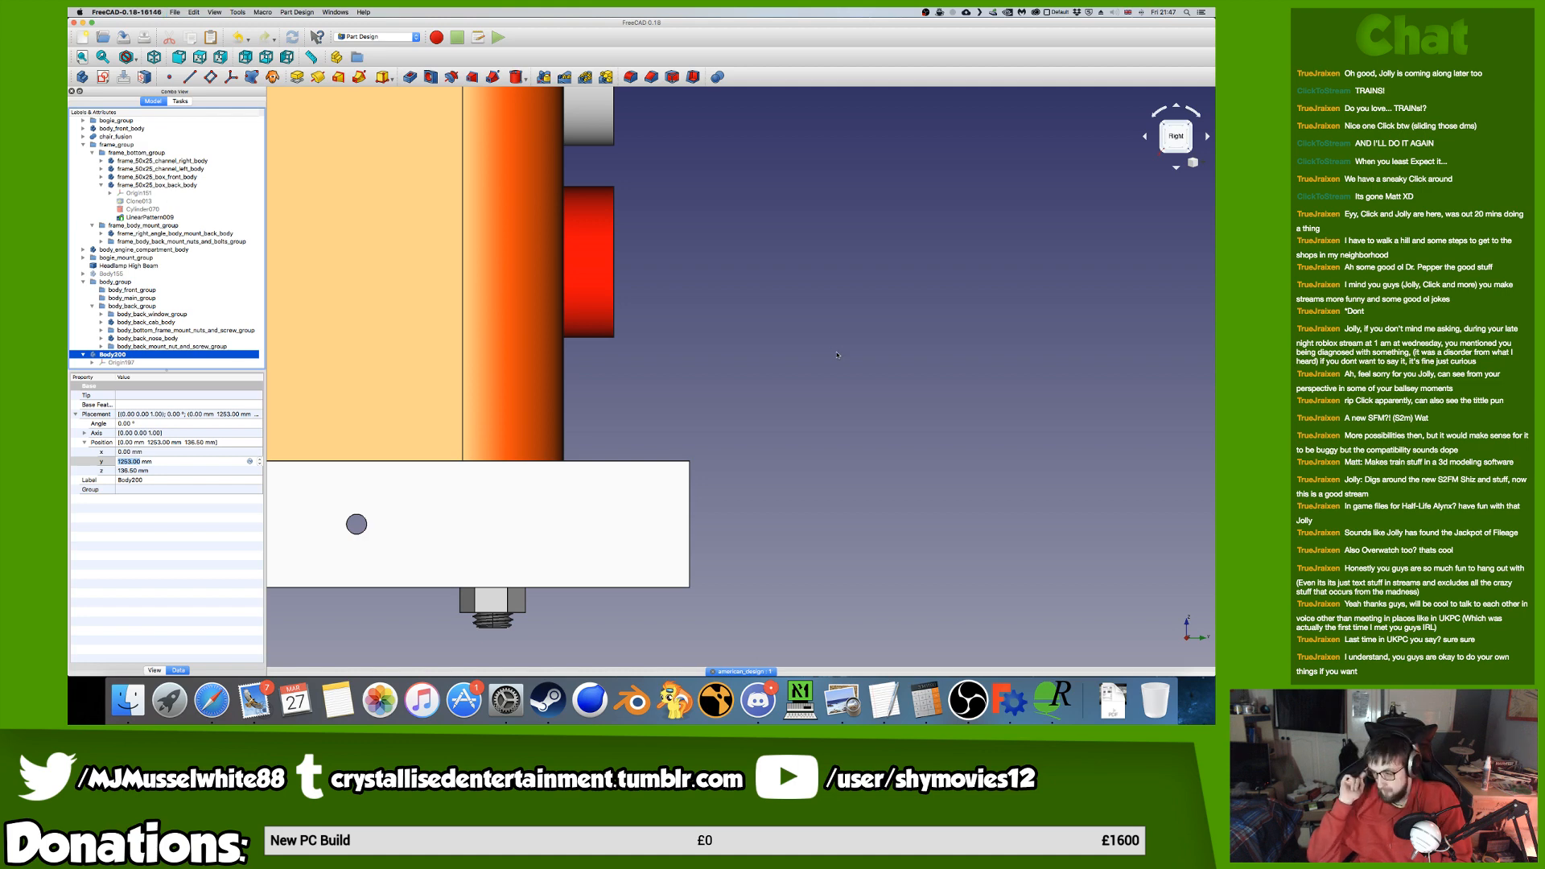
left_click(103, 76)
left_click(707, 445)
left_click(189, 125)
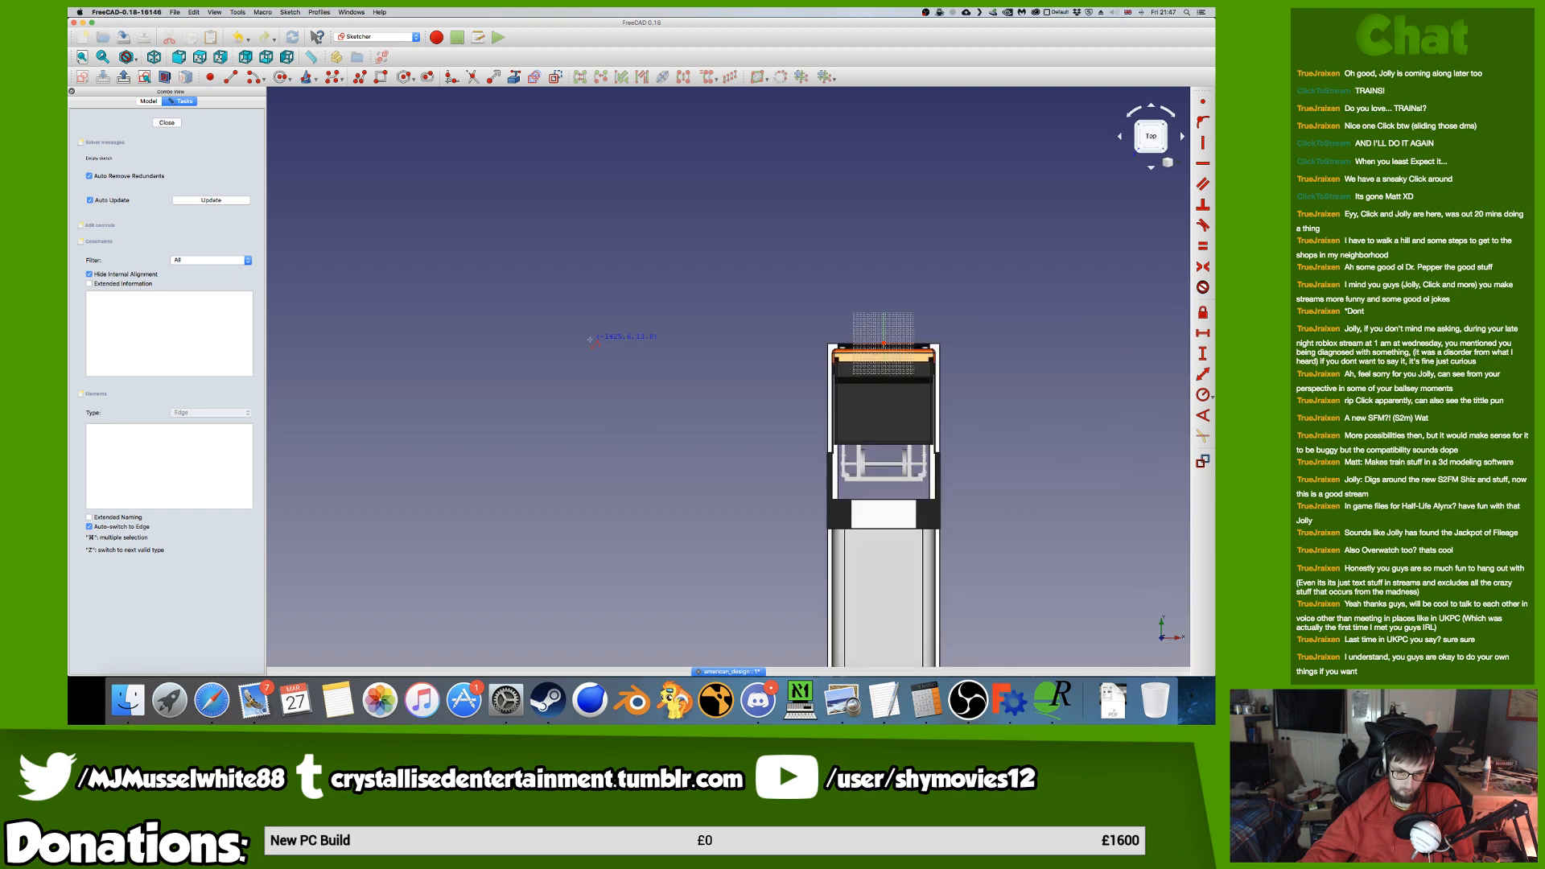
Draw a polyline across the frame's back end, along its right outer side to the black section, and inward to the orange side wall.
scroll(950, 330, "up", 10)
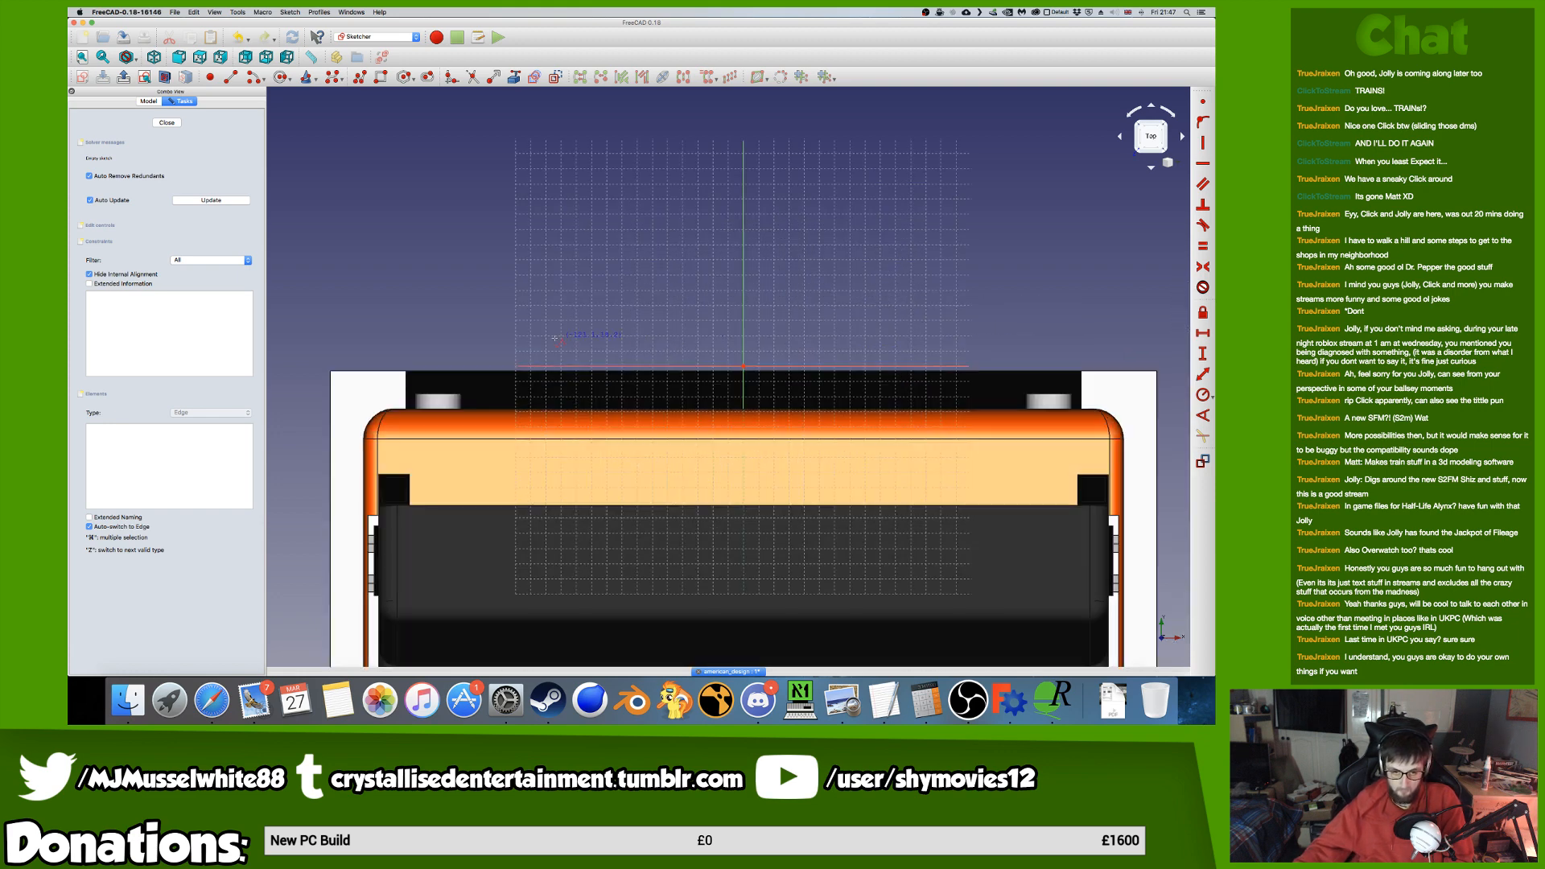
left_click(329, 364)
middle_click_drag(1095, 348, 886, 341)
left_click(947, 361)
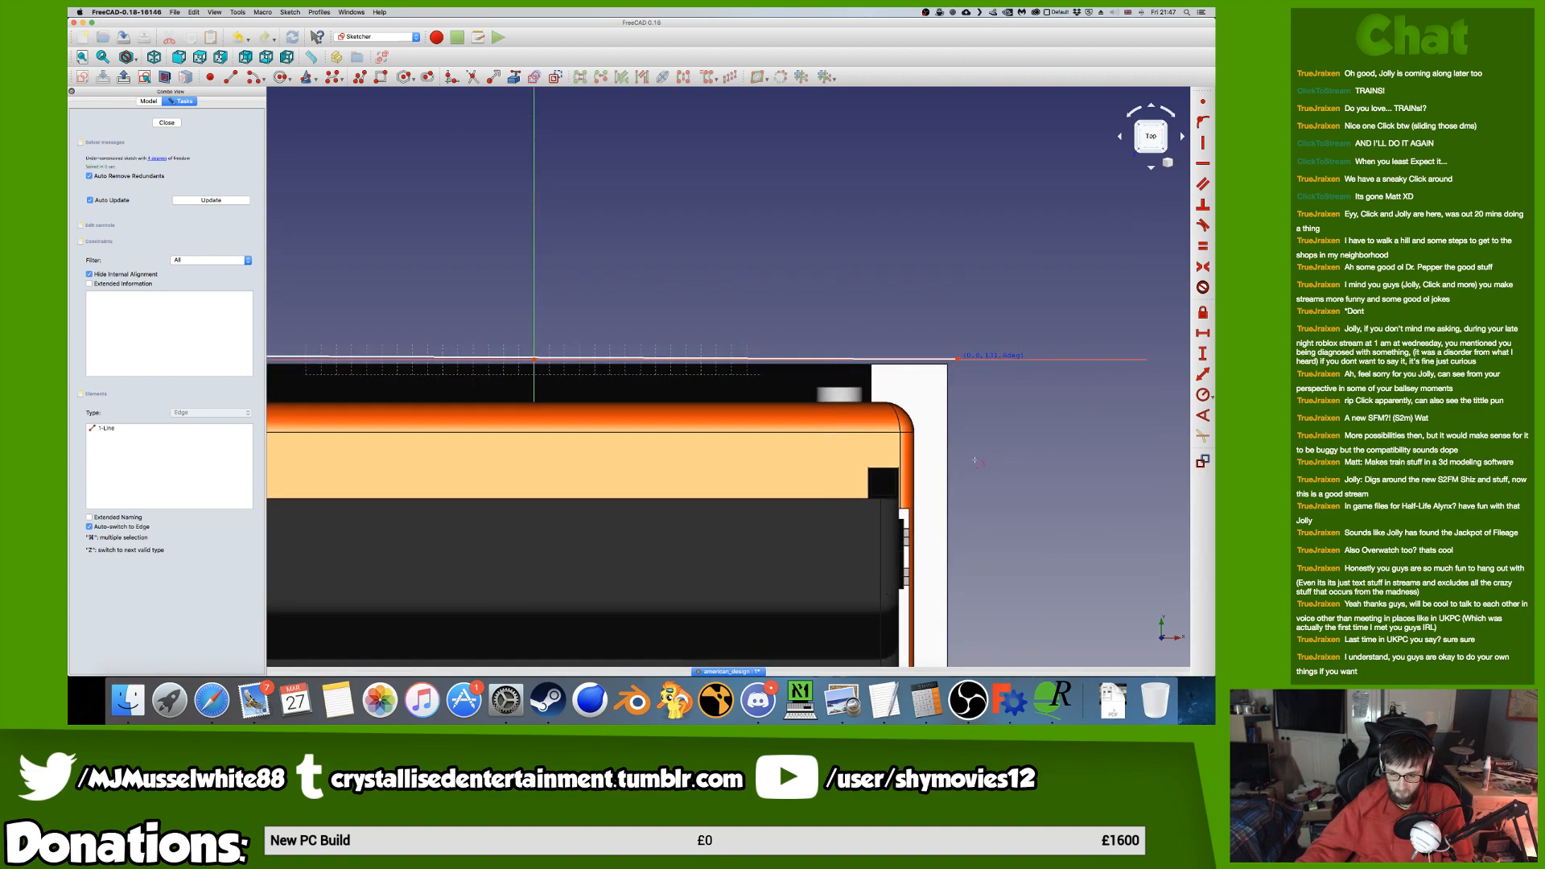
scroll(949, 361, "down", 10)
scroll(985, 430, "up", 15)
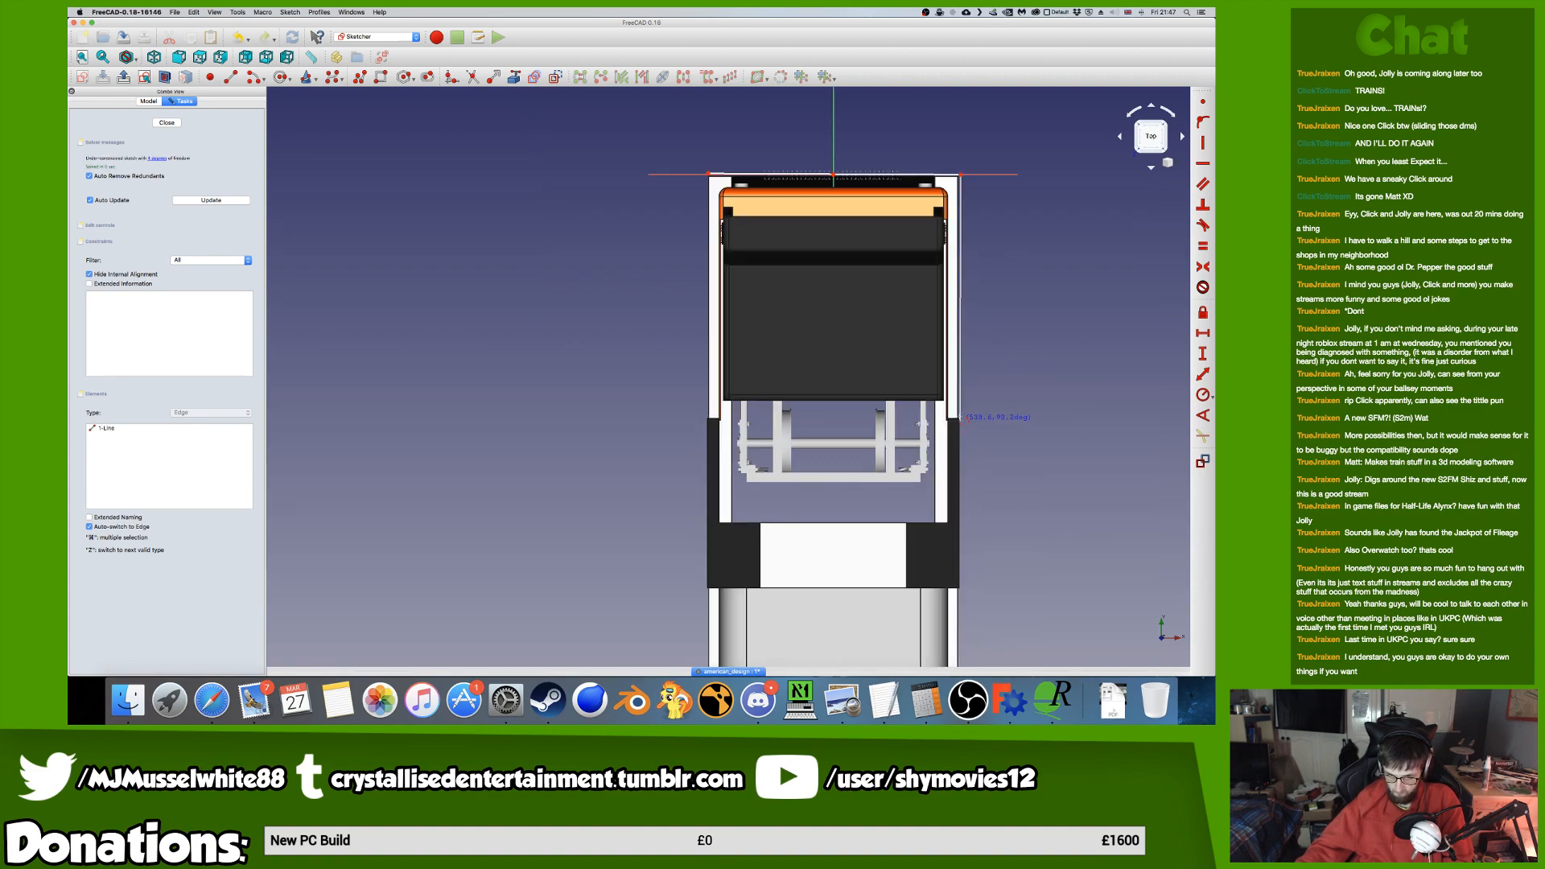
left_click(938, 444)
left_click(754, 445)
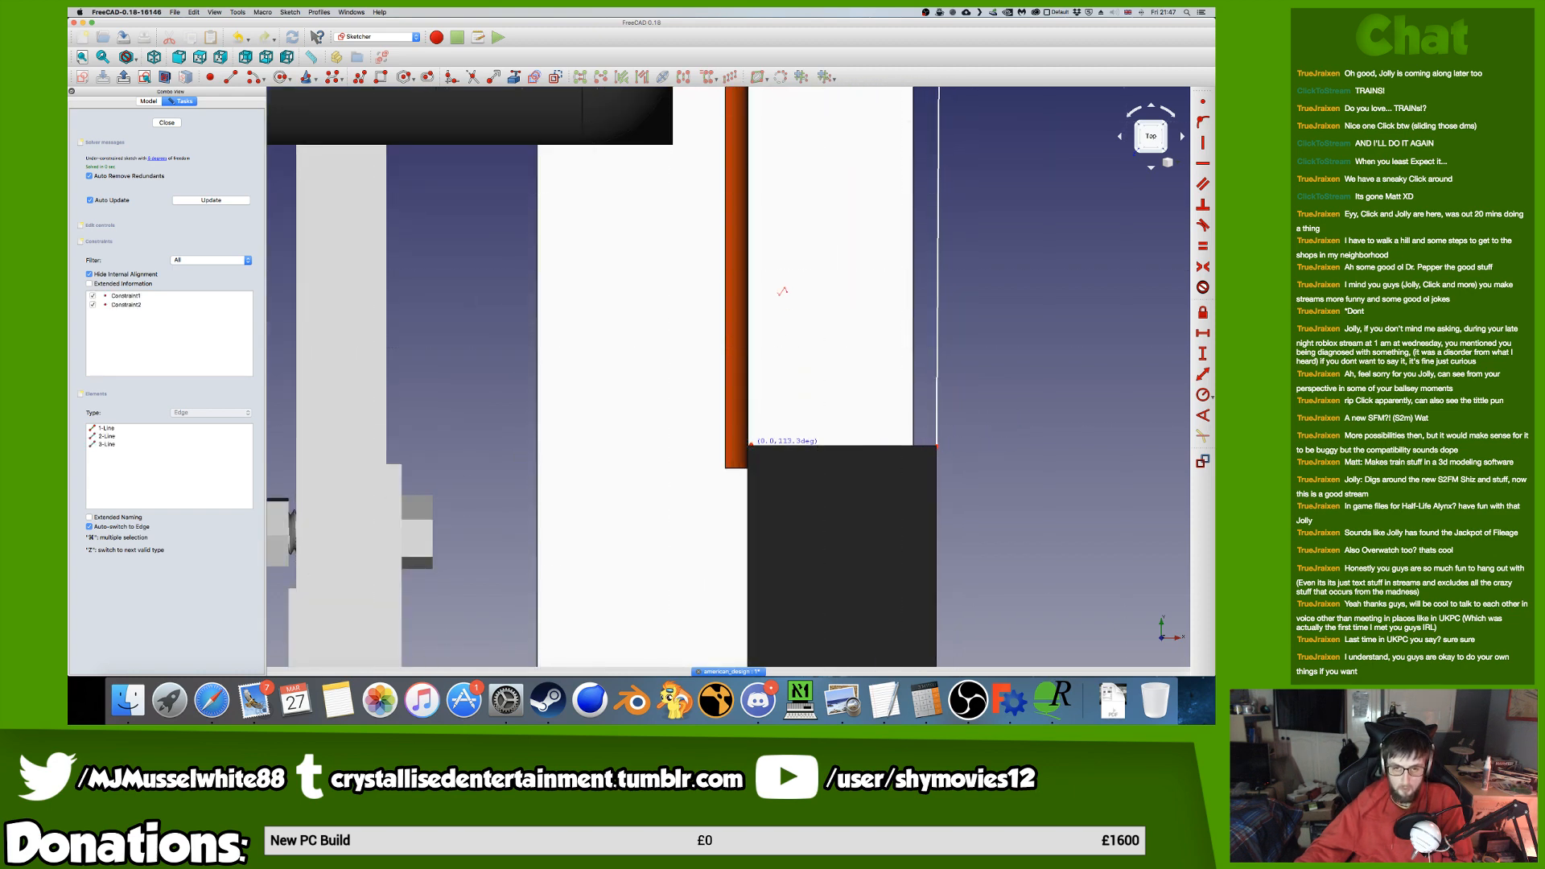
Extend the polyline about 465 mm along the orange side to the nose's rounded corner, and set the draw style to Wireframe.
scroll(760, 435, "down", 10)
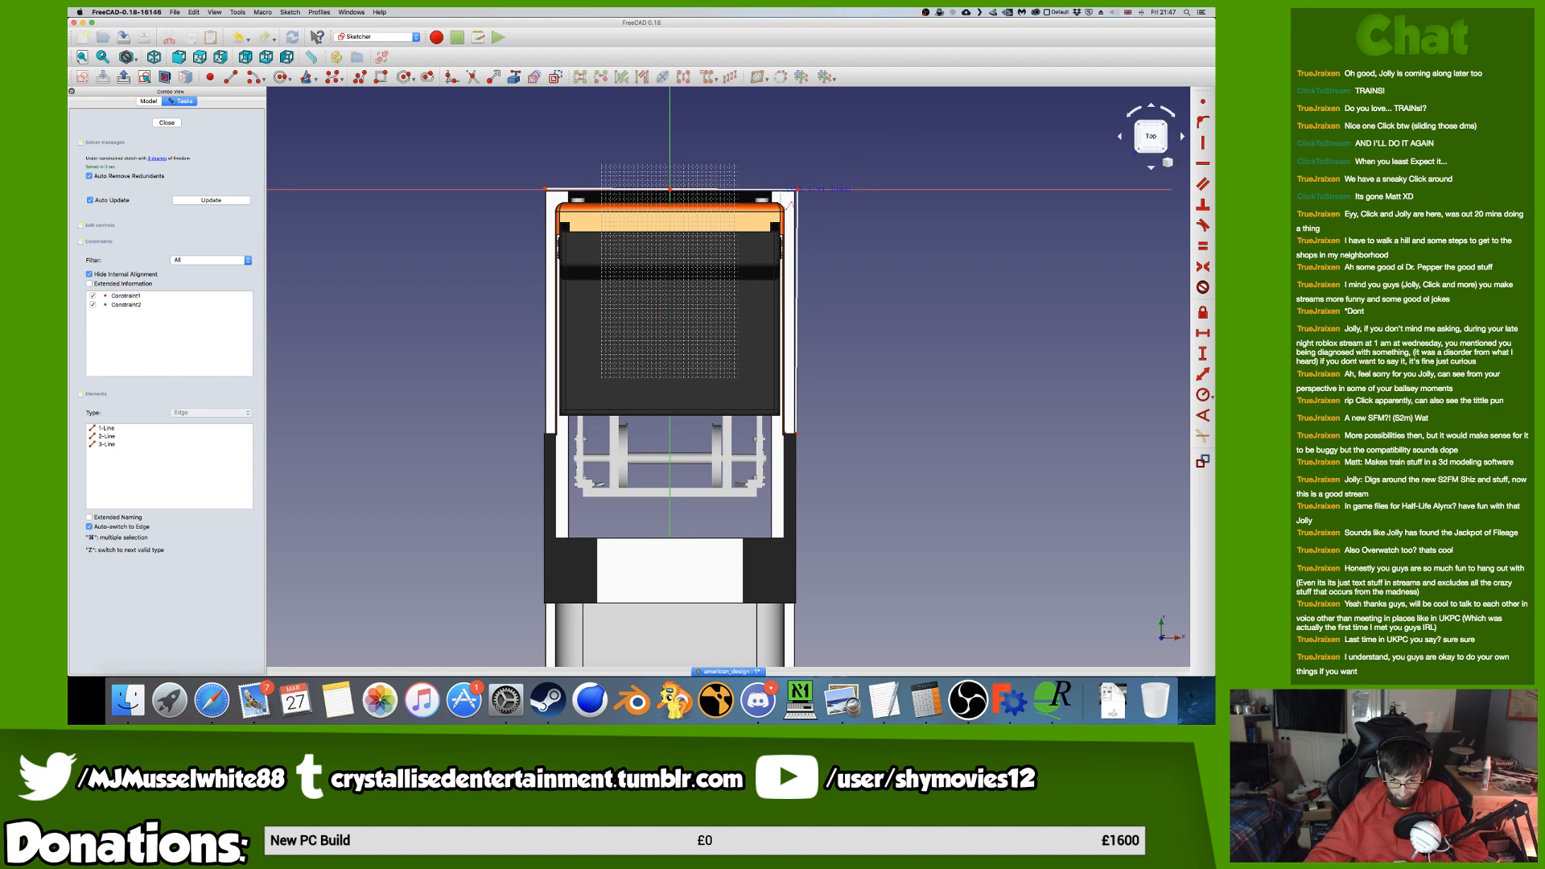
scroll(797, 233, "up", 10)
scroll(764, 269, "up", 2)
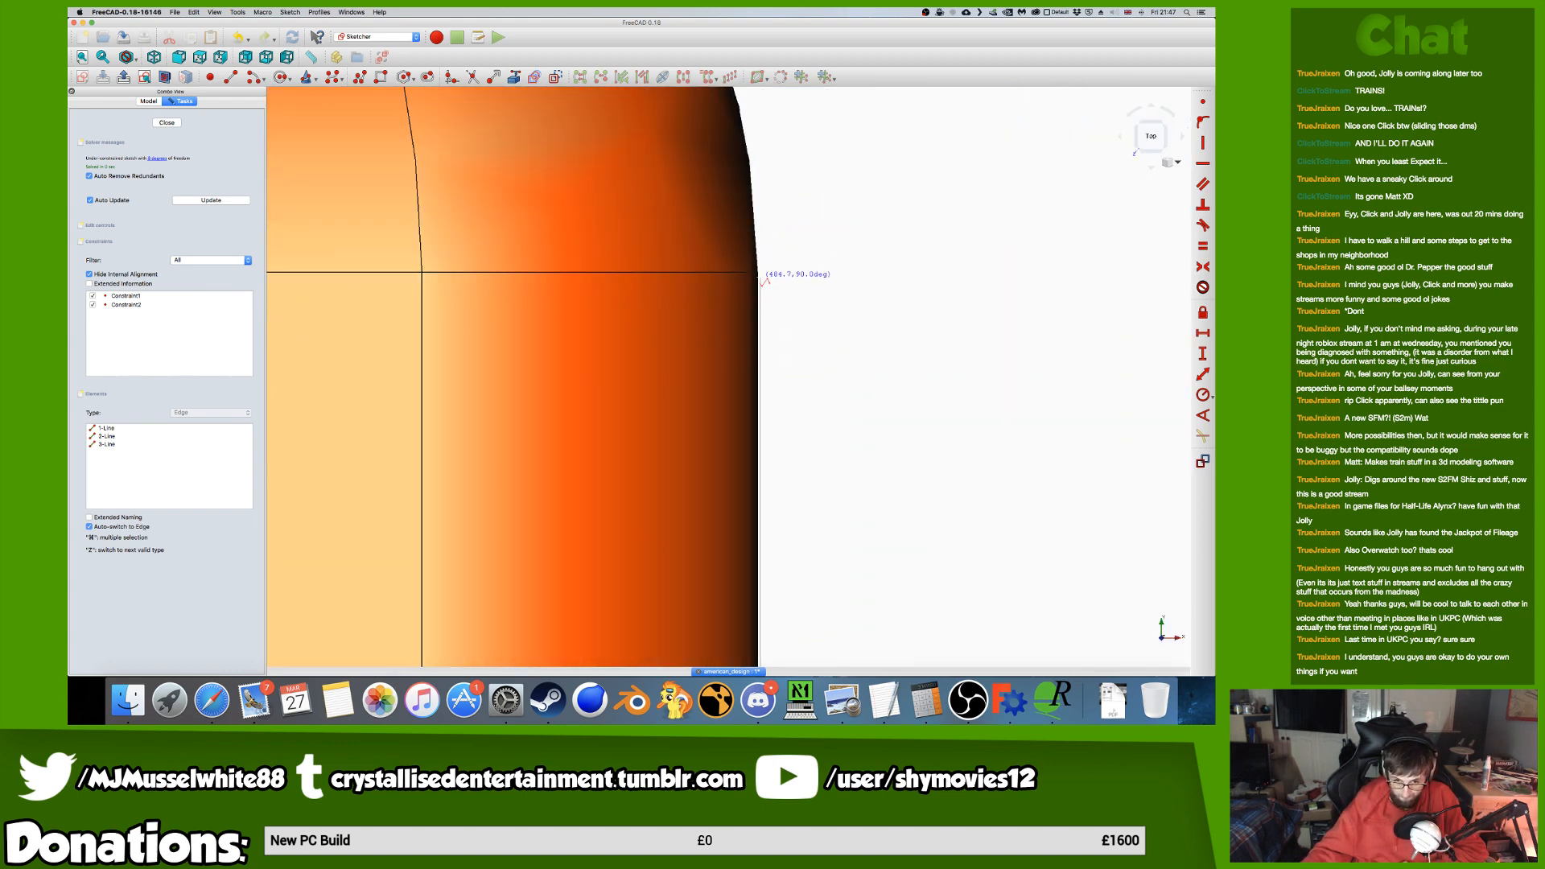
left_click(758, 272)
left_click(132, 60)
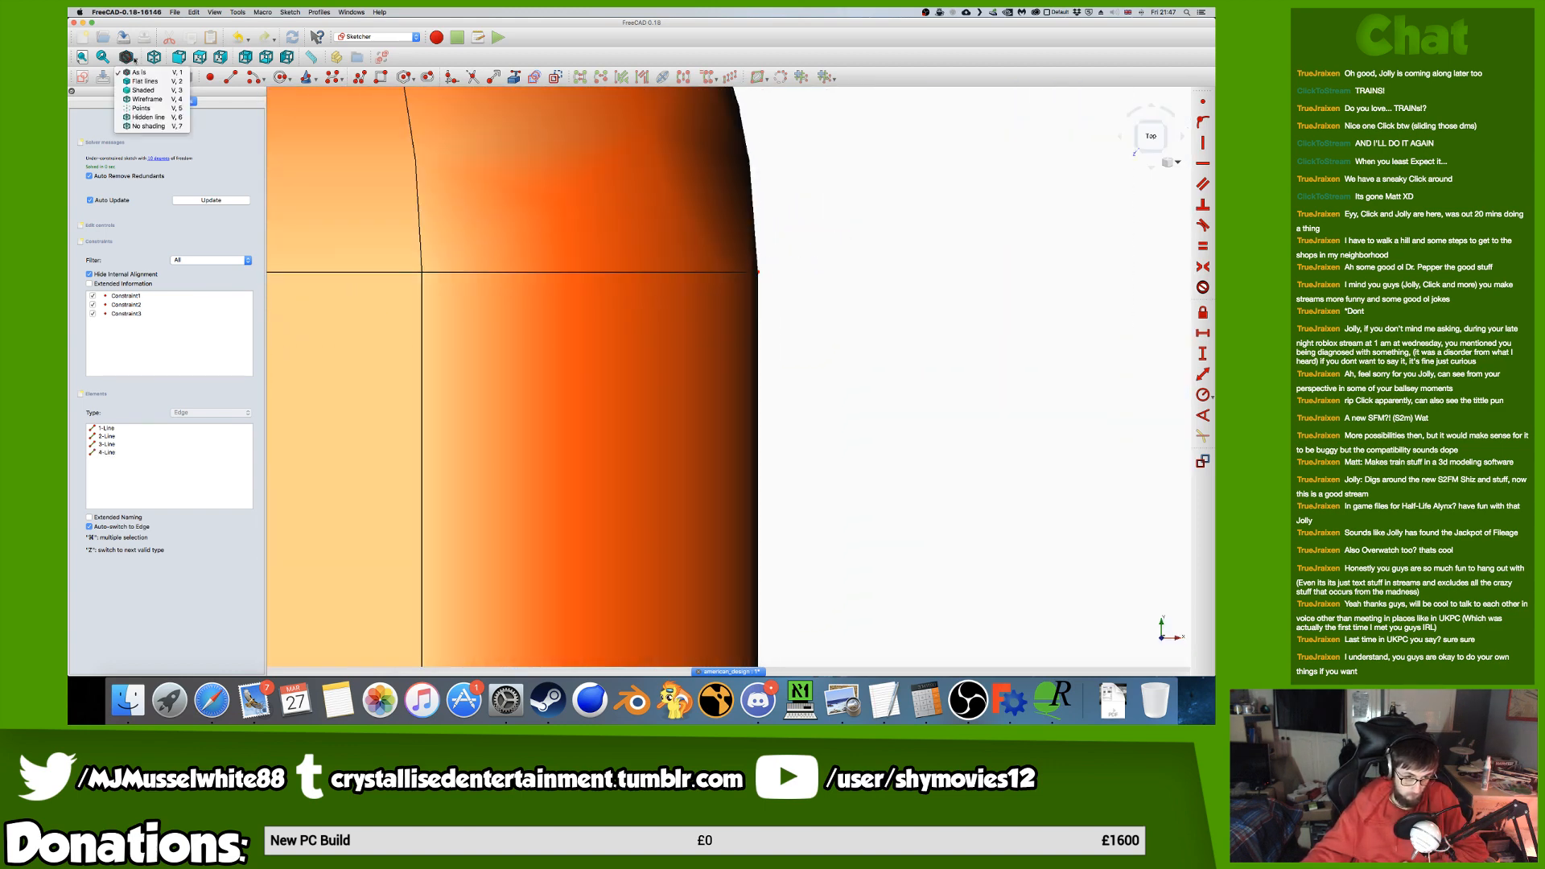
left_click(167, 100)
scroll(784, 287, "down", 3)
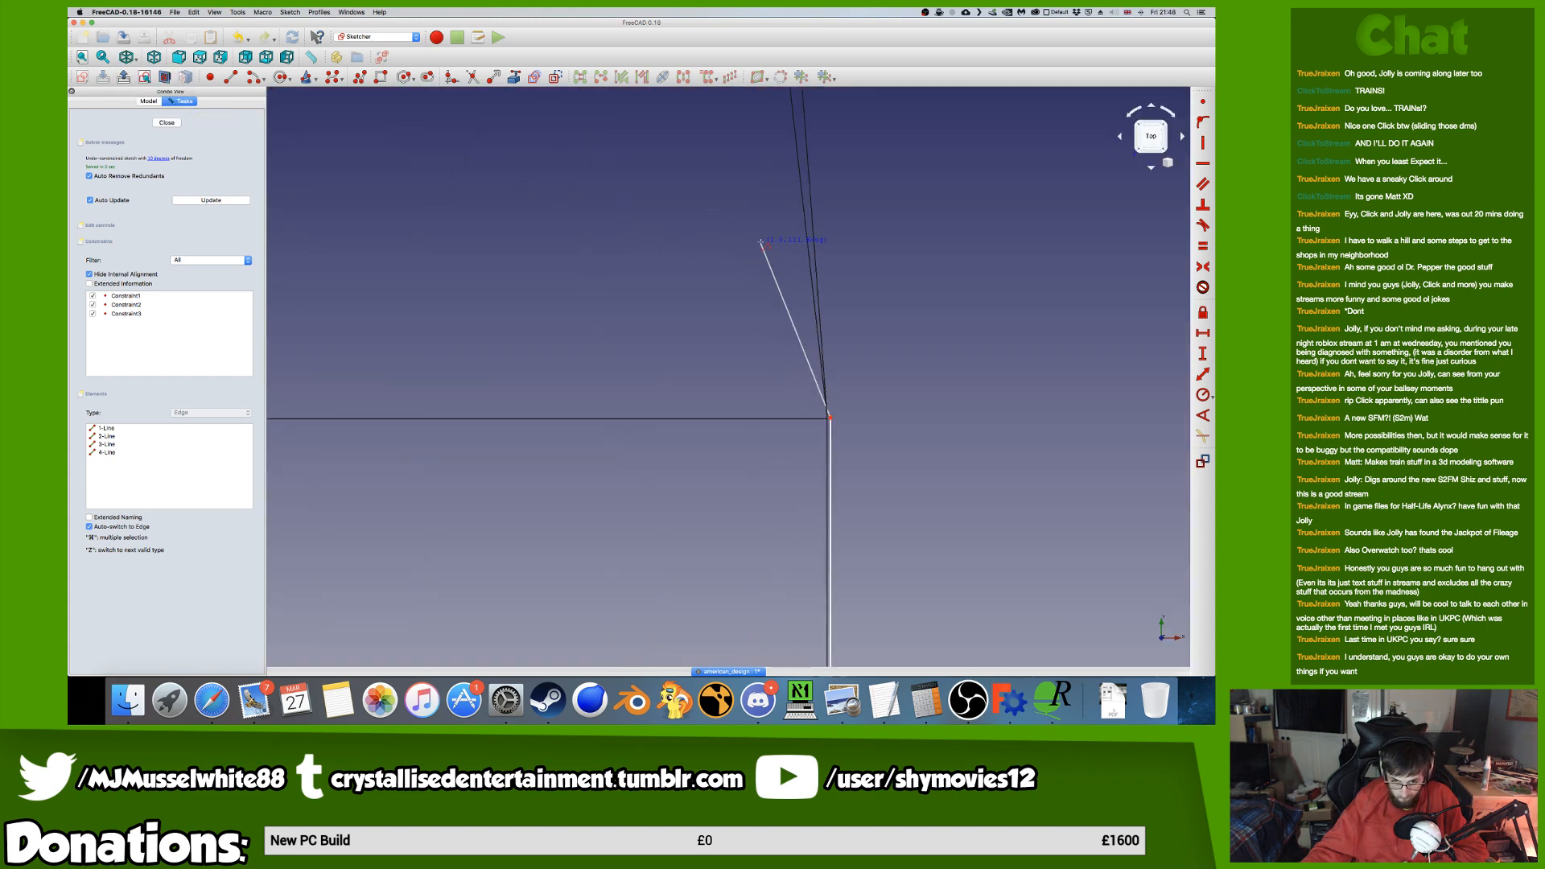
Add three short polyline segments from vertex to vertex along the start of the nose's rounded right corner.
scroll(784, 287, "up", 5)
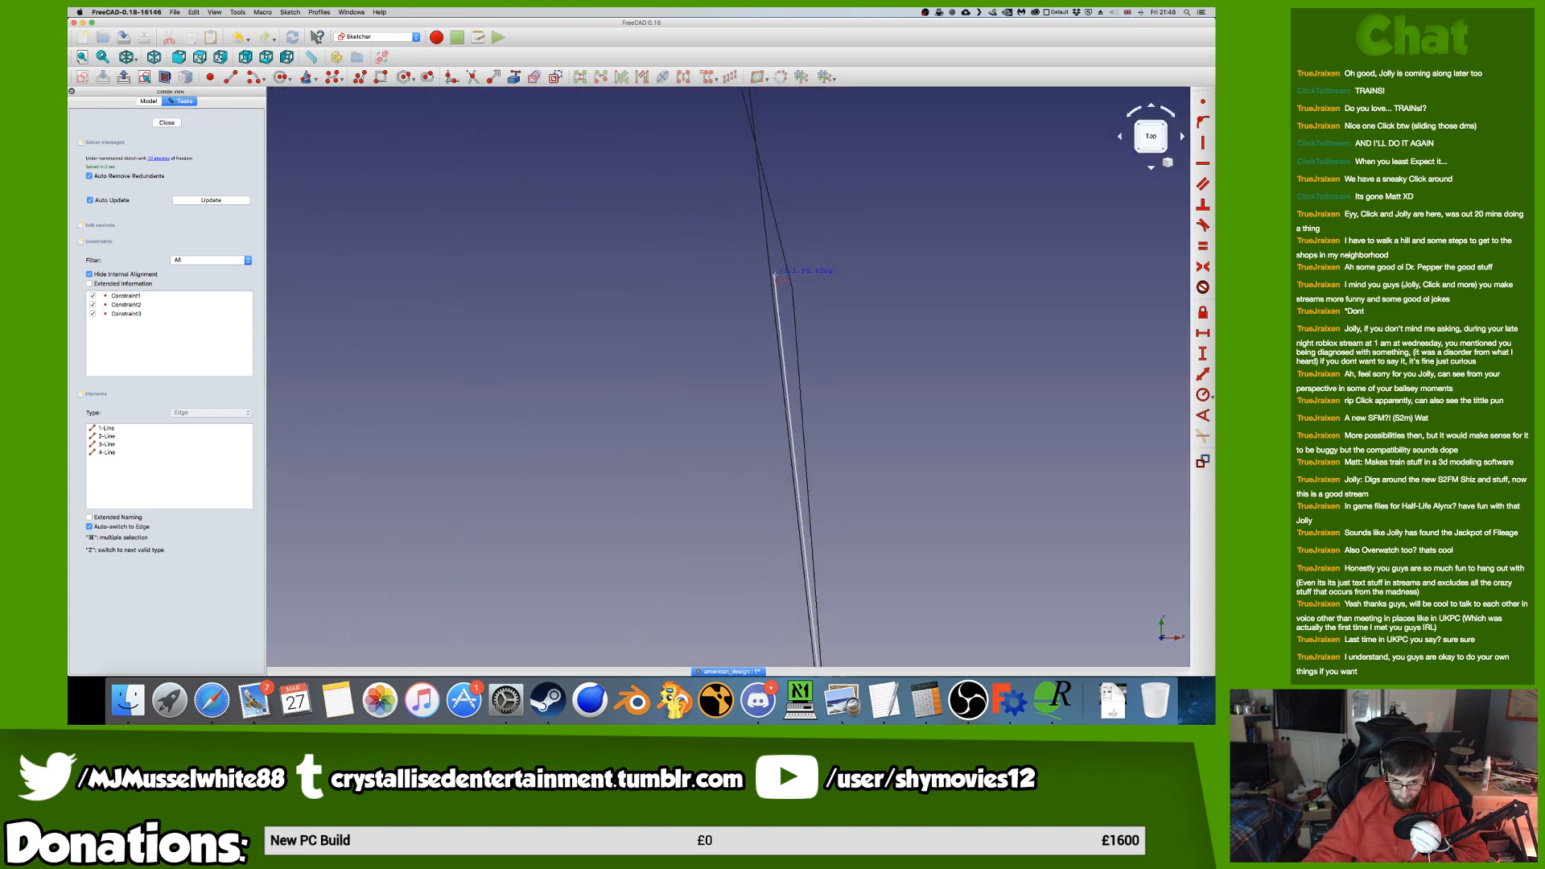
scroll(727, 250, "up", 5)
scroll(663, 275, "up", 7)
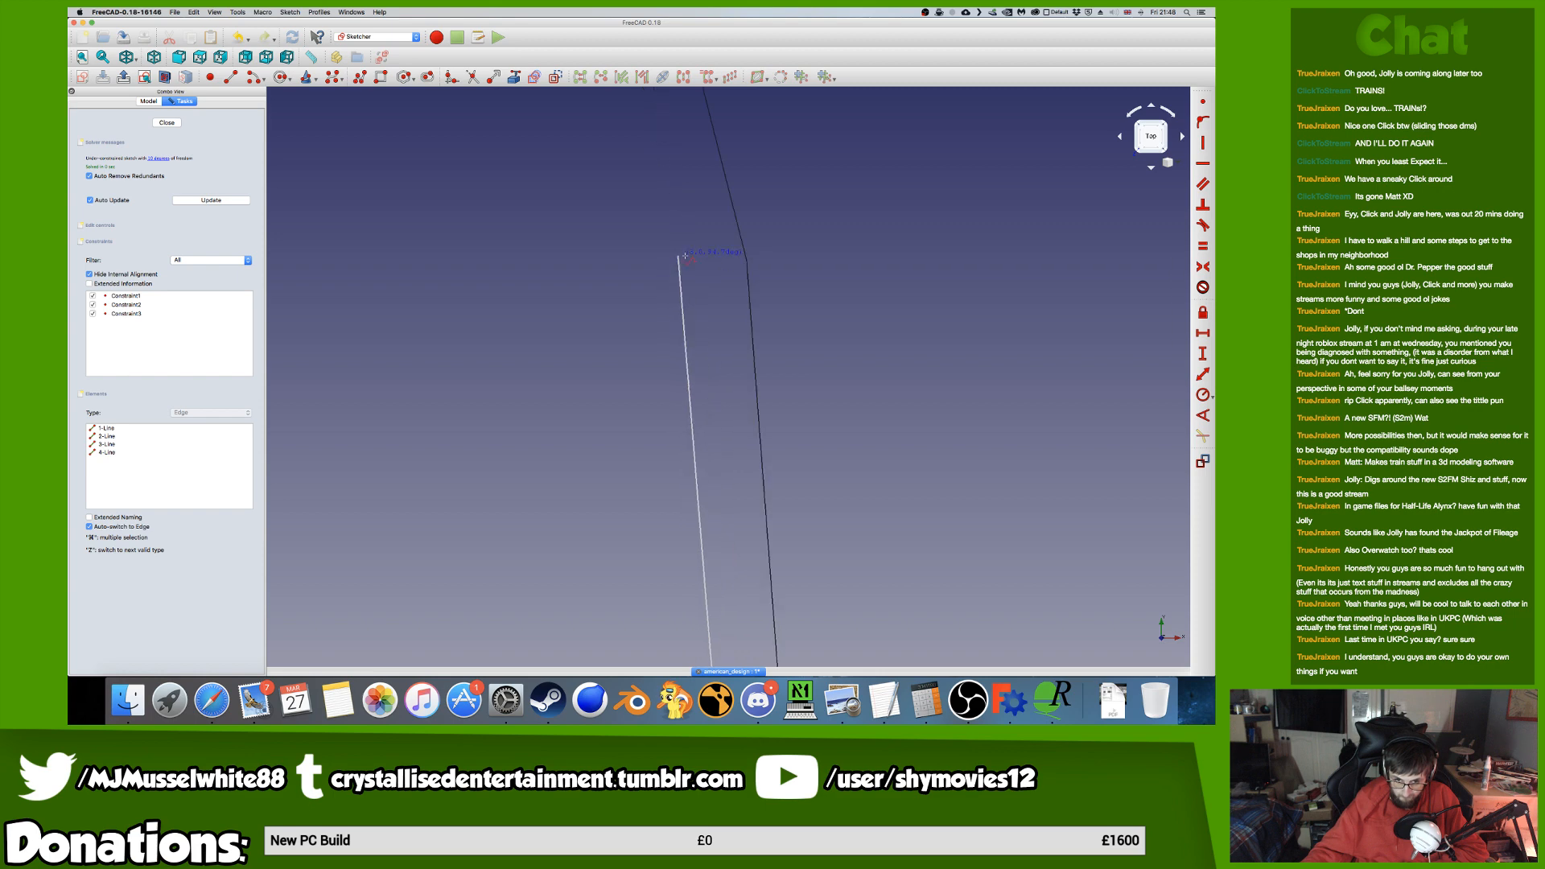
left_click(869, 276)
scroll(866, 241, "down", 8)
scroll(863, 228, "up", 10)
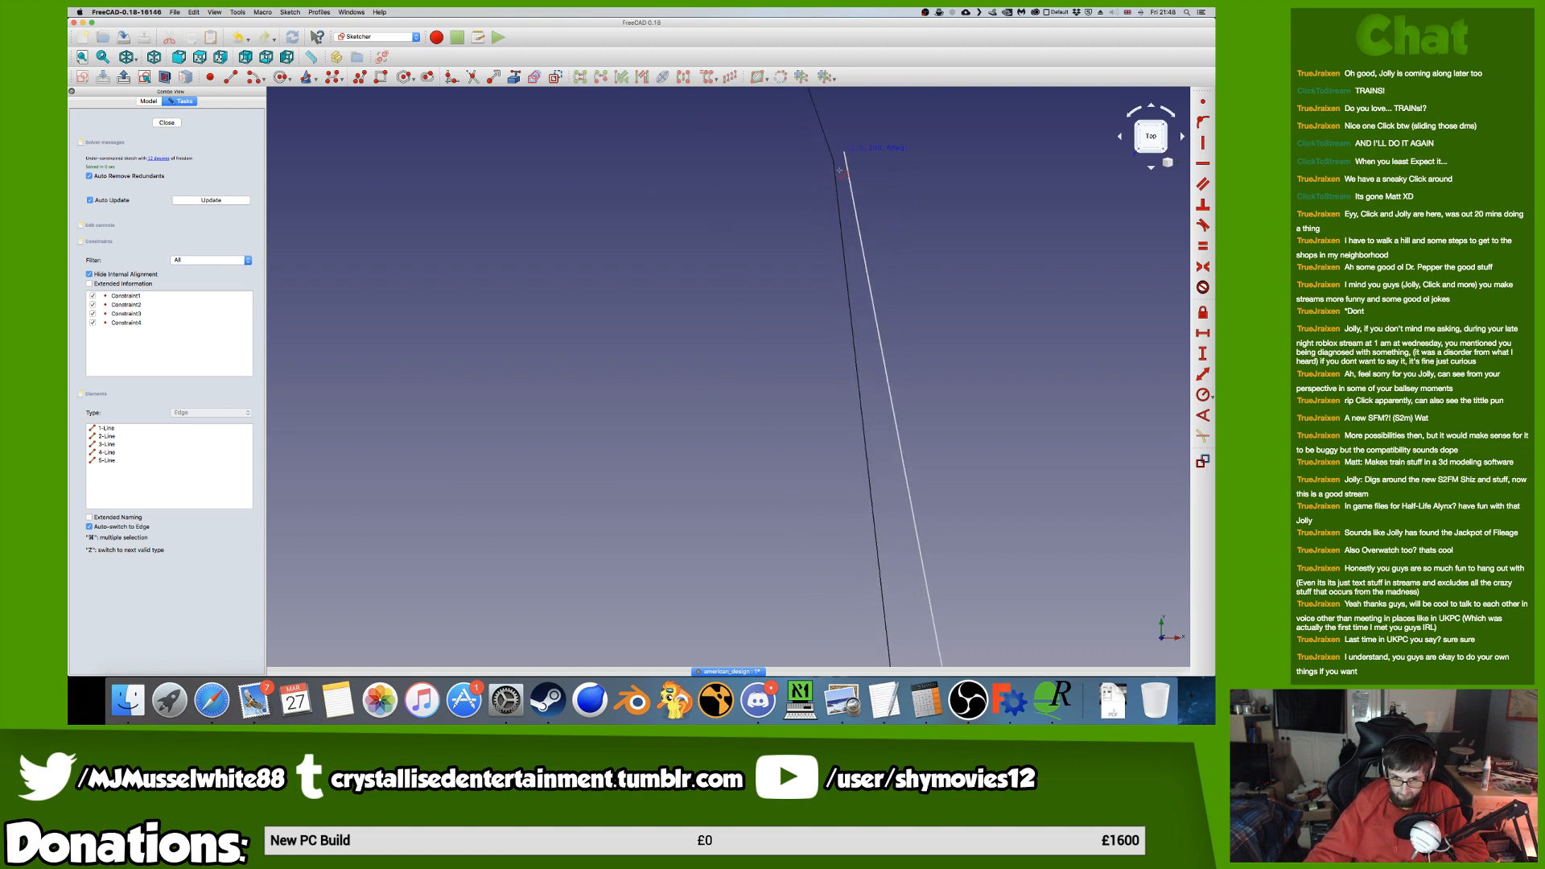
left_click(832, 185)
scroll(832, 185, "down", 10)
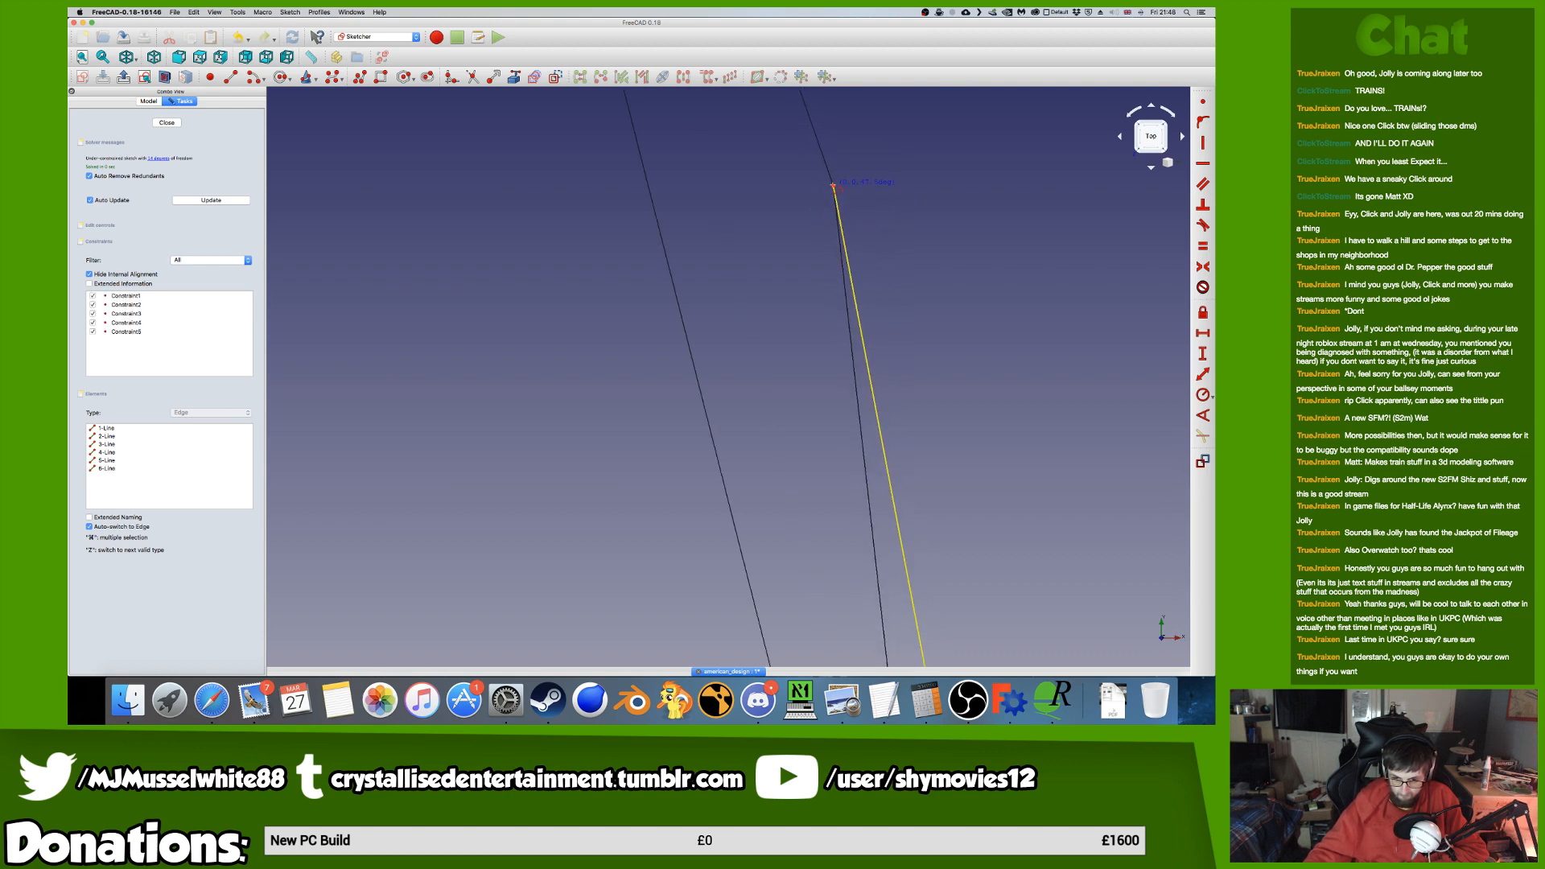
middle_click_drag(832, 185, 860, 288)
scroll(837, 226, "down", 14)
scroll(836, 235, "up", 6)
scroll(812, 231, "up", 8)
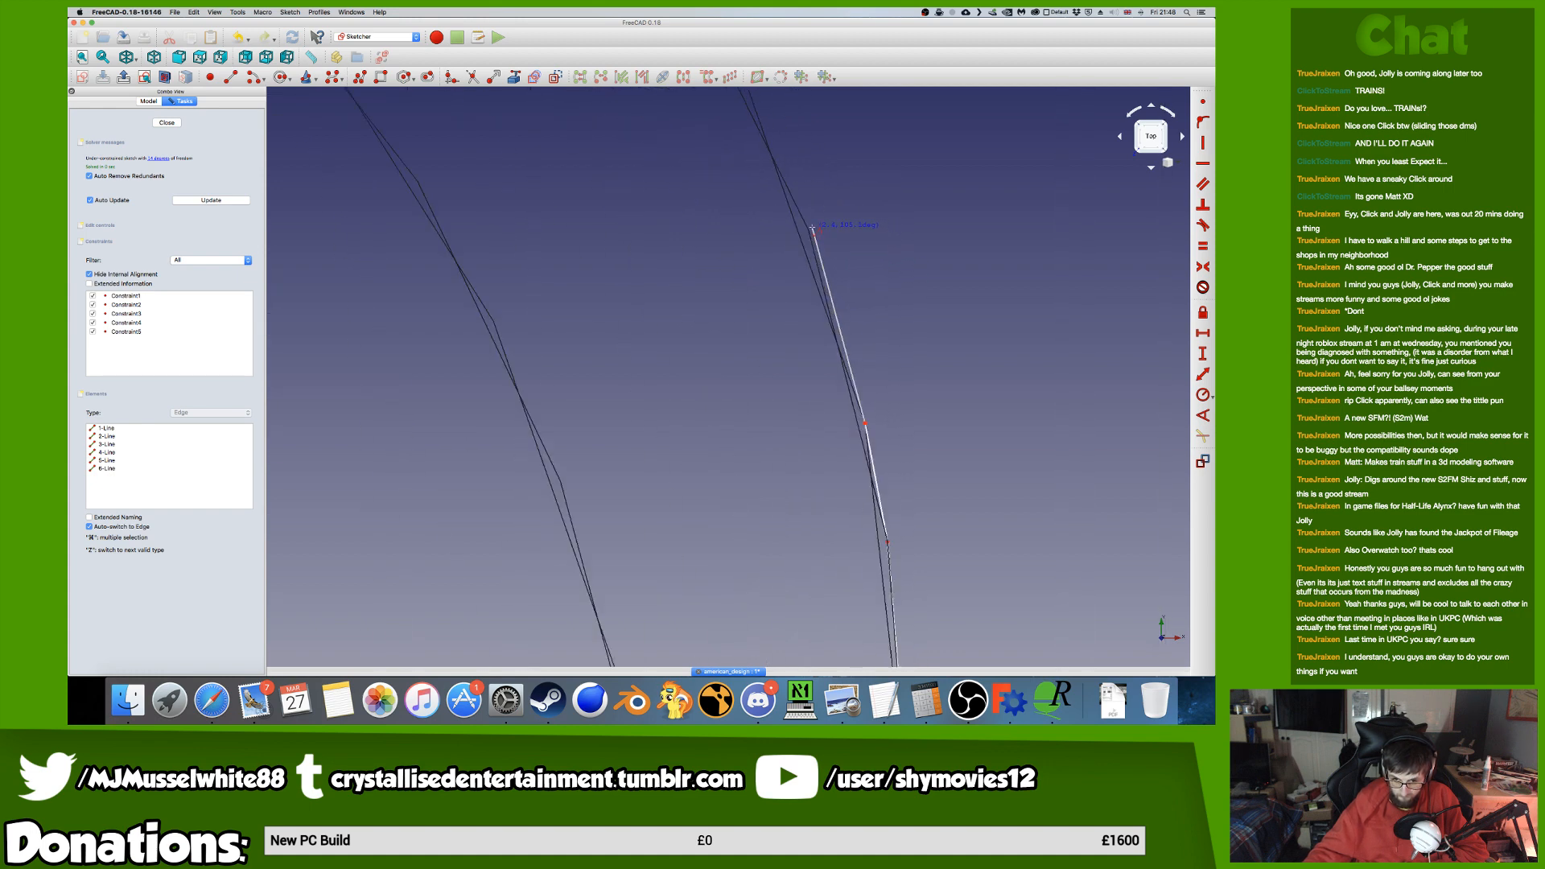
middle_click_drag(778, 276, 778, 346)
left_click(777, 354)
scroll(768, 338, "down", 3)
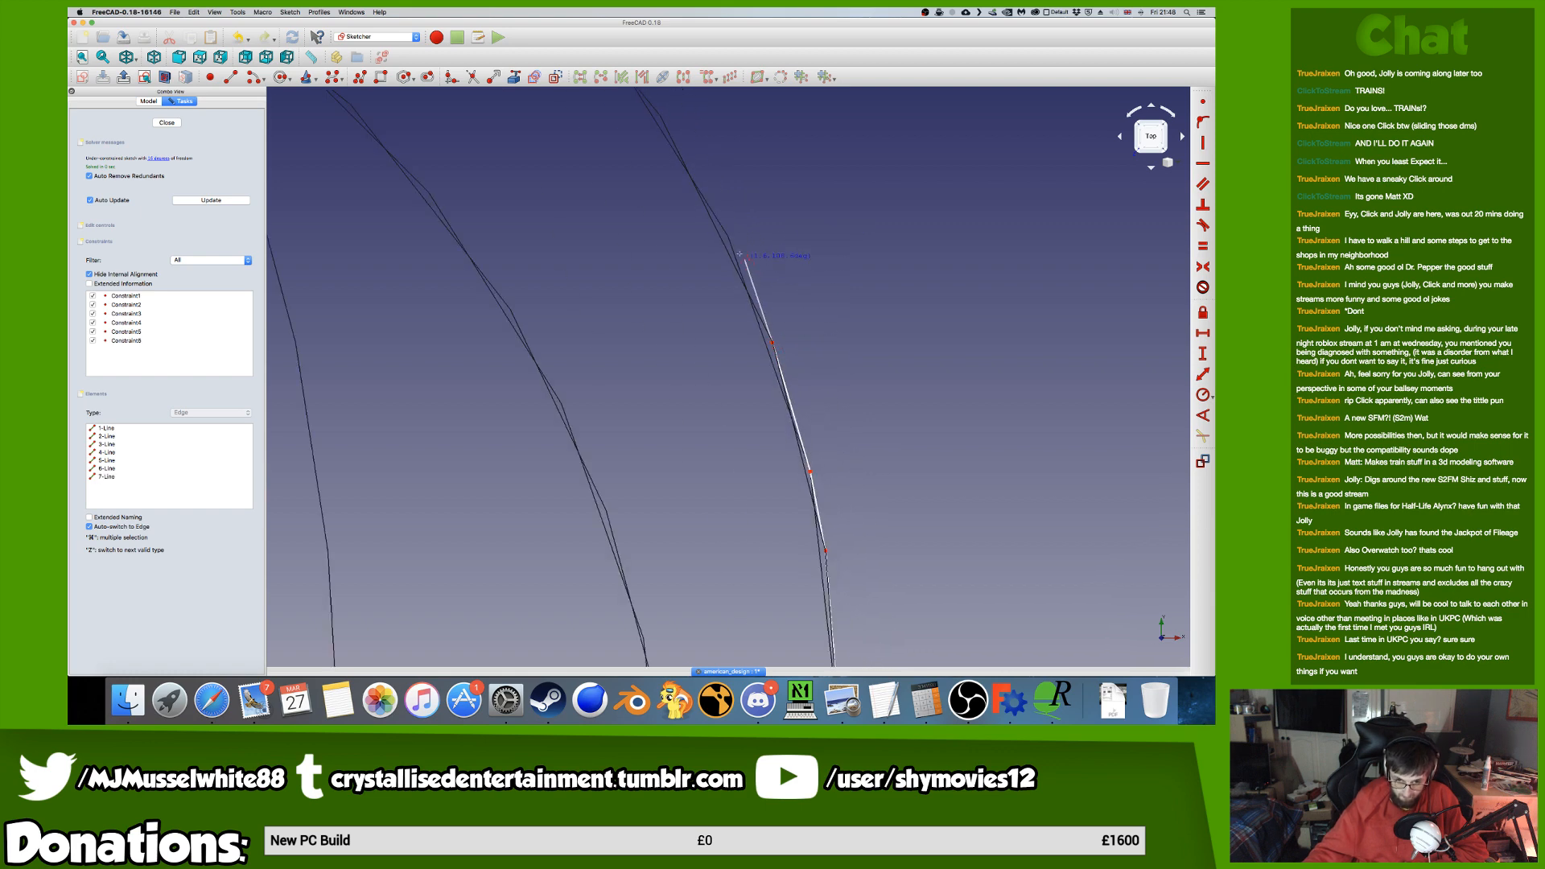
Continue the polyline with three more segments, tracing the outer edge towards the middle of the rounded corner.
scroll(744, 258, "up", 5)
scroll(690, 167, "up", 10)
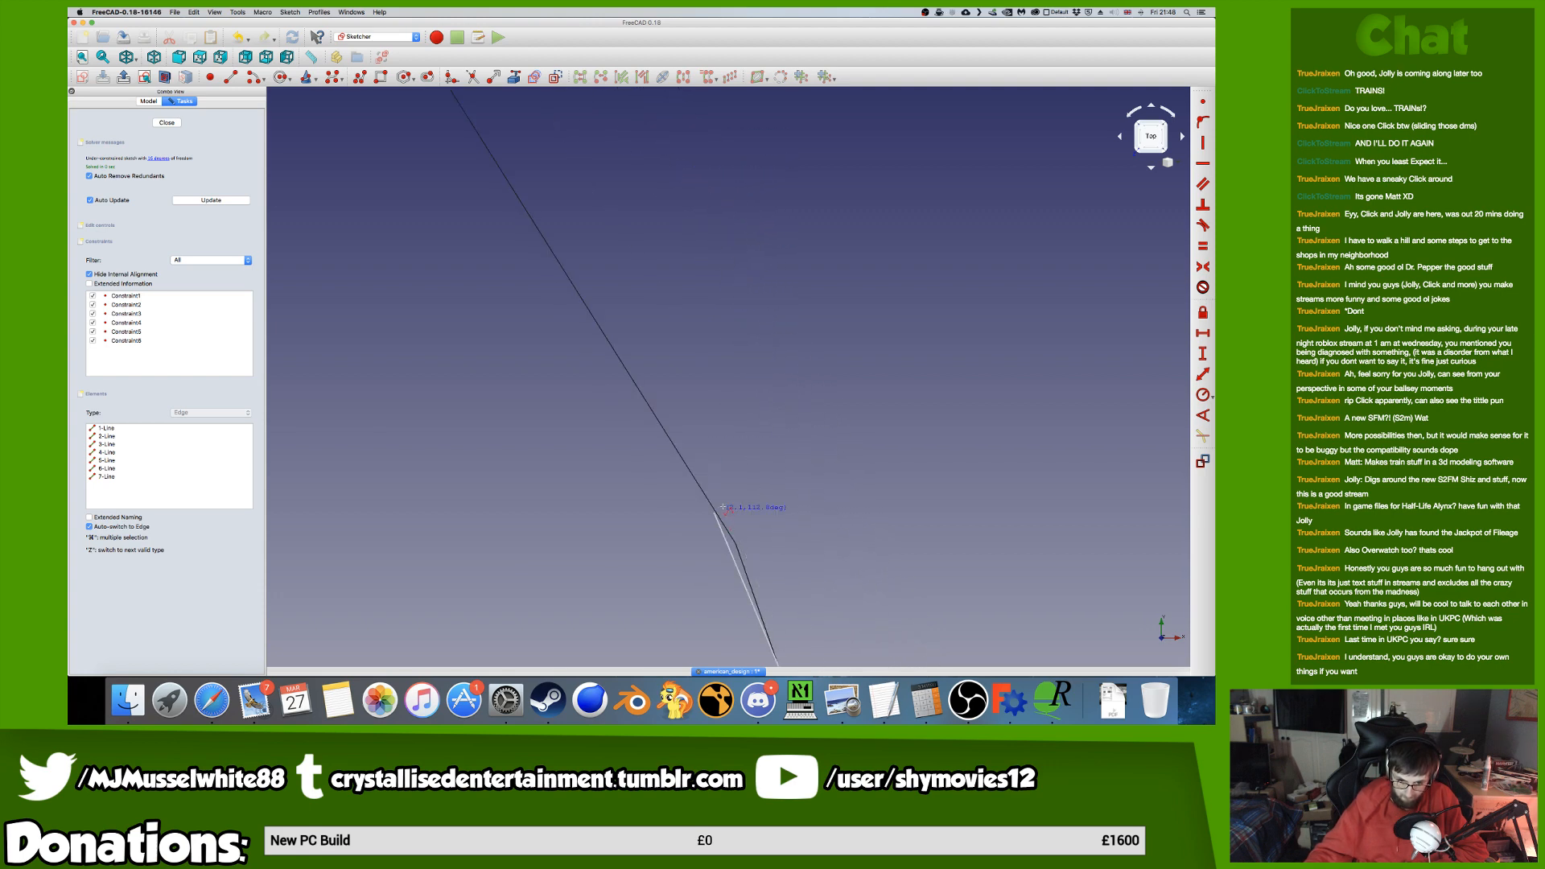
left_click(722, 507)
scroll(712, 509, "down", 1)
scroll(710, 509, "down", 5)
scroll(596, 306, "up", 6)
scroll(662, 331, "up", 9)
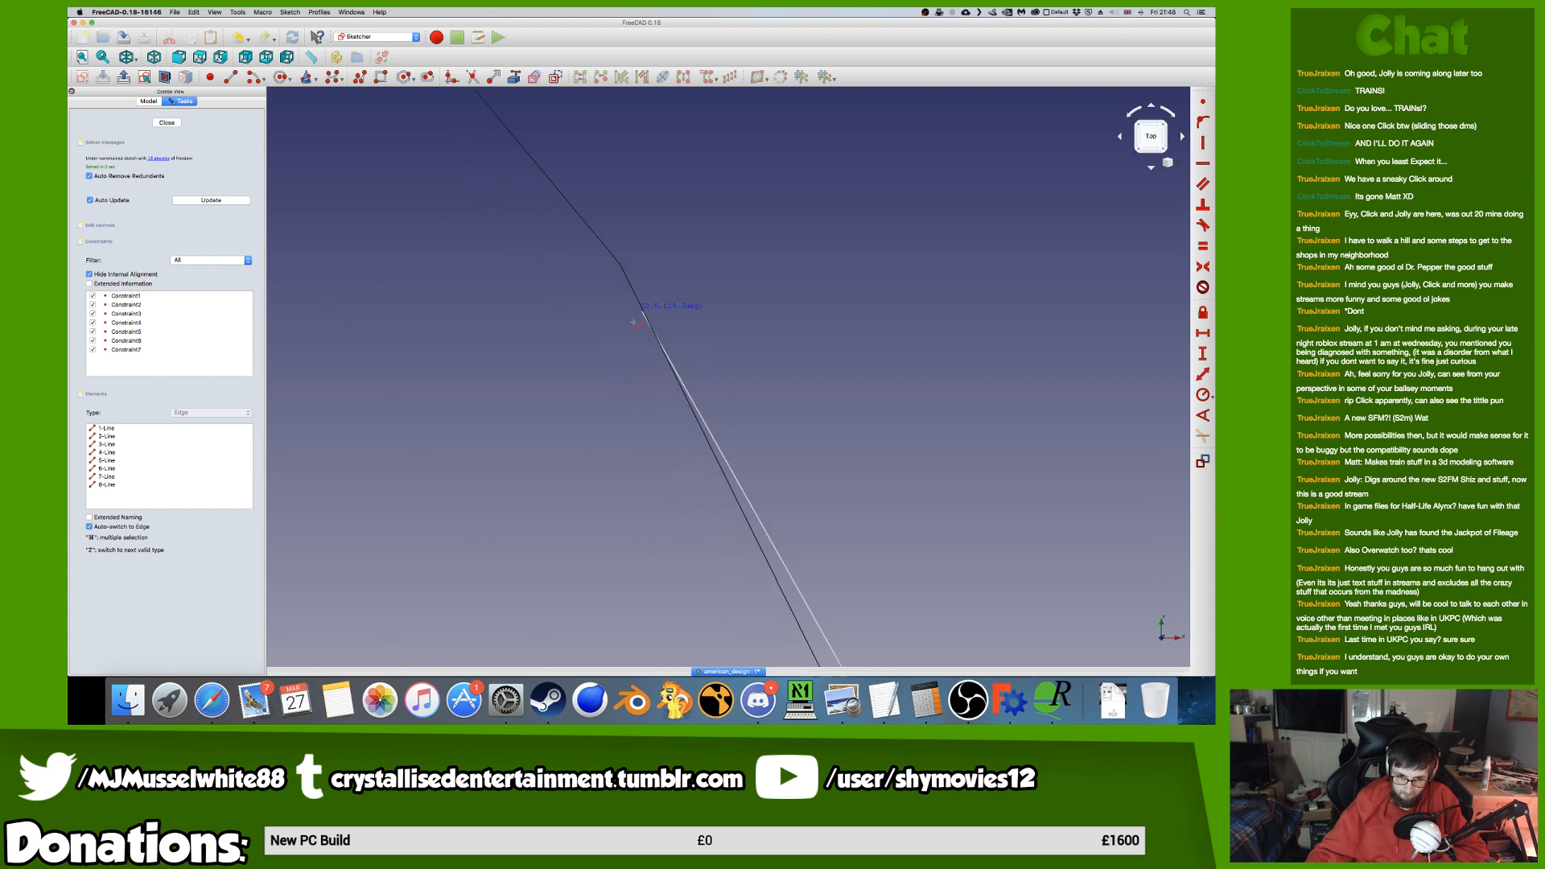
left_click(621, 264)
scroll(624, 278, "down", 10)
scroll(626, 290, "up", 10)
scroll(594, 265, "up", 5)
scroll(555, 379, "up", 7)
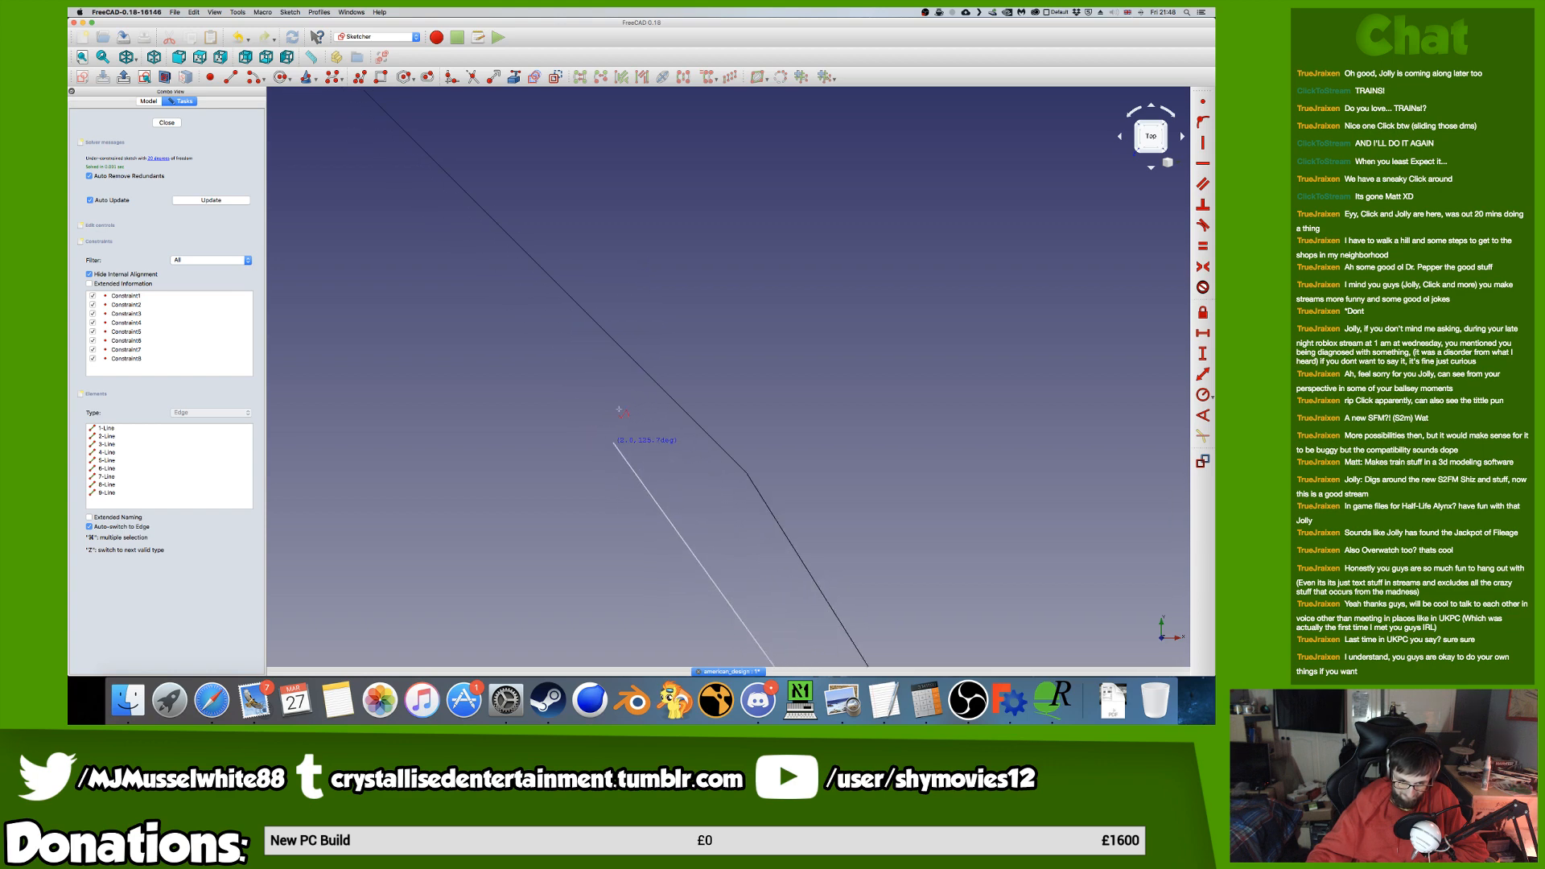
left_click(743, 478)
Add two polyline segments past the middle of the rounded corner, following the outer wireframe edge.
scroll(736, 466, "down", 6)
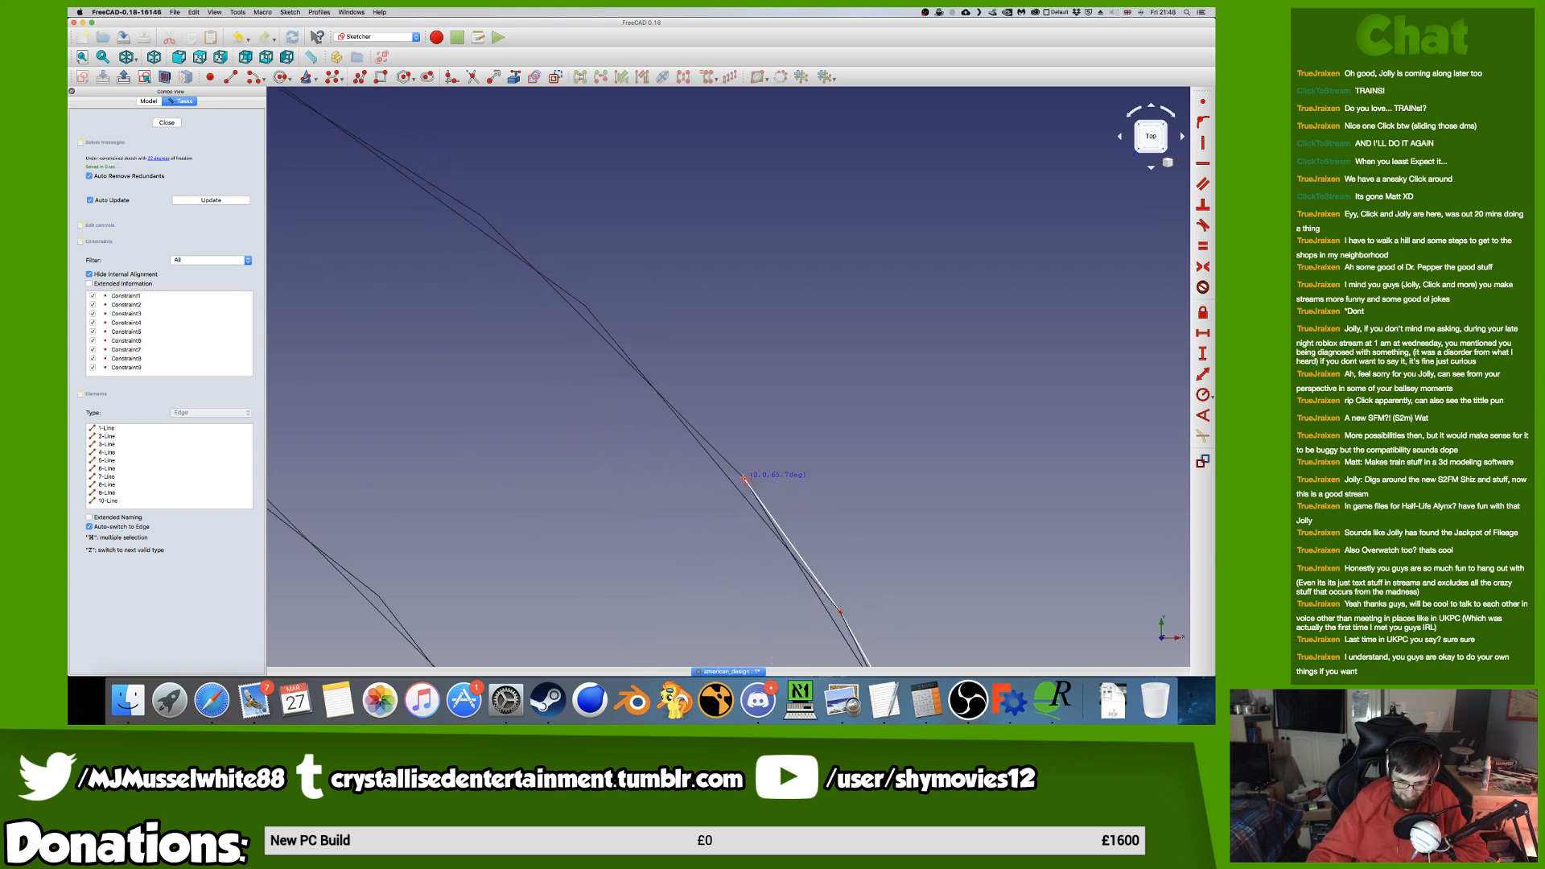
scroll(691, 402, "up", 5)
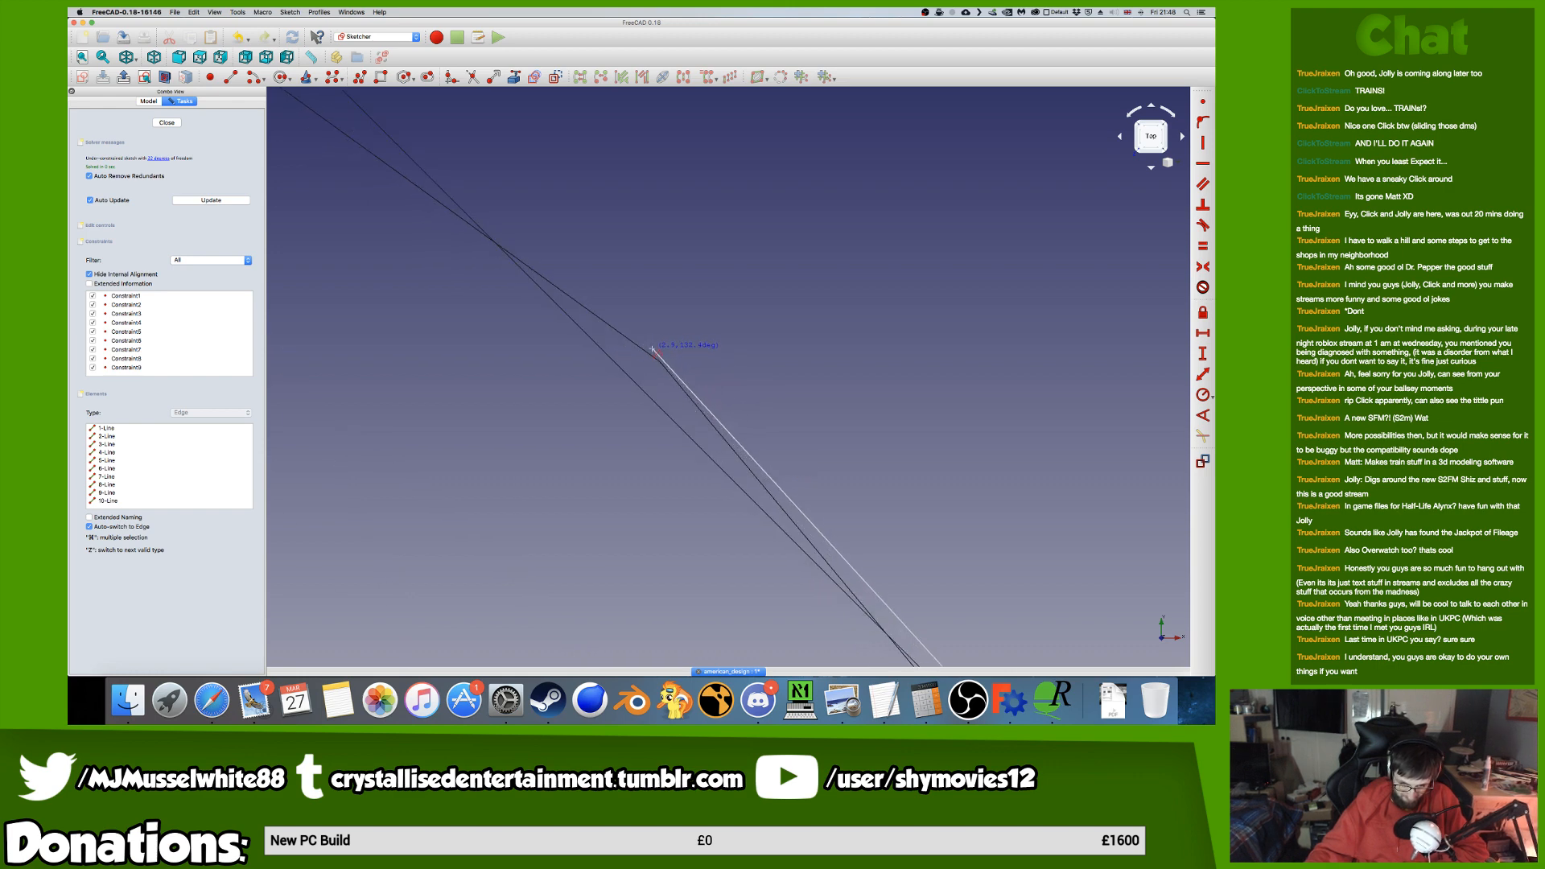
scroll(658, 360, "up", 5)
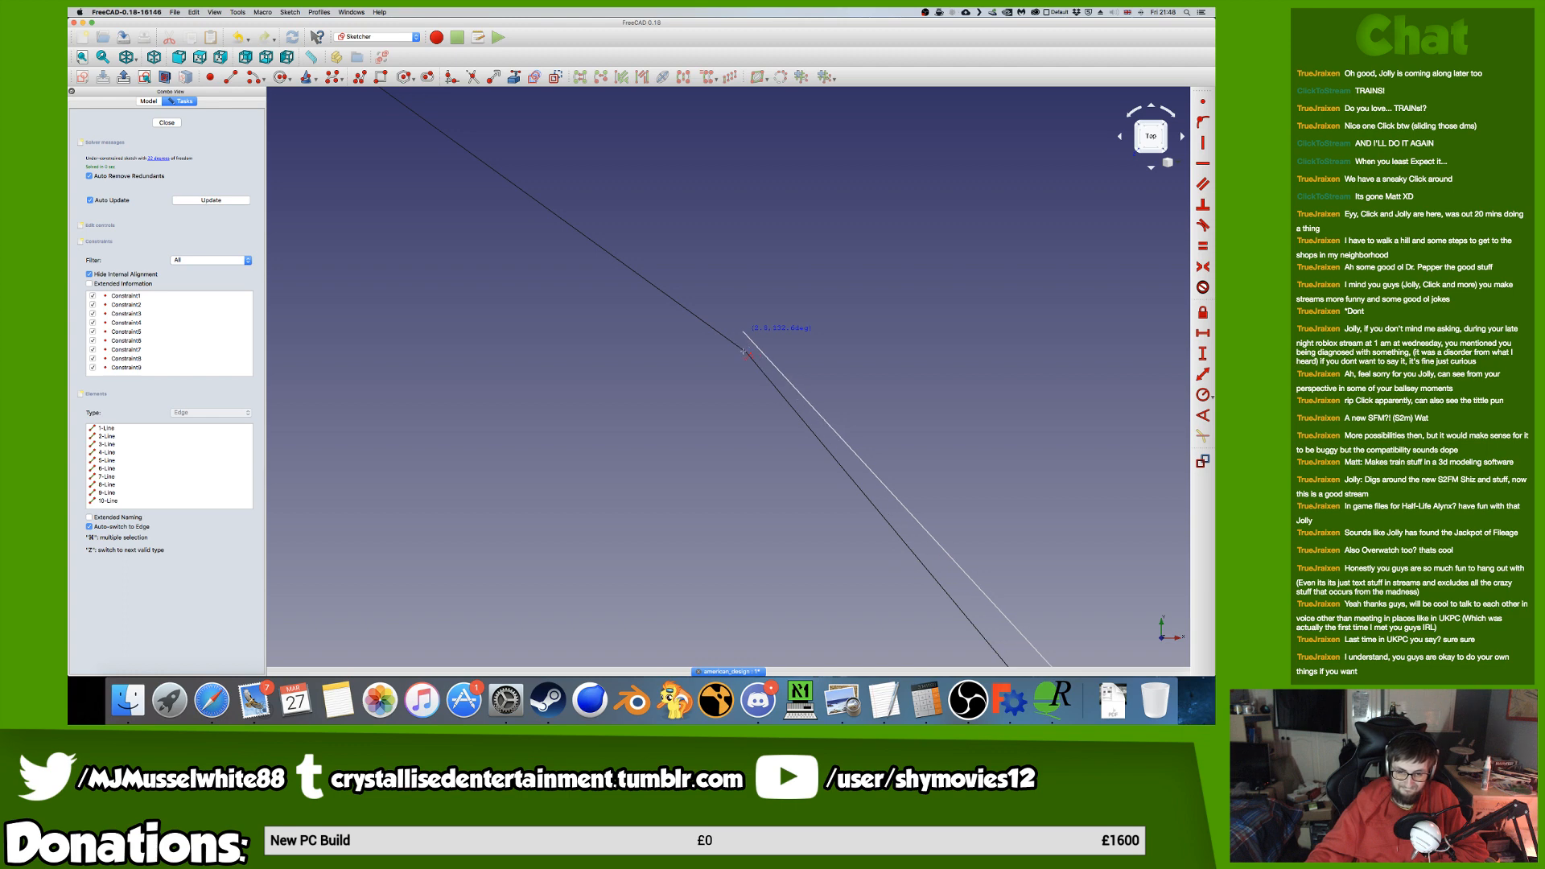
left_click(746, 359)
scroll(746, 359, "down", 5)
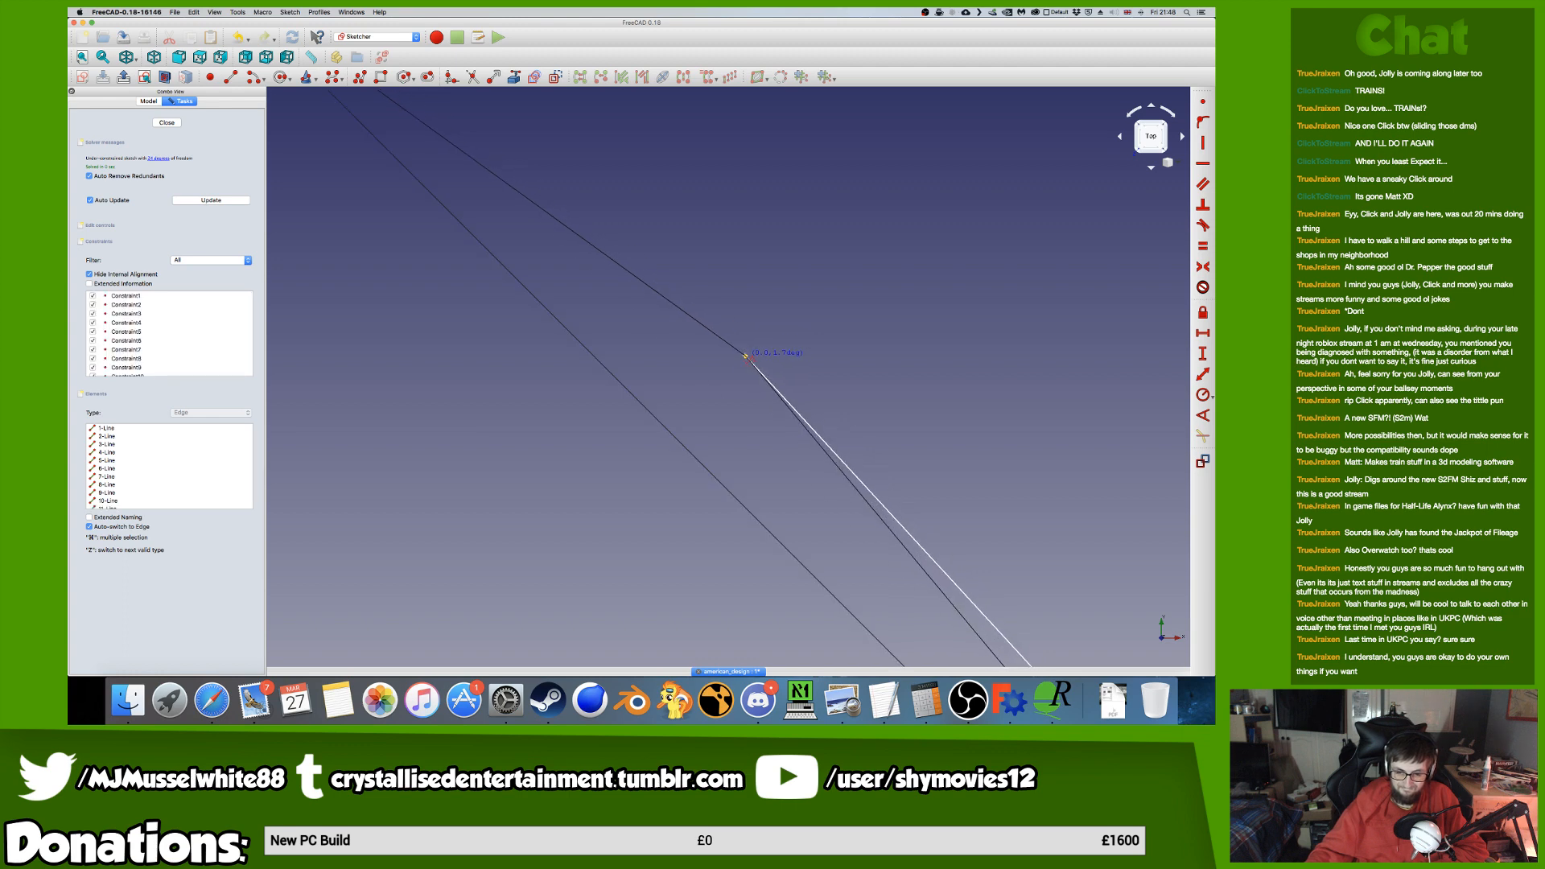
scroll(679, 300, "up", 6)
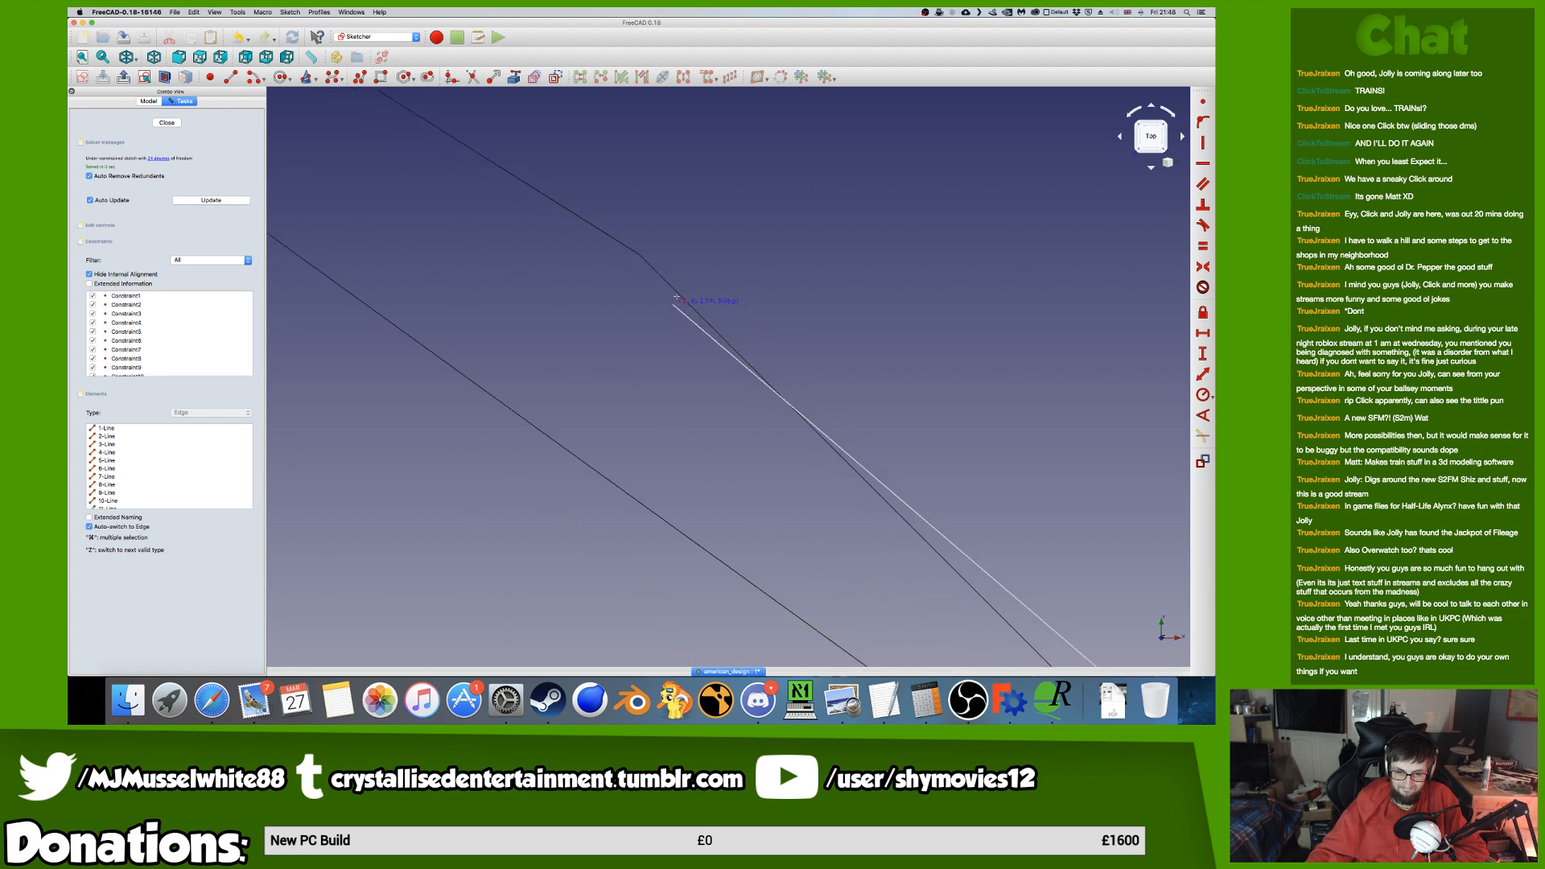
scroll(679, 325, "up", 10)
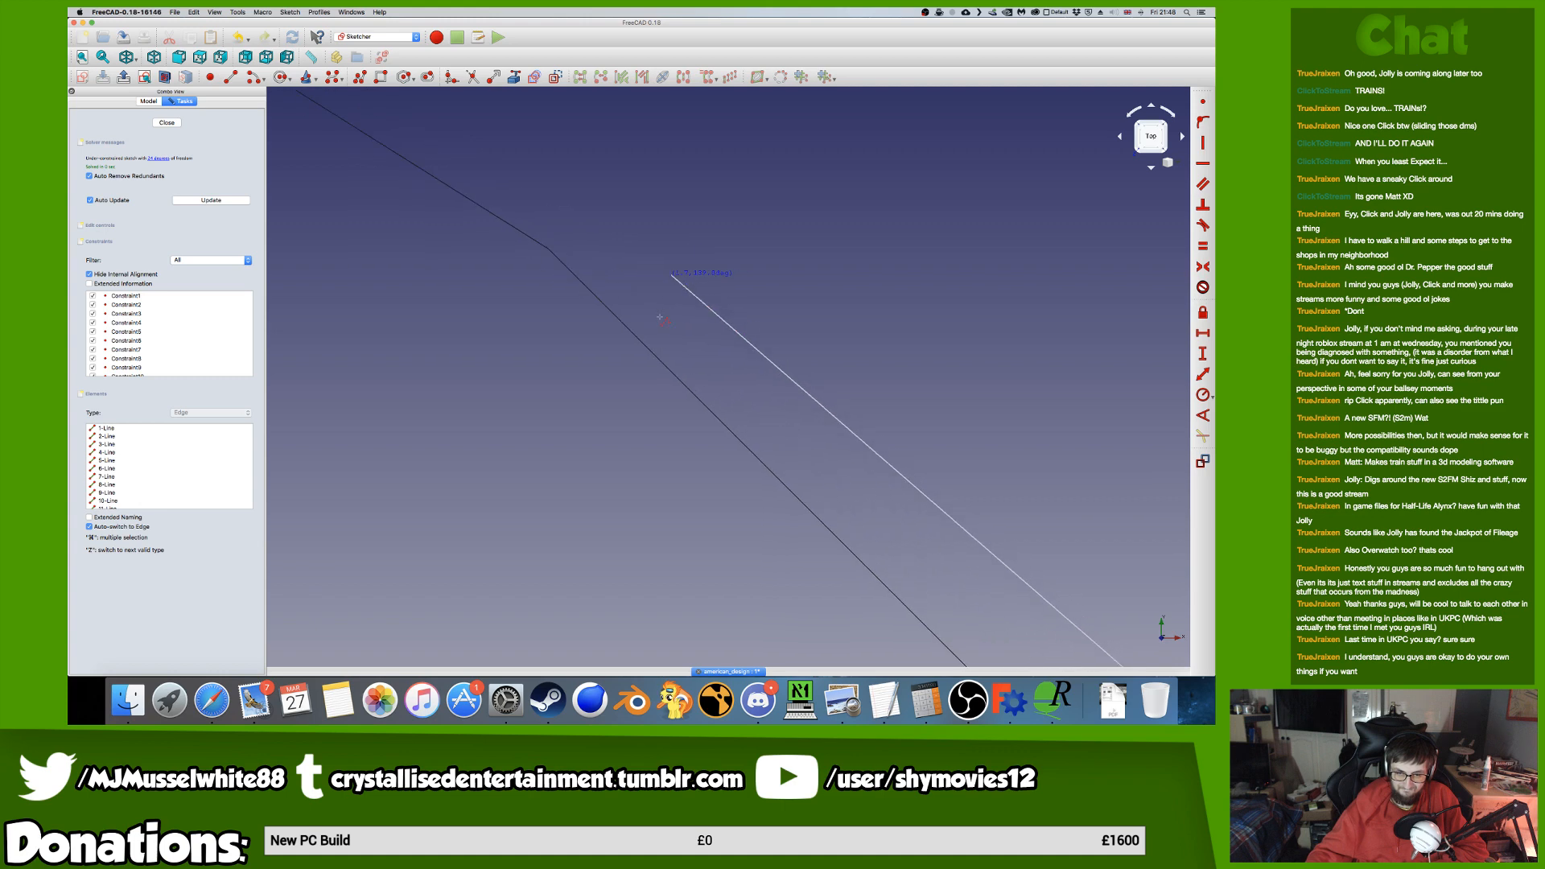
scroll(547, 245, "down", 6)
scroll(547, 241, "down", 8)
scroll(545, 245, "up", 8)
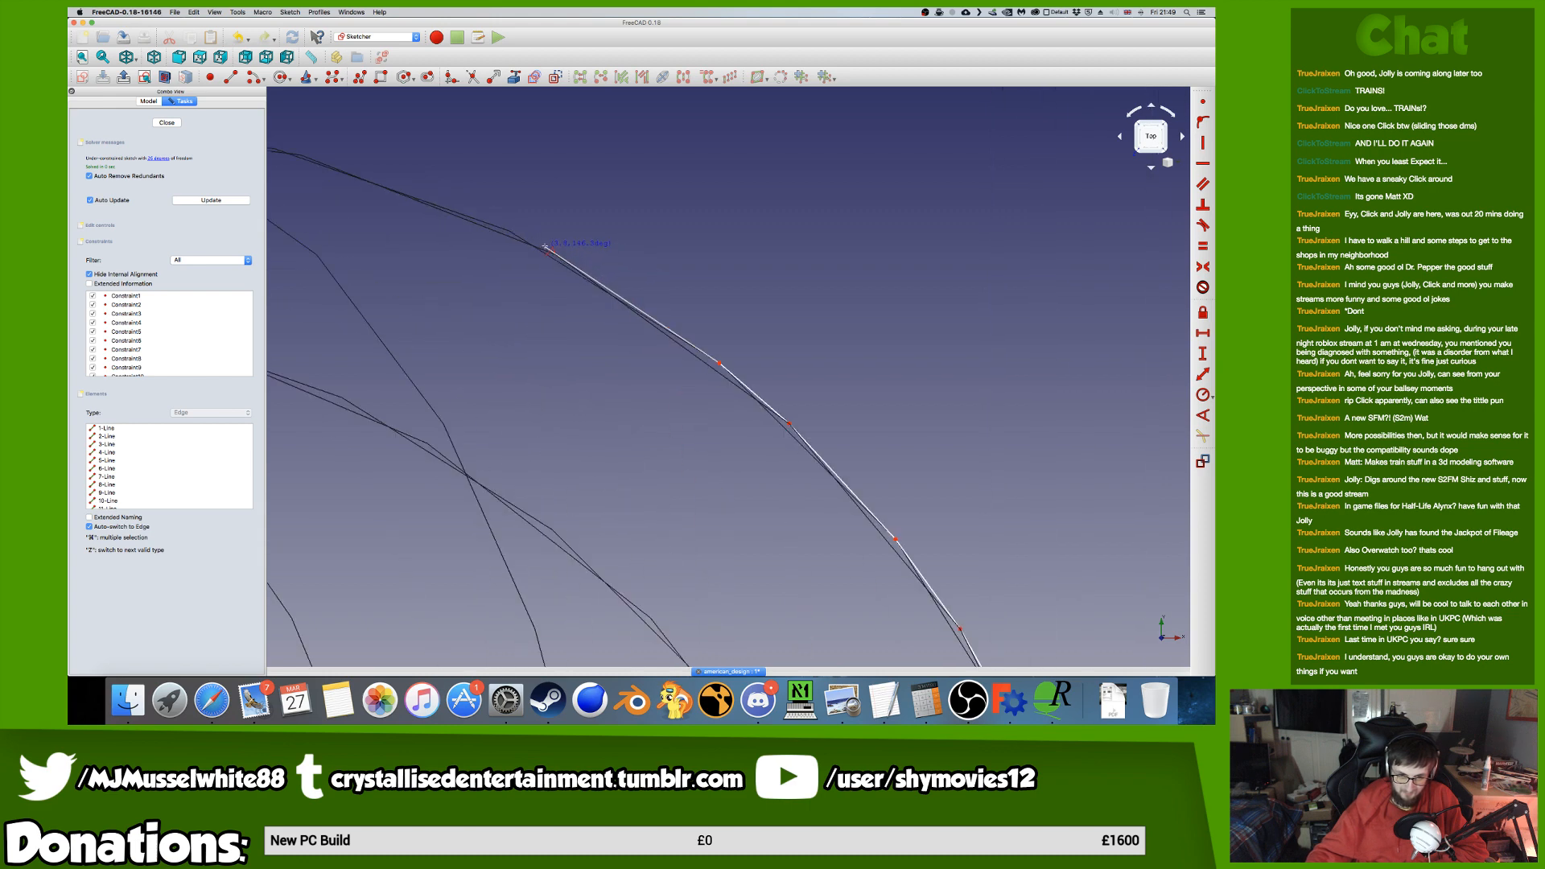
Trace two further polyline segments along the flatter part of the corner curve, towards the nose's back face.
scroll(533, 234, "up", 5)
scroll(612, 295, "up", 10)
scroll(485, 215, "up", 2)
scroll(619, 324, "down", 5)
scroll(563, 281, "up", 5)
scroll(514, 291, "up", 4)
middle_click_drag(571, 330, 615, 423)
scroll(613, 426, "down", 10)
middle_click_drag(614, 424, 730, 436)
left_click(728, 437)
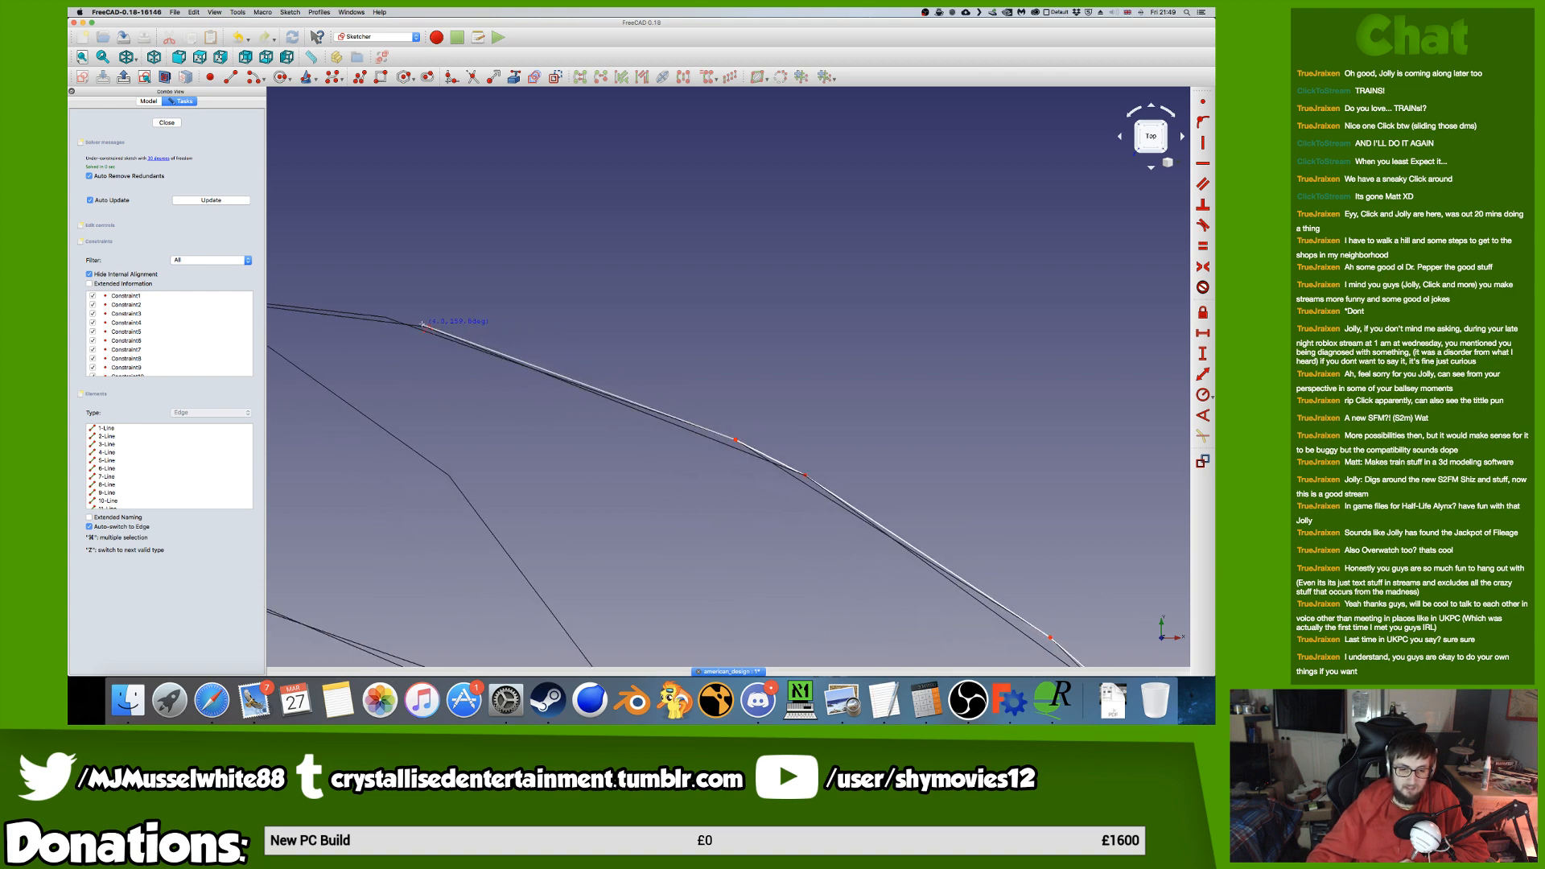
Continue the polyline with two segments to the next closely spaced vertices on the flatter part of the nose's right corner curve.
scroll(478, 325, "up", 5)
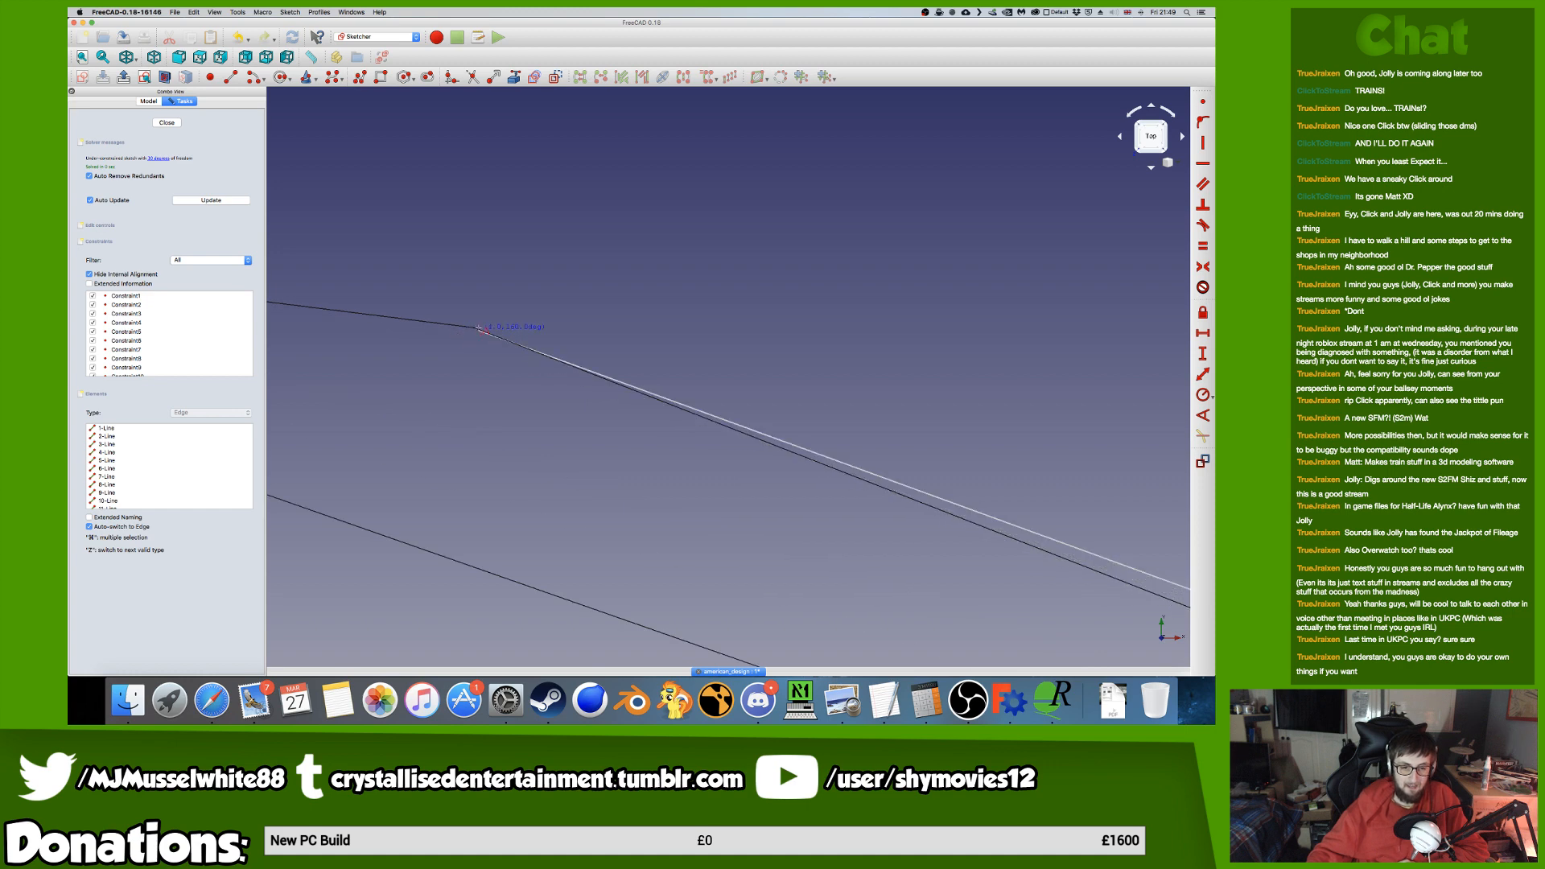
middle_click_drag(636, 404, 636, 368)
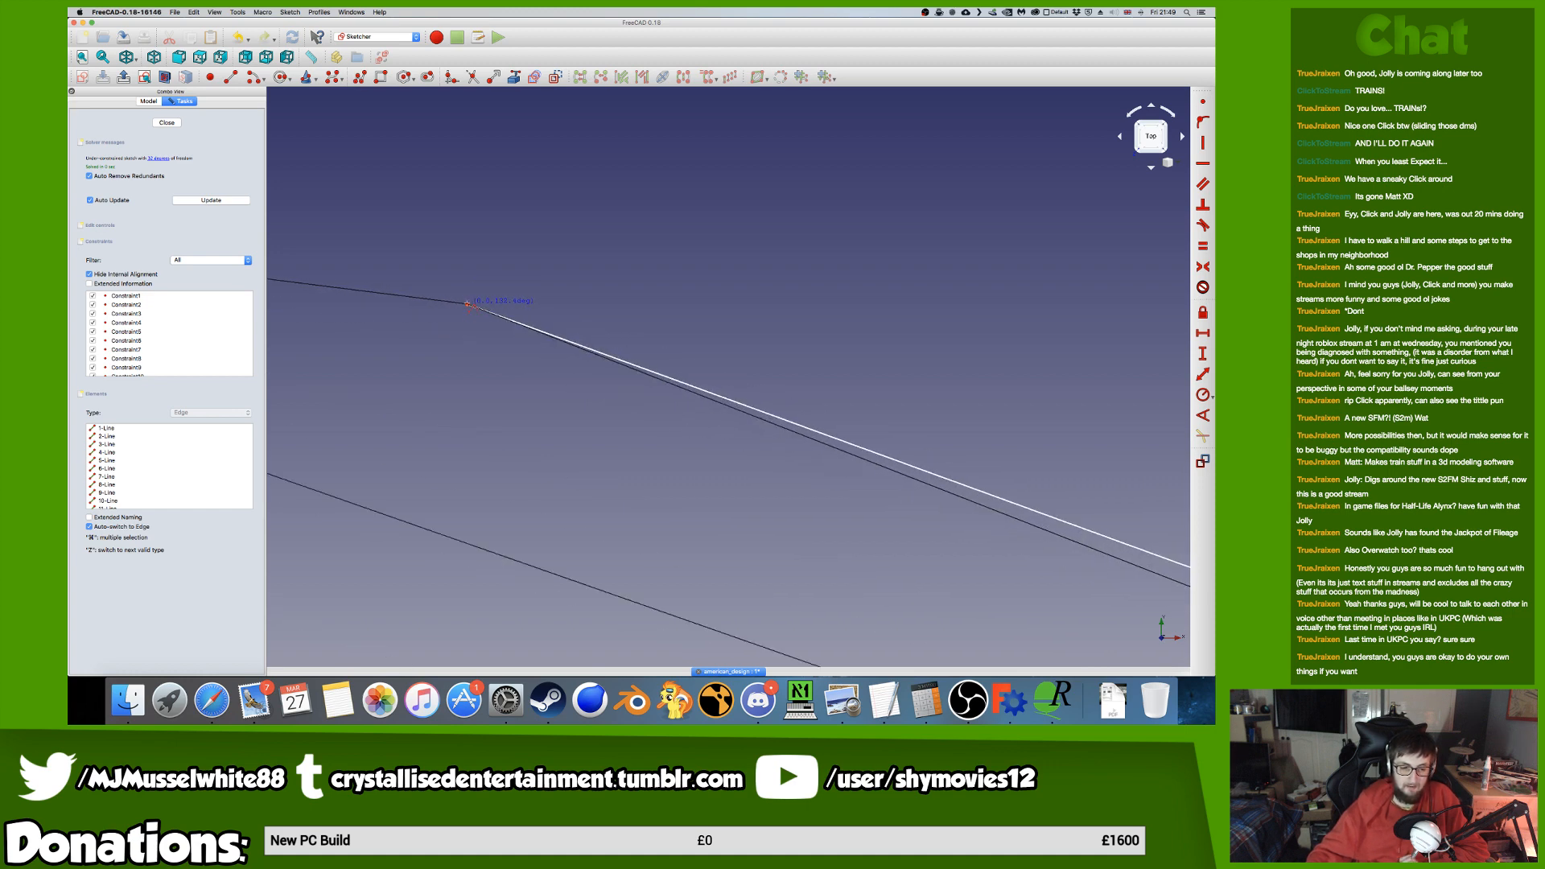
middle_click_drag(469, 299, 636, 359)
scroll(446, 320, "up", 3)
scroll(441, 325, "up", 7)
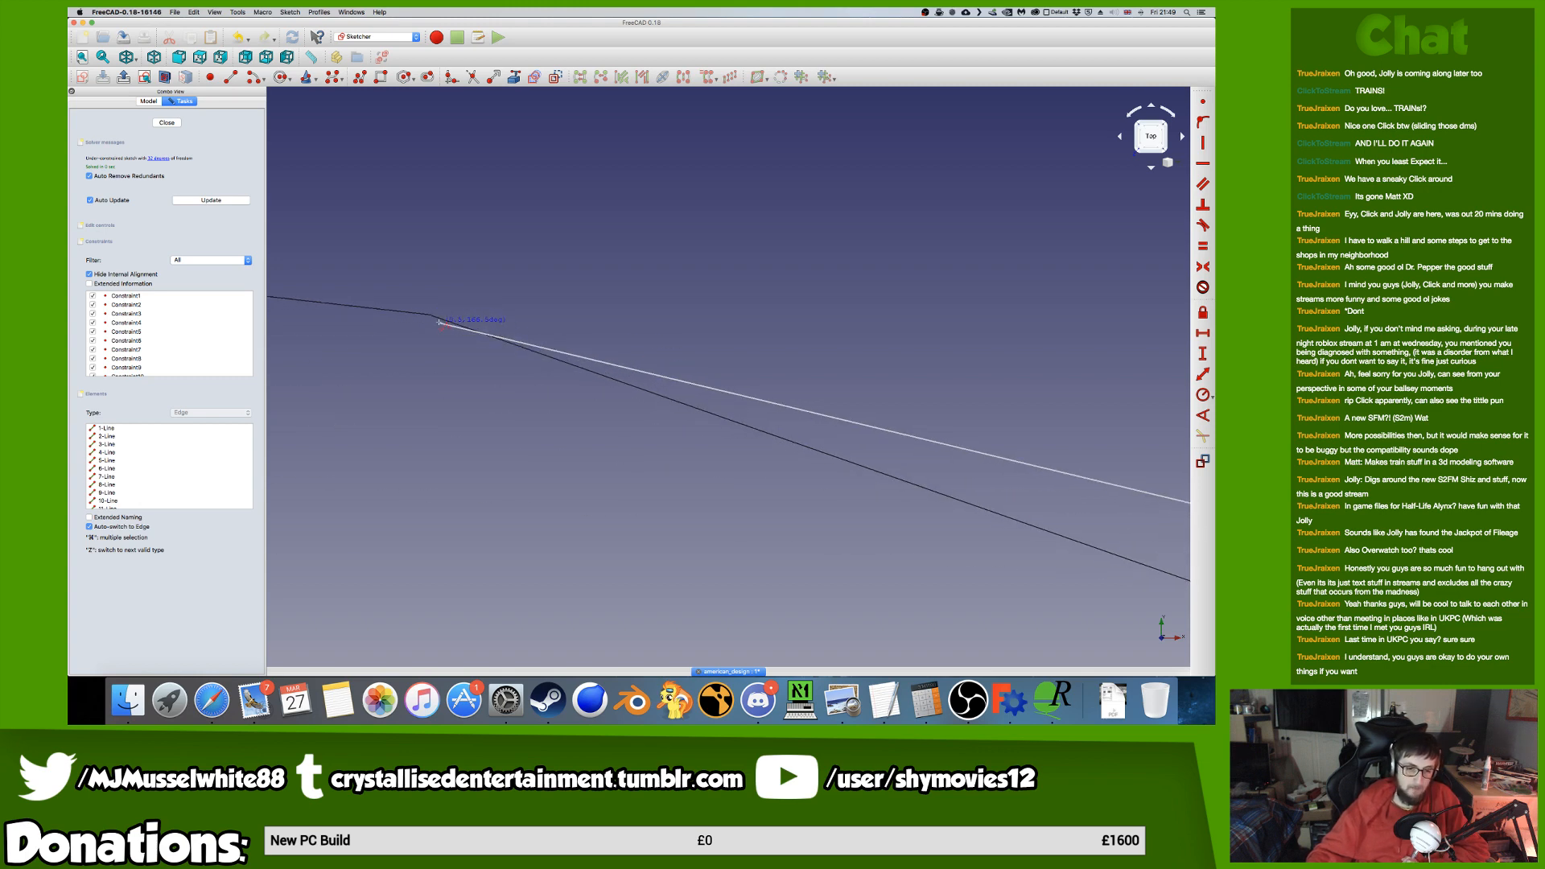
middle_click_drag(329, 320, 511, 359)
scroll(501, 351, "up", 7)
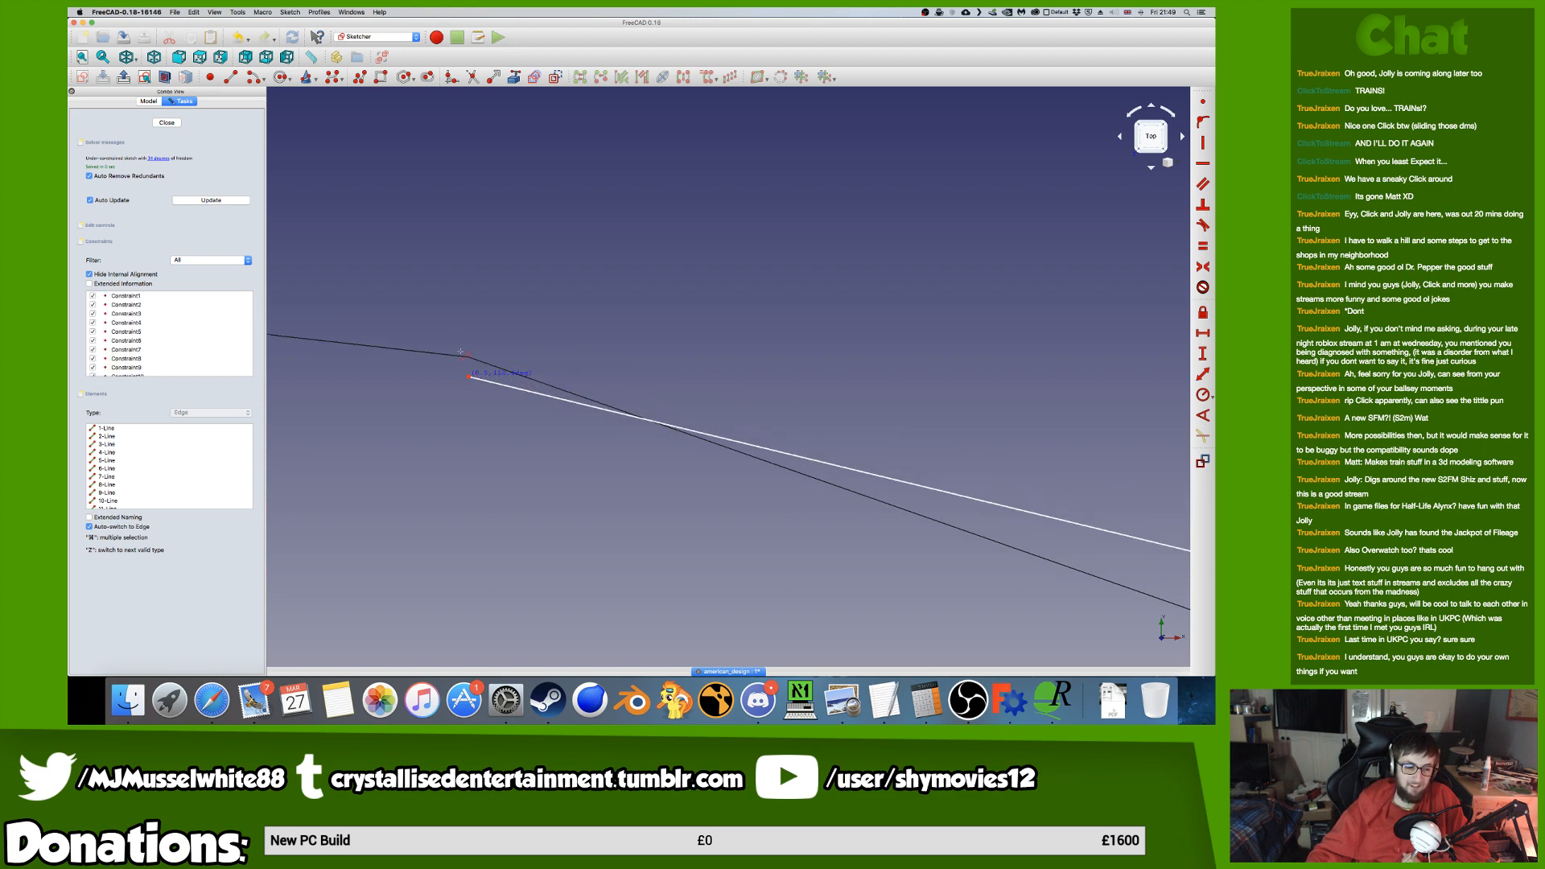
End the right corner's trace with a polyline segment to the vertex where the curve meets the nose's straight back edge.
scroll(483, 354, "down", 5)
scroll(566, 390, "down", 7)
middle_click_drag(565, 390, 735, 391)
scroll(639, 368, "up", 12)
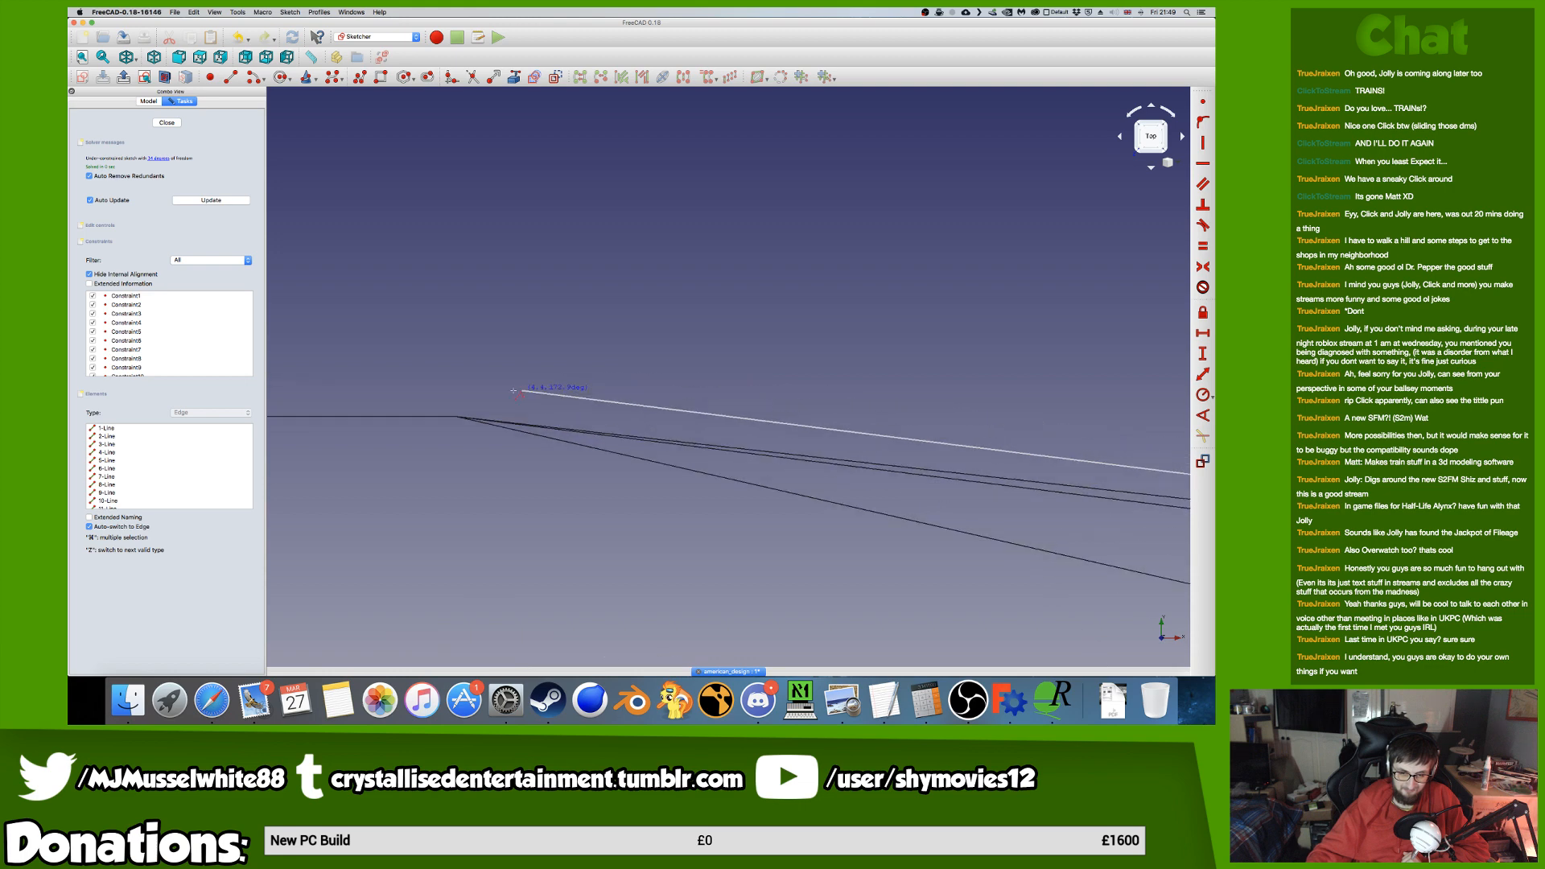
scroll(446, 419, "up", 12)
scroll(446, 419, "down", 2)
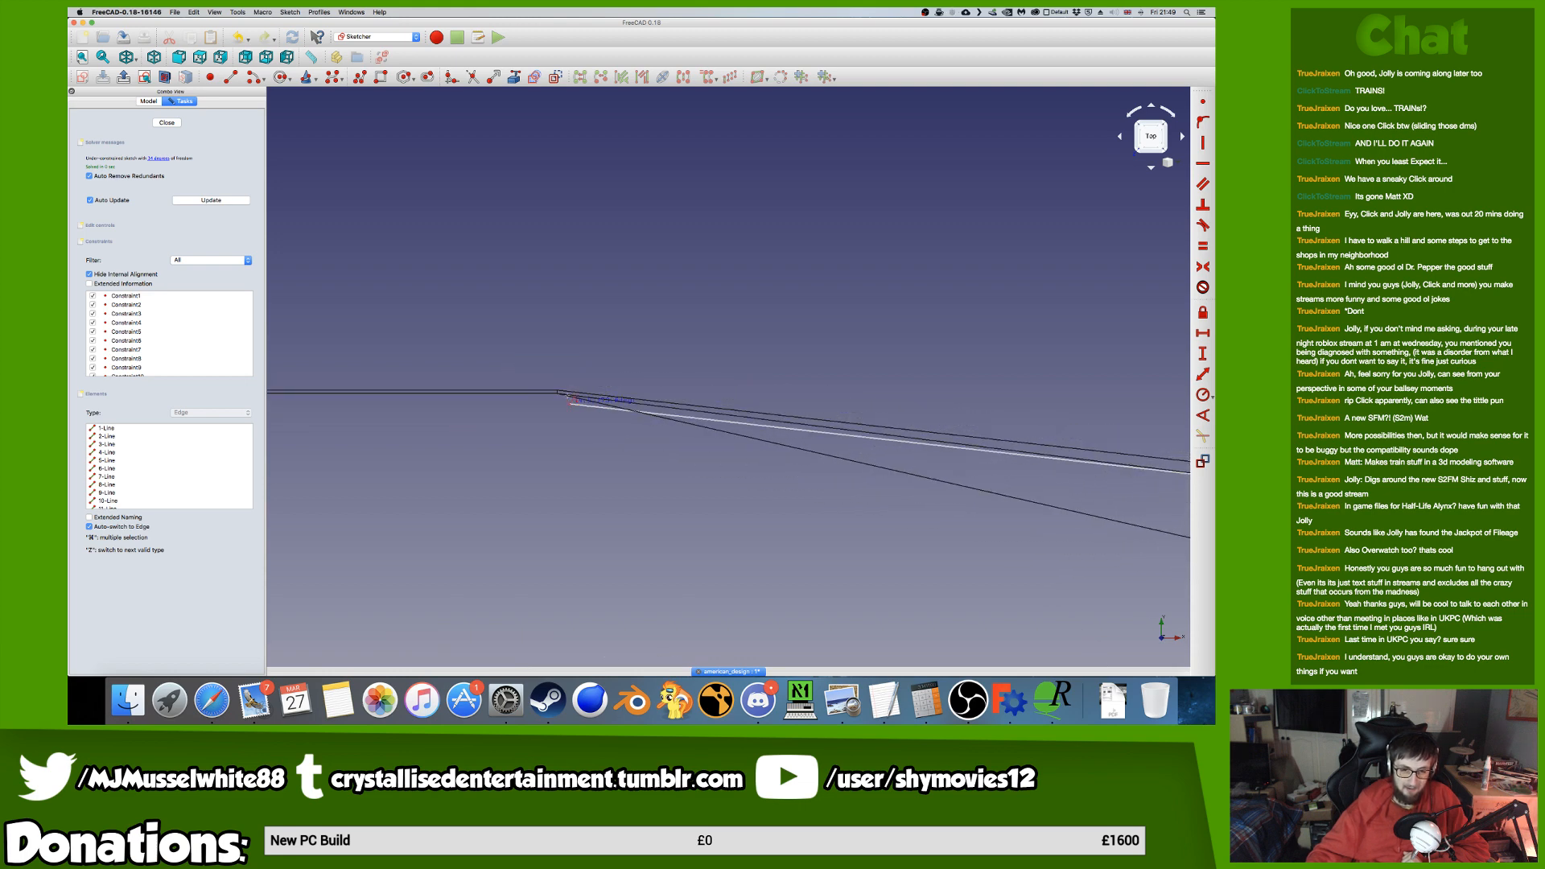
left_click(559, 389)
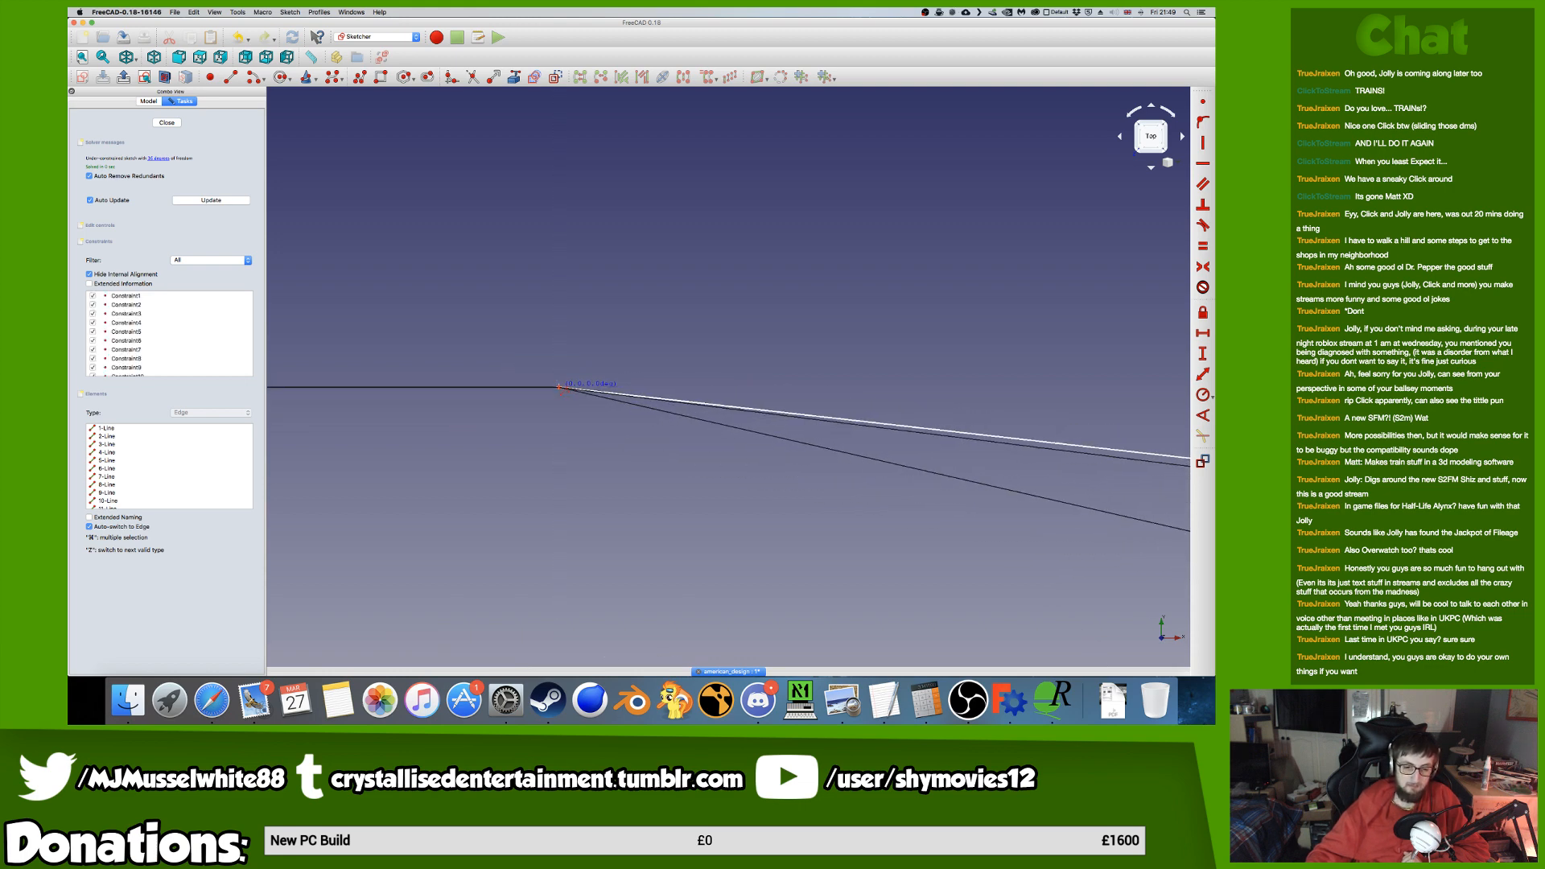
Draw one long polyline segment along the nose's straight back edge to the vertex where the rounded left corner starts.
scroll(560, 388, "down", 6)
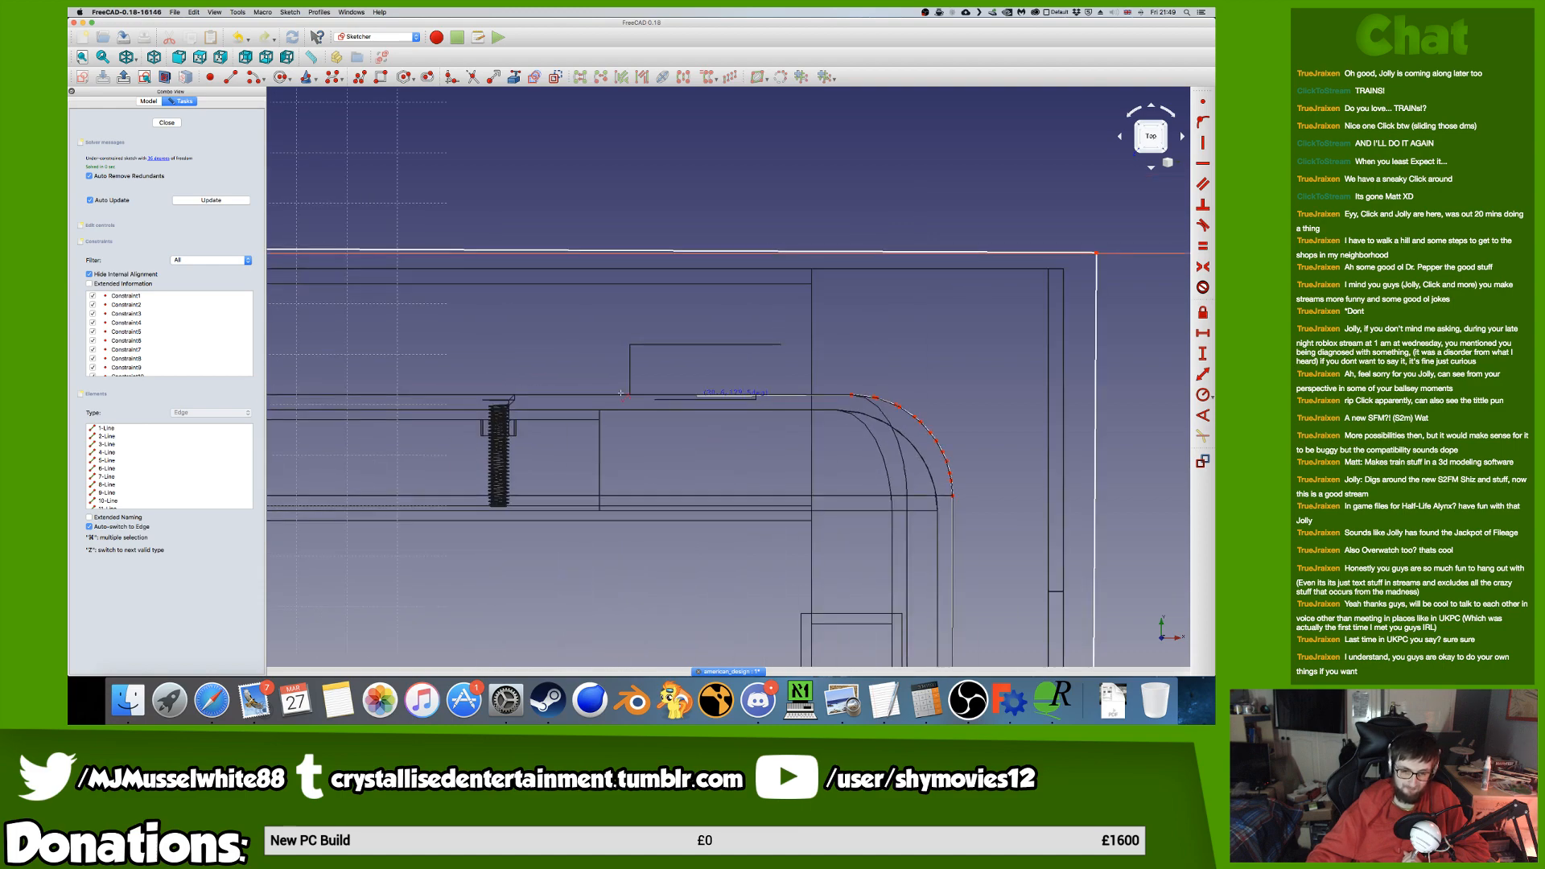
scroll(513, 399, "down", 6)
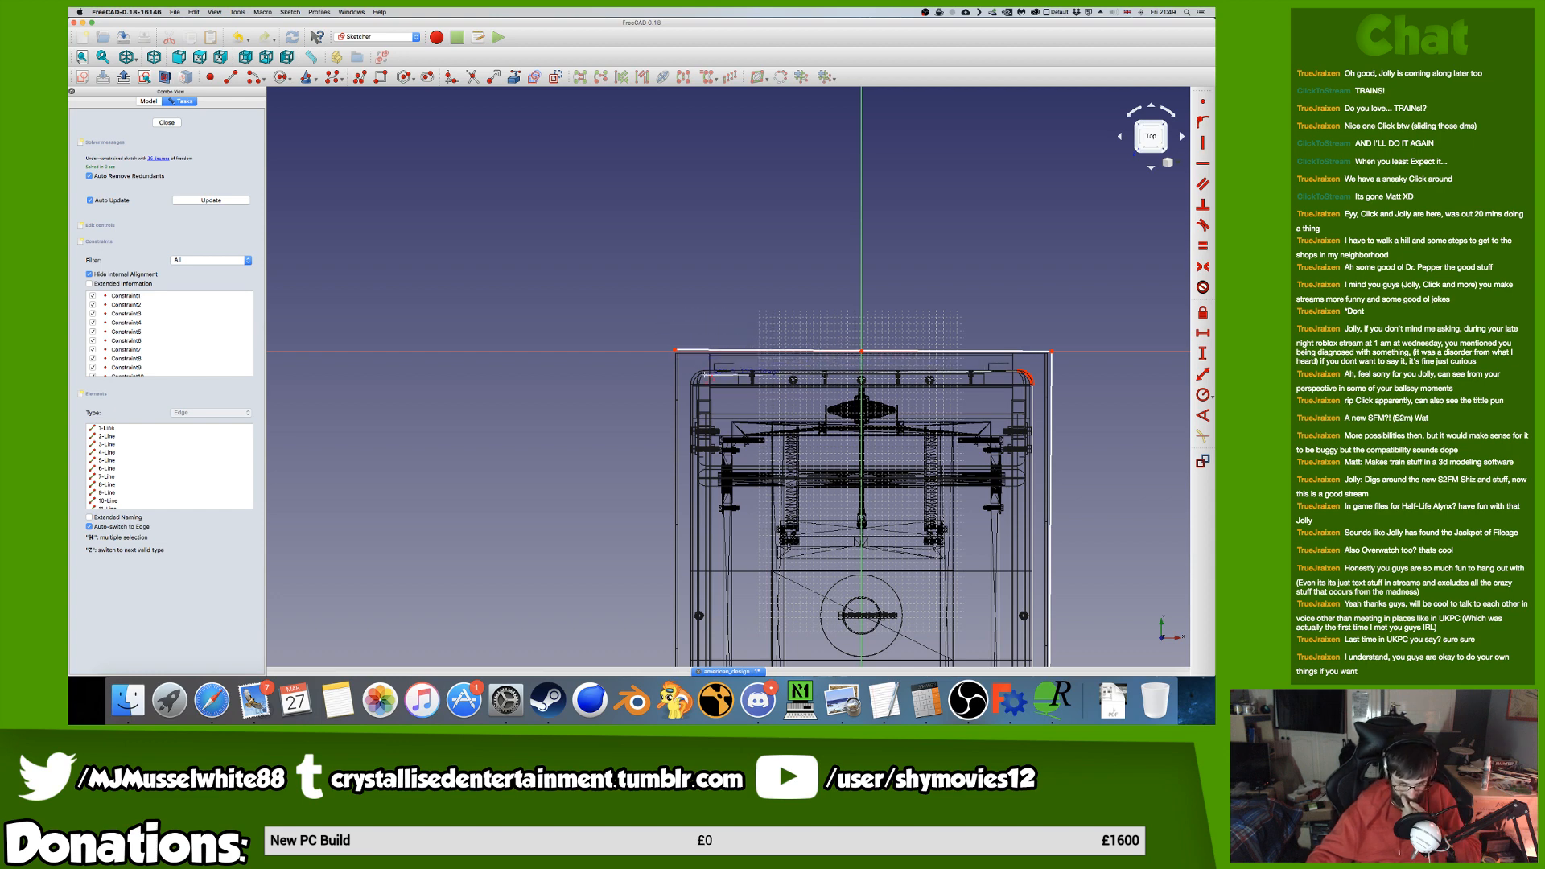
scroll(697, 368, "up", 2)
scroll(698, 369, "up", 4)
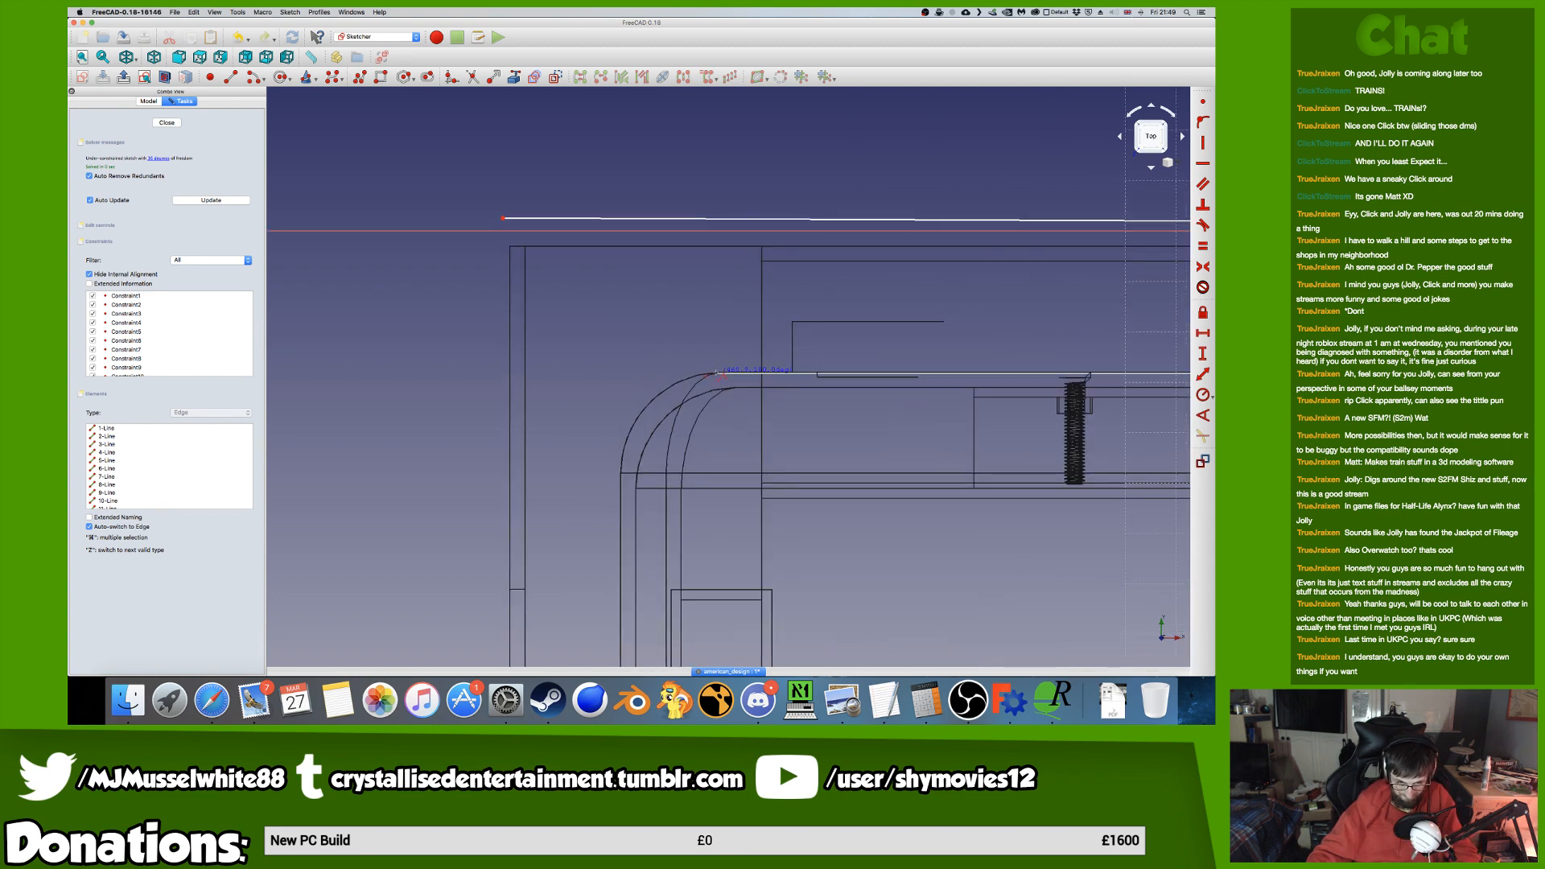
scroll(716, 371, "up", 5)
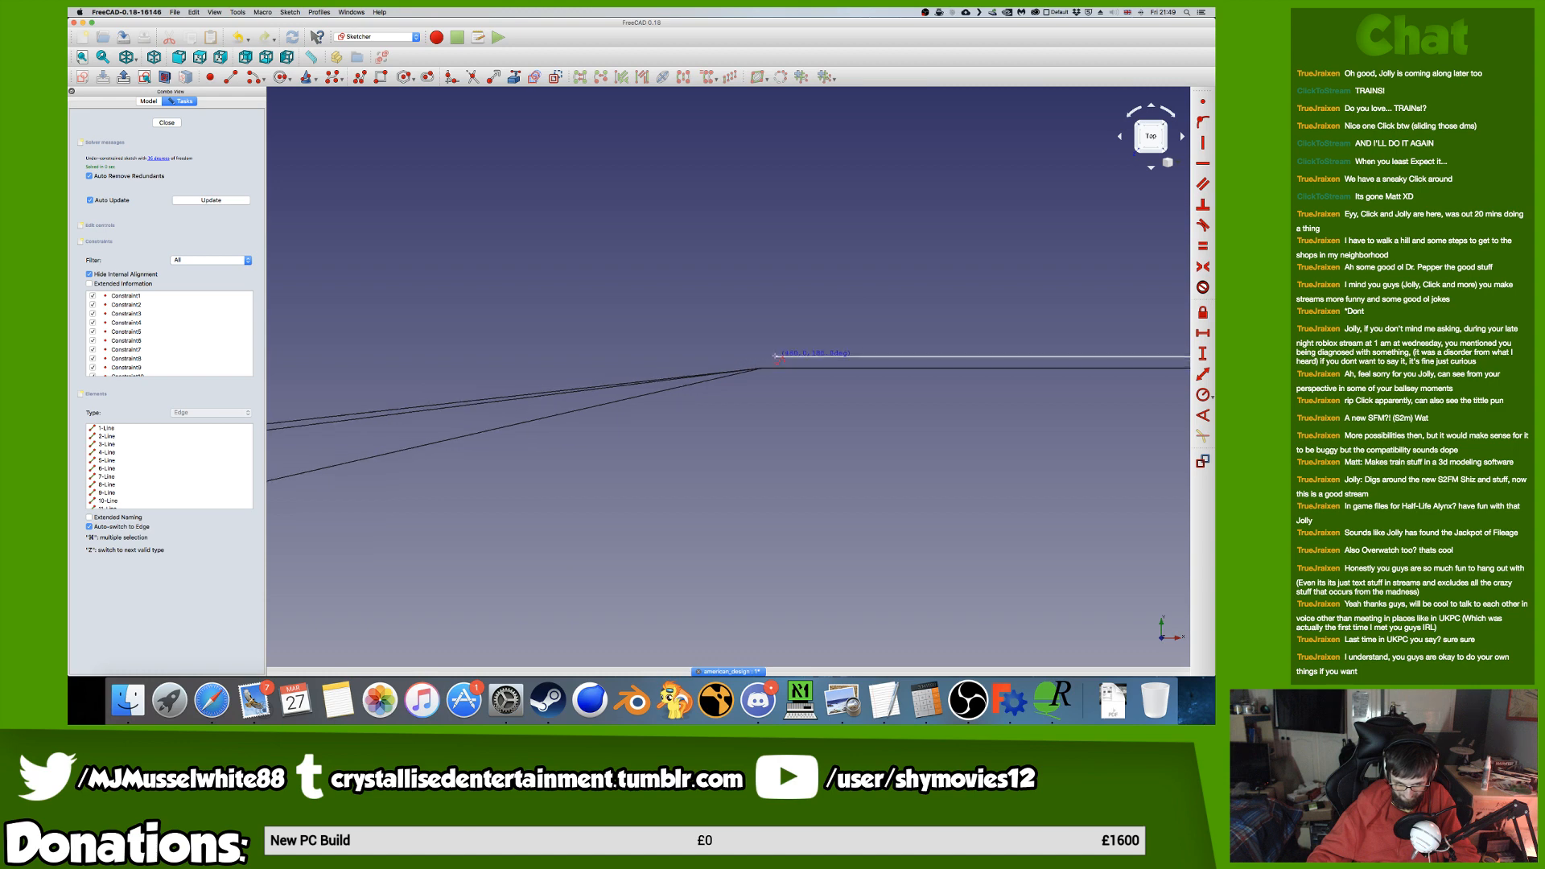
middle_click_drag(722, 395, 882, 283)
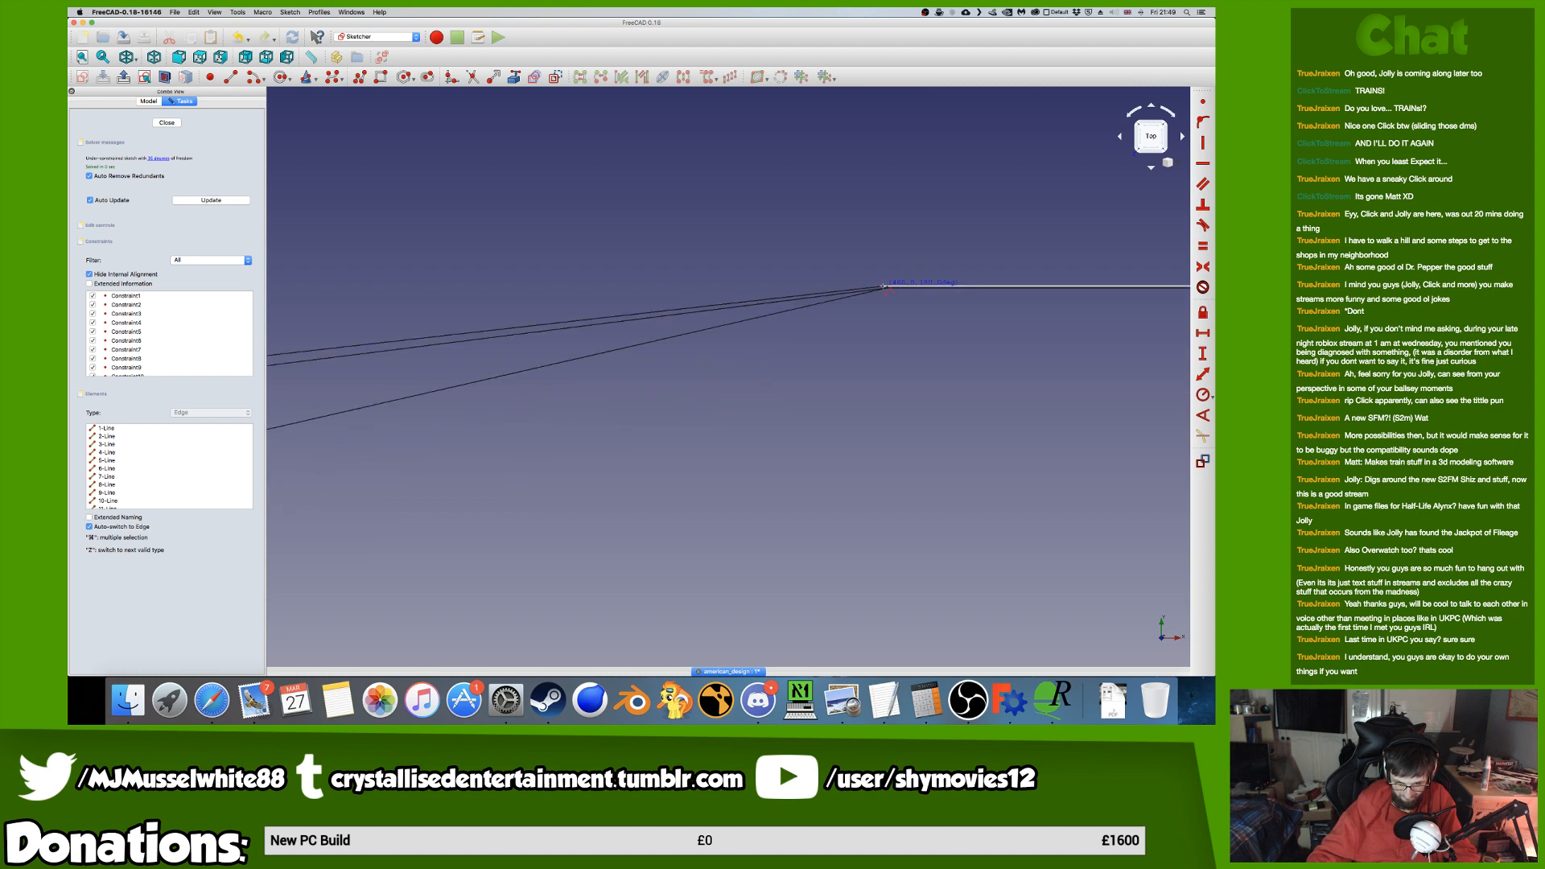
scroll(883, 288, "down", 4)
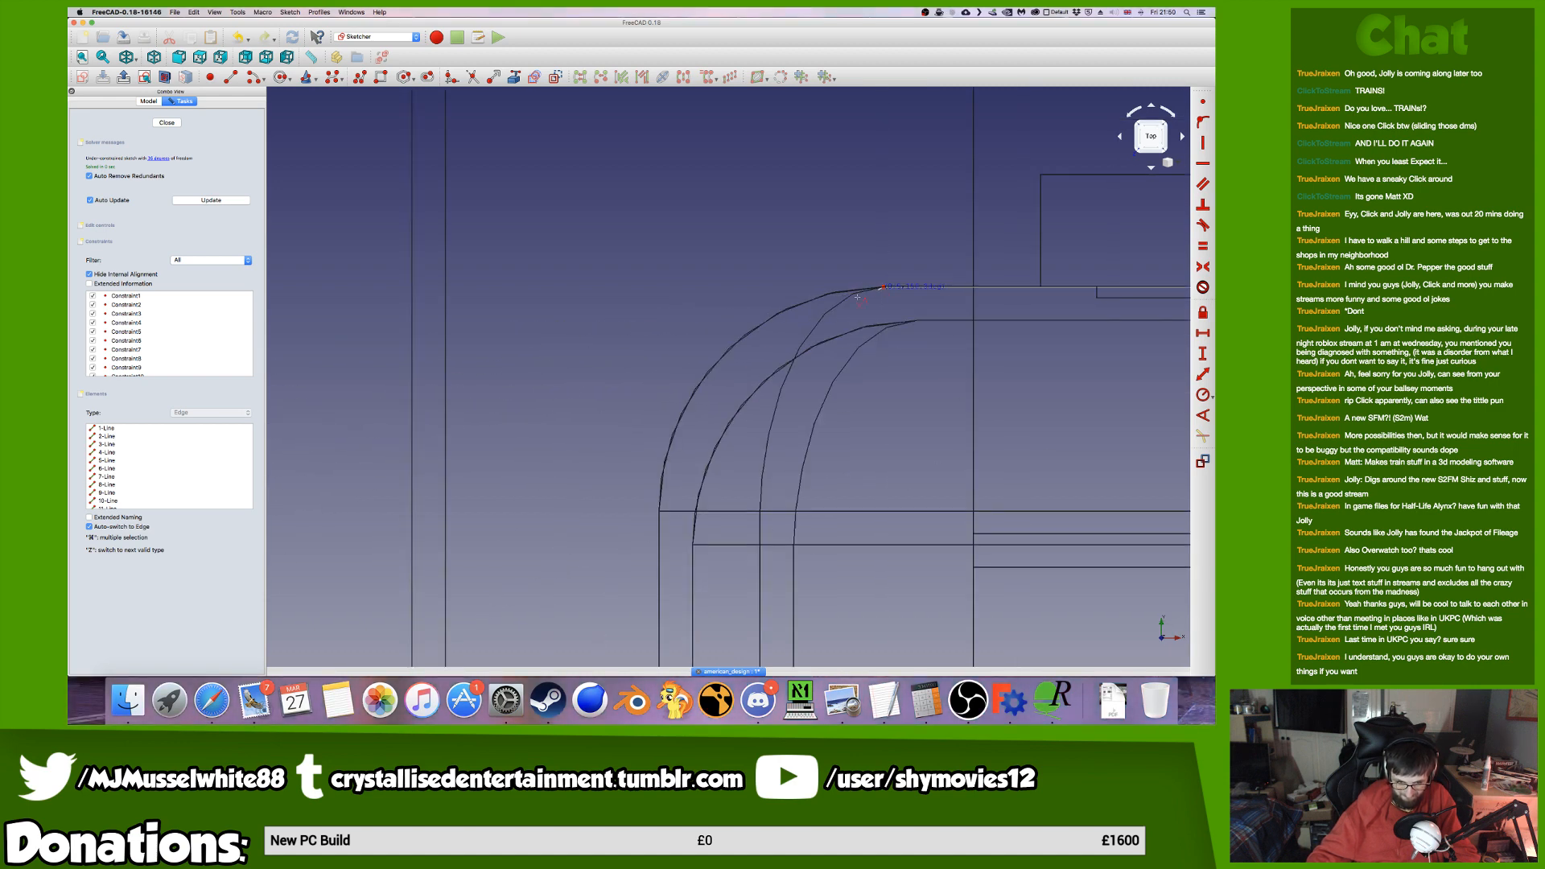
Add the first two polyline segments of the left rounded corner, placing points on its first pair of outer wireframe vertices.
scroll(823, 291, "up", 4)
scroll(964, 274, "up", 5)
middle_click_drag(812, 301, 699, 314)
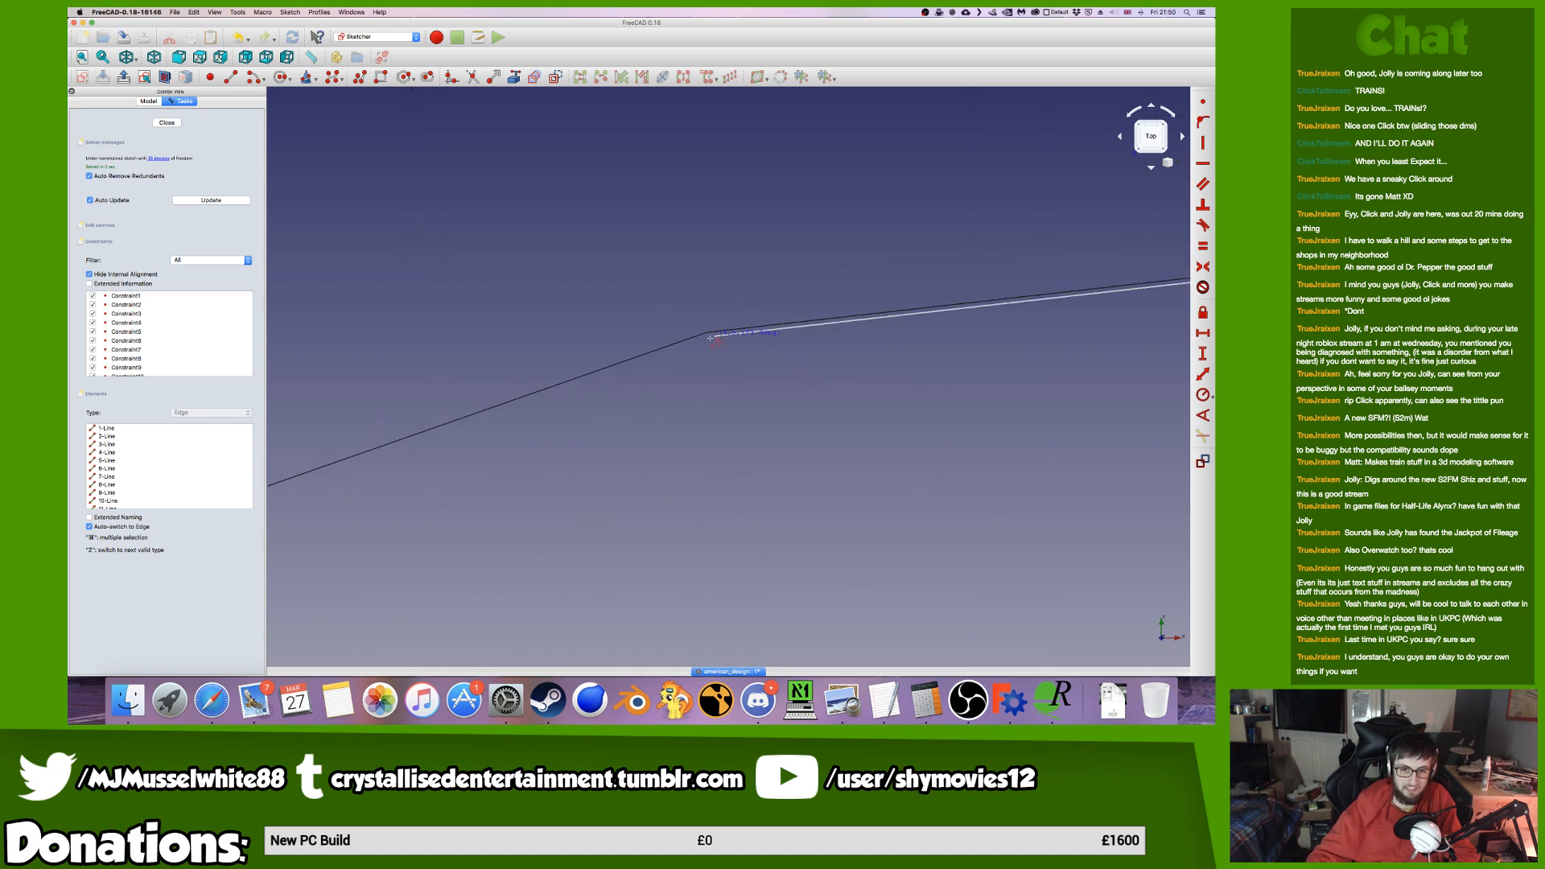
scroll(706, 334, "down", 3)
scroll(692, 330, "up", 2)
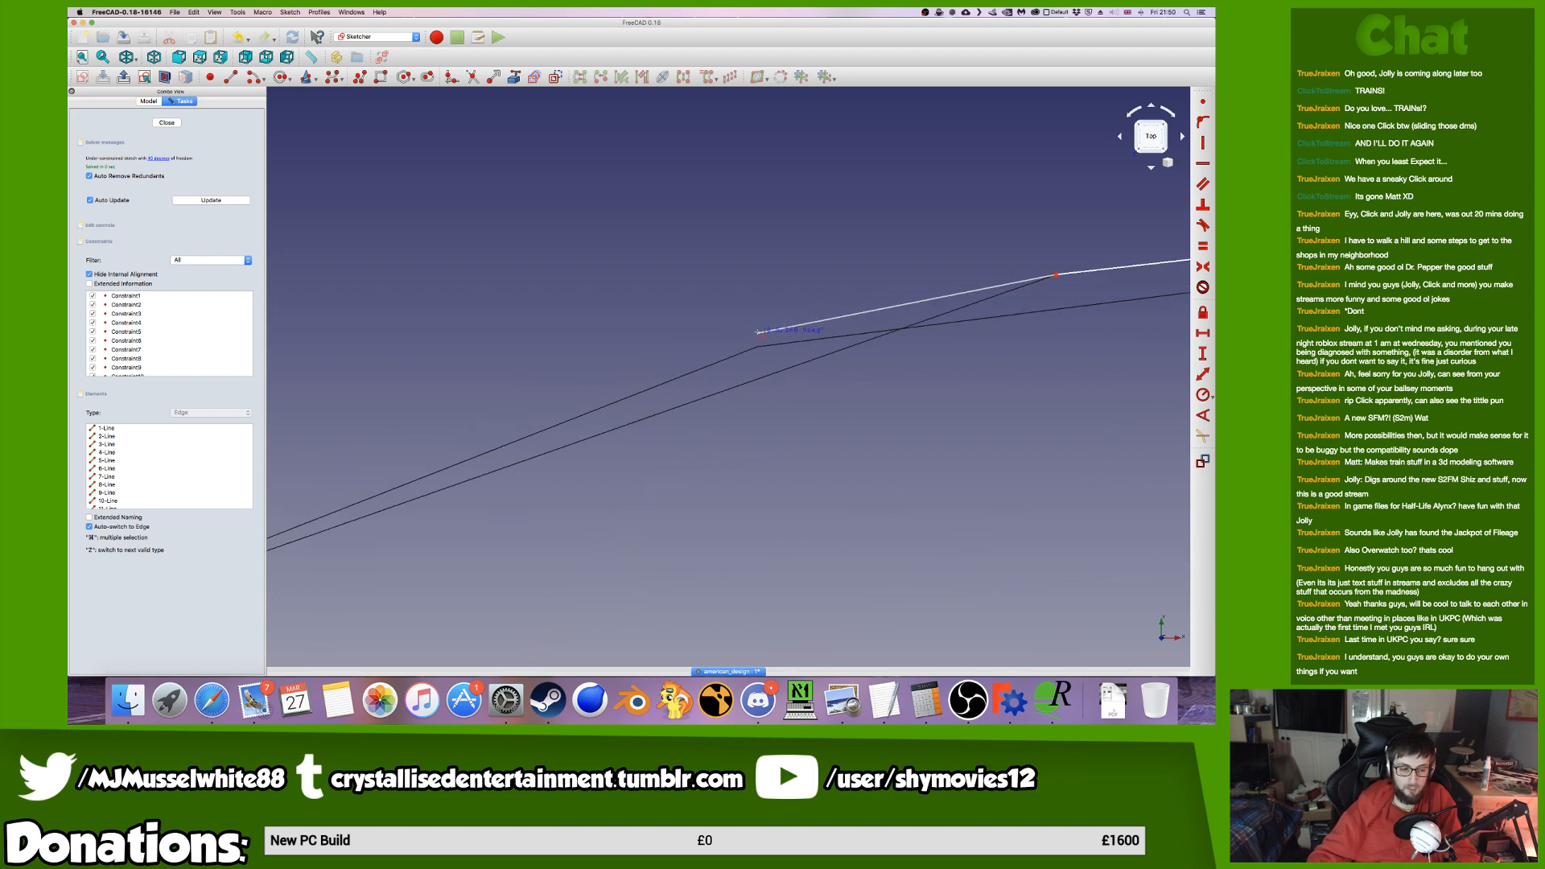
scroll(757, 350, "up", 8)
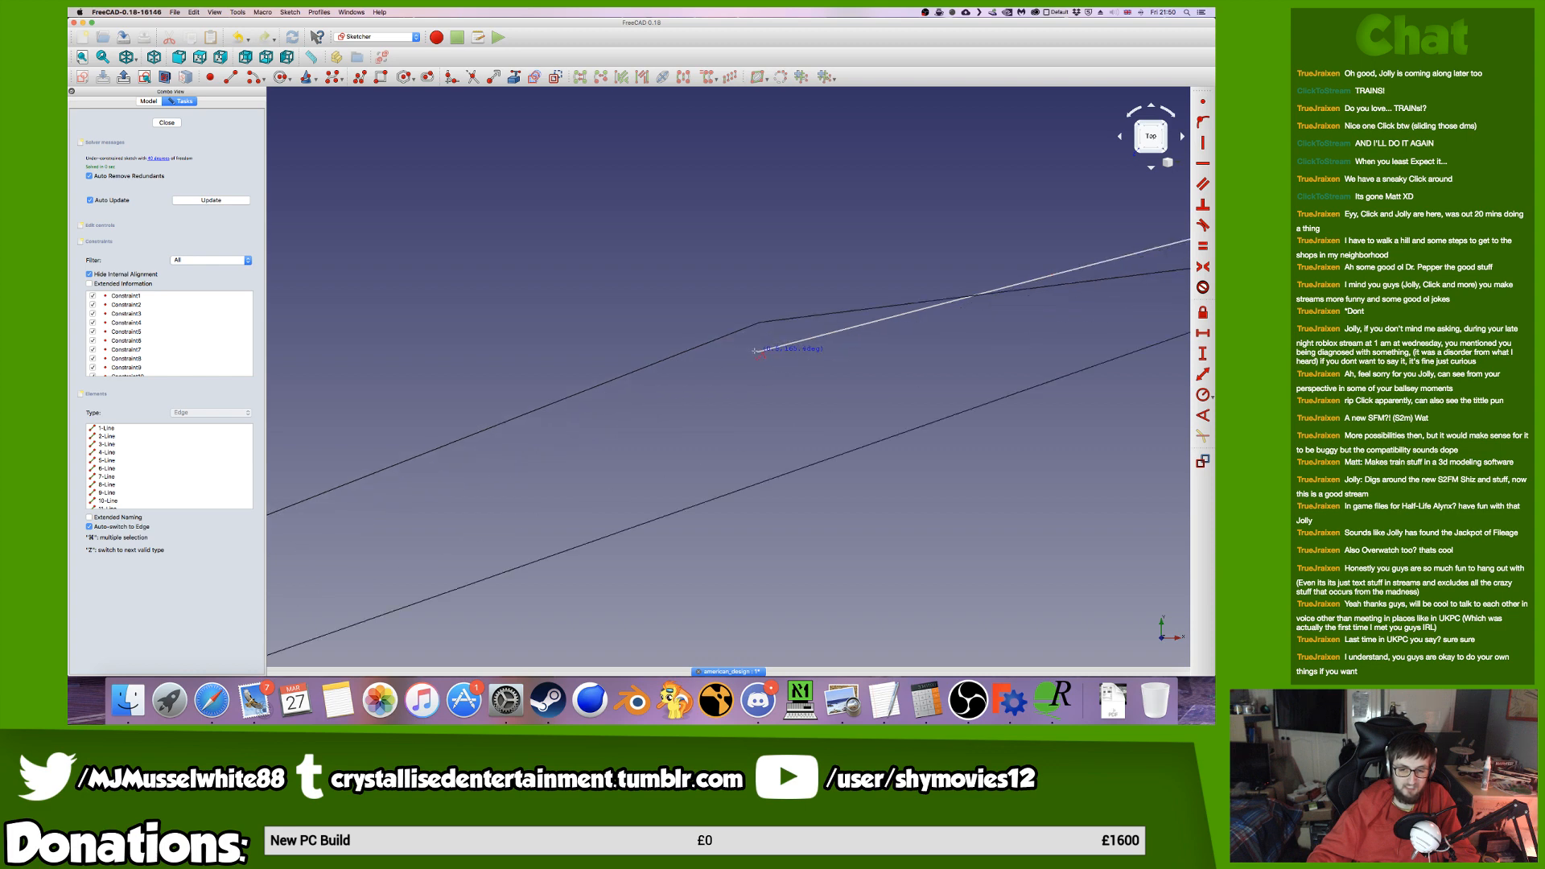
scroll(759, 307, "up", 4)
scroll(747, 319, "up", 5)
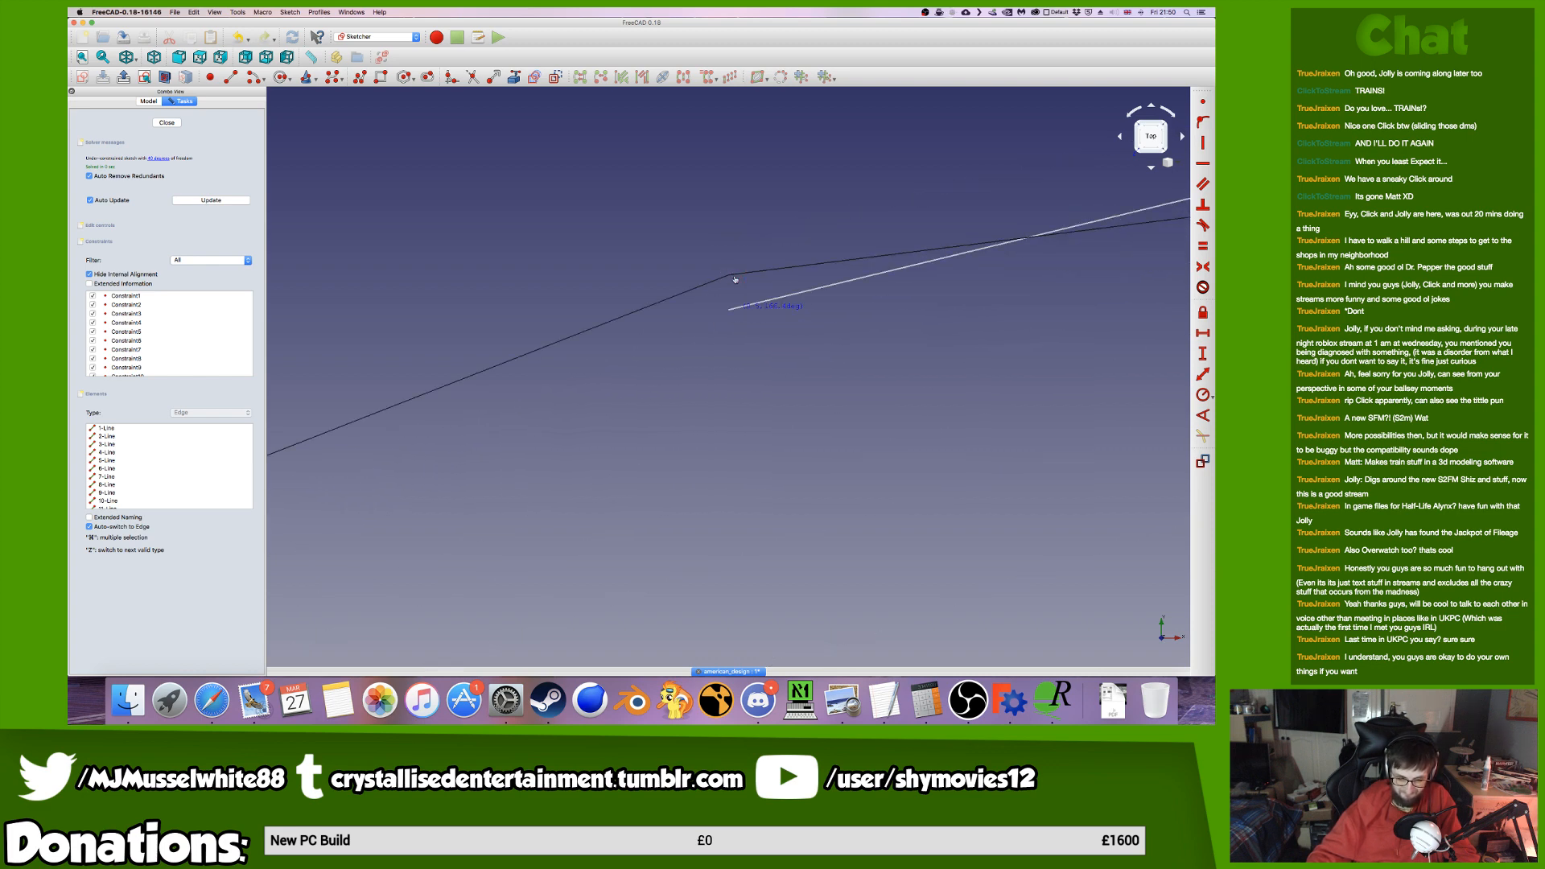
scroll(734, 277, "down", 3)
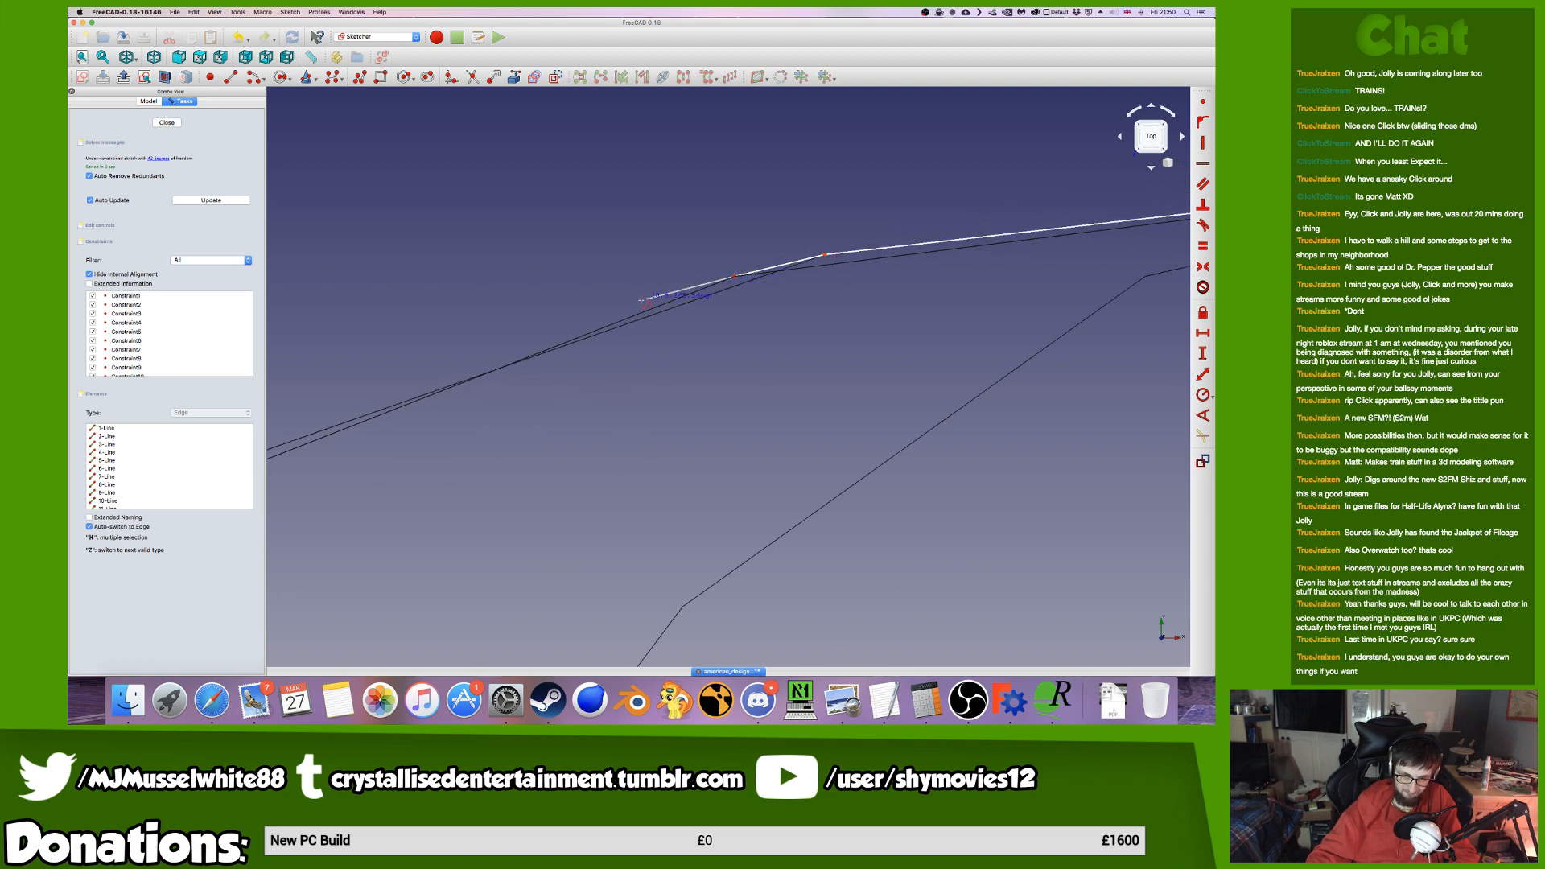
Trace two more polyline segments along the left corner's outer edge, ending on the second pair of closely spaced vertices.
mouse_move(604, 310)
middle_mouse_down()
mouse_move(1086, 303)
mouse_move(1034, 267)
middle_mouse_up()
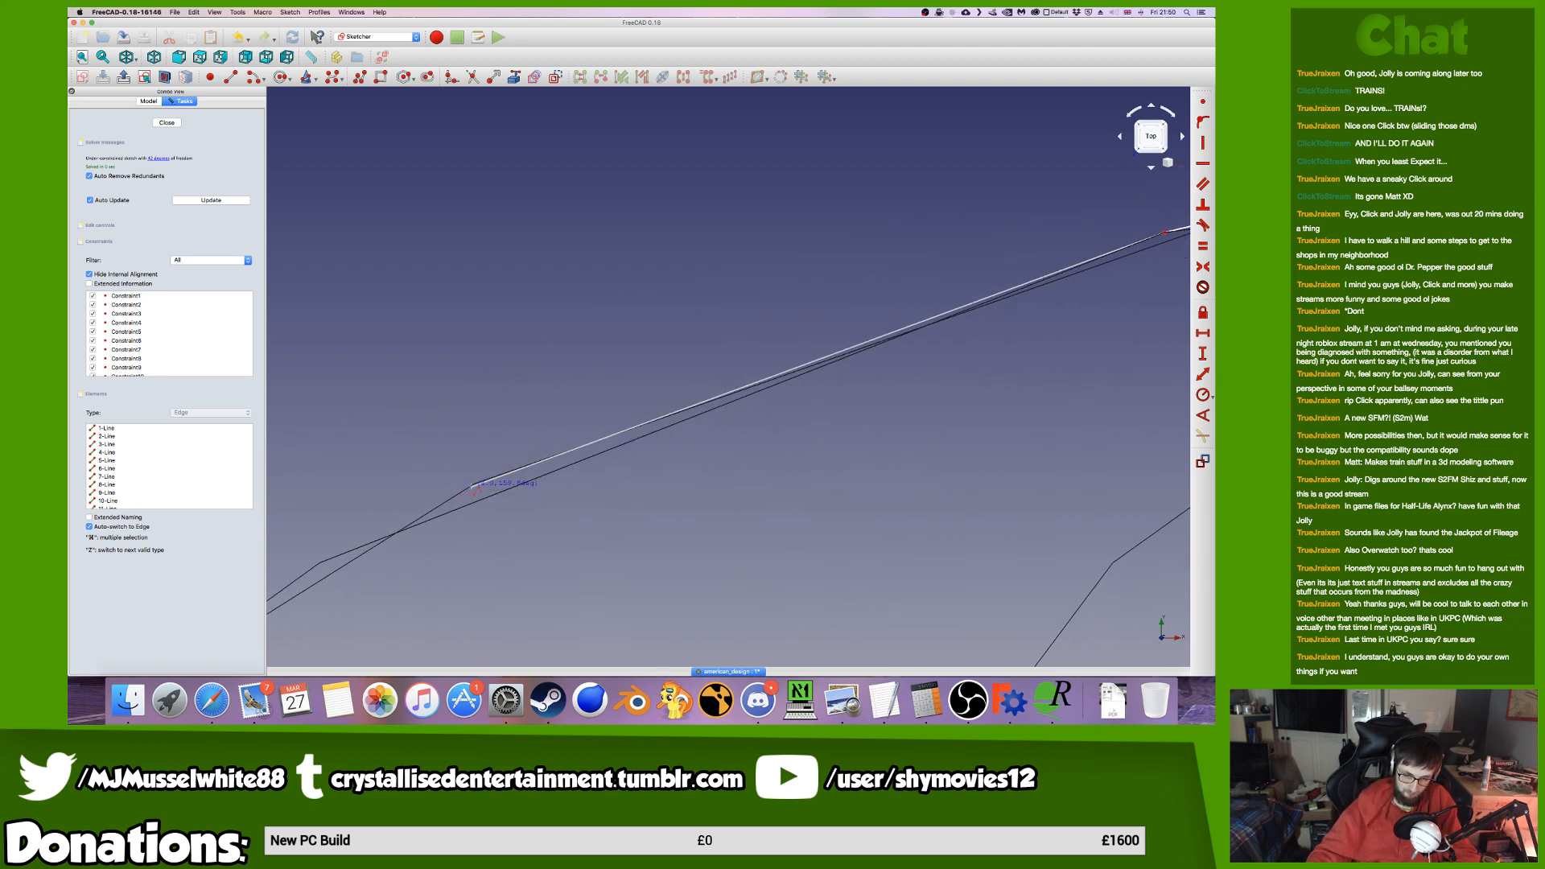
scroll(473, 485, "up", 10)
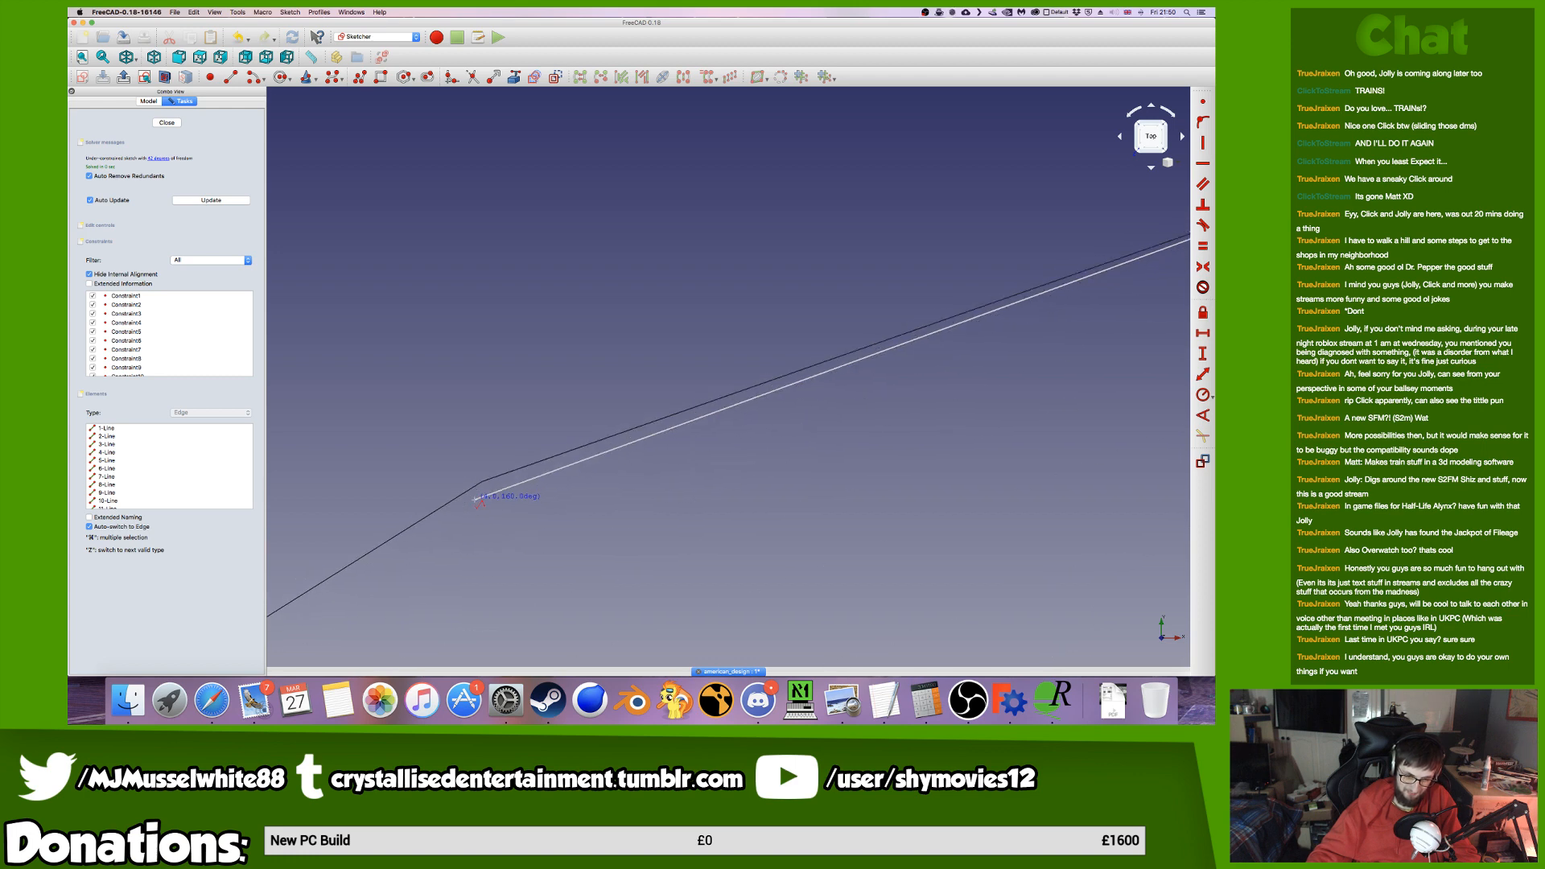
scroll(492, 452, "up", 4)
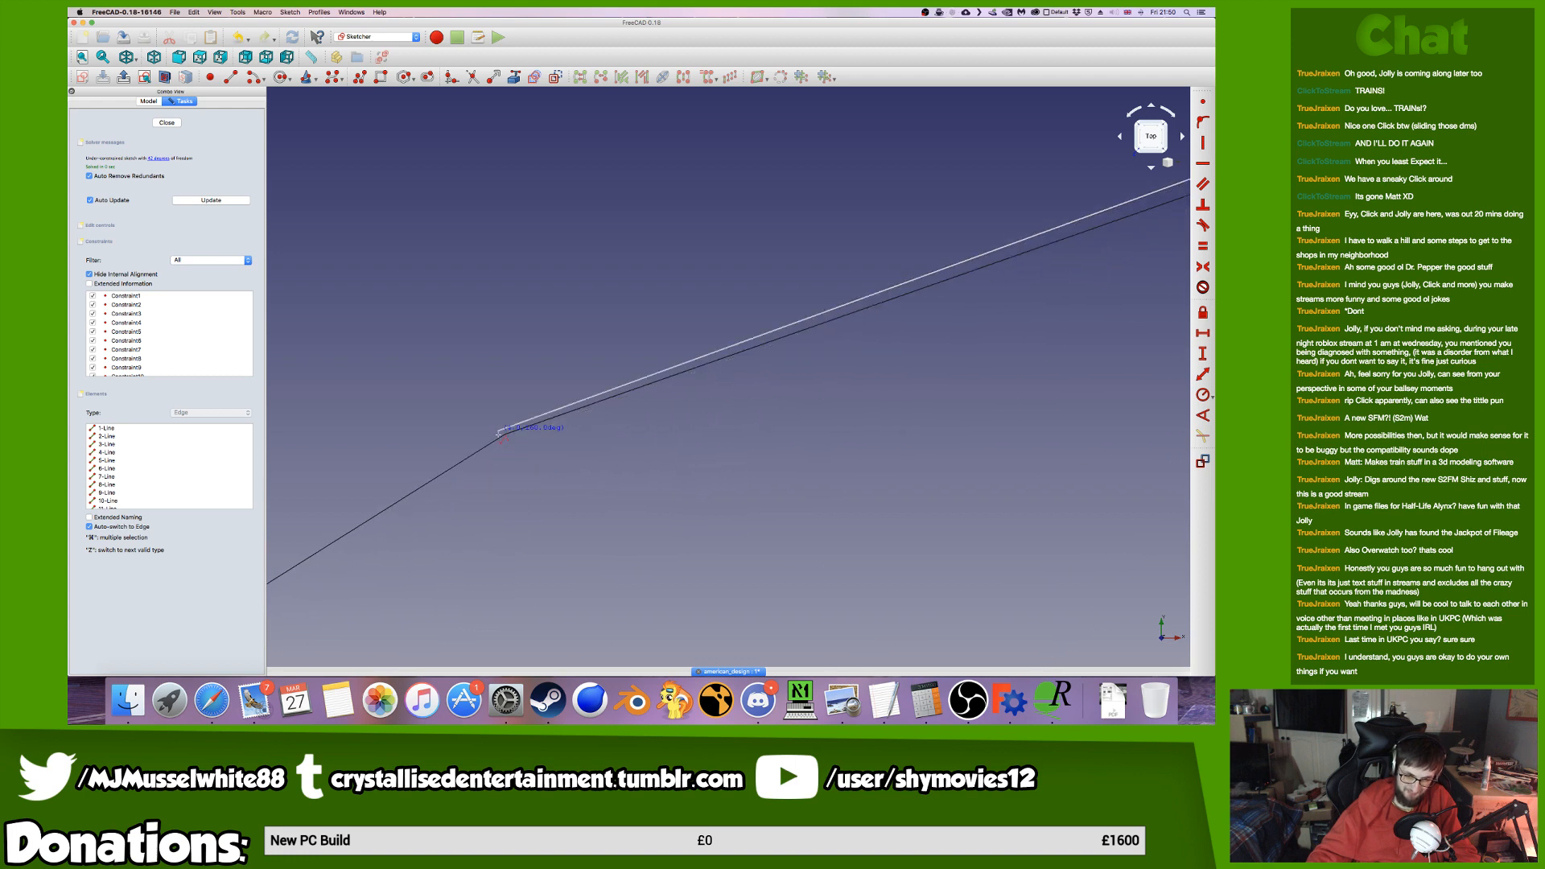
left_click(532, 464)
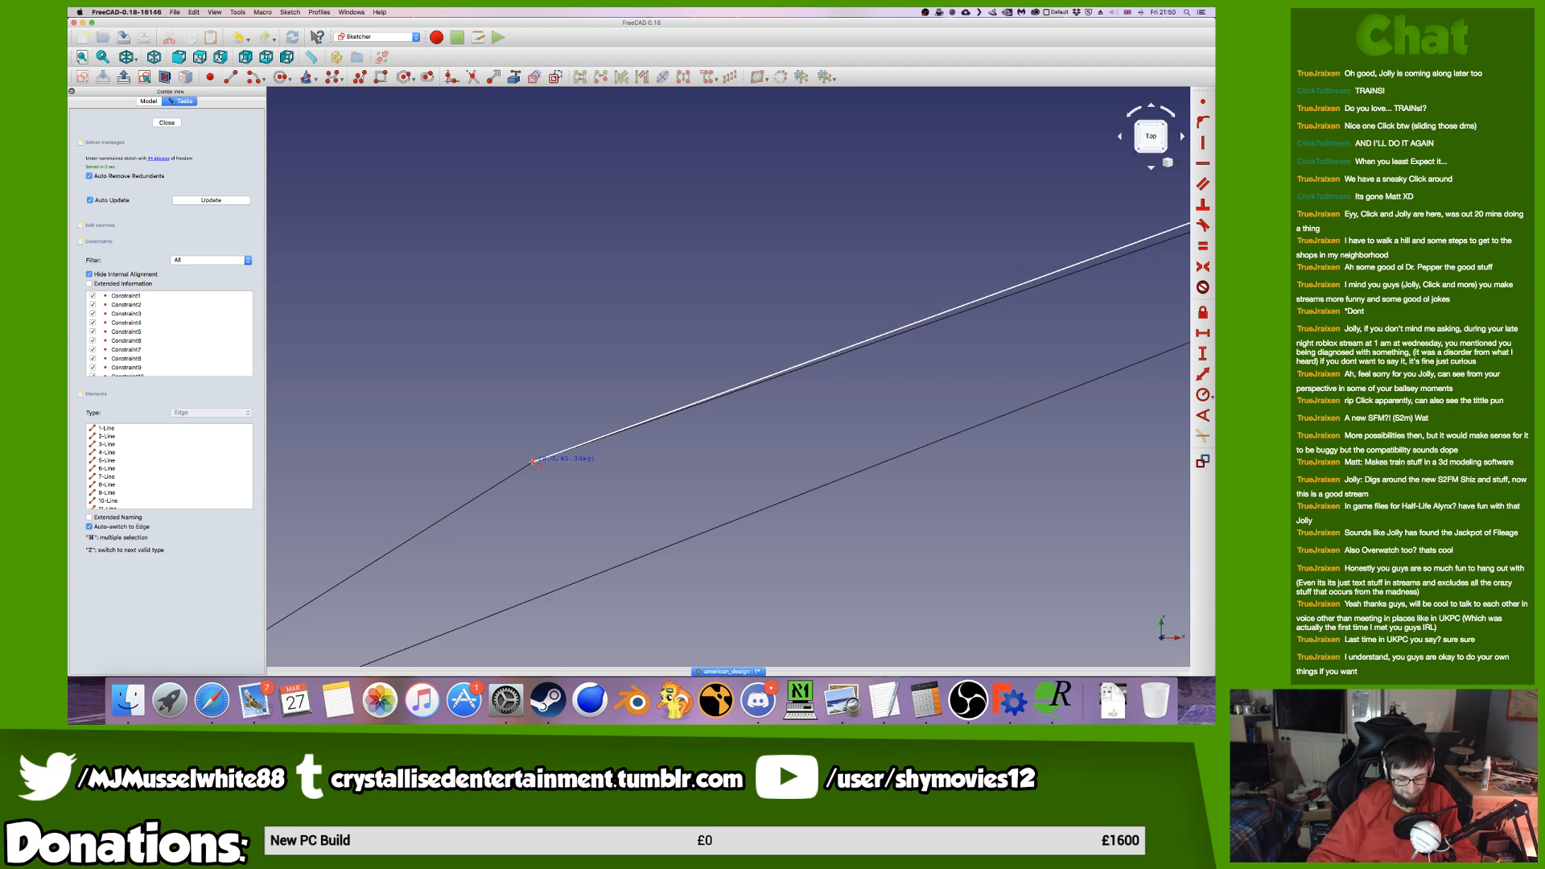
middle_click_drag(532, 462, 750, 346)
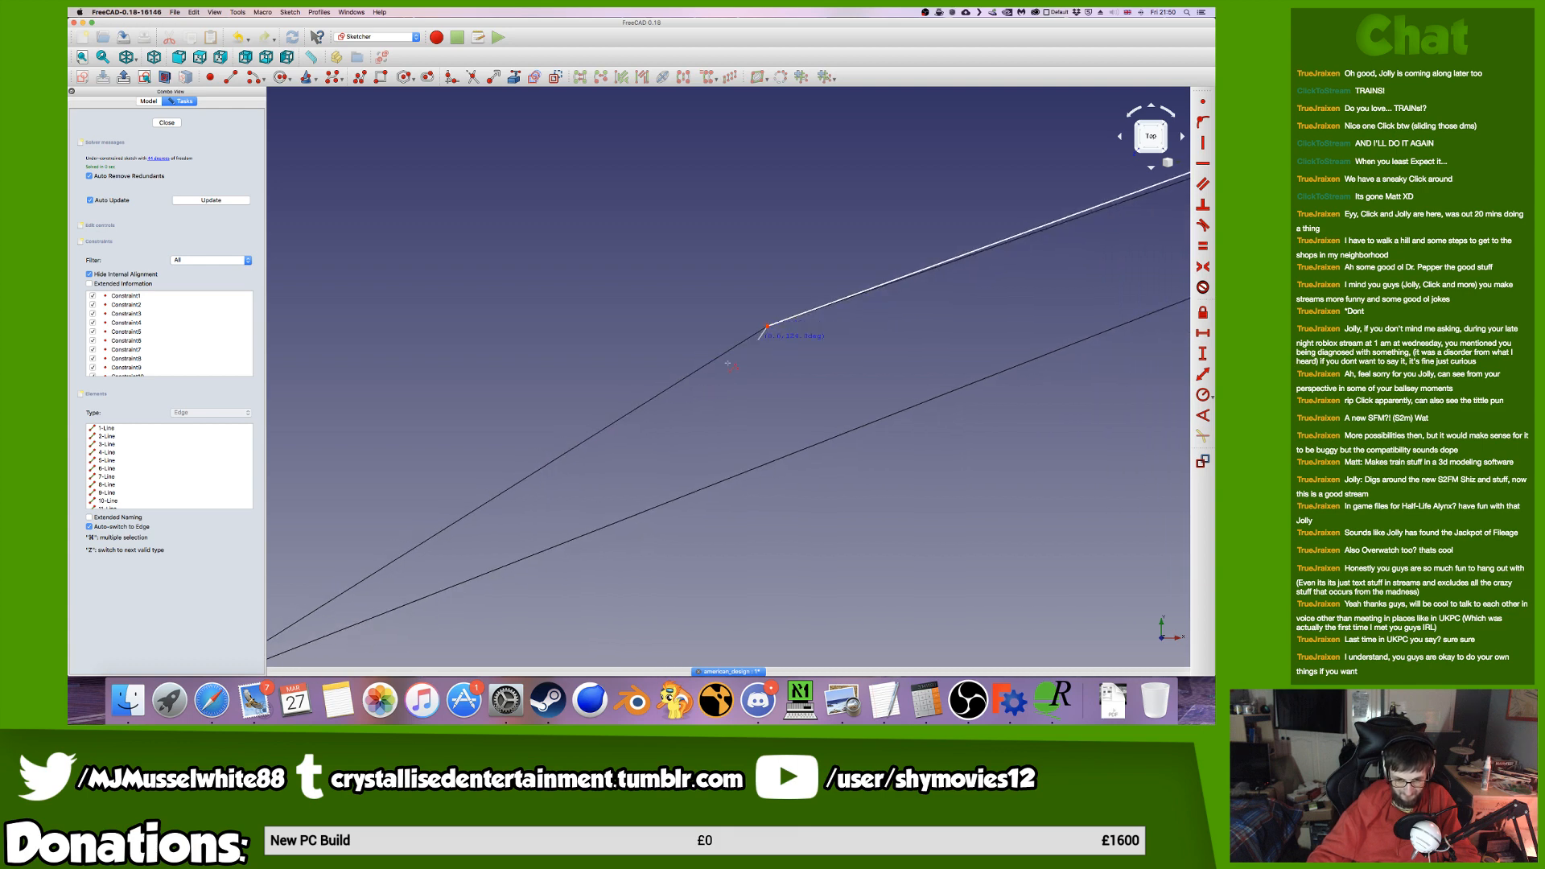
scroll(612, 427, "down", 2)
scroll(595, 408, "up", 4)
scroll(635, 396, "up", 2)
left_click(655, 361)
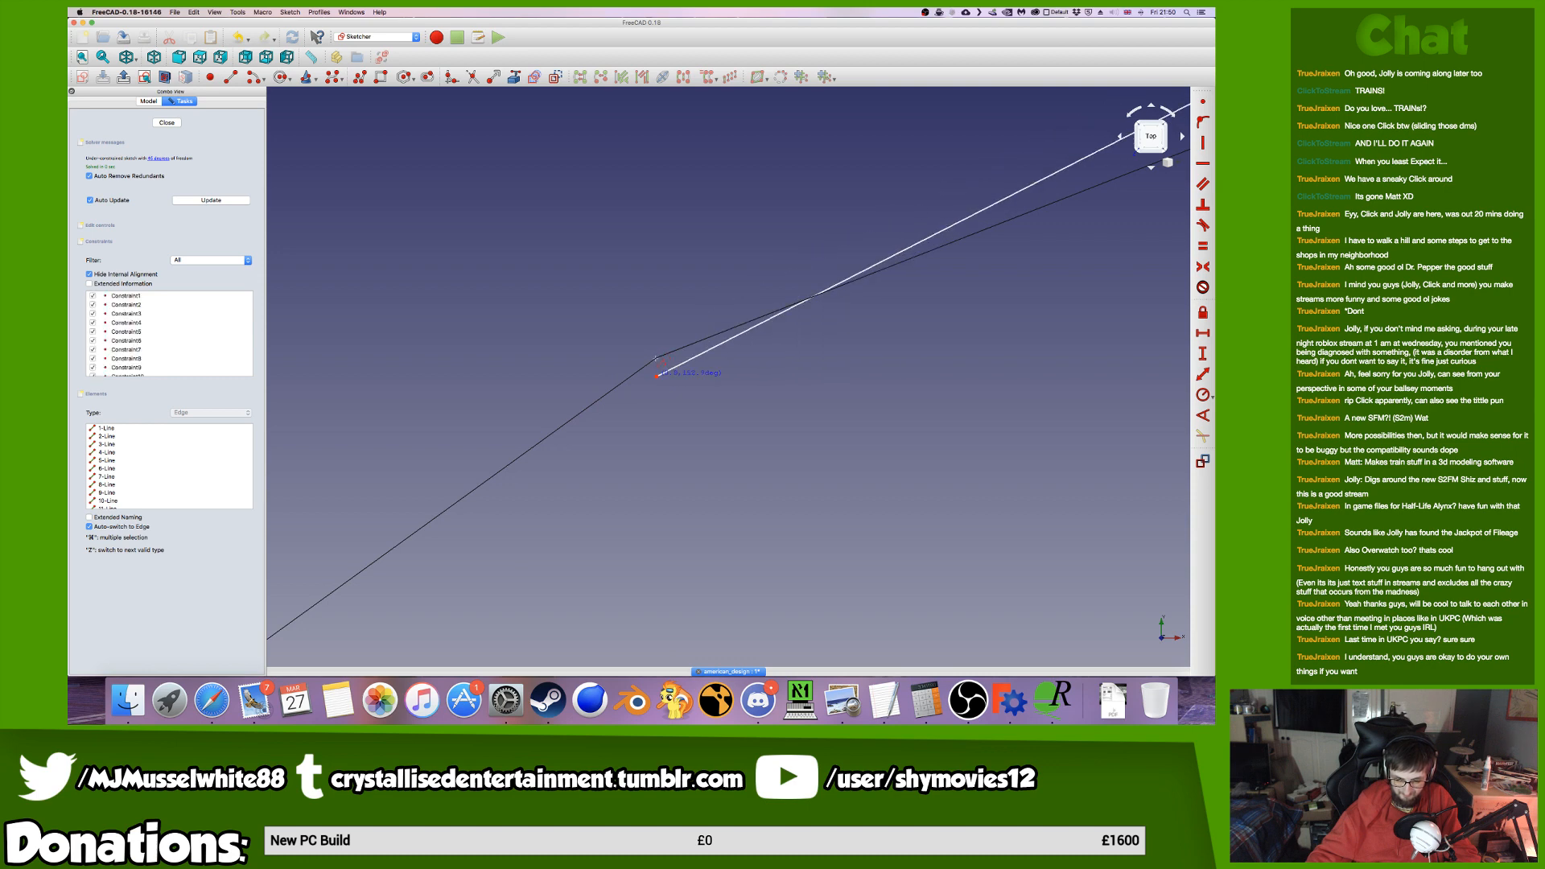
Add a longer polyline segment to the next outer vertex as the left corner curve steepens.
scroll(657, 368, "down", 3)
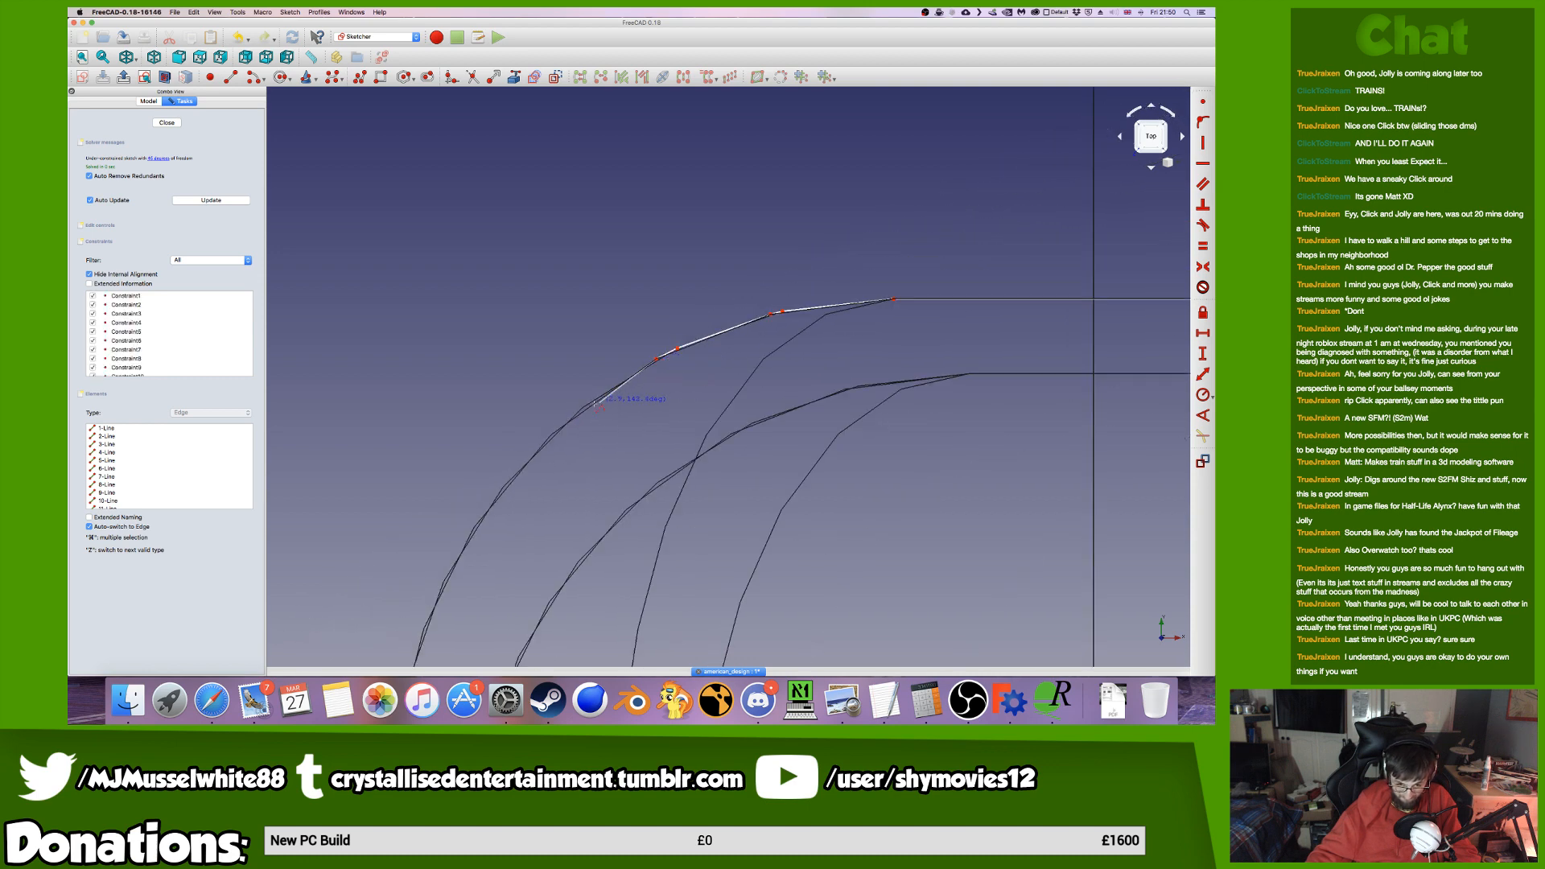
scroll(595, 410, "up", 5)
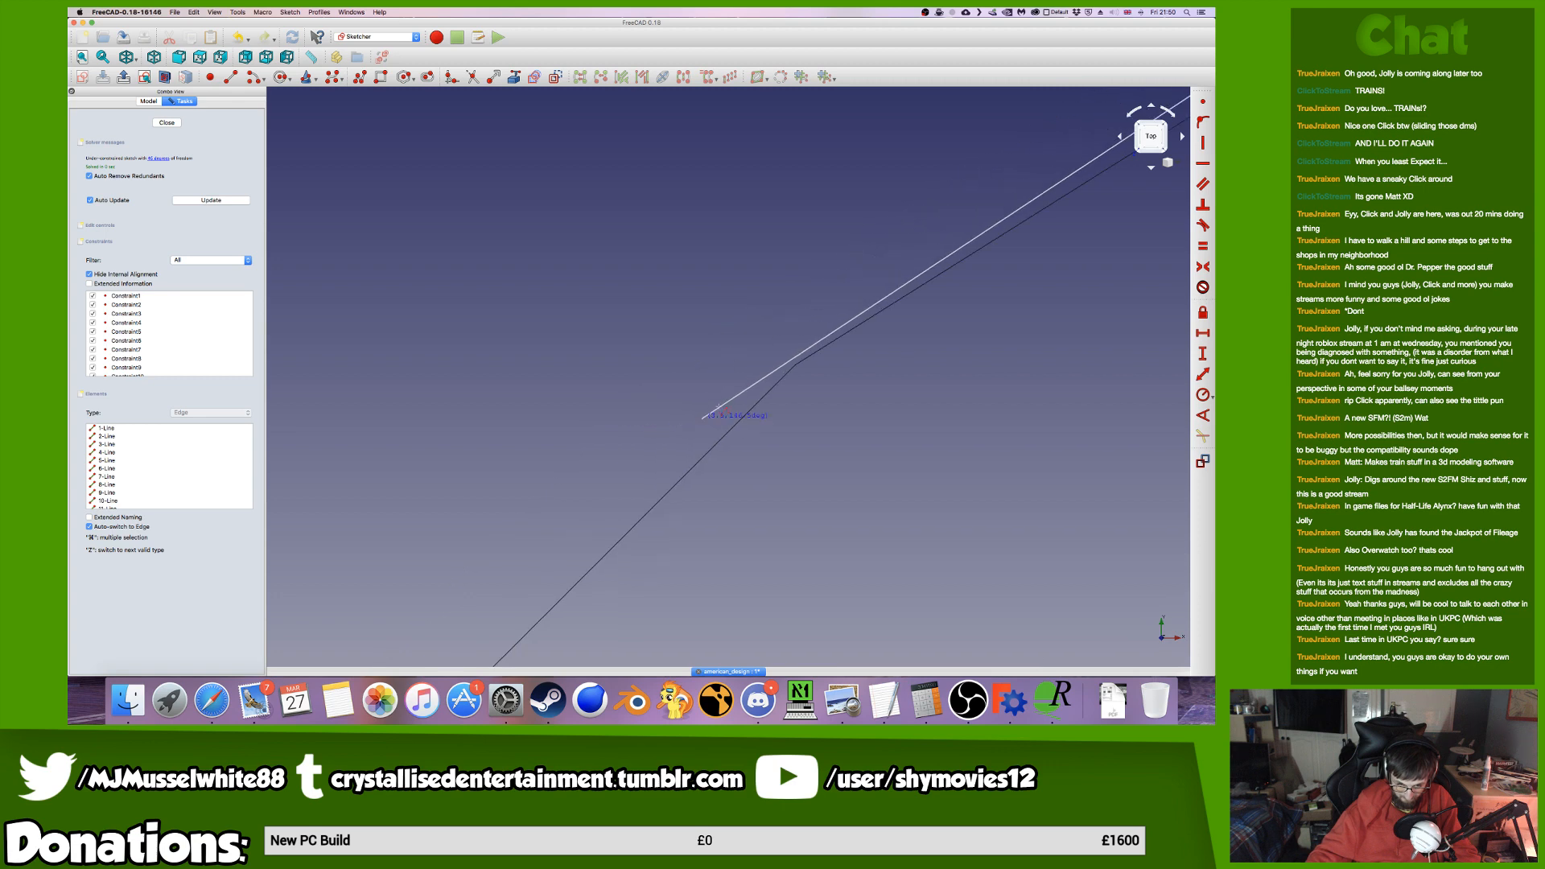
scroll(784, 363, "up", 2)
scroll(853, 362, "up", 4)
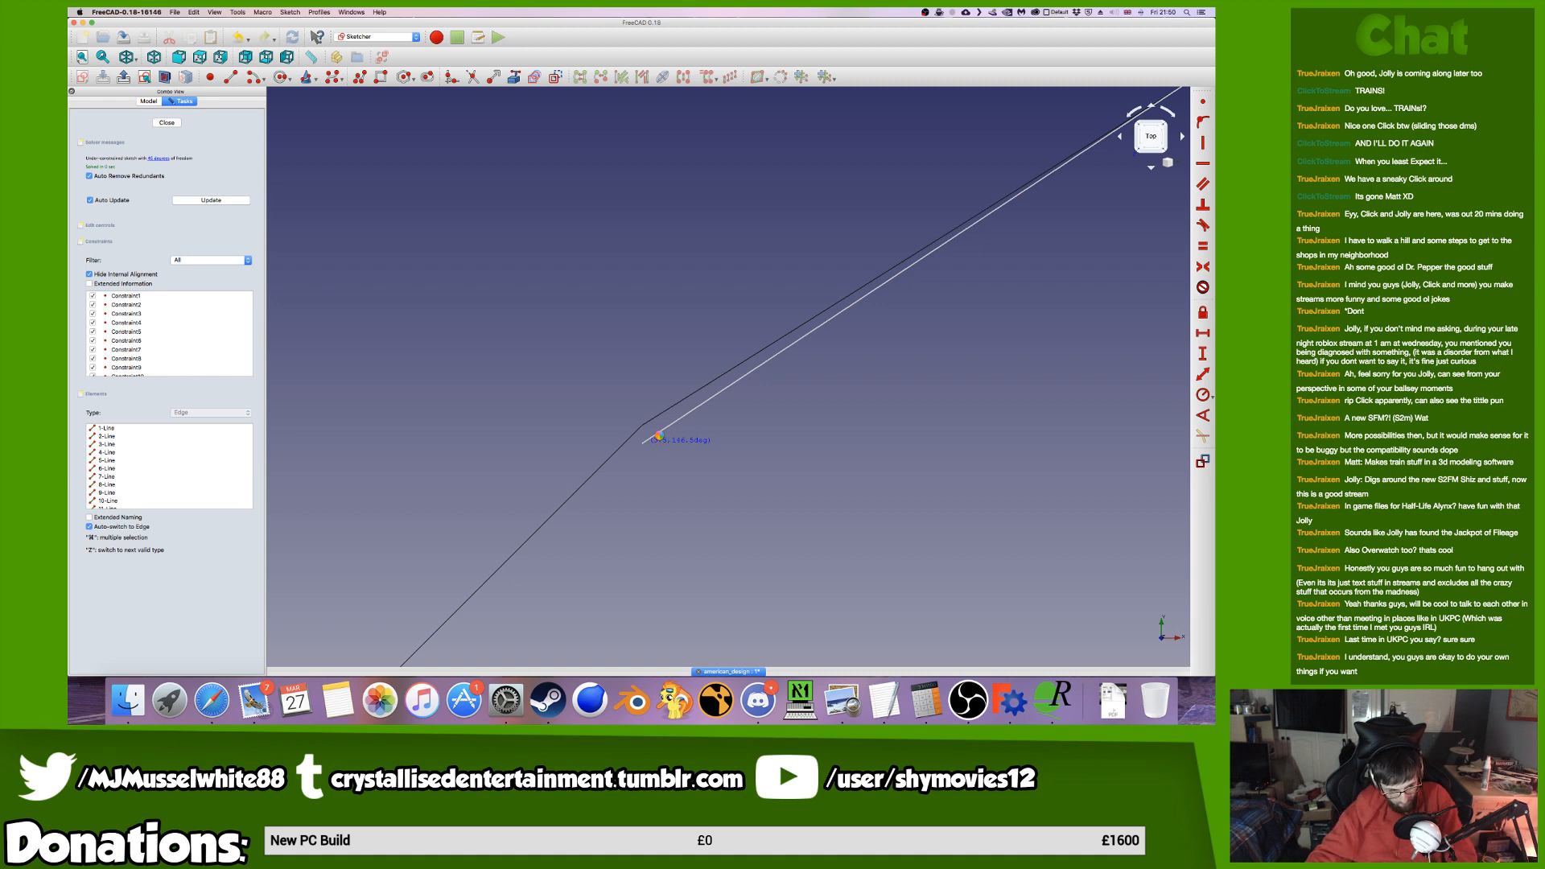
scroll(652, 434, "down", 5)
scroll(653, 432, "down", 5)
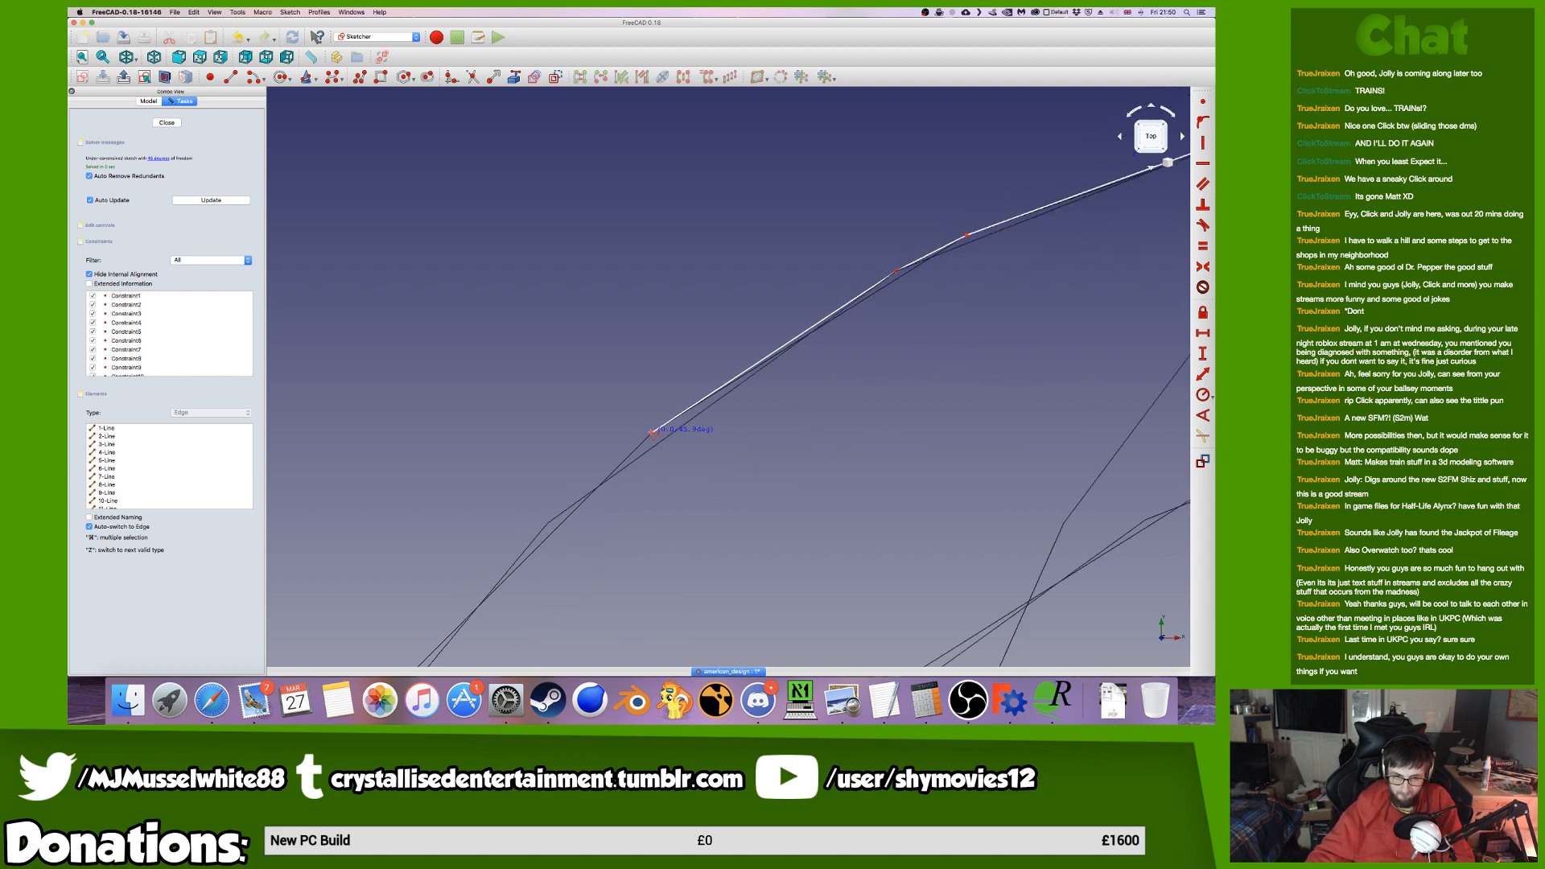
Trace two more polyline segments down the steepening left corner, placing points on the next two outer wireframe vertices.
scroll(613, 460, "up", 3)
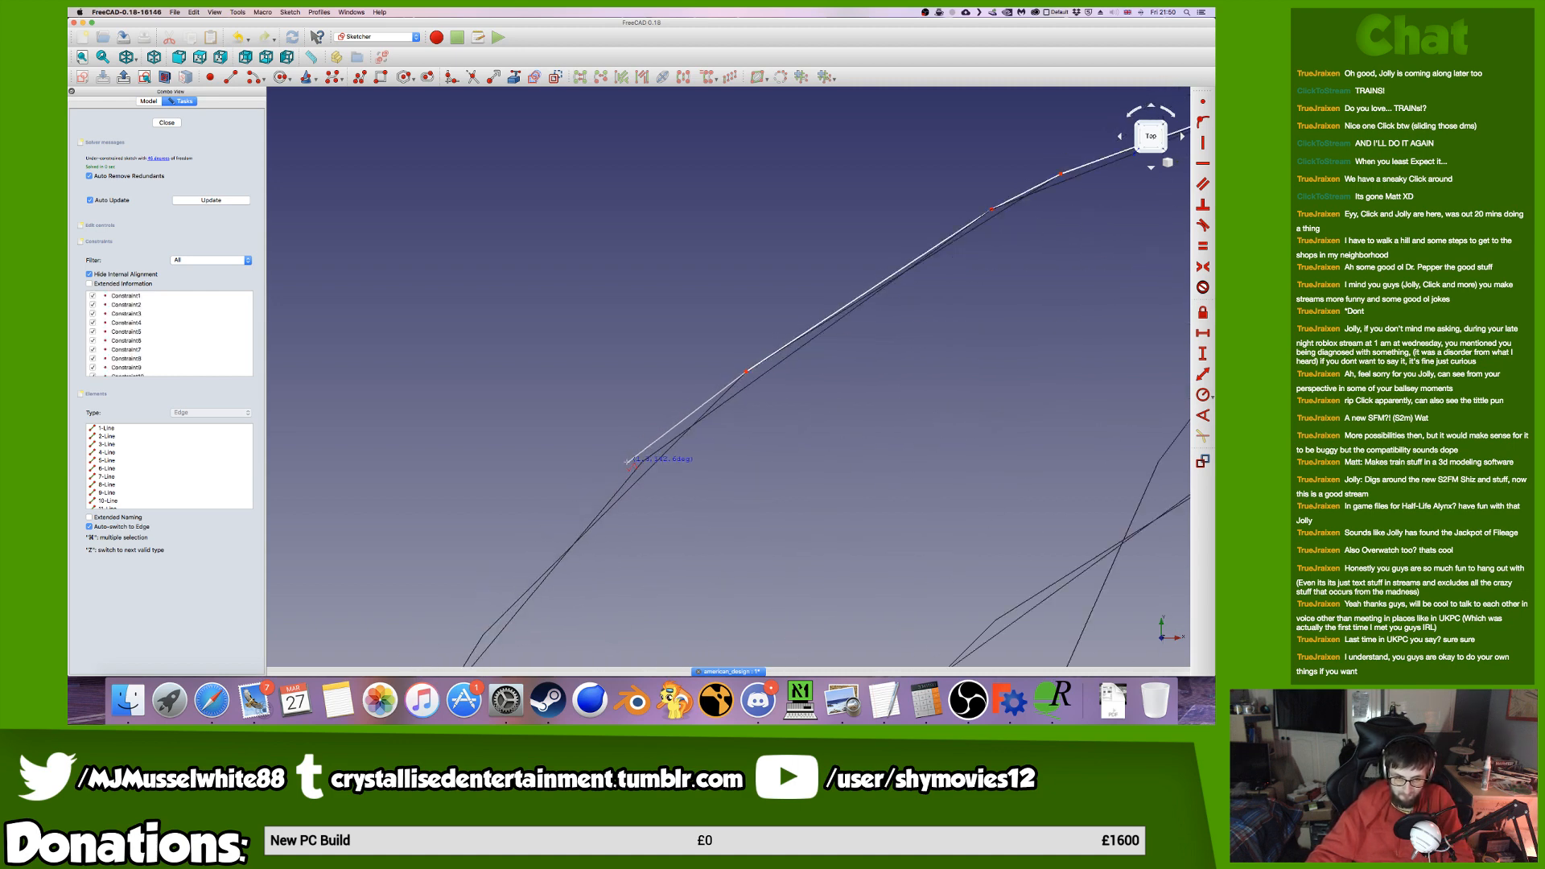
scroll(648, 457, "up", 5)
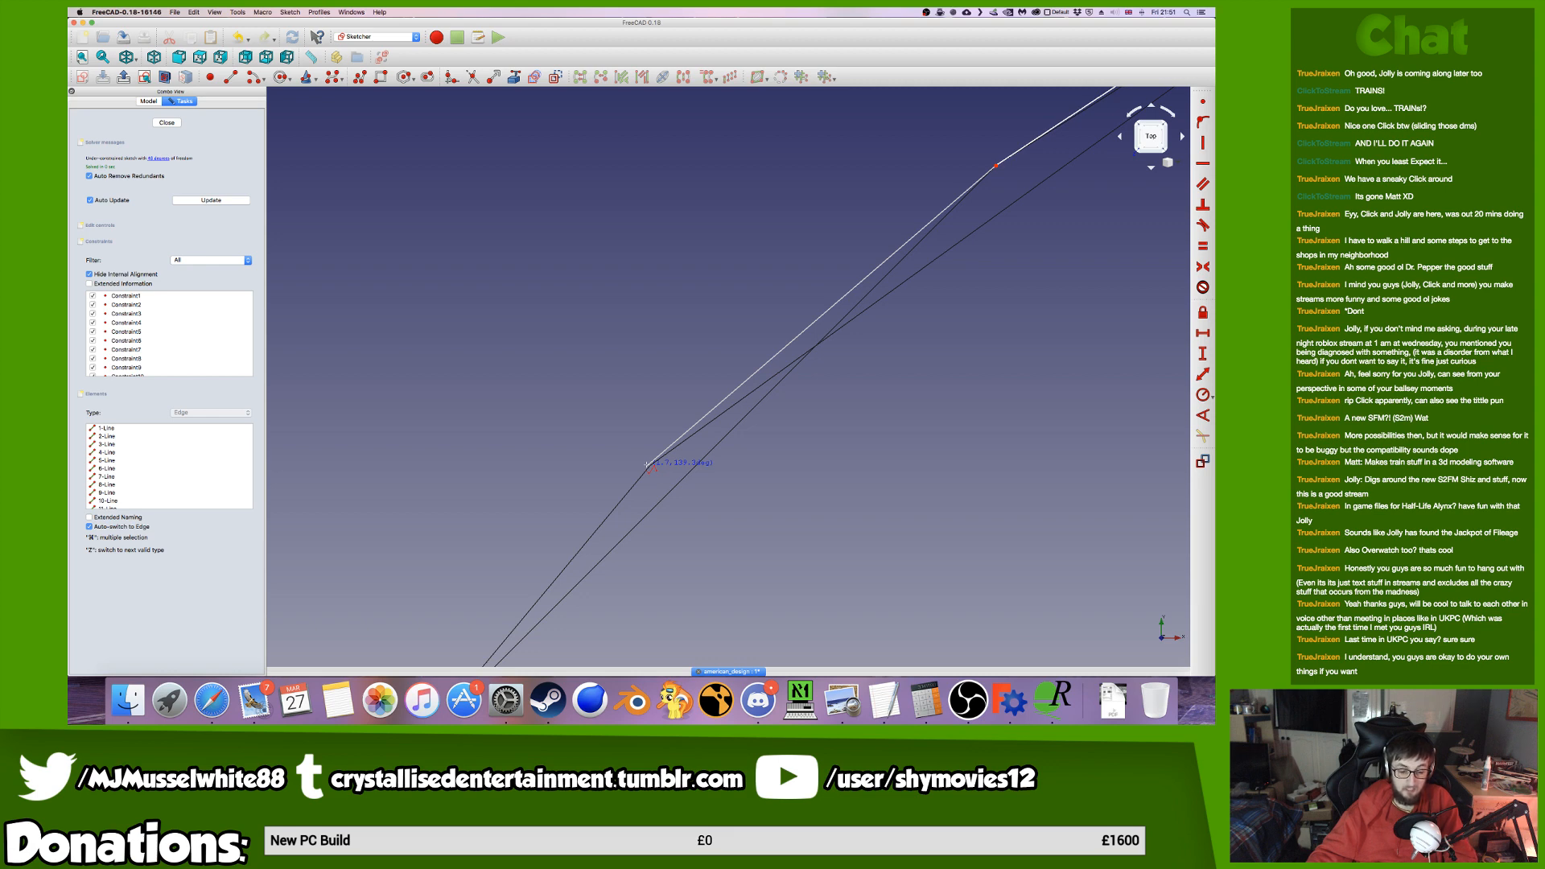
scroll(652, 462, "up", 5)
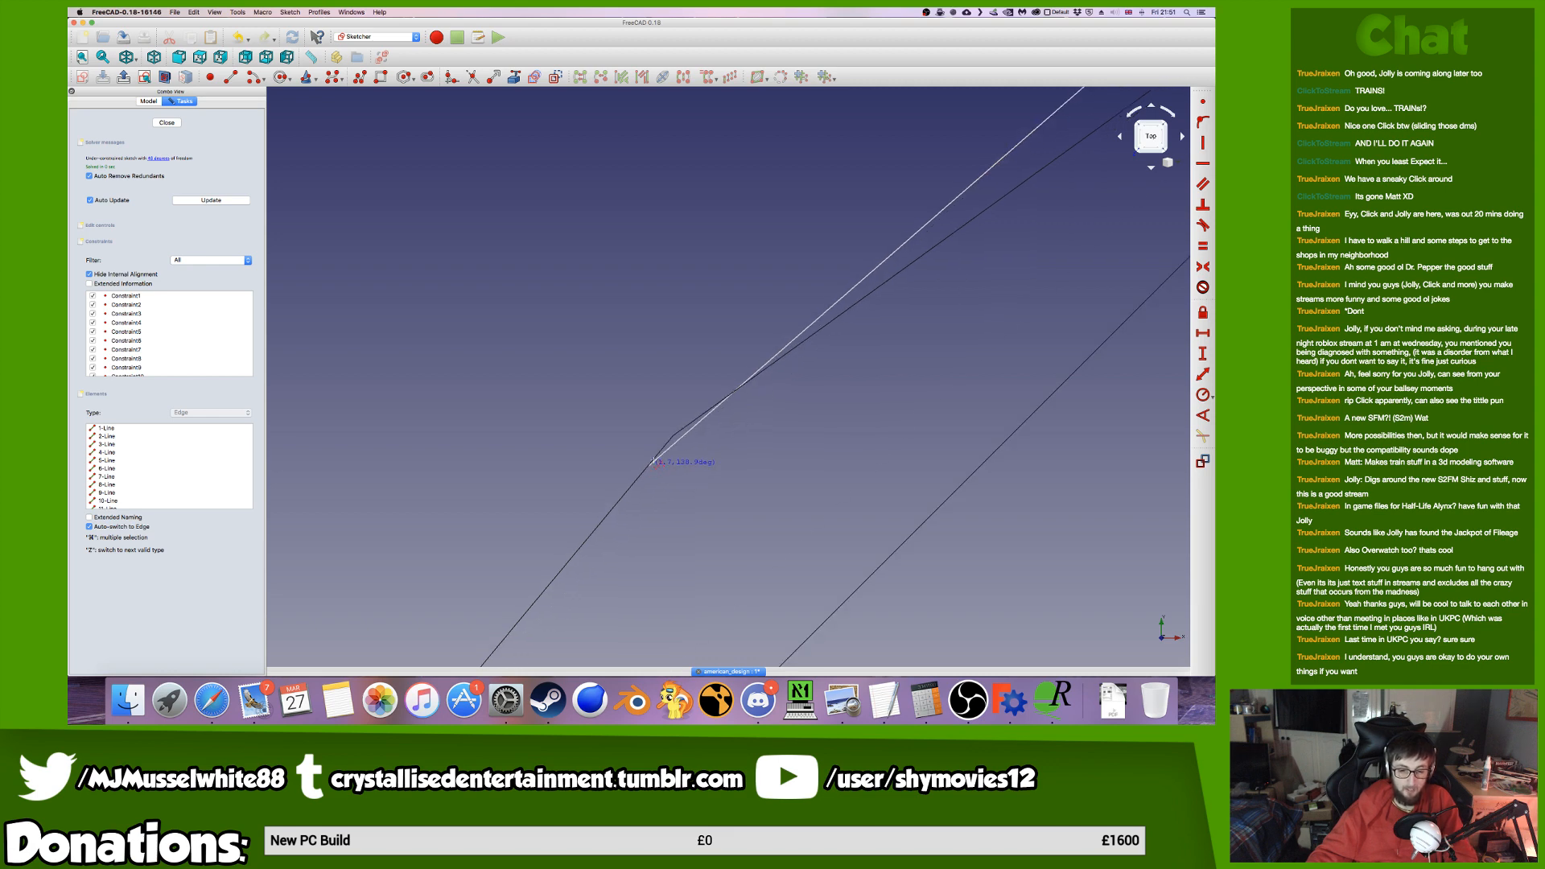
scroll(674, 439, "up", 3)
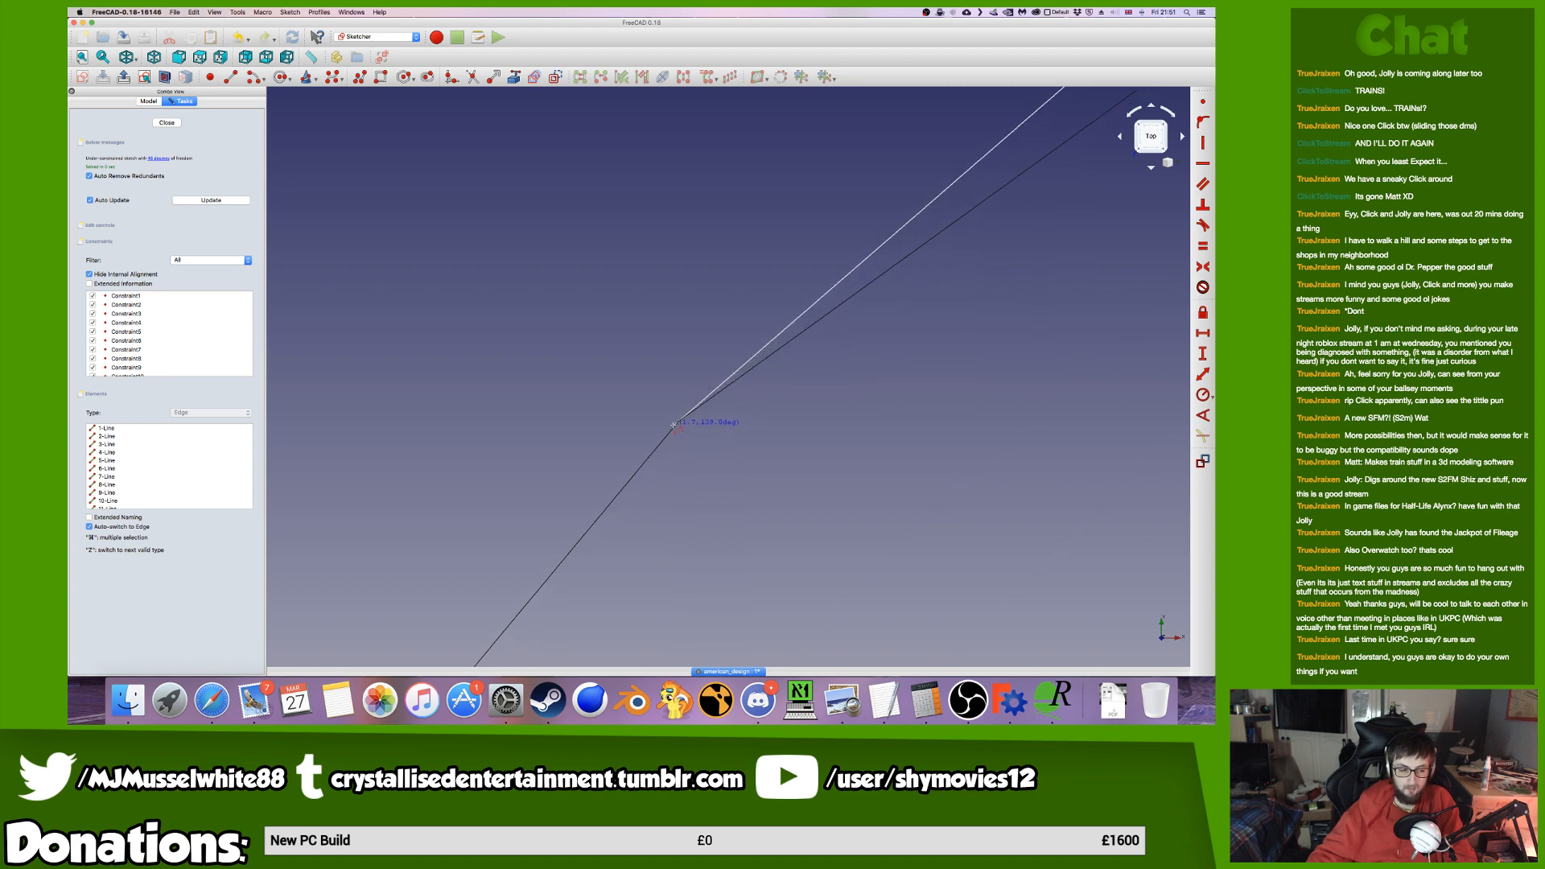
scroll(674, 425, "up", 10)
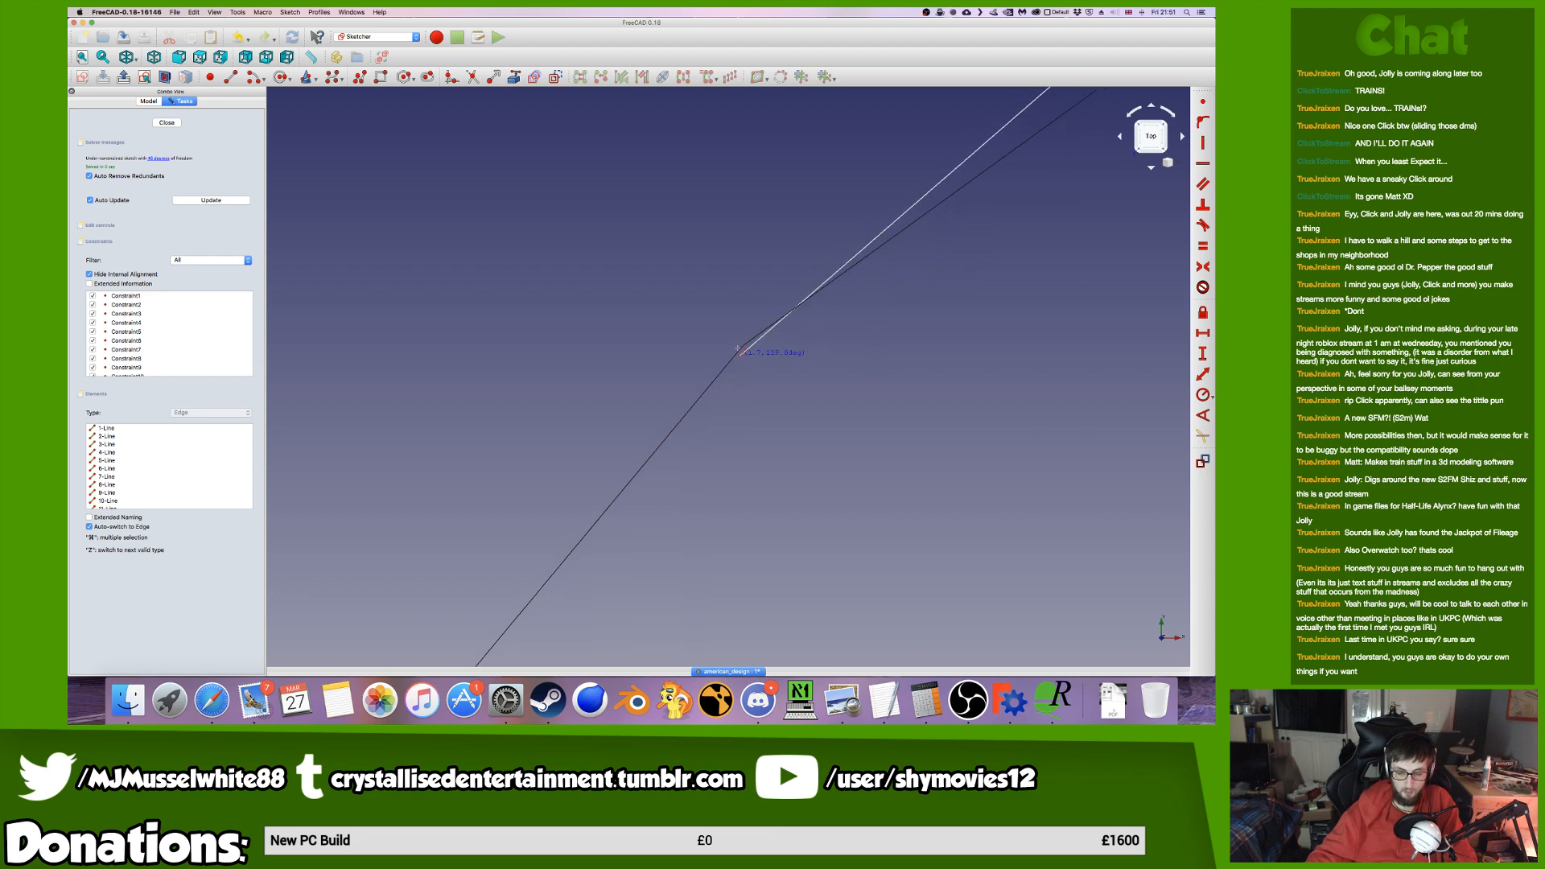
left_click(739, 350)
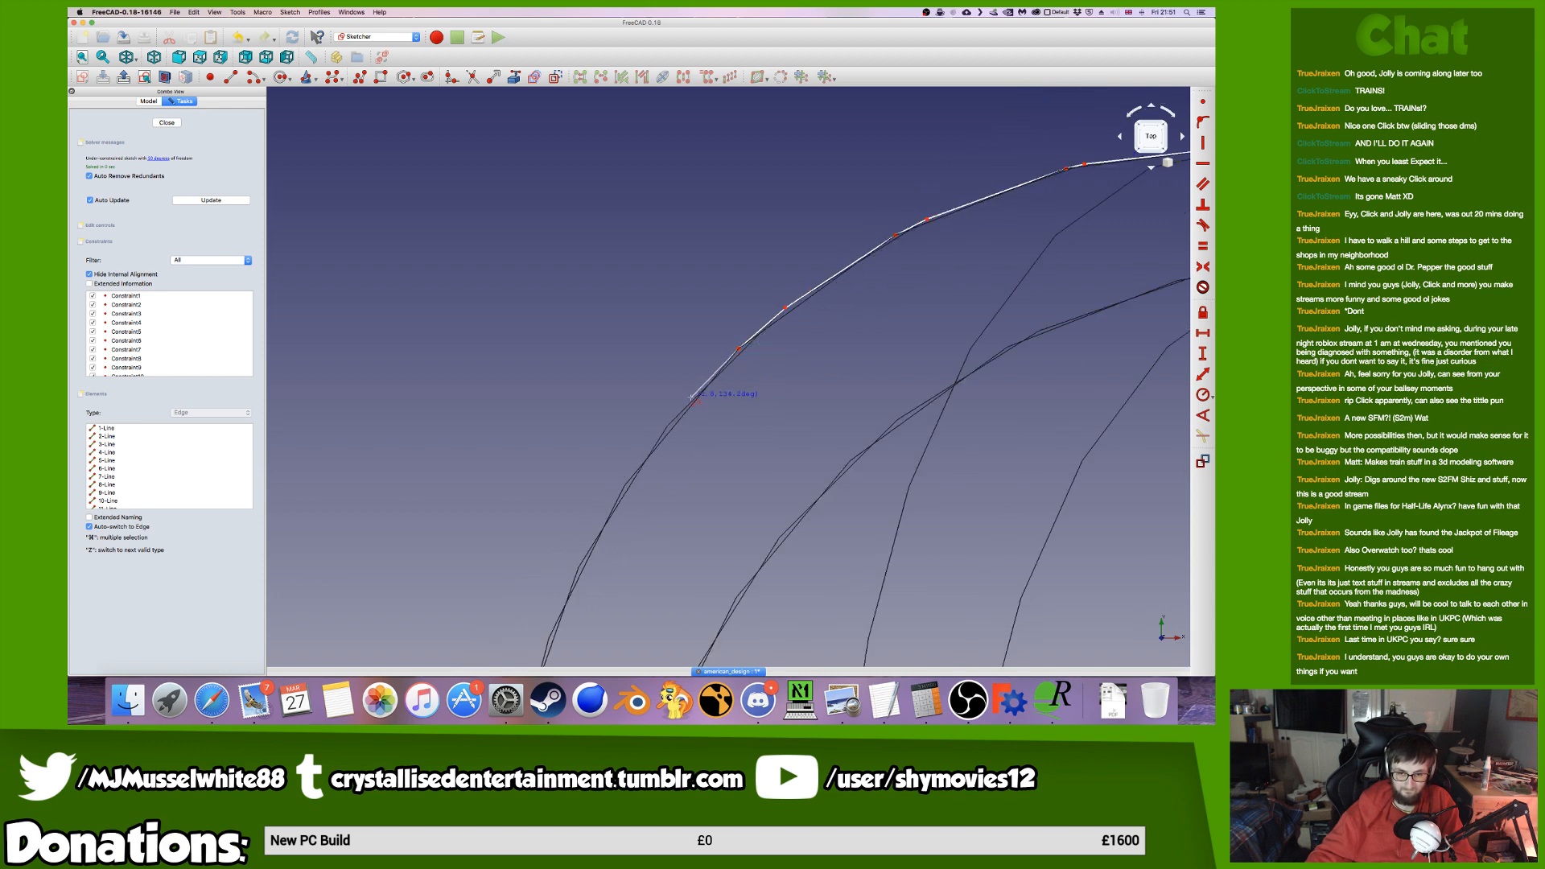
scroll(677, 414, "up", 10)
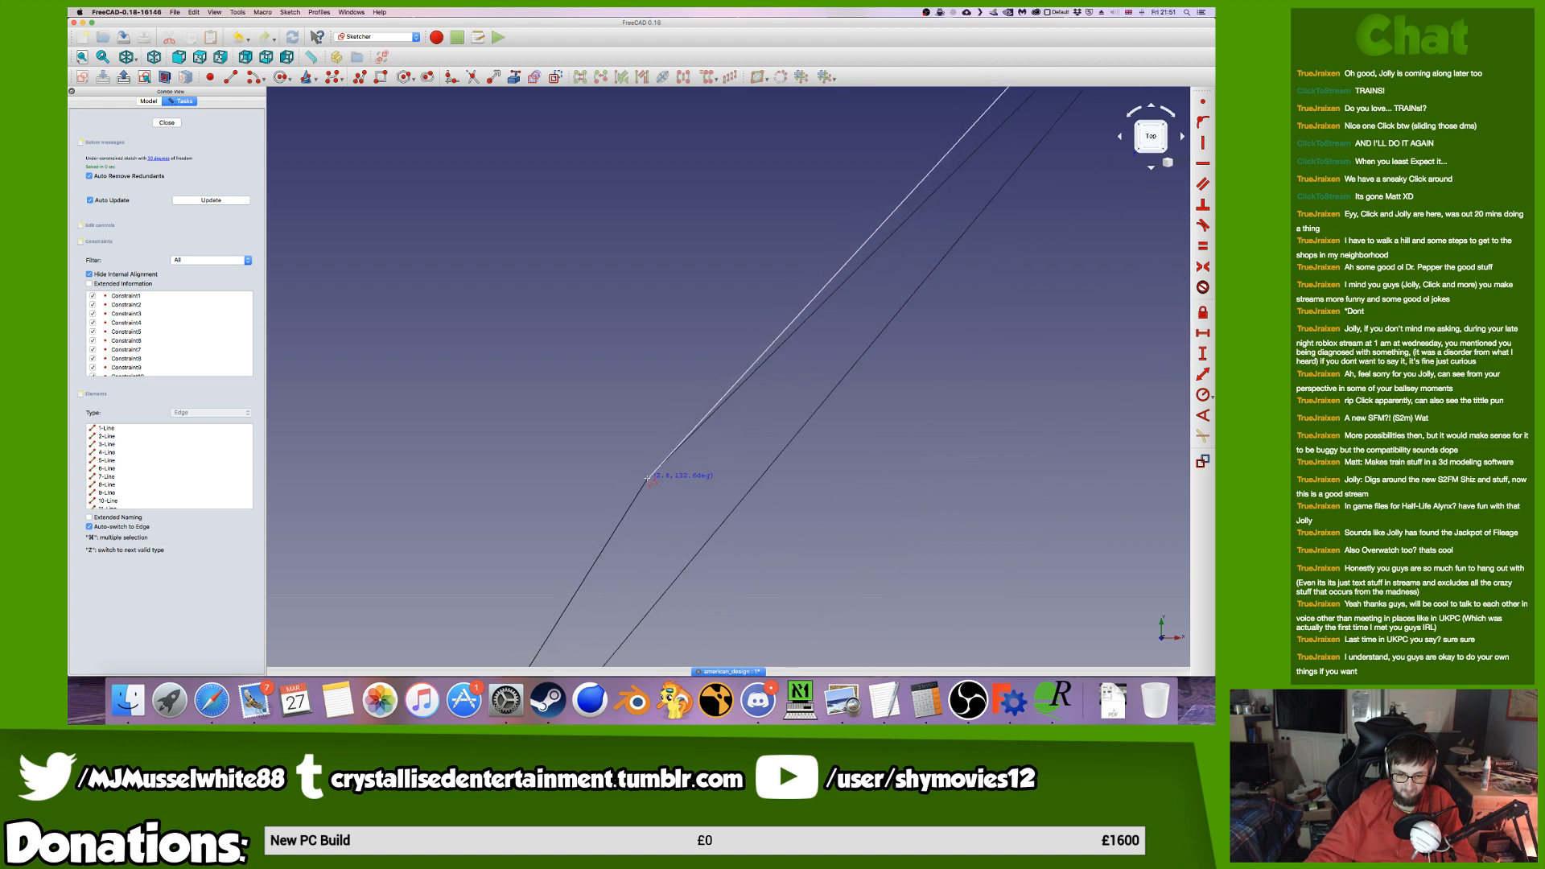
scroll(647, 476, "up", 10)
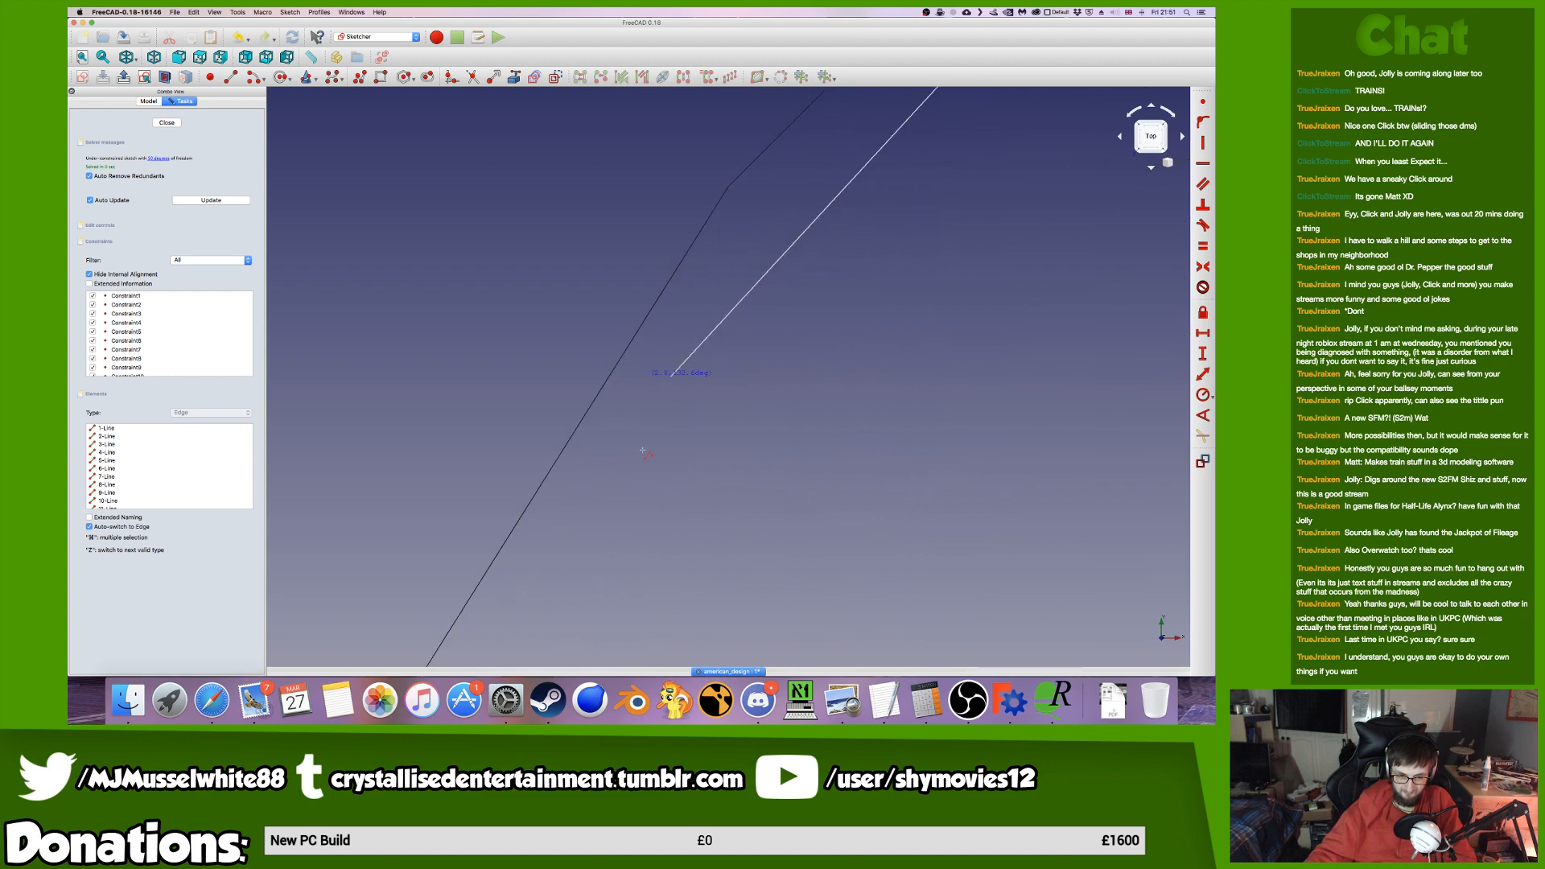
scroll(725, 221, "up", 5)
scroll(724, 233, "down", 5)
left_click(729, 292)
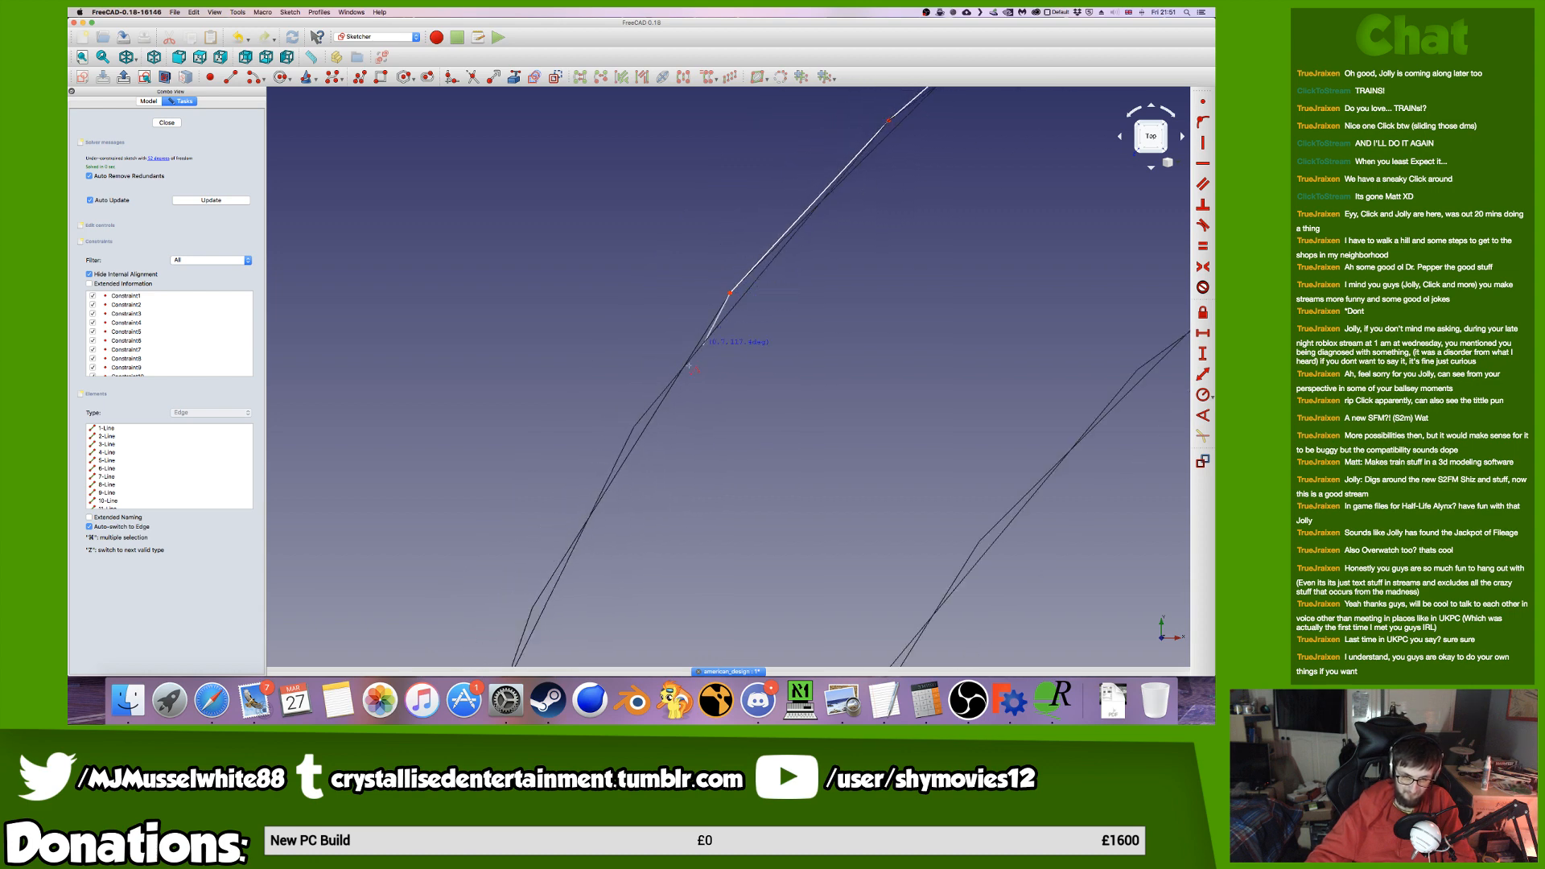
Continue the polyline along the lower half of the left corner, adding points on its next pair of outer edge vertices.
scroll(660, 402, "up", 6)
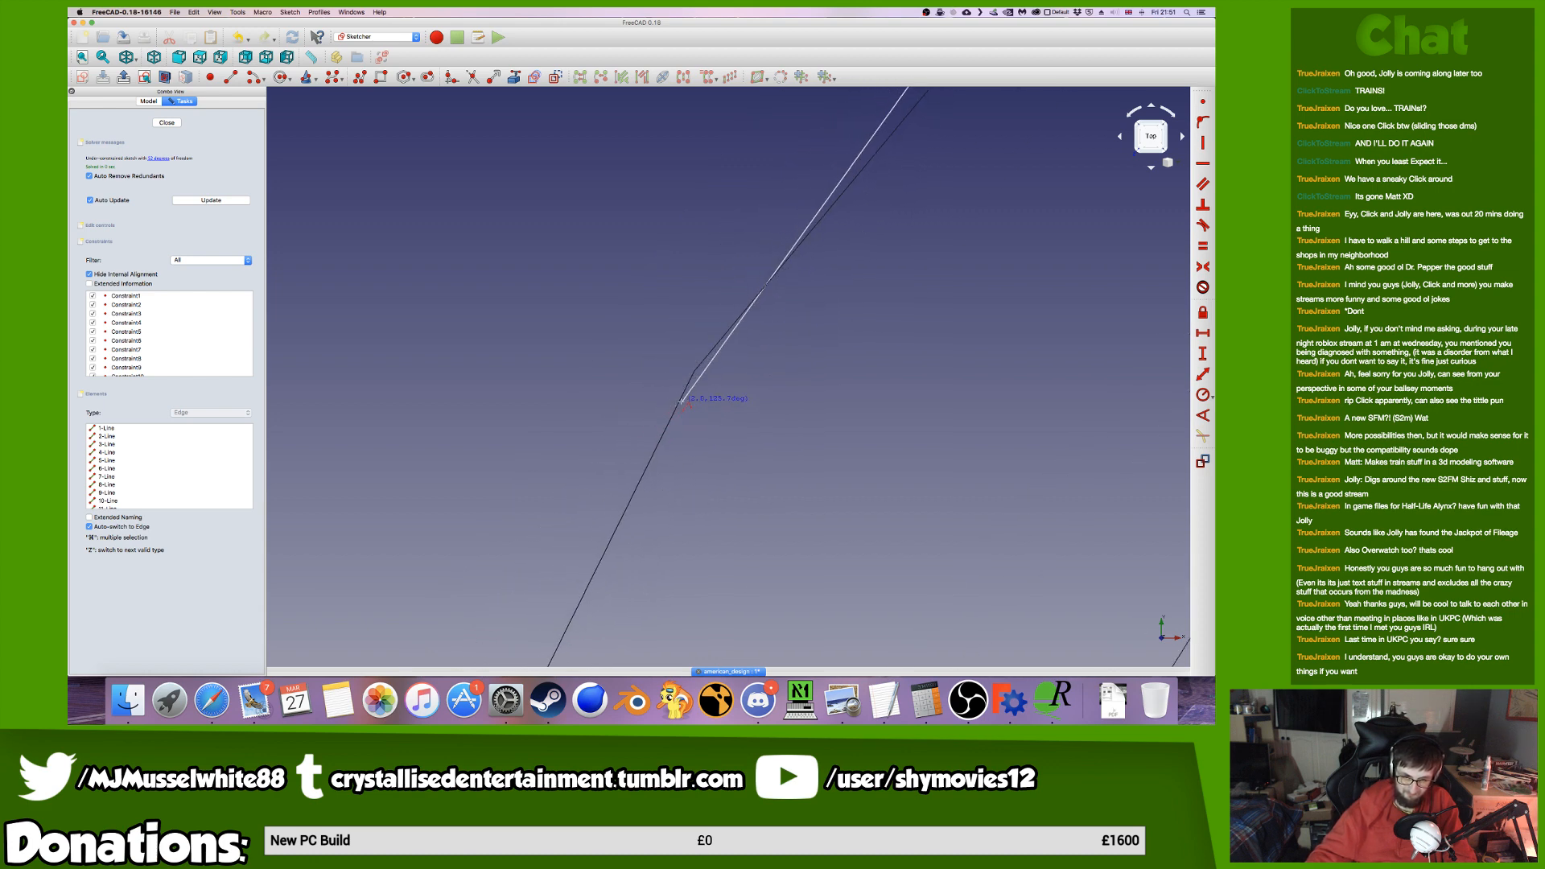
scroll(701, 386, "up", 4)
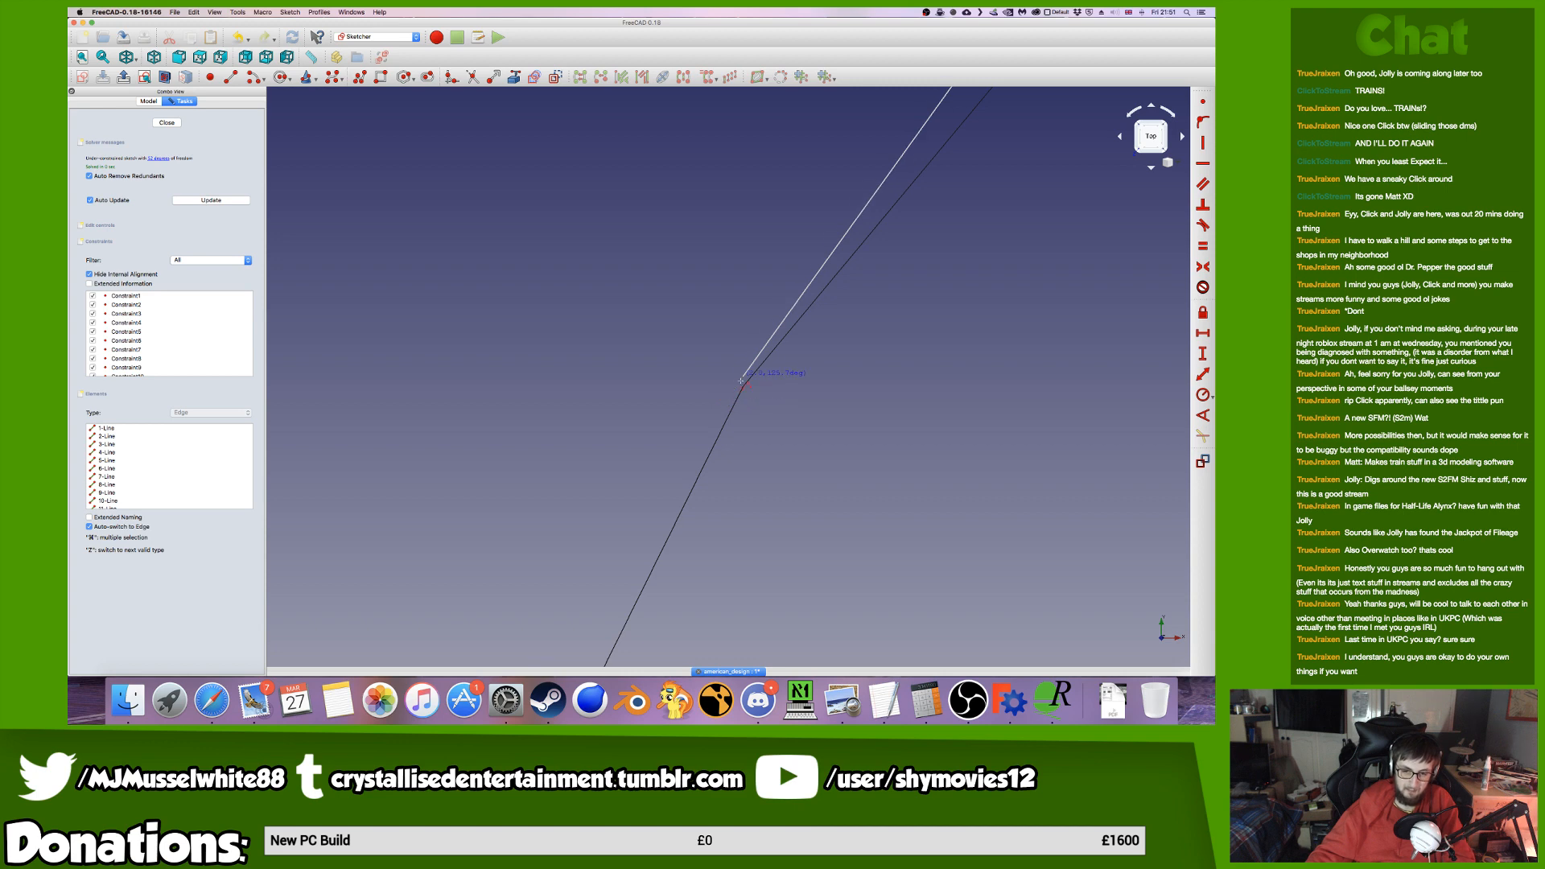
scroll(741, 383, "down", 5)
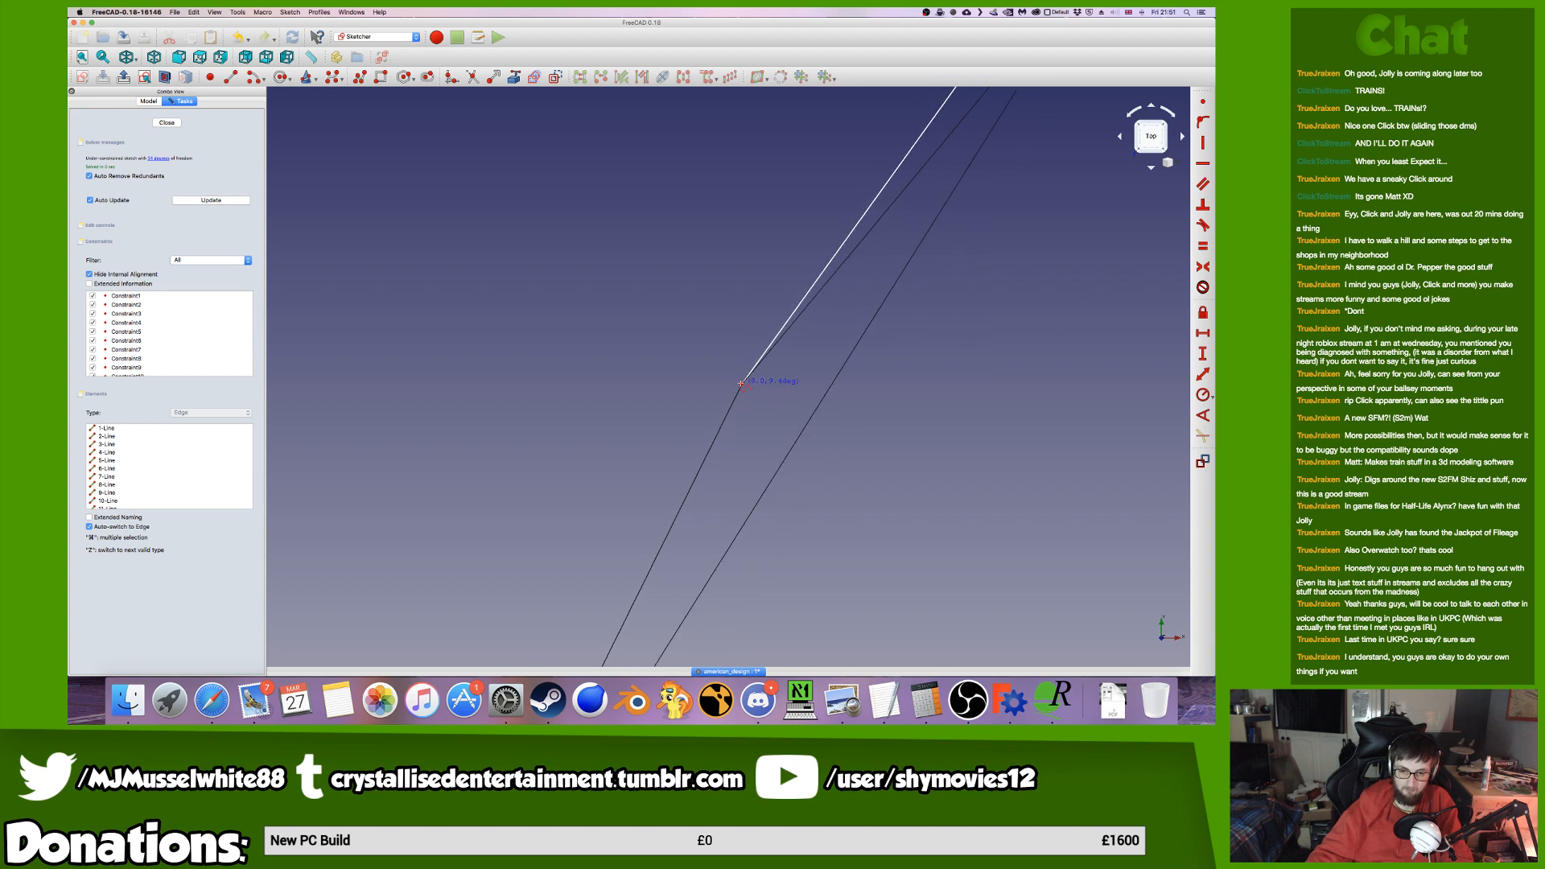
scroll(667, 510, "up", 5)
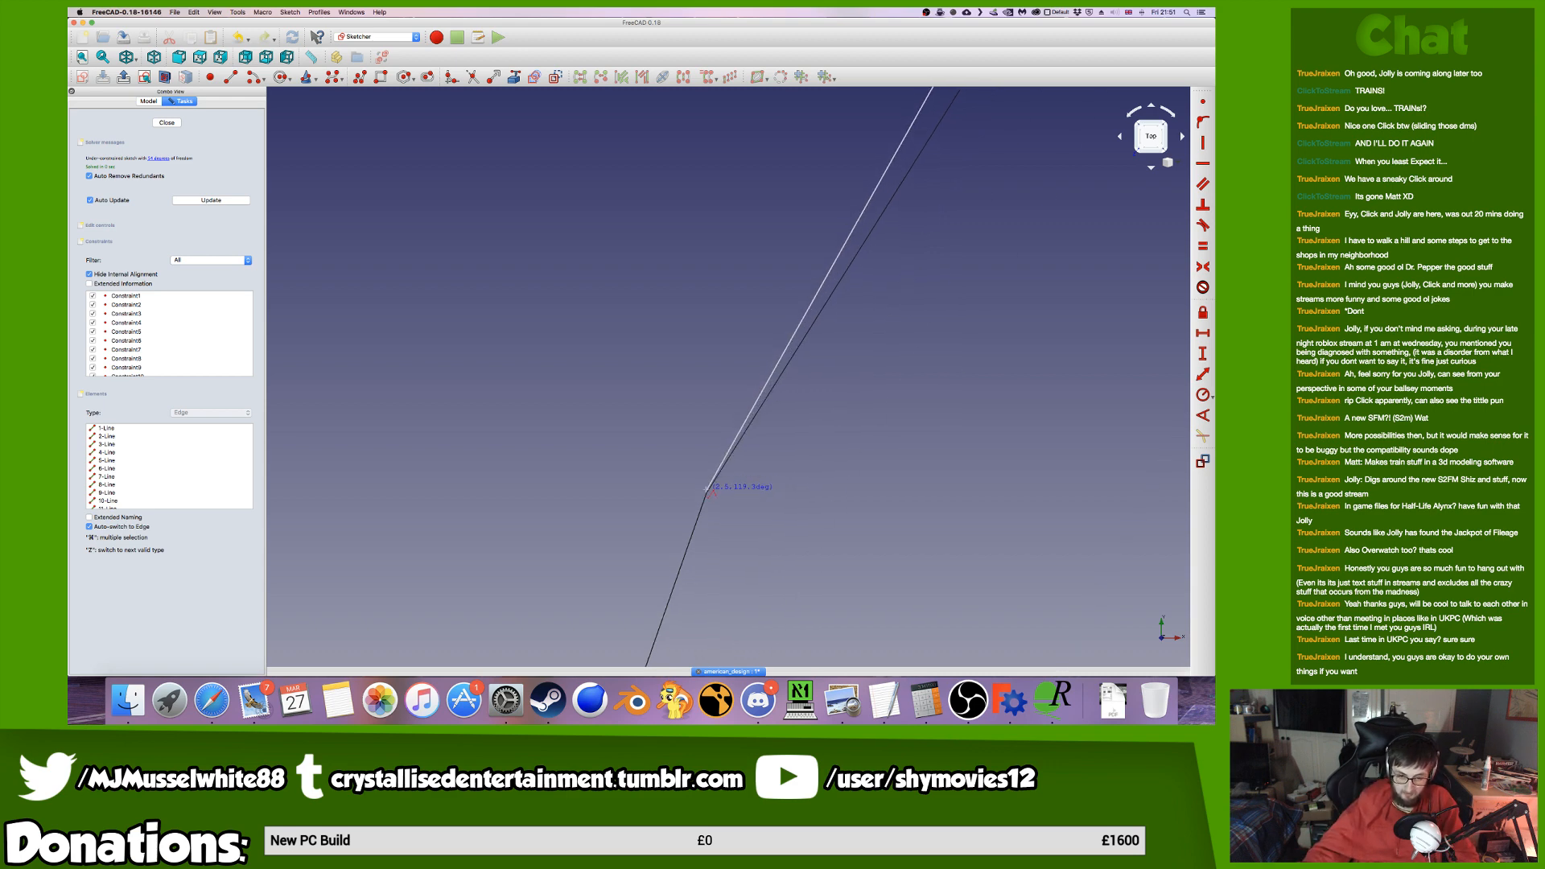
left_click(710, 523)
Extend the polyline through the successive outer vertices where the left corner curve turns nearly vertical.
scroll(711, 525, "down", 10)
scroll(698, 580, "up", 15)
scroll(710, 511, "up", 5)
scroll(716, 504, "up", 5)
scroll(675, 488, "up", 7)
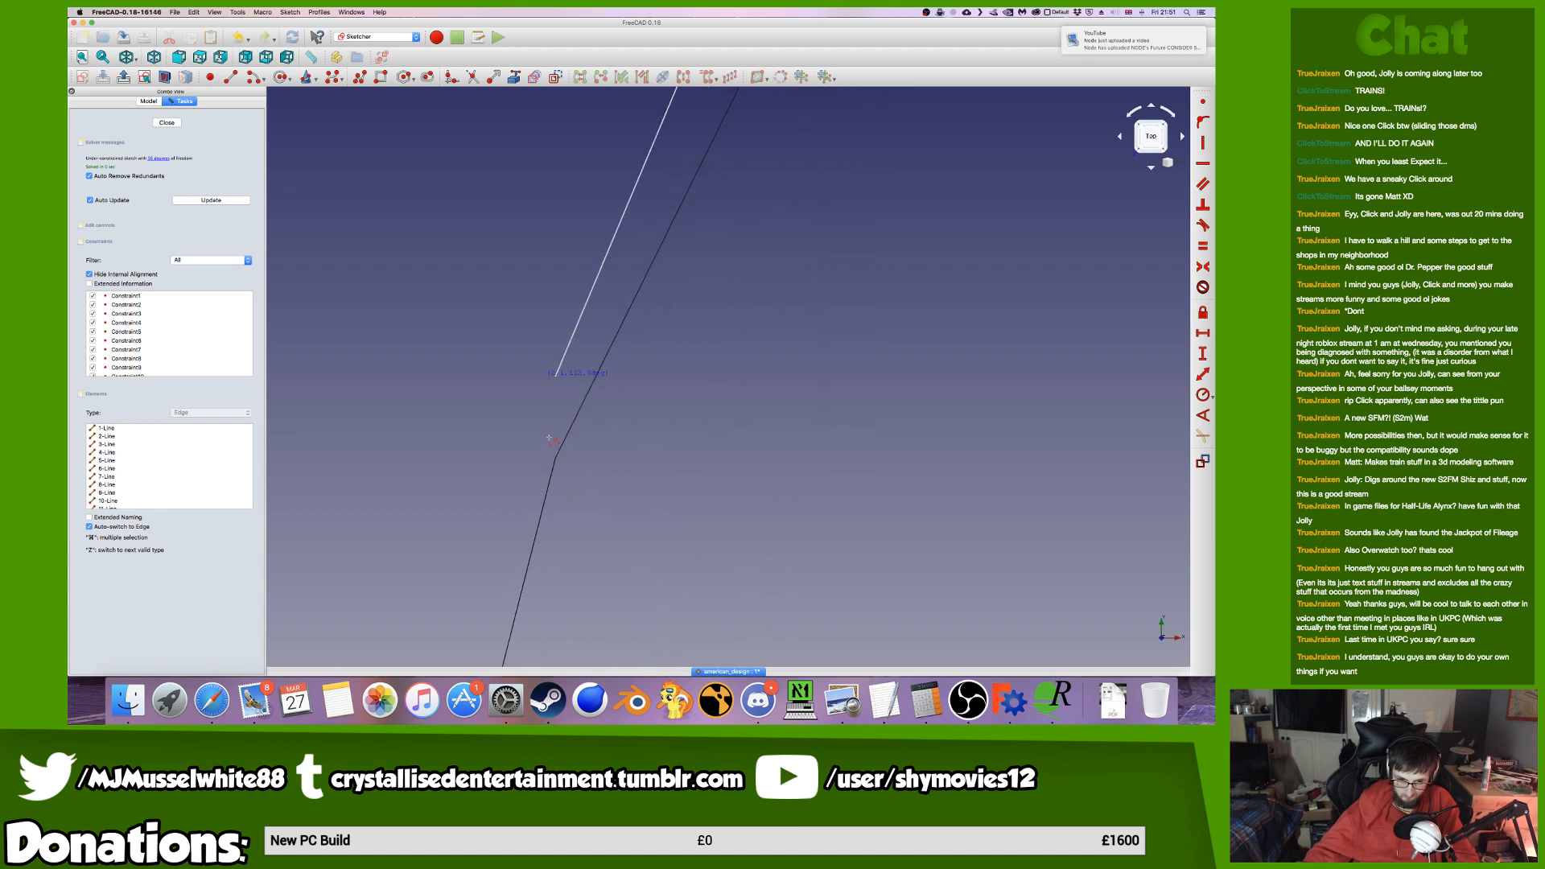
scroll(537, 469, "down", 10)
scroll(544, 512, "down", 3)
scroll(572, 450, "up", 12)
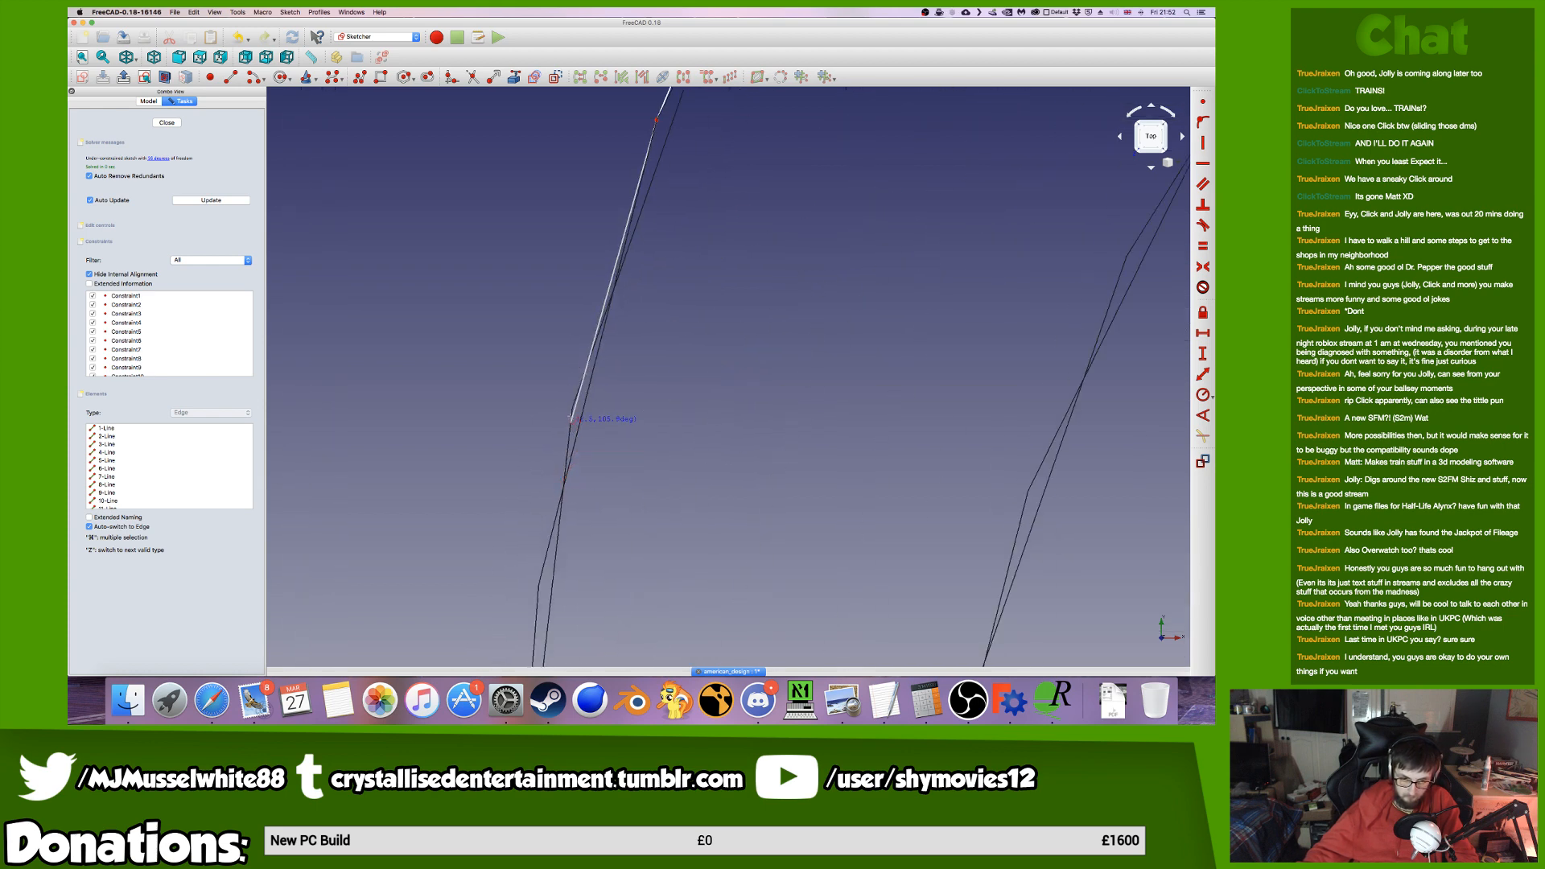
scroll(569, 404, "up", 5)
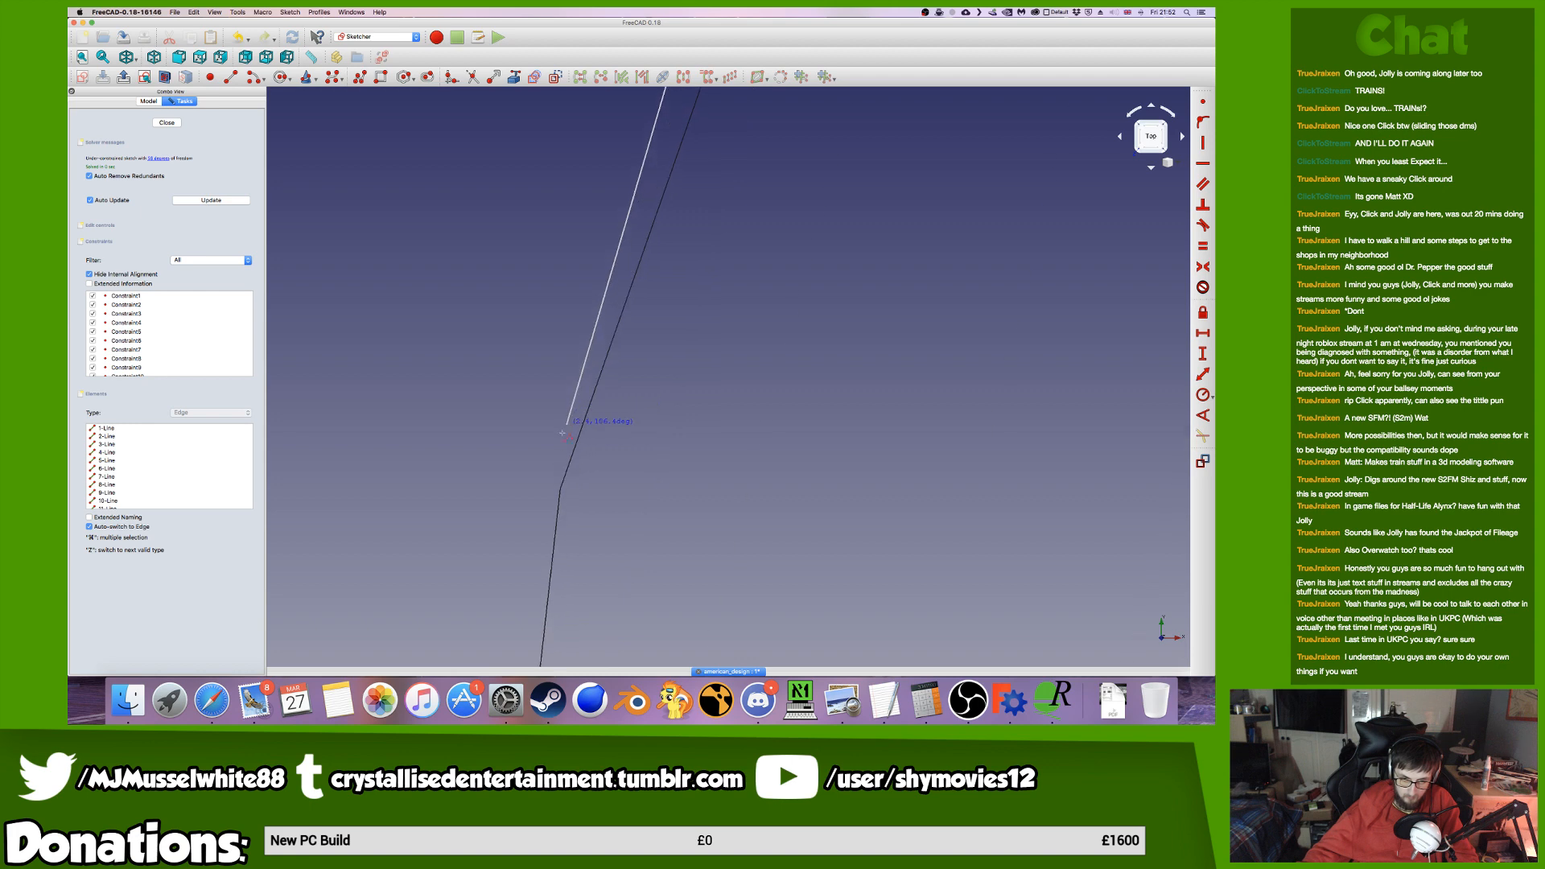
mouse_move(557, 488)
middle_mouse_down()
mouse_move(580, 503)
mouse_move(656, 474)
middle_mouse_up()
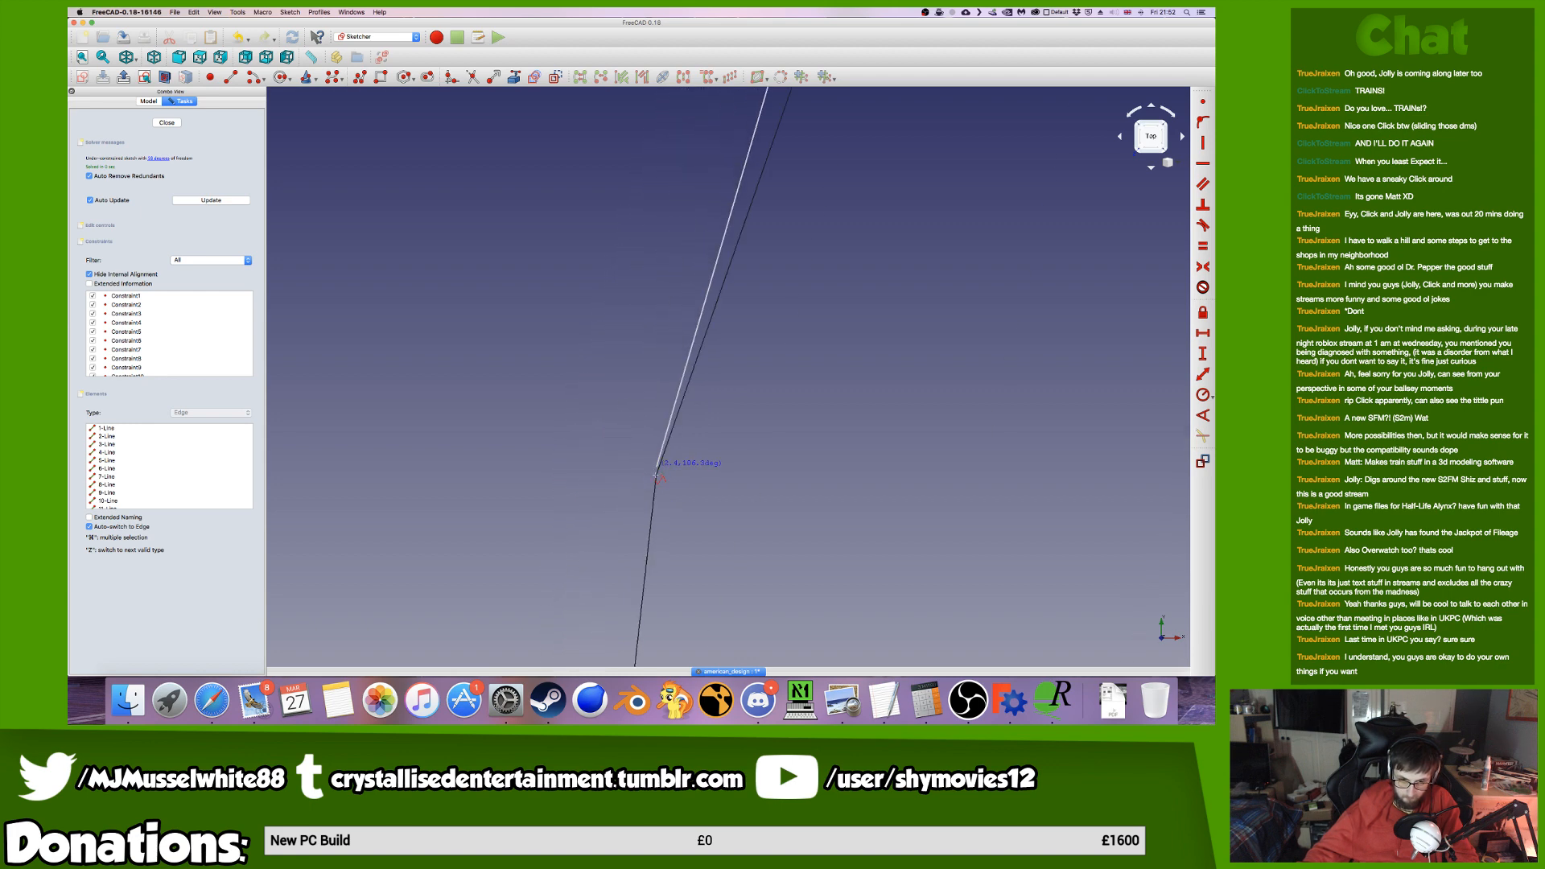
scroll(656, 482, "down", 4)
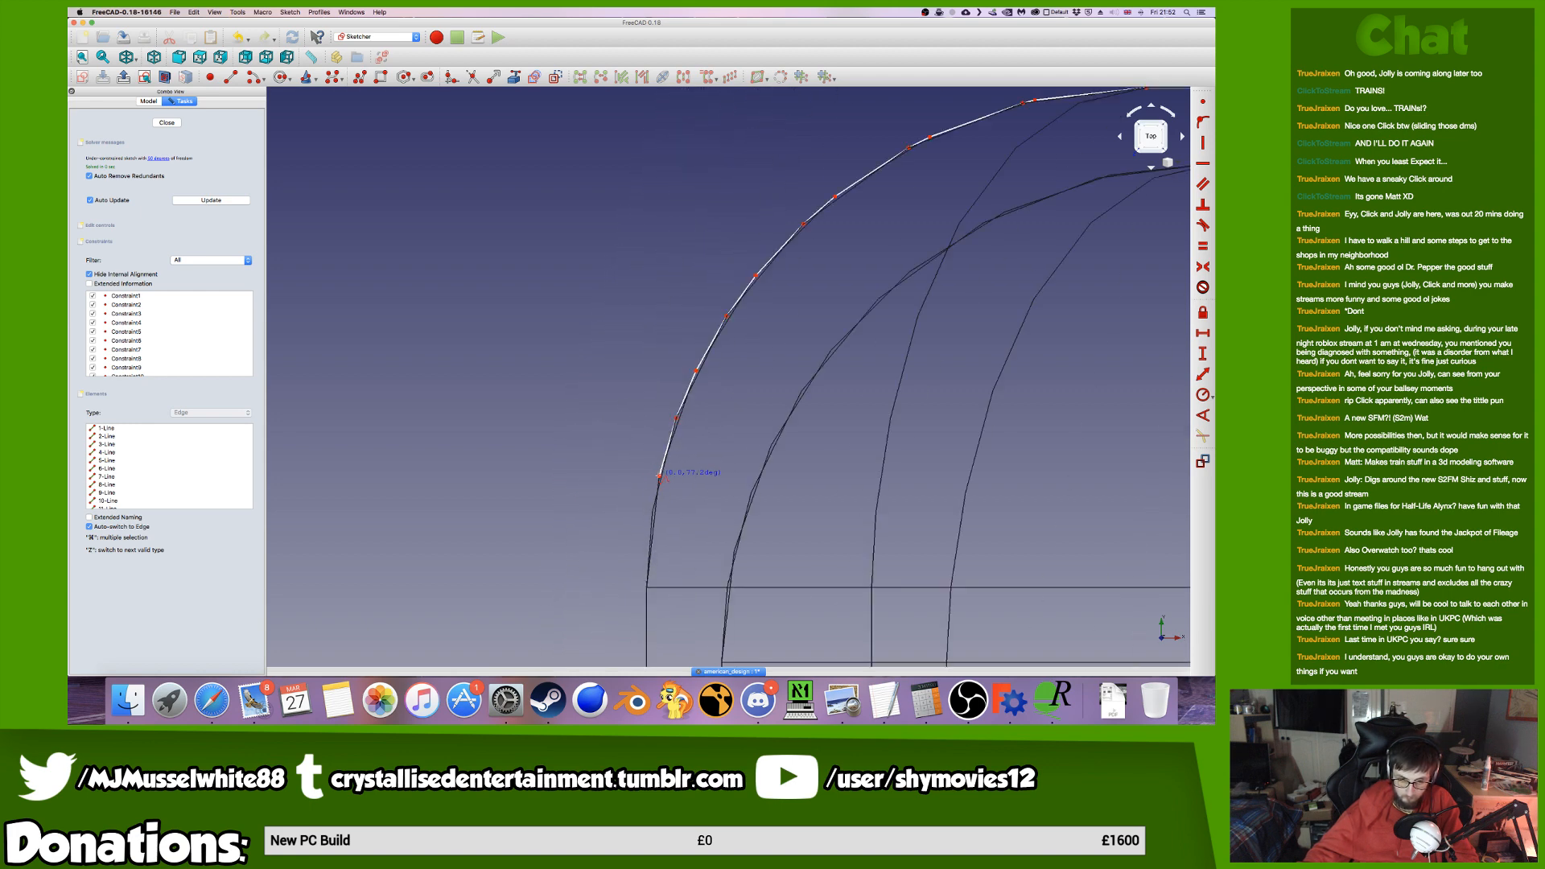
Finish the rounded left corner with its final segments, ending on the vertex where the nose's straight left side begins.
scroll(648, 509, "up", 5)
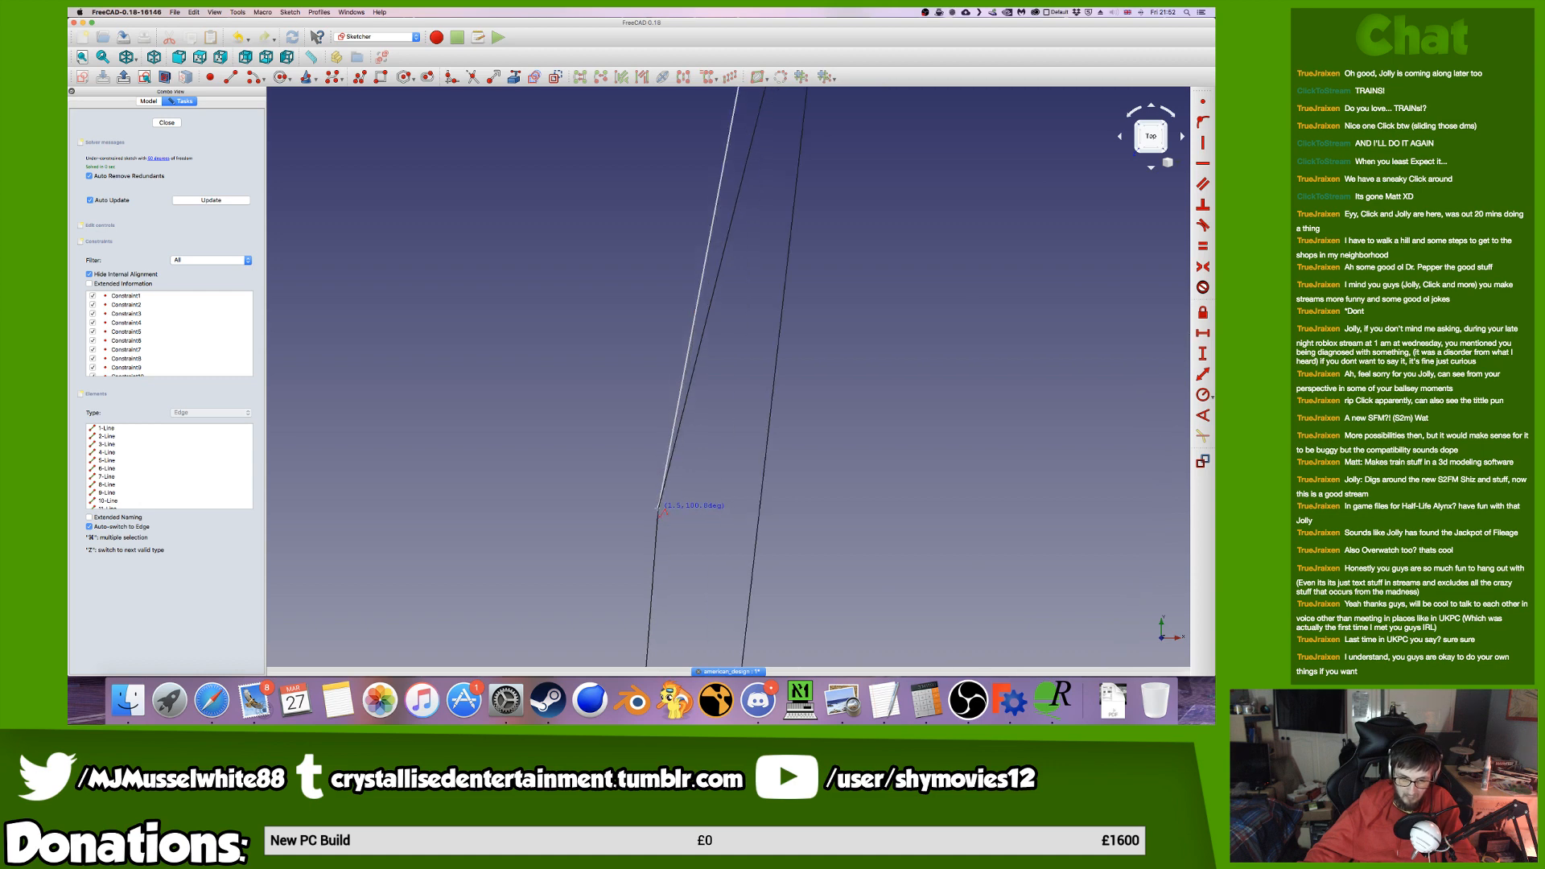
scroll(656, 539, "up", 5)
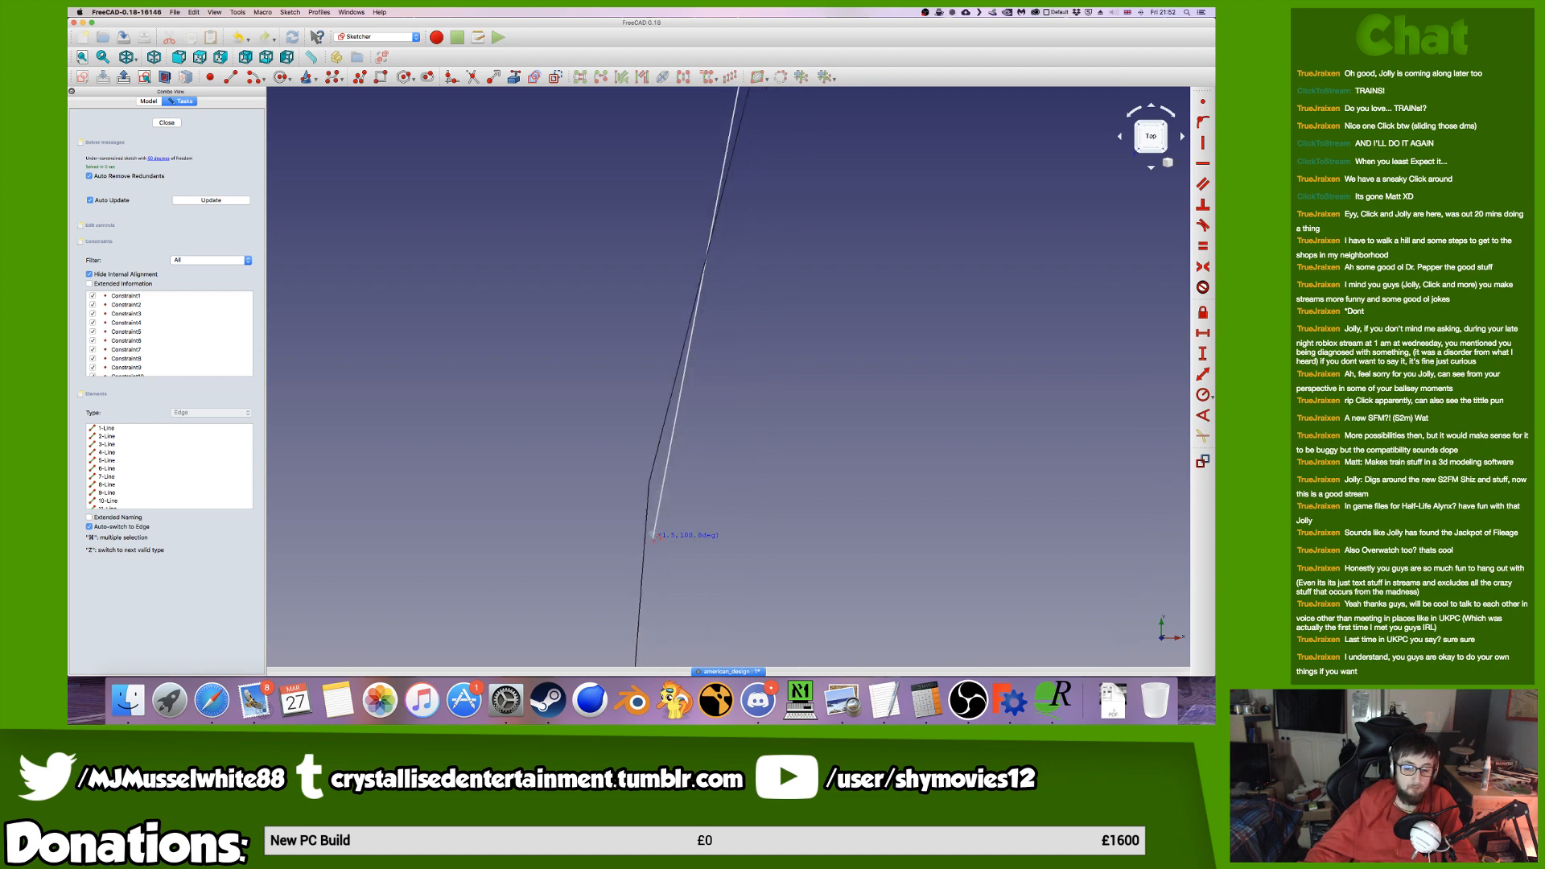
scroll(645, 480, "up", 5)
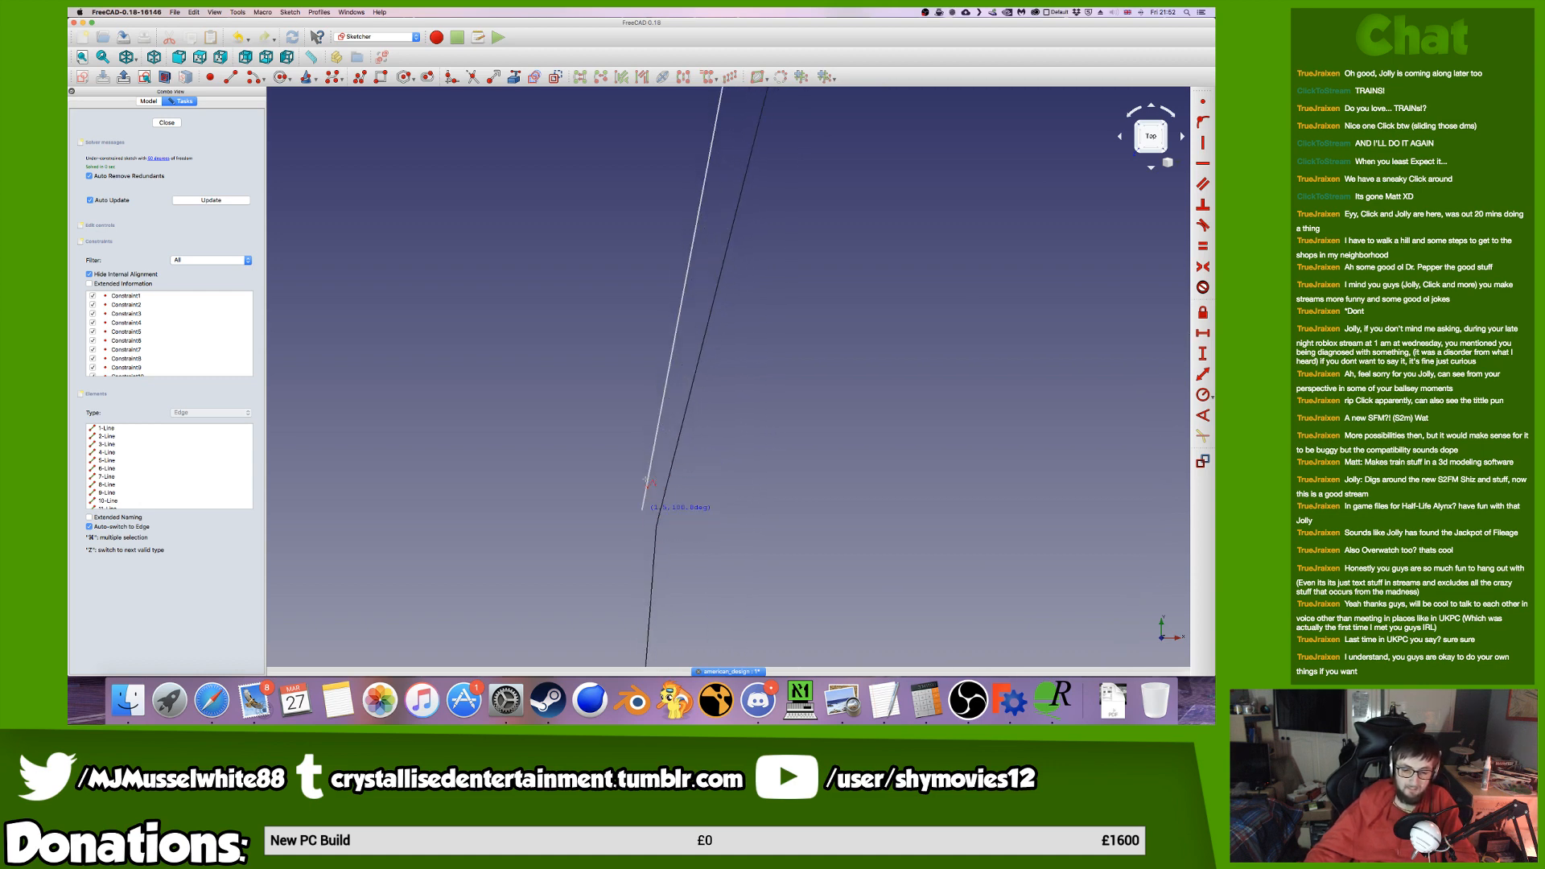
left_click(669, 510)
scroll(668, 507, "down", 5)
middle_click_drag(668, 508, 721, 206)
scroll(710, 438, "up", 4)
mouse_move(710, 439)
middle_mouse_down()
mouse_move(735, 391)
mouse_move(767, 419)
middle_mouse_up()
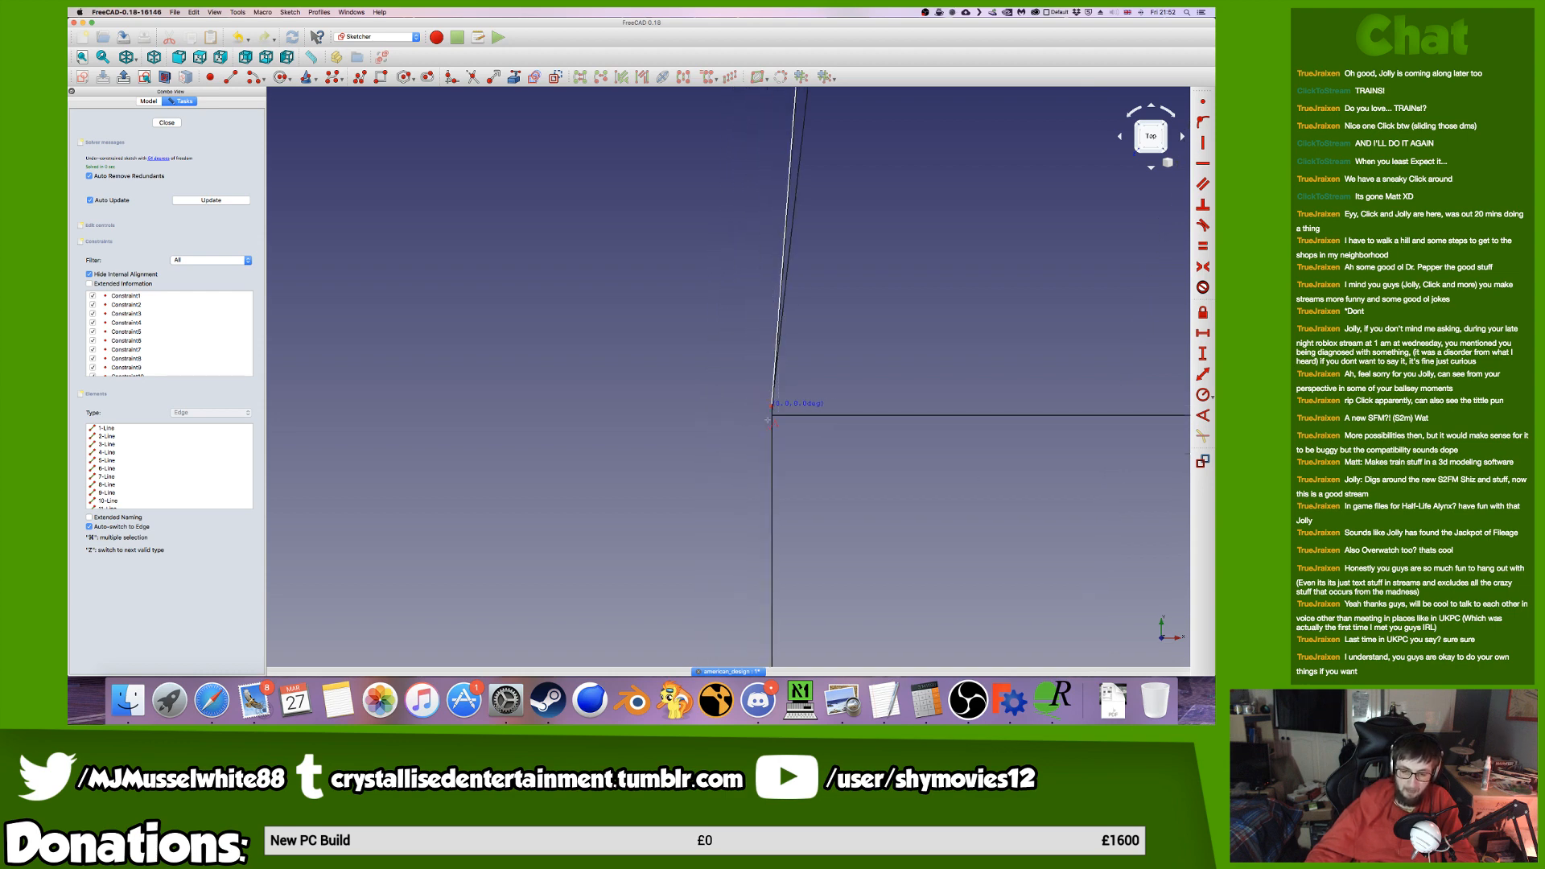
Draw one long polyline segment down the straight left side to the inner corner of the frame's left step.
scroll(767, 414, "down", 5)
middle_click_drag(765, 469, 722, 276)
scroll(721, 273, "down", 2)
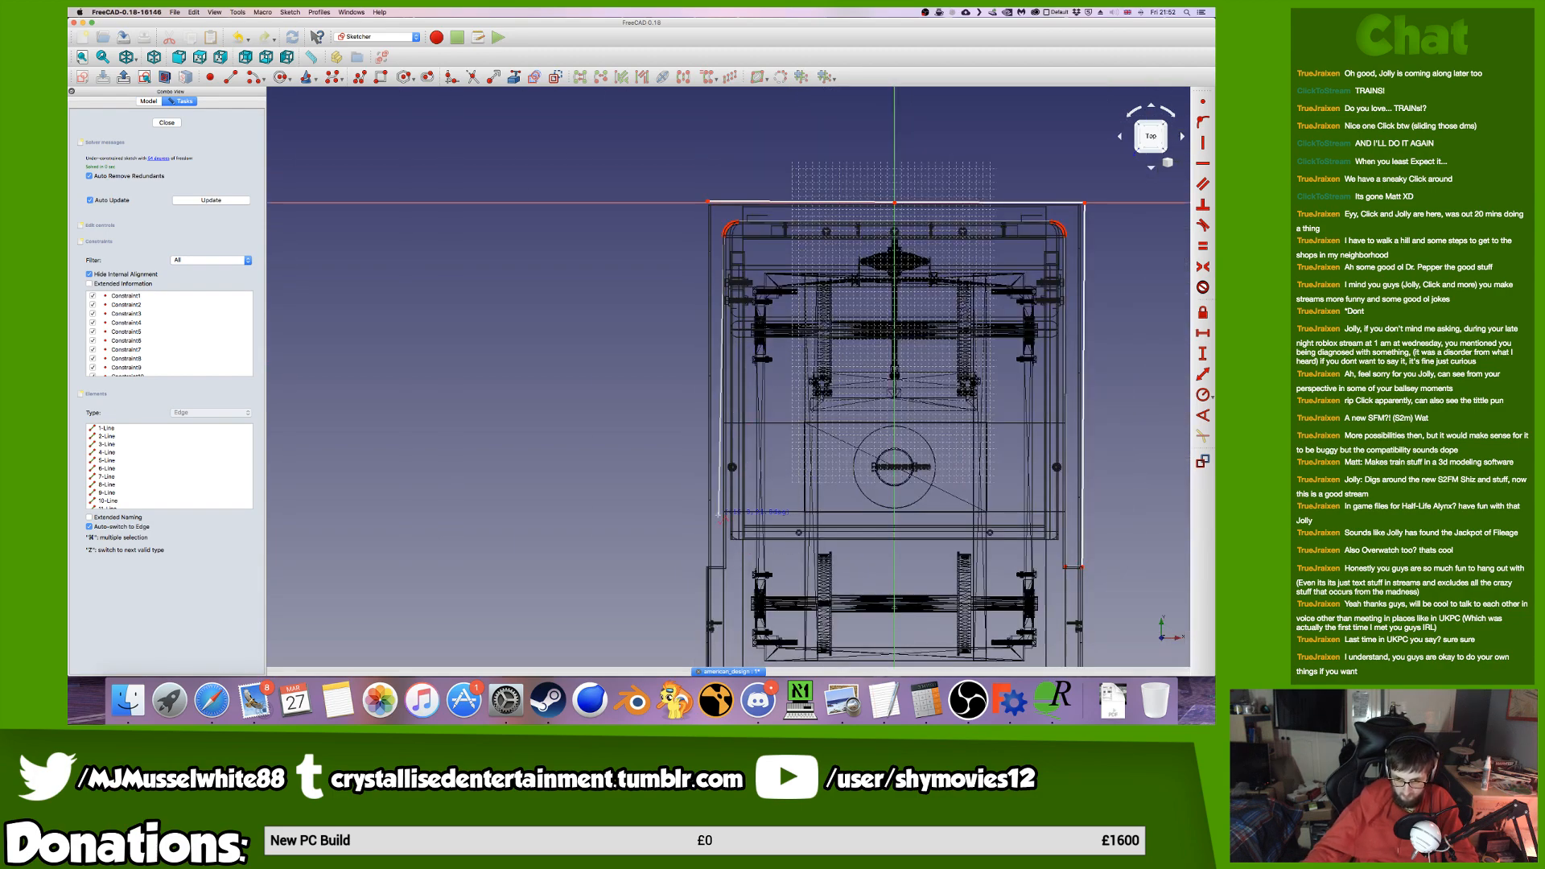
scroll(719, 517, "up", 3)
scroll(731, 586, "up", 2)
scroll(732, 587, "up", 3)
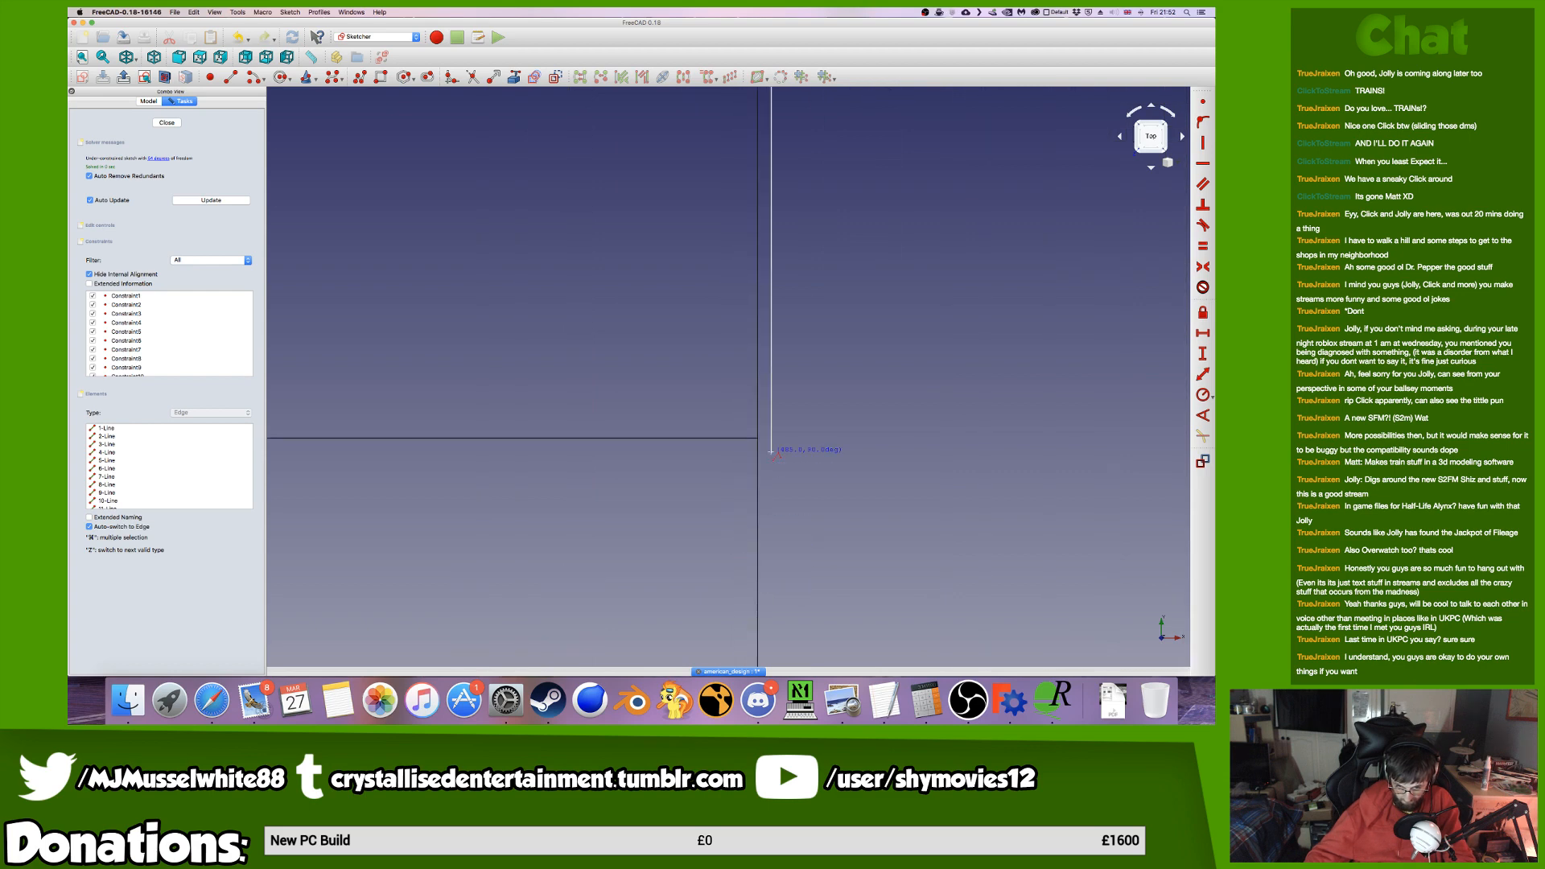
scroll(750, 426, "up", 5)
scroll(804, 528, "up", 4)
scroll(786, 481, "up", 3)
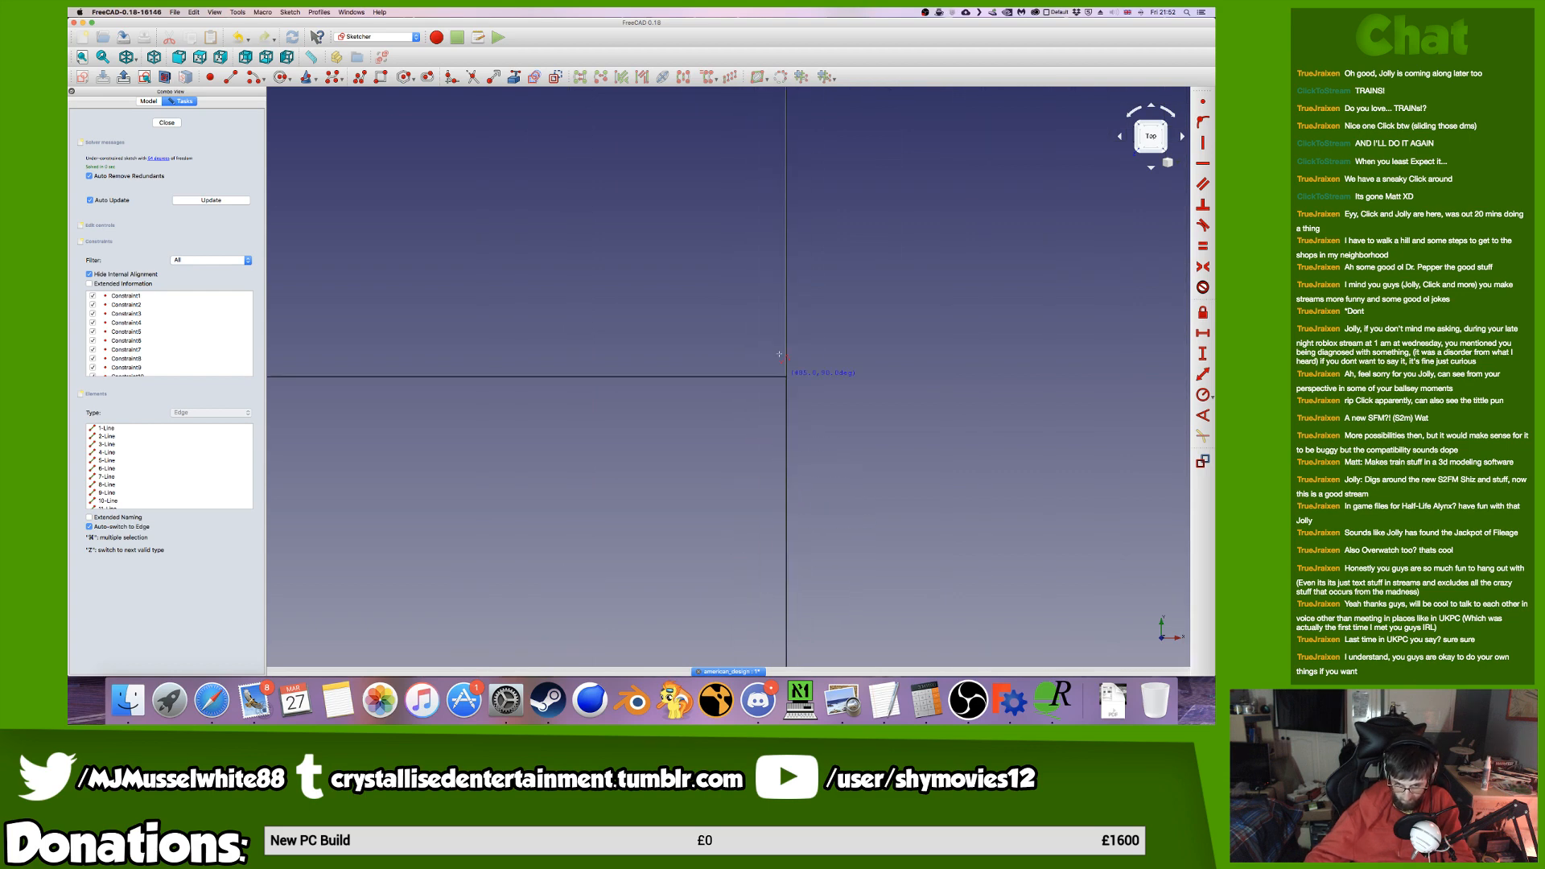
scroll(785, 371, "down", 15)
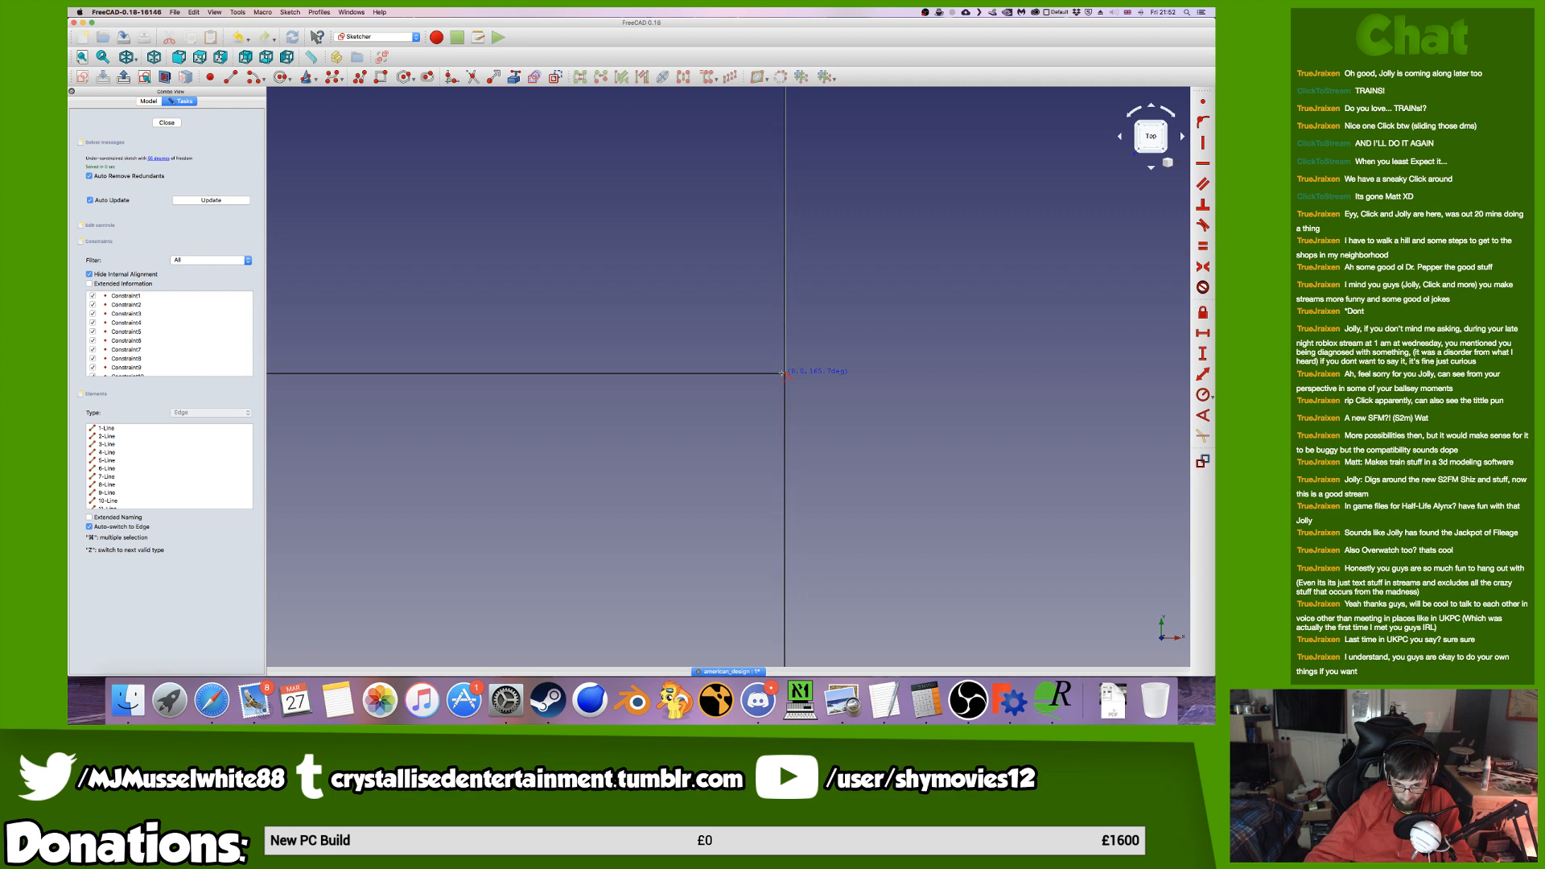
Add a short horizontal segment to the frame's outer left edge and close the polyline at the profile's starting back left corner.
mouse_move(629, 387)
middle_mouse_down()
mouse_move(720, 389)
mouse_move(711, 362)
mouse_move(748, 432)
mouse_move(673, 378)
middle_mouse_up()
scroll(720, 389, "up", 8)
scroll(675, 381, "down", 5)
scroll(698, 384, "down", 6)
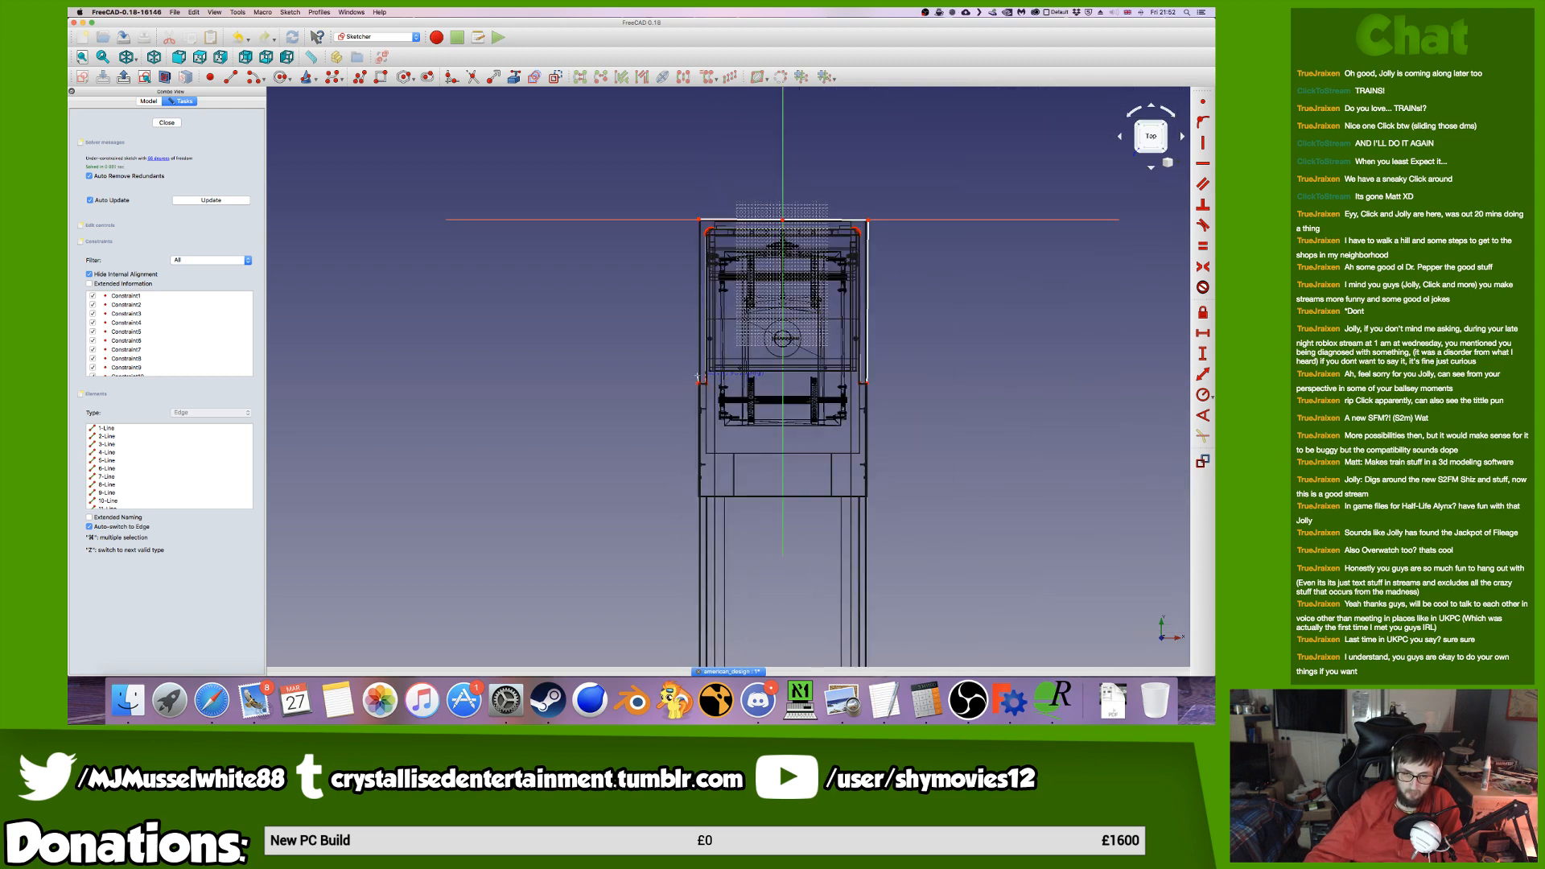
scroll(714, 315, "up", 8)
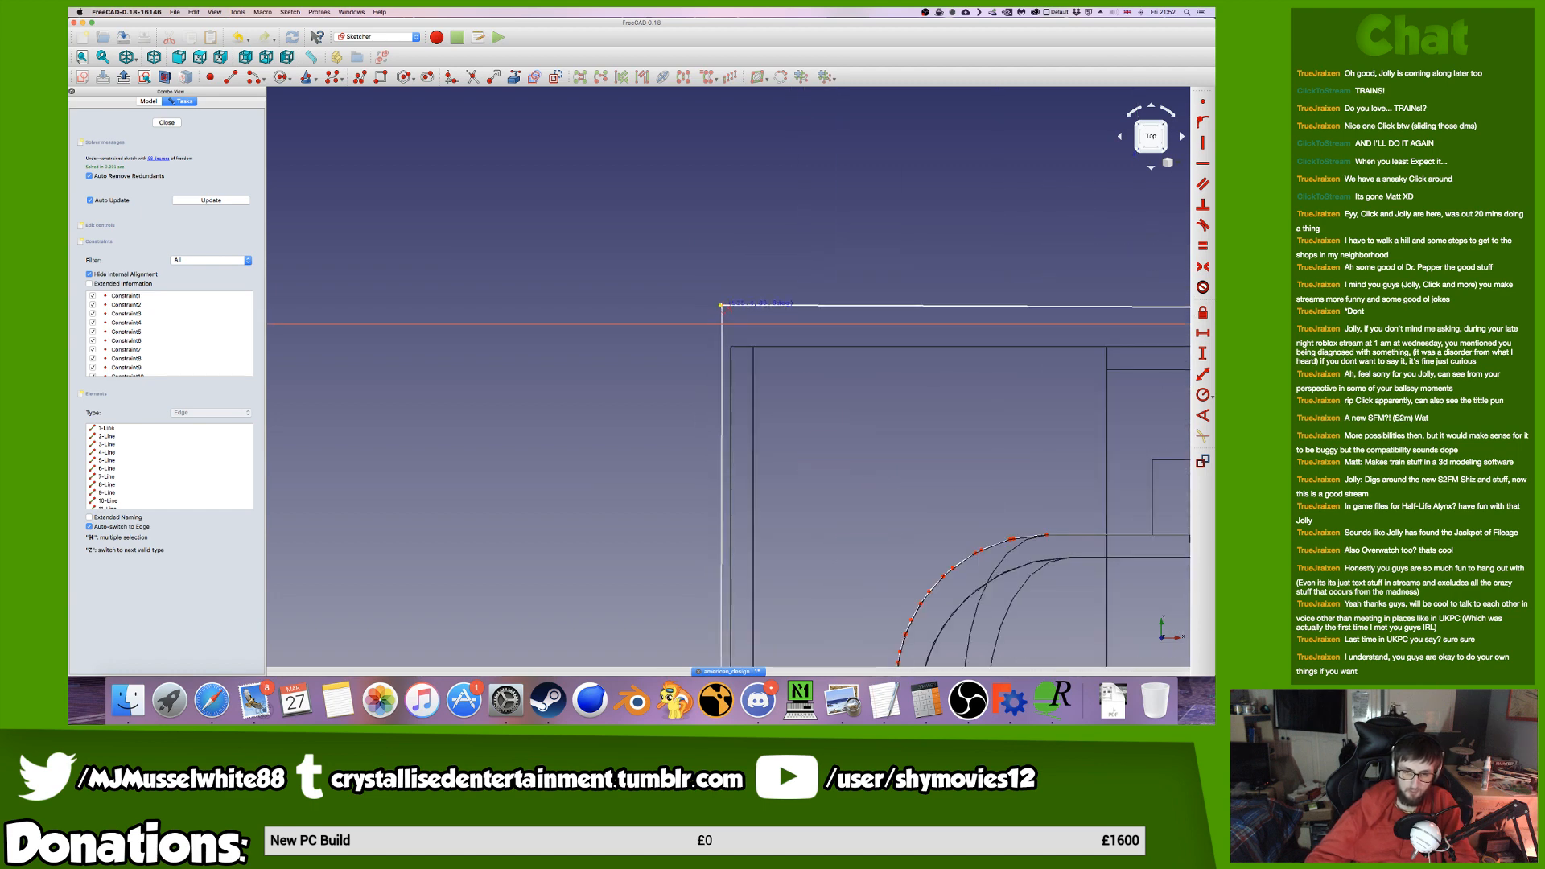
left_click(722, 307)
scroll(917, 298, "down", 8)
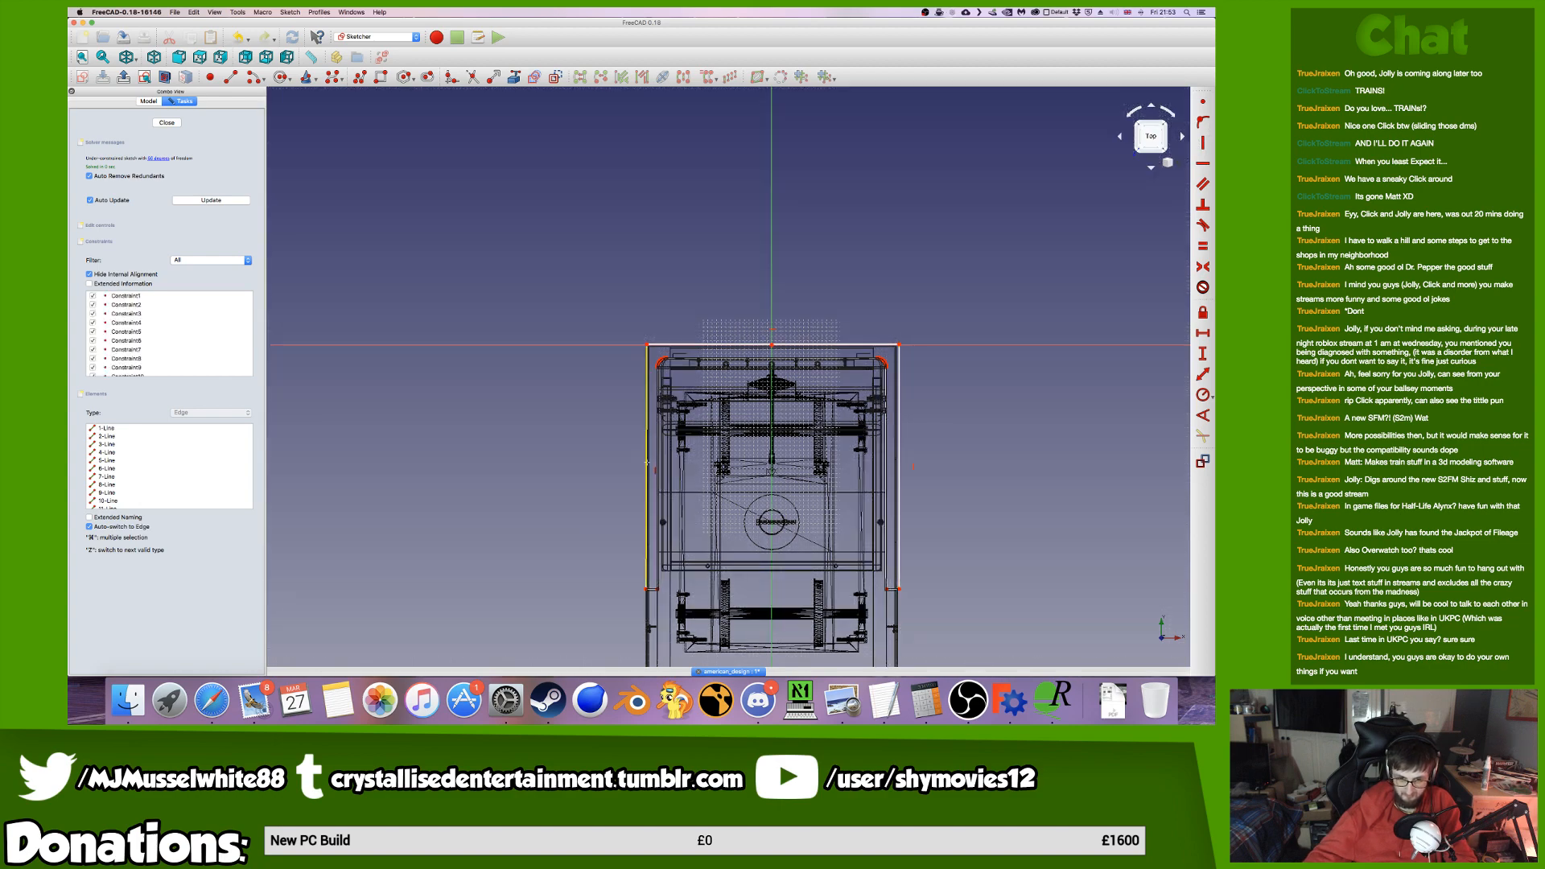
Lock the right rounded corner's points in place, aligning its last point with the wireframe vertex at the straight side.
scroll(889, 346, "up", 10)
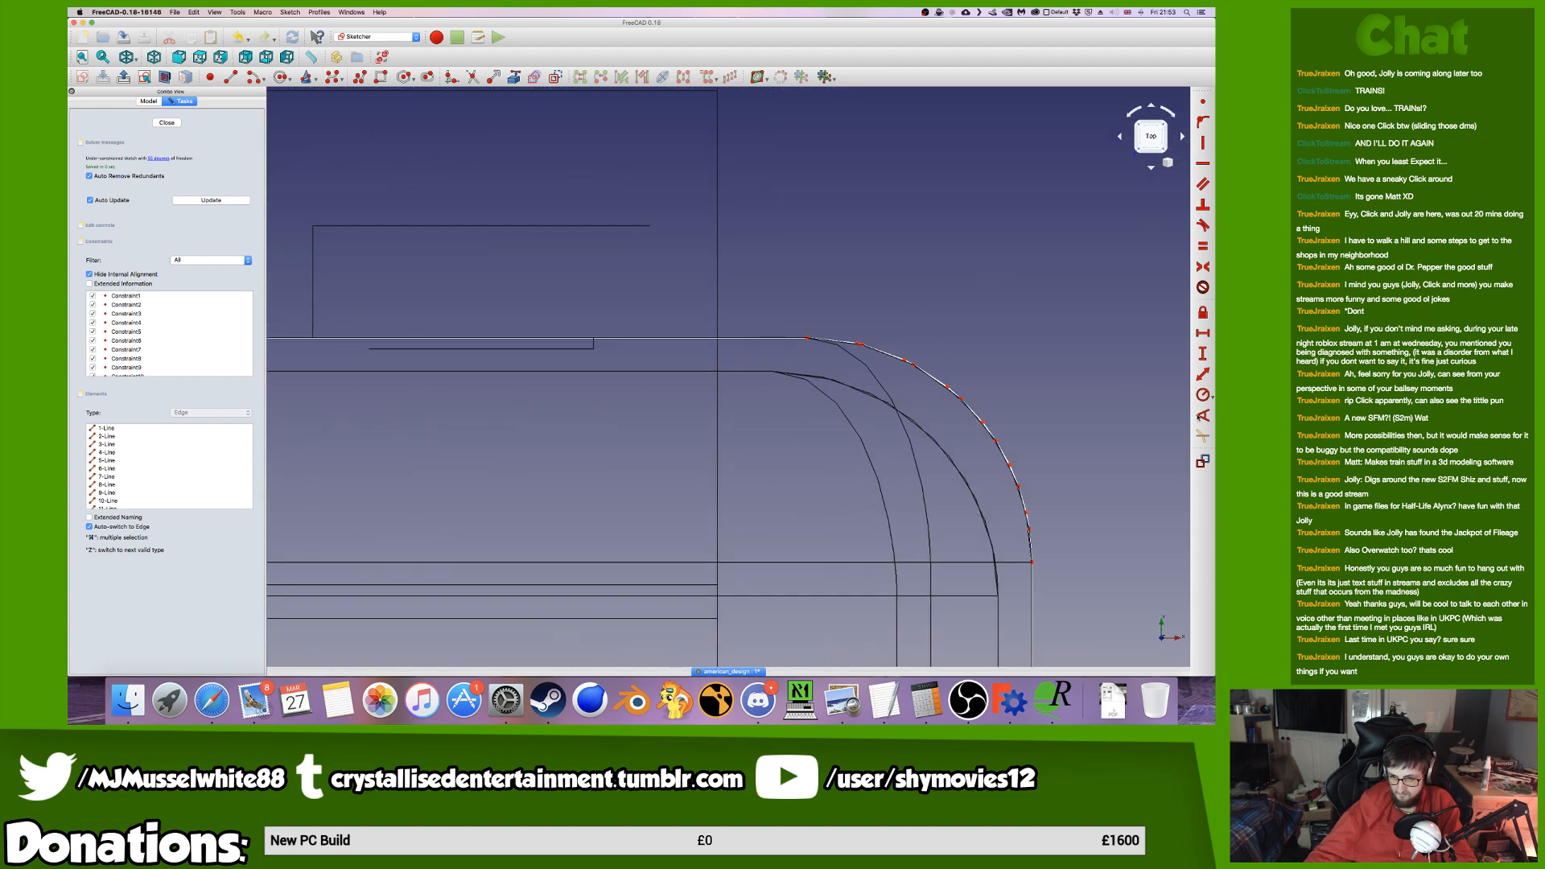
left_click(1203, 312)
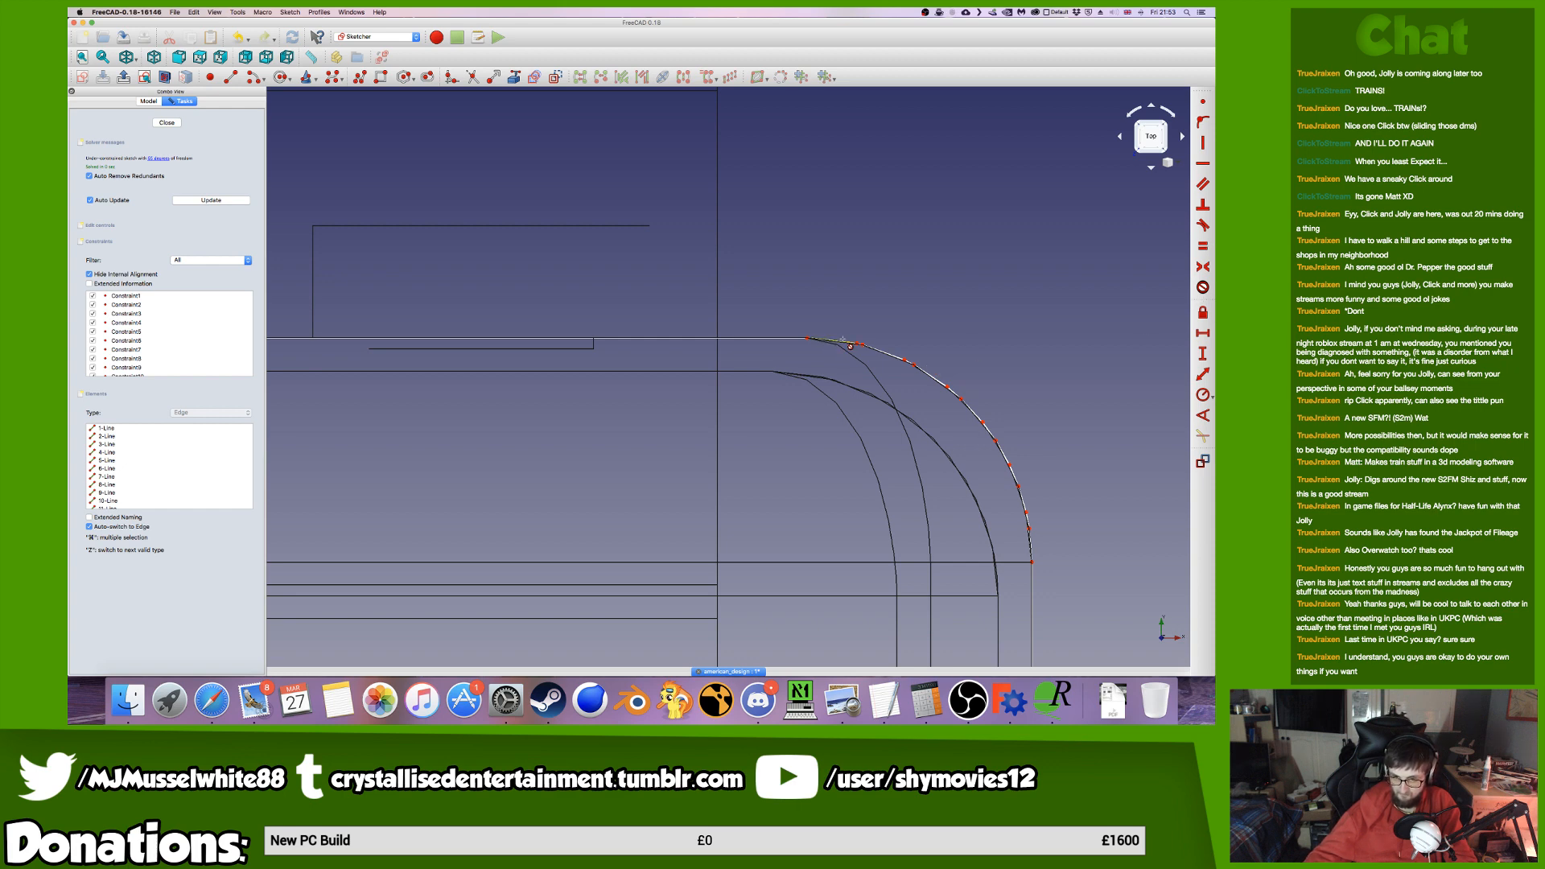
scroll(1006, 556, "up", 8)
scroll(1061, 567, "up", 2)
scroll(1022, 563, "down", 3)
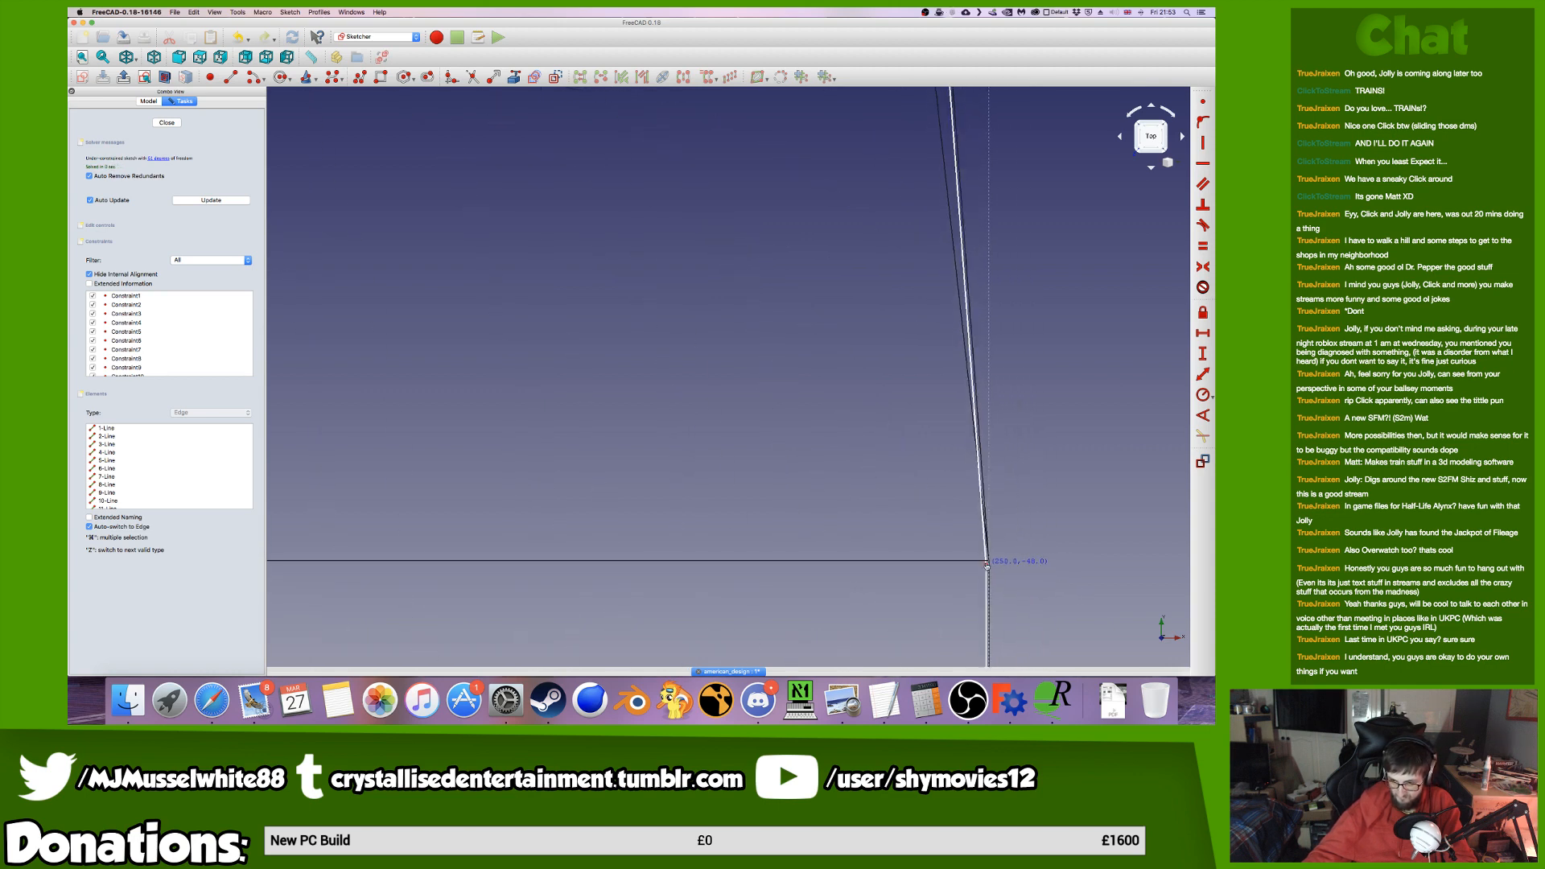
scroll(980, 446, "down", 2)
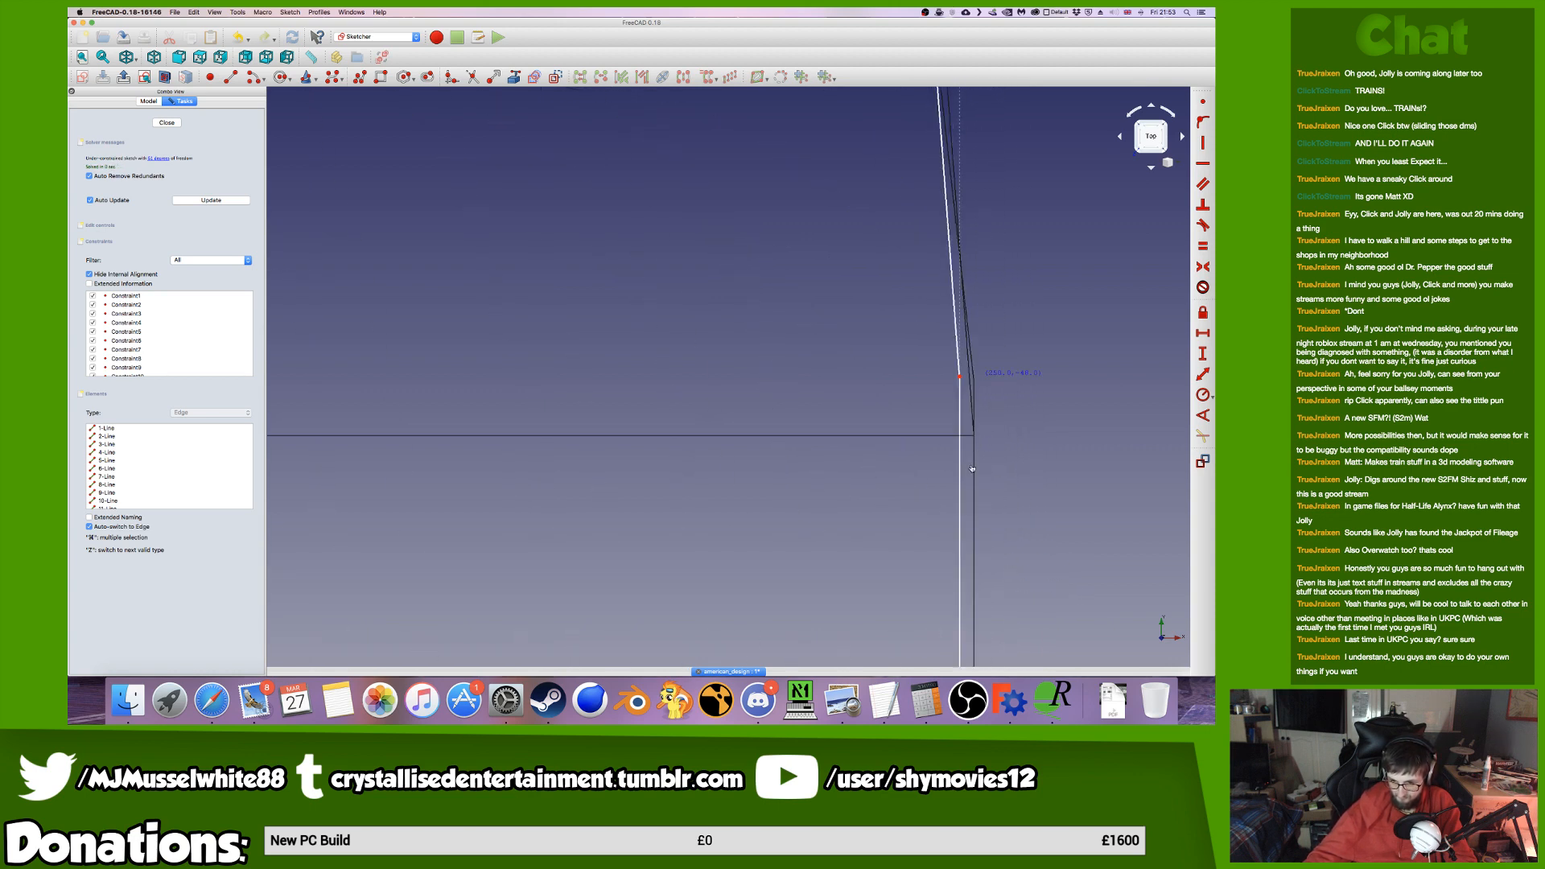
scroll(989, 463, "down", 3)
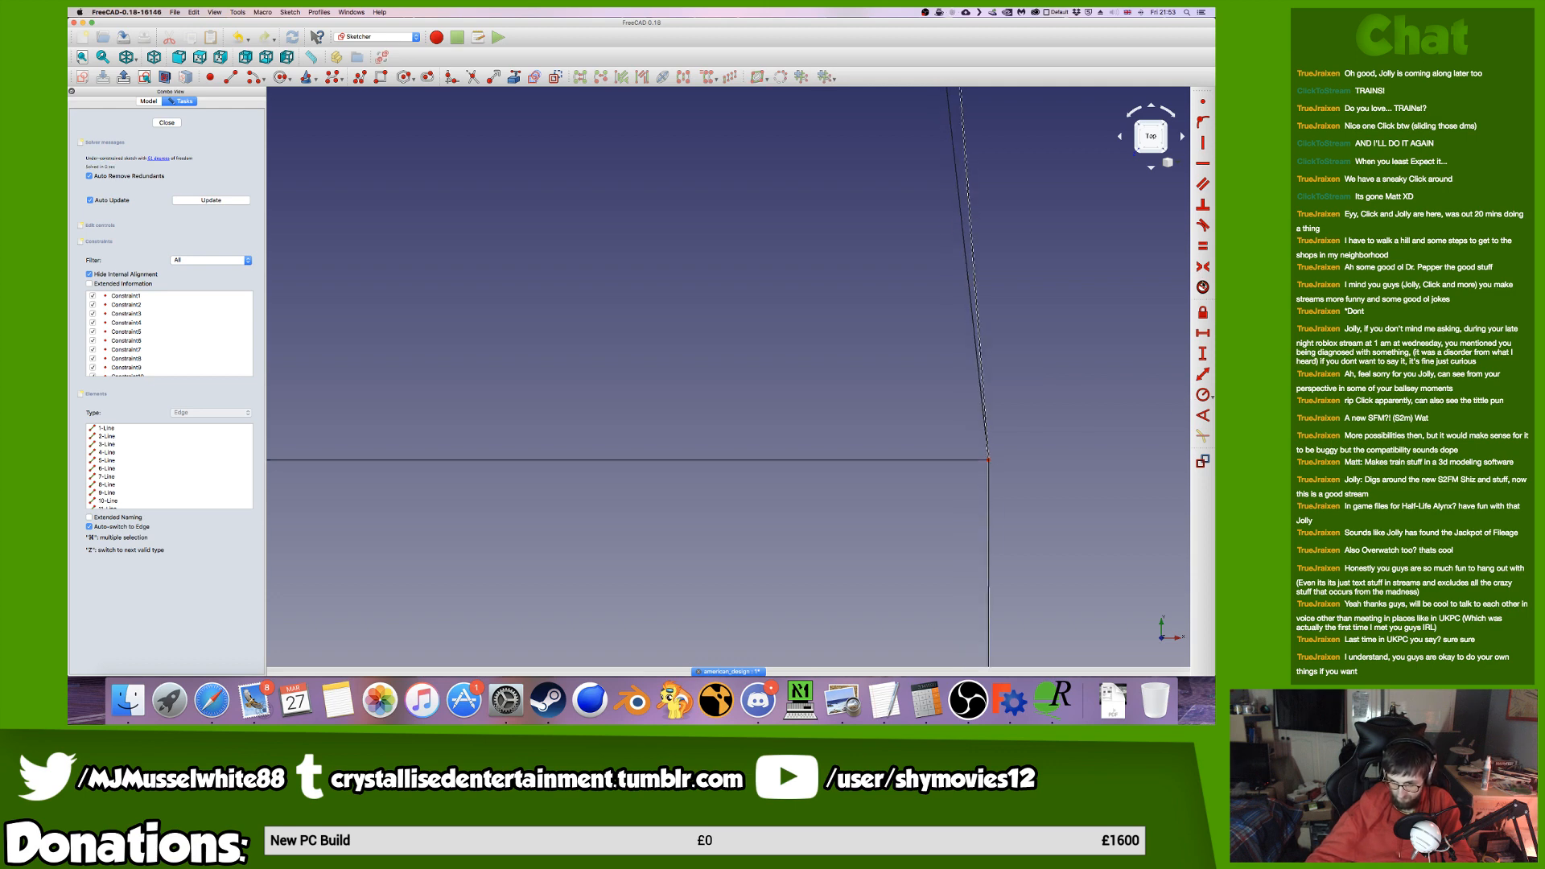
Lock the rounded left corner's remaining segments in place, down to the last one above the straight side.
scroll(978, 348, "down", 6)
middle_click_drag(583, 369, 1089, 402)
middle_click_drag(402, 354, 1099, 344)
scroll(596, 319, "up", 2)
scroll(533, 303, "up", 2)
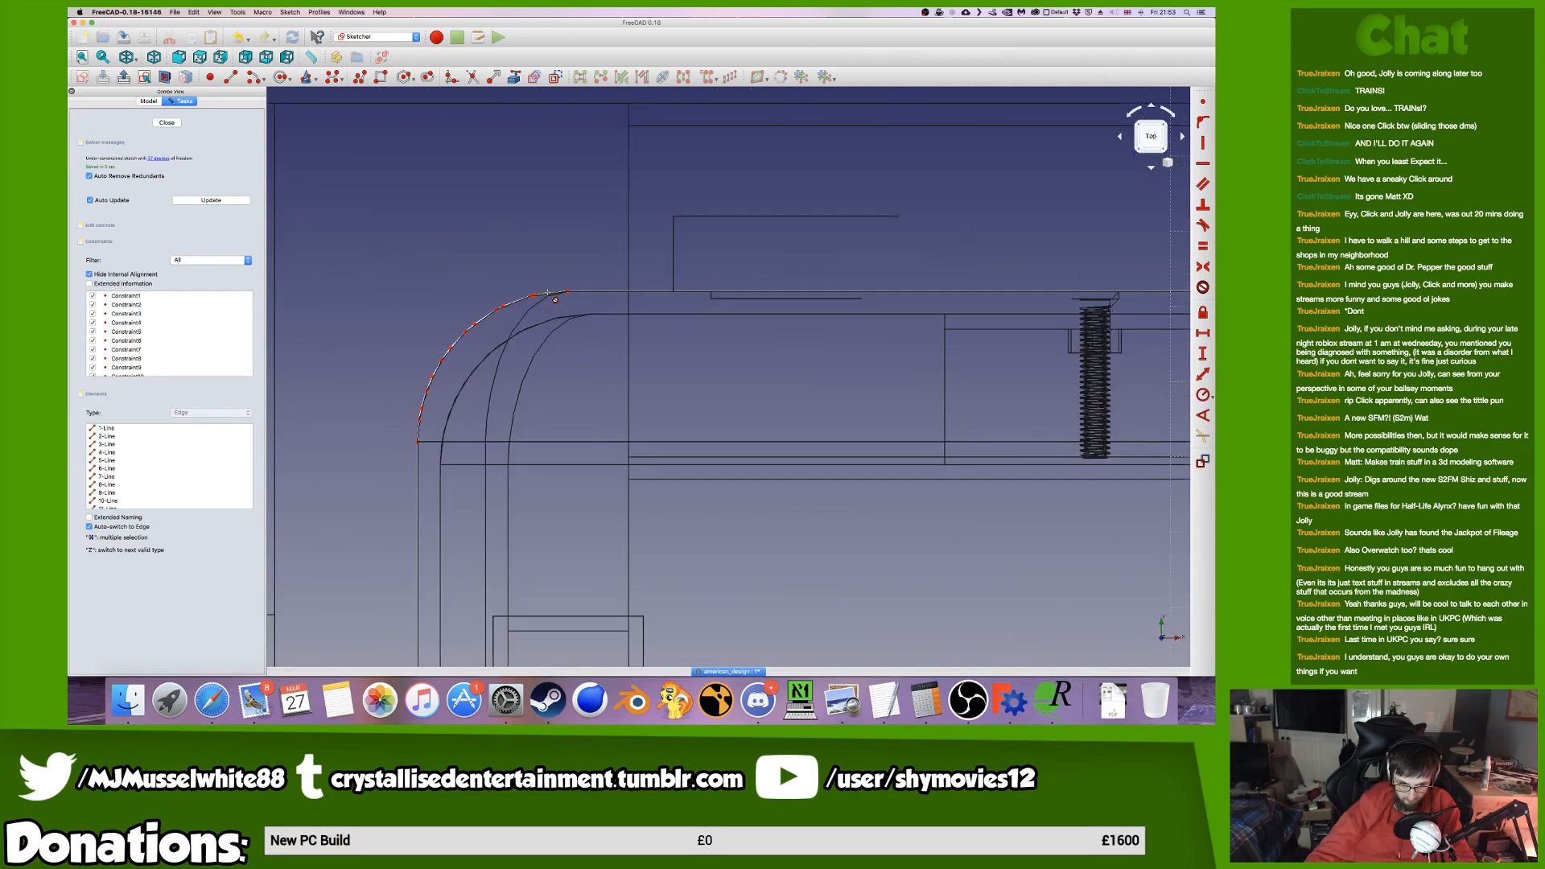
left_click(417, 426)
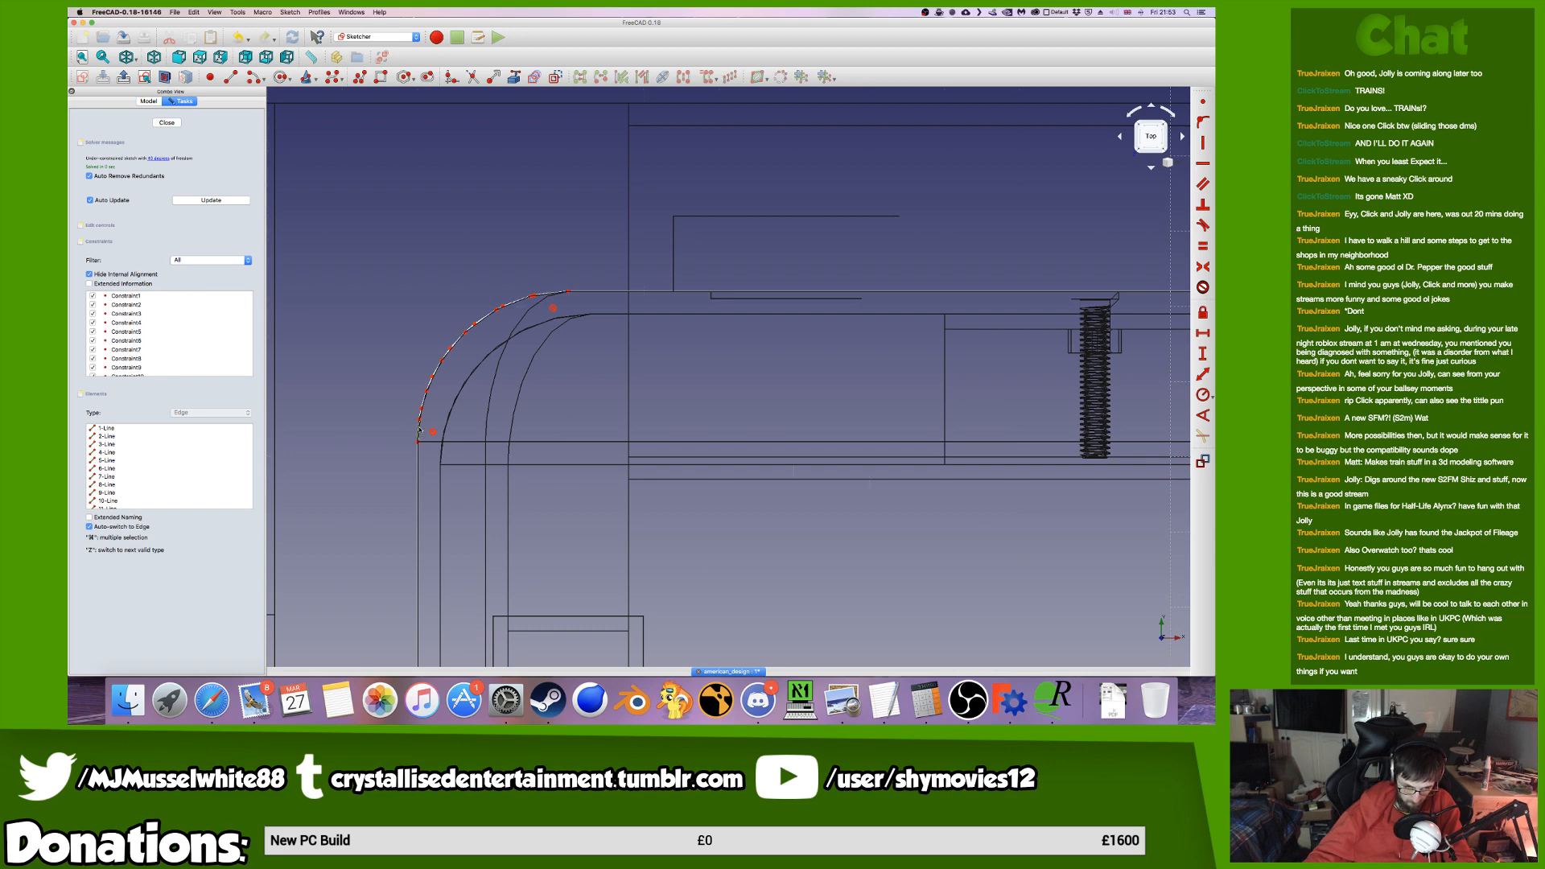
Constrain the profile's two long inner straight sides to be vertical.
scroll(452, 440, "down", 10)
key("Escape")
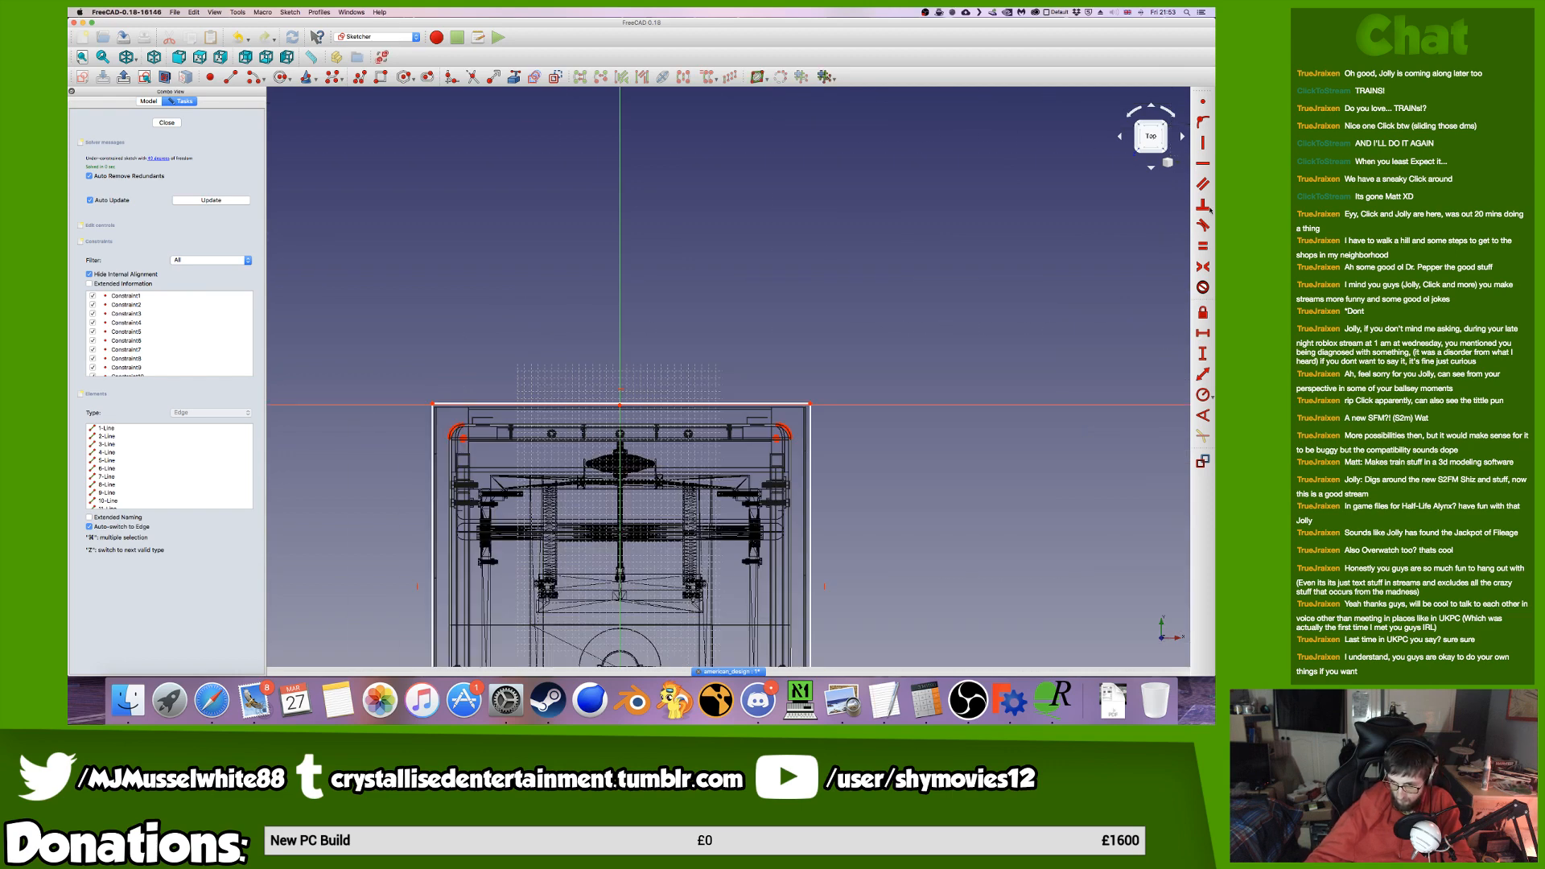
left_click(1202, 143)
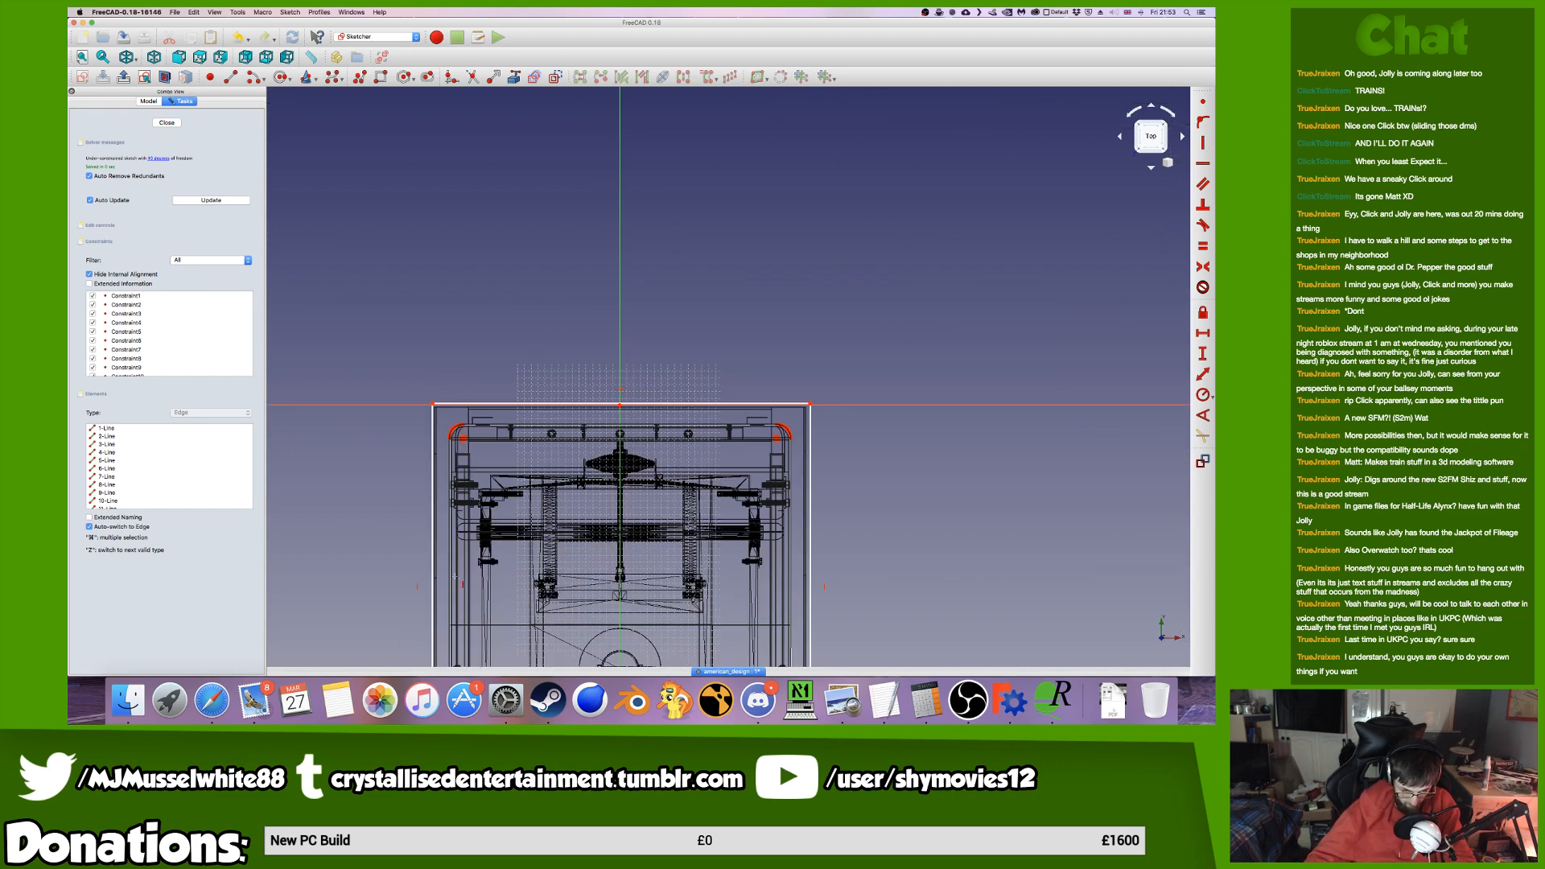
middle_click_drag(762, 592, 635, 505)
left_click(648, 527)
Constrain the short step segments at the front ends of both sides to be horizontal.
scroll(650, 563, "down", 2)
middle_click_drag(650, 632, 679, 448)
scroll(682, 455, "up", 4)
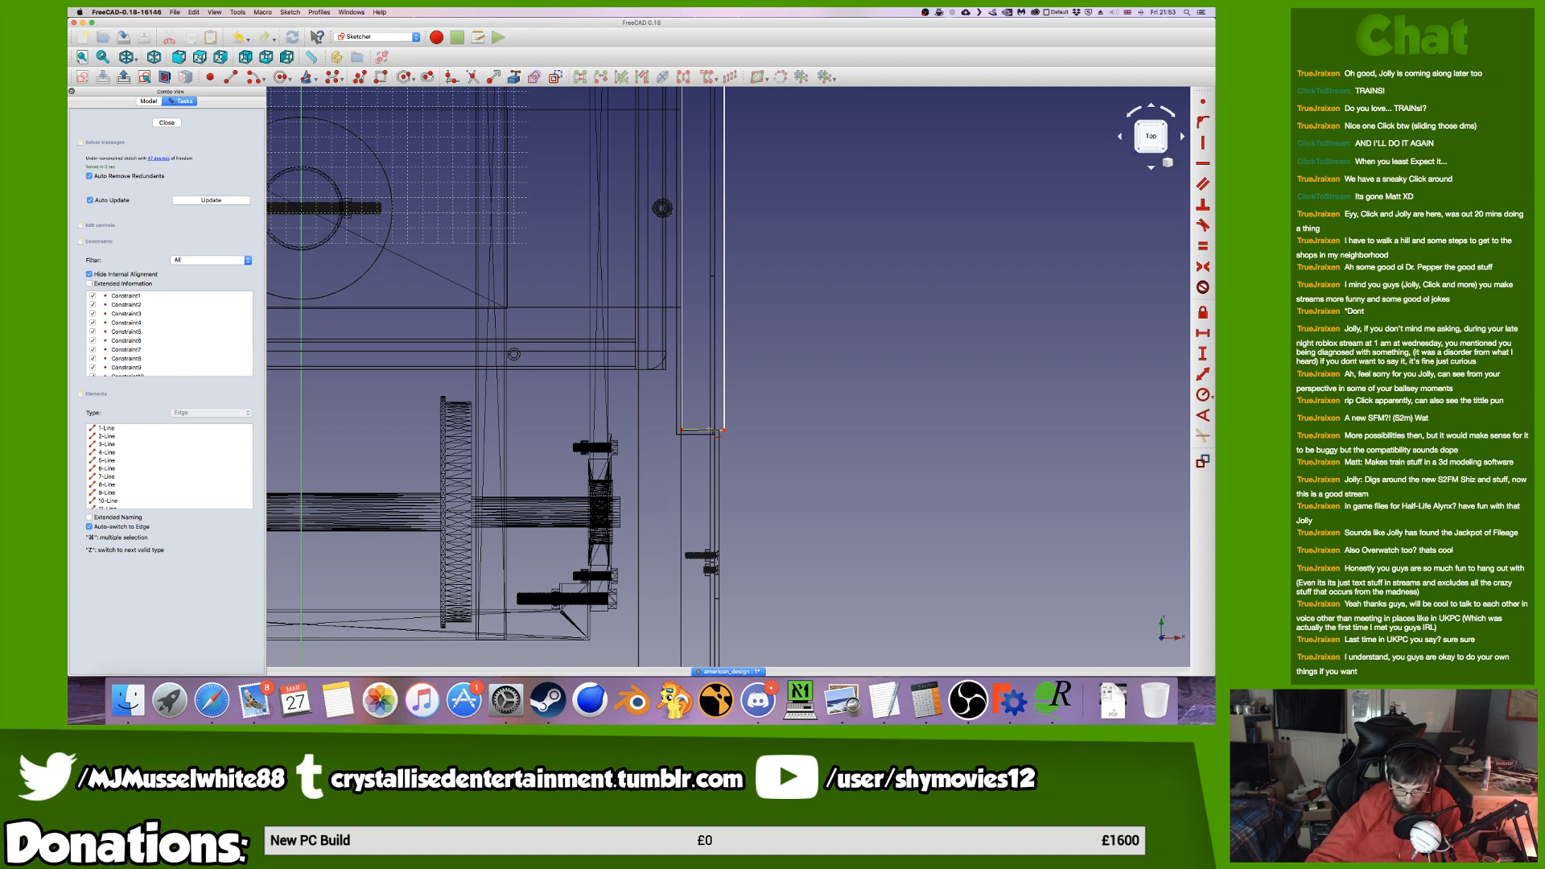
scroll(711, 433, "down", 5)
scroll(571, 447, "up", 5)
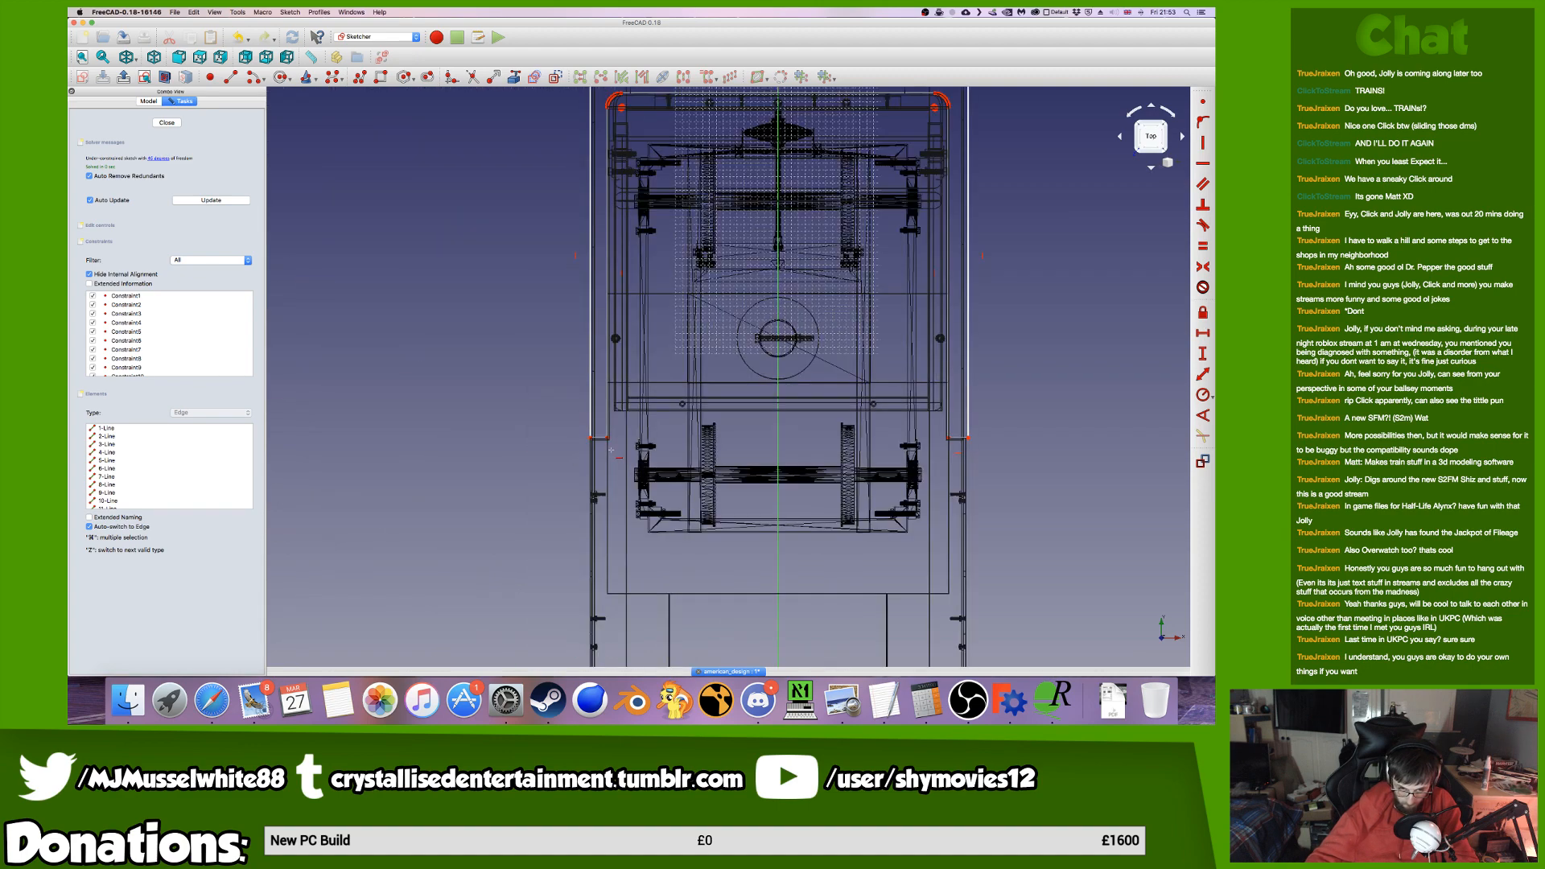
scroll(599, 436, "down", 5)
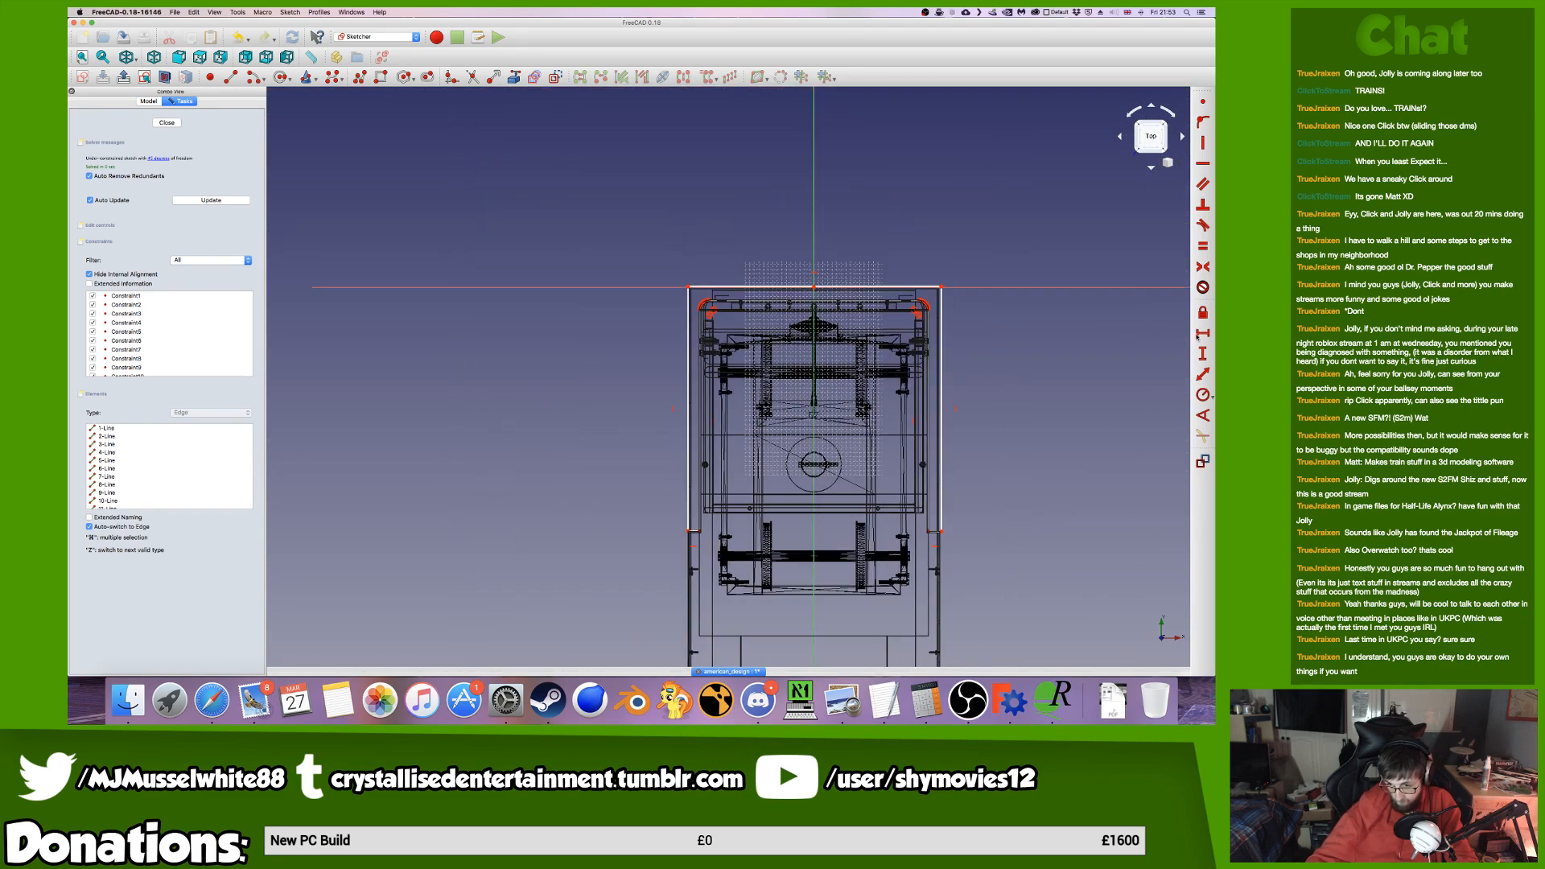
Set the horizontal length of the profile's outer back edge to 550 mm.
left_click(872, 287)
key("l")
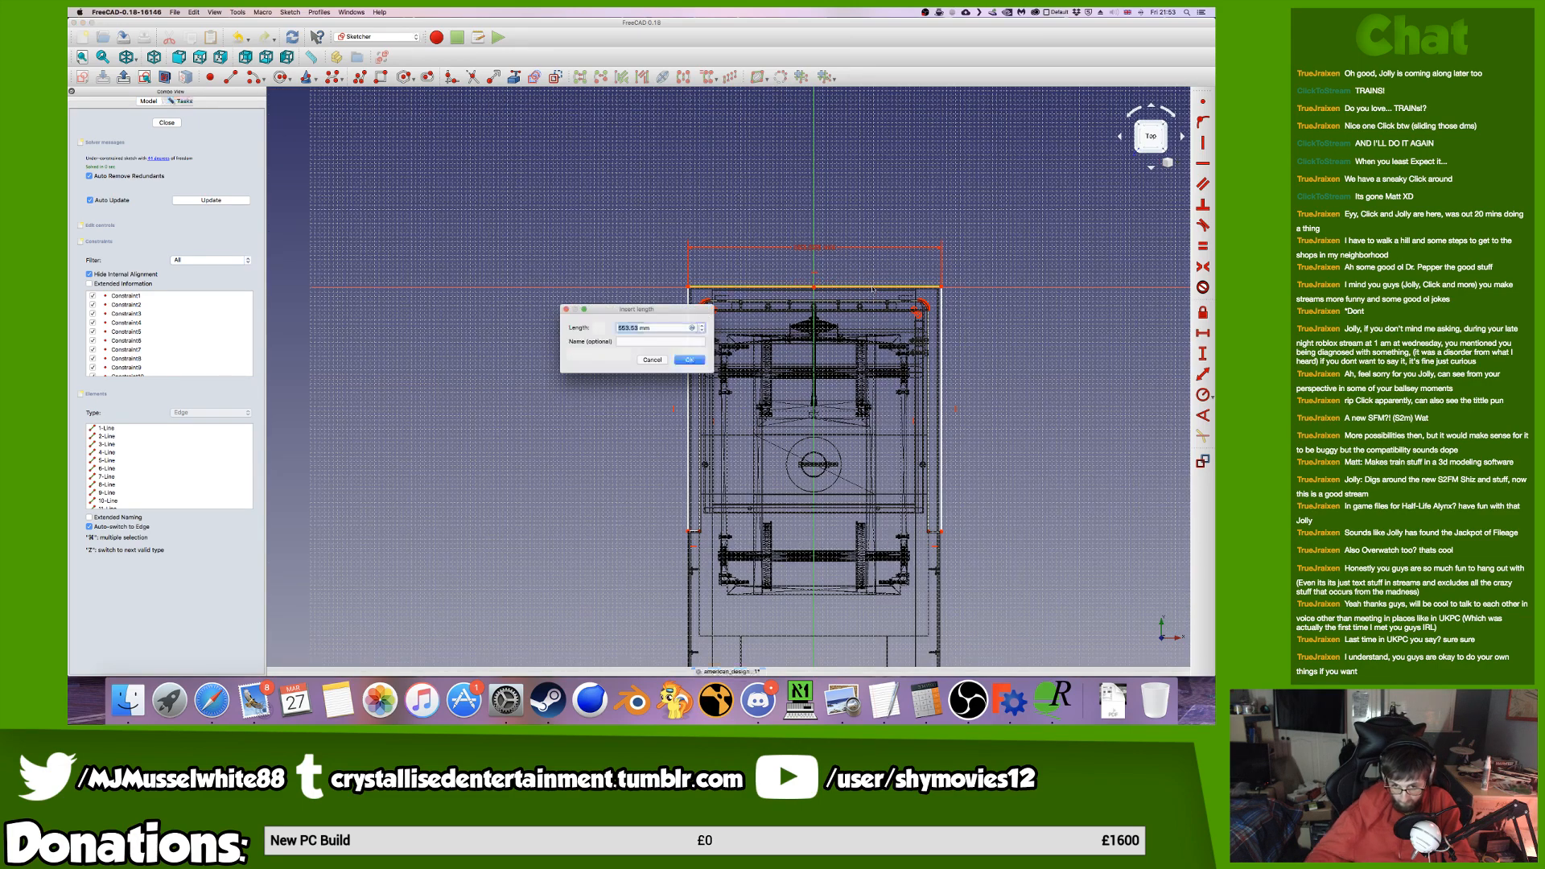
type("550")
key("Return")
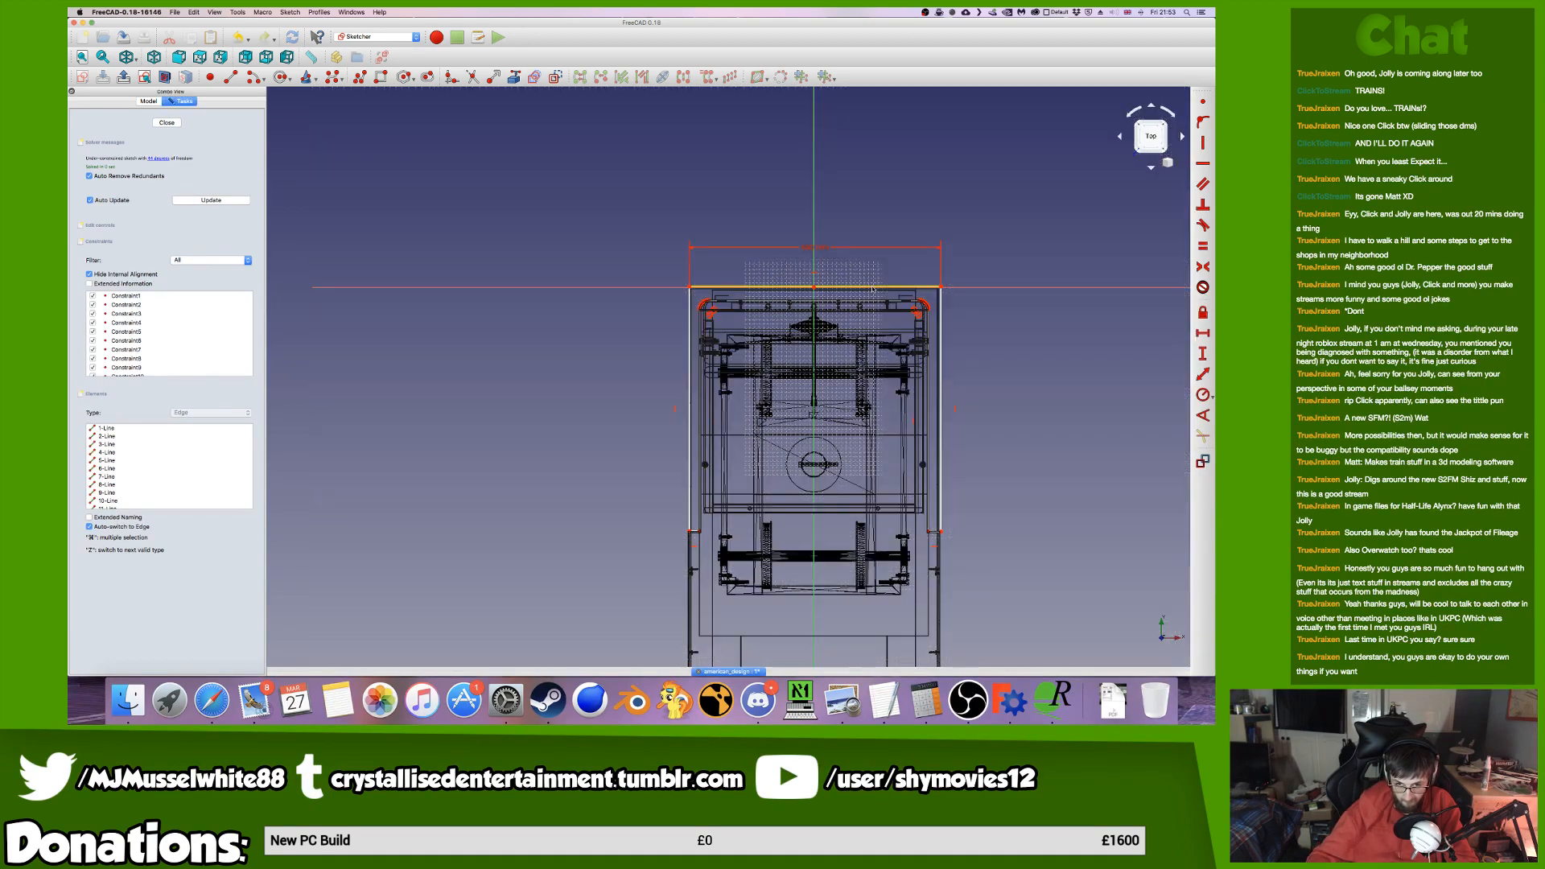
scroll(965, 304, "up", 3)
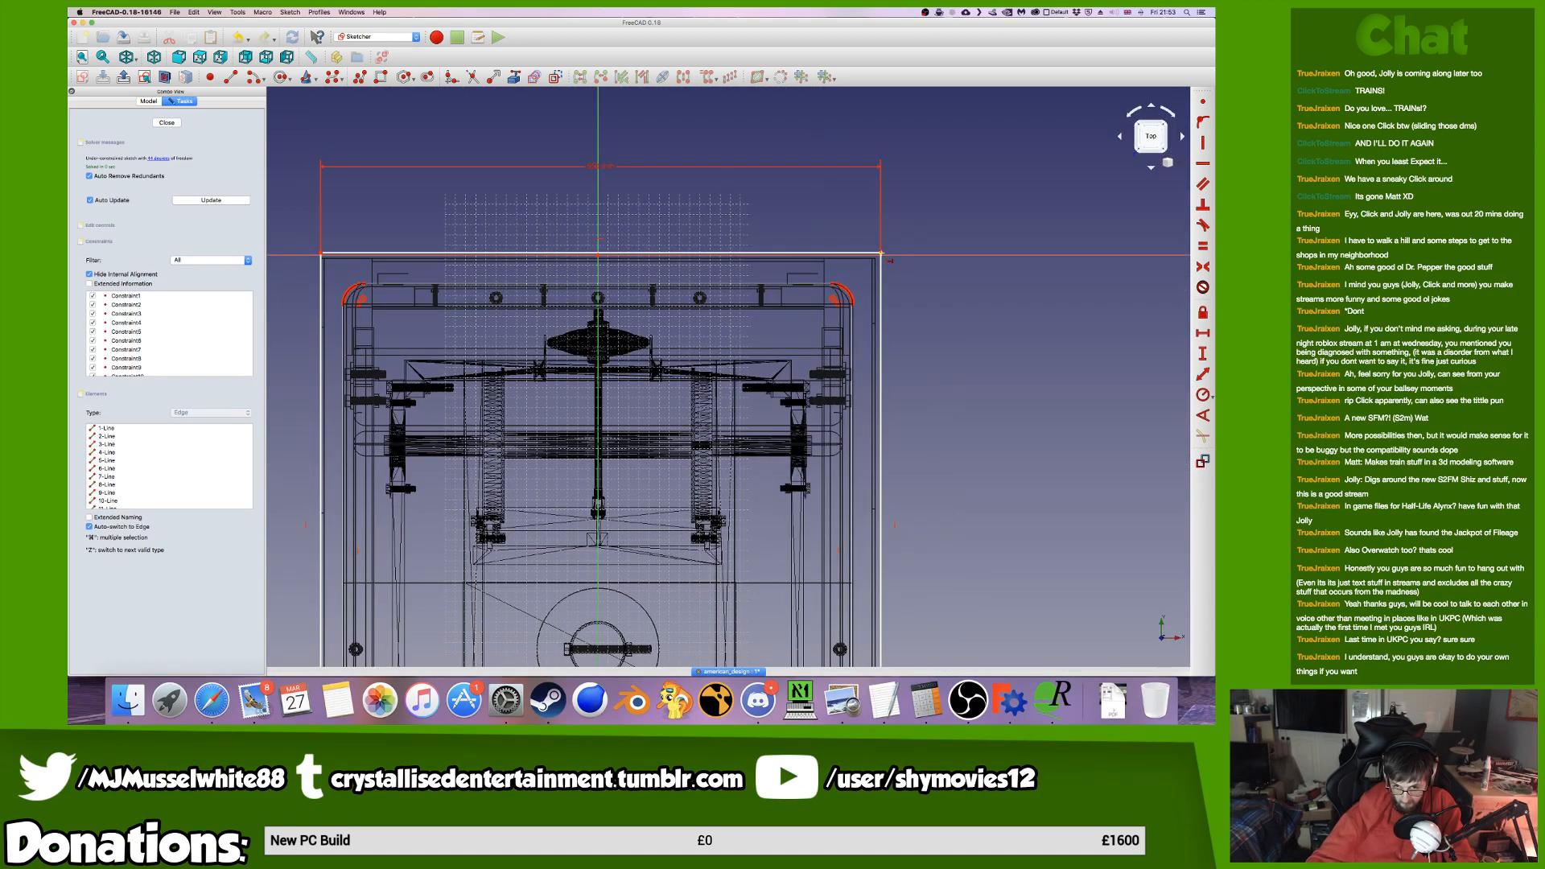
Constrain the outline's upper outer corner 275 mm horizontally and 0 mm vertically from the sketch origin.
left_click(598, 257)
type("l275")
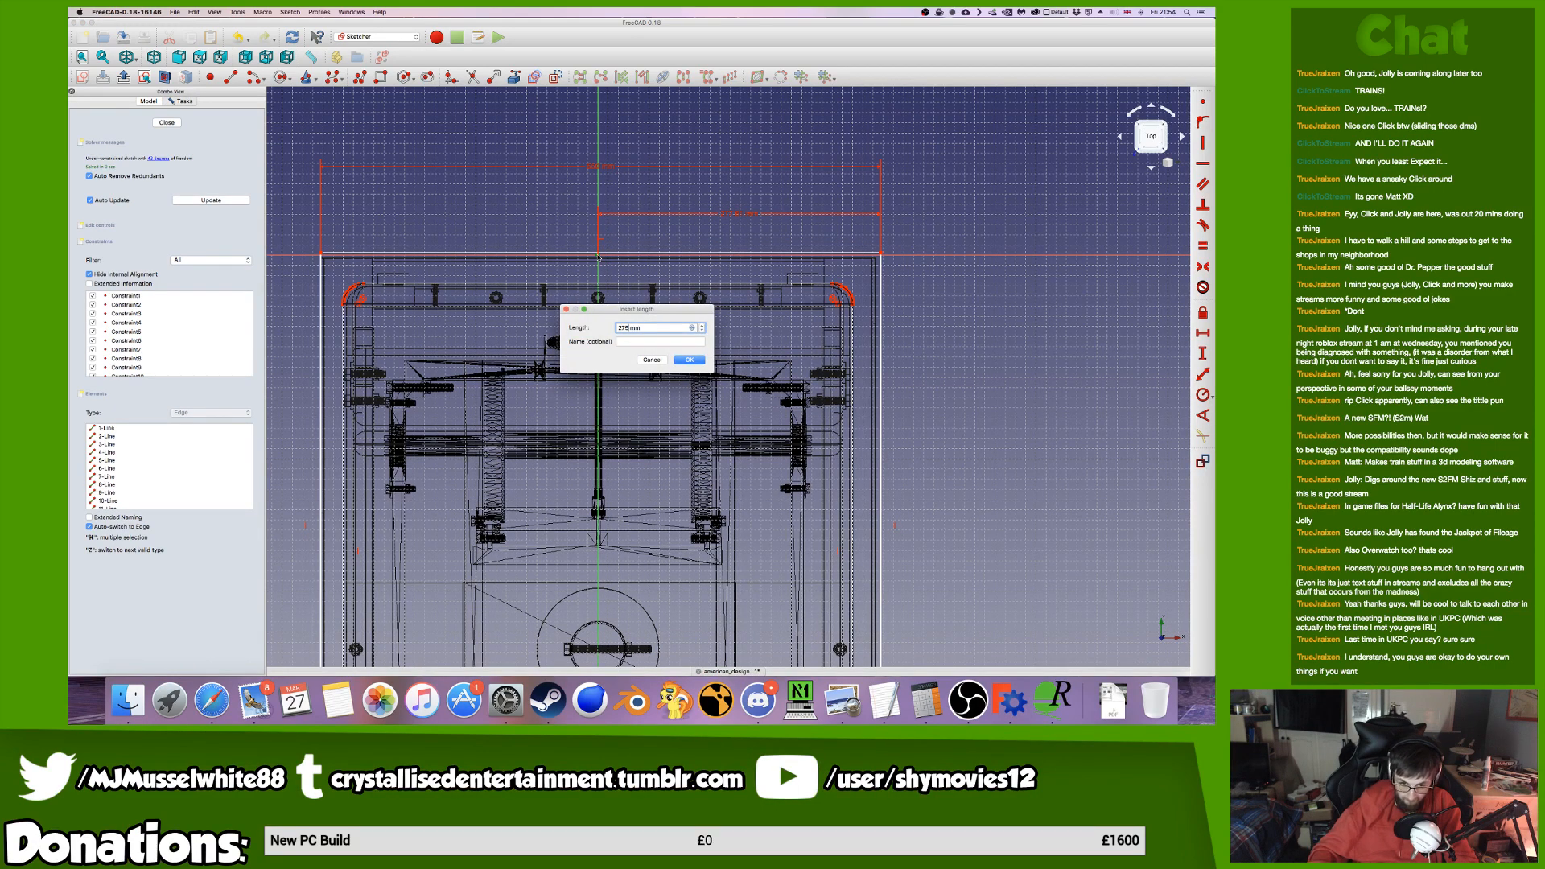
key("Return")
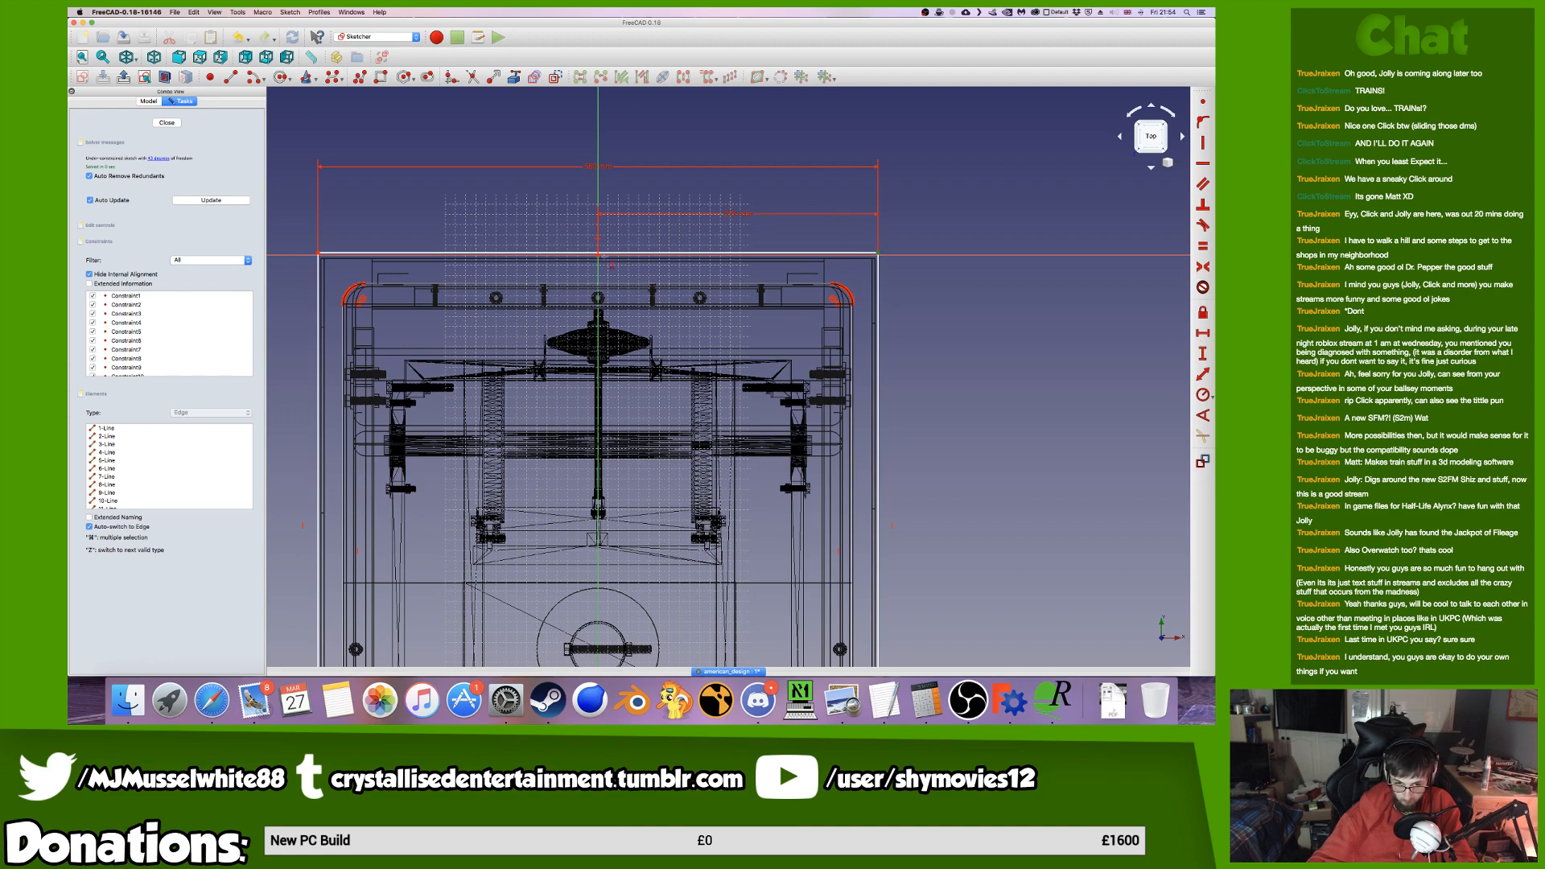
left_click(598, 254)
type("0")
key("Return")
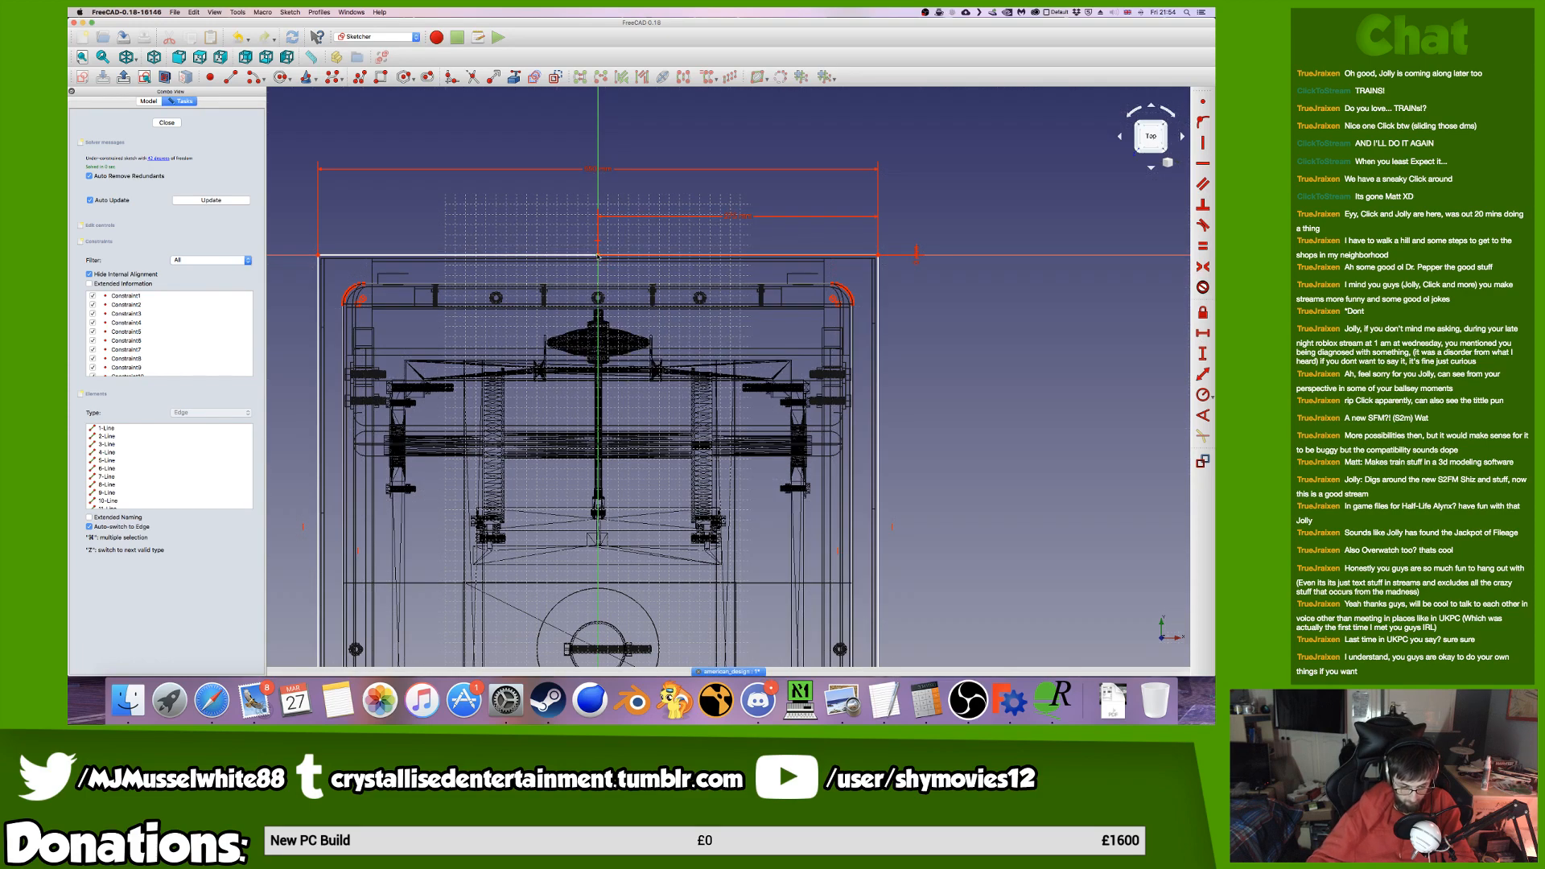
Move the outline's lower outer corner onto the matching corner of the underlying frame geometry.
scroll(694, 382, "down", 6)
scroll(757, 342, "up", 10)
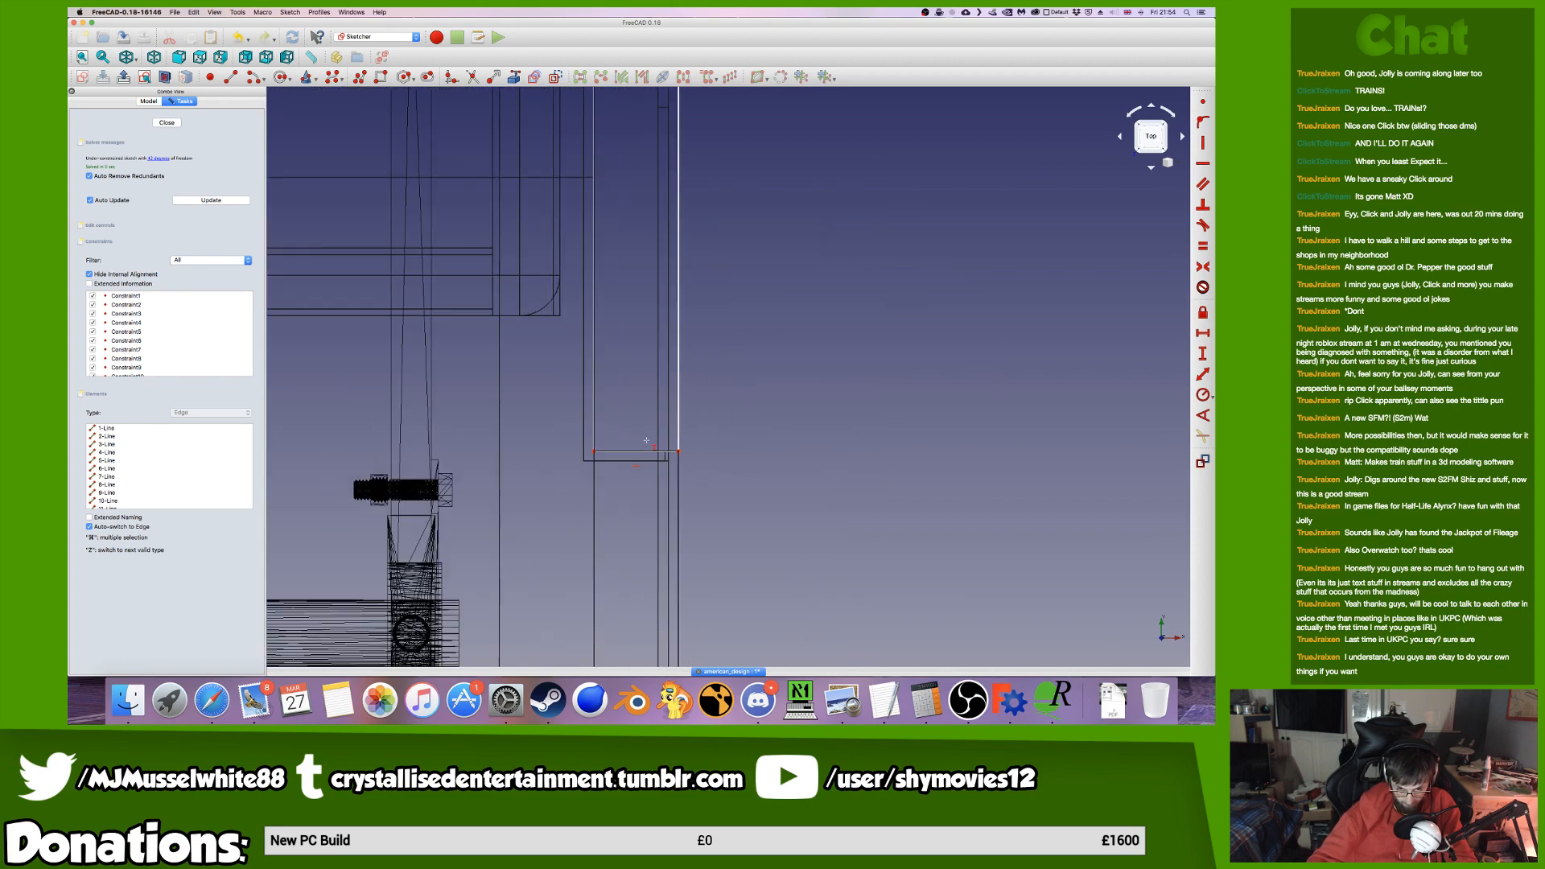
scroll(729, 478, "up", 12)
left_click(822, 474)
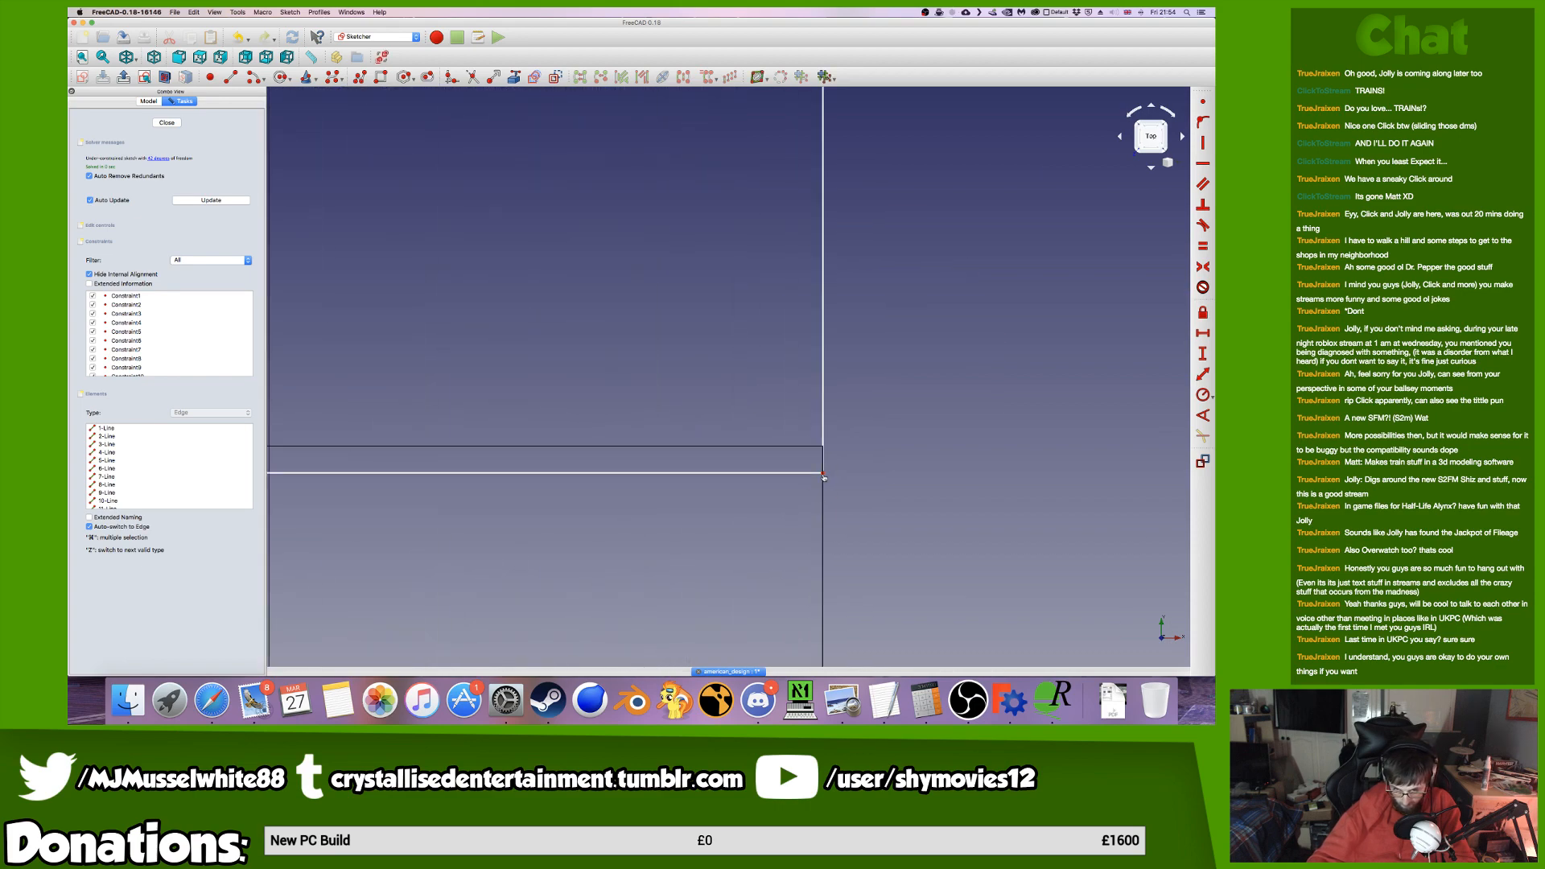
mouse_move(822, 474)
left_mouse_down()
mouse_move(824, 441)
mouse_move(874, 515)
left_mouse_up()
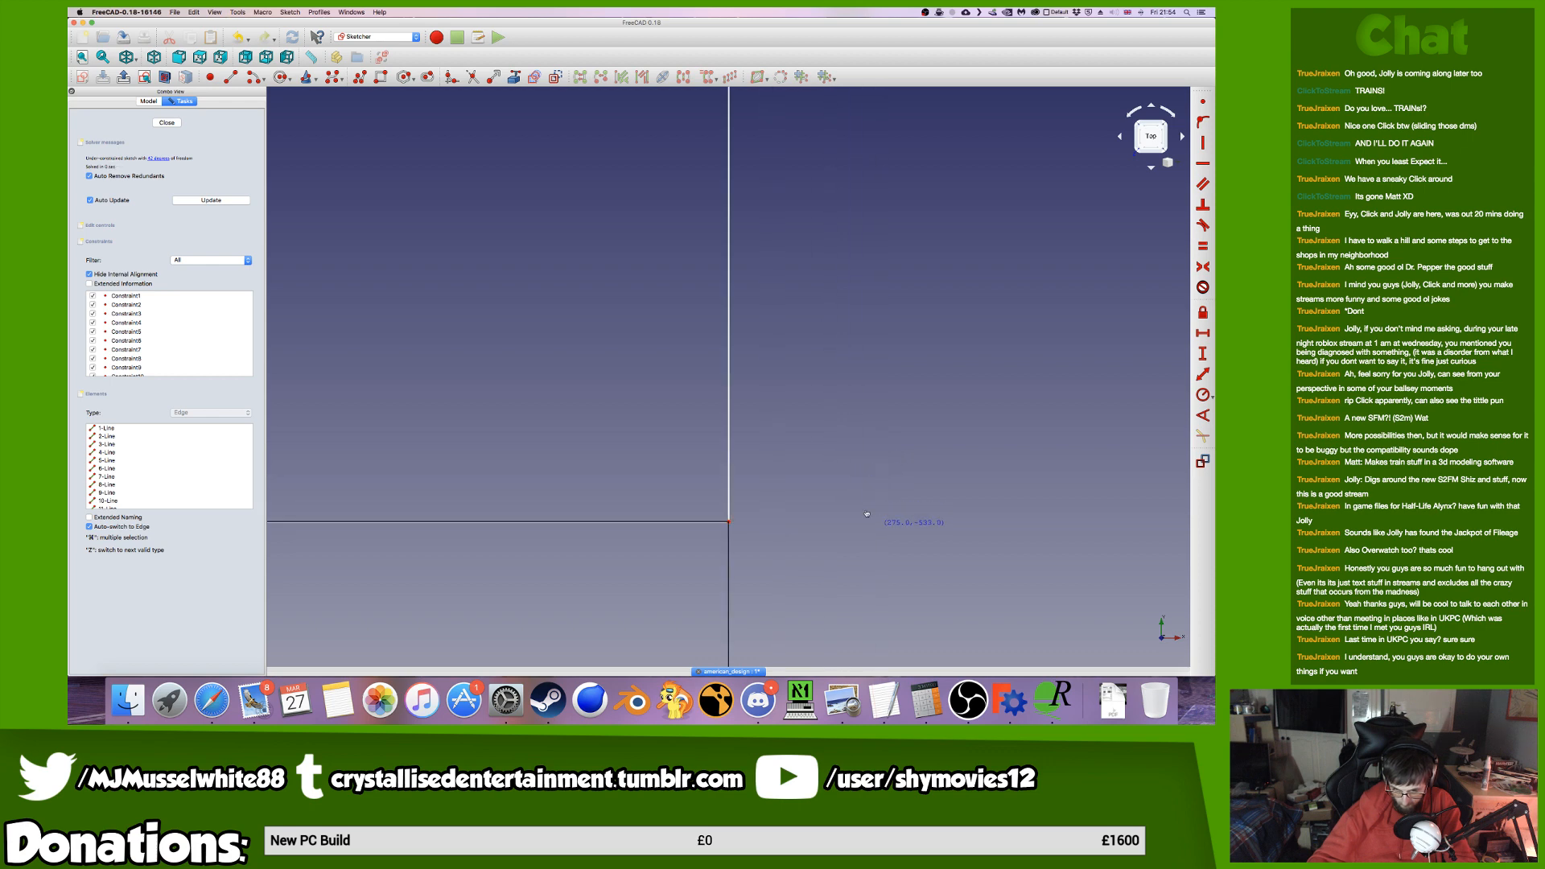
left_click_drag(730, 519, 730, 519)
scroll(732, 512, "down", 15)
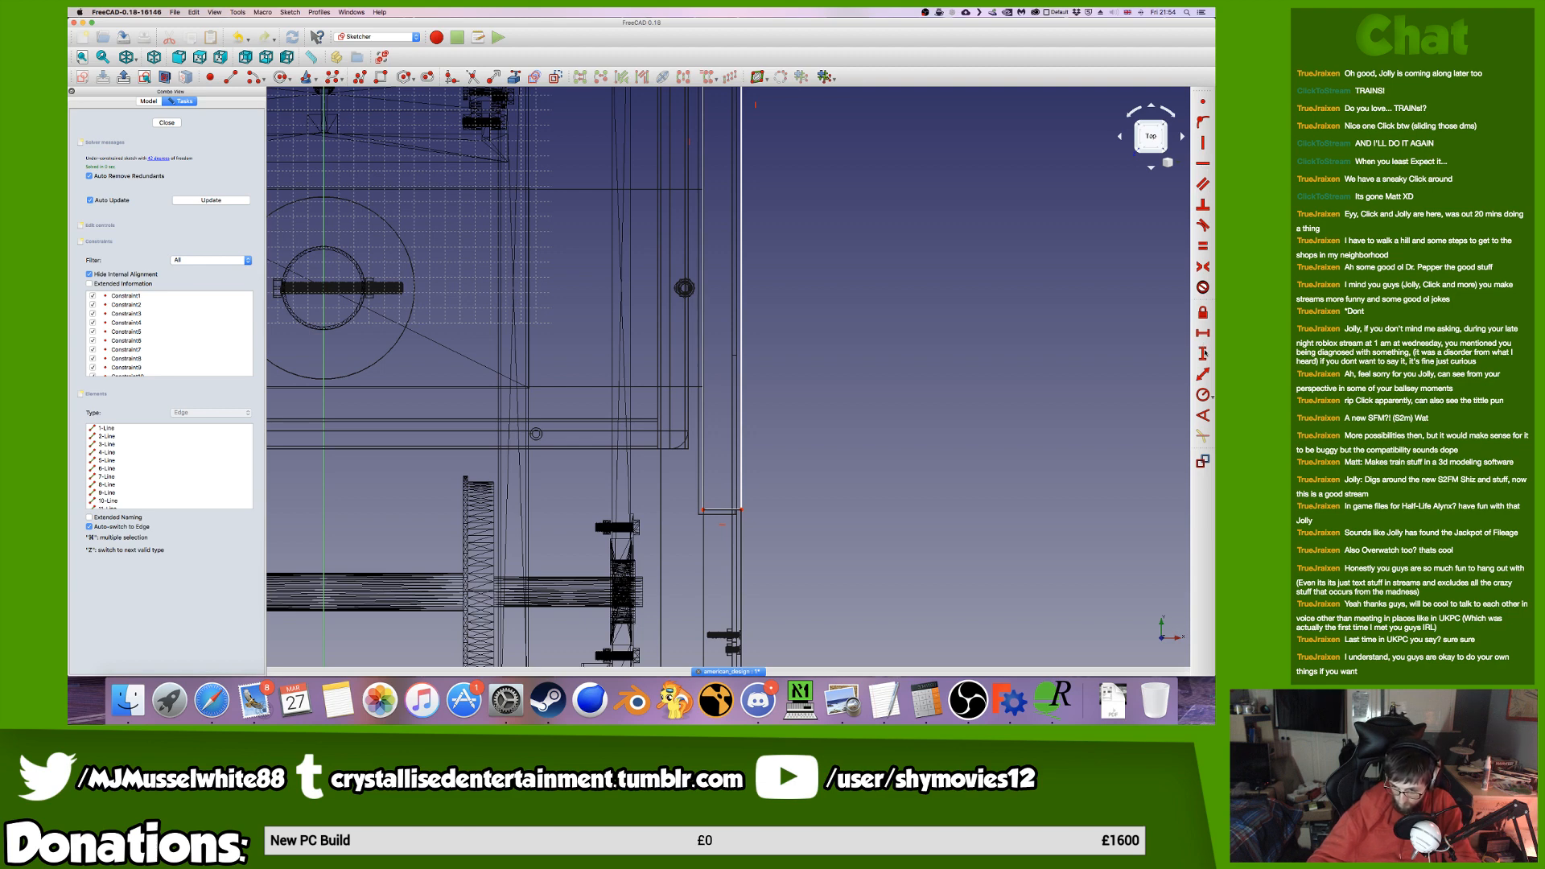
Constrain the vertical length of the outline's outer side edge to 533 mm.
left_click(1202, 353)
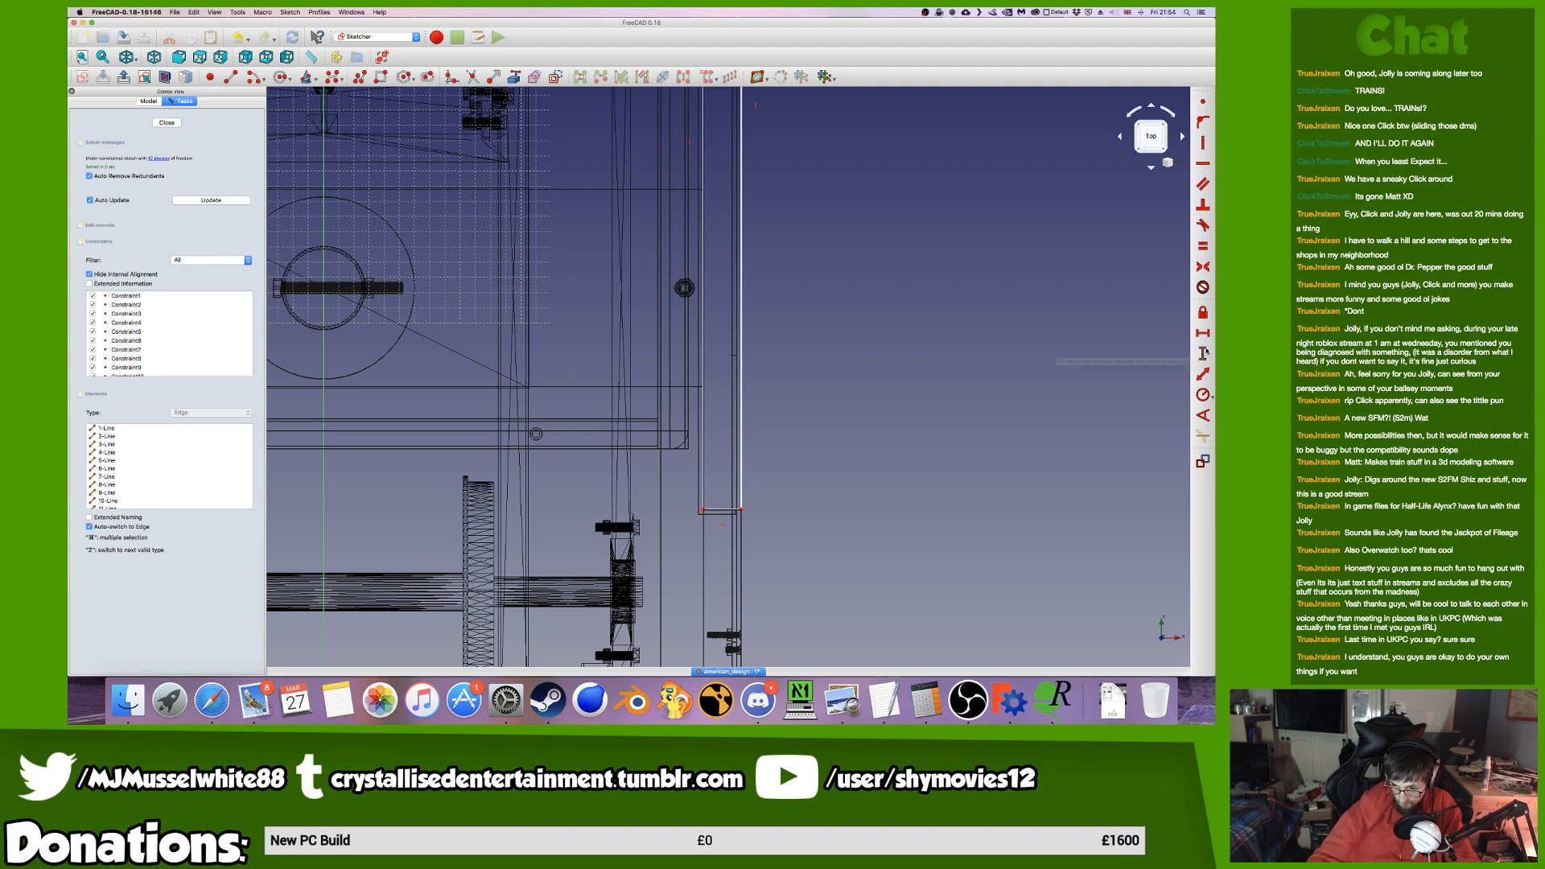
left_click(741, 320)
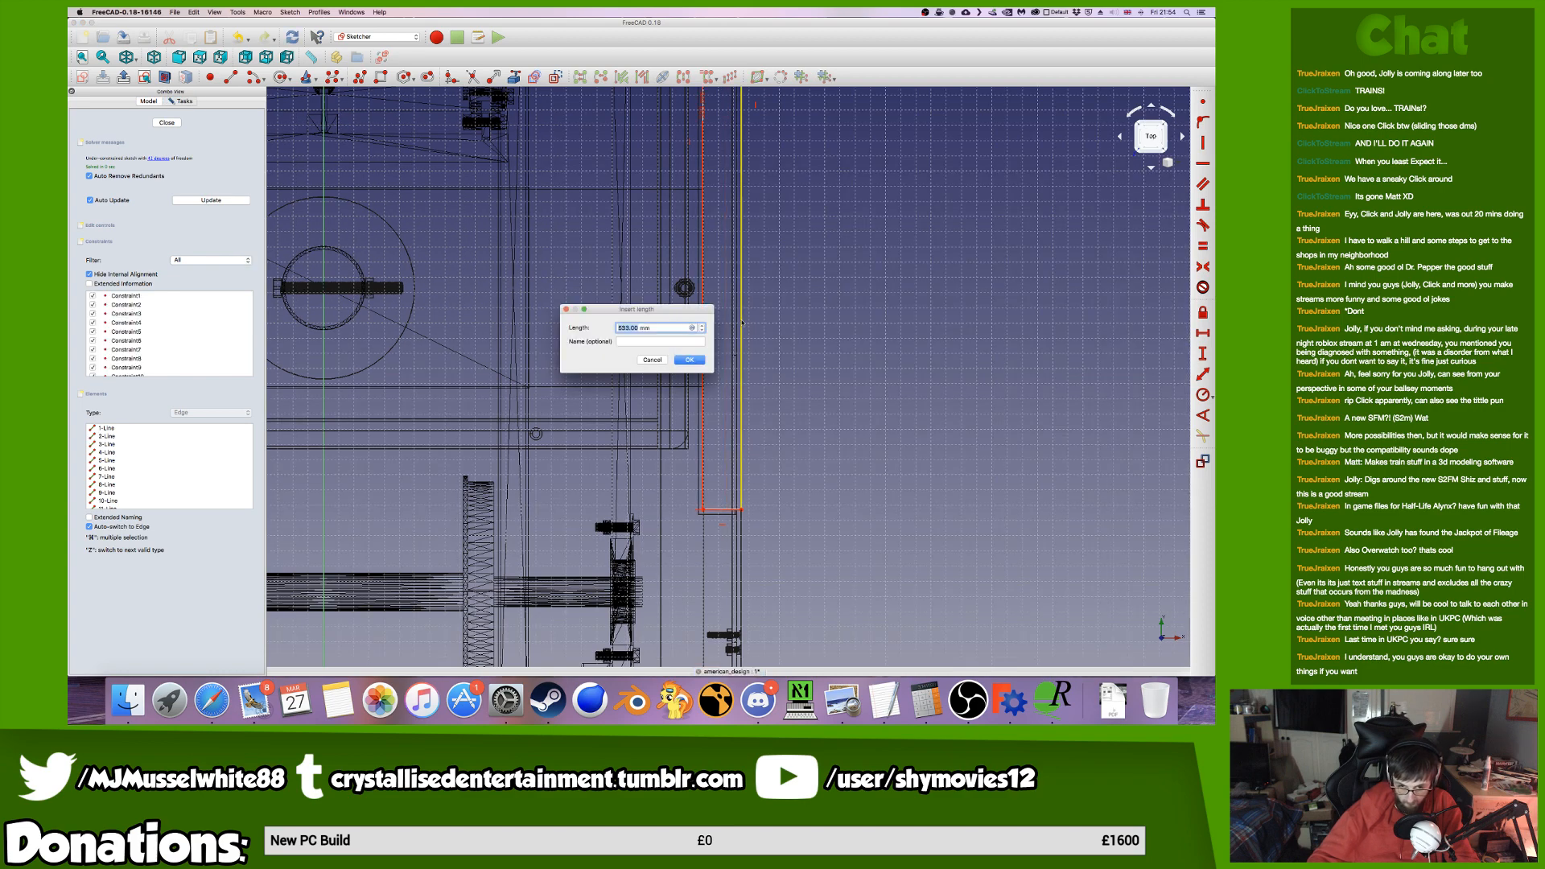
left_click(684, 362)
Level the lower ends of the outline's two side arms with a 0 mm vertical distance and close the sketch.
scroll(592, 390, "down", 10)
scroll(526, 409, "up", 5)
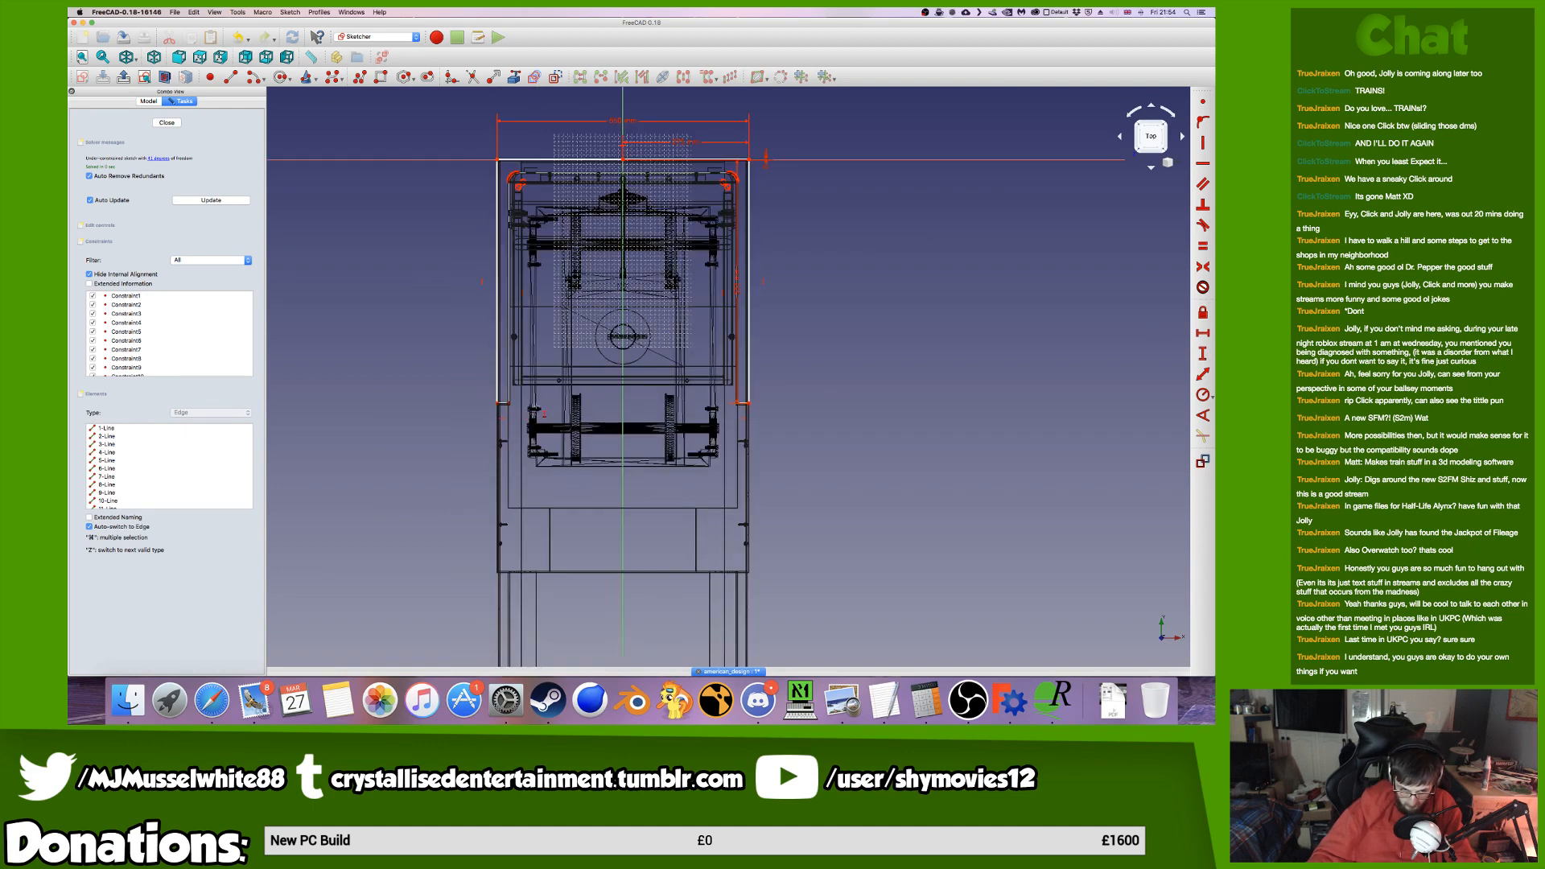
left_click(508, 402)
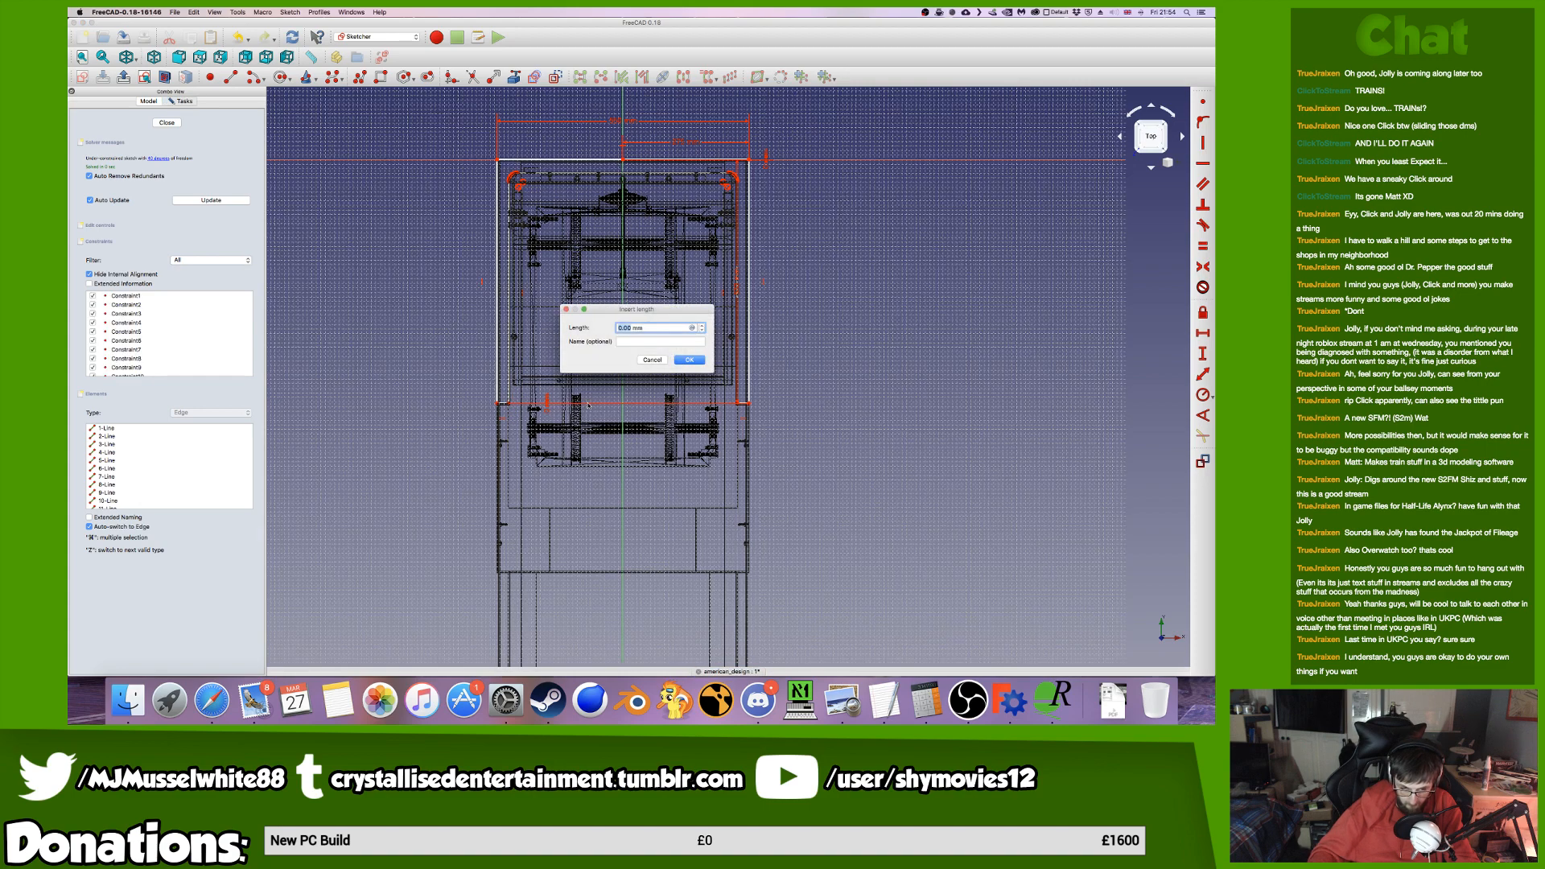
key("Escape")
scroll(515, 161, "up", 6)
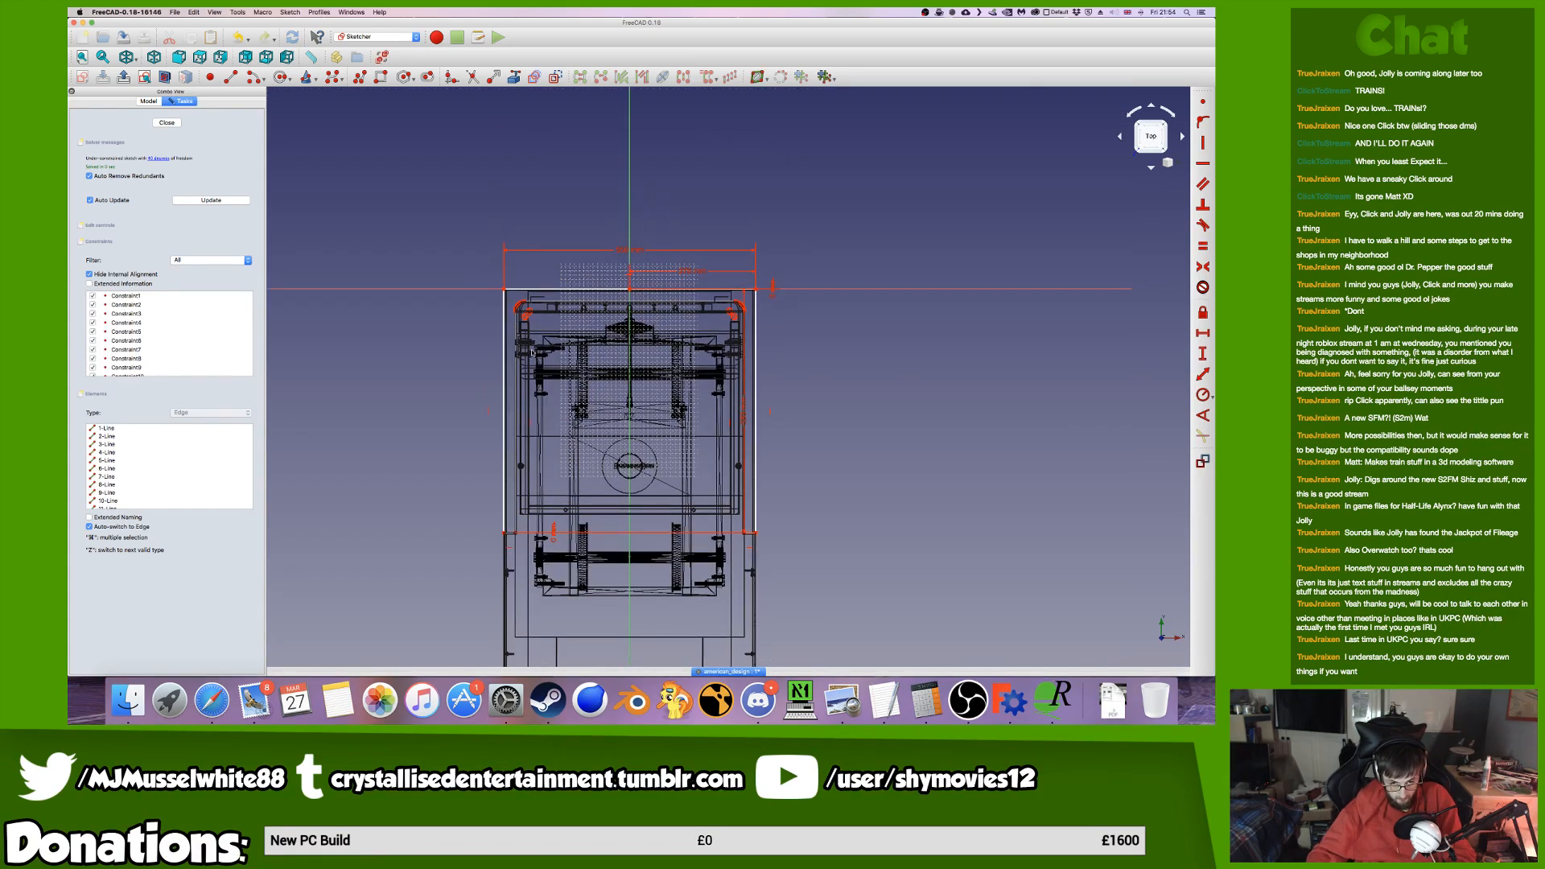
scroll(366, 217, "up", 3)
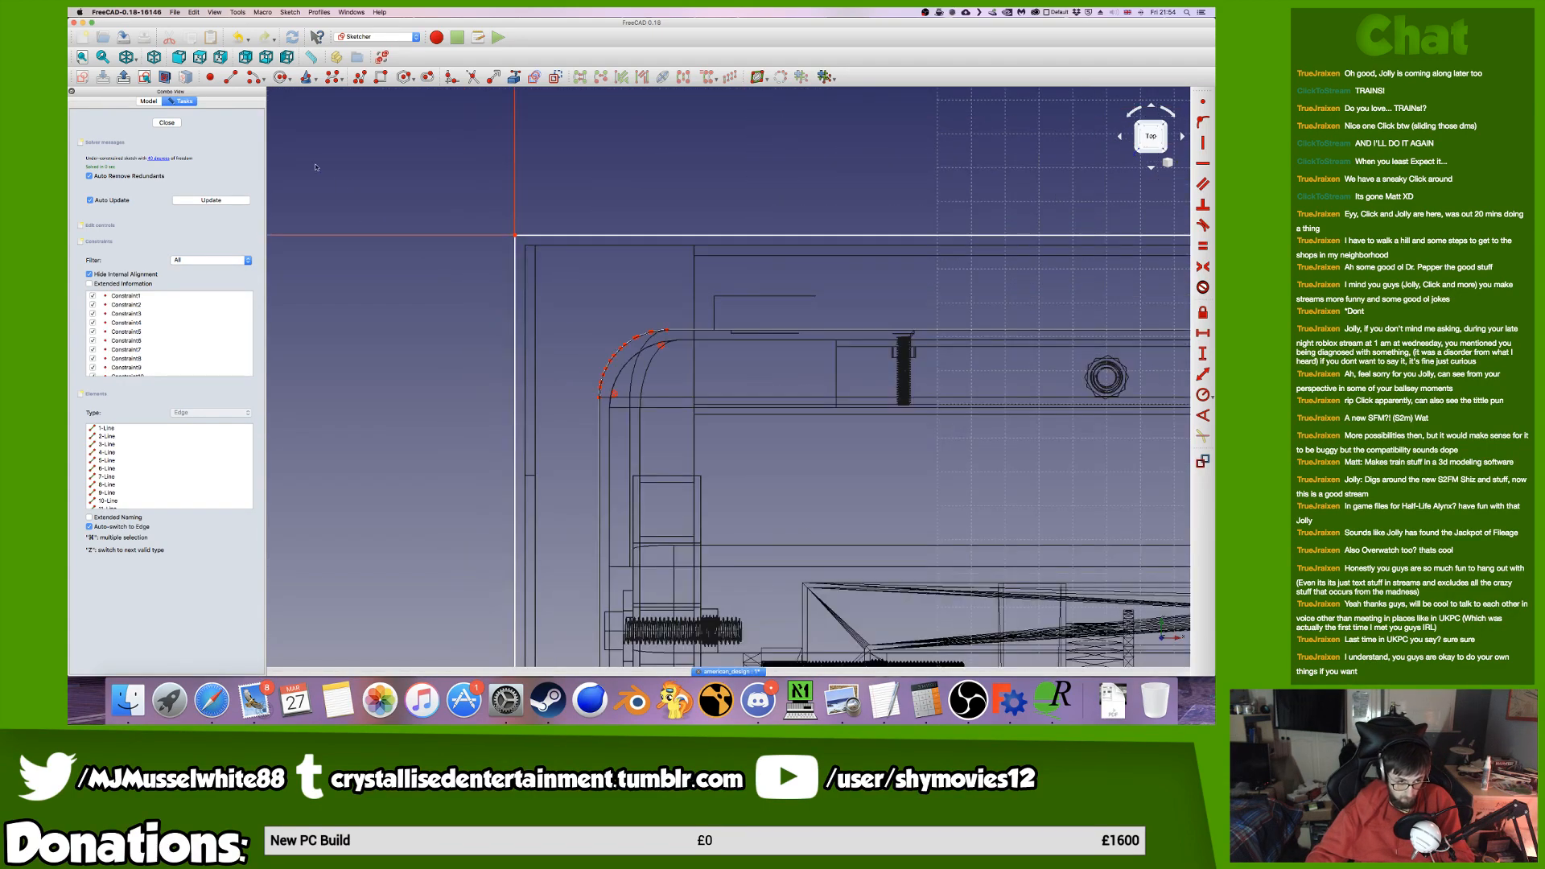
left_click(167, 123)
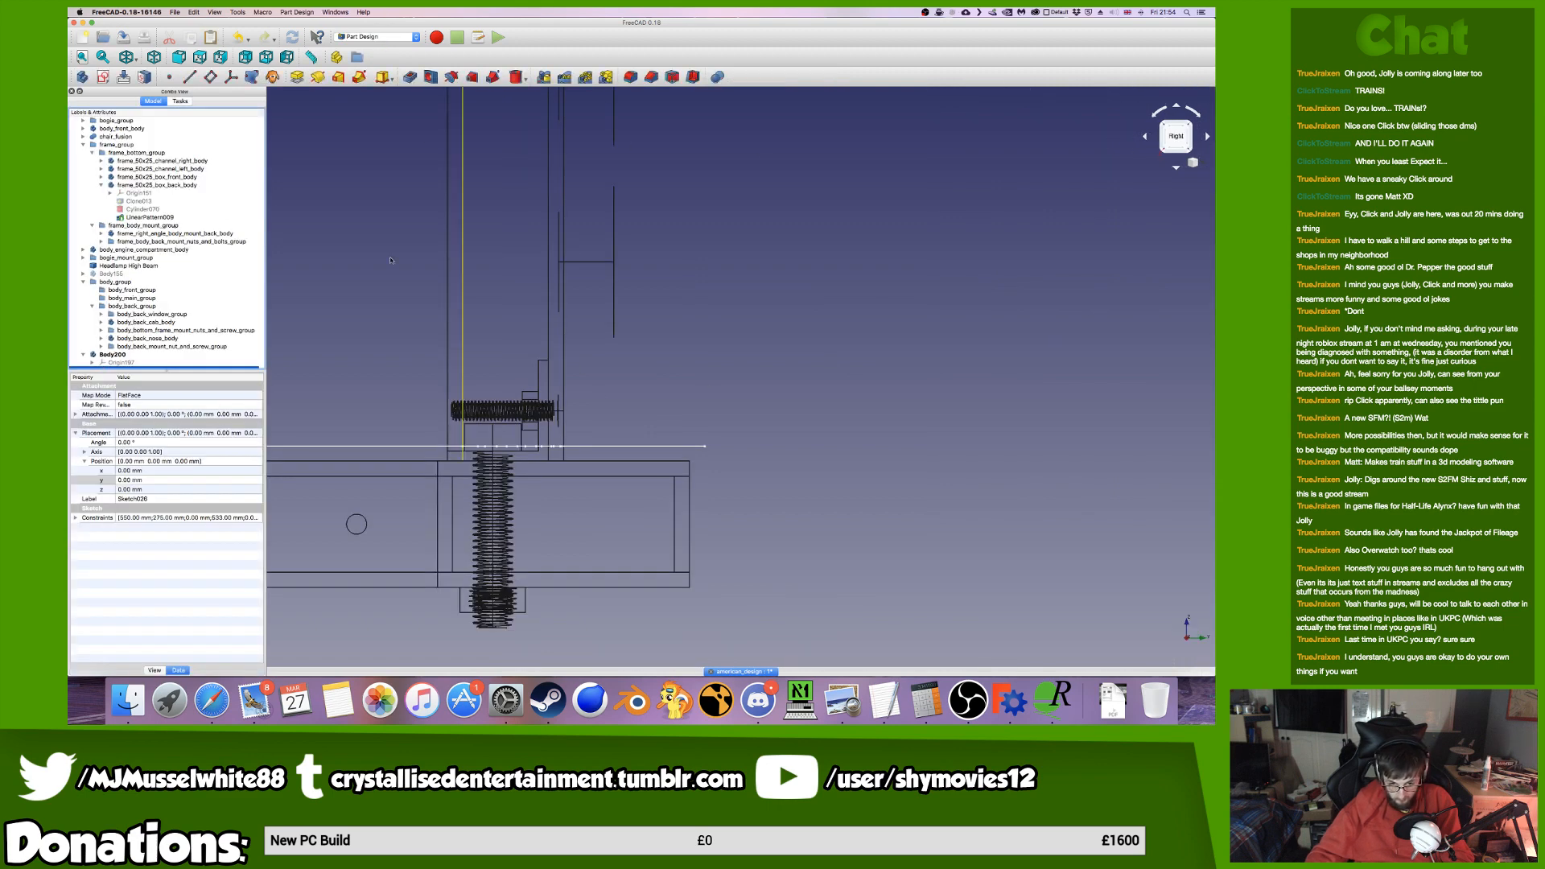
Pad the outline sketch 175 mm in the reversed direction.
left_click(297, 77)
left_click(89, 199)
left_click(222, 178)
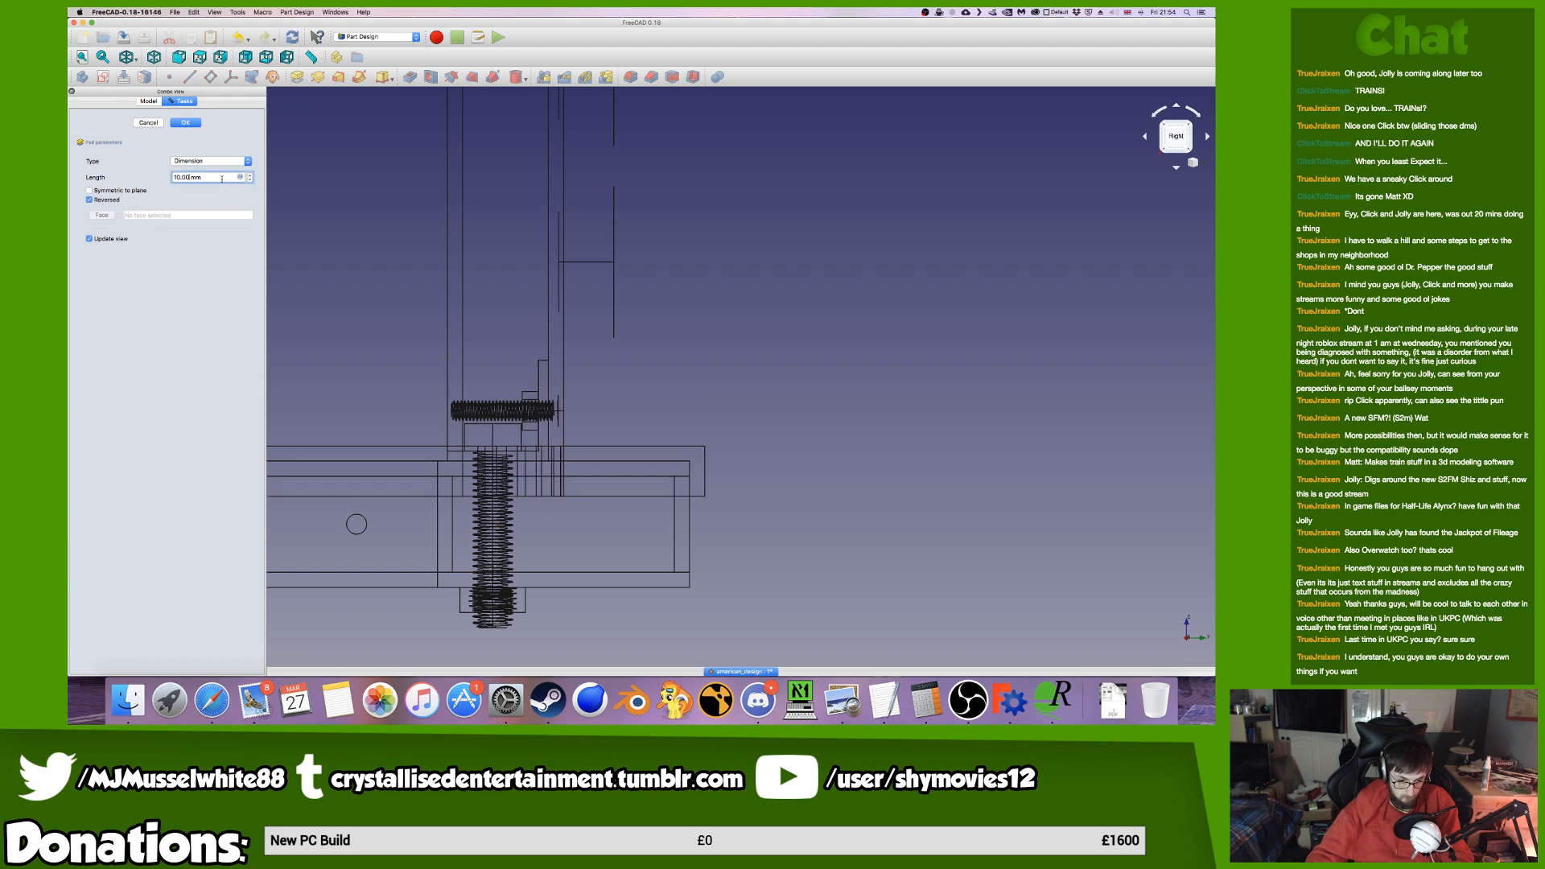
scroll(572, 404, "down", 10)
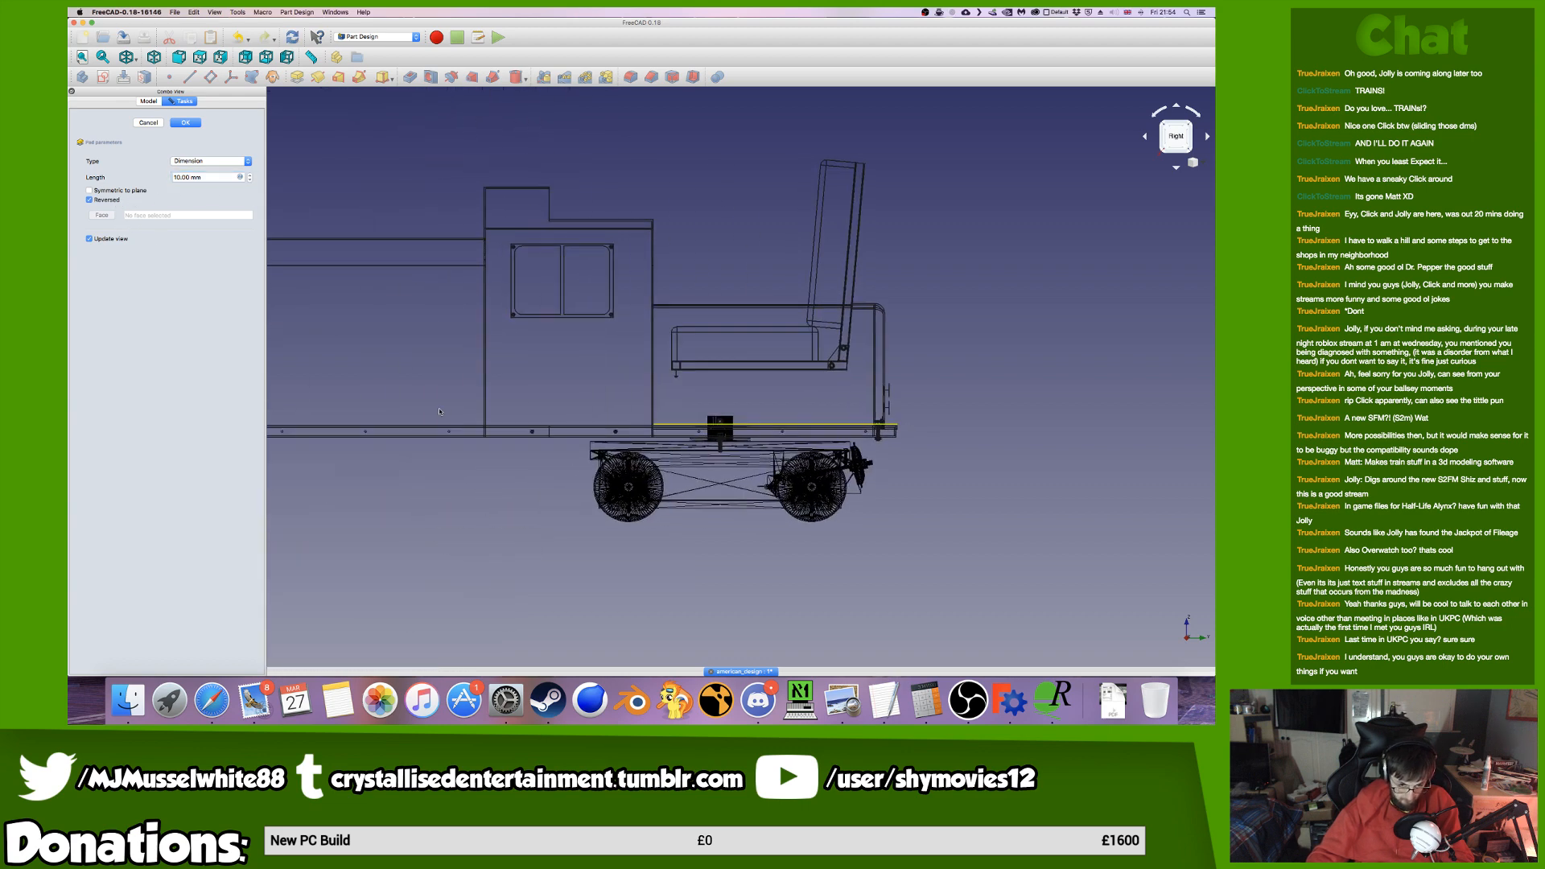
scroll(363, 413, "up", 5)
left_click(197, 174)
key("Up")
key("Up")
key("Up")
key("Up")
key("Up")
key("Up")
key("Up")
key("Up")
key("Up")
key("Up")
key("Up")
key("Up")
key("Up")
key("Up")
key("Up")
key("Up")
key("Up")
key("Up")
key("Up")
key("Up")
key("Up")
key("Up")
key("Up")
key("Up")
key("Up")
key("Up")
key("Up")
key("Up")
key("Up")
key("Up")
key("Up")
key("Up")
key("Up")
key("Up")
key("Up")
key("Up")
key("Up")
key("Up")
key("Up")
key("Up")
key("Up")
key("Up")
key("Up")
key("Up")
key("Up")
key("Up")
key("Up")
key("Up")
key("Up")
key("Up")
key("Up")
key("Up")
key("Up")
key("Up")
key("Up")
key("Up")
key("Up")
key("Up")
key("Up")
key("Up")
key("Up")
key("Up")
key("Up")
key("Up")
key("Up")
key("Up")
key("Up")
key("Up")
key("Up")
key("Up")
key("Up")
key("Up")
key("Up")
key("Up")
key("Up")
key("Up")
key("Up")
key("Up")
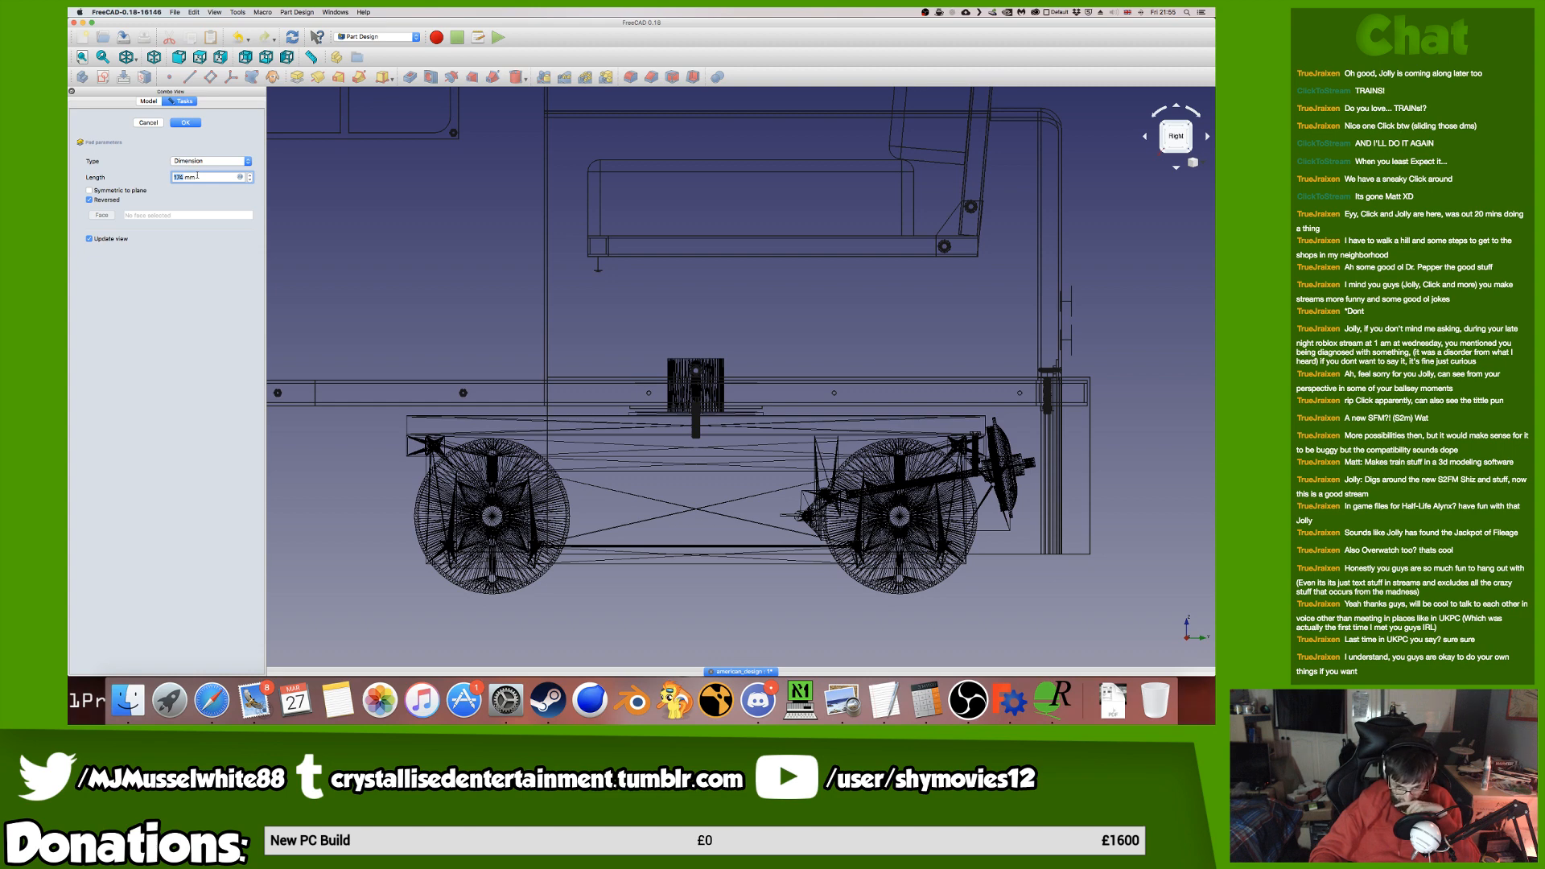
key("Up")
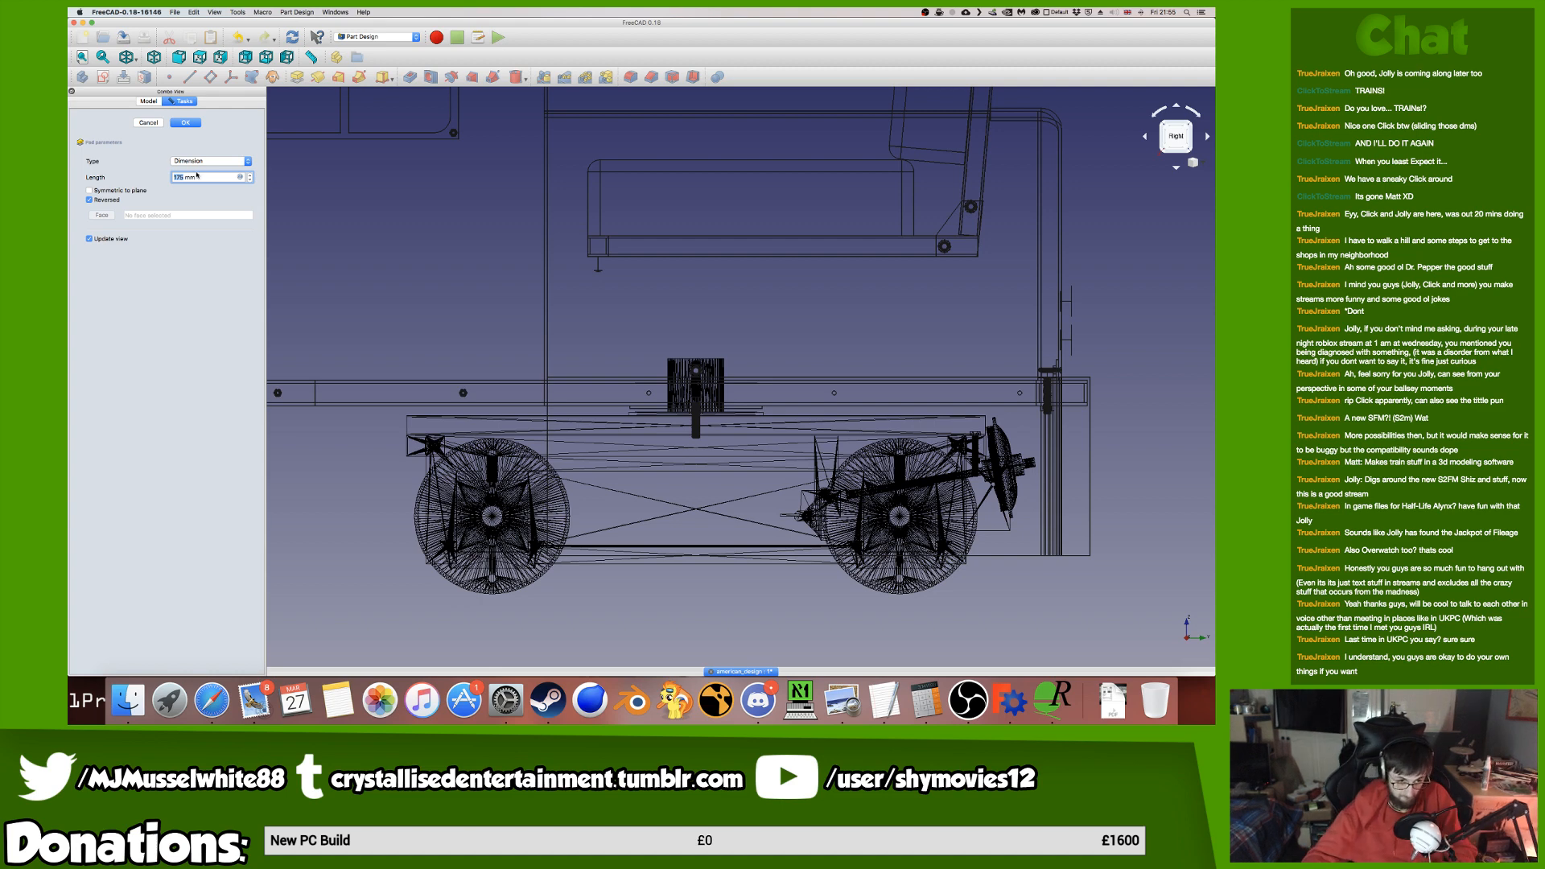
left_click(185, 123)
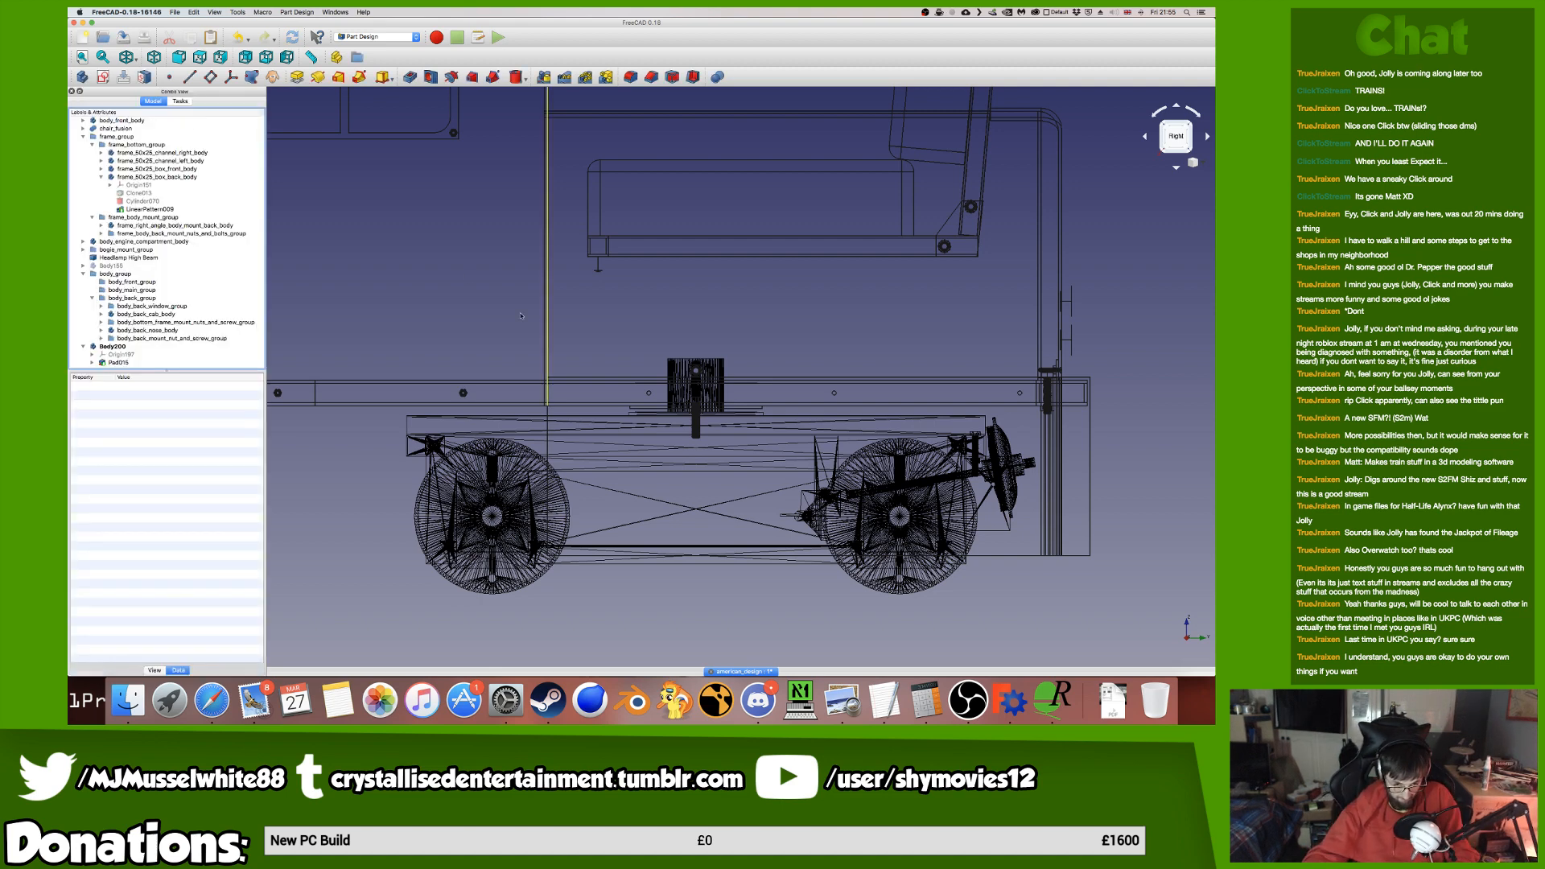
Hide bogie_group, display the model shaded, and show it from the front.
scroll(129, 141, "up", 3)
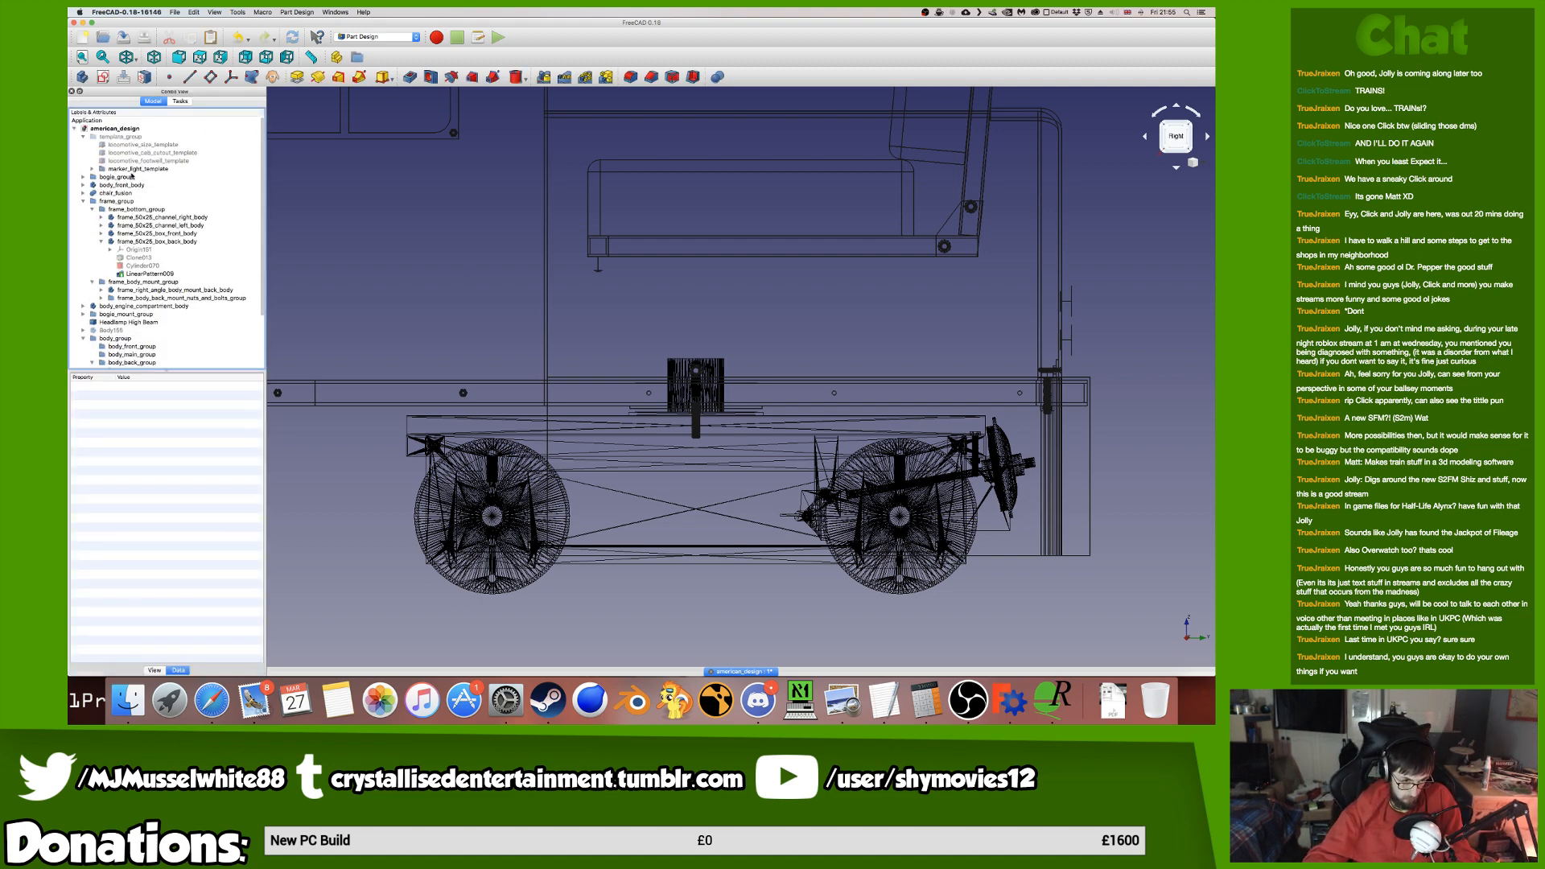
left_click(116, 176)
key("space")
left_click(138, 59)
left_click(132, 71)
middle_click_drag(813, 493, 975, 454)
left_click(1169, 137)
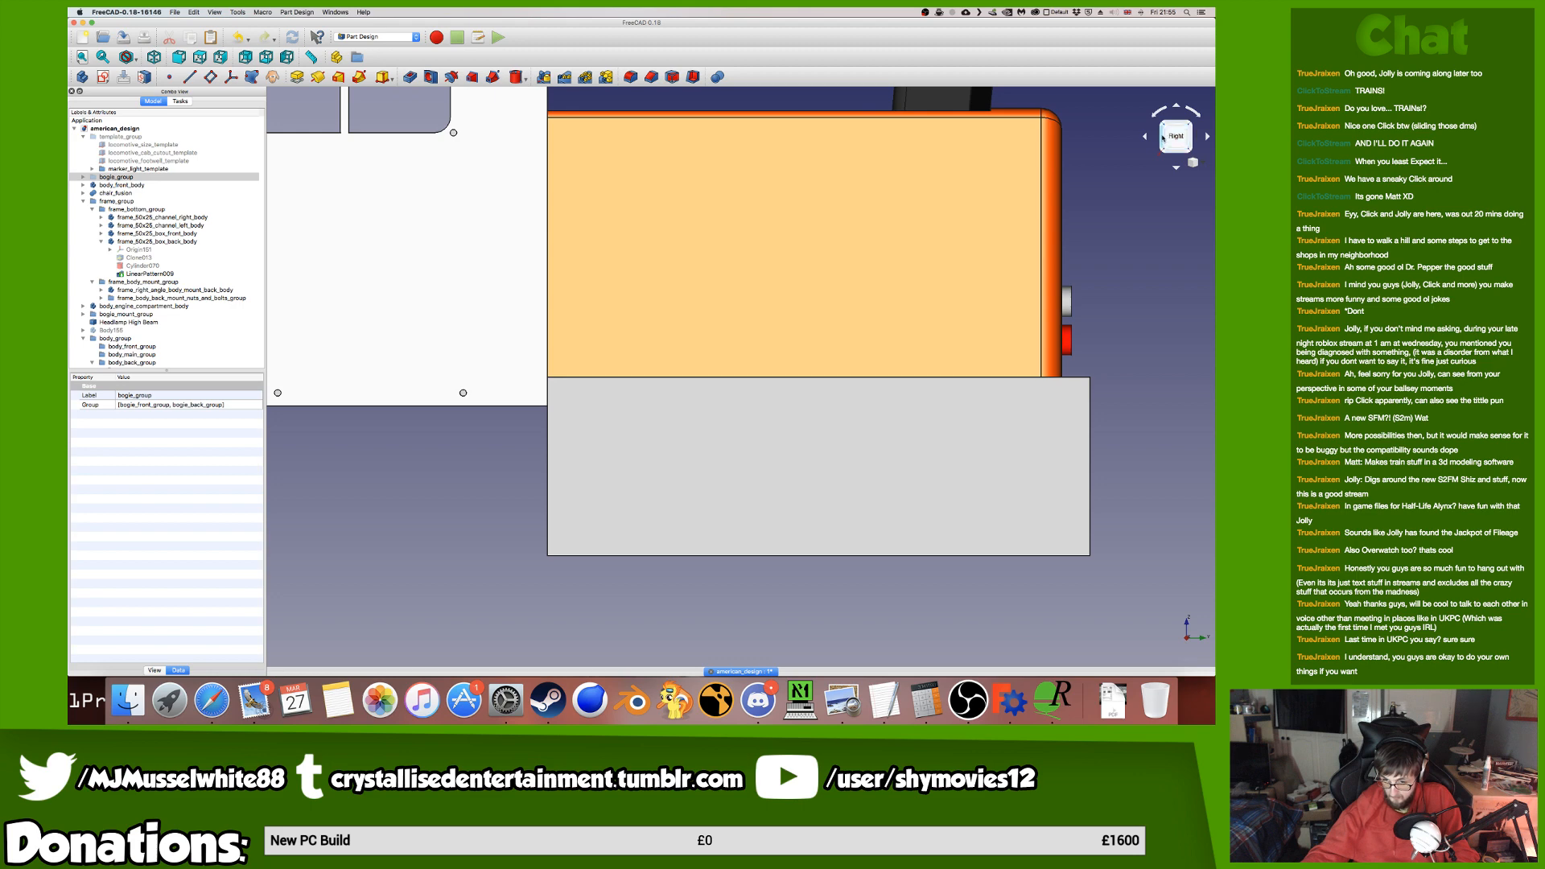
left_click(1163, 138)
Select the end face of the padded skirt's side wall and its inner back face.
scroll(1130, 335, "down", 10)
scroll(1187, 334, "up", 15)
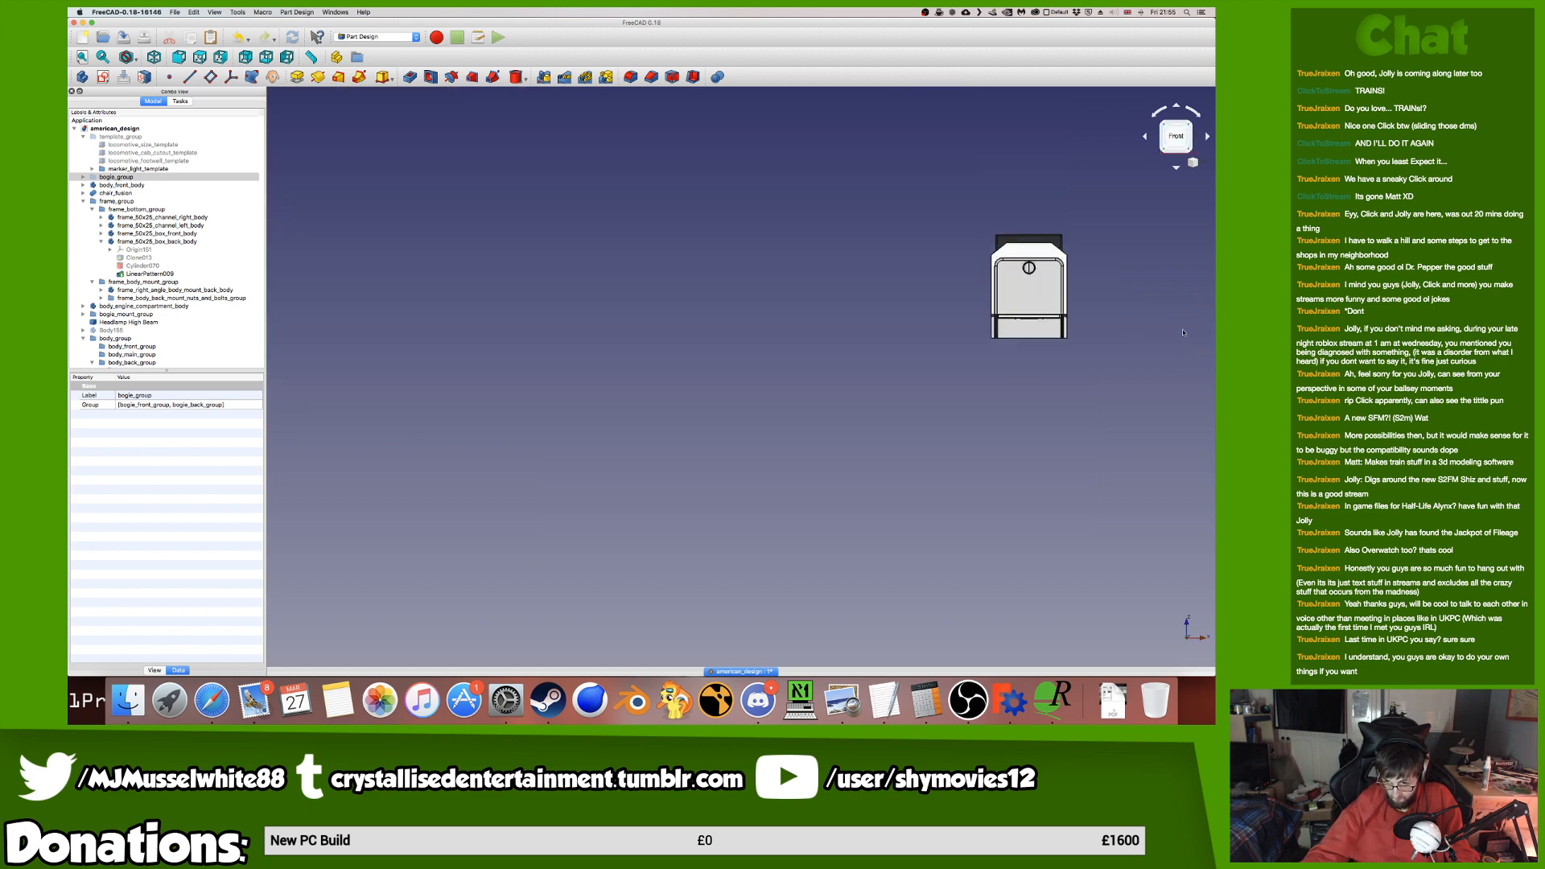
middle_click_drag(734, 356, 747, 356)
scroll(600, 338, "up", 5)
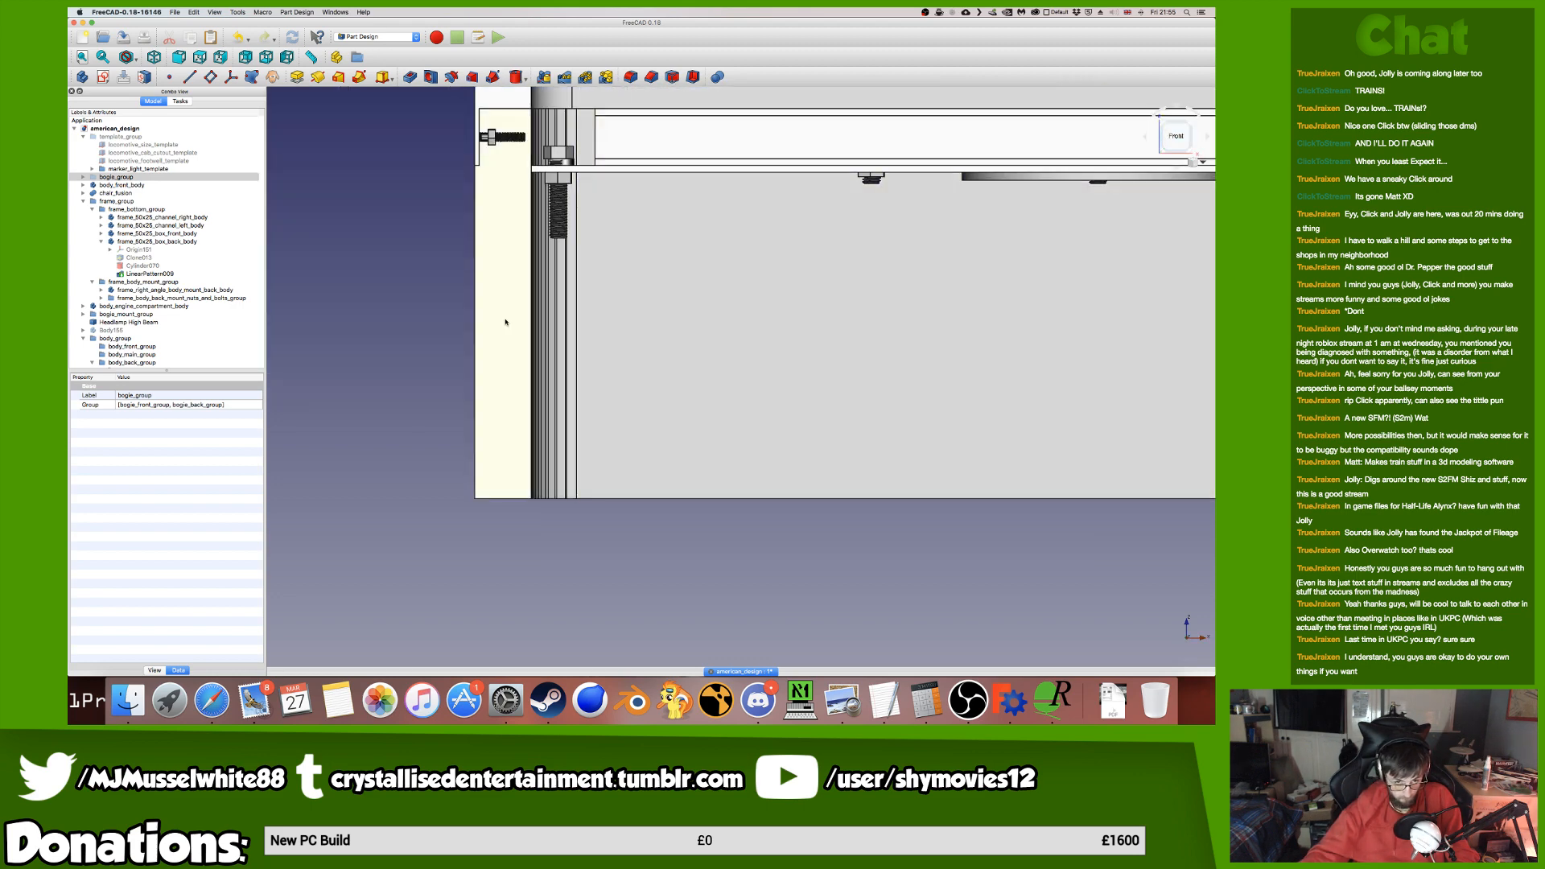
scroll(518, 306, "up", 4)
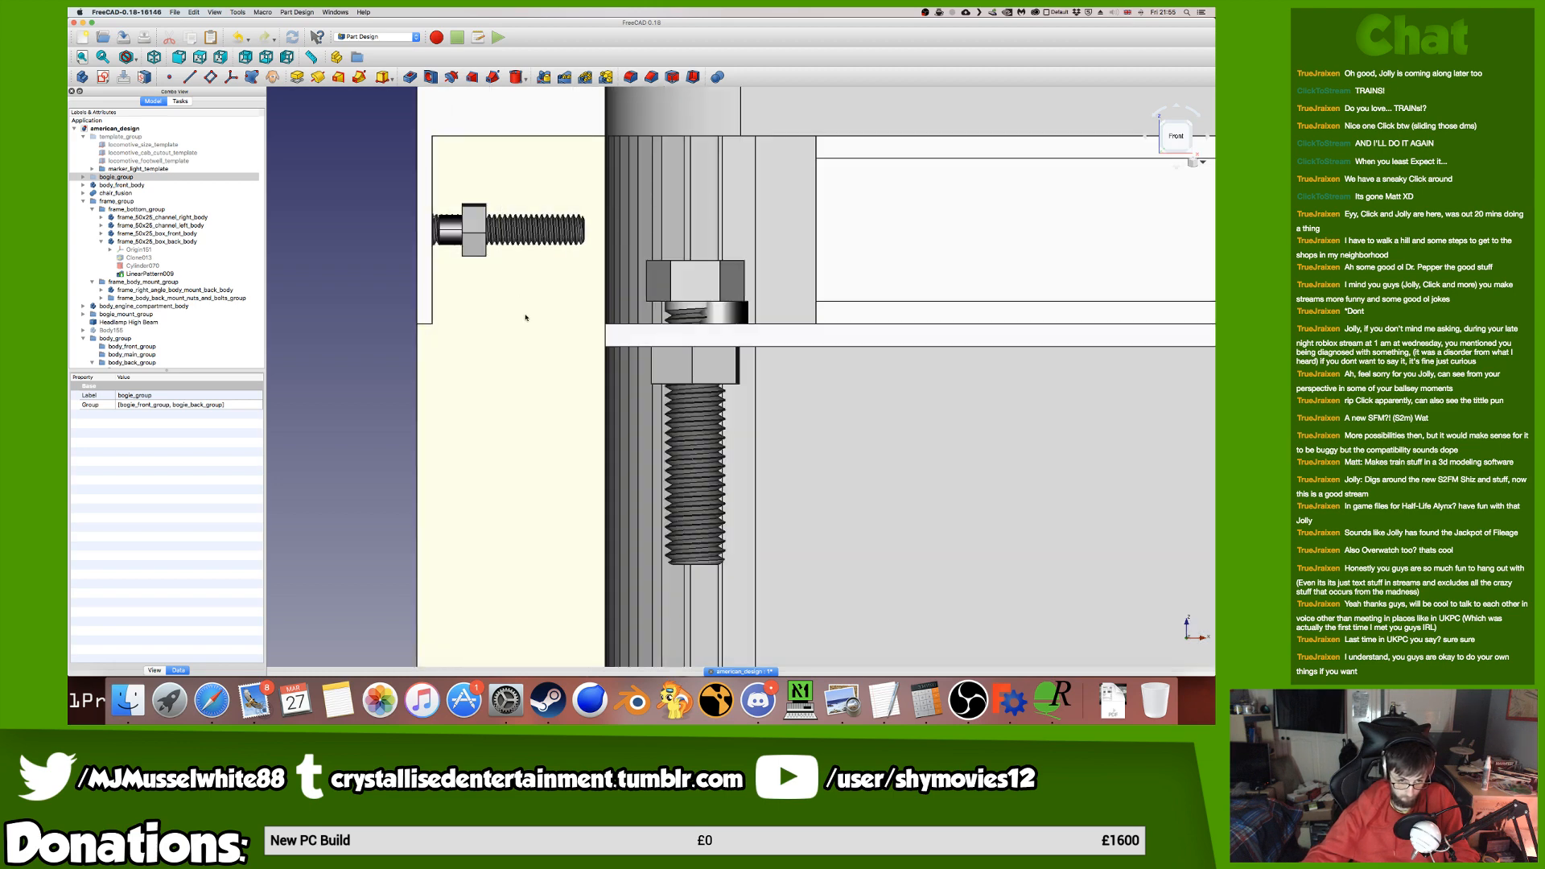
left_click(528, 370)
scroll(515, 386, "down", 10)
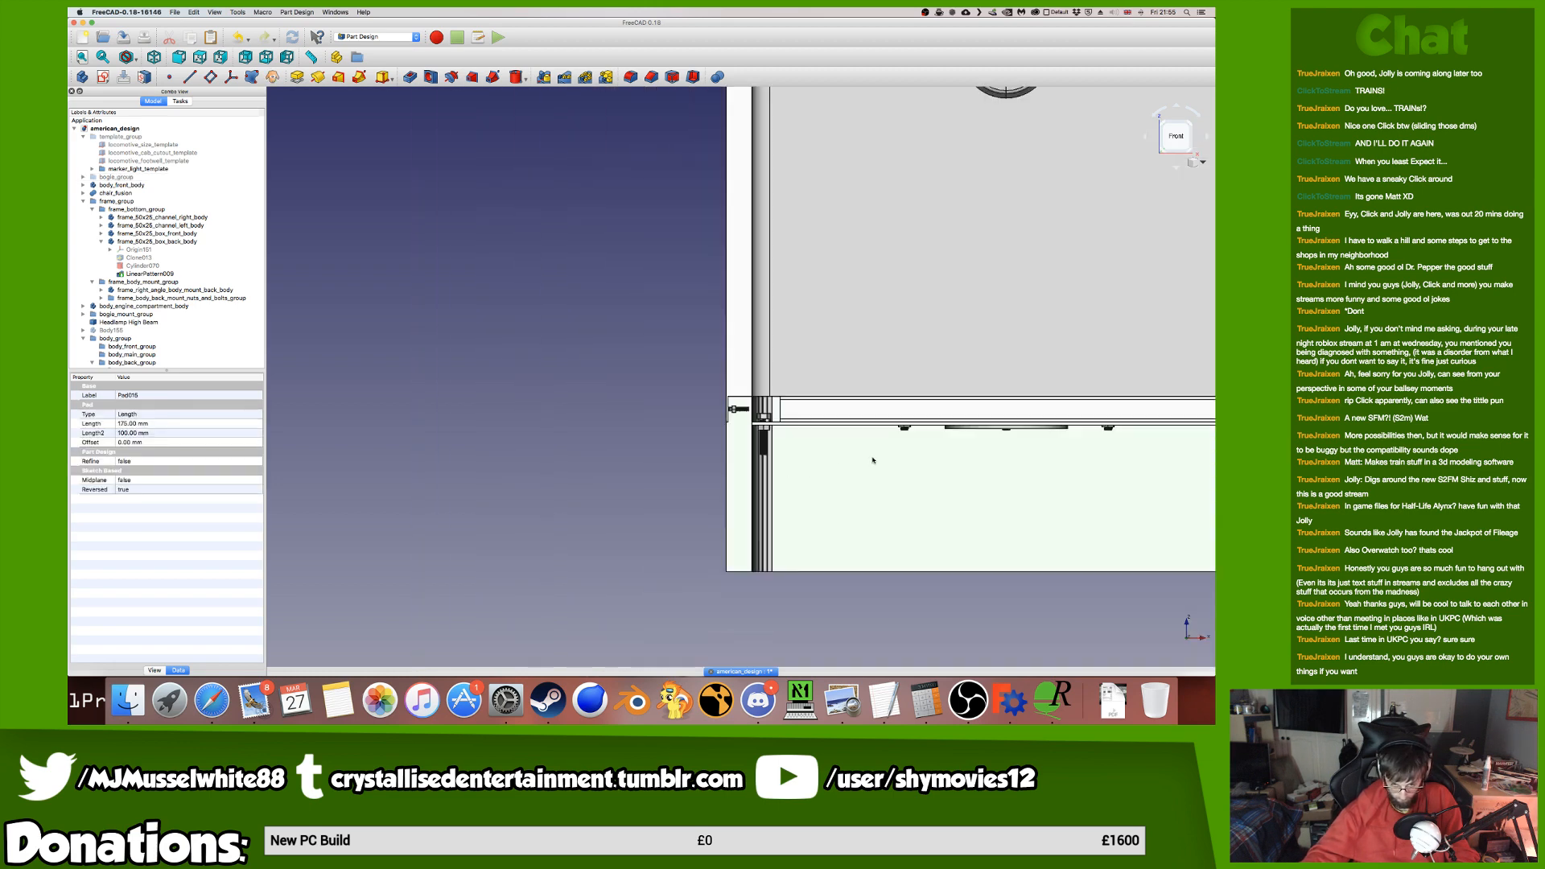
Add the narrow faces of the skirt's first rounded inner corner and the adjoining side wall to the selection.
scroll(702, 442, "up", 4)
scroll(657, 467, "up", 4)
middle_click_drag(657, 467, 736, 440)
left_click(735, 439)
scroll(544, 545, "up", 5)
scroll(545, 546, "down", 5)
scroll(597, 469, "up", 6)
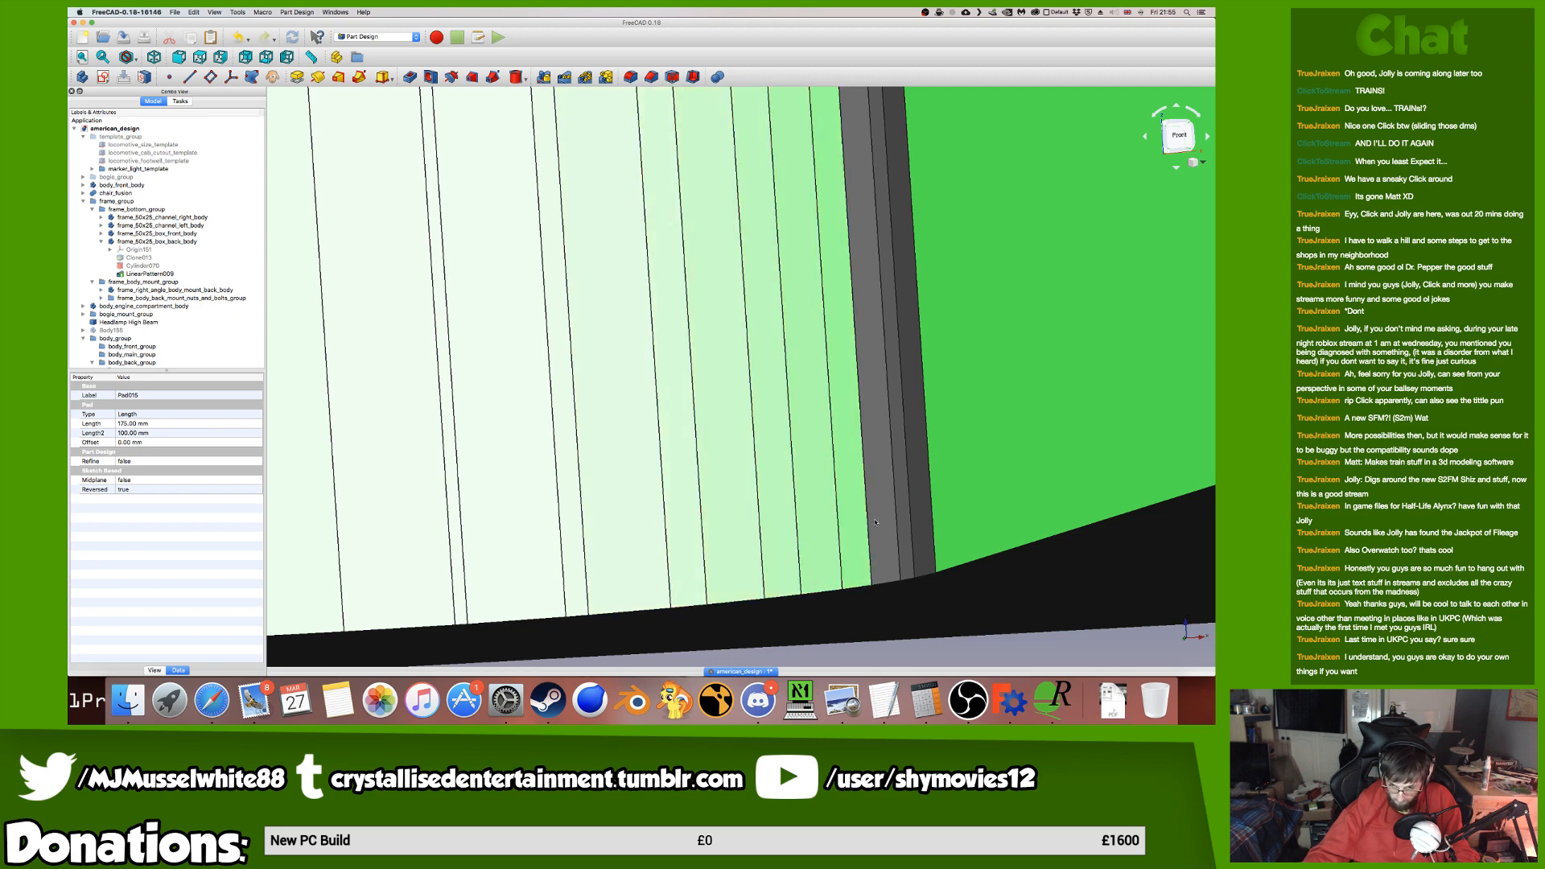
scroll(922, 541, "down", 2)
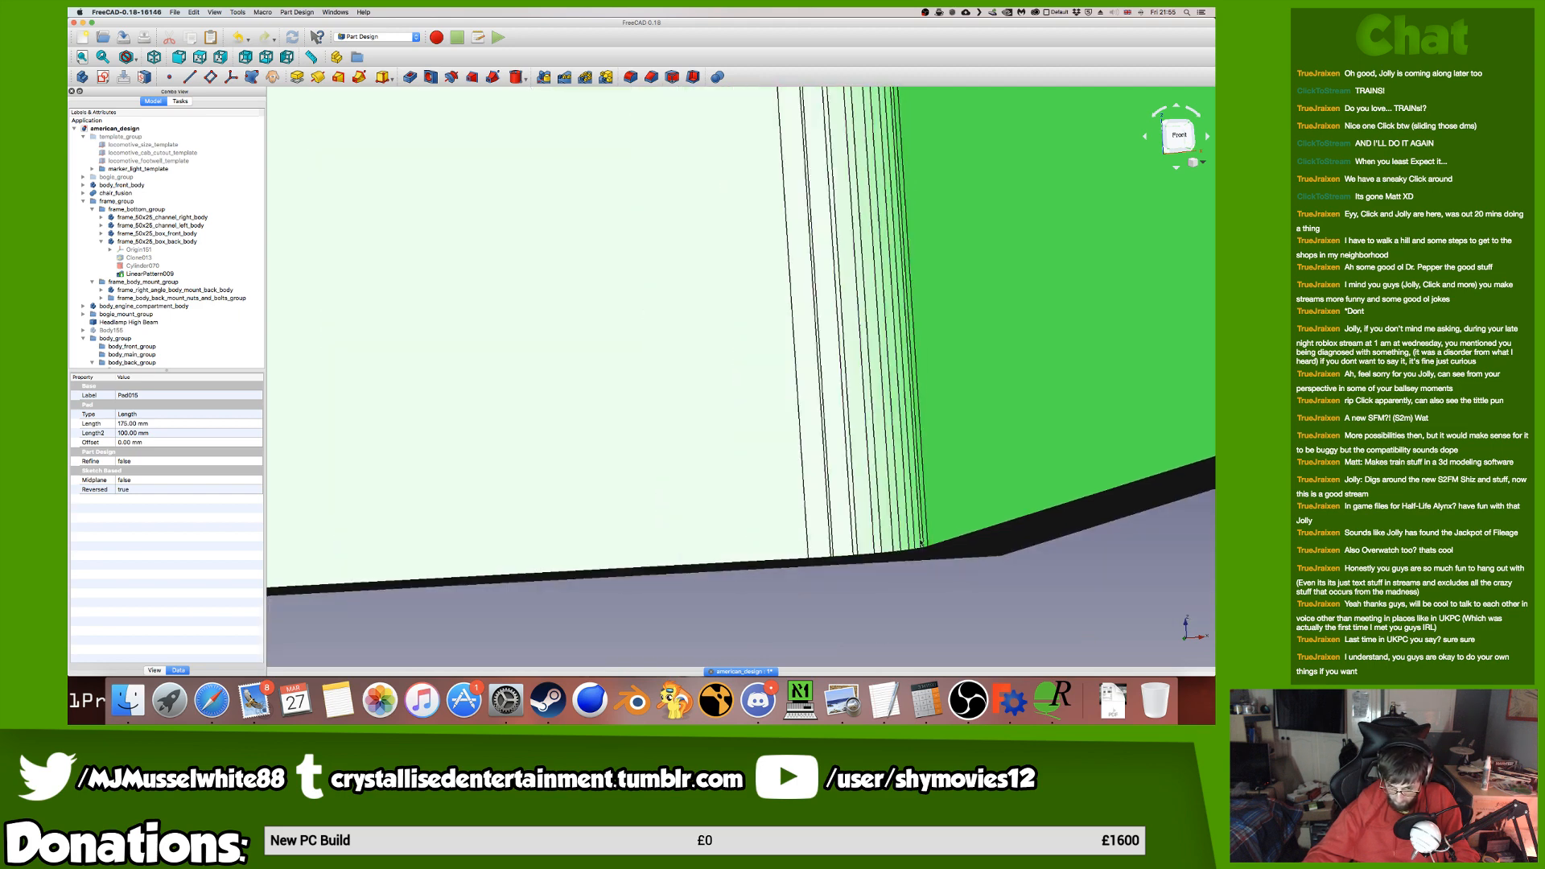
scroll(924, 542, "down", 4)
Add the skirt's underside and remaining inner and end wall faces to the selection, leading to the other rounded corner.
middle_click_drag(644, 465, 889, 343)
mouse_move(426, 369)
middle_mouse_down()
mouse_move(446, 366)
mouse_move(426, 387)
middle_mouse_up()
scroll(522, 388, "up", 2)
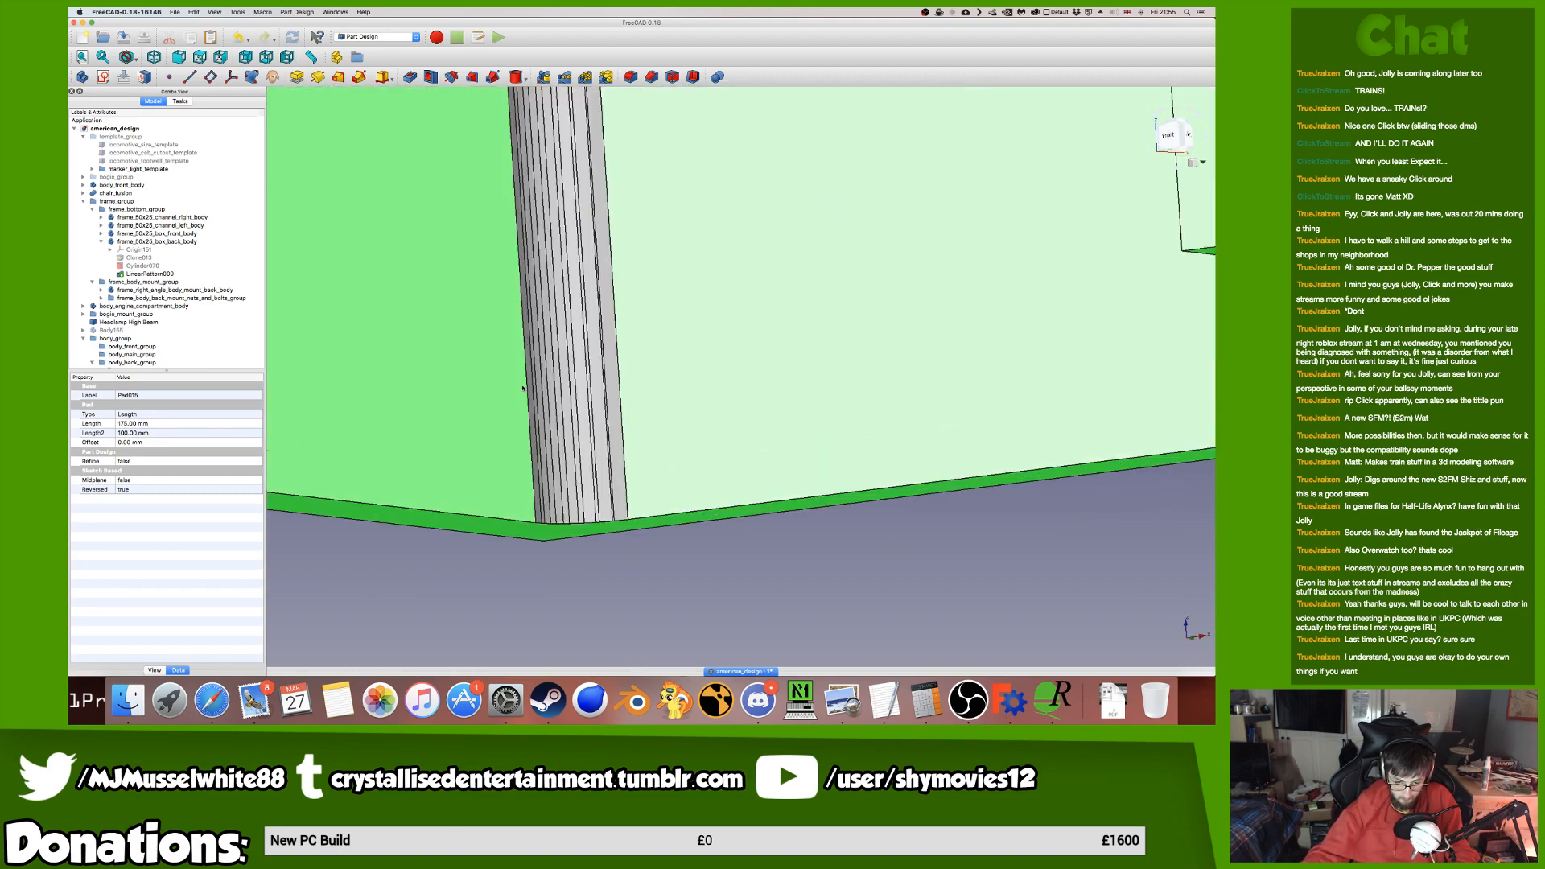
scroll(522, 388, "down", 5)
middle_click_drag(523, 388, 597, 316)
scroll(508, 481, "up", 4)
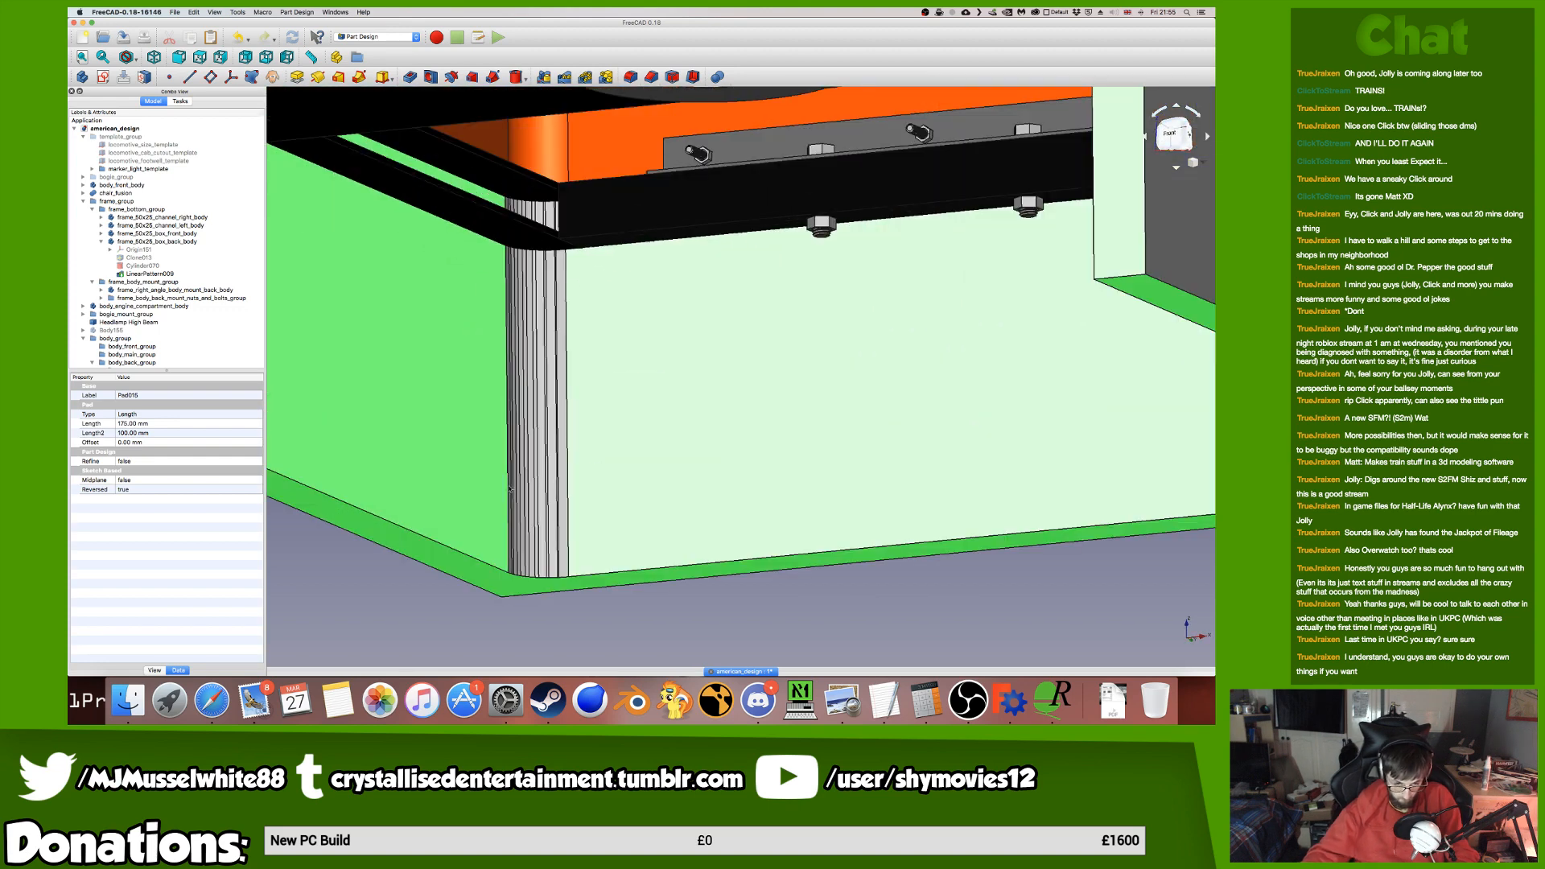
Add the narrow faces of the skirt's other rounded inner corner to the selection, completing the set for hollowing.
scroll(507, 481, "up", 6)
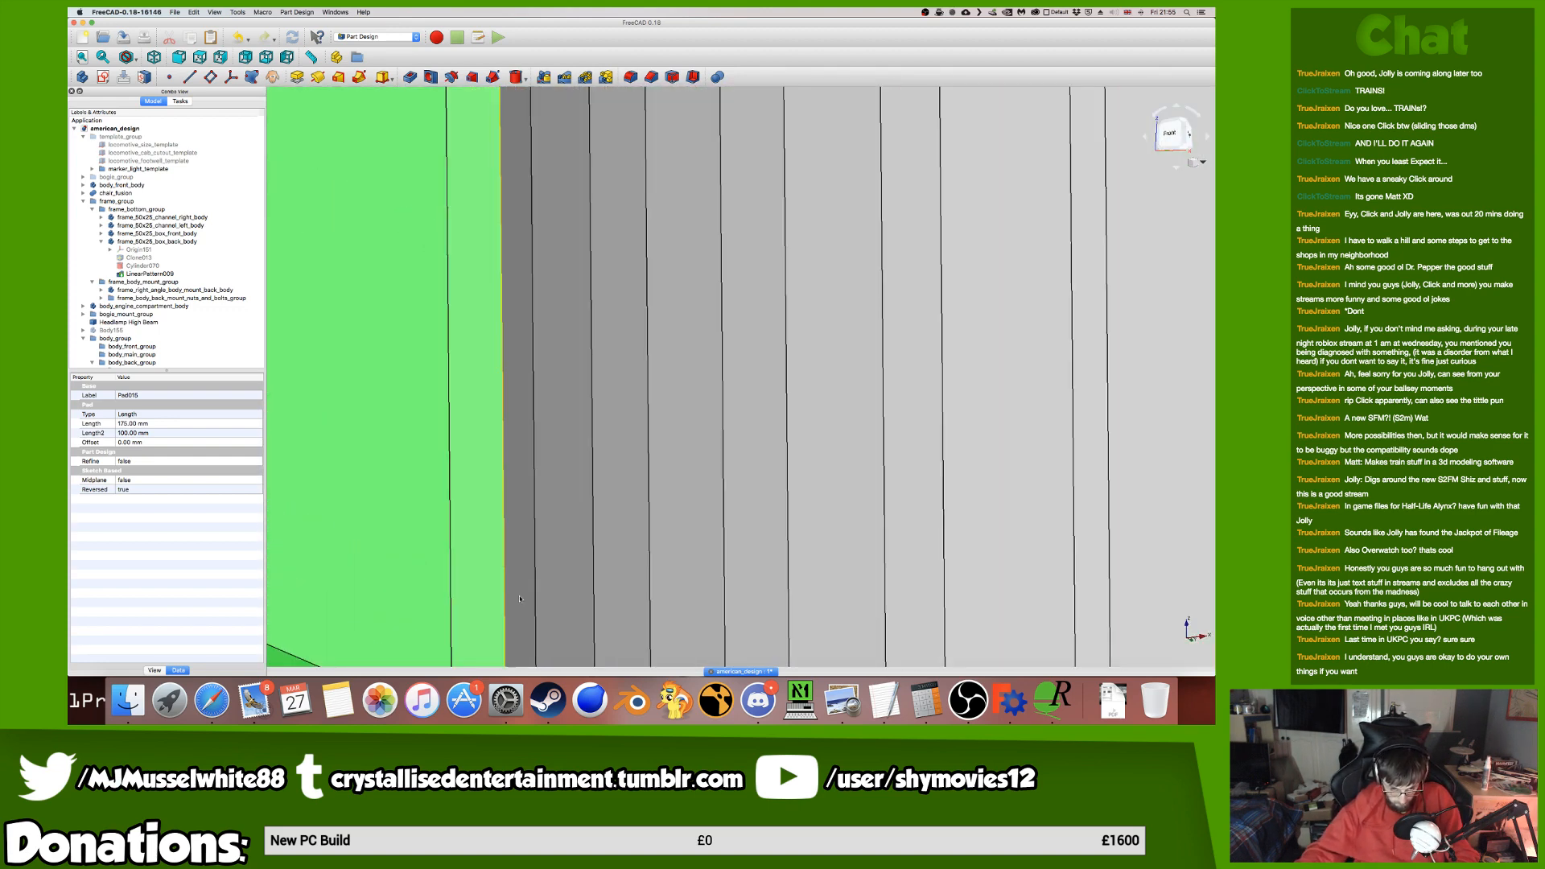
scroll(685, 602, "down", 3)
scroll(685, 602, "down", 3)
scroll(714, 617, "up", 4)
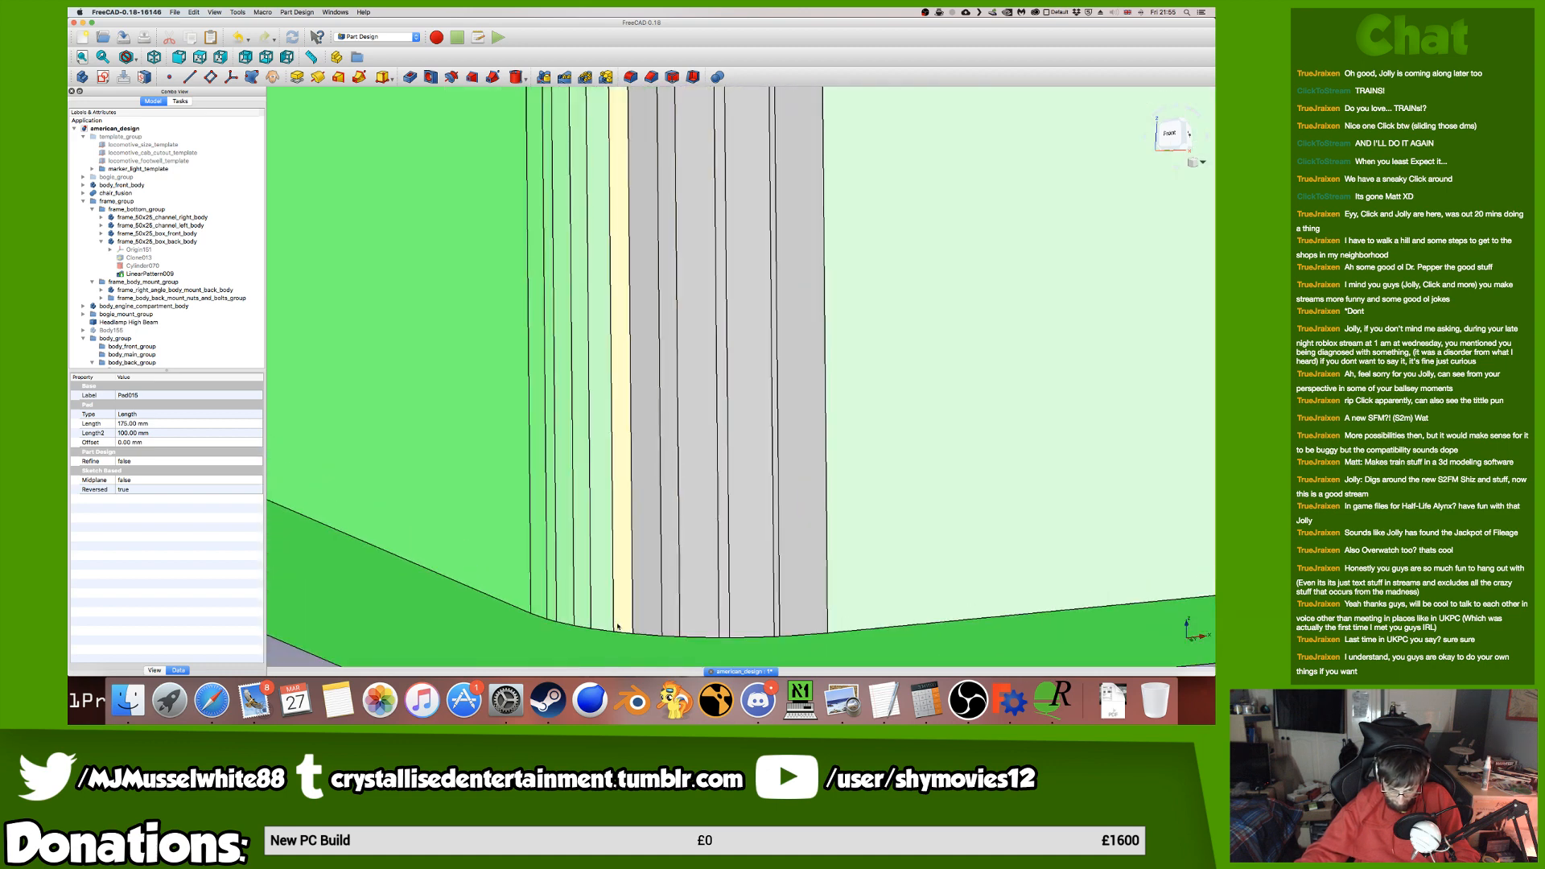
left_click(677, 614, "super")
left_click(689, 613, "super")
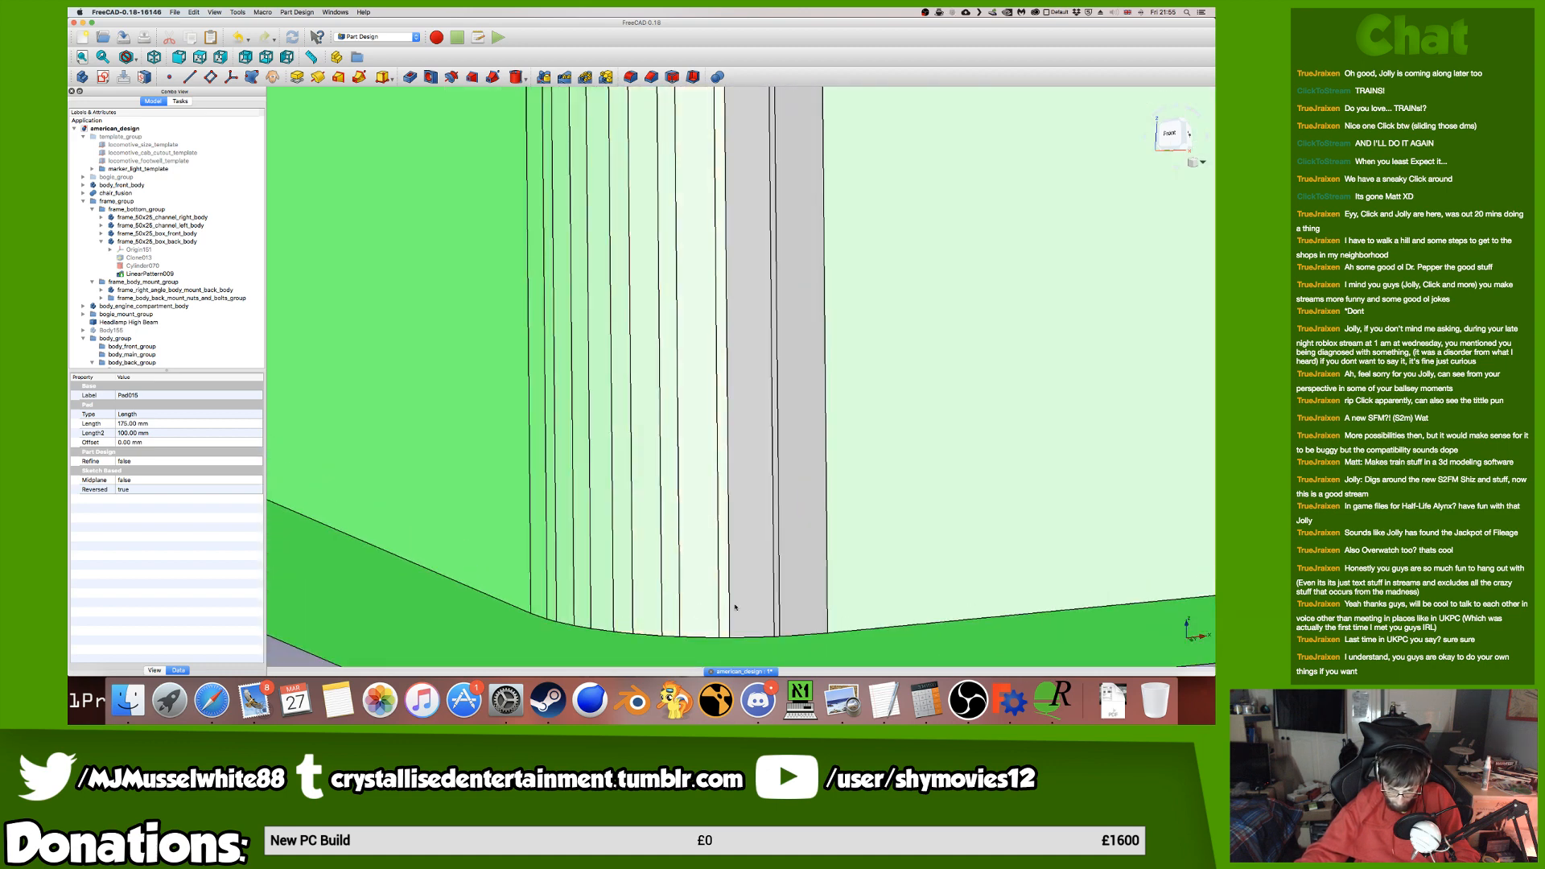
left_click(730, 609, "super")
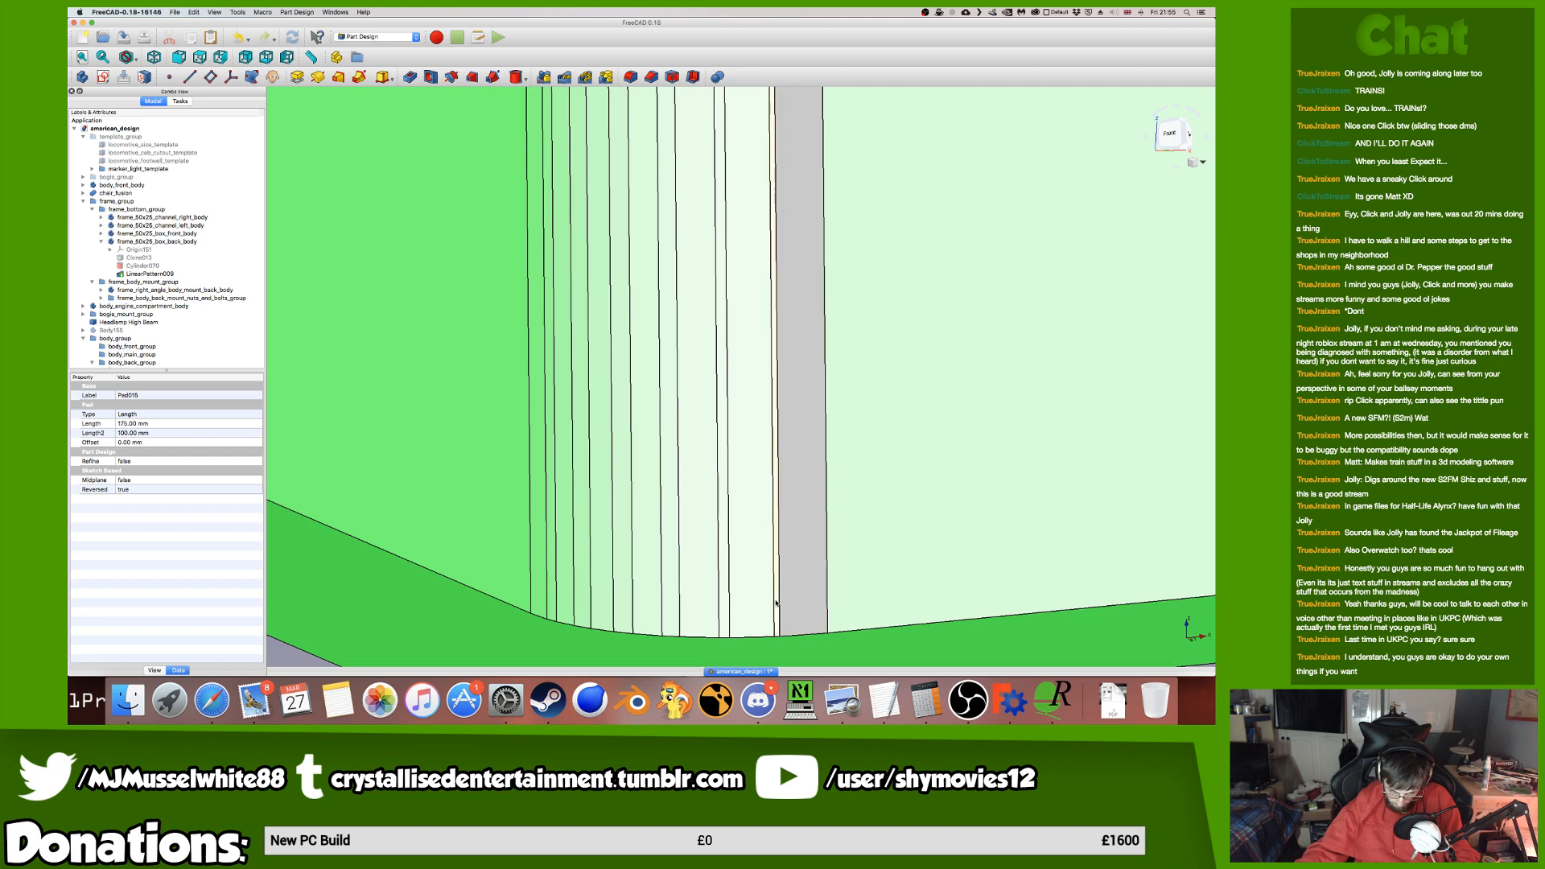
left_click(785, 602, "super")
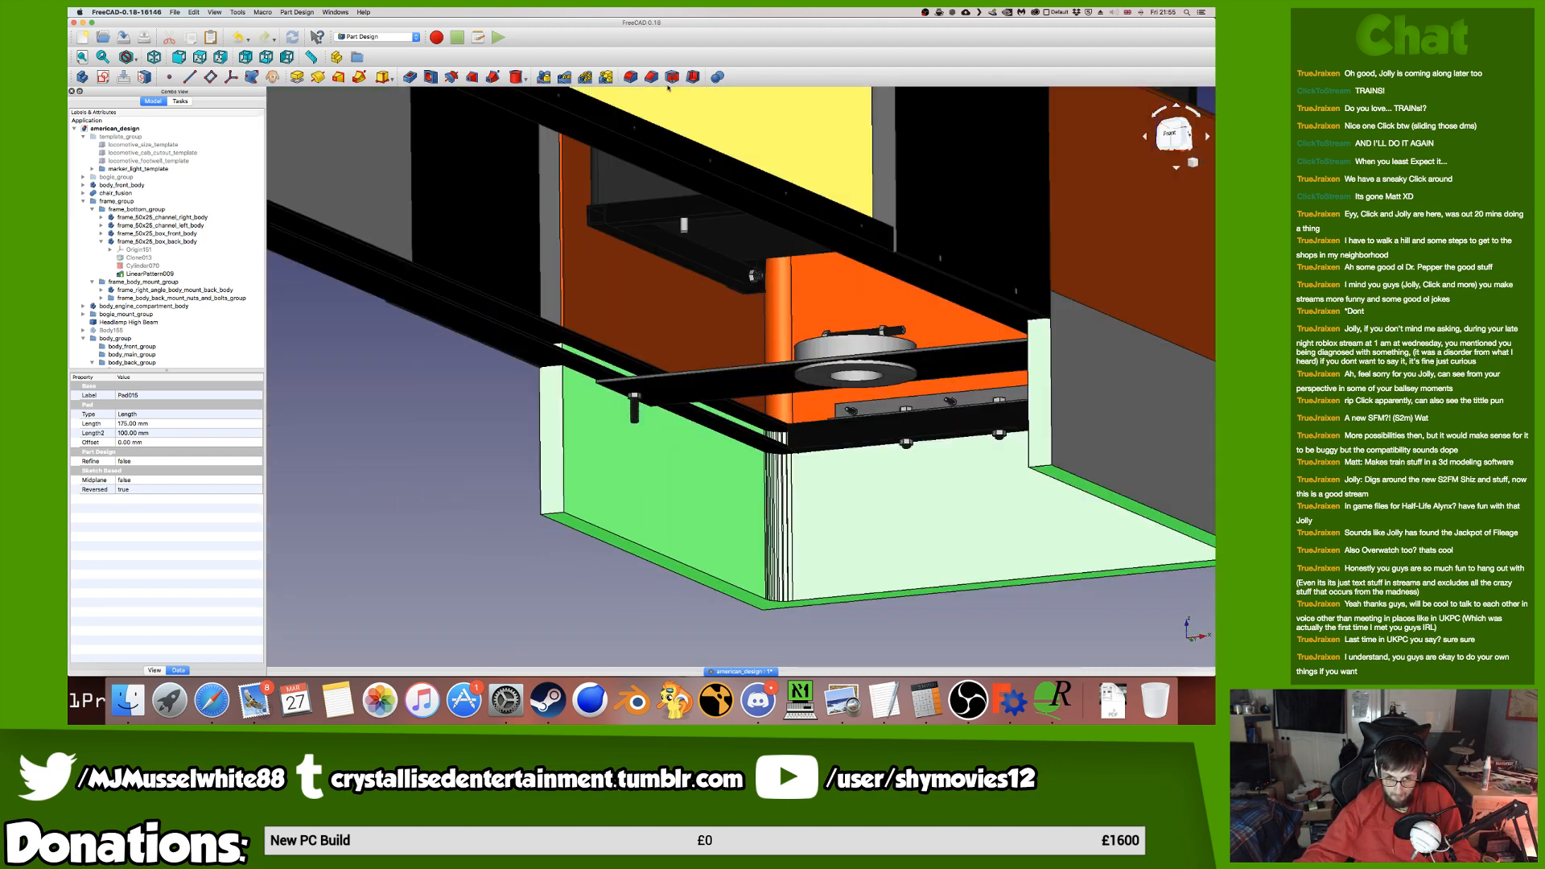
Apply Thickness to the selected skirt faces with a 3 mm wall made inwards.
left_click(692, 77)
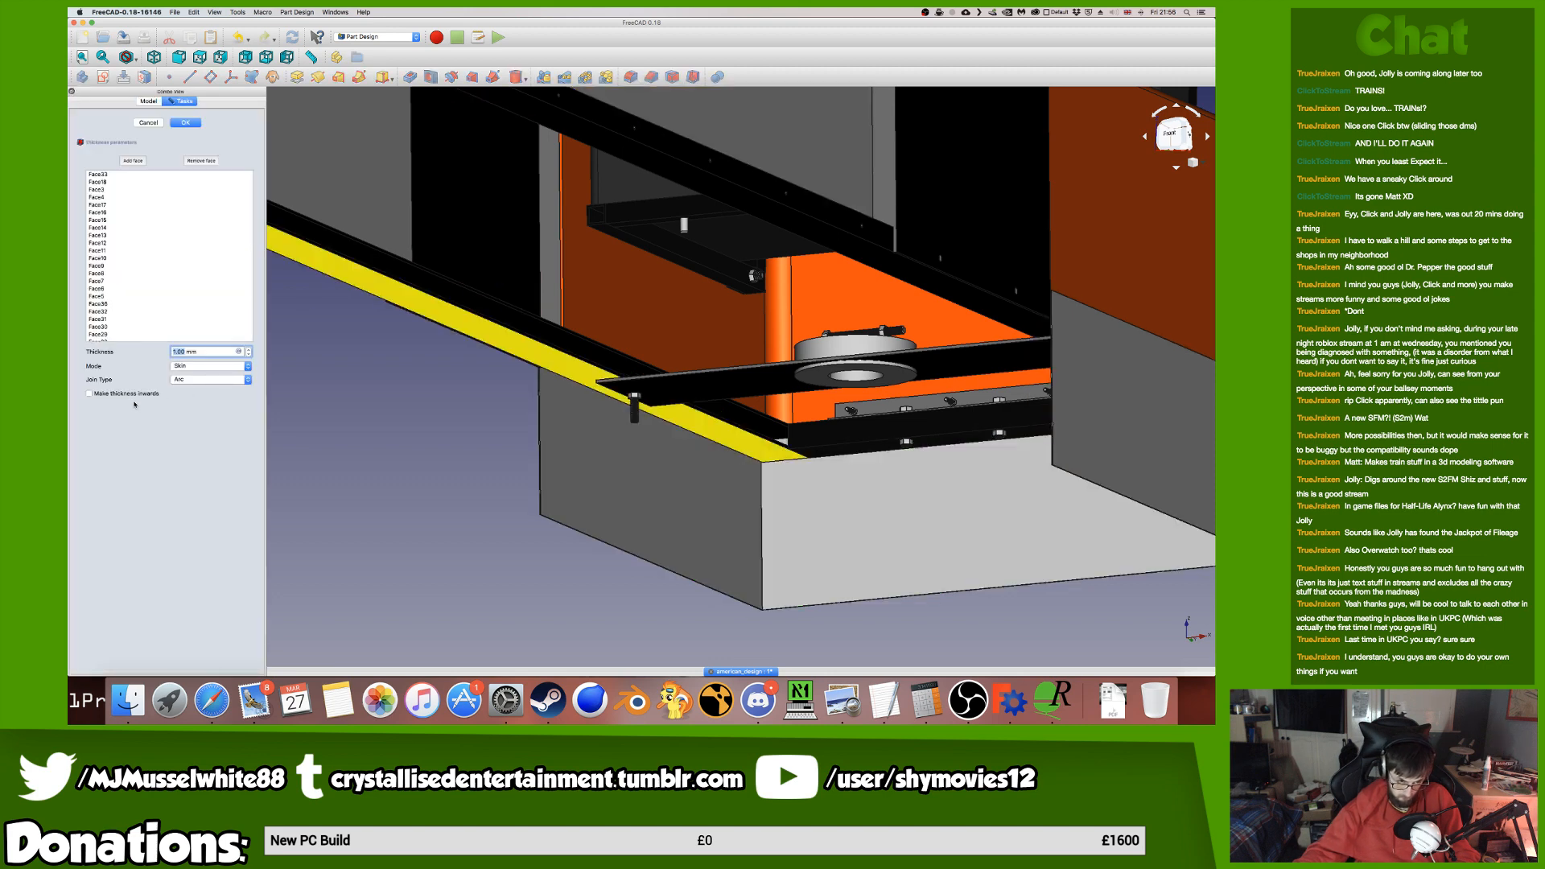
left_click(89, 394)
left_click_drag(208, 352, 167, 352)
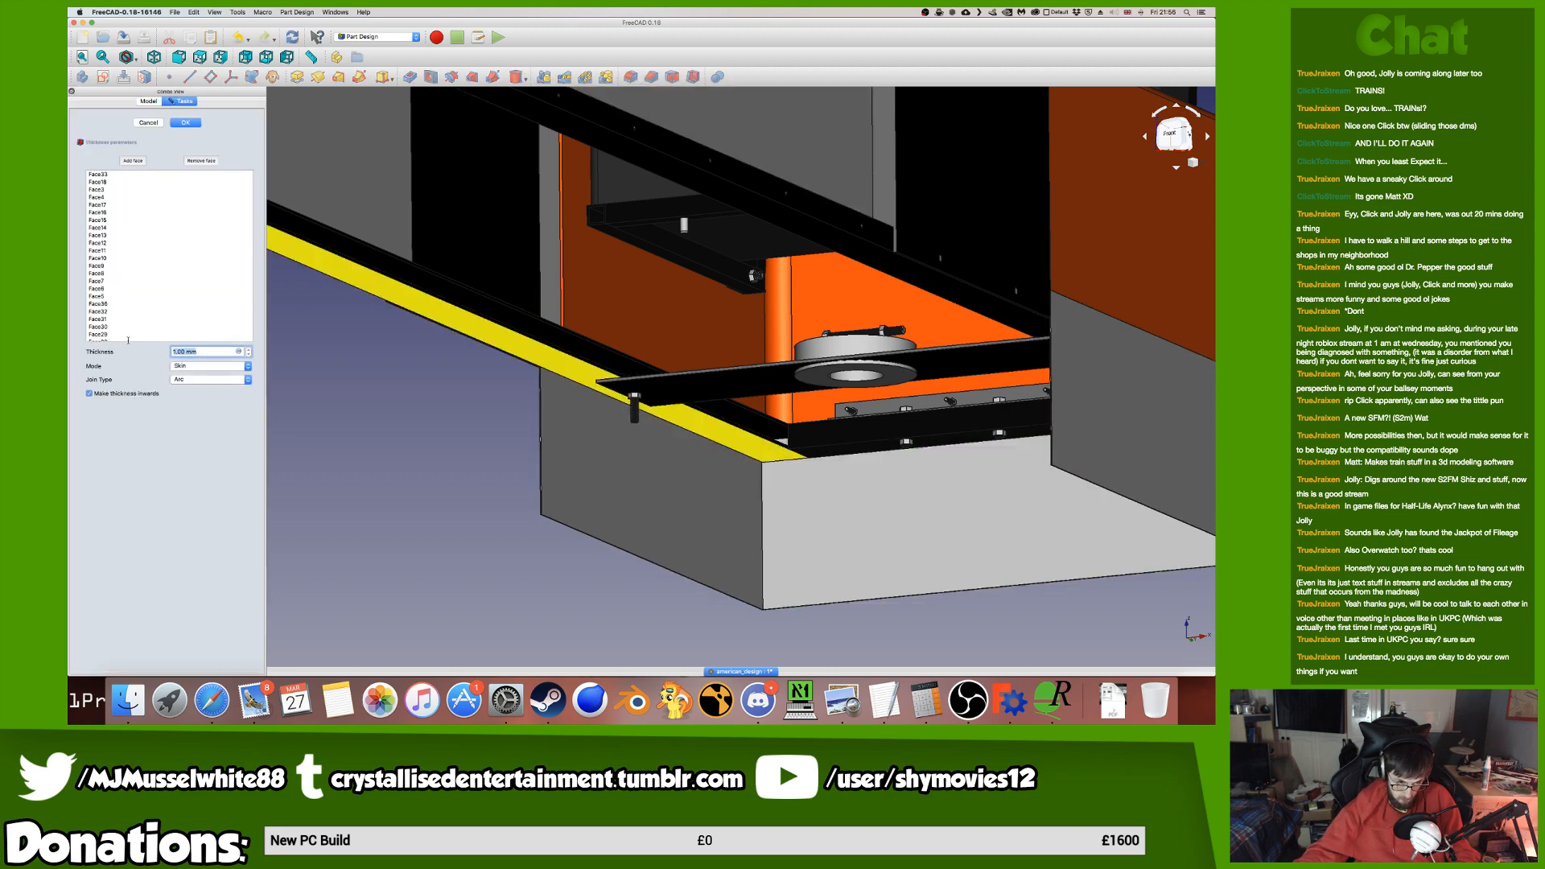
type("3")
middle_click_drag(1010, 478, 561, 447)
middle_click_drag(672, 383, 438, 404)
left_click(186, 124)
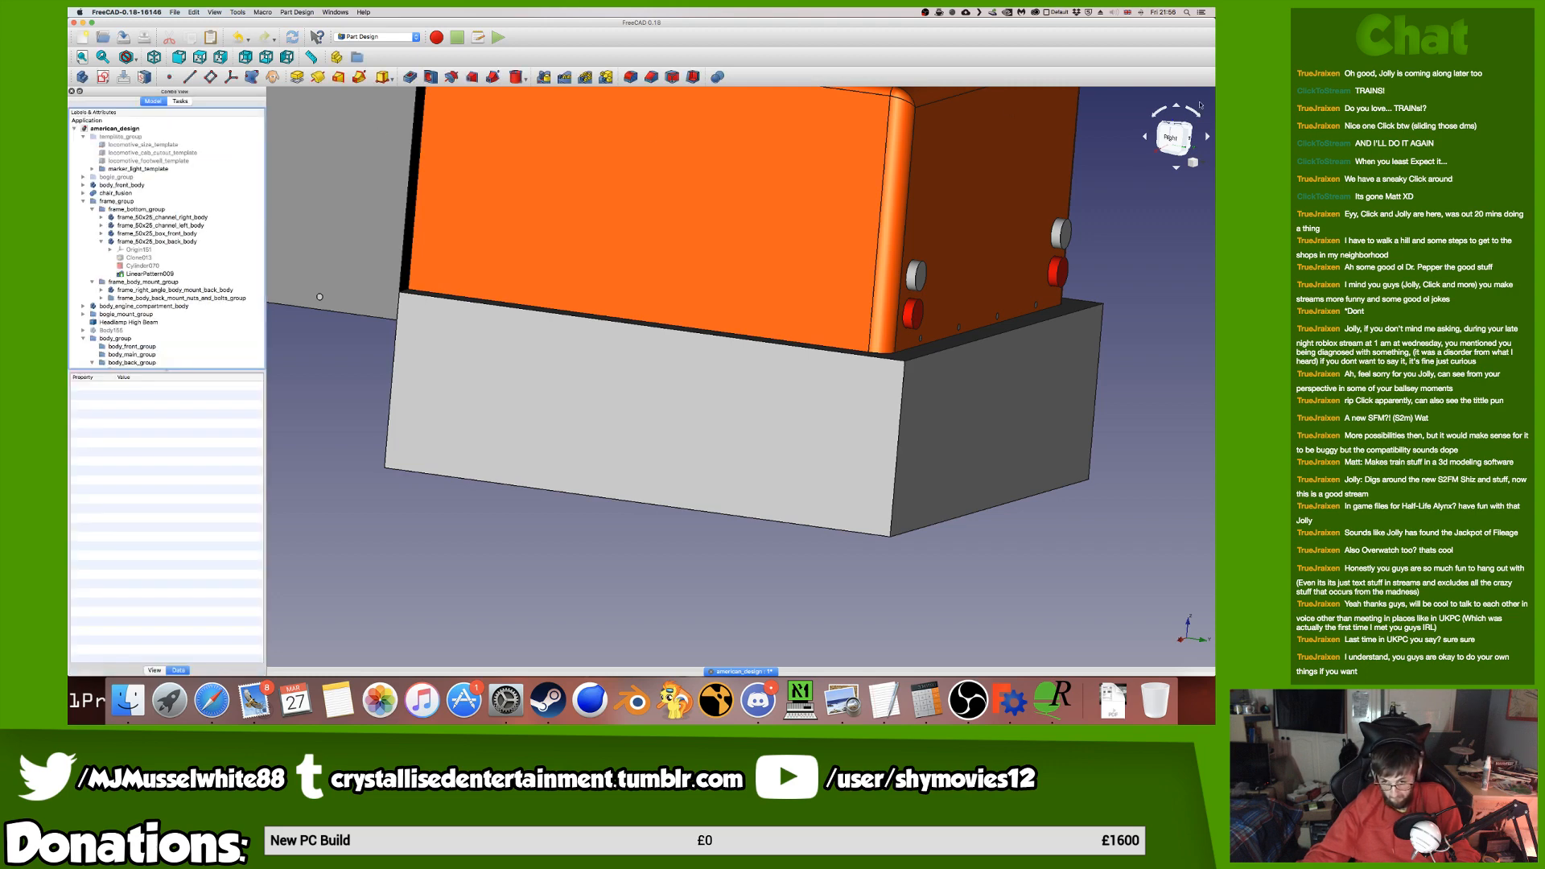
Save the document in the right-side view and make bogie_group visible again.
left_click(1172, 137)
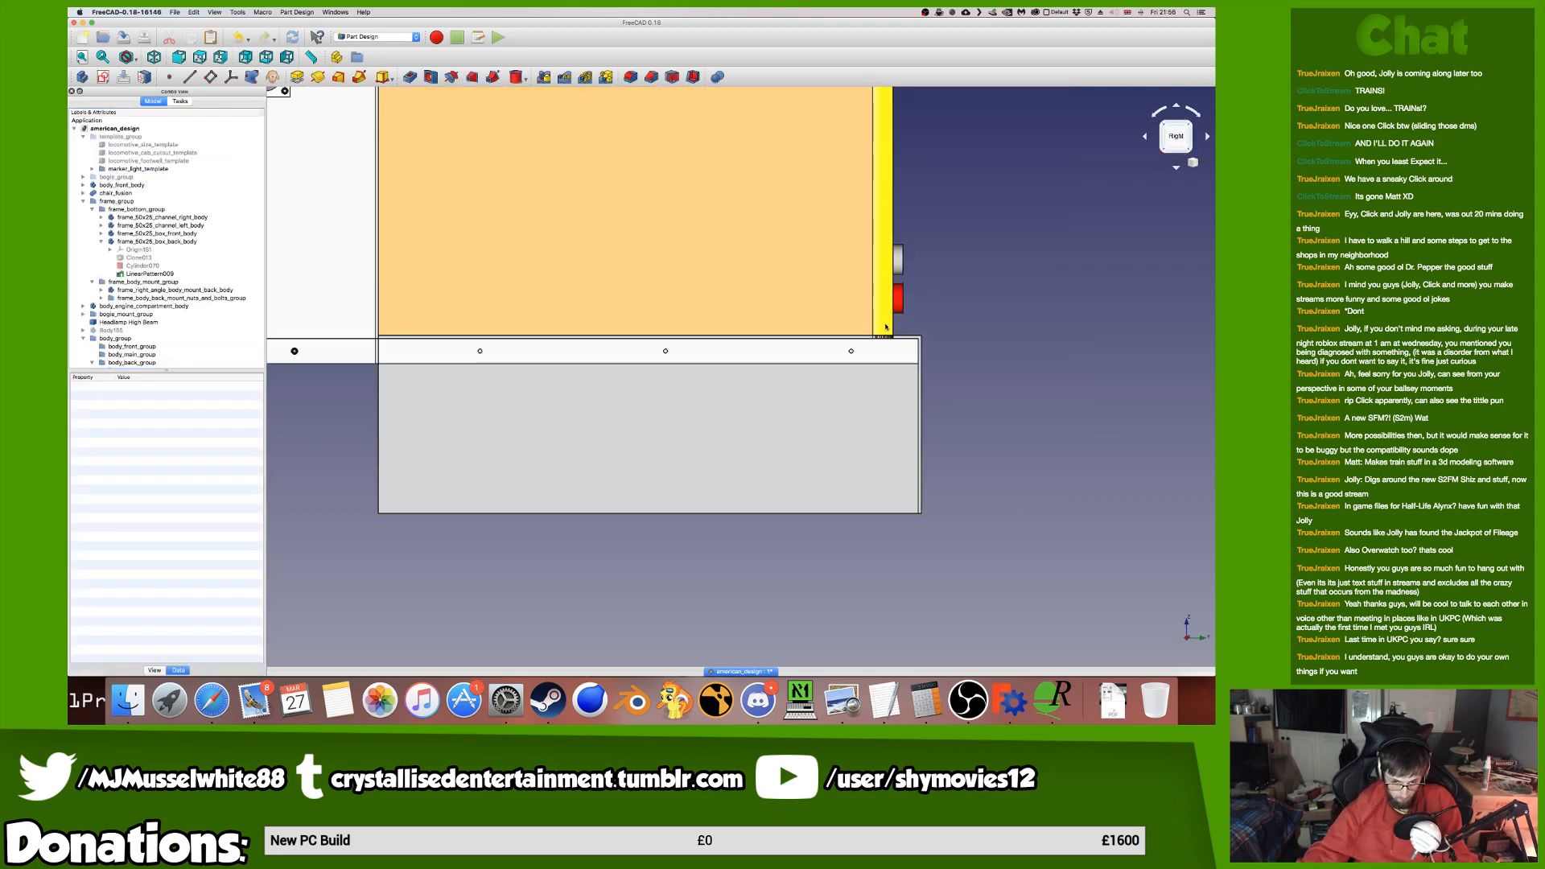
key("super+s")
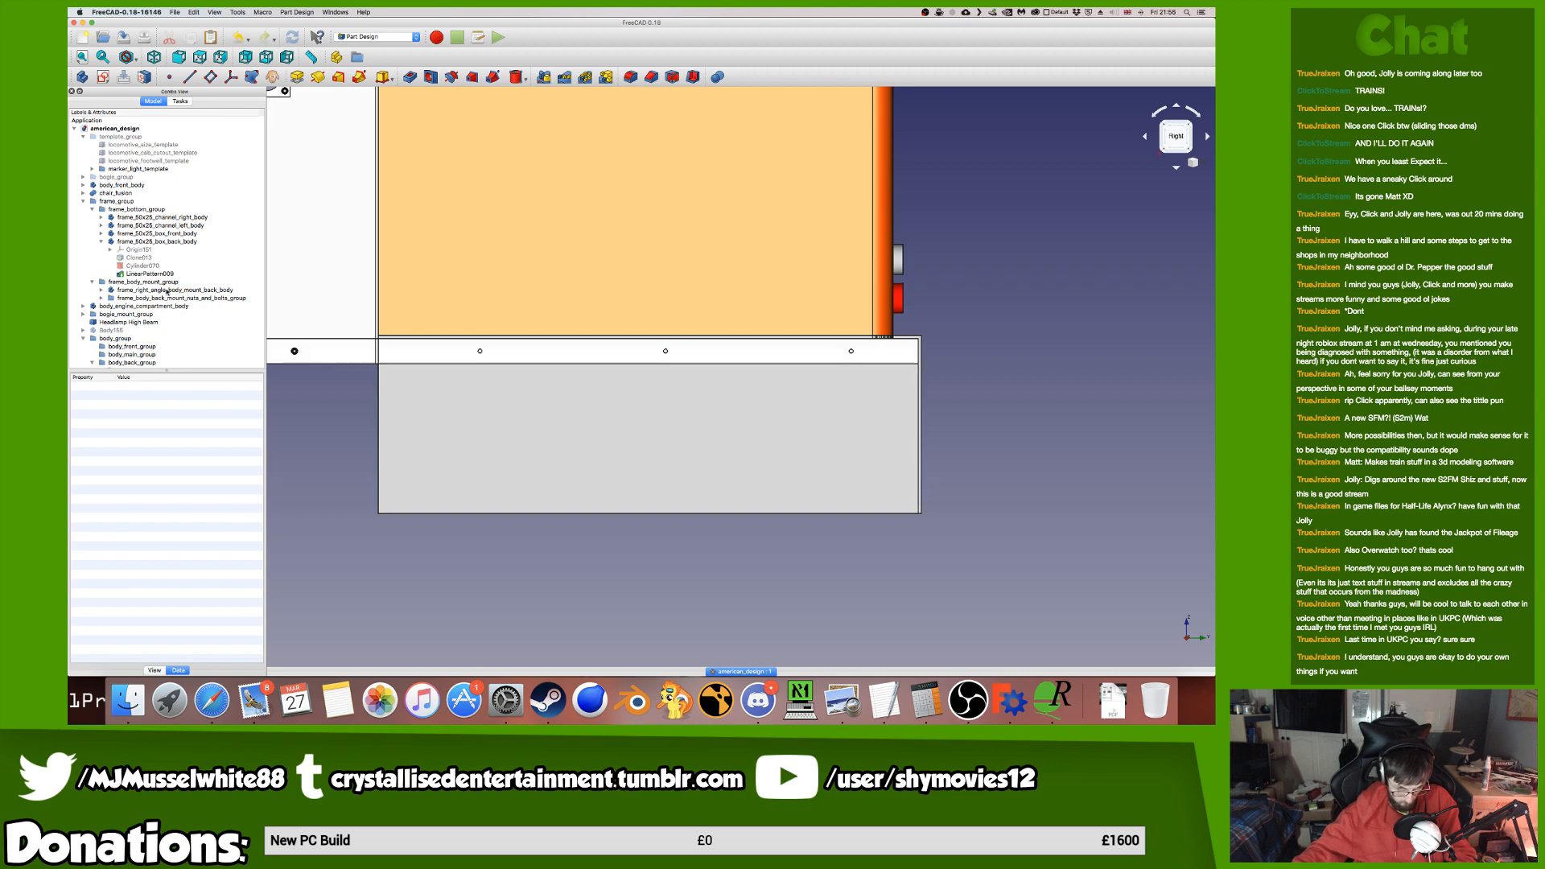
left_click(126, 178)
key("space")
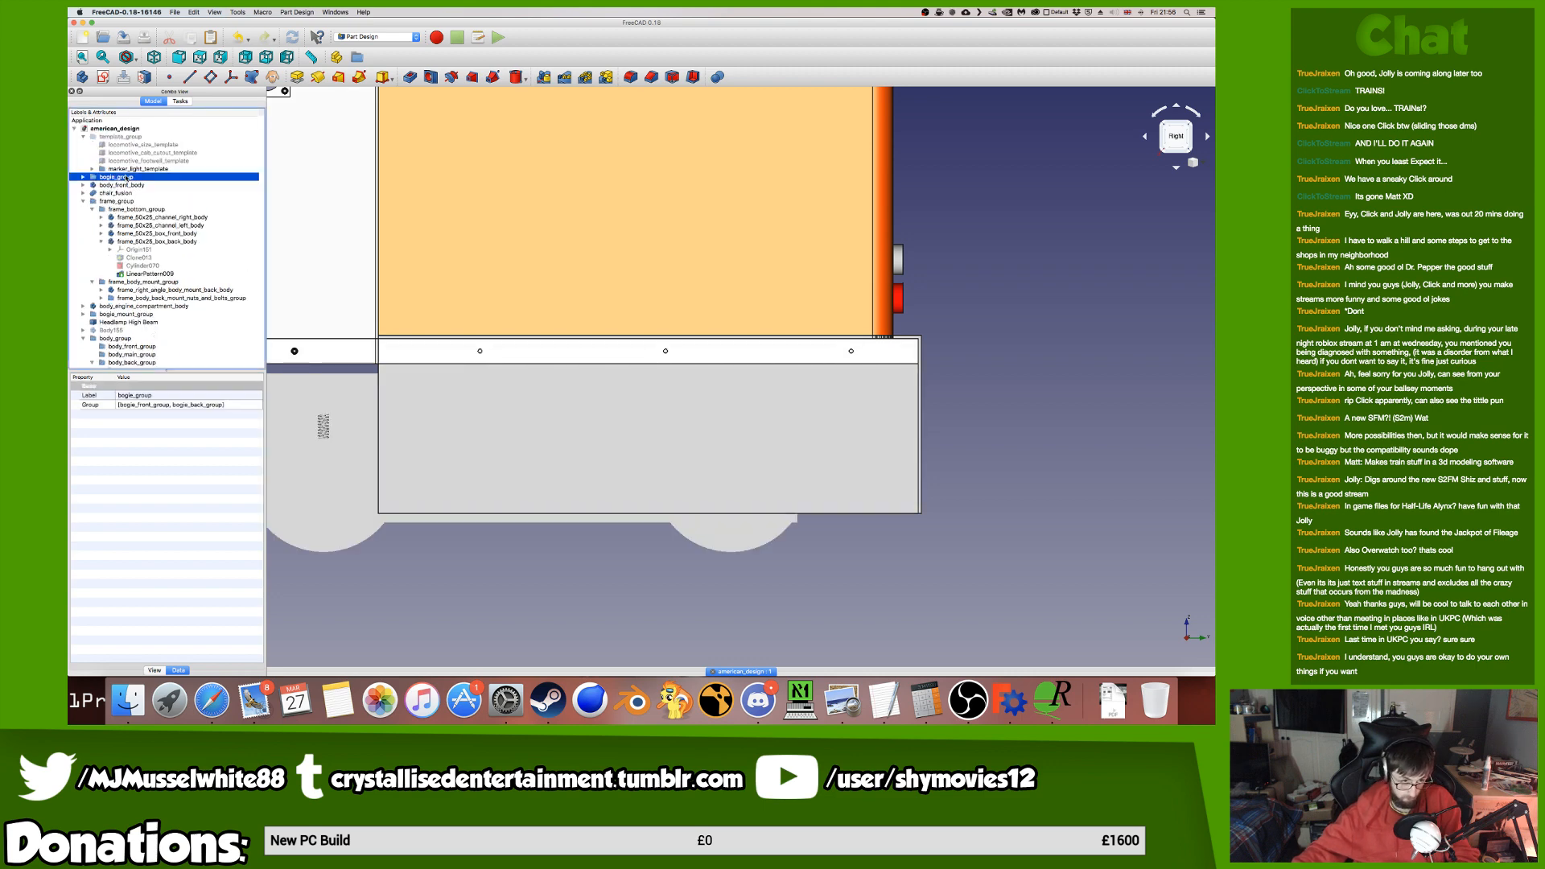
Create a new sketch on the YZ plane of Body200, the skirt body.
scroll(142, 277, "down", 3)
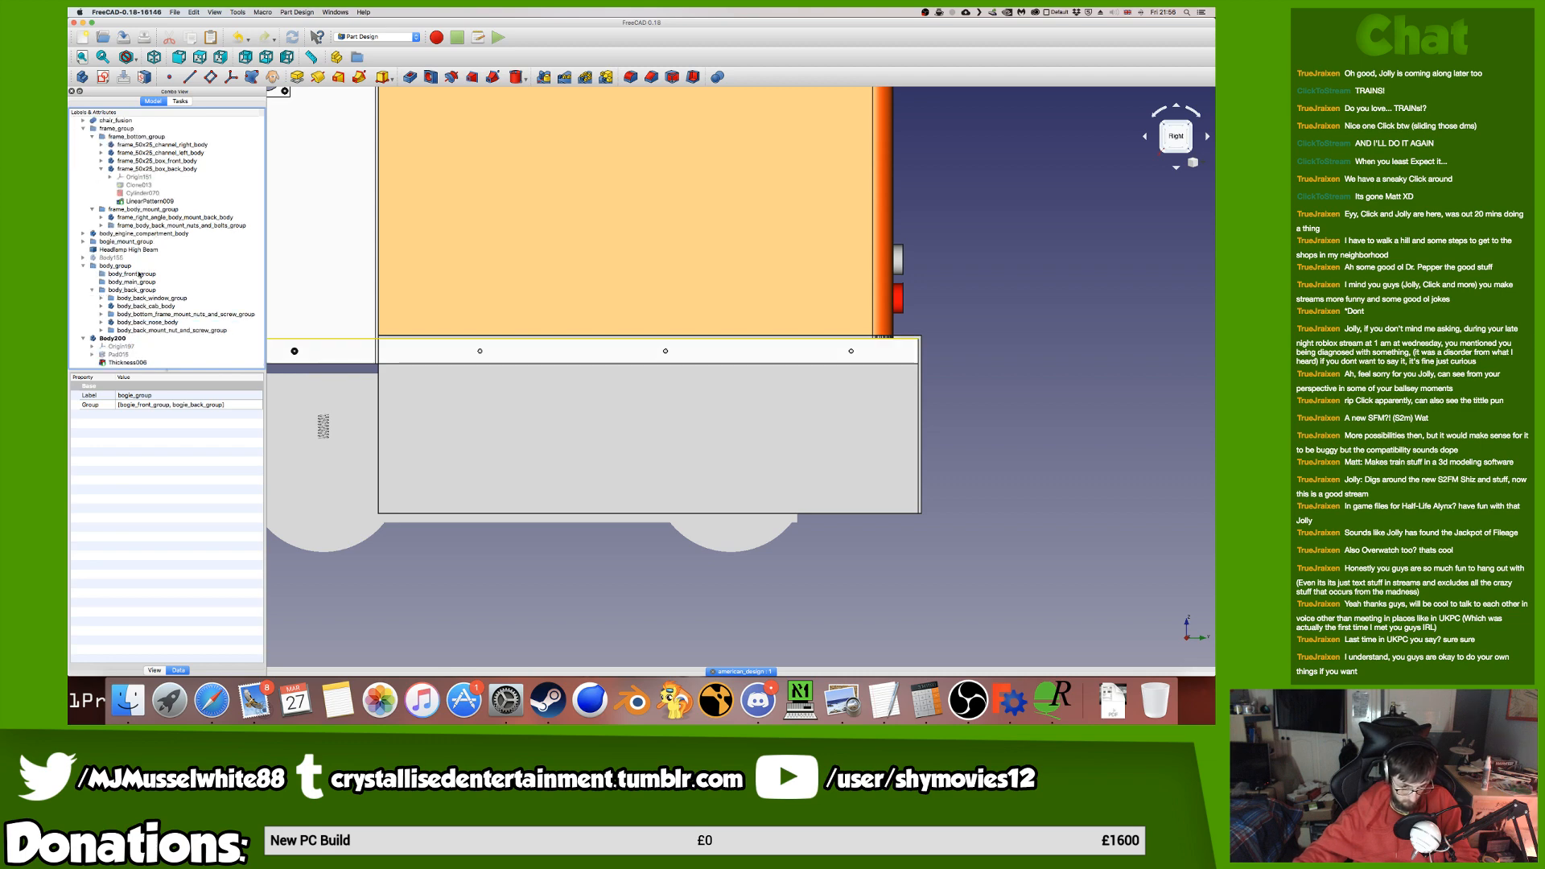
left_click(118, 338)
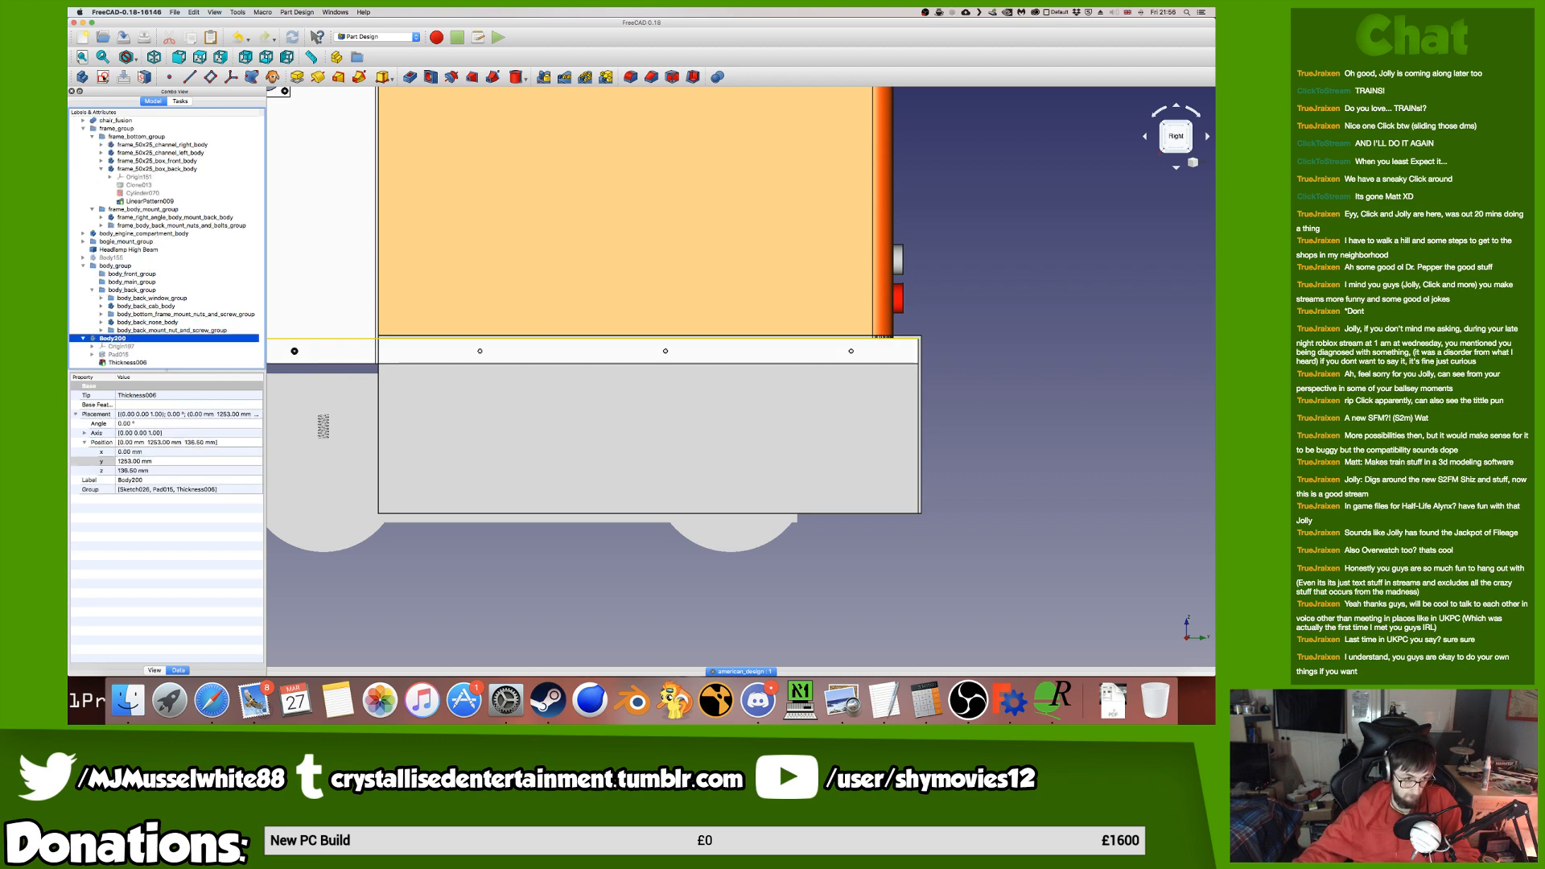
left_click(103, 79)
scroll(770, 268, "down", 10)
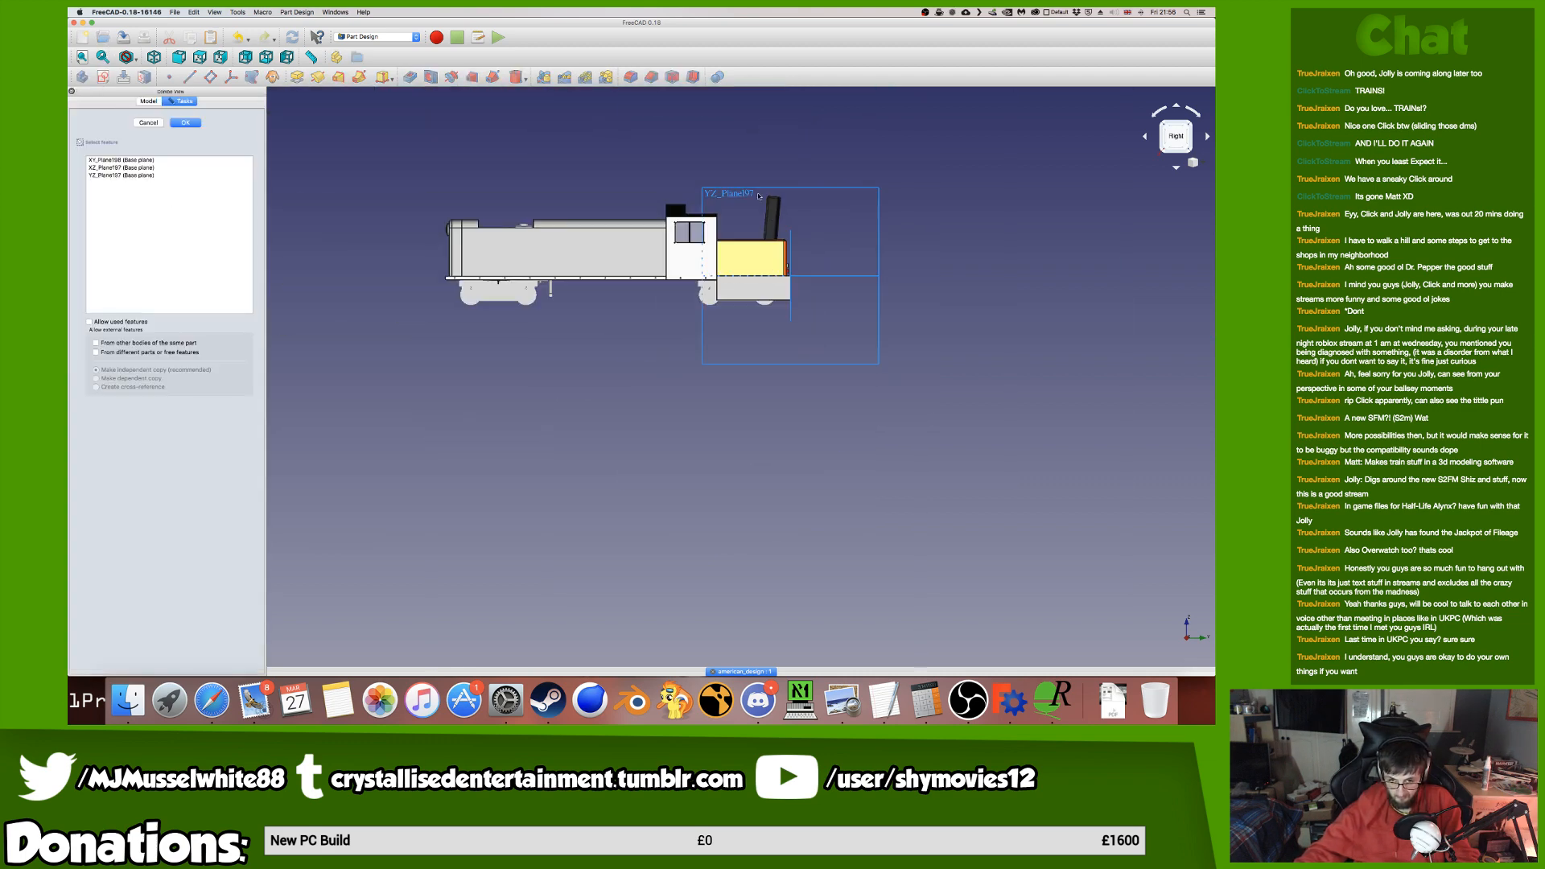
left_click(747, 191)
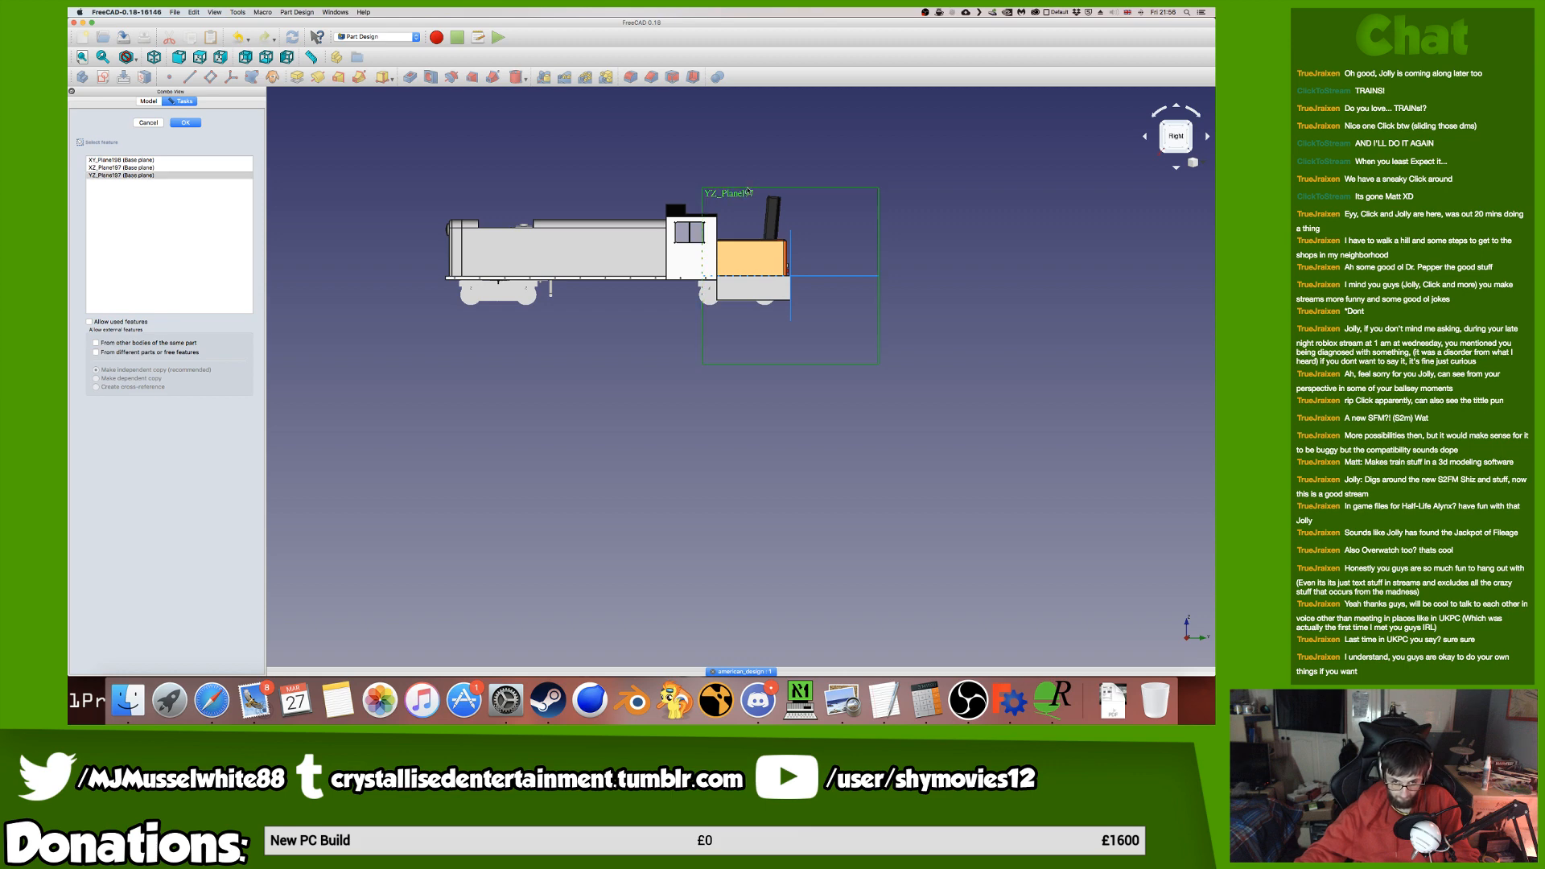
scroll(774, 292, "up", 6)
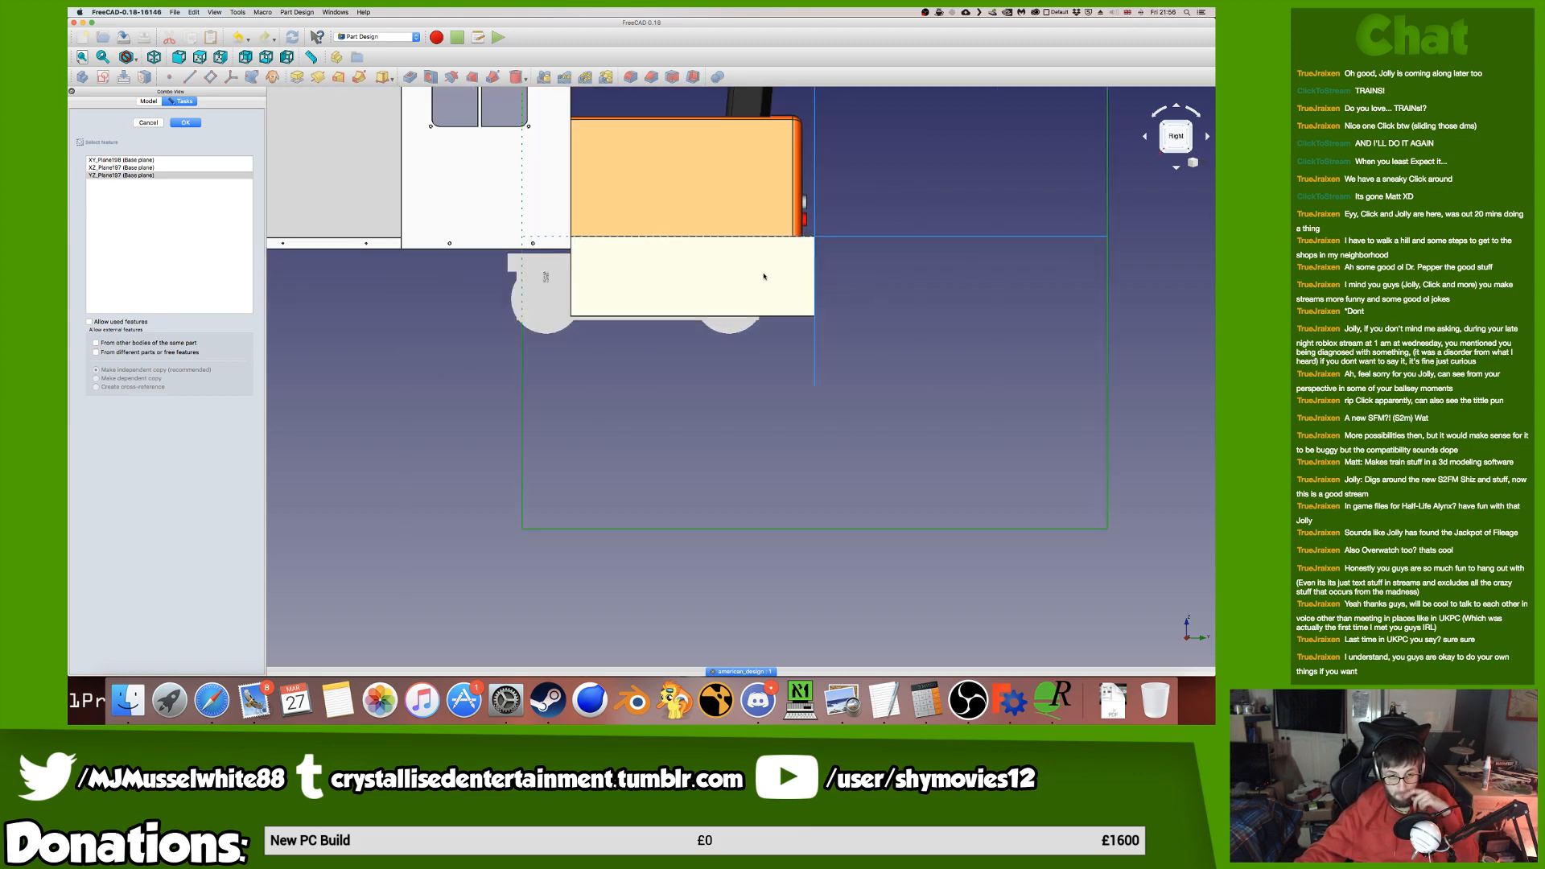
scroll(764, 278, "down", 4)
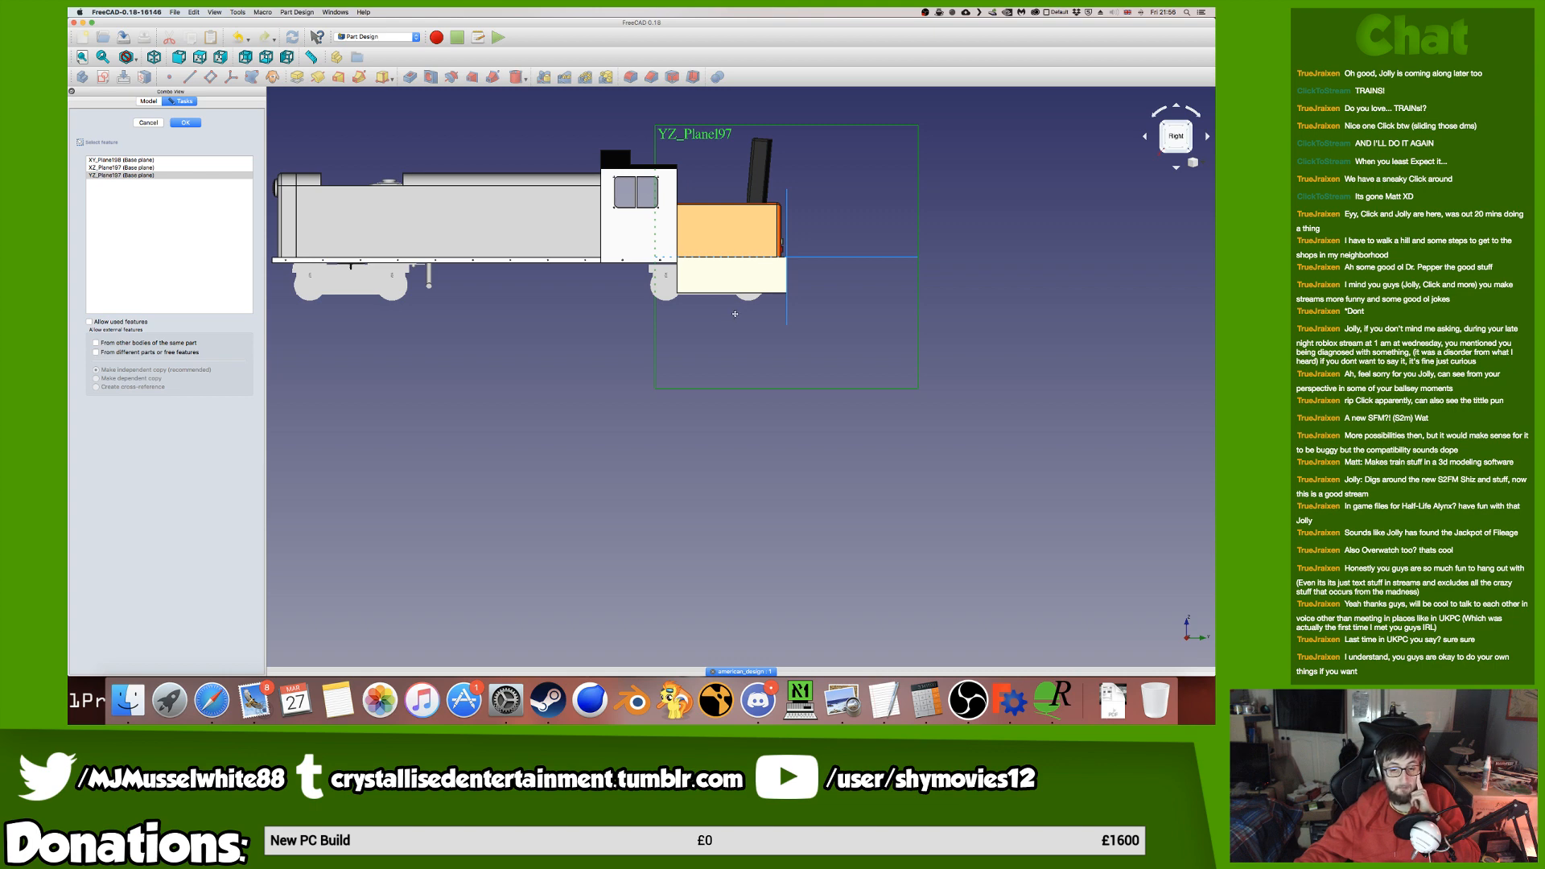
scroll(735, 309, "up", 5)
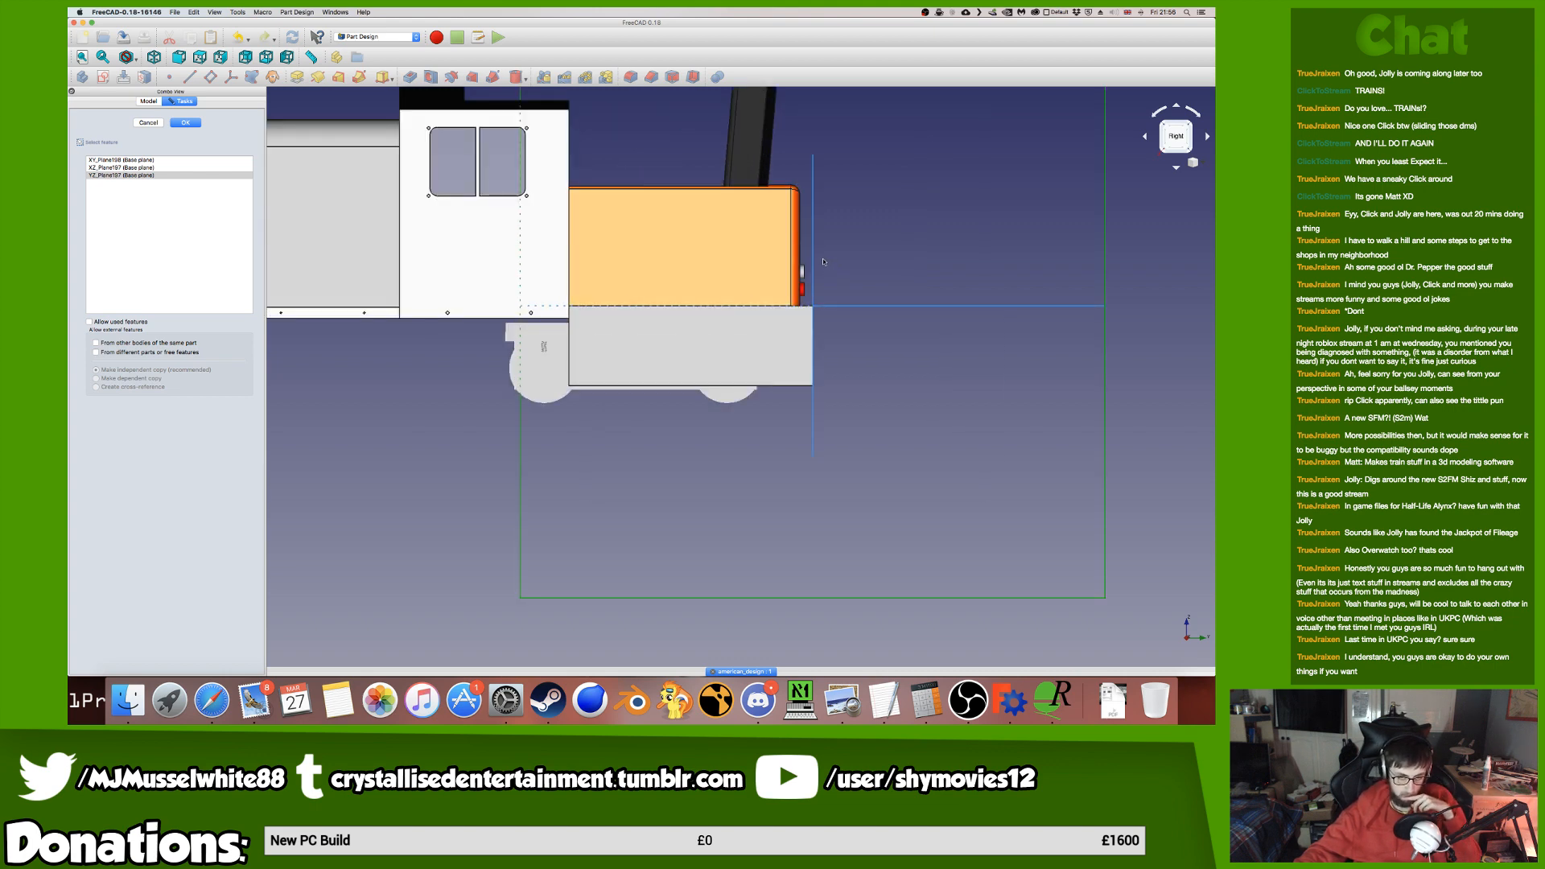
left_click(184, 124)
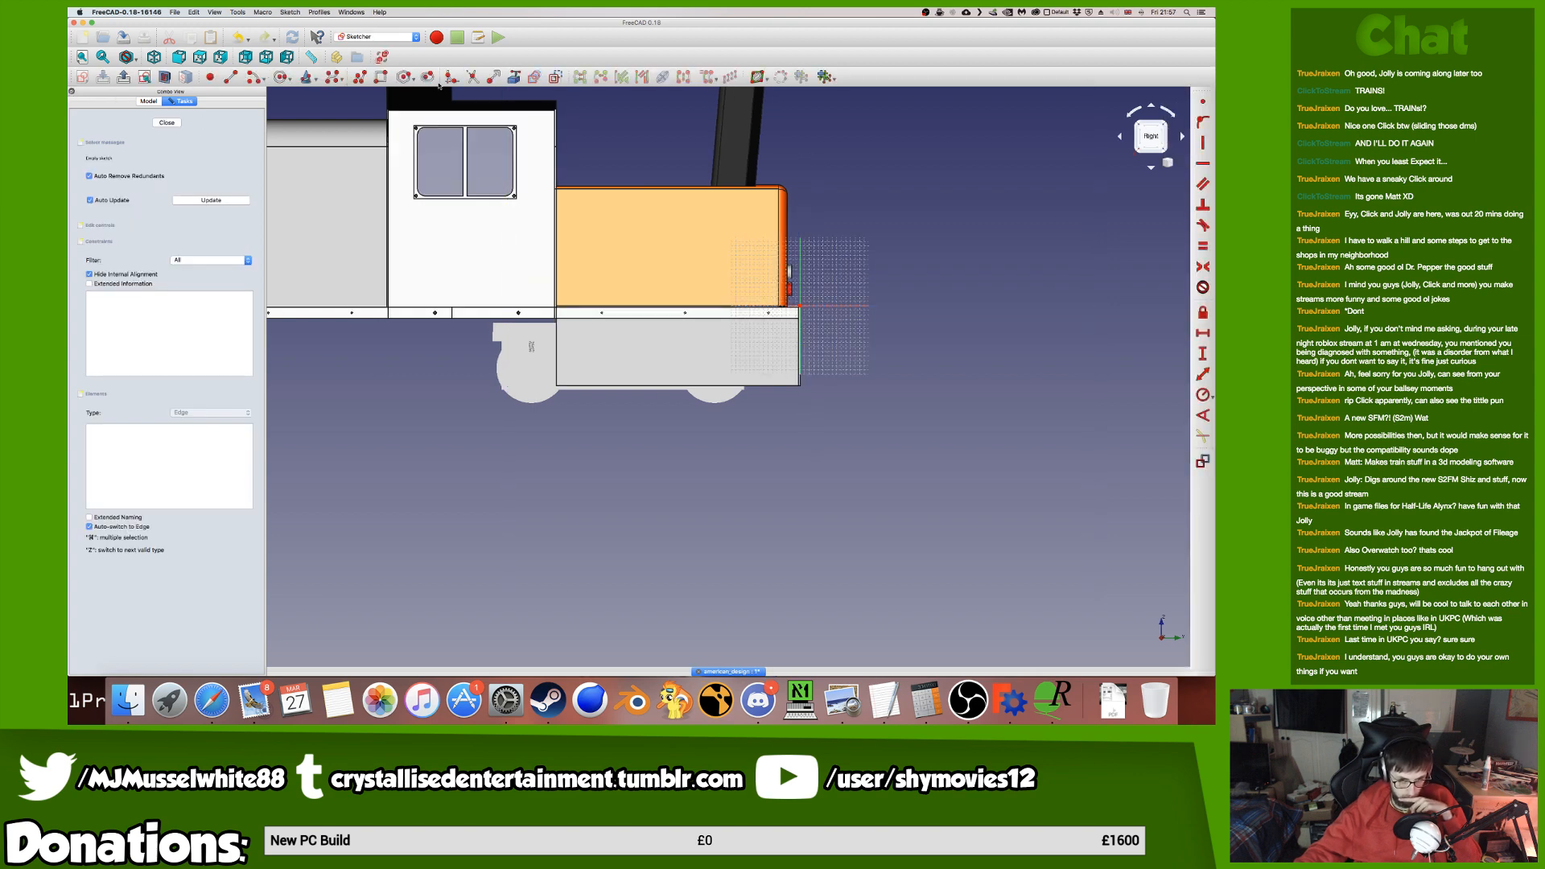
Display the model as wireframe and sketch a small rectangle around the sketch origin at the frame's end.
scroll(540, 298, "up", 6)
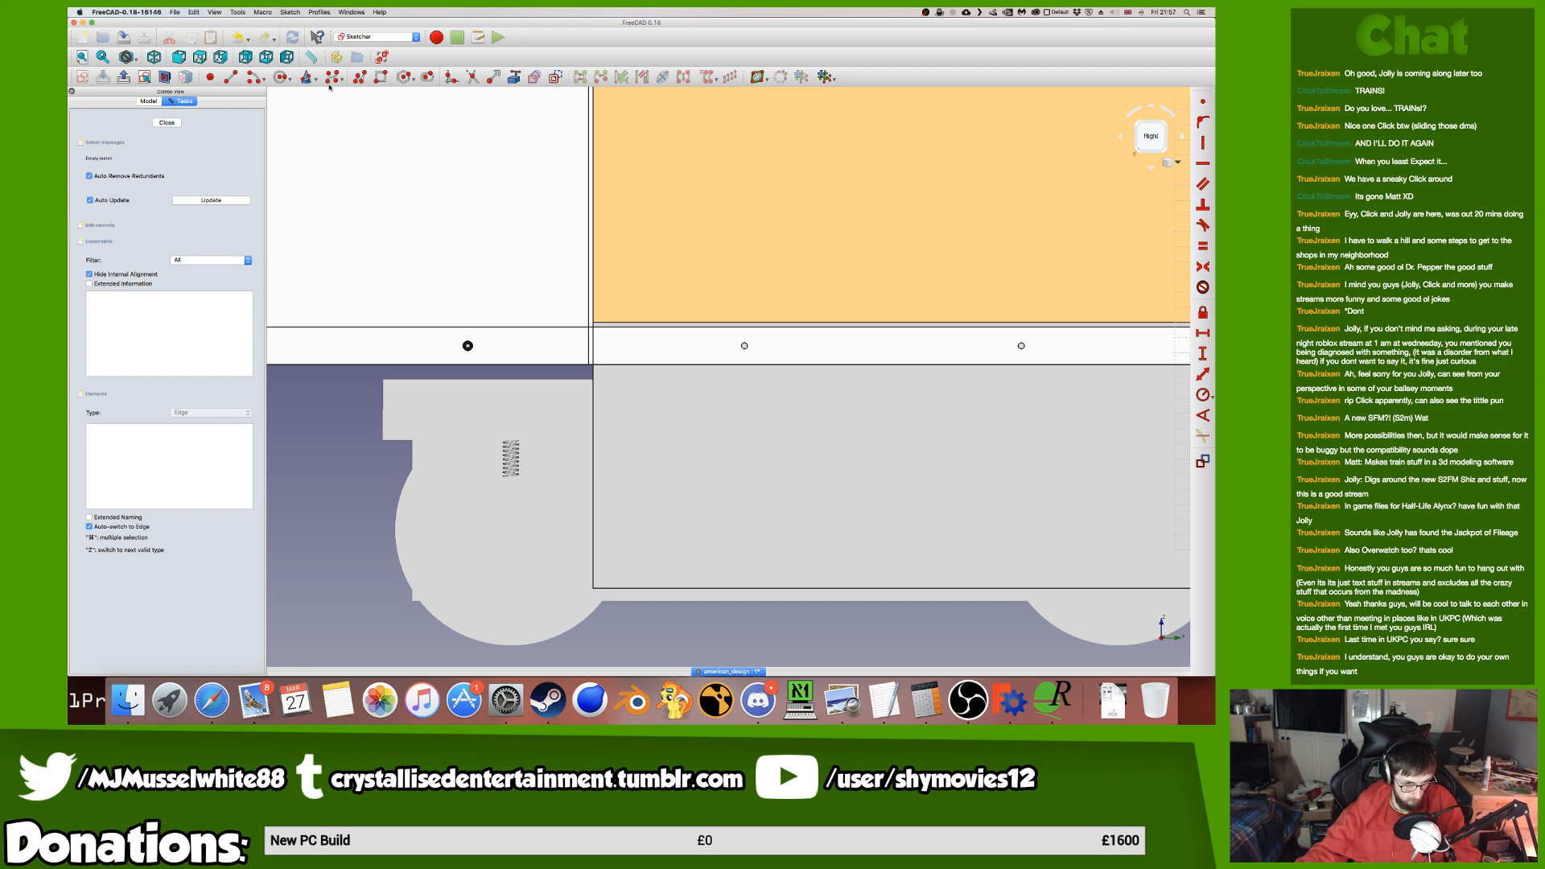
left_click(129, 57)
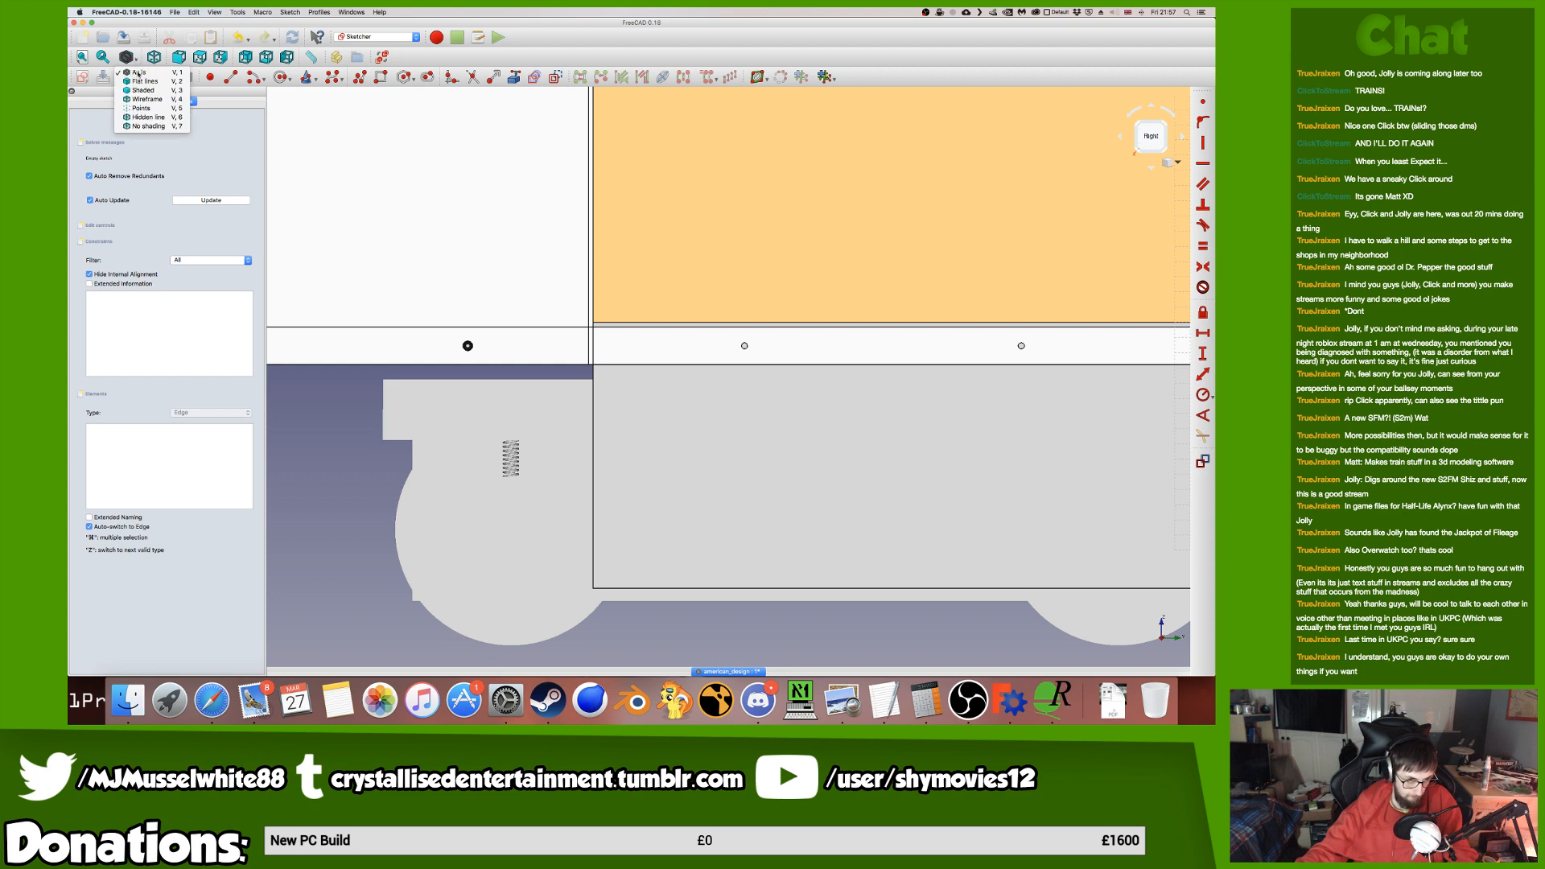
left_click(149, 99)
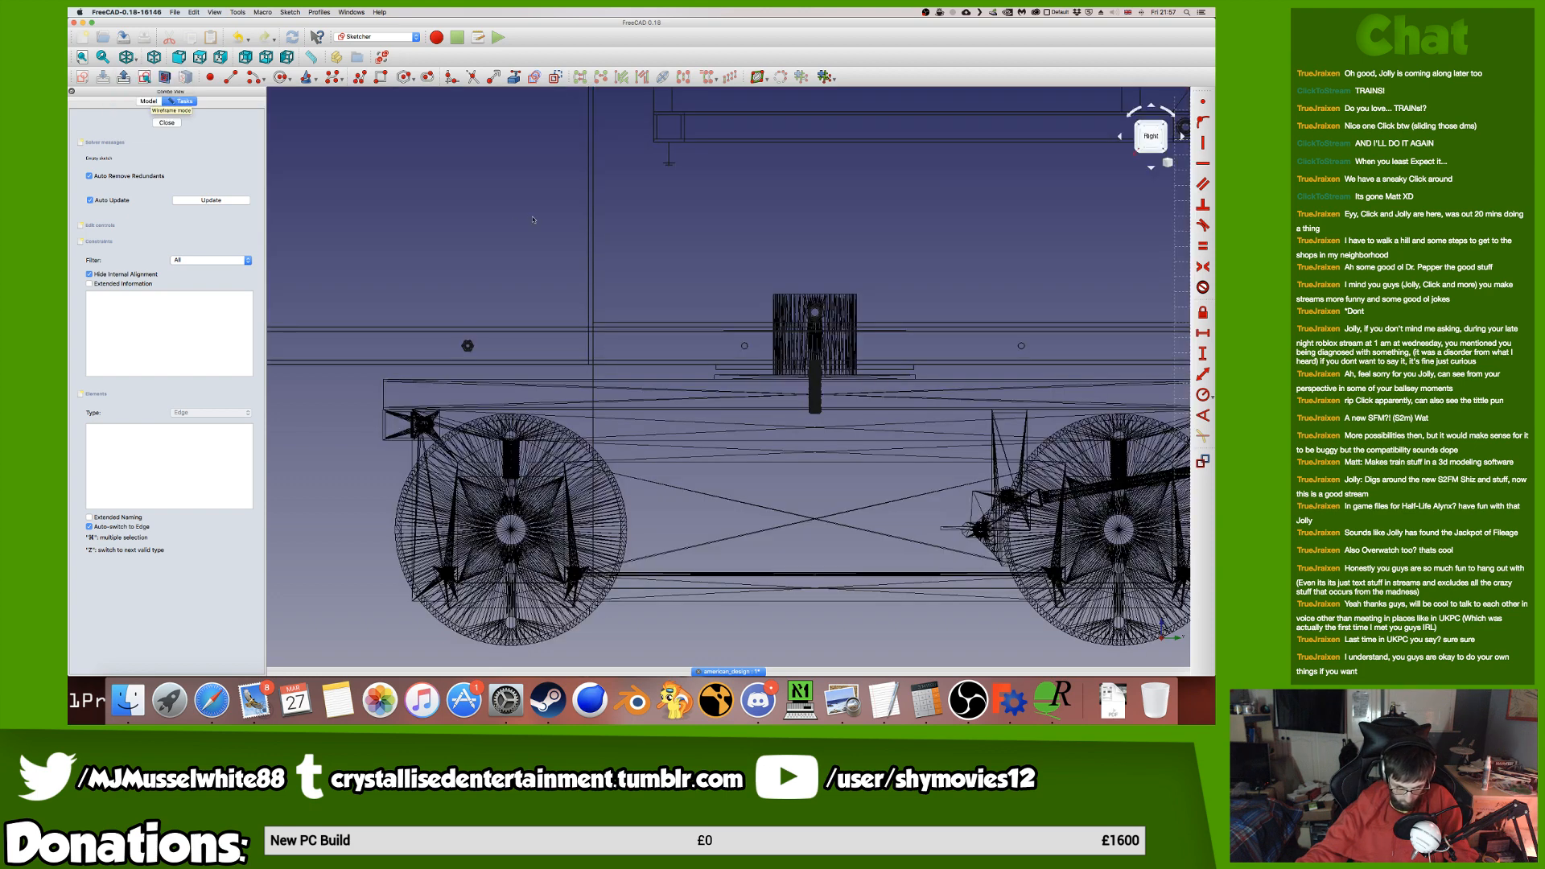
scroll(532, 219, "down", 4)
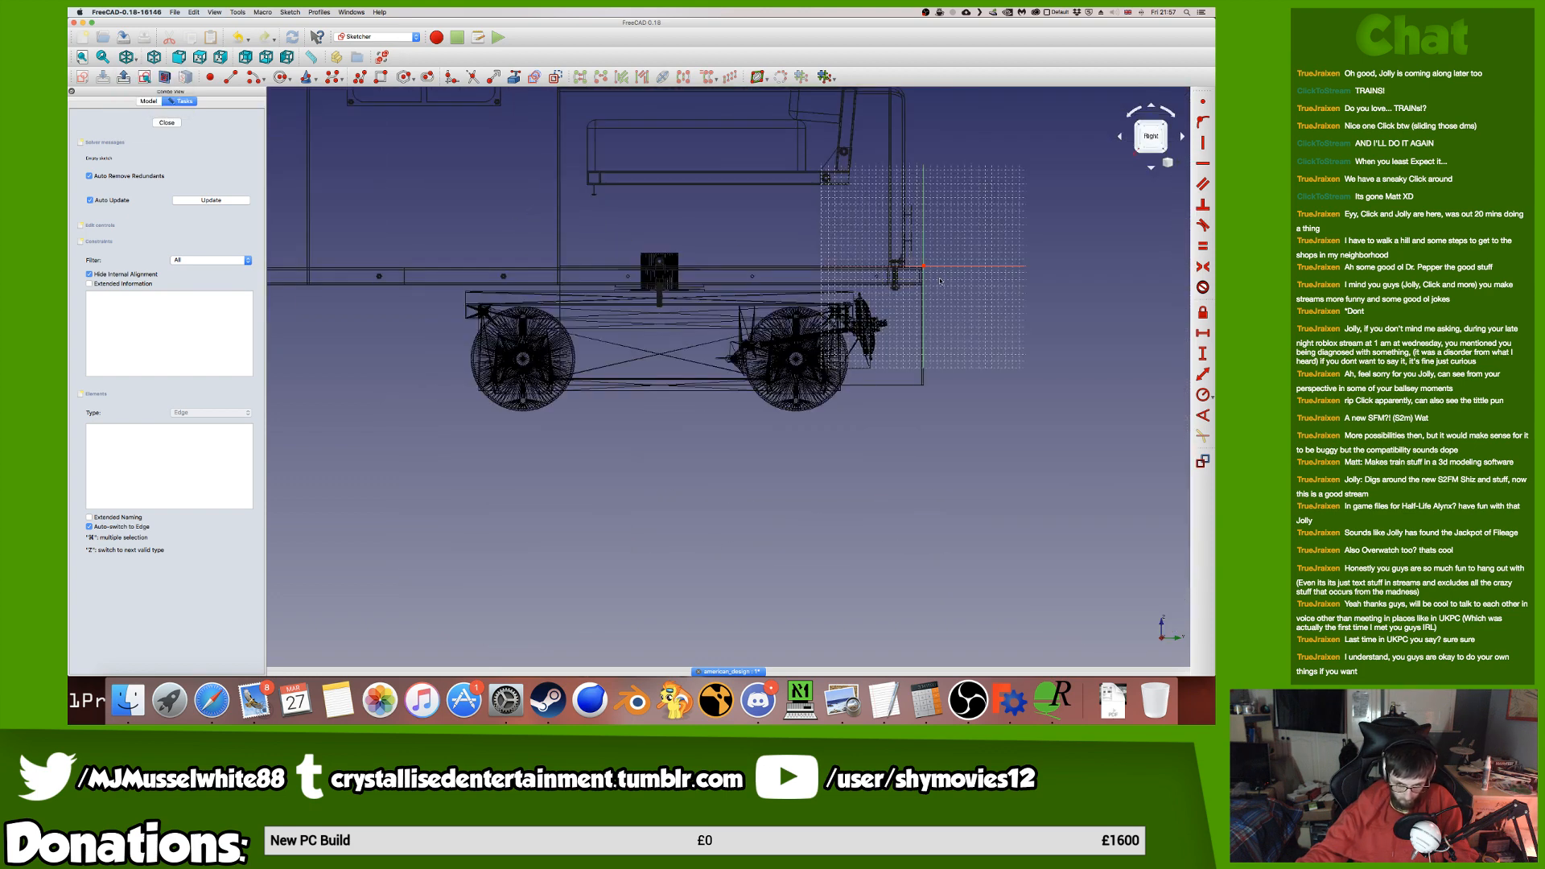
left_click(381, 76)
left_click(916, 255)
left_click(942, 278)
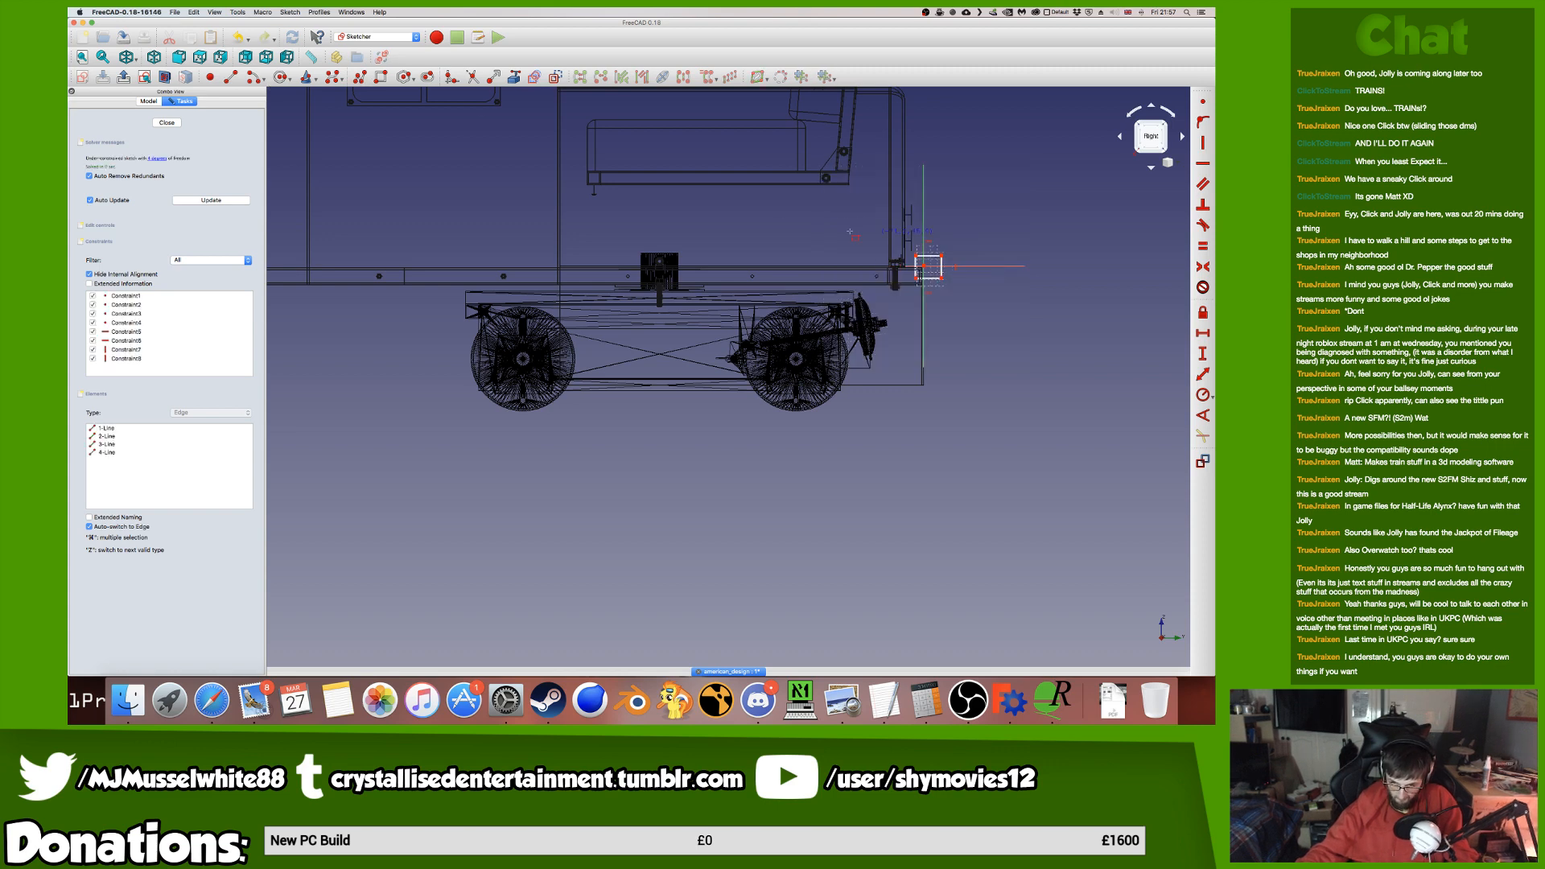
Constrain the rectangle's width to 20 mm and its horizontal offset from the origin to 10 mm.
scroll(1049, 297, "up", 3)
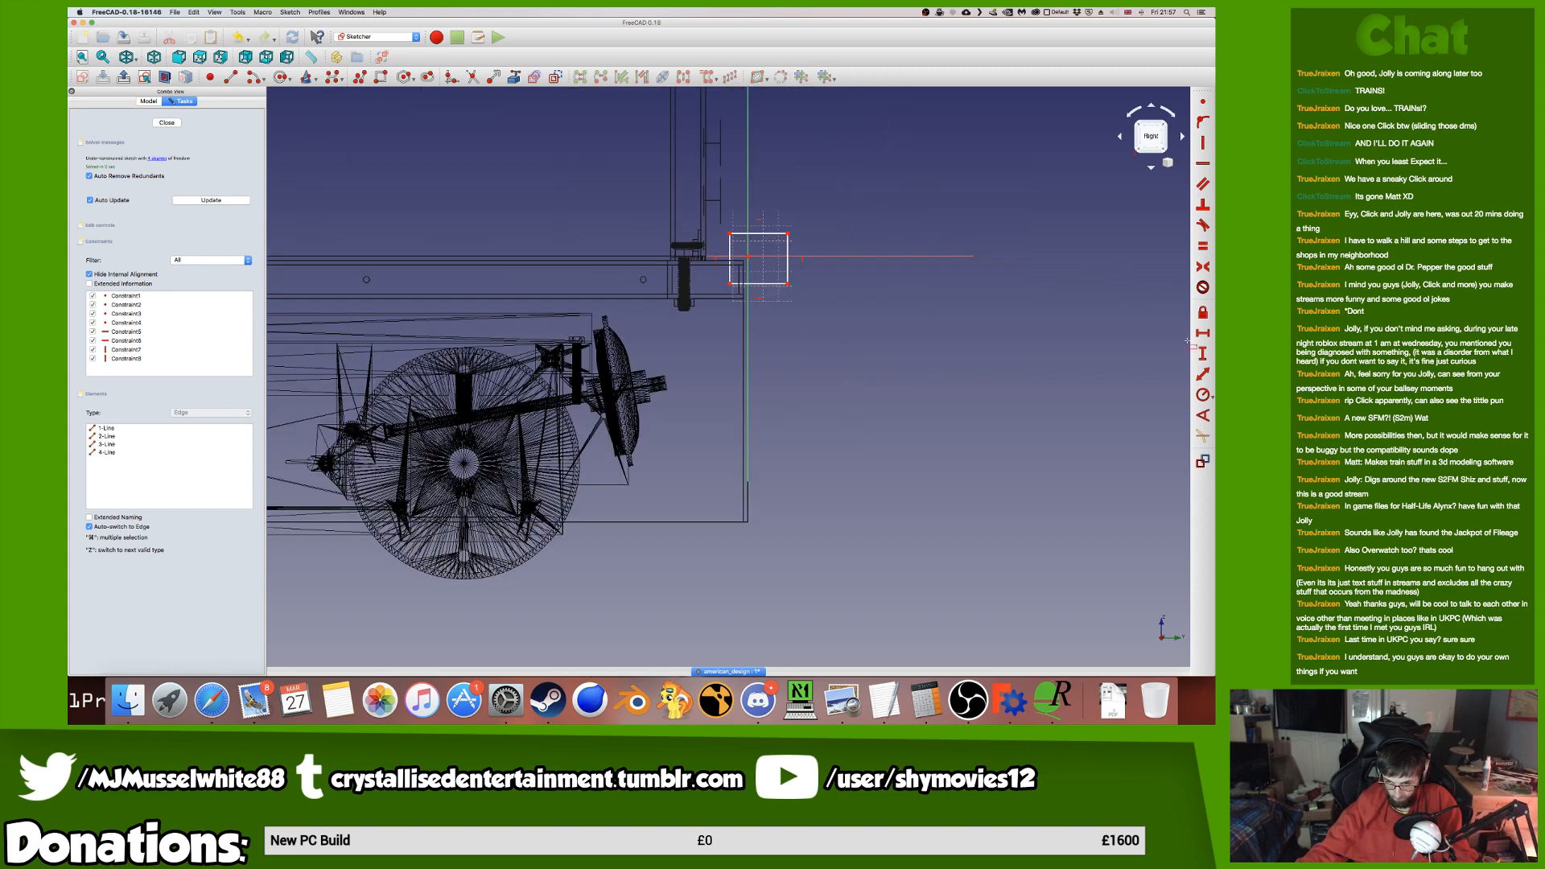
left_click(769, 234)
type("l")
type("20")
key("Return")
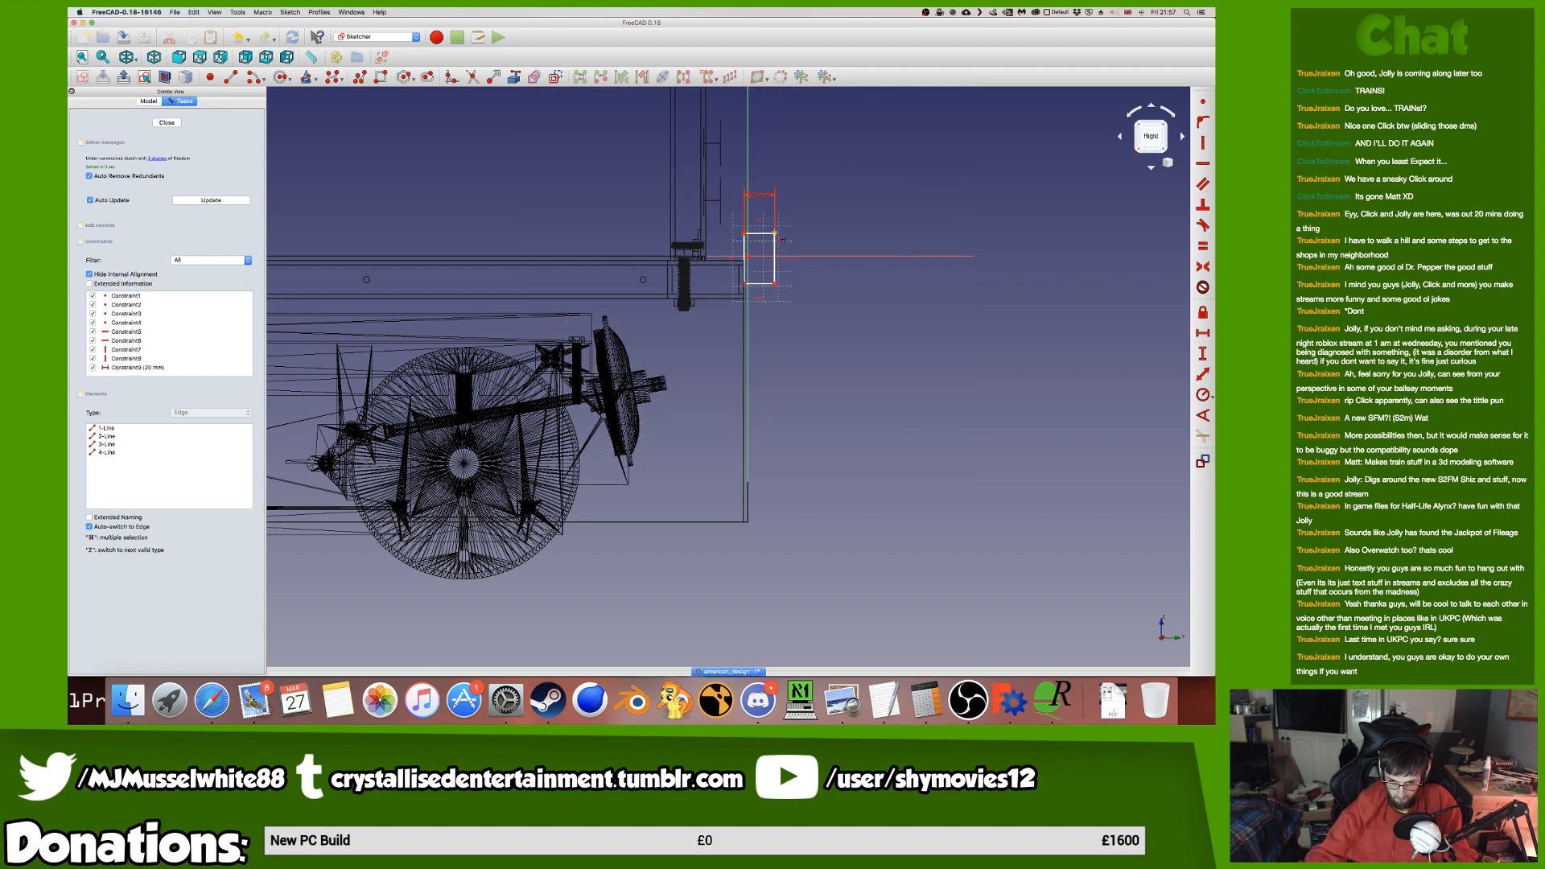
left_click(748, 255)
type("l10")
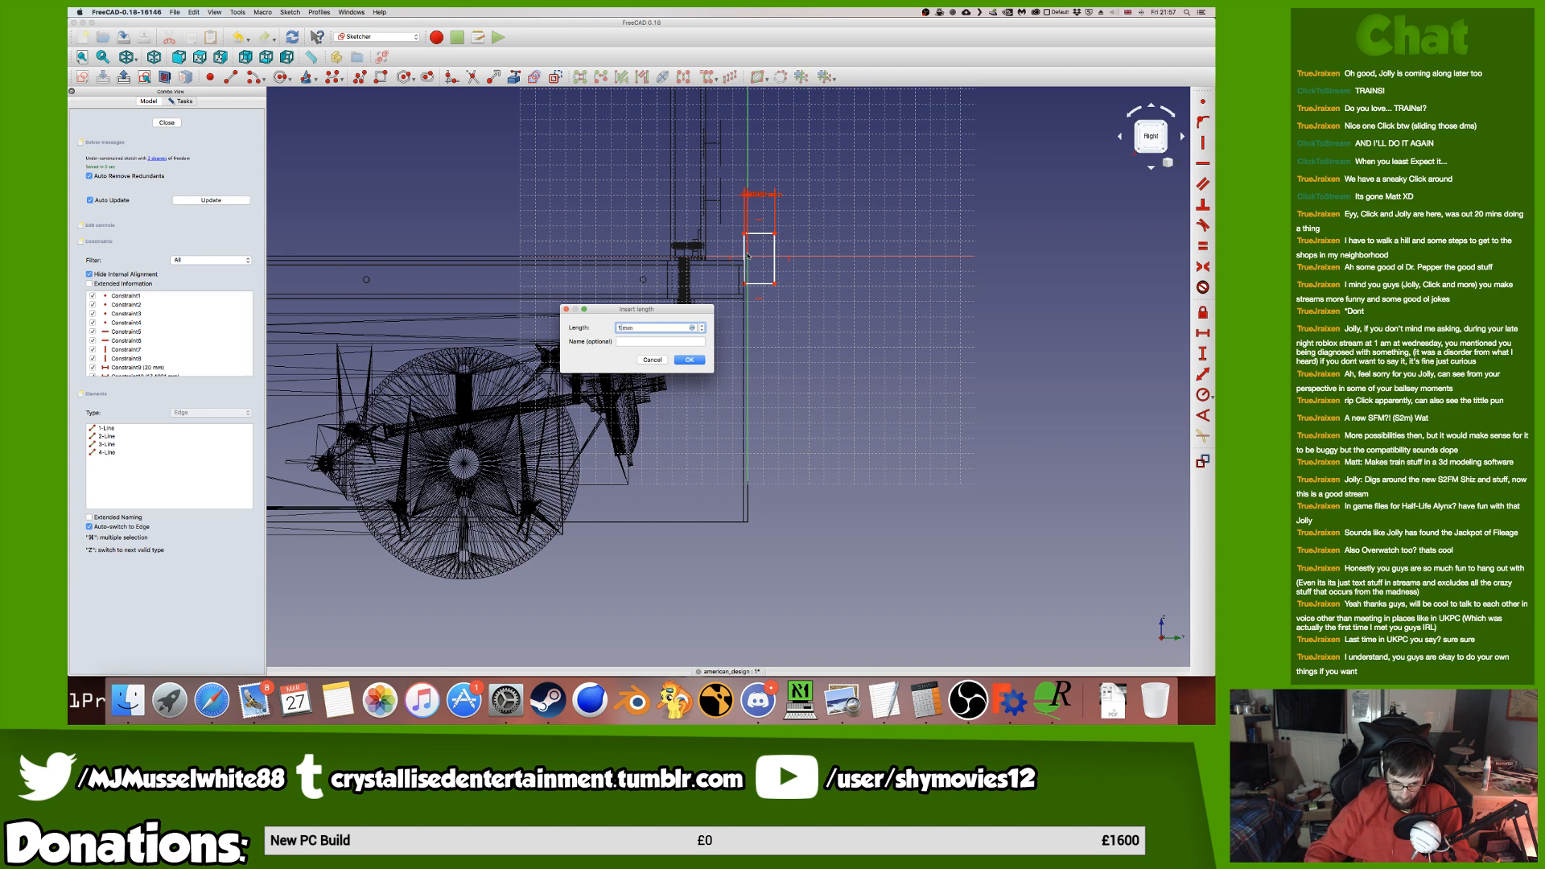
key("Return")
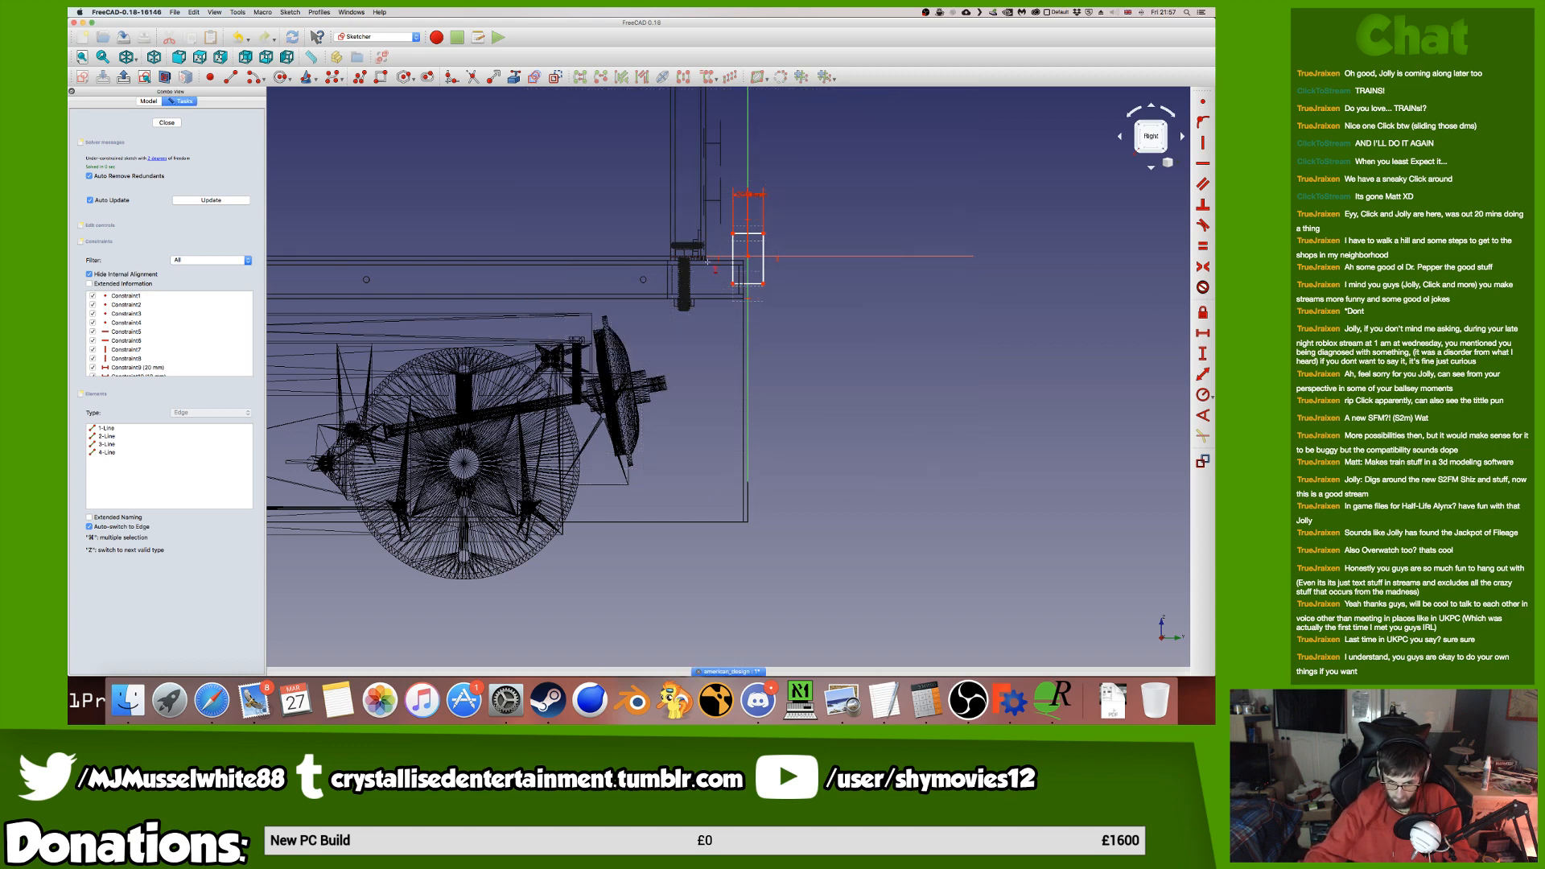
Constrain the rectangle's height to 20 mm and its vertical offset from the origin to 10 mm, and close the sketch.
left_click(764, 271)
type("20")
key("Return")
left_click(762, 270)
key("Return")
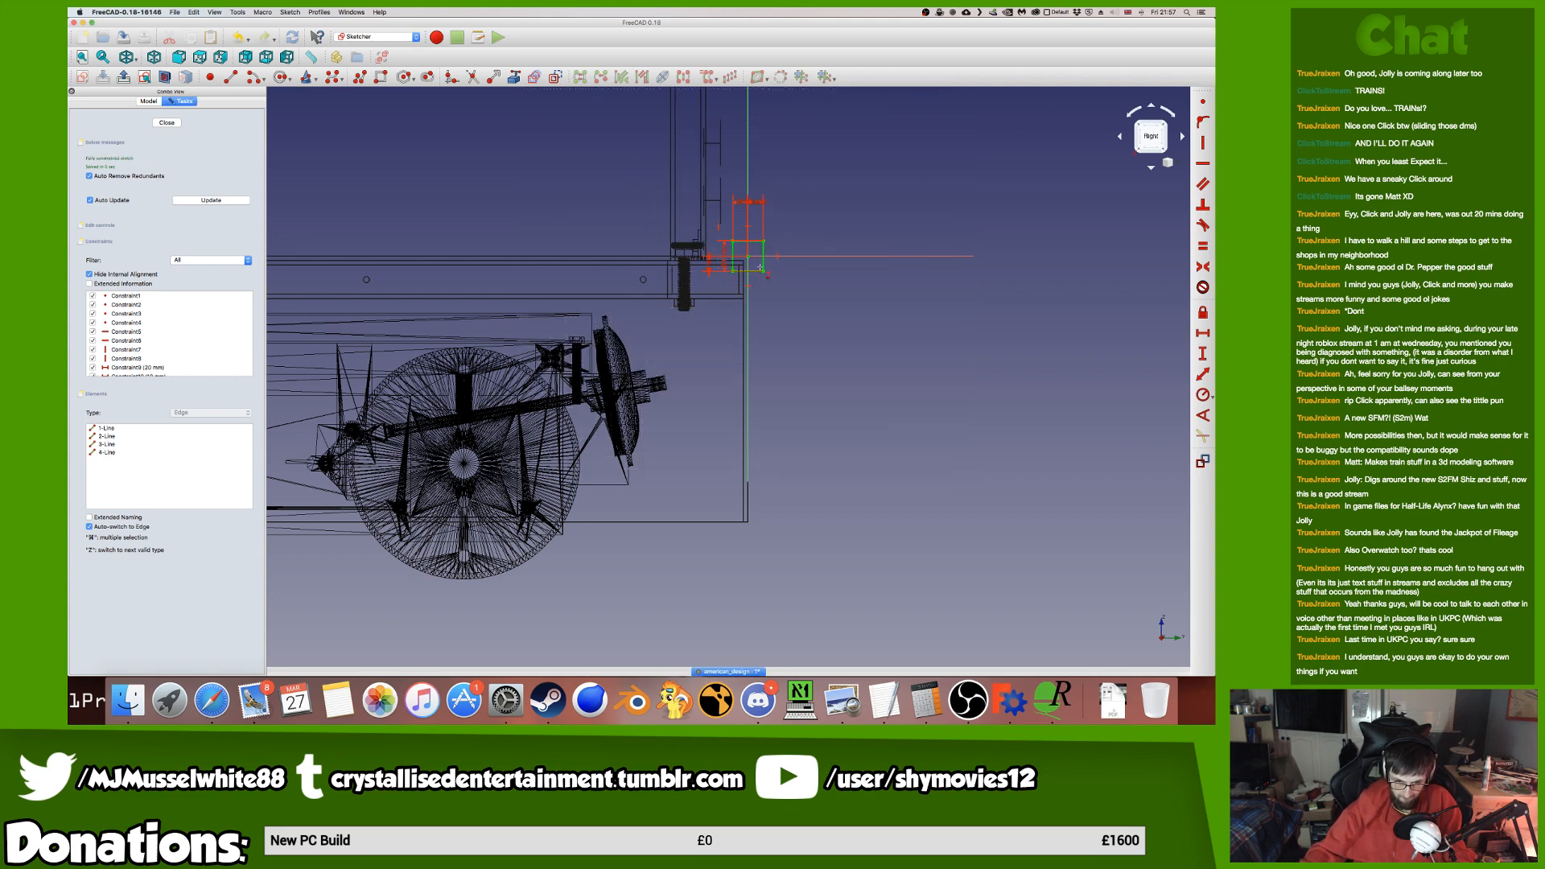
left_click(173, 124)
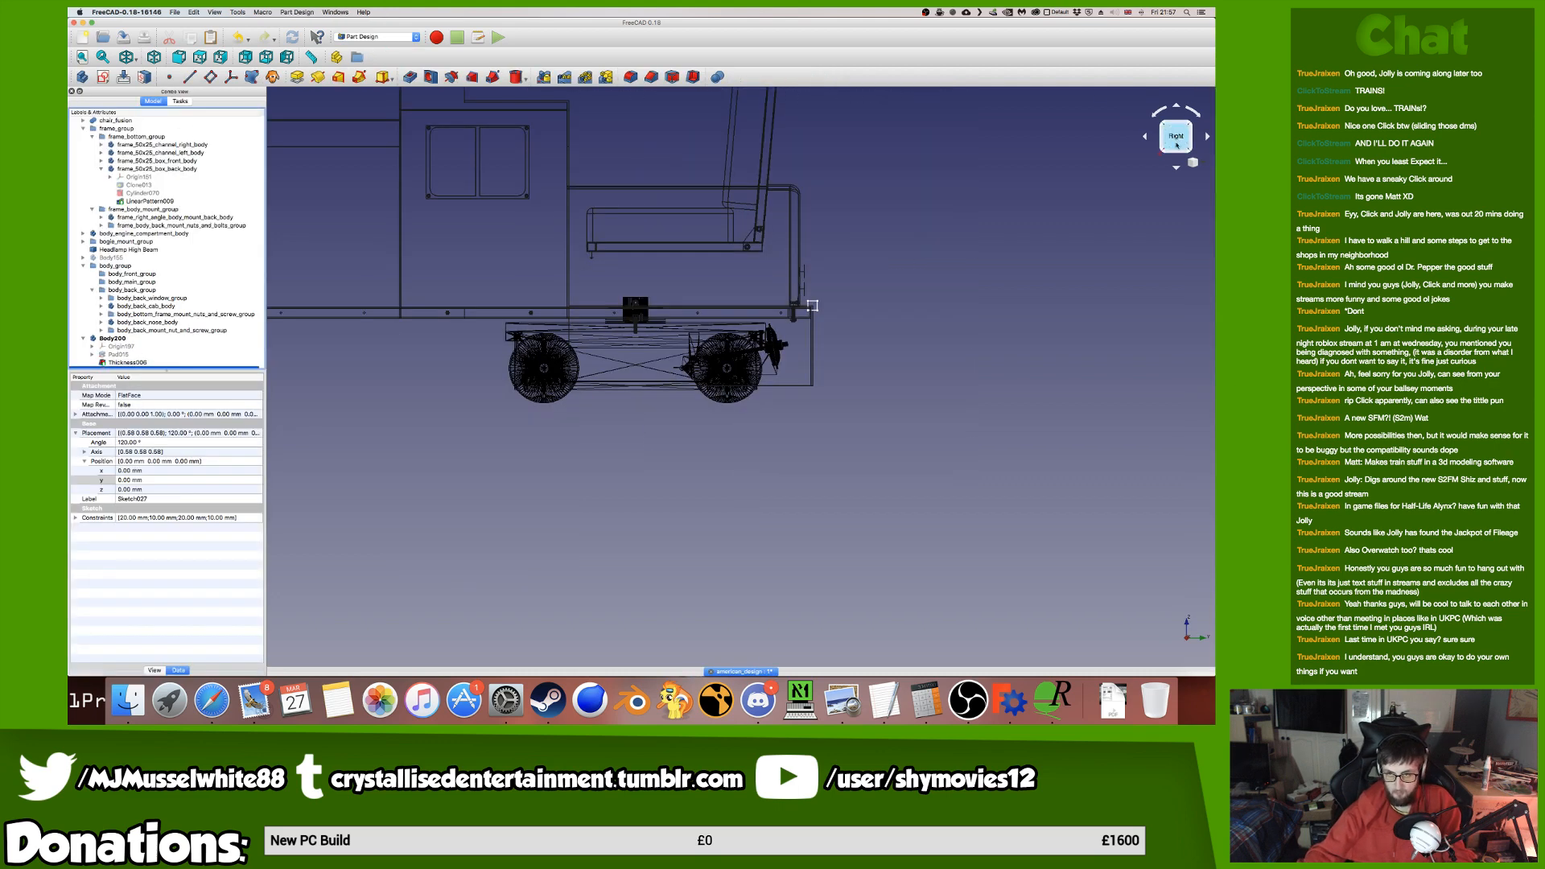
Set the Y attachment offset of the 20 mm square's sketch to -174 mm.
middle_click_drag(739, 282, 791, 307)
scroll(791, 307, "up", 5)
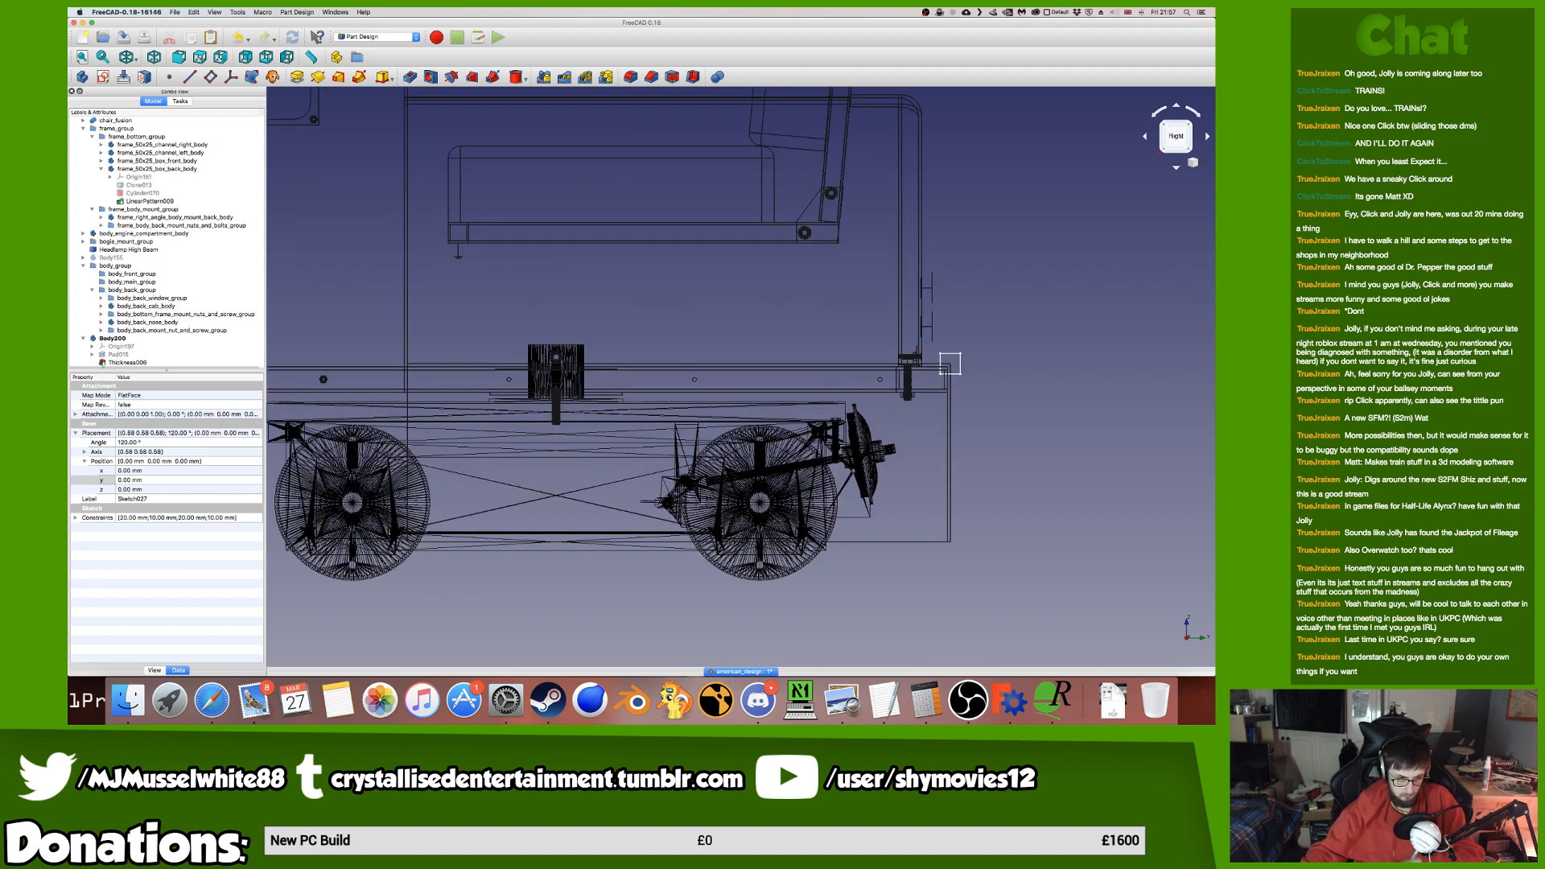
scroll(129, 346, "down", 1)
left_click(112, 363)
left_click(135, 471)
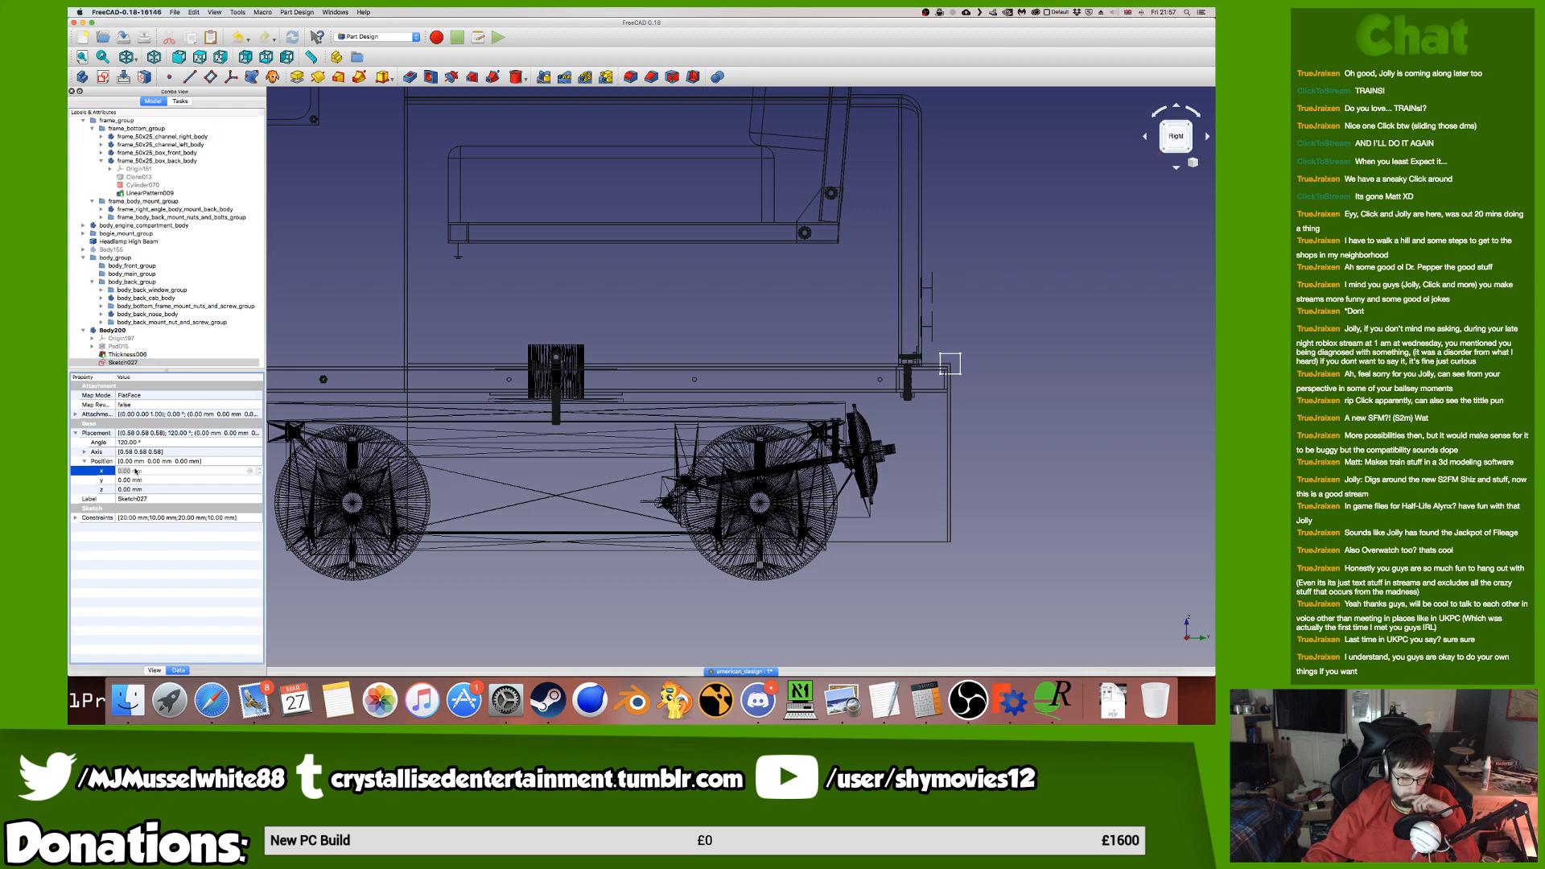
left_click(76, 414)
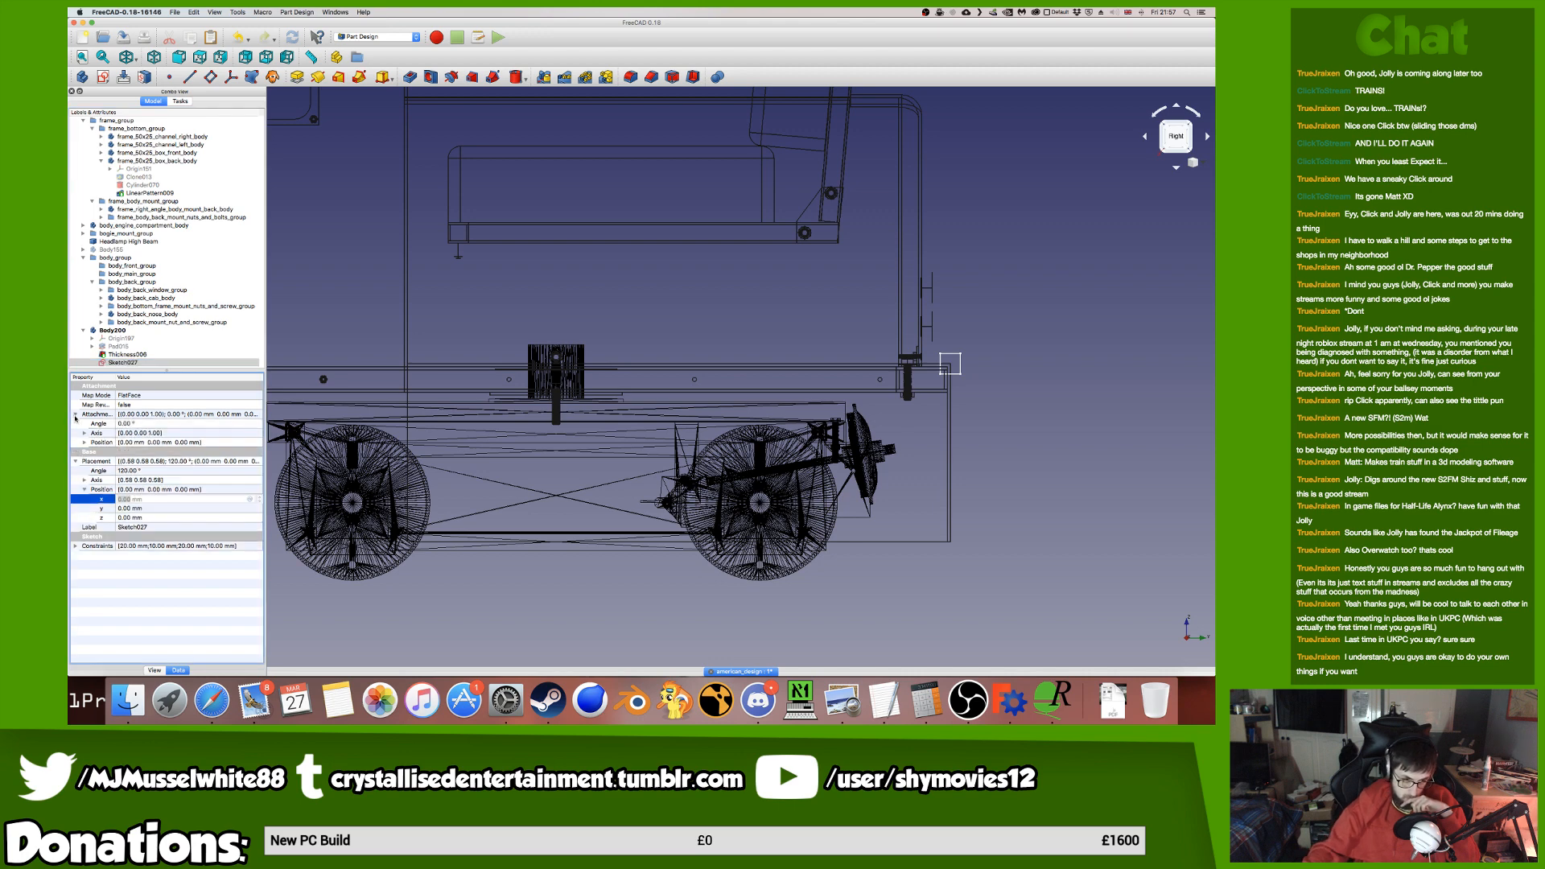
left_click(84, 443)
left_click(150, 461)
left_click(150, 469)
scroll(150, 469, "down", 1)
left_click(146, 461)
scroll(146, 461, "down", 20)
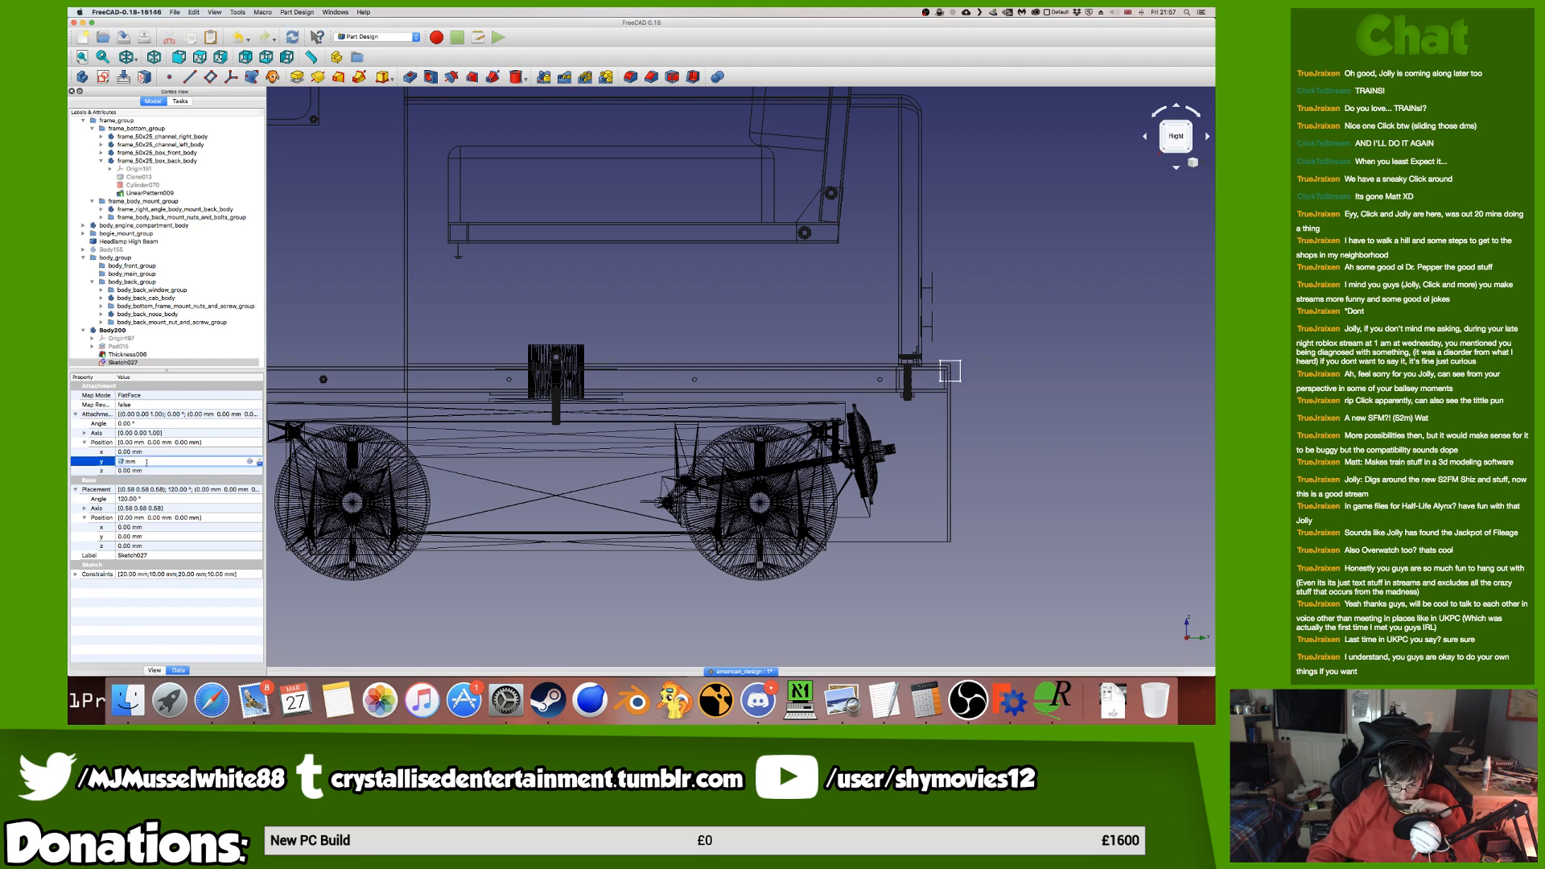
scroll(146, 462, "down", 20)
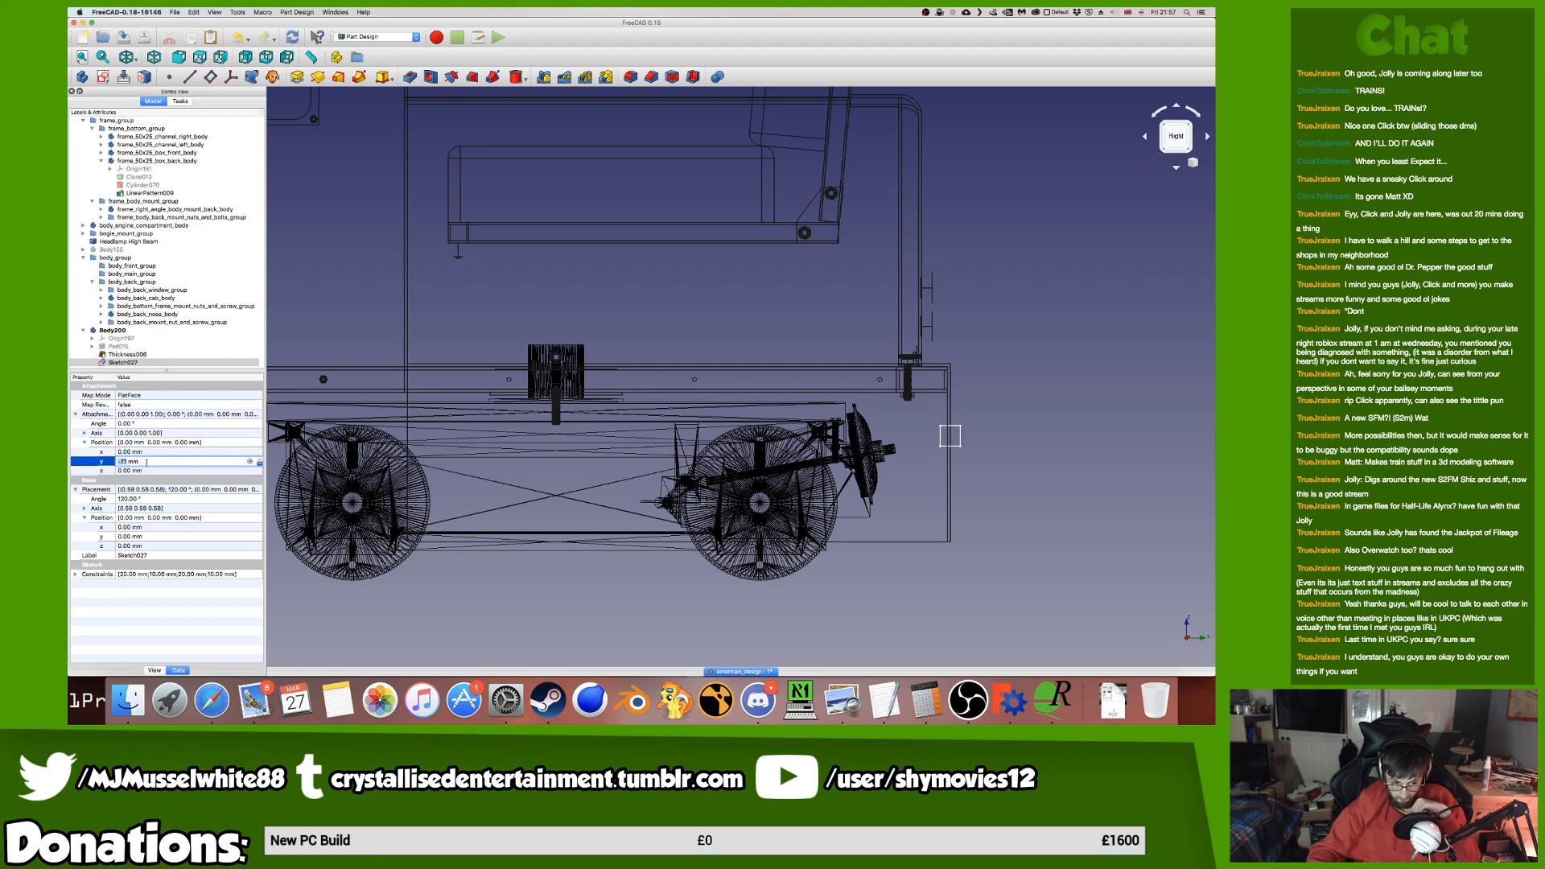
scroll(146, 461, "down", 20)
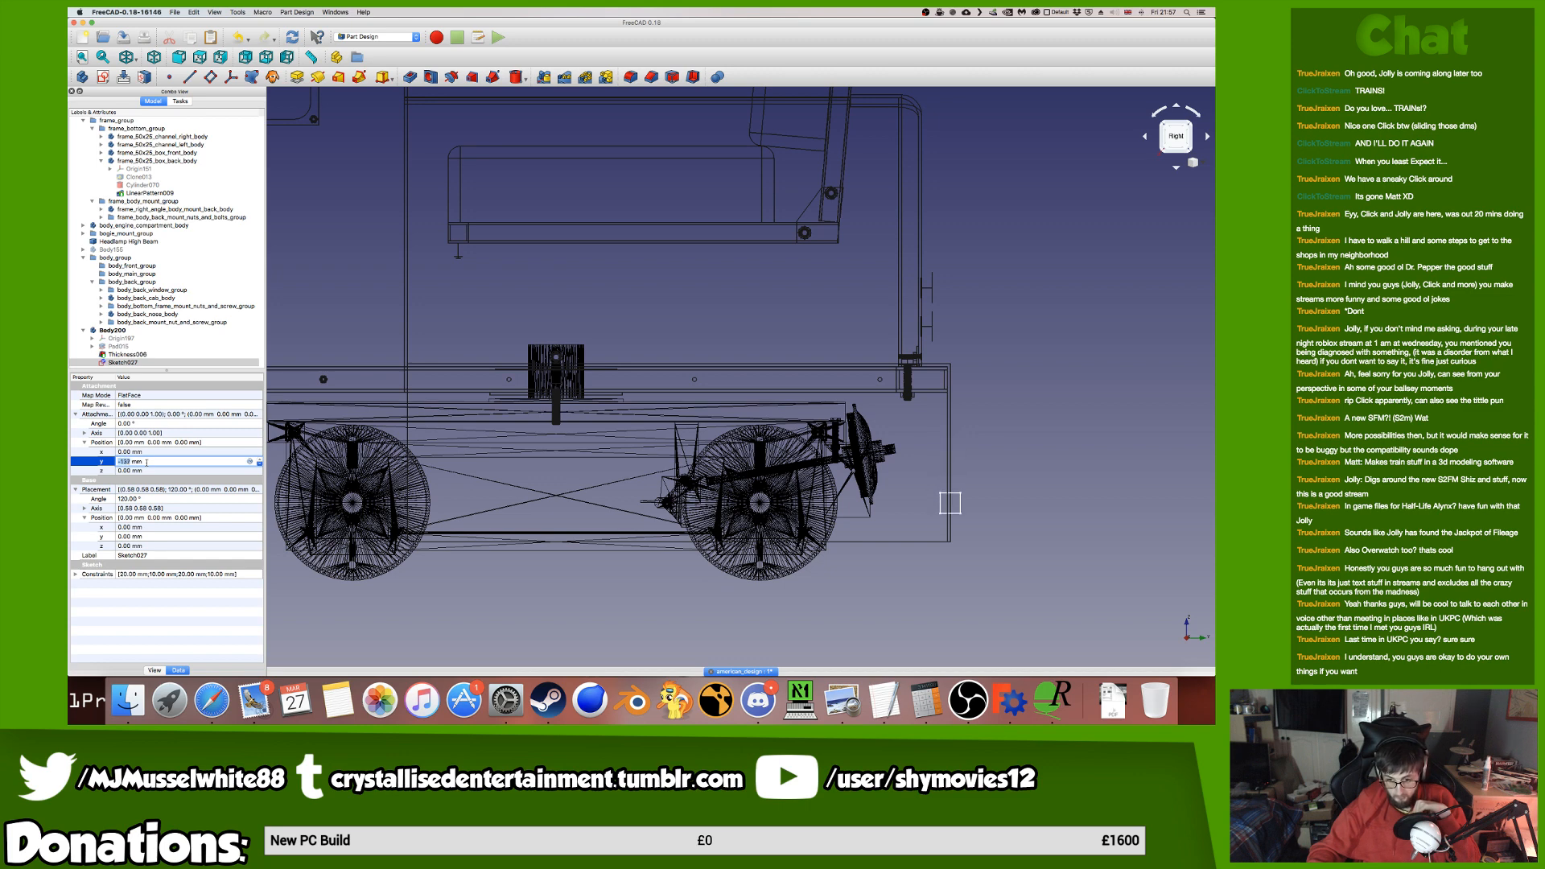
scroll(147, 462, "down", 3)
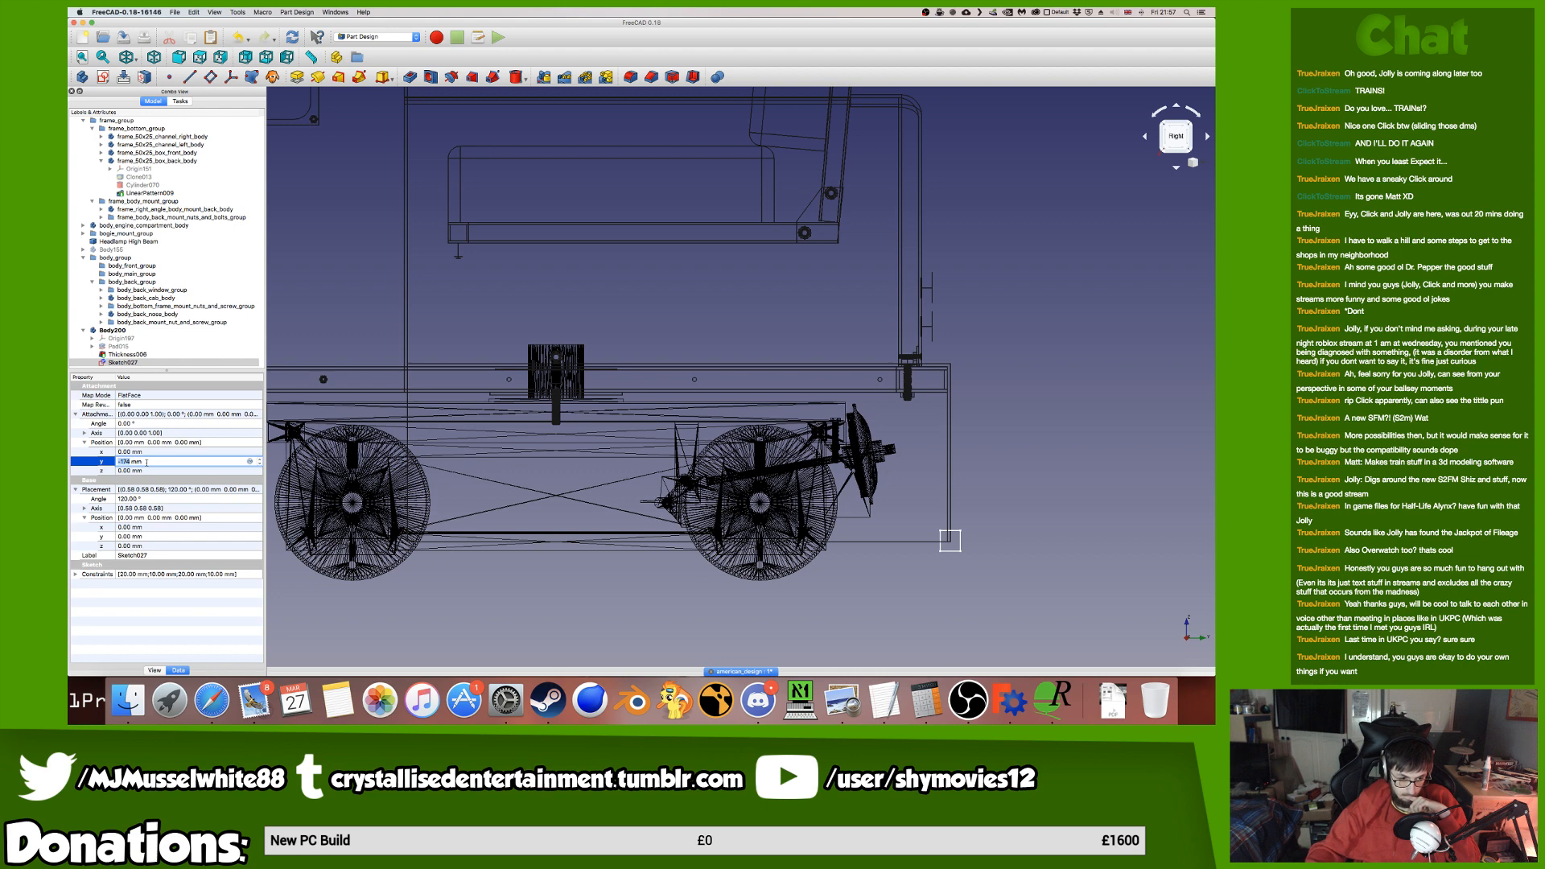
Set the sketch's X attachment offset to -533 mm and save the document.
left_click(209, 452)
scroll(208, 451, "down", 20)
scroll(208, 452, "down", 20)
scroll(209, 451, "down", 20)
scroll(208, 451, "down", 20)
scroll(208, 451, "down", 20)
scroll(209, 451, "down", 20)
scroll(208, 451, "down", 20)
scroll(209, 451, "down", 20)
scroll(209, 452, "down", 17)
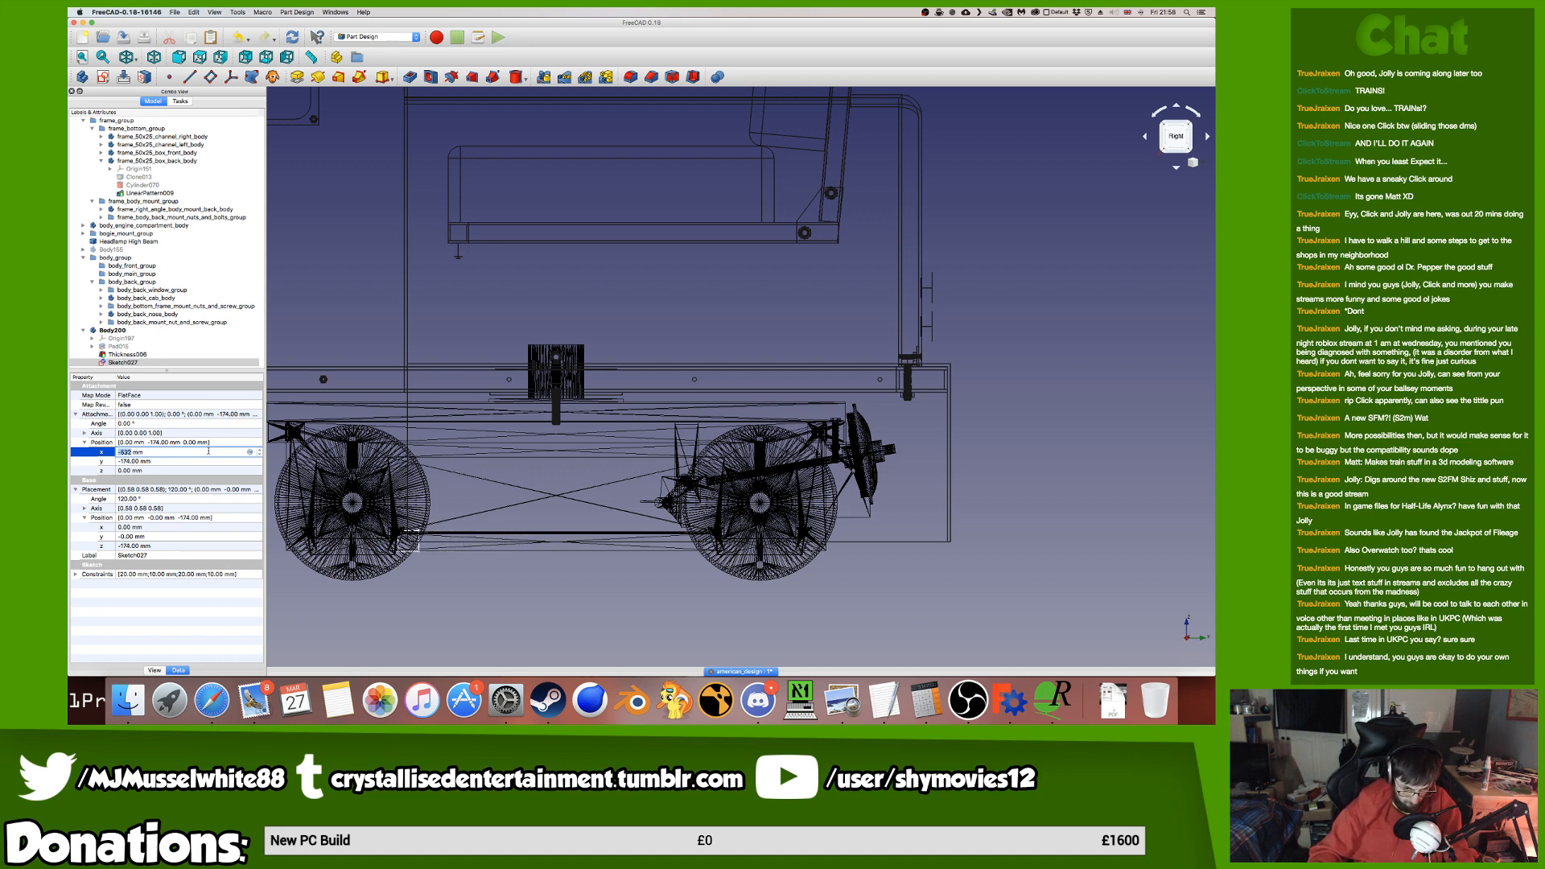
scroll(378, 541, "up", 6)
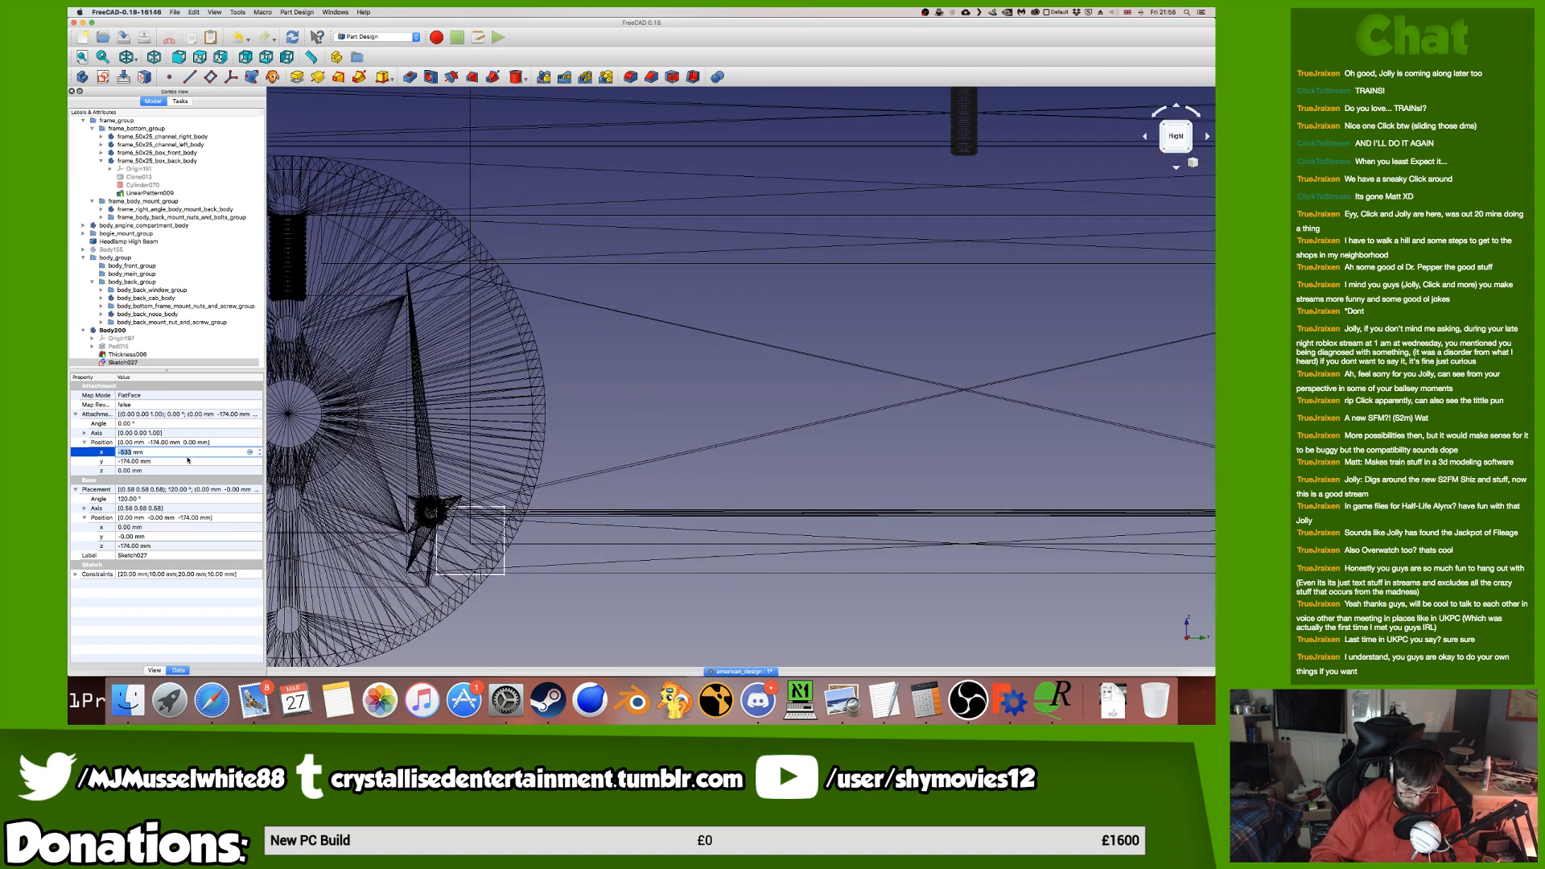
scroll(188, 460, "down", 1)
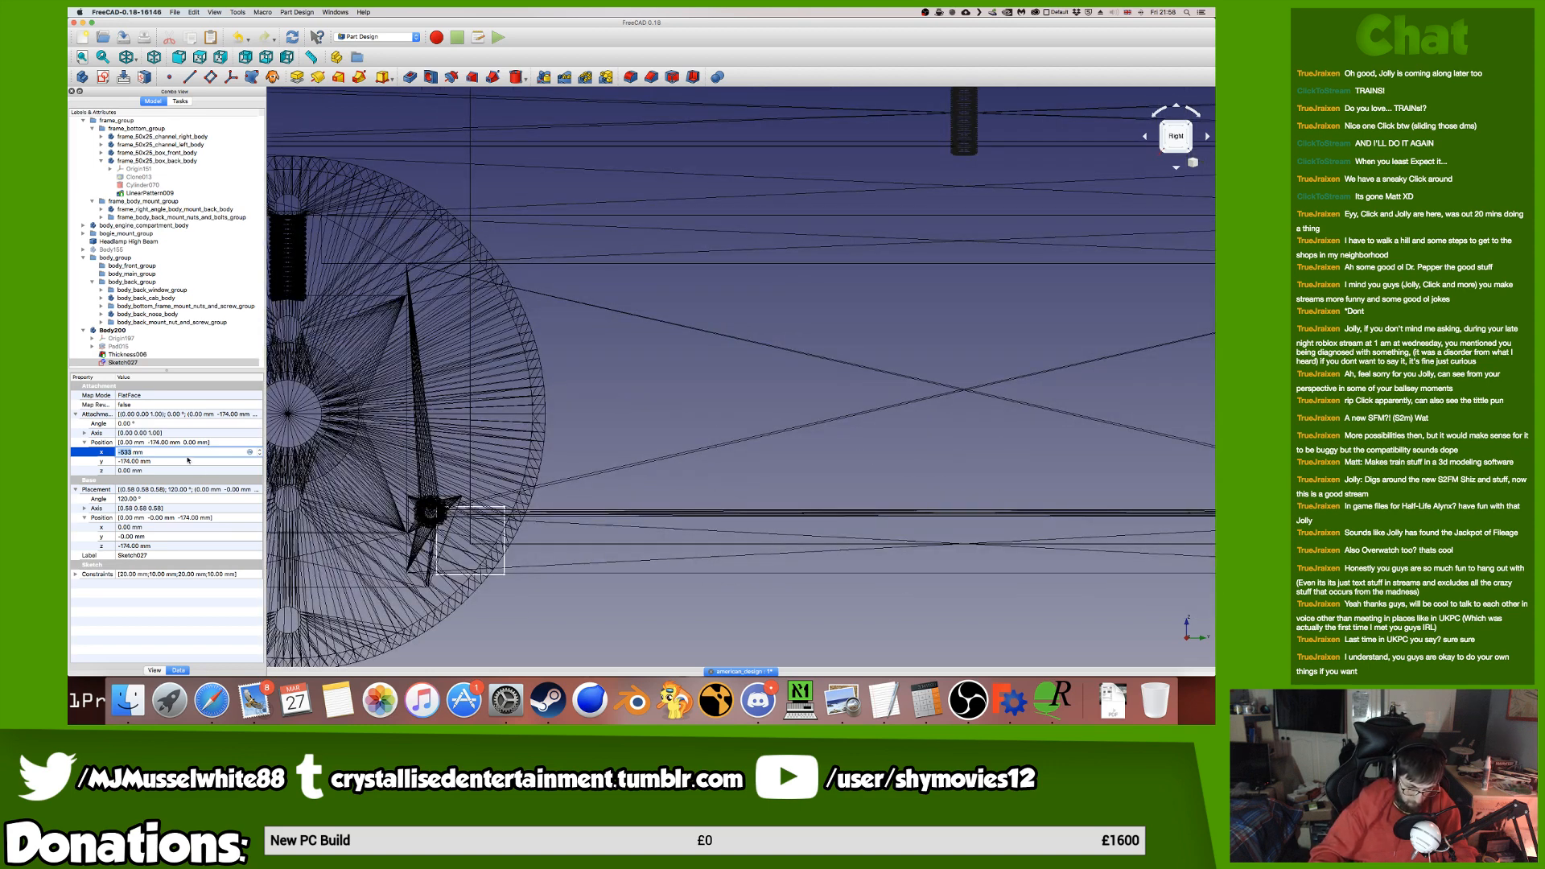
key("Return")
key("super+s")
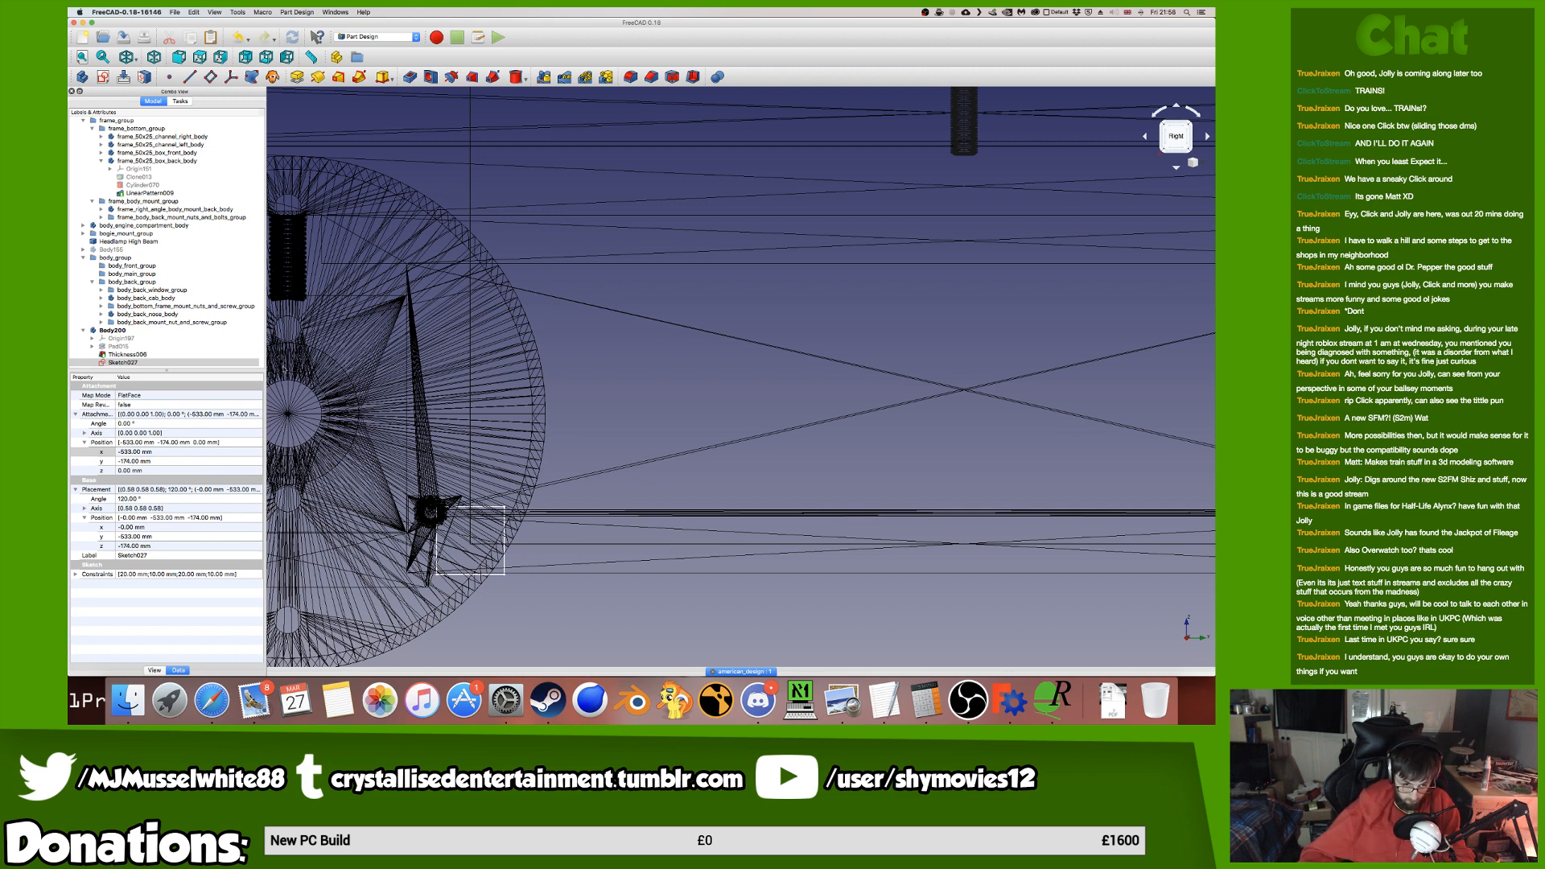
Reopen the sketch, delete the 20 mm square with its constraints, and close the sketch.
double_click(124, 362)
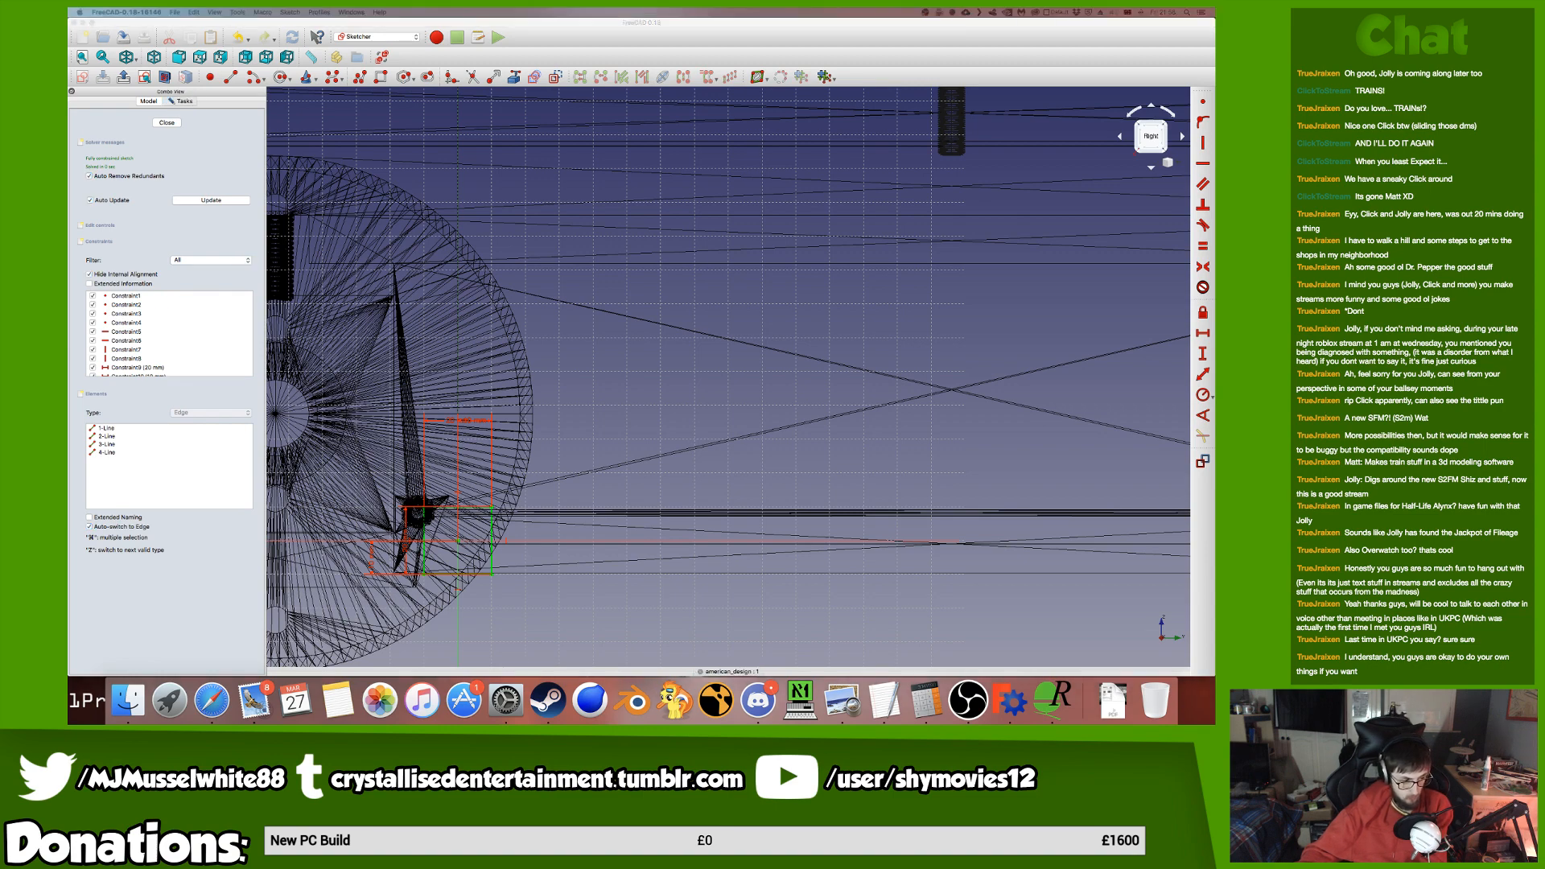
scroll(877, 411, "down", 2)
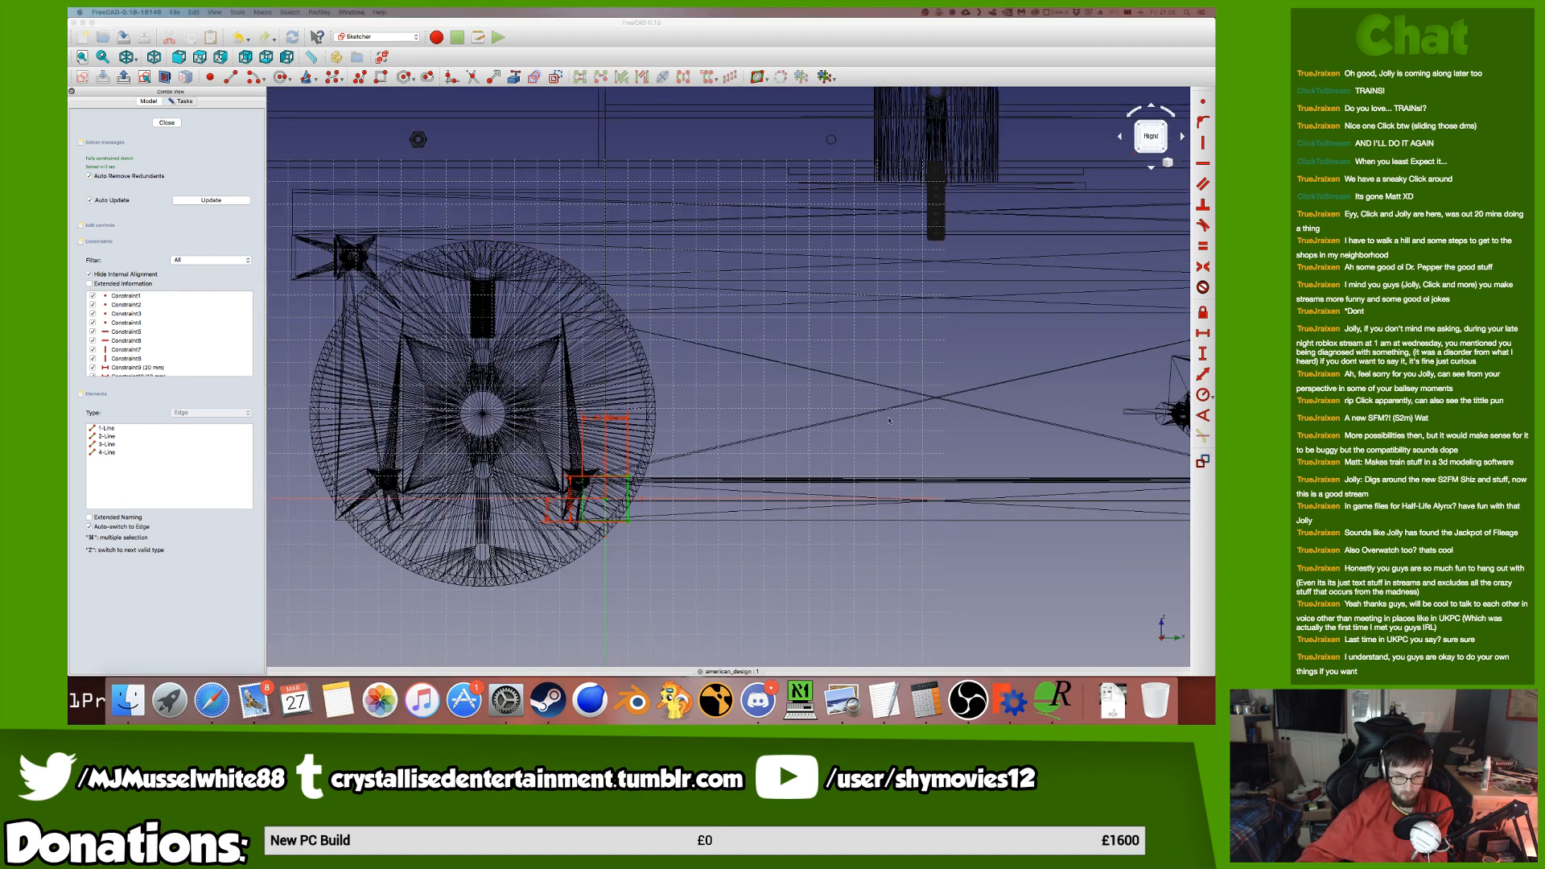
scroll(606, 494, "up", 4)
mouse_move(524, 436)
left_mouse_down()
mouse_move(705, 539)
mouse_move(749, 594)
left_mouse_up()
key("Delete")
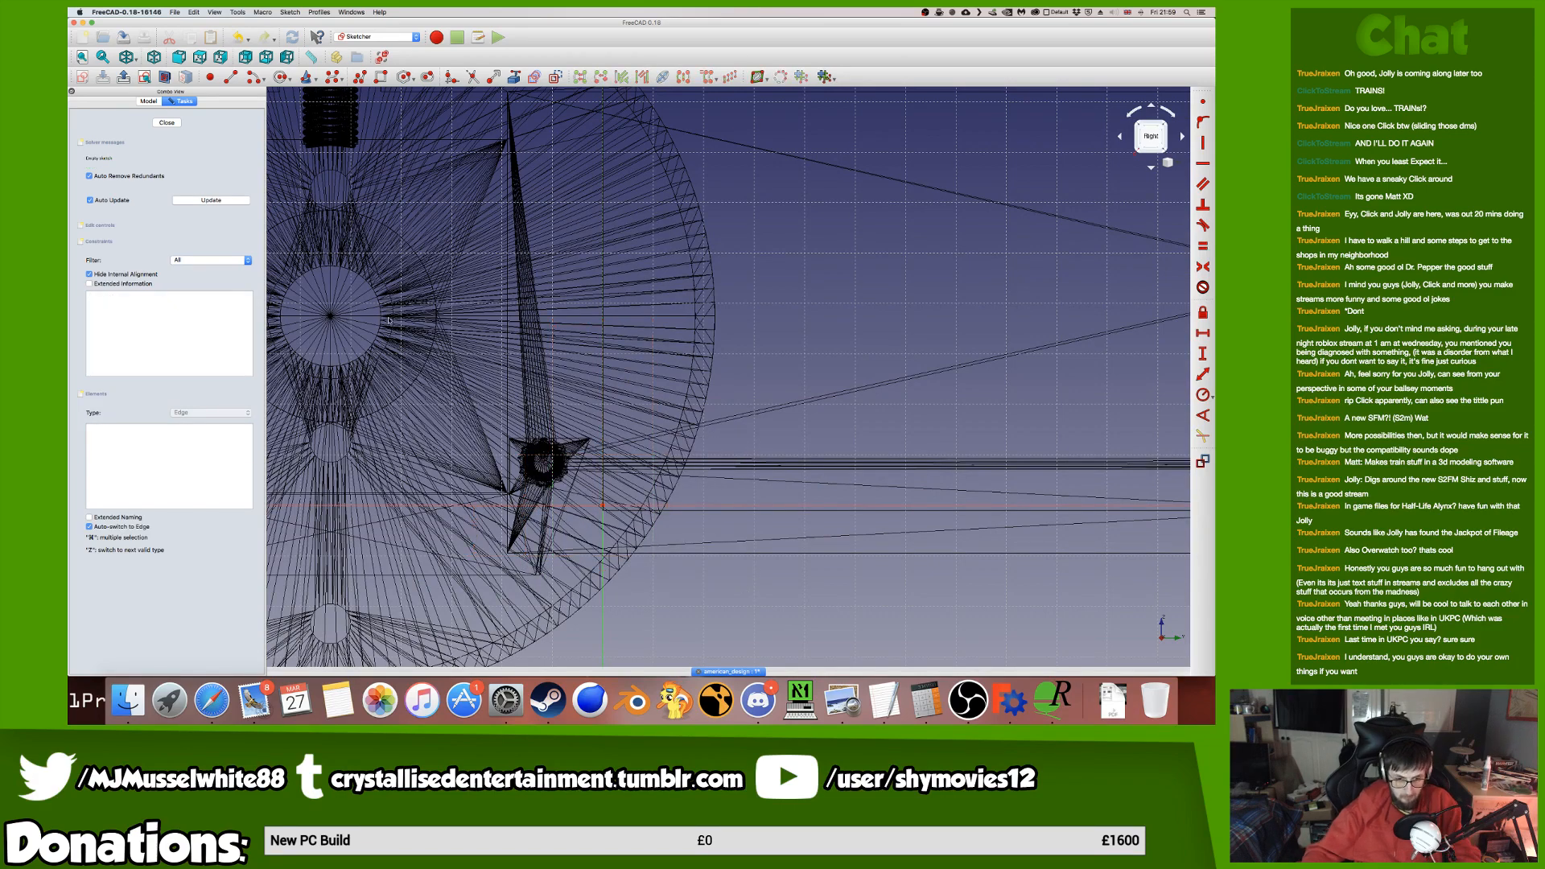
left_click(166, 122)
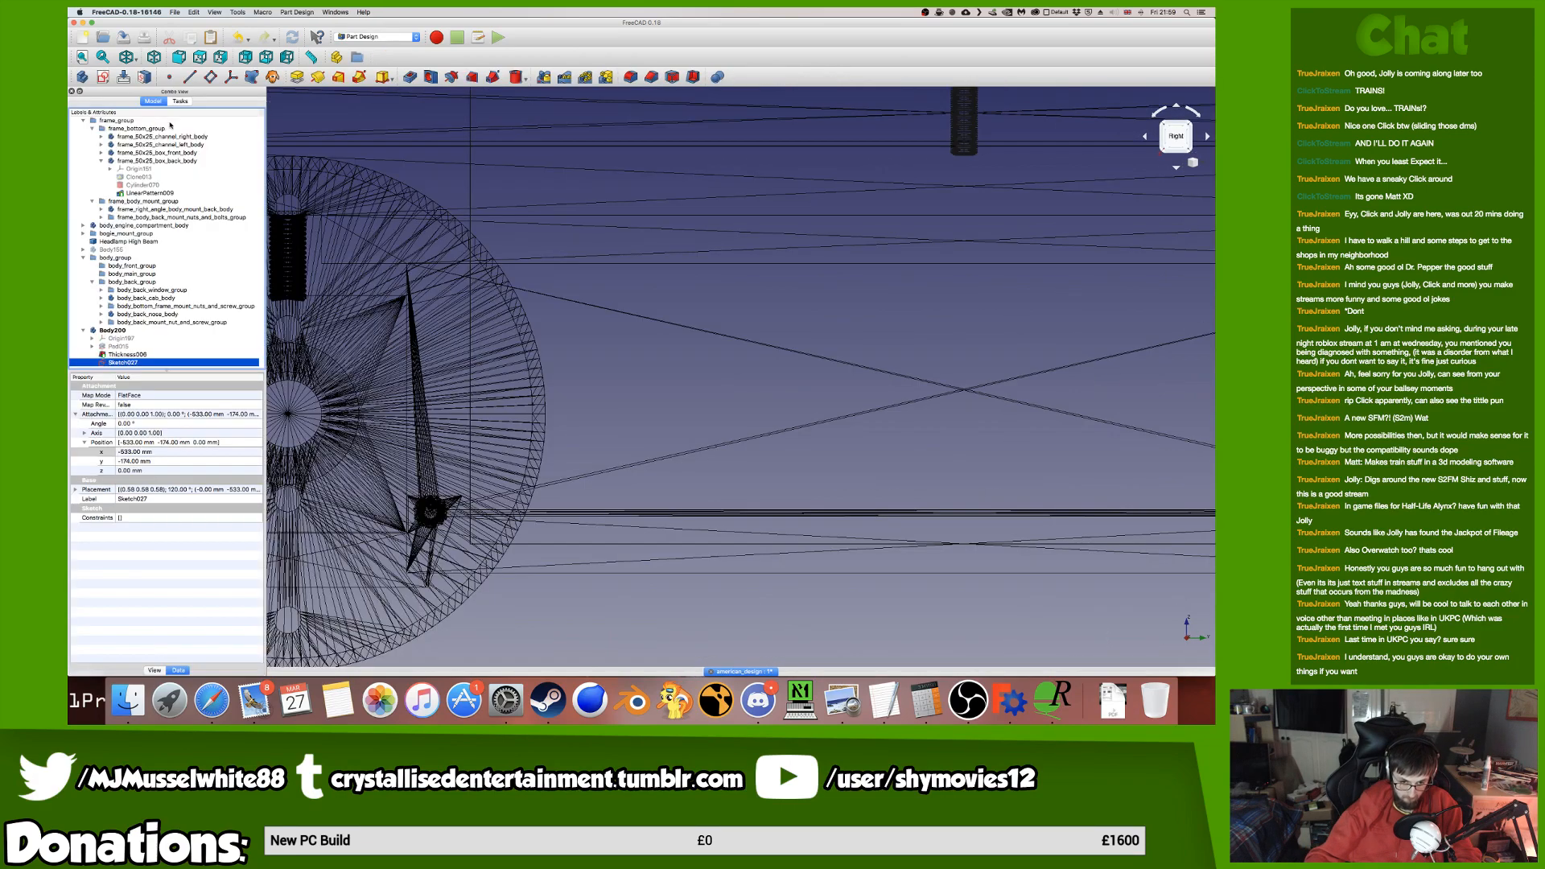
Set the emptied sketch's Y attachment offset to -175 mm.
left_click(153, 461)
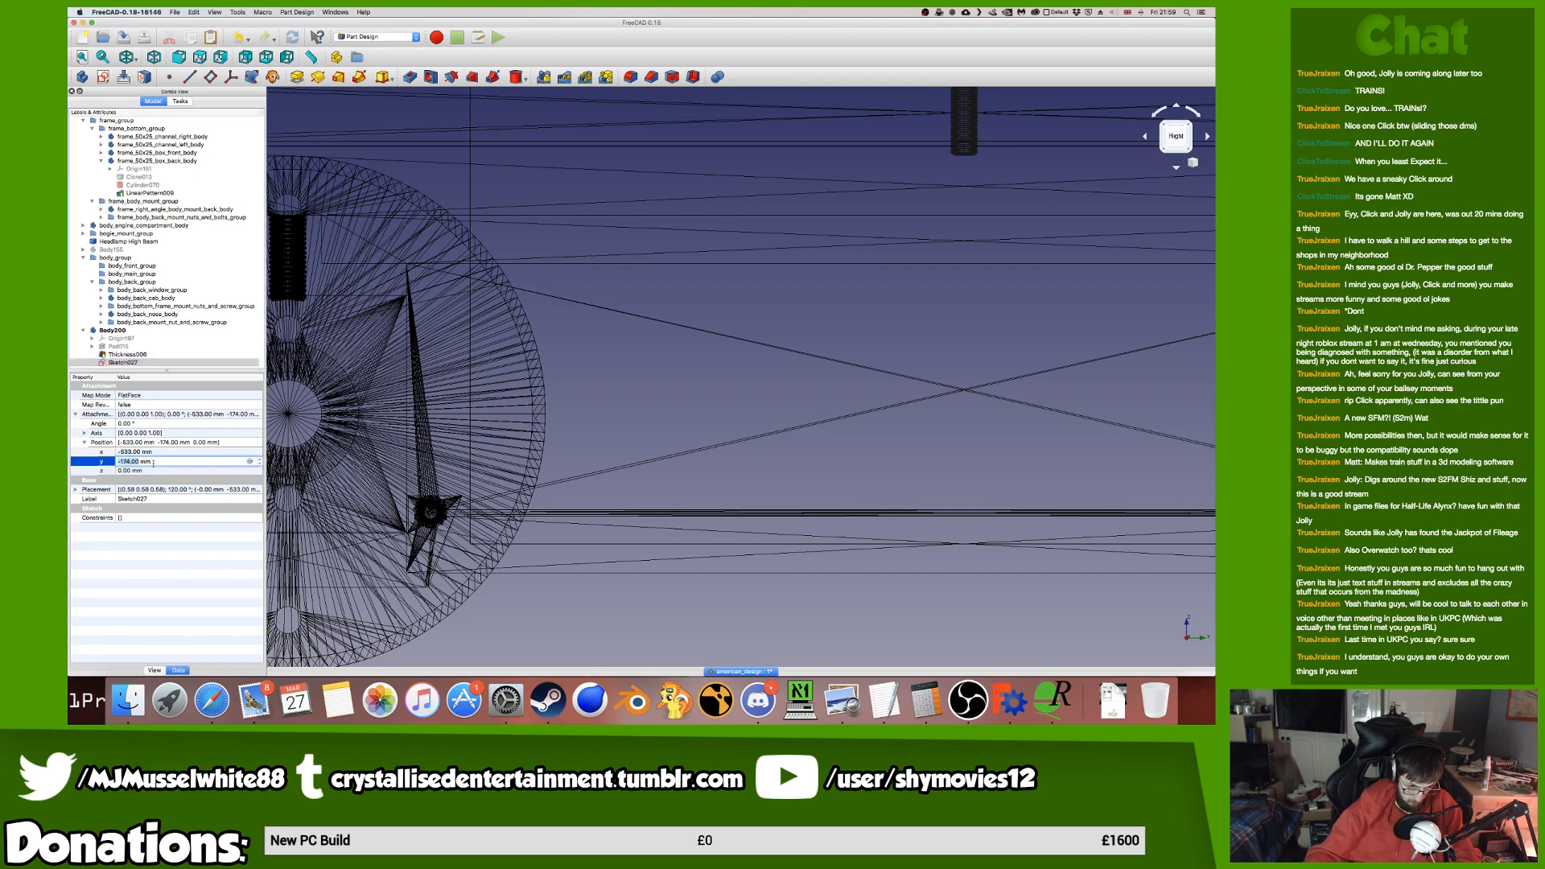
type("-175")
key("Return")
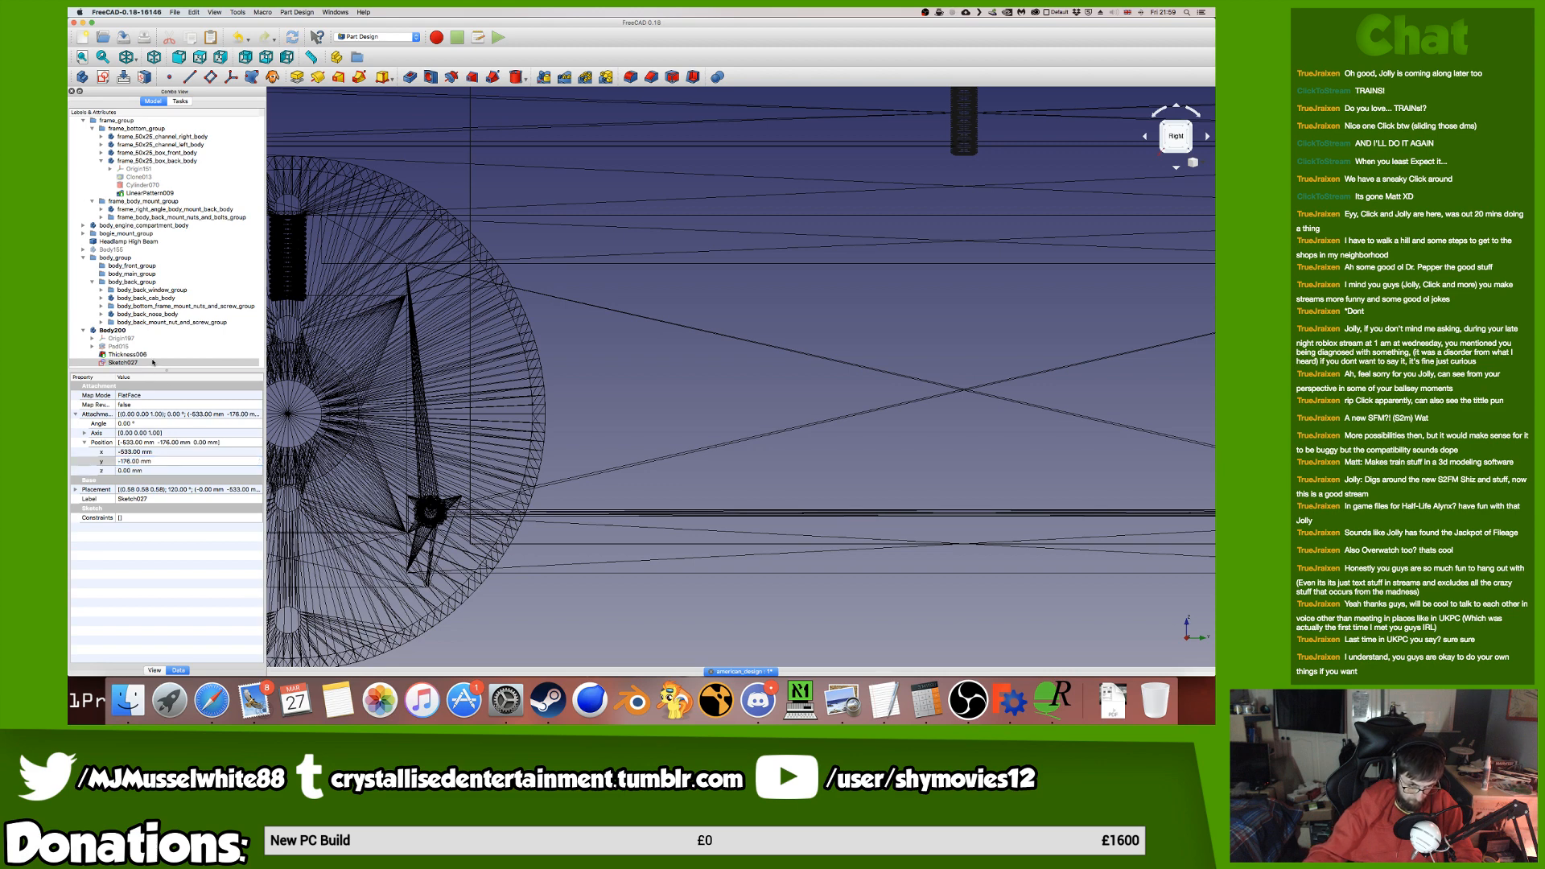
Edit the sketch and draw a polyline from near its origin along the skirt's lower edge, with a slanted segment up to the frame's underside.
double_click(153, 362)
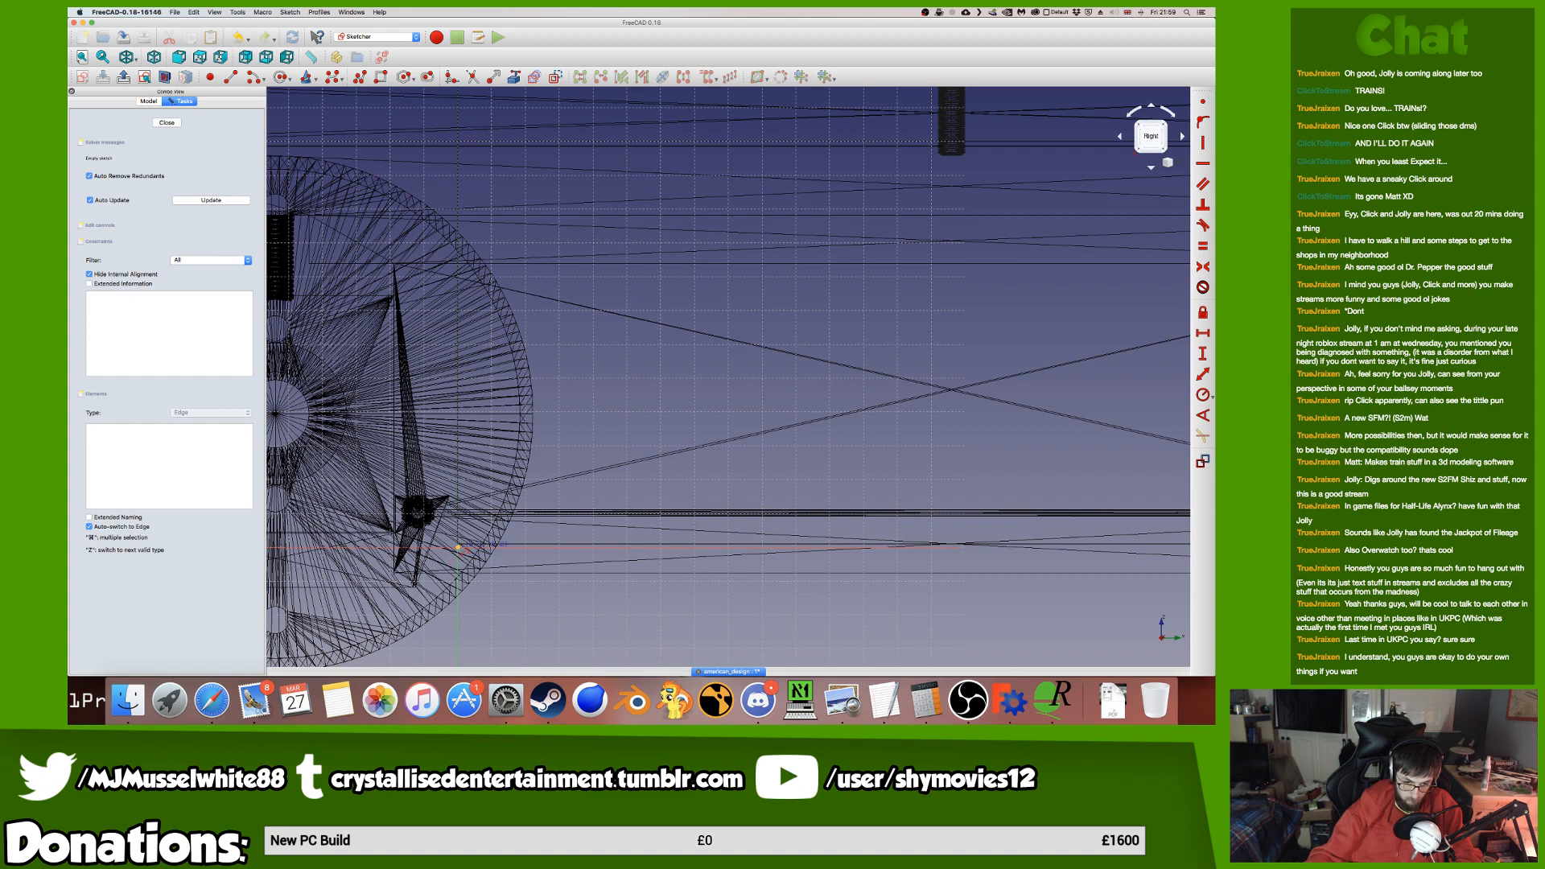
scroll(457, 547, "down", 6)
scroll(764, 518, "up", 3)
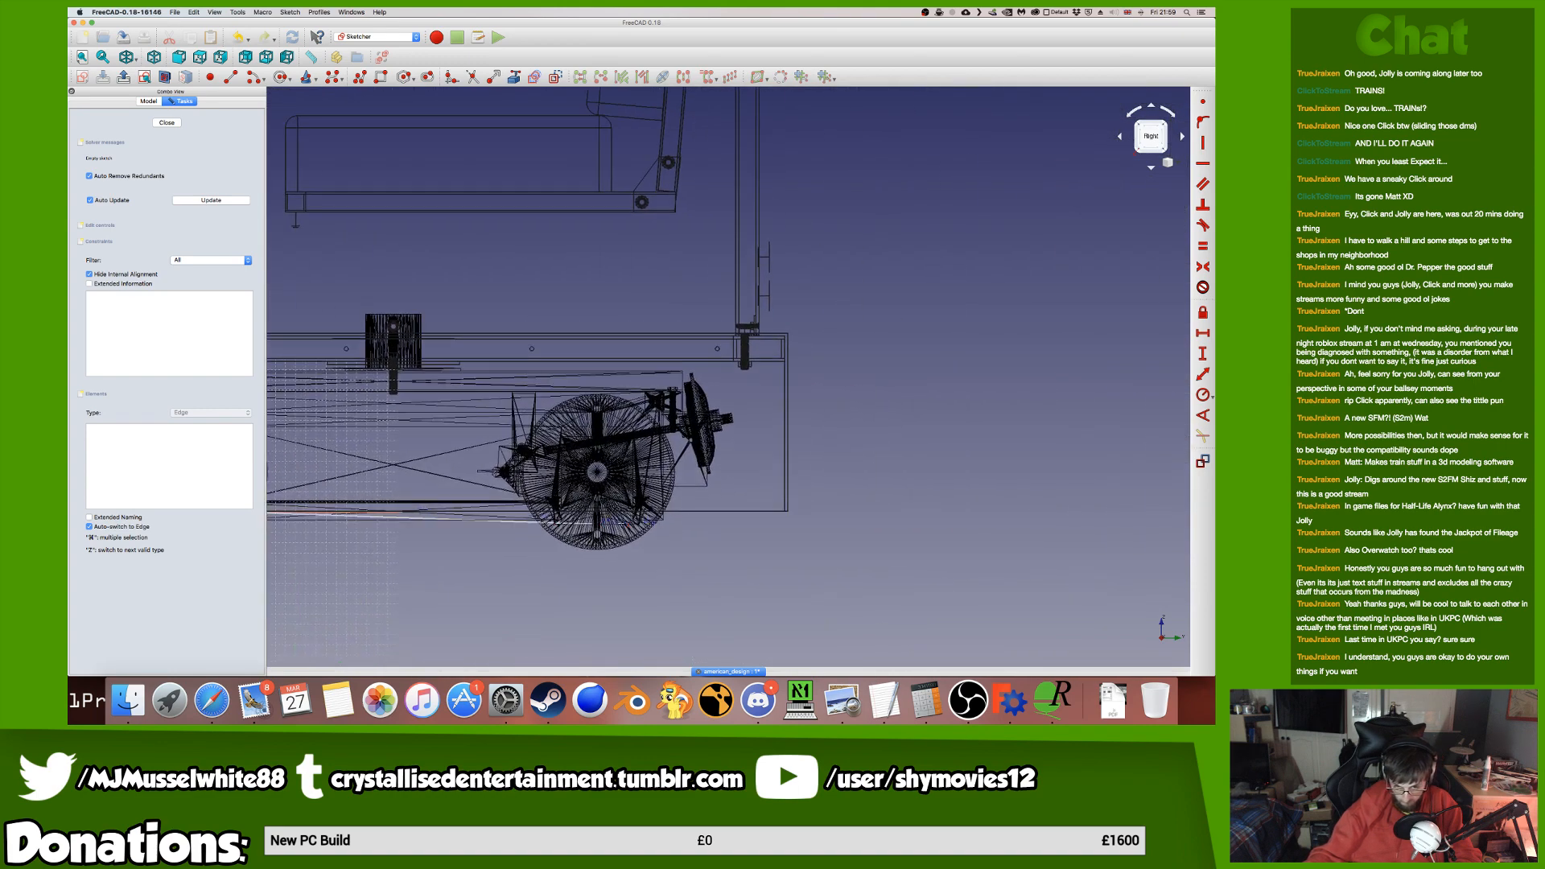
left_click(750, 516)
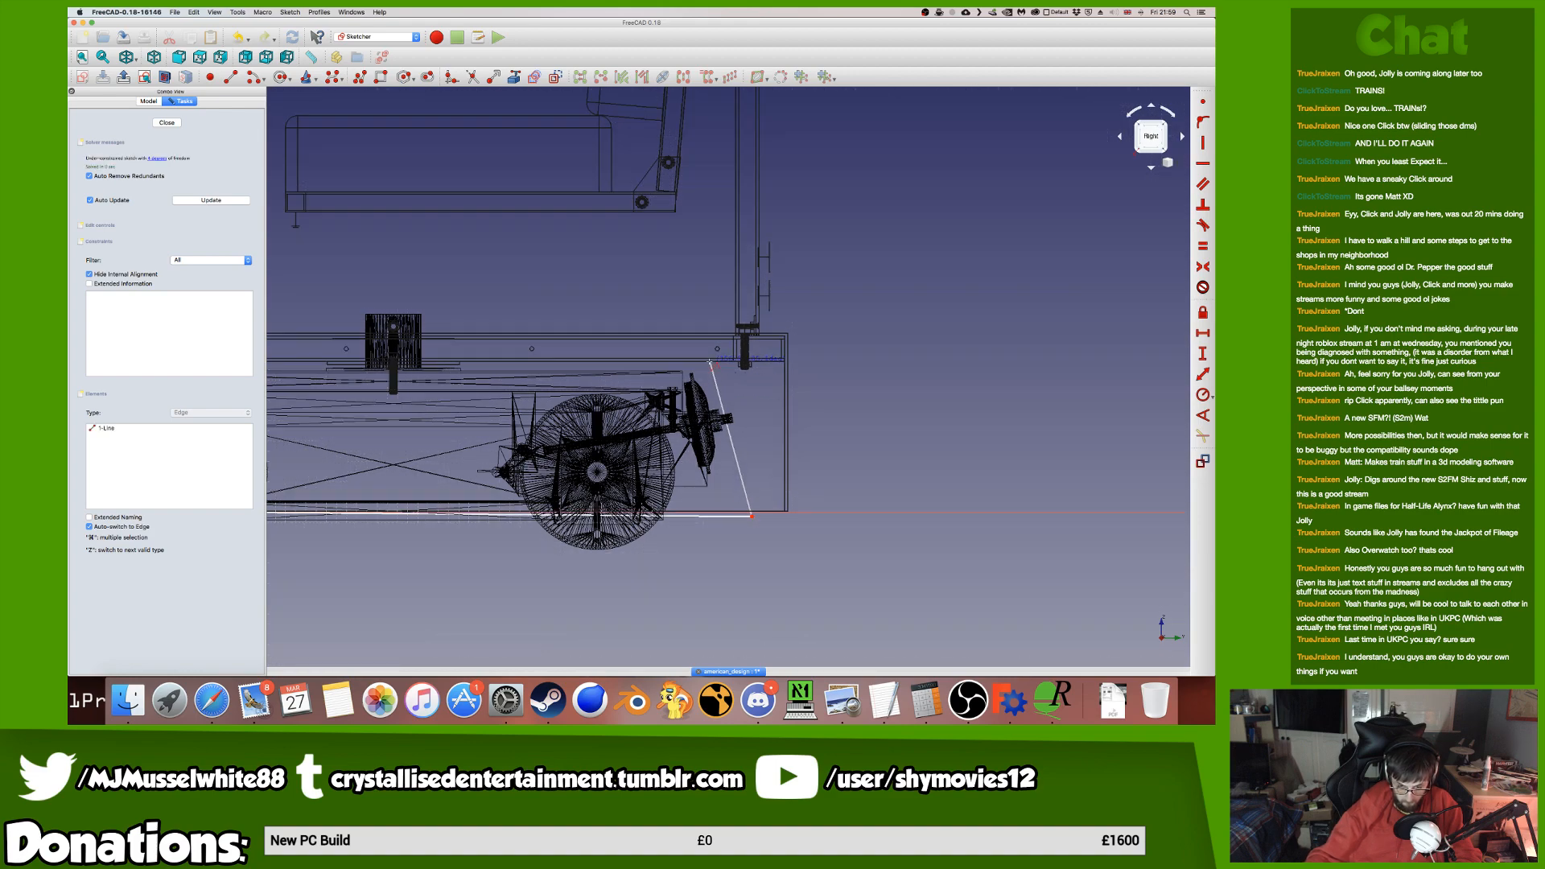
scroll(709, 366, "up", 6)
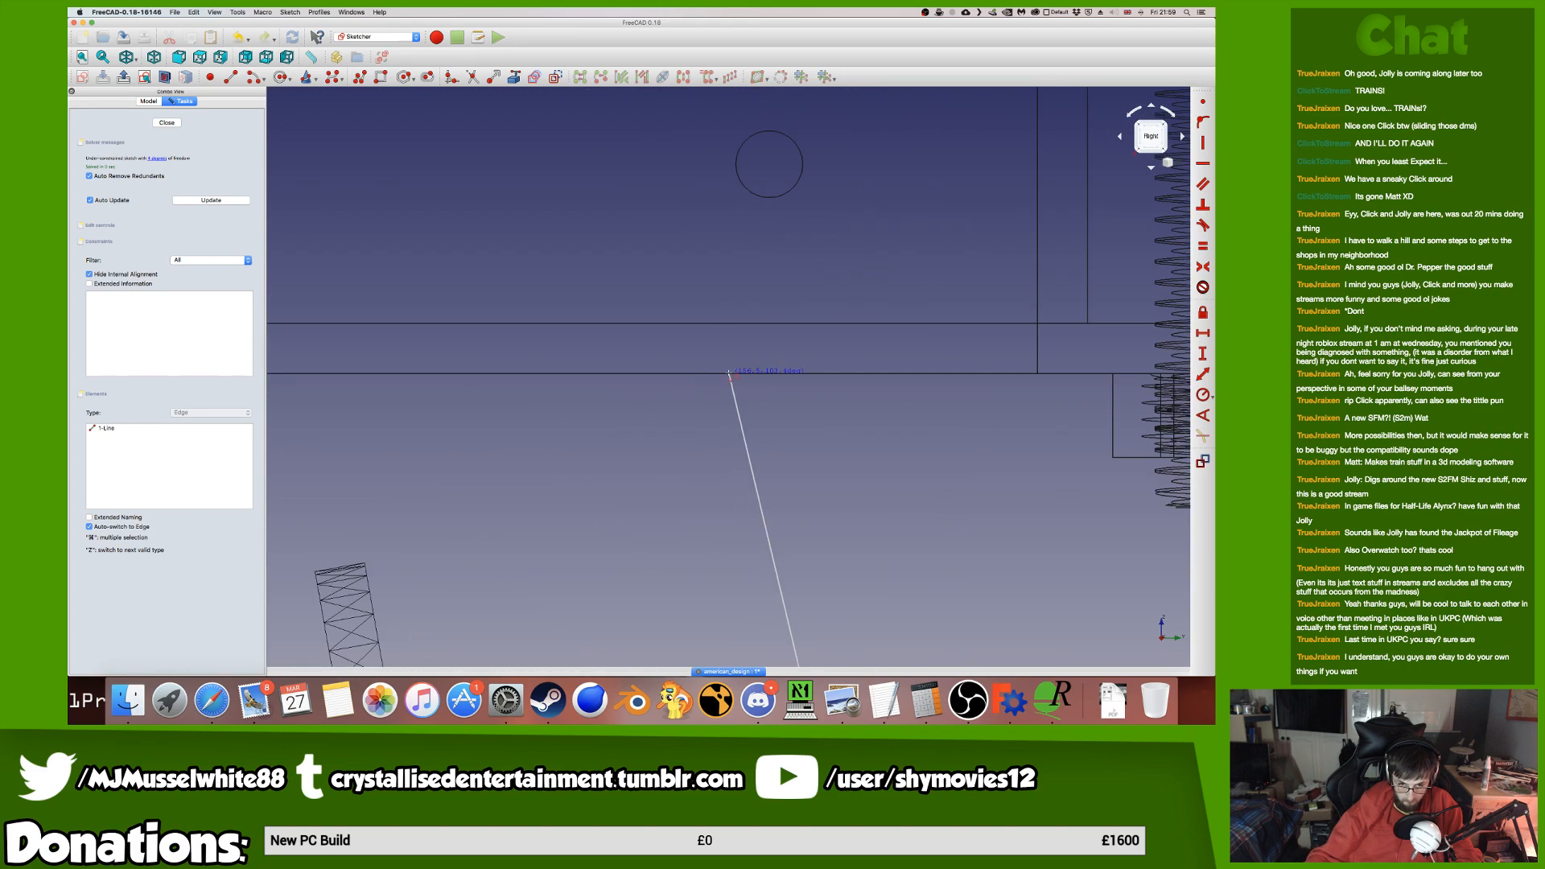
scroll(712, 410, "up", 6)
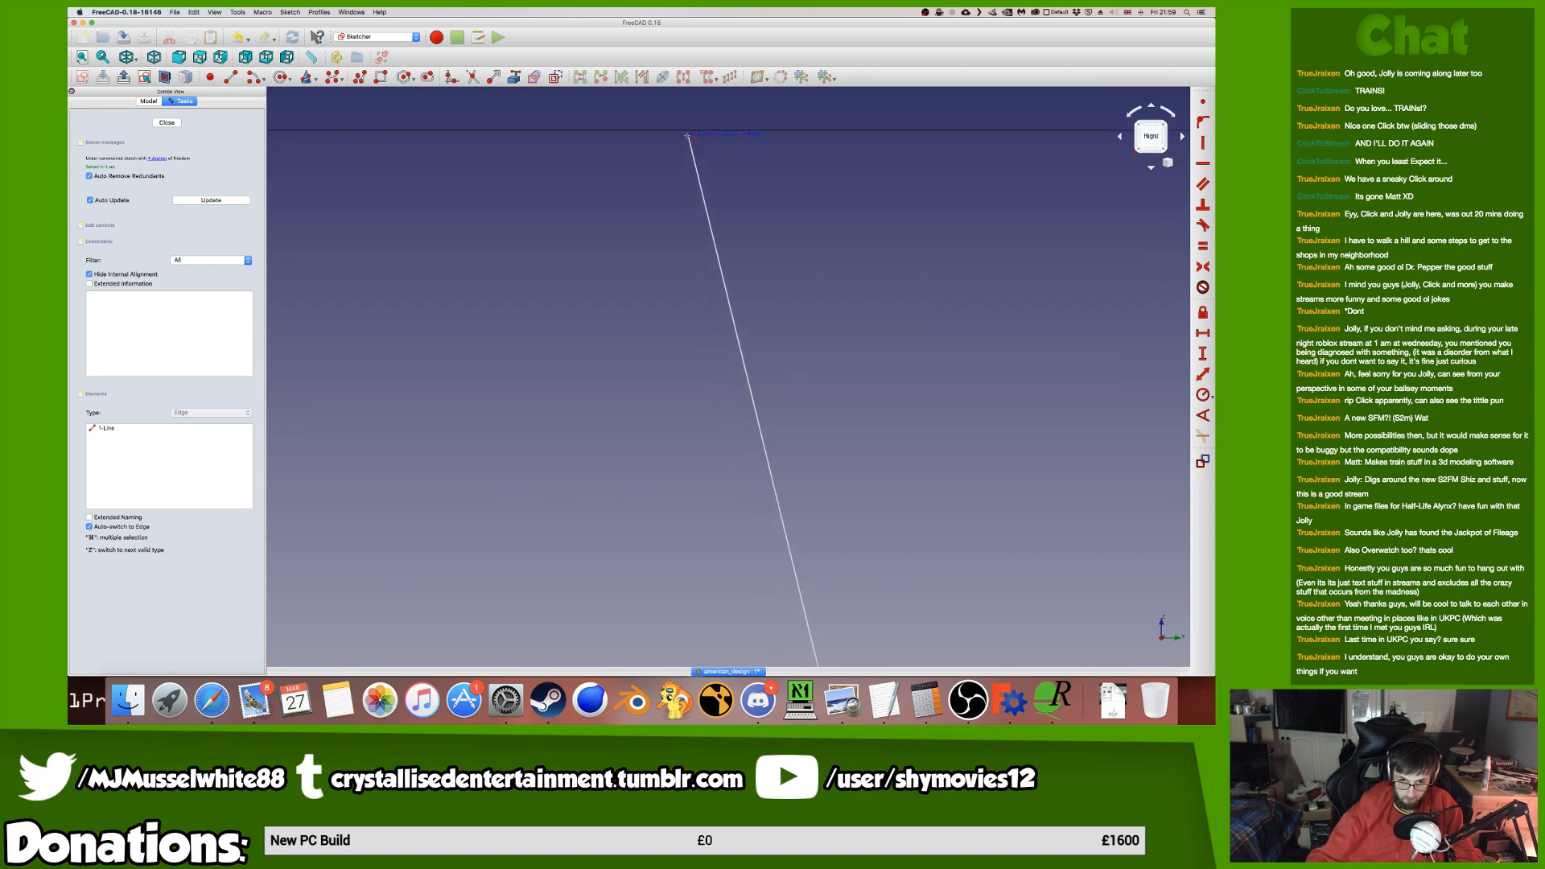
scroll(692, 130, "up", 4)
scroll(694, 101, "up", 5)
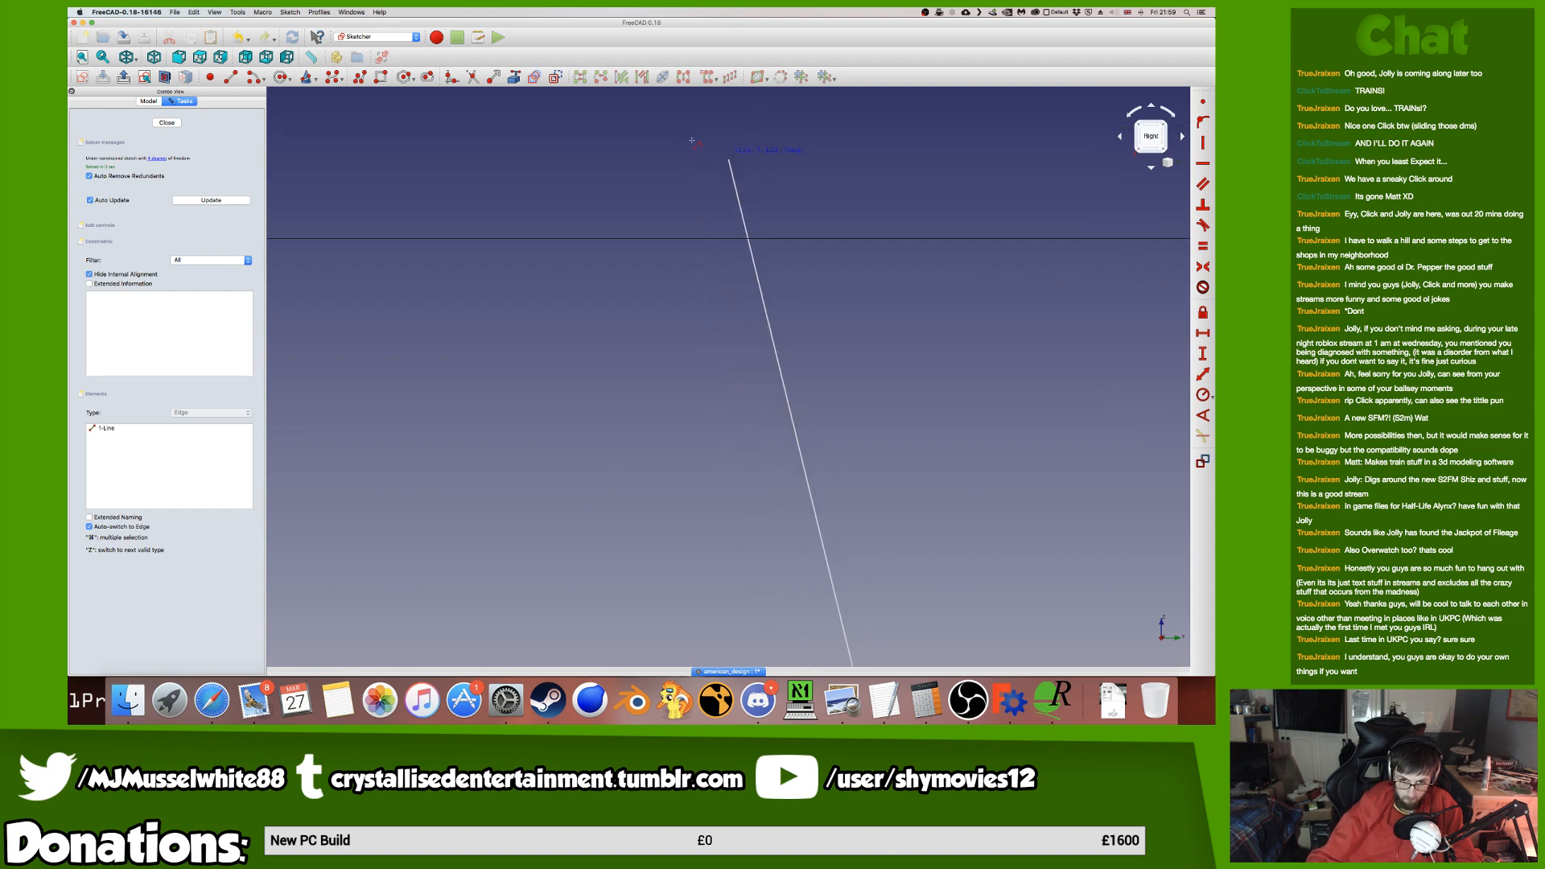
left_click(731, 238)
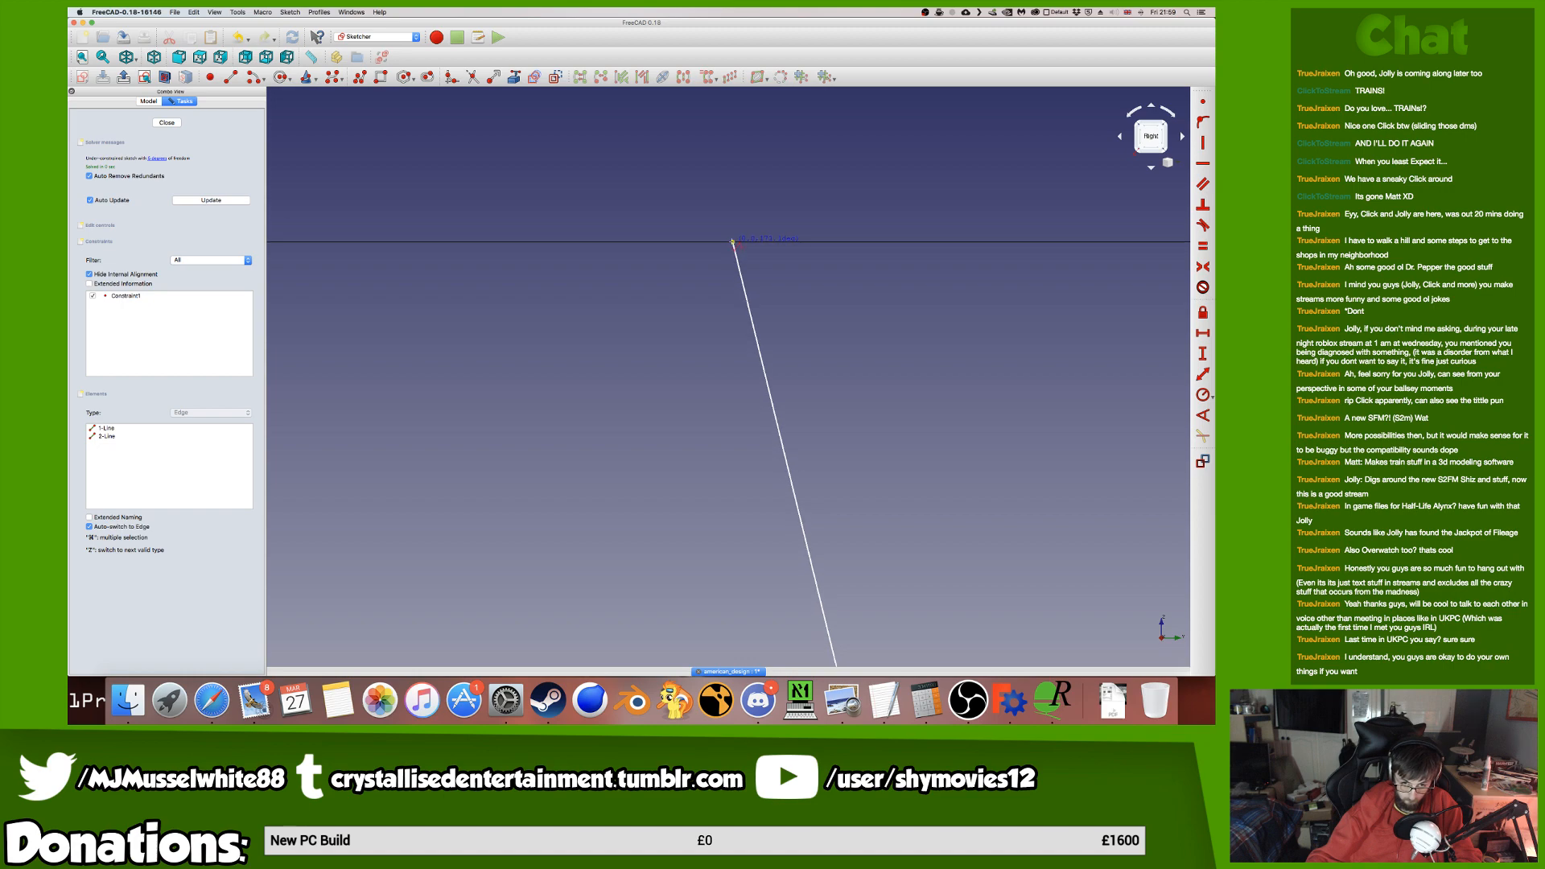
Continue the polyline along the frame's underside to the sketch's vertical axis and close it at its start point.
scroll(731, 240, "down", 5)
scroll(573, 262, "up", 8)
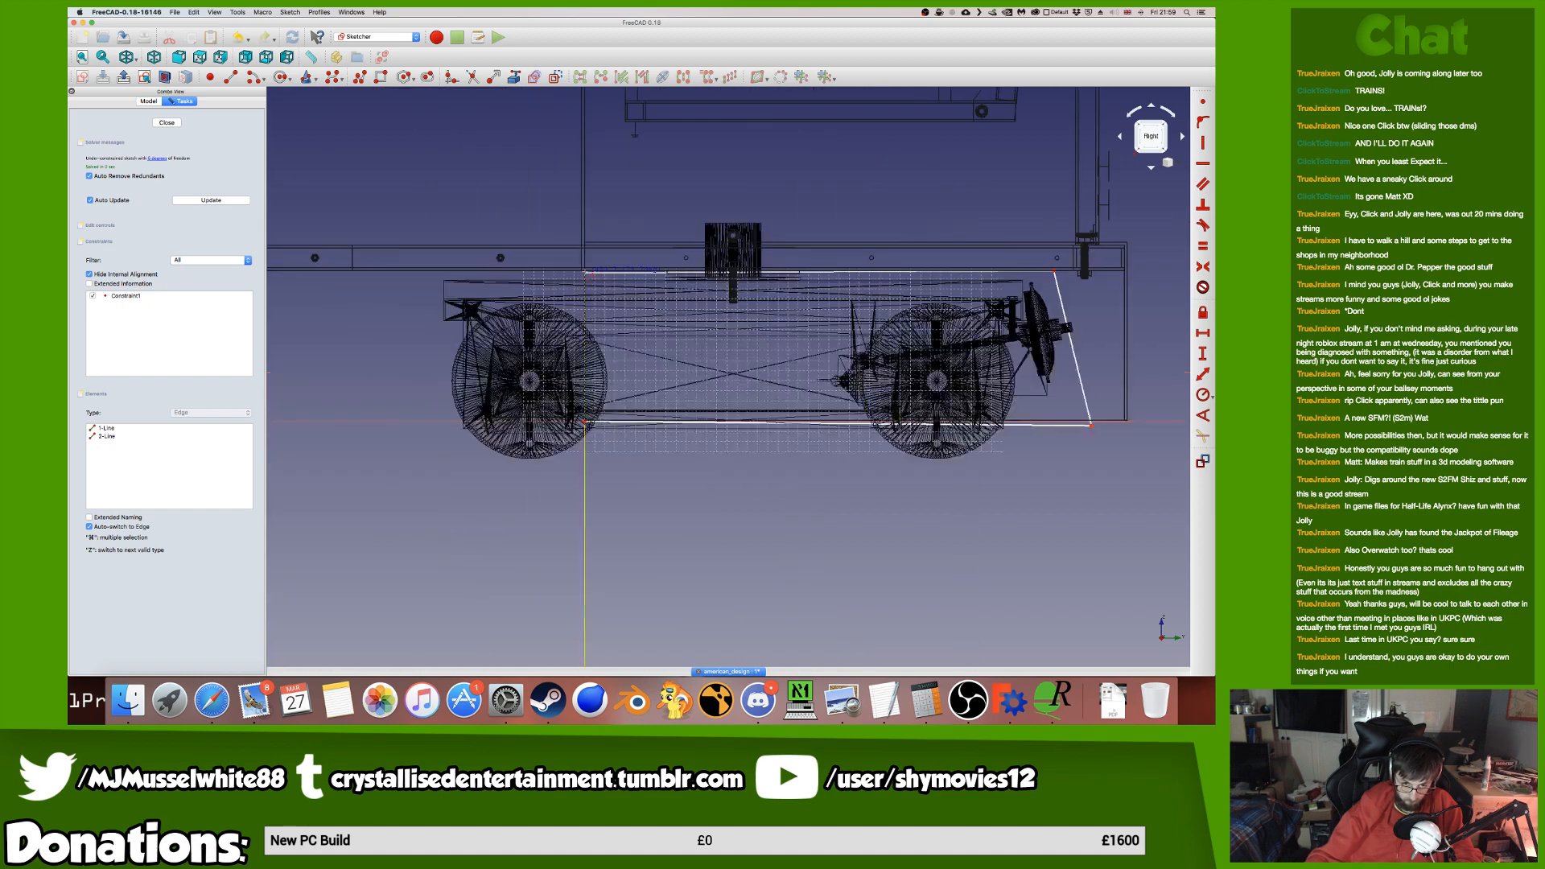
scroll(573, 261, "up", 8)
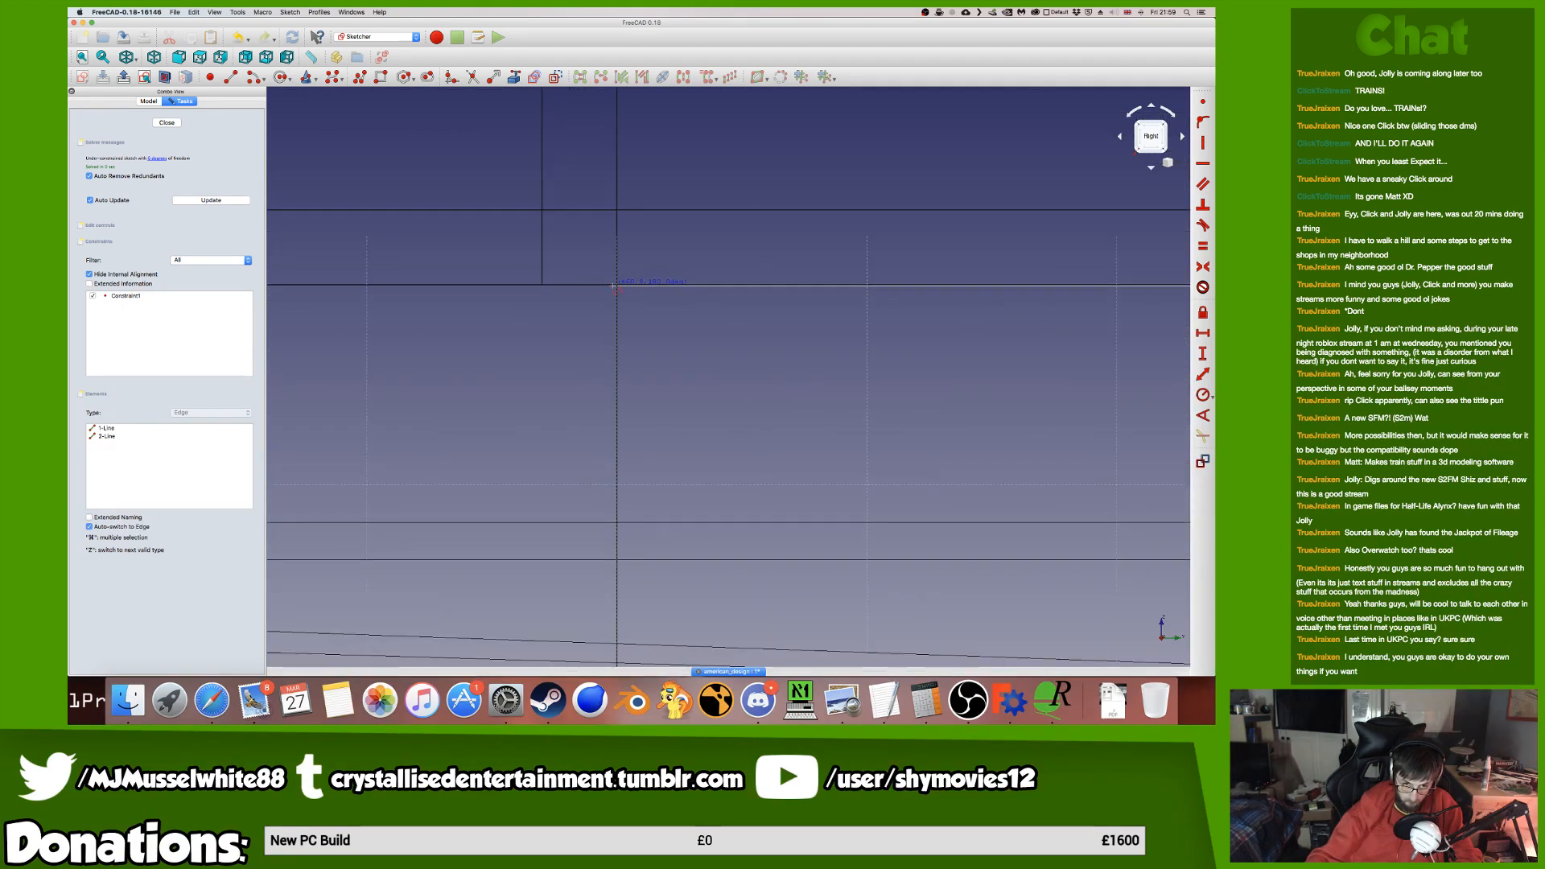
scroll(735, 237, "down", 5)
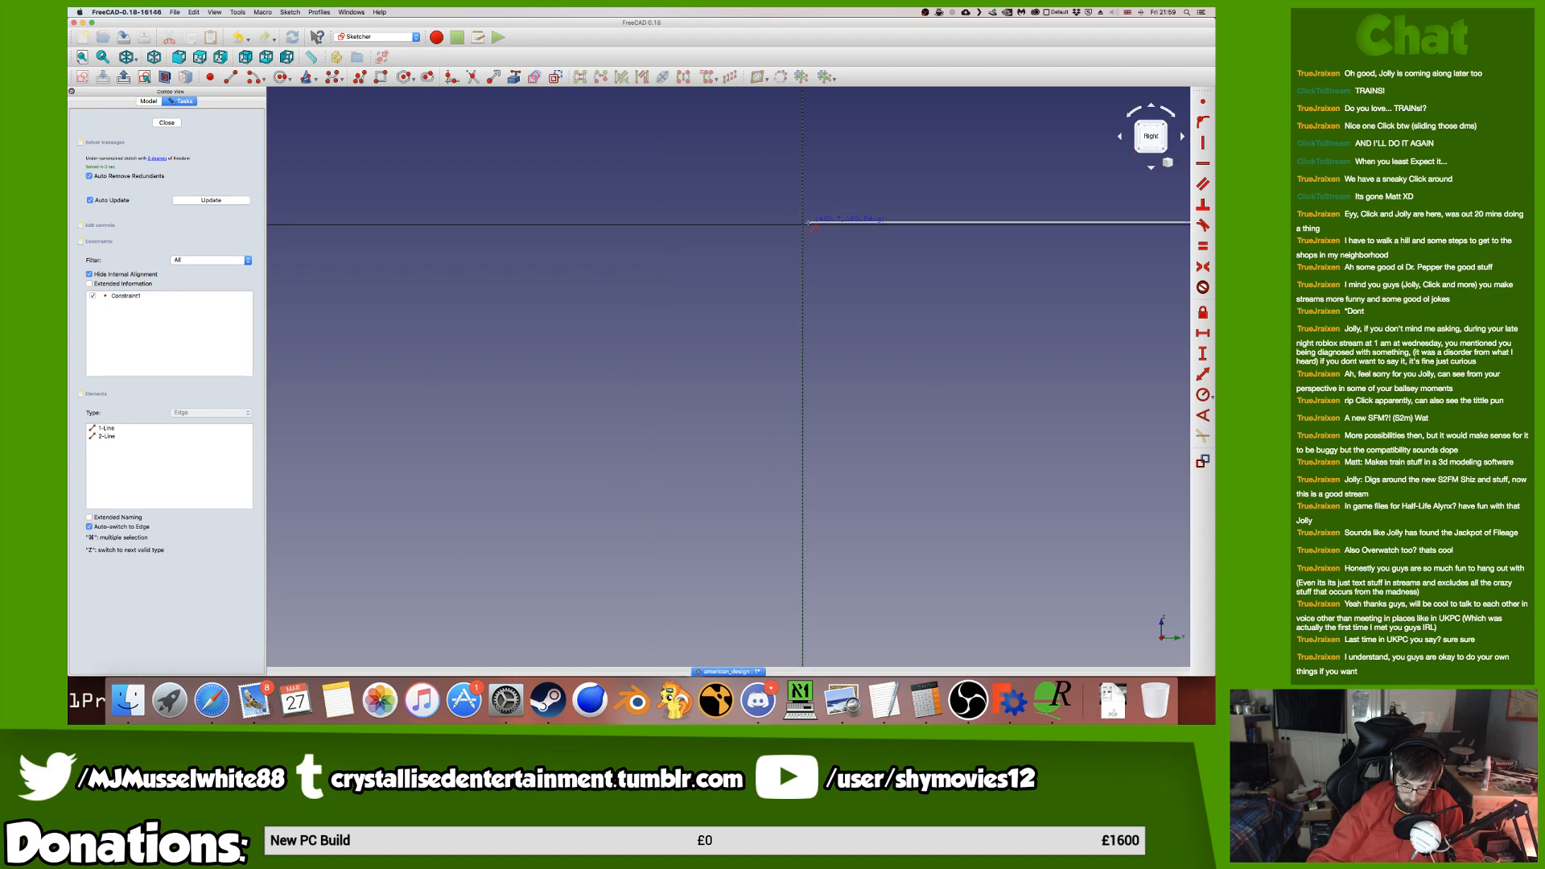
left_click(728, 256)
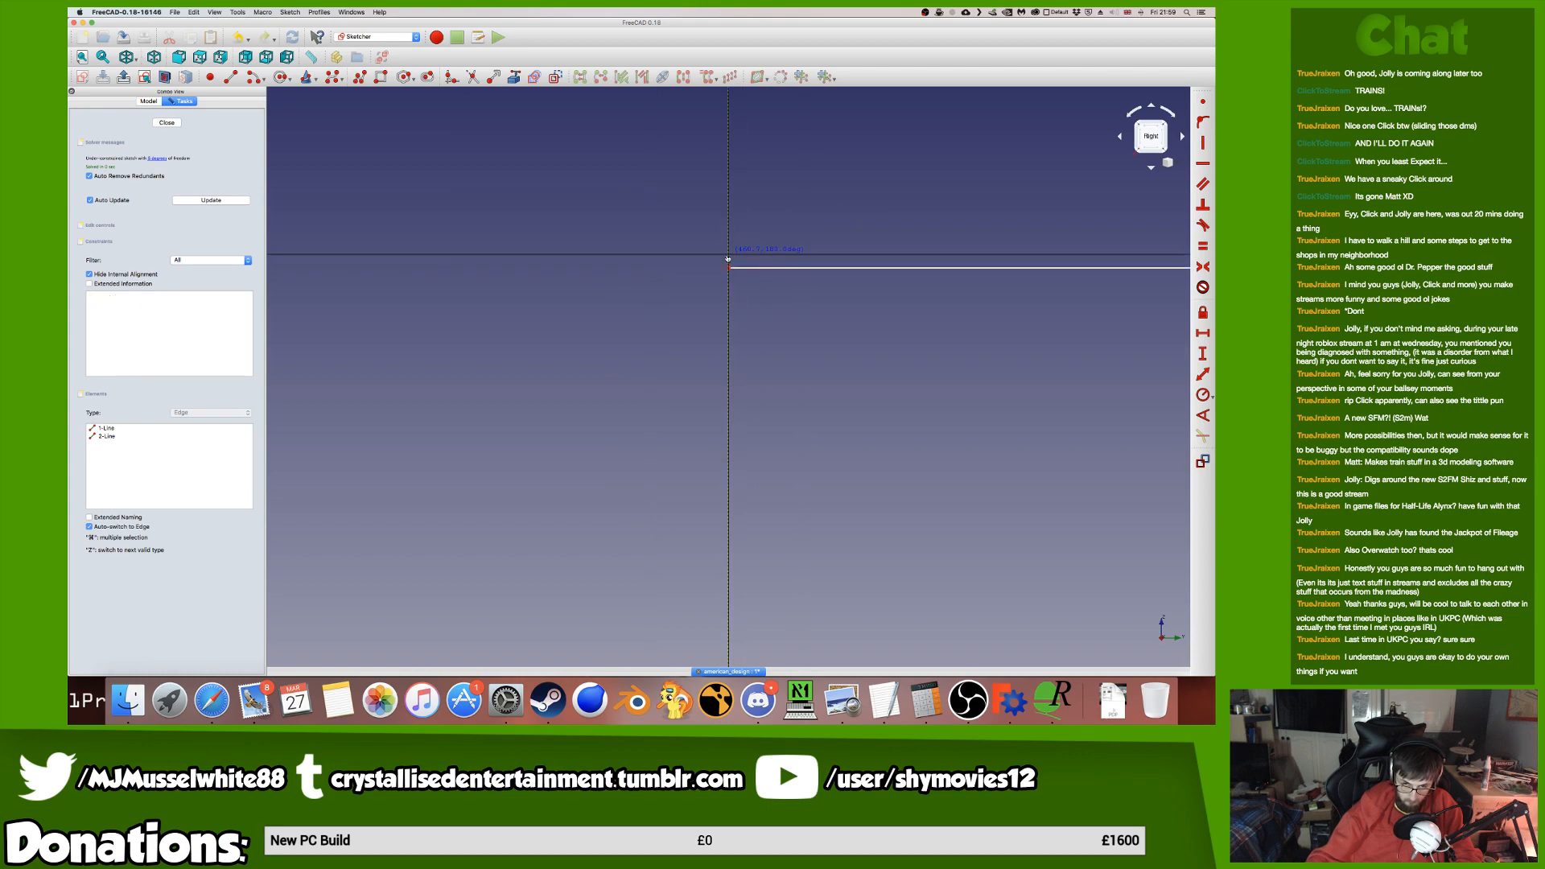
scroll(730, 406, "down", 5)
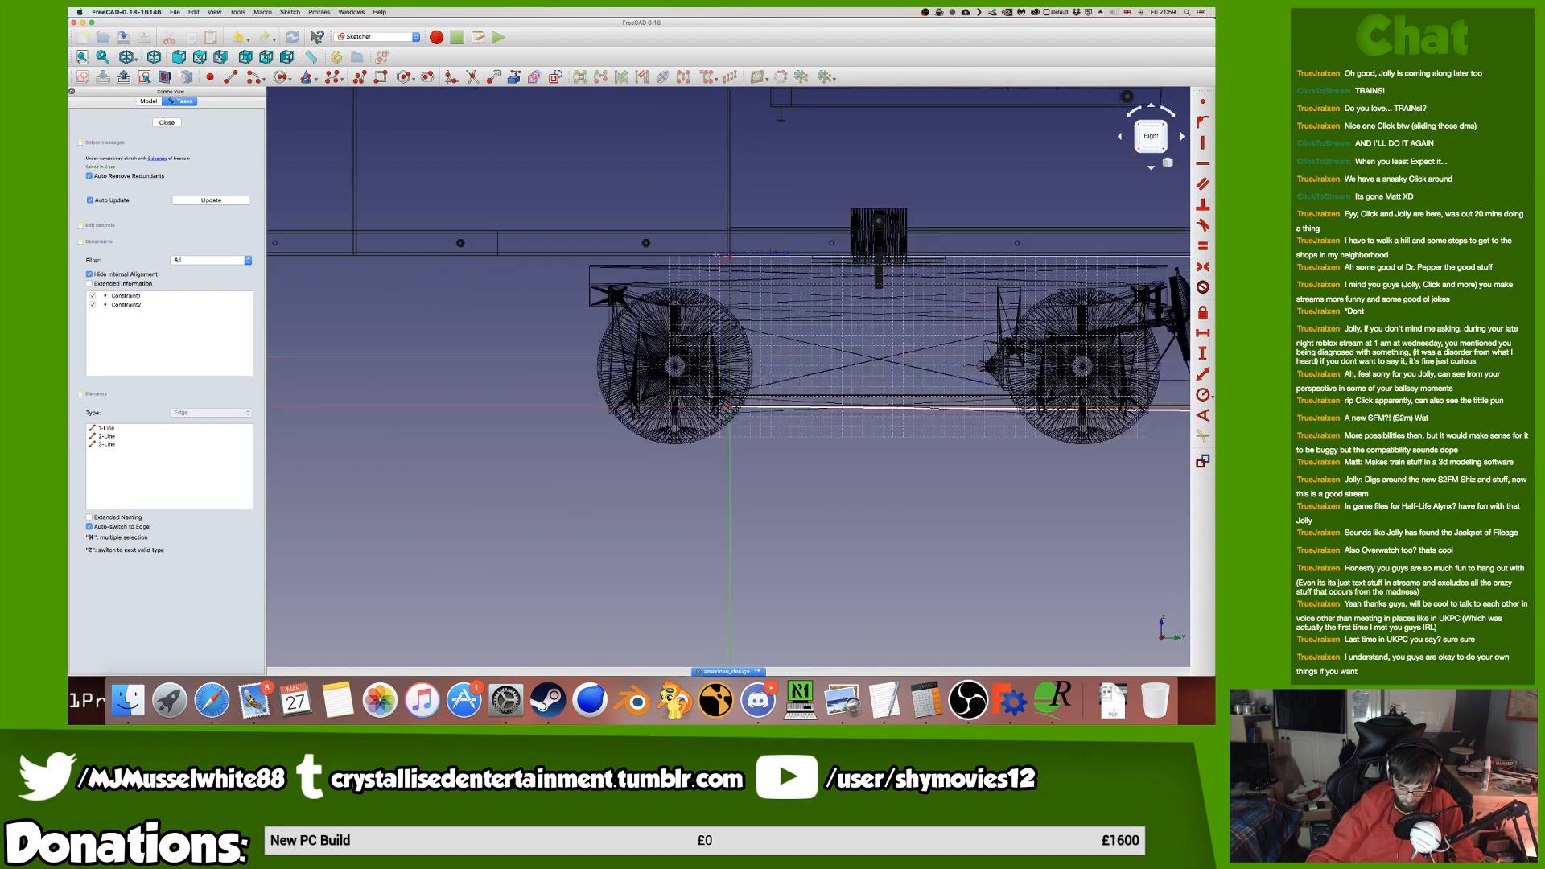
scroll(730, 407, "up", 5)
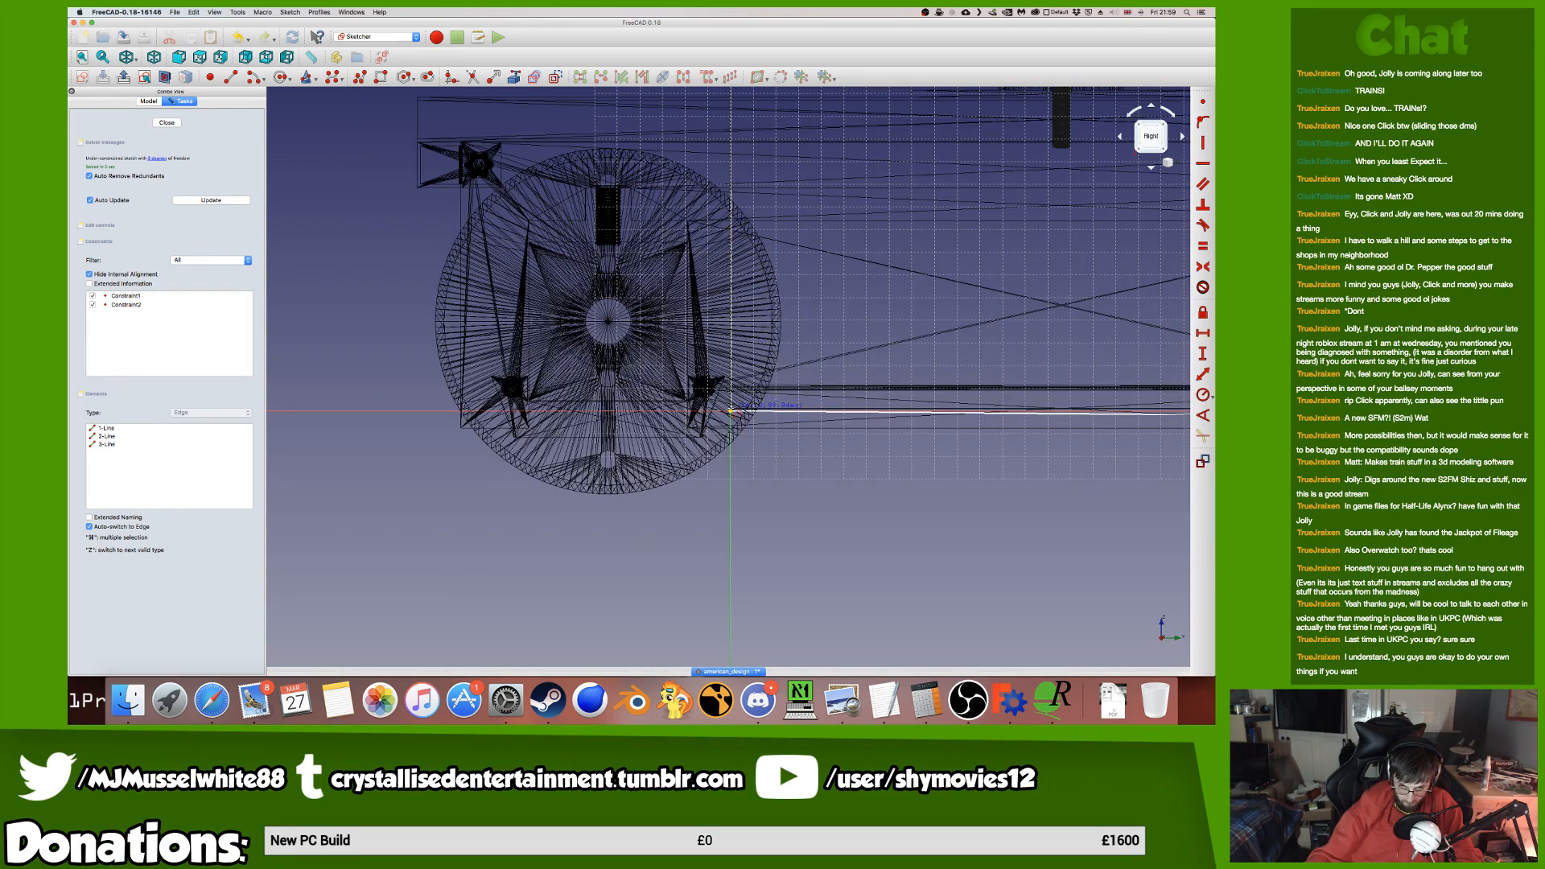
left_click(730, 411)
key("Escape")
Constrain the outline's long edges horizontal and the edge along the axis vertical, and make its lower inner corner coincident with the origin.
mouse_move(760, 392)
middle_mouse_down()
mouse_move(662, 473)
mouse_move(586, 502)
middle_mouse_up()
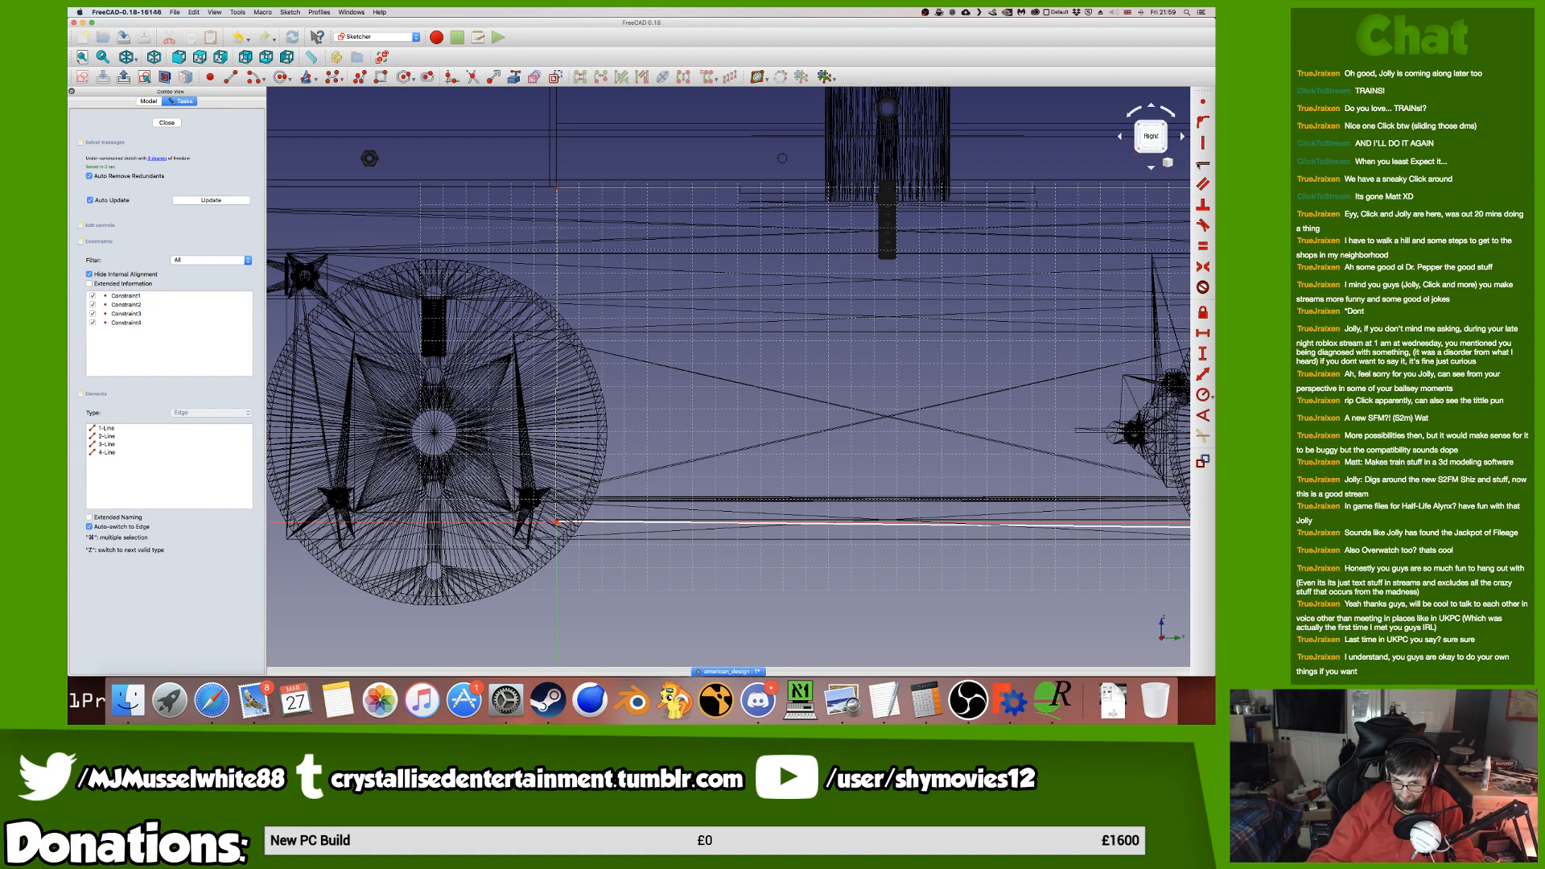
scroll(914, 236, "down", 5)
scroll(913, 237, "down", 4)
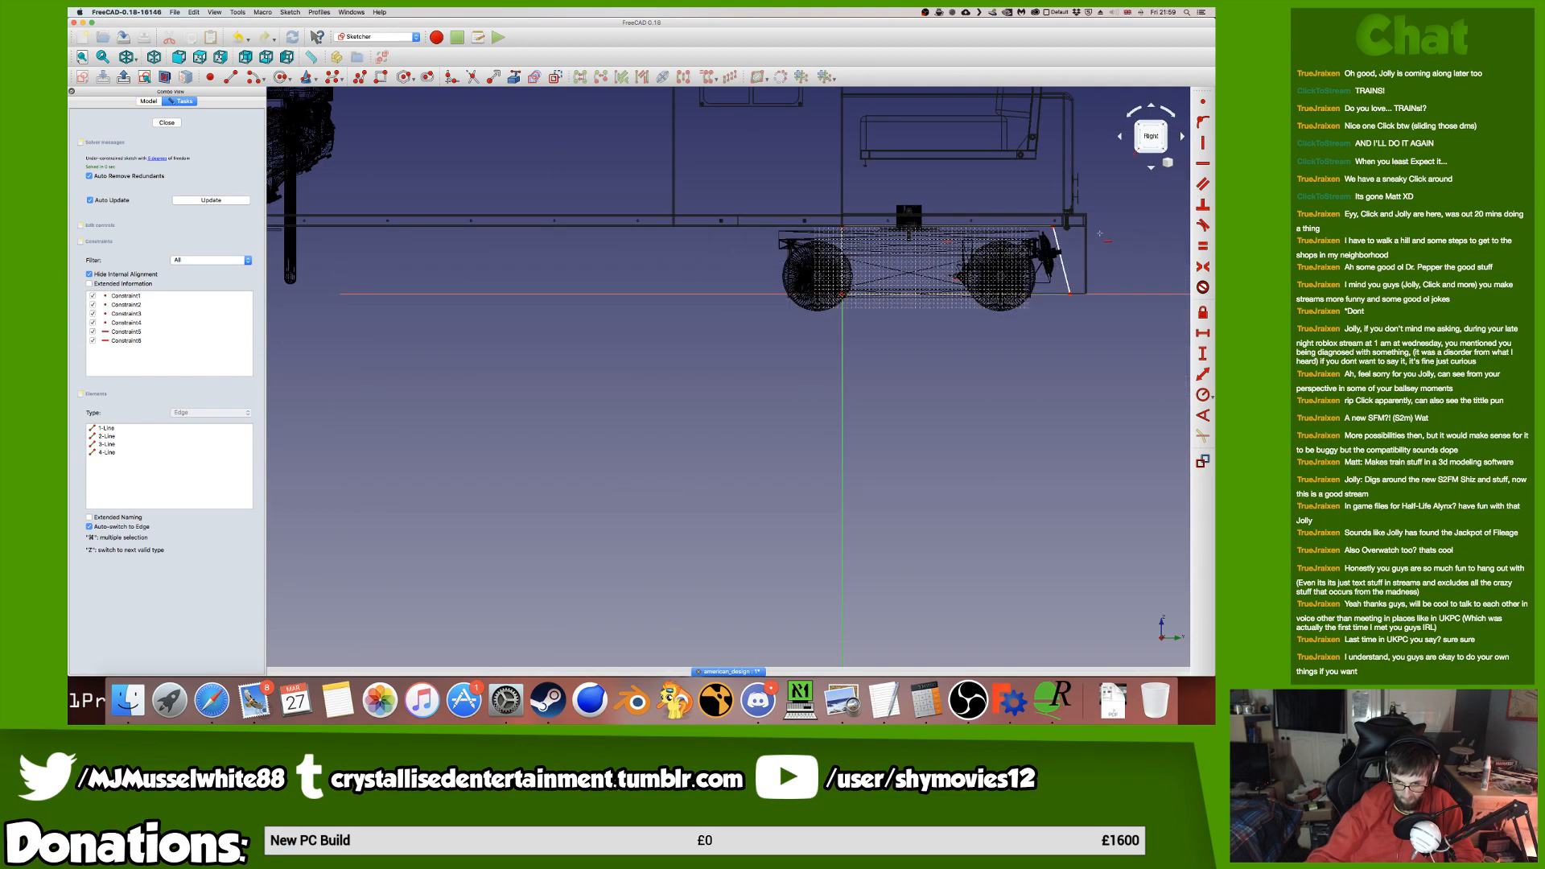
scroll(878, 280, "up", 5)
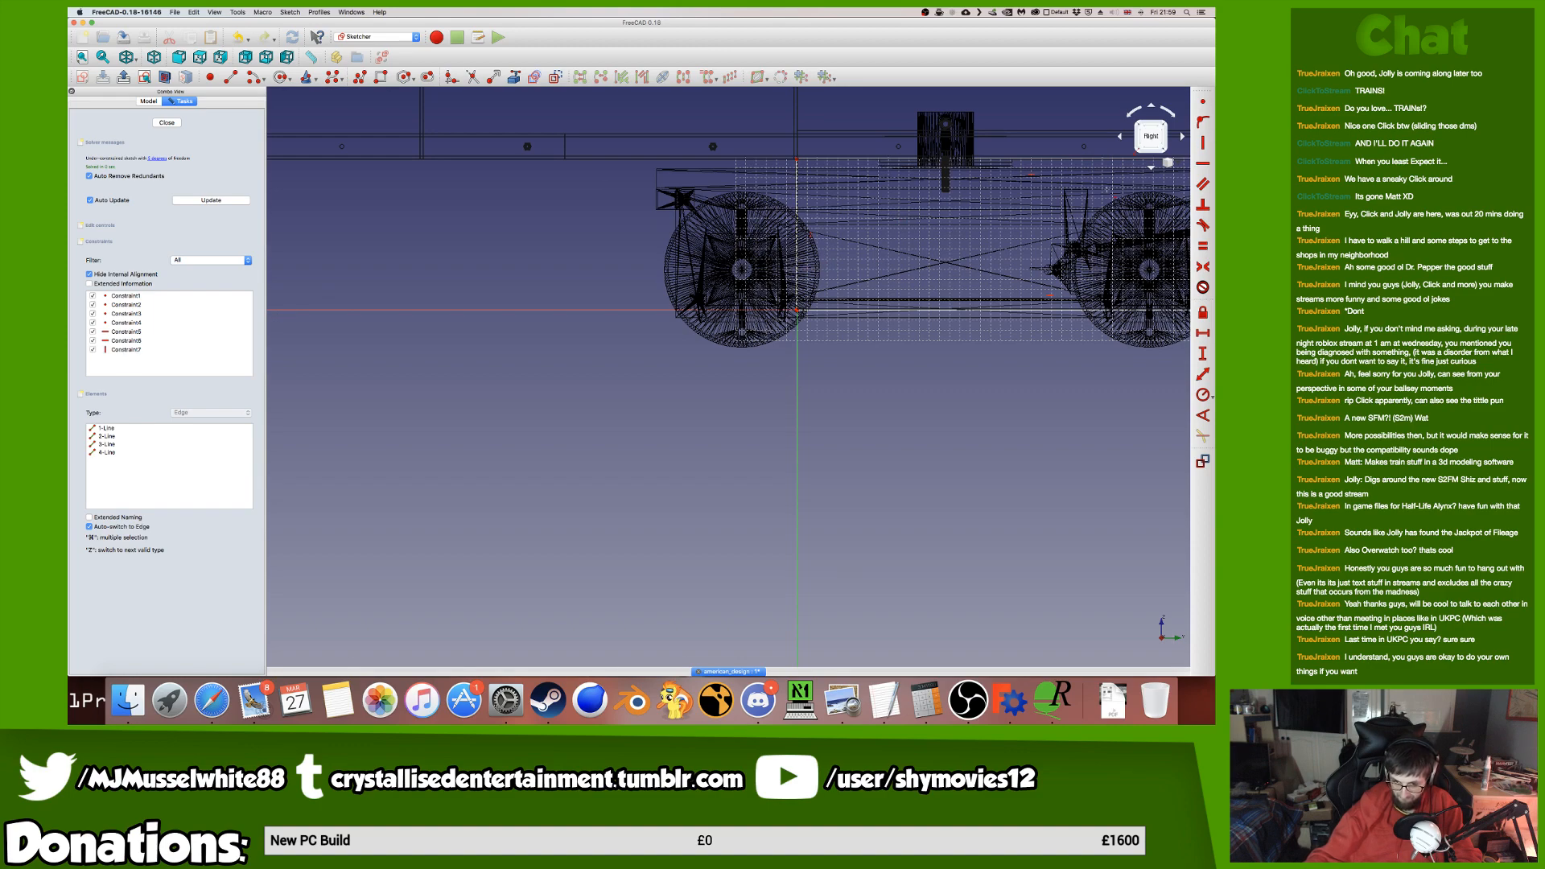
scroll(883, 309, "up", 10)
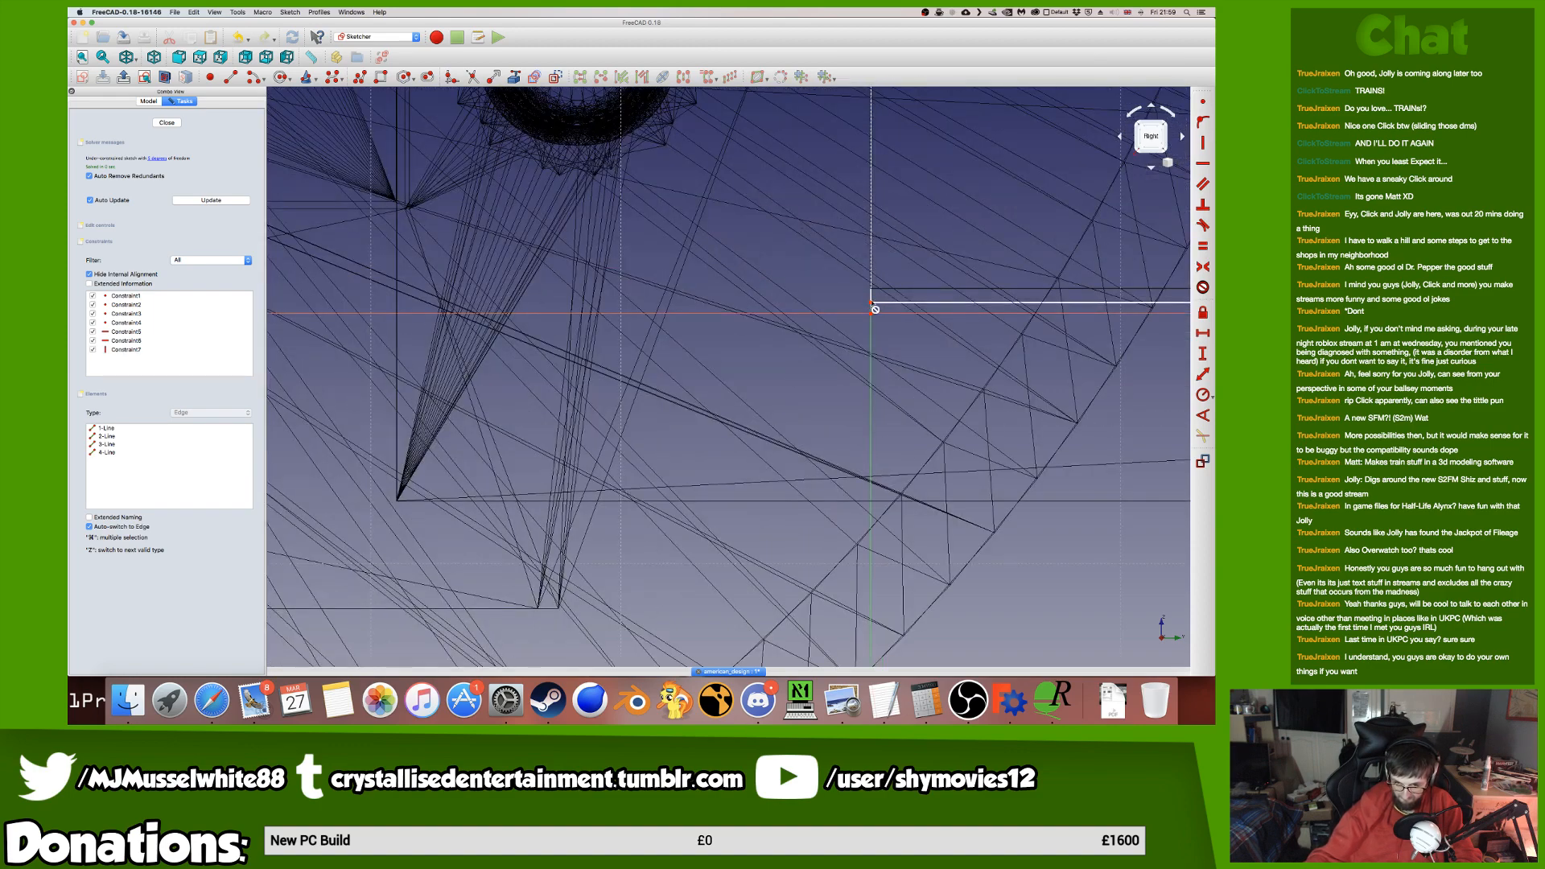
left_click(870, 313)
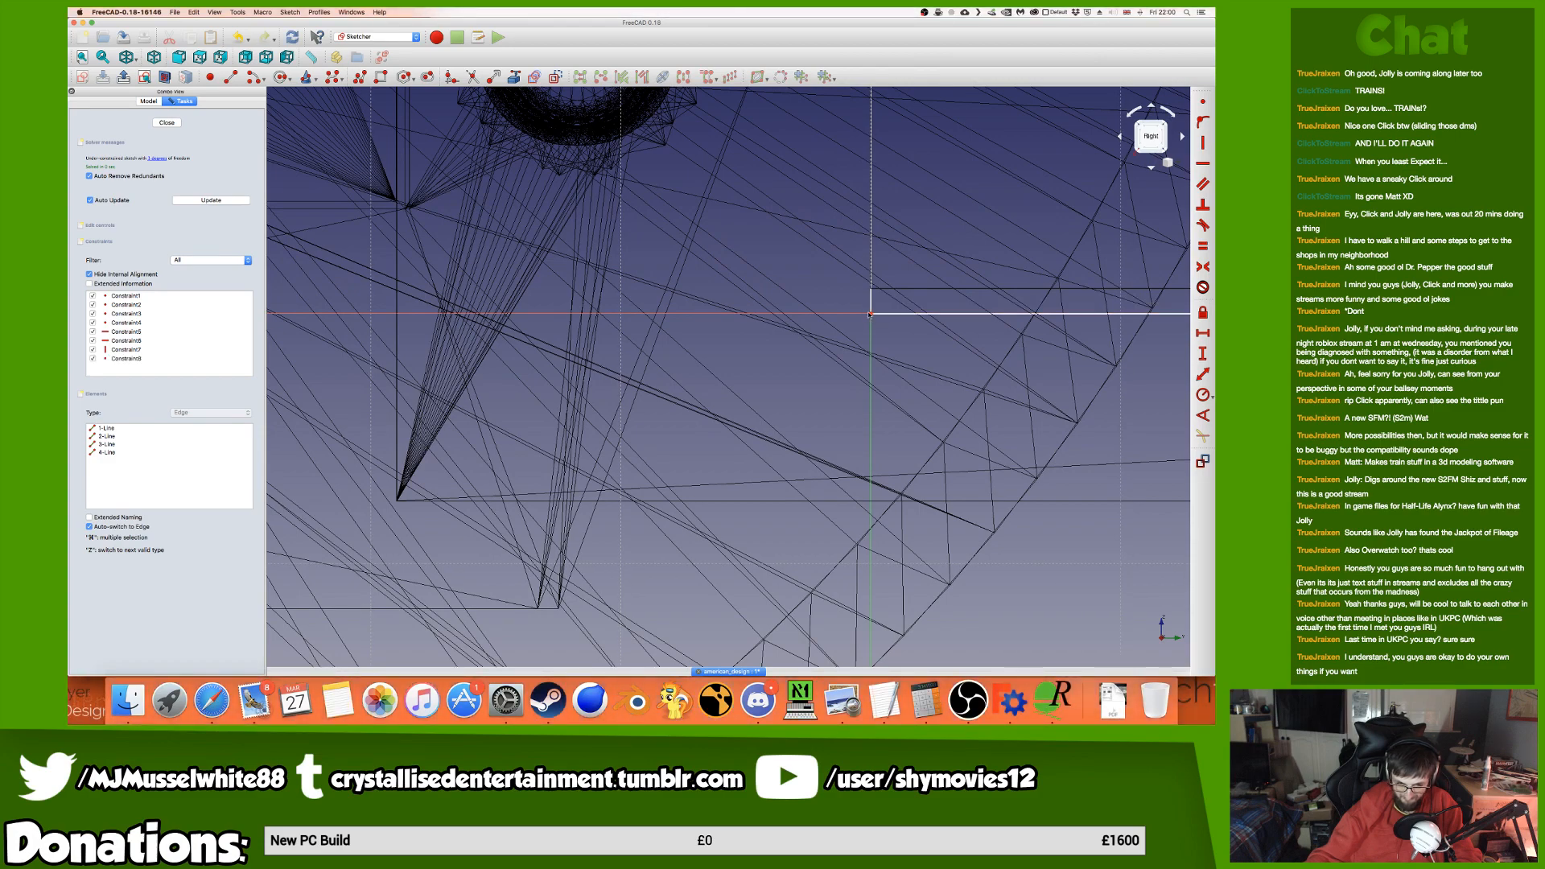
Constrain the outline's upper edge to 460 mm long and dimension the height of the edge along the axis.
scroll(869, 313, "down", 12)
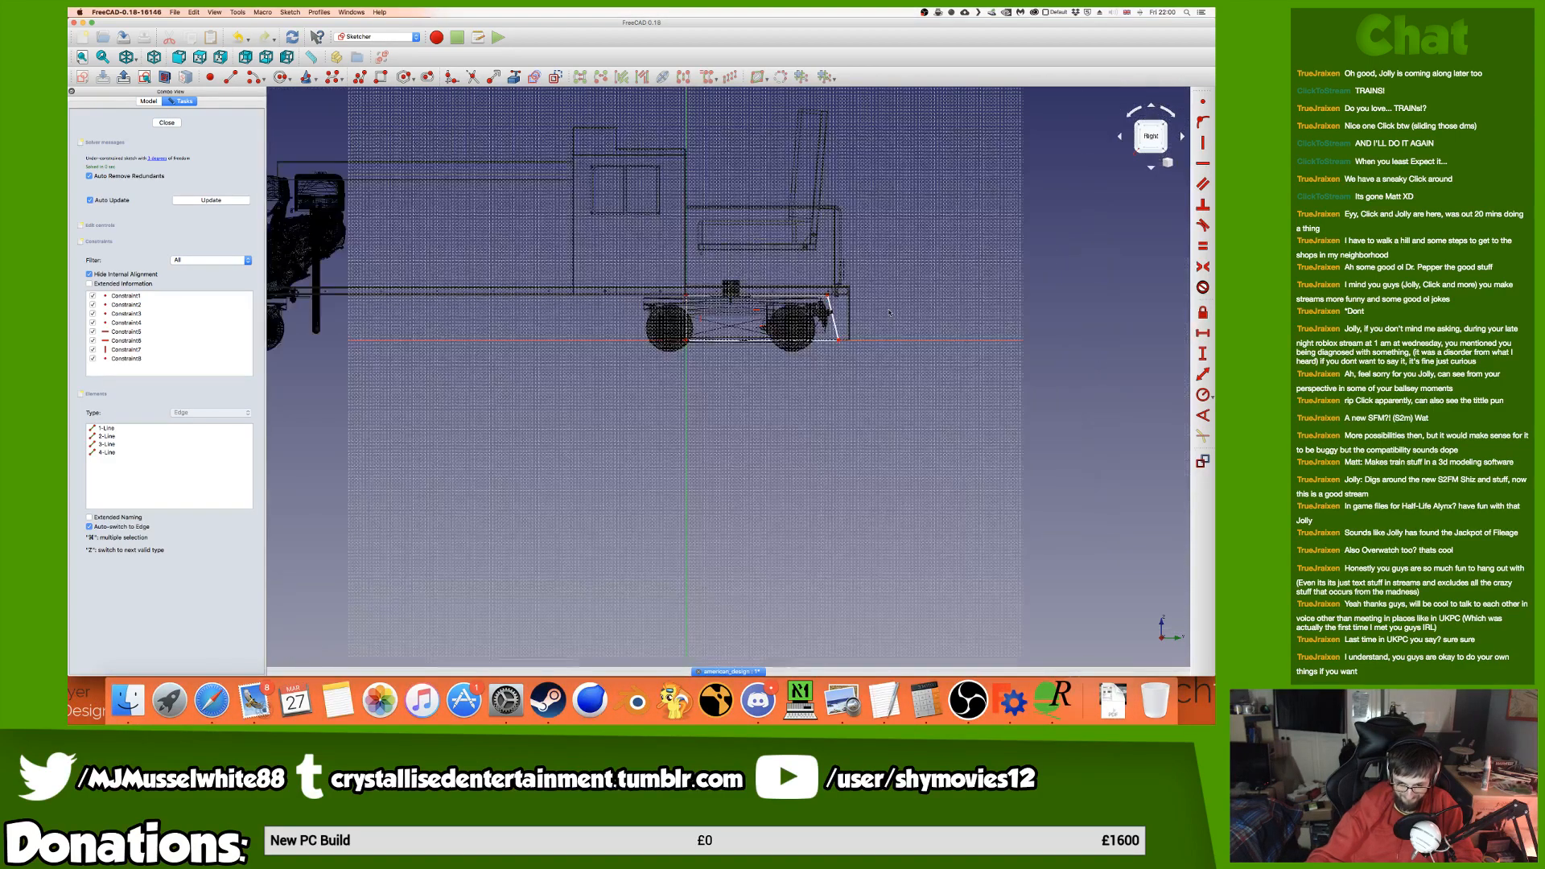
scroll(889, 312, "up", 4)
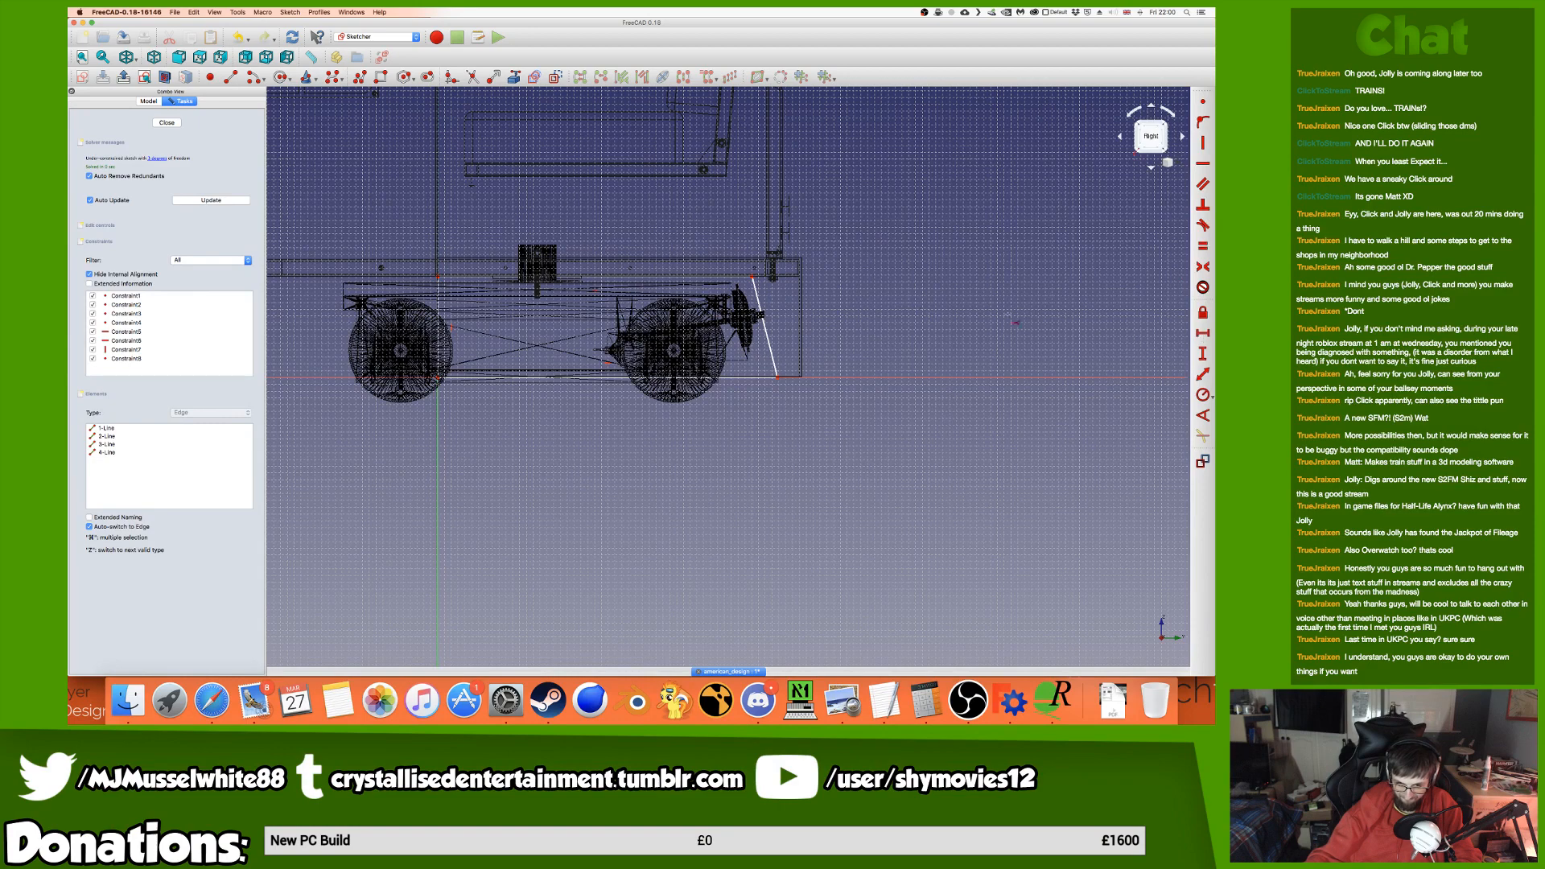
key("l")
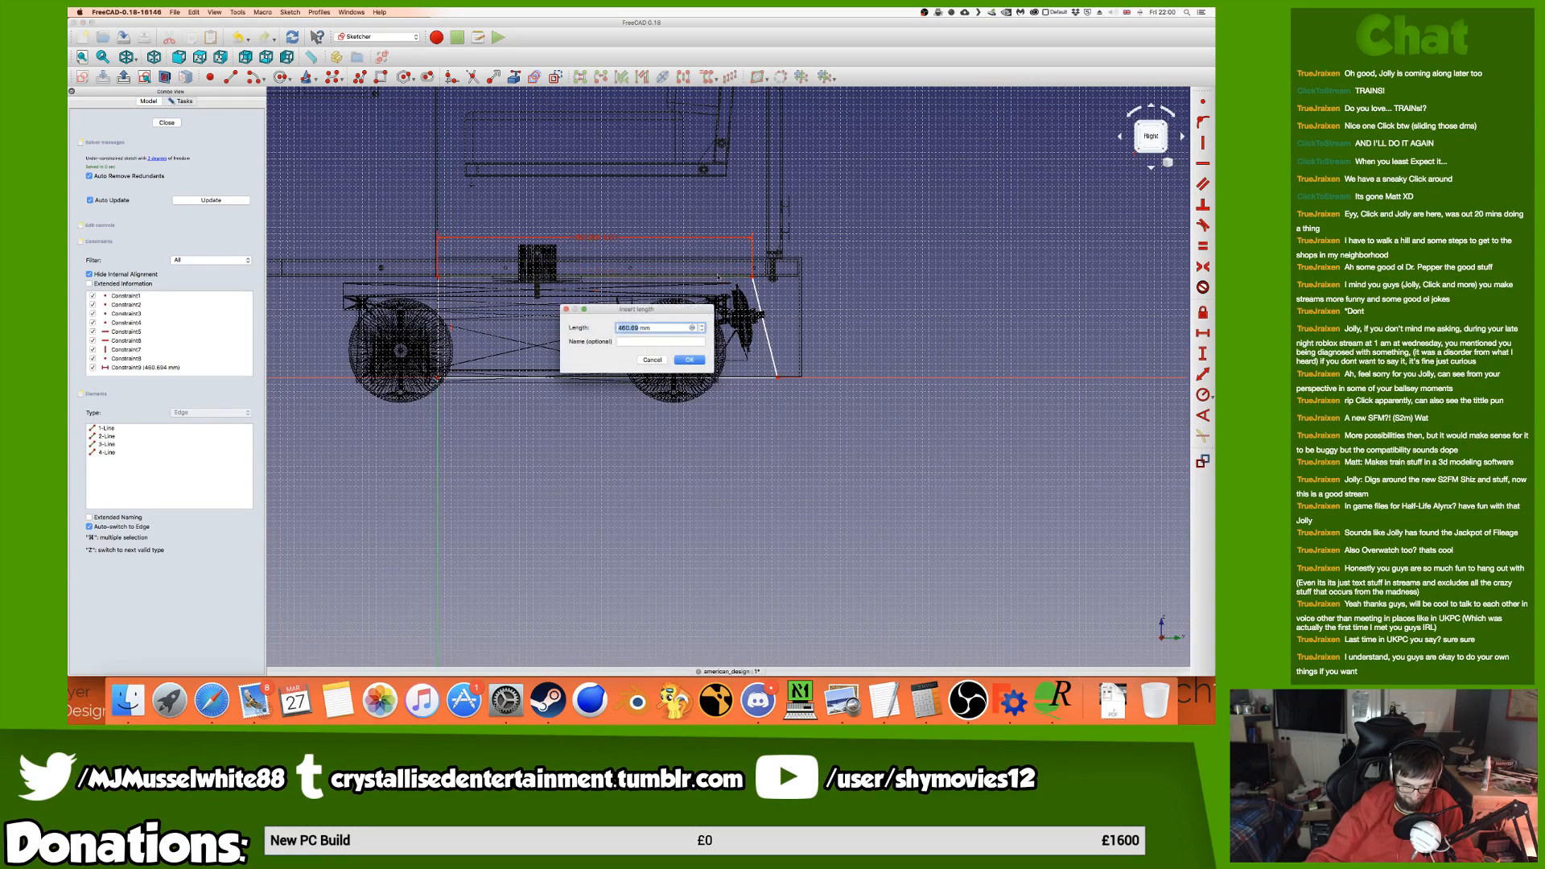
type("460")
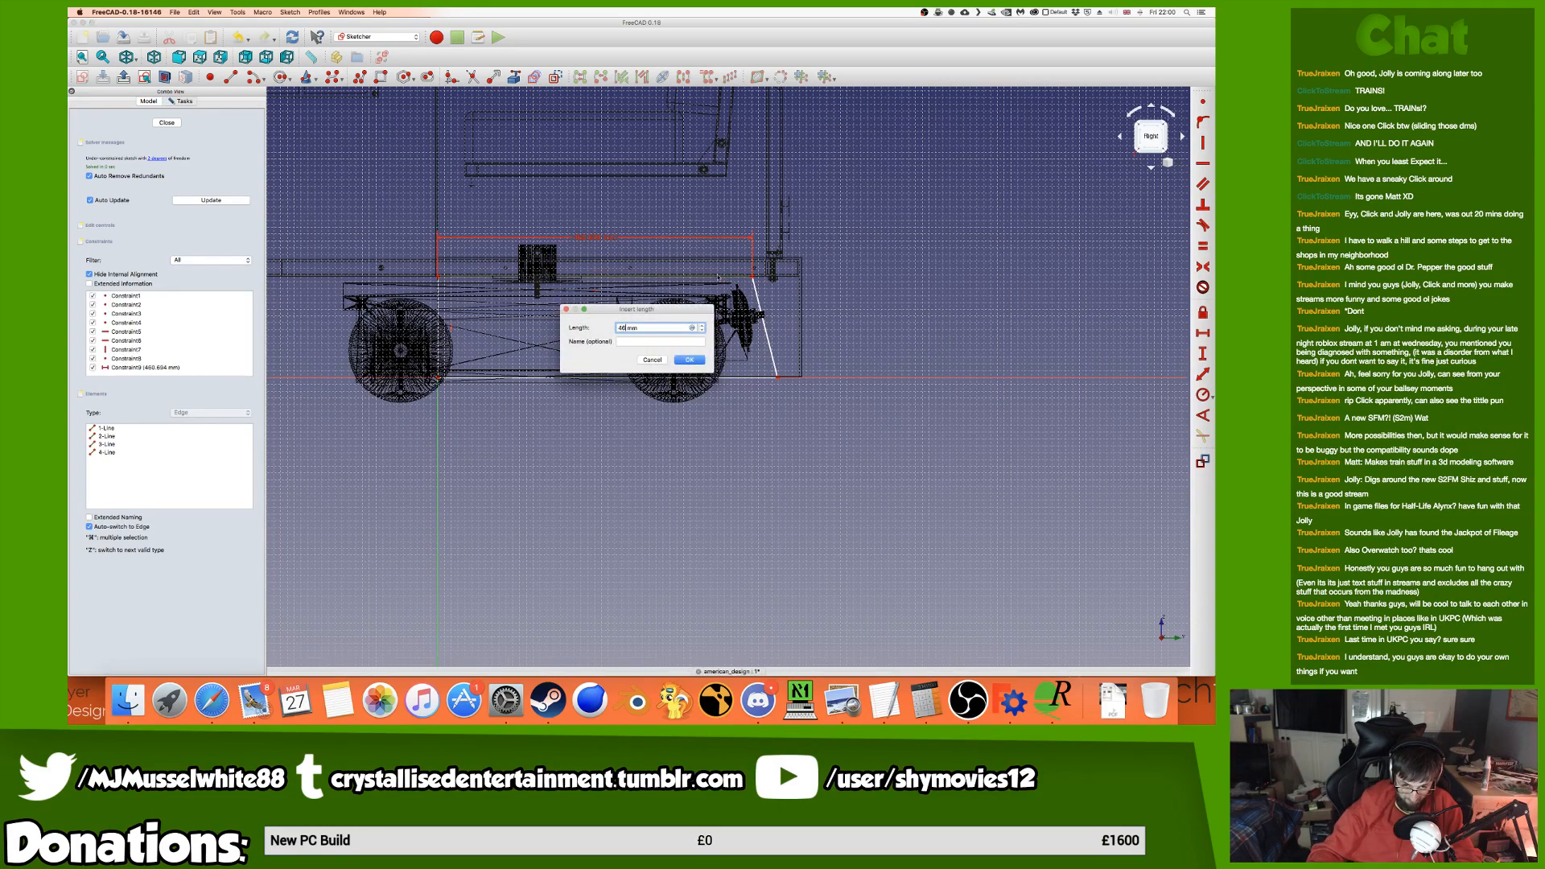
key("Return")
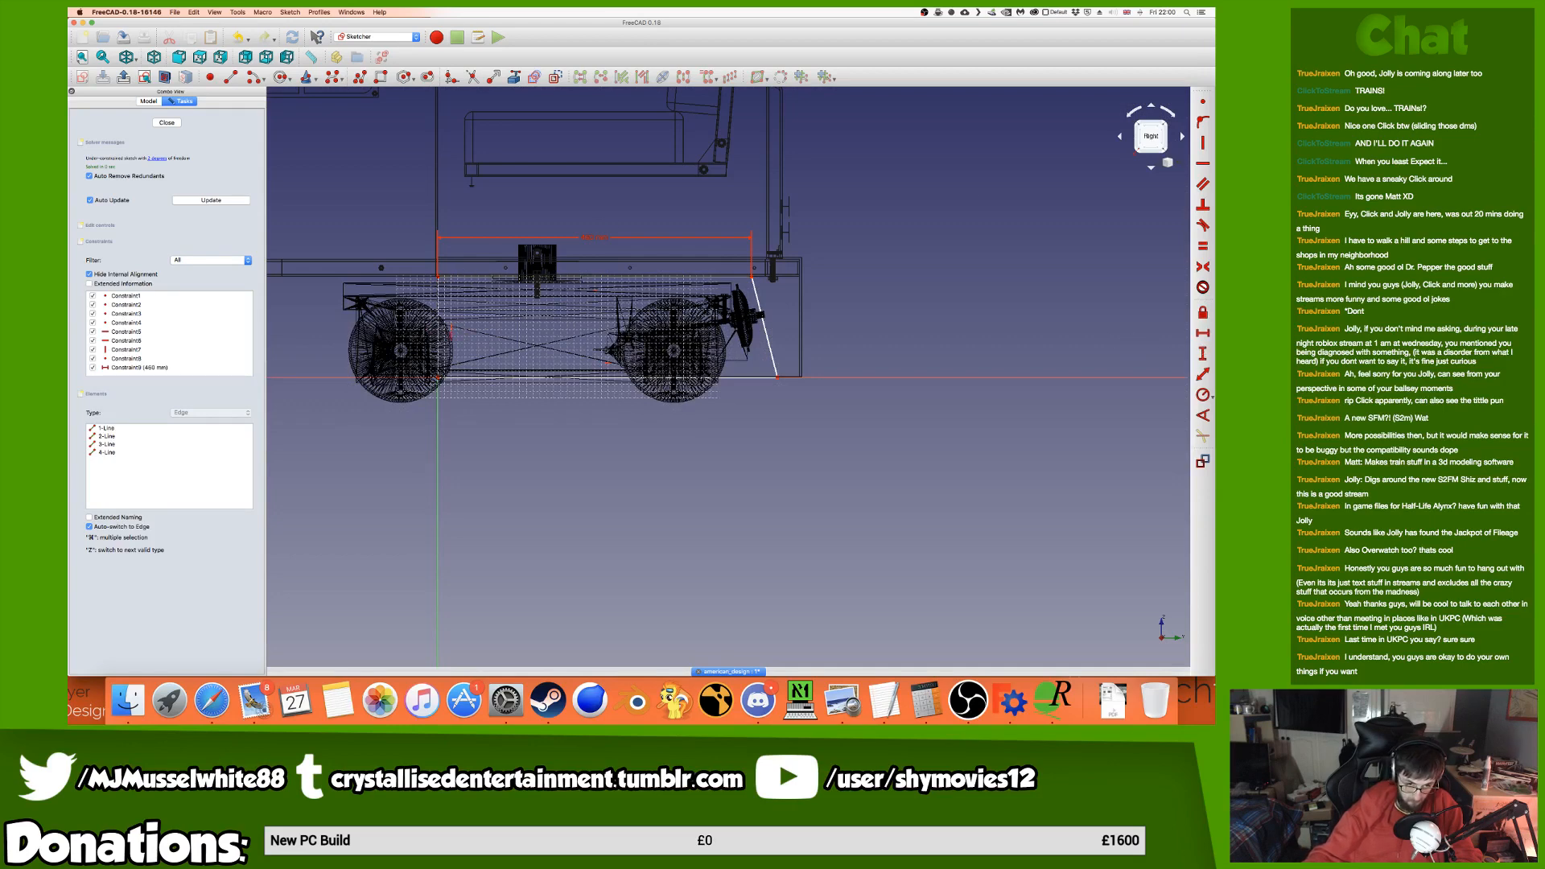
left_click(444, 331)
key("Return")
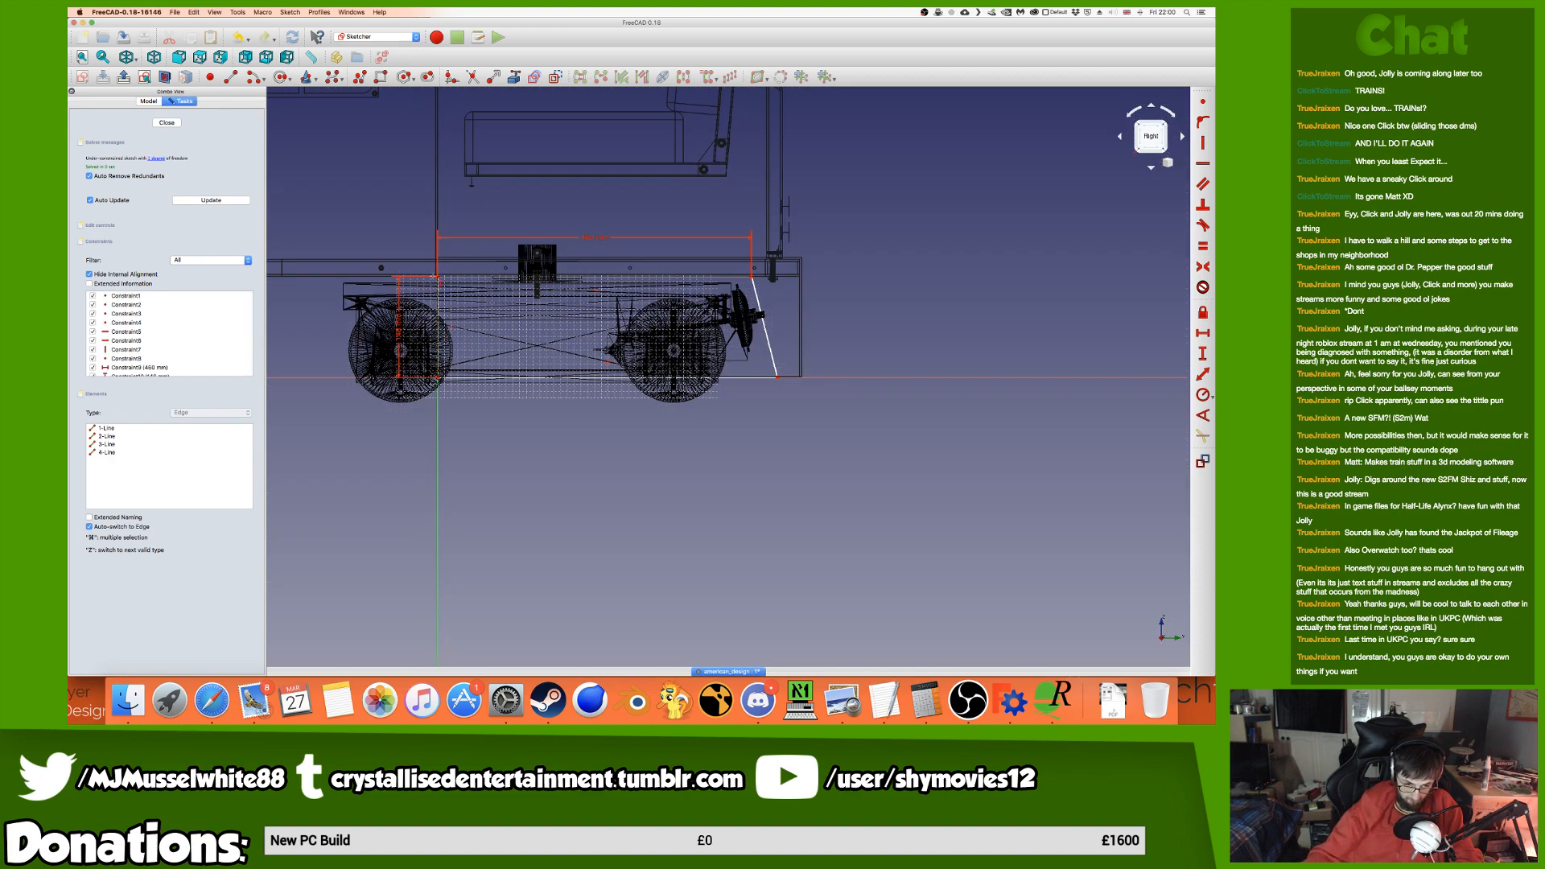
Move the lower corner of the outline's slanted edge slightly inward and close the sketch.
scroll(431, 284, "up", 10)
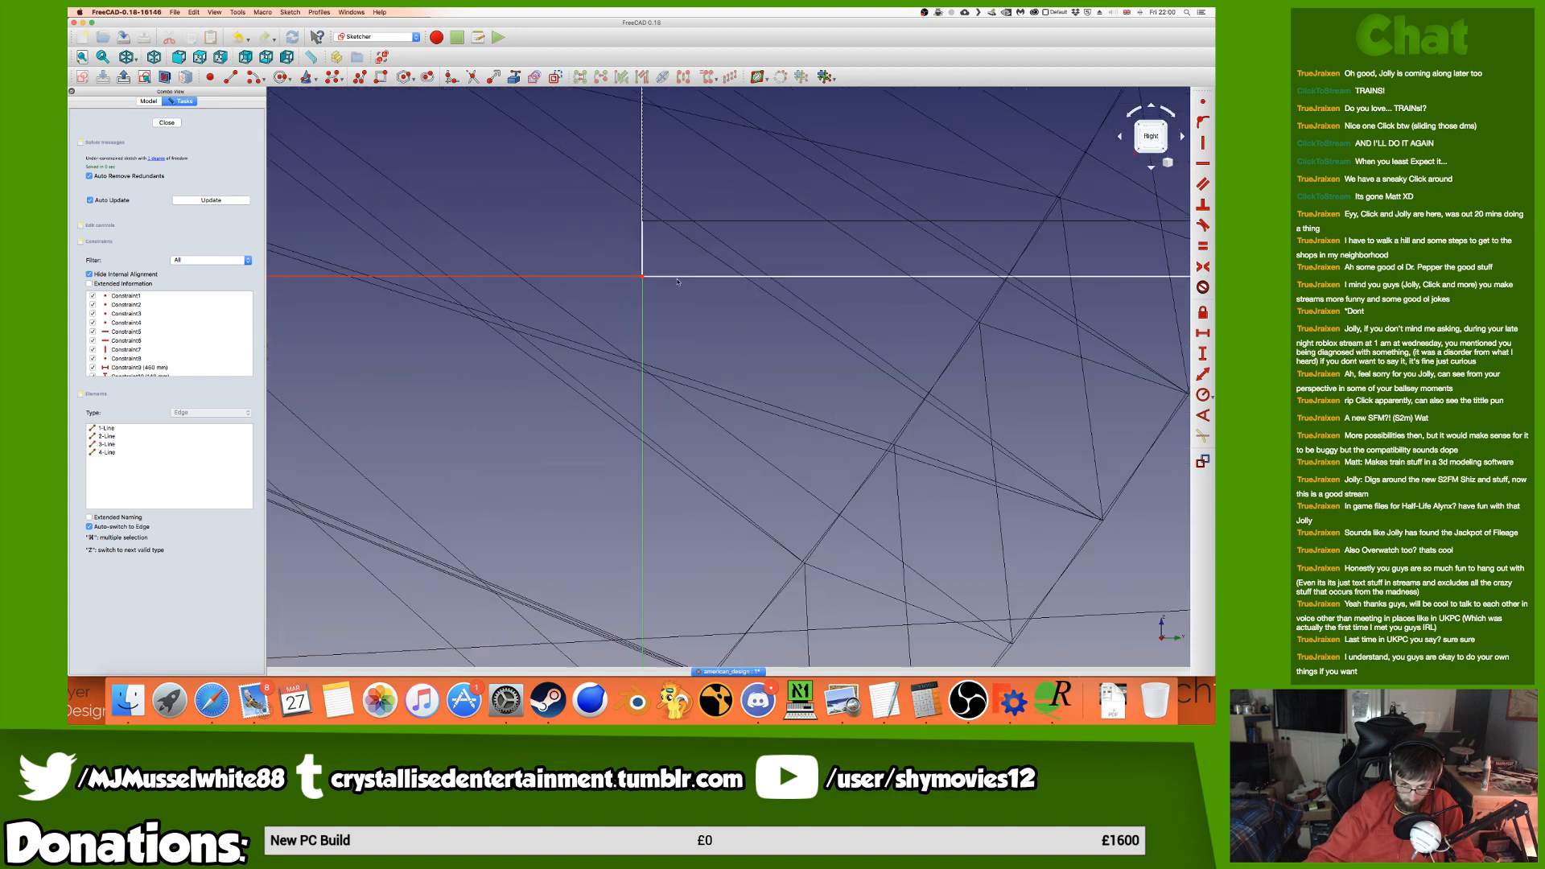
scroll(697, 297, "up", 5)
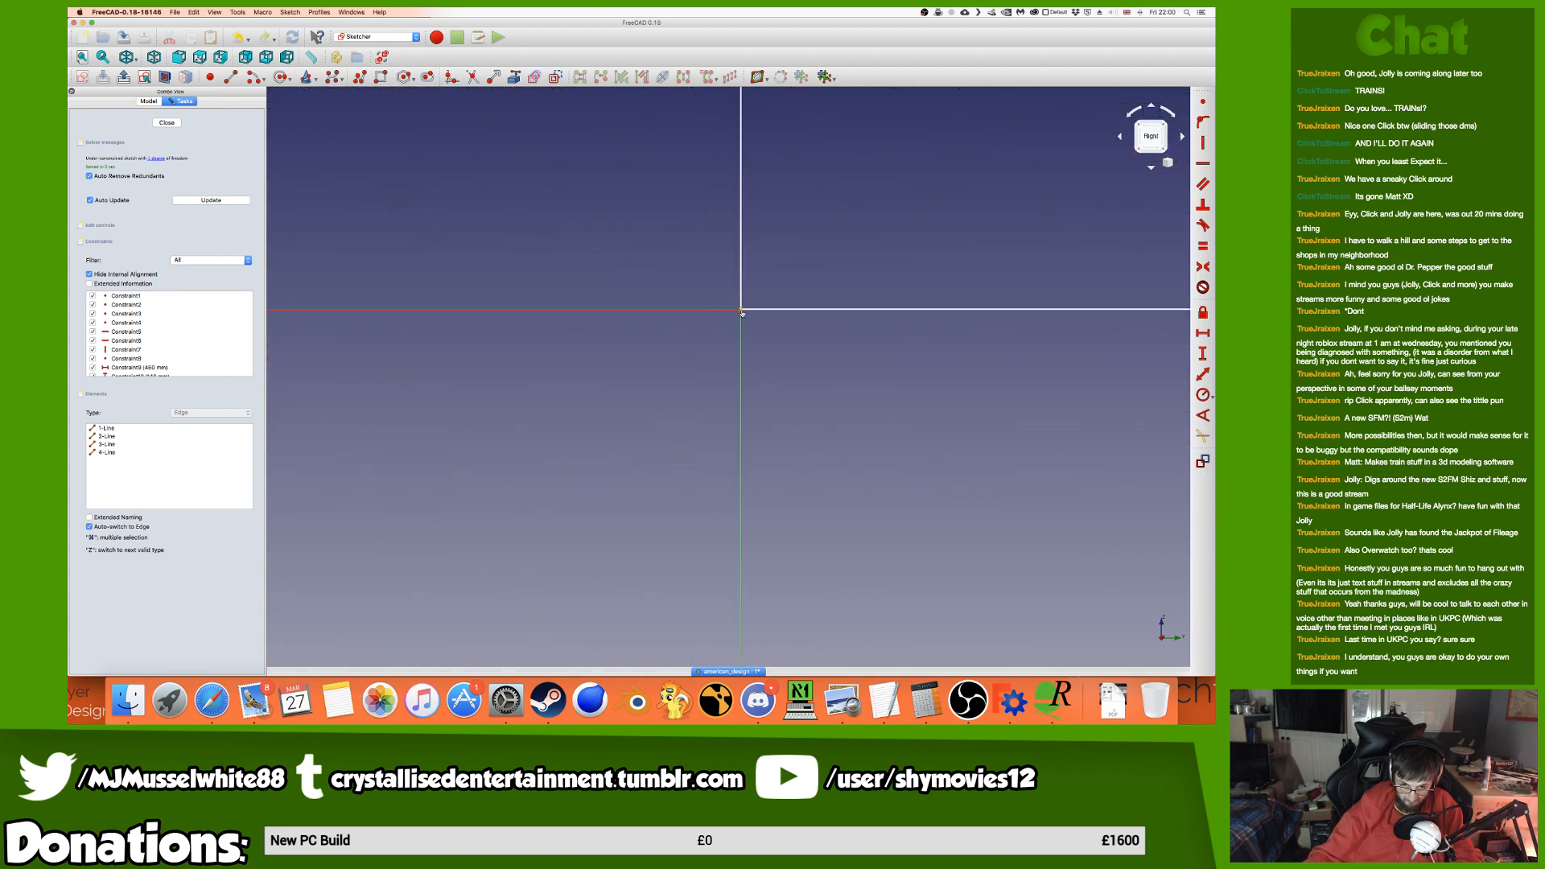
scroll(741, 313, "down", 10)
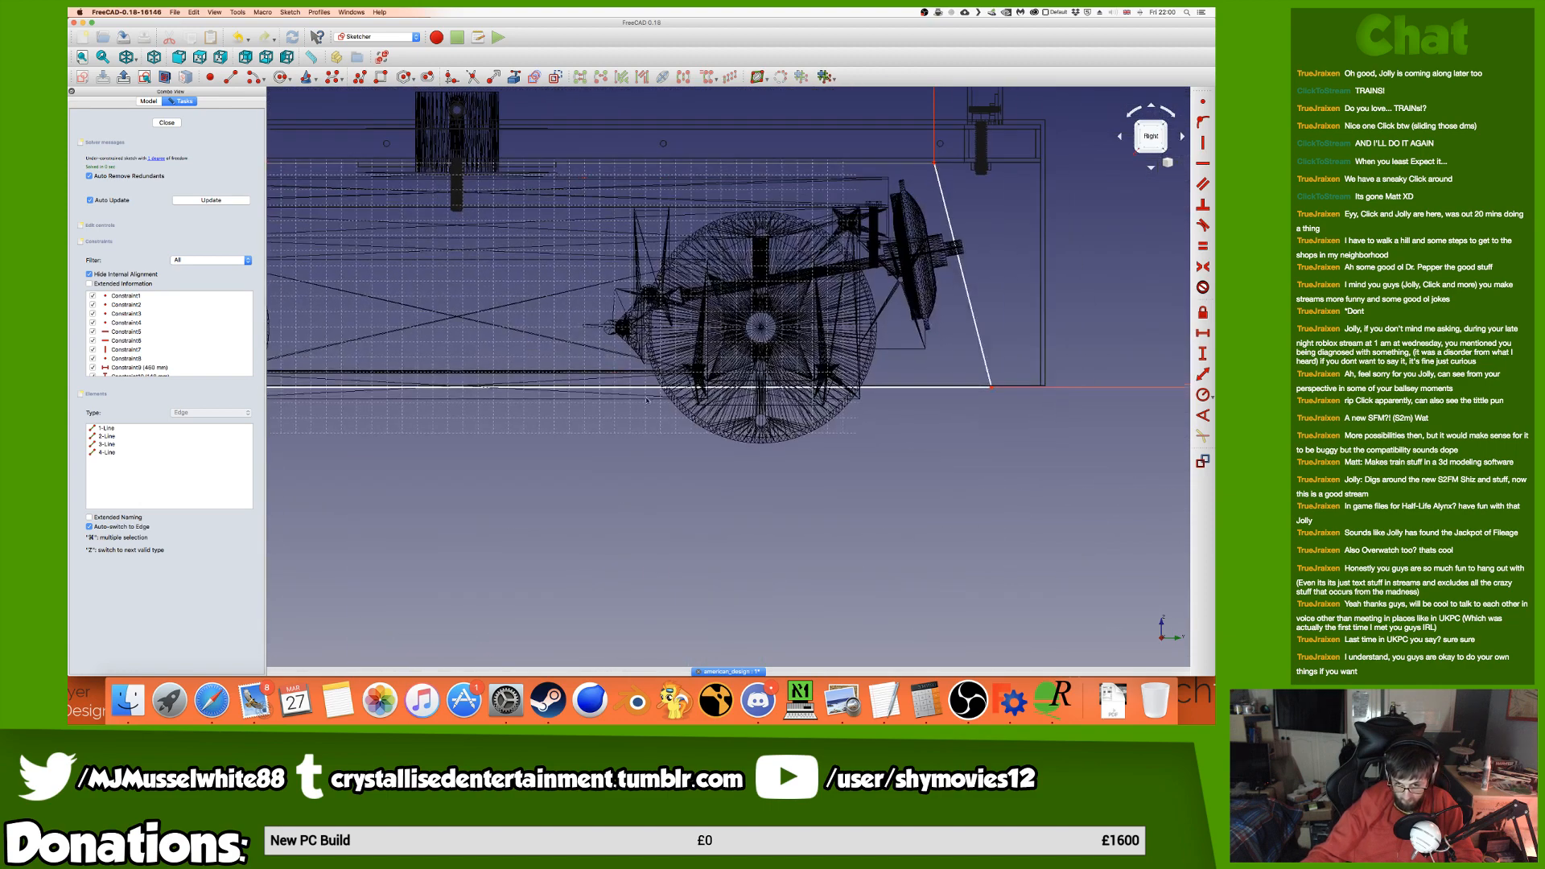
mouse_move(991, 387)
left_mouse_down()
mouse_move(961, 394)
mouse_move(986, 395)
left_mouse_up()
scroll(938, 372, "down", 5)
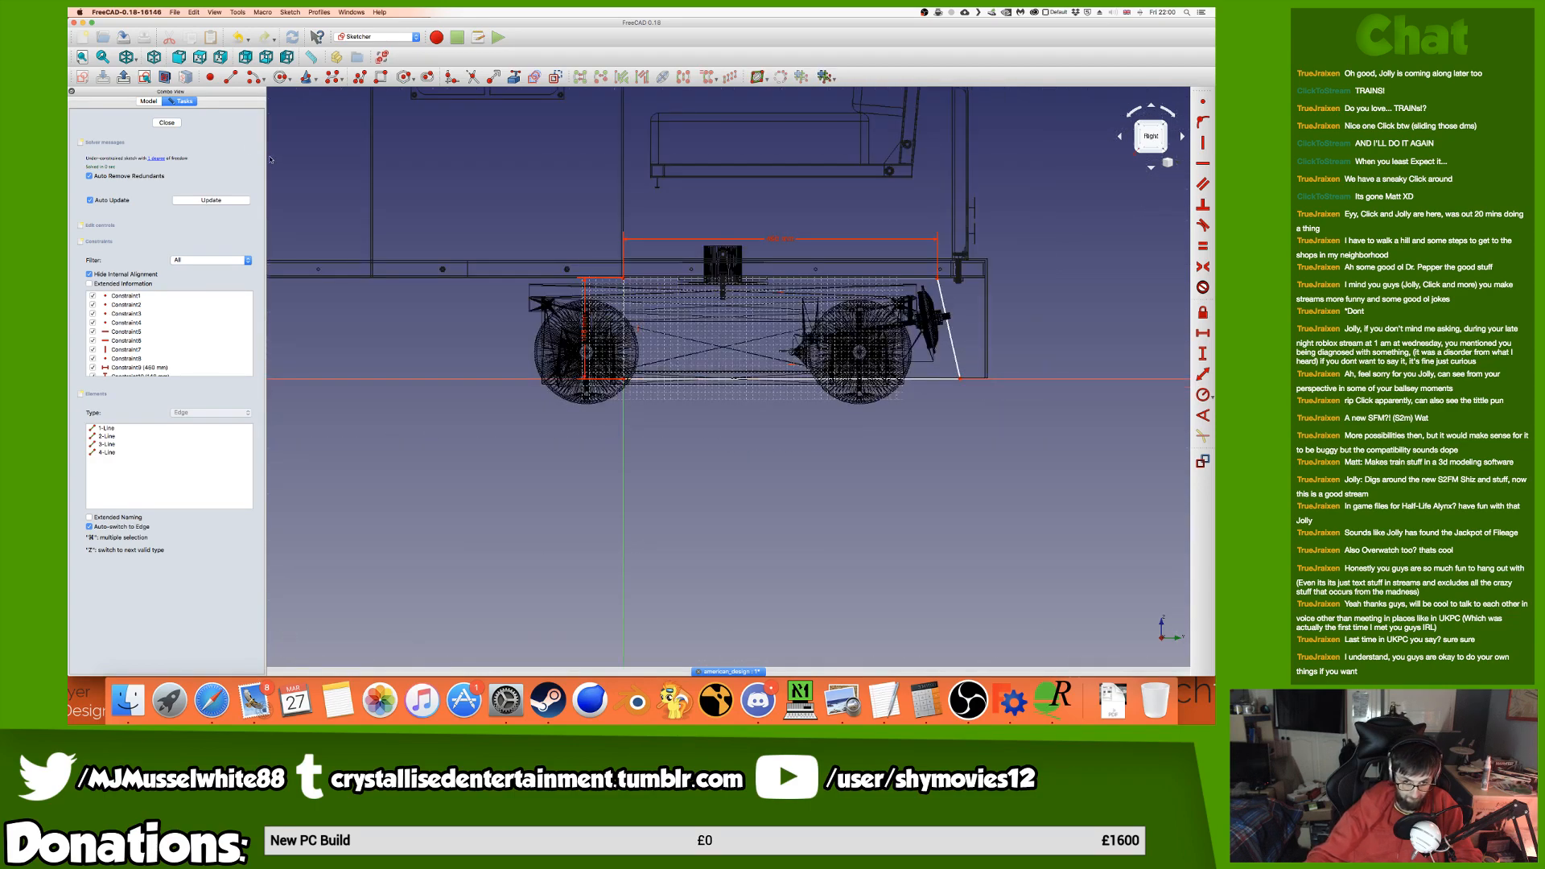
left_click(154, 122)
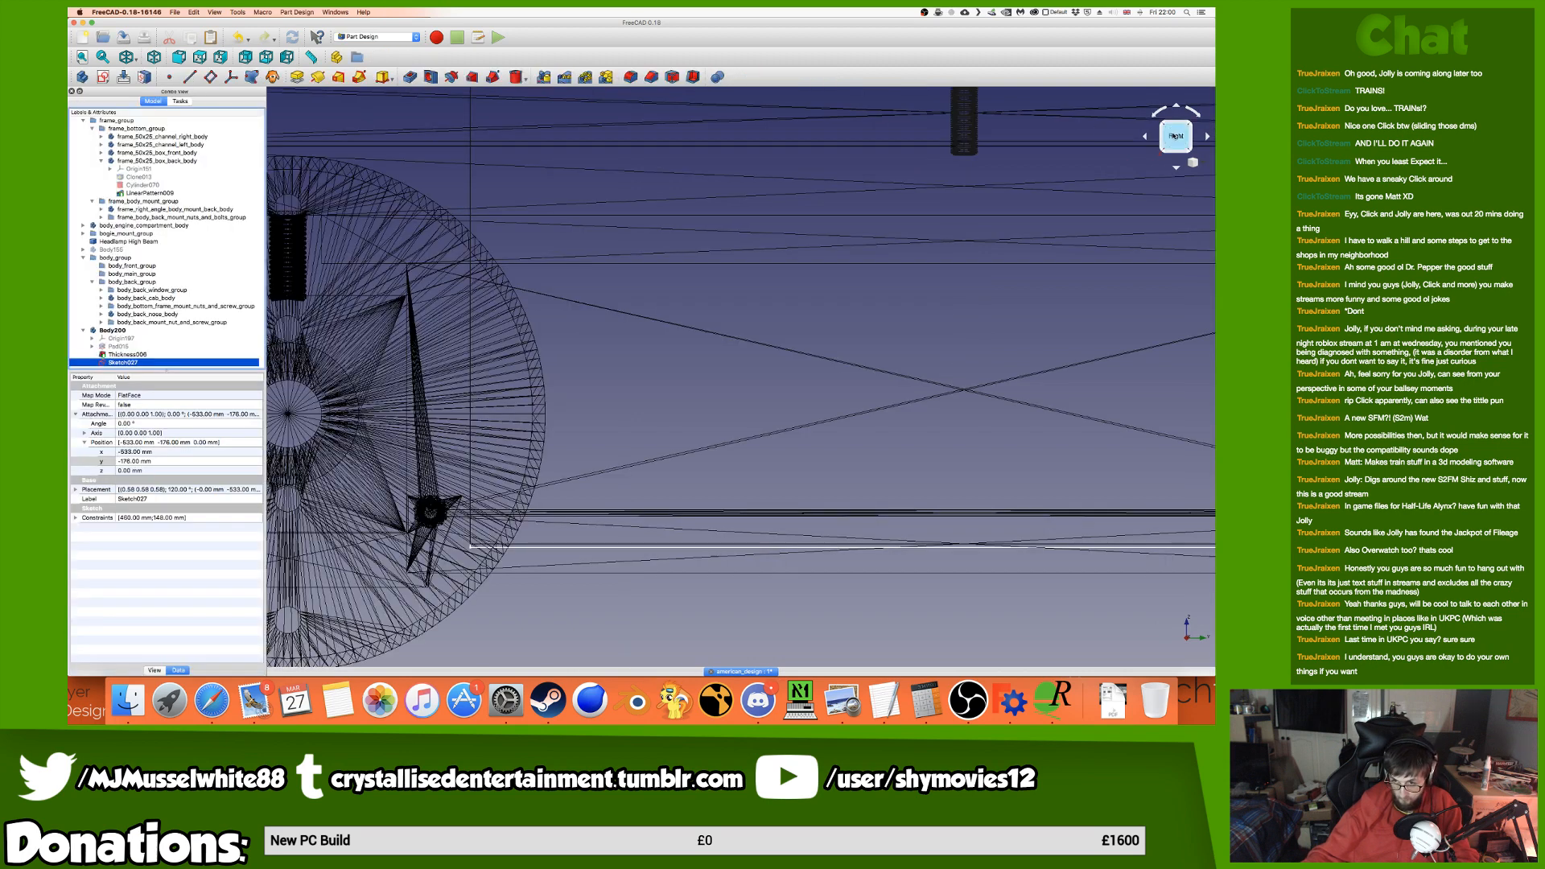
Set the outline sketch's Z attachment offset to -298 mm so it lies outside the skirt's side.
left_click(1162, 139)
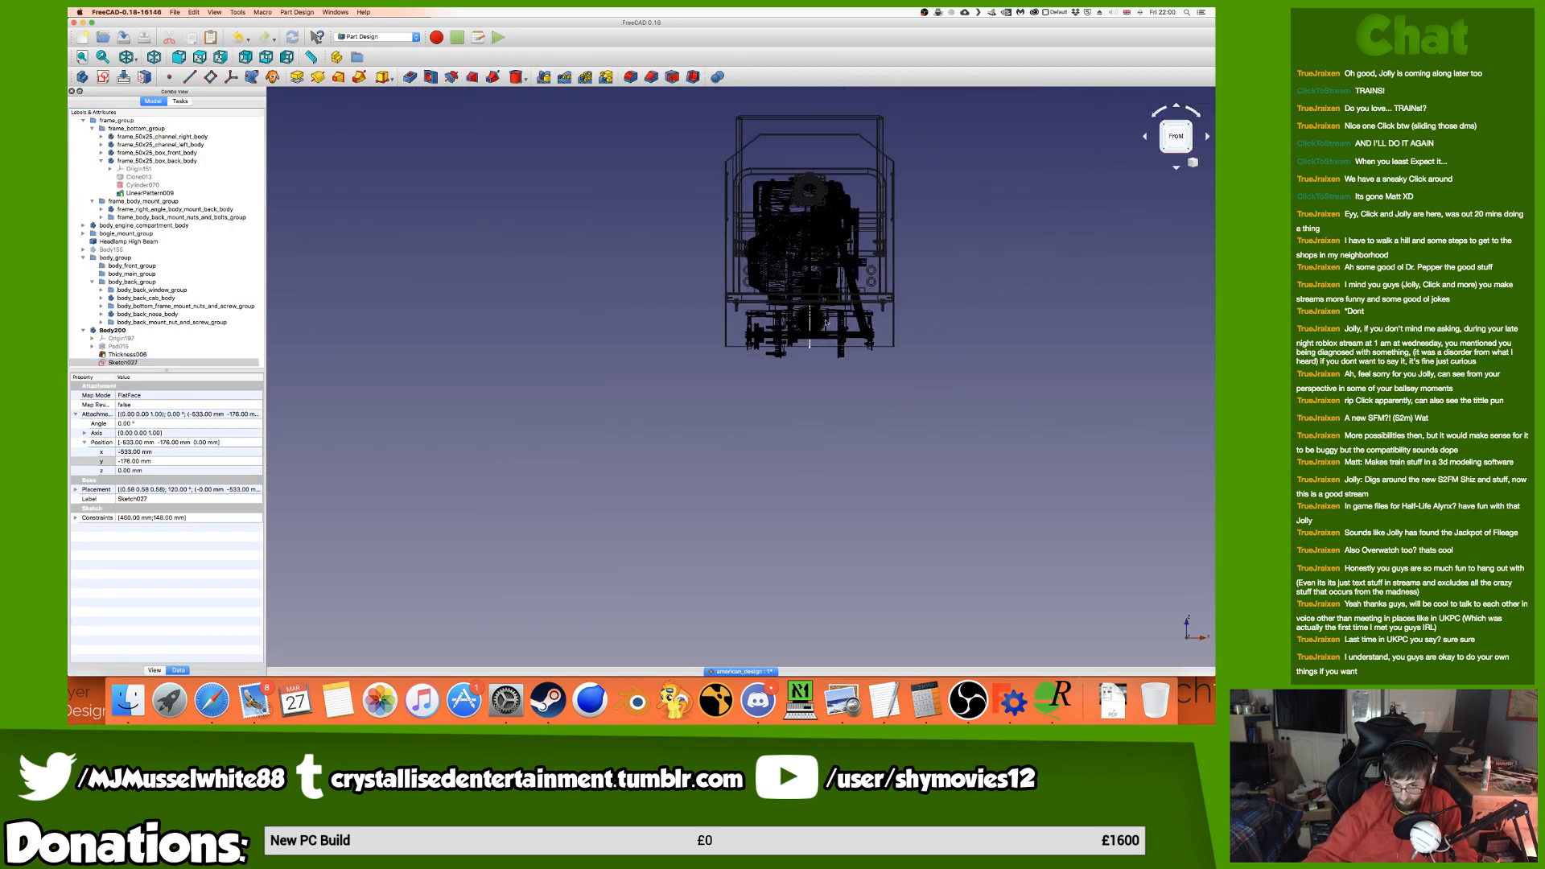
left_click(141, 361)
left_click(140, 471)
type("-24")
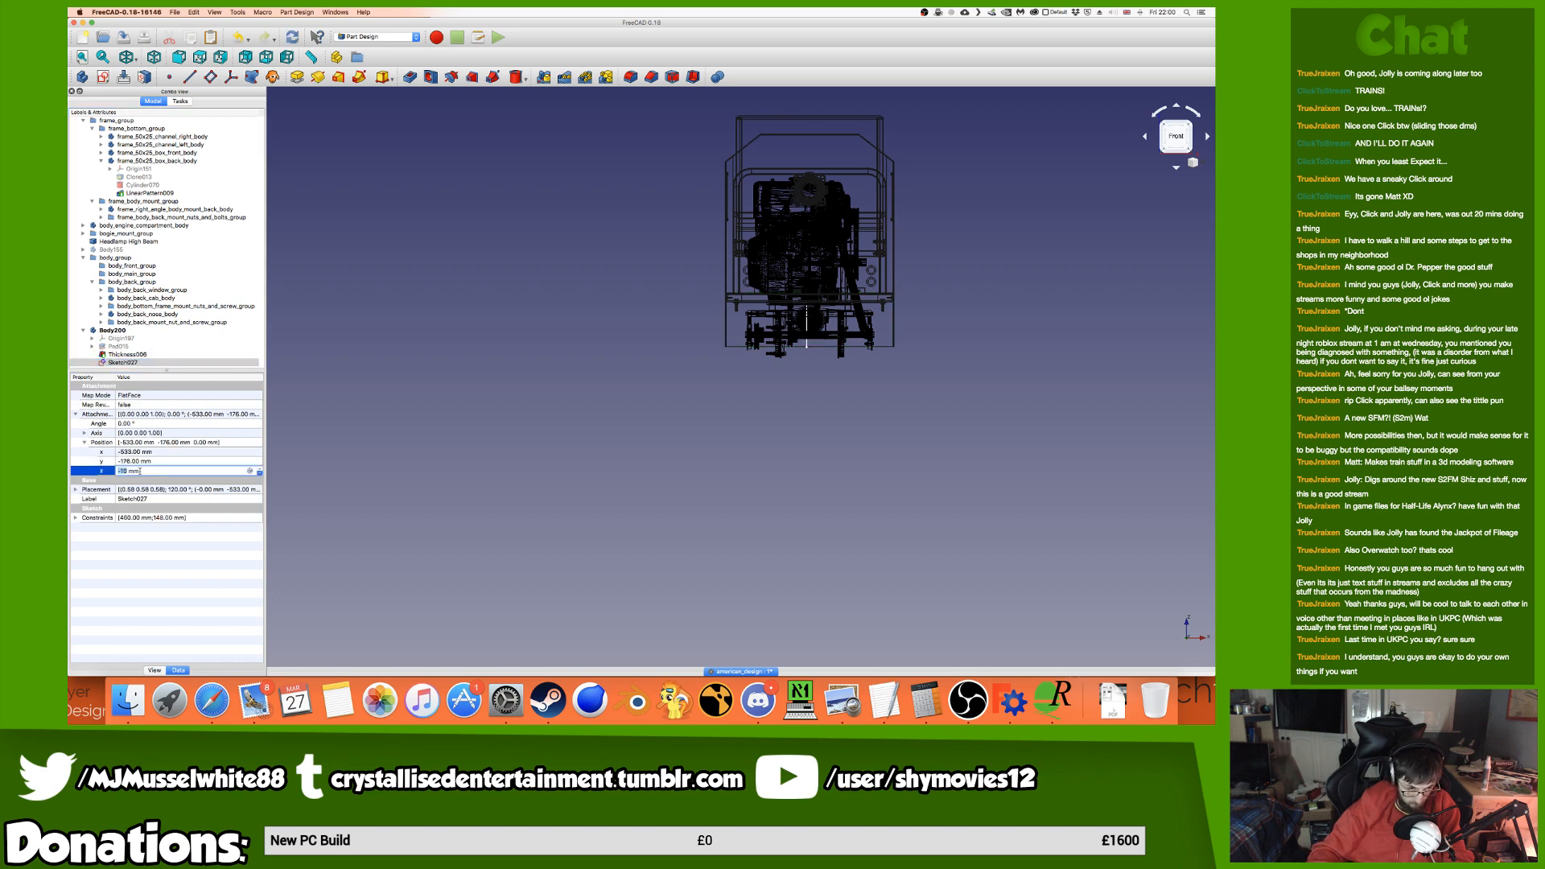
scroll(140, 471, "down", 15)
scroll(140, 471, "down", 17)
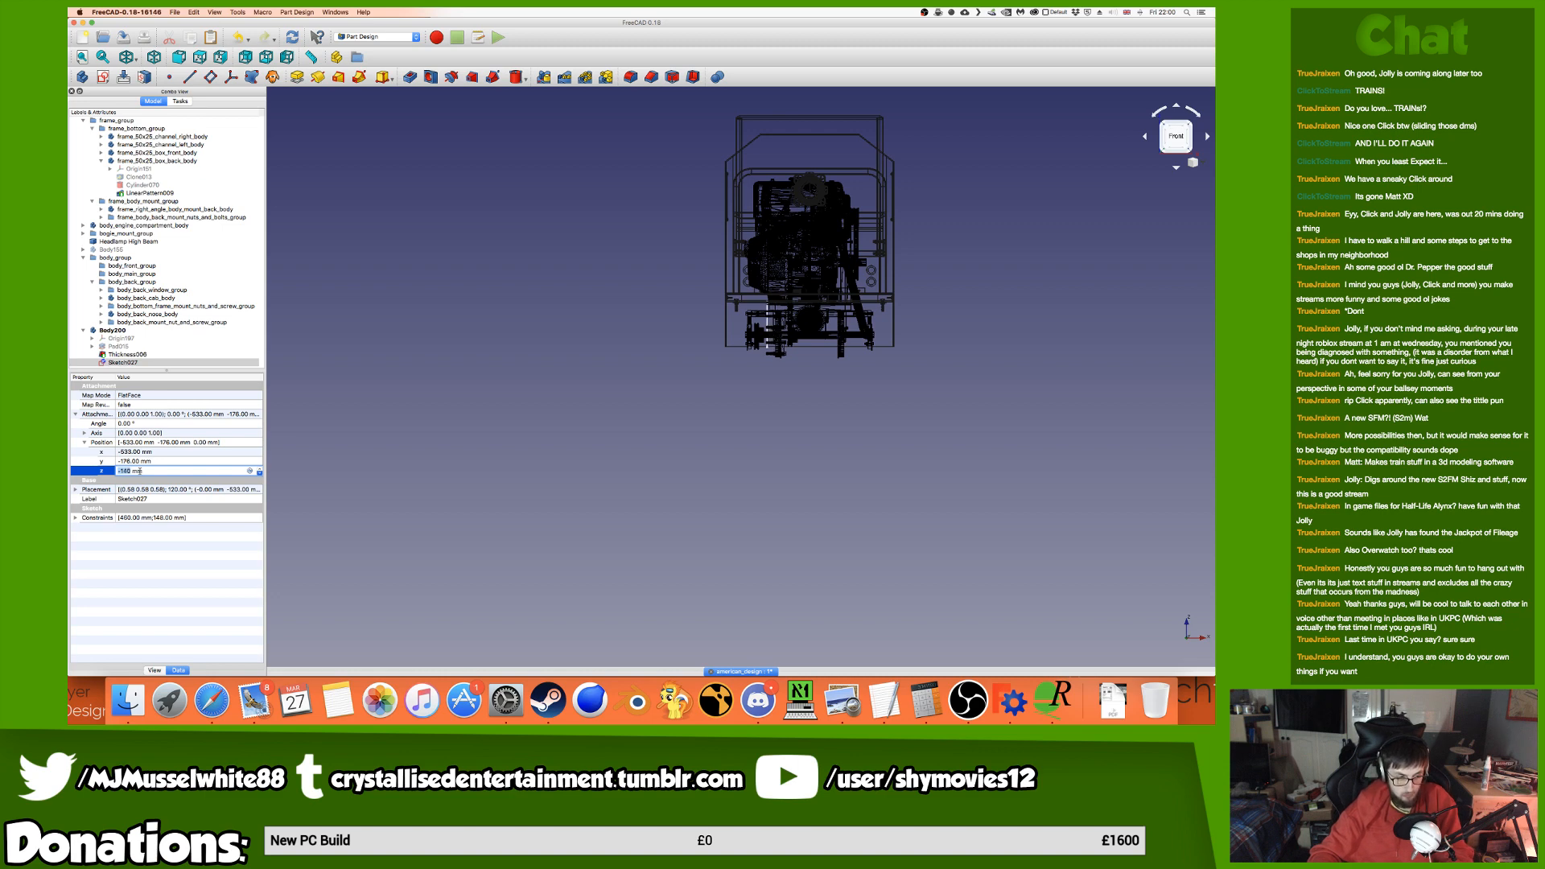
scroll(140, 470, "down", 20)
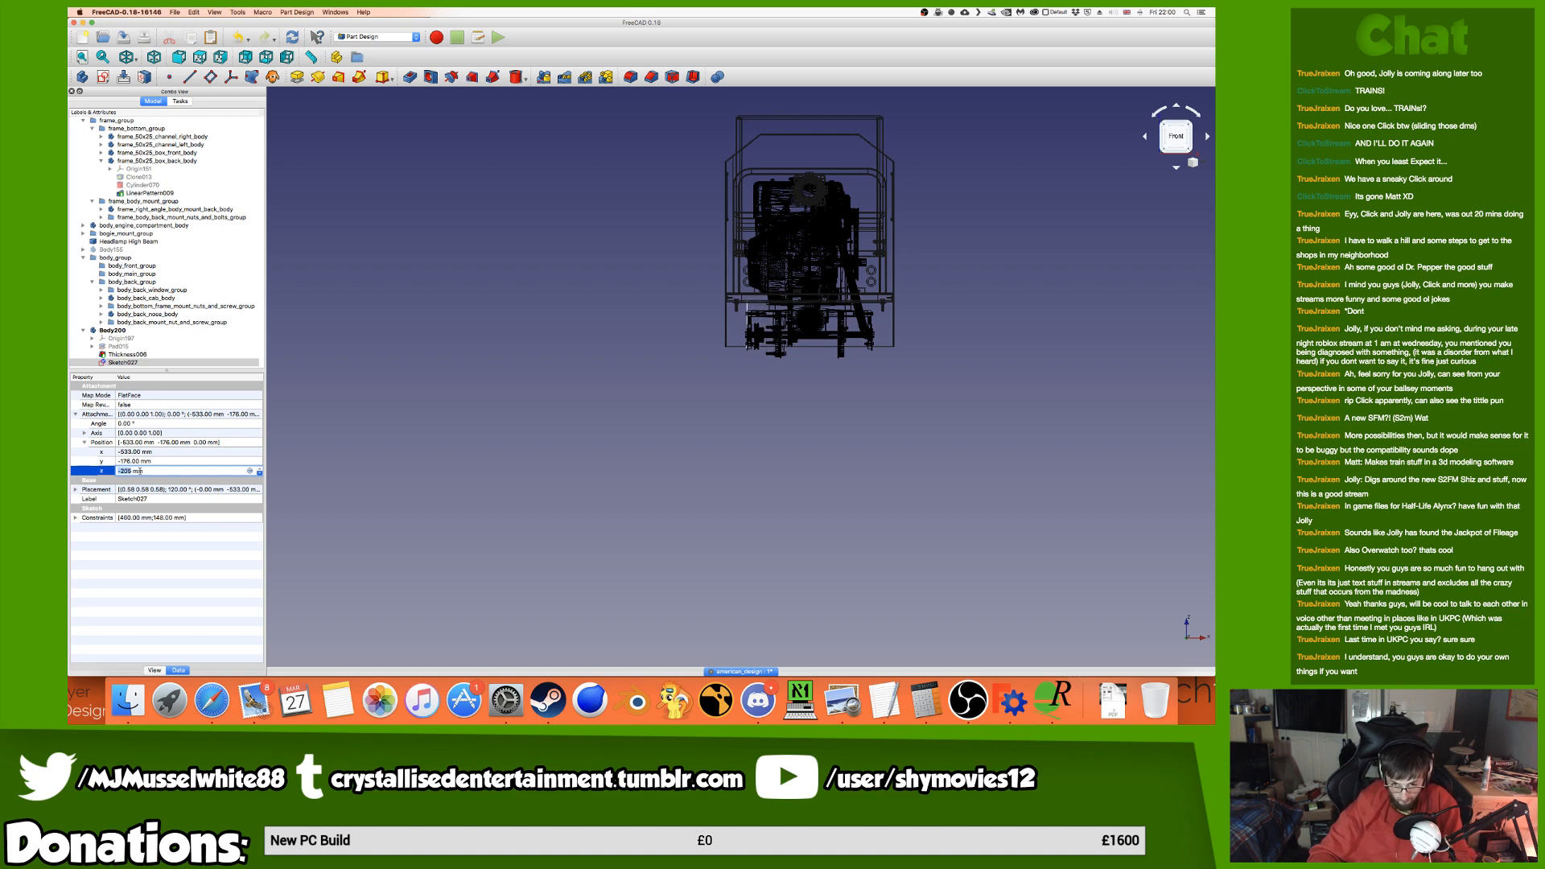
scroll(140, 471, "down", 20)
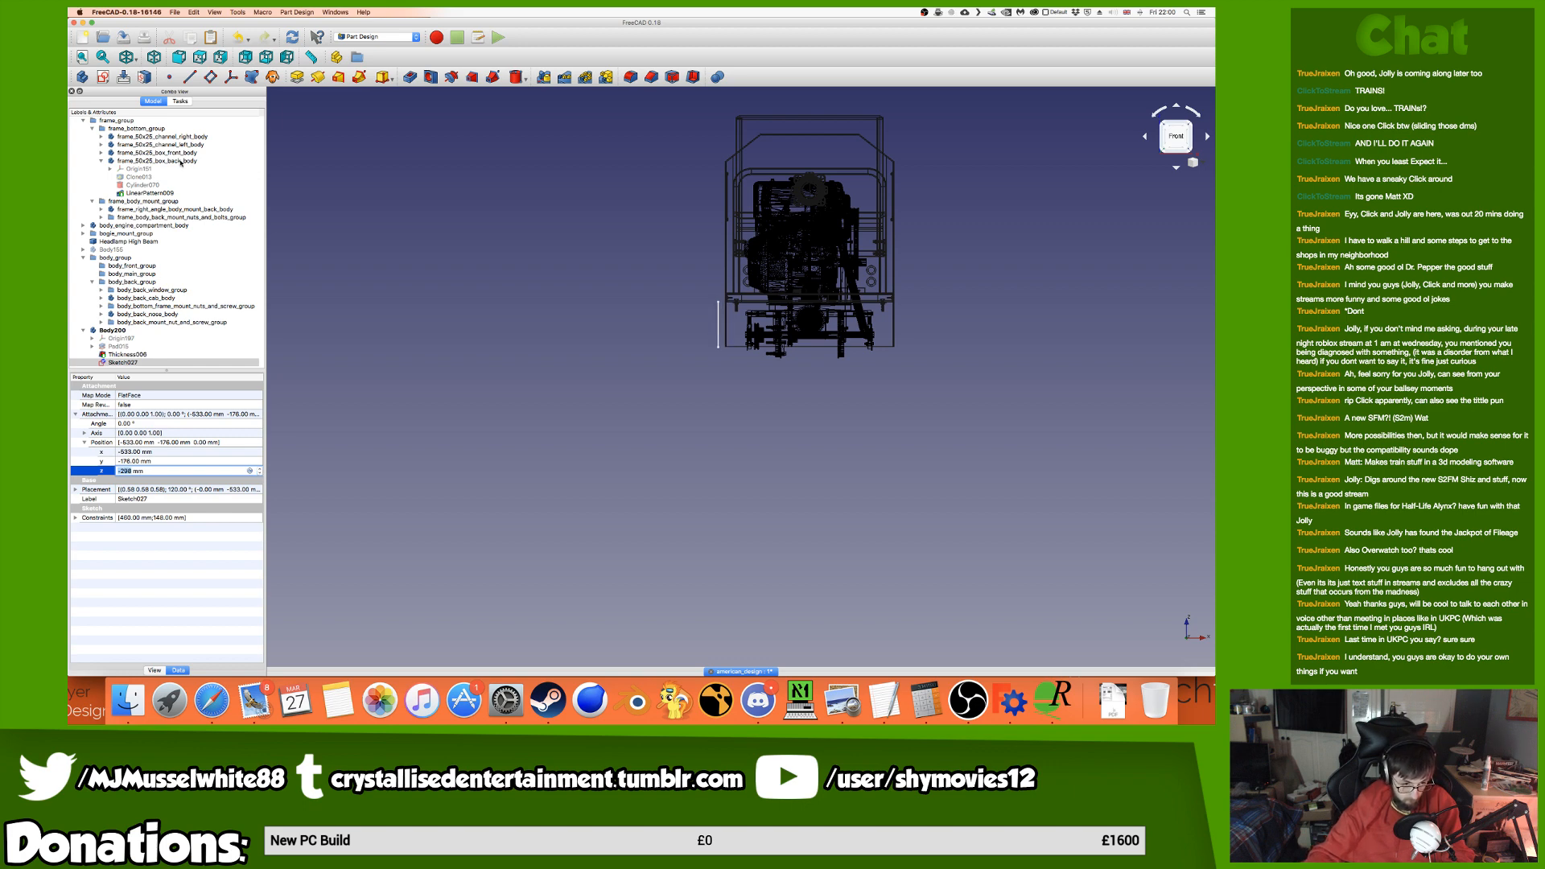
Pocket the slanted outline sketch through all of the skirt body.
left_click(169, 363)
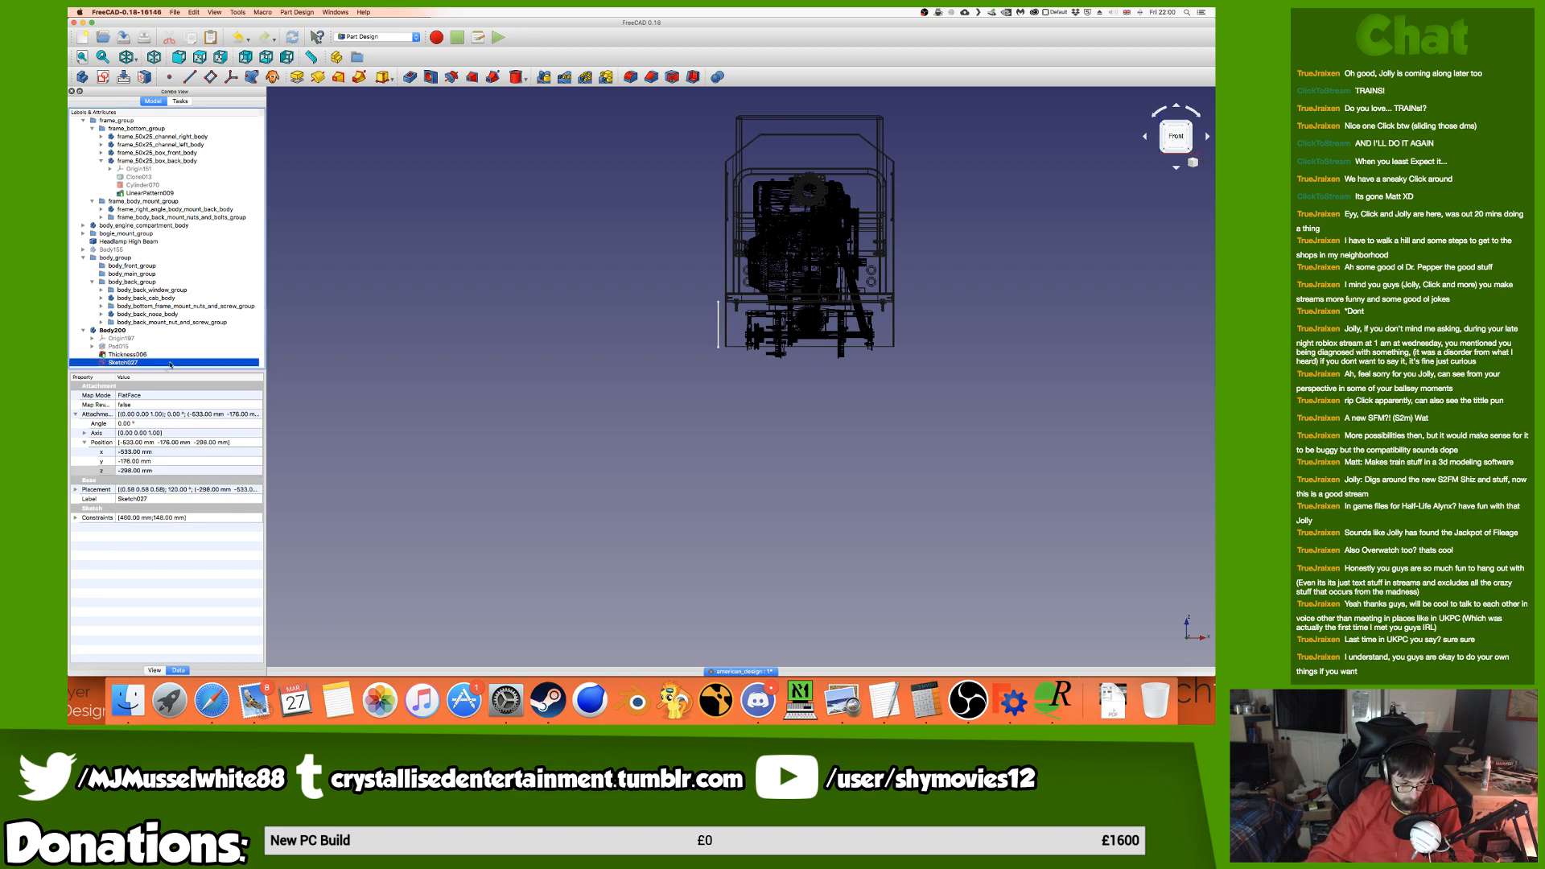
left_click(410, 76)
left_click(193, 163)
left_click(191, 171)
middle_click_drag(869, 309, 700, 309)
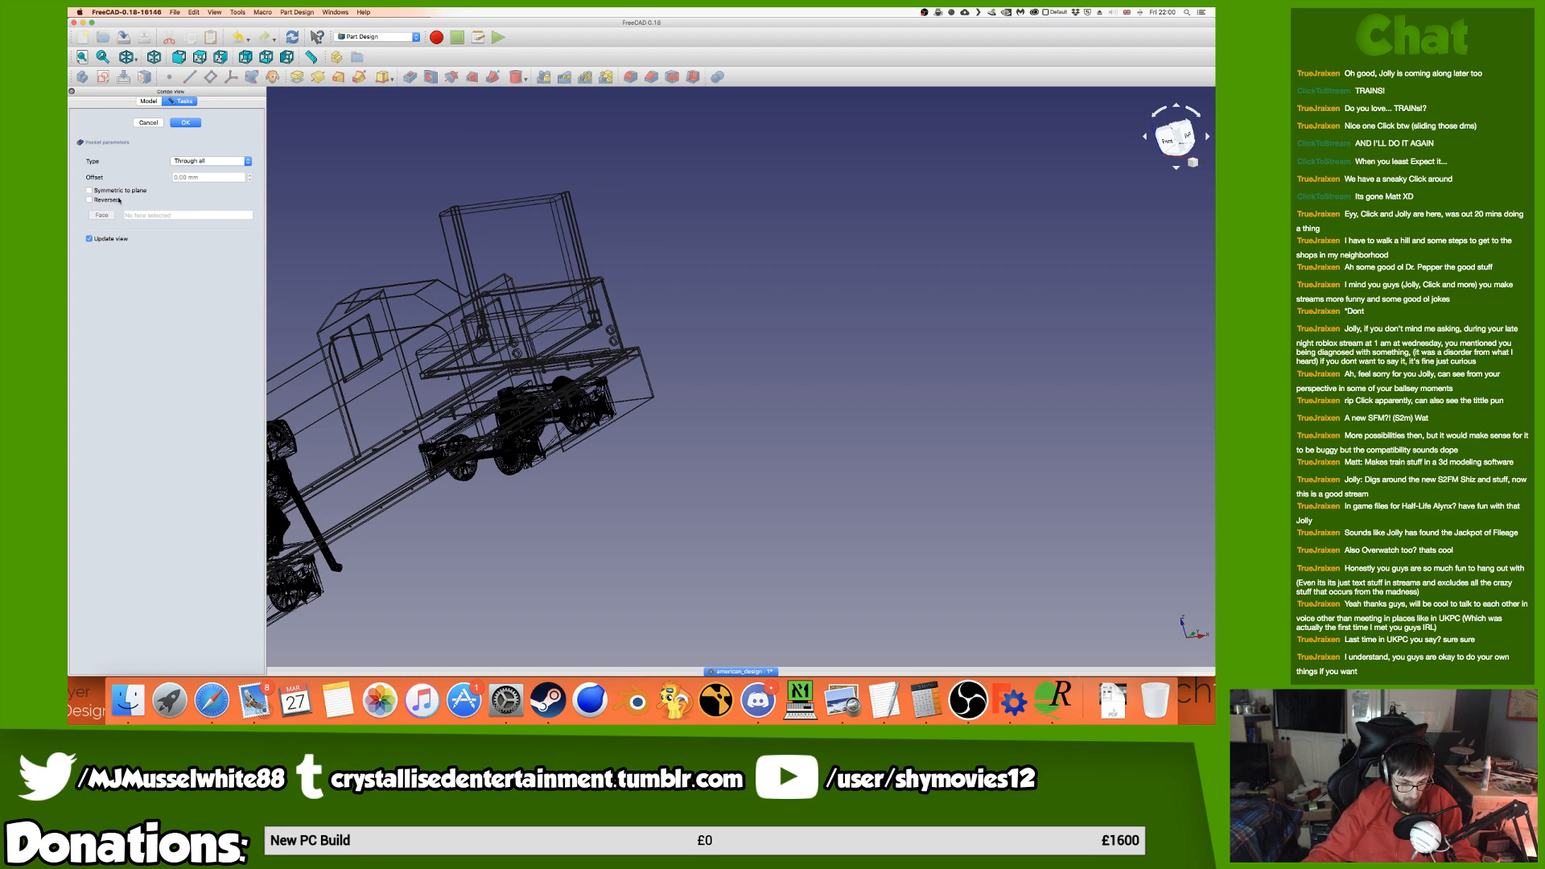
left_click(185, 123)
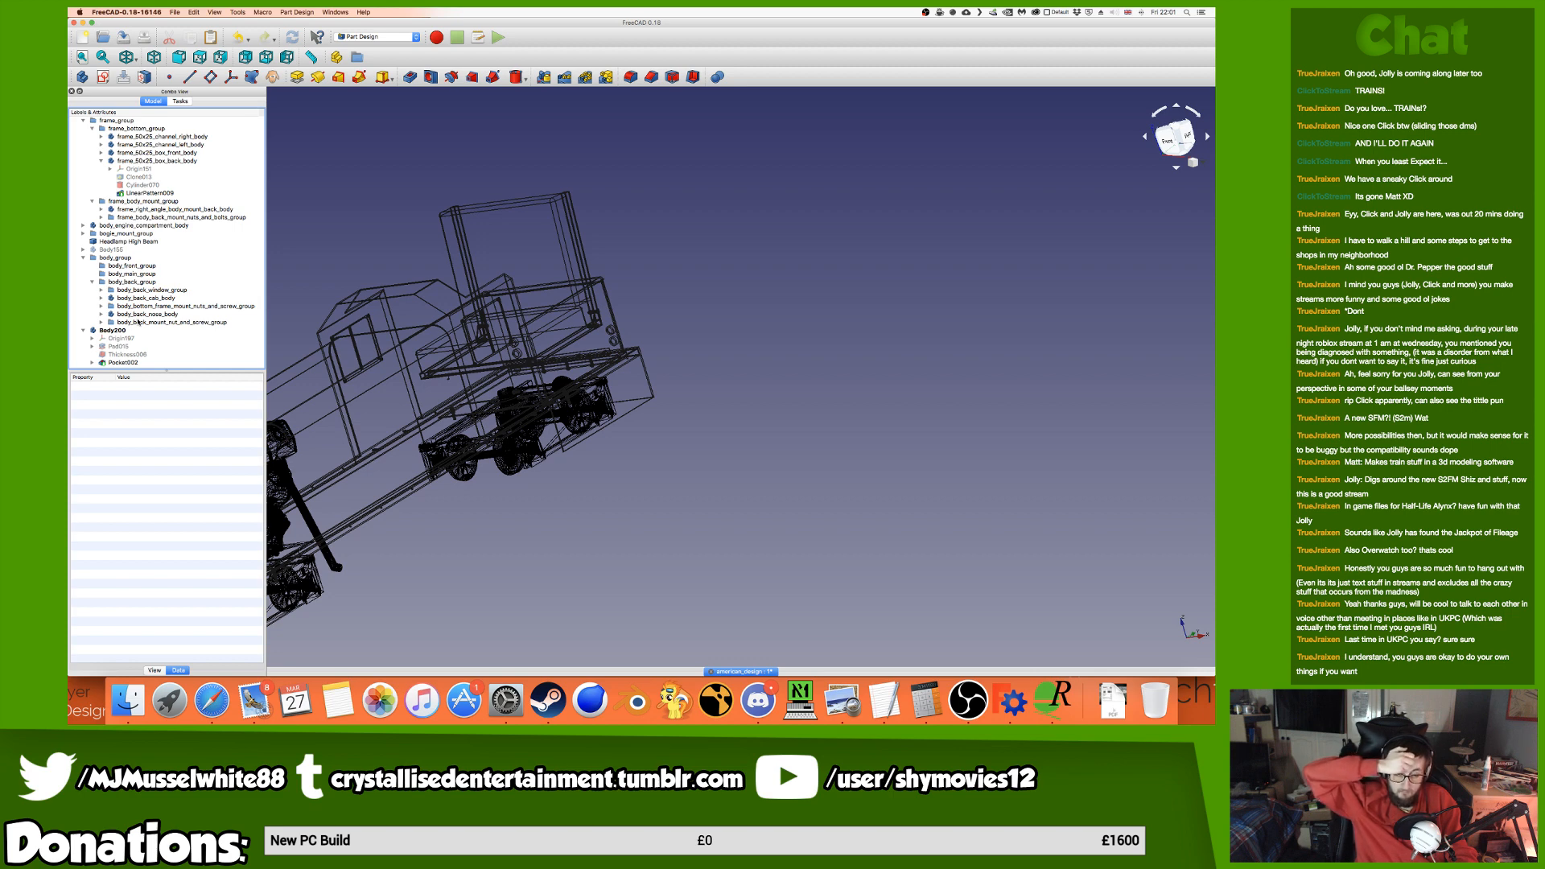
Switch the draw style from wireframe to As is and check the skirt from the rear and right side.
right_click(1181, 142)
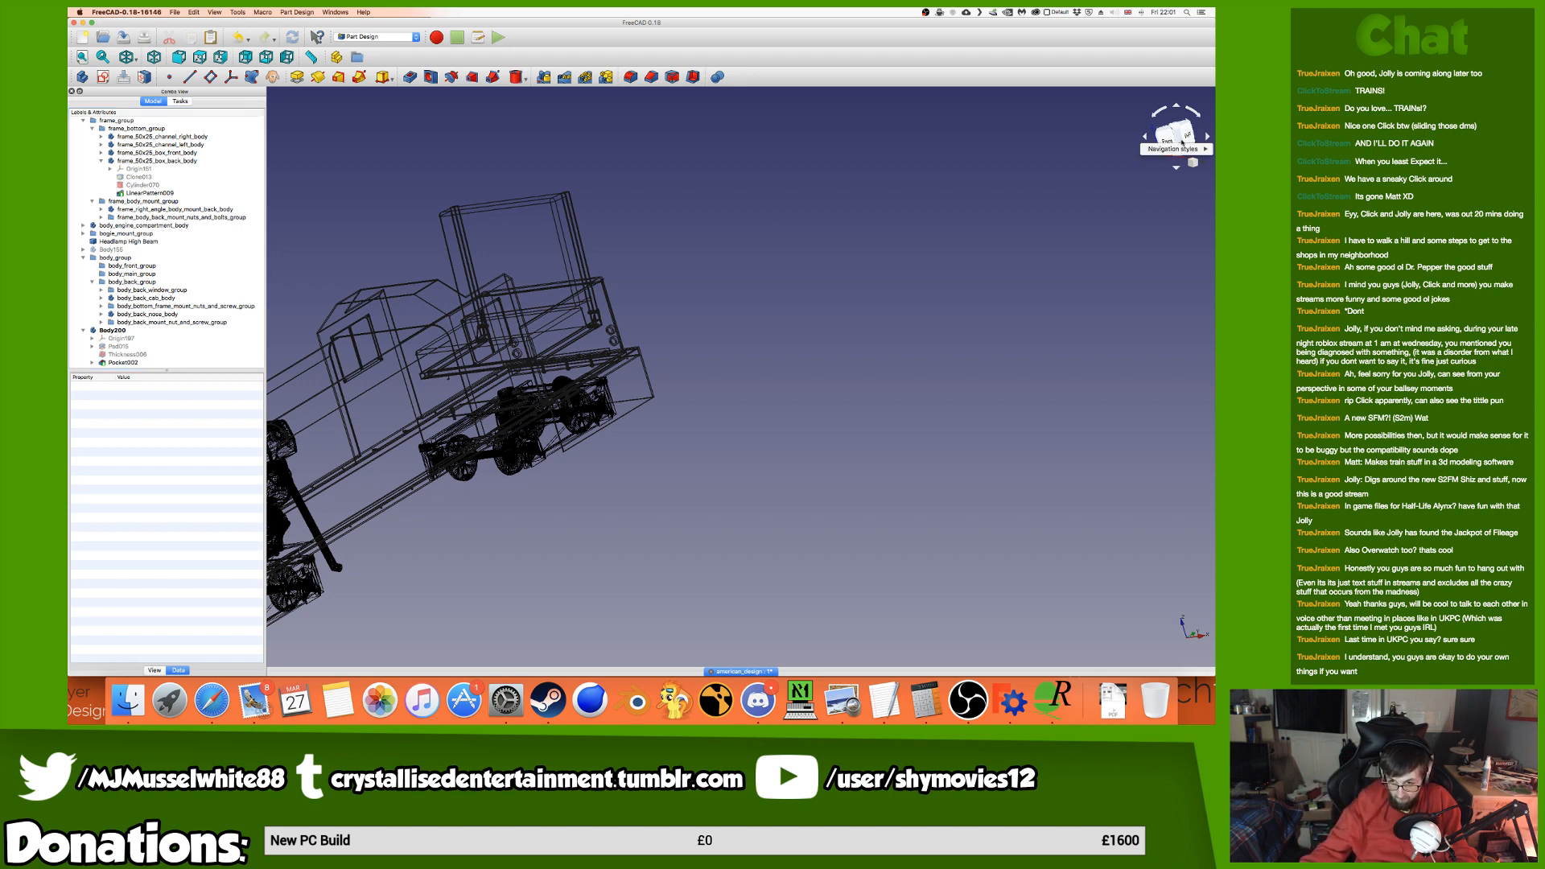
left_click(1169, 141)
left_click(1169, 138)
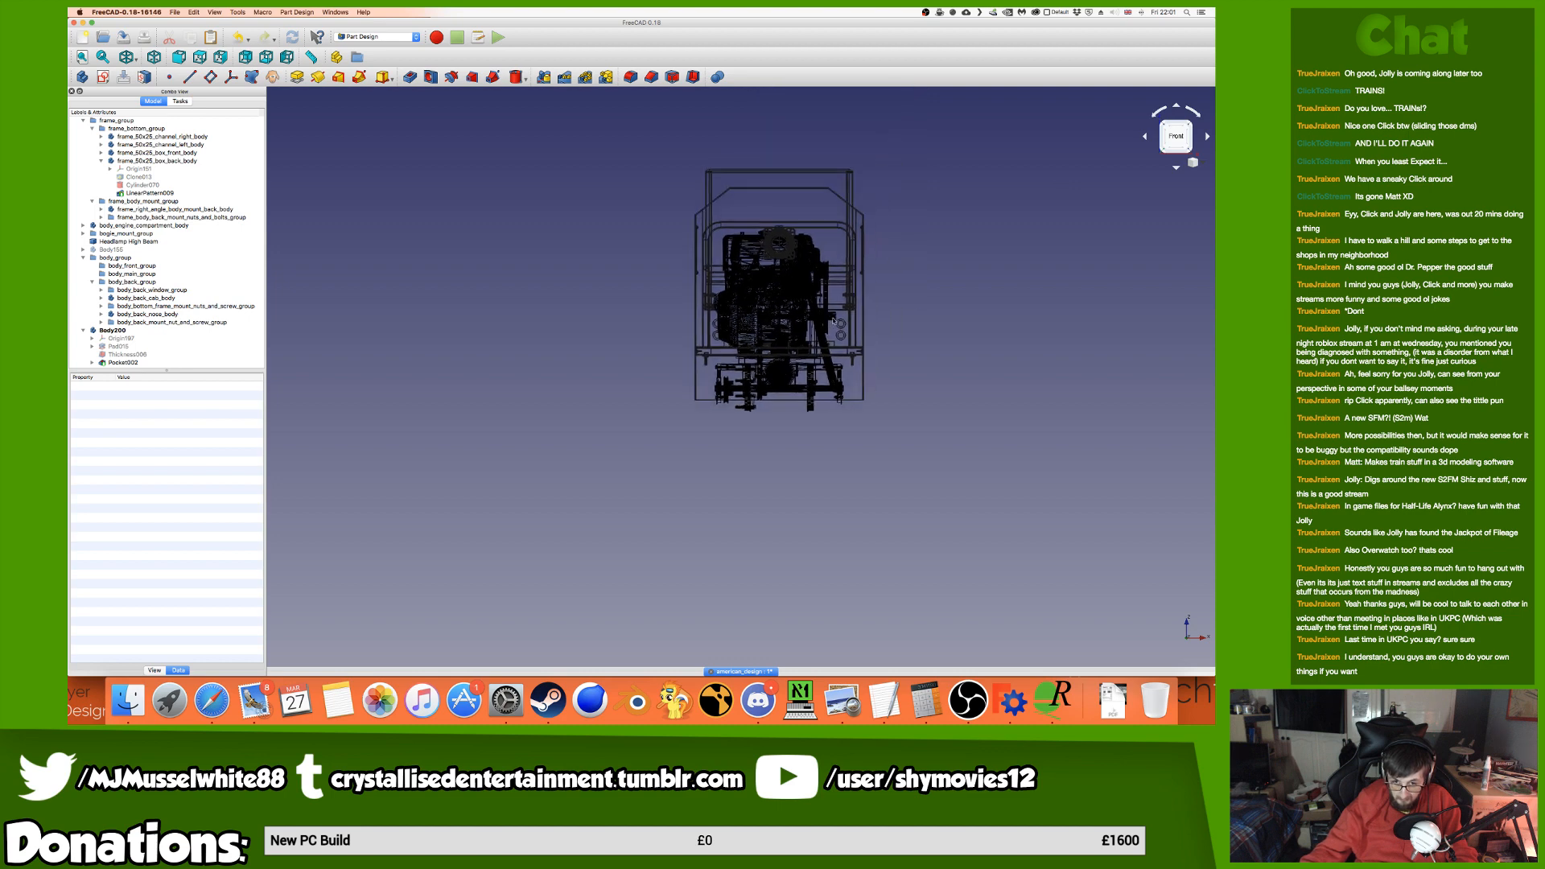
scroll(817, 193, "up", 2)
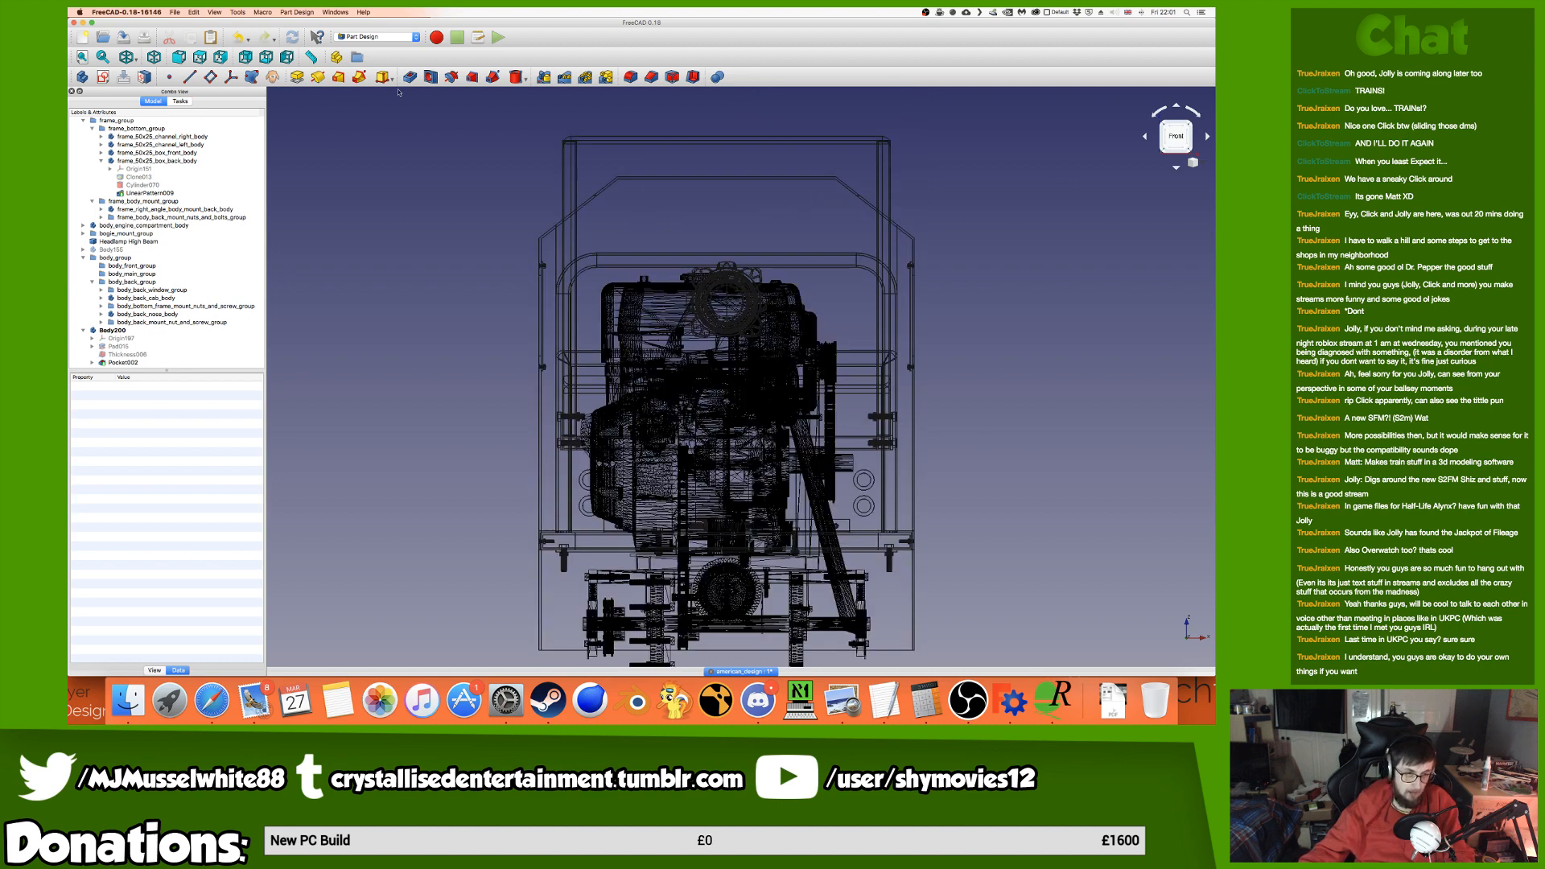
left_click(134, 56)
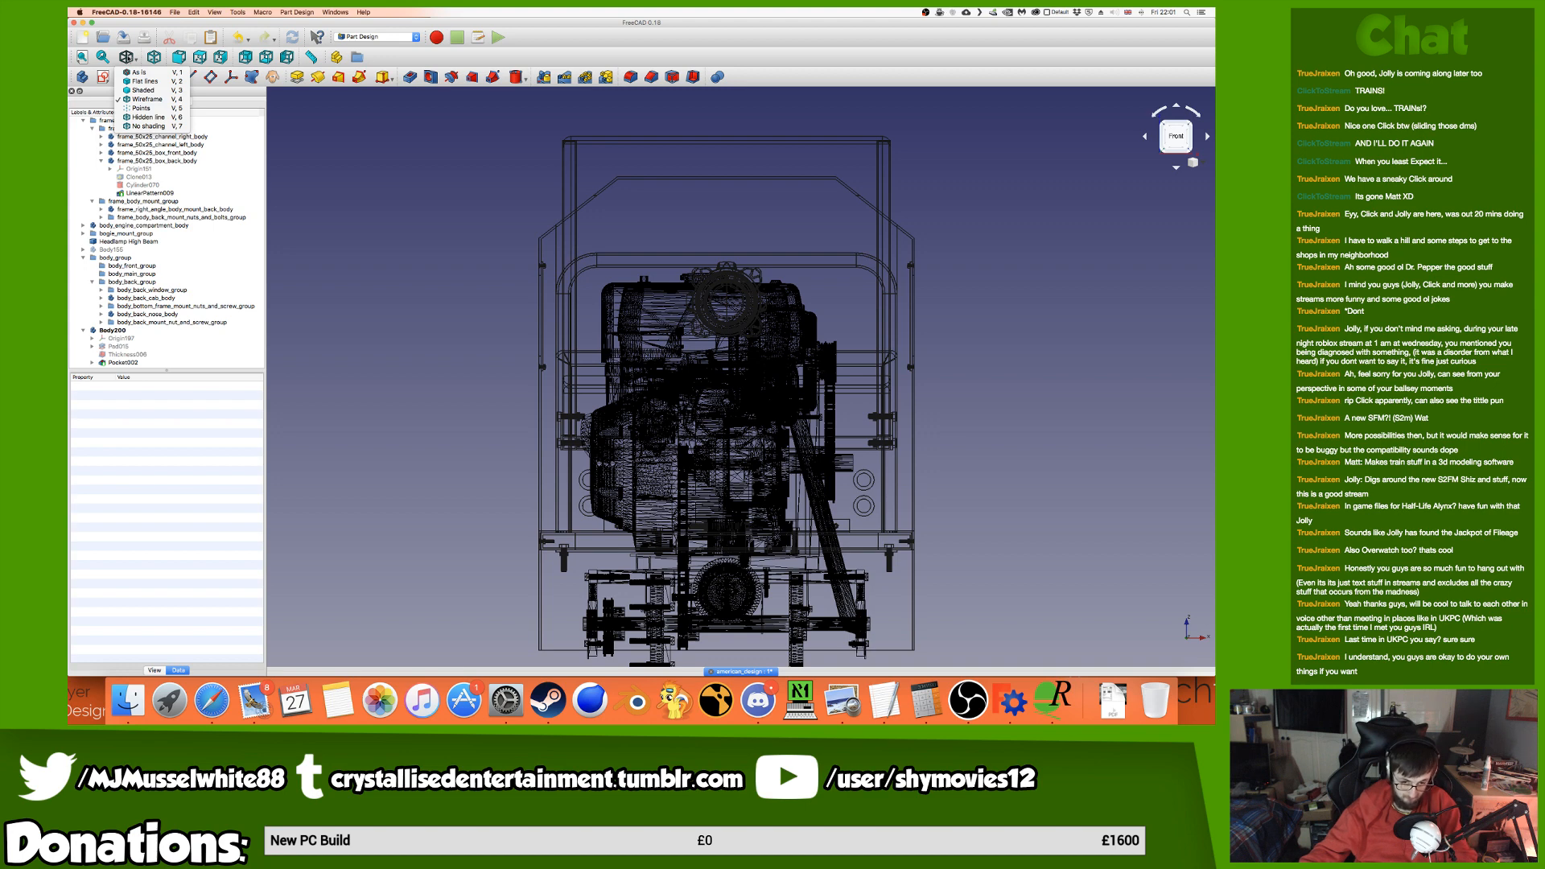
left_click(124, 73)
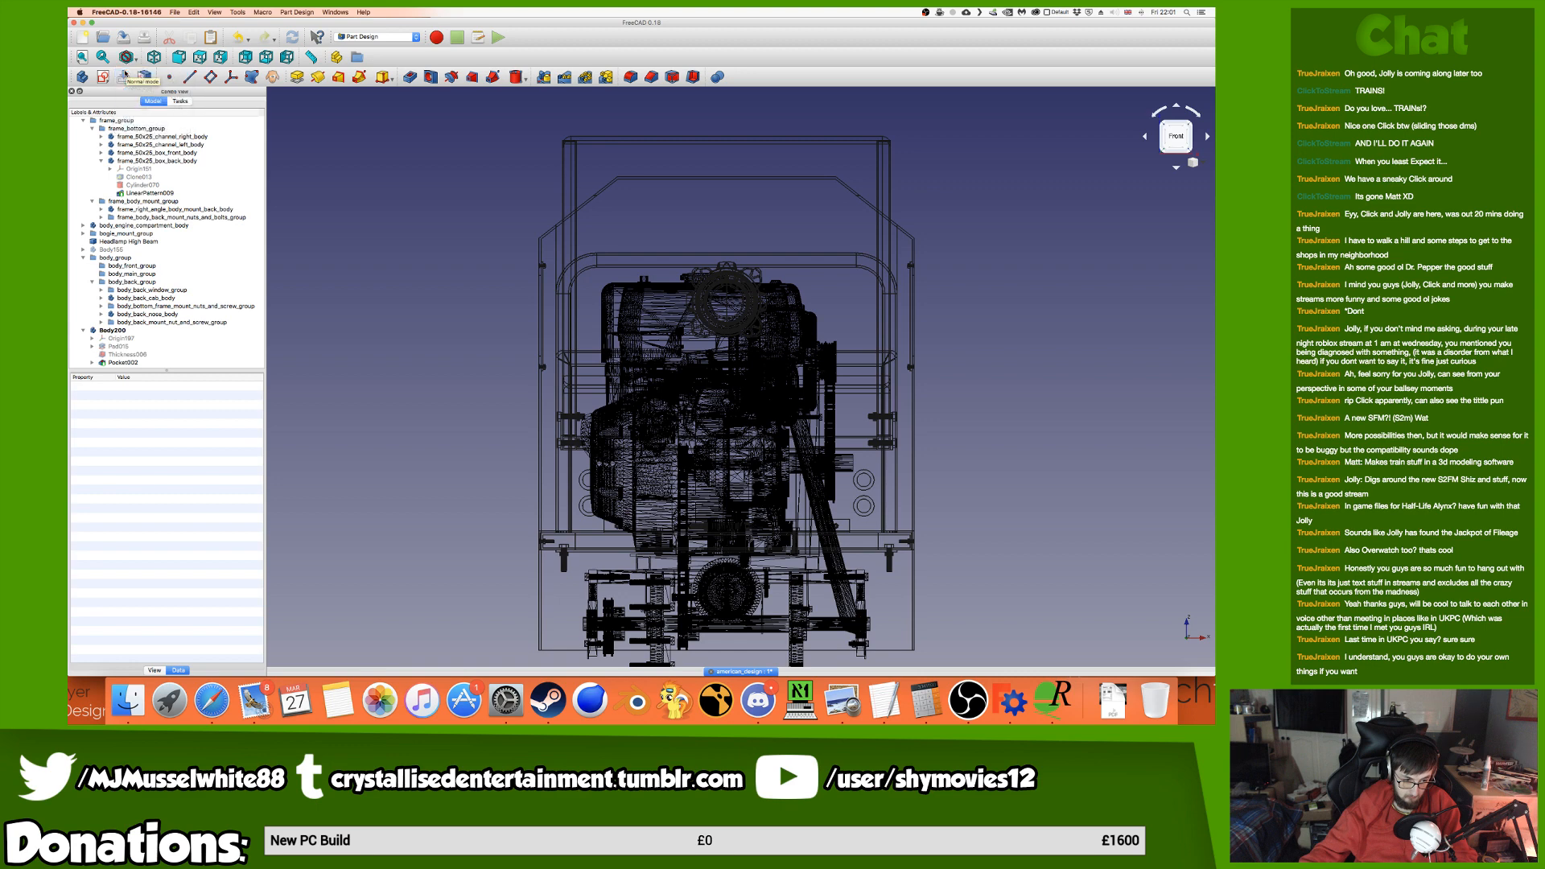
left_click(1190, 140)
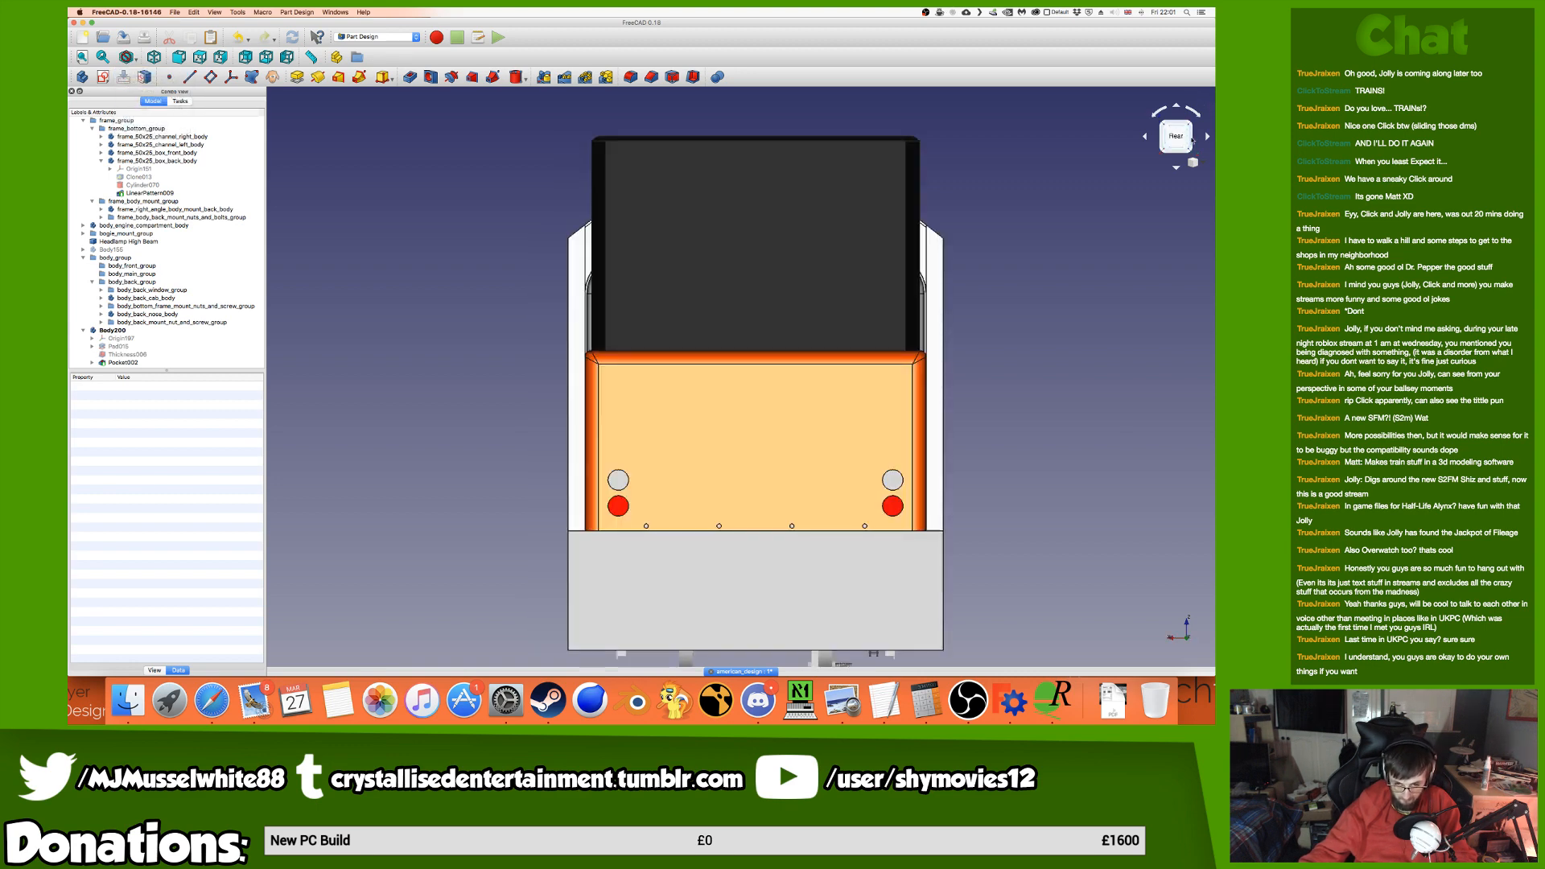
left_click(1162, 142)
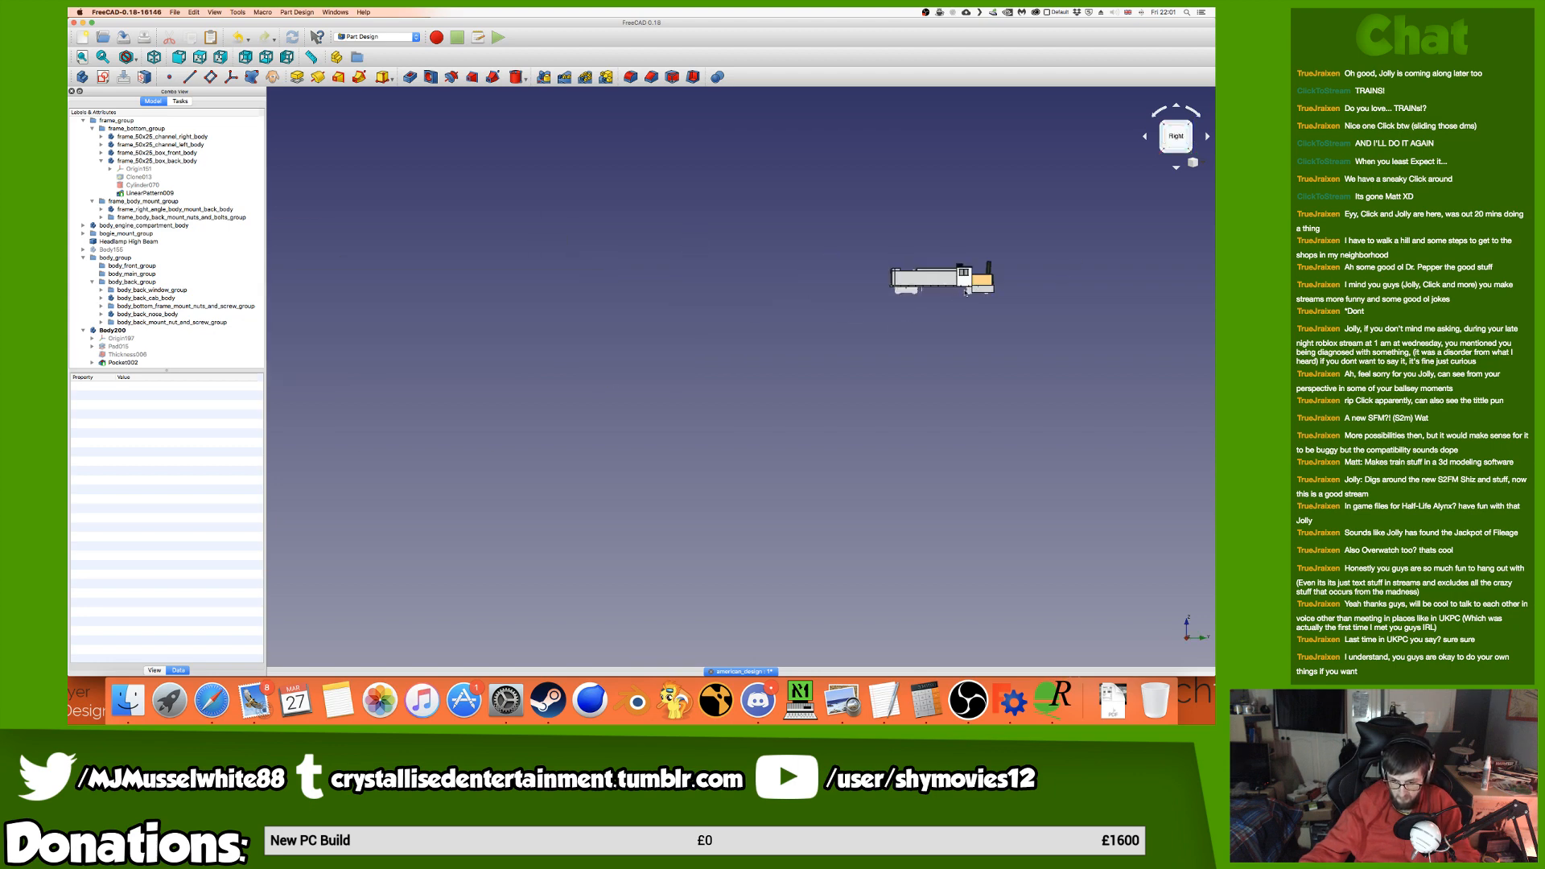
scroll(957, 292, "up", 10)
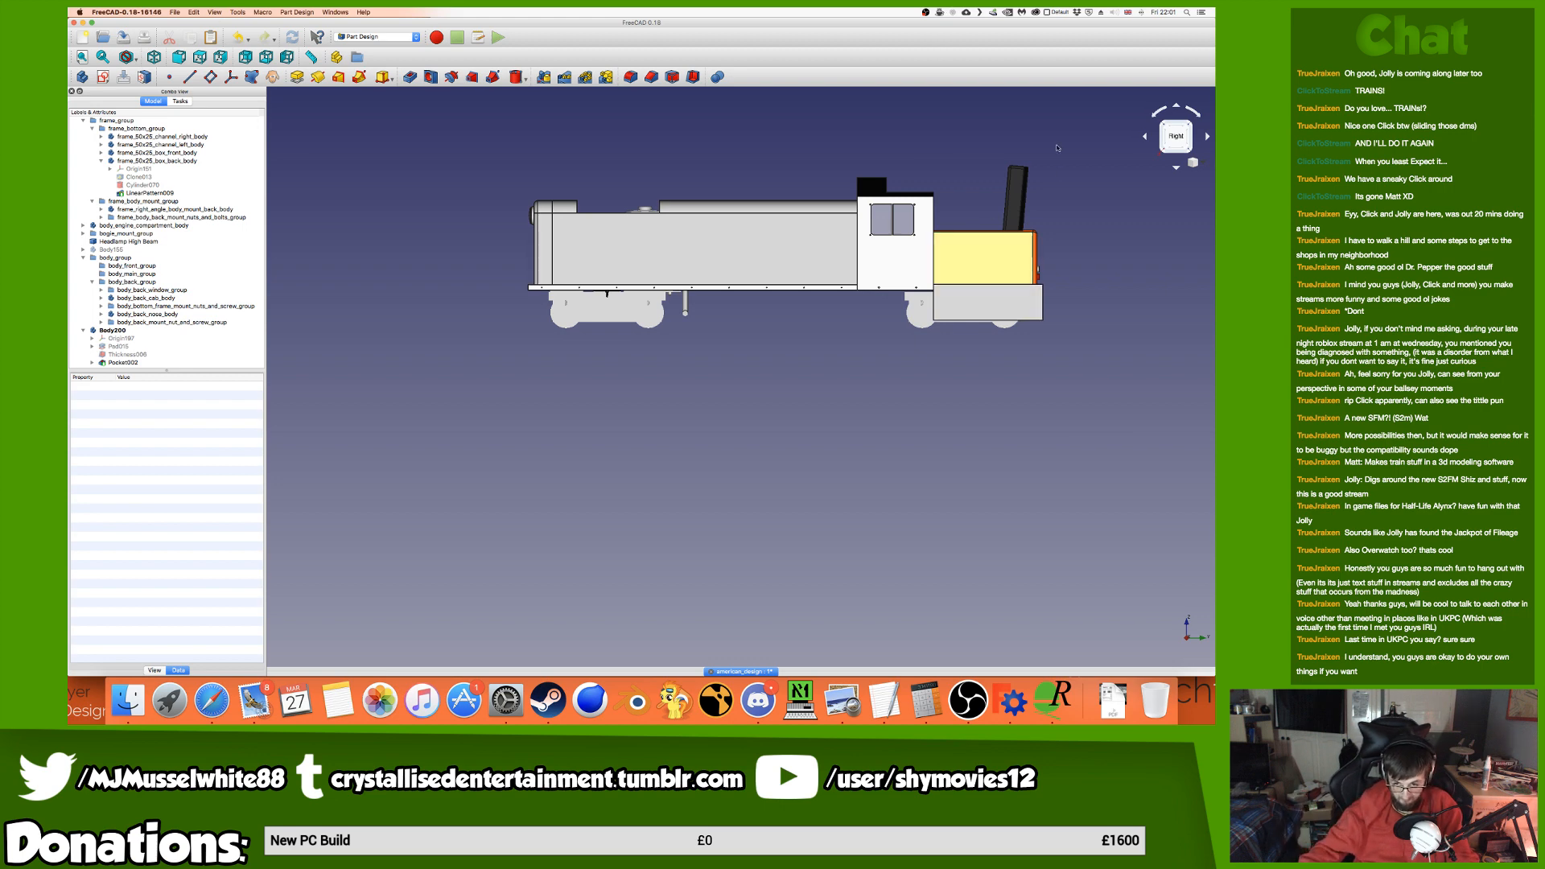
scroll(1068, 241, "up", 5)
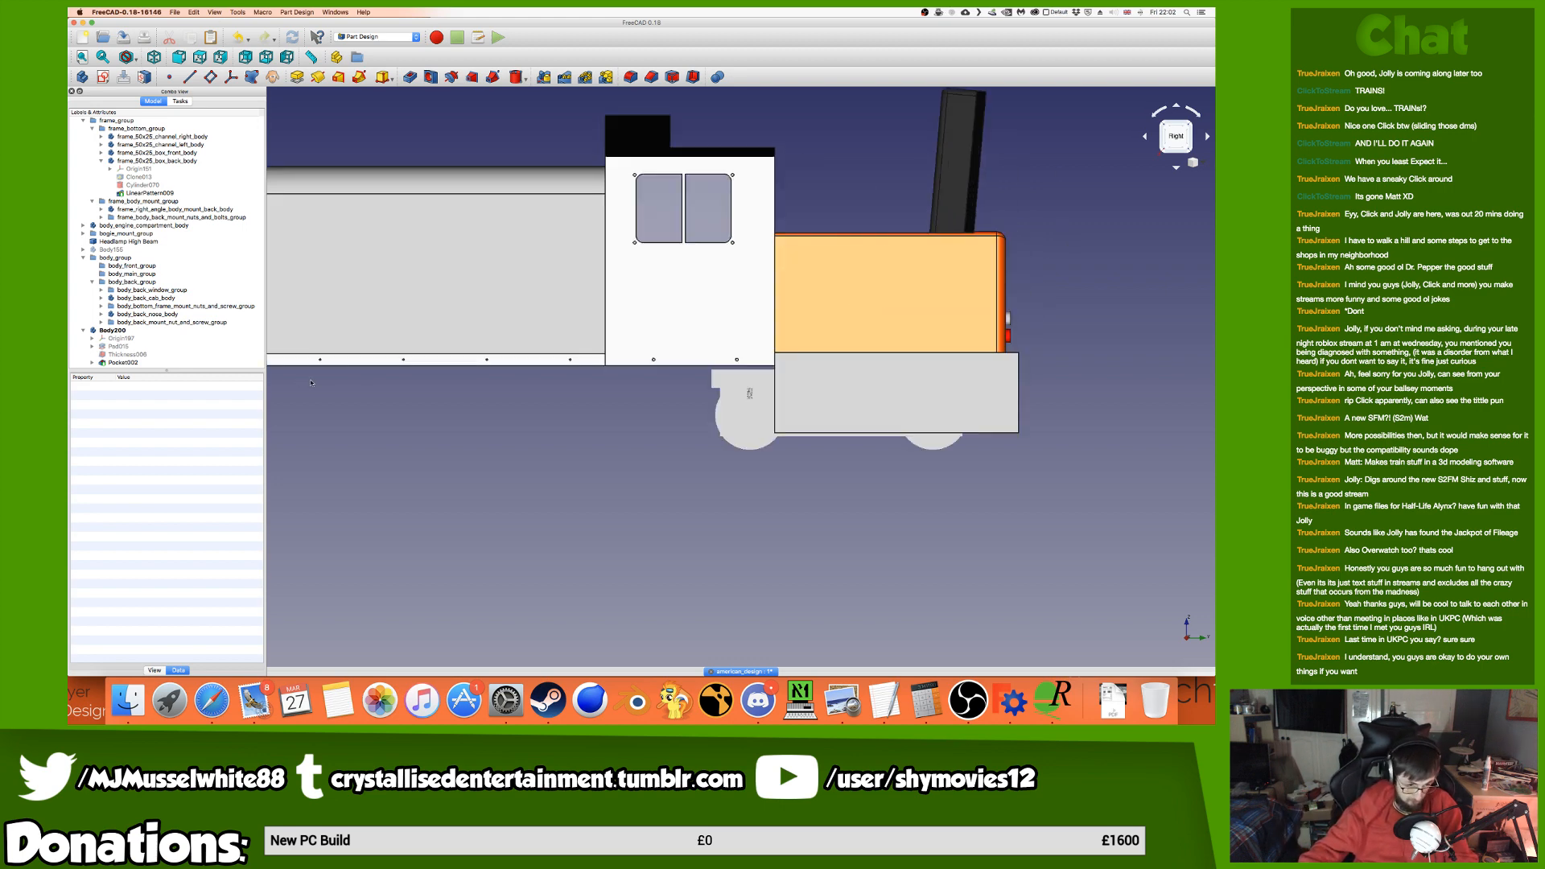
Change the pocket sketch's Z attachment offset to 298 mm.
left_click(90, 364)
left_click(92, 363)
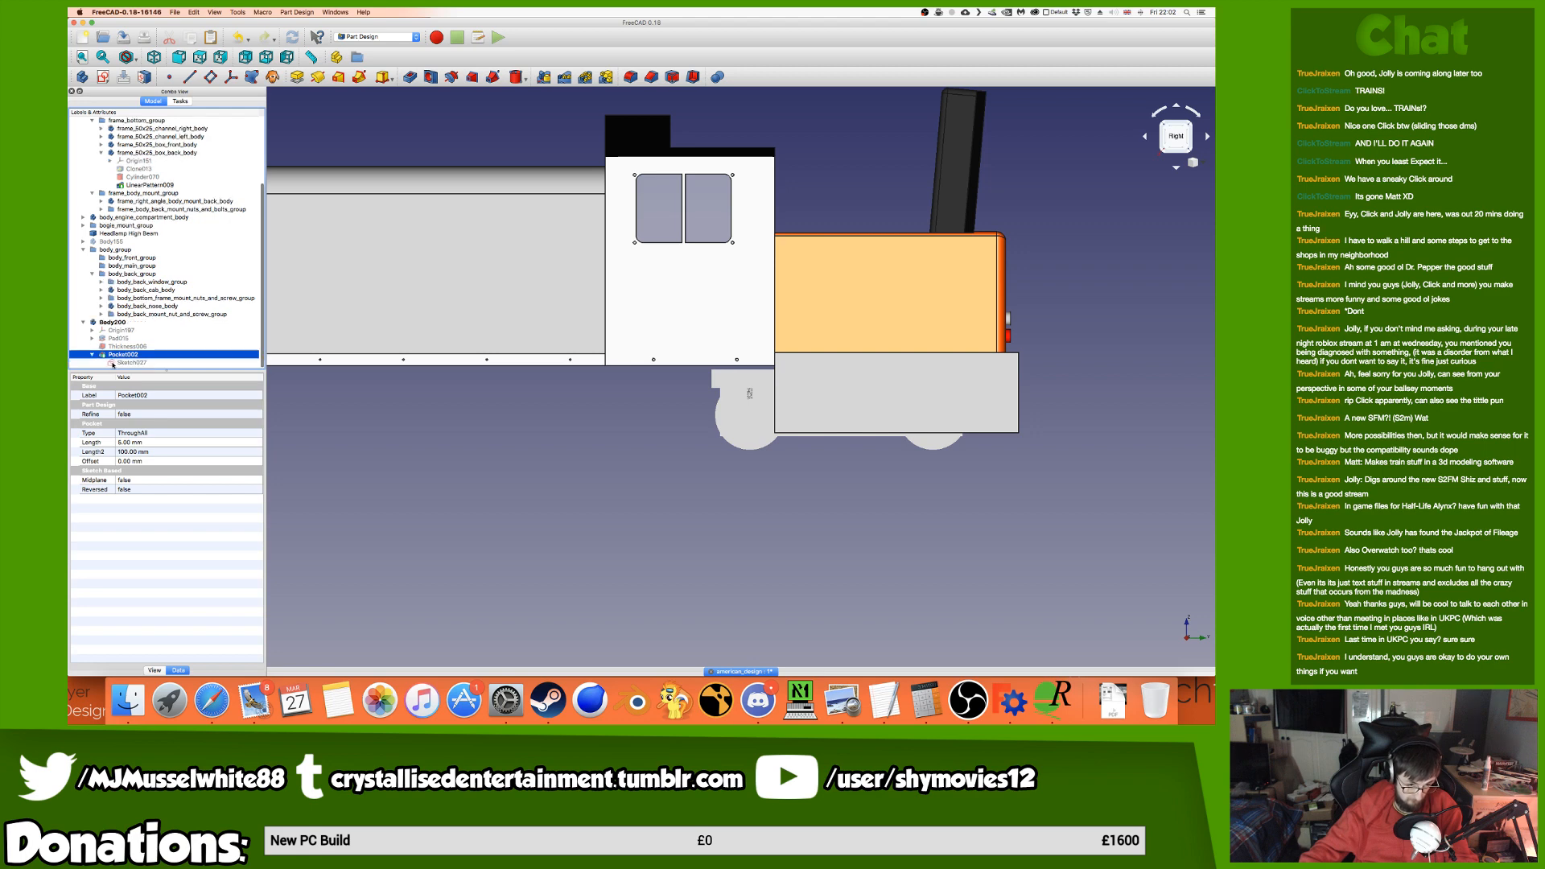
left_click(129, 362)
left_click(119, 471)
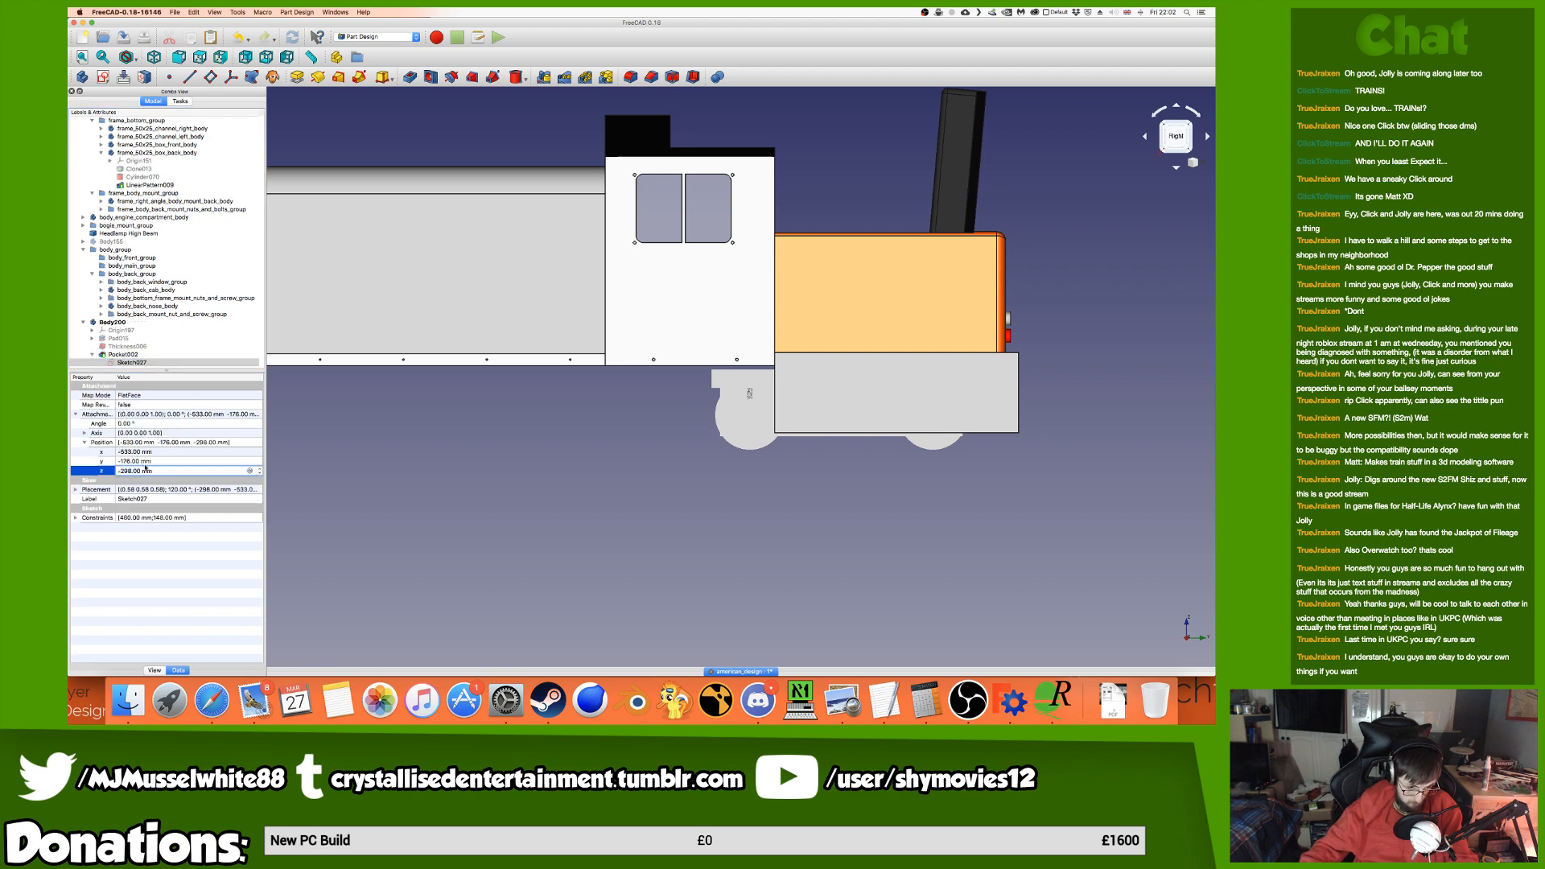
key("BackSpace")
key("Return")
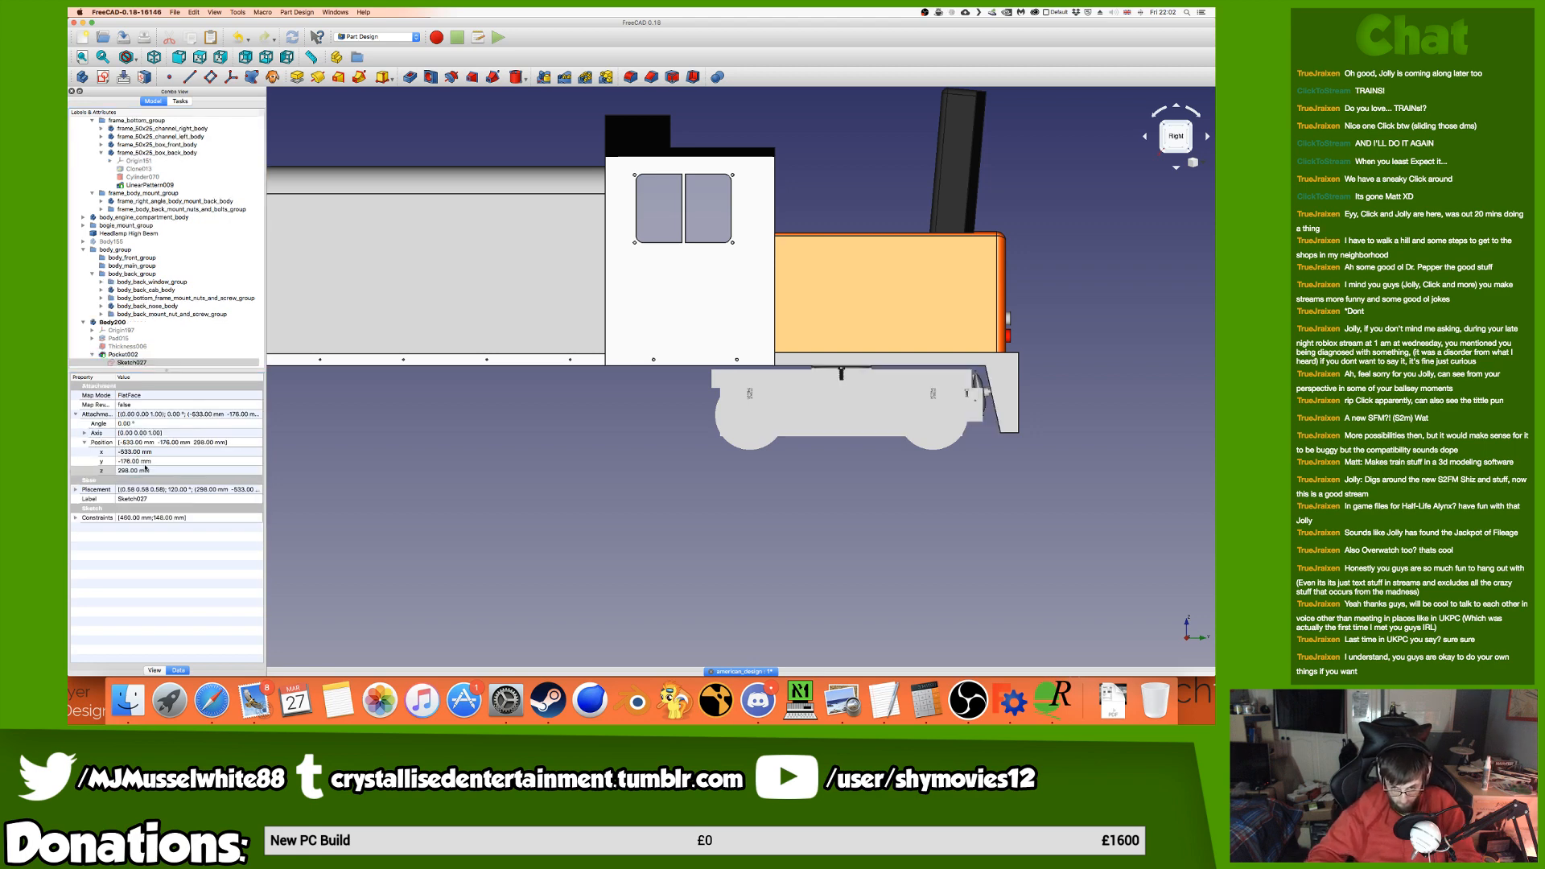
Examine the skirt's slanted cutout around the bogie from several angles and save the document.
middle_click_drag(1010, 396, 723, 402)
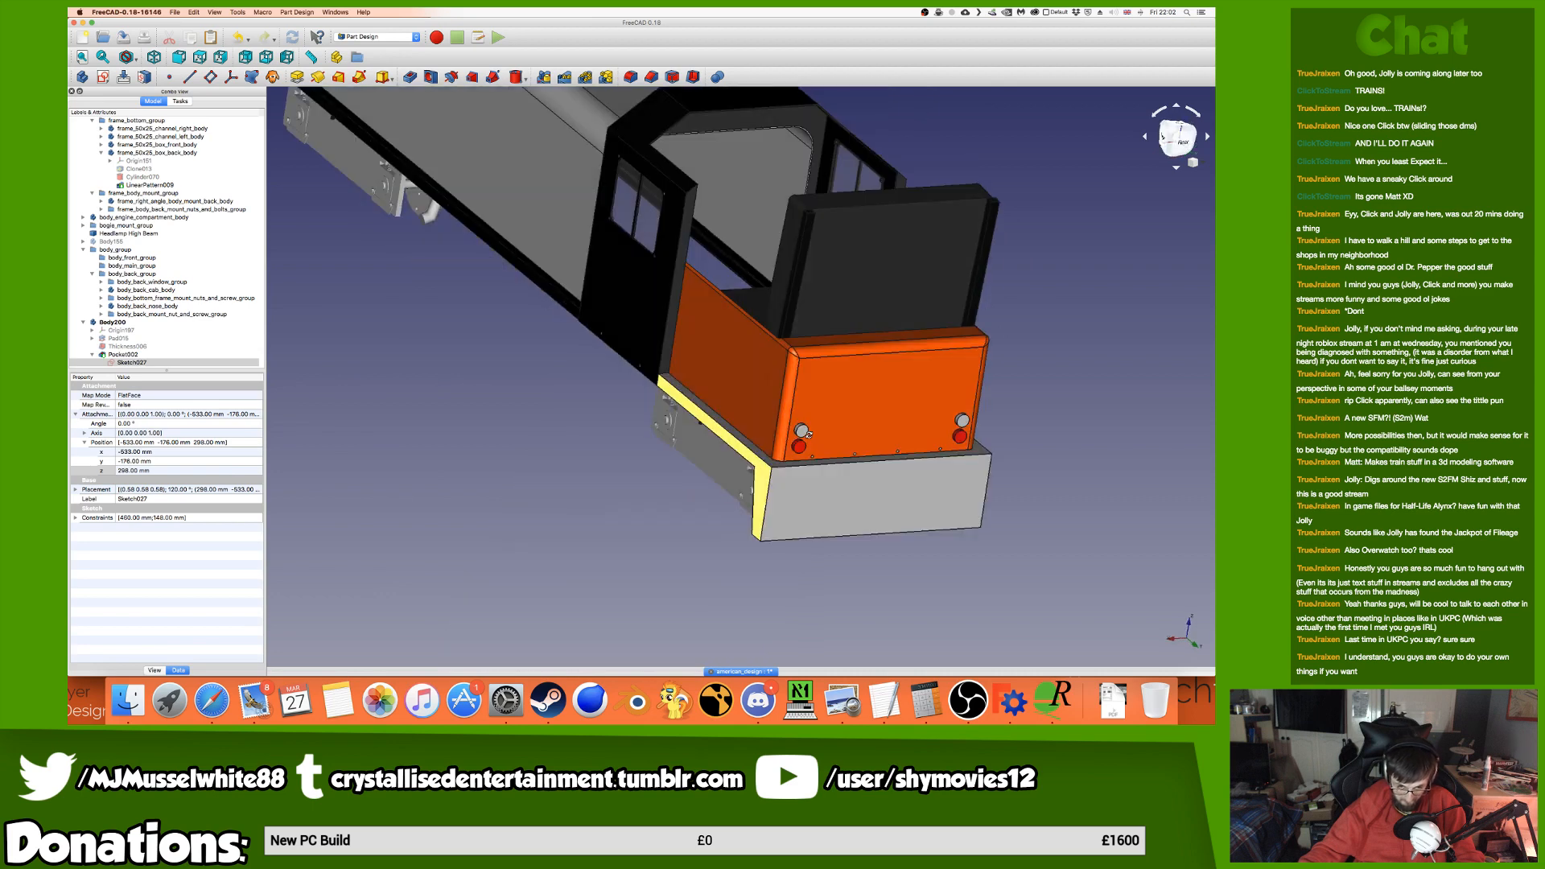
scroll(707, 359, "up", 8)
scroll(700, 351, "up", 3)
scroll(688, 335, "up", 9)
scroll(682, 334, "down", 12)
middle_click_drag(702, 388, 813, 338)
scroll(813, 338, "down", 7)
middle_click_drag(1110, 256, 760, 322)
scroll(810, 362, "up", 9)
scroll(811, 362, "down", 7)
scroll(760, 324, "down", 2)
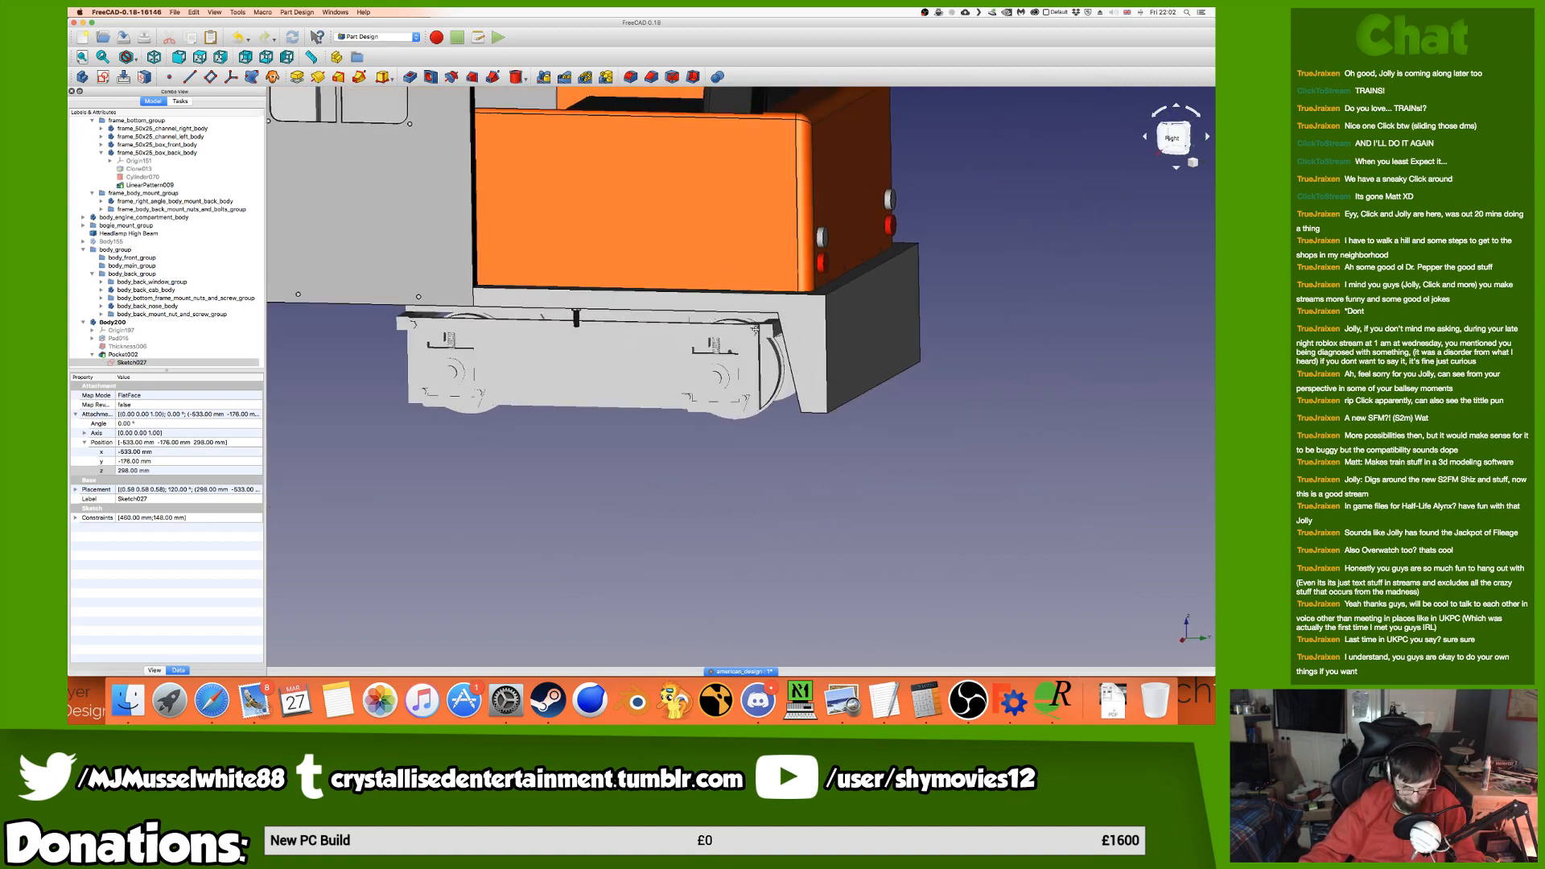
key("super+s")
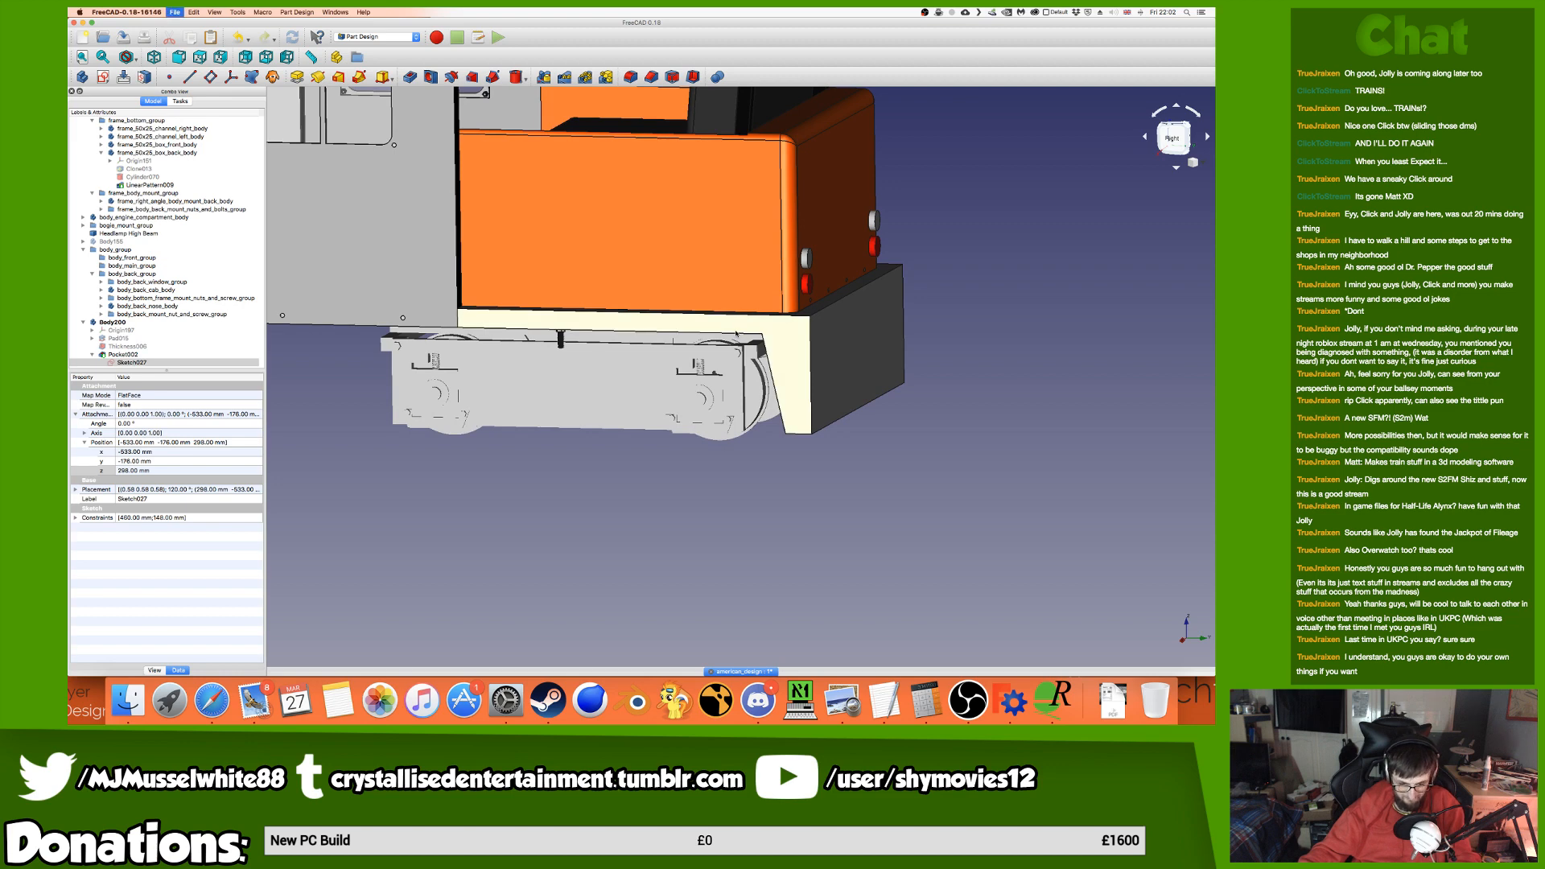
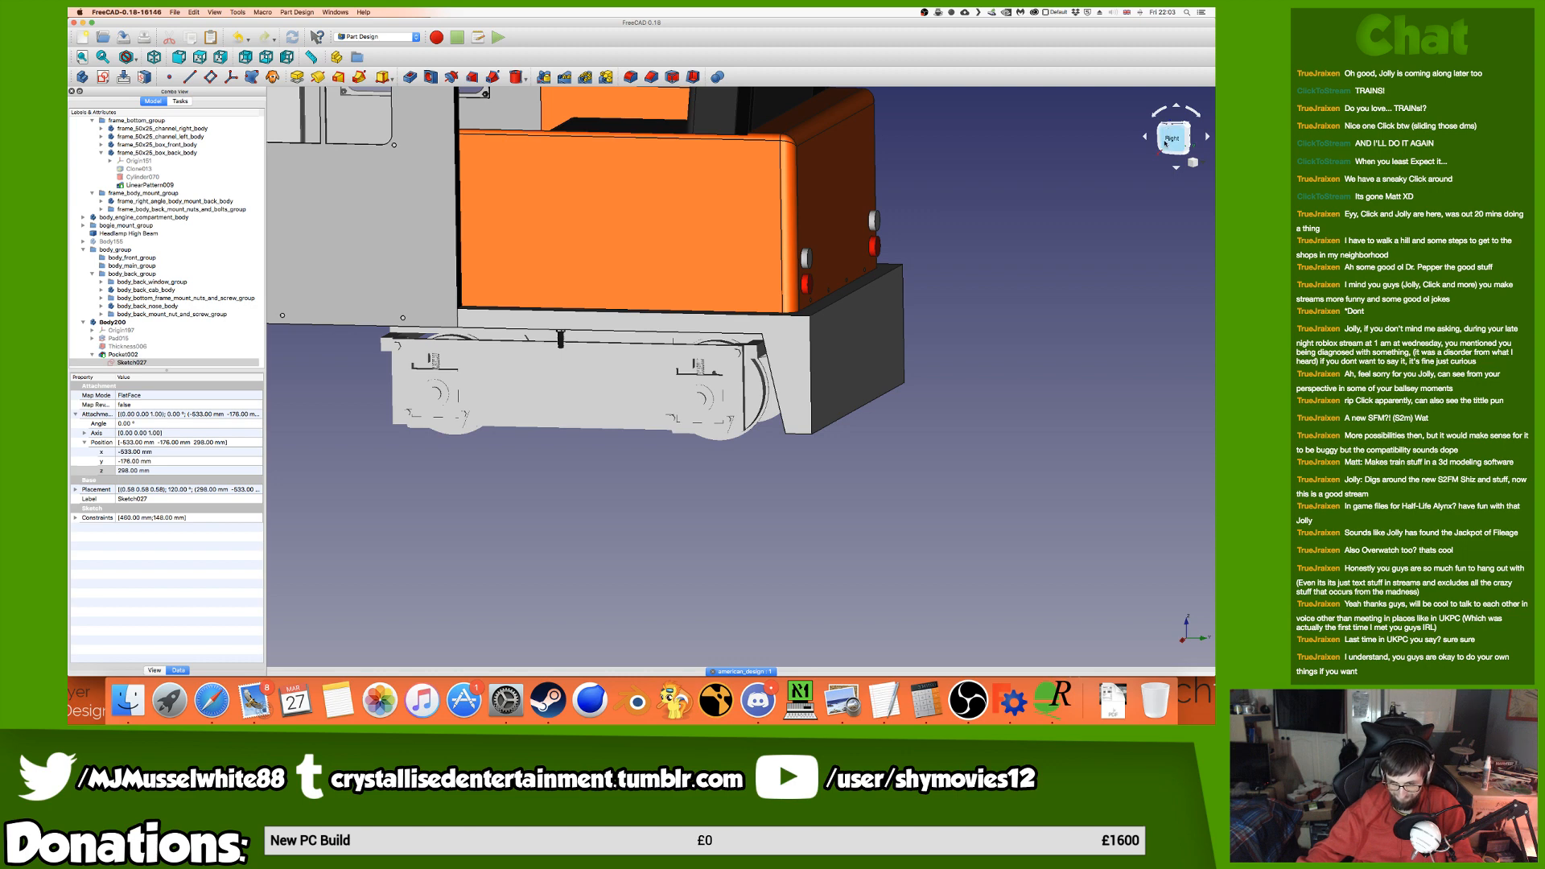
Start a subtractive cylinder in the skirt body and attach it to the body's YZ plane.
left_click(1173, 136)
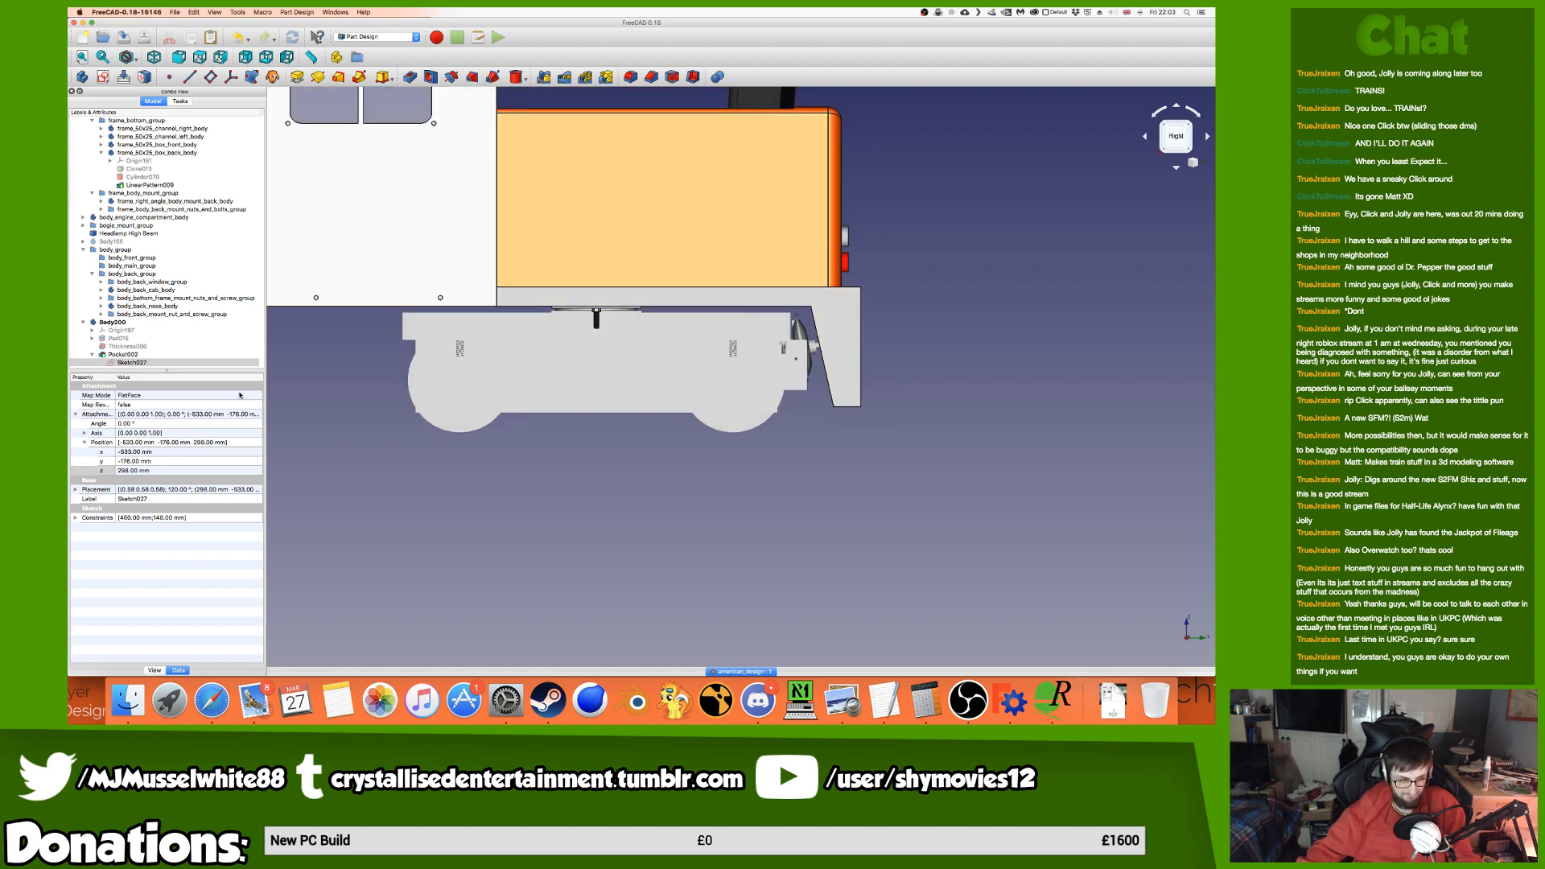
left_click(184, 323)
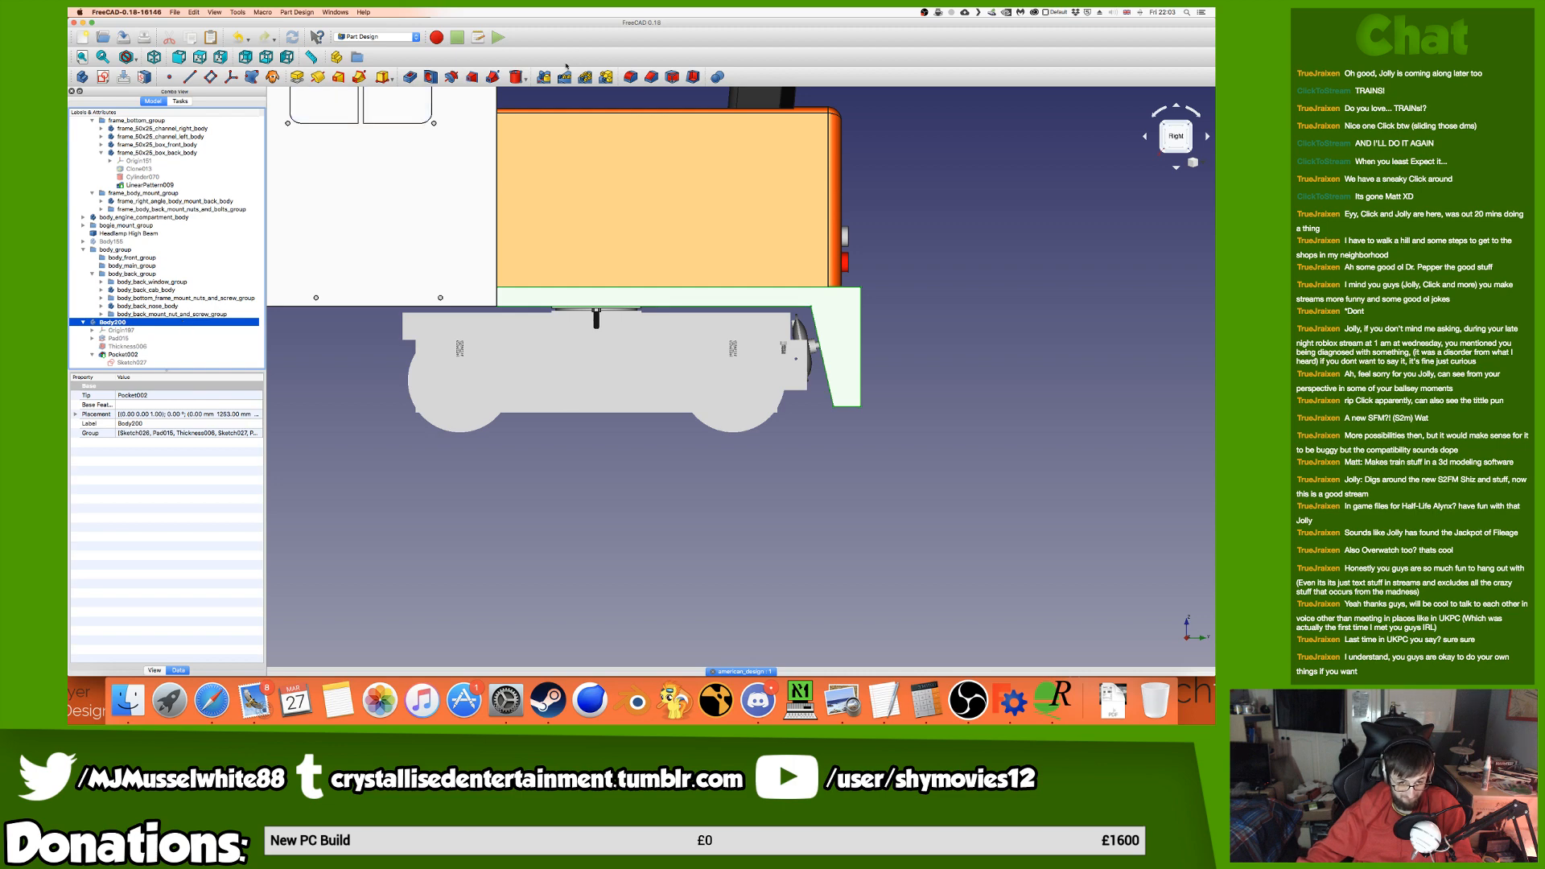
left_click(516, 77)
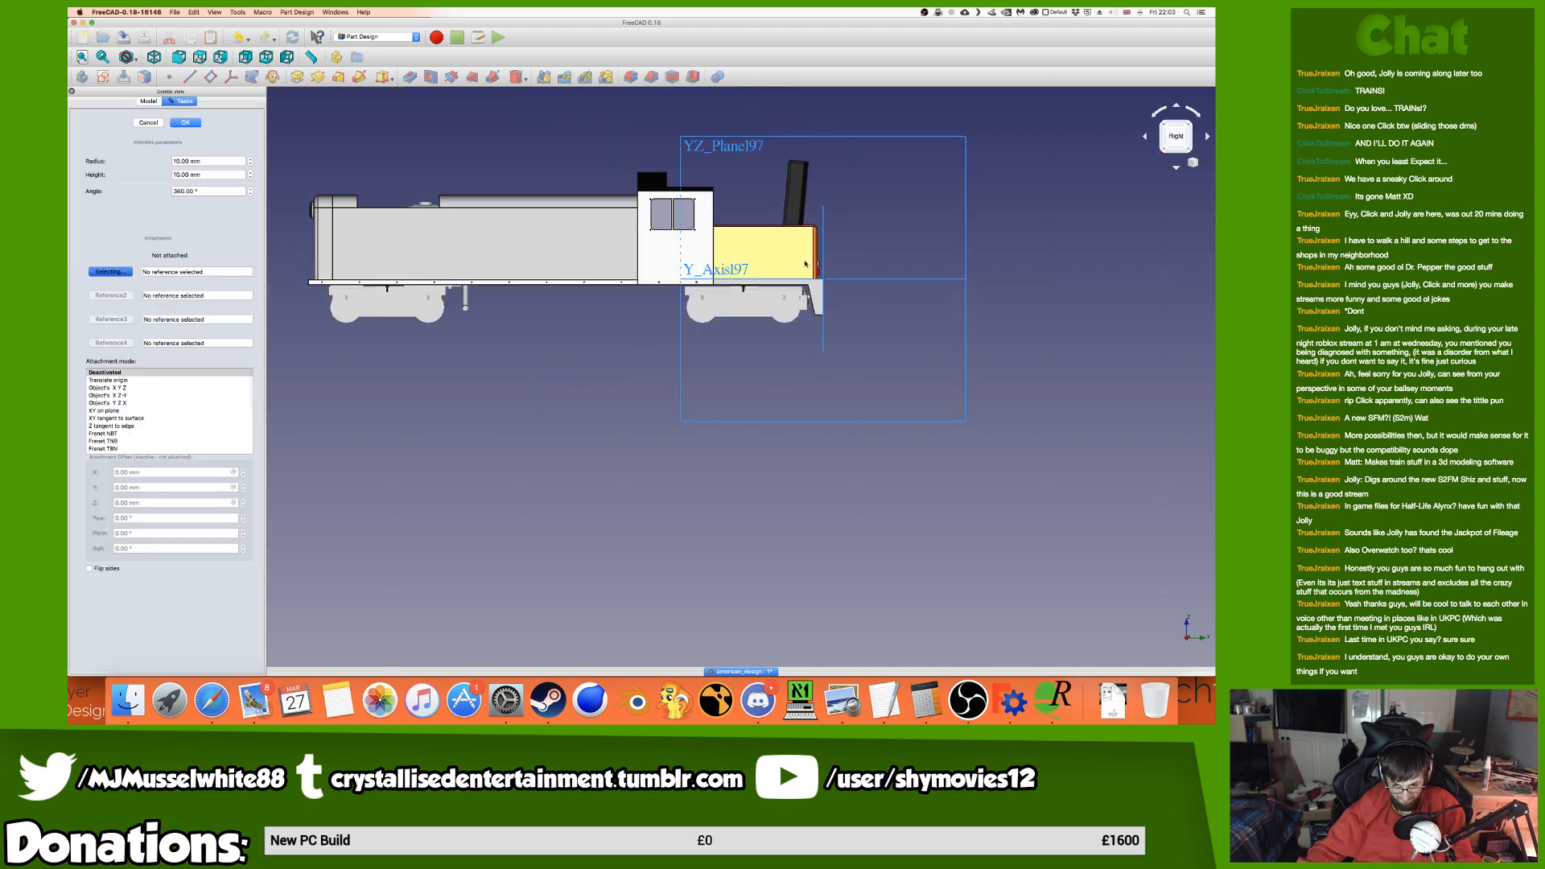
left_click(784, 179)
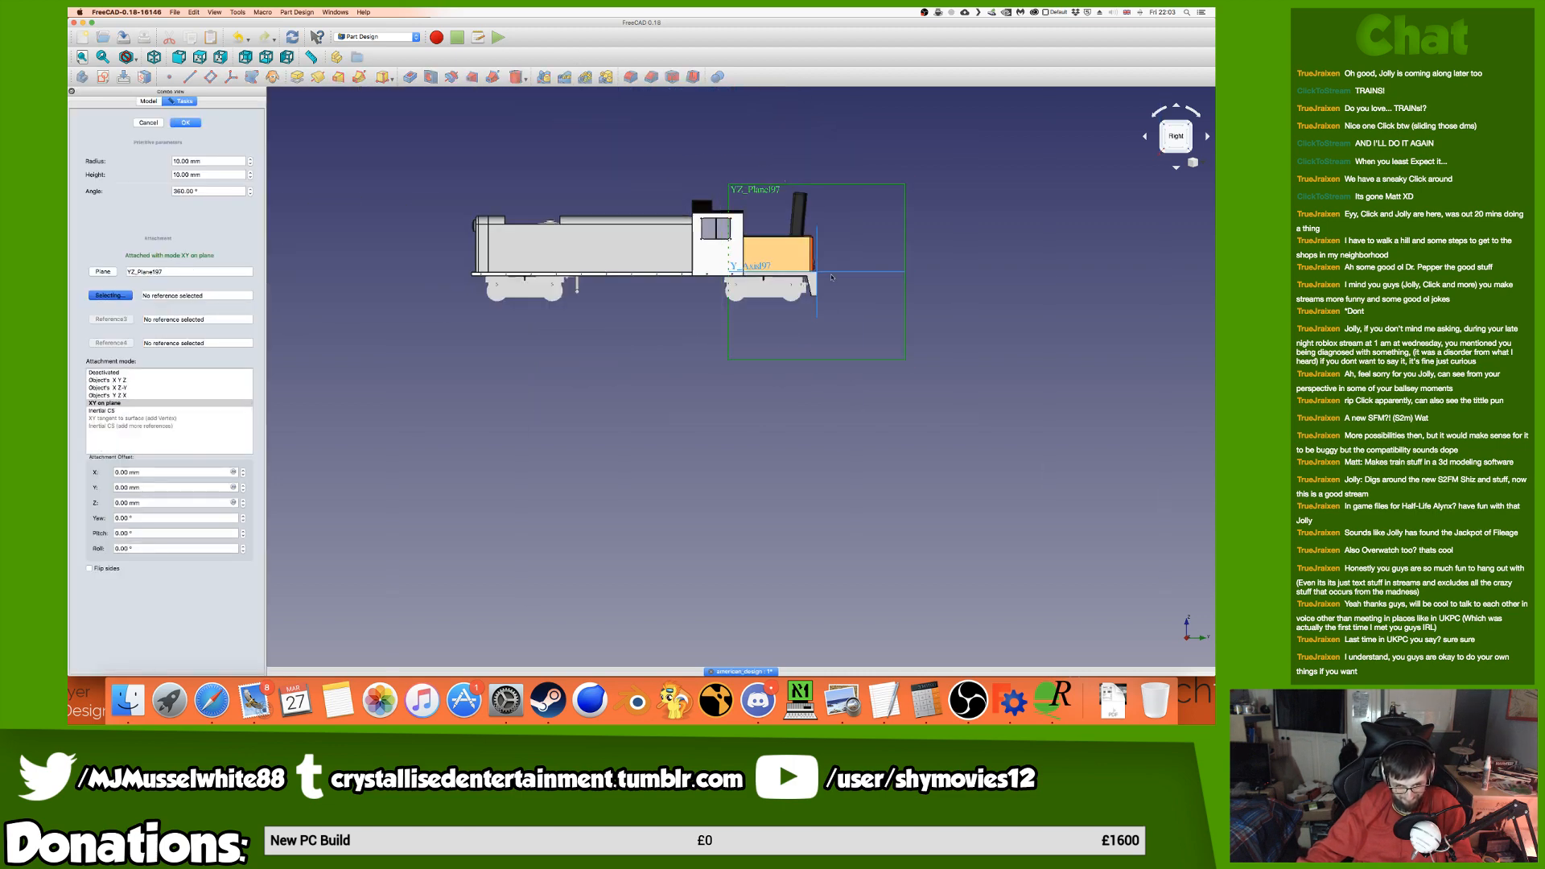
Set the subtractive cylinder's Z attachment offset to 268 mm so it sits at the skirt's side wall.
scroll(722, 242, "up", 6)
scroll(721, 242, "up", 3)
middle_click_drag(722, 241, 585, 275)
scroll(585, 275, "down", 3)
scroll(584, 275, "down", 2)
middle_click_drag(689, 310, 829, 338)
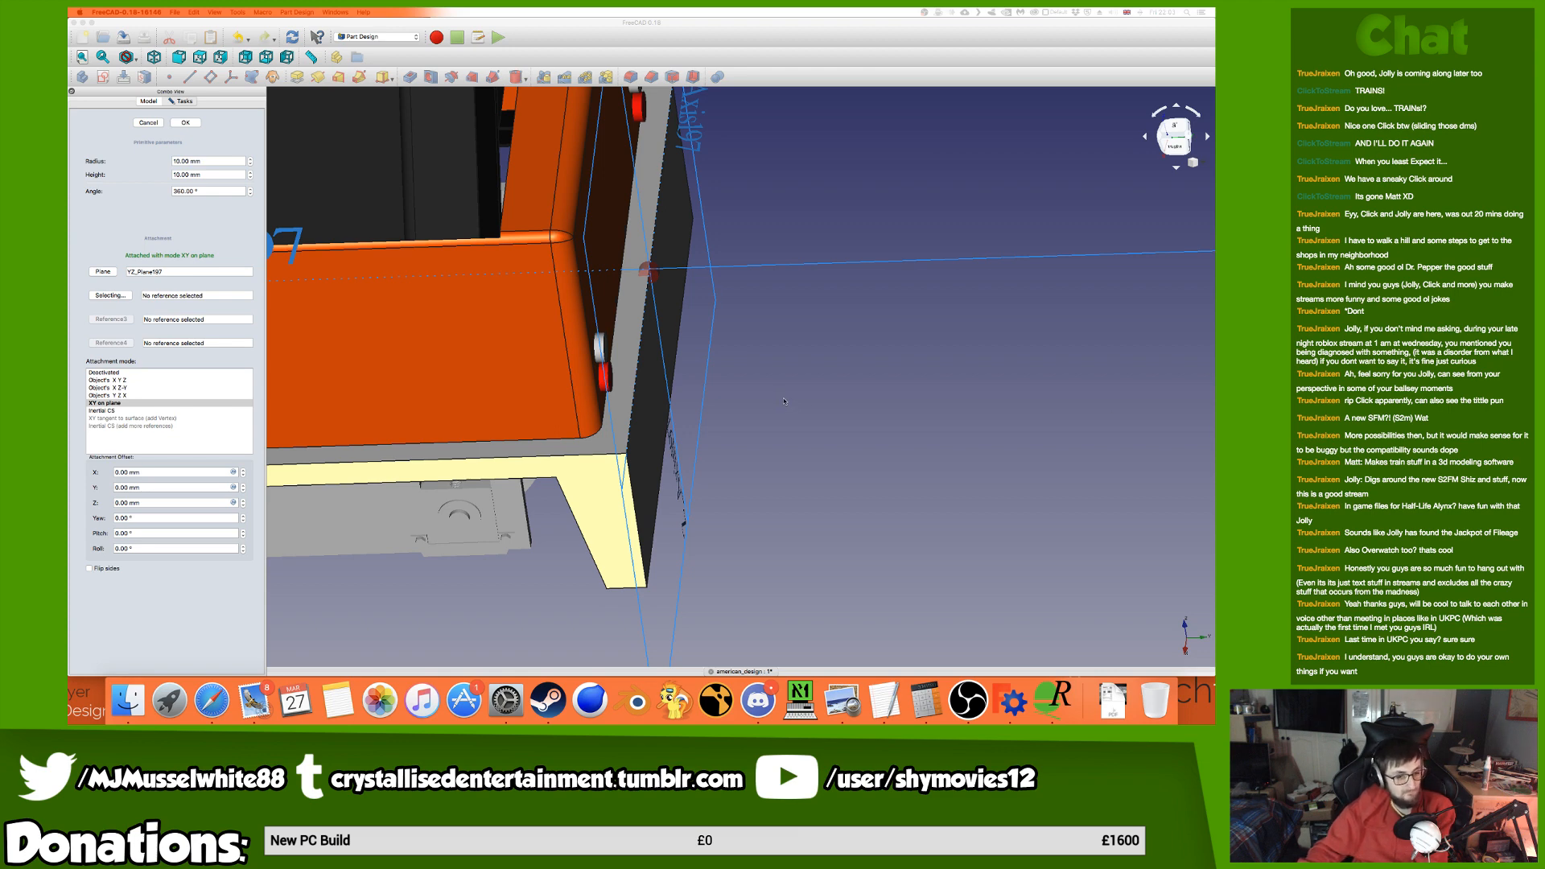
left_click(1169, 144)
left_click(1189, 139)
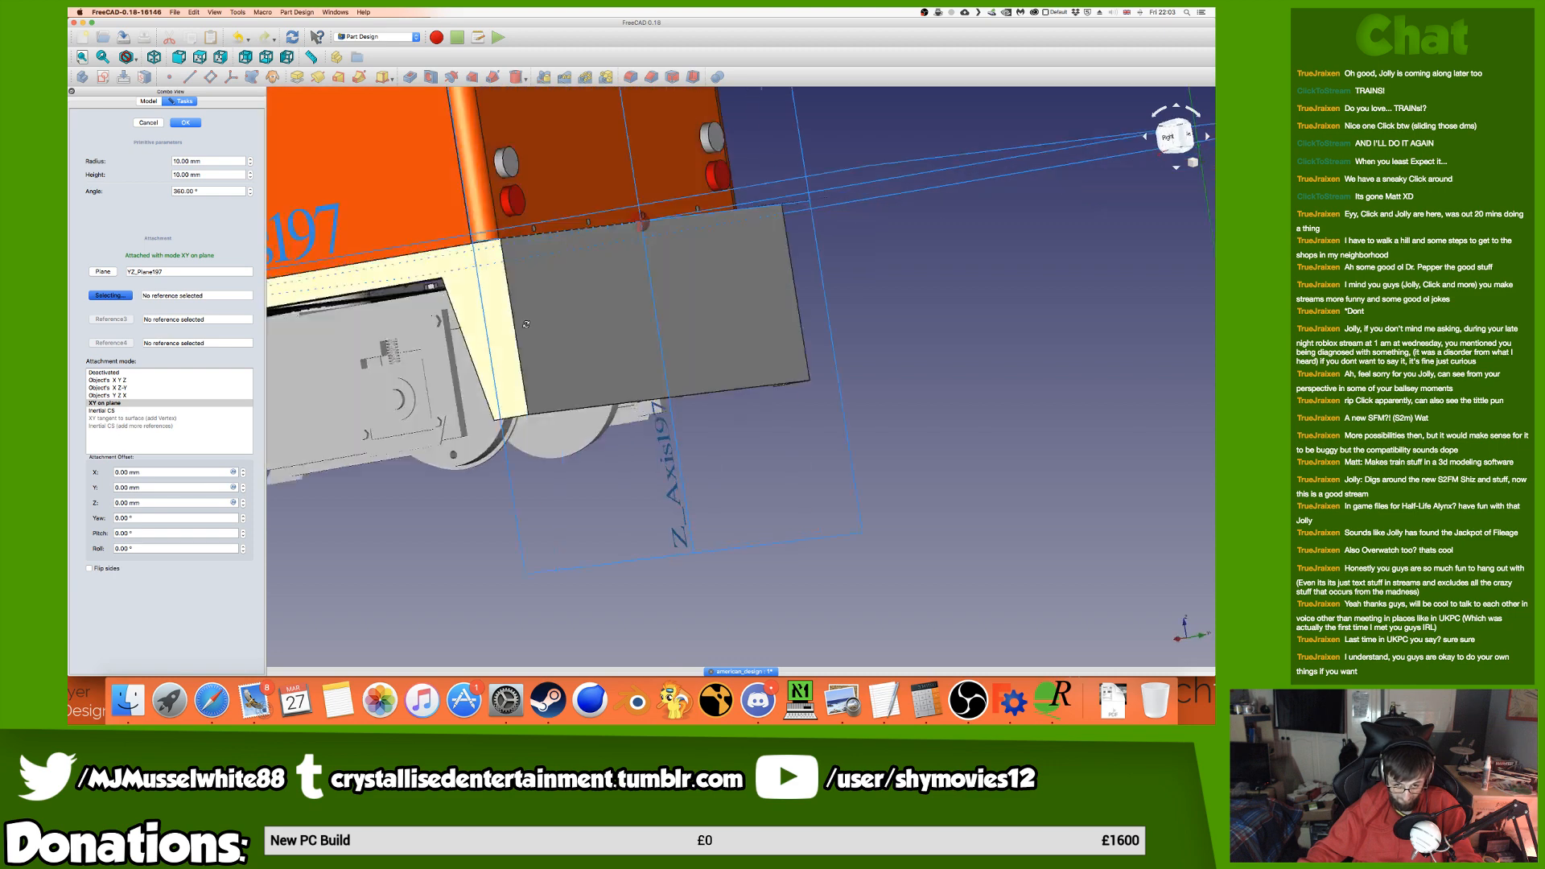
left_click(1189, 138)
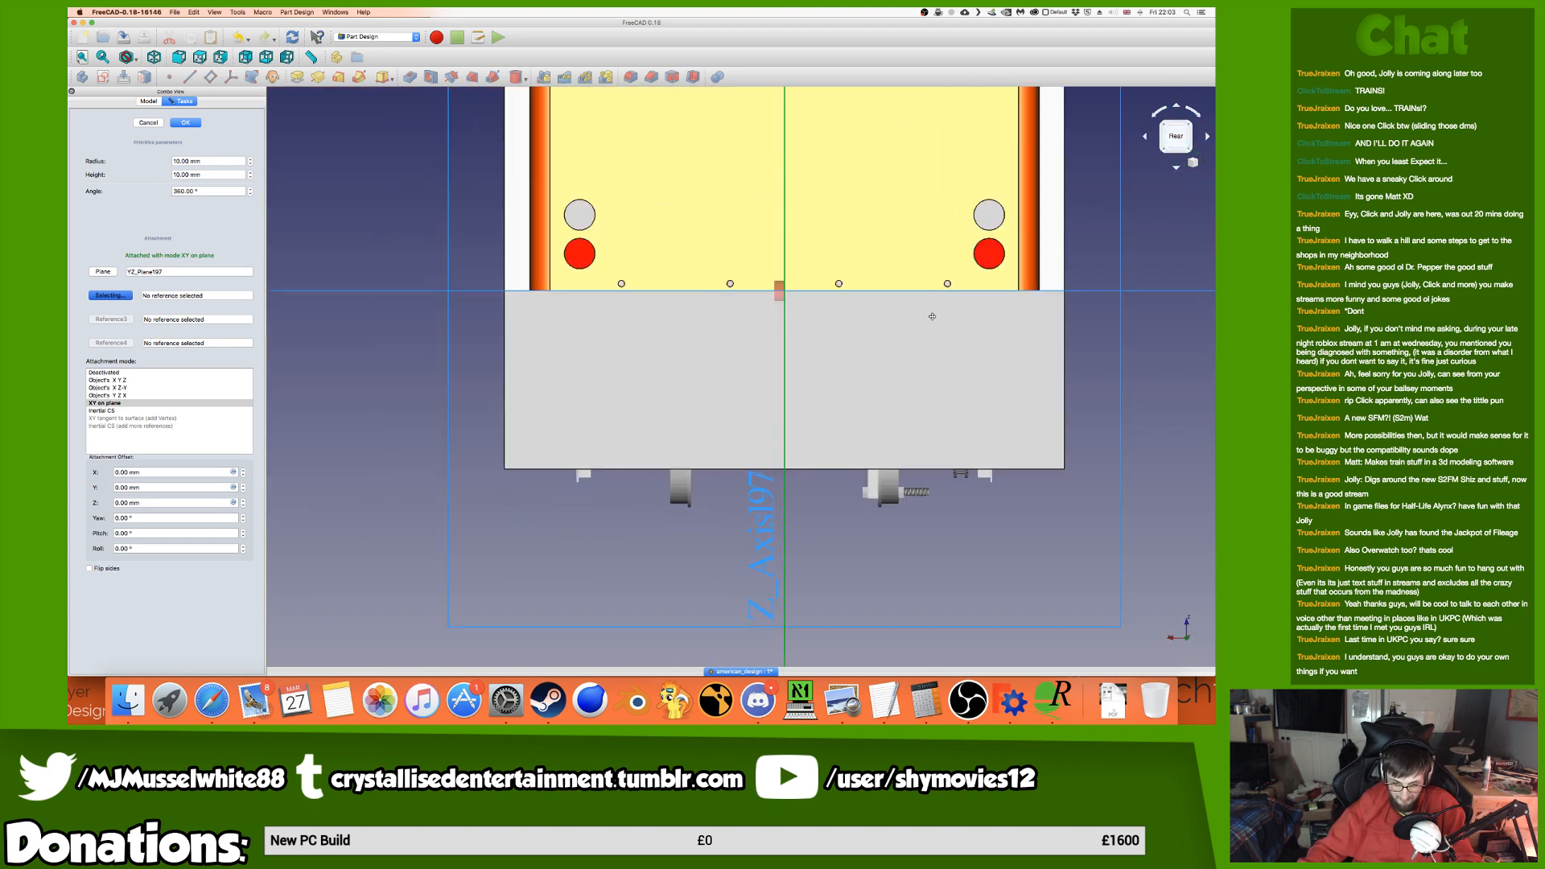
left_click(149, 504)
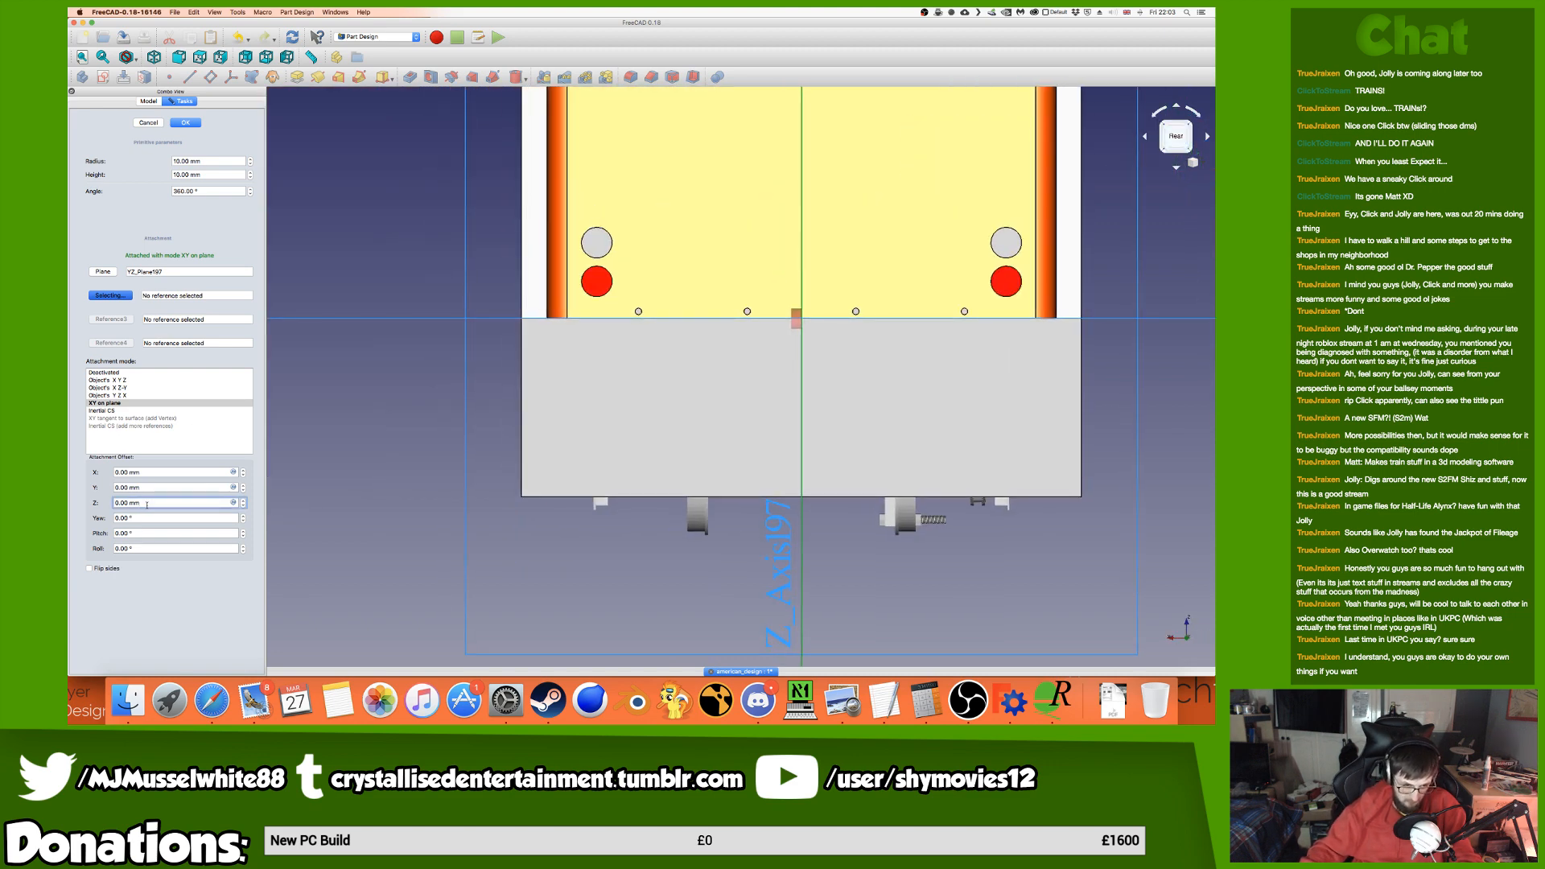
key("Up")
key("Up")
key("Up")
key("Up")
key("Up")
key("Up")
key("Up")
key("Up")
key("Up")
key("Up")
key("Up")
key("Up")
key("Up")
key("Up")
key("Up")
key("Up")
key("Up")
key("Up")
key("Up")
key("Up")
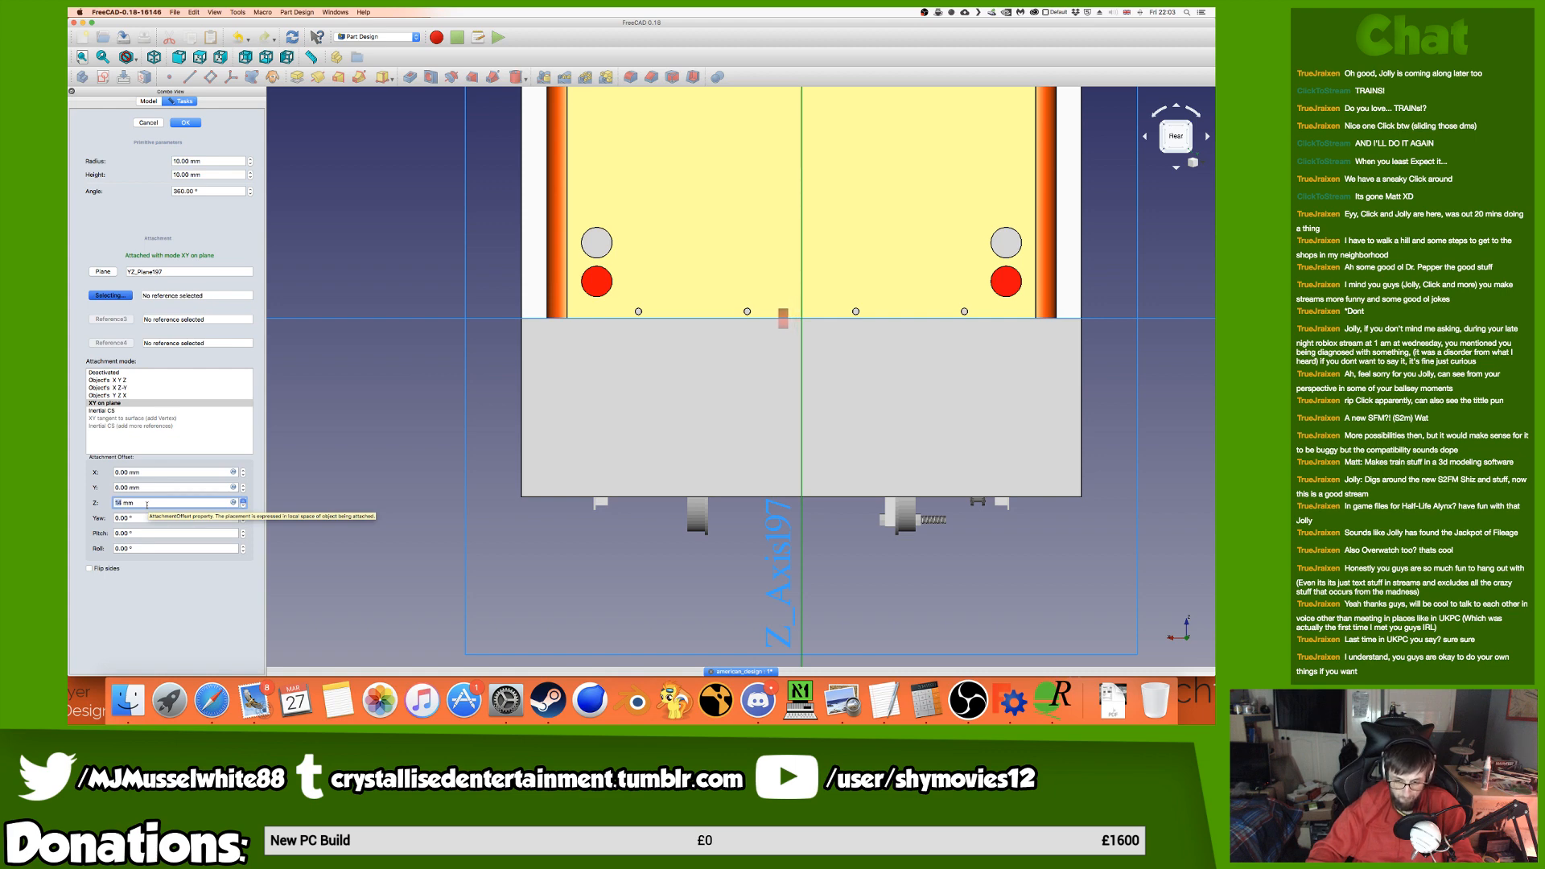
key("Up")
key("Up")
key("Up")
key("Up")
key("Up")
key("Up")
key("Up")
key("Up")
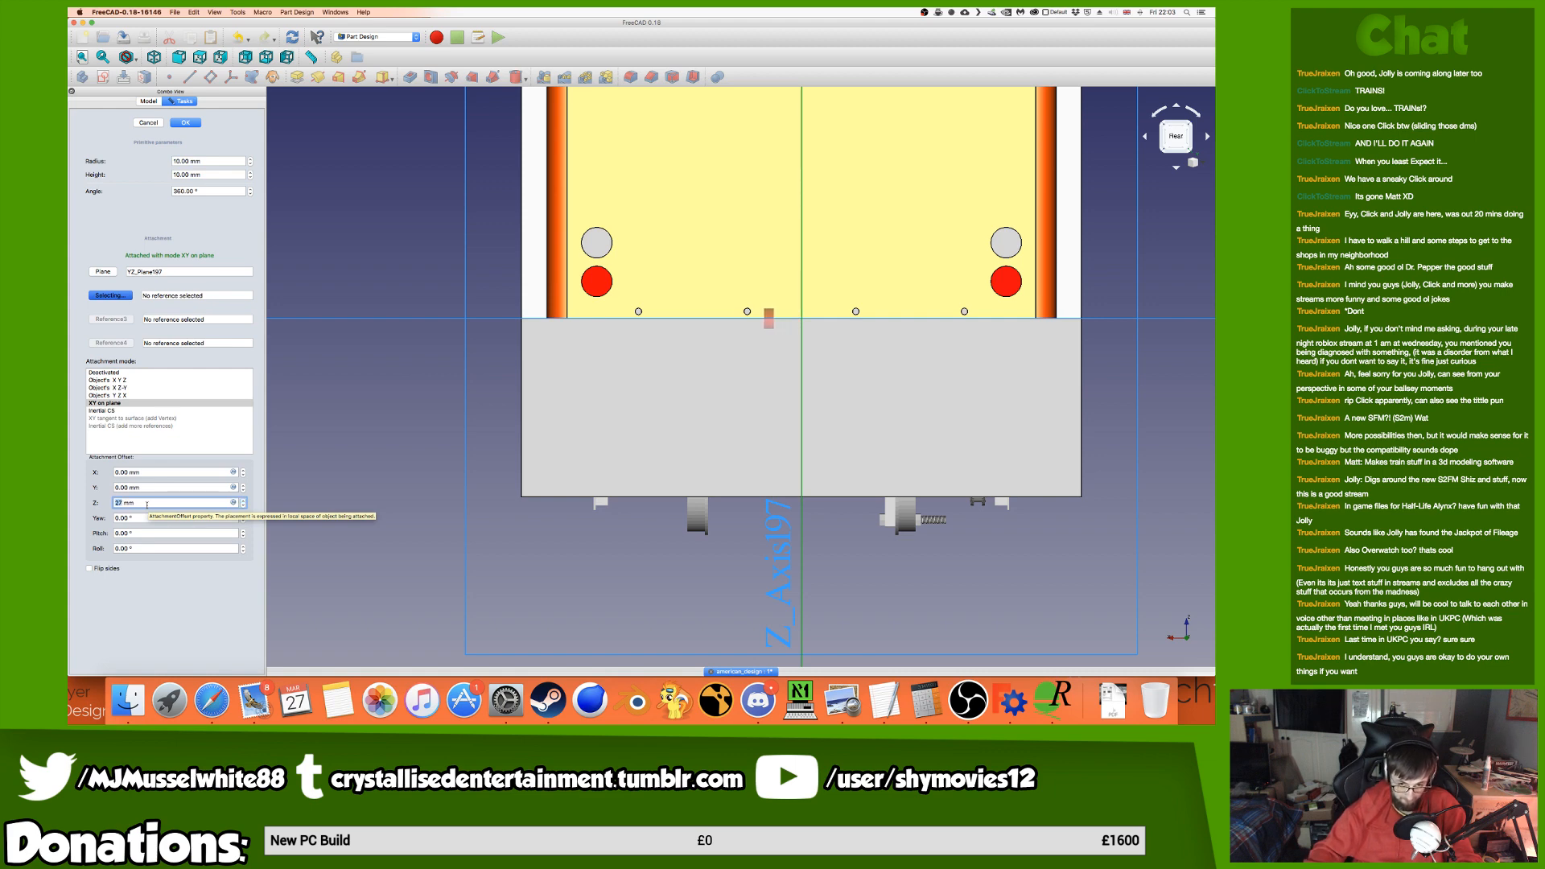
key("BackSpace")
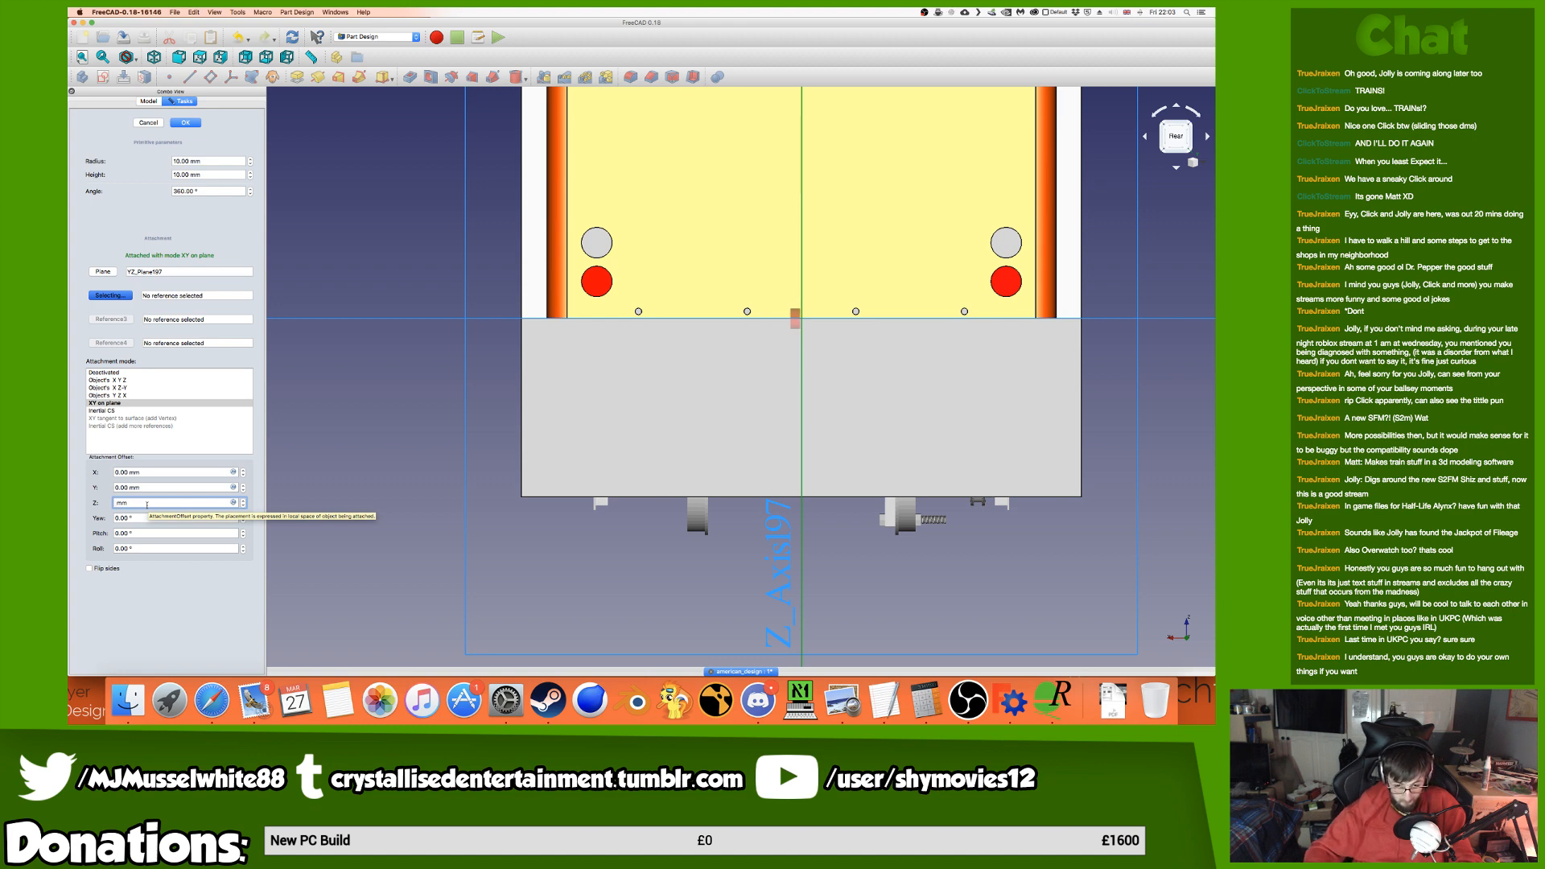
type("272")
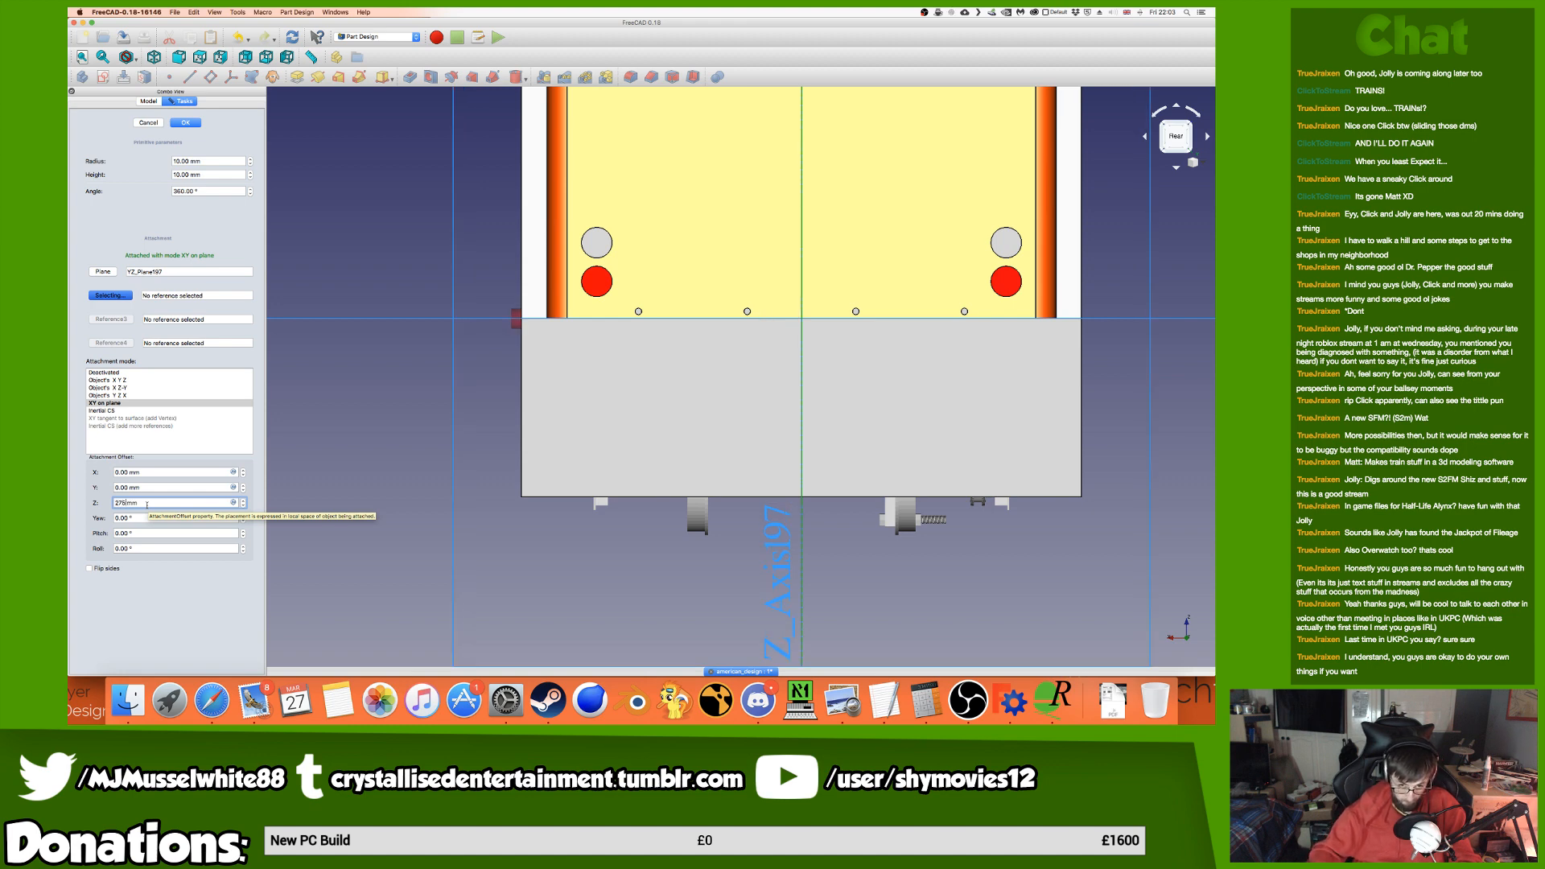
key("Down")
key("Down")
key("Down")
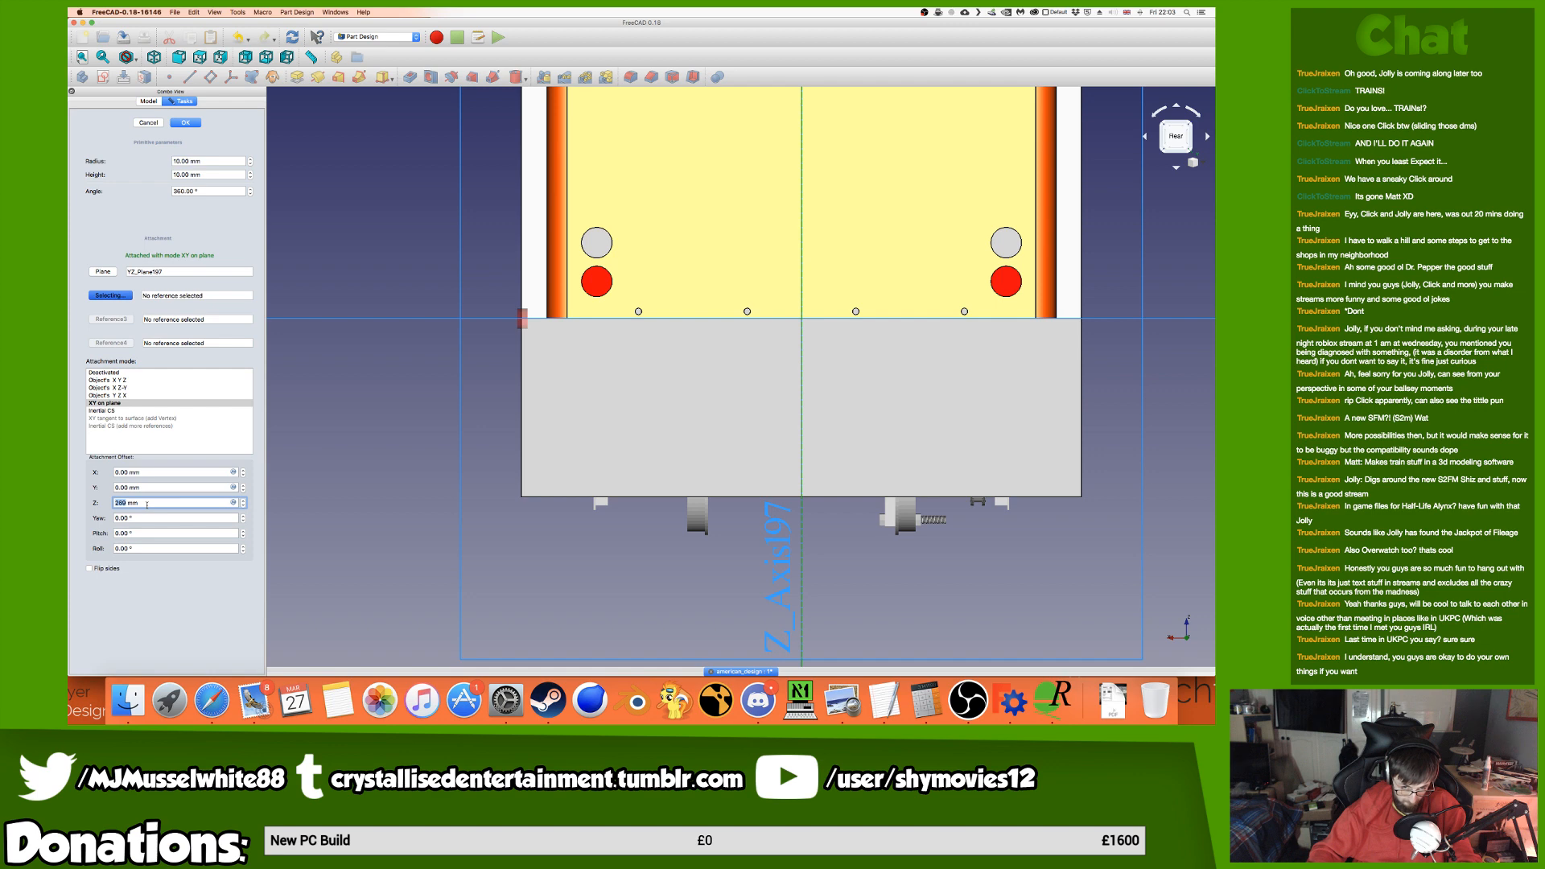
Set the subtractive cylinder's radius to 2 mm.
left_click(1161, 139)
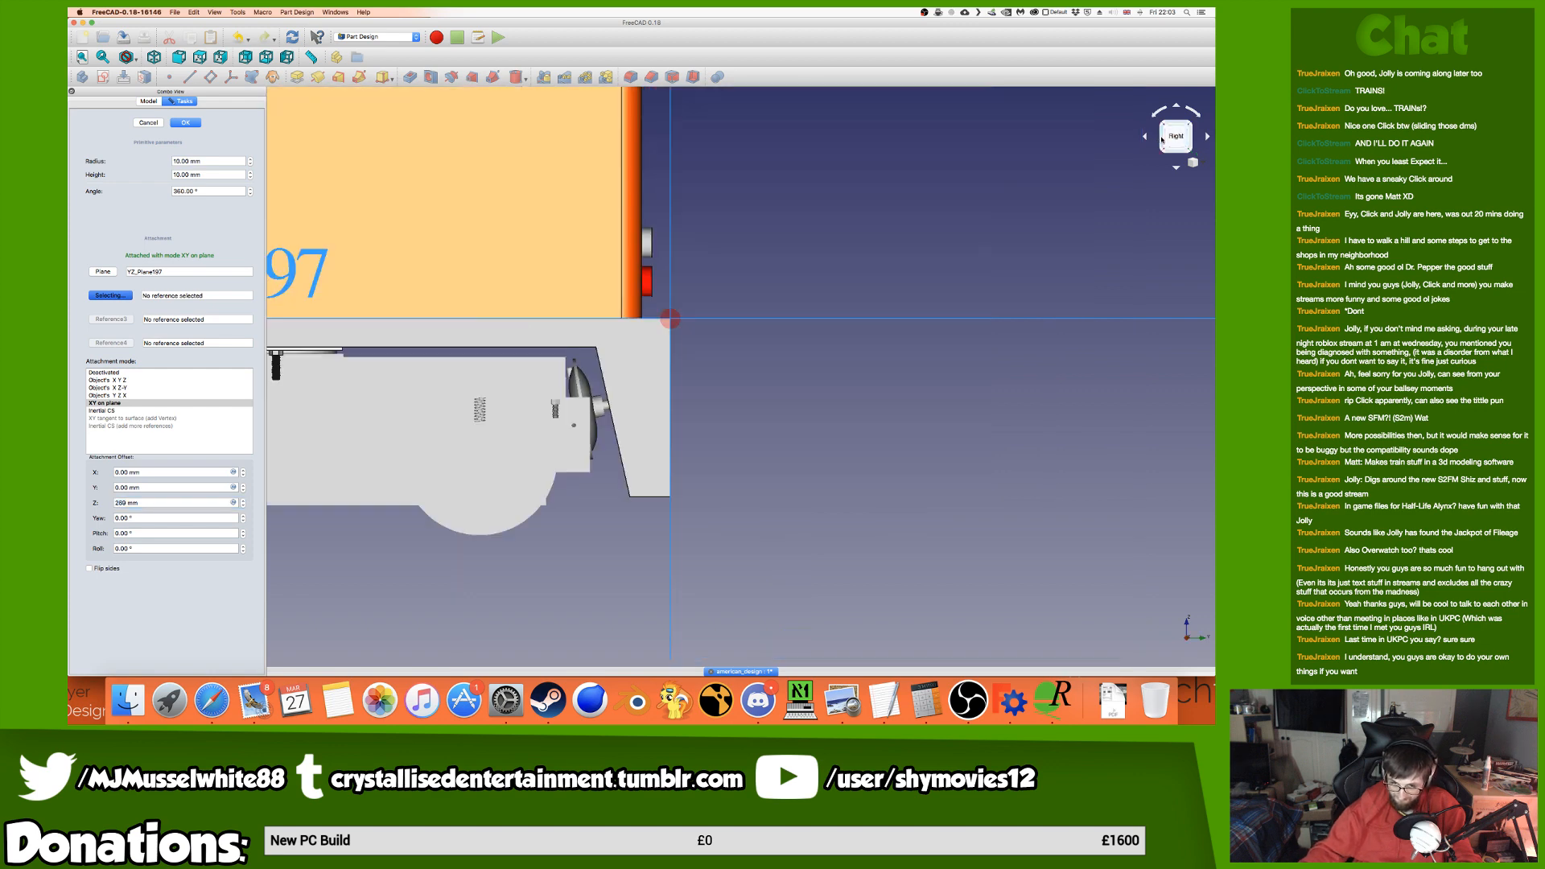
scroll(423, 276, "up", 2)
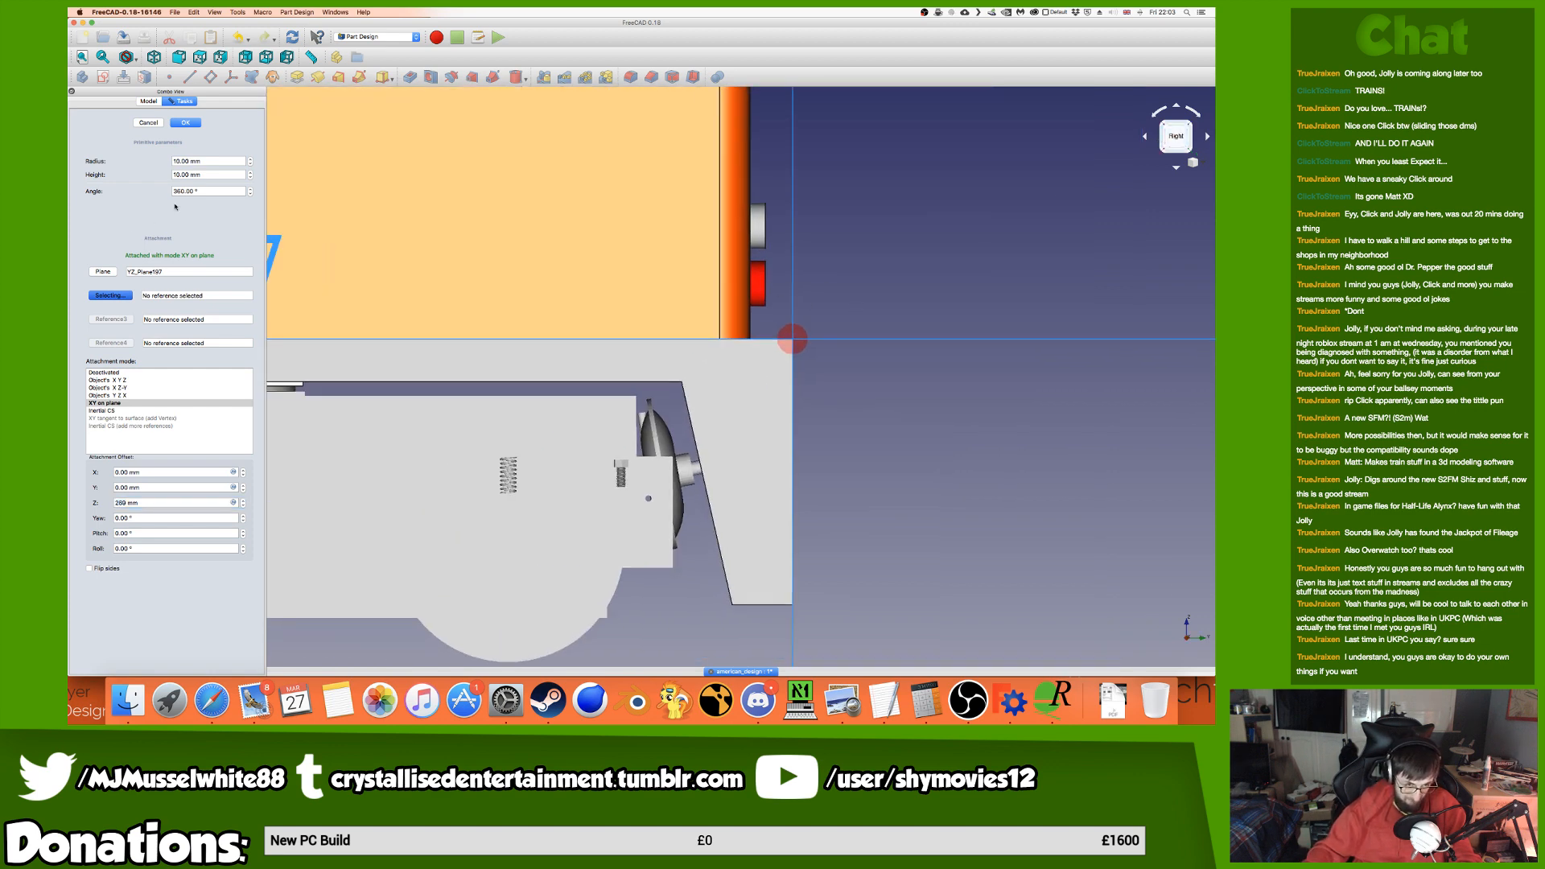
triple_click(192, 161)
type("2")
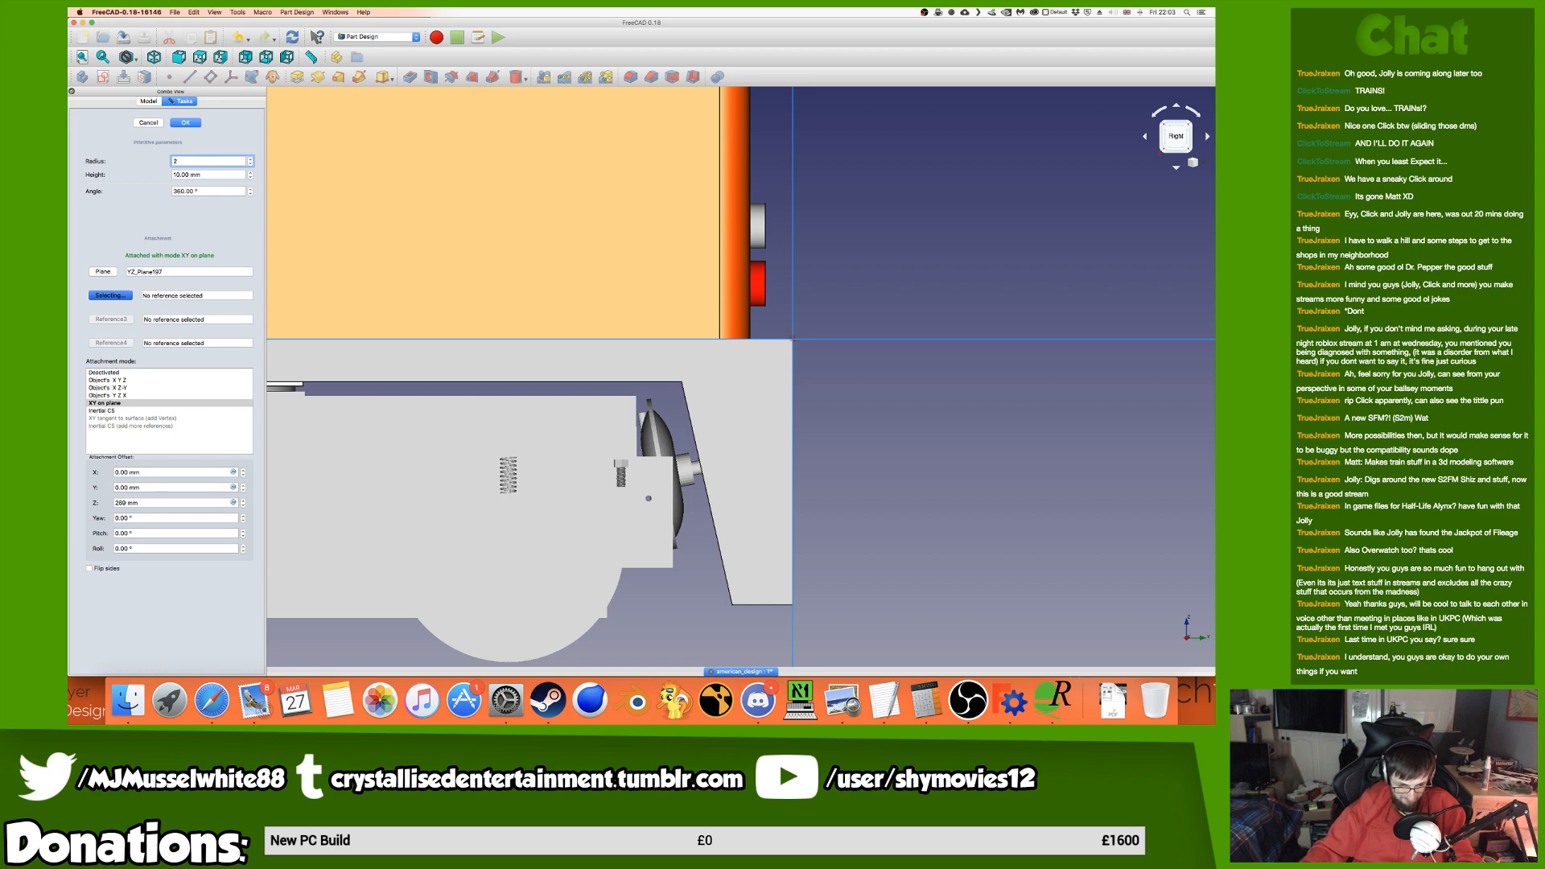
Move the cylinder inward from the skirt's upper end corner with attachment offsets of -43 mm in X and -11 mm in Y.
left_click(181, 469)
key("Down")
key("Down")
key("Down")
key("Down")
key("Down")
key("Down")
key("Down")
key("Down")
key("Down")
key("Down")
key("Down")
key("Down")
key("Down")
key("Down")
key("Down")
key("Down")
key("Down")
key("Down")
key("Down")
left_click(213, 486)
key("Down")
key("Down")
key("Down")
key("Down")
key("Down")
key("Down")
key("Down")
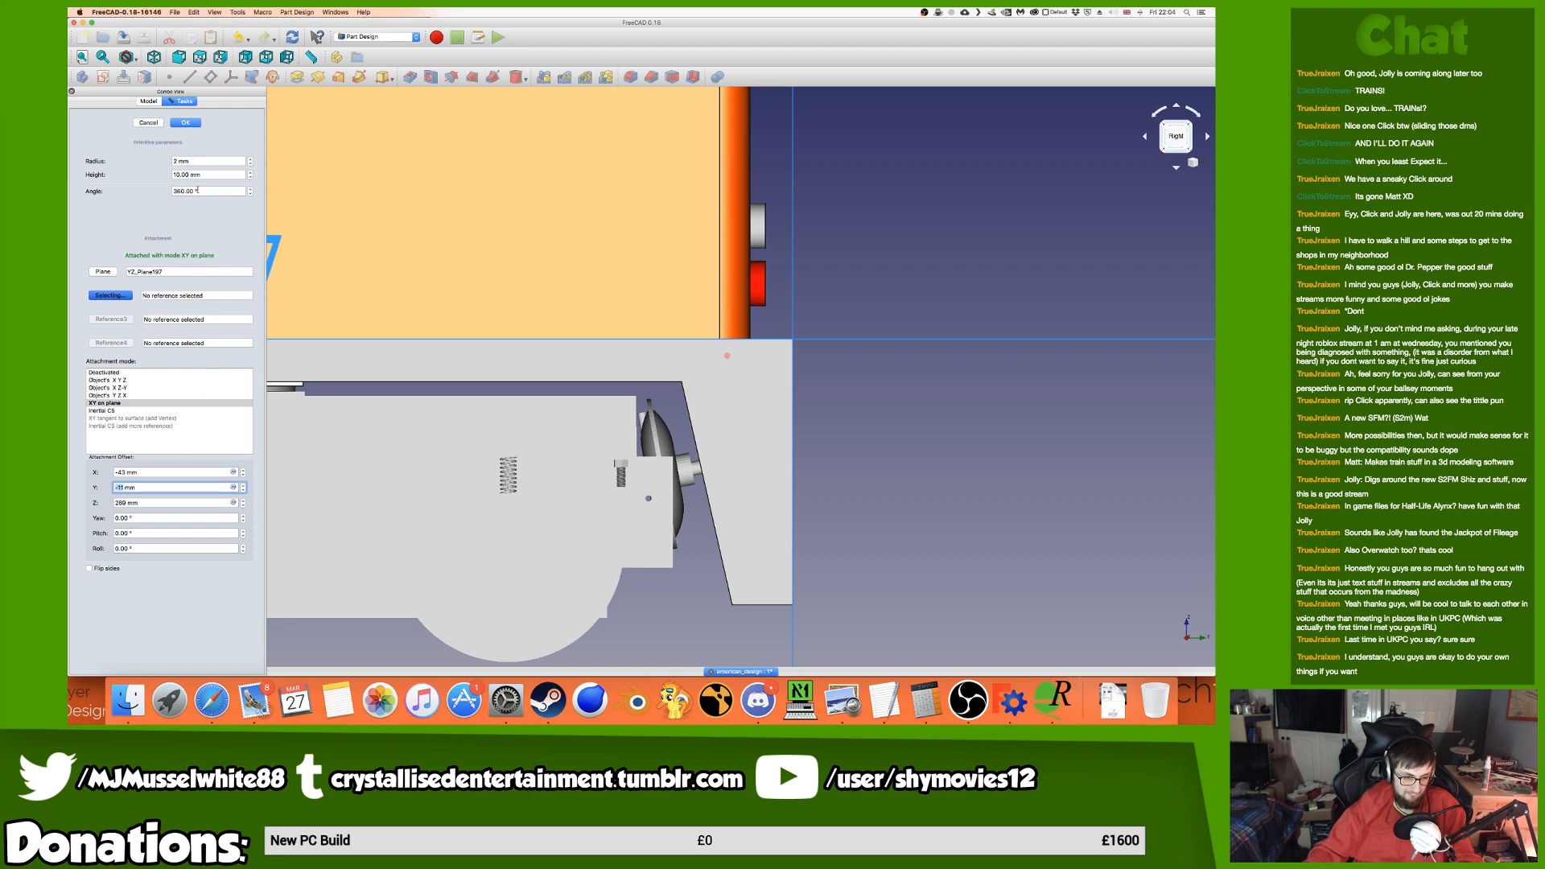
left_click(202, 161)
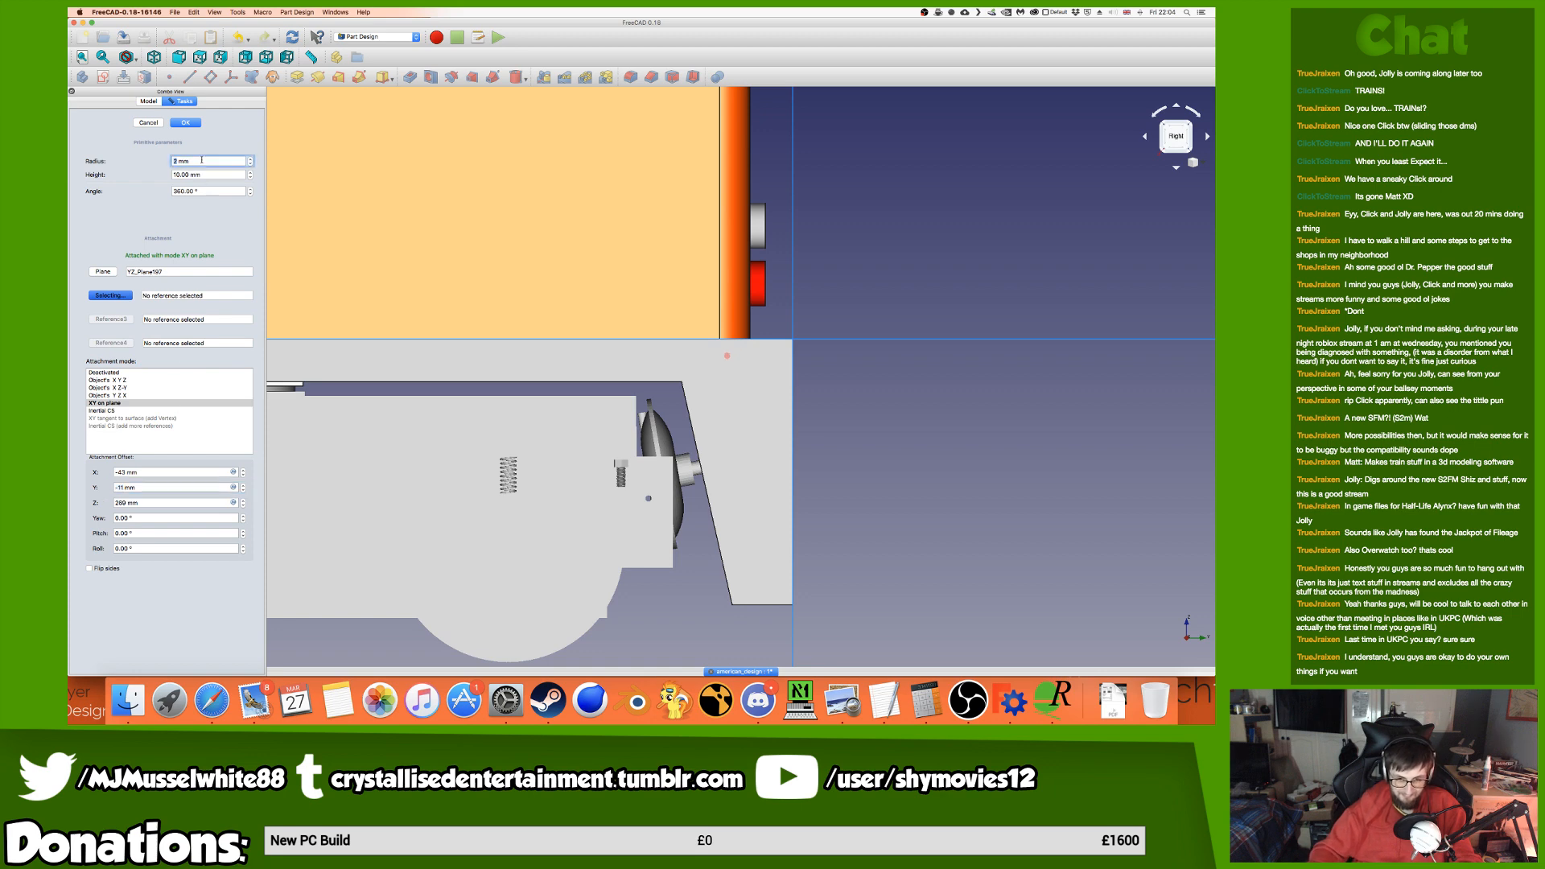
Change the draw style to wireframe and set the cylinder's attachment offsets to -15 mm in Y and 267 mm in Z.
left_click(126, 57)
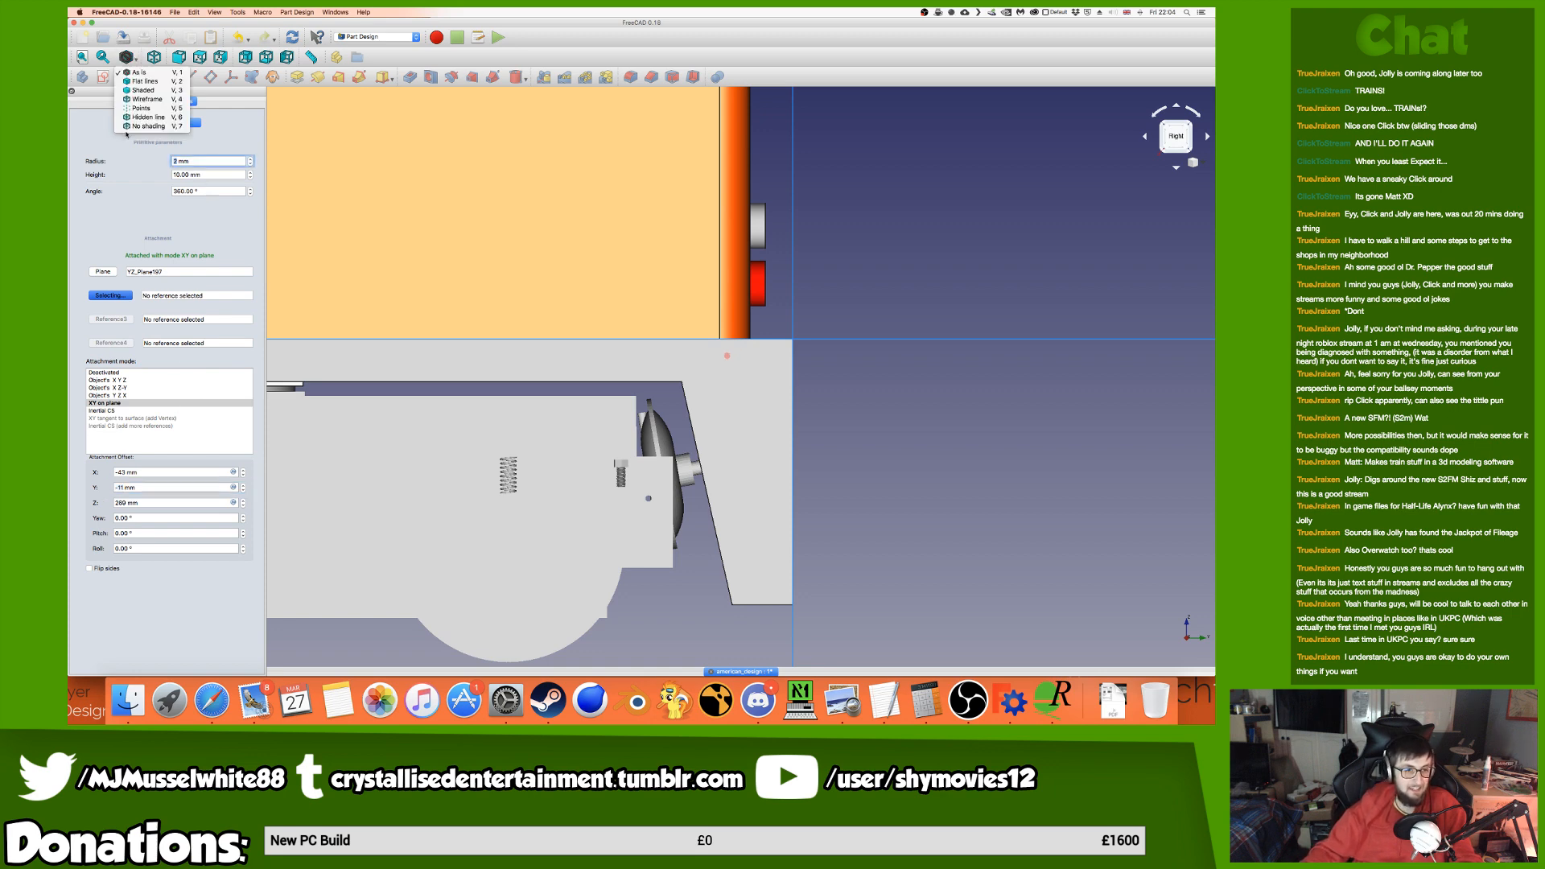
left_click(143, 99)
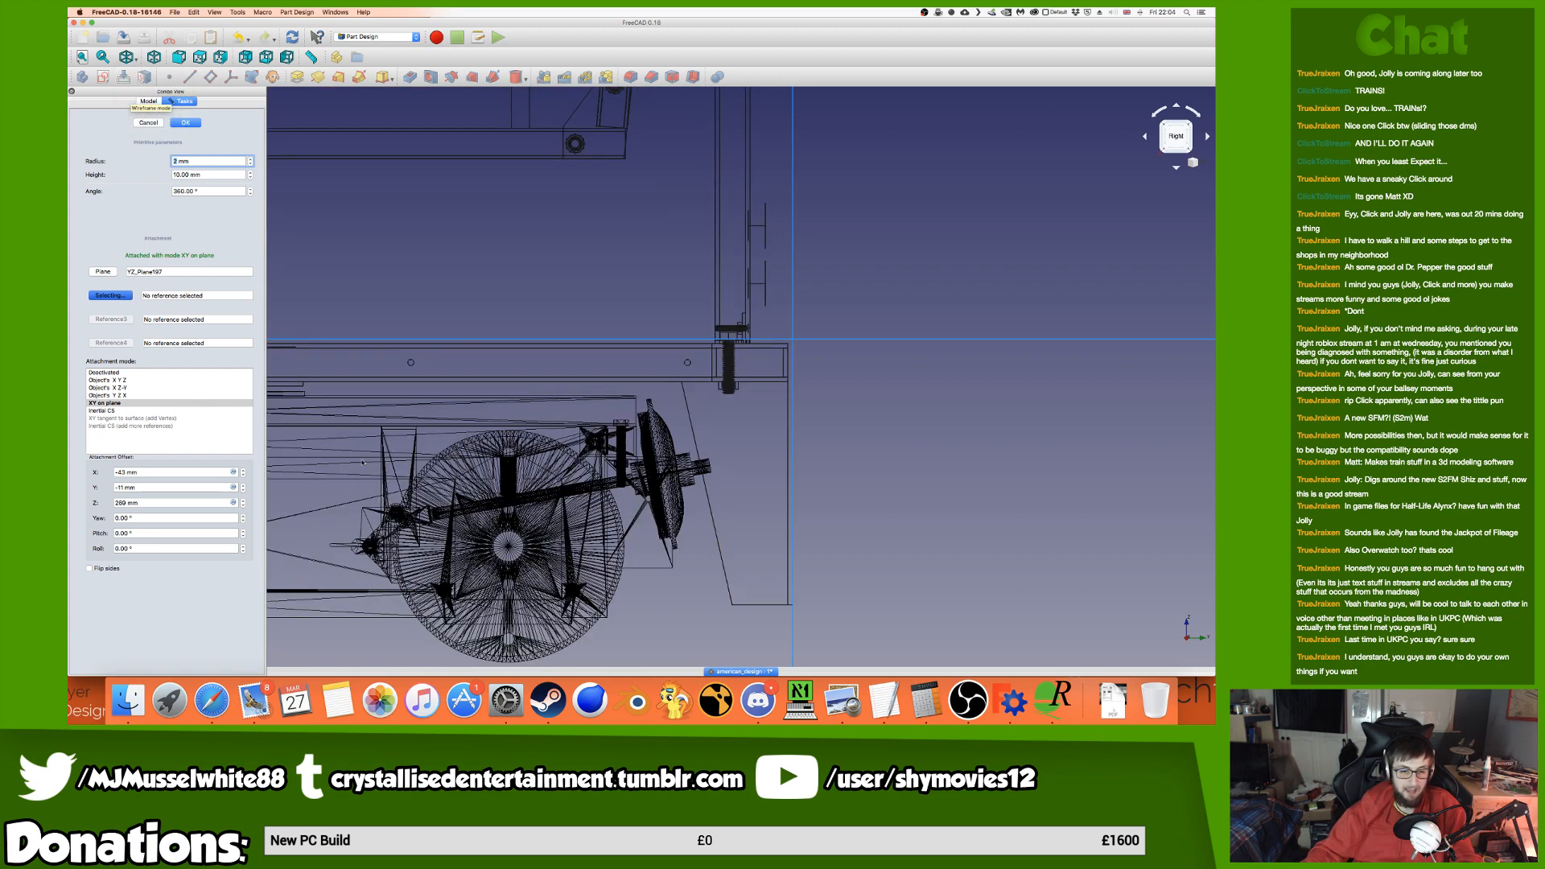
left_click(188, 486)
key("Down")
key("Down")
key("Down")
key("Down")
key("Down")
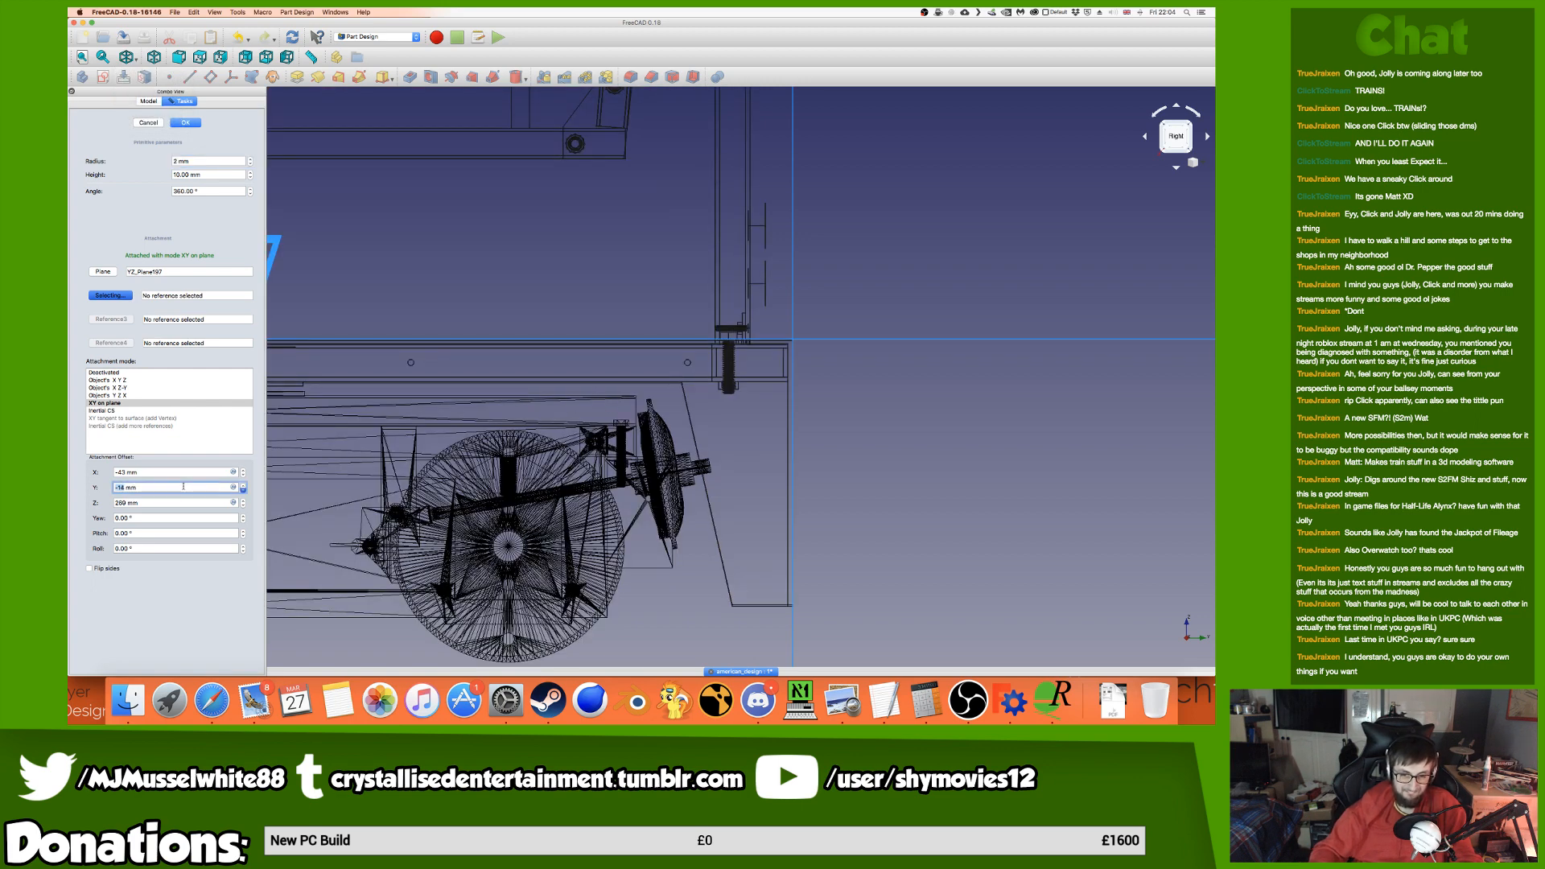
key("Up")
left_click(159, 505)
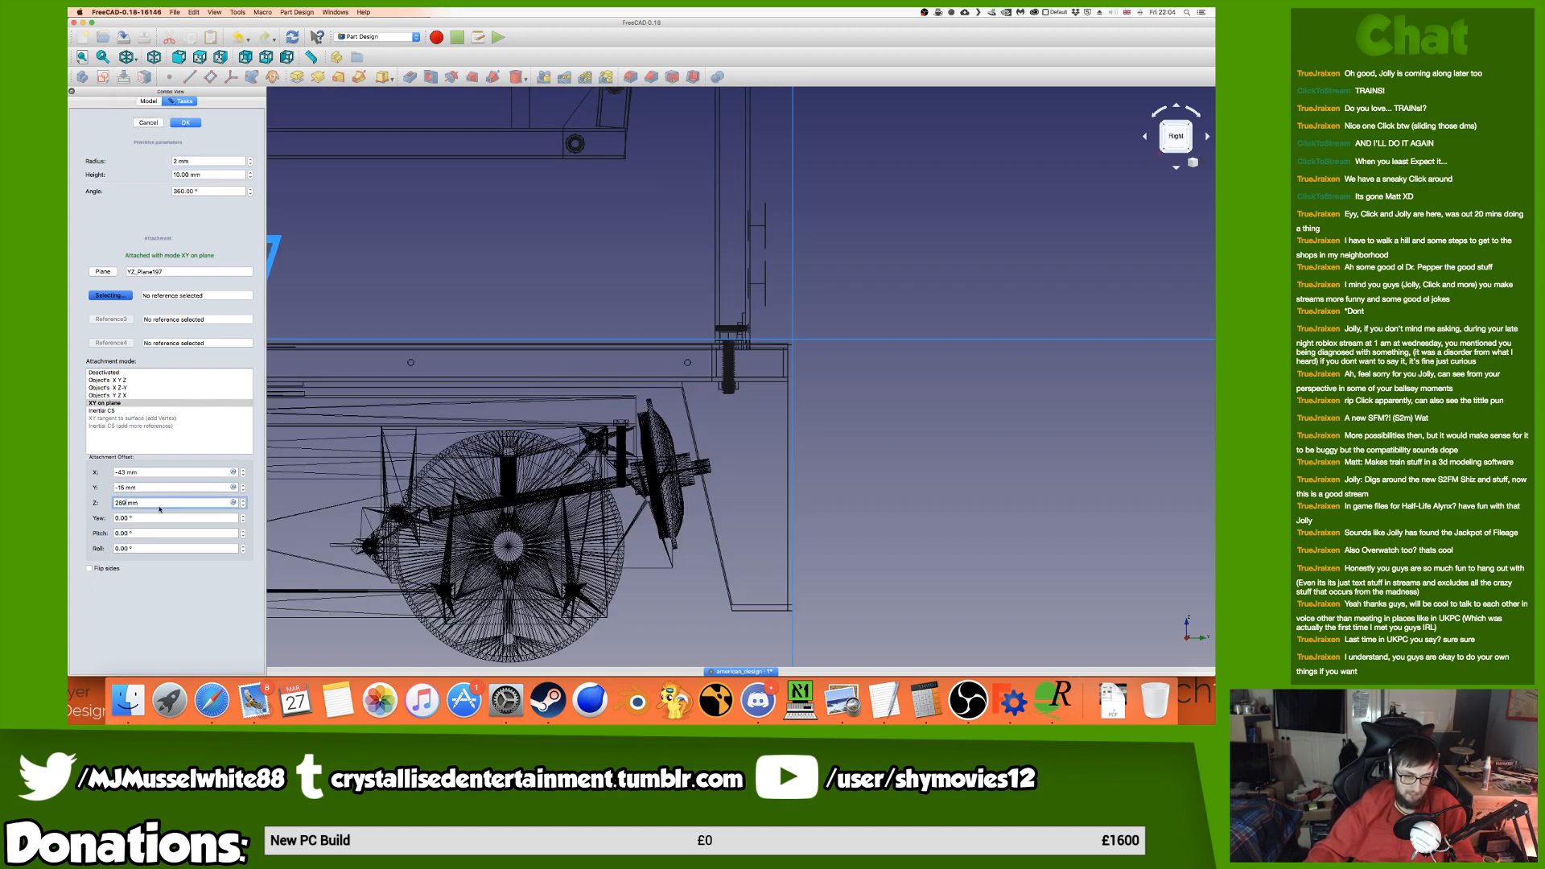
key("Up")
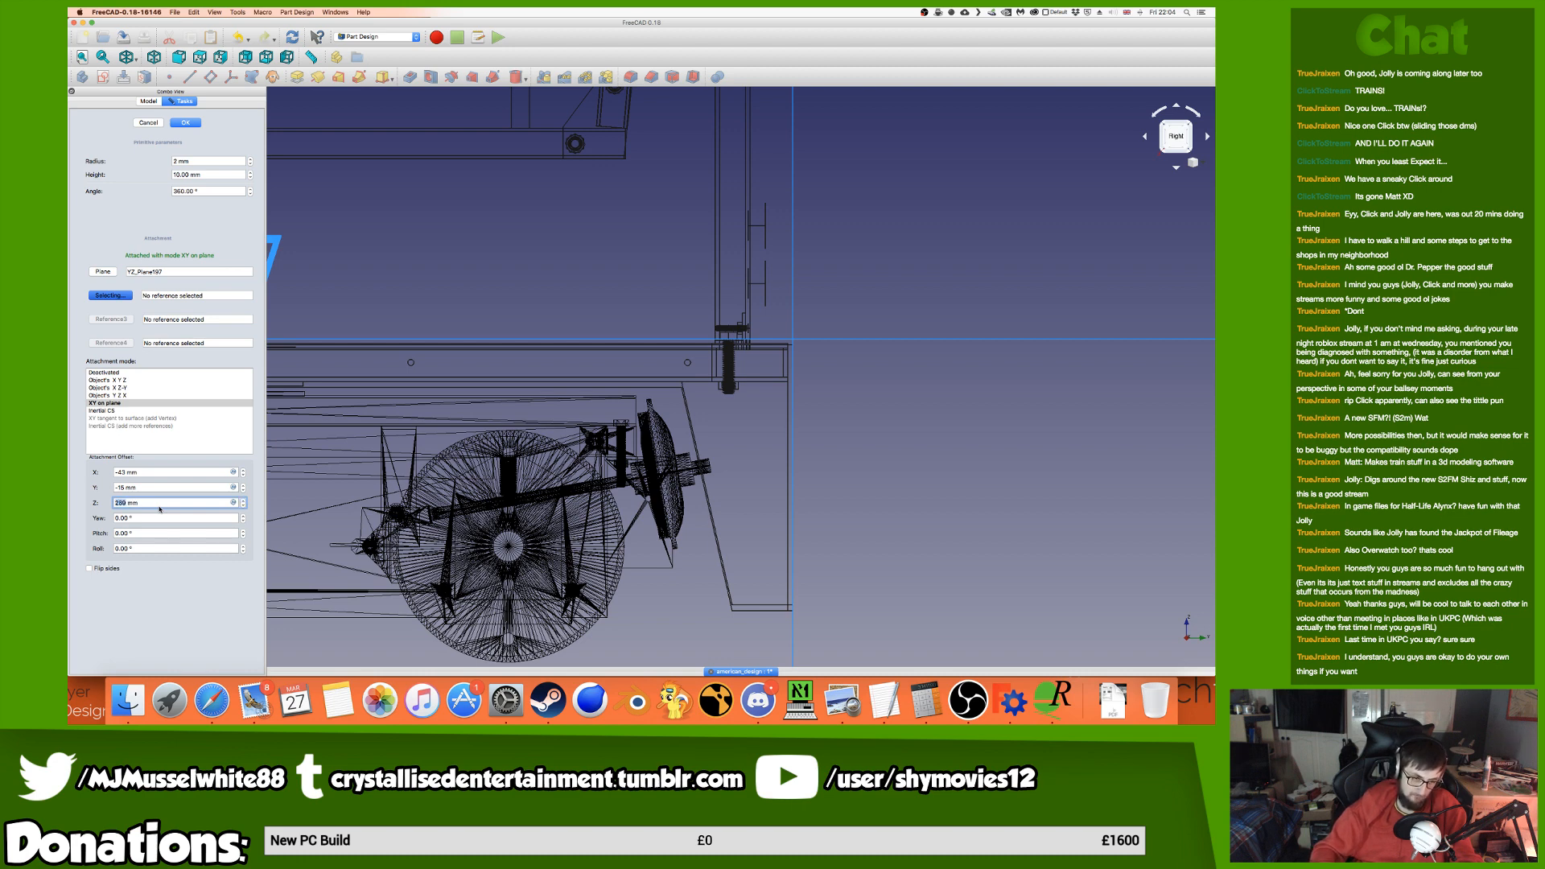
left_click(157, 488)
key("Down")
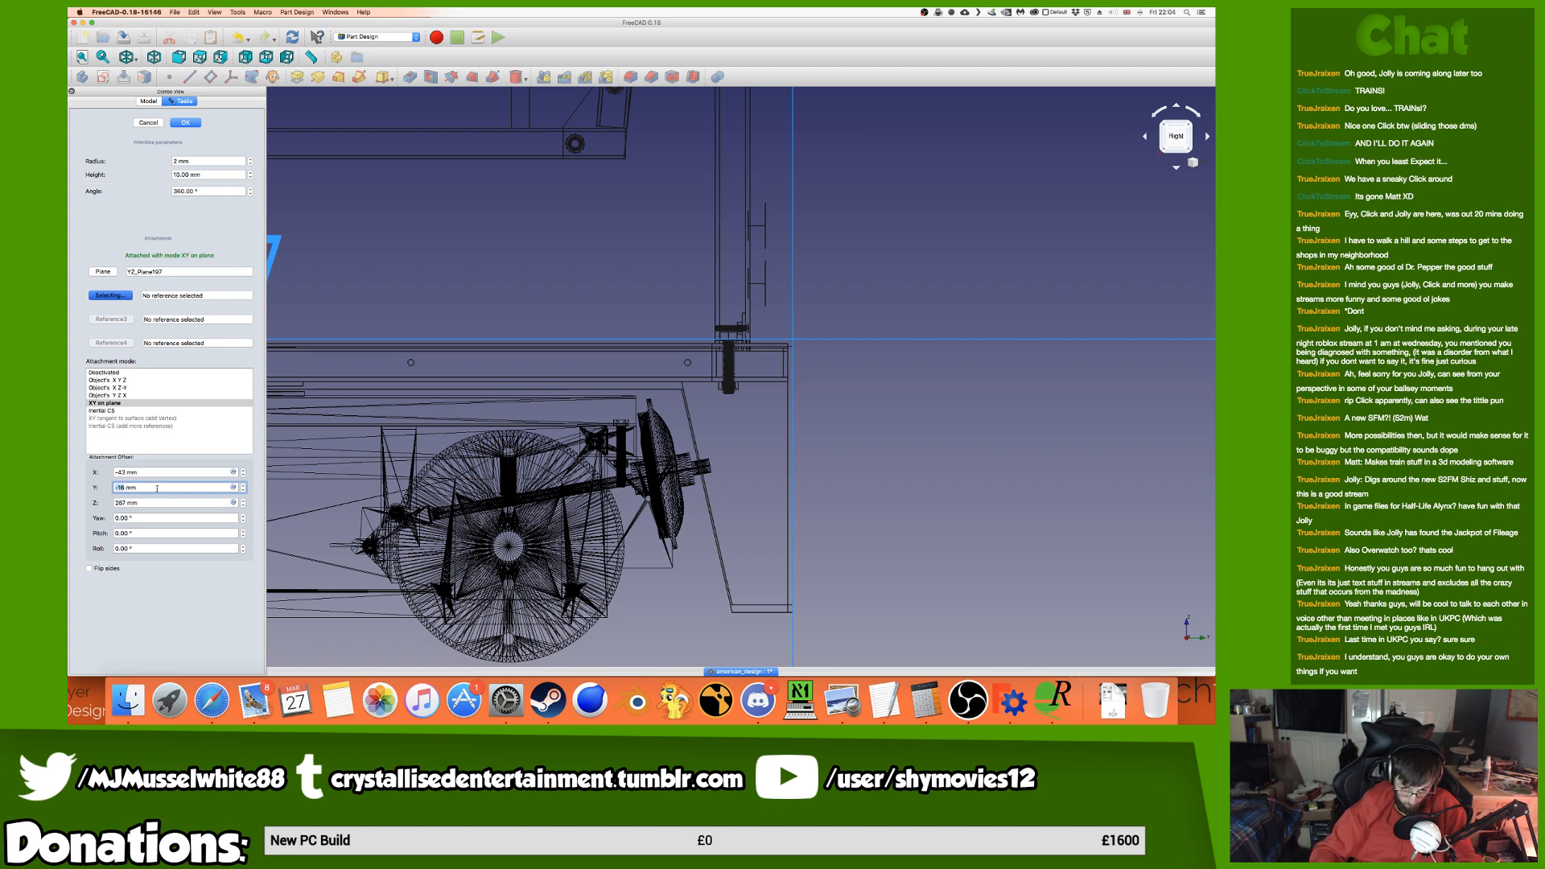
Set the cylinder's X attachment offset to -69 mm to bring it over the existing frame hole.
left_click(157, 472)
key("Down")
key("Down")
key("Down")
key("Down")
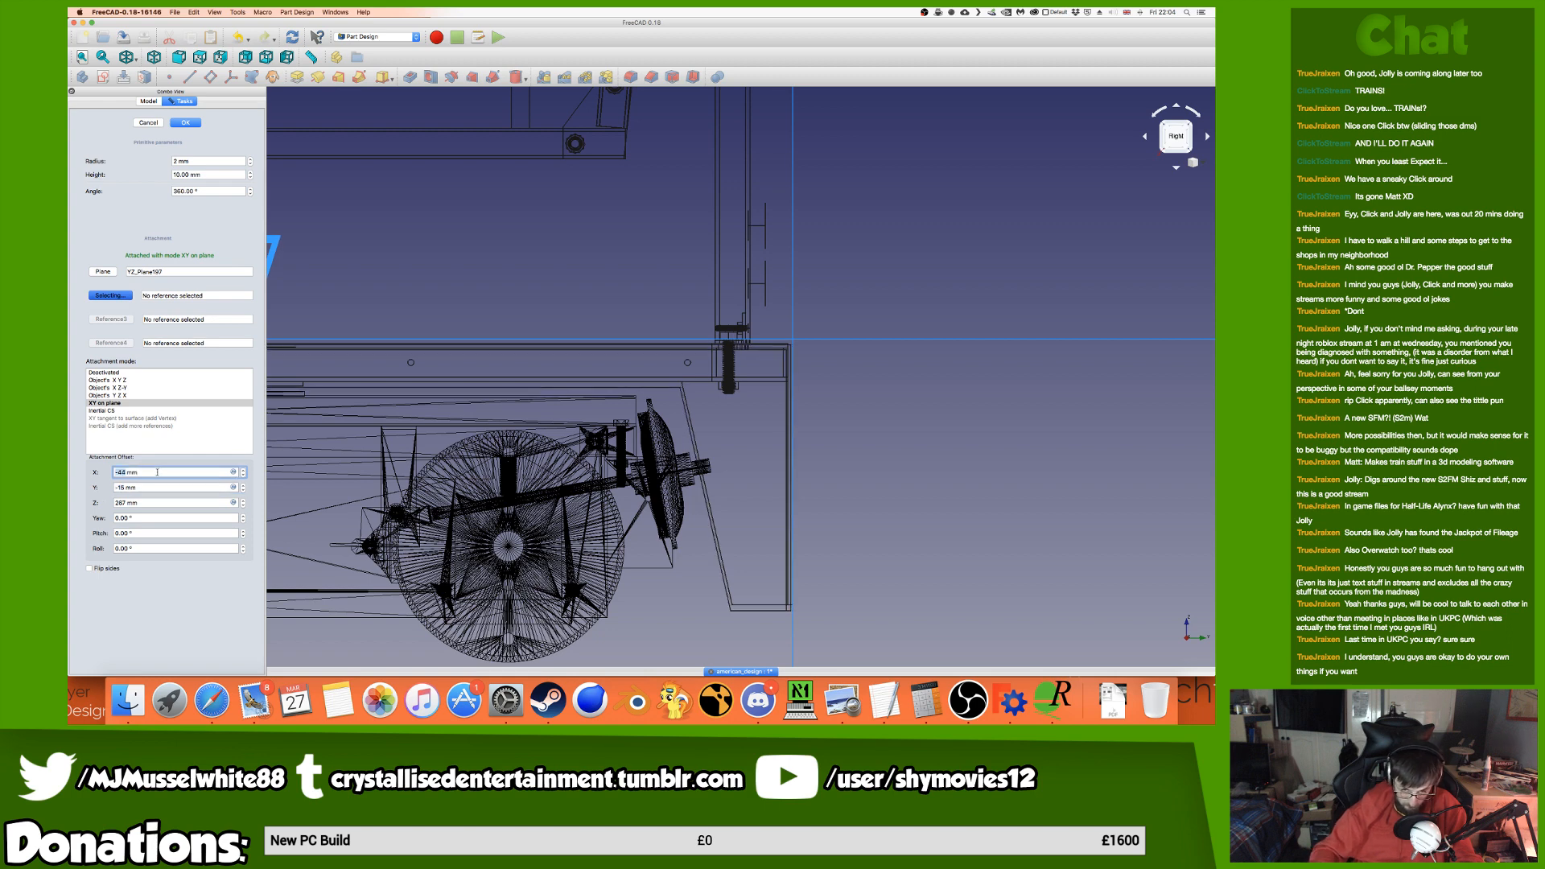
key("Down")
key("Down")
key("Down")
key("Down")
key("Down")
key("Down")
key("Down")
key("Down")
key("Down")
key("Down")
key("Down")
key("Down")
key("Down")
key("Down")
key("Down")
key("Down")
key("Down")
key("Down")
key("Down")
key("Down")
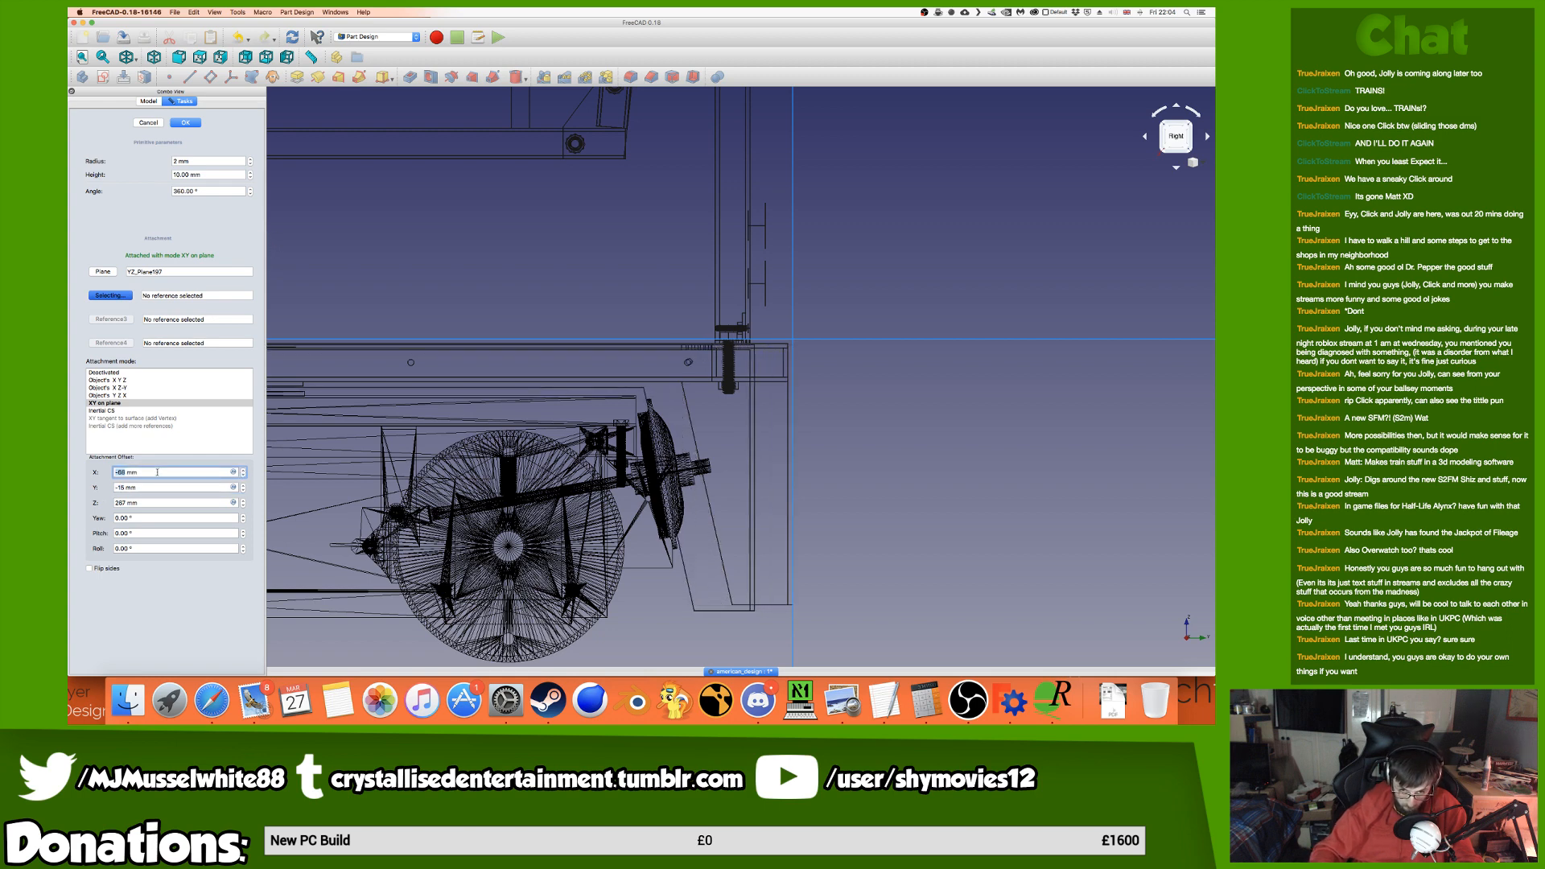
Set the cylinder's Y attachment offset to -15.5 mm to centre it vertically on the frame hole.
scroll(736, 361, "up", 15)
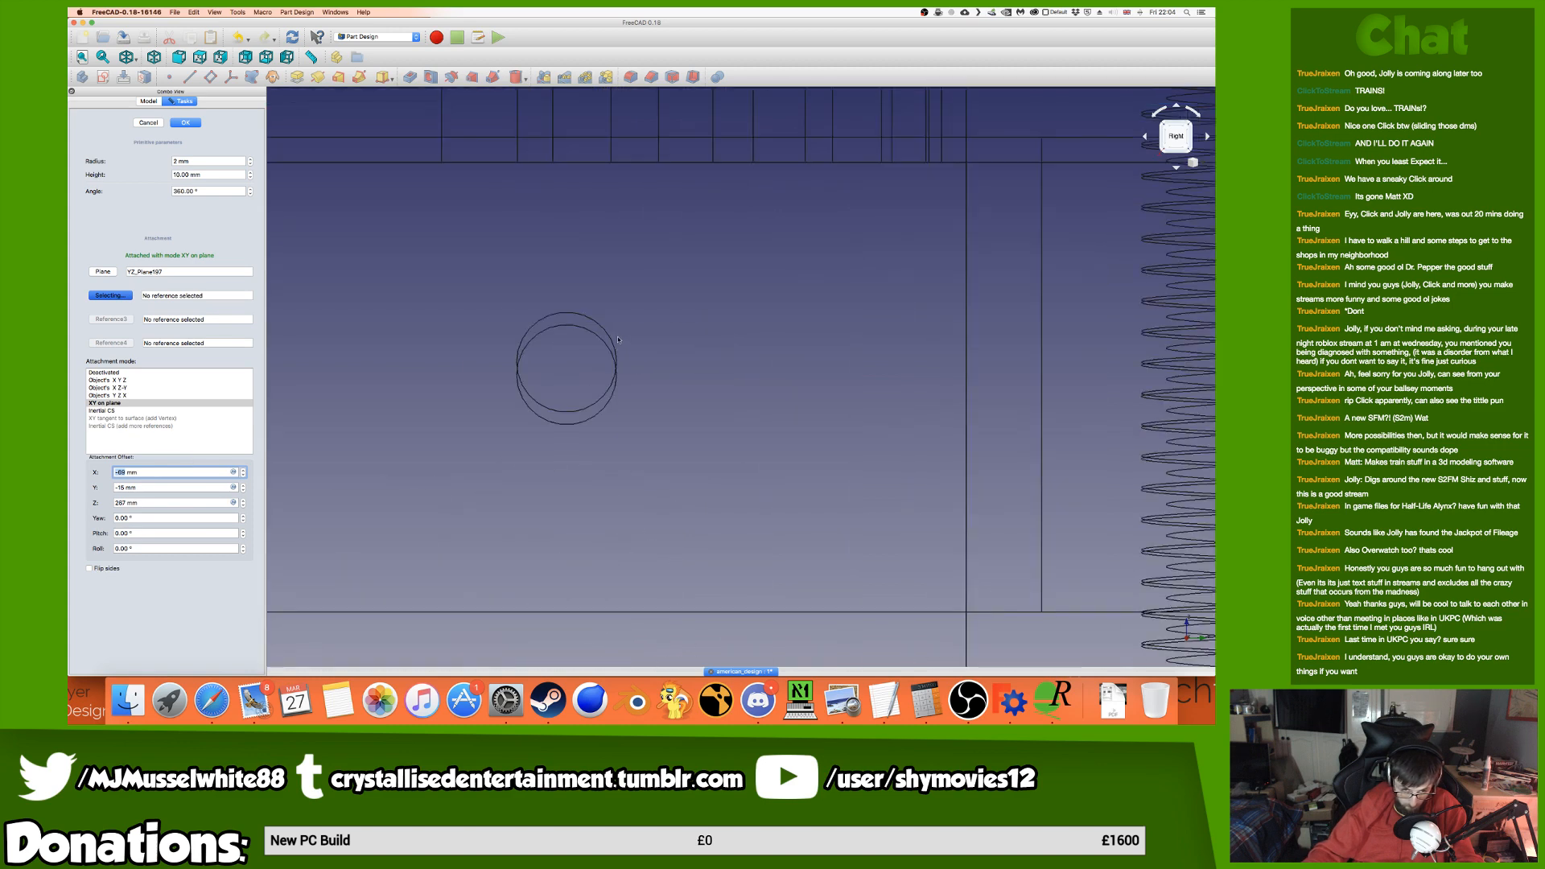
left_click(198, 161)
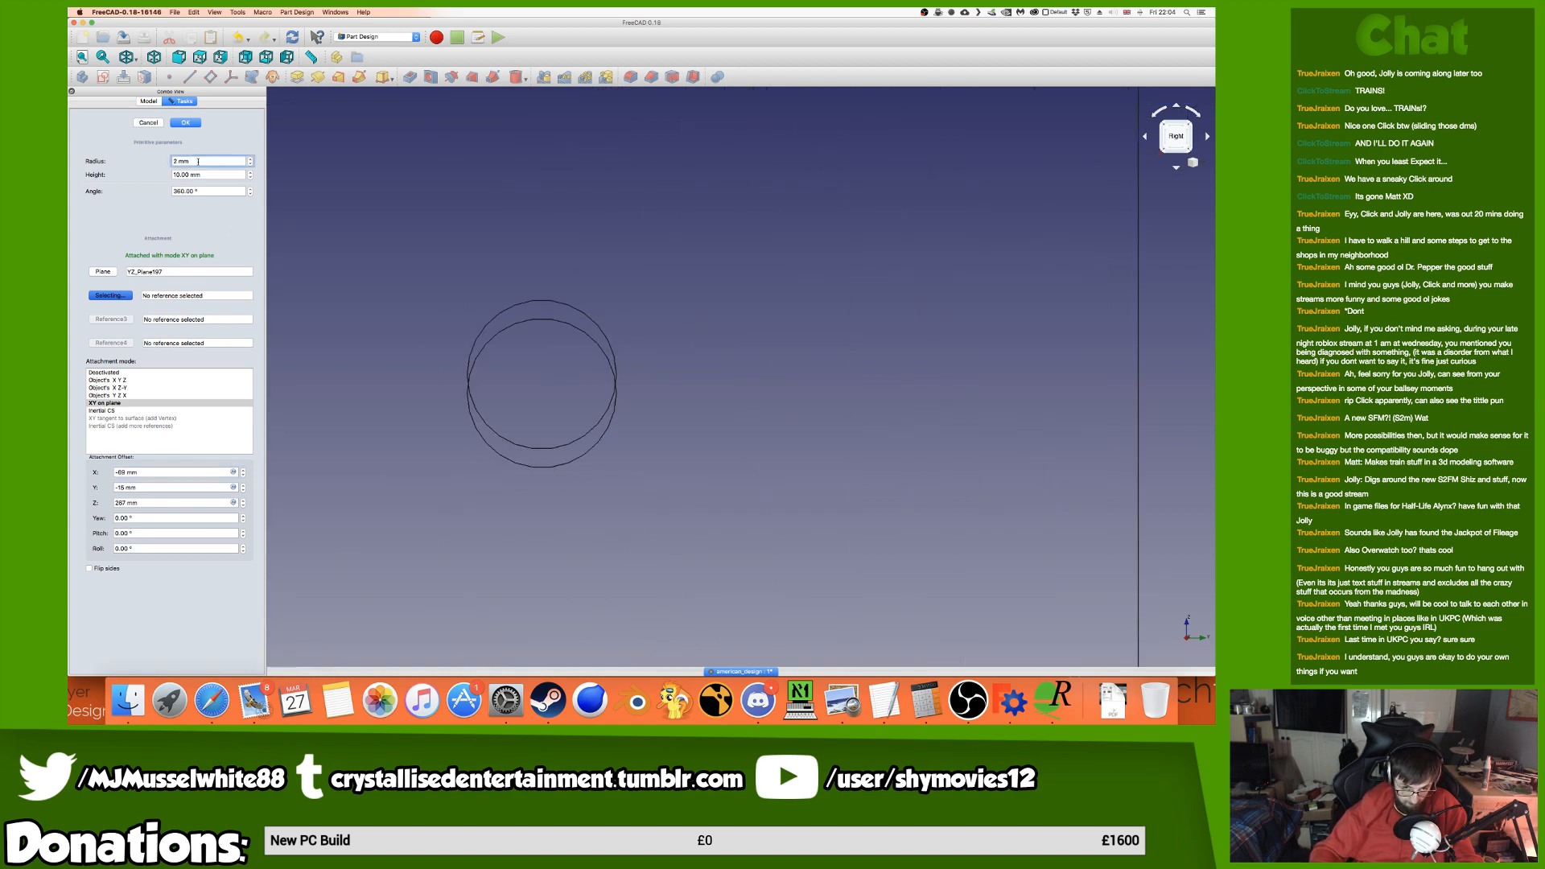
left_click(149, 486)
key("Down")
key("Up")
type(".5")
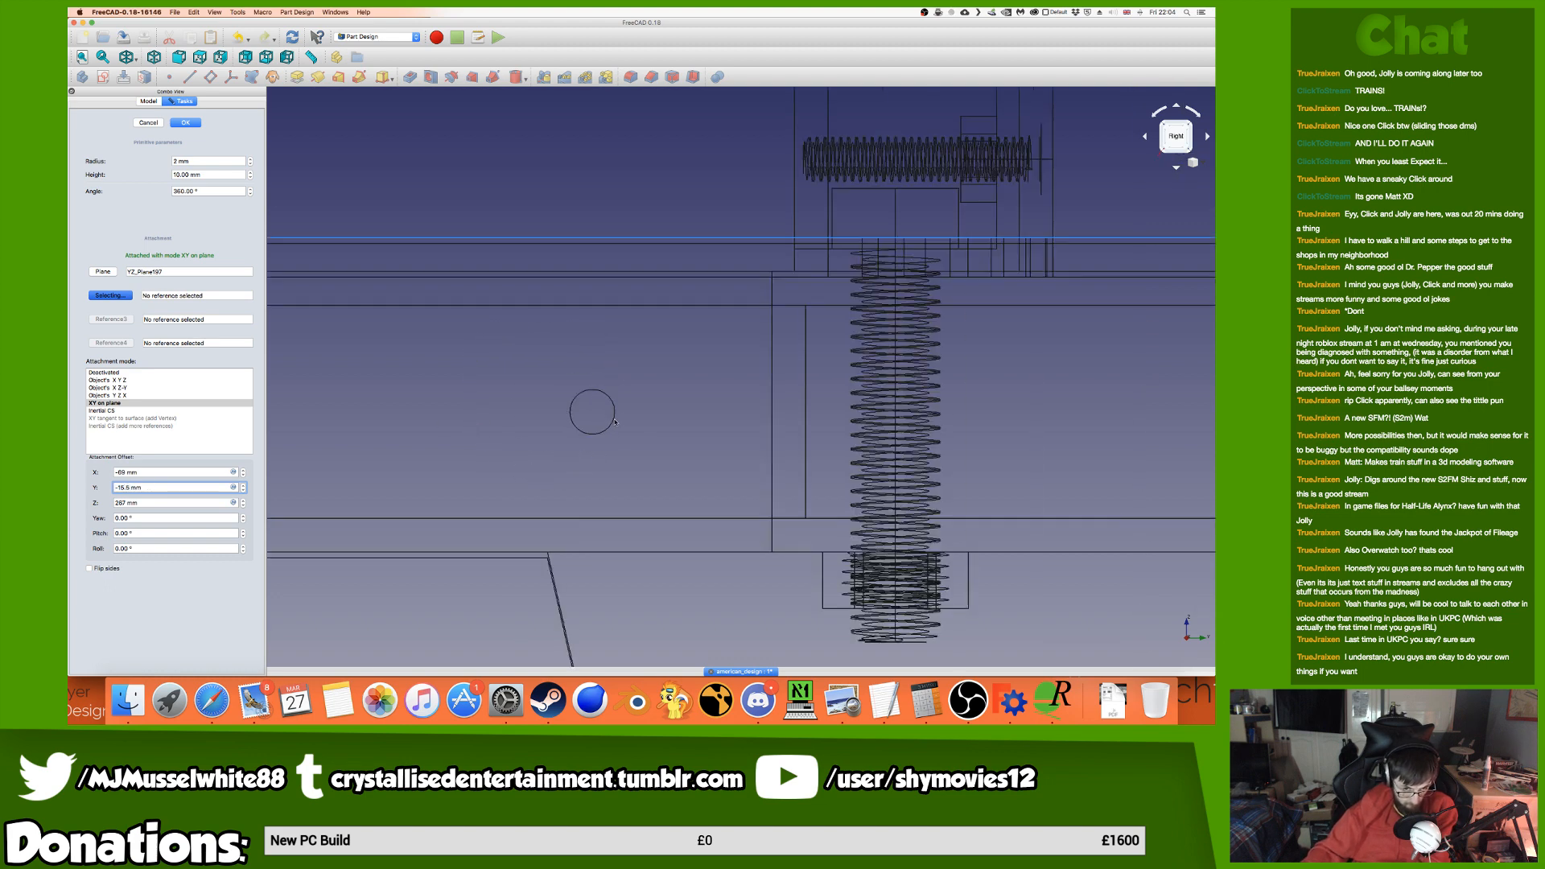
Decrease the cylinder's X attachment offset past -300 mm to move it along the frame towards the far mounting holes.
left_click(187, 472)
key("Down")
key("Down")
key("Down")
key("Down")
key("Down")
key("Down")
key("Down")
key("Down")
key("Down")
key("Down")
key("Down")
key("Down")
key("Down")
key("Down")
key("Down")
key("Down")
key("Down")
key("Down")
key("Down")
key("Down")
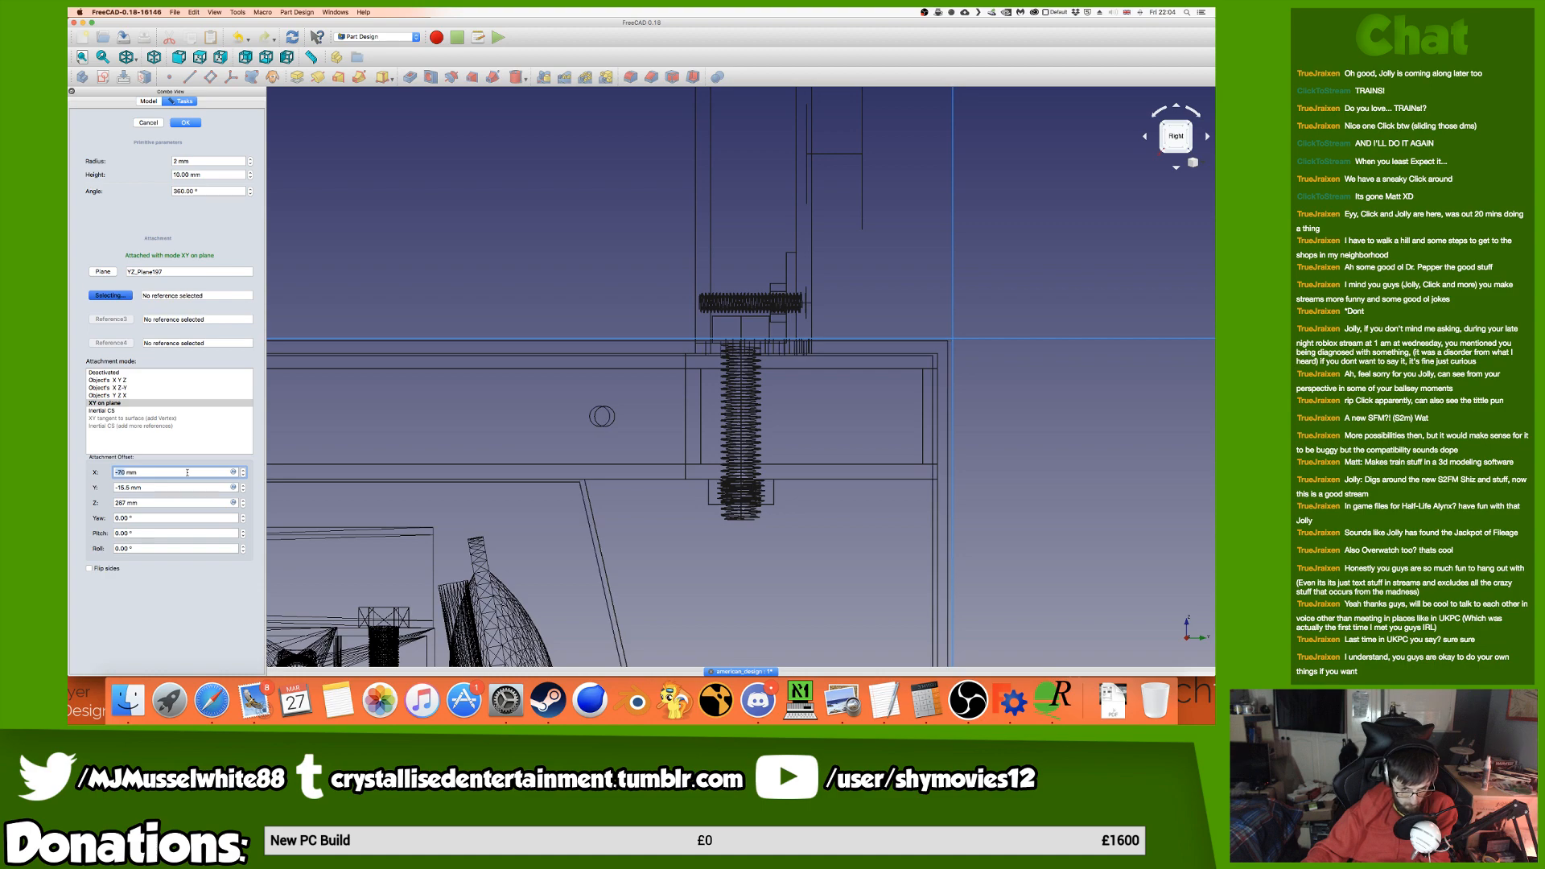
key("Down")
key("Down")
key("Down")
key("Down")
key("Down")
key("Down")
key("Down")
key("Down")
key("Down")
key("Down")
key("Down")
key("Down")
key("Down")
key("Down")
key("Down")
key("Down")
key("Down")
key("Down")
key("Down")
key("Down")
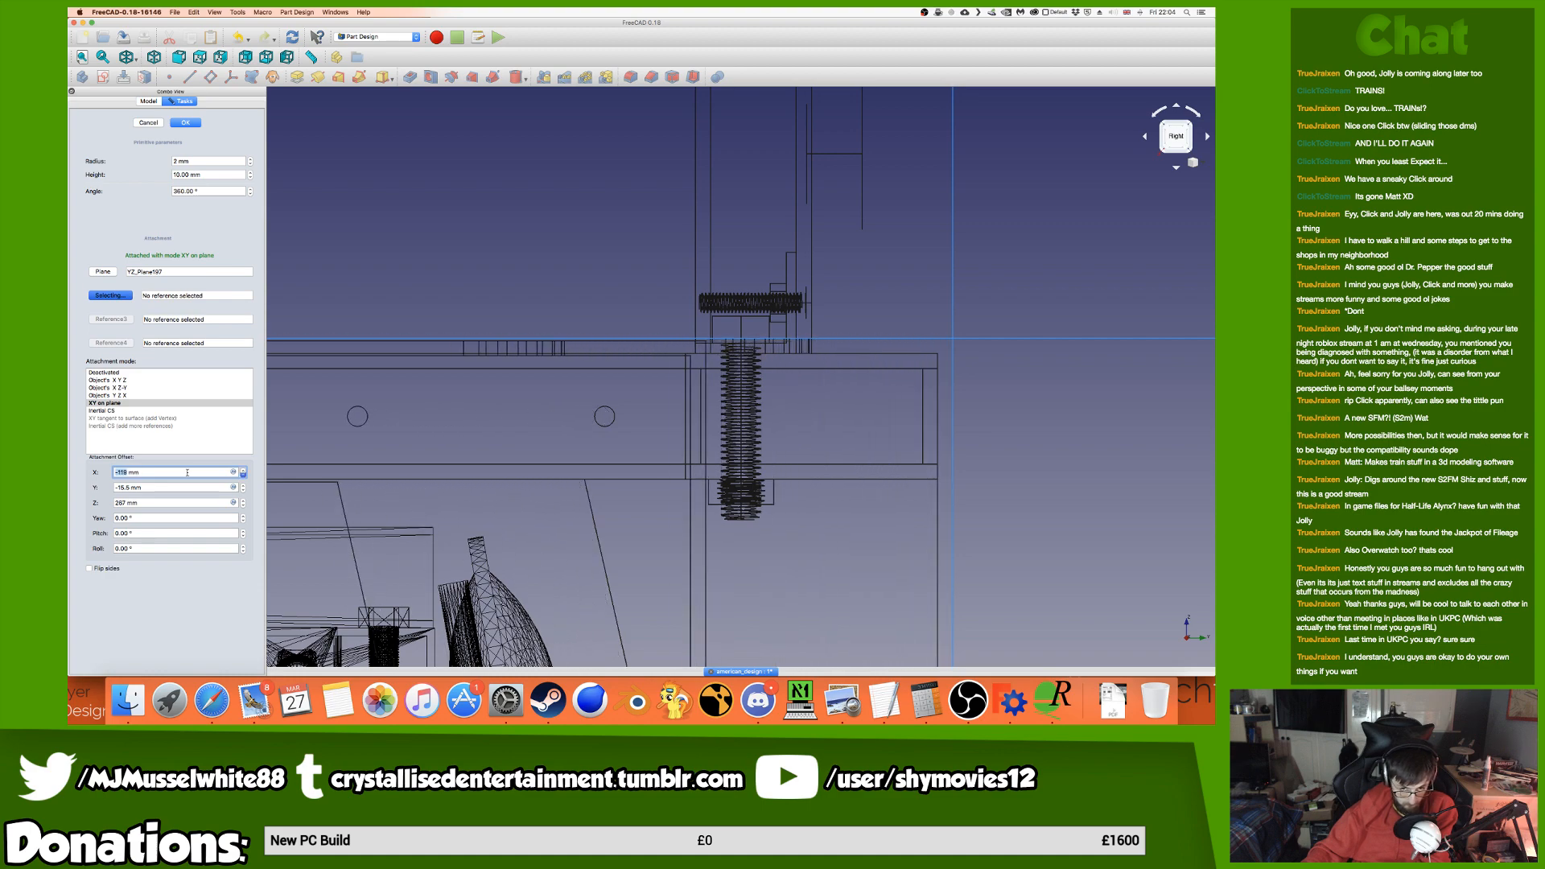
scroll(566, 466, "down", 6)
middle_click_drag(566, 466, 868, 455)
middle_click_drag(668, 460, 913, 482)
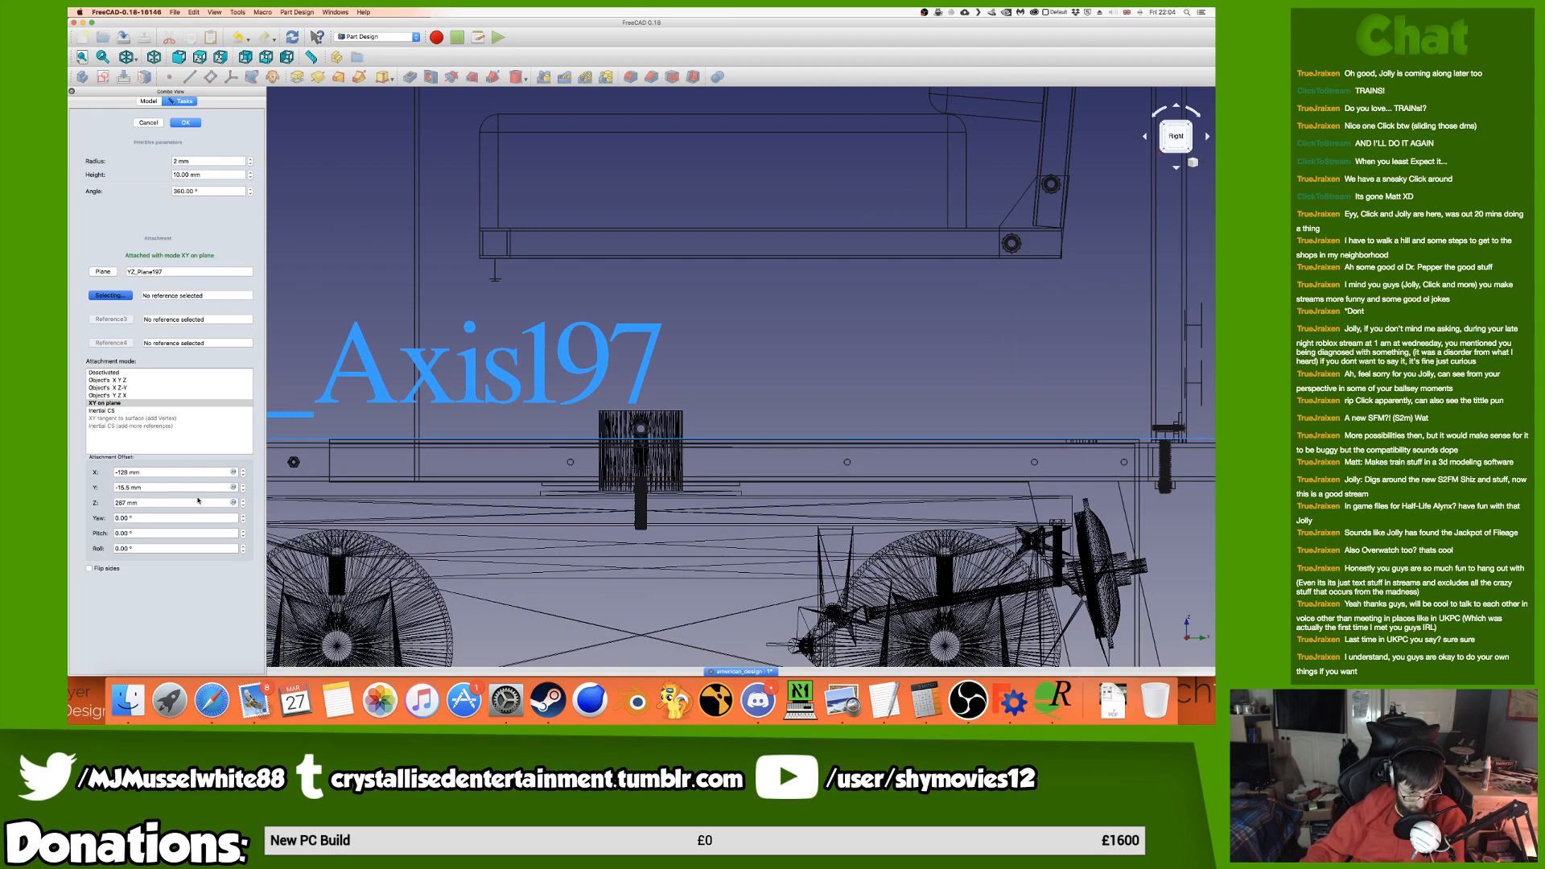
left_click(165, 473)
key("Down")
key("Down")
key("Down")
key("Down")
key("Down")
key("Down")
key("Down")
key("Down")
key("Down")
key("Down")
key("Down")
key("Down")
key("Down")
key("Down")
key("Down")
key("Down")
key("Down")
key("Down")
key("Down")
key("Down")
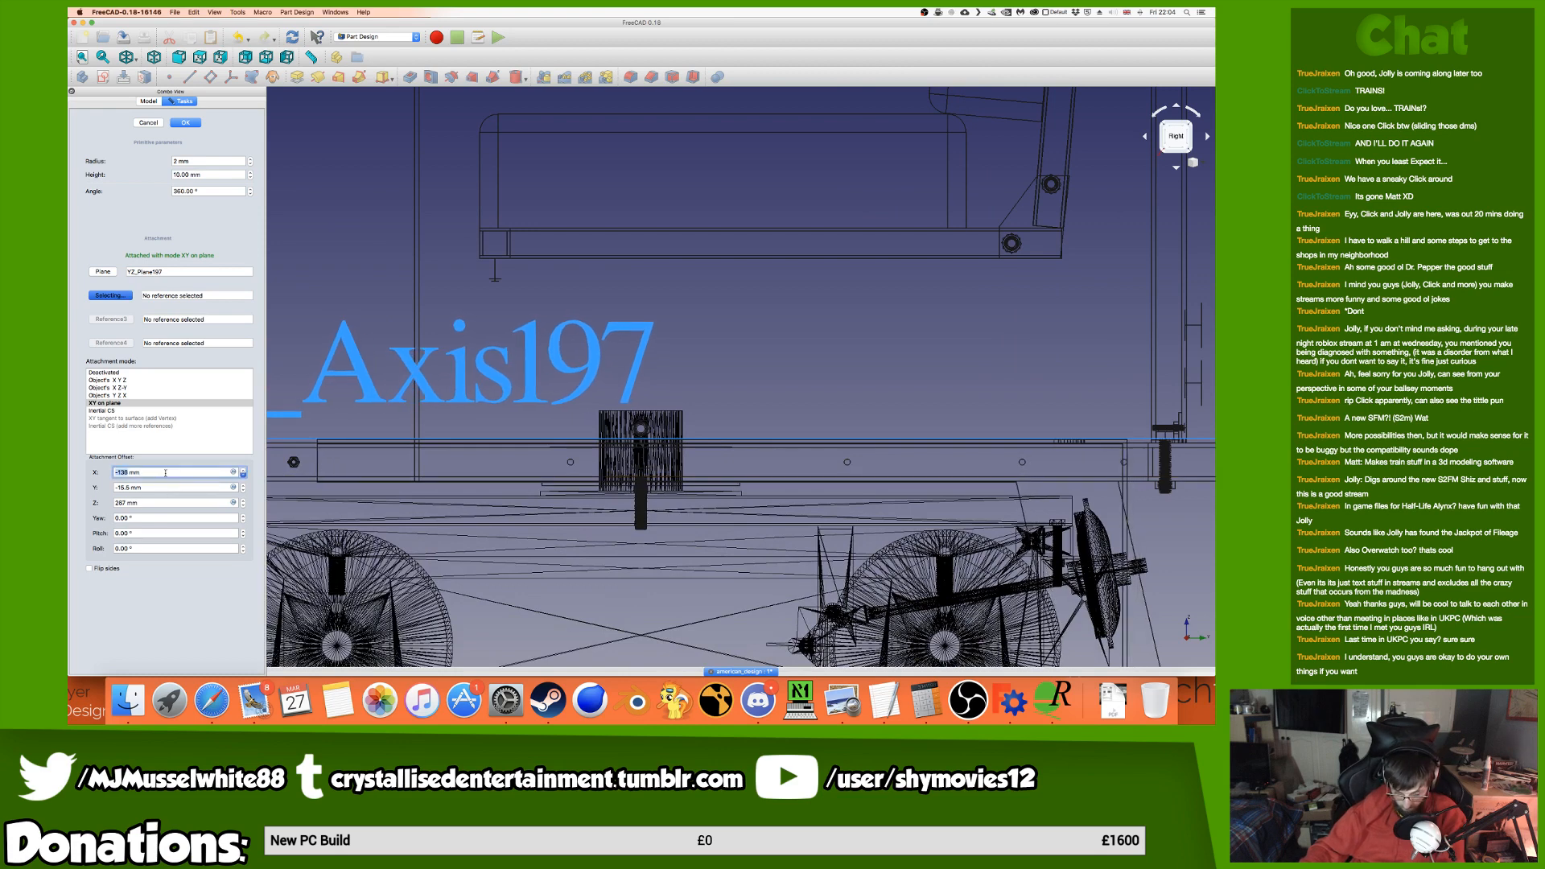
key("Down")
key("Down")
key("Down")
key("Down")
key("Down")
key("Down")
key("Down")
key("Down")
key("Down")
key("Down")
key("Down")
key("Down")
key("Down")
key("Down")
key("Down")
key("Down")
key("Down")
key("Down")
key("Down")
key("Down")
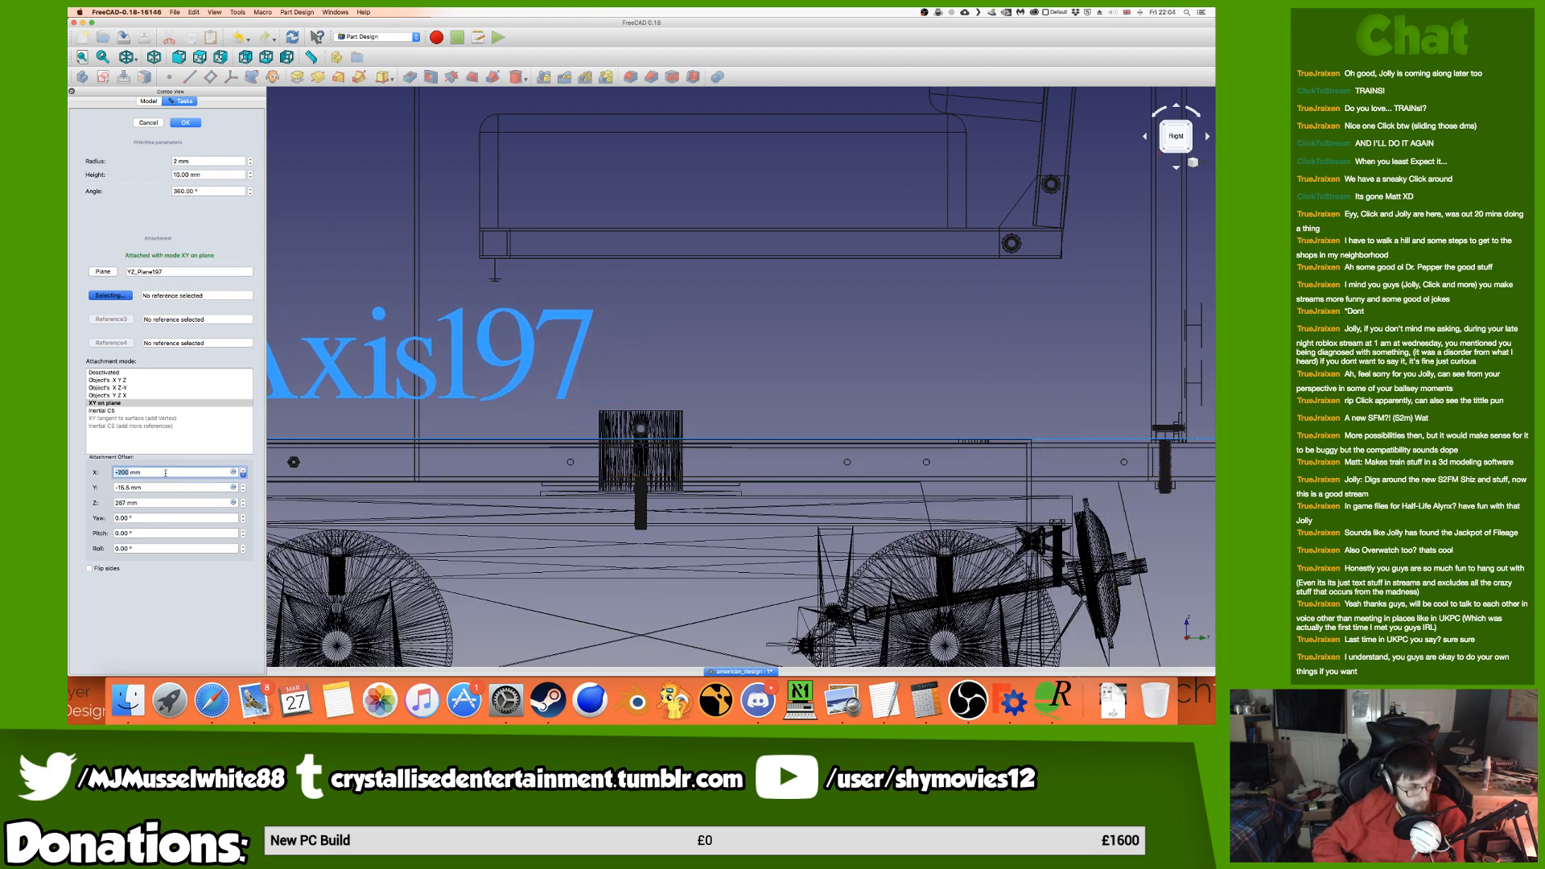
key("Down")
key("Down")
key("Down")
key("Down")
key("Down")
key("Down")
key("Down")
key("Down")
key("Down")
key("Down")
key("Down")
key("Down")
key("Down")
key("Down")
key("Down")
key("Down")
key("Down")
key("Down")
key("Down")
key("Down")
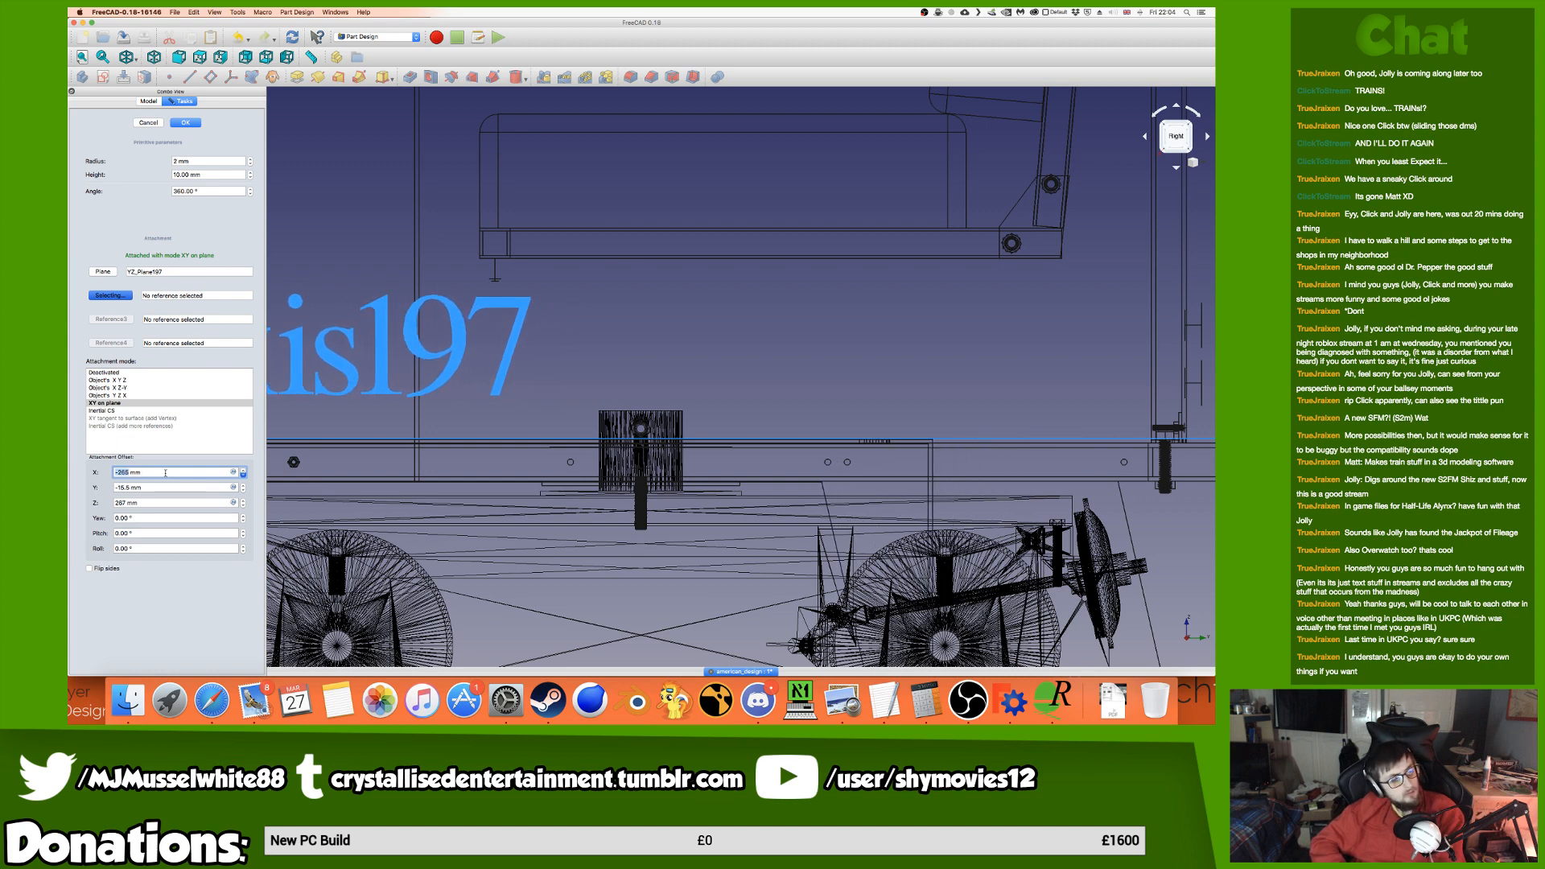
key("Down")
key("Down")
key("Down")
key("Down")
key("Down")
key("Down")
key("Down")
key("Down")
key("Down")
key("Down")
key("Down")
key("Down")
key("Down")
key("Down")
key("Down")
key("Down")
key("Down")
key("Down")
key("Down")
key("Down")
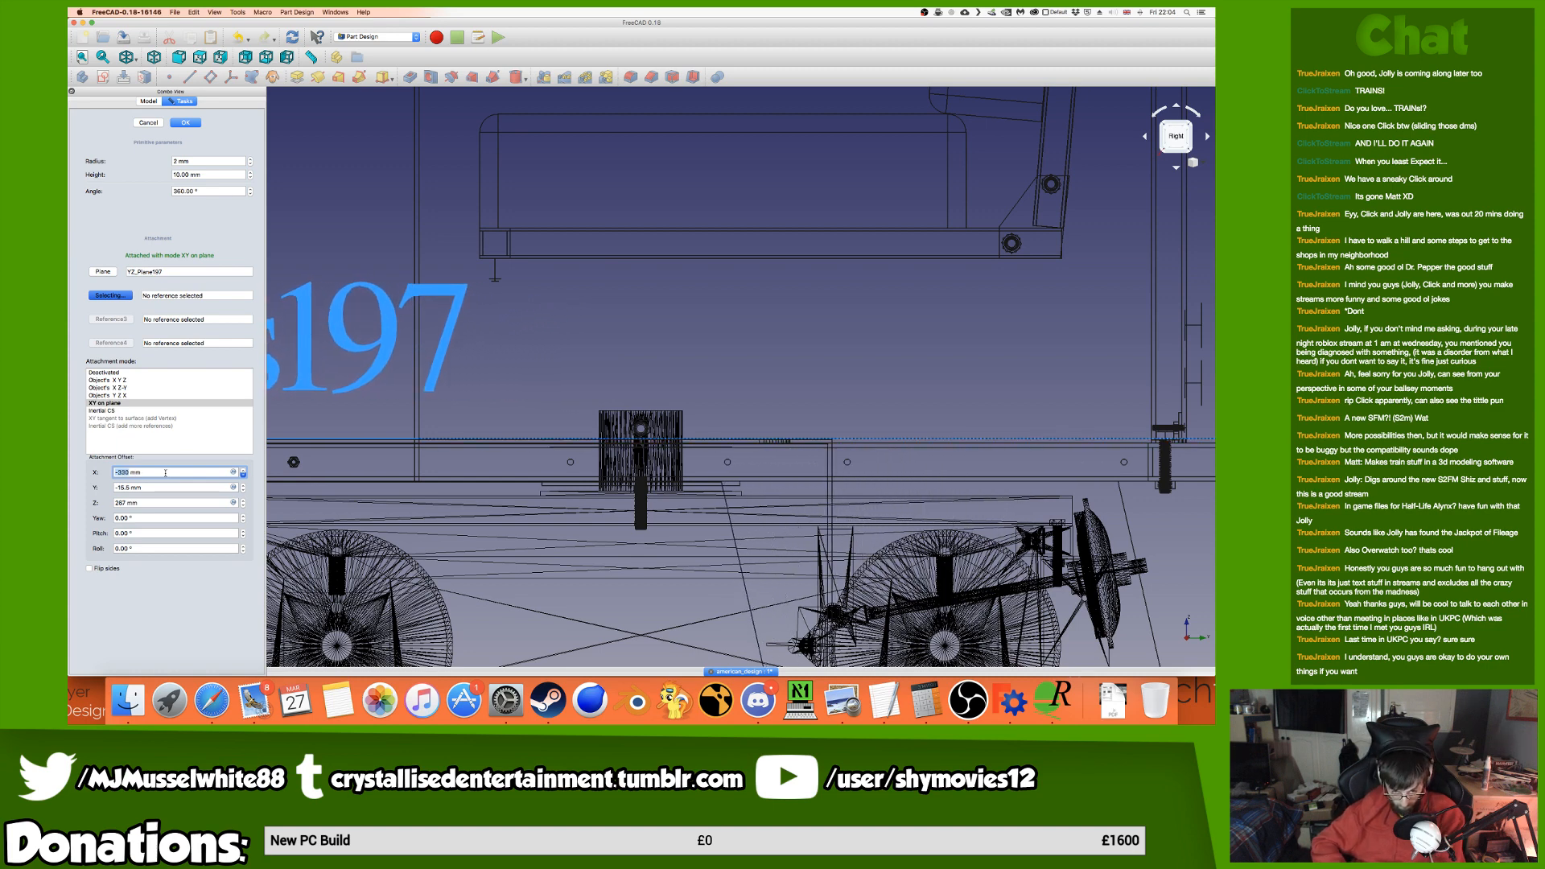
key("Down")
key("Down")
key("Down")
key("Down")
key("Down")
key("Down")
key("Down")
key("Down")
key("Down")
key("Down")
key("Down")
key("Down")
key("Down")
key("Down")
key("Down")
key("Down")
key("Down")
key("Down")
key("Down")
key("Down")
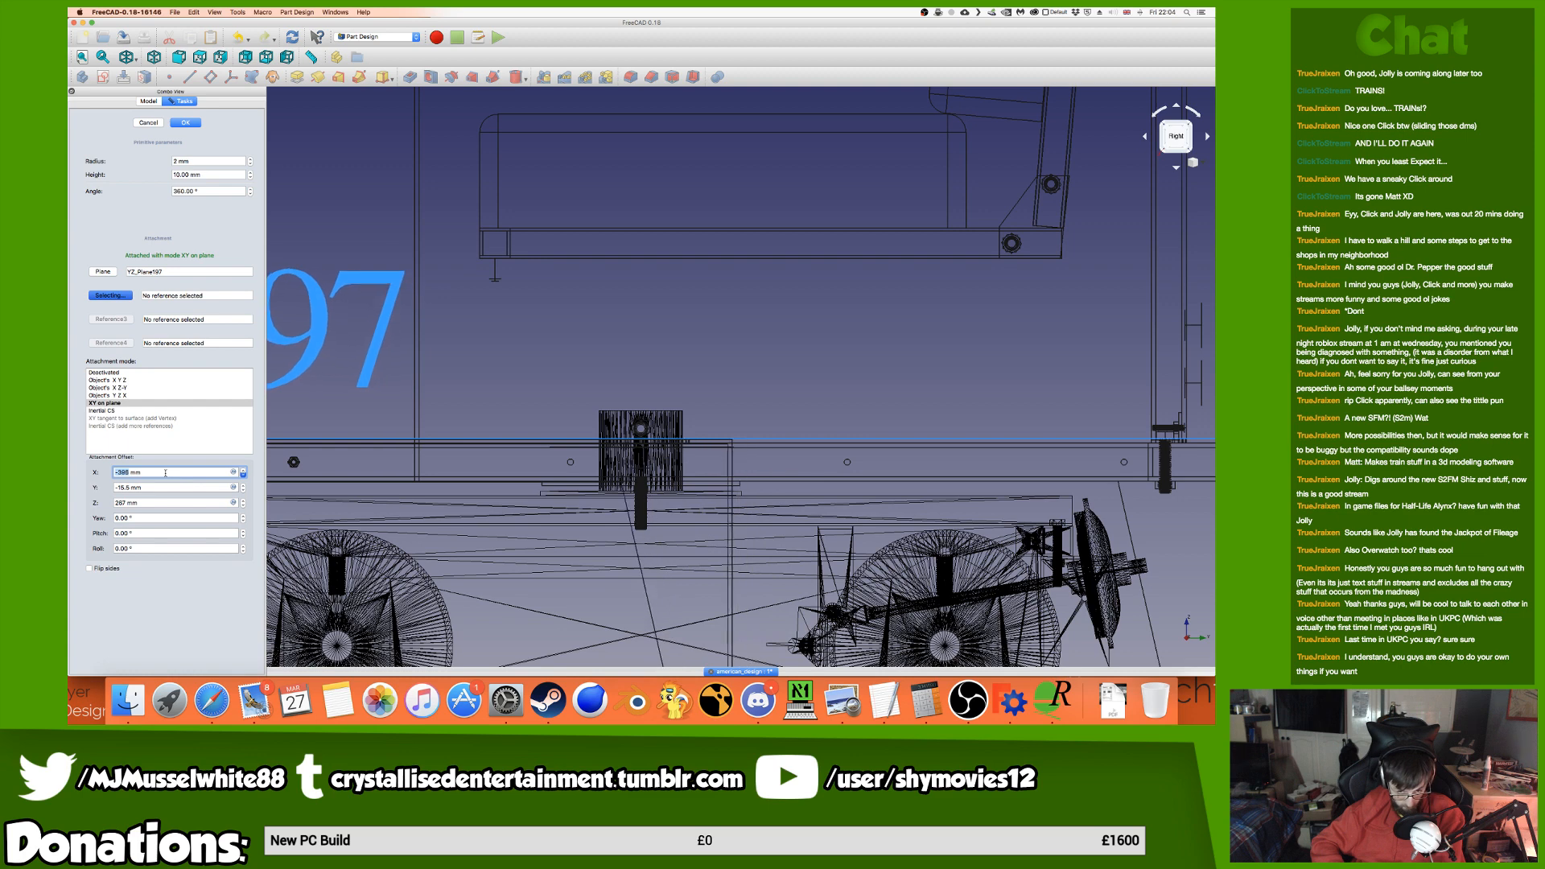
Decrease the cylinder's X attachment offset to -433 mm to bring it over the far frame hole.
key("Down")
key("Down")
key("Down")
key("Down")
key("Down")
key("Down")
key("Down")
key("Down")
key("Down")
key("Down")
key("Down")
key("Down")
key("Down")
key("Down")
key("Down")
key("Down")
key("Down")
key("Down")
key("Down")
key("Down")
key("Up")
key("Up")
key("Up")
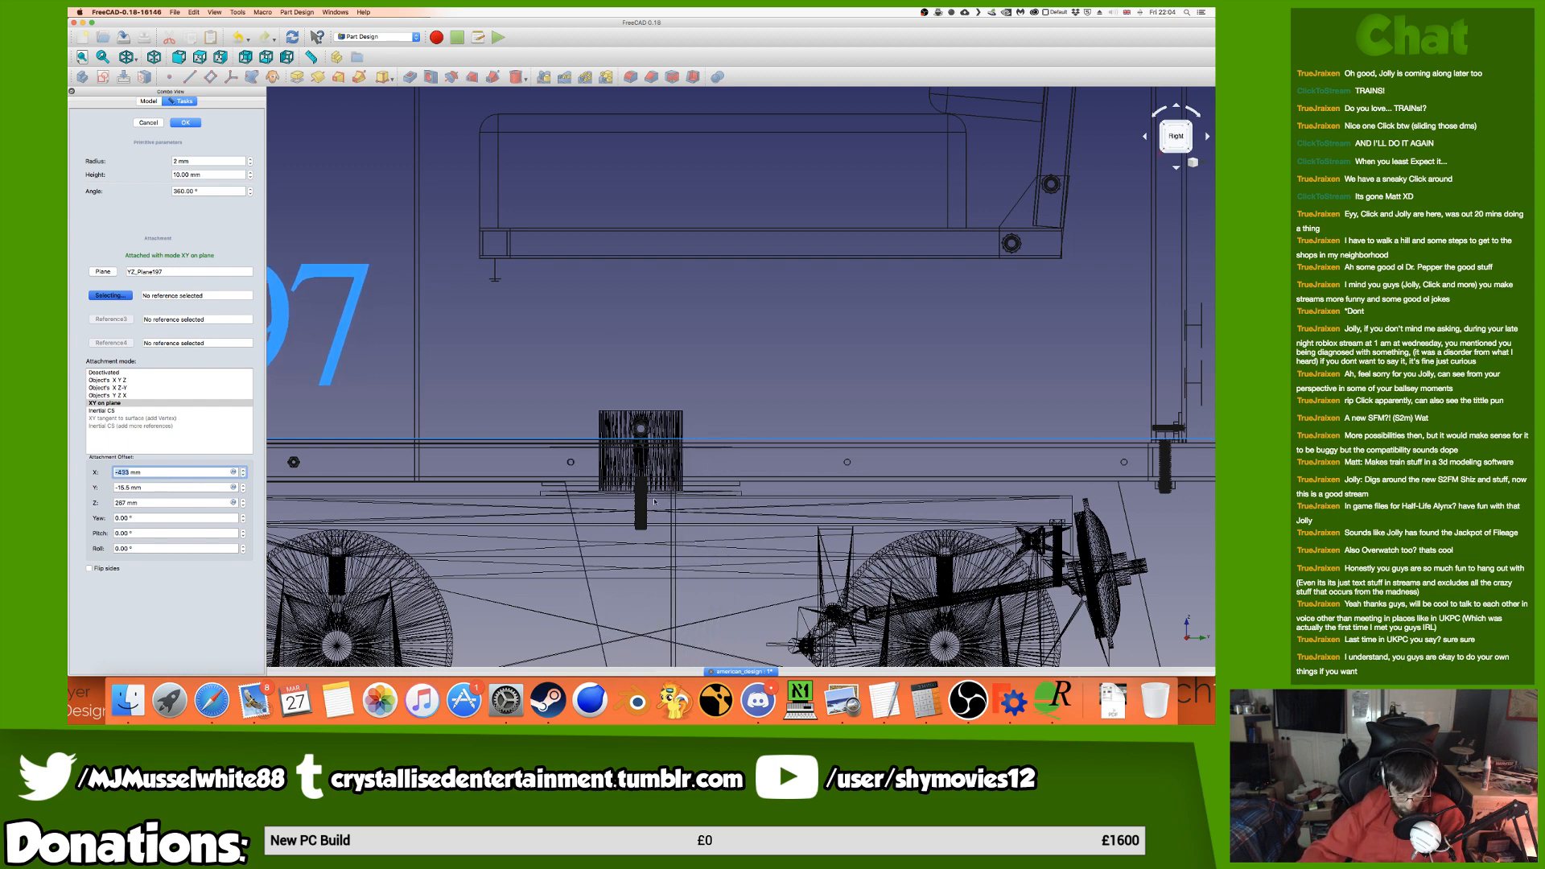
Set the cylinder's X attachment offset to -433.31 mm so it matches the frame hole, and accept the cylinder.
scroll(679, 494, "up", 10)
key("Up")
key("Down")
key("Right")
type(".")
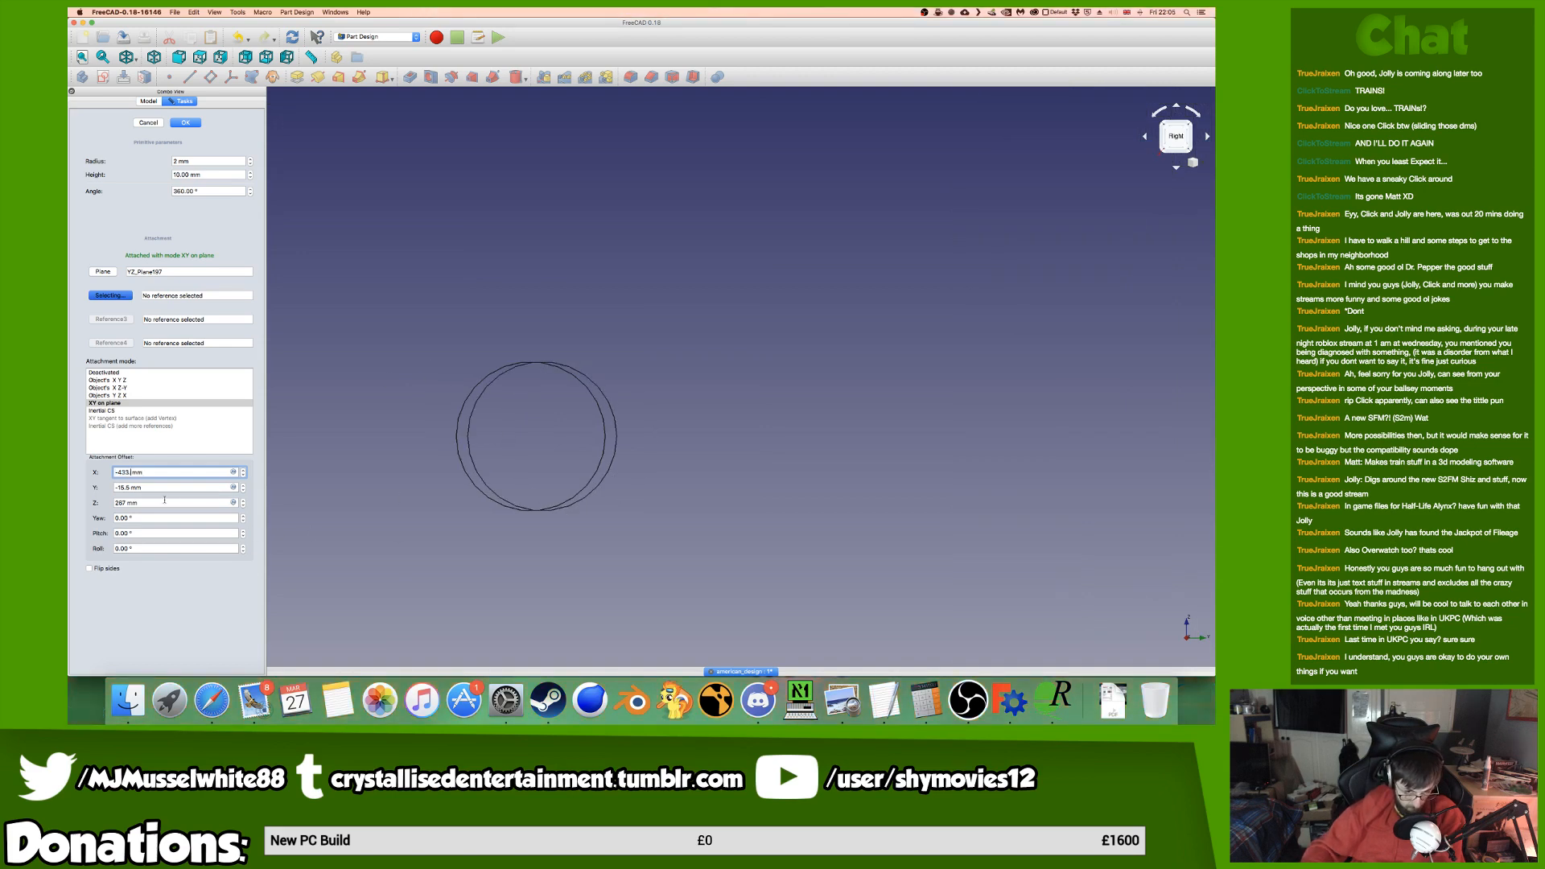
type("4")
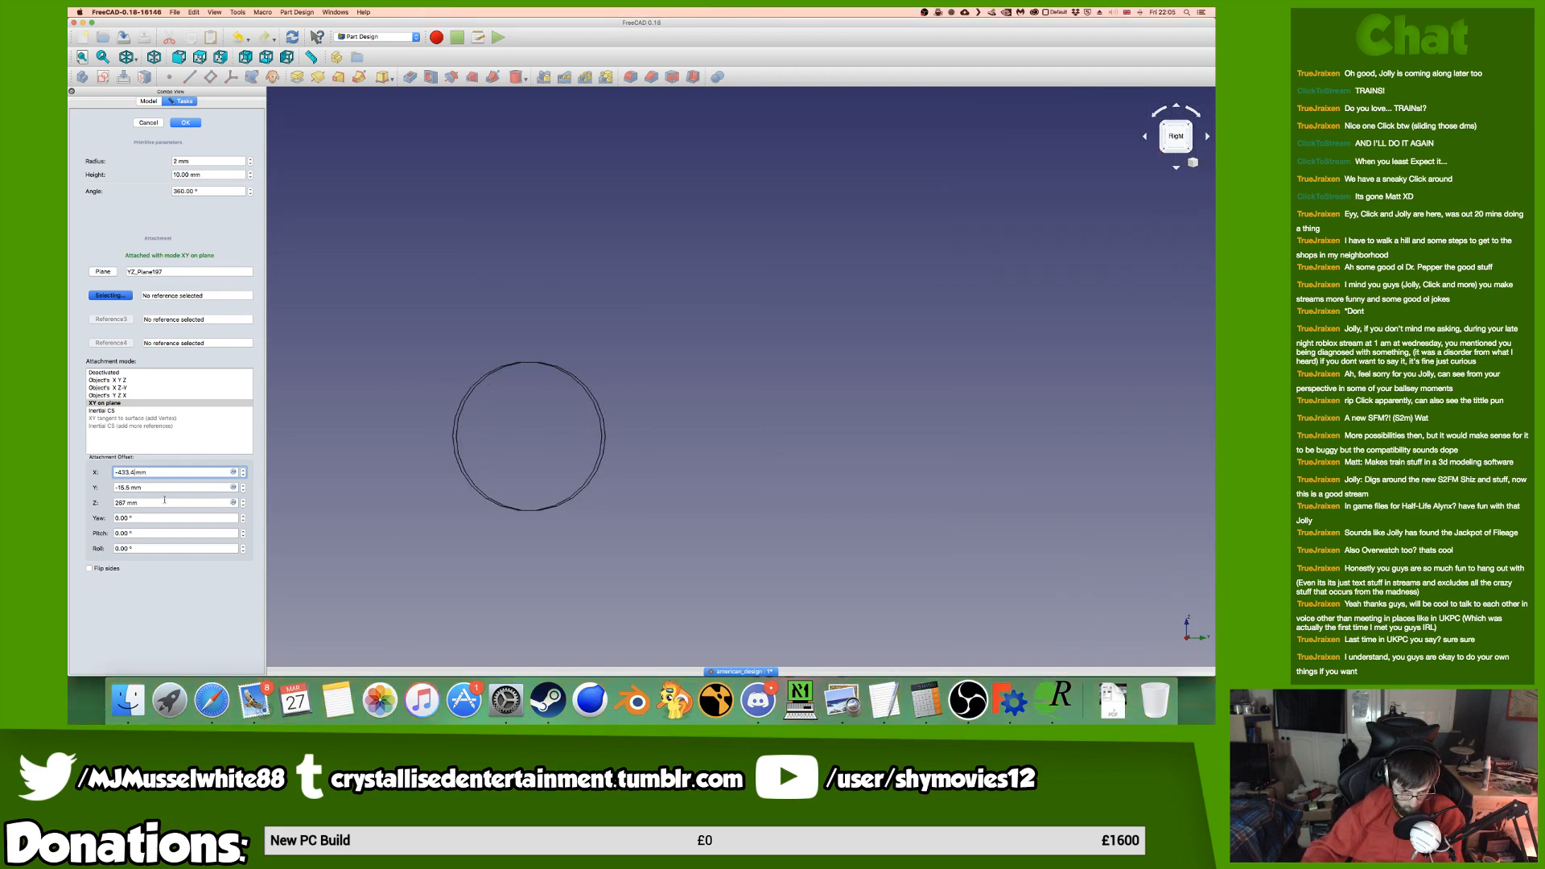
key("BackSpace")
type("31")
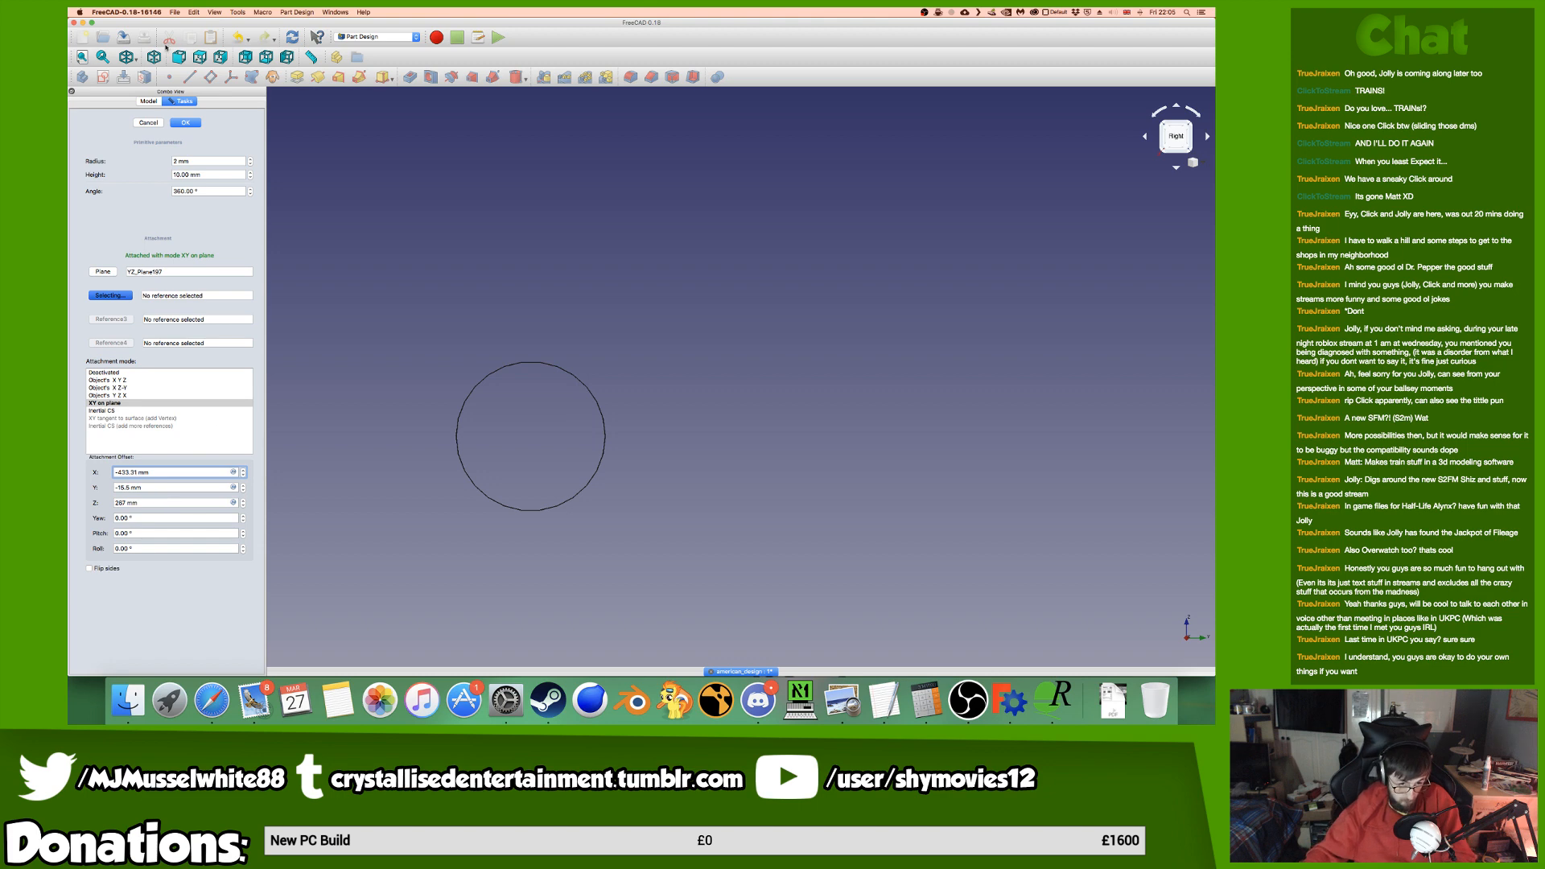
left_click(186, 121)
Restore the As is draw style, return to the right-side view of the skirt and save the document.
left_click(132, 58)
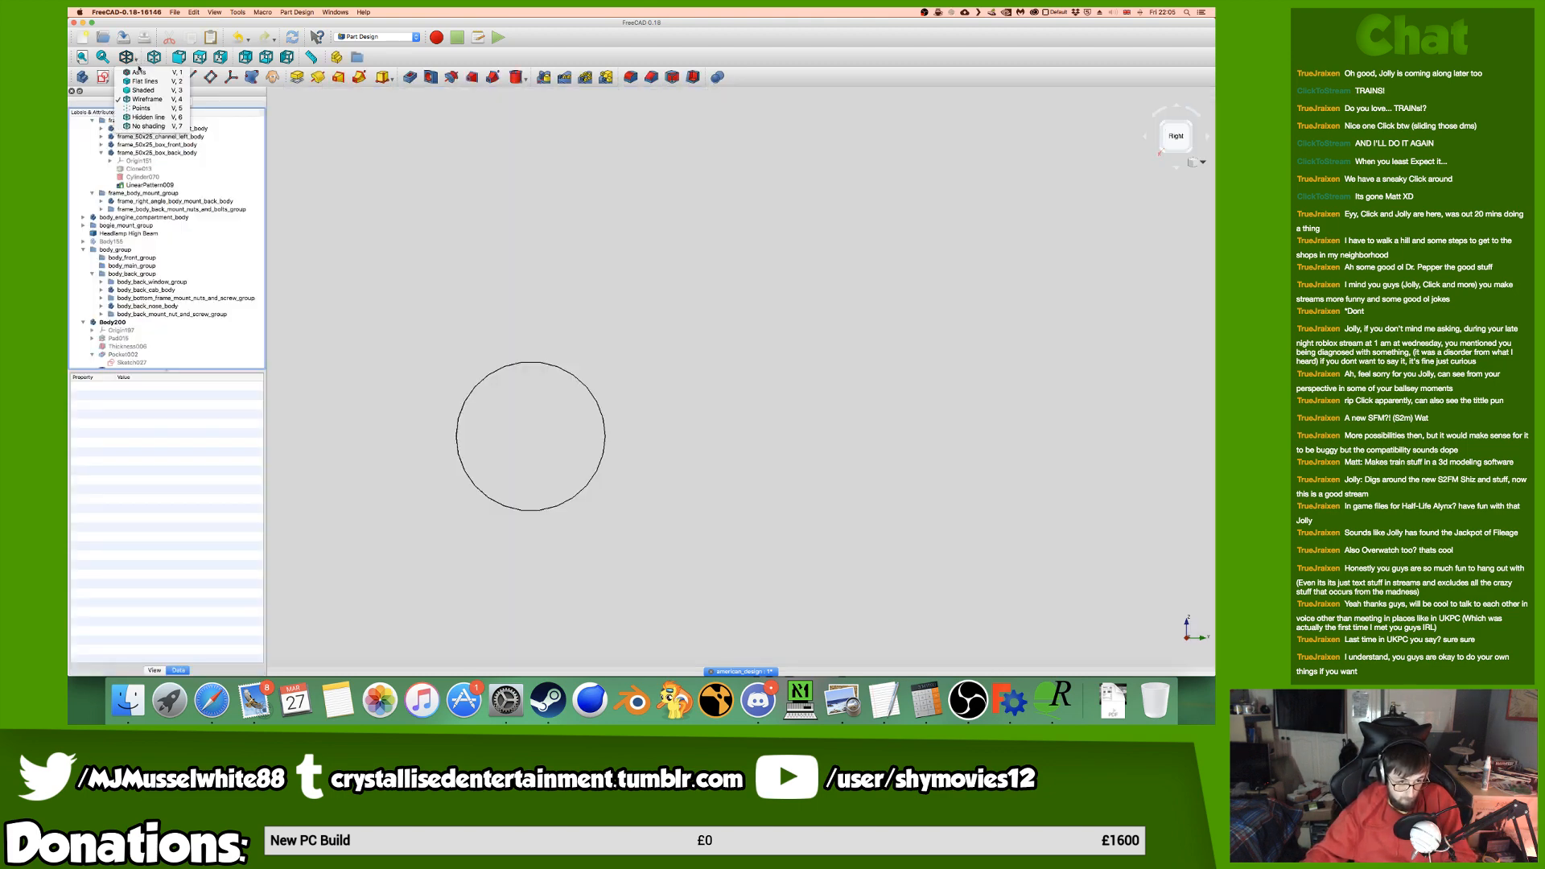
left_click(145, 74)
scroll(568, 334, "down", 10)
mouse_move(583, 379)
middle_mouse_down()
mouse_move(457, 395)
mouse_move(886, 228)
mouse_move(721, 321)
mouse_move(707, 314)
mouse_move(711, 328)
mouse_move(782, 336)
middle_mouse_up()
left_click(1170, 142)
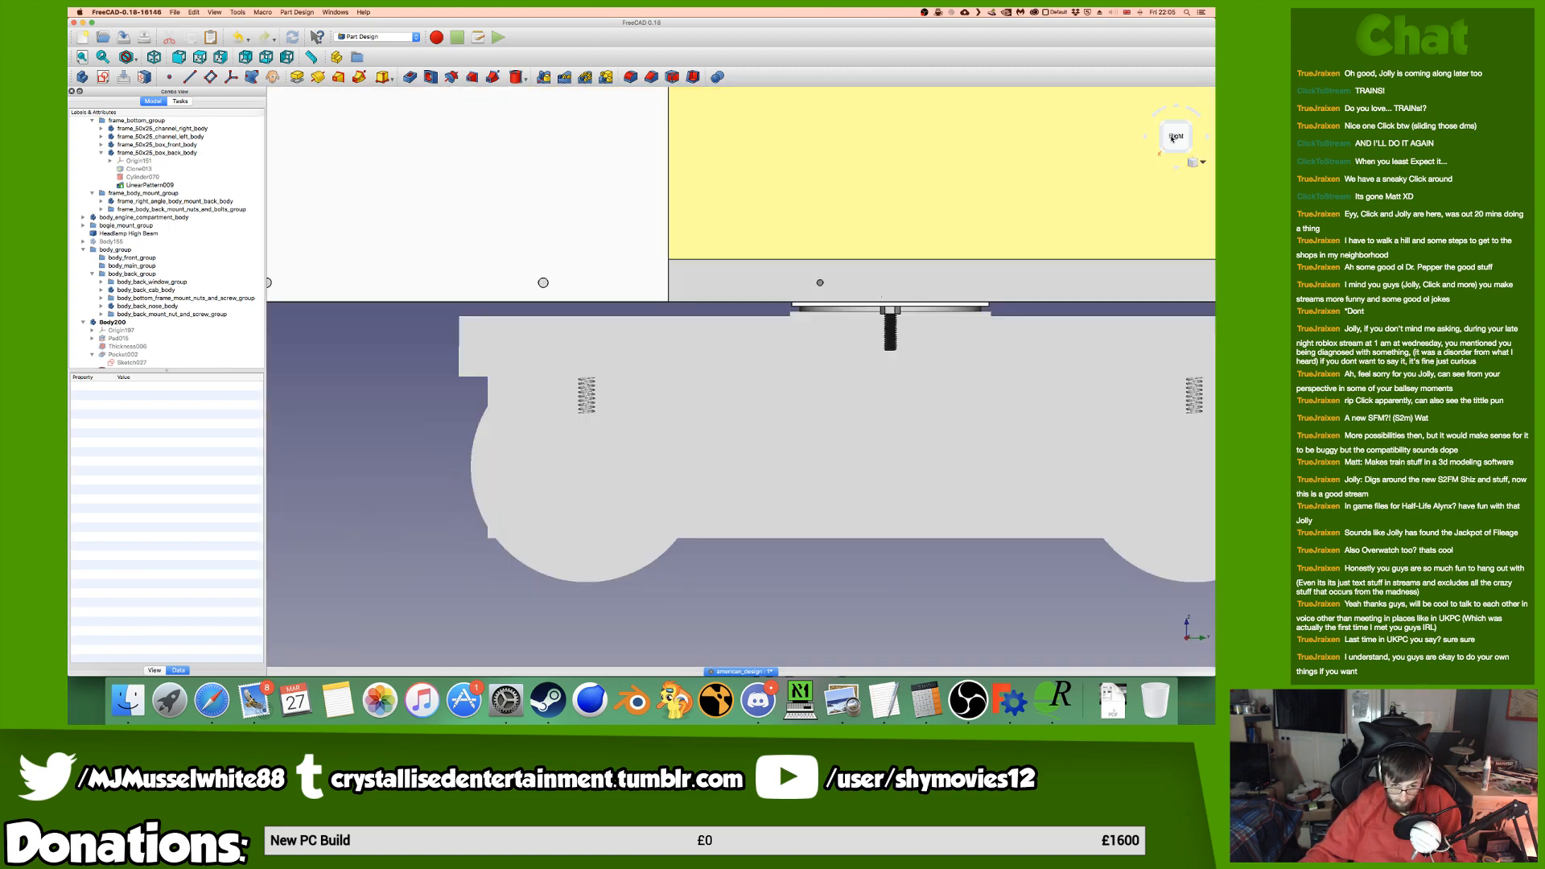
middle_click_drag(958, 248, 632, 332)
scroll(631, 331, "down", 2)
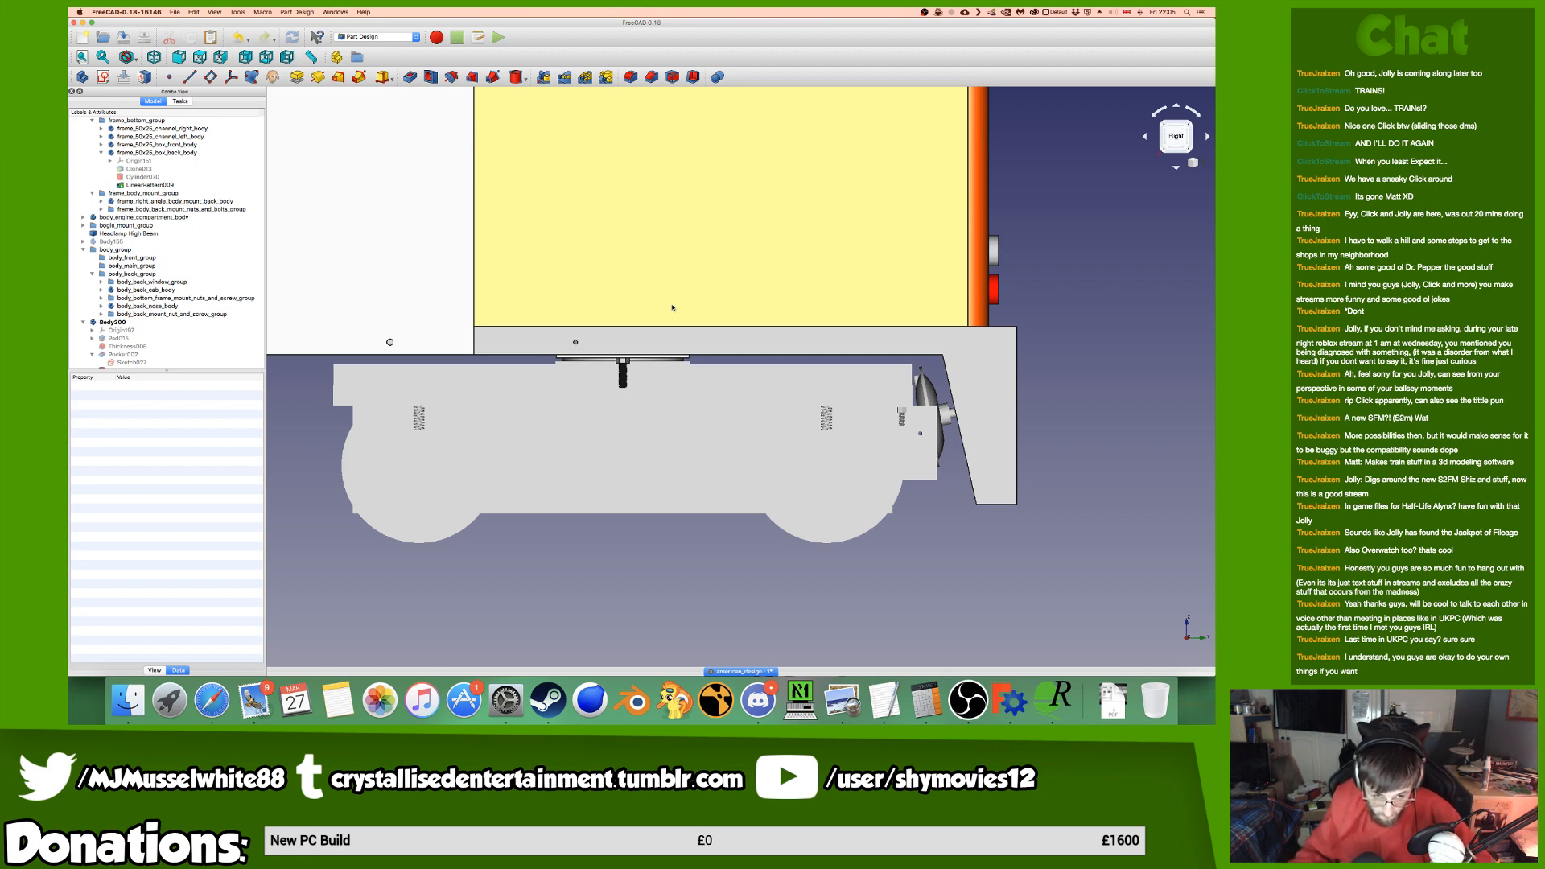
scroll(672, 308, "down", 6)
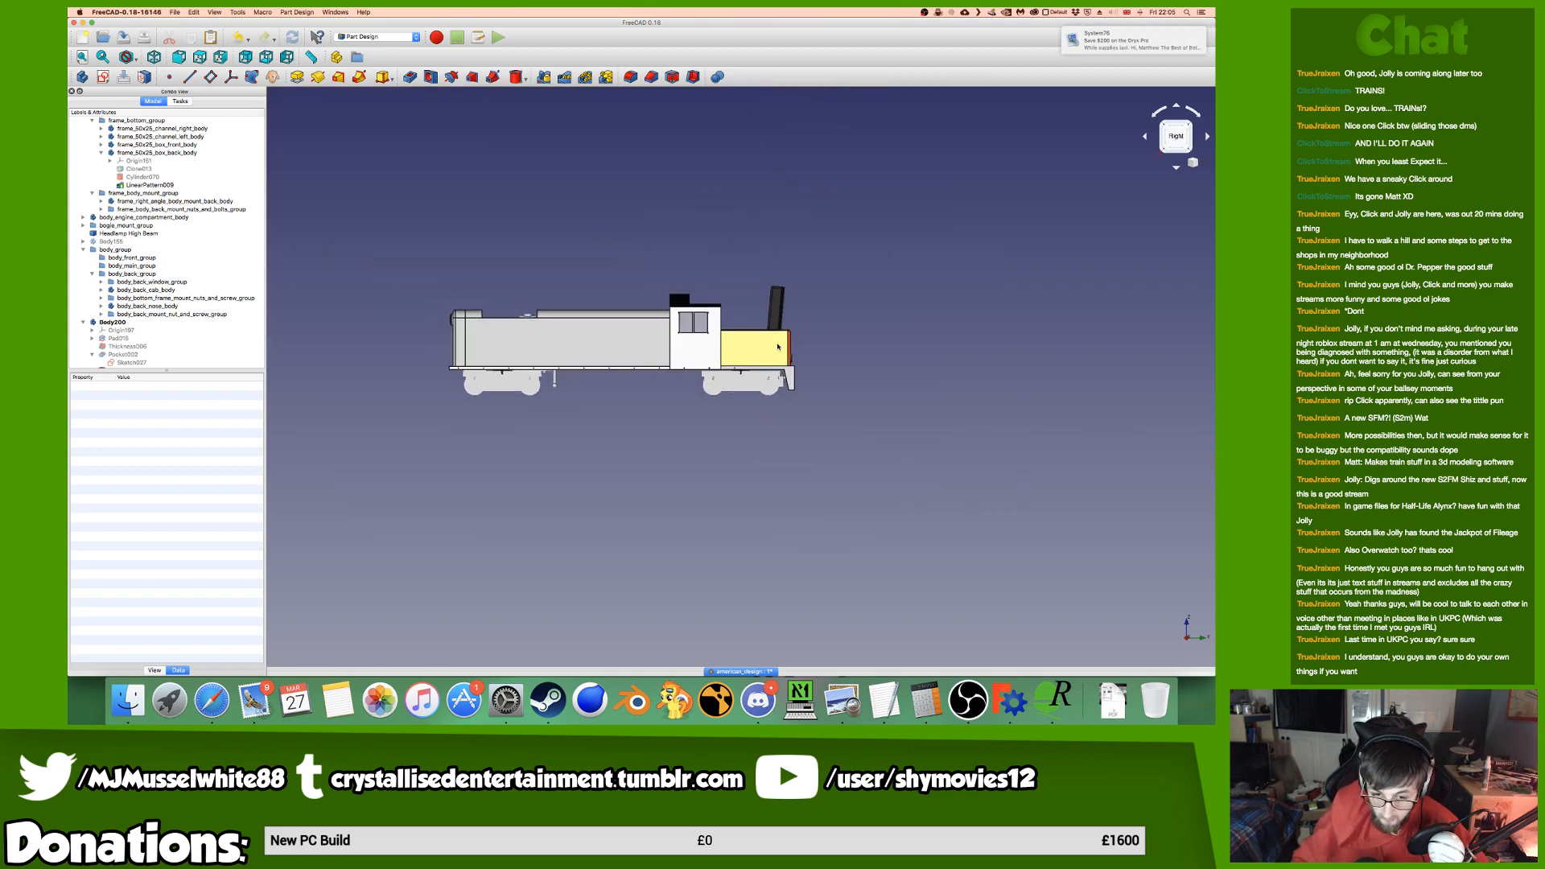
scroll(777, 347, "up", 8)
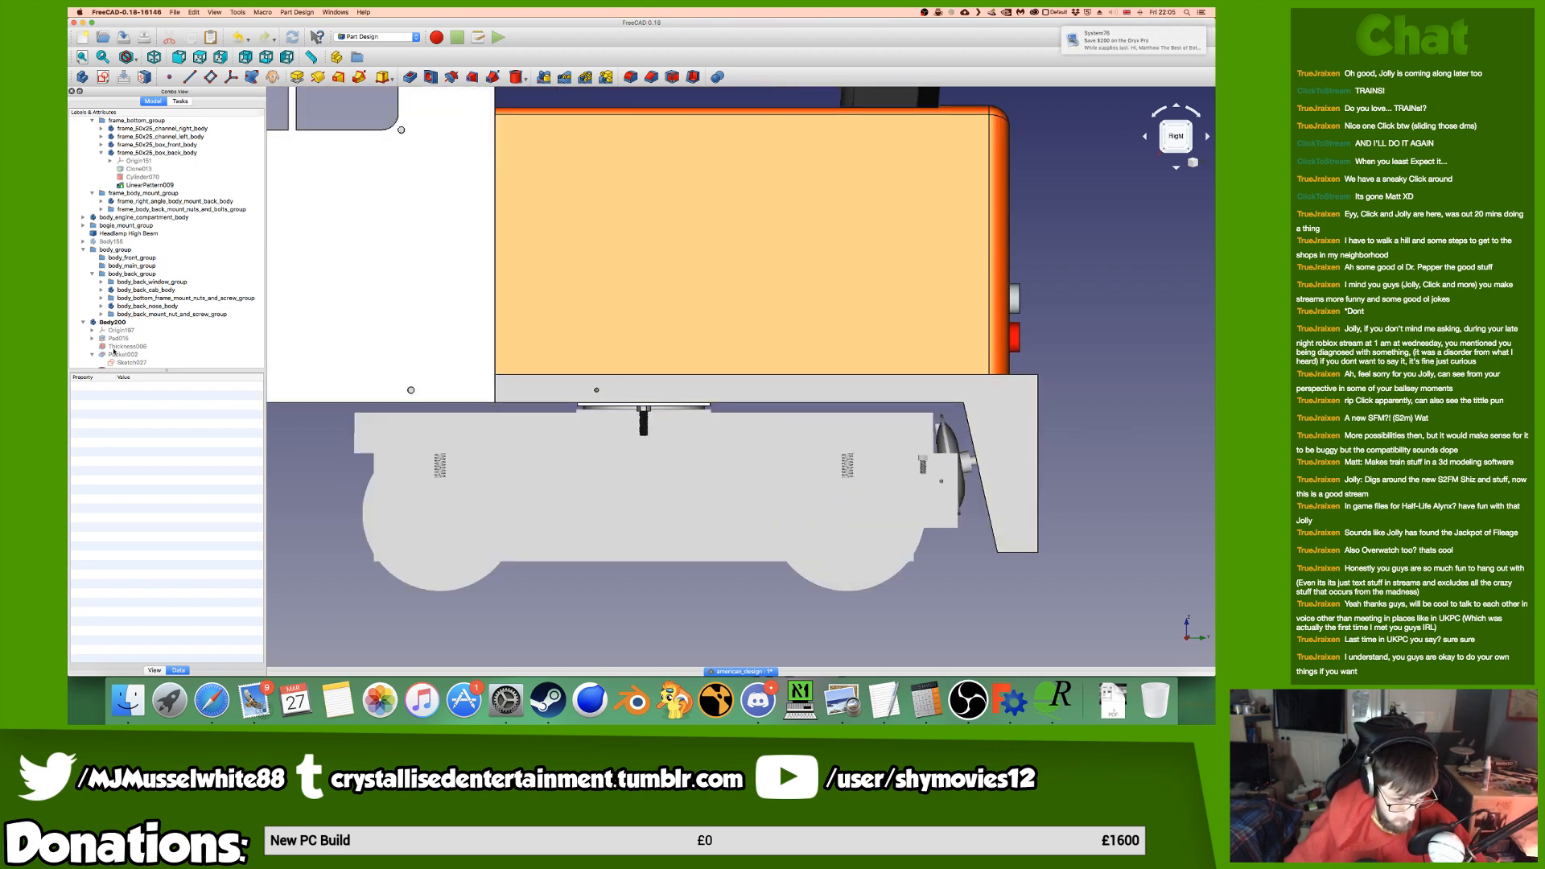
scroll(115, 339, "down", 1)
left_click(124, 362)
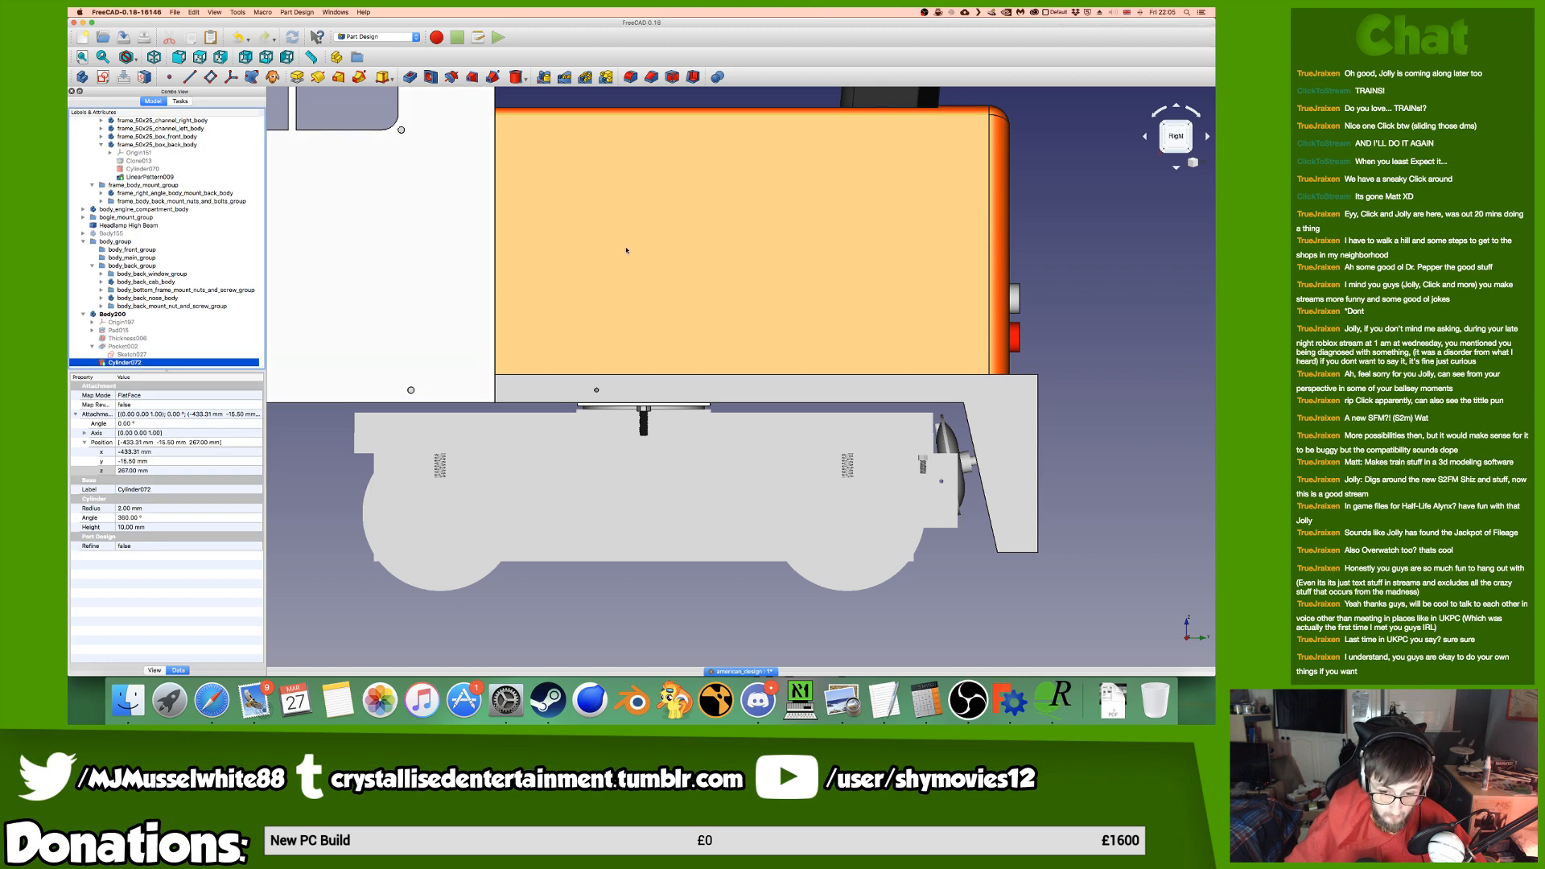
key("super+s")
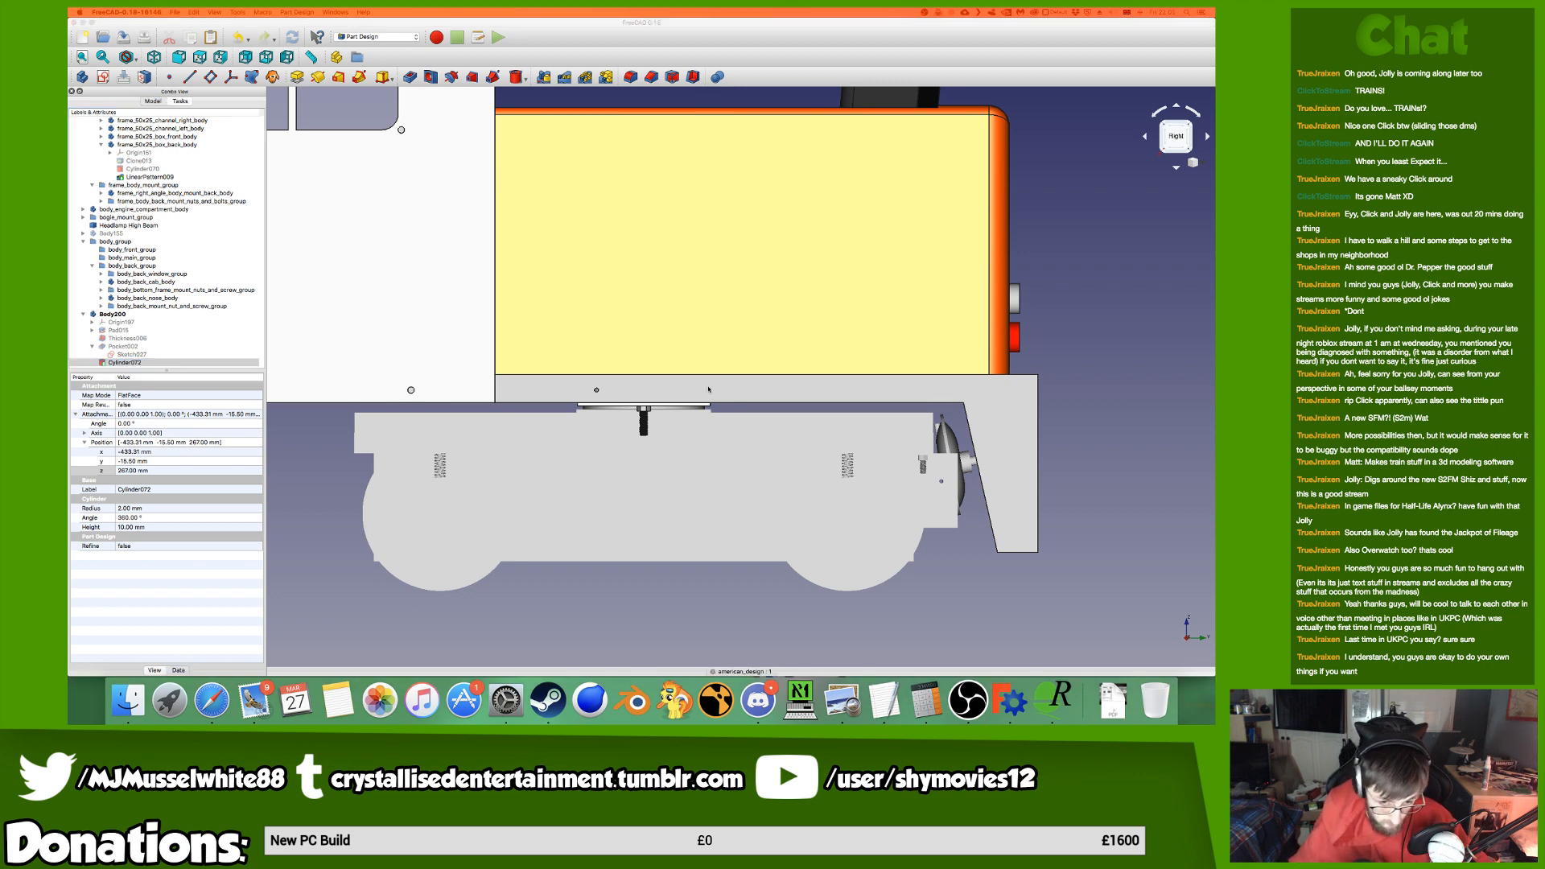
left_click(189, 362)
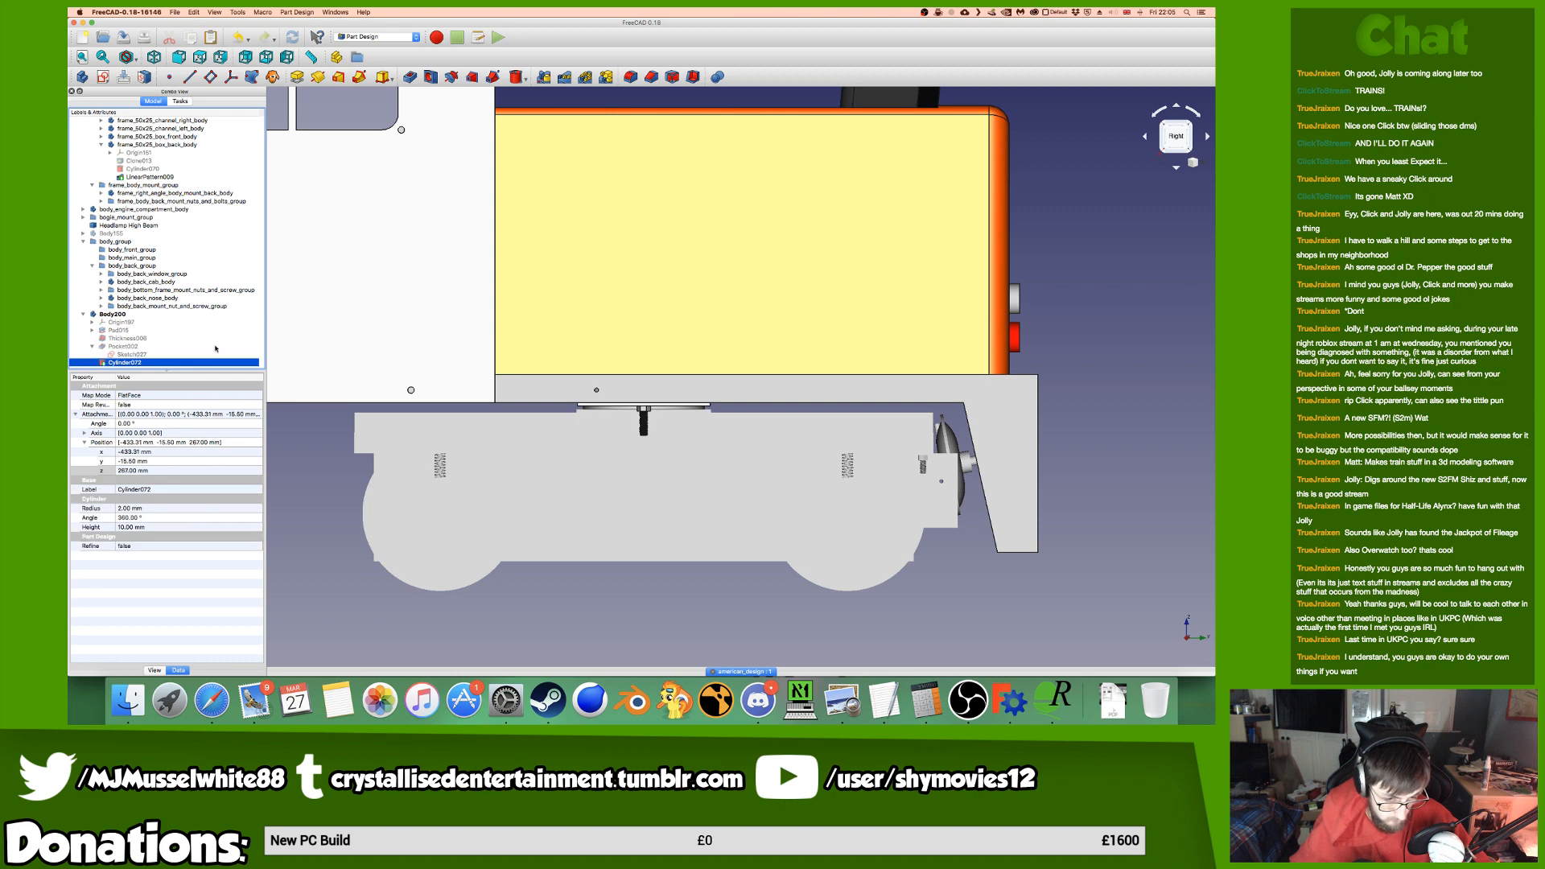
left_click(606, 76)
scroll(662, 368, "down", 5)
left_click(149, 122)
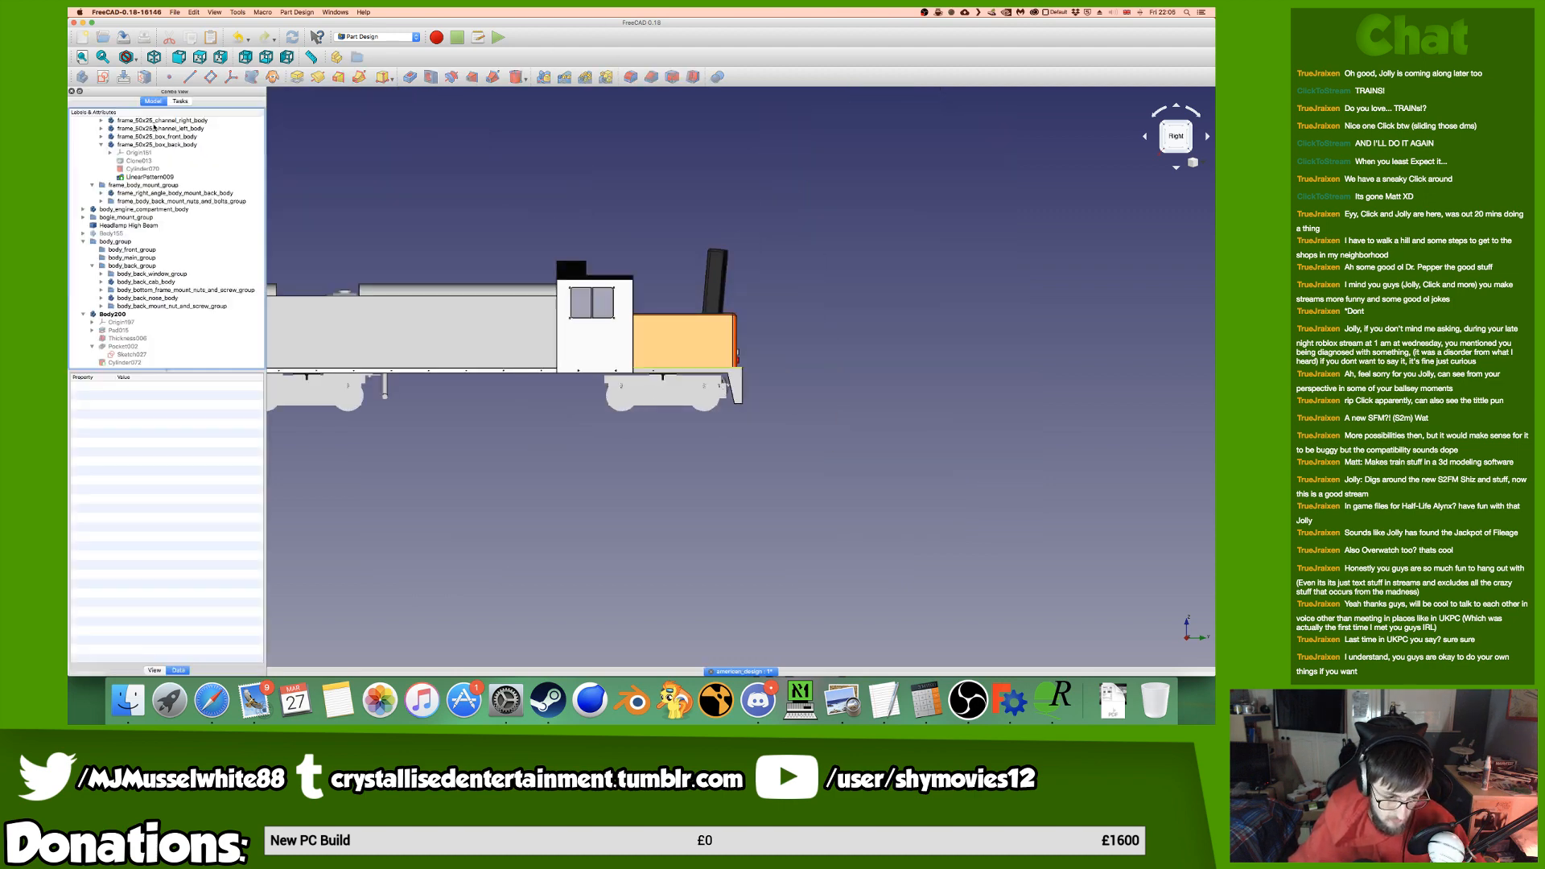
Try a linear pattern of the subtractive cylinder along the base Y axis with two occurrences, lengthening it beyond 100 mm.
left_click(125, 362)
left_click(564, 76)
left_click(718, 367)
scroll(718, 385, "up", 3)
scroll(719, 386, "up", 3)
left_click(212, 351)
key("Up")
key("Up")
key("Up")
key("Up")
key("Up")
key("Up")
key("Up")
key("Up")
key("Up")
key("Up")
key("Up")
key("Up")
key("Up")
key("Up")
key("Up")
key("Up")
key("Up")
key("Up")
key("Up")
key("Up")
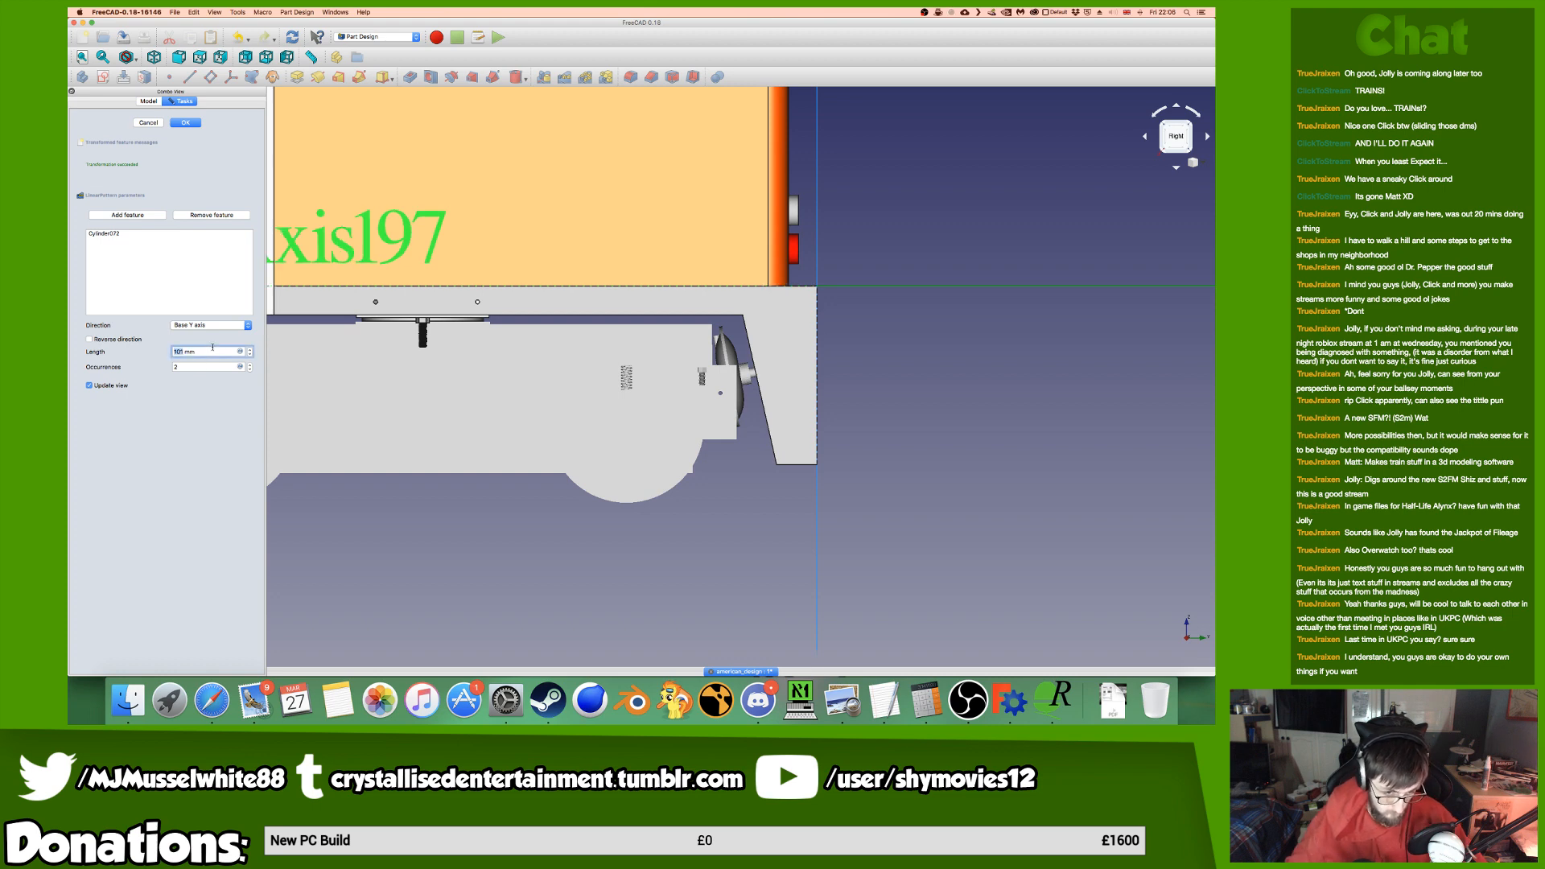
key("Up")
key("Up")
key("Up")
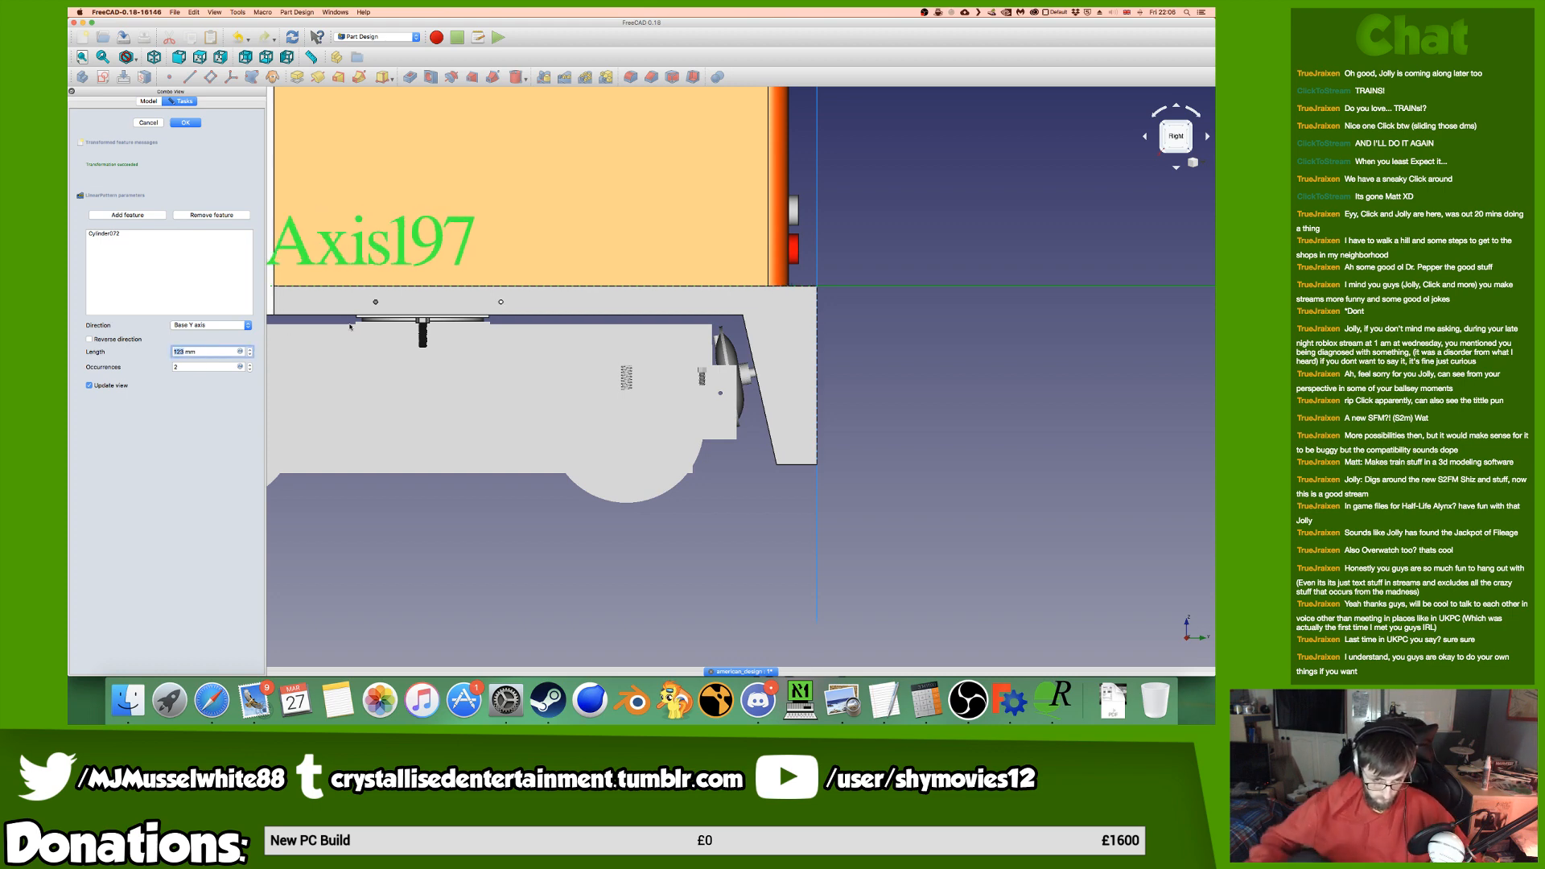
Change the draw style to wireframe and discard the linear pattern of the cylinder.
left_click(134, 64)
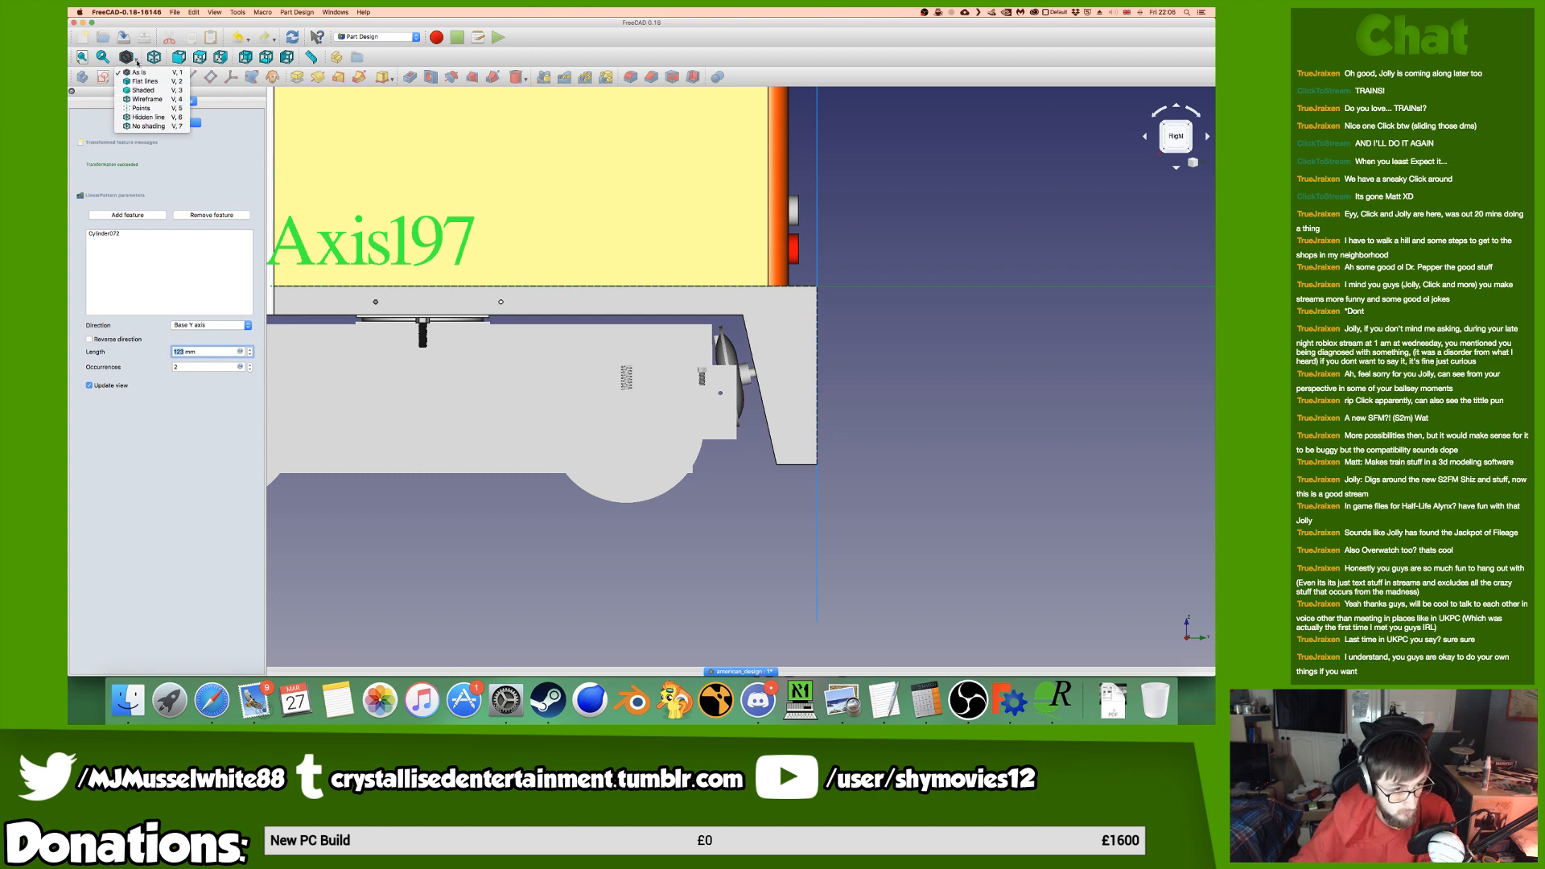
left_click(153, 94)
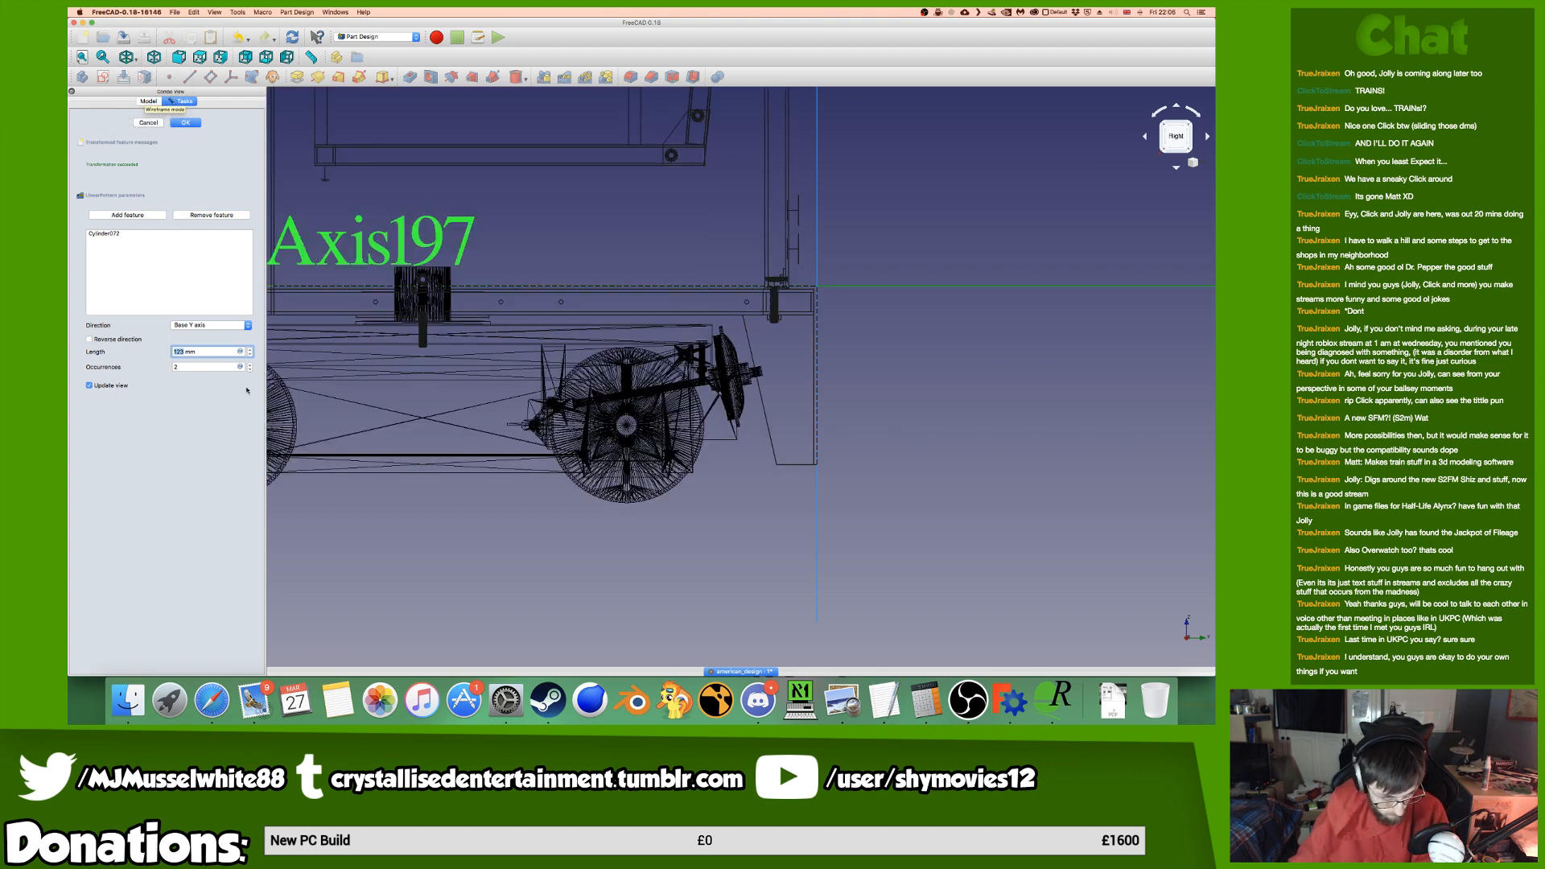
left_click(223, 351)
left_click(149, 123)
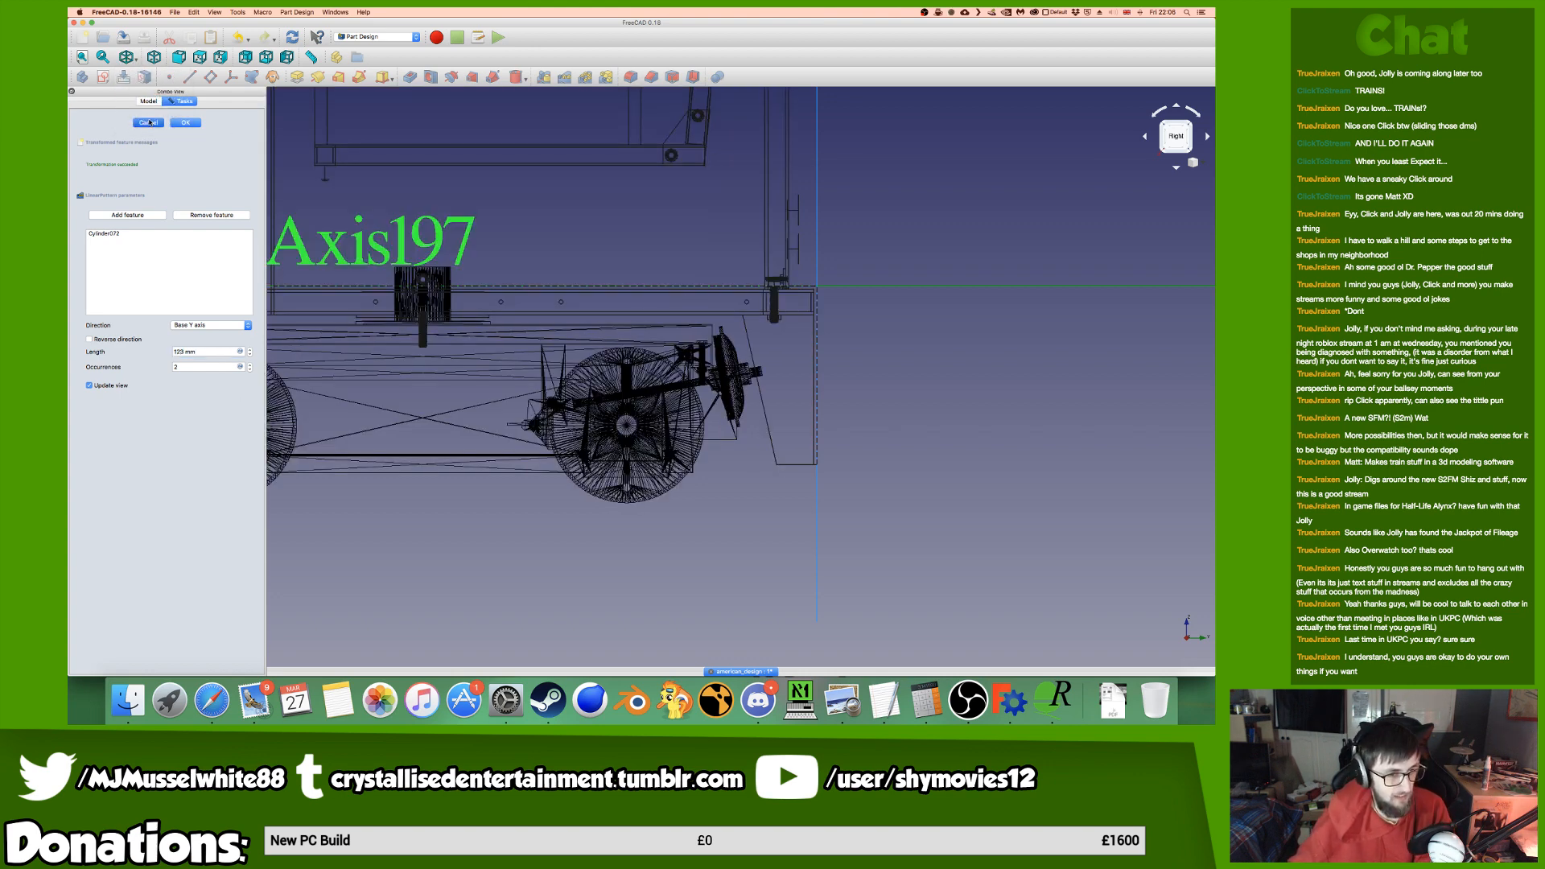
left_click(151, 363)
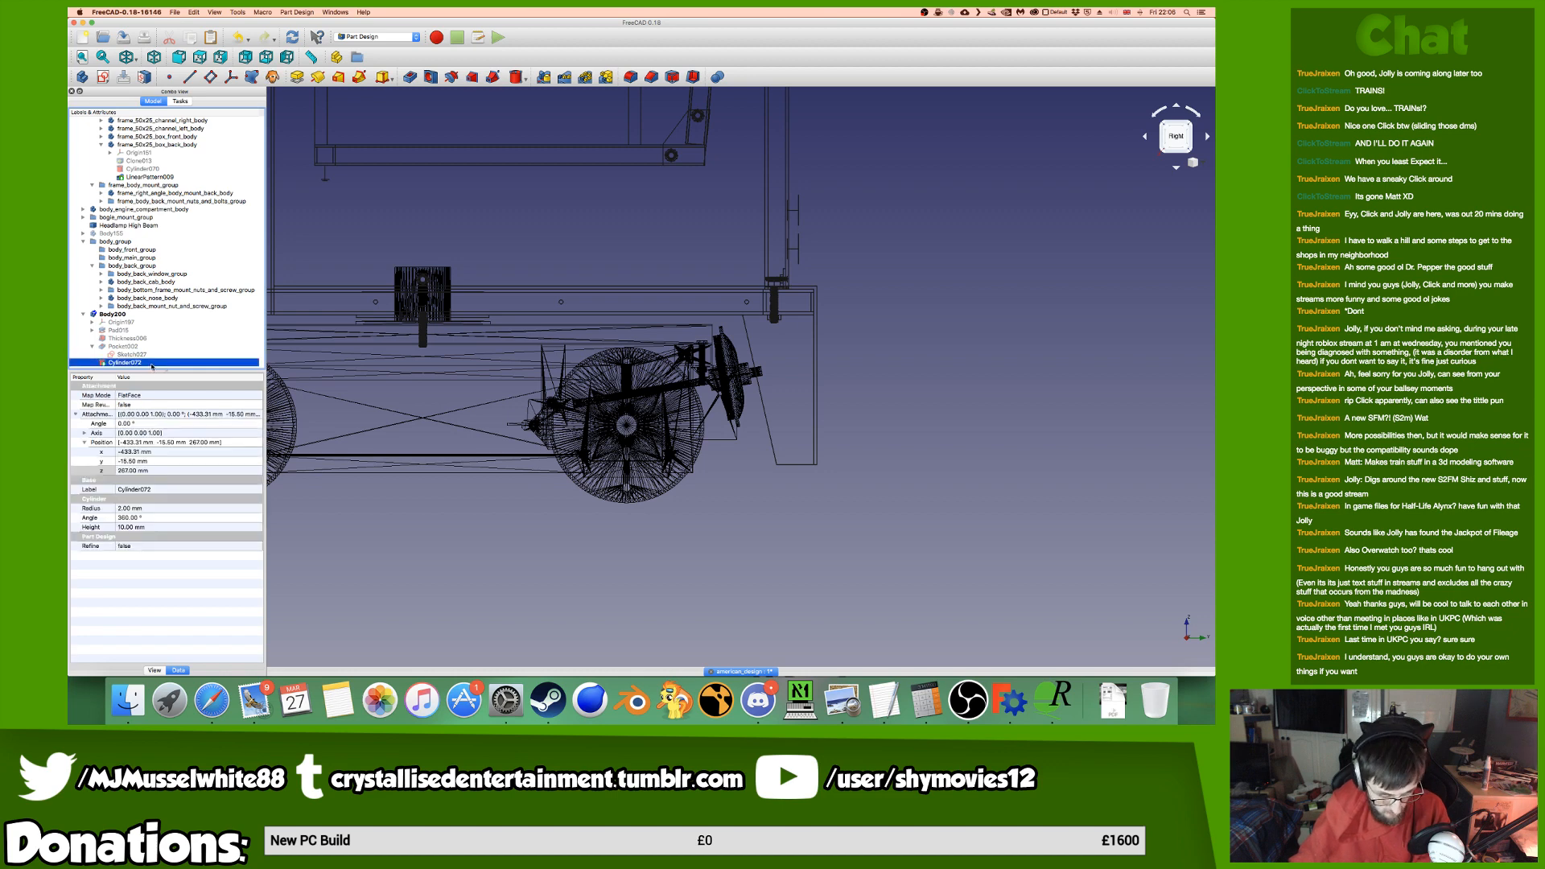
left_click(607, 77)
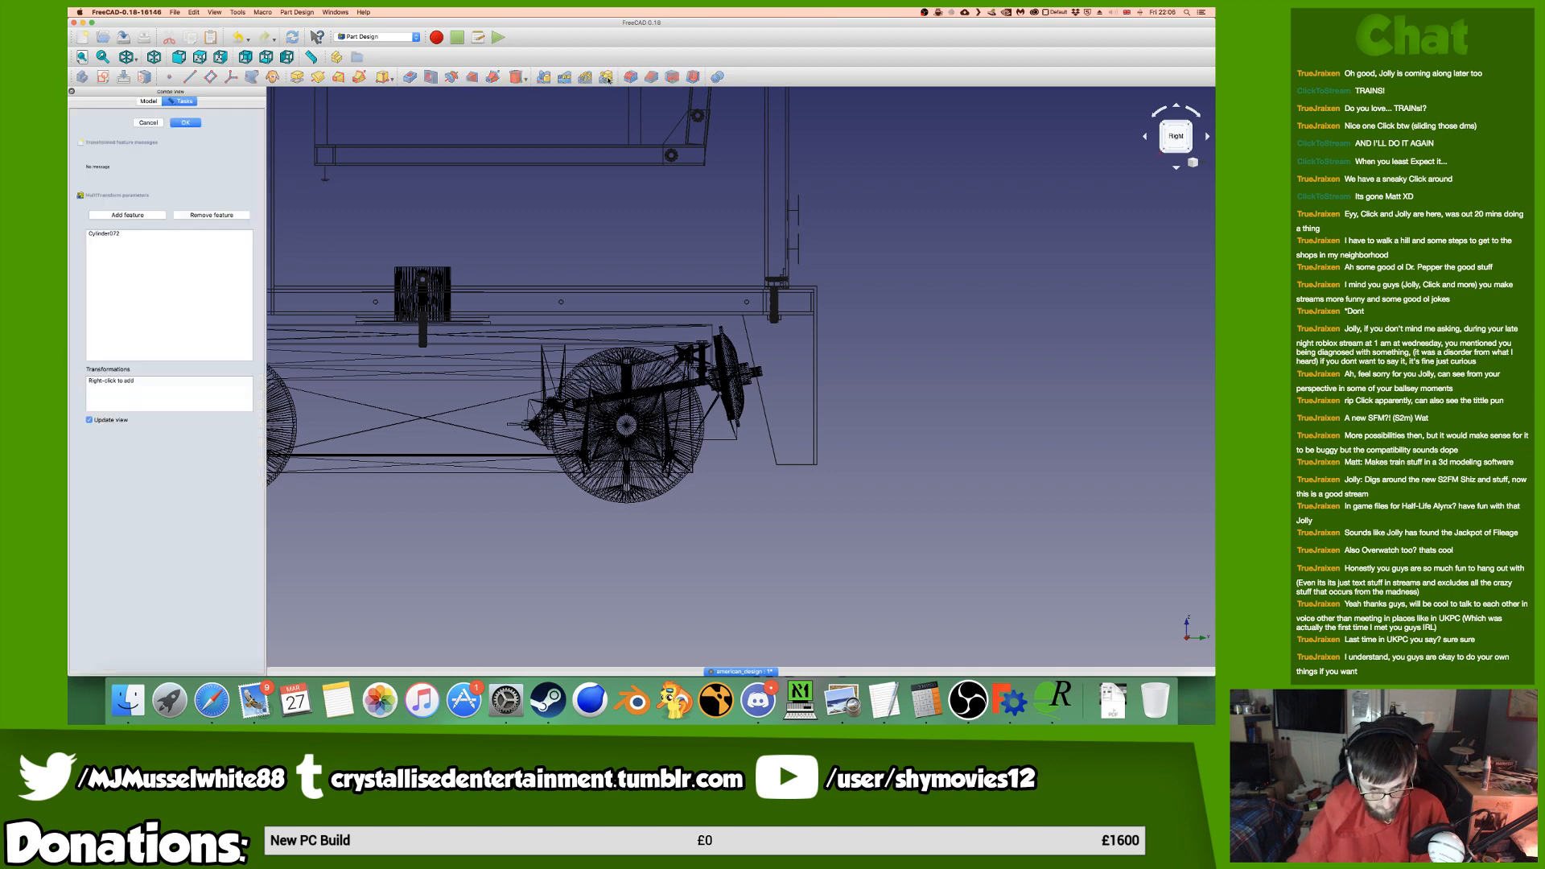
right_click(235, 394)
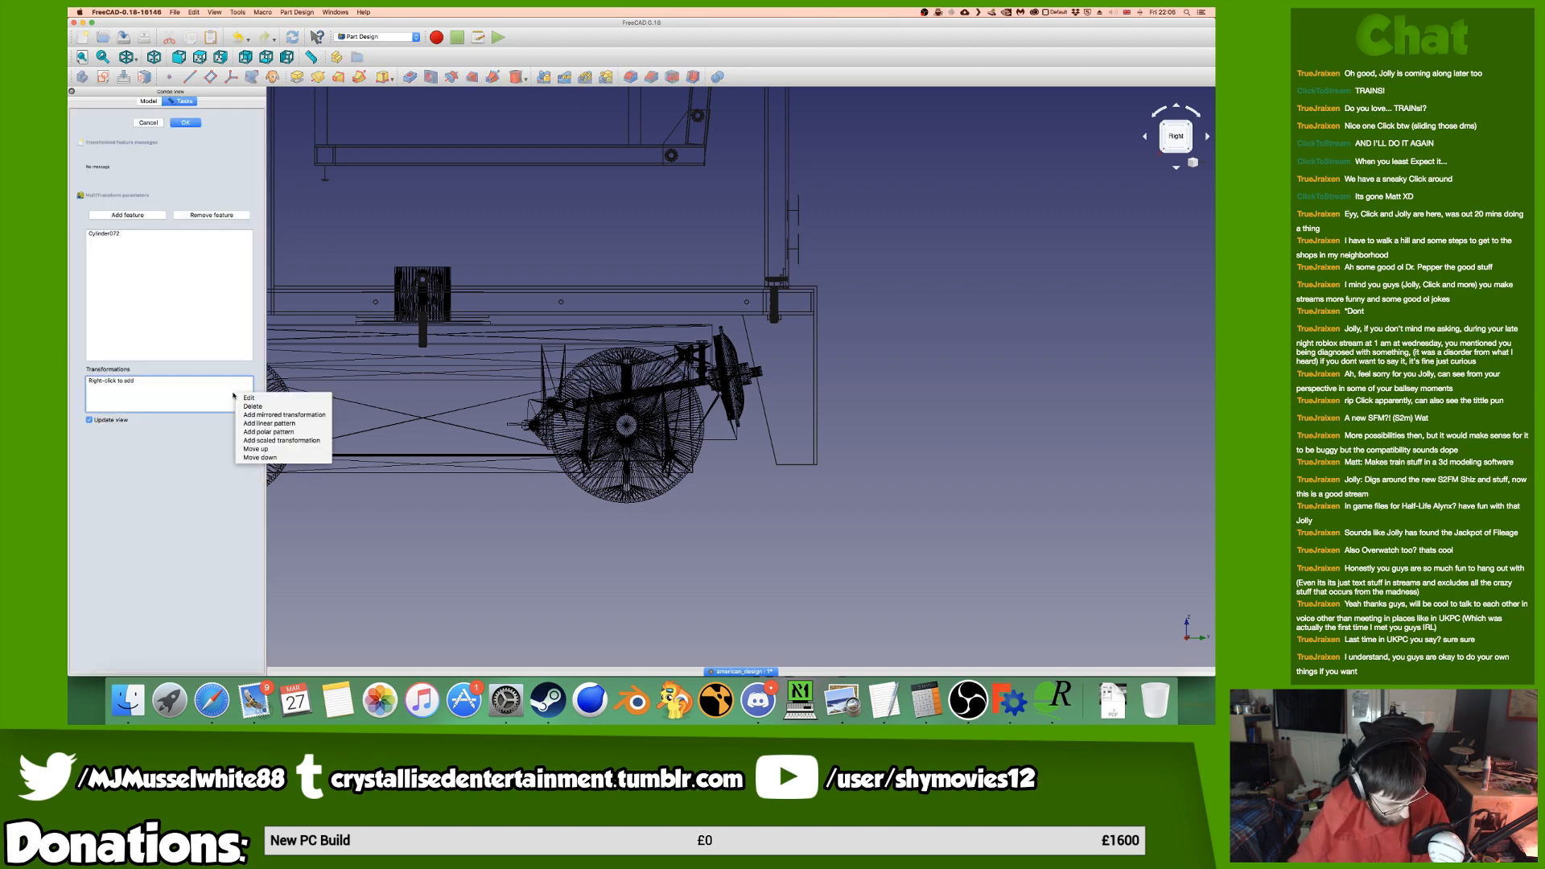
left_click(282, 414)
left_click(148, 123)
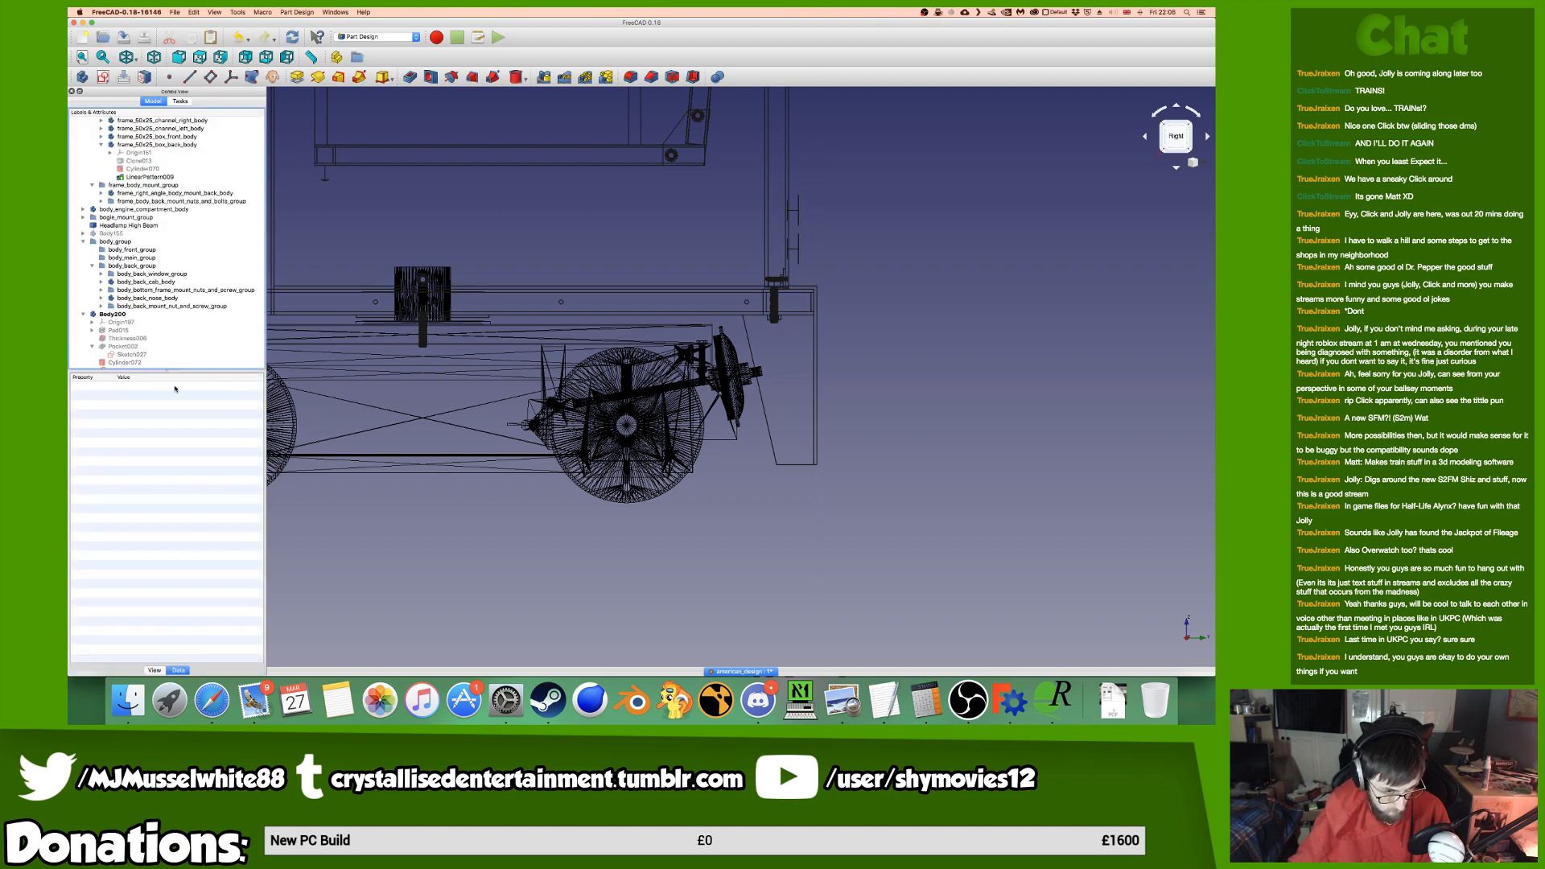
Create a MultiTransform of the cylinder with a two-occurrence linear pattern along the base Y axis, 123 mm long.
left_click(606, 77)
right_click(161, 392)
left_click(206, 420)
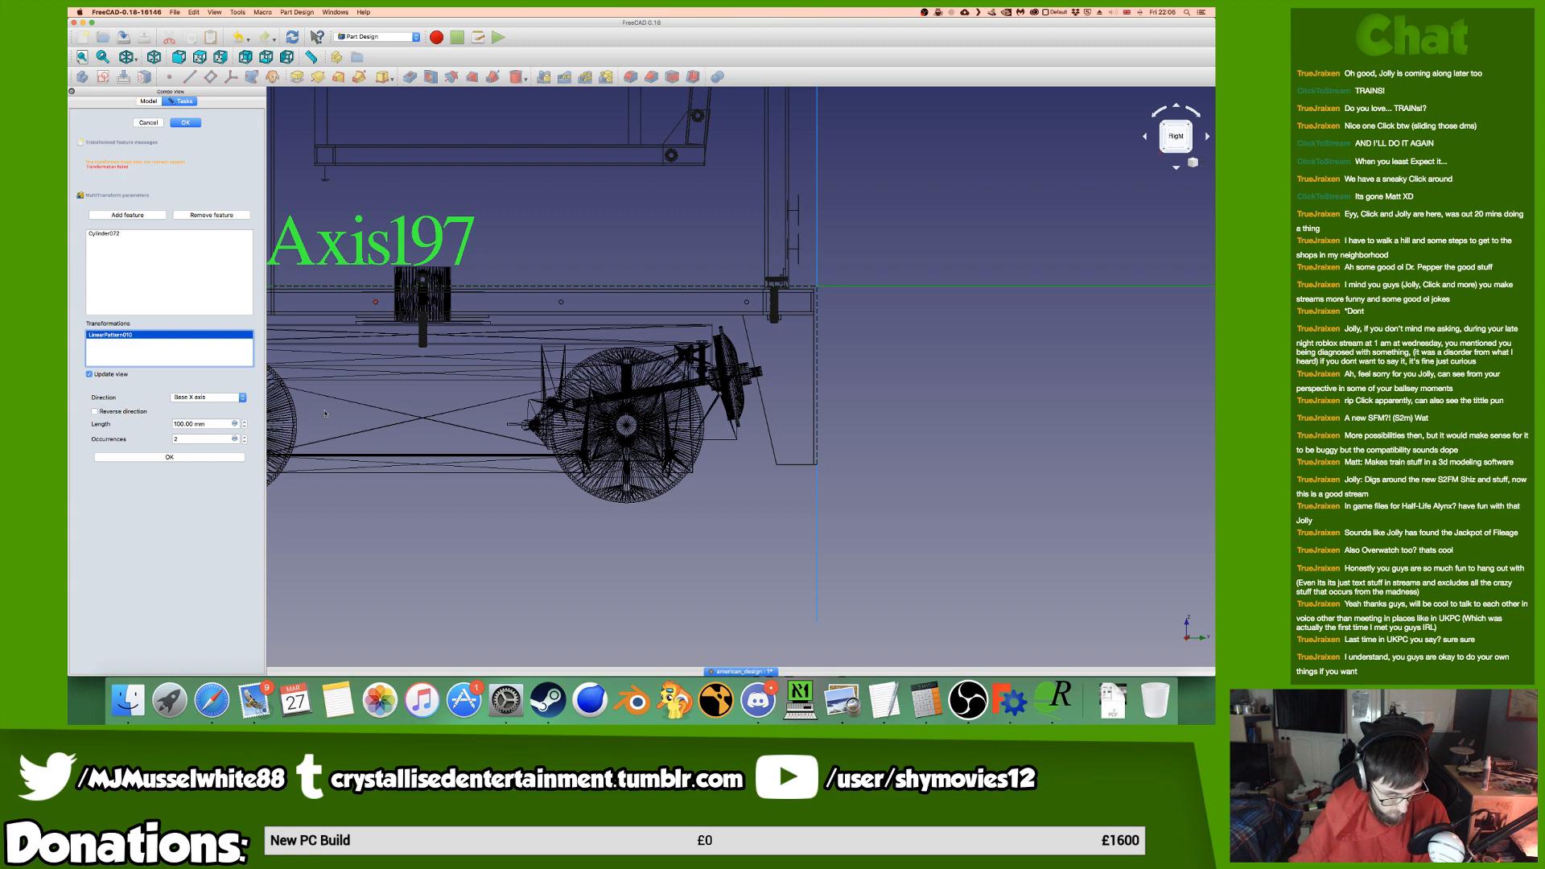
left_click(885, 287)
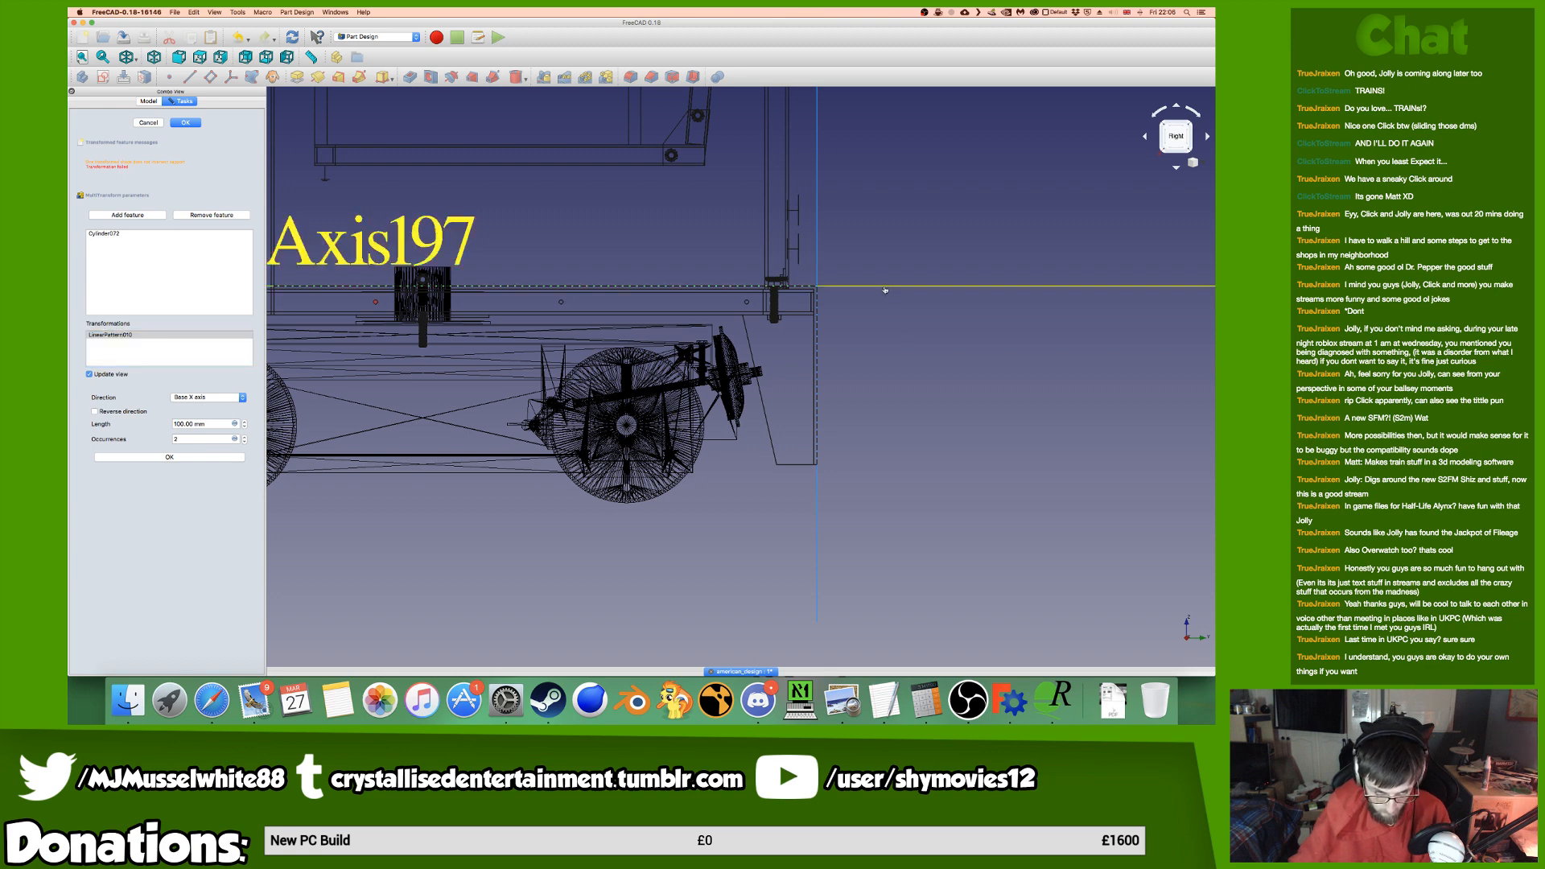
double_click(199, 422)
type("123")
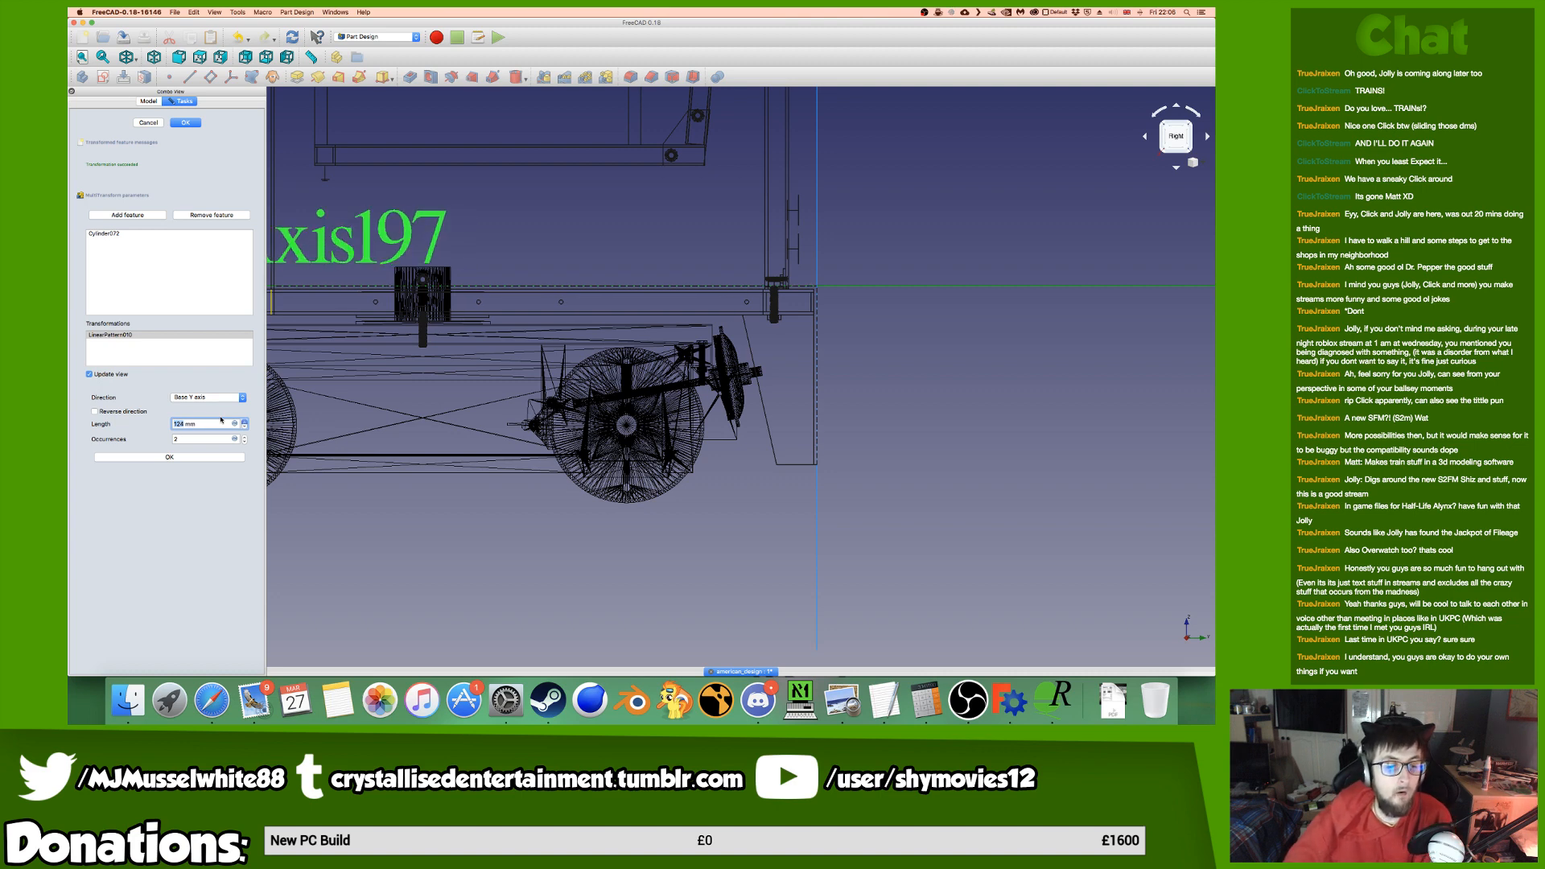
Set the linear pattern's length along the base Y axis to 364.31 mm, matching the frame hole.
key("Up")
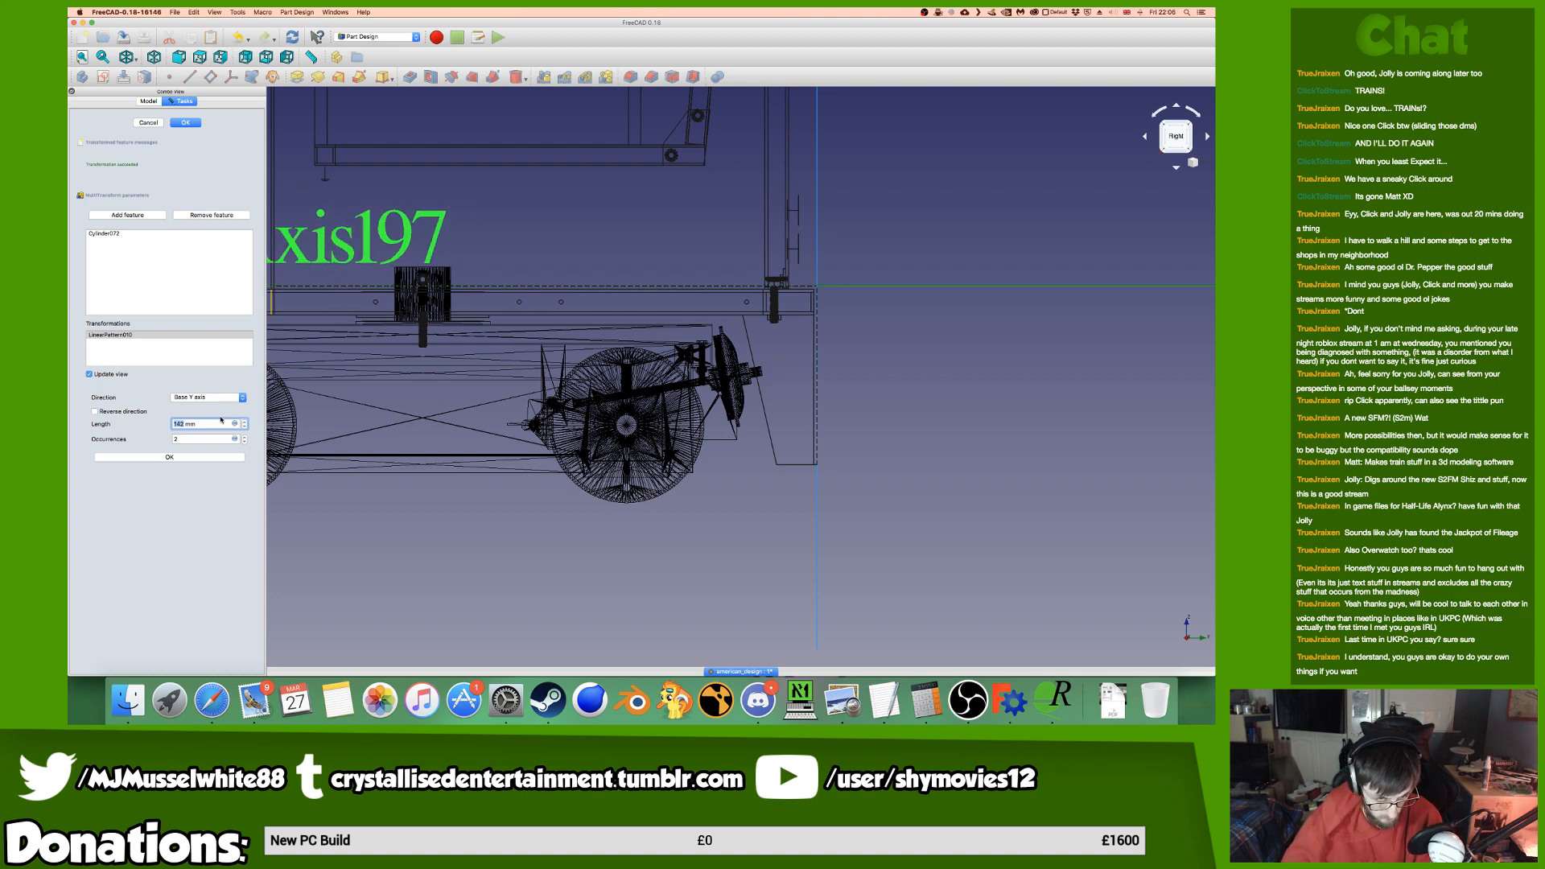
key("Up")
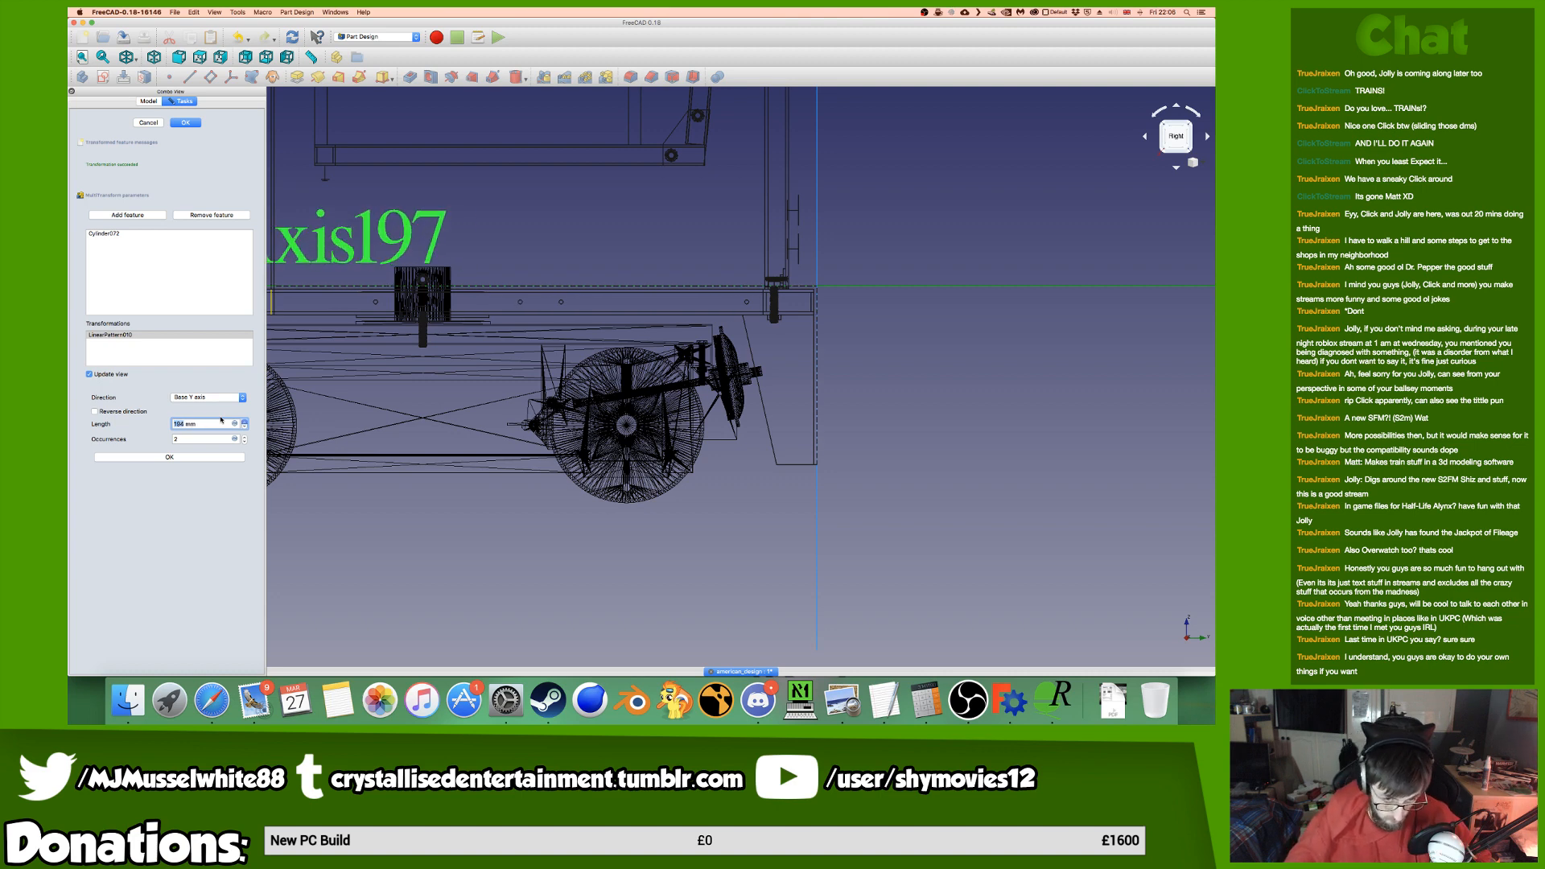
middle_click_drag(640, 334, 610, 390)
scroll(210, 426, "up", 1)
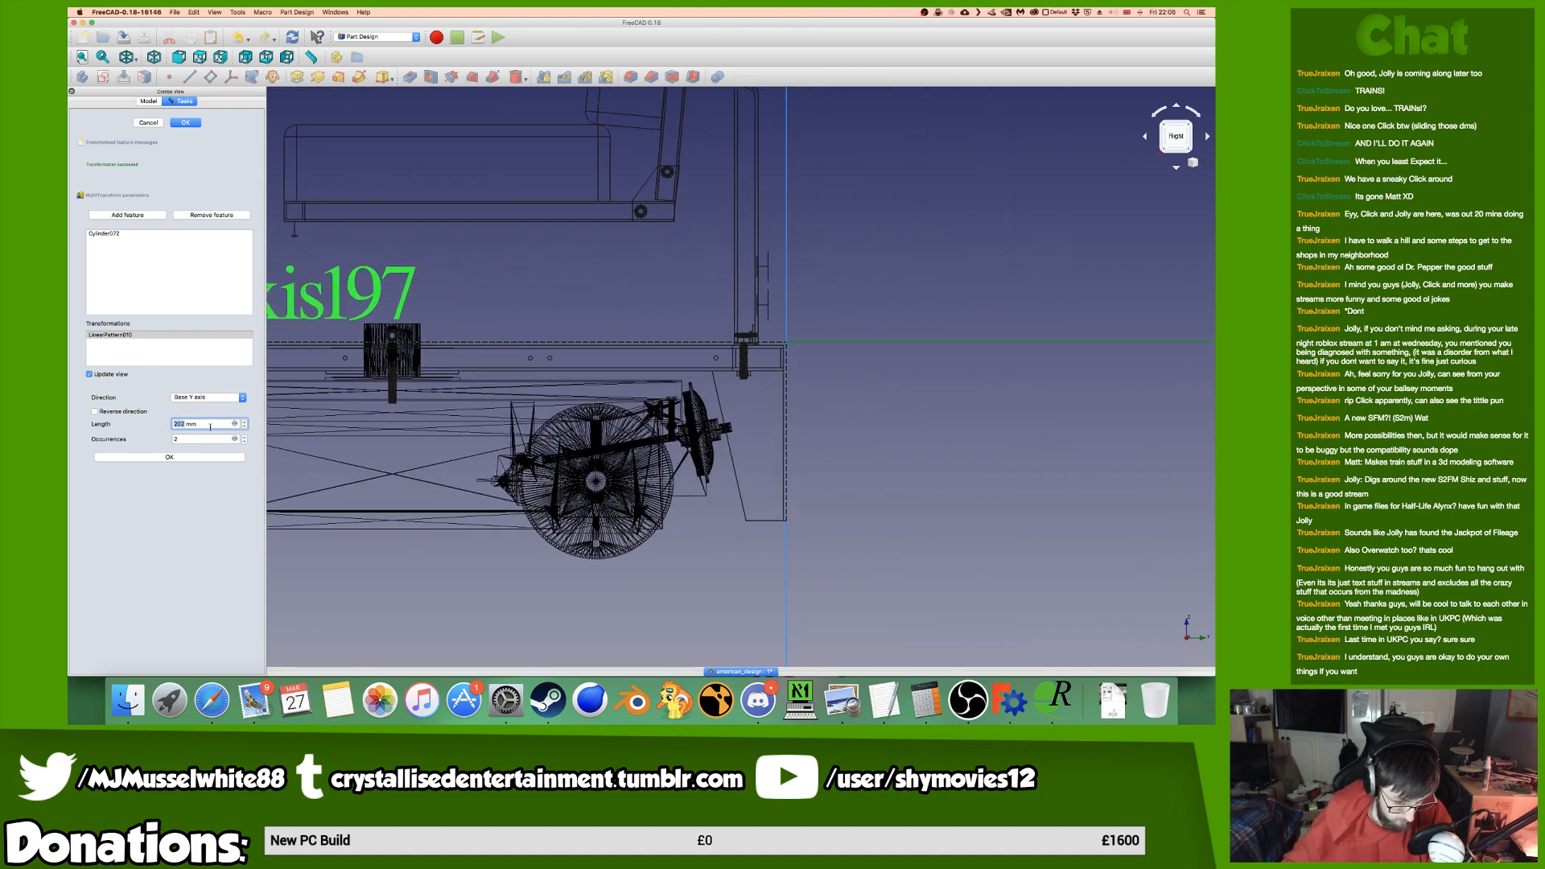
scroll(210, 426, "up", 16)
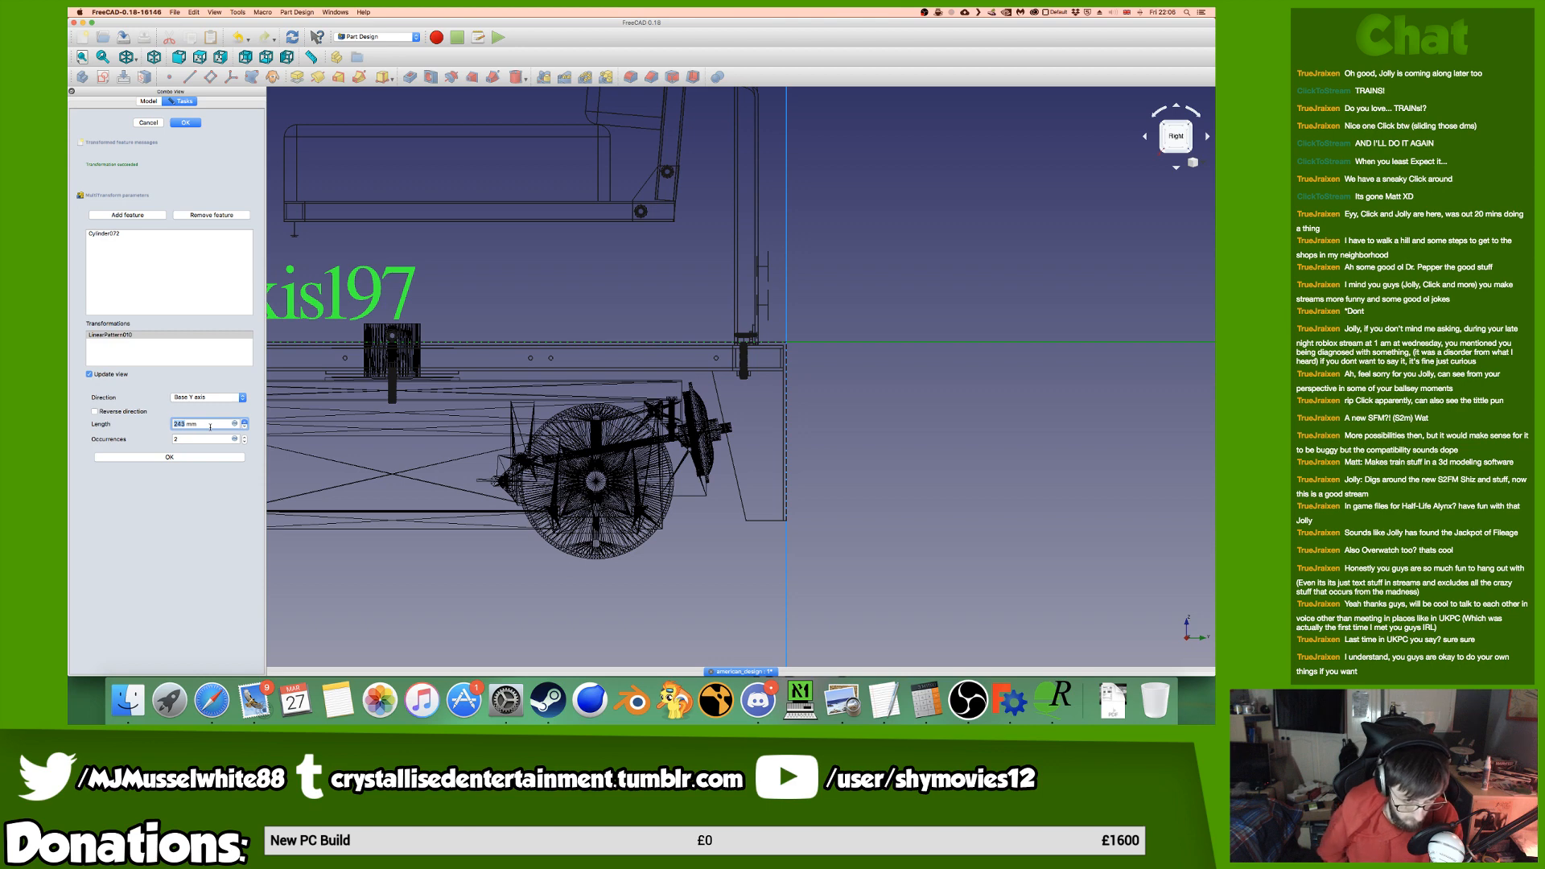
scroll(210, 426, "up", 1)
scroll(210, 426, "up", 7)
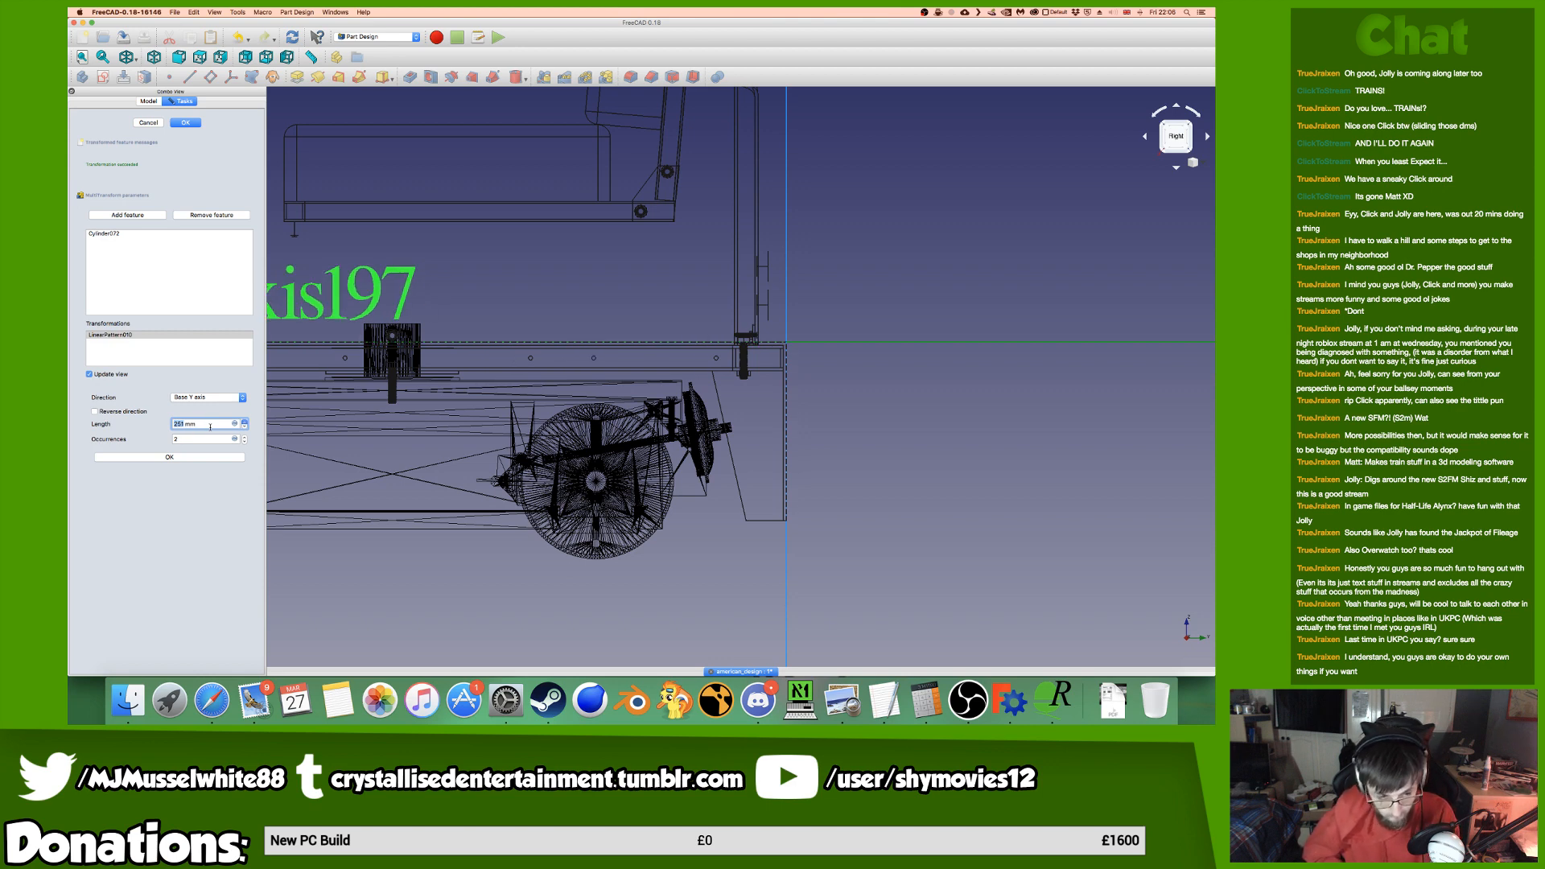
scroll(210, 426, "up", 20)
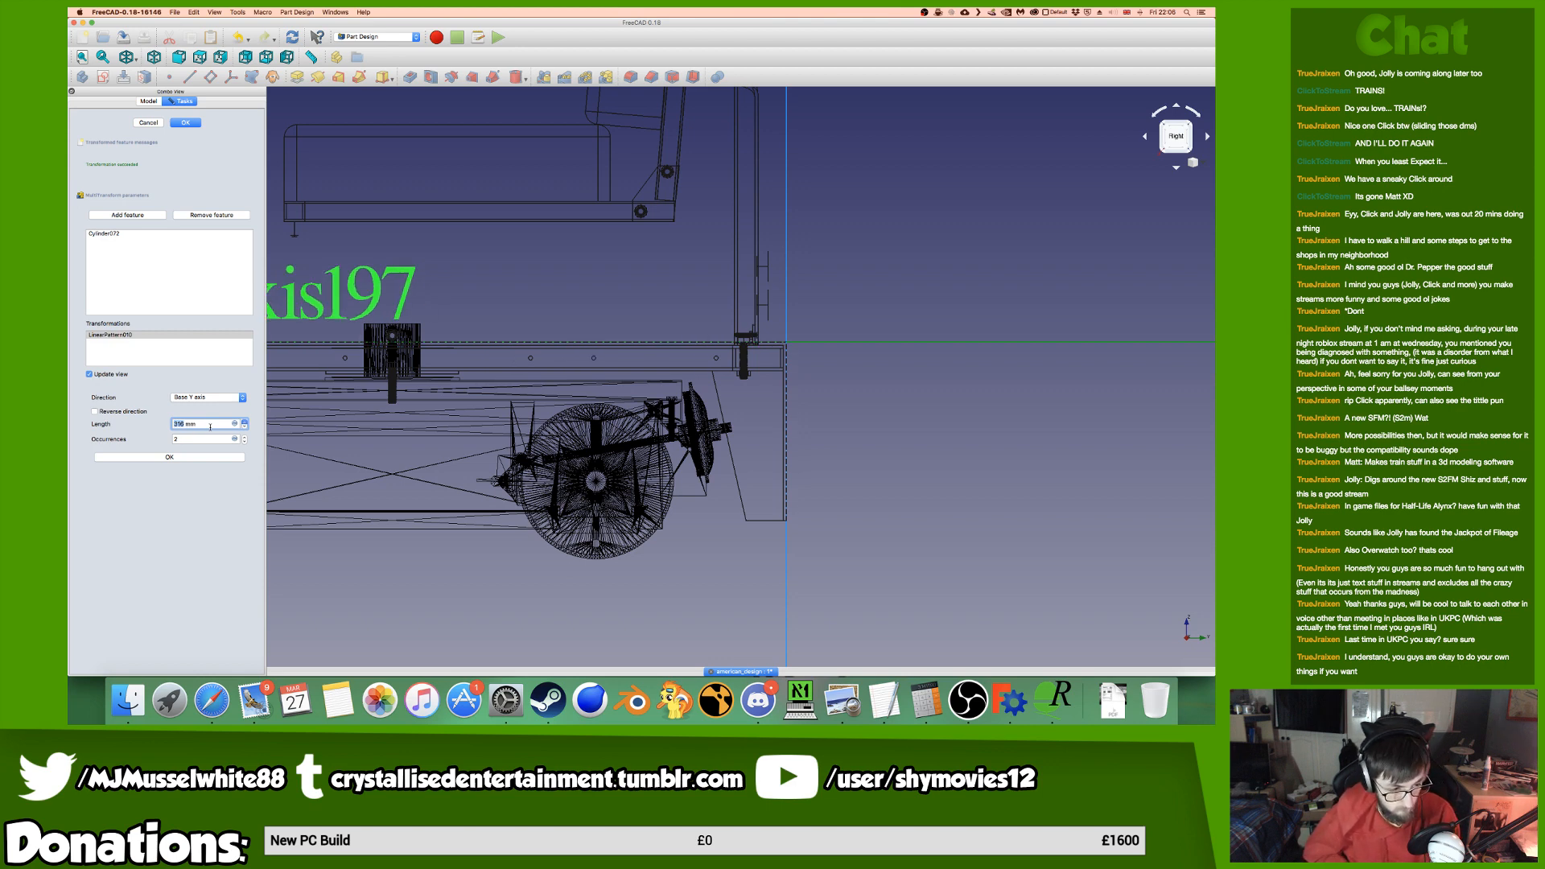
scroll(210, 426, "up", 9)
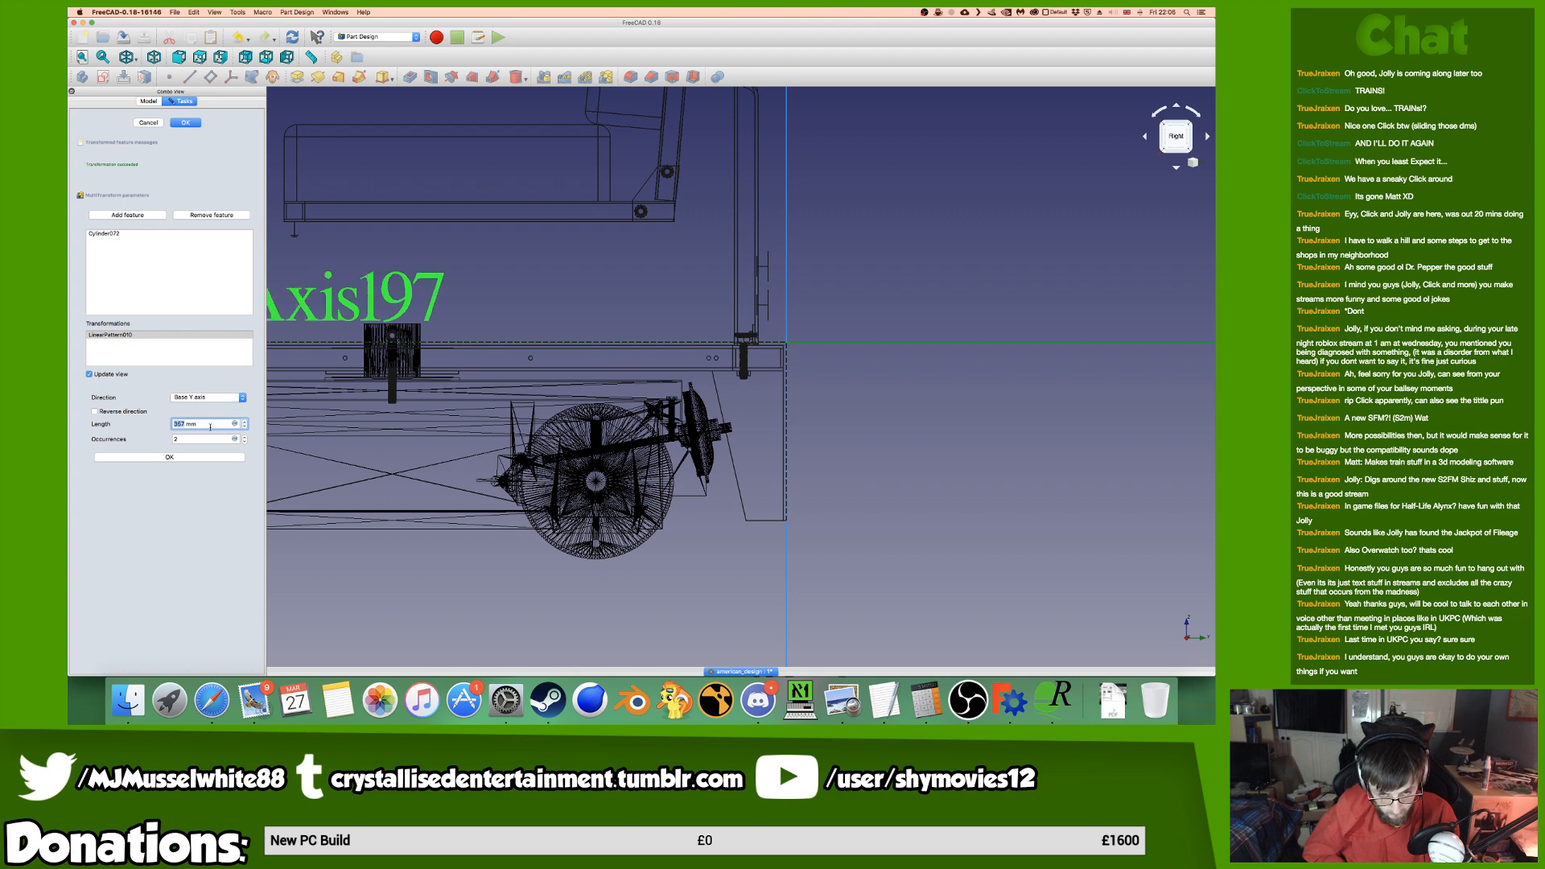
scroll(210, 426, "up", 3)
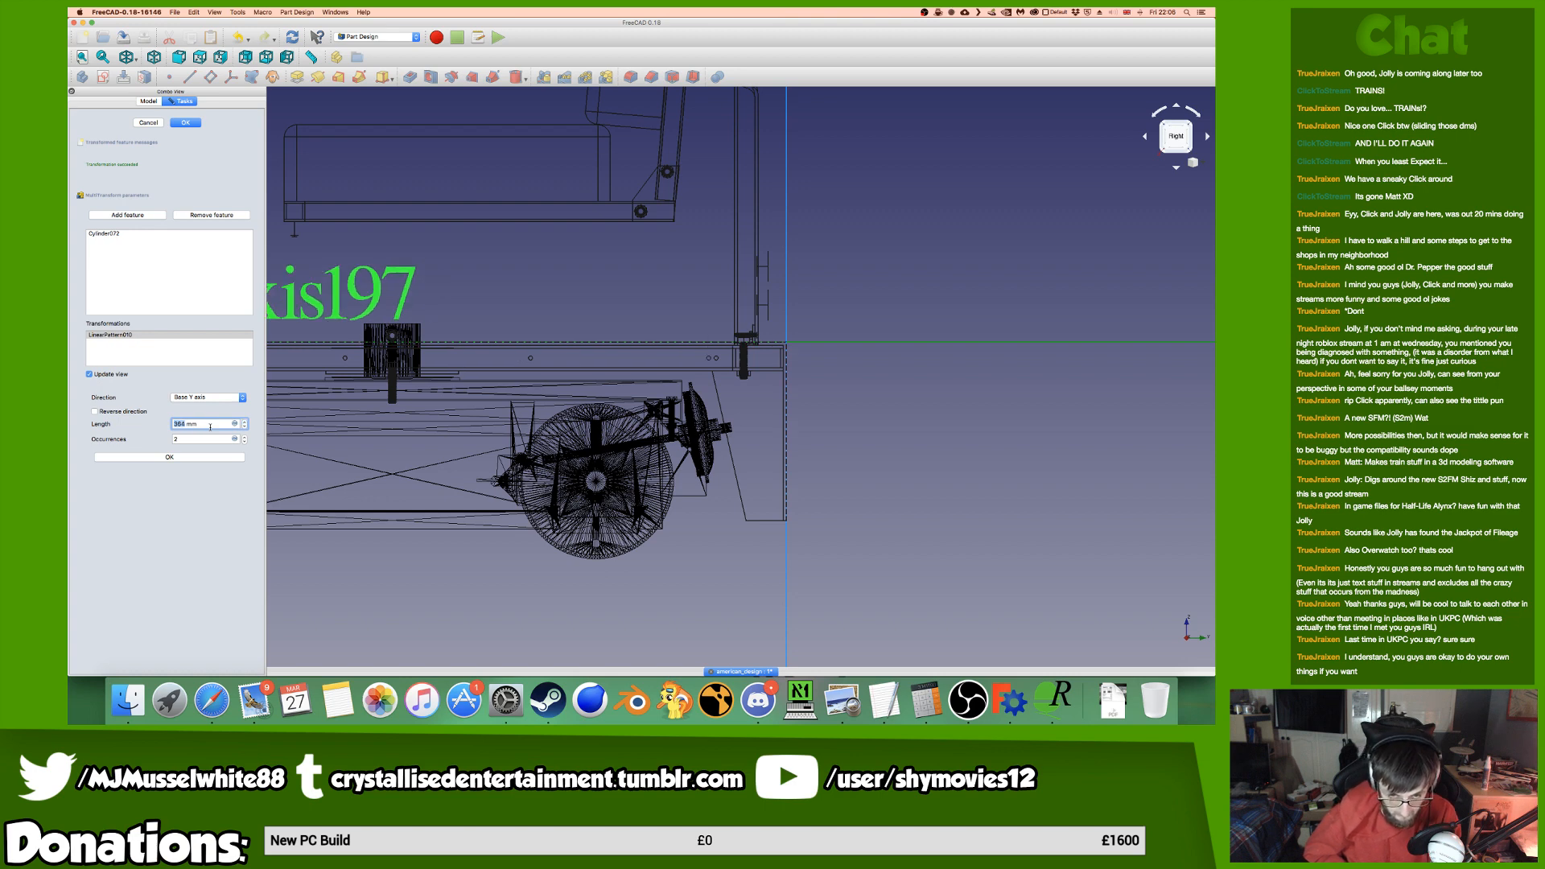
scroll(632, 320, "up", 5)
scroll(632, 320, "up", 5)
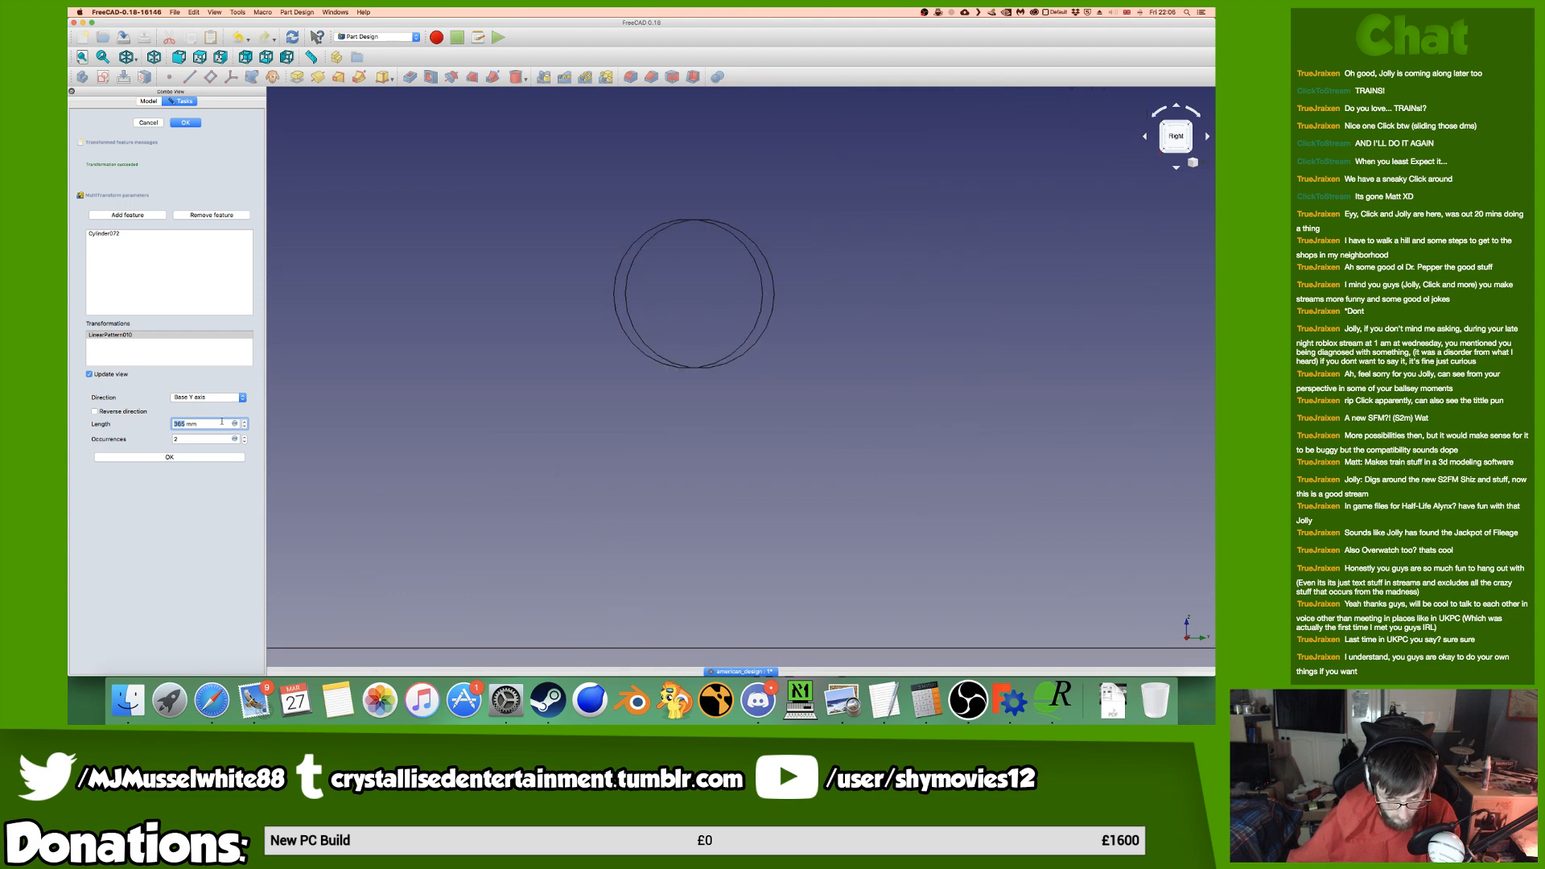
key("Right")
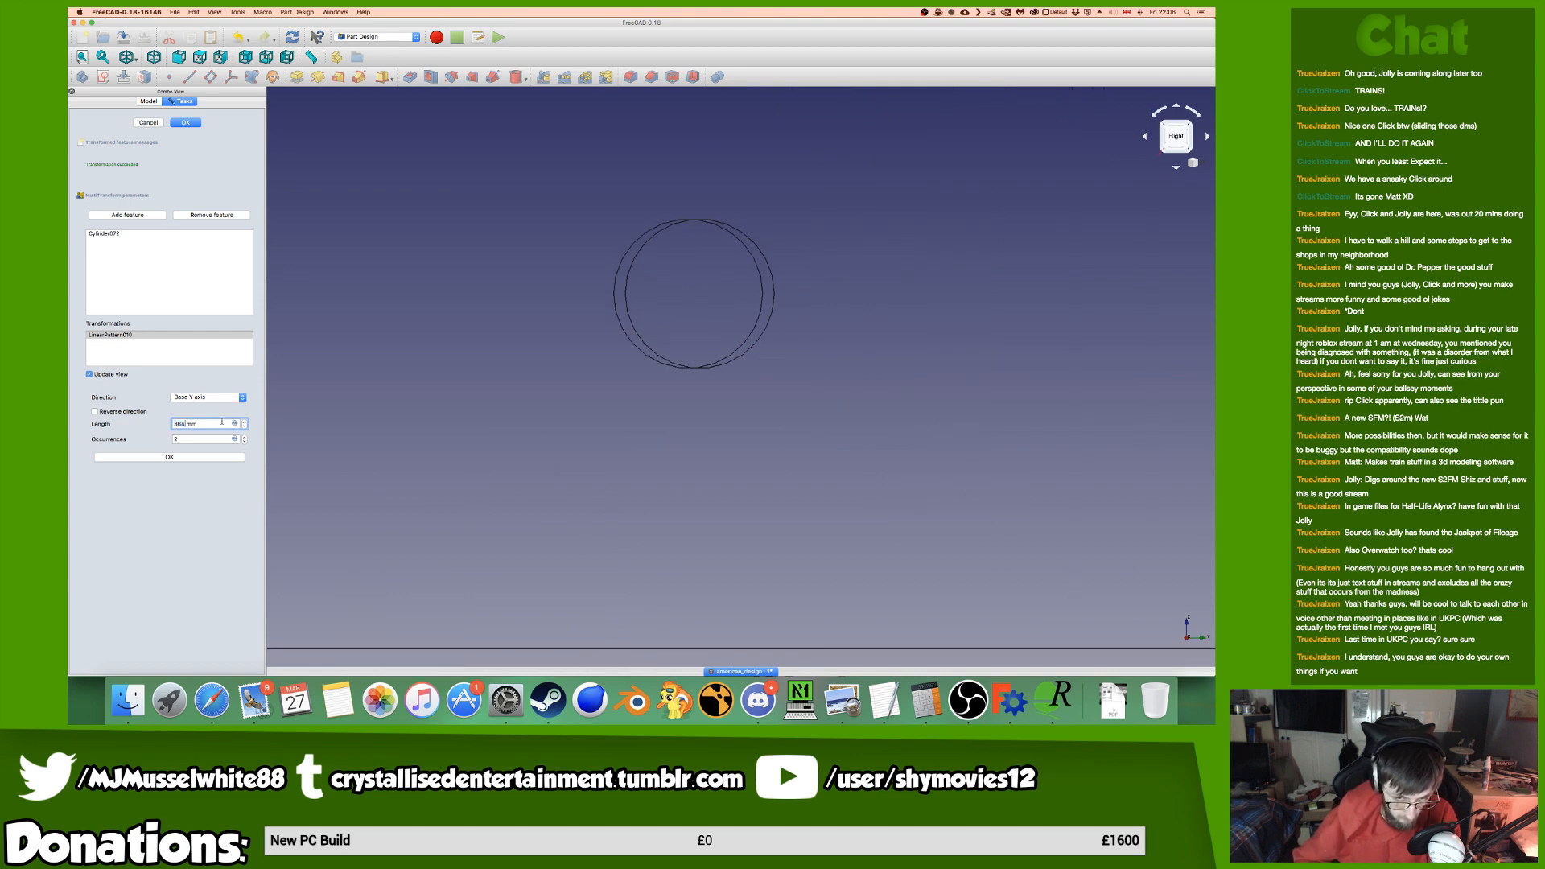
type(".31")
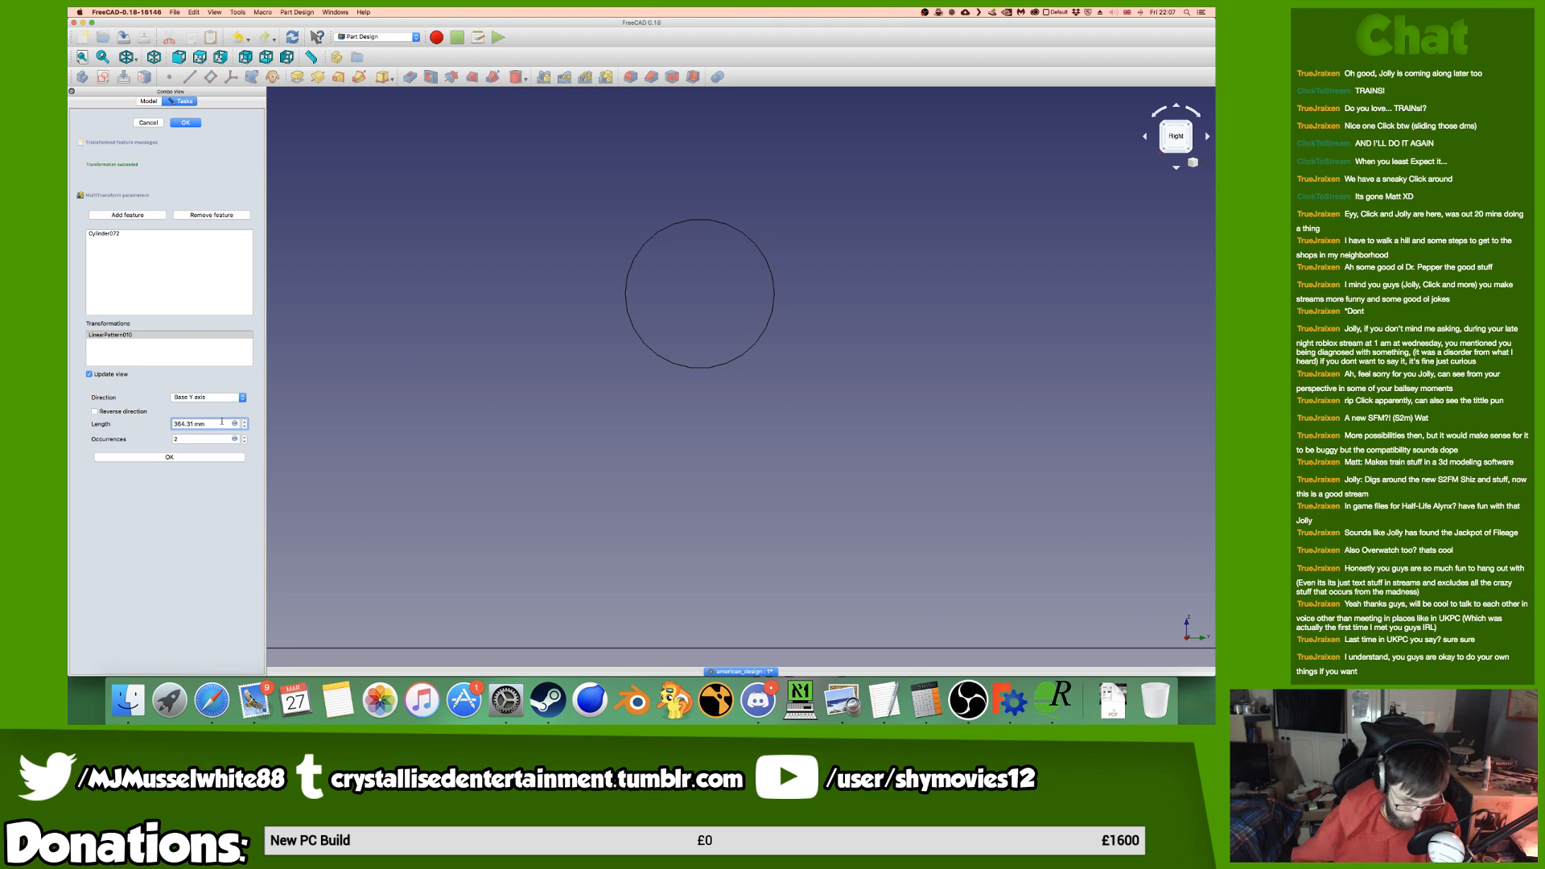
Set the linear pattern to 4 occurrences, restore the As is draw style and accept the pattern after checking the holes along the skirt.
left_click(201, 438)
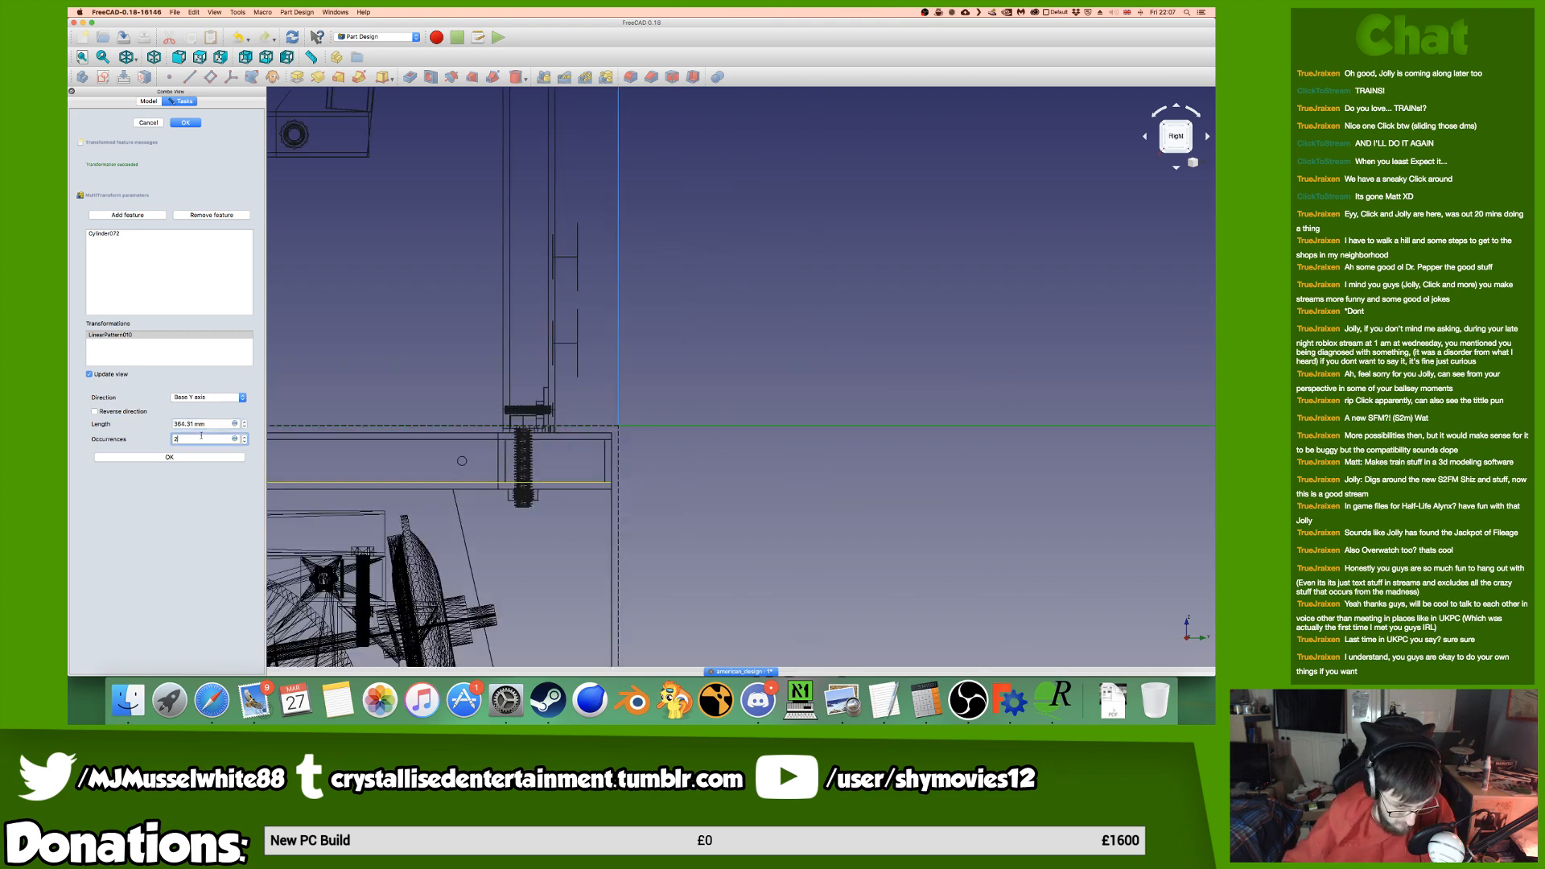
left_click(135, 58)
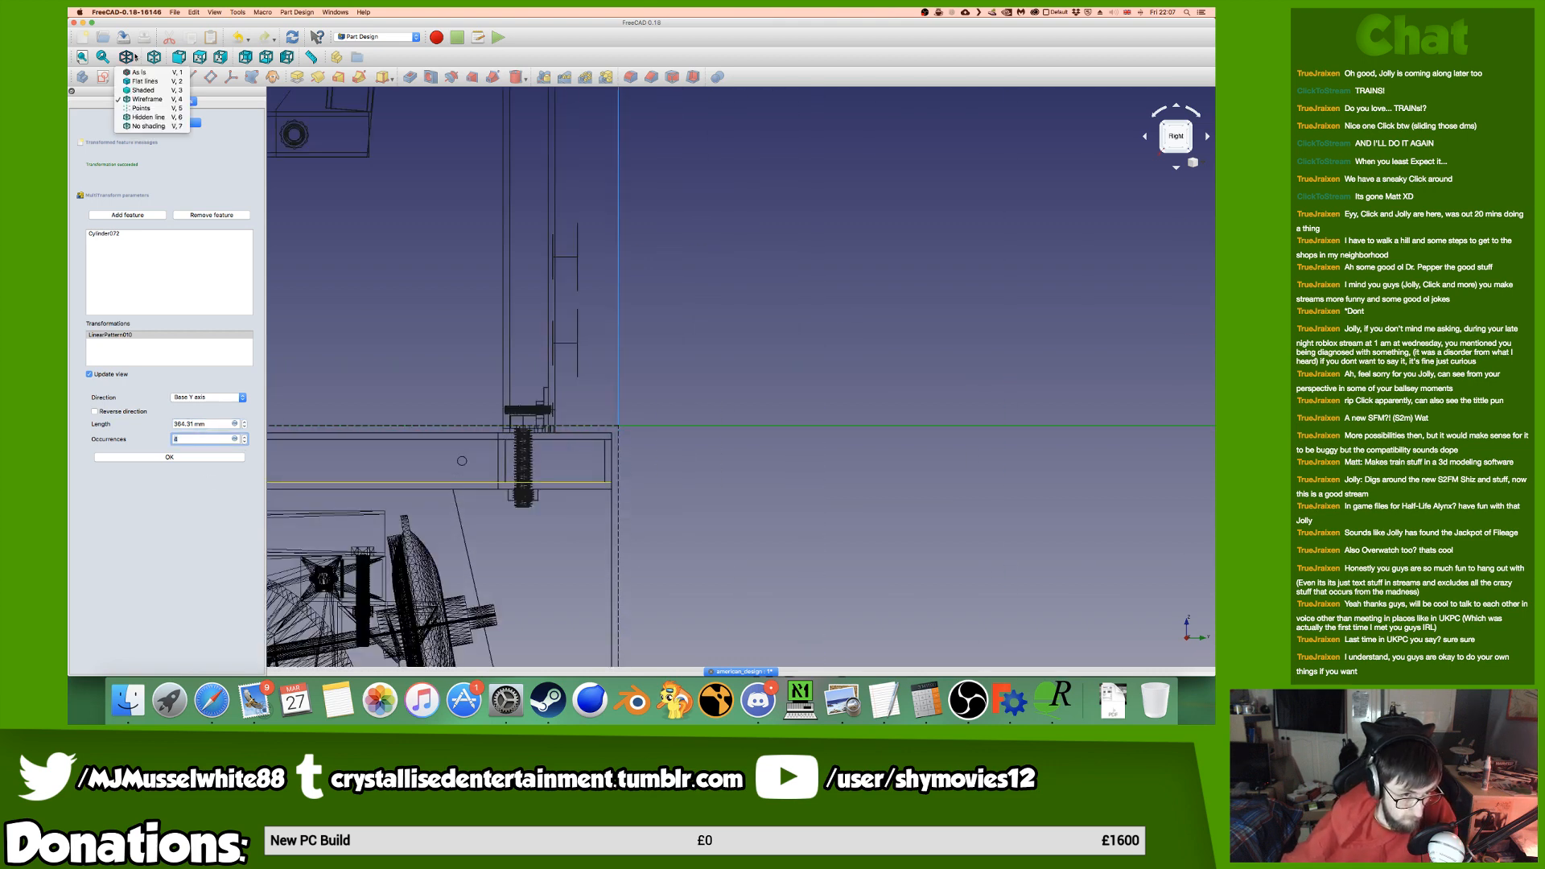
left_click(141, 71)
middle_click_drag(474, 342, 1103, 249)
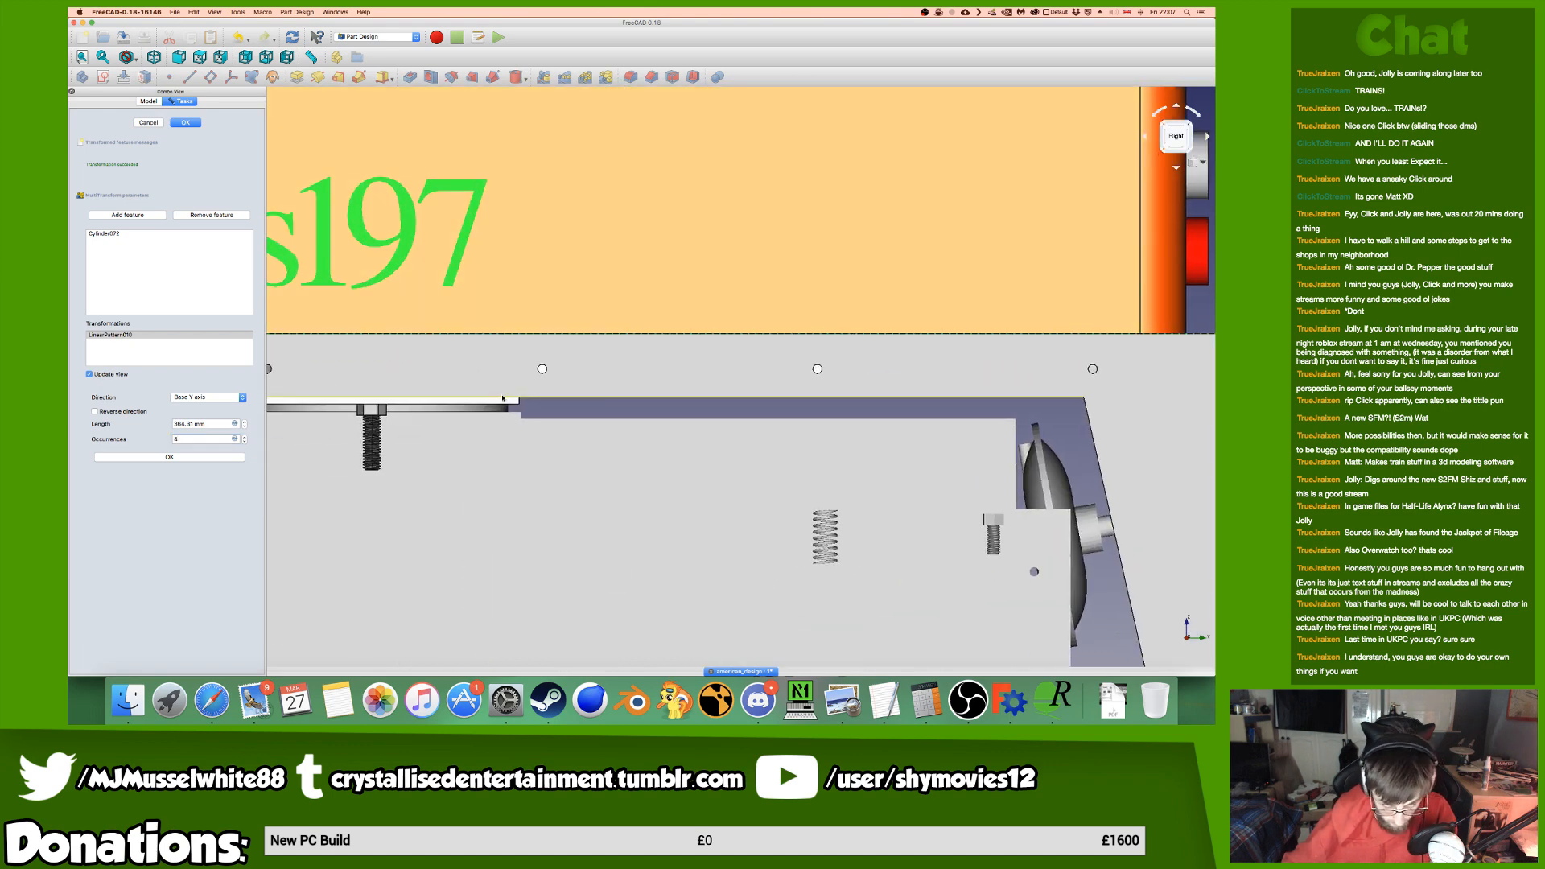
scroll(531, 373, "up", 6)
scroll(558, 368, "down", 5)
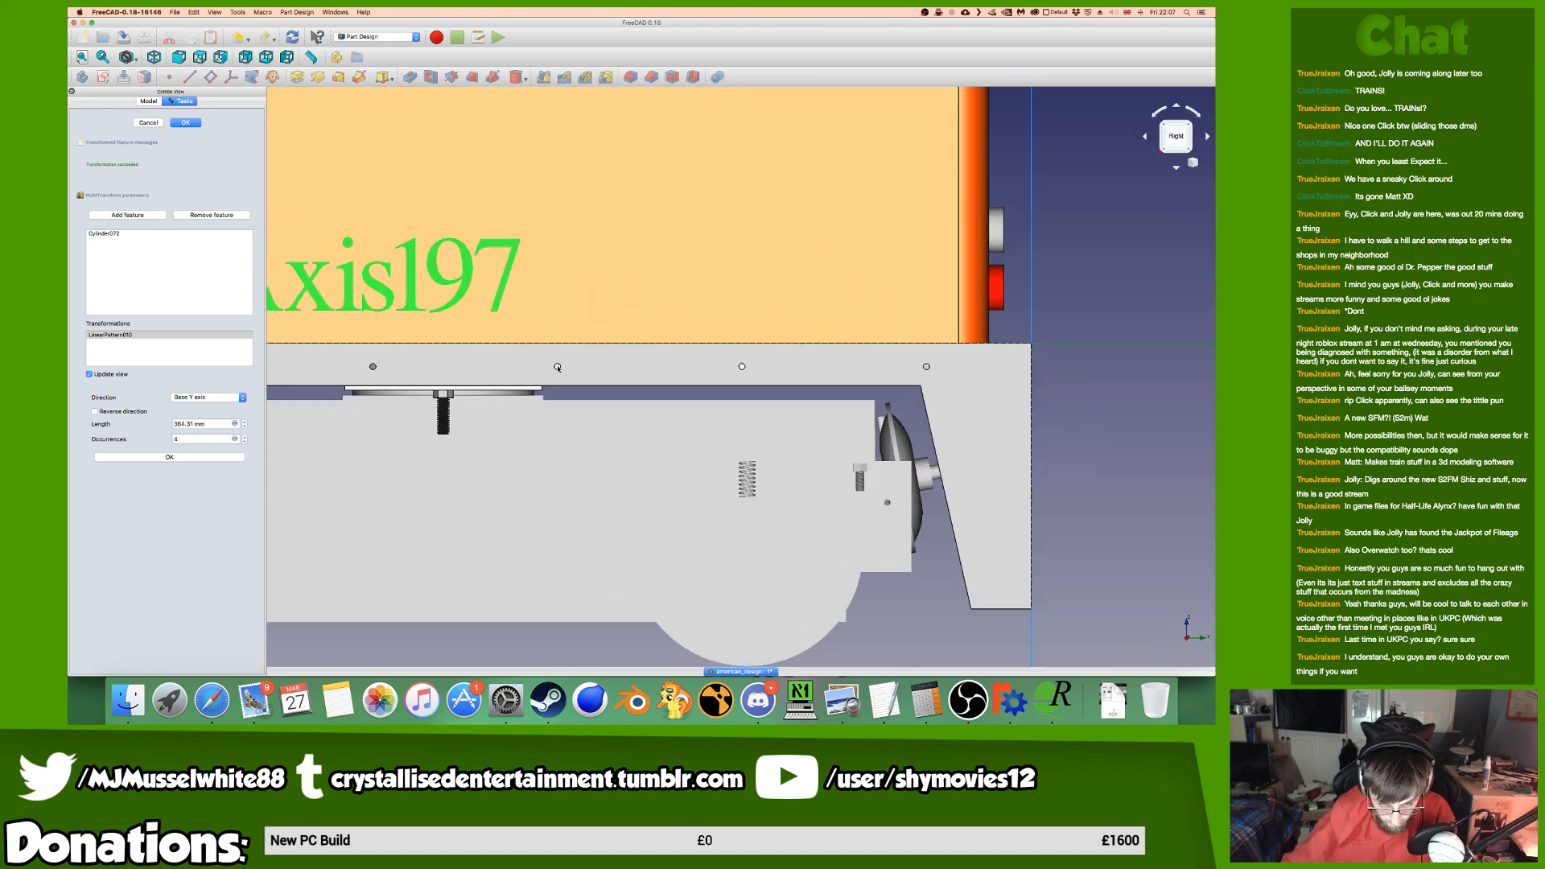
middle_click_drag(558, 368, 633, 386)
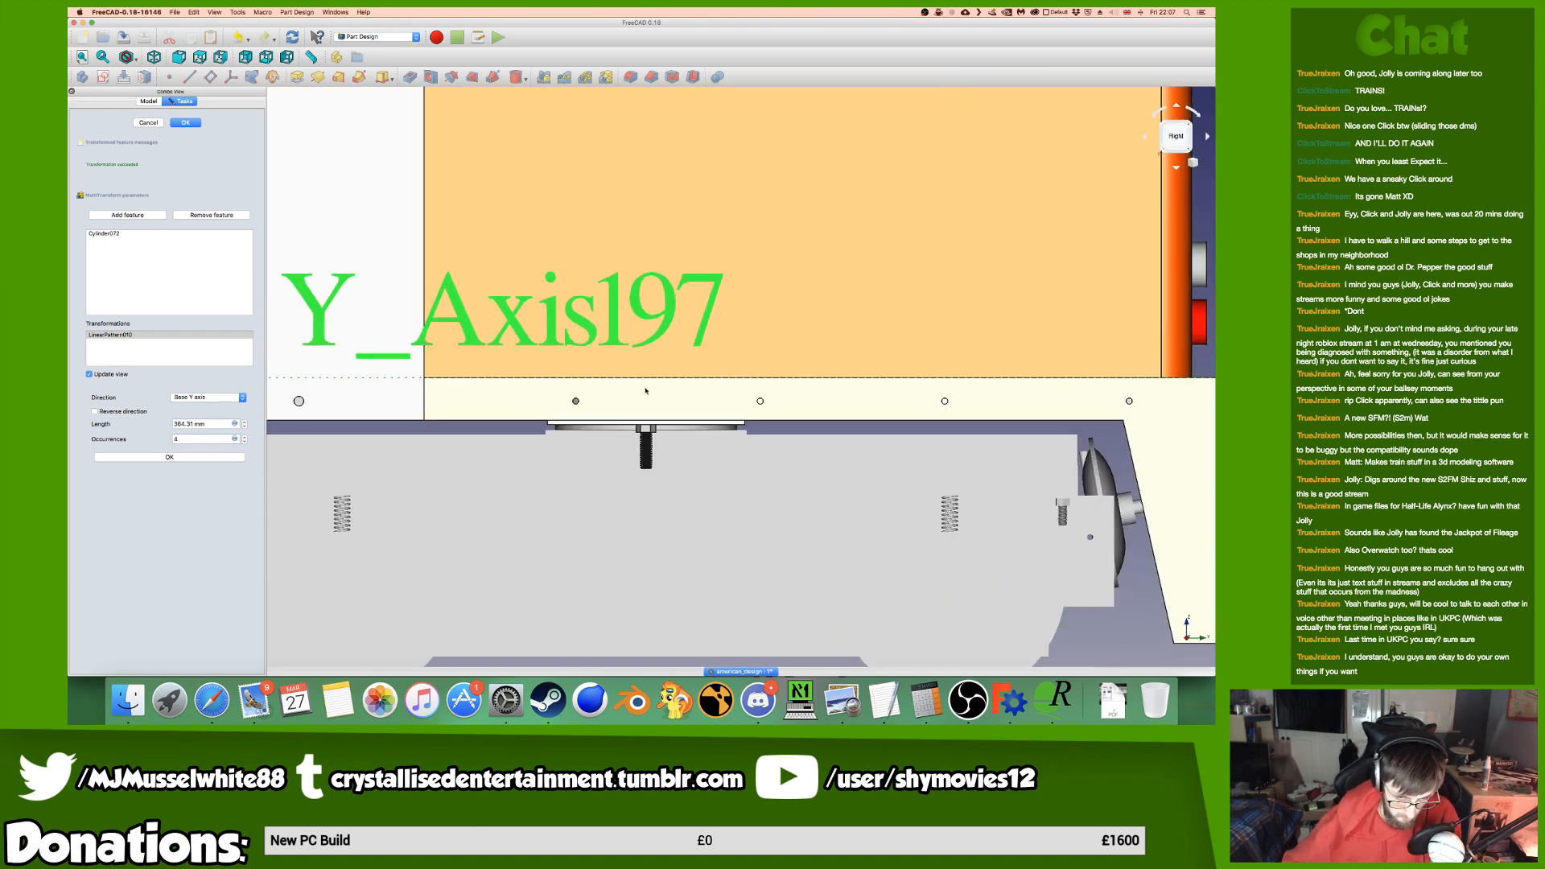
scroll(806, 407, "up", 4)
scroll(666, 400, "down", 4)
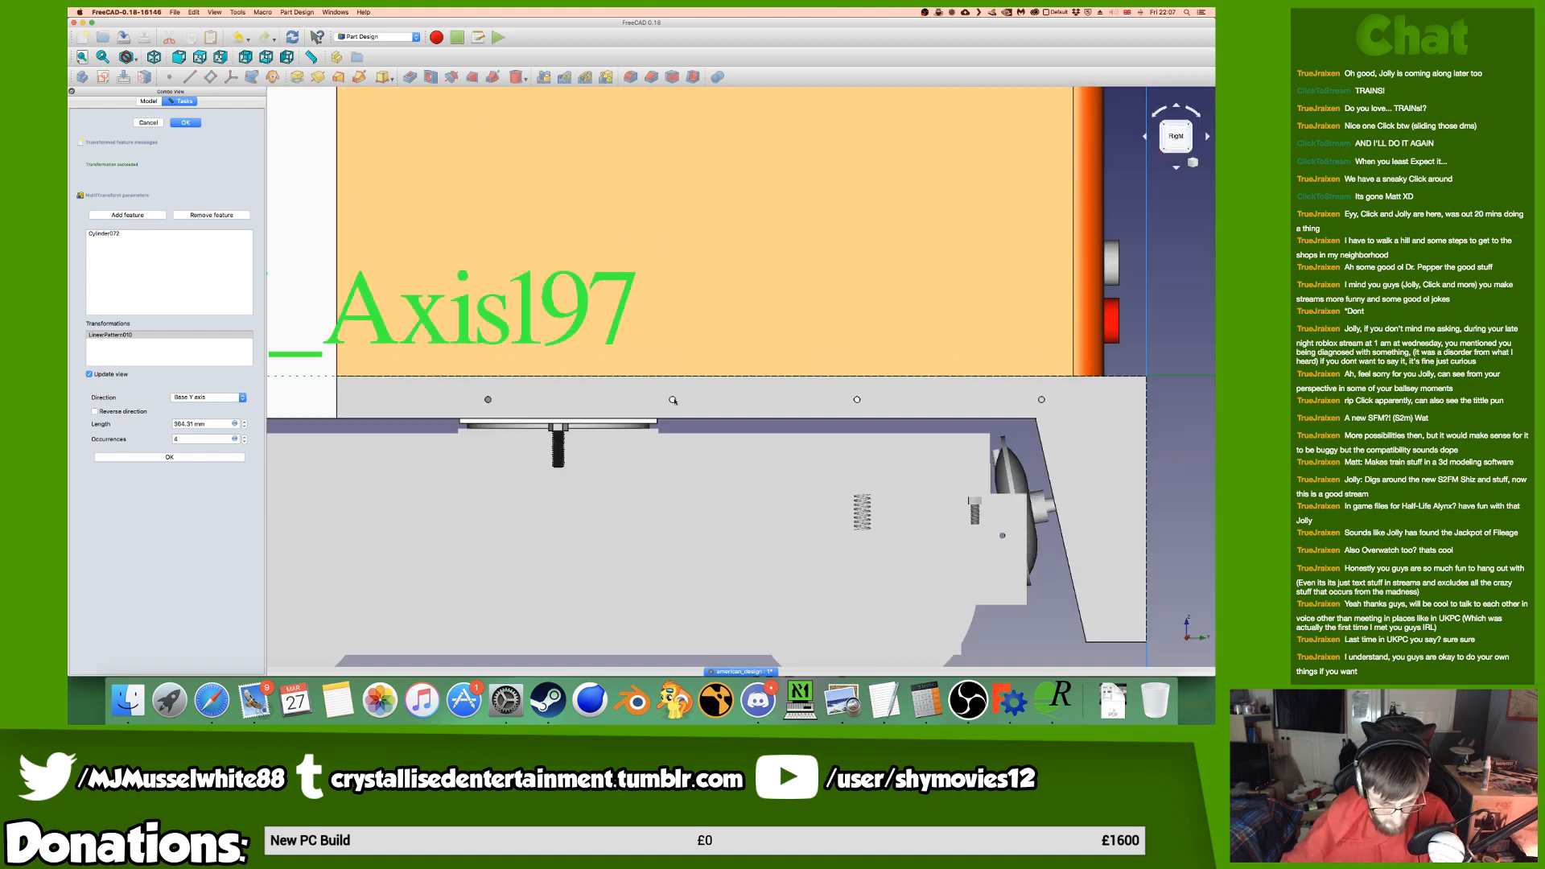
left_click(172, 456)
Add a mirrored transformation about the base YZ plane to the holes and finish the MultiTransform.
right_click(181, 410)
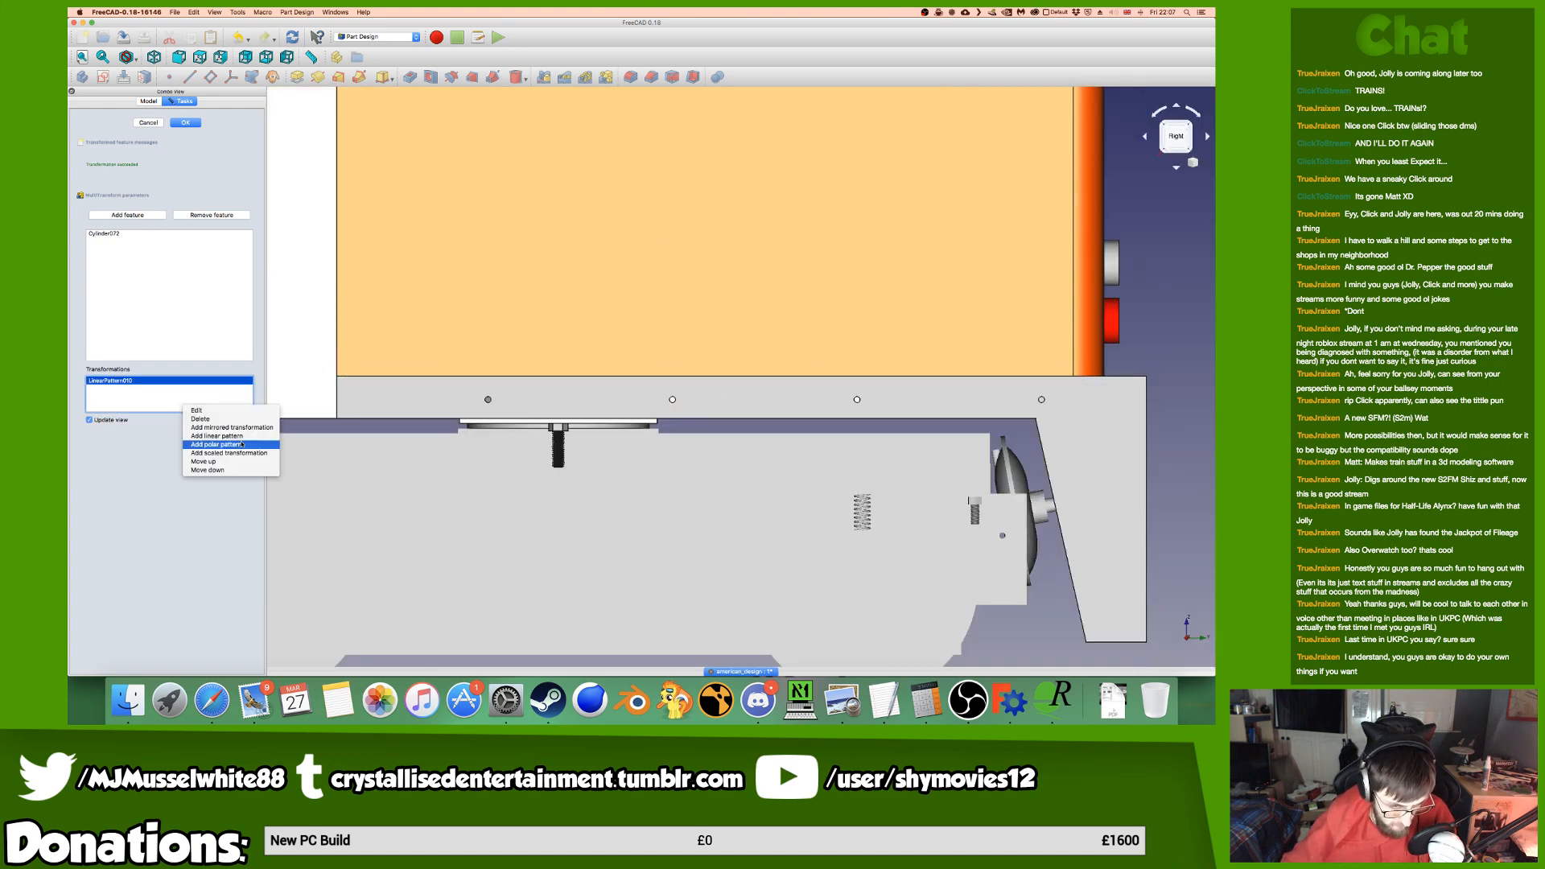
left_click(201, 430)
scroll(511, 387, "down", 5)
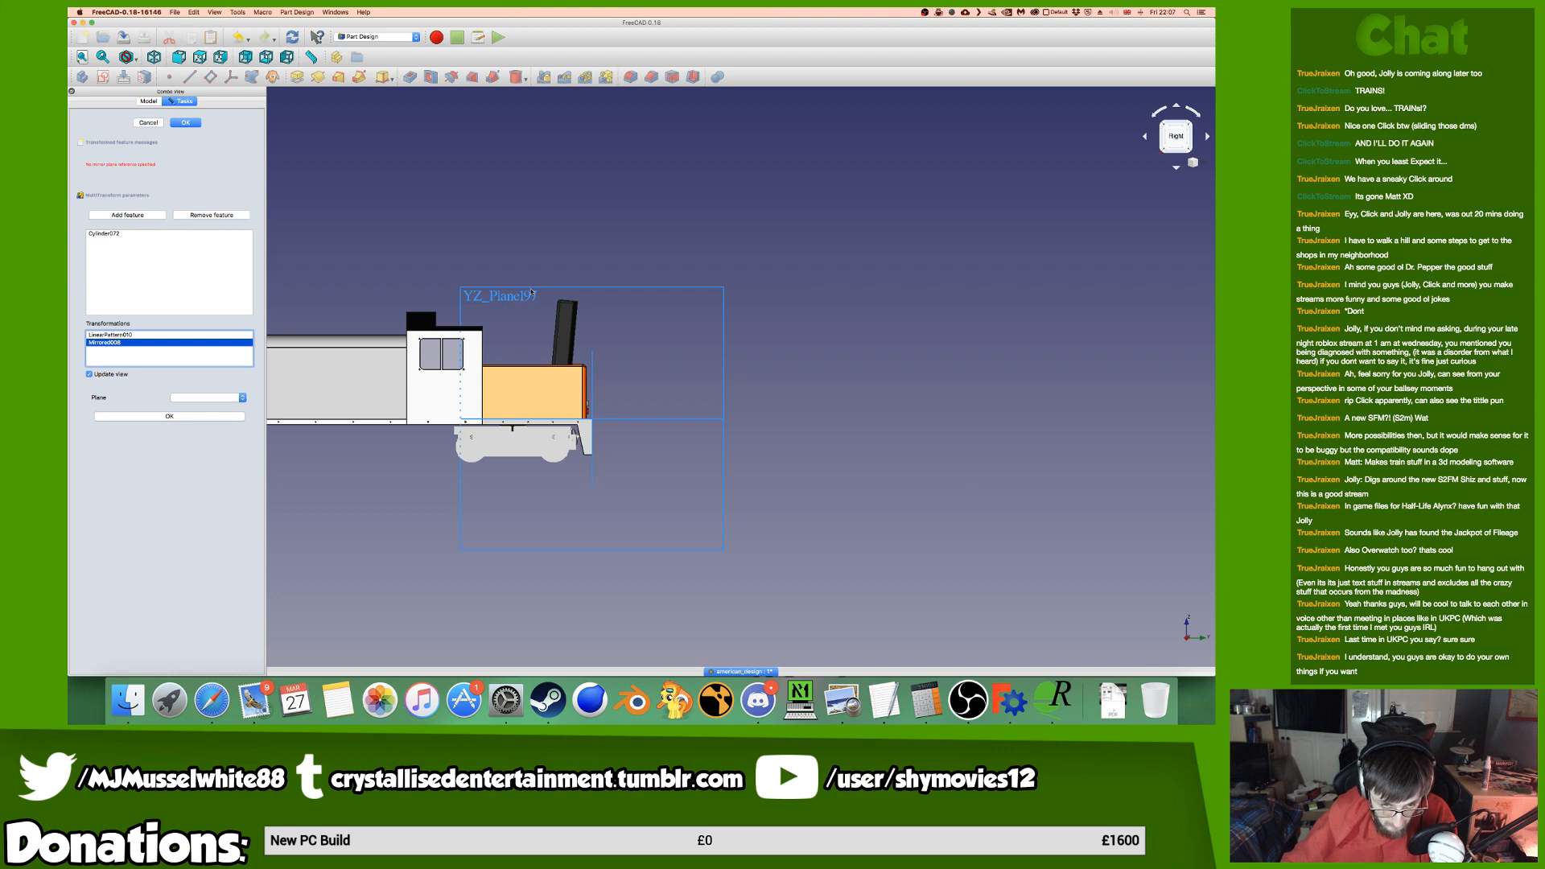
left_click(555, 464)
scroll(597, 419, "up", 10)
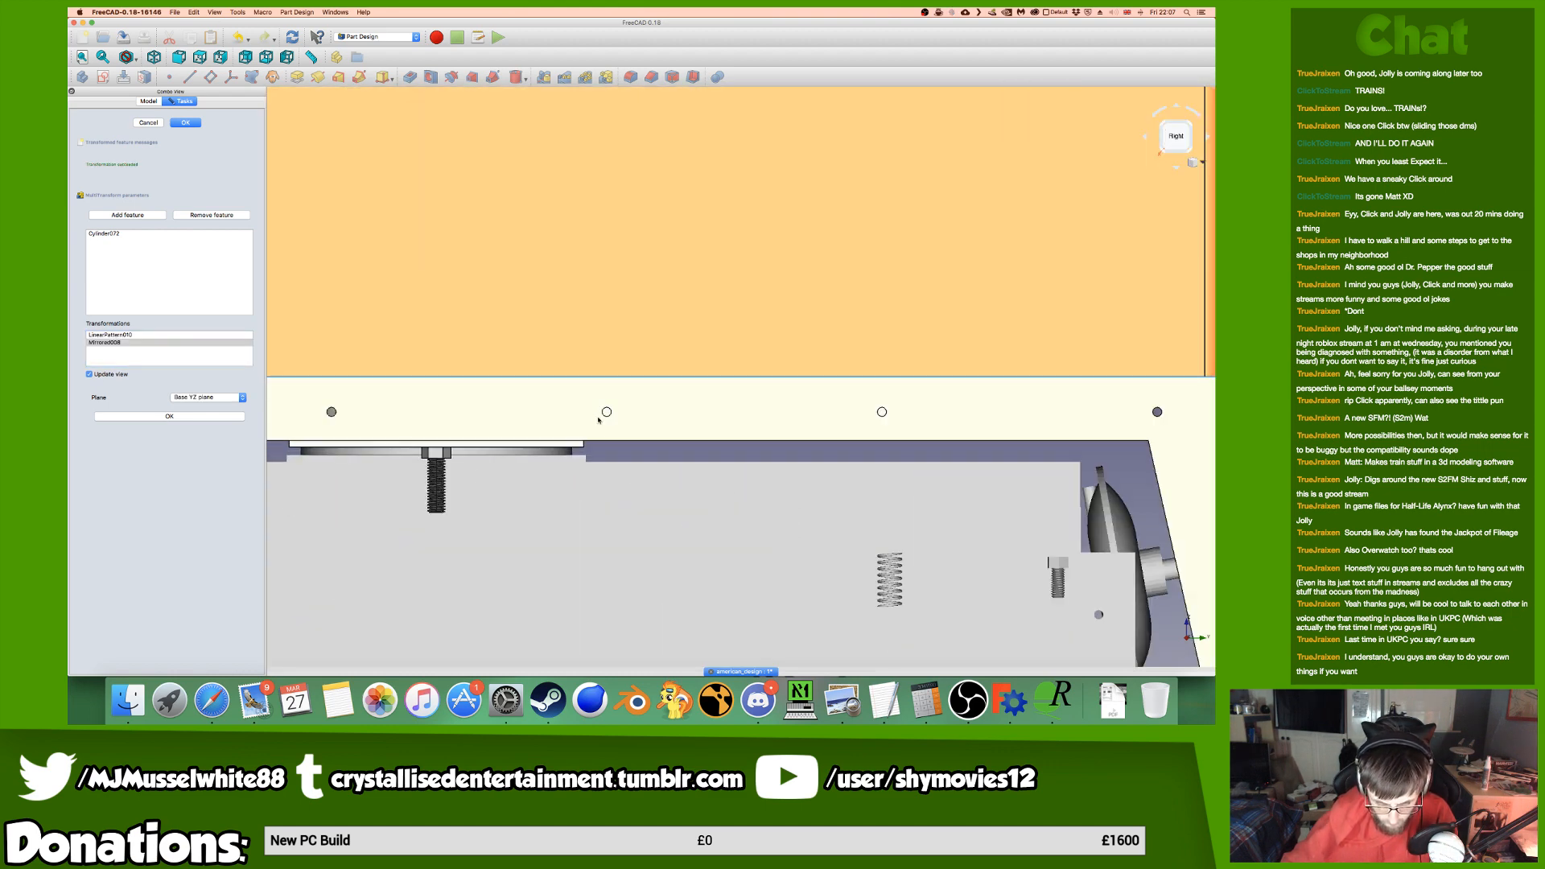
scroll(597, 419, "down", 2)
middle_click_drag(632, 417, 321, 378)
middle_click_drag(975, 427, 247, 360)
middle_click_drag(739, 381, 378, 362)
scroll(507, 521, "up", 4)
middle_click_drag(576, 507, 173, 202)
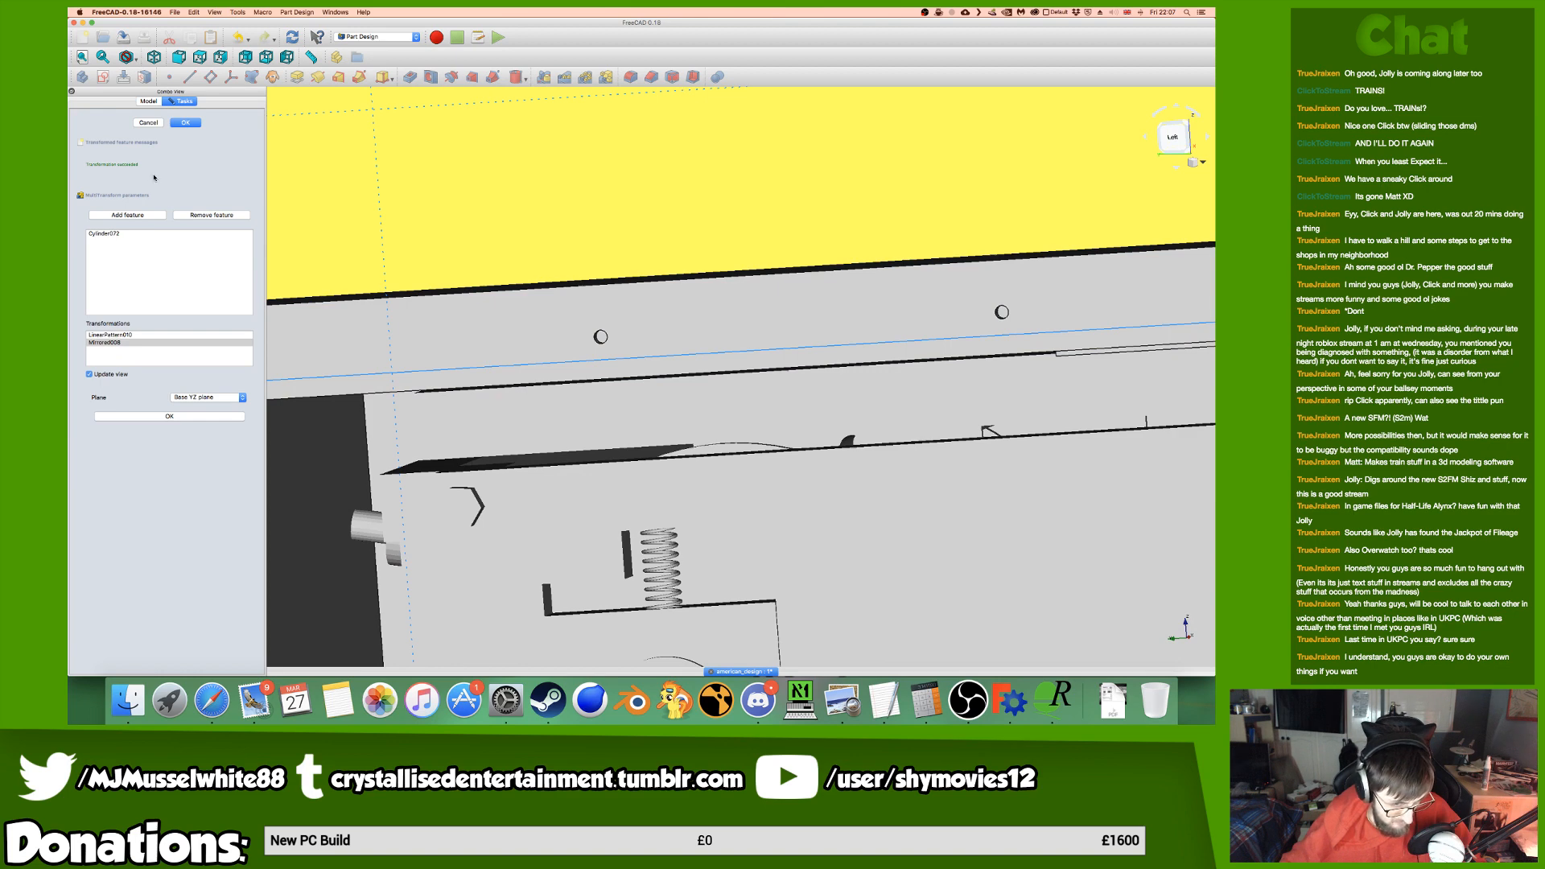
left_click(218, 417)
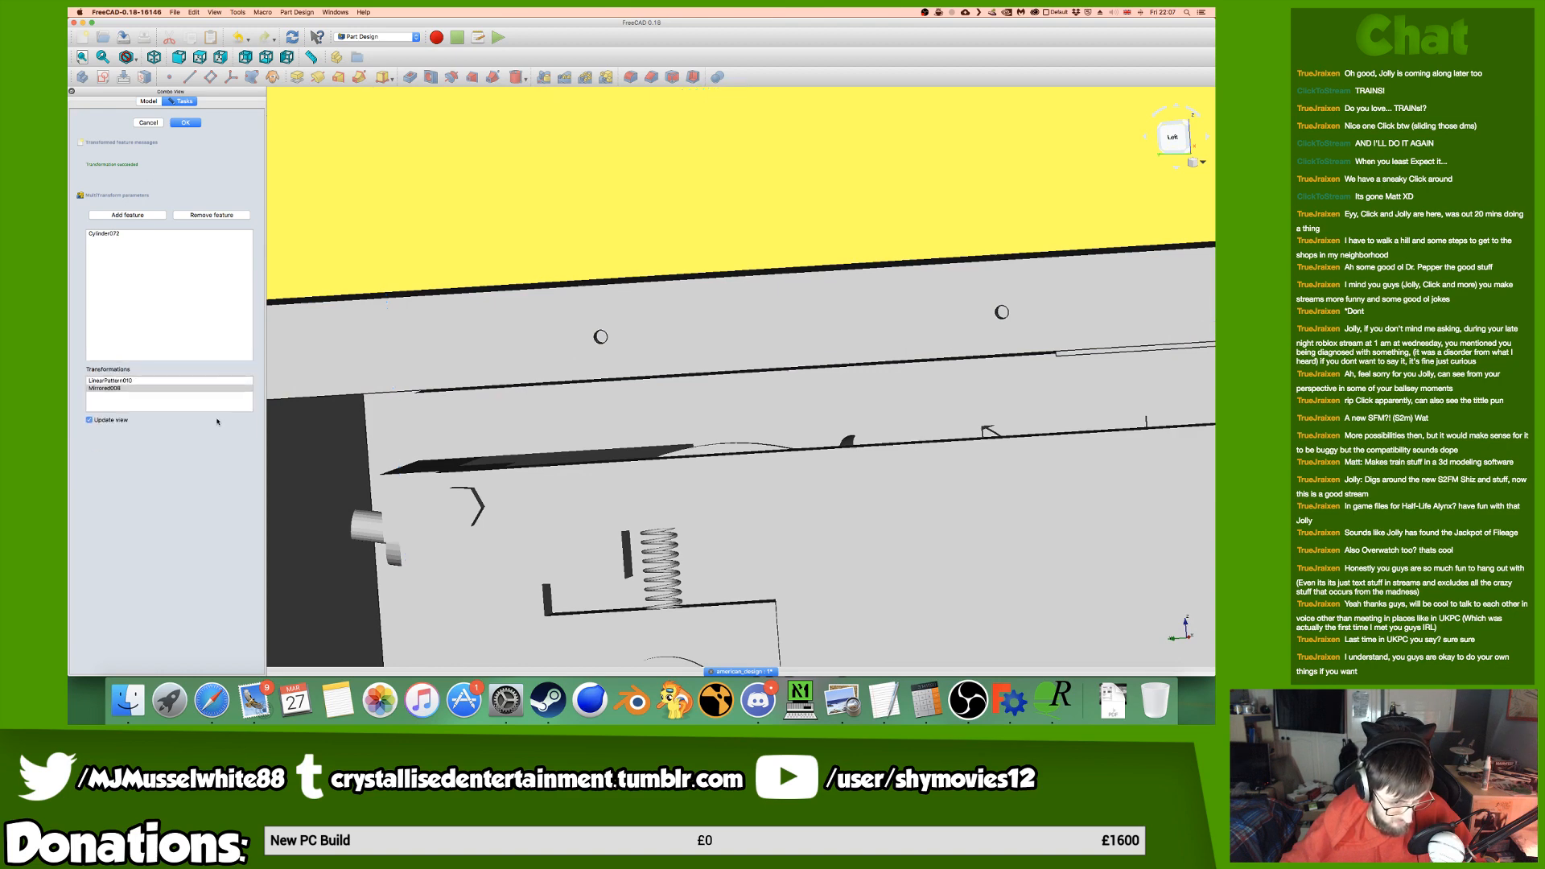
left_click(183, 125)
Hide the skirt body to compare its side holes with the frame holes behind it, and show it again.
left_click(149, 306)
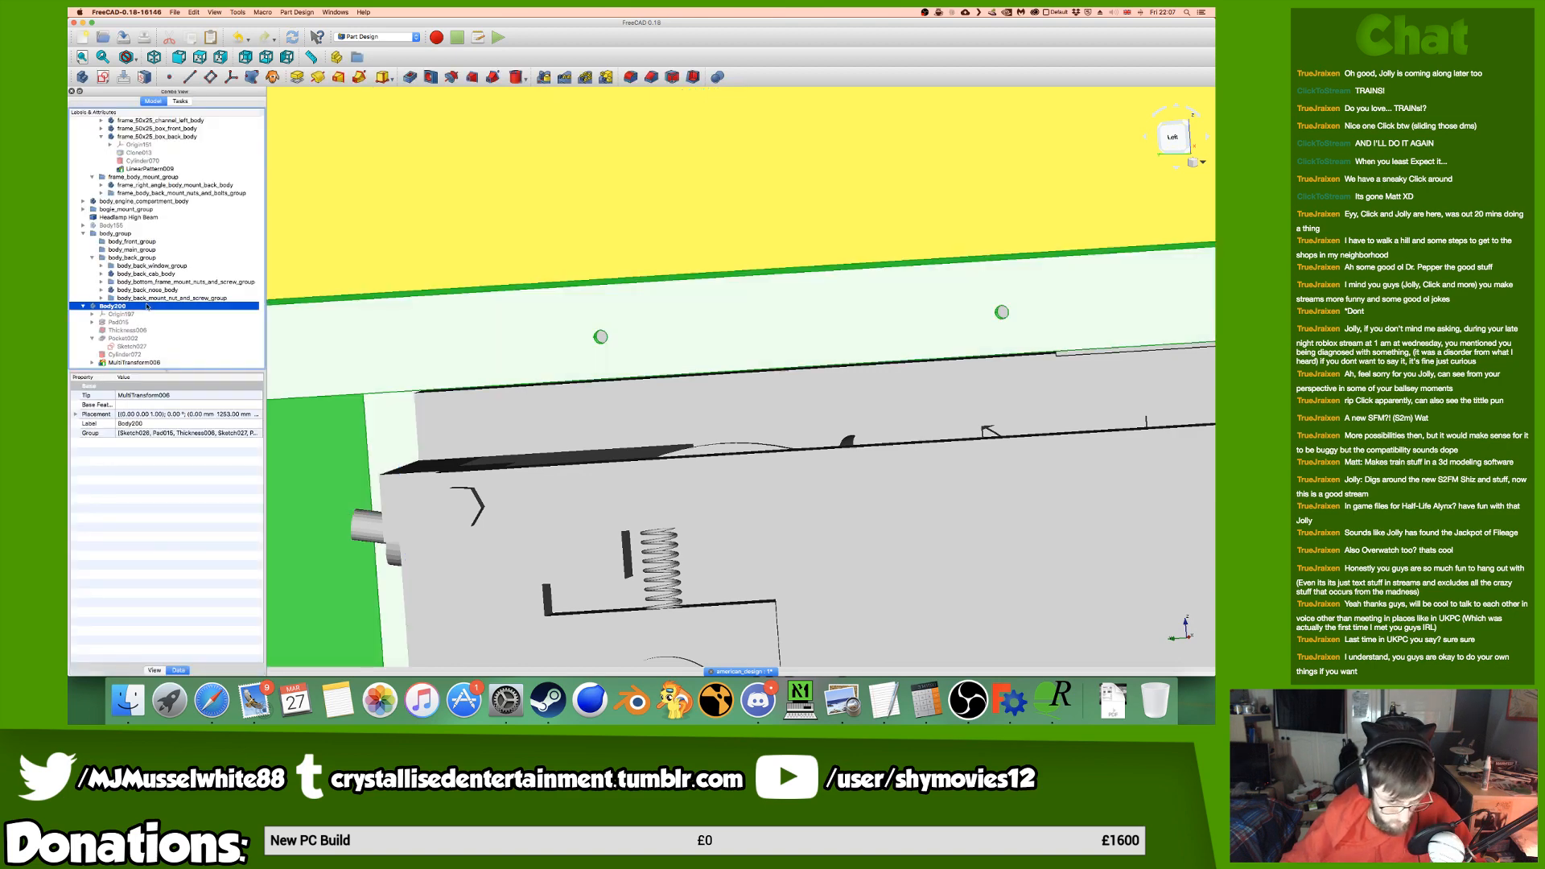
scroll(908, 318, "down", 10)
middle_click_drag(908, 318, 719, 304)
scroll(933, 322, "up", 4)
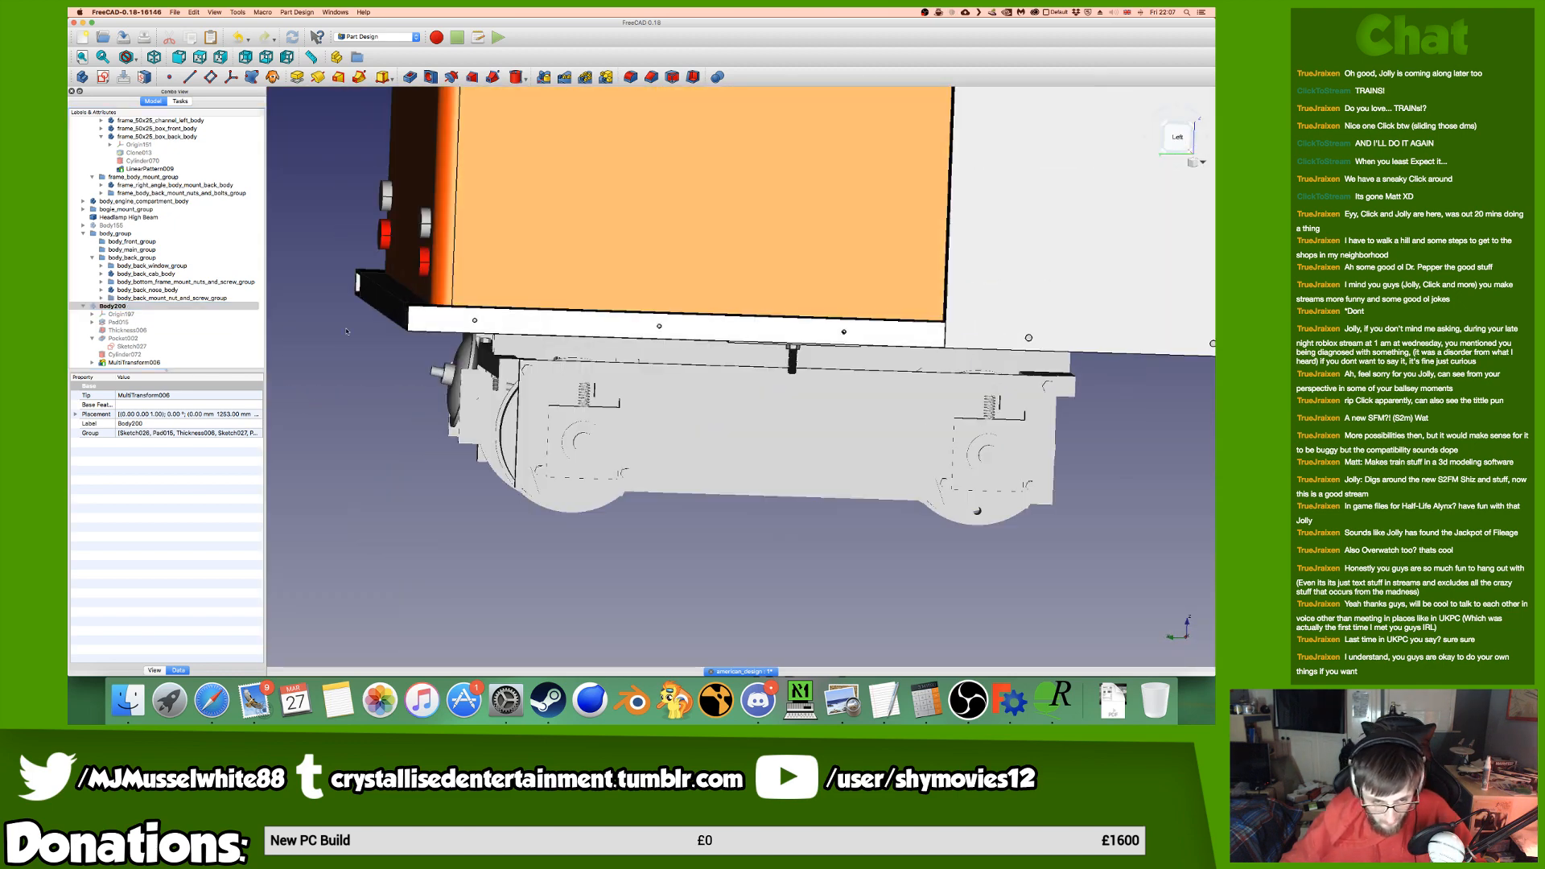
key("space")
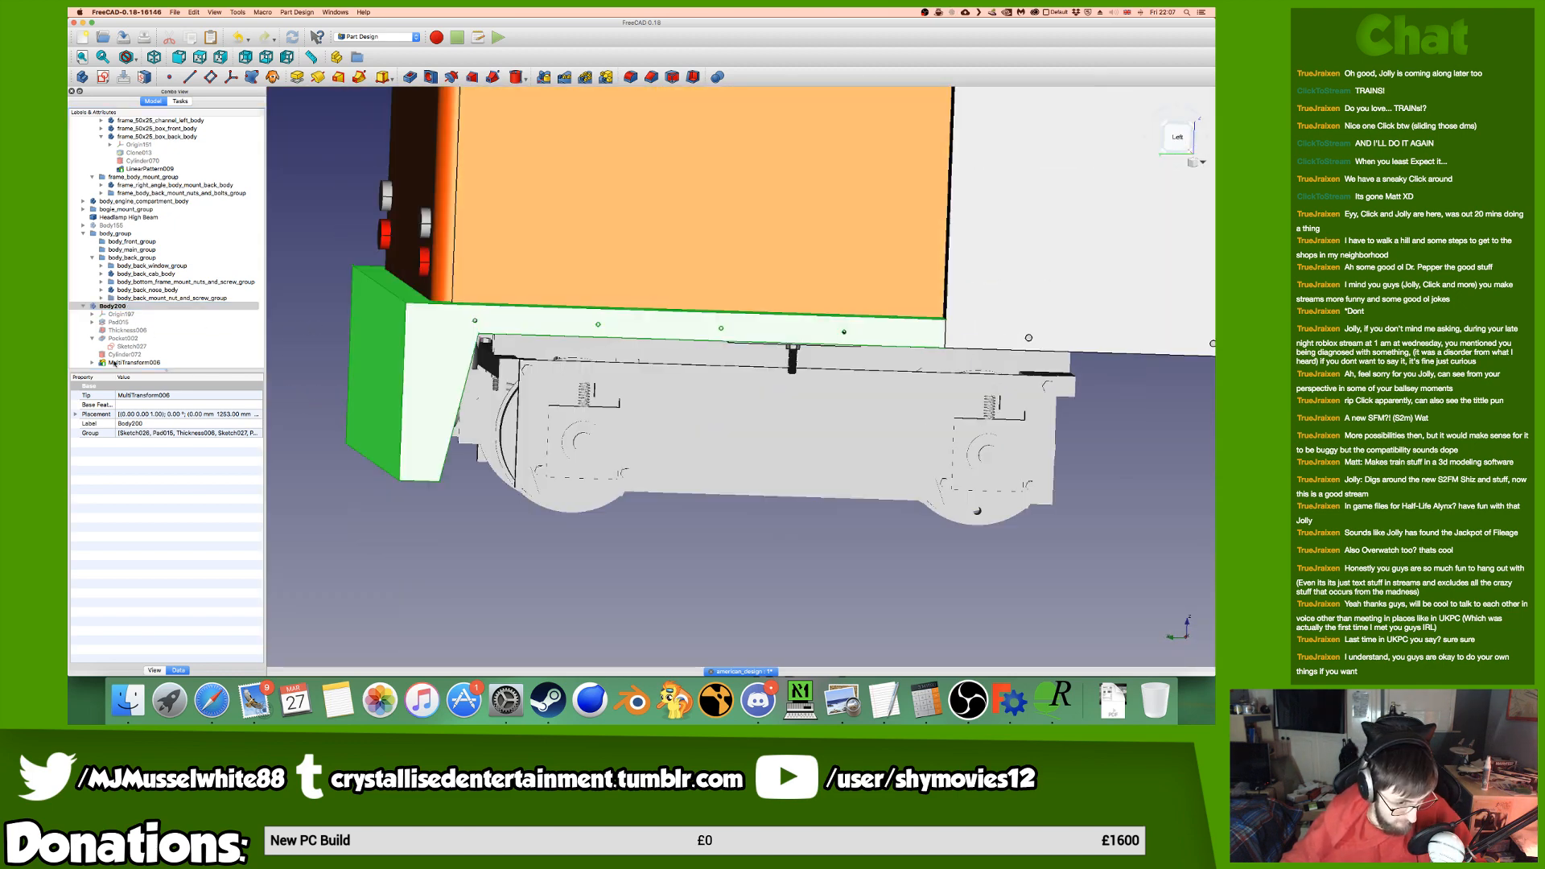
Edit the MultiTransform's linear pattern to 3 occurrences and accept the changes after checking the holes from the left side.
left_click(116, 363)
double_click(116, 363)
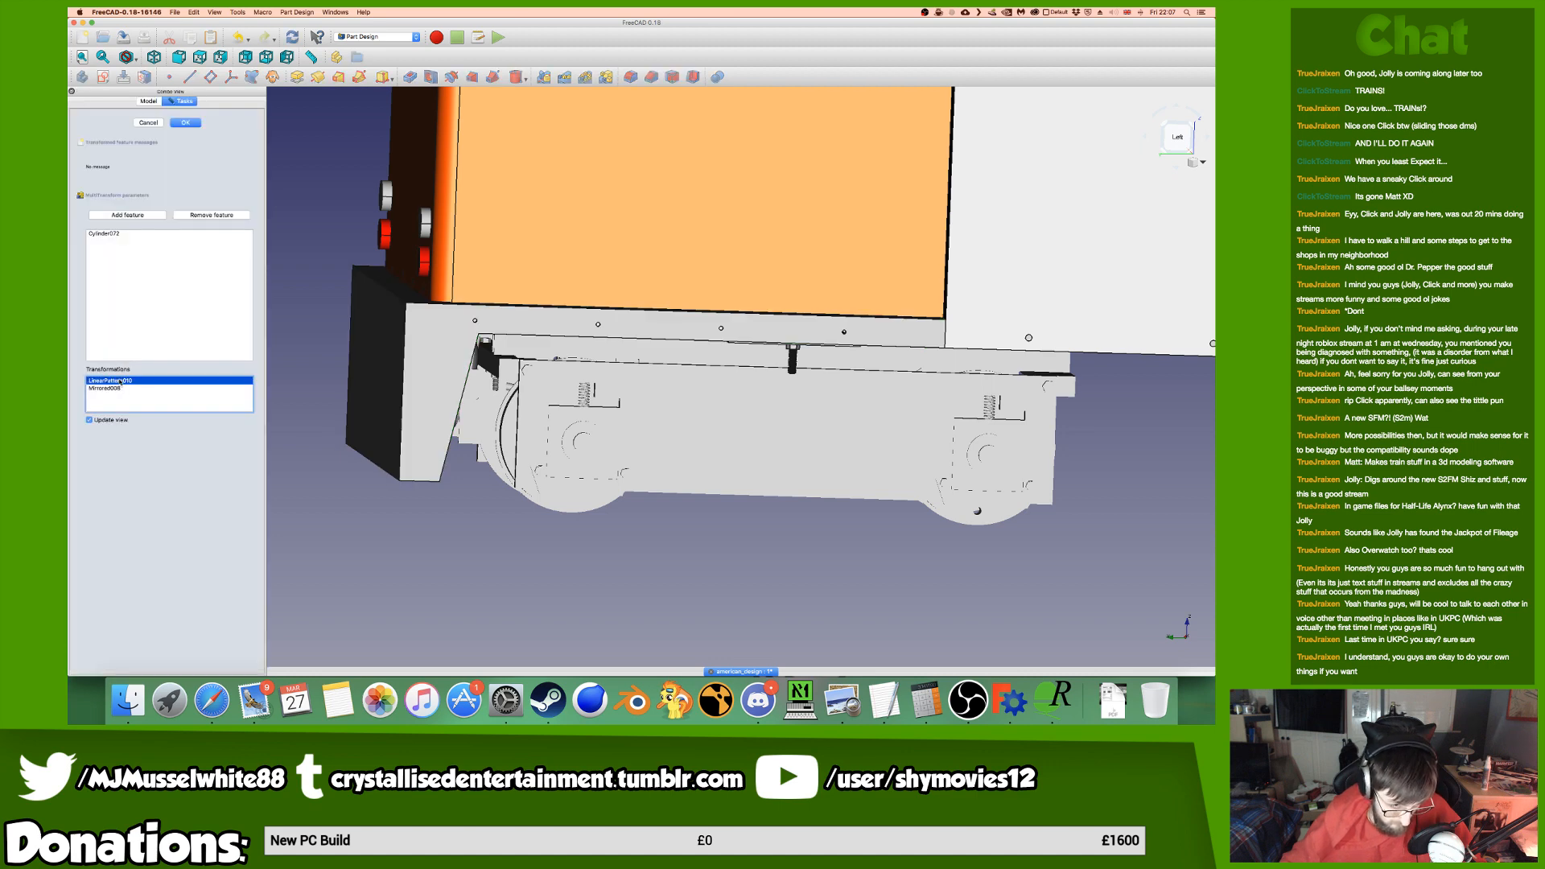
double_click(205, 437)
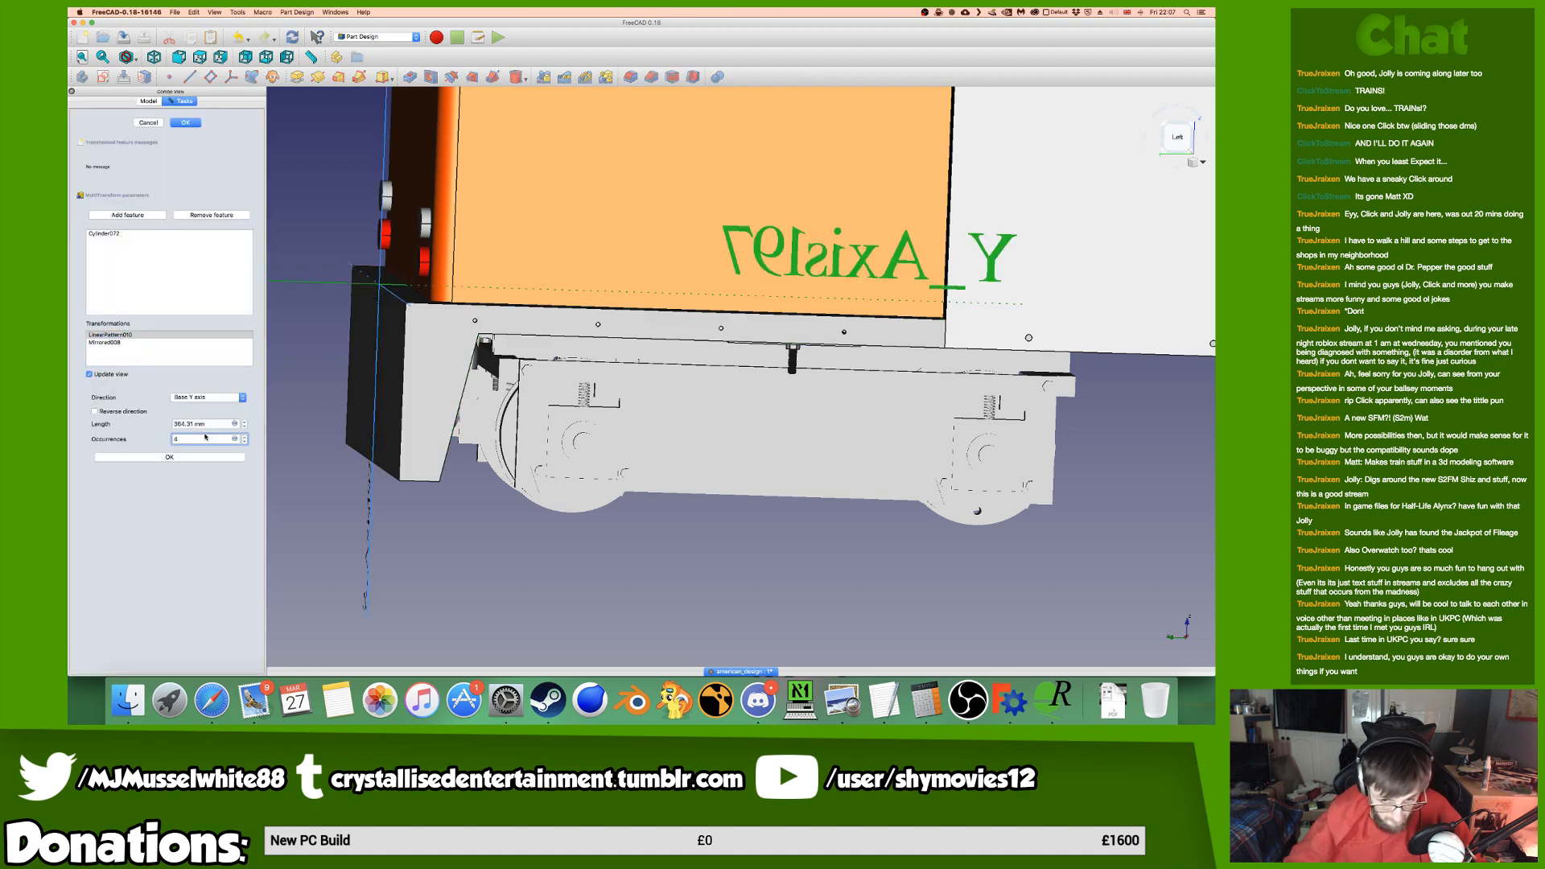
type("3")
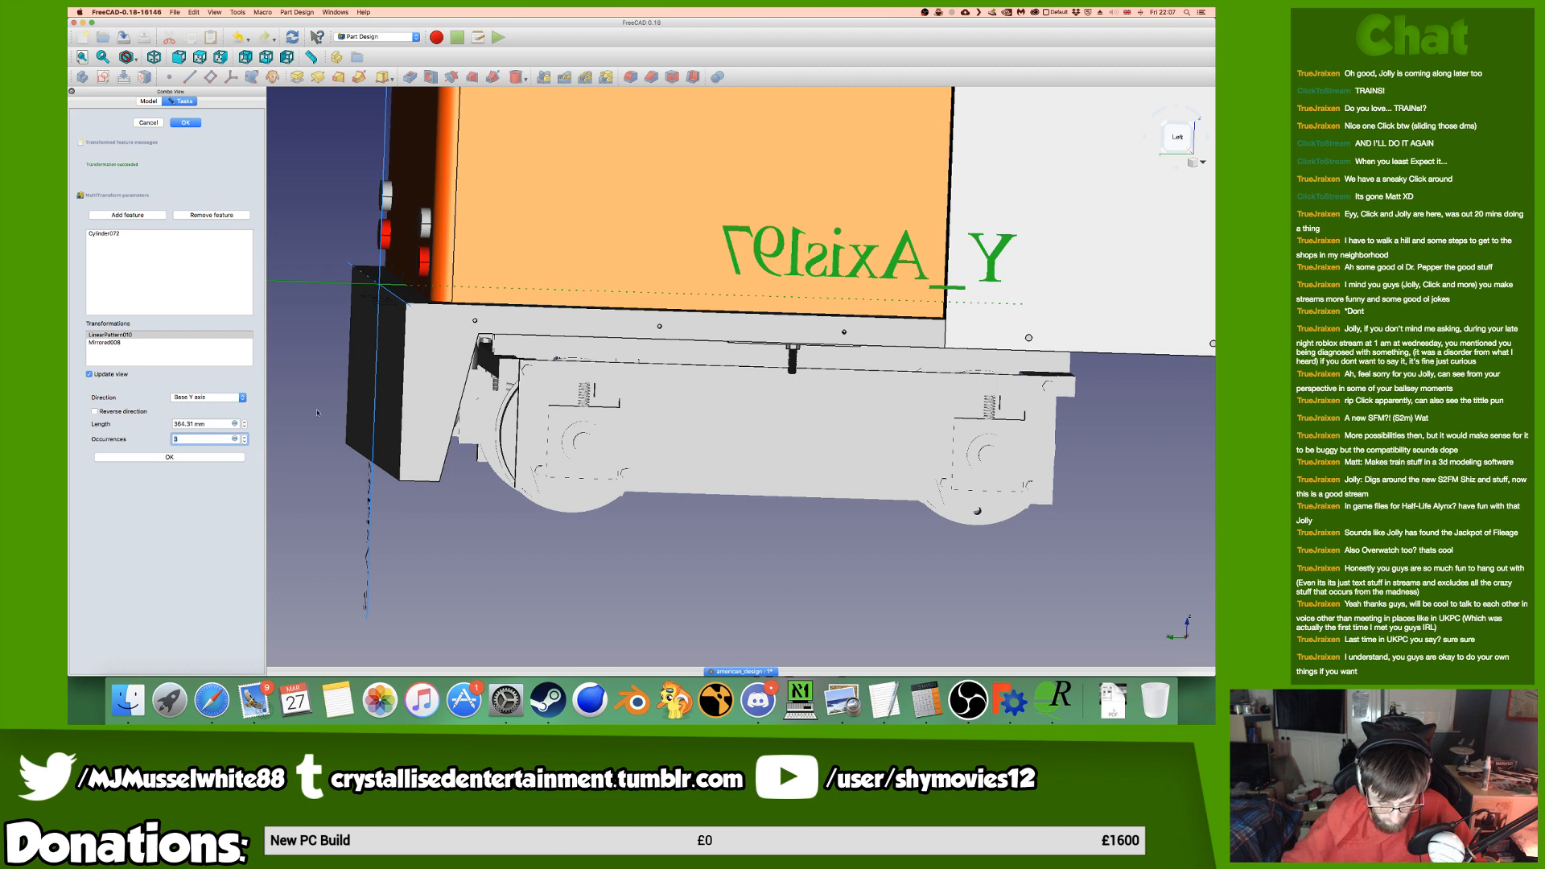
left_click(1177, 137)
scroll(346, 318, "up", 5)
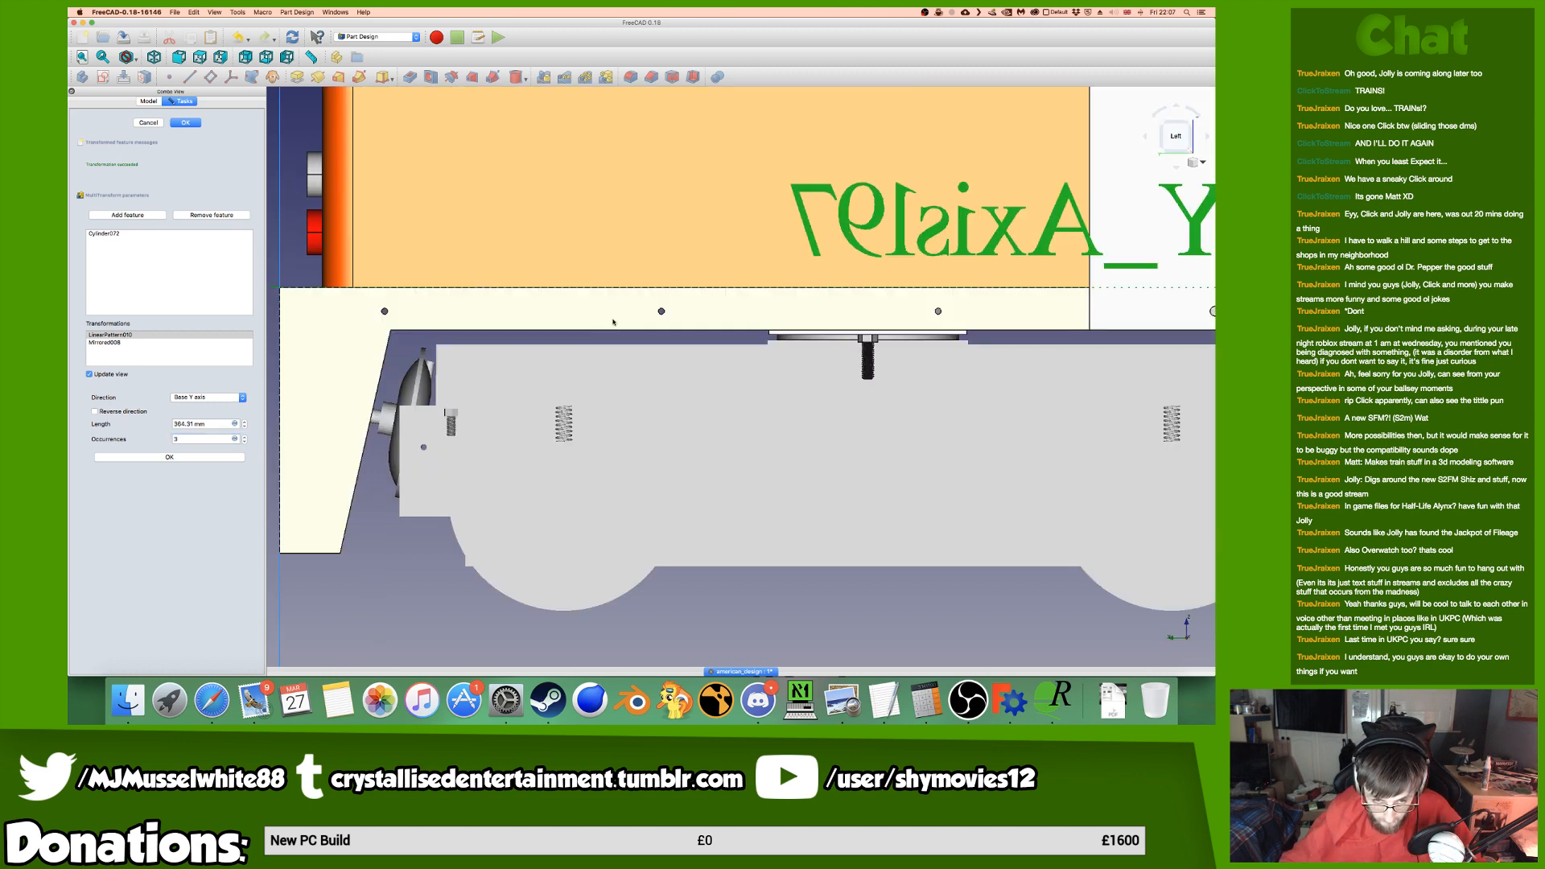
scroll(346, 318, "down", 8)
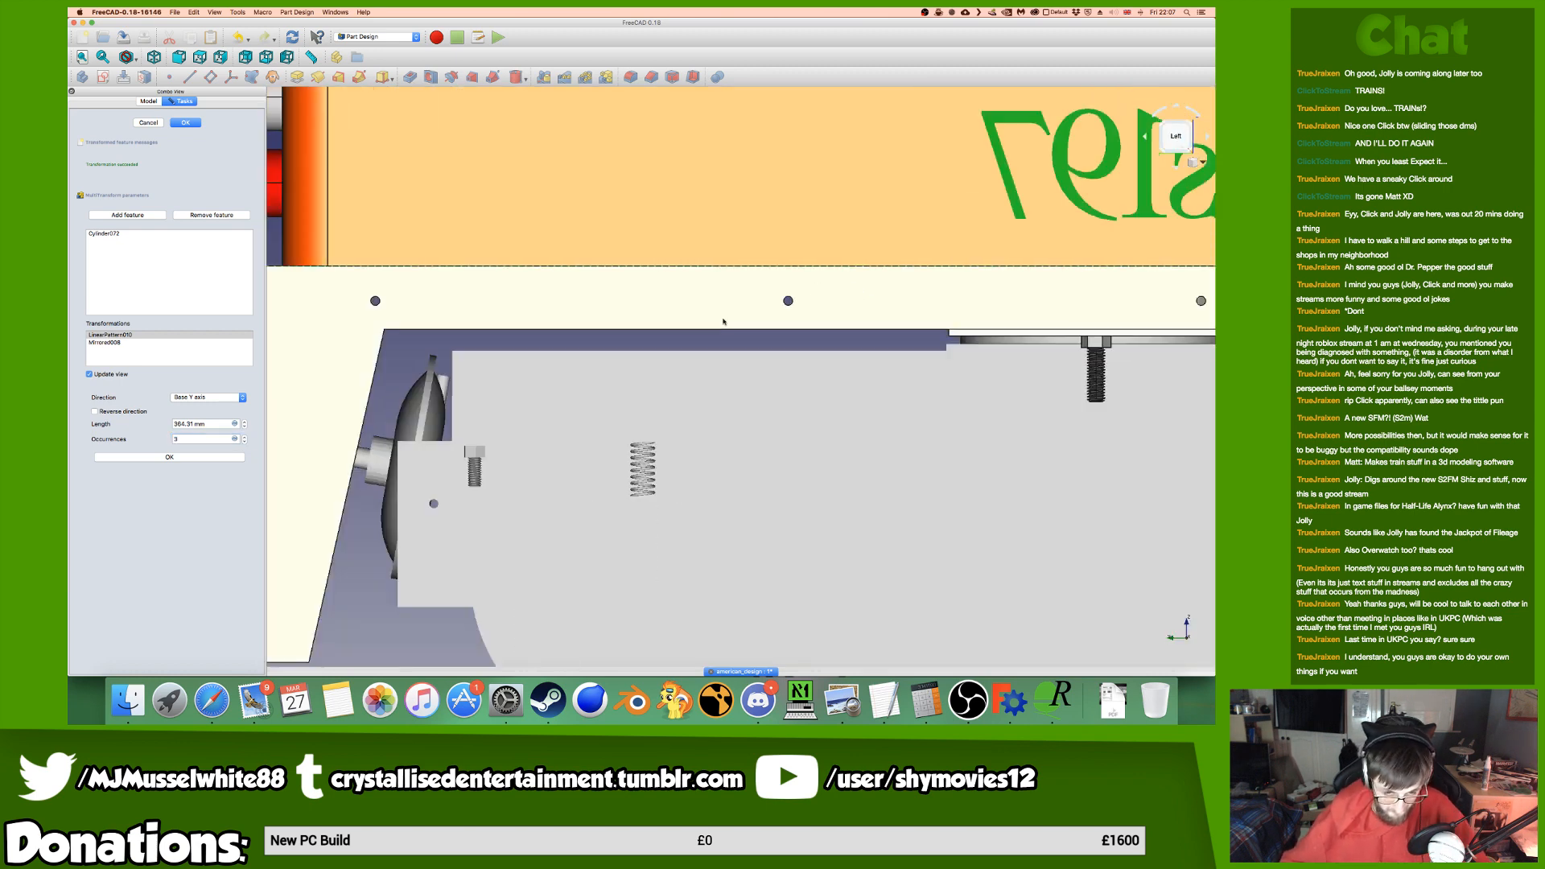
left_click(201, 456)
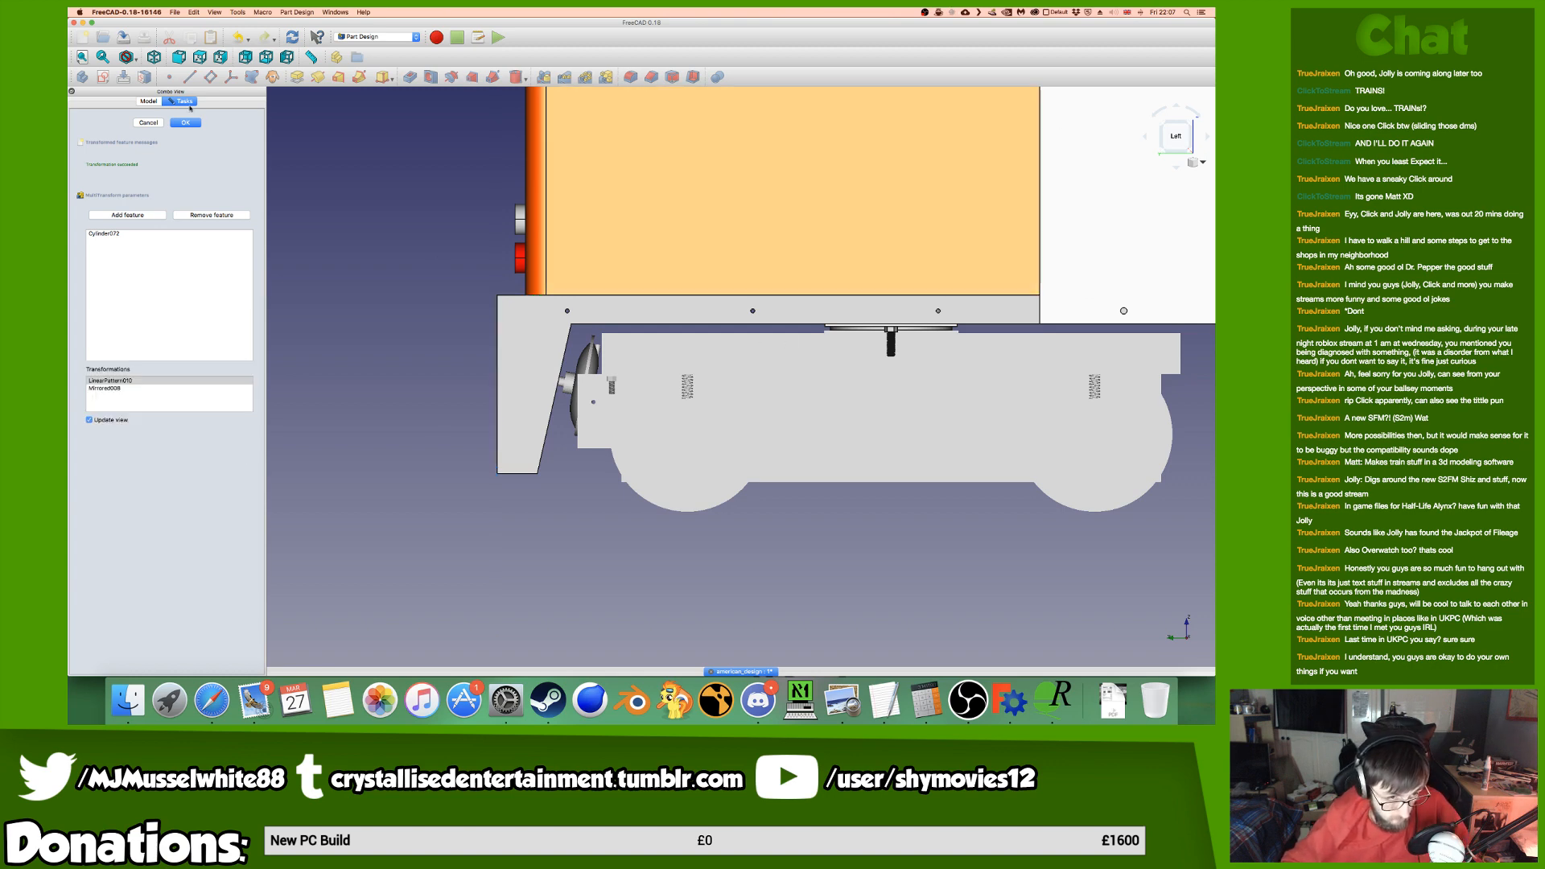
scroll(788, 246, "up", 2)
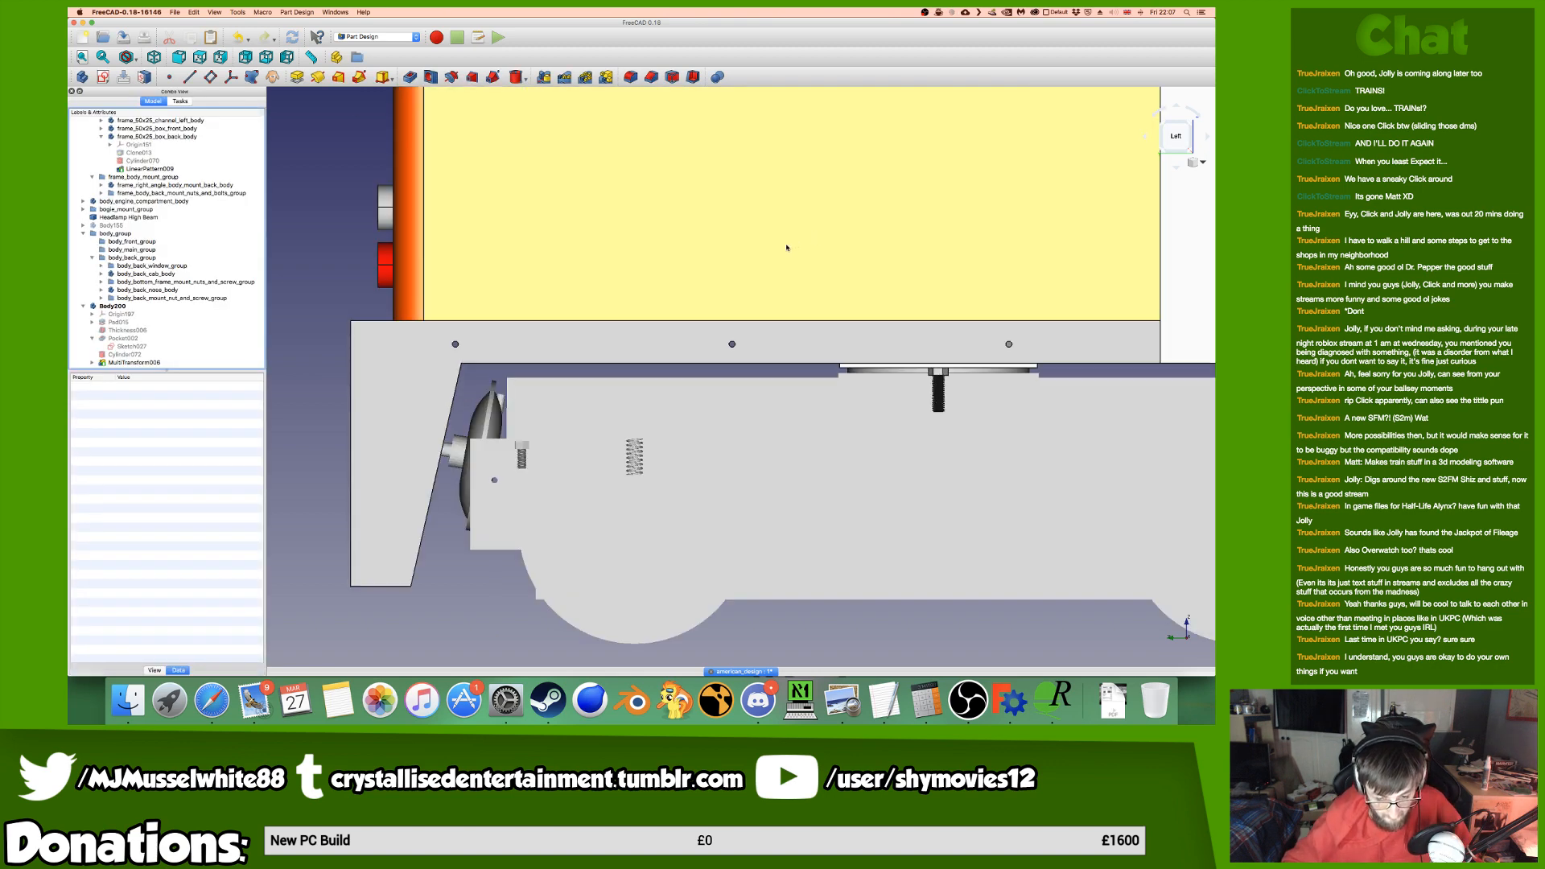
Examine the skirt and the whole locomotive from several angles.
scroll(788, 246, "down", 4)
middle_click_drag(707, 269, 450, 125)
scroll(586, 140, "down", 4)
middle_click_drag(585, 141, 552, 338)
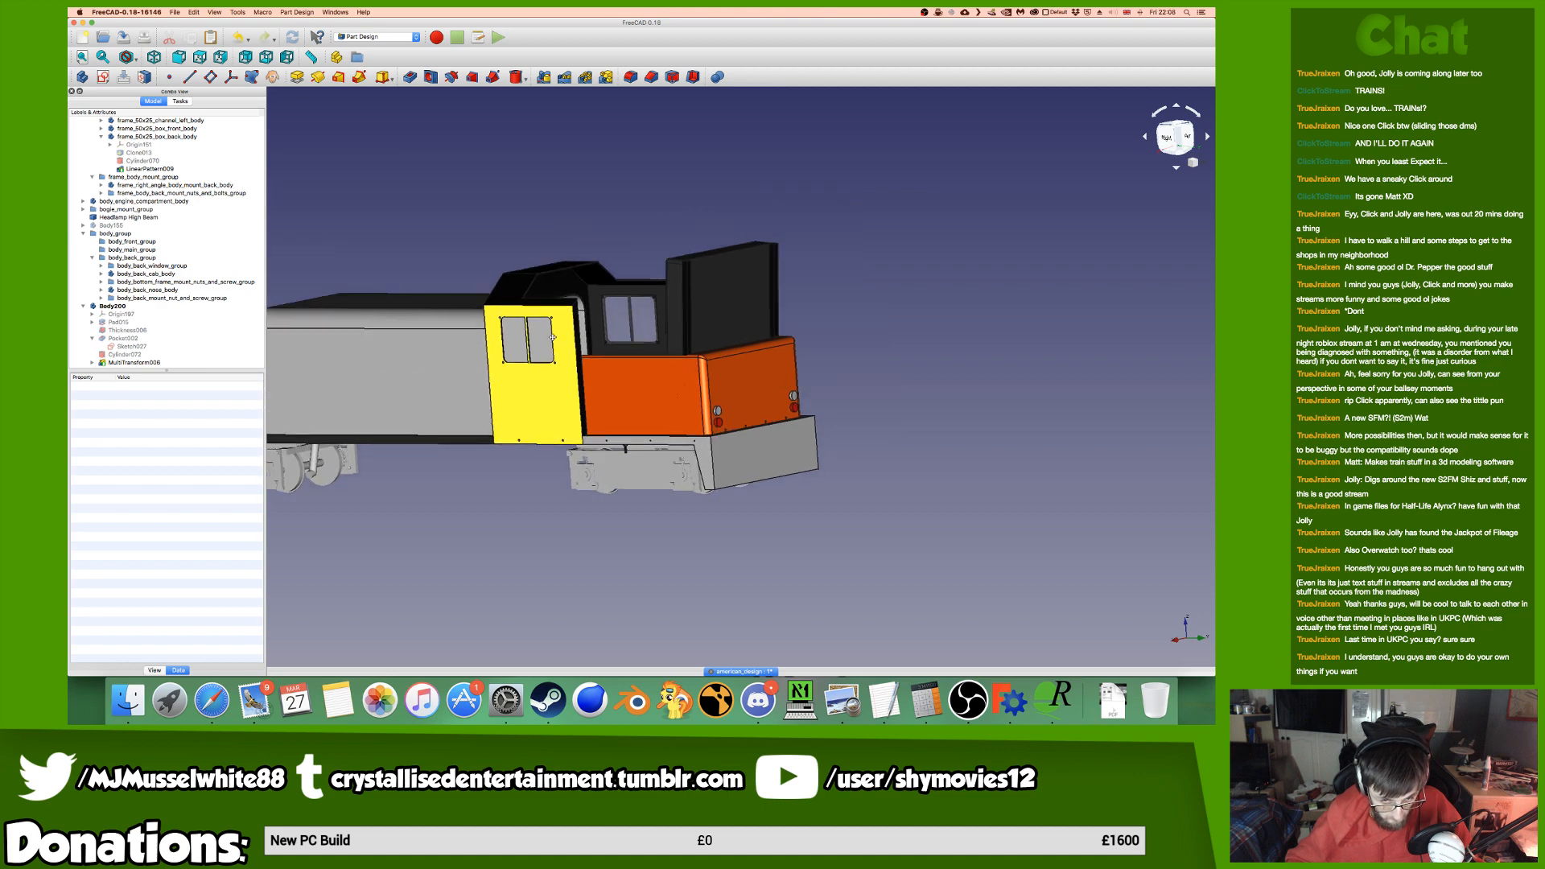
middle_click_drag(458, 448, 697, 473)
middle_click_drag(407, 291, 725, 277)
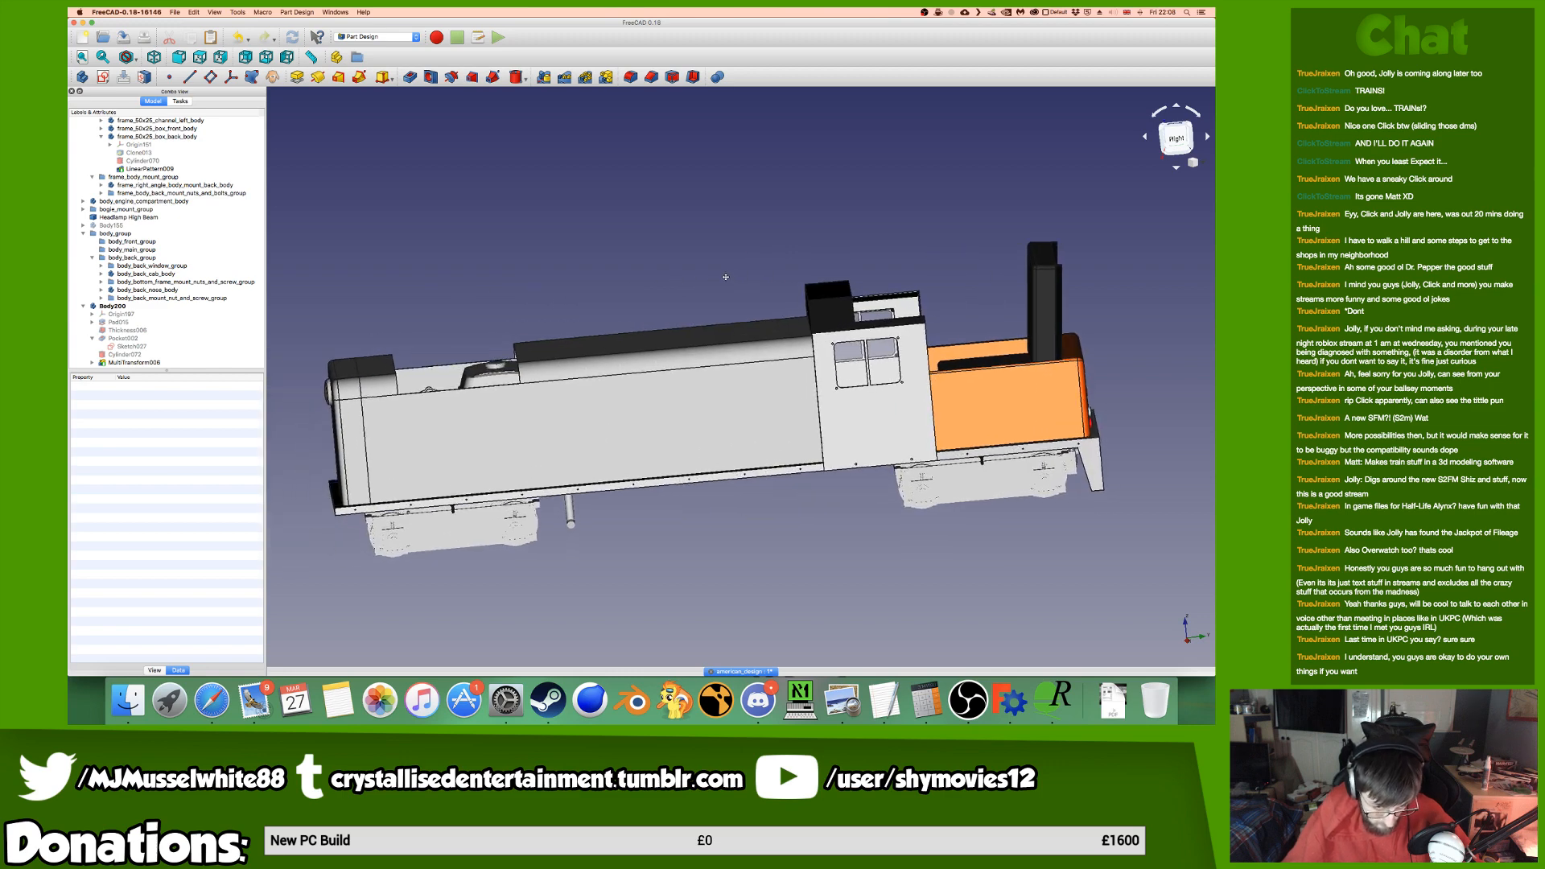
middle_click_drag(611, 276, 796, 387)
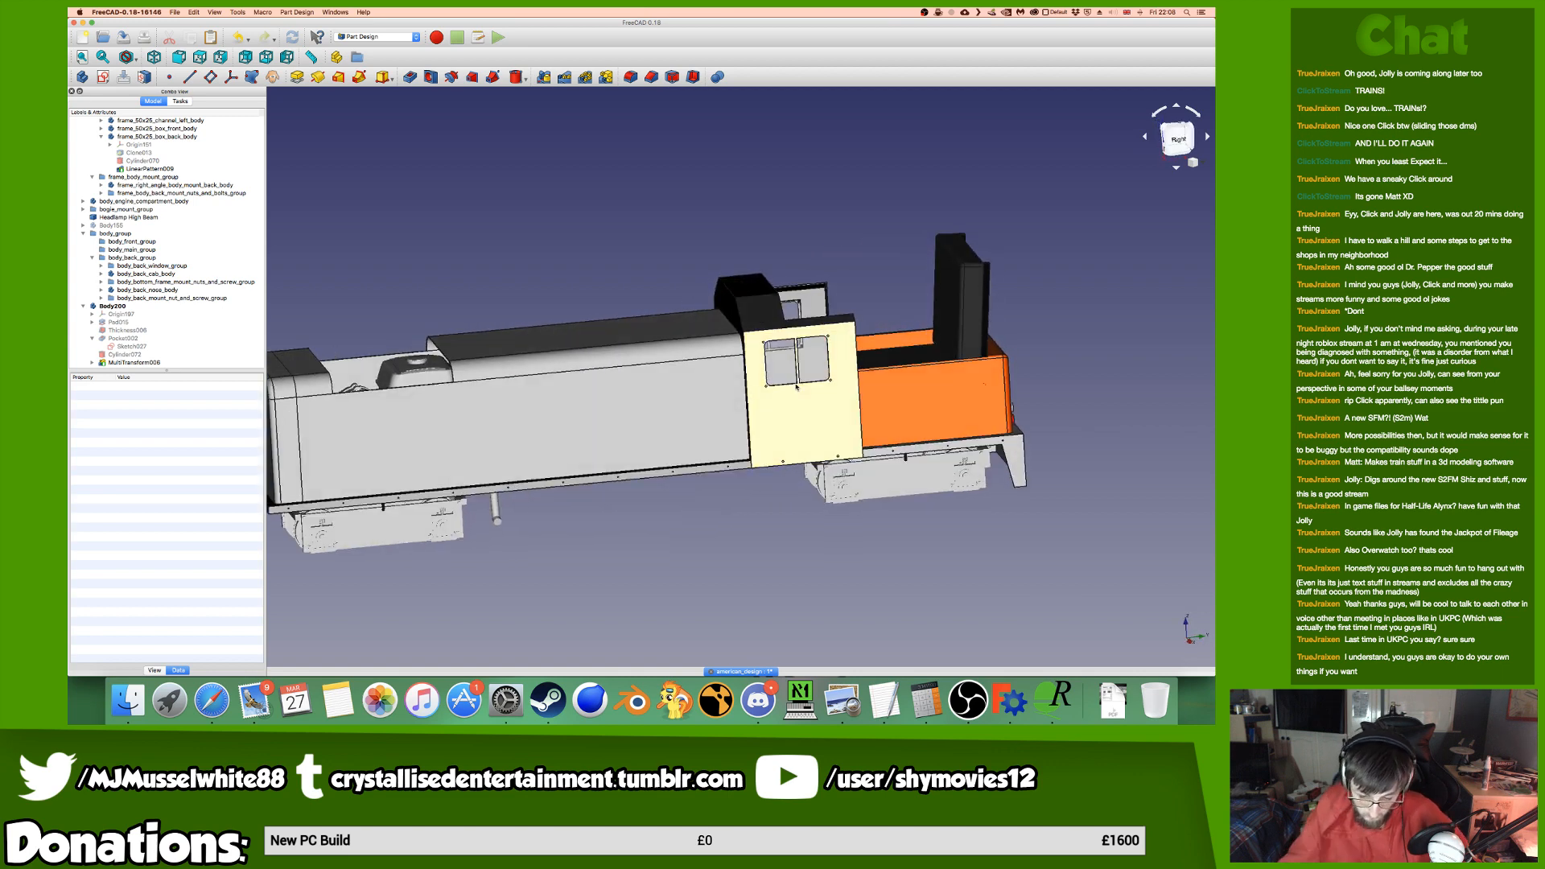
Examine the cab, rear nose and skirt from several angles and save the document.
scroll(796, 387, "up", 5)
mouse_move(802, 446)
middle_mouse_down()
mouse_move(647, 462)
mouse_move(793, 418)
mouse_move(779, 441)
middle_mouse_up()
middle_click_drag(523, 269, 603, 270)
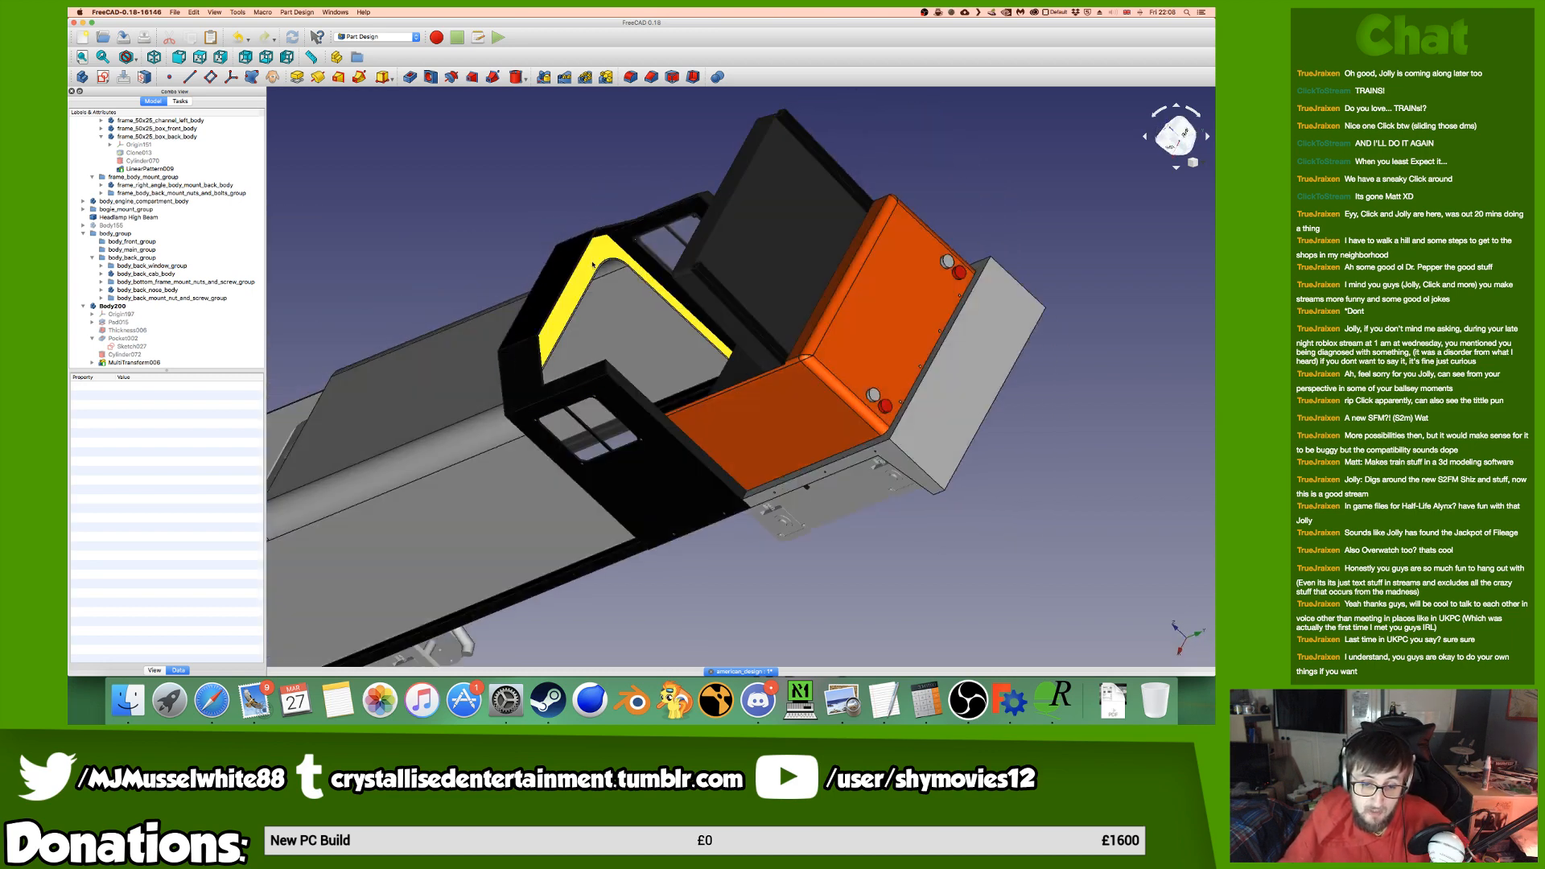
middle_click_drag(577, 309, 764, 328)
middle_click_drag(873, 400, 658, 375)
scroll(688, 446, "up", 4)
middle_click_drag(689, 442, 655, 406)
key("super+s")
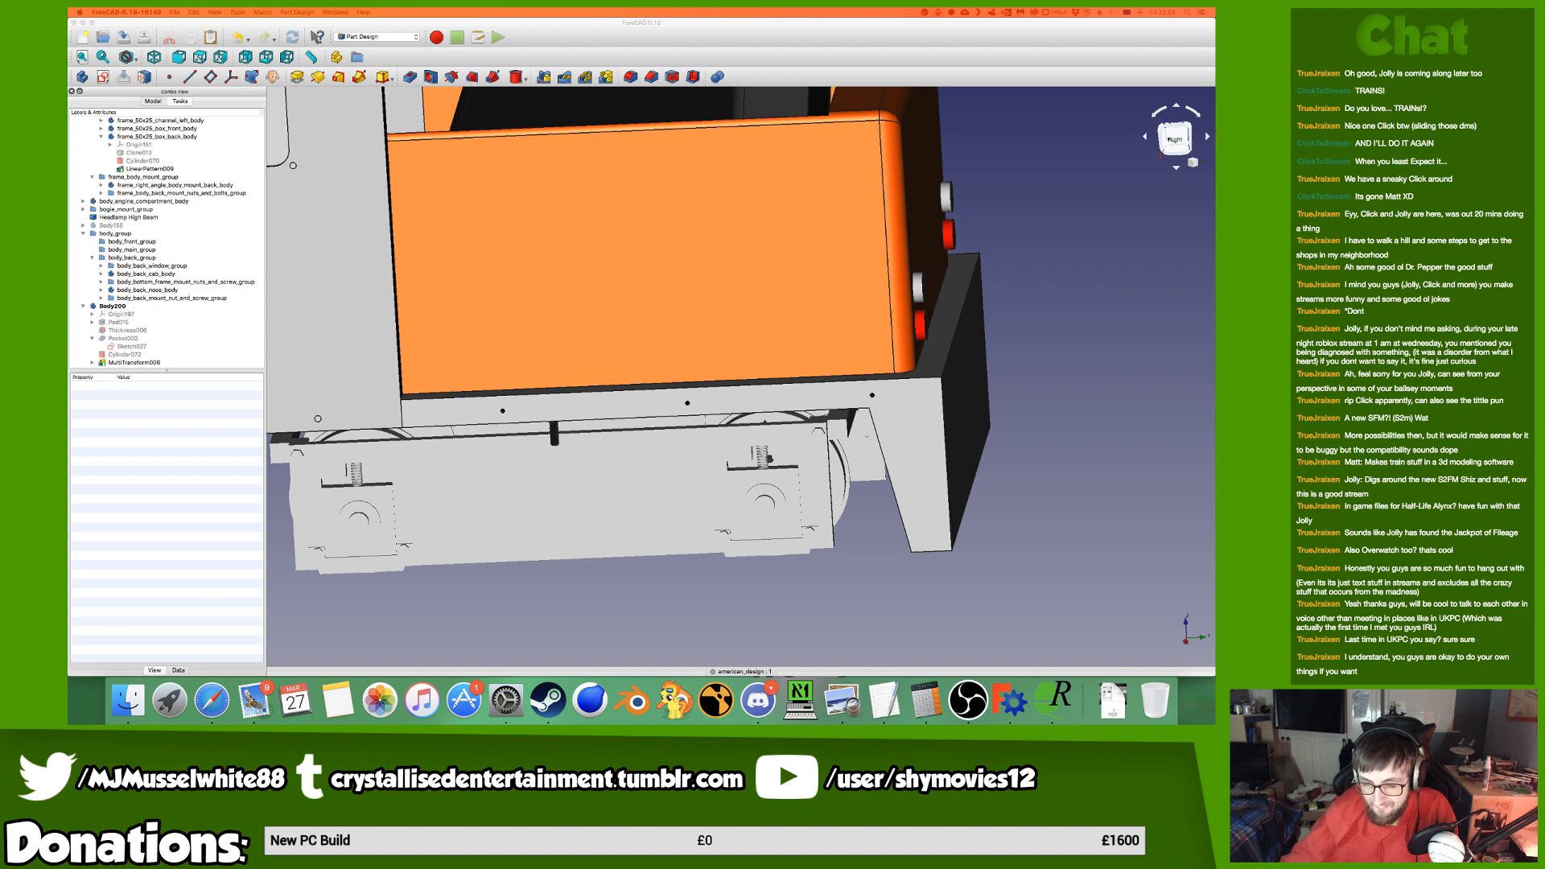
Start a chamfer on the outer edges of the three mounting holes in the skirt's right side and set its size to 1.17 mm.
left_click(1180, 137)
left_click(1179, 139)
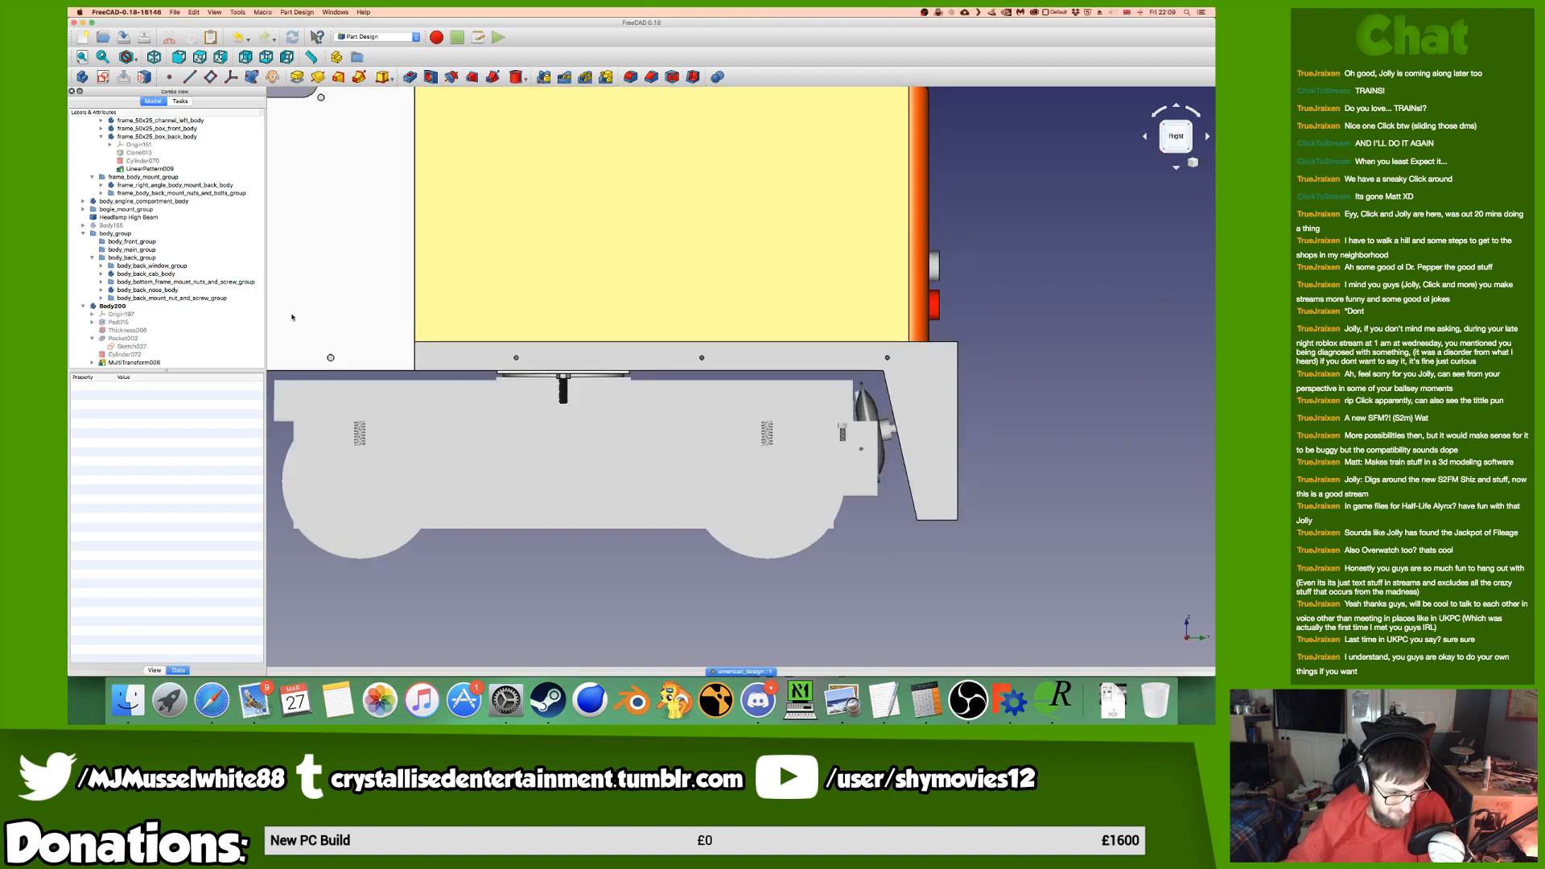
scroll(512, 353, "up", 8)
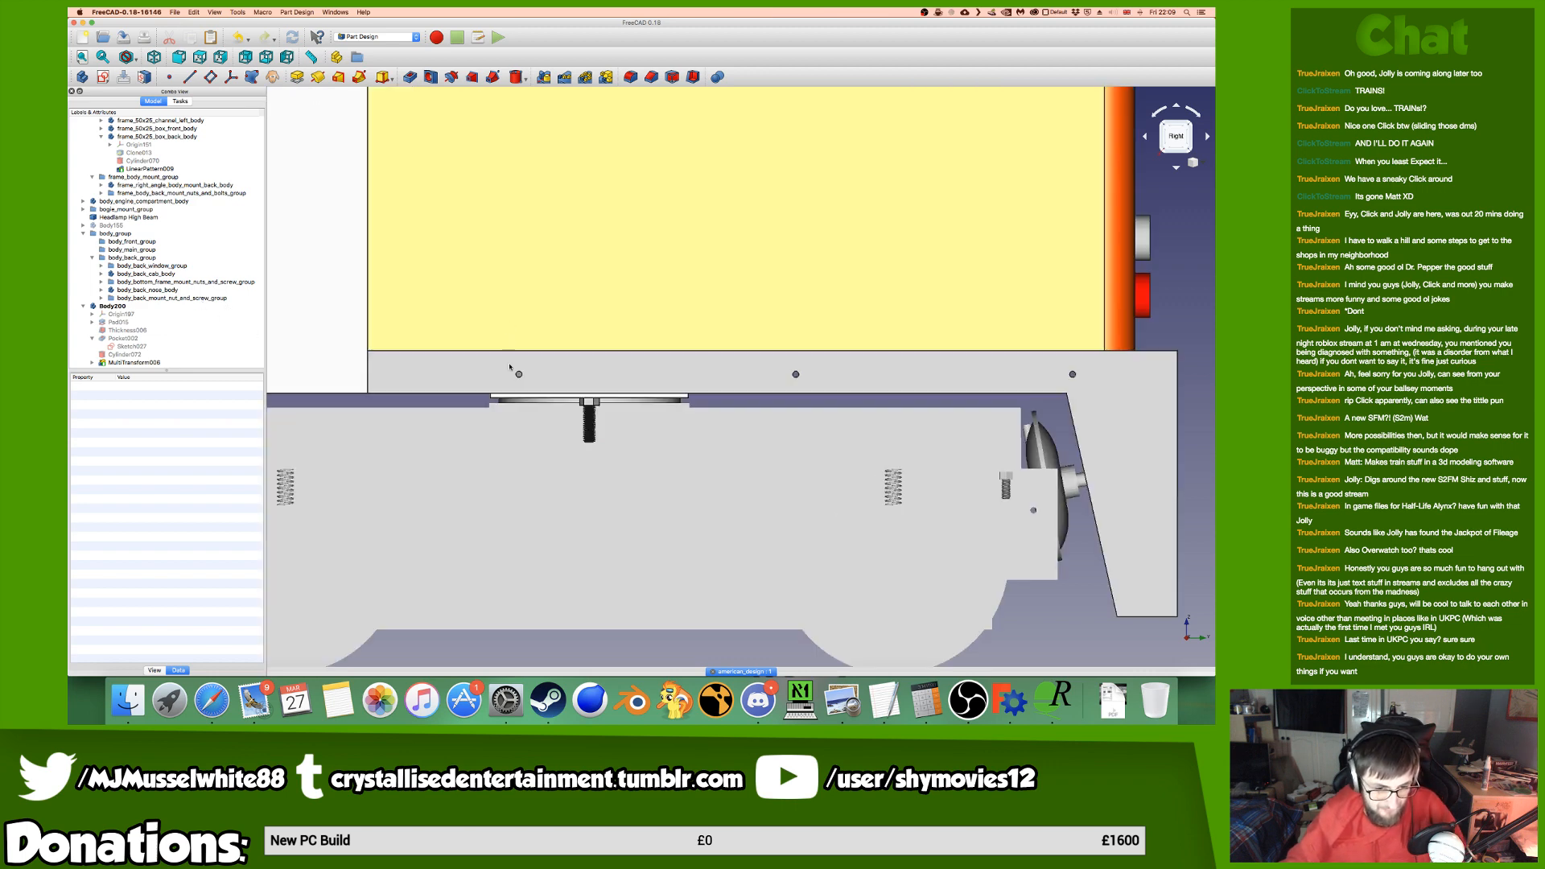
left_click(532, 384)
scroll(780, 433, "down", 8)
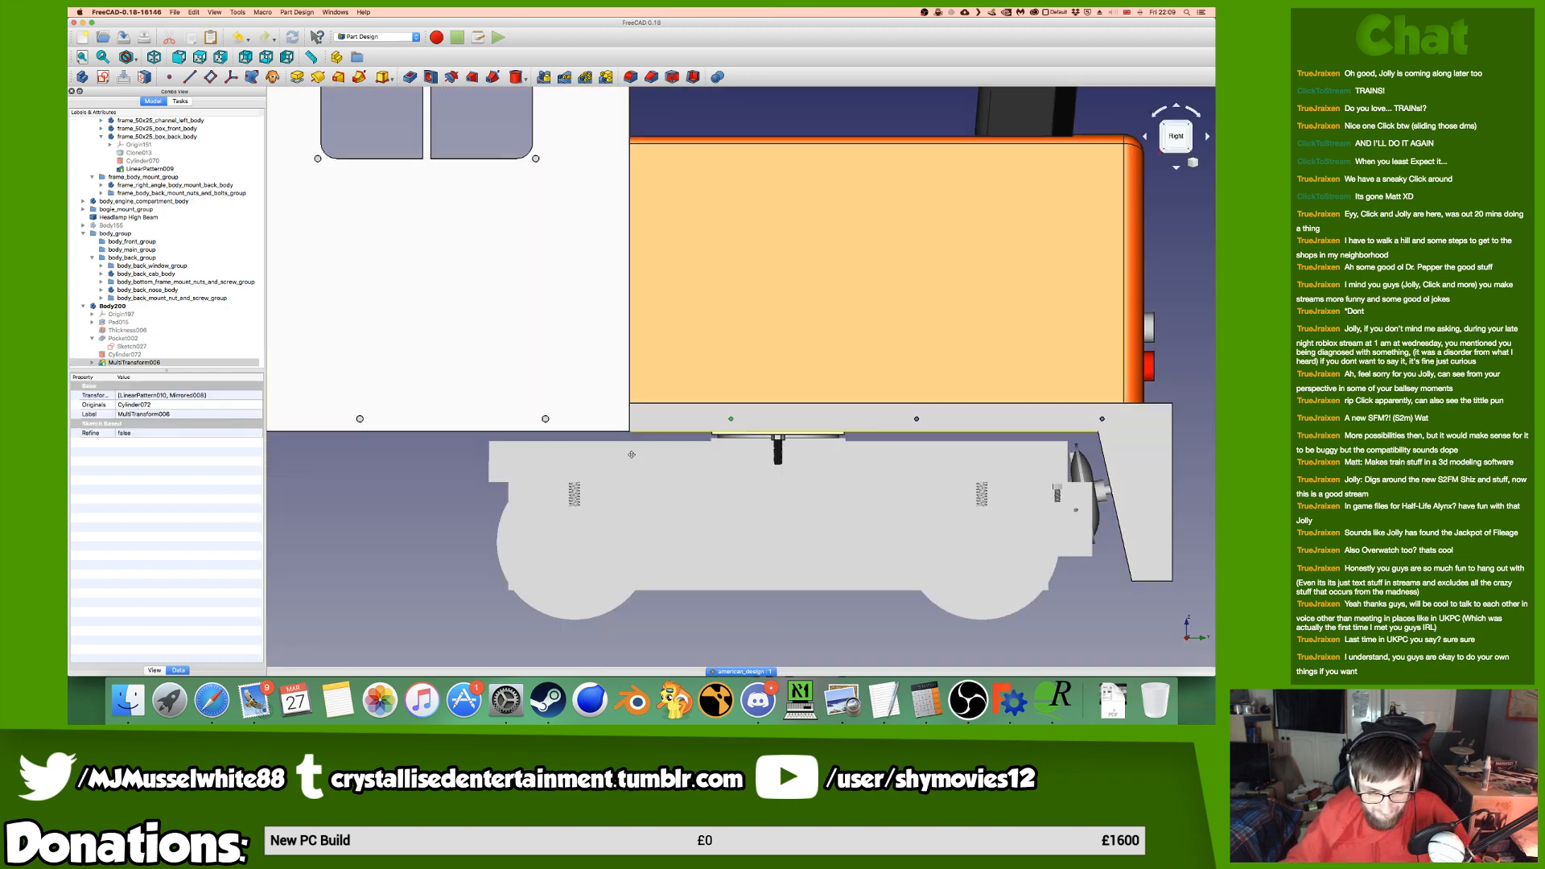
scroll(931, 414, "up", 10)
middle_click_drag(1119, 497, 365, 403)
middle_click_drag(1166, 392, 776, 398)
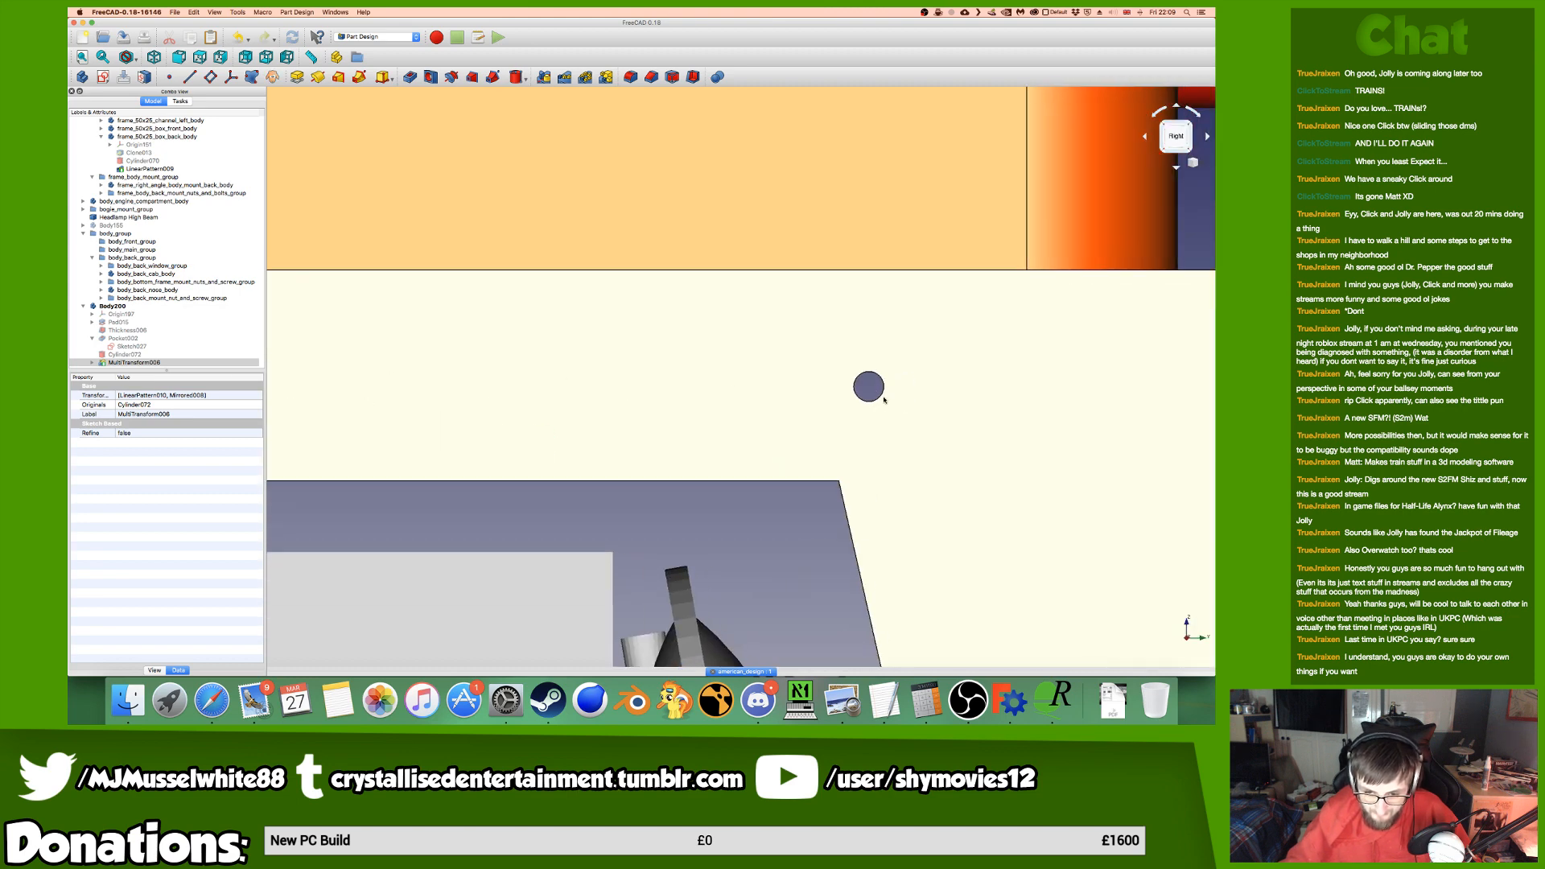
left_click(879, 399)
scroll(879, 398, "down", 5)
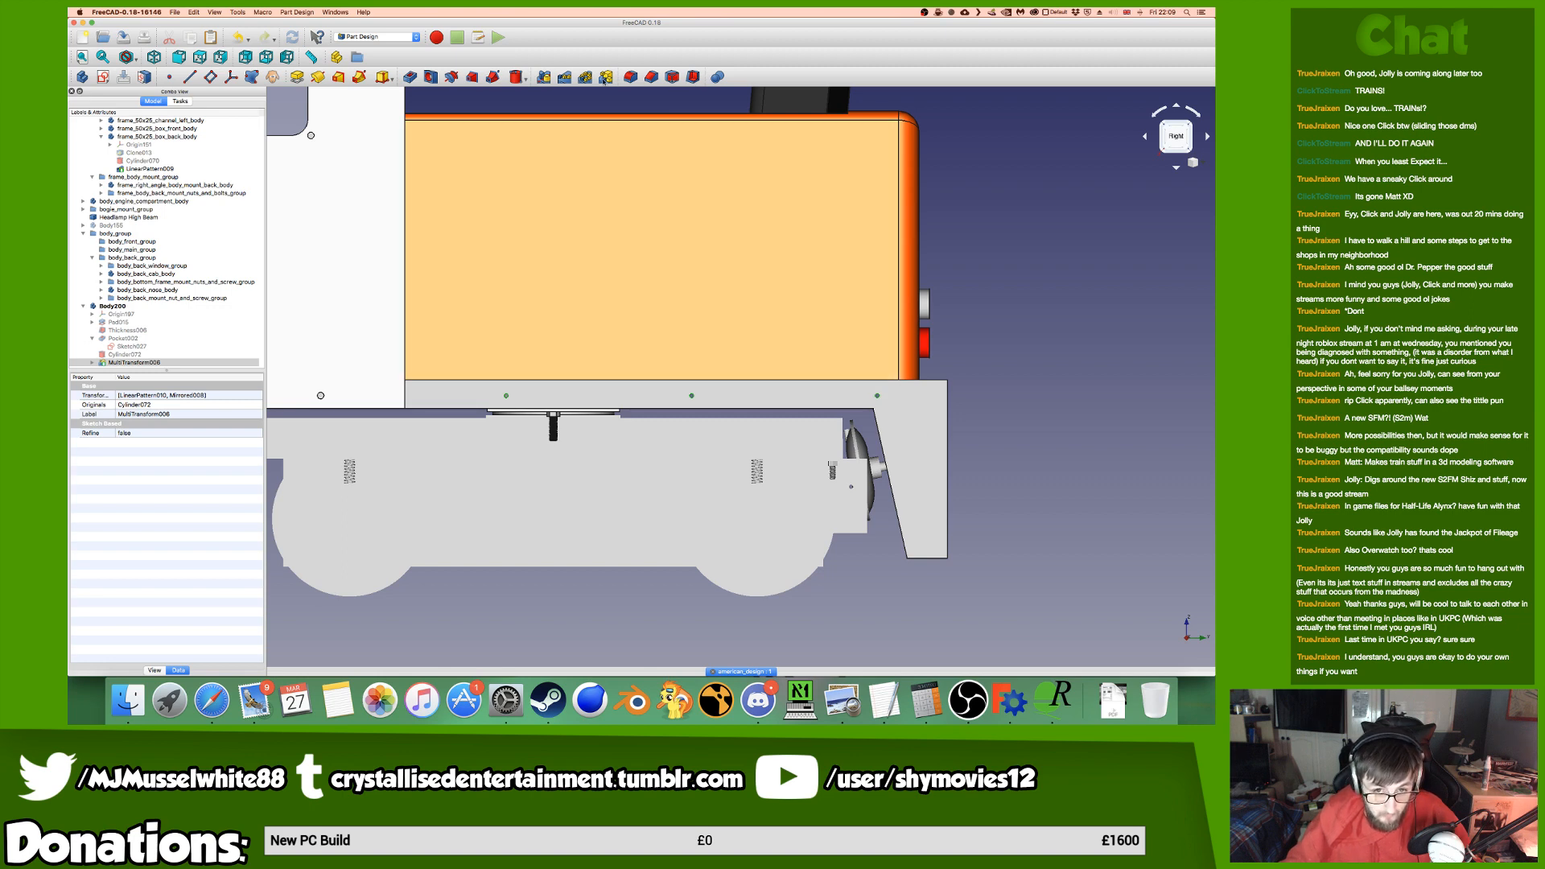
left_click(649, 78)
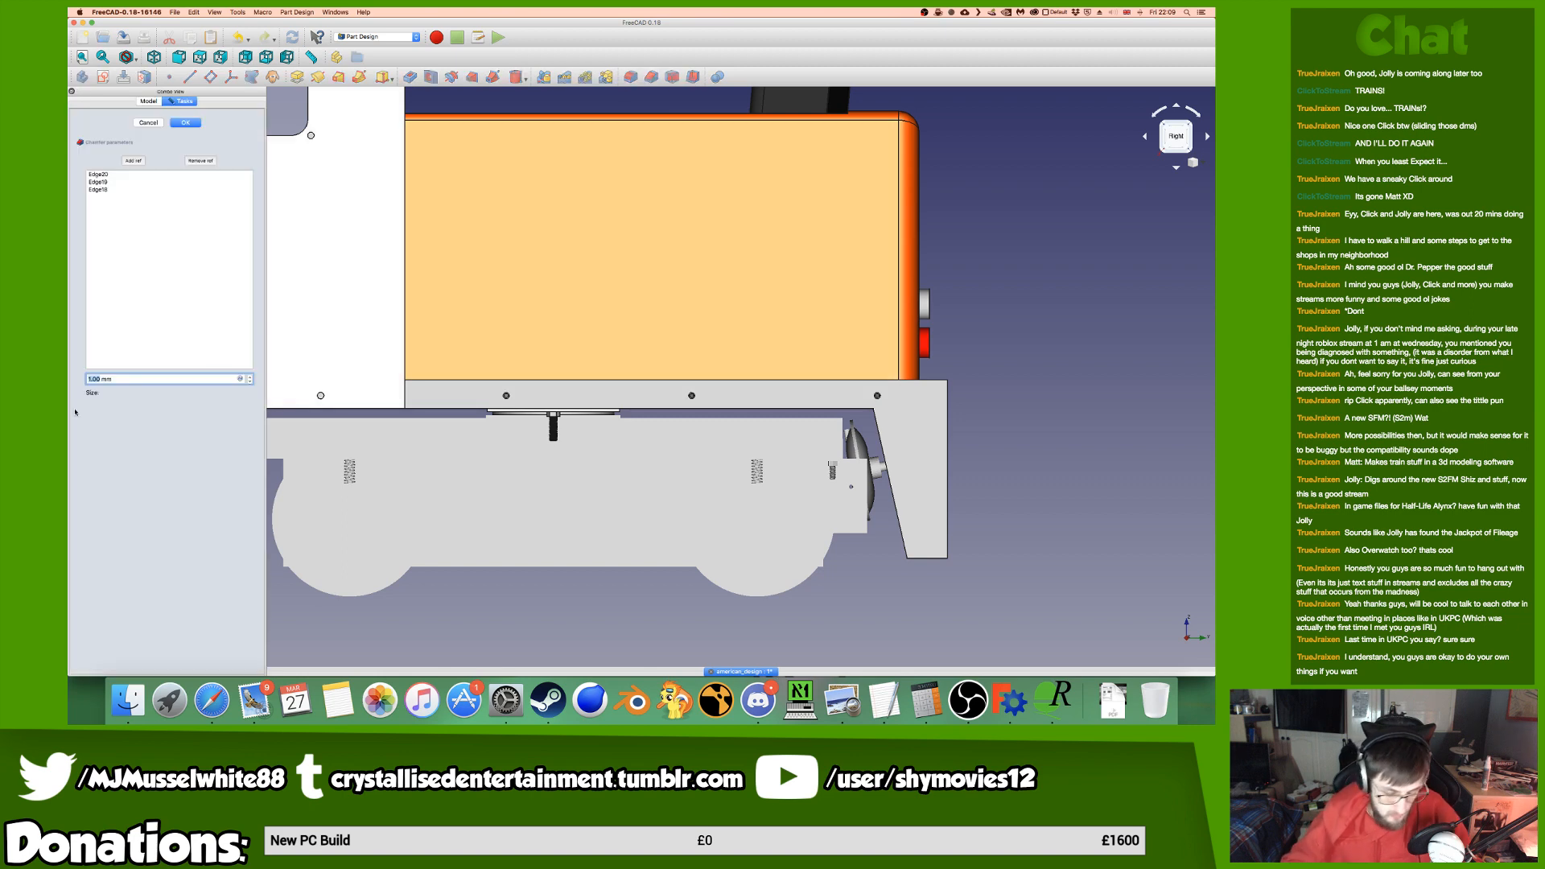
type("1.17")
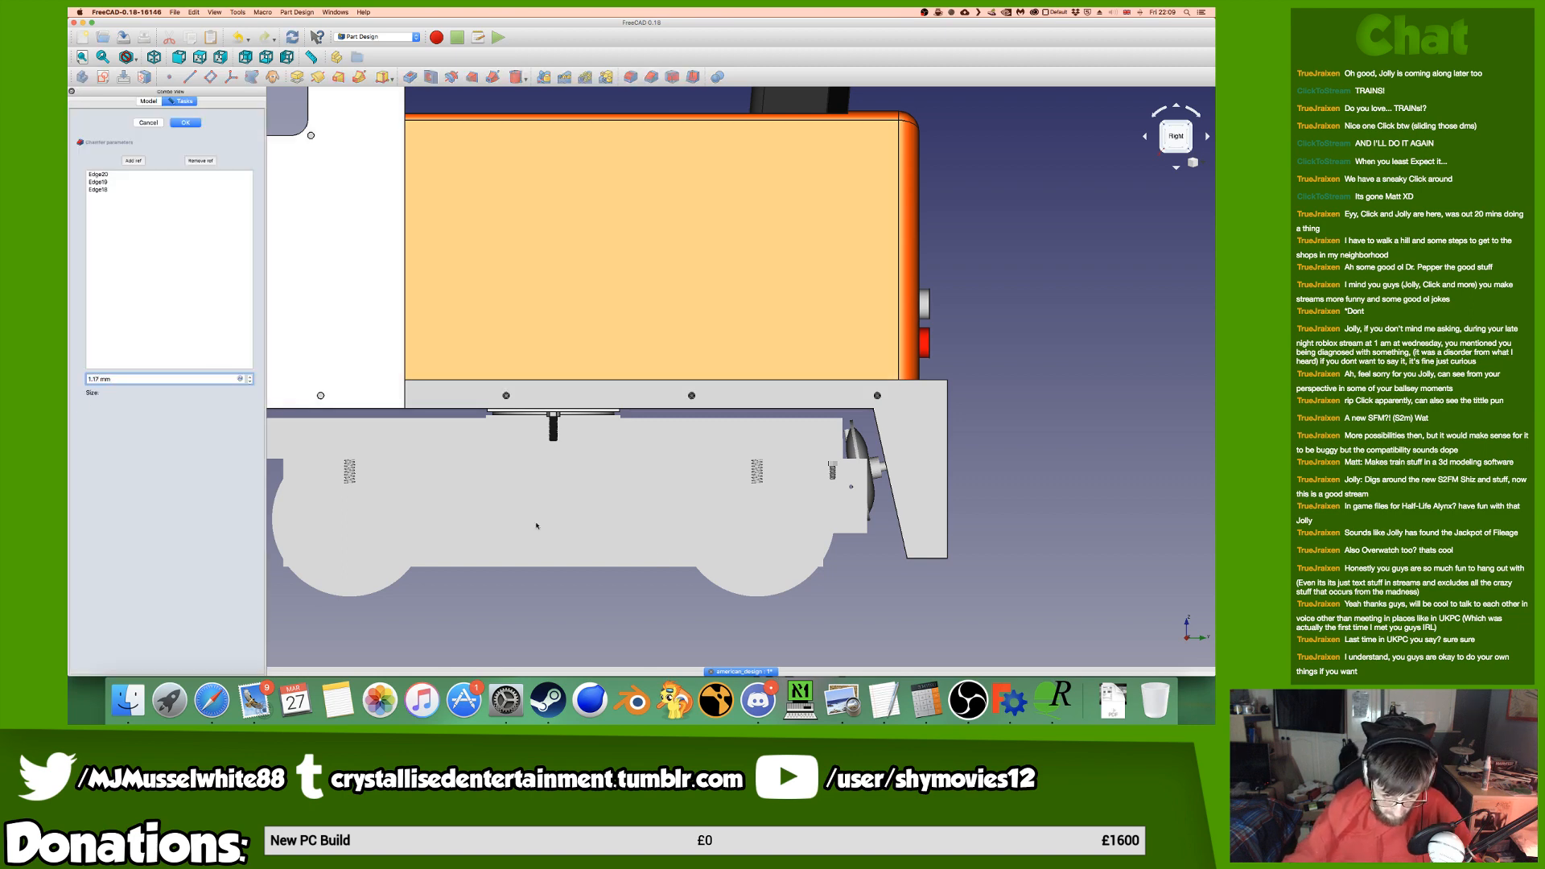
Add the outer edge of the rearmost mounting hole on the skirt's left side to the chamfer.
middle_click_drag(628, 518, 483, 503)
middle_click_drag(861, 386, 555, 386)
middle_click_drag(893, 523, 727, 514)
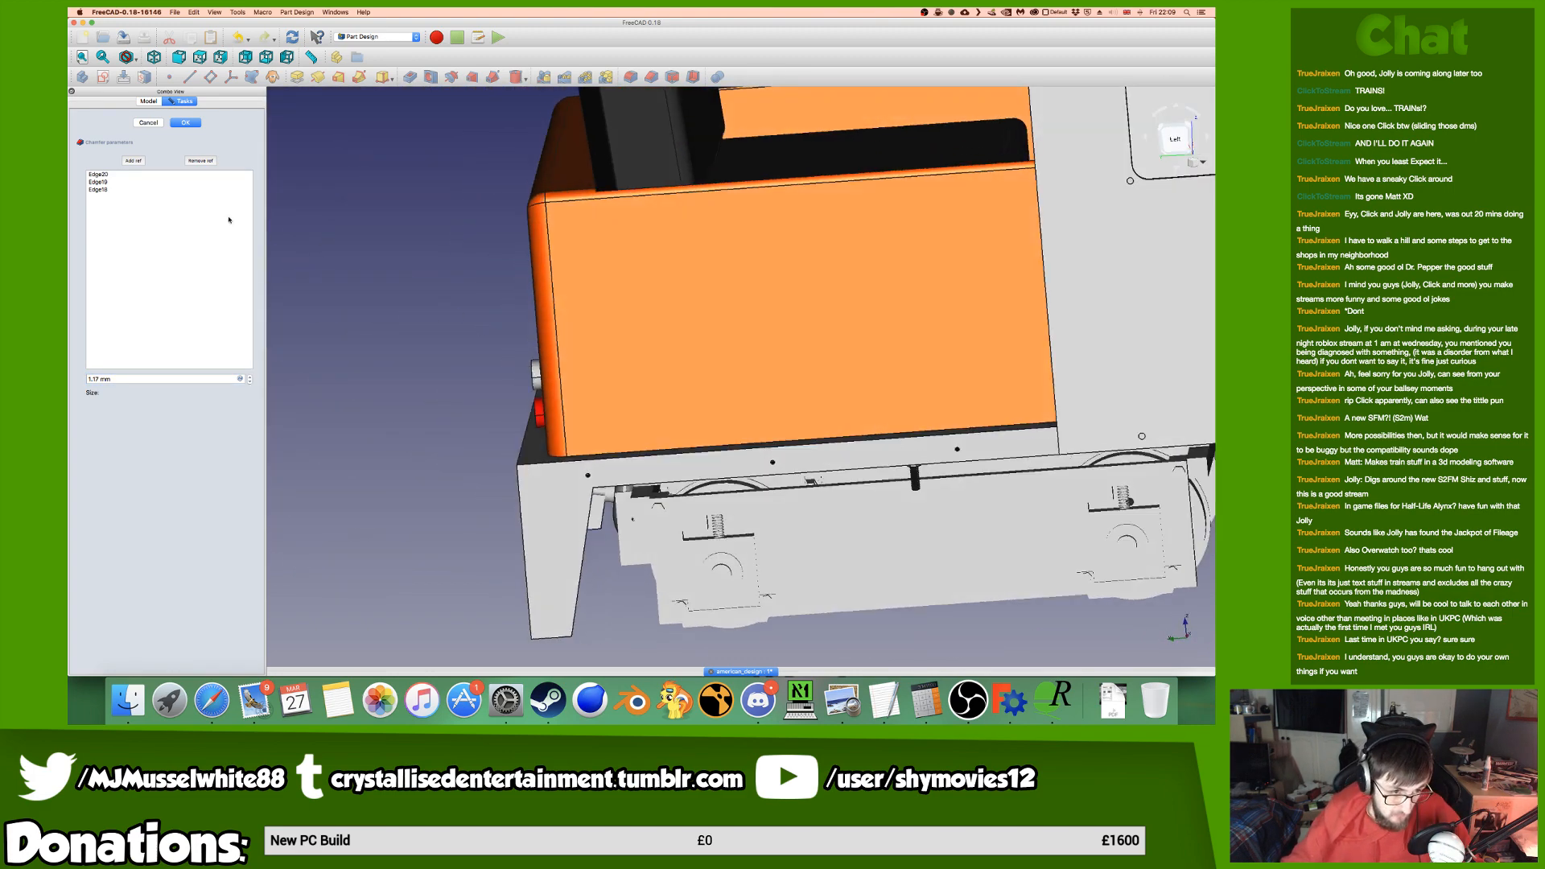
left_click(135, 162)
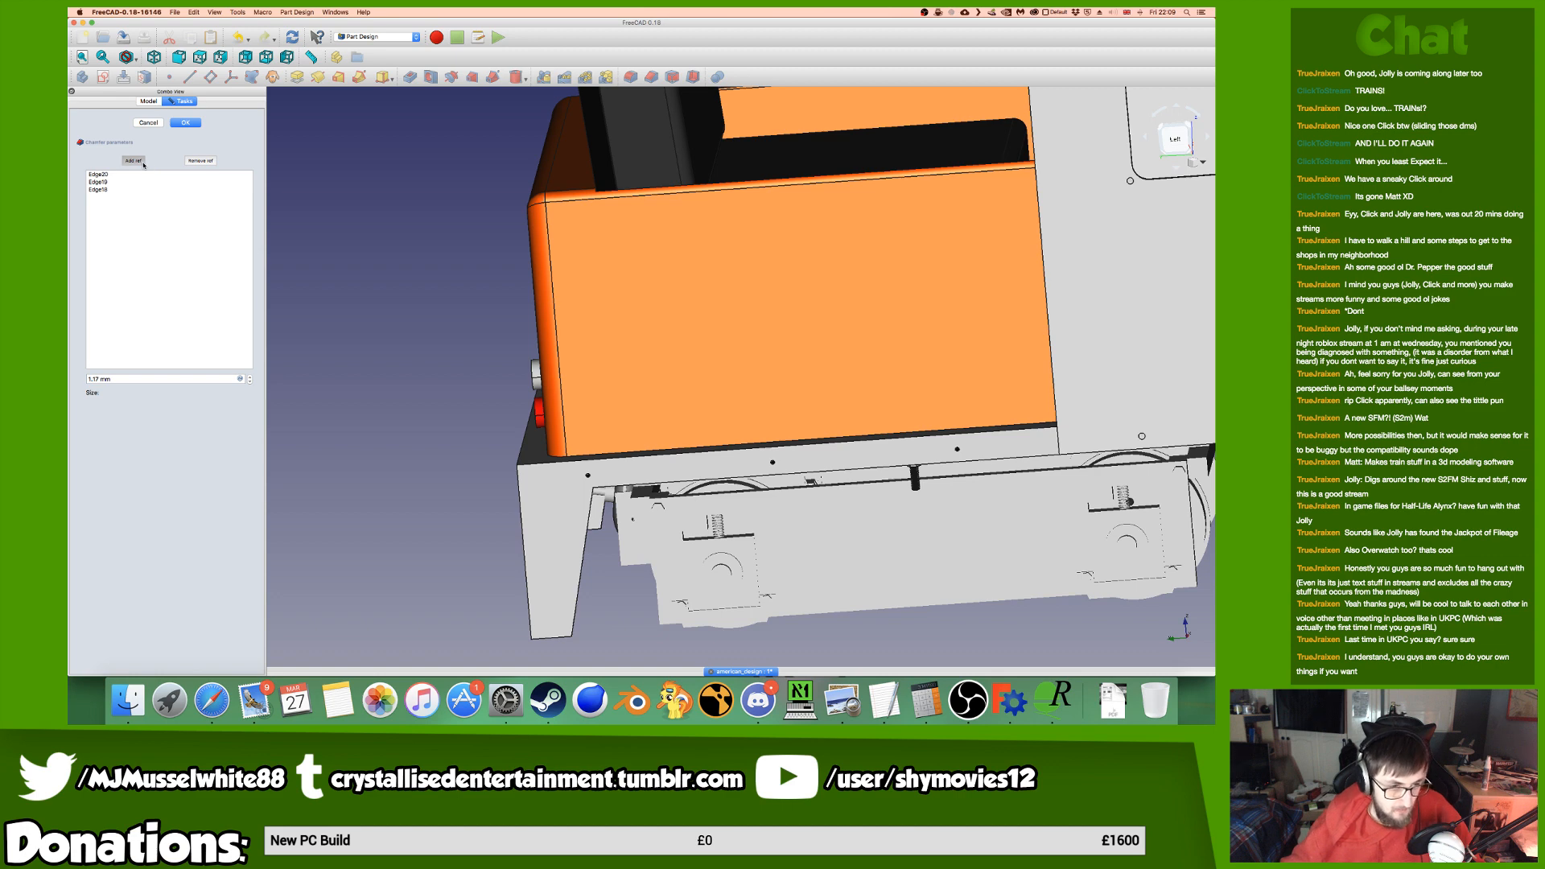
scroll(456, 341, "up", 2)
scroll(644, 537, "up", 5)
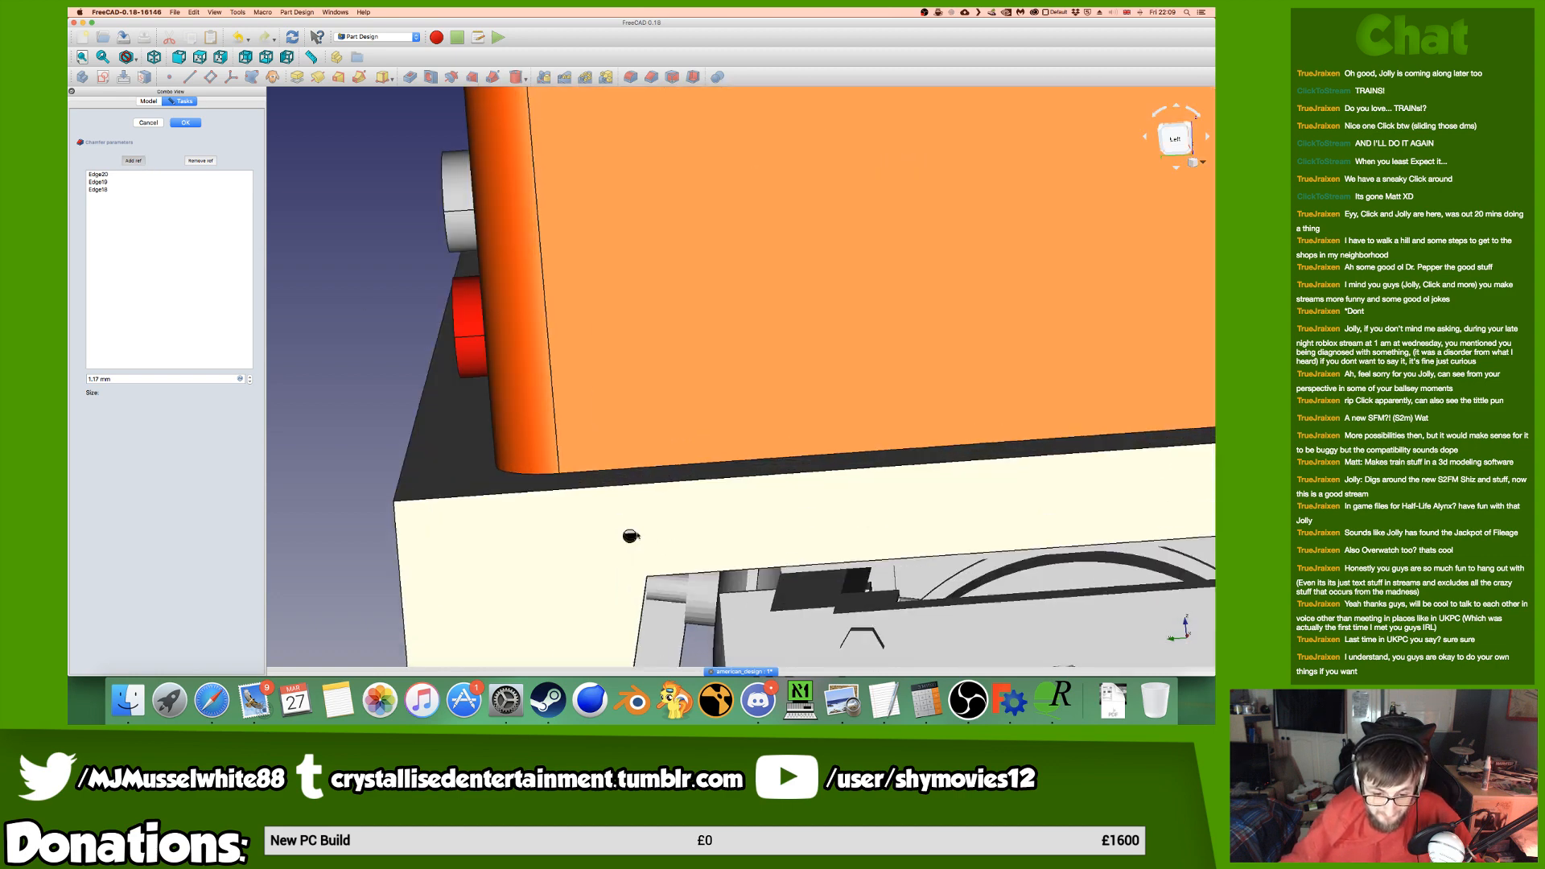
left_click(640, 539)
scroll(639, 539, "down", 5)
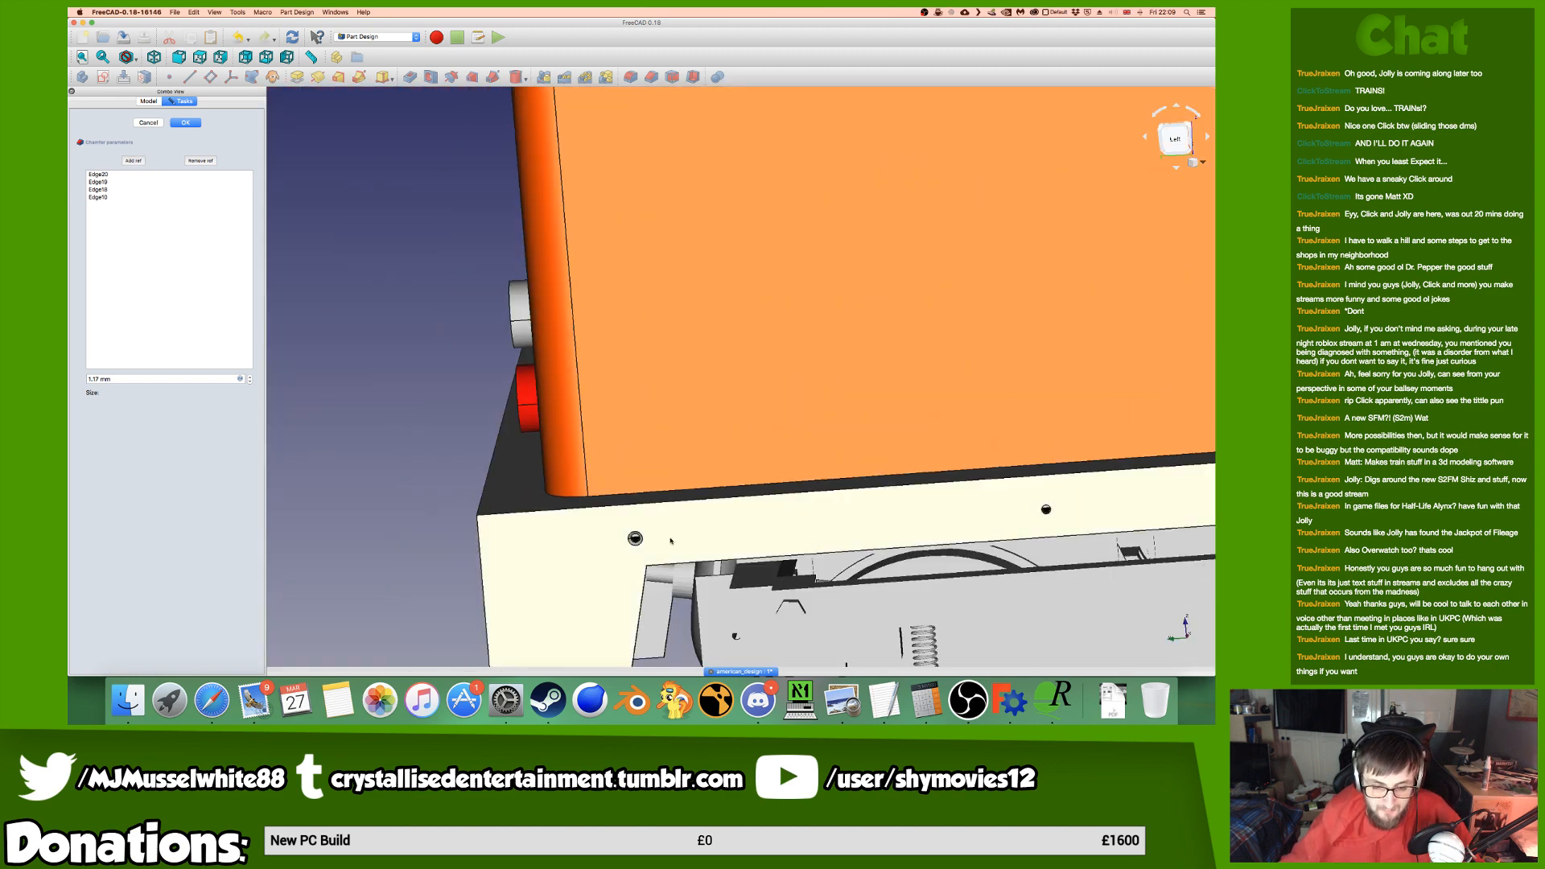
Add the outer edges of the two remaining left-side mounting holes to the chamfer.
scroll(368, 364, "up", 3)
left_click(133, 161)
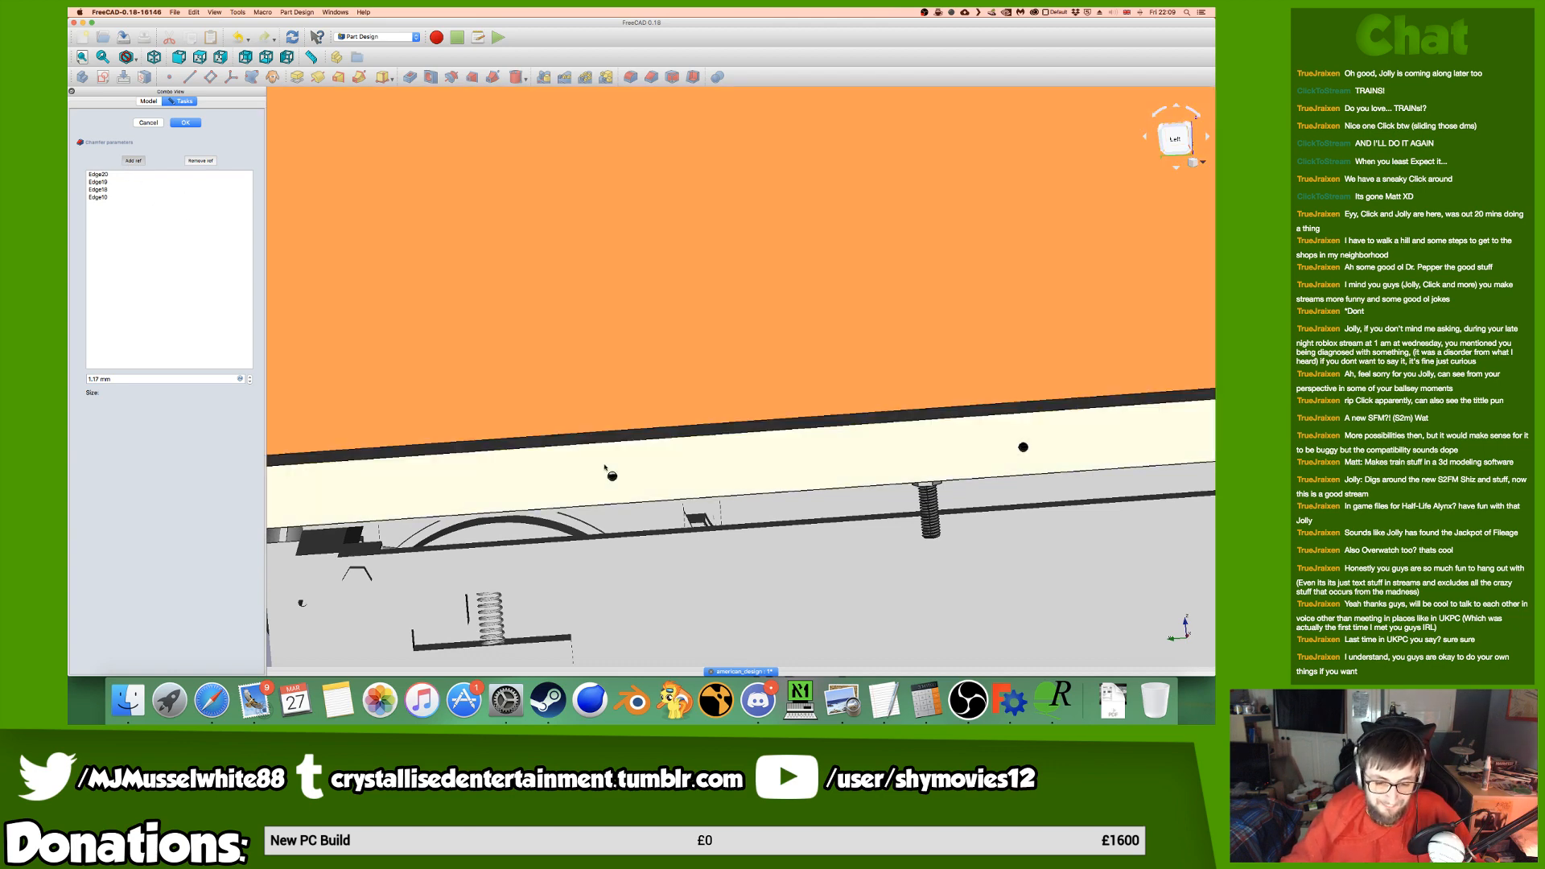
scroll(619, 477, "up", 5)
left_click(625, 481)
scroll(625, 483, "down", 5)
left_click(133, 161)
scroll(815, 467, "up", 3)
scroll(815, 467, "up", 3)
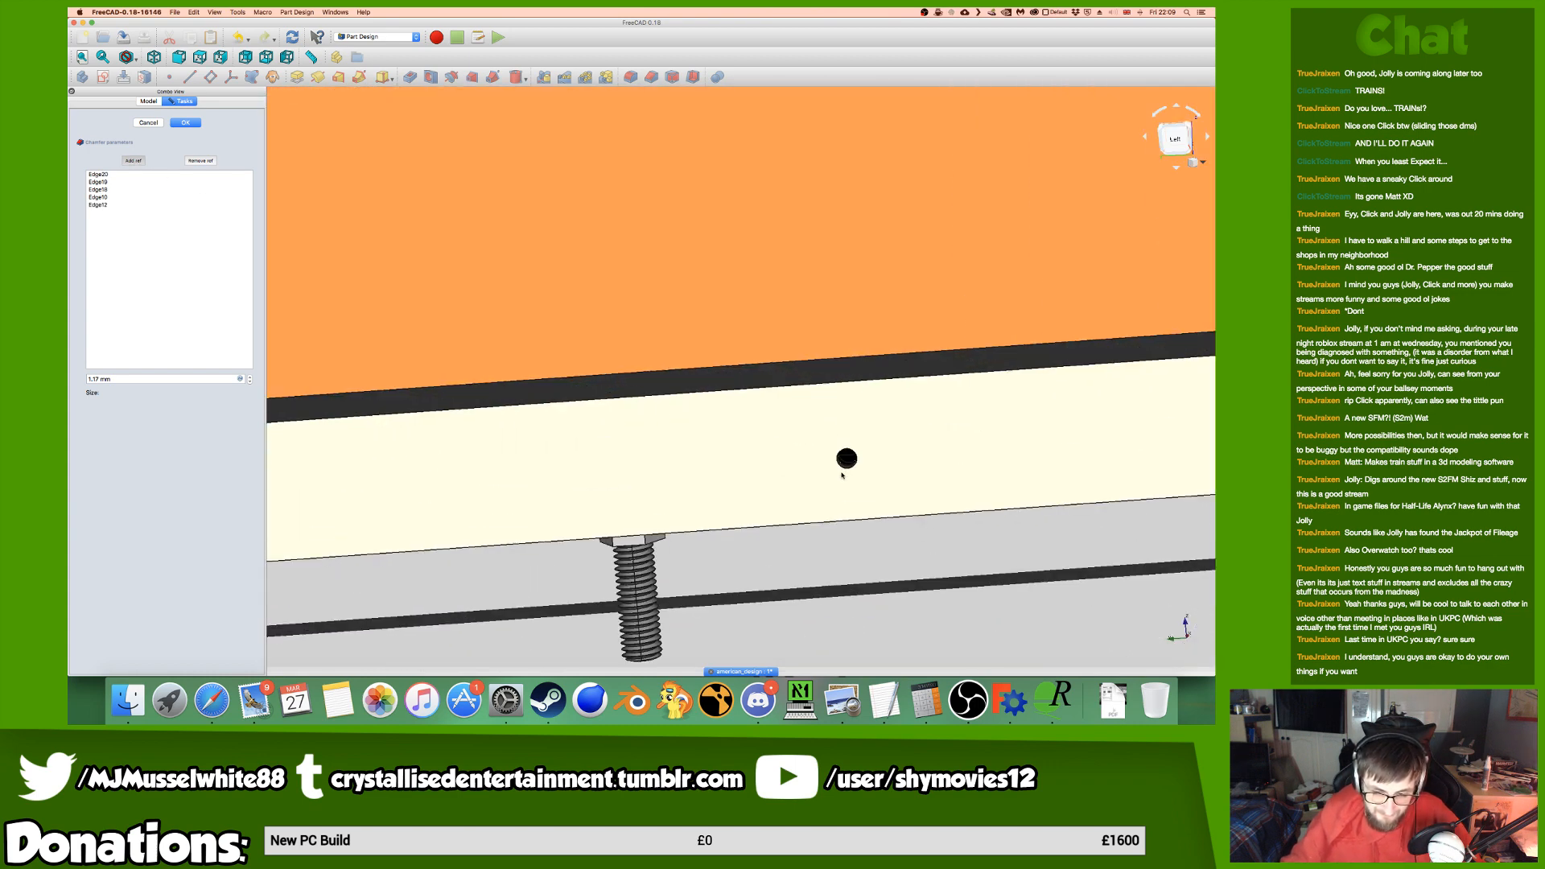
left_click(842, 470)
scroll(842, 469, "down", 6)
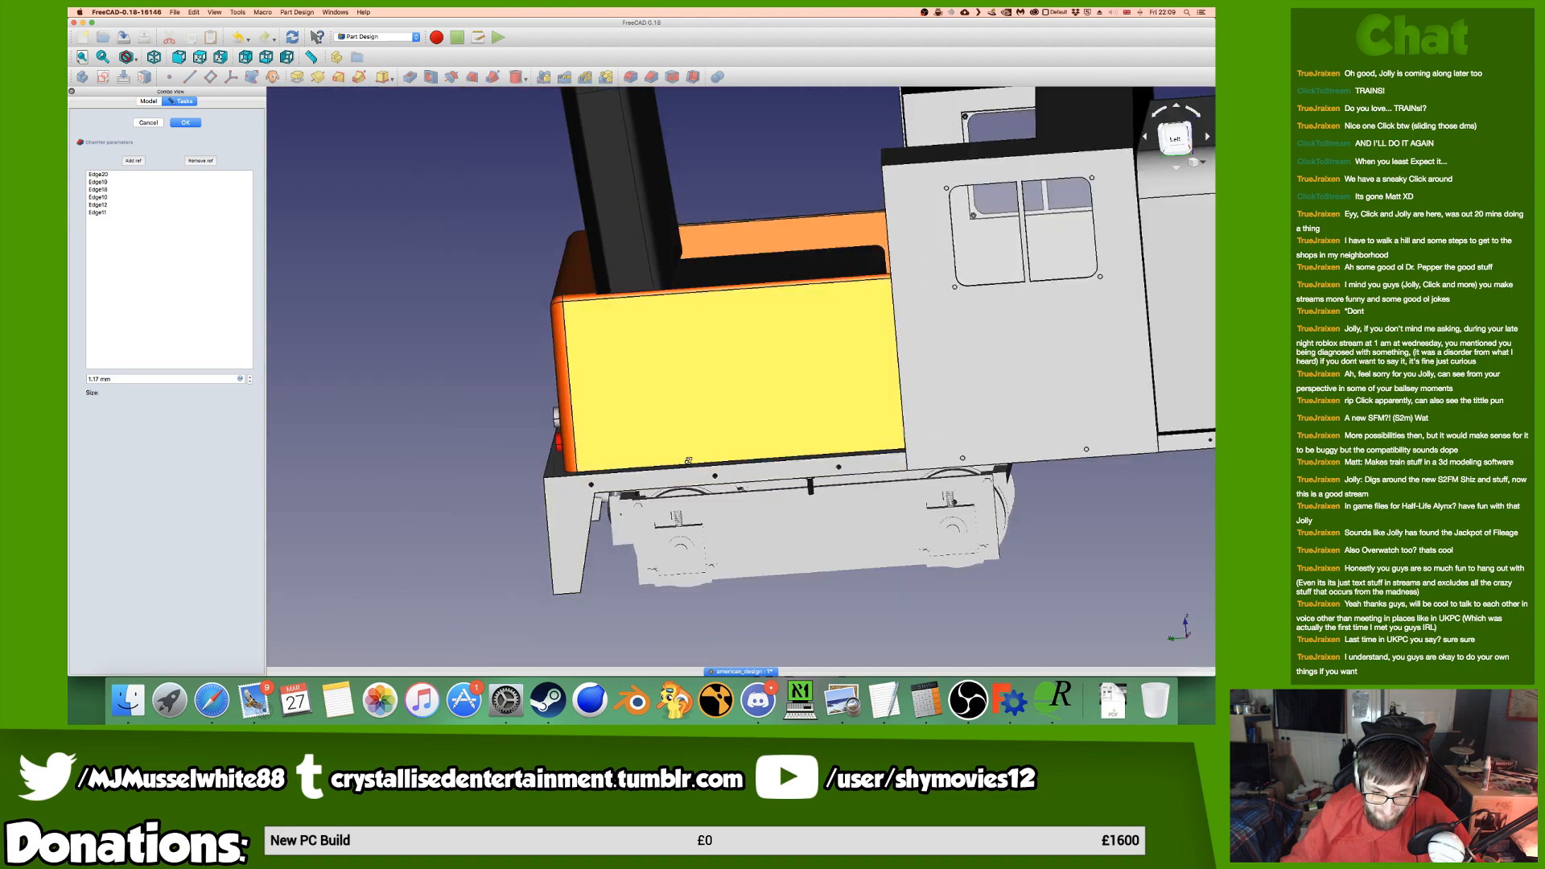
Accept the hole chamfer, check the countersunk holes on the right side, and save the document.
middle_click_drag(655, 439, 885, 435)
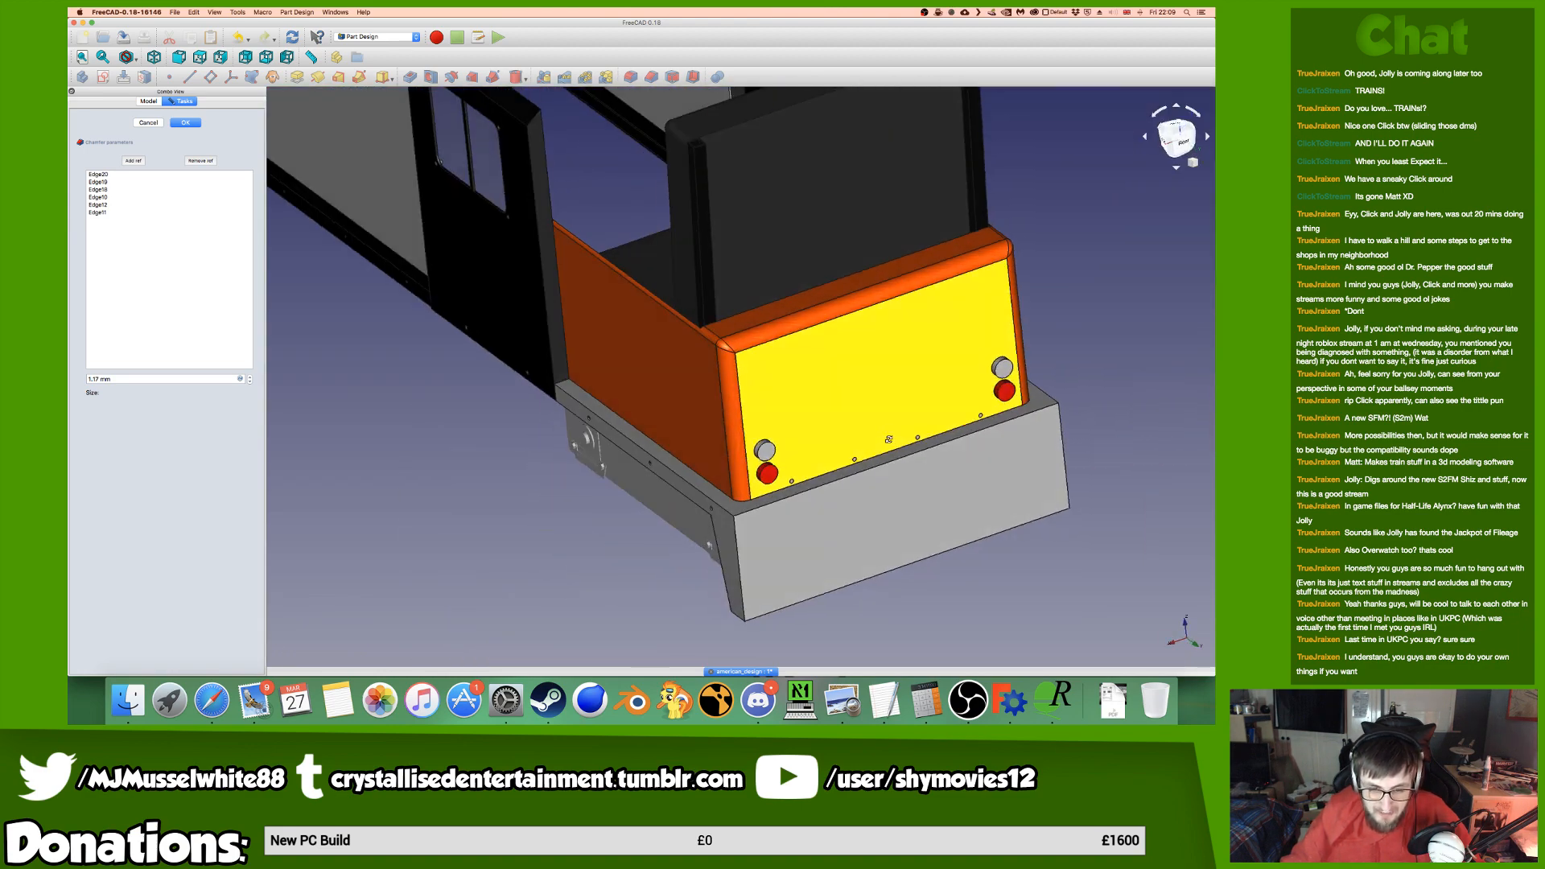
middle_click_drag(700, 402, 793, 410)
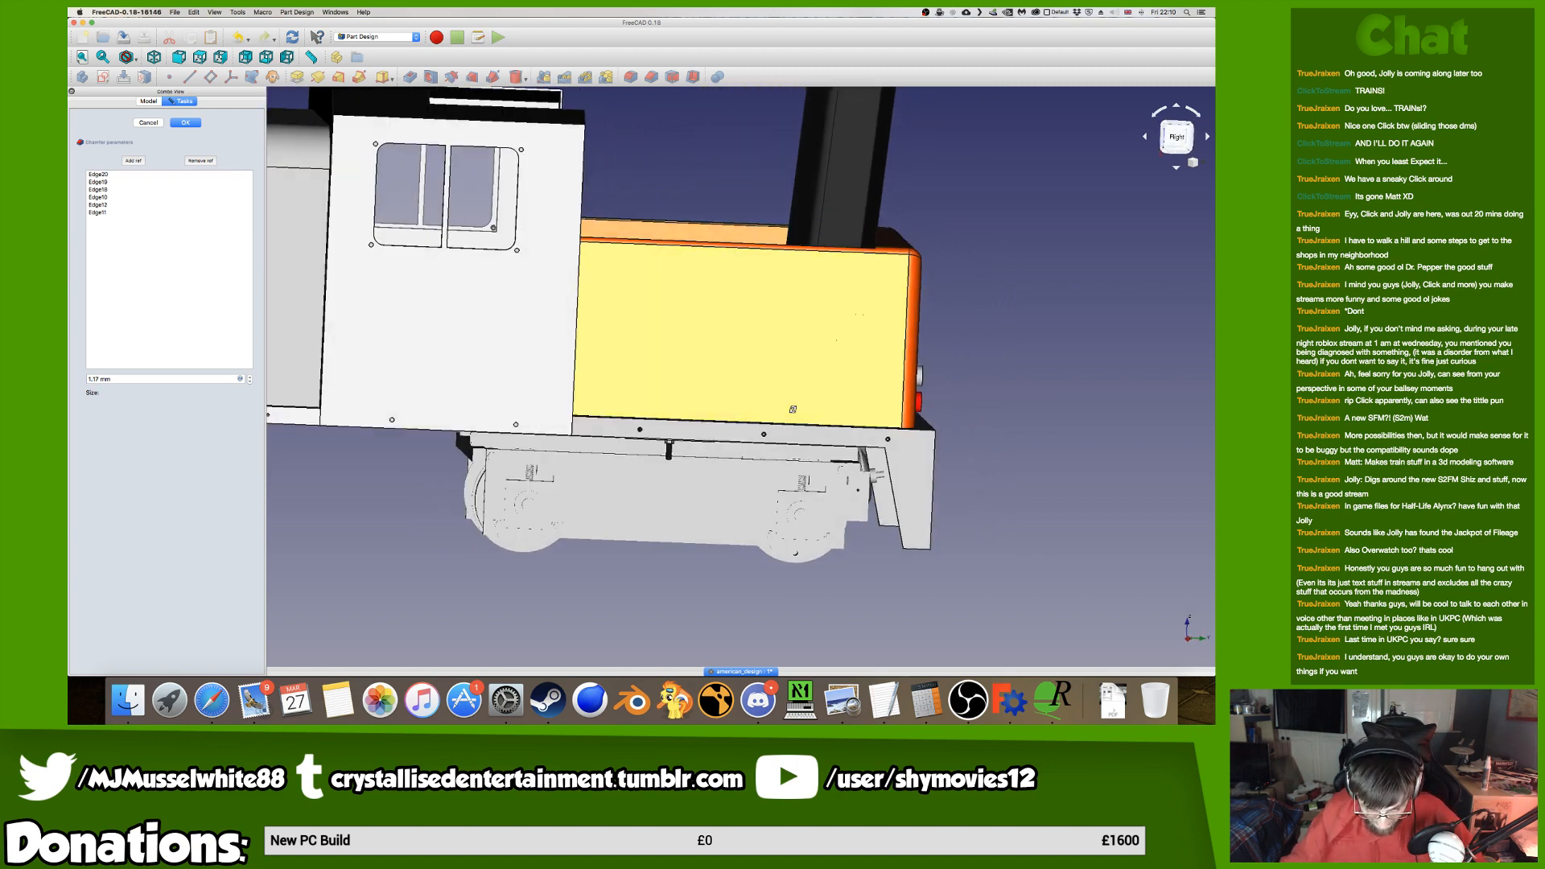
middle_click_drag(665, 401, 597, 392)
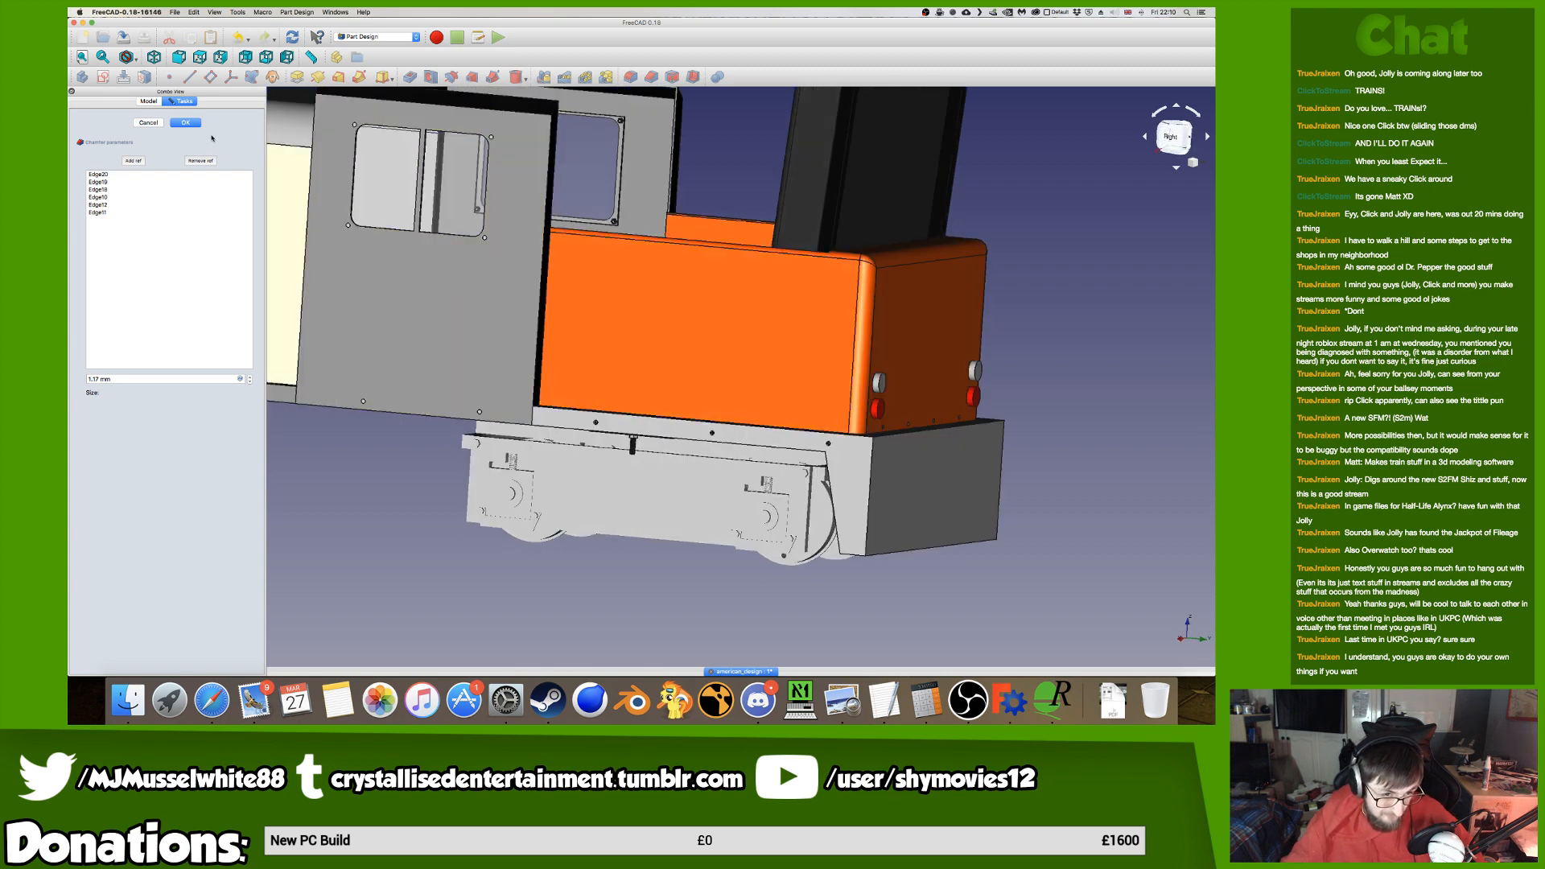
left_click(186, 123)
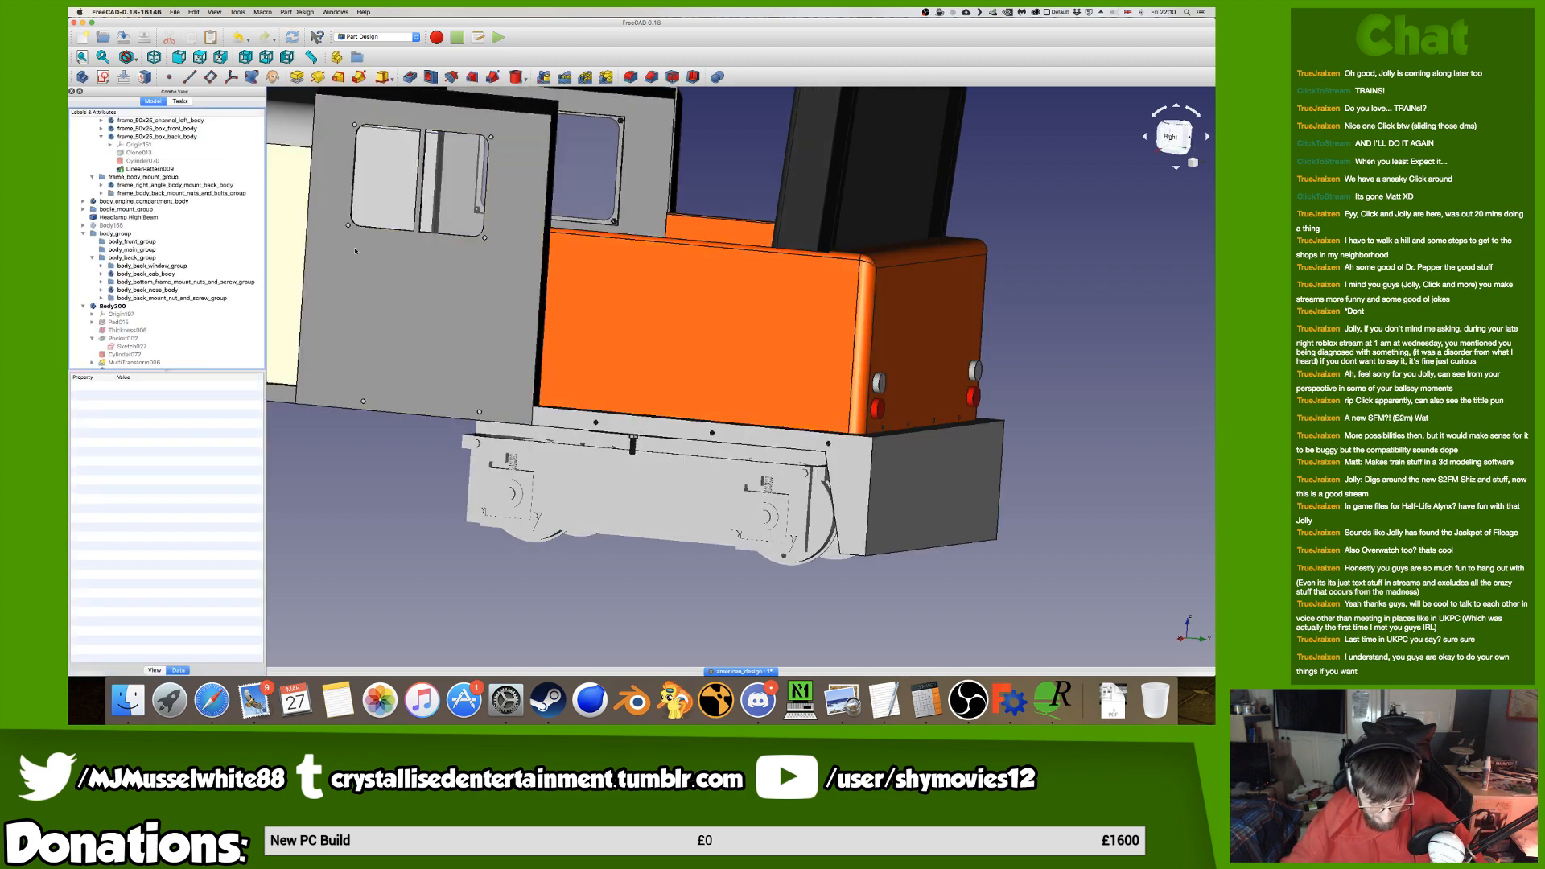
scroll(668, 449, "up", 5)
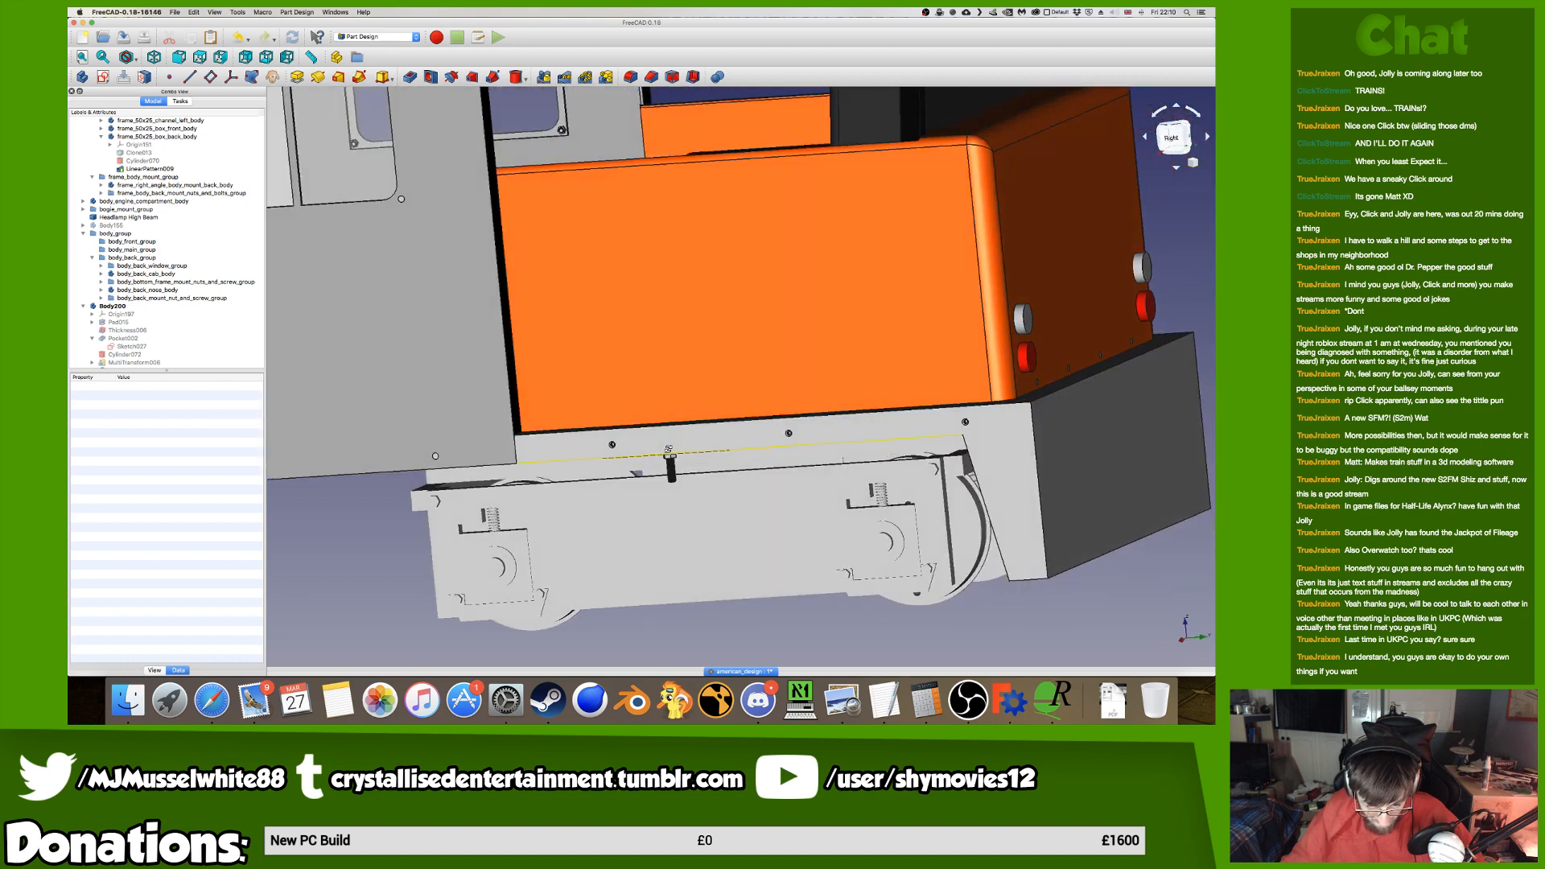
middle_click_drag(568, 305, 588, 305)
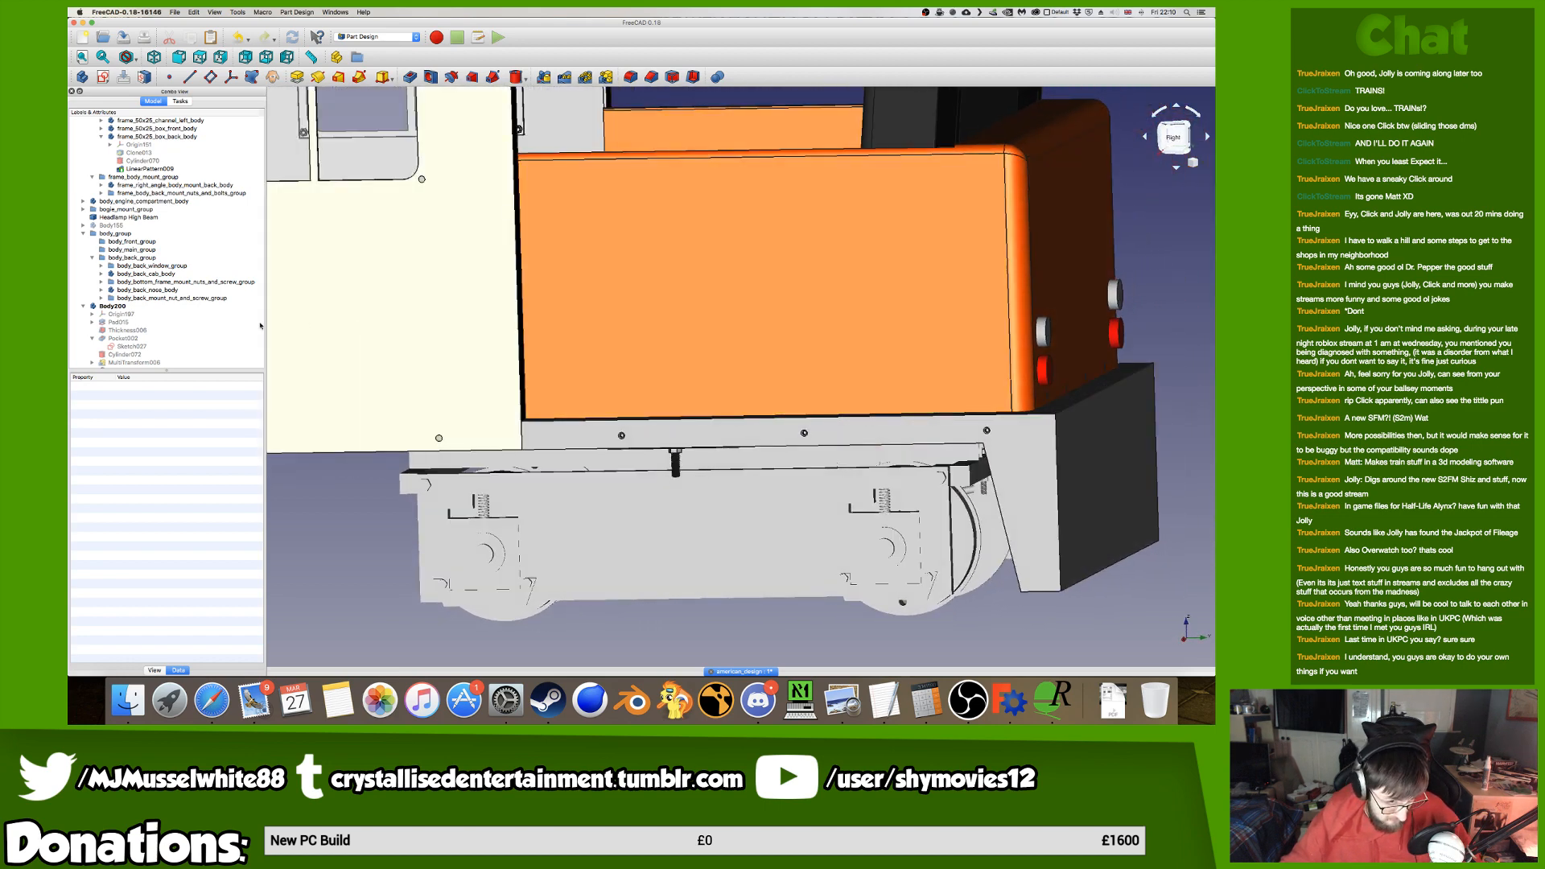
key("super+s")
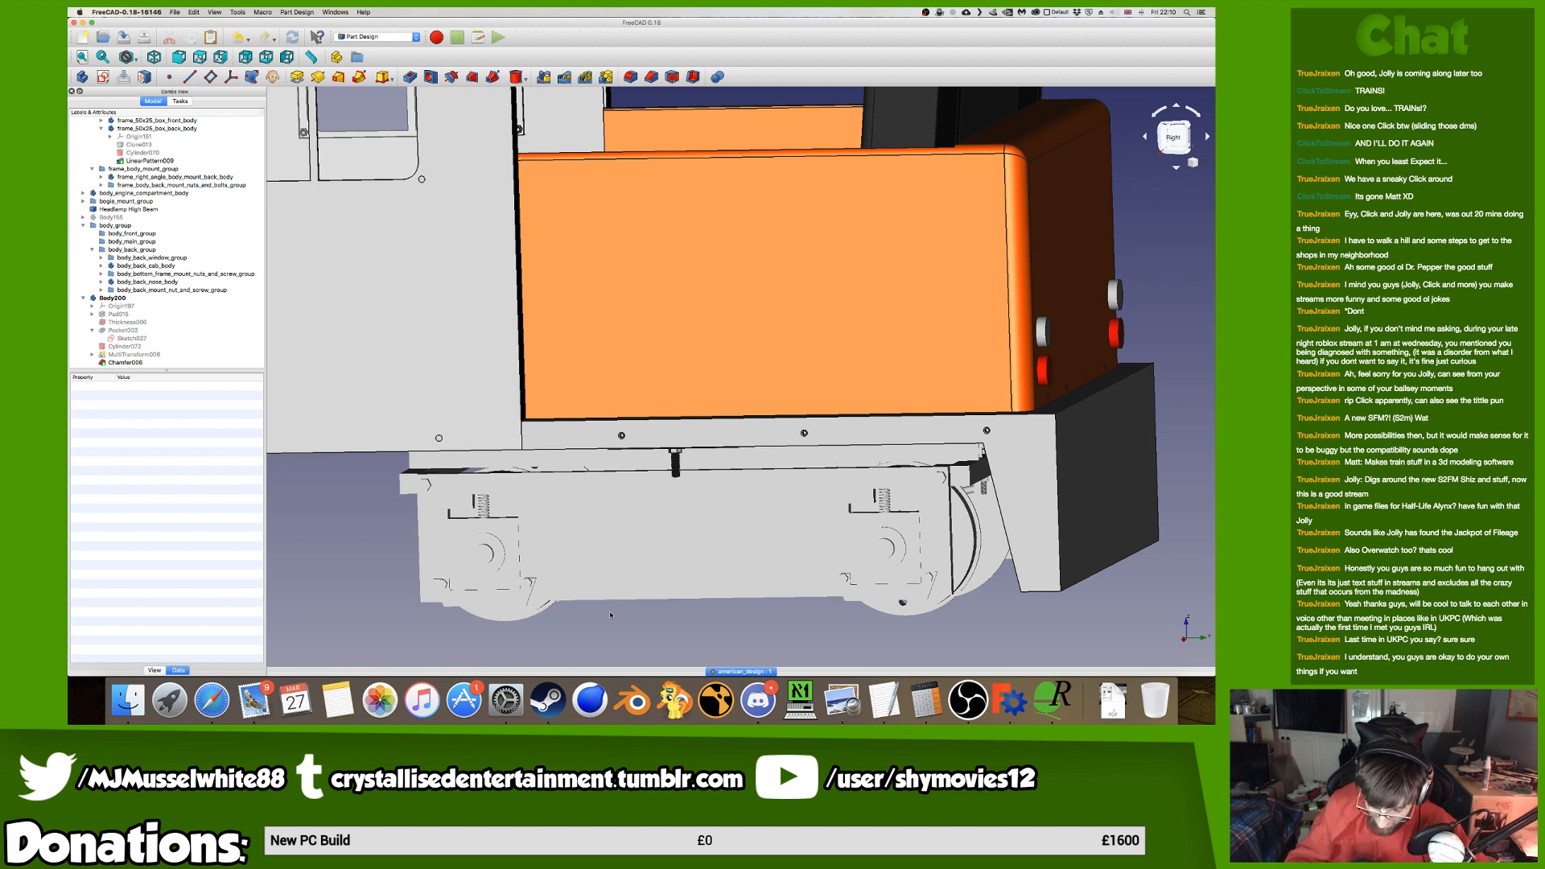
Examine the skirt and its bogie clearance from the side, underneath and behind, including the inner corner of the end plate.
middle_click_drag(940, 578, 555, 385)
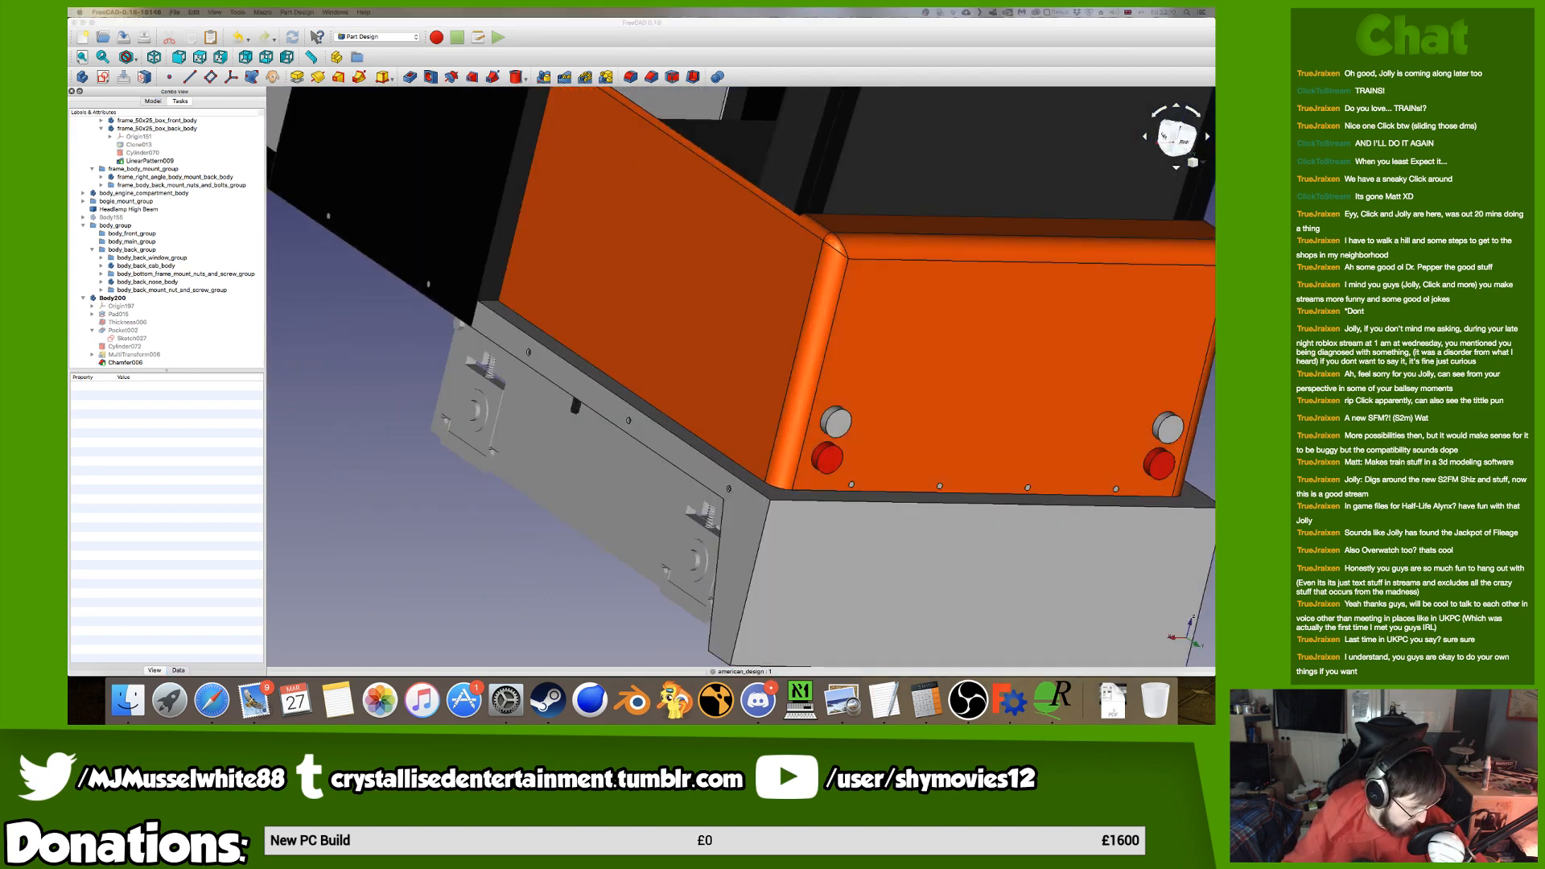
middle_click_drag(299, 491, 327, 408)
middle_click_drag(473, 426, 576, 345)
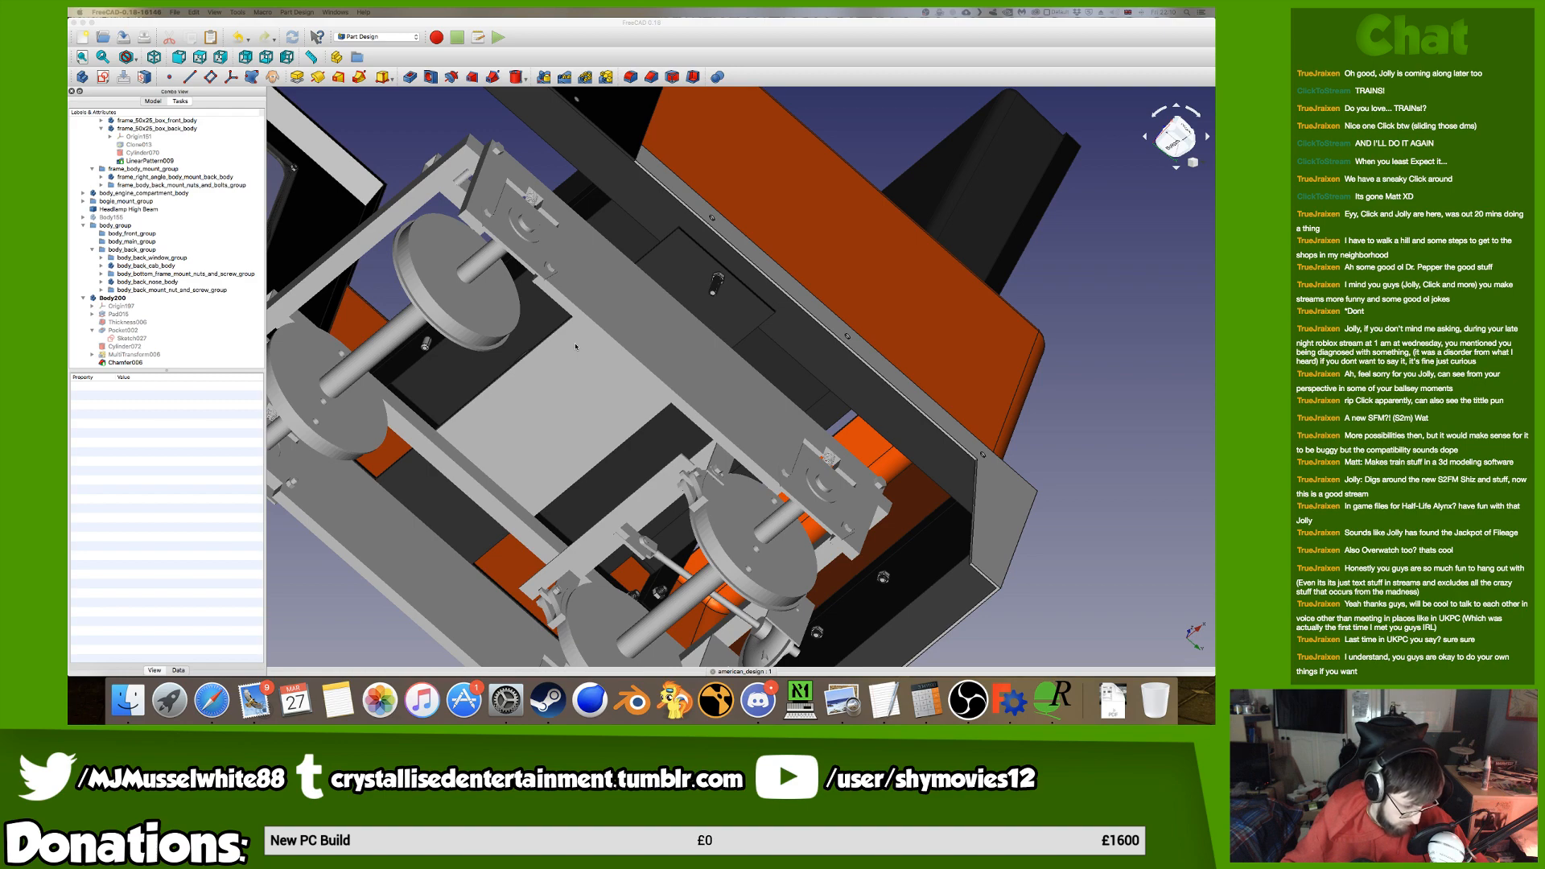
middle_click_drag(601, 362, 961, 252)
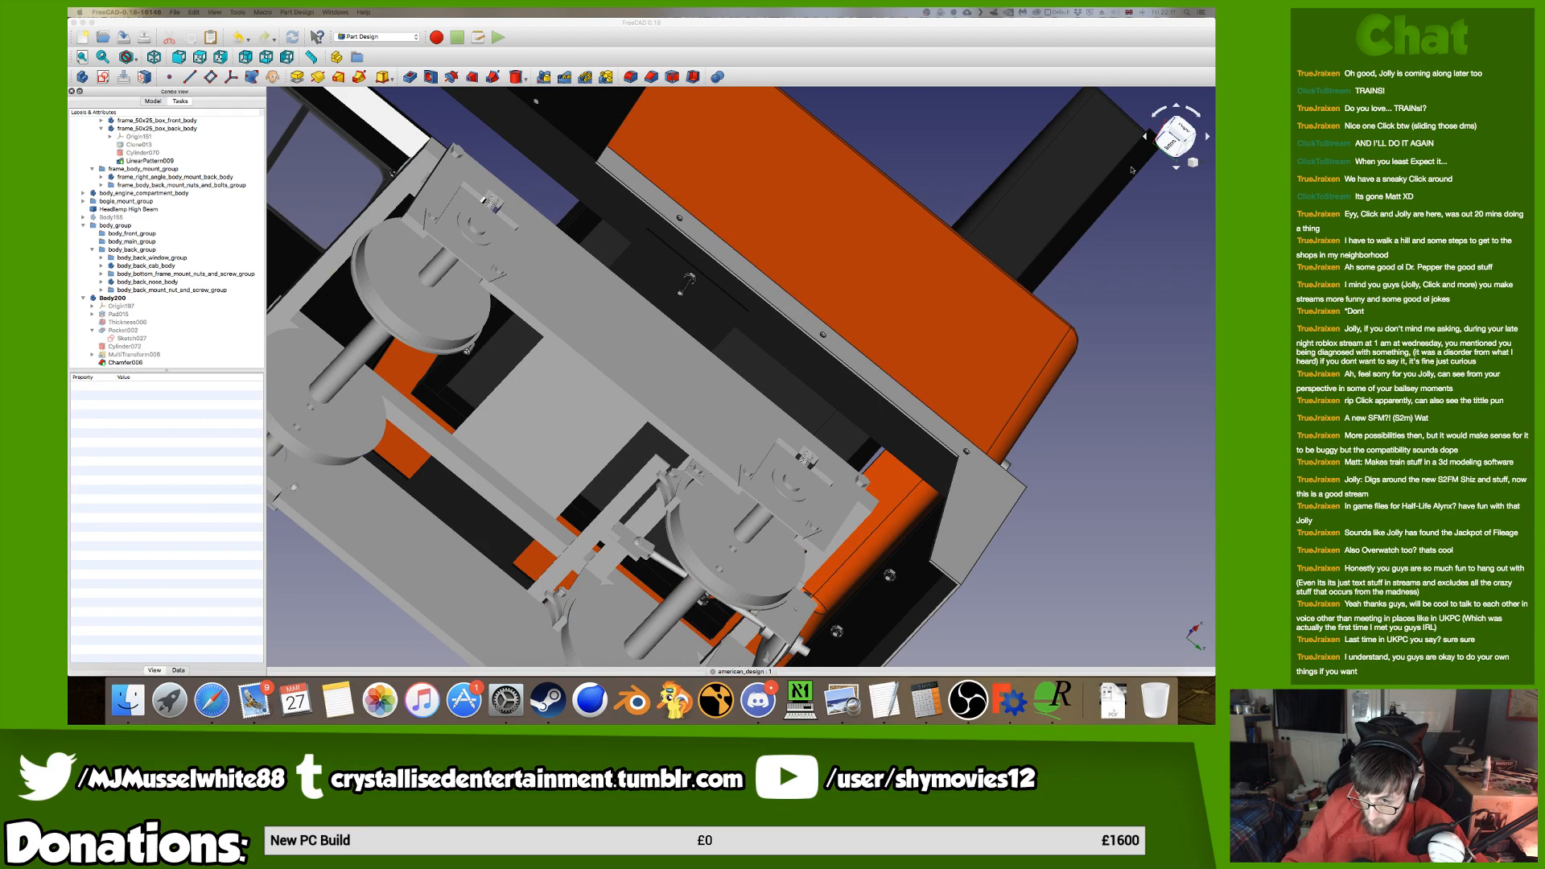
left_click(1180, 135)
left_click(1207, 136)
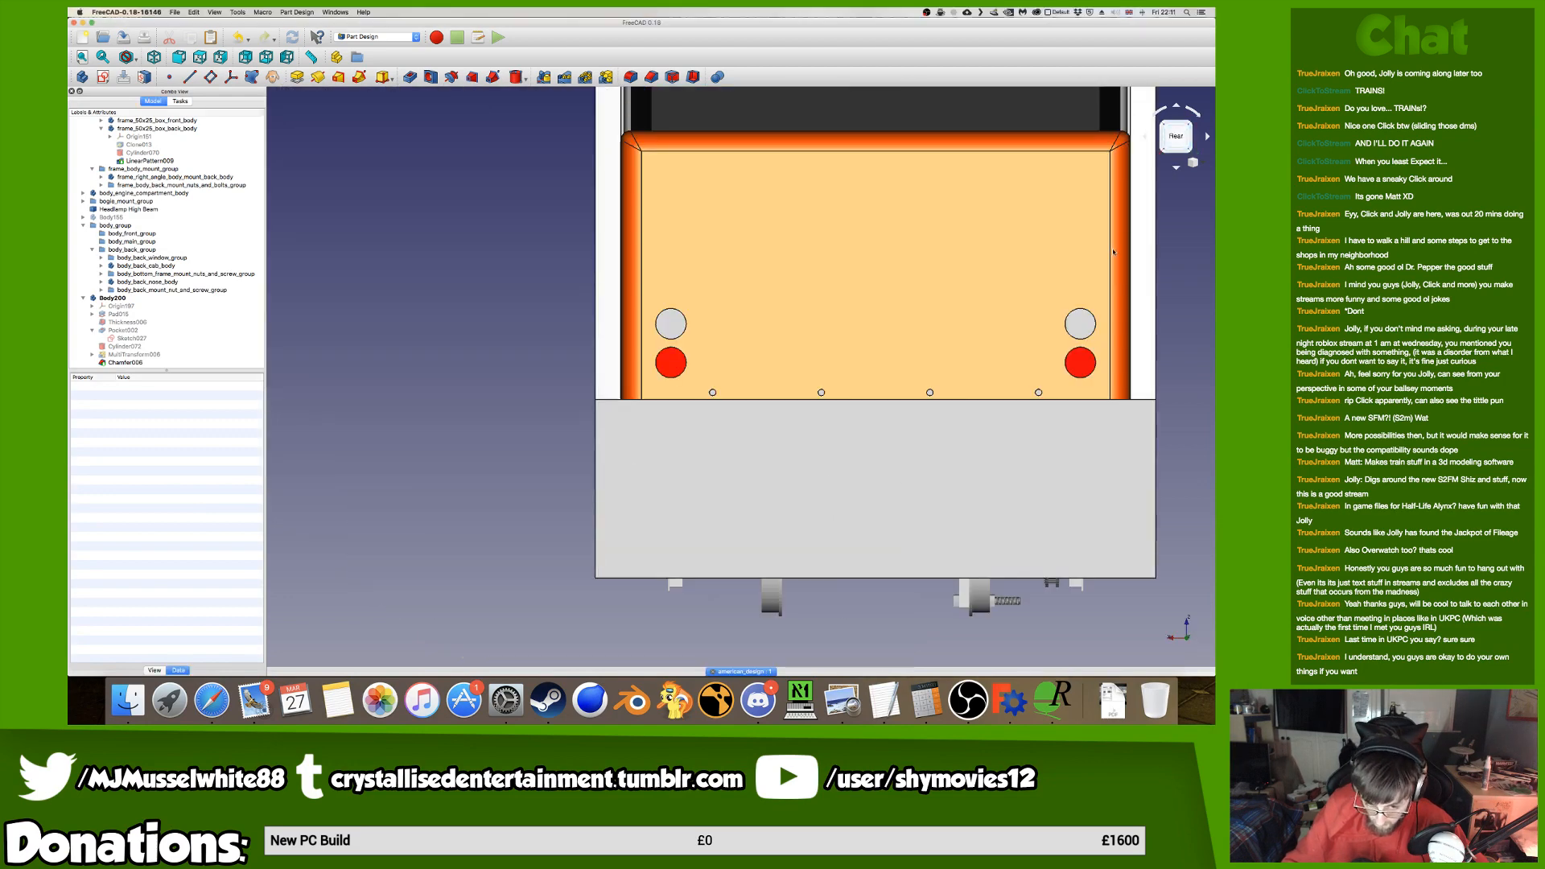
scroll(1114, 252, "down", 2)
middle_click_drag(1113, 252, 1062, 264)
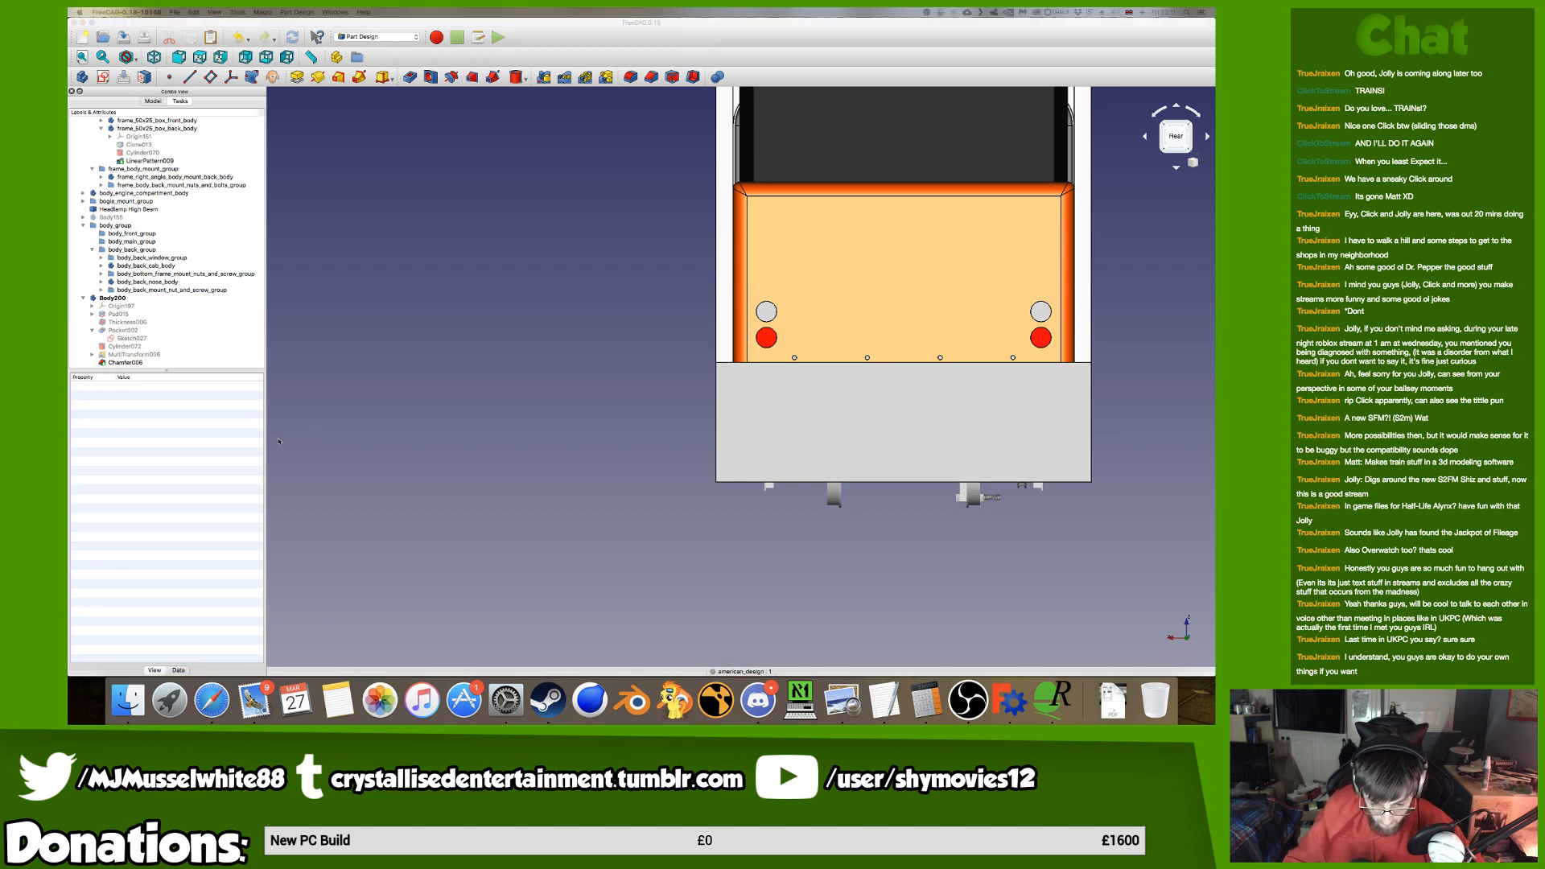
middle_click_drag(487, 406, 570, 425)
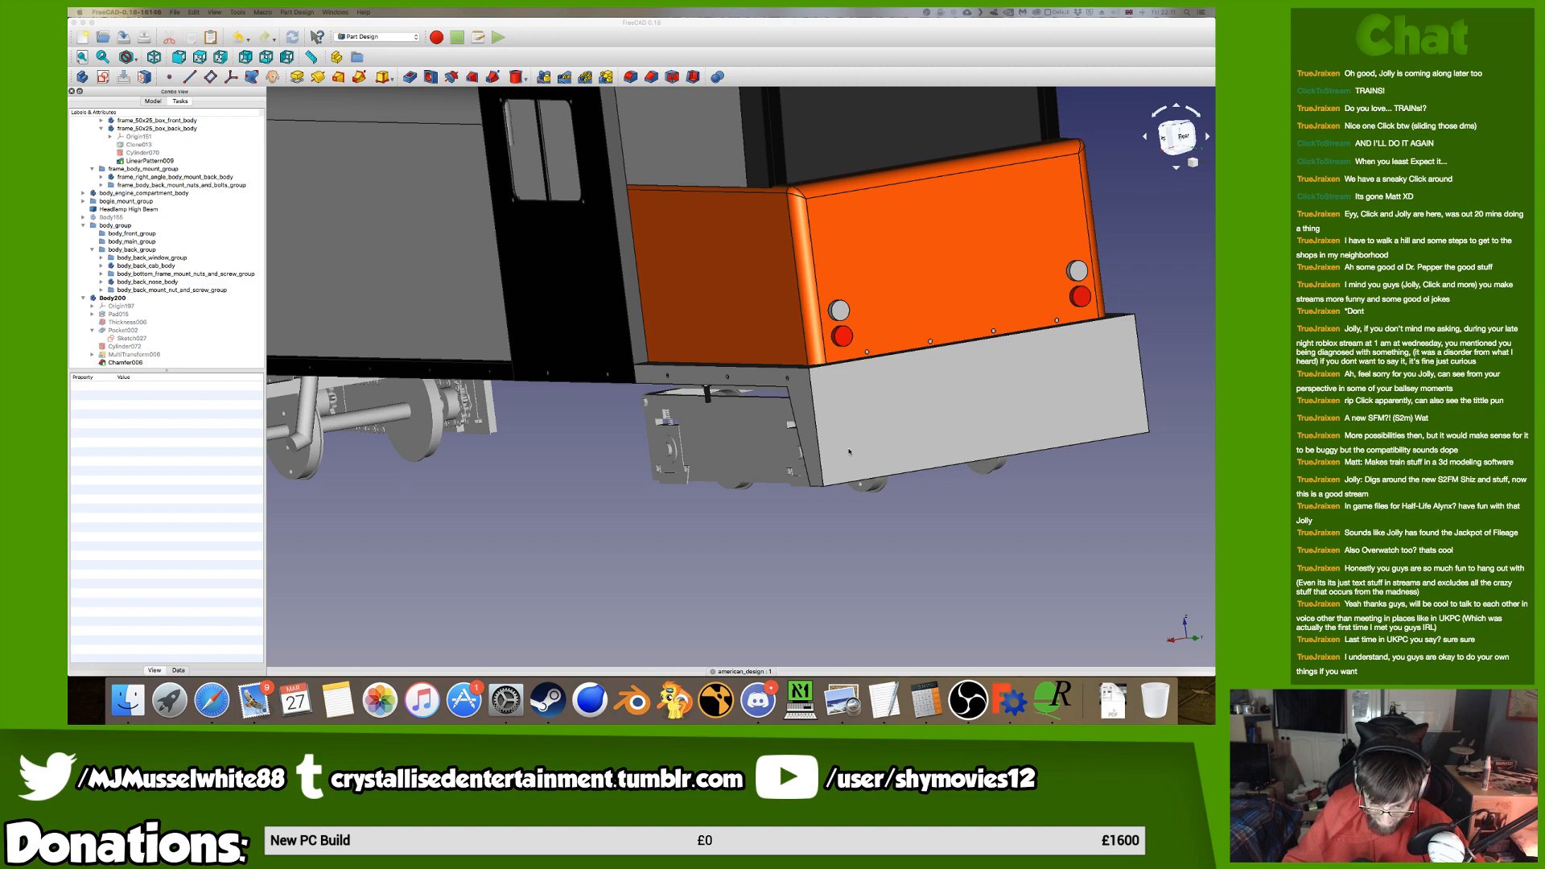
middle_click_drag(849, 452, 800, 329)
scroll(802, 378, "up", 5)
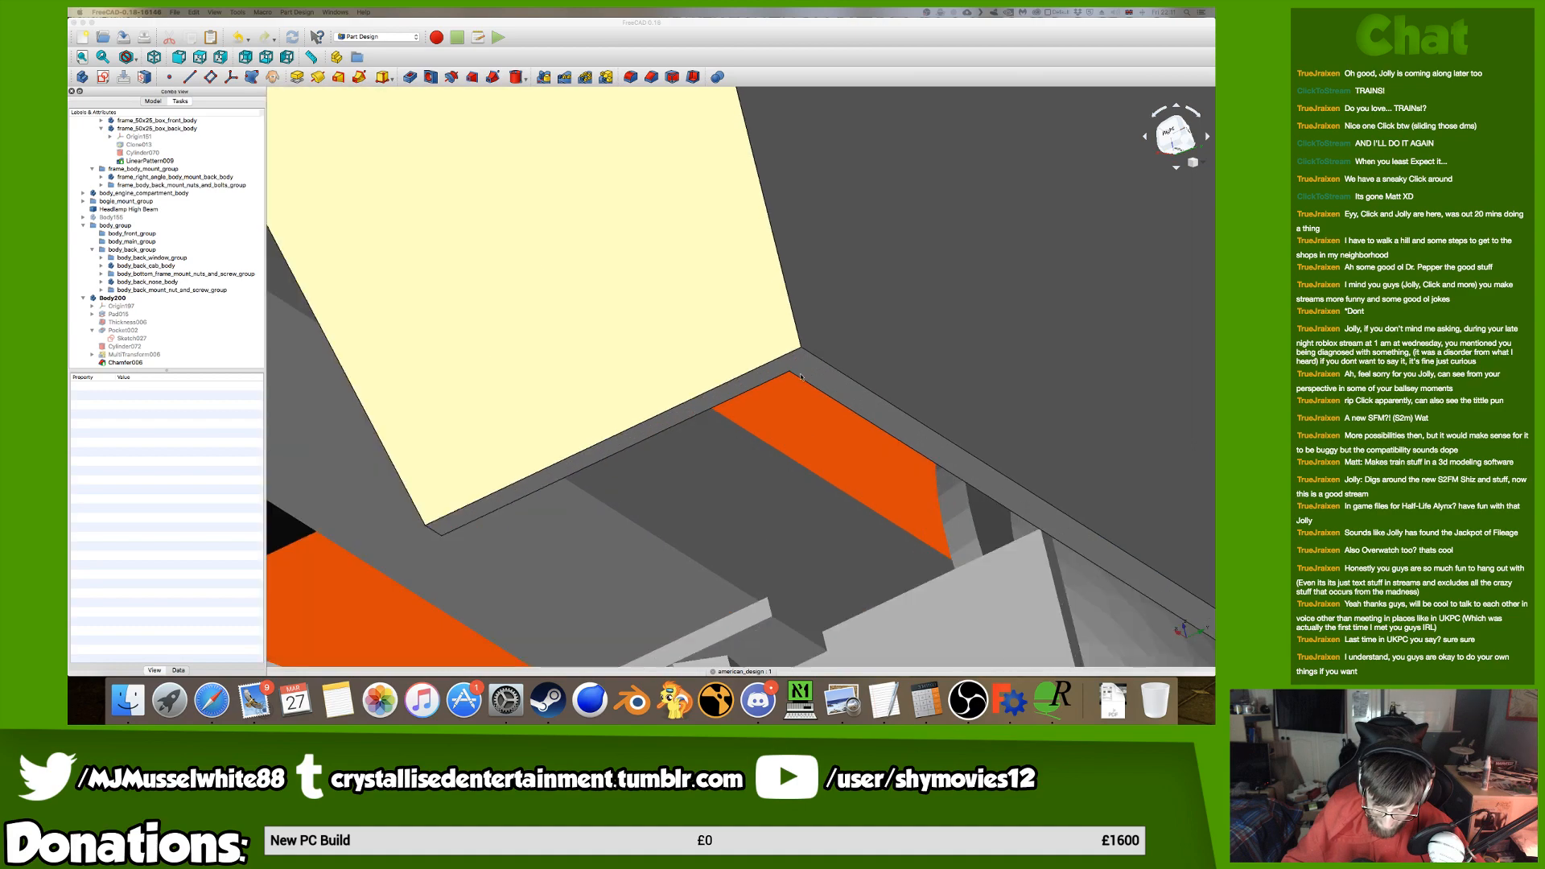
scroll(795, 375, "down", 8)
middle_click_drag(807, 379, 646, 444)
scroll(663, 443, "down", 4)
scroll(248, 333, "up", 2)
scroll(248, 333, "down", 2)
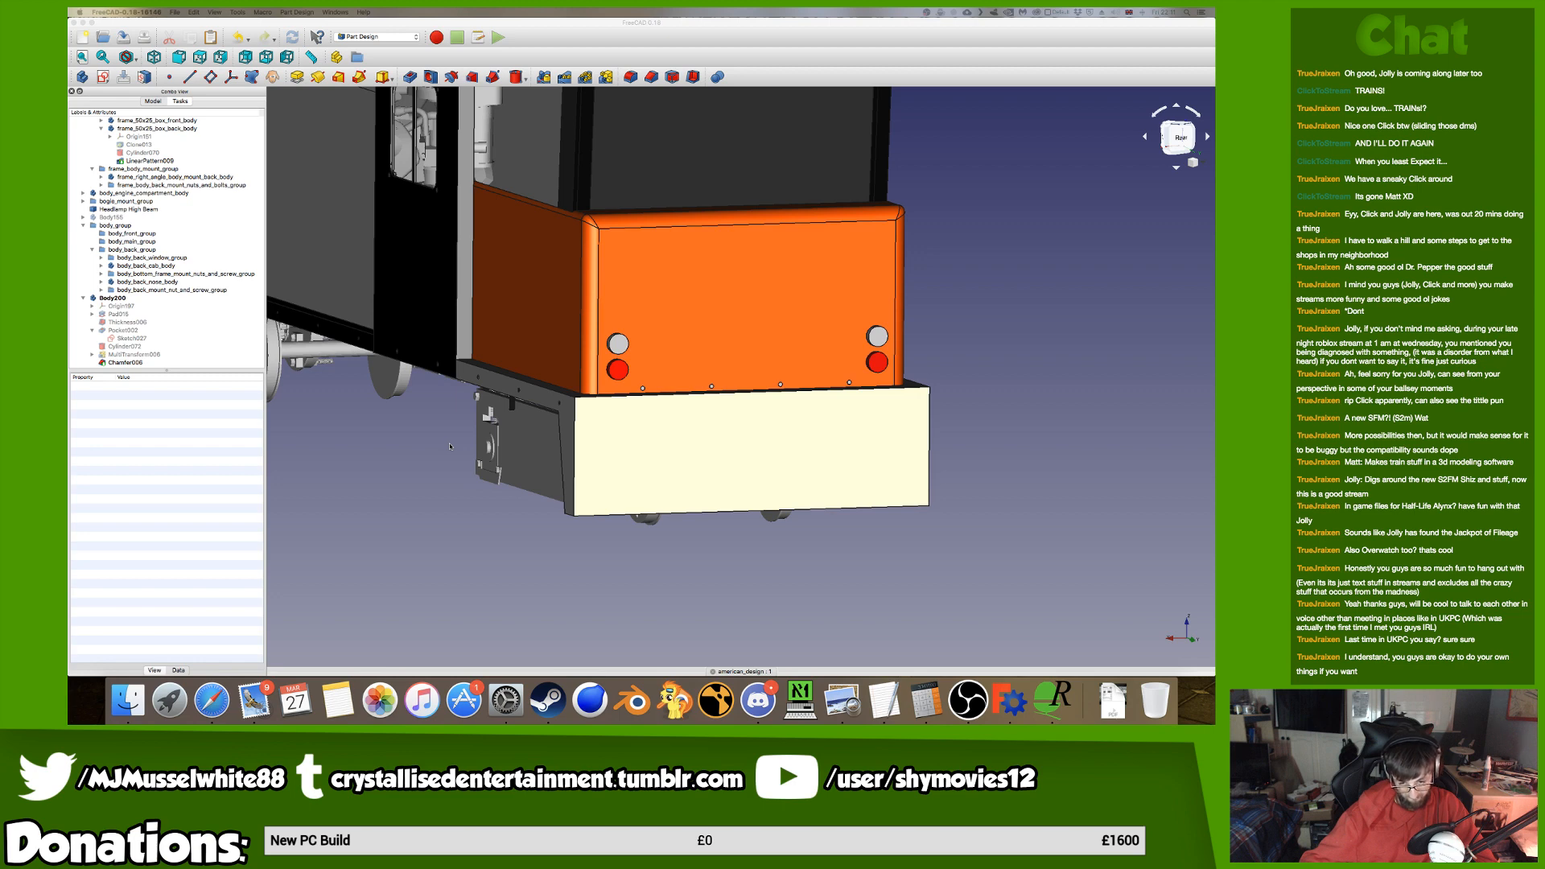
scroll(450, 446, "down", 2)
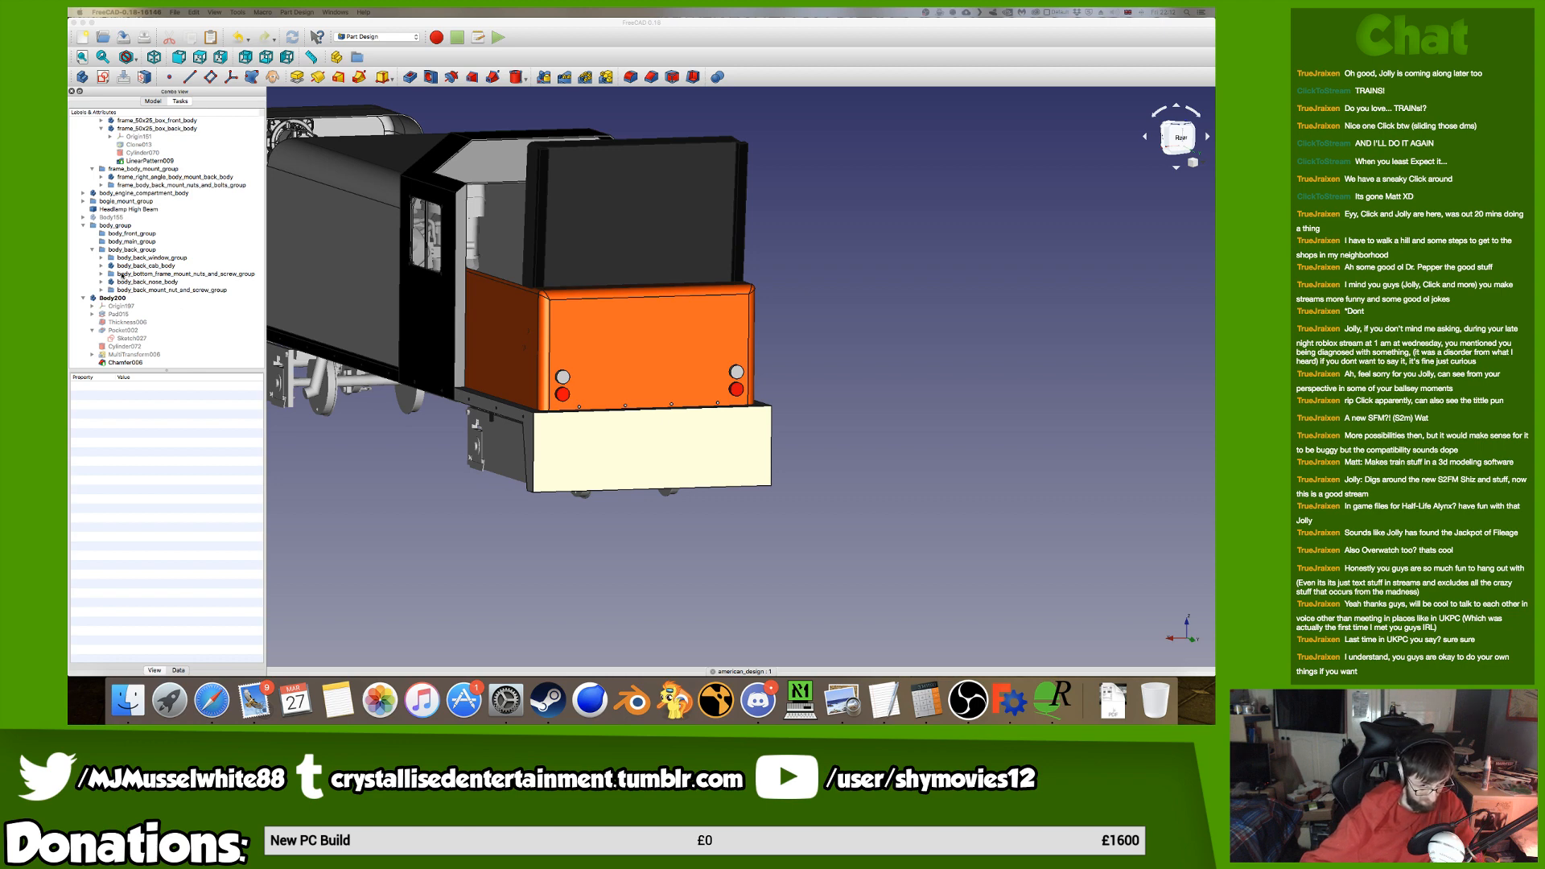
Clone the first M4 20 mm screw, m4_20mm_screw_body1, from body_bottom_frame_mount_nuts_and_screw_group.
left_click(123, 275)
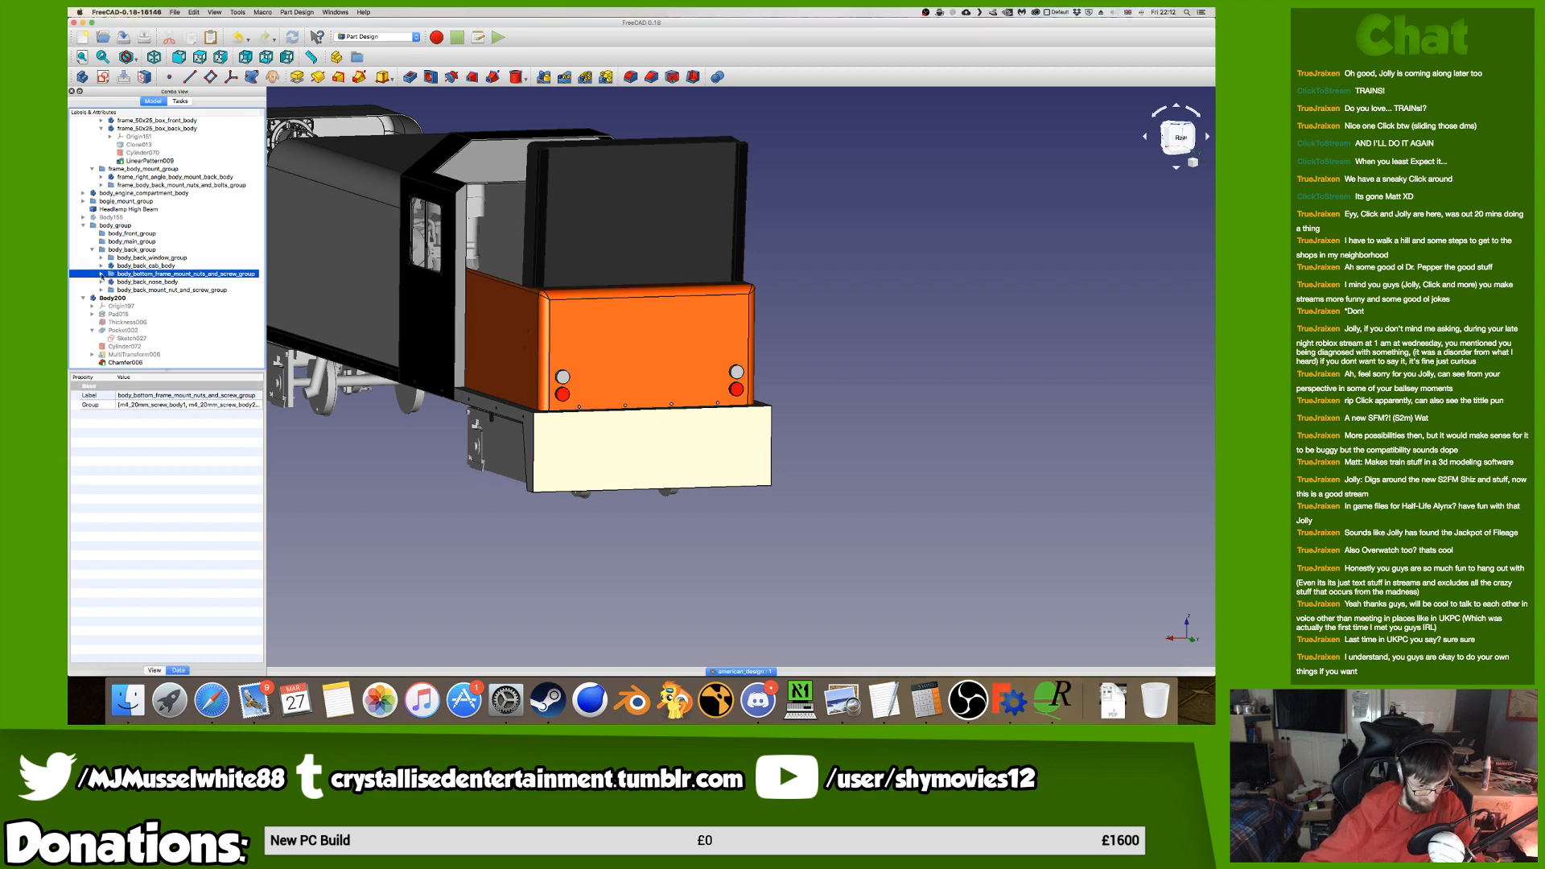
scroll(346, 380, "up", 10)
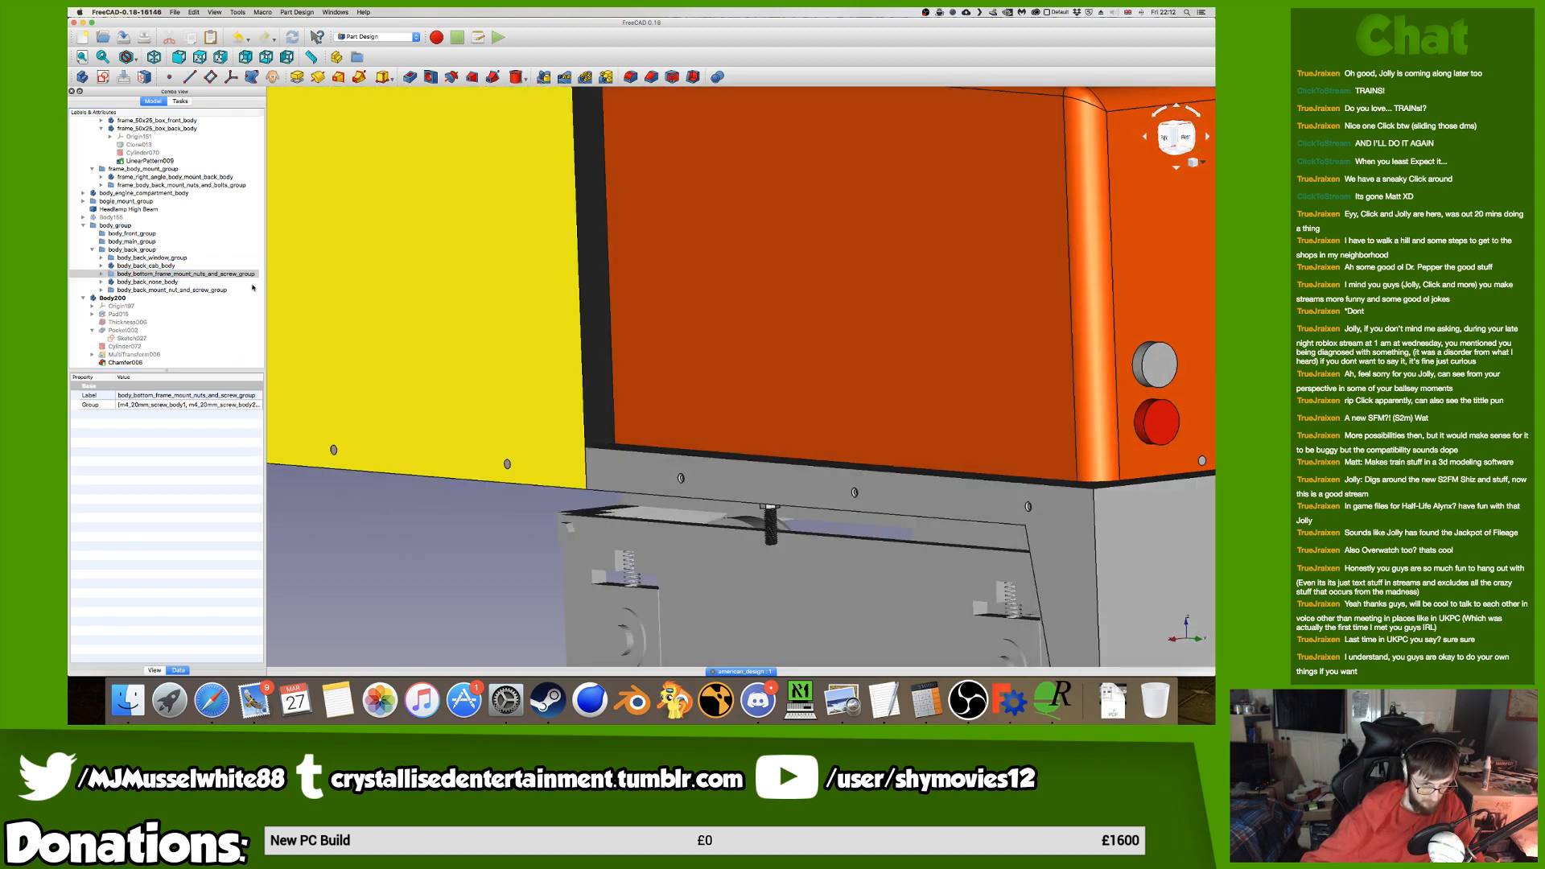
left_click(252, 275)
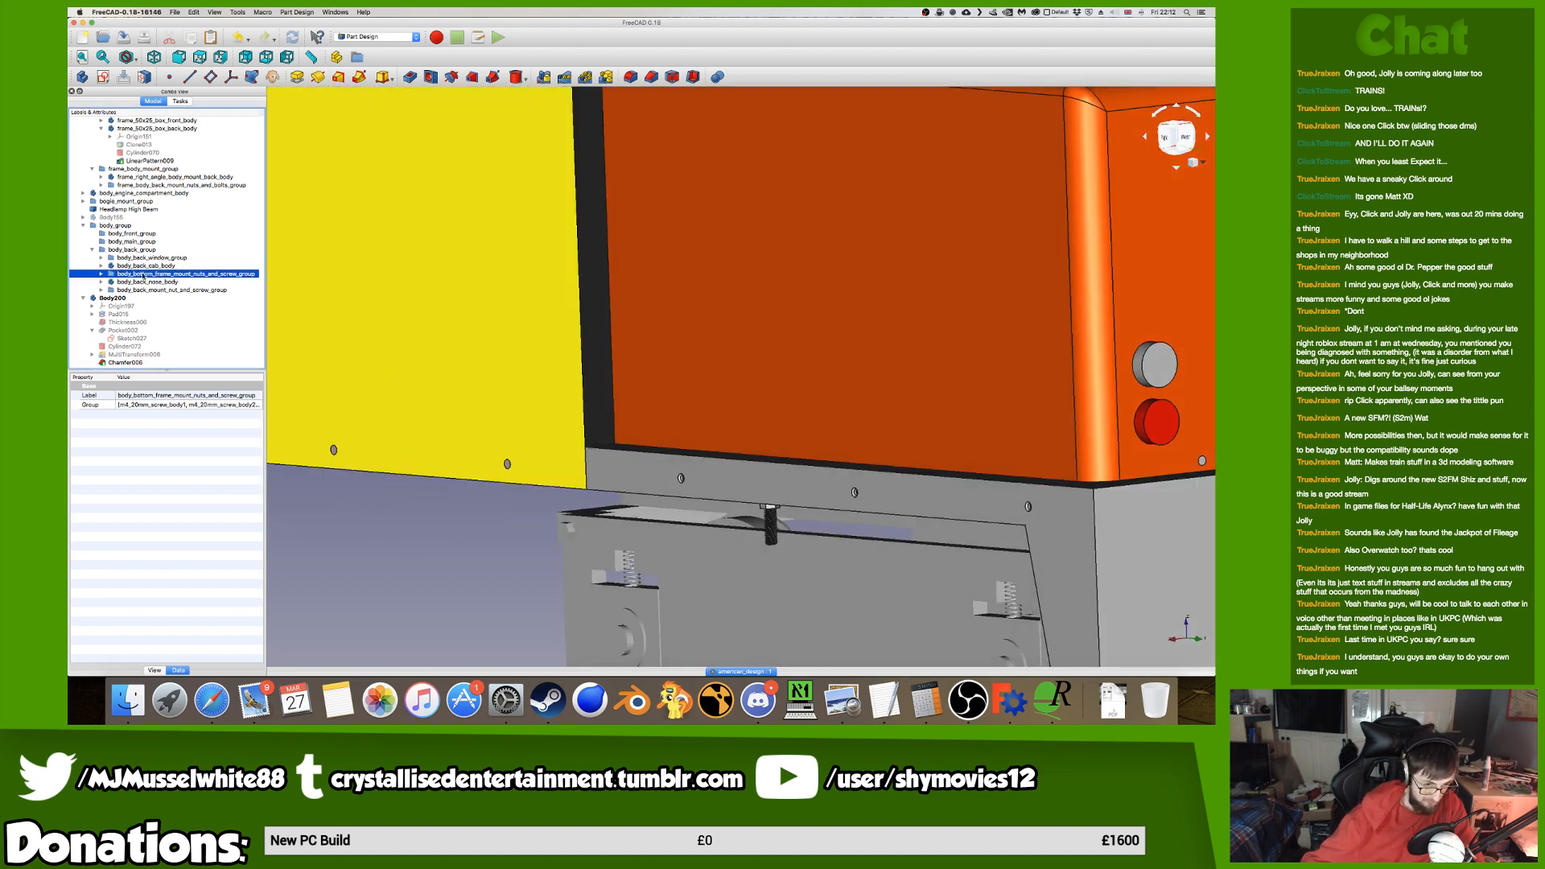
left_click(102, 274)
left_click(156, 283)
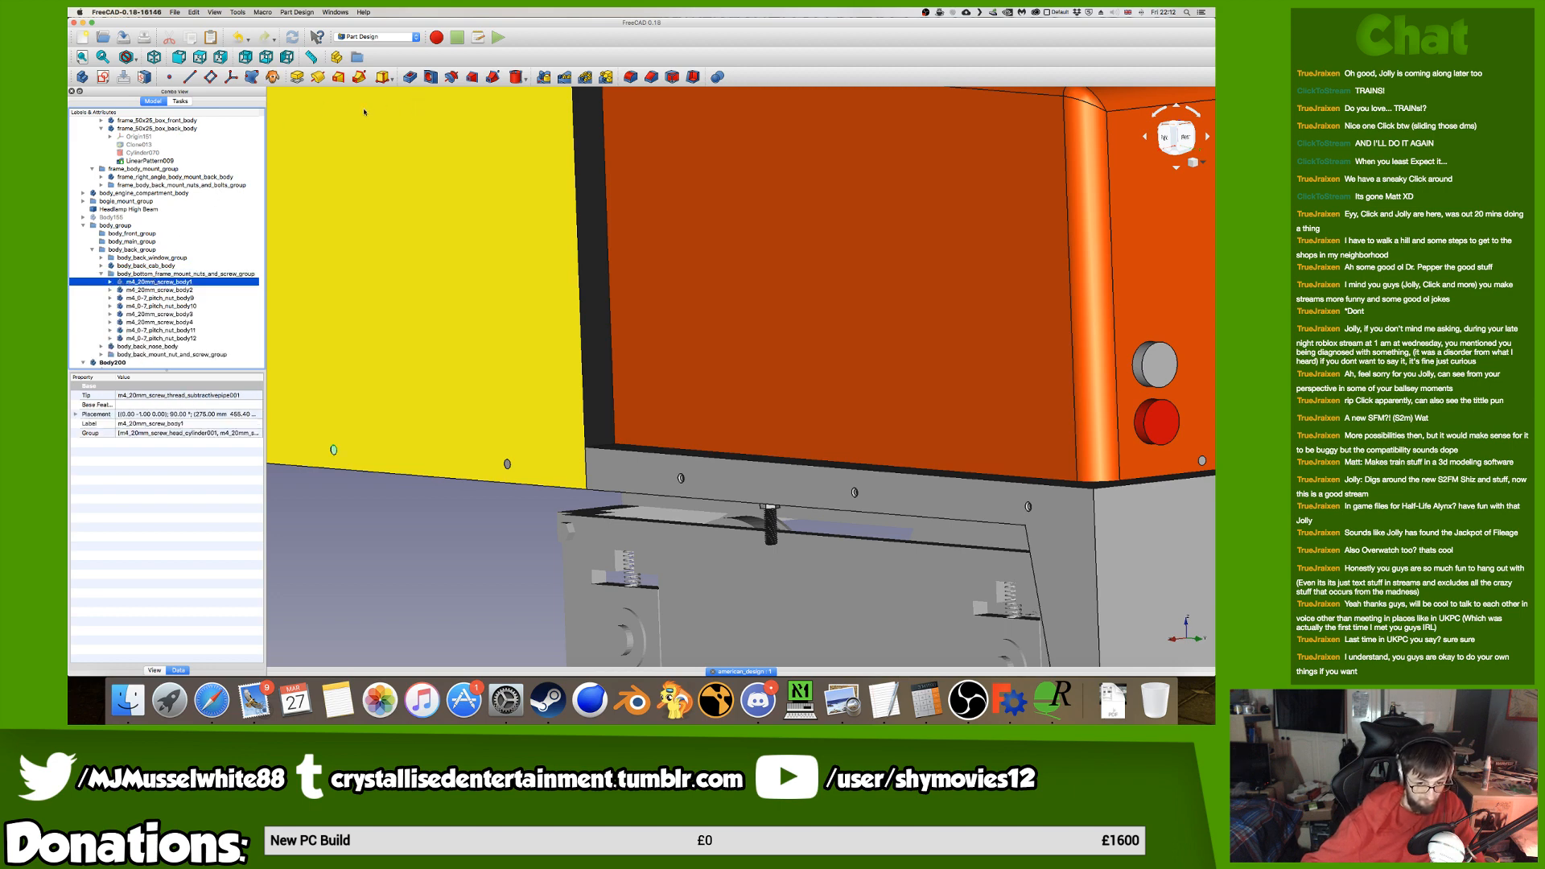
left_click(271, 82)
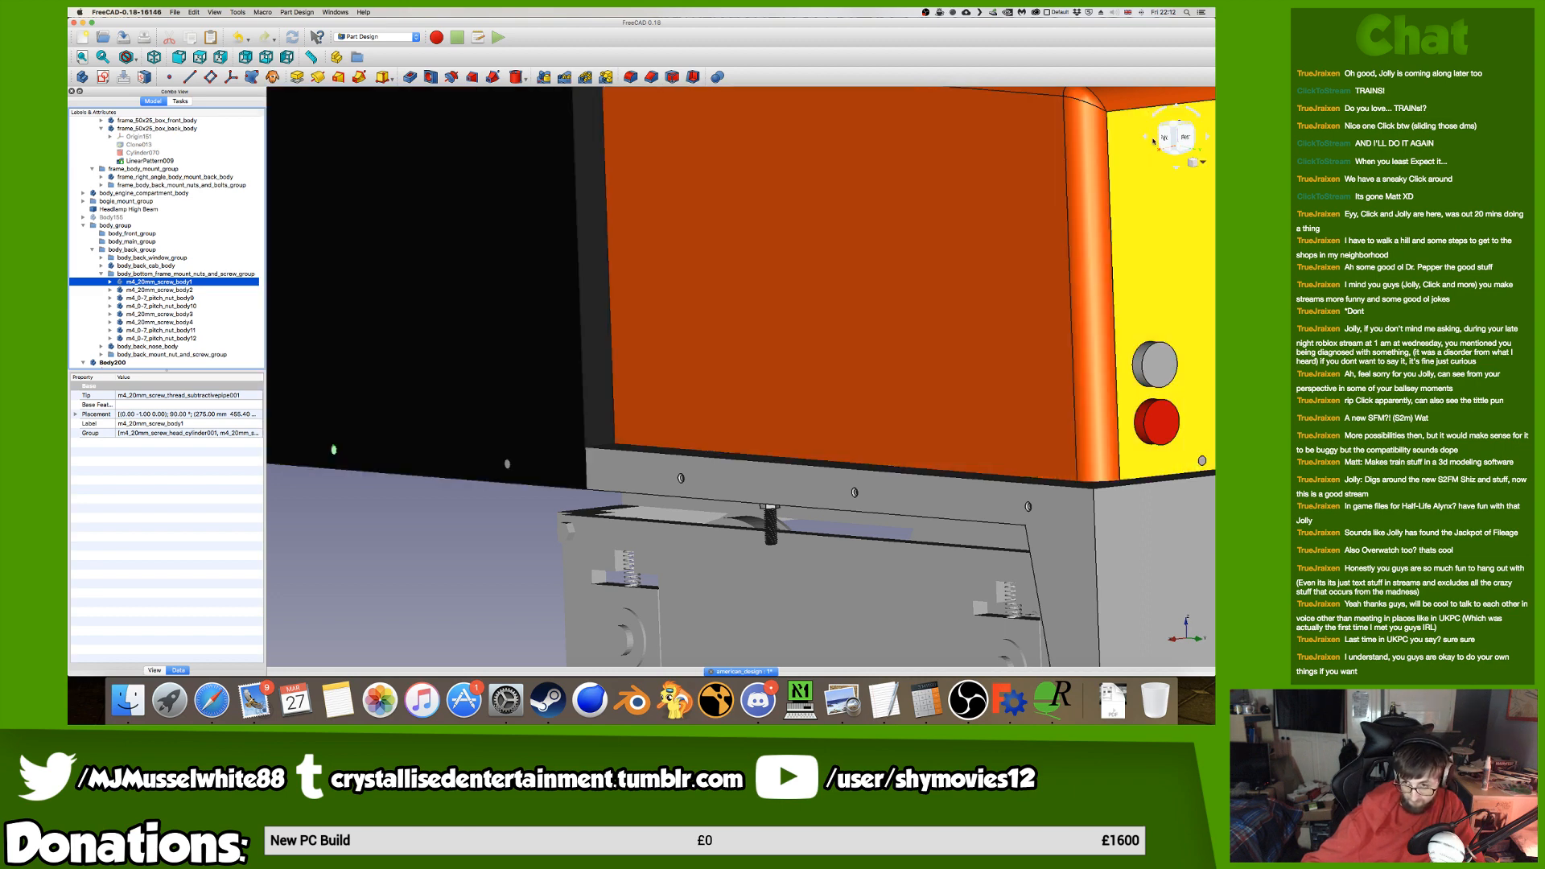
Move the cloned screw body along Y to 365 mm, near the frontmost mounting hole on the skirt's right side.
key("3")
scroll(1006, 300, "down", 5)
scroll(986, 300, "up", 3)
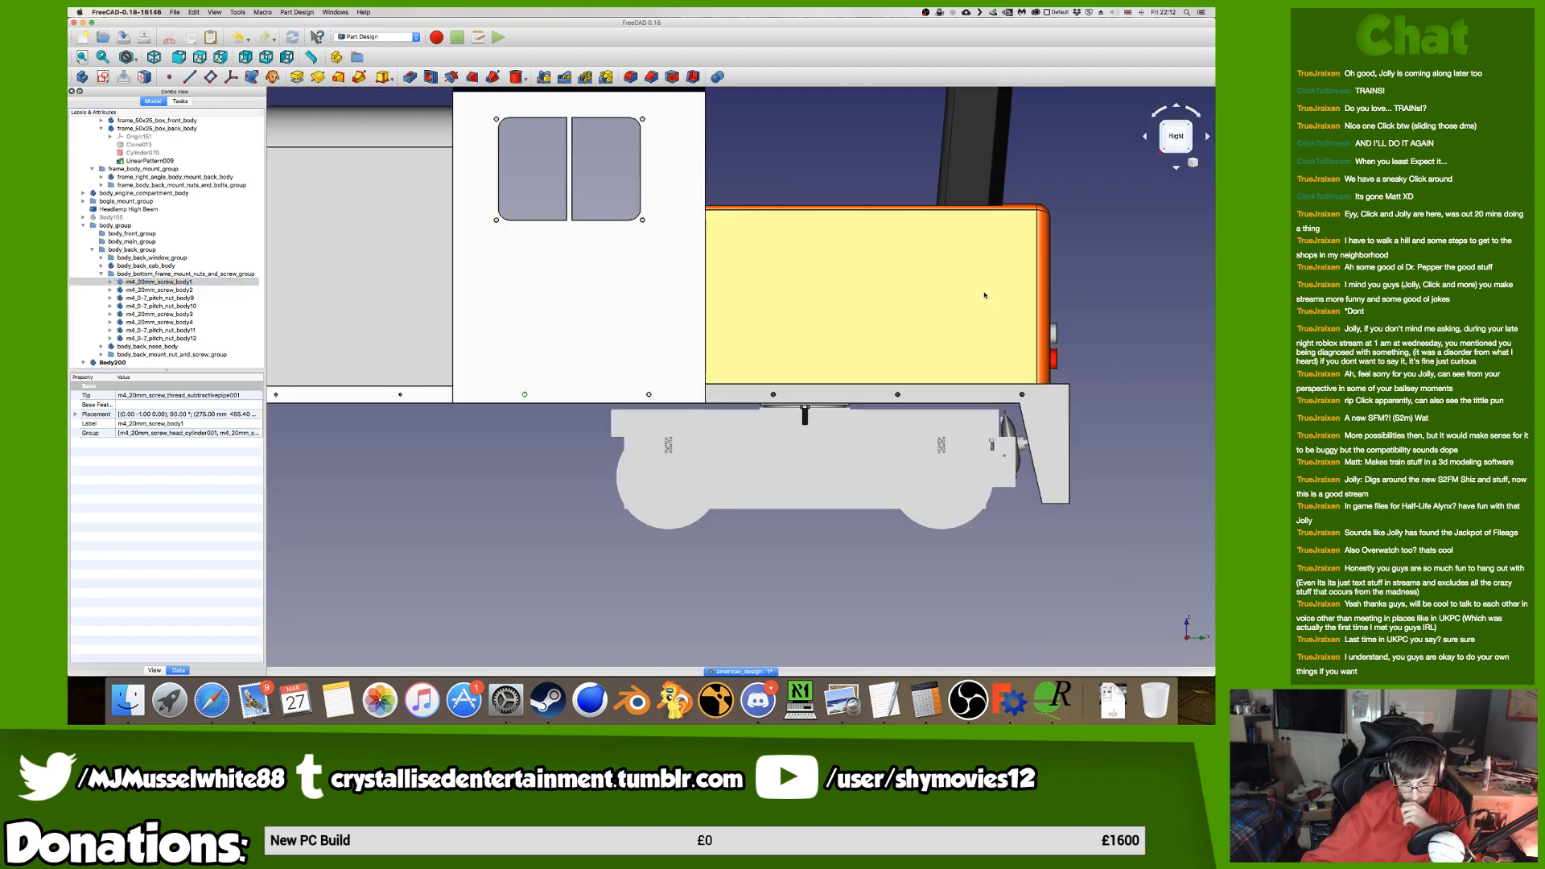
scroll(187, 336, "down", 3)
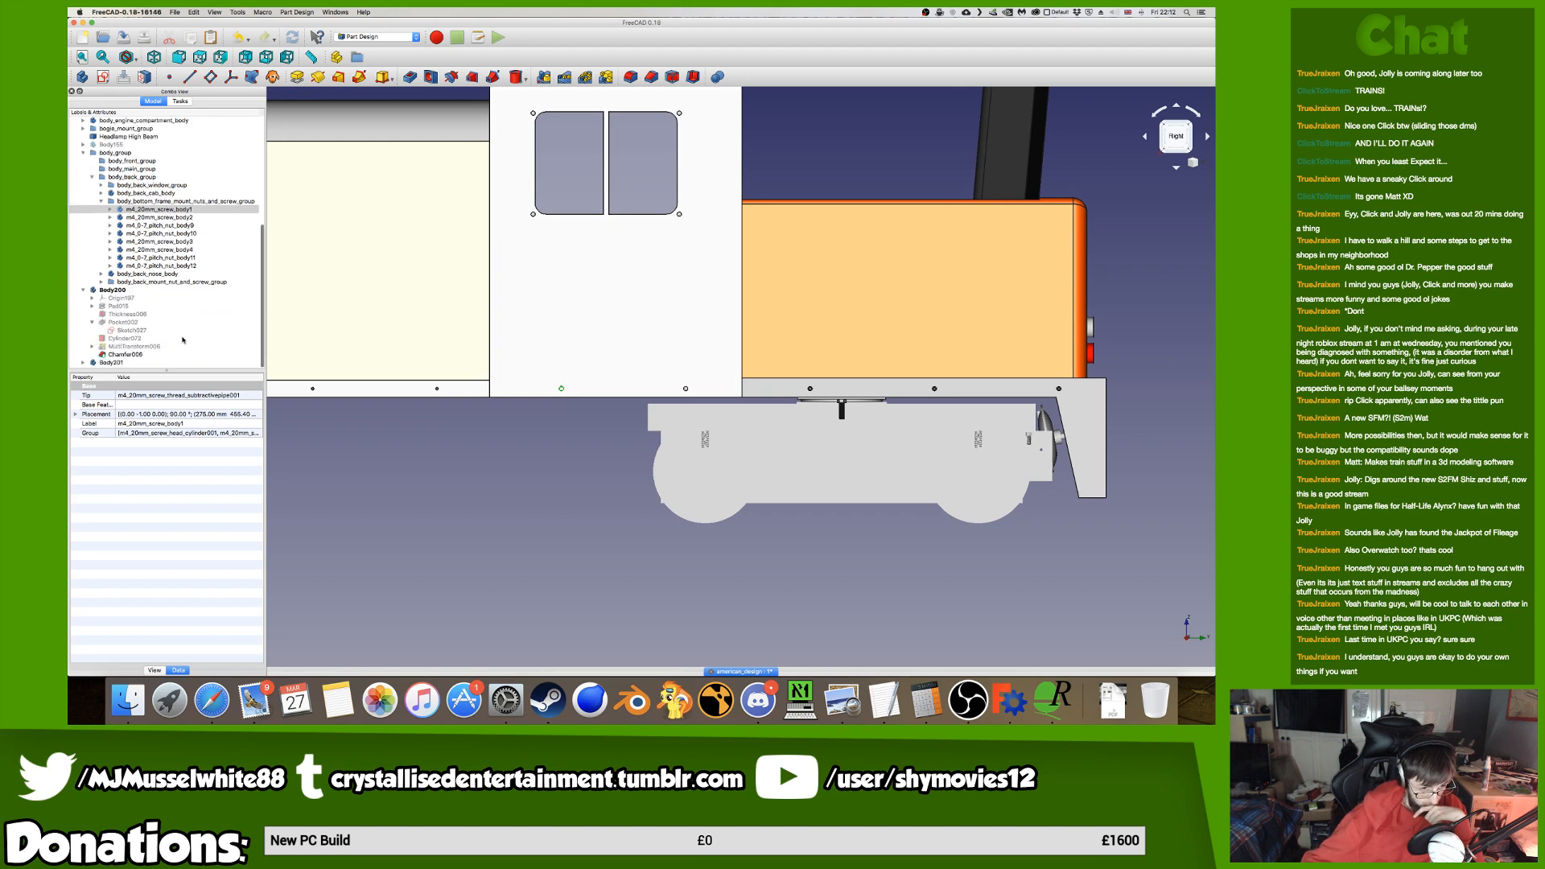
left_click(172, 363)
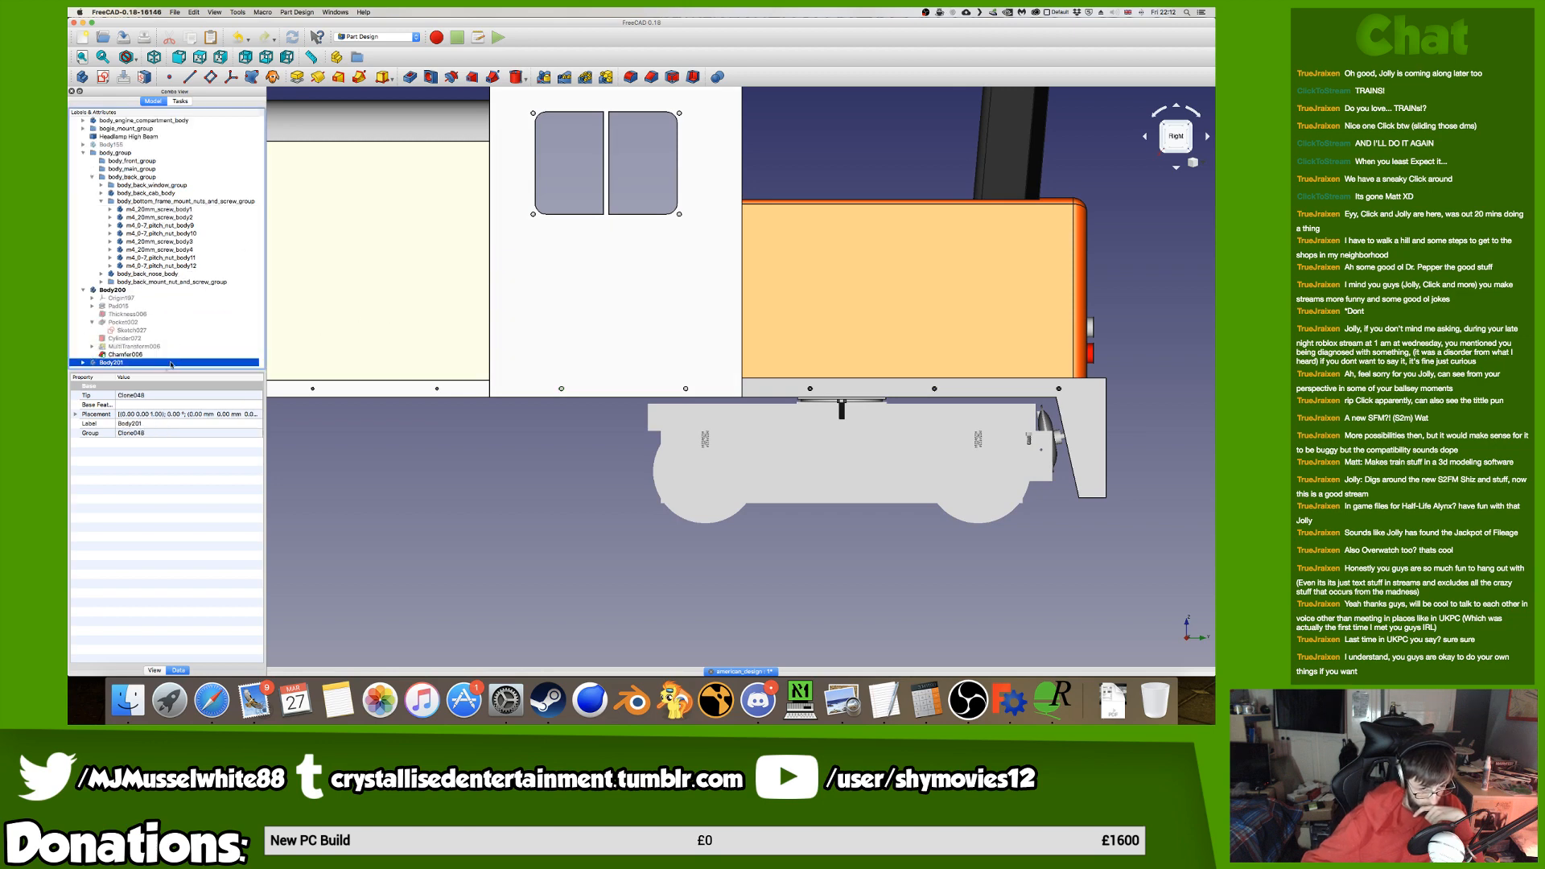
left_click(77, 413)
double_click(132, 442)
left_click(140, 460)
type("43")
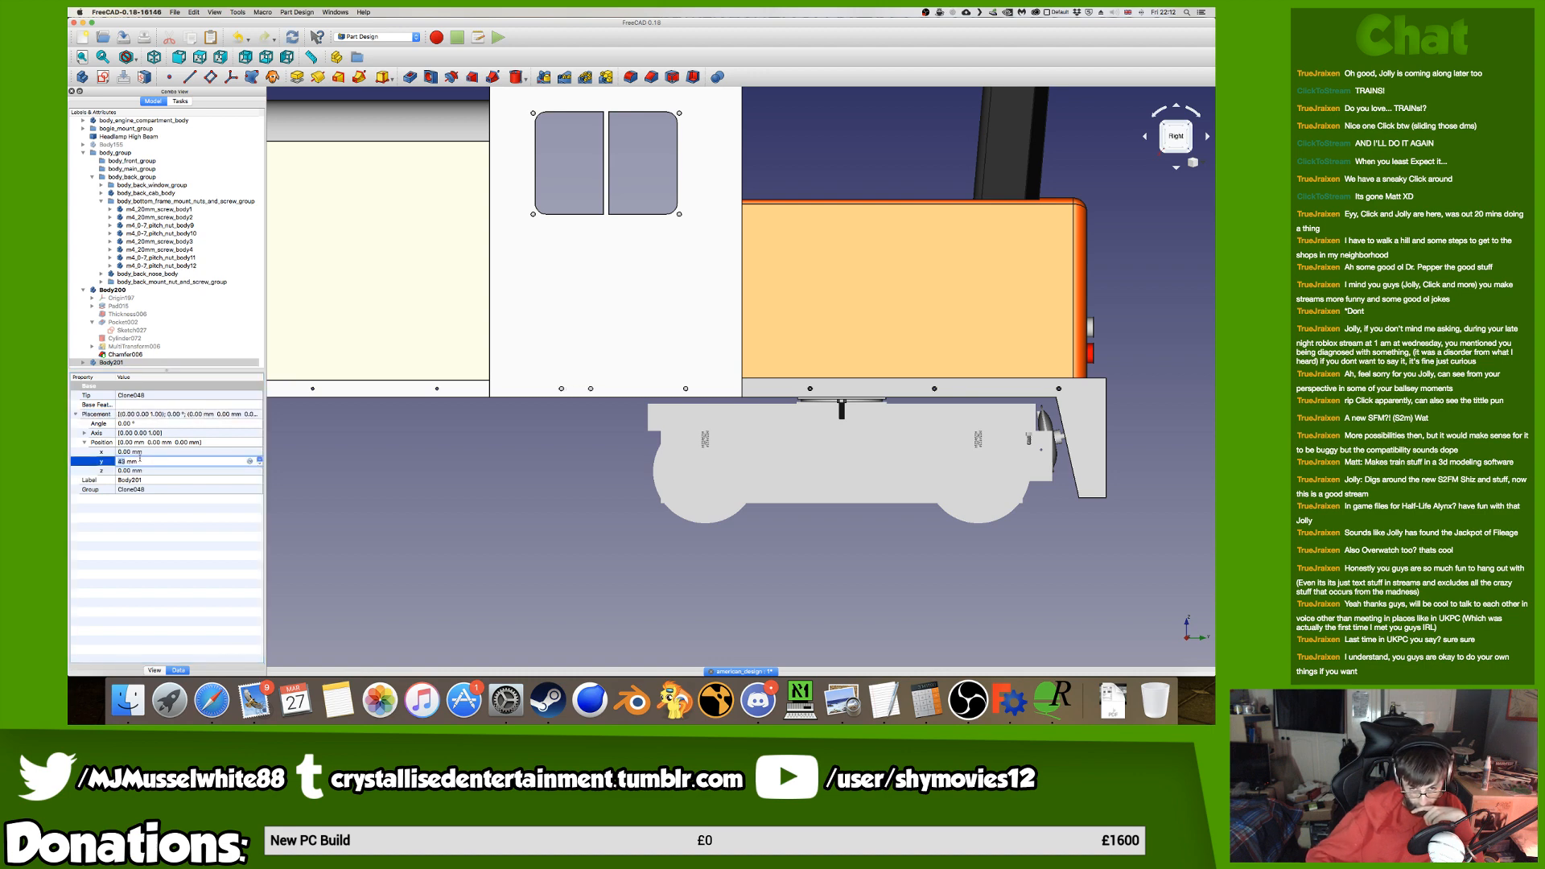
scroll(140, 460, "up", 10)
key("Up")
key("Up")
key("Up")
key("Up")
key("Up")
key("Up")
key("Up")
key("Up")
key("Up")
key("Up")
key("Up")
key("Up")
key("Up")
key("Up")
key("Up")
key("Up")
key("Up")
key("Up")
key("Up")
key("Up")
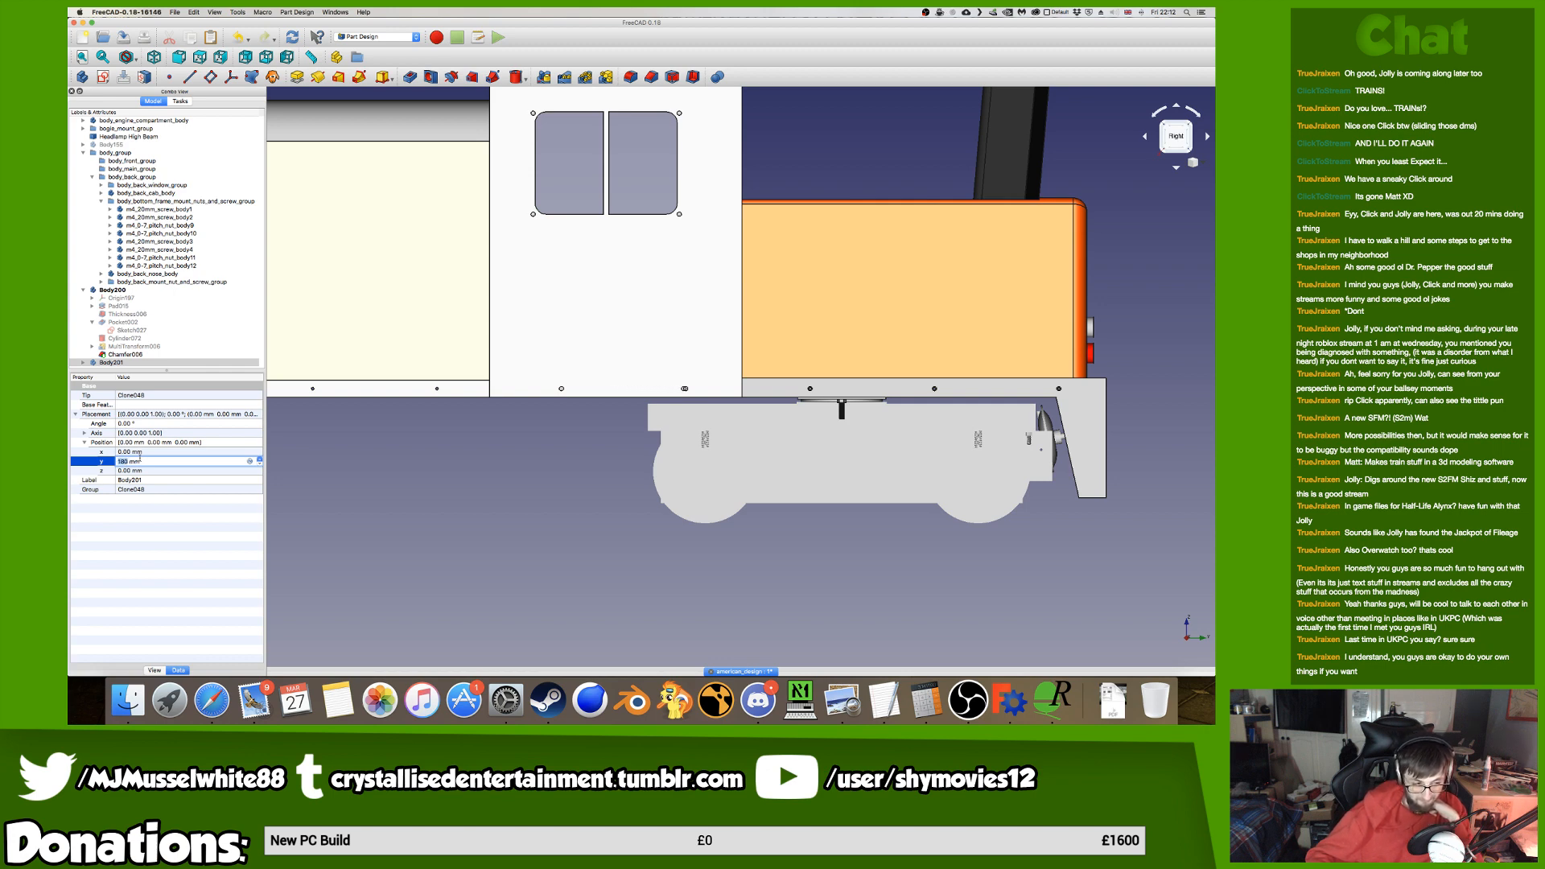
key("Up")
key("Up")
key("Up")
key("Up")
key("Up")
key("Up")
key("Up")
key("Up")
key("Up")
key("Up")
key("Up")
key("Up")
key("Up")
key("Up")
key("Up")
key("Up")
key("Up")
key("Up")
key("Up")
key("Up")
key("Up")
key("Up")
key("Up")
key("Up")
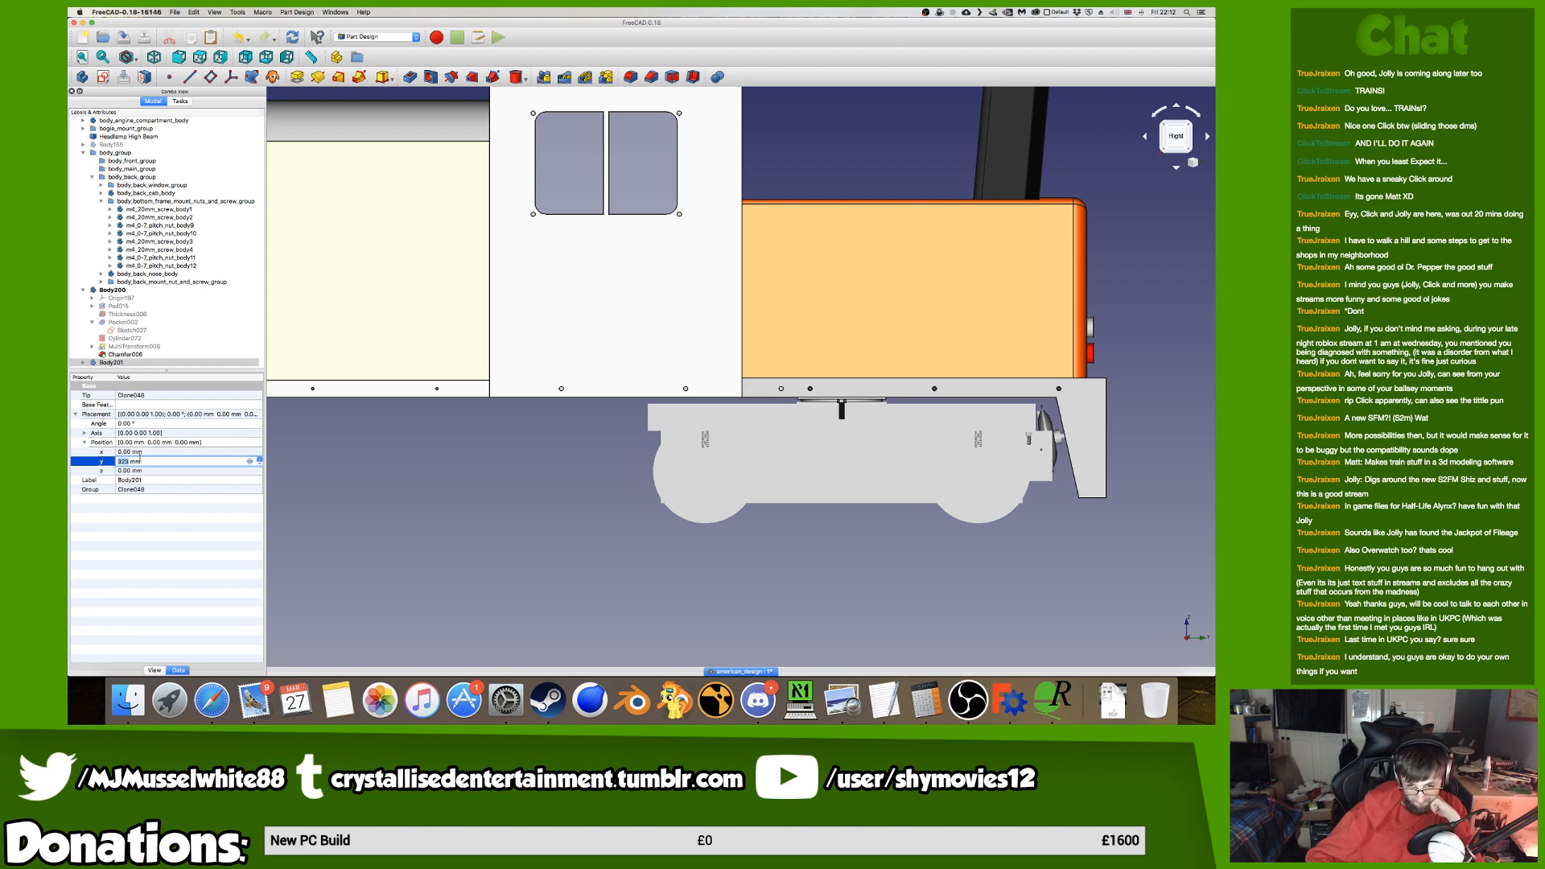
key("Up")
key("Up")
key("Up")
key("Up")
key("Up")
key("Up")
key("Up")
key("Up")
key("Up")
key("Up")
key("Up")
key("Up")
key("Up")
key("Up")
key("Up")
key("Up")
key("Up")
key("Up")
key("Up")
key("Up")
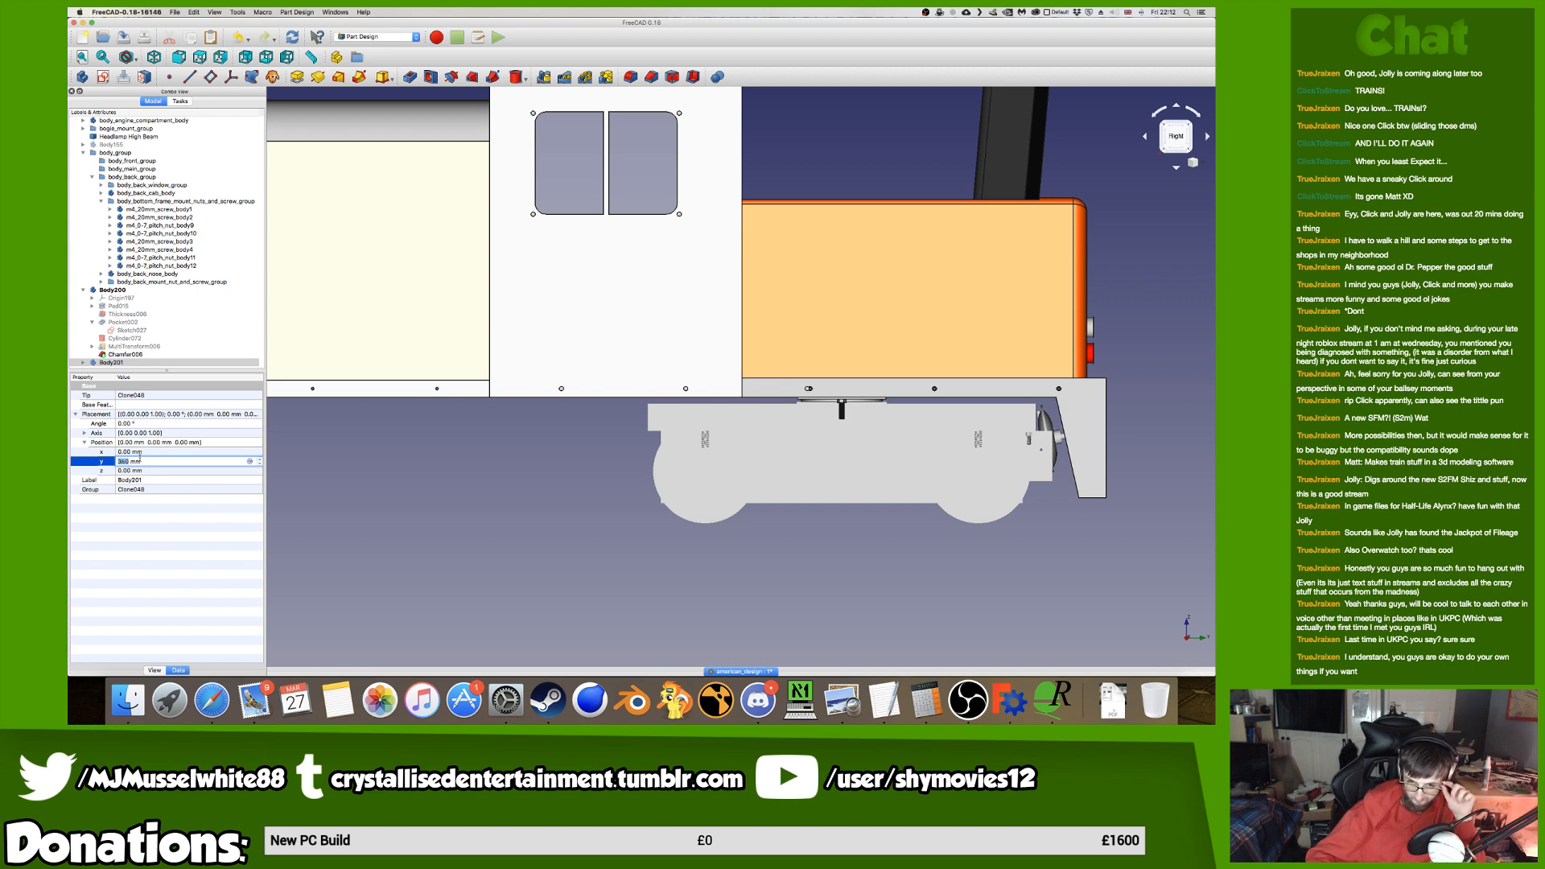
key("Return")
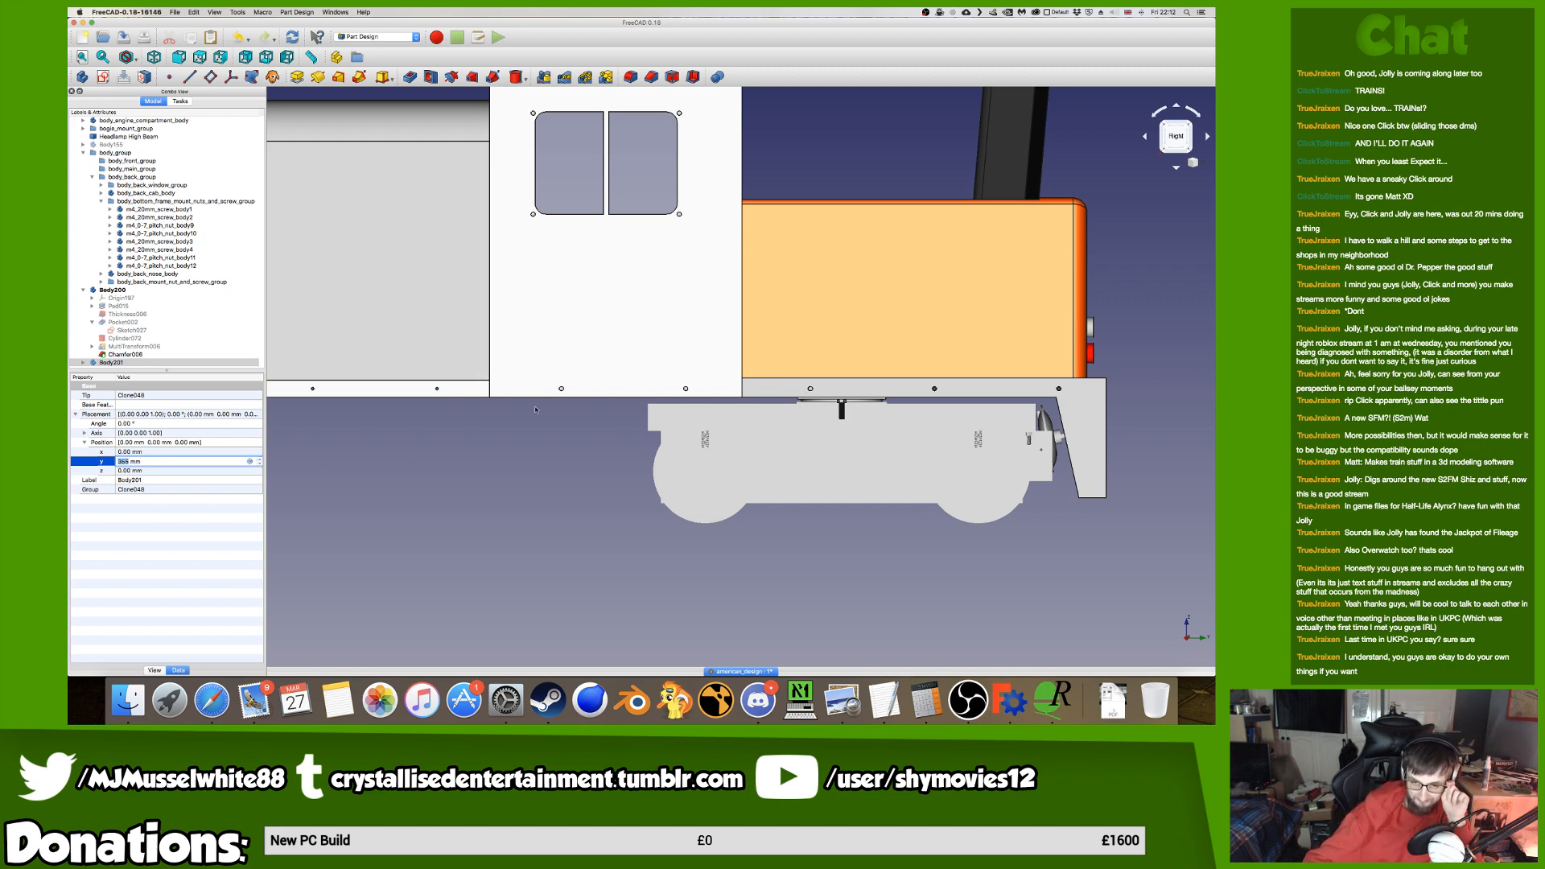
Fine-tune the cloned screw's Y position to 364.31 mm so it is centred in the frontmost skirt hole.
scroll(818, 403, "up", 8)
scroll(479, 477, "up", 6)
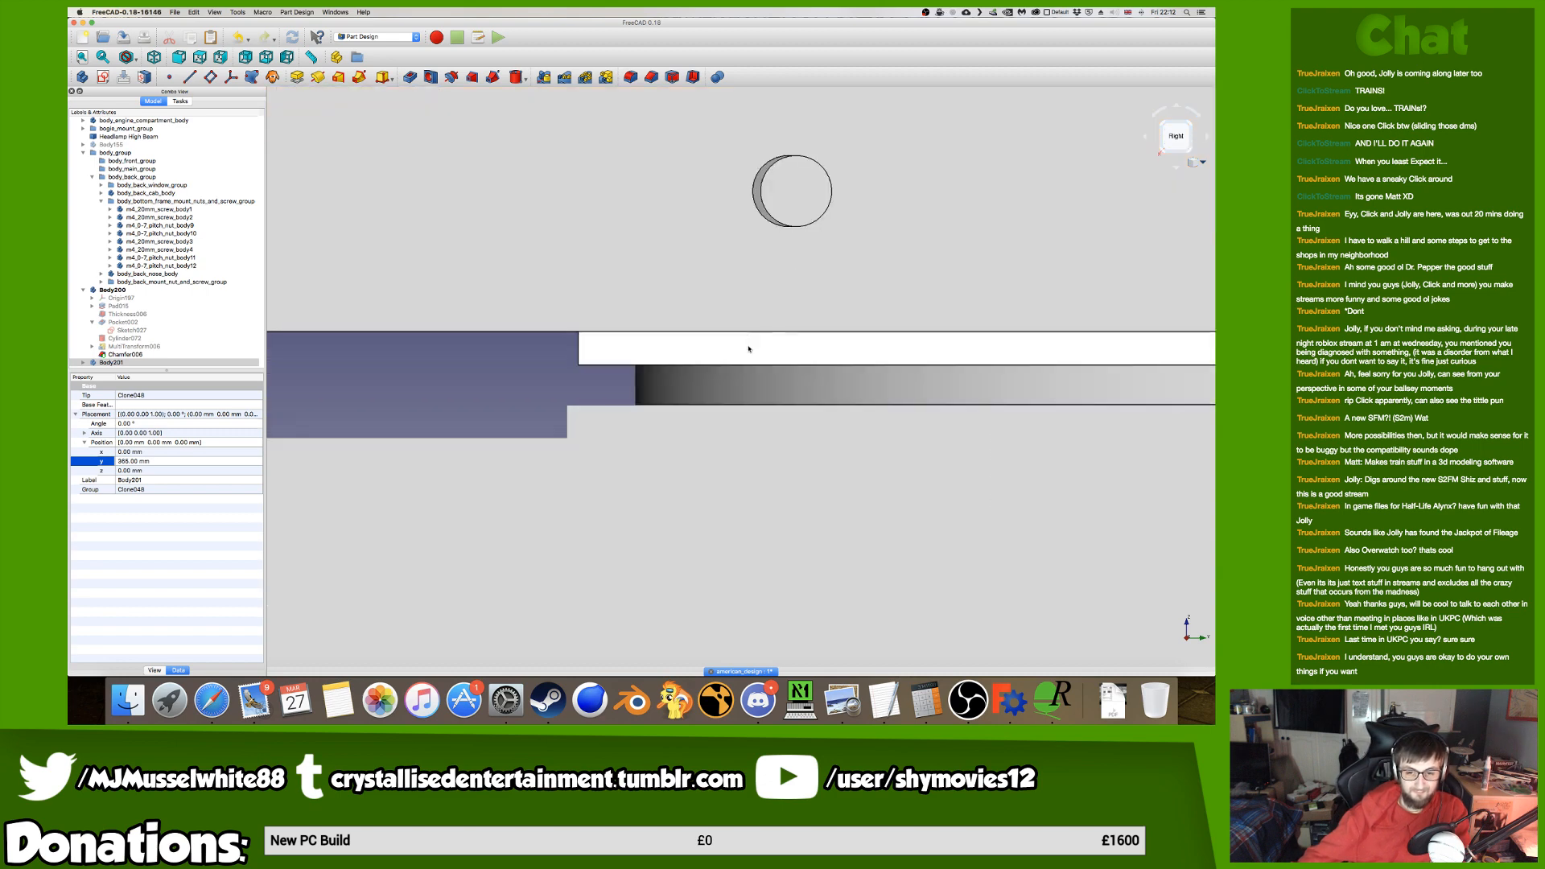
left_click(243, 464)
key("Down")
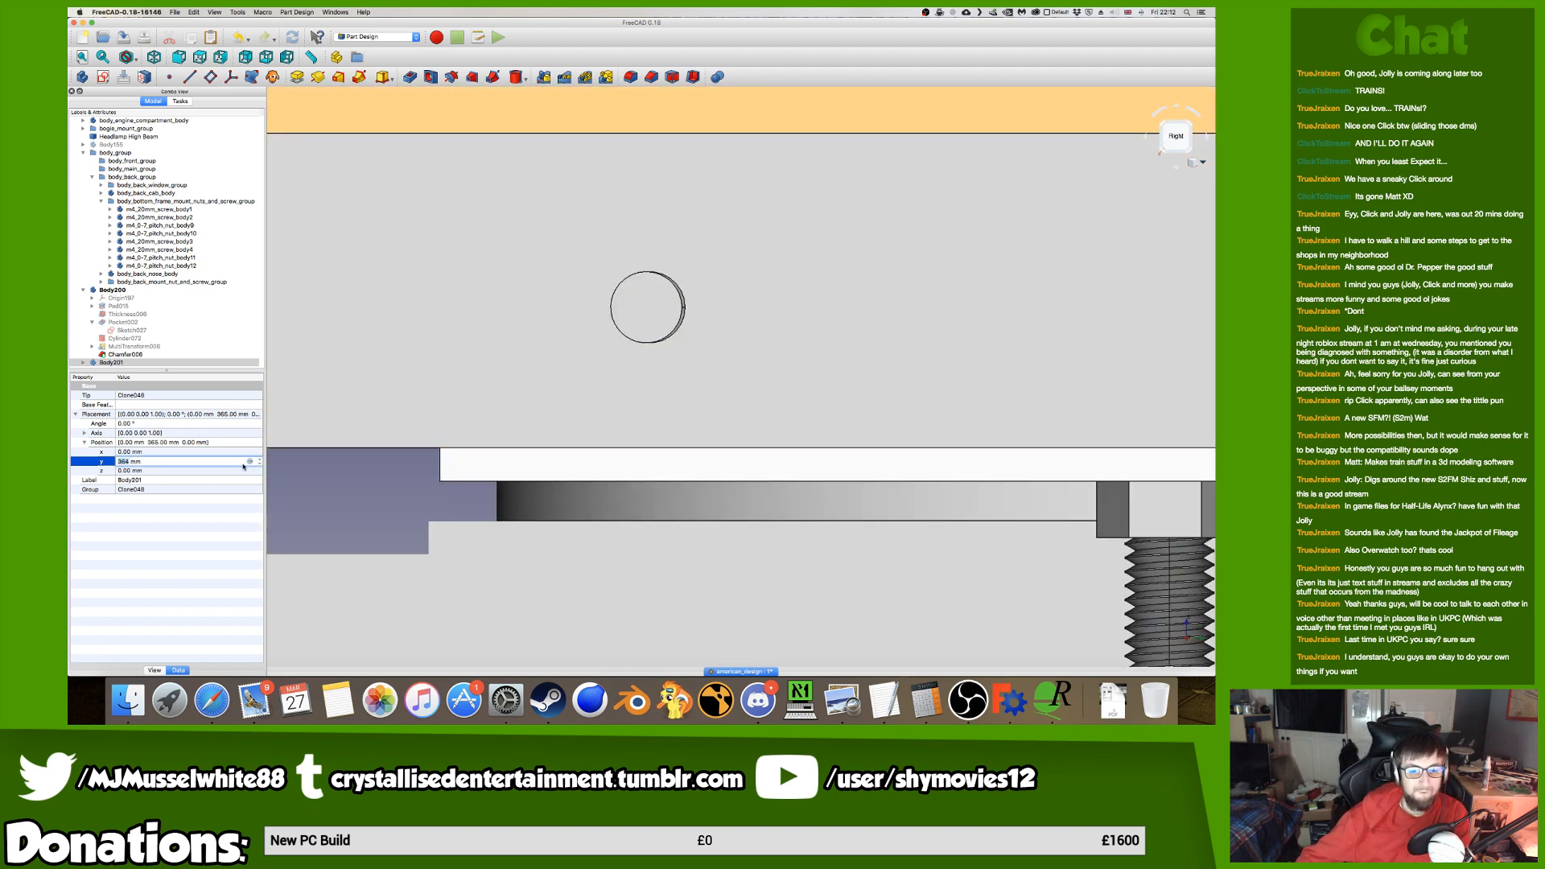
key("Right")
type(".31")
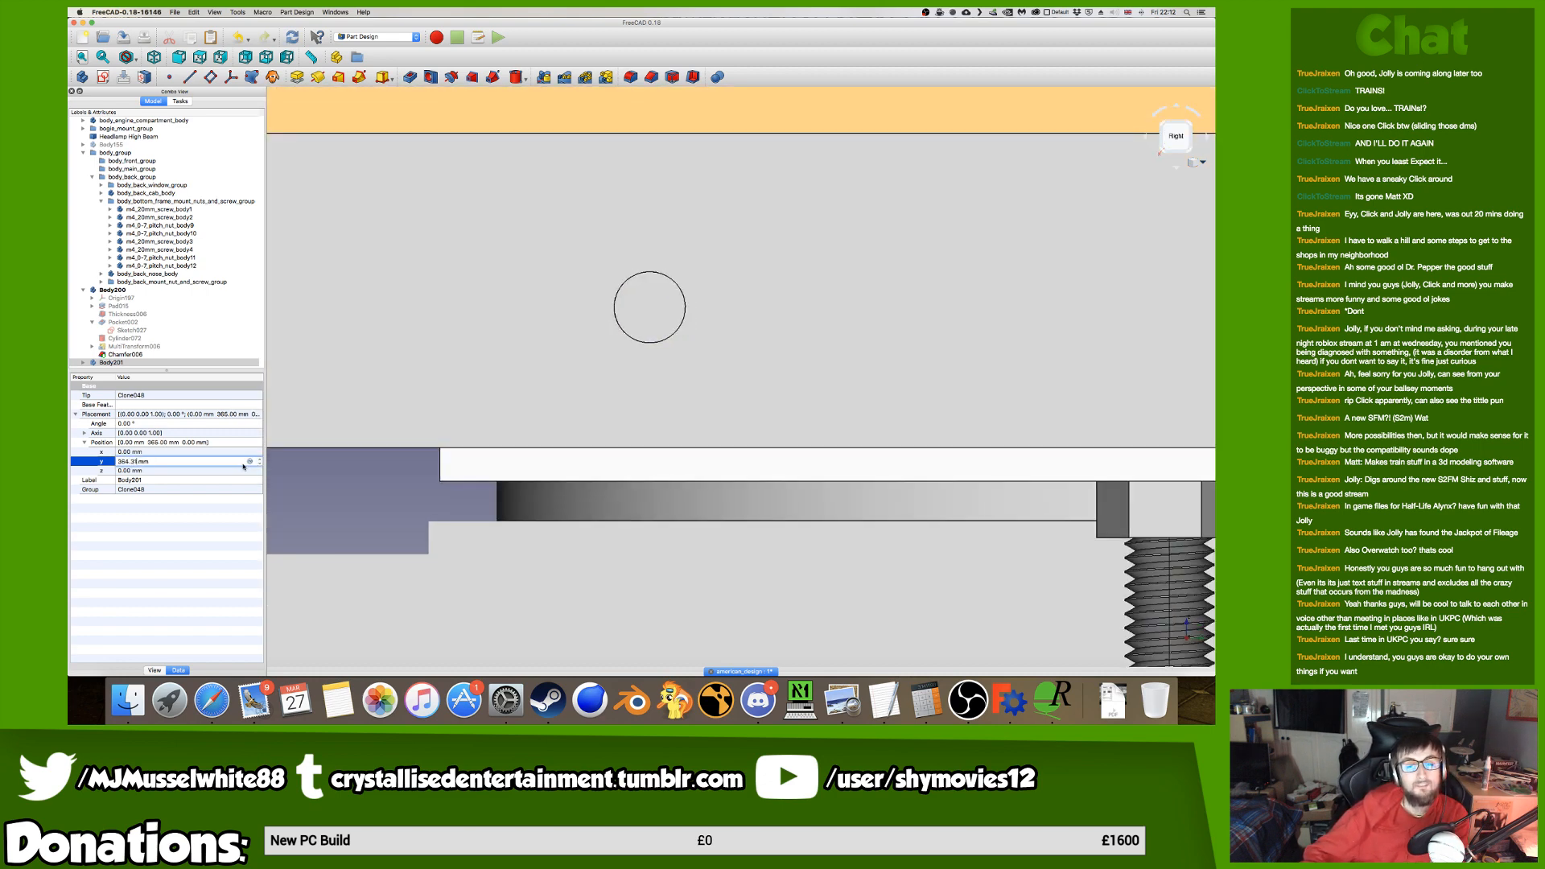
scroll(593, 403, "down", 8)
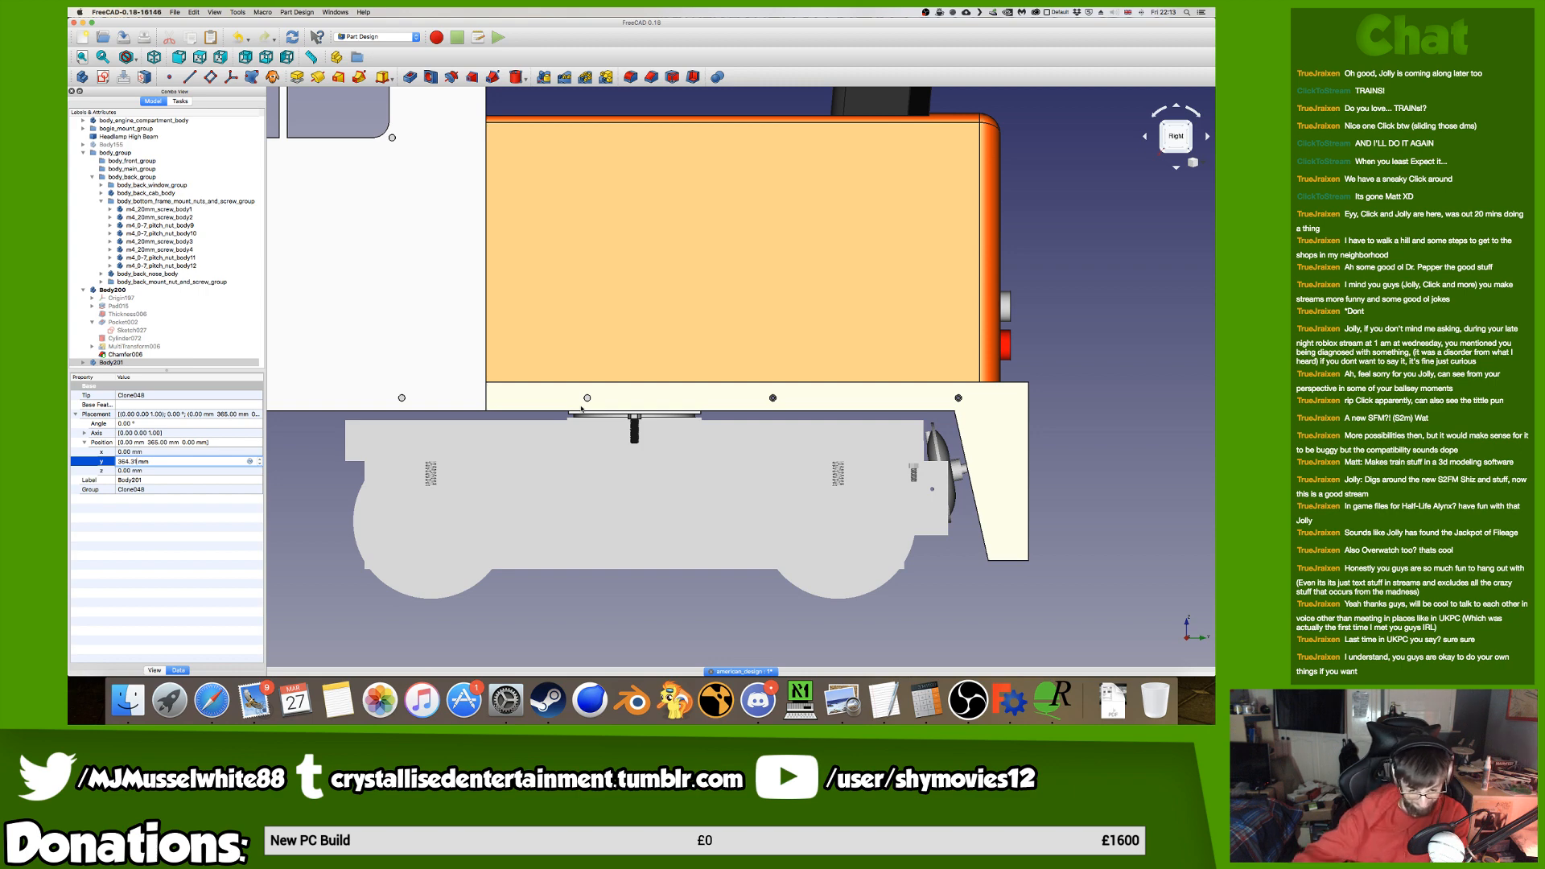
scroll(596, 393, "up", 5)
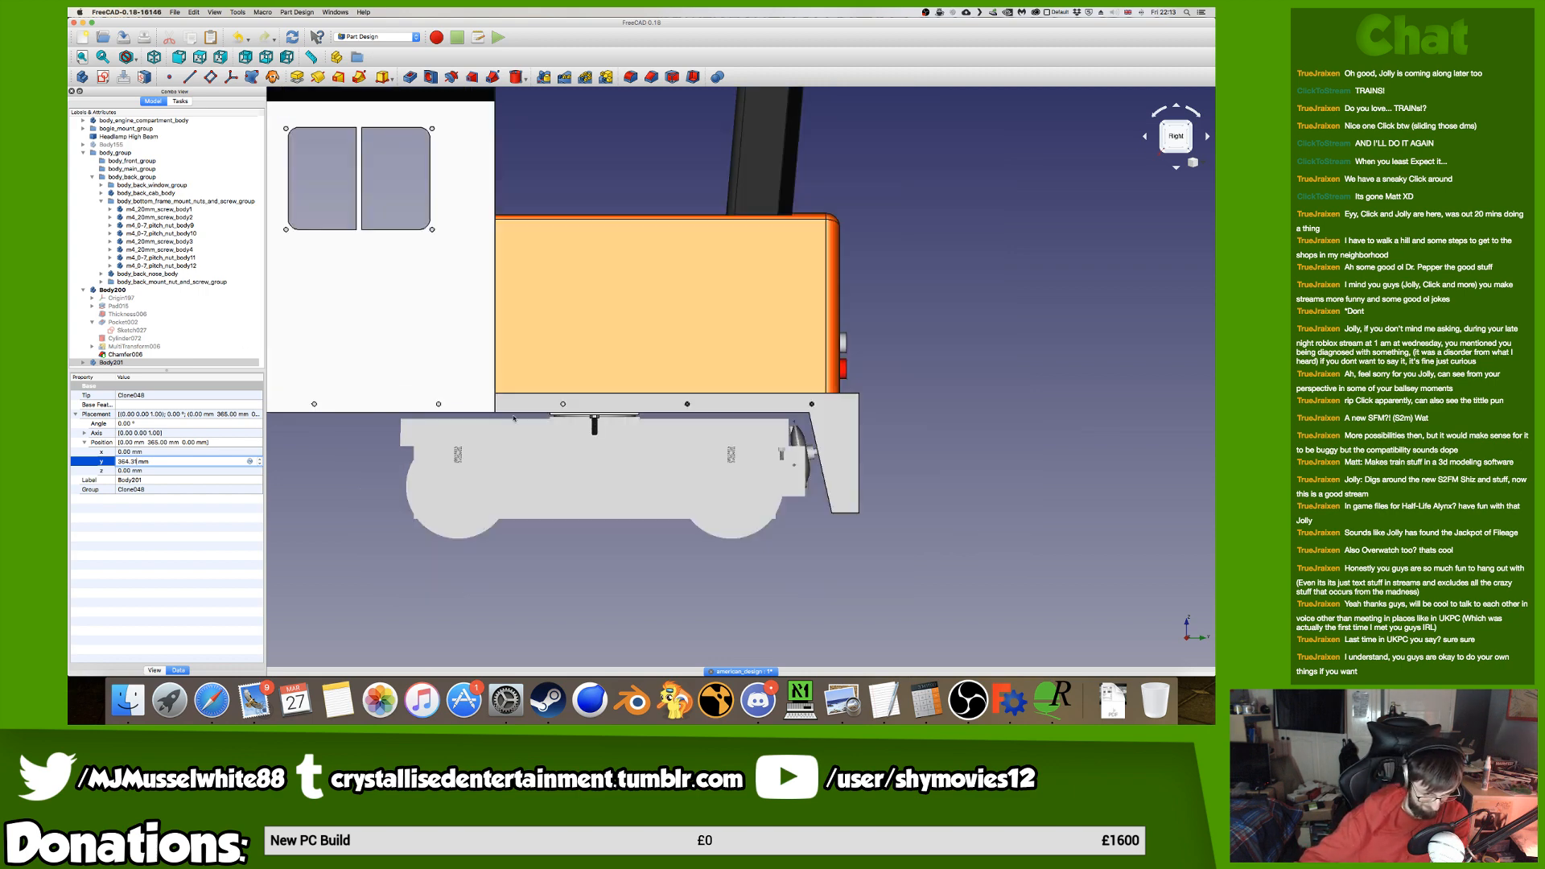
left_click(219, 363)
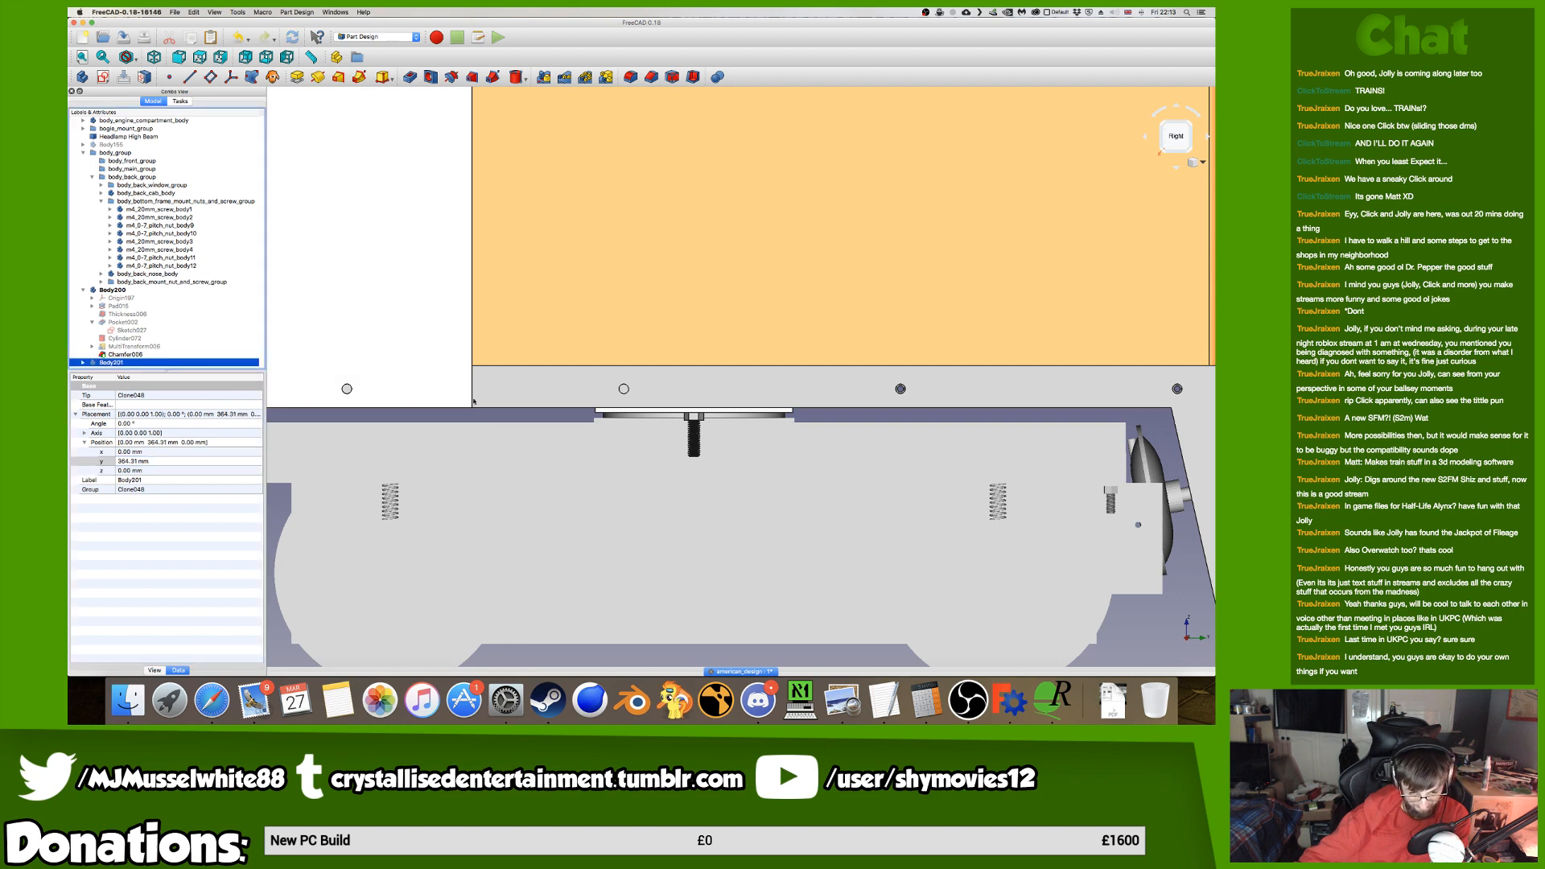
Examine the locomotive's right side, following the row of frame mounting holes back to the skirt and rear bogie.
scroll(397, 394, "down", 10)
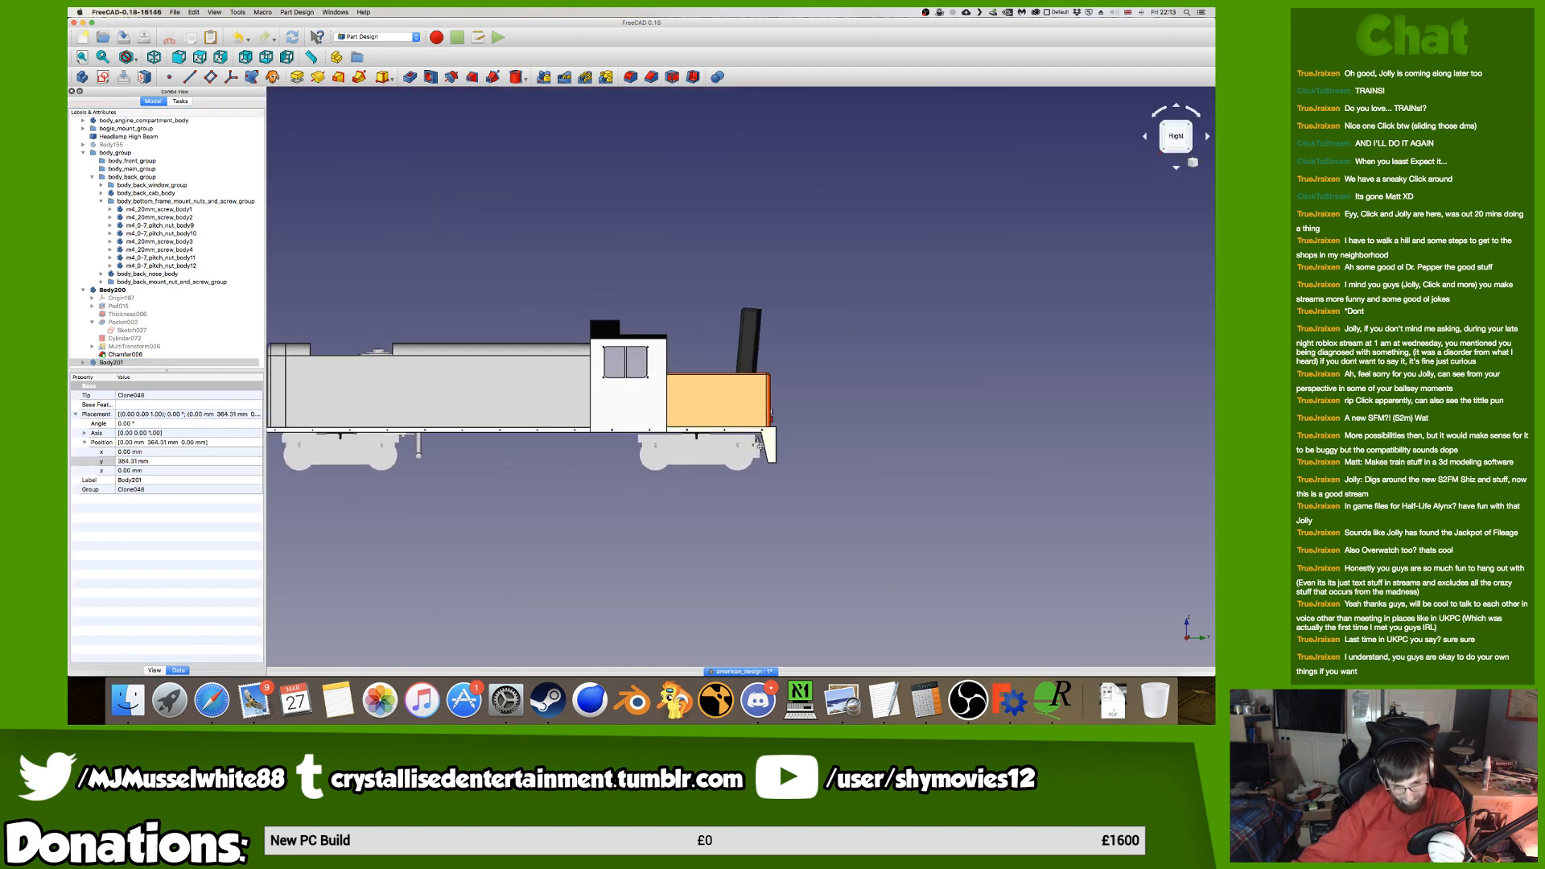
scroll(756, 445, "up", 4)
middle_click_drag(856, 452, 868, 444)
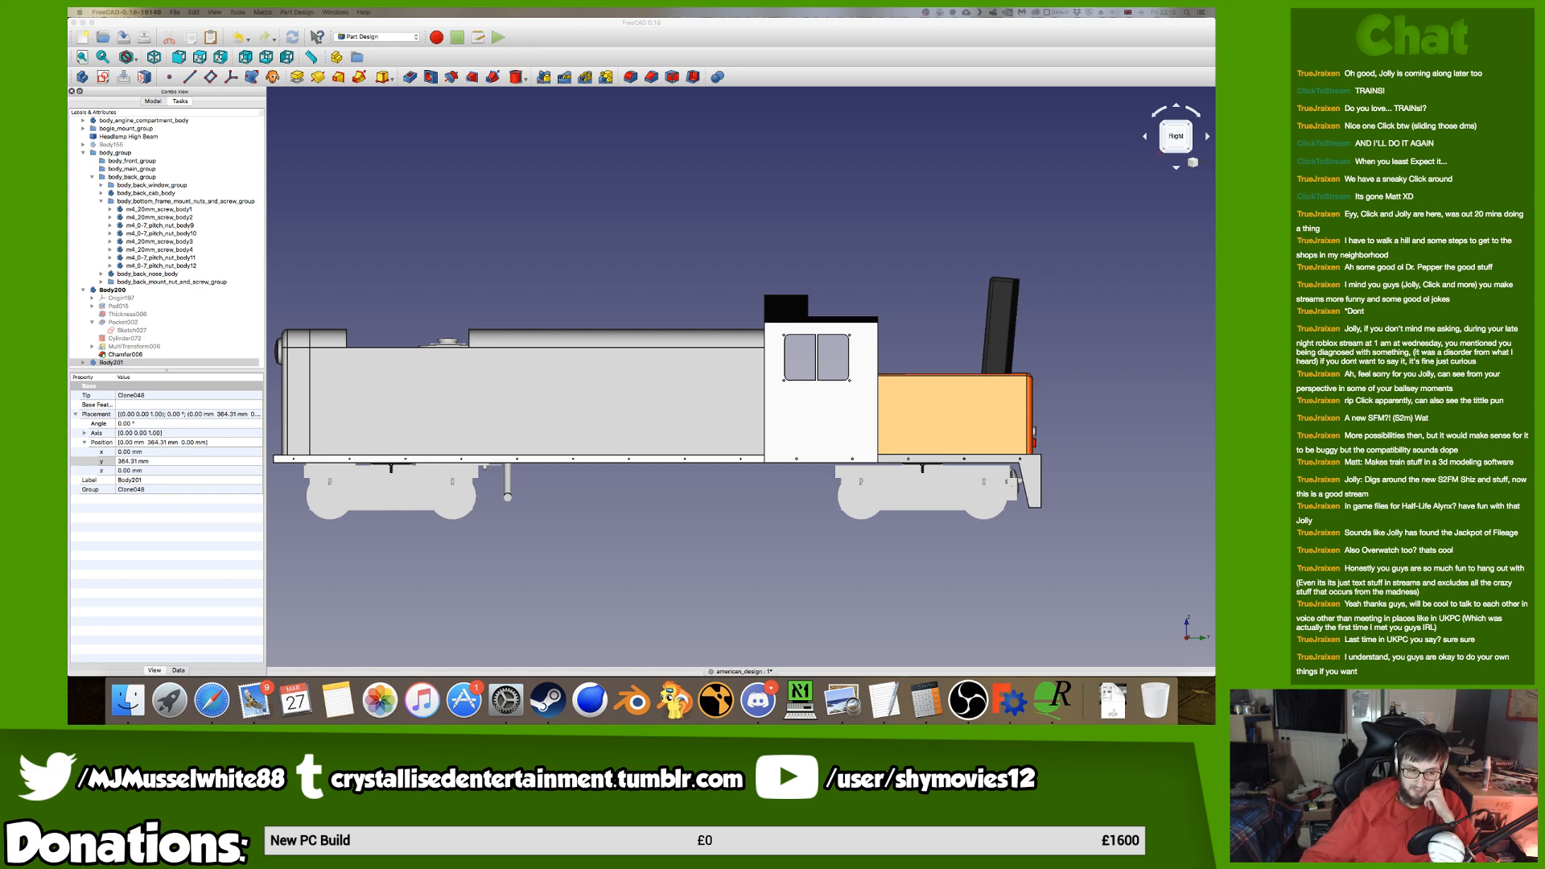
scroll(360, 462, "up", 4)
middle_click_drag(359, 462, 199, 459)
left_click(501, 481)
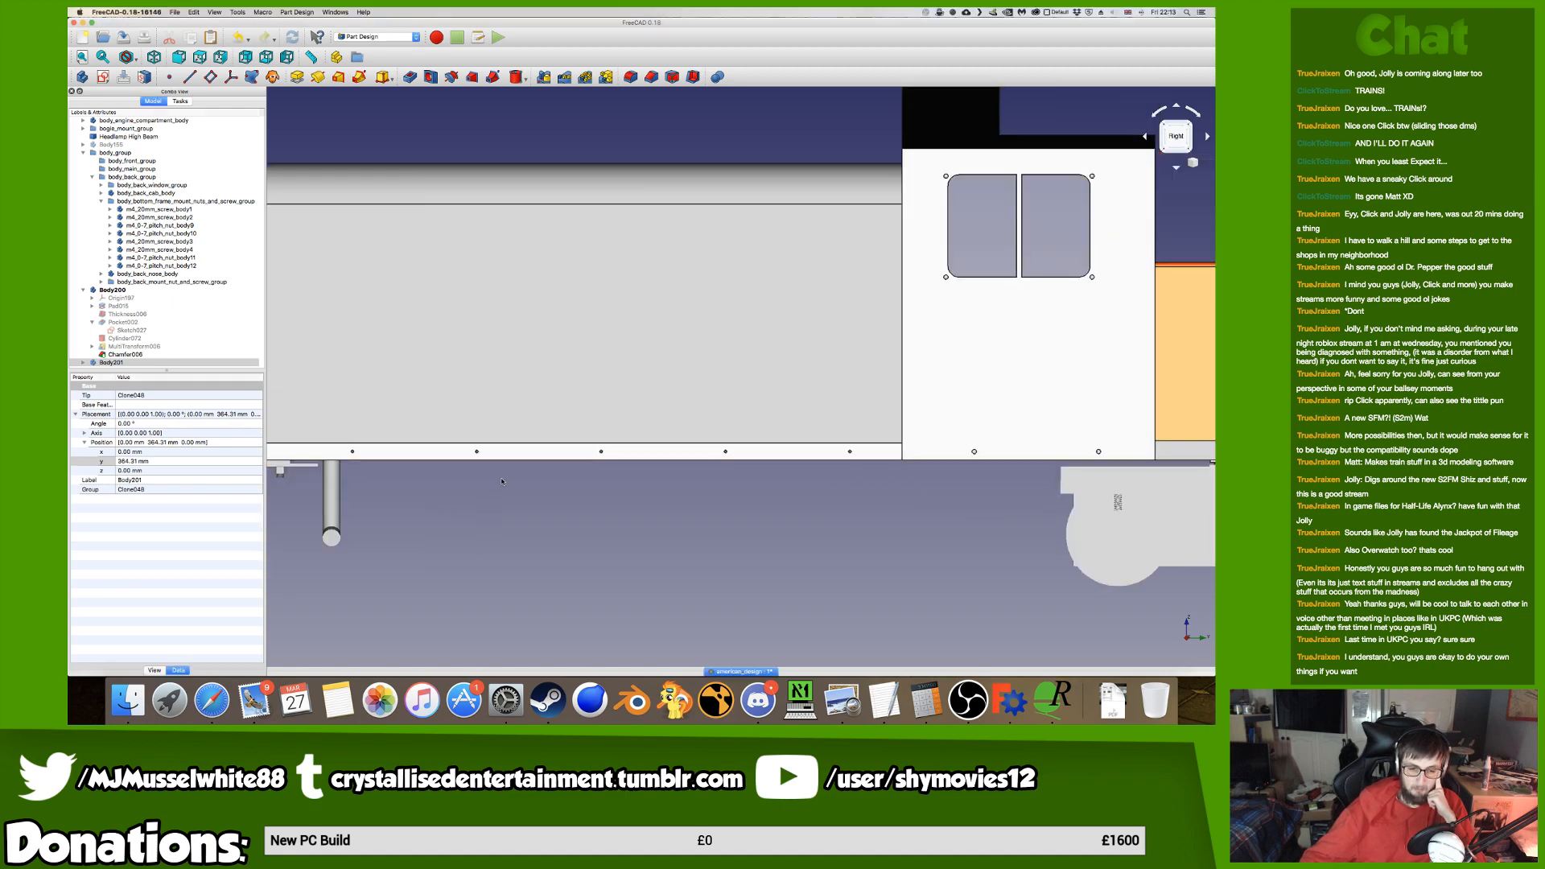
scroll(501, 481, "down", 2)
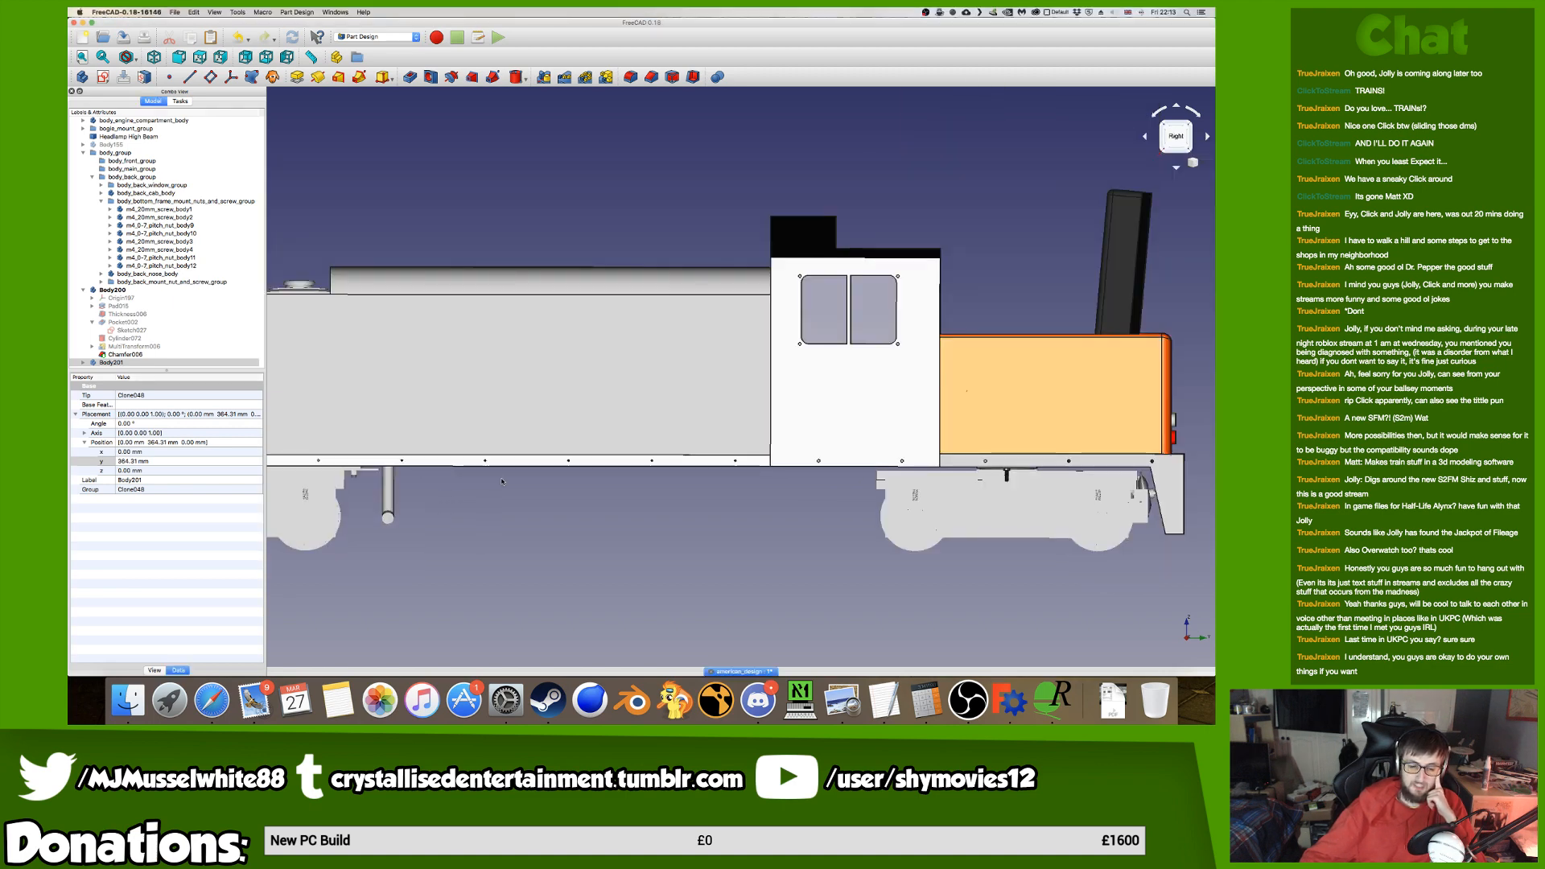
middle_click_drag(501, 481, 423, 476)
middle_click_drag(1002, 466, 813, 464)
scroll(813, 463, "up", 3)
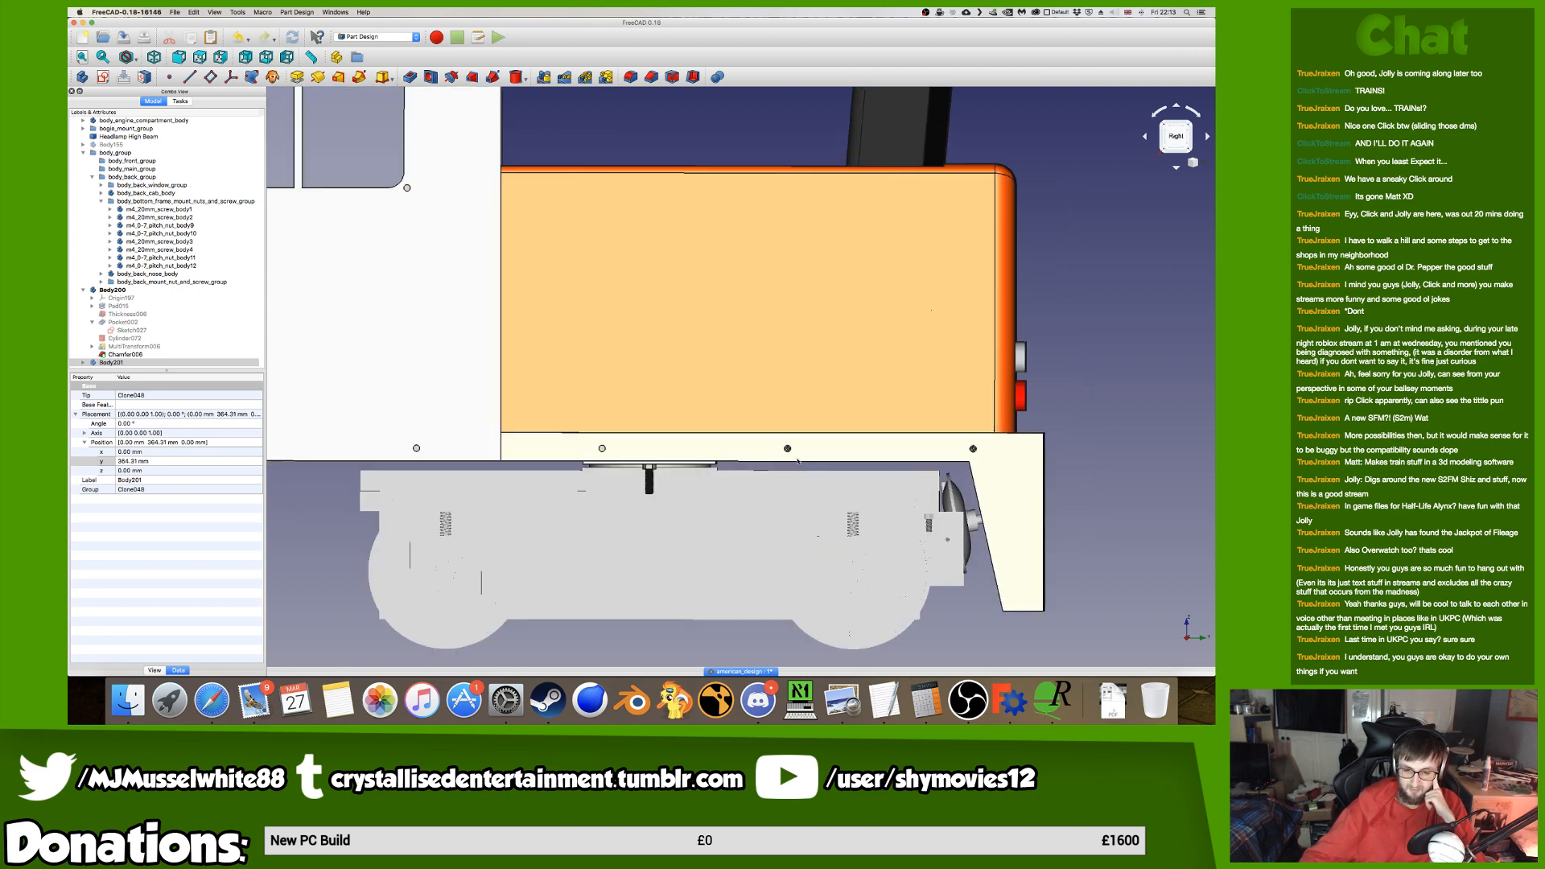
Examine the skirt's empty countersunk mounting holes close up and compare their alignment on both sides.
scroll(740, 459, "up", 4)
scroll(527, 441, "down", 3)
scroll(547, 438, "up", 8)
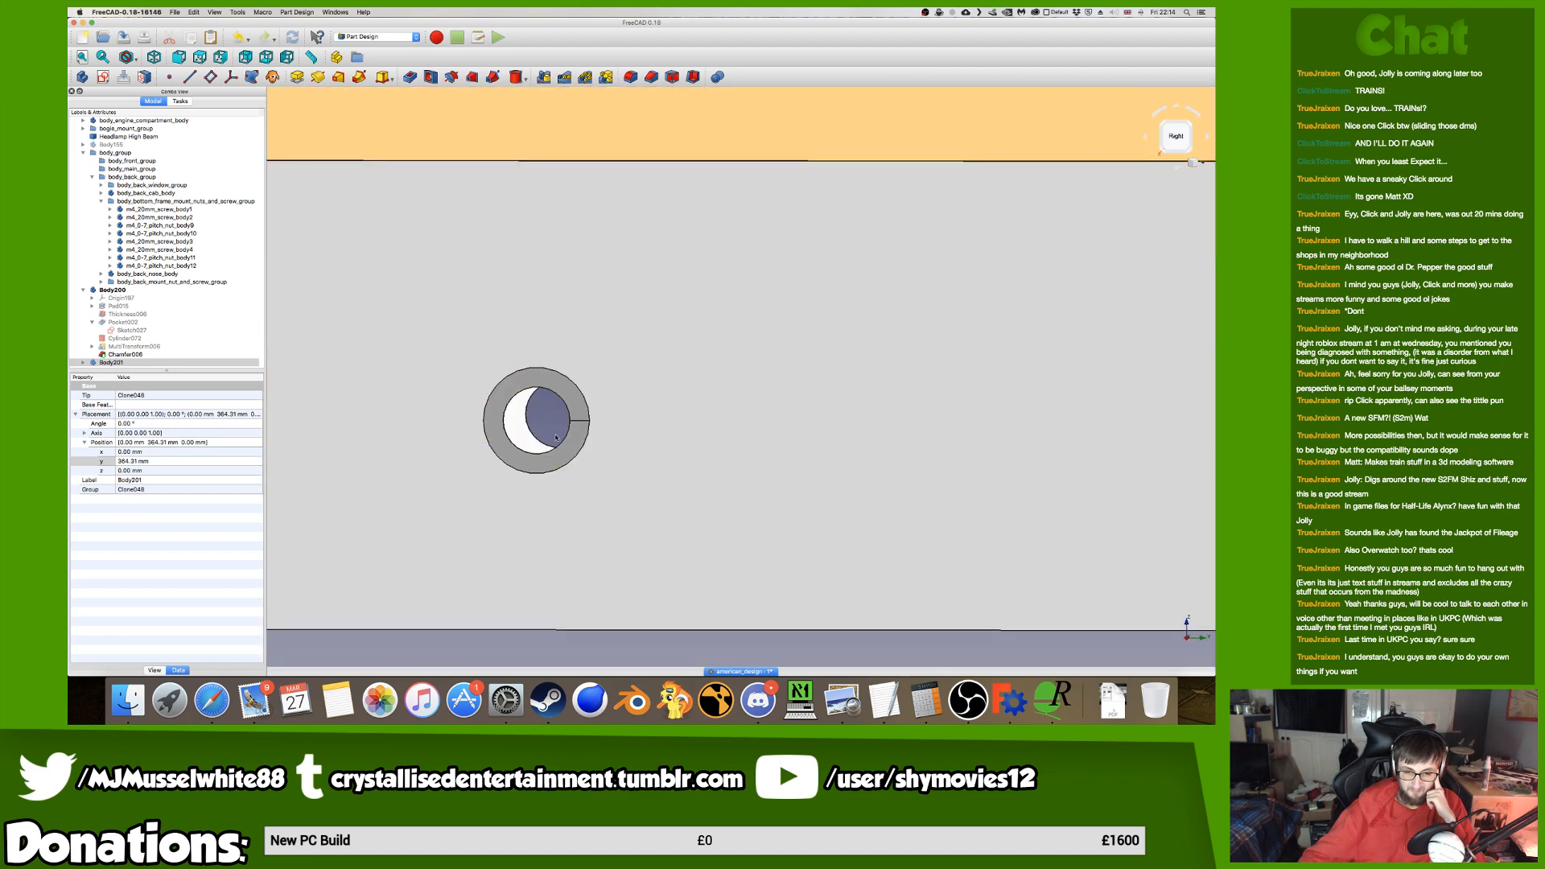
scroll(540, 437, "up", 2)
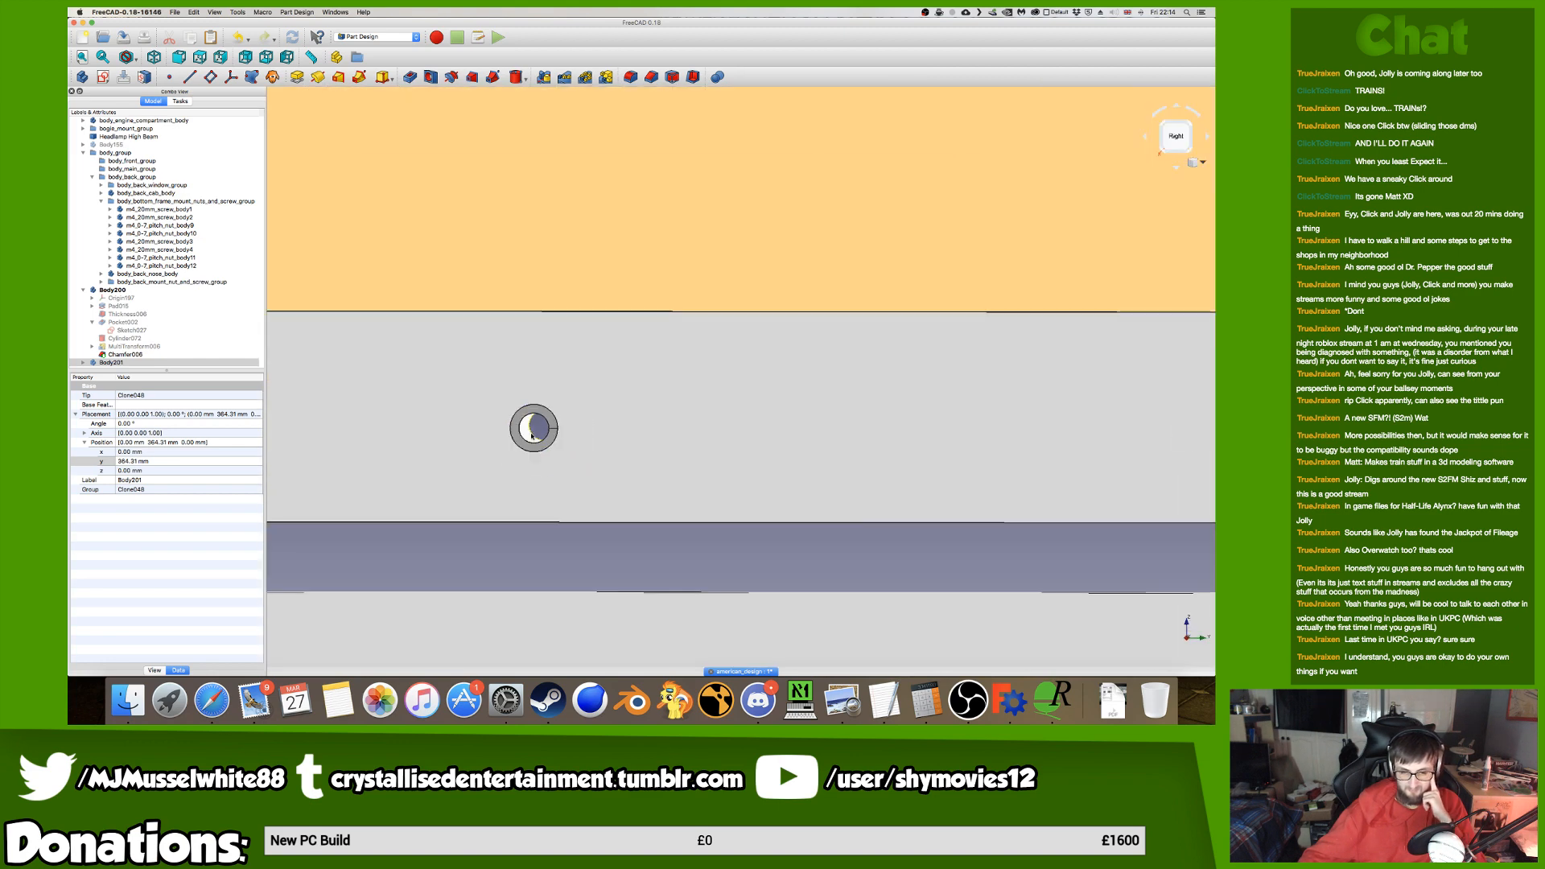
scroll(541, 437, "down", 10)
middle_click_drag(603, 438, 777, 346)
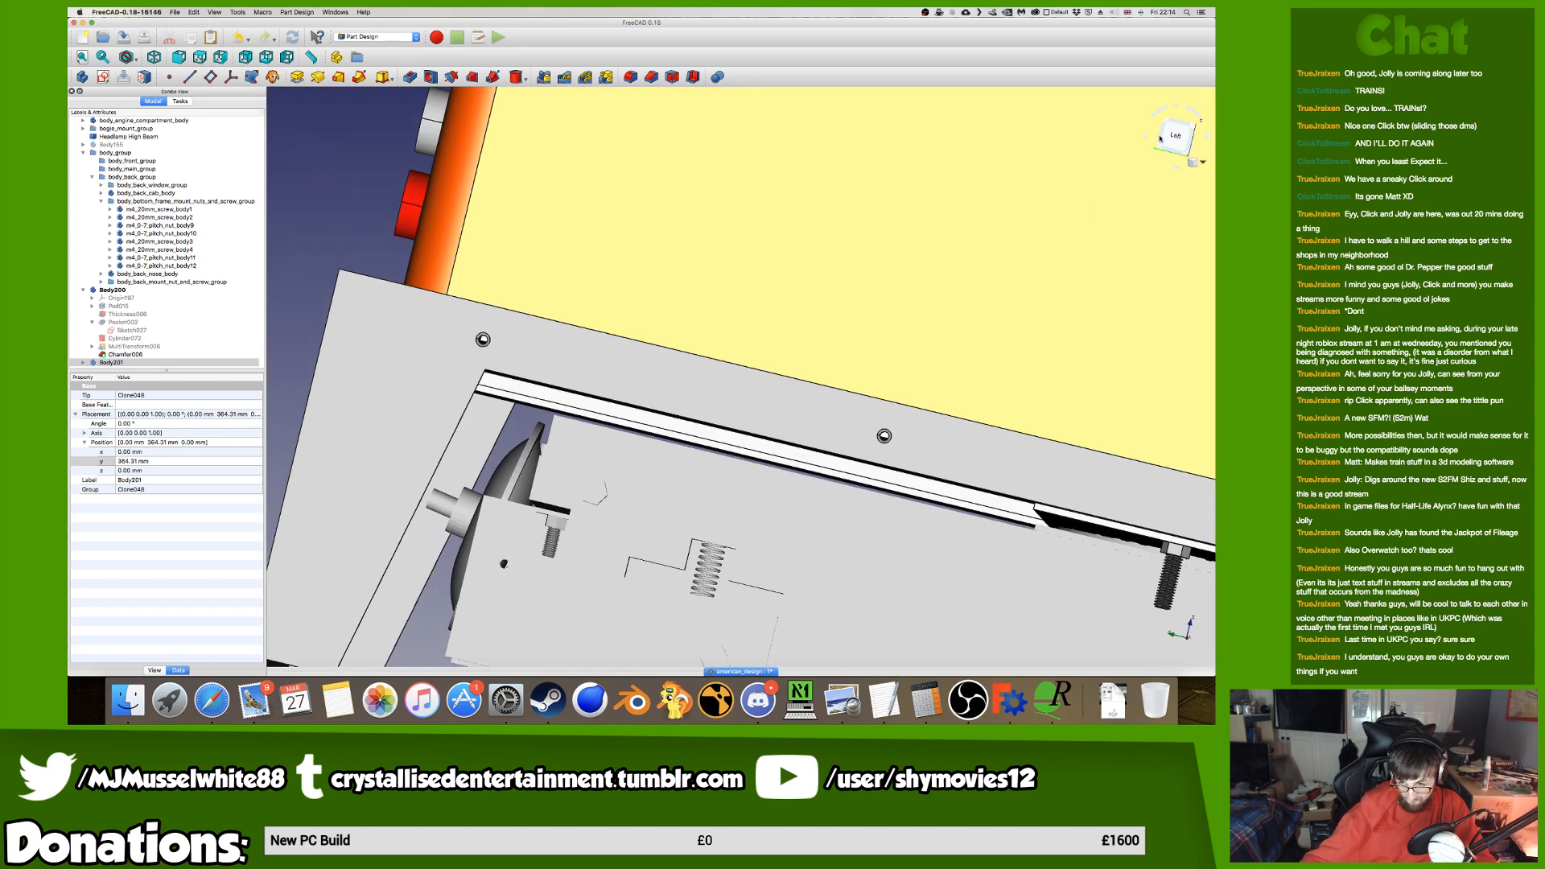
left_click(1173, 137)
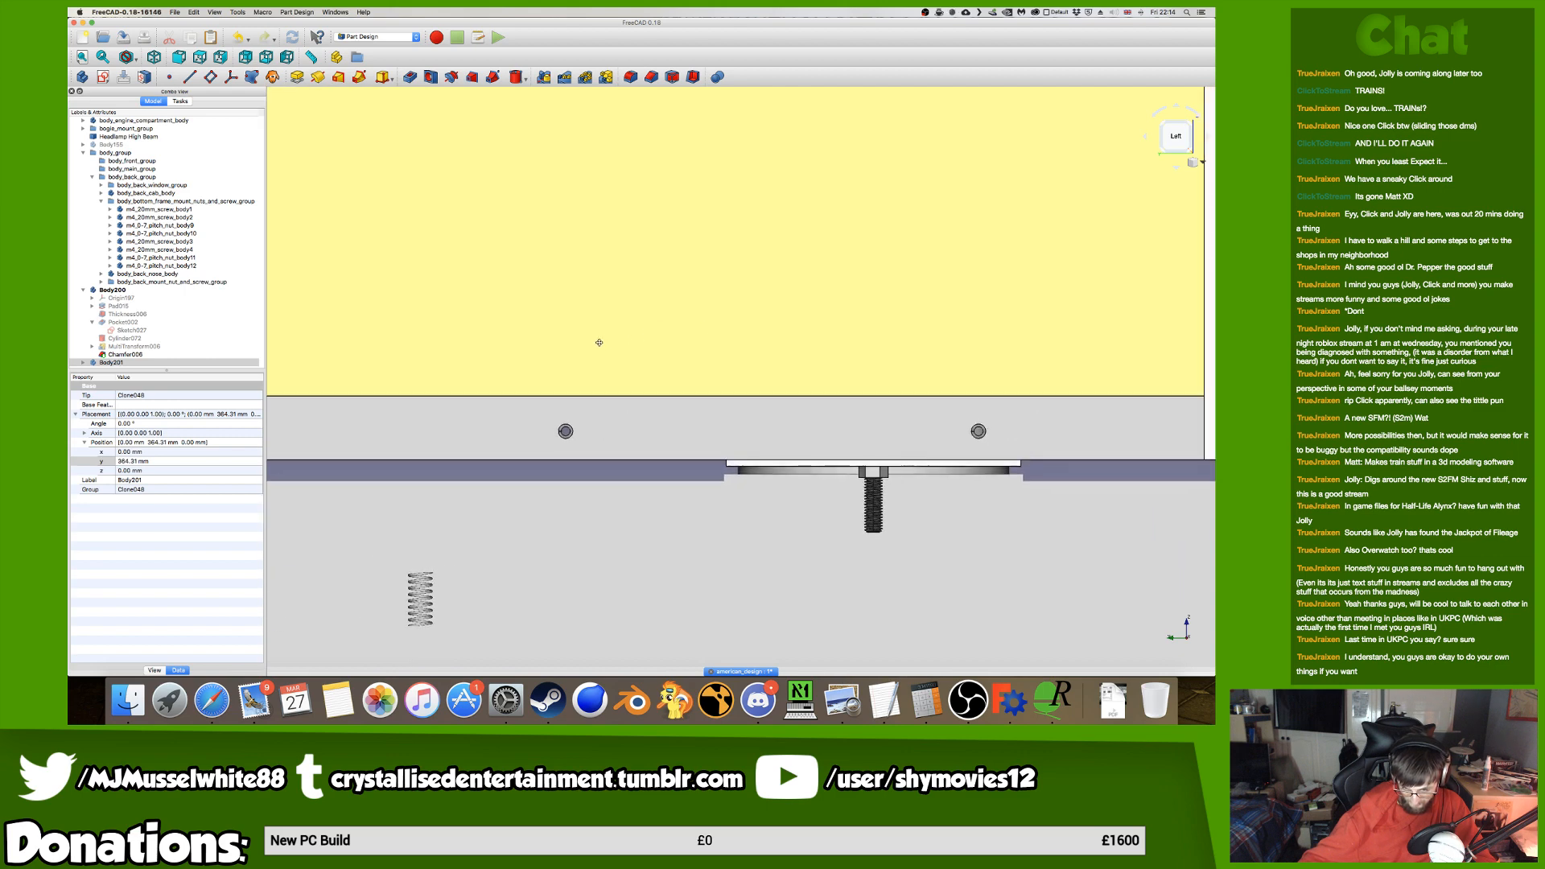
left_click(1157, 142)
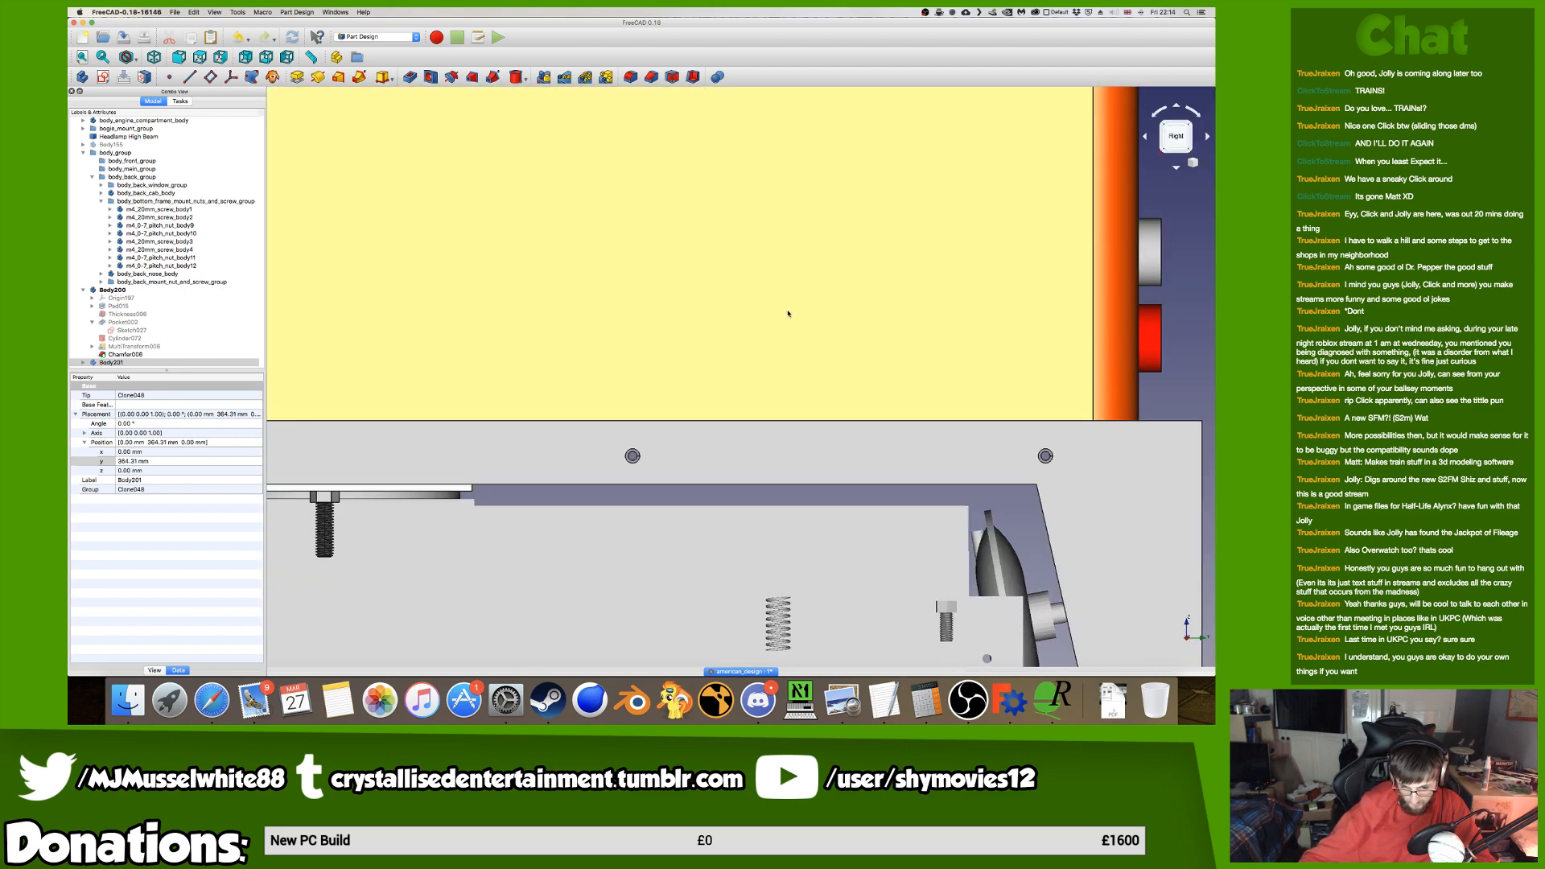
Examine the whole locomotive from the front end to the cab, rear body and skirt at an angle.
scroll(805, 314, "down", 6)
middle_click_drag(800, 327, 672, 339)
key("3")
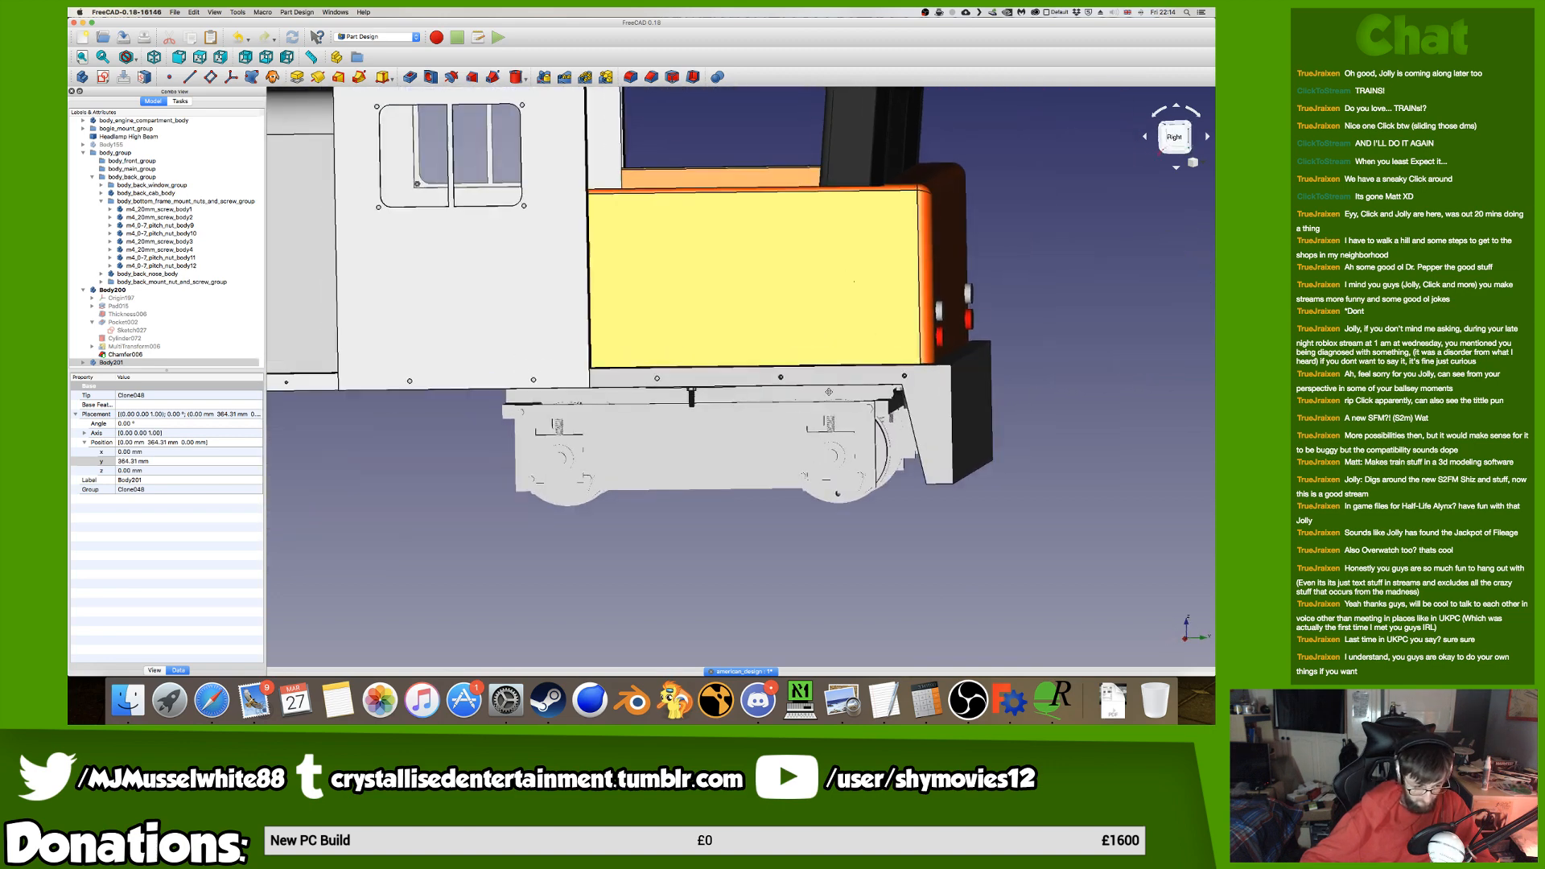
scroll(824, 382, "down", 5)
mouse_move(824, 382)
middle_mouse_down()
mouse_move(632, 400)
mouse_move(798, 389)
middle_mouse_up()
scroll(428, 383, "up", 6)
middle_click_drag(380, 388, 398, 404)
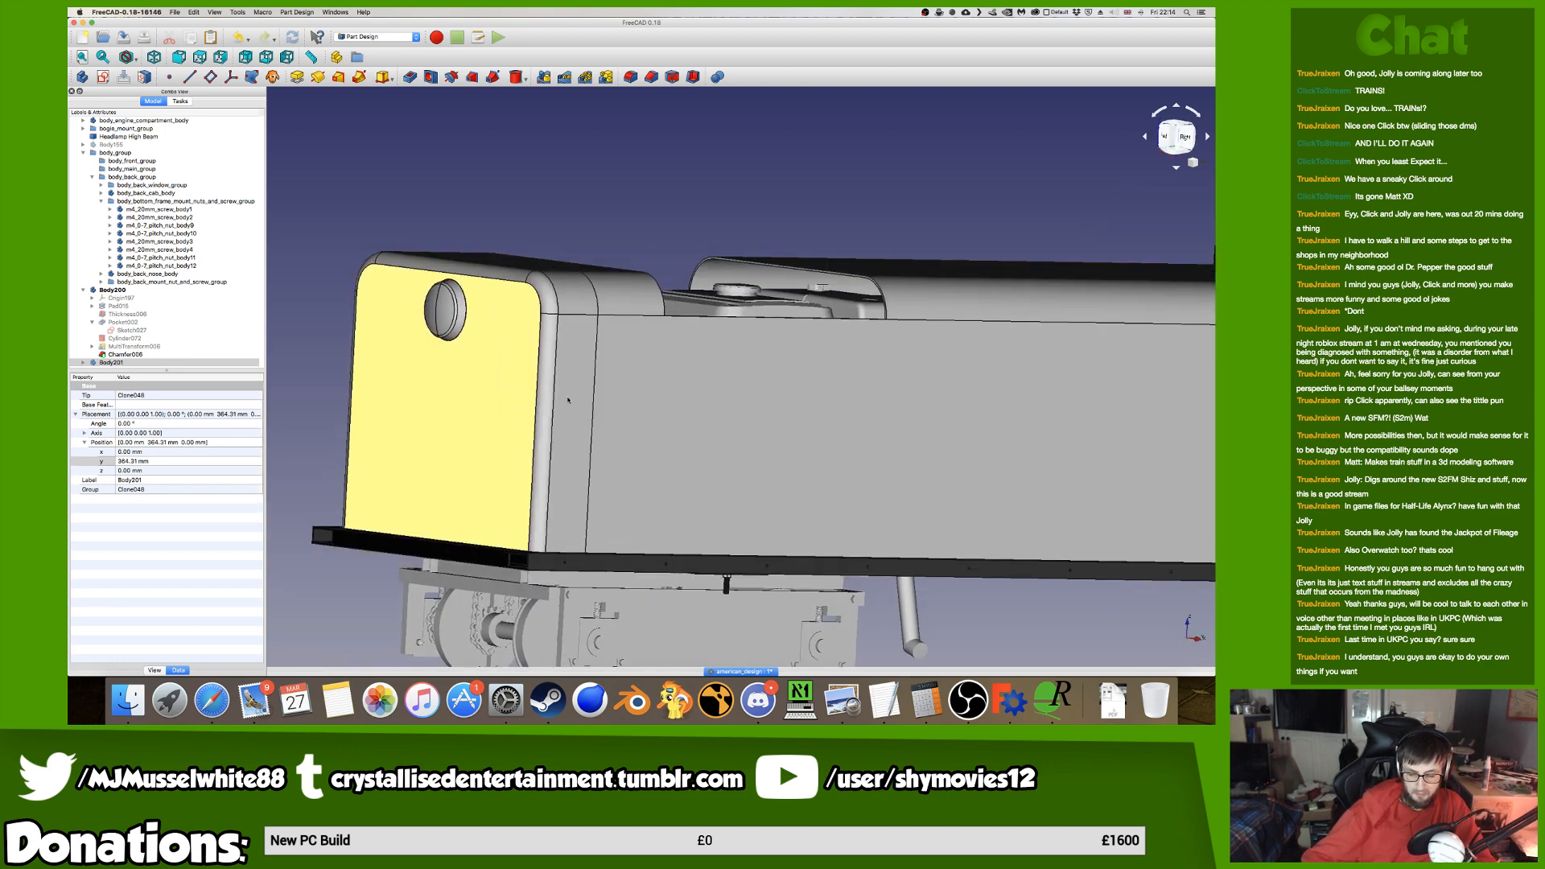
scroll(398, 404, "down", 6)
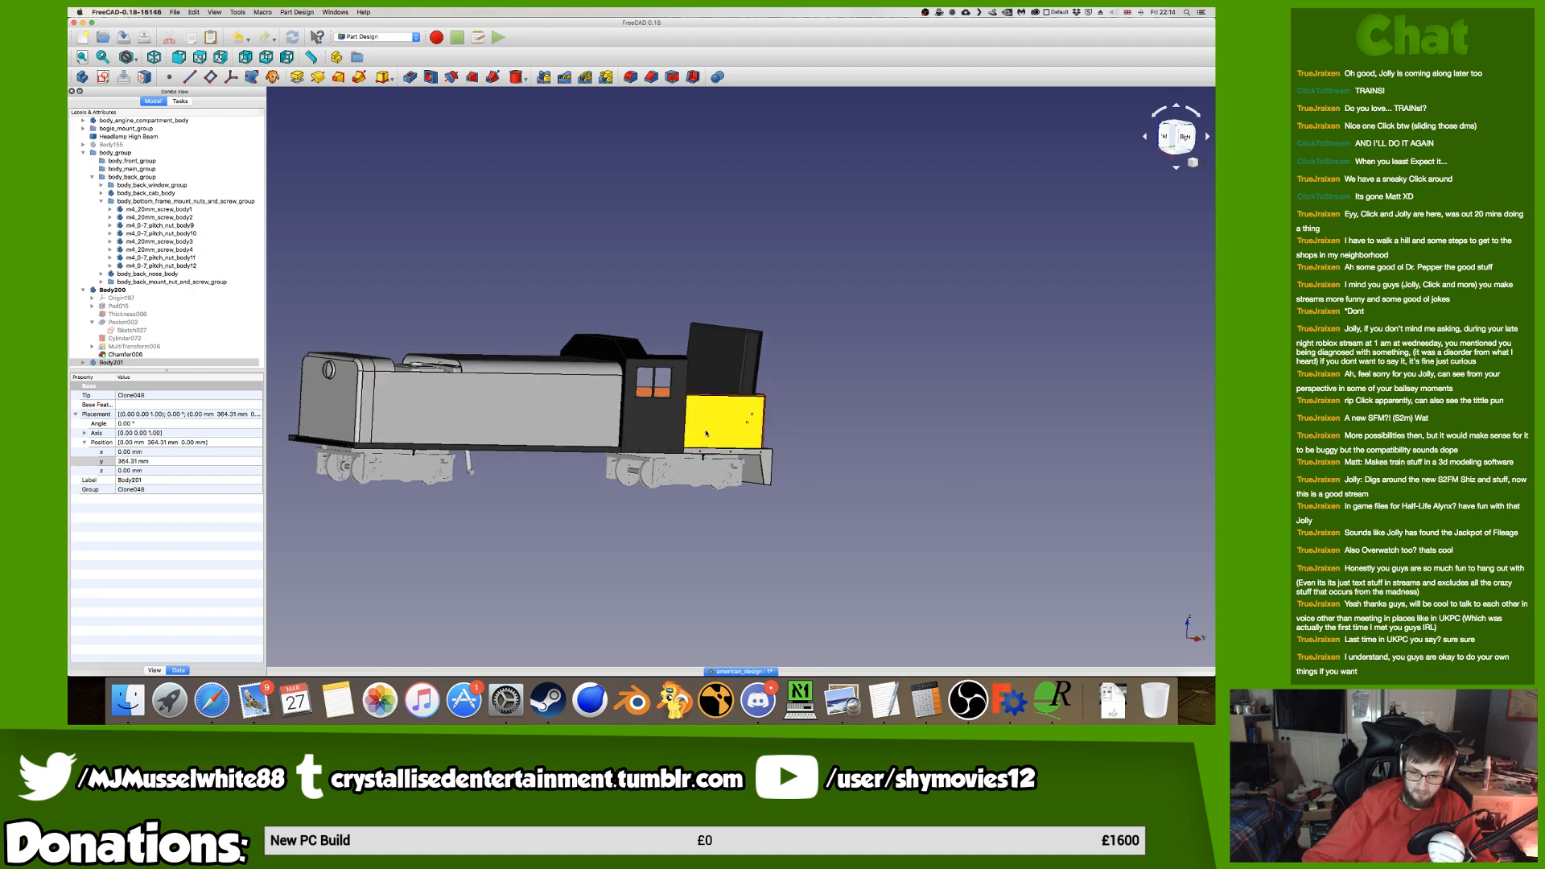
scroll(706, 433, "up", 4)
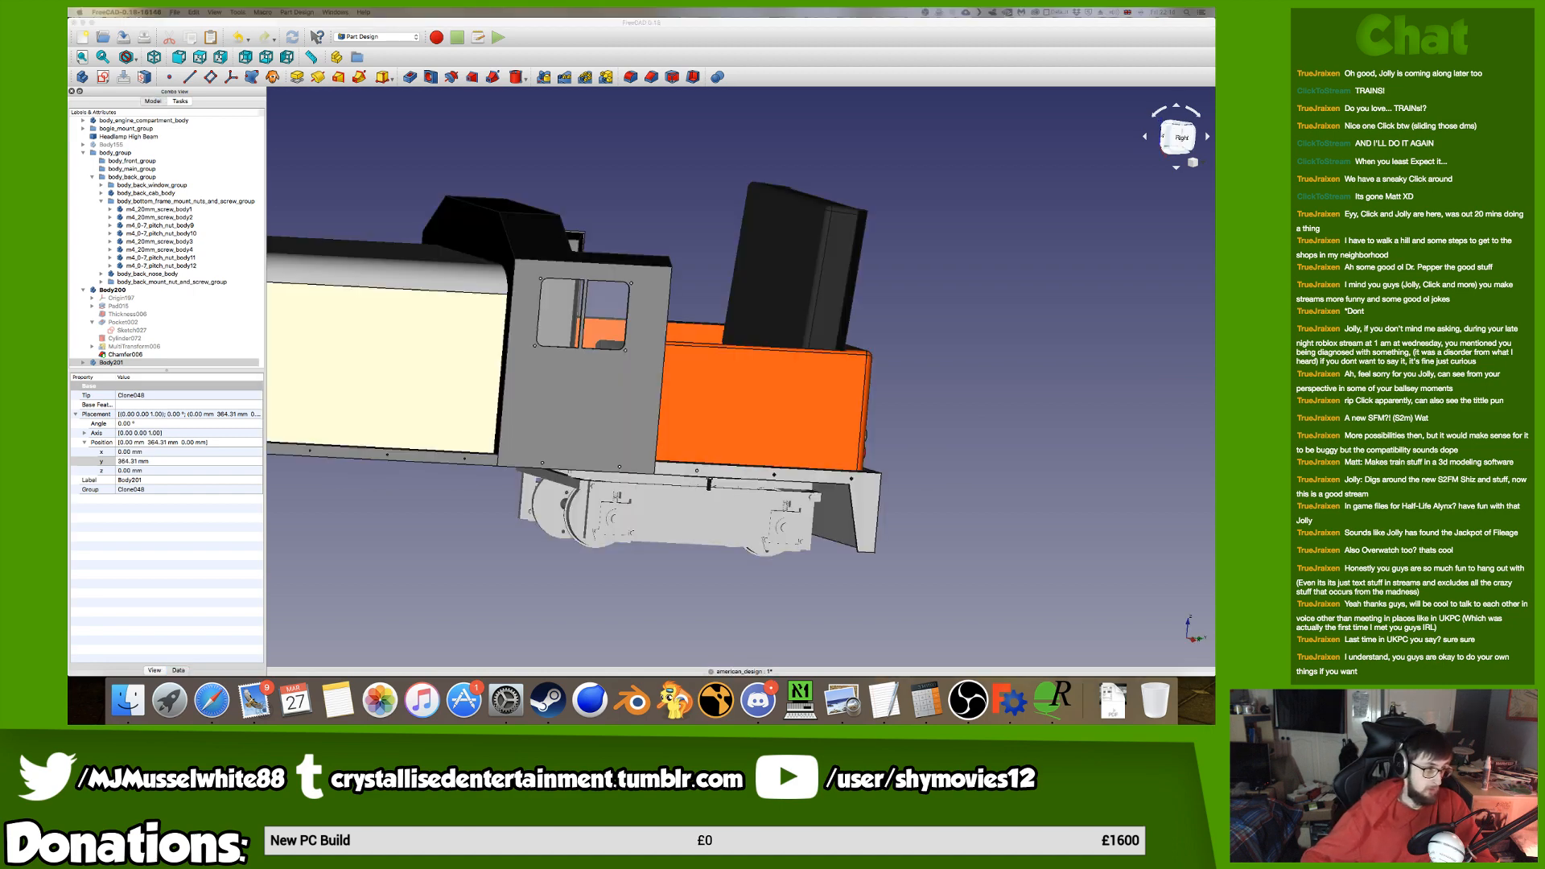
left_click(741, 73)
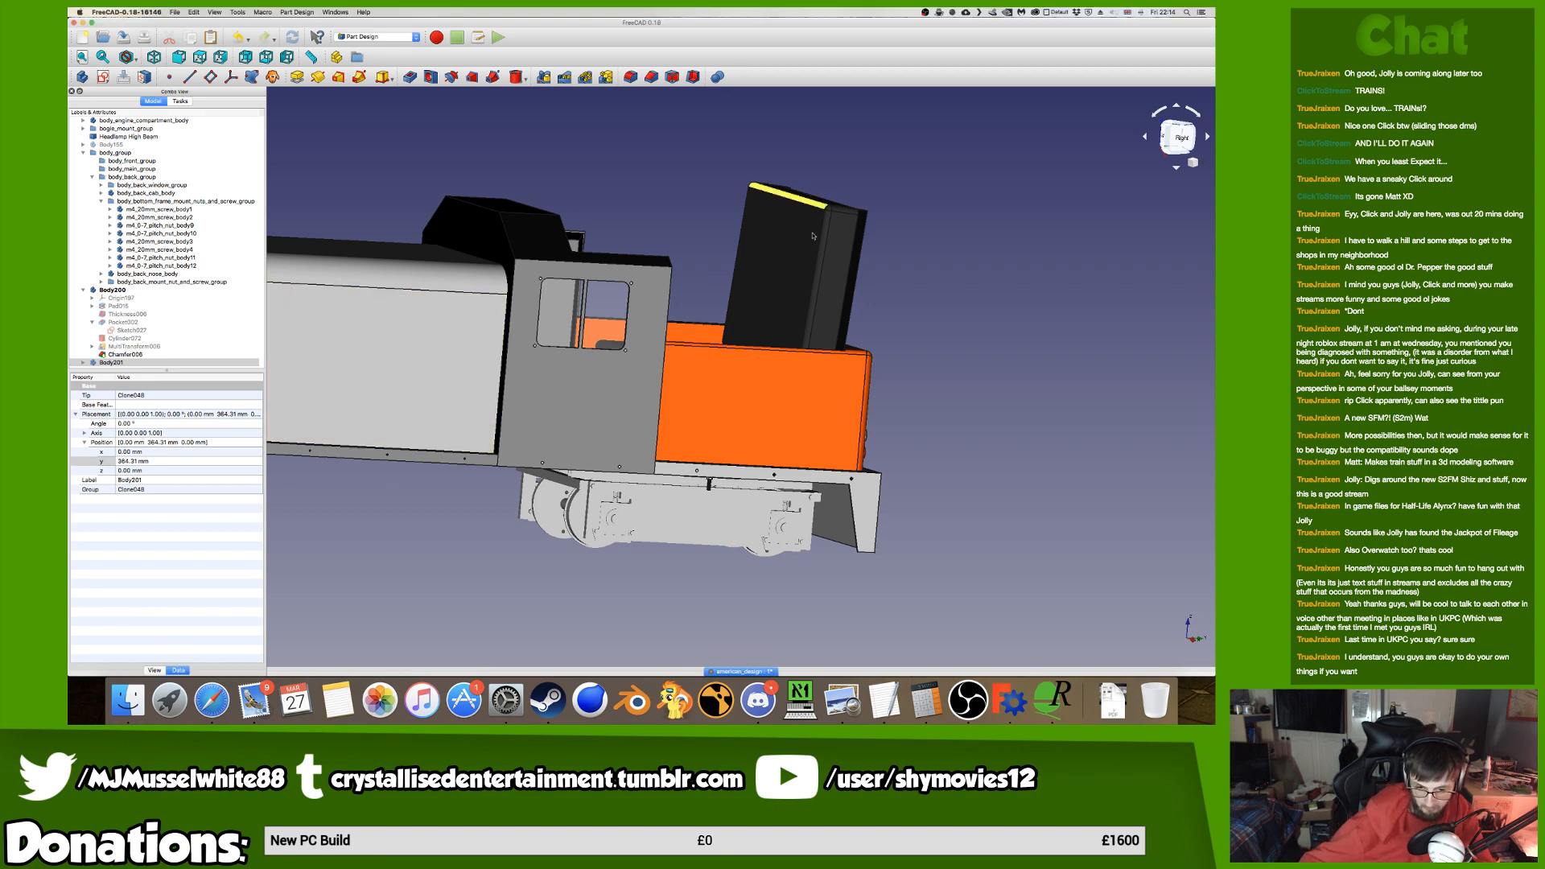
mouse_move(763, 373)
middle_mouse_down()
mouse_move(626, 377)
mouse_move(757, 387)
middle_mouse_up()
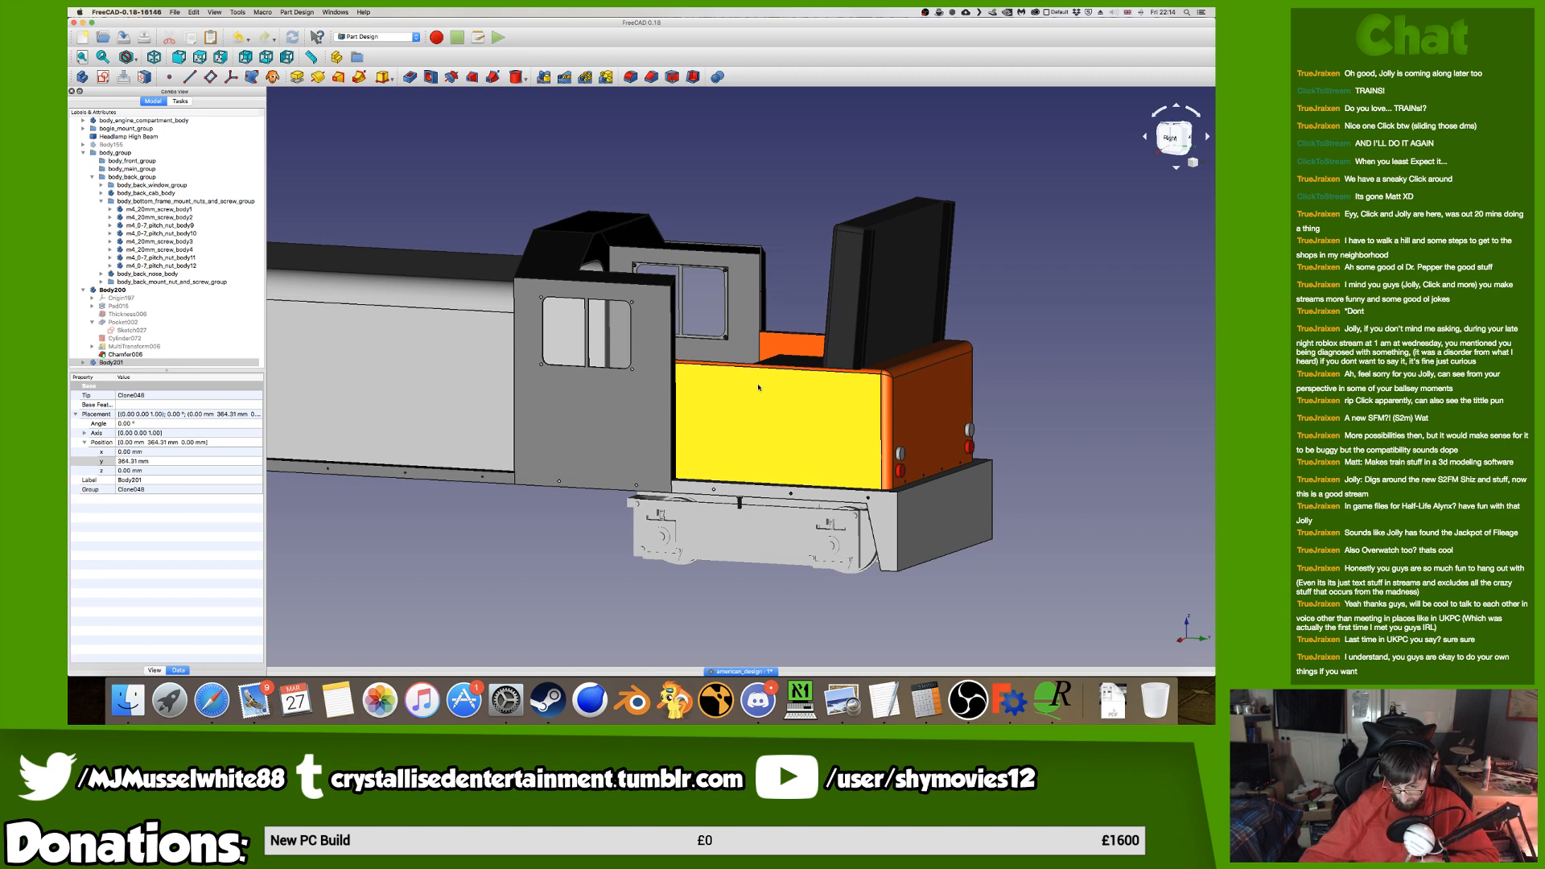
Switch to the Finder folder of locomotive reference photos and examine the black-and-orange Rio Grande 3008 diesel's end skirt.
scroll(925, 506, "up", 5)
scroll(653, 430, "up", 2)
scroll(653, 429, "down", 3)
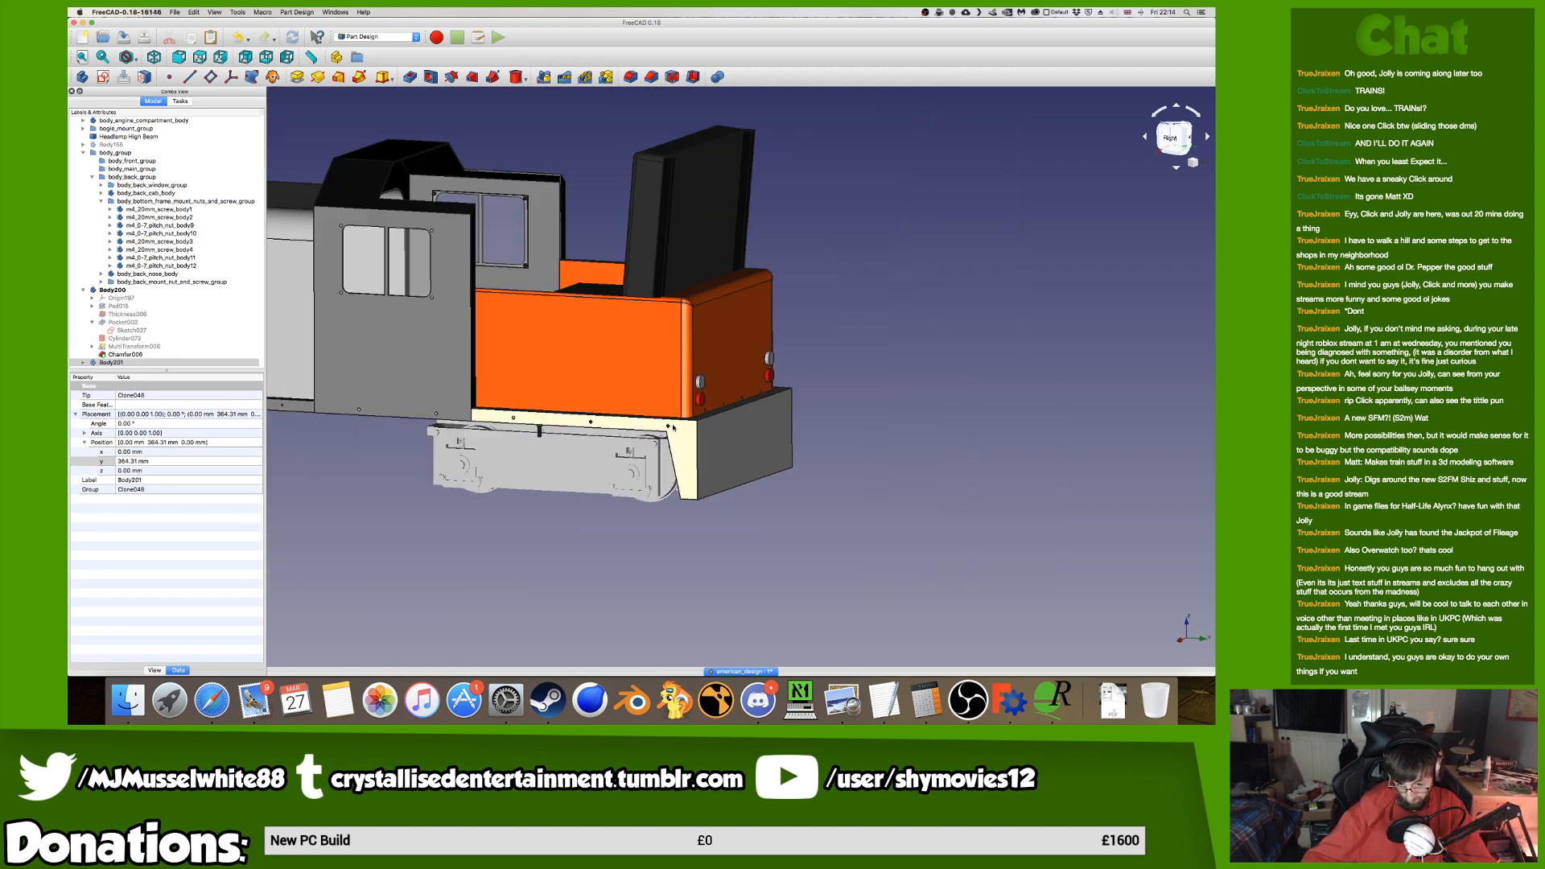
key("ctrl+Left")
key("ctrl+Left")
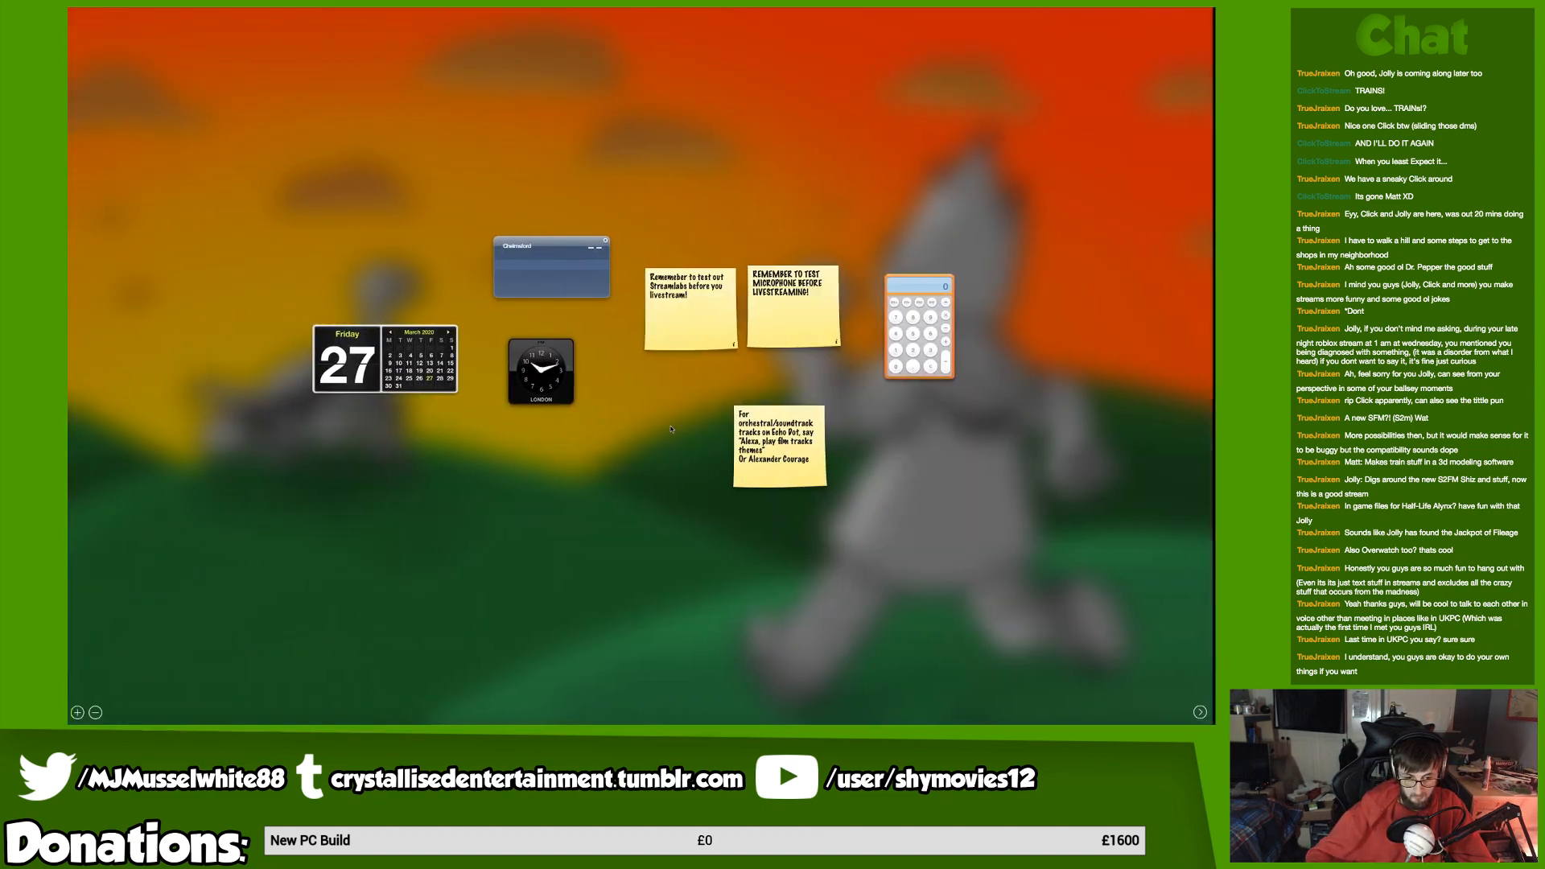
key("ctrl+Right")
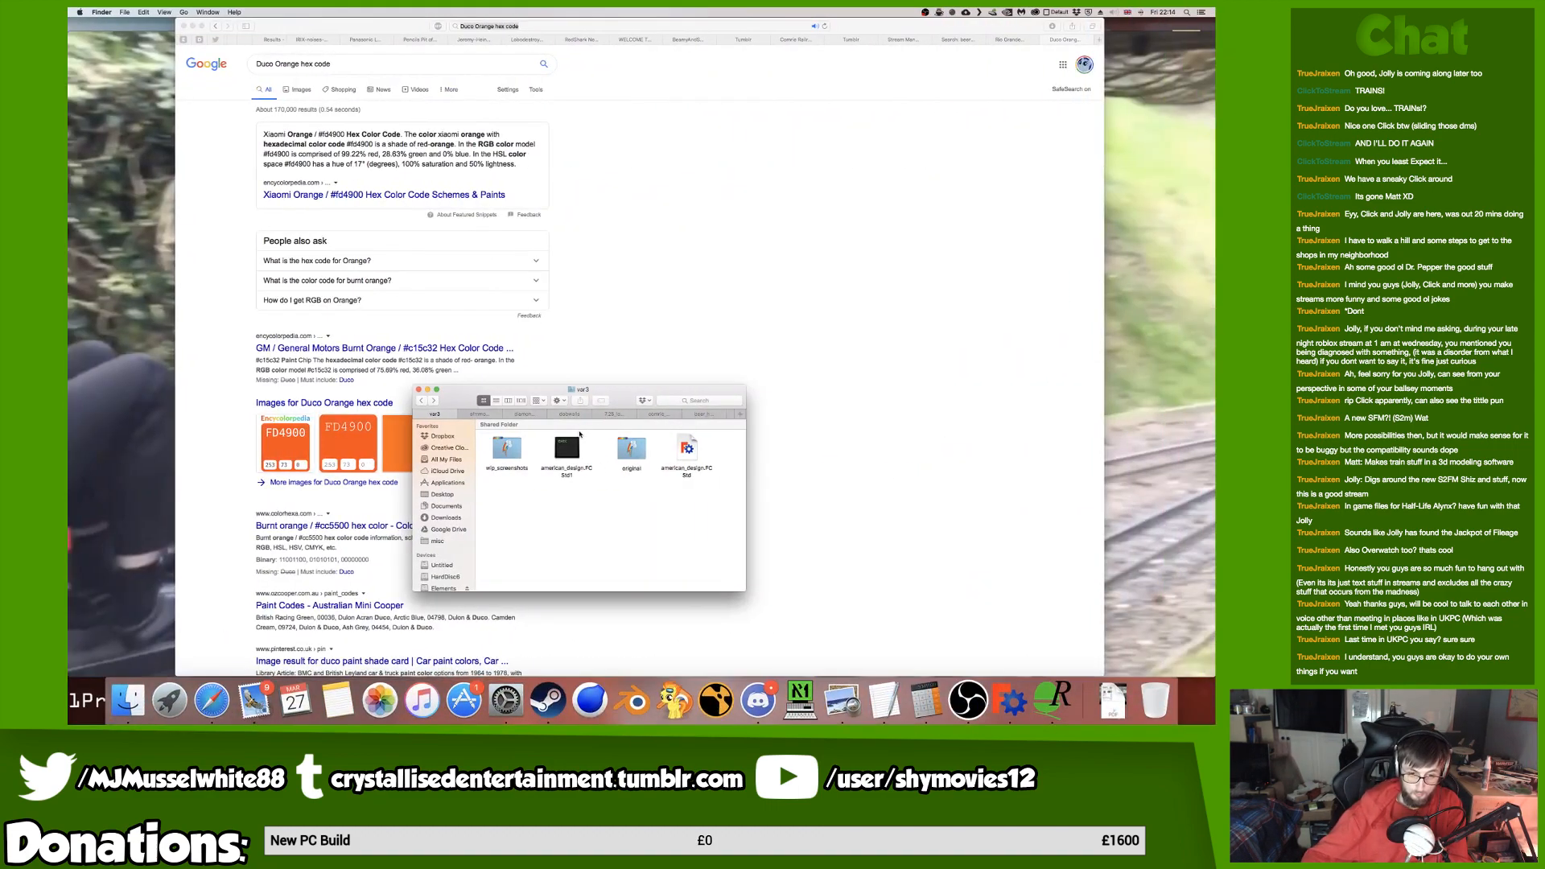
left_click(576, 414)
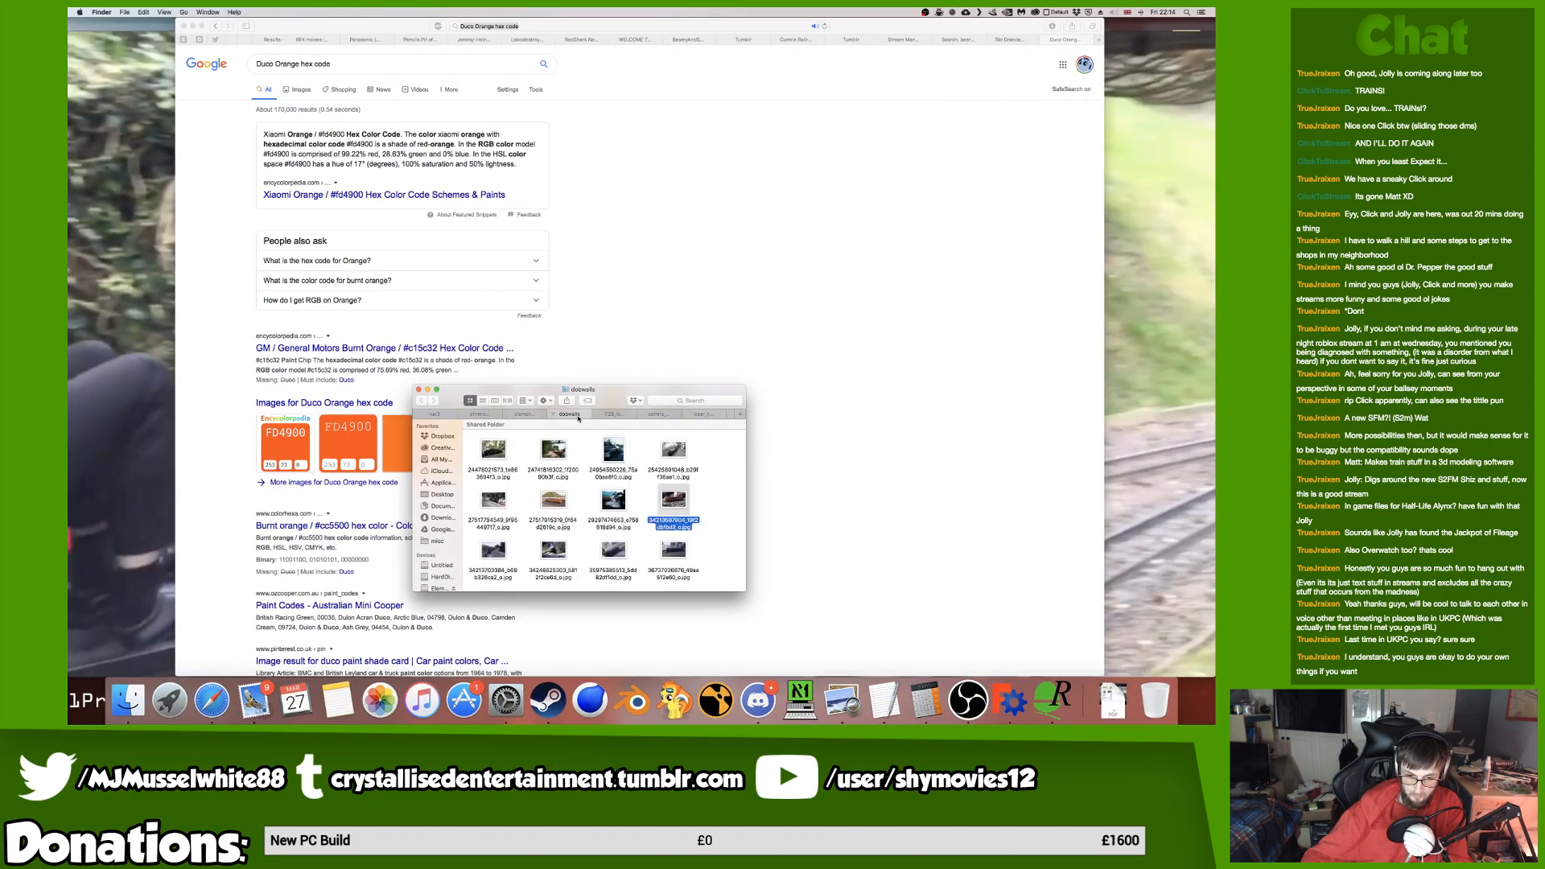
scroll(658, 473, "down", 2)
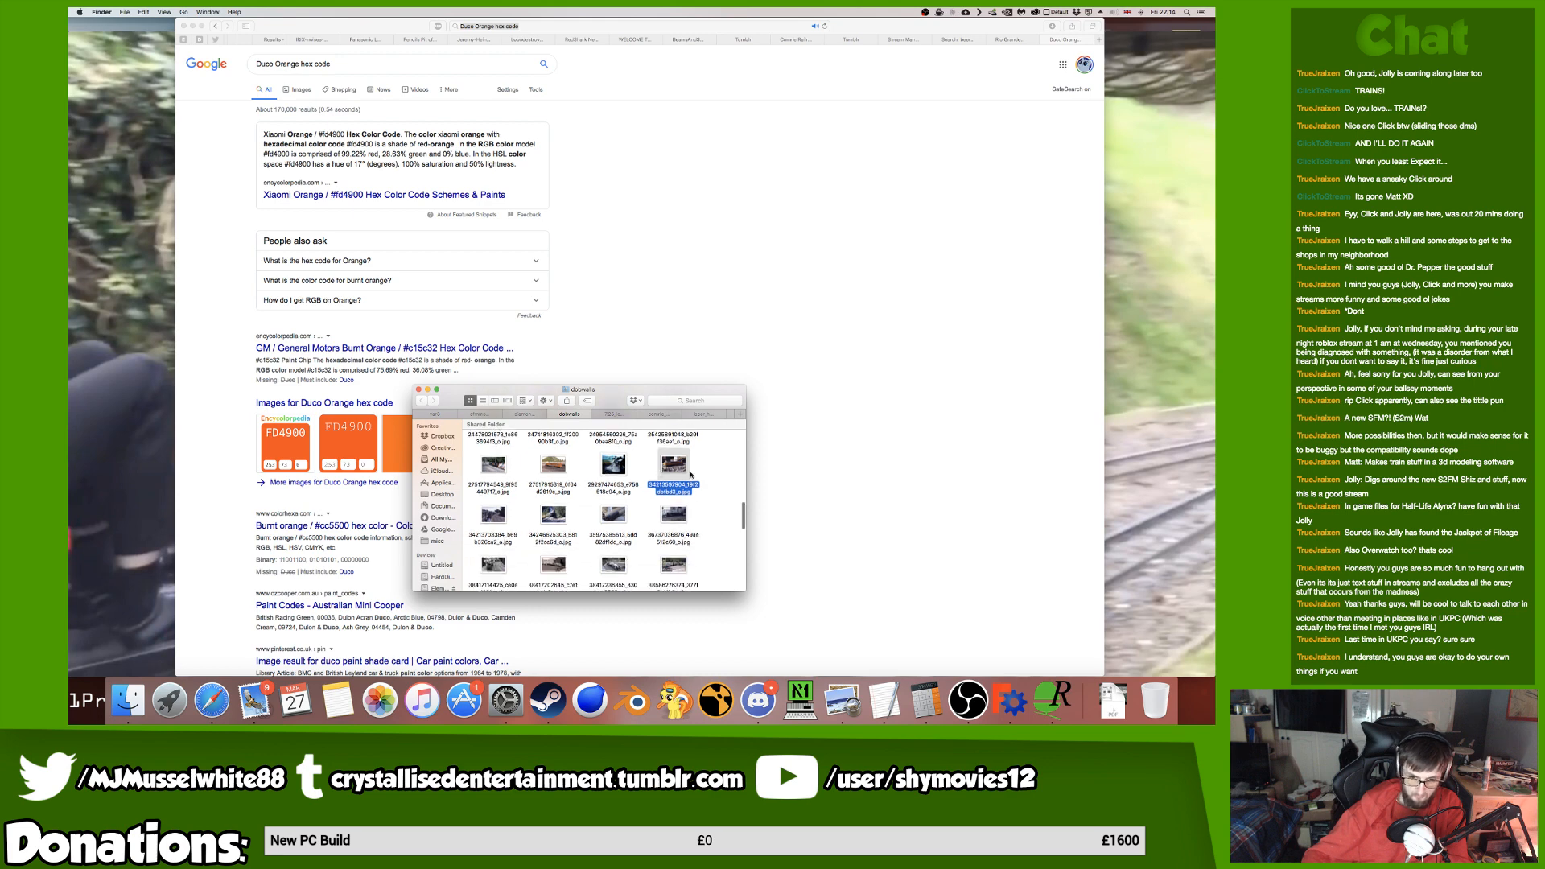
key("p")
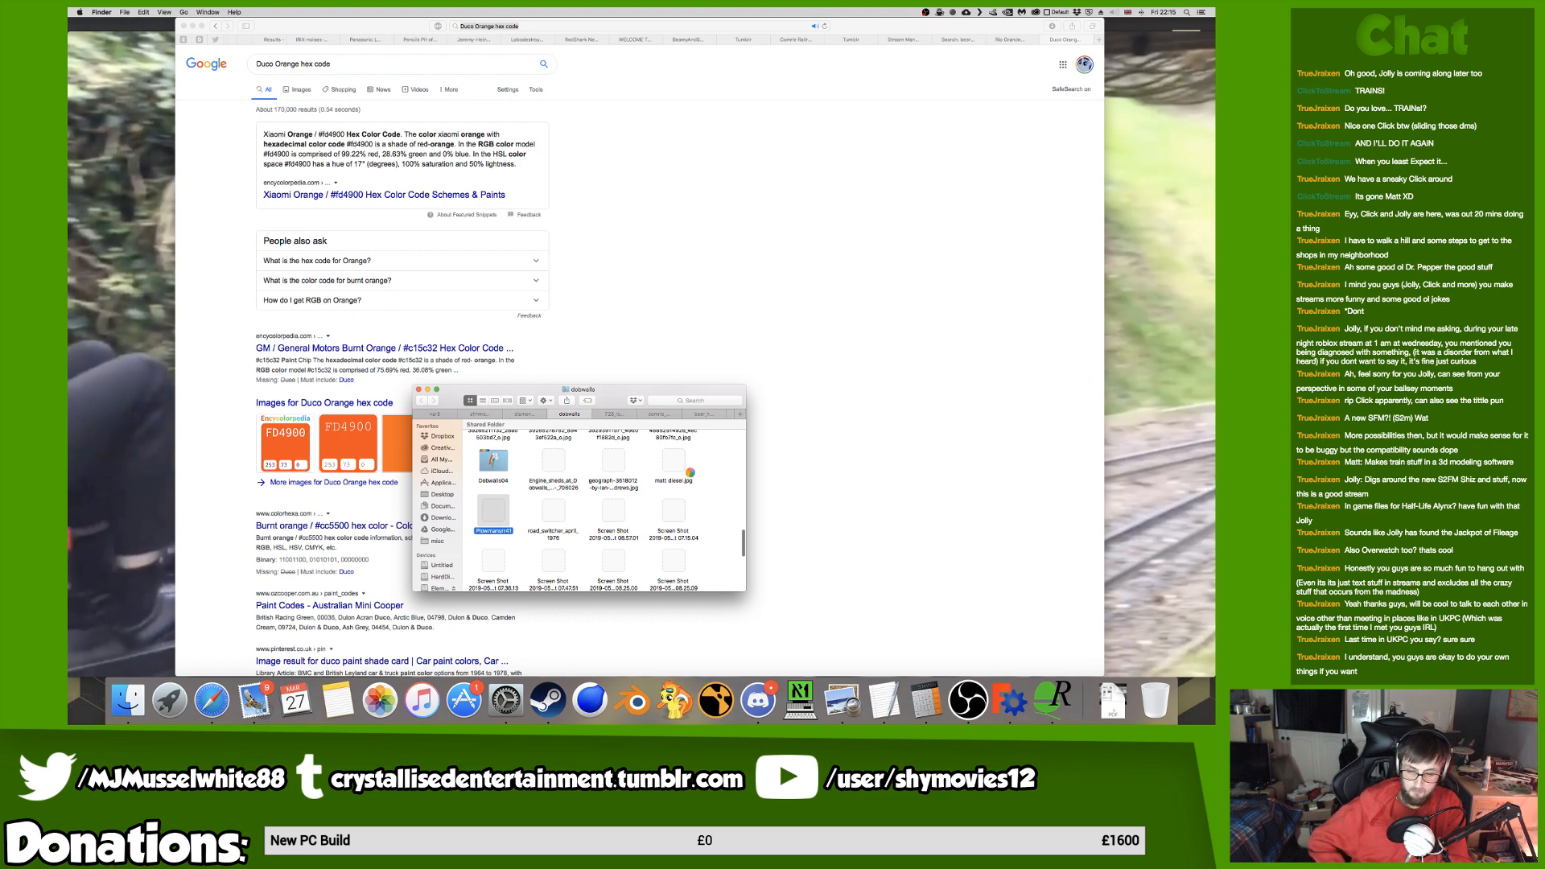
key("space")
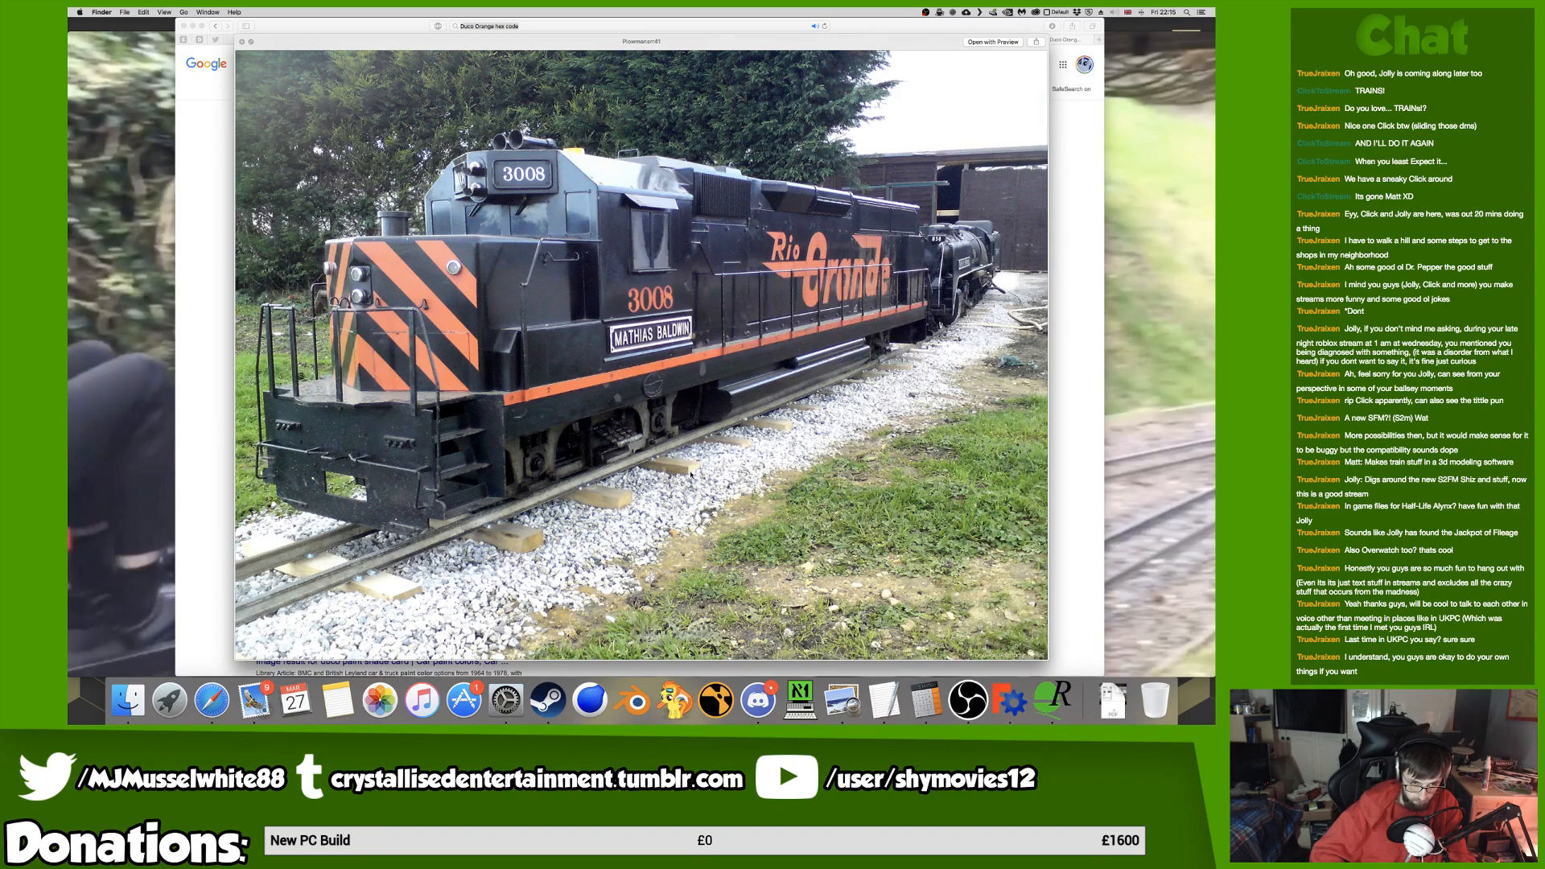
key("space")
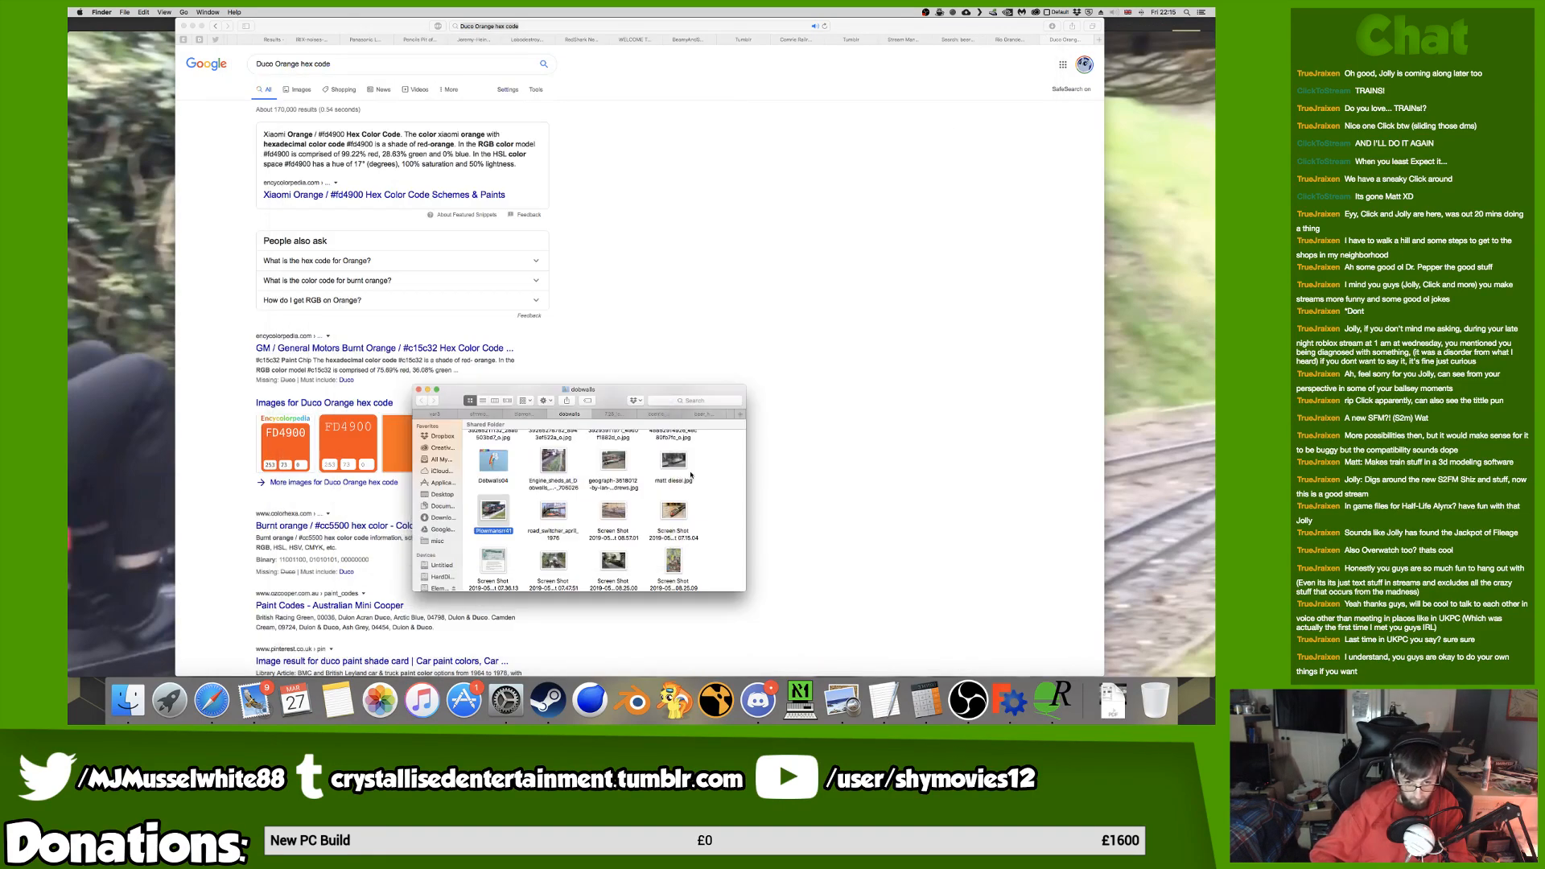
Preview the road switcher photo in the reference folder.
key("Right")
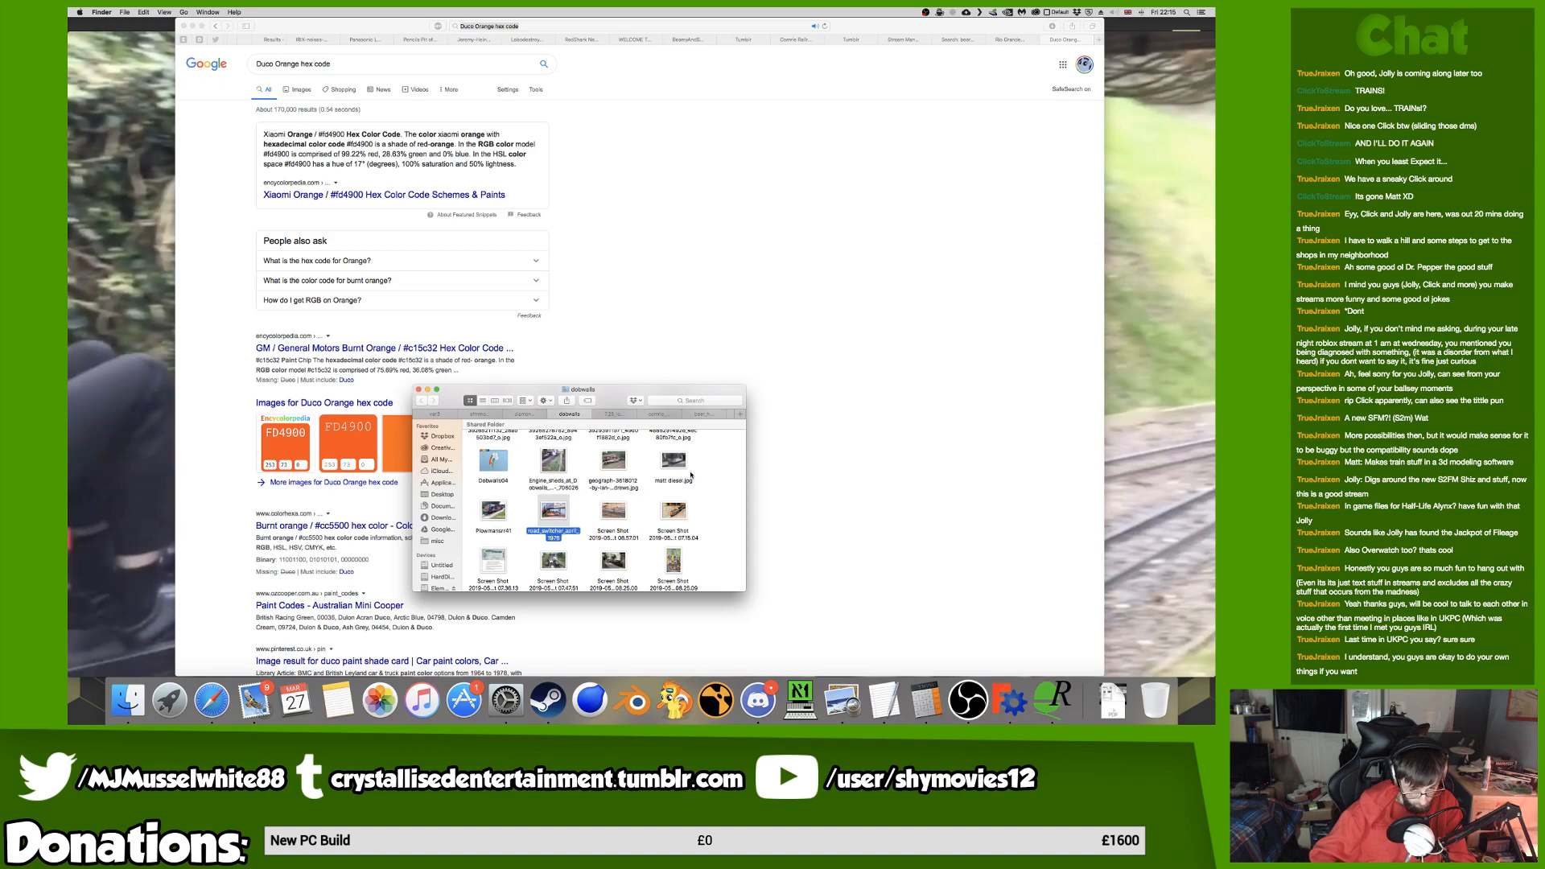
key("space")
key("space")
key("ctrl+Left")
key("ctrl+Right")
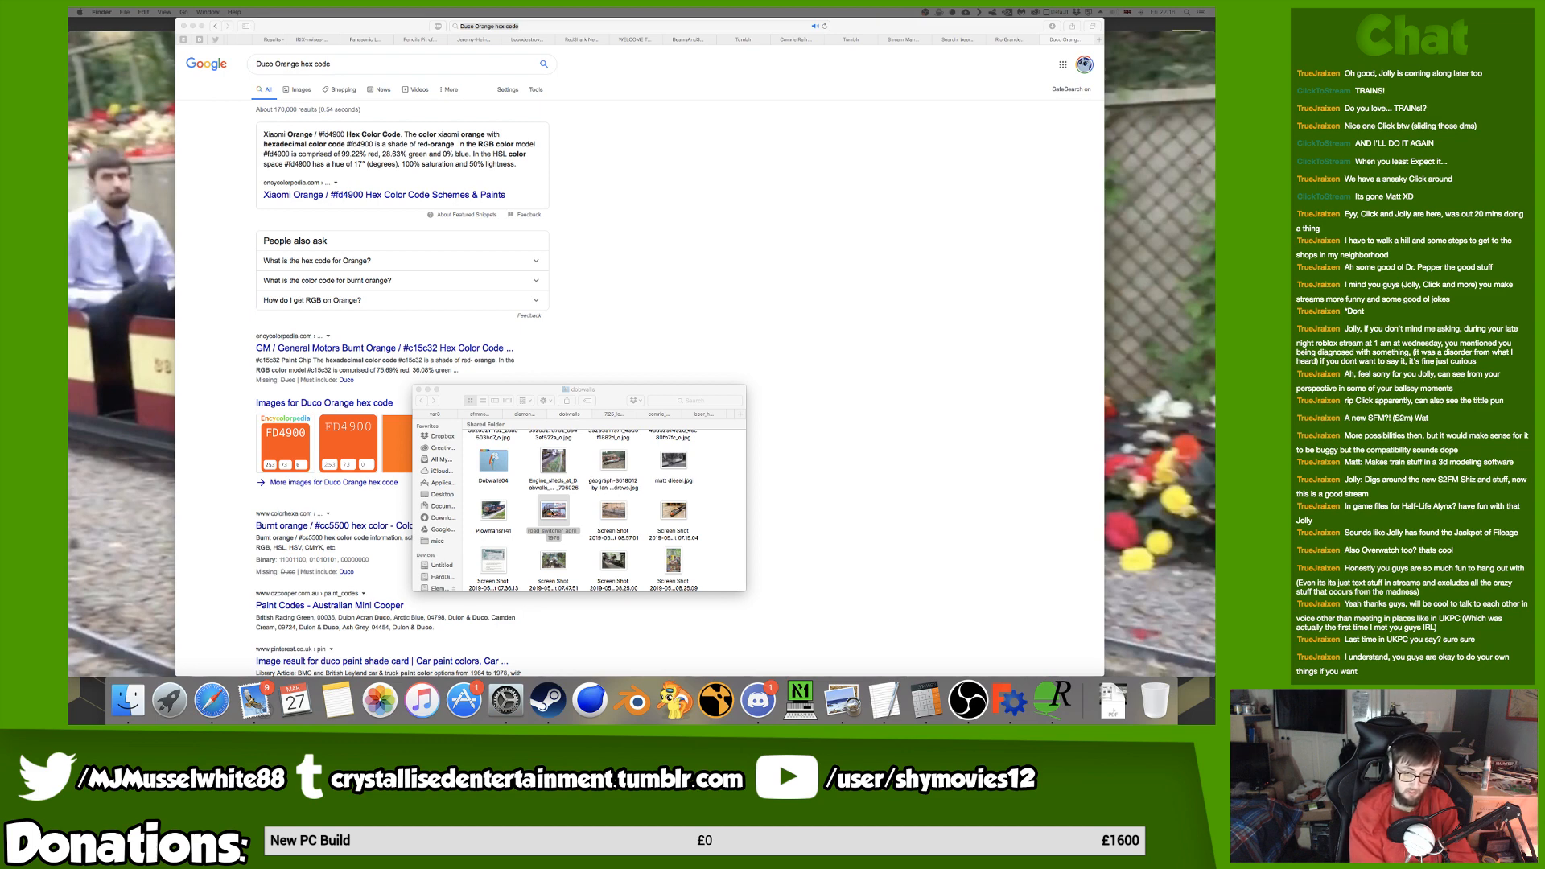
Browse the reference folder's other locomotive photos and preview the engine sheds picture.
scroll(593, 513, "up", 2)
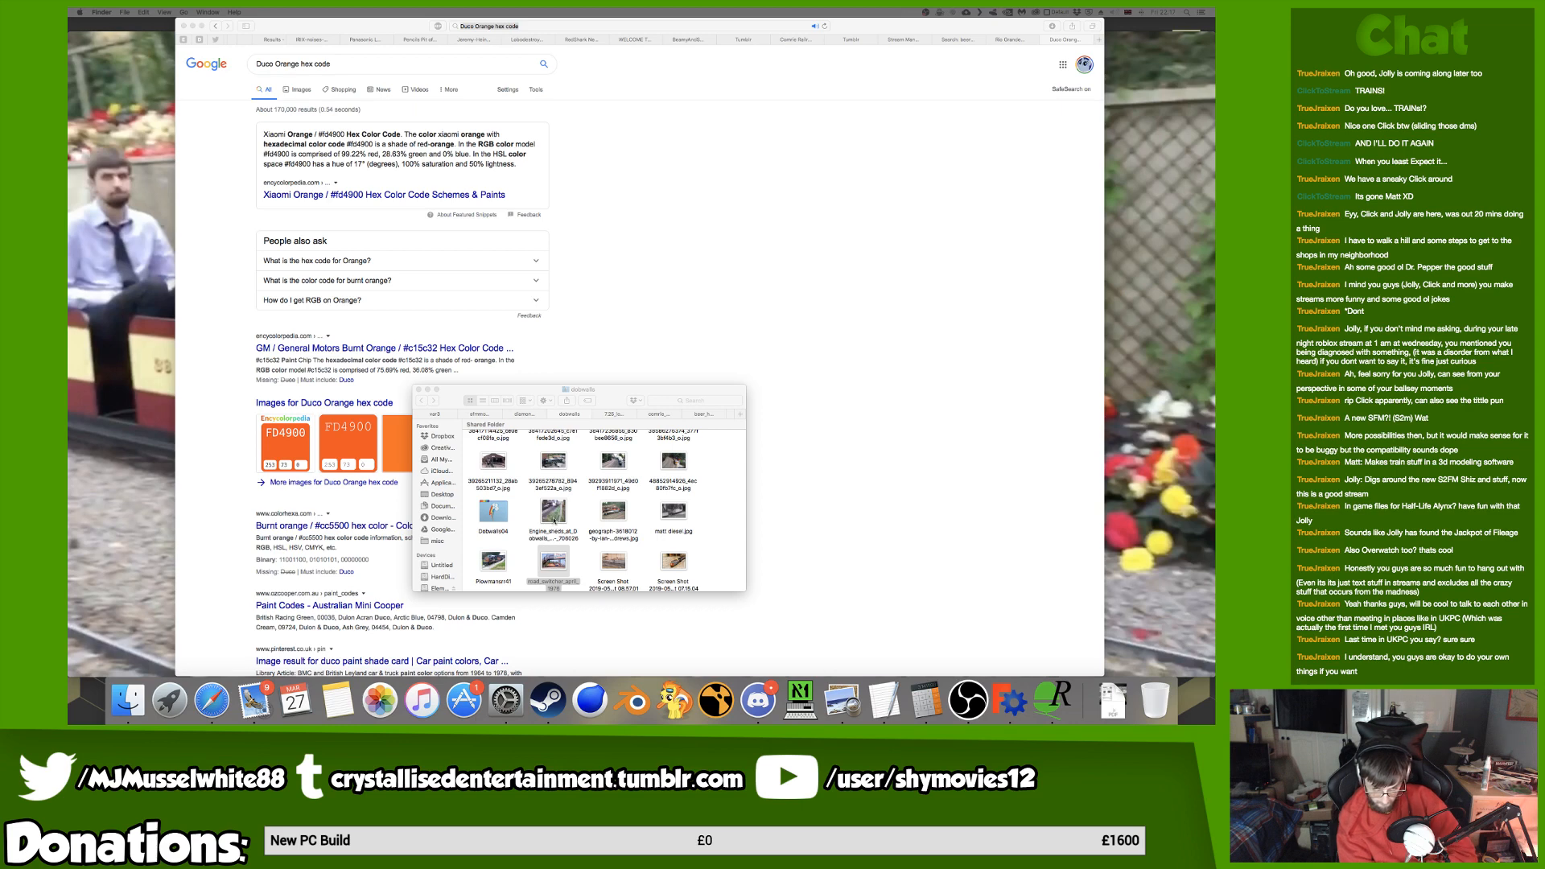
scroll(554, 522, "up", 5)
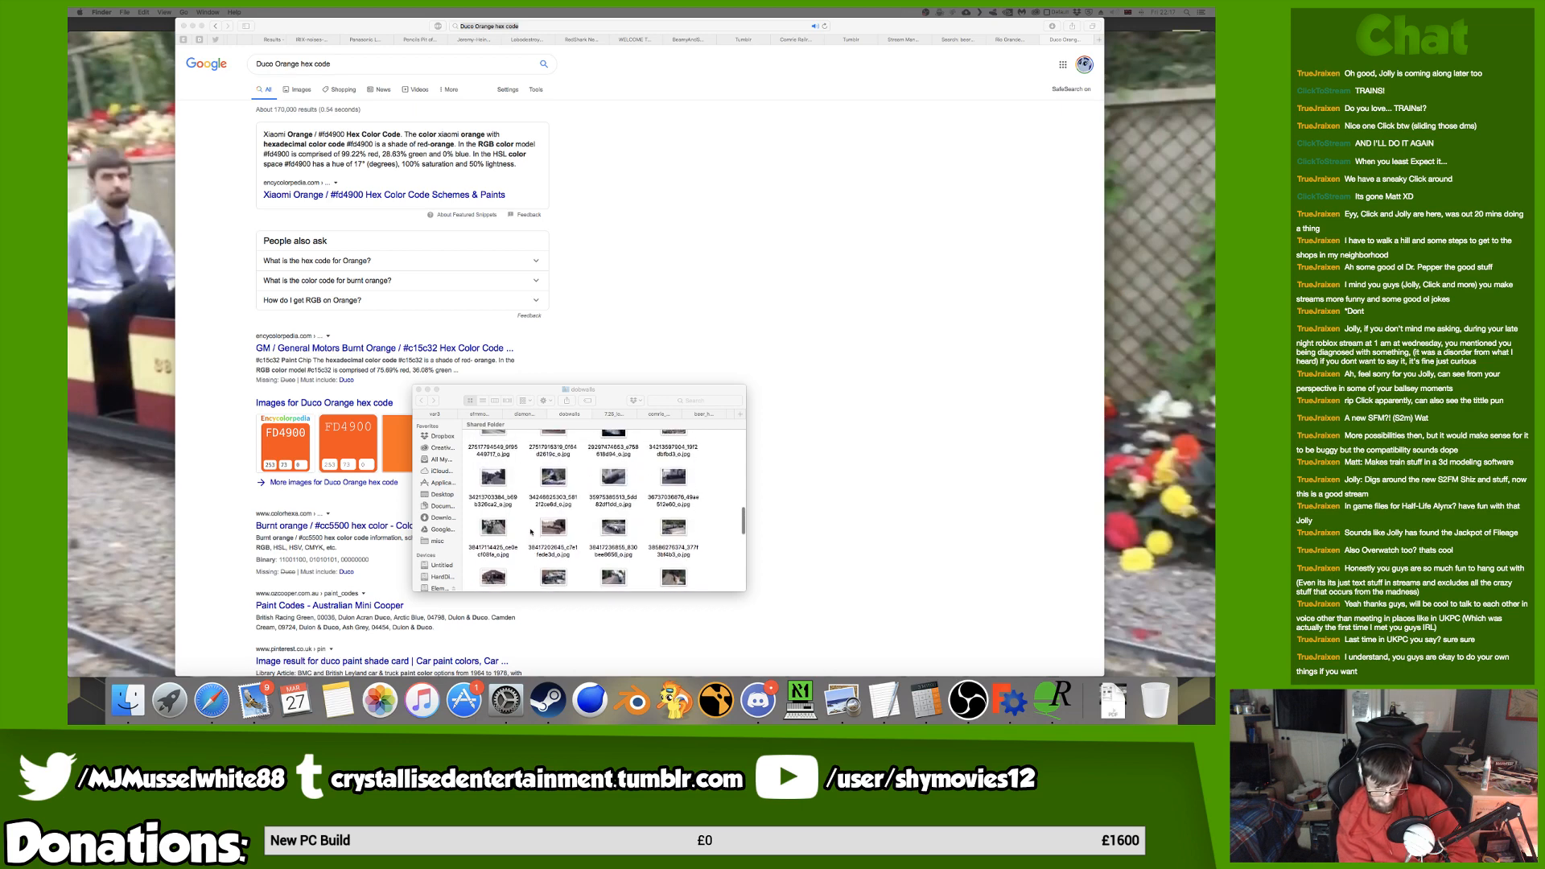
scroll(536, 531, "up", 2)
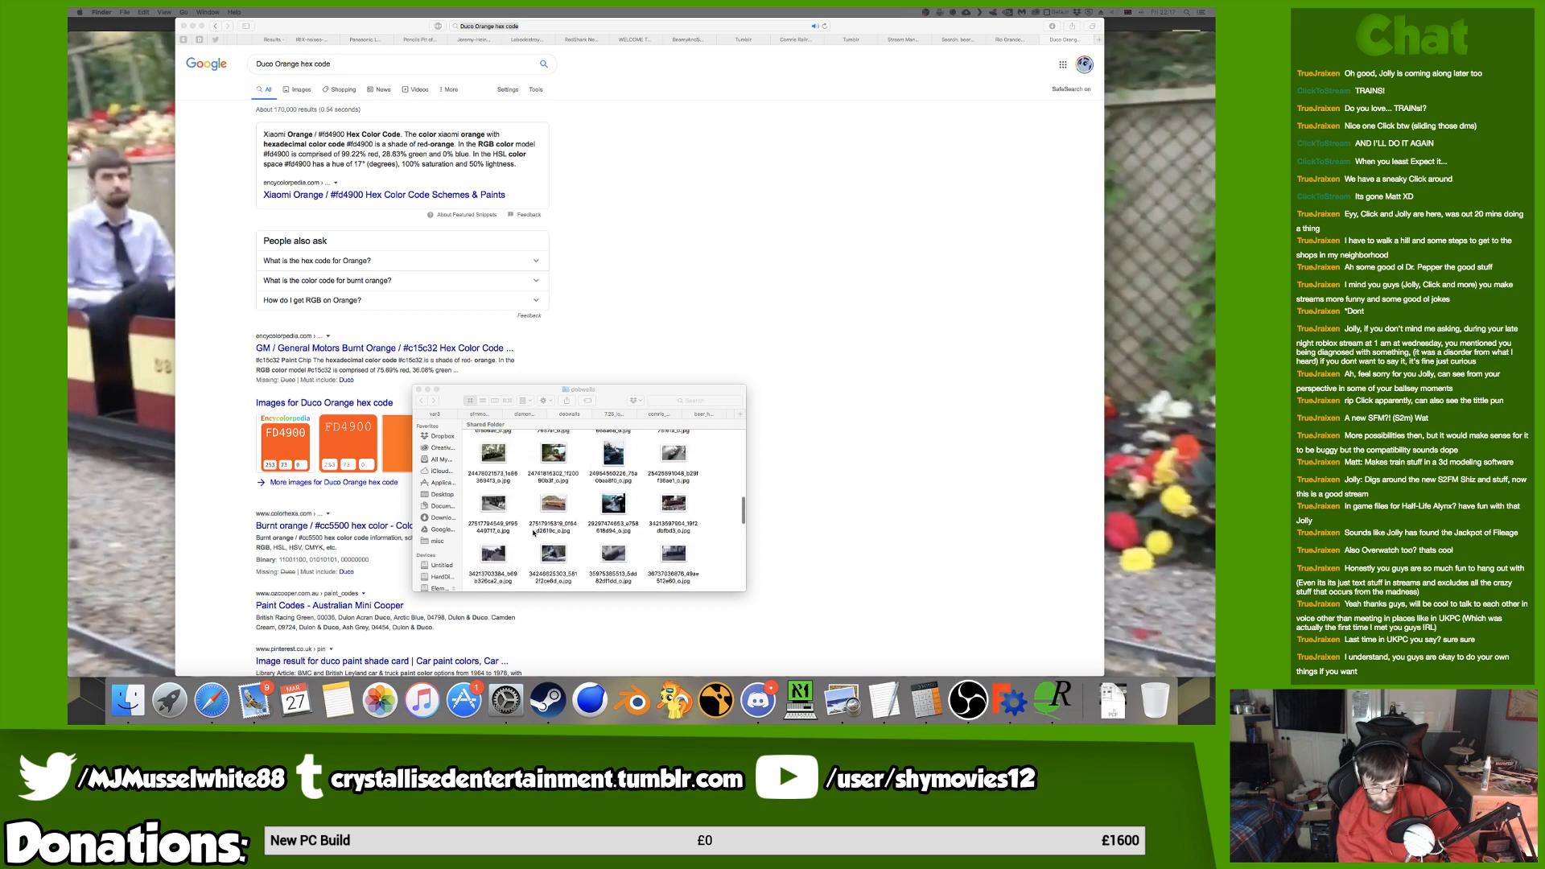
scroll(533, 532, "down", 5)
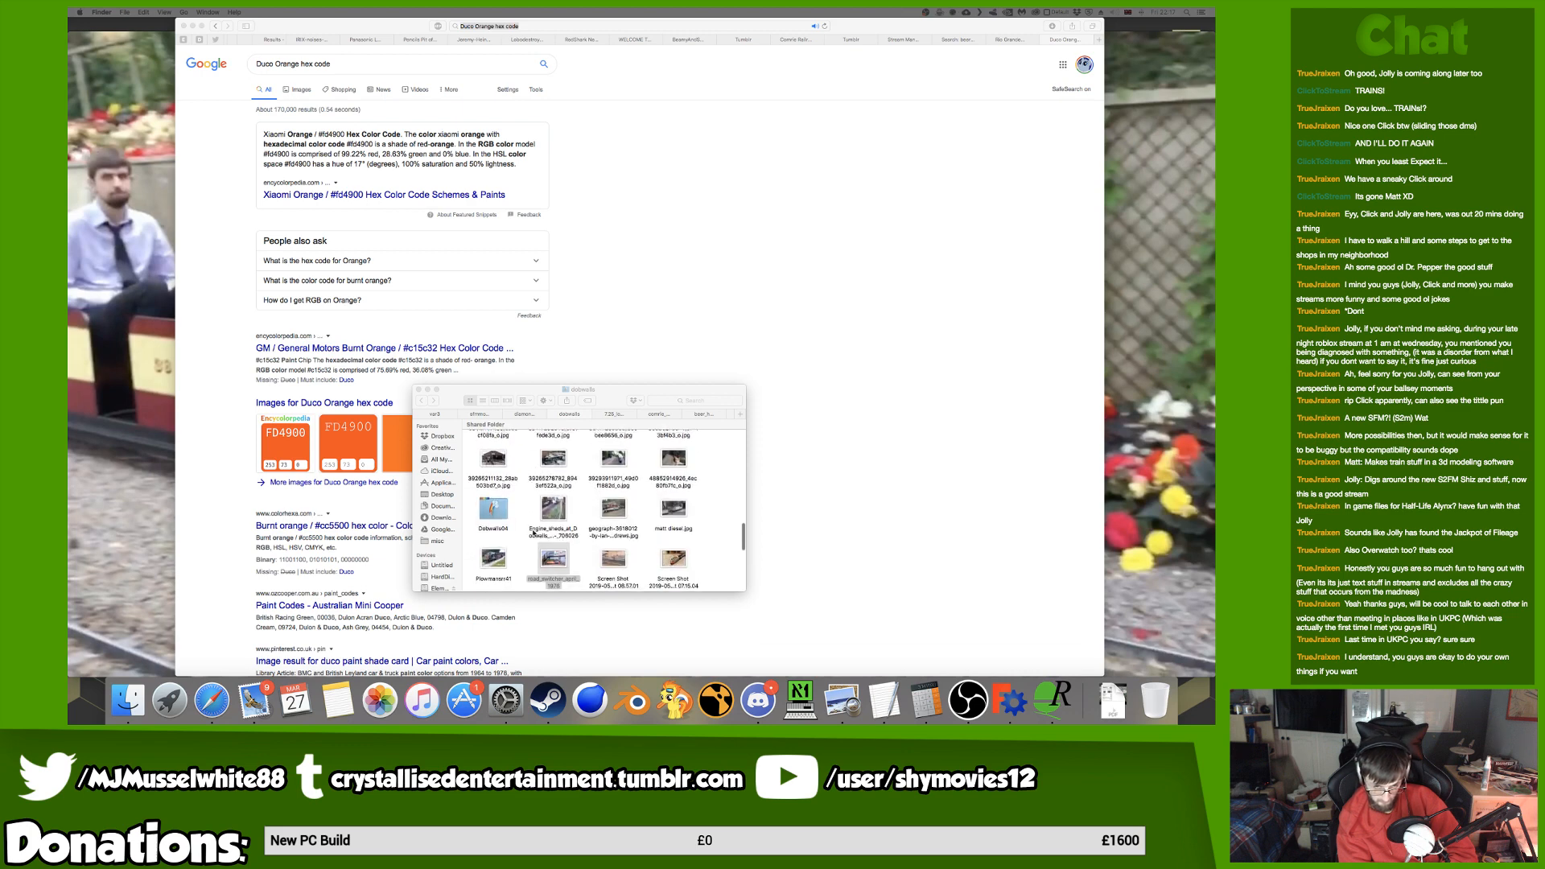
left_click(533, 531)
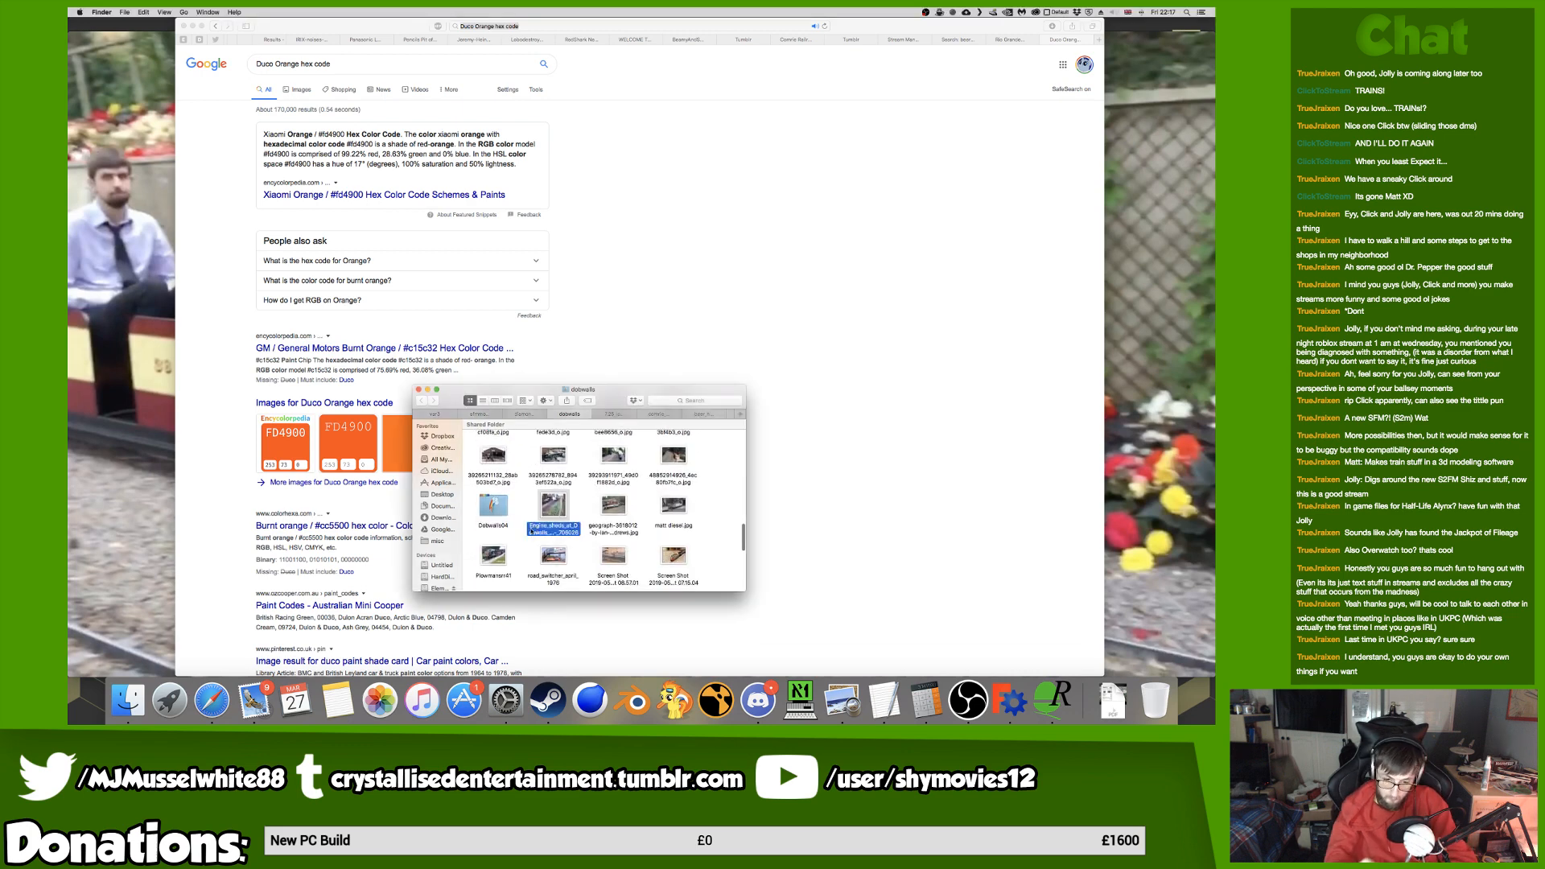
key("space")
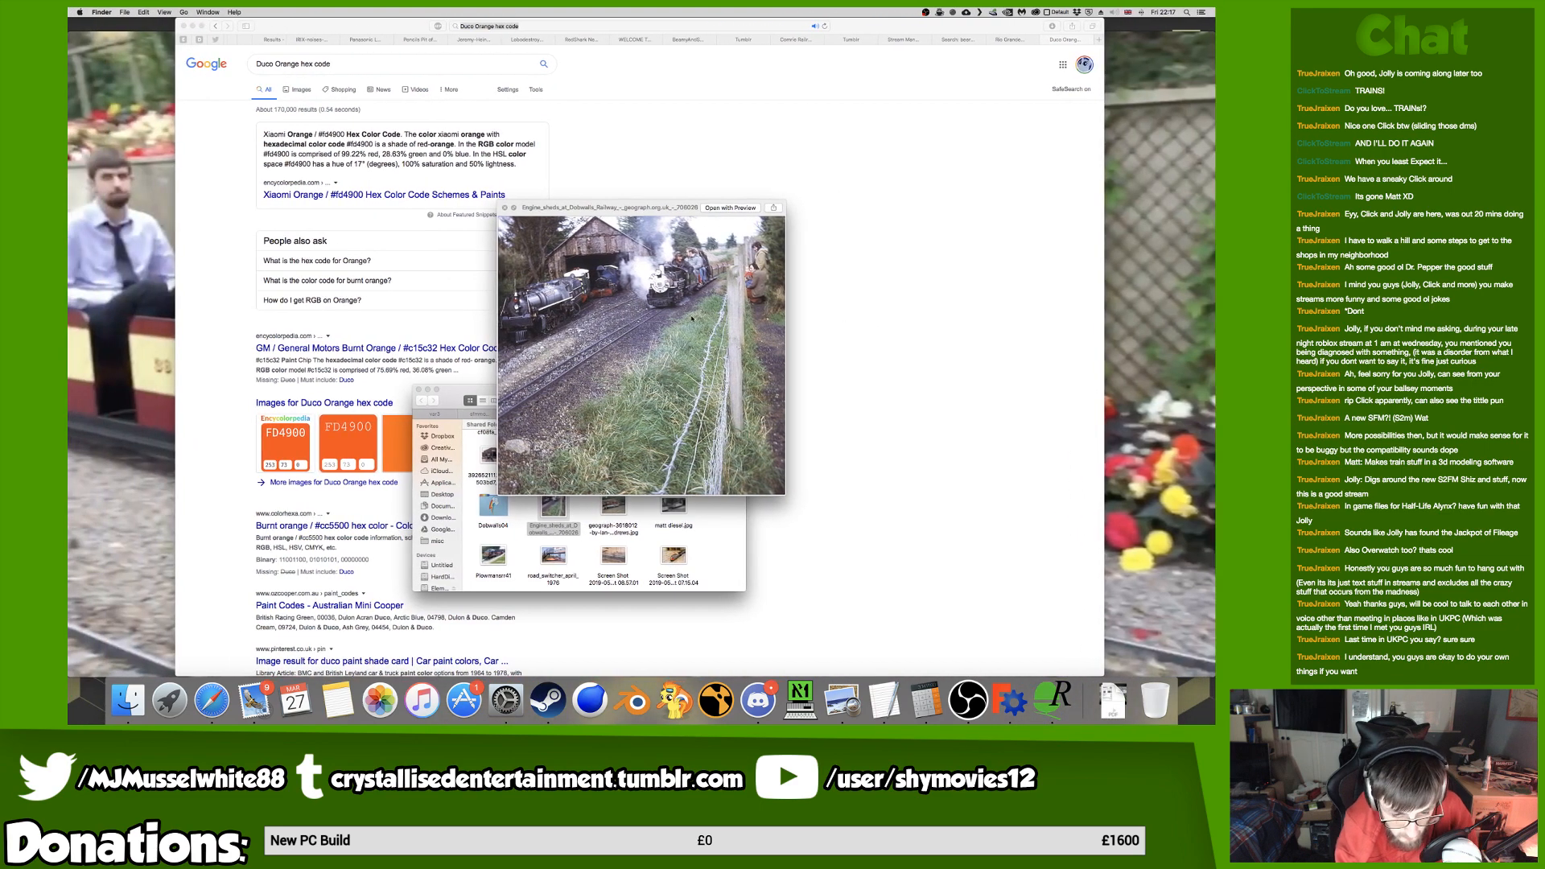
key("space")
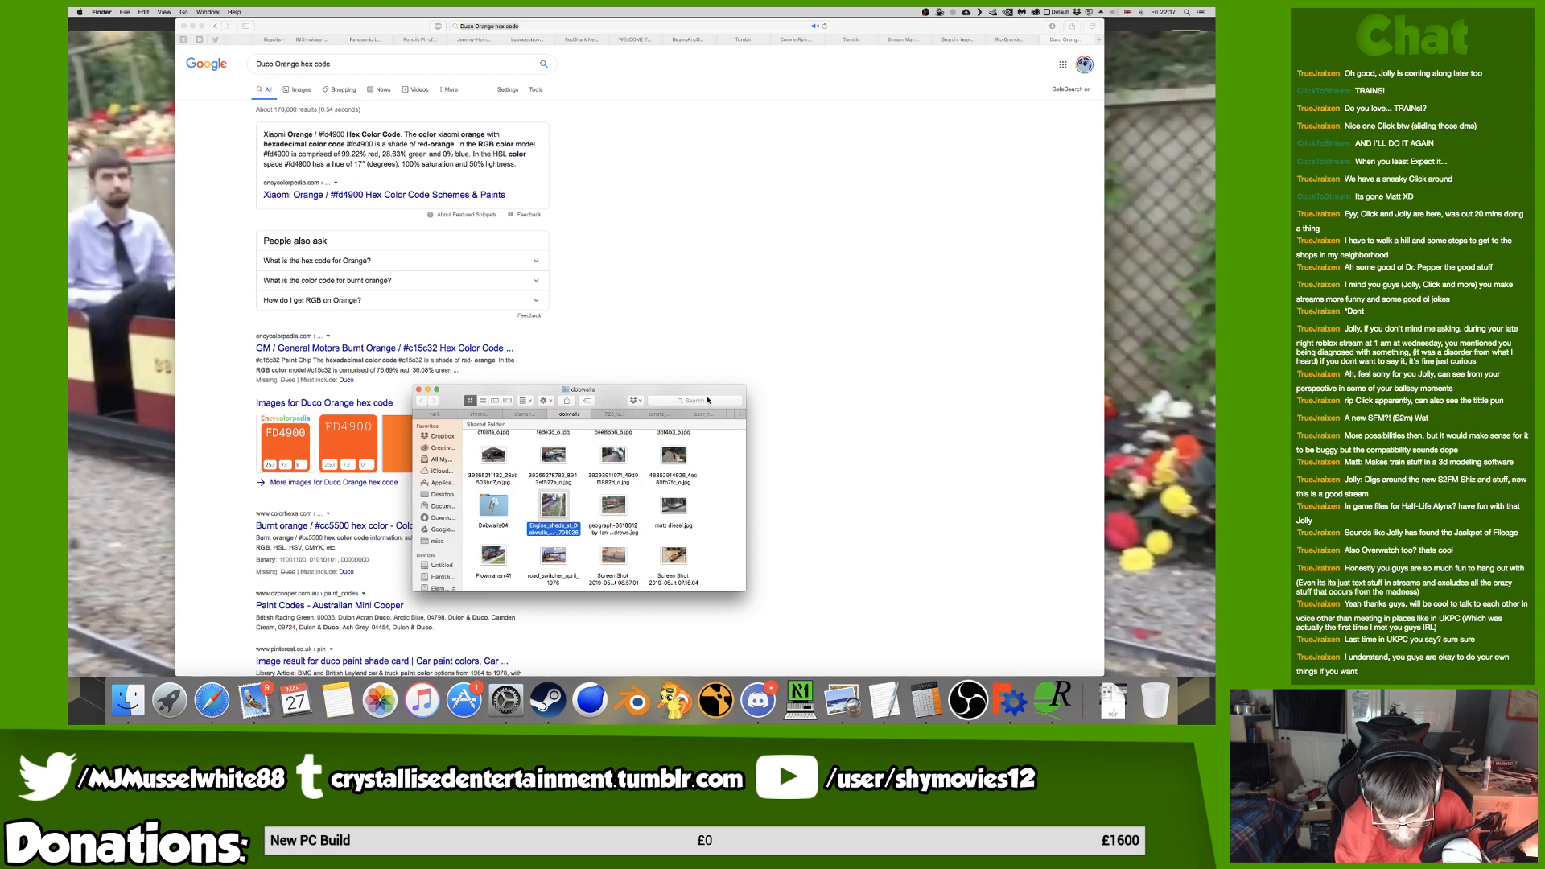
Switch back to FreeCAD, select the skirt's outer corner geometry from underneath, and save the document.
key("super+Tab")
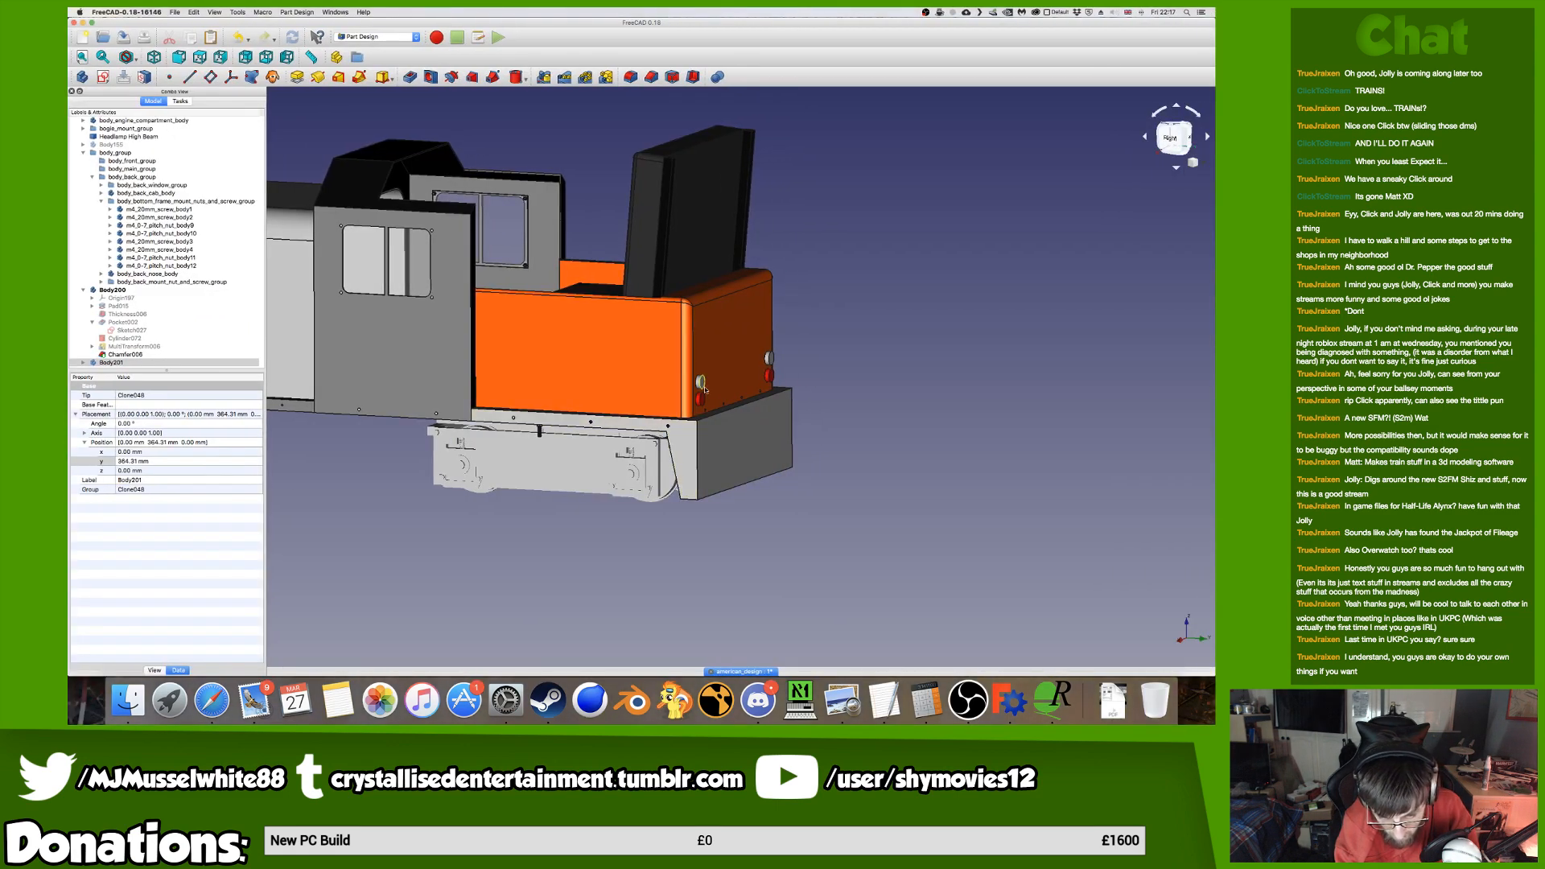
right_click(736, 489)
left_click(687, 466)
middle_click_drag(687, 465, 582, 461)
middle_click_drag(717, 415, 661, 417)
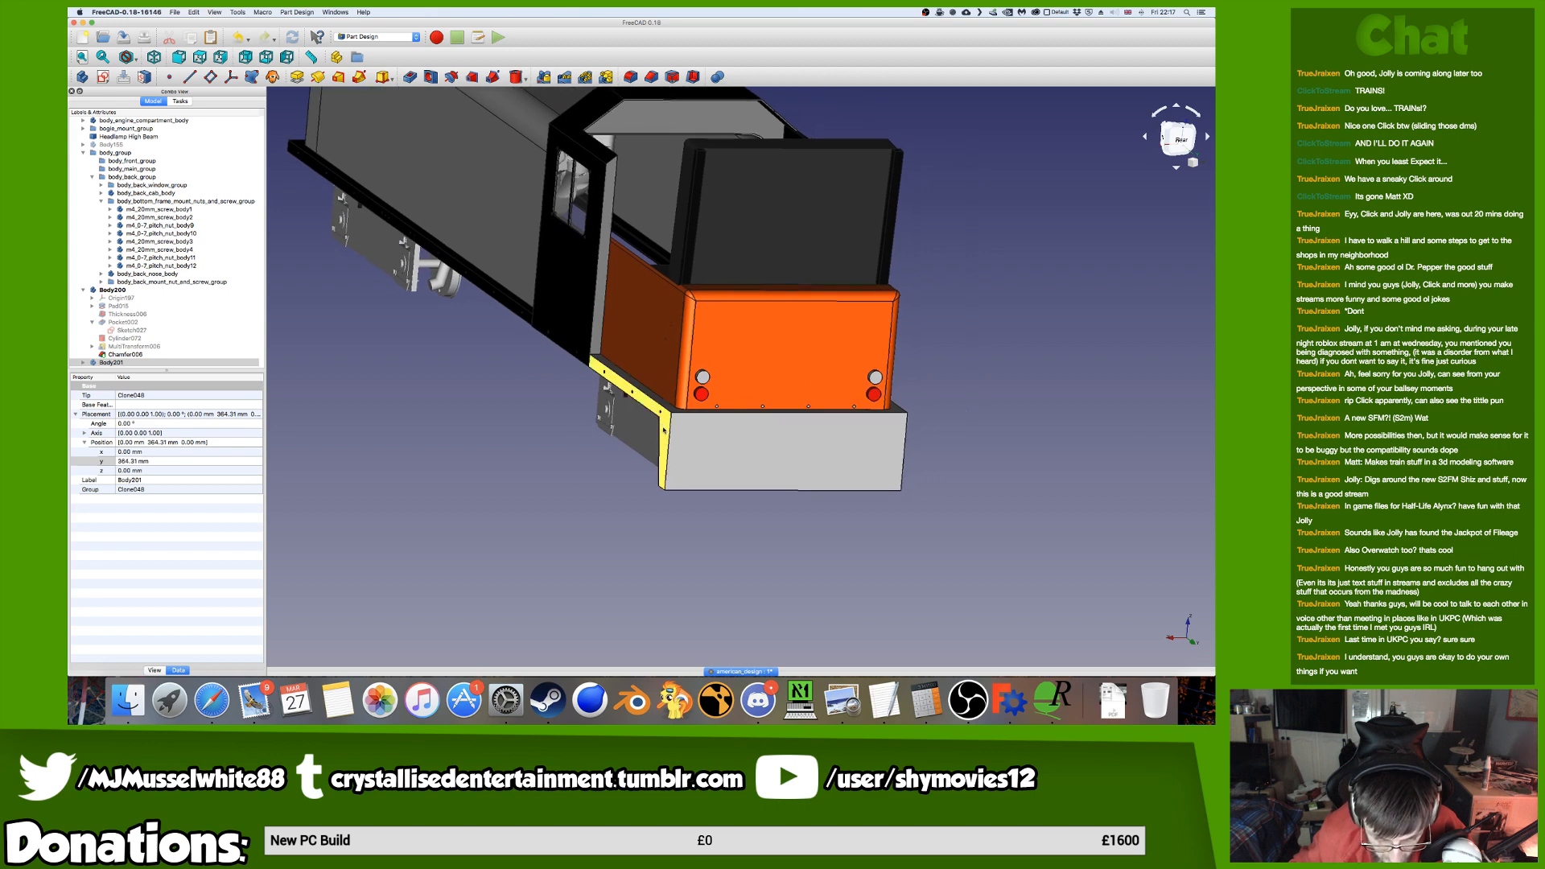
middle_click_drag(664, 465, 728, 354)
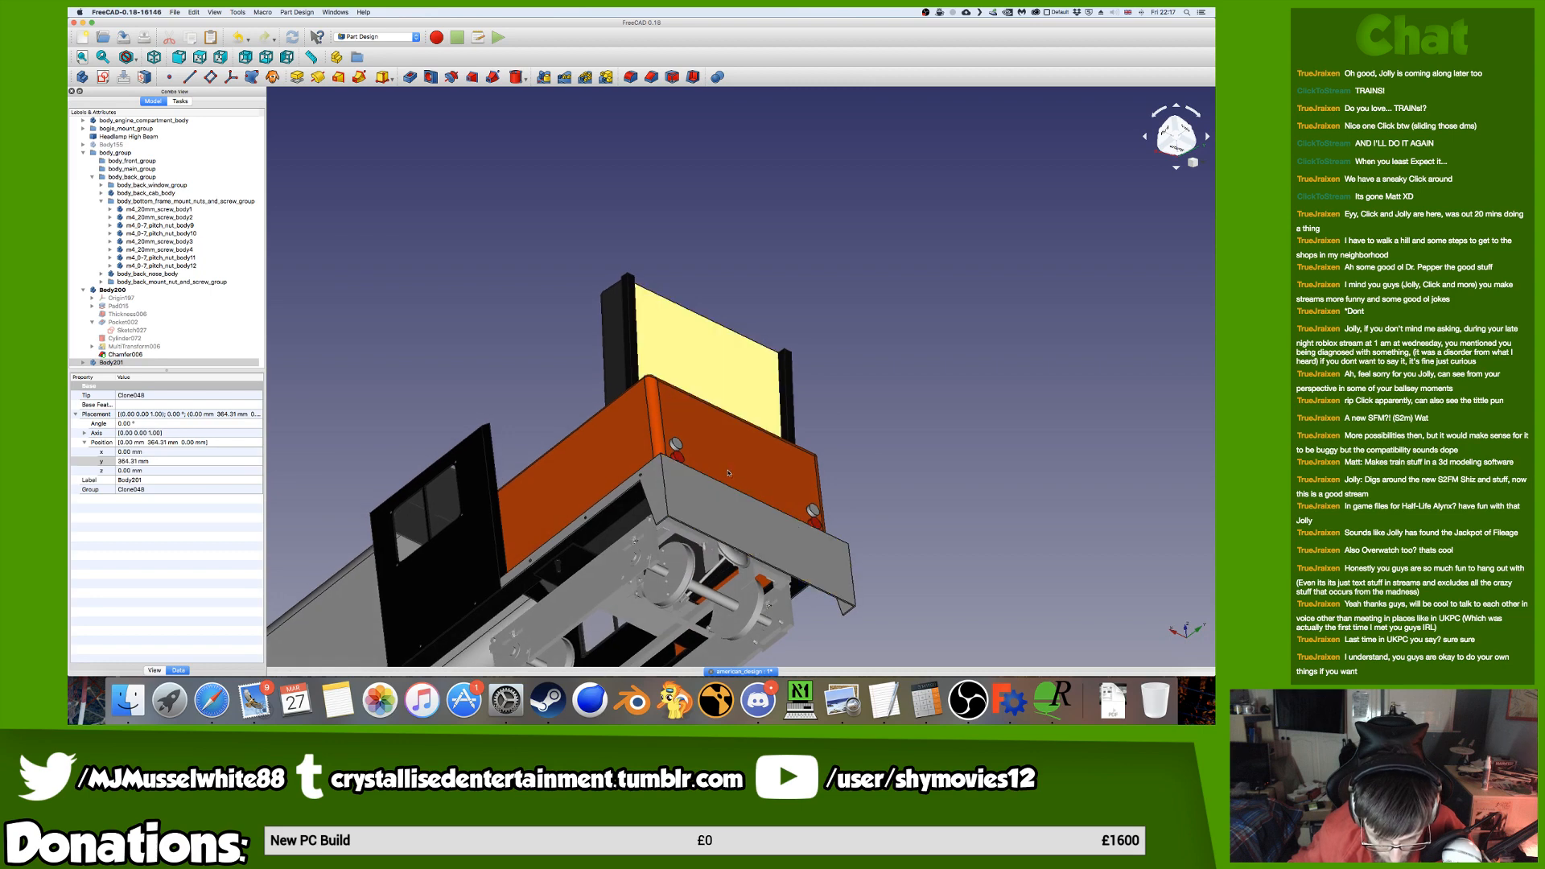
scroll(670, 521, "up", 6)
scroll(664, 520, "up", 6)
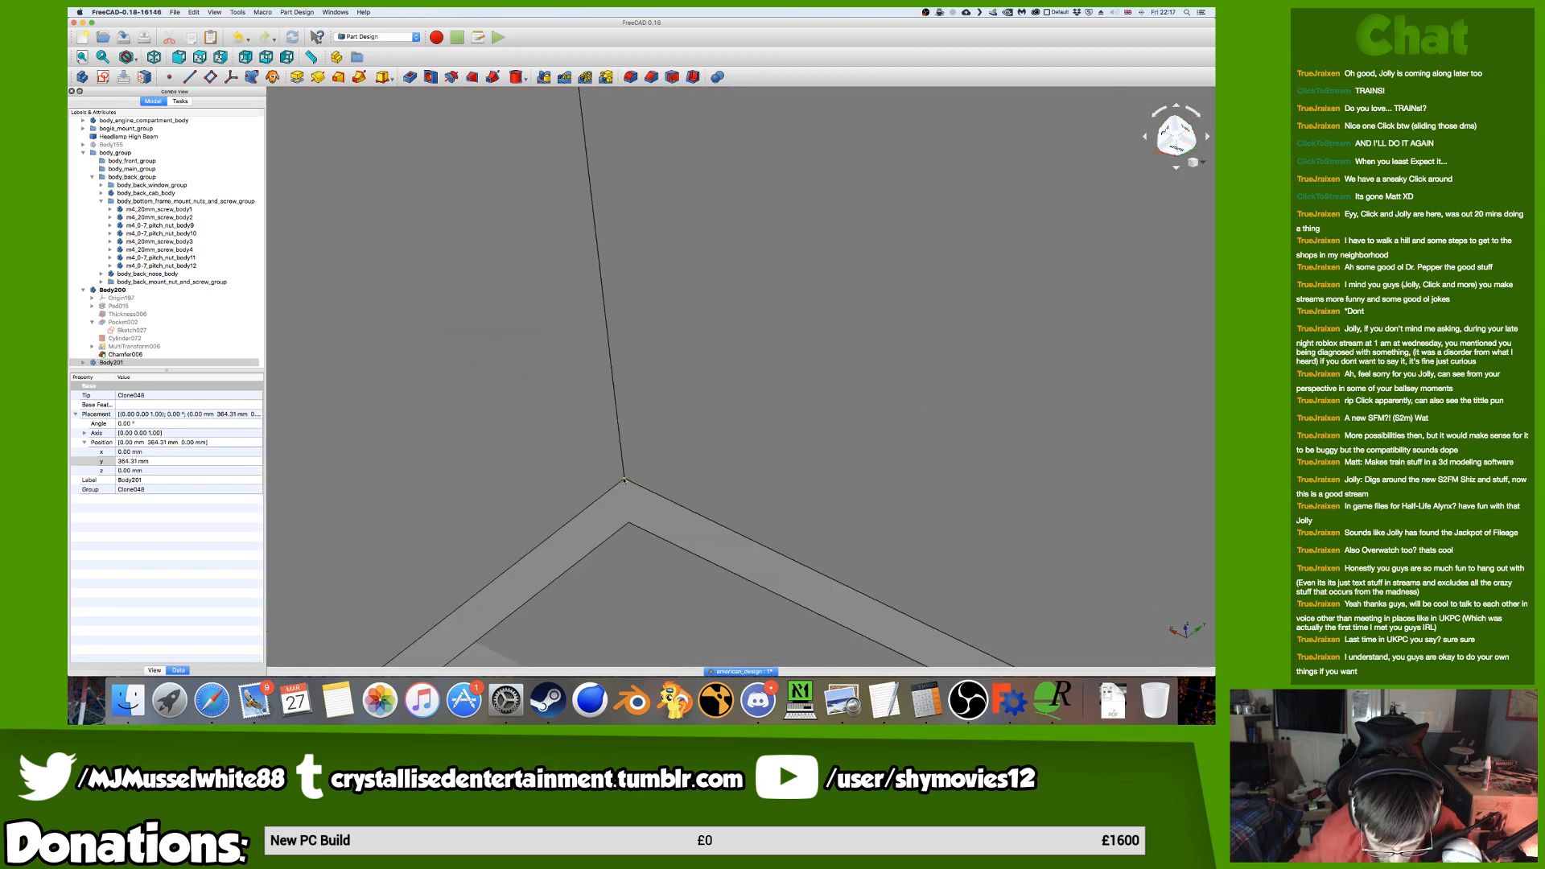
left_click(605, 341)
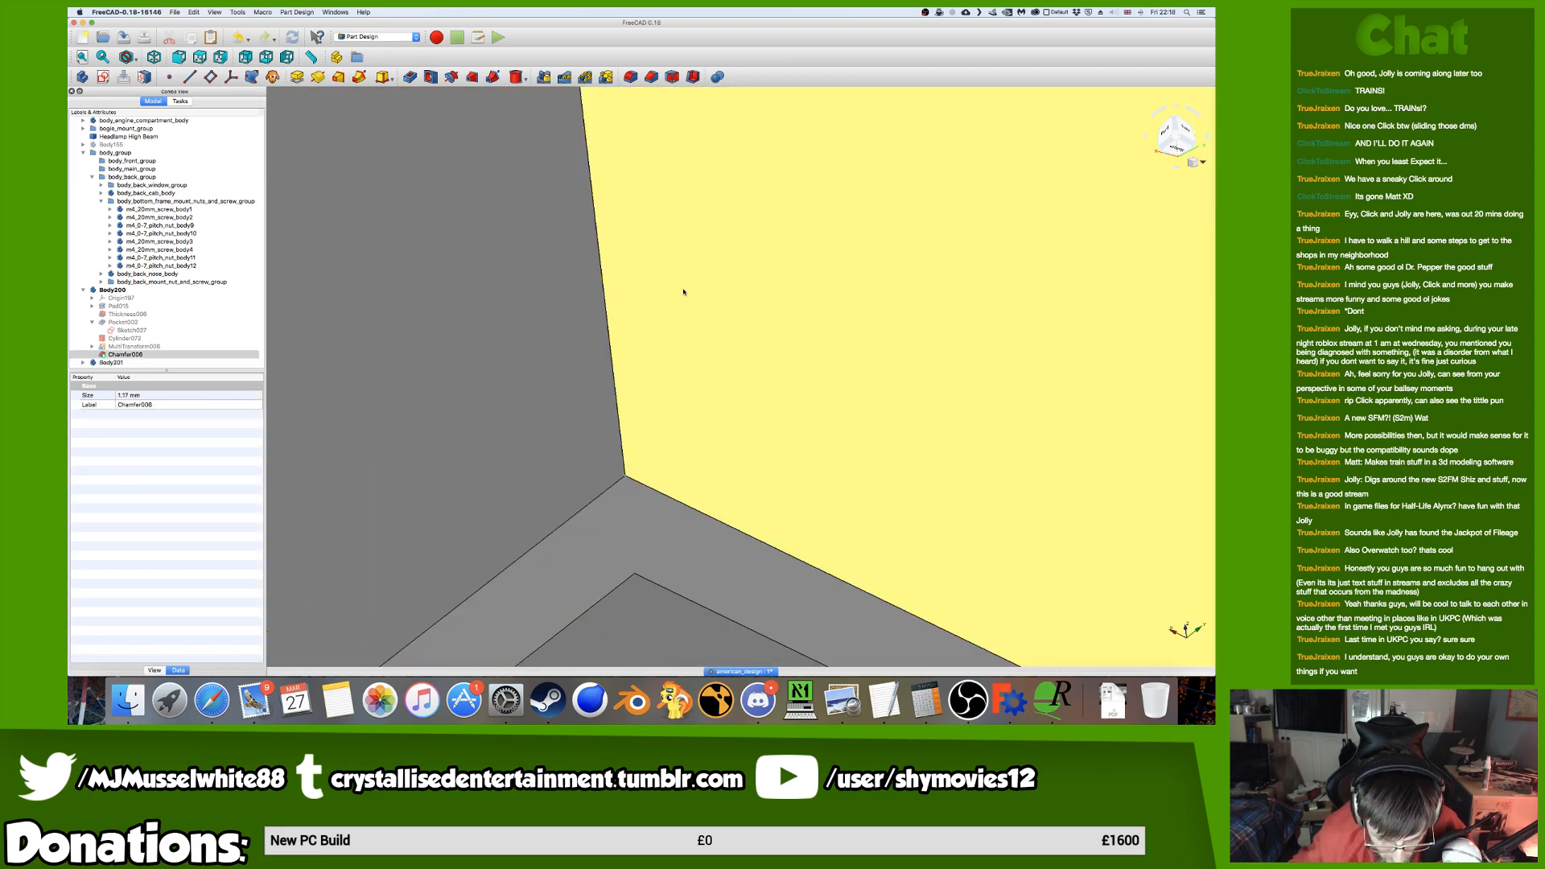
key("super+s")
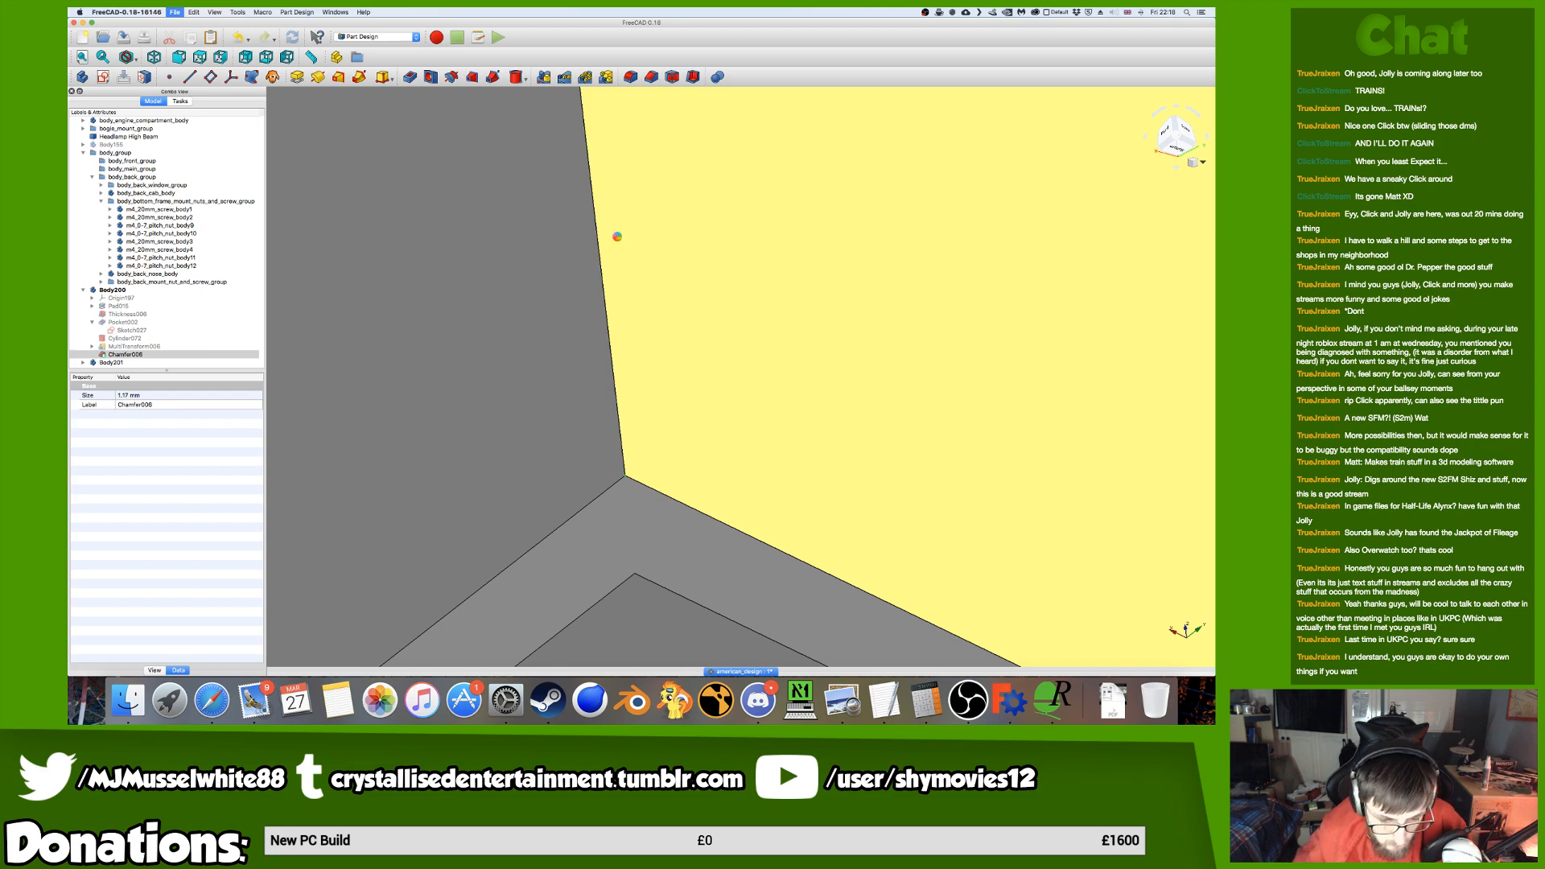
Check the Safari window with the YouTube audio library track and return to FreeCAD.
key("super+Tab")
key("ctrl+Up")
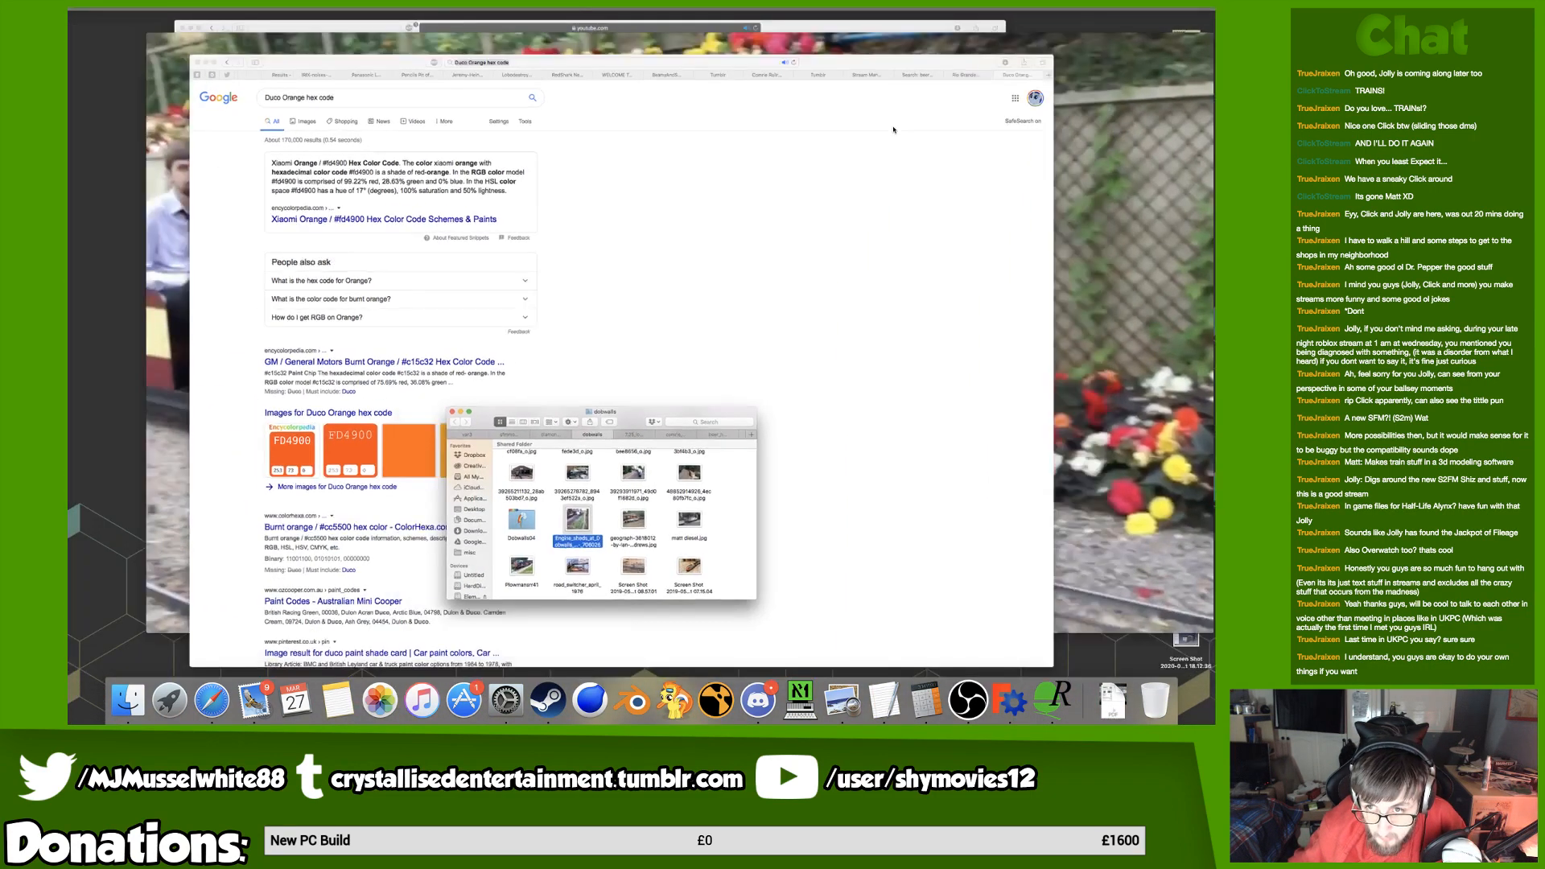
left_click(325, 257)
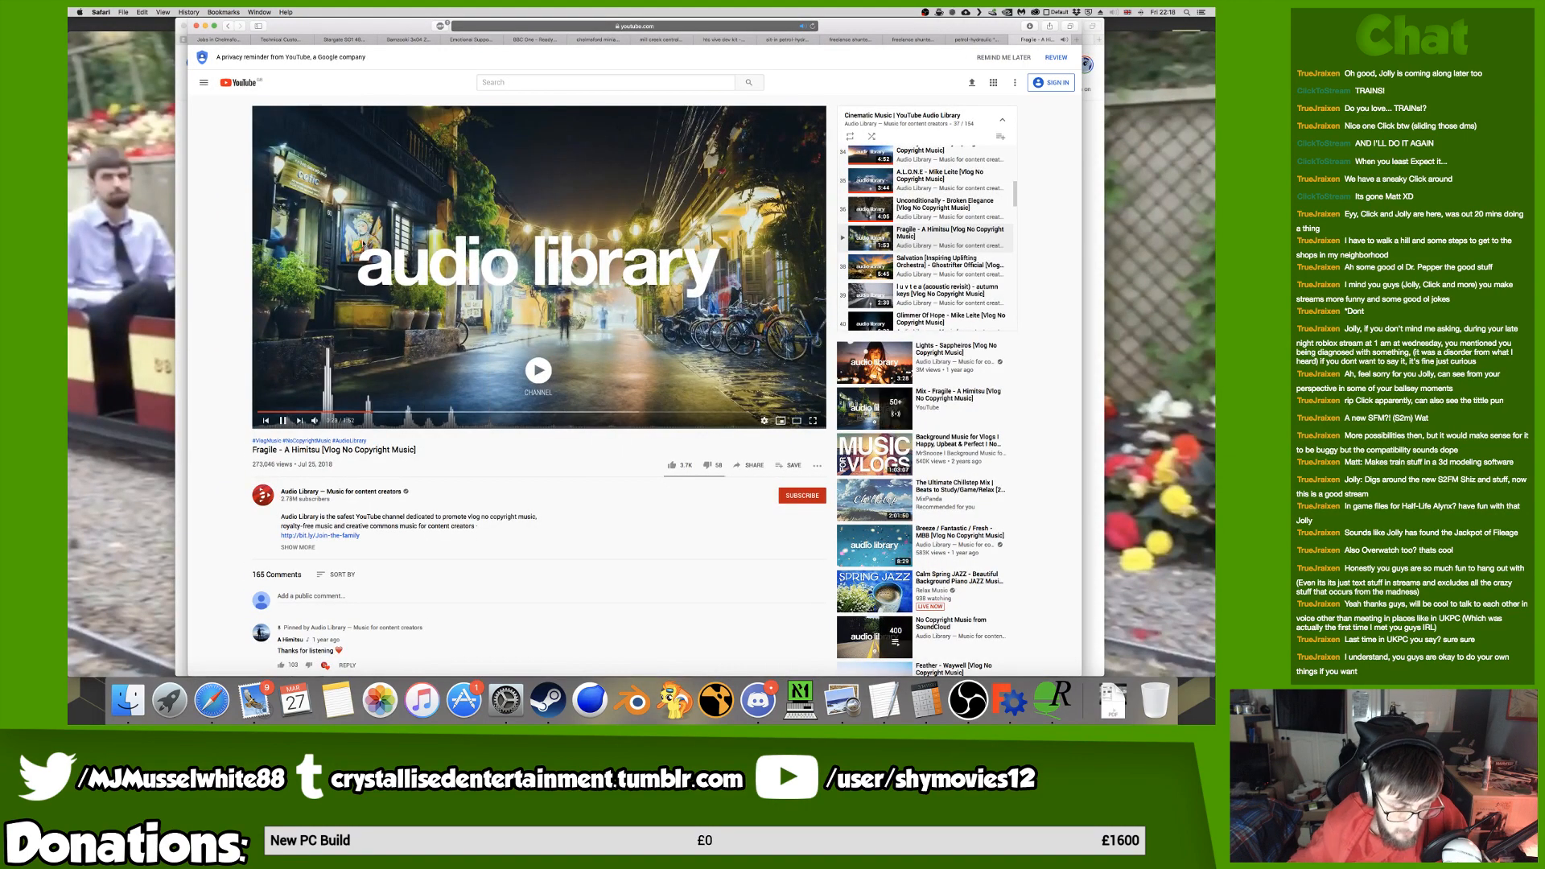
key("super+Tab")
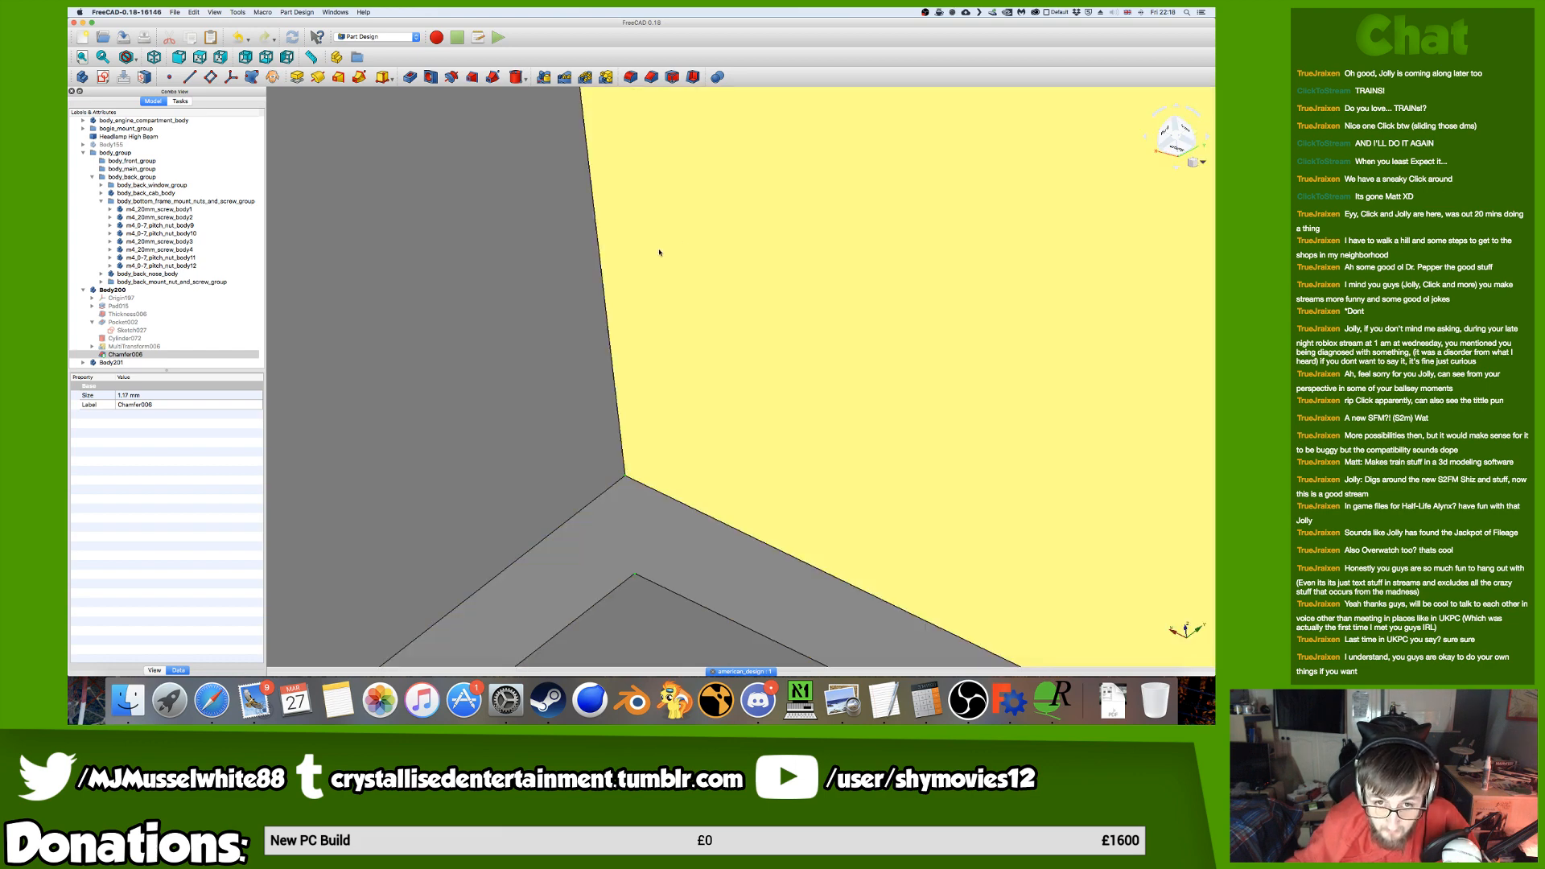
Try to fillet the skirt's corner using the selected corner vertices.
left_click(631, 78)
scroll(720, 235, "down", 10)
scroll(720, 239, "down", 5)
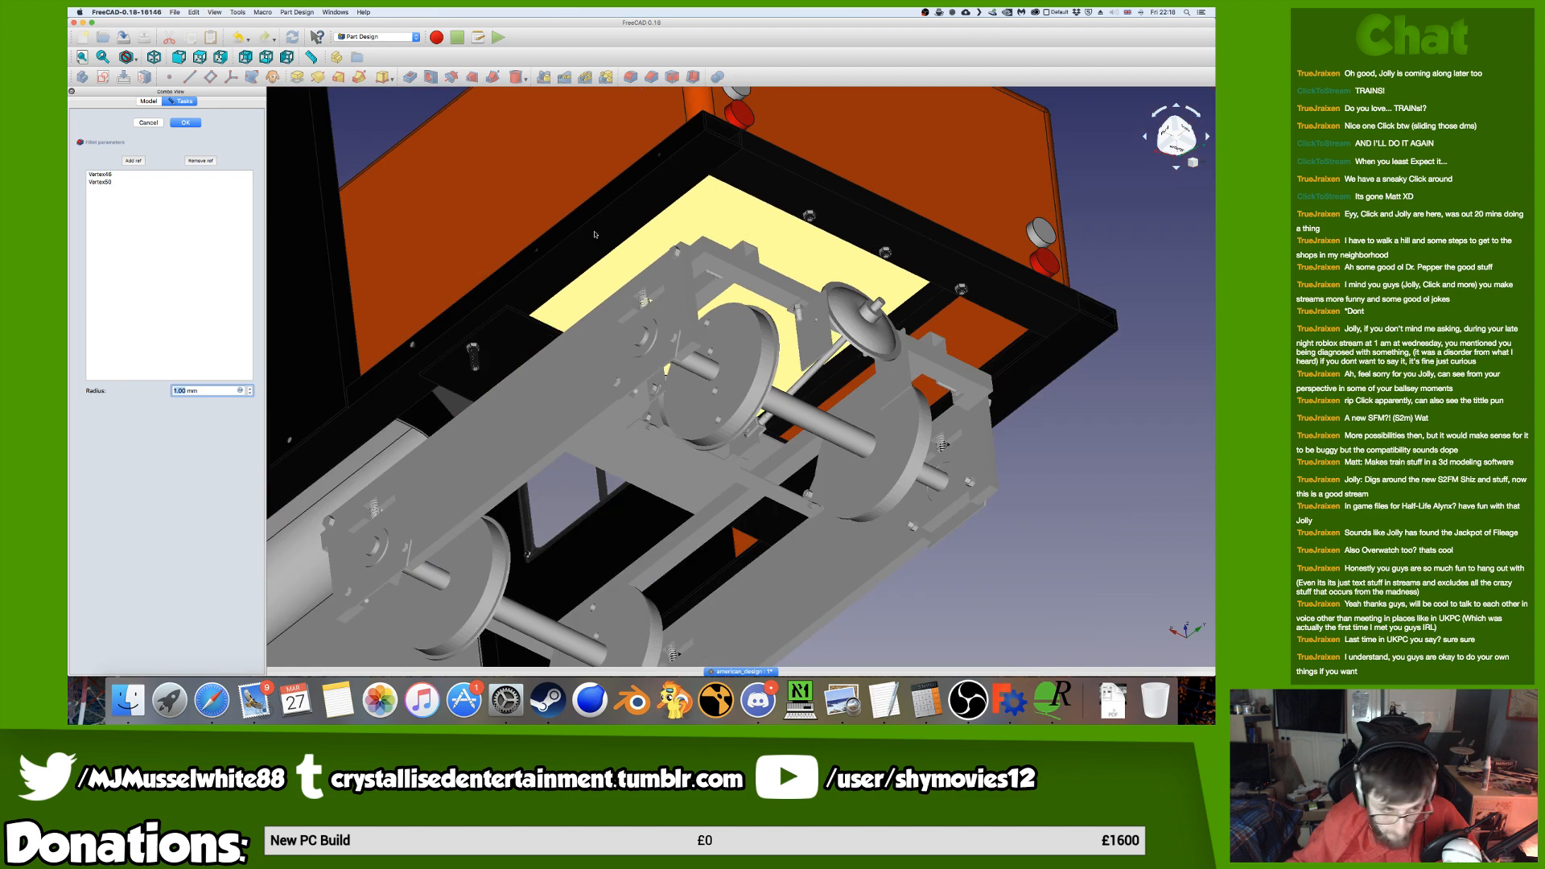
type("5")
key("BackSpace")
type("12")
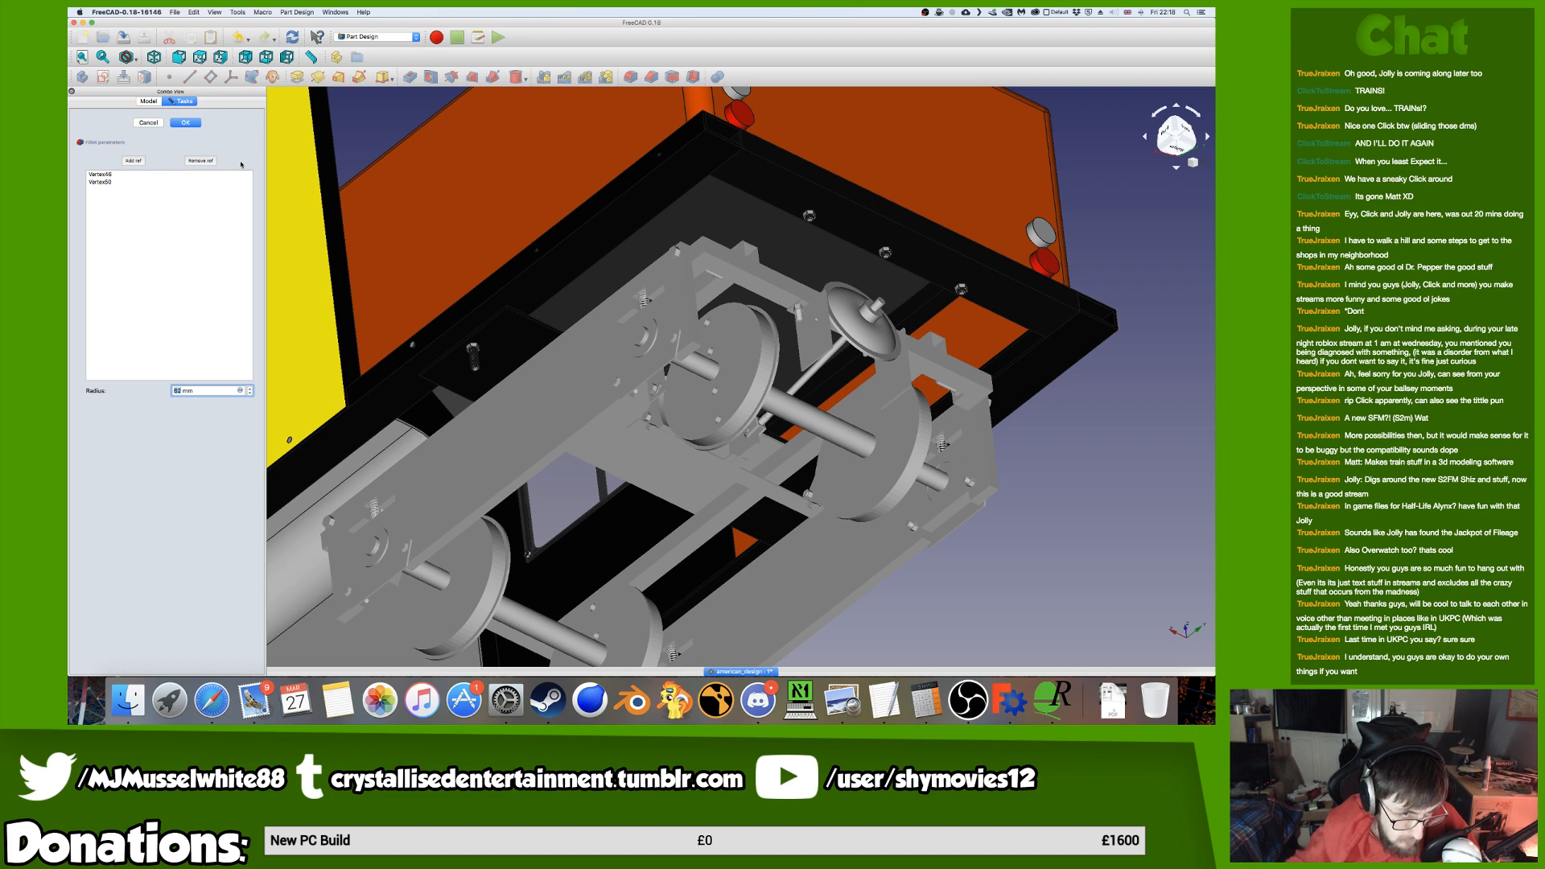
left_click(177, 123)
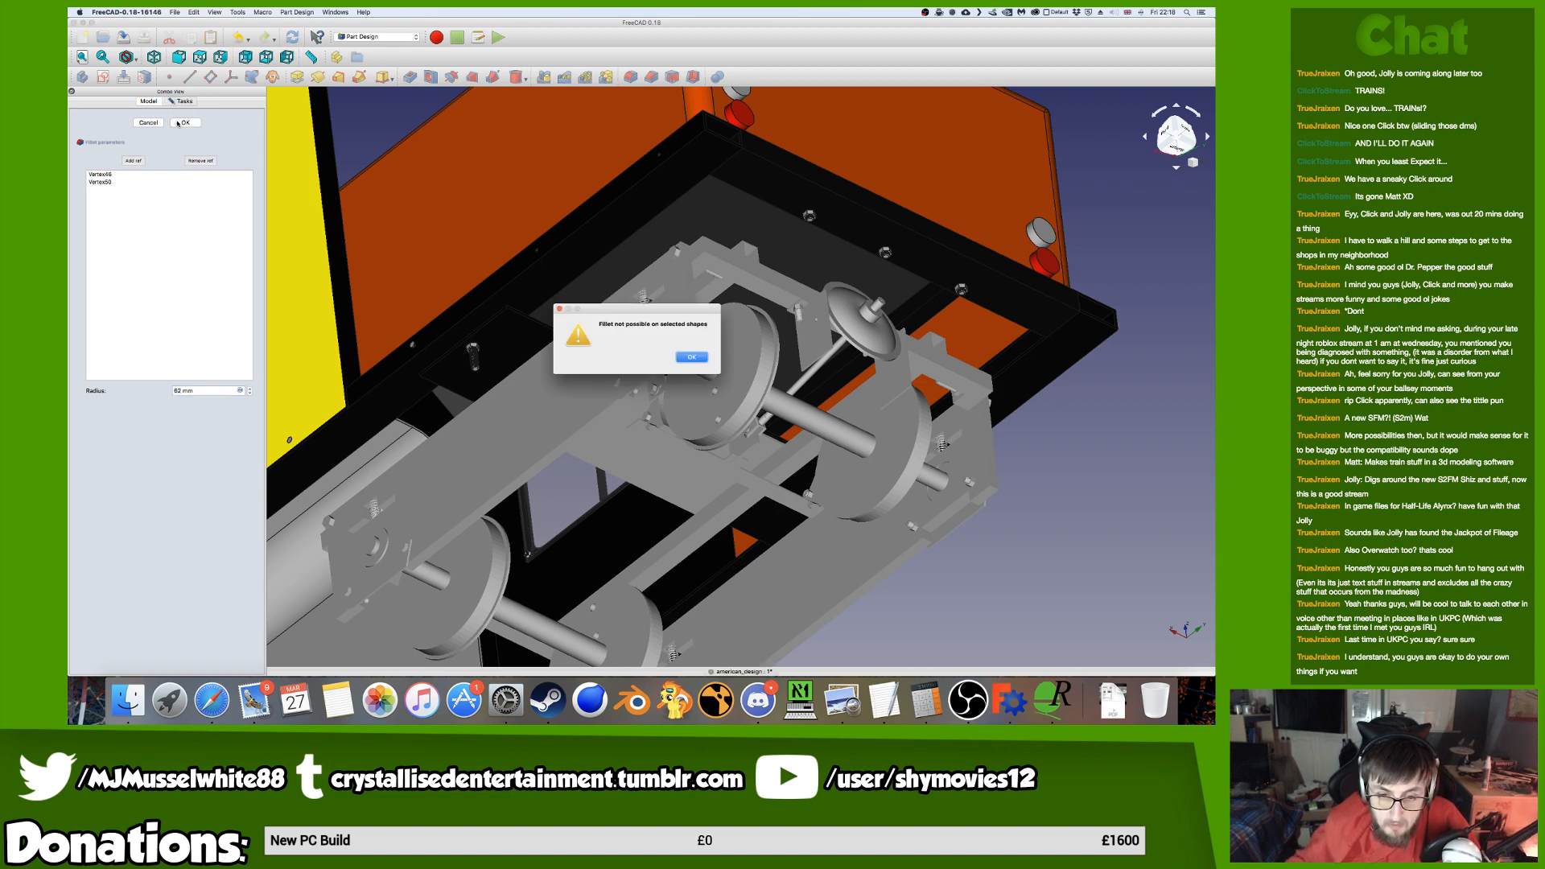
key("Return")
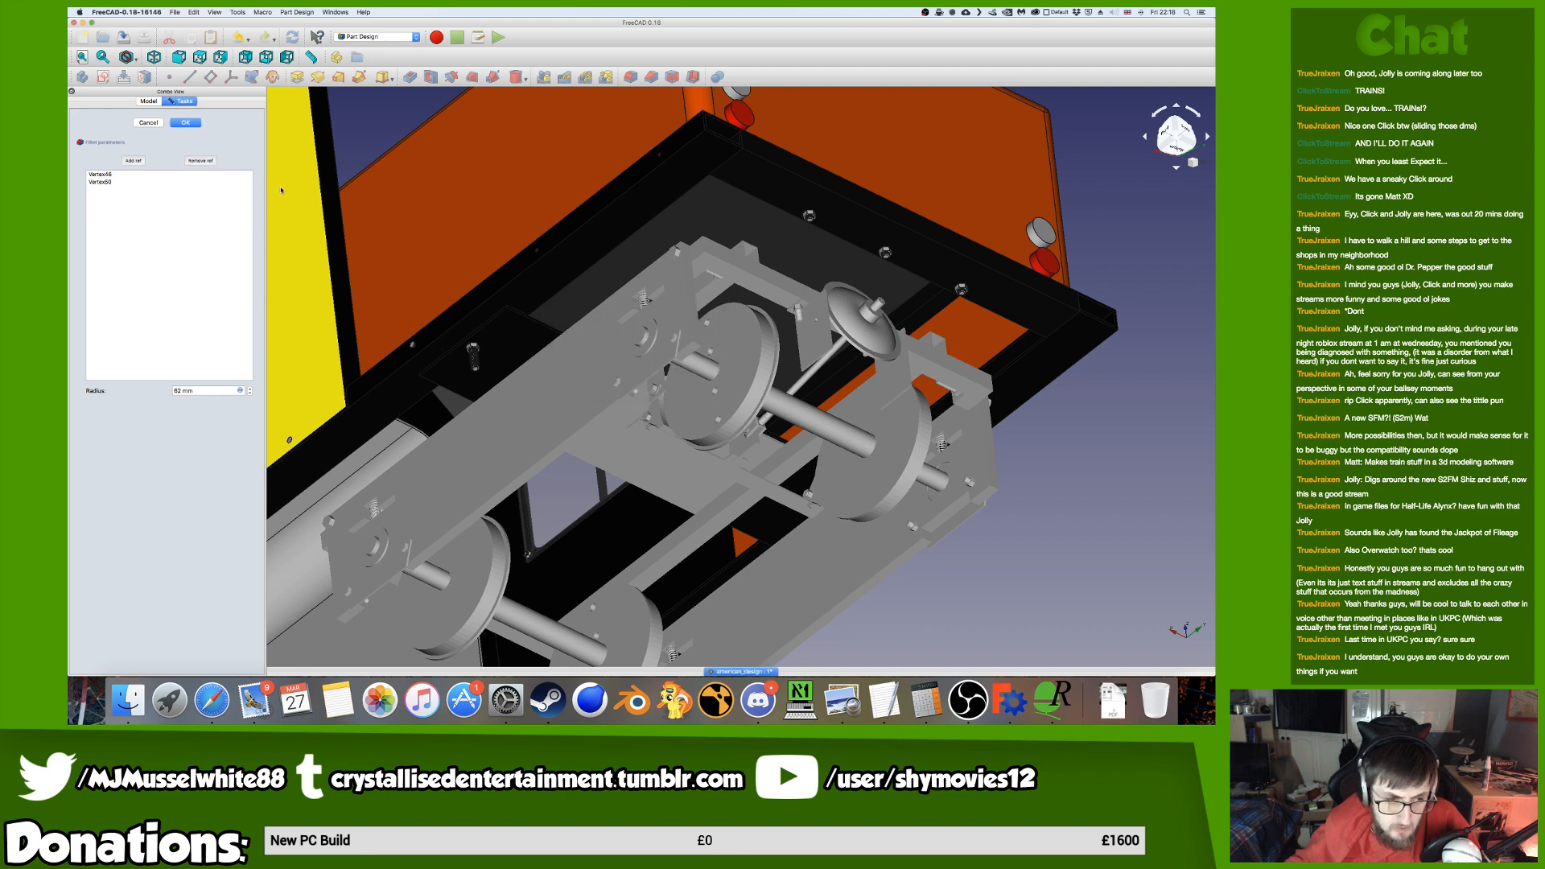
left_click(156, 123)
scroll(632, 231, "up", 4)
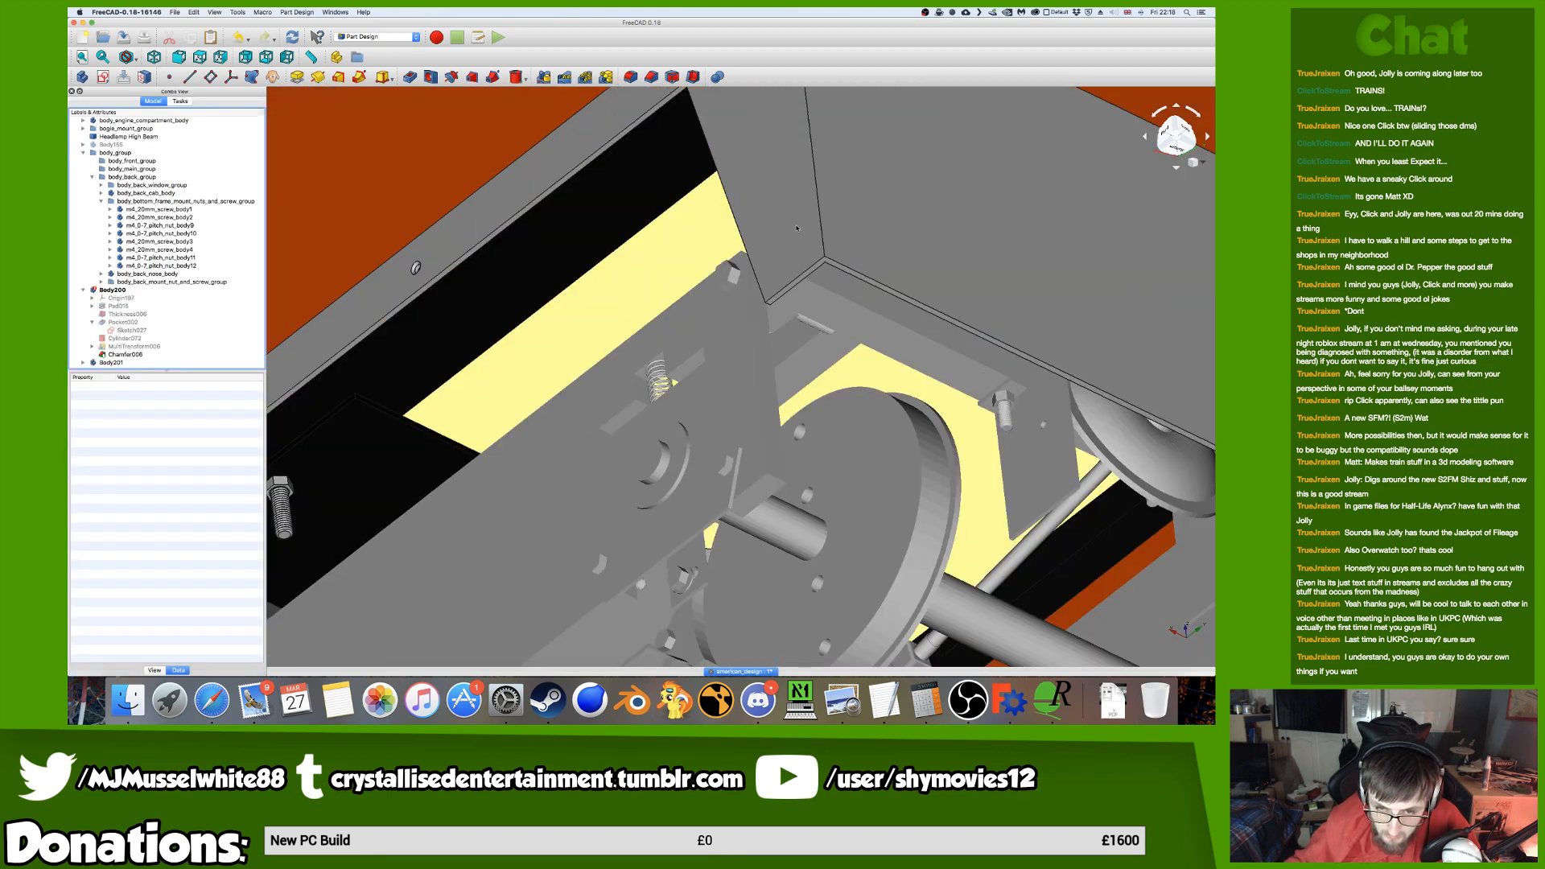
scroll(797, 227, "up", 5)
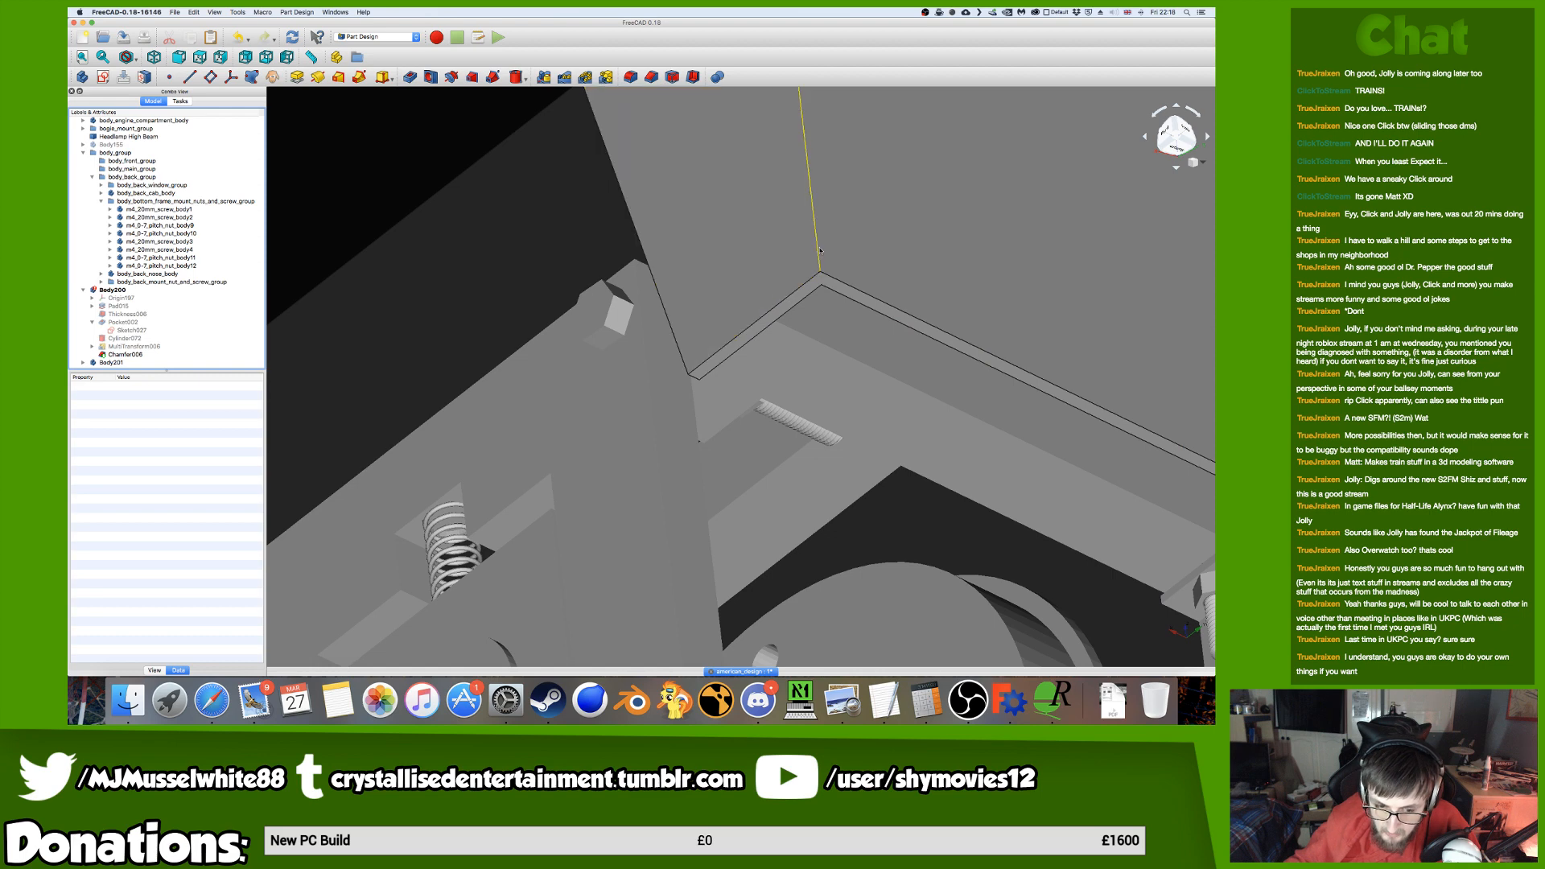
left_click(820, 251)
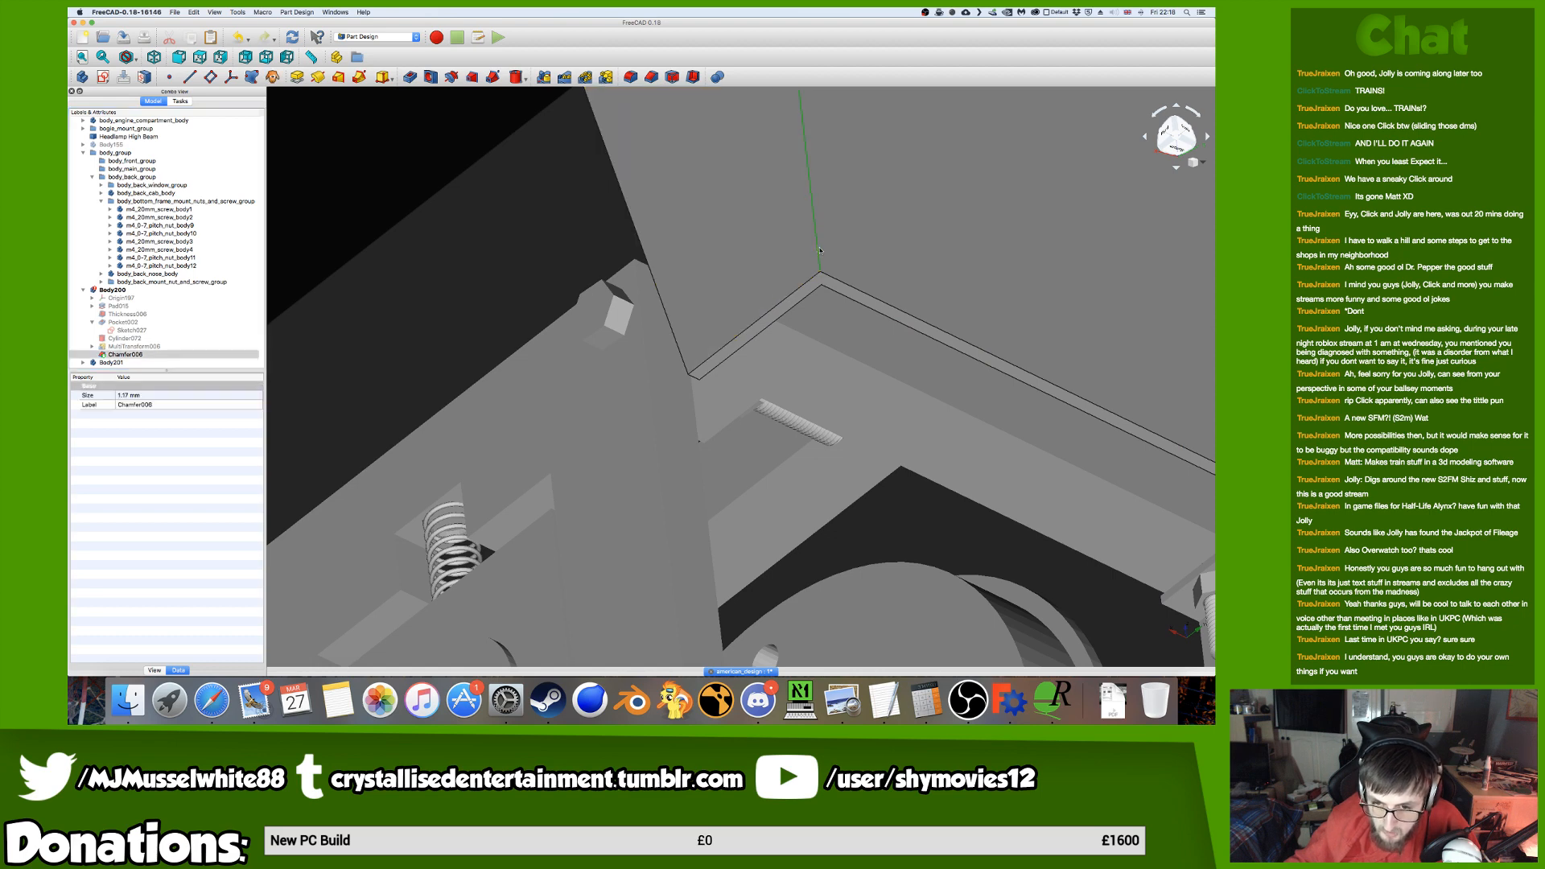
left_click(631, 77)
scroll(680, 177, "down", 8)
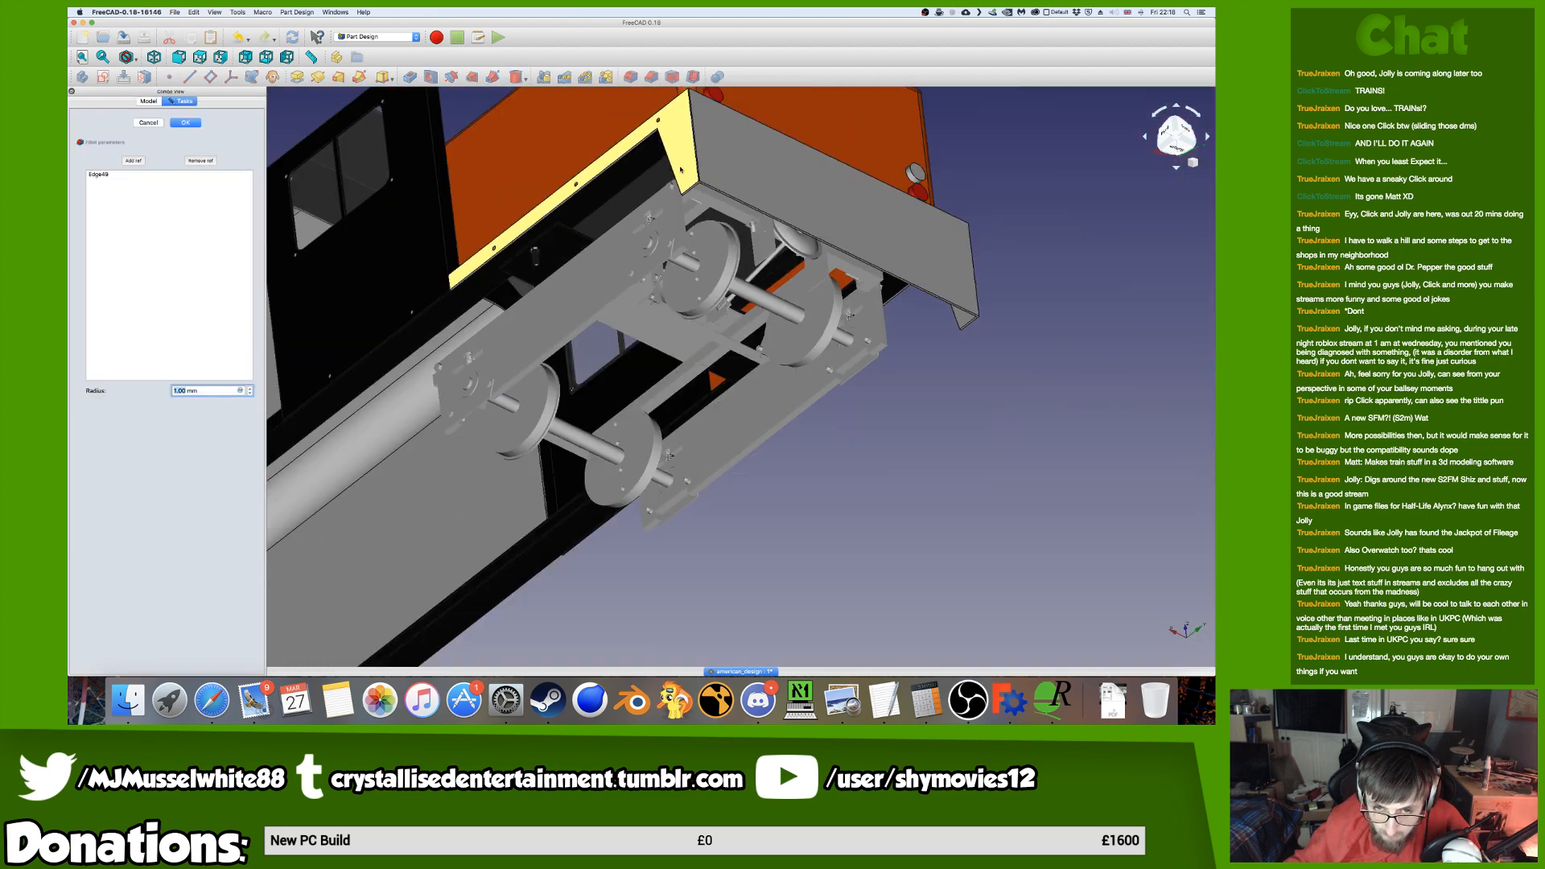
middle_click_drag(679, 177, 683, 235)
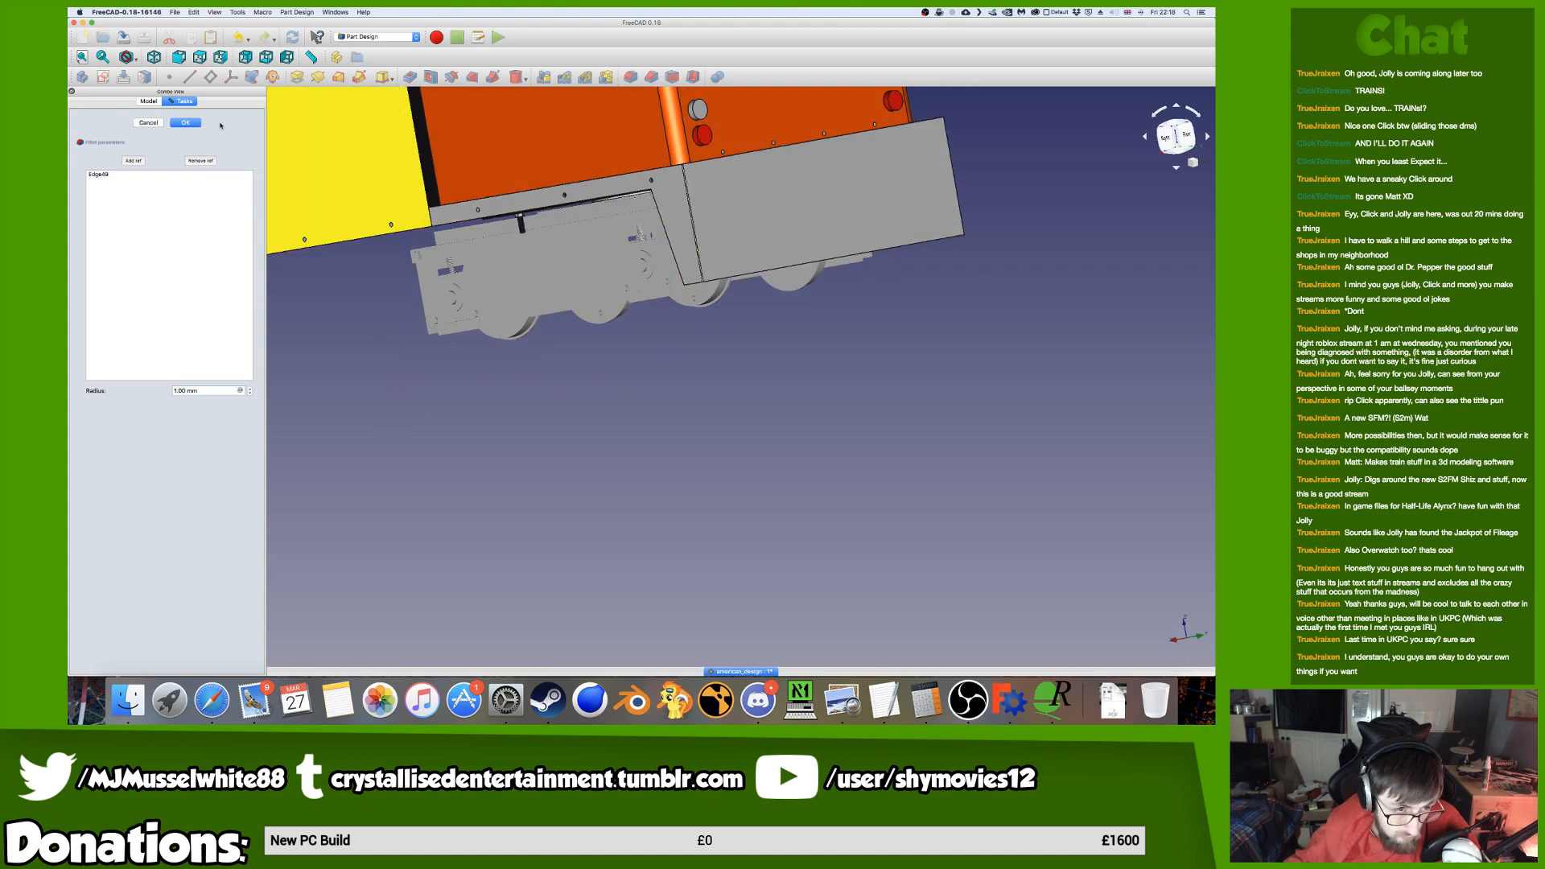
left_click(154, 123)
Try to chamfer the skirt's lower outer corner using only its corner vertex.
scroll(869, 324, "up", 10)
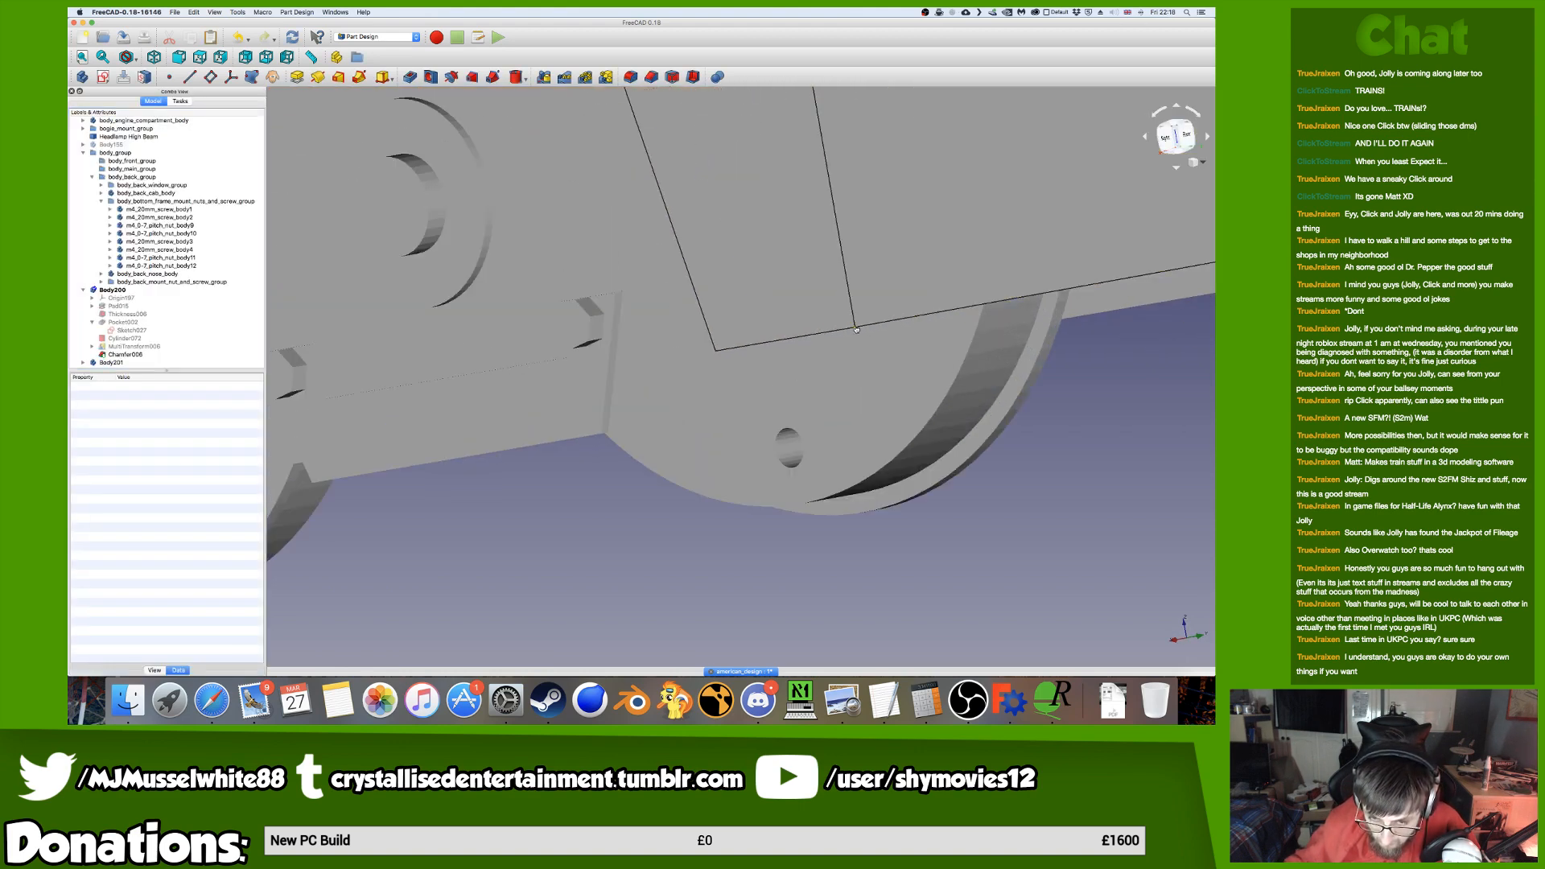
left_click(662, 140)
left_click(651, 77)
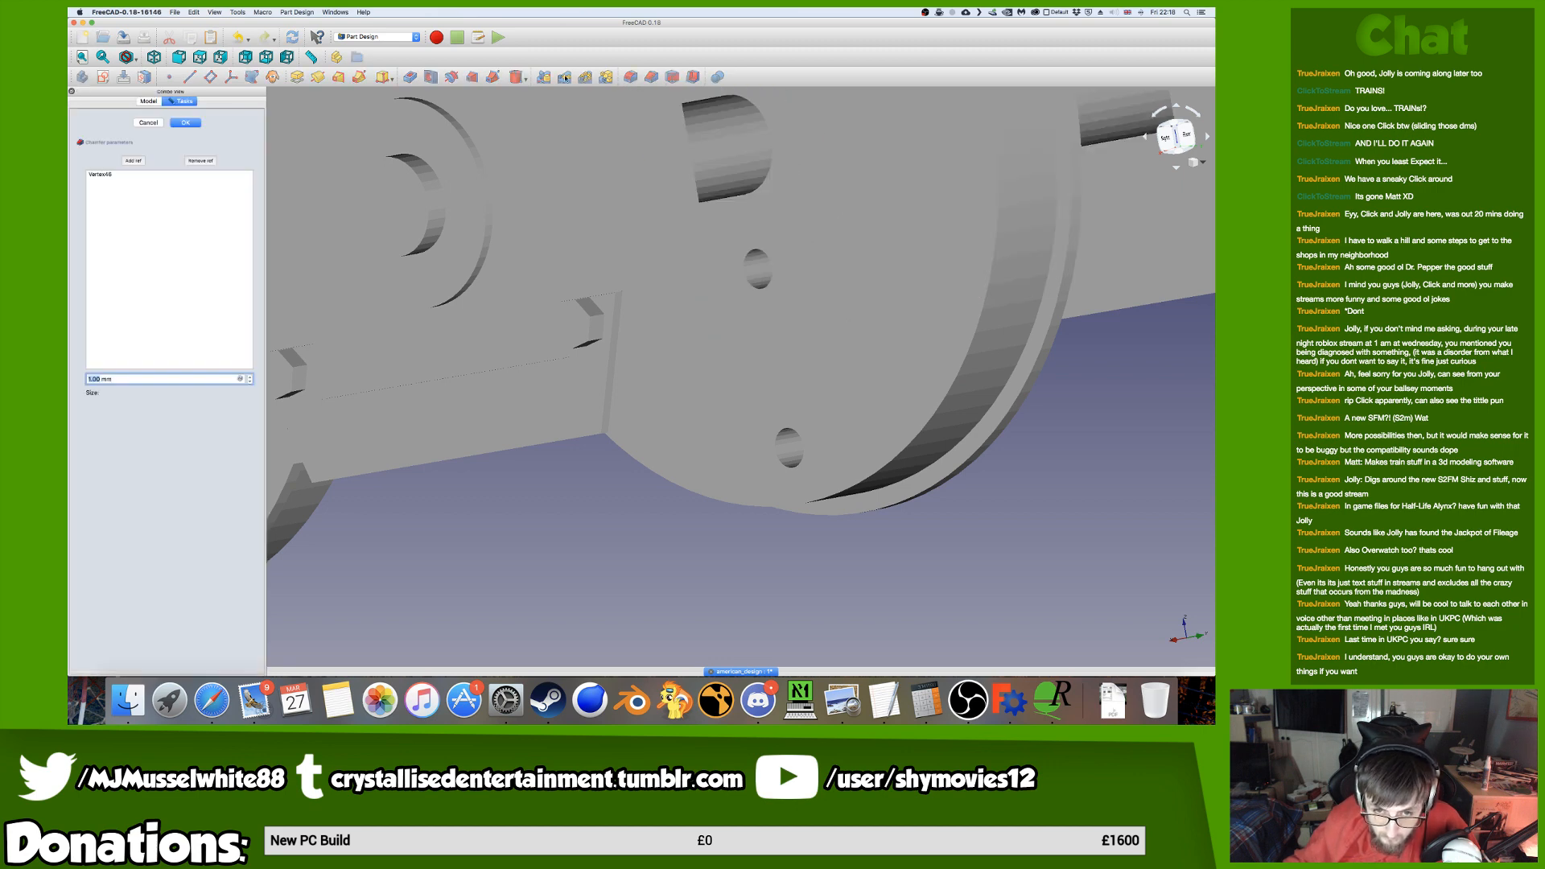
left_click(186, 122)
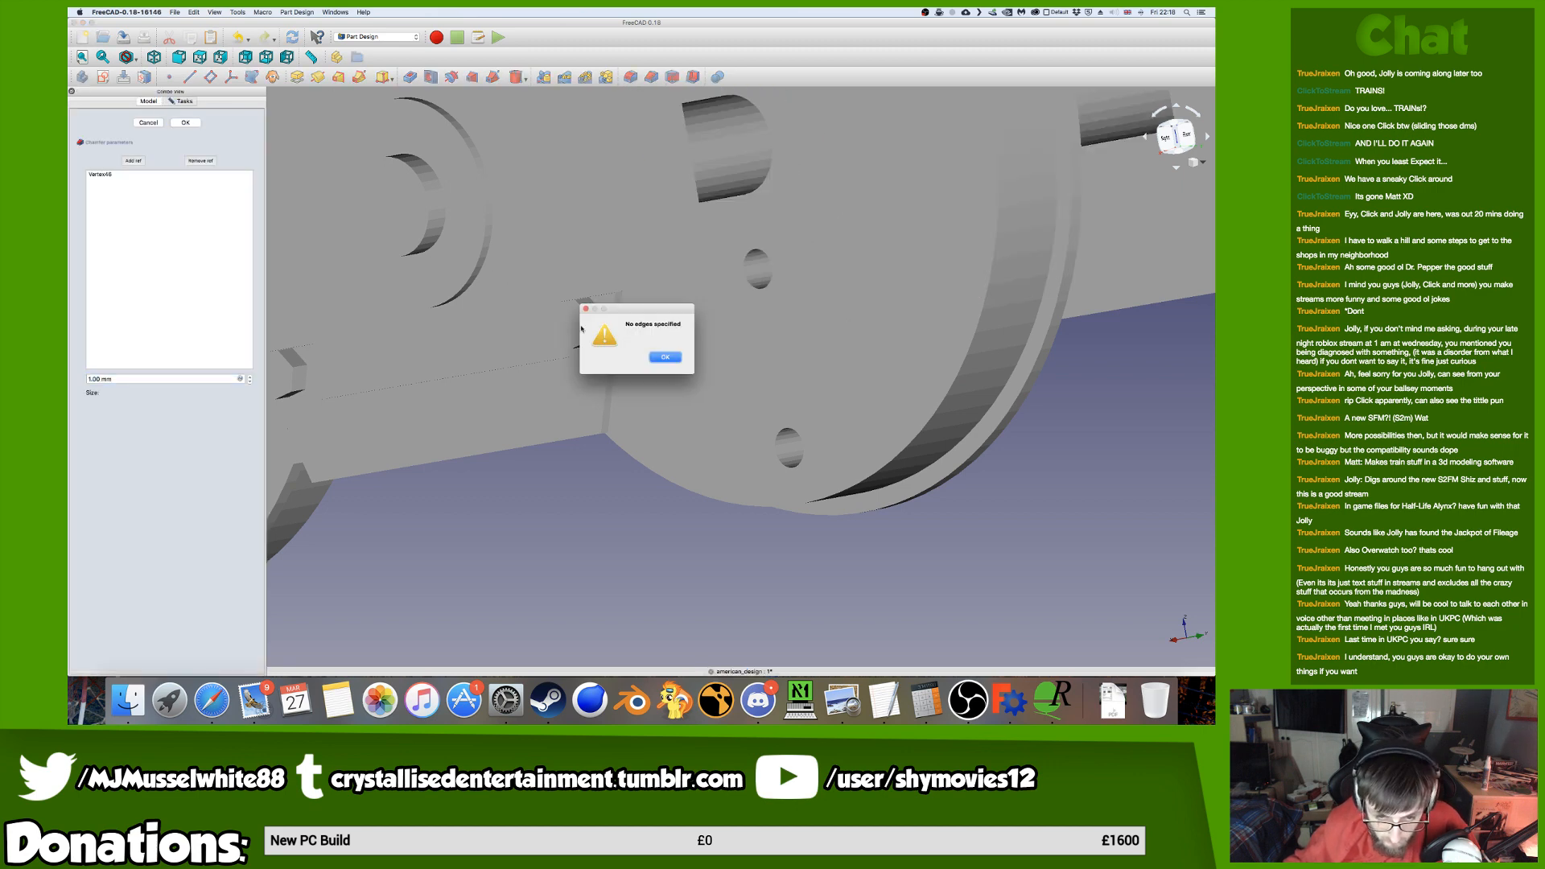
left_click(664, 356)
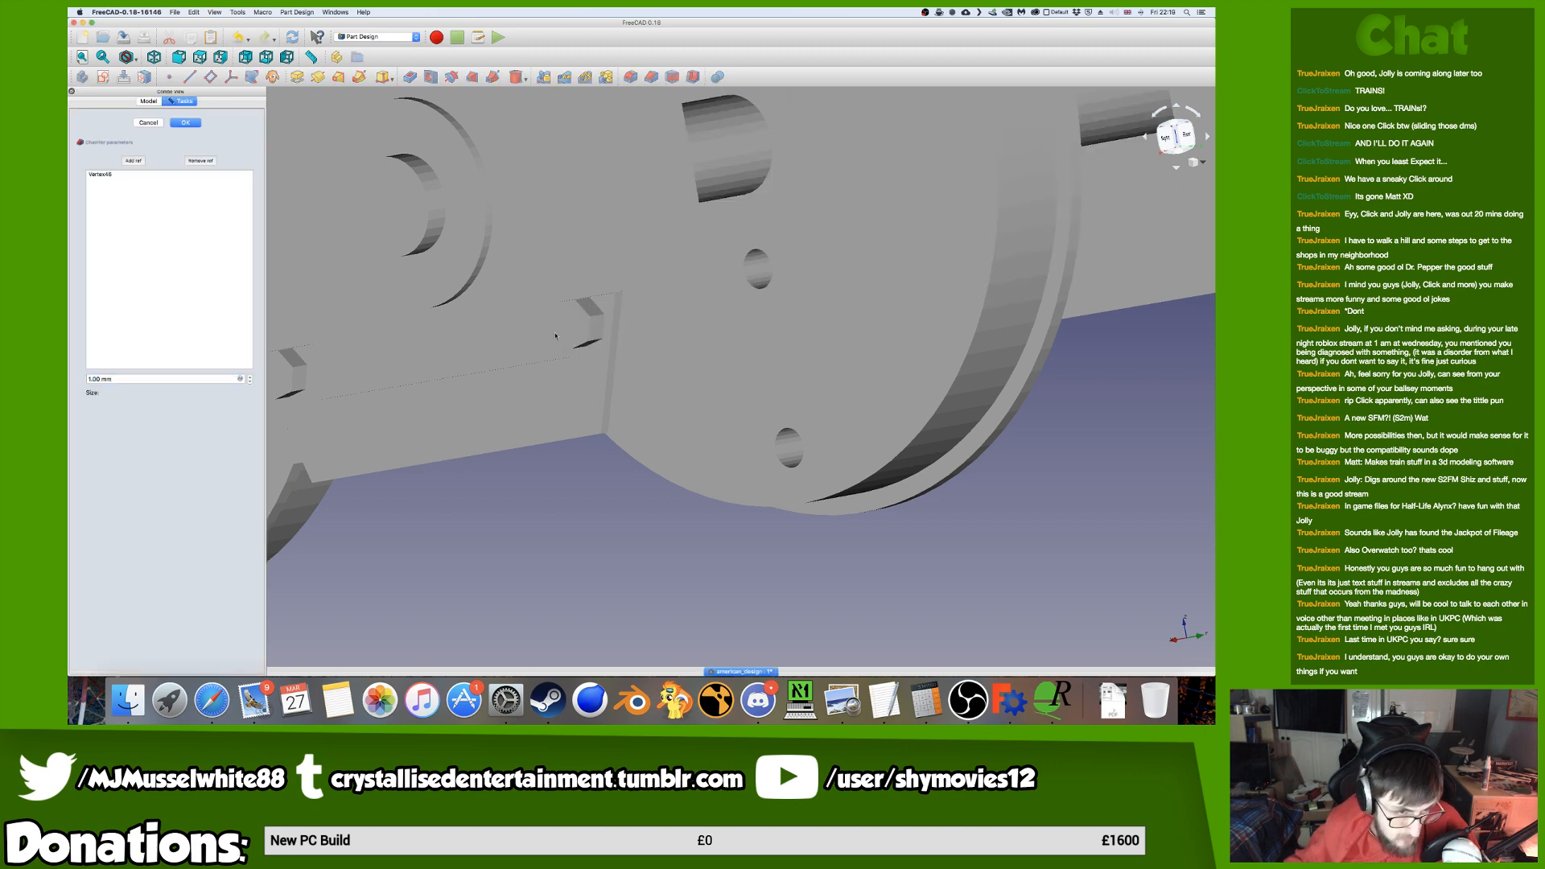
left_click(148, 123)
Start a chamfer on the short bottom edge of the skirt's side flange at the lower outer corner.
scroll(861, 329, "up", 15)
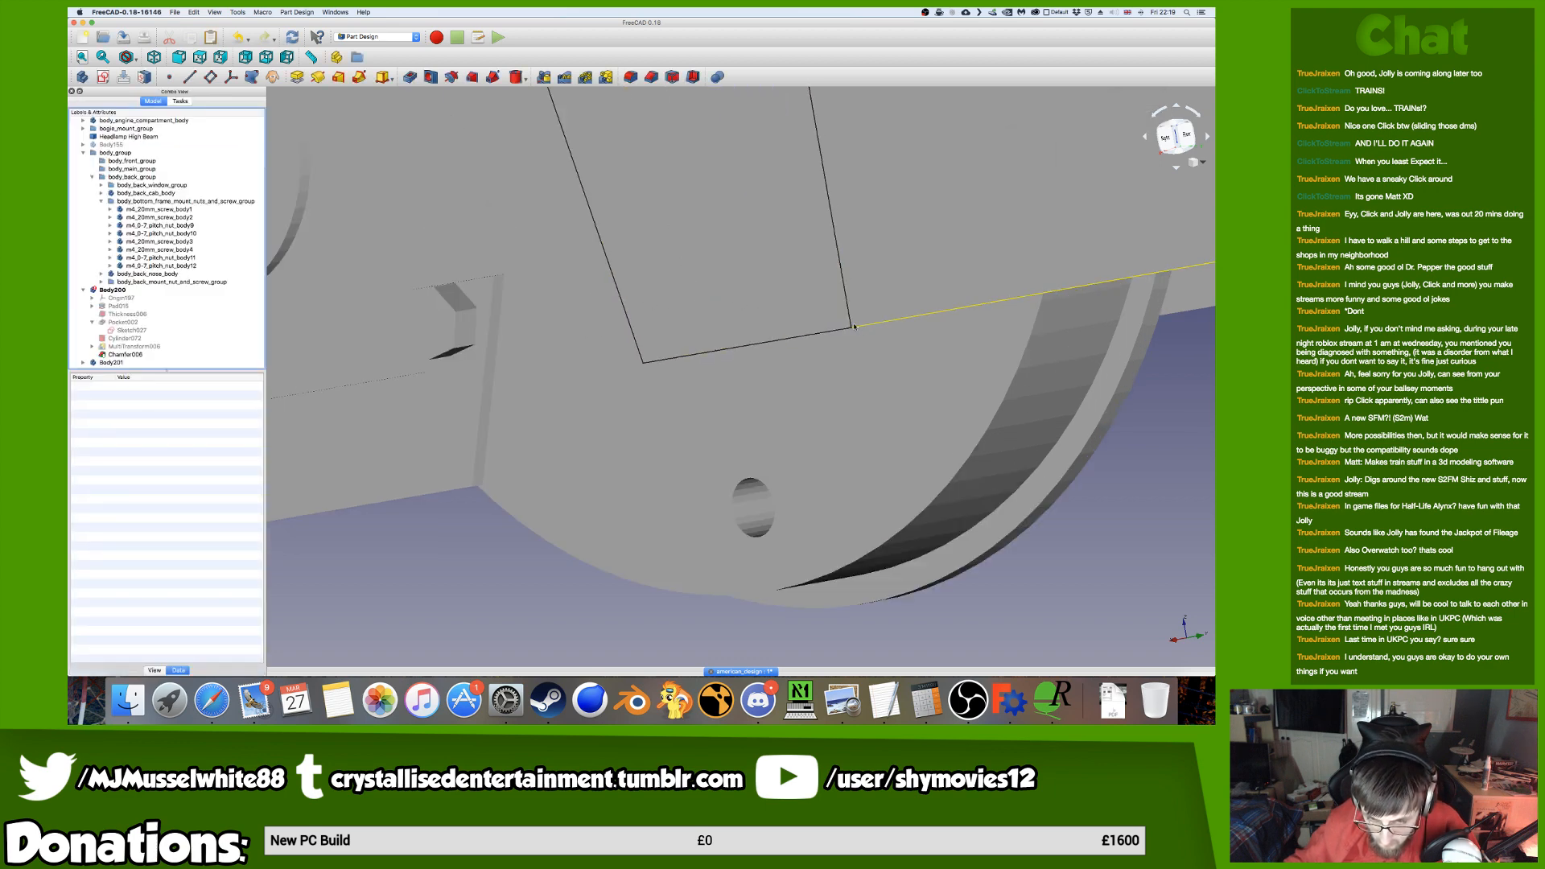
scroll(815, 333, "down", 10)
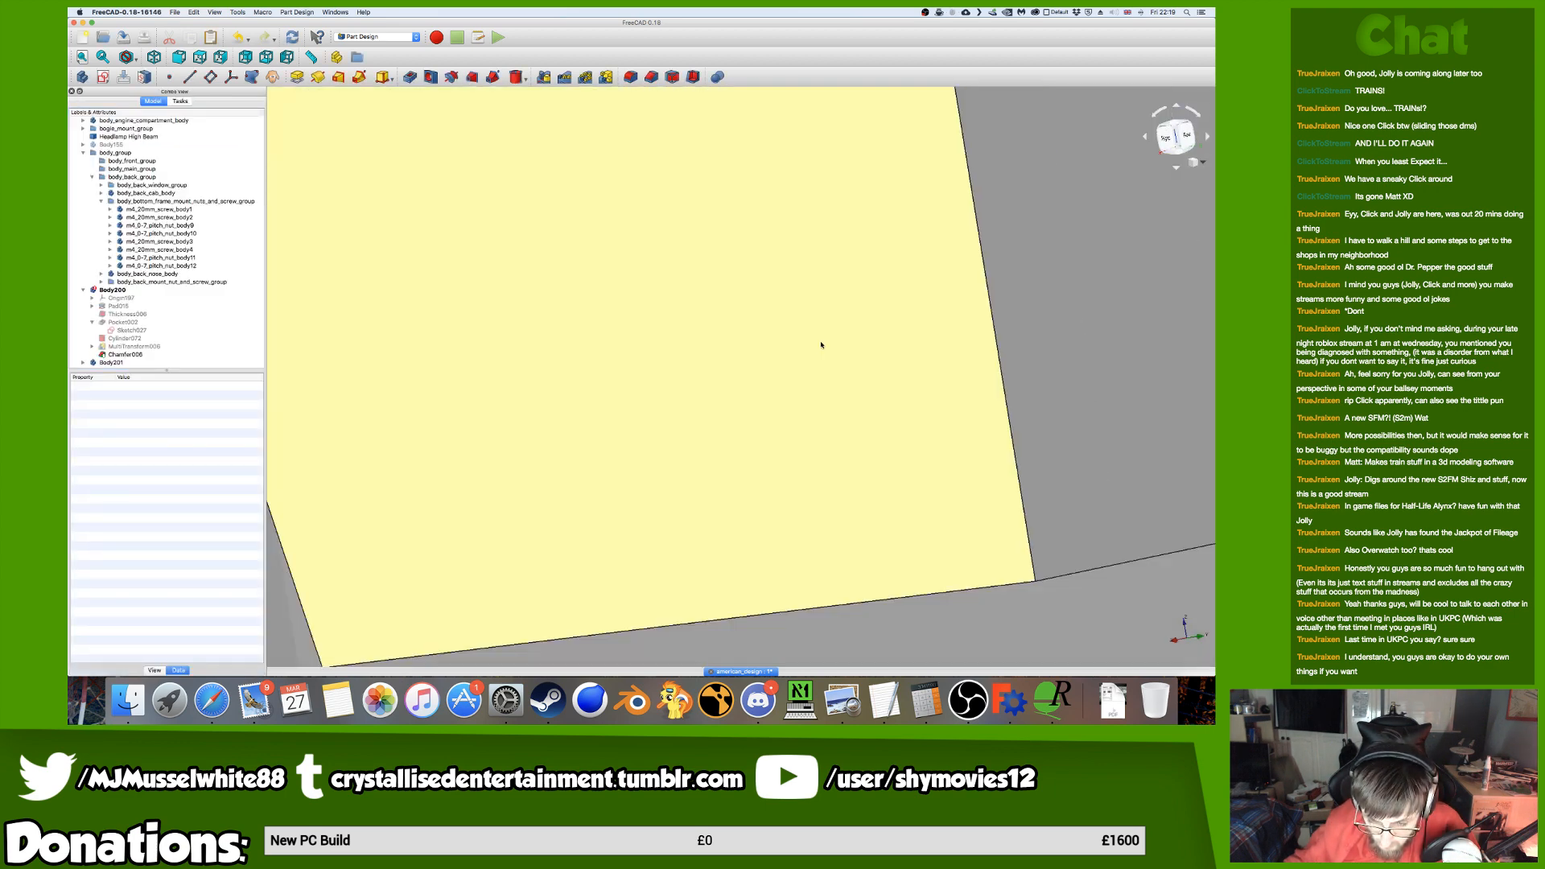
scroll(864, 395, "up", 3)
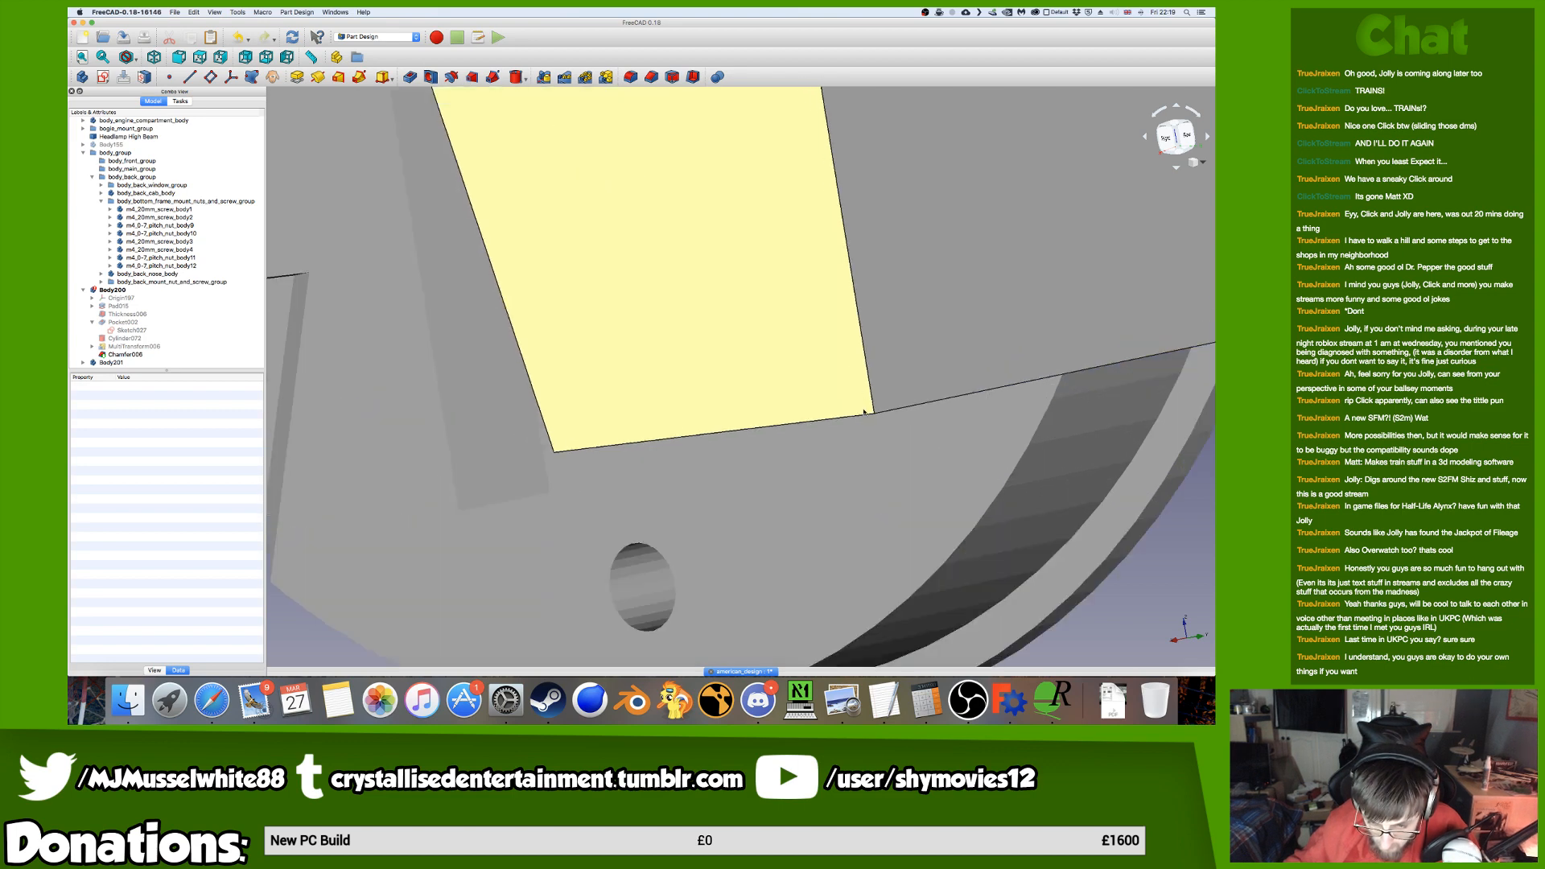
left_click(864, 416)
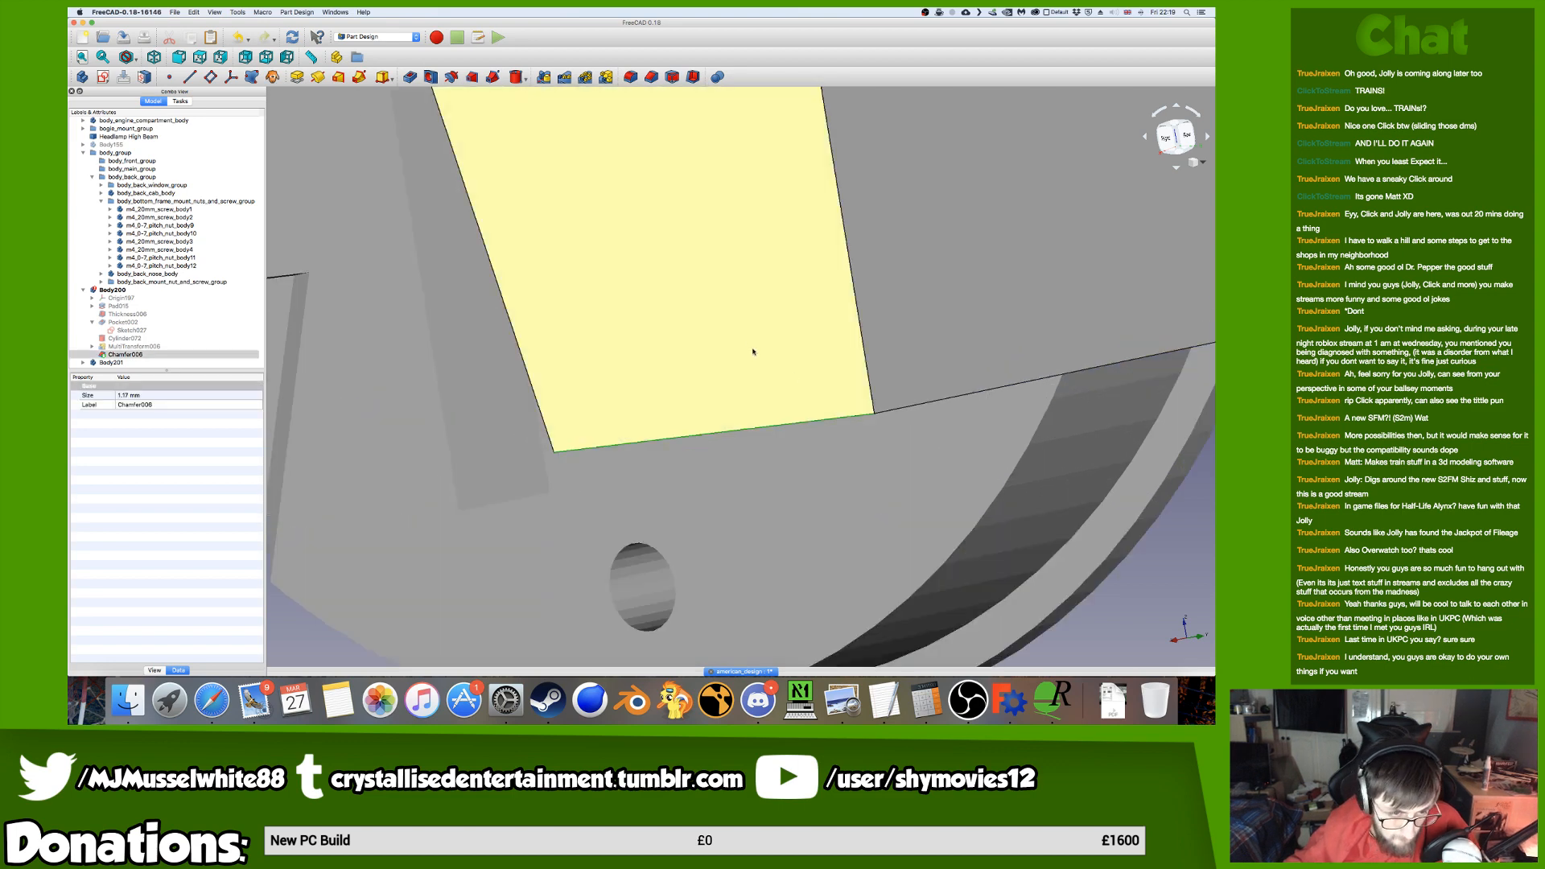
left_click(649, 77)
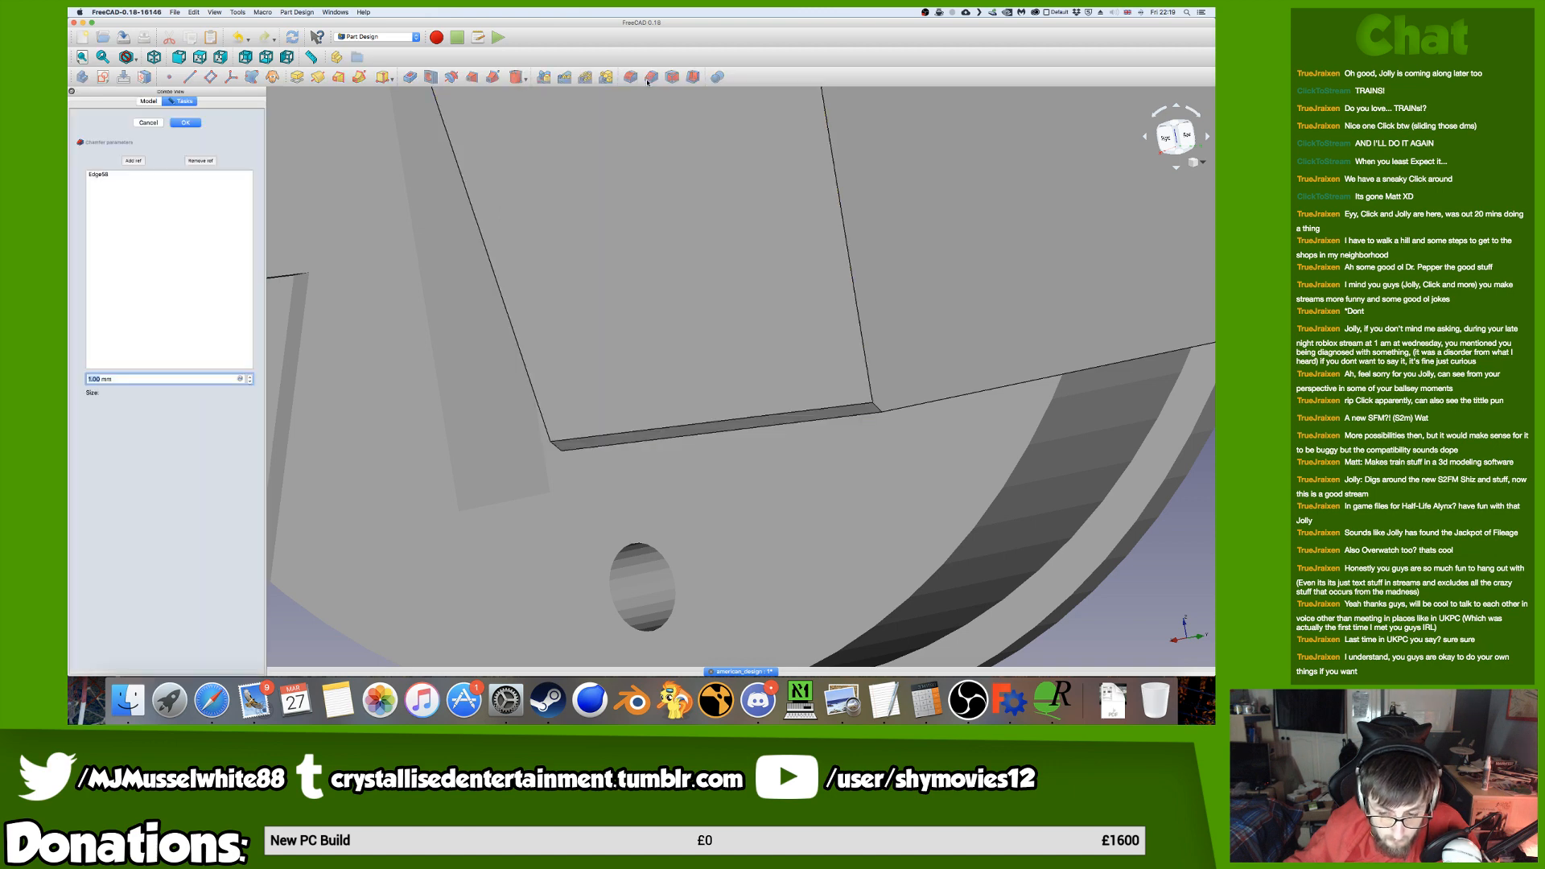
middle_click_drag(728, 331, 581, 349)
scroll(690, 337, "down", 5)
scroll(690, 336, "down", 4)
middle_click_drag(594, 342, 726, 322)
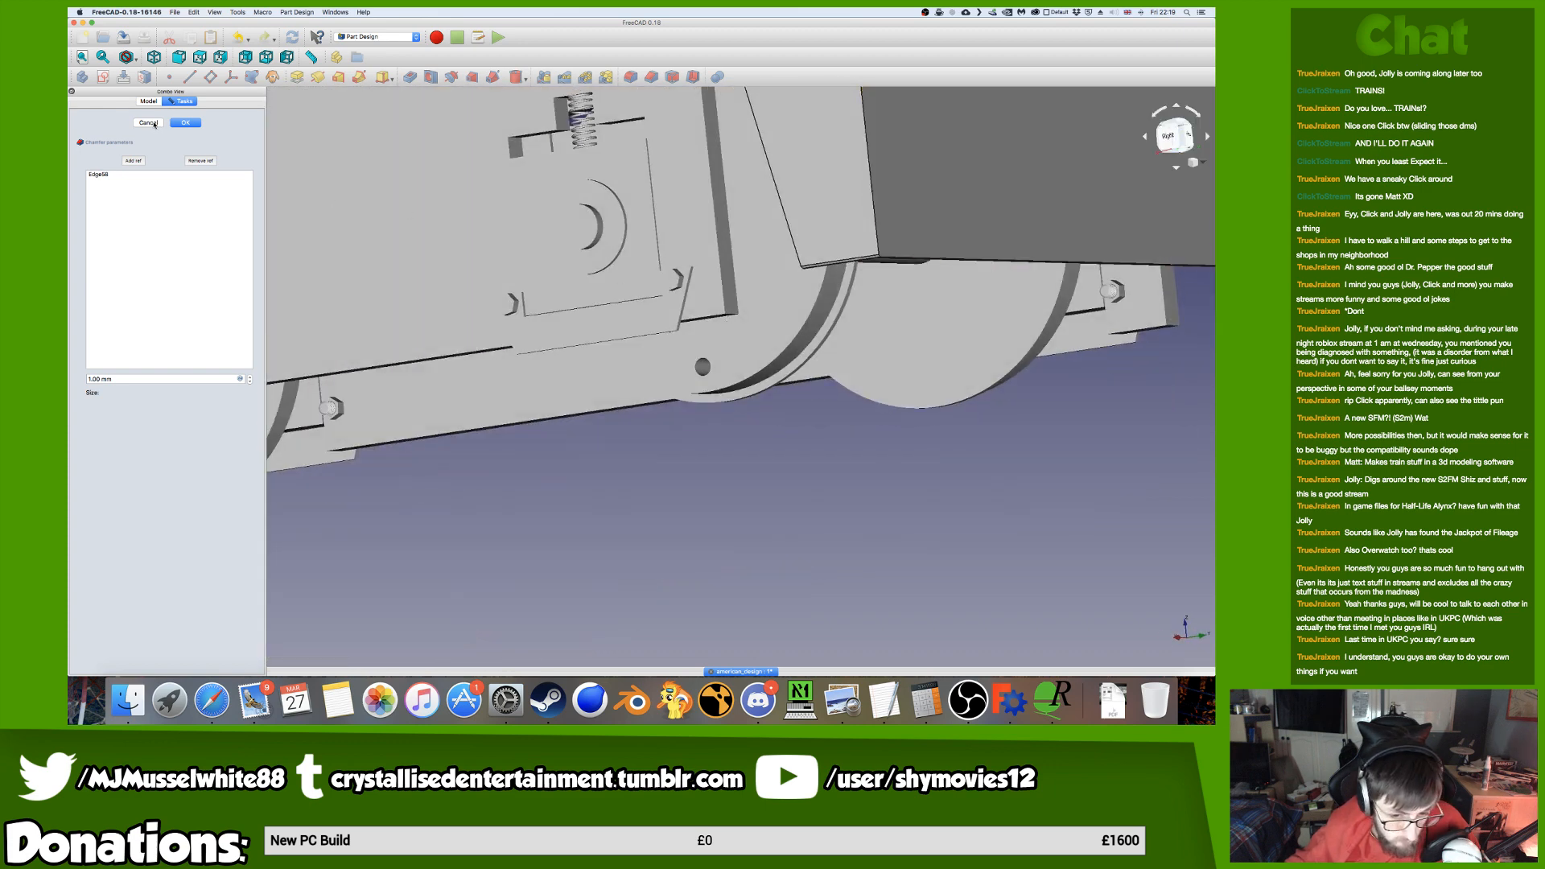
middle_click_drag(598, 258, 865, 390)
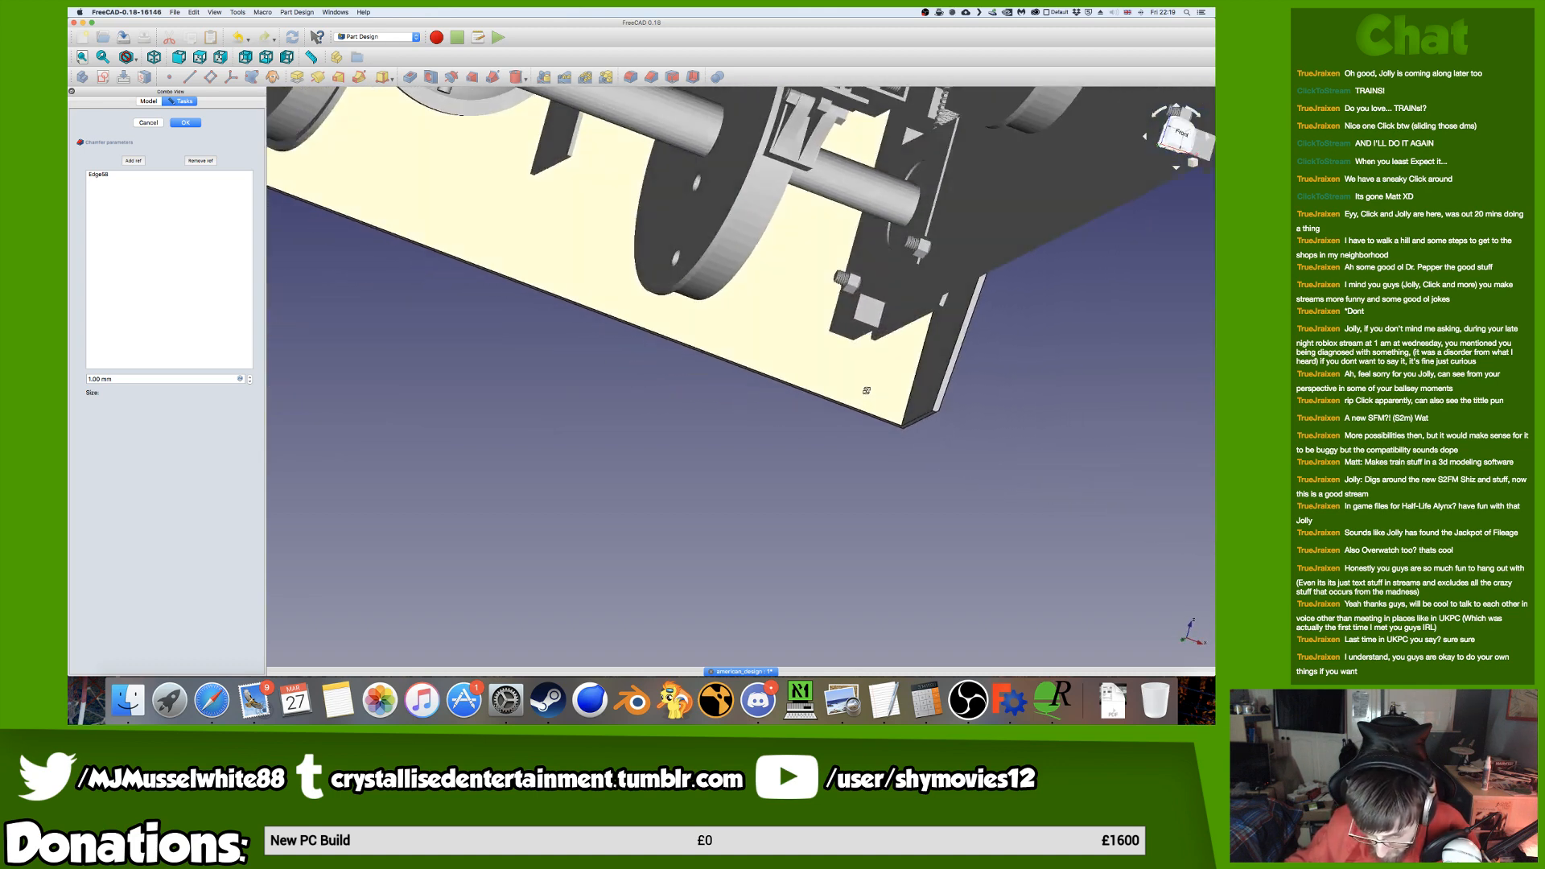
Try including a second edge at the same lower corner in the chamfer, with the size set to 3 mm.
left_click(131, 161)
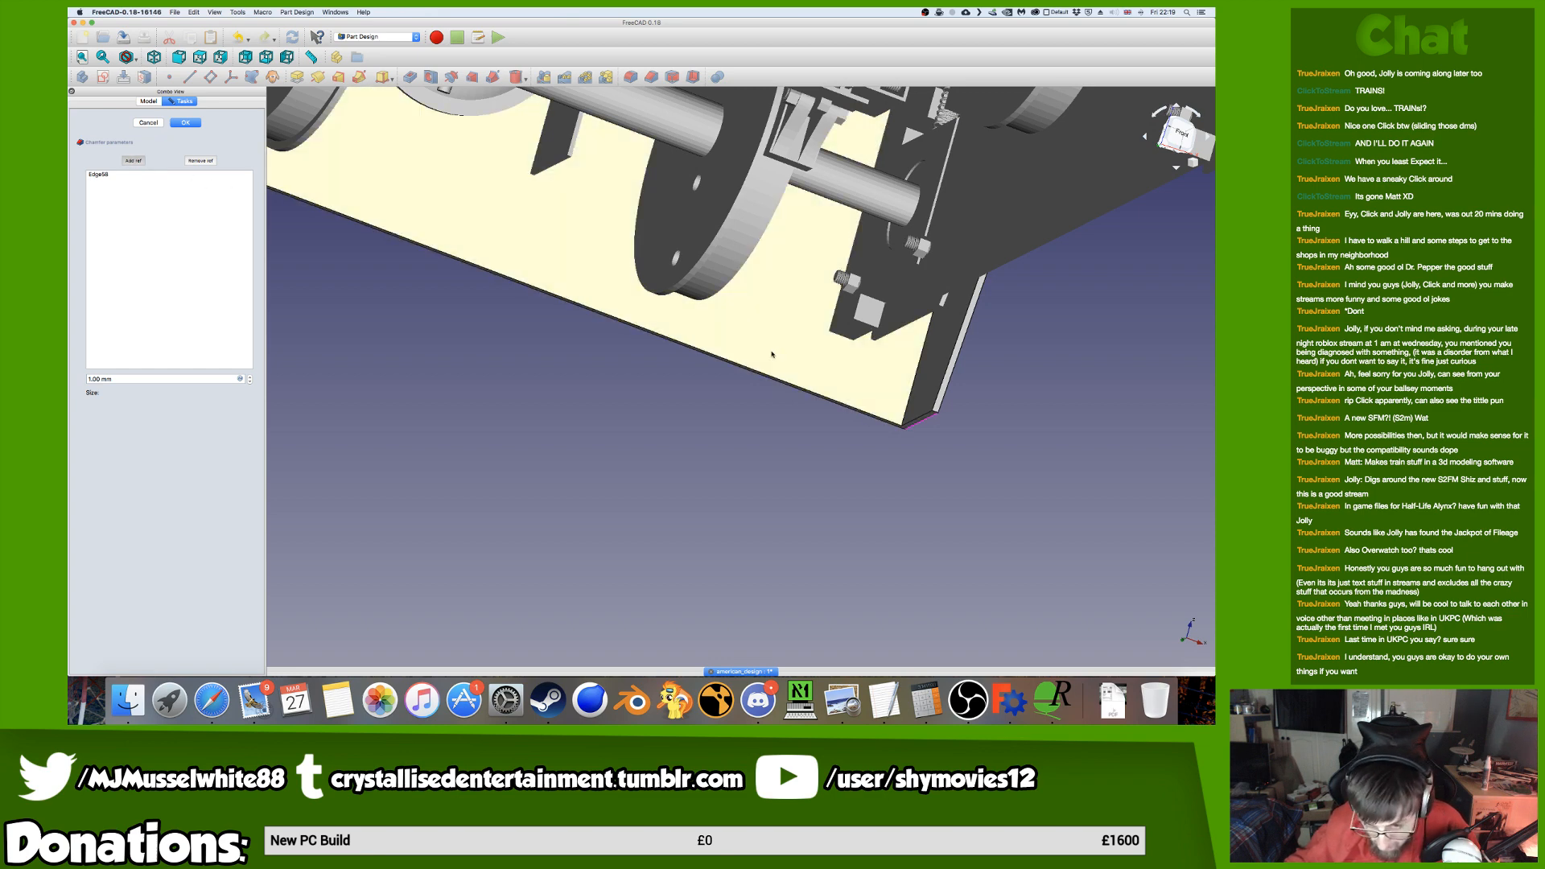
scroll(770, 353, "up", 2)
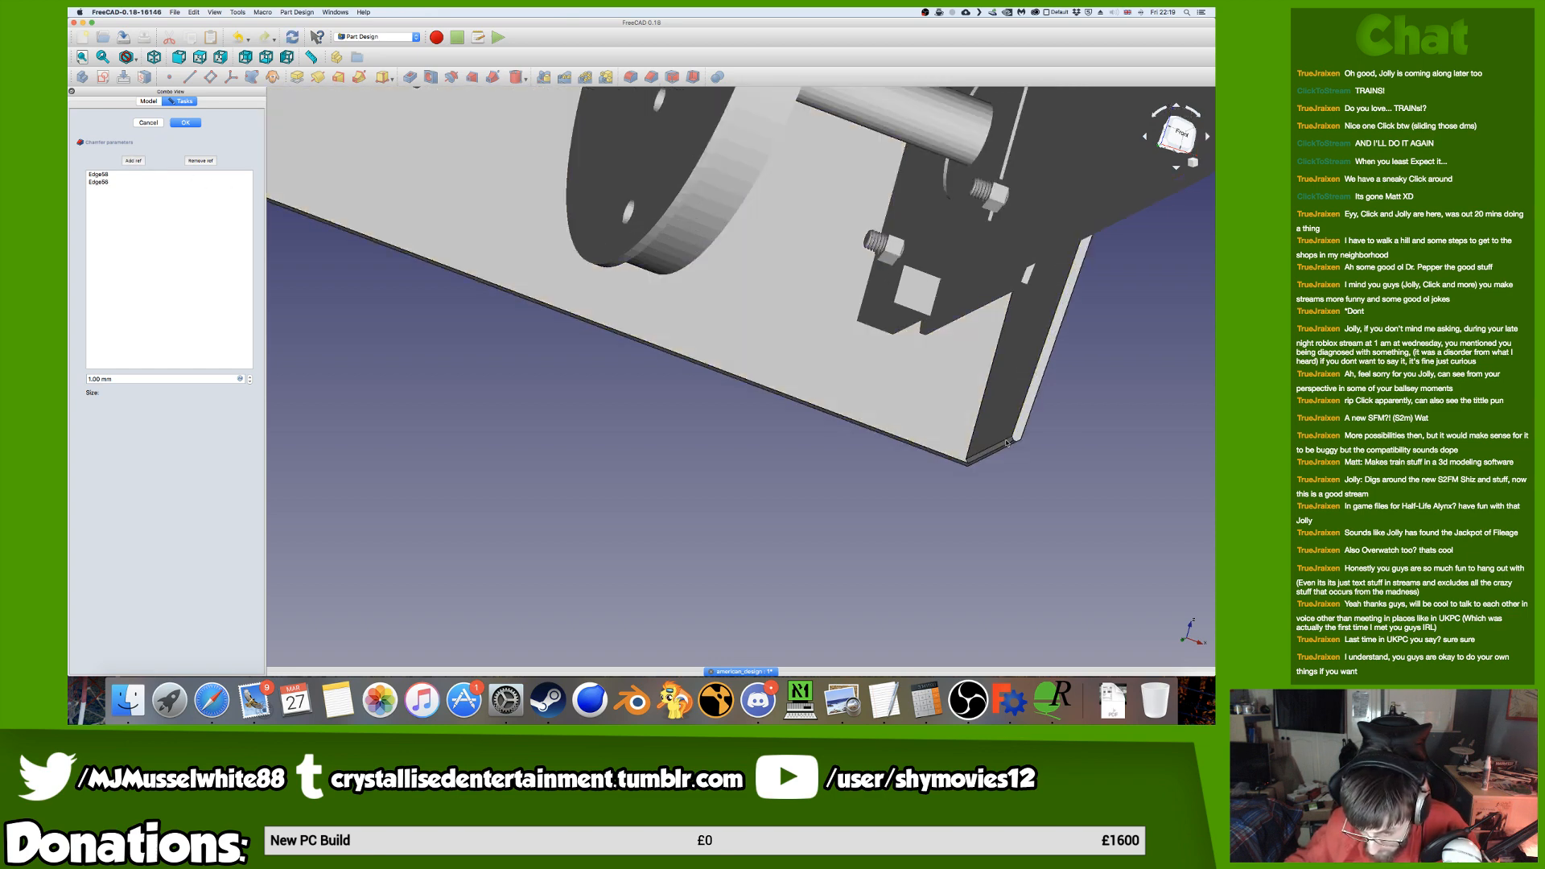
middle_click_drag(1021, 455, 299, 326)
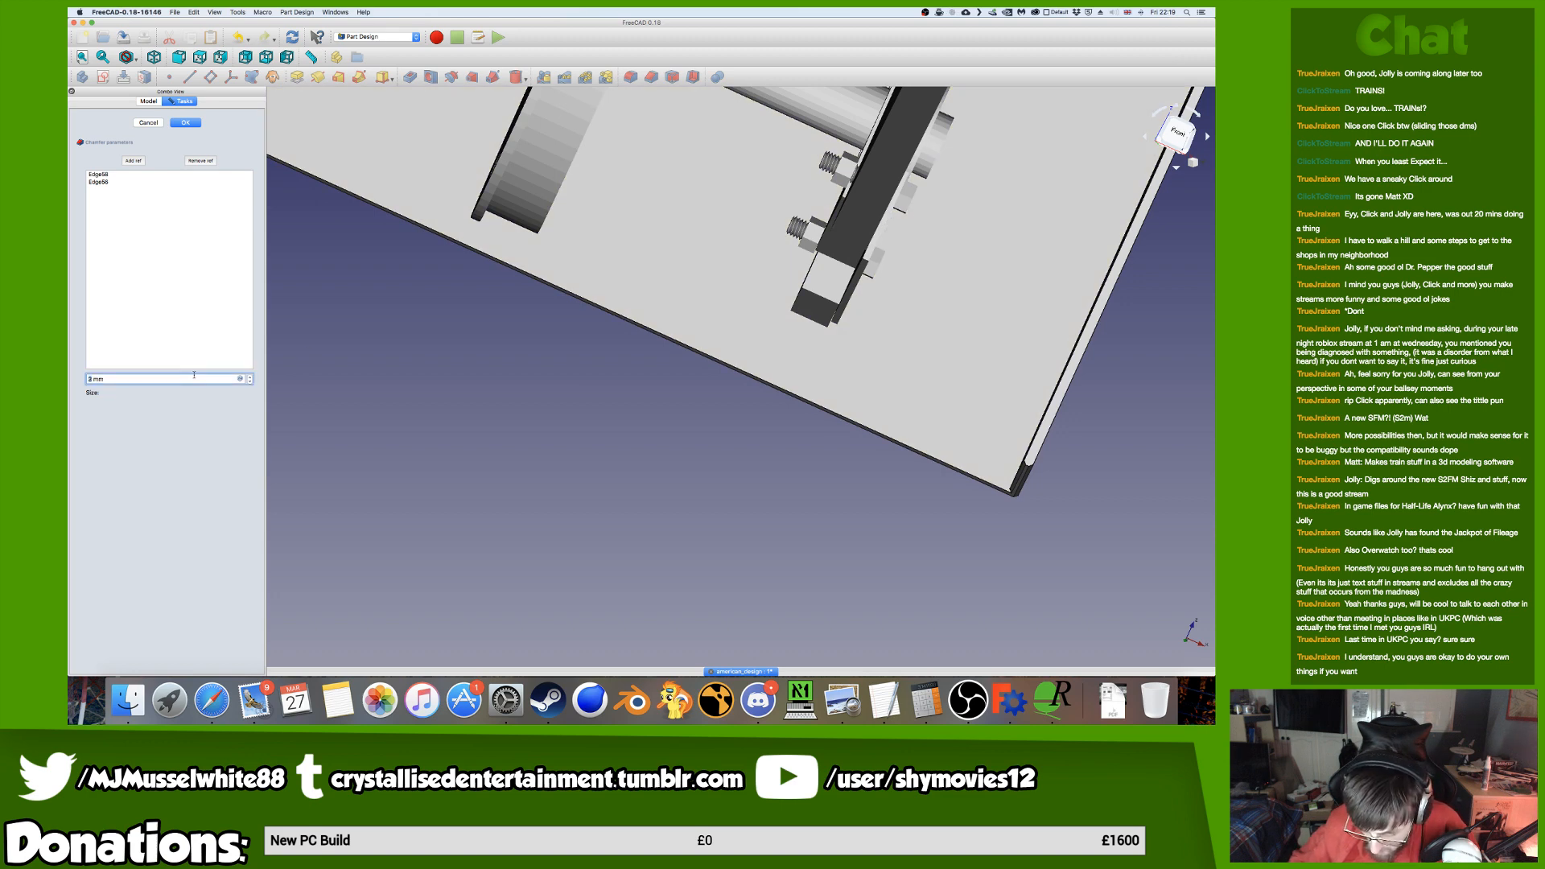
left_click(200, 160)
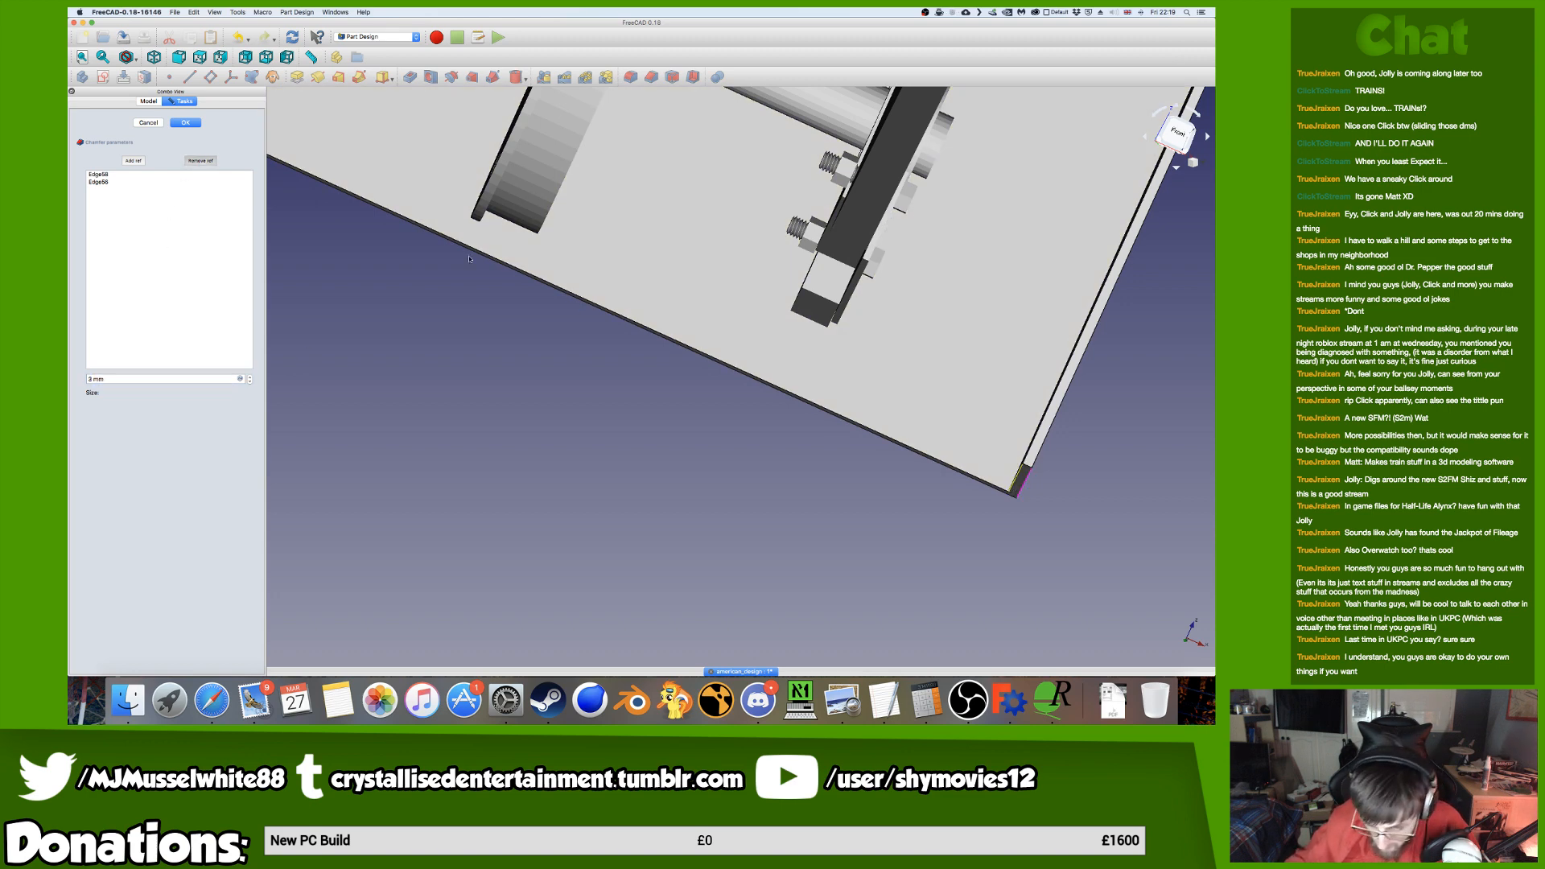
scroll(950, 452, "up", 3)
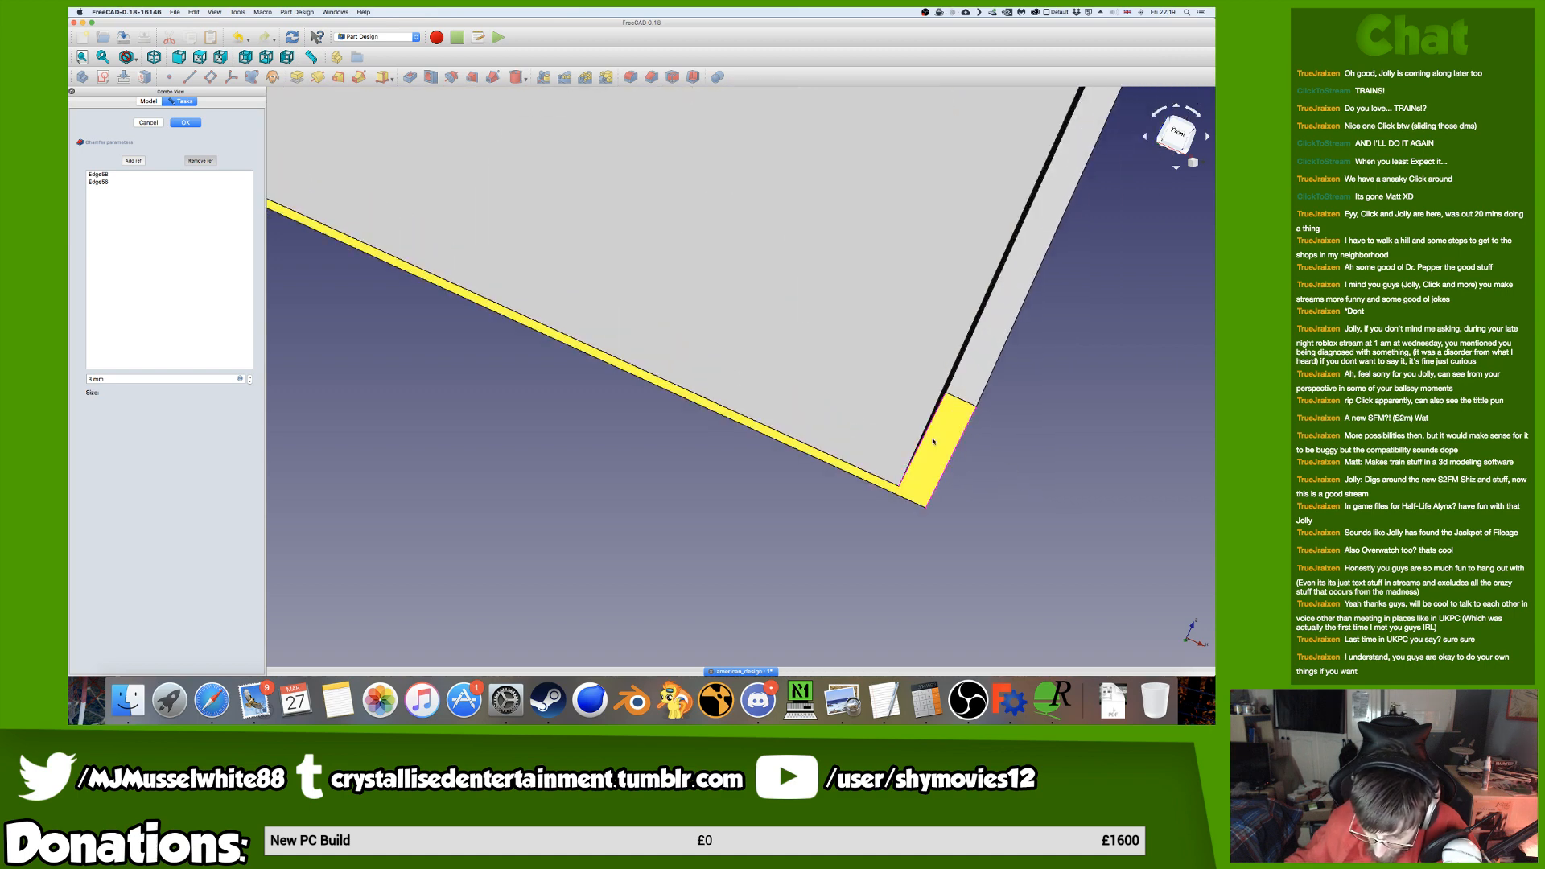
left_click(925, 437)
Increase the lower corner's chamfer size to 28 mm and check the slanted corner against the bogie.
middle_click_drag(925, 437, 858, 379)
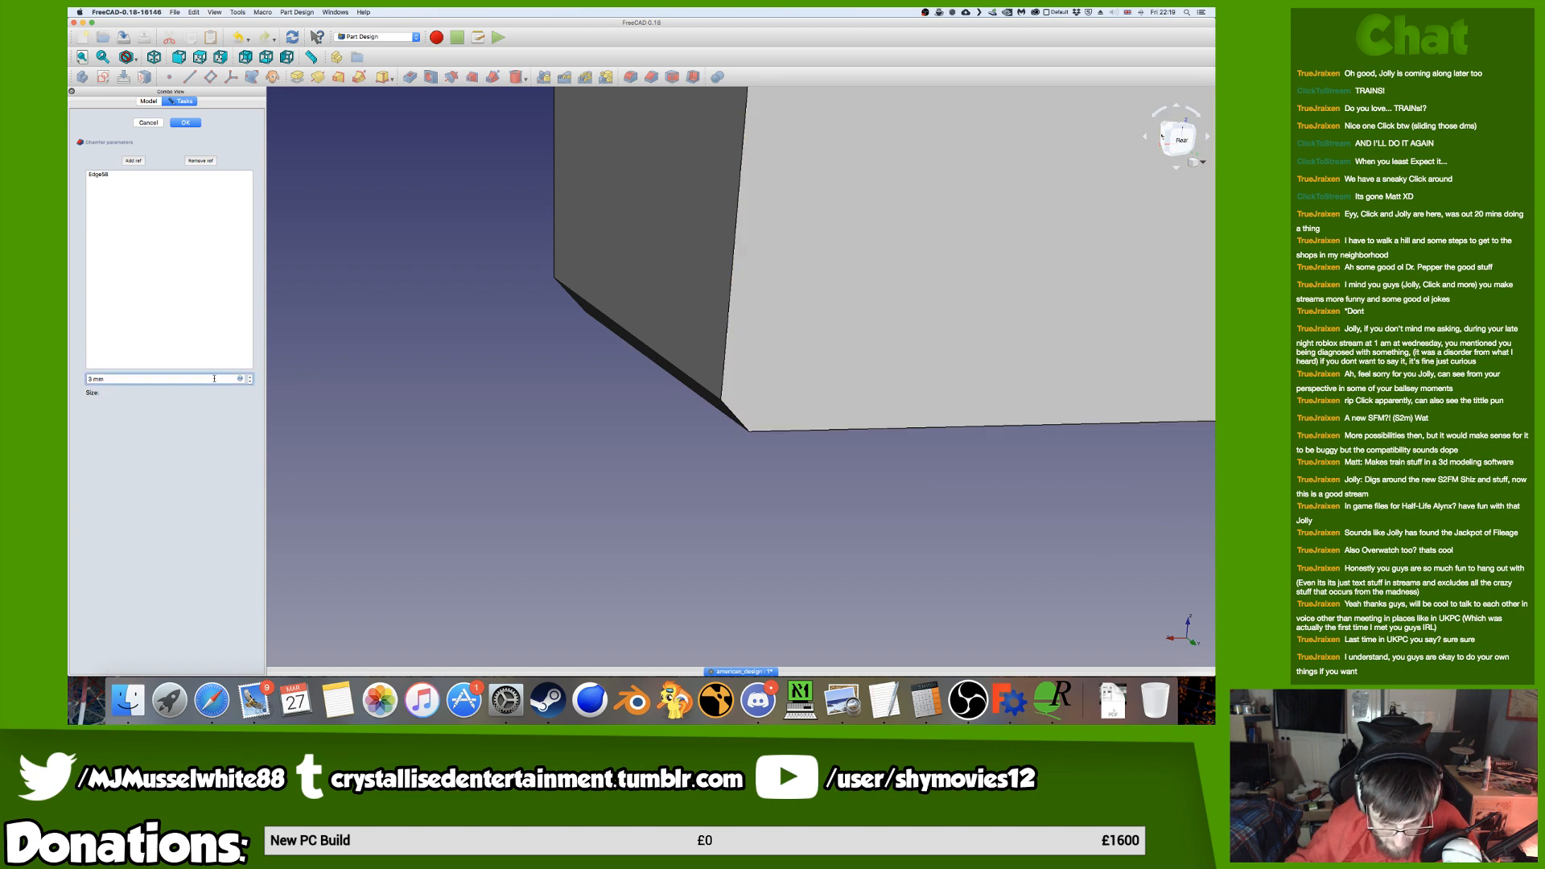
key("Up")
key("Up")
key("Up")
key("Up")
key("Up")
key("Up")
key("Up")
key("Up")
key("Up")
key("Up")
key("Up")
key("Up")
key("Up")
key("Up")
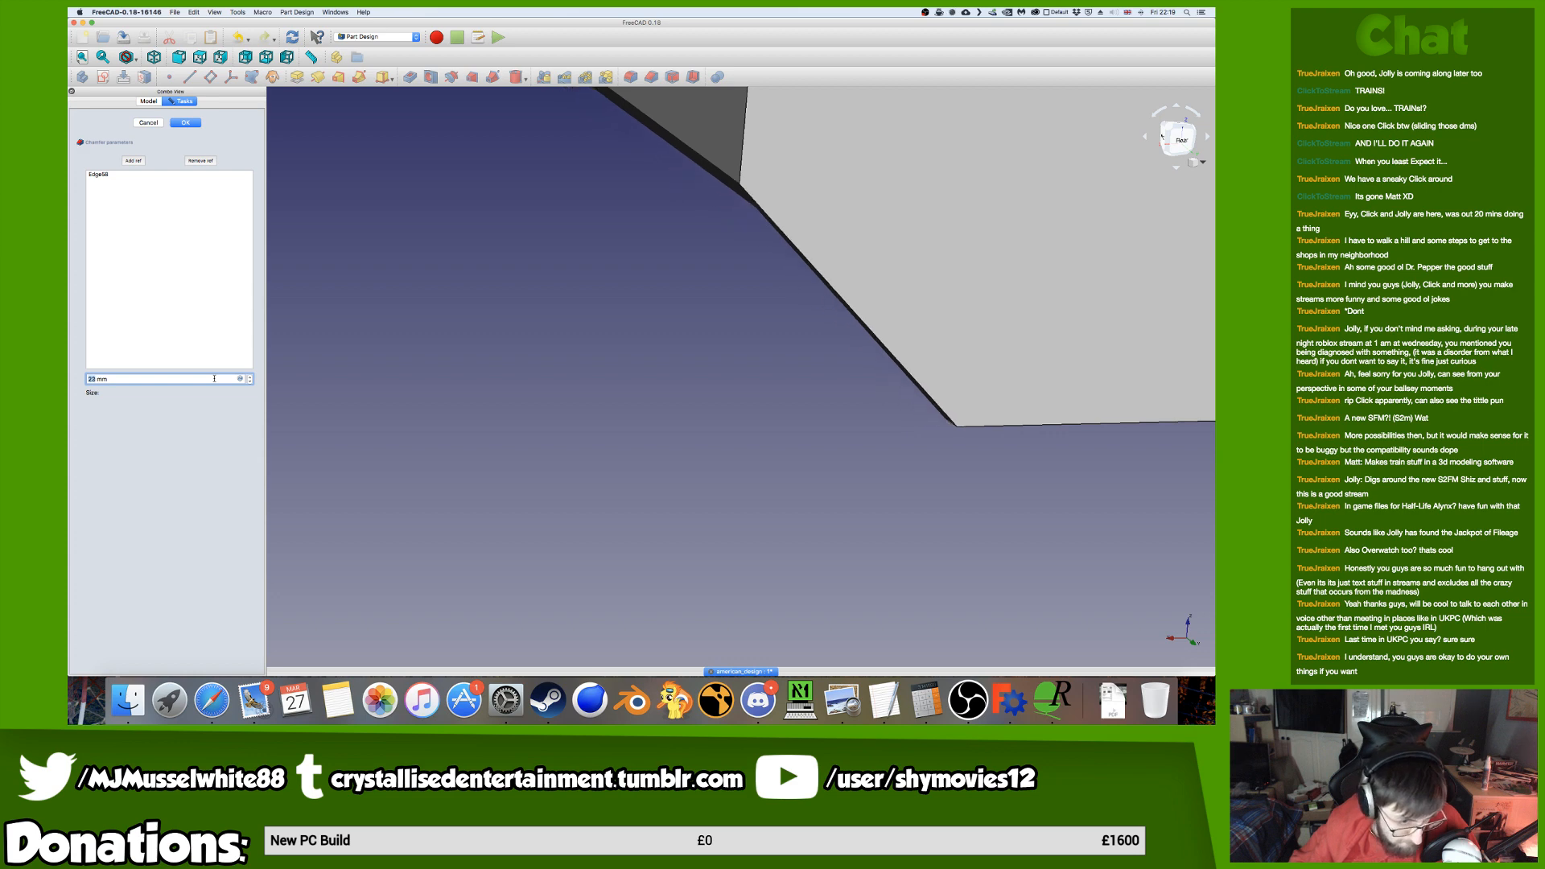
key("Up")
key("Up")
key("Up")
key("Up")
key("Up")
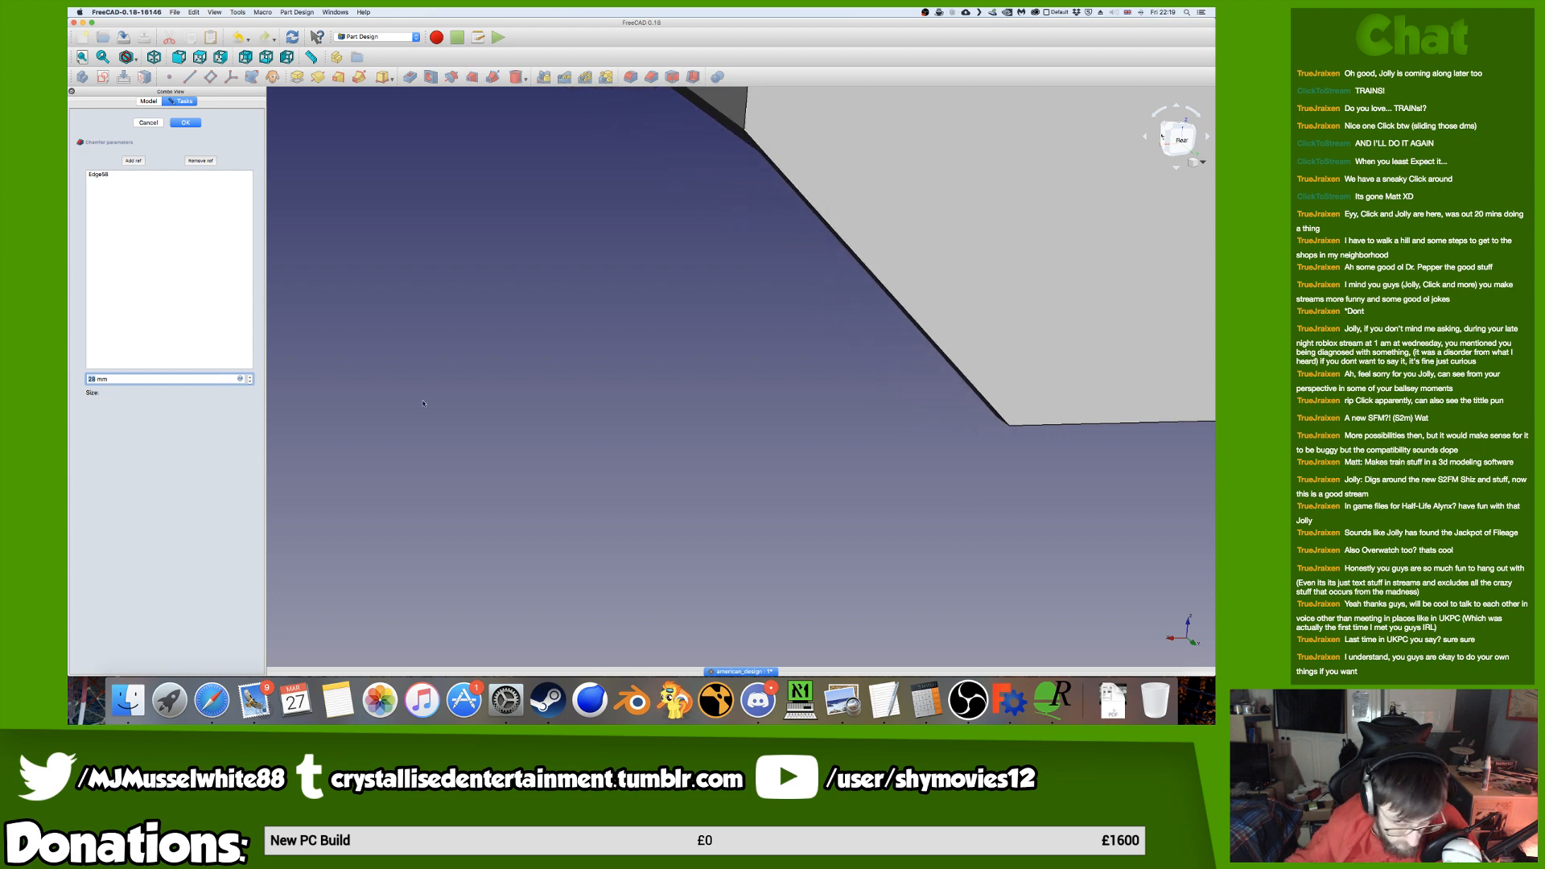
scroll(401, 405, "down", 6)
scroll(603, 375, "up", 6)
middle_click_drag(603, 375, 519, 265)
scroll(520, 269, "up", 5)
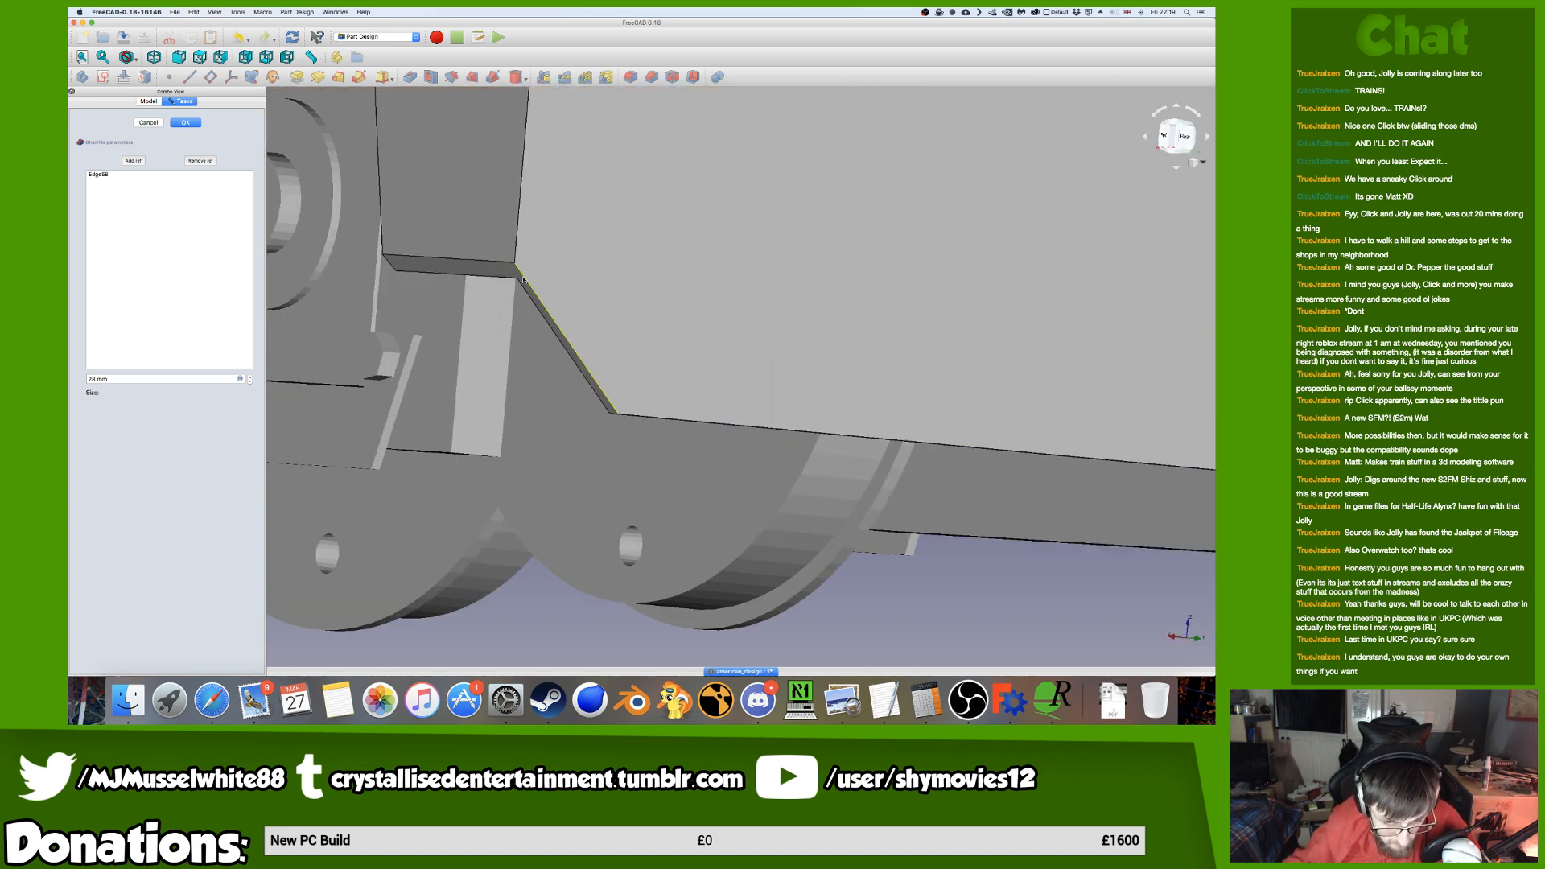
Add the matching bottom edge at the skirt's opposite corner to the chamfer and apply it with a larger size on both corners.
scroll(641, 318, "down", 10)
middle_click_drag(641, 317, 316, 318)
left_click(832, 213)
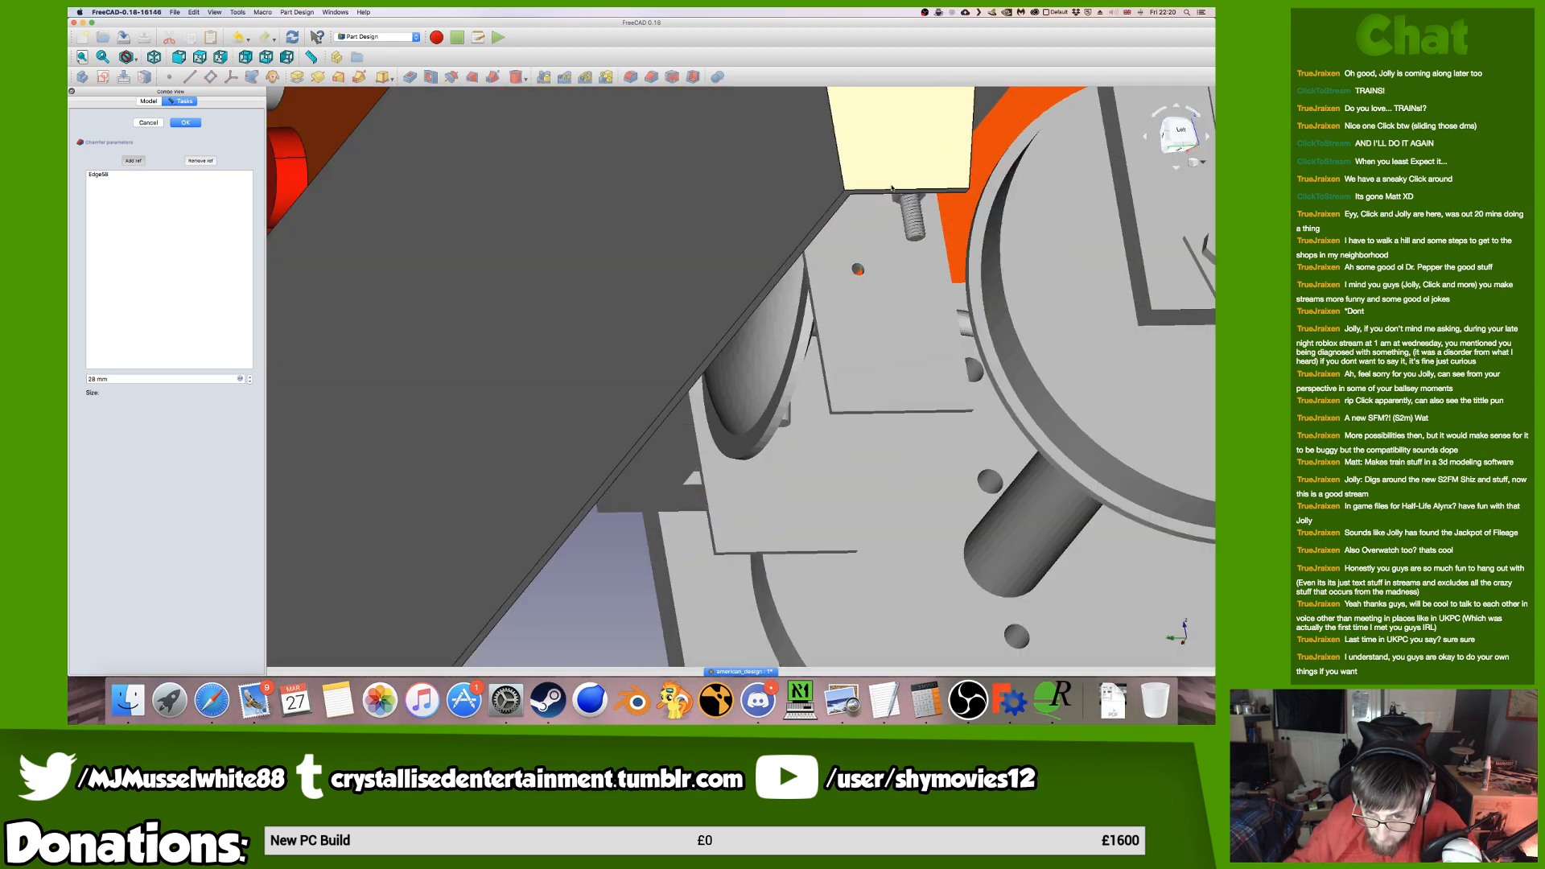
middle_click_drag(842, 214, 922, 365)
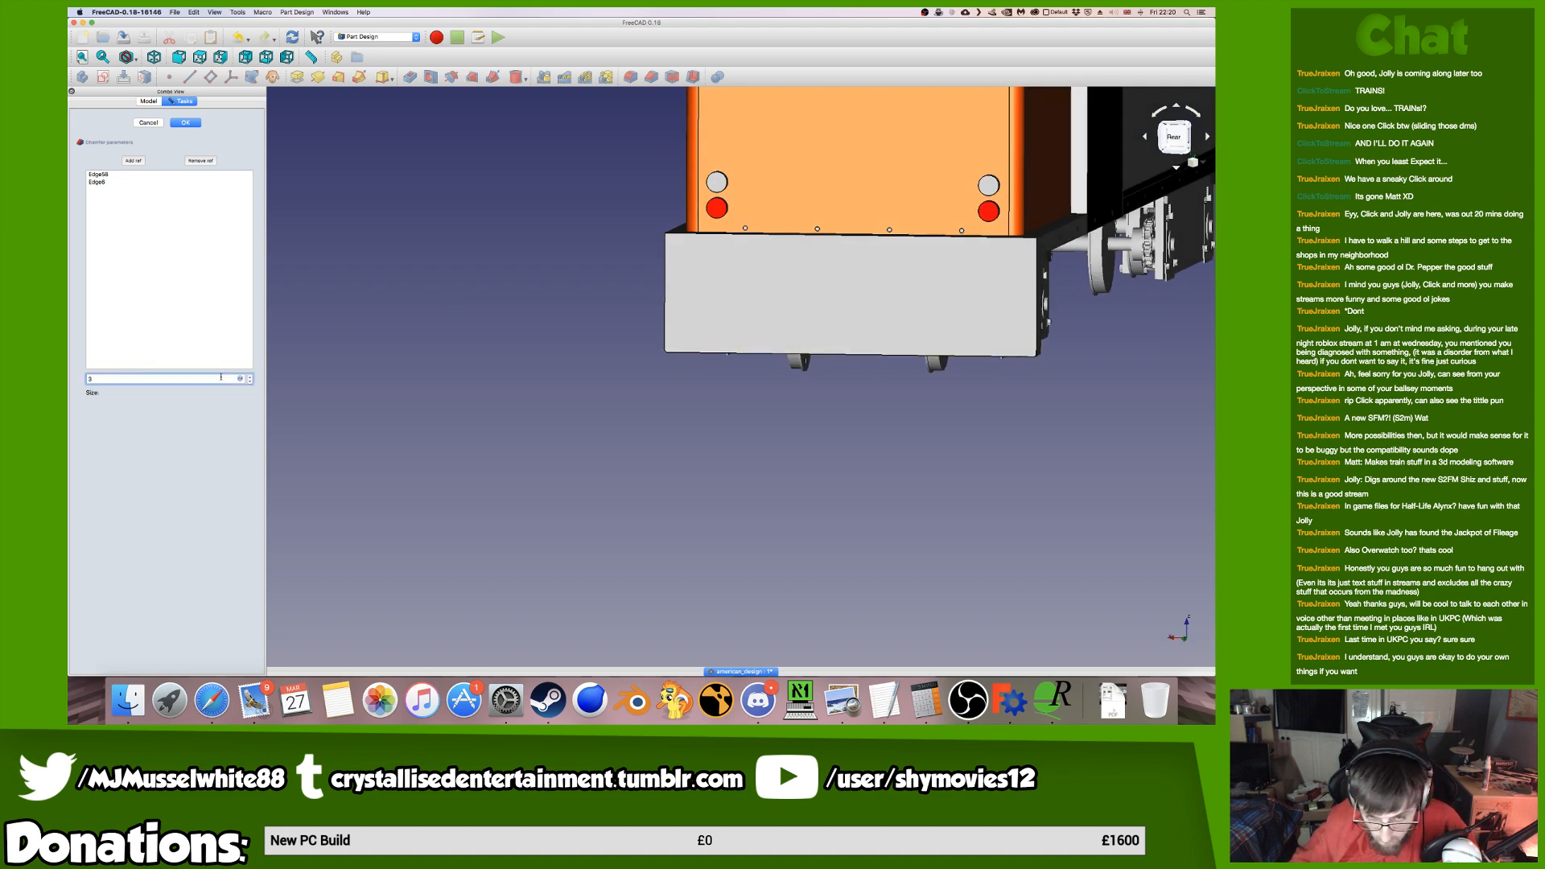
scroll(660, 292, "down", 2)
middle_click_drag(648, 297, 552, 373)
middle_click_drag(459, 189, 450, 182)
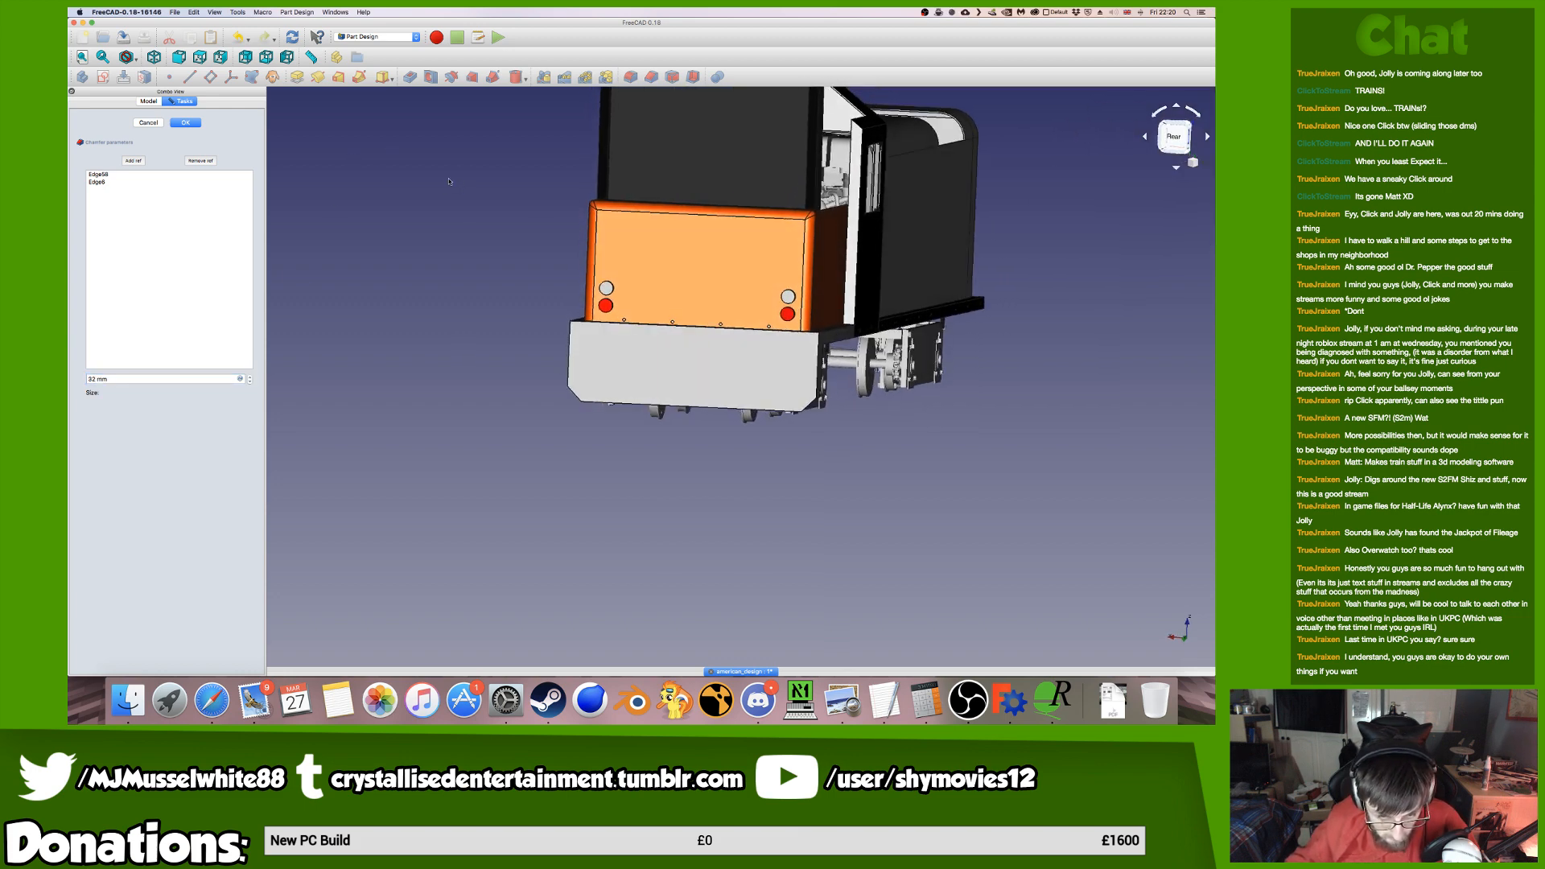
left_click(193, 123)
Examine the skirt's chamfered lower corners from underneath, behind and the side, and save the document.
middle_click_drag(563, 322, 423, 377)
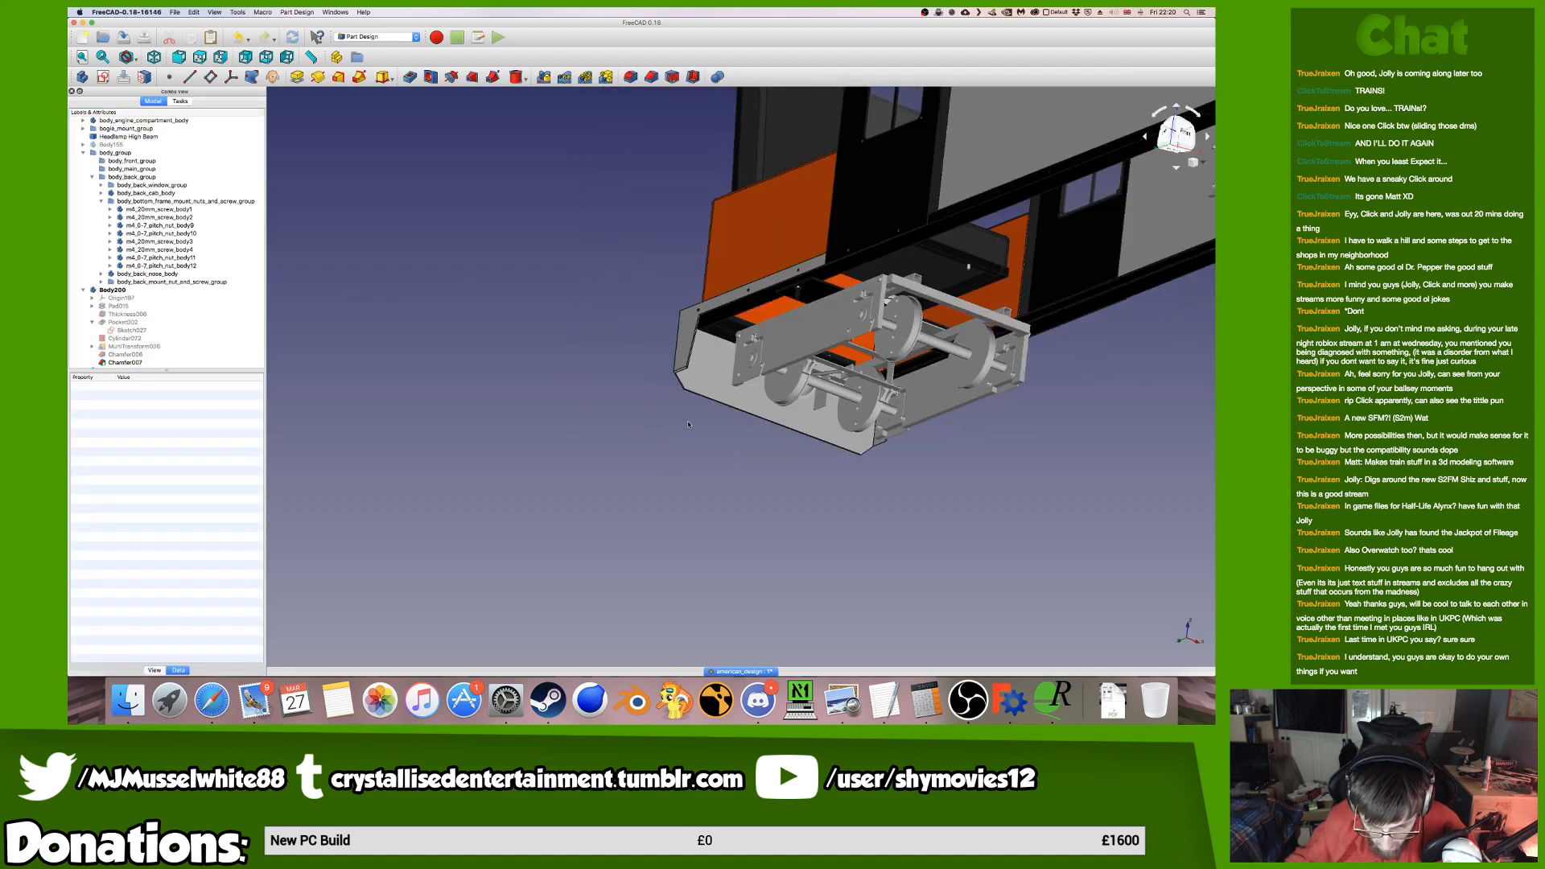
scroll(686, 424, "up", 10)
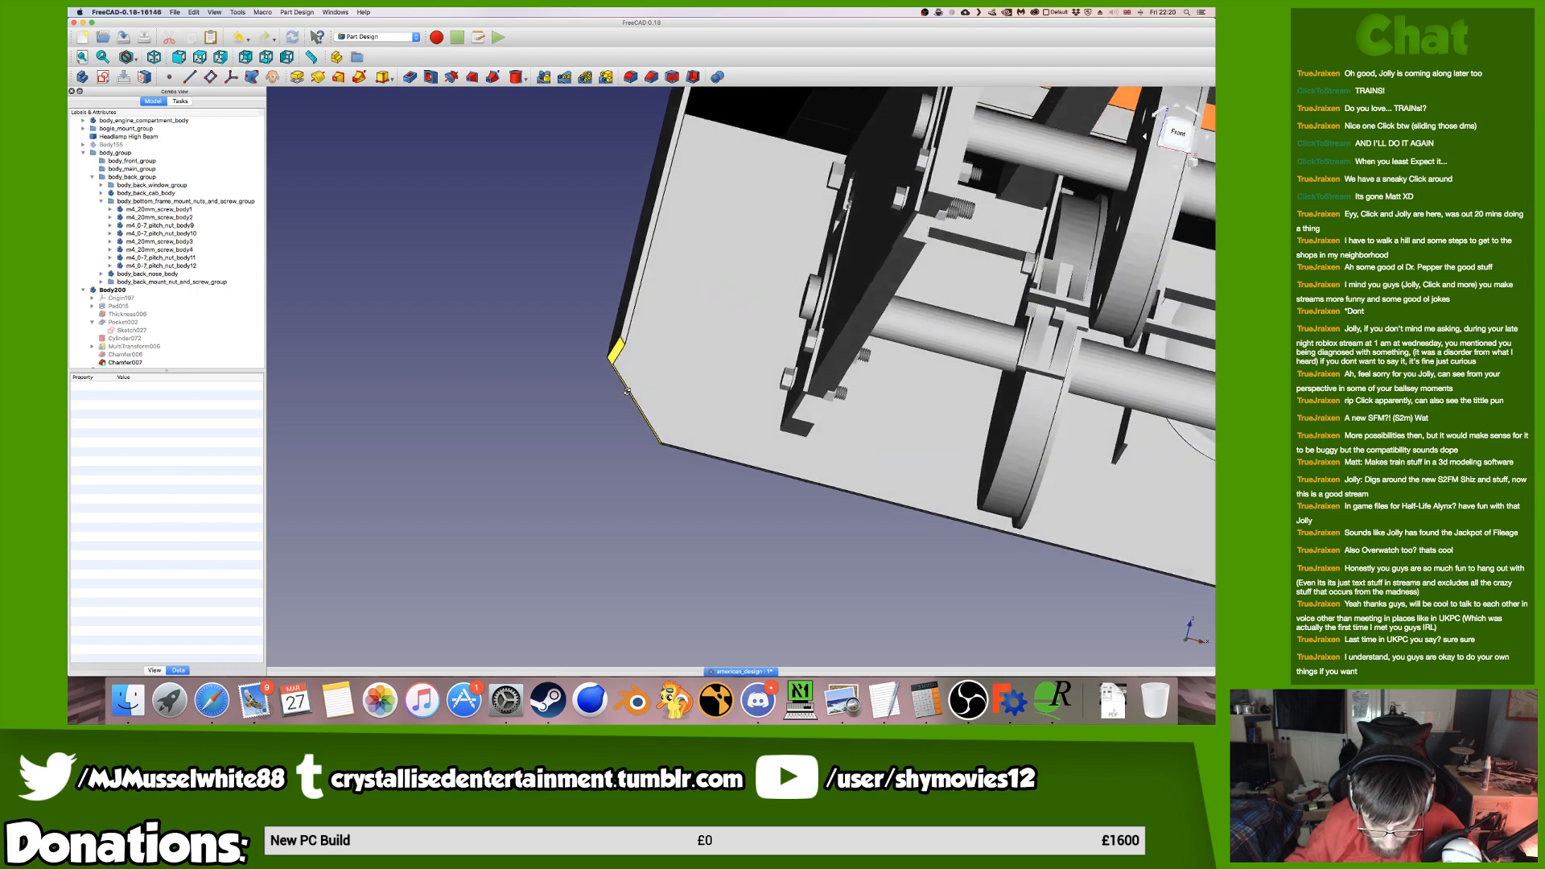
scroll(625, 379, "down", 10)
middle_click_drag(625, 380, 682, 412)
scroll(917, 383, "down", 5)
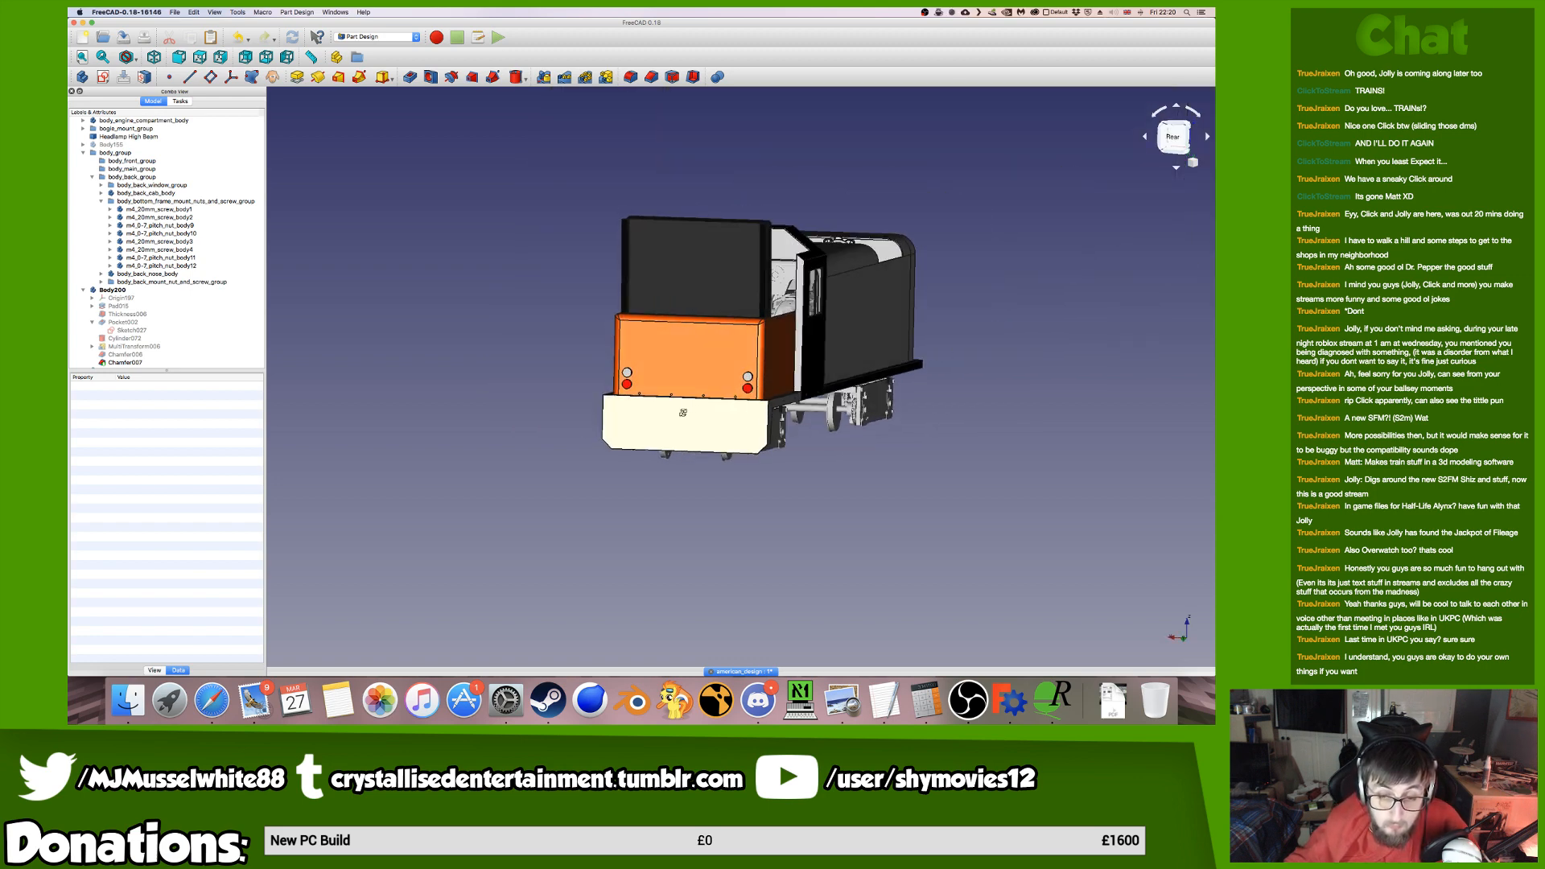
scroll(694, 413, "up", 2)
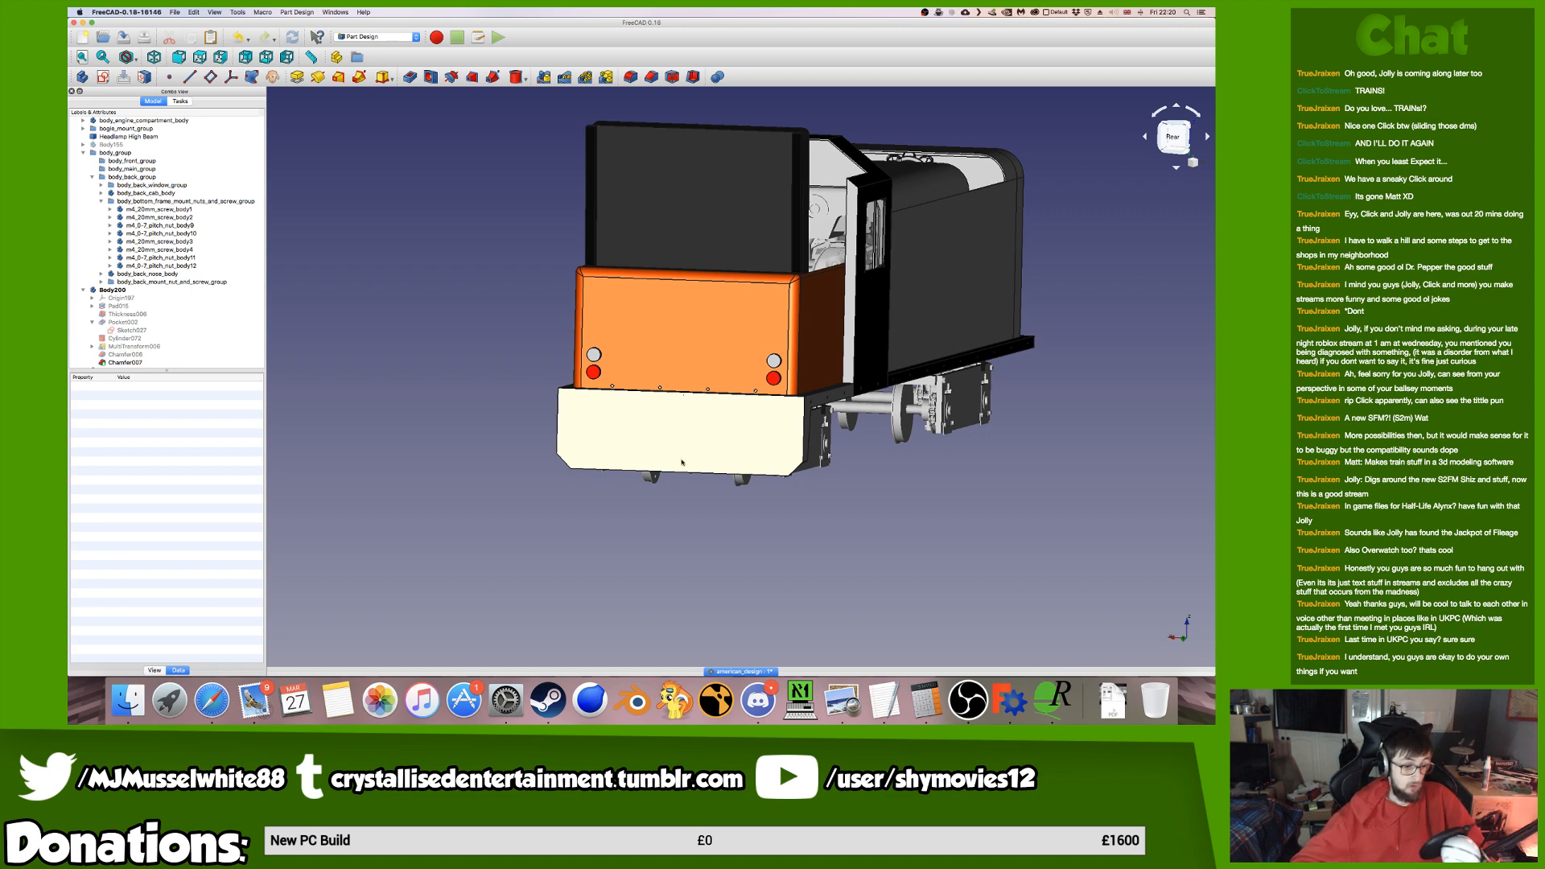
middle_click_drag(812, 438, 827, 411)
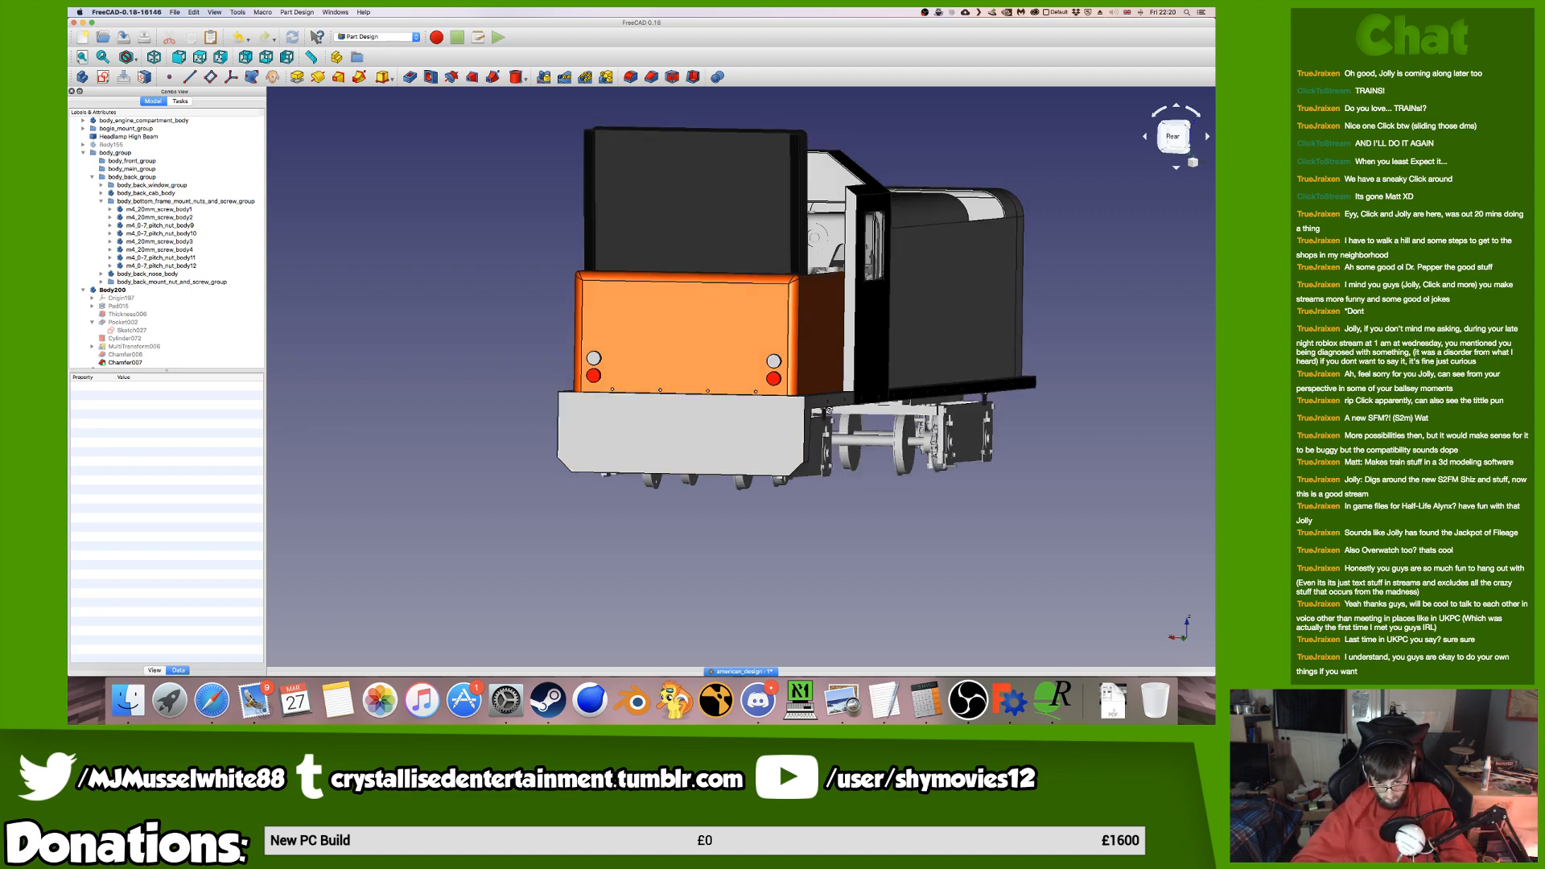
middle_click_drag(699, 417, 611, 266)
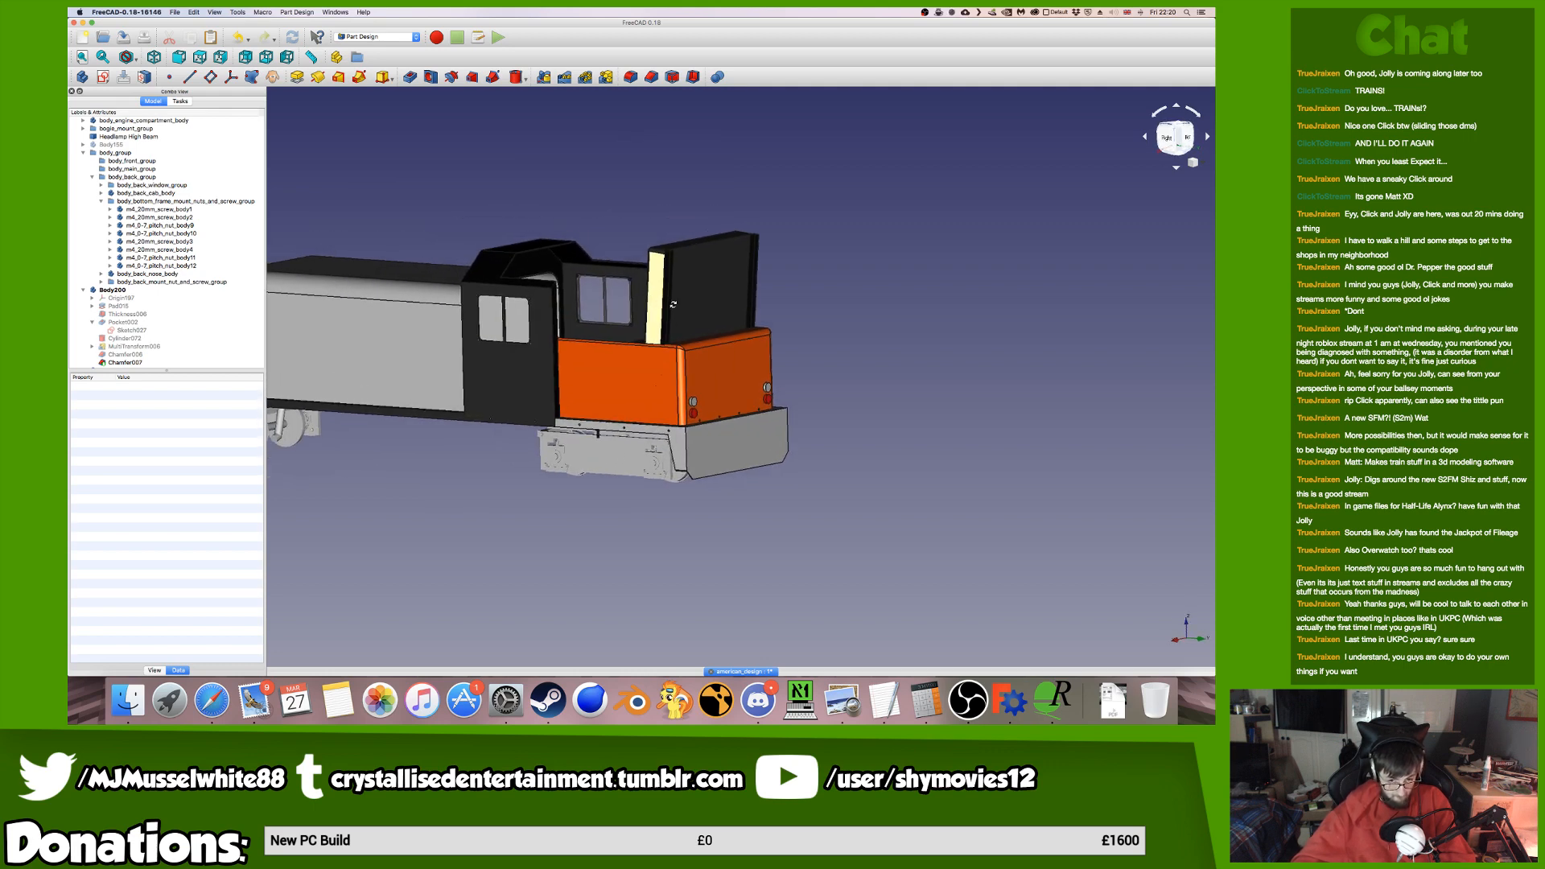
key("super+s")
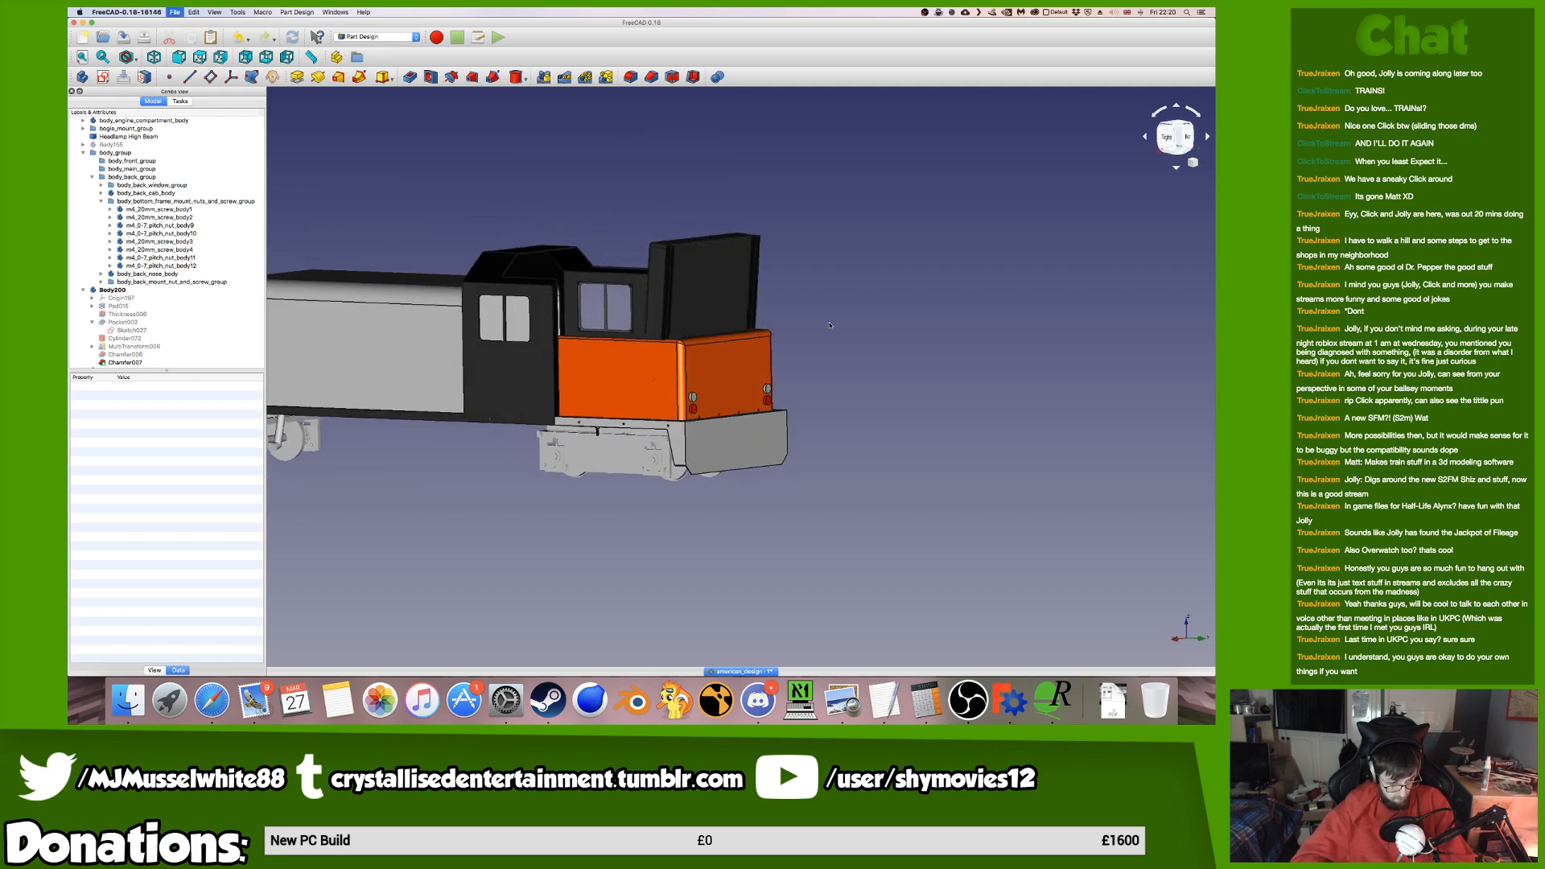
Quit QuickTime Player with its open railway video and switch back to the locomotive model in FreeCAD.
key("ctrl+Left")
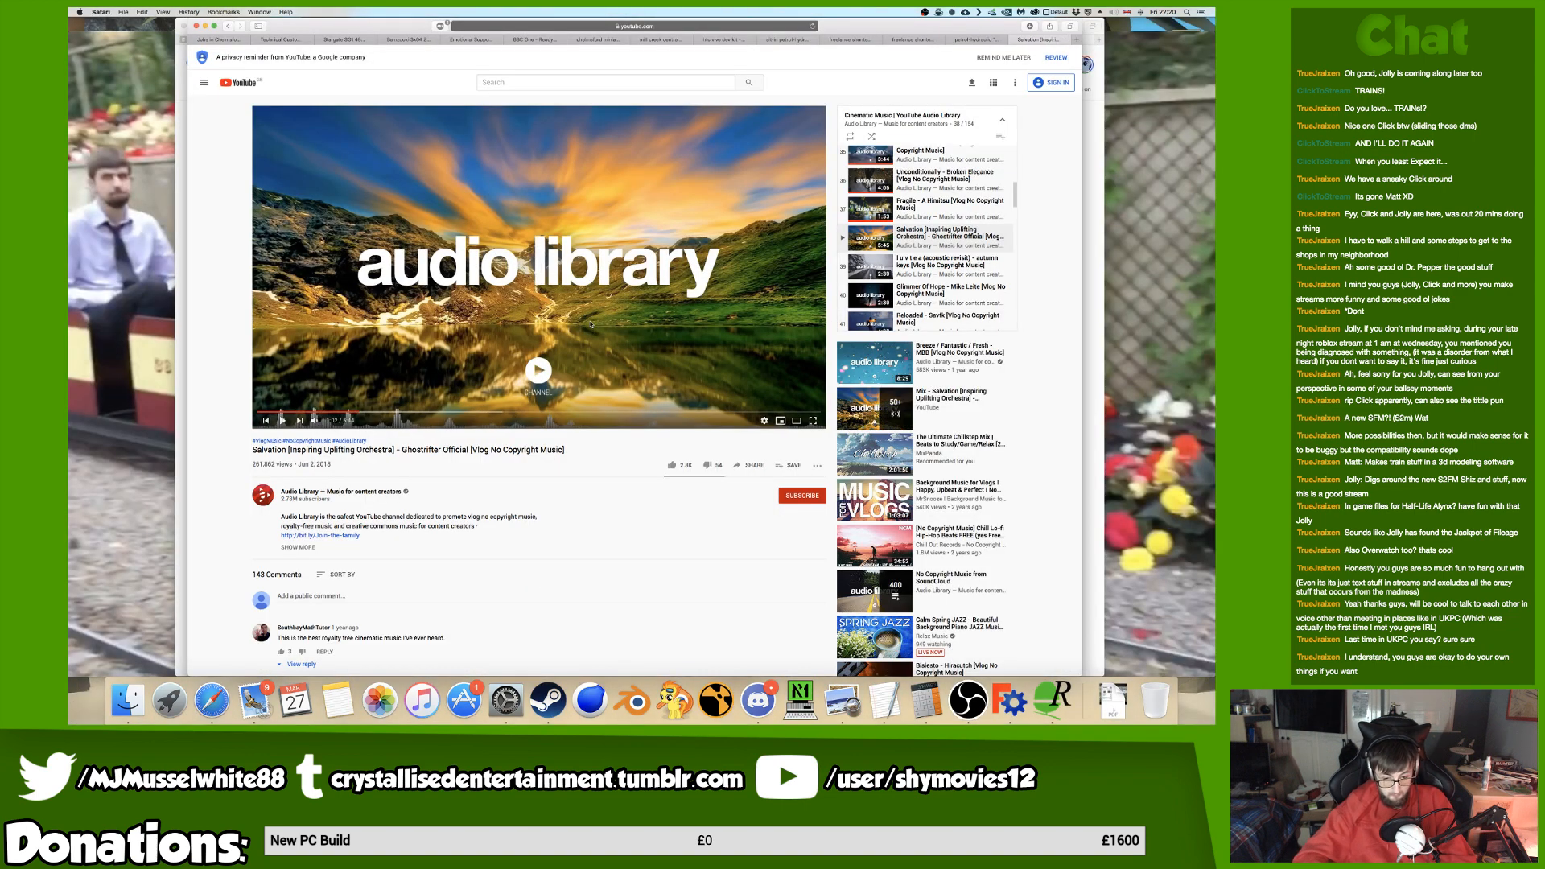
key("ctrl+Right")
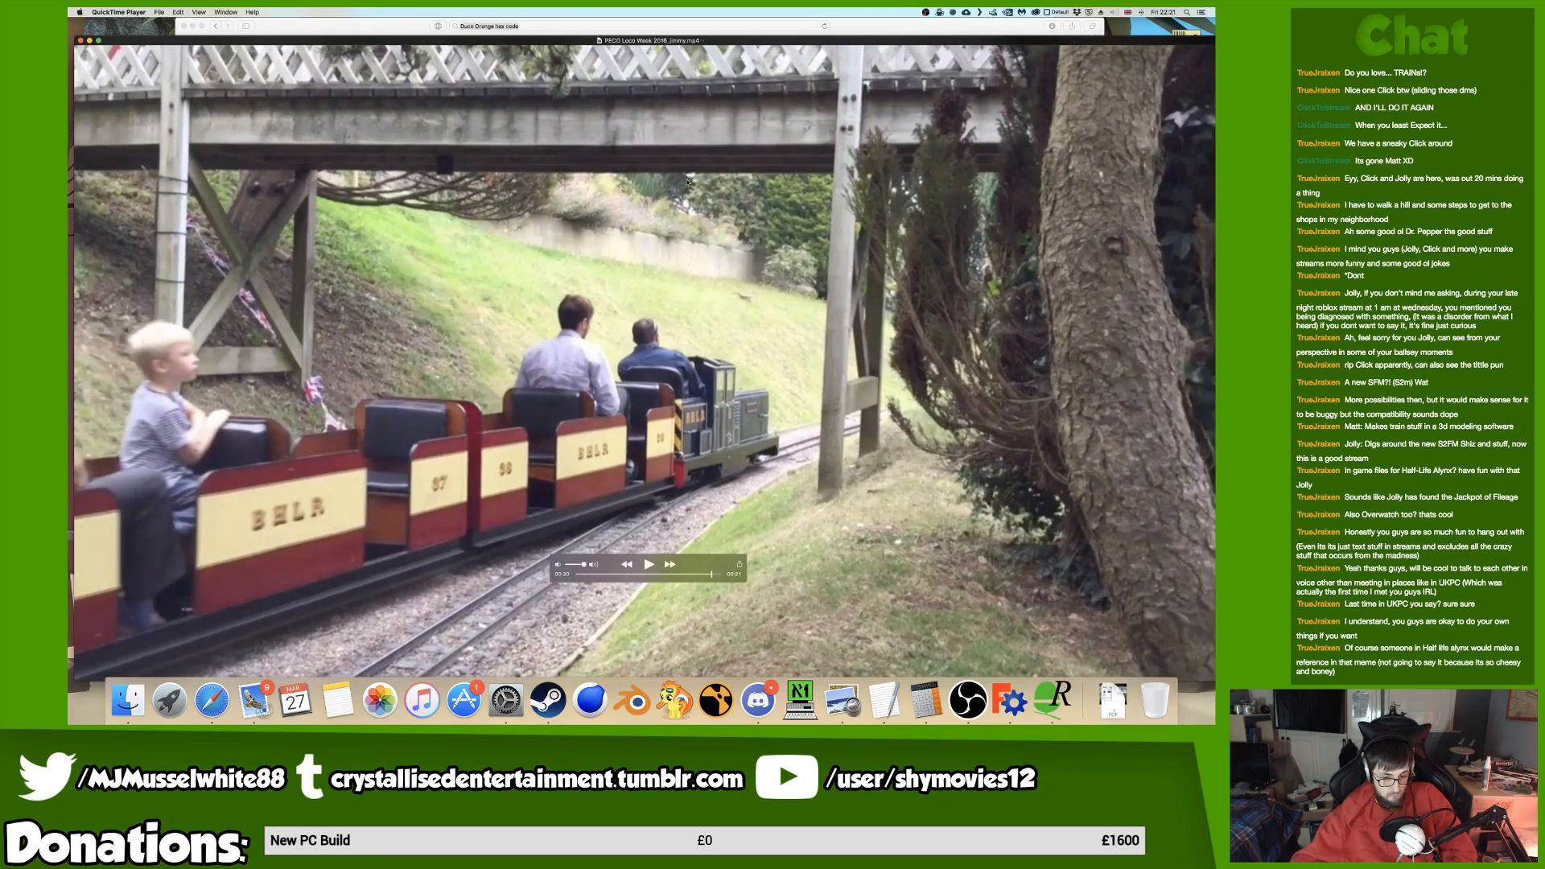
right_click(1052, 696)
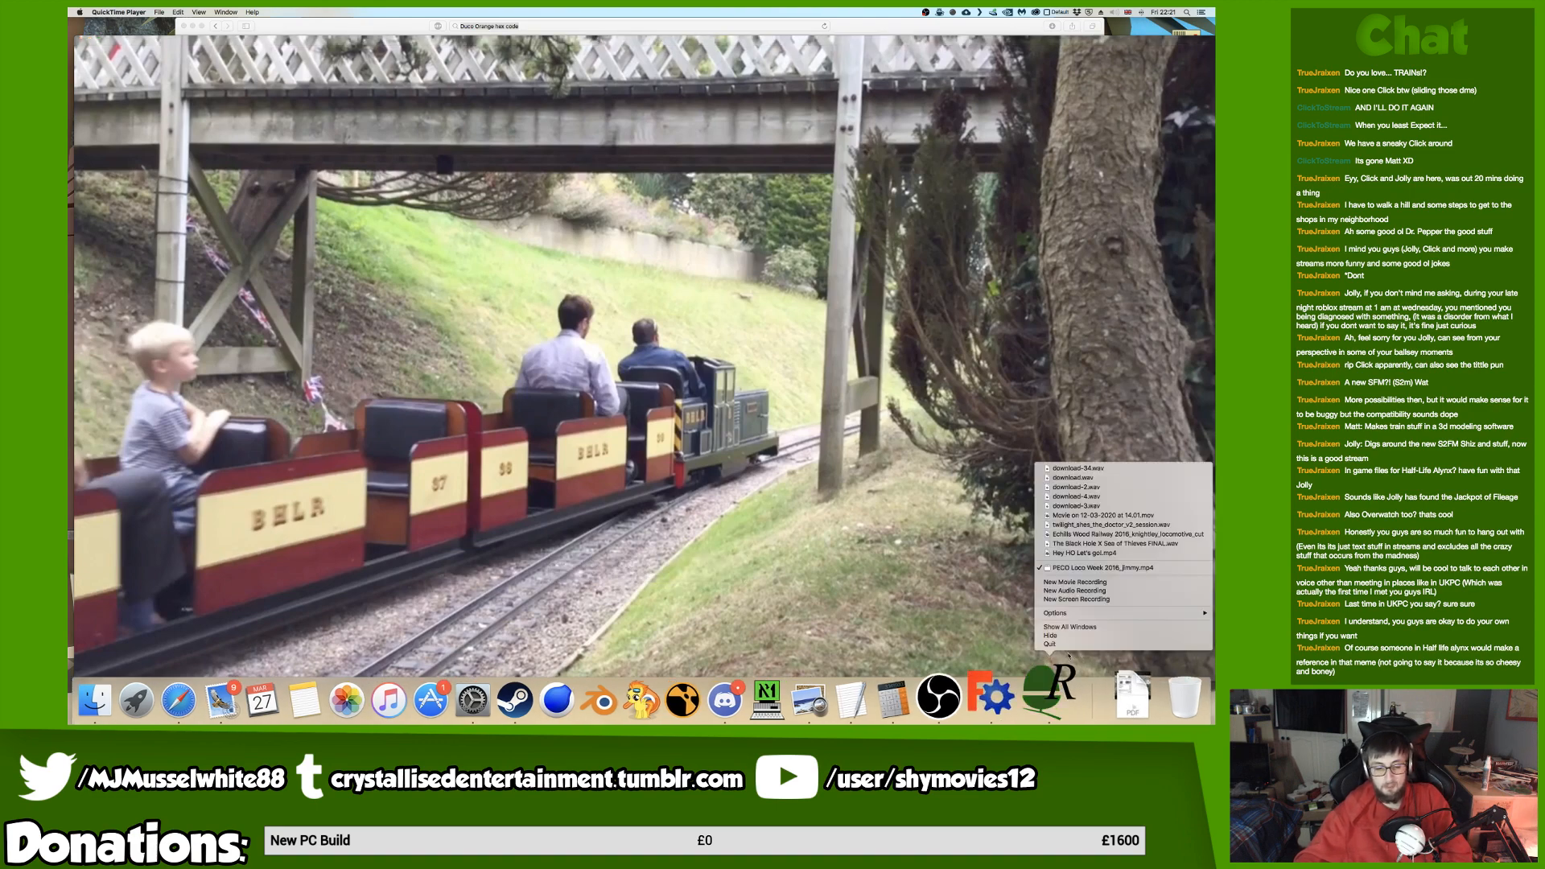
left_click(1061, 644)
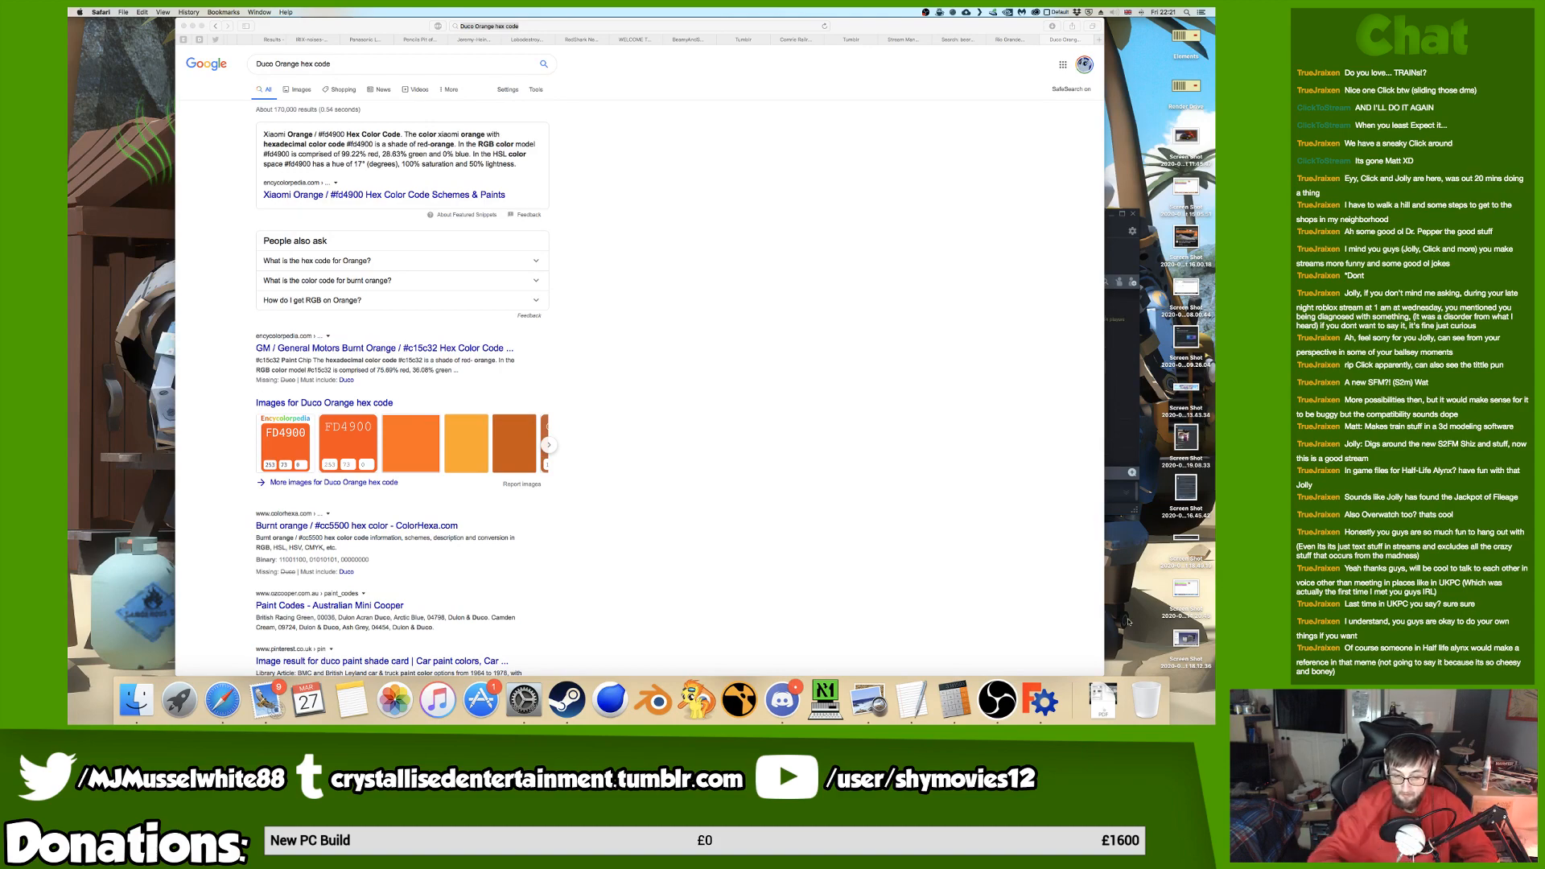
key("ctrl+Right")
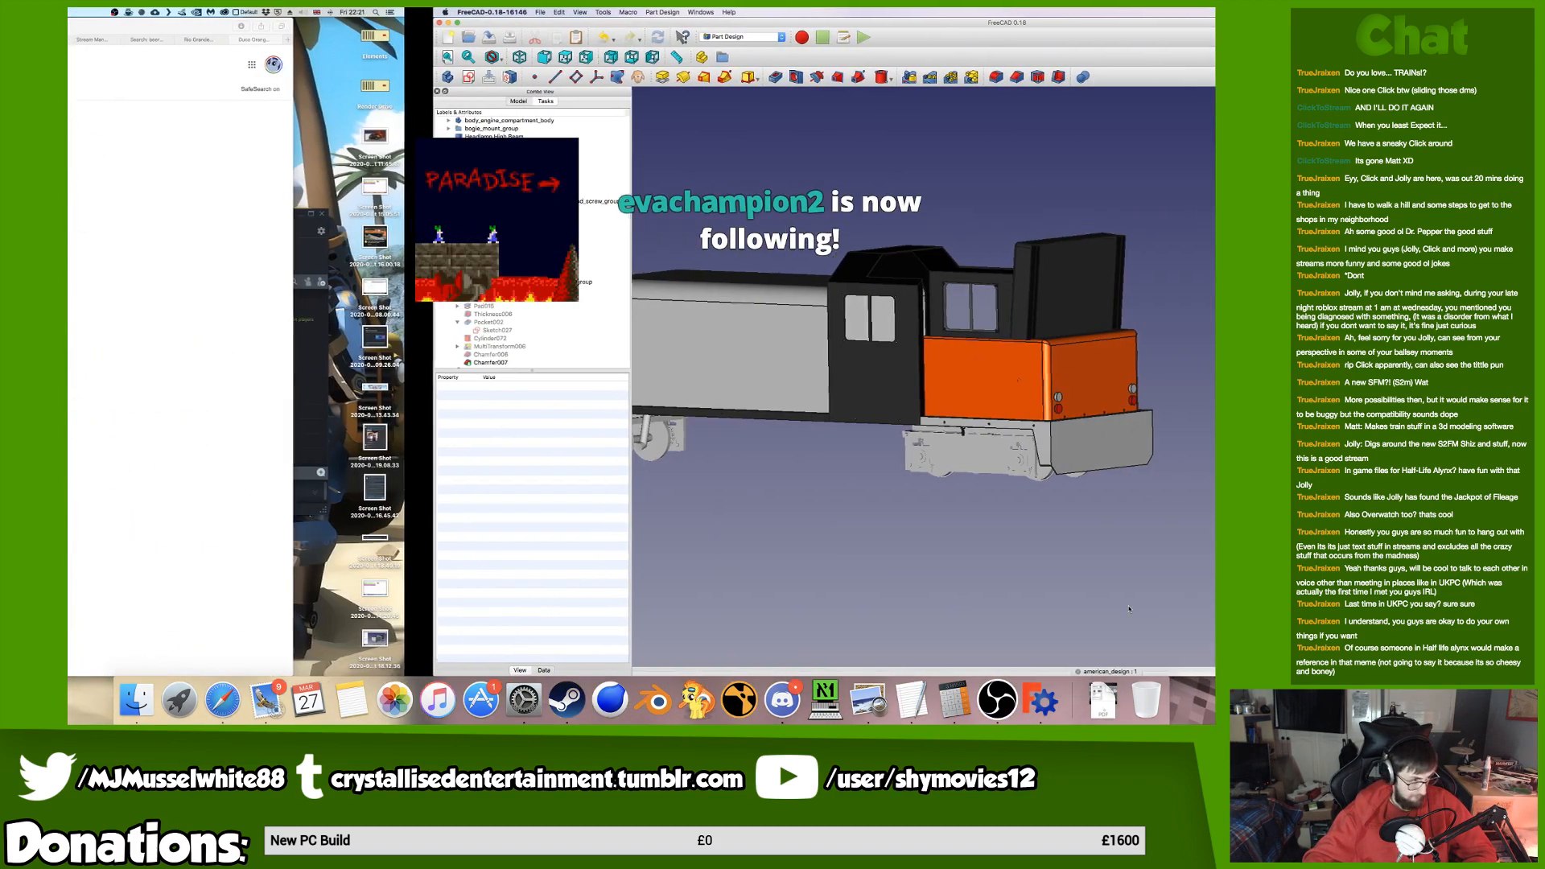
key("ctrl+Left")
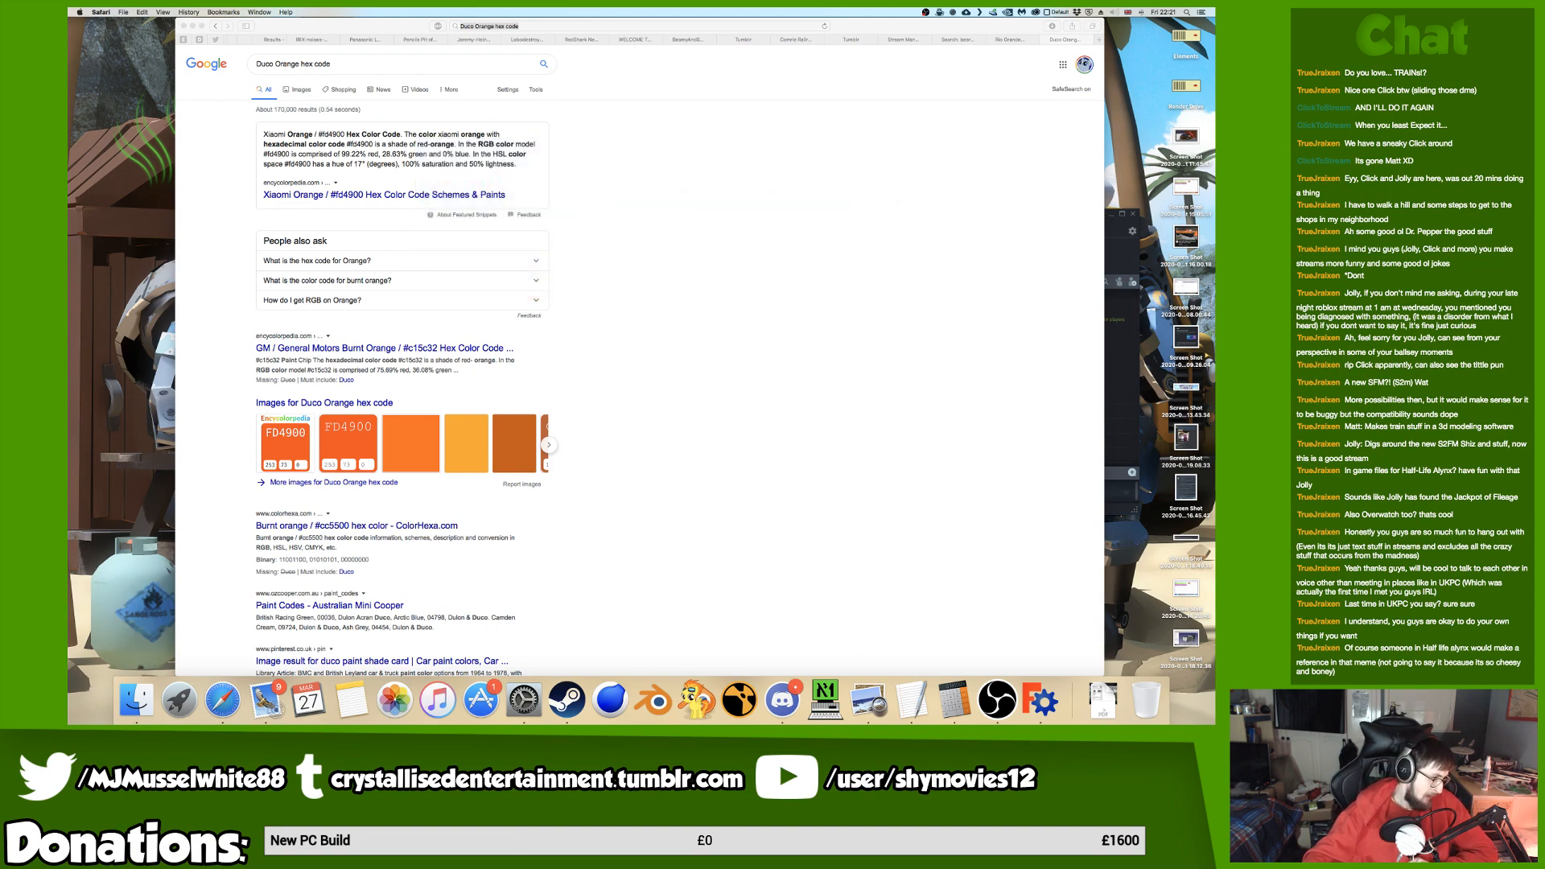
key("ctrl+Right")
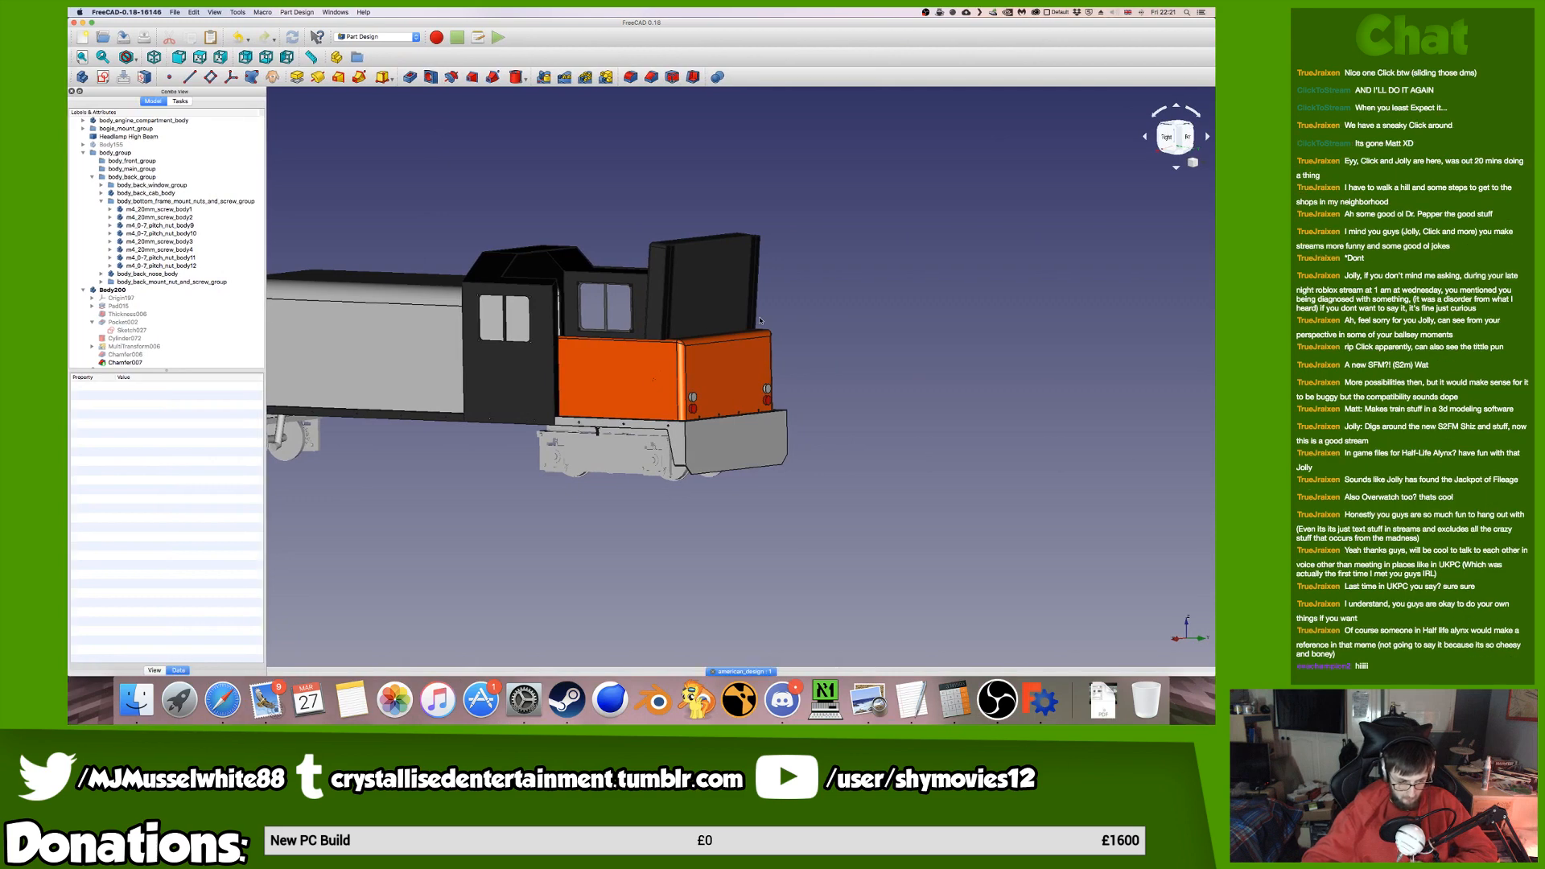
Examine the locomotive's cab, orange rear body and chamfered skirt from a raised side angle.
middle_click_drag(861, 413, 1055, 479)
middle_click_drag(887, 456, 1015, 491)
middle_click_drag(725, 364, 768, 383, "shift")
scroll(927, 510, "up", 3)
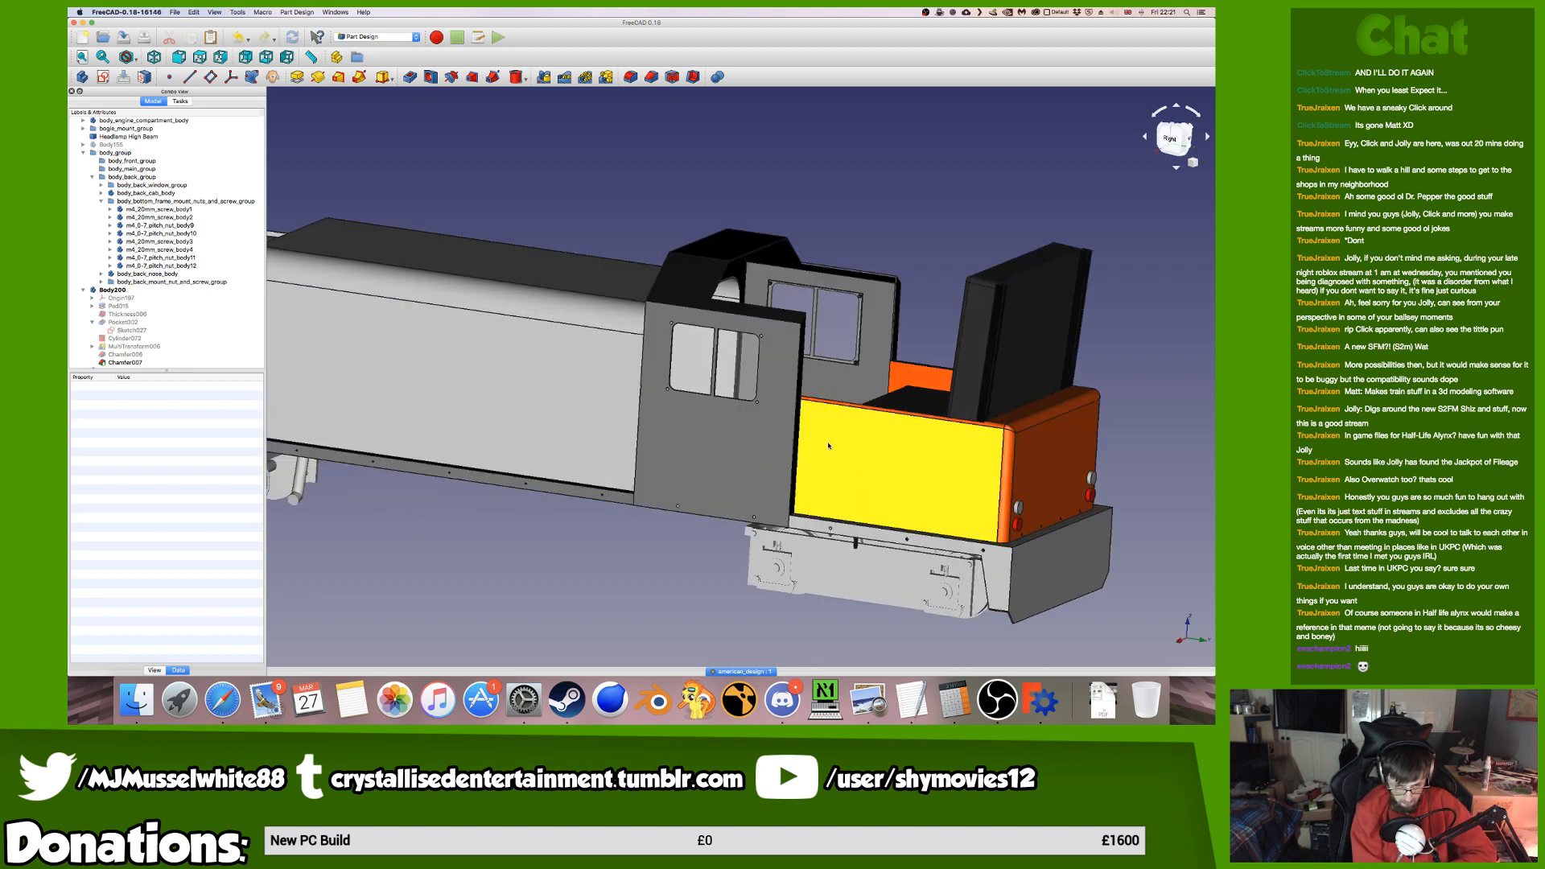
middle_click_drag(845, 449, 888, 486)
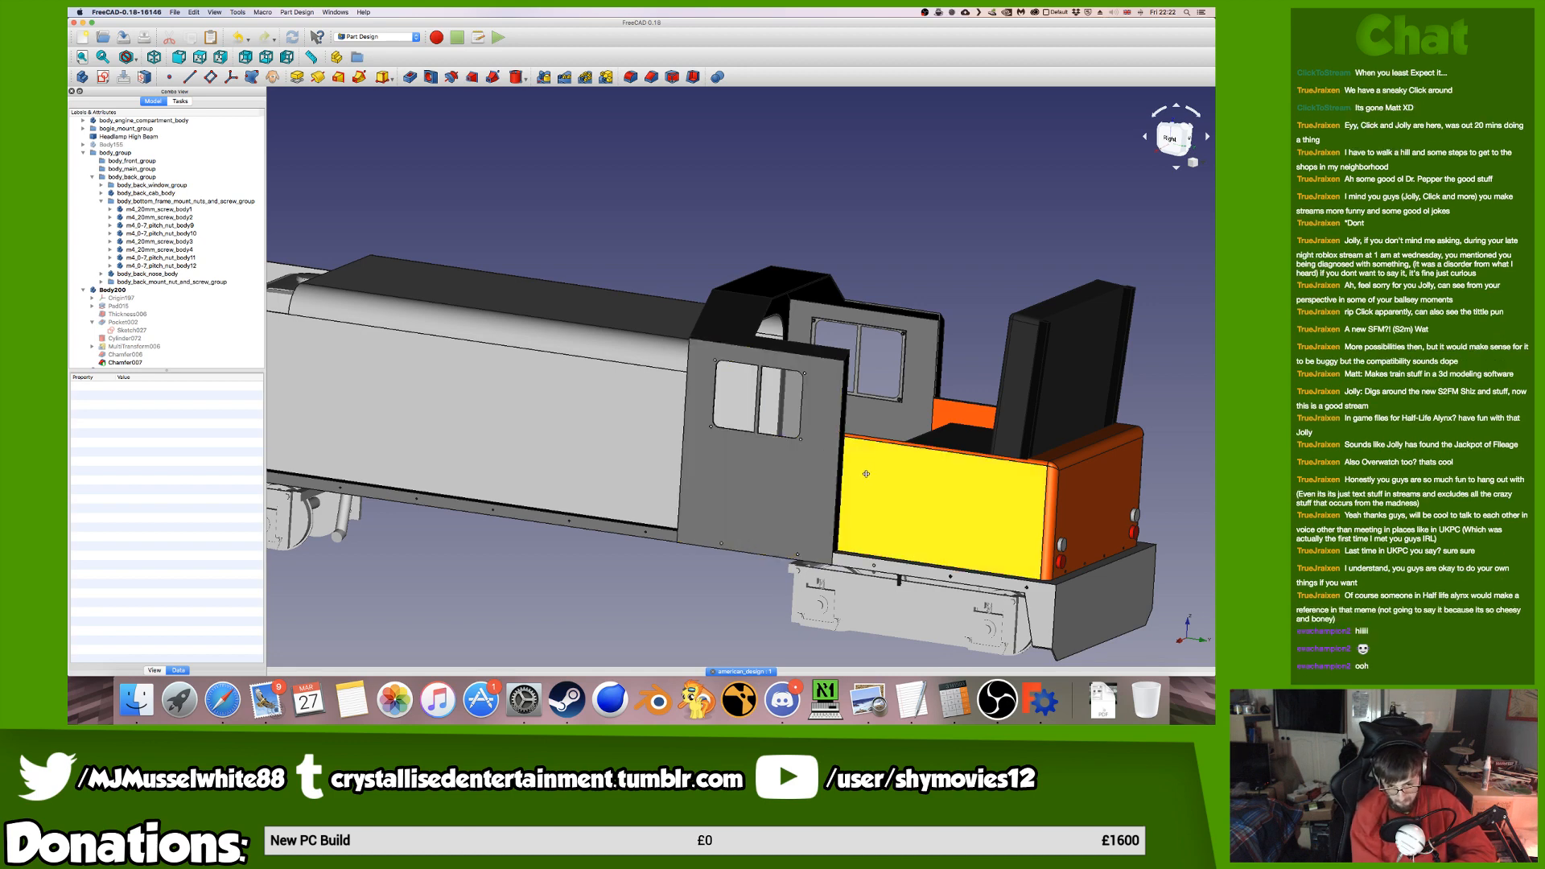
scroll(898, 478, "down", 3)
scroll(885, 478, "up", 3)
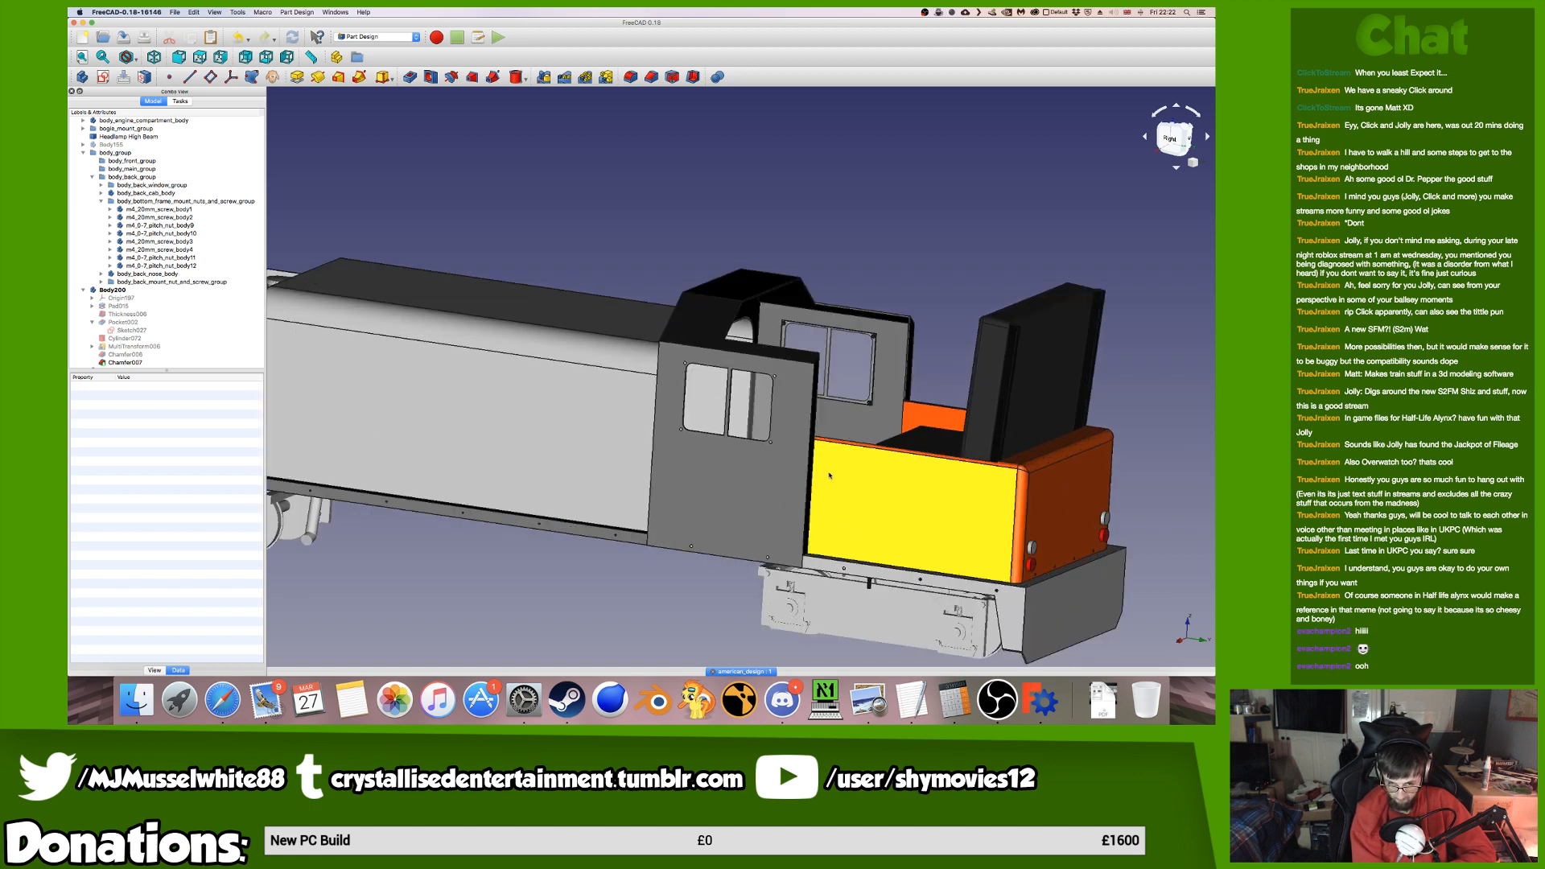